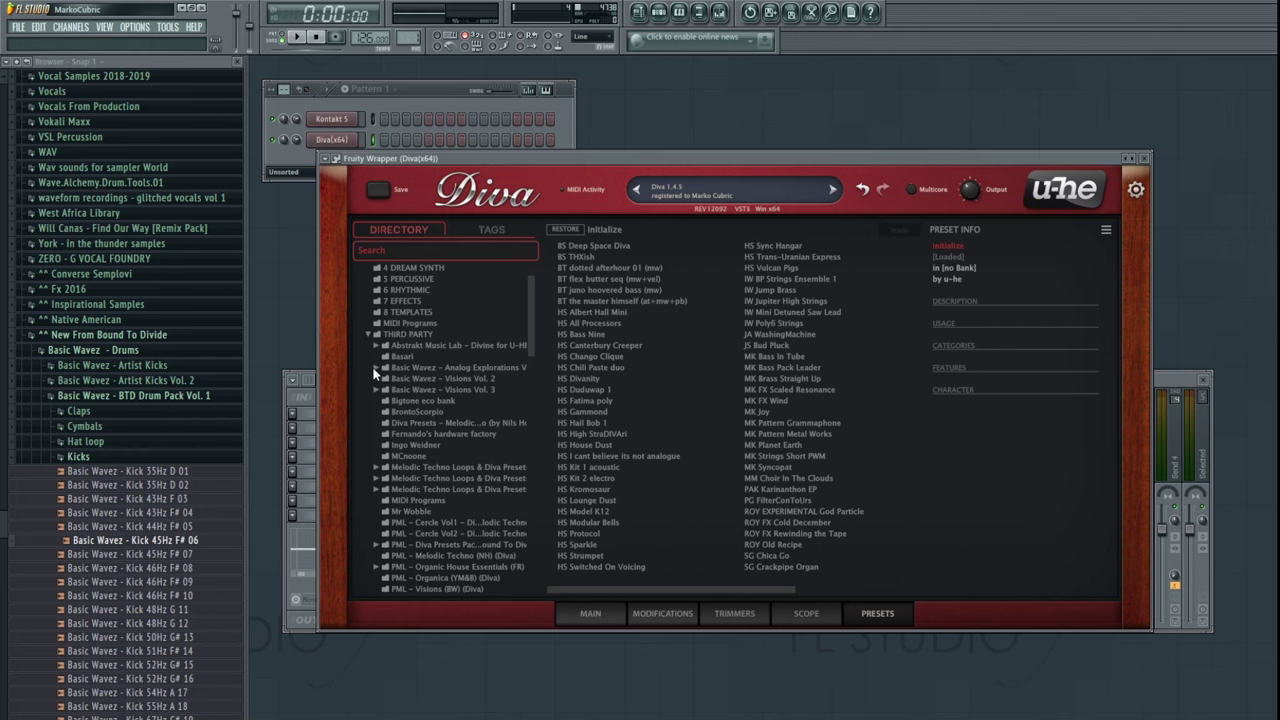
- Load the BW Visions 2 - Arp - Forsaken preset in Diva from the third-party Basic Wavez - Visions Vol. 2 bank
left_click(376, 368)
left_click(386, 390)
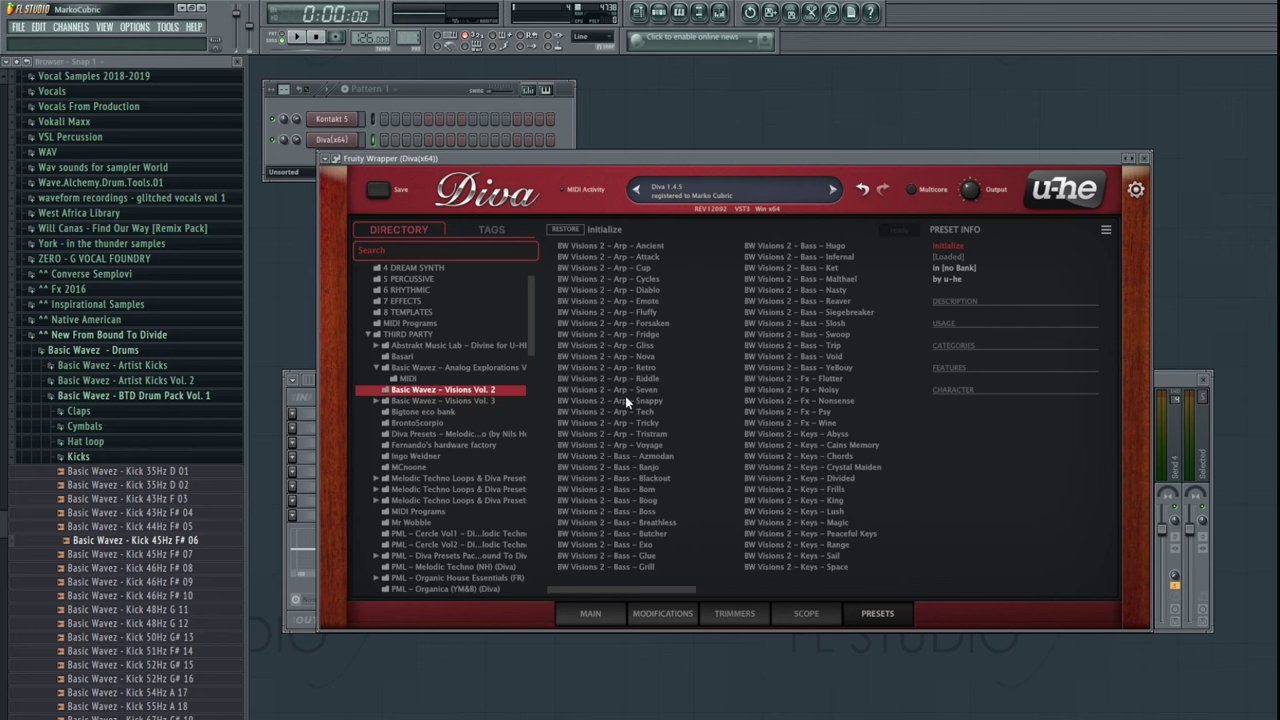
left_click(612, 324)
- Place a single A4 note at the start of bar 1 in the Diva channel's piano roll
left_click(410, 88)
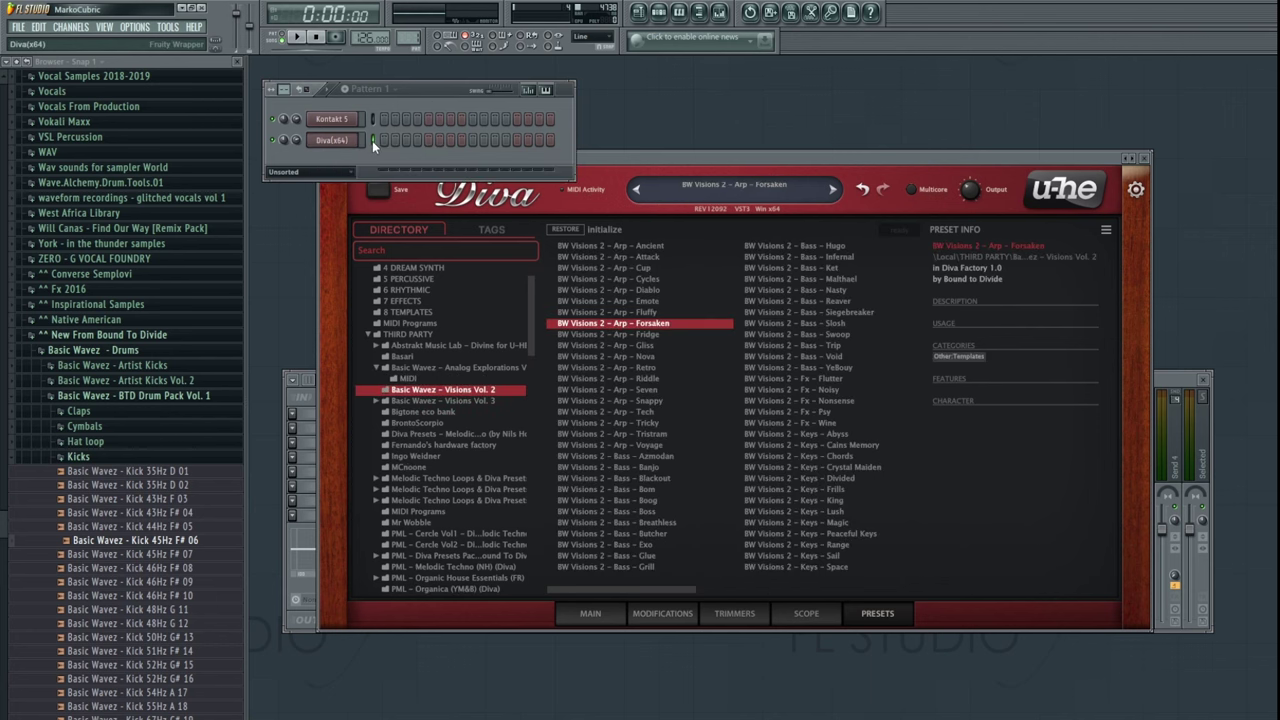
key("F7")
left_click_drag(328, 299, 307, 299)
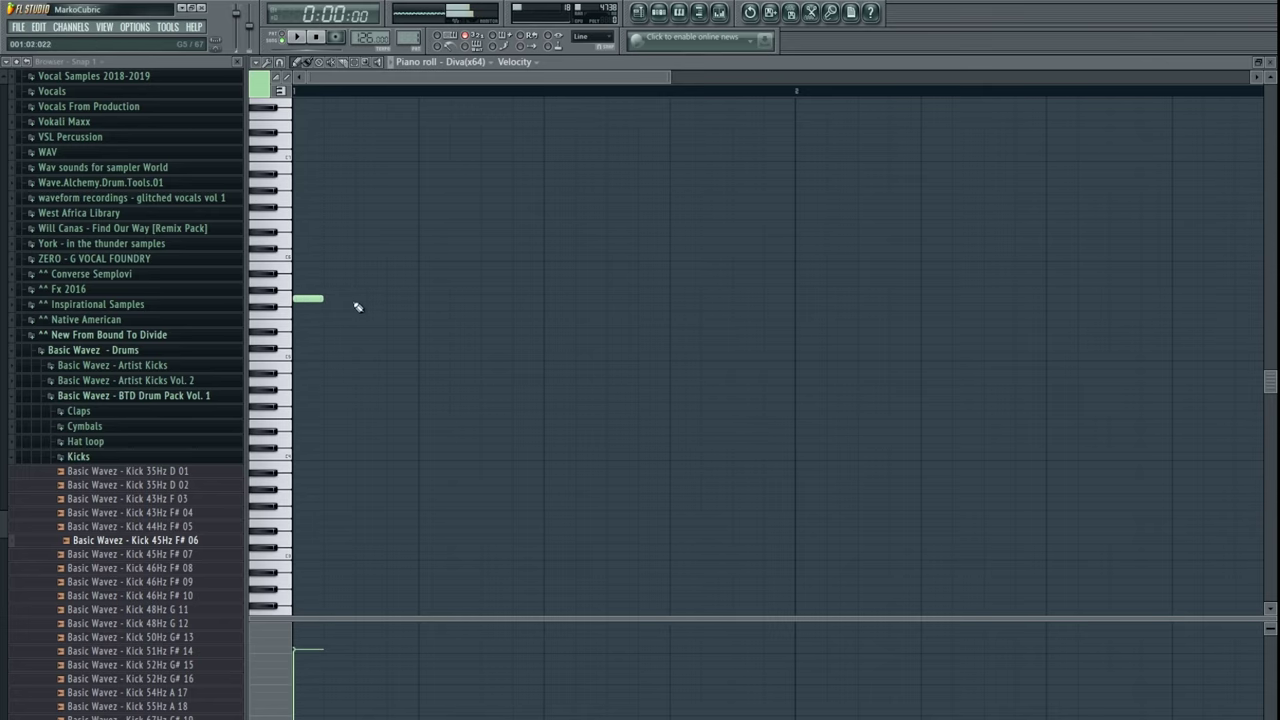
left_click(420, 298)
scroll(470, 268, "up", 1)
scroll(450, 300, "down", 3)
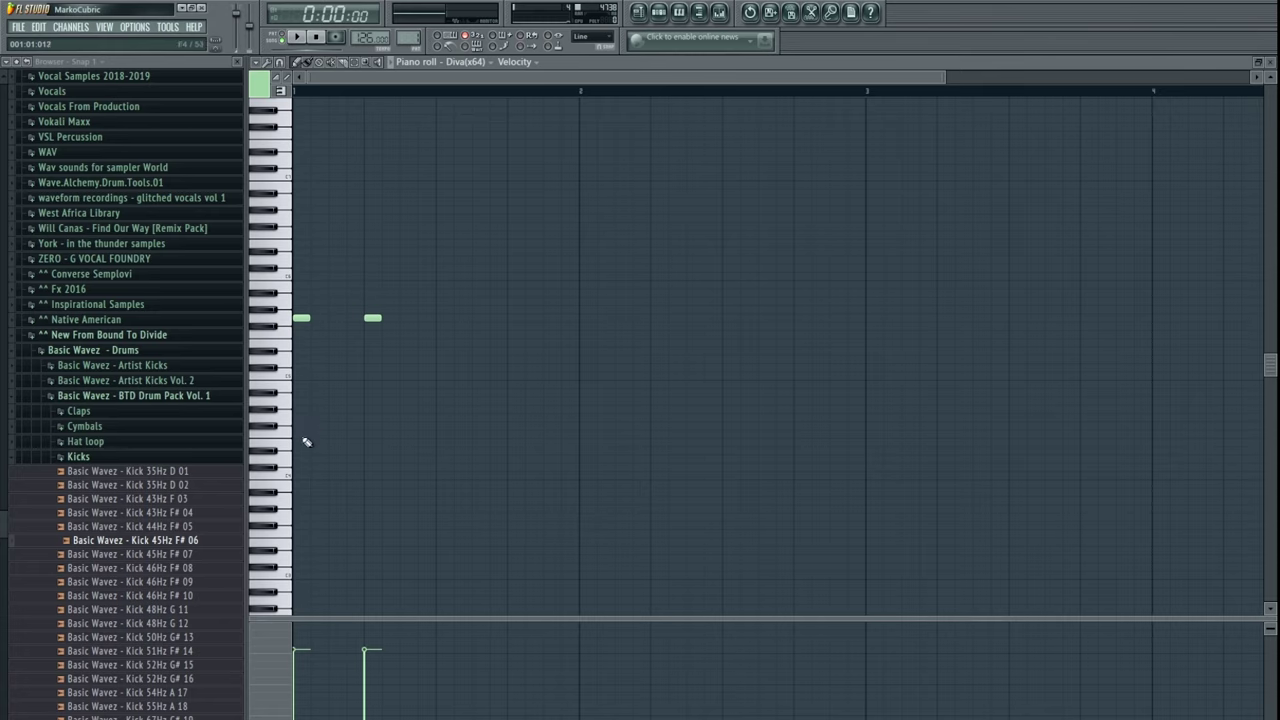
left_click(301, 401)
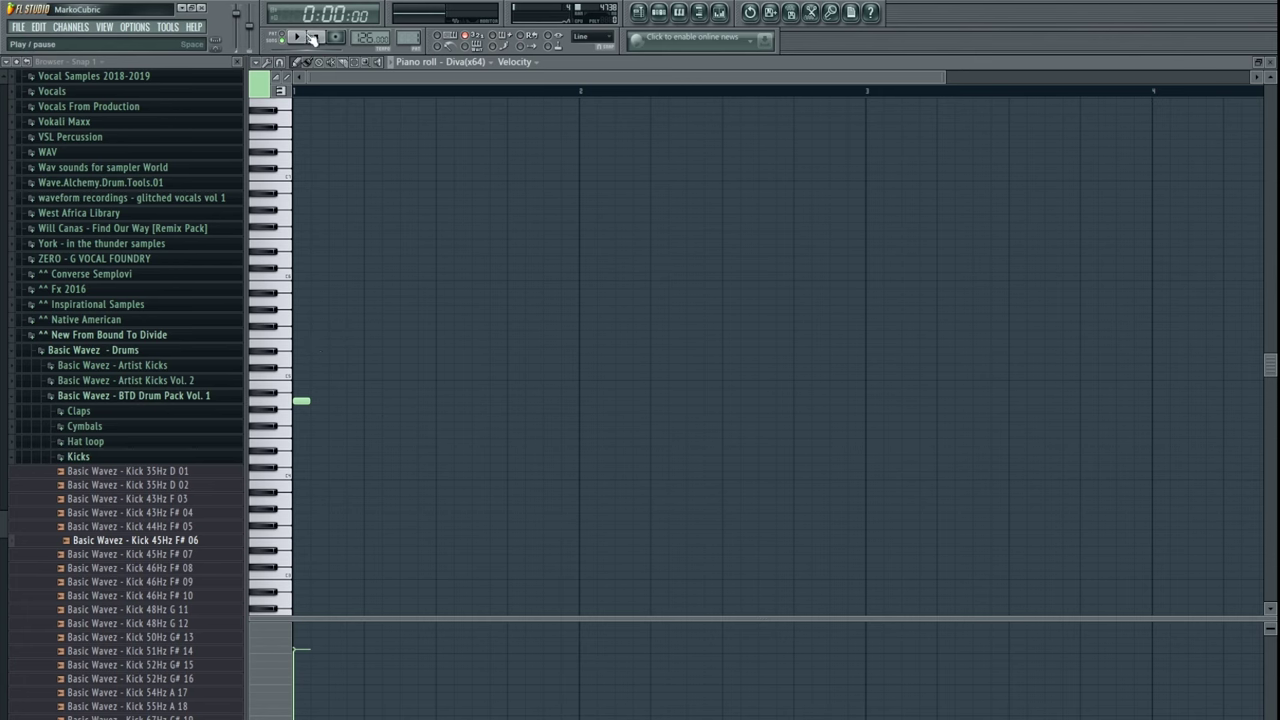
- Place Pattern 1 at bar 1 on Track 3 of the playlist and open its Diva notes for editing
left_click(638, 11)
left_click_drag(376, 192, 362, 192)
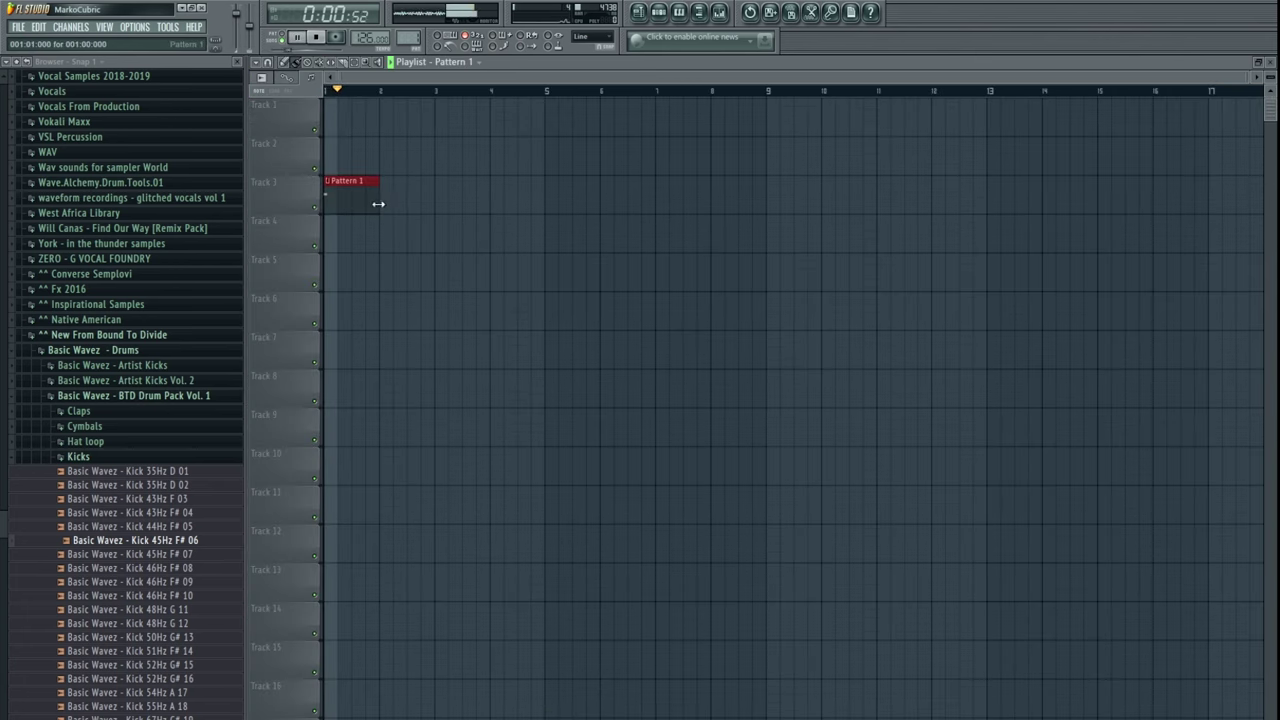
double_click(340, 194)
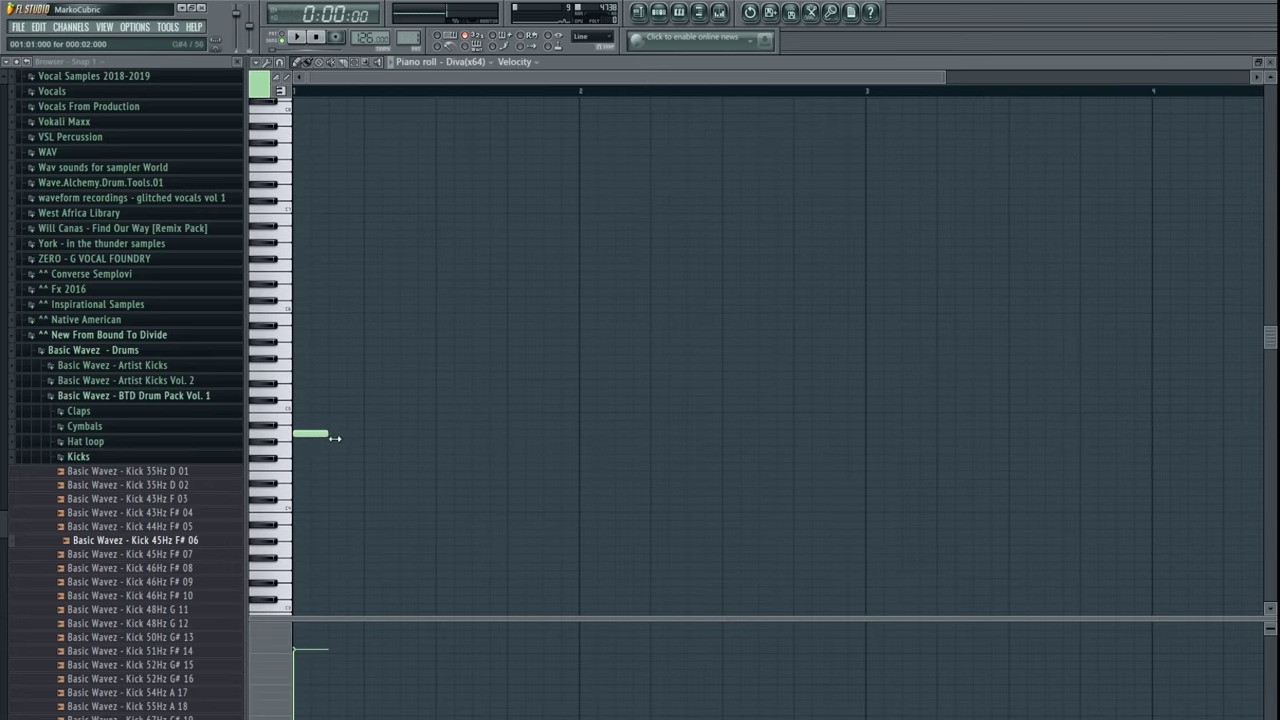
- Lengthen the first A4 note to one beat, playing the pattern to check how the arpeggio sounds
key("space")
scroll(381, 466, "down", 3)
key("space")
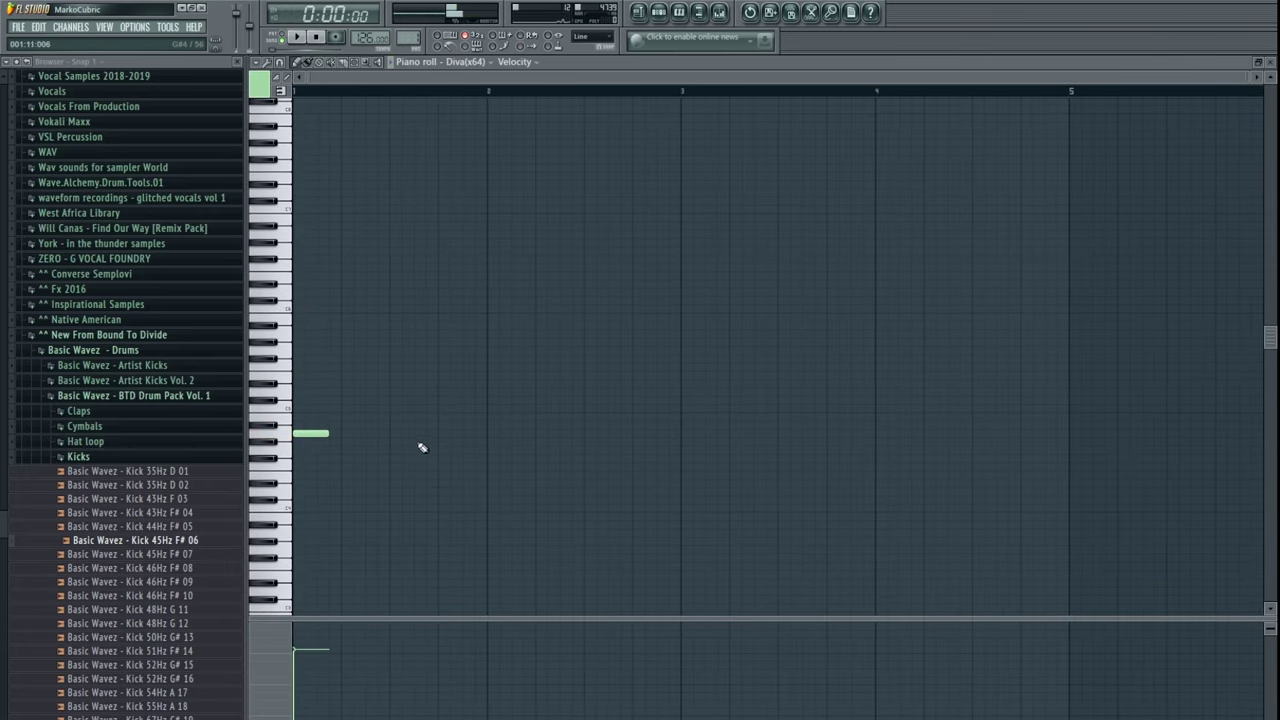
left_click_drag(329, 434, 341, 434)
key("space")
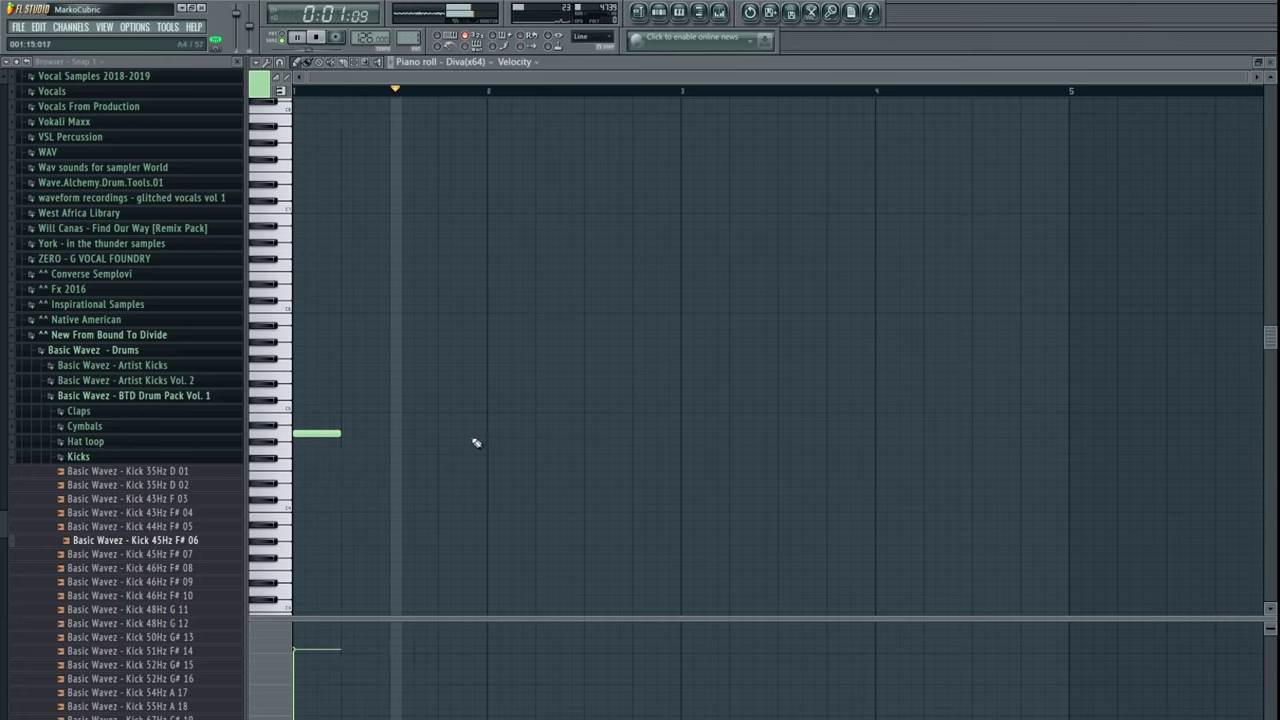
key("space")
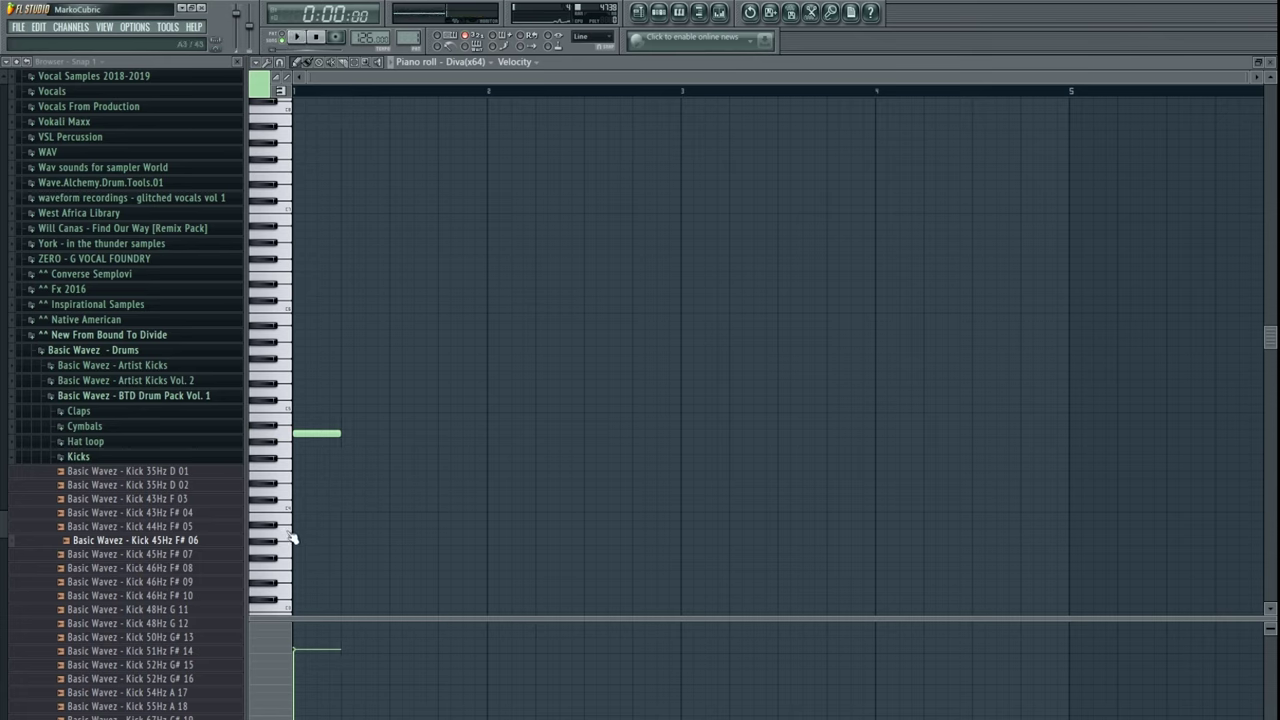
key("space")
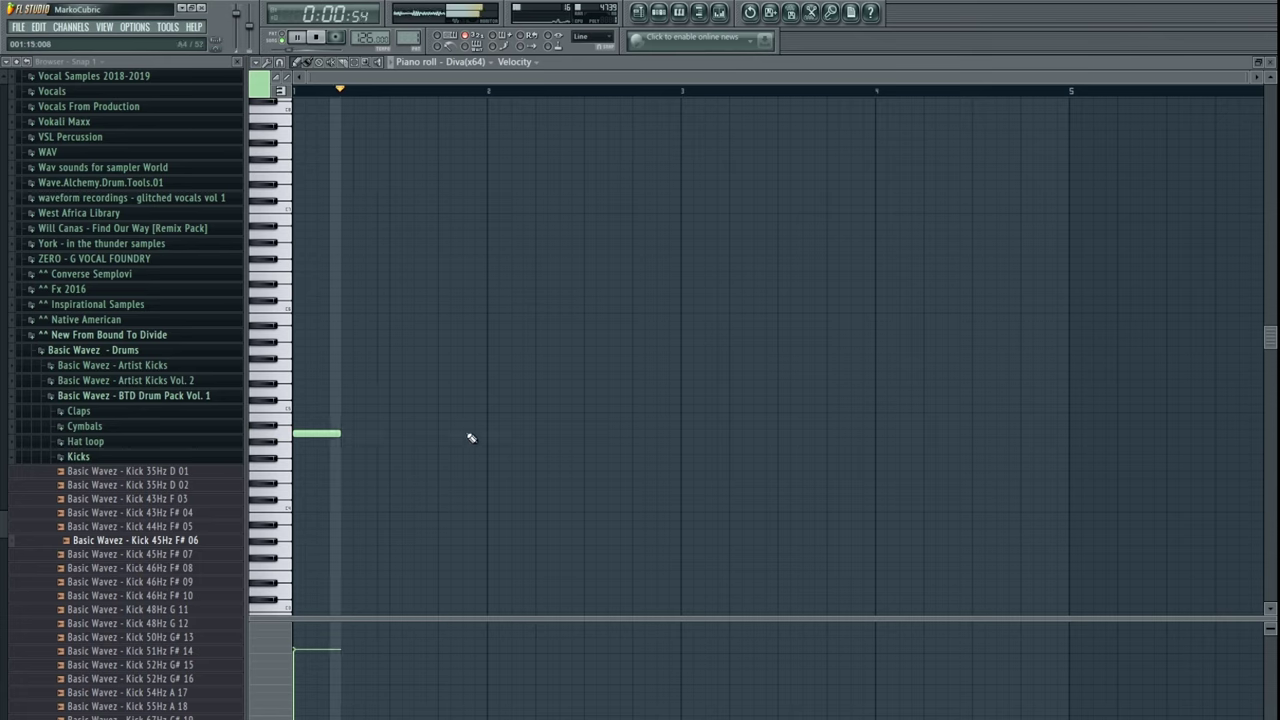
- Add a half-beat A4 note just before bar 2 and copy both notes to bar 3
left_click(471, 434)
left_click_drag(508, 434, 486, 436)
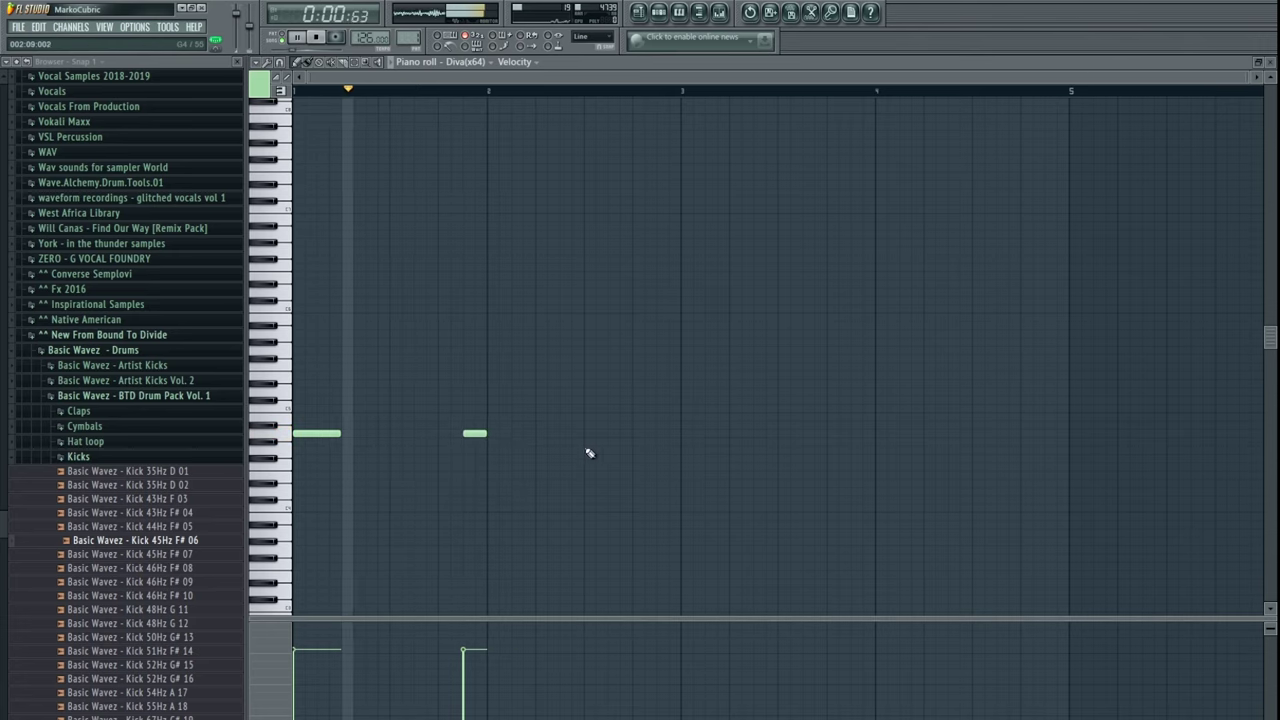
key("ctrl+a")
left_click_drag(309, 437, 699, 435)
left_click(698, 473, "ctrl")
scroll(700, 465, "down", 1)
left_click_drag(711, 340, 654, 347)
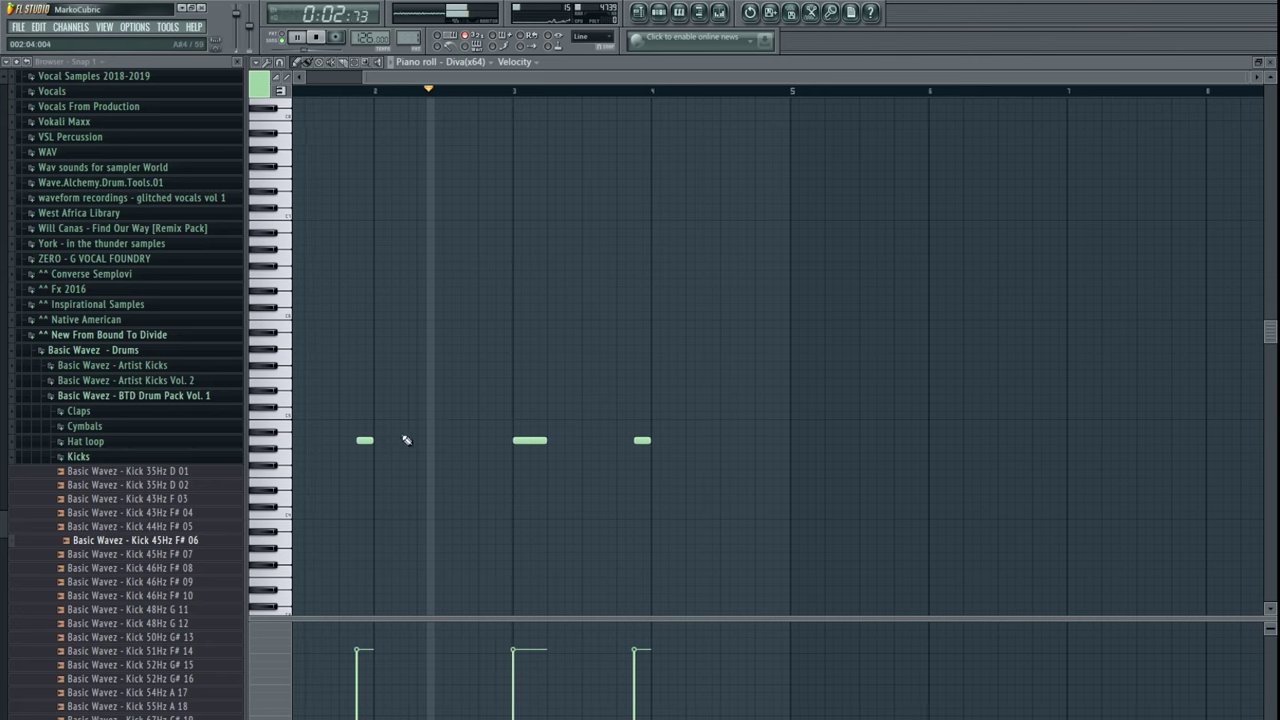
- Lengthen the note just before bar 2 to one beat and replace the short note before bar 4 with a one-beat note
key("space")
left_click_drag(369, 441, 374, 441)
scroll(380, 441, "left", 2)
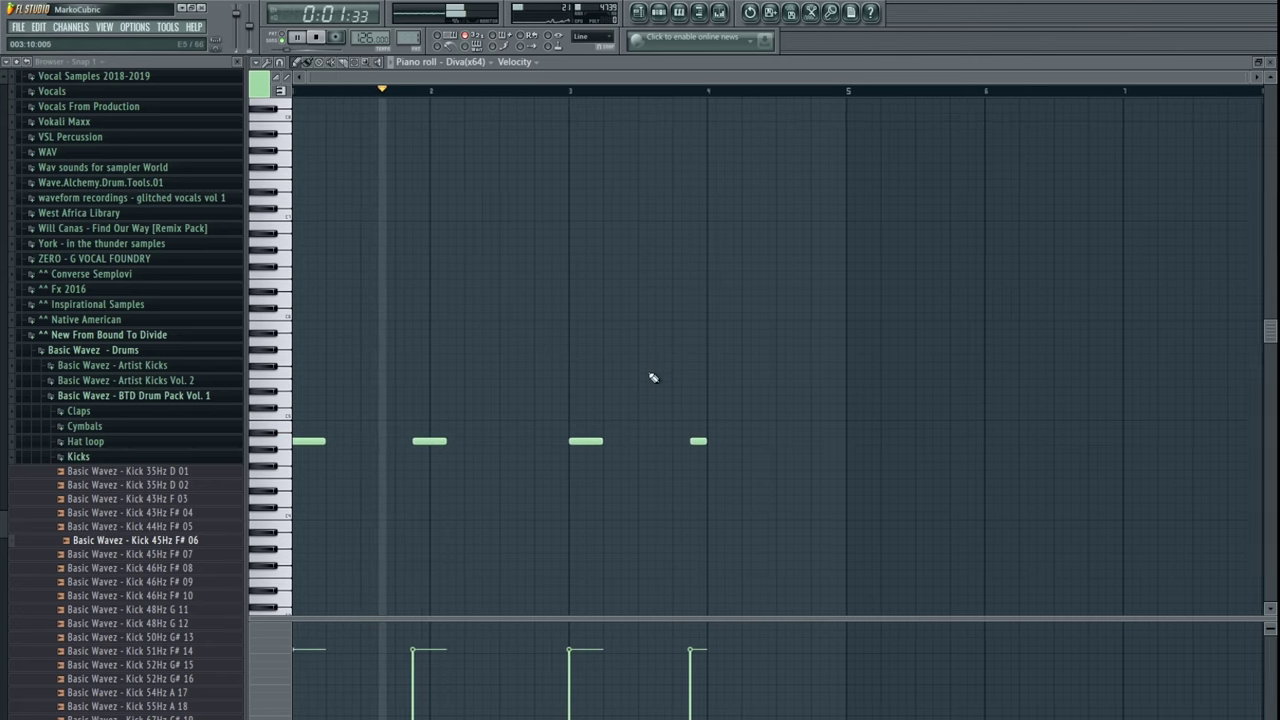
right_click(697, 441)
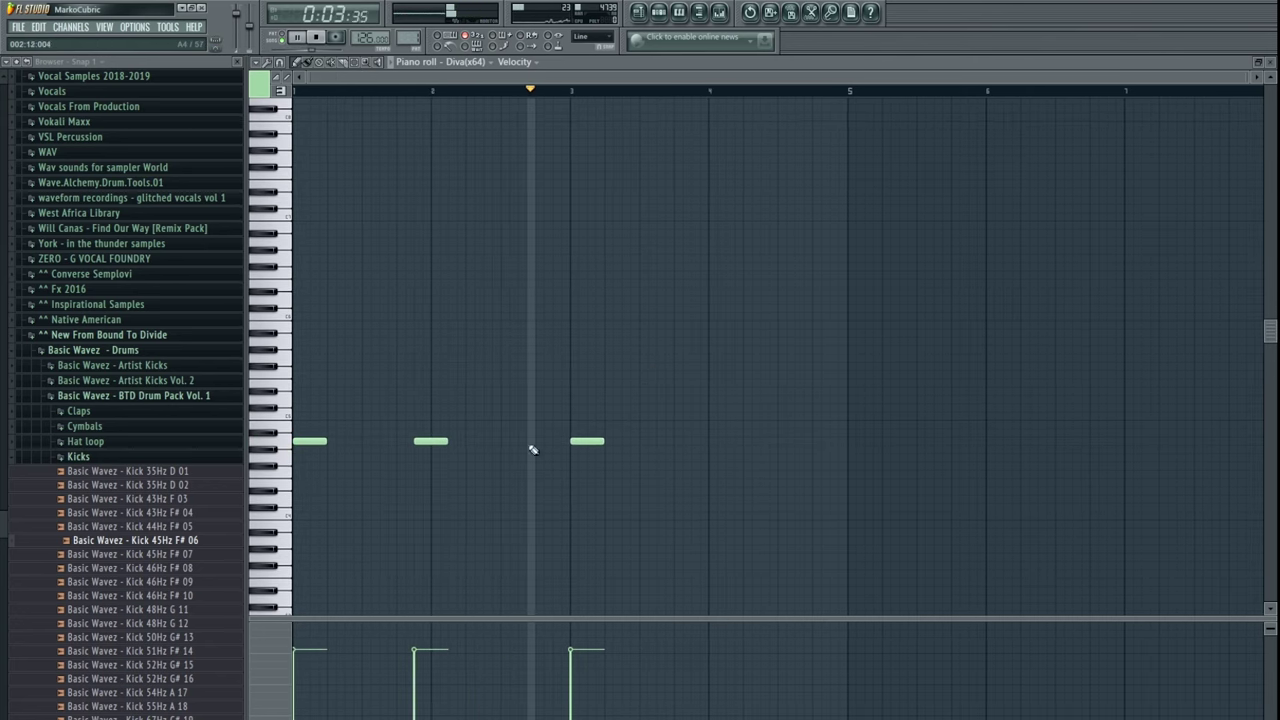
left_click(645, 443)
left_click_drag(650, 450, 713, 450)
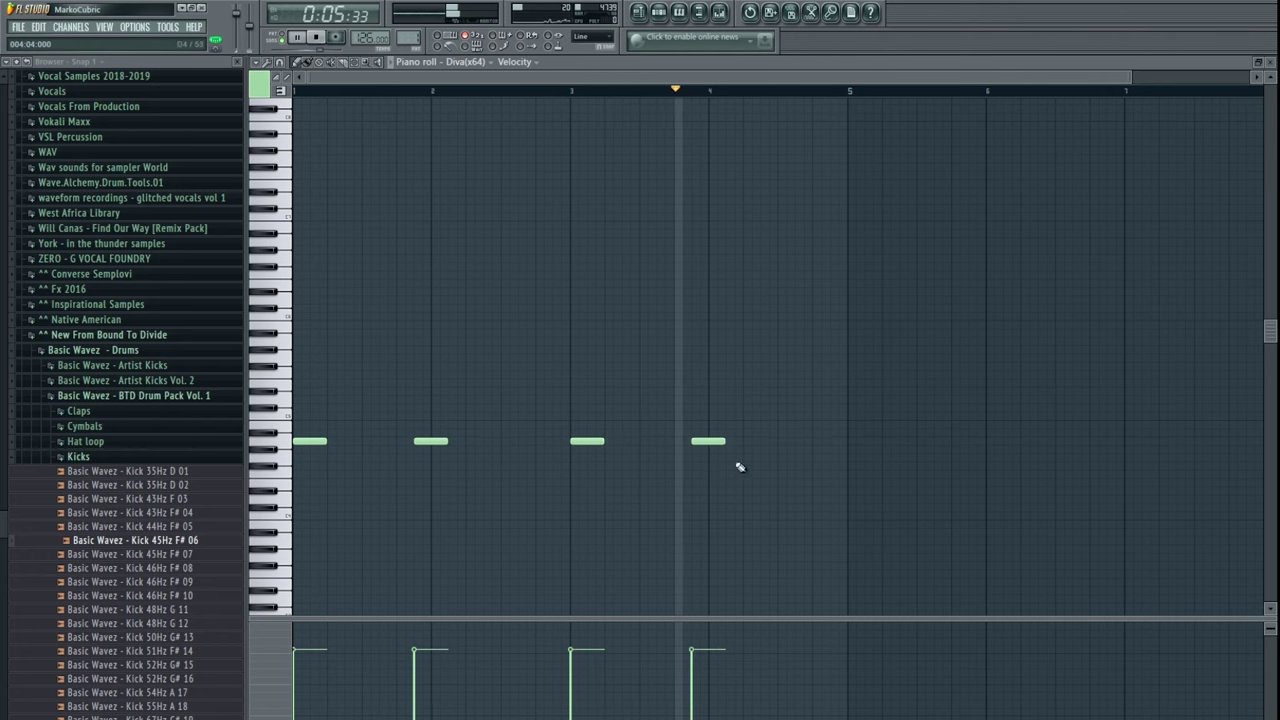
- Repeat the four-bar Pattern 1 clip along Track 3 in the playlist until four clips fill bars 1 to 16
scroll(700, 476, "right", 2)
scroll(691, 471, "down", 1)
key("F6")
left_click(567, 87)
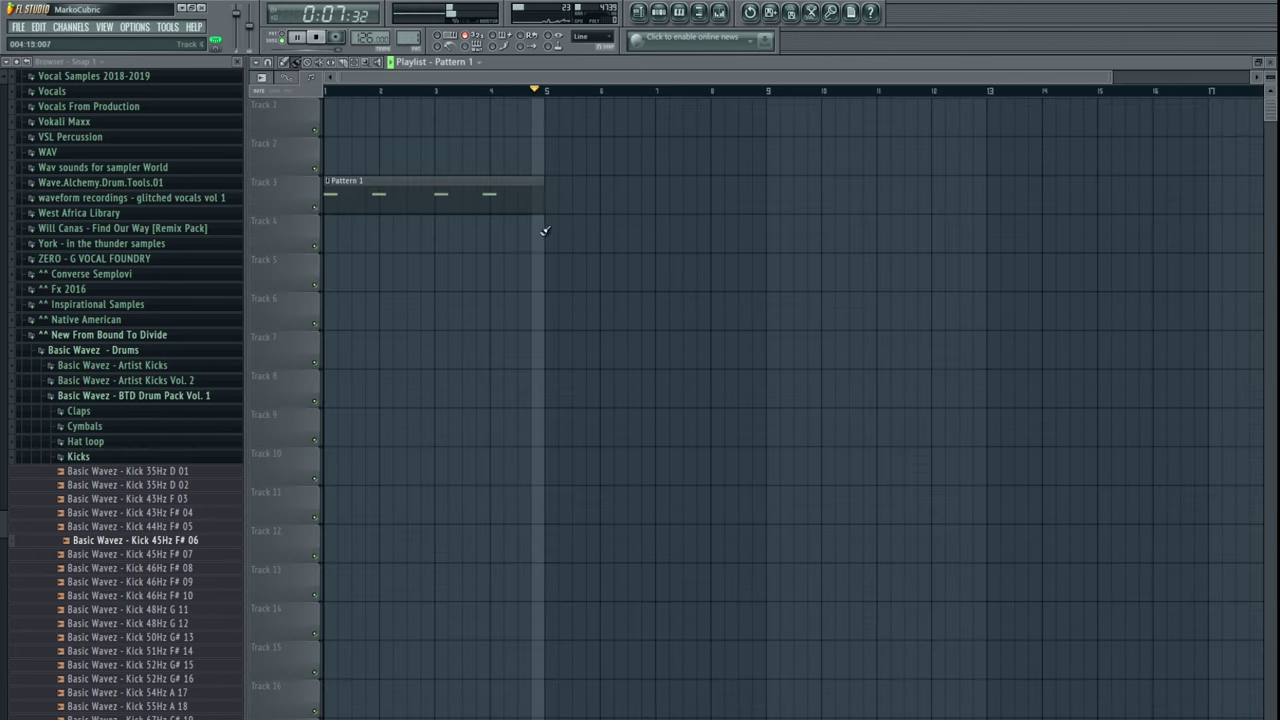
left_click_drag(392, 196, 580, 193)
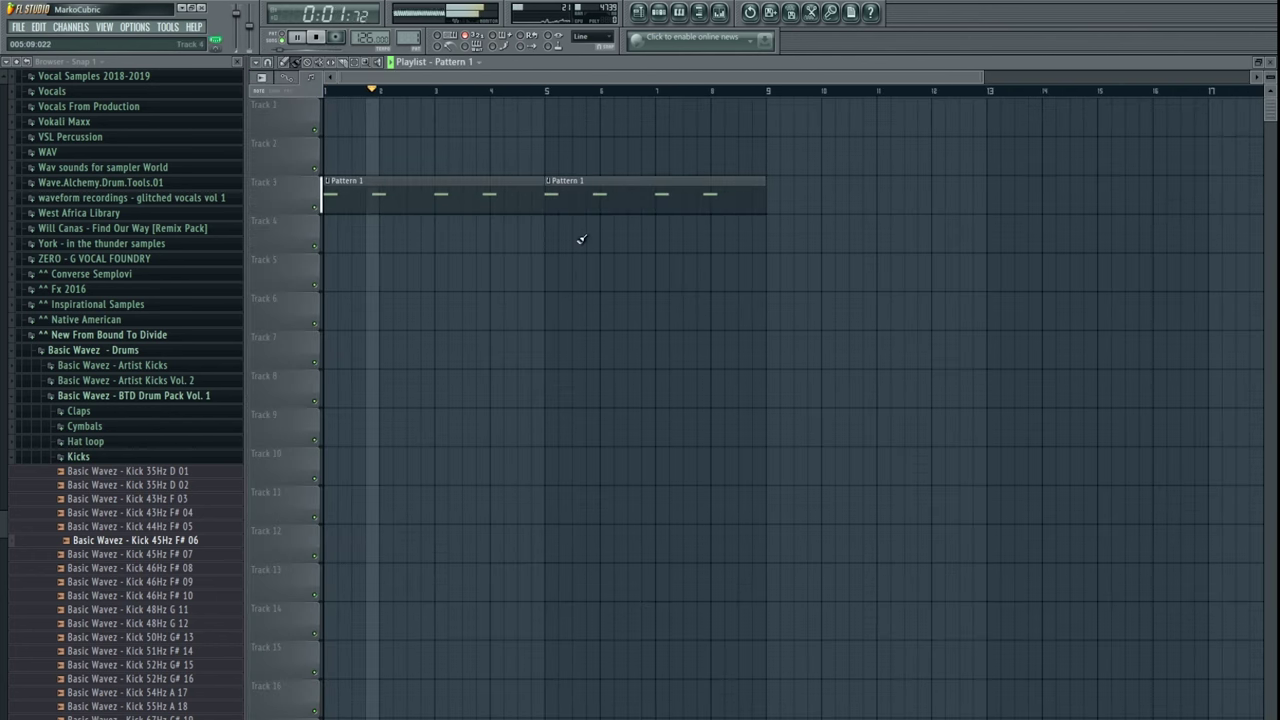
scroll(577, 241, "down", 1)
key("ctrl+a")
left_click_drag(372, 184, 688, 187)
key("ctrl+d")
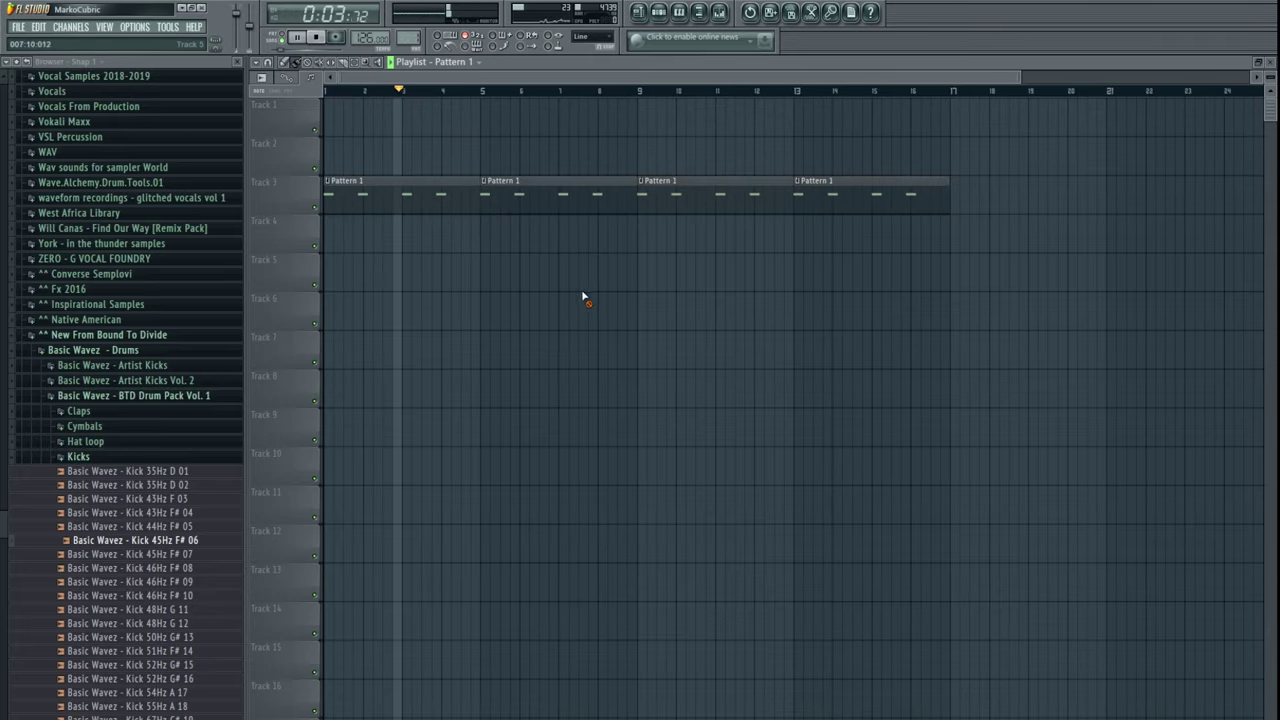
- Turn off the Plate2 and Delay1 effects in Diva, close the synth window and stop playback
key("F5")
key("F6")
left_click(337, 145)
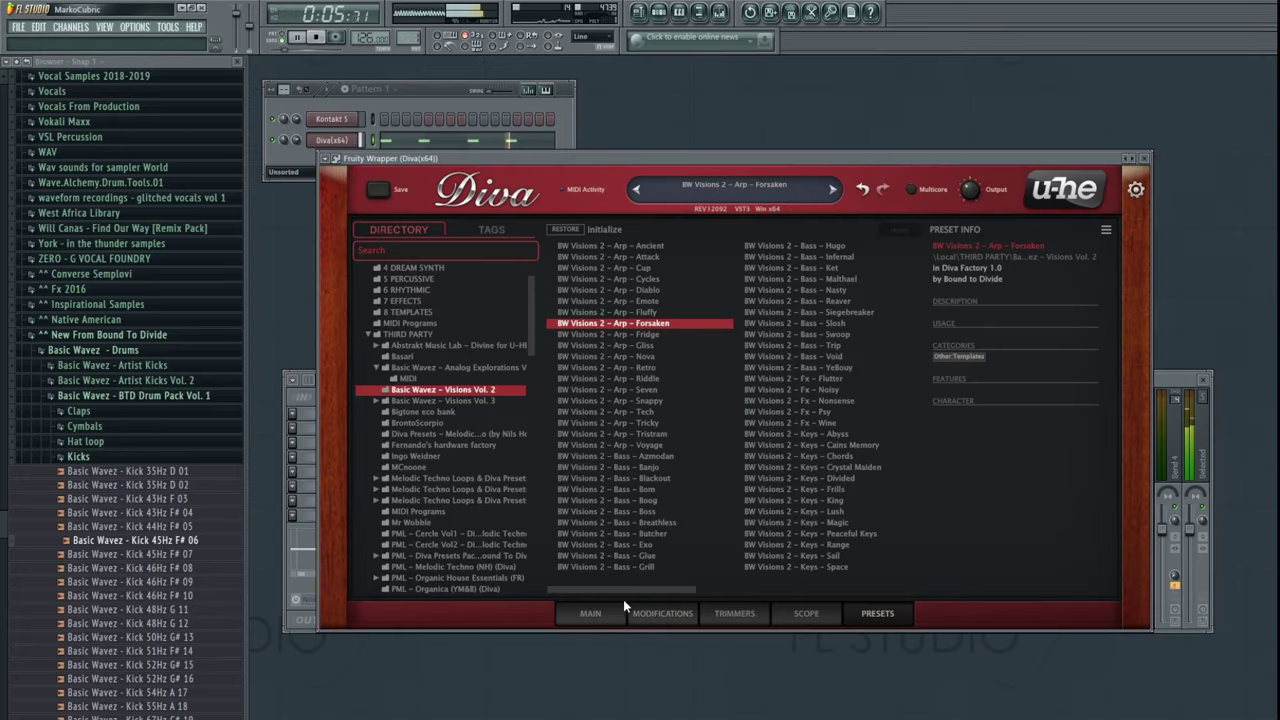
left_click(595, 613)
mouse_move(1051, 607)
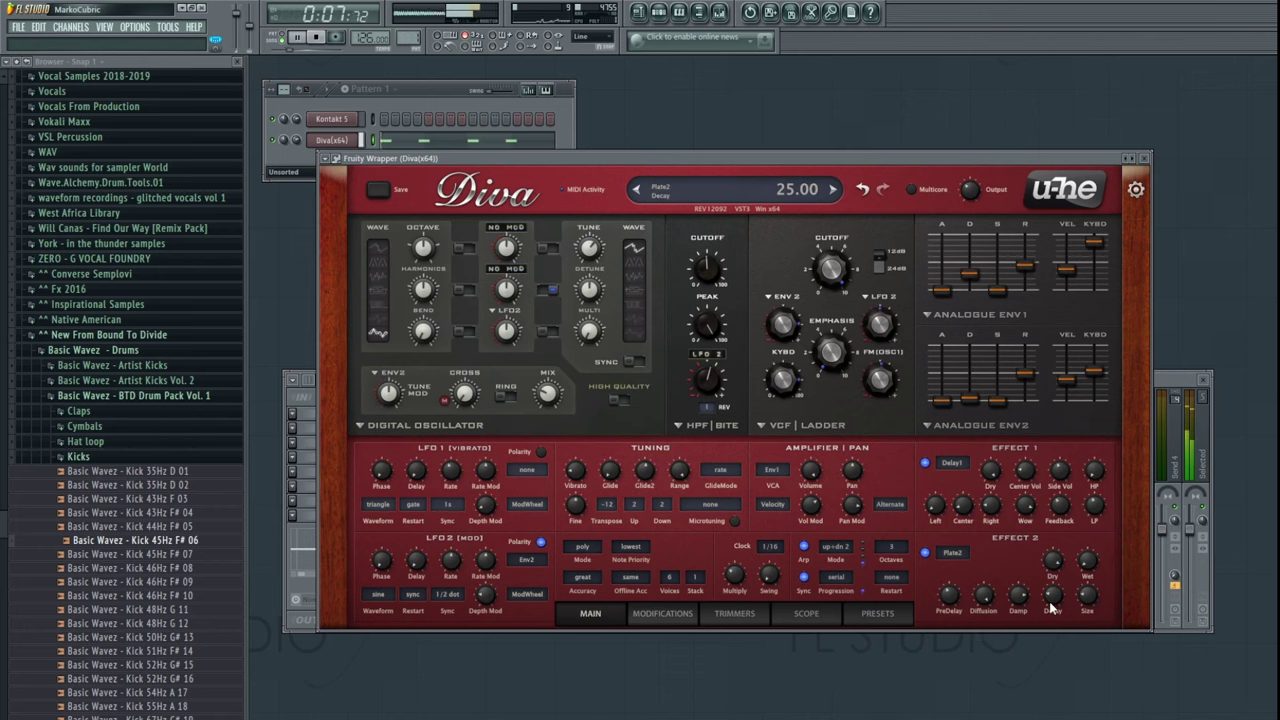
left_click(927, 552)
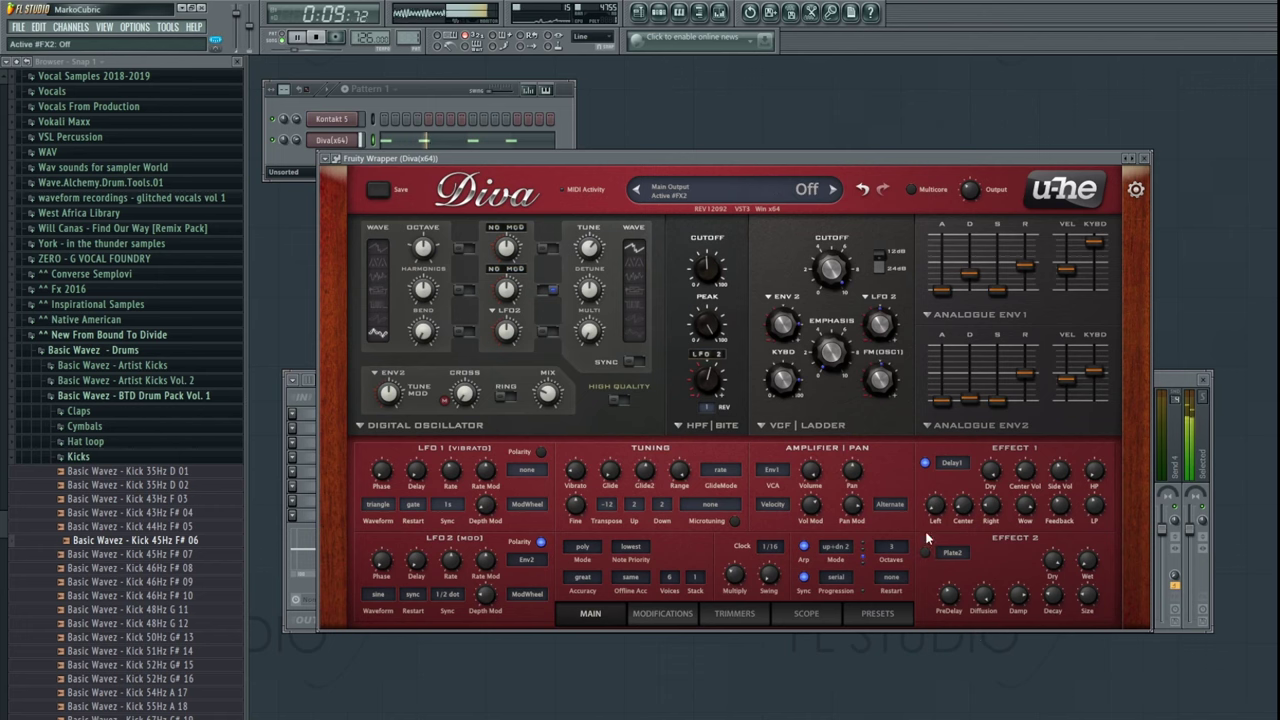
left_click(927, 463)
left_click(1145, 158)
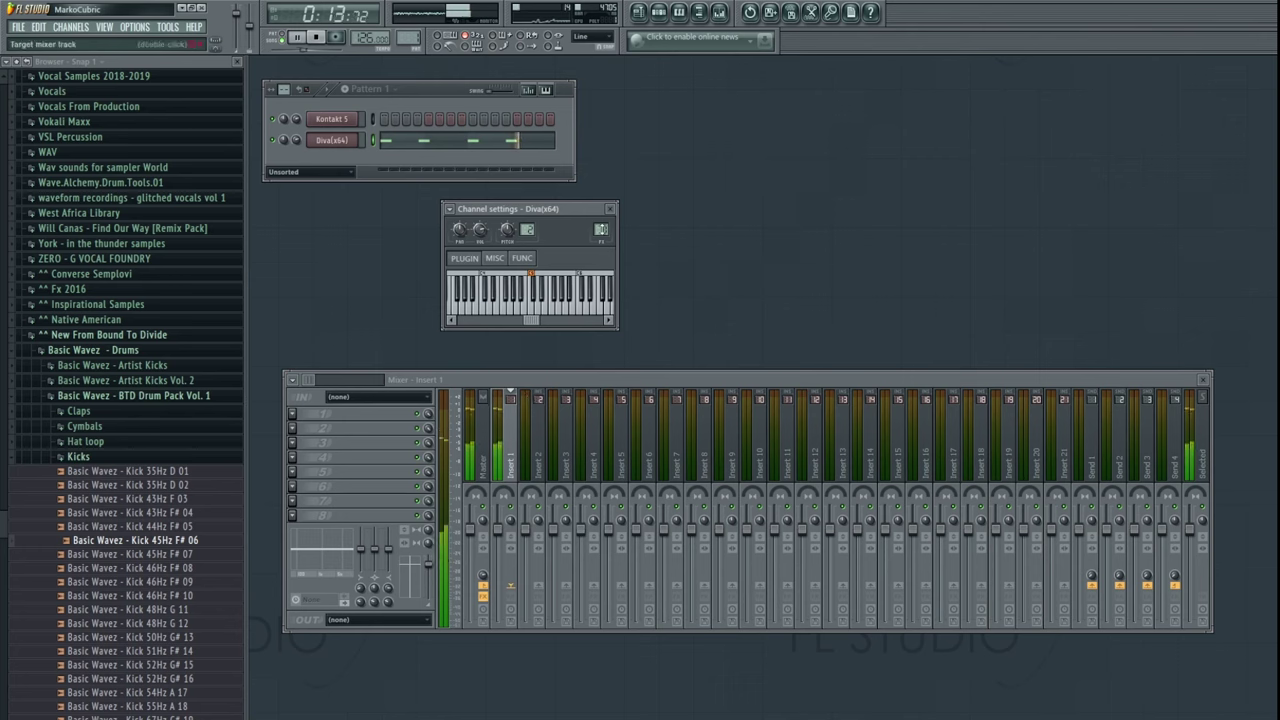
left_click(294, 380)
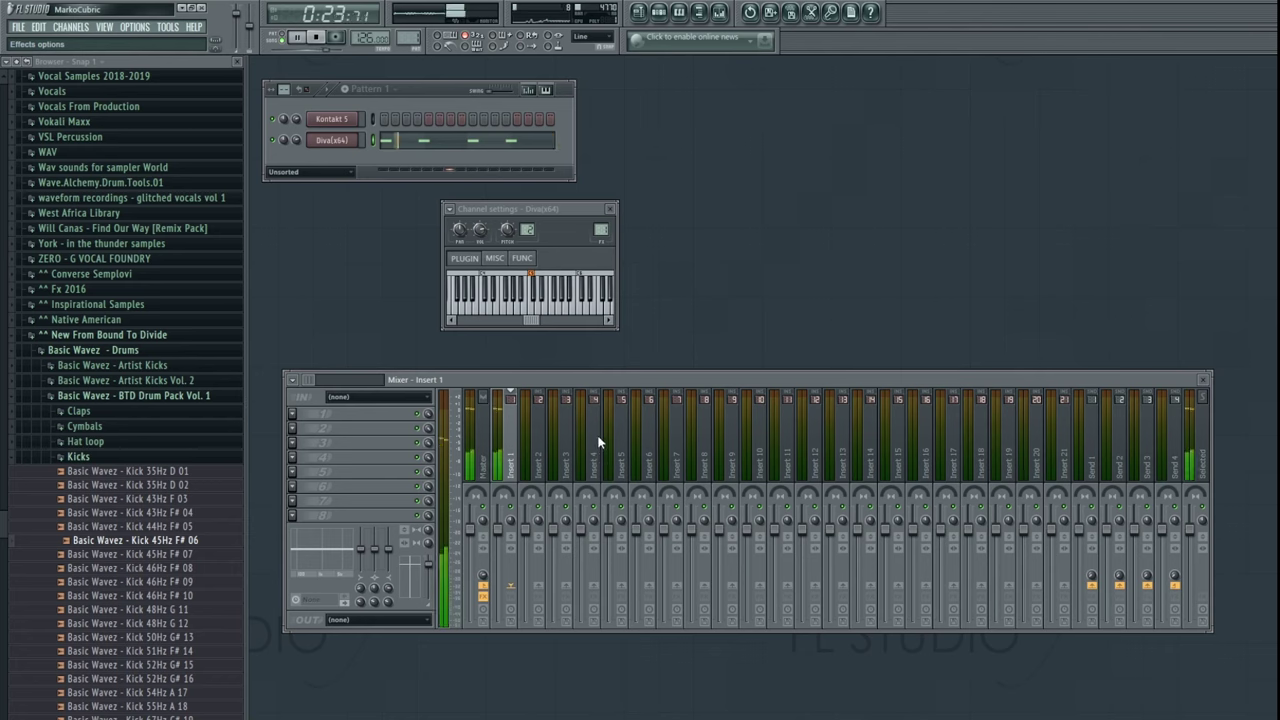
left_click(318, 37)
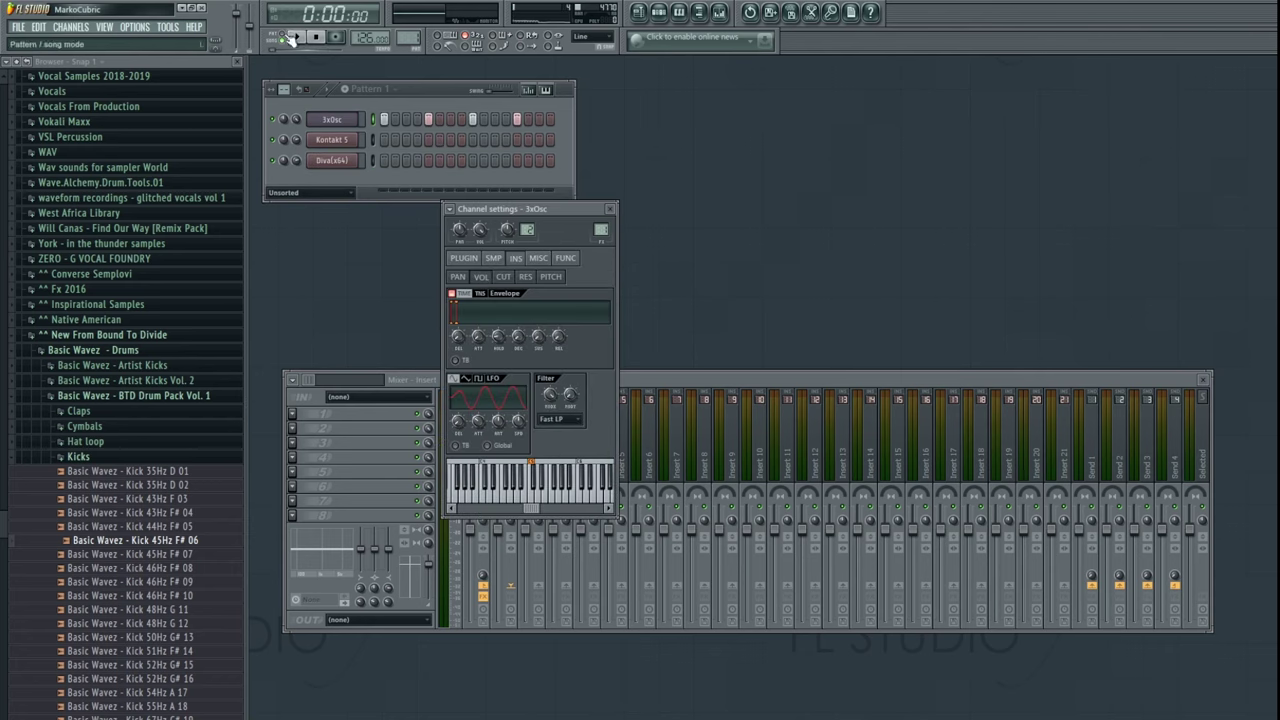
- Switch to pattern mode and delete the Pattern 1 clips at bars 5, 9 and 13 on Track 3
left_click(290, 37)
left_click(638, 11)
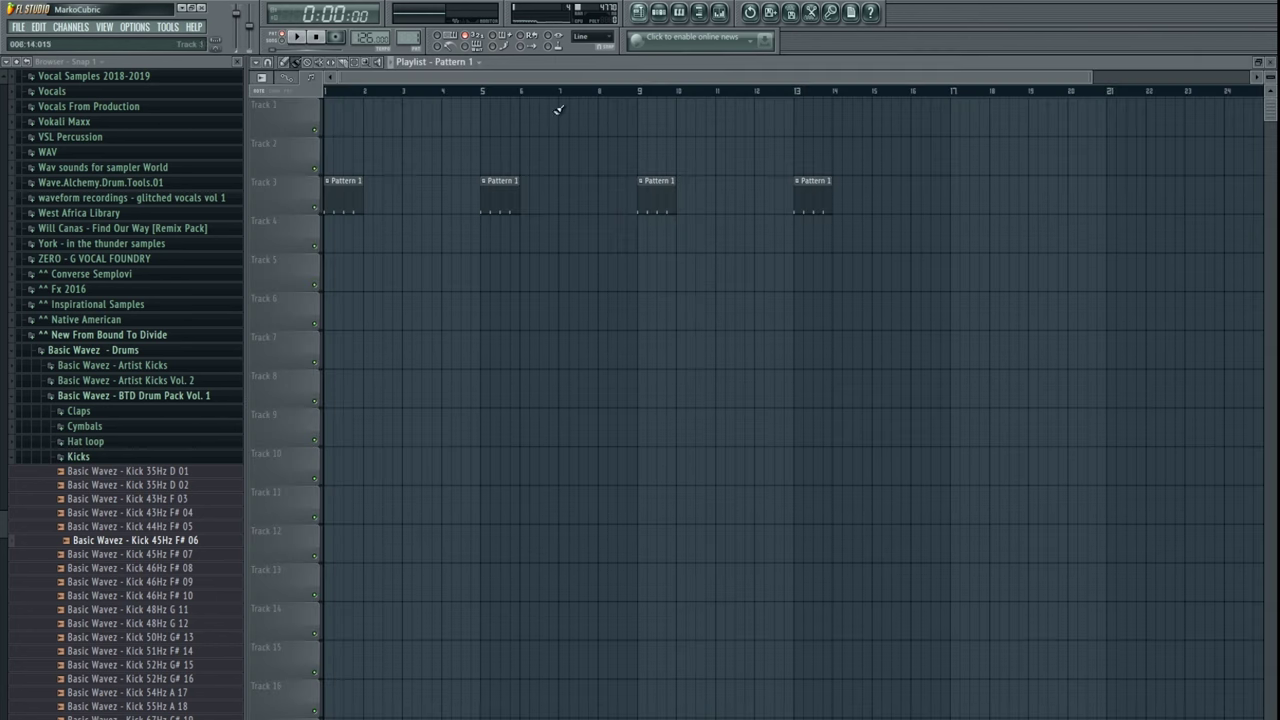
left_click(336, 131)
right_click(337, 127)
left_click_drag(331, 190, 862, 215)
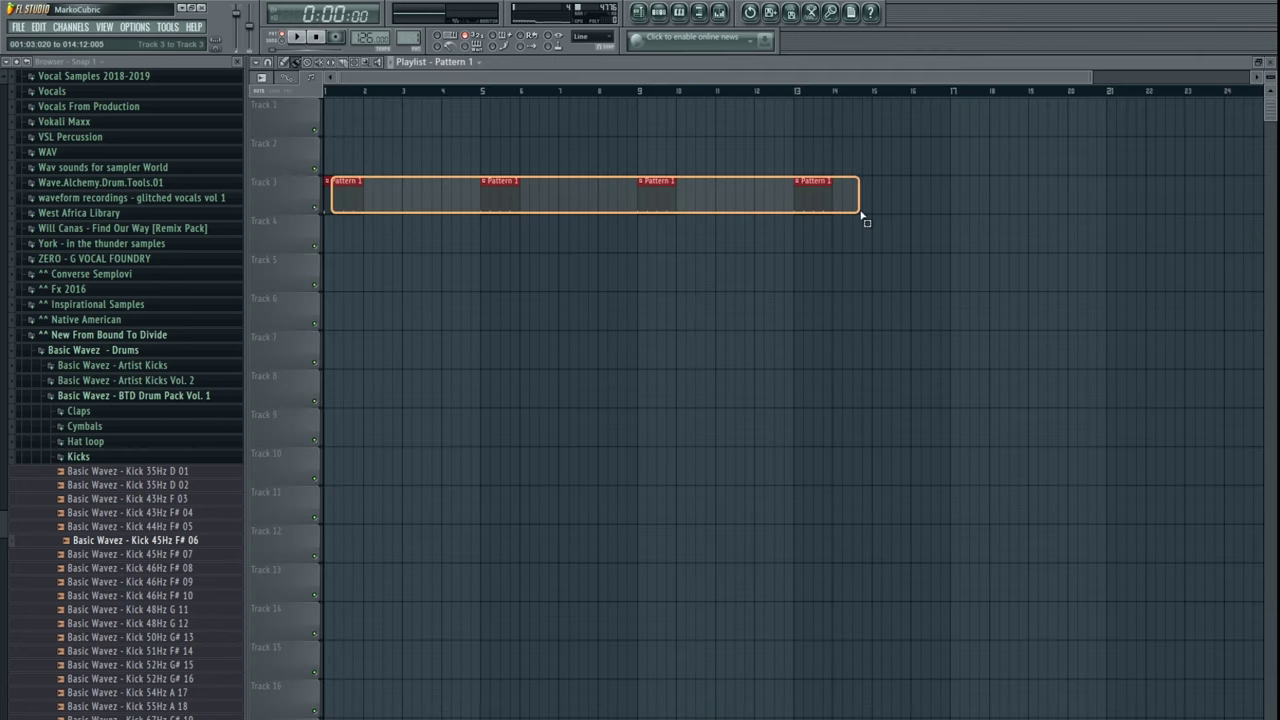
right_click(814, 204)
right_click(657, 199)
right_click(500, 197)
- Move the remaining Pattern 1 clip to Track 1 and repeat it every bar through bar 16
left_click_drag(341, 190, 331, 80)
mouse_move(372, 118)
left_mouse_down()
mouse_move(1092, 132)
mouse_move(974, 117)
left_mouse_up()
scroll(740, 250, "down", 1)
mouse_move(565, 368)
left_mouse_down()
mouse_move(577, 254)
mouse_move(557, 365)
left_mouse_up()
scroll(557, 364, "up", 1)
- Switch the channel rack to Pattern 2 and link the Diva channel to a mixer track
key("F5")
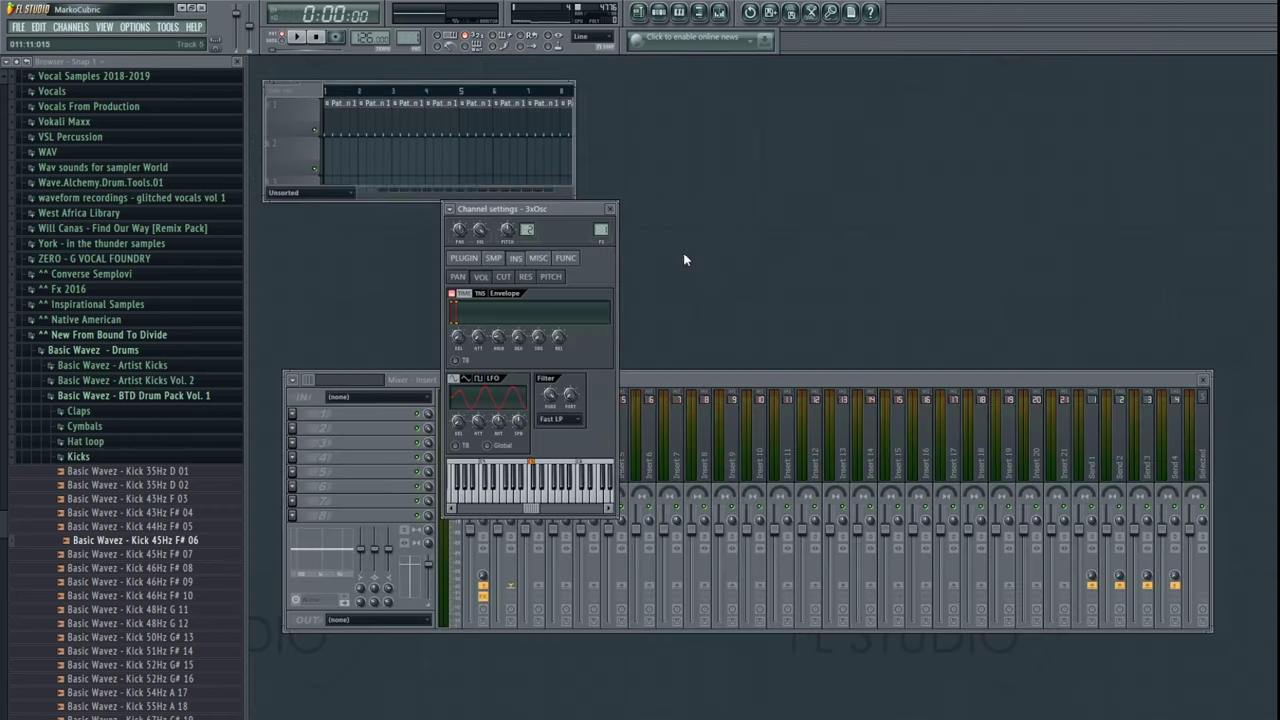
scroll(402, 24, "up", 1)
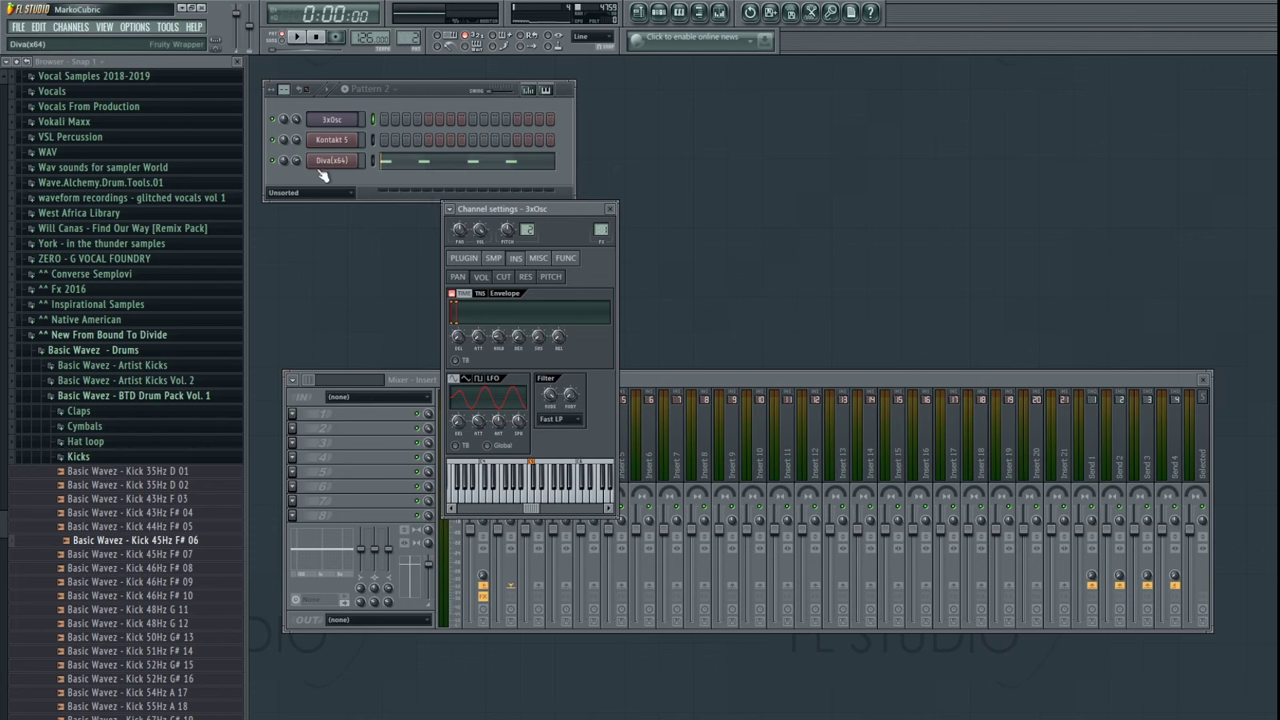
left_click(336, 150)
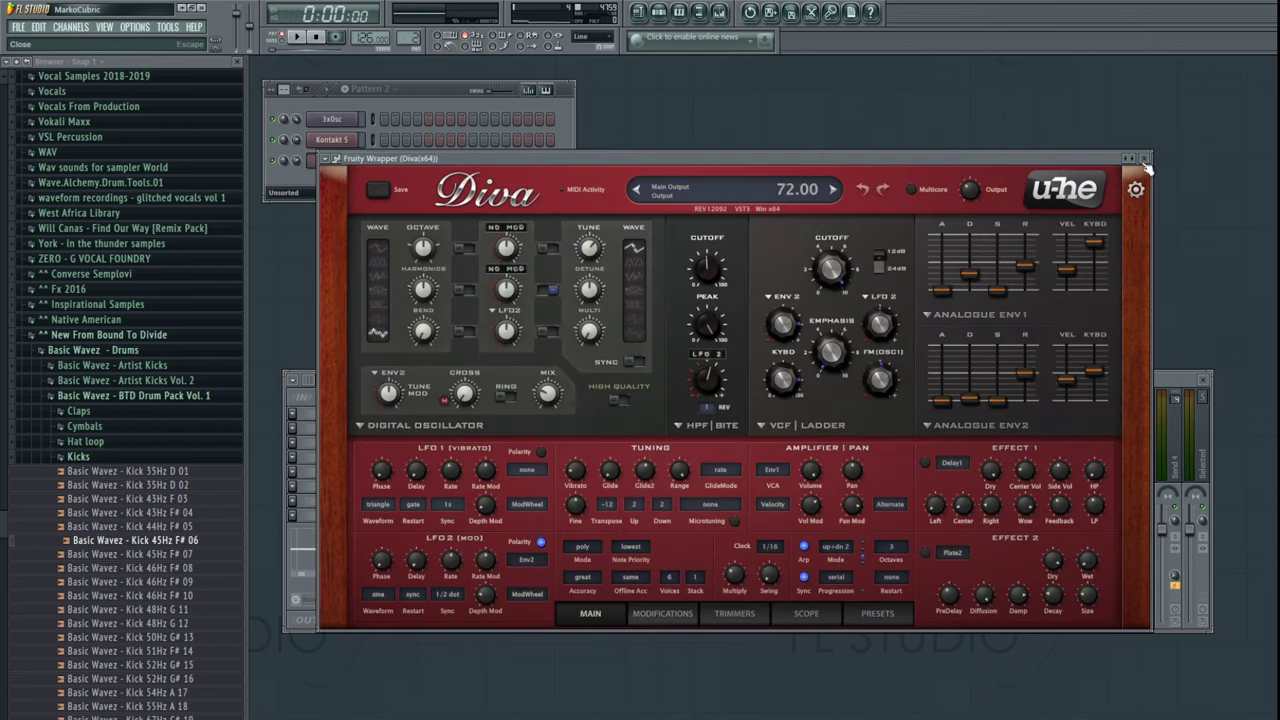
left_click(1149, 166)
key("ctrl+l")
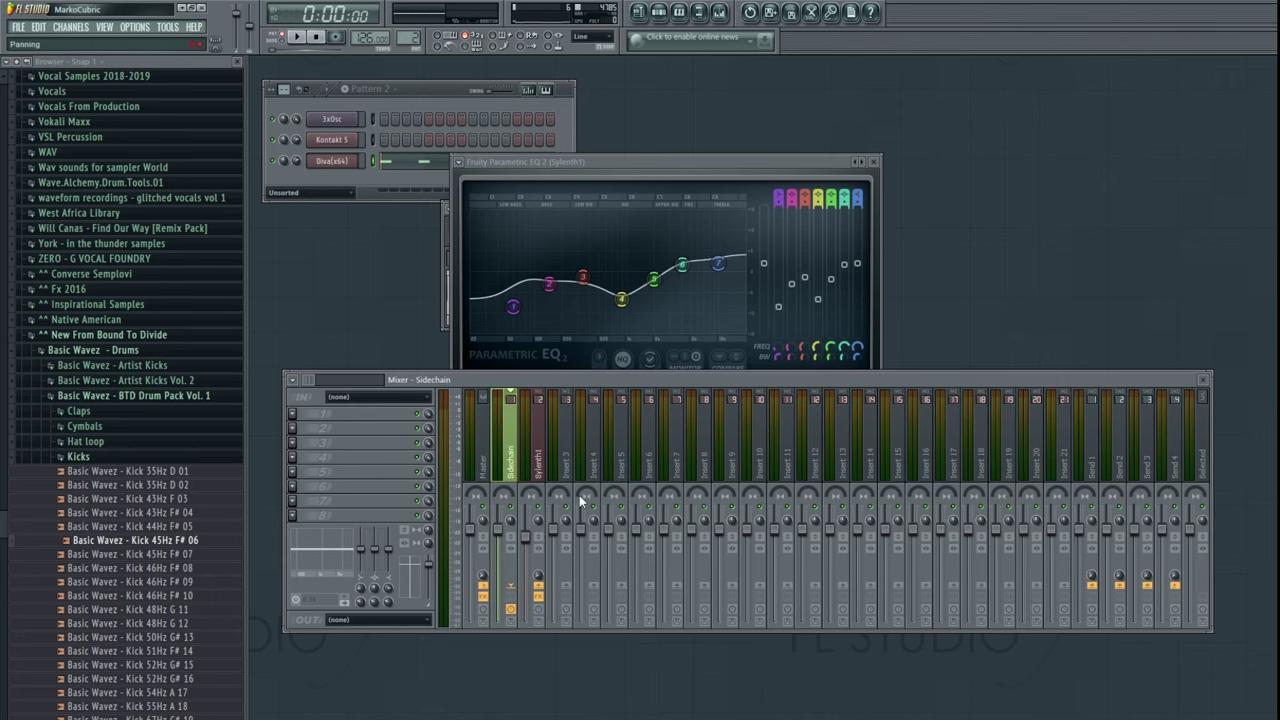
- Inspect the effect chains of the Sylenth1 and Sidechain mixer tracks
left_click(541, 442)
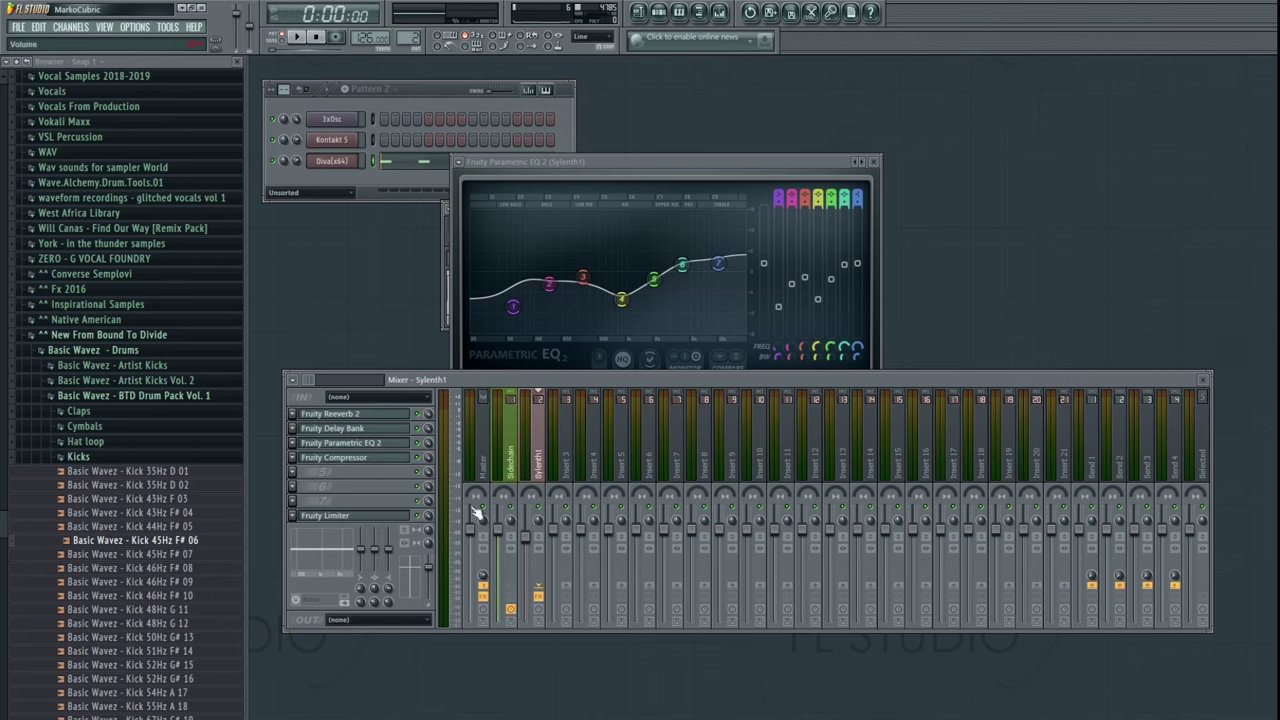
left_click(512, 470)
left_click(537, 470)
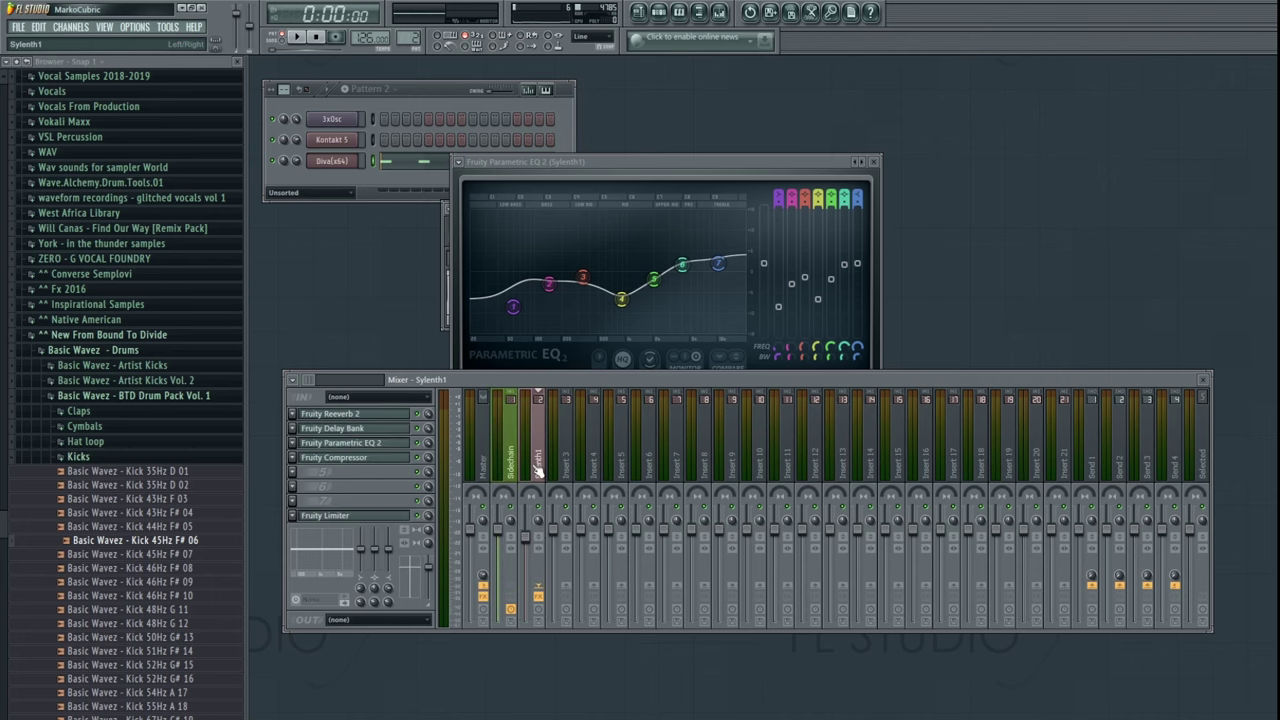
- Fill Track 2 with four Pattern 2 clips across bars 1 to 16 and play the arrangement from the start
left_click(650, 11)
left_click_drag(340, 150, 860, 160)
key("space")
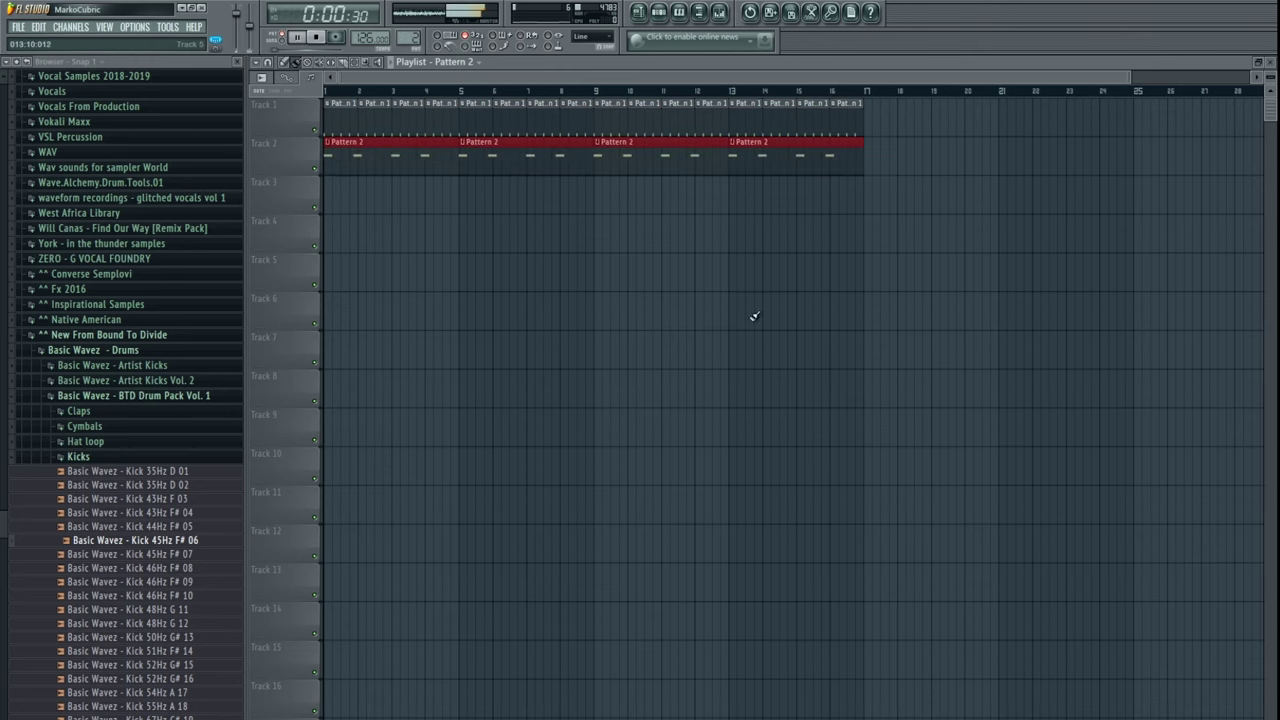
left_click(324, 91)
scroll(622, 92, "down", 2)
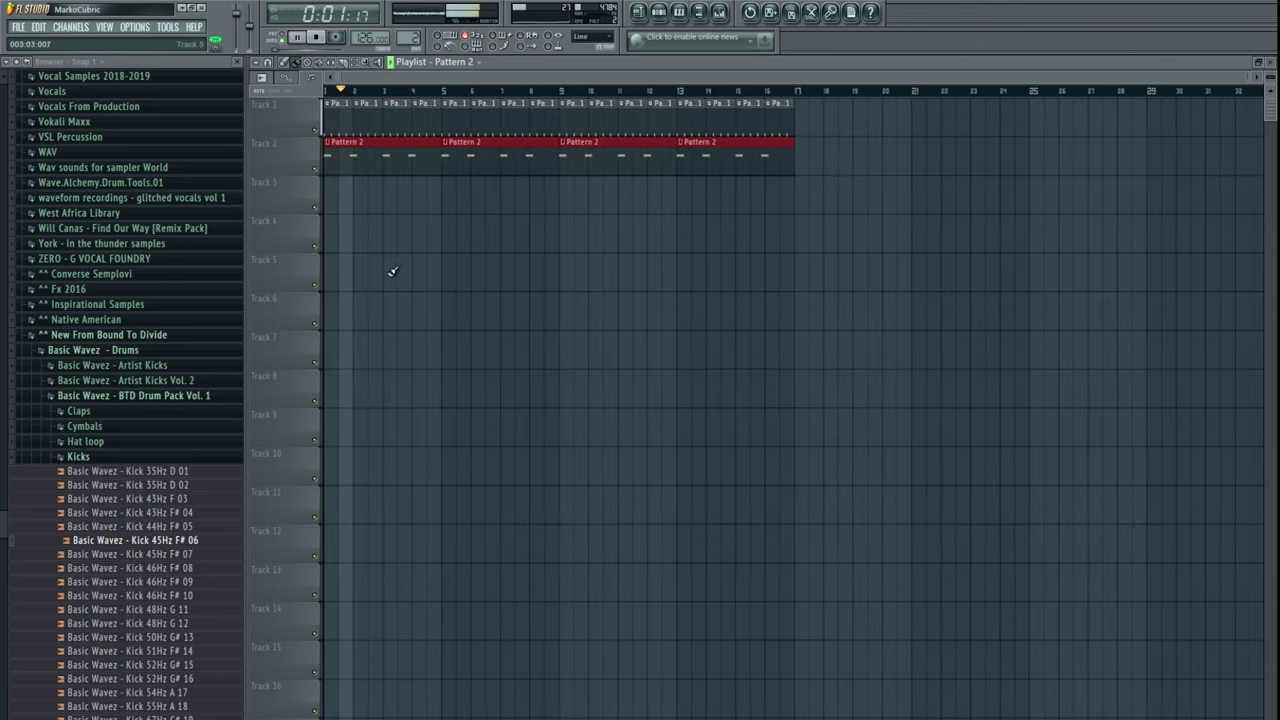
- Delete the last note of Pattern 2 and remove its clips starting at bars 5 and 13 from Track 2
key("F9")
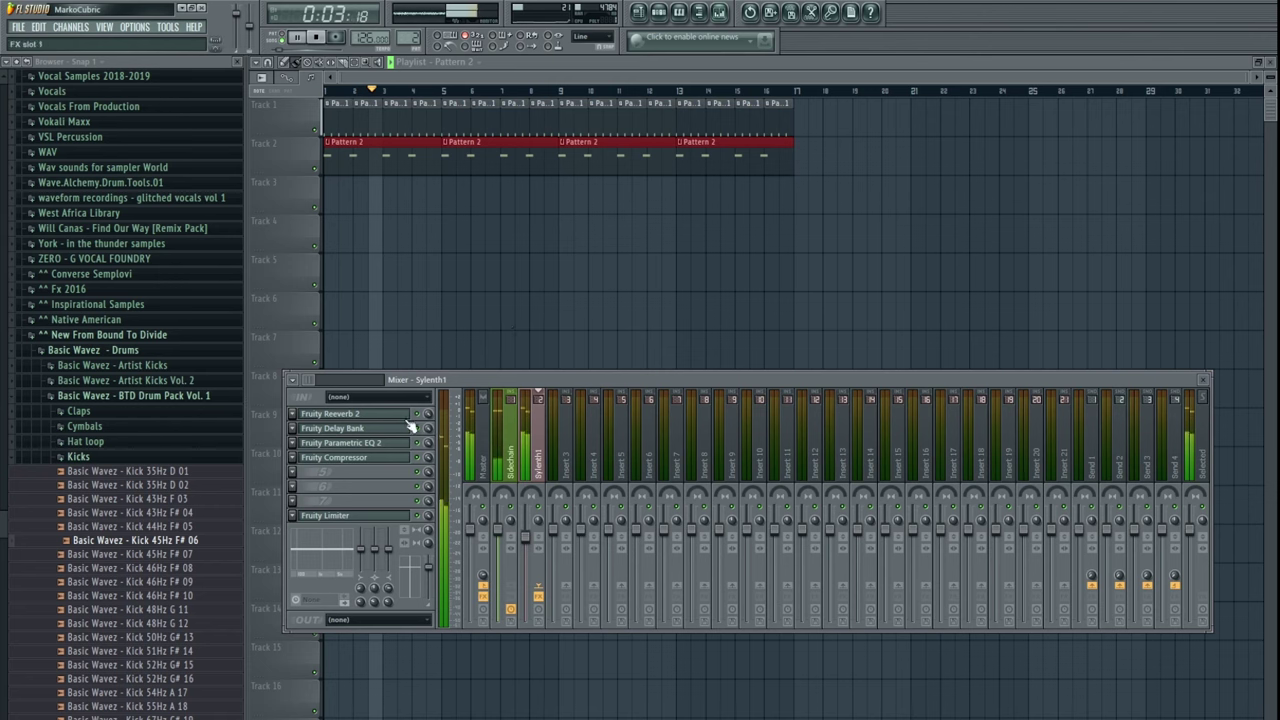
left_click(350, 442)
left_click(398, 156)
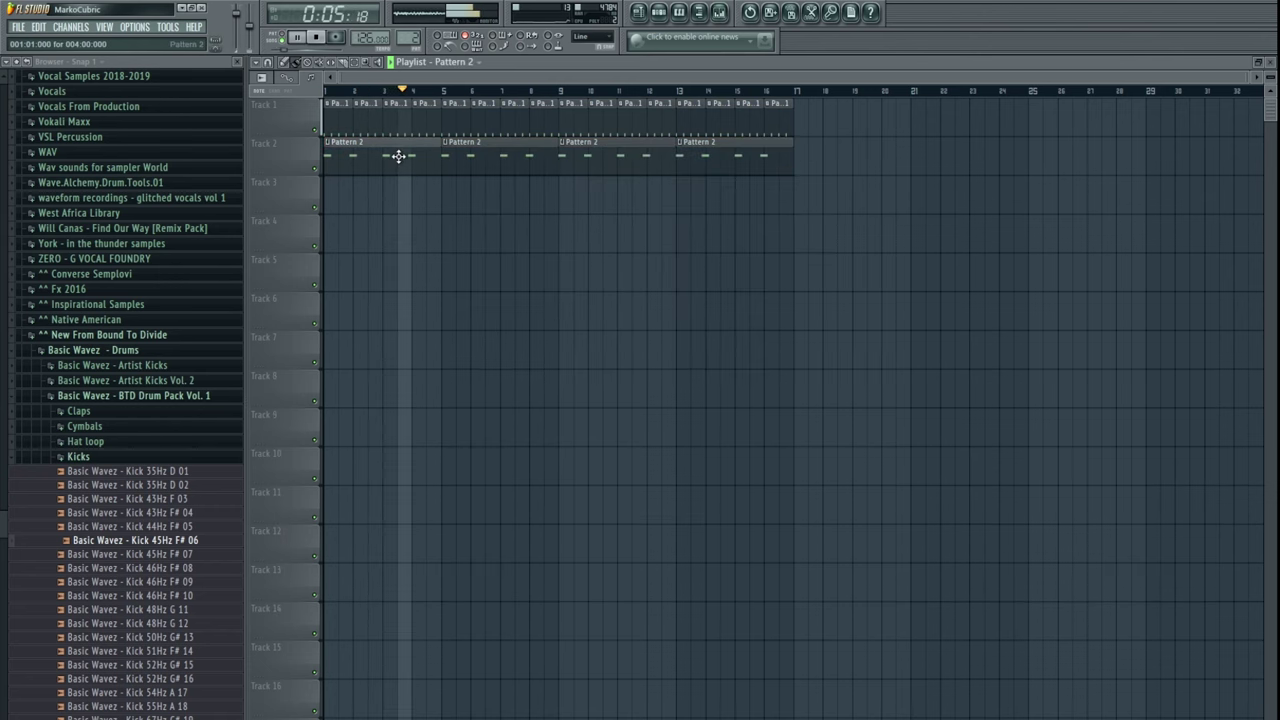
double_click(398, 156)
key("space")
scroll(531, 297, "down", 3)
right_click(639, 354)
key("Escape")
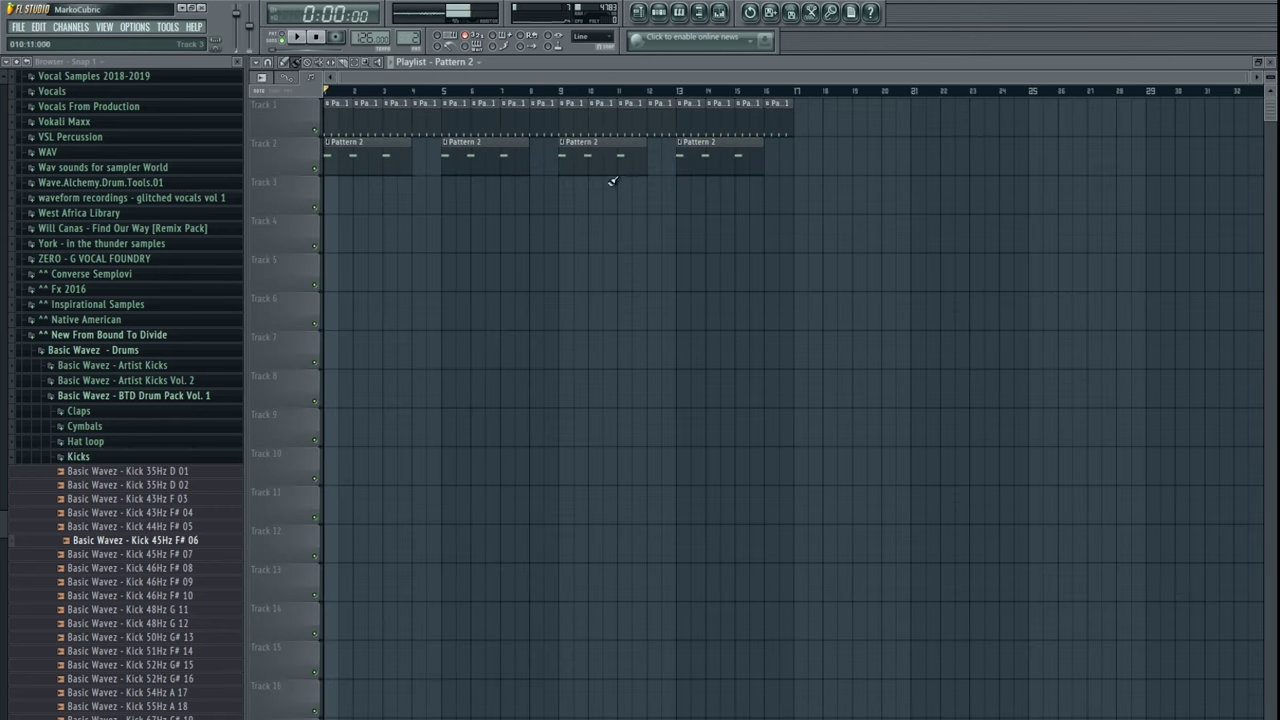
right_click(478, 170)
right_click(698, 168)
- Raise band 4 and lower bands 5 to 7 in Sylenth1's Parametric EQ 2 during playback, and set the track's volume to -4.9 dB
left_click(728, 12)
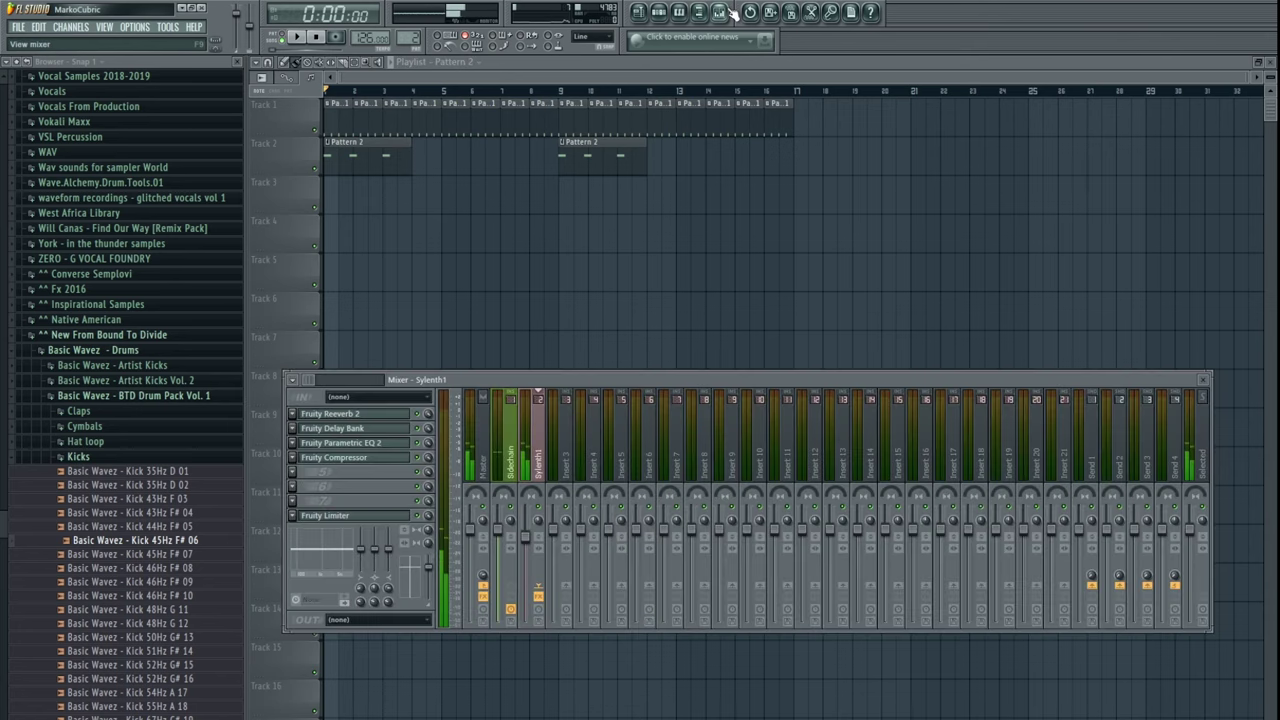
left_click(360, 450)
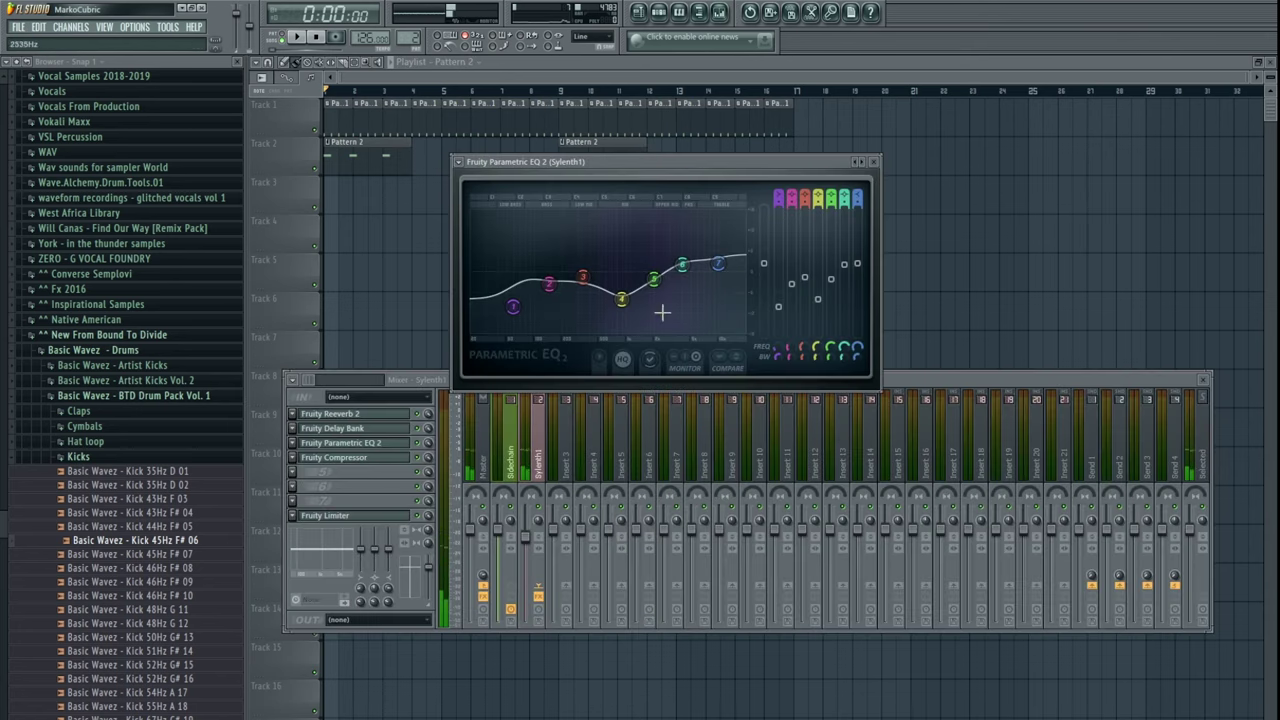
key("space")
left_click_drag(685, 316, 691, 280)
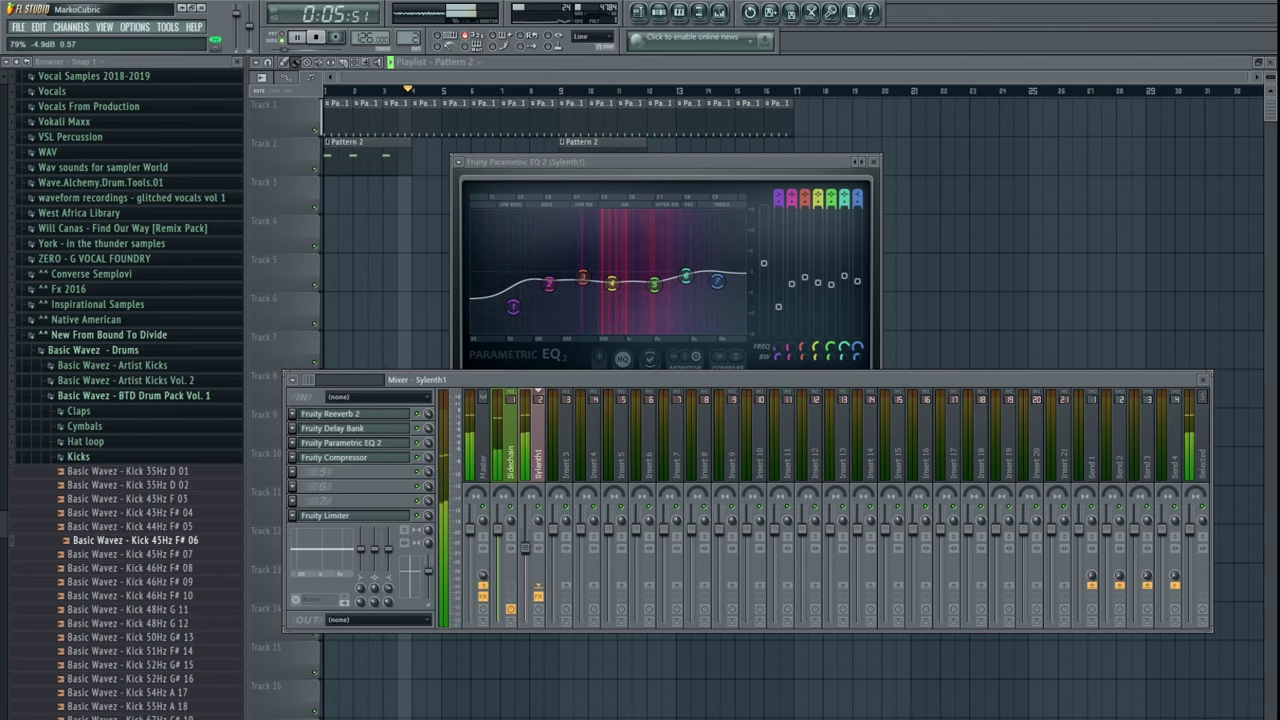
key("F12")
key("space")
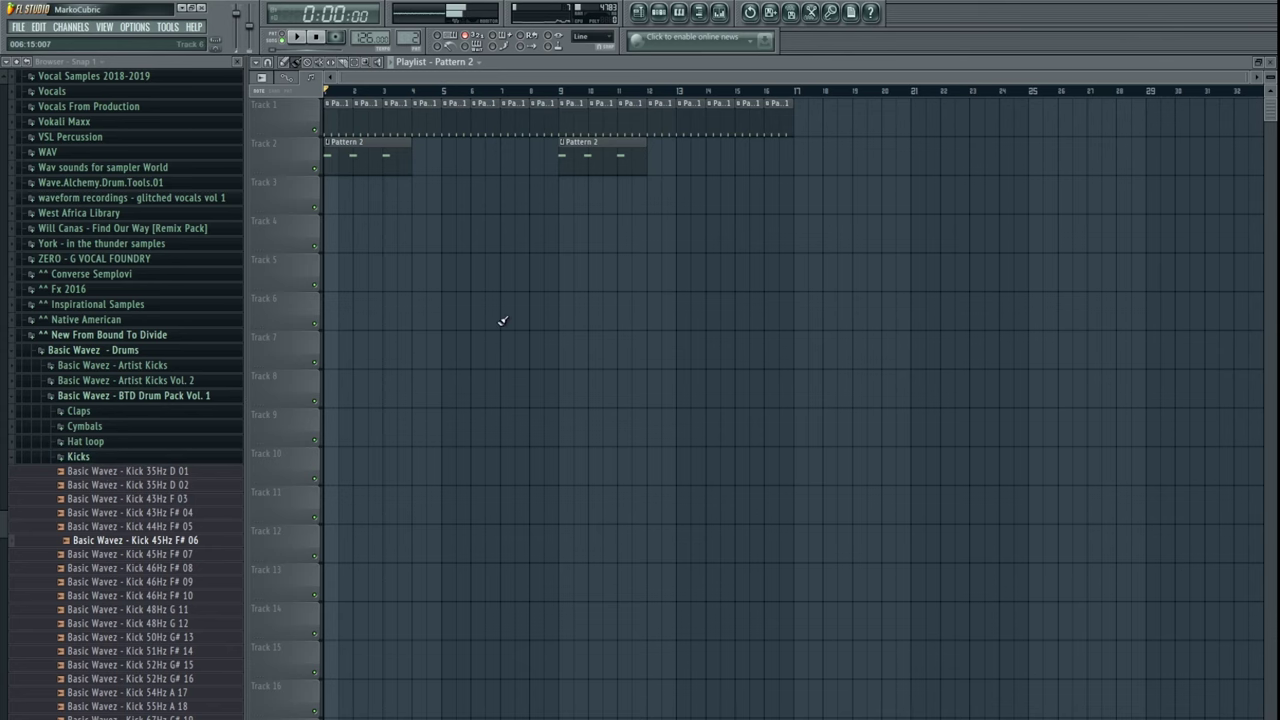
- Replace the Sampler channel with a second Diva instance and link it to mixer track 3
key("F5")
left_click(342, 163)
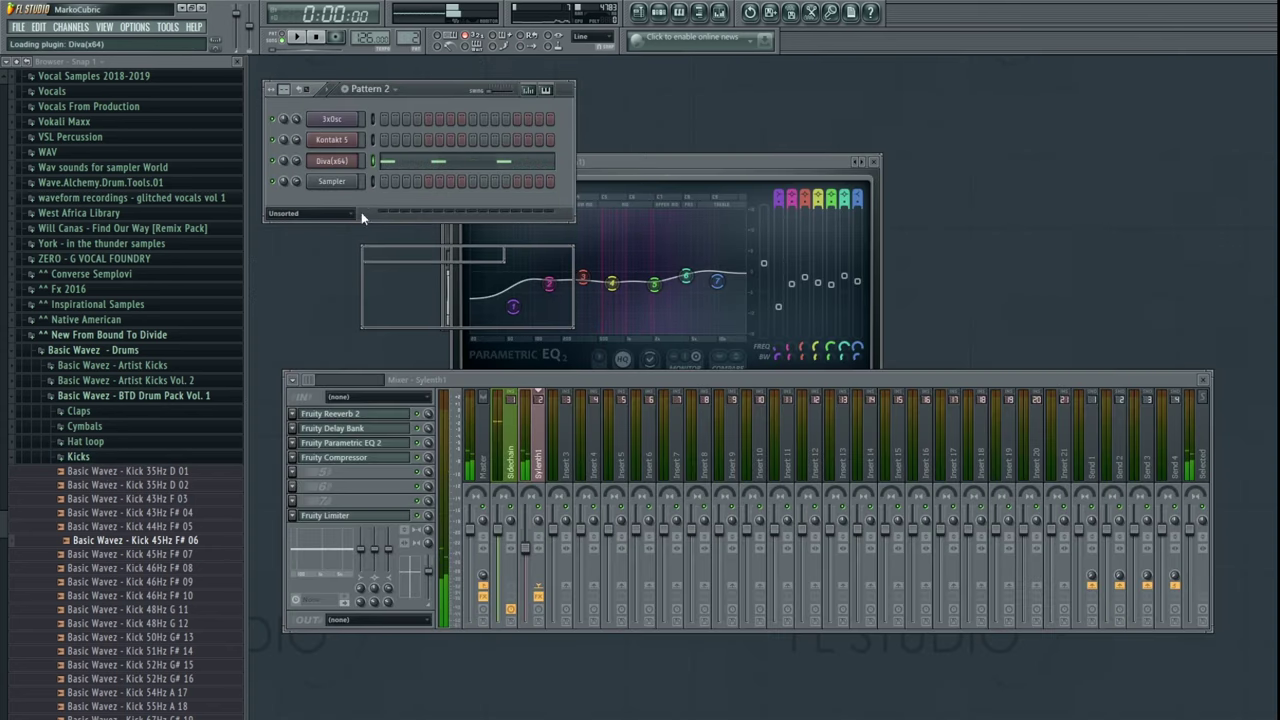
left_click(343, 184)
left_click_drag(818, 289, 800, 292)
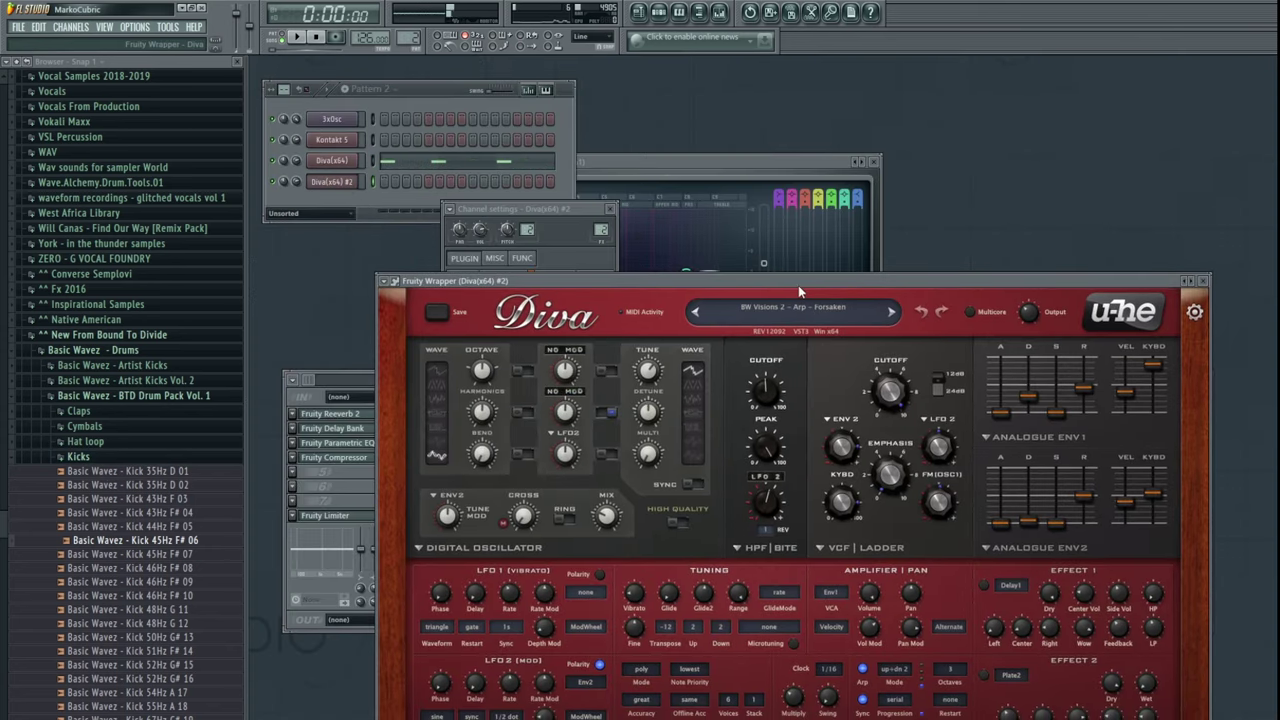
left_click(453, 210)
left_click(460, 243)
left_click_drag(806, 382, 798, 225)
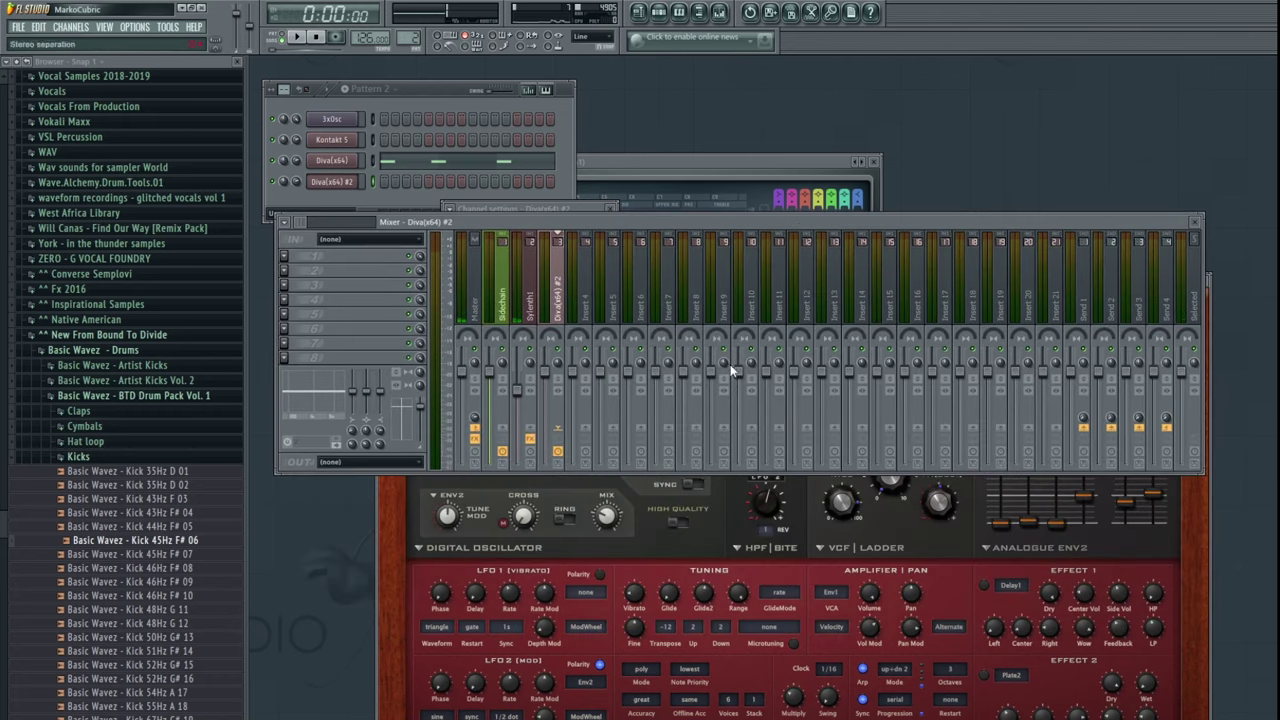
- Load the preset BW Visions 2 - Bass - Azmodan in the second Diva
left_click(802, 568)
left_click_drag(844, 288, 806, 154)
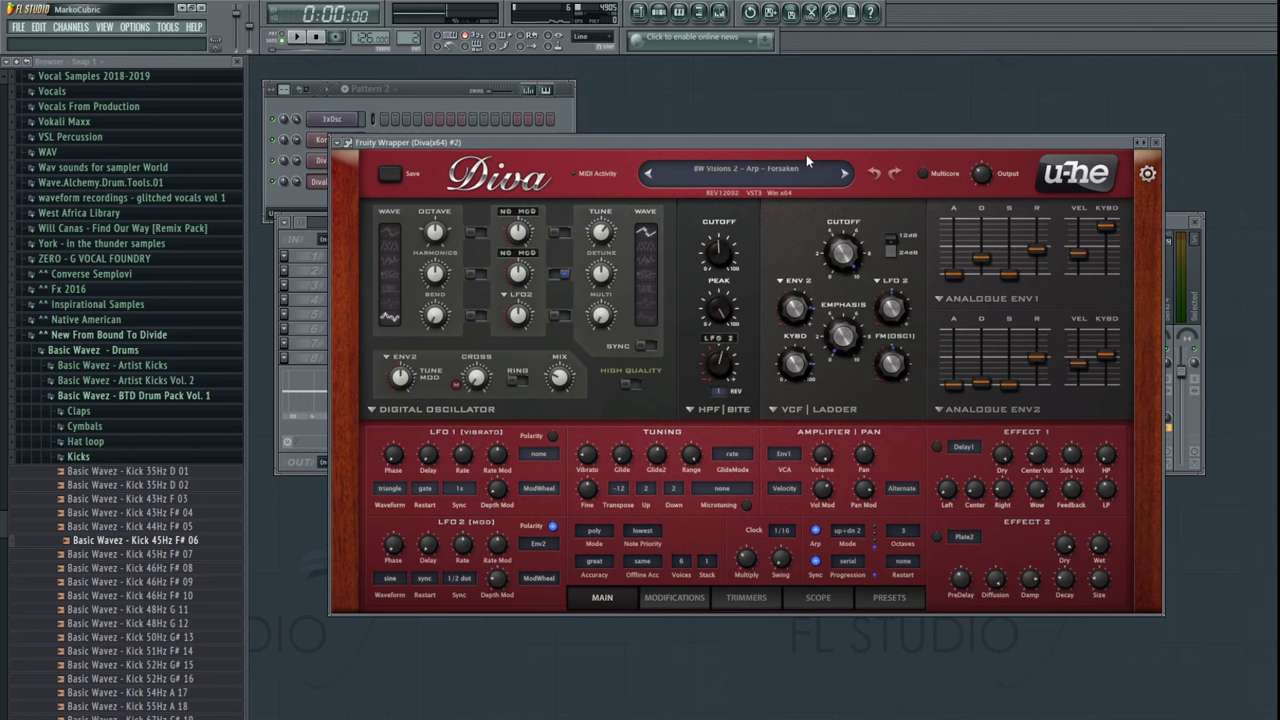
left_click(889, 598)
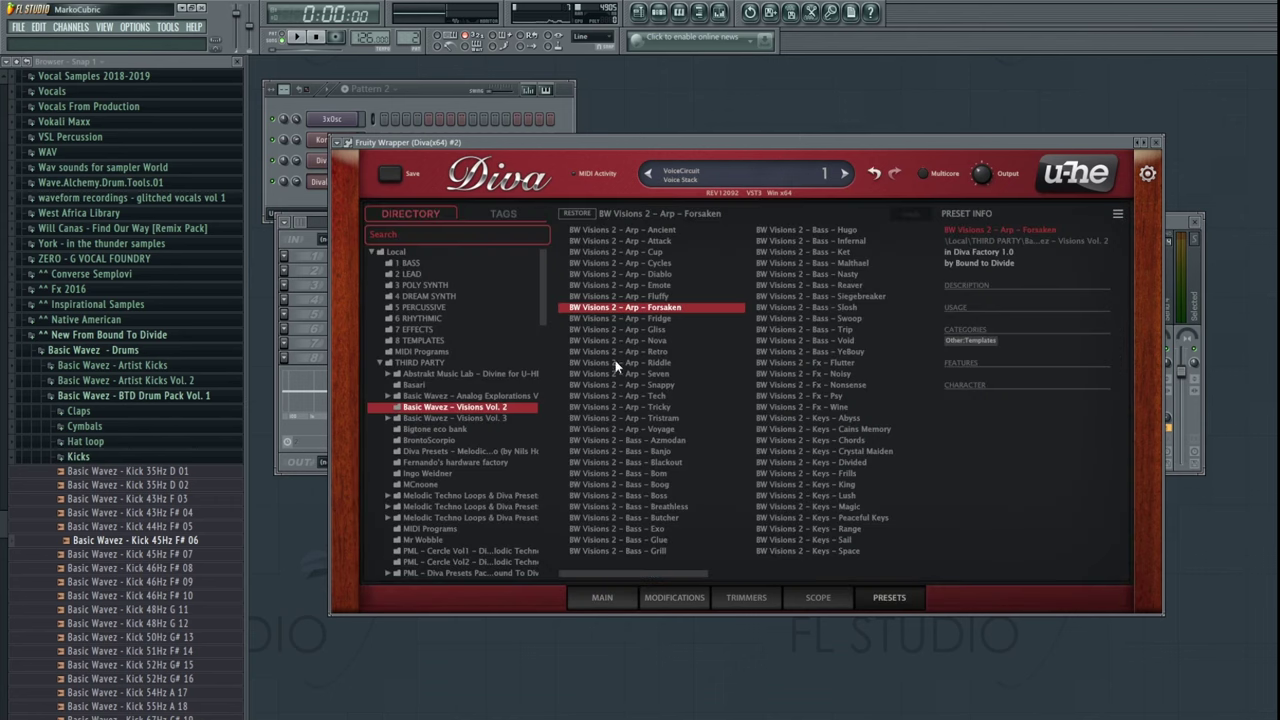
left_click(660, 440)
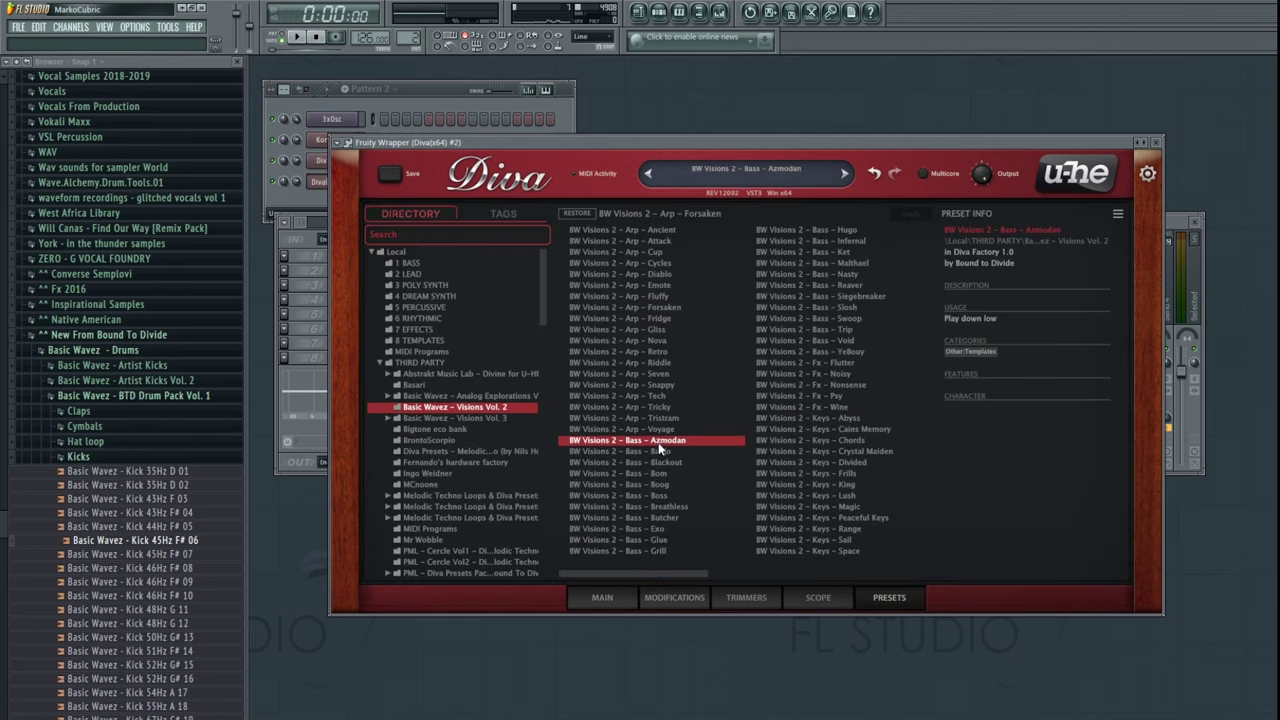
- Switch to Pattern 3 and give the second Diva a one-bar A5 note starting at bar 1
left_click(374, 106)
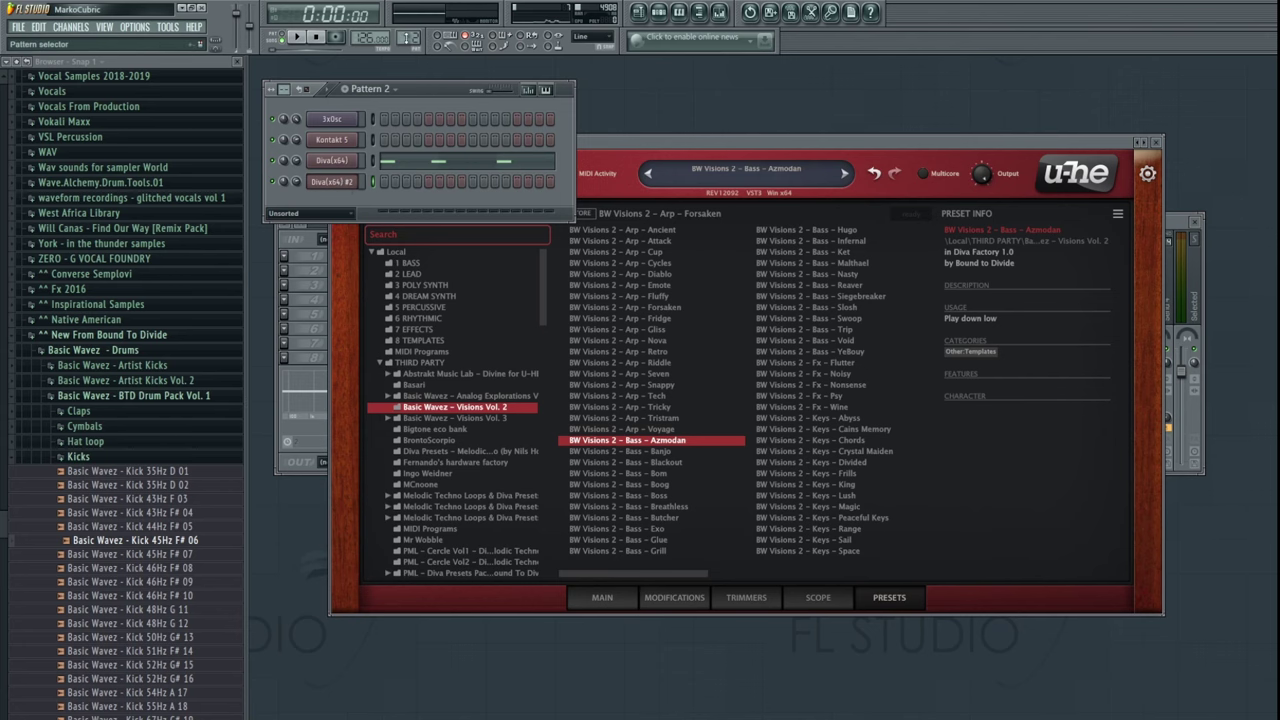
scroll(408, 38, "up", 1)
right_click(347, 182)
left_click(370, 195)
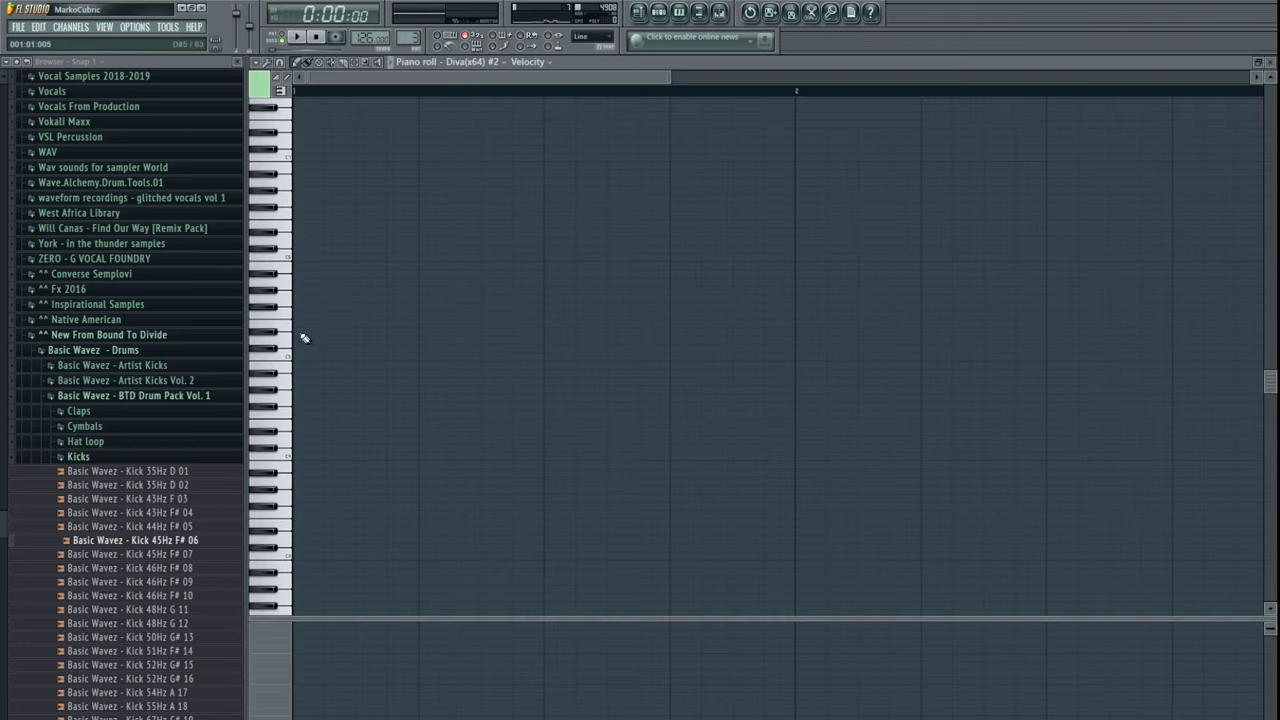
left_click(284, 288)
left_click(296, 390)
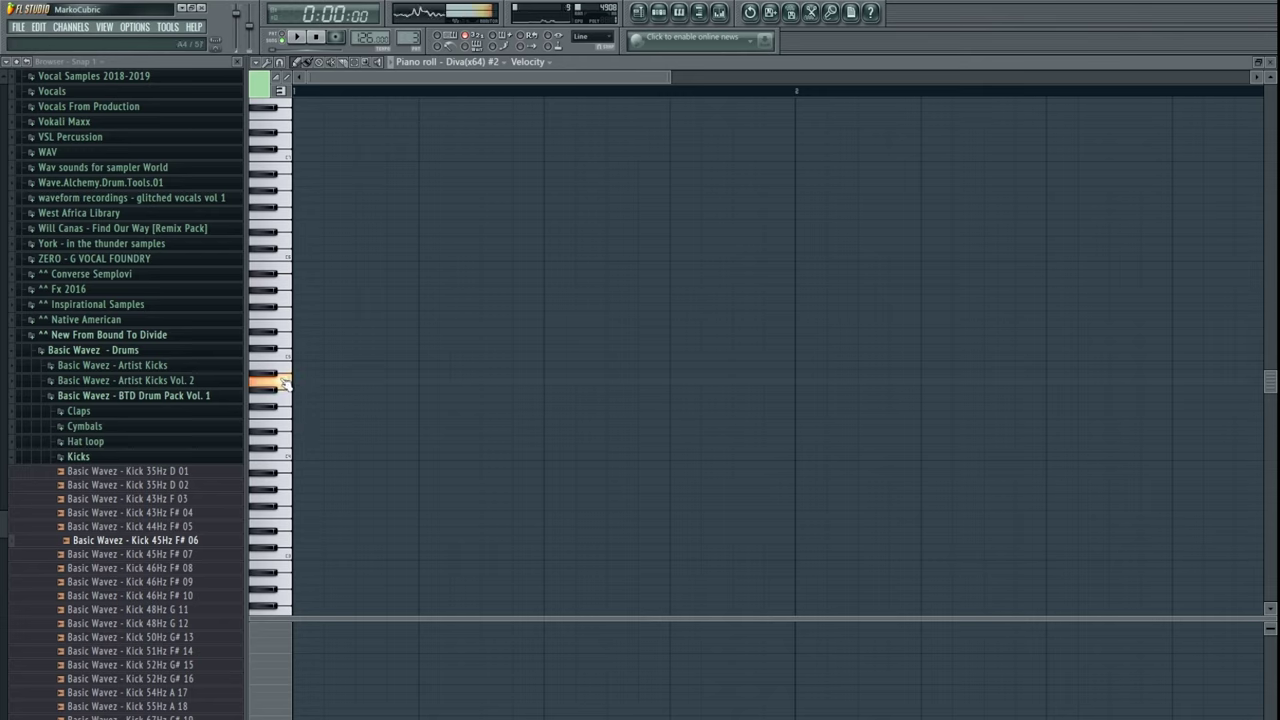
left_click(296, 284)
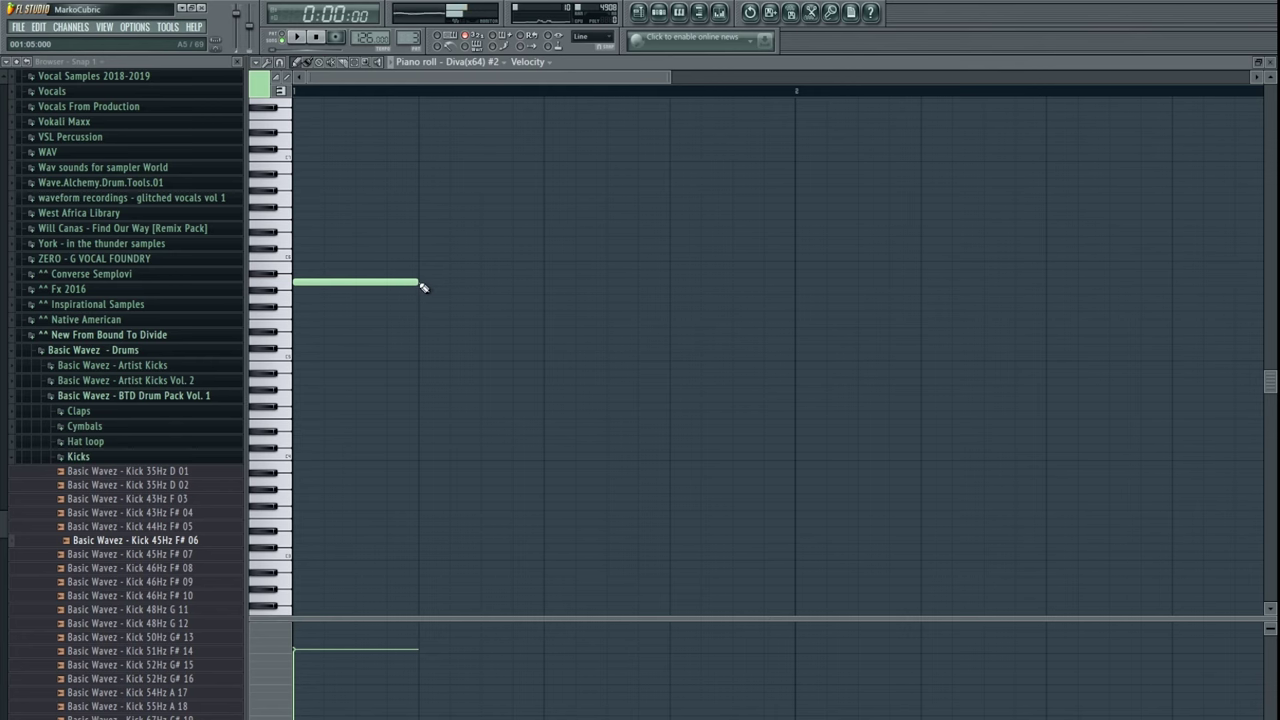
left_click_drag(417, 282, 771, 300)
scroll(700, 340, "down", 2)
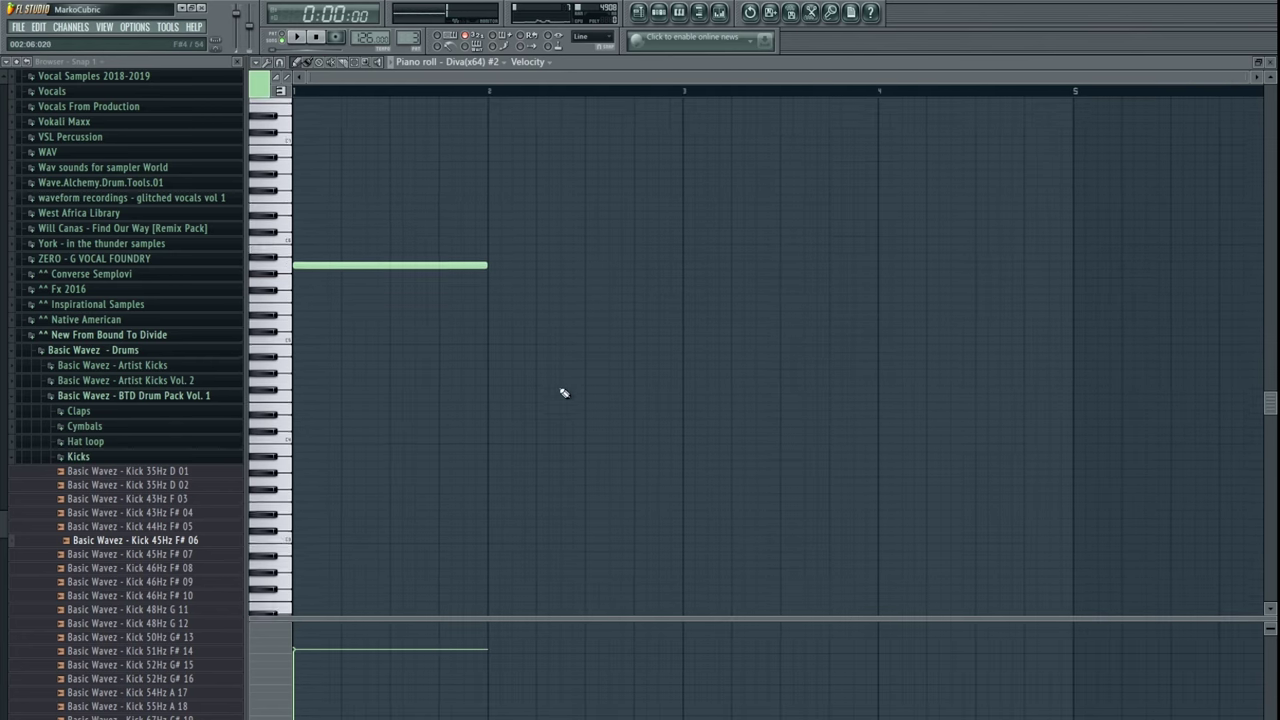
- Place a Pattern 3 clip on Track 3 at bar 1, lengthen it past bar 9 and play the bass note
left_click(636, 13)
left_click(420, 196)
left_click_drag(420, 198, 557, 200)
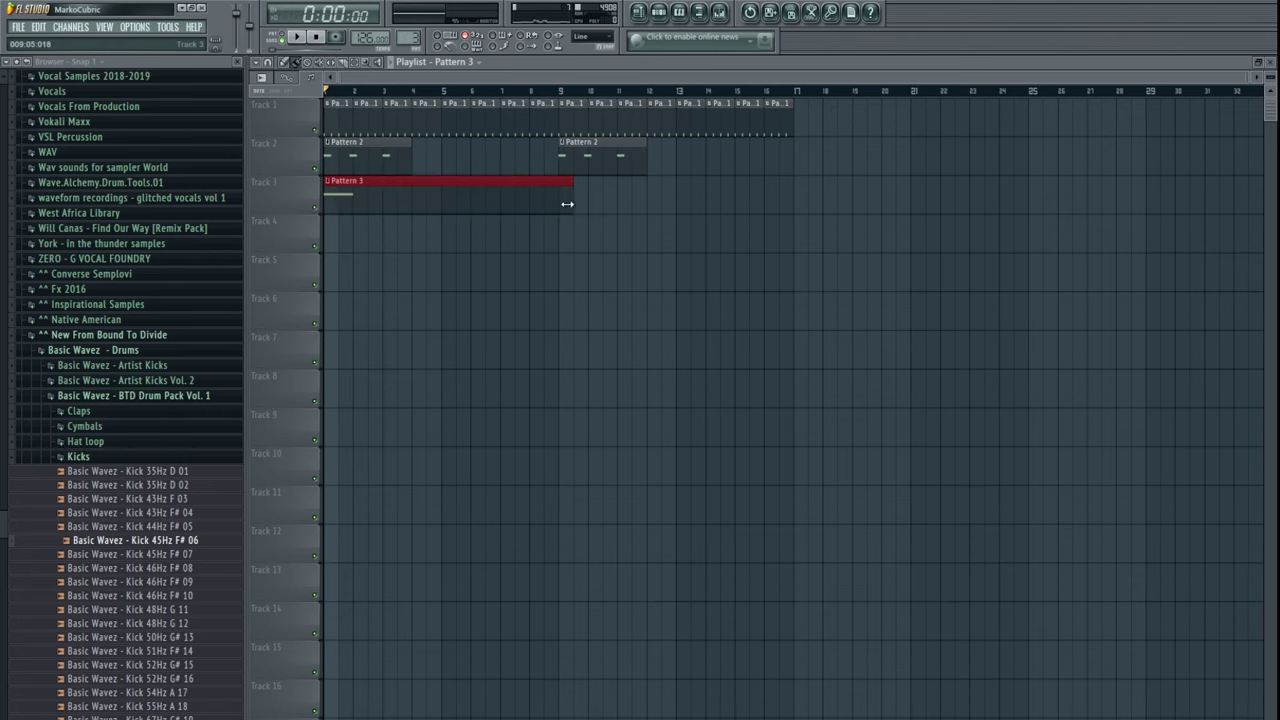
key("space")
left_click(642, 205)
left_click_drag(642, 208, 614, 204)
key("Escape")
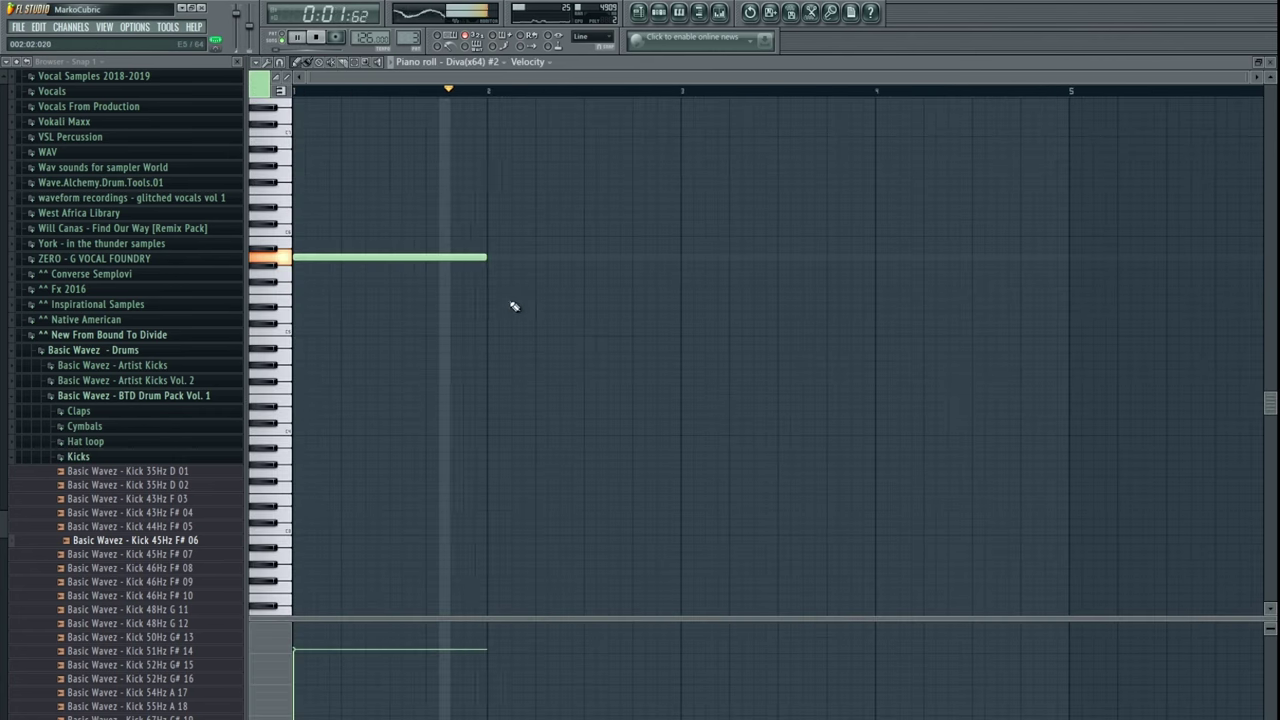
key("Escape")
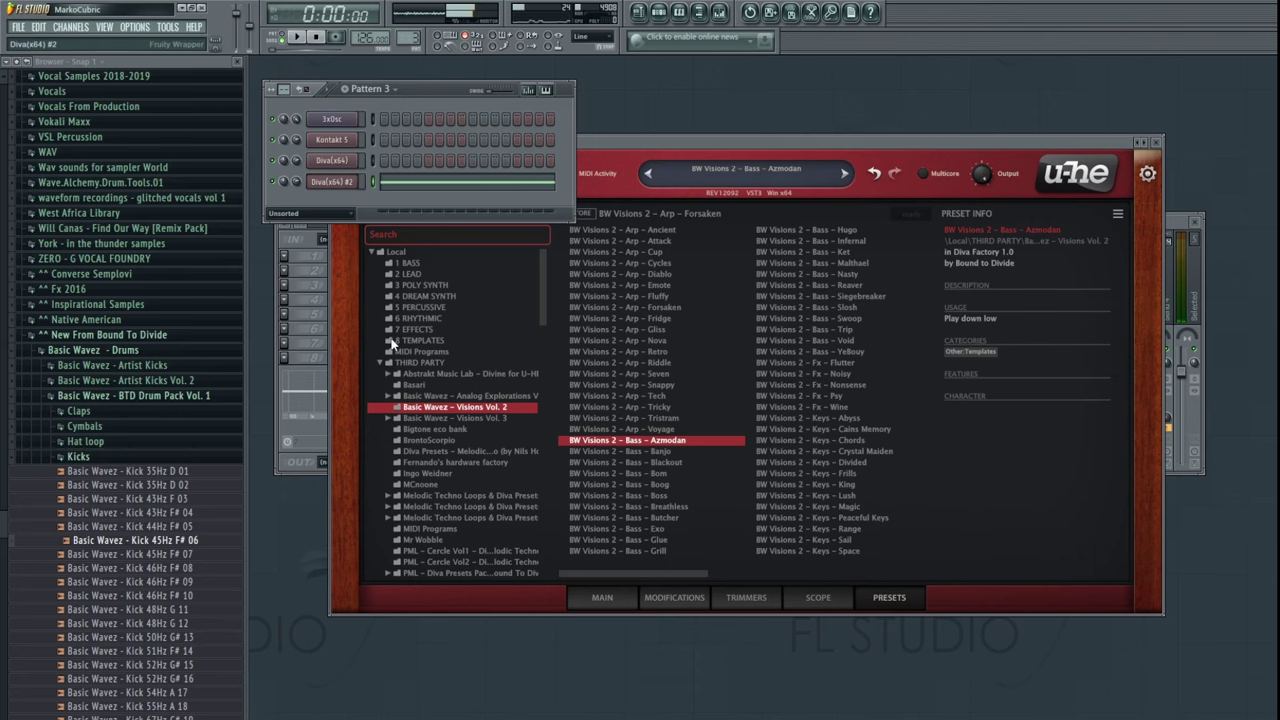
- Add a third Diva channel with the preset BW Visions 2 - Bass - Banjo and switch to the empty Pattern 4
left_click(342, 205)
left_click(720, 629)
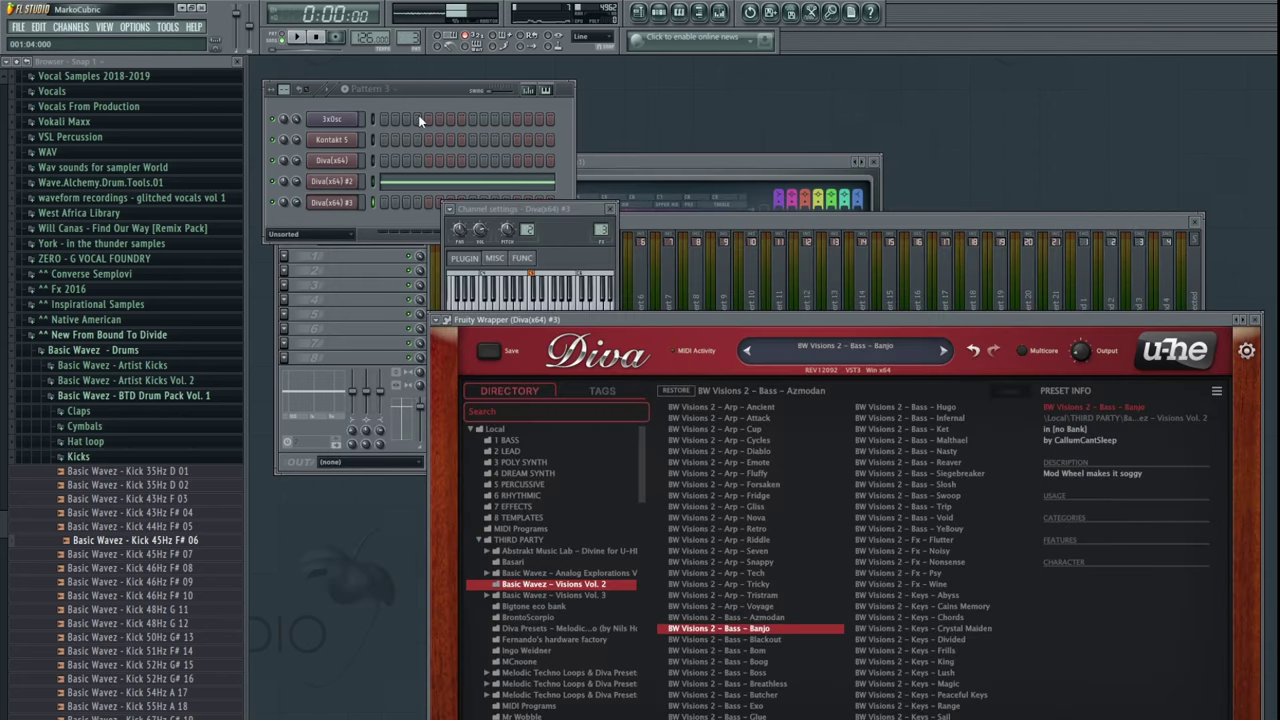
left_click(421, 91)
scroll(406, 37, "up", 1)
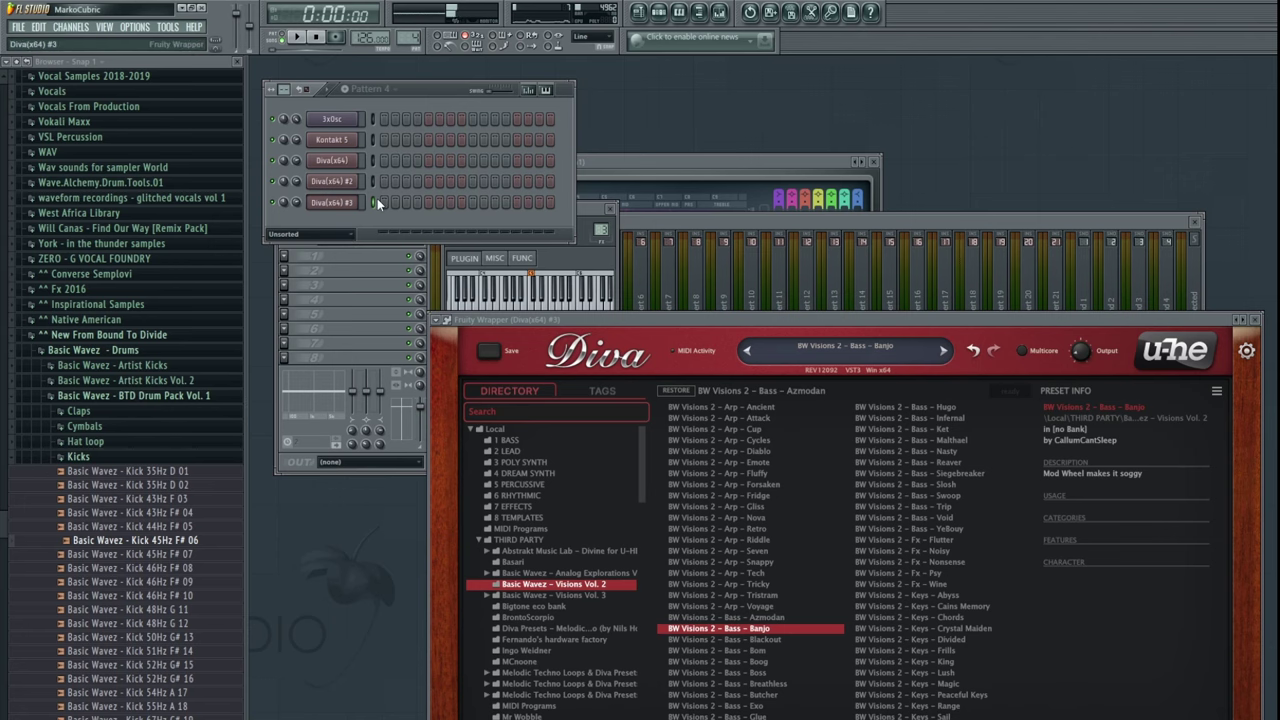
- Draw an A4 note at the start of bar 1 for the third Diva and shorten it to one step
key("F7")
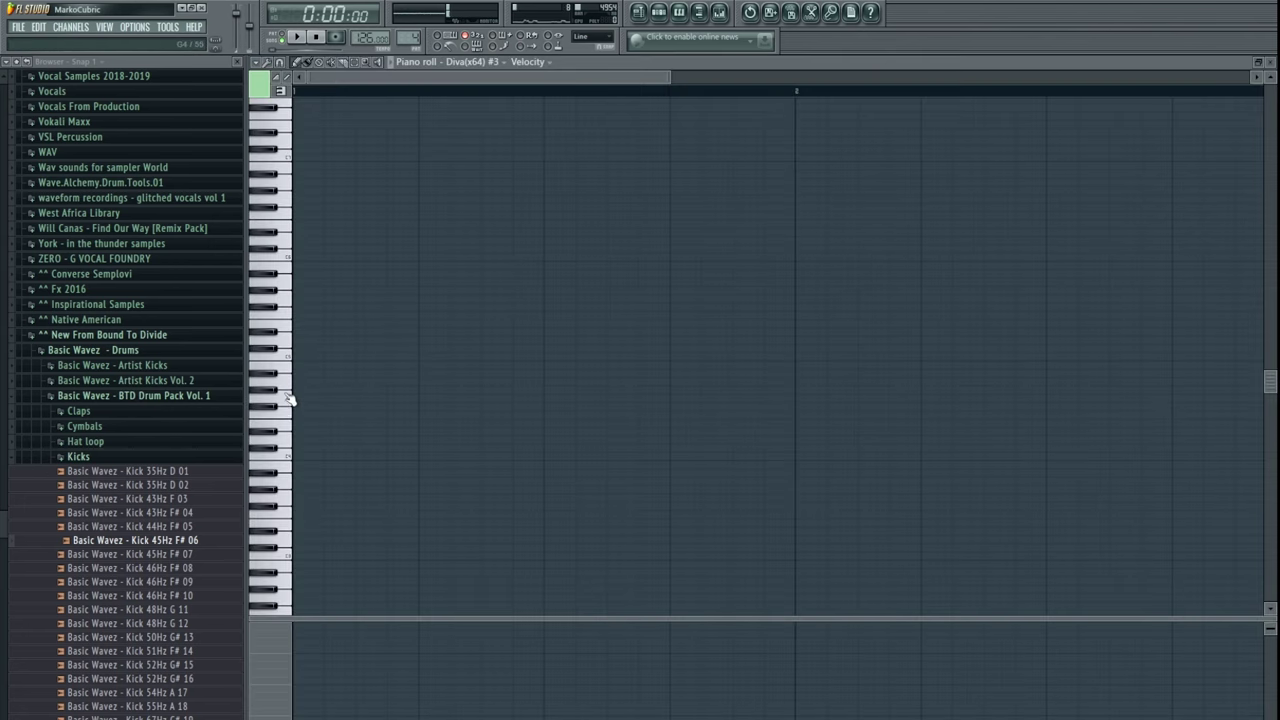
left_click(311, 387)
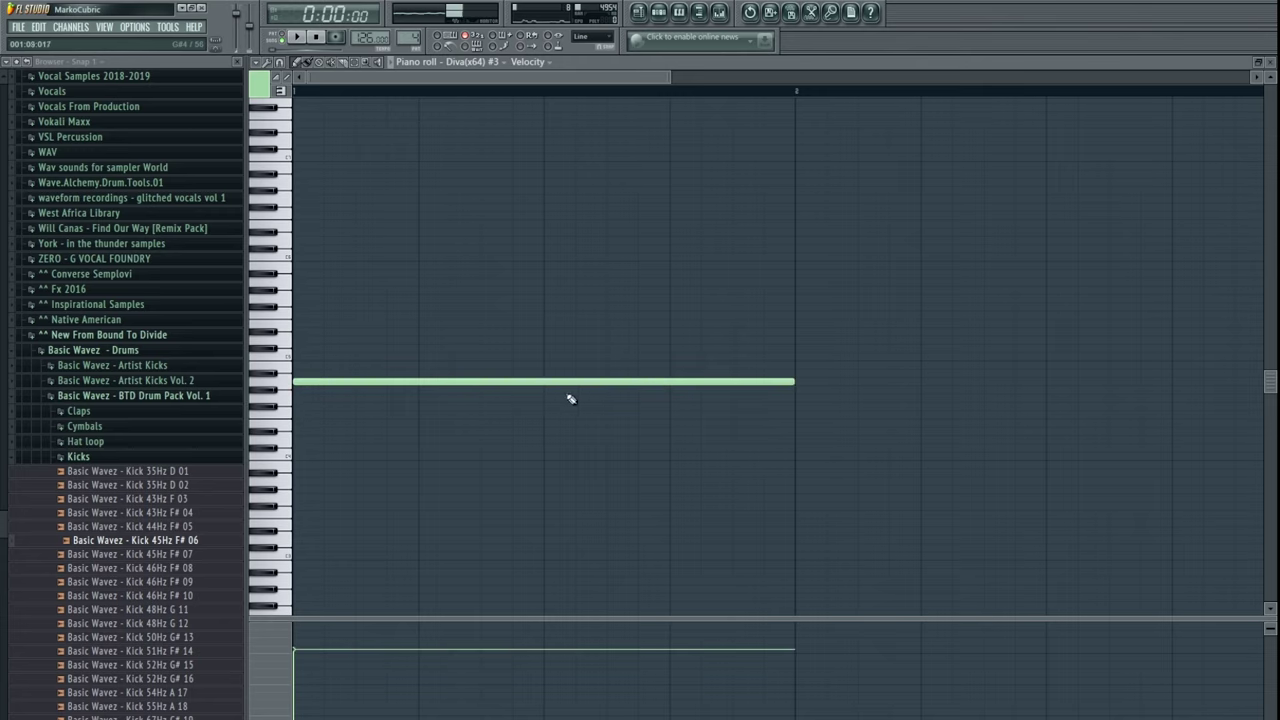
left_click_drag(792, 383, 312, 382)
key("space")
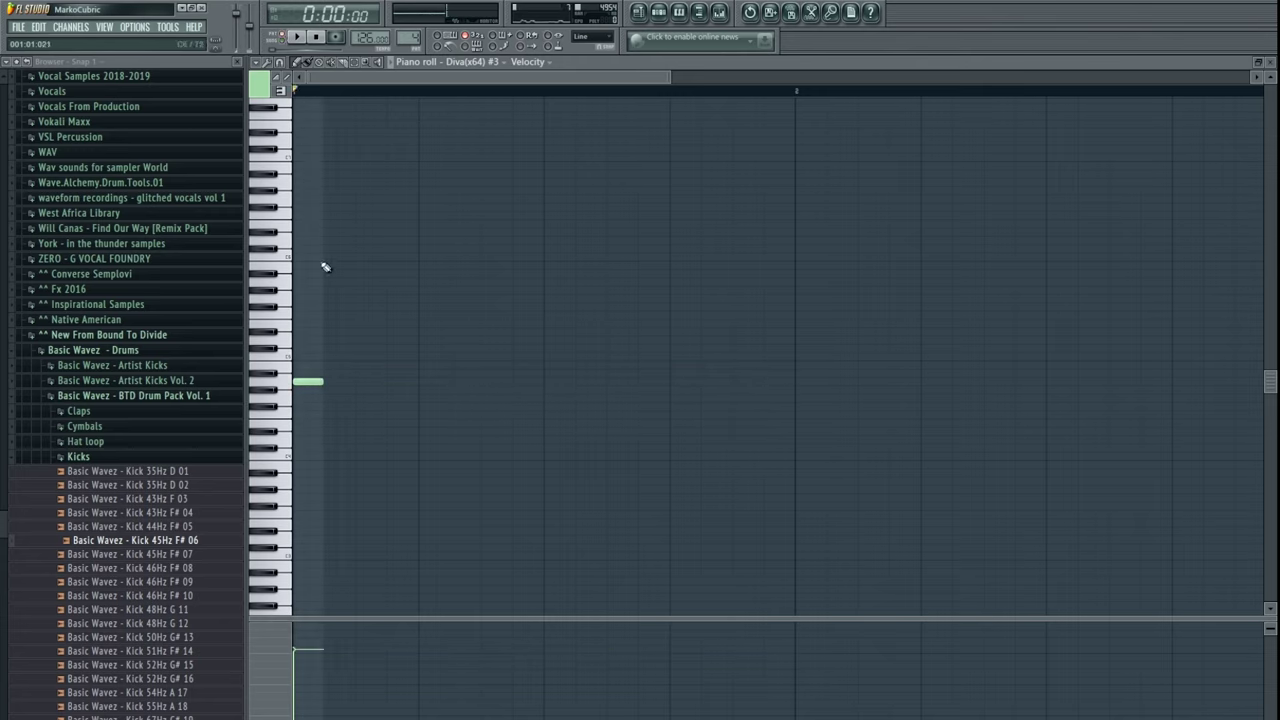
key("space")
- Add one-step A4 notes on steps 2, 4, 6, 7, 9 and 11 of bar 1
left_click(358, 381)
left_click_drag(369, 384, 327, 380)
left_click(387, 382)
left_click(468, 381)
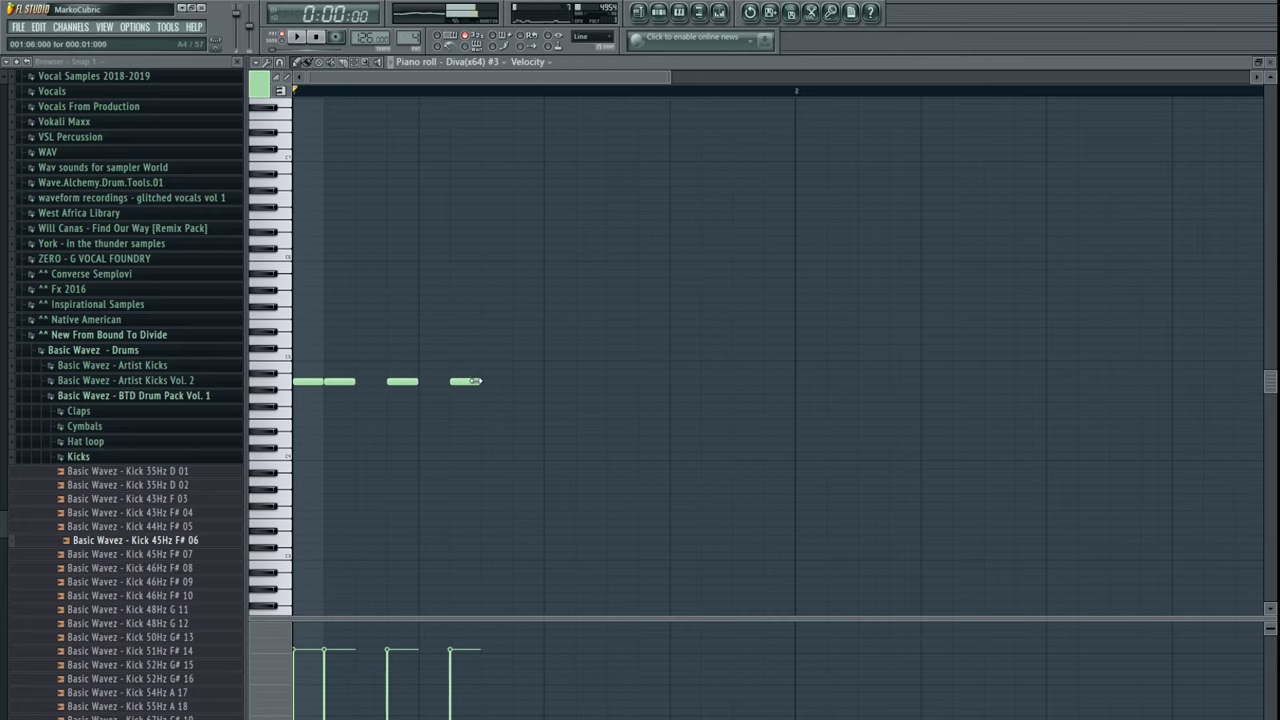
left_click(498, 383)
key("space")
left_click(558, 383)
left_click(615, 381)
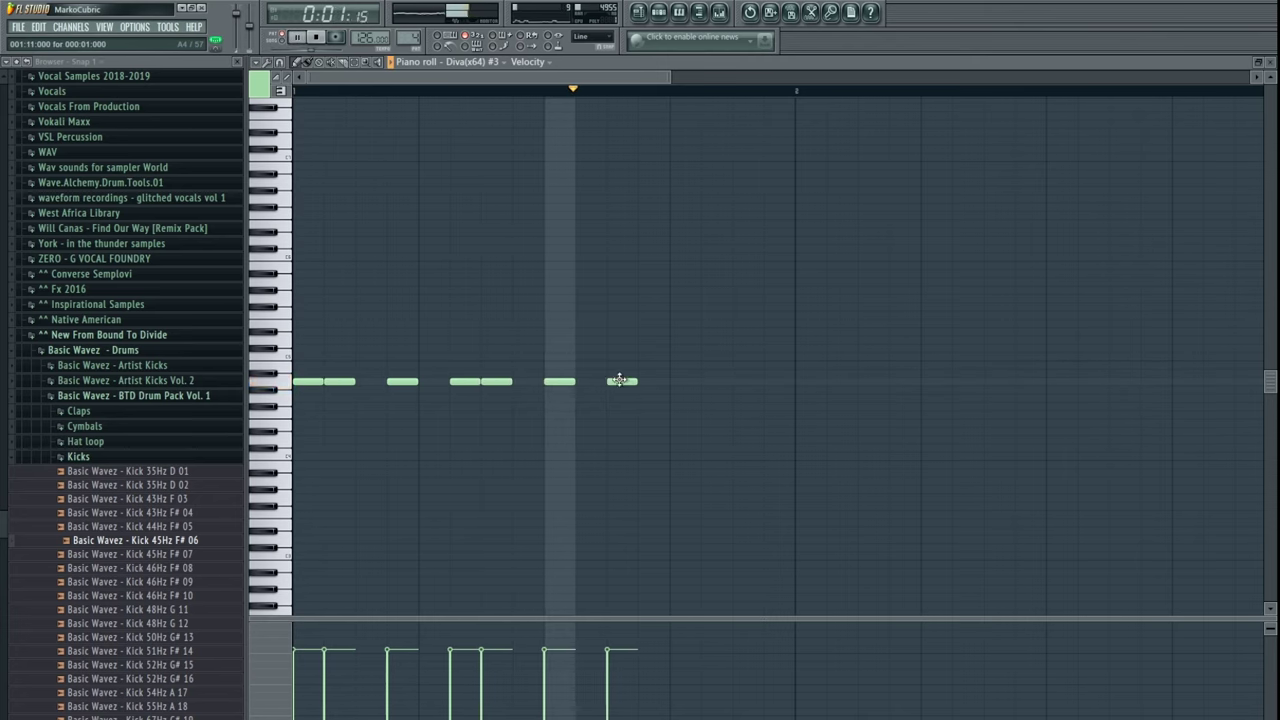
- Duplicate the whole bar 1 bass rhythm into bar 2 and play Pattern 4
scroll(682, 406, "down", 2)
scroll(683, 407, "down", 1)
key("space")
key("ctrl+a")
left_click_drag(299, 381, 513, 382)
left_click(380, 403, "ctrl")
scroll(457, 403, "up", 2)
left_click_drag(760, 350, 157, 417)
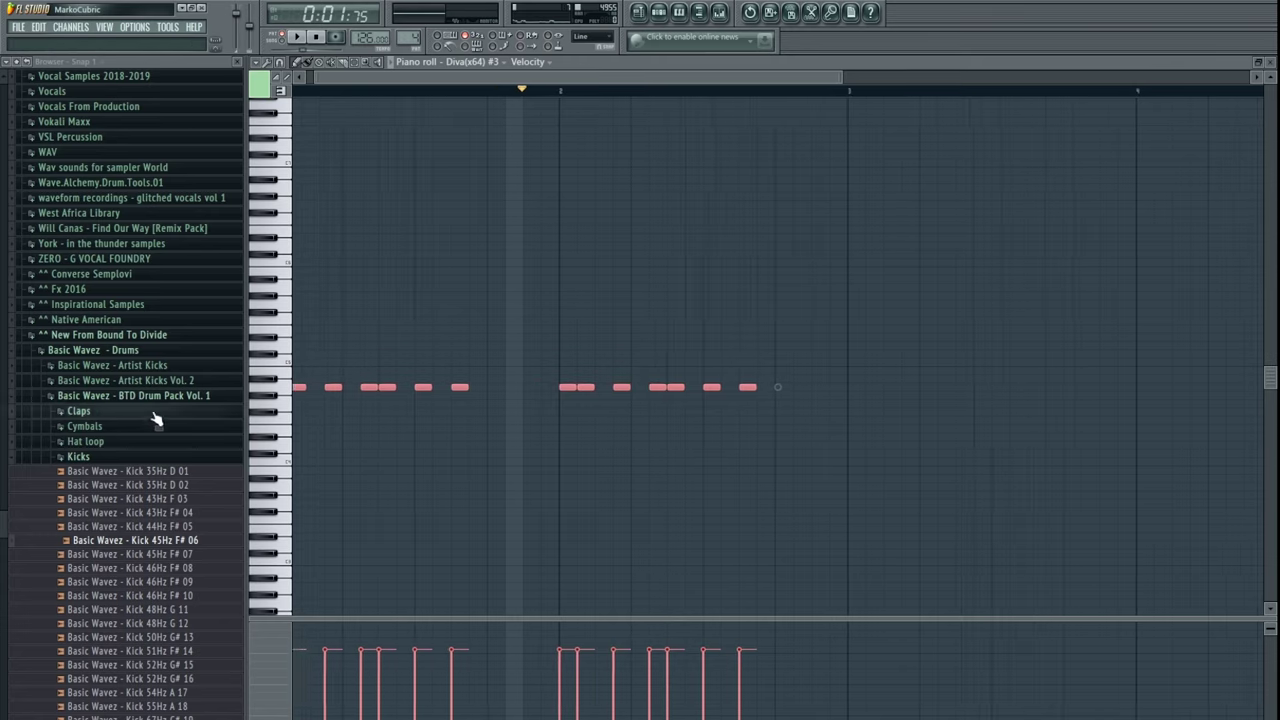
key("space")
- Audition the Blackout, Bom, Boog, Boss and Butcher bass presets, load BW Visions 2 - Bass - Breathless and show its main synth controls
key("F7")
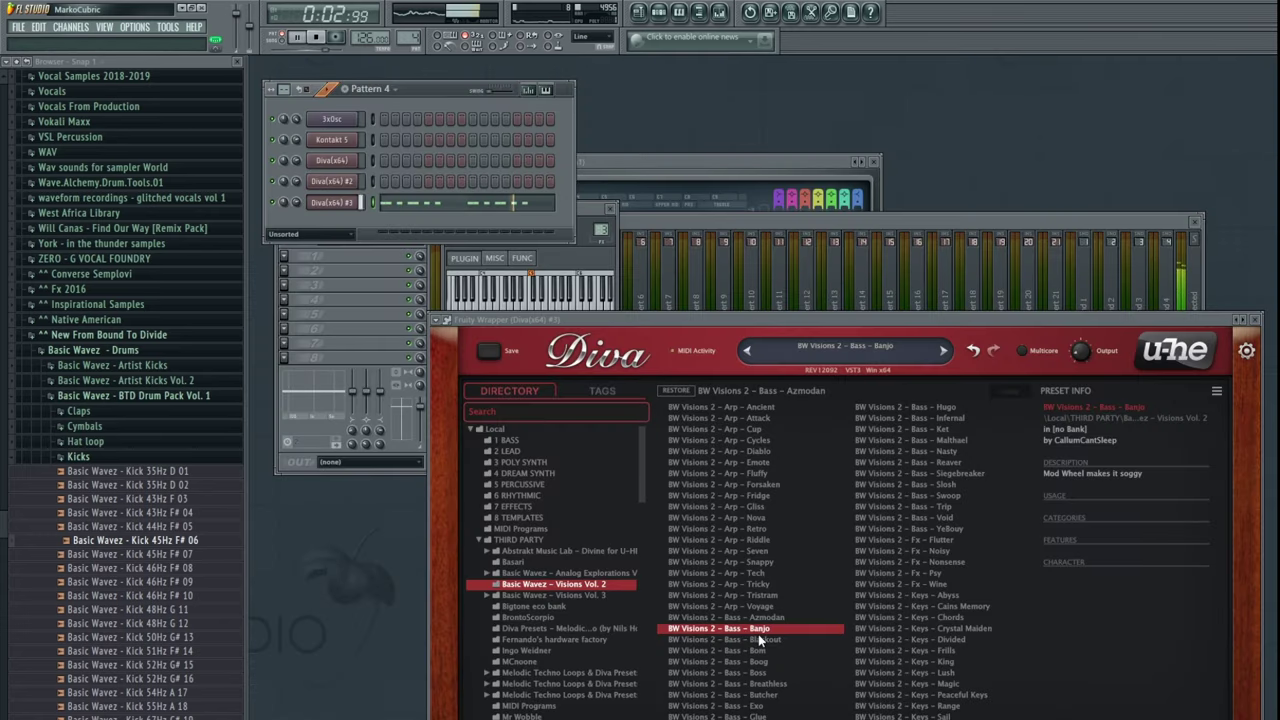
left_click(759, 639)
left_click(757, 650)
left_click(756, 661)
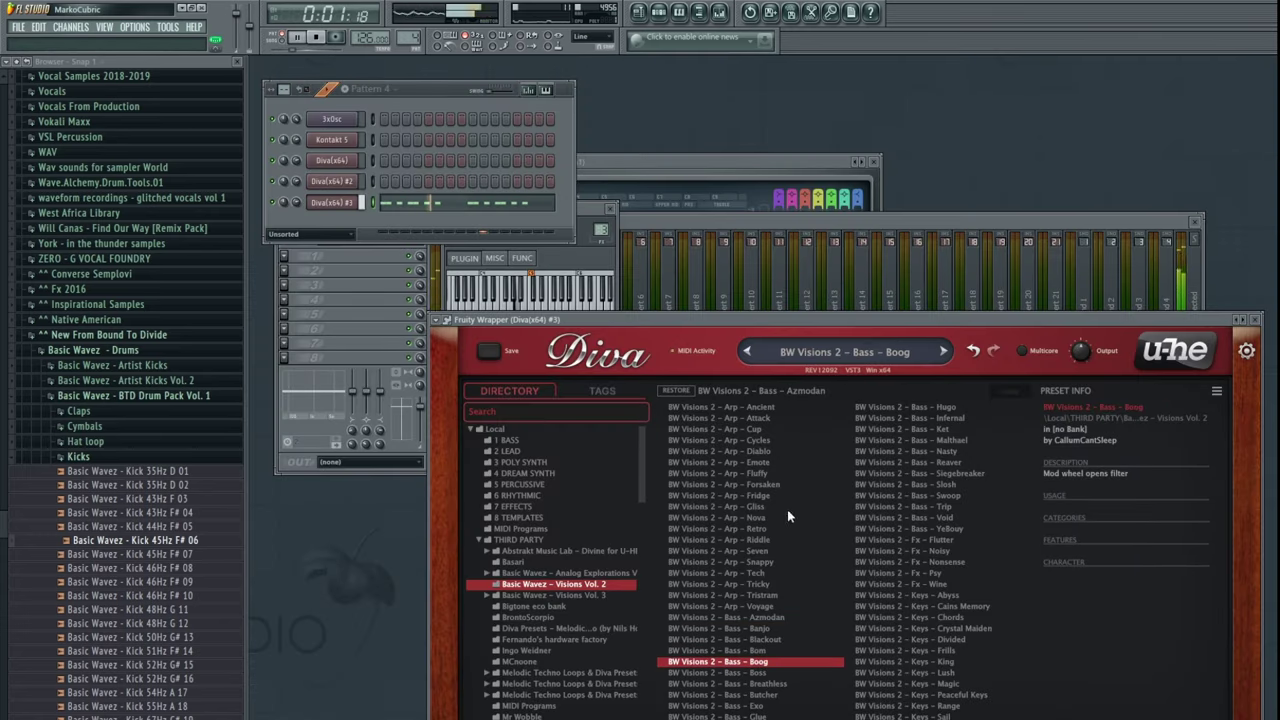
left_click_drag(762, 318, 729, 136)
left_click(714, 490)
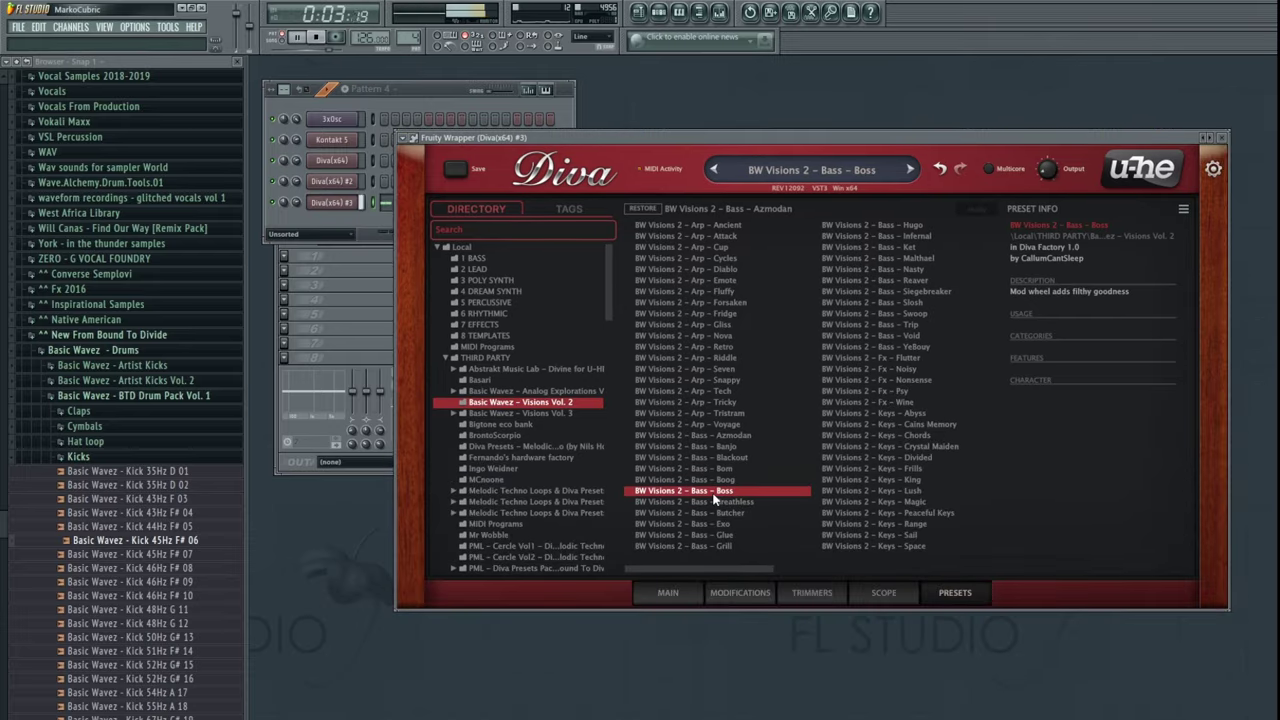
left_click(715, 513)
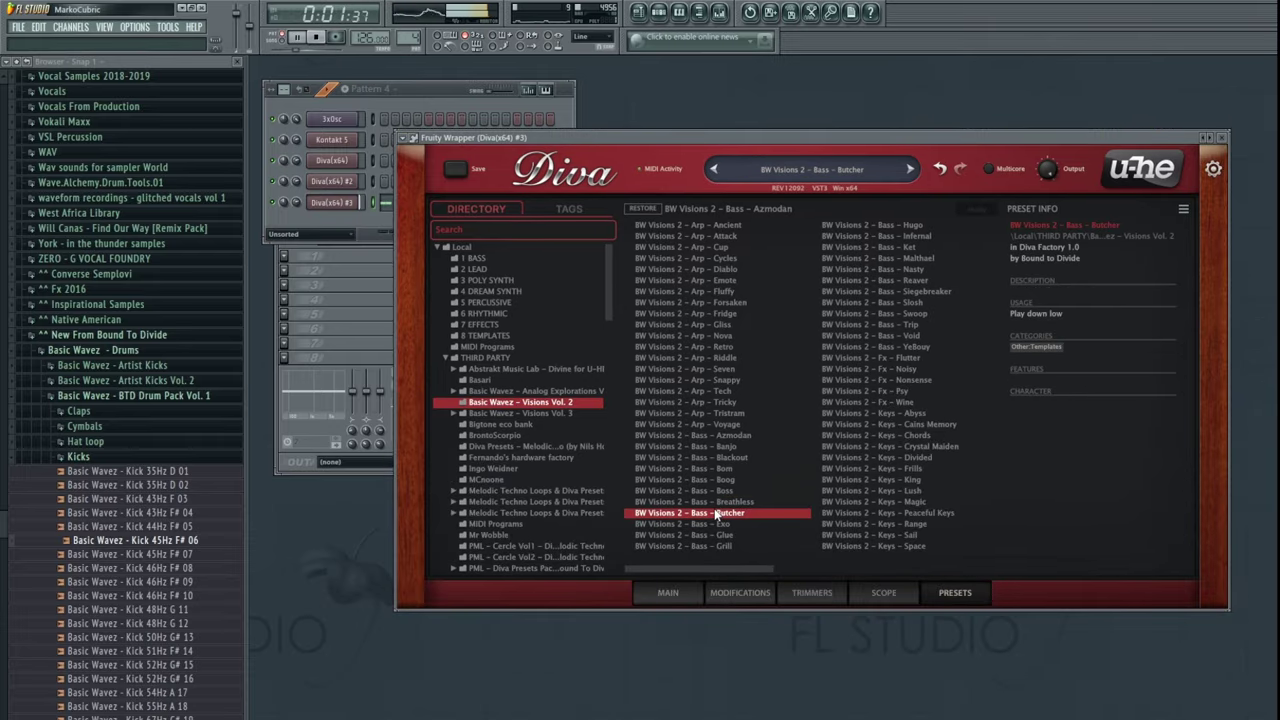
left_click(718, 502)
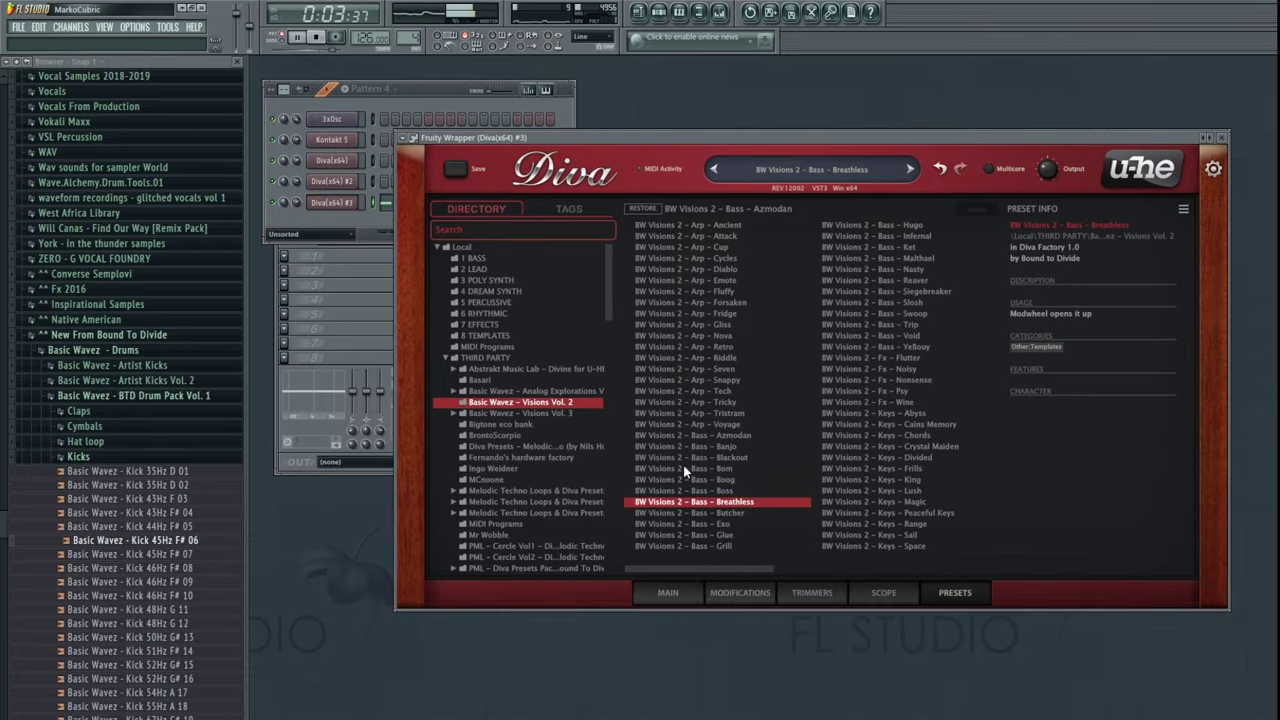
left_click(667, 592)
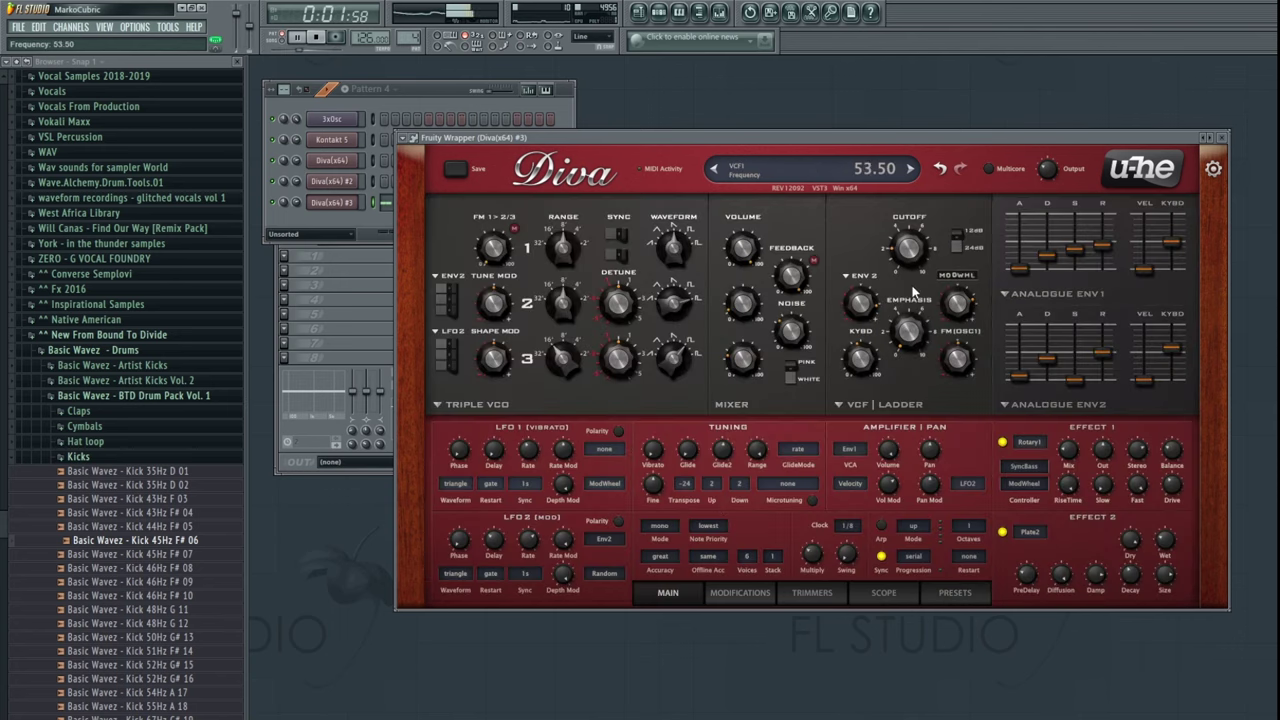
- Turn off both effects on the third Diva and set envelope 1's release to 31
left_click(453, 97)
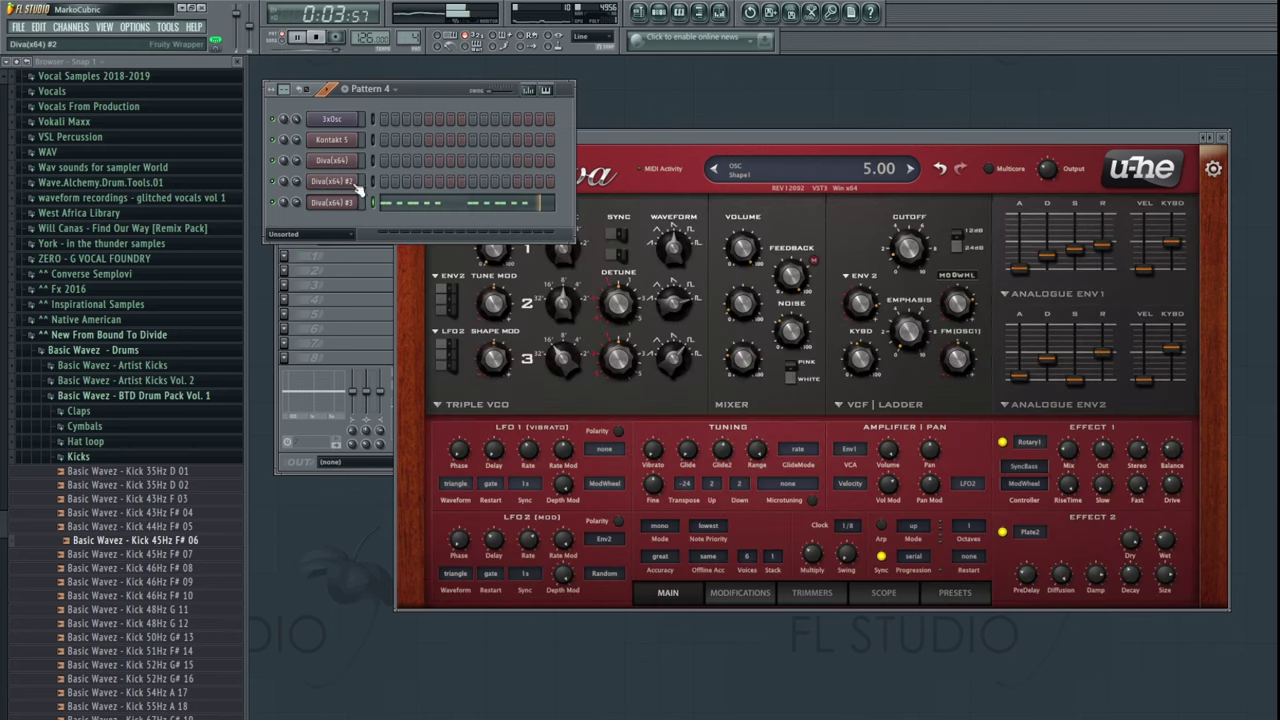
left_click(1002, 532)
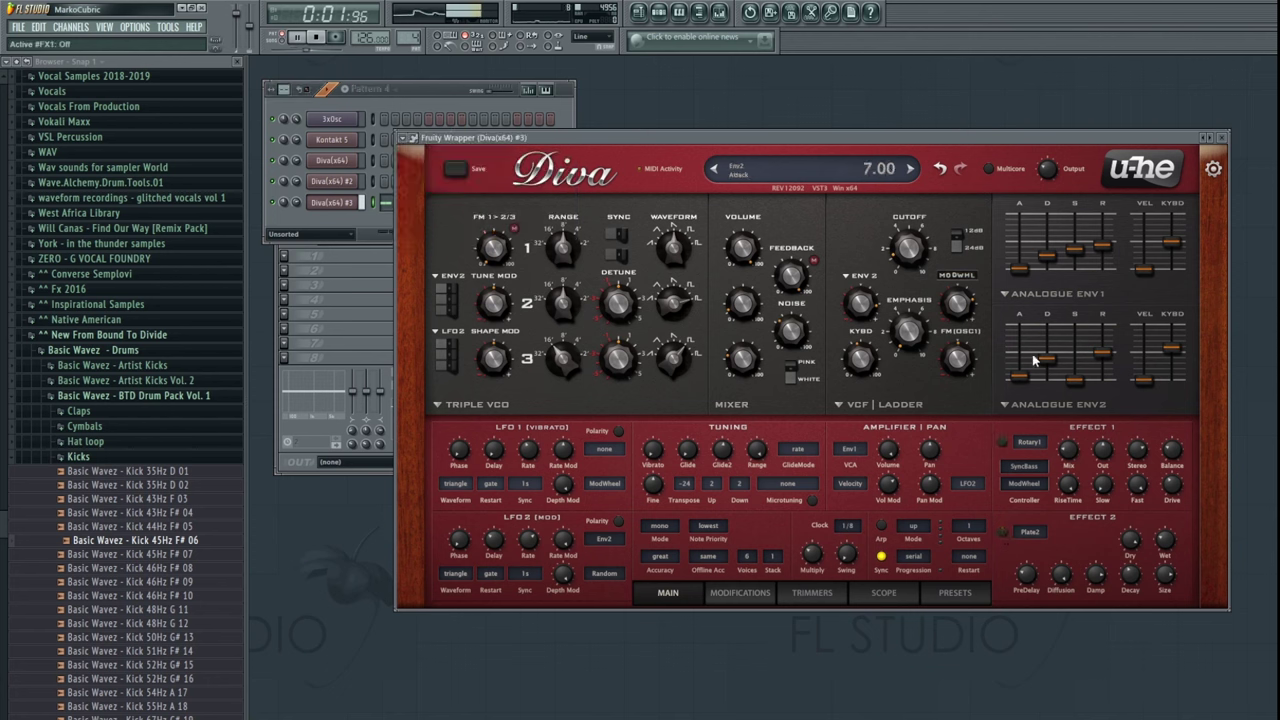
left_click_drag(1107, 253, 1109, 273)
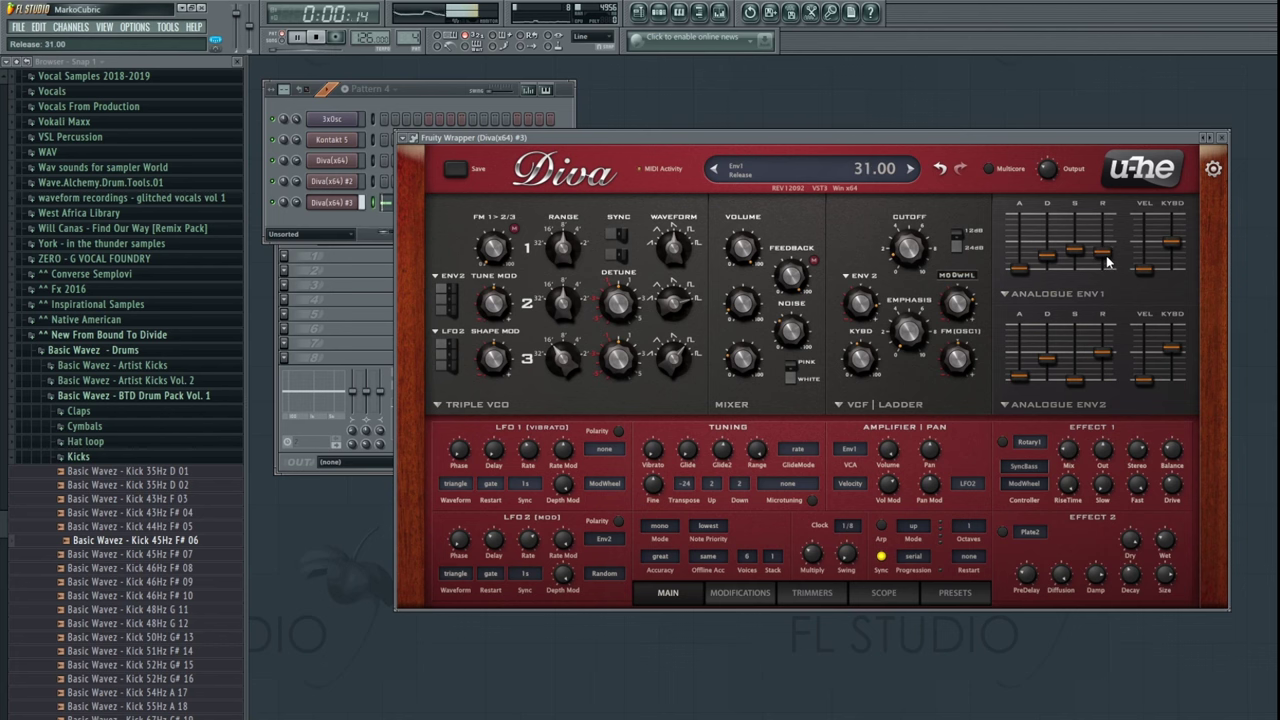
left_click(452, 96)
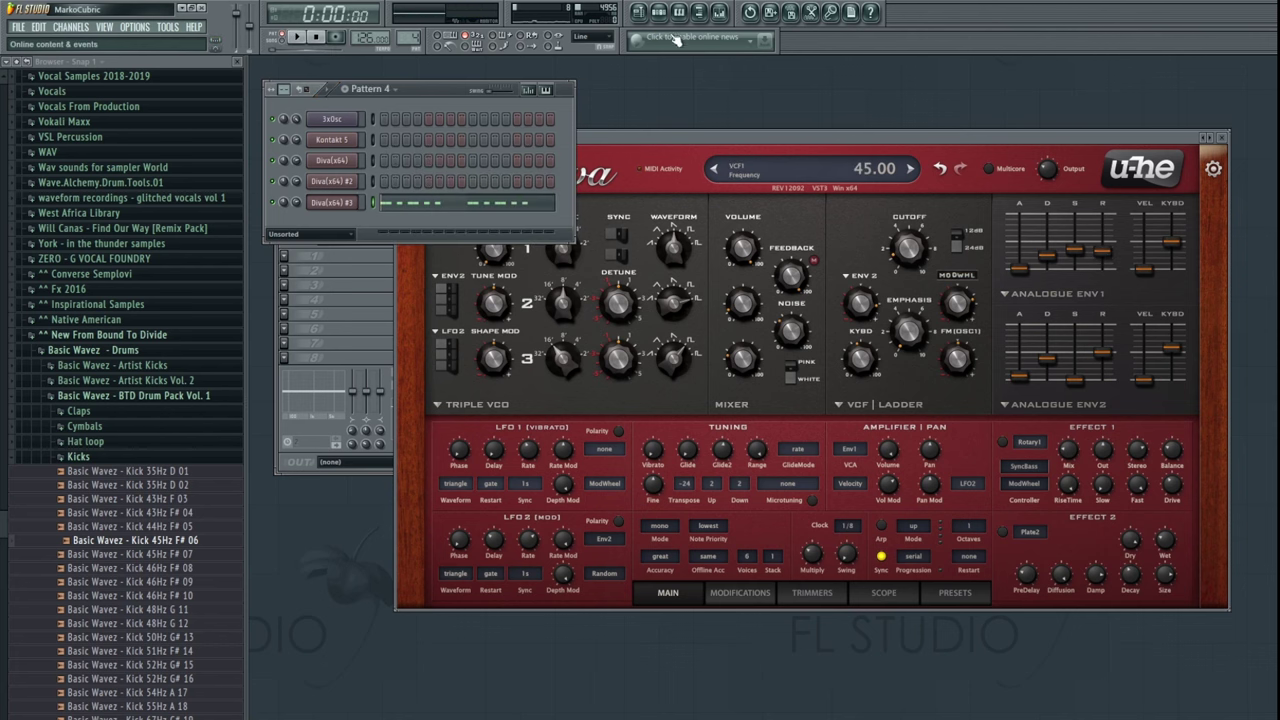
- Fill playlist Track 4 with back-to-back Pattern 4 clips from bar 1 through bar 16 and play the song
key("F5")
left_click(351, 234)
left_click_drag(397, 235, 790, 235)
key("F5")
key("space")
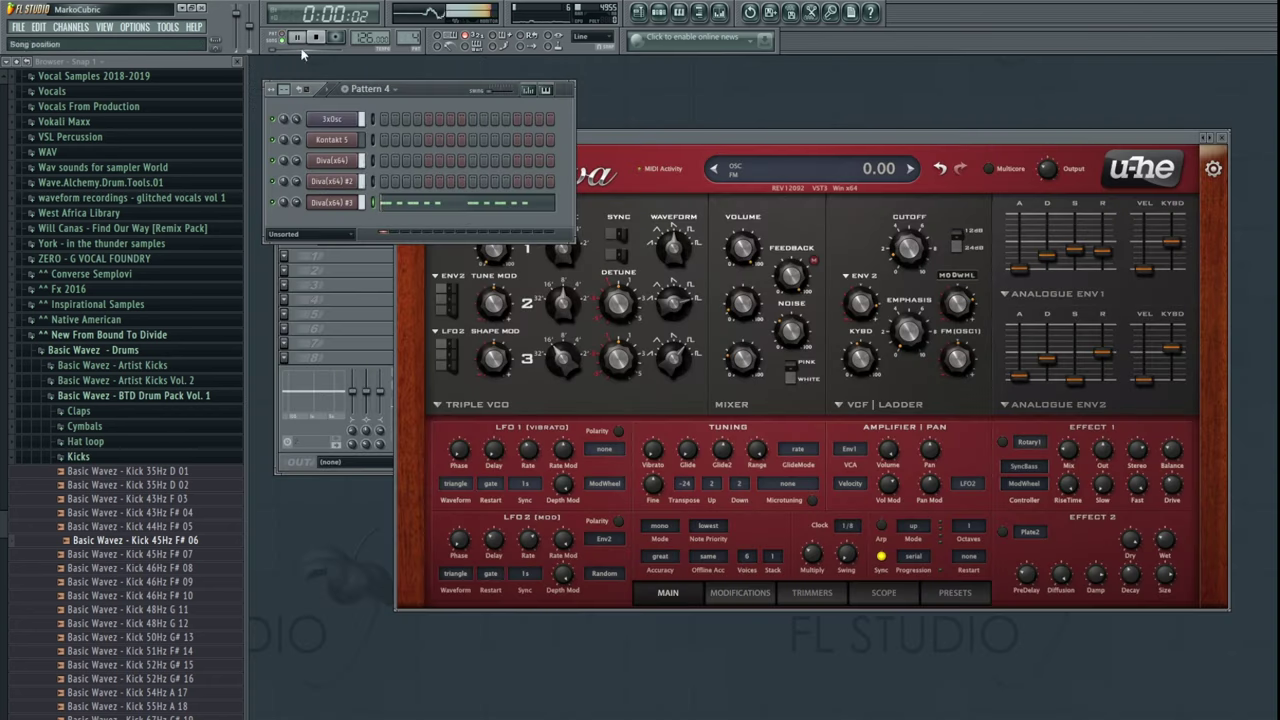
key("F5")
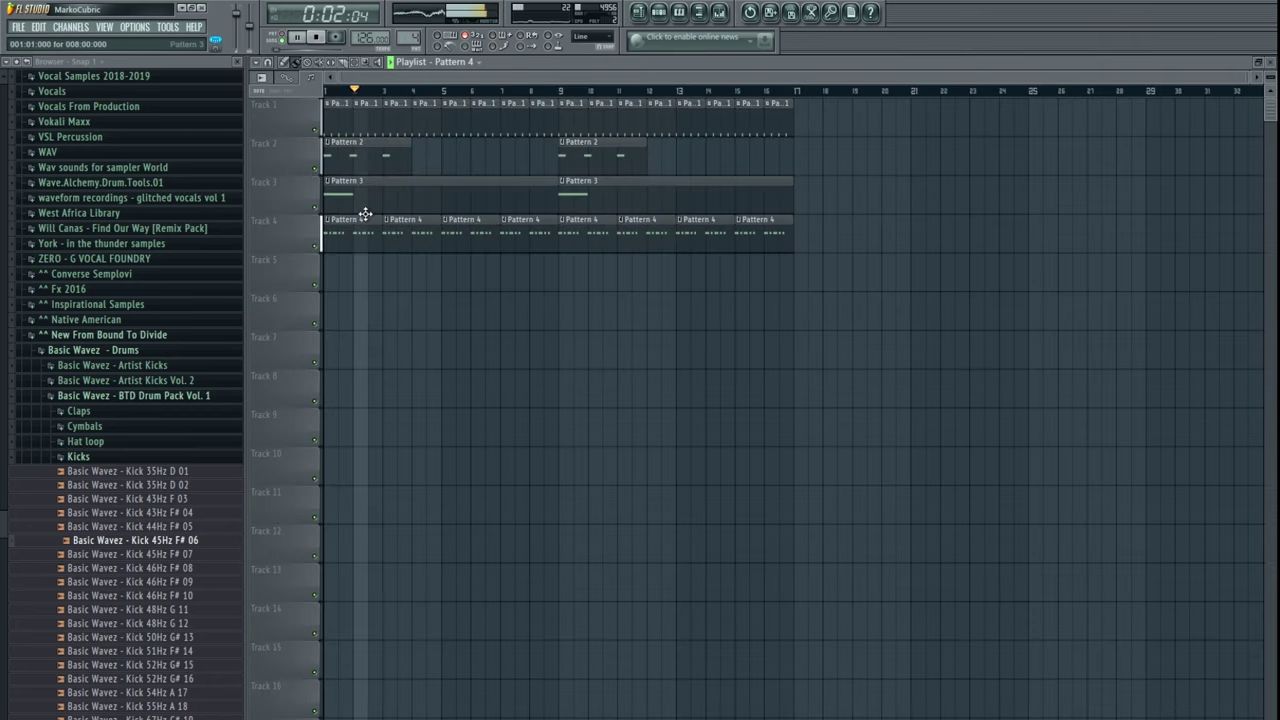
key("F5")
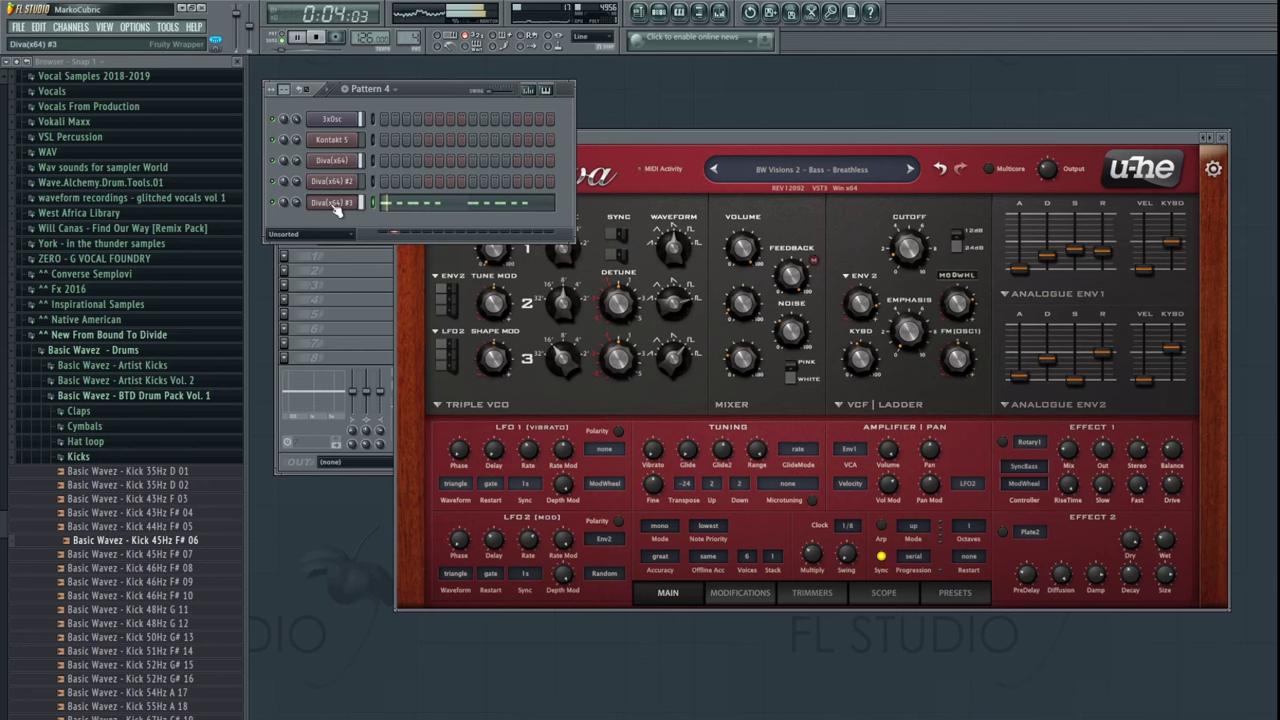
- Give the third Diva's mixer insert 3 the Sylenth1 effect chain and check the Sidechain insert's routing
left_click(337, 207)
mouse_move(469, 243)
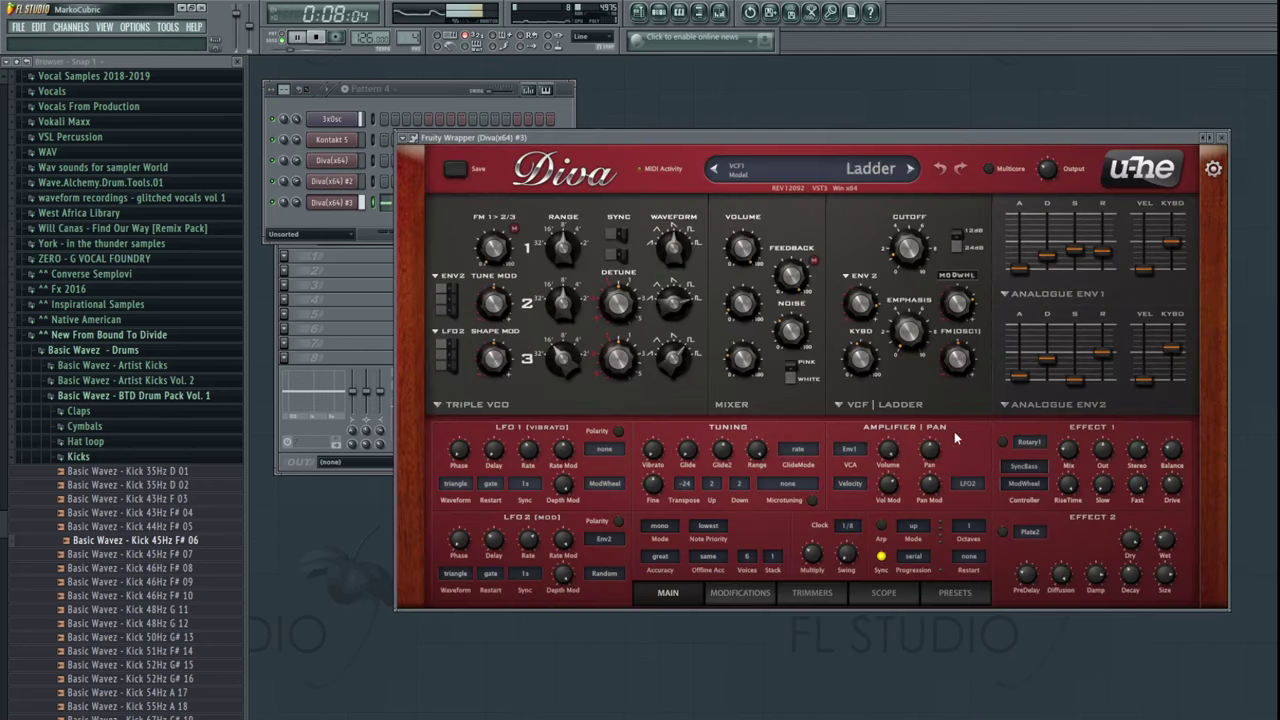
left_click(1222, 139)
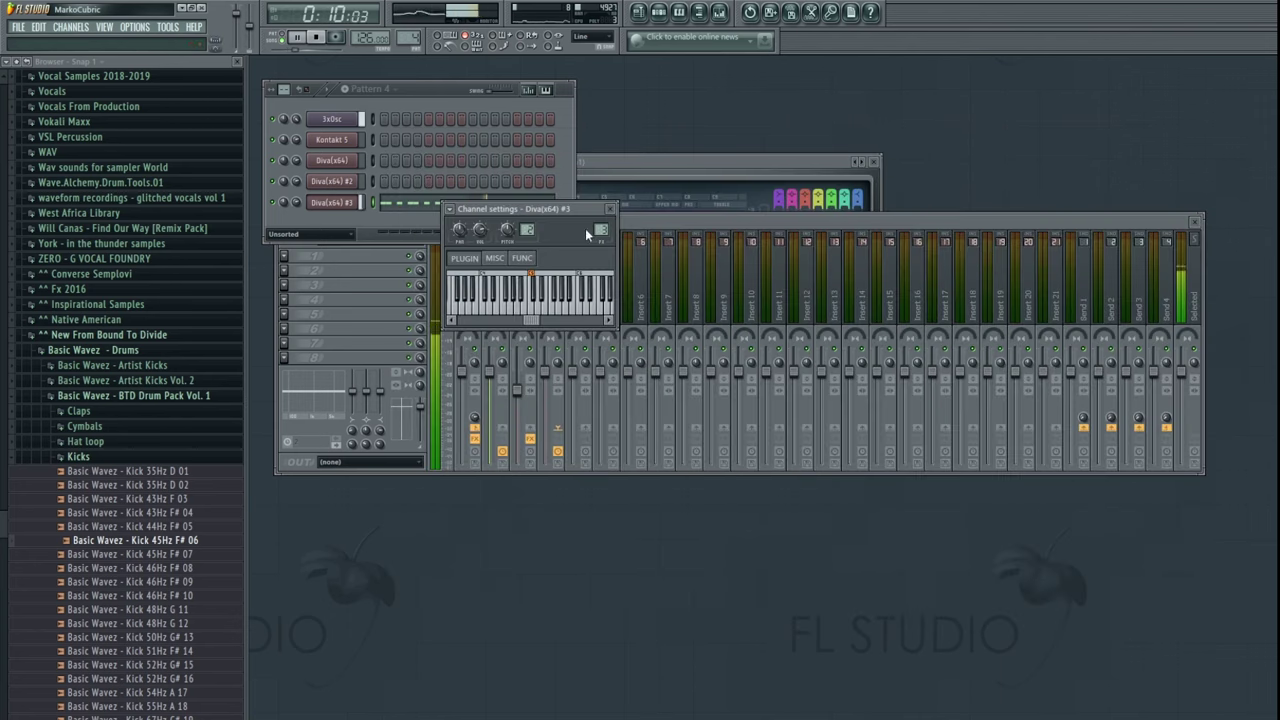
left_click(645, 223)
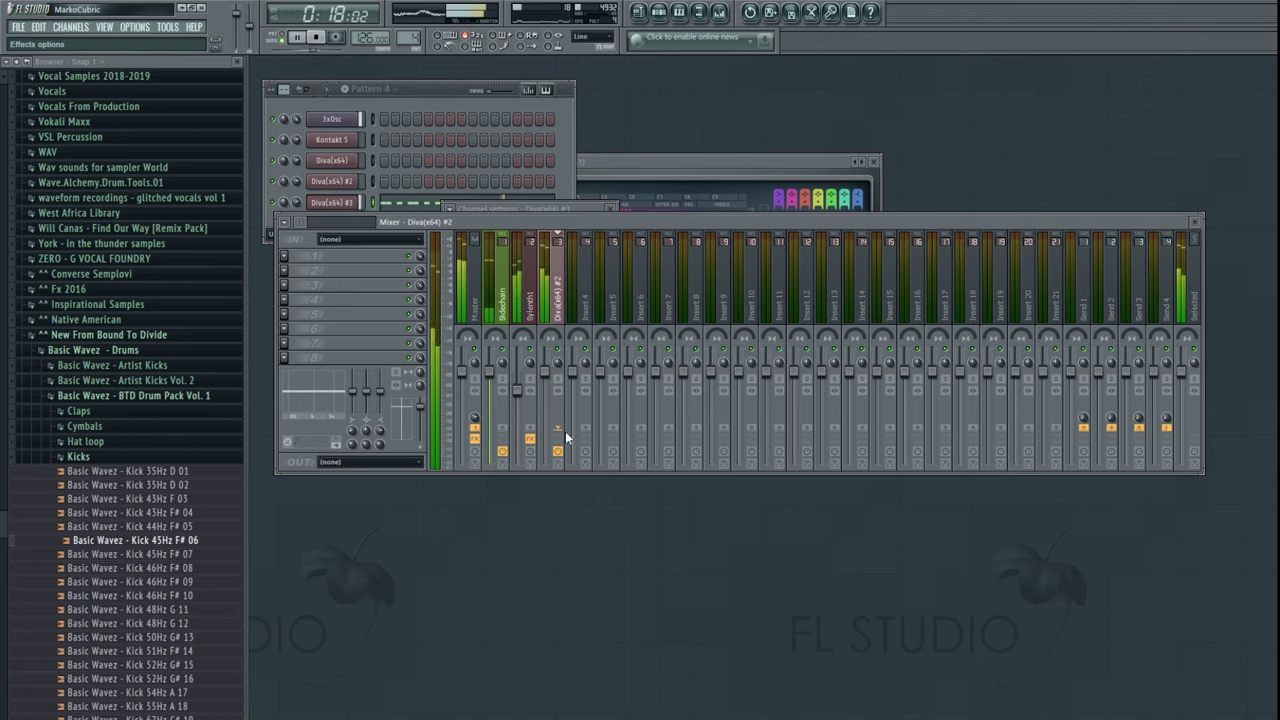
left_click(518, 275)
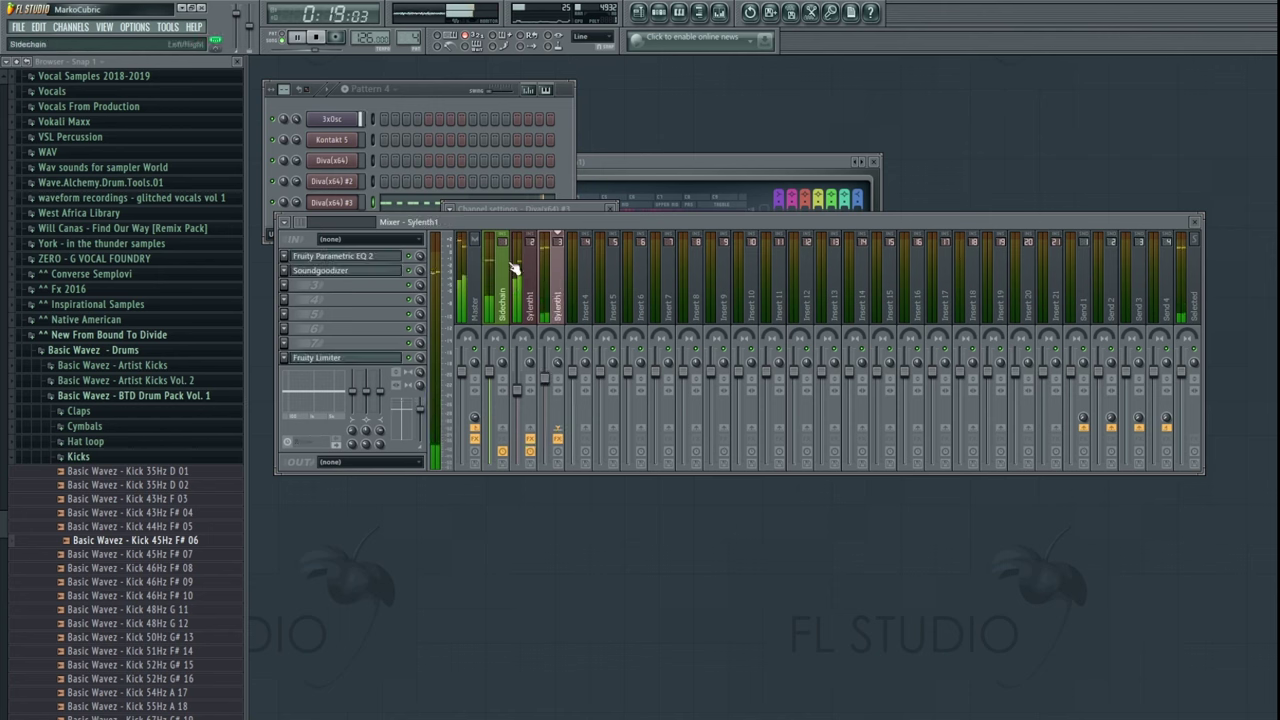
left_click(501, 313)
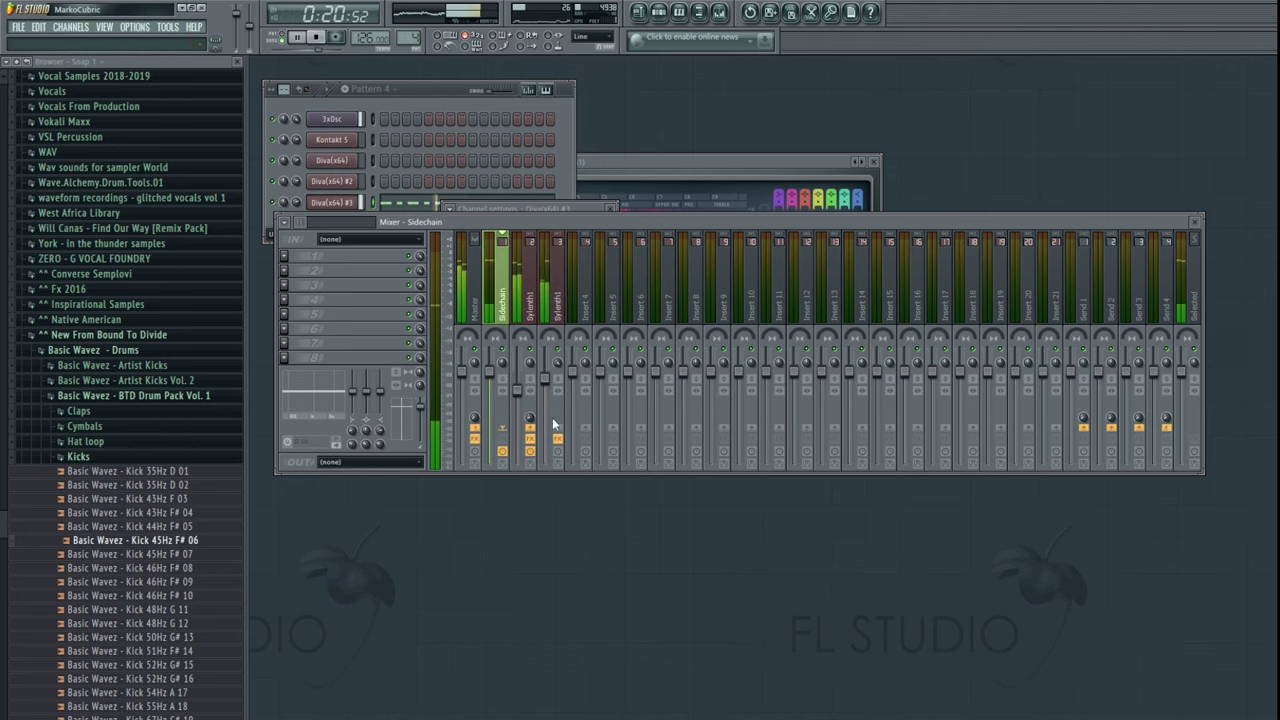
left_click(560, 293)
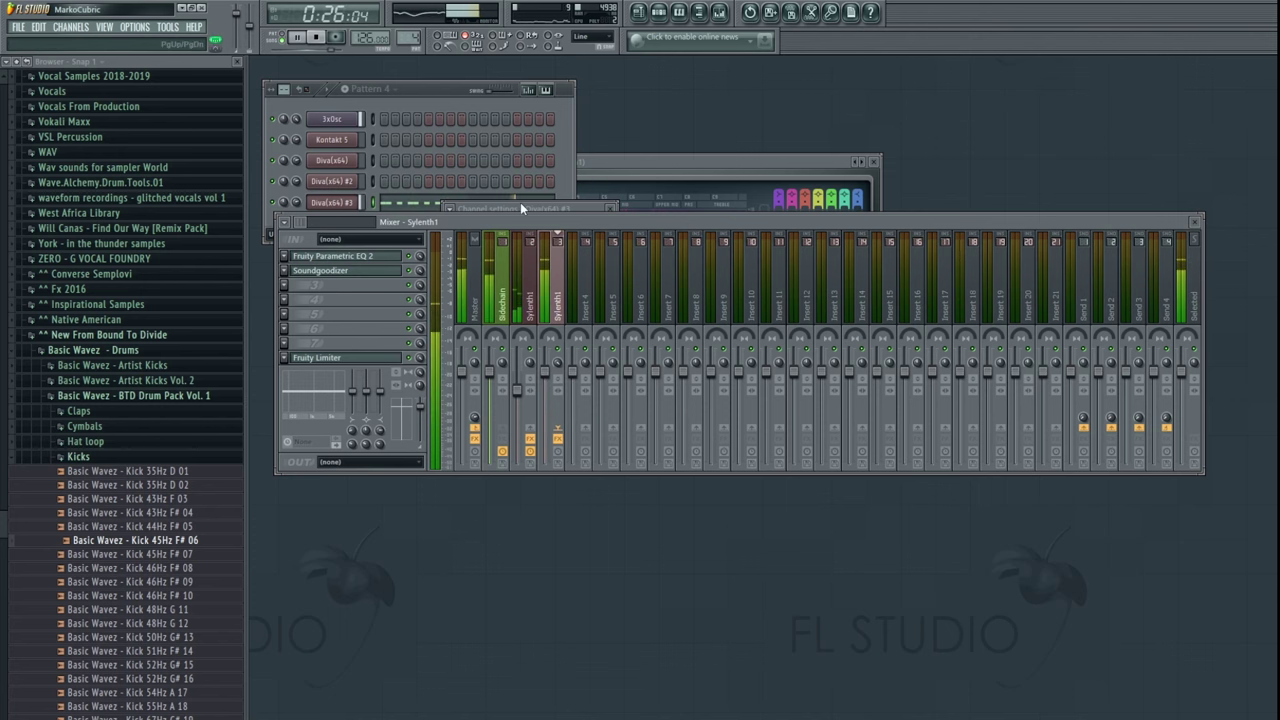
- Route the second Diva to its own free mixer track, insert 4
left_click(430, 163)
left_click(341, 203)
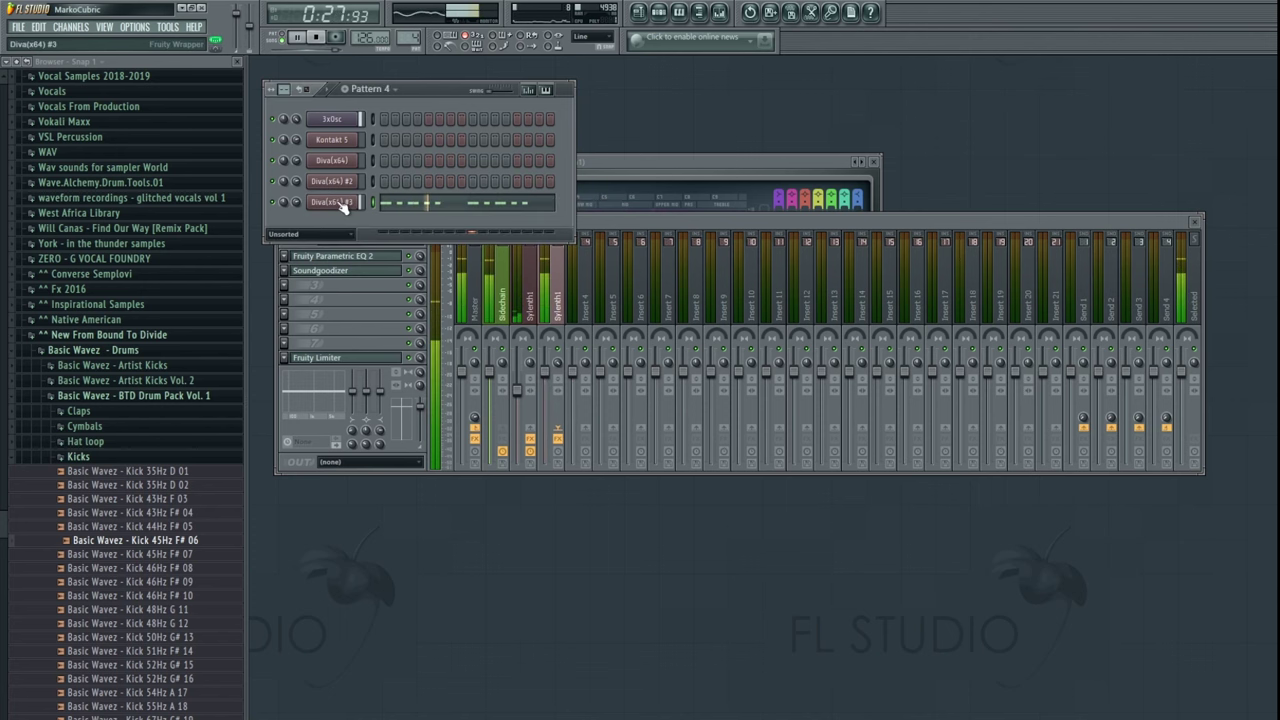
left_click(334, 202)
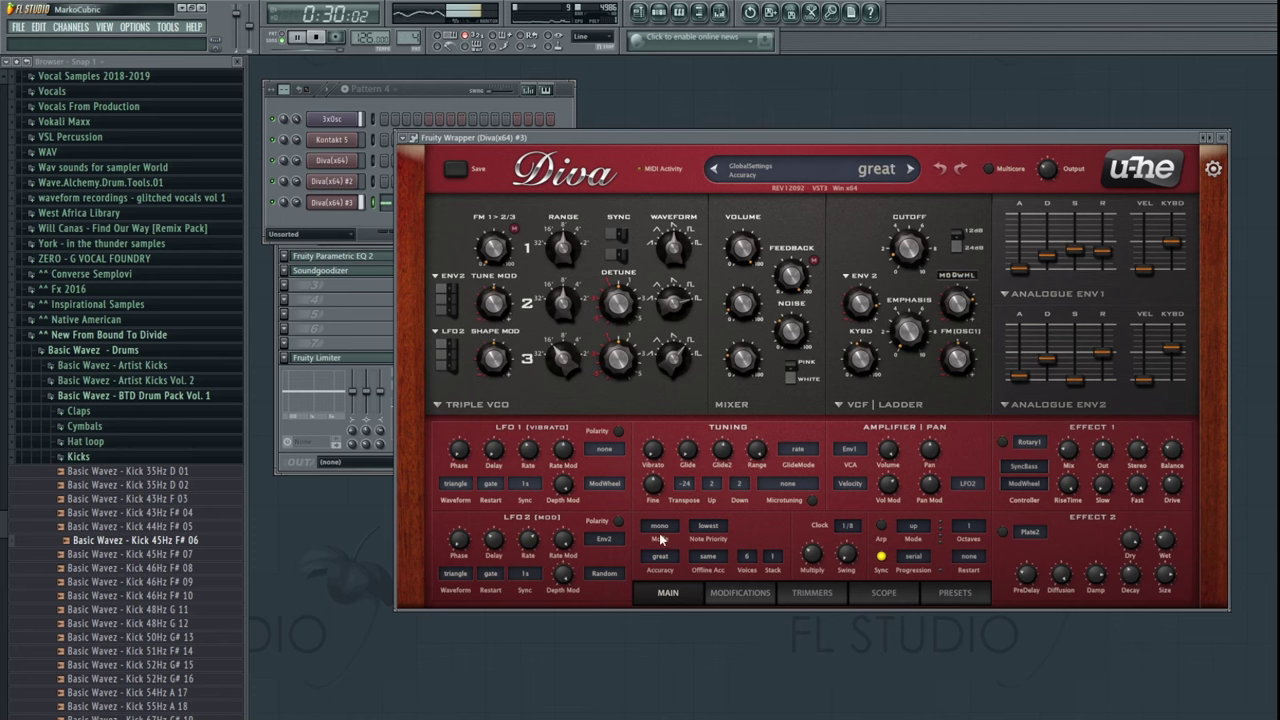
left_click(1222, 138)
left_click(347, 181)
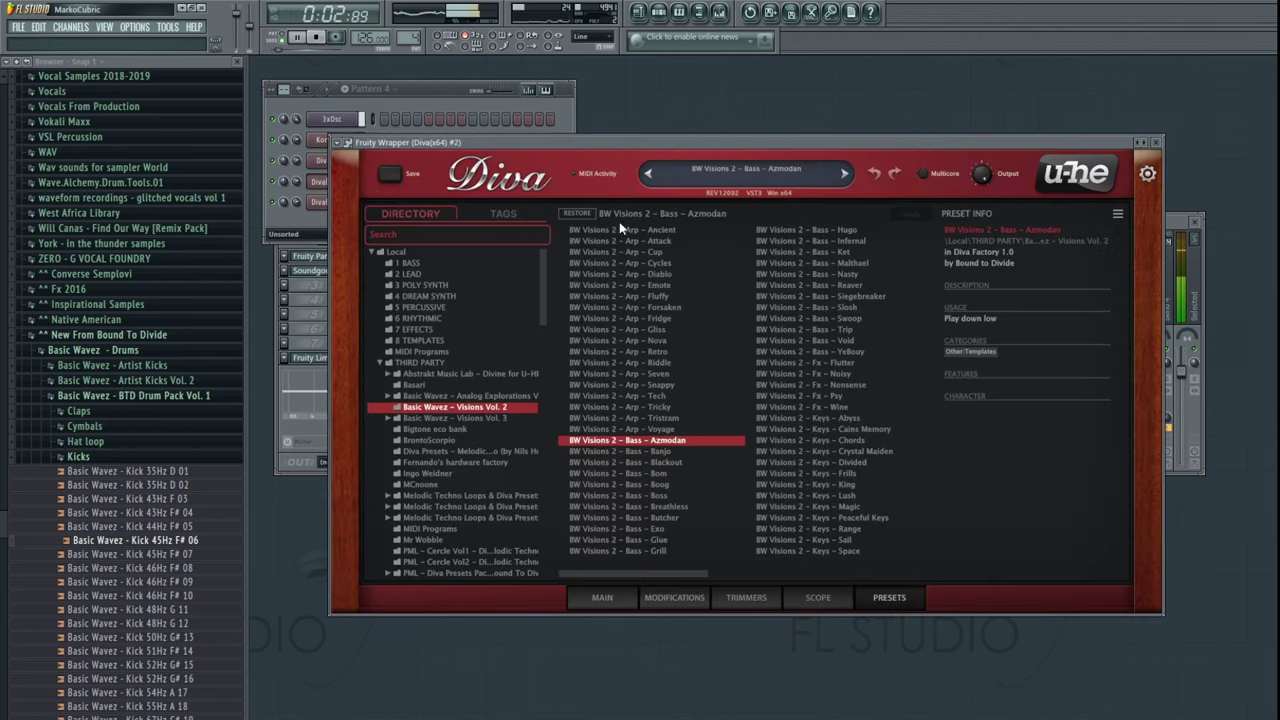
left_click(1156, 142)
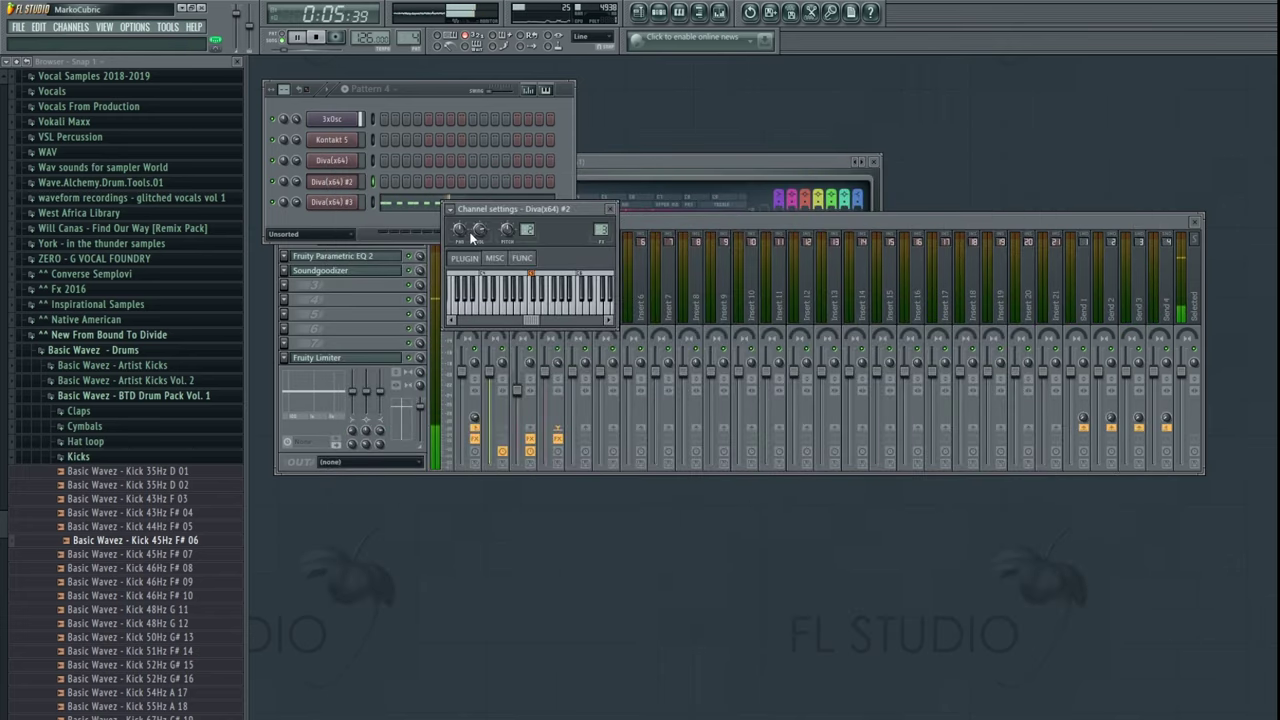
key("ctrl+l")
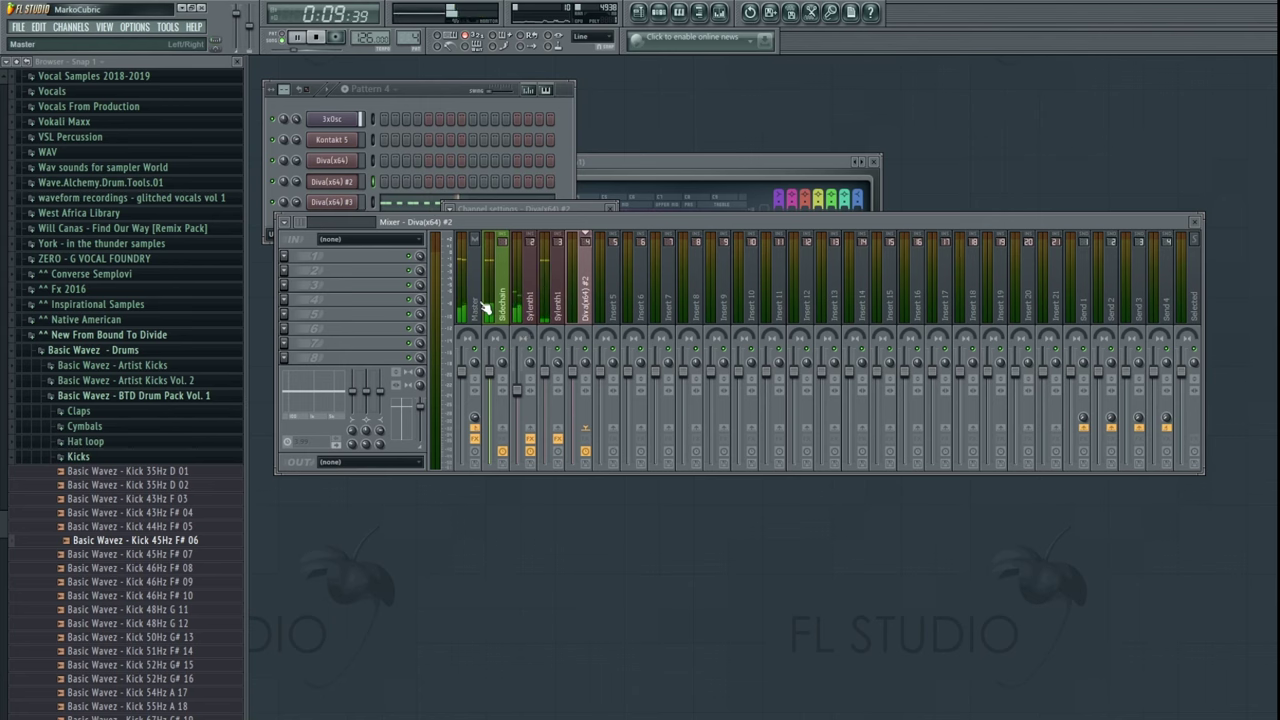
left_click_drag(561, 212, 791, 188)
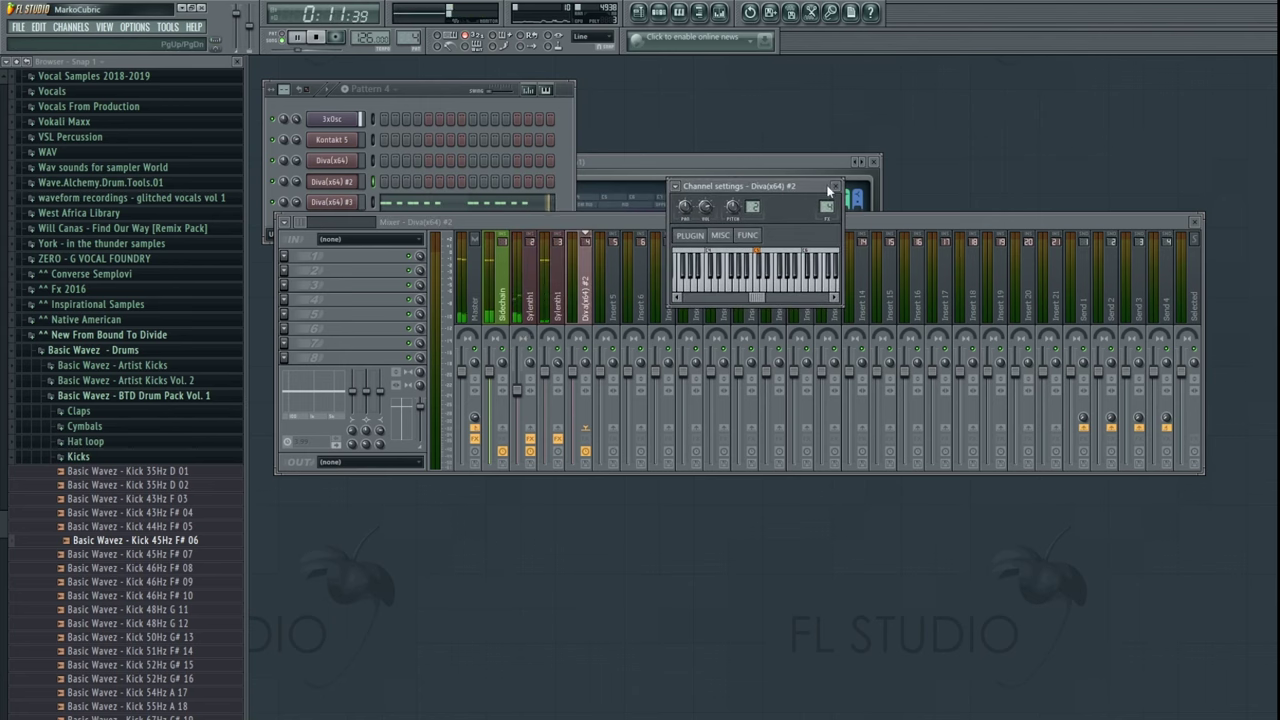
left_click(430, 318)
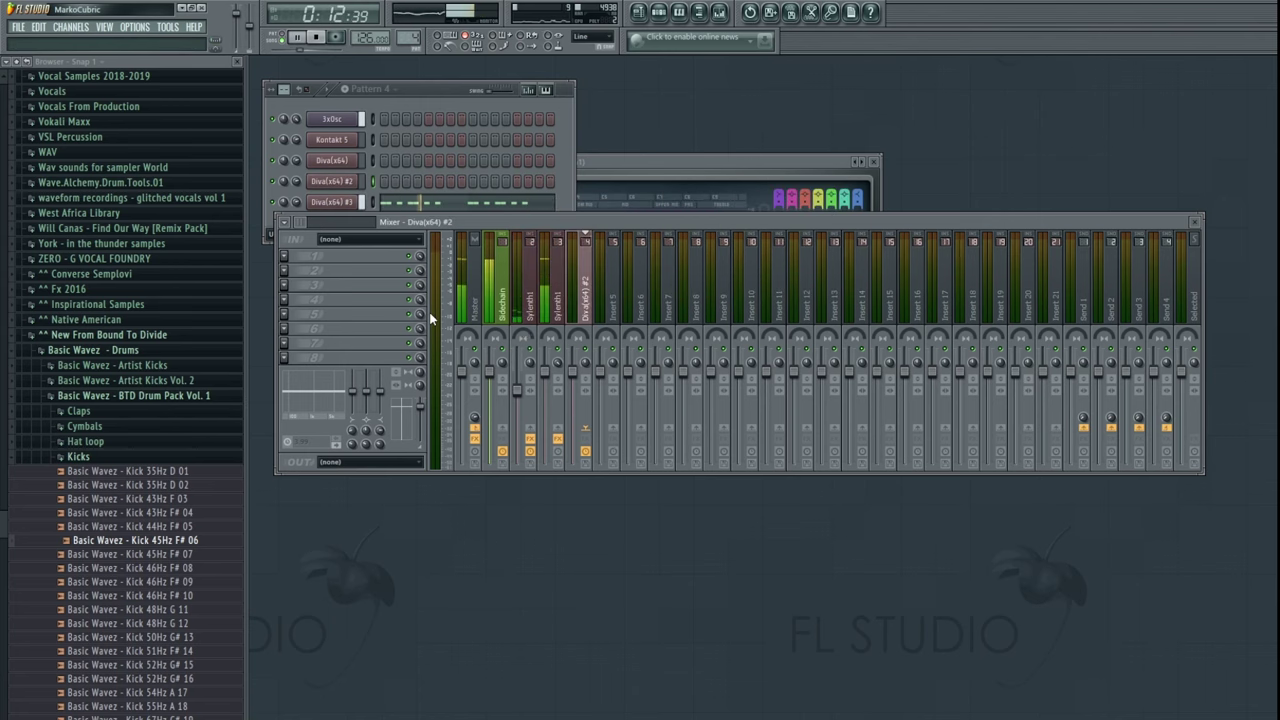
- Add Fruity Parametric EQ 2 to the second Diva's insert and cut its low end, with the low shelf at about 79 Hz
left_click(334, 202)
left_click(334, 181)
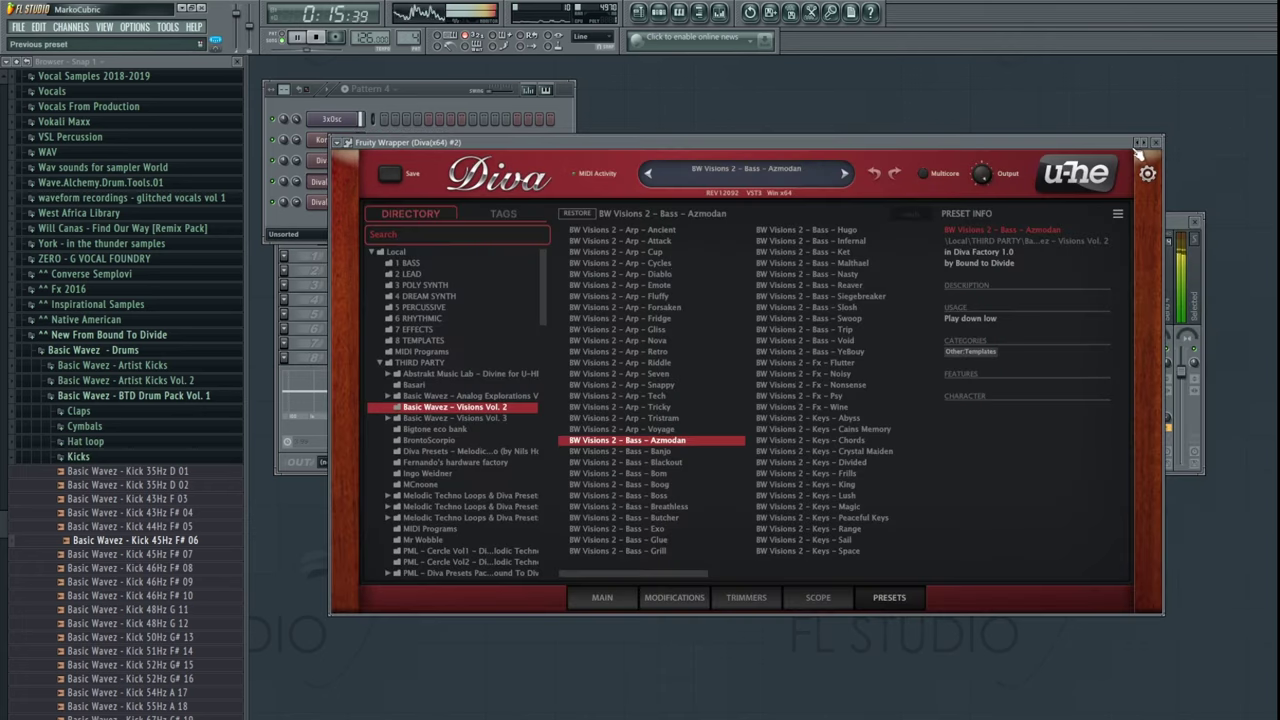
left_click(1158, 143)
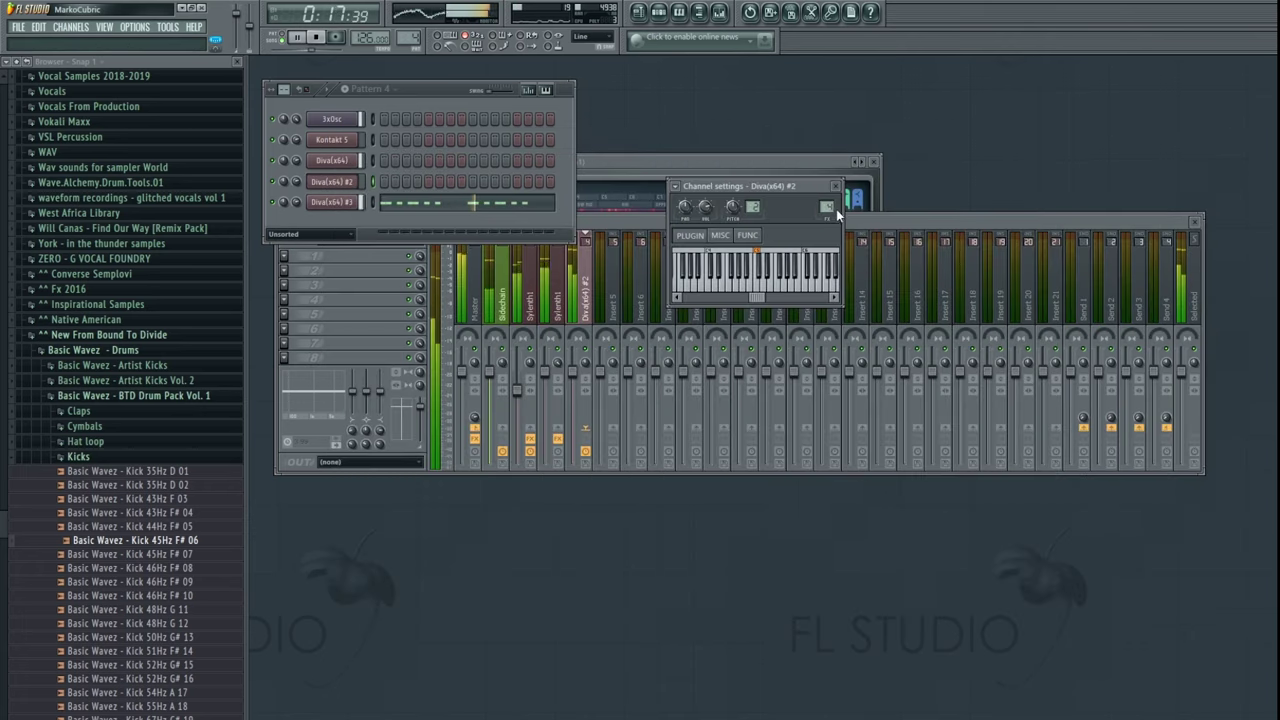
left_click(705, 257)
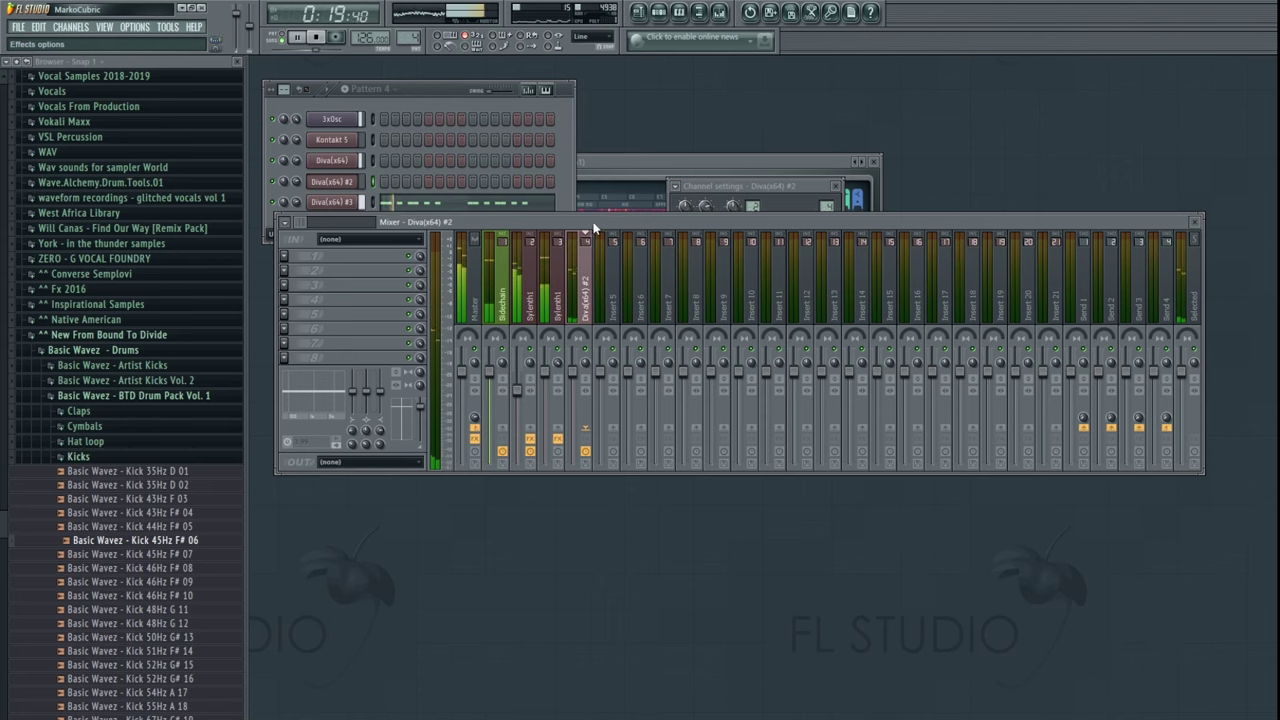
left_click(284, 256)
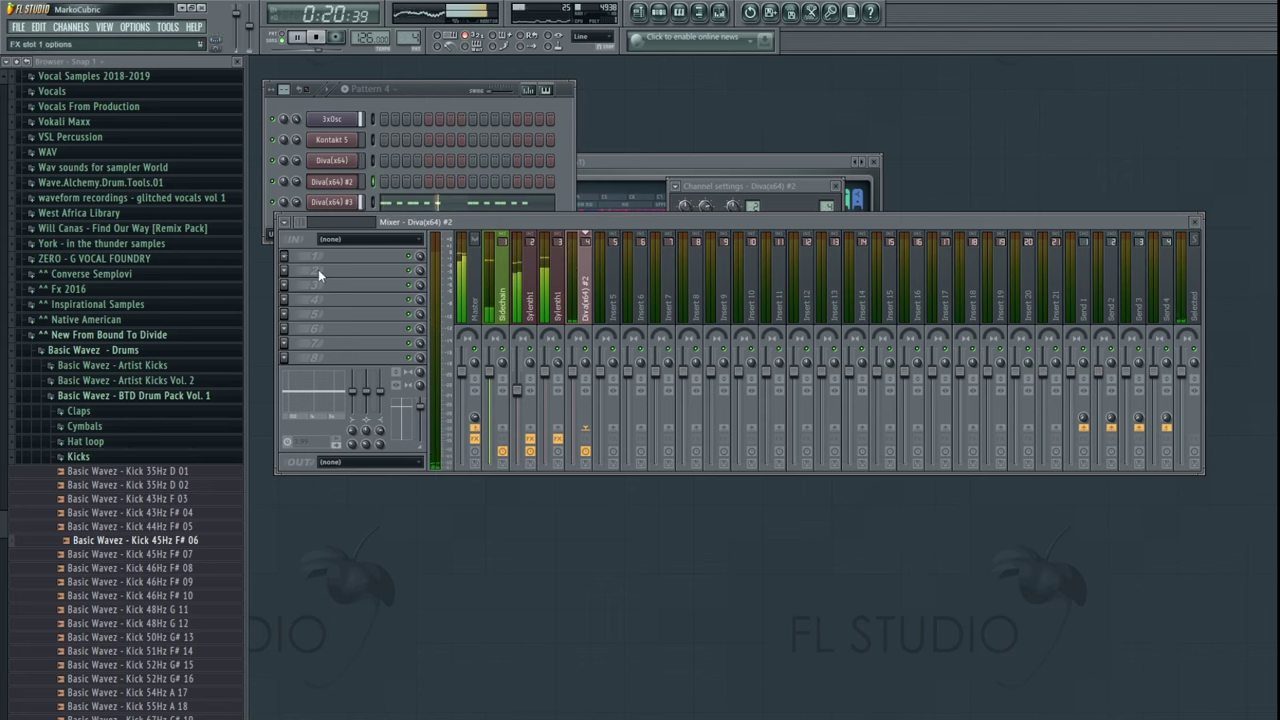
left_click(458, 550)
left_click_drag(326, 264, 387, 277)
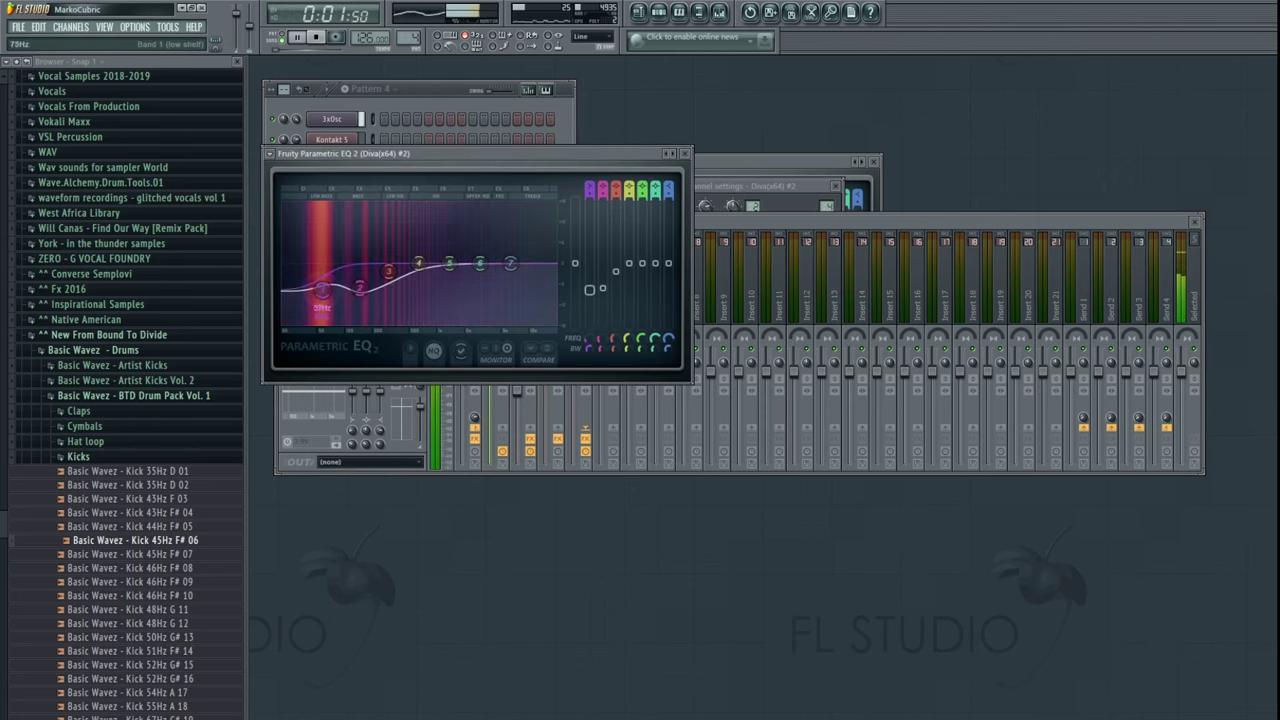
left_click(685, 154)
- Open the first Diva from Pattern 2 and adjust its filter cutoff while playing the song from the start
left_click(638, 12)
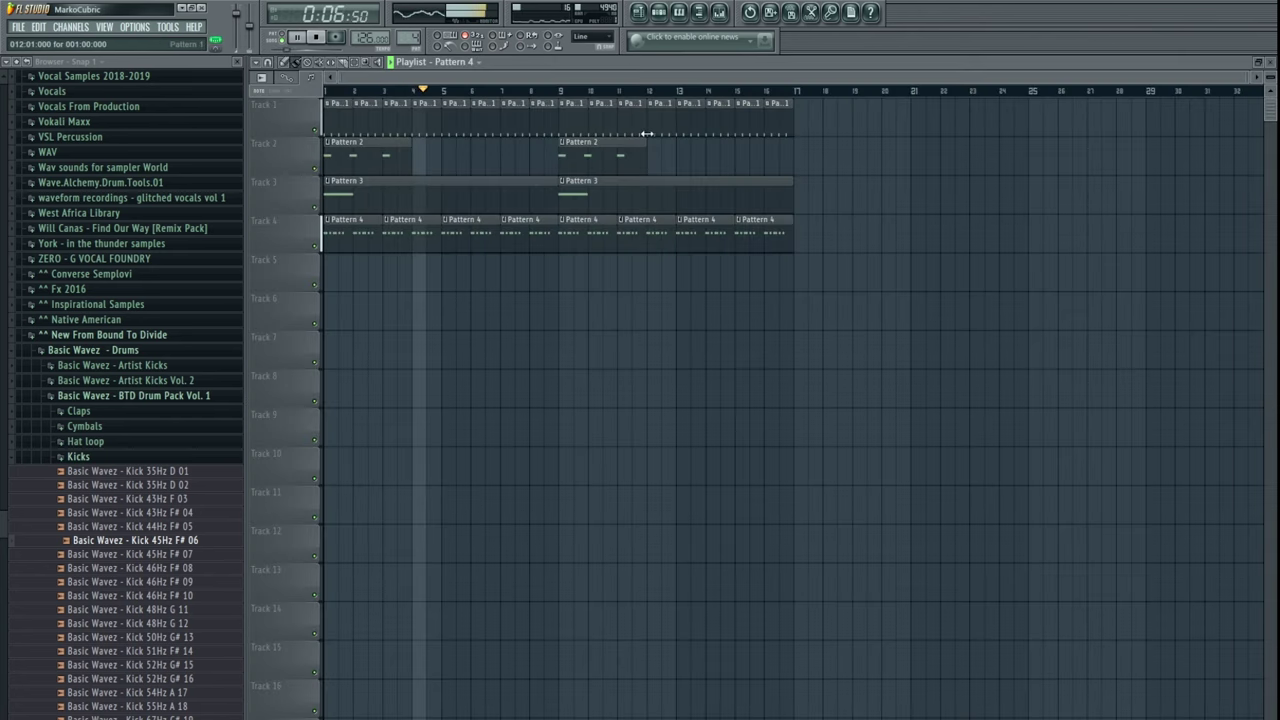
double_click(368, 161)
left_click(332, 161)
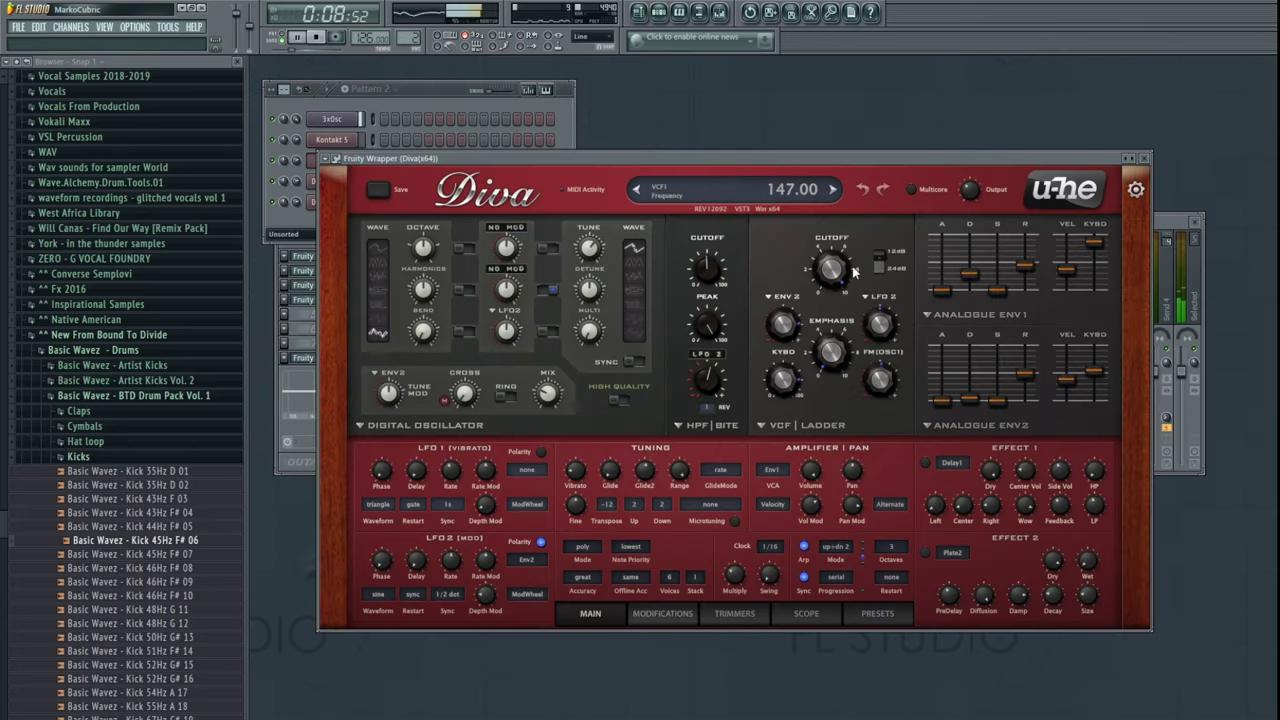
left_click(318, 39)
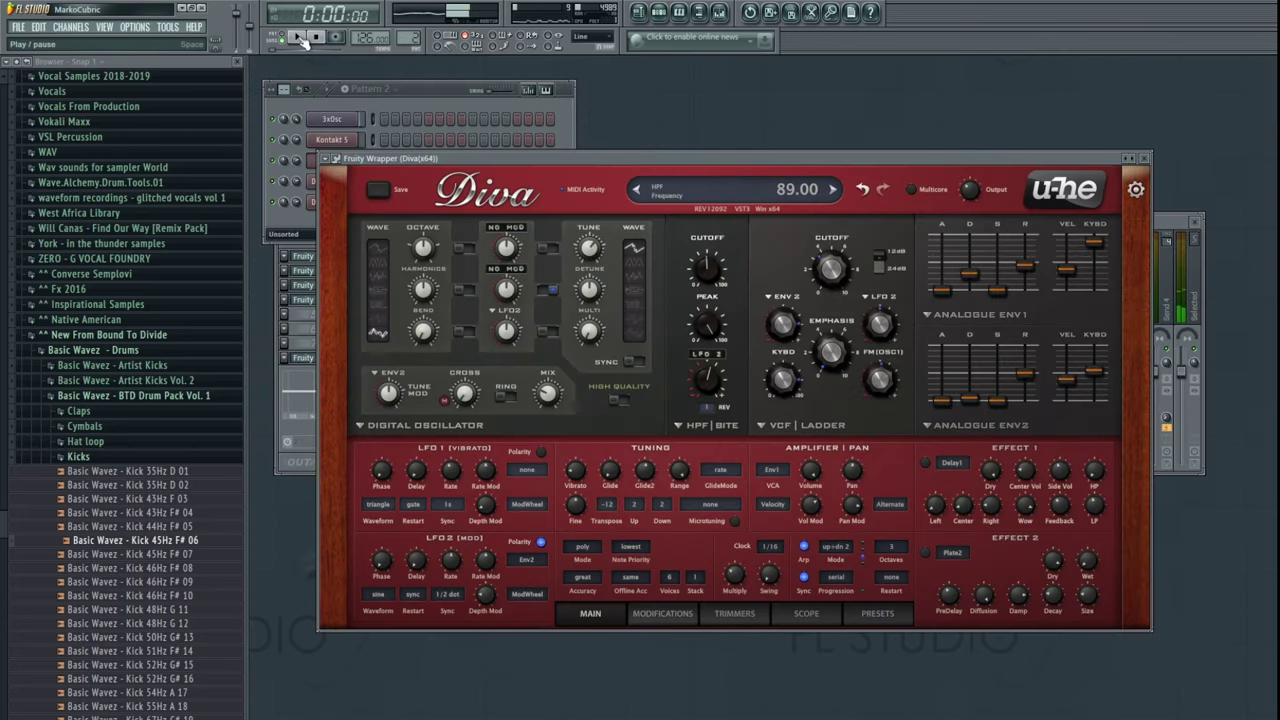
left_click(299, 38)
left_click_drag(832, 238, 833, 241)
- Stop playback, open Pattern 3 and clone the second Diva channel
left_click(658, 16)
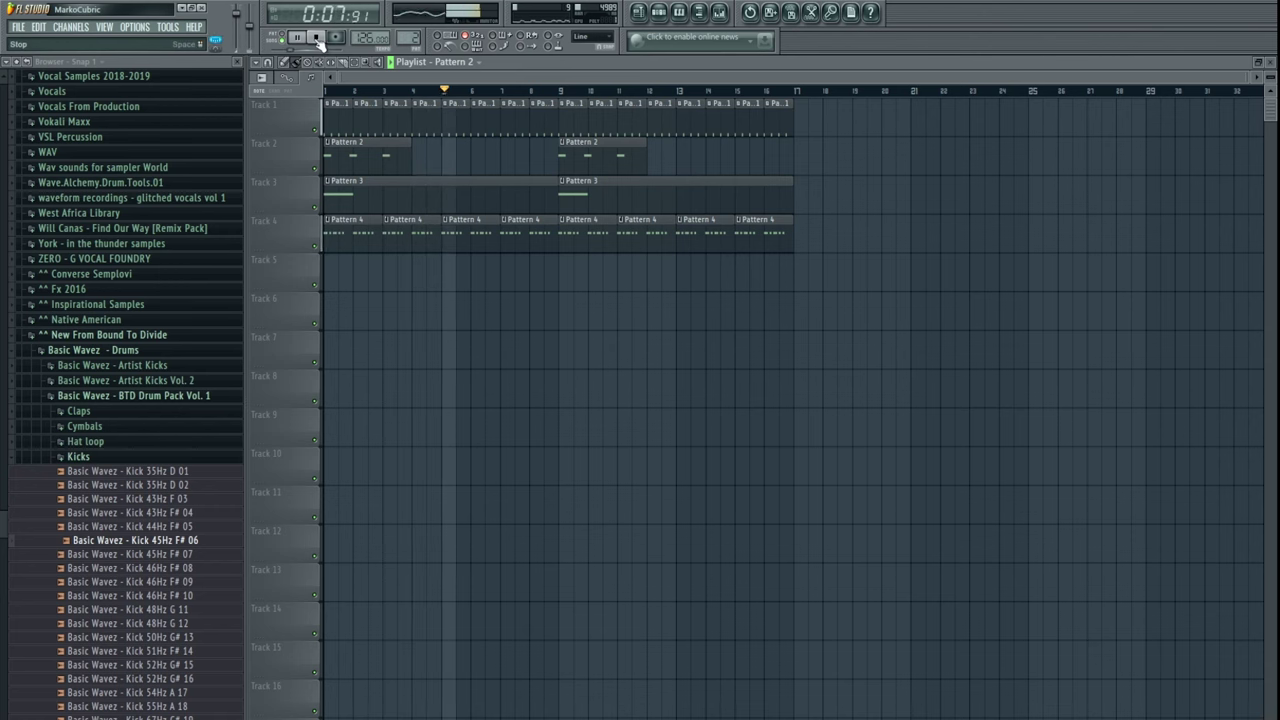
key("space")
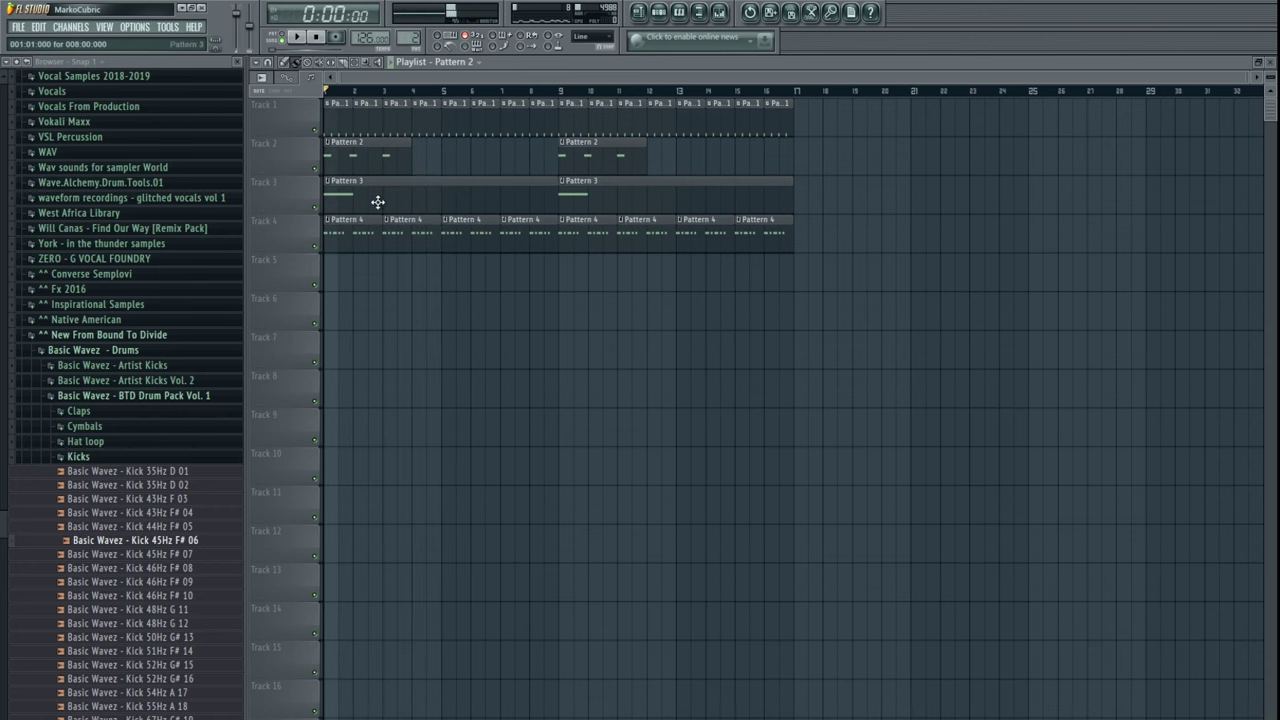
double_click(379, 201)
left_click(428, 95)
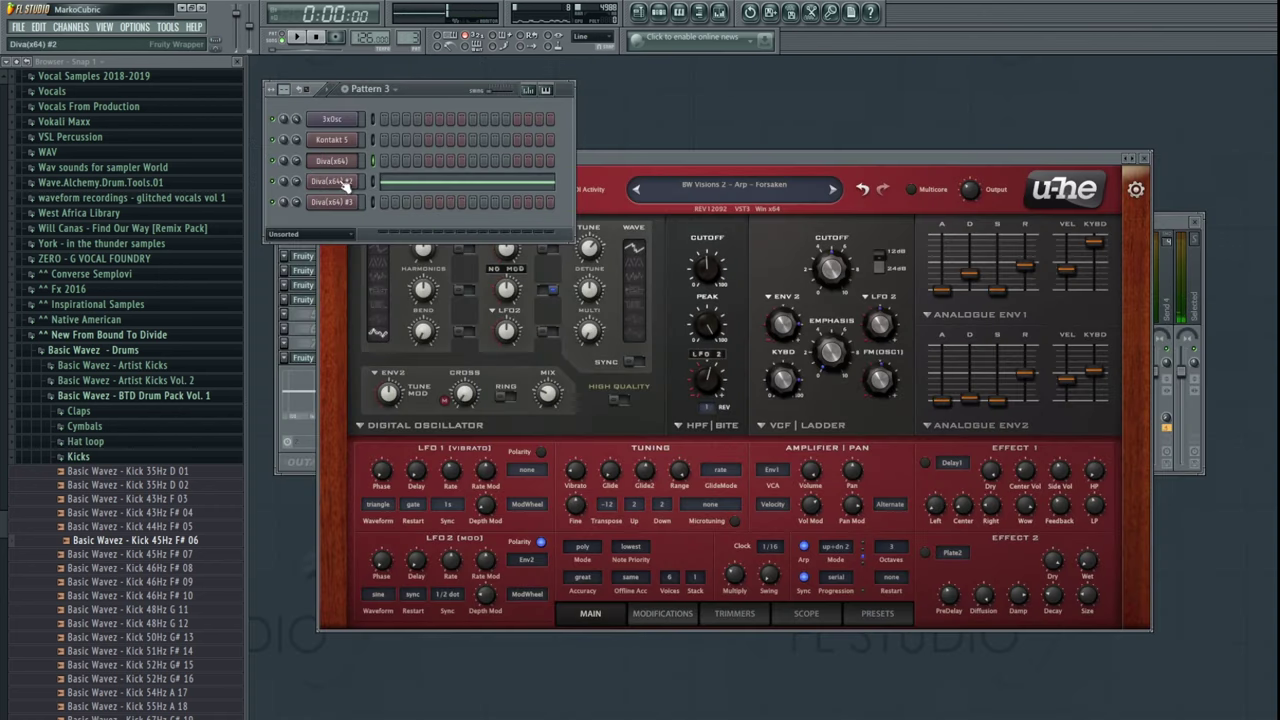
left_click(398, 340)
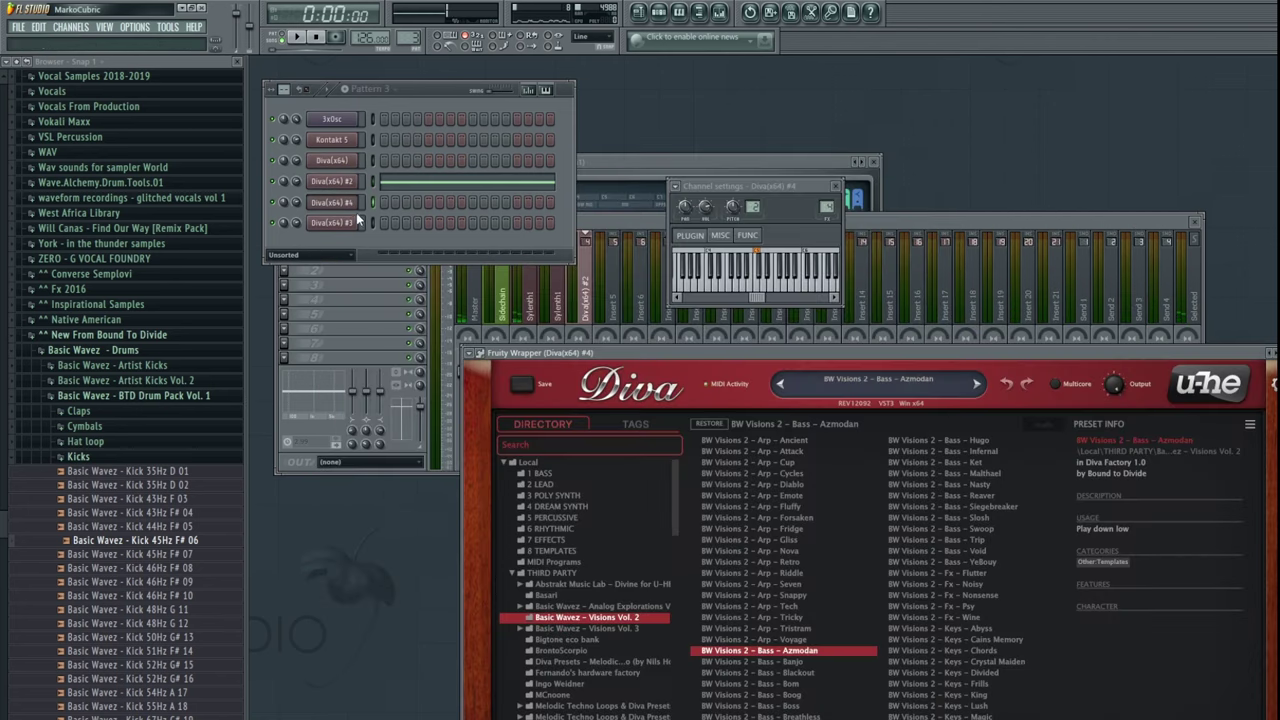
- Load BW Visions 2 - Bass - Bom in the cloned Diva after trying Blackout, and open its piano roll with playback running
left_click(786, 673)
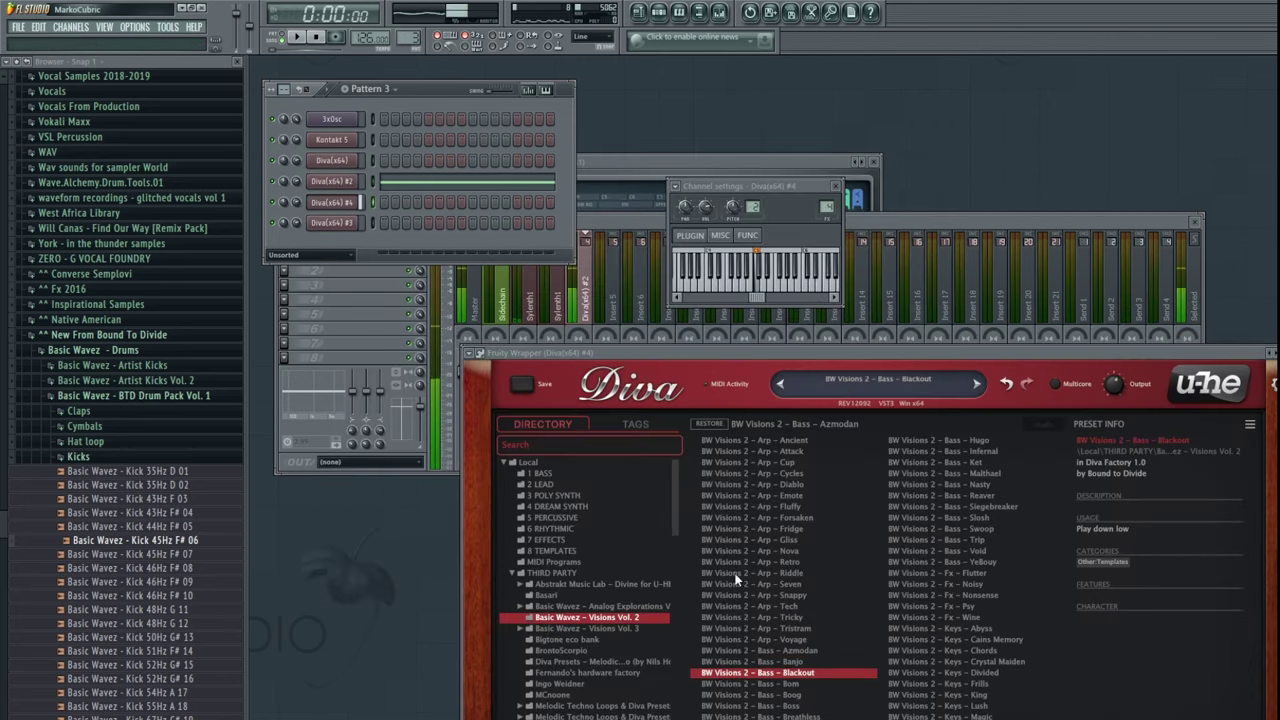
key("Down")
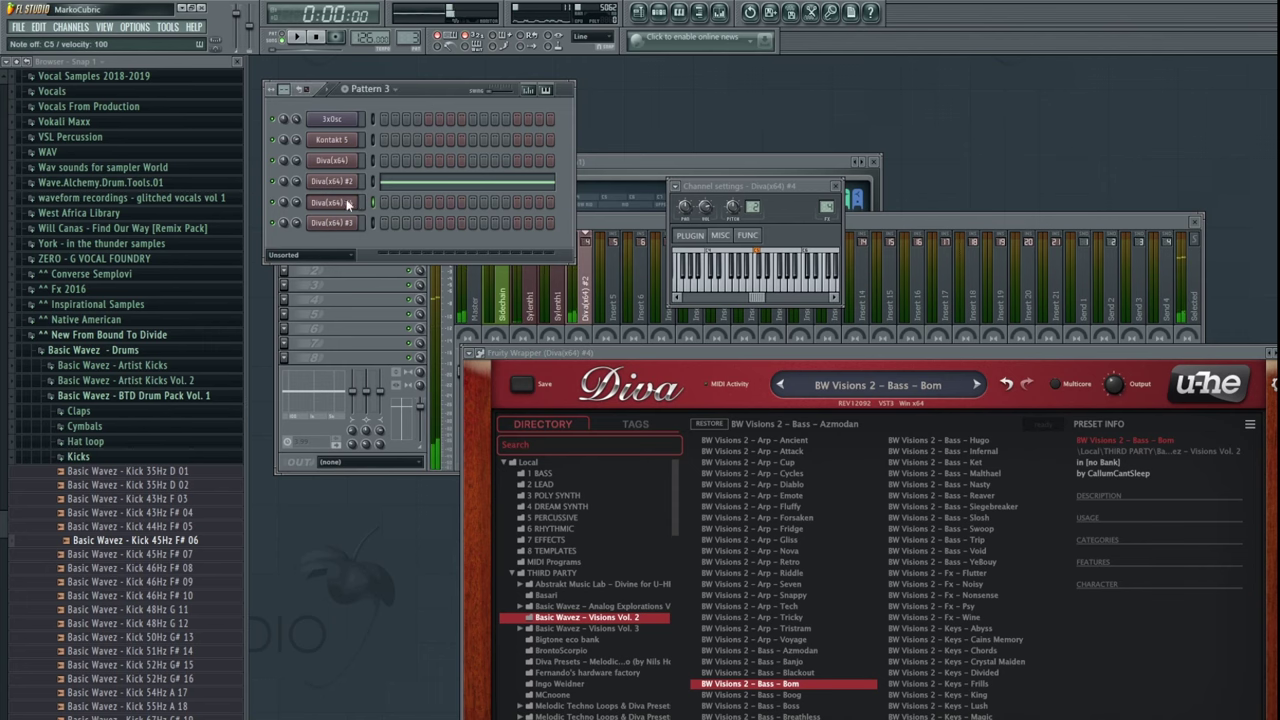
right_click(348, 205)
left_click(376, 216)
scroll(405, 325, "down", 3)
key("space")
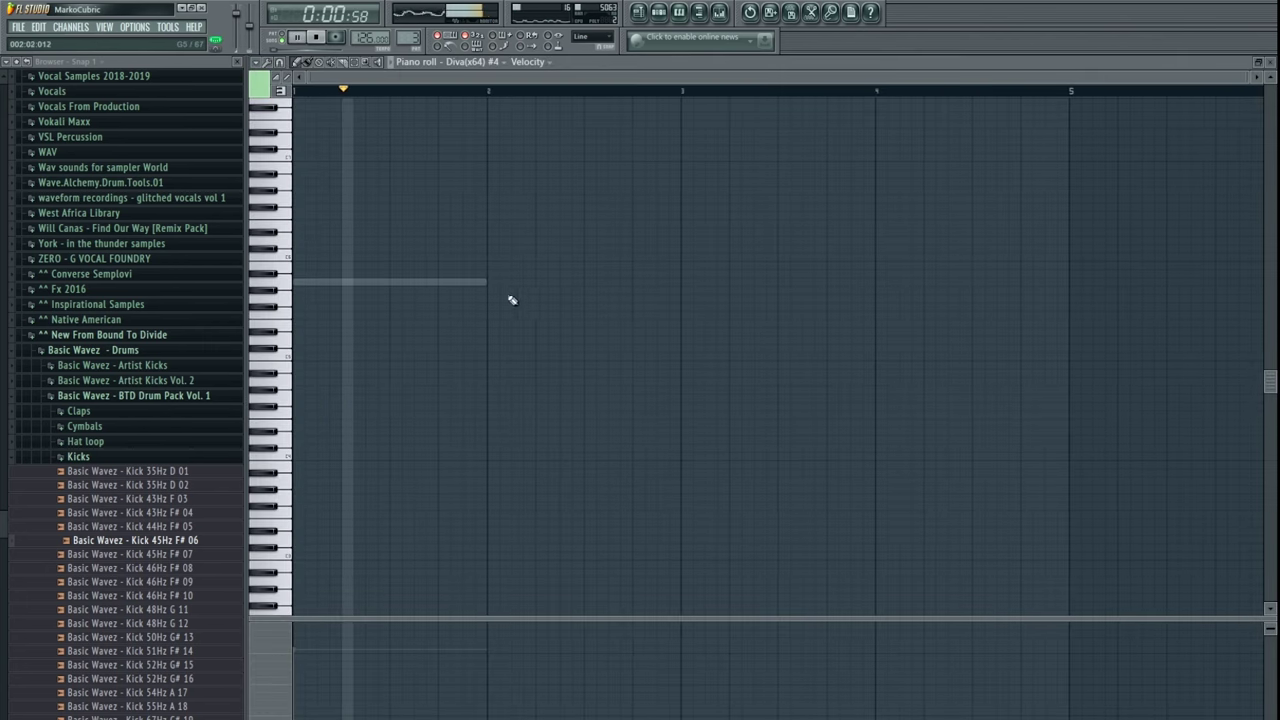
- Stop playback and draw a half-beat note at the very end of bar 2 for Diva(x64) #4
scroll(500, 320, "up", 2)
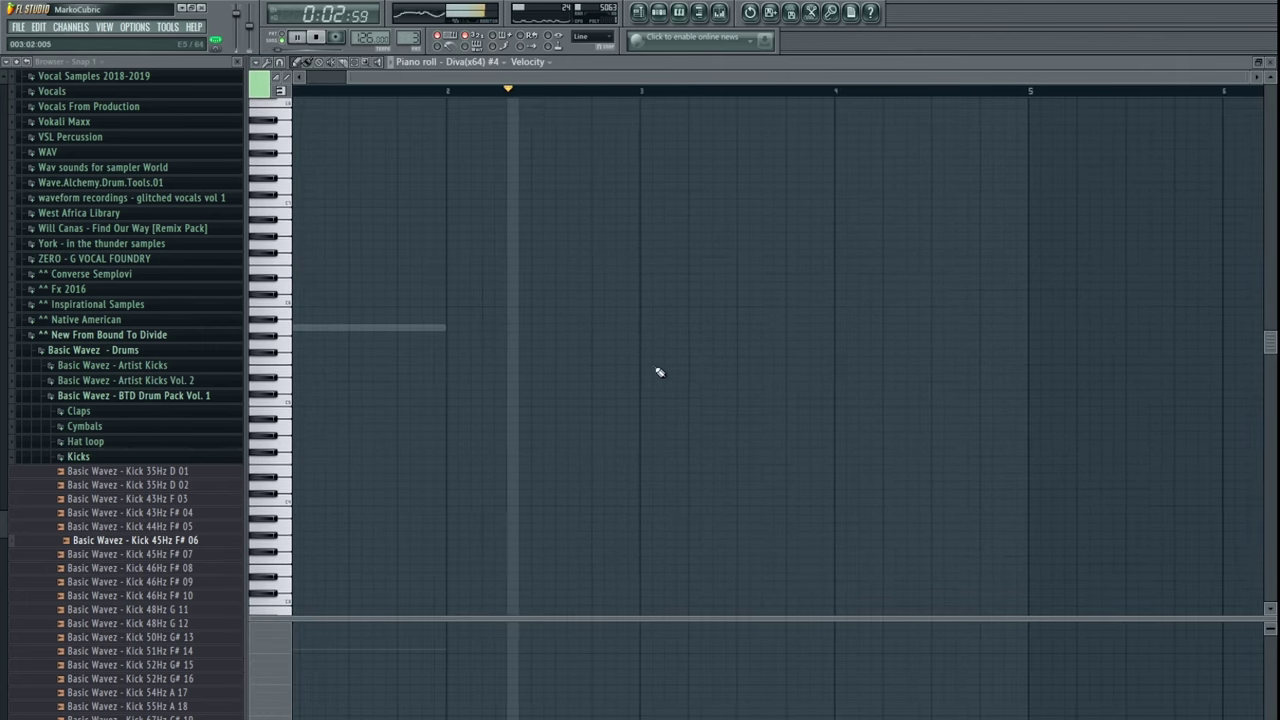
scroll(620, 340, "up", 2)
key("space")
left_click(608, 328)
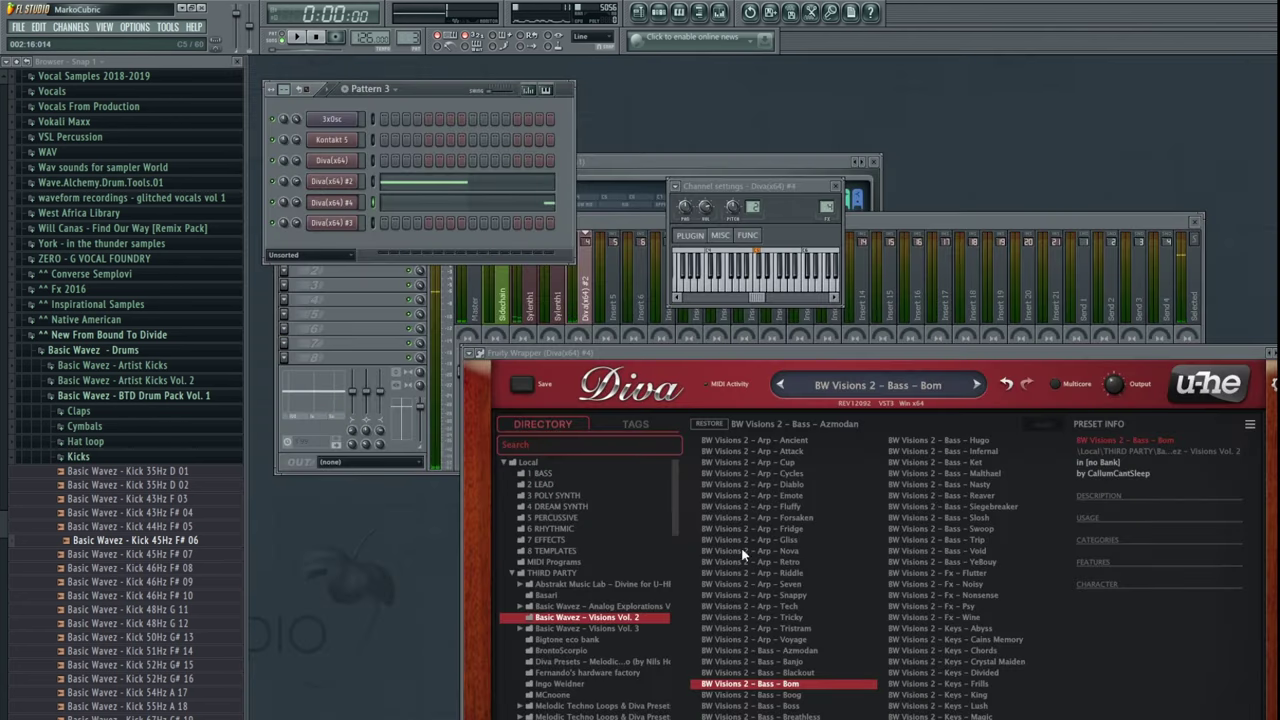
left_click(450, 108)
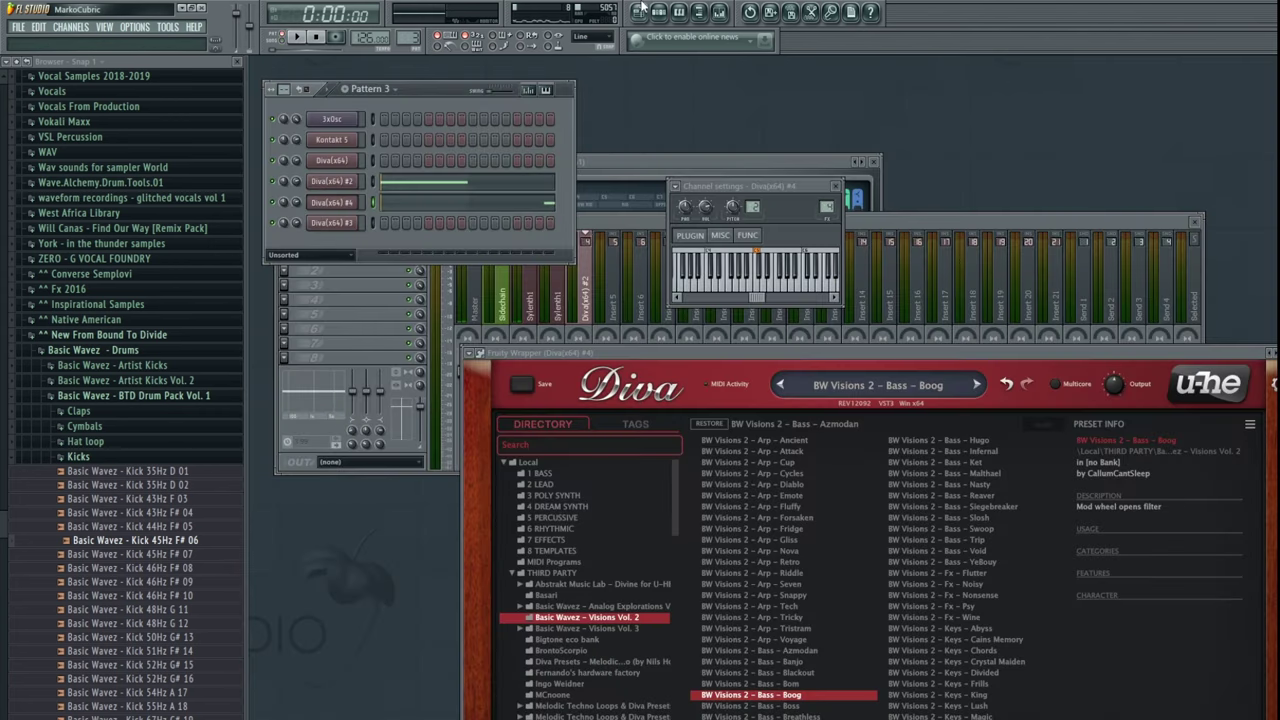
- Loop the last beat of bar 2 in the playlist, start playback and solo Track 3
left_click(640, 11)
scroll(371, 280, "up", 4)
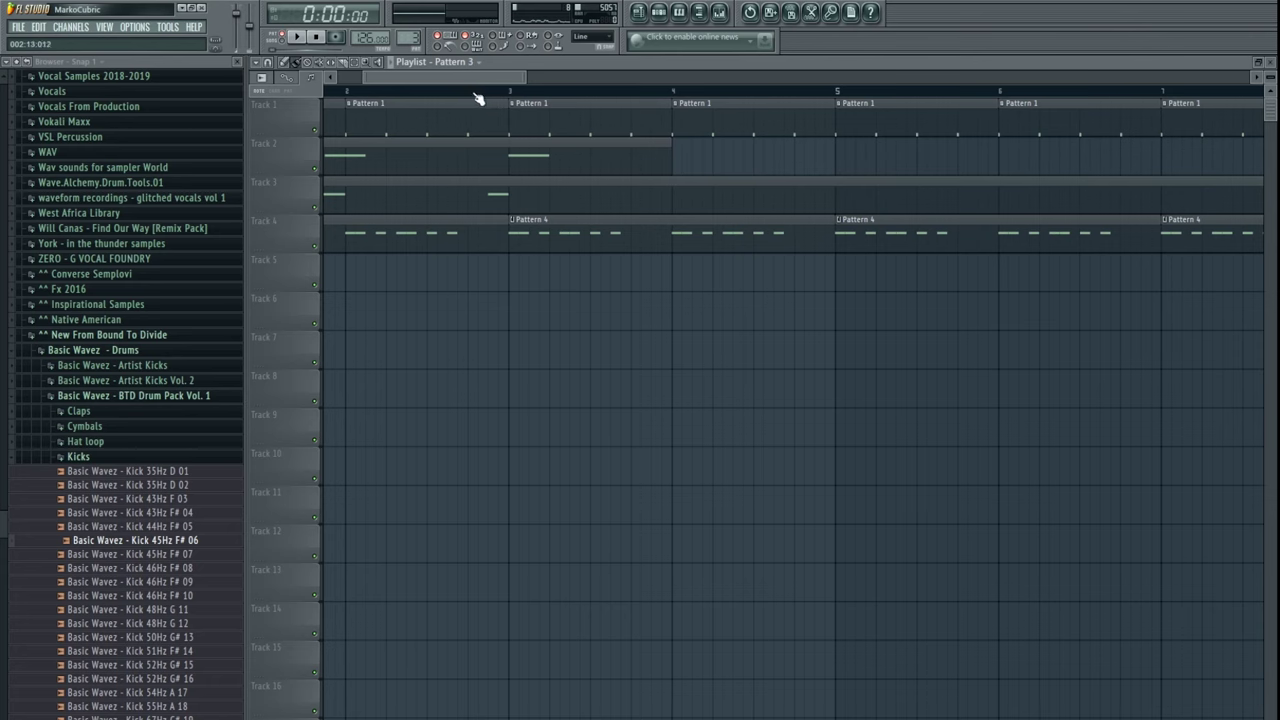
left_click_drag(475, 93, 504, 94)
key("space")
right_click(315, 208)
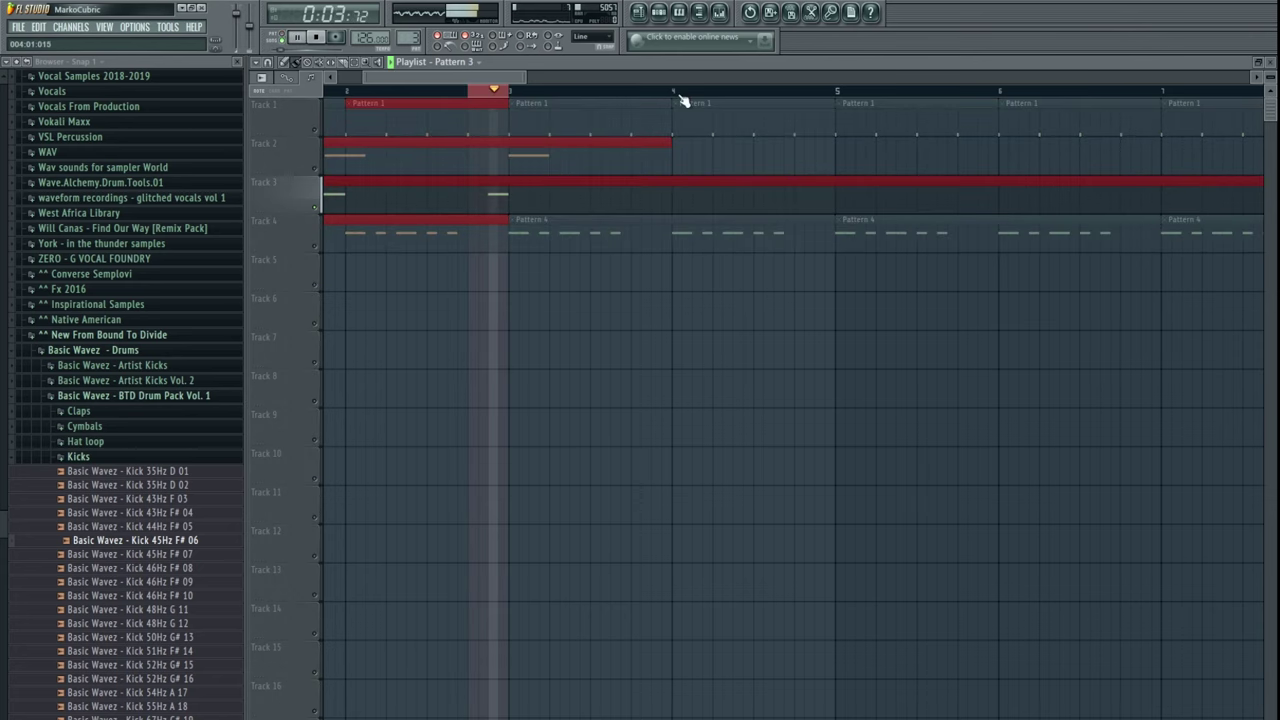
- Audition the BW Visions 2 bass presets from Boss to Grill in Diva(x64) #4 over the loop, moving its window fully into view
key("F5")
left_click(810, 706)
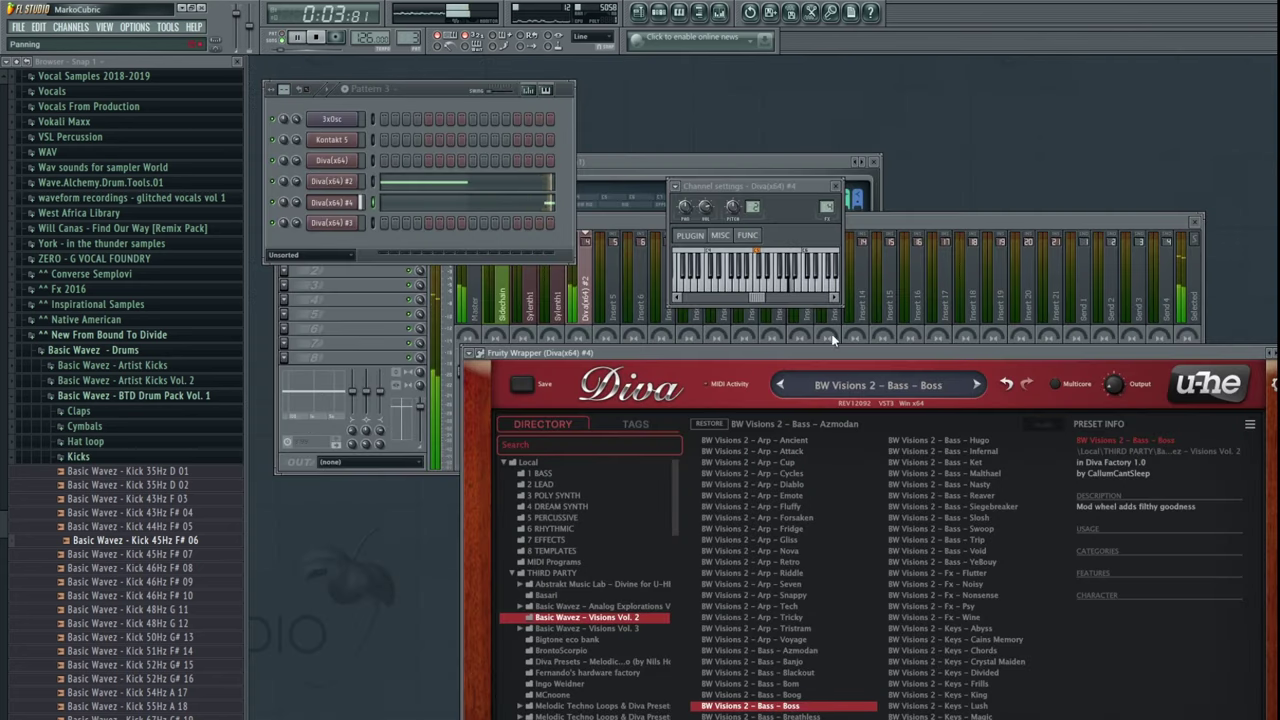
left_click_drag(832, 352, 748, 176)
left_click(700, 541)
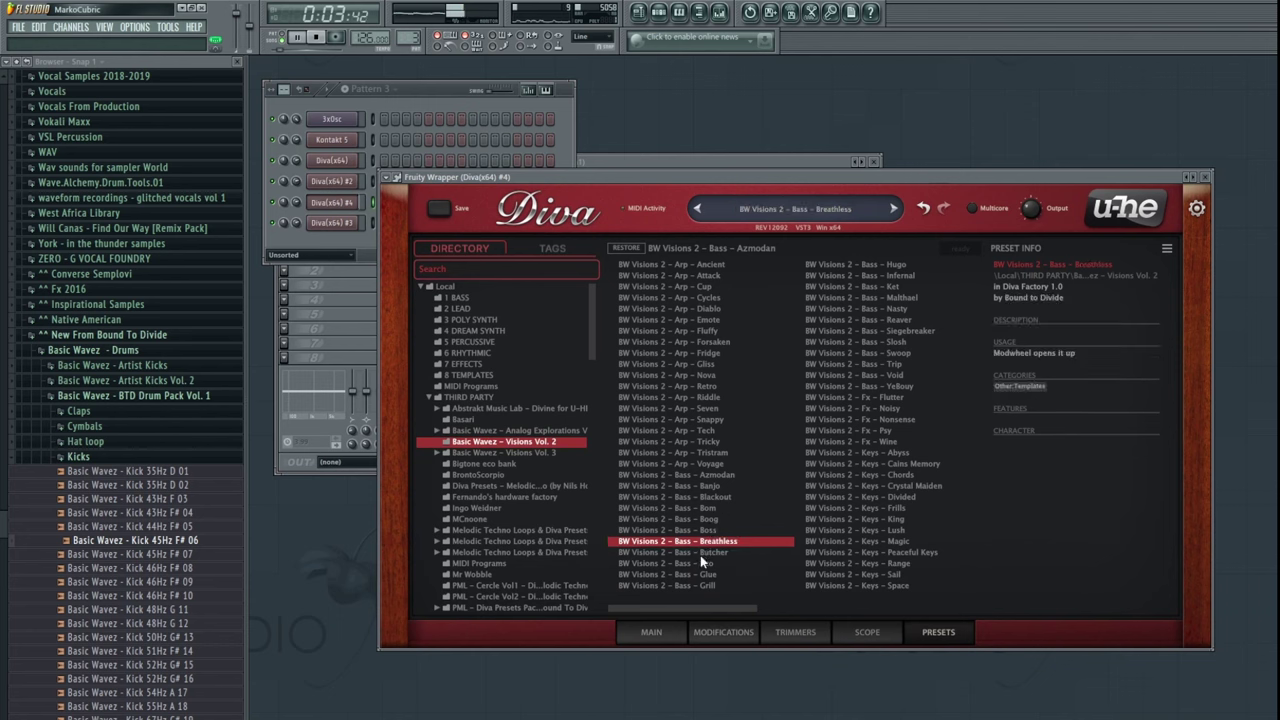
left_click(701, 553)
left_click(698, 566)
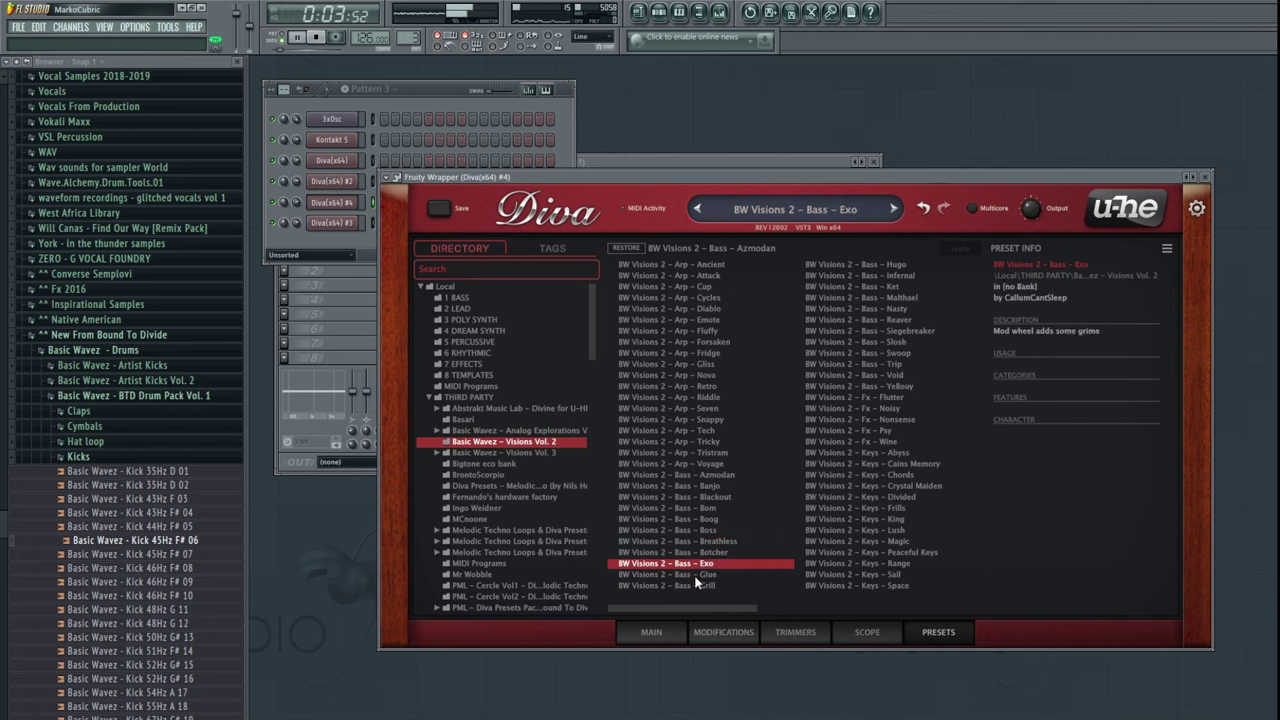
left_click(696, 576)
left_click(697, 586)
- Audition the remaining BW Visions 2 bass presets, from Hugo to YeBouy, while the loop plays
left_click(884, 263)
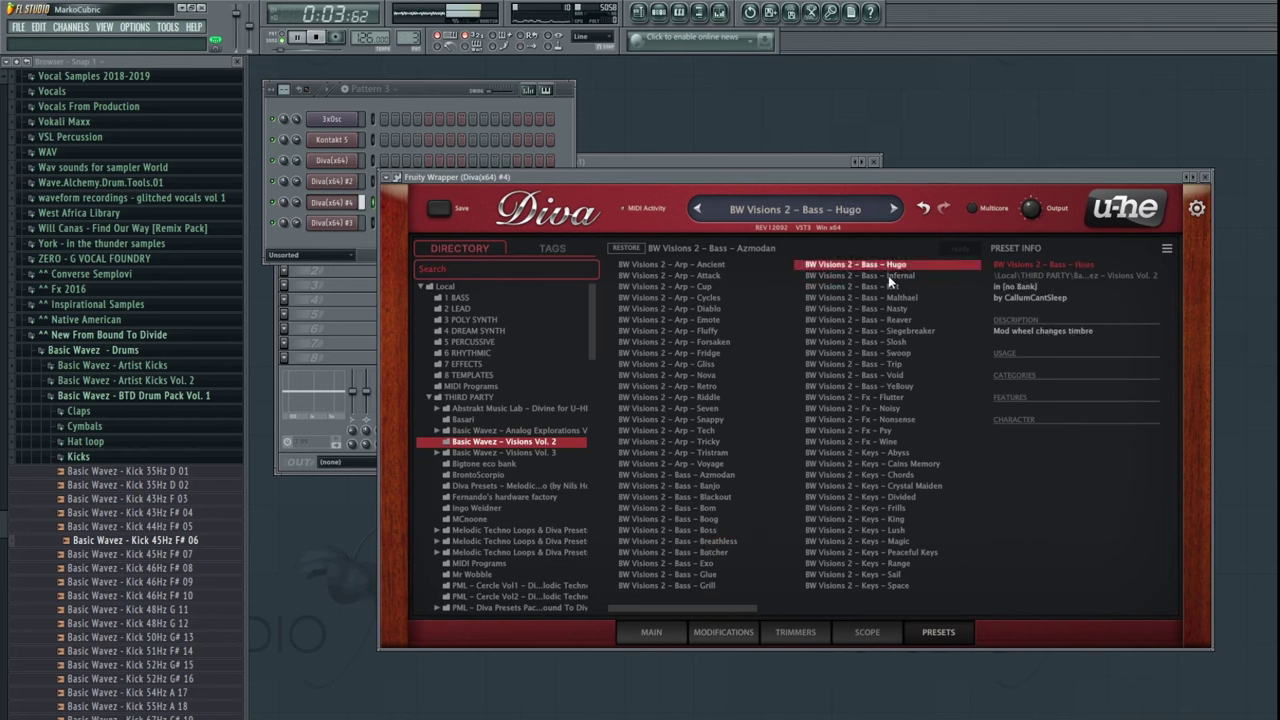
left_click(888, 275)
left_click(877, 288)
left_click(877, 297)
left_click(874, 309)
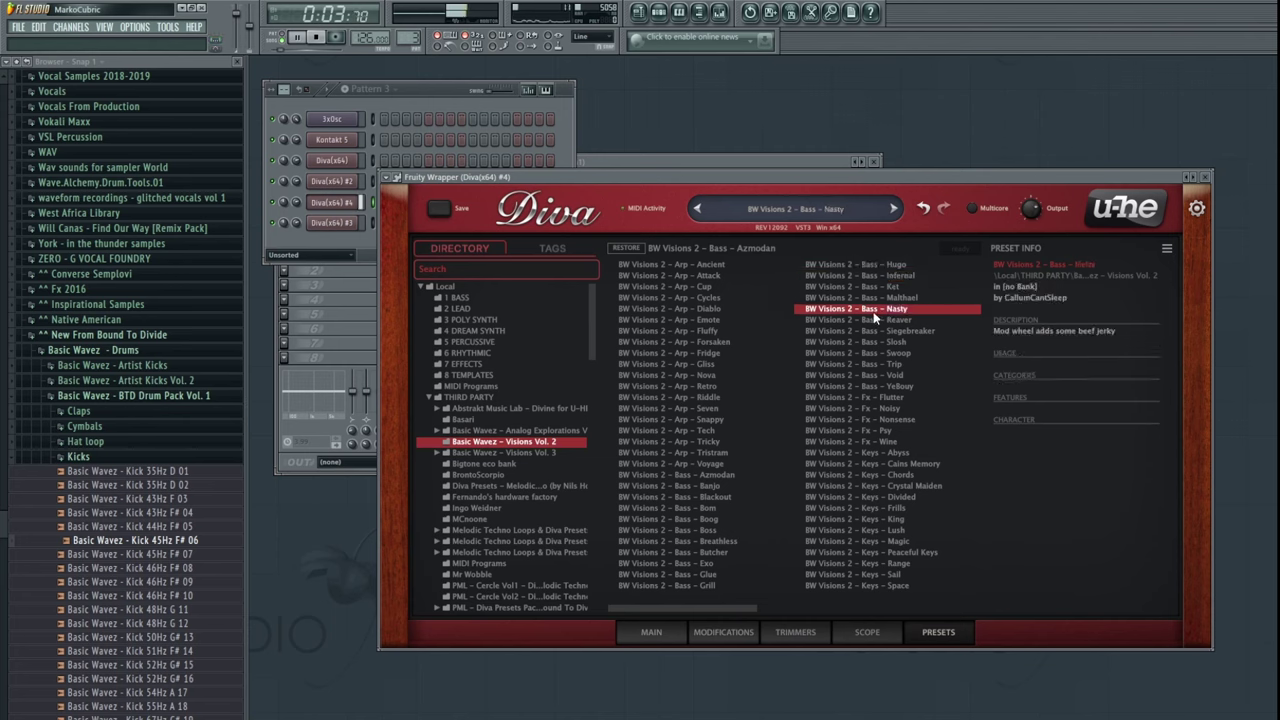
left_click(874, 320)
left_click(872, 331)
left_click(869, 342)
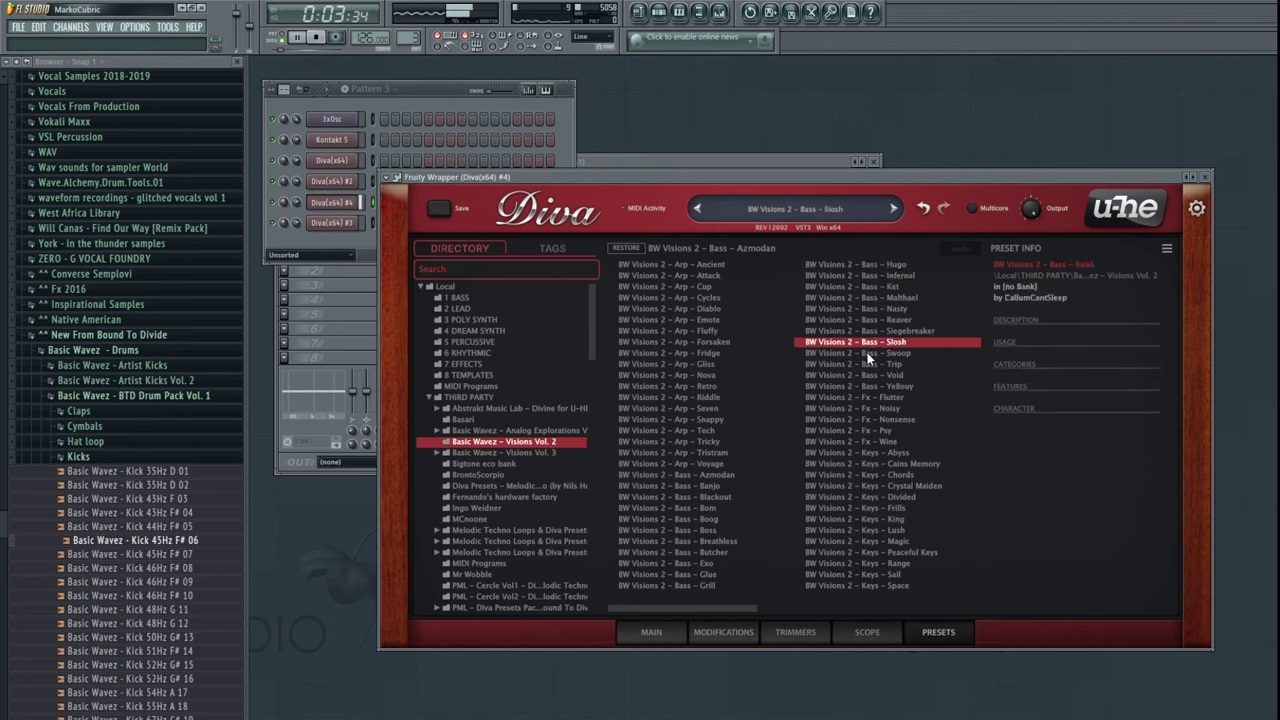
left_click(867, 353)
left_click(867, 364)
left_click(863, 376)
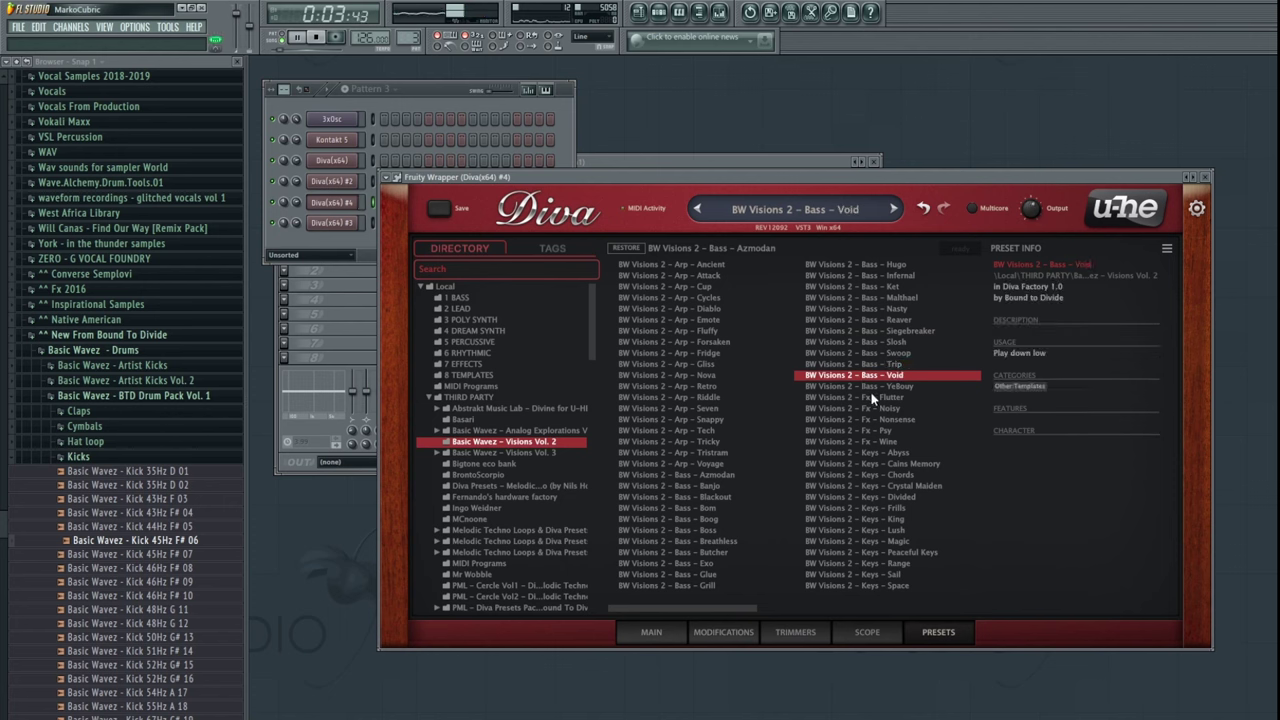
left_click(839, 387)
- Browse Basic Wavez - Analog Explorations Vol. 1 and load BW AE BASS Adrastos after trying BW AE ARP Riven
left_click(517, 431)
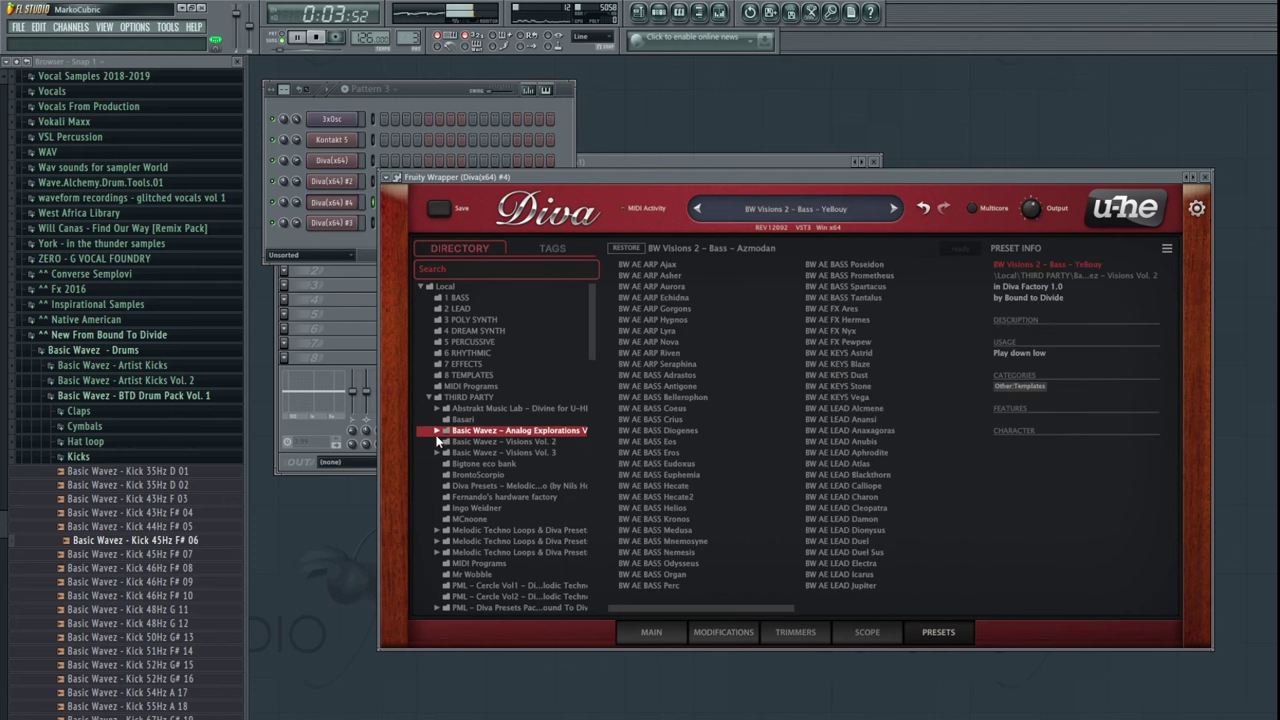
left_click(437, 431)
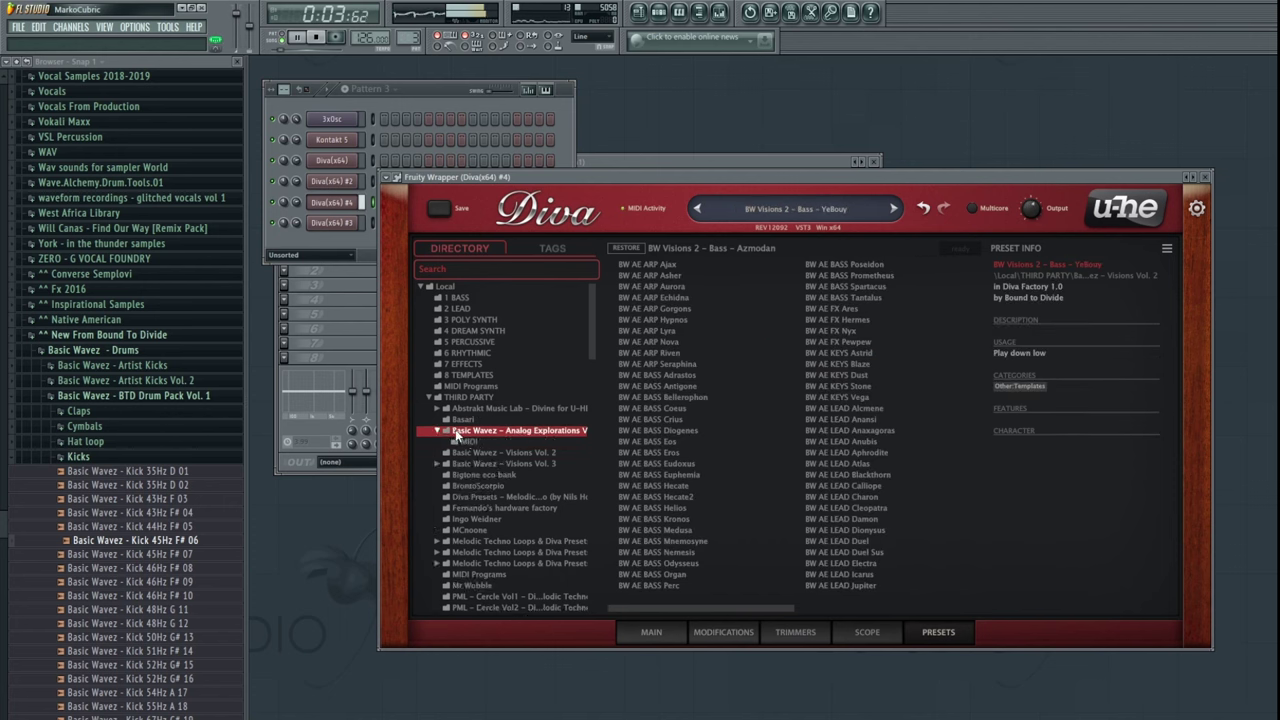
double_click(480, 432)
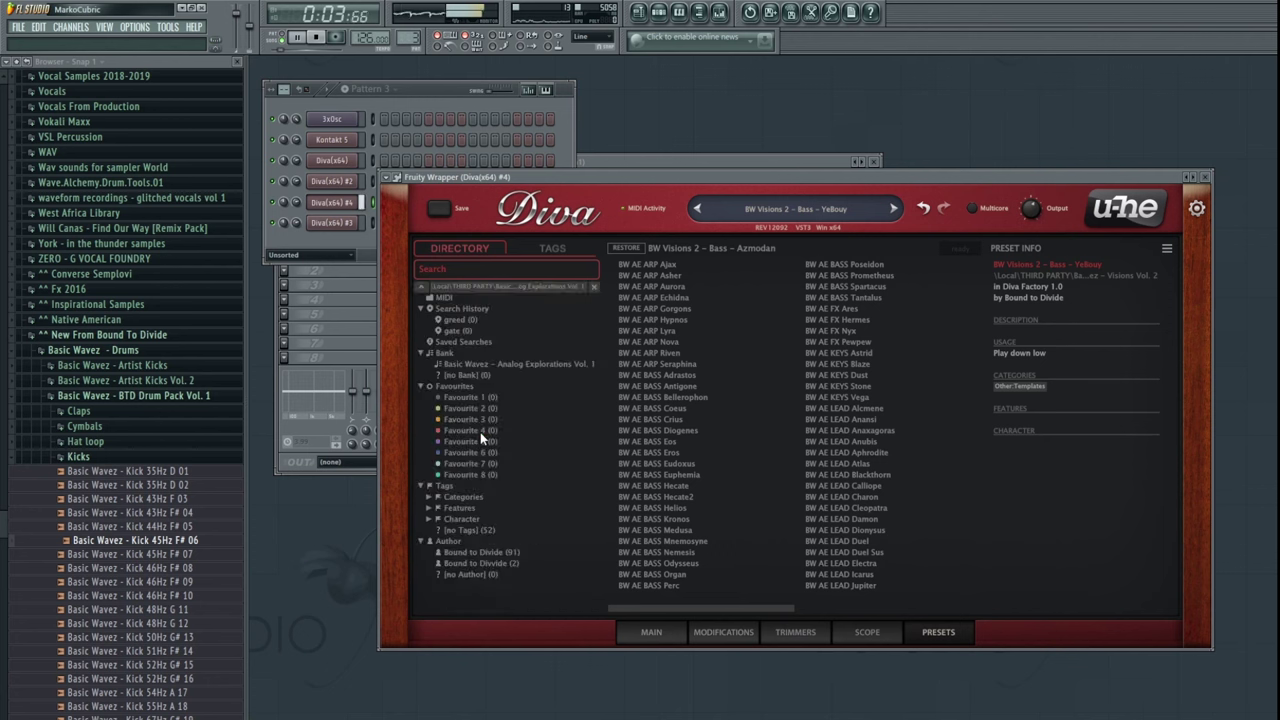
left_click(421, 285)
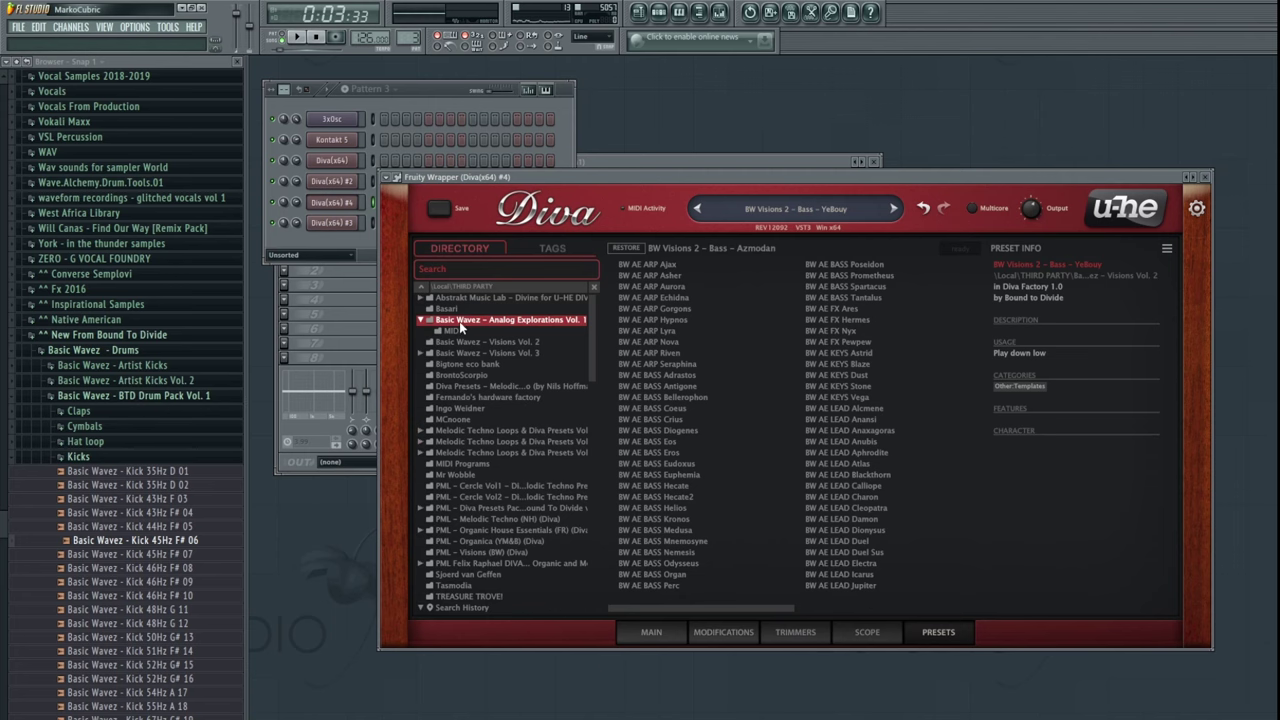
left_click(664, 354)
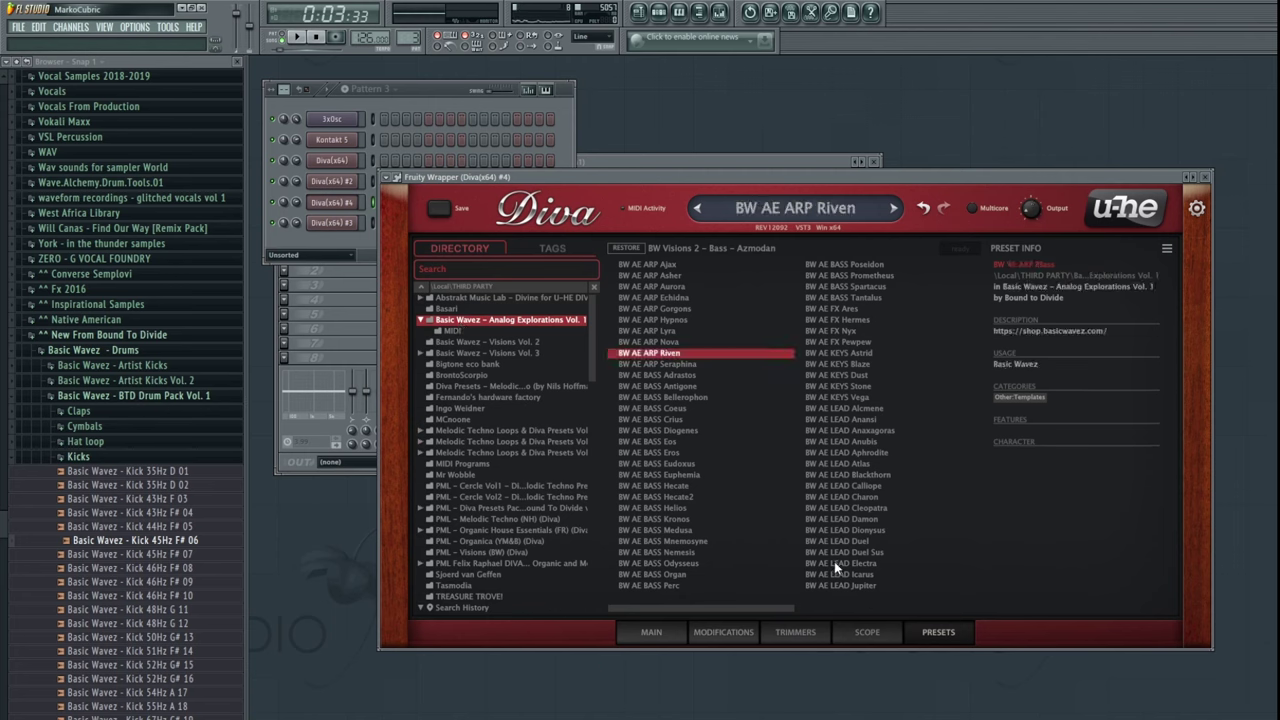
left_click_drag(786, 610, 973, 606)
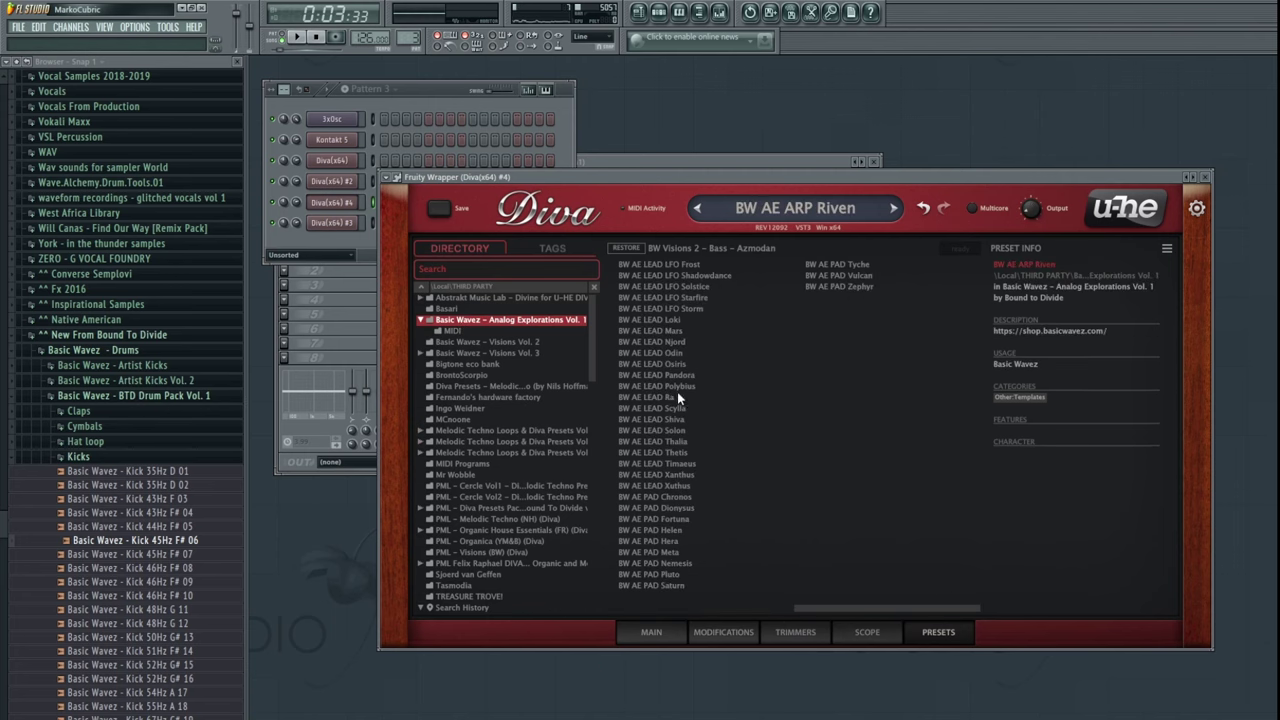
left_click_drag(780, 610, 612, 608)
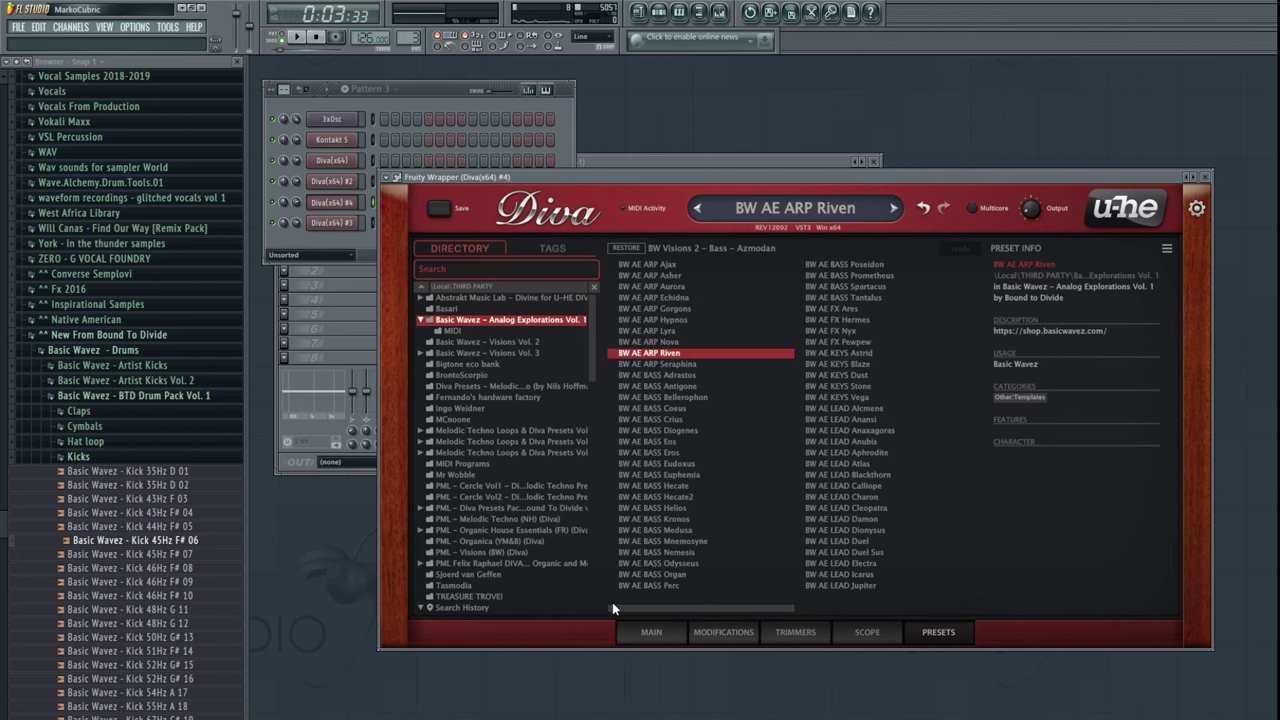
left_click(662, 376)
- Stop playback, lower the Diva(x64) #4 note by an octave and lengthen it to fill the last beat of bar 2
left_click(432, 96)
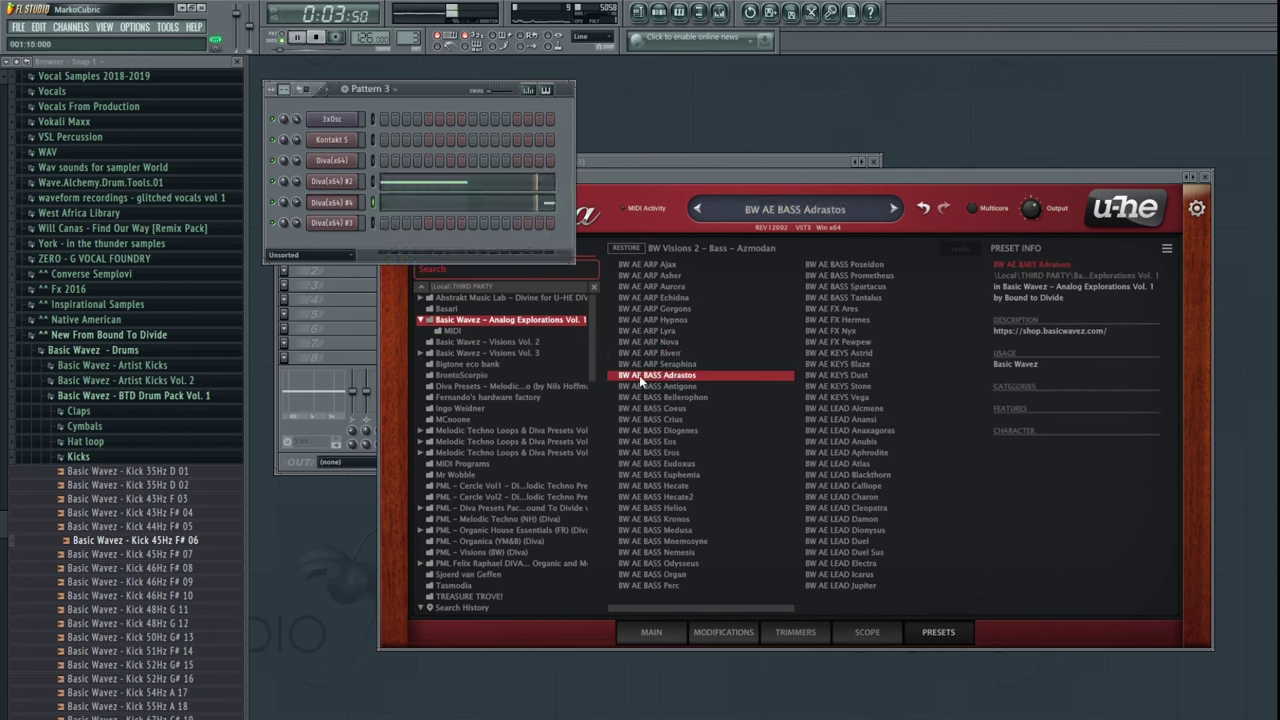
key("space")
left_click(543, 203)
scroll(580, 320, "down", 3)
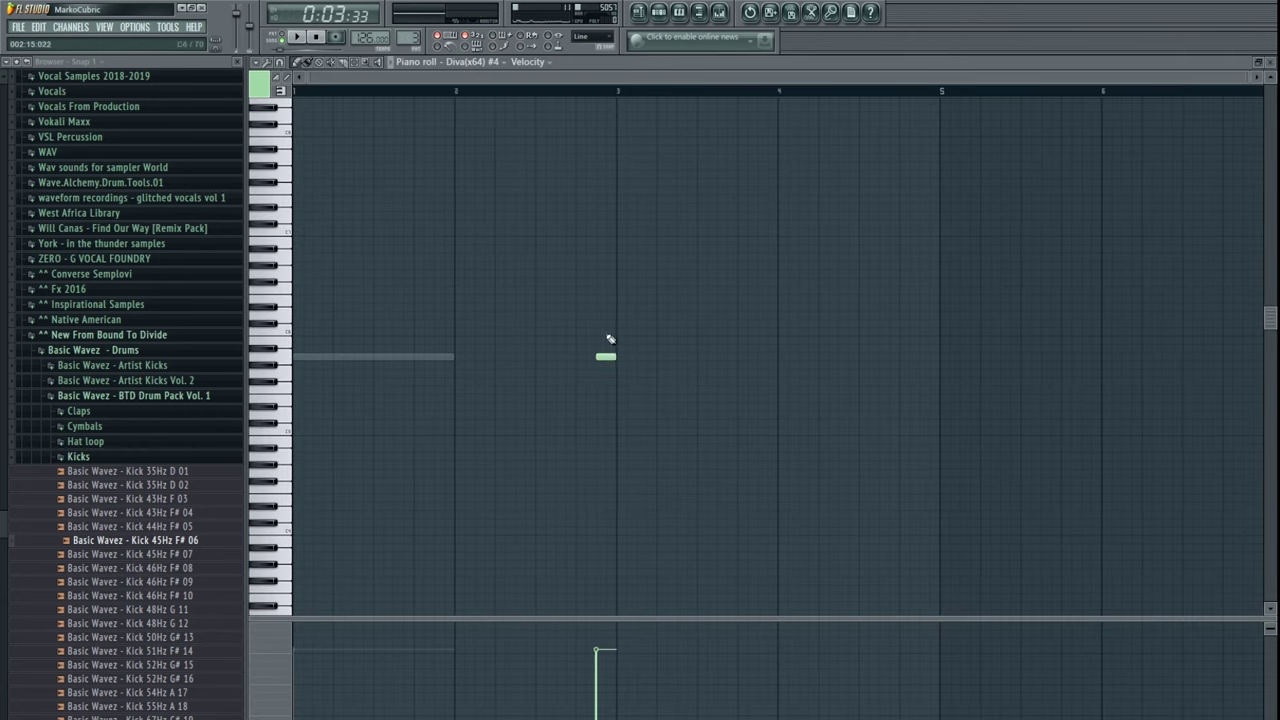
scroll(629, 443, "down", 3)
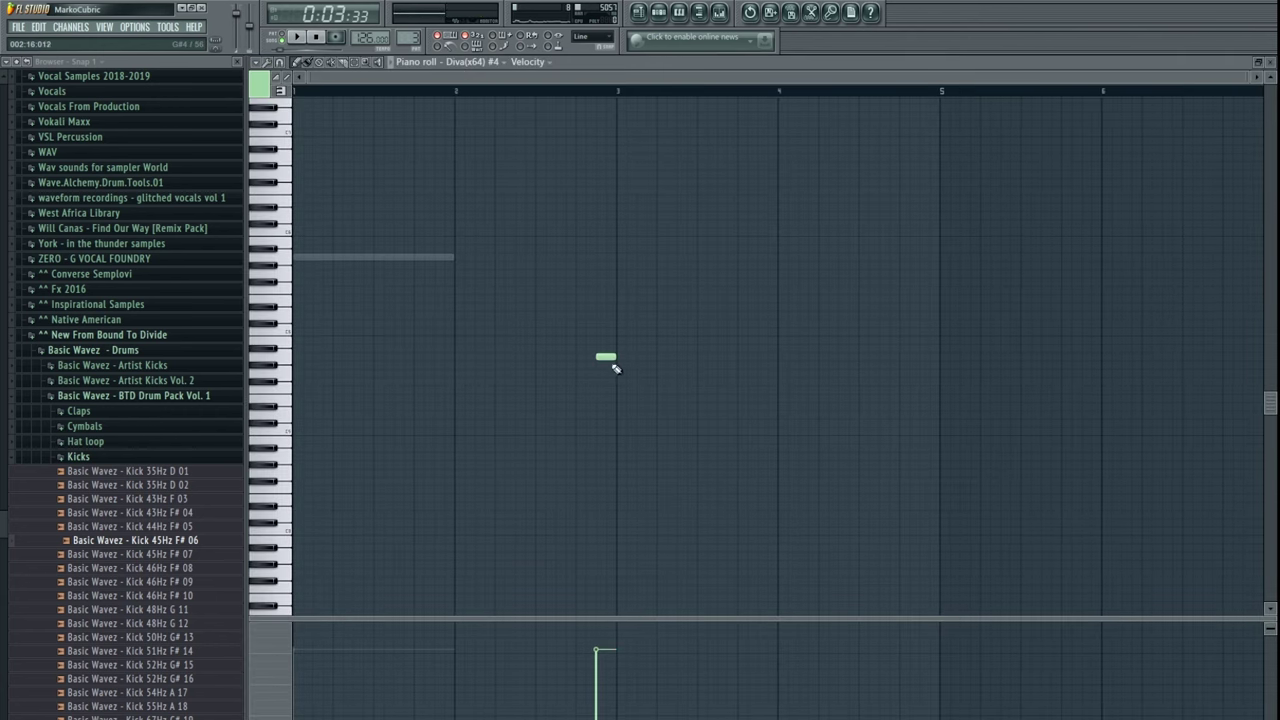
mouse_move(606, 356)
left_mouse_down()
mouse_move(570, 356)
mouse_move(586, 356)
left_mouse_up()
- Clear the playlist's loop selection, bring all tracks back in and play the song from the start
left_click(639, 12)
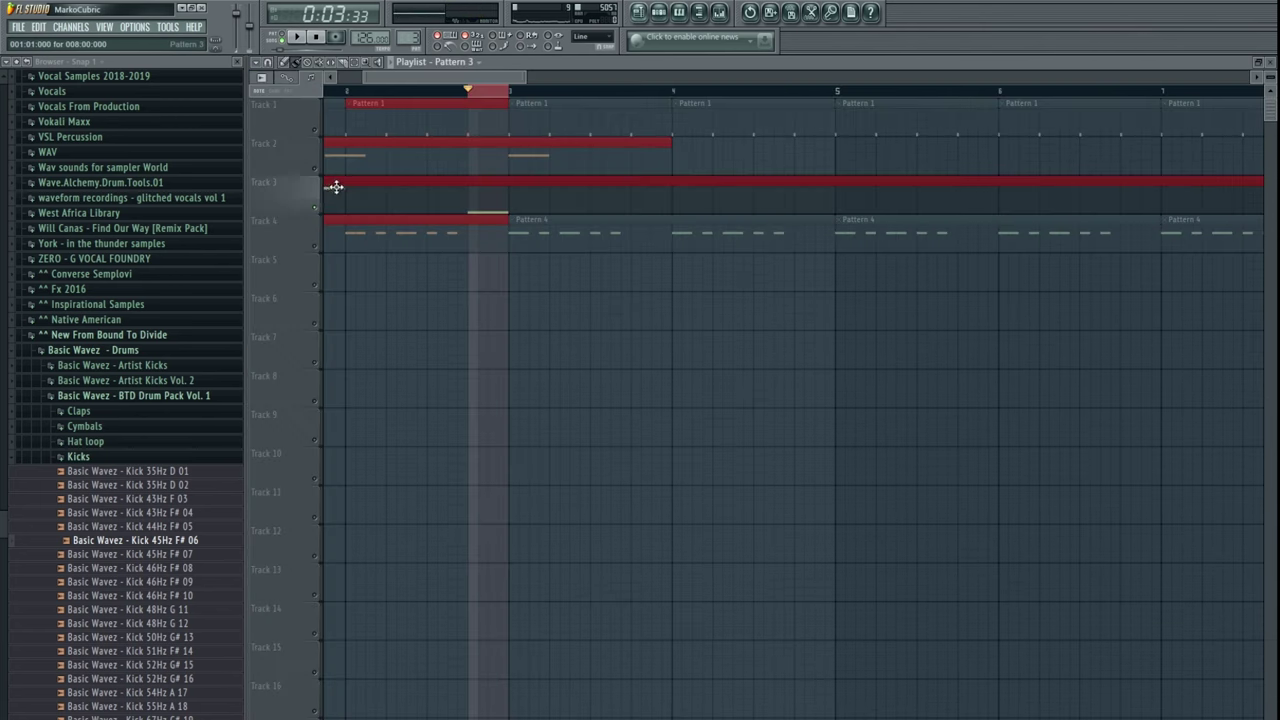
scroll(443, 429, "down", 5)
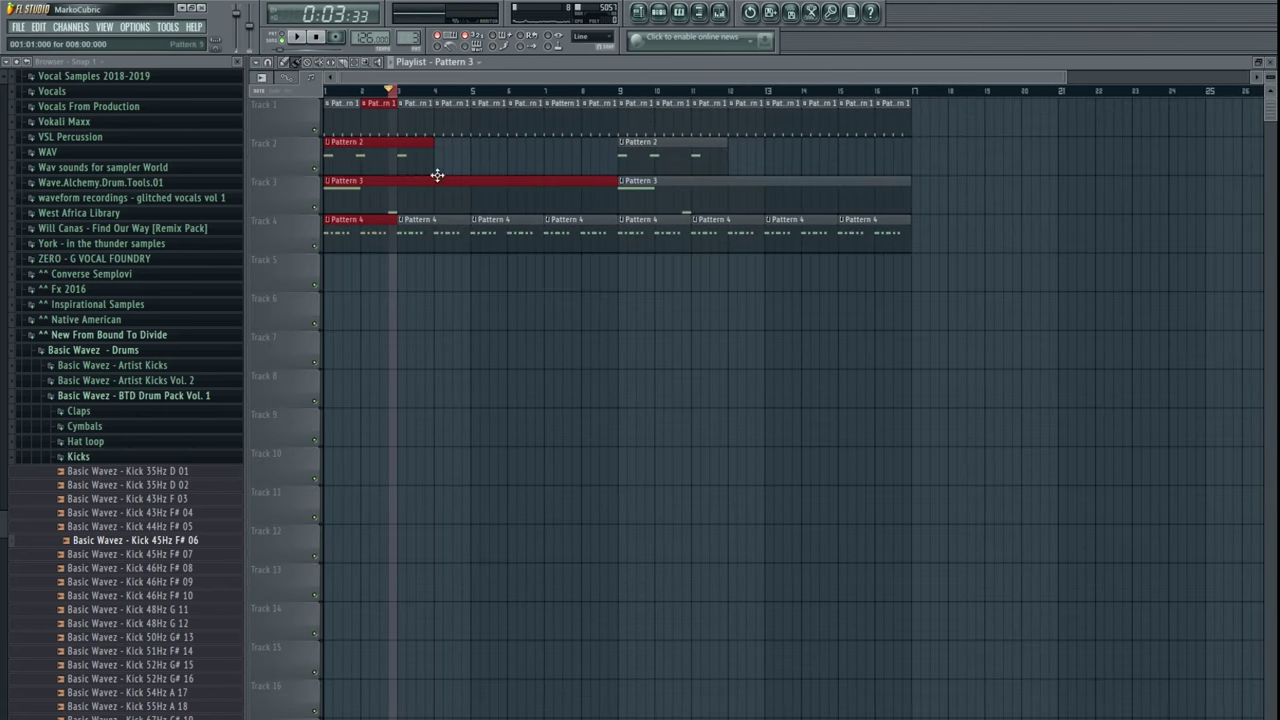
left_click(328, 91)
key("space")
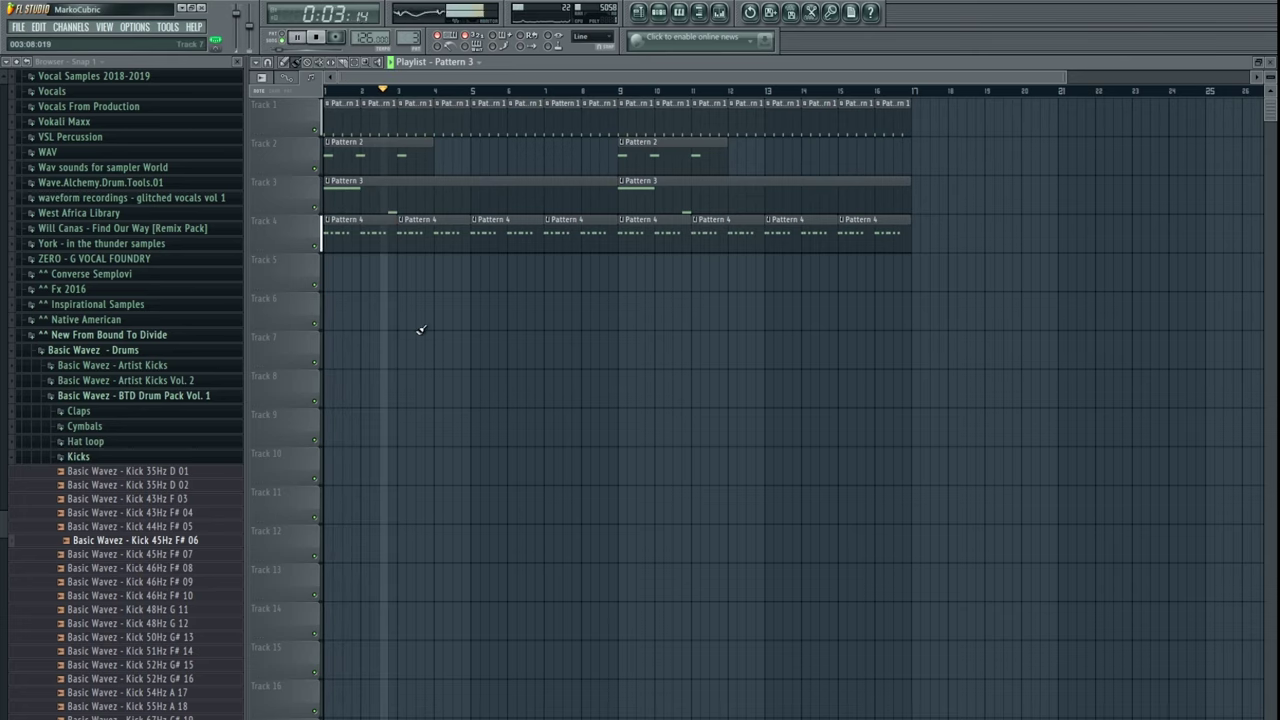
- Check the piano roll of Pattern 3 and the Diva(x64) #4 plugin while the song plays, closing both again
double_click(393, 209)
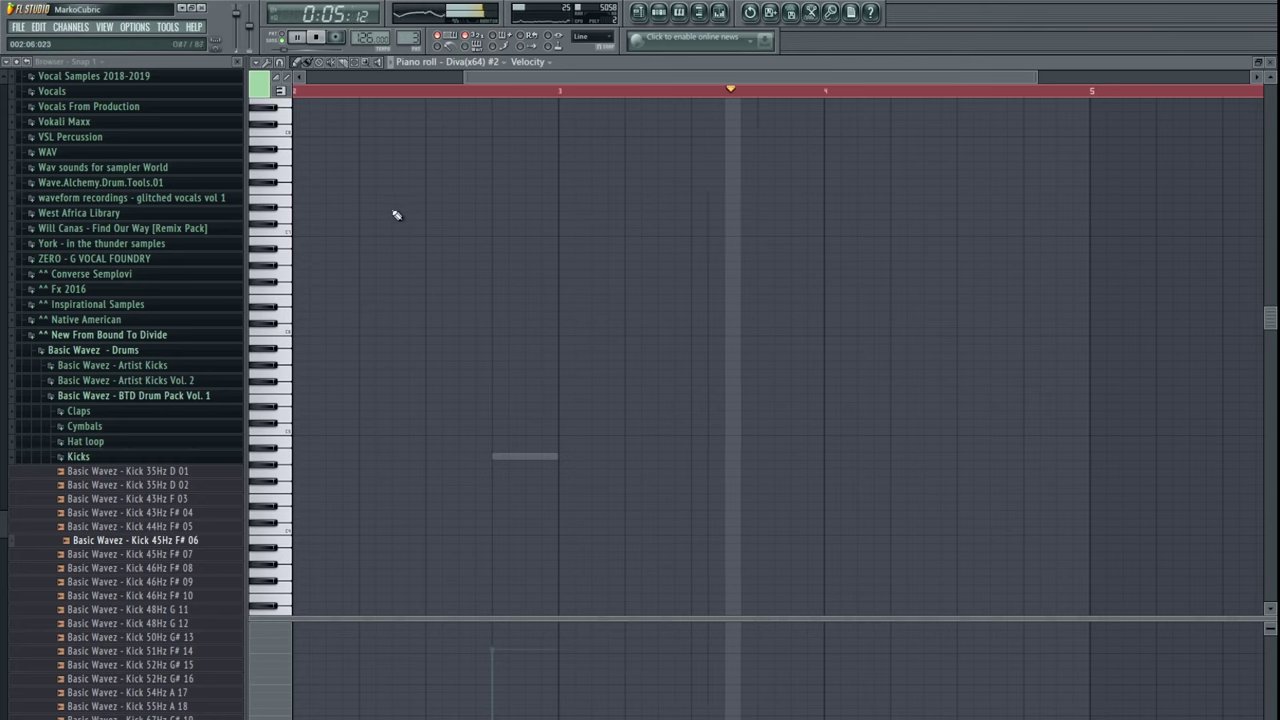
key("Escape")
left_click(338, 202)
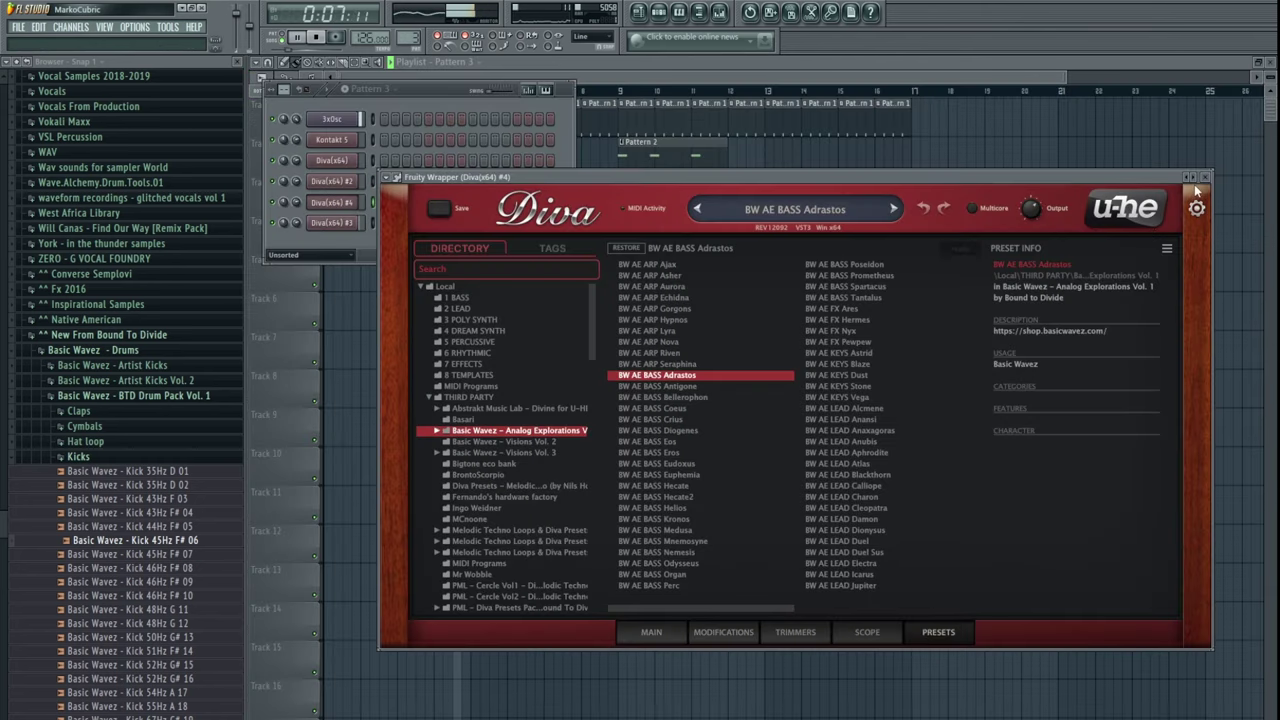
left_click(1207, 177)
left_click(836, 186)
key("F6")
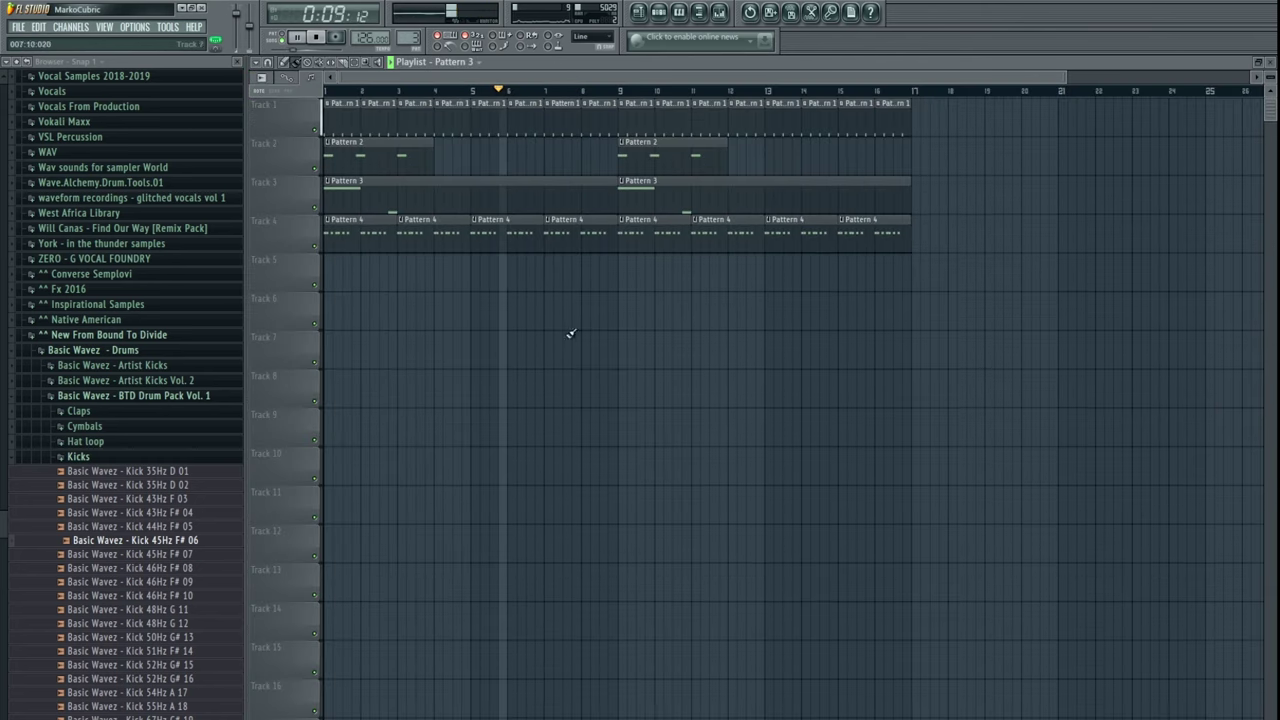
key("F7")
key("space")
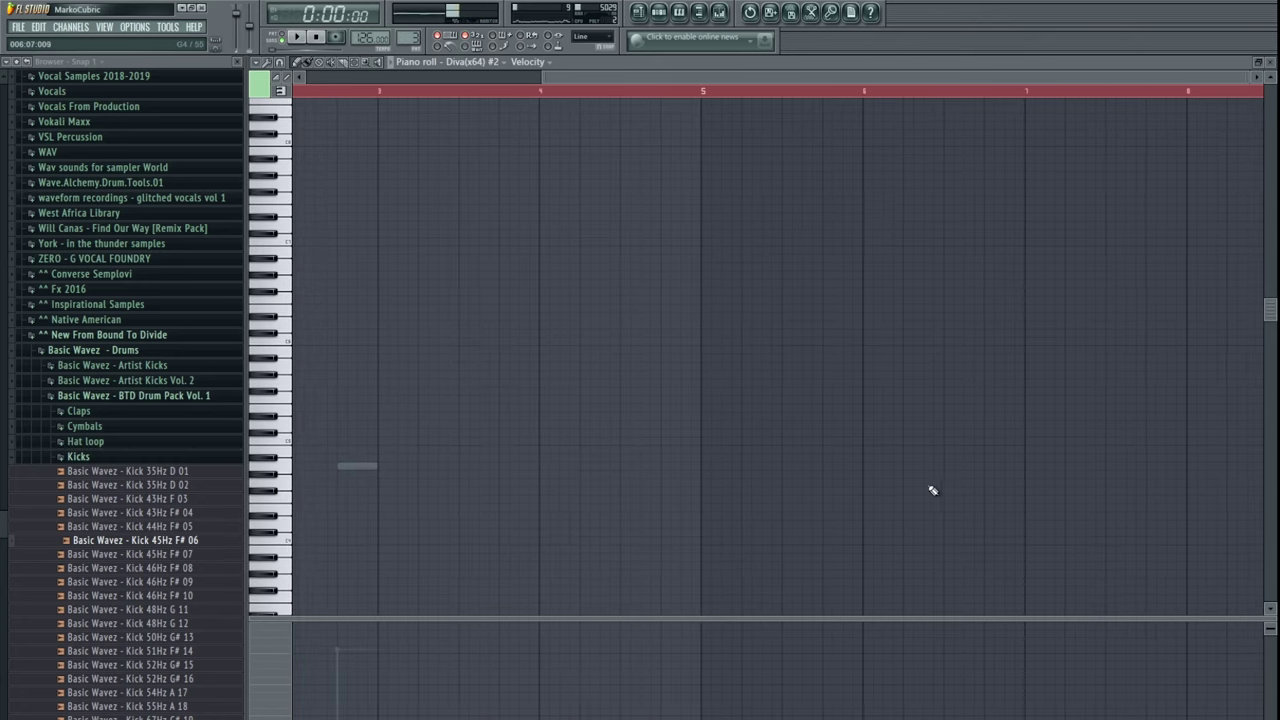
left_click(1000, 474)
mouse_move(986, 476)
left_mouse_down()
mouse_move(979, 461)
mouse_move(1000, 471)
left_mouse_up()
scroll(990, 468, "down", 1)
key("F7")
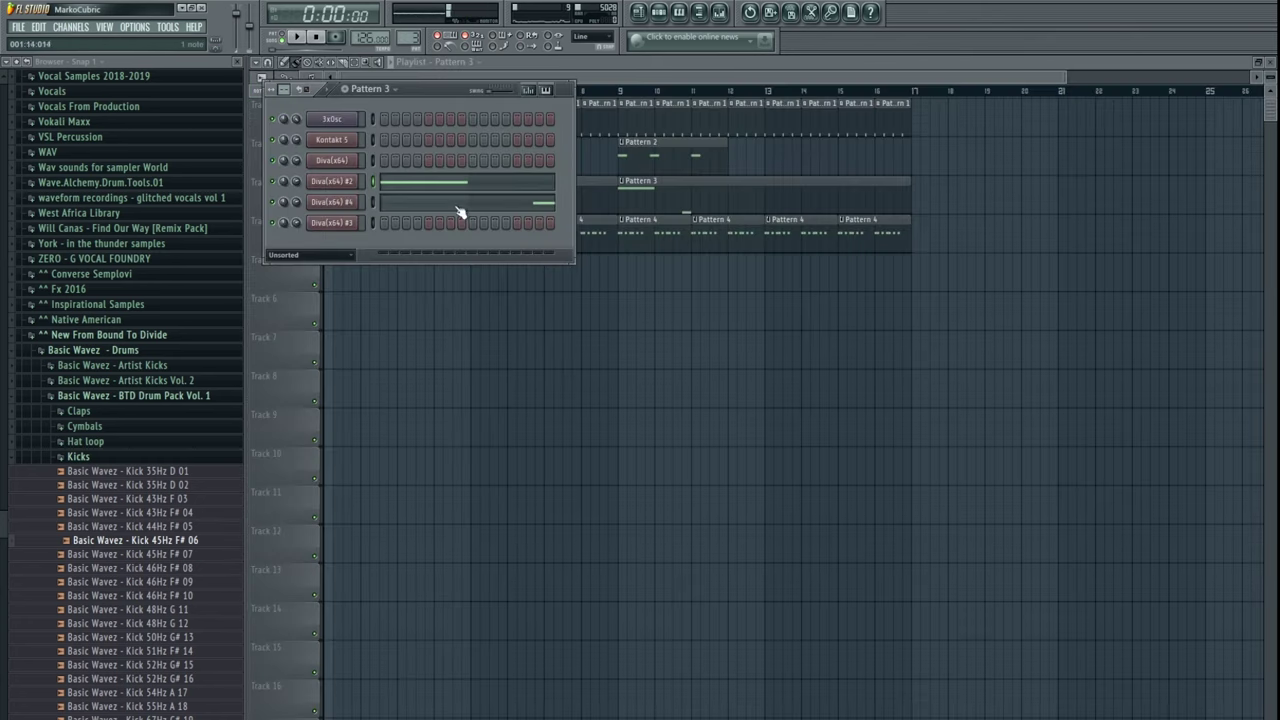
- Draw a one-beat note on the last beat of bar 6 for Diva(x64) #4 and play the song from the start to hear it
left_click(459, 207)
left_click_drag(1070, 391, 645, 424)
left_click(940, 398)
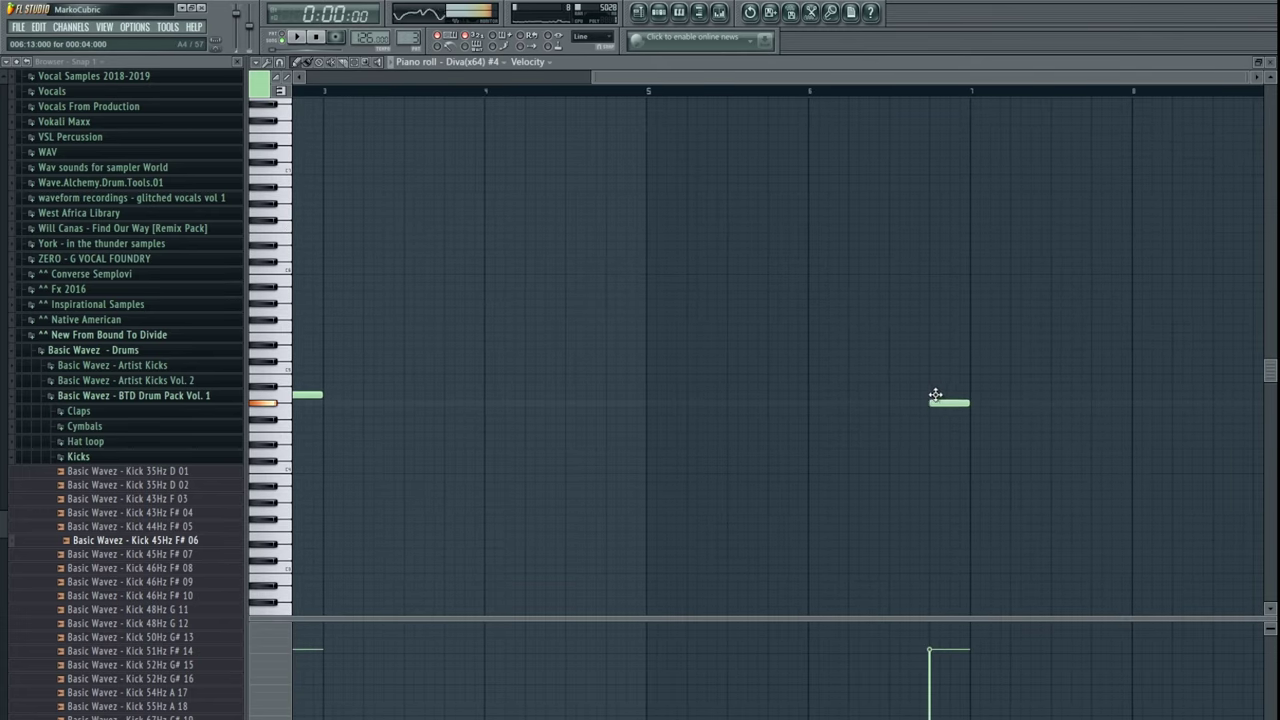
key("F7")
key("F6")
key("space")
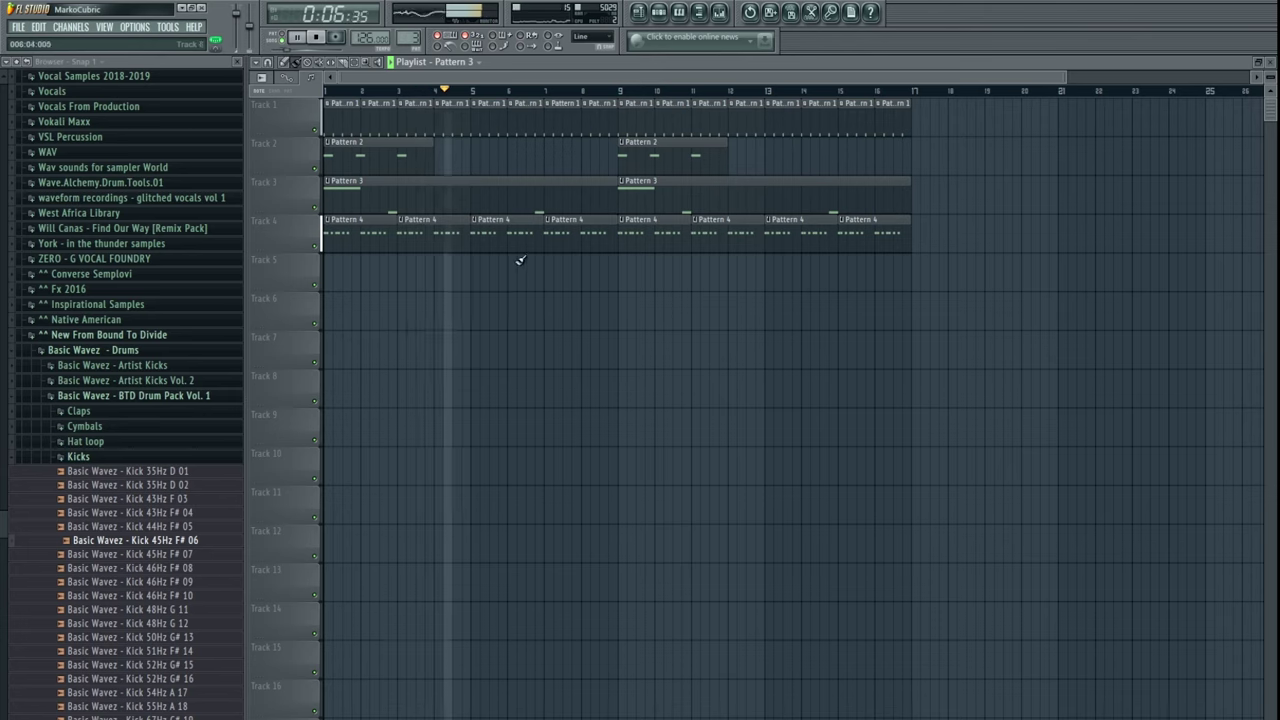
key("space")
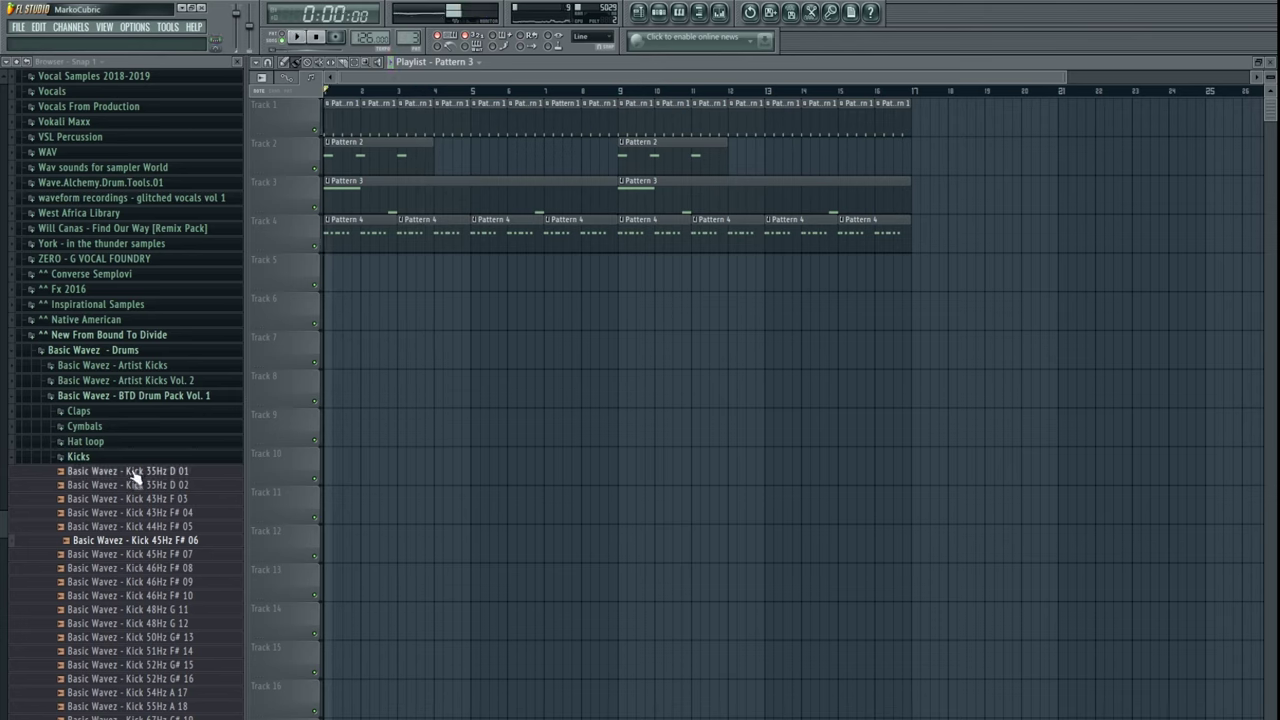
- Audition the first kick samples, fill Track 5 with Basic Wavez - Kick 43Hz F 03 on every beat through bar 16, and remove bar 8's last kick
left_click(127, 471)
left_click(130, 486)
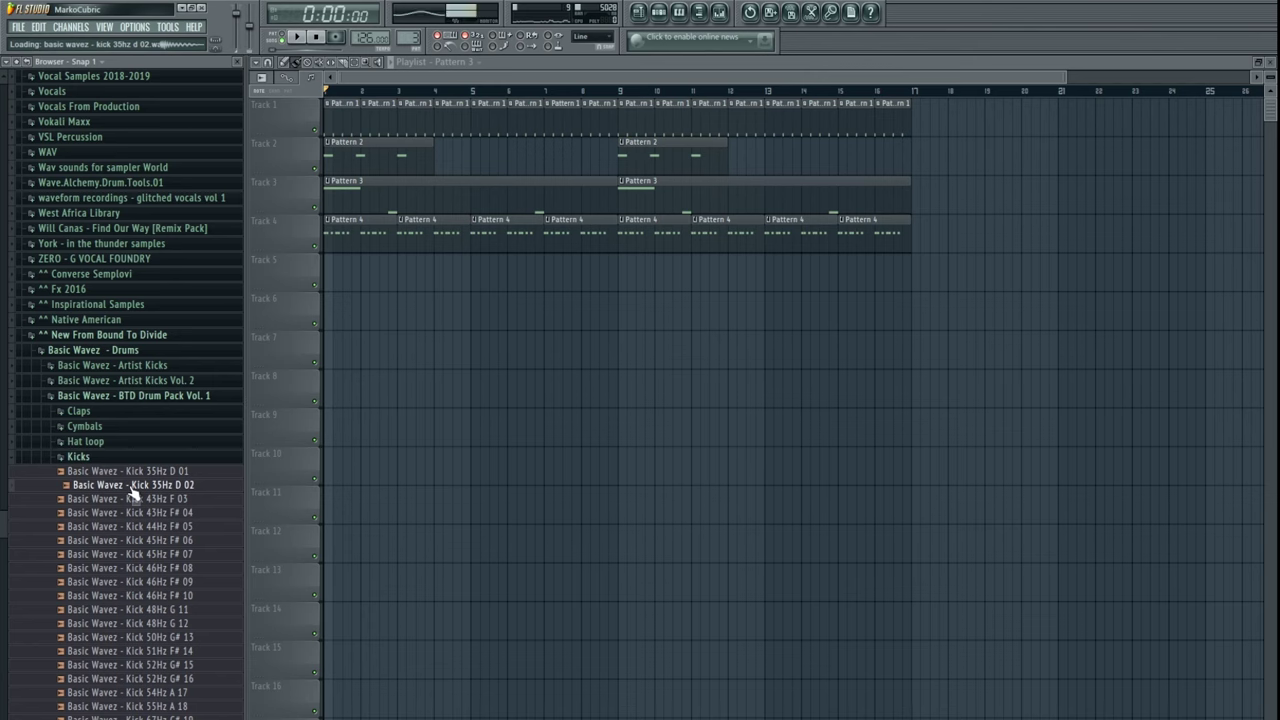
left_click(140, 499)
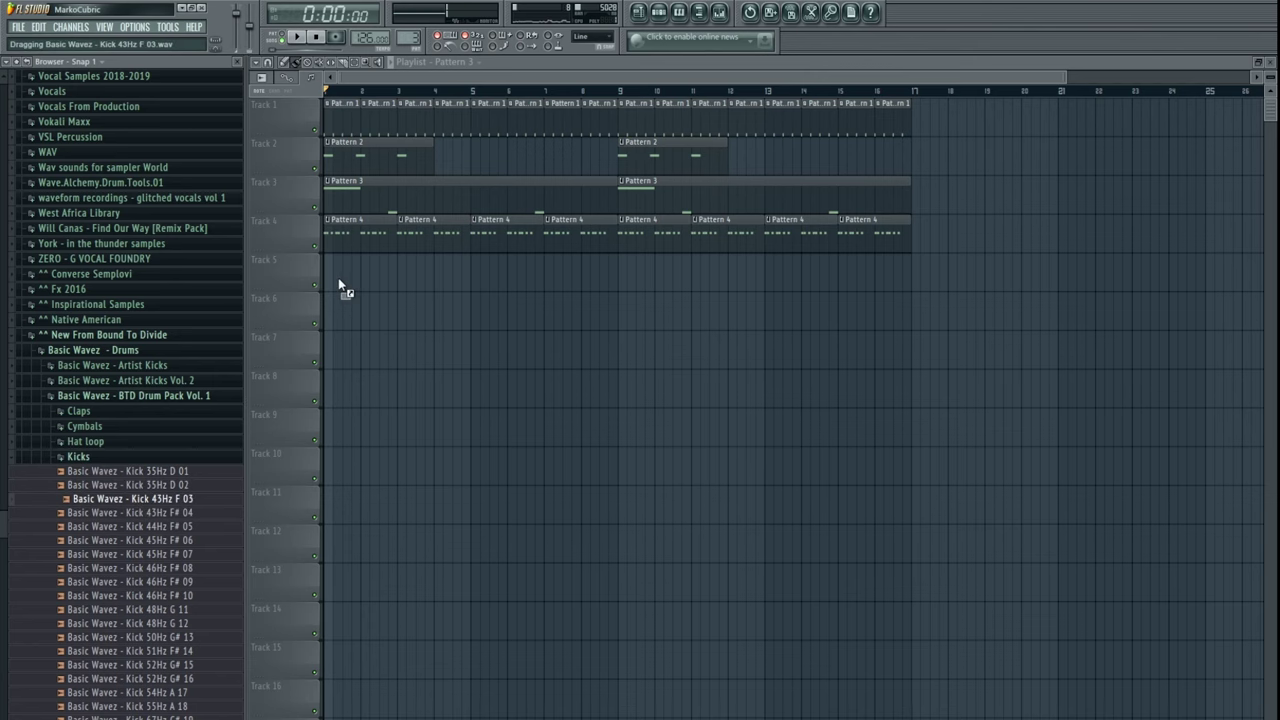
mouse_move(338, 285)
left_mouse_down()
mouse_move(1113, 313)
mouse_move(1131, 313)
mouse_move(1134, 278)
left_mouse_up()
scroll(330, 275, "up", 3)
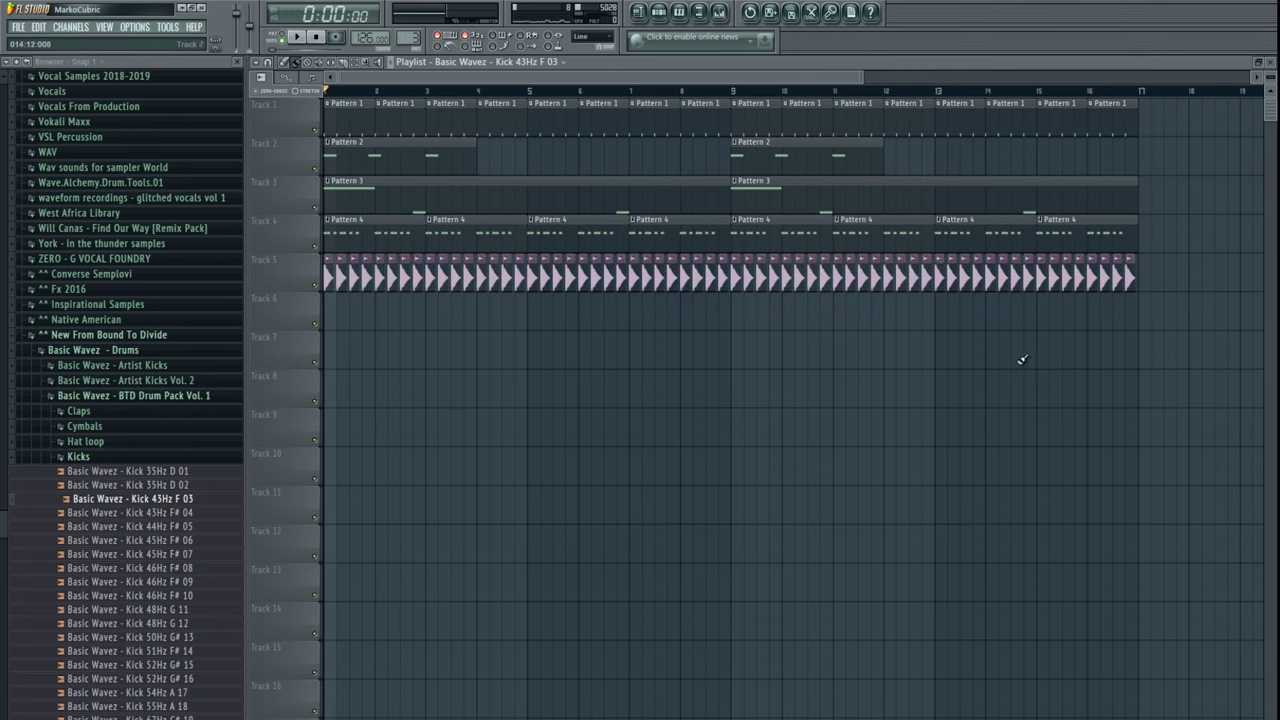
right_click(728, 285)
- Play the song, add Fruity Reeverb 2 to the Diva(x64) #2 mixer track and raise its wet level
key("space")
scroll(480, 303, "down", 3)
key("F5")
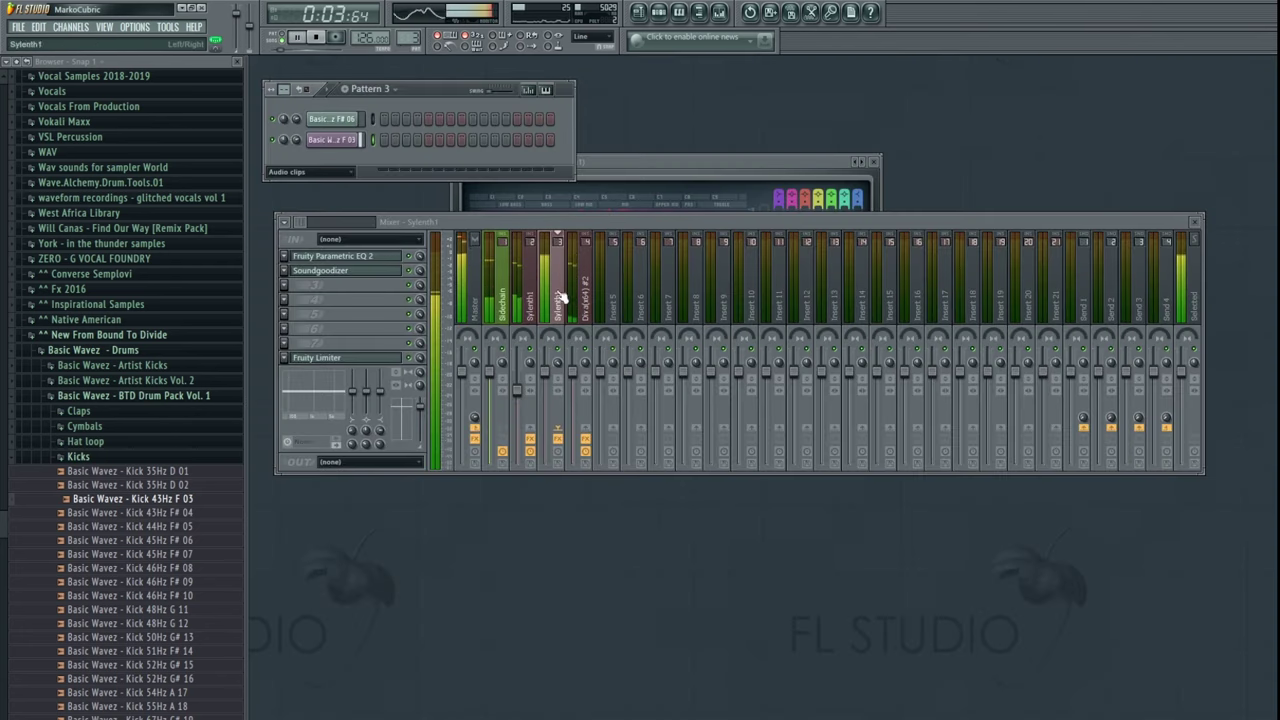
left_click(502, 292)
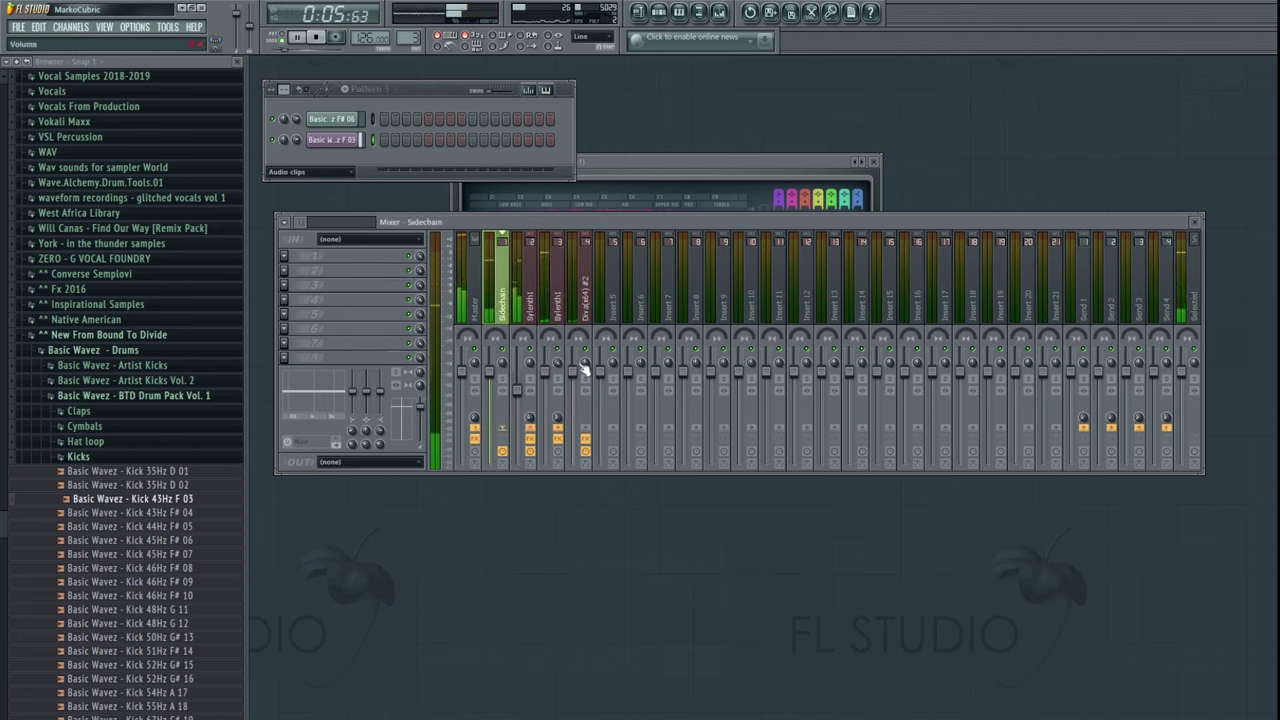
left_click(586, 298)
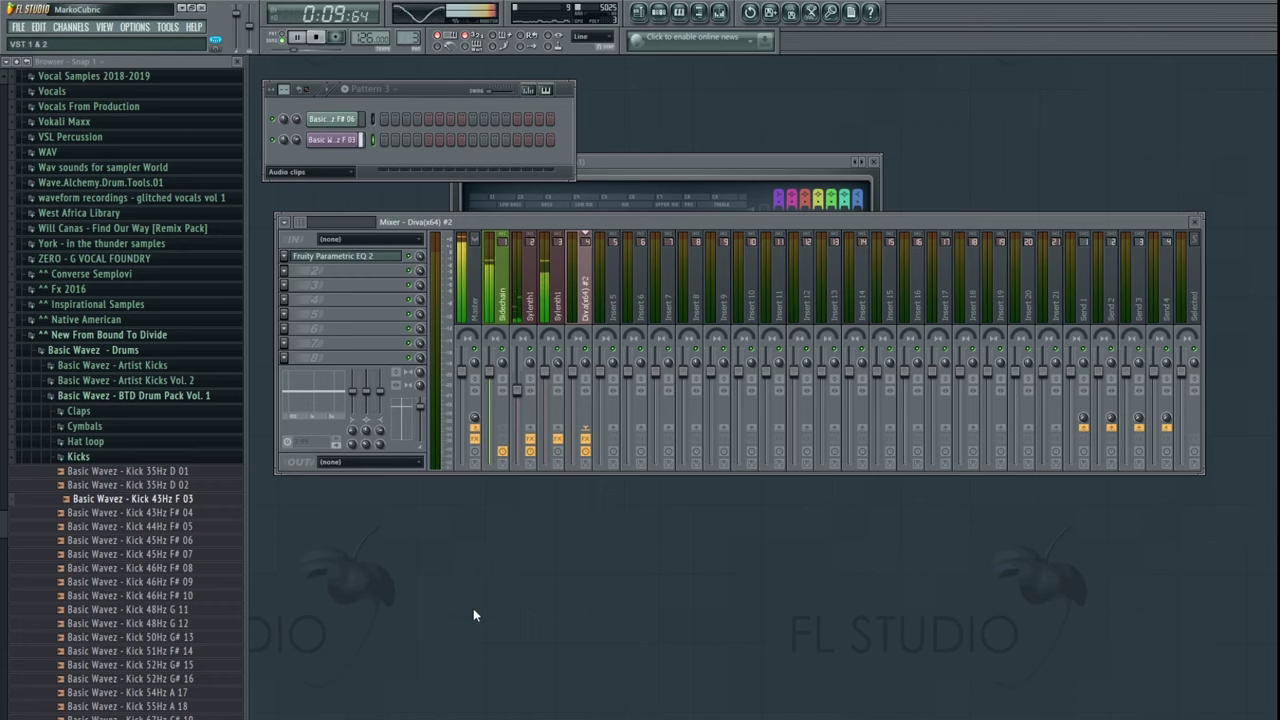
left_click(469, 633)
left_click(304, 188)
left_click(480, 225)
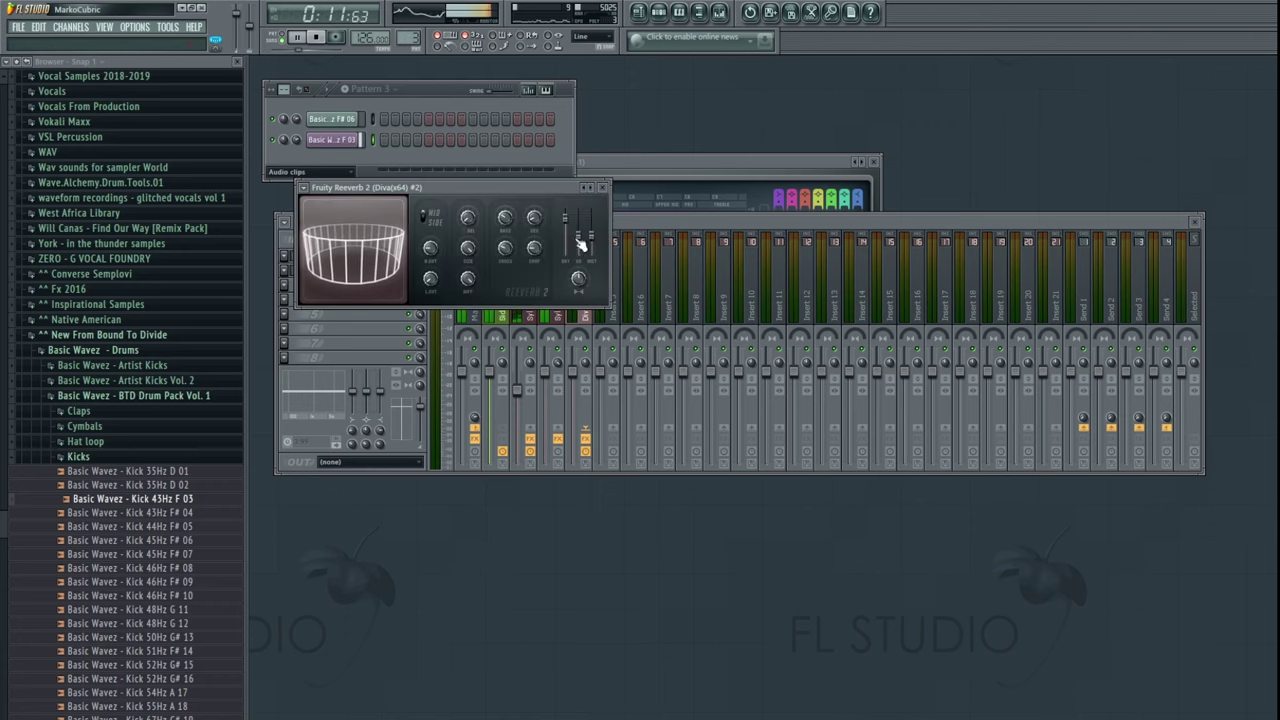
left_click_drag(591, 238, 591, 236)
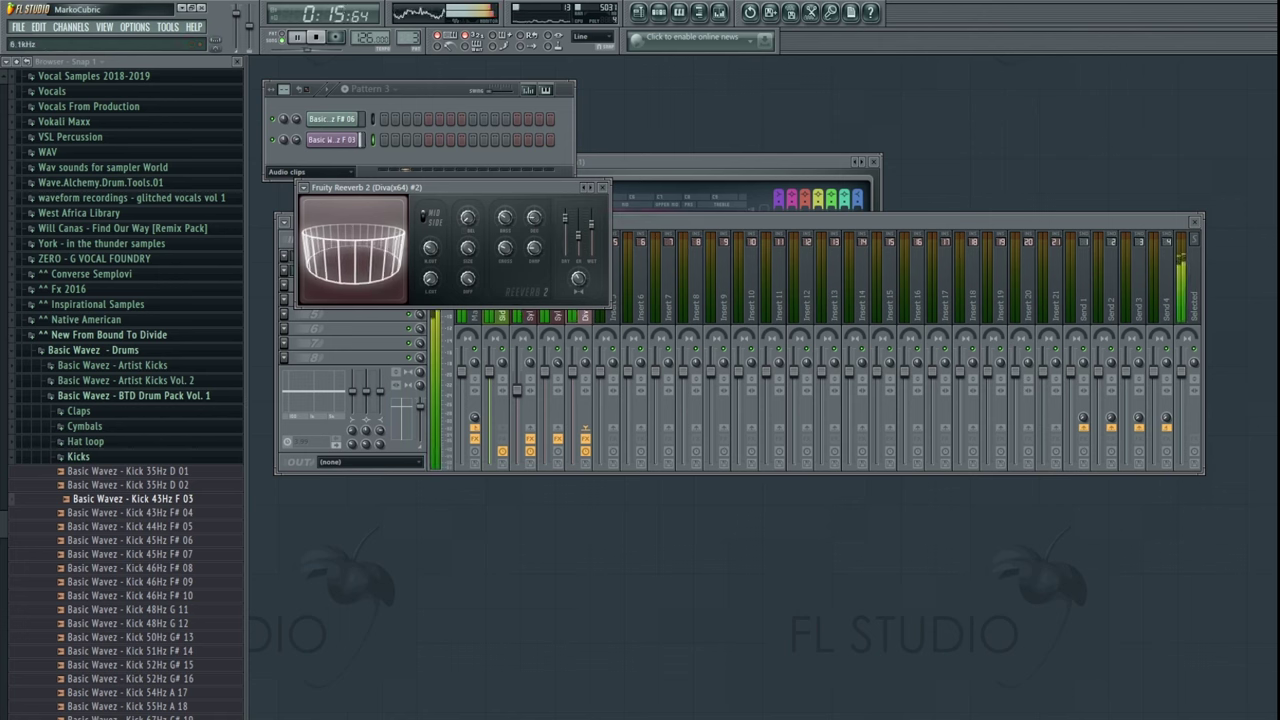
- Add Fruity Limiter to the Diva(x64) #2 mixer track in compressor mode with sidechain input 1, threshold about -18 dB and a higher ratio
left_click(417, 333)
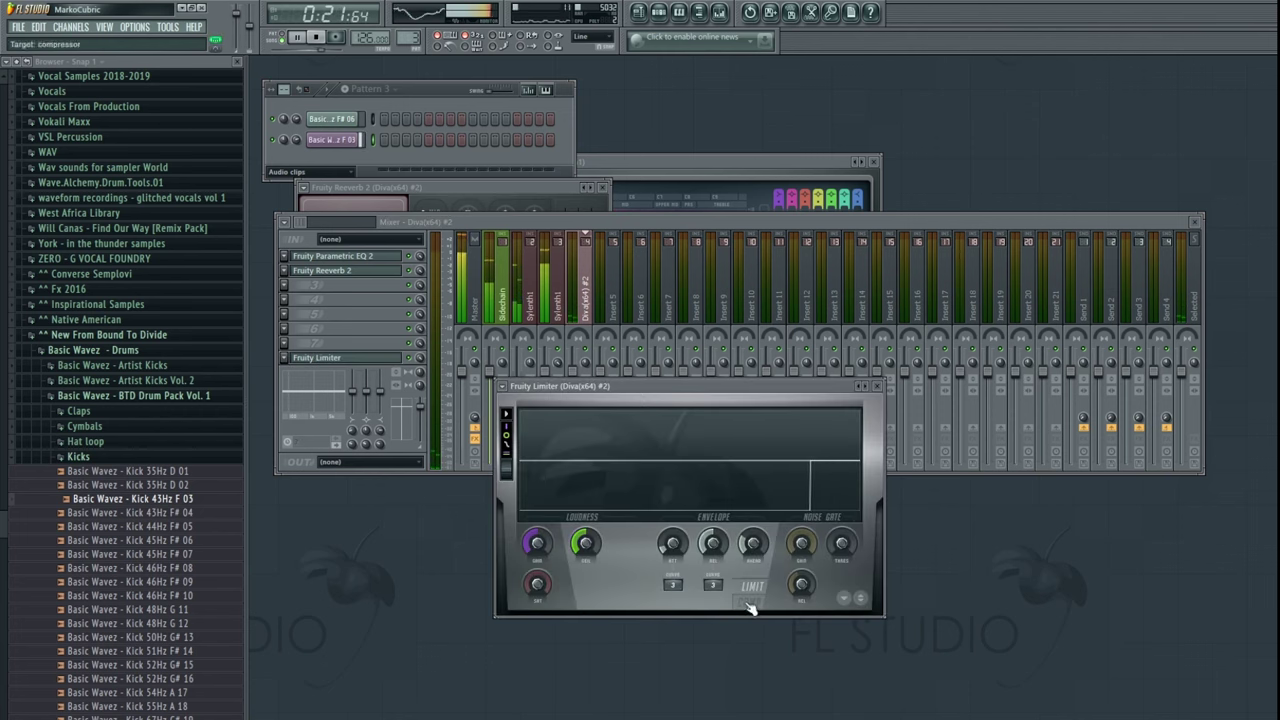
left_click(750, 603)
left_click_drag(586, 543, 586, 620)
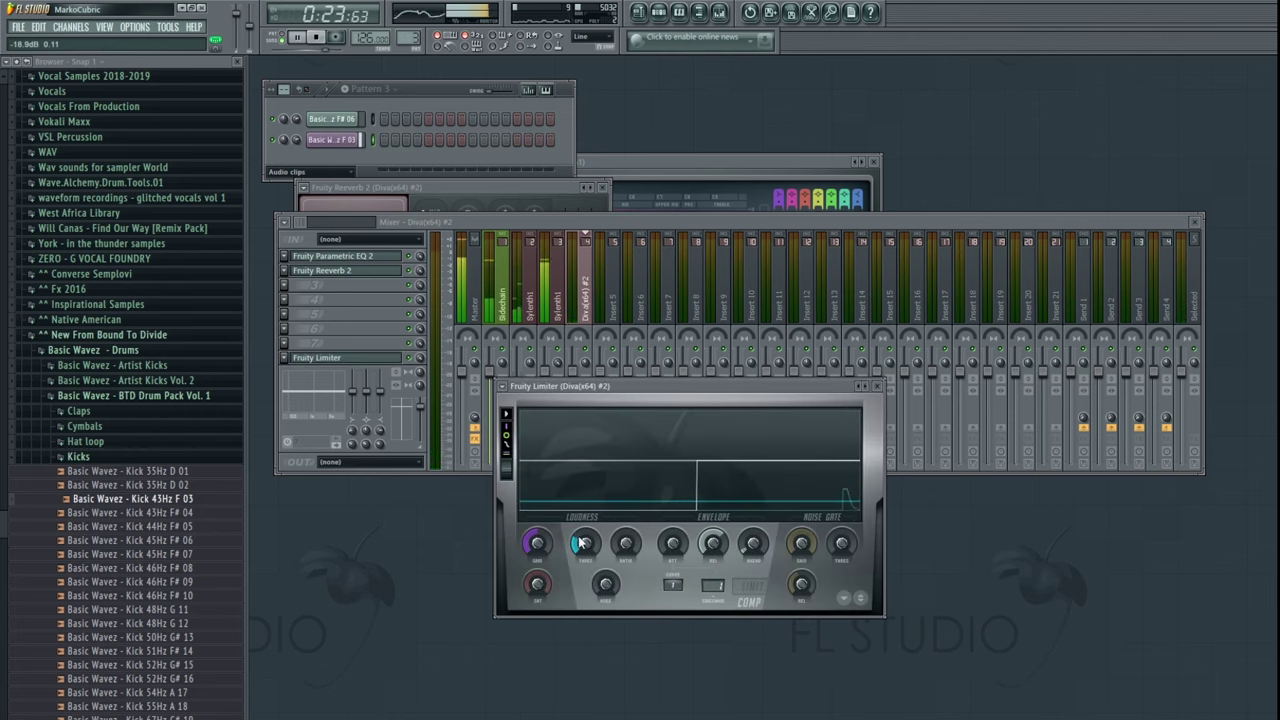
left_click_drag(626, 543, 626, 515)
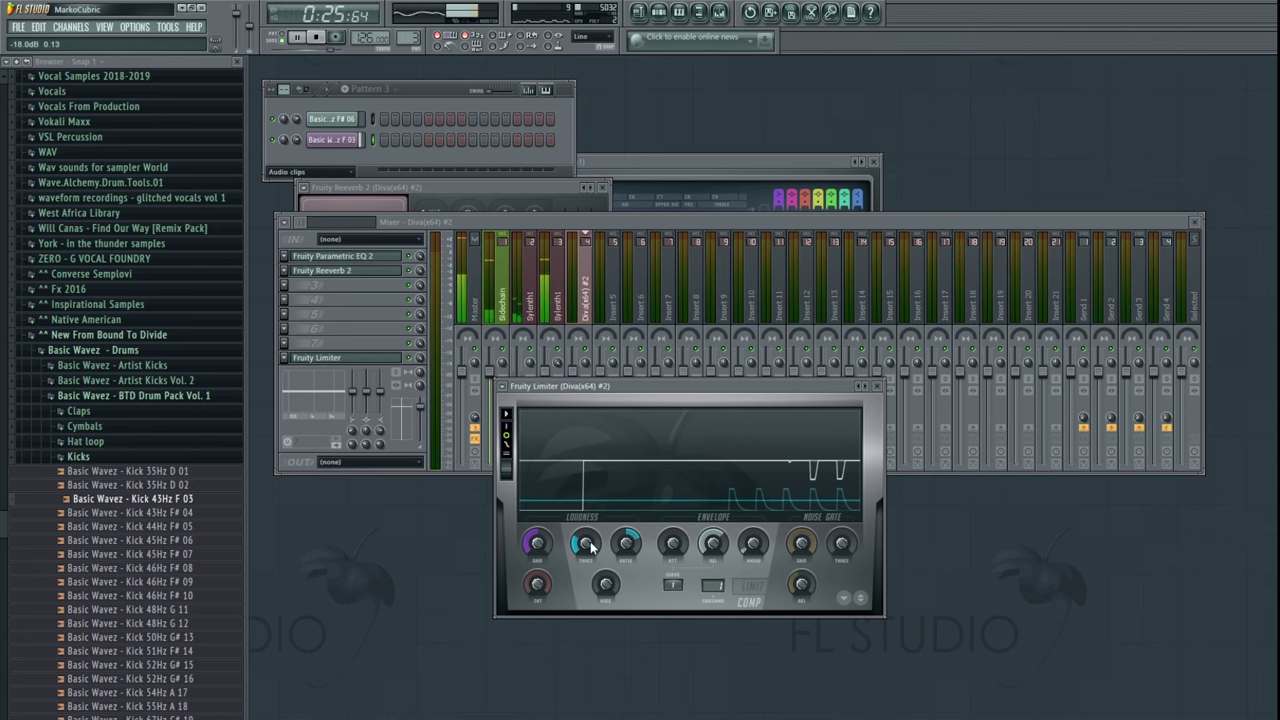
left_click(643, 12)
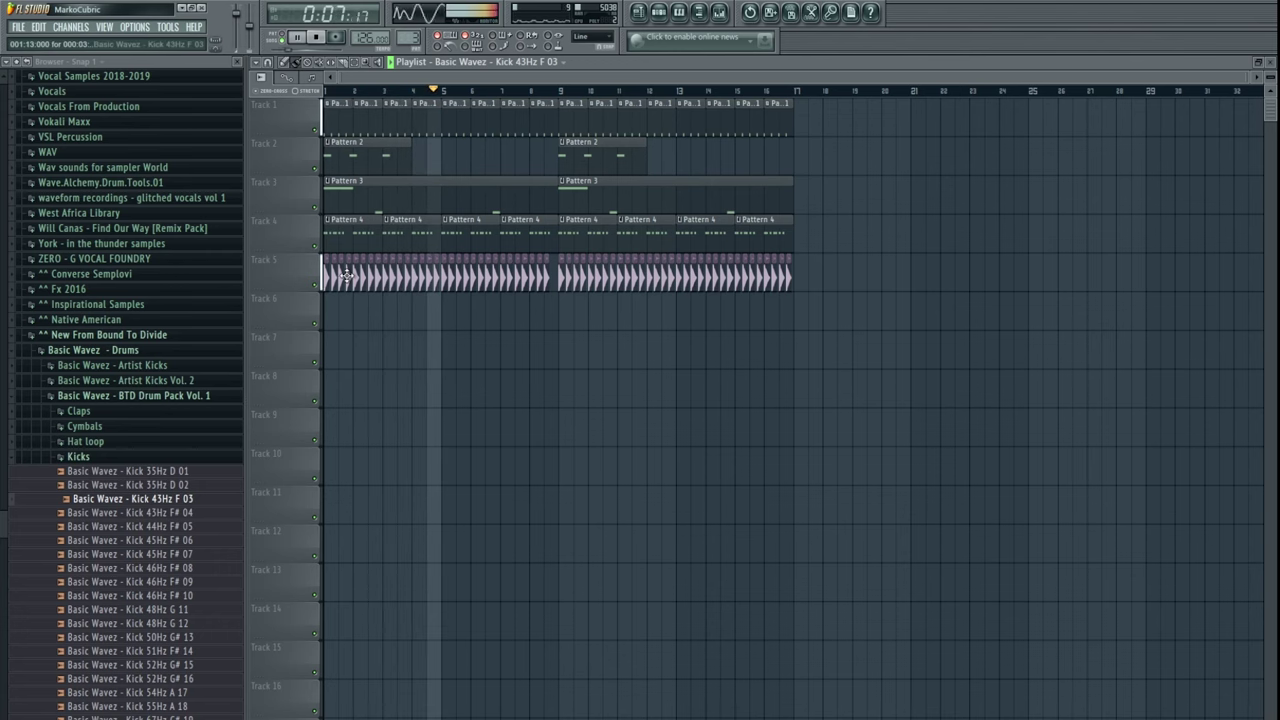
- Open Pattern 4 from the playlist and switch playback to pattern mode to hear it on its own
double_click(757, 282)
key("Escape")
double_click(465, 235)
key("space")
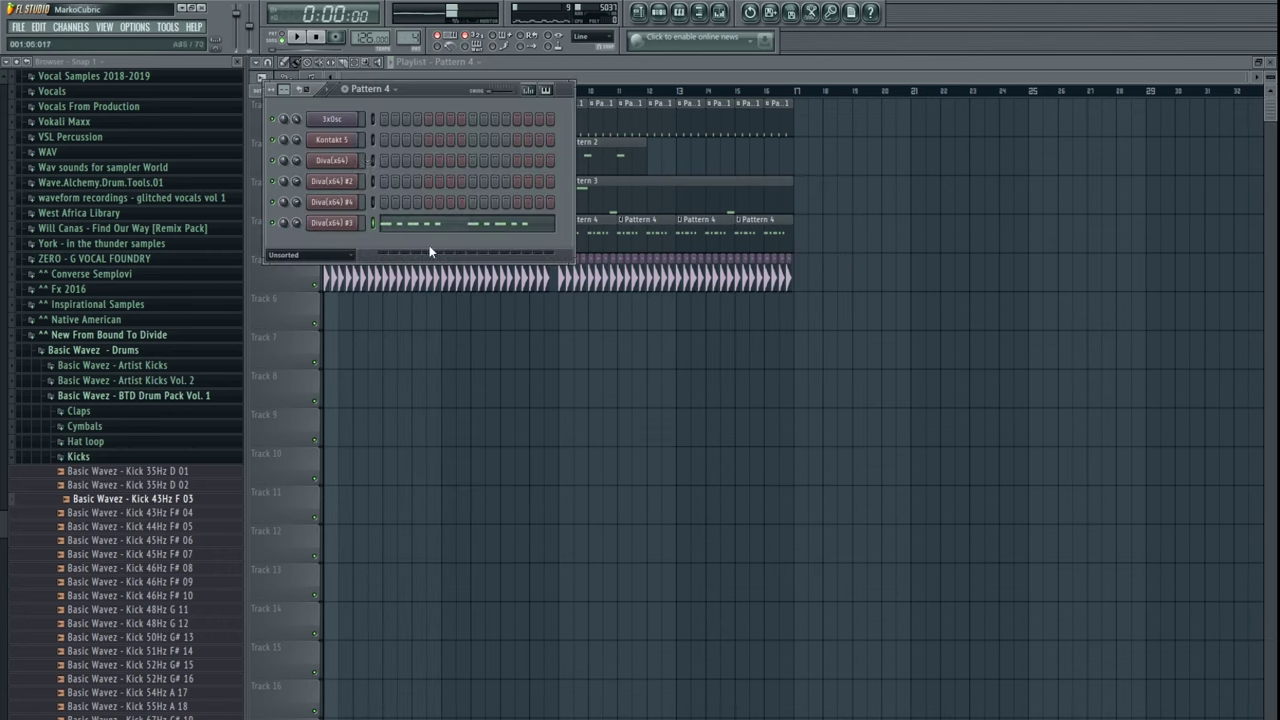
left_click(284, 35)
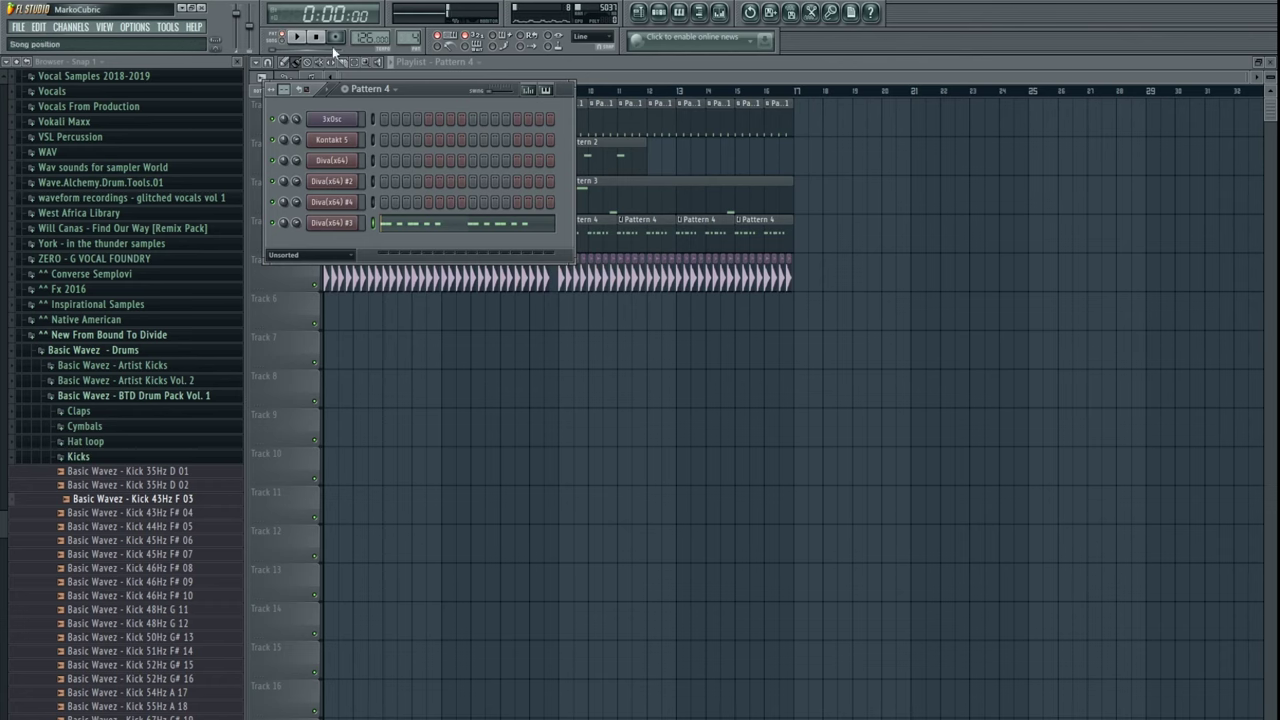
key("space")
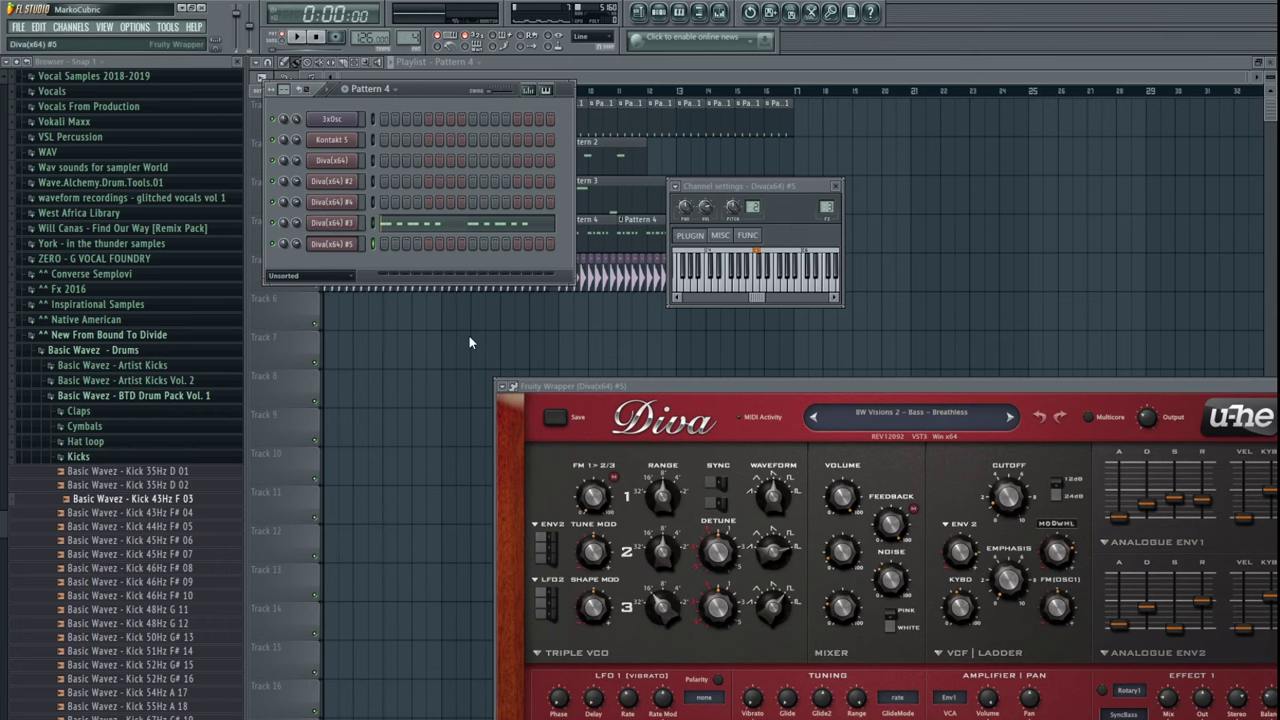
- Paste the Diva(x64) #3 notes into the cloned Diva(x64) #5 channel and load the preset BW AE BASS Coeus
key("ctrl+v")
left_click_drag(627, 385, 391, 173)
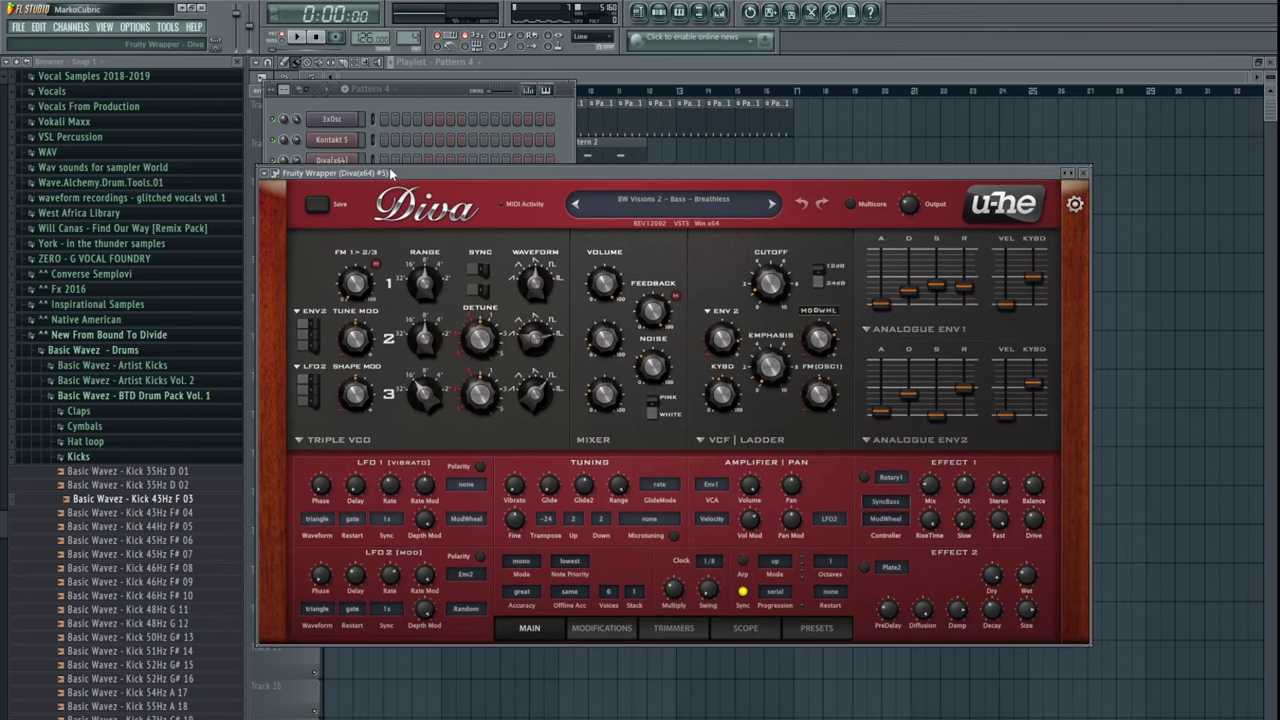
left_click(812, 628)
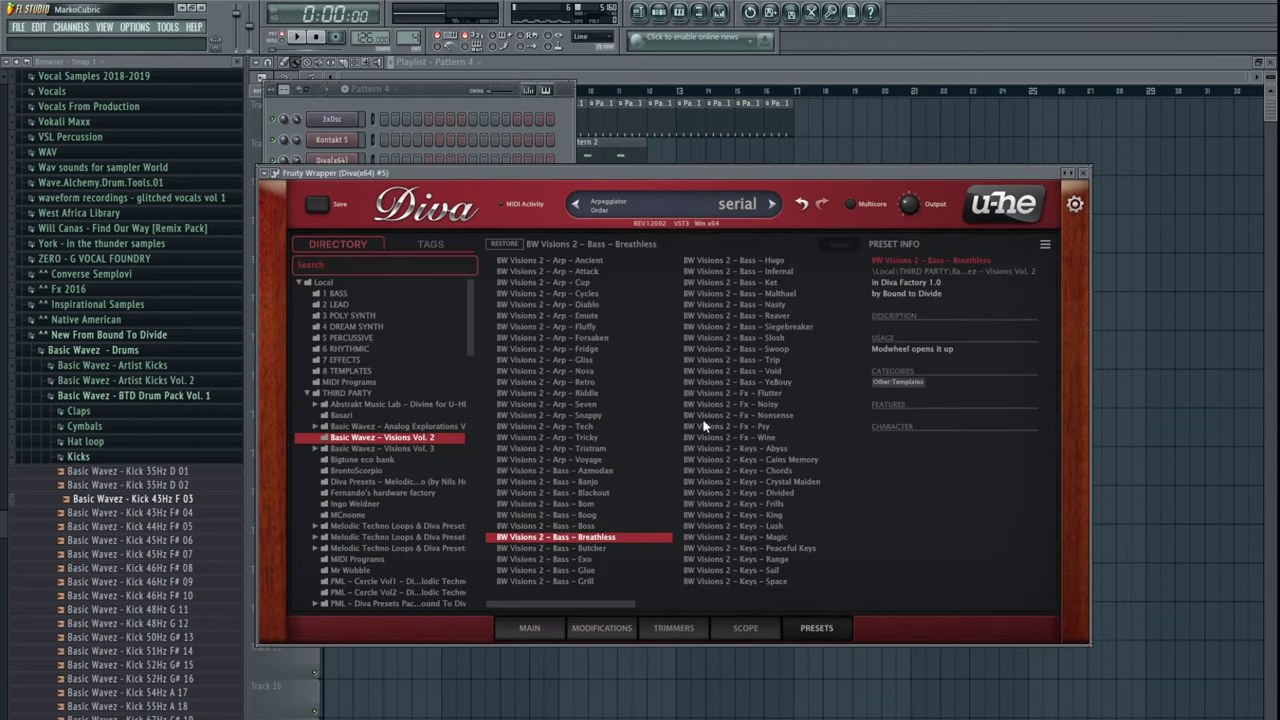
left_click(315, 427)
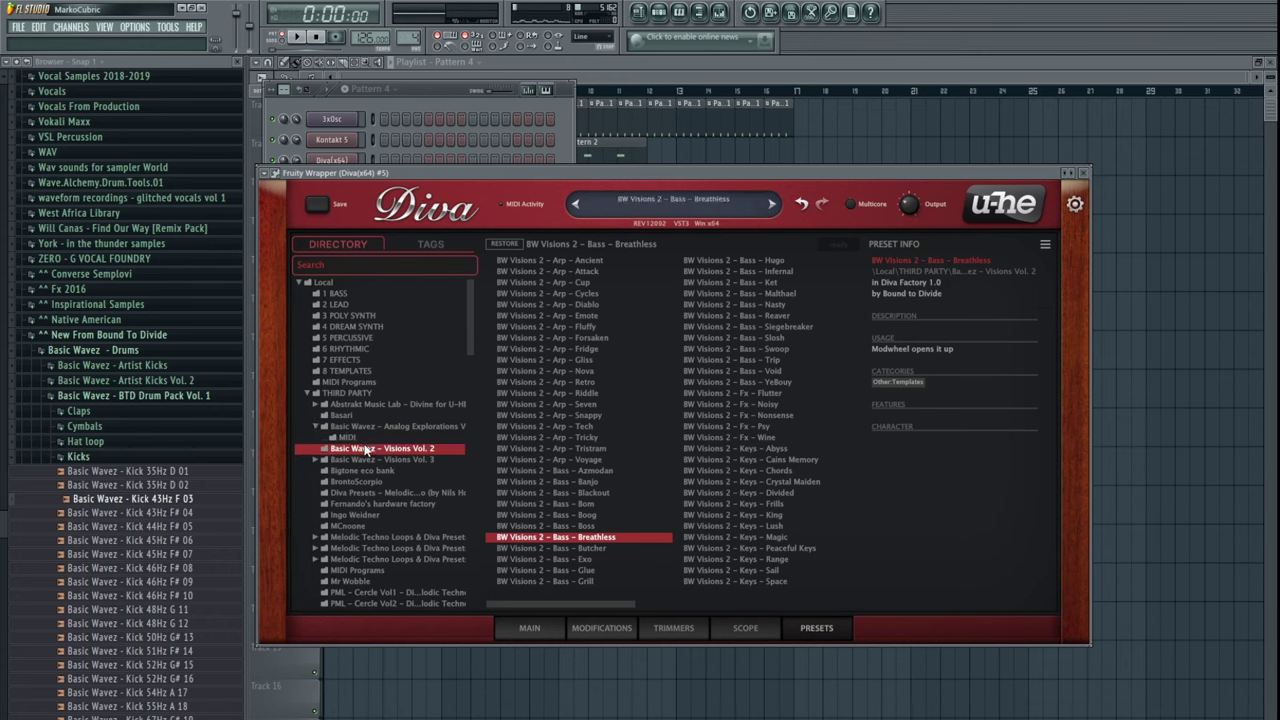
left_click(350, 426)
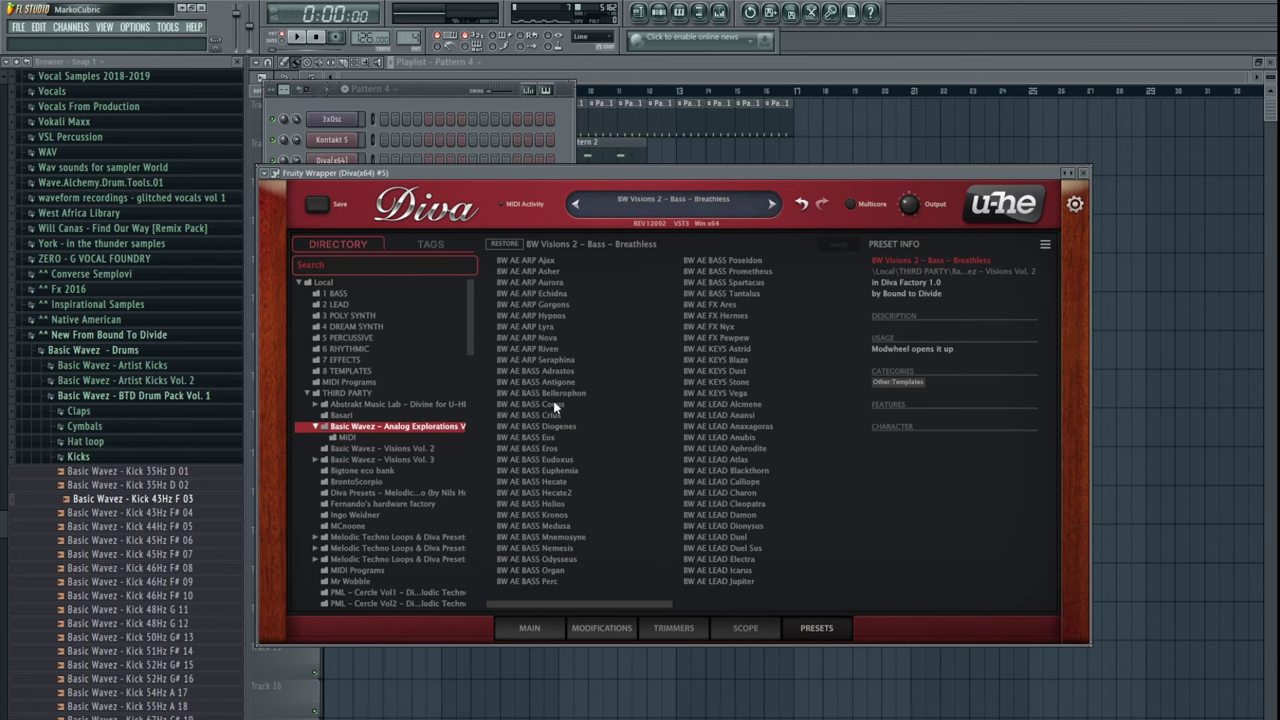
left_click(555, 405)
- Play Pattern 4, compare neighbouring bass presets in Diva(x64) #5 and keep BW AE BASS Crius
left_click(296, 37)
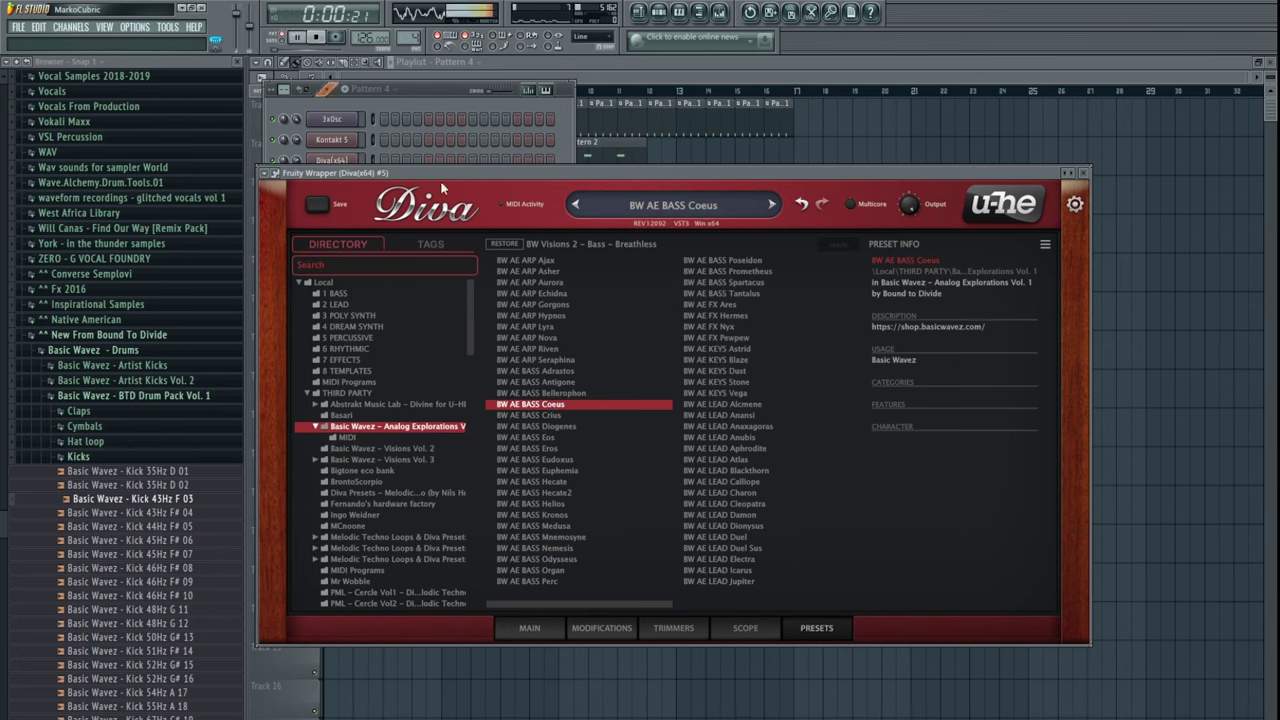
left_click(565, 415)
left_click(556, 395)
left_click(553, 416)
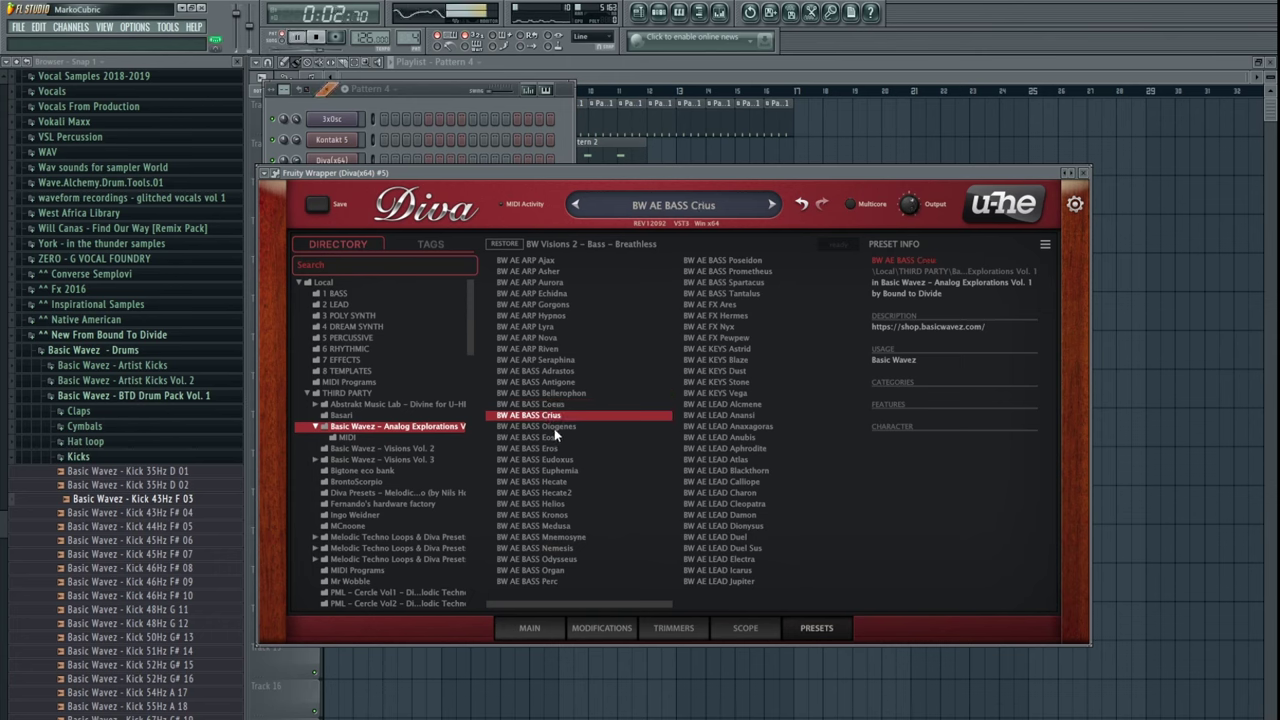
left_click(554, 427)
left_click(552, 416)
left_click(448, 87)
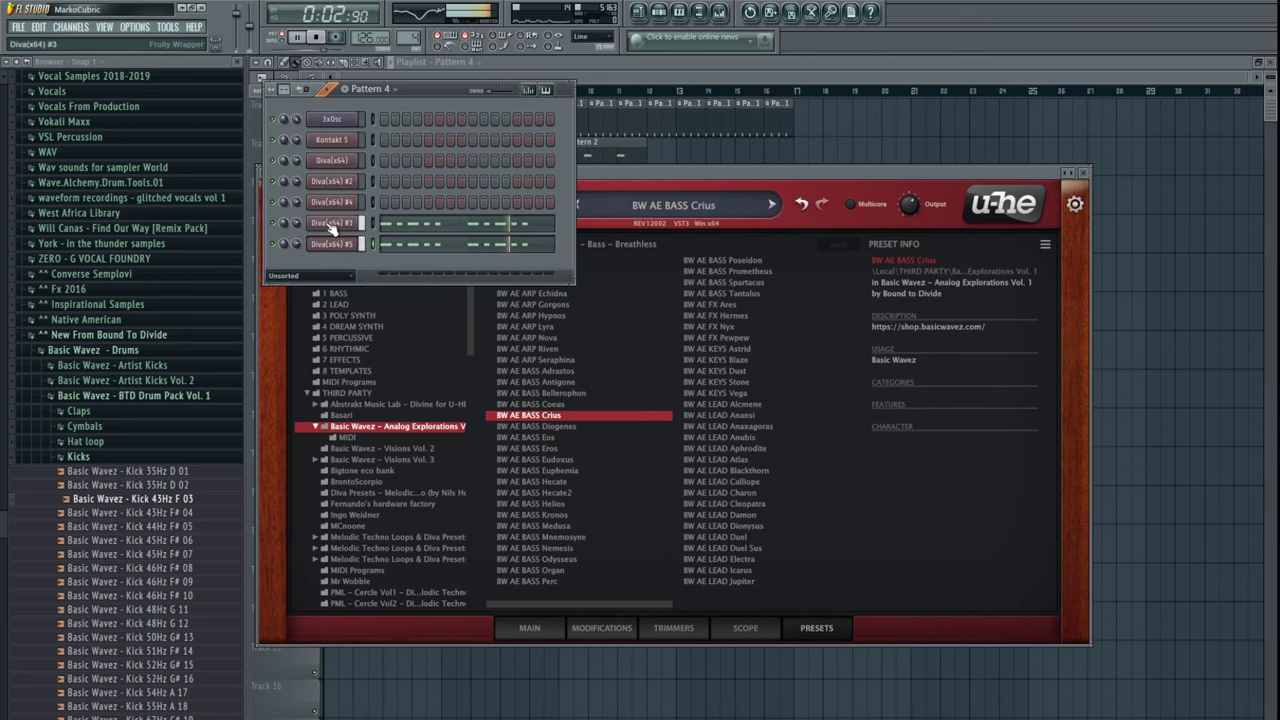
- Check the Diva(x64) #3 plugin, route its channel to an empty mixer track and move that track to insert 4
left_click(331, 223)
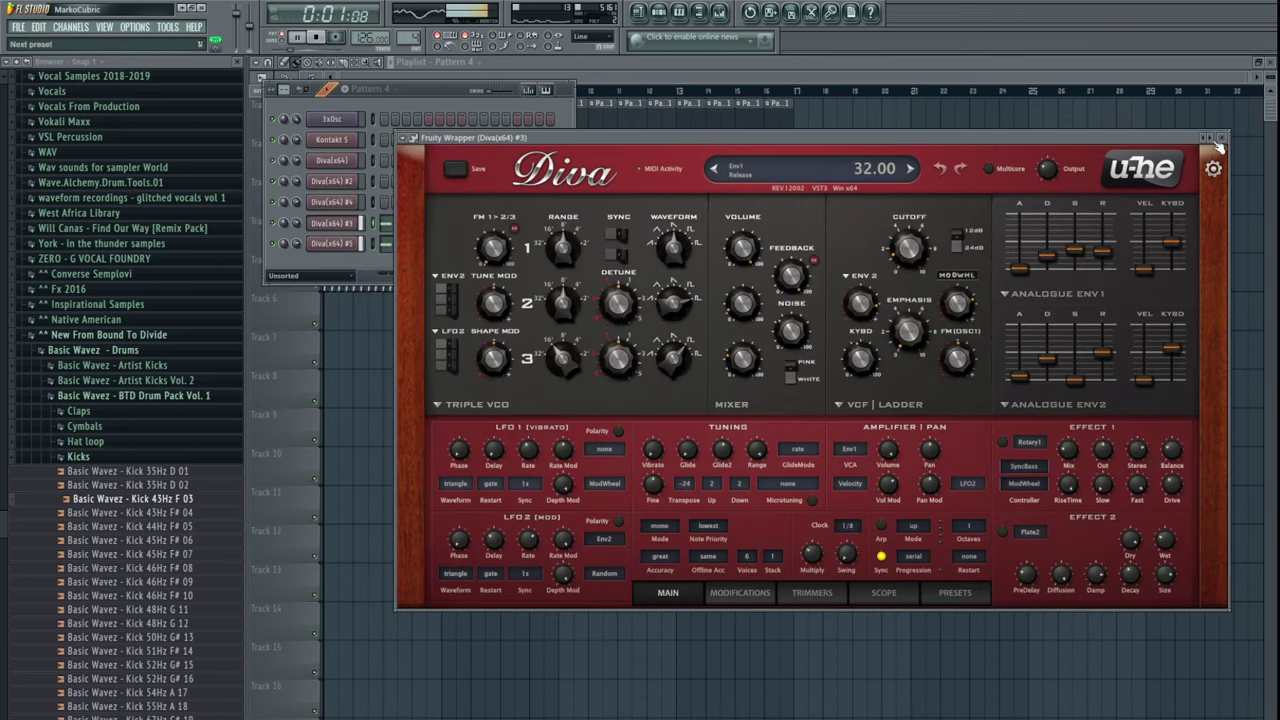
left_click(1219, 140)
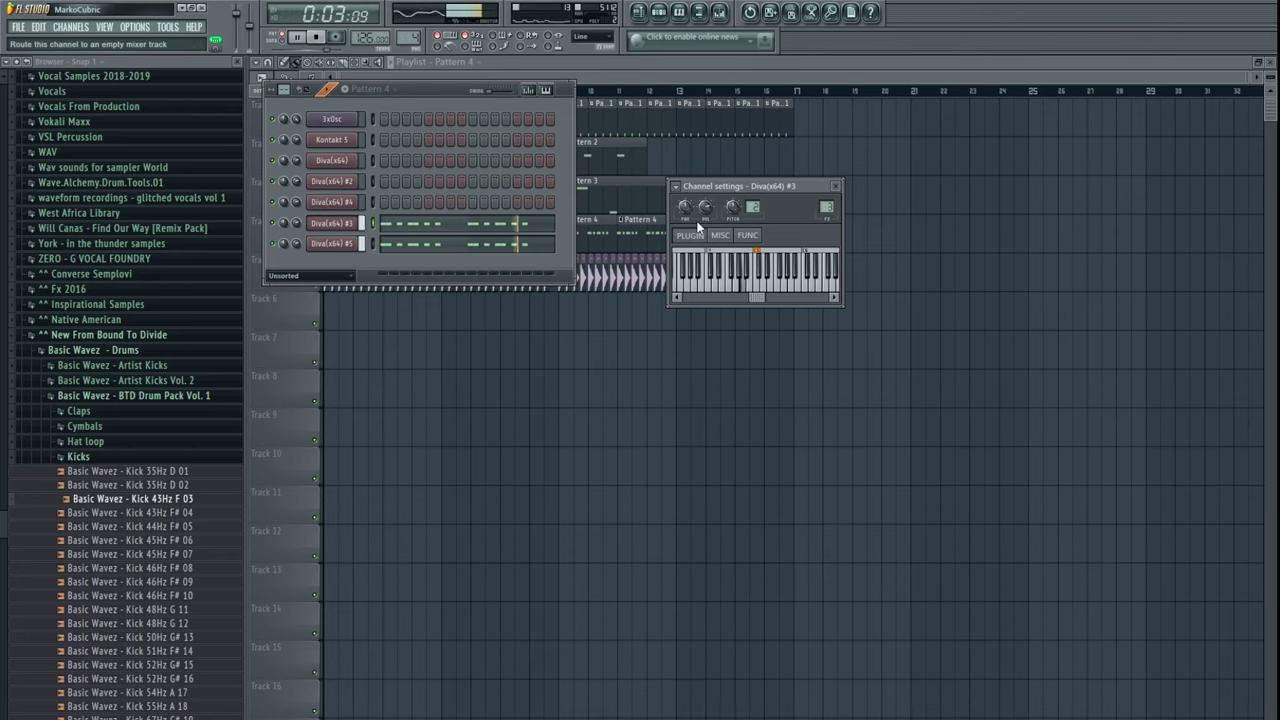
key("F9")
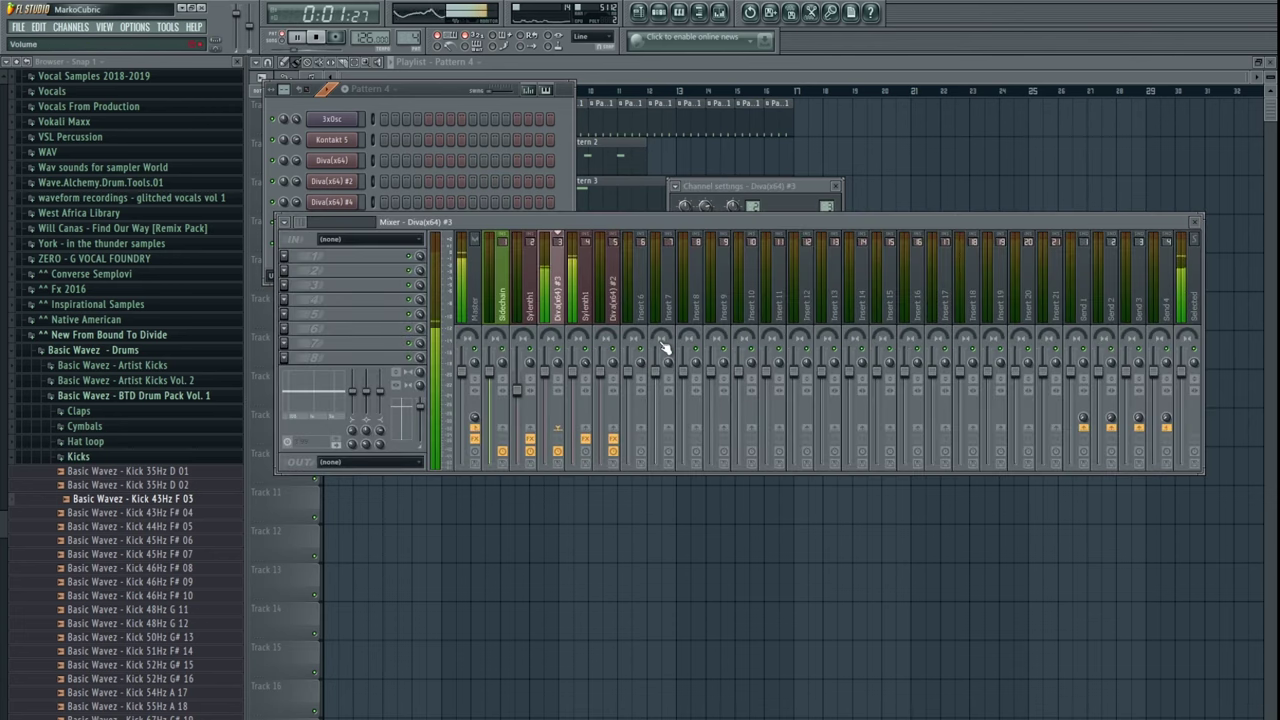
key("alt+Right")
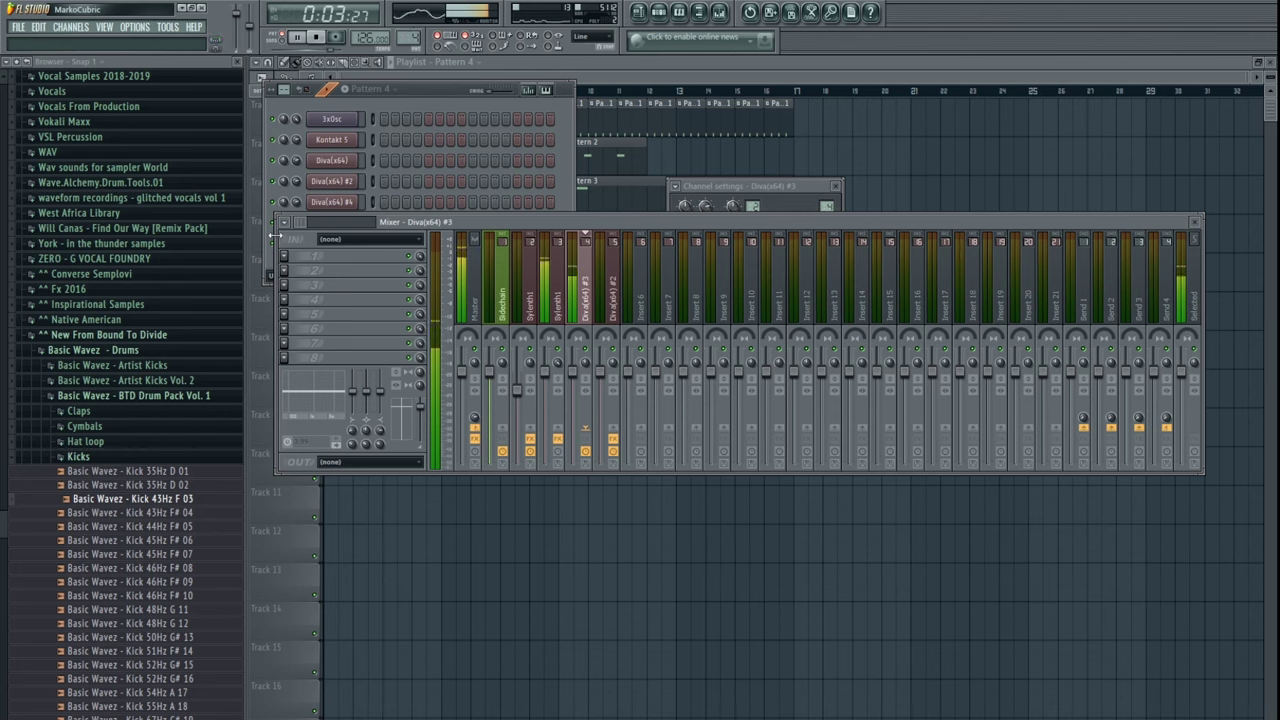
- Load the Sylenth1 effect chain with EQ, Soundgoodizer, Delay Bank and Limiter onto mixer insert 4 and set its level to 100%
left_click(573, 322)
left_click(504, 390)
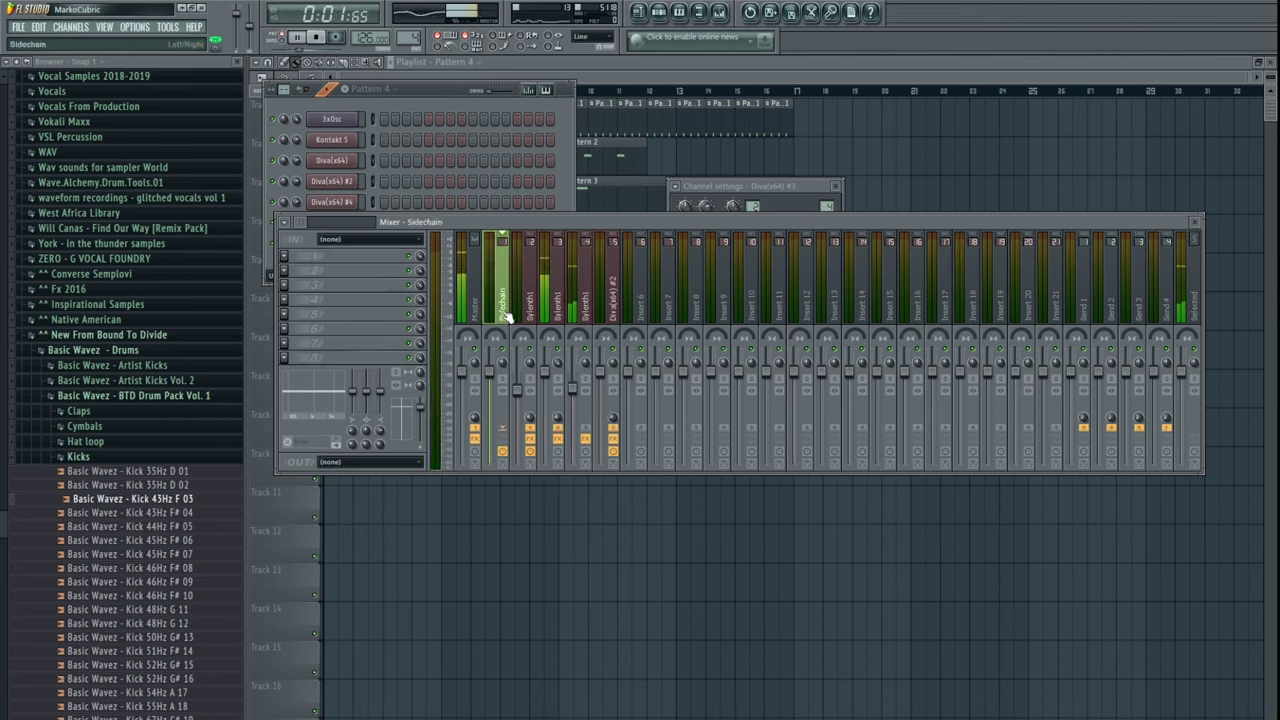
left_click(588, 290)
left_click_drag(573, 384, 573, 373)
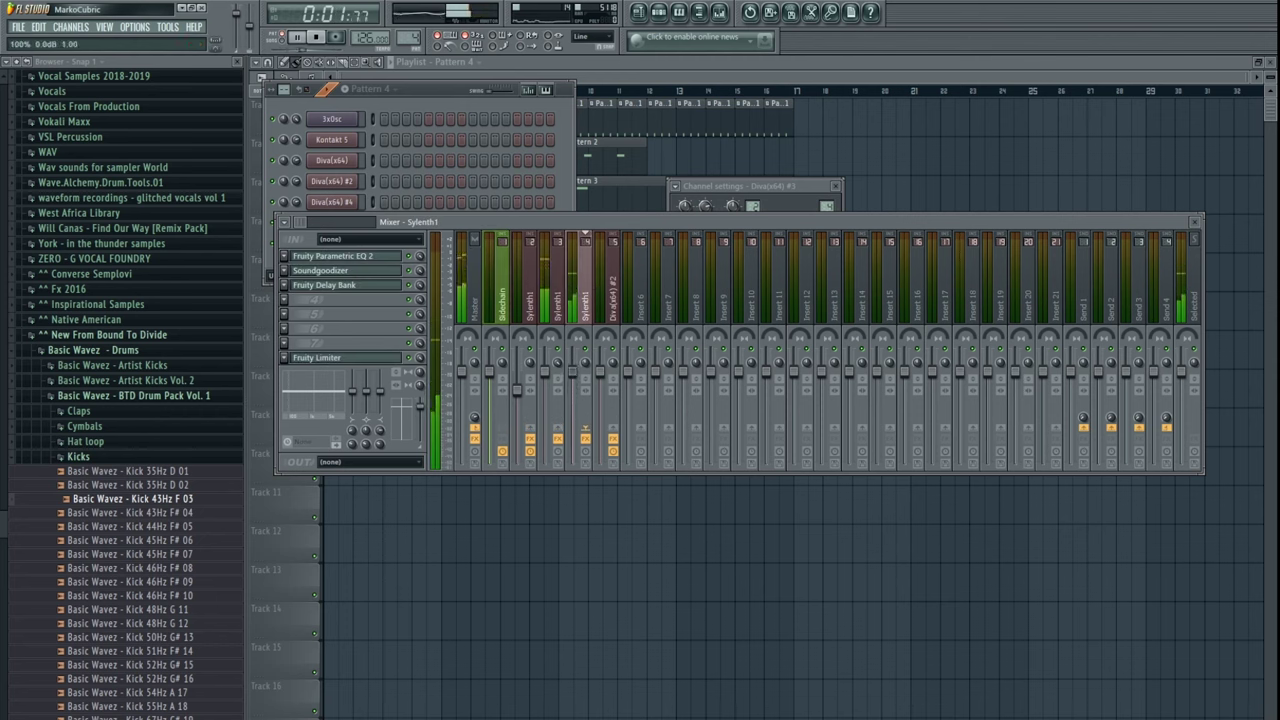
- Review the main synth settings of Diva(x64) #5, close the plugin and look at its levels on mixer insert 4
left_click(433, 161)
left_click(328, 246)
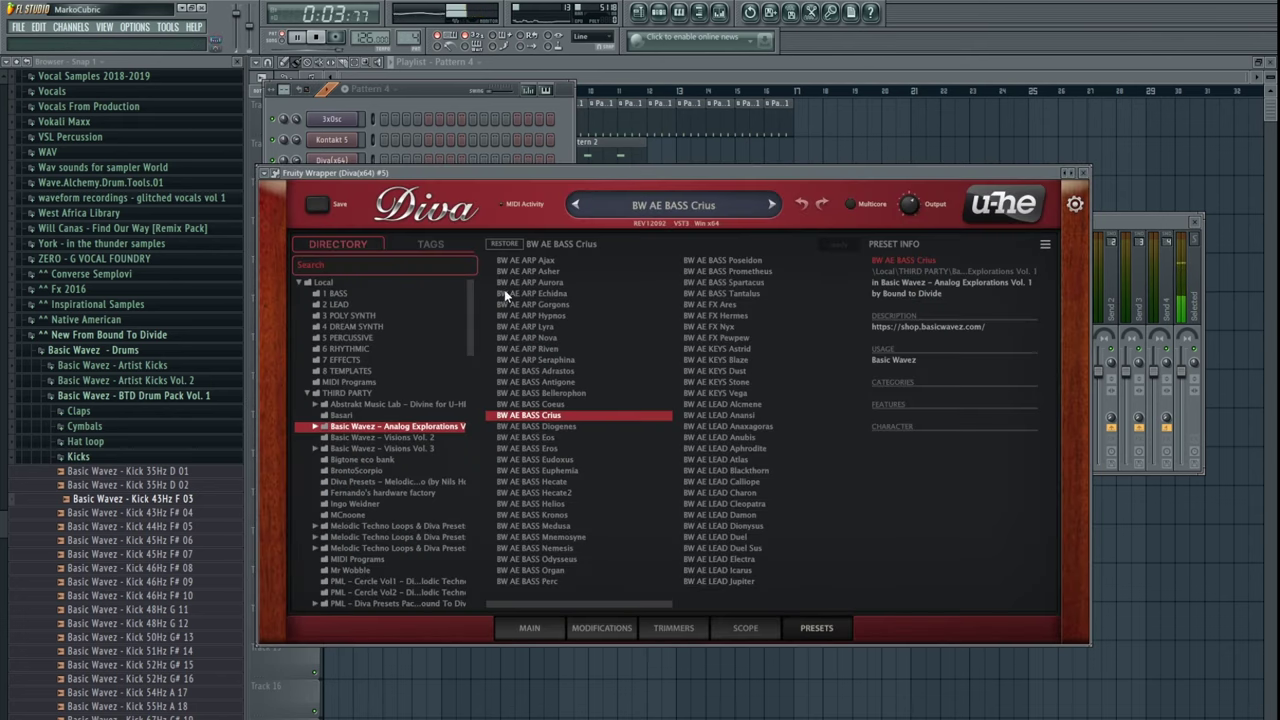
left_click(529, 626)
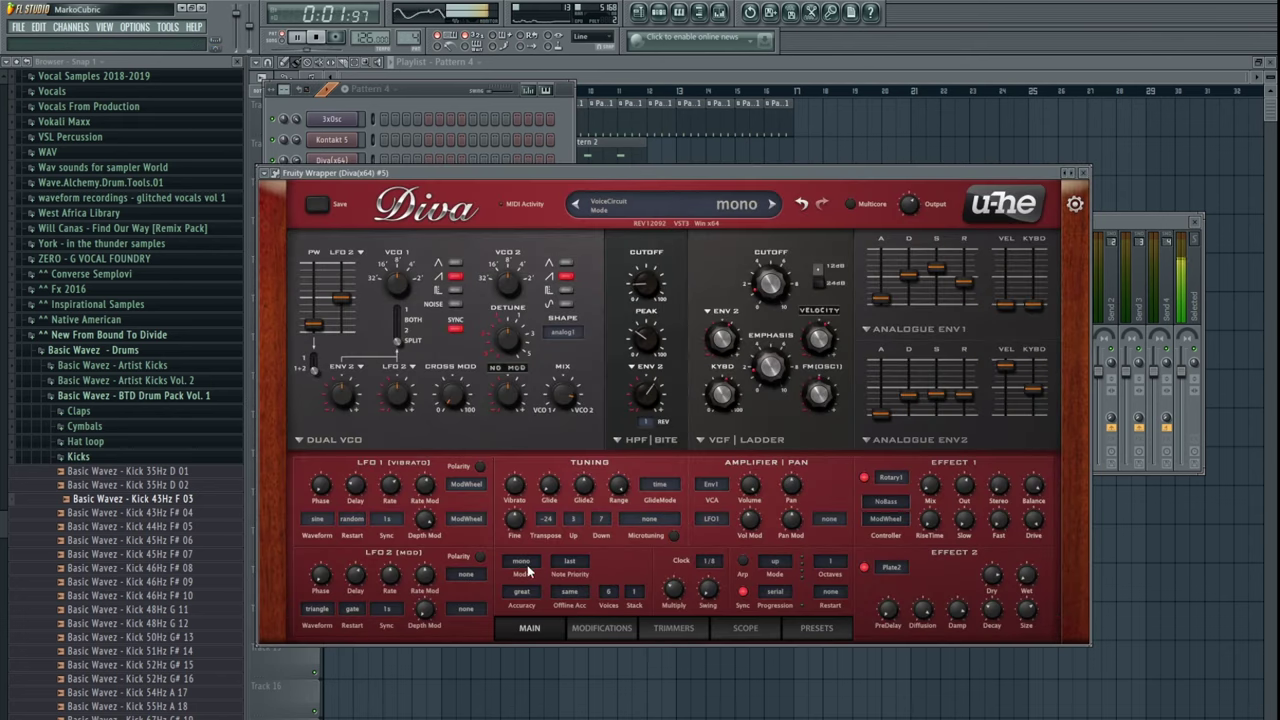
left_click(1084, 174)
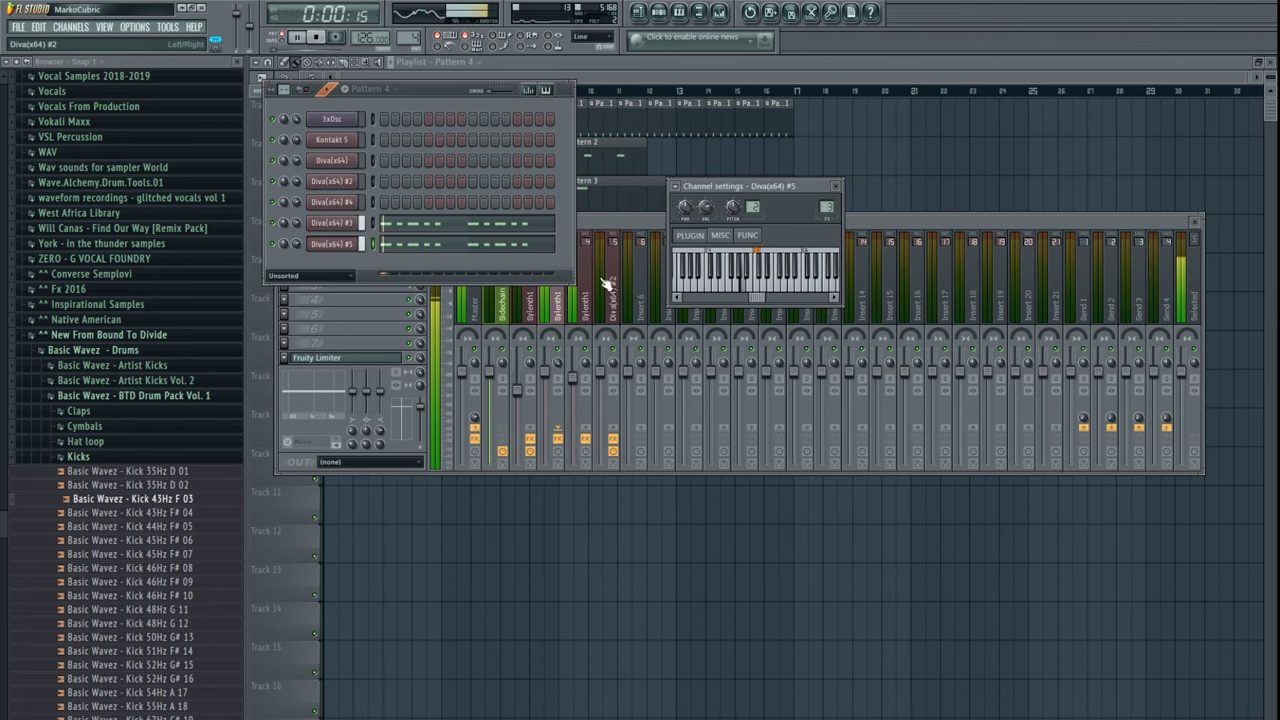
left_click(612, 221)
left_click(584, 361)
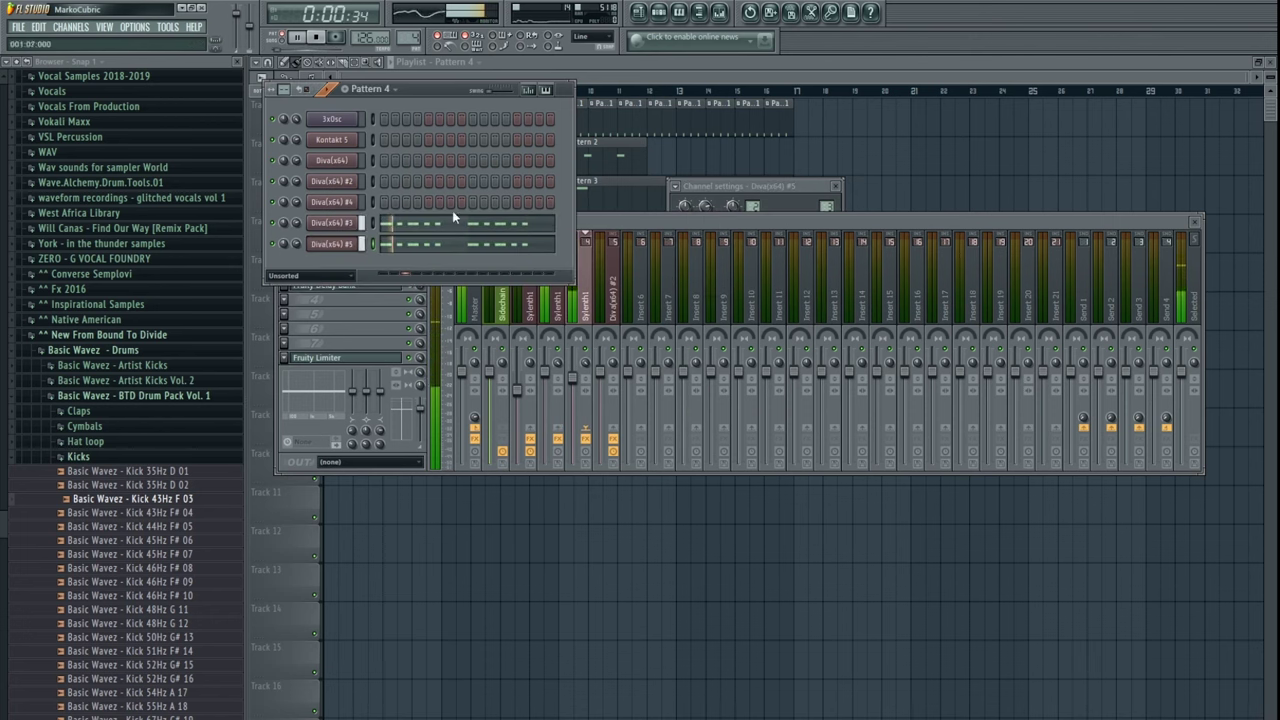
- Close the open windows and play the whole playlist arrangement from the first bar
key("F12")
key("ctrl+b")
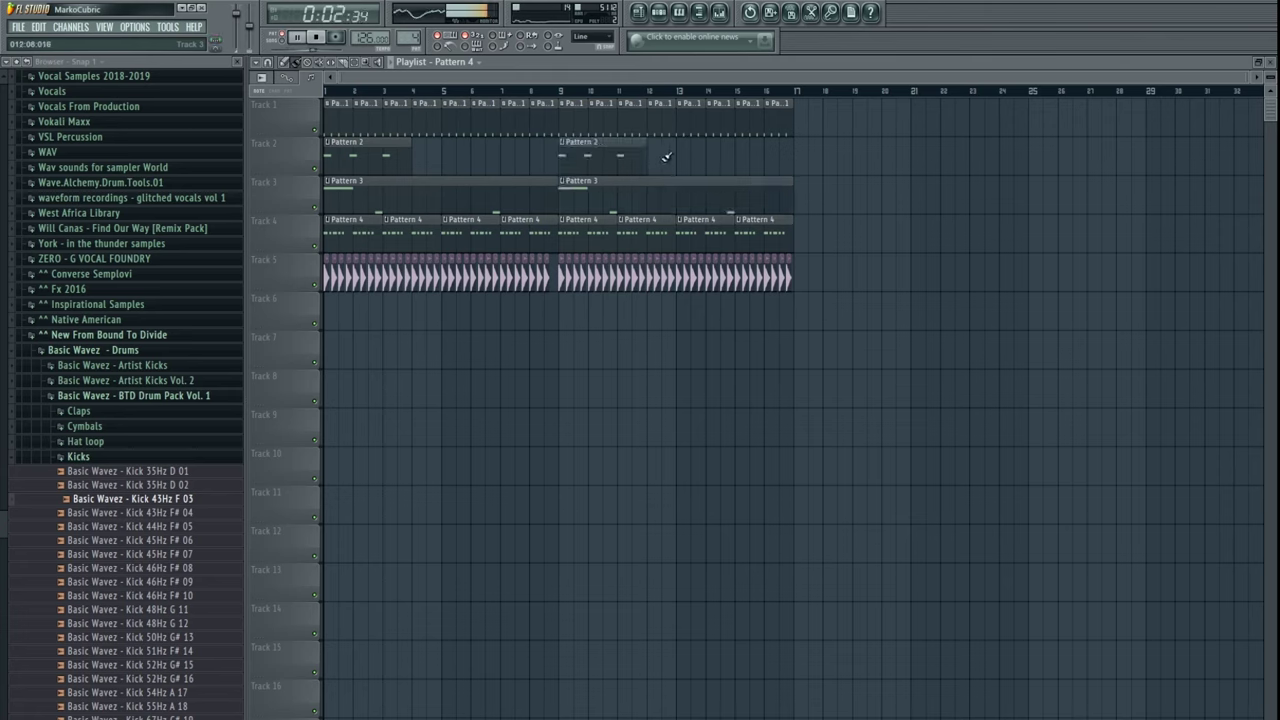
left_click_drag(346, 91, 310, 135)
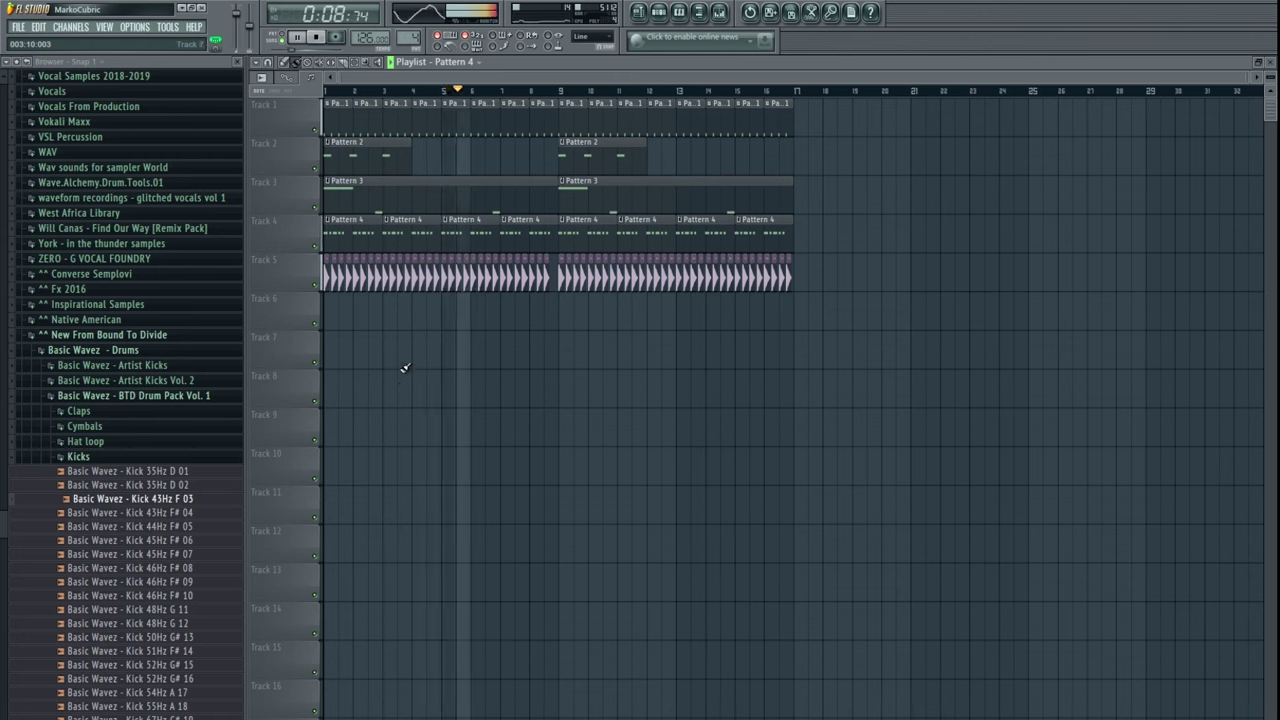
- Route the Kick 43Hz F 03 channel to mixer insert 6 and load Fruity Parametric EQ 2 in its first effect slot
double_click(408, 284)
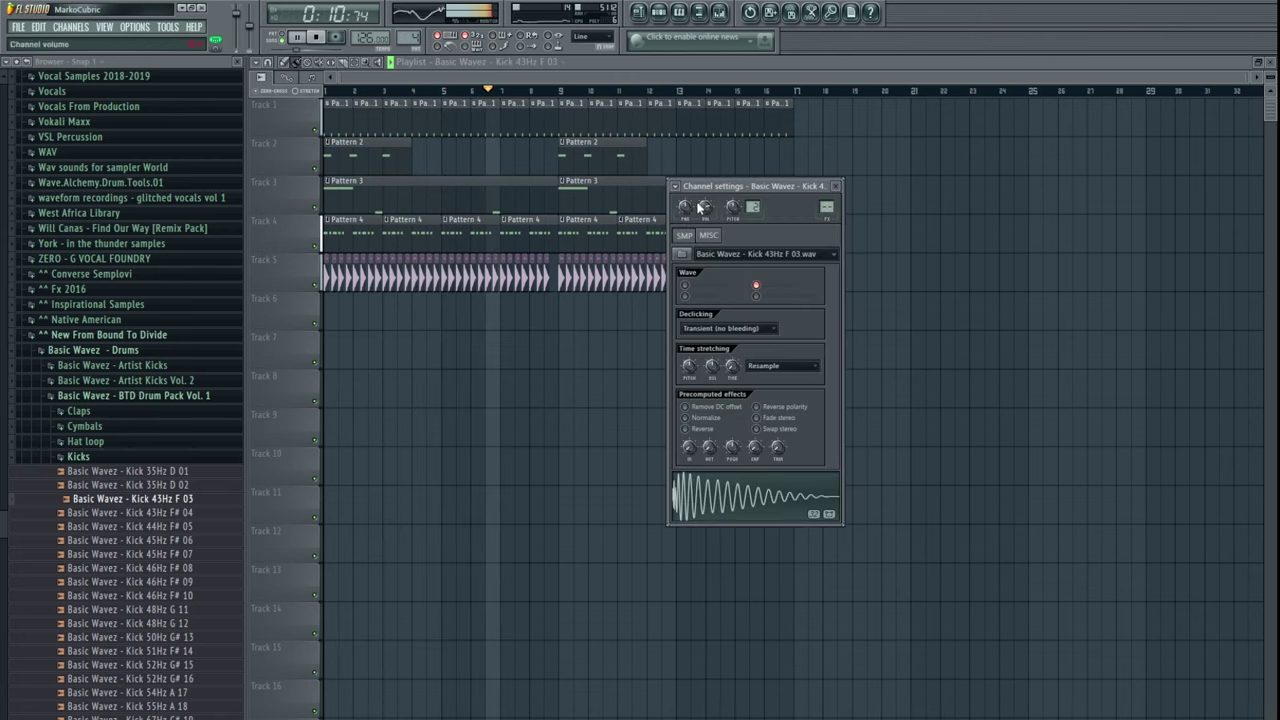
key("F9")
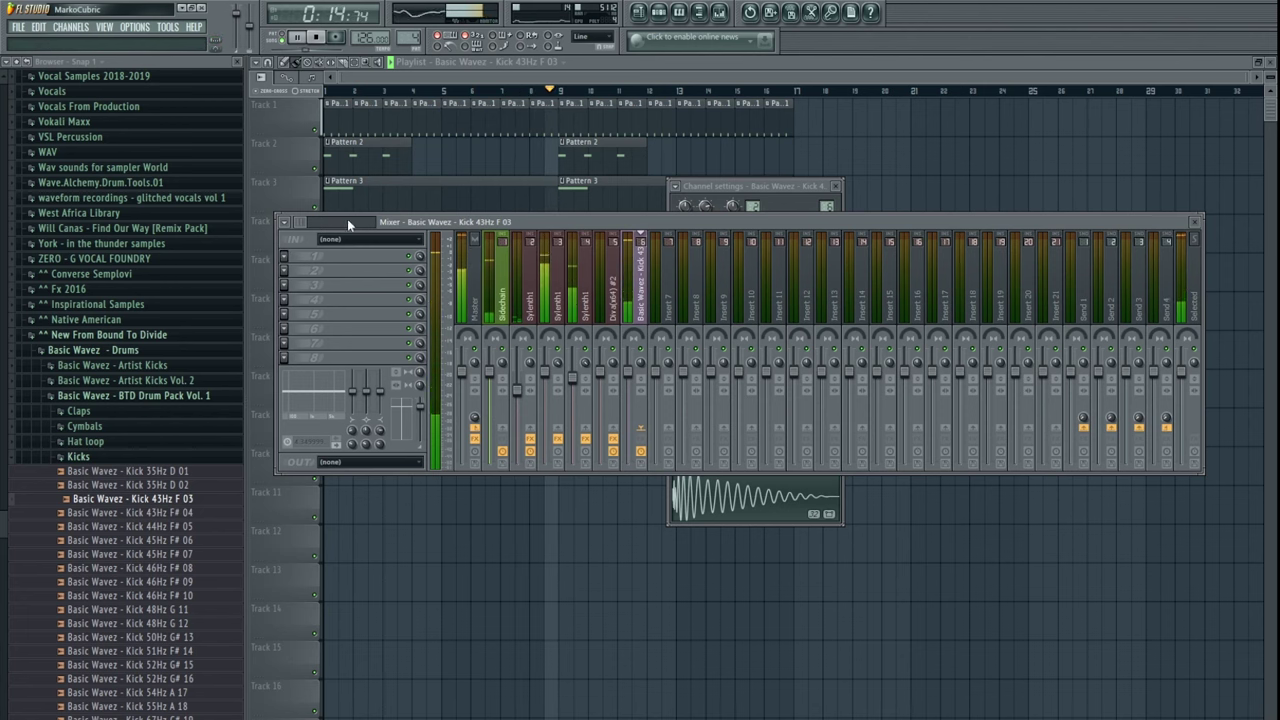
left_click(286, 258)
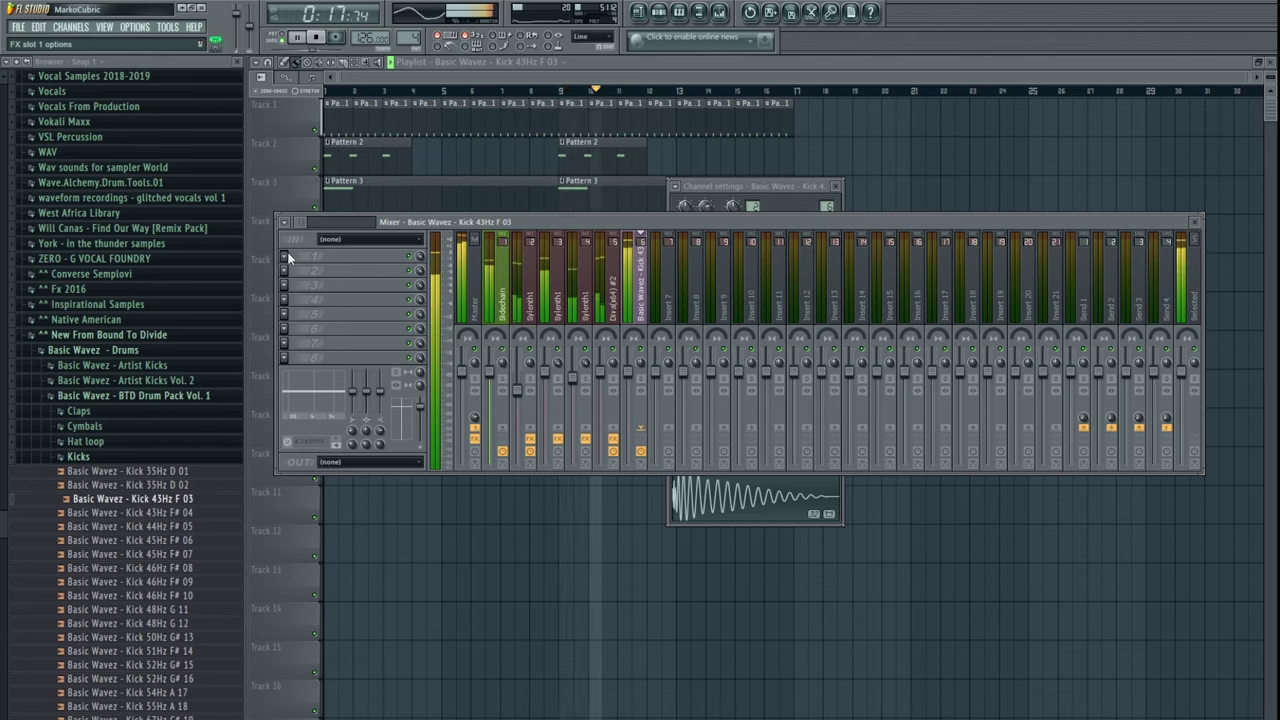
left_click(444, 554)
left_click(745, 224)
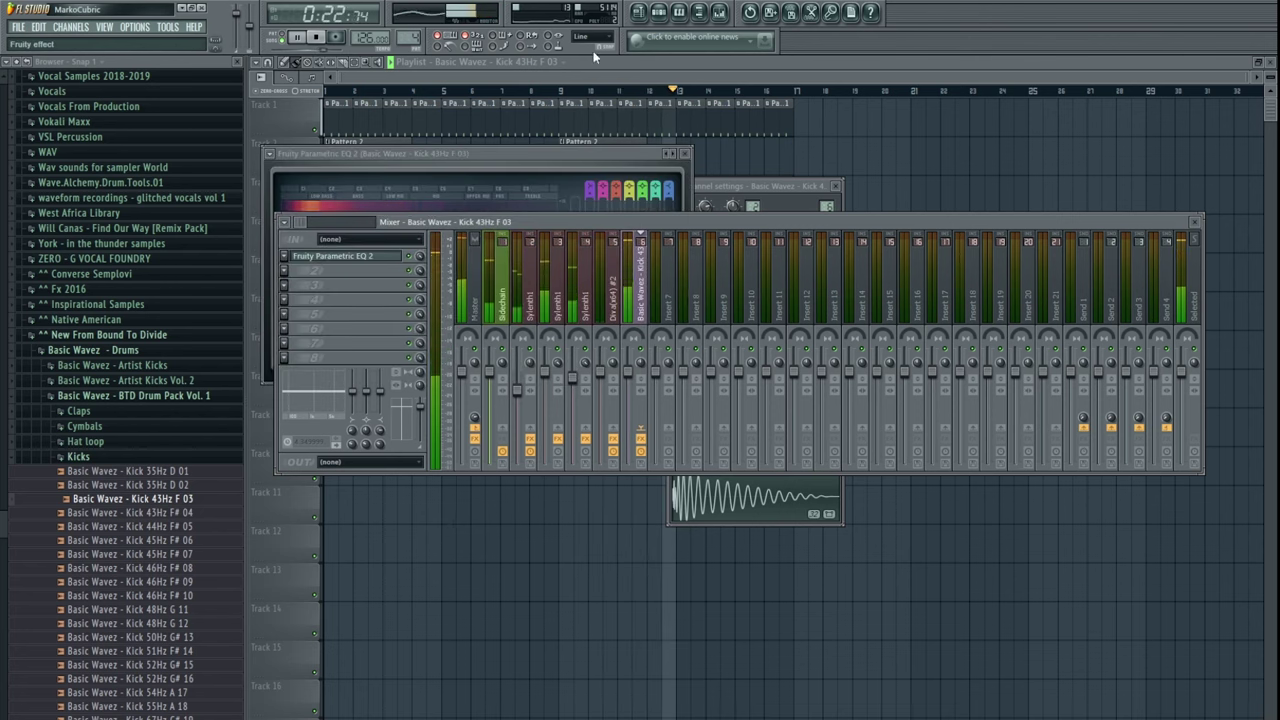
- Add Soundgoodizer to the kick's mixer track, compare its modes C and D, and return to the playlist
left_click(567, 199)
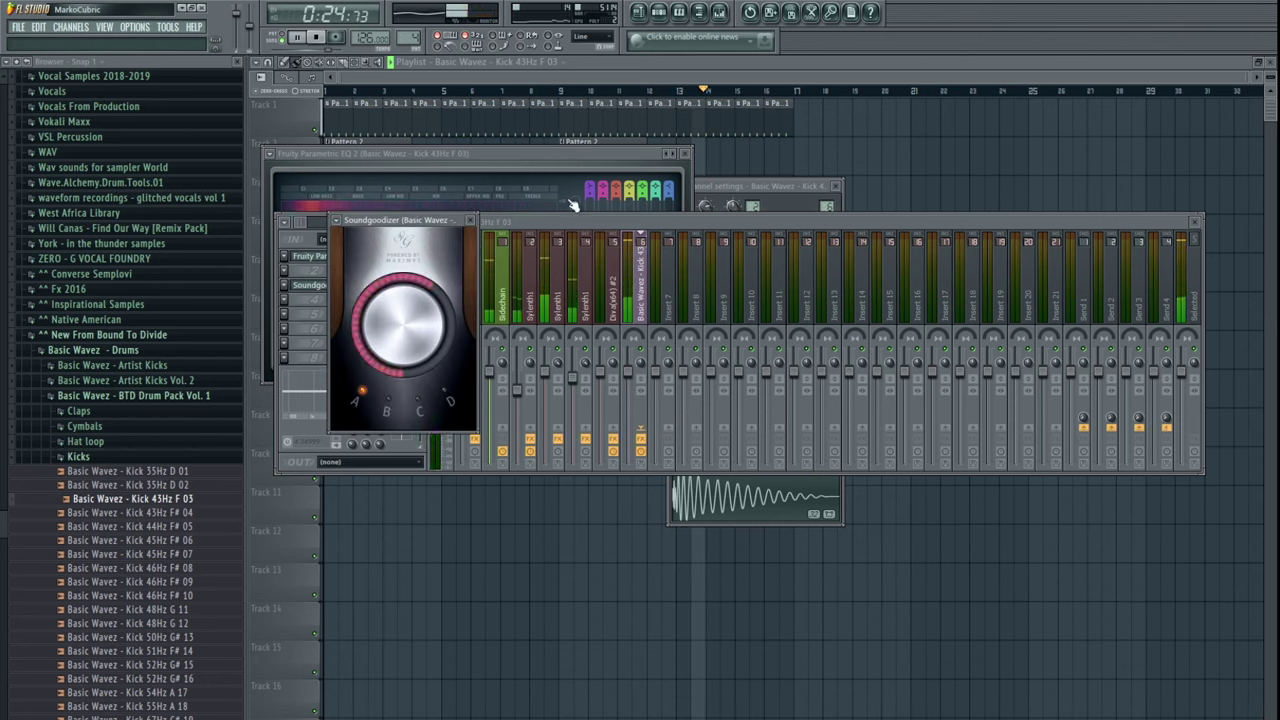
left_click(450, 399)
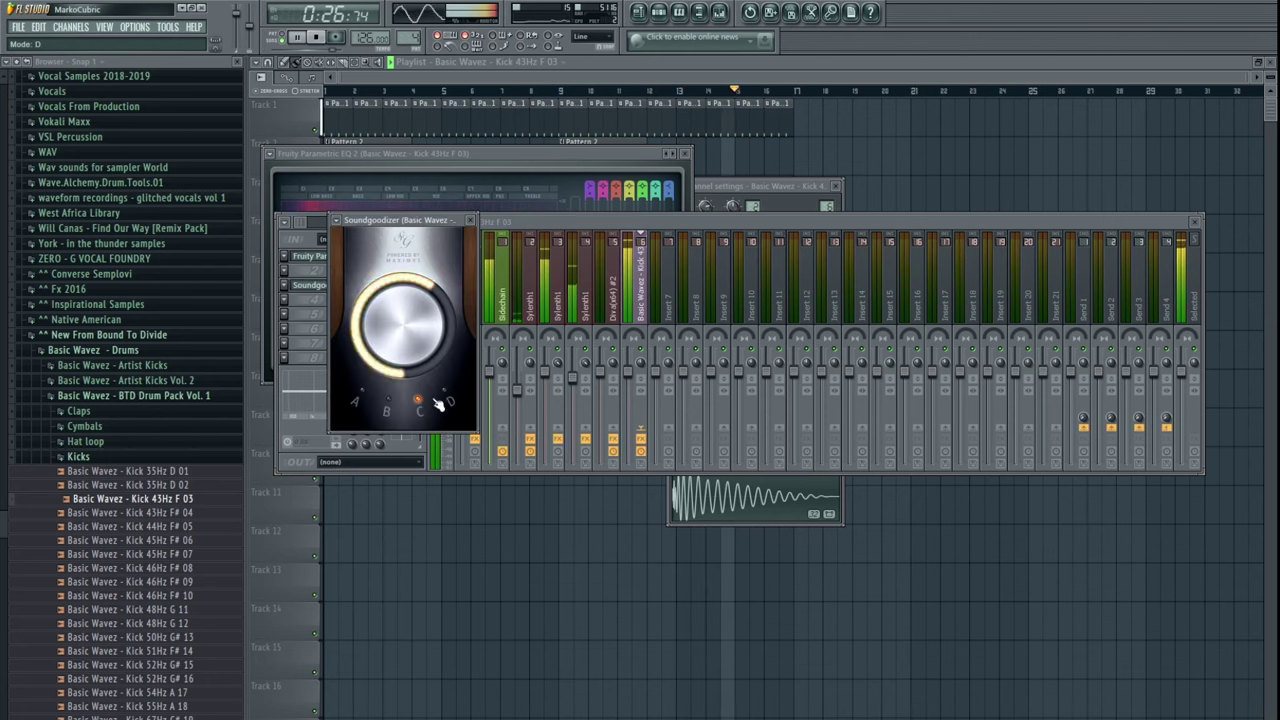
left_click(517, 222)
left_click(752, 162)
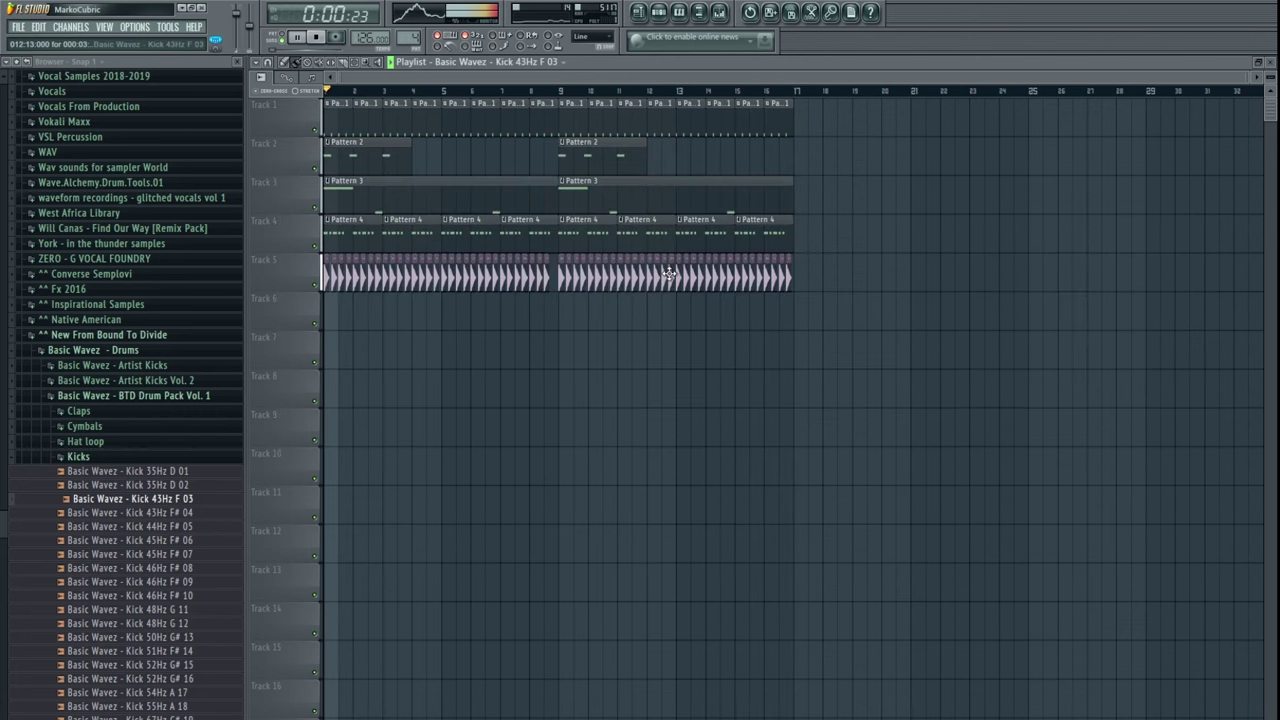
- Adjust the kick sample's precomputed effects, and lower bands 3, 5, 6 and 7 in its Fruity Parametric EQ 2
double_click(762, 270)
mouse_move(733, 442)
left_mouse_down()
mouse_move(733, 430)
mouse_move(710, 444)
left_mouse_up()
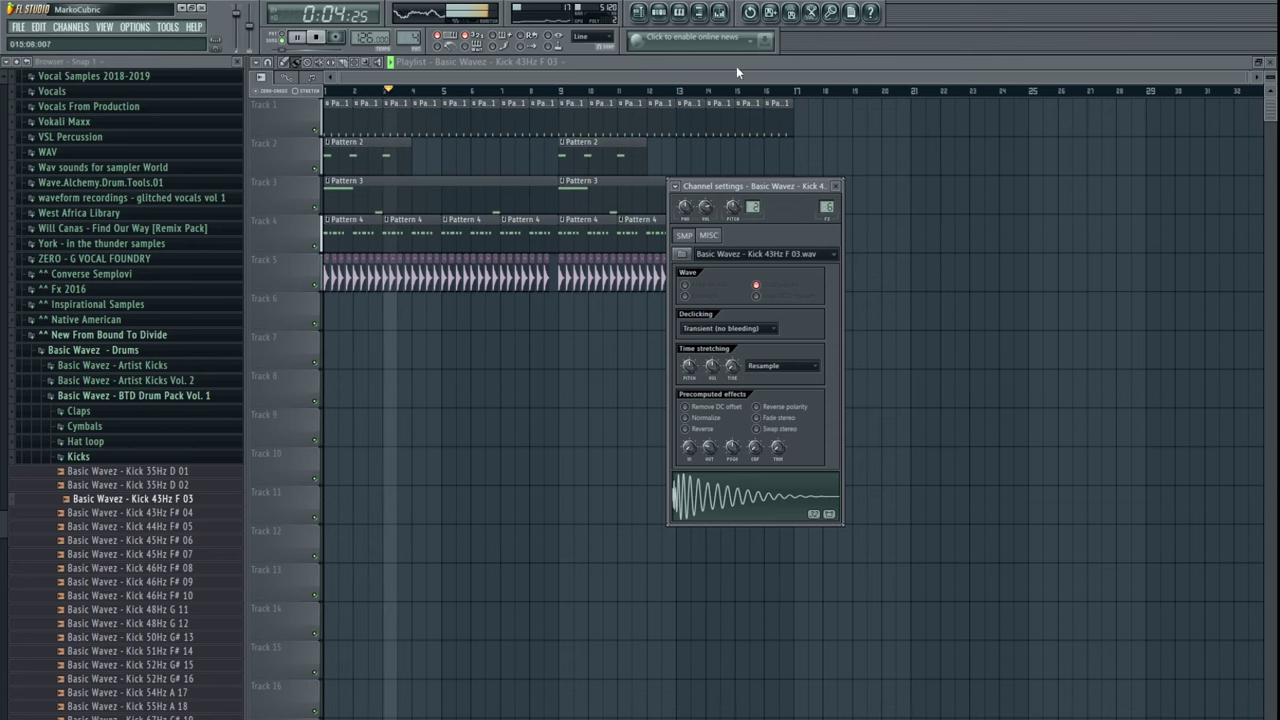
left_click(718, 11)
left_click(362, 260)
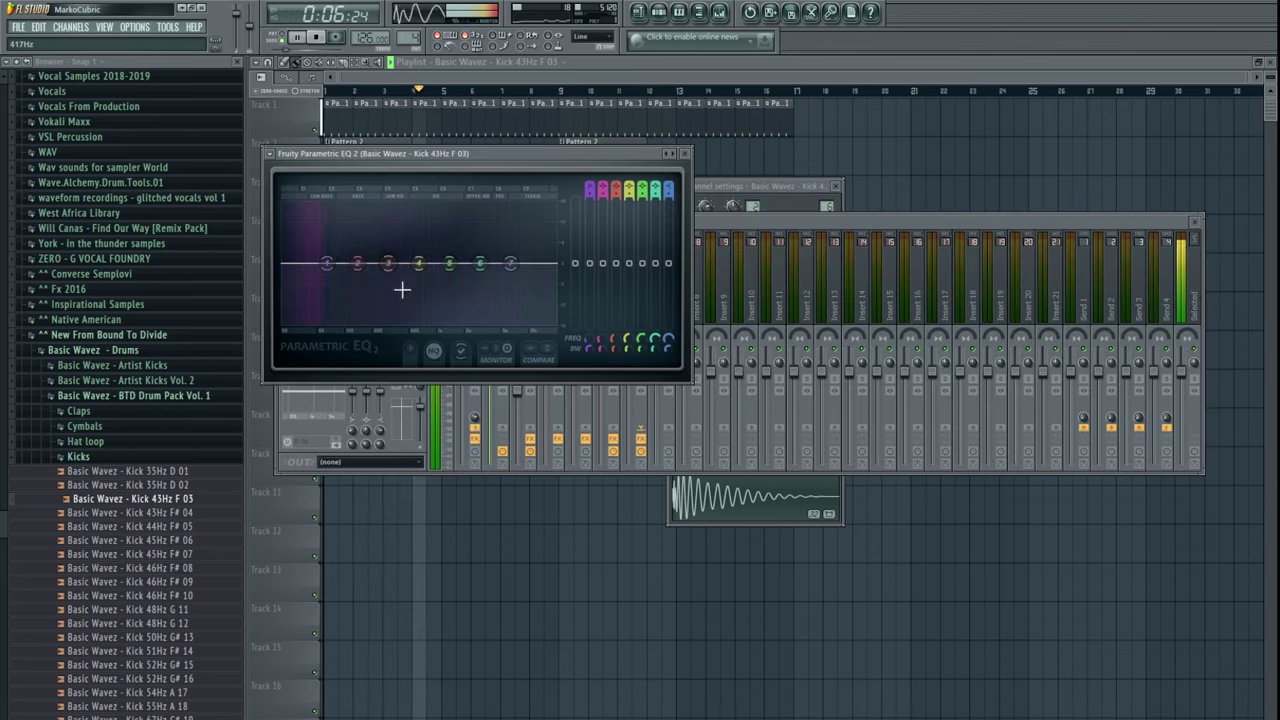
mouse_move(449, 263)
left_mouse_down()
mouse_move(452, 306)
mouse_move(451, 278)
left_mouse_up()
left_click_drag(388, 263, 510, 288)
left_click_drag(480, 263, 497, 283)
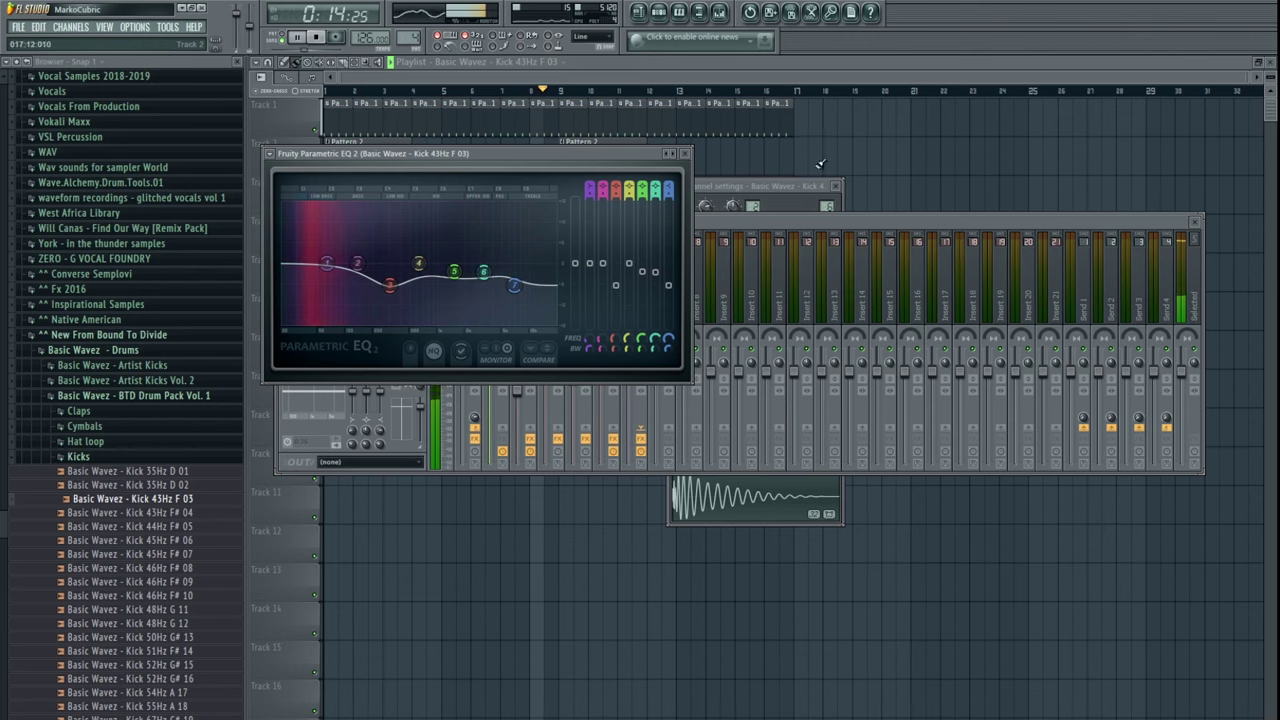
key("F12")
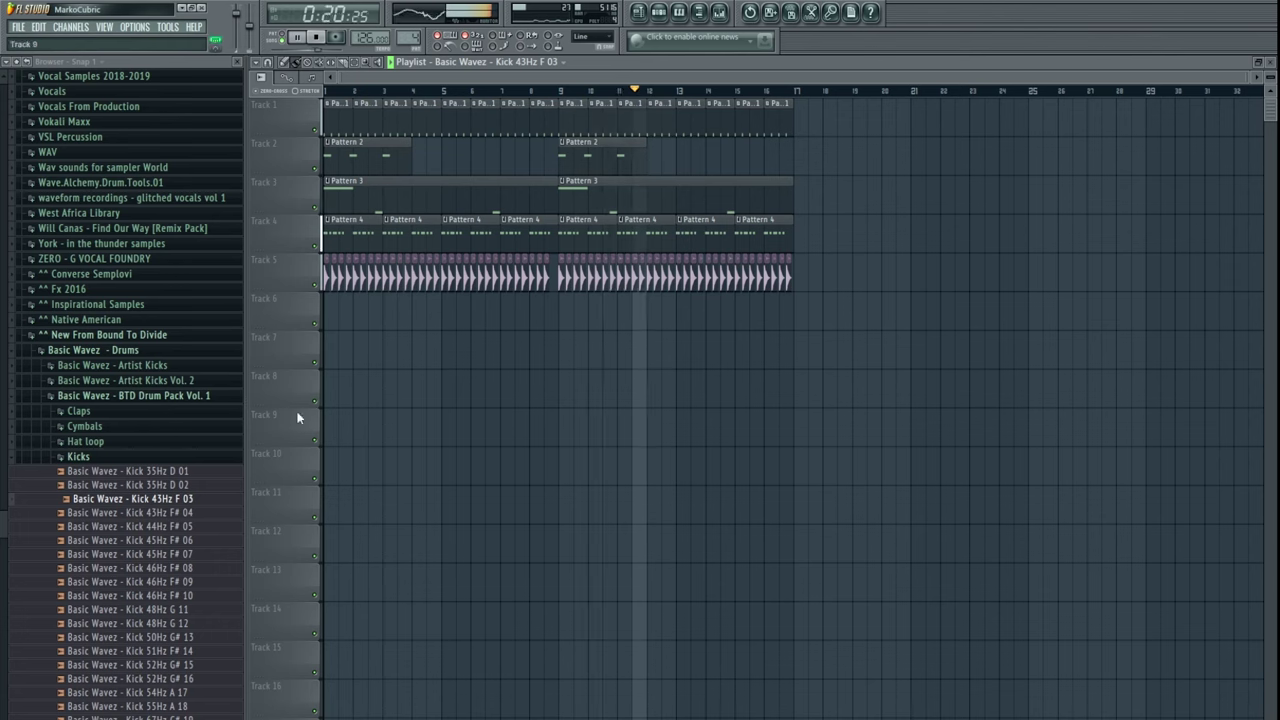
- Stop playback and look through the Shakers, Perc One Shot and Cymbals folders of BTD Drum Pack Vol. 1
left_click(90, 456)
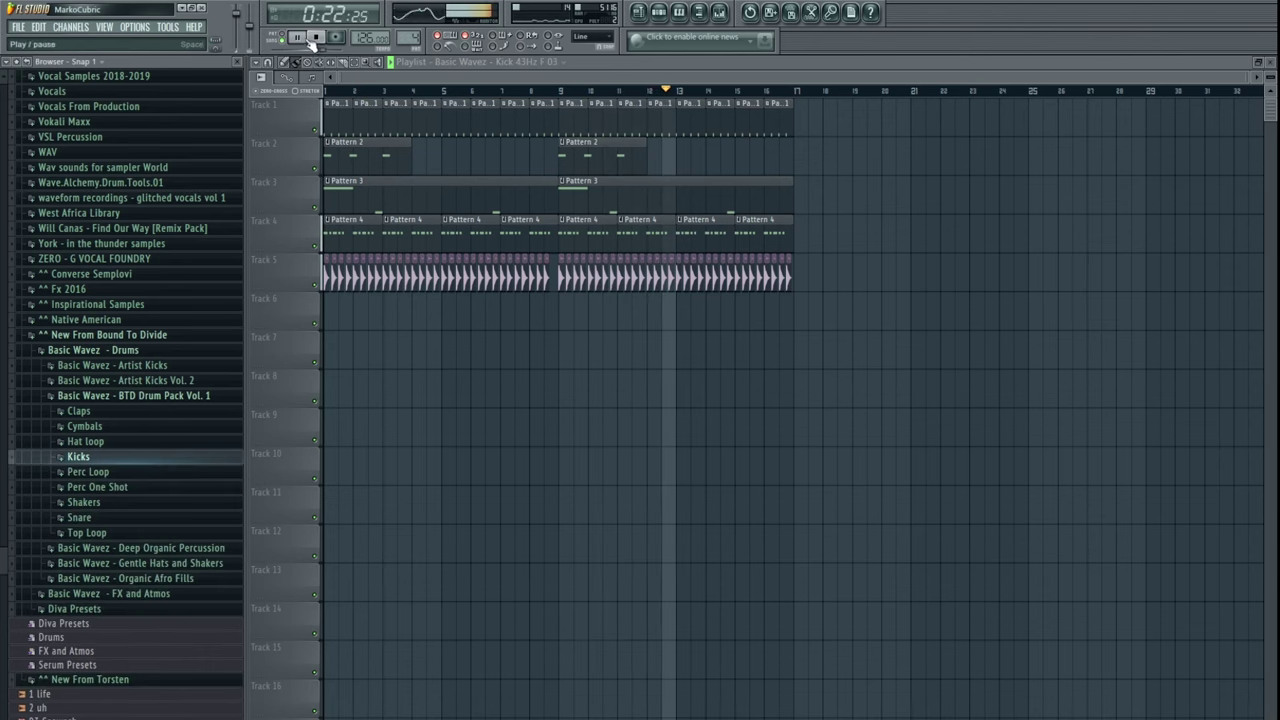
key("space")
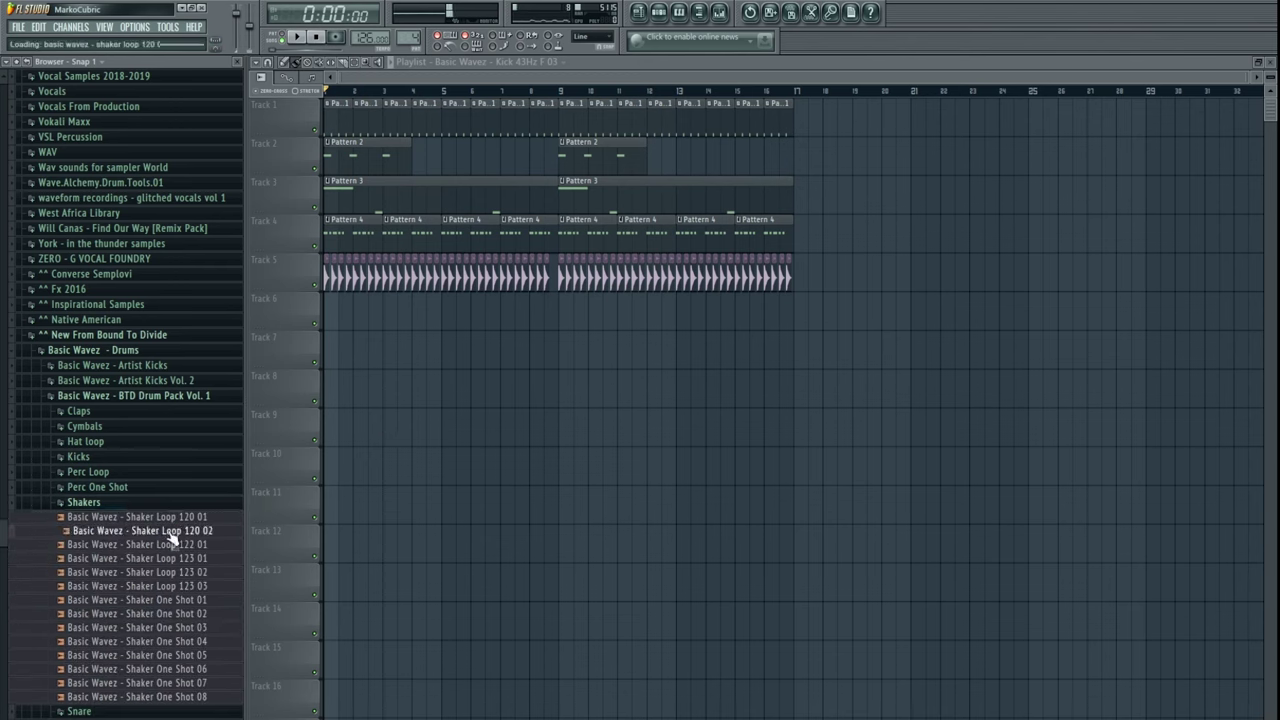
left_click(120, 505)
left_click(122, 488)
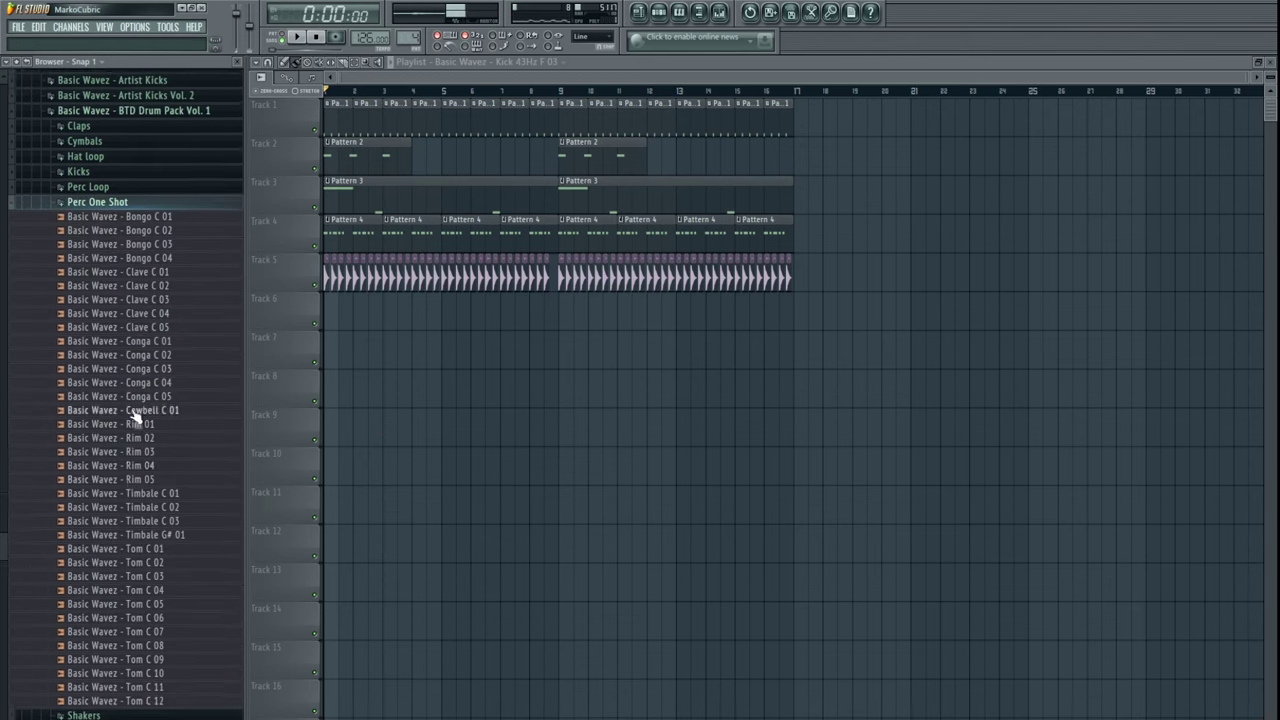
scroll(126, 363, "up", 4)
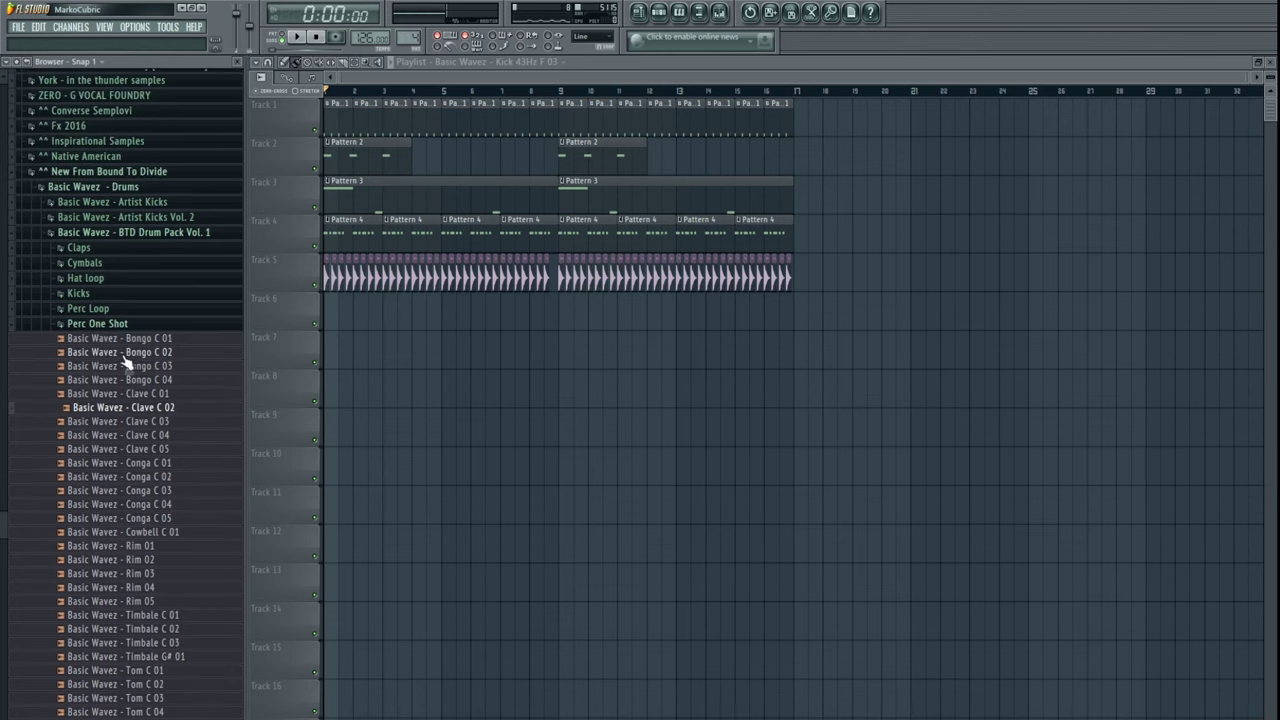
left_click(120, 328)
scroll(122, 446, "up", 4)
left_click(108, 397)
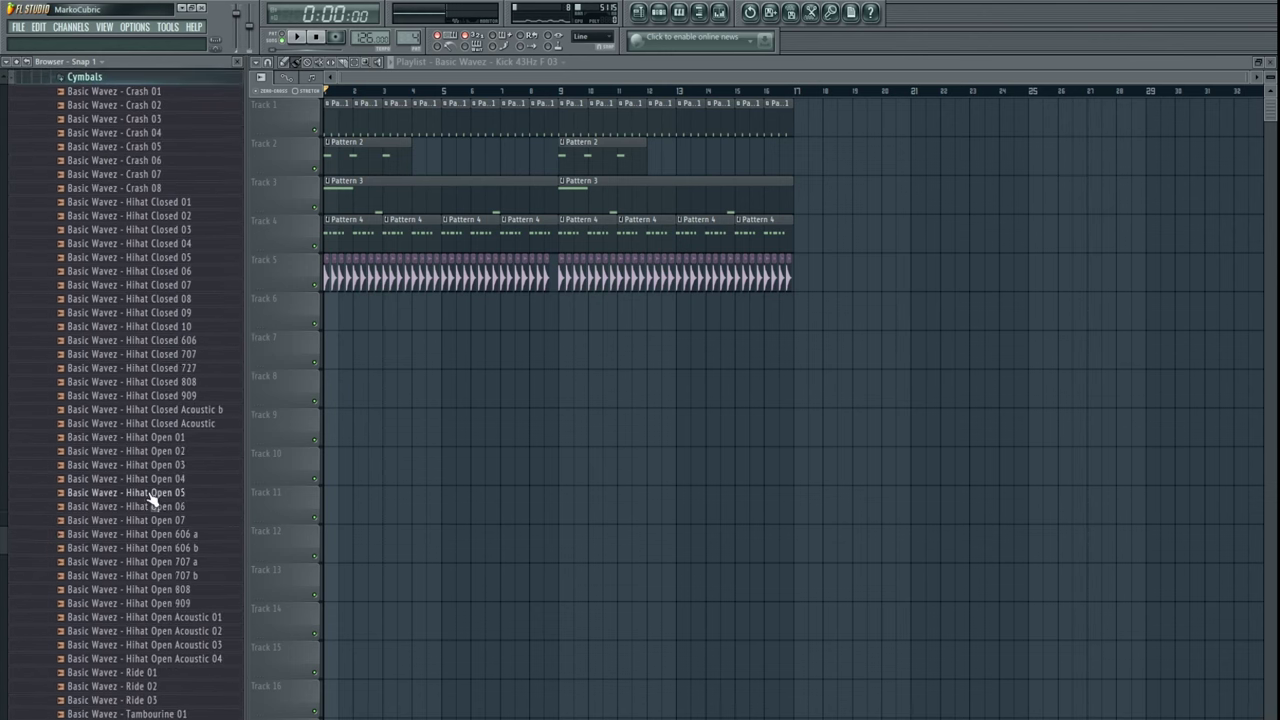
- Audition the open hi-hat samples and place Hihat Open 909 halfway through bar 1 on Track 7
left_click(177, 518)
left_click(175, 506)
left_click(173, 493)
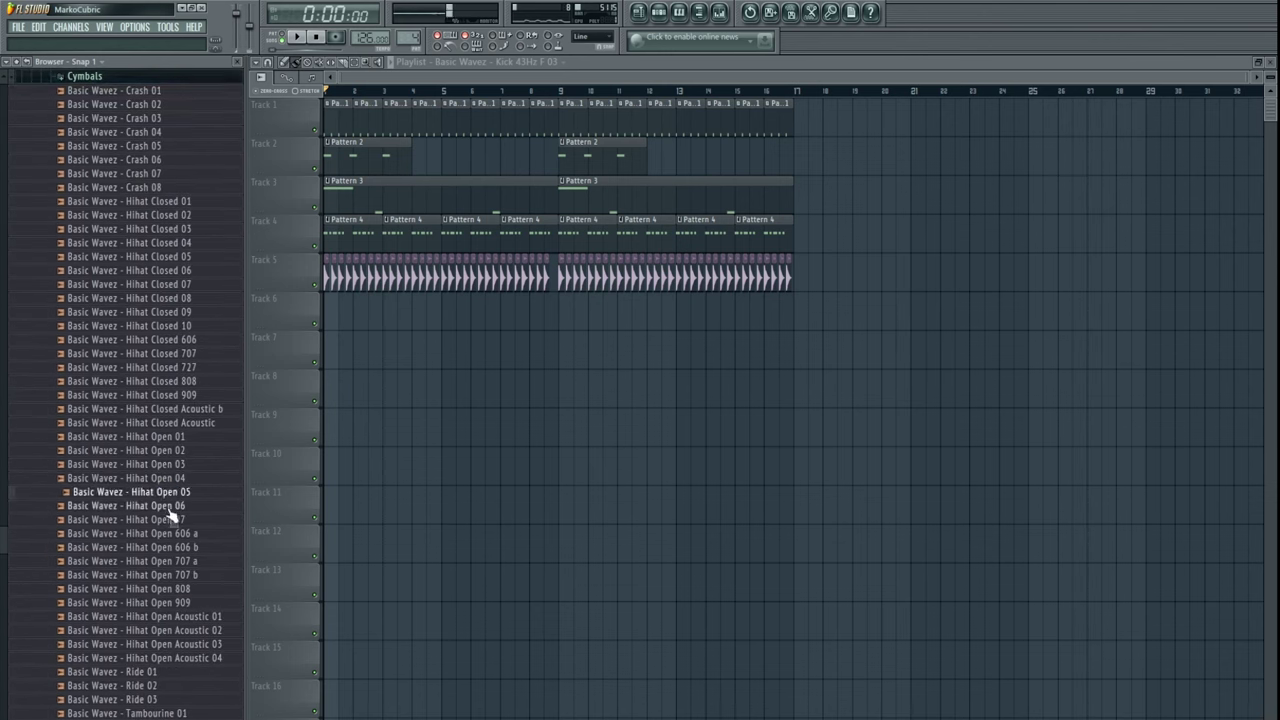
left_click(173, 520)
left_click(176, 534)
left_click(179, 562)
left_click(180, 576)
left_click(179, 562)
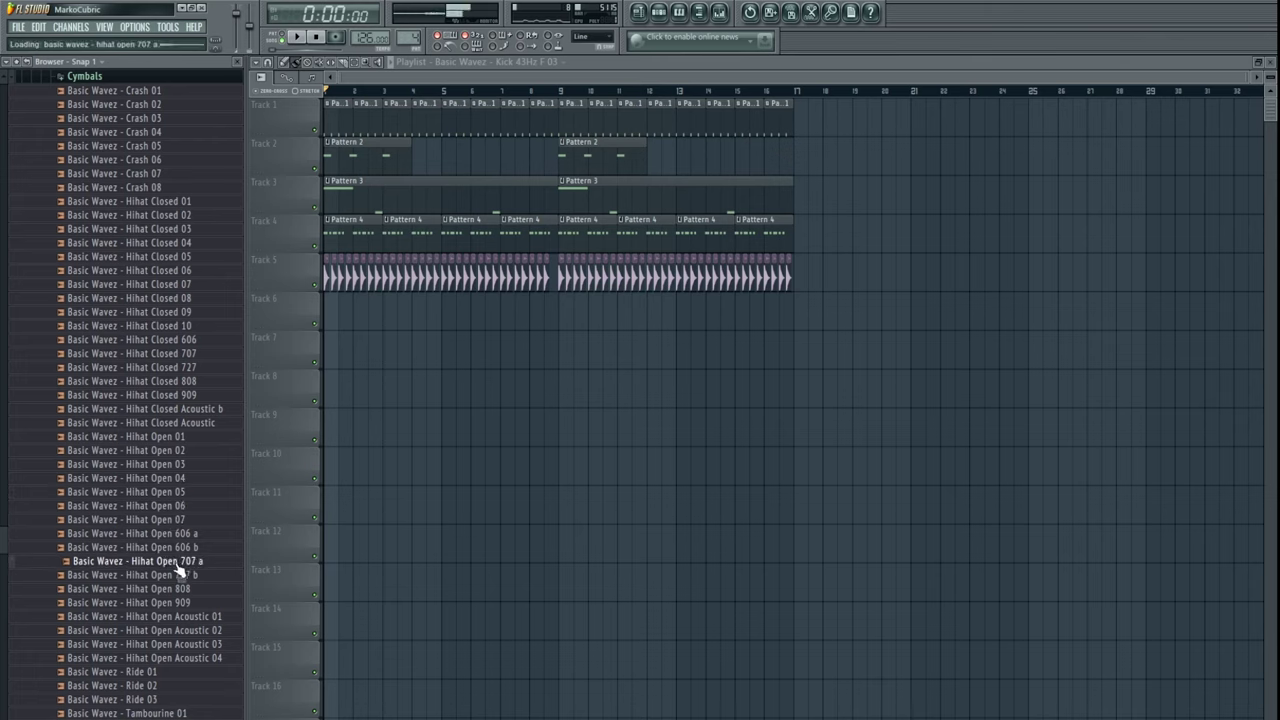
left_click(181, 589)
left_click(181, 603)
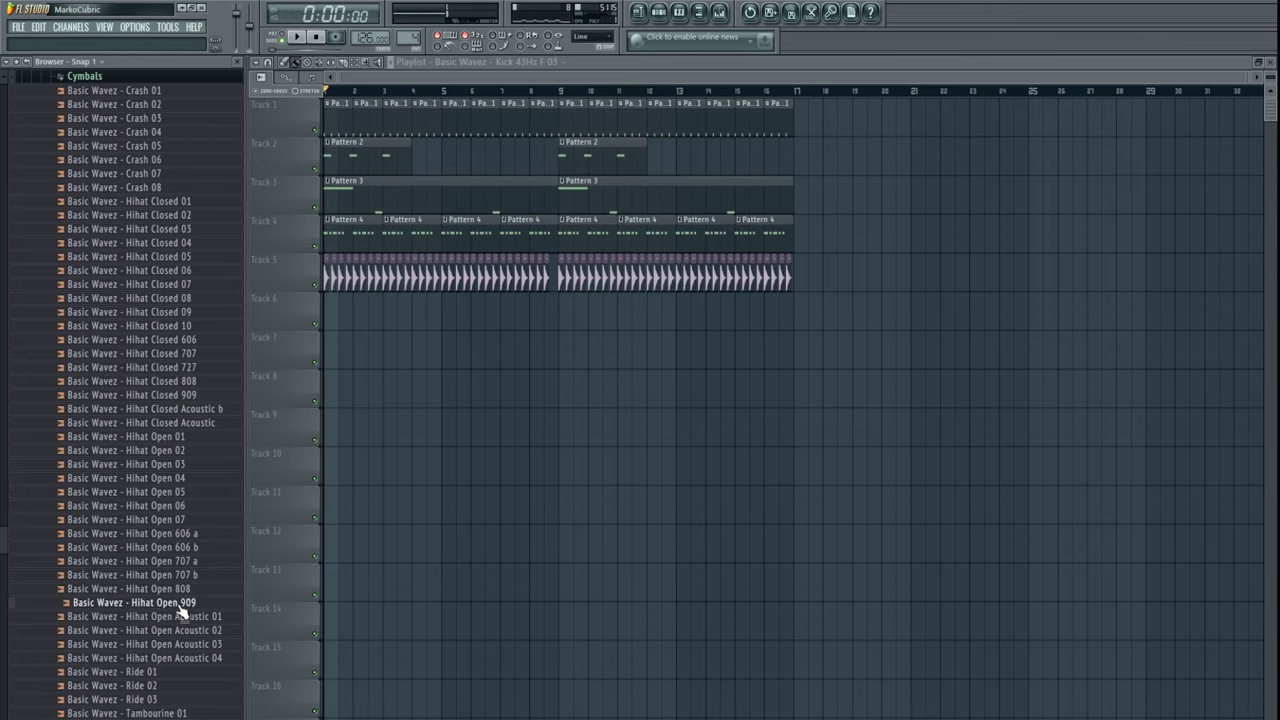
left_click_drag(333, 362, 336, 360)
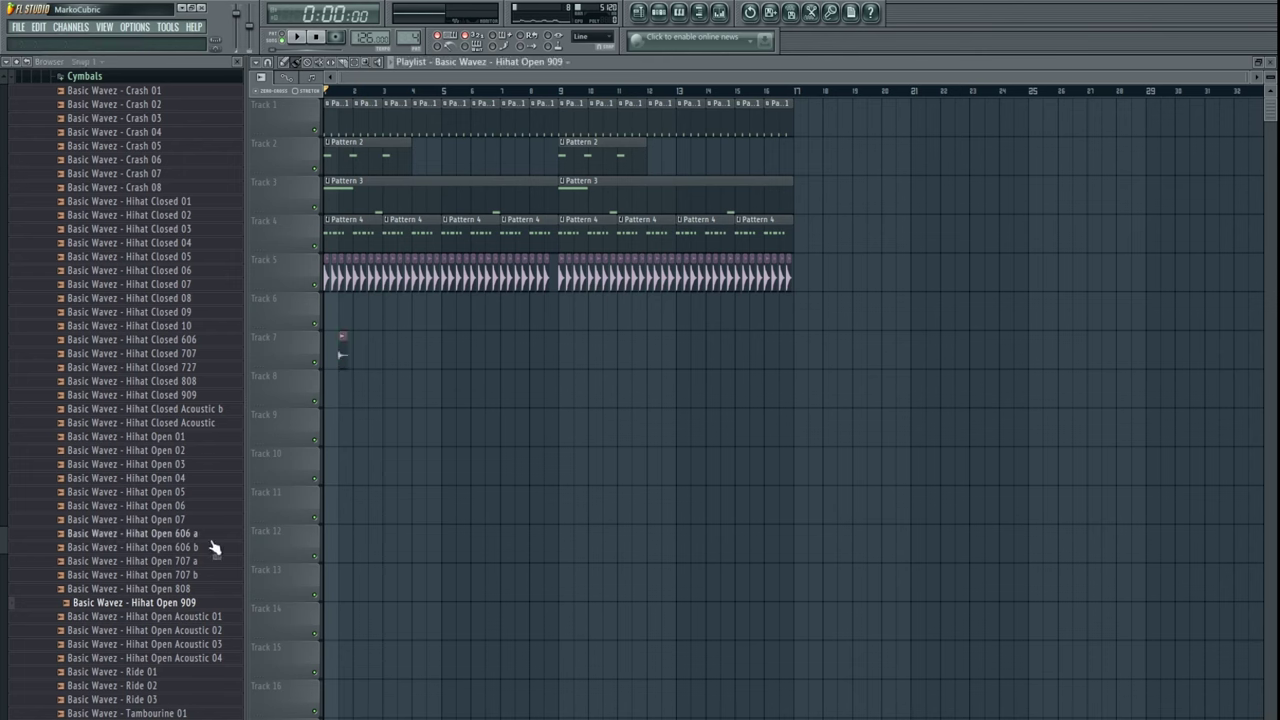
- Audition the Hihat Open Acoustic, Ride and Tambourine 01 samples in the Cymbals folder
left_click(157, 616)
left_click(157, 630)
left_click(163, 658)
left_click(164, 673)
scroll(164, 674, "down", 1)
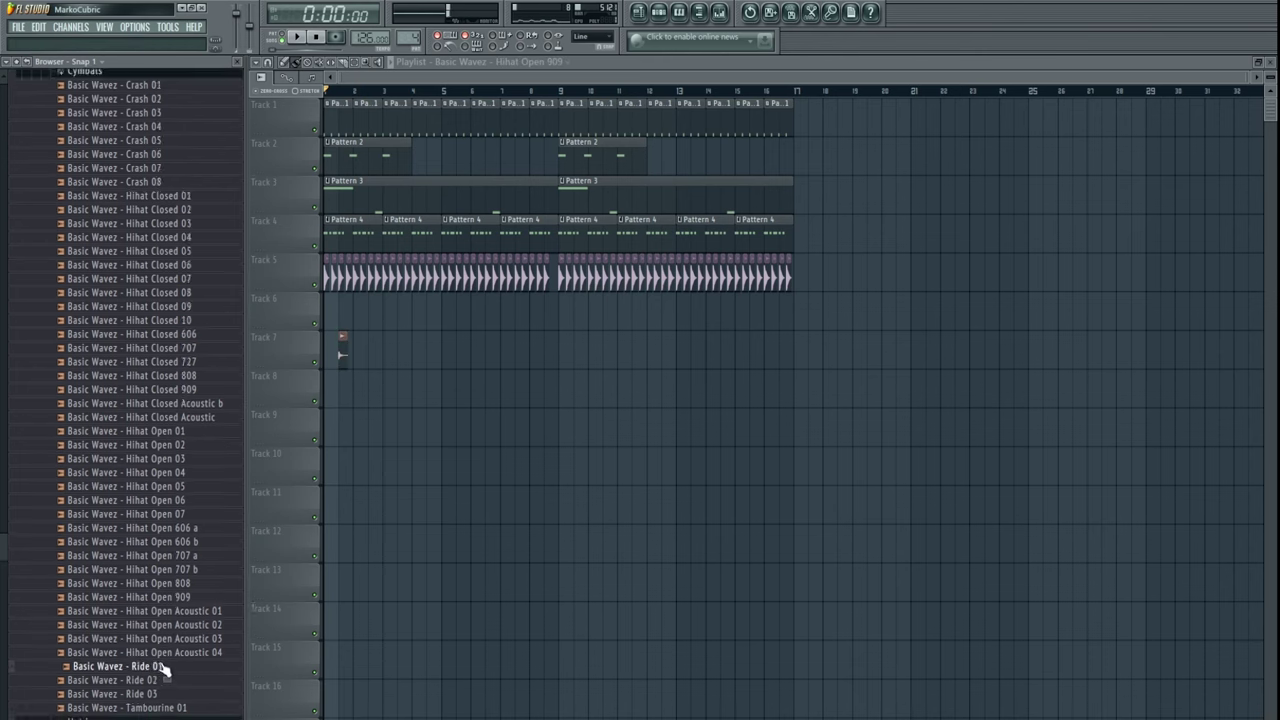
left_click(164, 674)
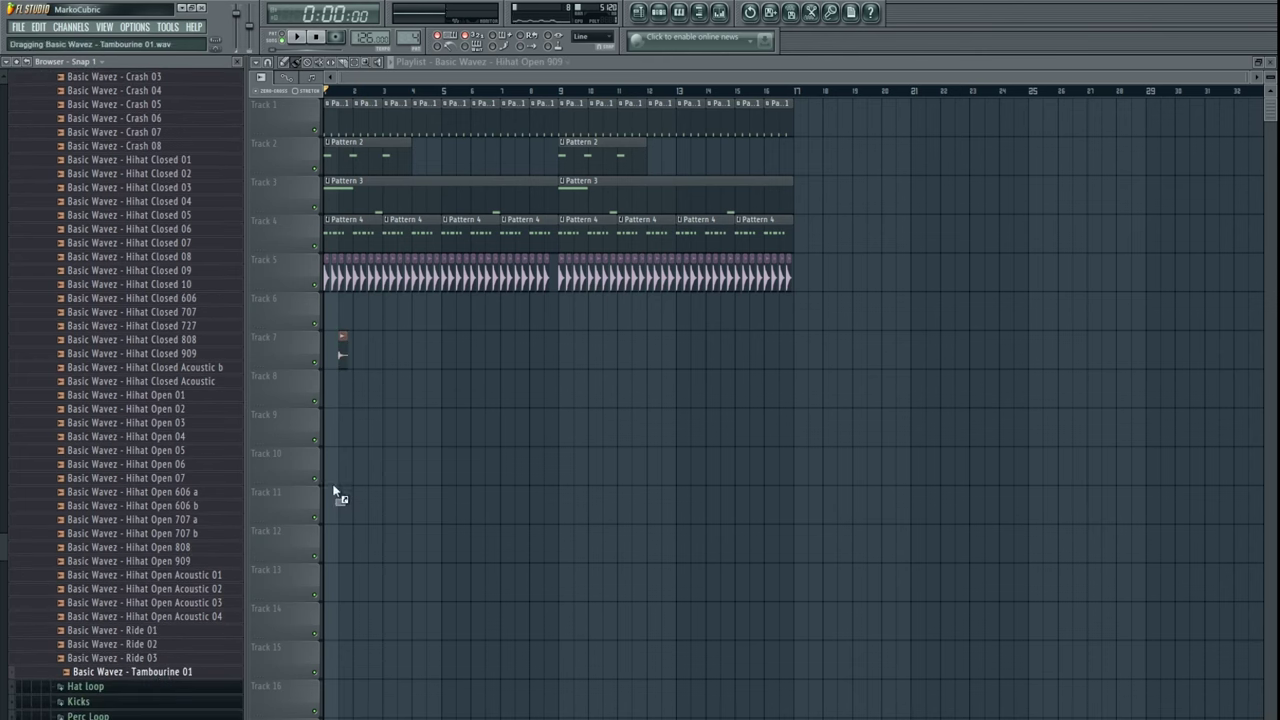
left_click_drag(337, 494, 170, 665)
- Start the empty Pattern 5, add Tambourine 01 as a new channel and fill all 16 of its steps
key("F5")
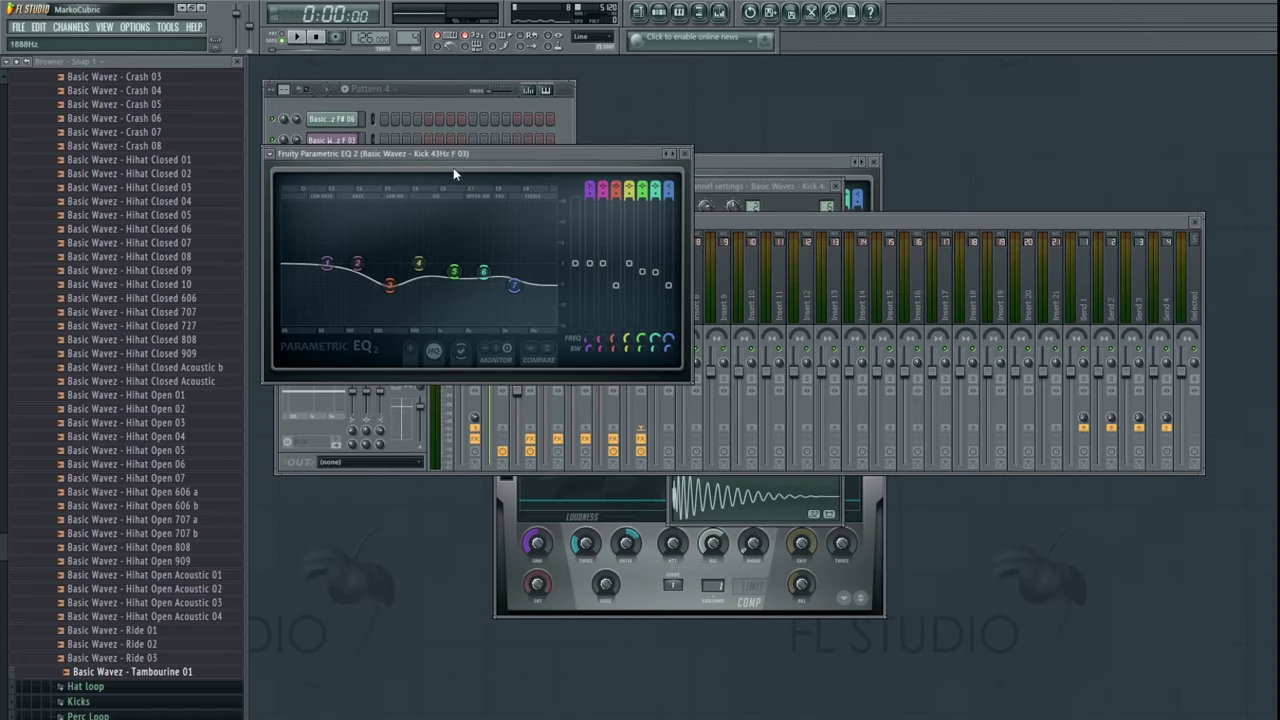
left_click(428, 93)
scroll(415, 40, "down", 1)
scroll(415, 40, "up", 1)
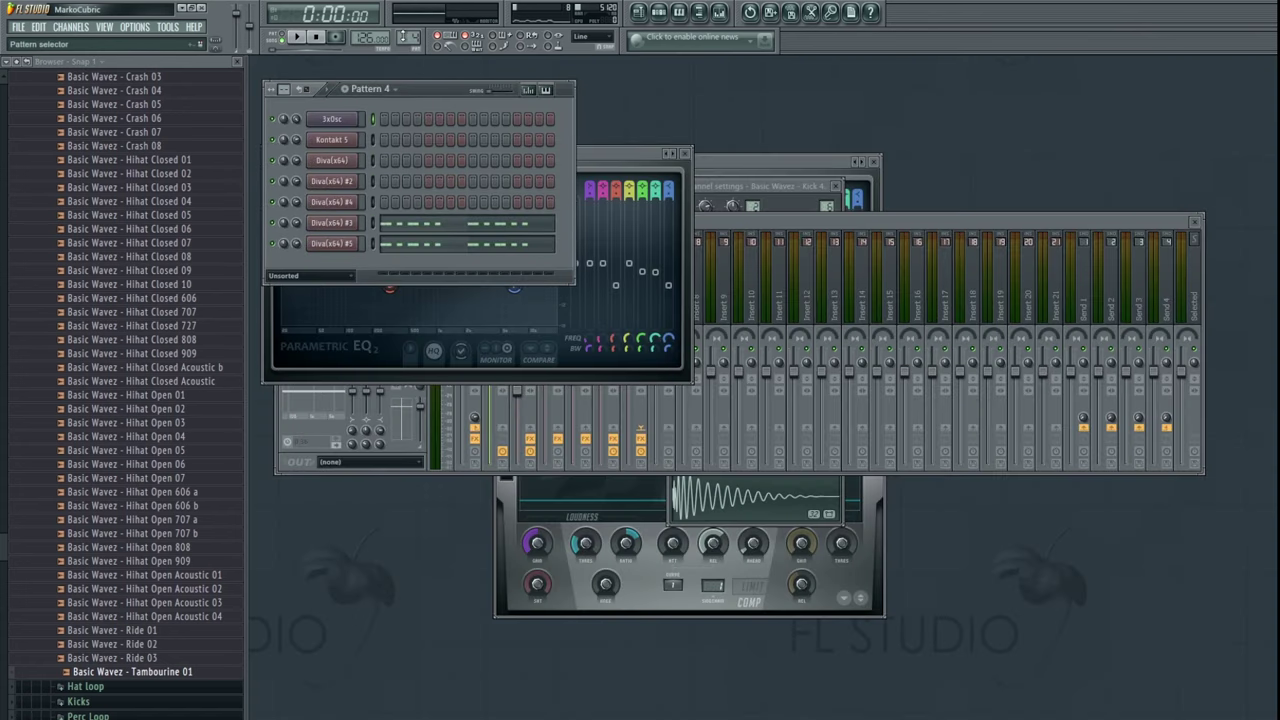
key("F4")
left_click_drag(145, 676, 347, 266)
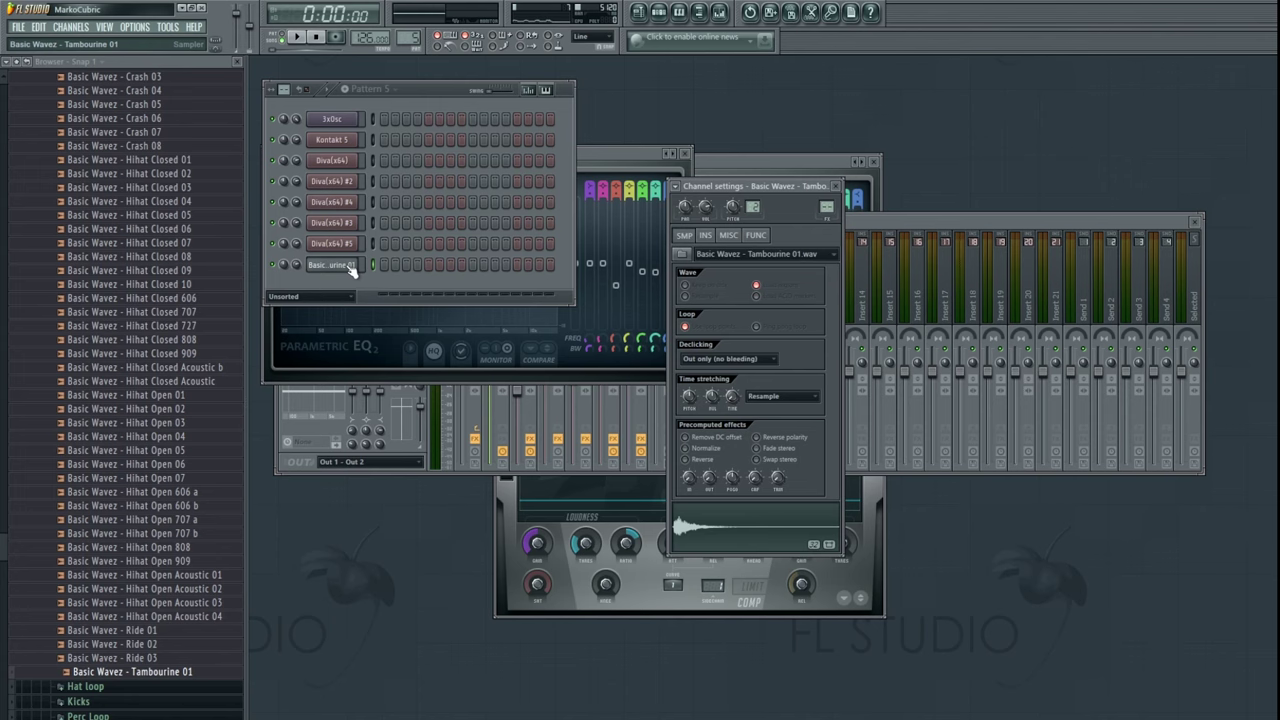
left_click(388, 268)
left_click(837, 188)
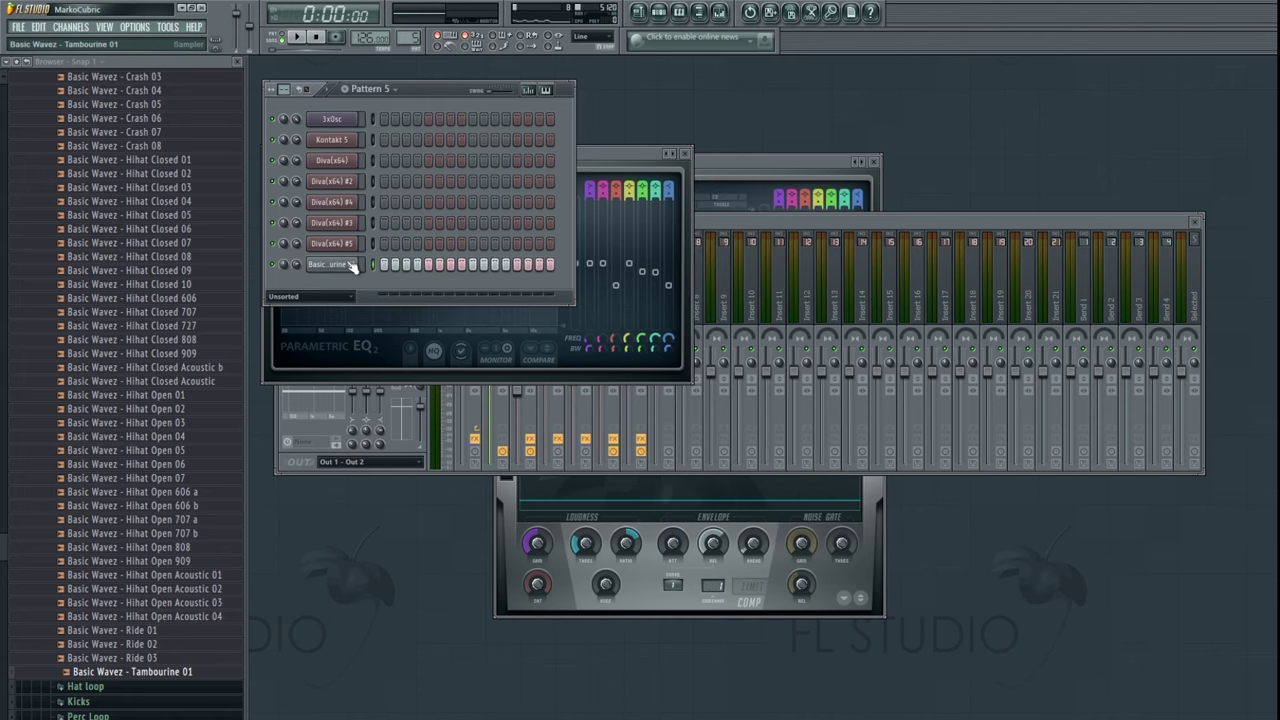
- Delete the first tambourine note in the piano roll and slightly shorten all the remaining notes
left_click(529, 90)
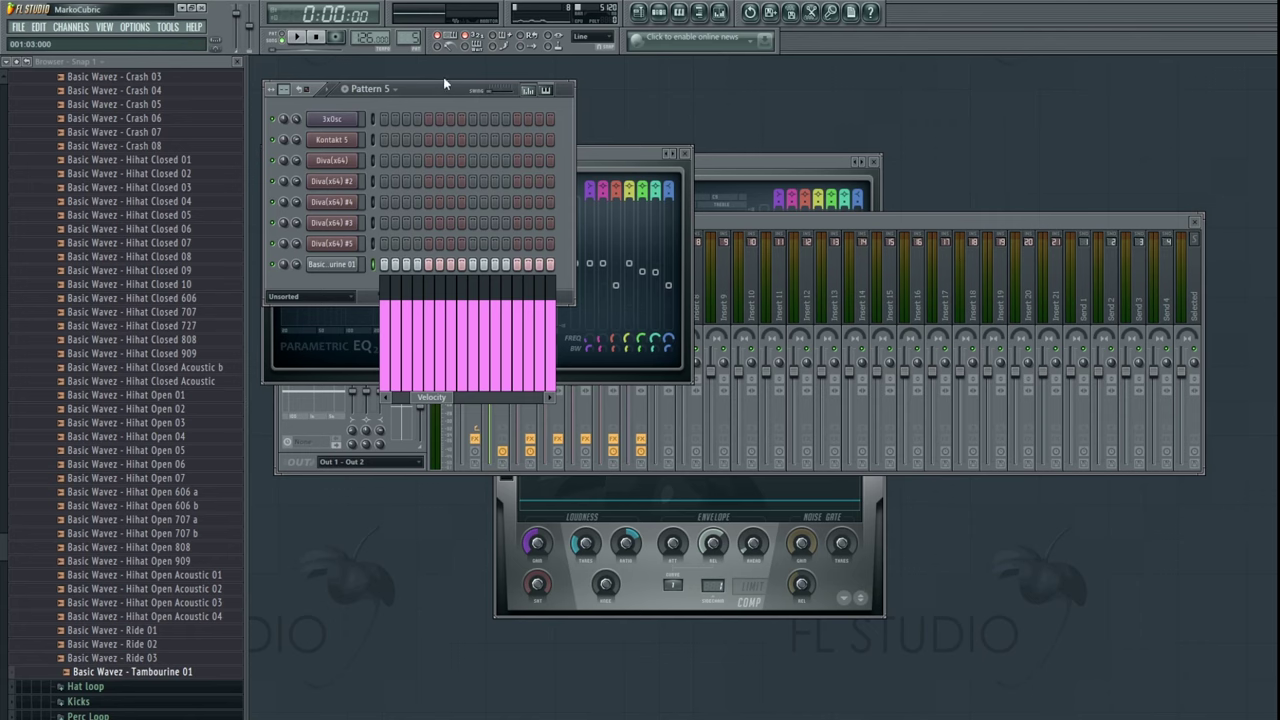
key("F7")
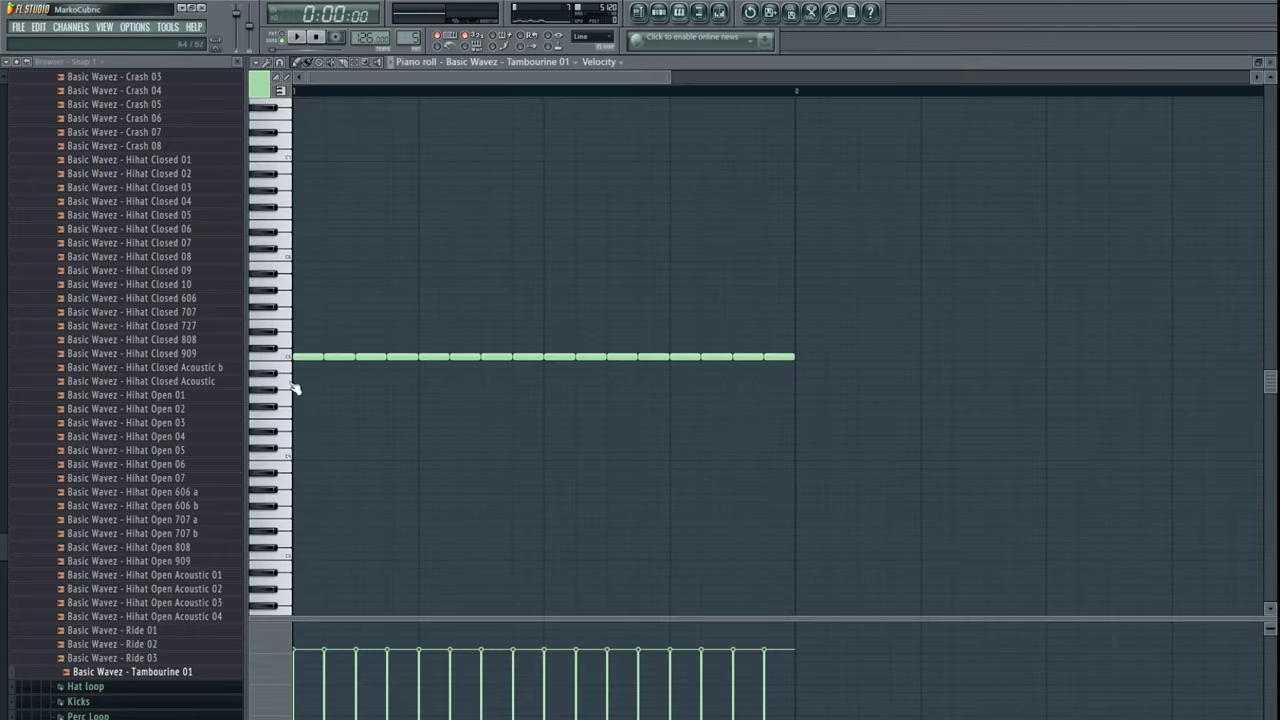
scroll(320, 408, "up", 4)
scroll(340, 390, "down", 7)
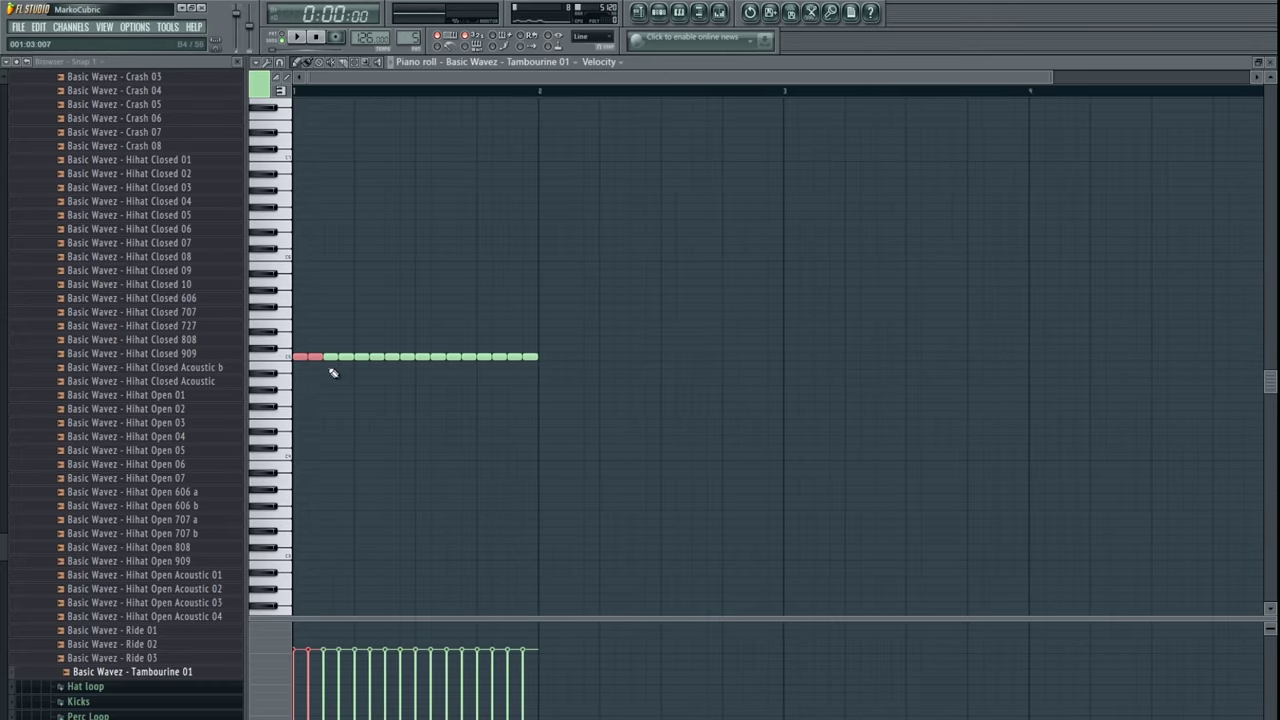
scroll(333, 373, "up", 5)
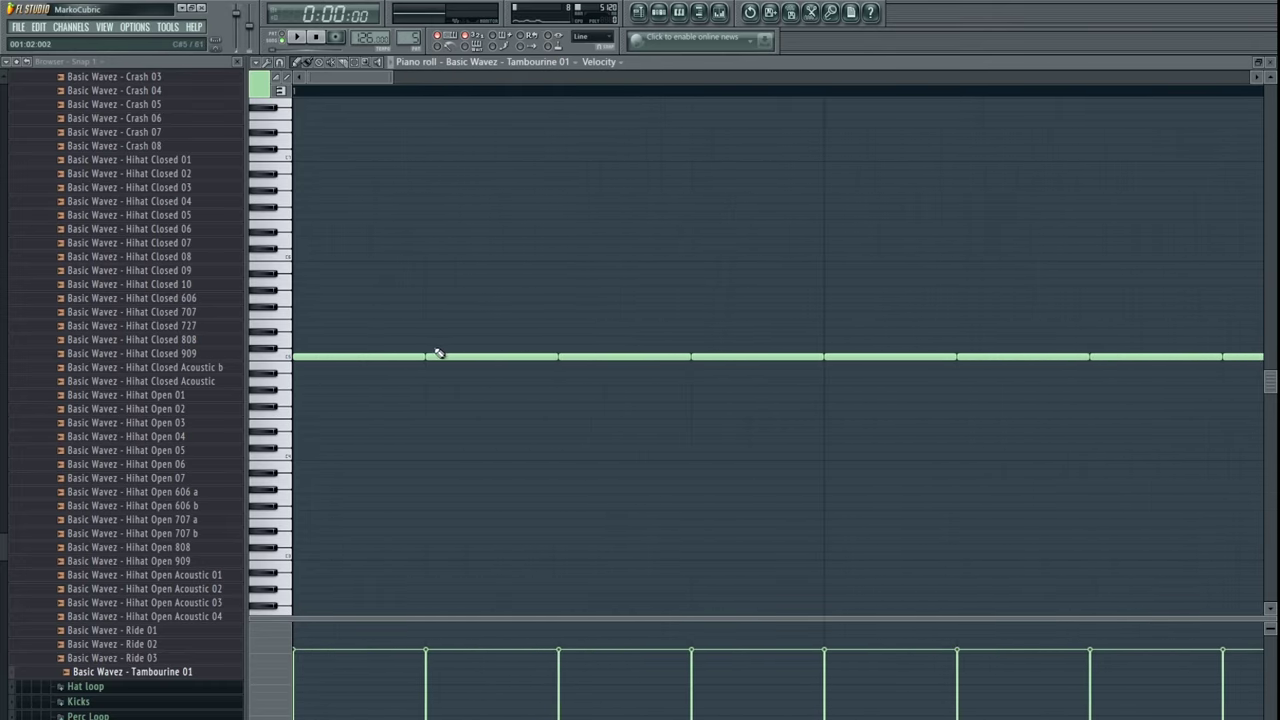
right_click(388, 357)
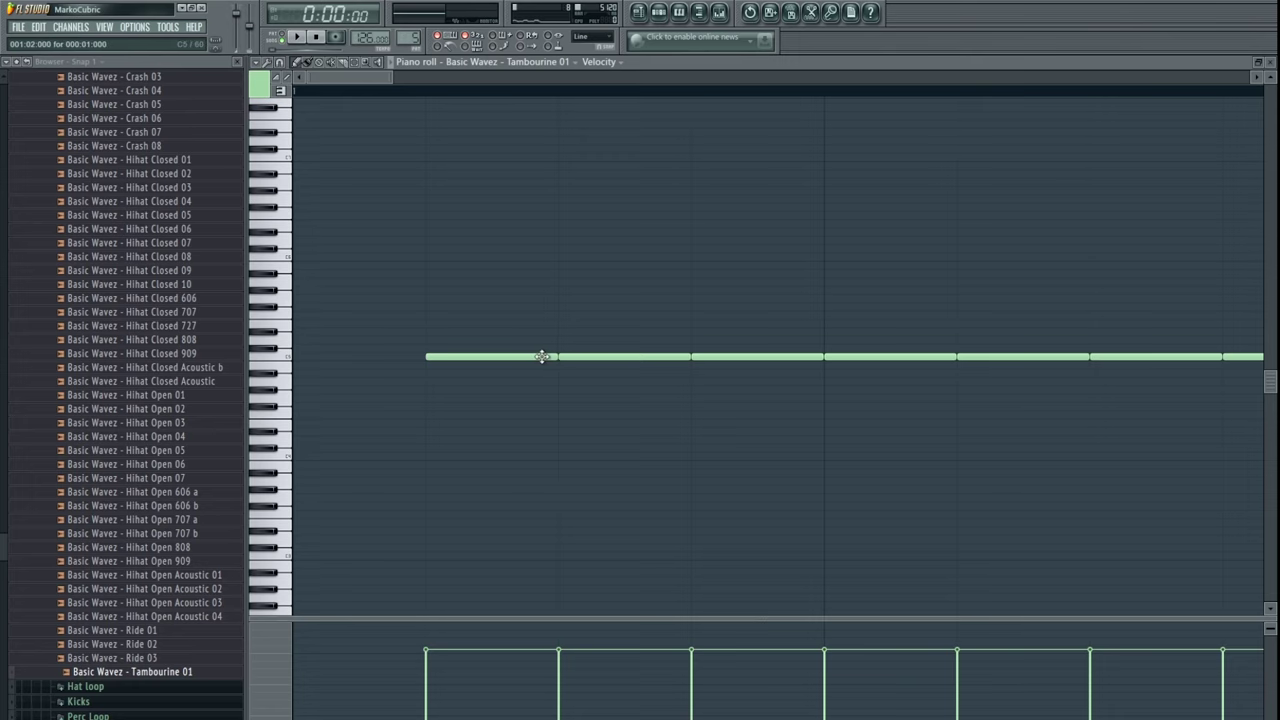
key("ctrl+a")
scroll(560, 395, "down", 5)
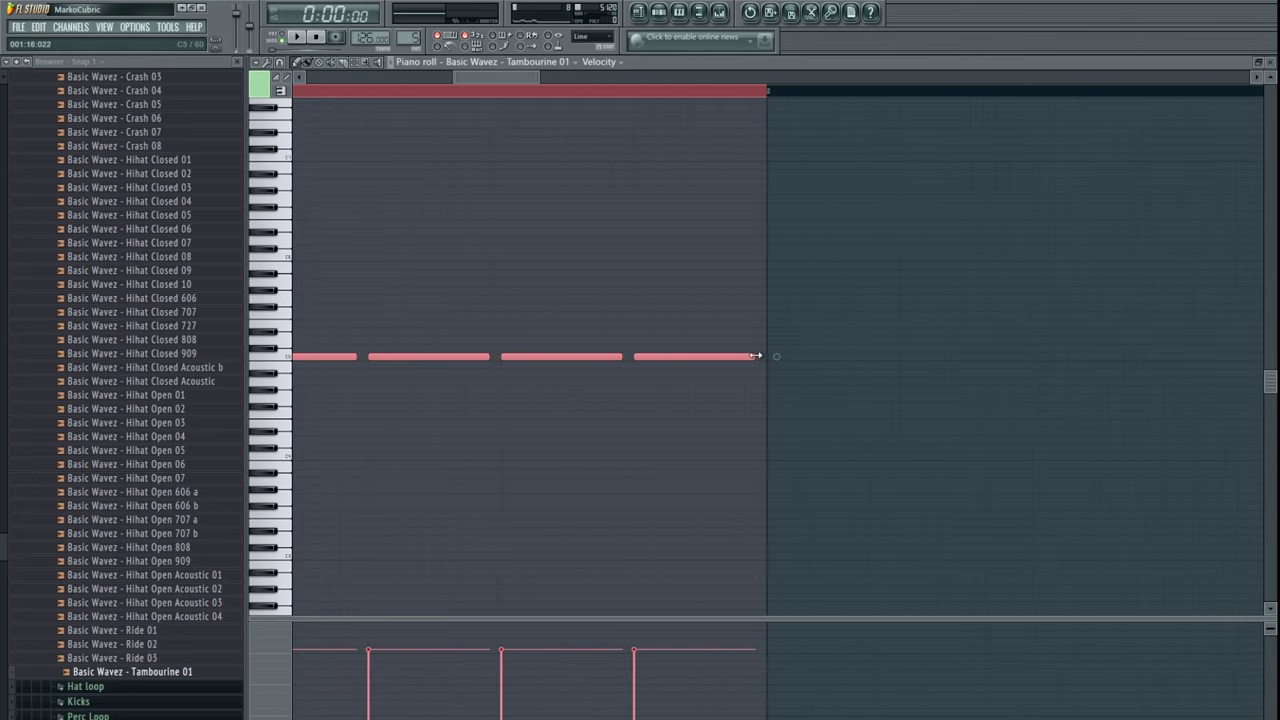
left_click(586, 446, "ctrl")
scroll(560, 446, "down", 5)
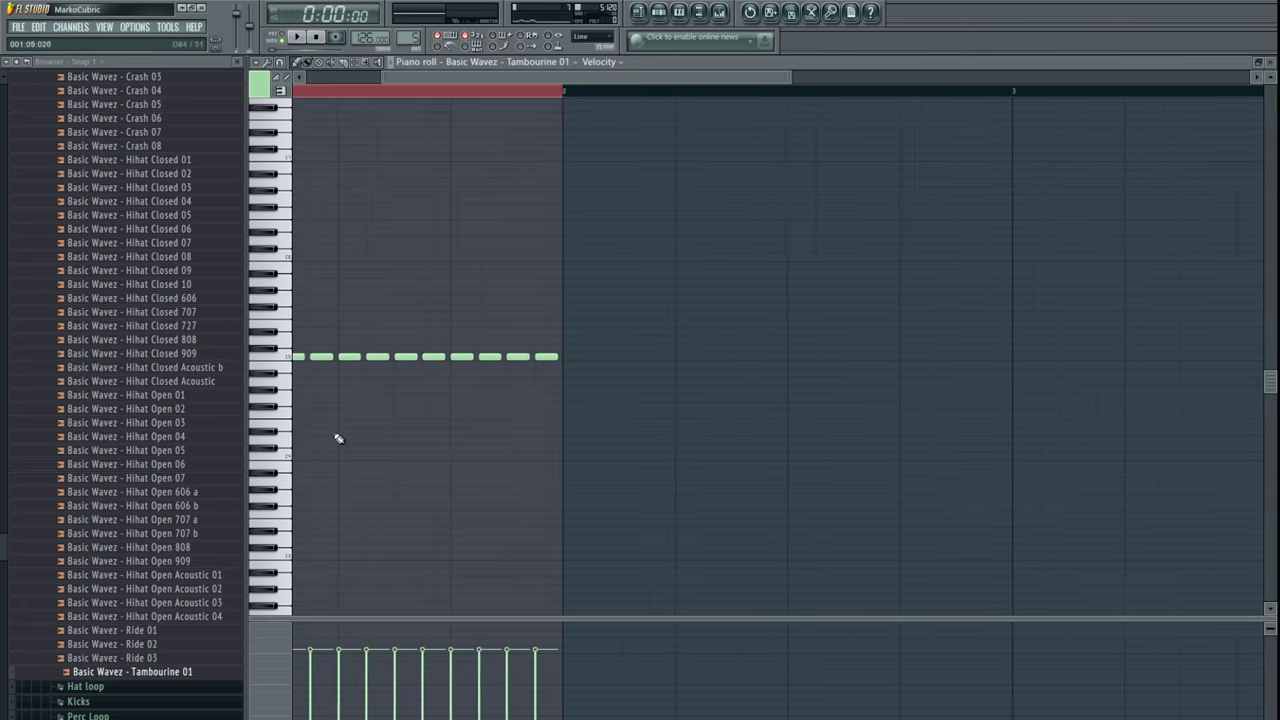
- Nudge every other tambourine note, starting with the first one, slightly later so it meets the start of the following note
left_click_drag(337, 437, 543, 420)
scroll(341, 431, "up", 4)
left_click_drag(356, 372, 376, 460)
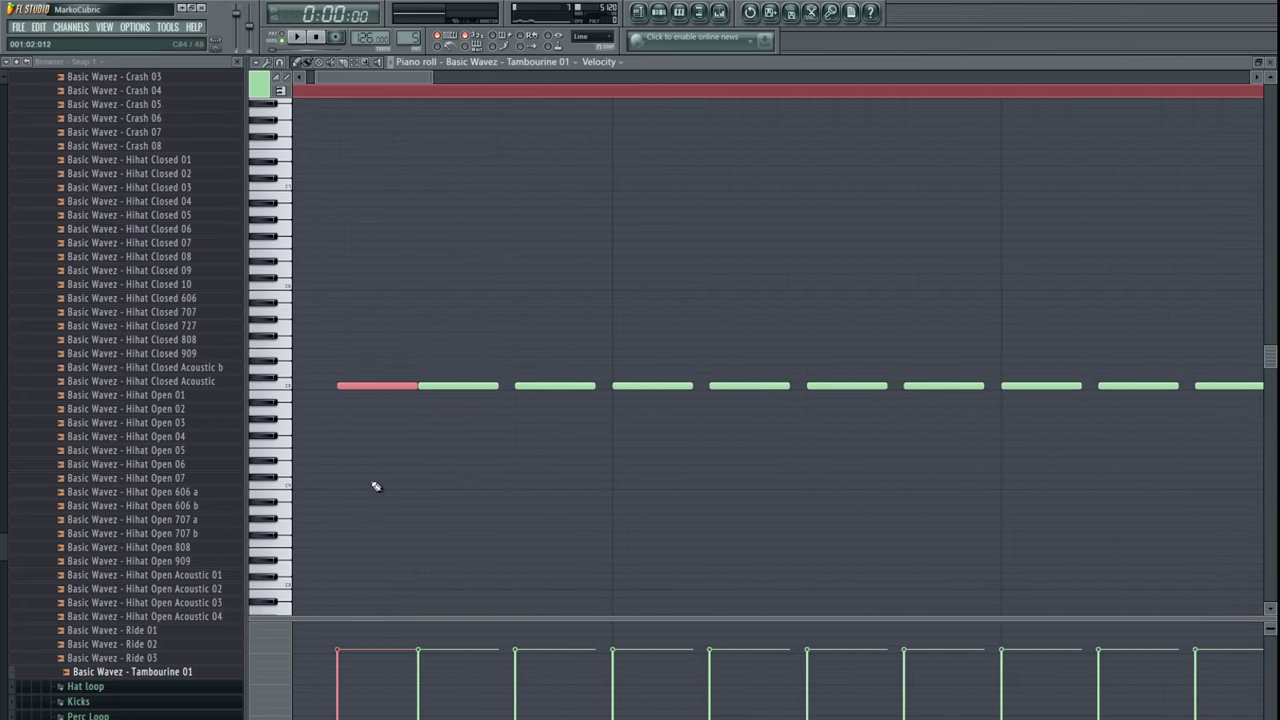
left_click_drag(633, 467, 459, 494)
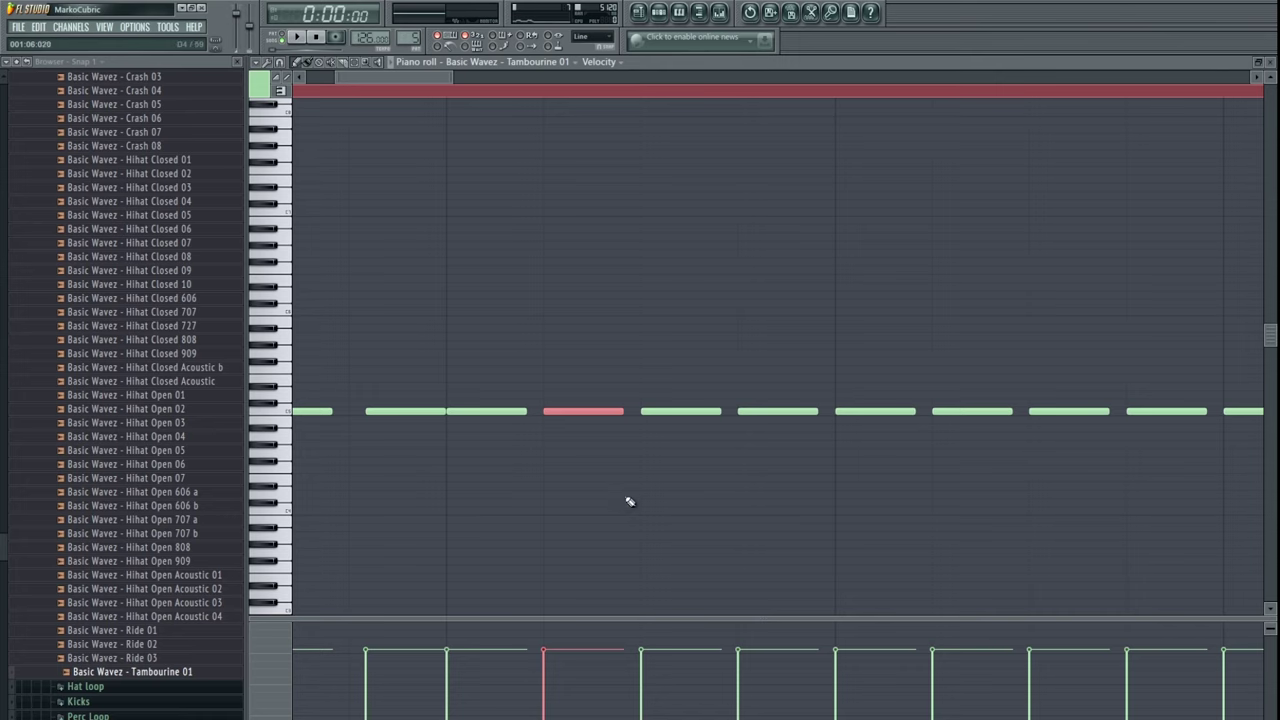
key("shift+Right")
left_click_drag(715, 490, 534, 511)
left_click_drag(540, 402, 653, 511)
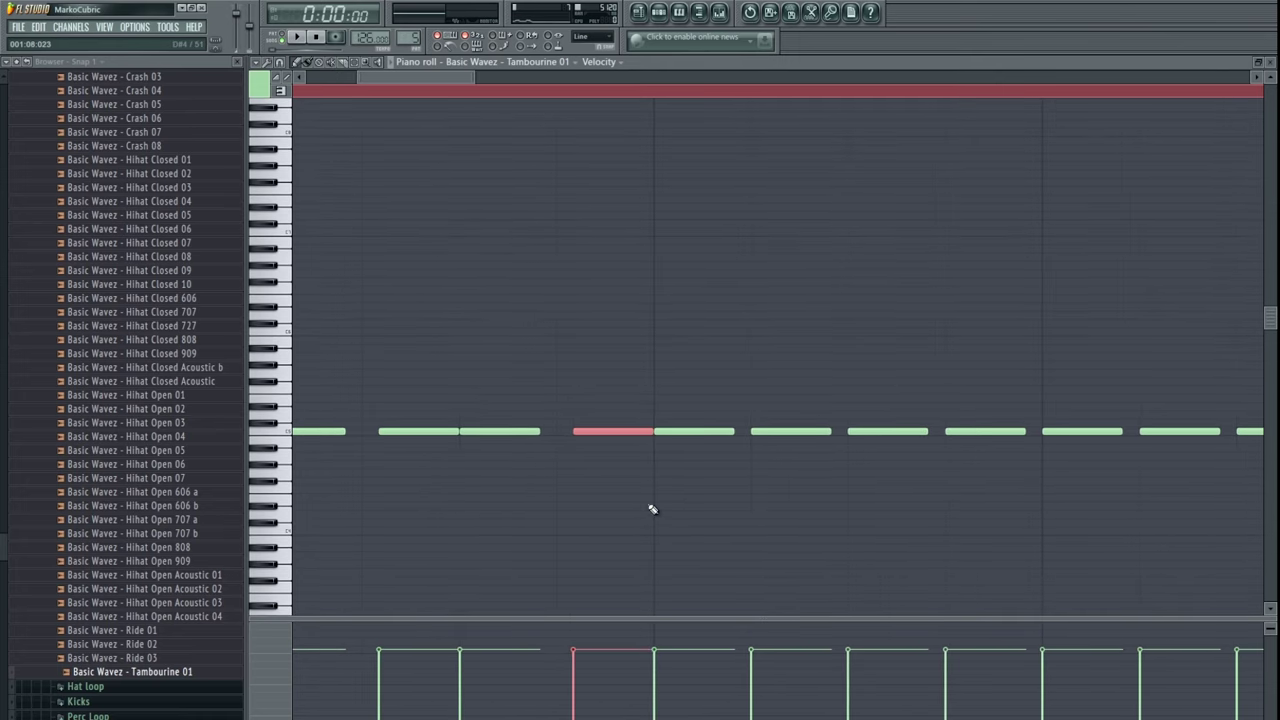
key("shift+Left")
left_click_drag(776, 507, 578, 516)
left_click_drag(547, 405, 627, 509)
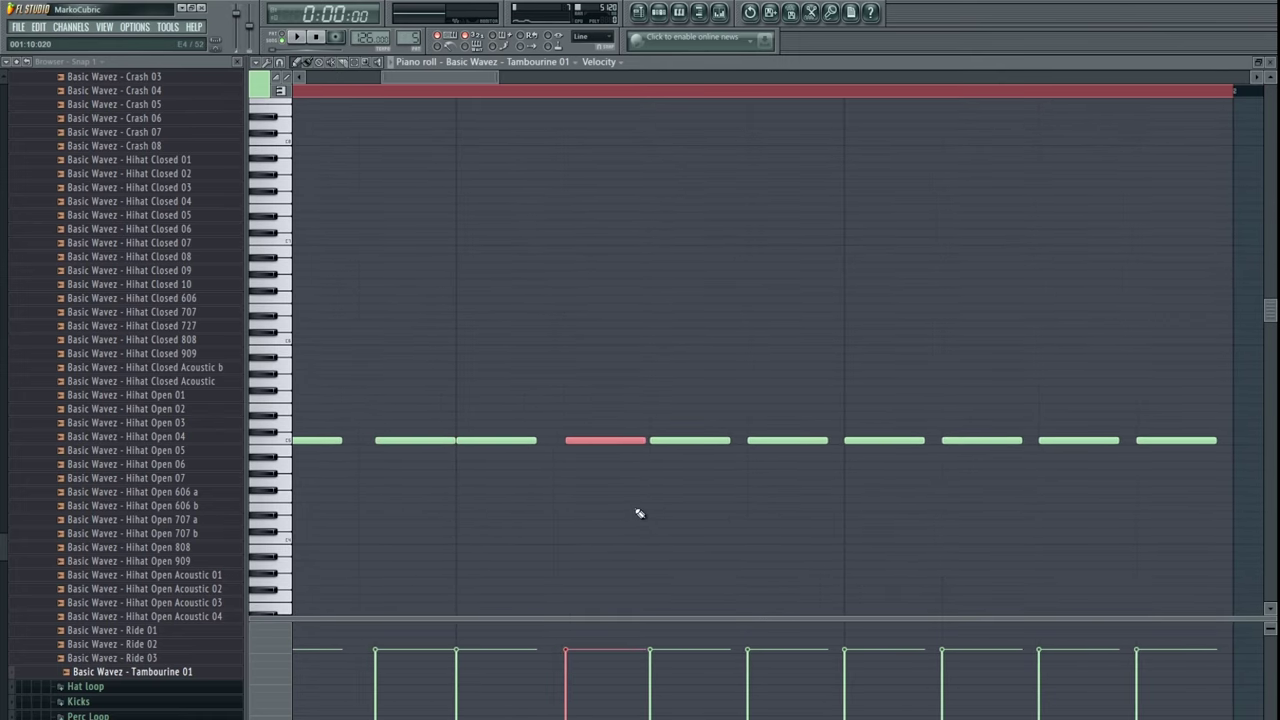
key("shift+Right")
left_click_drag(803, 522, 803, 416)
scroll(854, 508, "down", 3)
left_click(691, 442)
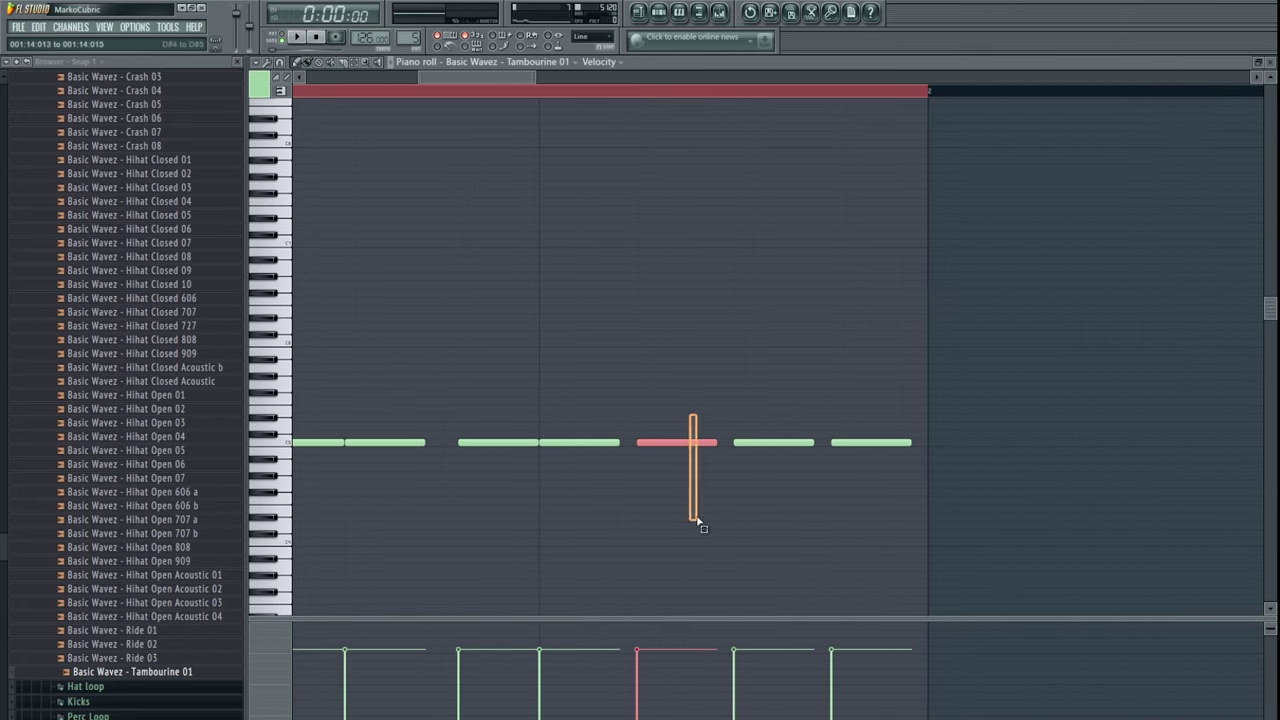
left_click(878, 443)
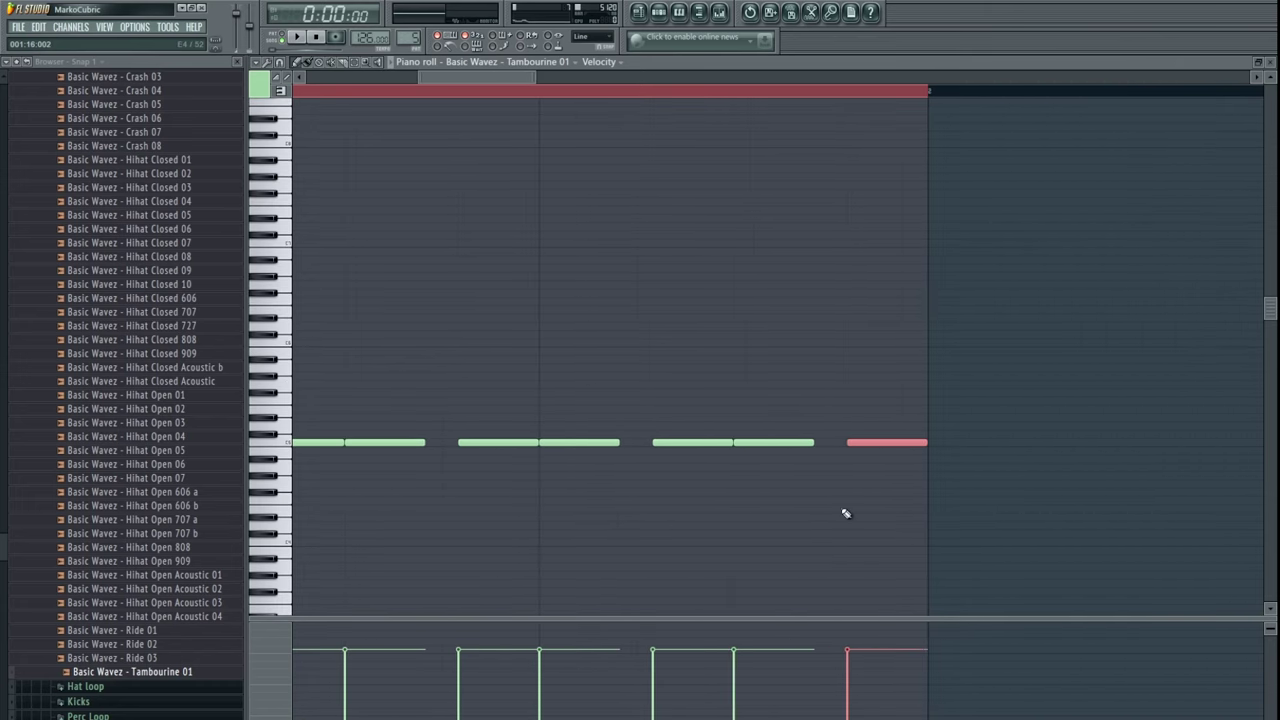
scroll(845, 513, "down", 3)
- Play the pattern and lower the velocity of the first note in each tambourine pair to about half
key("space")
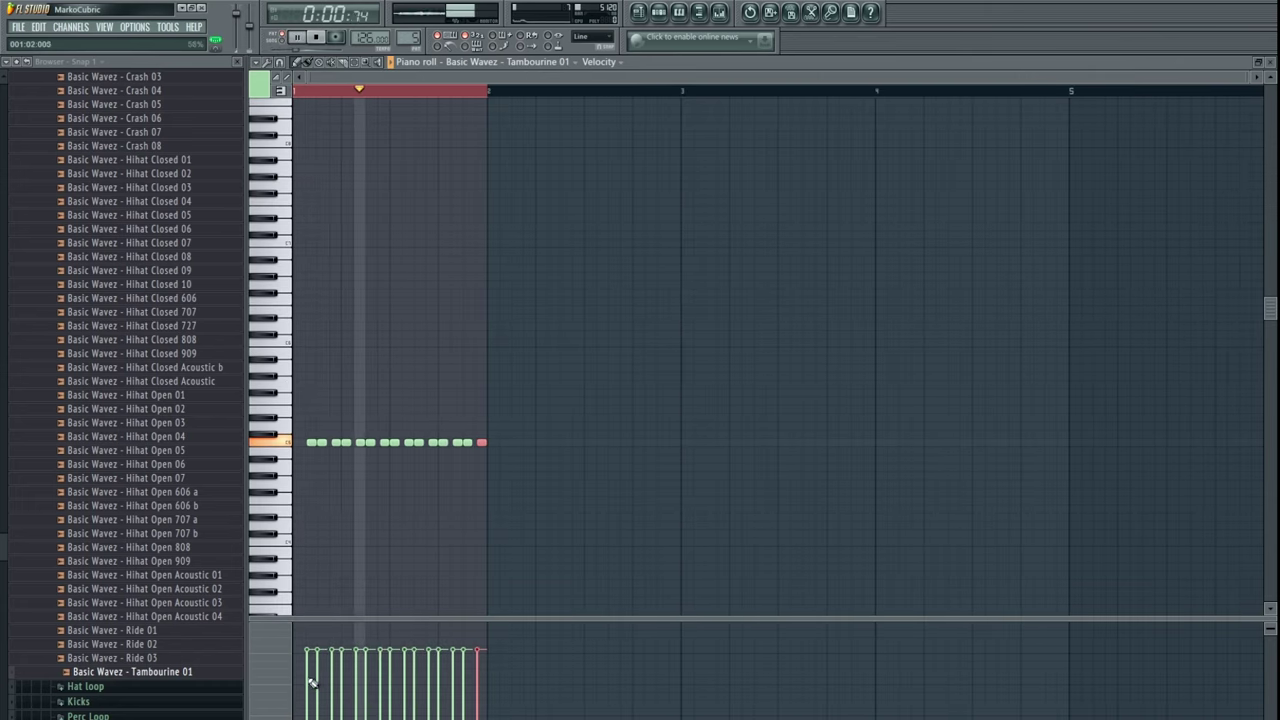
key("ctrl+d")
left_click(311, 688)
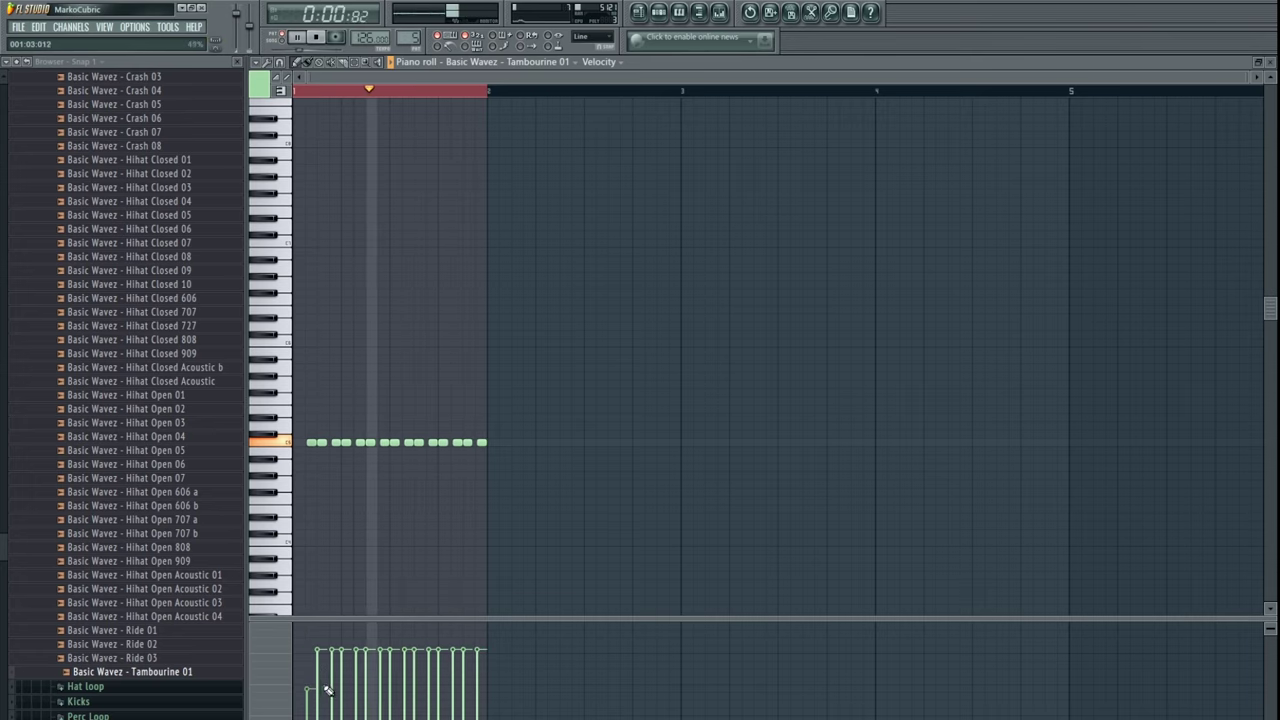
left_click(334, 685)
left_click(358, 689)
left_click(382, 685)
left_click(407, 690)
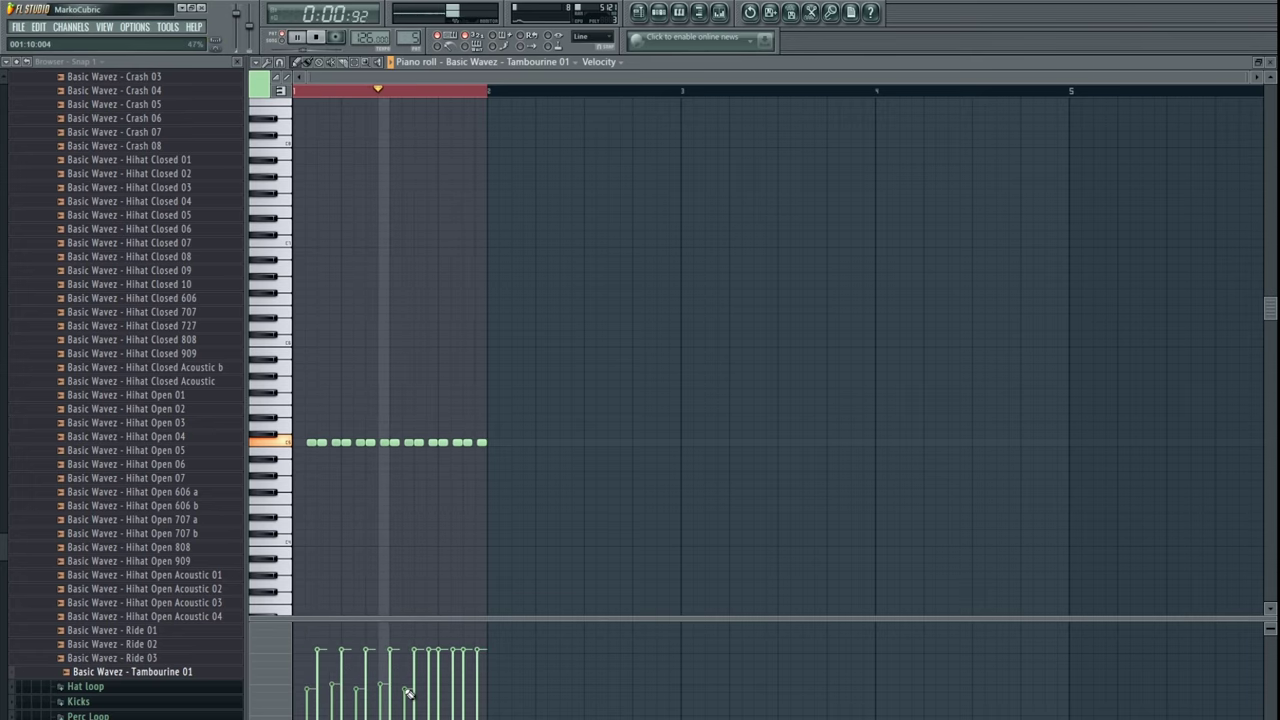
key("space")
scroll(677, 420, "up", 3)
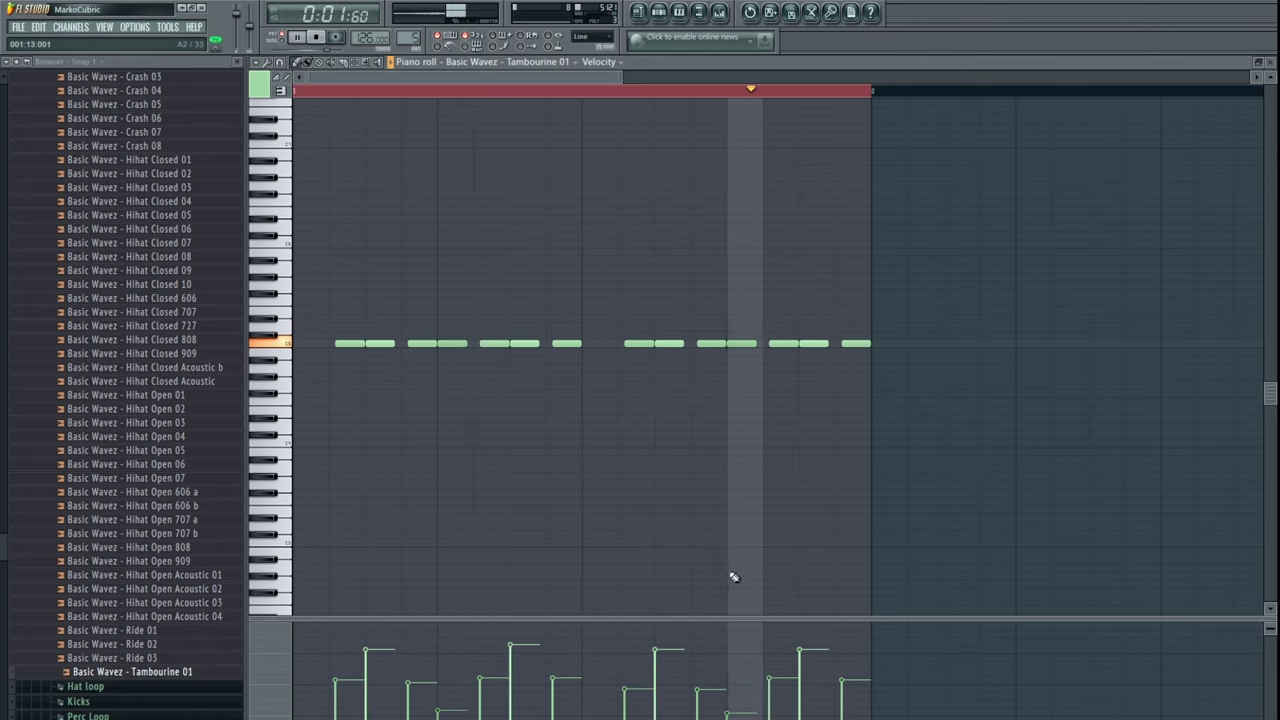
- Paint Pattern 5 along Track 8 of the playlist from bar 1 through bar 16 and stop playback
left_click(1270, 62)
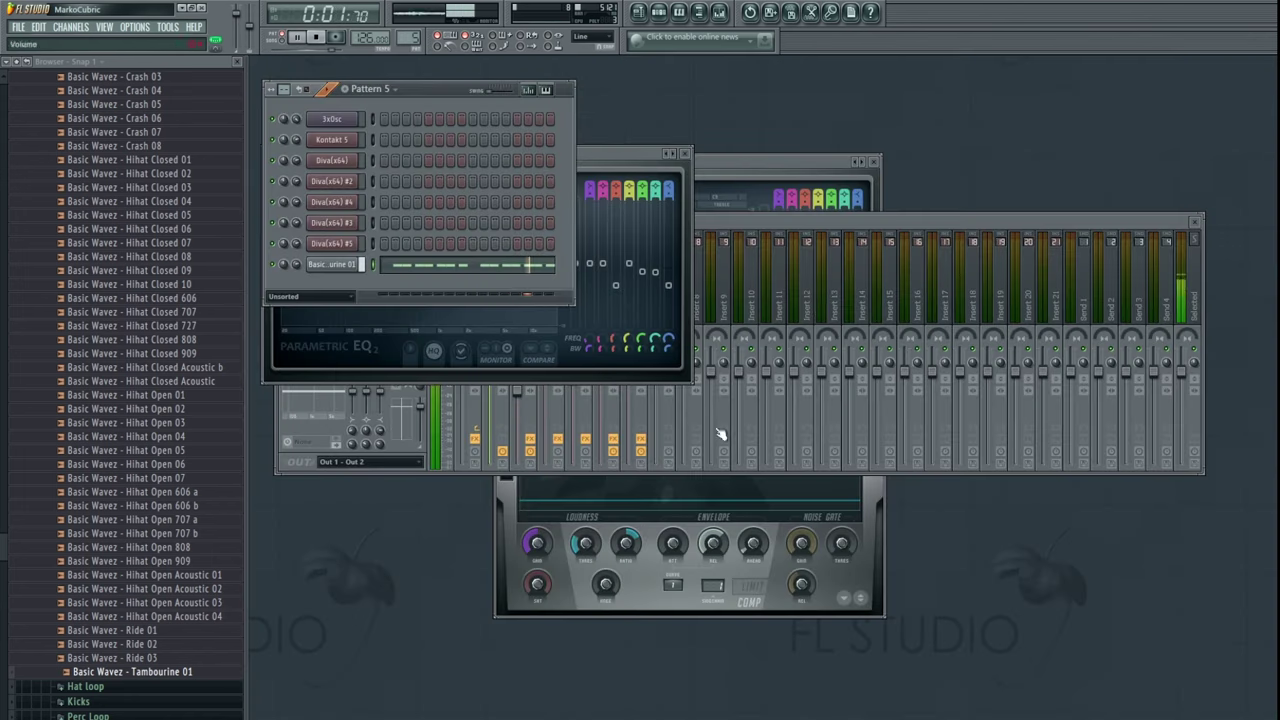
left_click(640, 12)
mouse_move(366, 389)
left_mouse_down()
mouse_move(332, 389)
mouse_move(569, 399)
mouse_move(768, 402)
left_mouse_up()
key("space")
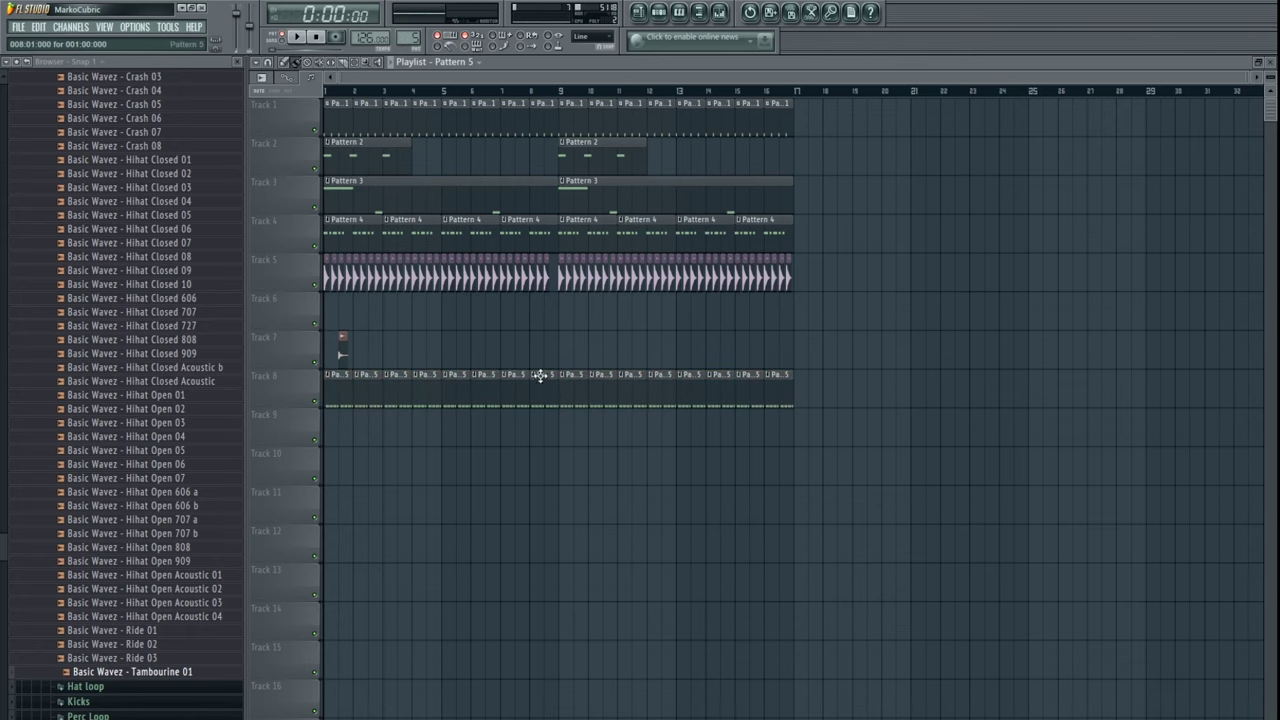
- Remove the Pattern 5 clips from bars 1 to 8 on Track 8 and play the song from bar 7
left_click_drag(541, 376, 344, 376)
left_click(512, 92)
key("space")
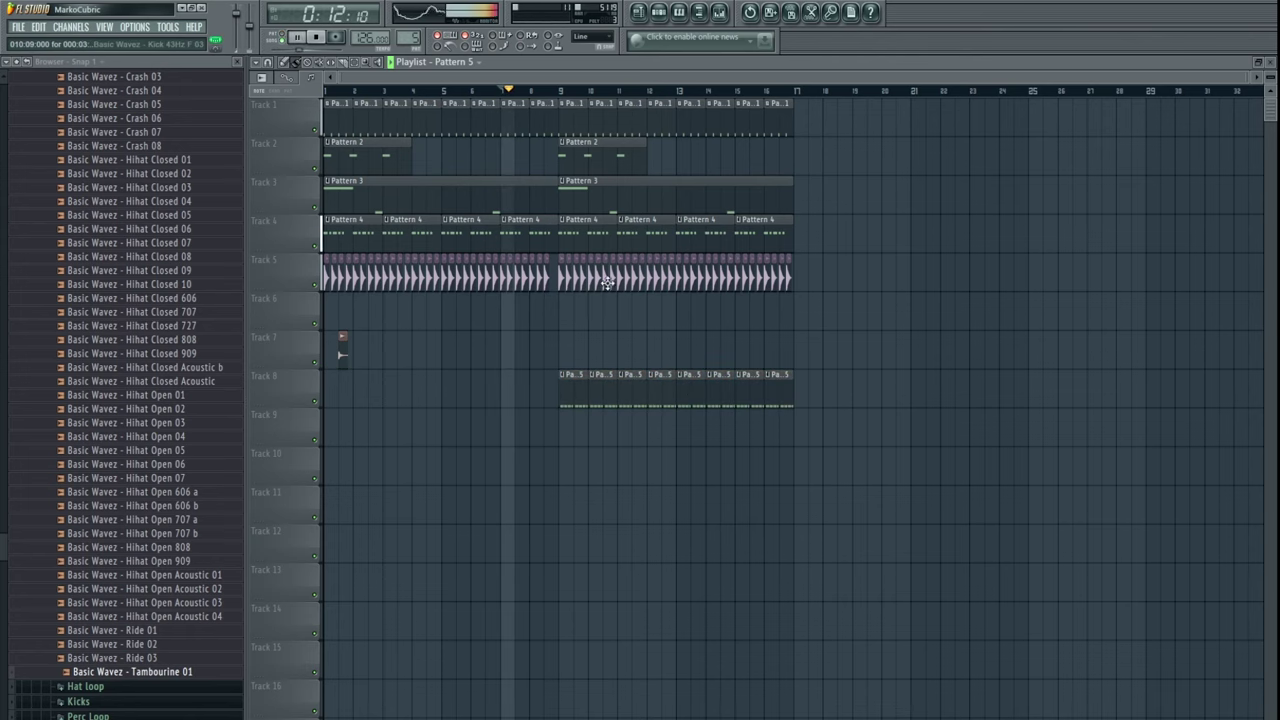
double_click(608, 394)
key("Escape")
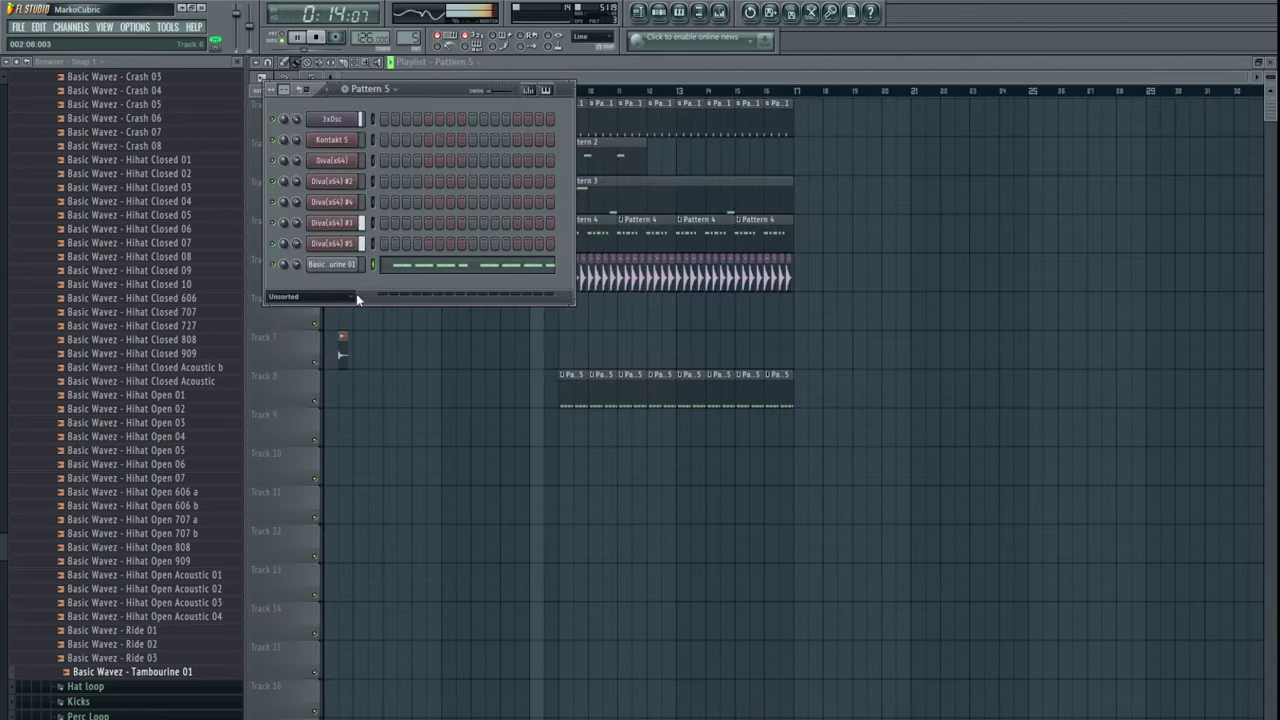
key("F6")
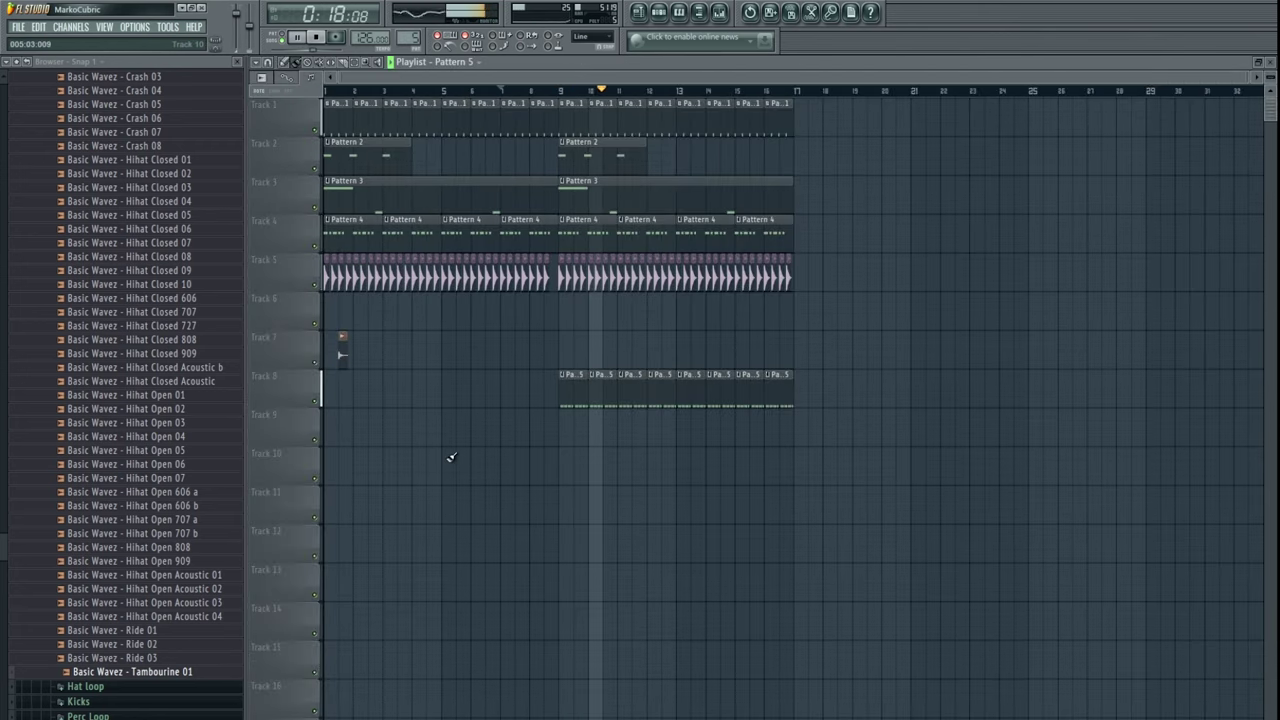
- Open the Diva(x64) #3 notes of Pattern 4 in the piano roll and slightly shorten all of them
double_click(585, 240)
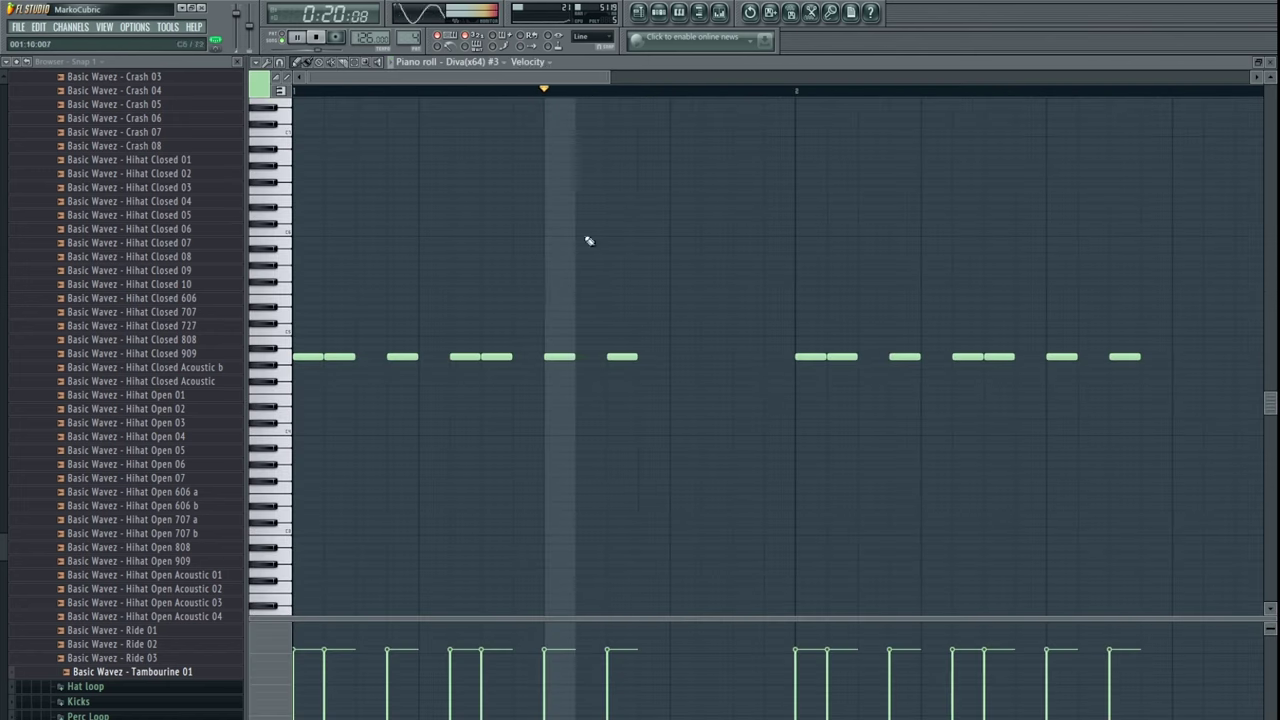
scroll(510, 428, "up", 3)
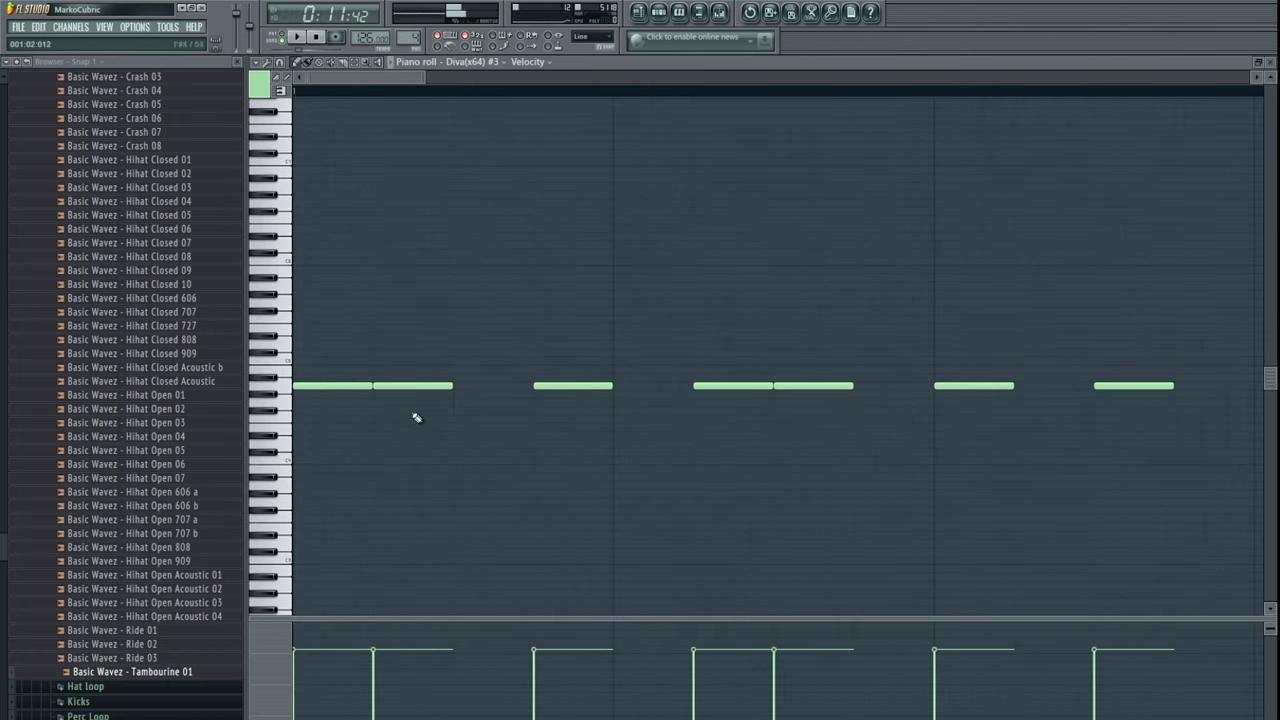
key("ctrl+a")
scroll(625, 400, "up", 2)
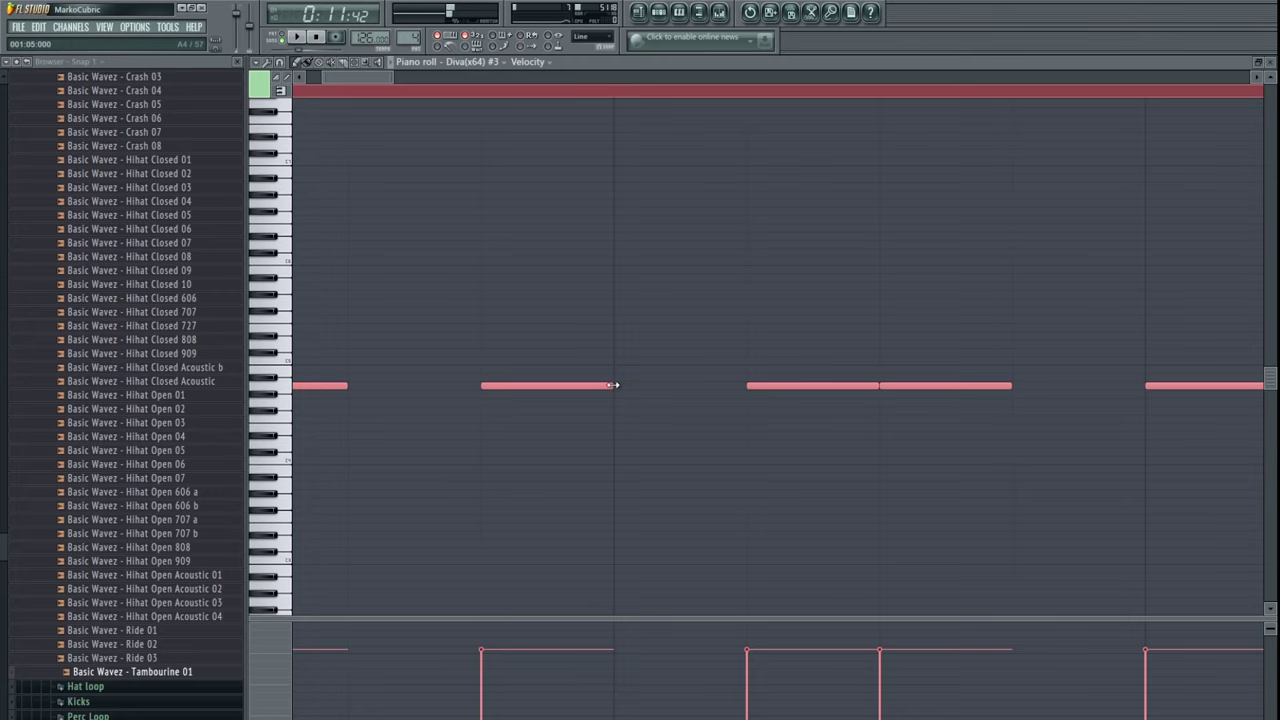
left_click(571, 425, "ctrl")
left_click_drag(684, 466, 871, 474)
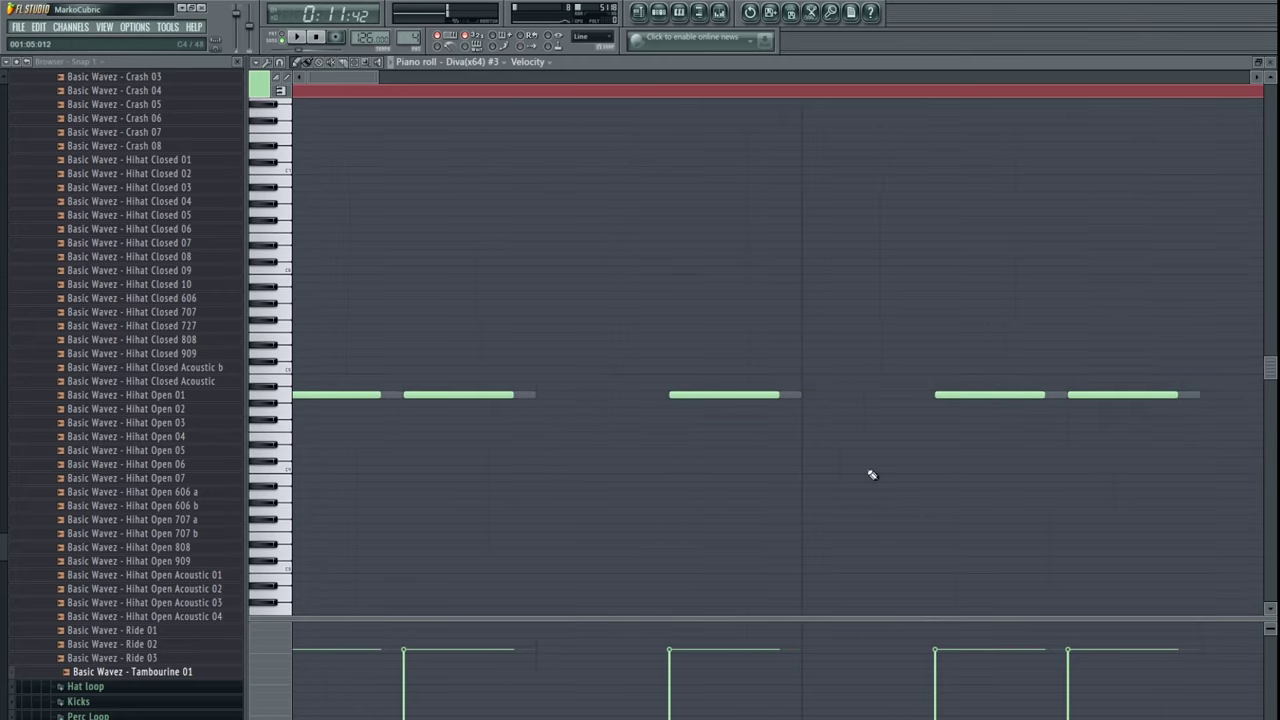
- Nudge the second, third and fourth Diva(x64) #3 notes in bar 1 slightly later
scroll(600, 420, "down", 2)
left_click(425, 398, "ctrl")
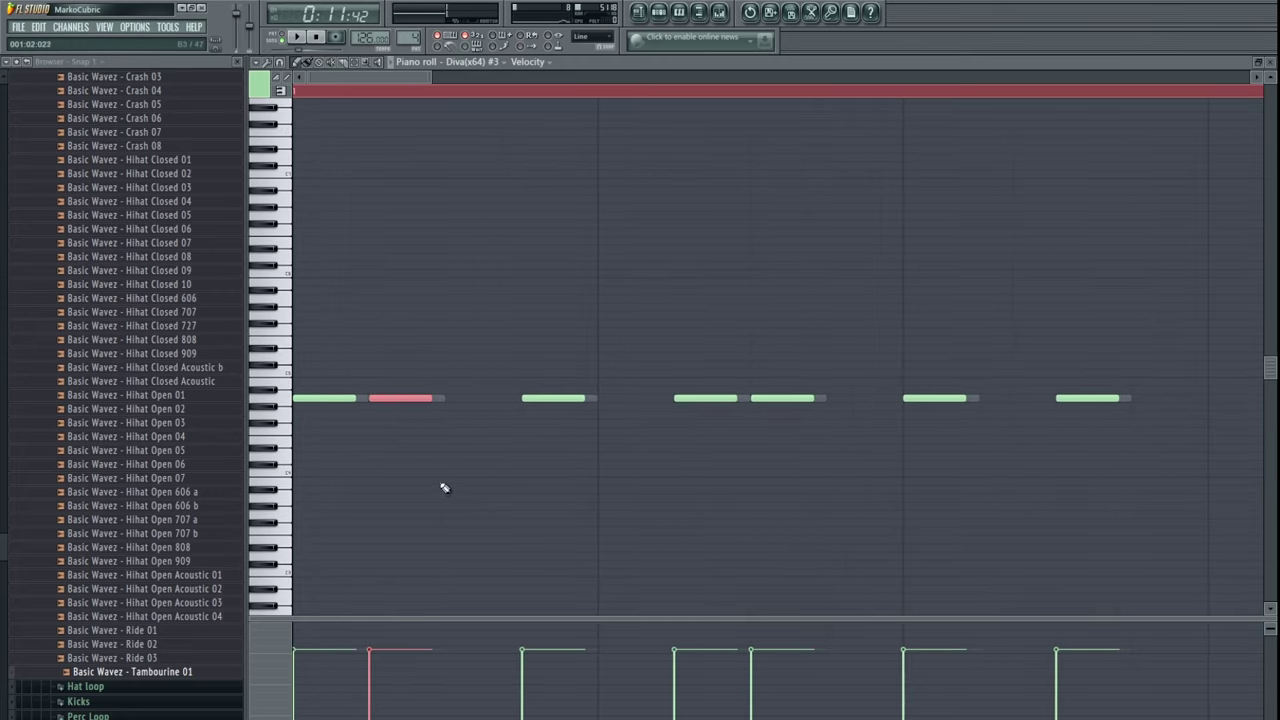
left_click_drag(417, 361, 548, 436)
key("shift+Right")
left_click_drag(660, 471, 367, 477)
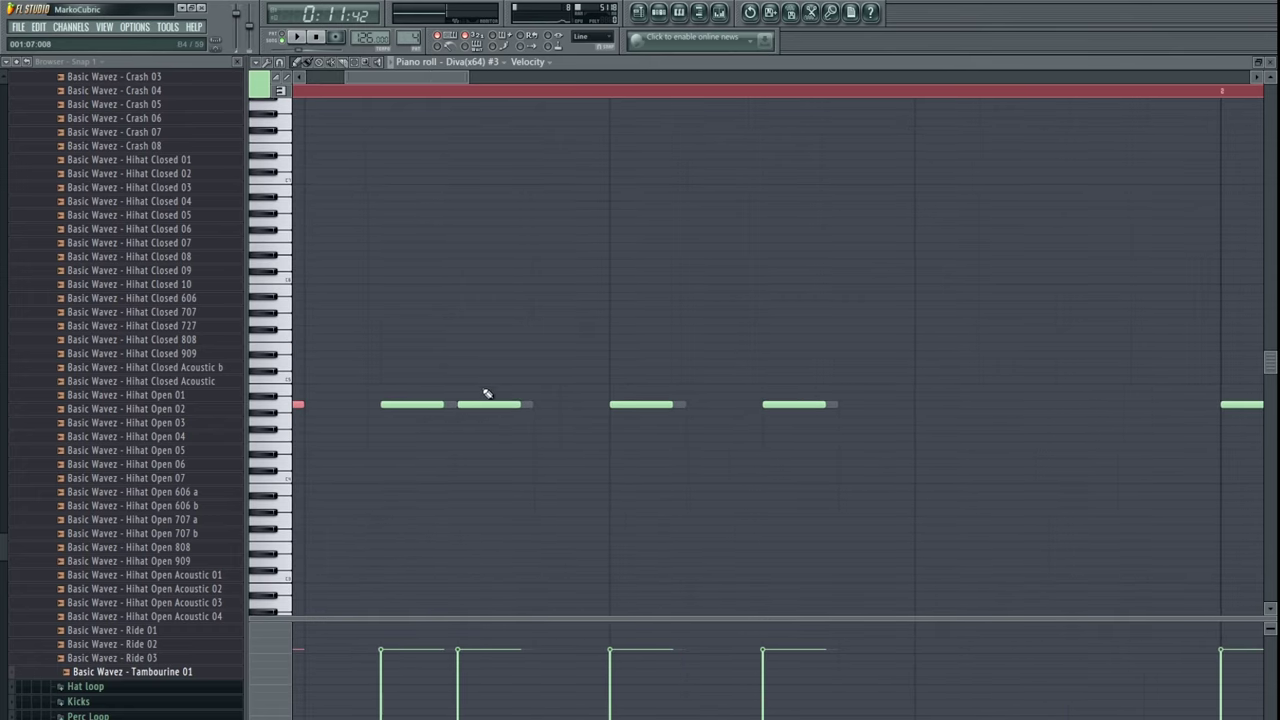
left_click(412, 404)
left_click_drag(673, 398, 503, 394)
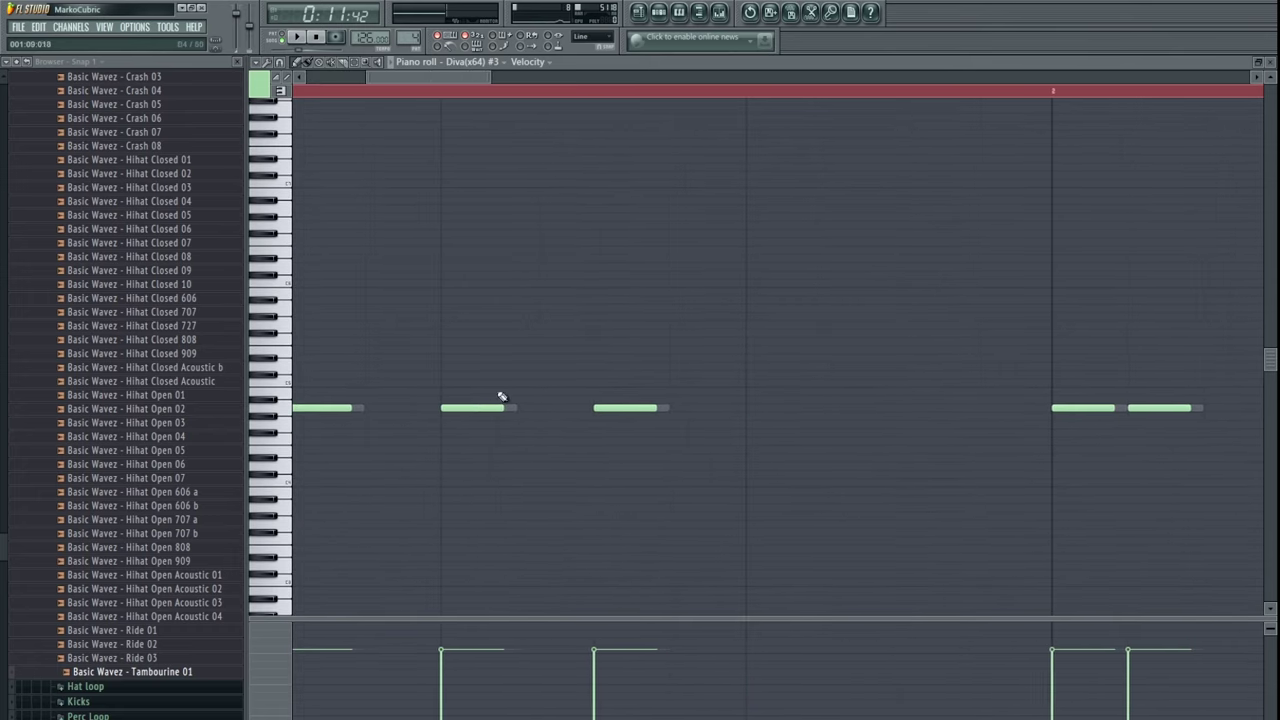
left_click(624, 405, "ctrl")
left_click_drag(706, 470, 640, 452)
scroll(640, 450, "down", 3)
left_click_drag(790, 441, 702, 447)
scroll(640, 458, "up", 2)
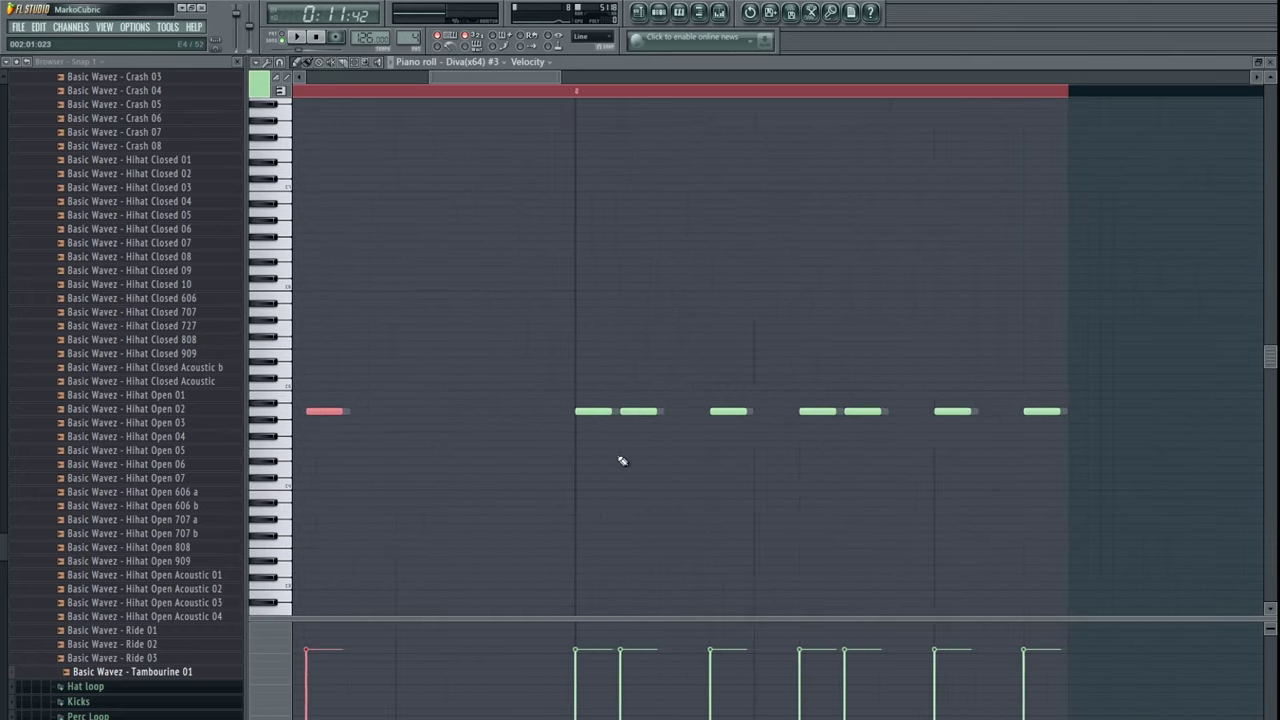
- Delete the Diva(x64) #3 notes in bar 2 and replace them with a copy of the bar 1 notes
scroll(618, 452, "down", 3)
left_click_drag(560, 349, 906, 518)
key("Delete")
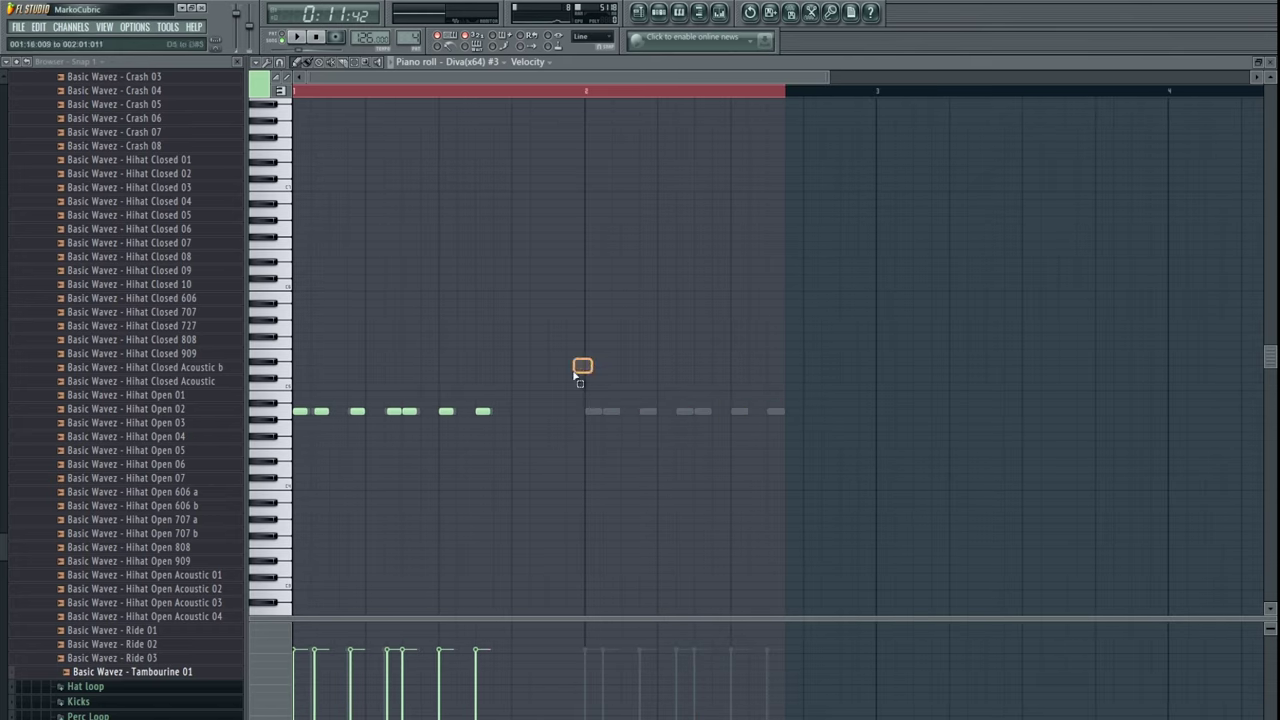
left_click_drag(574, 375, 196, 450)
left_click_drag(297, 412, 589, 412)
key("Escape")
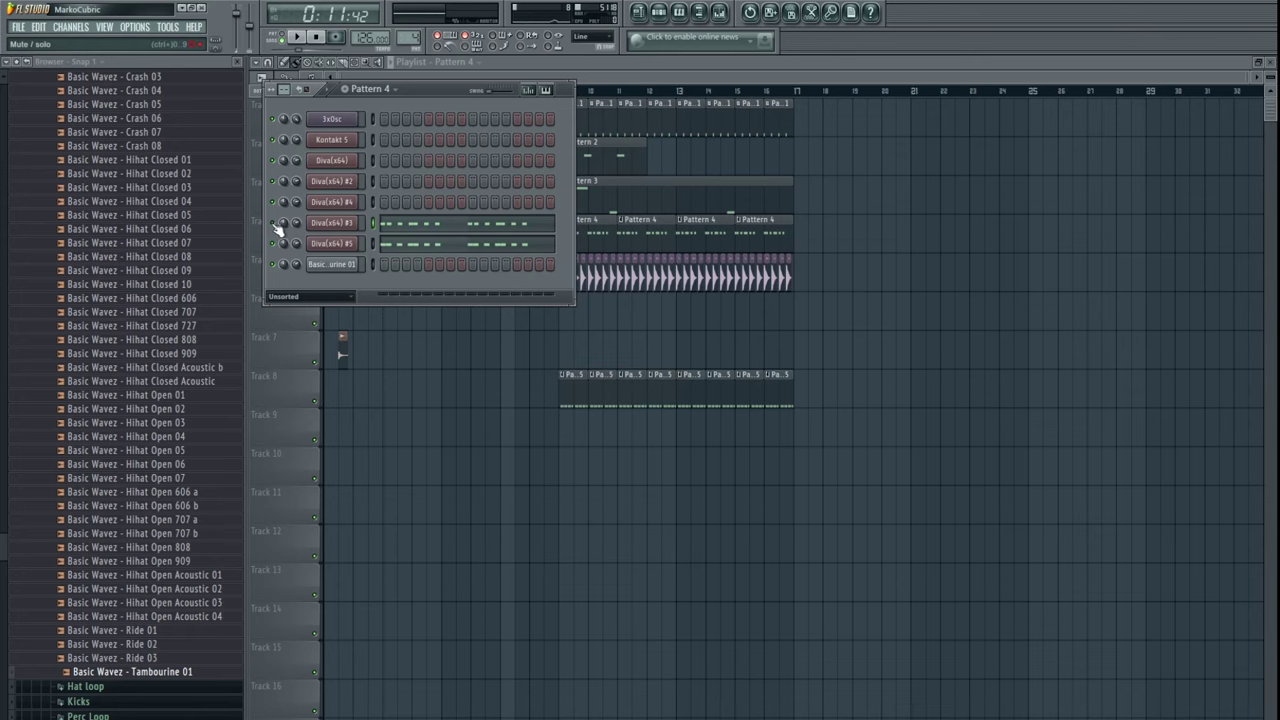
- Play Pattern 4 on its own and check the Diva(x64) #5 notes in the piano roll
left_click(287, 37)
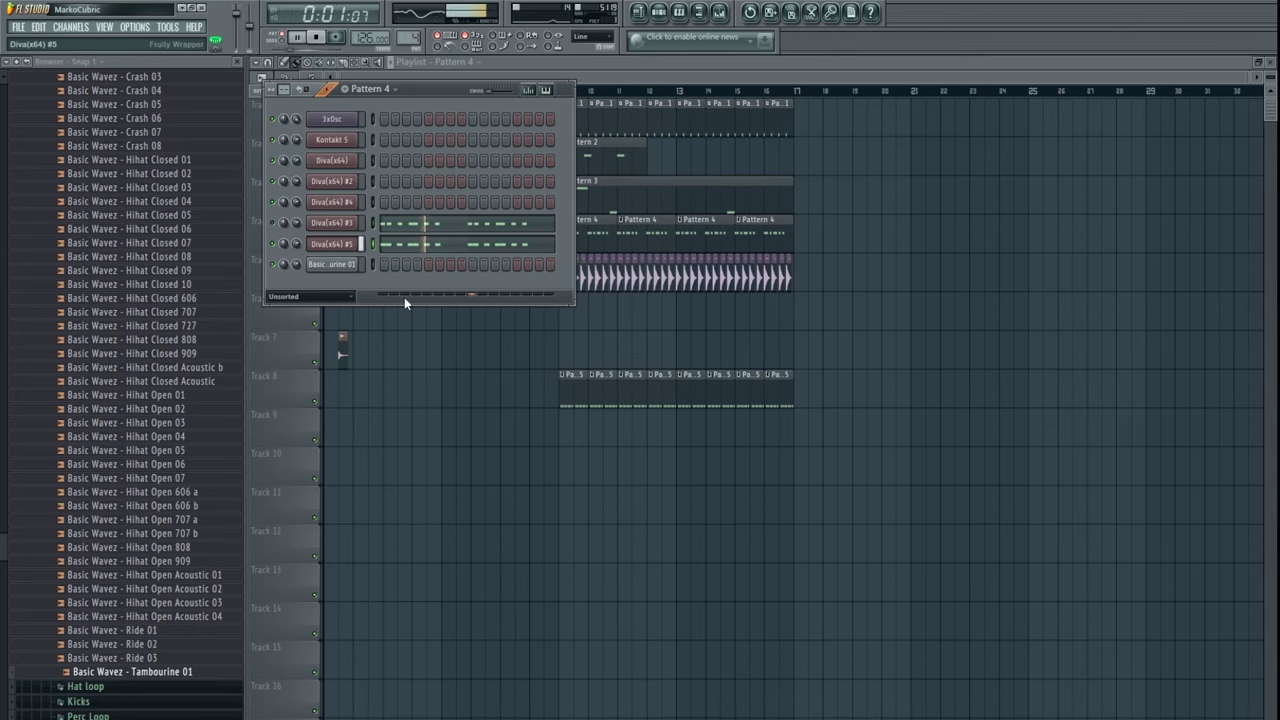
left_click(440, 246)
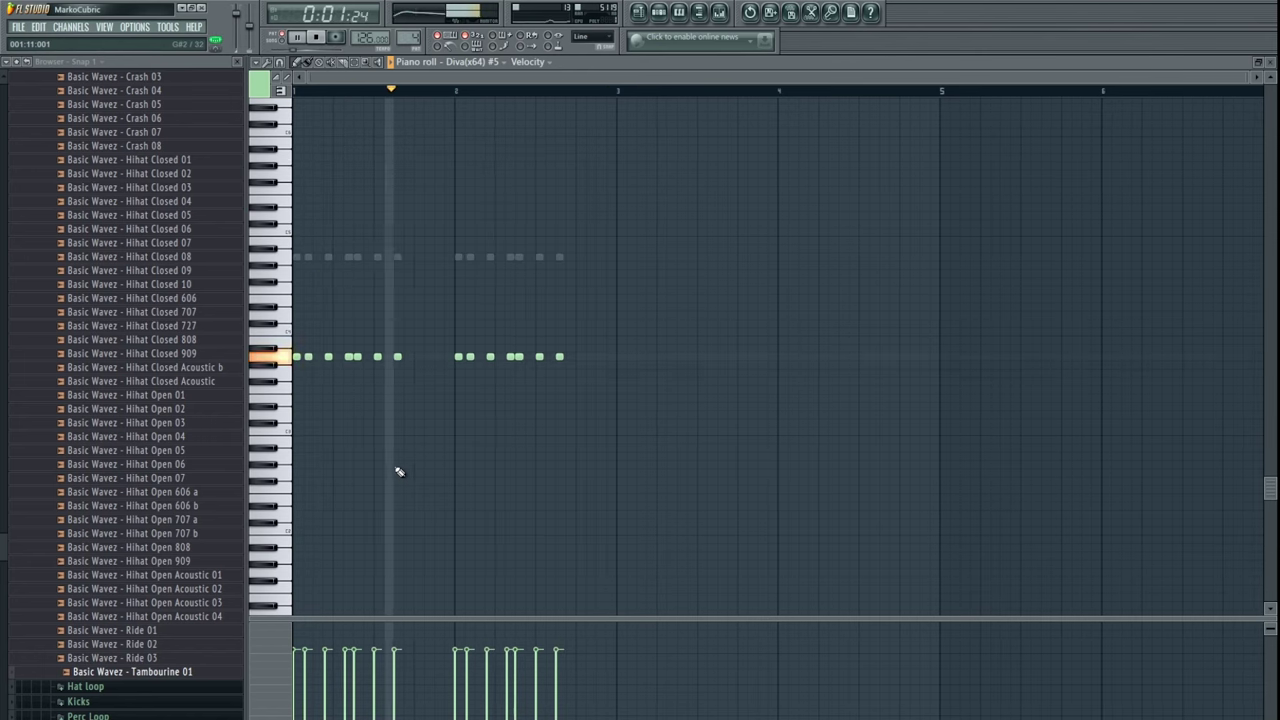
key("alt+v")
key("Escape")
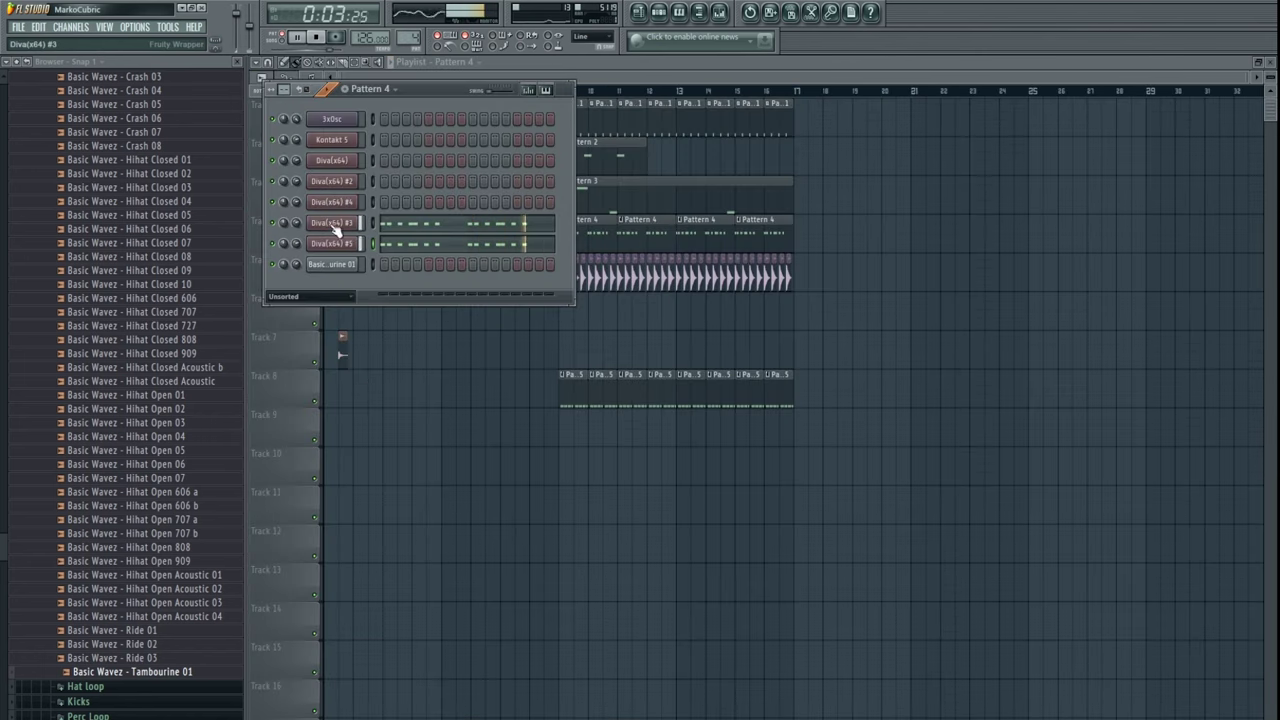
- Raise the third Diva(x64) #3 note in bar 1 by an octave and play the pattern
left_click(388, 224)
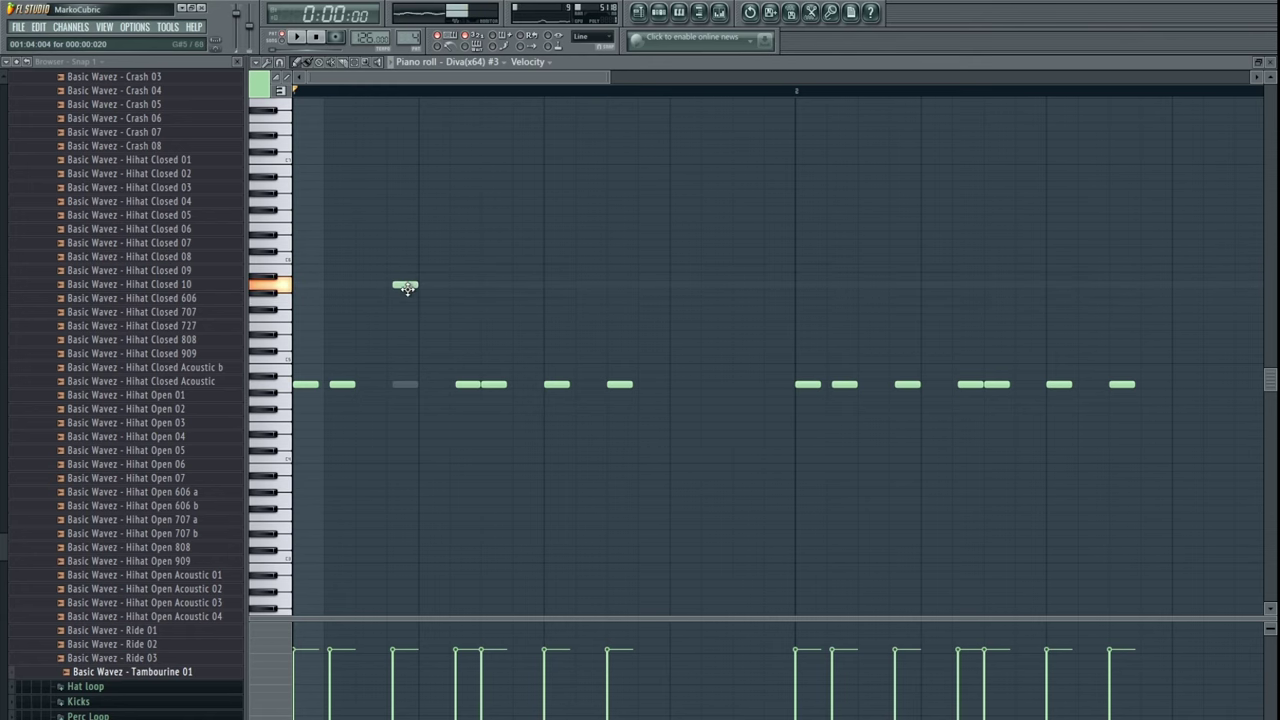
key("space")
scroll(466, 337, "down", 2)
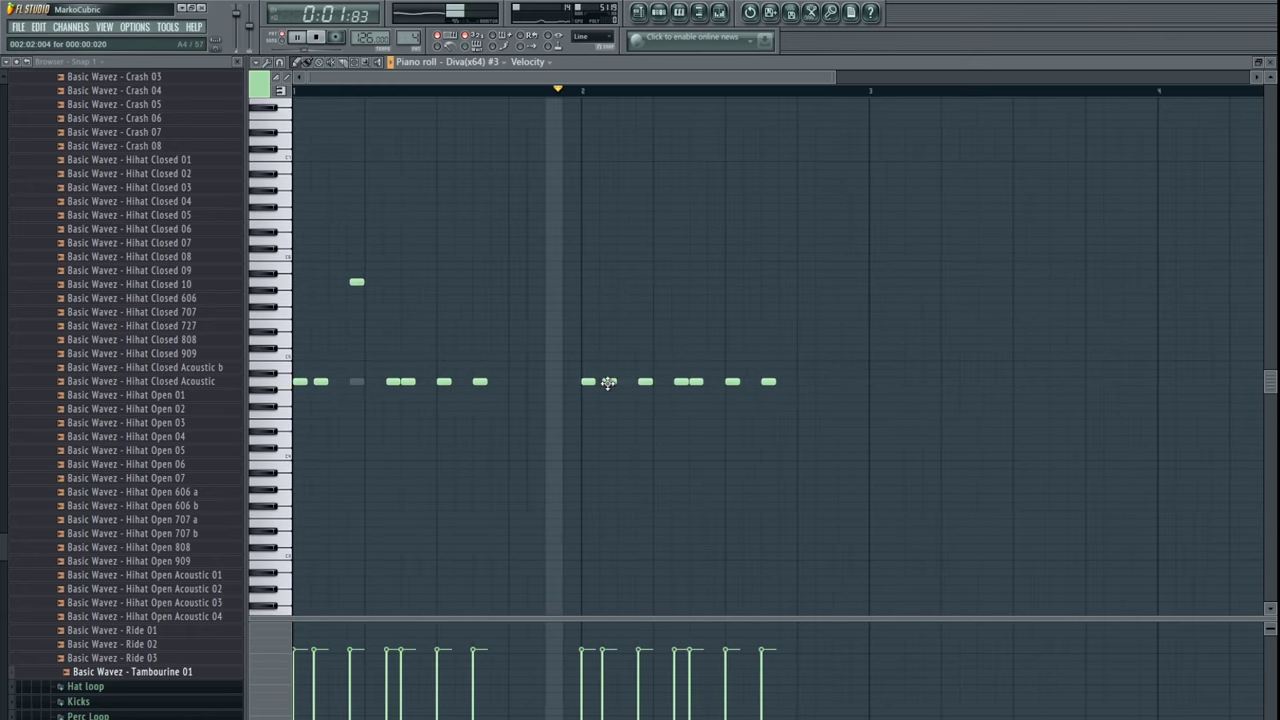
scroll(830, 400, "up", 2)
left_click(842, 398)
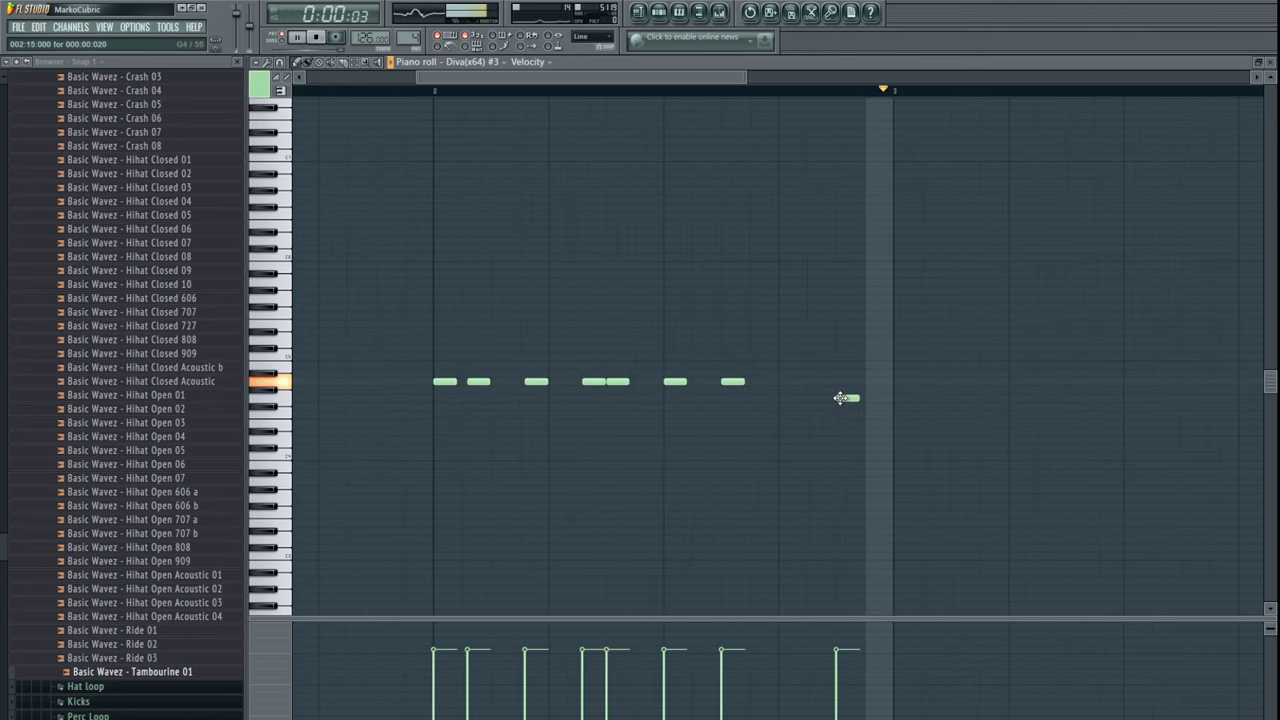
right_click(844, 397)
scroll(634, 457, "down", 3)
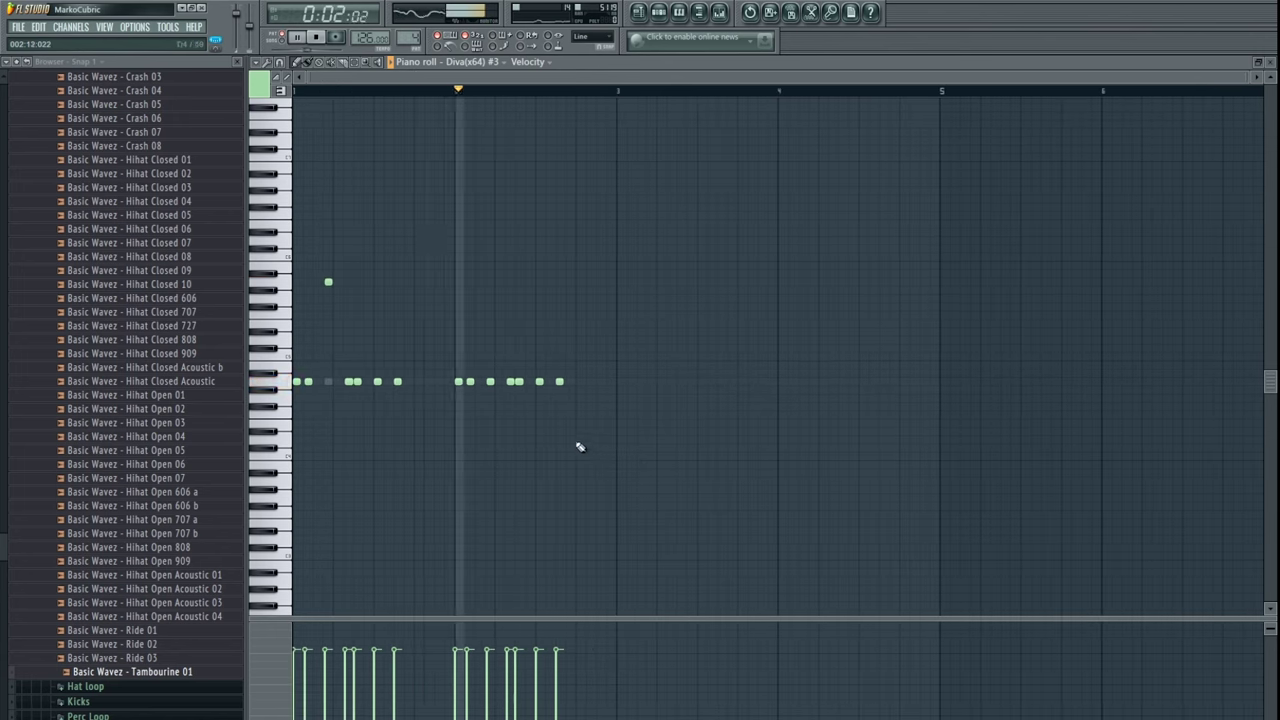
- Close the piano roll and channel rack, and switch playback from the pattern to the whole song
key("Escape")
key("Escape")
left_click(282, 38)
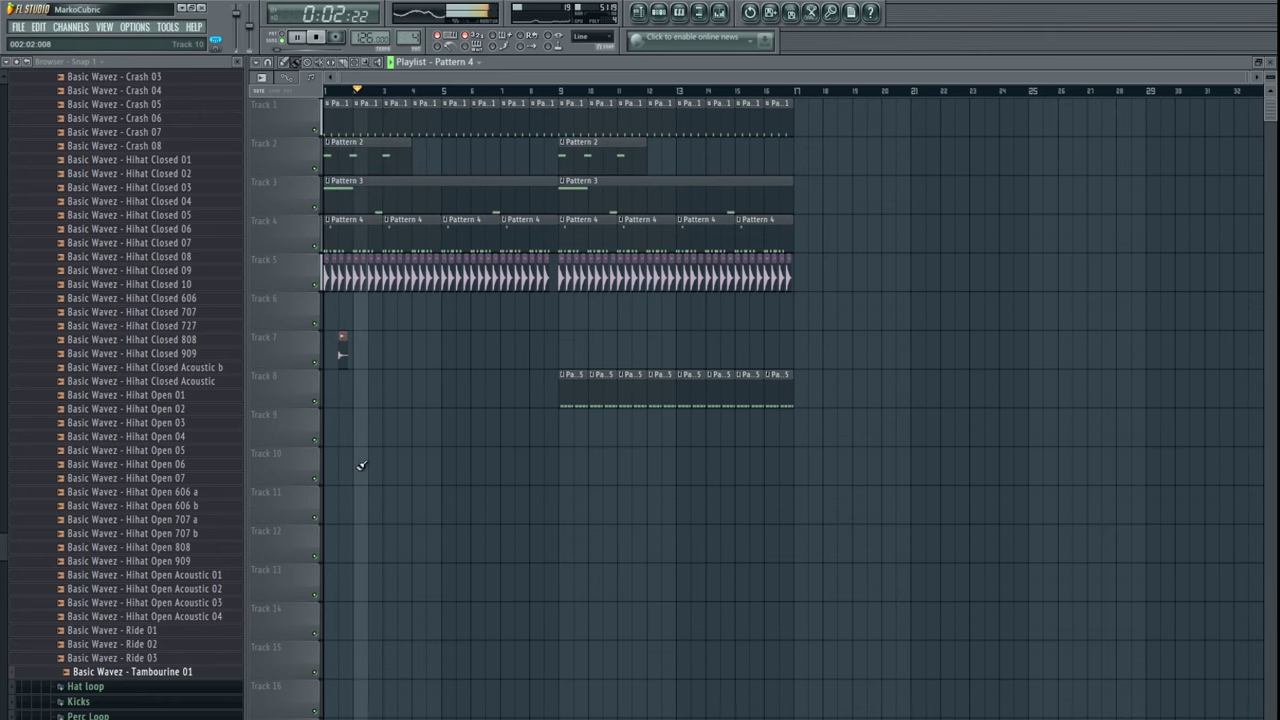
- Move the Hihat Open 909 clip on Track 7 from bar 1 to half a beat into bar 9
scroll(457, 406, "up", 4)
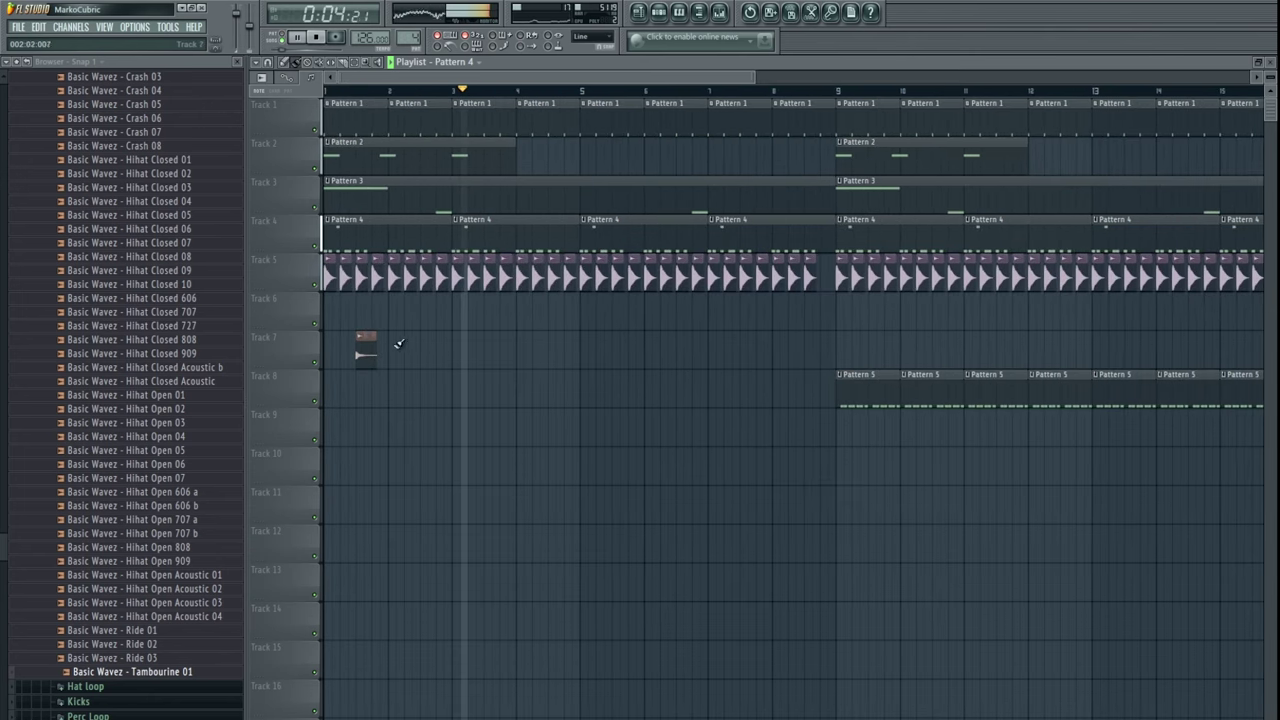
left_click_drag(366, 352, 851, 361)
scroll(853, 362, "up", 5)
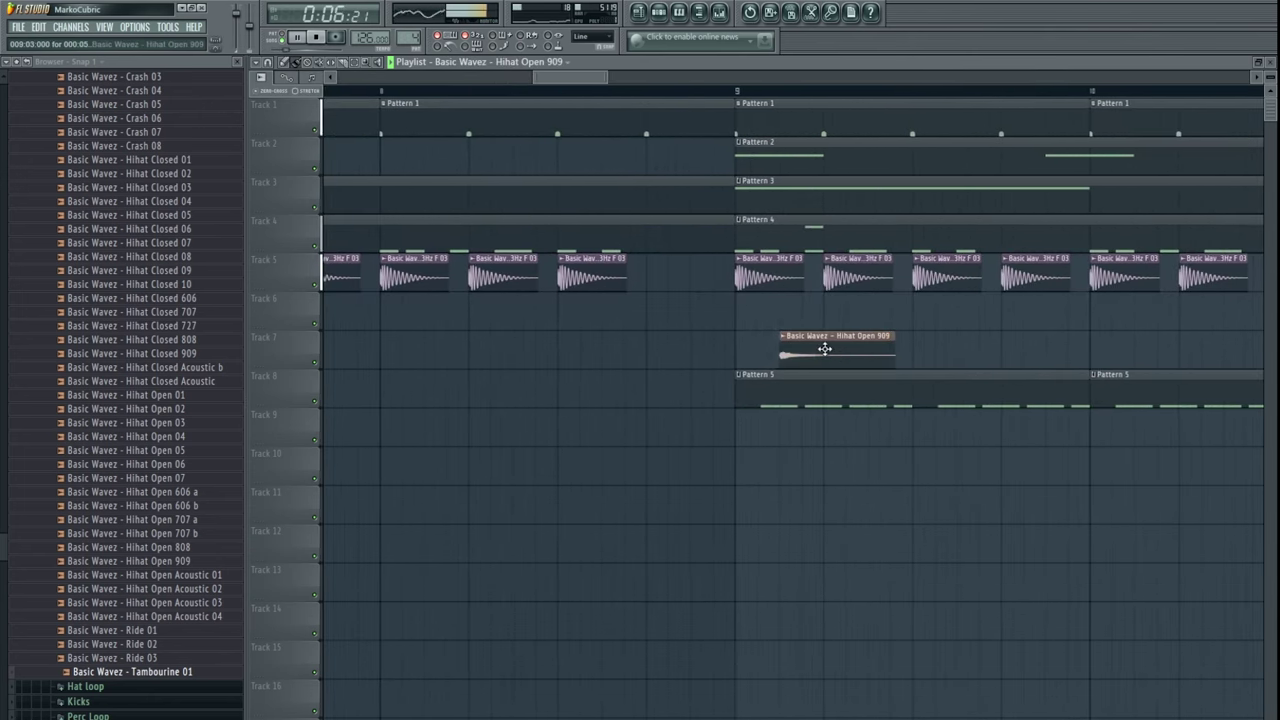
- Set the Hihat Open 909 sample's time stretching to Auto with the pitch at -700 cents, and normalize it
double_click(823, 349)
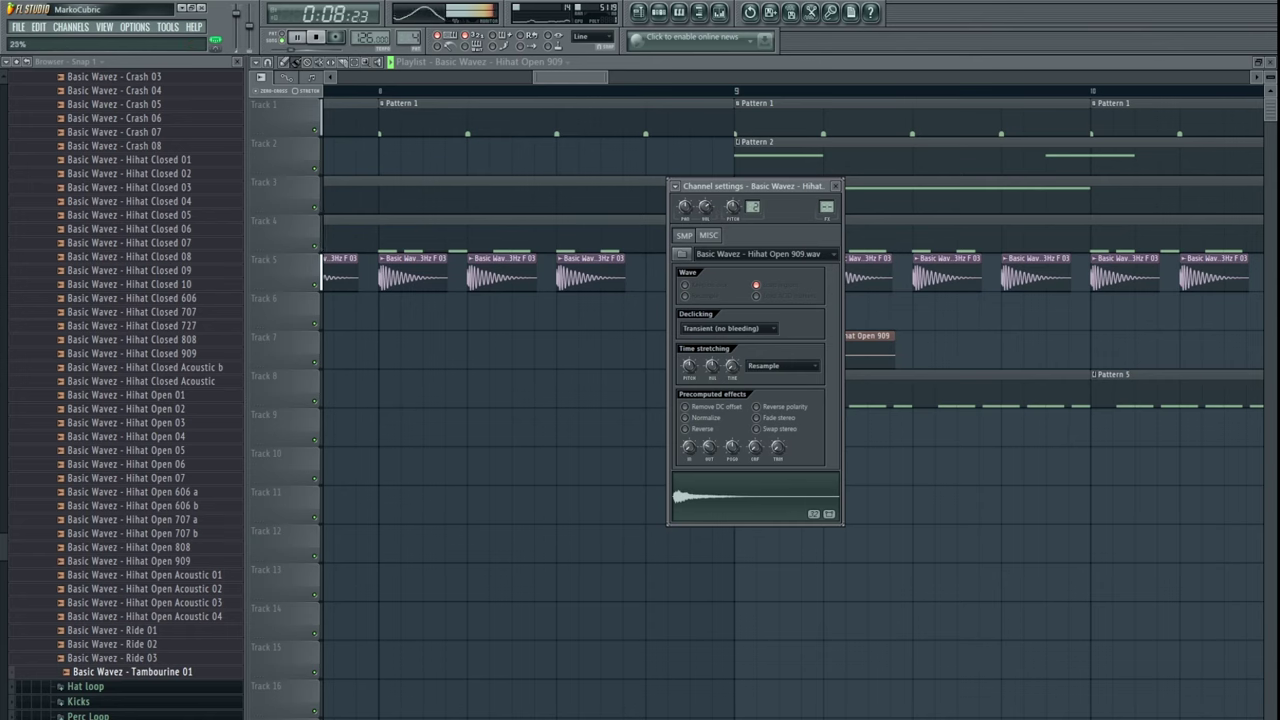
scroll(837, 377, "up", 6)
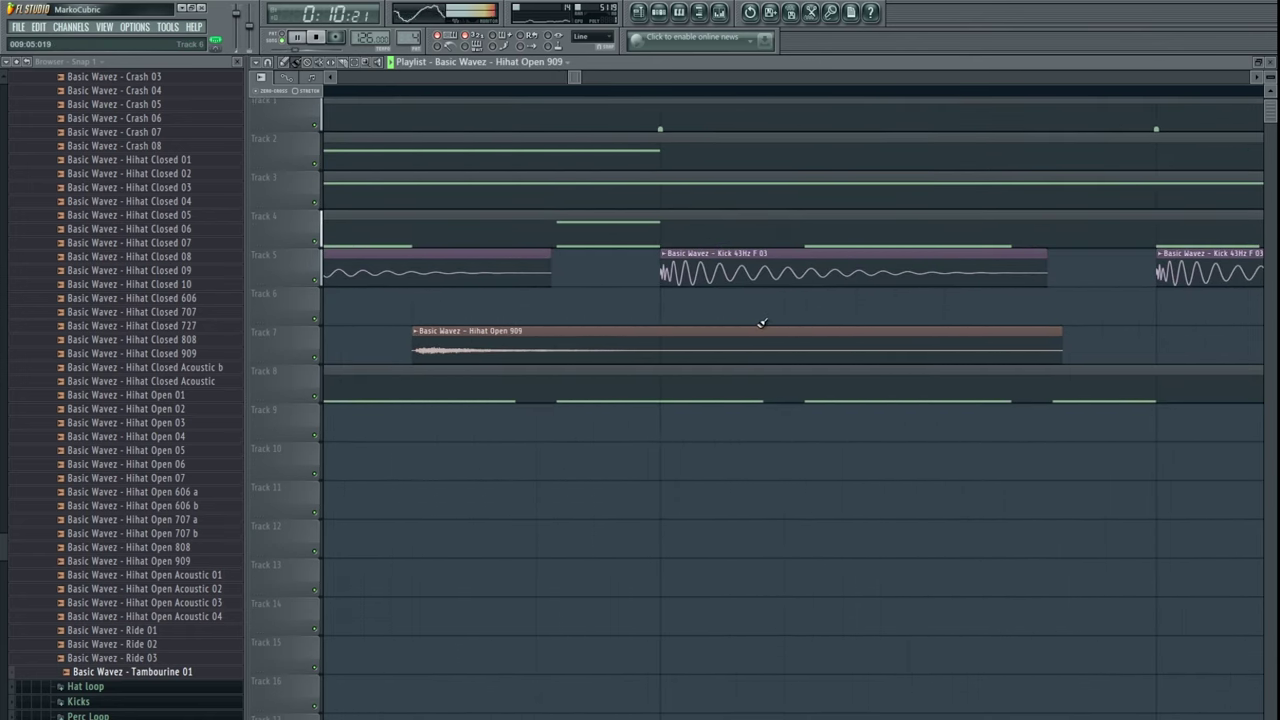
key("space")
double_click(497, 337)
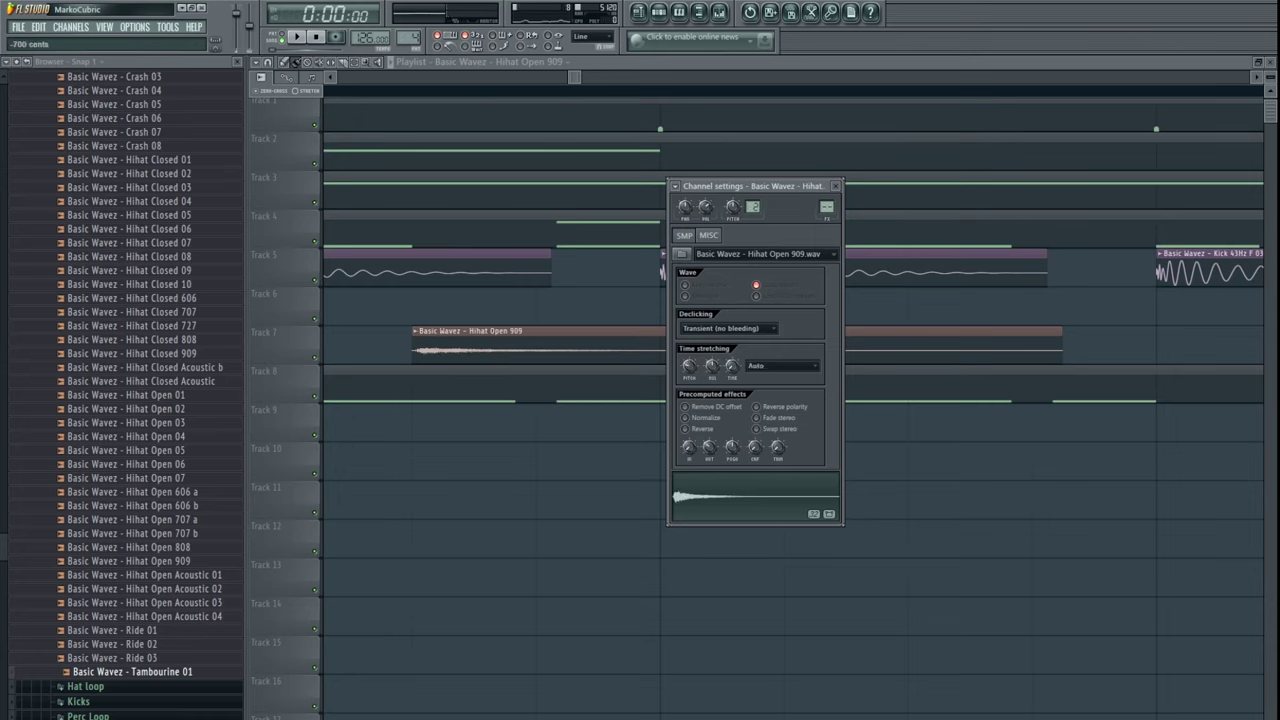
scroll(570, 430, "down", 5)
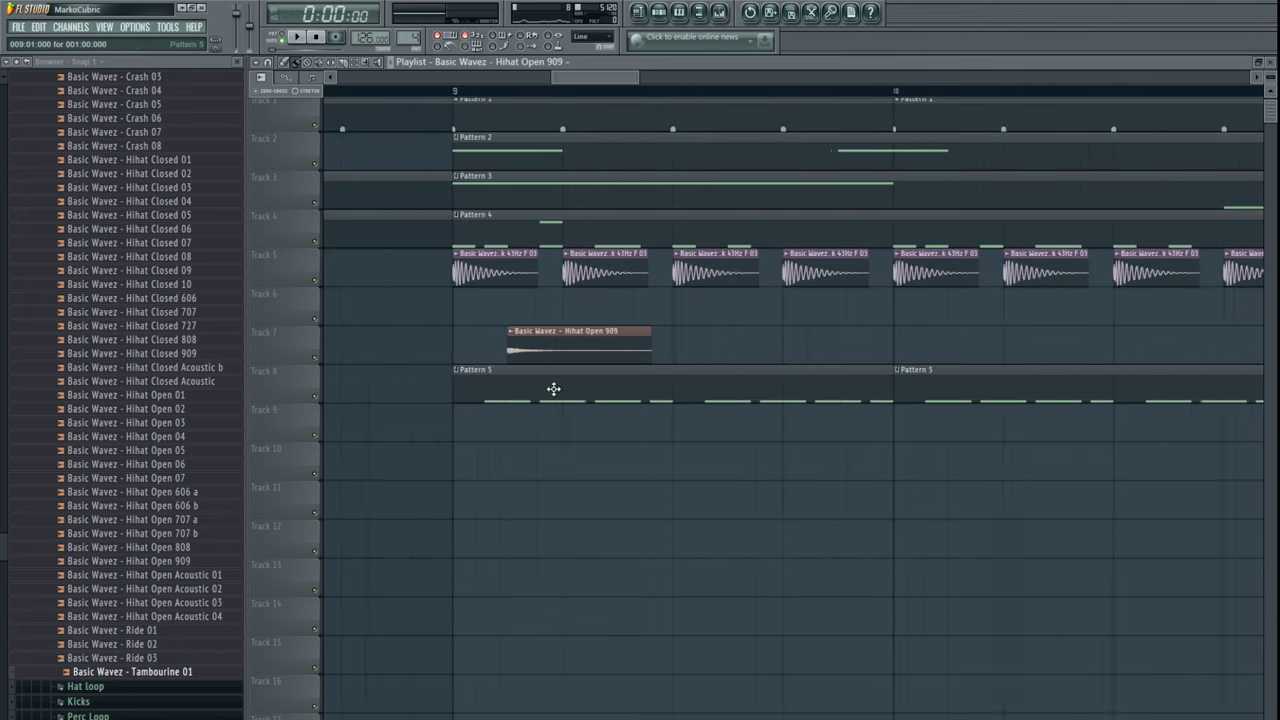
left_click(685, 418)
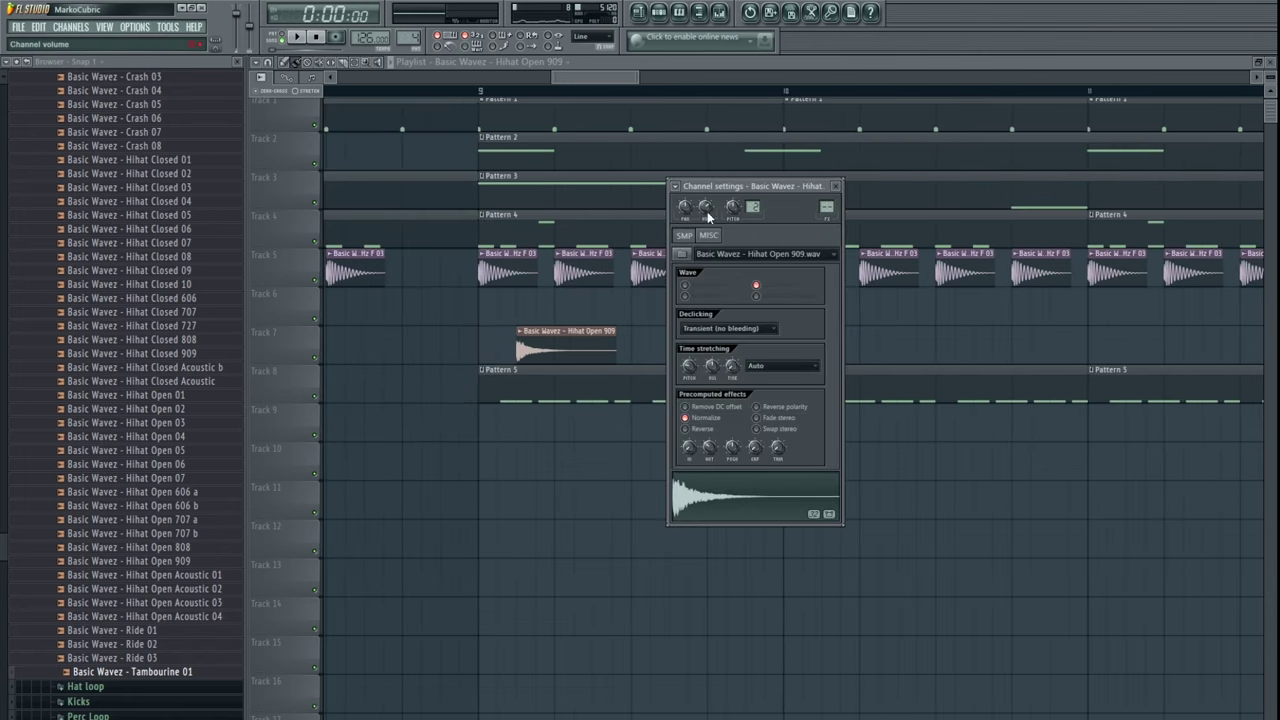
middle_click(616, 405)
- Play the song from bar 9 and add a second Hihat Open 909 clip one beat after the first on Track 7
key("space")
scroll(570, 391, "down", 4)
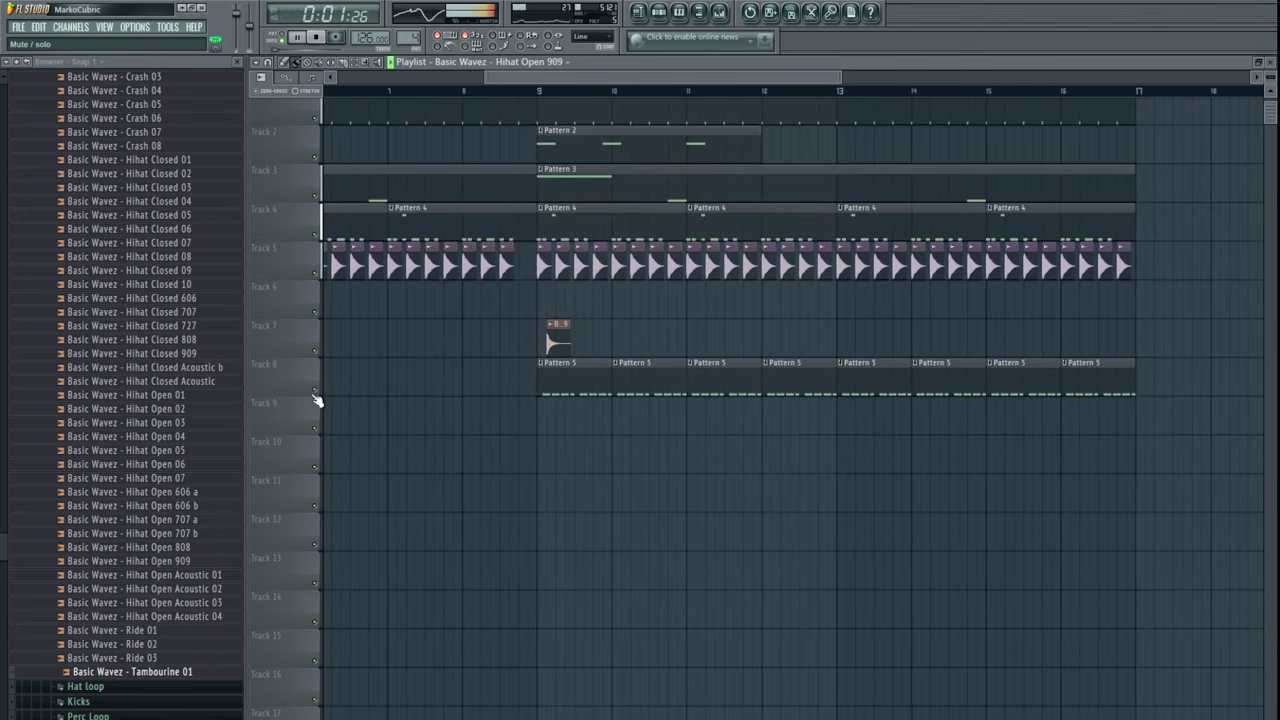
left_click(545, 92)
left_click(594, 335)
key("space")
left_click_drag(597, 335, 583, 335)
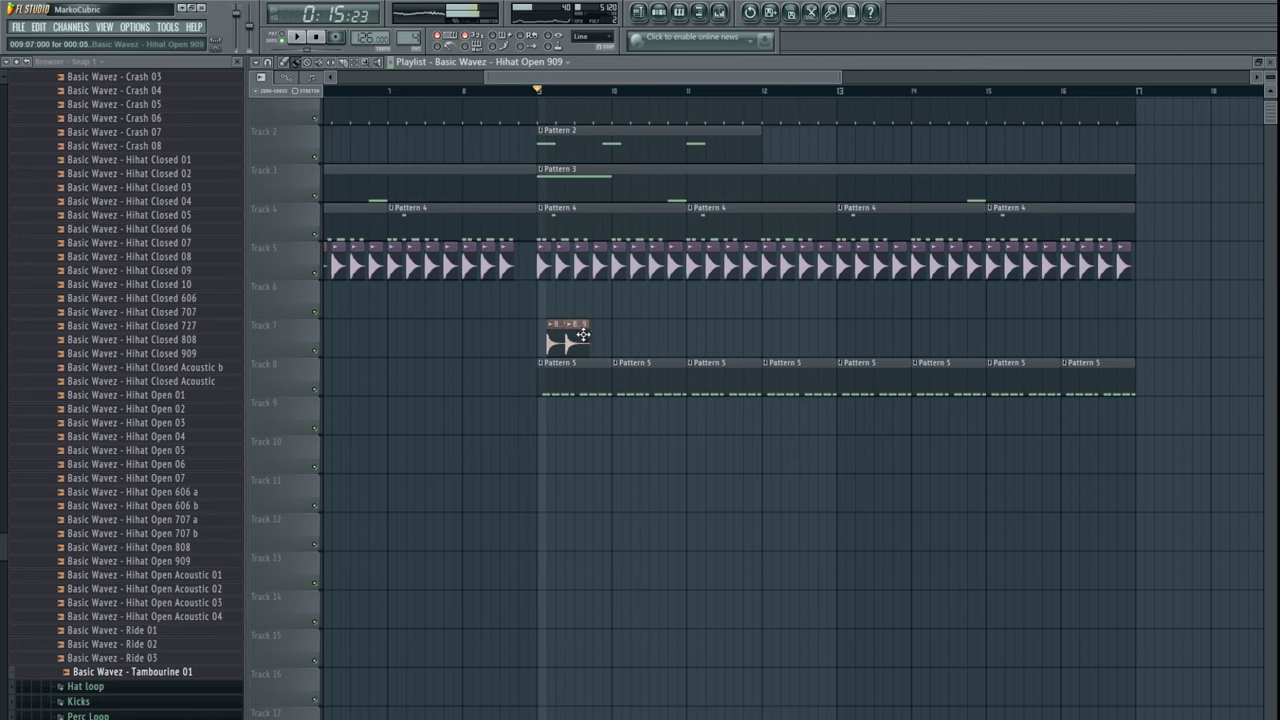
- Trim the Hihat Open 909 clips on Track 7 to a length of one beat each
scroll(578, 335, "up", 8)
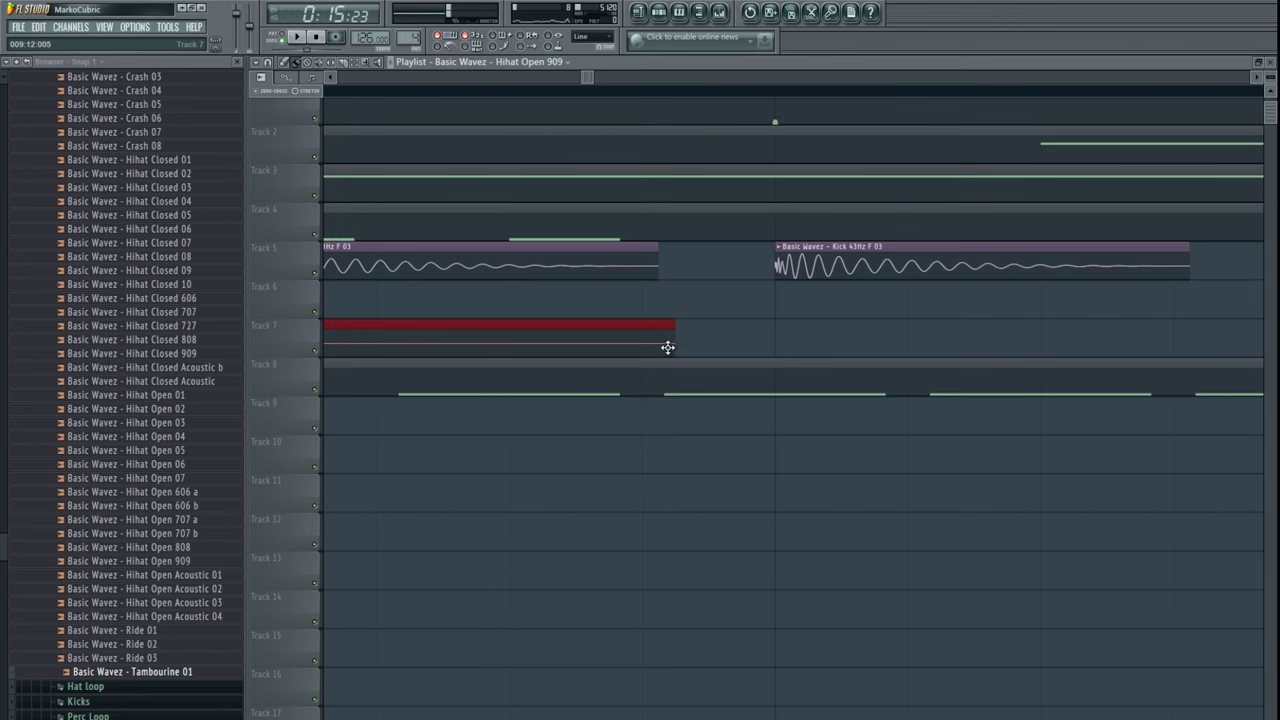
left_click_drag(670, 347, 496, 339)
scroll(502, 339, "down", 6)
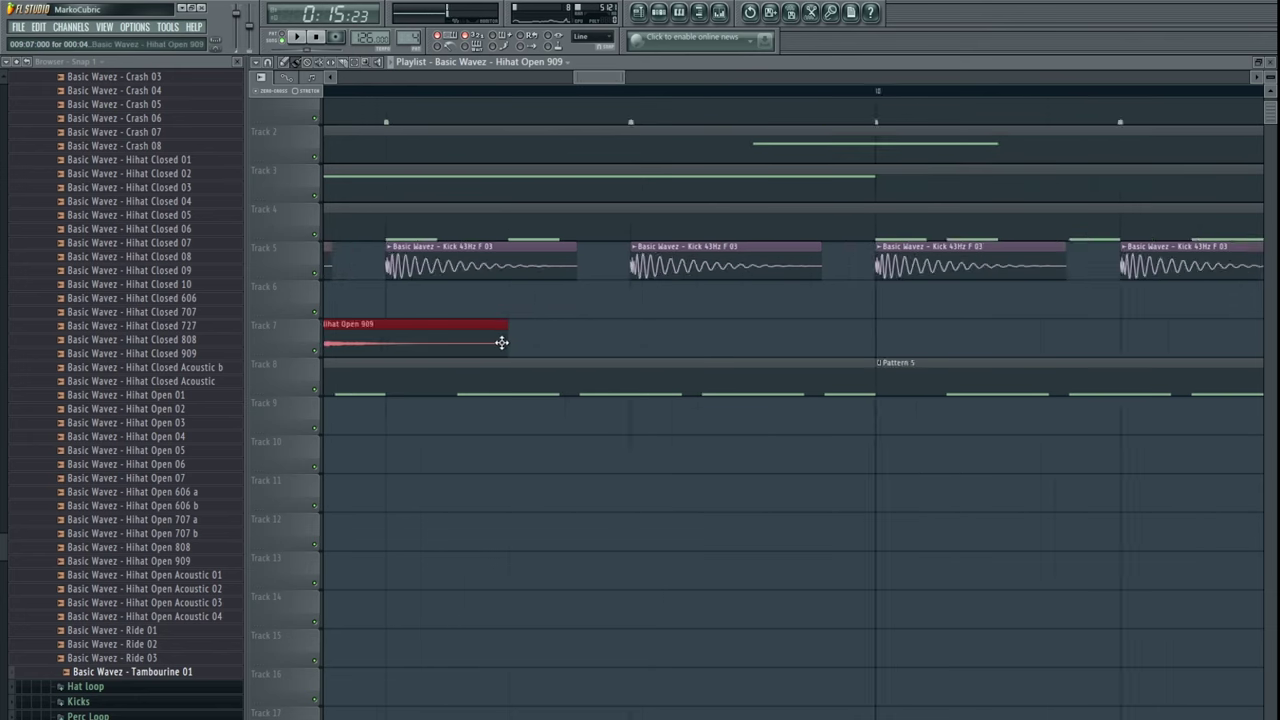
- Repeat the trimmed Hihat Open 909 clip on every offbeat of Track 7 from bar 9 through bar 16
key("ctrl+b")
key("space")
mouse_move(575, 337)
left_mouse_down()
mouse_move(426, 308)
mouse_move(604, 327)
left_mouse_up()
left_click_drag(755, 328, 432, 350)
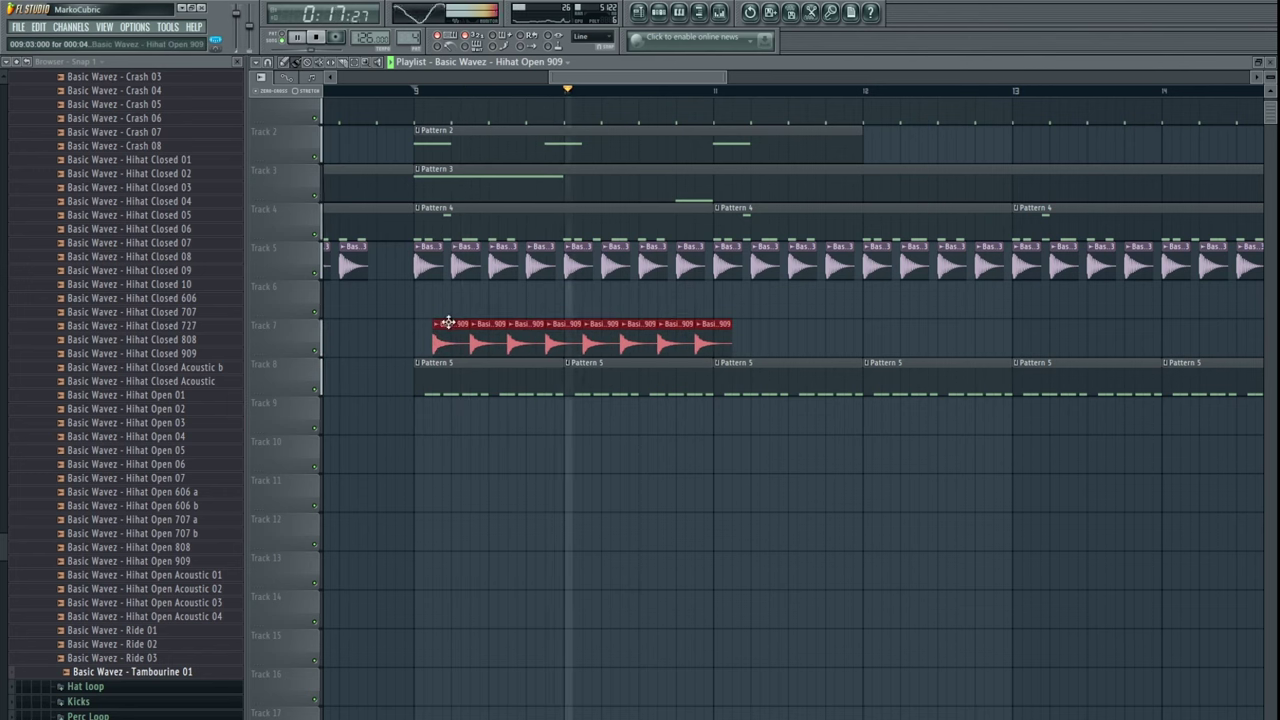
key("ctrl+b")
scroll(803, 385, "down", 5)
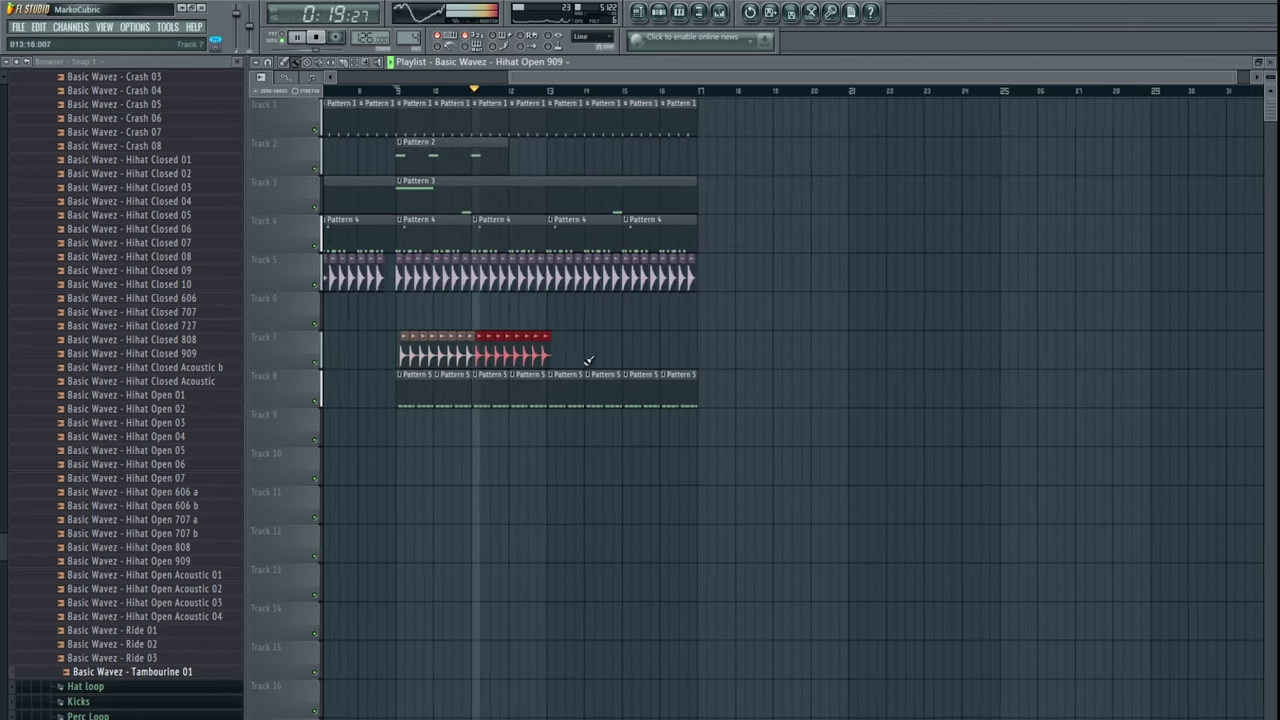
mouse_move(586, 360)
left_mouse_down()
mouse_move(383, 340)
mouse_move(607, 350)
mouse_move(551, 350)
left_mouse_up()
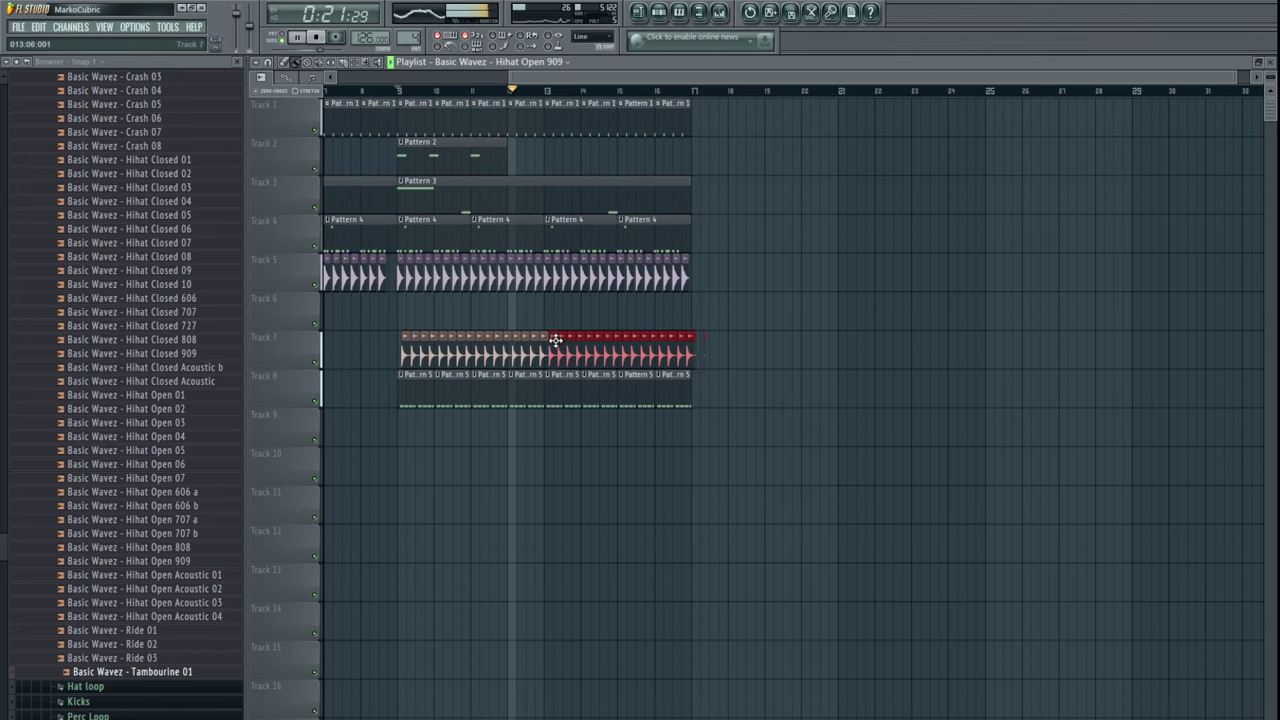
- Mark bars 9 to 16 as the playback loop range and clear the clip selection
left_click_drag(692, 100, 398, 100)
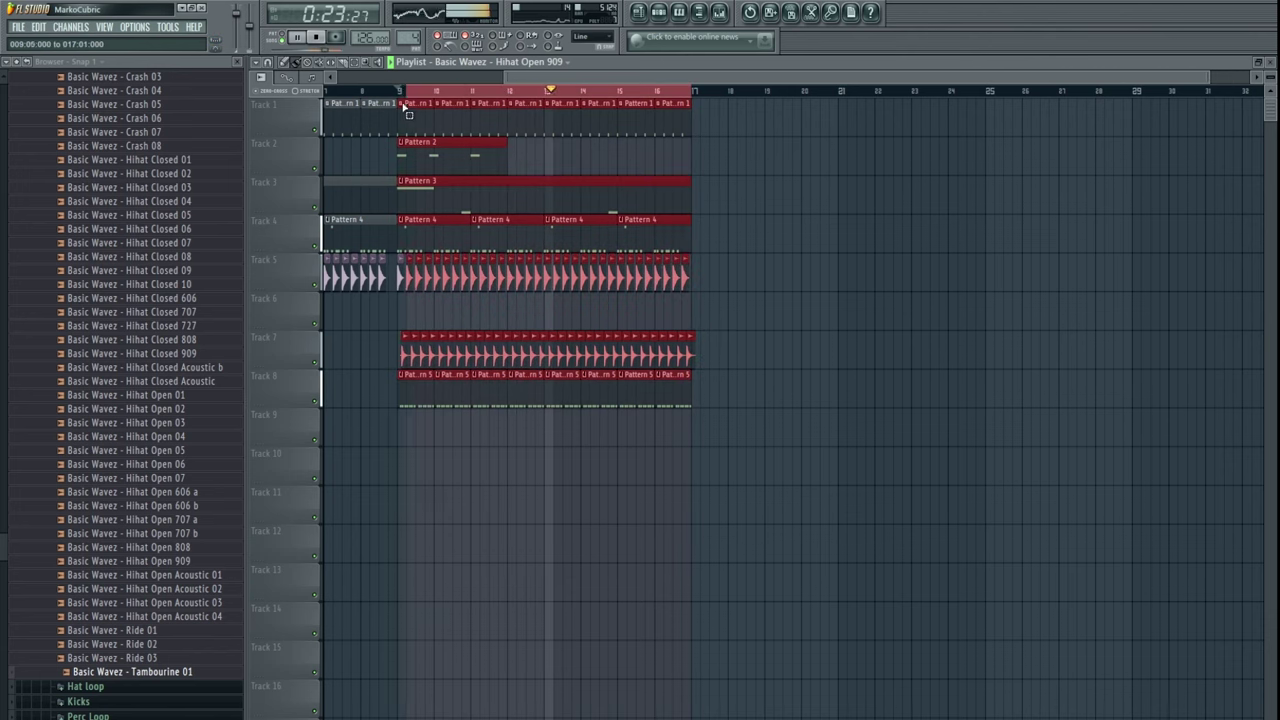
left_click(491, 477)
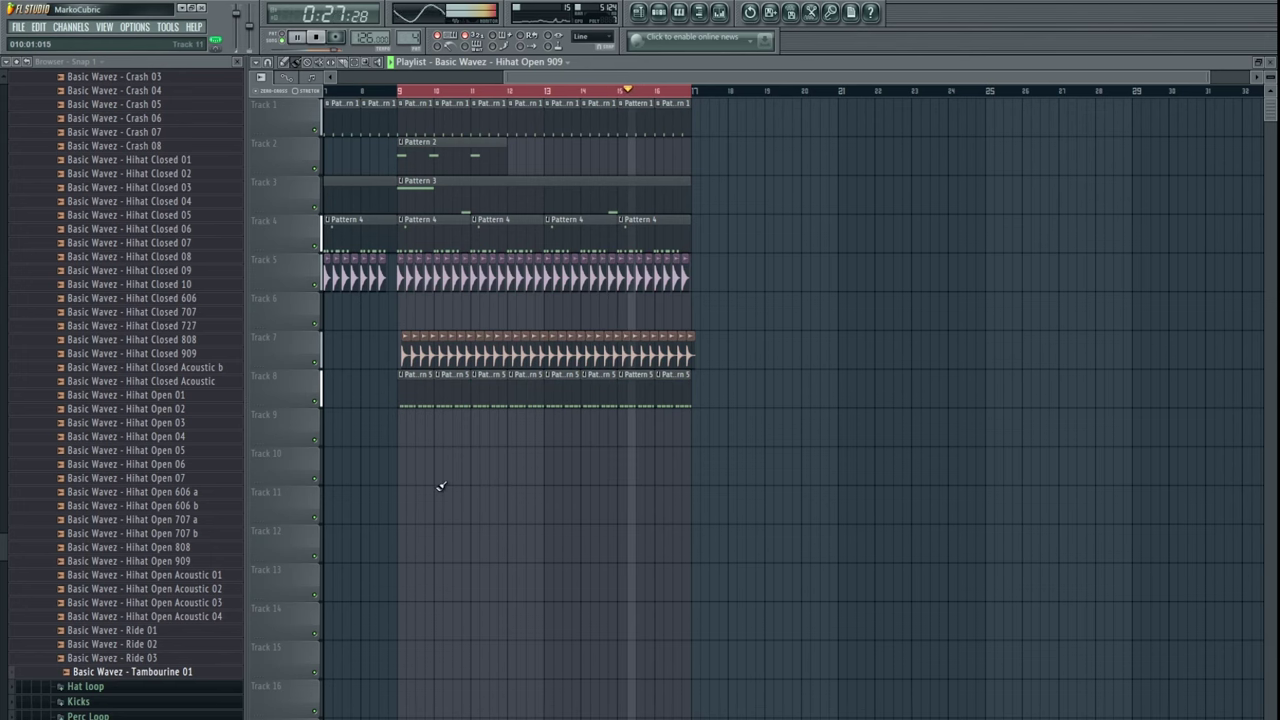
scroll(372, 482, "up", 2)
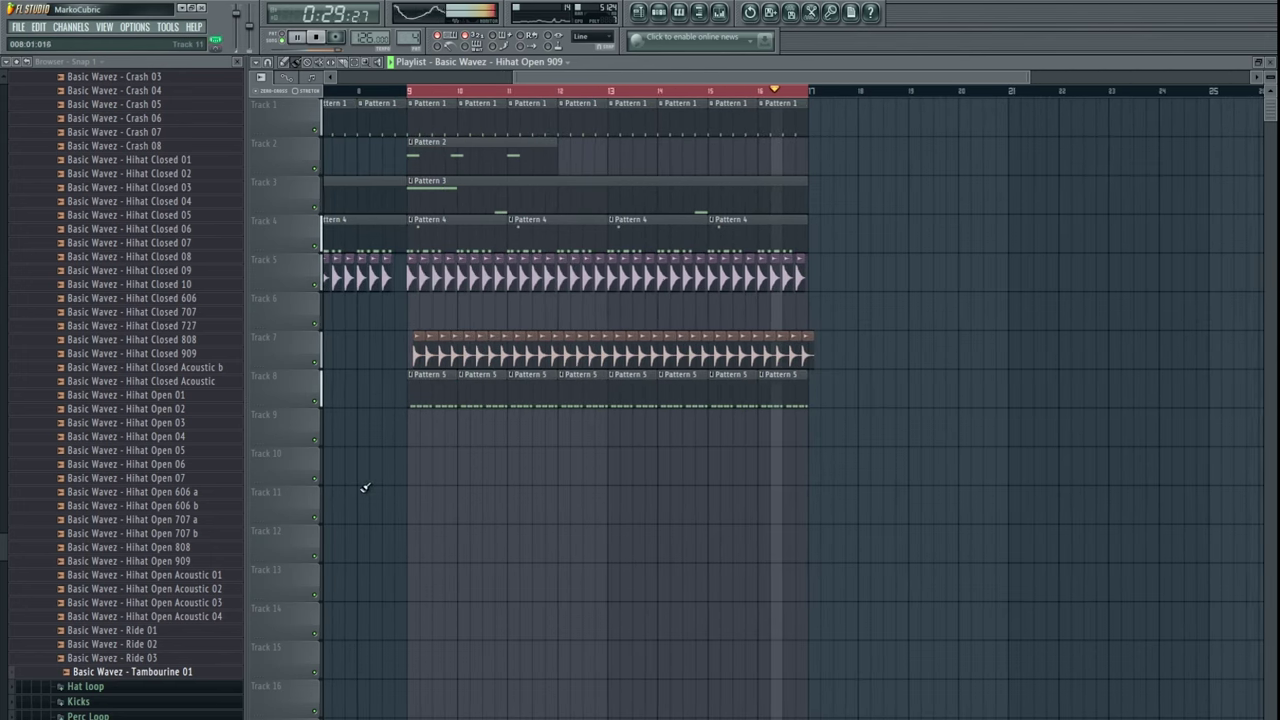
- Audition the closed hi-hat samples 04, 01 and 03 in the Cymbals folder
left_click(137, 202)
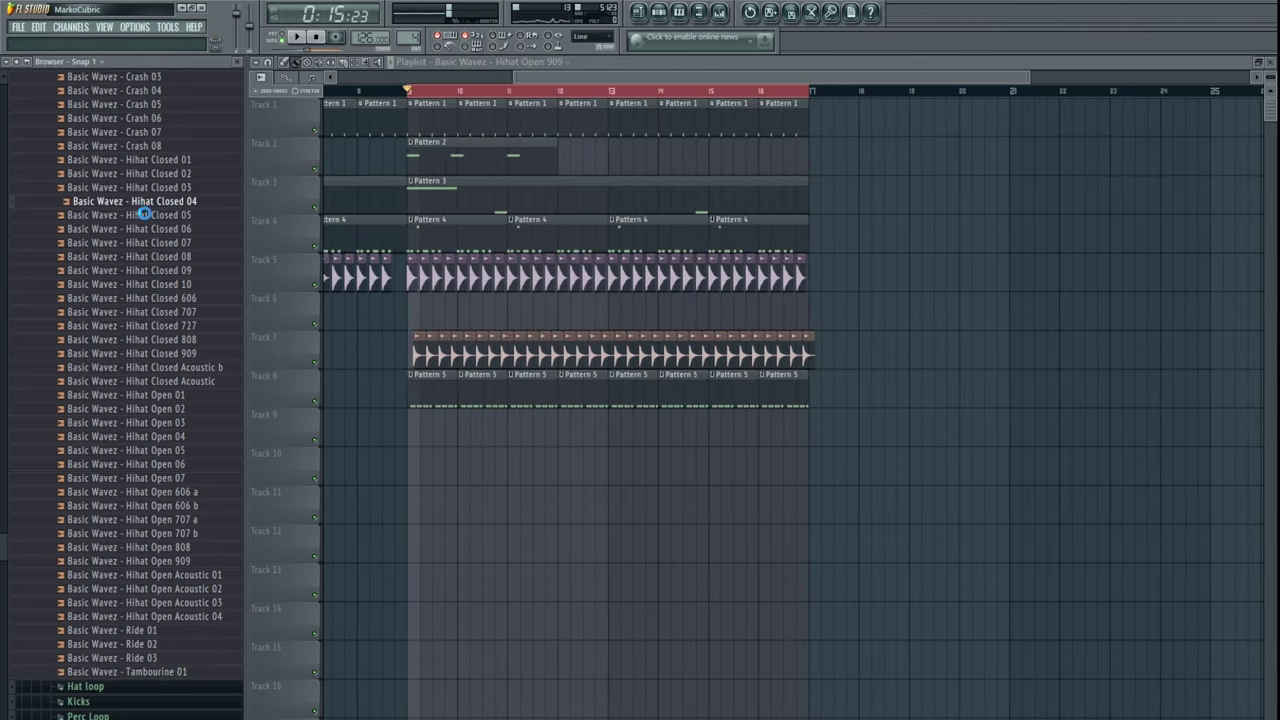
scroll(166, 334, "up", 5)
left_click(168, 395)
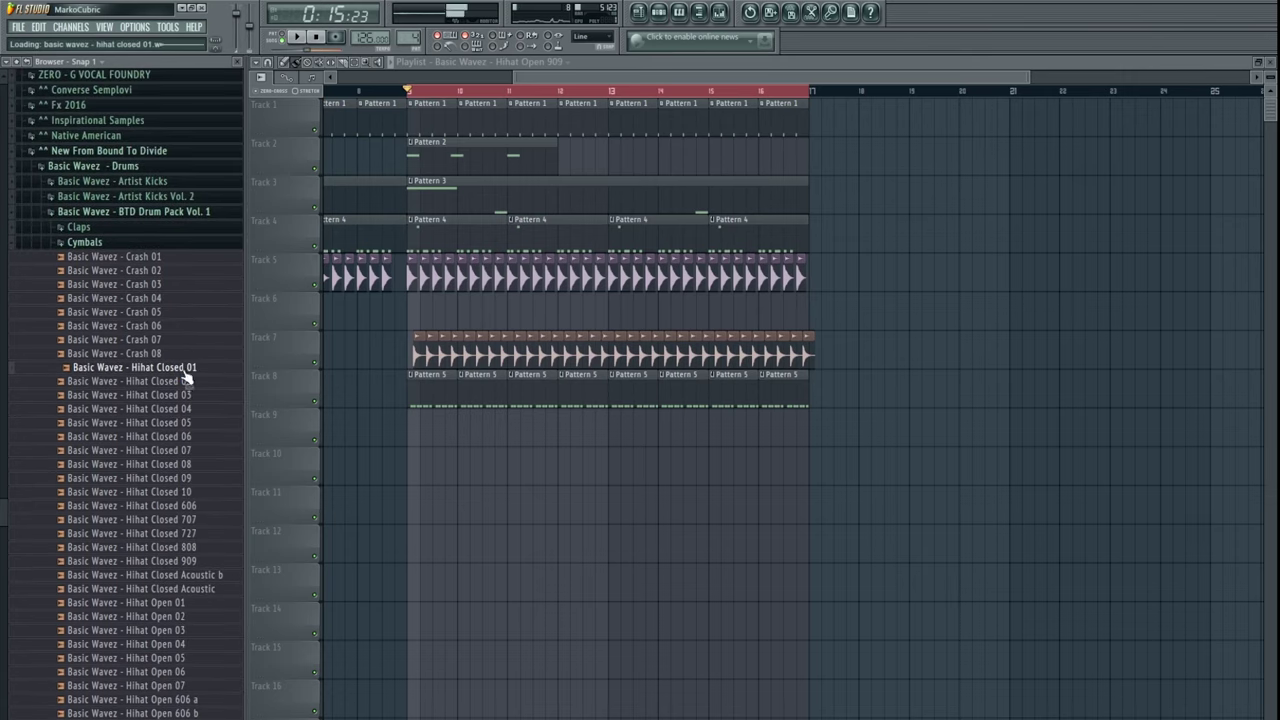
- Clone the Tambourine 01 channel in Pattern 5 and paste its notes into the copy
double_click(429, 407)
key("Escape")
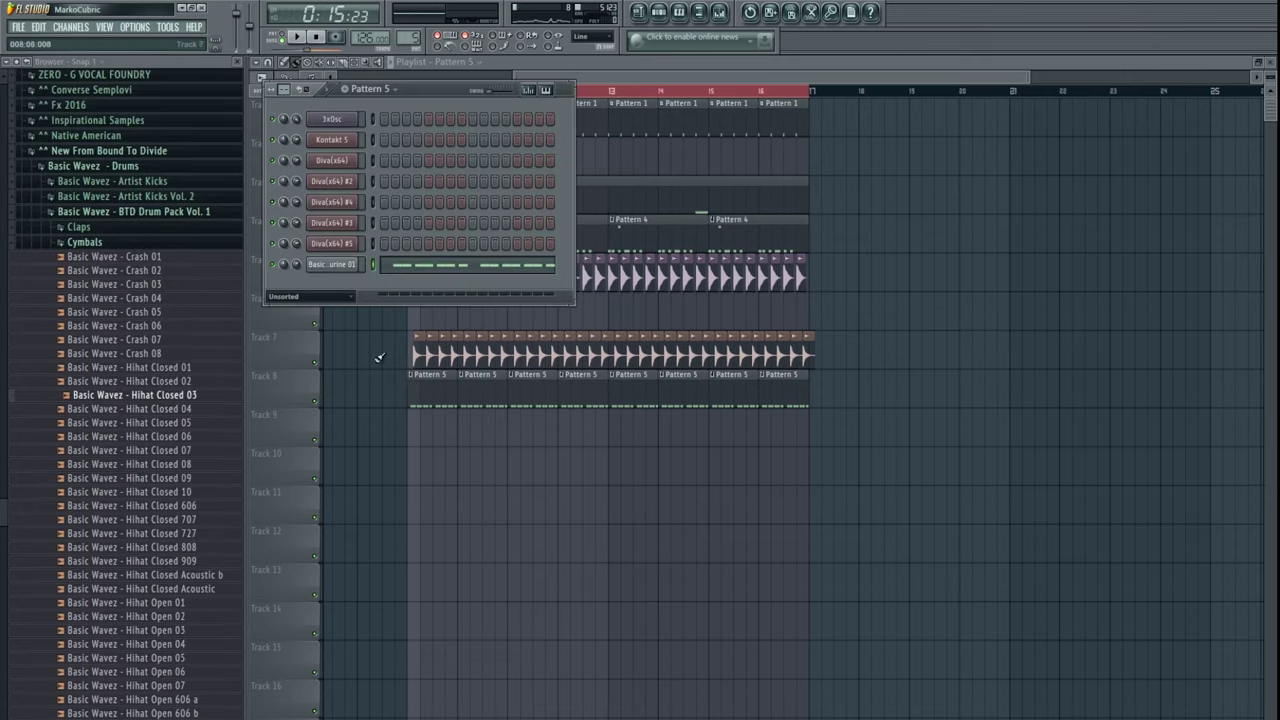
key("alt+c")
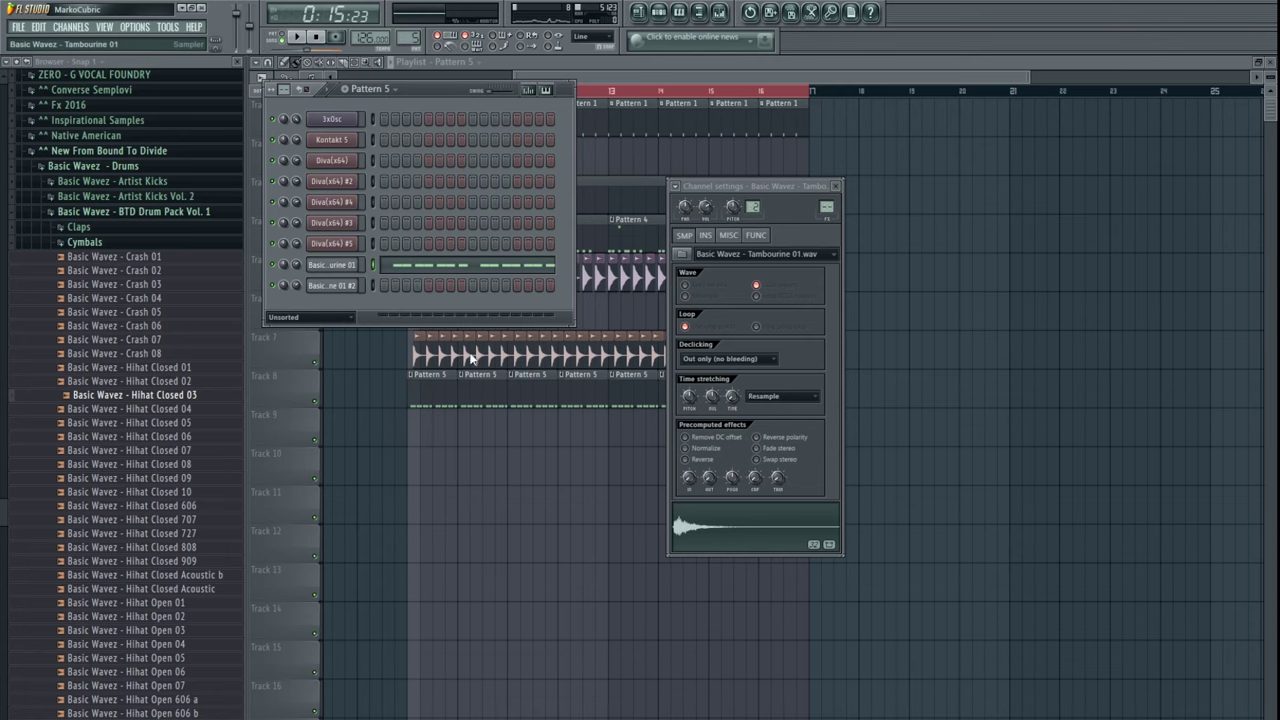
key("ctrl+v")
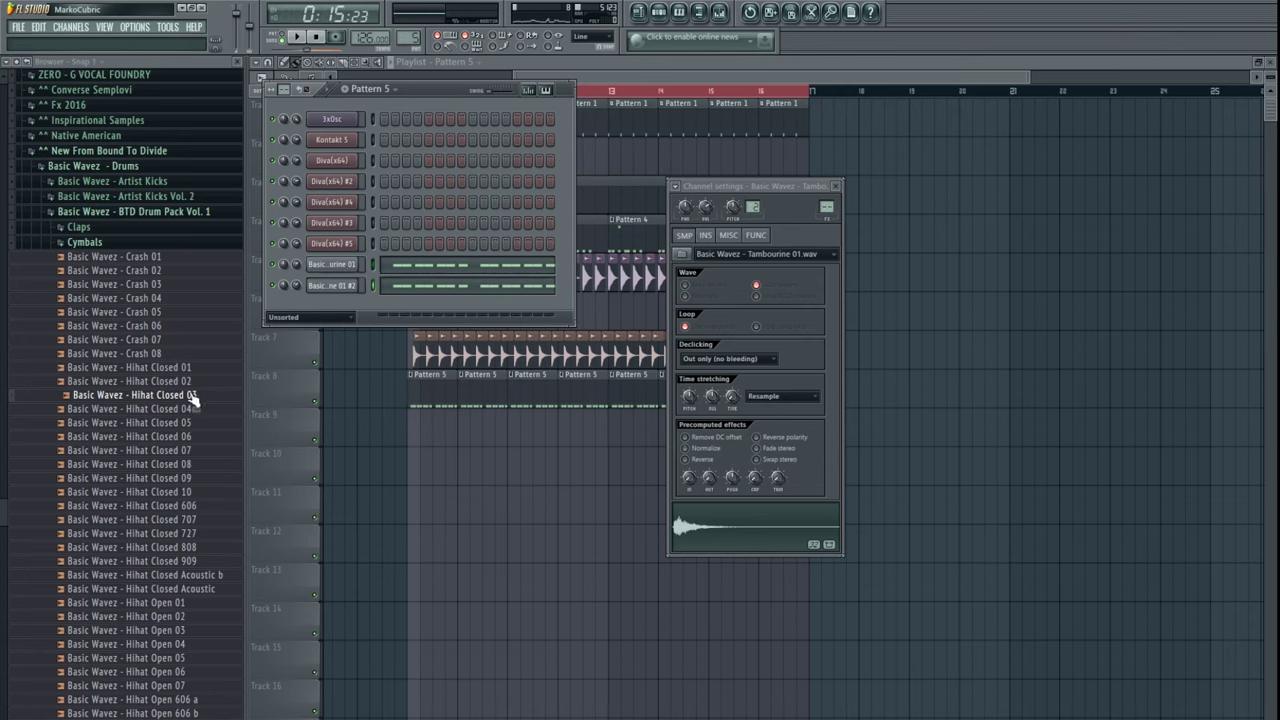
- Load Hihat Closed 03 into the cloned channel and lower its volume to about 61% while the song plays
left_click_drag(312, 350, 320, 286)
key("space")
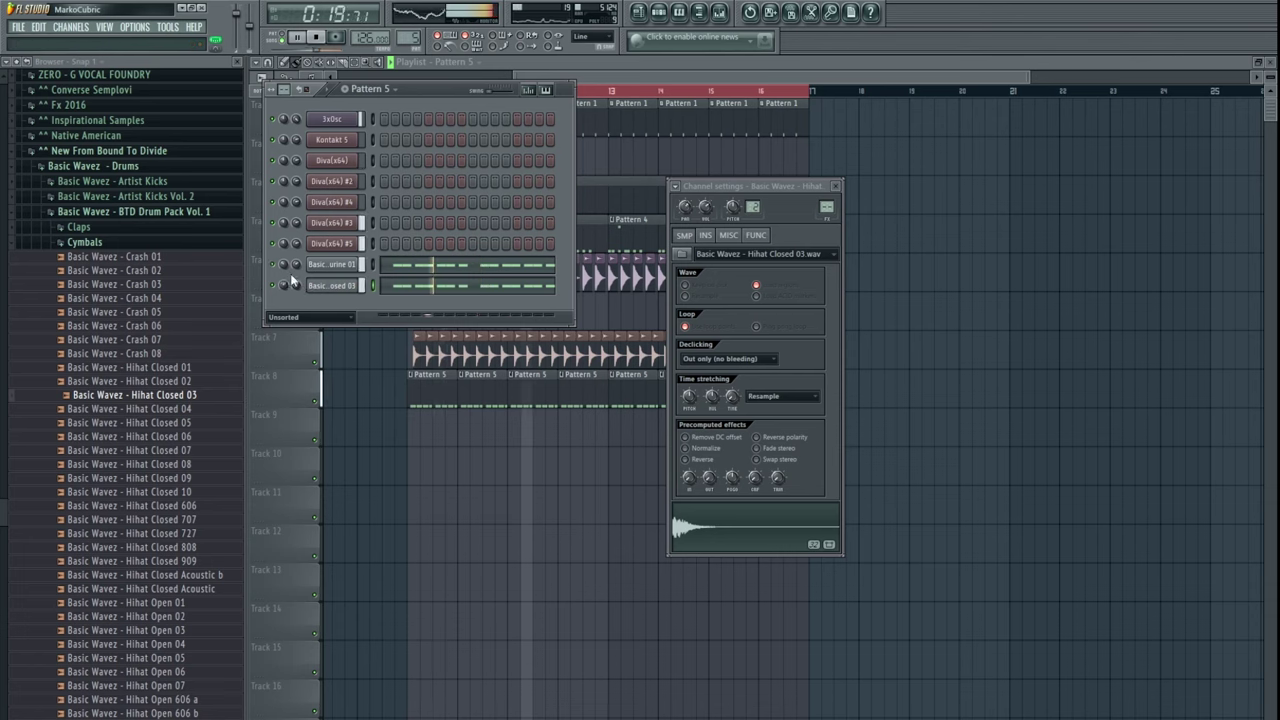
left_click_drag(297, 280, 297, 300)
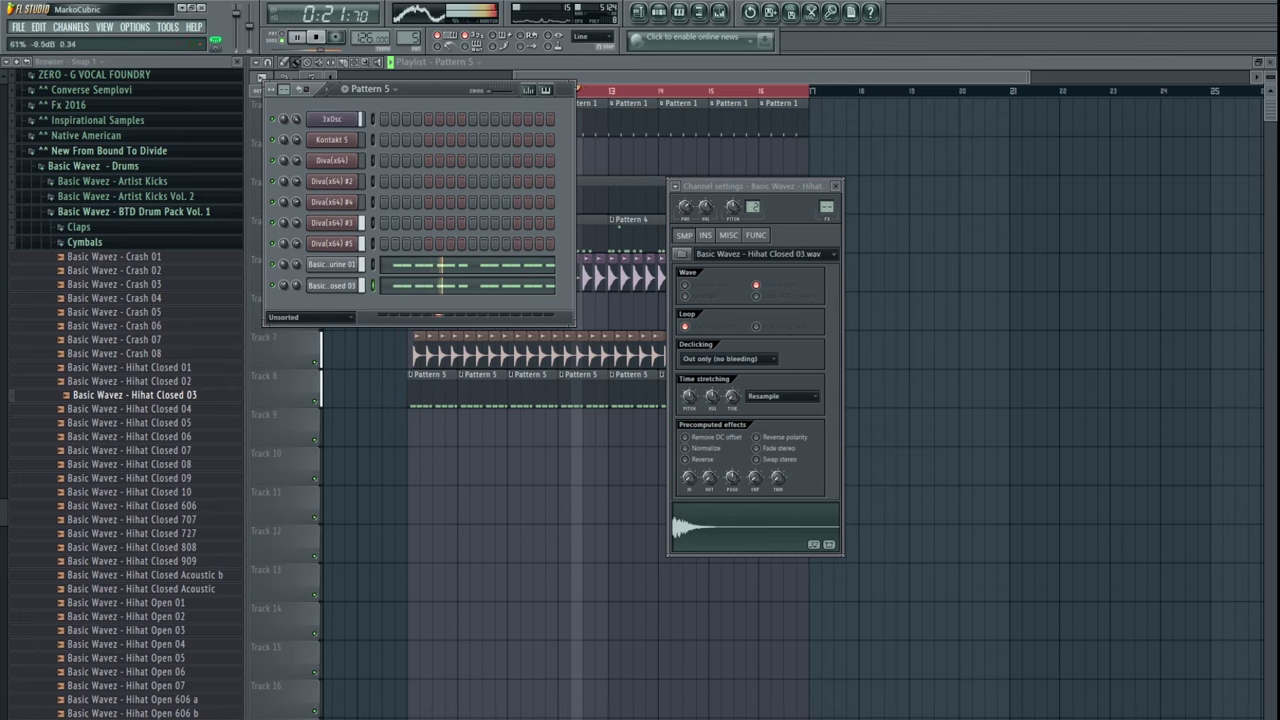
middle_click(598, 416)
scroll(598, 416, "down", 3)
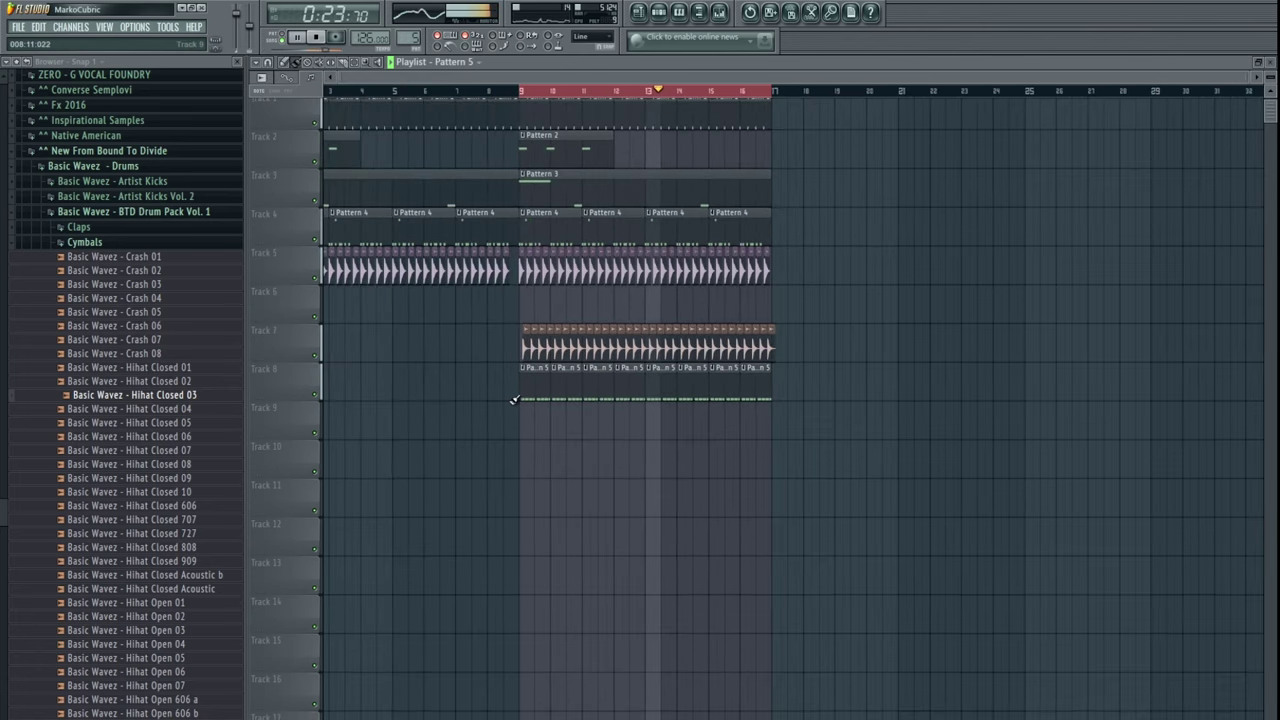
key("space")
- Open the Claps folder of BTD Drum Pack Vol. 1 and audition numbered claps from Clap 03 to Clap 13
left_click(85, 242)
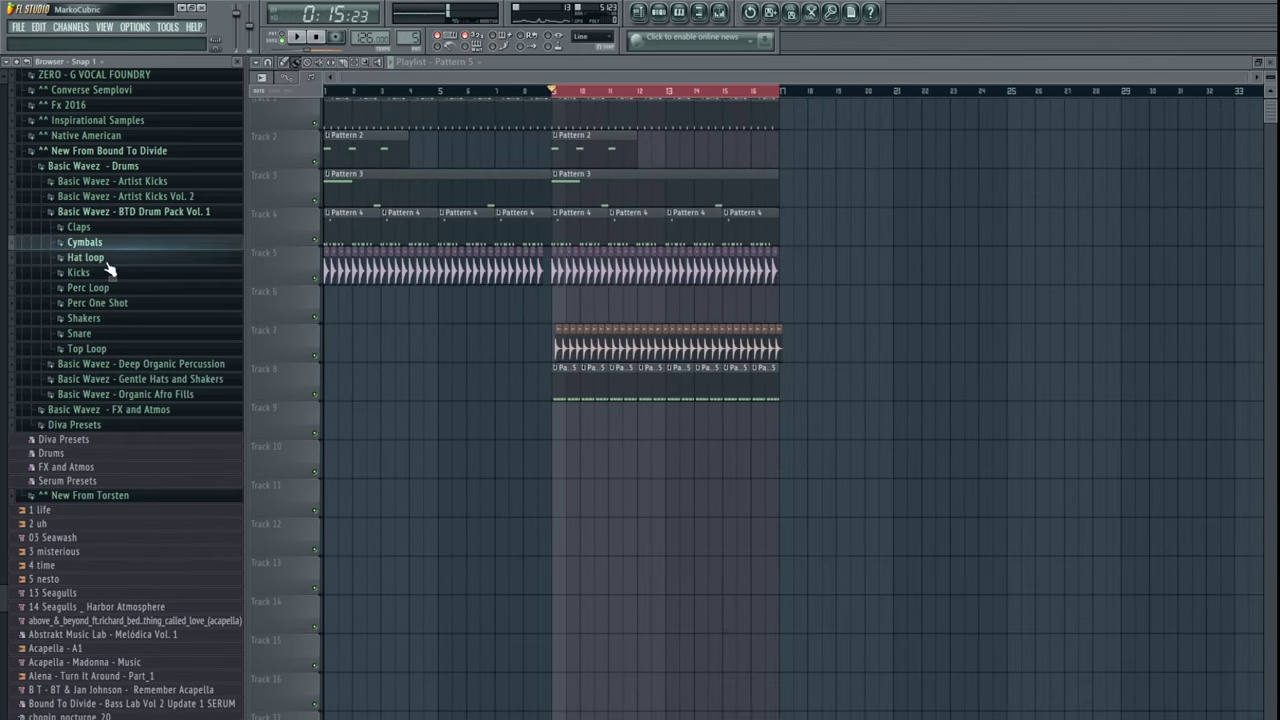
left_click(112, 228)
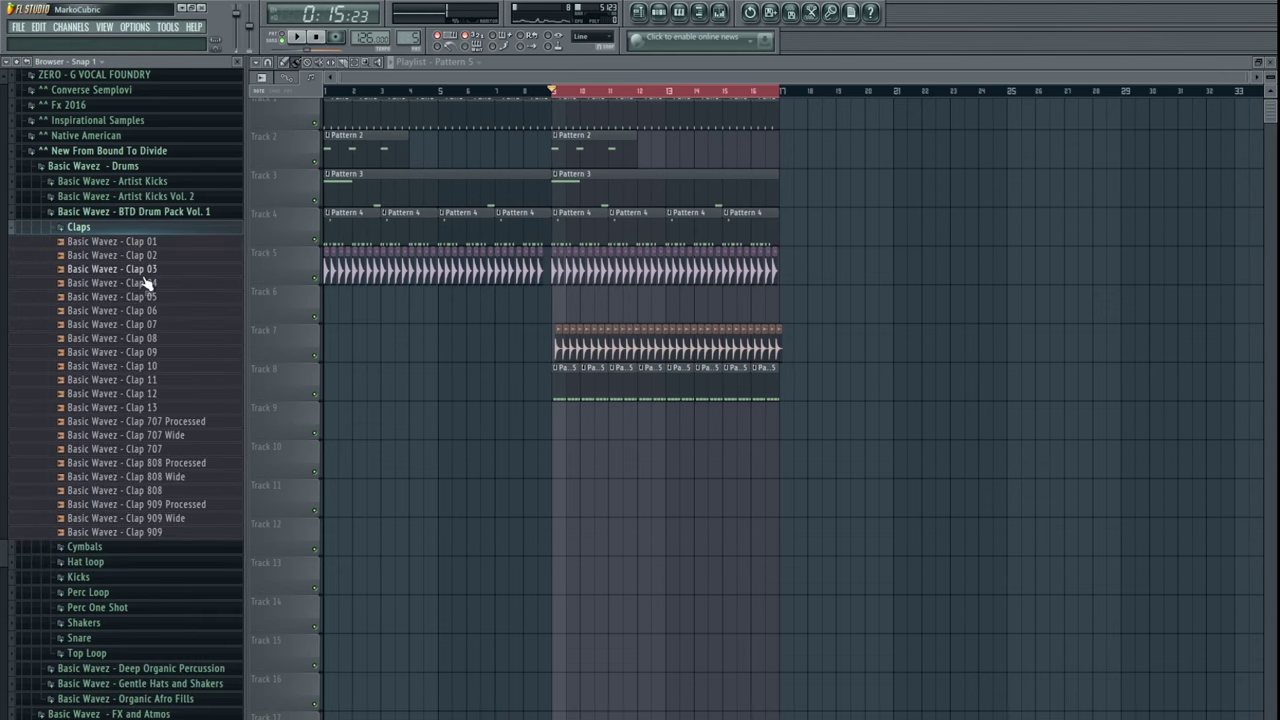
left_click(148, 283)
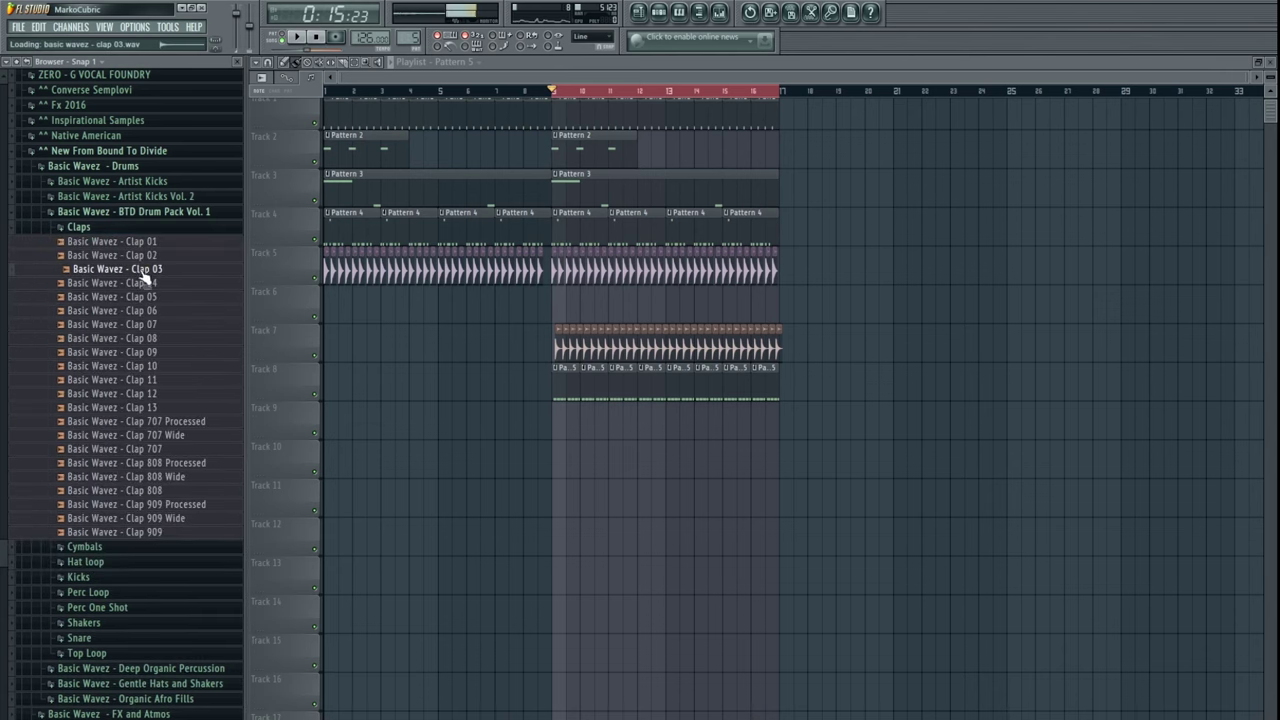
left_click(165, 324)
left_click(165, 380)
left_click(166, 408)
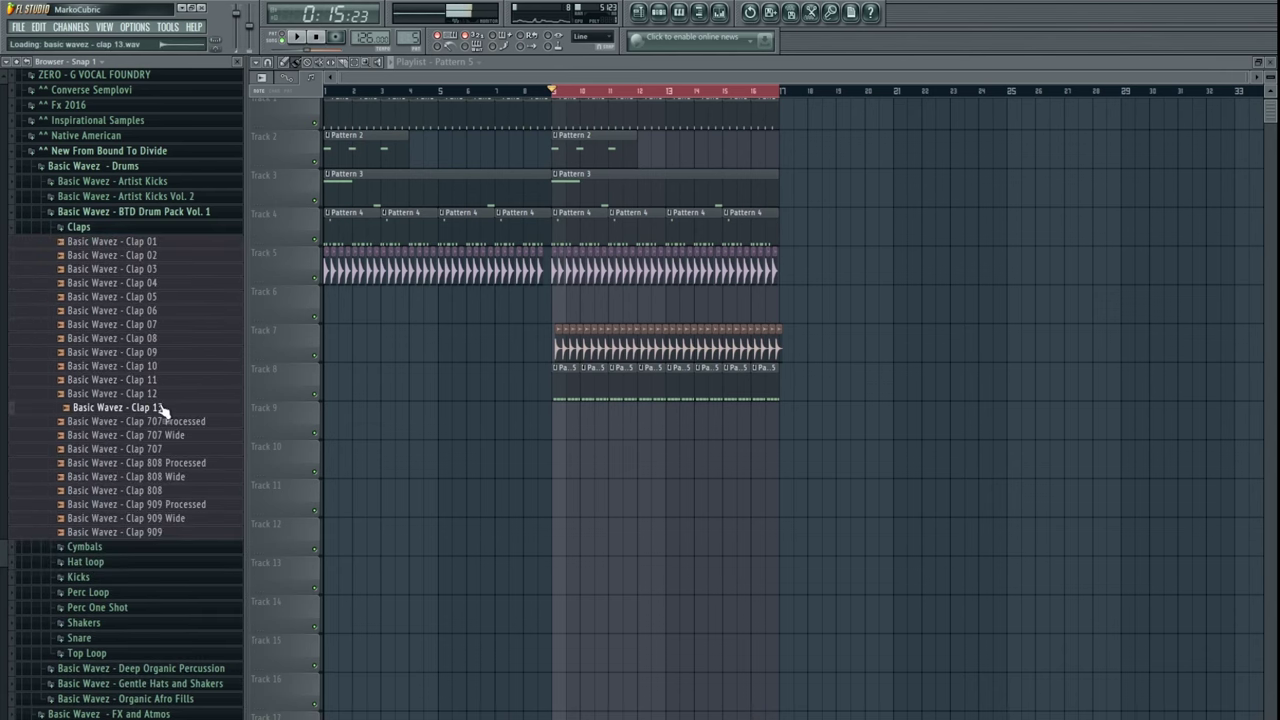
- Audition the processed and wide 707, 808 and 909 claps and try out Clap 707 Wide for Track 9
left_click(168, 421)
left_click(172, 463)
left_click(180, 504)
left_click(178, 435)
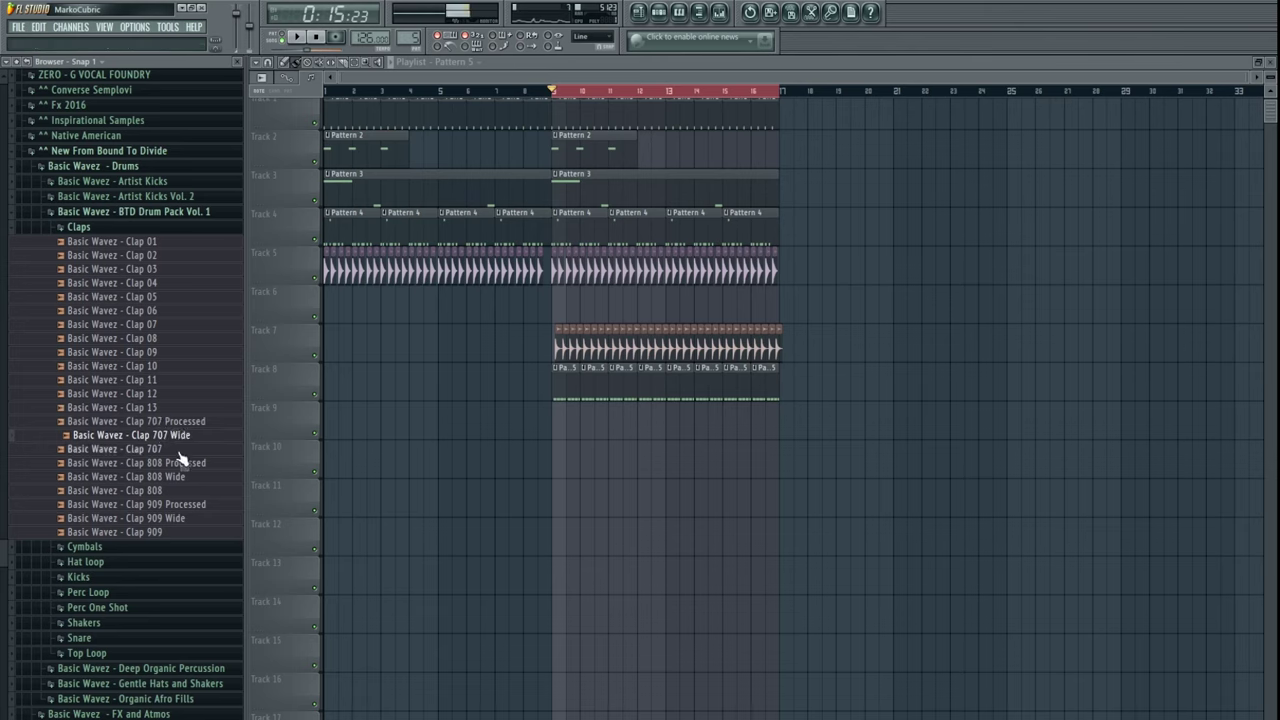
left_click(178, 476)
left_click(180, 518)
left_click(180, 437)
left_click_drag(185, 440, 577, 435)
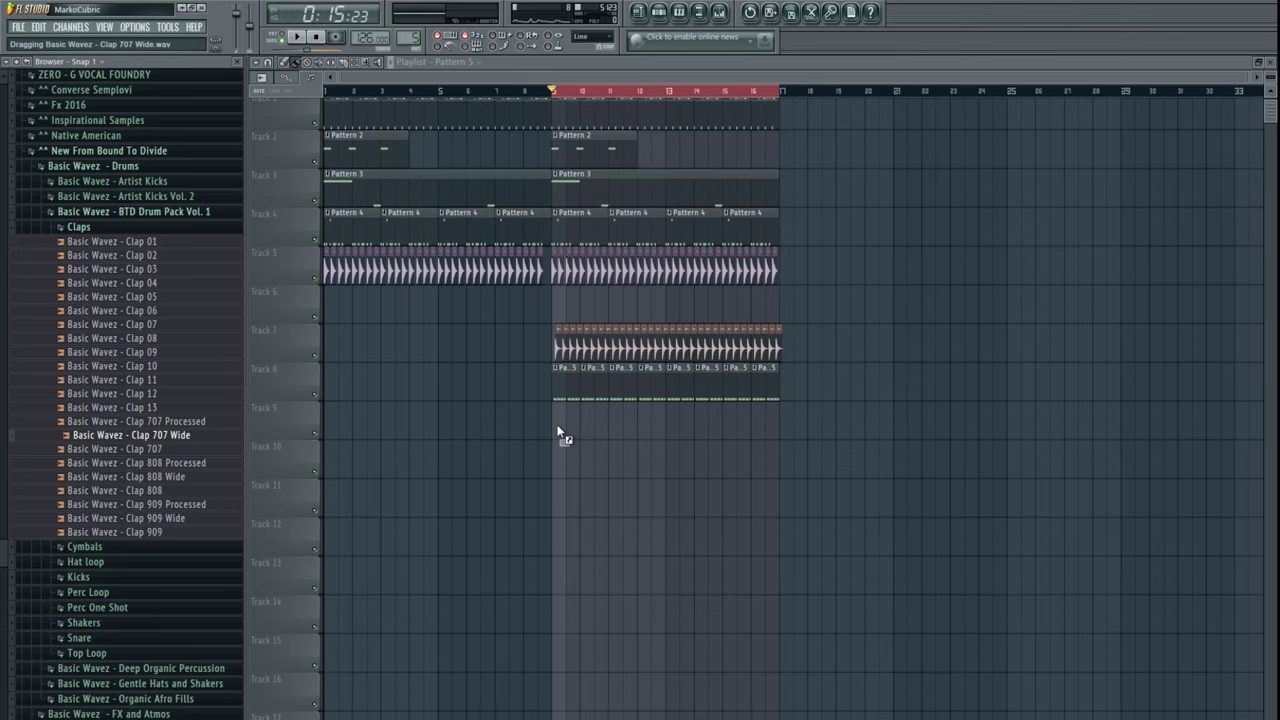
- Audition the plain 707 and 808 claps and the numbered claps from Clap 12 backwards
left_click_drag(155, 420, 150, 366)
left_click(150, 449)
left_click(160, 490)
left_click(150, 393)
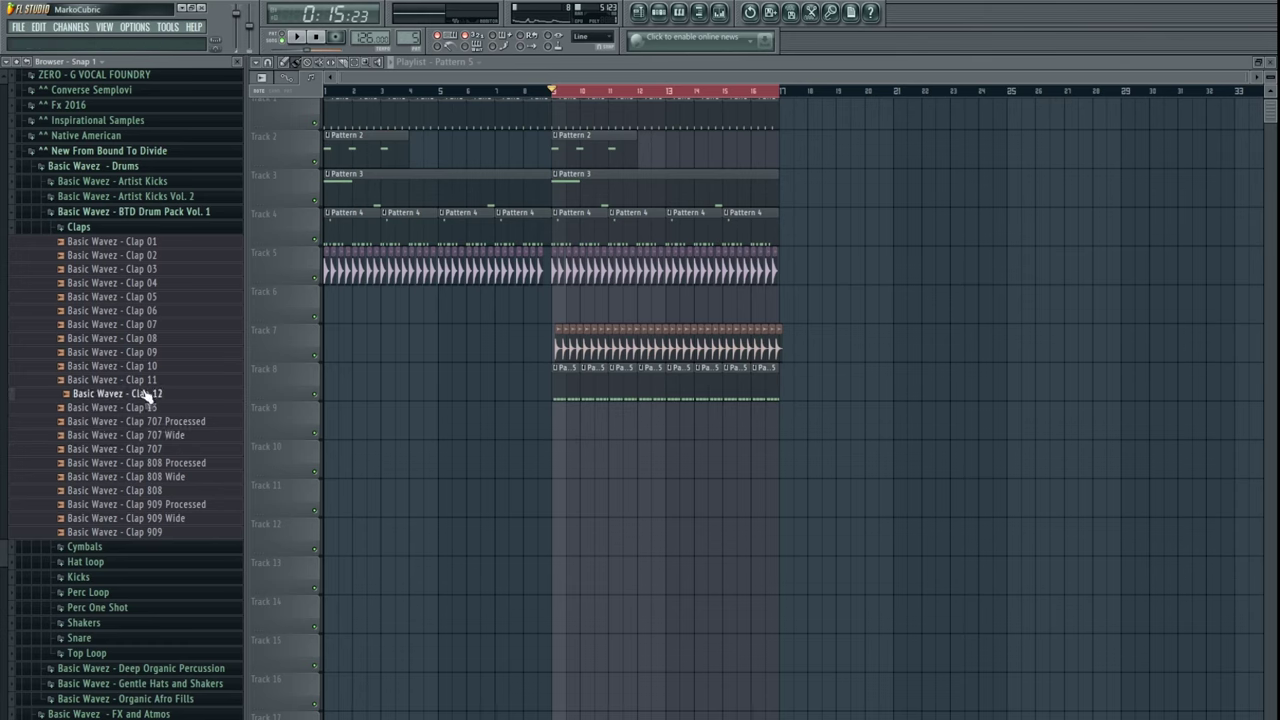
left_click(143, 380)
key("Up")
key("Up")
key("Up")
key("Up")
key("Up")
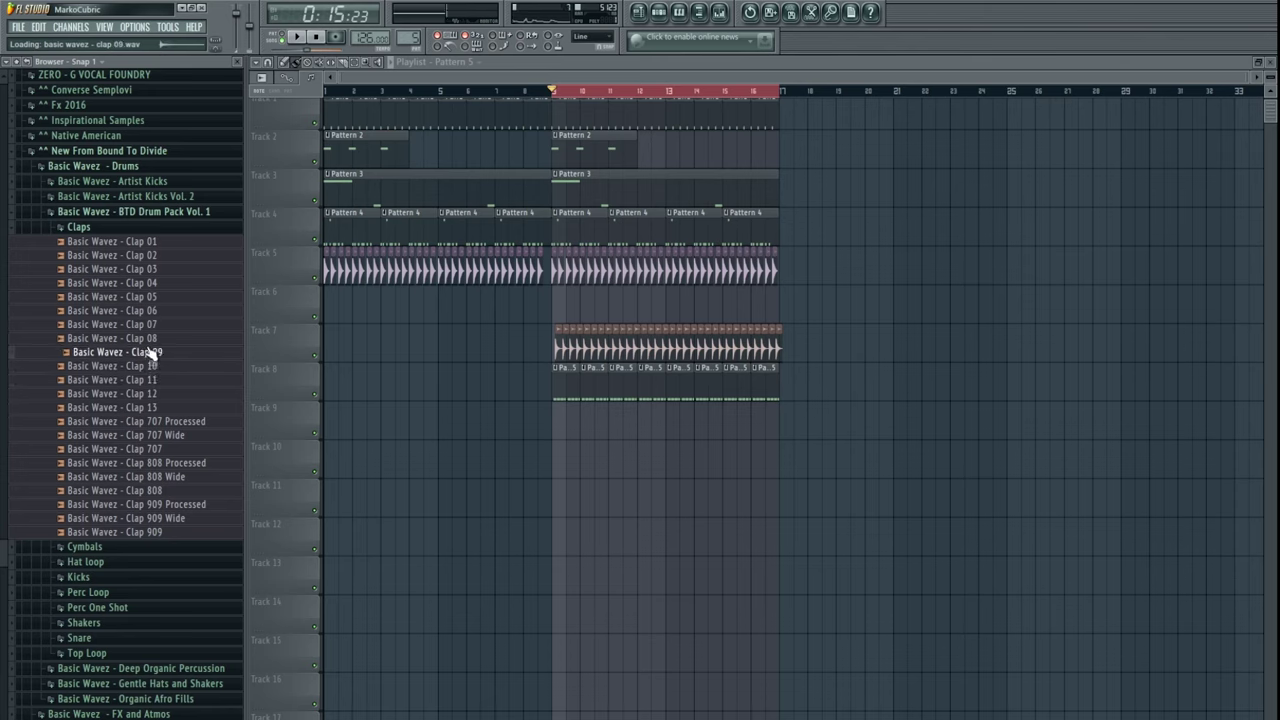
- Audition the numbered claps in order from Clap 01 to Clap 11
left_click(150, 244)
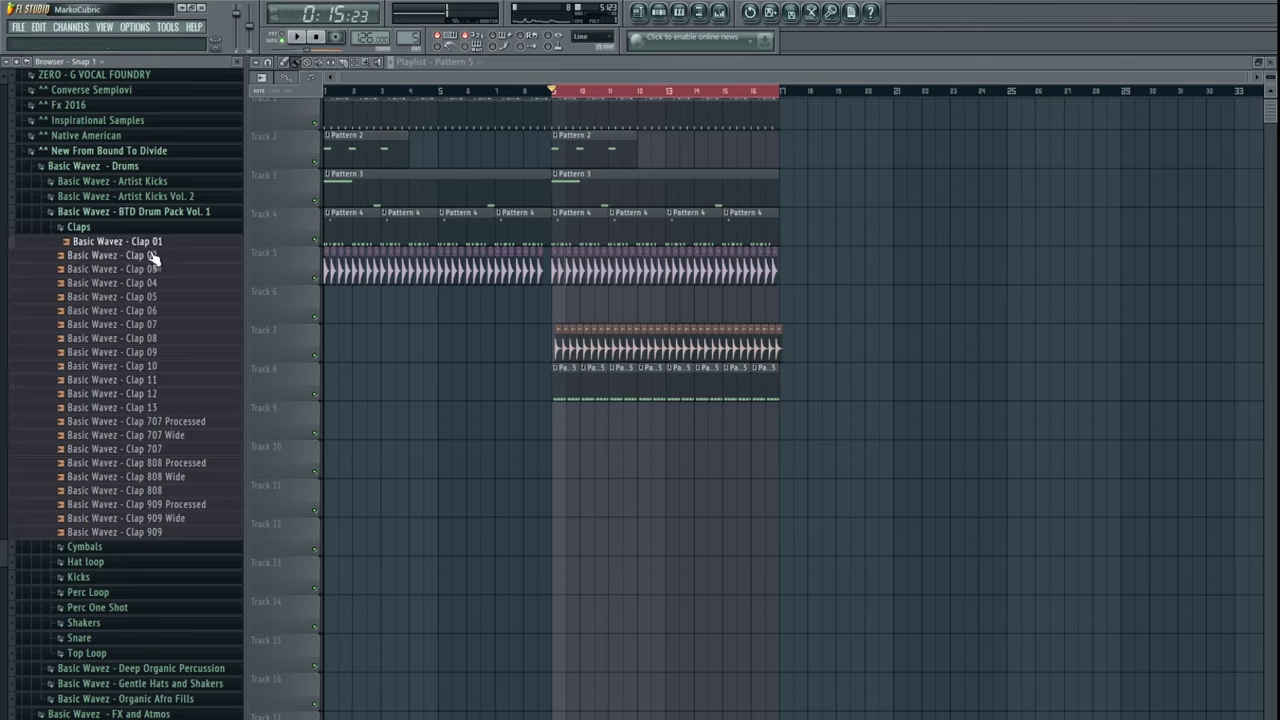
left_click(157, 257)
left_click(152, 269)
left_click(152, 283)
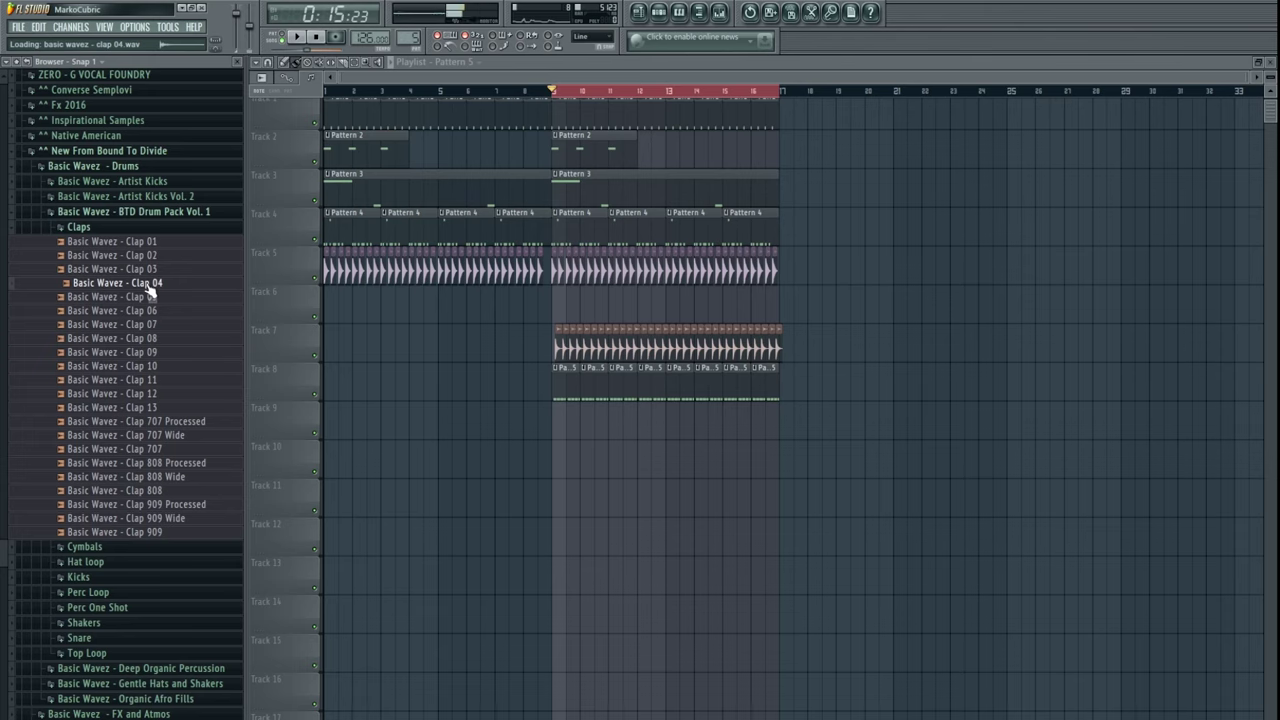
left_click(154, 297)
left_click(155, 311)
left_click(155, 325)
left_click(156, 339)
left_click(150, 352)
left_click(145, 366)
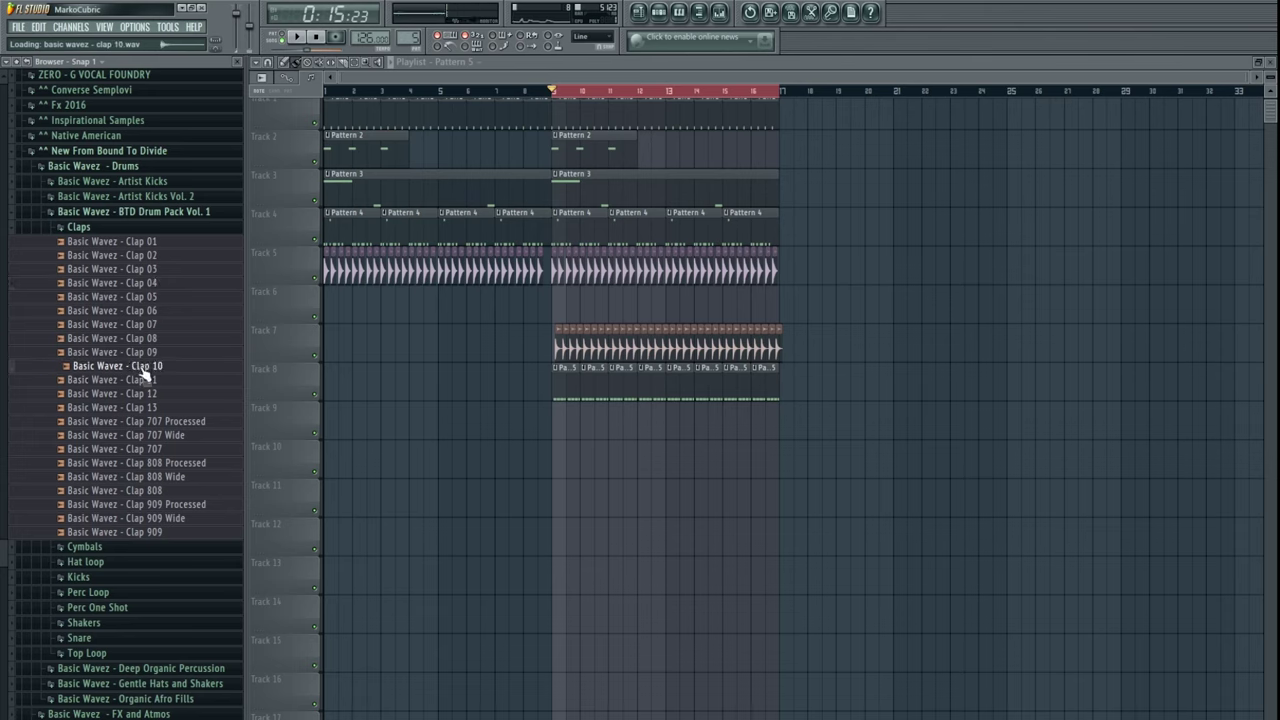
left_click(145, 380)
- Place Clap 09 clips on beats 2 and 4 of bars 9 and 10 on Track 9 and play the loop
left_click_drag(140, 352, 829, 437)
scroll(557, 431, "up", 5)
key("space")
scroll(568, 491, "down", 5)
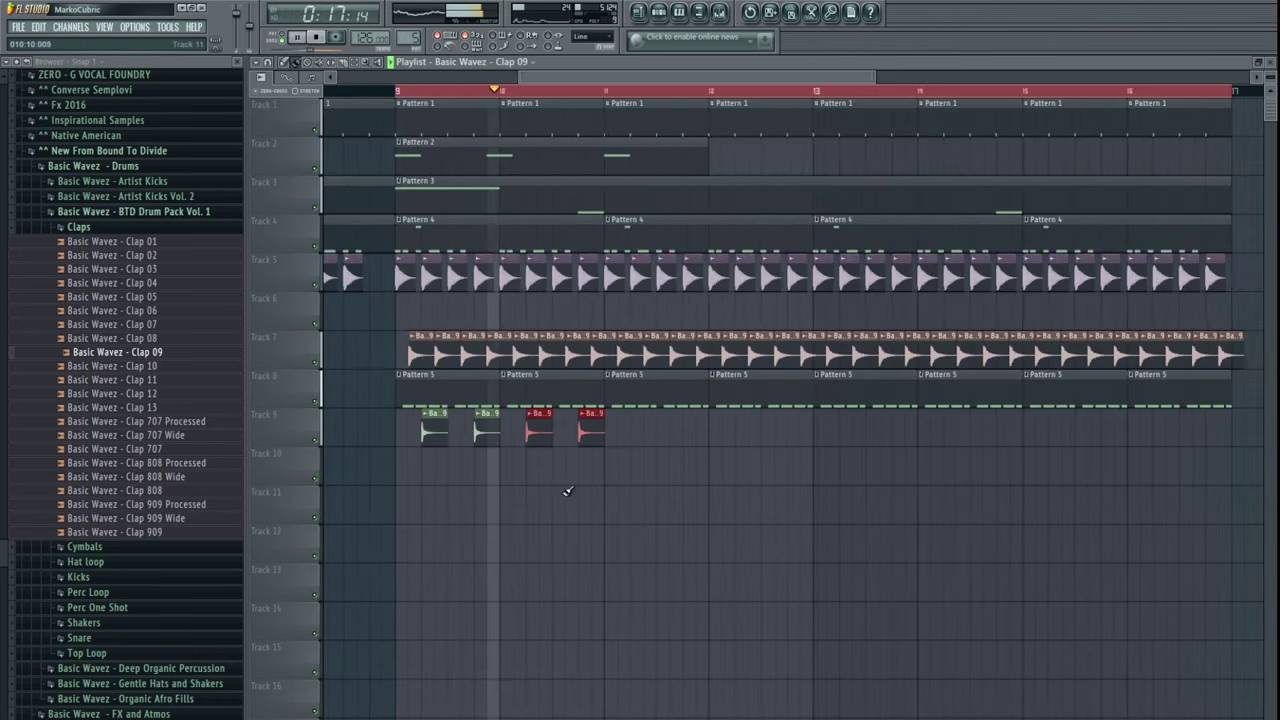
- Repeat the Clap 09 clips along Track 9 through bar 16 and select the whole row of claps
left_click_drag(574, 490, 600, 432)
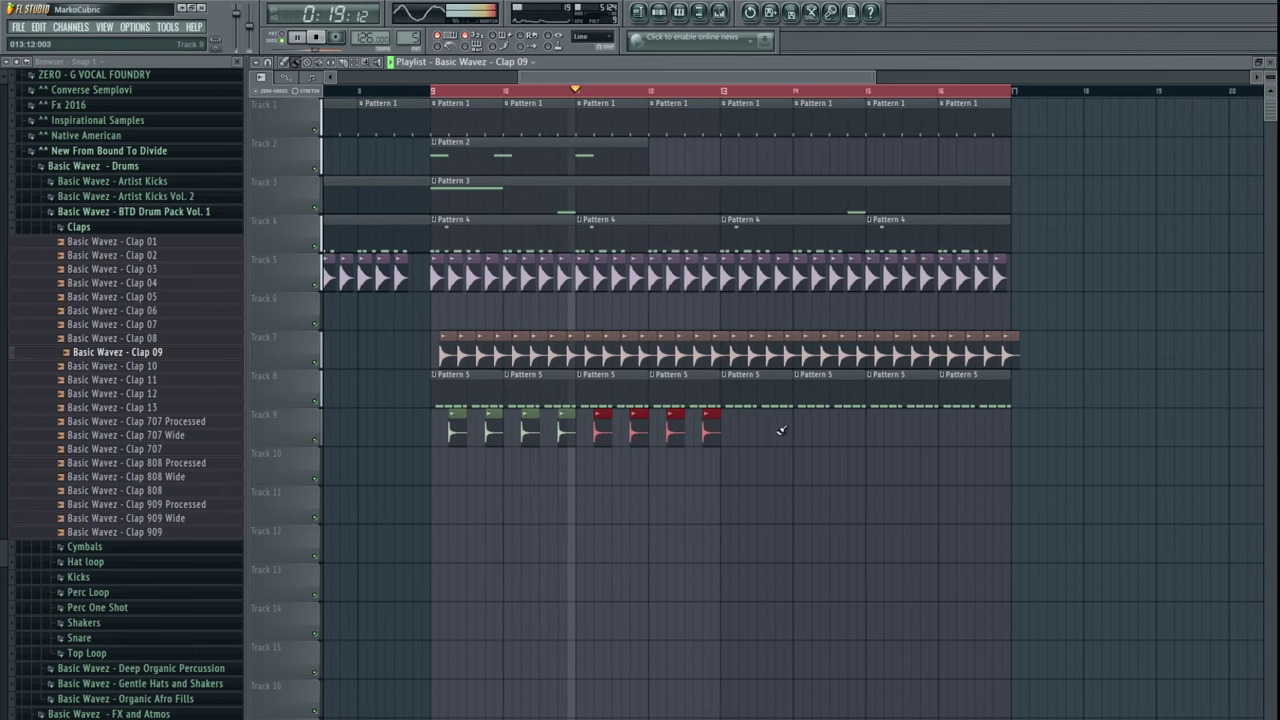
left_click_drag(780, 432, 748, 440)
left_click_drag(1040, 437, 447, 434)
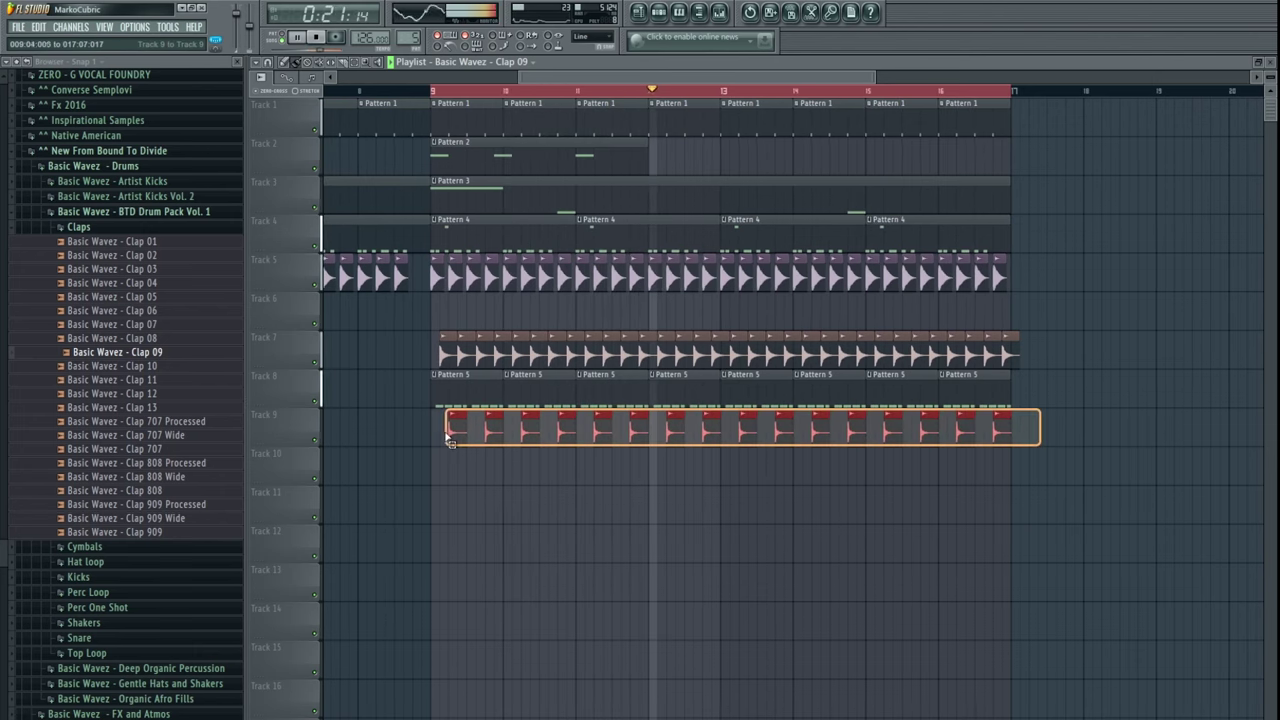
- Open the Clap 09 channel settings and route the channel to free mixer track 7
scroll(459, 457, "up", 8)
scroll(597, 480, "down", 5)
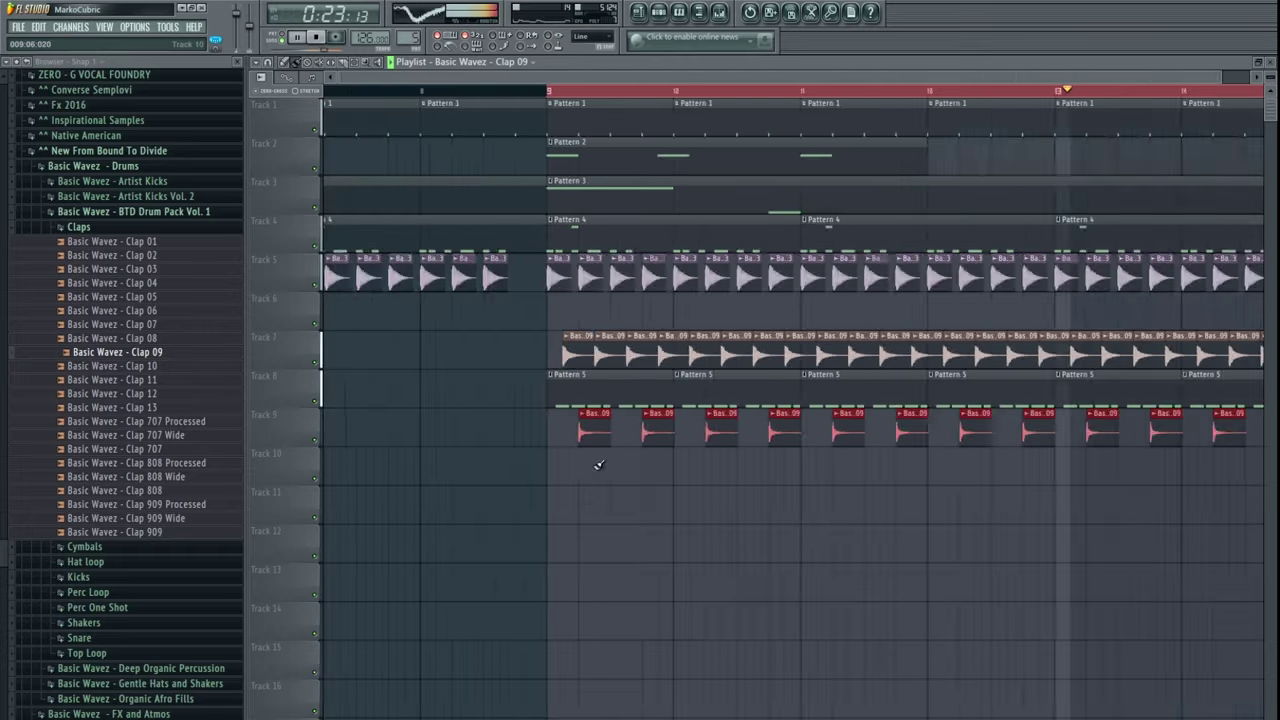
double_click(581, 424)
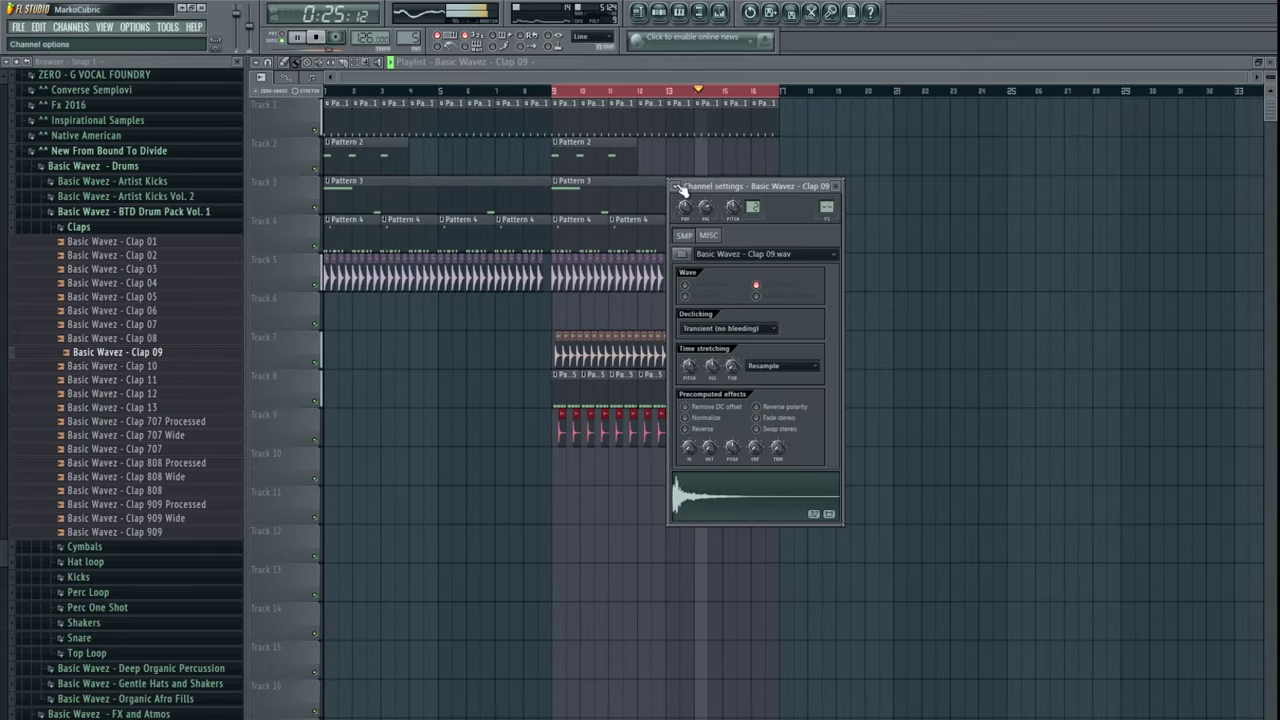
key("ctrl+l")
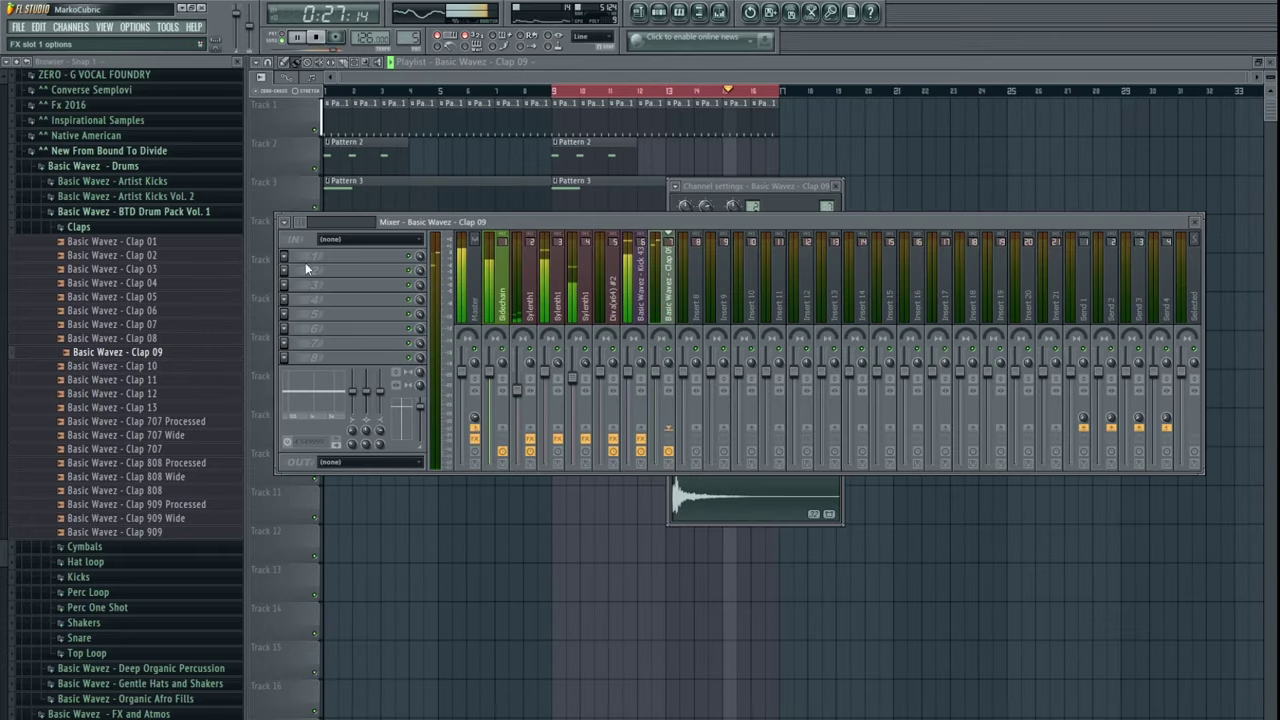
left_click(604, 526)
- Select all Clap 09 clips on Track 9, shift them slightly behind the kick and check the offset at close range
scroll(734, 466, "up", 10)
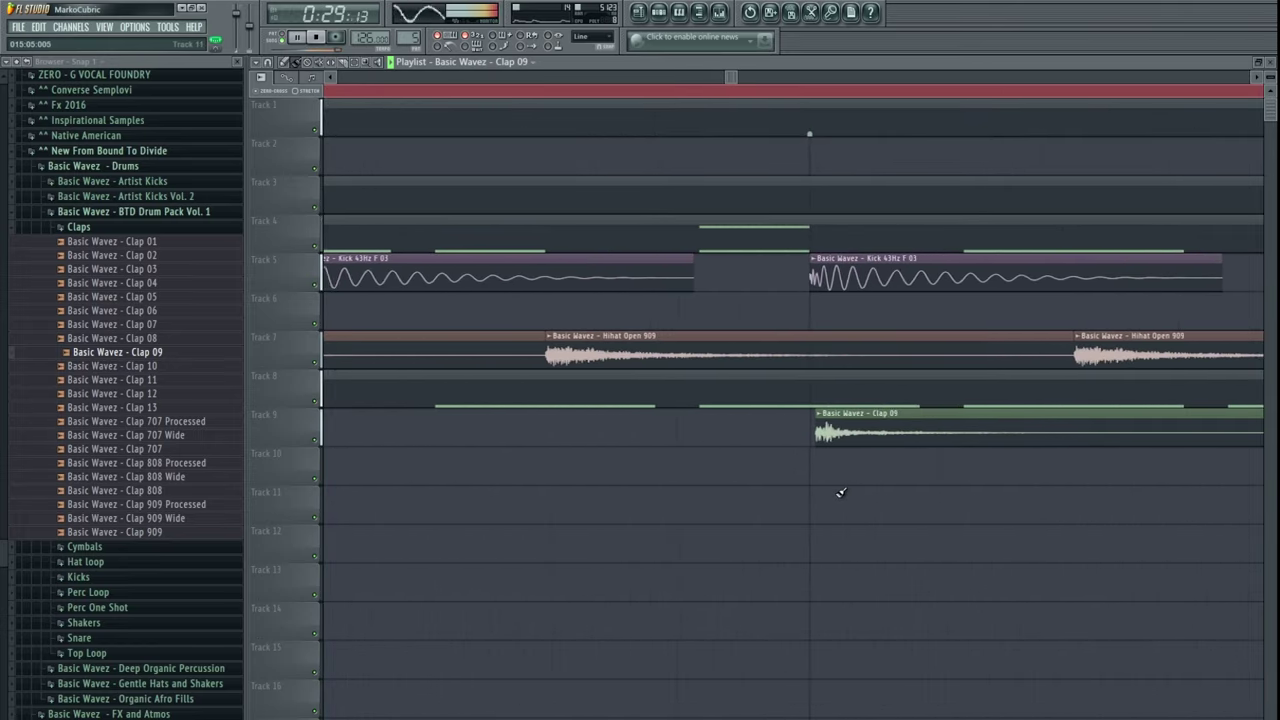
scroll(839, 490, "down", 6)
scroll(838, 488, "down", 5)
left_click_drag(942, 457, 400, 438)
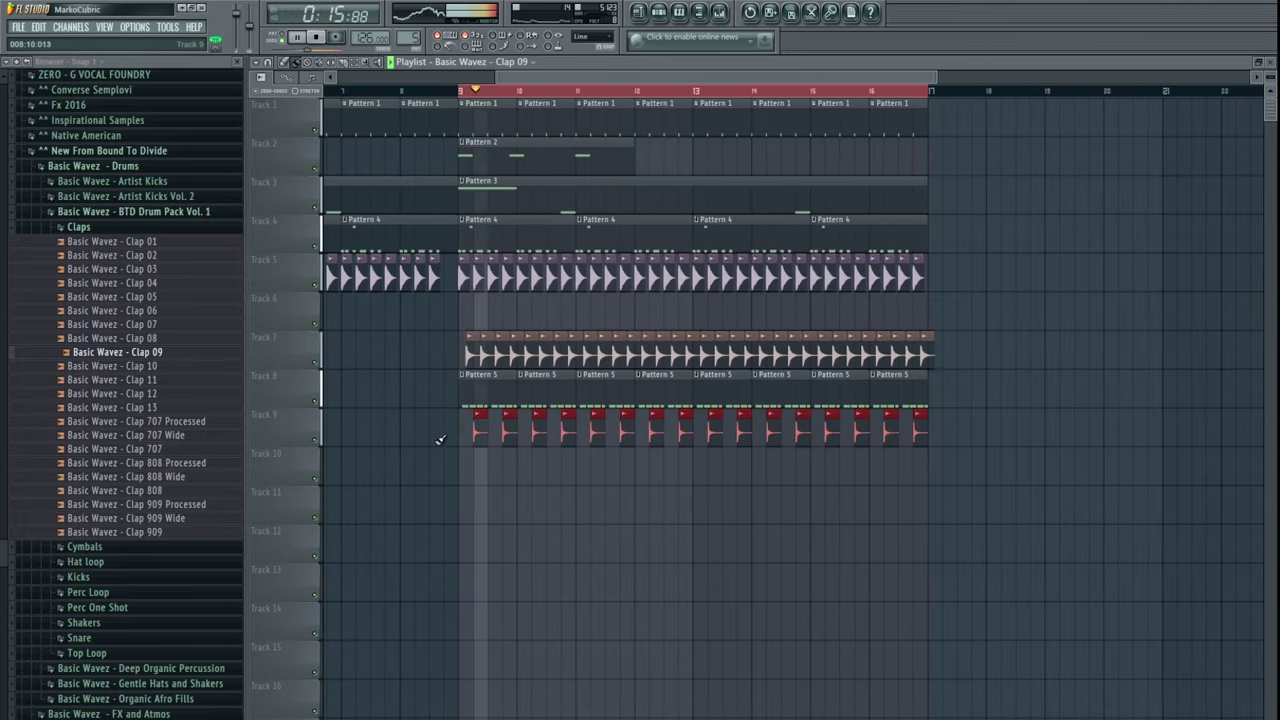
scroll(480, 468, "up", 8)
scroll(508, 476, "up", 3)
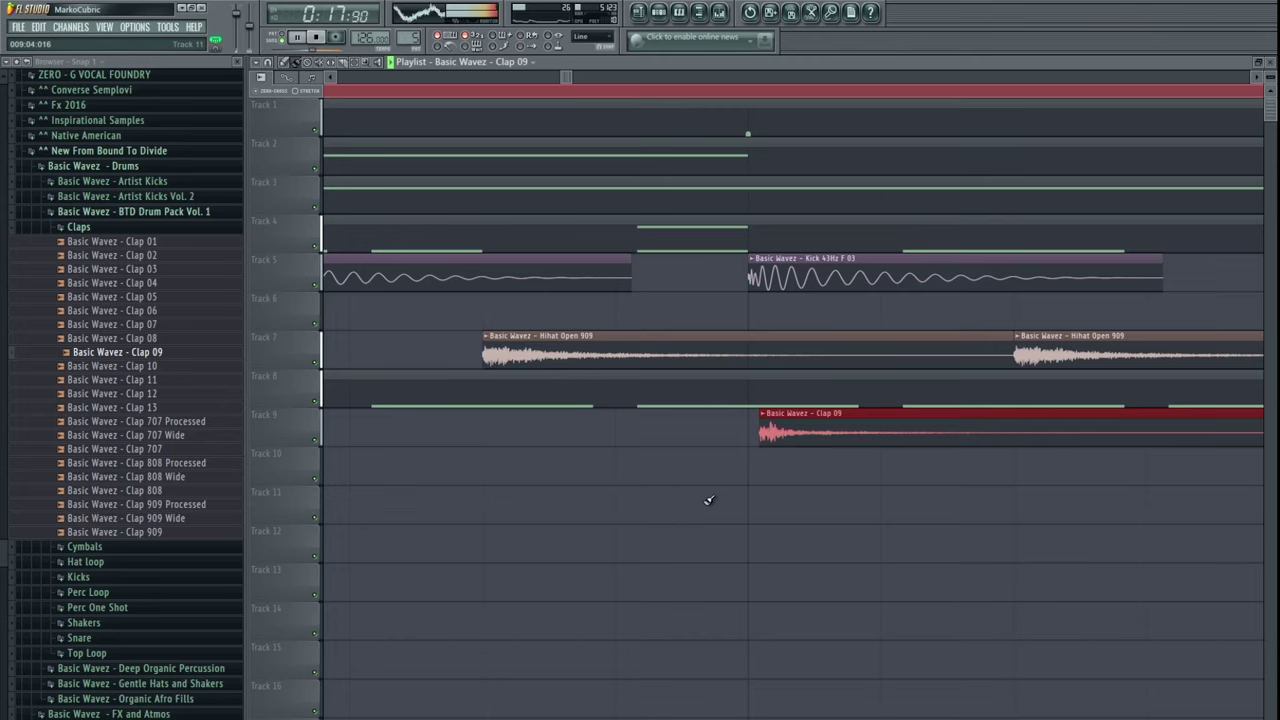
scroll(540, 460, "down", 8)
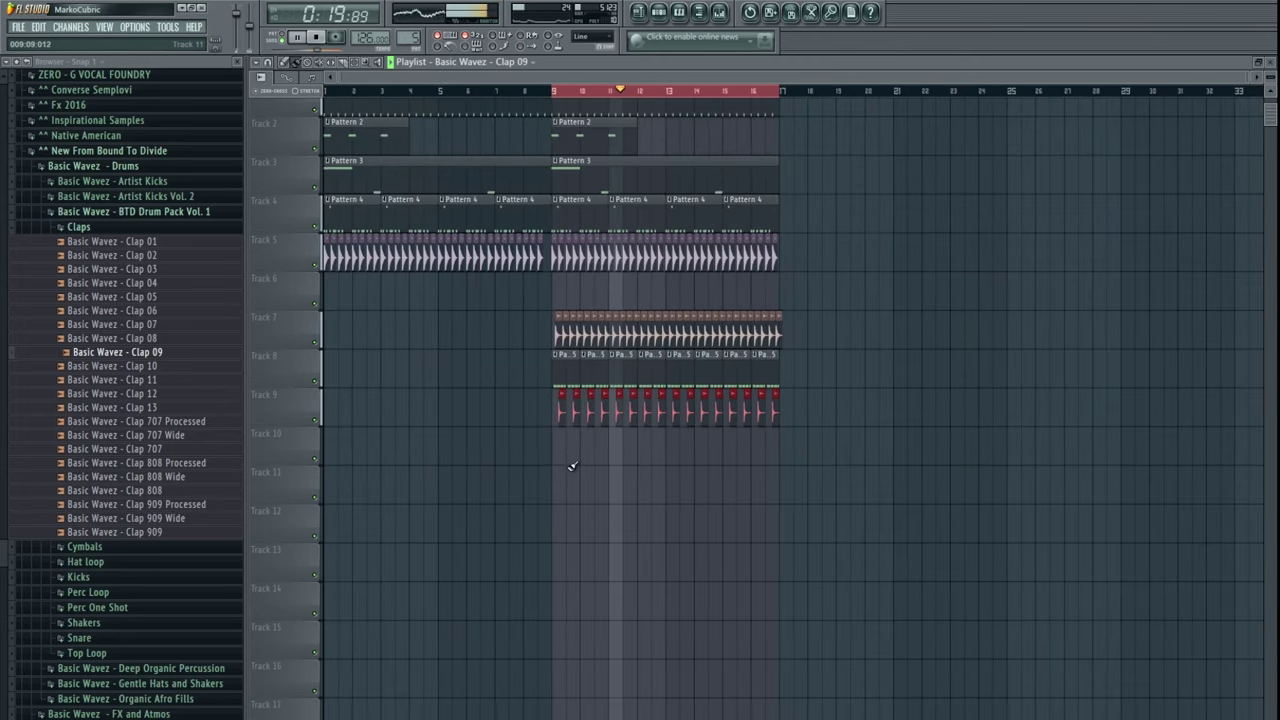
- Load Fruity Parametric EQ 2 and Fruity Filter on the Clap 09 mixer track and start playback
left_click(718, 14)
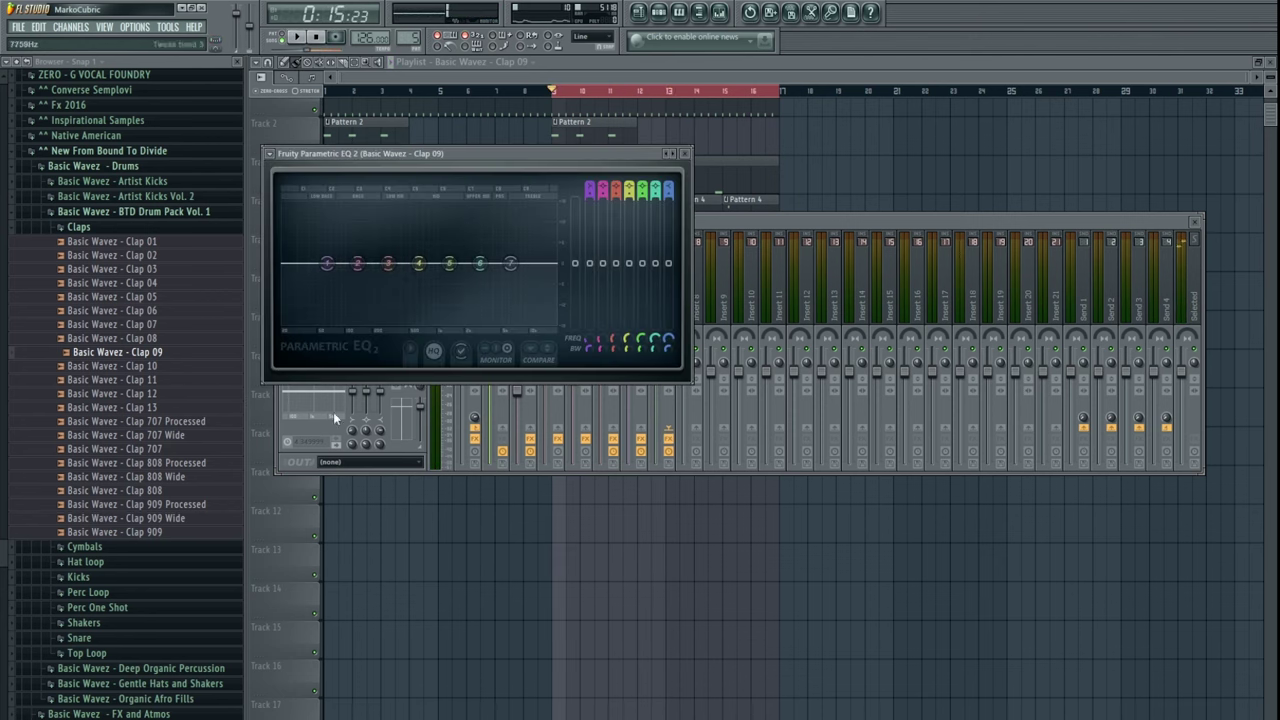
left_click(322, 400)
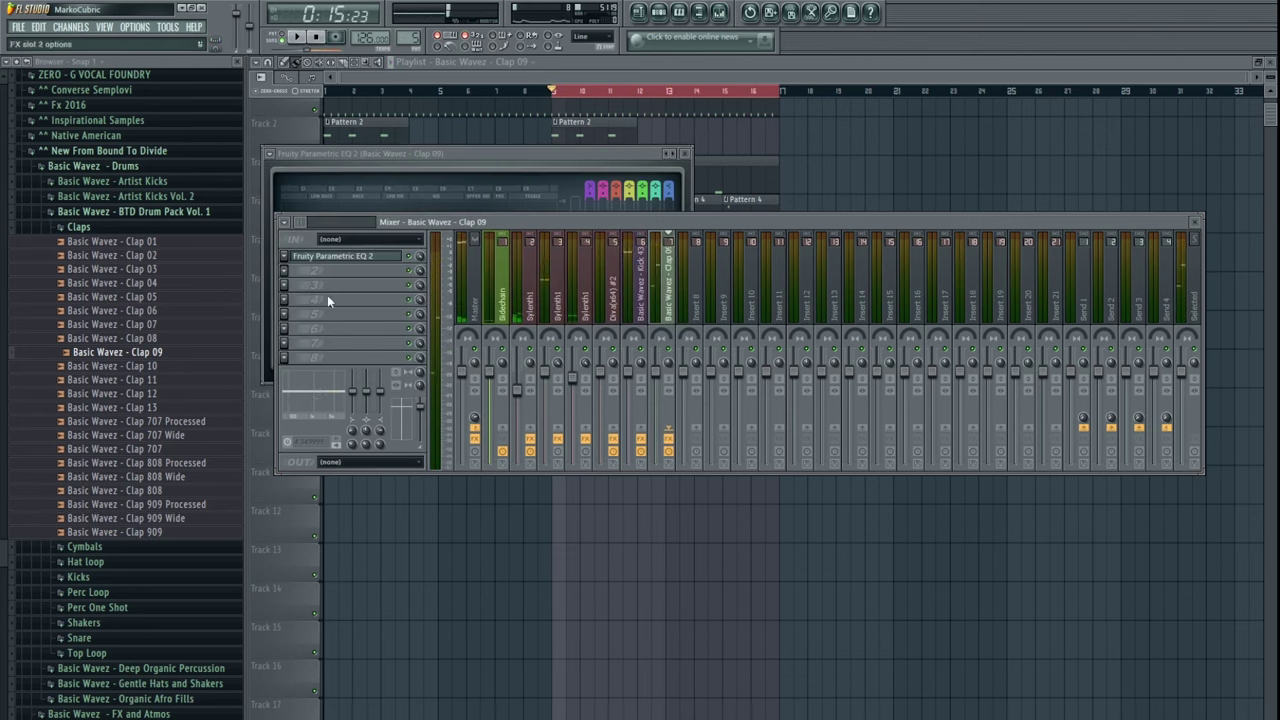
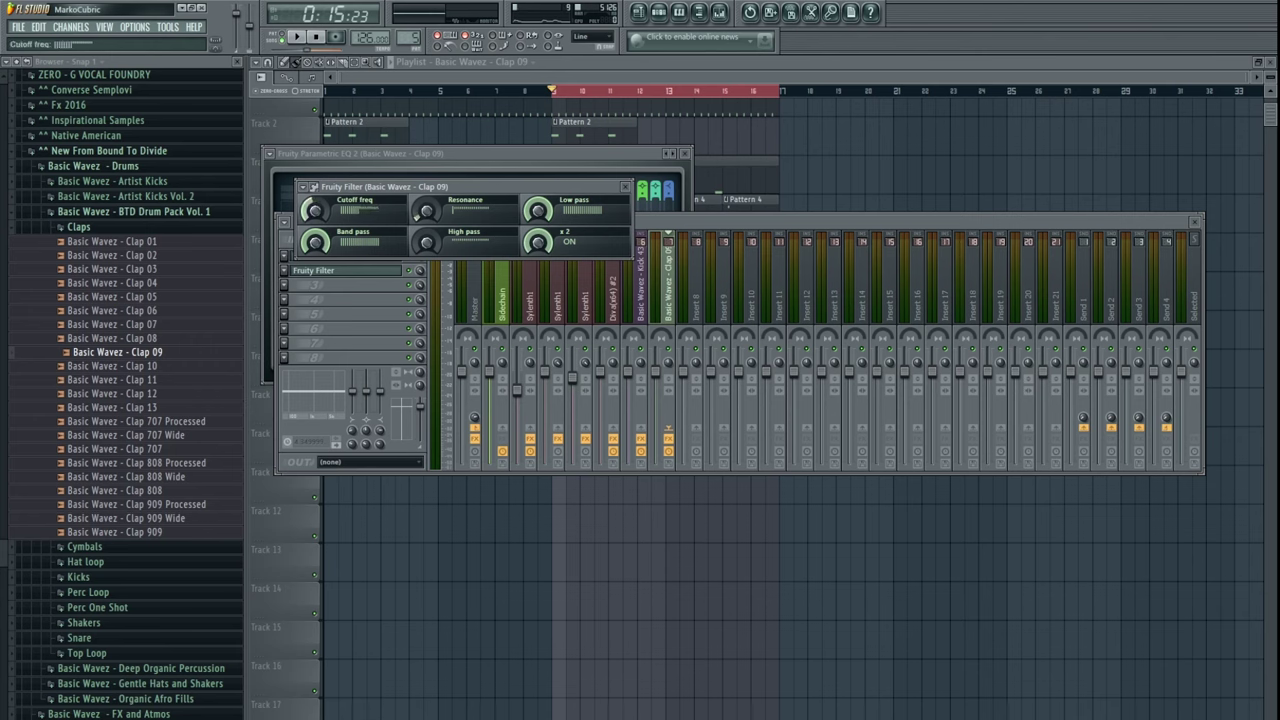
left_click(321, 316)
key("space")
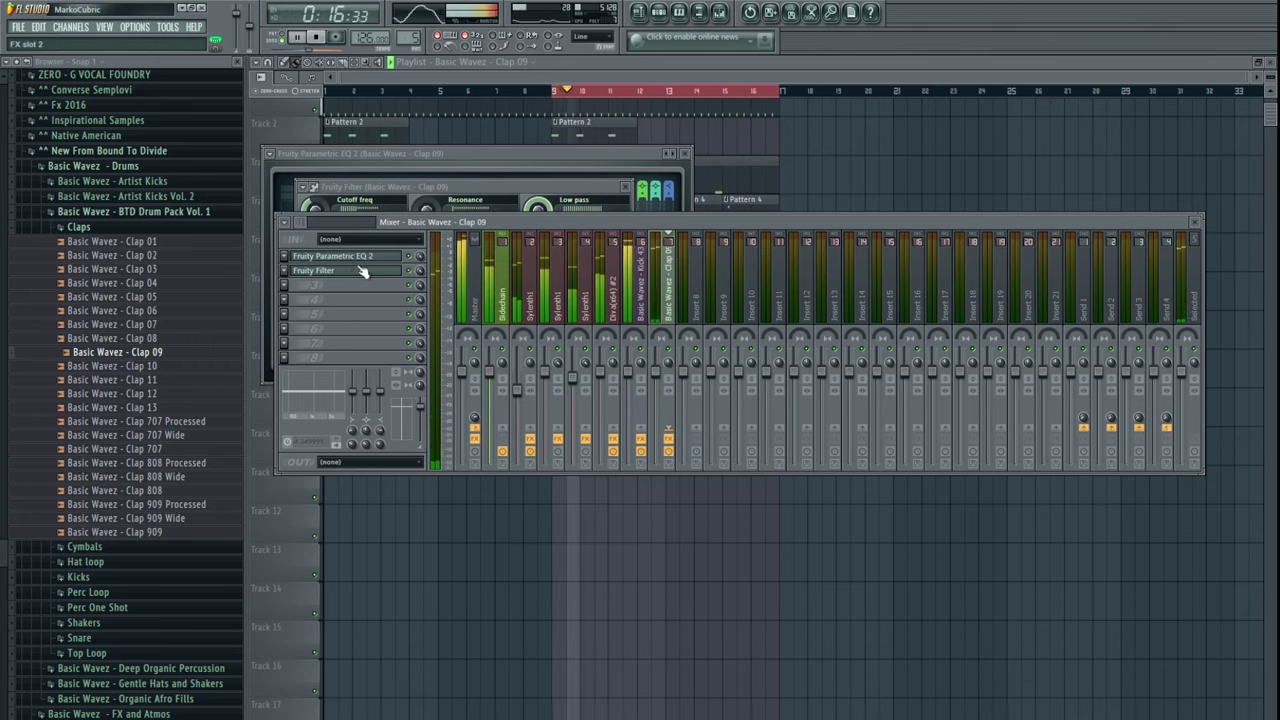
- Adjust the Fruity Filter cutoff frequency on Clap 09 while the loop plays
left_click(343, 272)
left_click(342, 272)
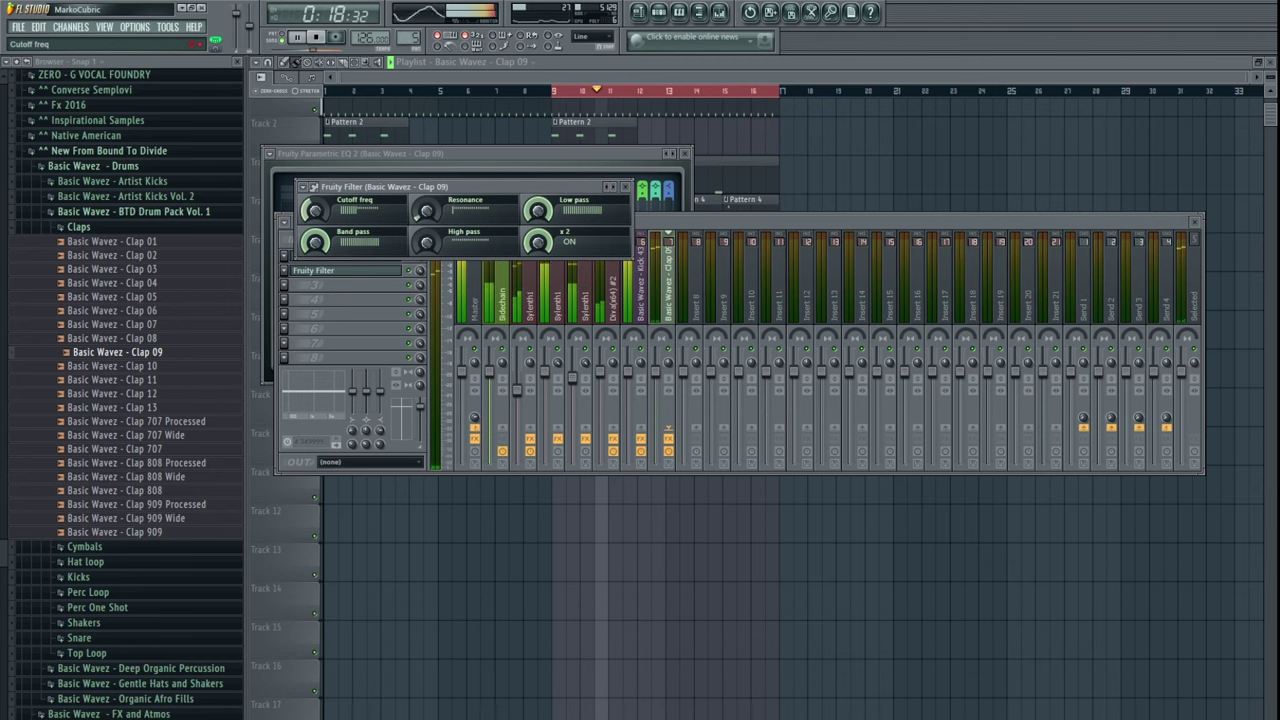
left_click_drag(315, 211, 315, 217)
left_click(352, 328)
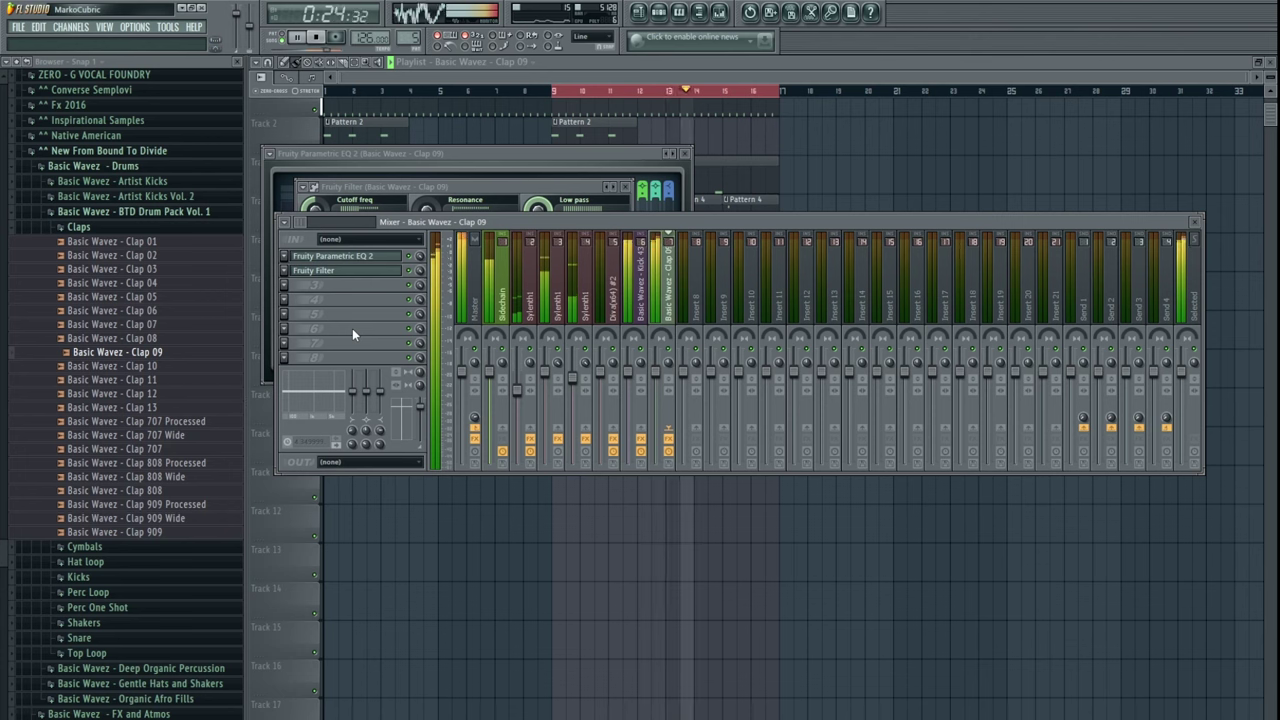
- Cut Clap 09's low end in Parametric EQ 2, lowering band 1 and setting band 2 to about -9.8 dB at 174 Hz
left_click(335, 258)
left_click(335, 258)
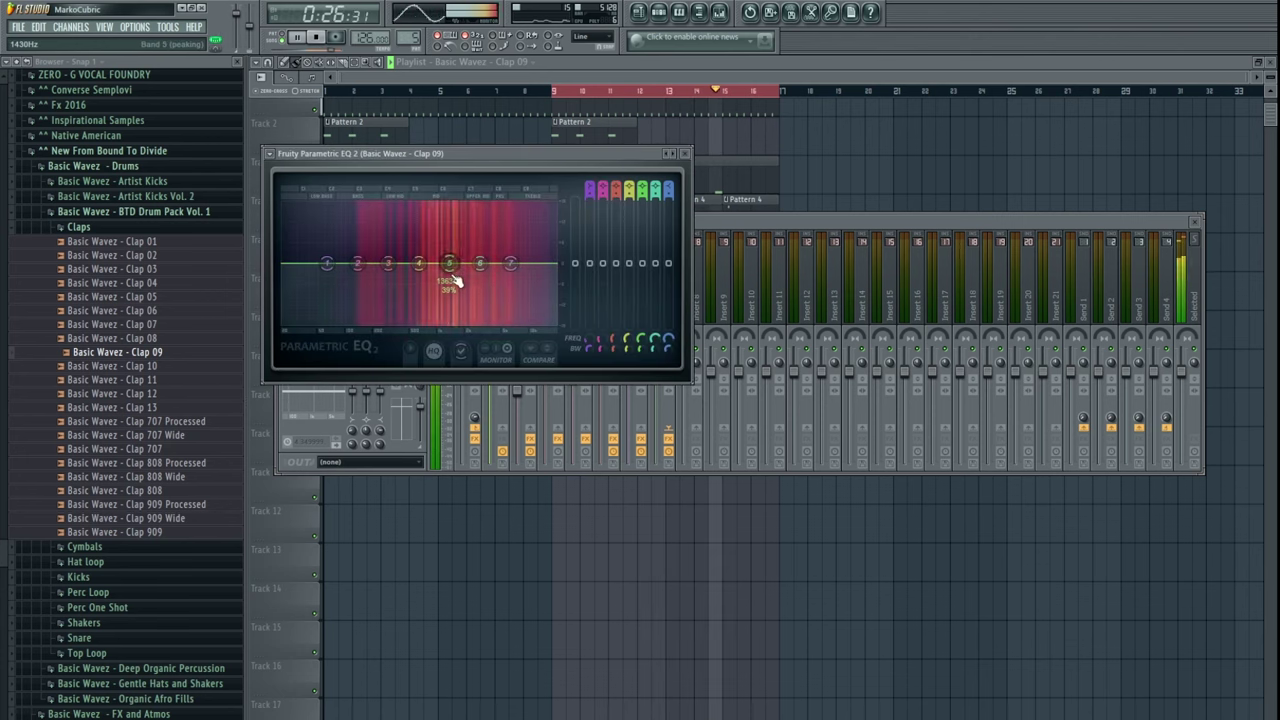
mouse_move(450, 265)
left_mouse_down()
mouse_move(450, 250)
mouse_move(450, 264)
left_mouse_up()
left_click_drag(358, 264, 367, 297)
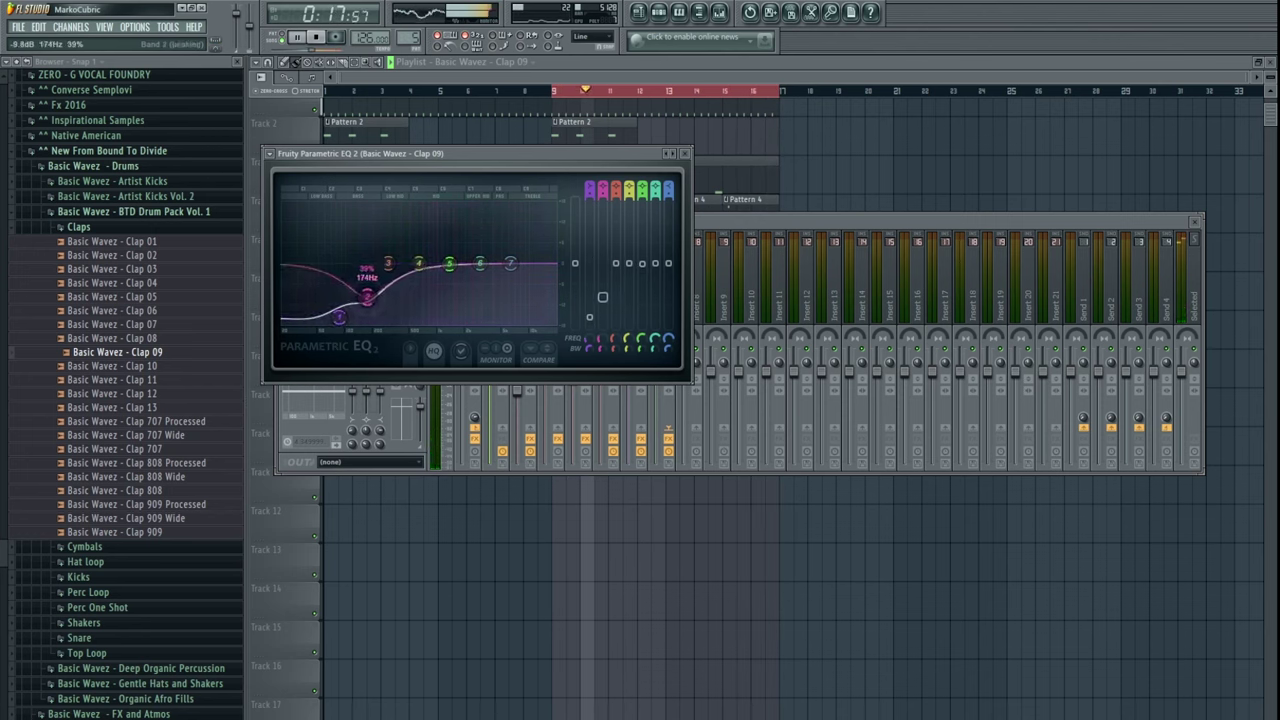
left_click(685, 154)
key("F9")
- Place a Clap 707 Wide clip on beat 4 of bar 8 on Track 10
left_click_drag(876, 150, 527, 348)
scroll(525, 348, "up", 5)
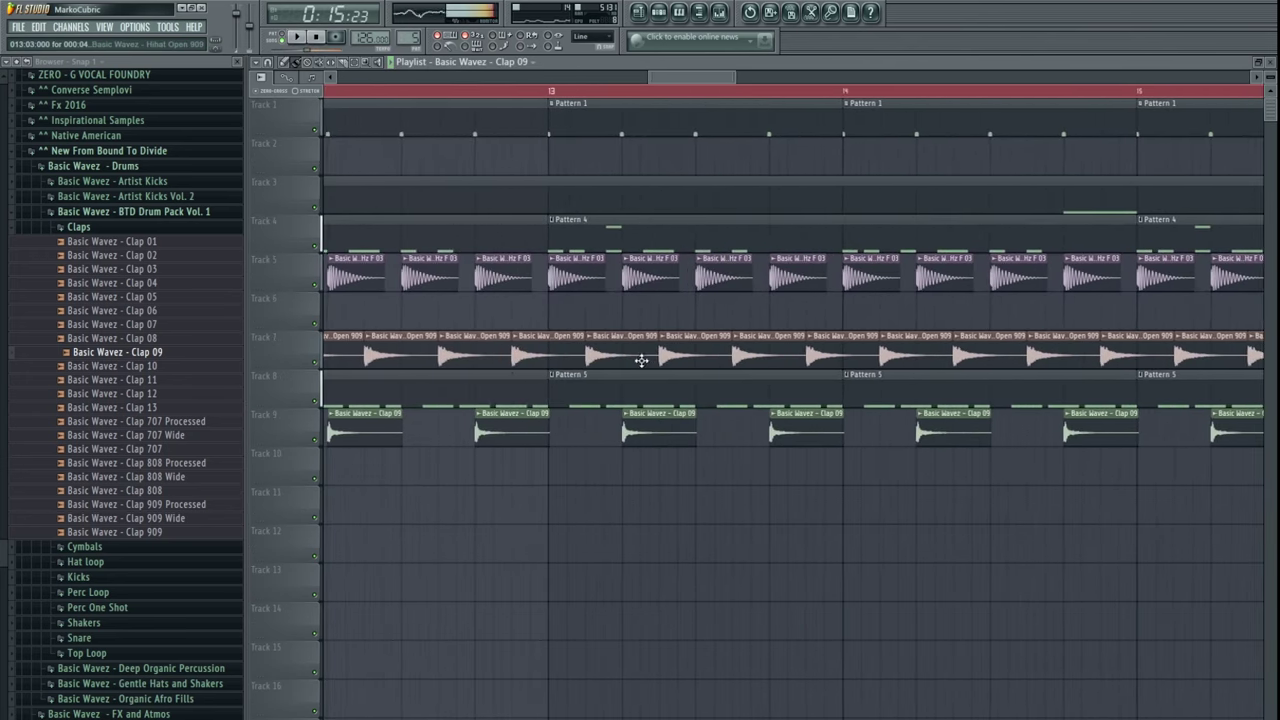
left_click(174, 436)
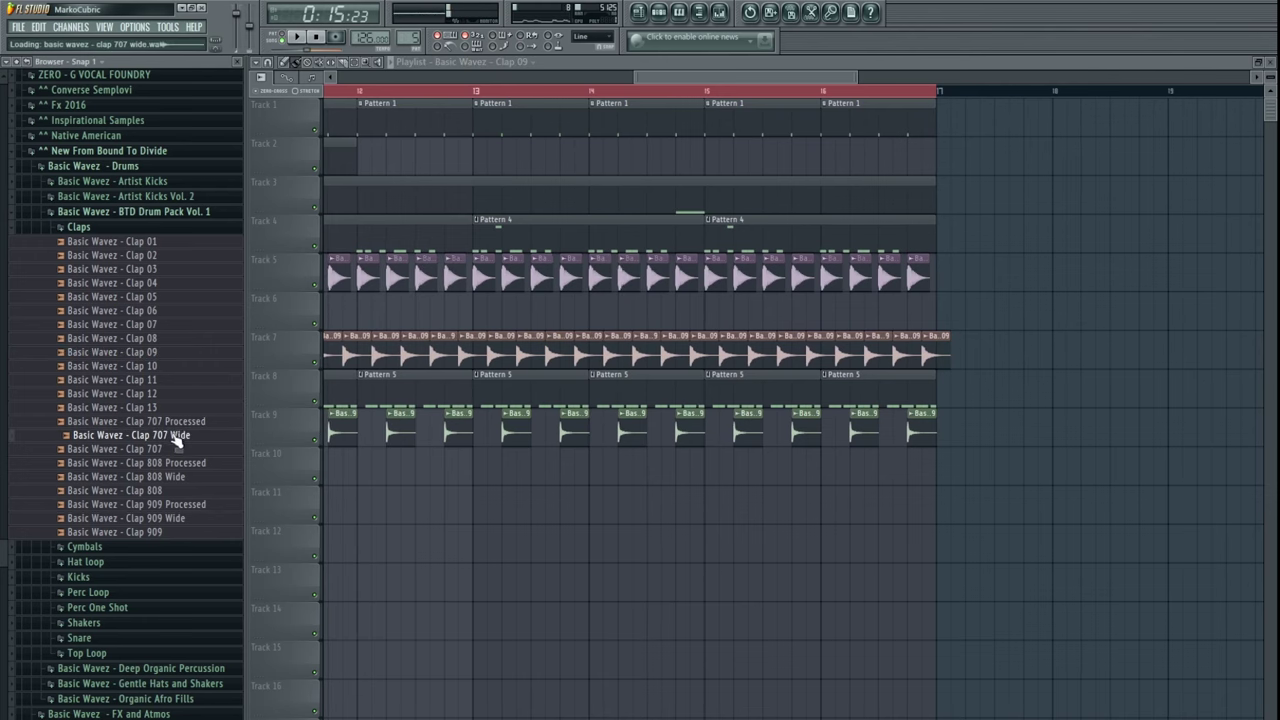
left_click_drag(425, 487, 788, 449)
scroll(782, 453, "down", 5)
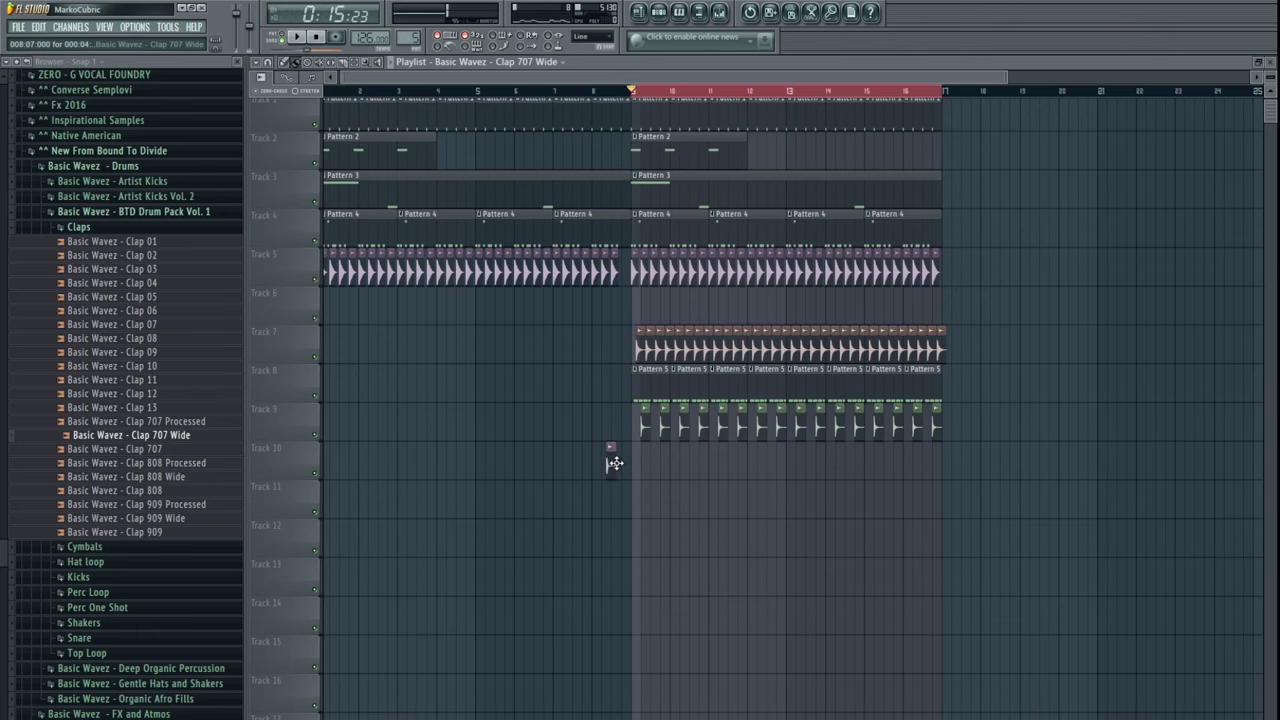
scroll(600, 465, "up", 5)
mouse_move(622, 464)
left_mouse_down()
mouse_move(588, 466)
mouse_move(657, 463)
mouse_move(608, 469)
left_mouse_up()
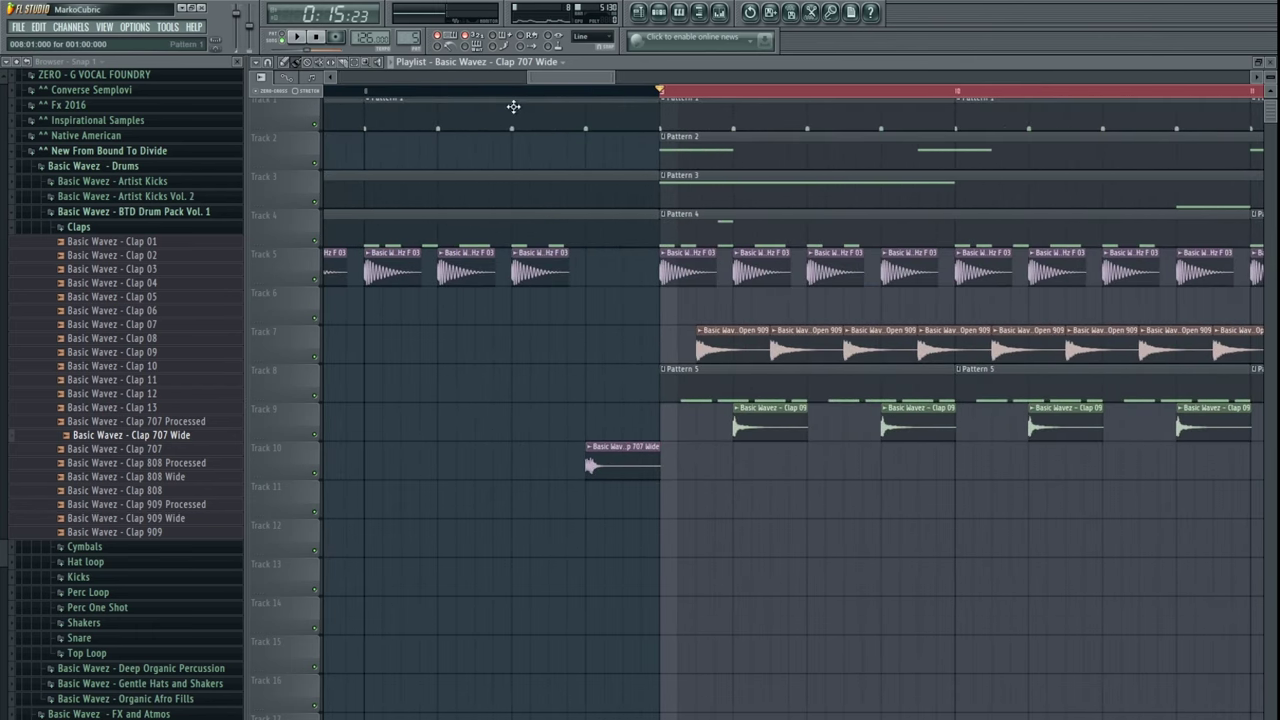
- Play the end of bar 8 with the Clap 707 Wide hit and audition Clap 707 Wide and Clap 707 Processed
double_click(614, 452)
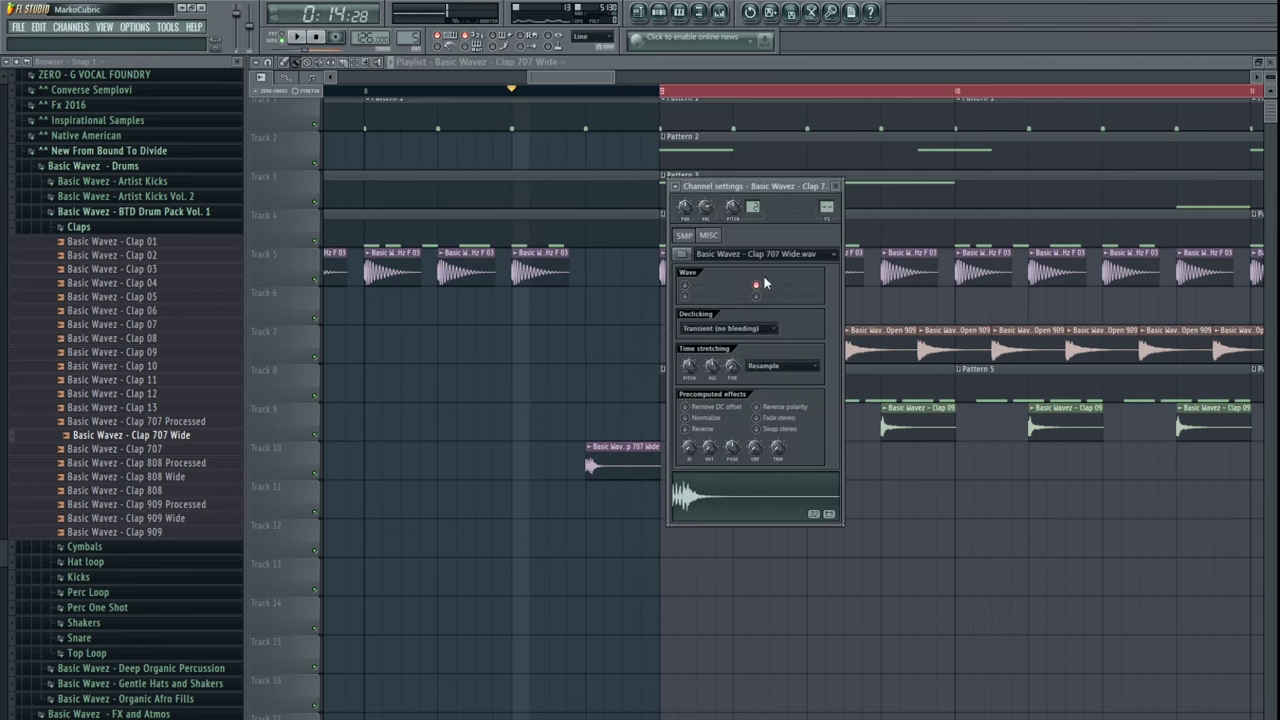
key("space")
right_click(615, 431)
left_click_drag(630, 360, 451, 366)
key("space")
key("space")
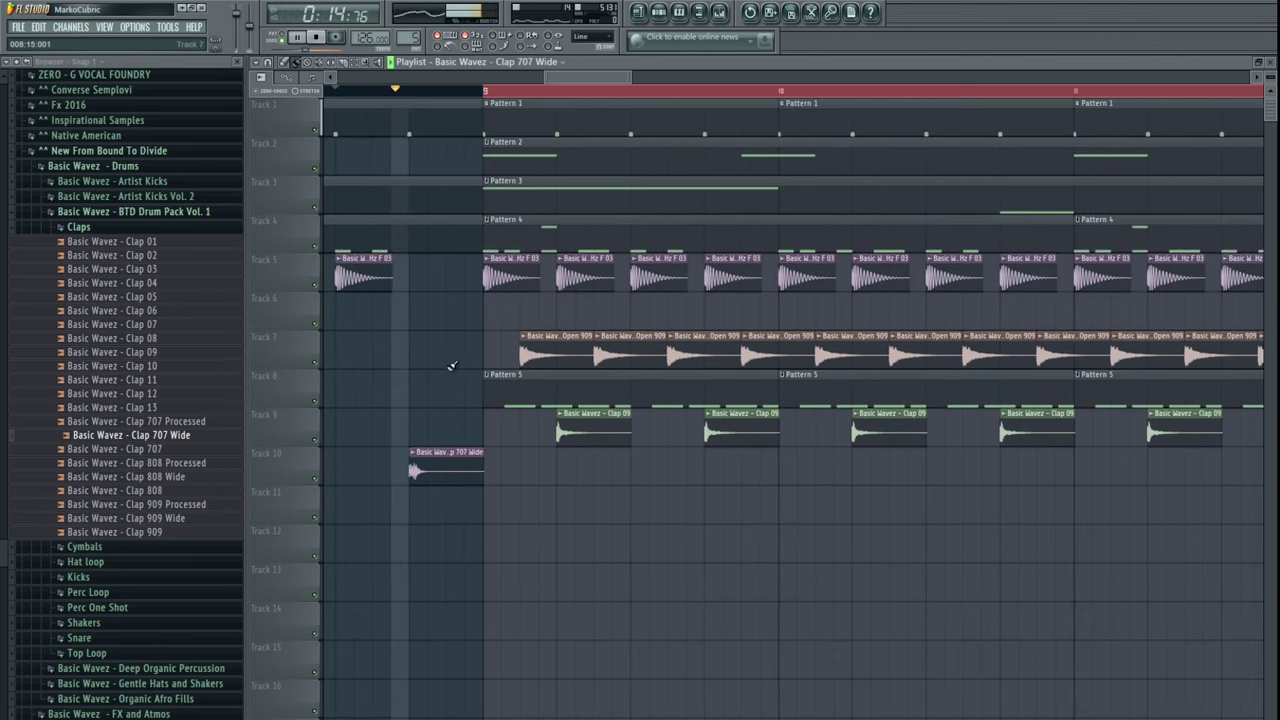
left_click(198, 437)
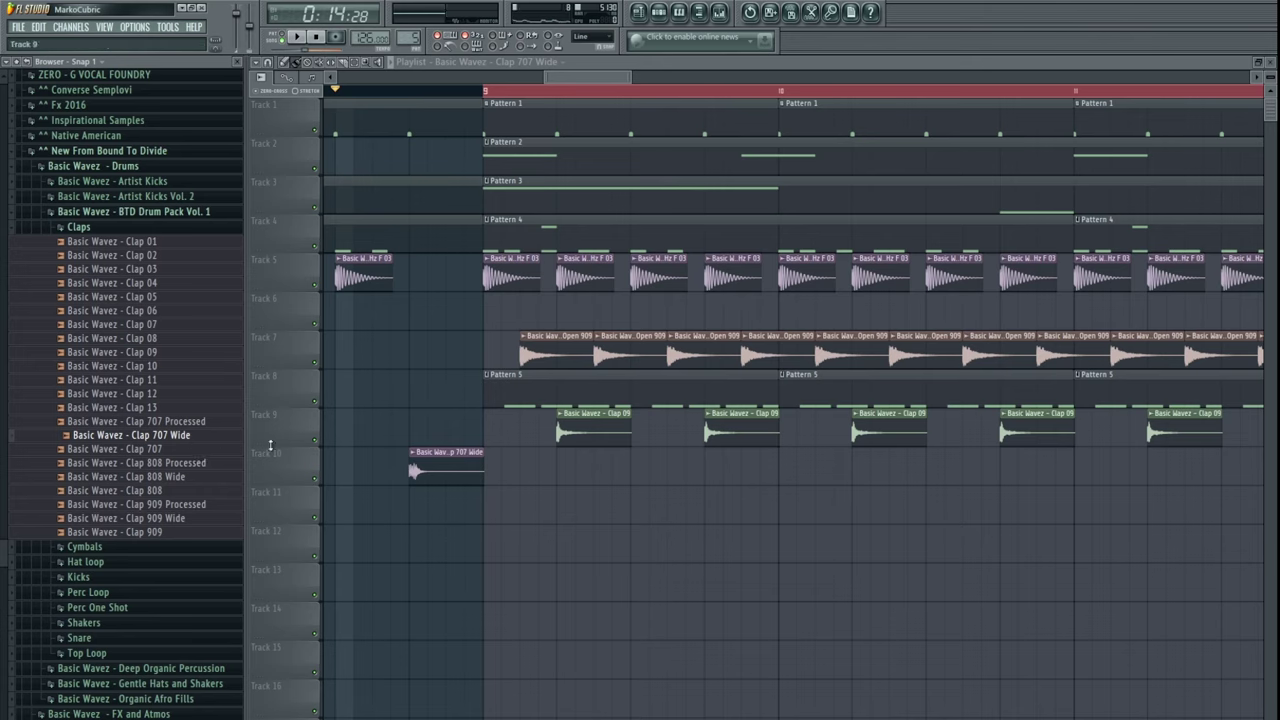
left_click(203, 424)
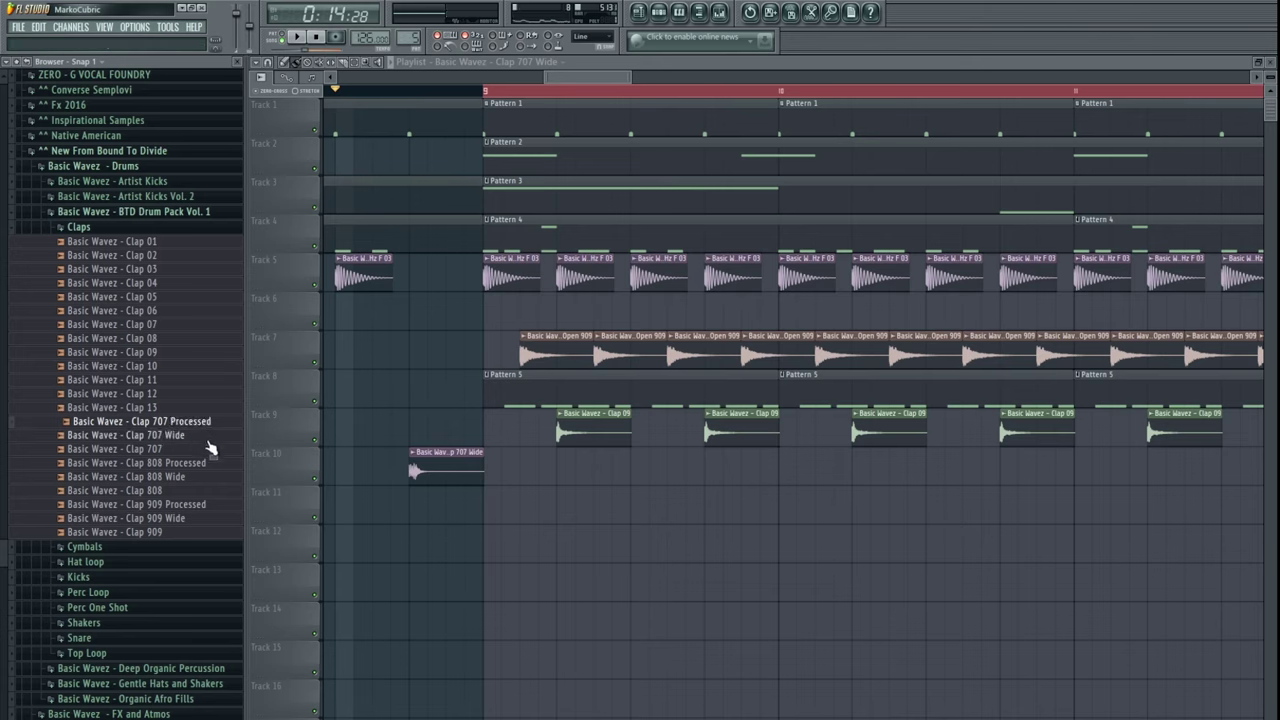
- Route Clap 707 Wide to mixer track 8, load Fruity Delay Bank and set its input filter to band pass during playback
double_click(436, 461)
key("F9")
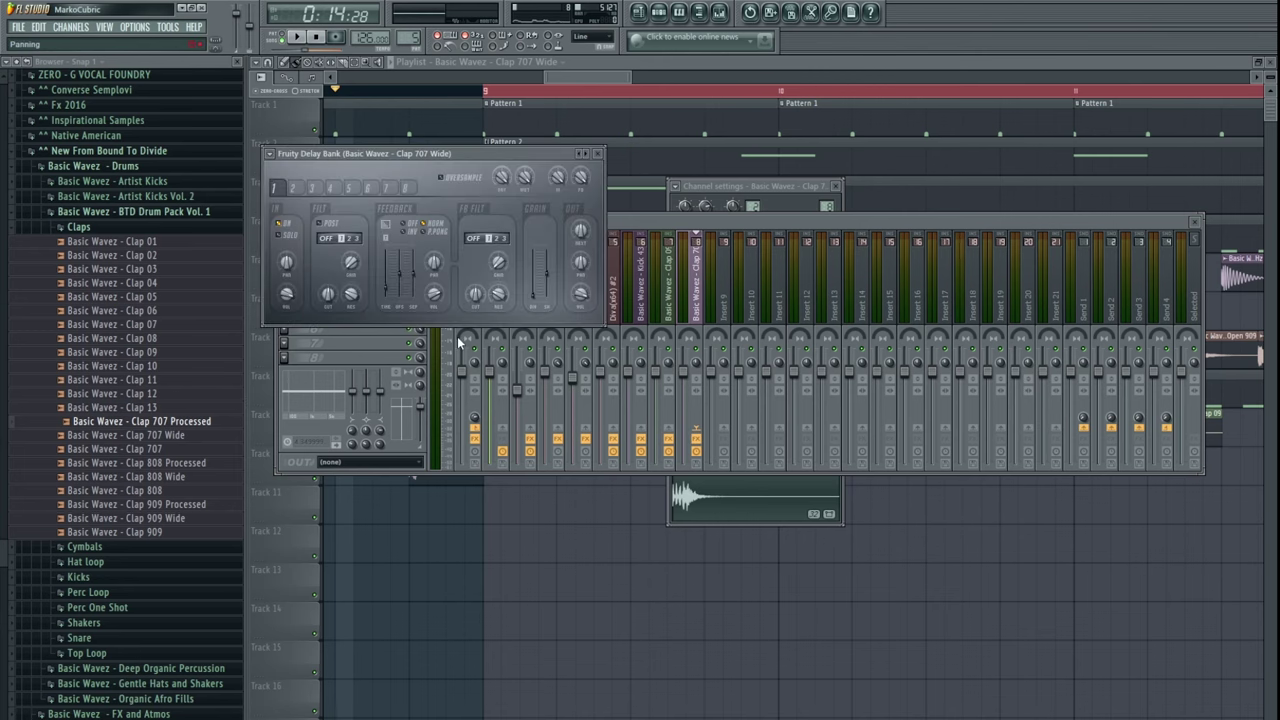
key("space")
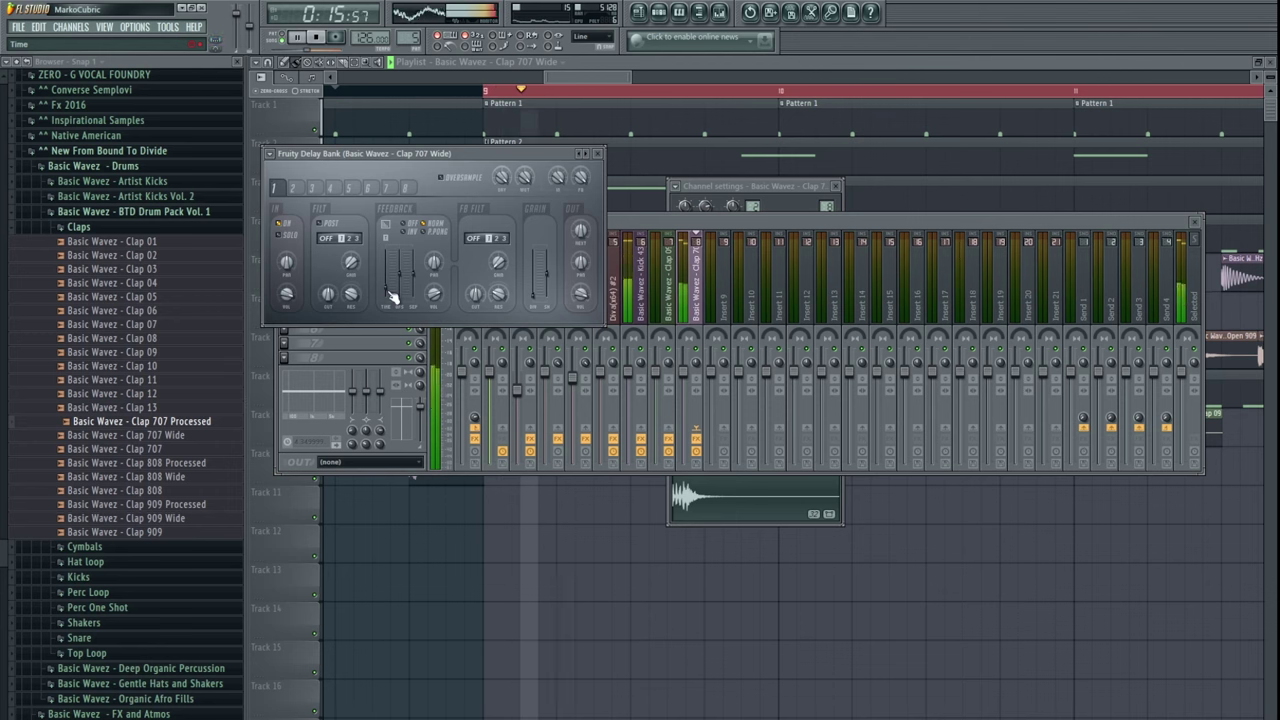
key("space")
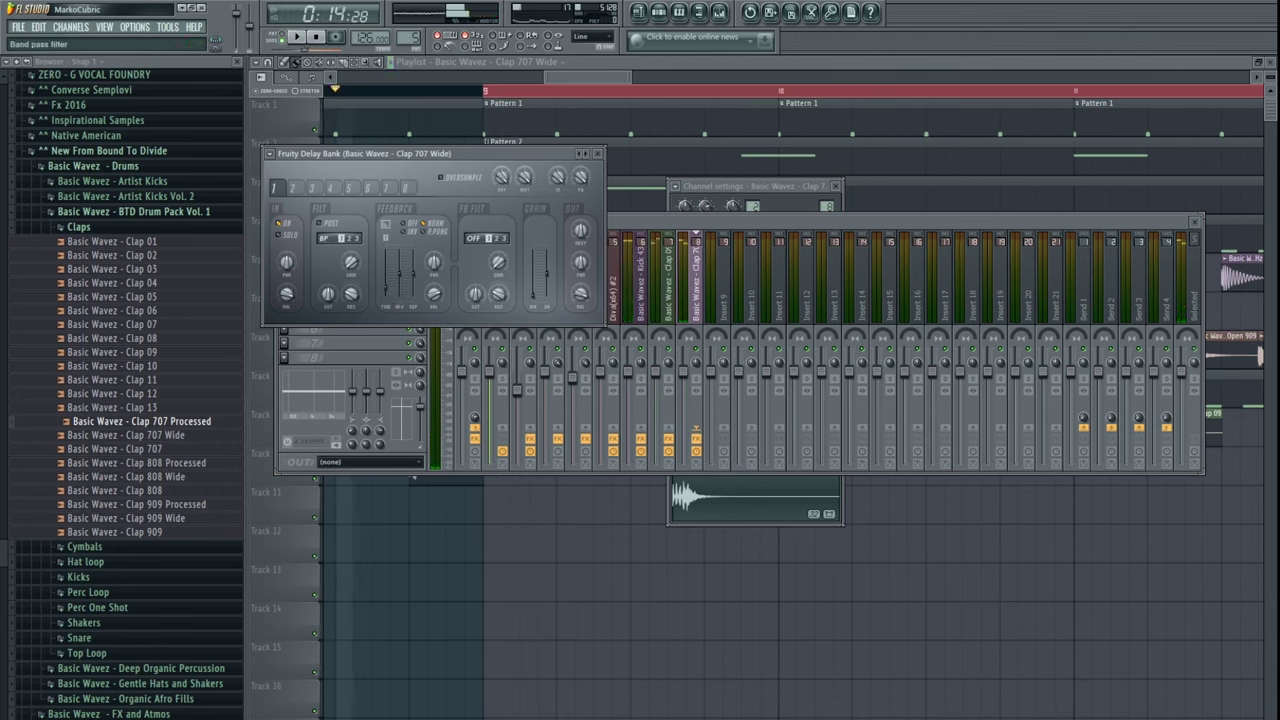
key("space")
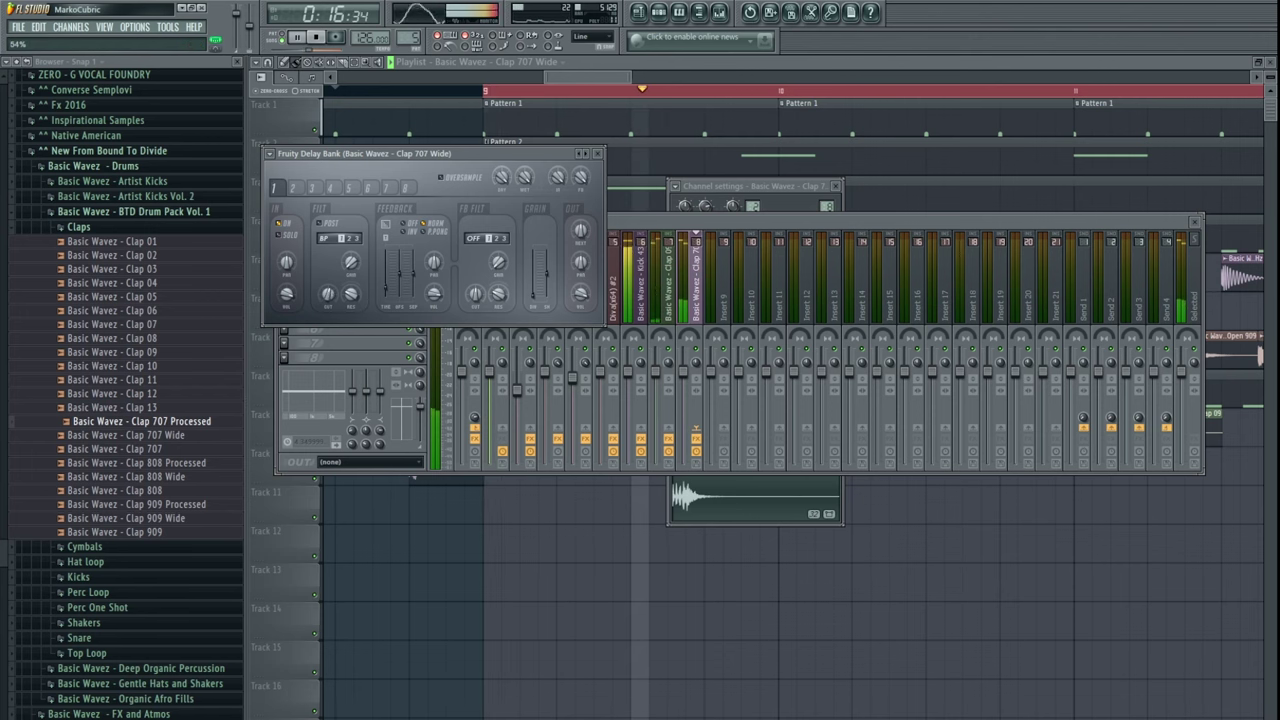
key("space")
right_click(423, 527)
- Shorten the Clap 707 Wide clip in bar 8 to one step, add a copy on step 14 and play it
scroll(428, 480, "up", 3)
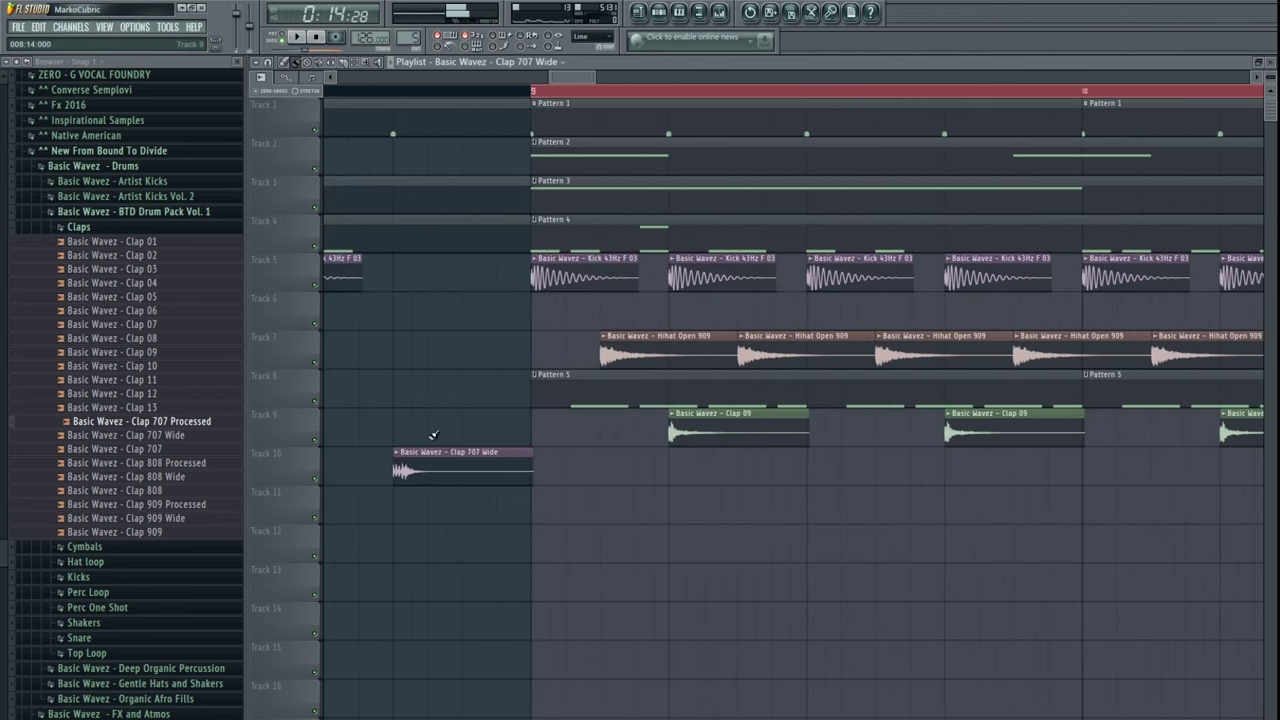
left_click_drag(430, 482, 434, 513)
right_click(446, 463)
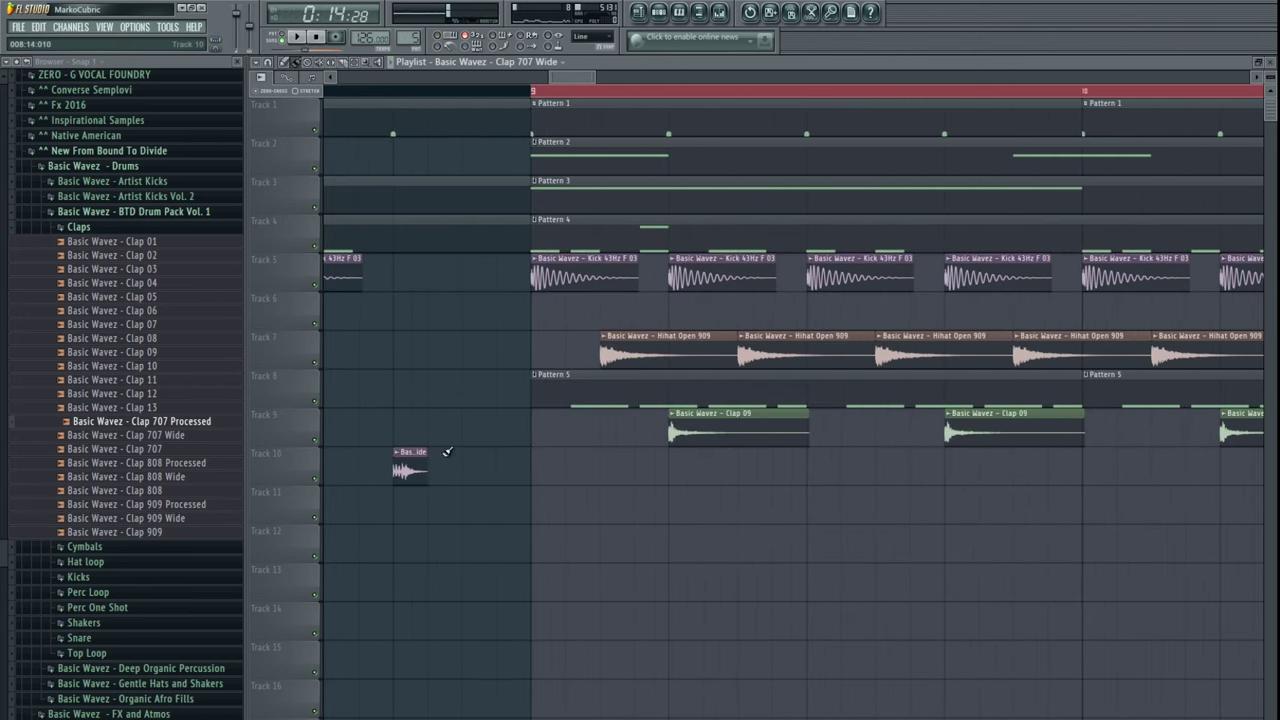
left_click(443, 463)
key("space")
scroll(460, 452, "down", 3)
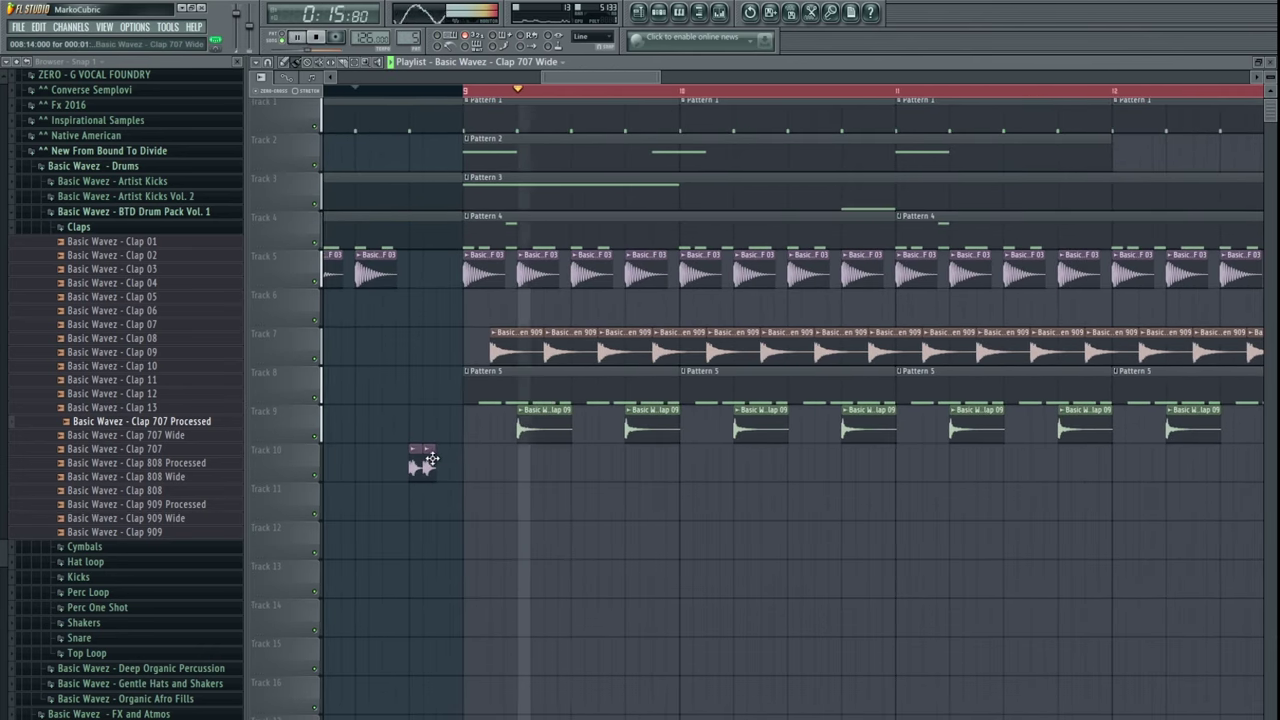
- Add a third Clap 707 Wide clip on the last step of bar 8 and play the transition into bar 9
key("space")
scroll(440, 460, "up", 3)
left_click(502, 464)
left_click_drag(503, 463, 537, 464)
key("space")
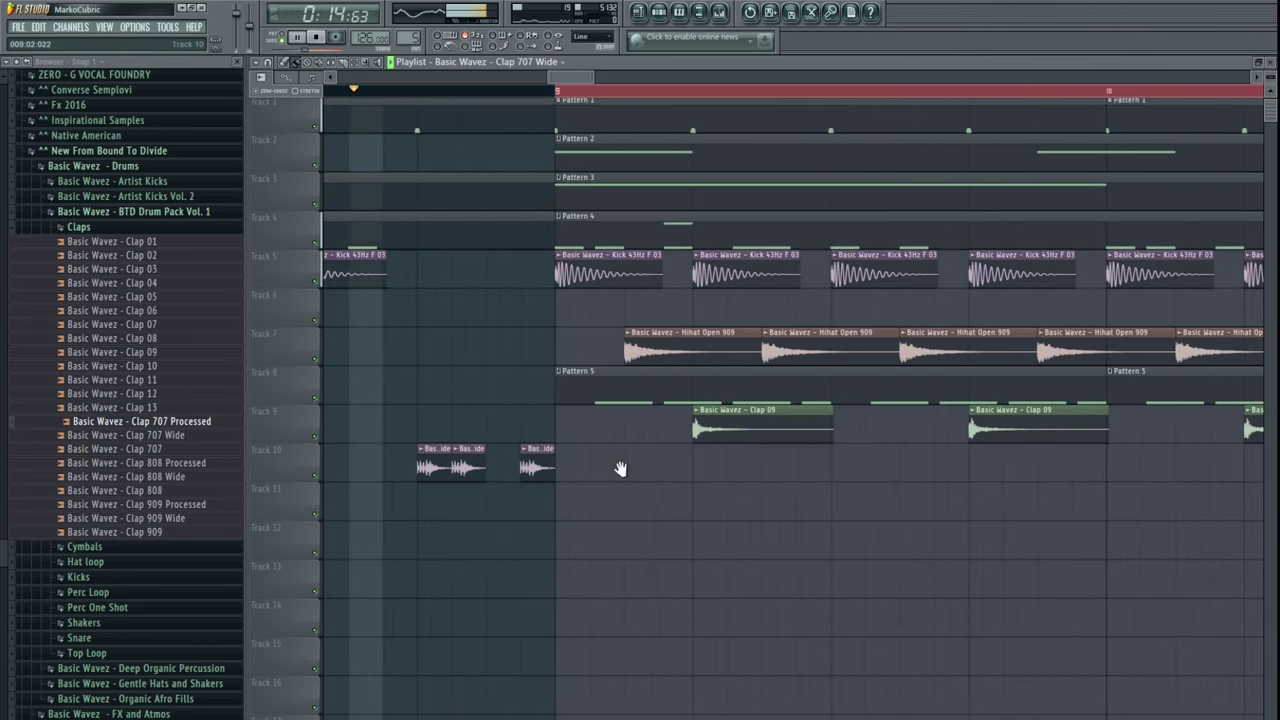
left_click_drag(620, 469, 552, 467)
key("space")
left_click_drag(417, 471, 442, 474)
key("space")
scroll(465, 521, "down", 5)
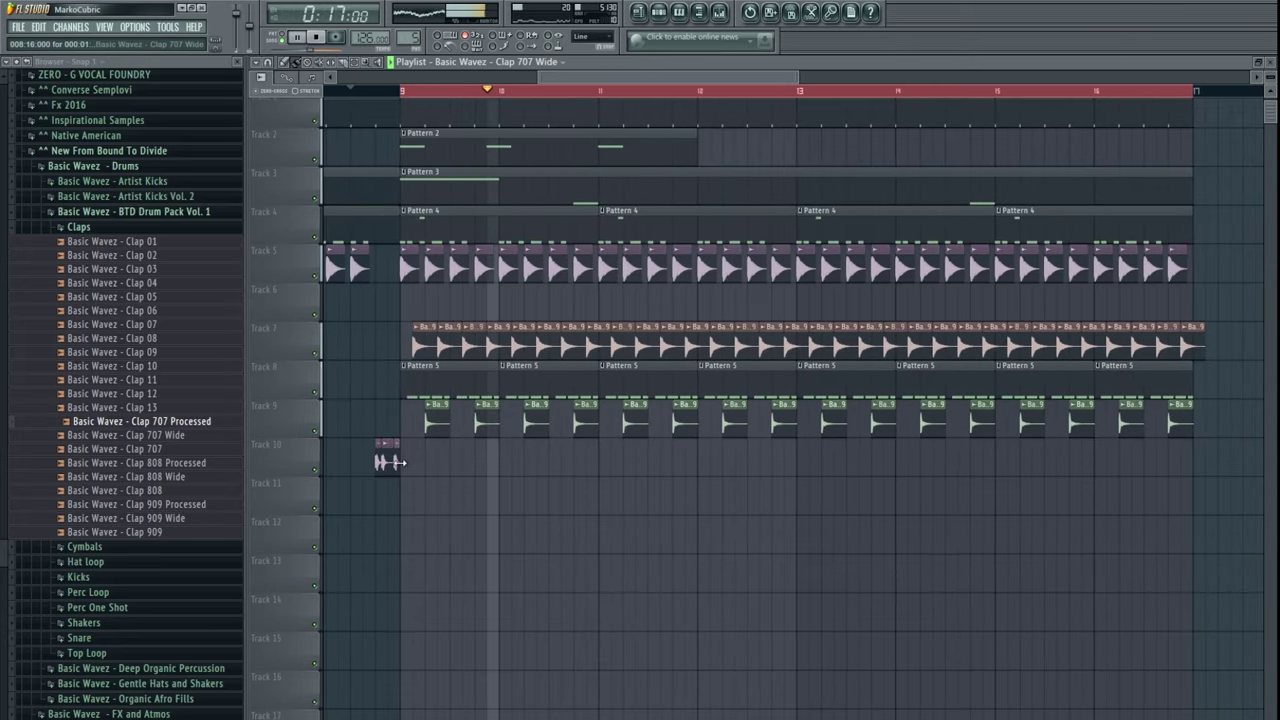
key("space")
- Load Fruity Reeverb 2 and Fruity Compressor on the Clap 707 Wide mixer track and play the transition into bar 9
key("F9")
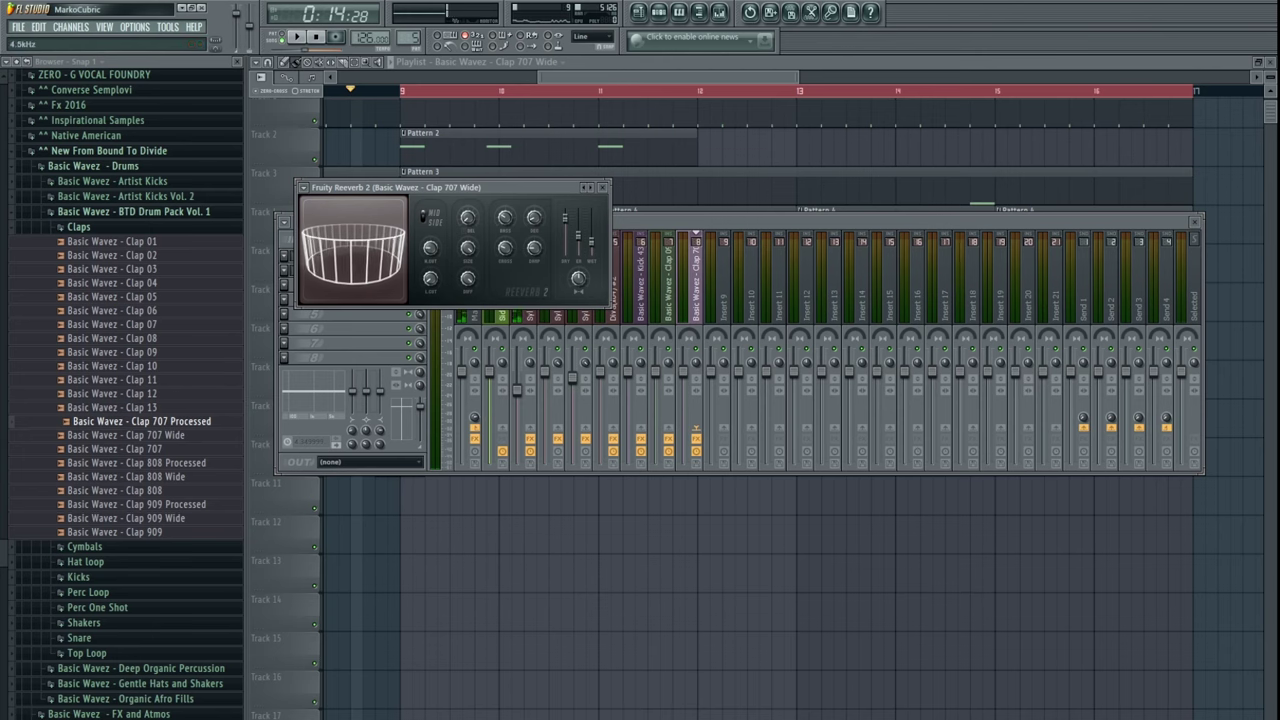
left_click(463, 577)
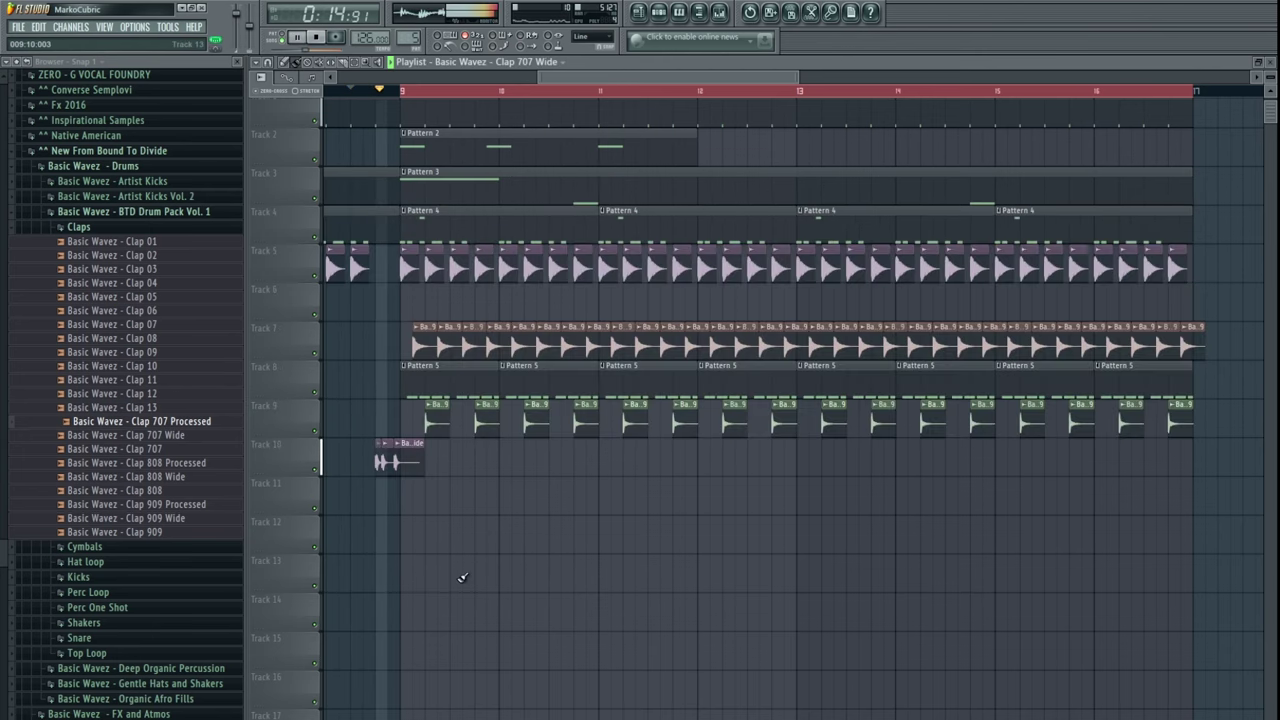
left_click(681, 18)
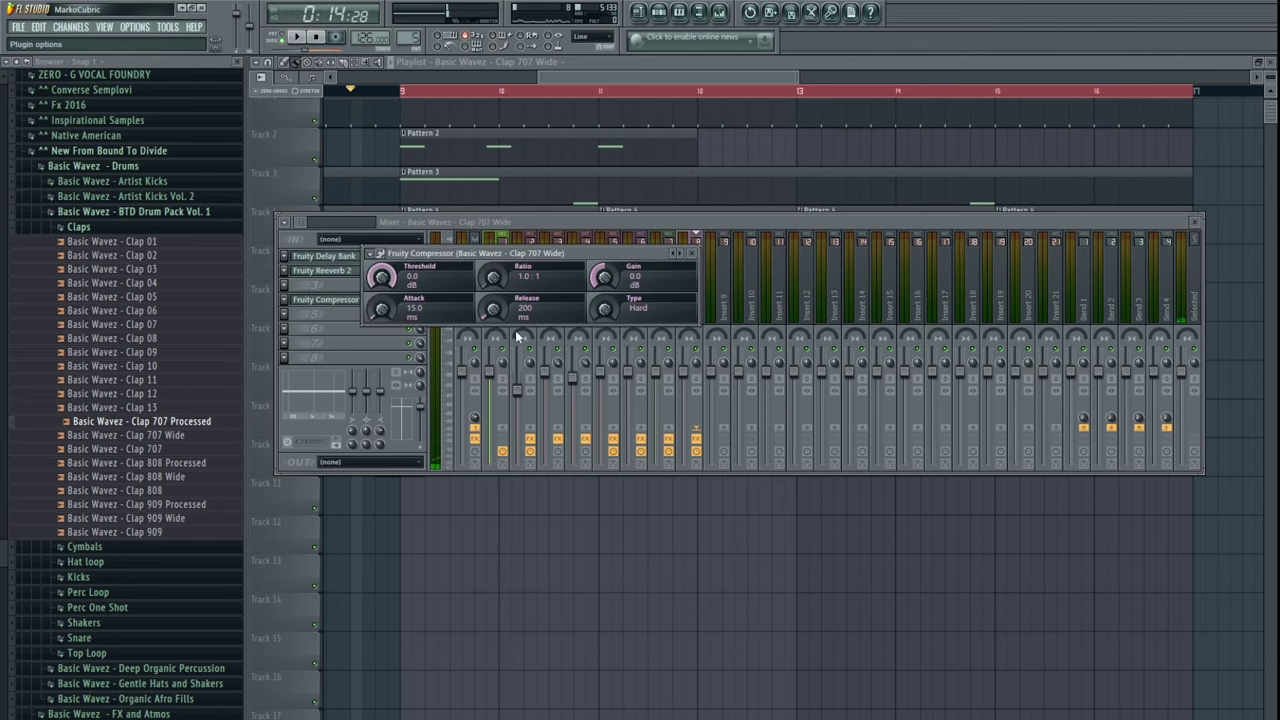
left_click(693, 255)
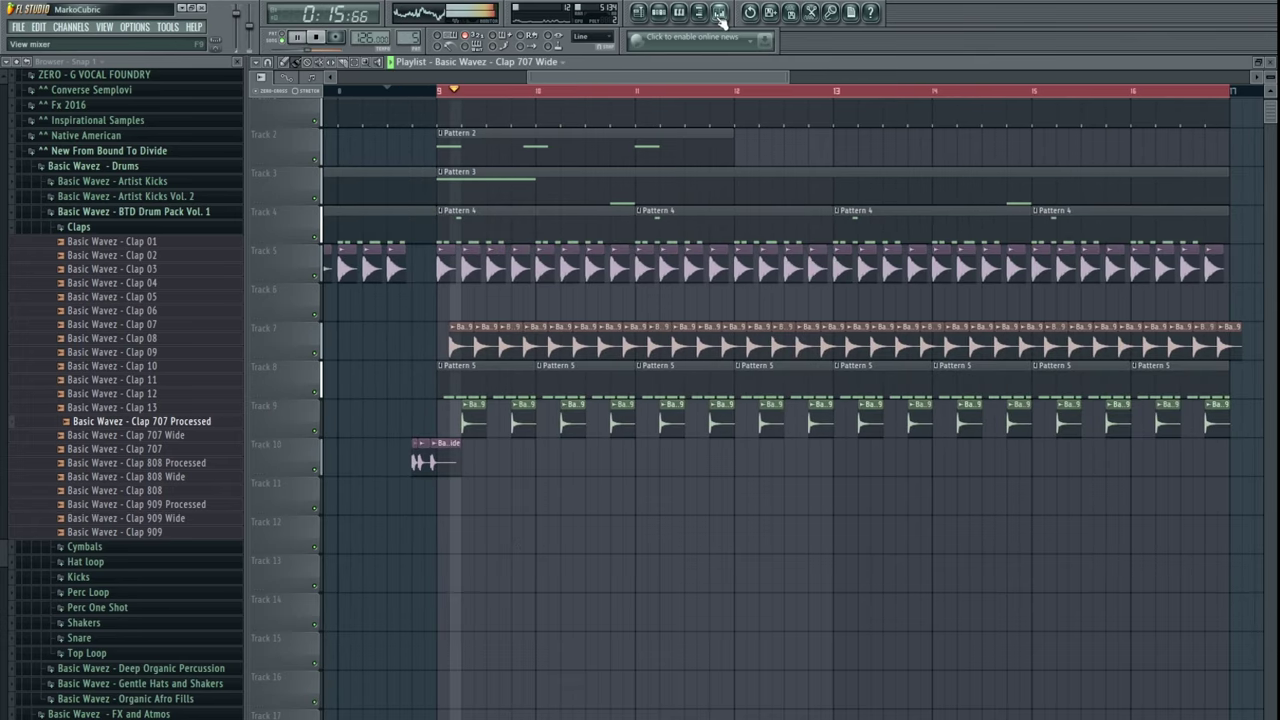
- Load Fruity Limiter on the Clap 707 Wide mixer track in compressor mode and sidechain it from the Sidechain track
left_click(719, 14)
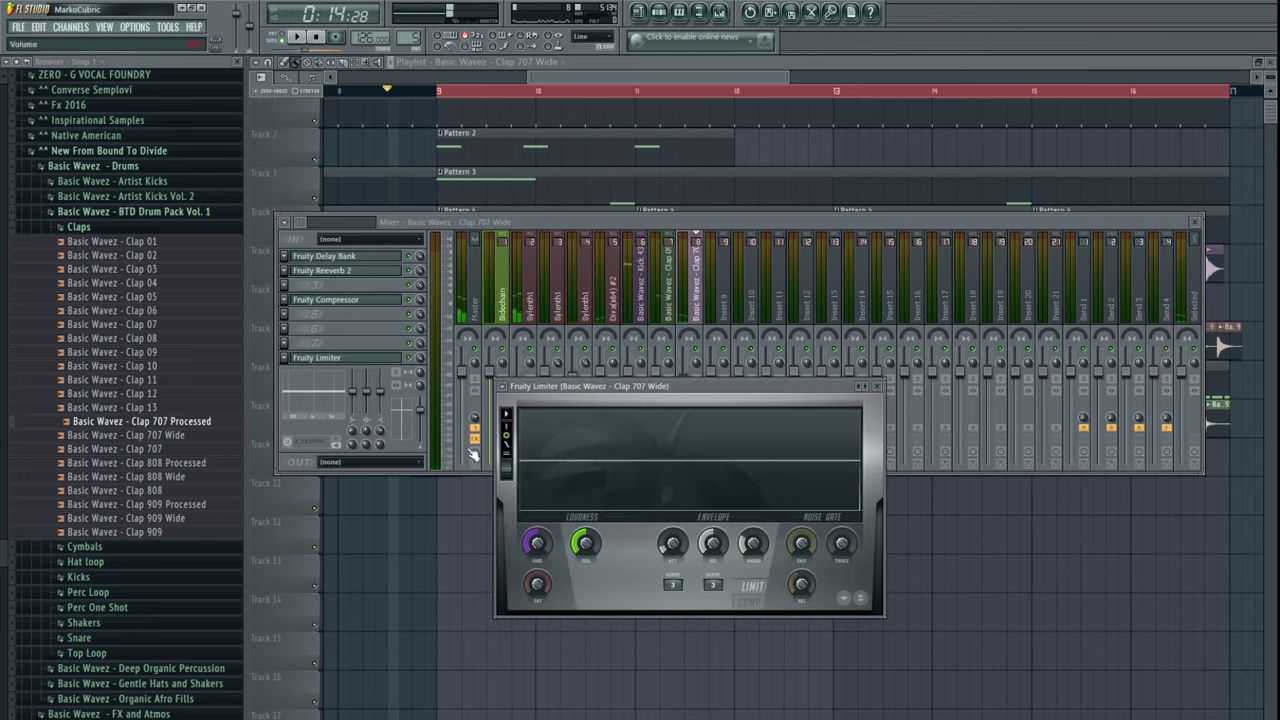
left_click(752, 602)
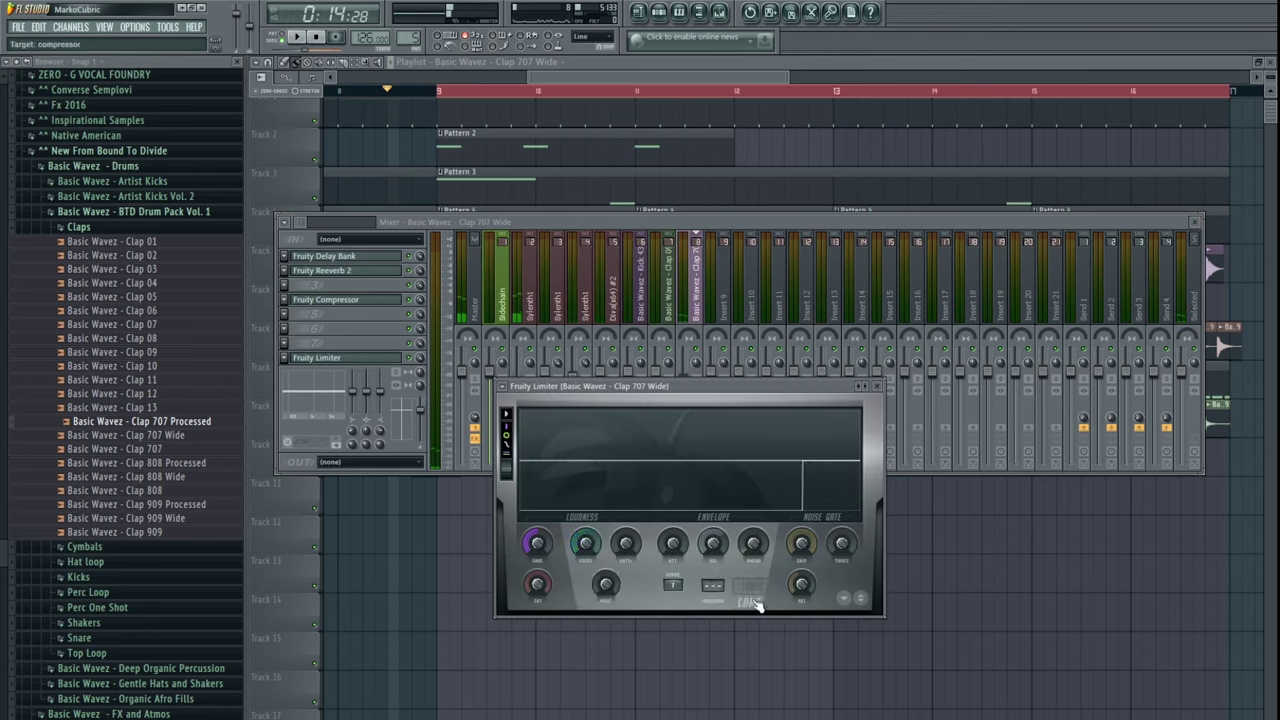
left_click(512, 287)
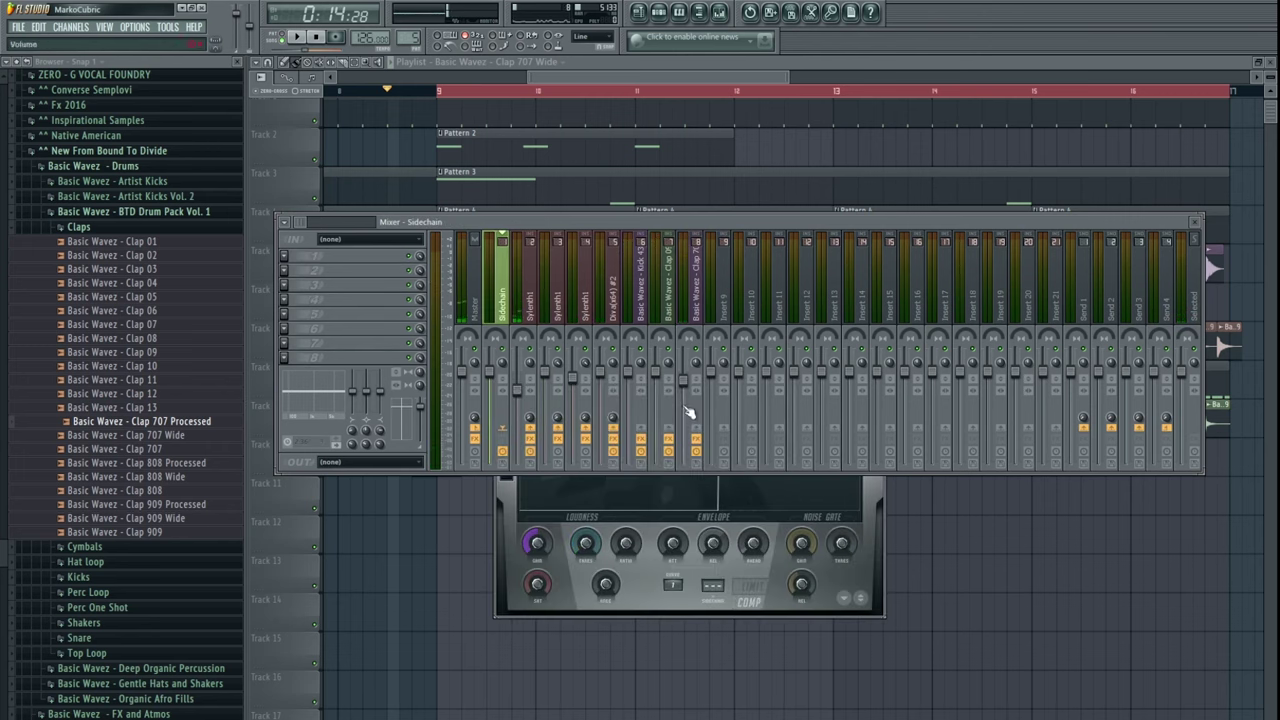
left_click(744, 601)
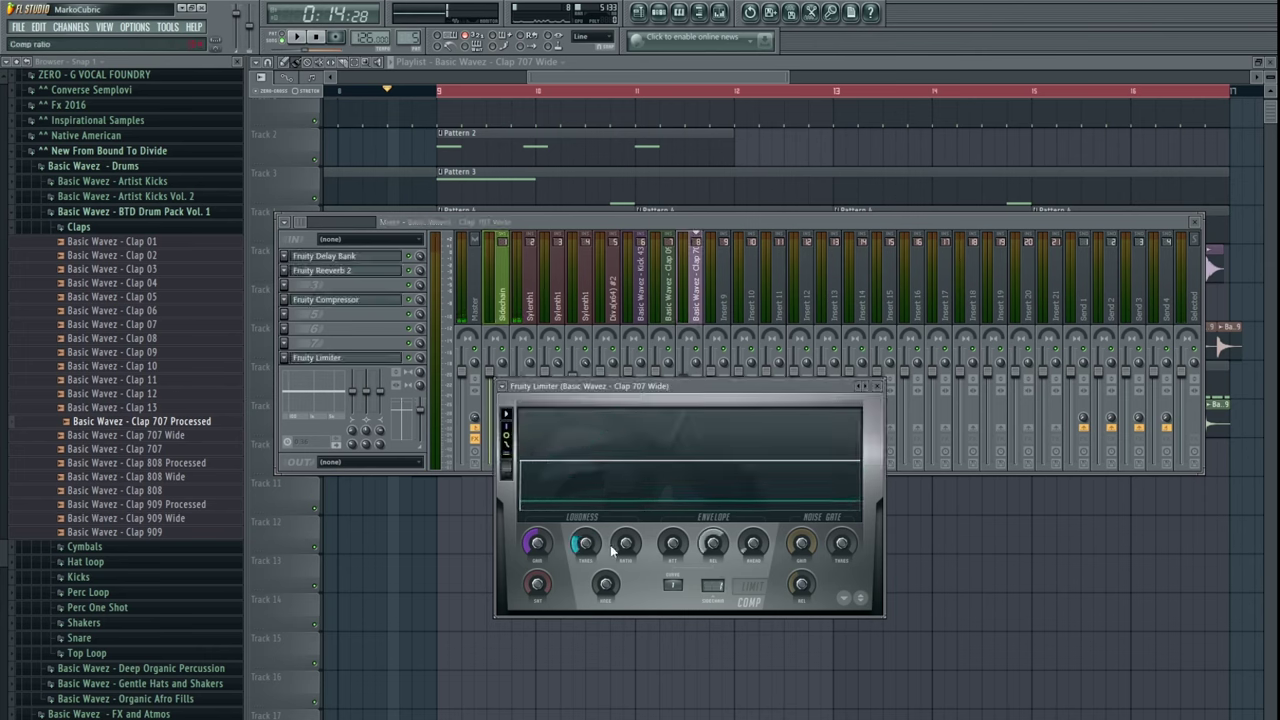
- Lower the compressor threshold in Fruity Limiter and play the arrangement from the clap fill in bar 8 onward
left_click_drag(586, 546, 586, 542)
key("space")
key("F5")
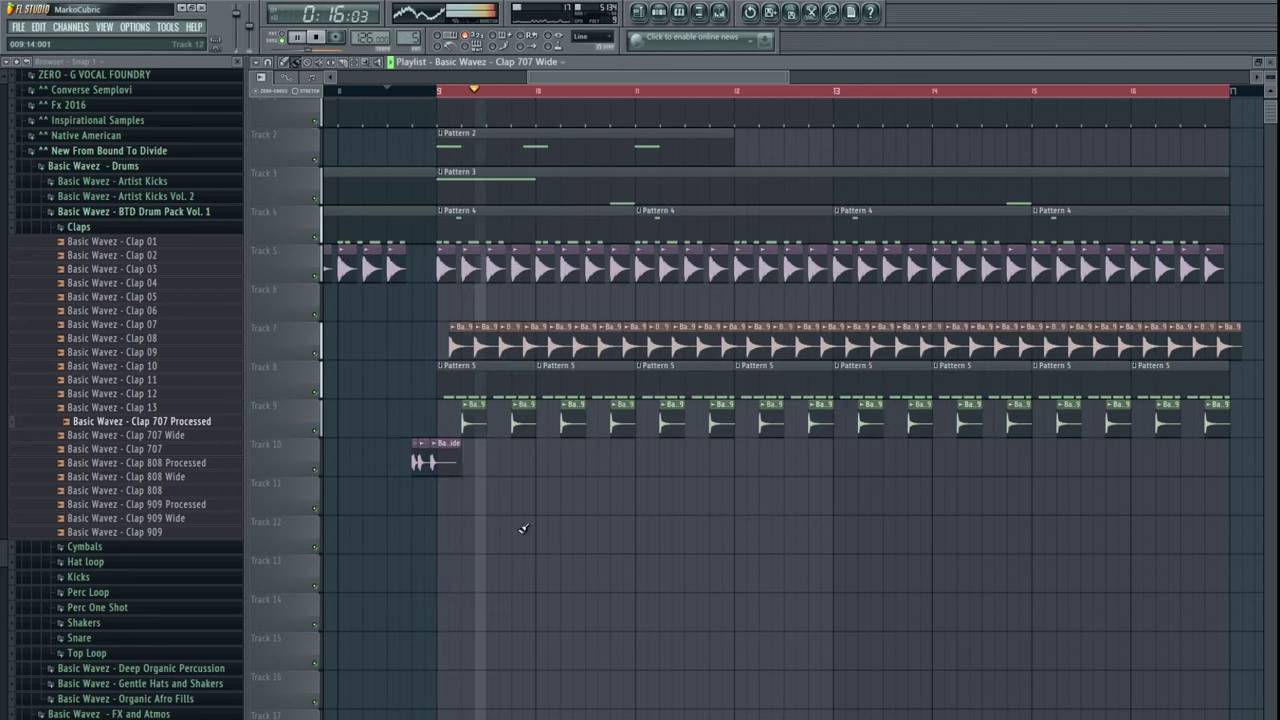
scroll(521, 528, "down", 3)
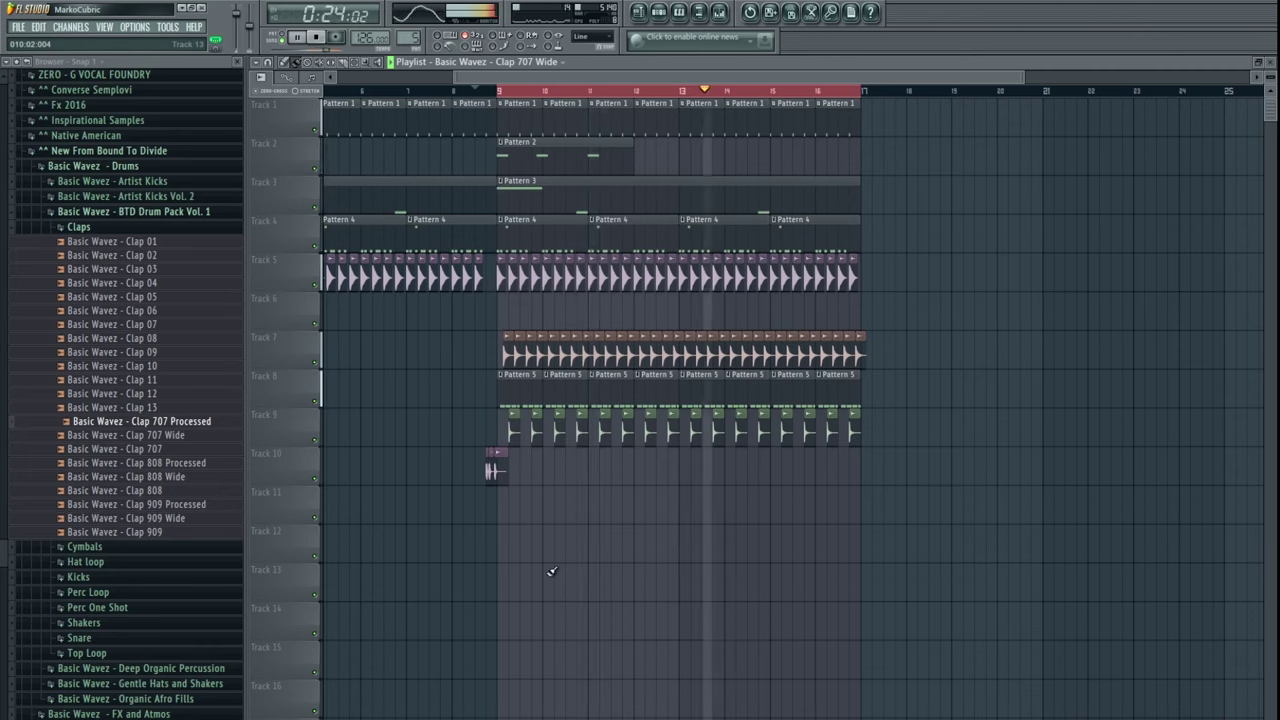
key("space")
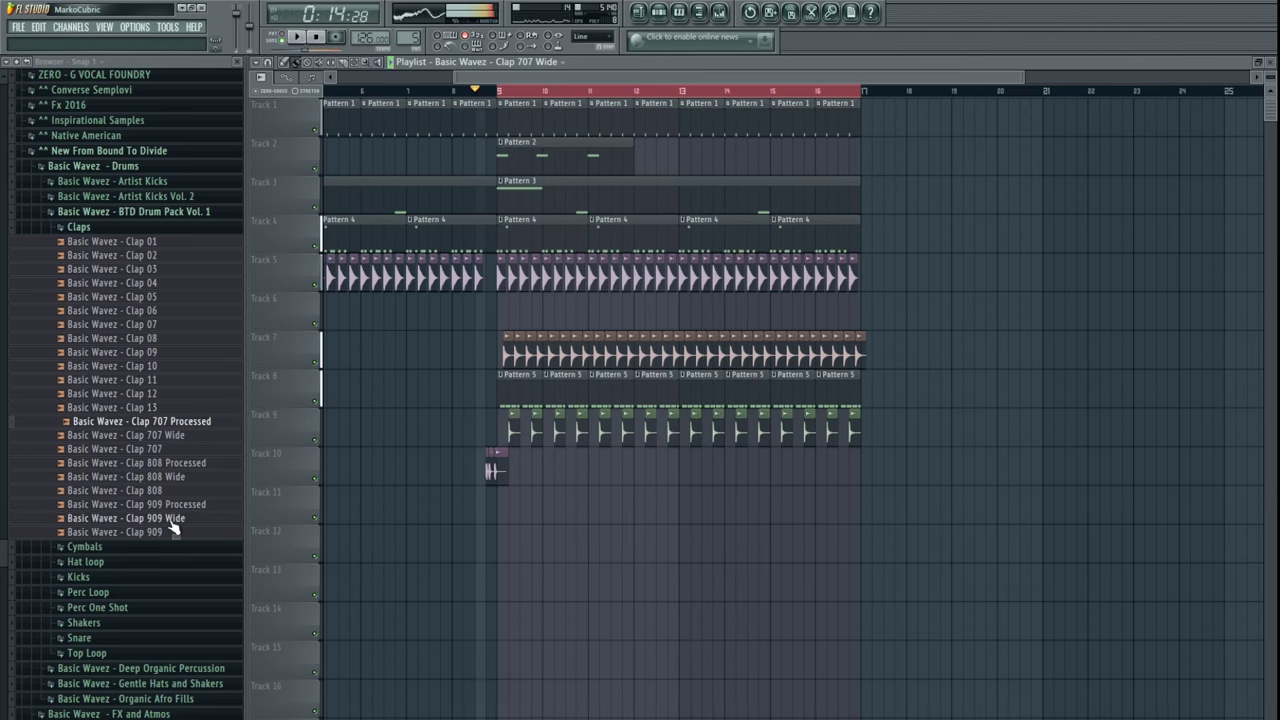
- Open the Perc One Shot folder of BTD Drum Pack Vol. 1 and audition its clave, conga and bongo samples
left_click(110, 228)
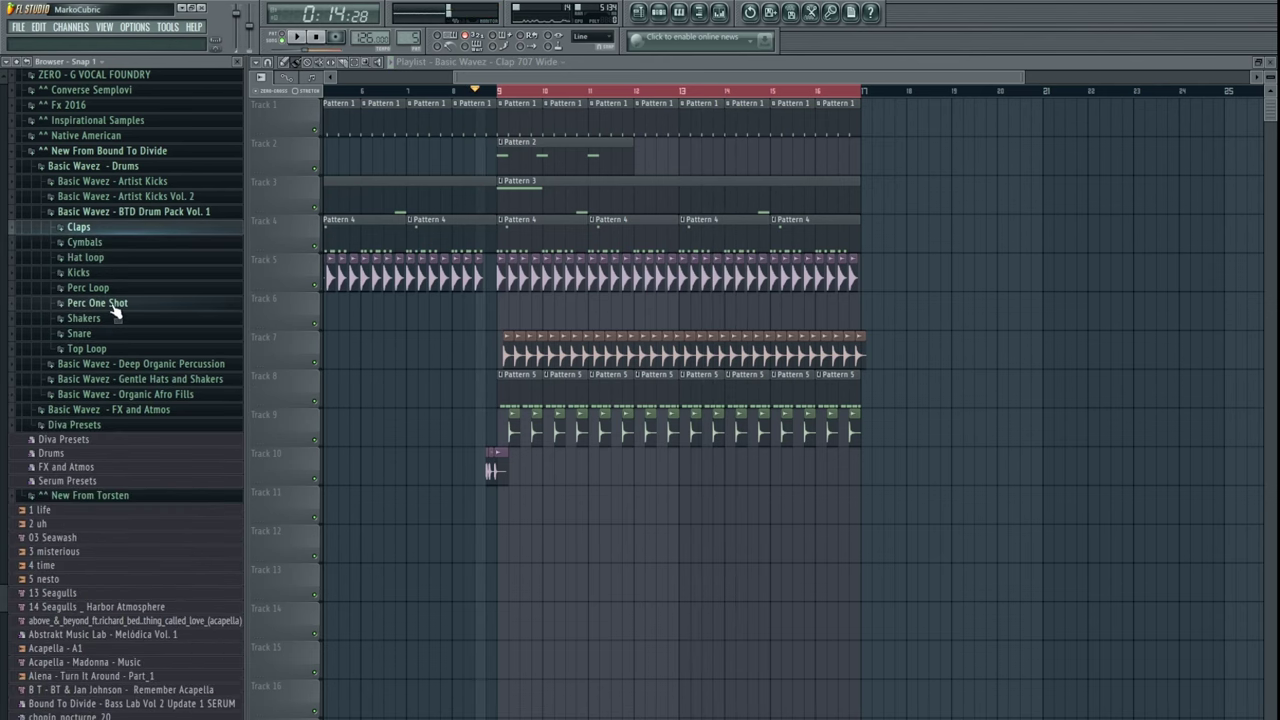
left_click(112, 303)
left_click(116, 300)
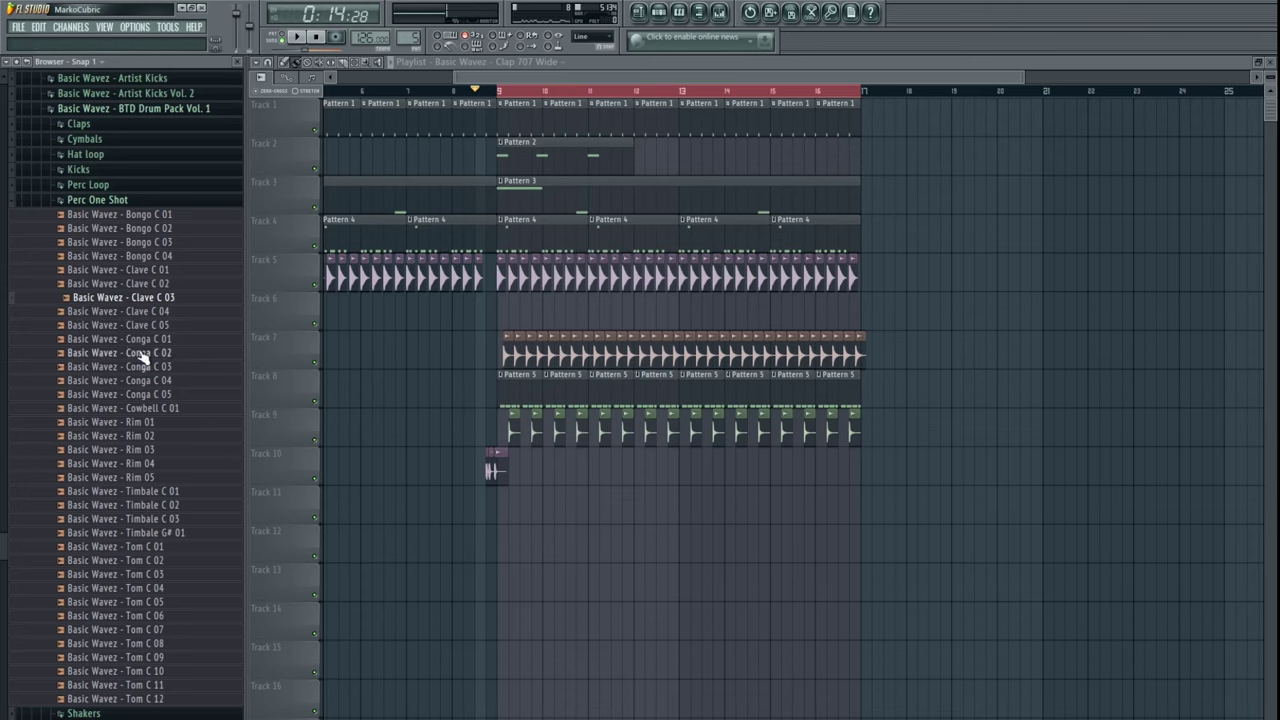
left_click(153, 396)
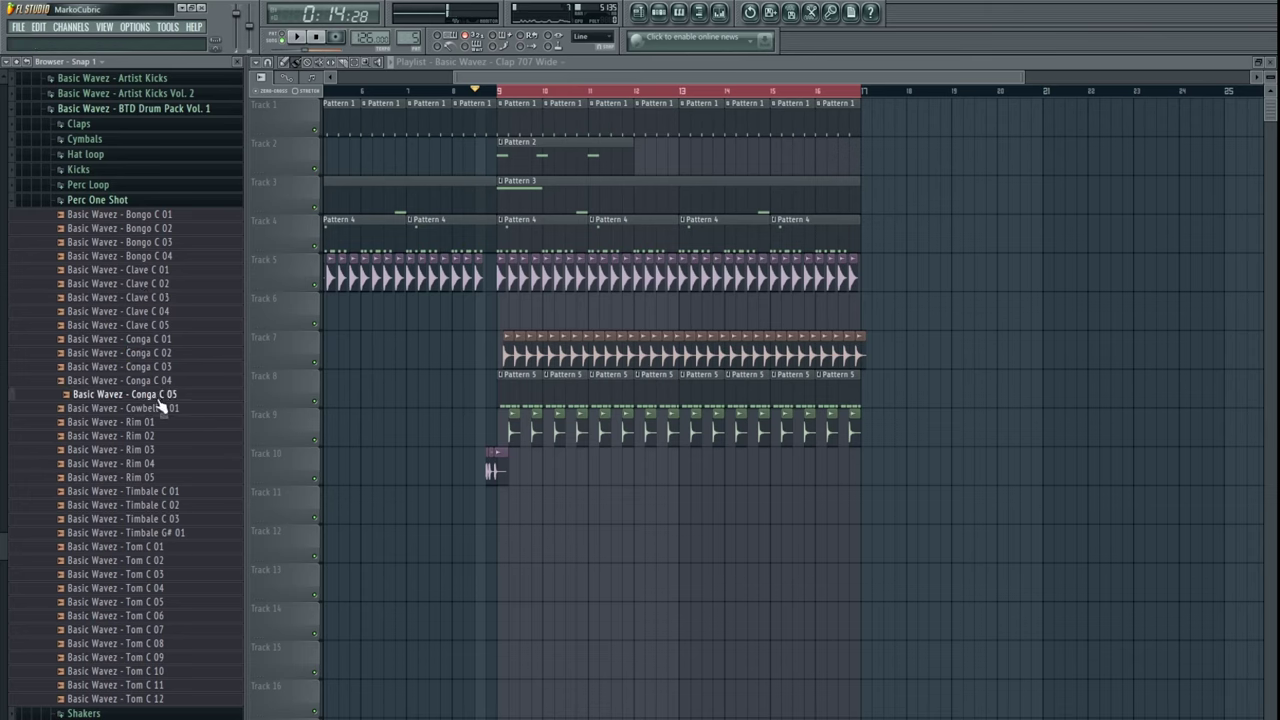
left_click_drag(160, 405, 149, 250)
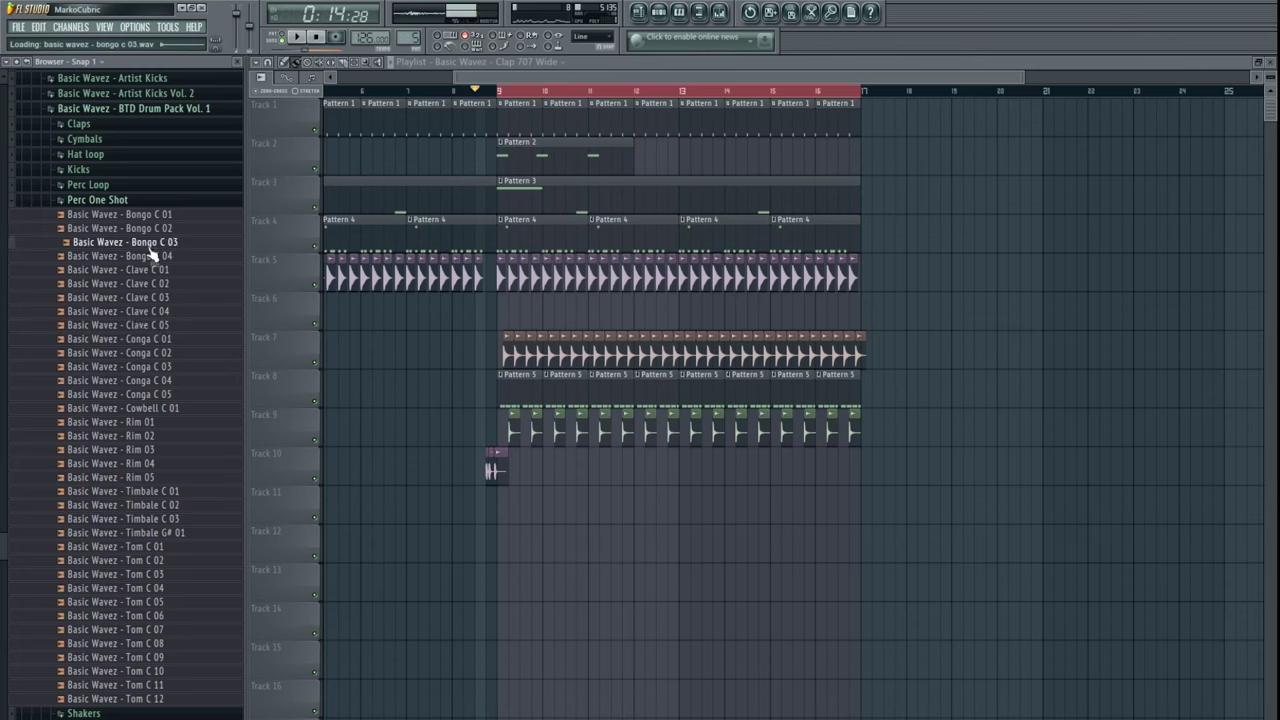
- Compare the Conga C 03 and Conga C 04 samples by auditioning them alternately
left_click(157, 382)
left_click(156, 369)
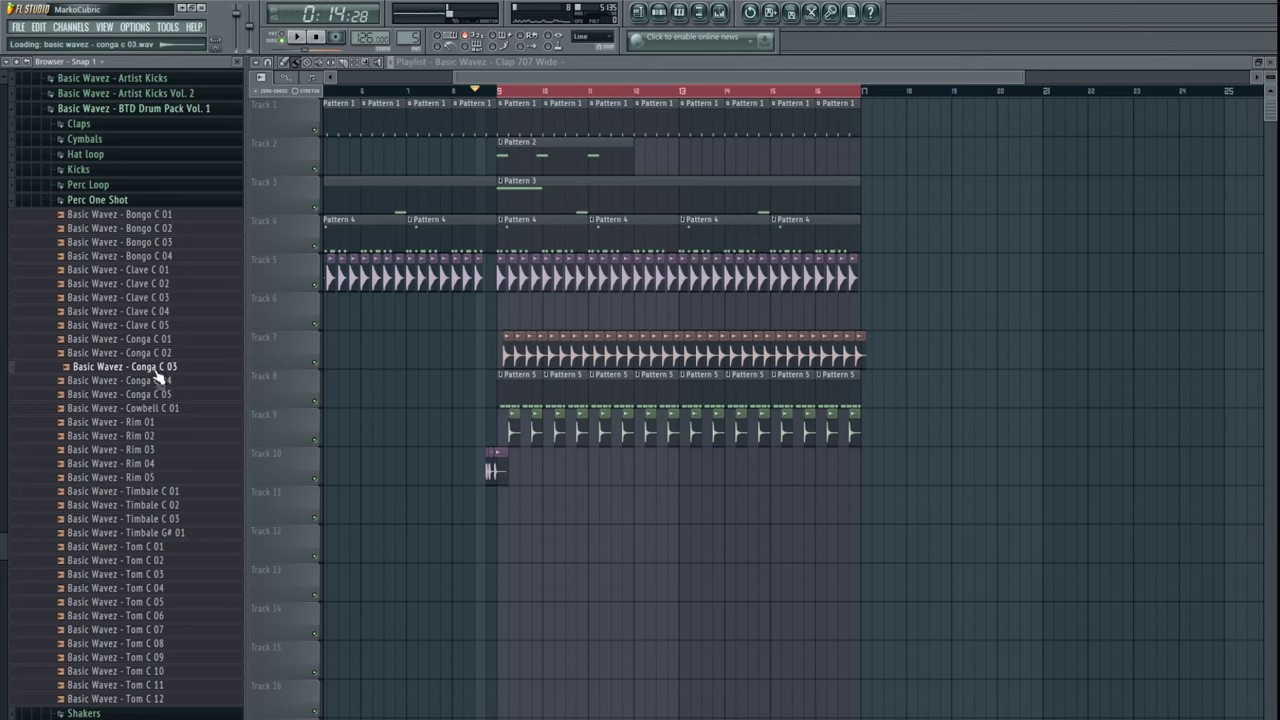
left_click(157, 382)
left_click(156, 368)
left_click(156, 382)
left_click(155, 369)
- Place Conga C 03 on track 11 and Conga C 04 on track 12 in bar 9
left_click_drag(502, 521, 502, 521)
left_click_drag(158, 381, 182, 400)
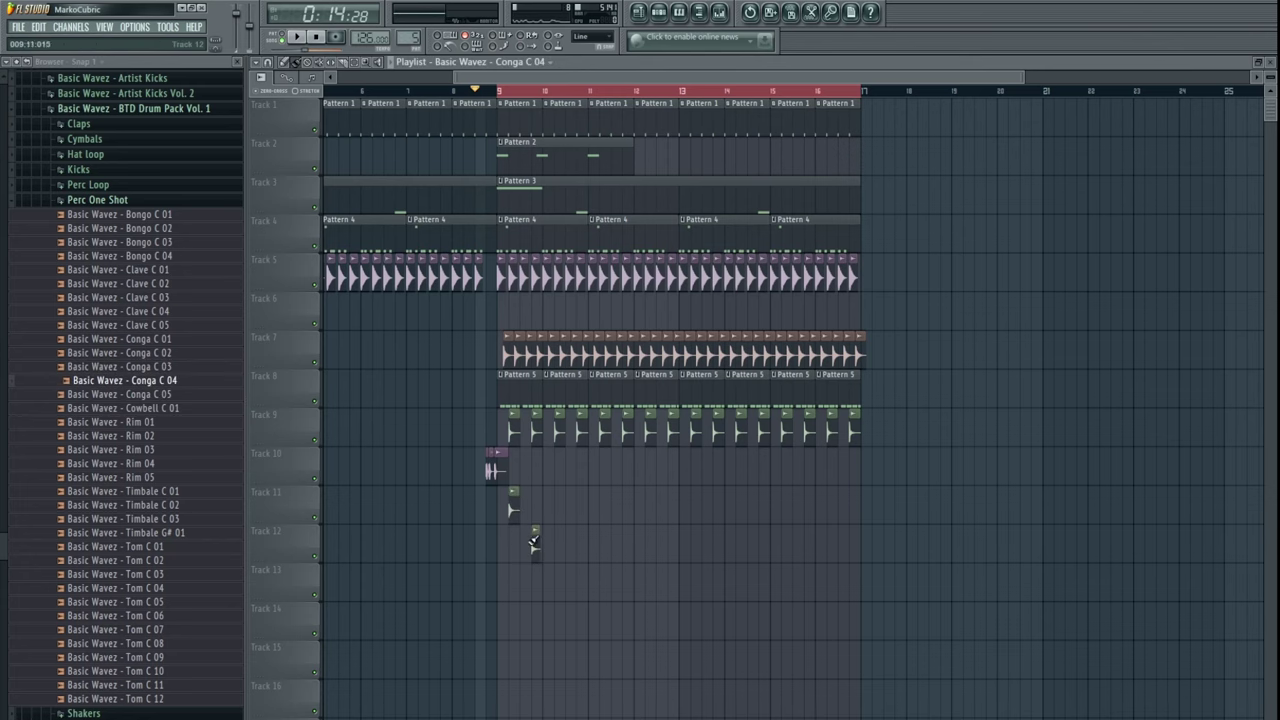
left_click_drag(533, 541, 533, 541)
- Shift Conga C 03 to just before the second beat of bar 9 and Conga C 04 to step 7 during playback
scroll(517, 523, "up", 5)
left_click(433, 510)
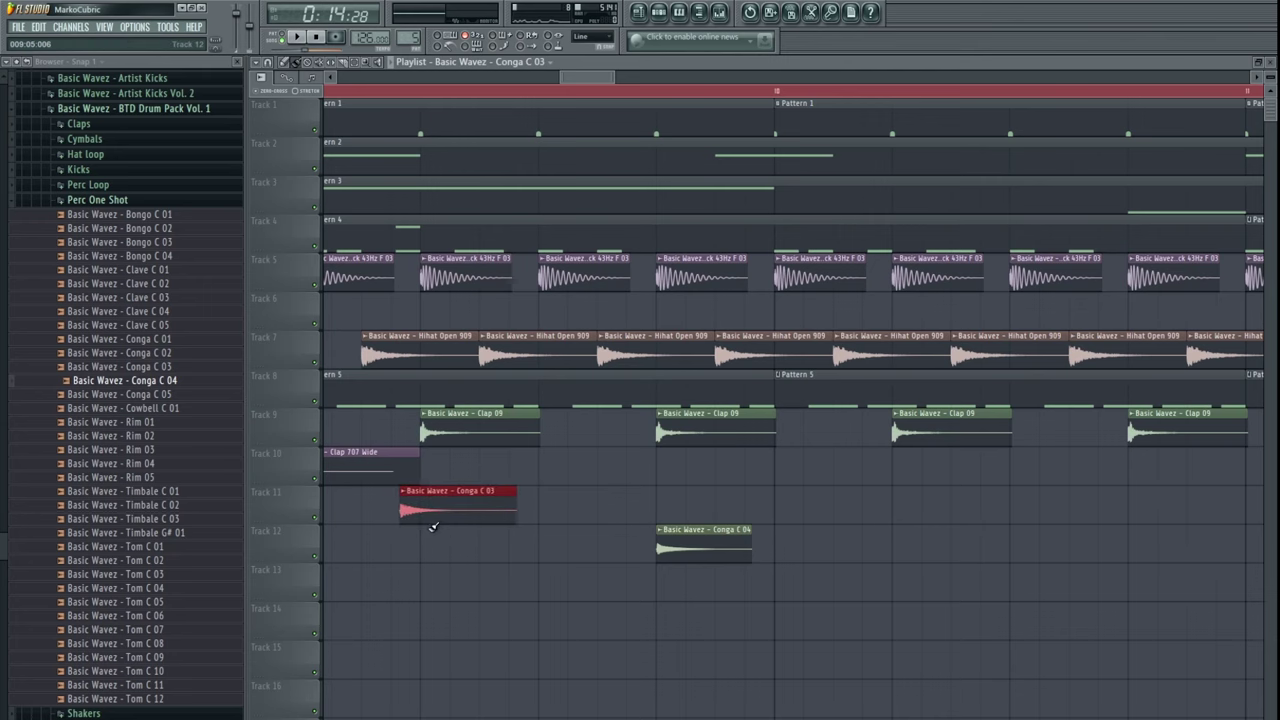
key("space")
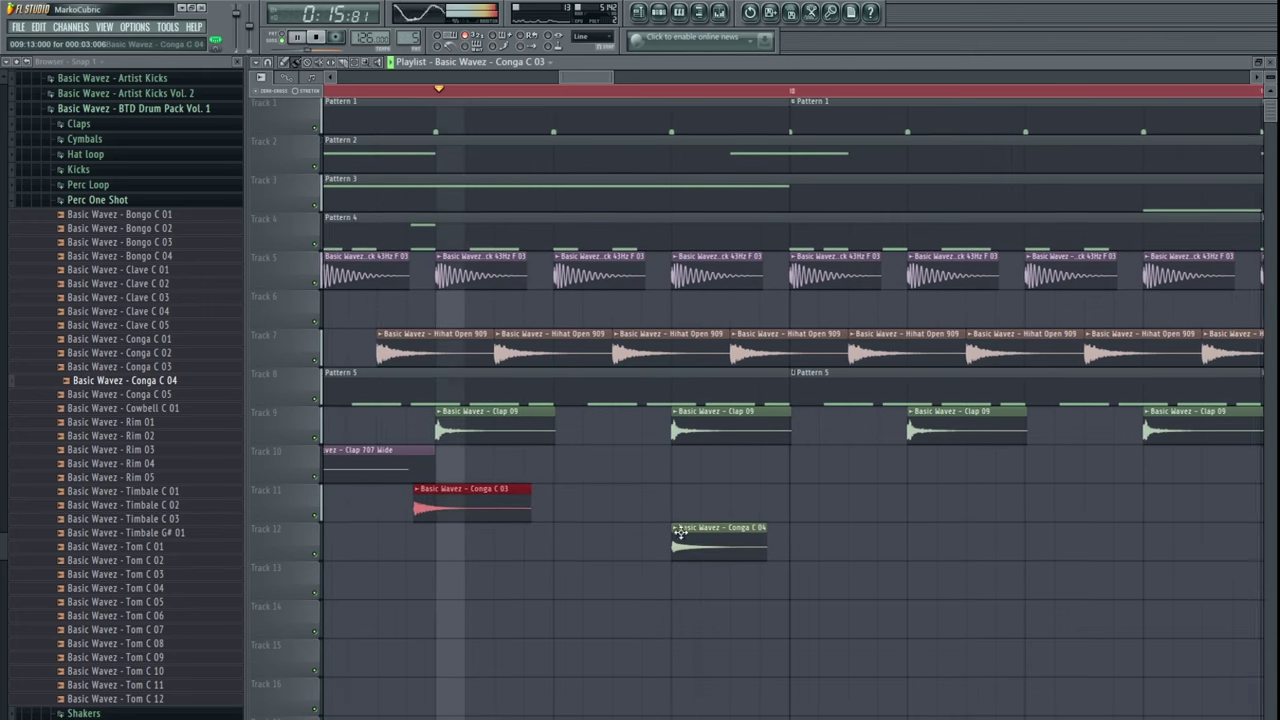
left_click_drag(679, 533, 510, 540)
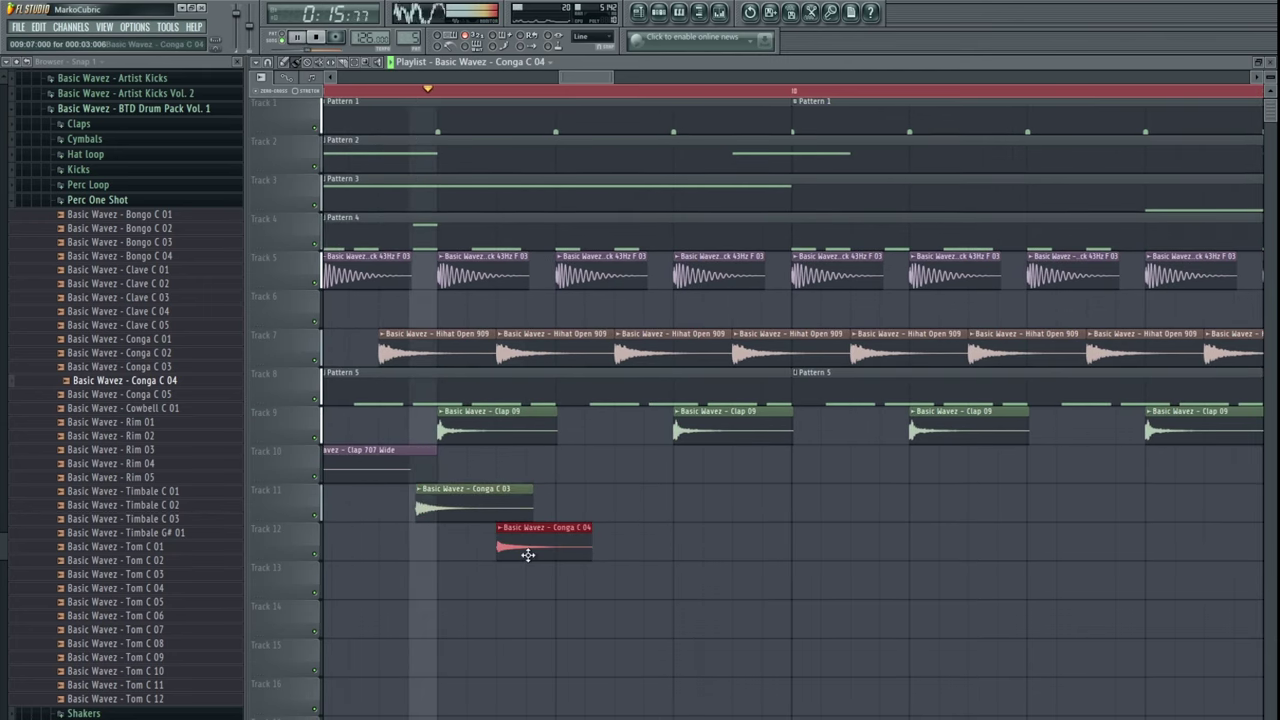
- Solo tracks 11 and 12 for playback and line up the start of Conga C 04 with Conga C 03
scroll(528, 555, "down", 3)
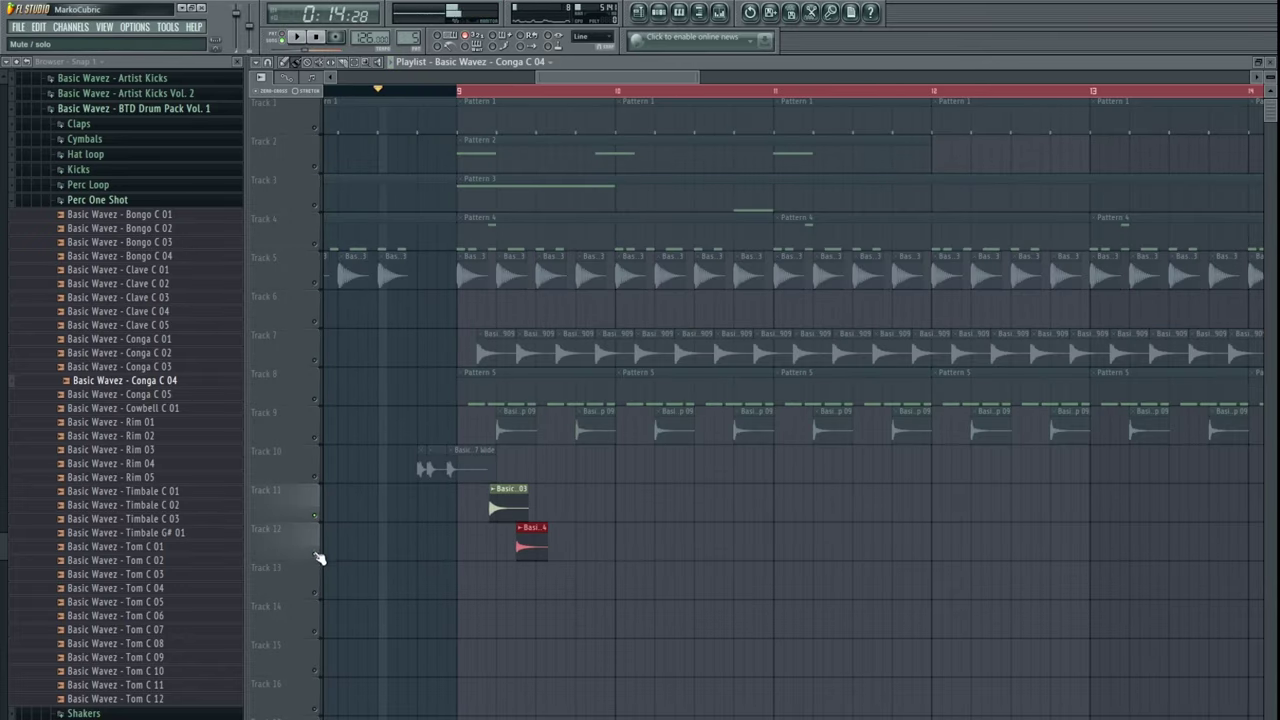
scroll(486, 194, "up", 3)
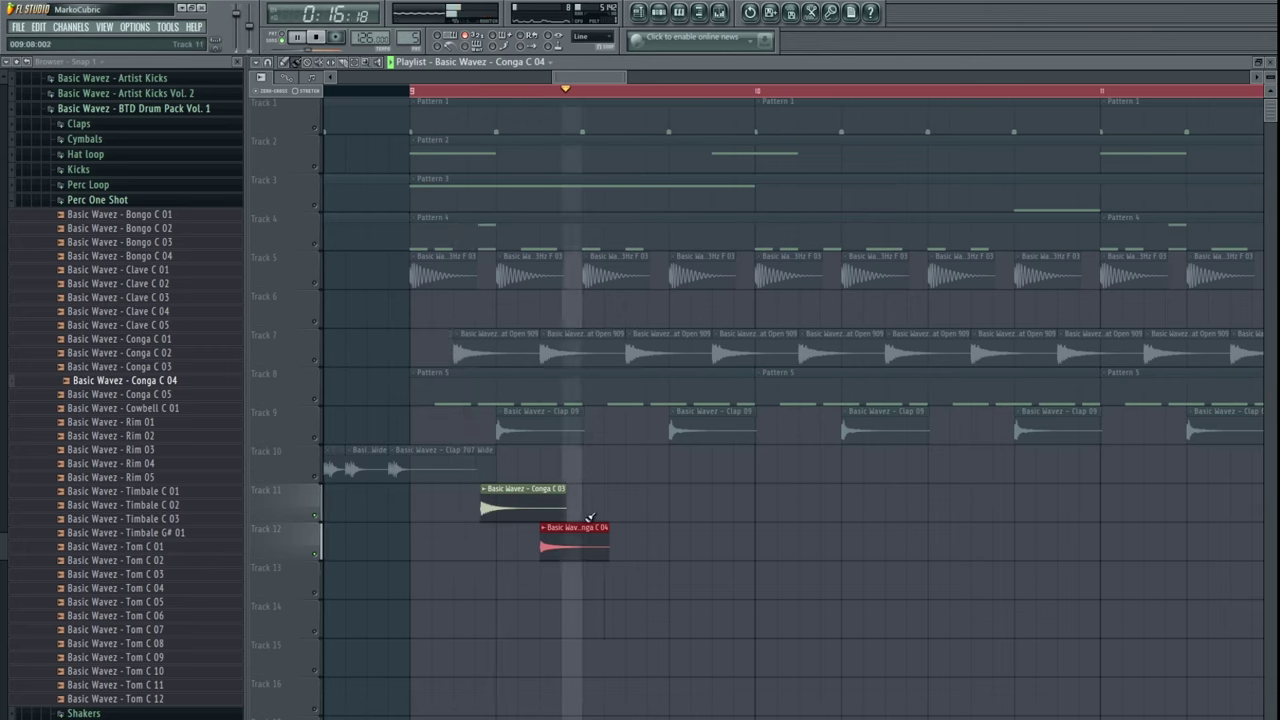
left_click_drag(572, 543, 507, 543)
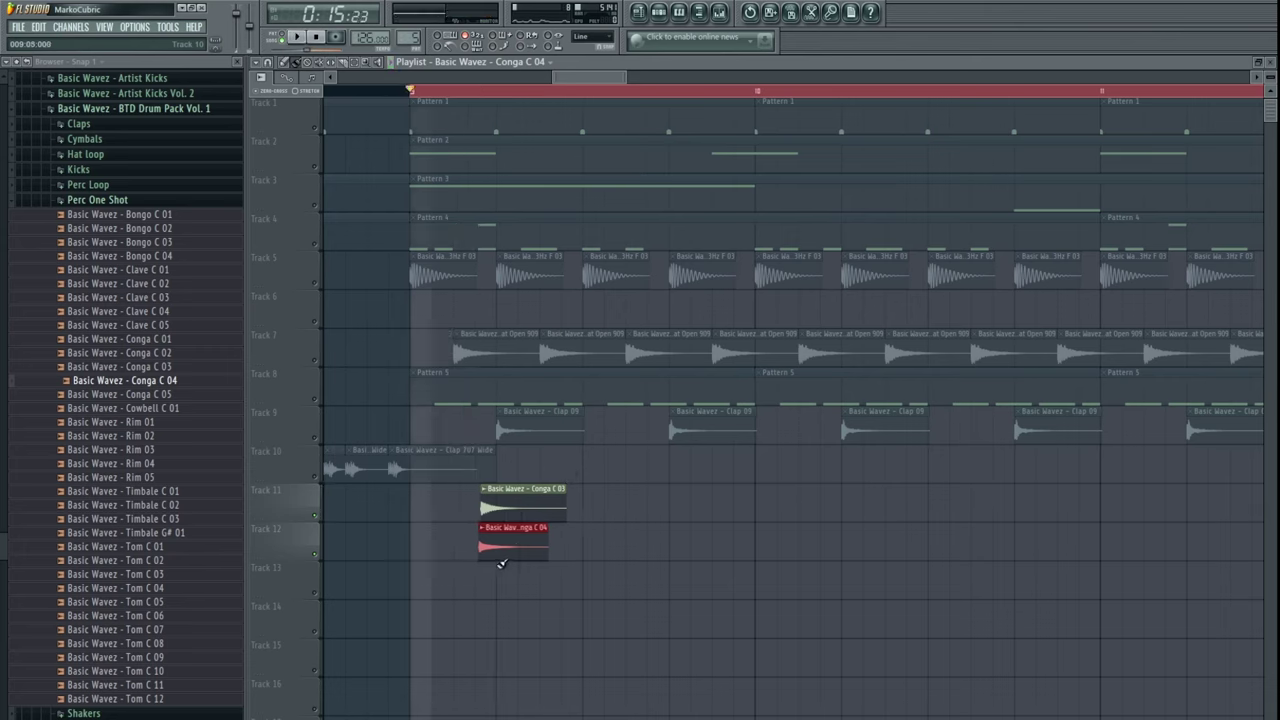
- Audition the Conga C 05, Conga C 03, Conga C 02 and Conga C 01 samples
left_click(130, 394)
left_click(150, 367)
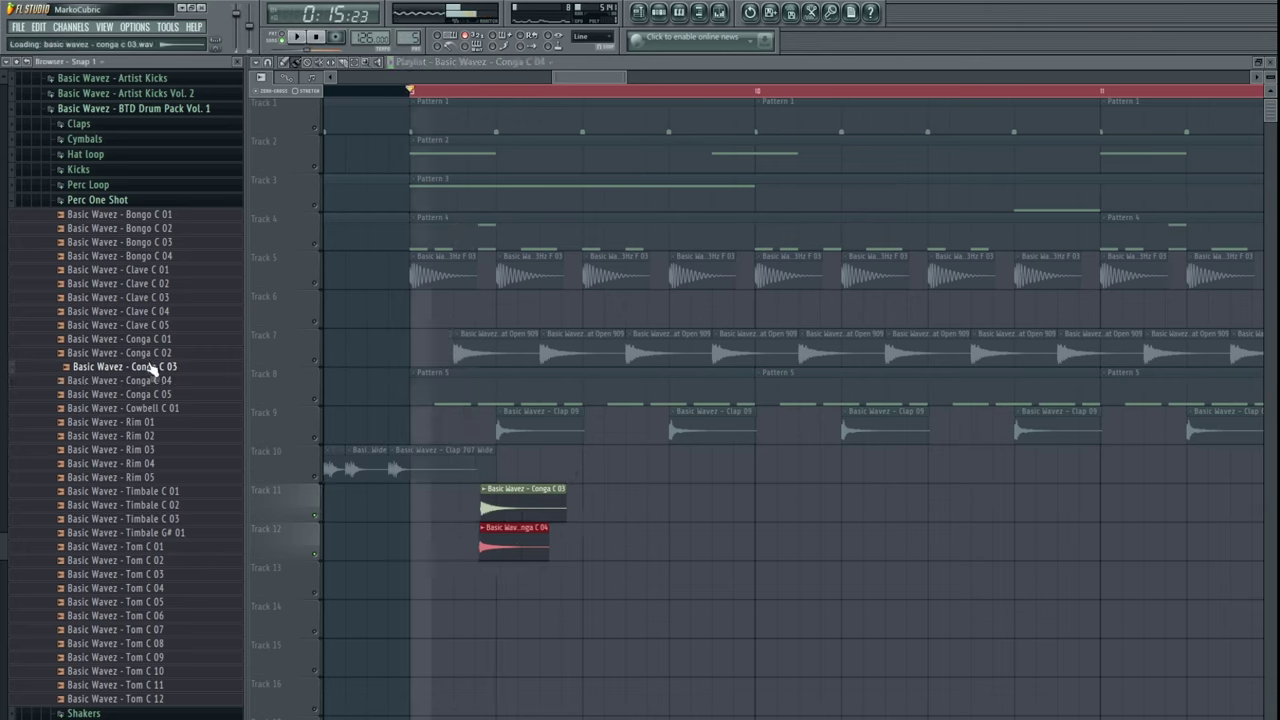
left_click(150, 354)
left_click(148, 341)
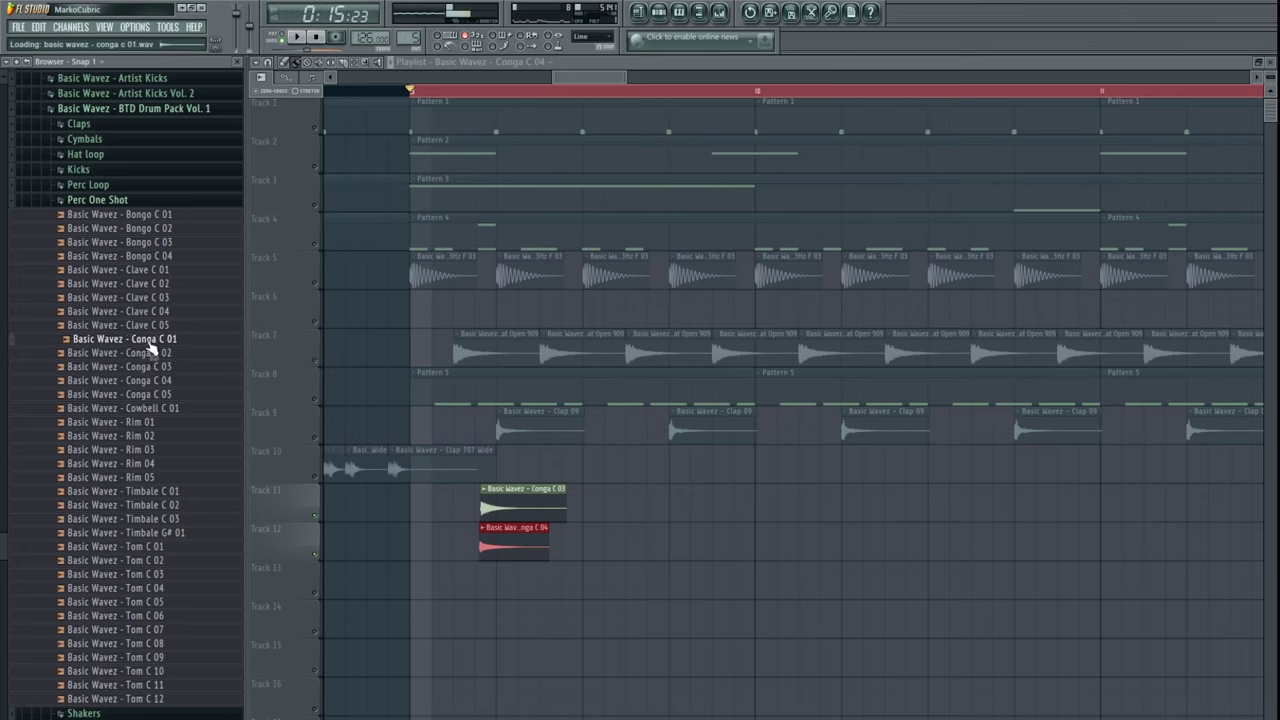
- Rearrange the congas with Conga C 04 on track 11 and Conga C 03 on track 12 near step 7 of bar 9
double_click(515, 498)
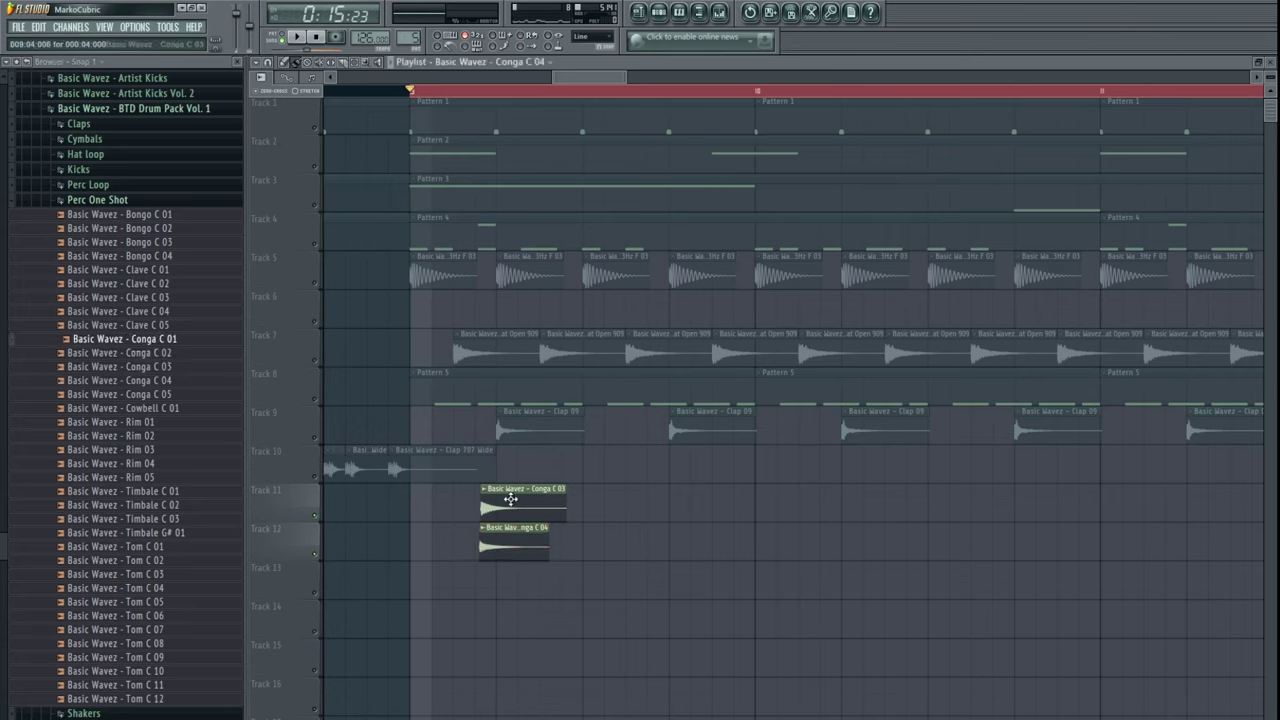
left_click_drag(520, 505, 605, 505)
left_click_drag(510, 545, 510, 508)
left_click(580, 551, "ctrl")
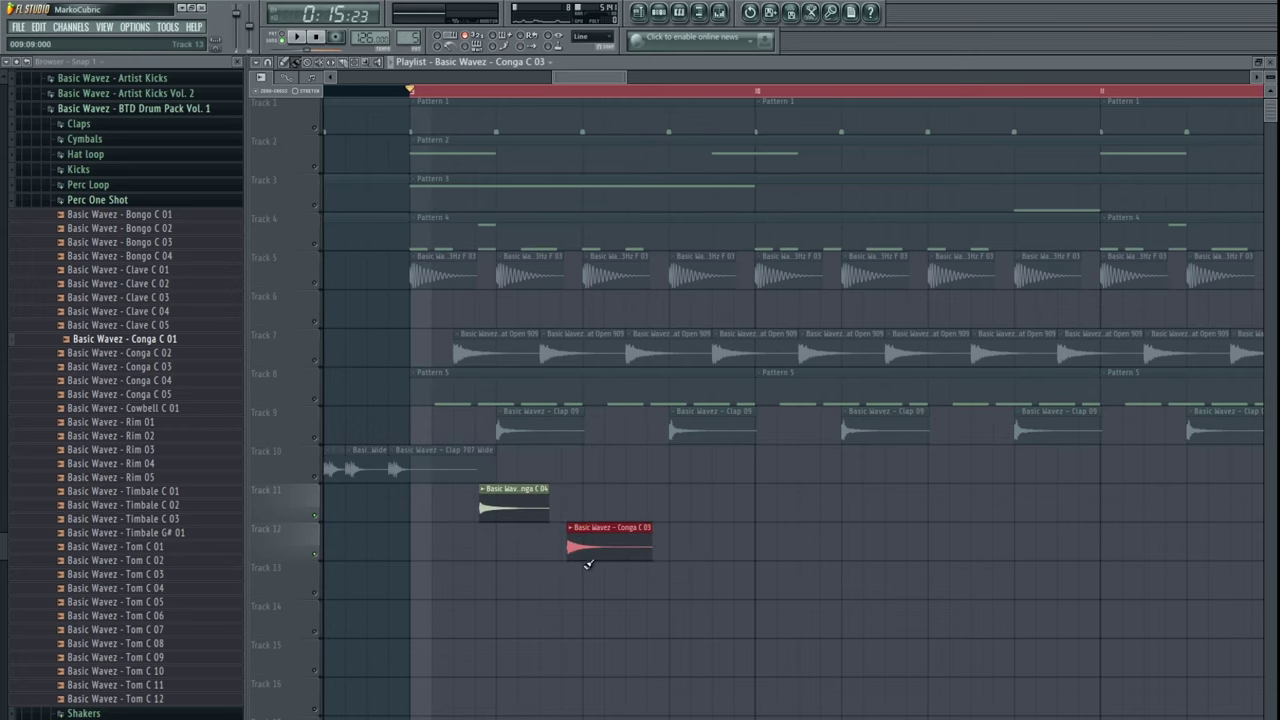
left_click_drag(592, 551, 569, 553)
- Align Conga C 03 to step 7 of bar 9, slice the end off Conga C 04 and delete the cut piece
scroll(530, 605, "up", 4)
scroll(570, 607, "up", 3)
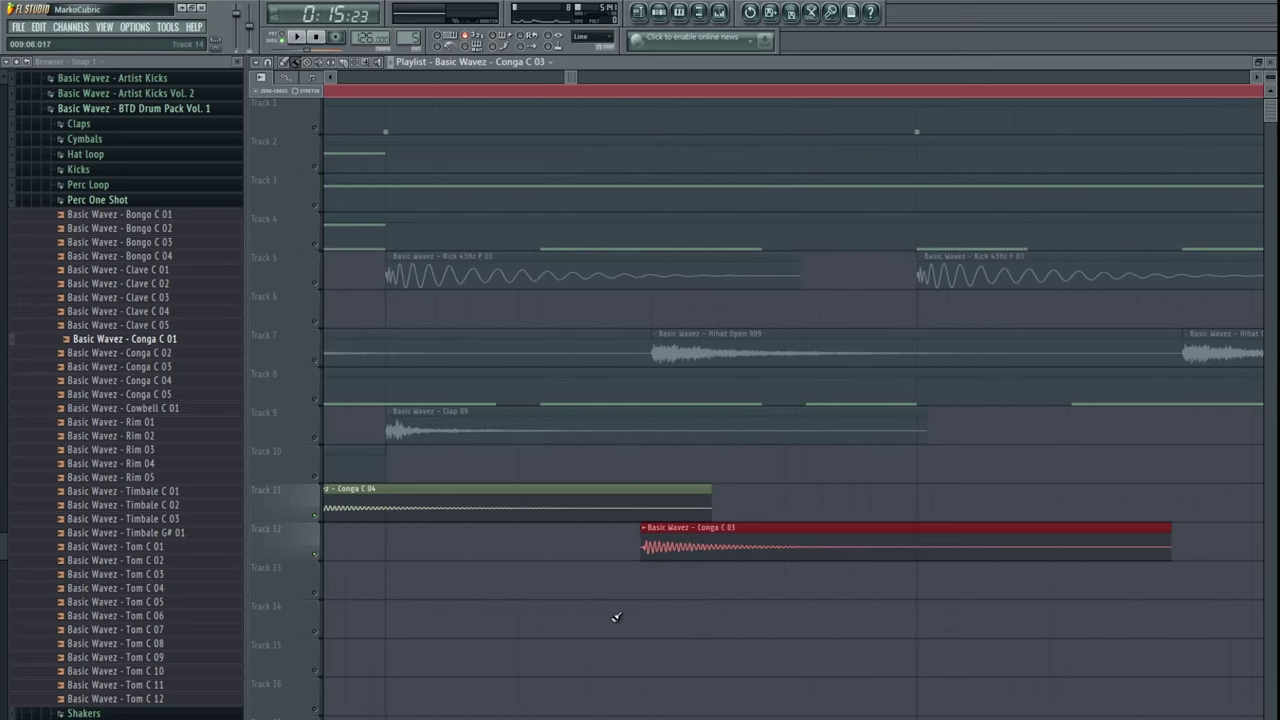
scroll(611, 609, "down", 5)
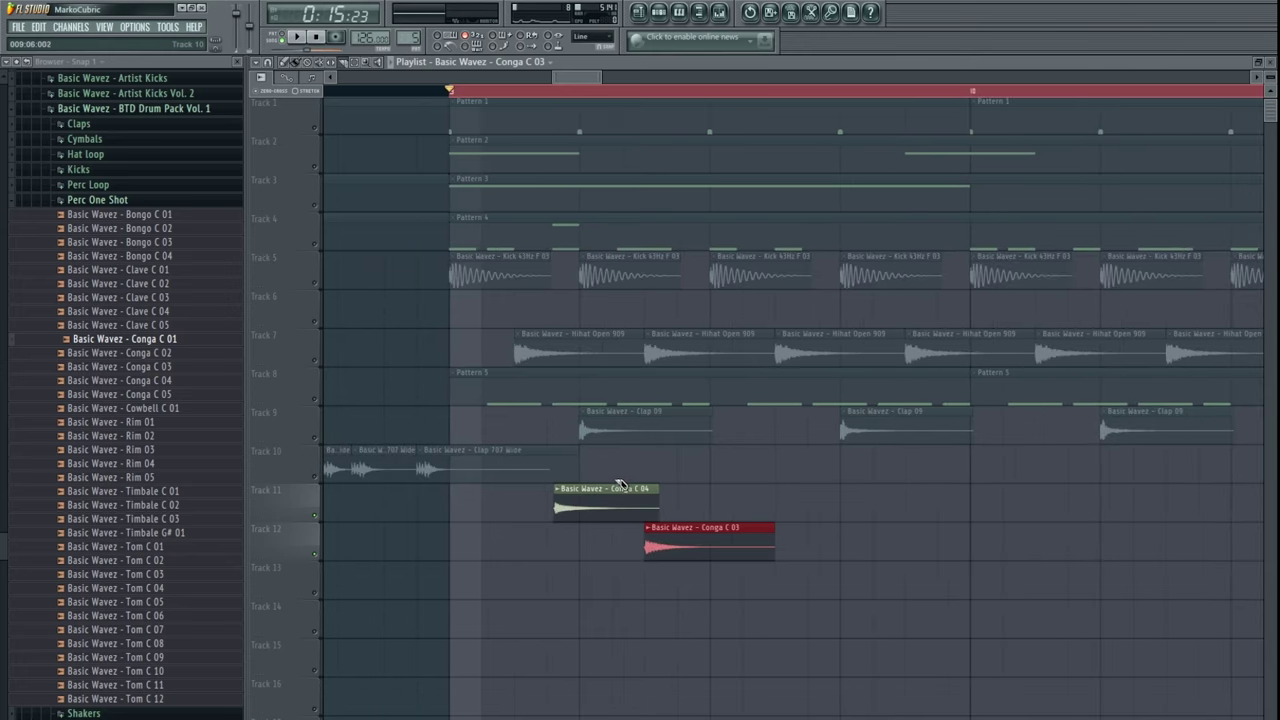
left_click_drag(612, 556, 612, 558)
left_click(630, 464, "ctrl")
scroll(648, 486, "up", 4)
left_click_drag(646, 480, 647, 554)
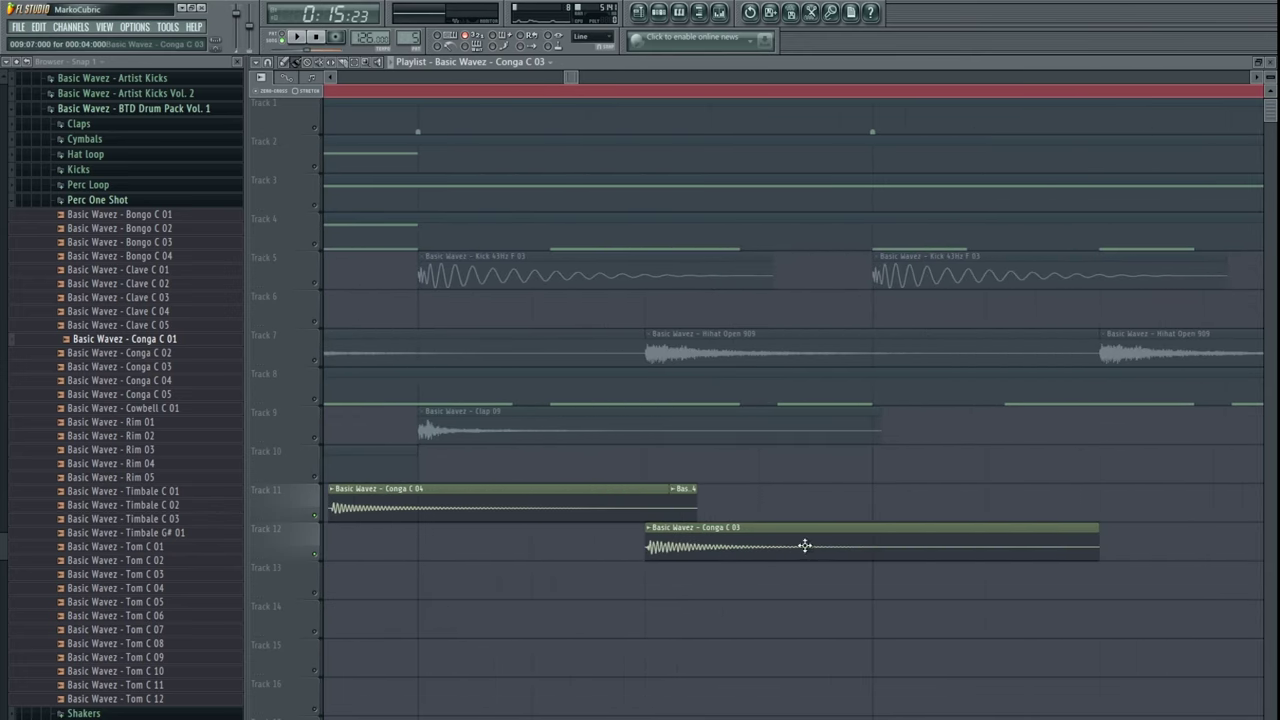
right_click(685, 504)
- Move Conga C 03 onto track 11 directly behind the trimmed Conga C 04 and play the two congas
scroll(673, 490, "up", 1)
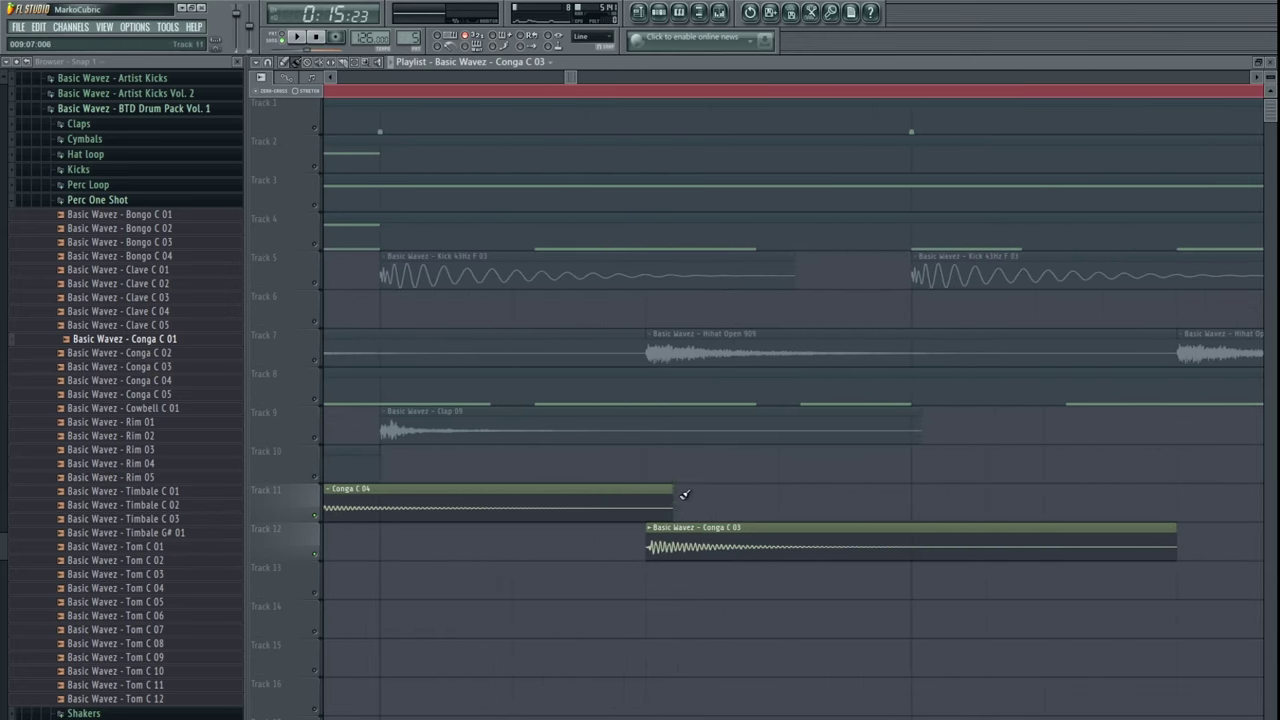
mouse_move(672, 503)
left_mouse_down()
mouse_move(646, 501)
mouse_move(672, 484)
left_mouse_up()
key("space")
scroll(644, 505, "down", 4)
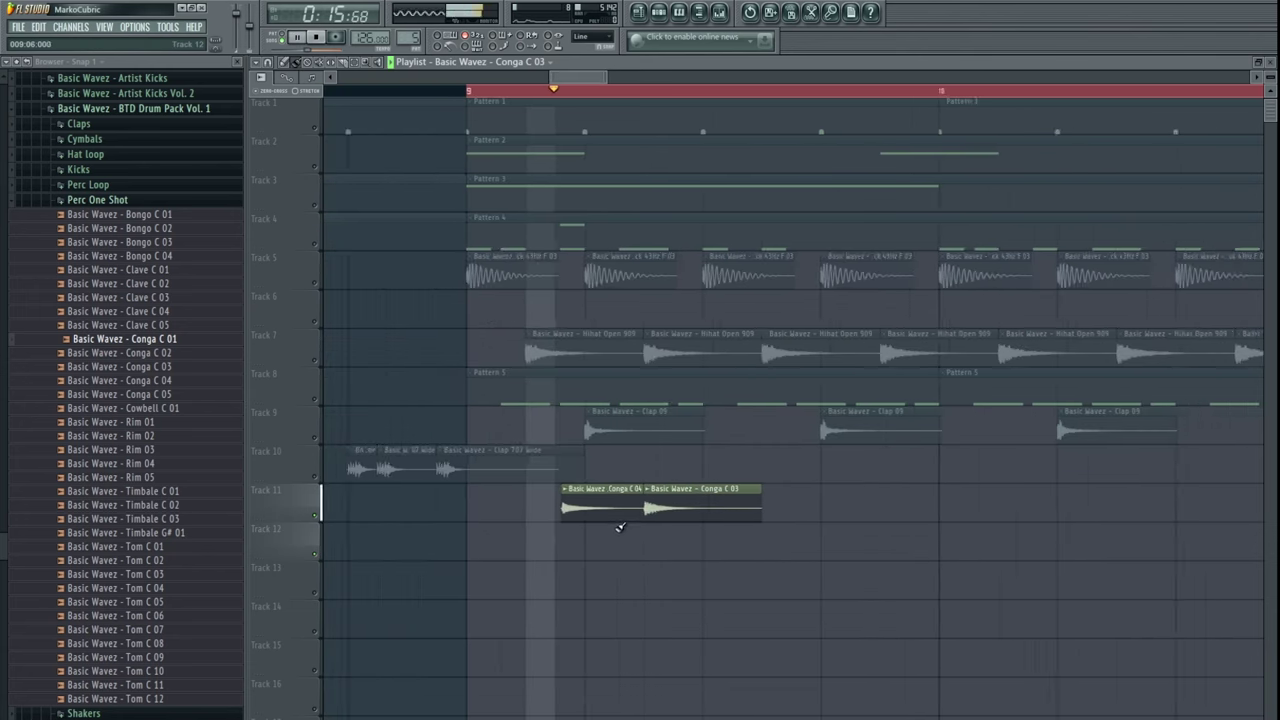
scroll(620, 527, "down", 3)
key("space")
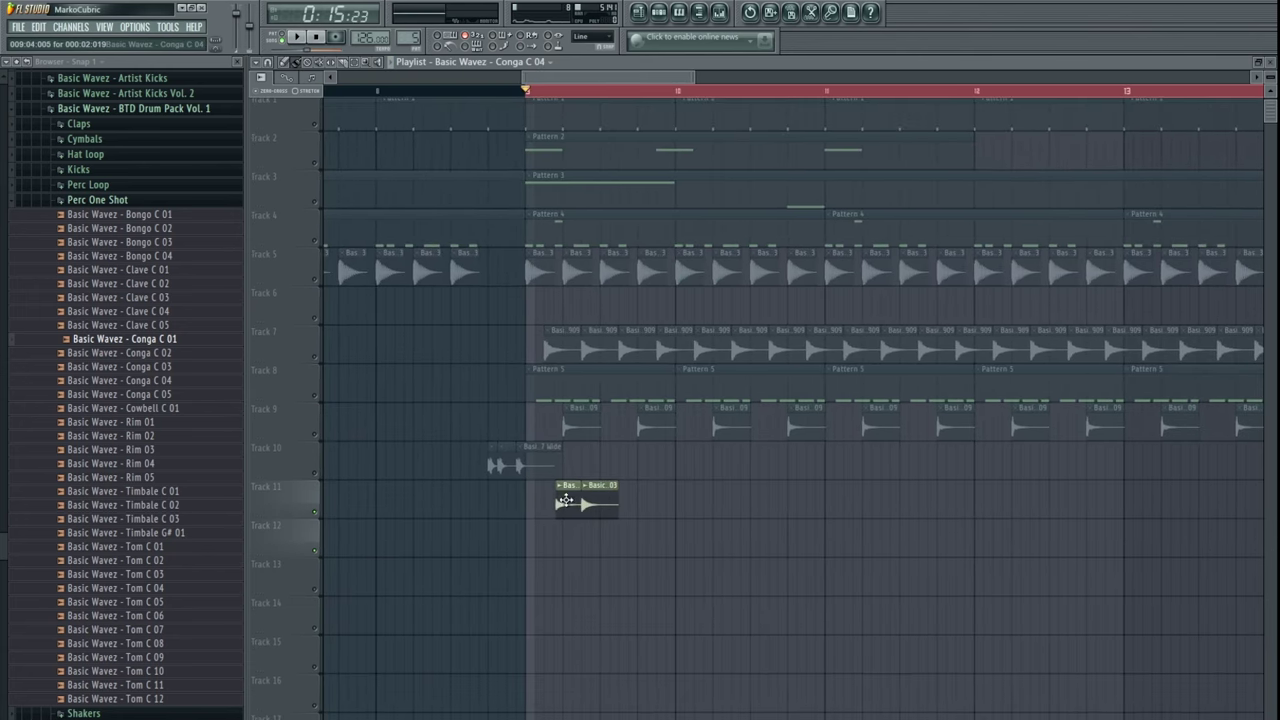
- Reverse the conga order in bar 9: Conga C 03 at step 4 on track 11, Conga C 04 at step 6 on track 12
mouse_move(565, 500)
left_mouse_down()
mouse_move(583, 540)
mouse_move(566, 498)
left_mouse_up()
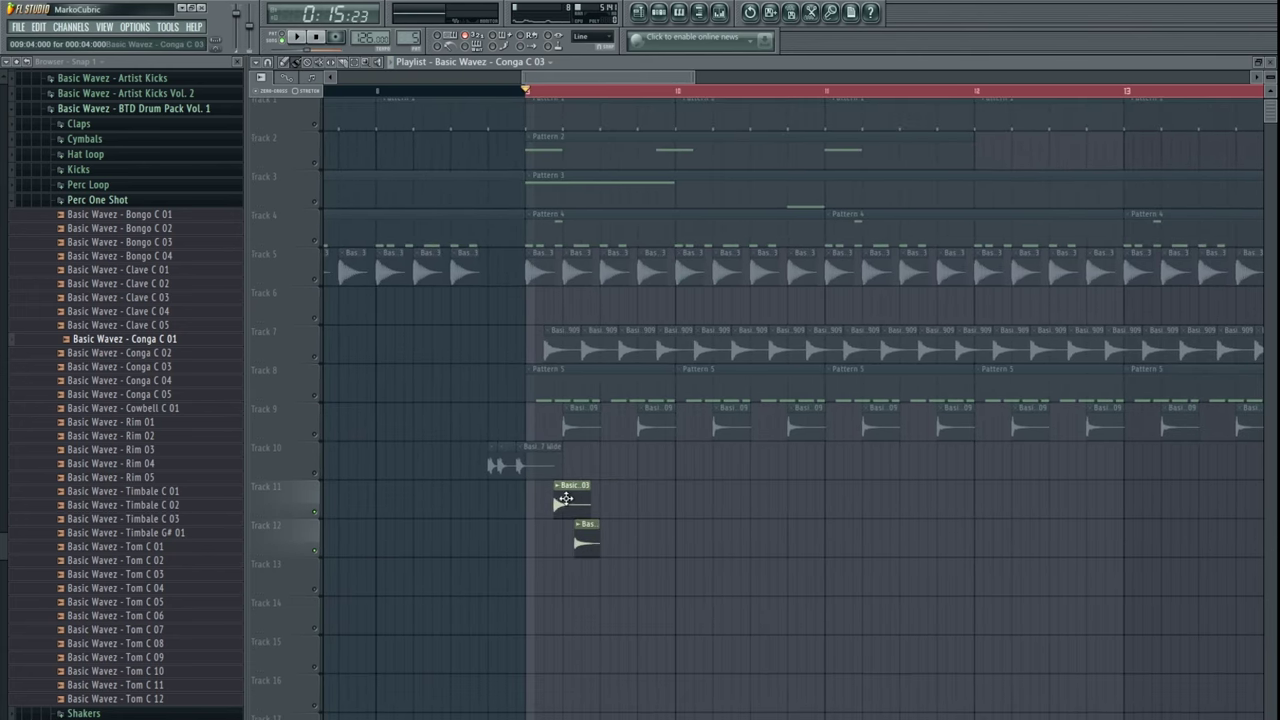
scroll(581, 540, "up", 4)
left_click(582, 555)
left_click(469, 508)
scroll(560, 525, "up", 4)
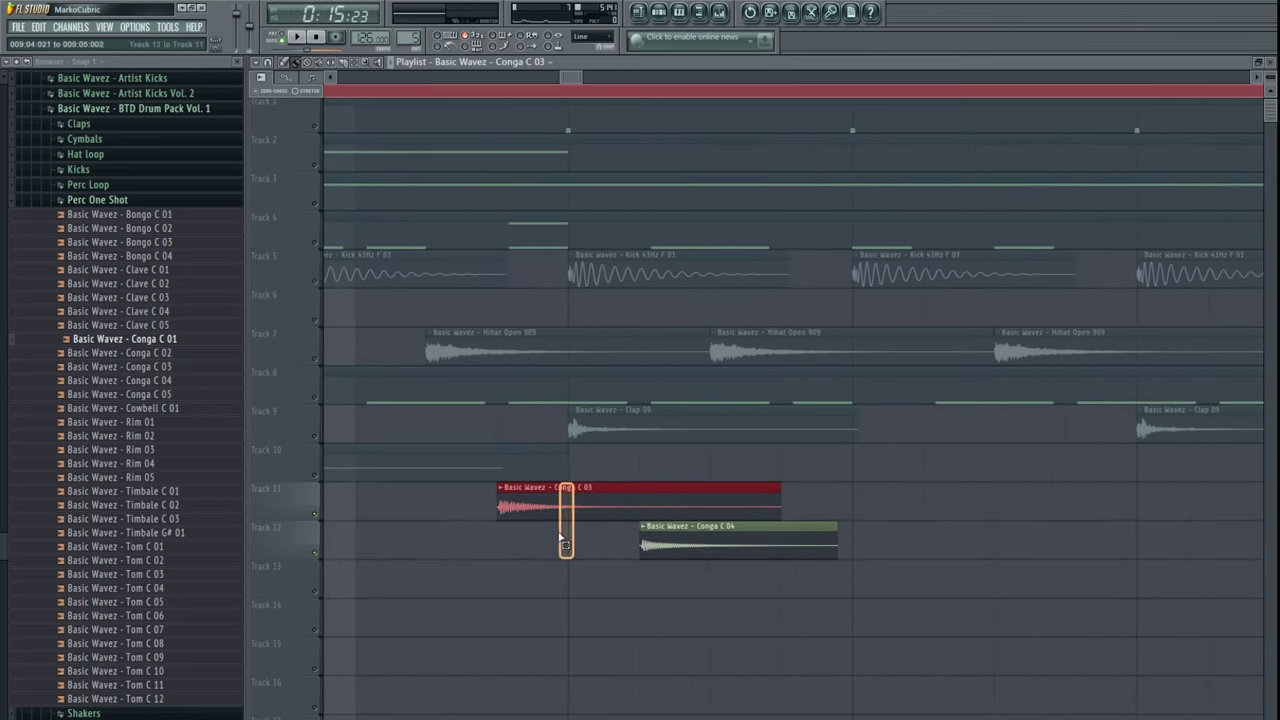
- Slice Conga C 03 where Conga C 04 begins, delete its tail and move Conga C 04 onto track 11 directly behind it
key("shift+Right")
key("shift+Right")
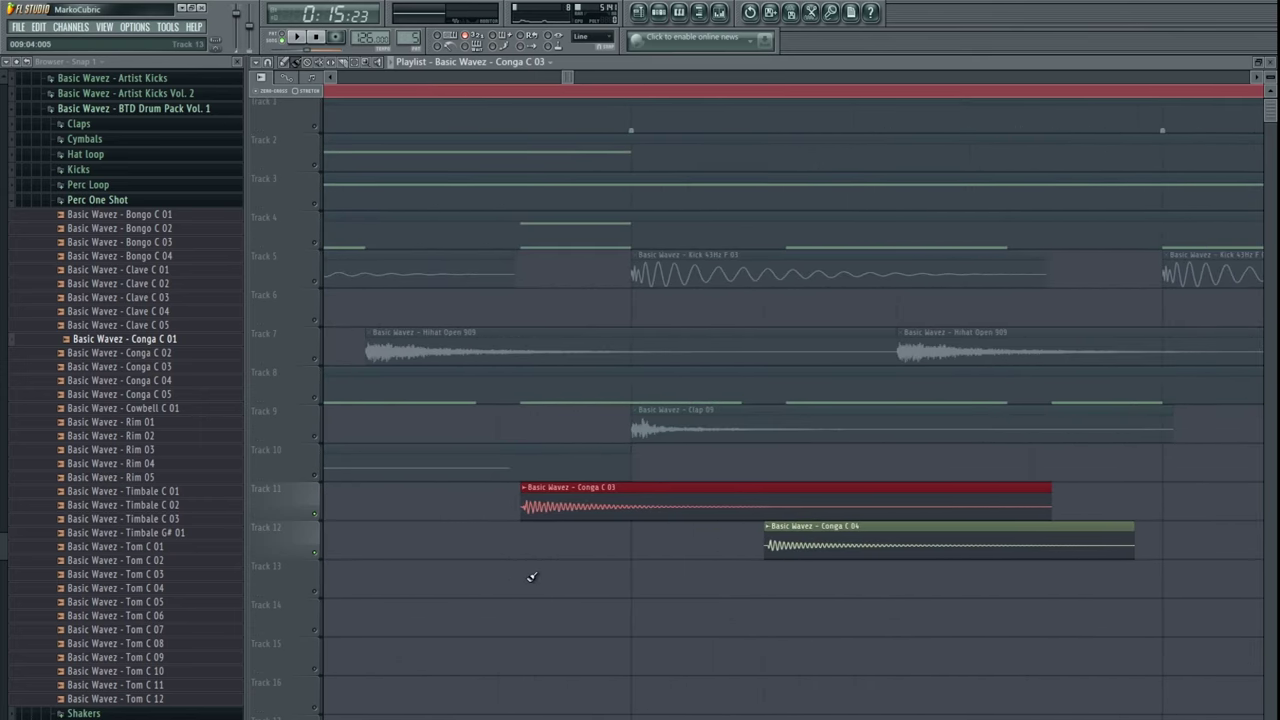
left_click_drag(496, 561, 448, 560)
scroll(448, 560, "down", 4)
scroll(500, 551, "up", 3)
key("c")
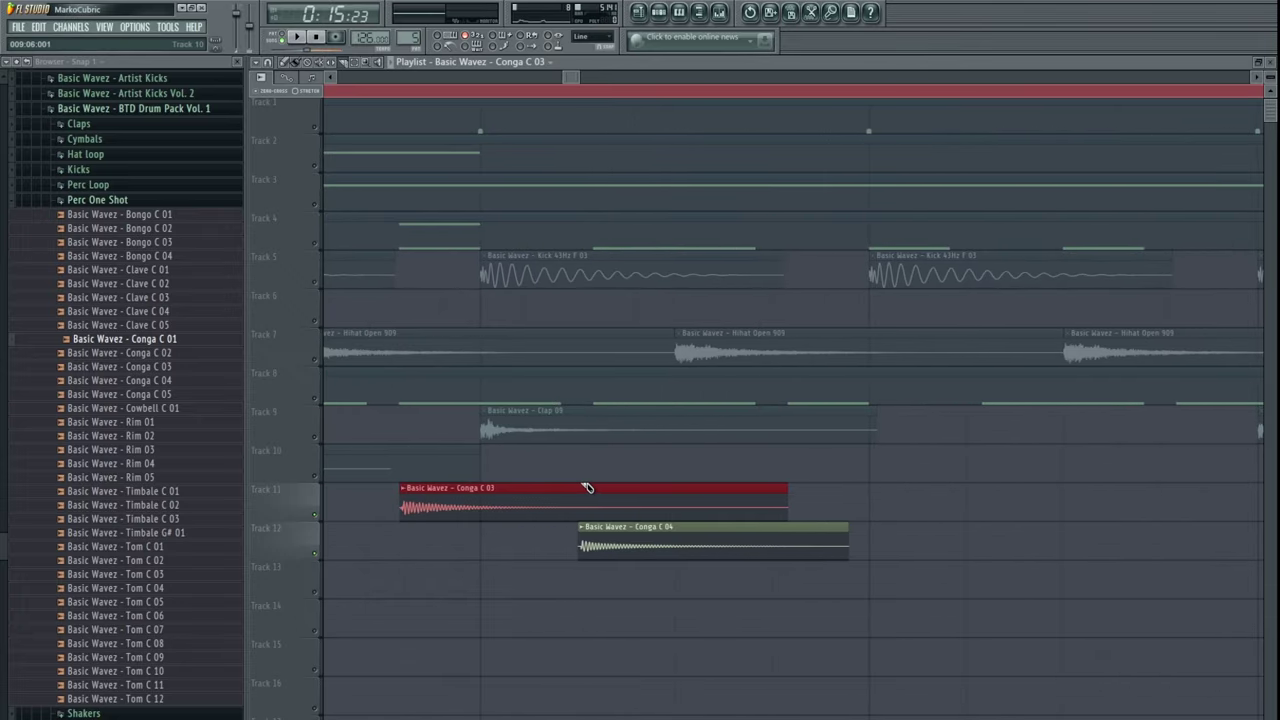
left_click_drag(582, 480, 669, 497)
right_click(592, 517)
scroll(577, 494, "down", 5)
left_click_drag(580, 507, 626, 507)
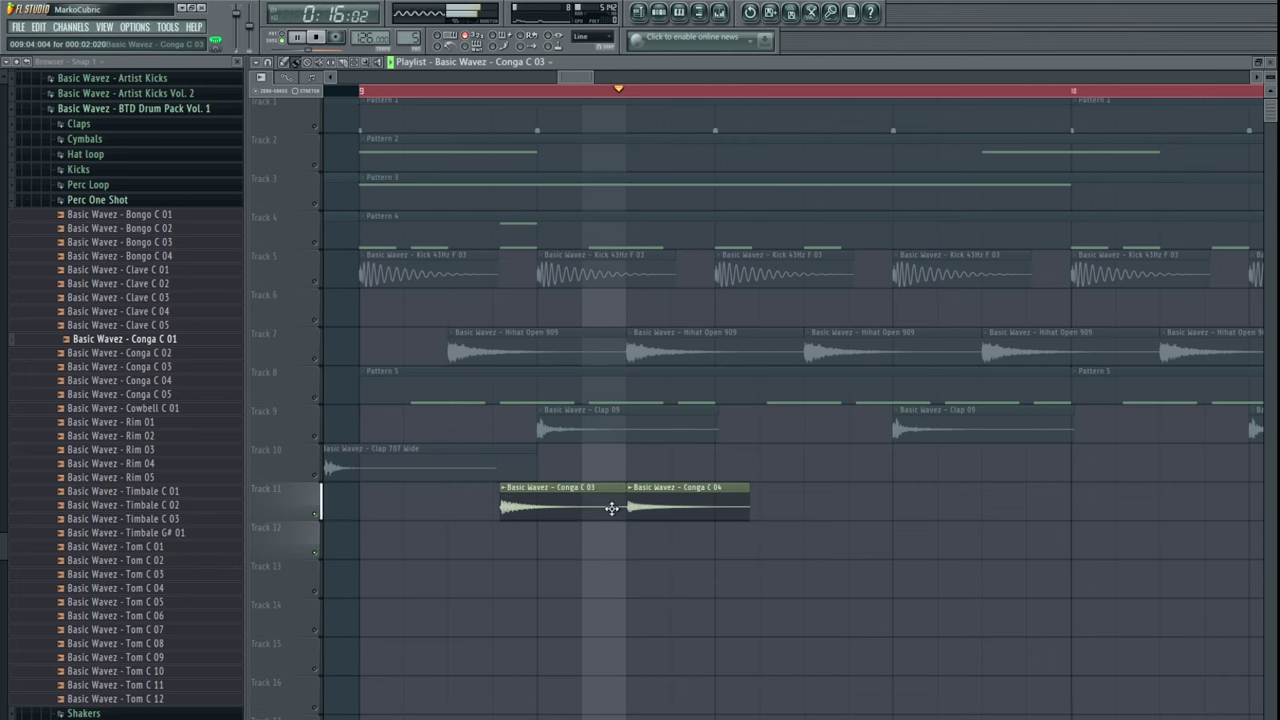
- Adjust Conga C 04's time-stretching pitch with the Auto stretch mode, normalize the sample and play the result
double_click(663, 494)
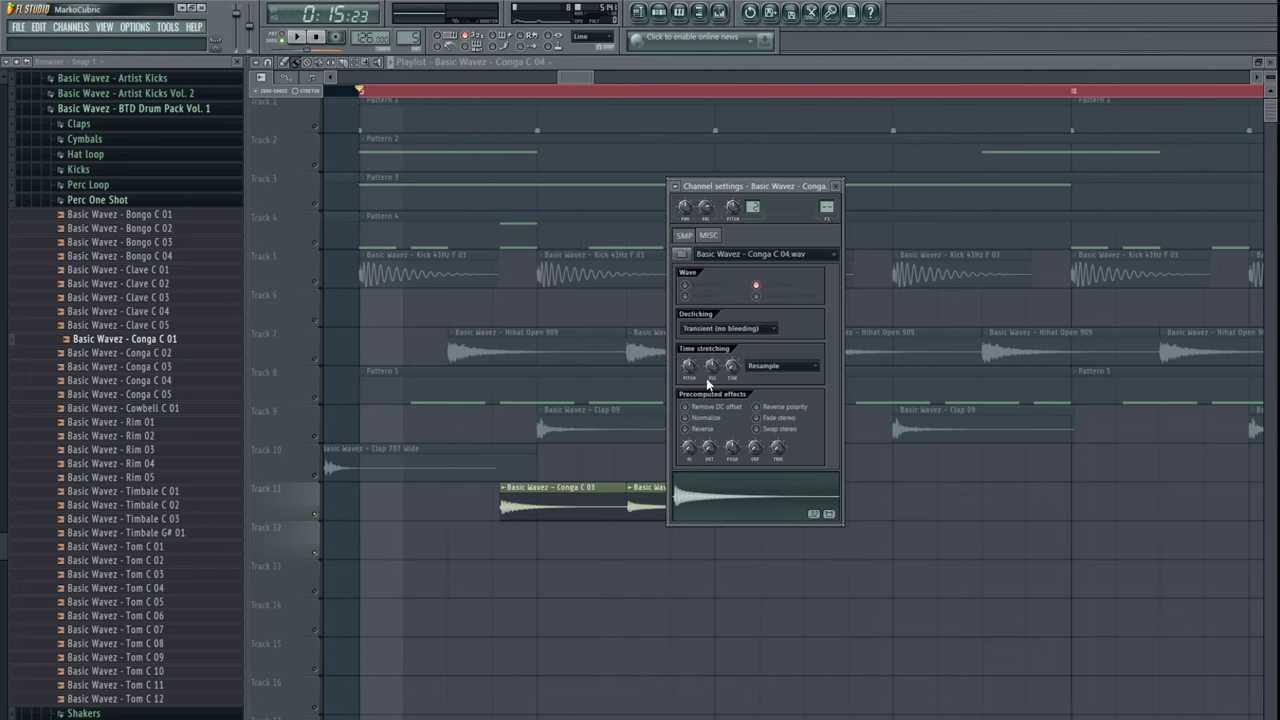
left_click_drag(689, 366, 698, 487)
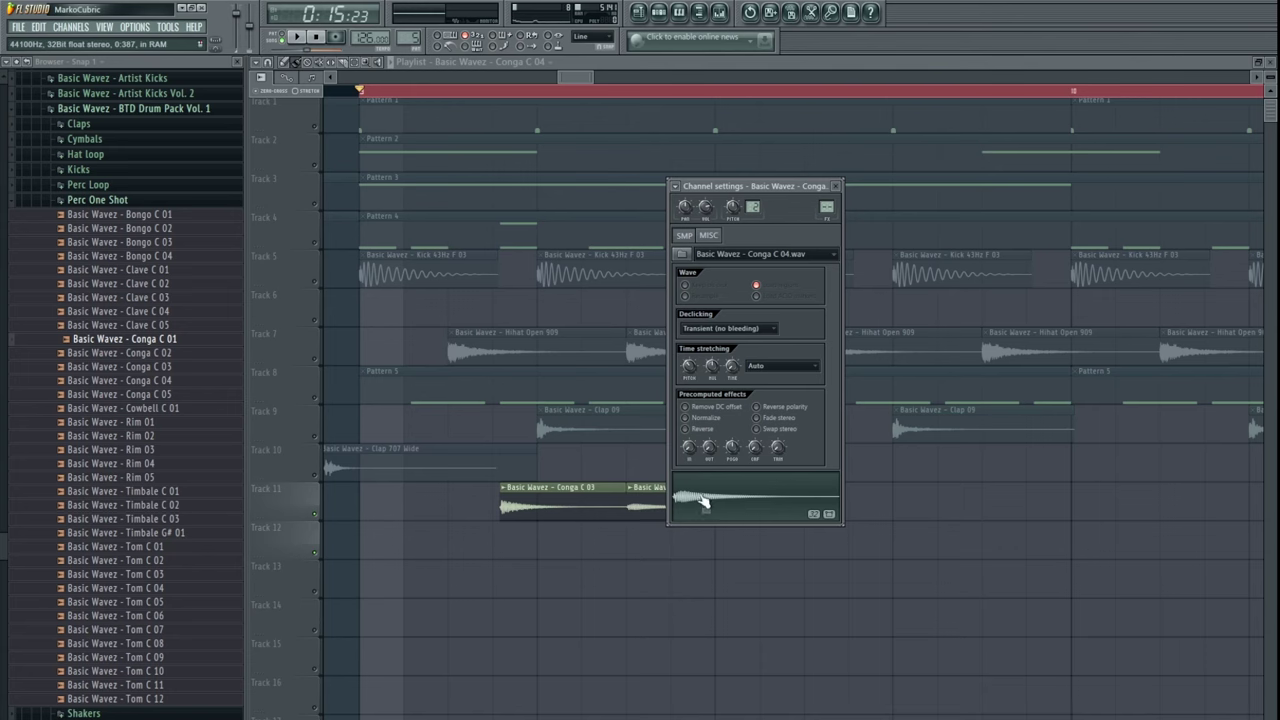
left_click(705, 503)
left_click(705, 418)
key("space")
right_click(635, 589)
left_click_drag(614, 560, 543, 560)
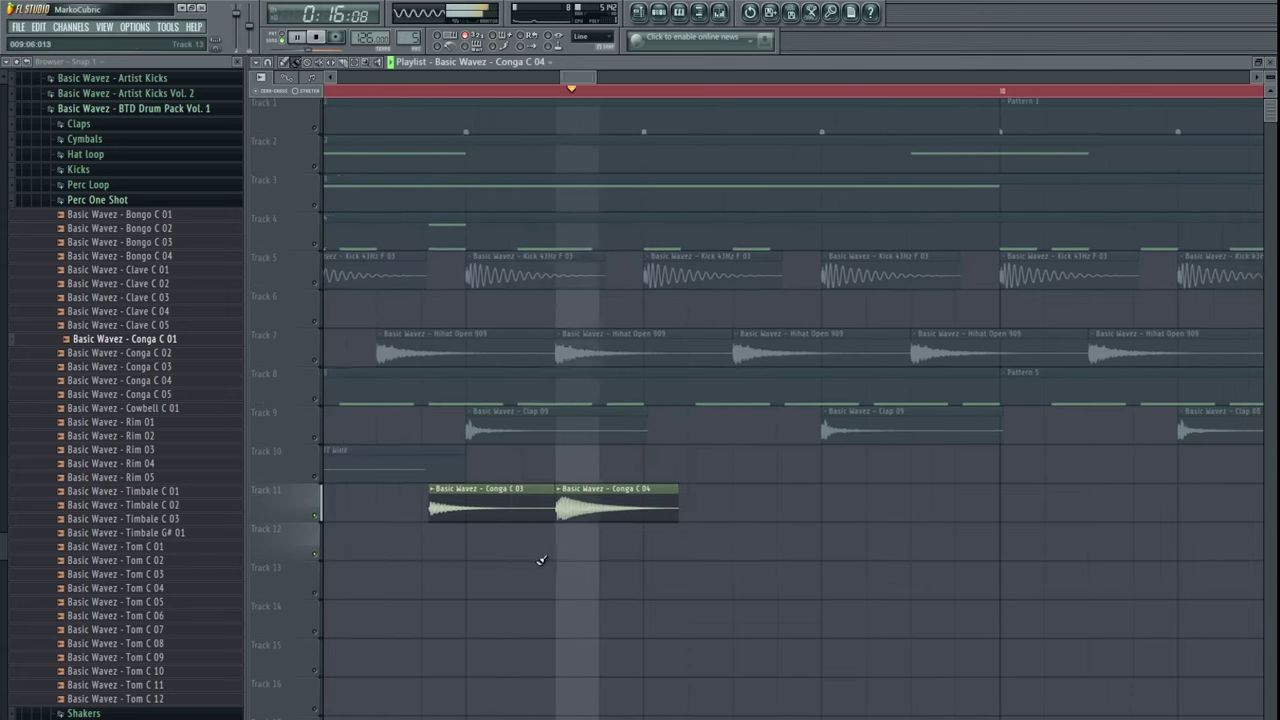
scroll(545, 560, "down", 5)
key("space")
- Route the Conga C 04 channel to mixer track 8, the one with delay and reverb, and play it back
double_click(557, 508)
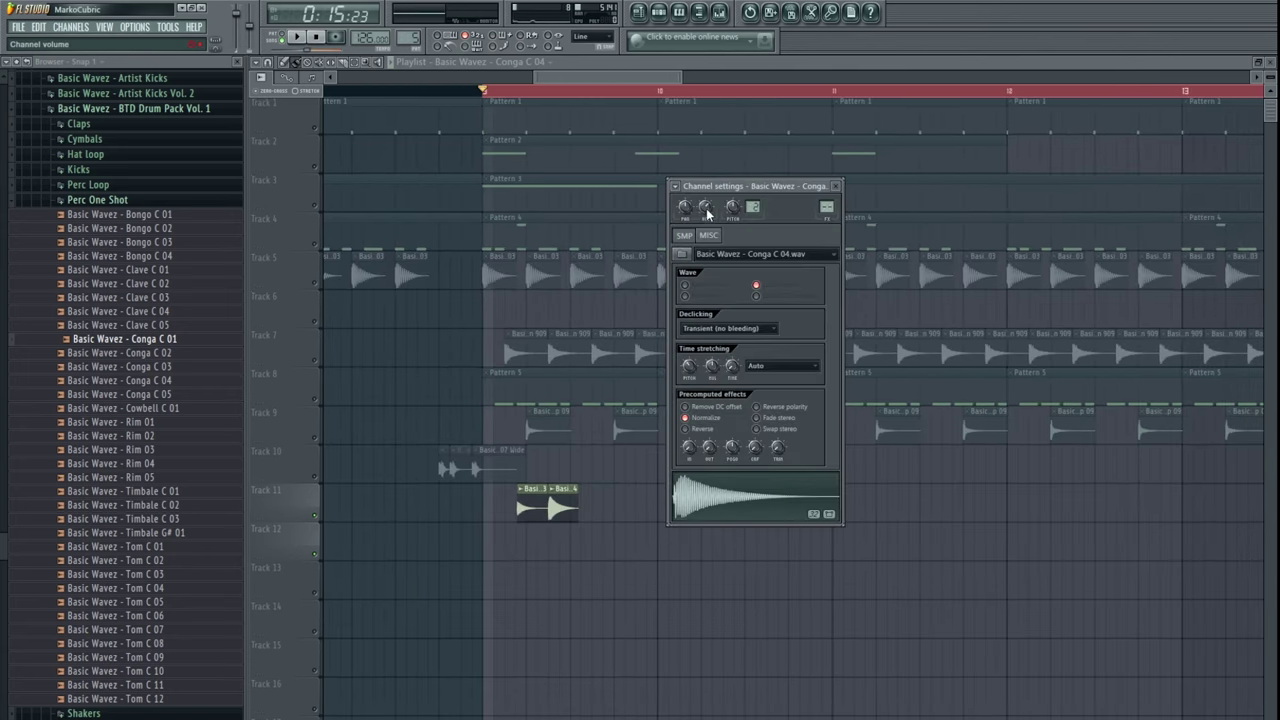
key("F9")
left_click(820, 200)
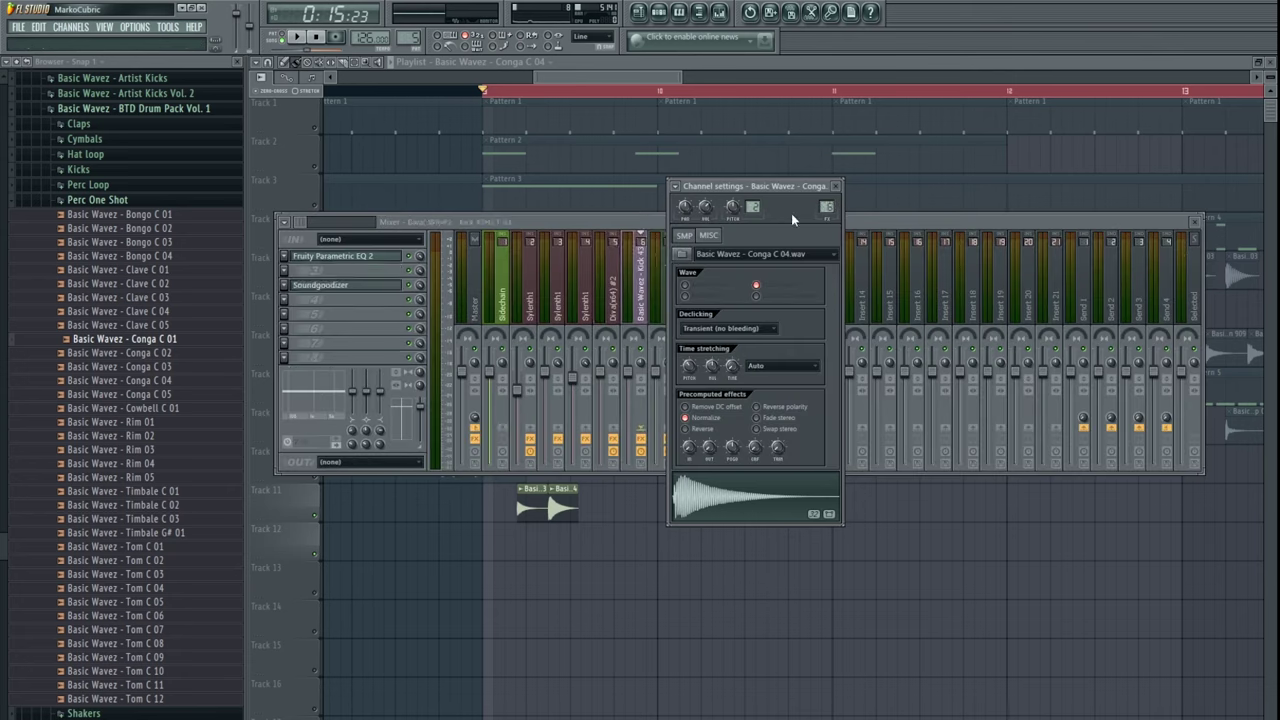
left_click_drag(825, 207, 947, 233)
key("space")
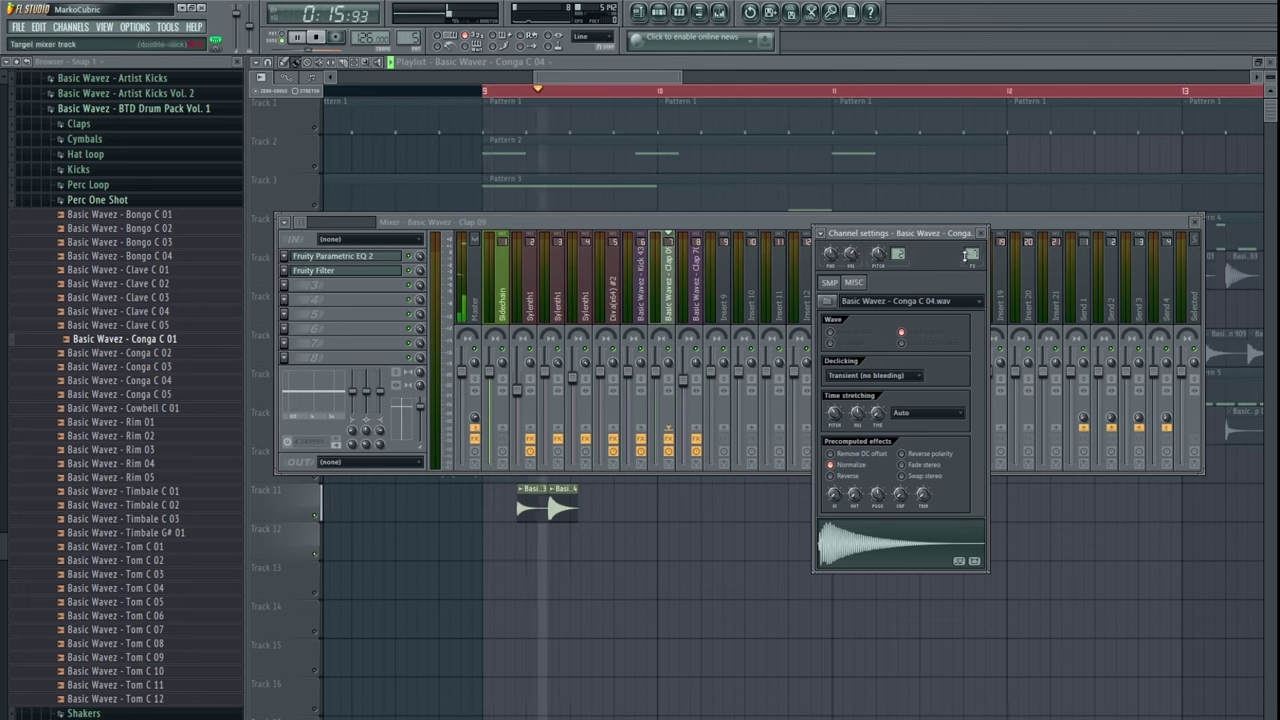
scroll(969, 254, "up", 1)
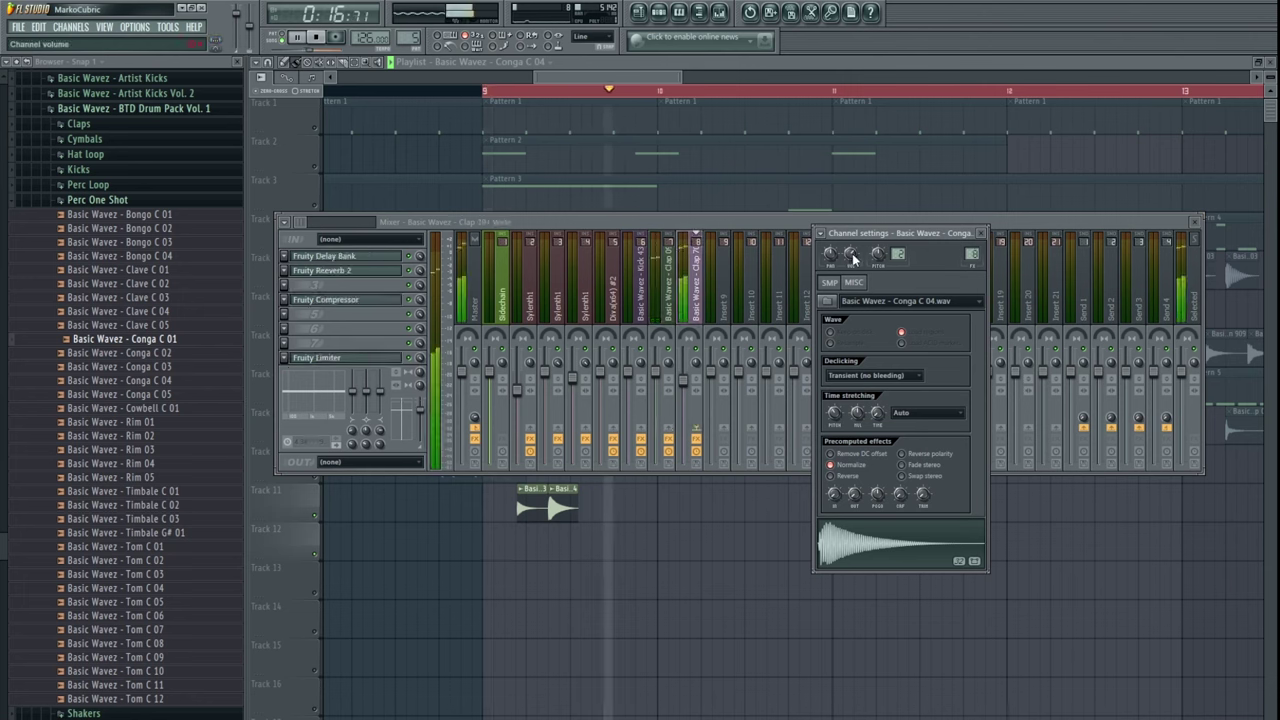
key("space")
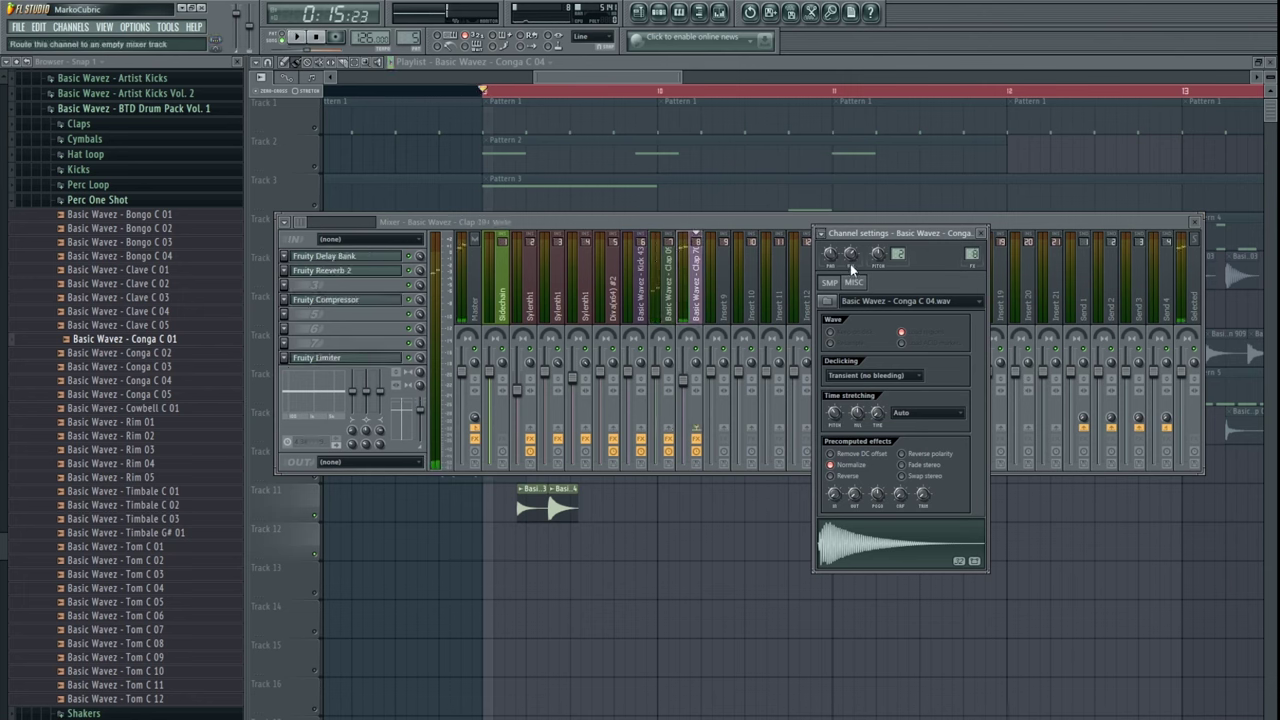
- Copy the Clap 707 Wide mixer track's settings and effects onto the conga's mixer track 9
left_click(697, 280)
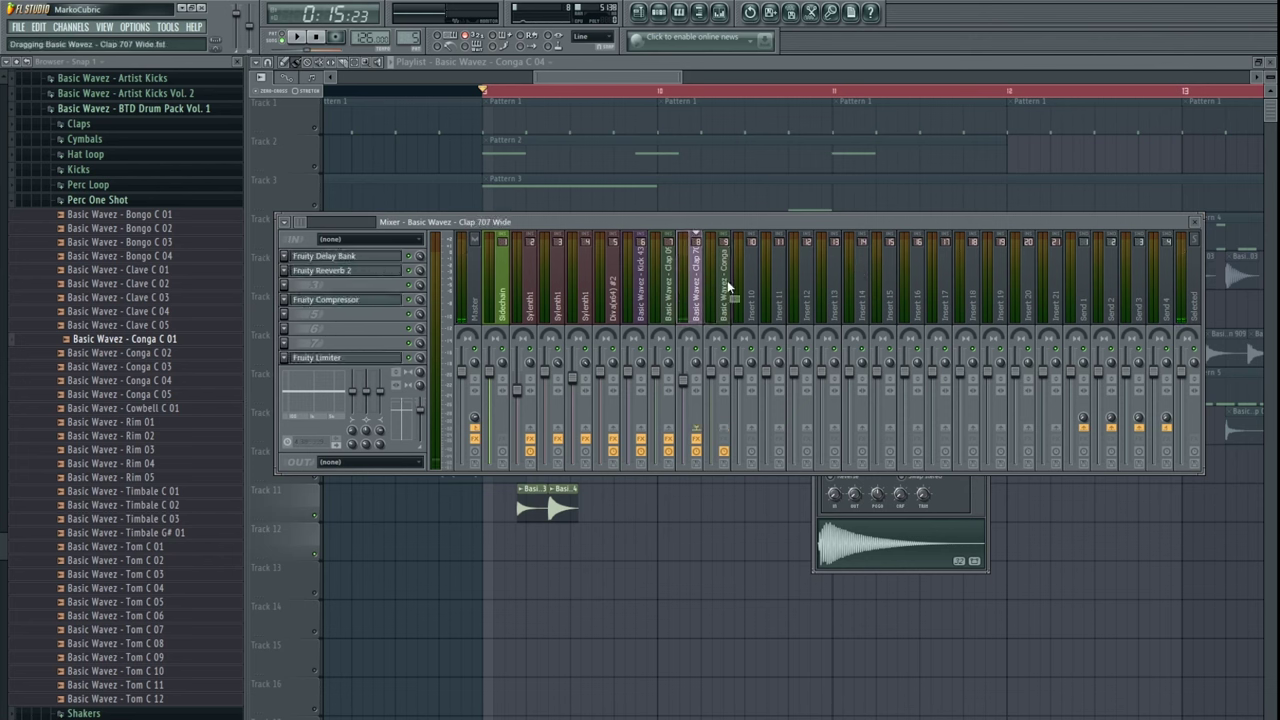
left_click_drag(727, 287, 728, 288)
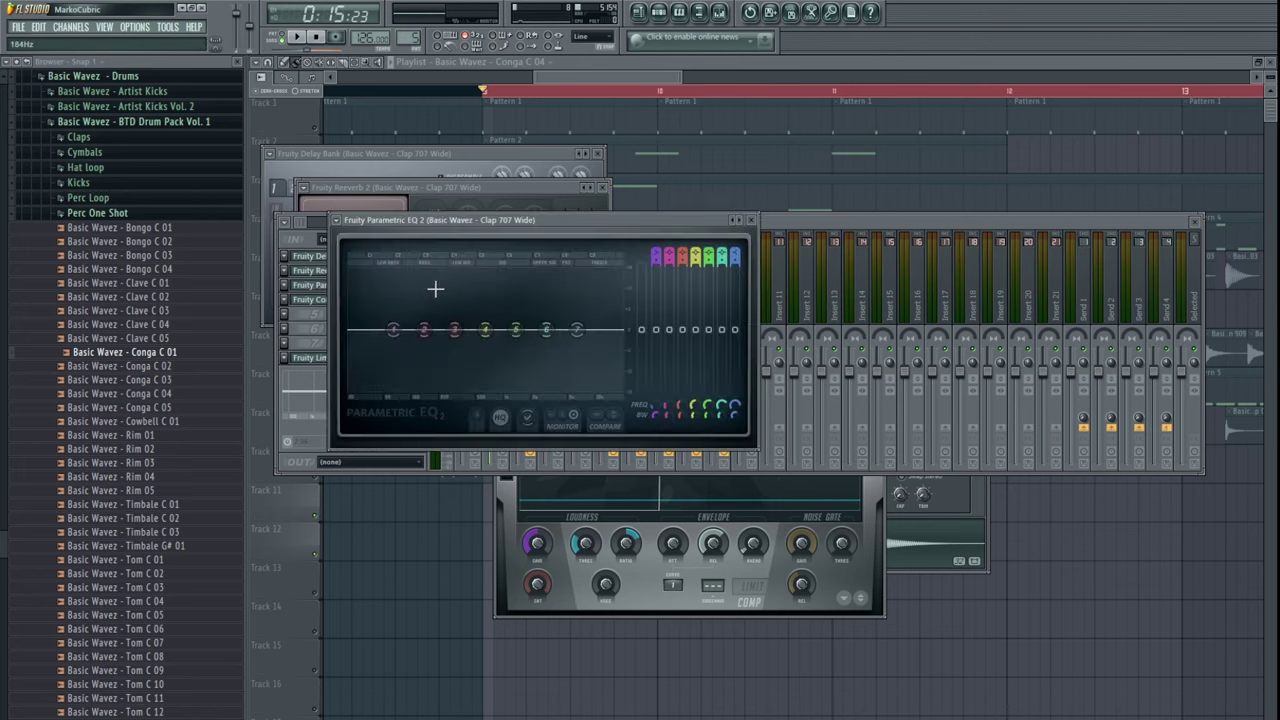
- Cut the conga's low end by lowering bands 1, 2 and 3 in the copied Fruity Parametric EQ 2
left_click_drag(395, 364, 391, 361)
key("space")
left_click_drag(428, 349, 455, 338)
key("space")
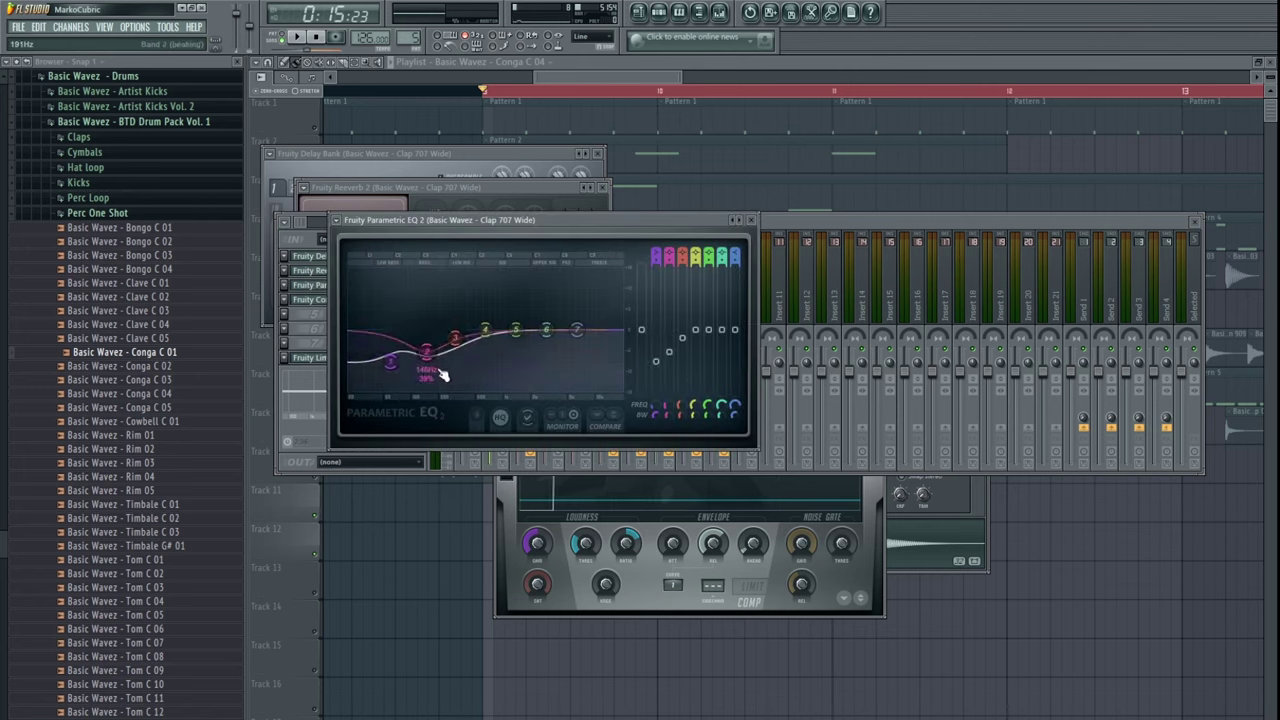
key("space")
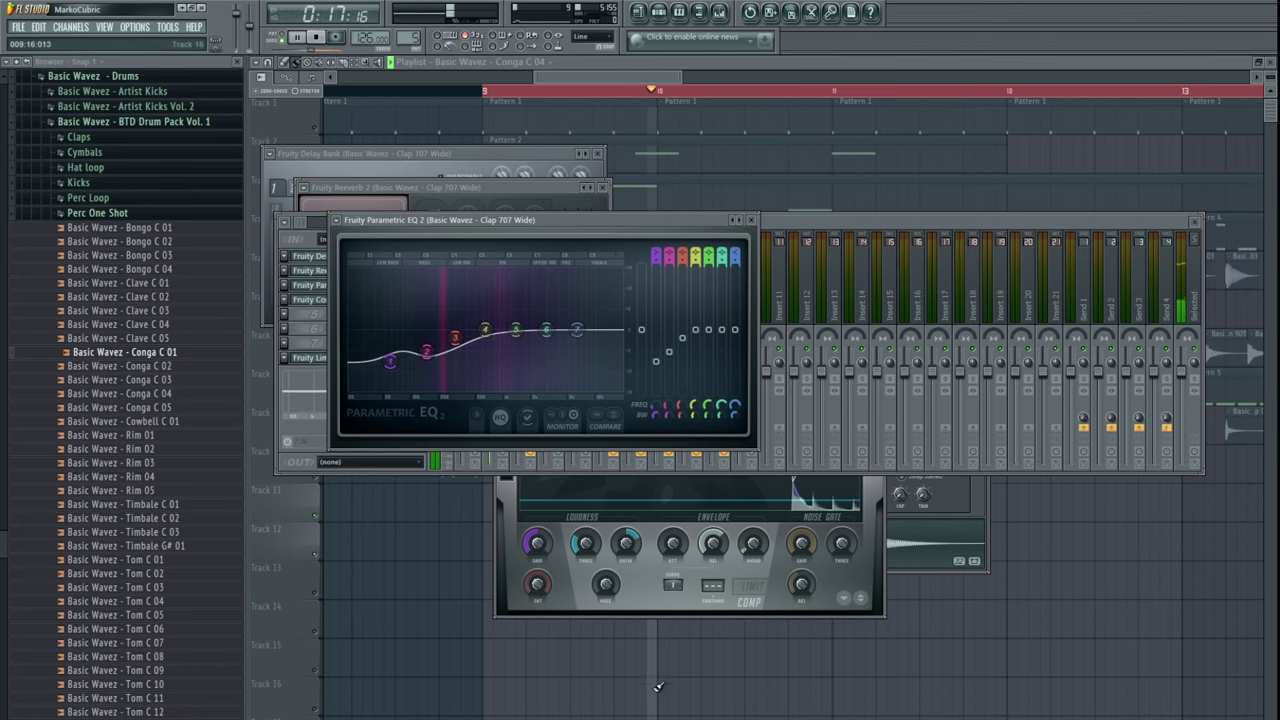
- Route the Conga C 03 channel to mixer track 9 and move the mixer window lower over the playlist
right_click(657, 686)
double_click(534, 492)
key("space")
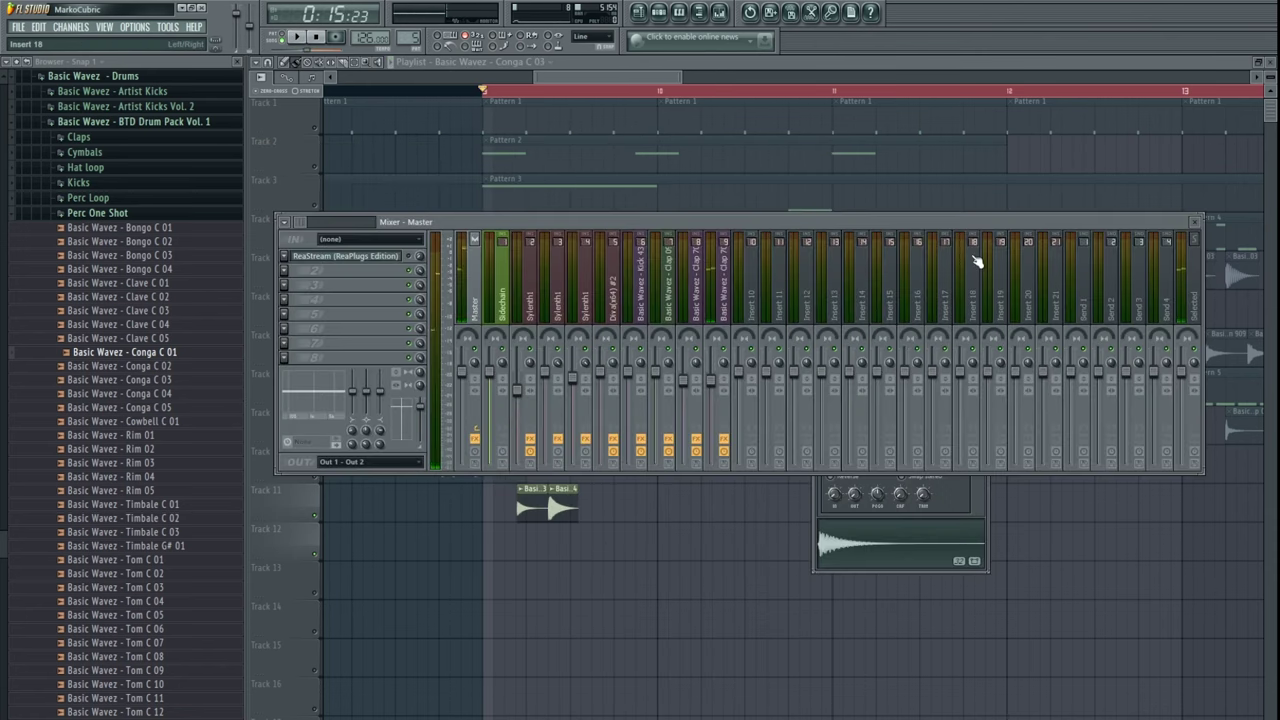
key("F9")
key("F9")
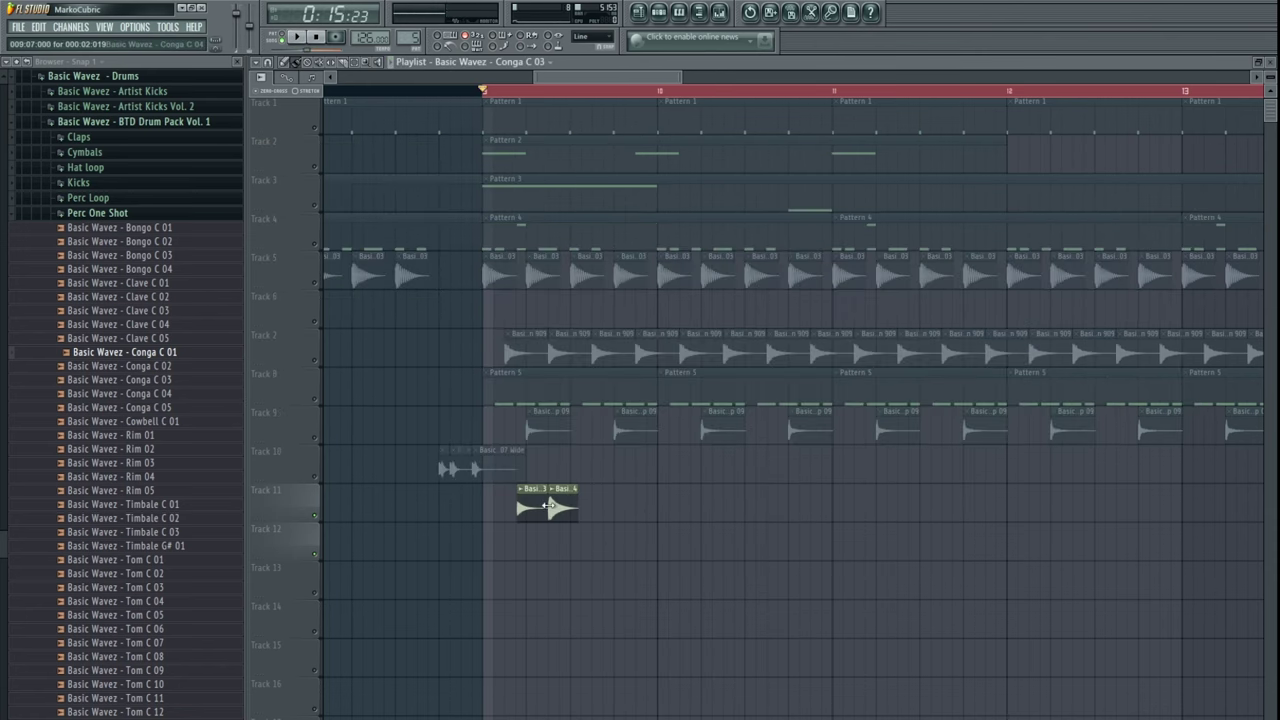
key("F9")
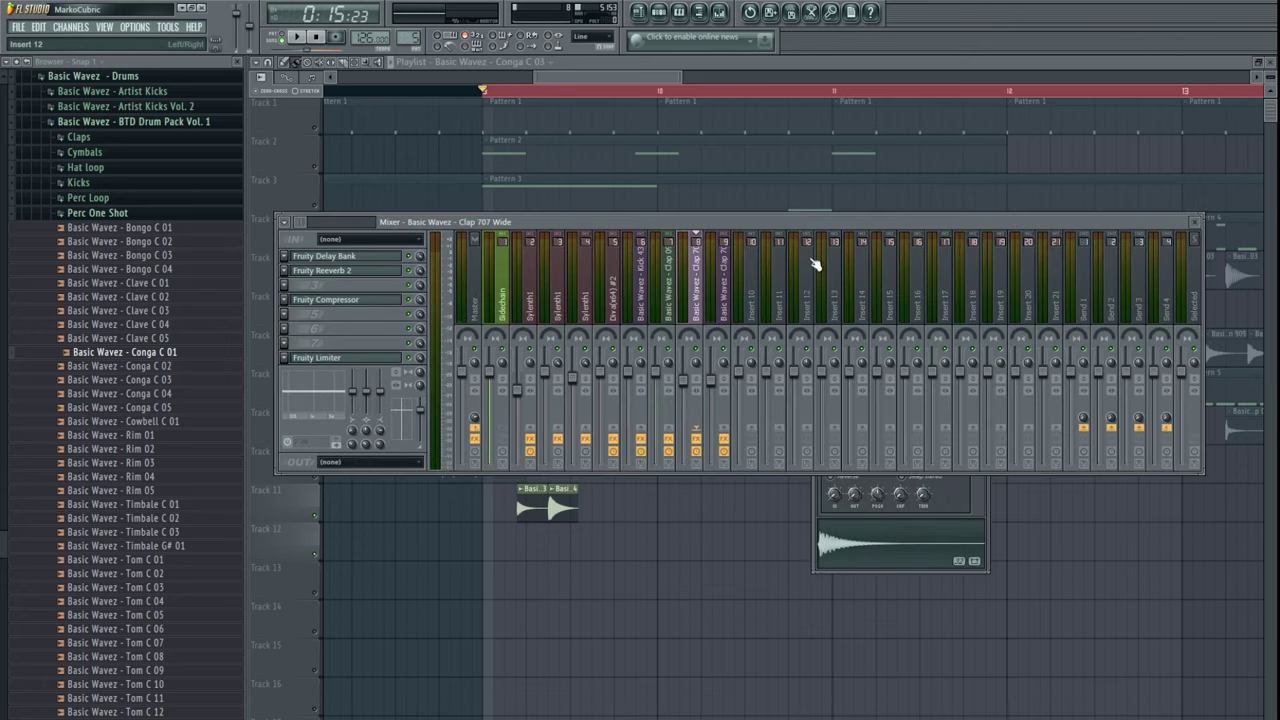
left_click_drag(819, 223, 822, 385)
left_click_drag(973, 255, 974, 233)
- Listen to the soloed conga clips and check their levels in the mixer
key("space")
right_click(440, 327)
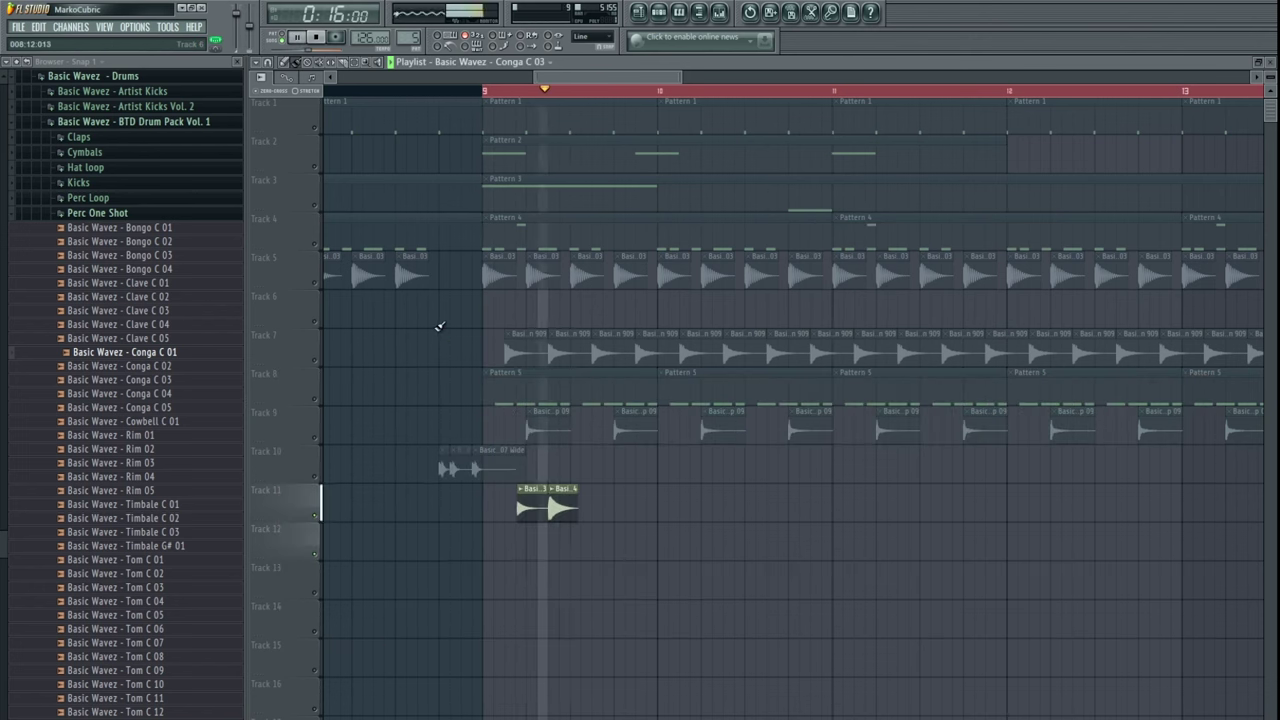
key("F9")
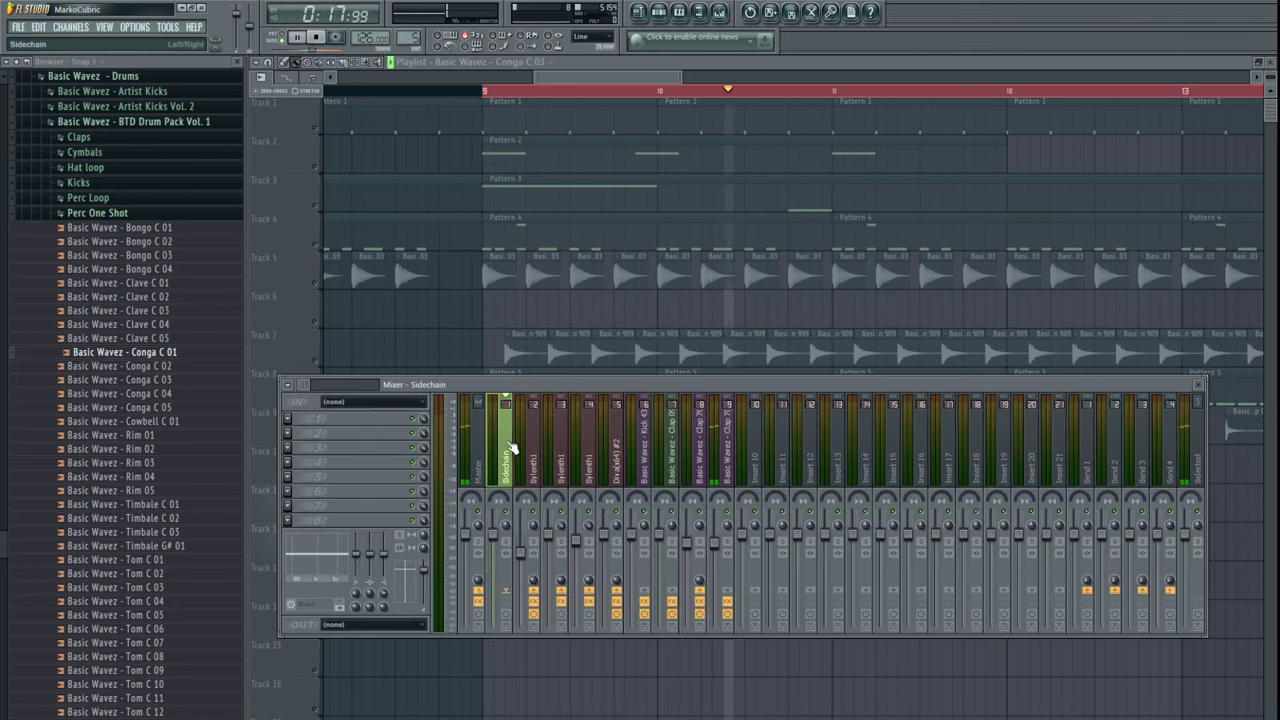
left_click(663, 705)
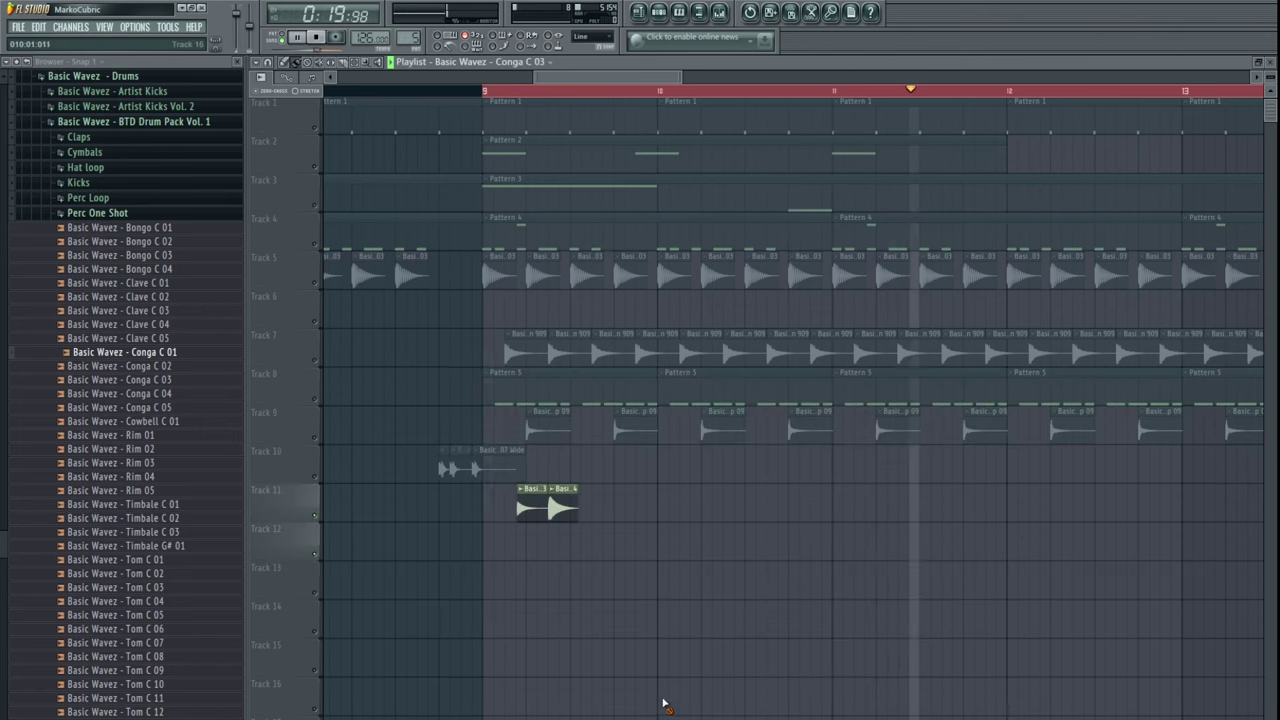
key("space")
key("space")
key("space")
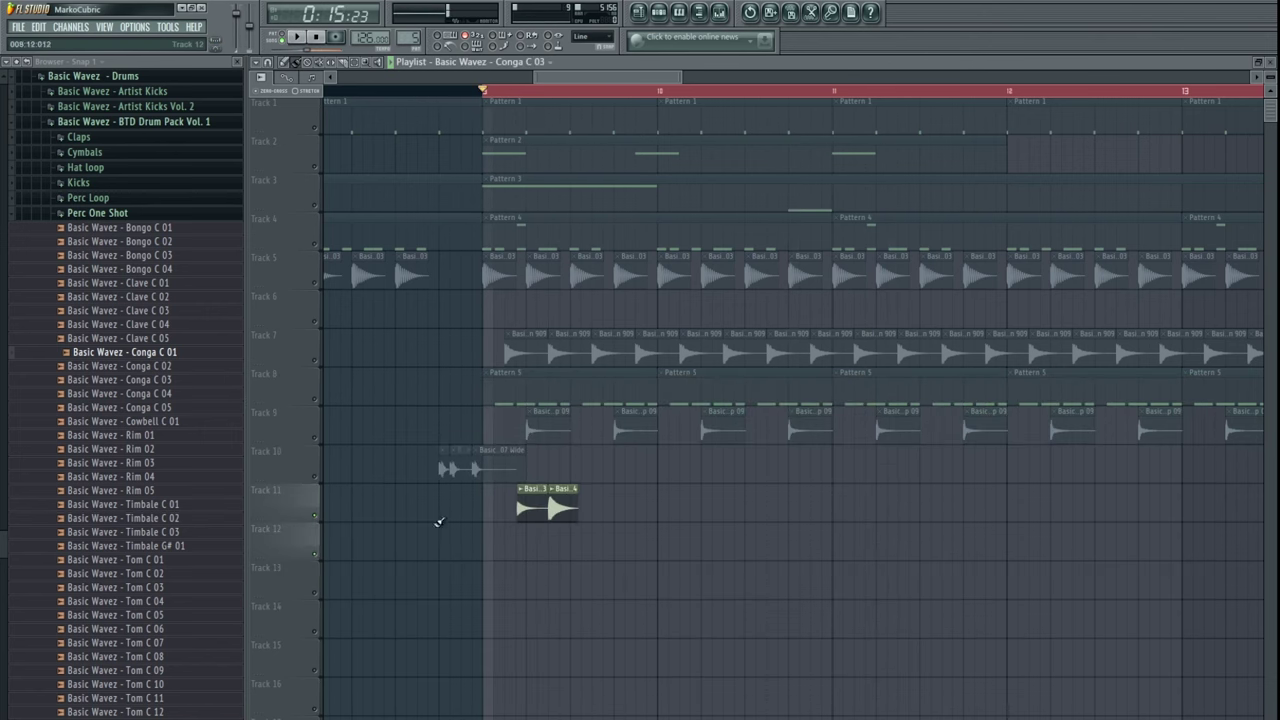
- Turn off the solo on Track 11 and play the arrangement from just before bar 9
right_click(314, 478)
right_click(314, 478)
left_click(410, 90)
key("space")
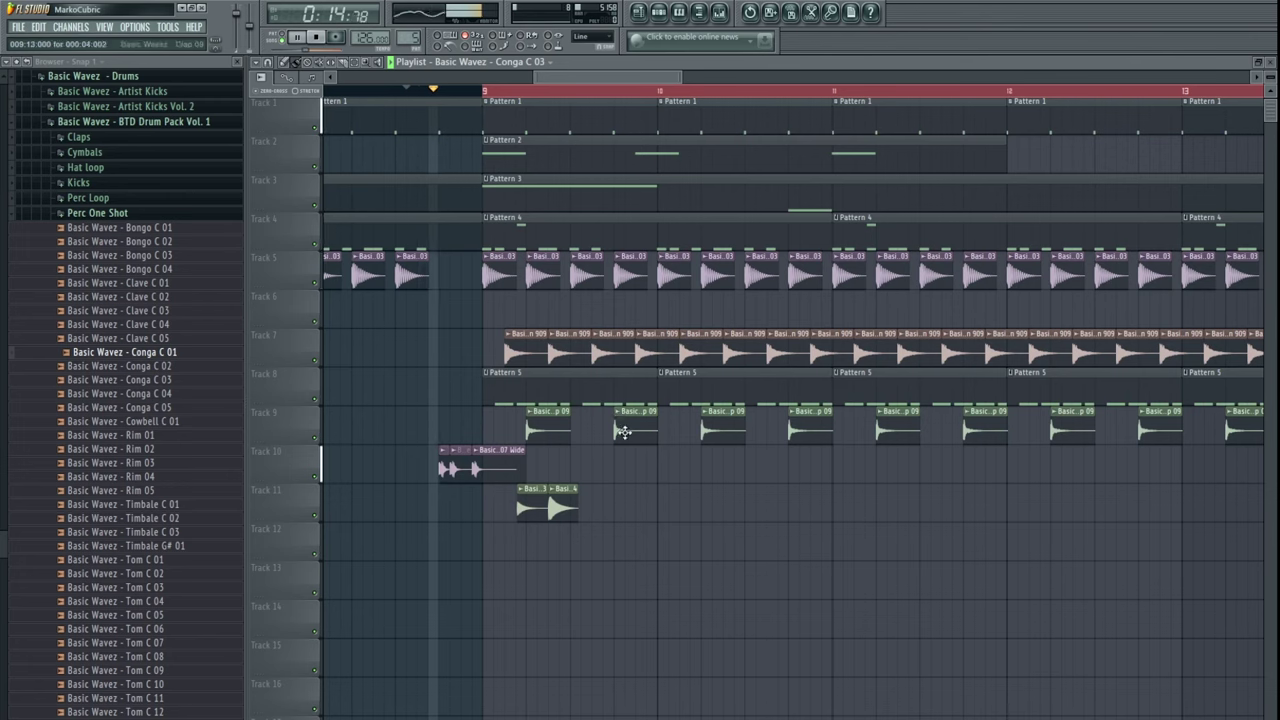
- Shift both conga clips on Track 11 together to late in bar 9 and deselect them
left_click_drag(564, 500, 690, 503)
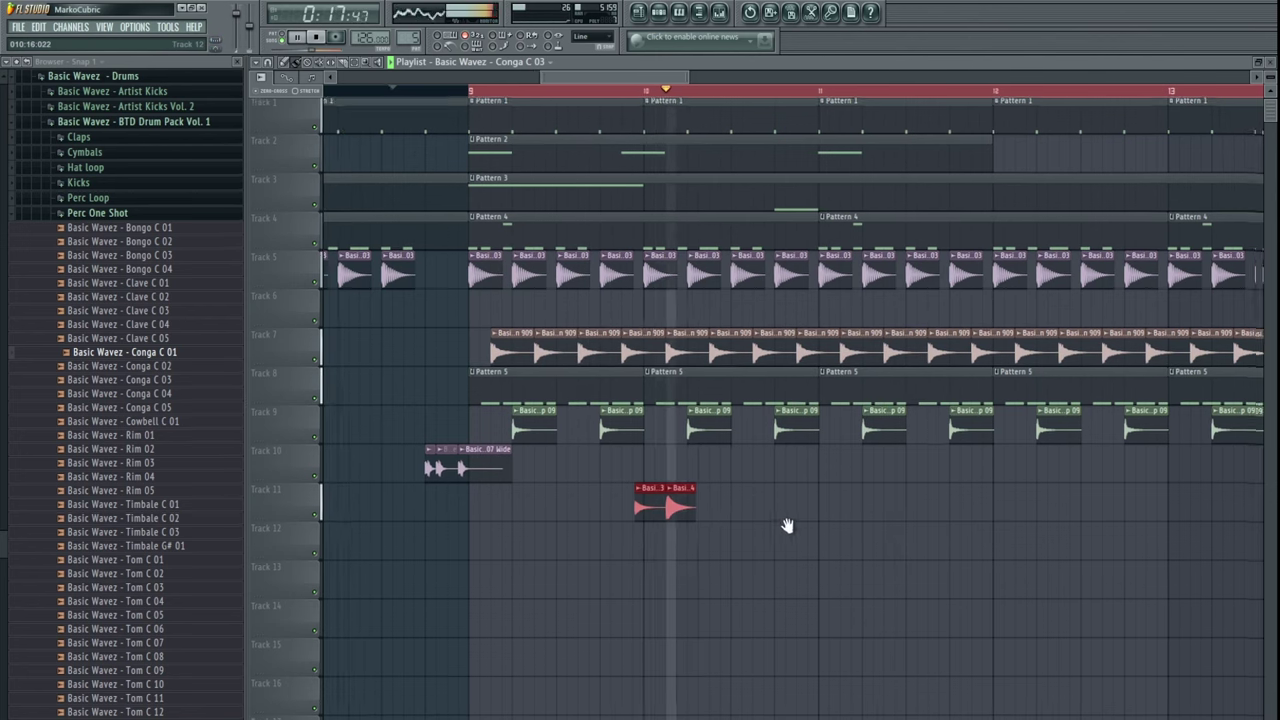
scroll(684, 514, "down", 4)
key("space")
scroll(645, 506, "up", 5)
left_click_drag(630, 499, 567, 502)
left_click(543, 533, "ctrl")
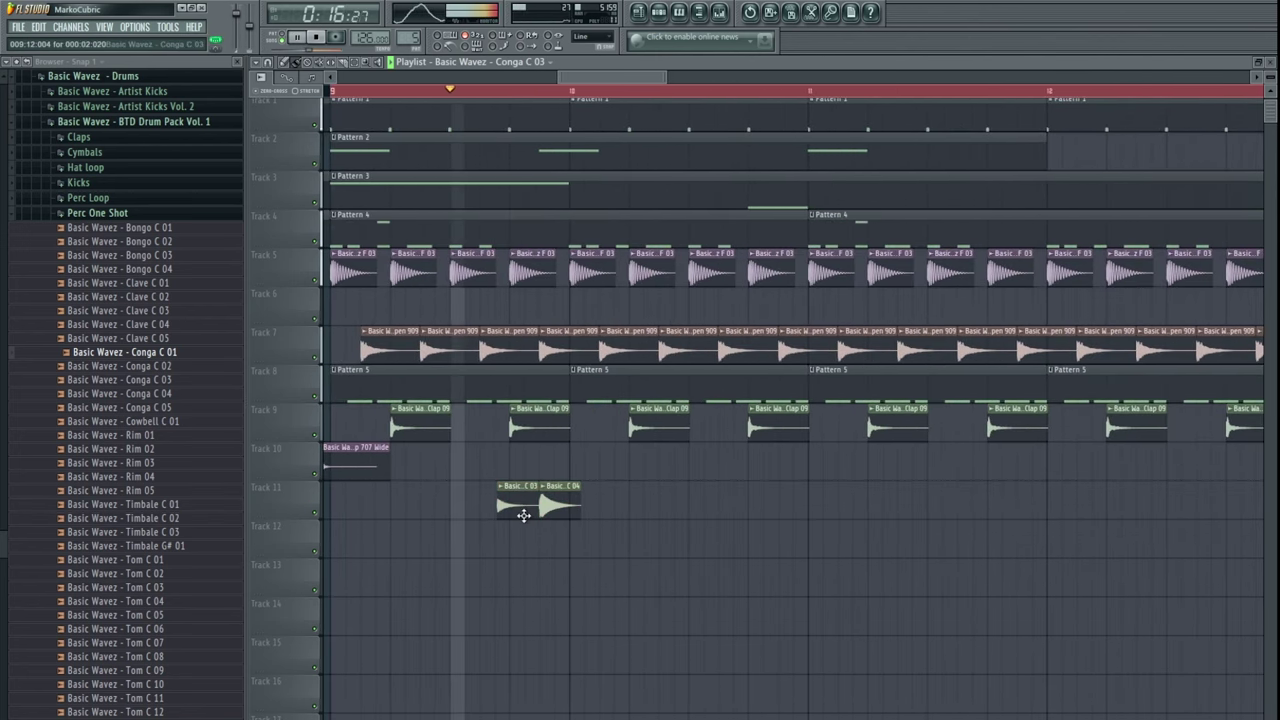
- Space out the congas on Track 11, with Conga C 03 at 9:14 and Conga C 04 at 11:15
left_click_drag(560, 503, 802, 505)
scroll(935, 483, "down", 3)
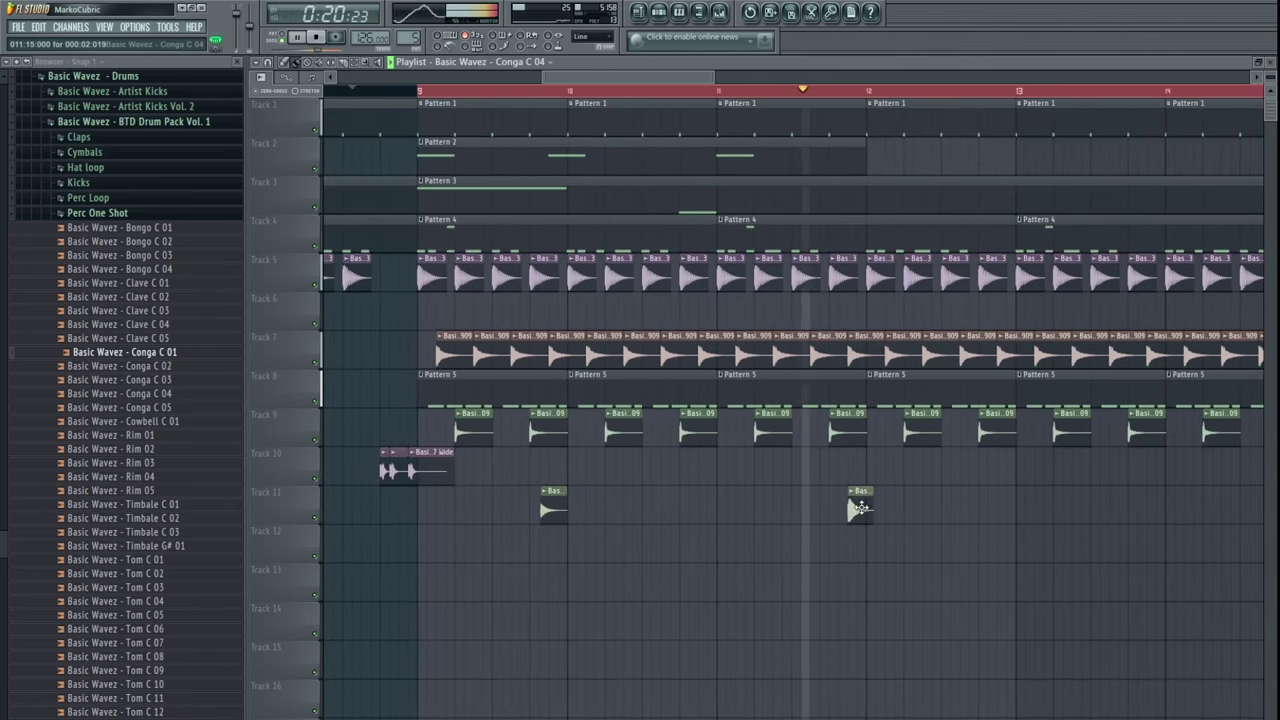
scroll(976, 507, "down", 3)
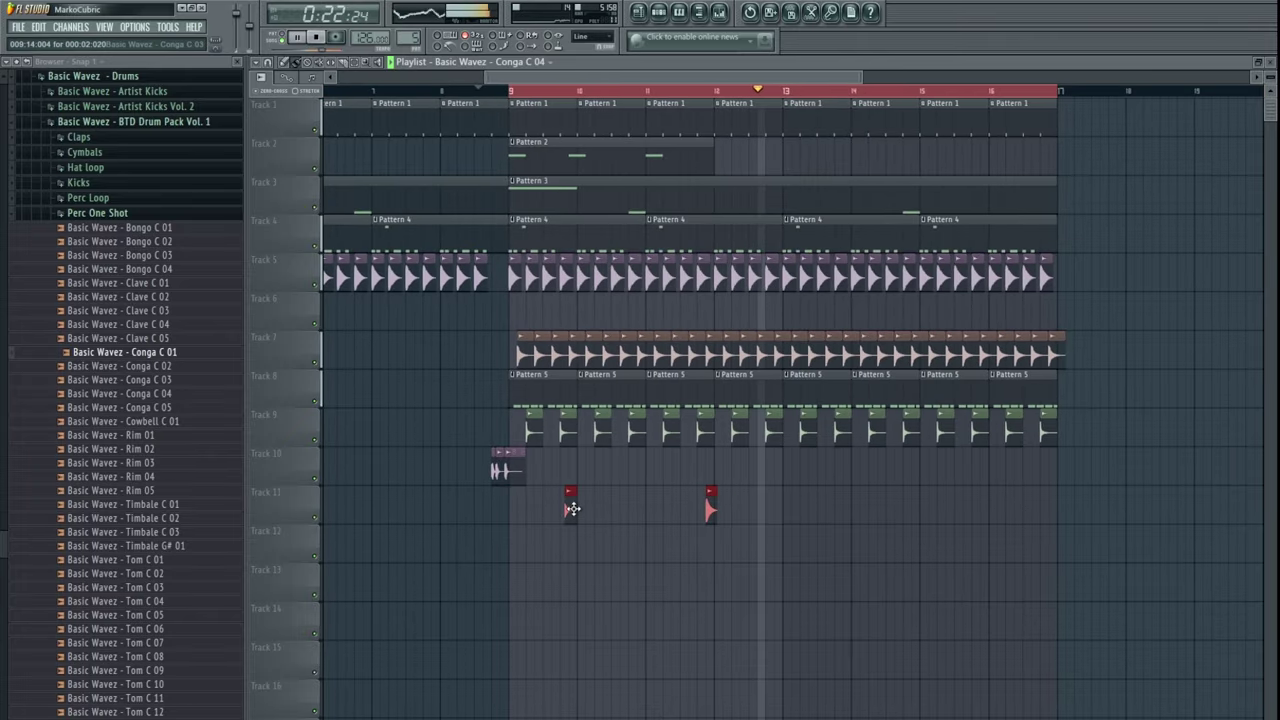
scroll(684, 549, "down", 3)
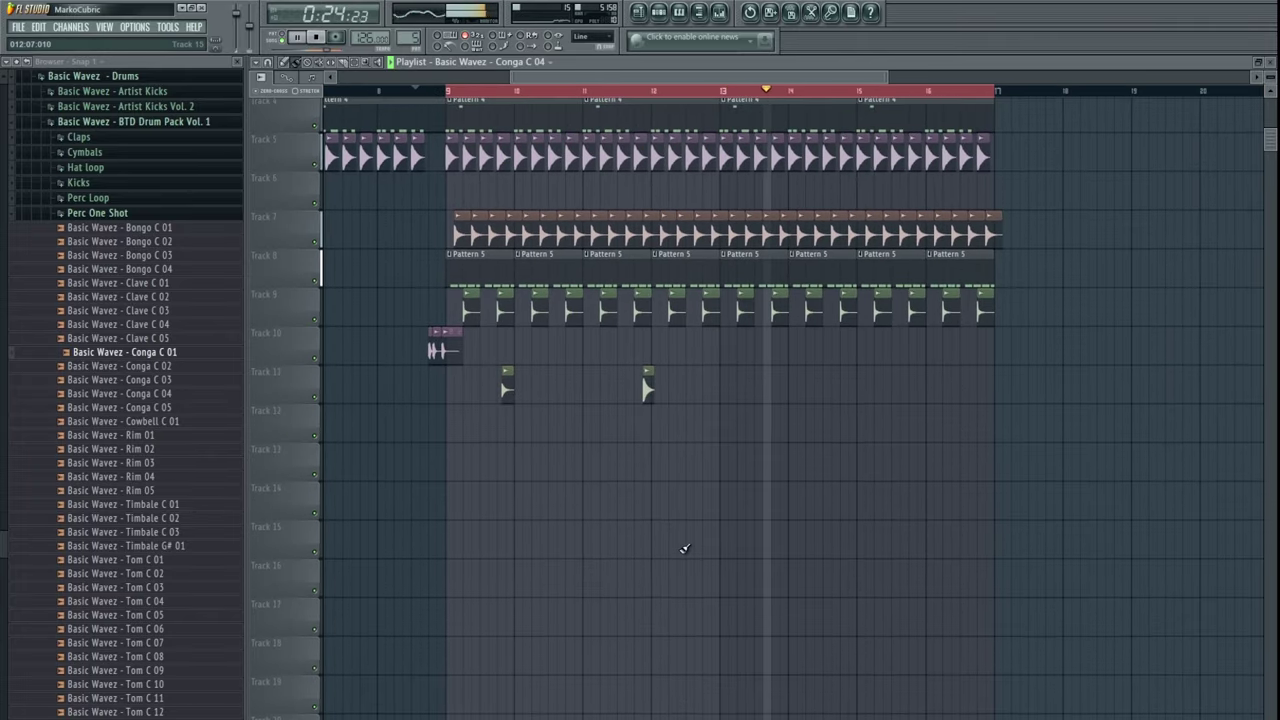
scroll(646, 506, "up", 3)
scroll(714, 471, "down", 3)
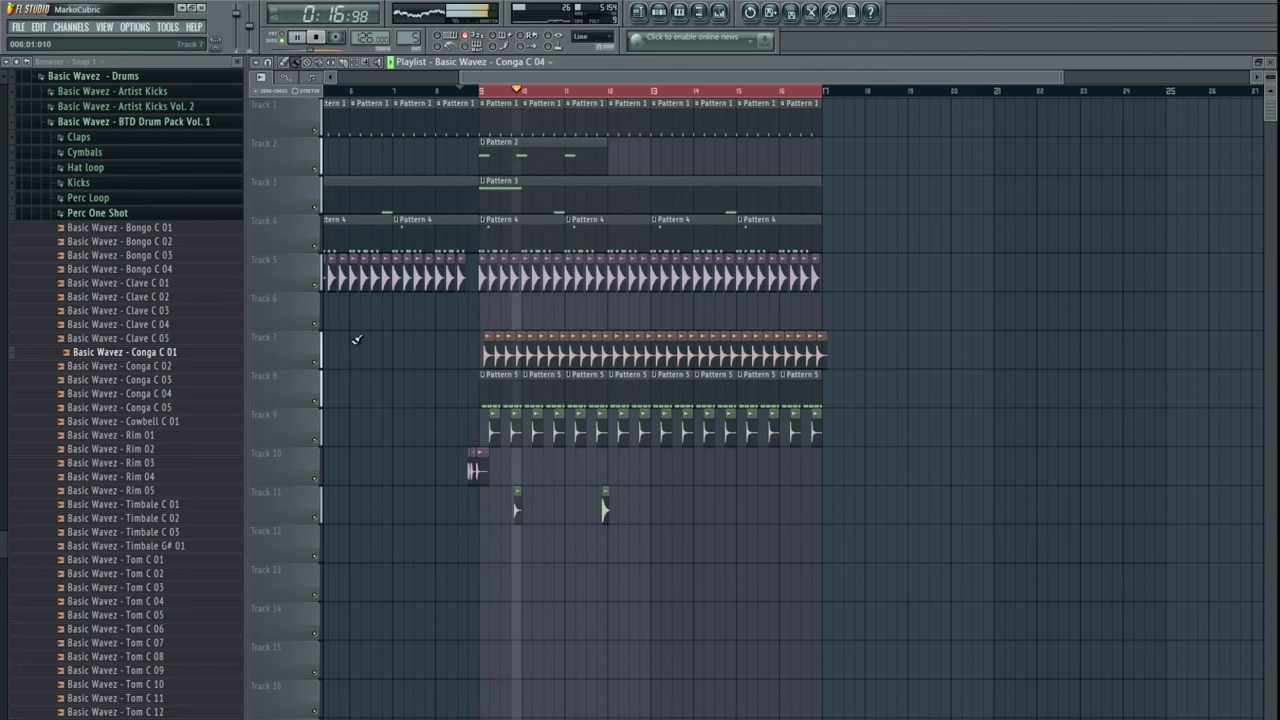
left_click_drag(660, 431, 625, 424)
scroll(560, 320, "up", 2)
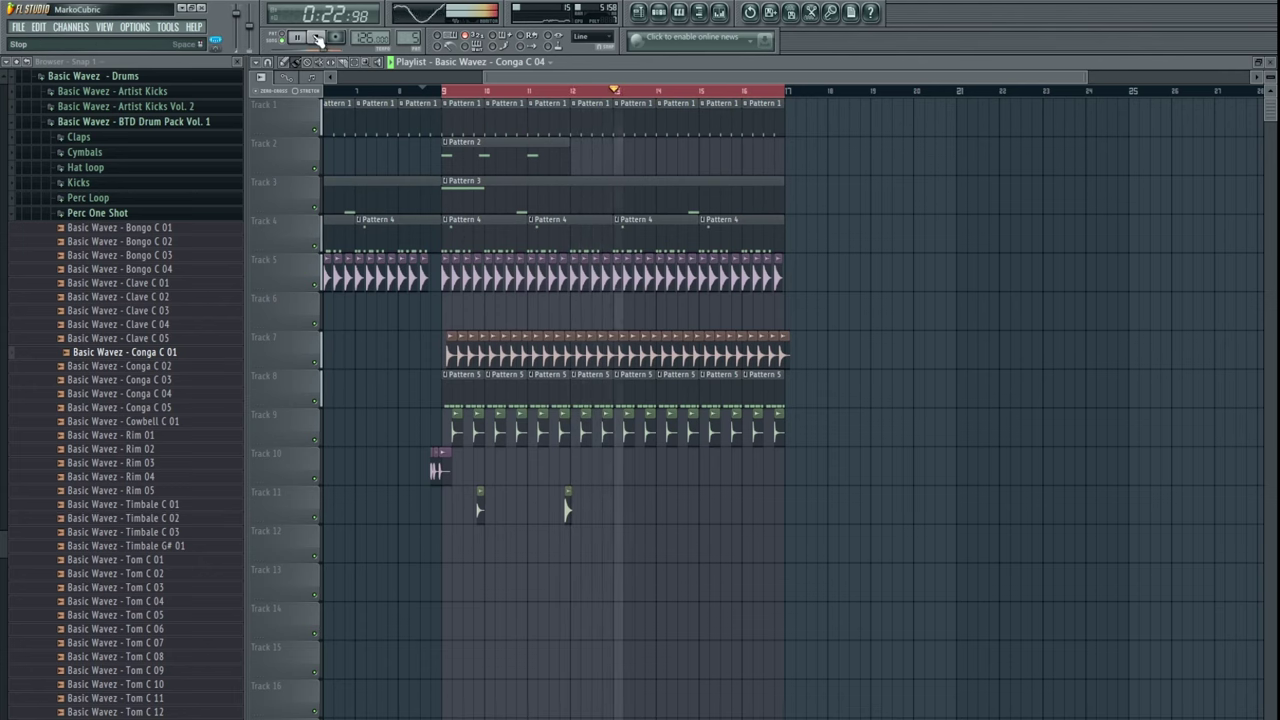
- Stop playback, hide the playlist, and switch to the Unsorted channels with the empty Pattern 6 selected
key("space")
key("F5")
left_click(426, 80)
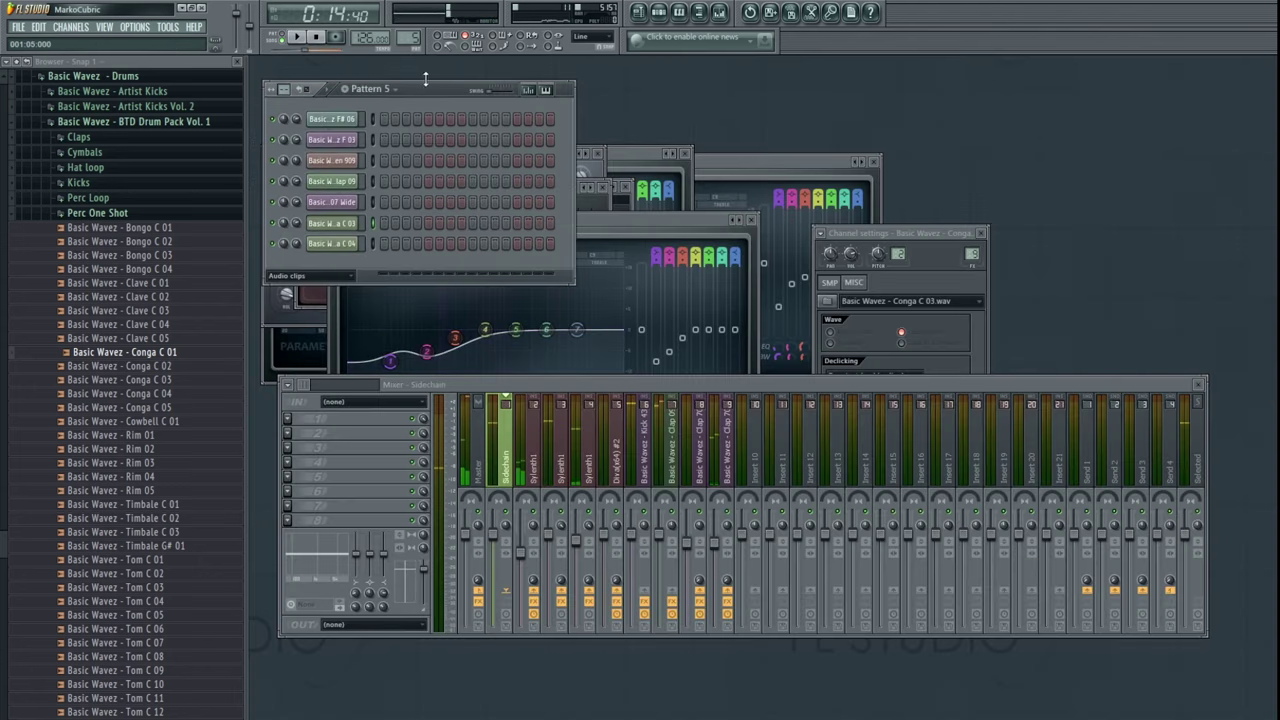
scroll(396, 42, "down", 1)
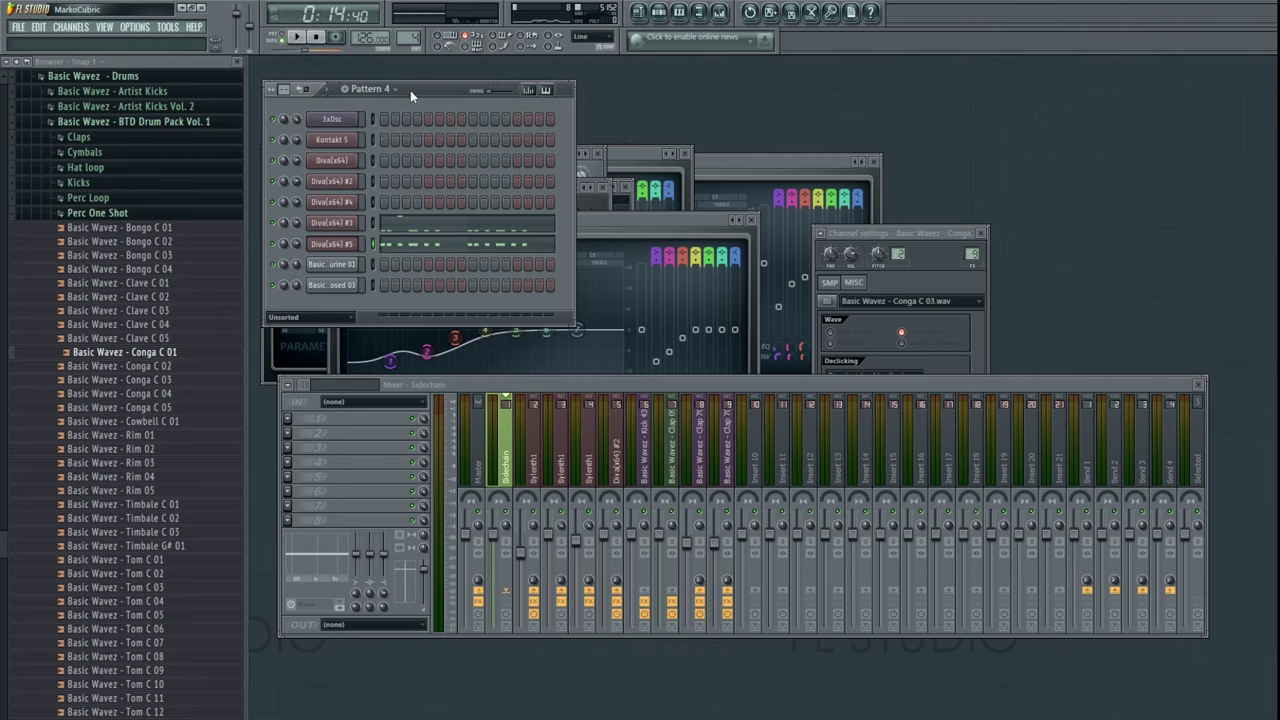
scroll(408, 32, "up", 2)
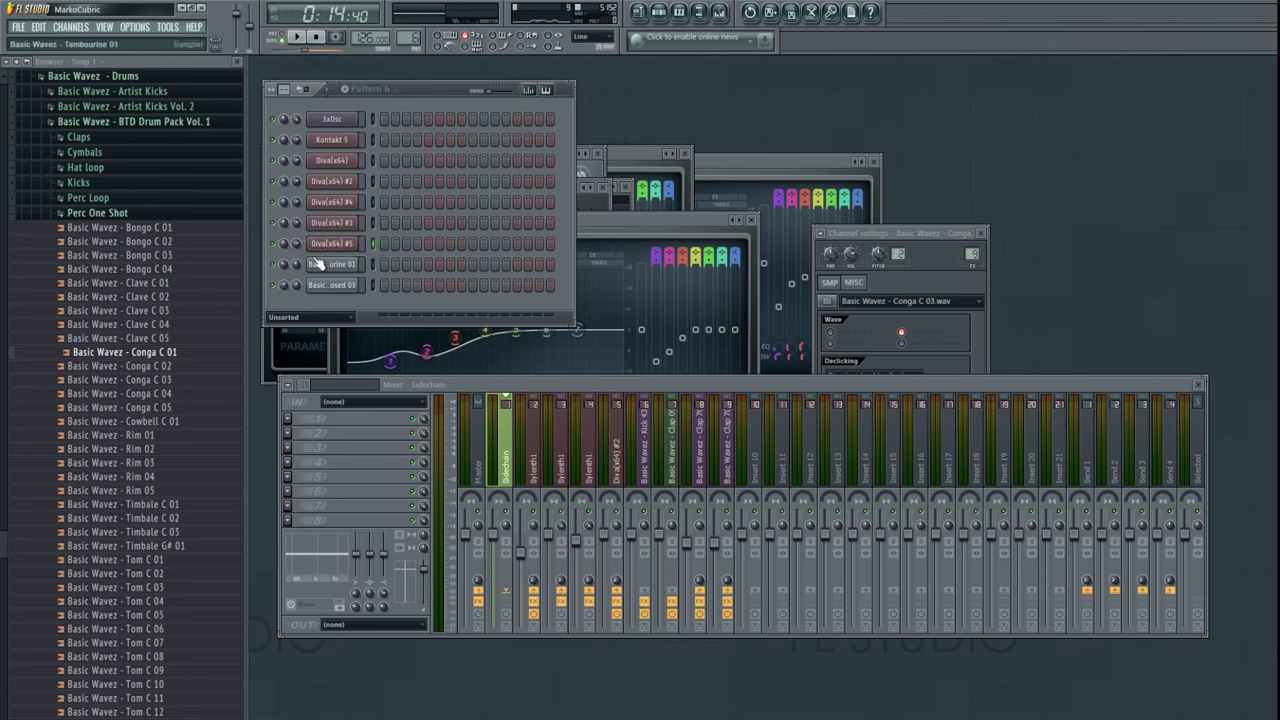
- Clone the Diva(x64) #5 channel and route the copy to an empty mixer track
key("alt+c")
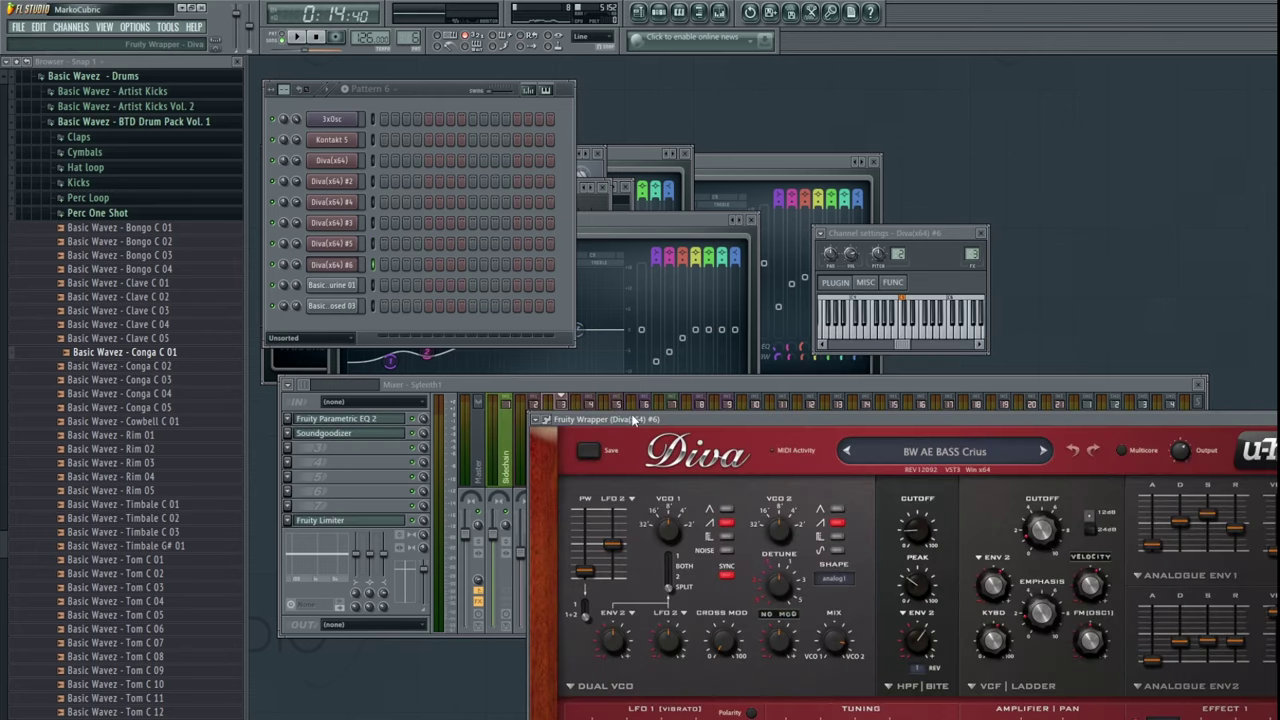
left_click(835, 236)
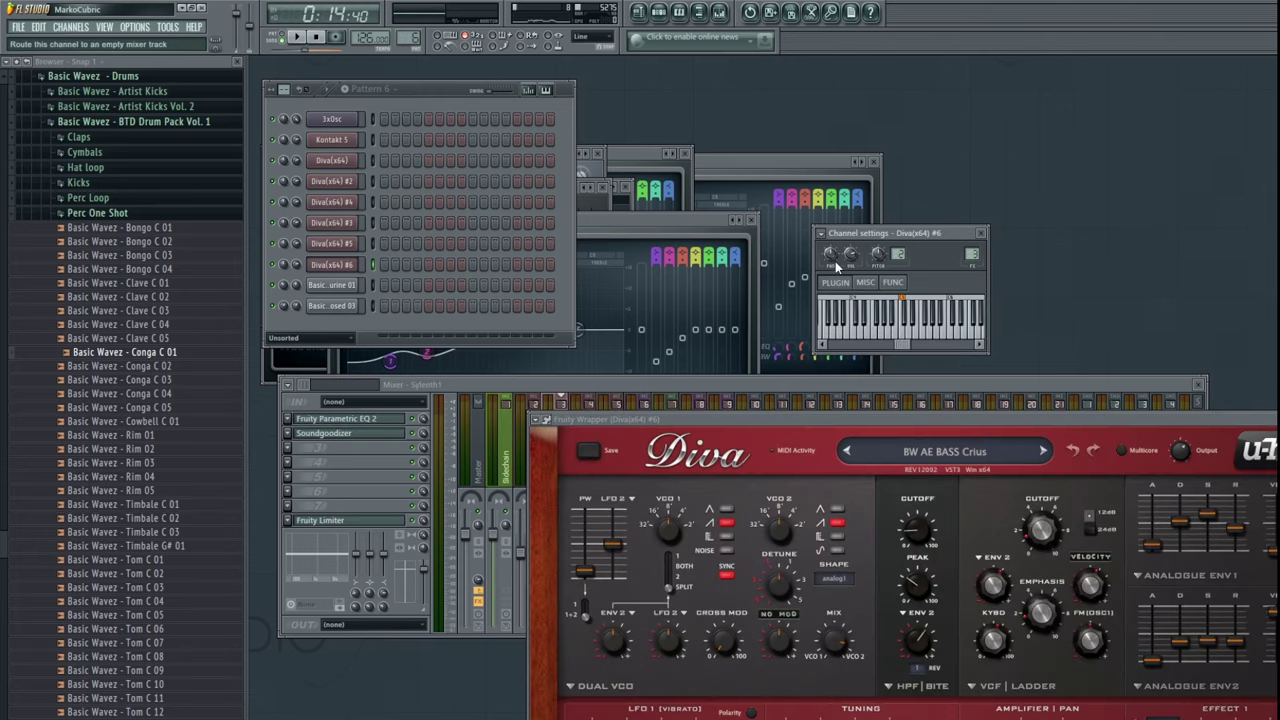
key("ctrl+l")
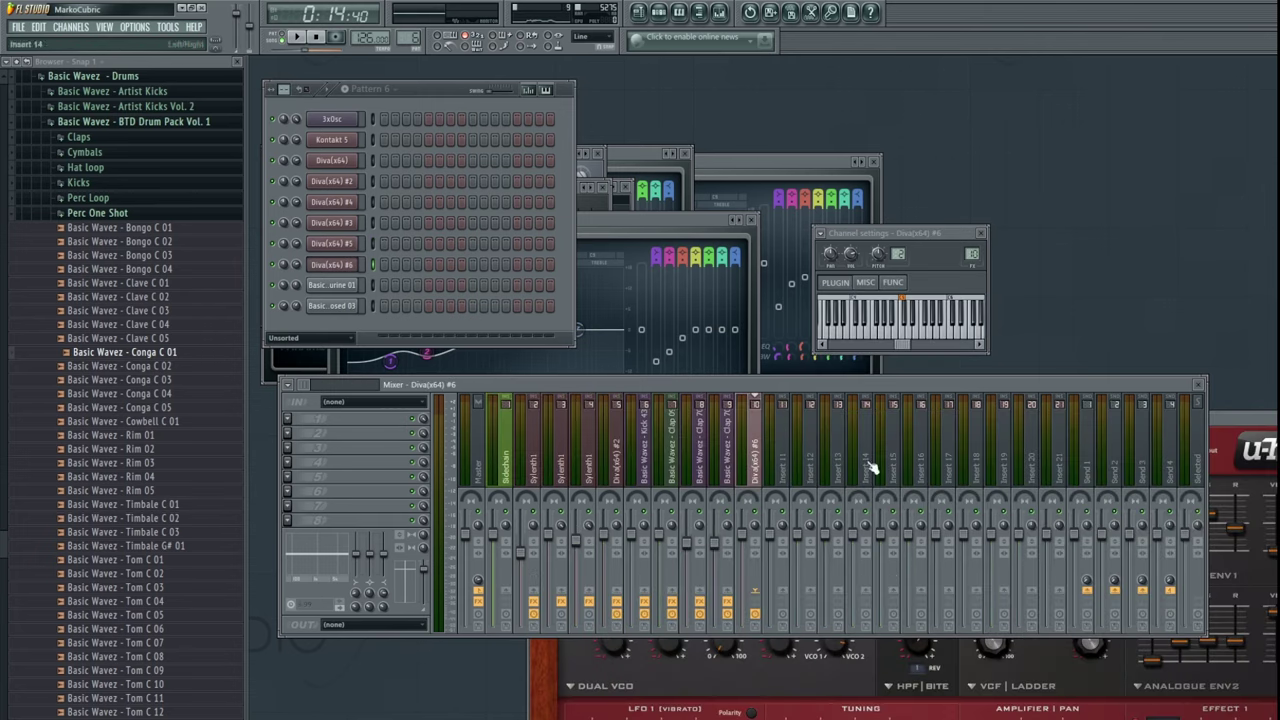
- Load the BW AE ARP Ajax preset in the cloned Diva and audition it with the typing keyboard enabled
left_click_drag(1248, 430, 1035, 247)
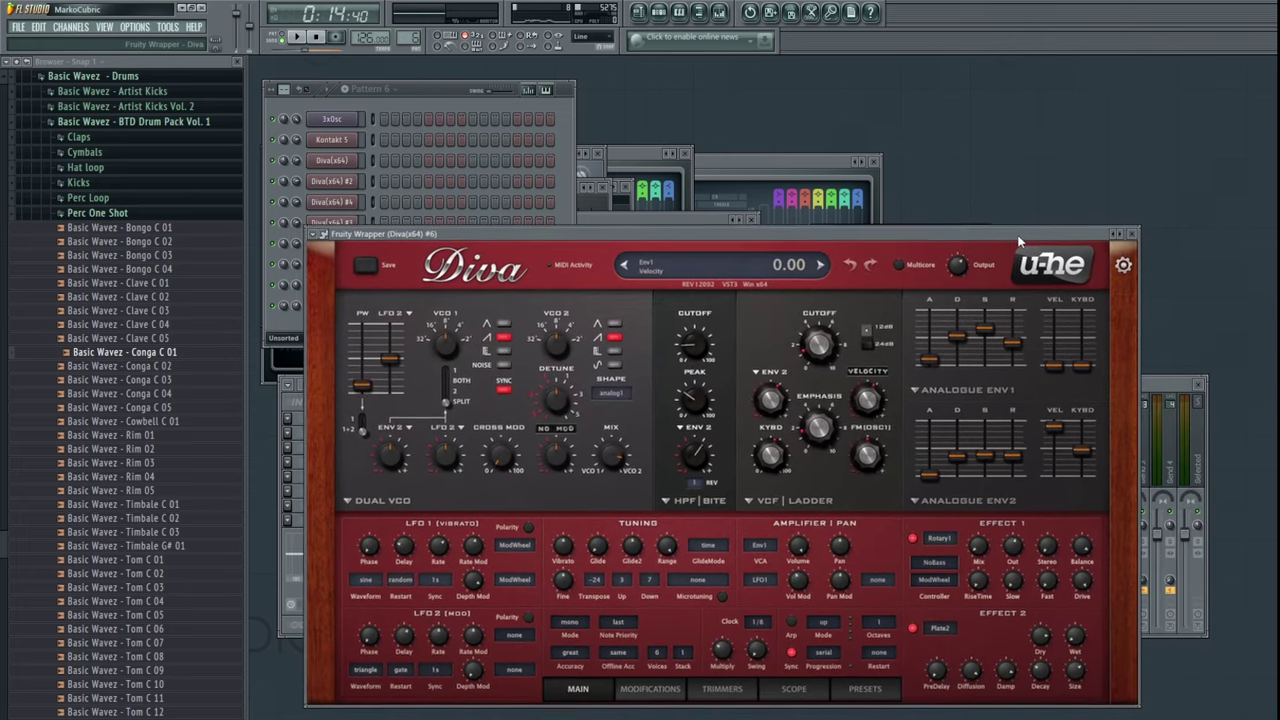
left_click(866, 688)
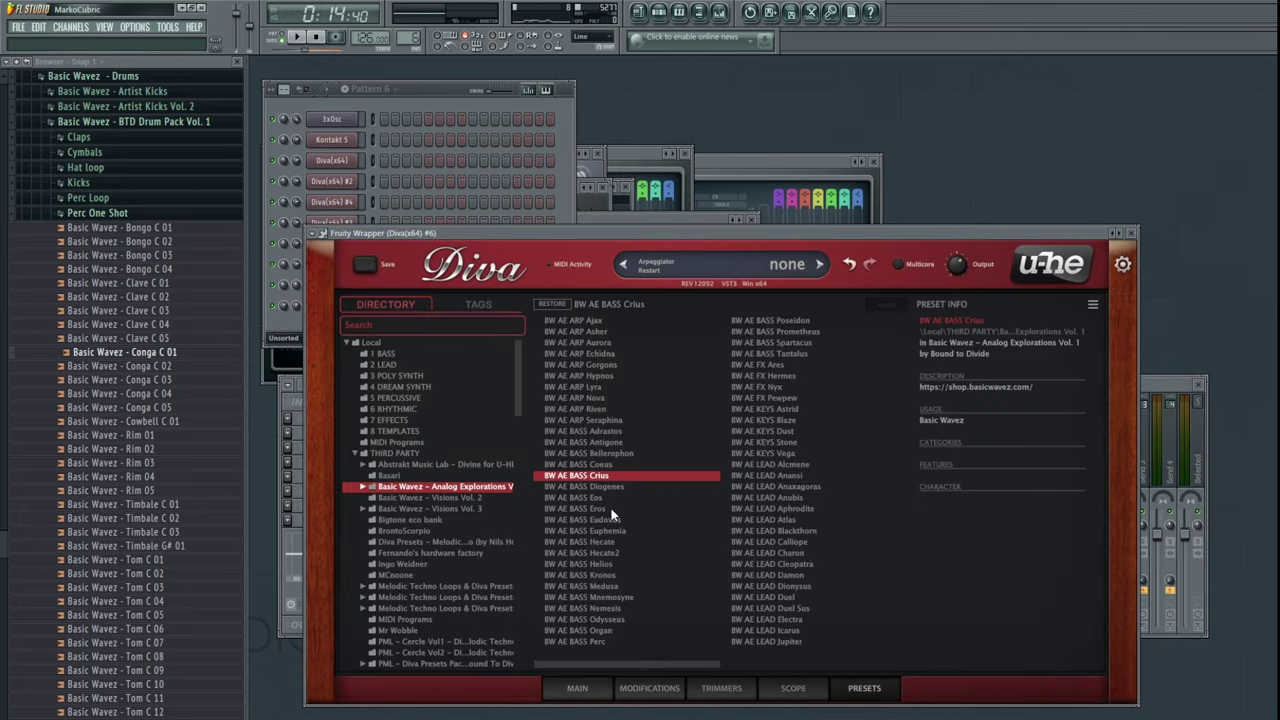
left_click(615, 476)
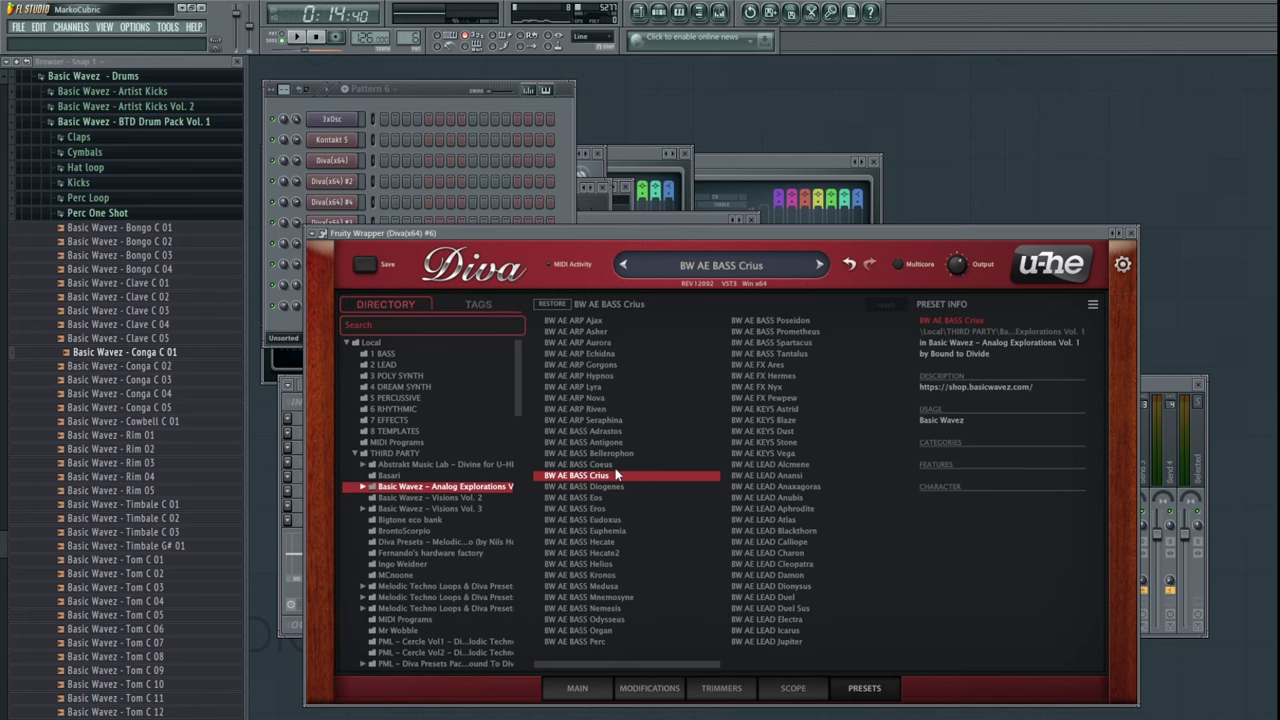
left_click(595, 321)
left_click(432, 91)
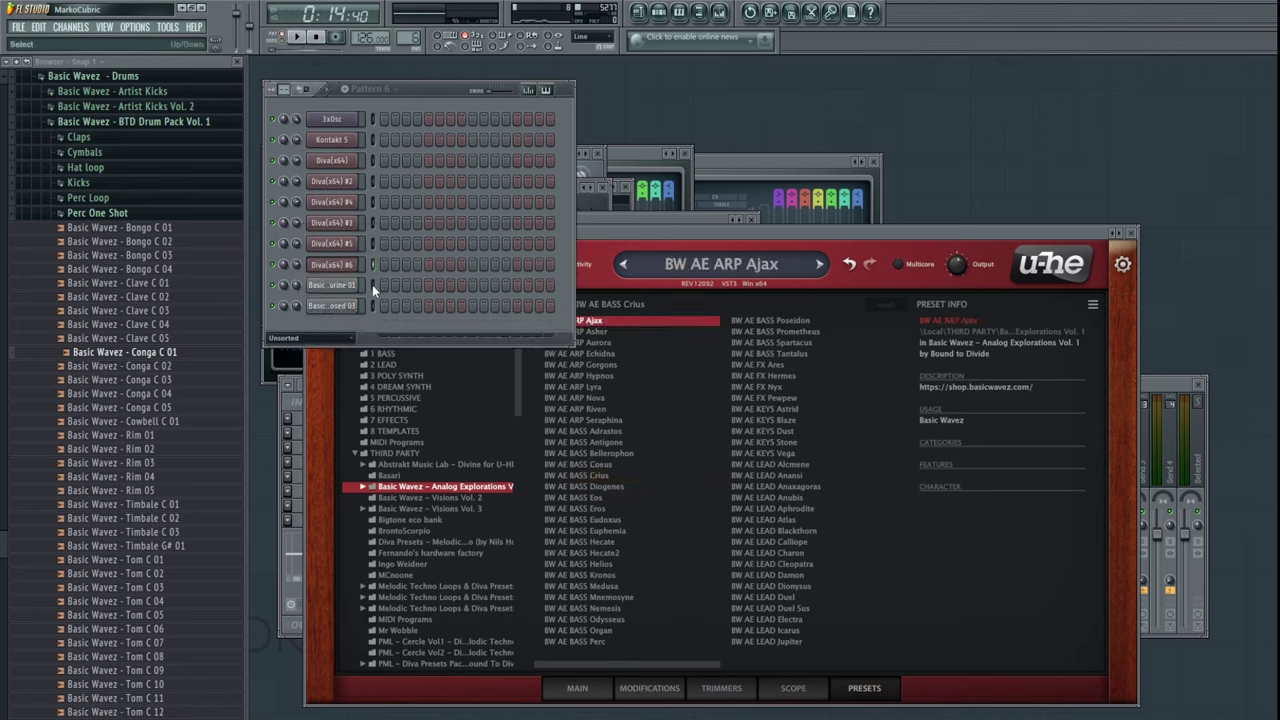
left_click(438, 37)
key("z")
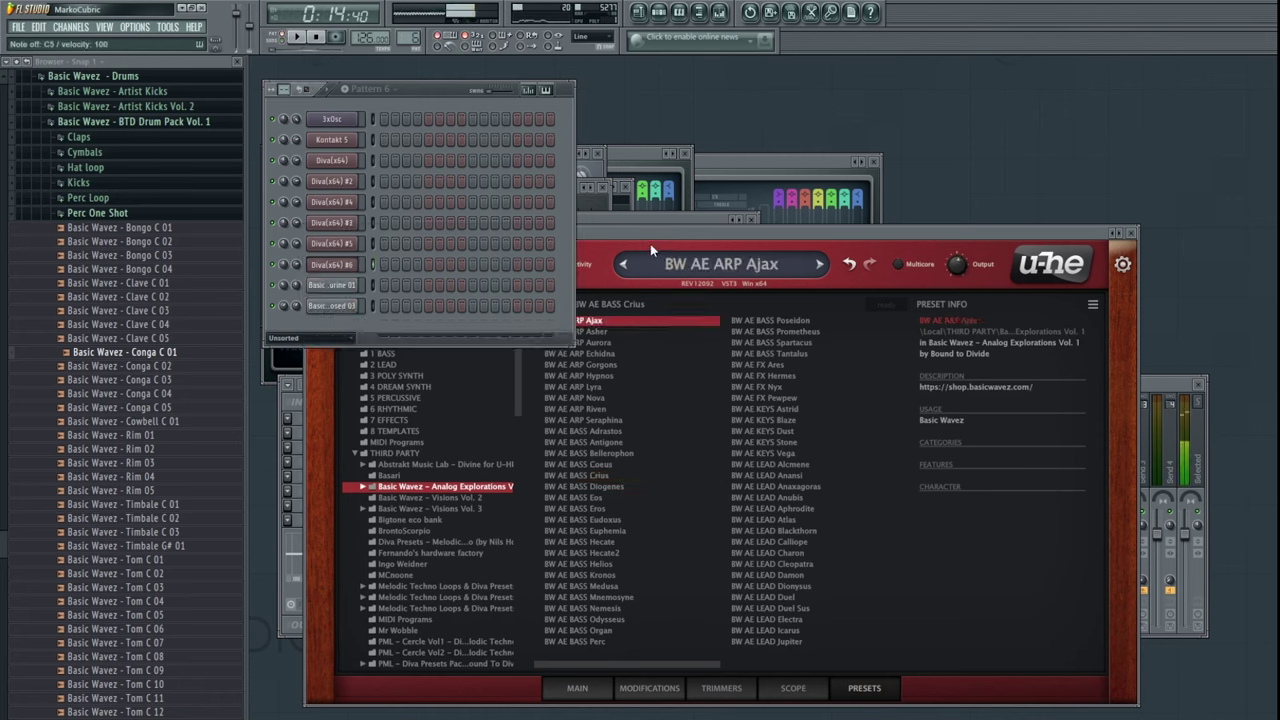
- Audition the BW AE ARP Asher and BW AE ARP Aurora presets in the cloned Diva
left_click(650, 243)
left_click(600, 332)
left_click(449, 105)
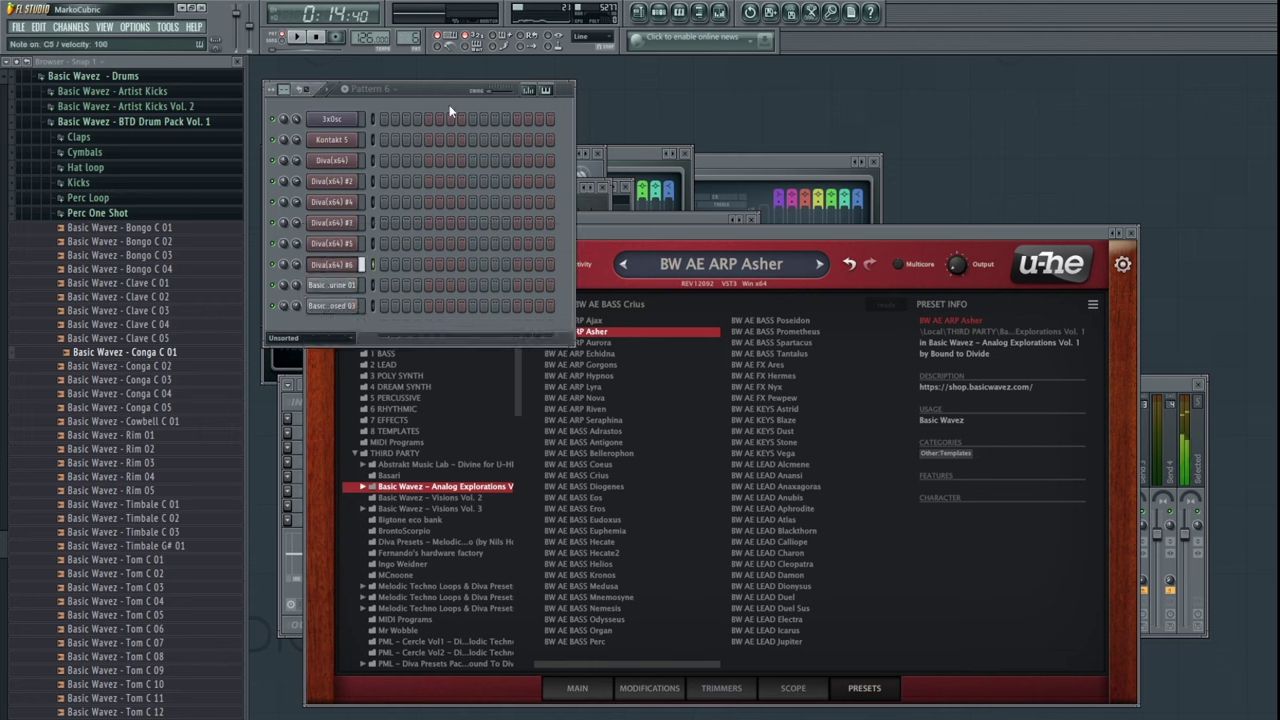
left_click(638, 236)
left_click(617, 342)
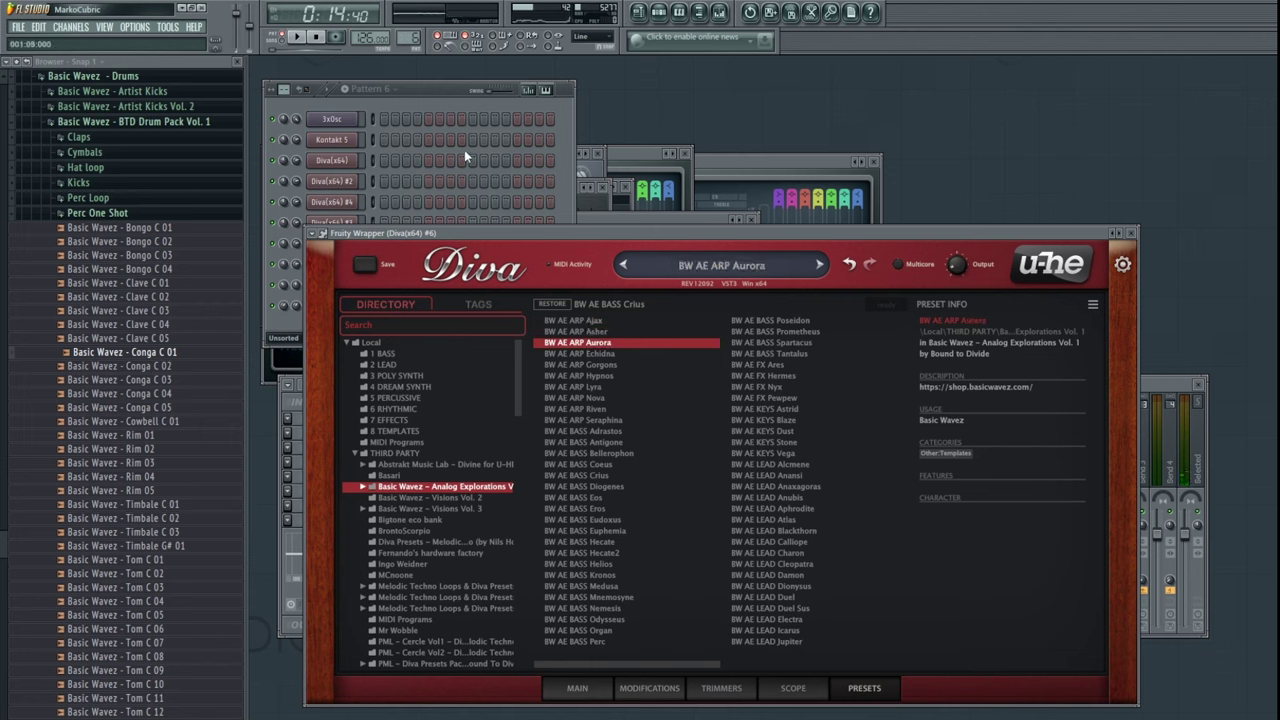
left_click(450, 97)
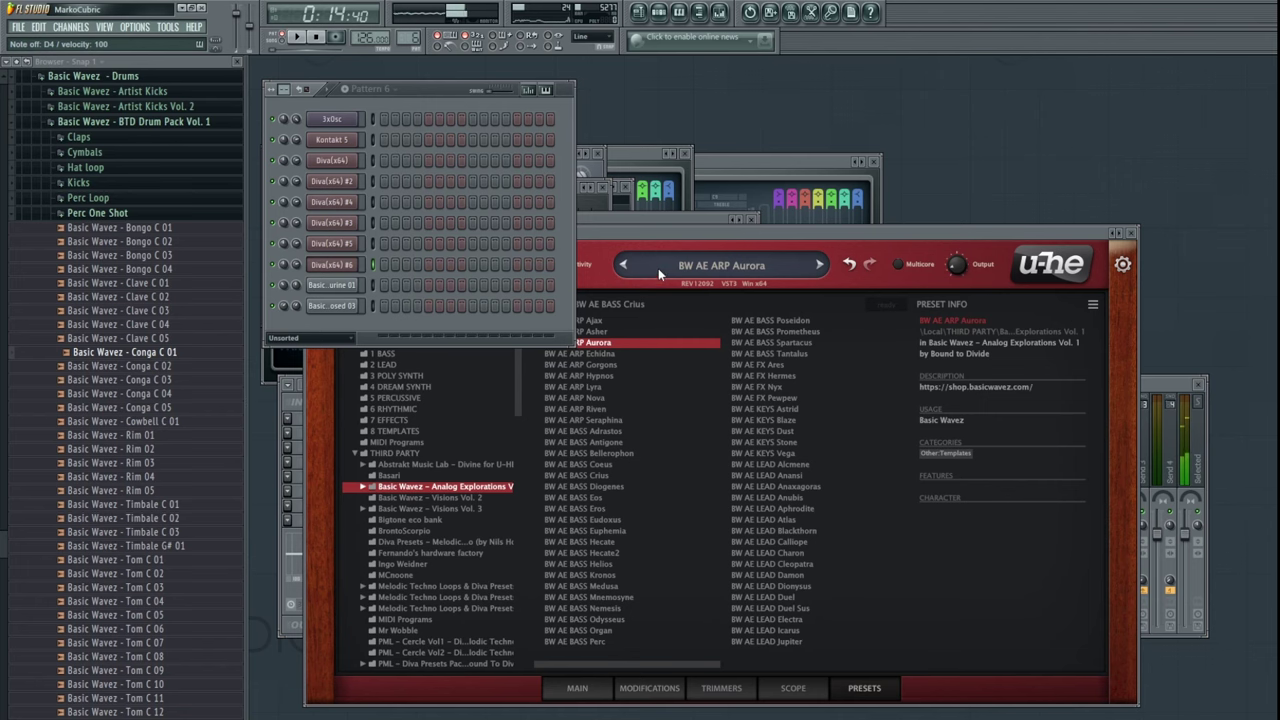
key("space")
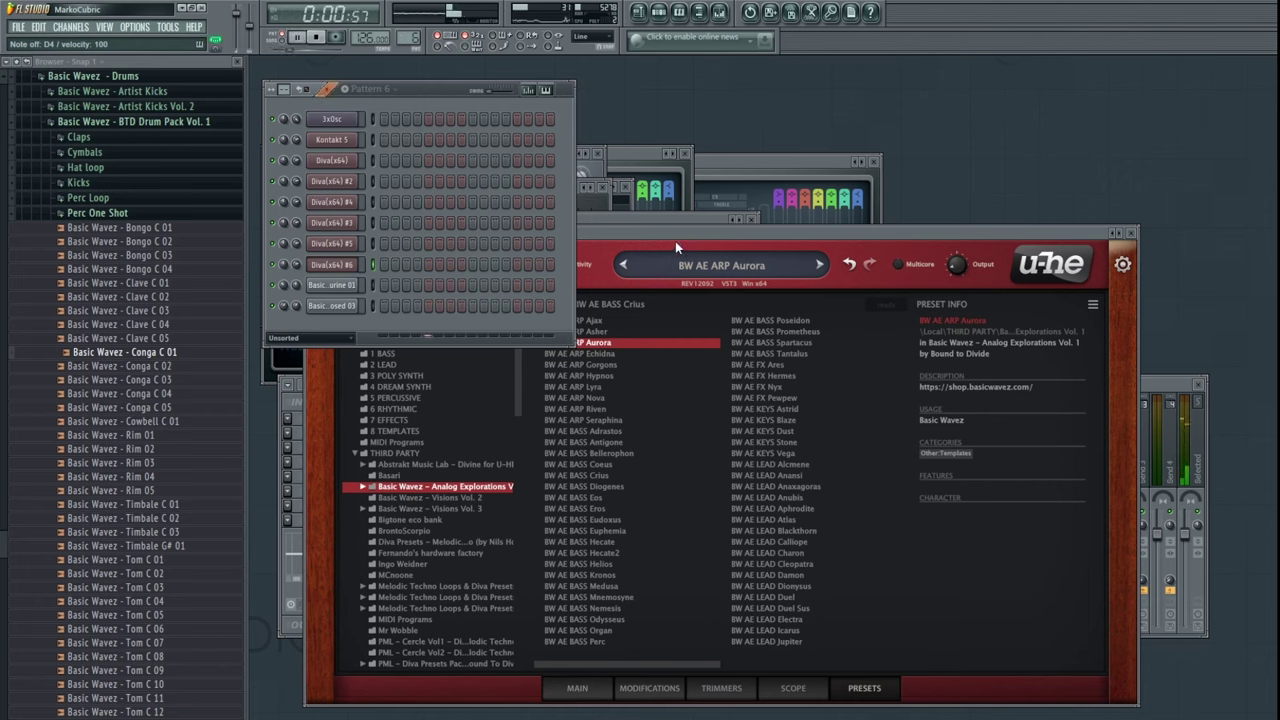
- Load the BW AE ARP Echidna preset in the cloned Diva and audition it while the pattern plays
left_click(675, 236)
left_click(602, 353)
left_click(435, 89)
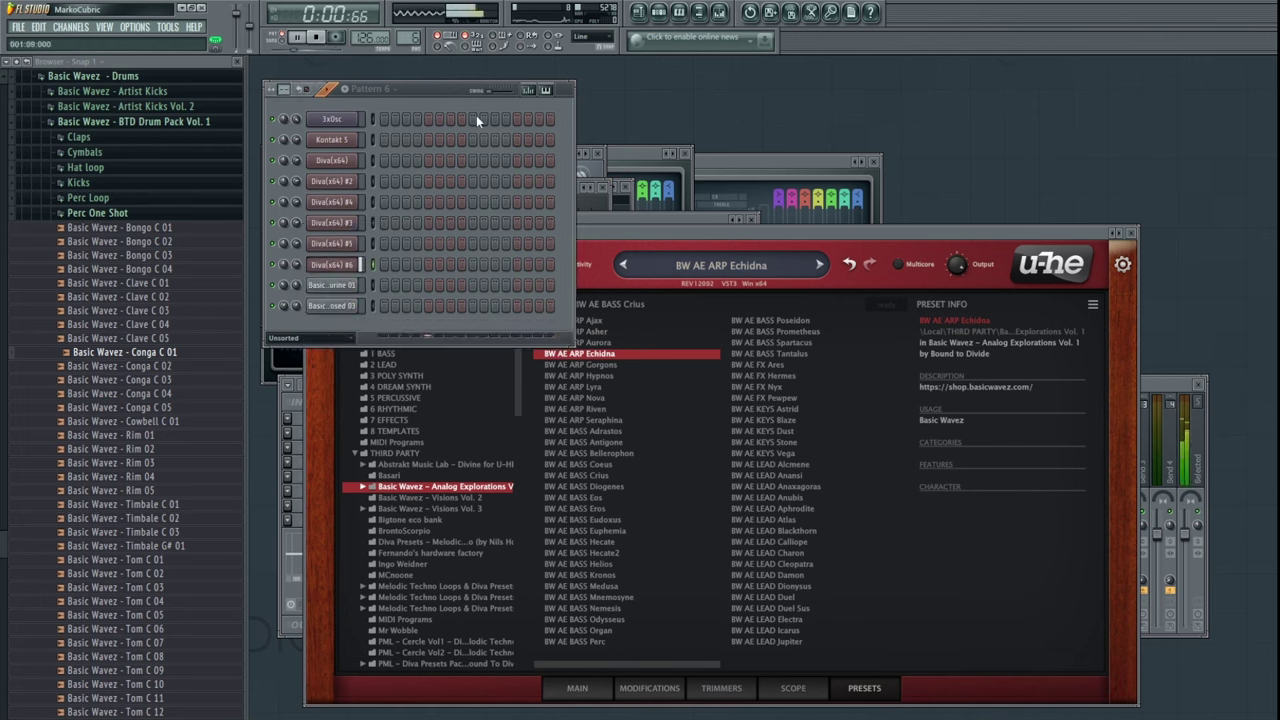
- Load the BW AE ARP Hypnos and BW AE ARP Gorgons presets in Diva(x64) #6 in turn and audition each
left_click(624, 284)
left_click(596, 373)
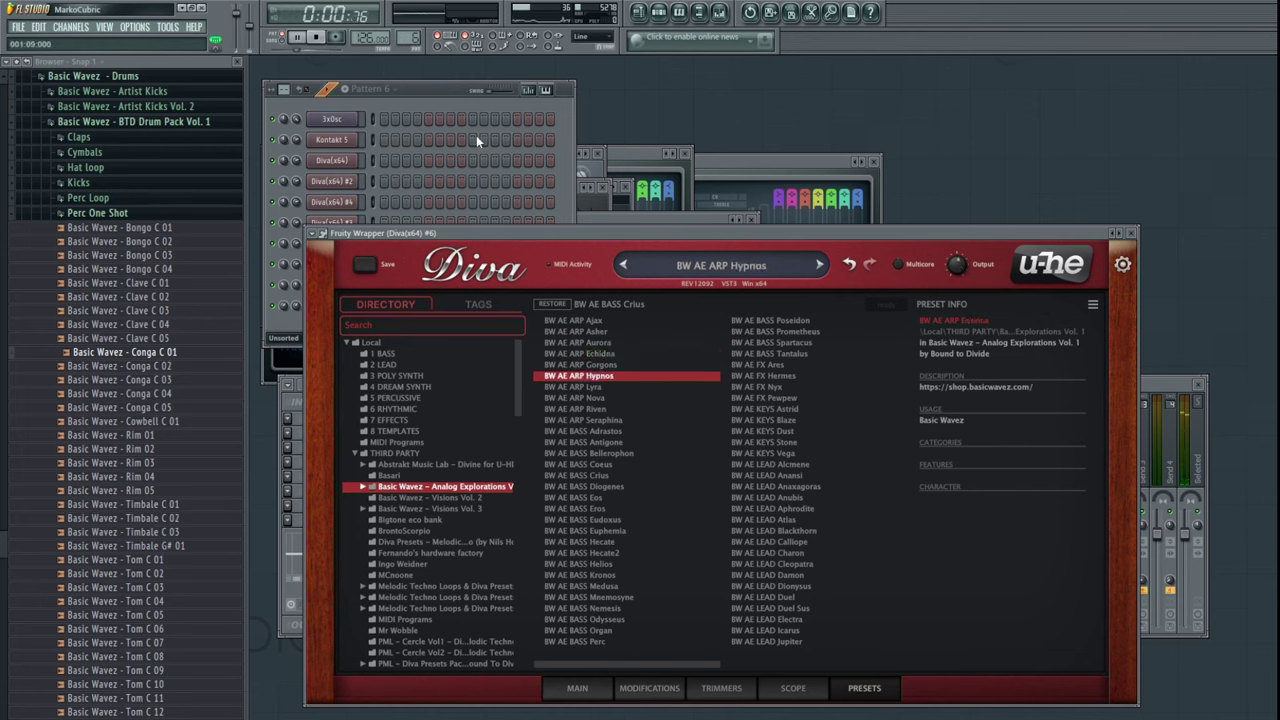
left_click(521, 169)
left_click(656, 232)
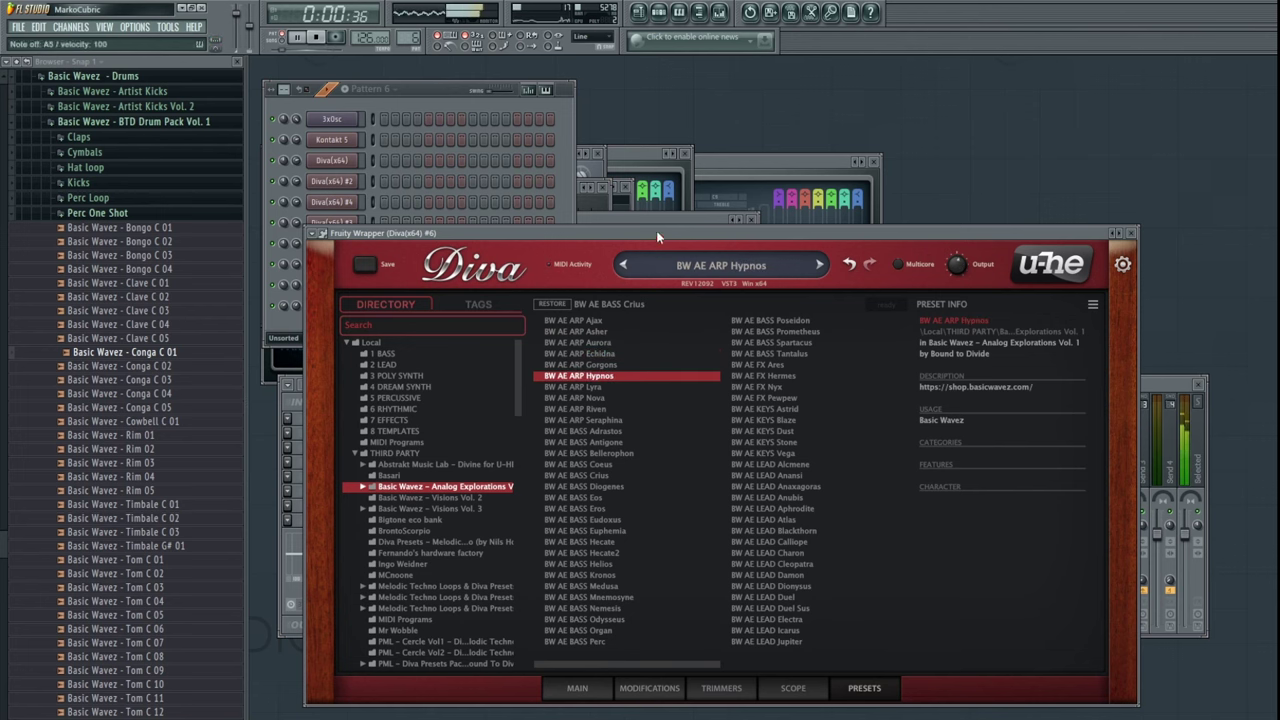
left_click(605, 365)
left_click(445, 94)
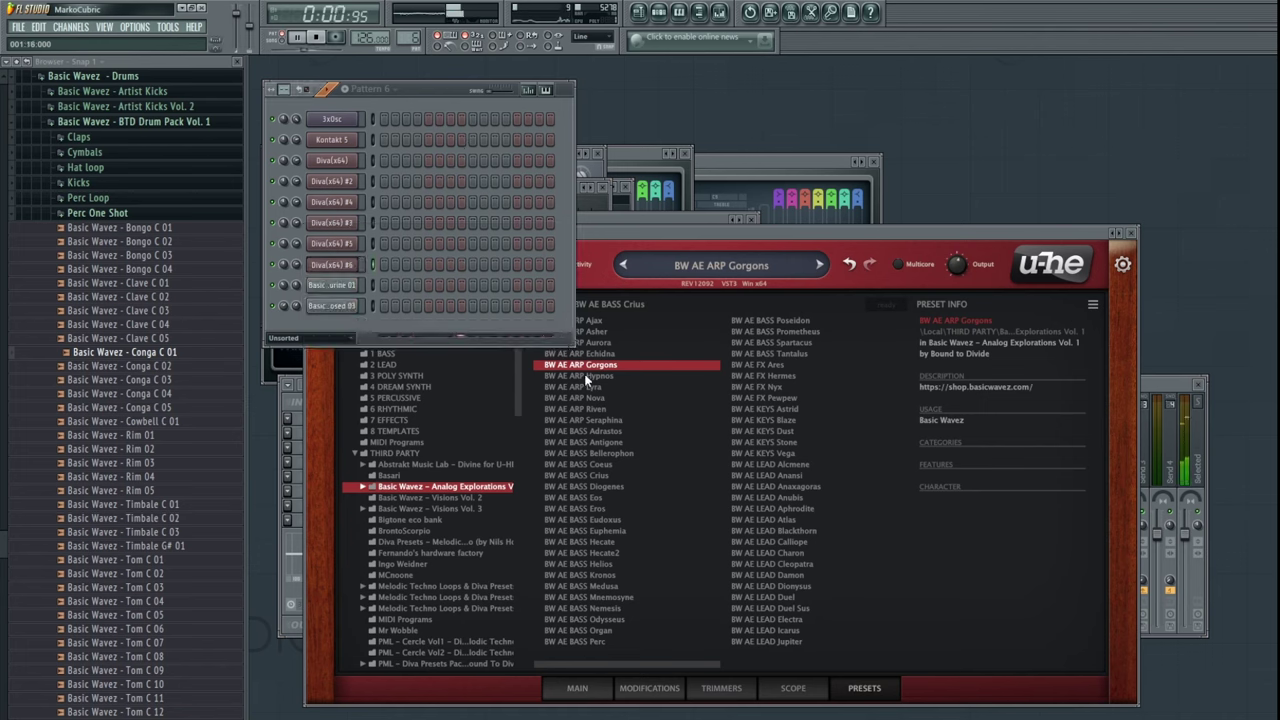
- Audition the BW AE ARP Lyra and BW AE ARP Nova presets in Diva(x64) #6 and stop pattern playback
left_click(587, 387)
left_click(427, 91)
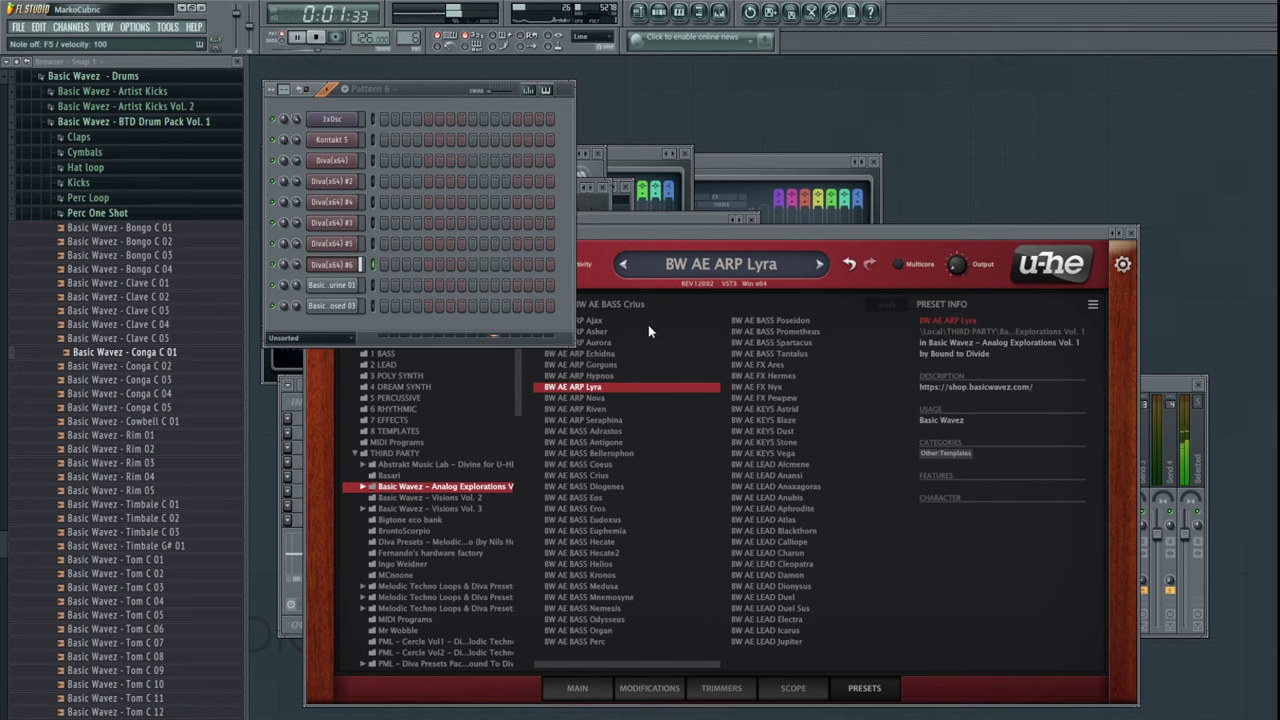
left_click(595, 398)
left_click(440, 91)
key("space")
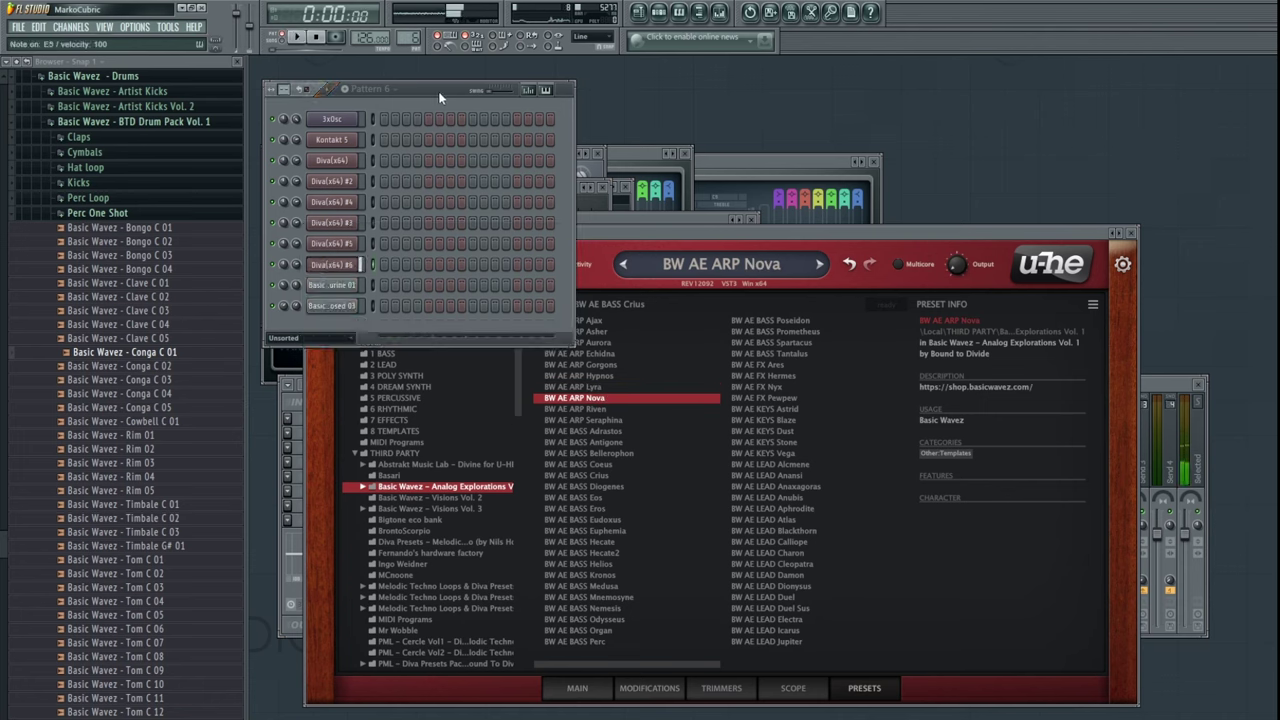
- Audition the BW AE ARP Riven preset and load BW AE ARP Seraphina in Diva(x64) #6
left_click(595, 411)
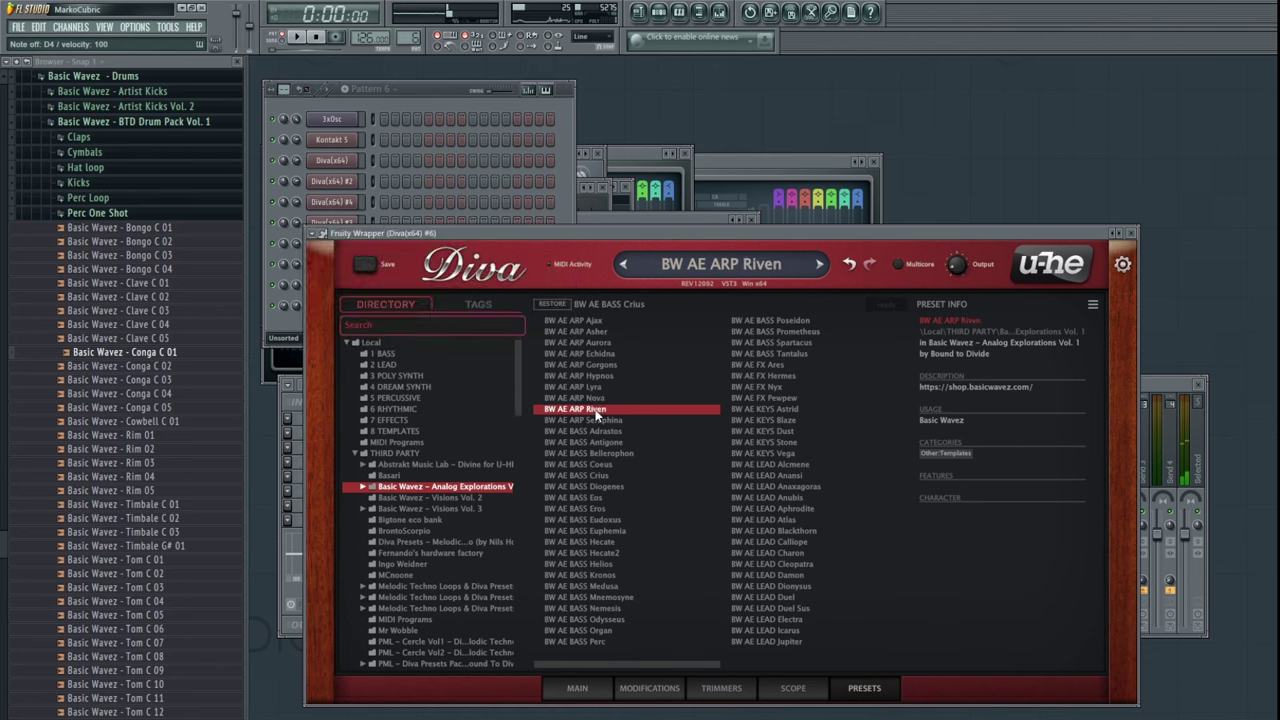
left_click(428, 92)
left_click(604, 421)
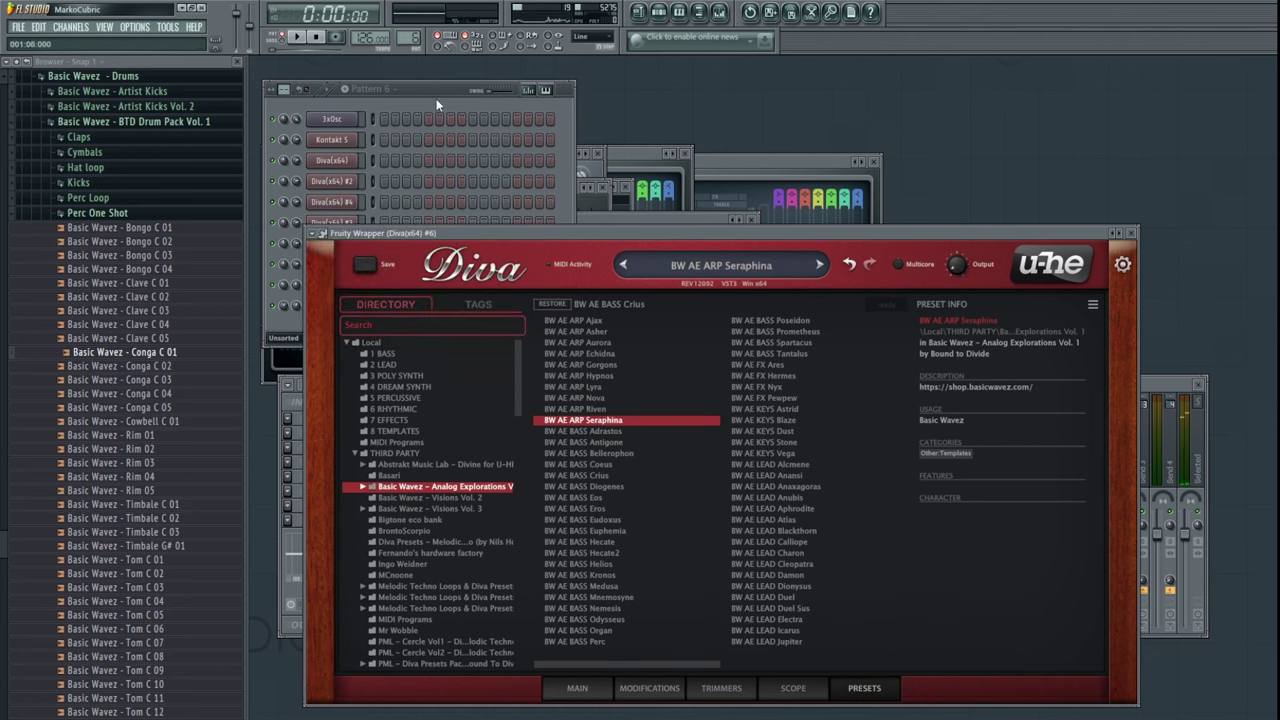
- Try the BW AE LEAD Xuthus preset, settle on BW AE PAD Chronos in Diva(x64) #6 and audition it
left_click_drag(697, 665, 798, 665)
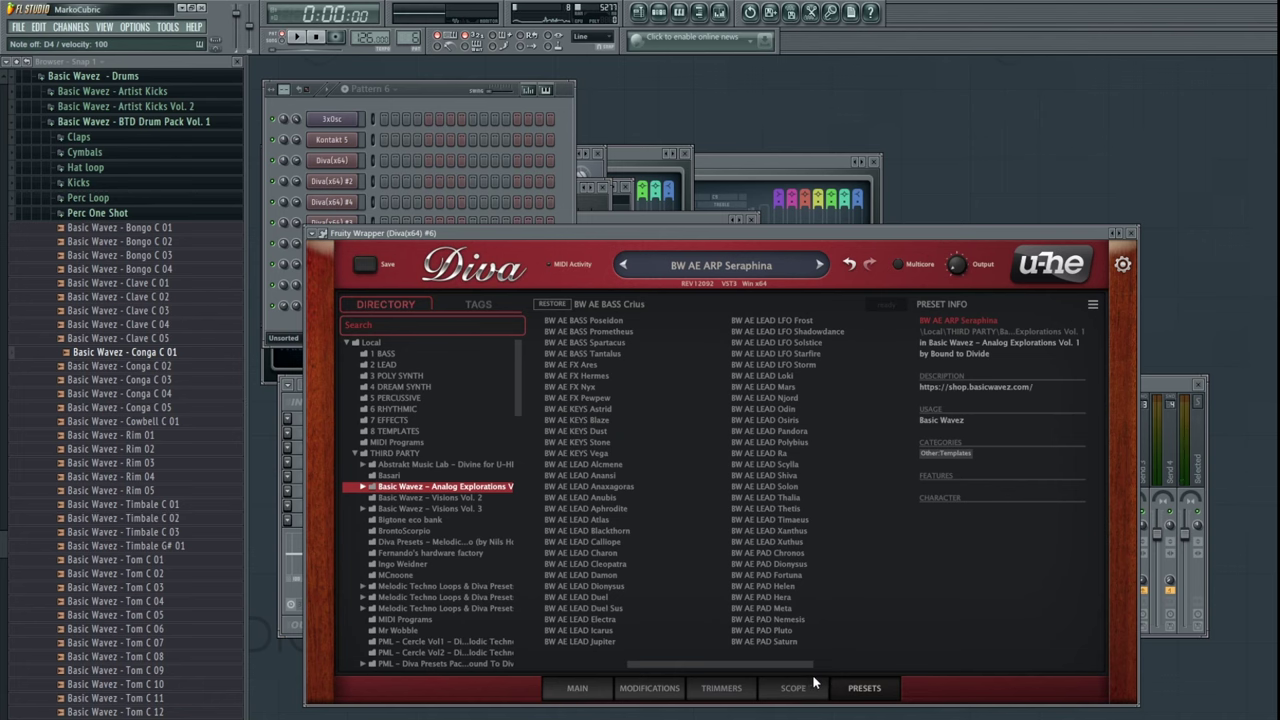
left_click(785, 545)
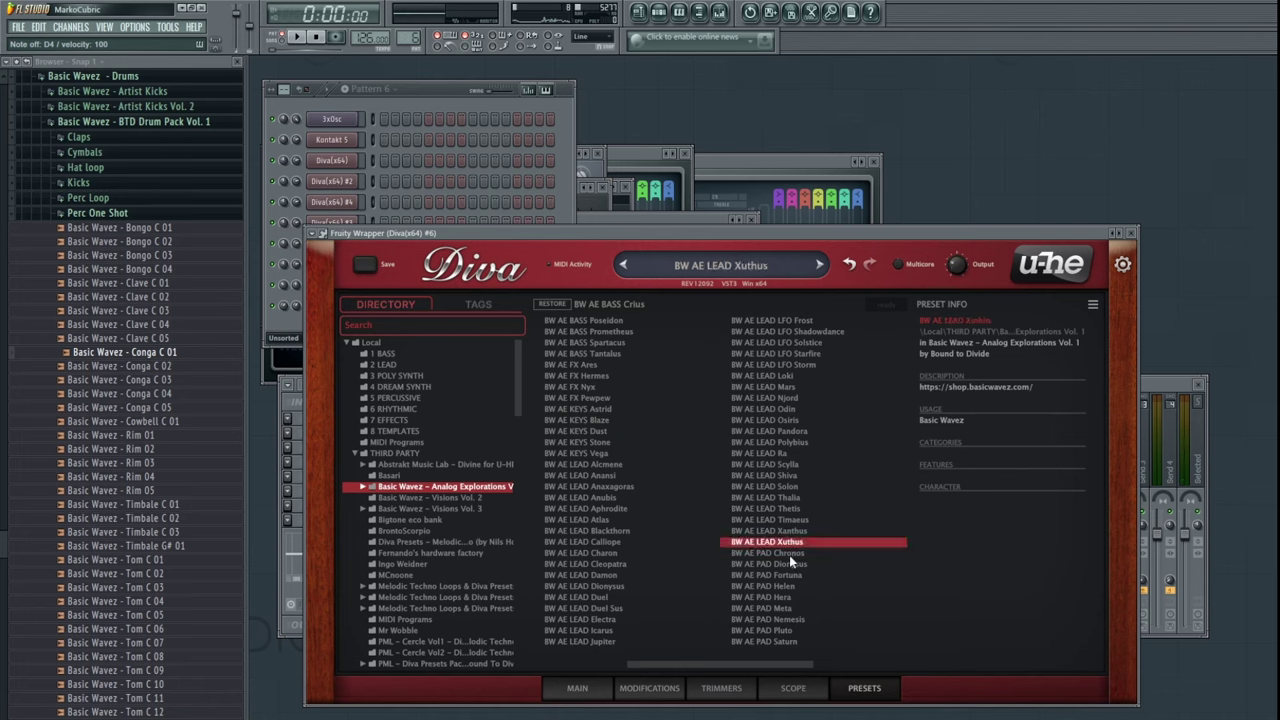
left_click(789, 556)
left_click(429, 92)
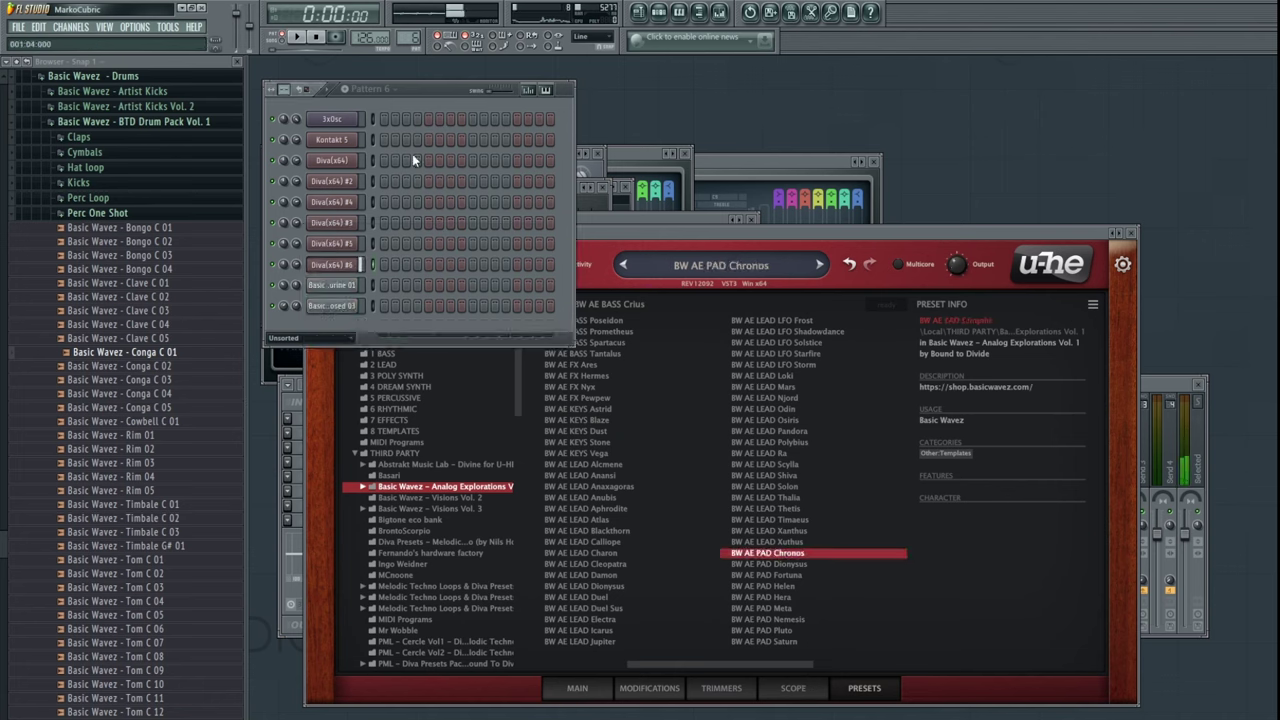
- Draw an A5 note about 12 steps long at the start of Diva(x64) #6's piano roll in Pattern 6
right_click(360, 266)
left_click(386, 285)
key("space")
key("space")
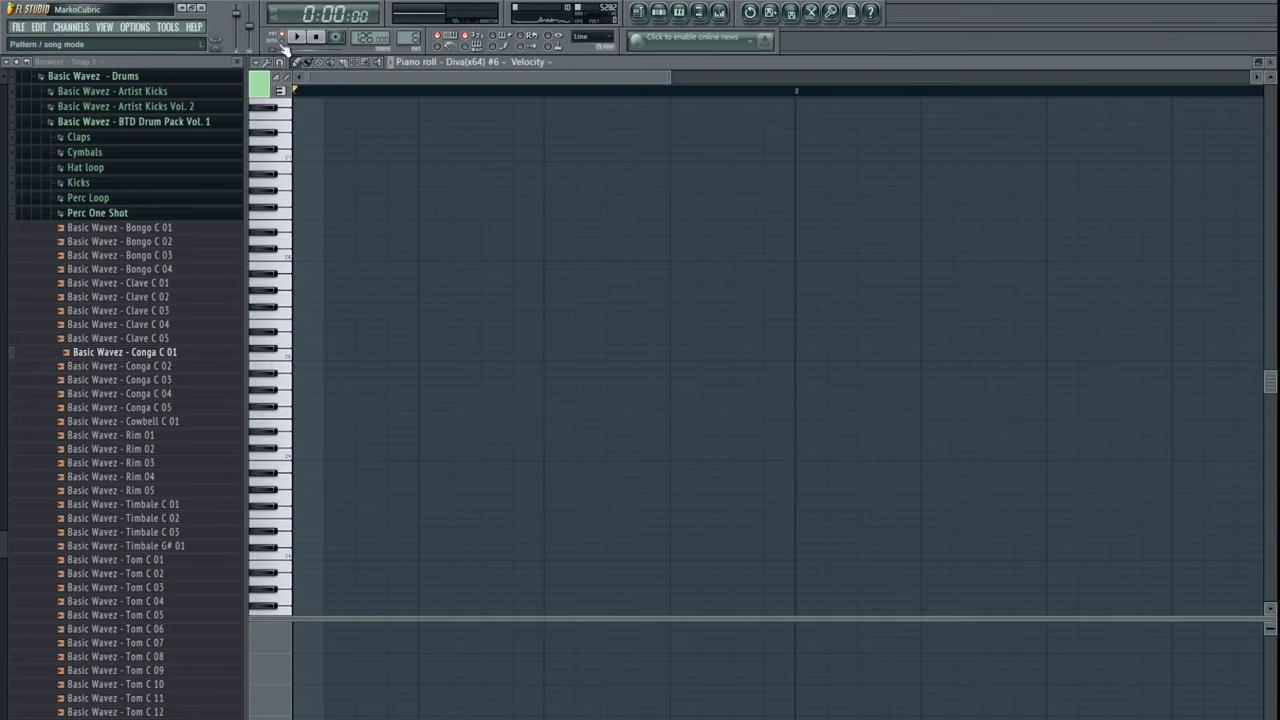
left_click(296, 37)
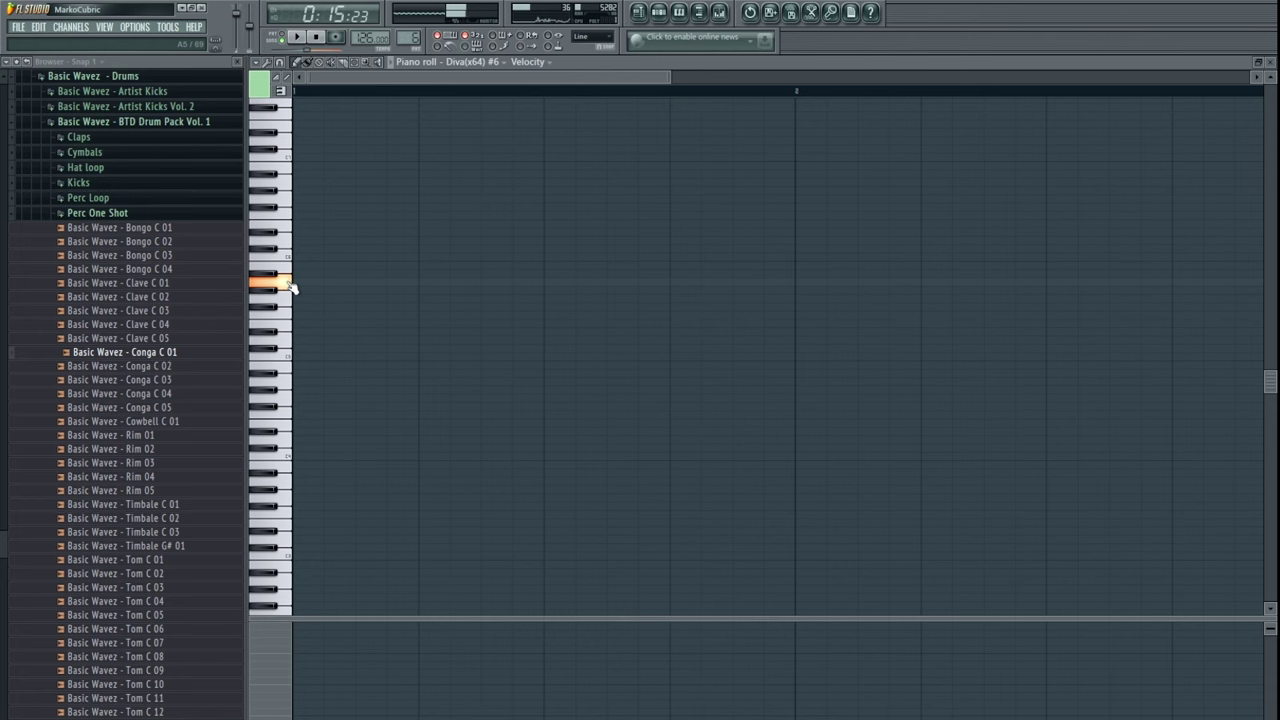
left_click(298, 284)
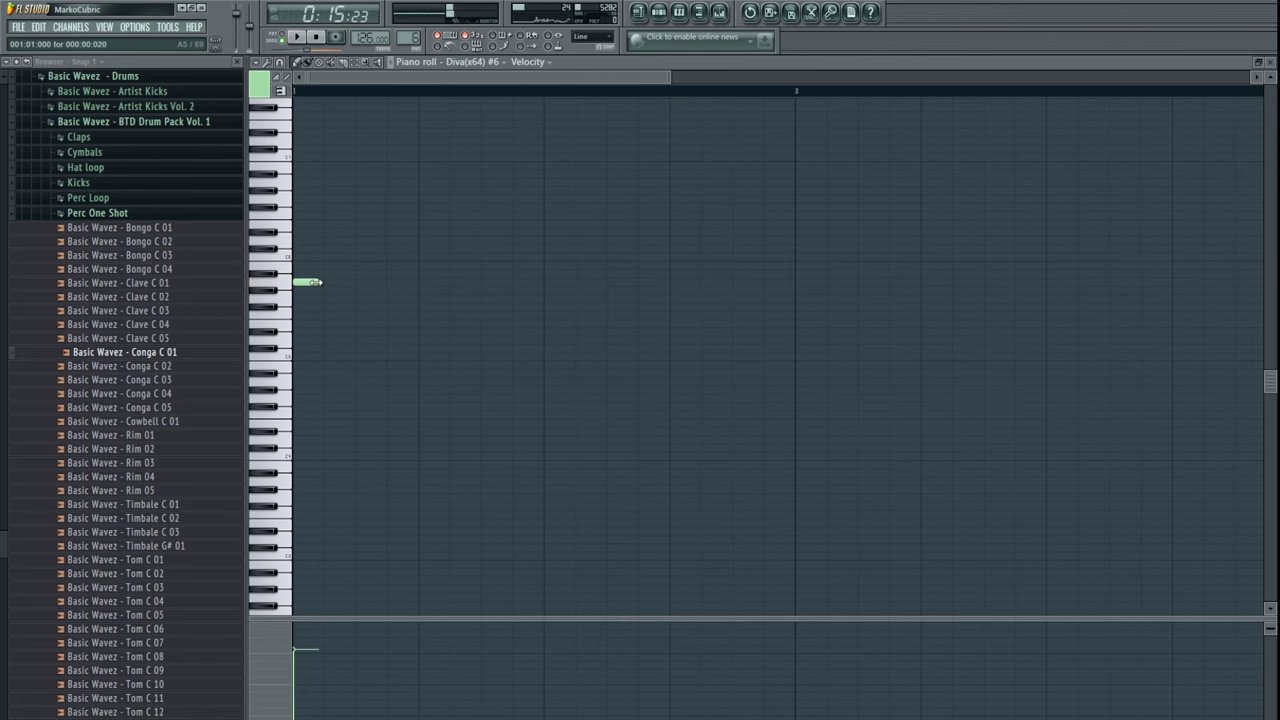
left_click_drag(316, 283, 666, 283)
- Clone the Diva(x64) #6 channel, try BW AE PAD Dionysus in the copy and load BW AE PAD Fortuna
key("F7")
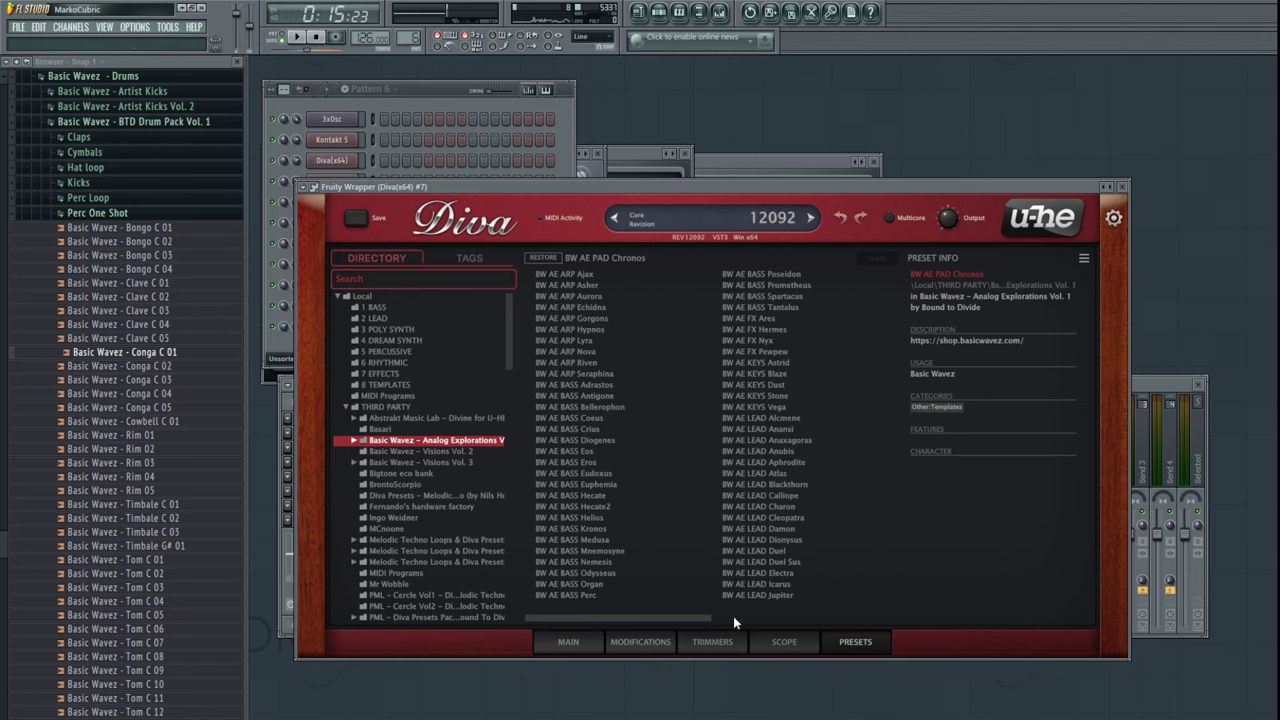
left_click(766, 518)
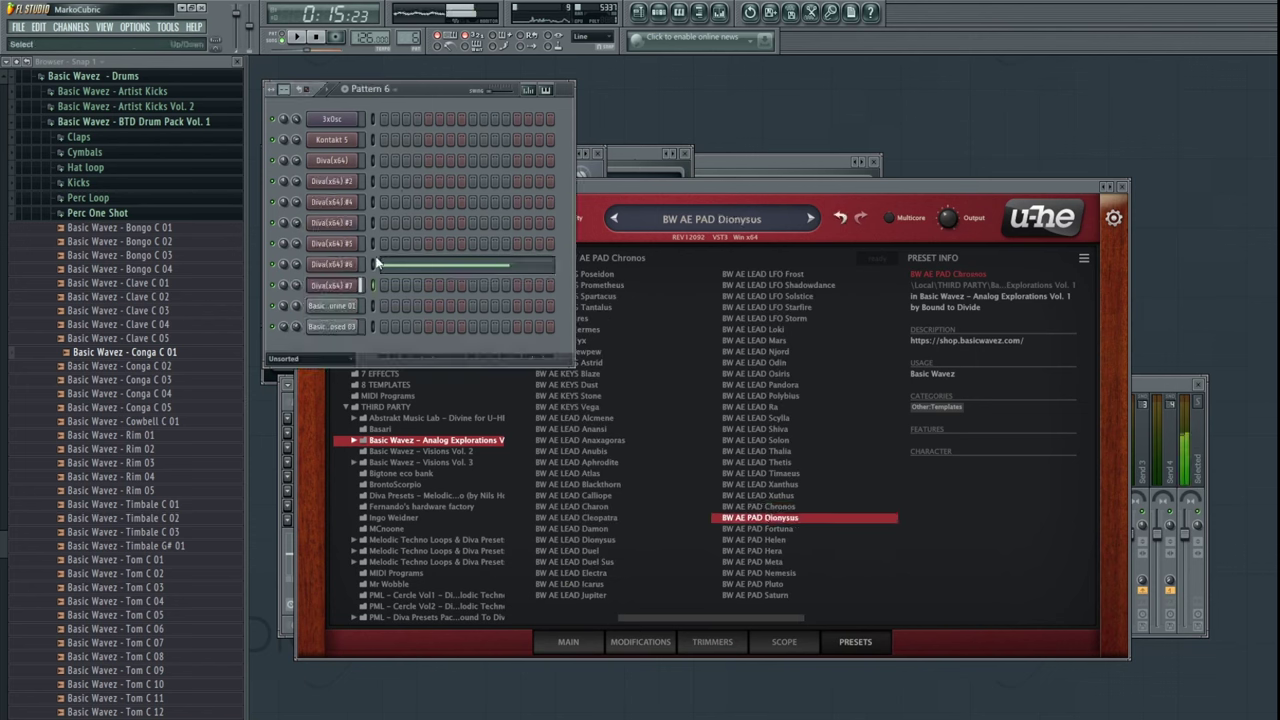
left_click(760, 530)
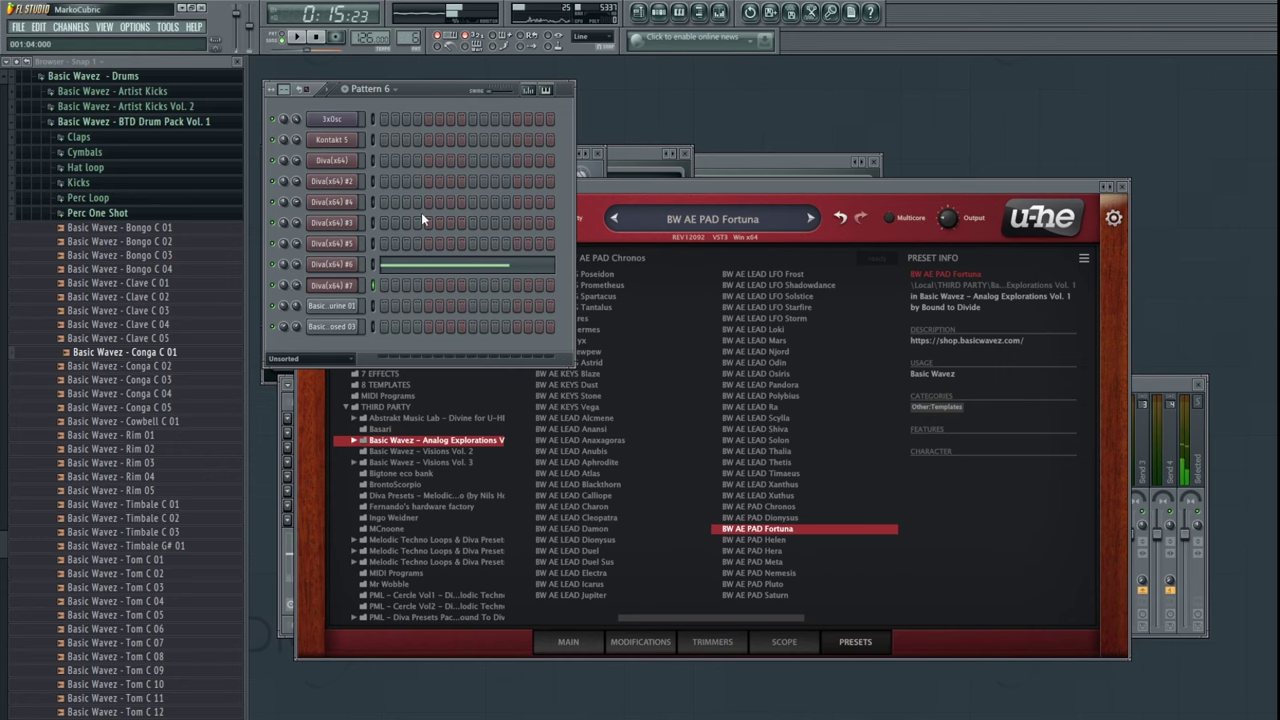
- In Pattern 7, draw stacked A4, A3, C6 and B5 notes at the start of Diva(x64) #7's piano roll
scroll(404, 42, "up", 1)
right_click(343, 287)
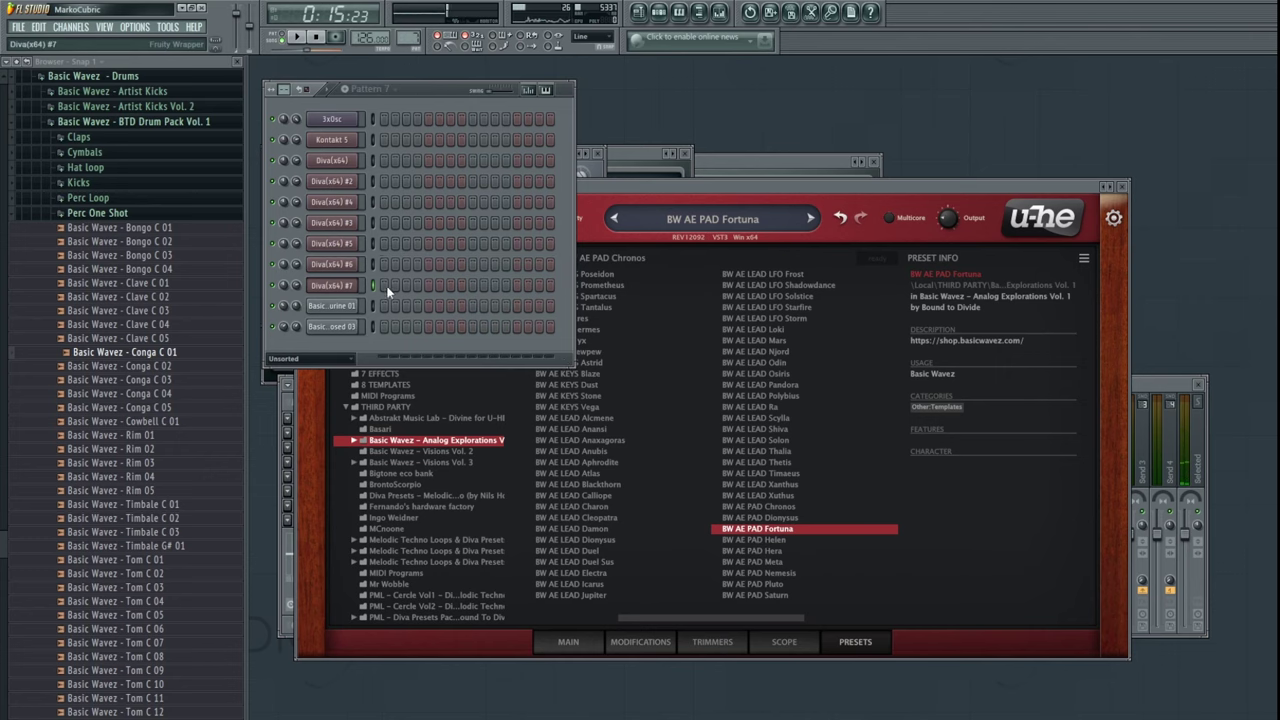
left_click(392, 289)
left_click(296, 381)
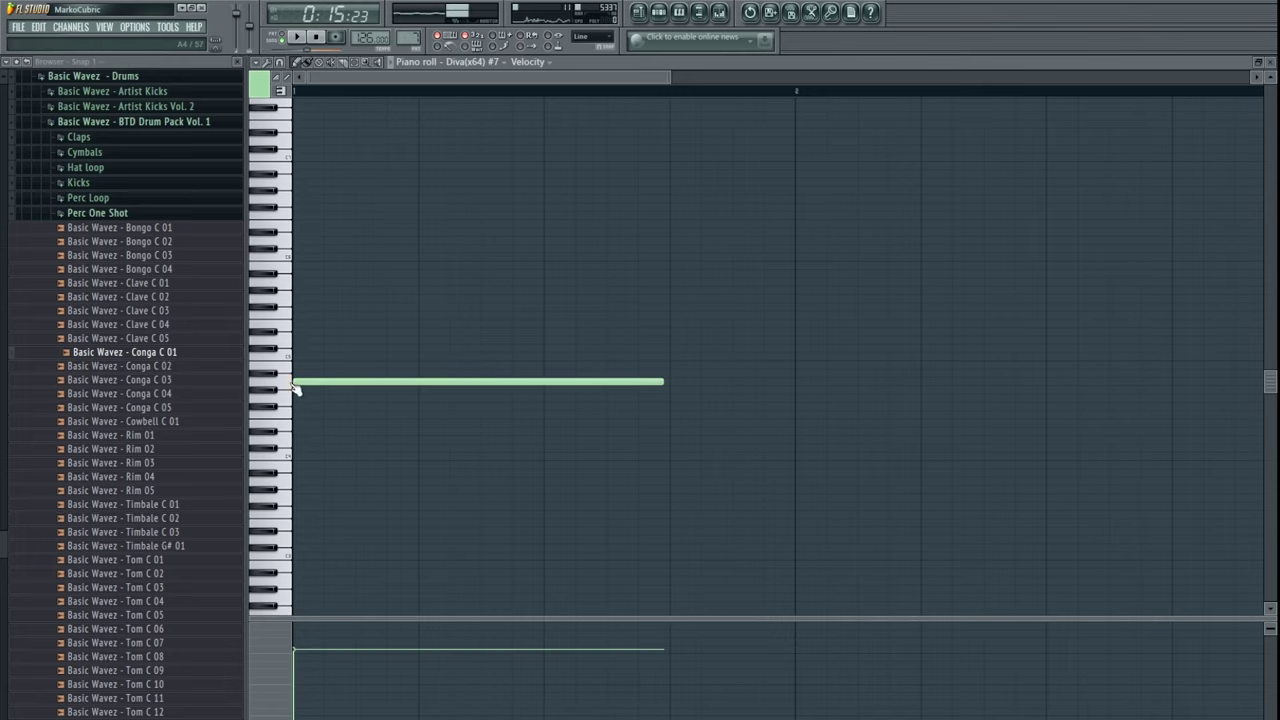
scroll(309, 474, "down", 1)
left_click(292, 482)
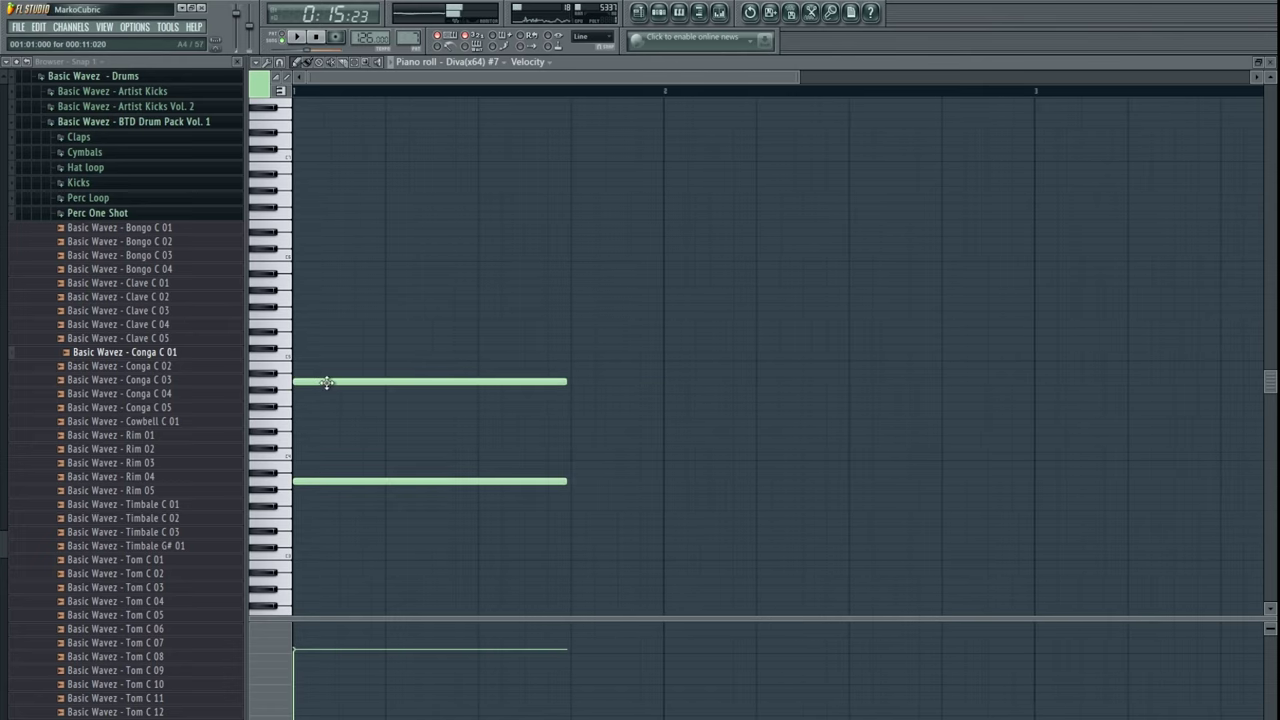
left_click(297, 259)
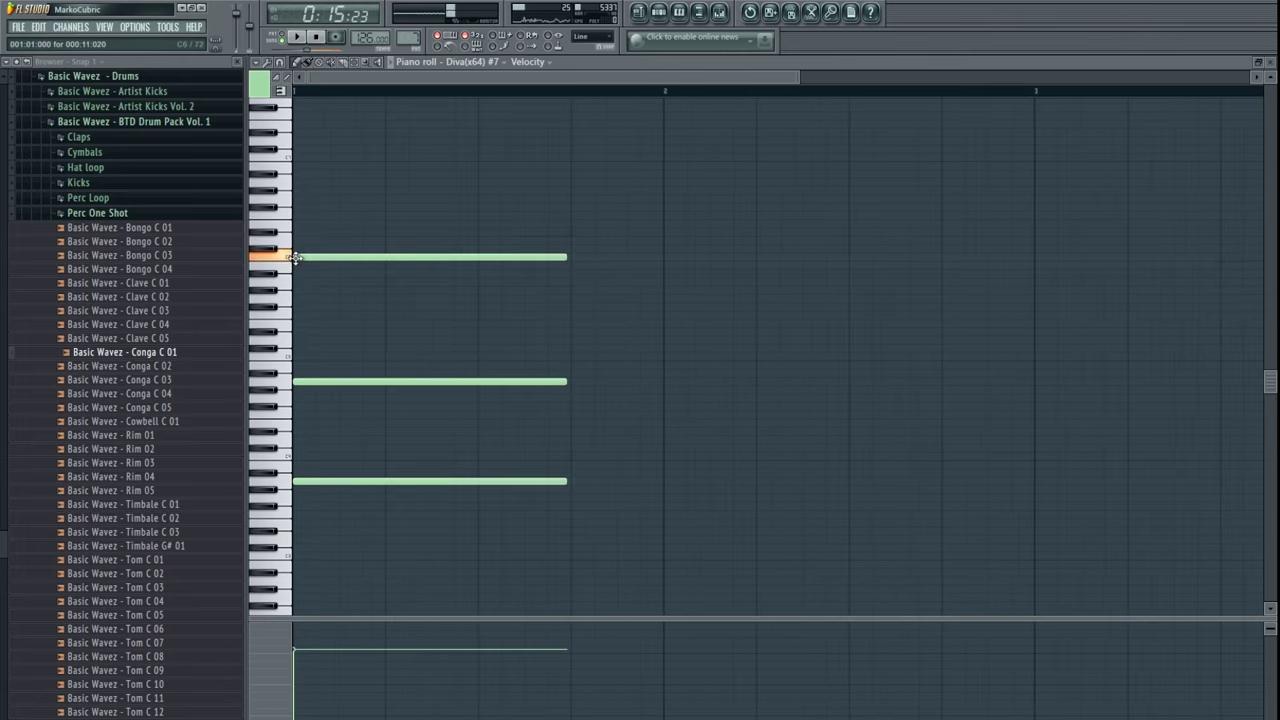
scroll(383, 360, "up", 3)
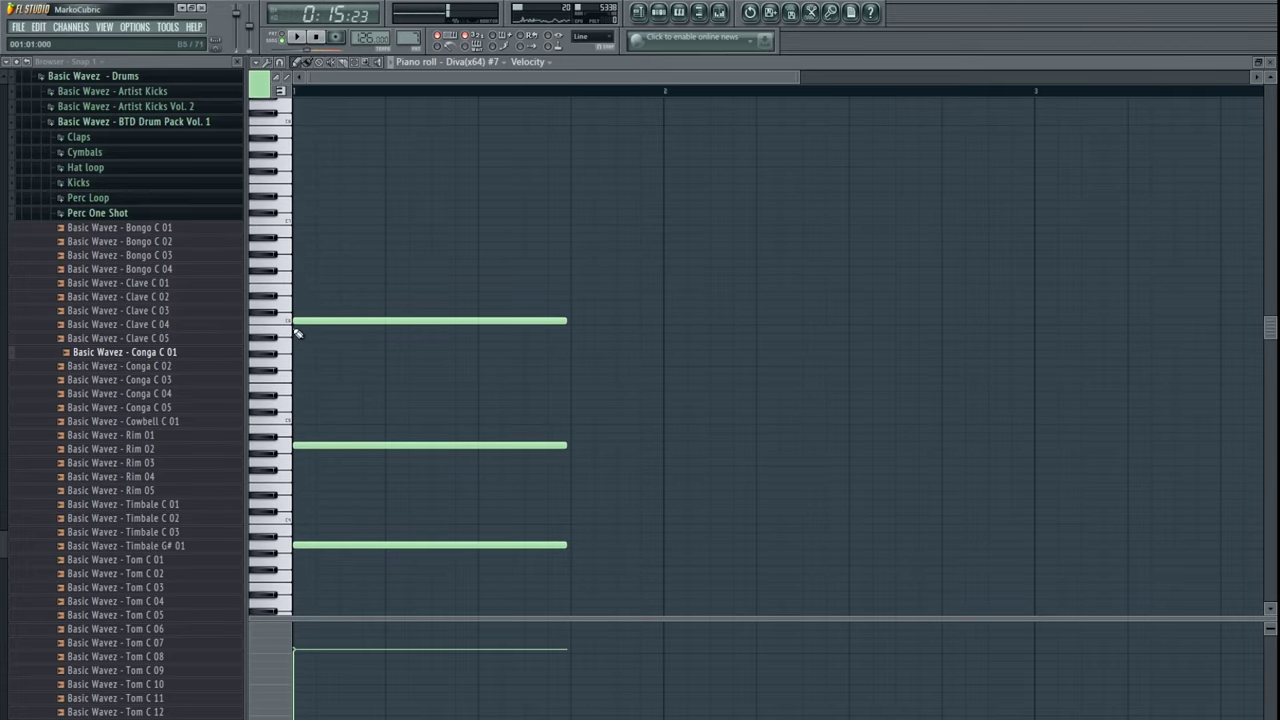
left_click(297, 329)
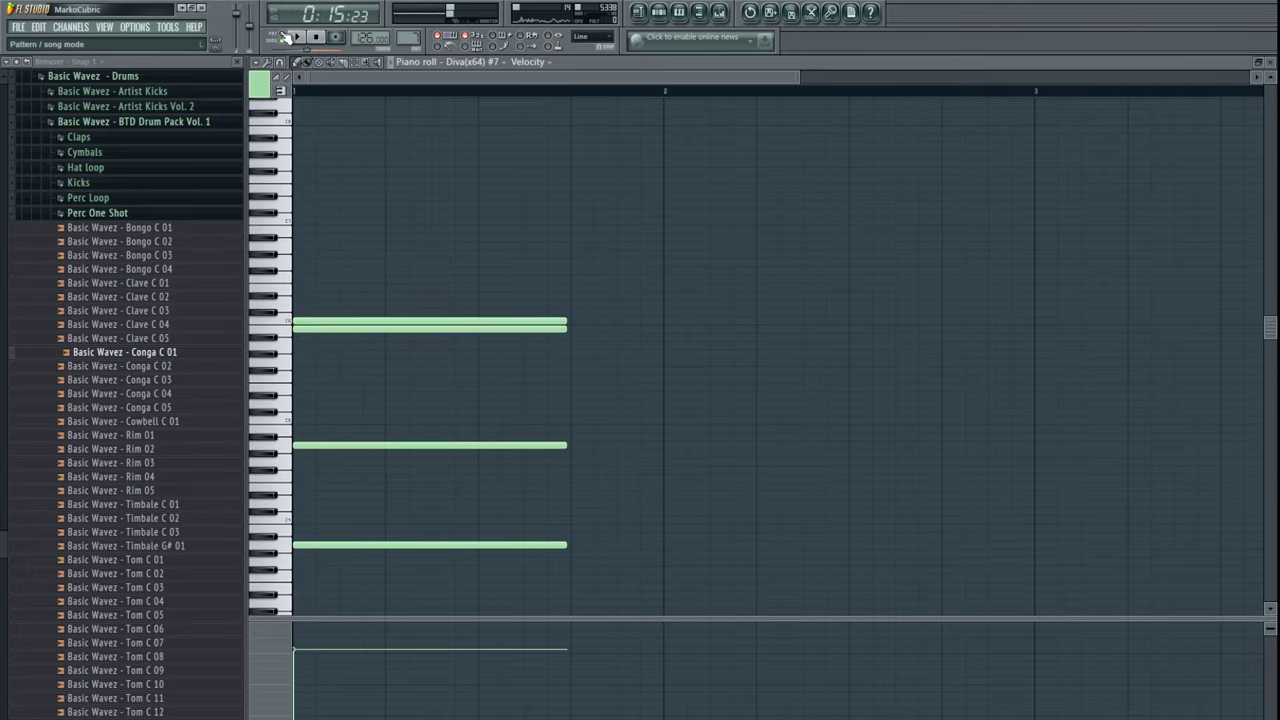
- Play the chord and delete its C6 note
key("space")
key("space")
scroll(600, 390, "up", 2)
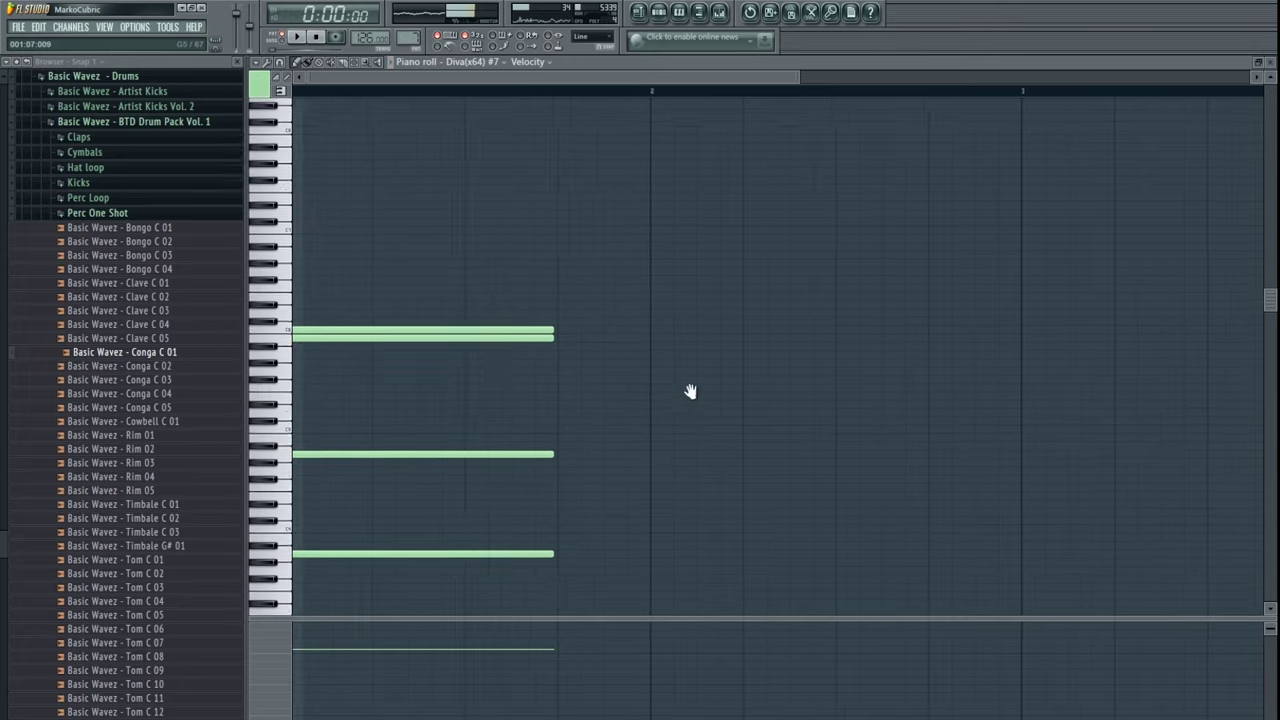
right_click(345, 355)
key("space")
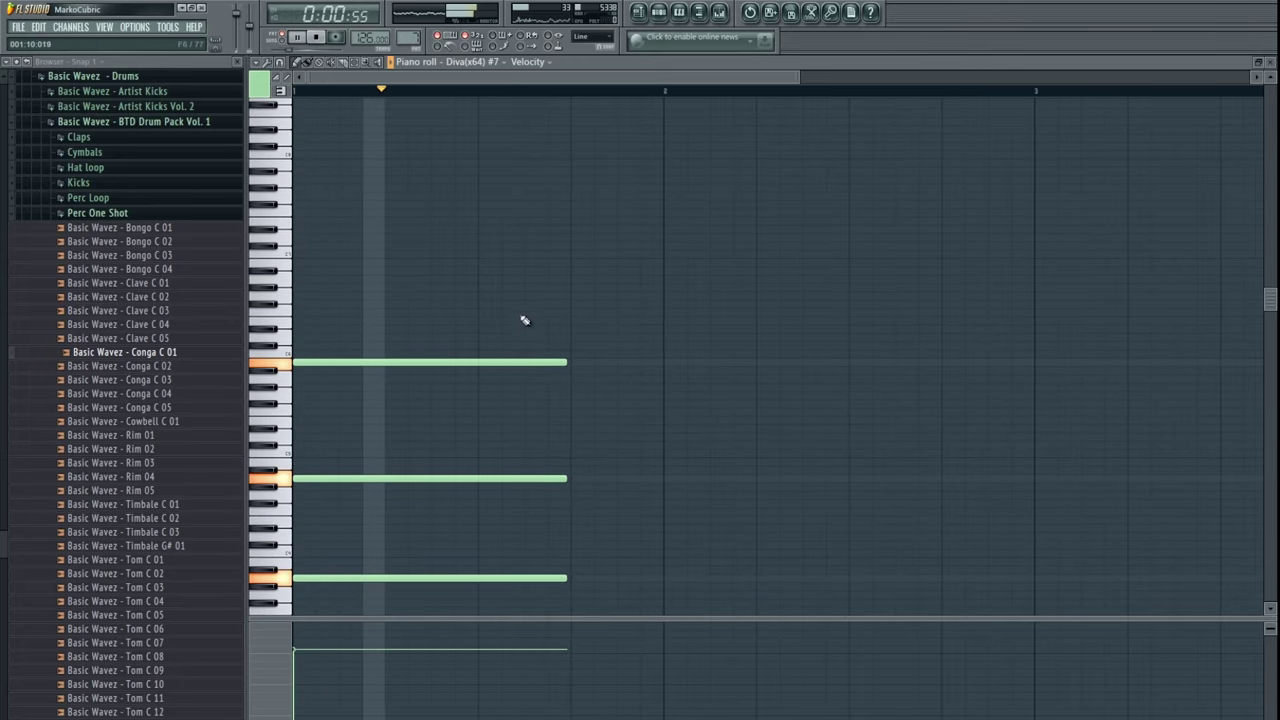
- Lengthen all notes of the chord to 12 steps and clear the selection
key("ctrl+a")
scroll(571, 464, "up", 4)
left_click_drag(546, 357, 568, 360)
scroll(556, 382, "down", 4)
key("ctrl+d")
- Add A5 and E5 notes to the chord and delete the low A3 note
left_click(289, 375)
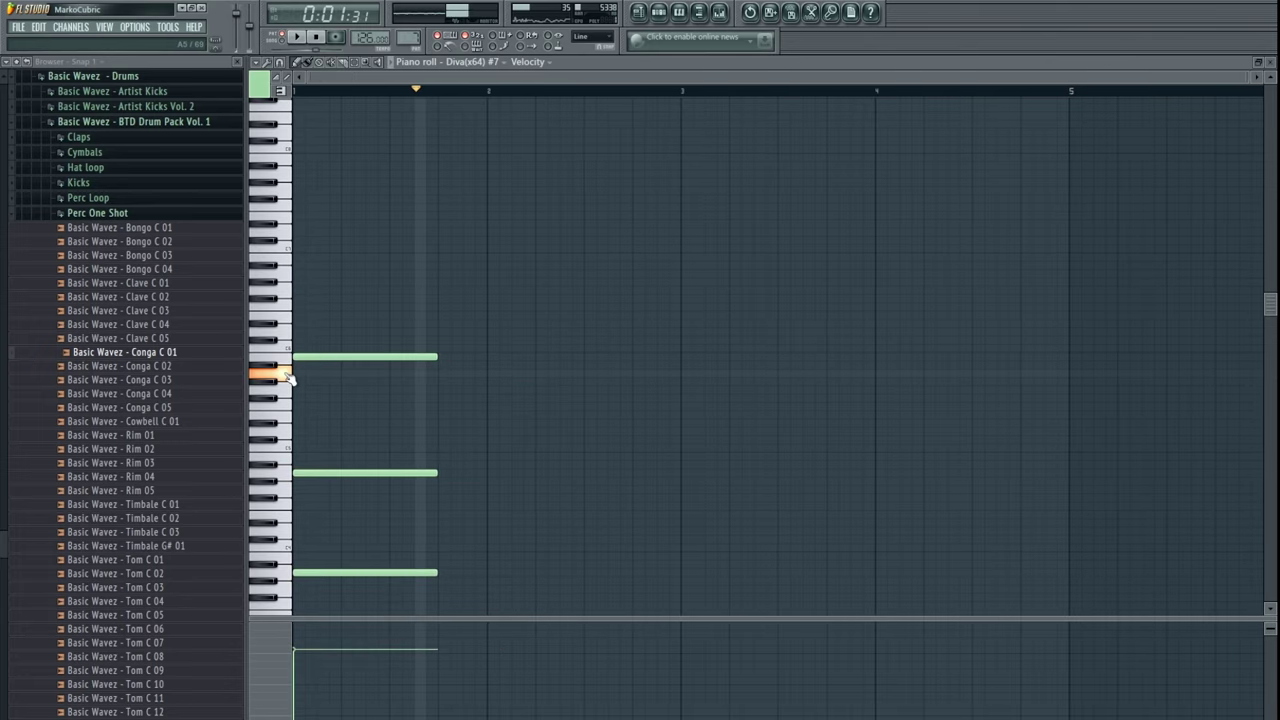
left_click(297, 374)
left_click(292, 415)
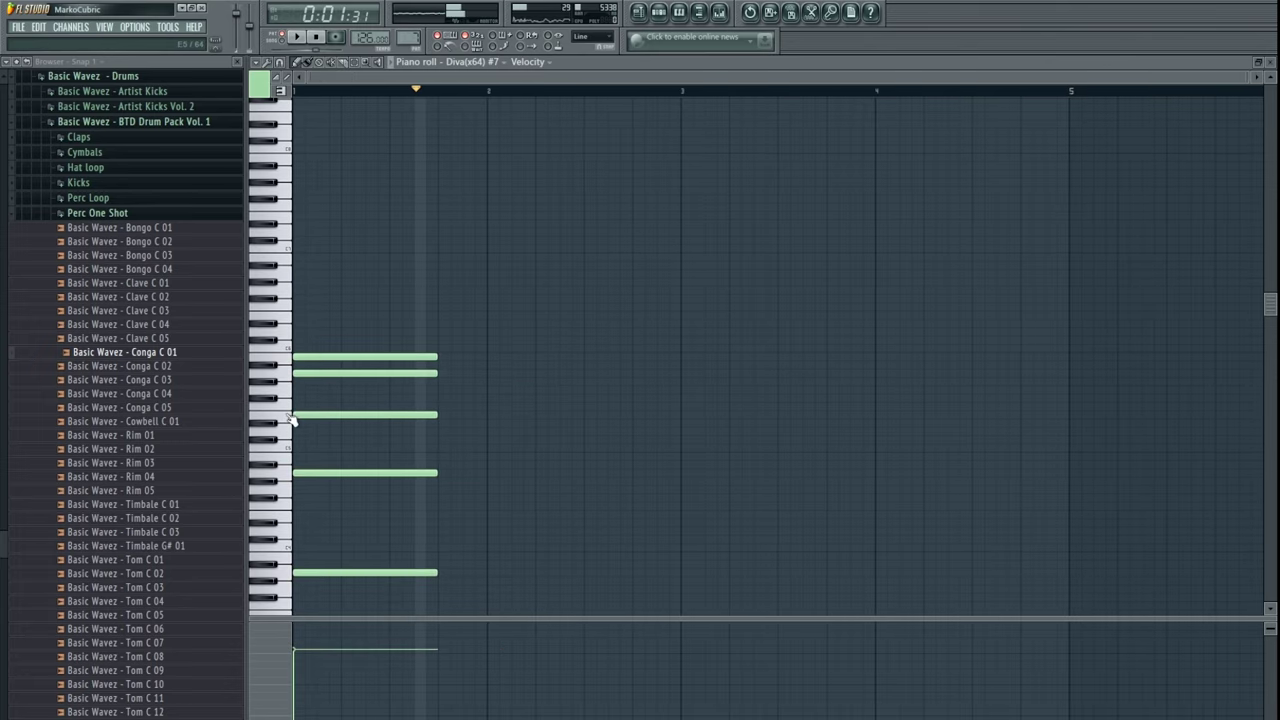
right_click(365, 572)
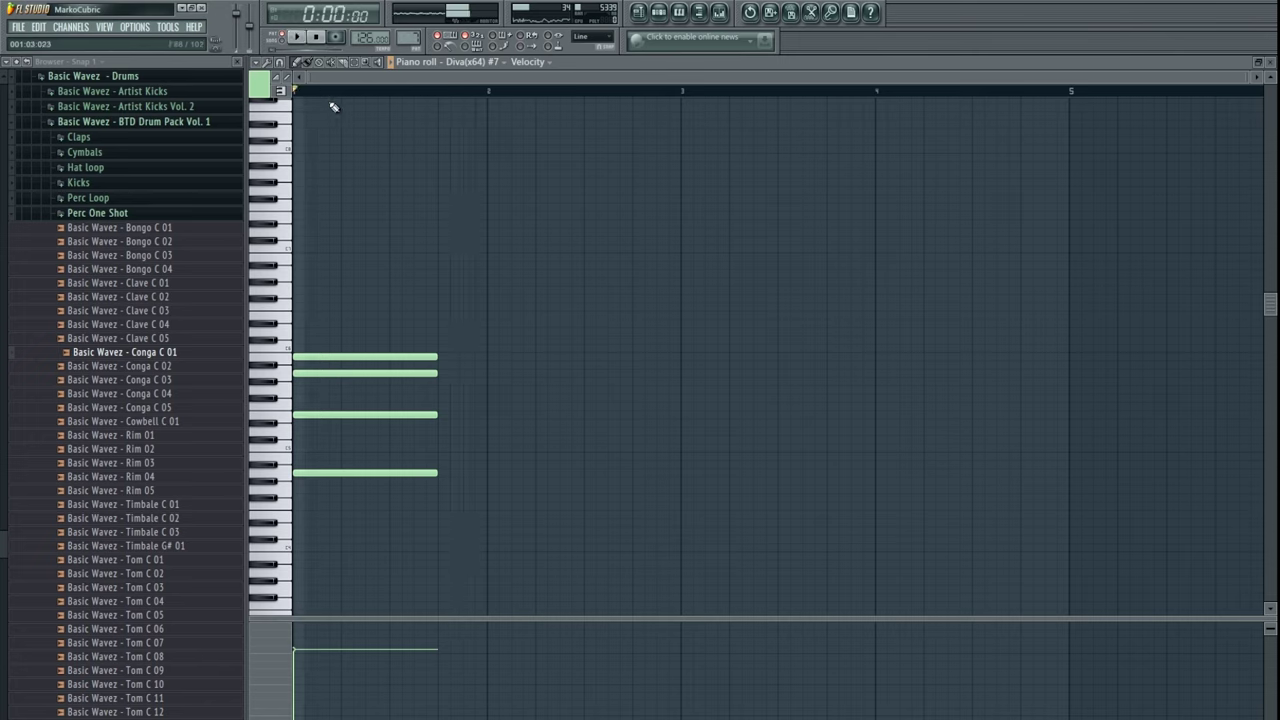
- Play the chord and replace its B5 note with C6
key("space")
key("space")
left_click(294, 348)
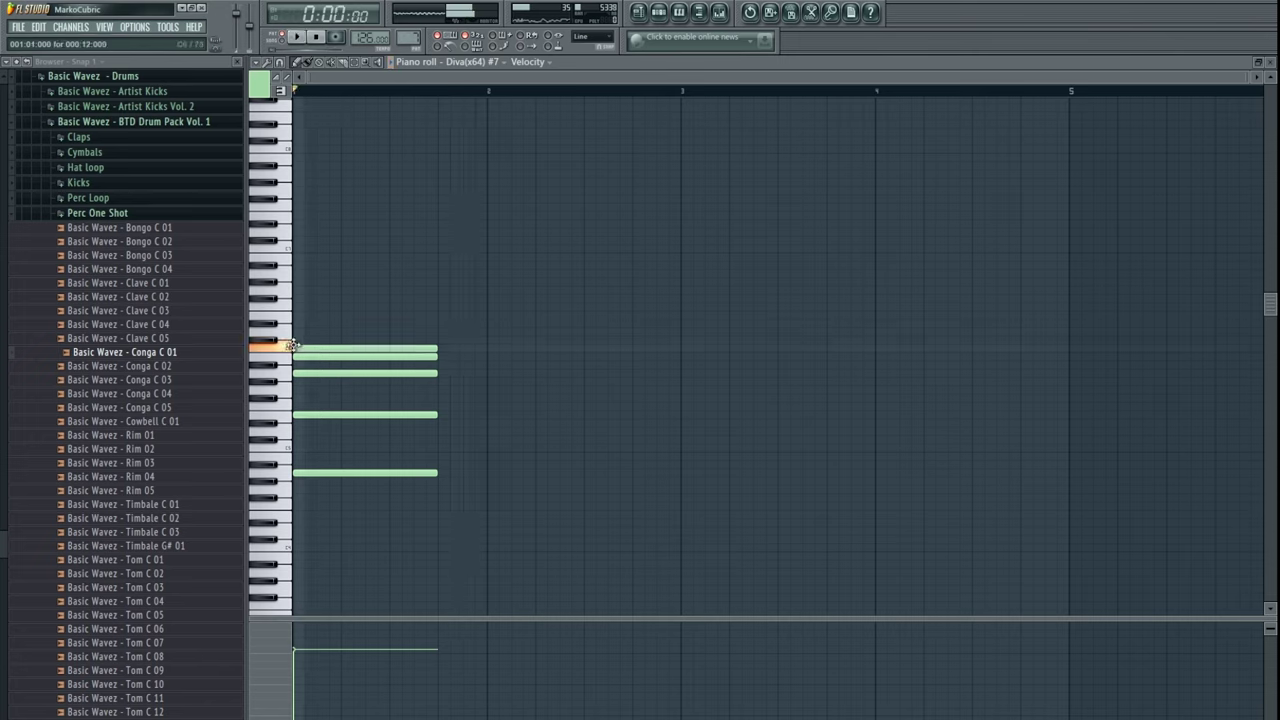
- Extend all chord notes to one full bar and play the pattern
key("ctrl+a")
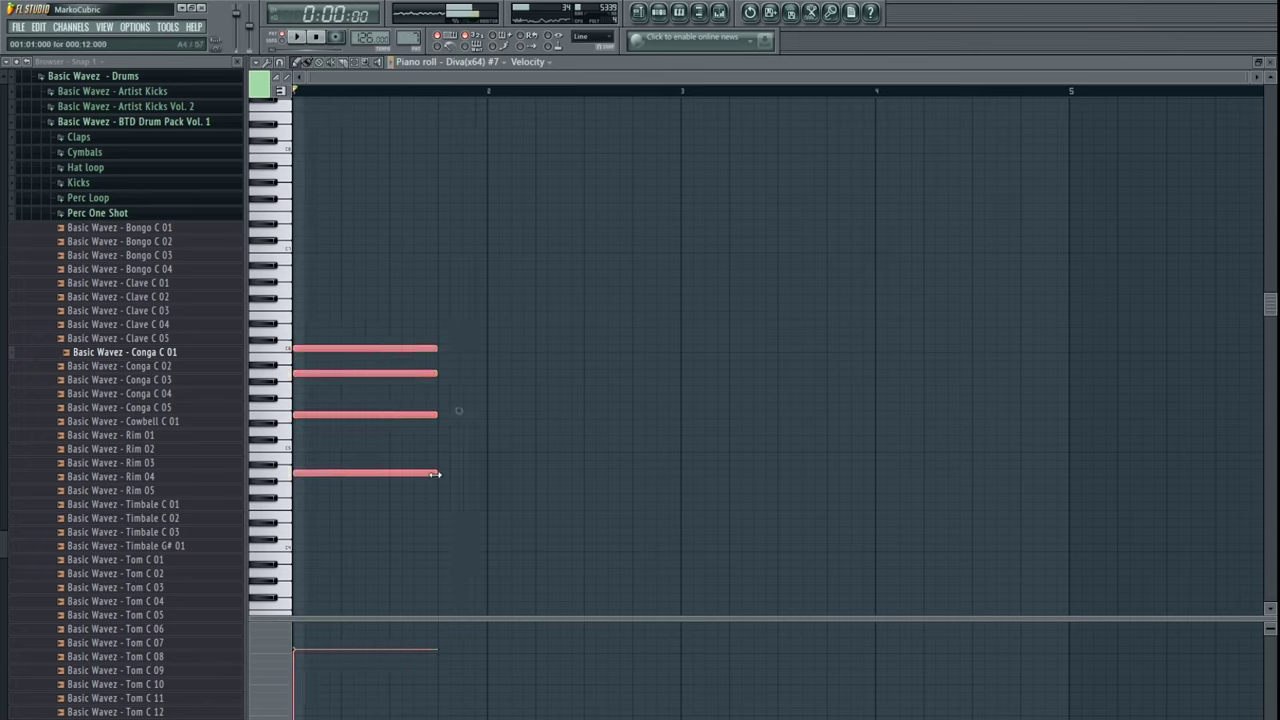
left_click_drag(437, 477, 484, 480)
left_click(488, 507, "ctrl")
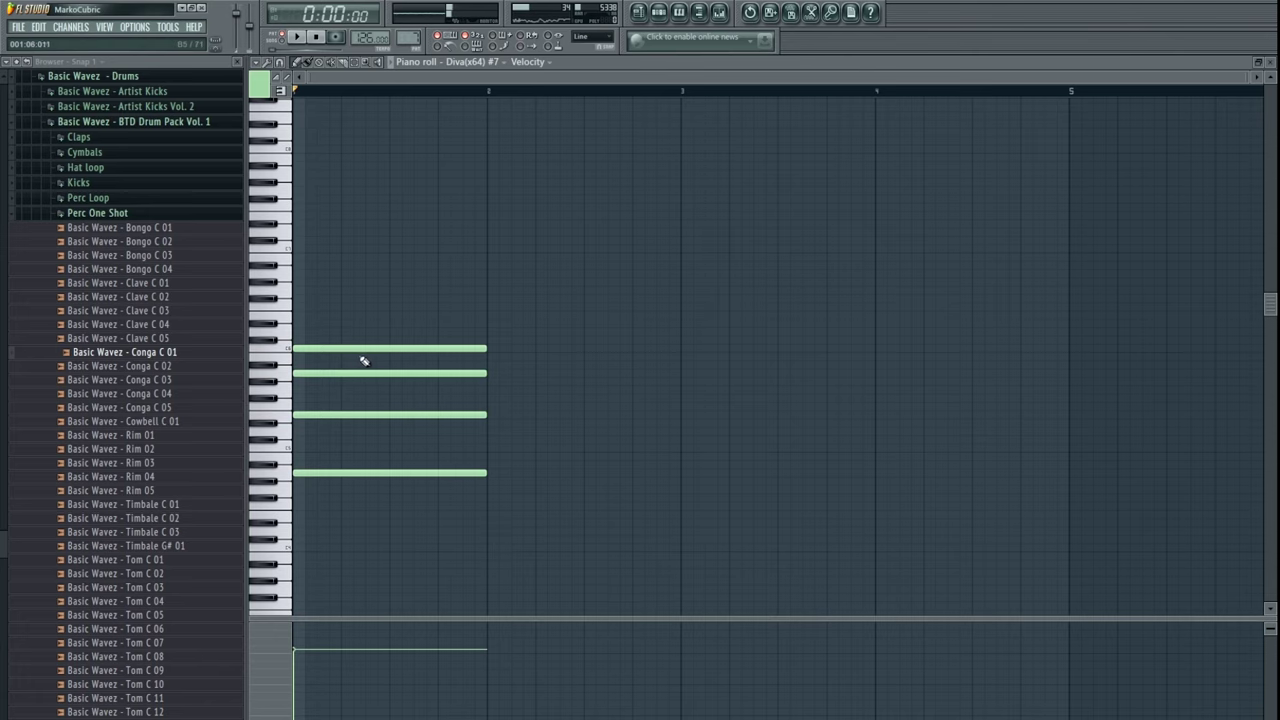
key("space")
scroll(531, 317, "up", 2)
key("space")
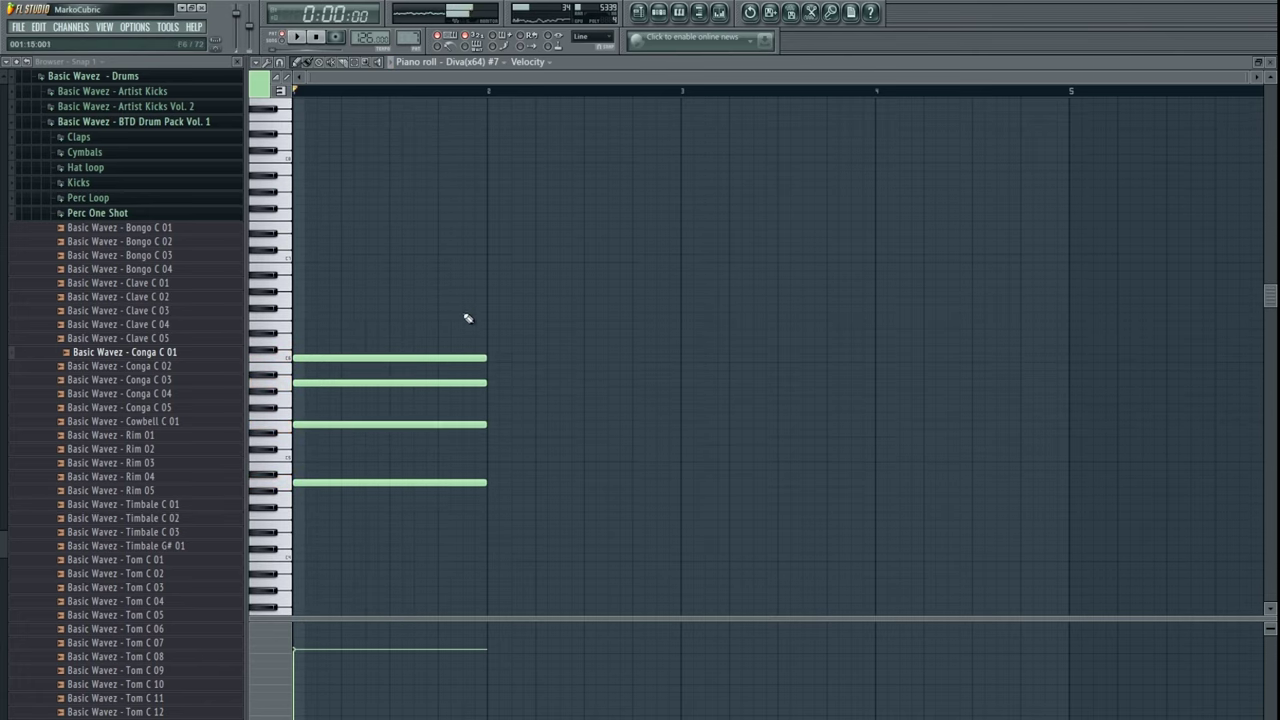
- Extend all chord notes to two bars
key("ctrl+a")
left_click_drag(498, 492, 677, 509)
left_click(672, 508)
- Add an A3 note beneath the chord at the start of the pattern and play it
scroll(420, 503, "down", 3)
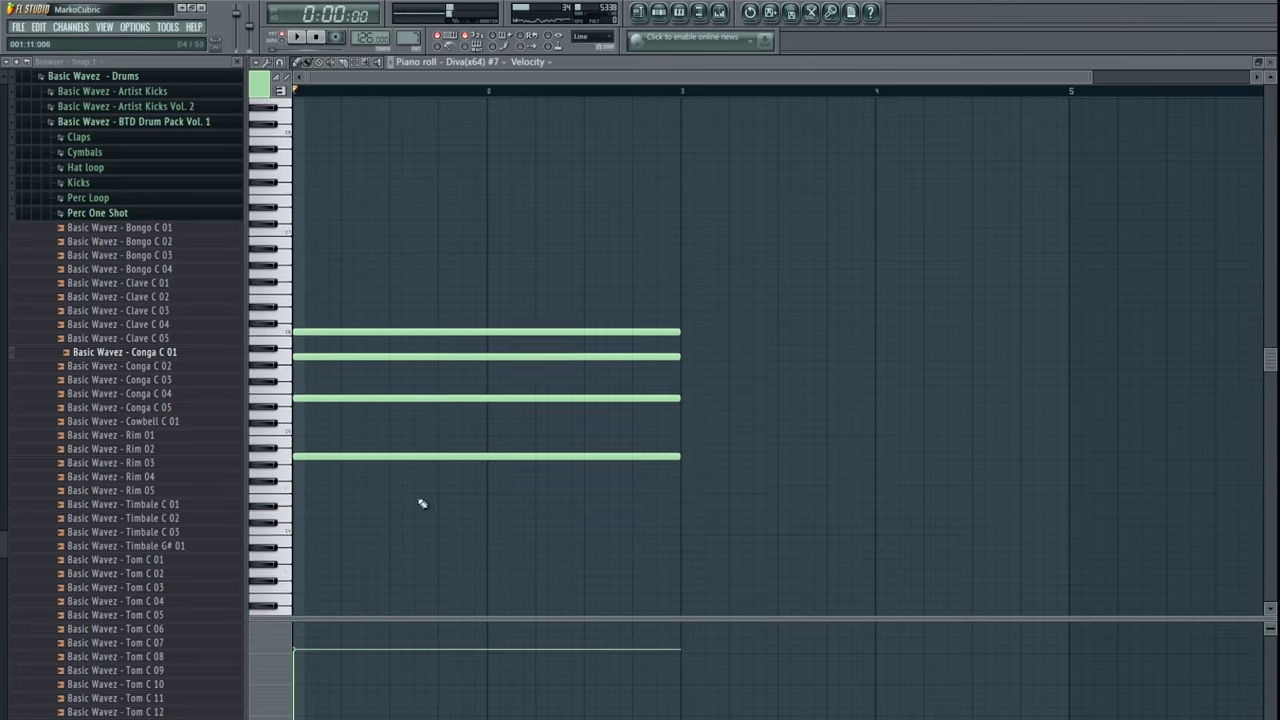
left_click(284, 510)
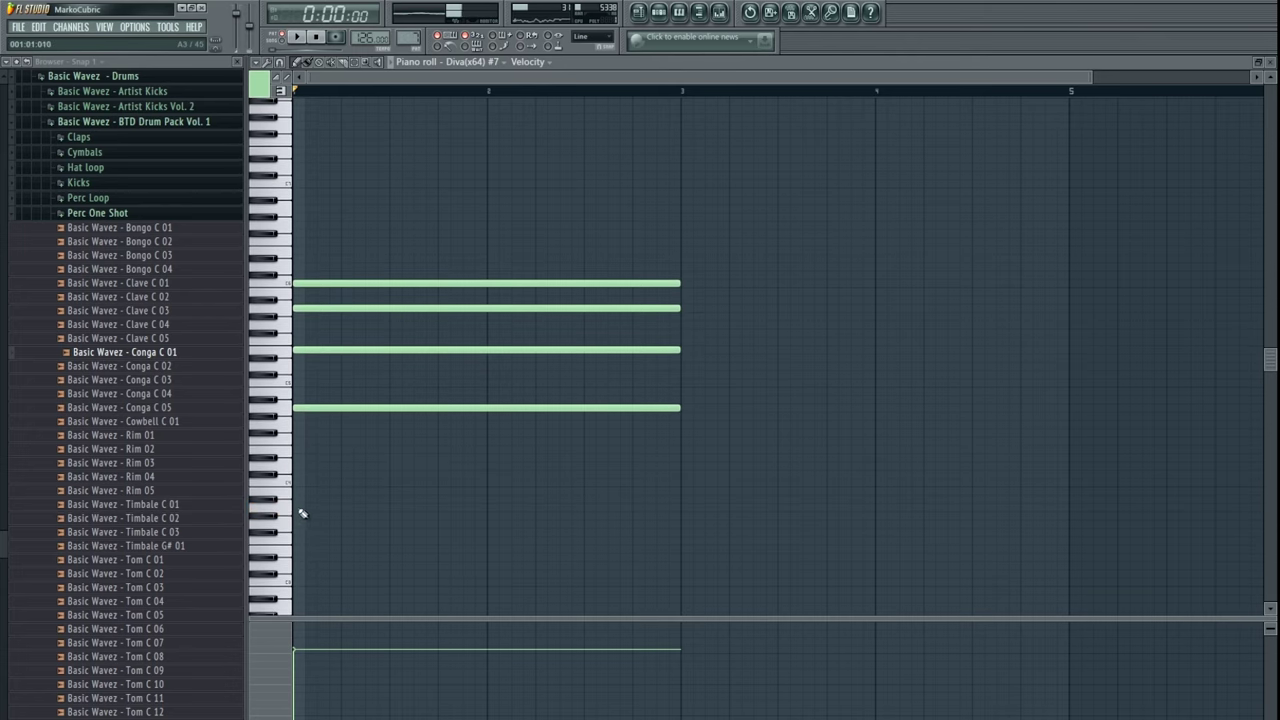
left_click(300, 508)
scroll(549, 466, "down", 1)
key("space")
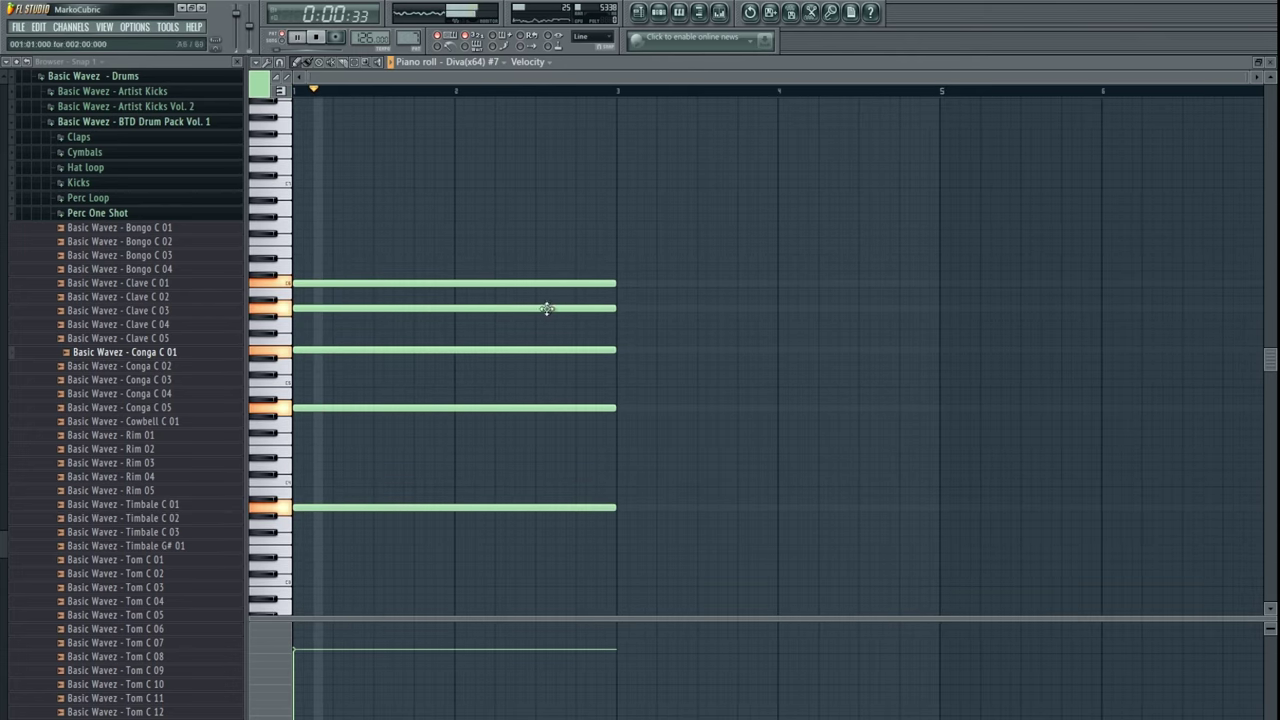
- Stop playback and shorten all chord notes to about six steps
key("ctrl+a")
key("space")
left_click_drag(610, 508, 354, 512)
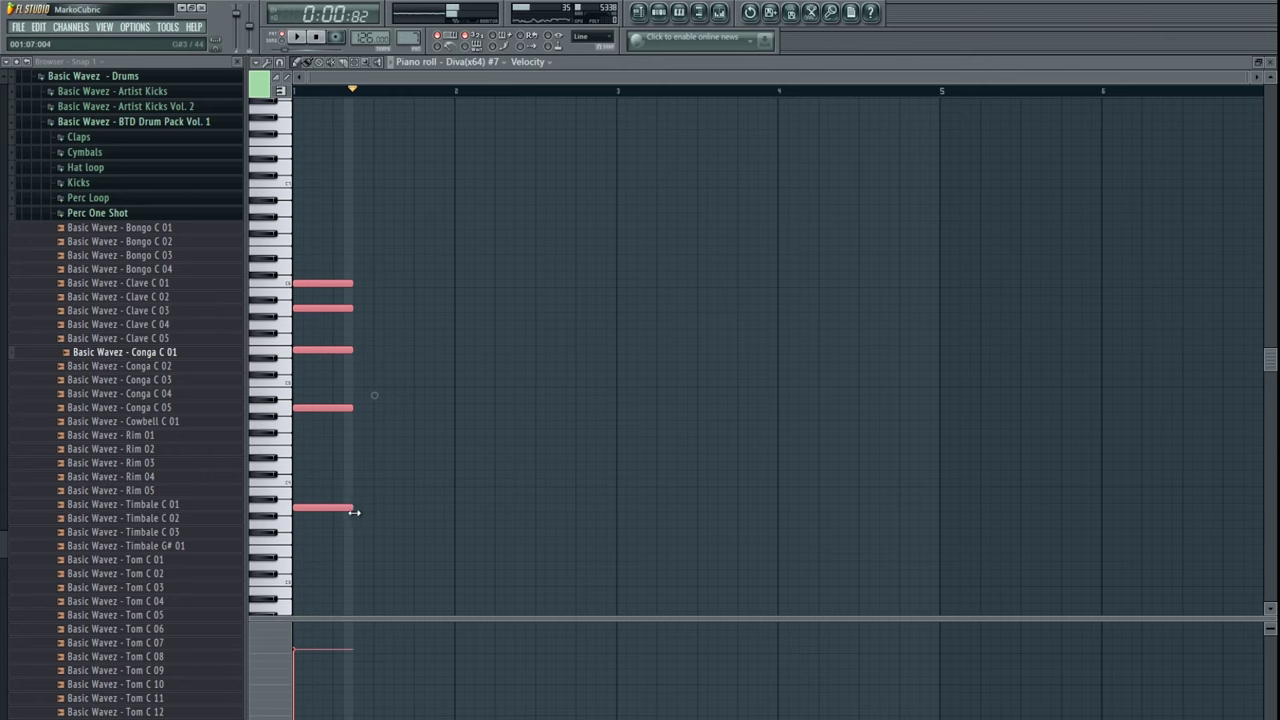
- Close the piano roll, load the Soft Piano preset in LABS, and raise its dynamics and reverb
key("ctrl+d")
key("F7")
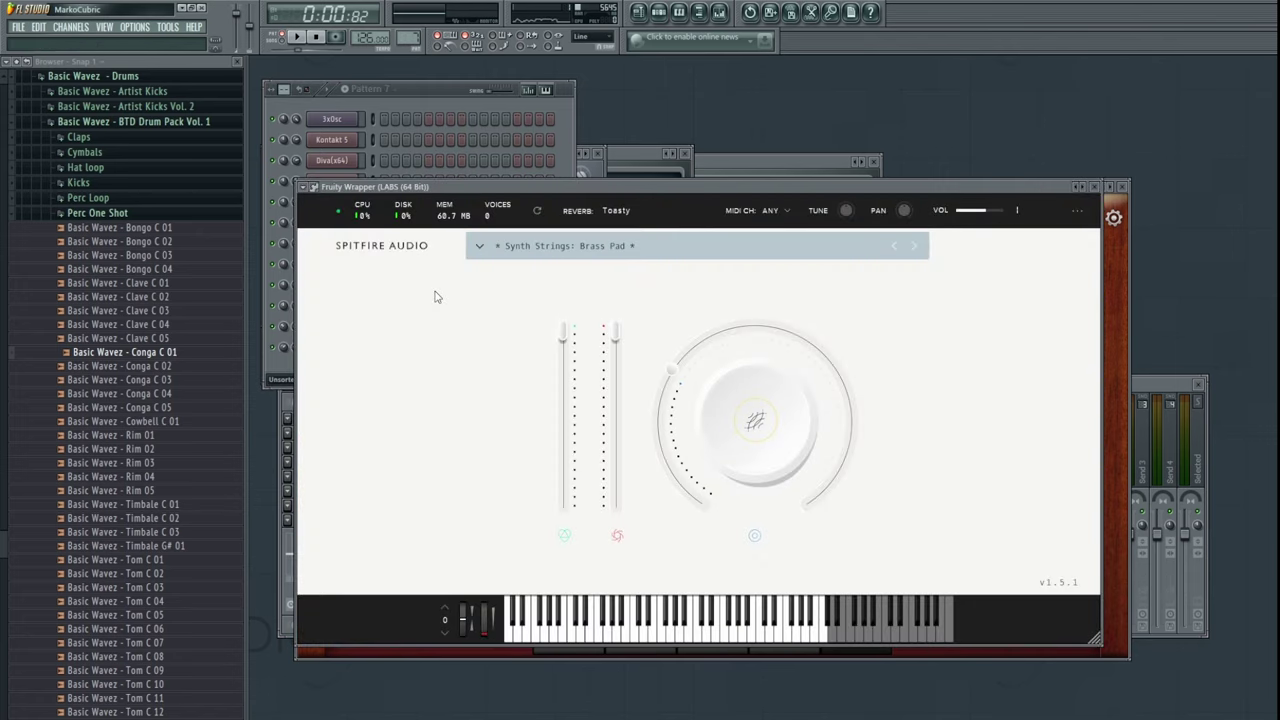
left_click(594, 255)
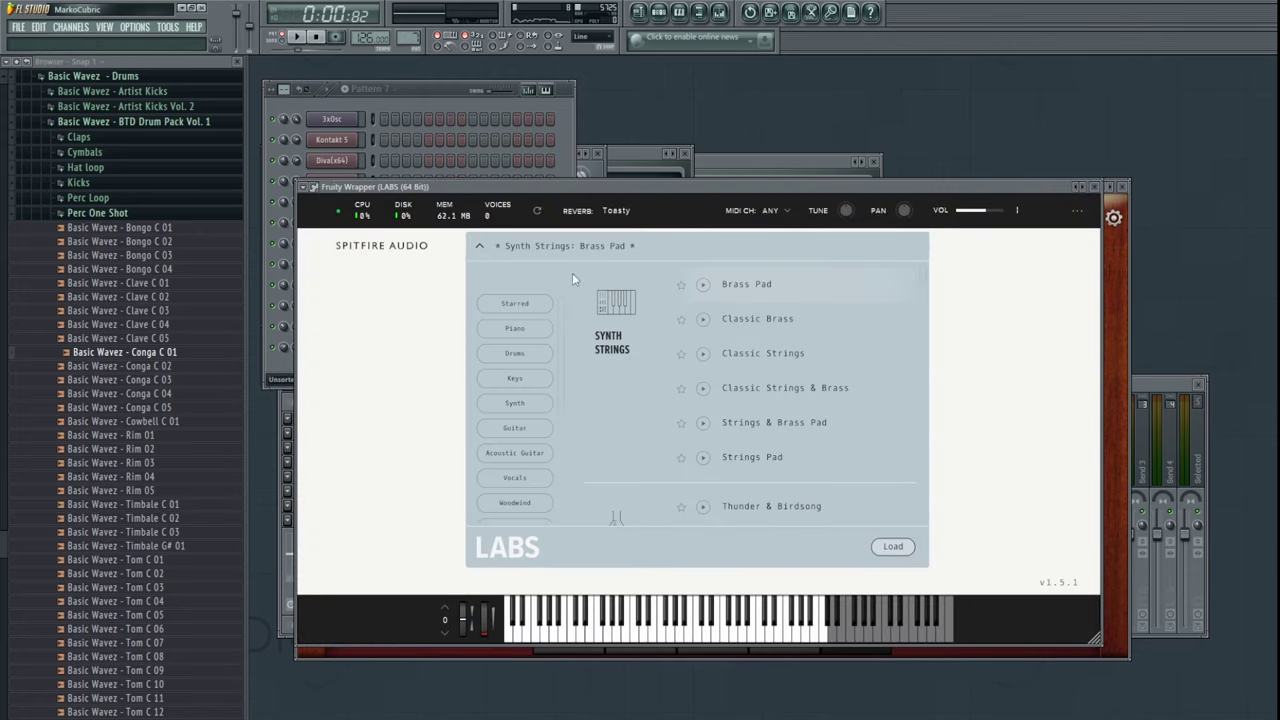
left_click(530, 333)
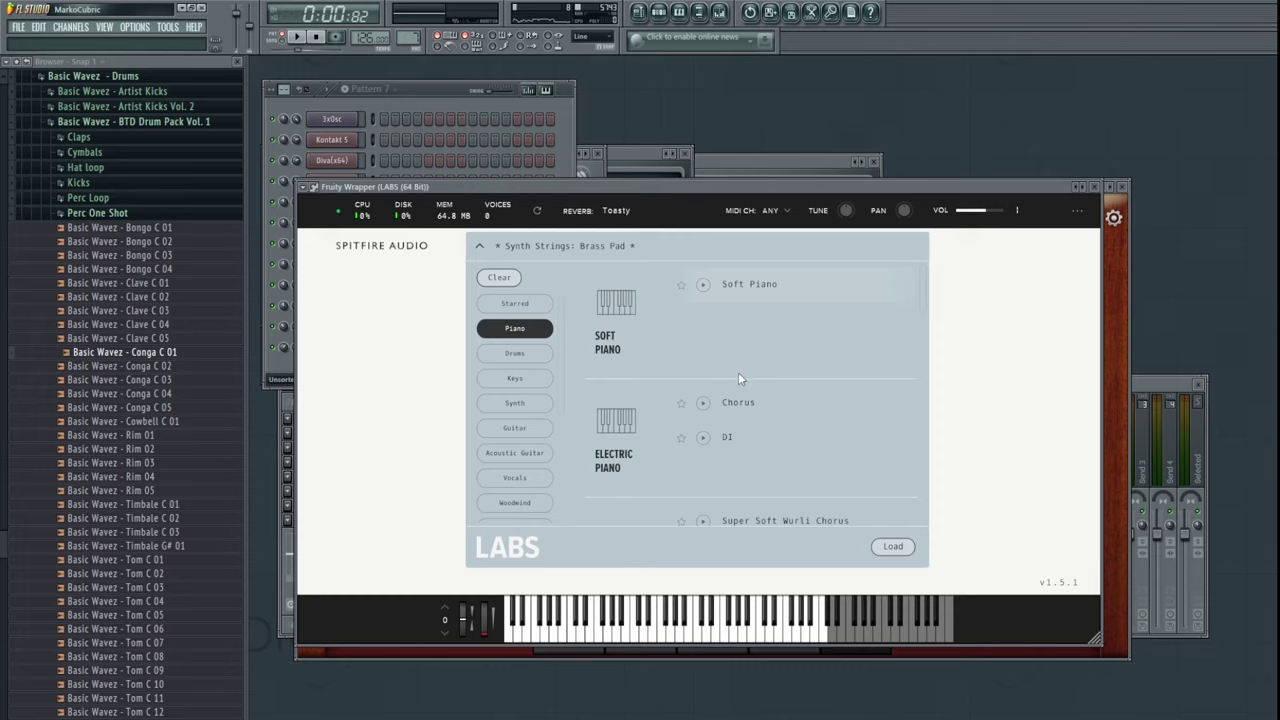
double_click(740, 284)
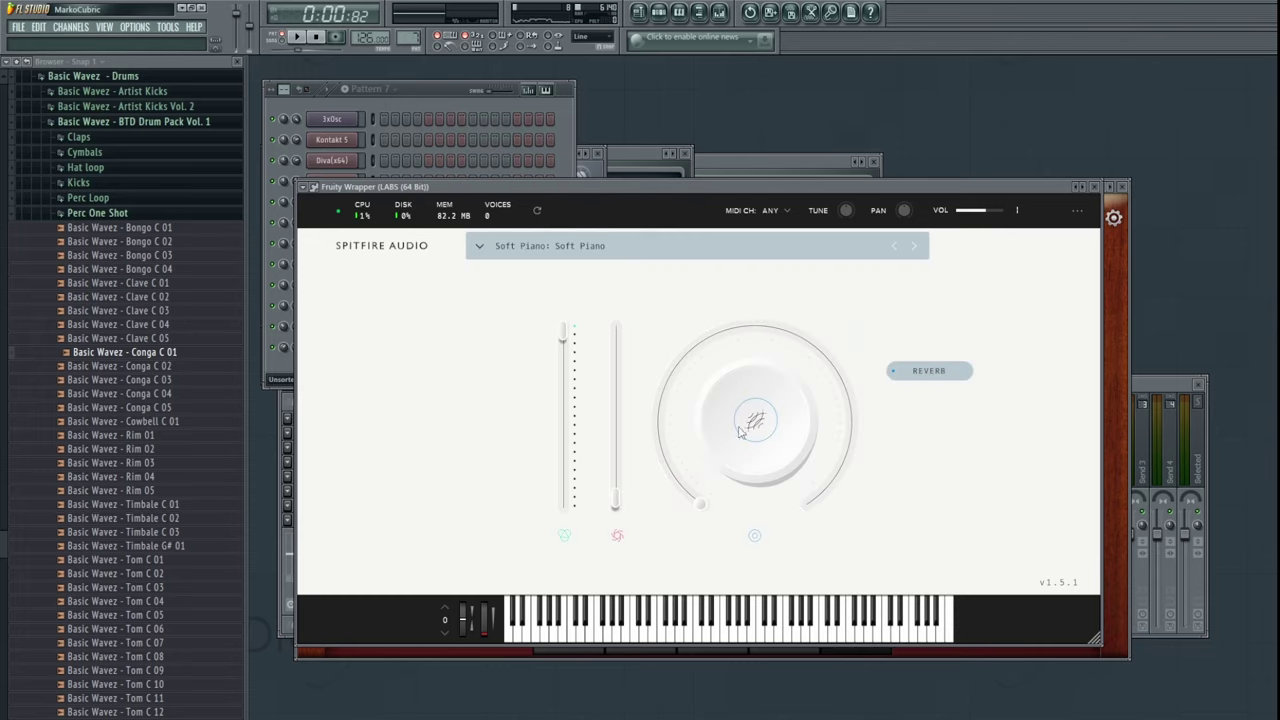
left_click_drag(700, 502, 655, 407)
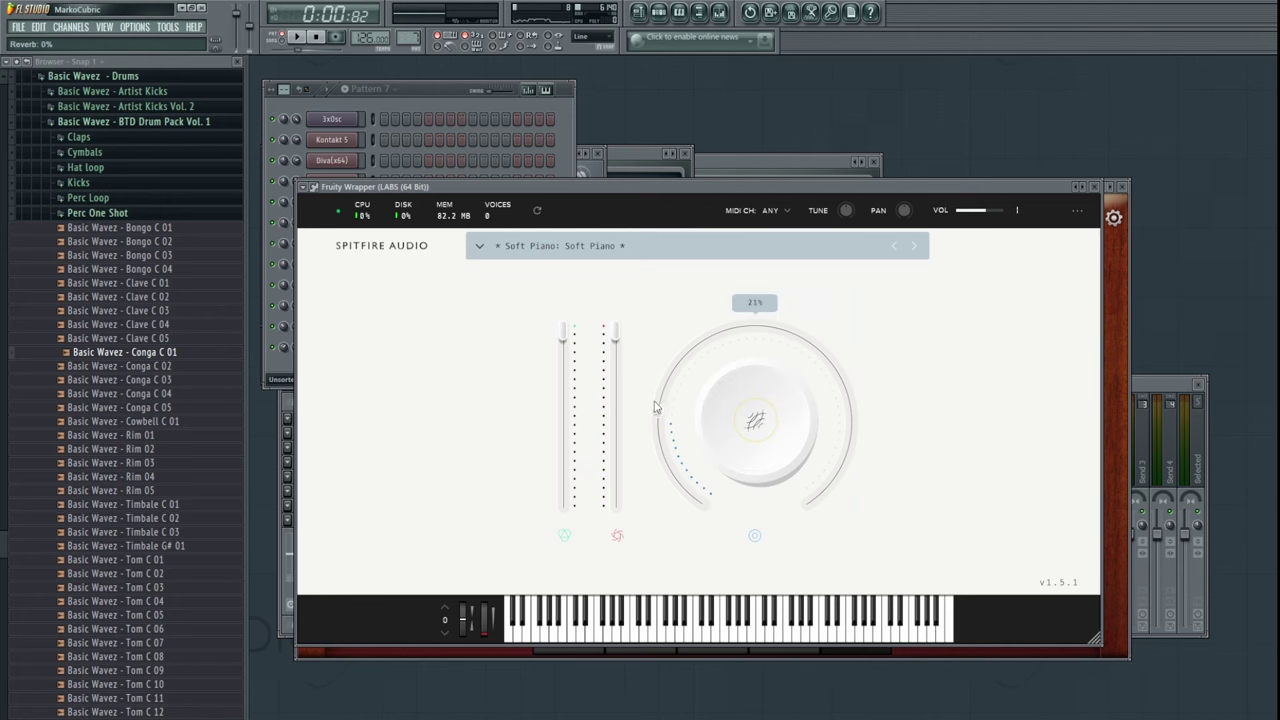
- Copy the Pattern 7 chord from the Diva(x64) #7 channel into the LABS channel and mute Diva(x64) #7
left_click(1096, 188)
left_click(473, 90)
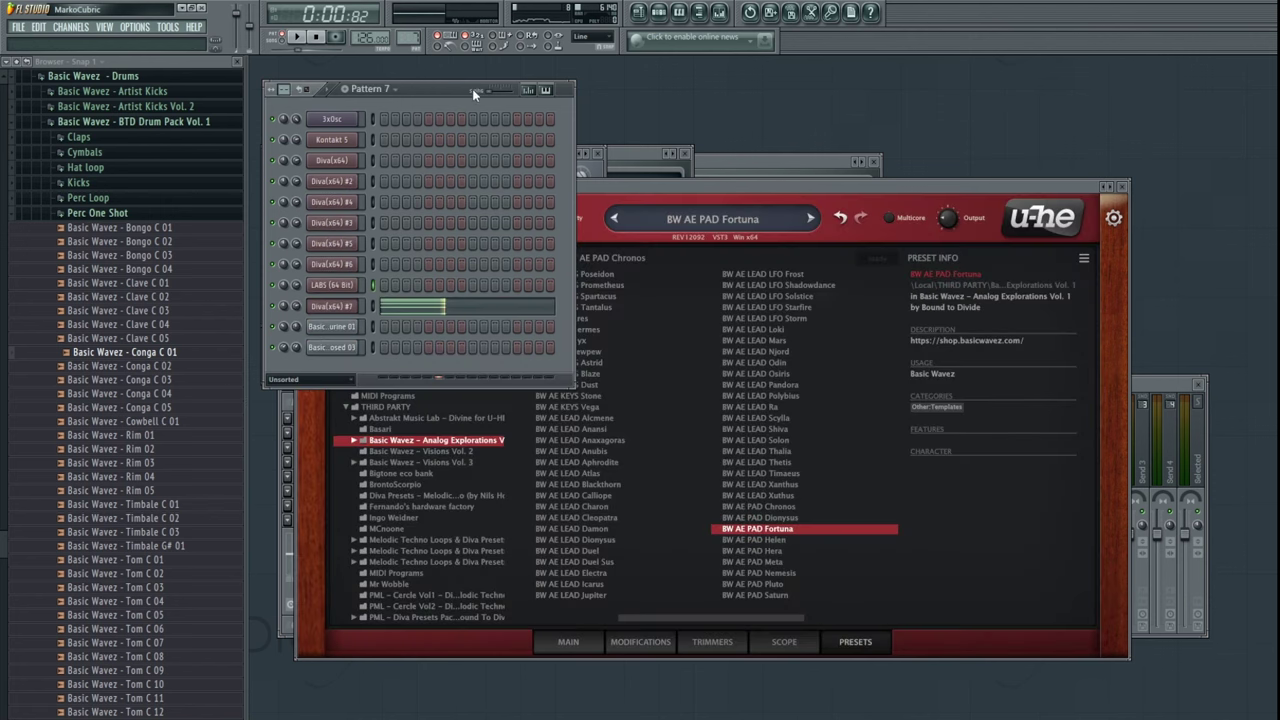
left_click(330, 289)
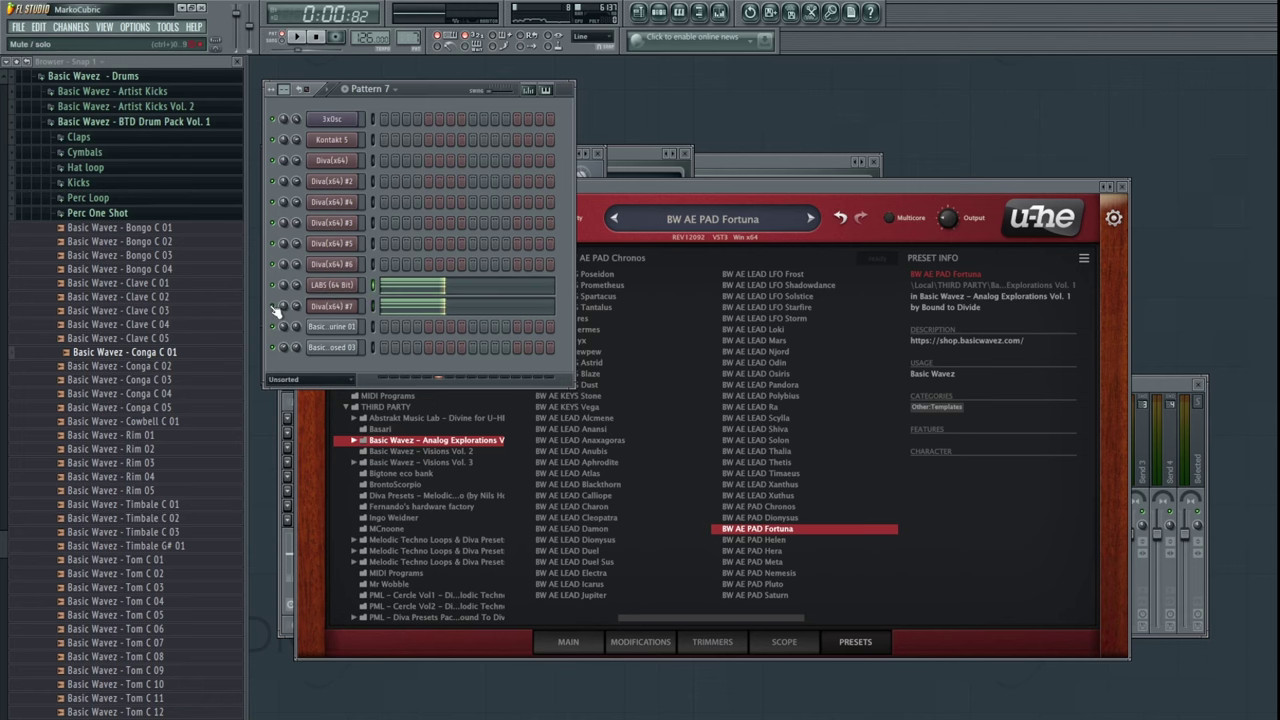
- Open the LABS channel's plugin window and reload the plugin
left_click(335, 285)
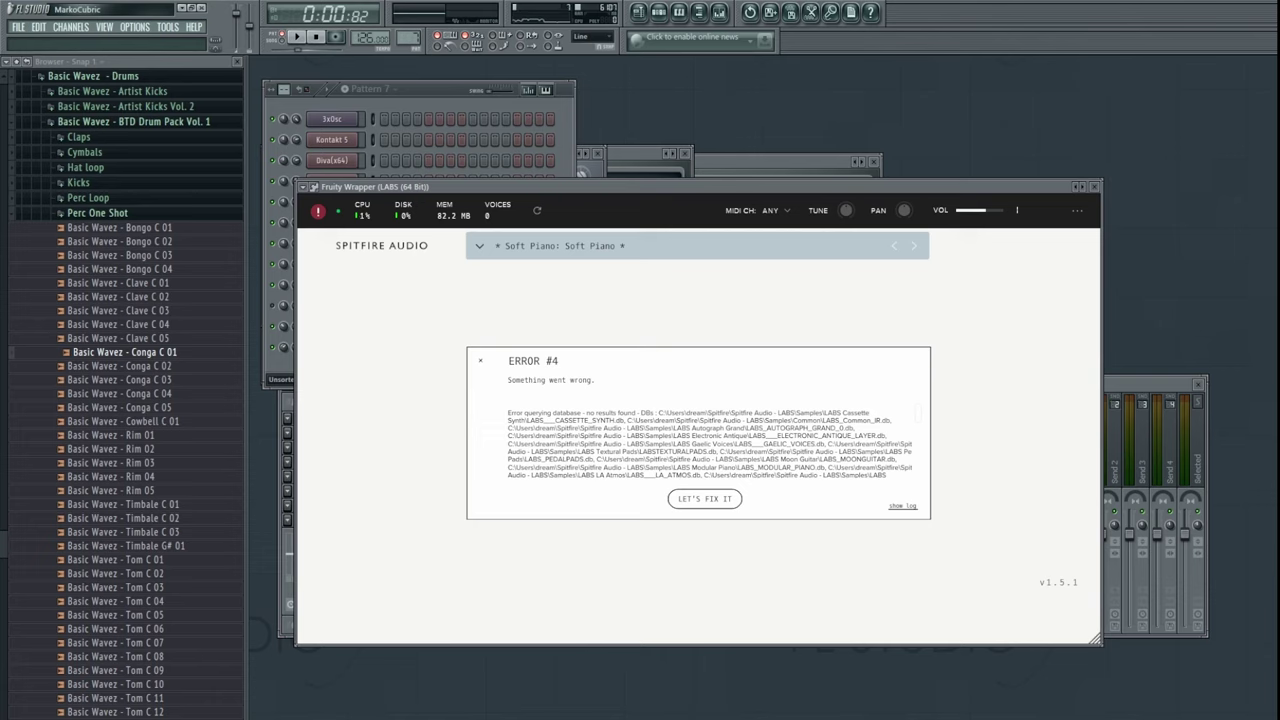
left_click(524, 169)
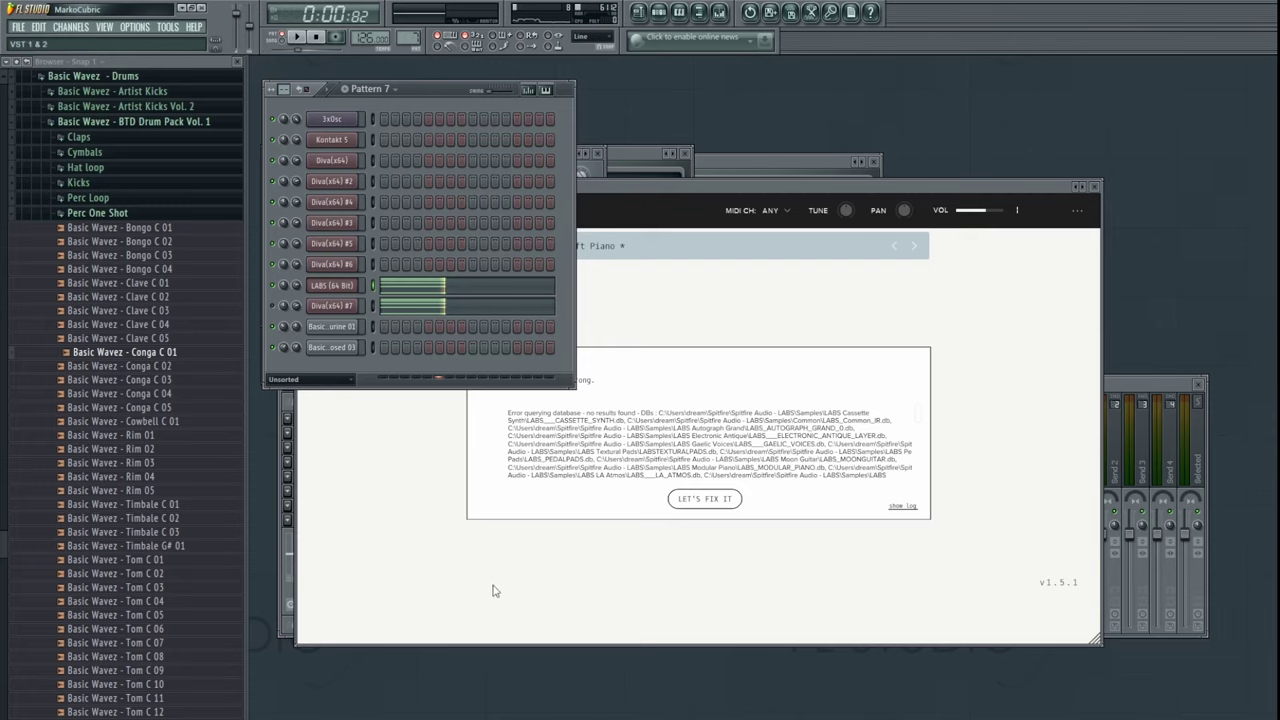
key("ctrl+z")
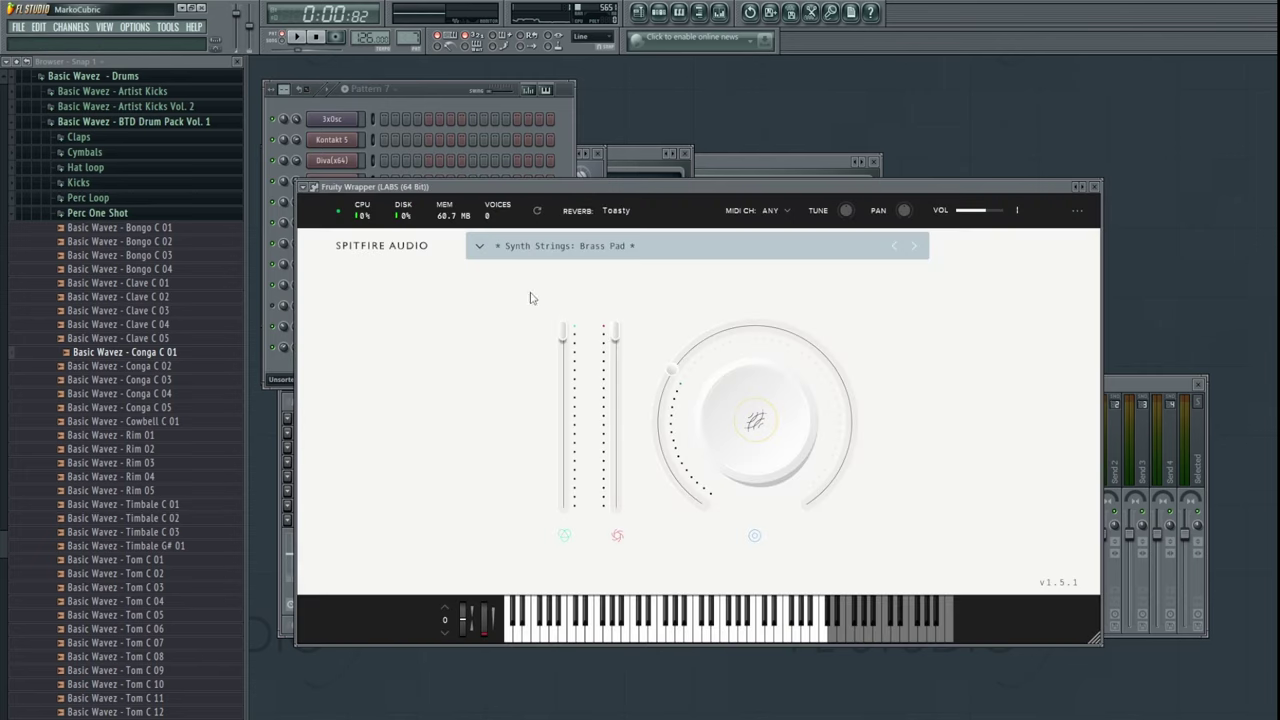
- Load the Soft Piano preset in LABS, with dynamics at maximum and reverb at about 29%, and close its window
left_click(607, 248)
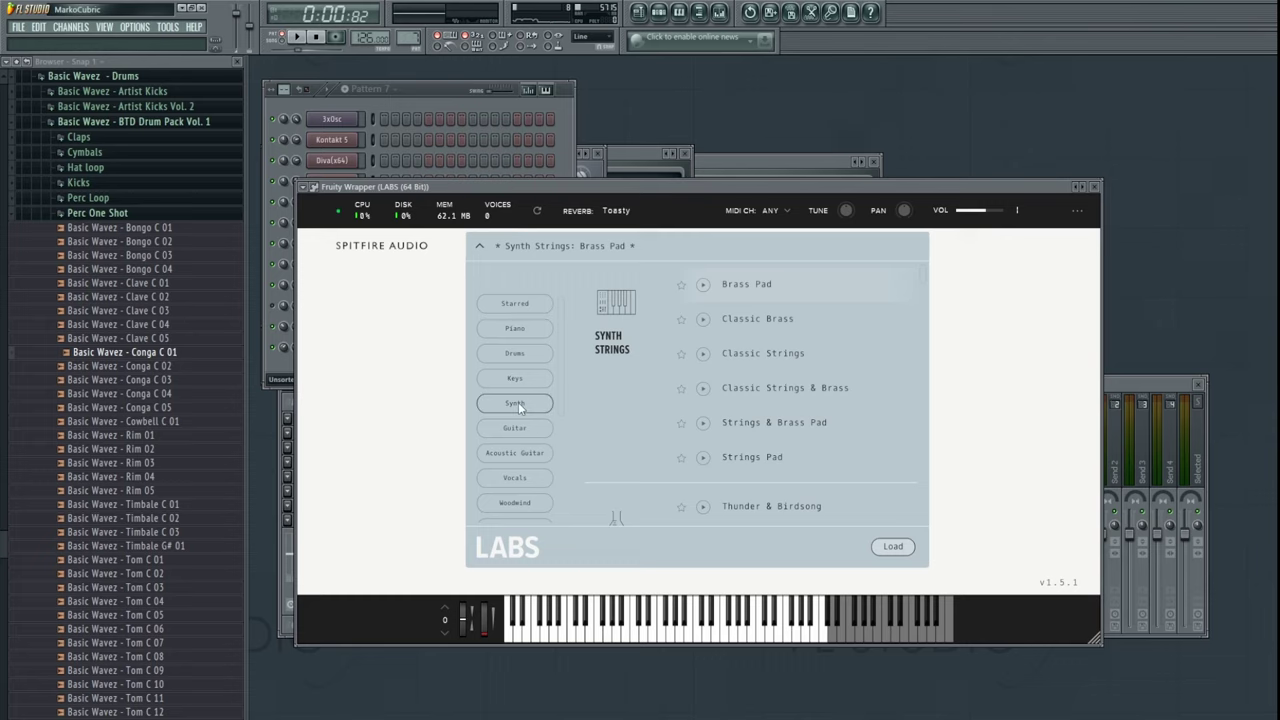
left_click(518, 329)
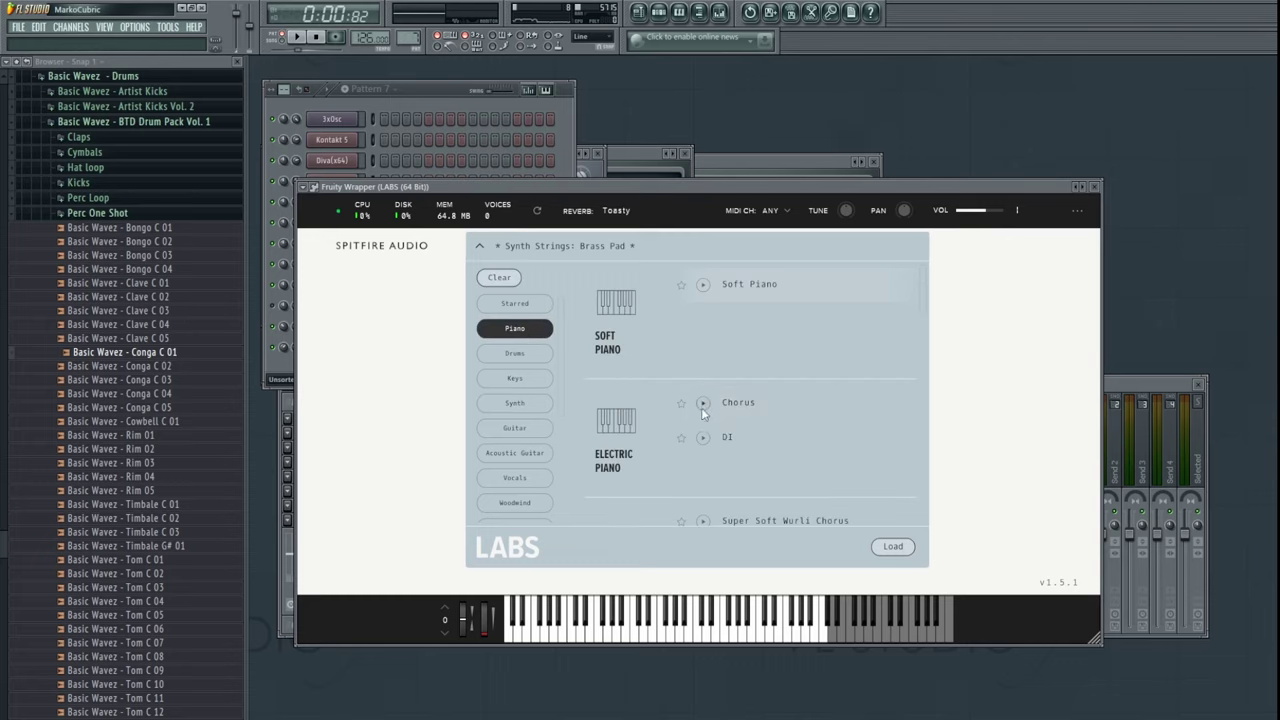
left_click(770, 286)
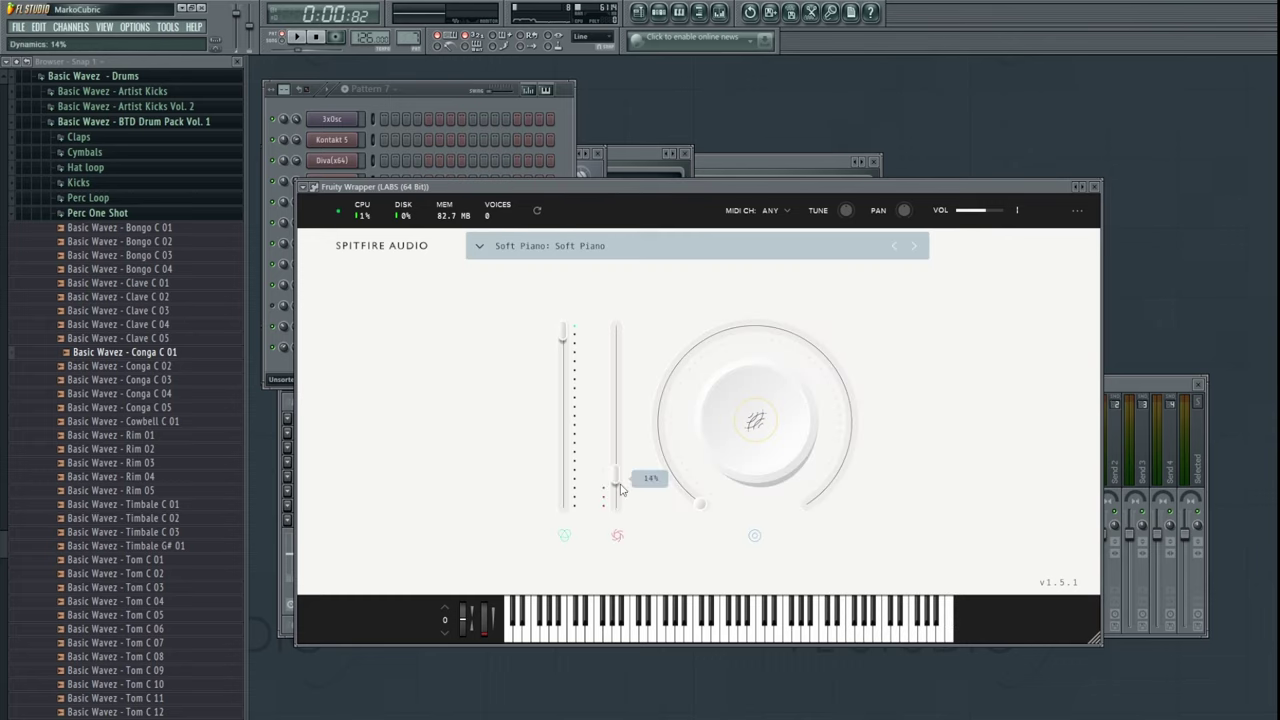
left_click_drag(630, 458, 630, 324)
left_click_drag(704, 482, 666, 378)
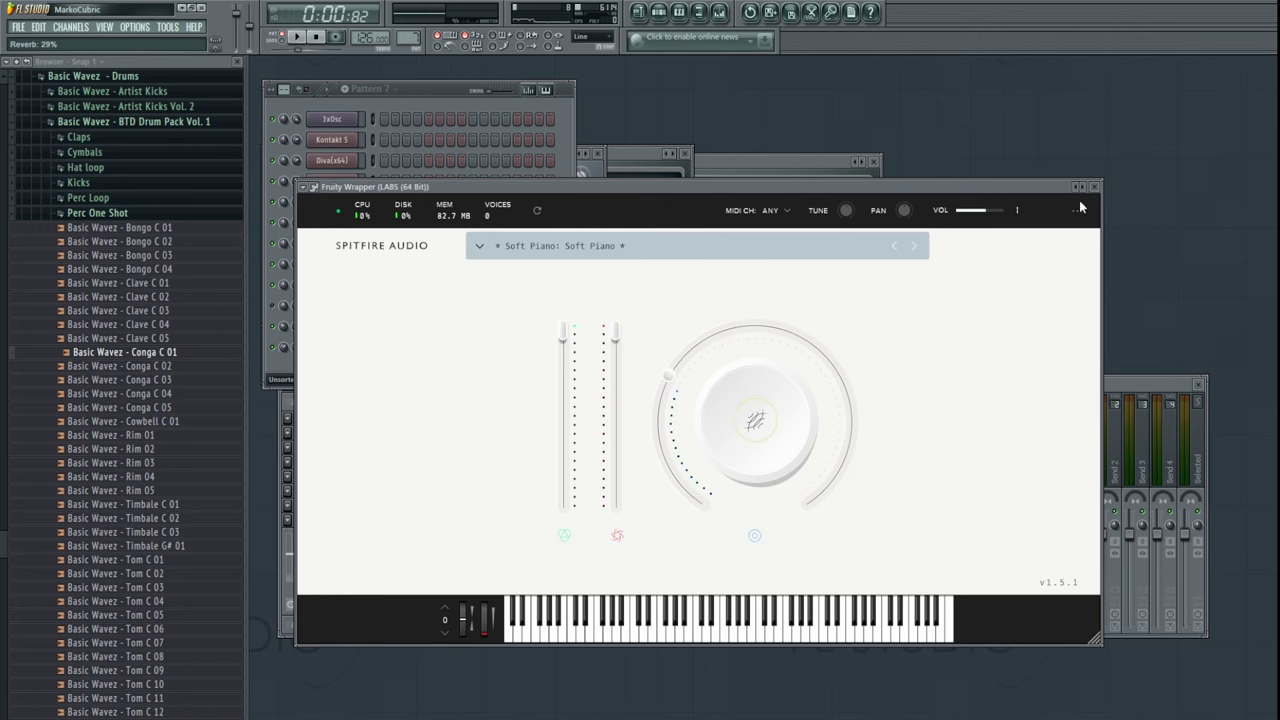
left_click(1095, 187)
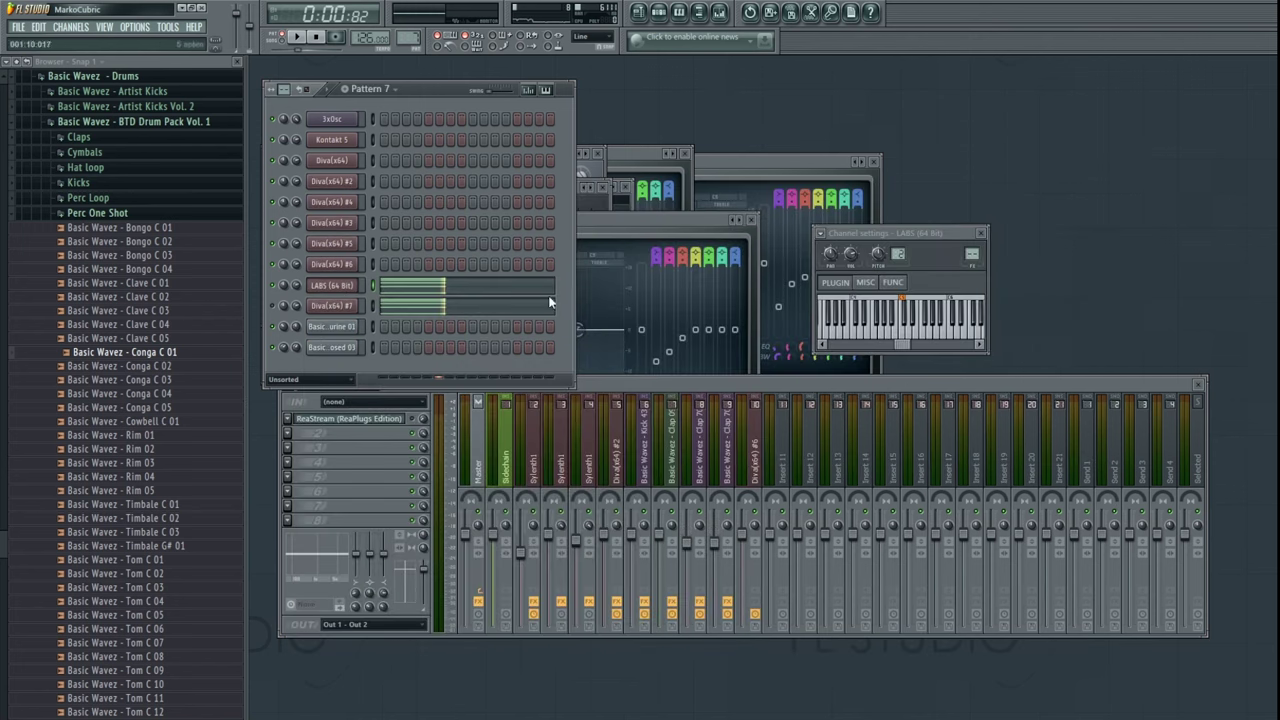
- Route the LABS channel to mixer track 11 and load Fruity Reeverb 2 in its first effect slot
left_click(820, 234)
key("ctrl+l")
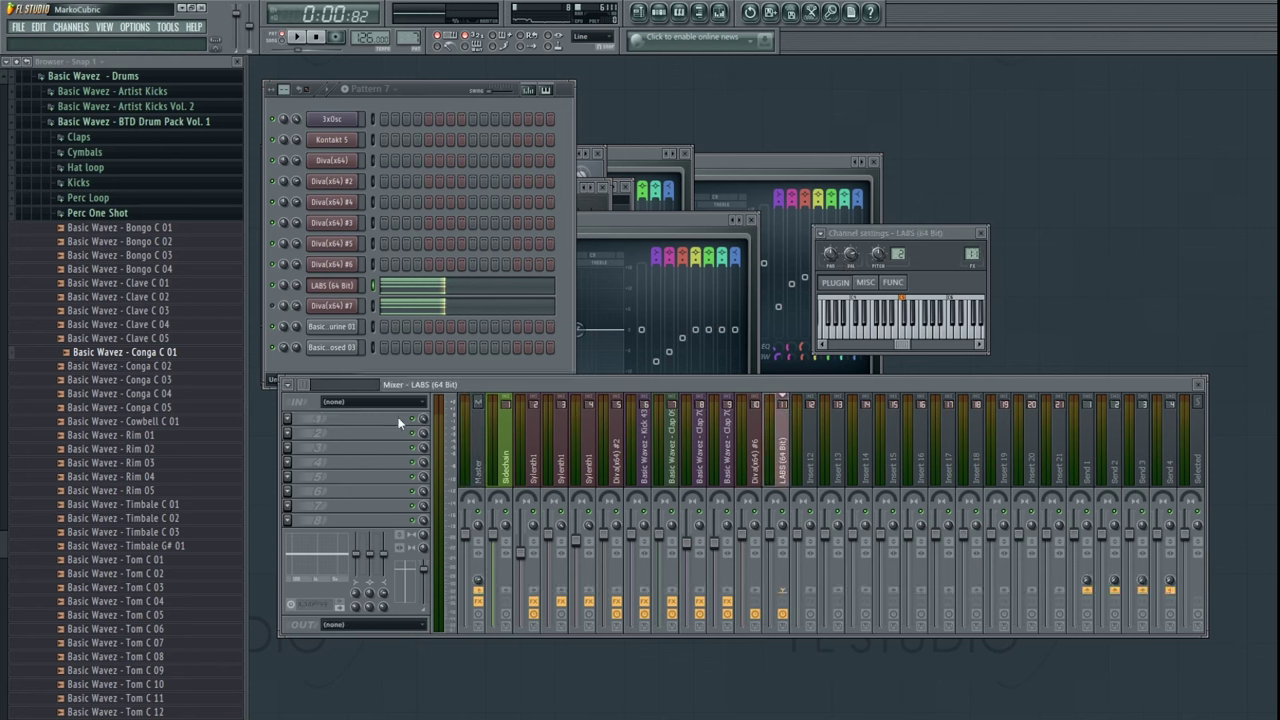
left_click(475, 628)
- Add Fruity Delay Bank, Parametric EQ 2, Compressor and Limiter to slots 2, 3, 5 and 8 of the LABS mixer track
left_click(311, 438)
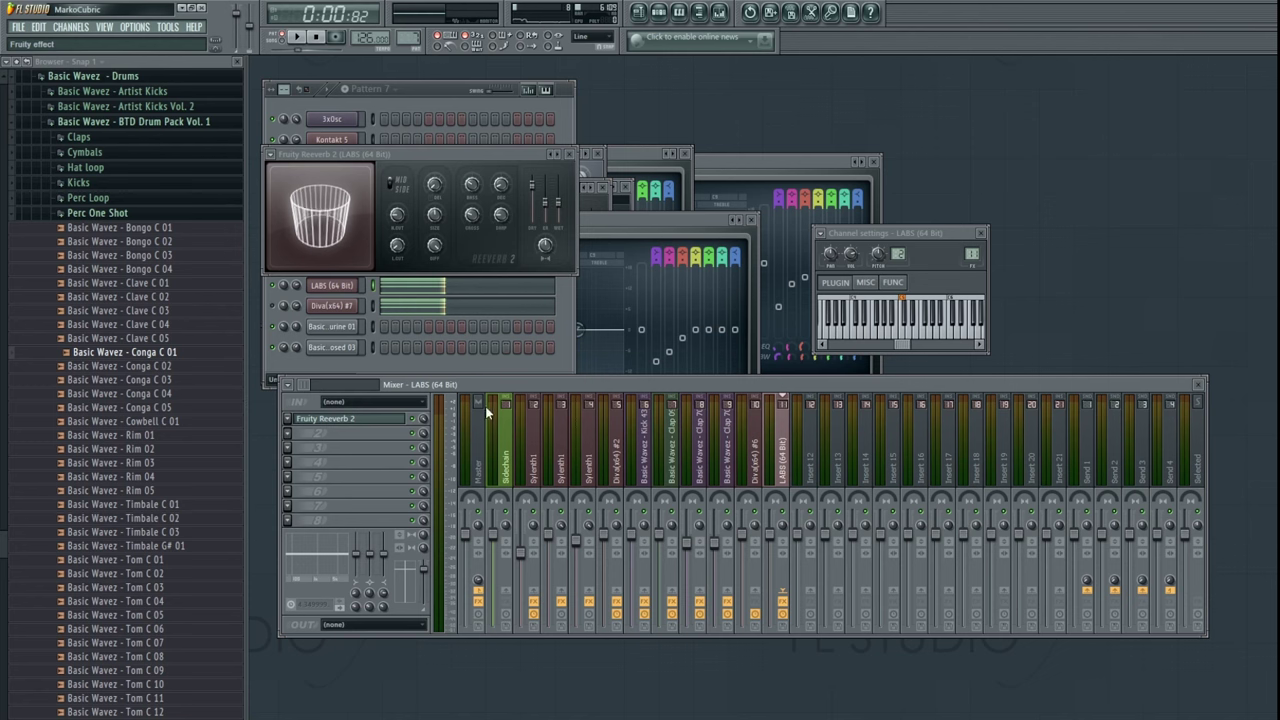
left_click(482, 333)
left_click(290, 450)
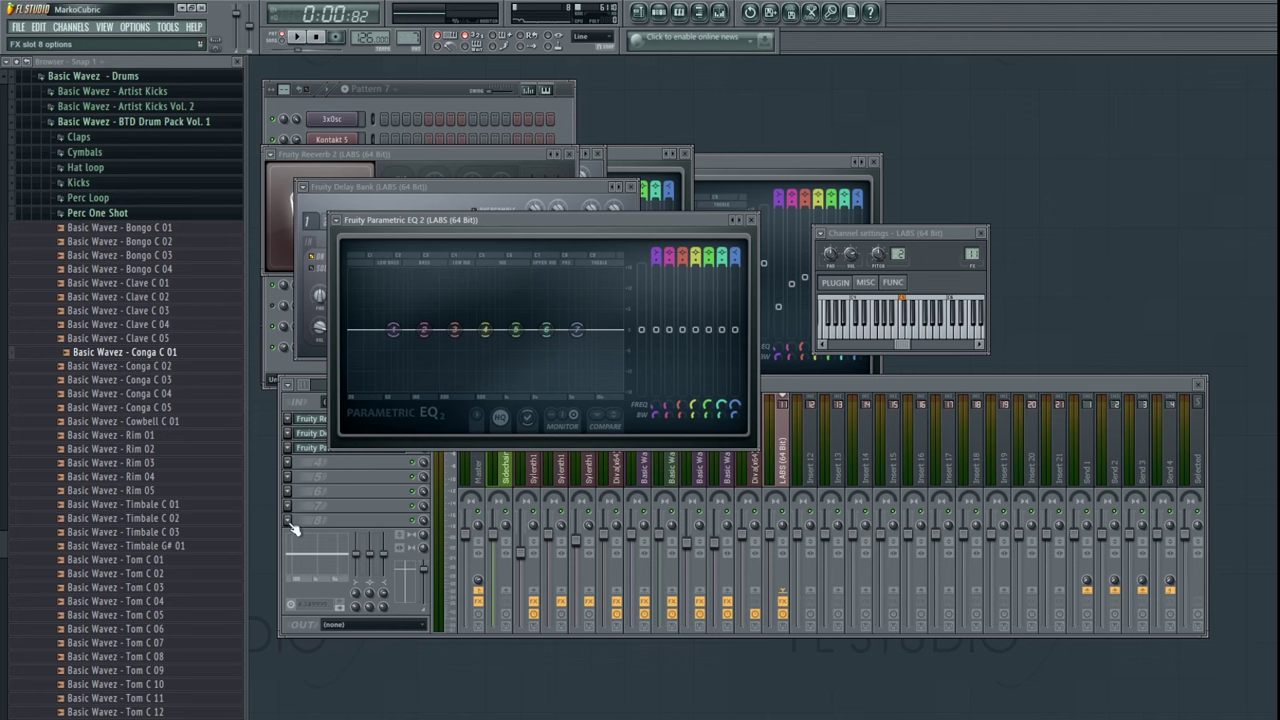
left_click(300, 488)
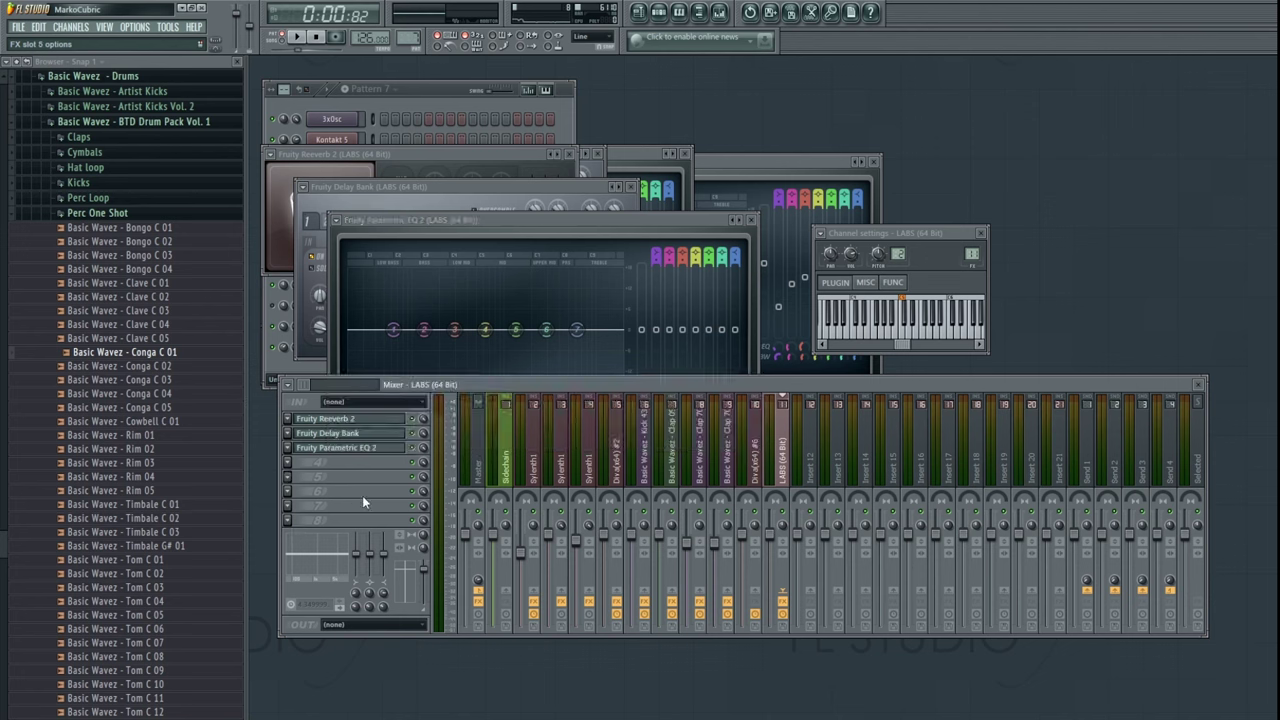
left_click(476, 287)
left_click(289, 519)
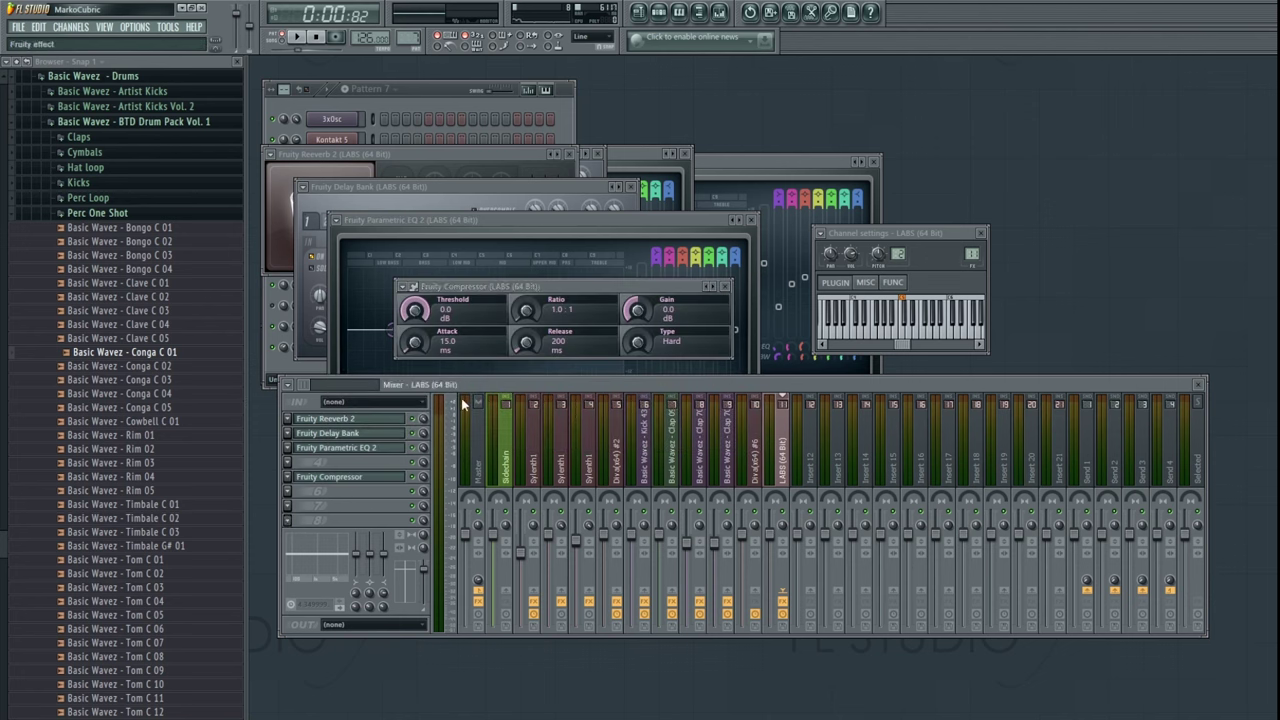
- Close the EQ and delay windows and enlarge the Fruity Reeverb 2 room size to 100 on the LABS track
left_click(344, 450)
left_click(344, 450)
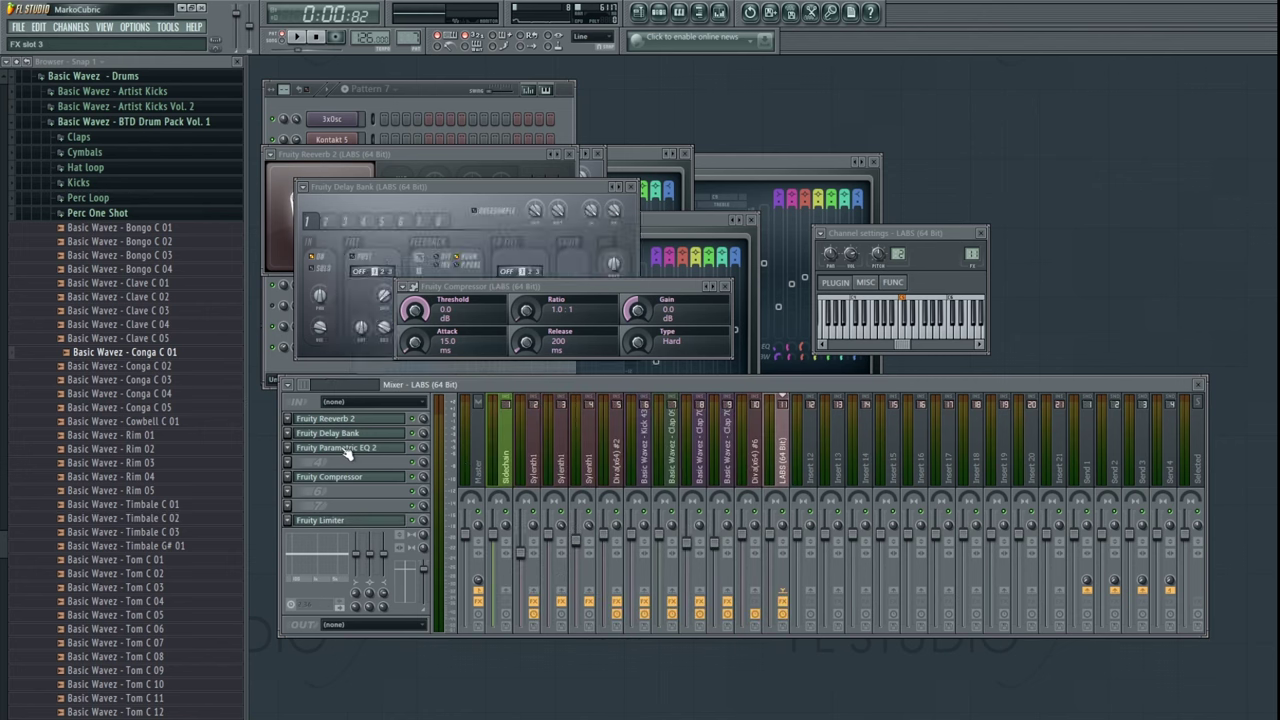
left_click(348, 435)
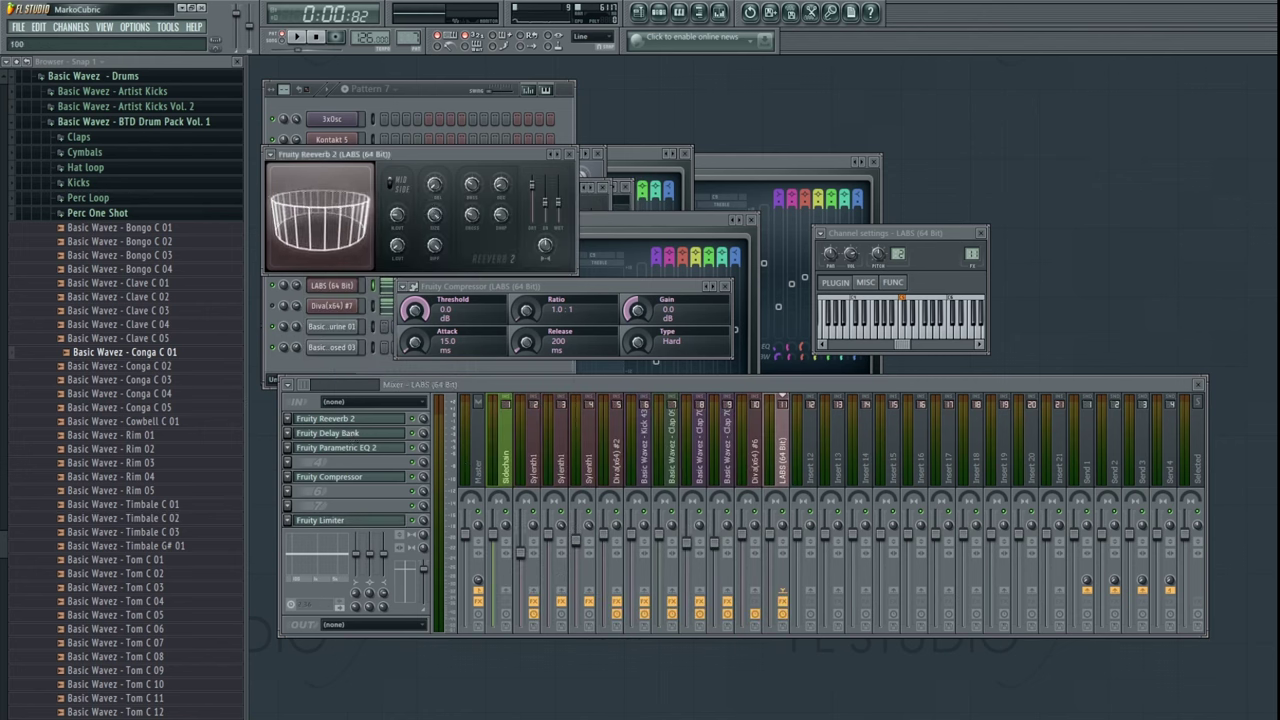
- Open the LABS channel's Pattern 7 chord in the piano roll and play it briefly
left_click(444, 89)
left_click(390, 288)
key("space")
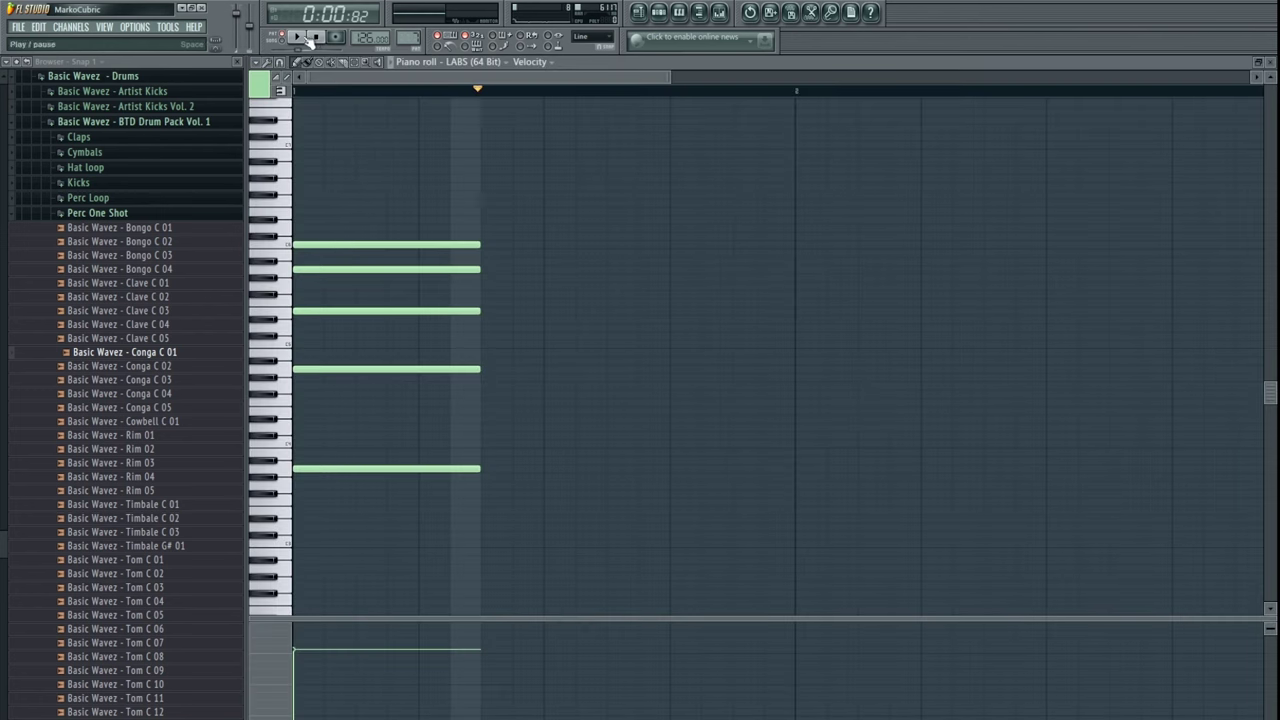
key("space")
scroll(382, 365, "down", 3)
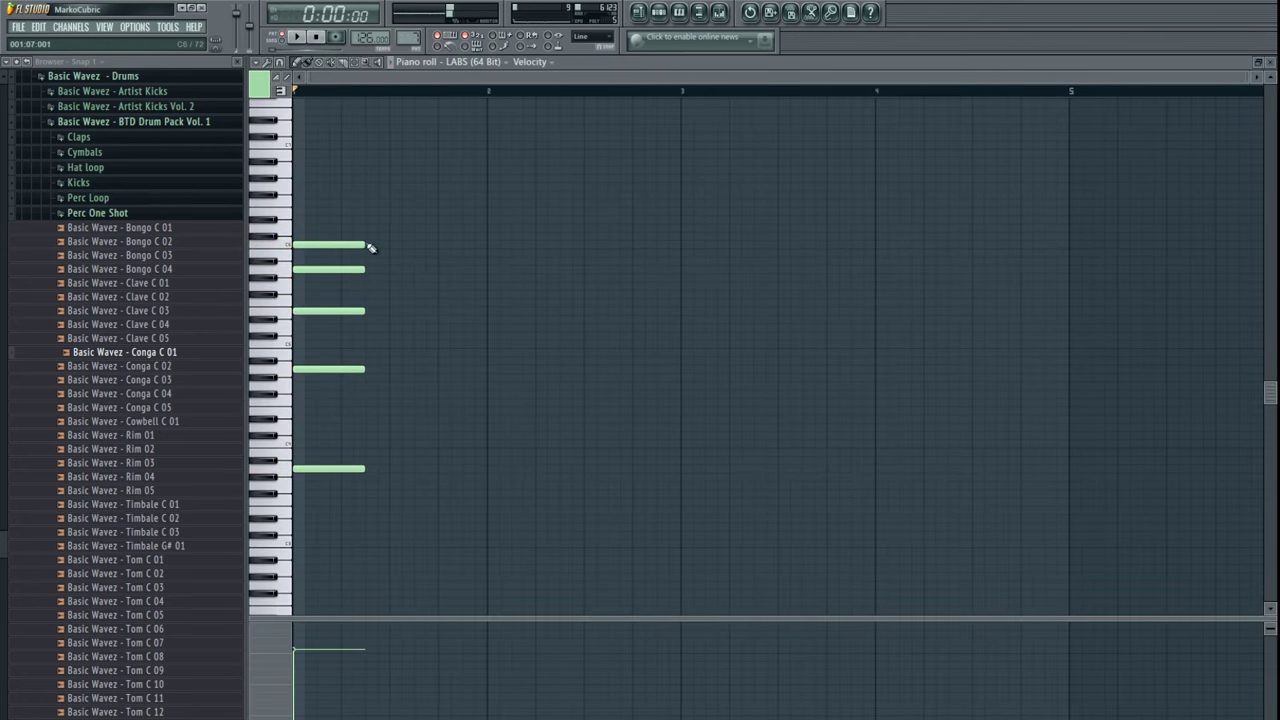
mouse_move(363, 244)
left_mouse_down()
mouse_move(394, 244)
mouse_move(366, 244)
left_mouse_up()
- Audition bass notes at and below the chord's lowest note on the piano roll keyboard
key("ctrl+a")
key("ctrl+d")
left_click(290, 469)
left_click(284, 501)
left_click(284, 470)
left_click(274, 518)
left_click(282, 510)
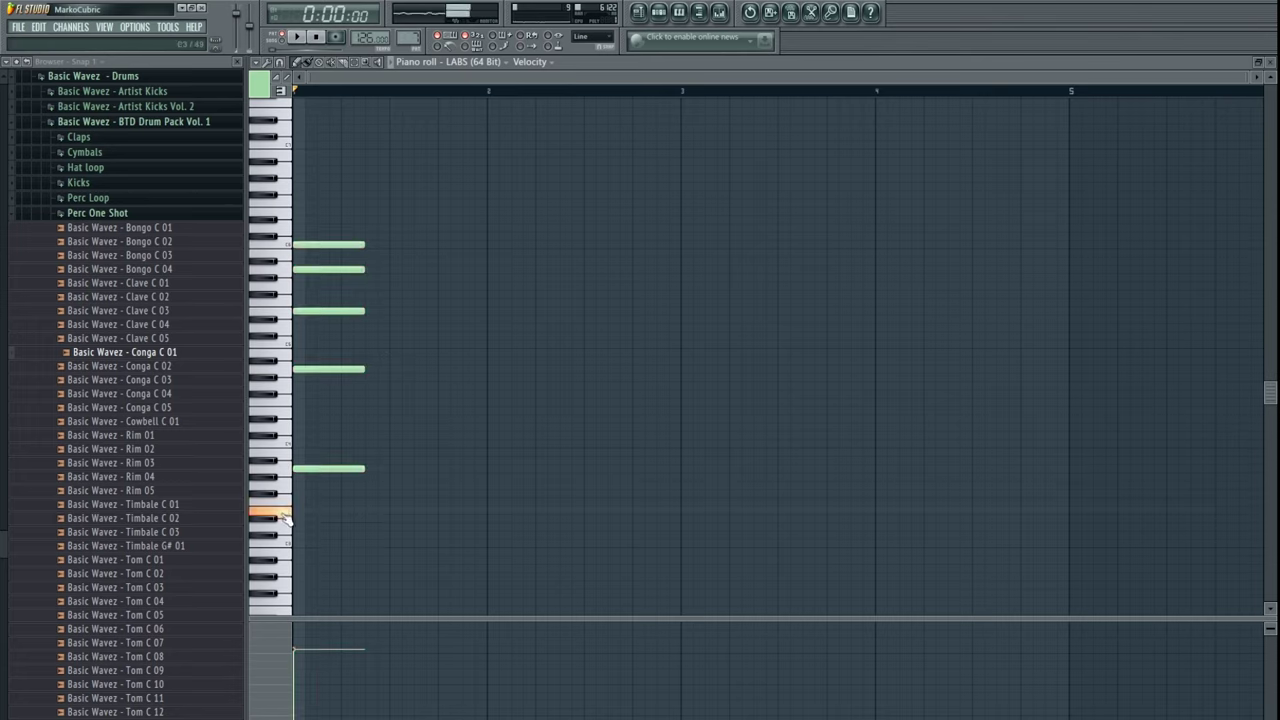
- Duplicate the whole chord directly after itself, four semitones lower, and deselect the copied notes
left_click_drag(326, 207, 325, 539)
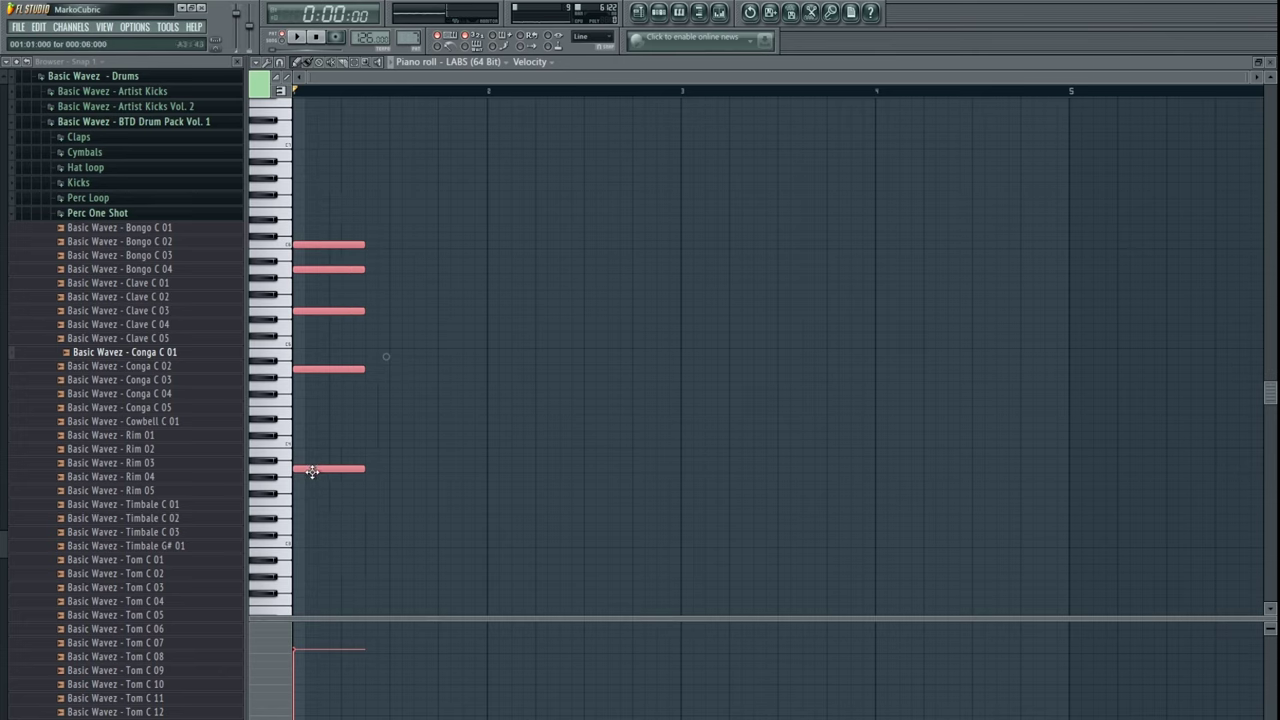
left_click_drag(312, 472, 381, 504)
left_click(282, 508)
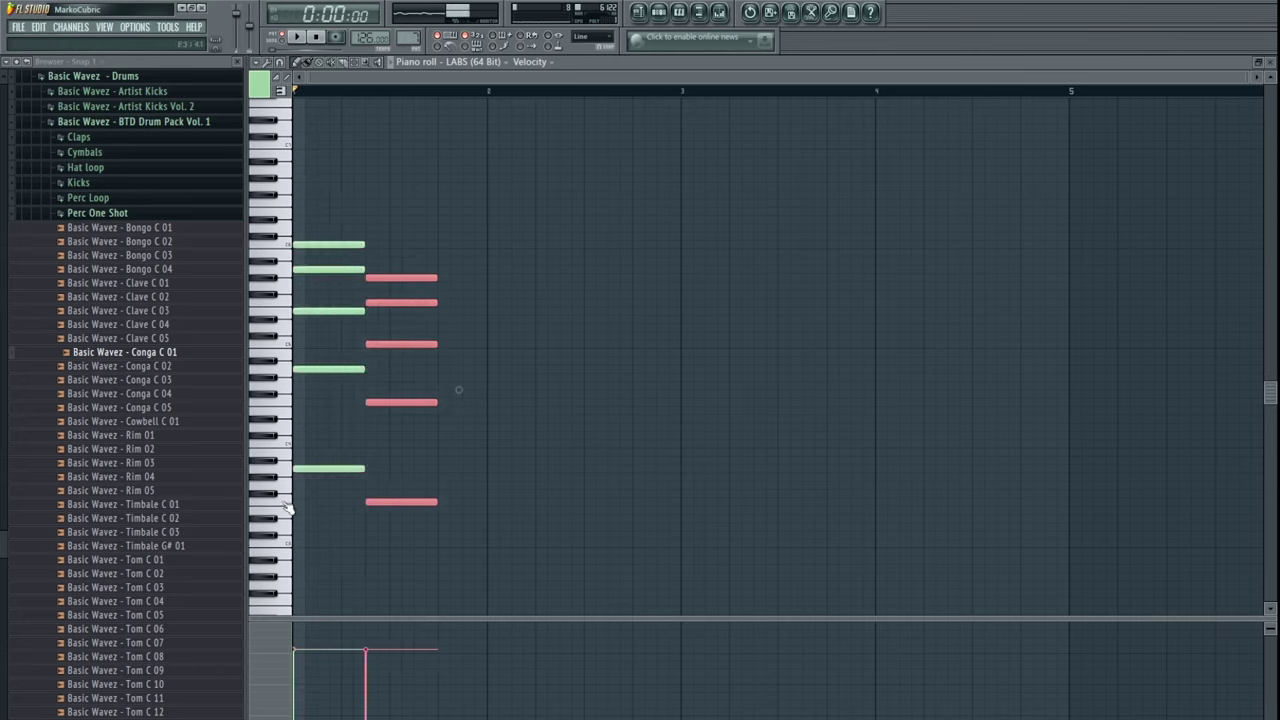
left_click(430, 446, "ctrl")
- Play the two-chord sequence in the piano roll and stop playback
left_click(358, 238)
right_click(378, 239)
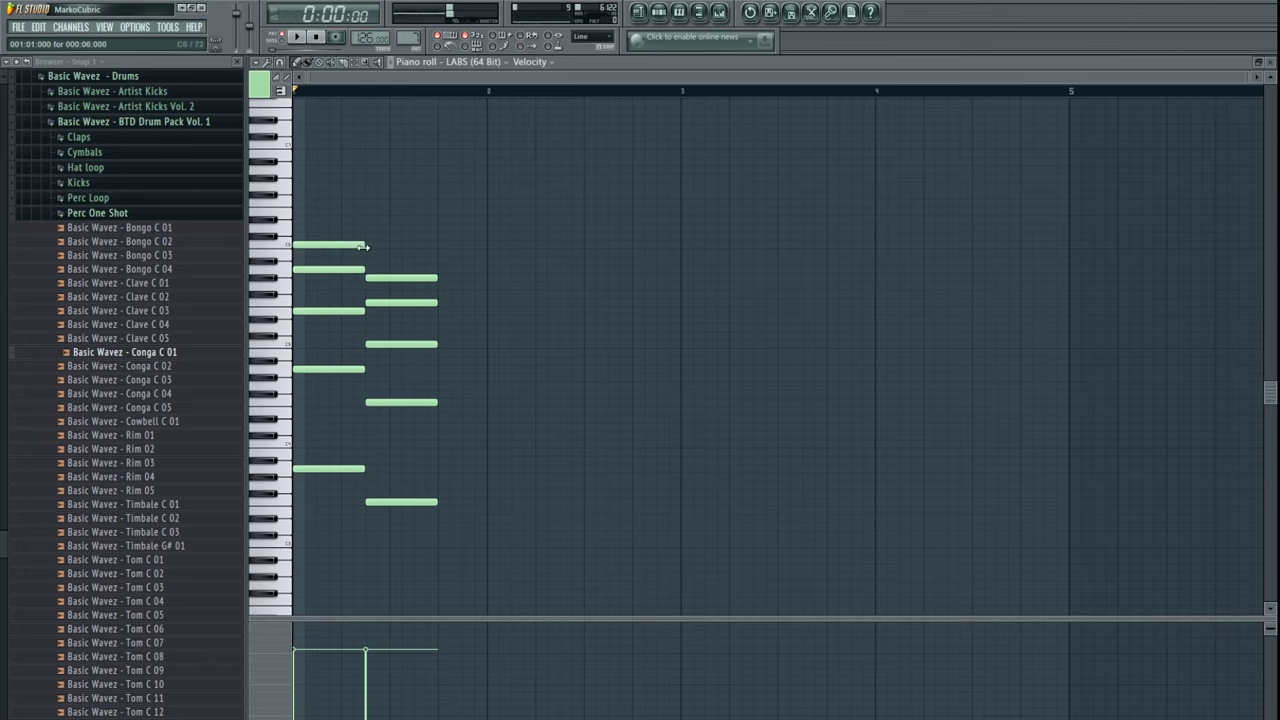
key("space")
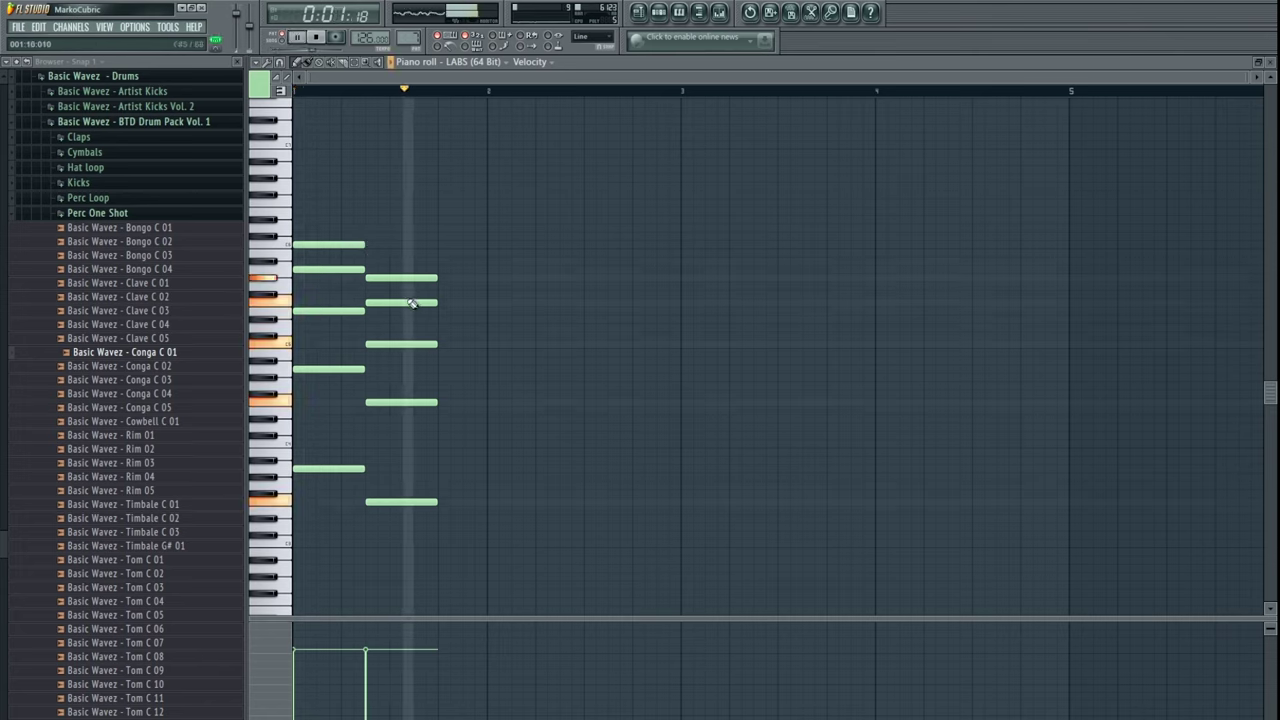
key("space")
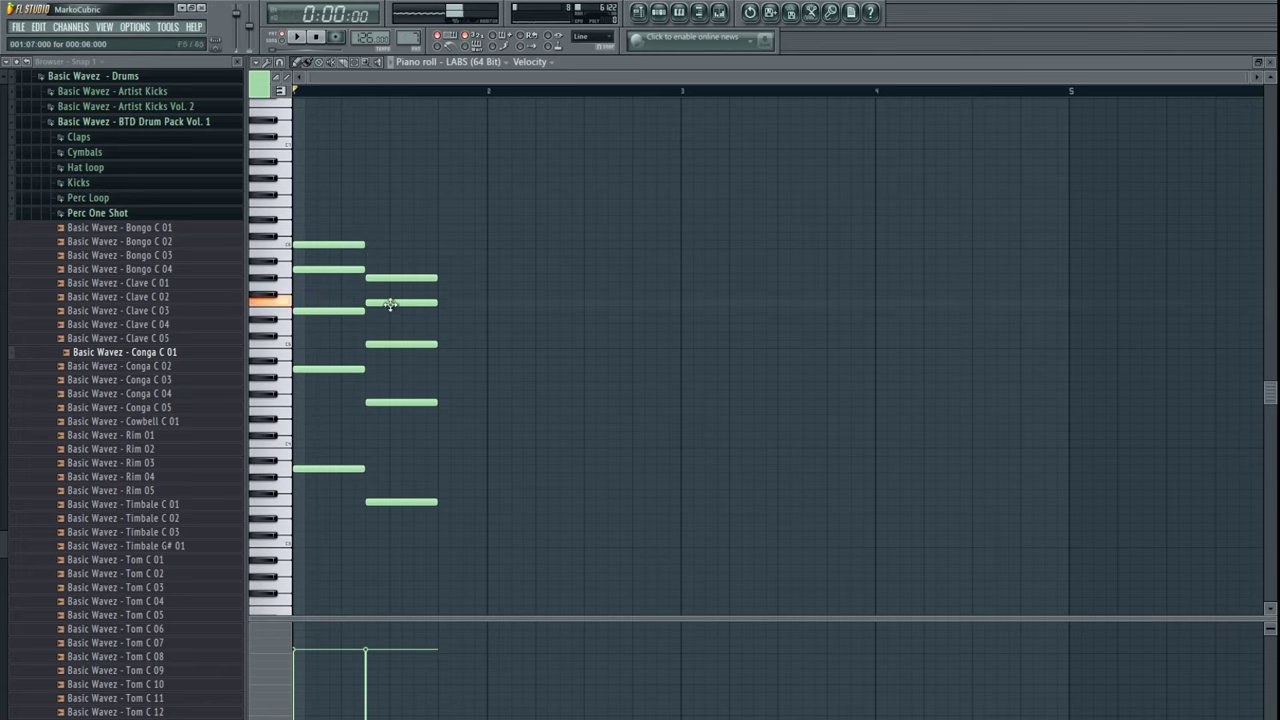
- Raise the top note of the second chord by one semitone to A5 and play the progression
left_click_drag(393, 278, 393, 270)
key("space")
scroll(415, 250, "up", 1)
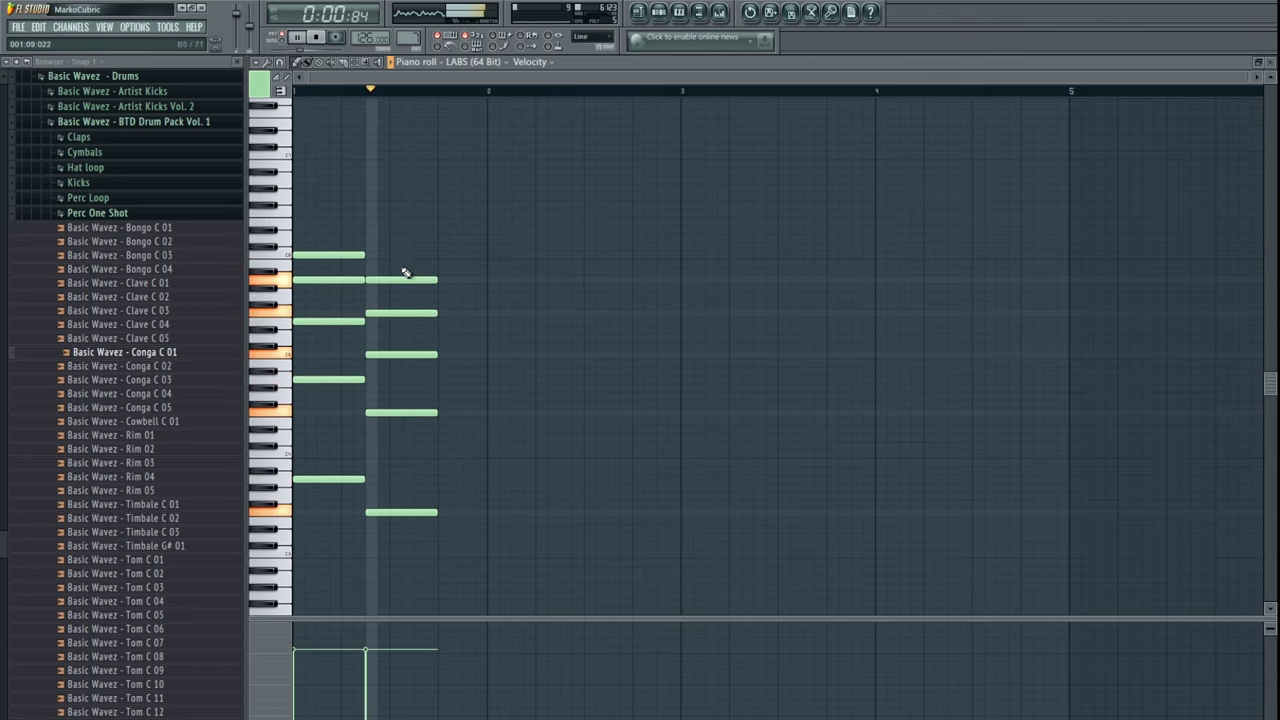
key("space")
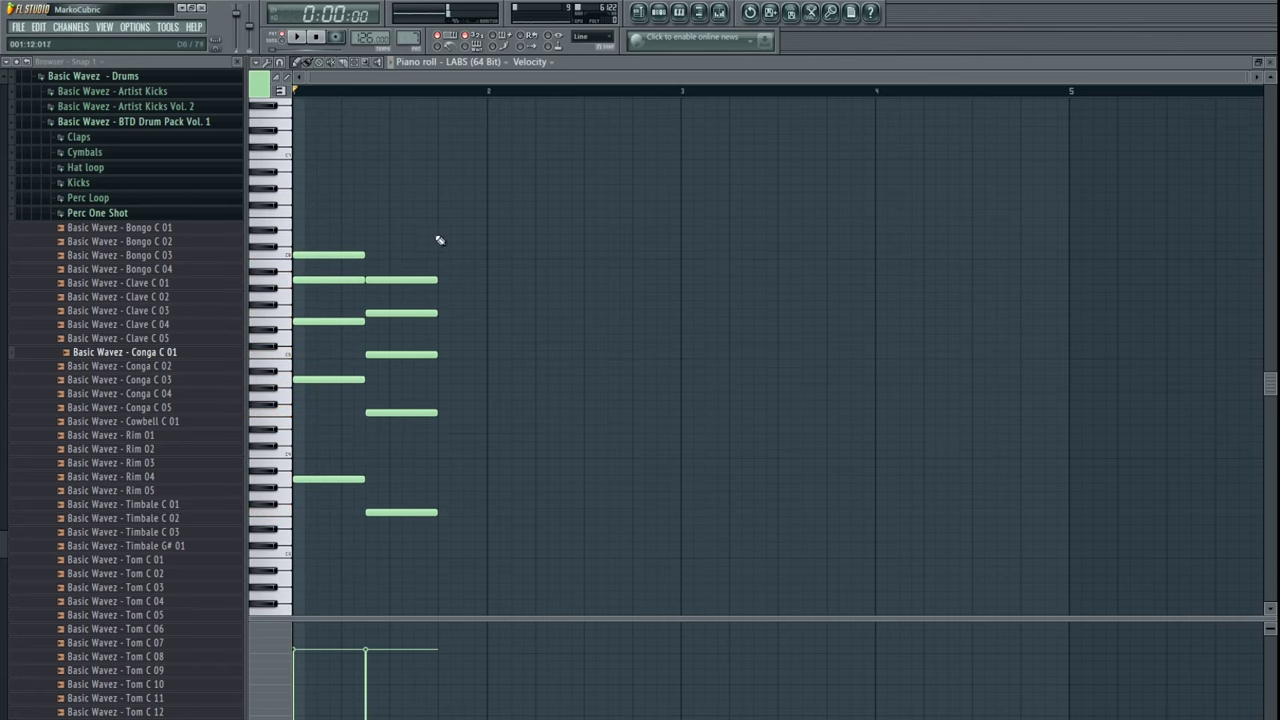
- Bring up the Delay Bank and Reeverb 2 effects of the LABS mixer track and play Pattern 7
key("F7")
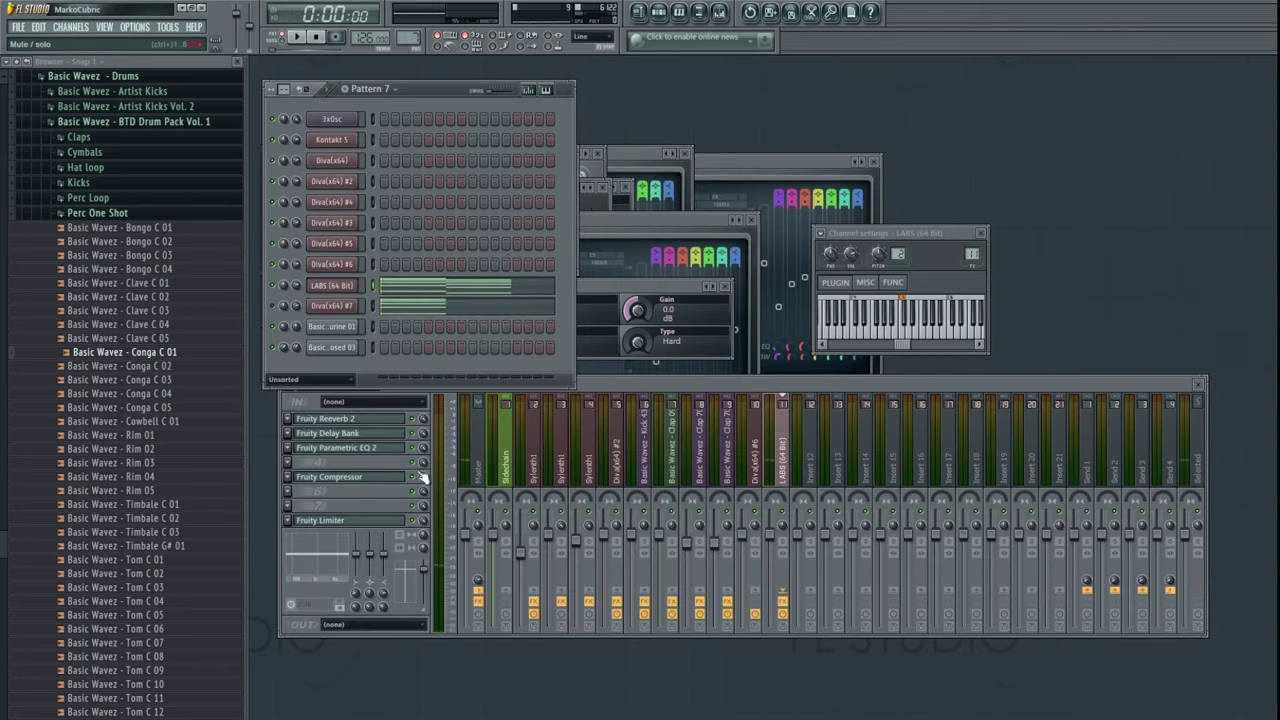
left_click(371, 437)
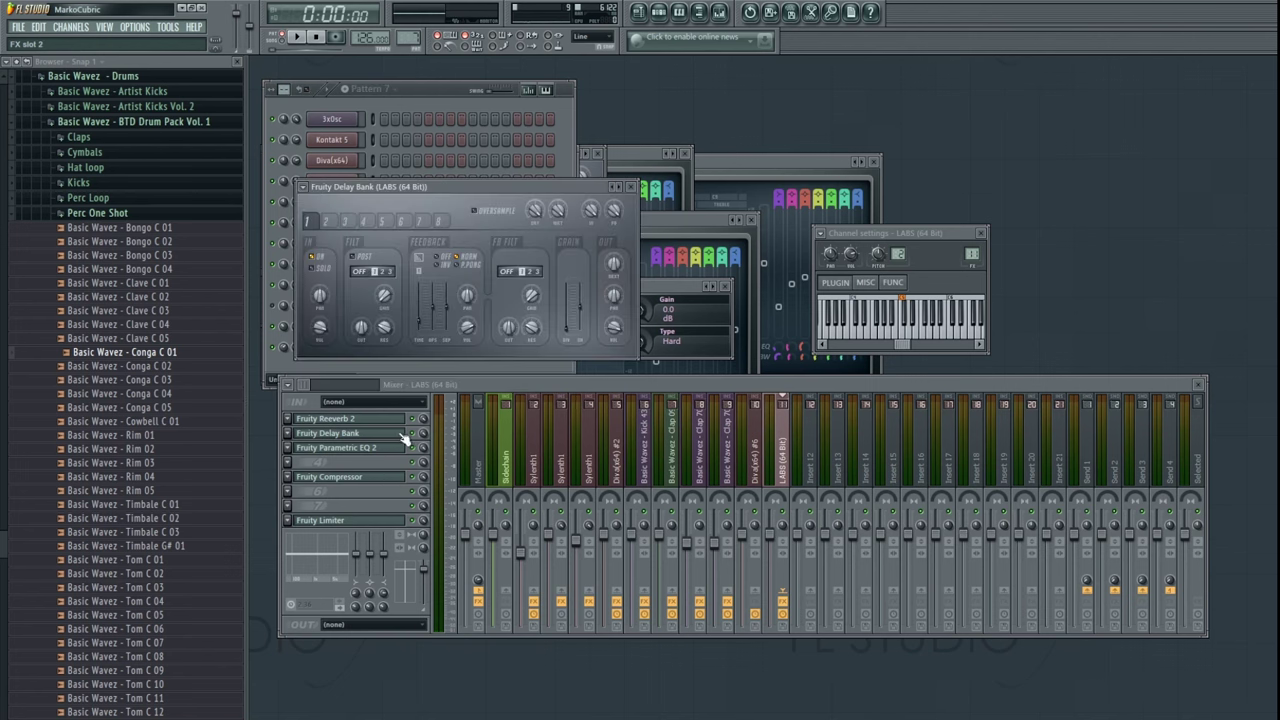
left_click(388, 420)
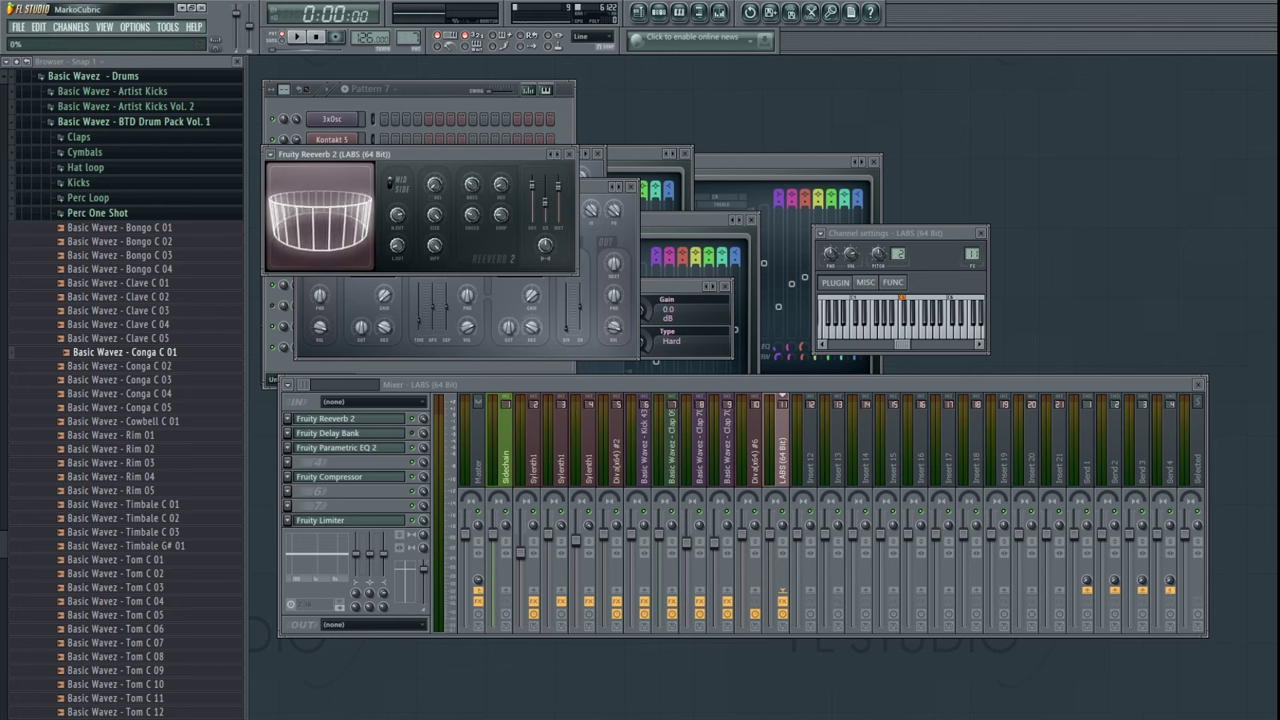
left_click(430, 93)
key("space")
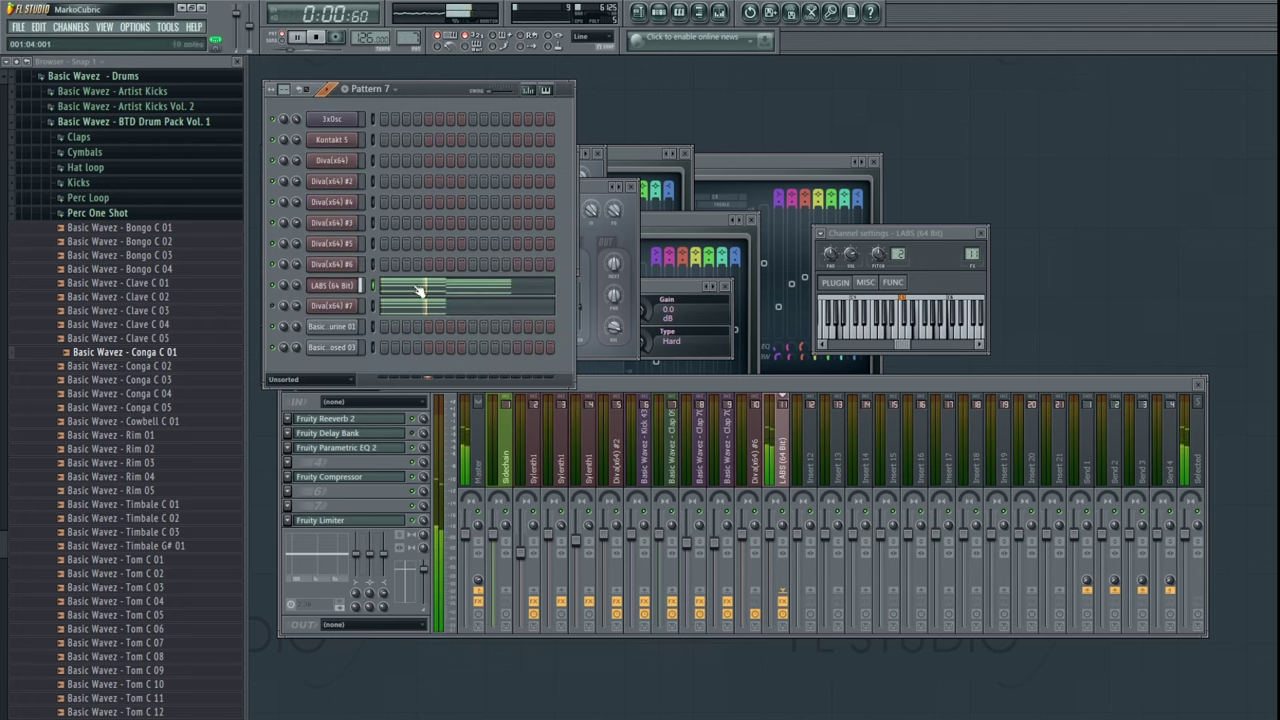
key("space")
- Set the LABS track's Fruity Compressor to threshold -20 dB, ratio 6.6:1, gain 9 dB, release 438 ms and type Vintage/R, and play the pattern
left_click(355, 479)
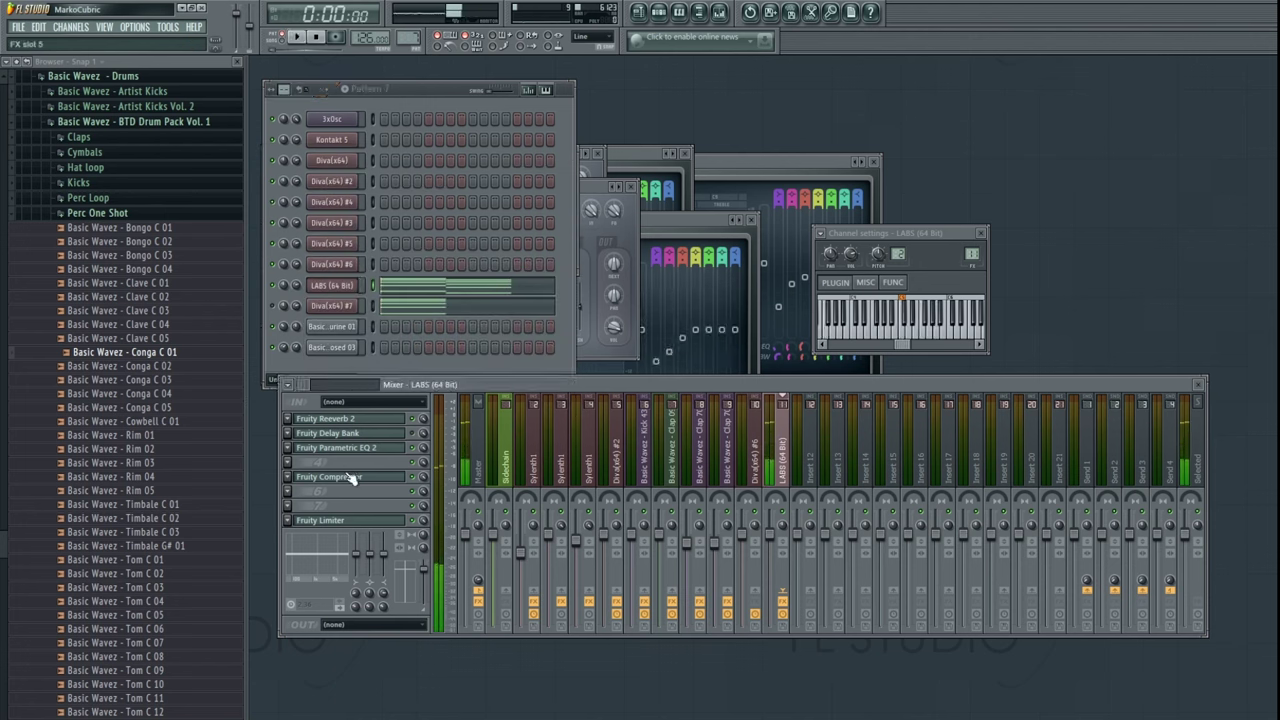
left_click(352, 476)
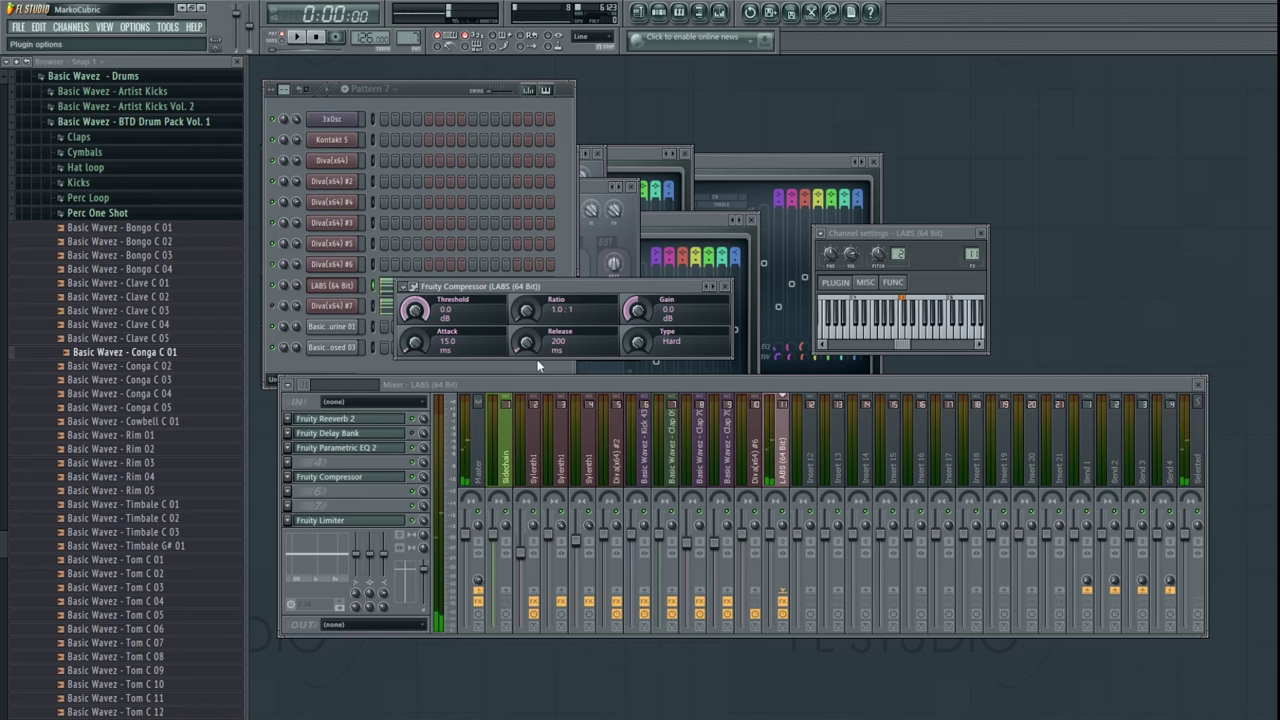
left_click(505, 450)
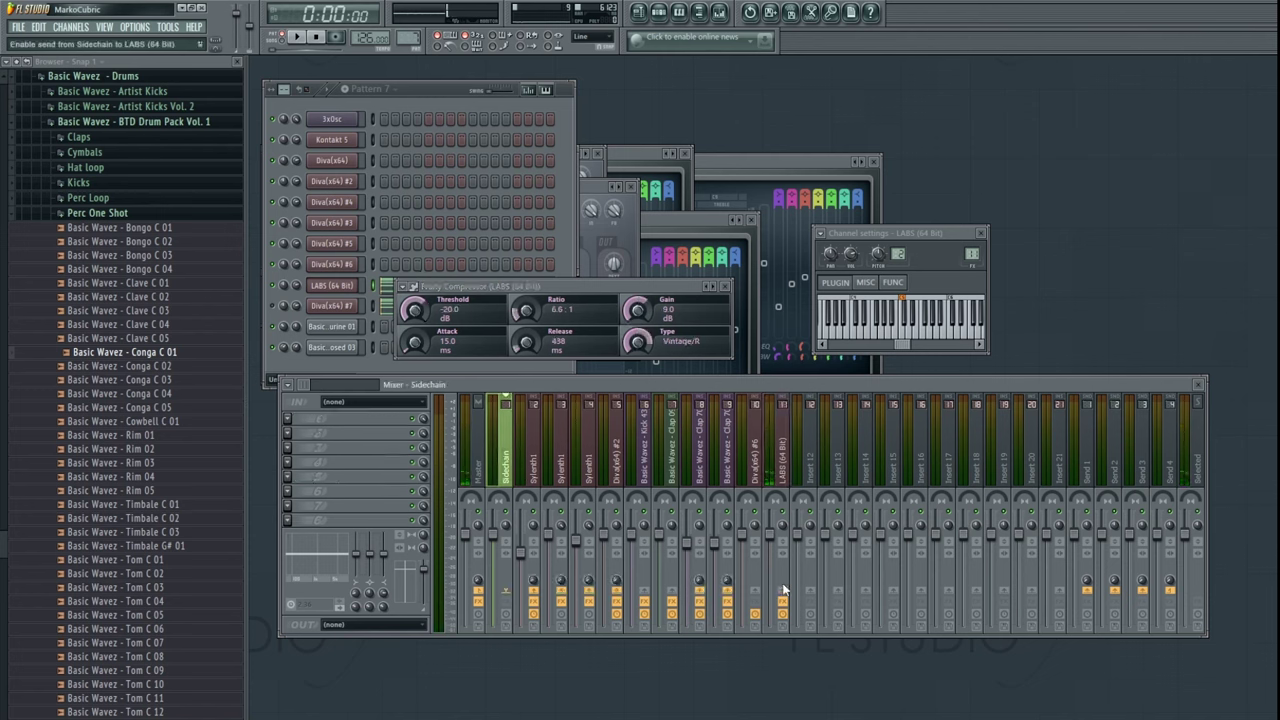
left_click(785, 462)
key("space")
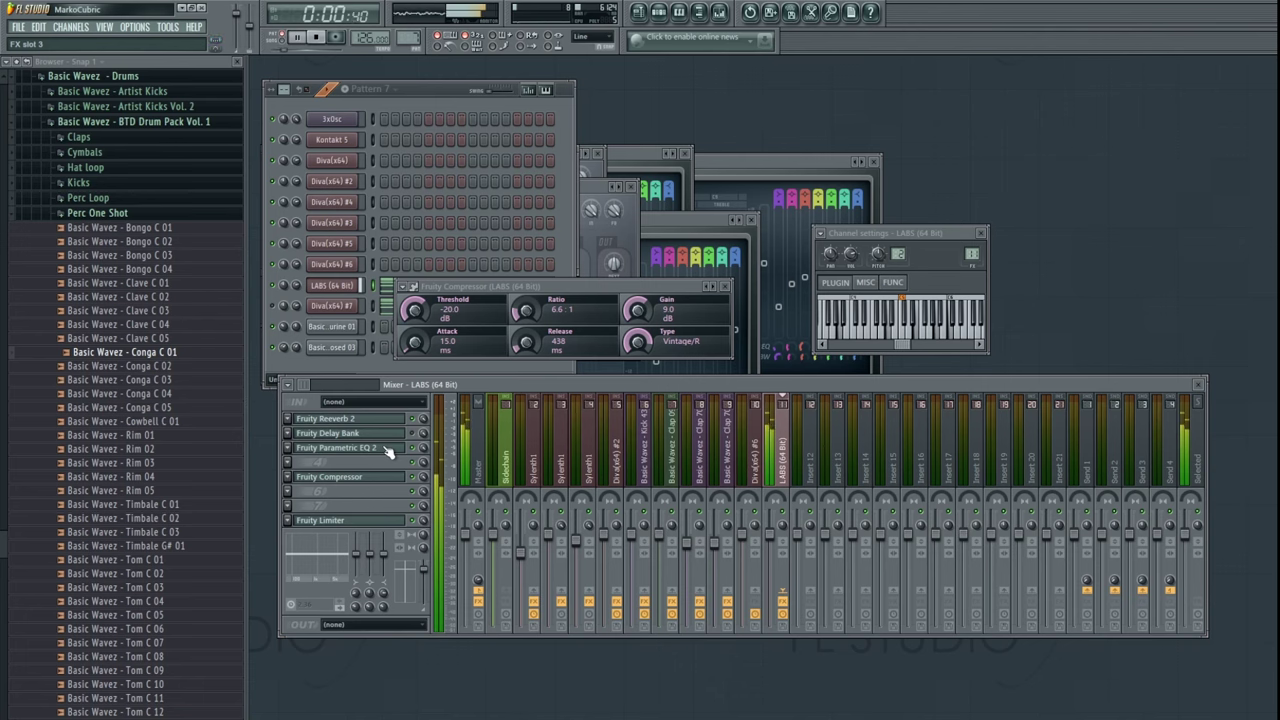
left_click(441, 106)
key("space")
- Reopen the LABS piano roll and lengthen all notes of the second chord to the start of bar 3
left_click(447, 284)
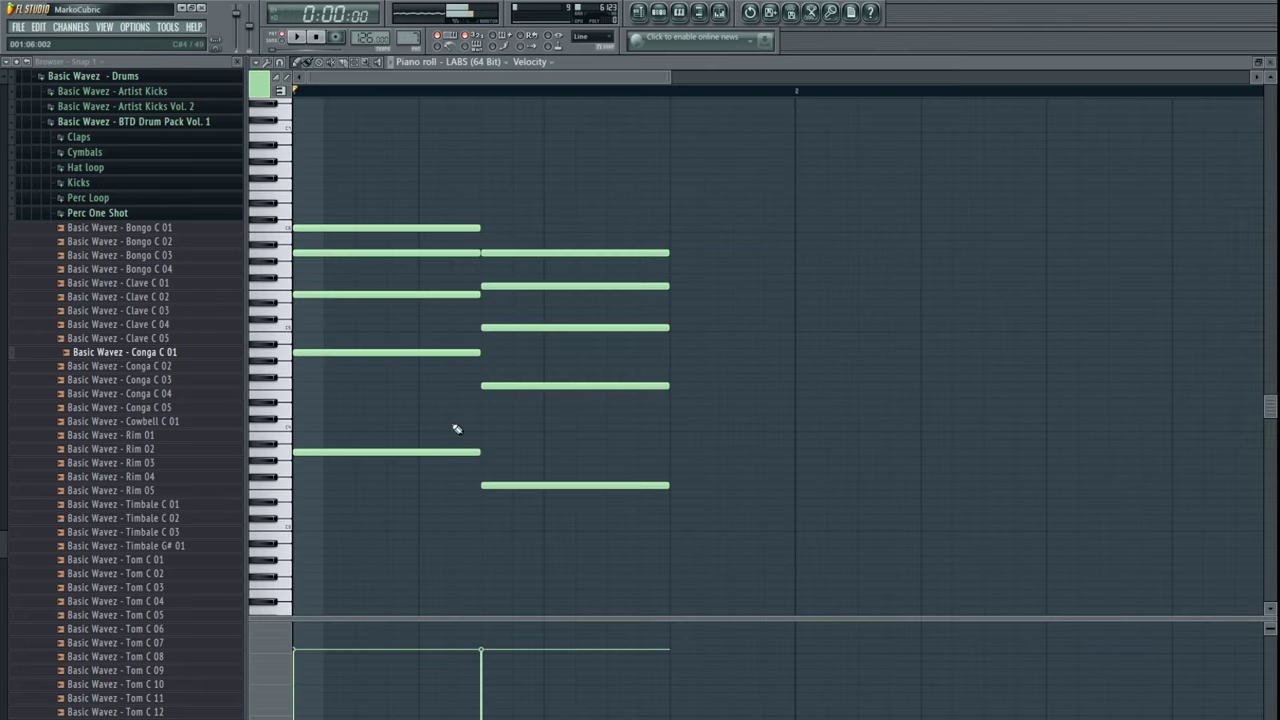
scroll(450, 400, "down", 3)
left_click_drag(416, 216, 674, 506)
left_click(491, 431)
scroll(318, 474, "up", 1)
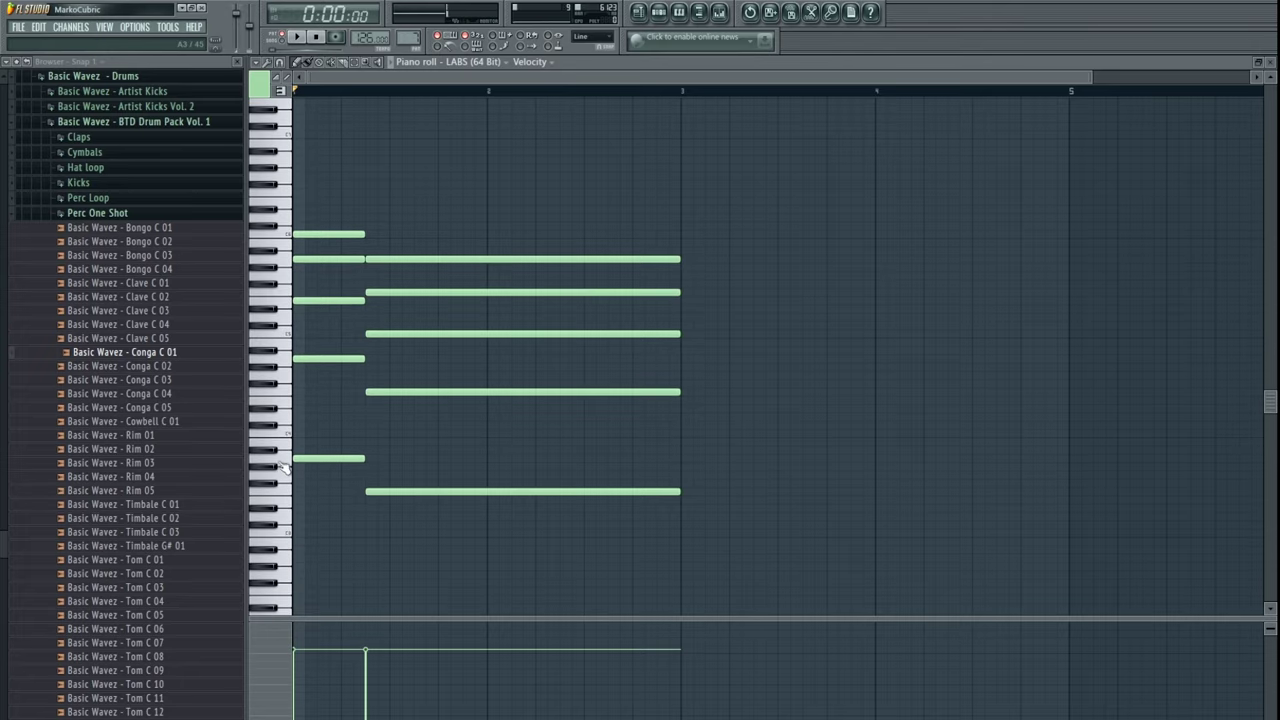
- Audition the piano roll key near the first chord's lowest note and play the two-chord sequence
left_click(285, 463)
left_click(285, 463)
key("space")
scroll(541, 448, "down", 1)
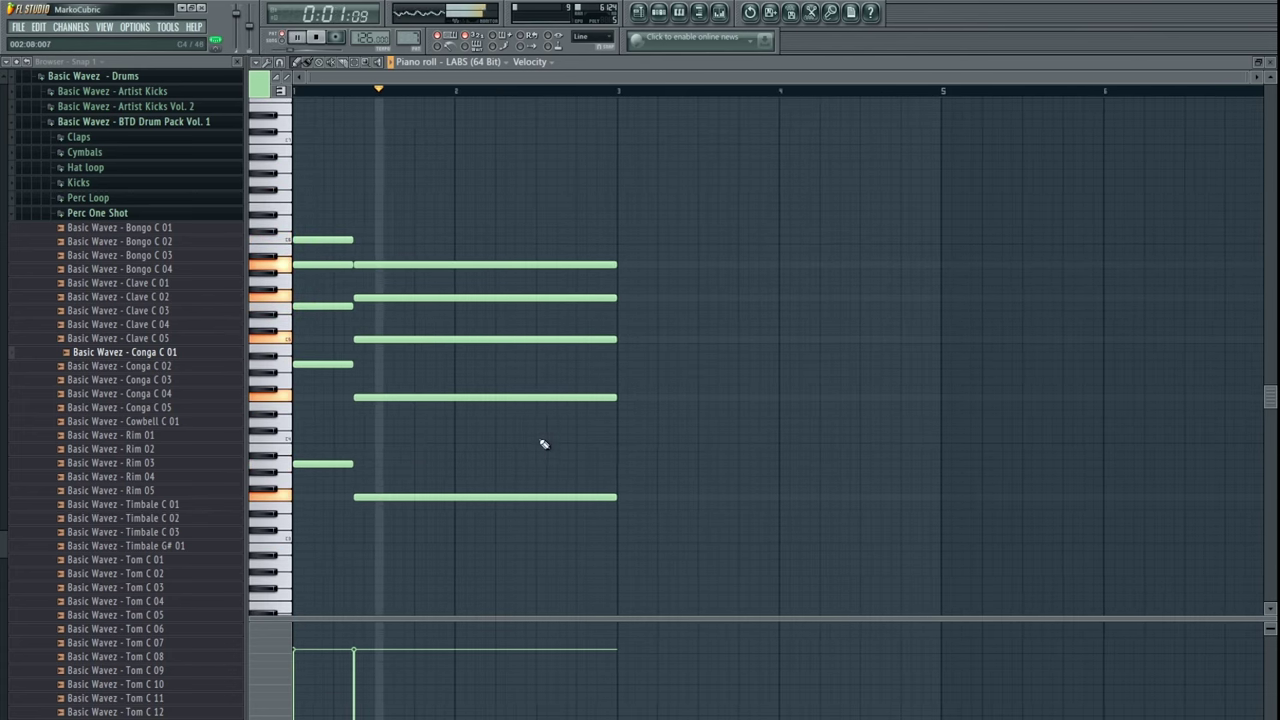
- Try adjusting the end of the second chord around bar 3, replay the sequence and deselect the notes
left_click_drag(581, 195, 586, 616)
left_click(638, 494, "ctrl")
left_click_drag(732, 470, 617, 521)
key("space")
left_click_drag(514, 148, 517, 572)
scroll(587, 436, "up", 1)
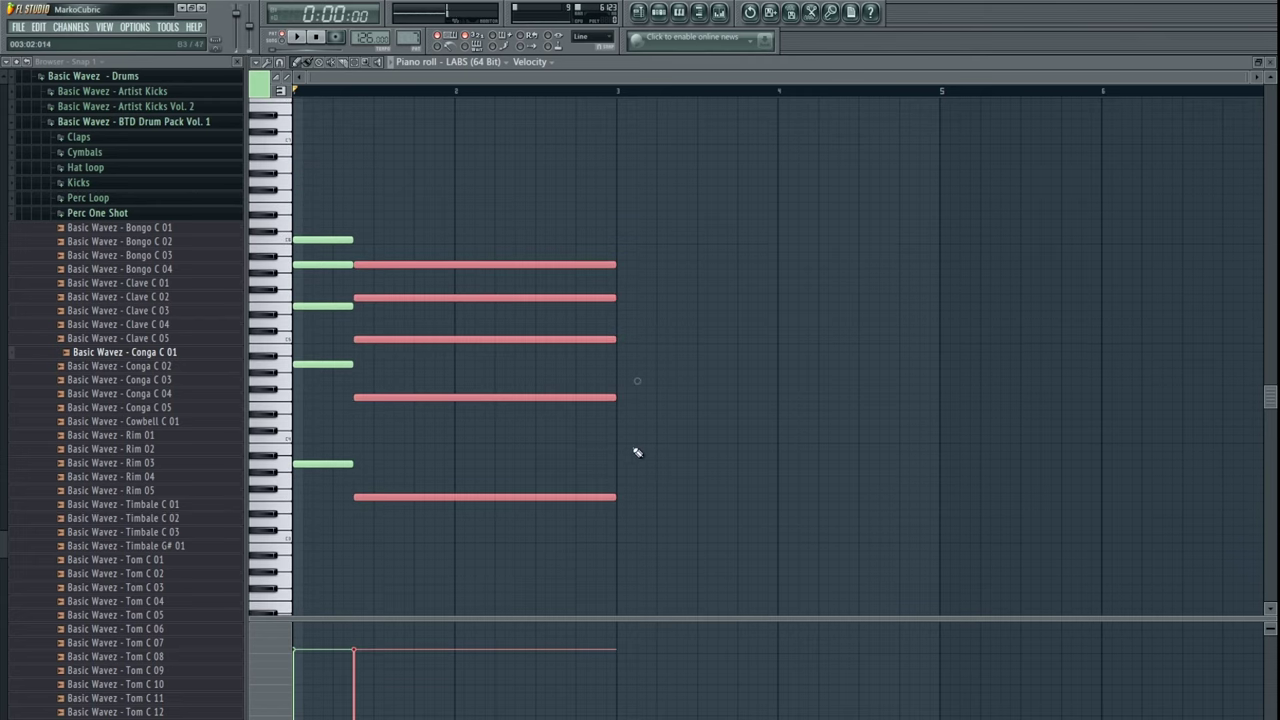
left_click_drag(697, 452, 626, 463)
key("space")
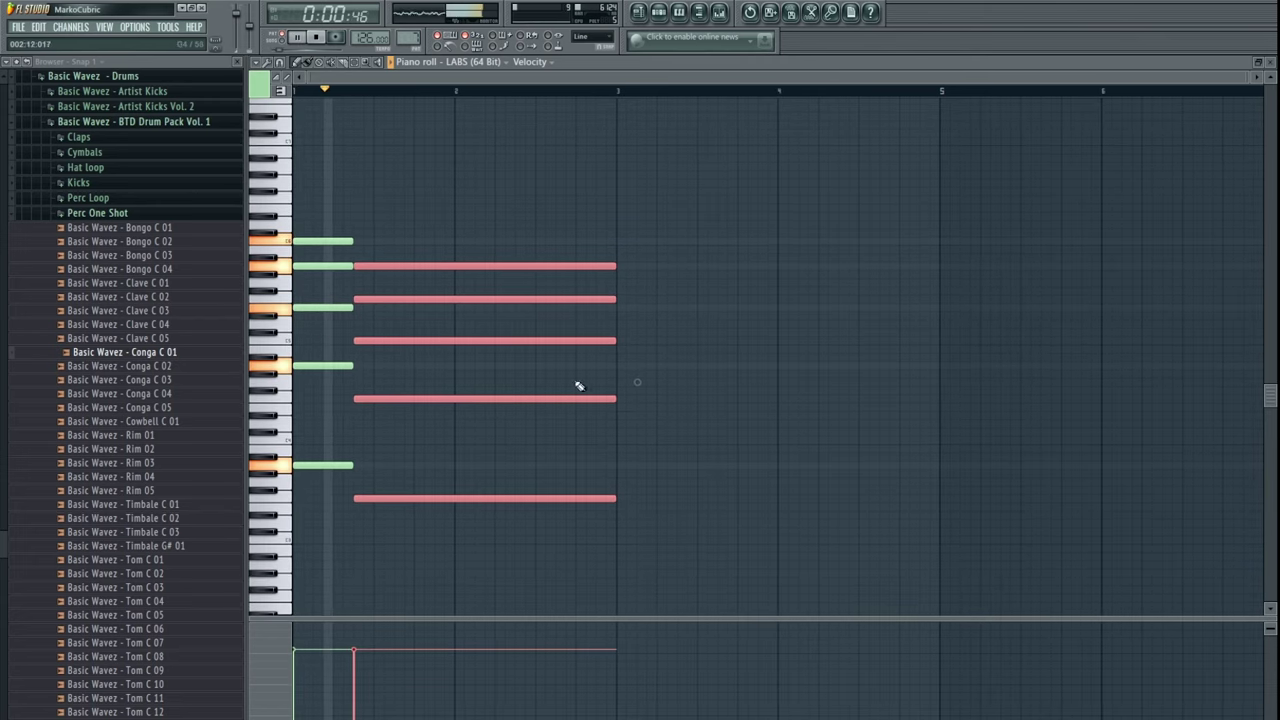
left_click_drag(732, 420, 712, 424)
scroll(700, 415, "left", 1)
mouse_move(620, 271)
left_mouse_down()
mouse_move(777, 269)
mouse_move(616, 271)
left_mouse_up()
key("space")
key("ctrl+d")
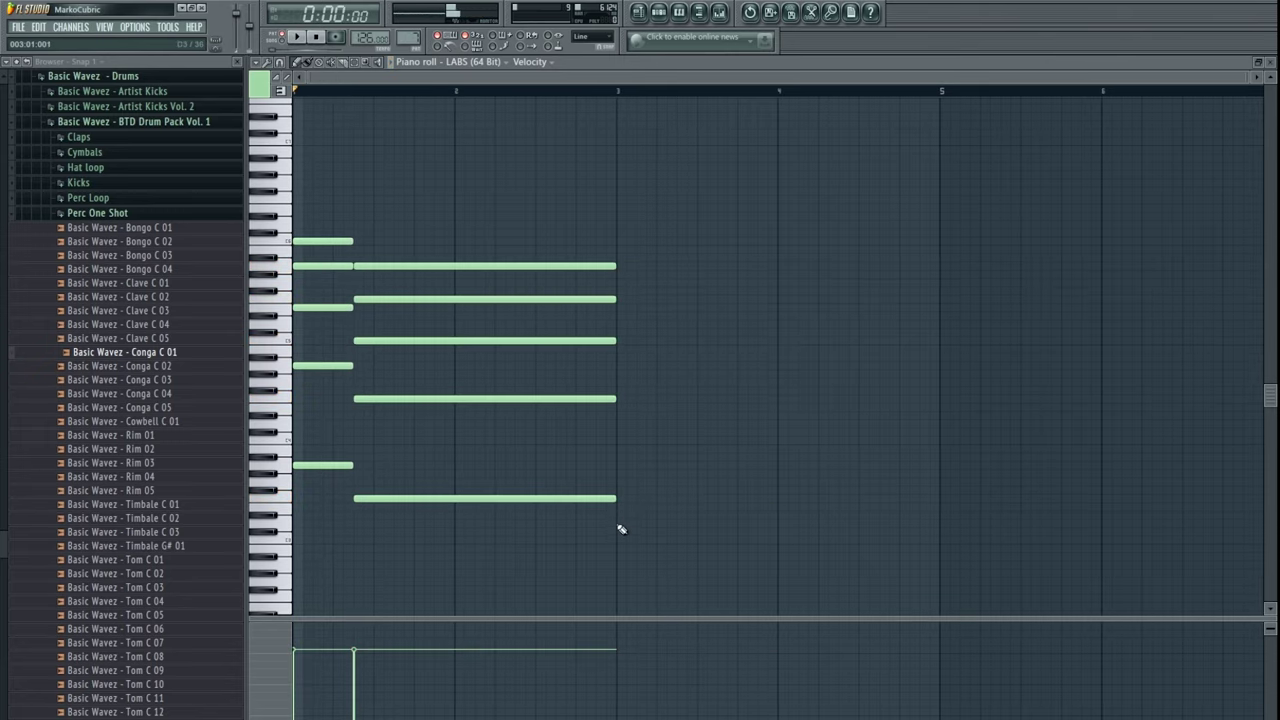
- Try out a long bass note at the start of bar 3, below the second chord
left_click(626, 540)
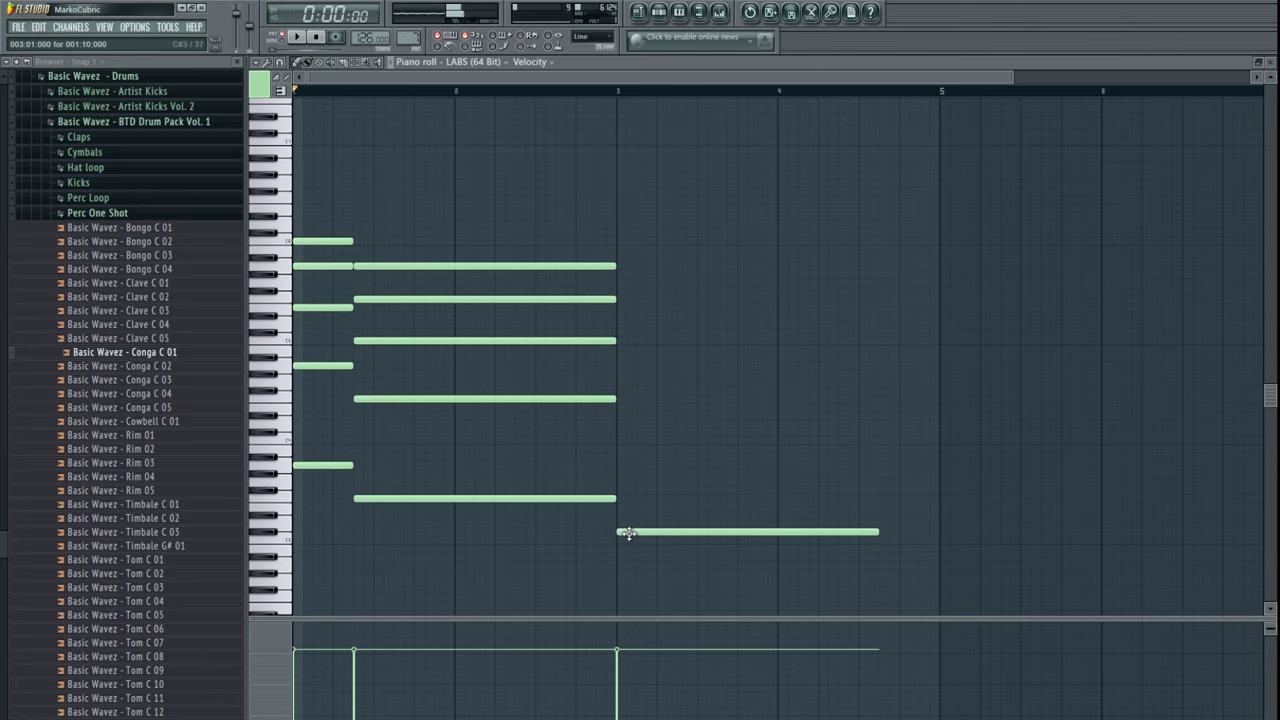
right_click(630, 540)
left_click(622, 554)
scroll(746, 329, "down", 3)
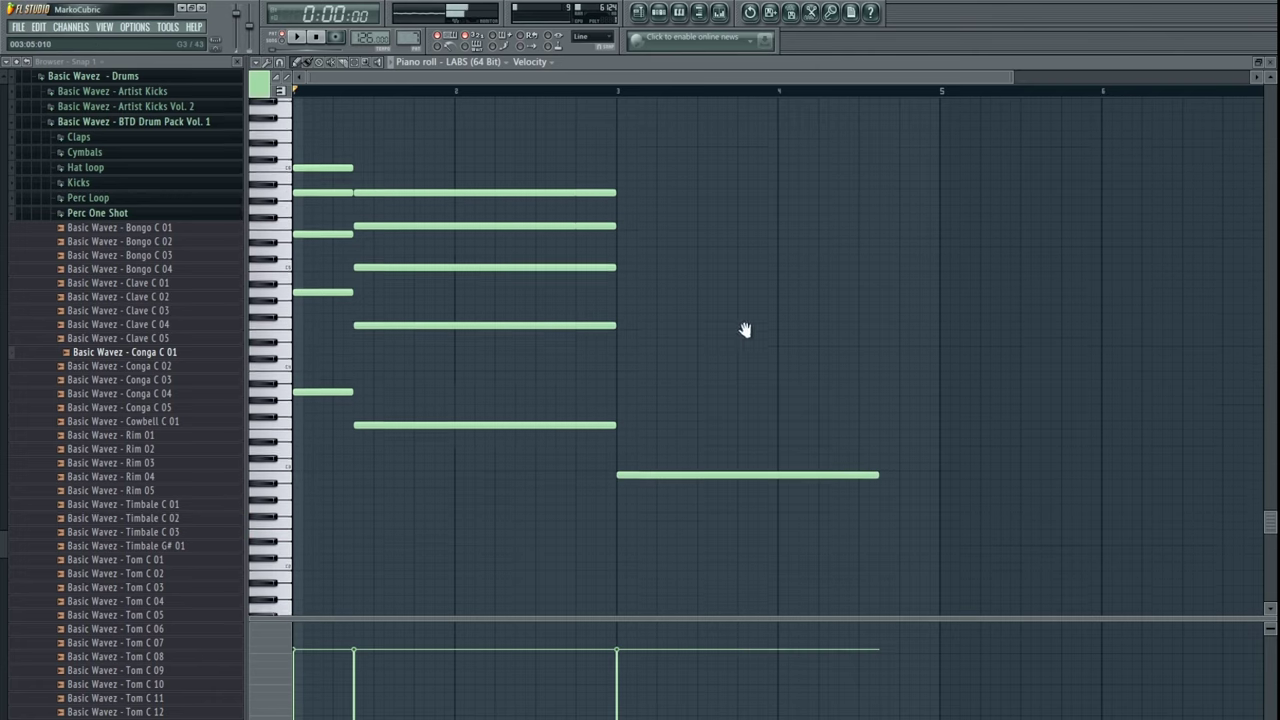
right_click(672, 391)
- Transpose both chords up five semitones so the first starts on D4, with its top note at F#6, and play them
scroll(658, 554, "up", 1)
scroll(658, 554, "up", 1)
left_click_drag(557, 134, 323, 366)
left_click(323, 366)
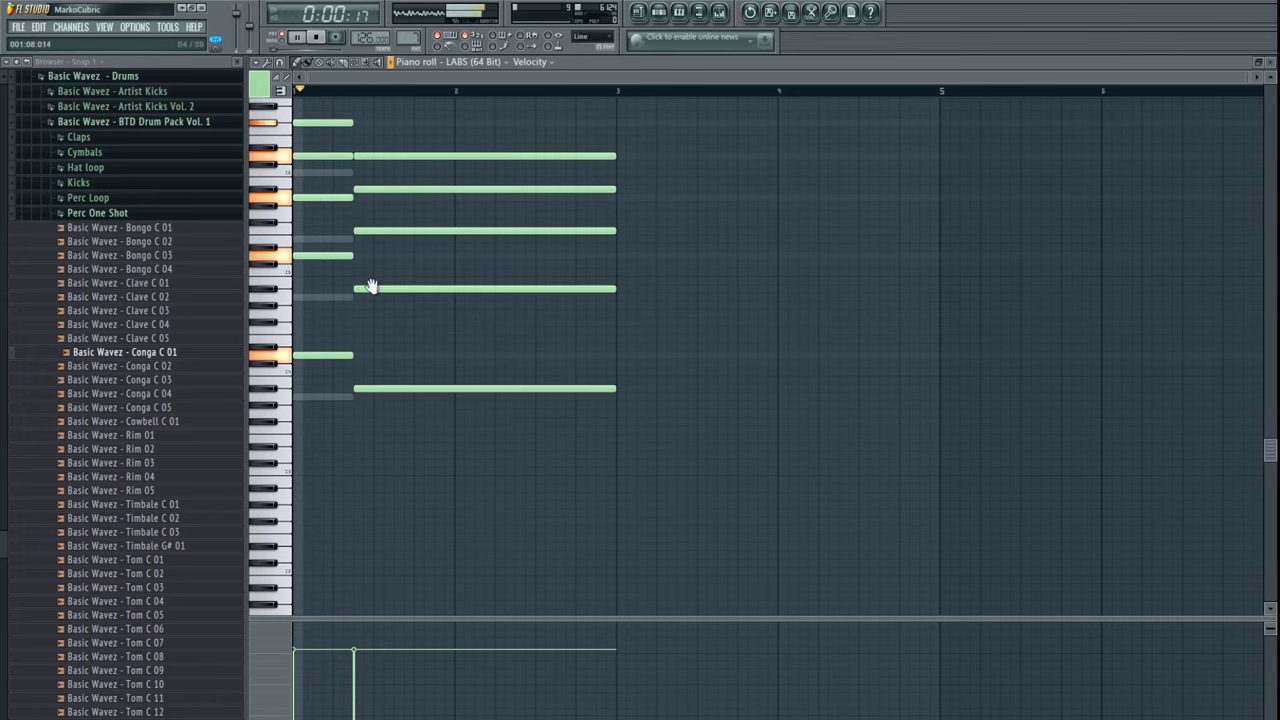
scroll(400, 443, "up", 8)
scroll(422, 421, "down", 1)
key("space")
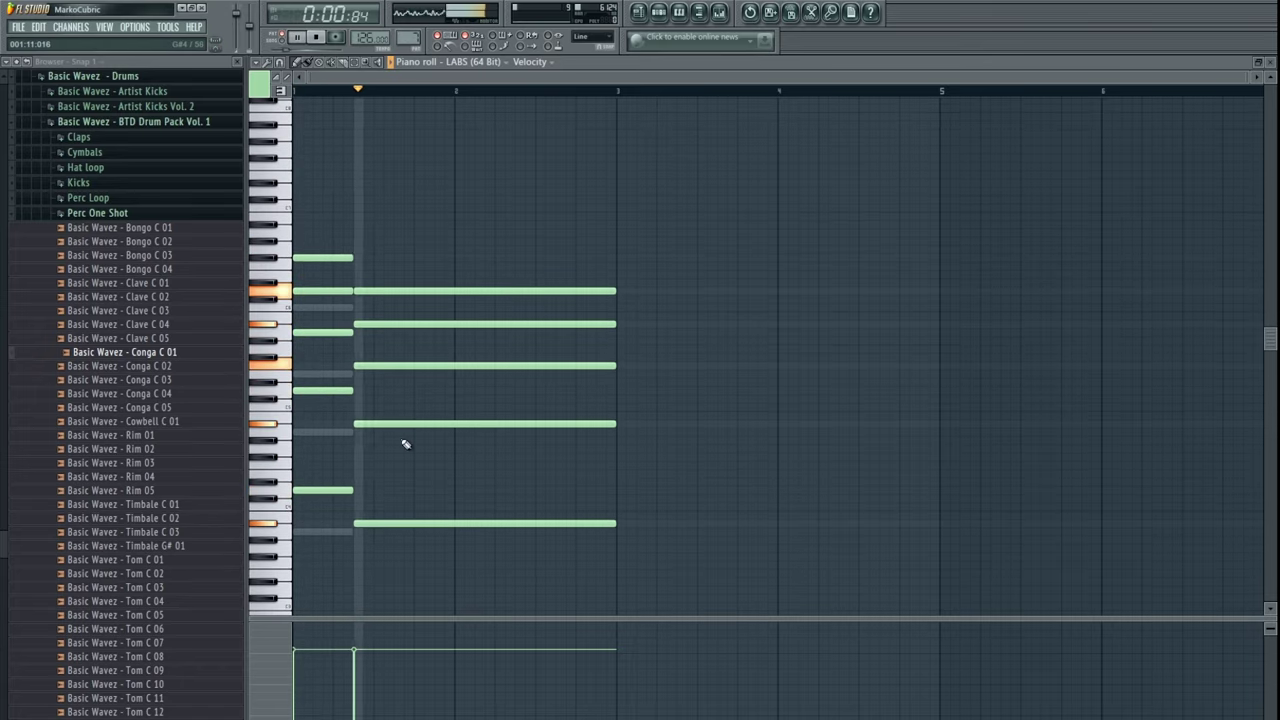
key("space")
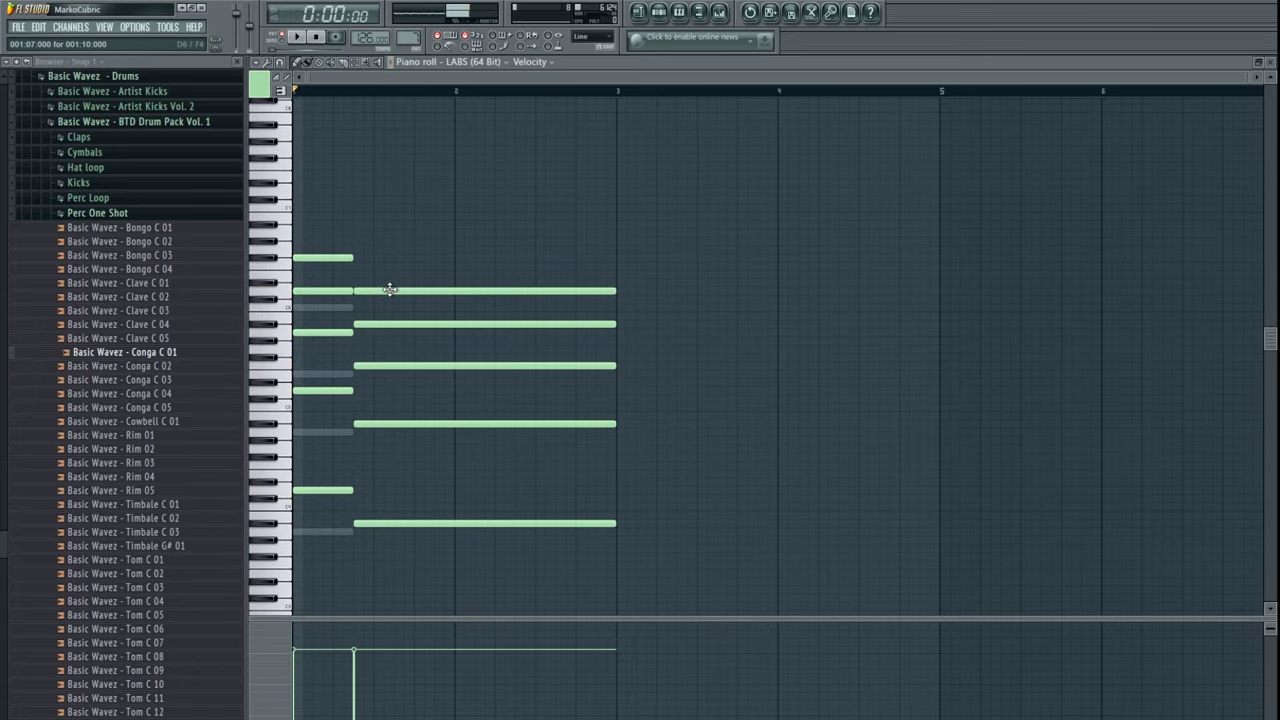
- Try a different pitch for the second chord's top note and listen to it
mouse_move(390, 290)
left_mouse_down()
mouse_move(425, 287)
mouse_move(400, 289)
left_mouse_up()
key("space")
scroll(471, 358, "down", 1)
key("space")
key("ctrl+z")
scroll(401, 289, "down", 1)
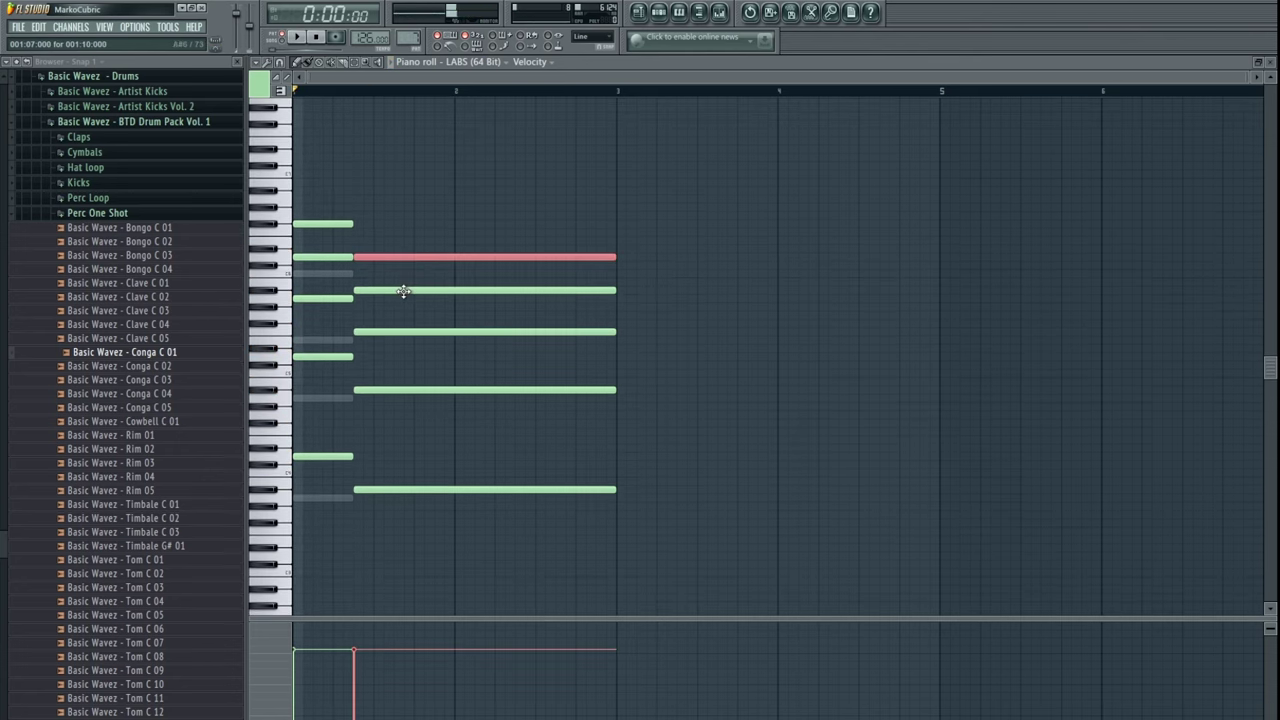
- Play the progression, stop it and move the second chord down five semitones so its lowest note is F3
key("space")
scroll(450, 370, "up", 1)
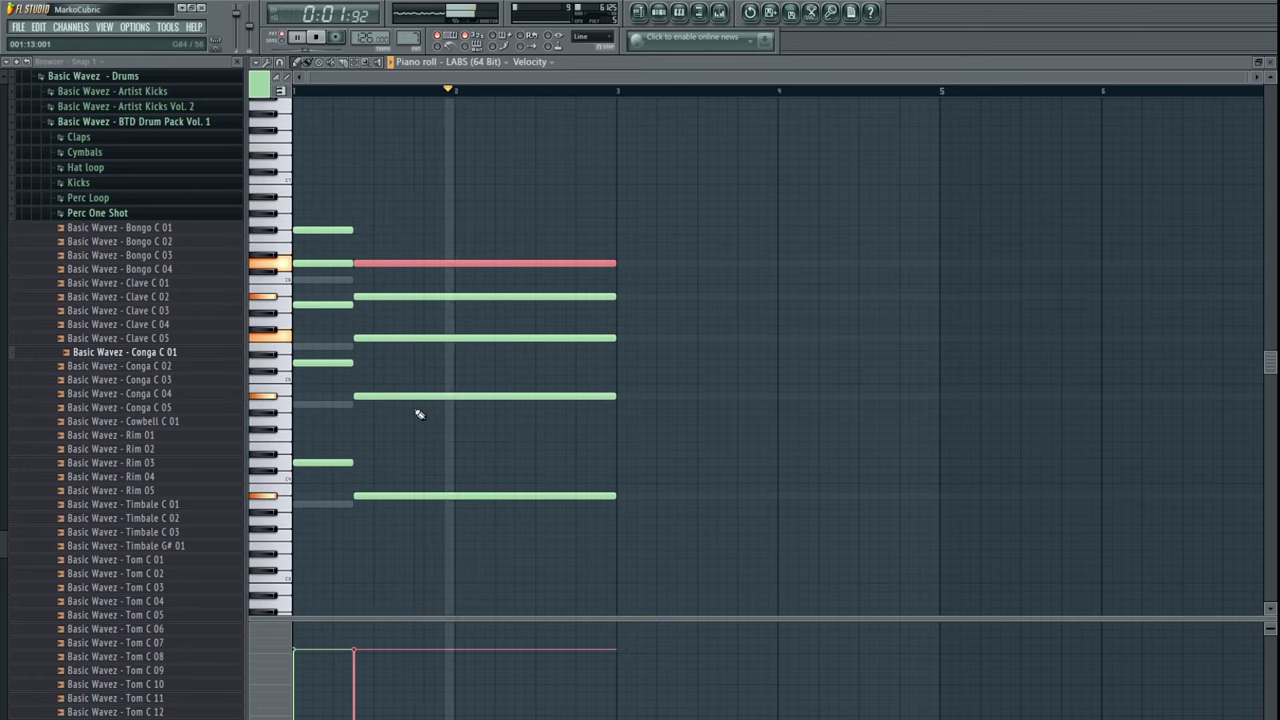
key("space")
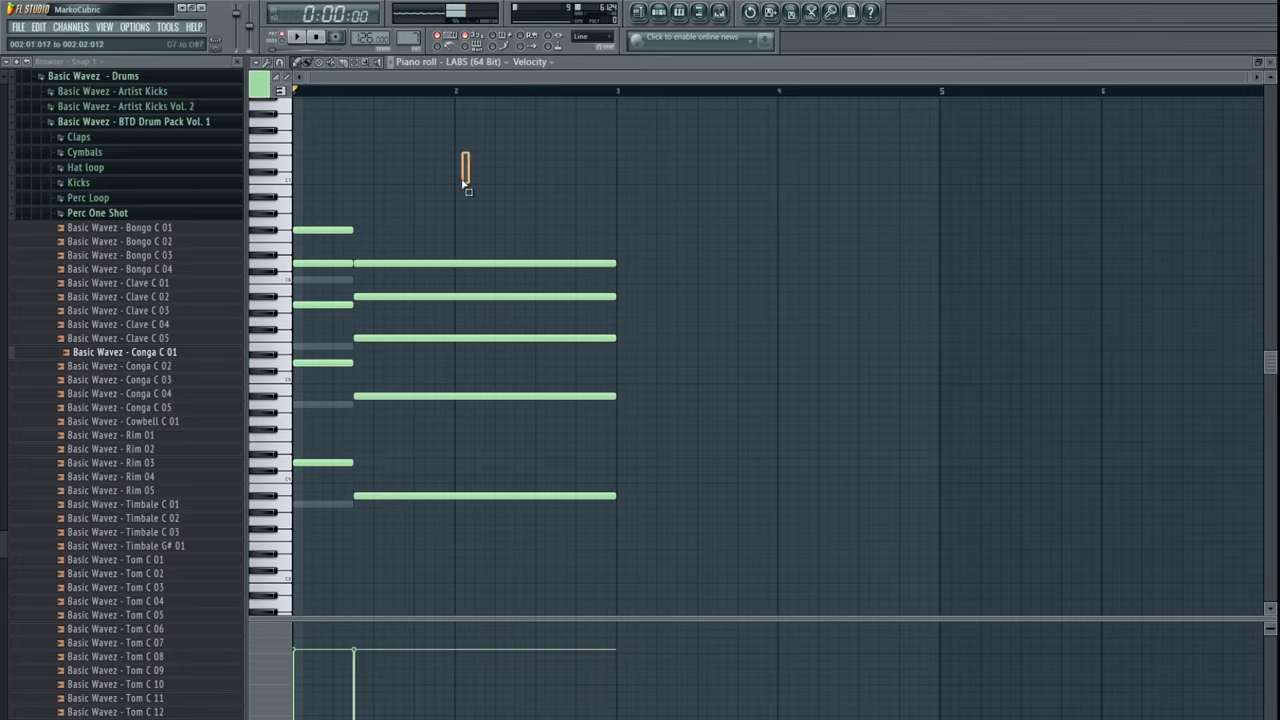
left_click_drag(466, 166, 370, 536)
left_click(392, 605)
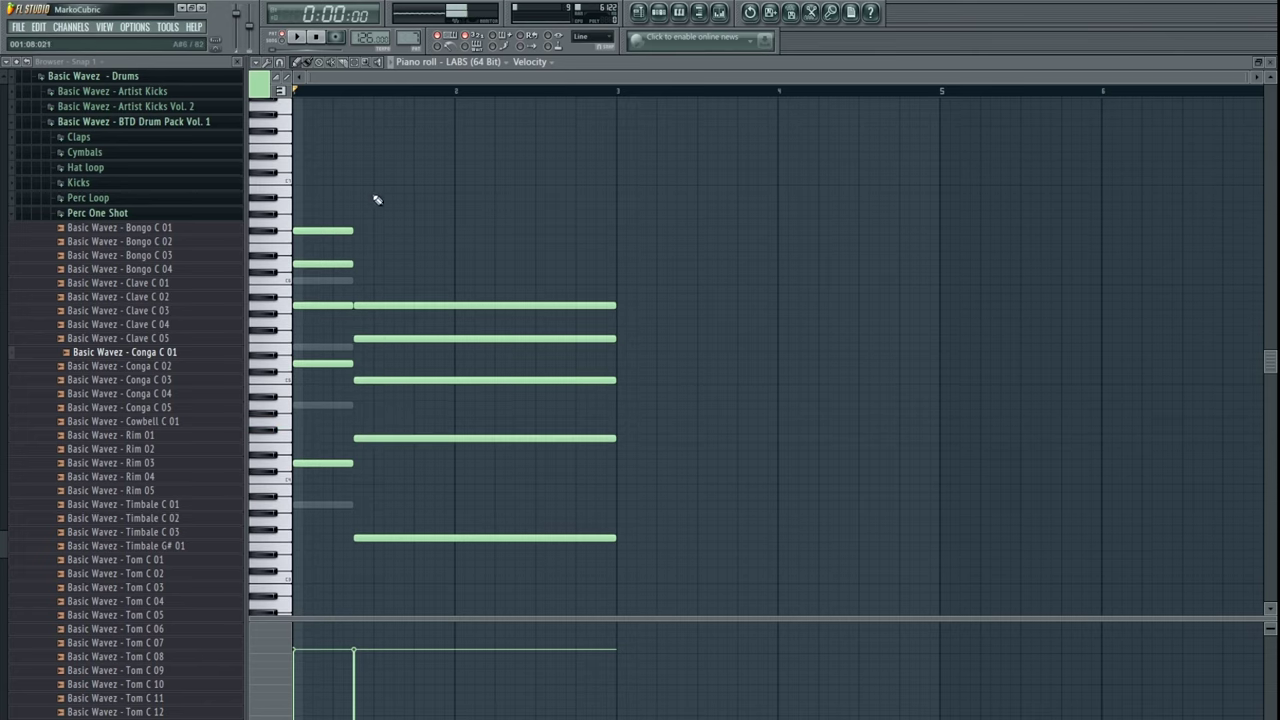
- Lengthen the first chord to ten steps with the second following directly, and transpose both down one octave, listening to the result
left_click_drag(378, 217, 427, 538)
left_click_drag(334, 188, 388, 464)
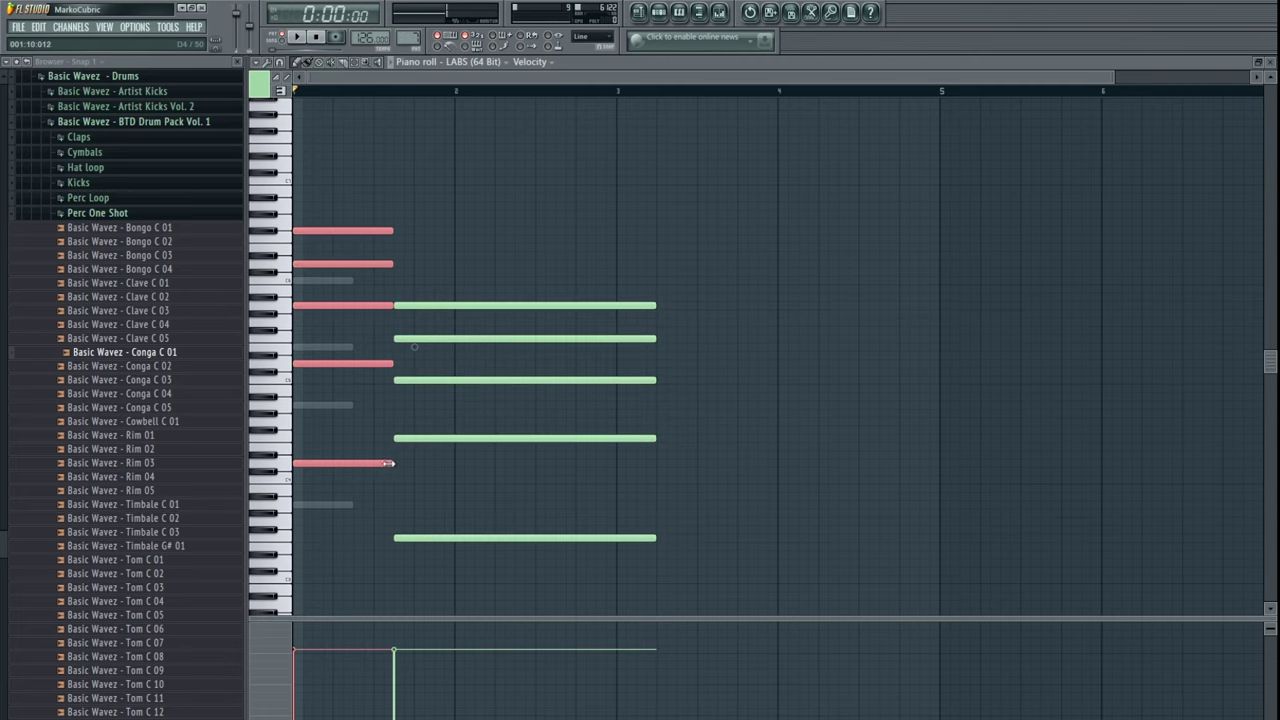
key("ctrl+a")
key("ctrl+Down")
key("space")
left_click(381, 493, "ctrl")
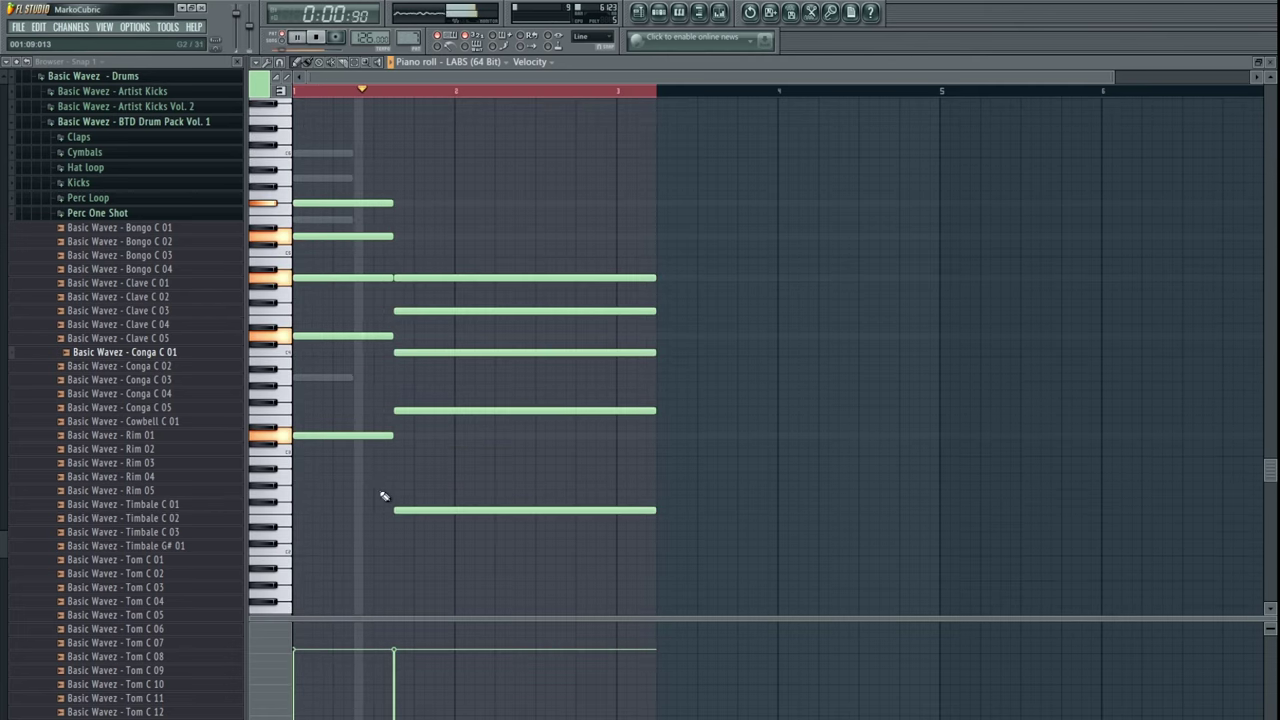
scroll(571, 477, "down", 2)
key("space")
- Shorten the second chord in stages to 12 steps, playing the progression in between
left_click_drag(565, 195, 500, 515)
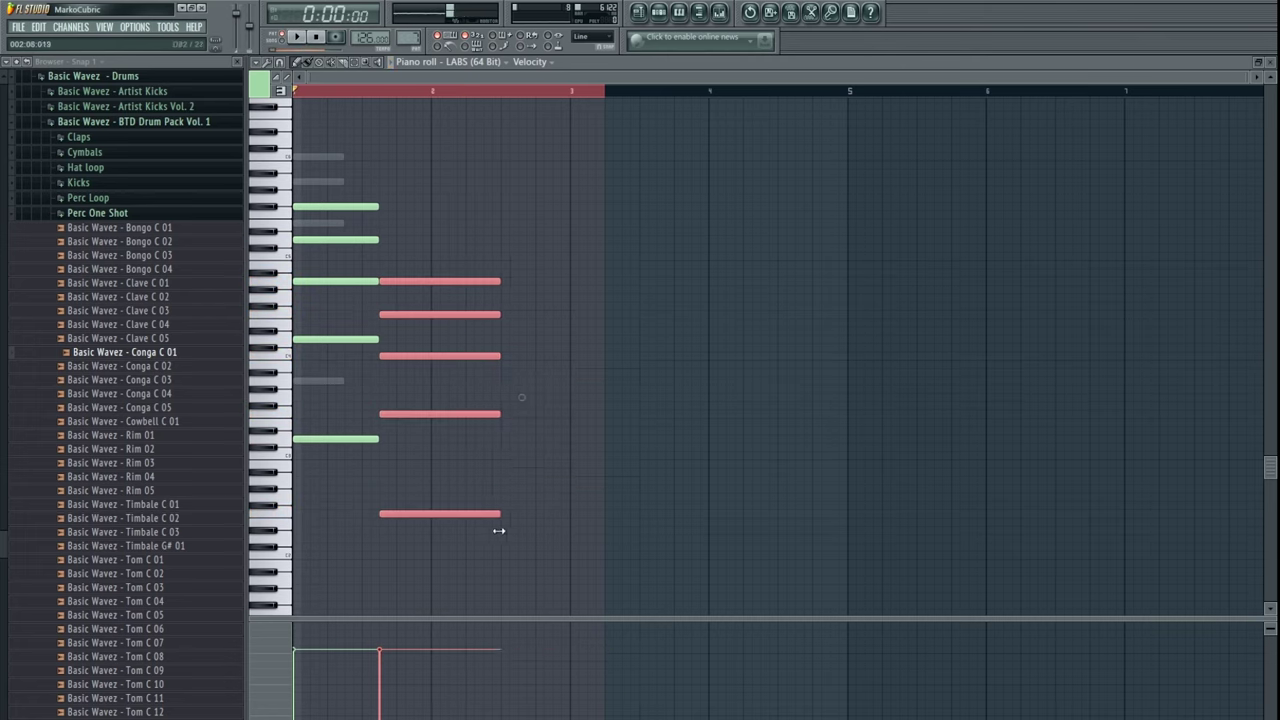
left_click(465, 150)
key("space")
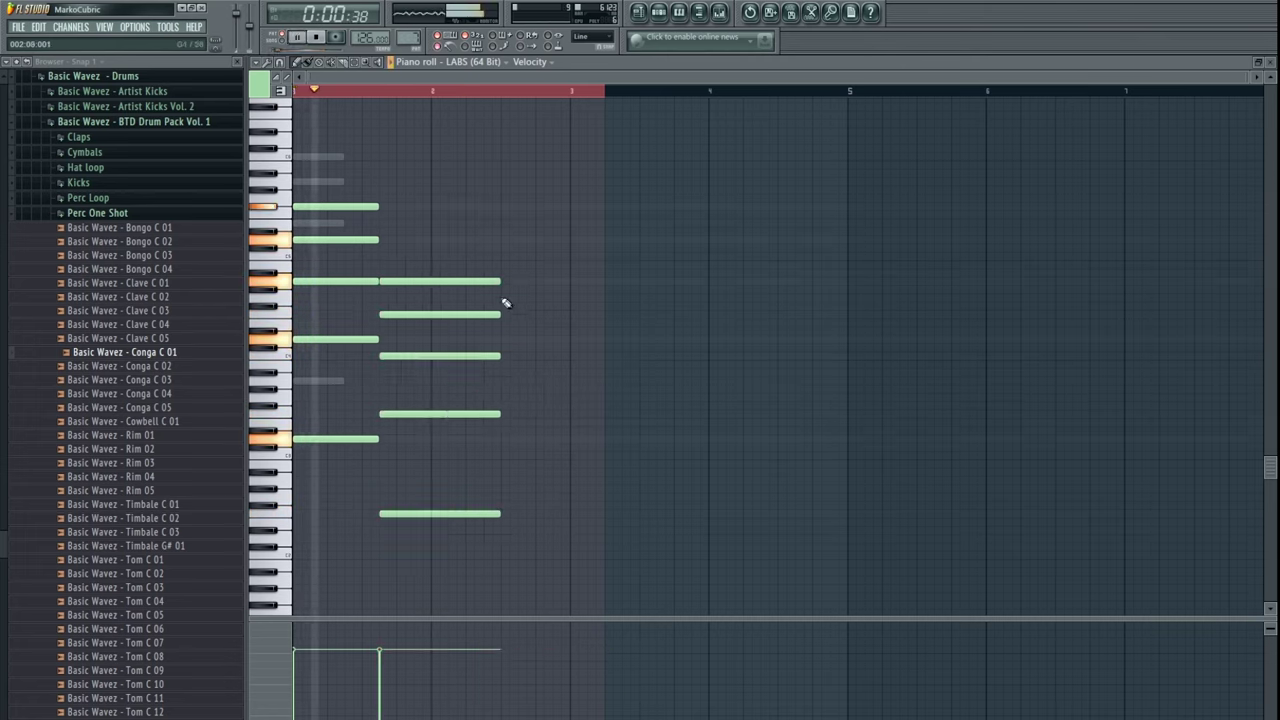
key("space")
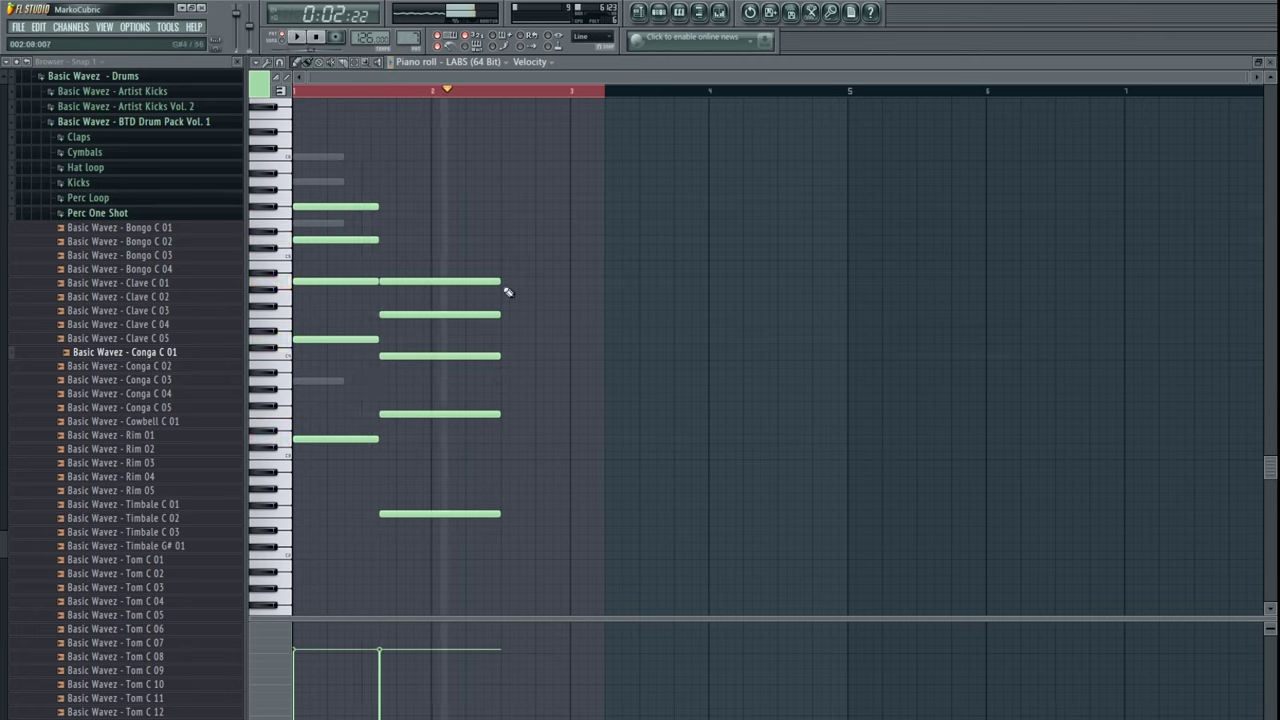
left_click_drag(504, 237, 484, 581)
left_click_drag(500, 514, 483, 514)
left_click(453, 514)
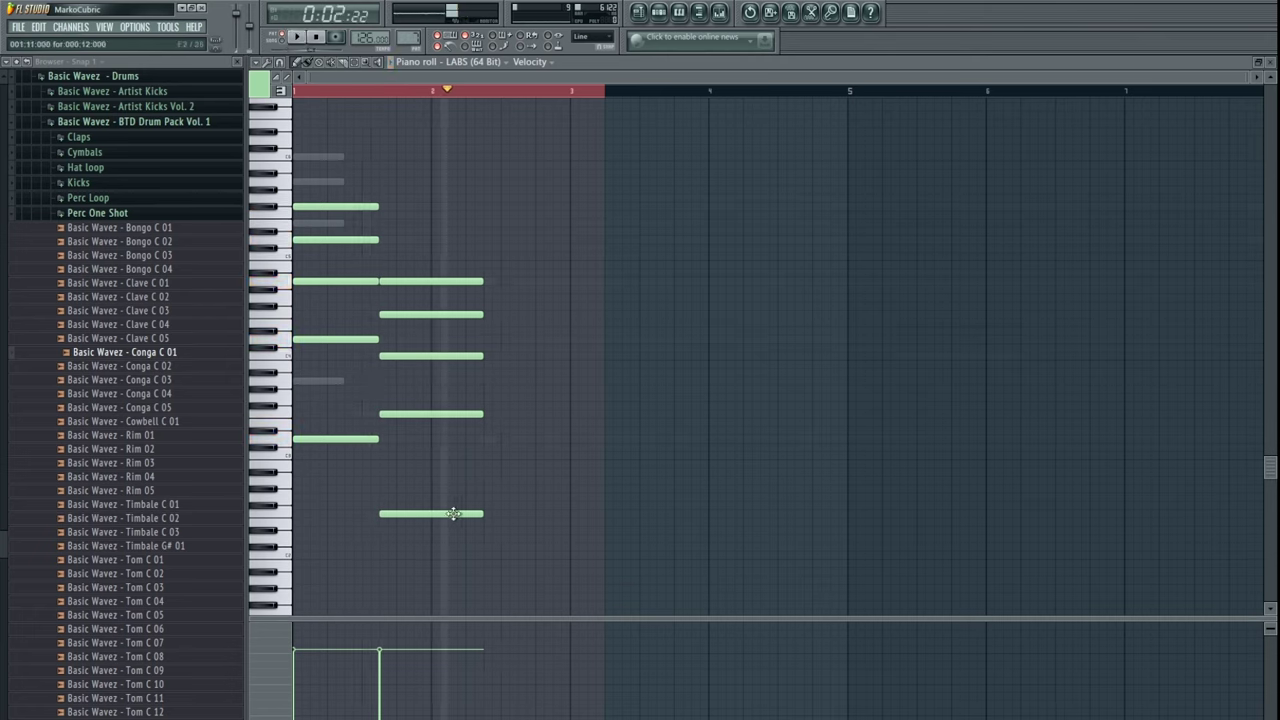
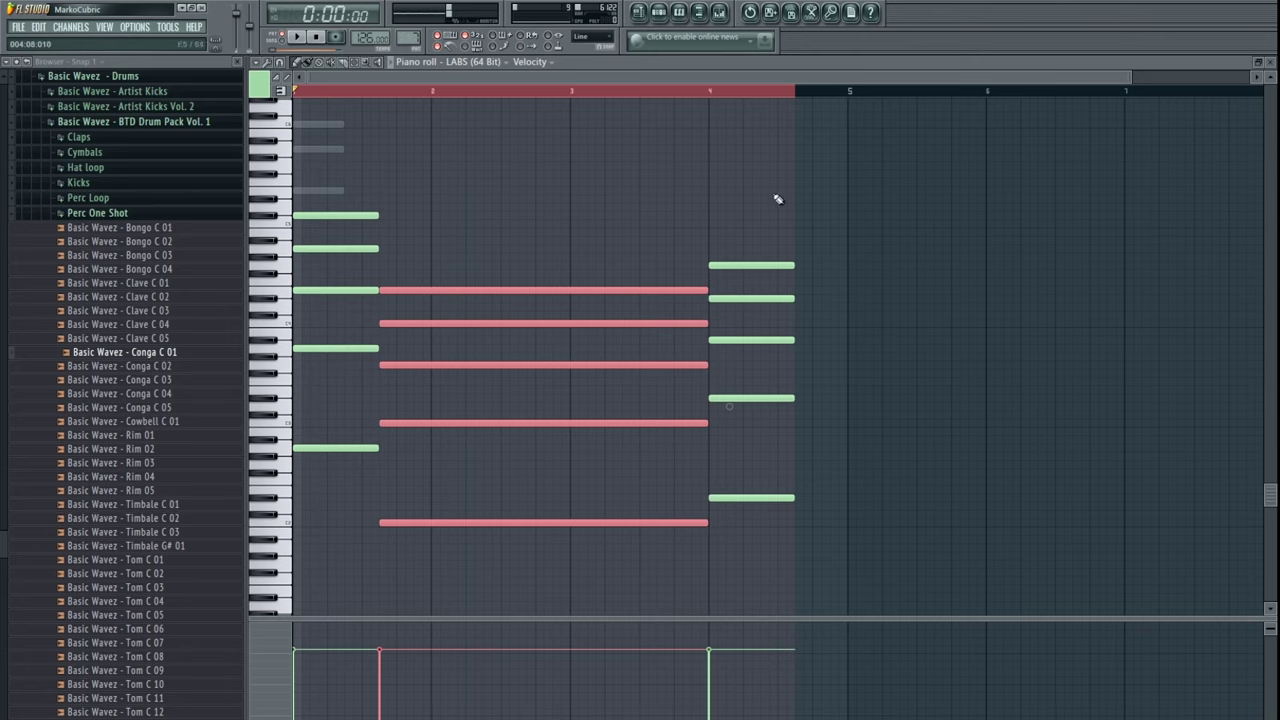
left_click_drag(787, 184, 716, 598)
right_click(749, 498)
key("ctrl+z")
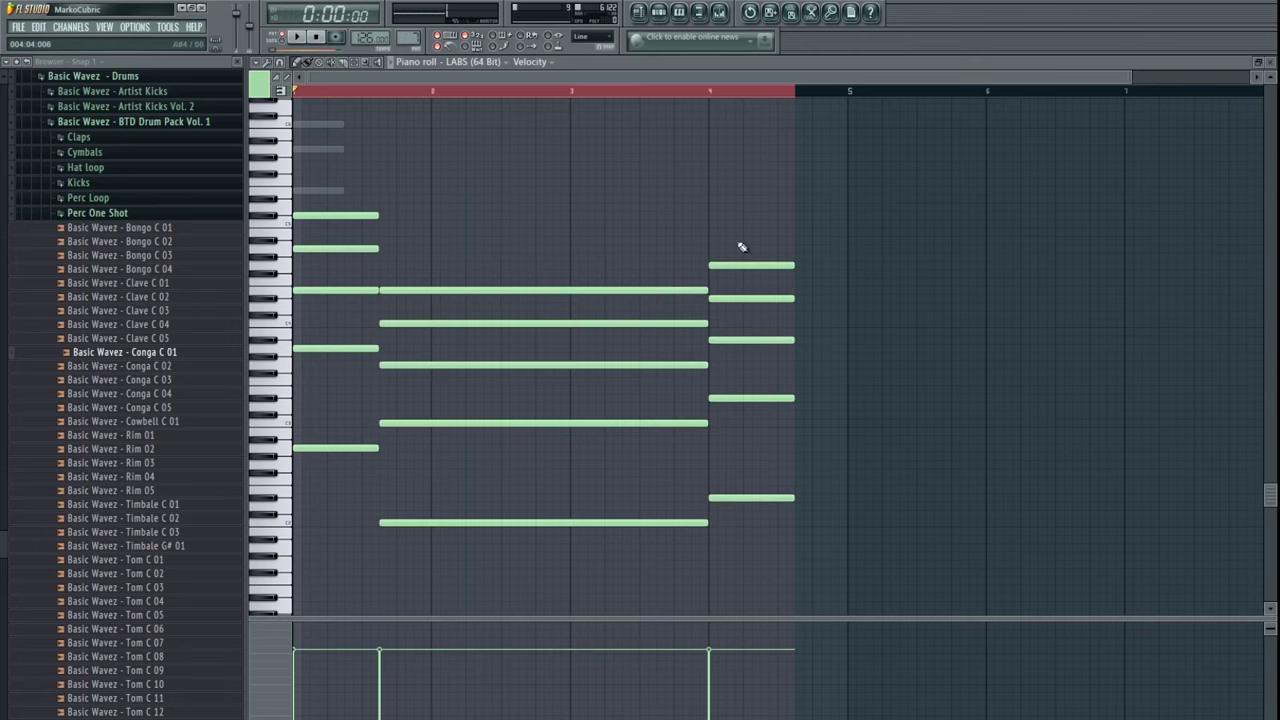
- Move the third chord up one semitone and out to the middle of bar 8 while playing the progression
left_click_drag(742, 247, 747, 576)
left_click_drag(736, 499, 1115, 489)
scroll(797, 427, "down", 1)
key("space")
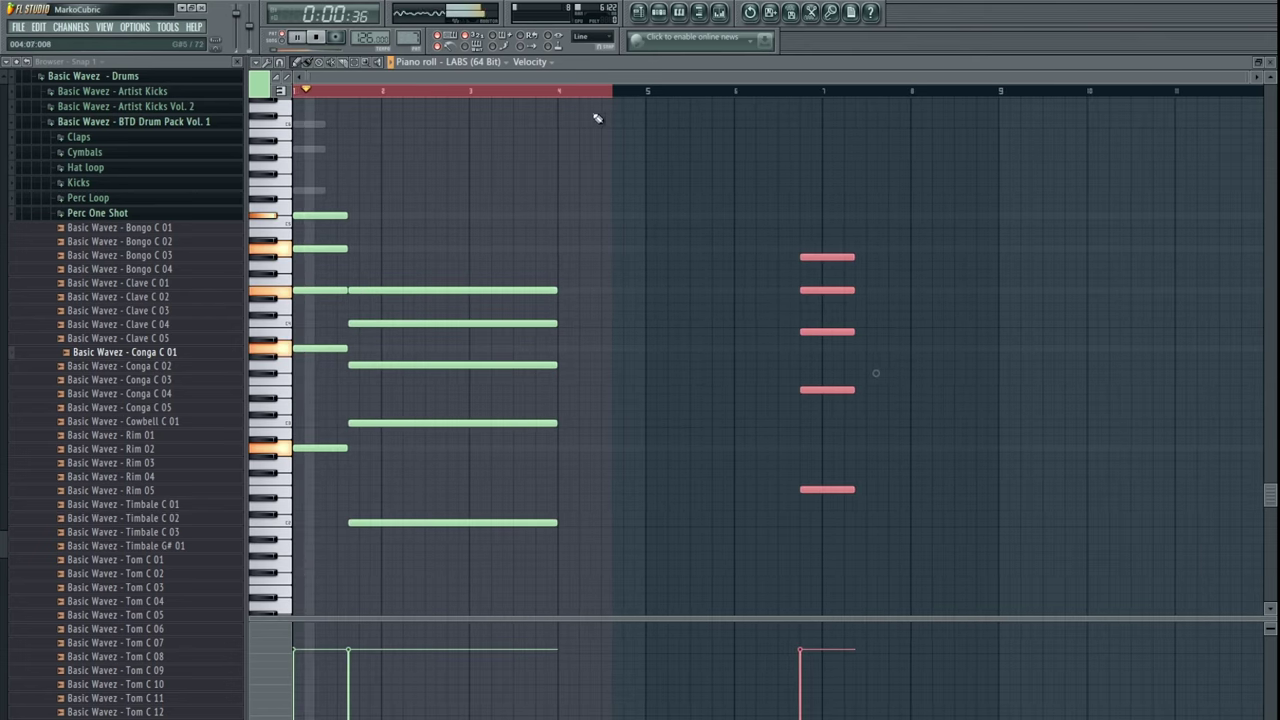
left_click_drag(818, 491, 971, 489)
- Stop playback, duplicate the first two chords so the repeat starts at bar 5, and deselect the notes
left_click_drag(640, 137, 325, 560)
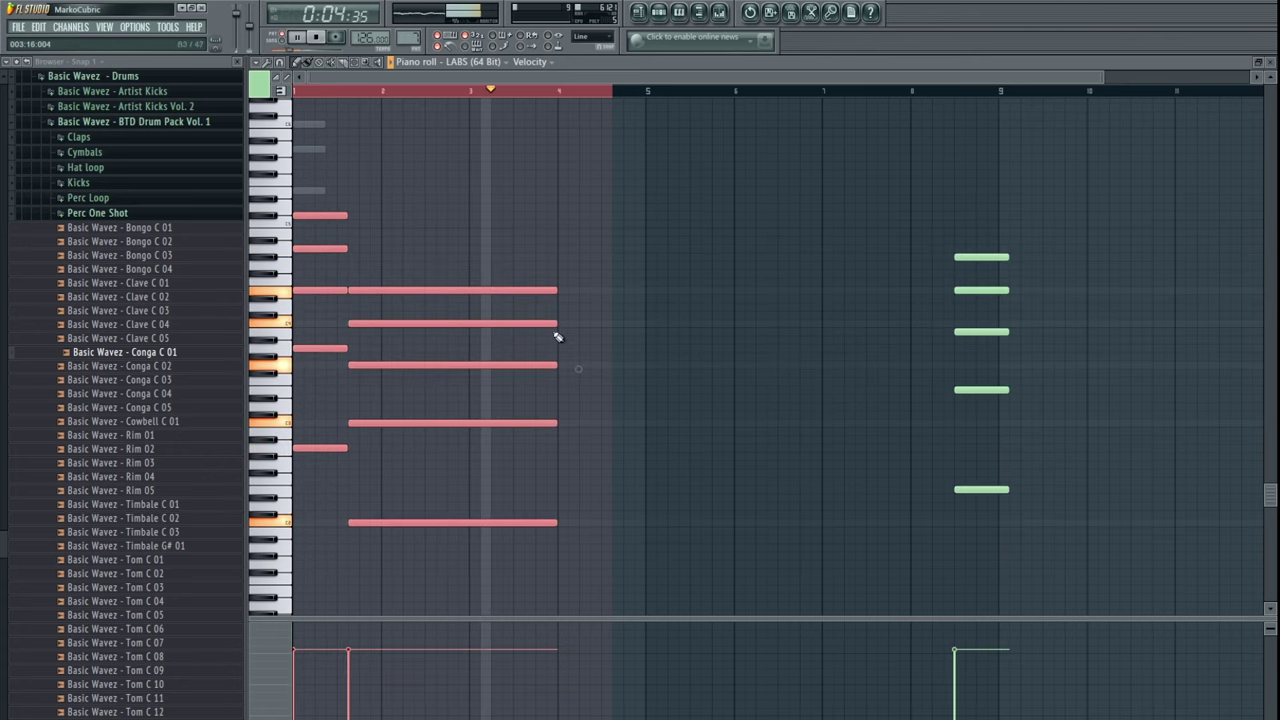
left_click_drag(597, 268, 520, 548)
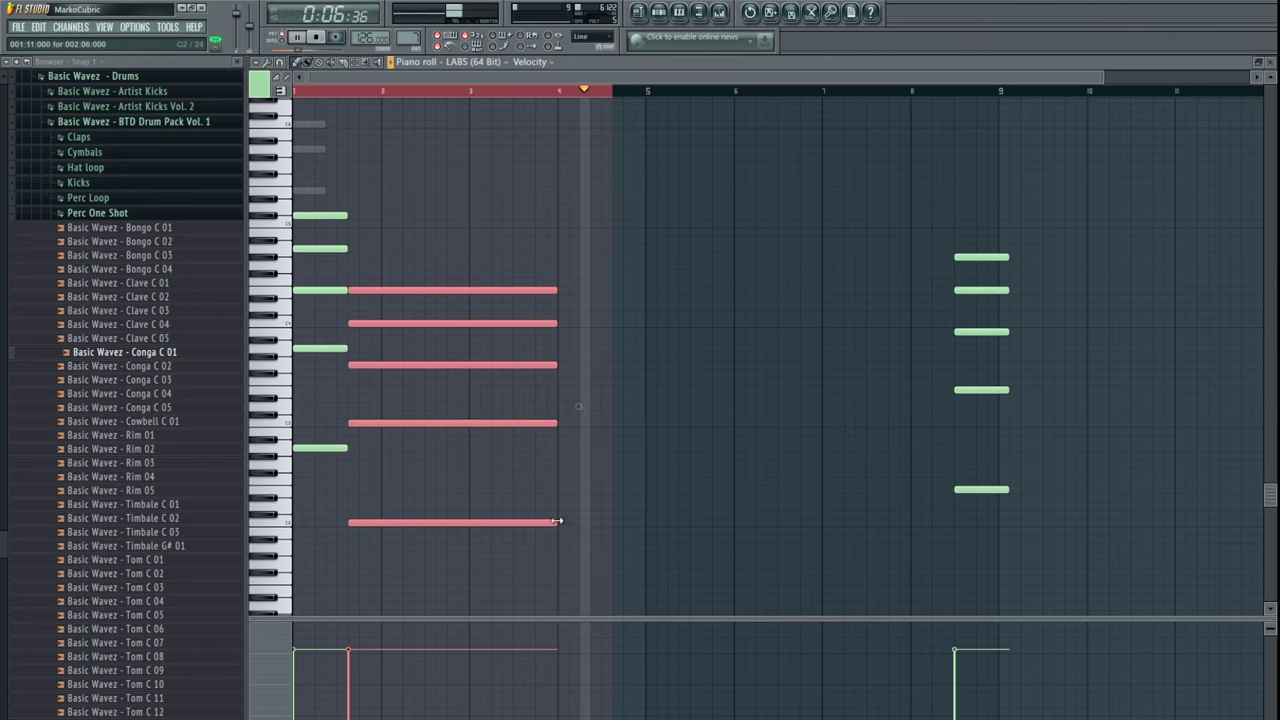
key("space")
left_click_drag(609, 189, 320, 514)
left_click_drag(329, 449, 640, 463)
left_click(726, 463, "ctrl")
scroll(640, 463, "up", 4)
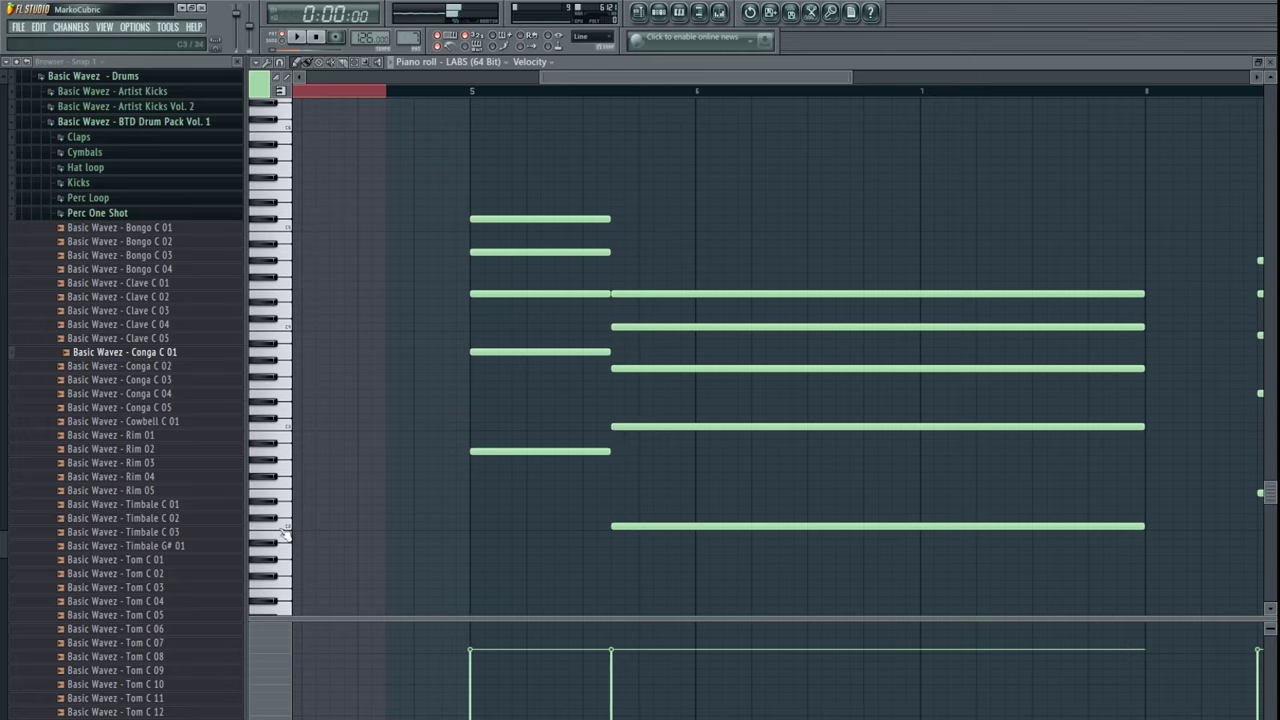
- Move the repeated second chord and the third chord about 1.75 bars to the right, and deselect them
scroll(474, 426, "down", 4)
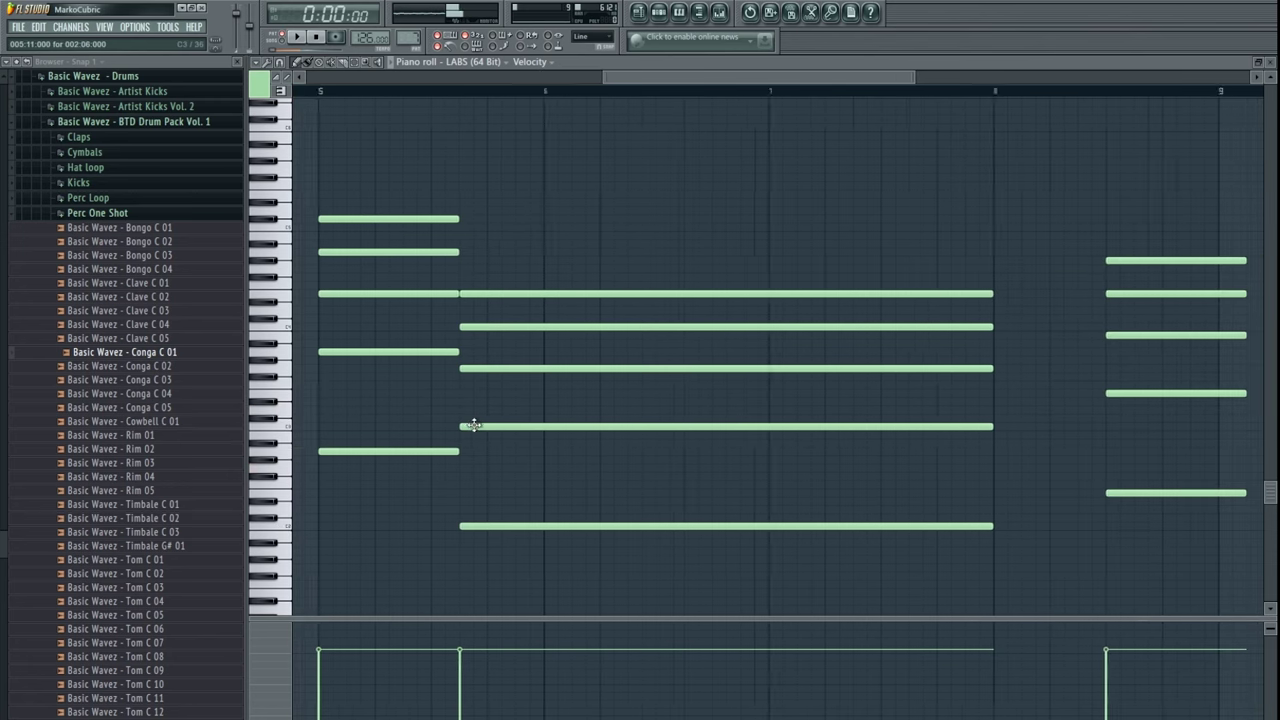
left_click_drag(652, 216, 880, 569)
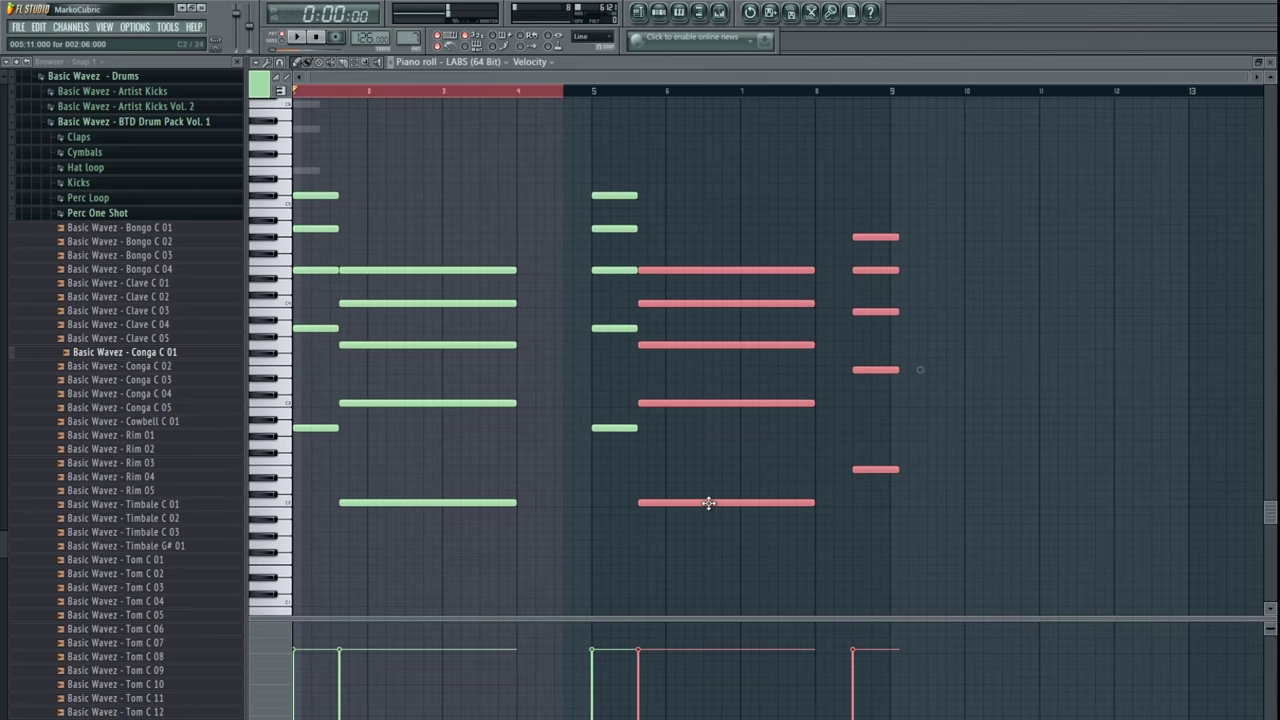
left_click_drag(708, 503, 838, 502)
left_click(935, 461)
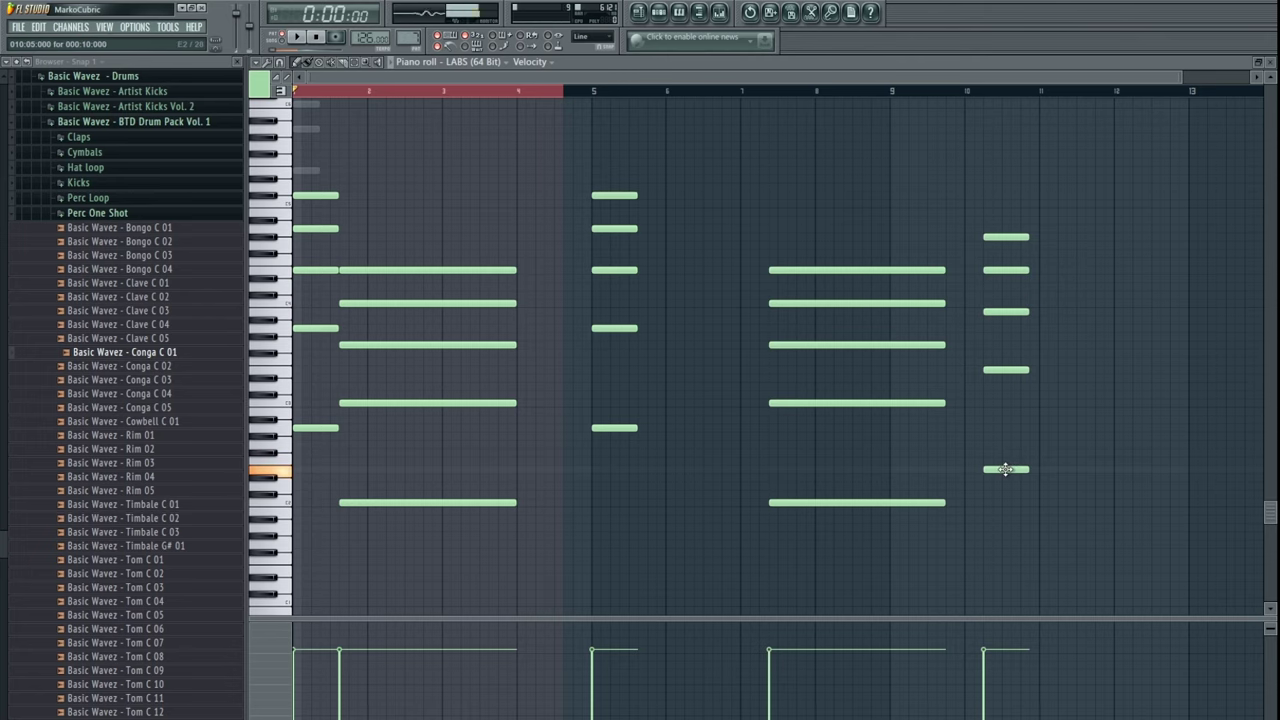
- Add a ten-step G2 bass note directly after the repeated first chord at bar 5, and play the progression
scroll(589, 430, "up", 4)
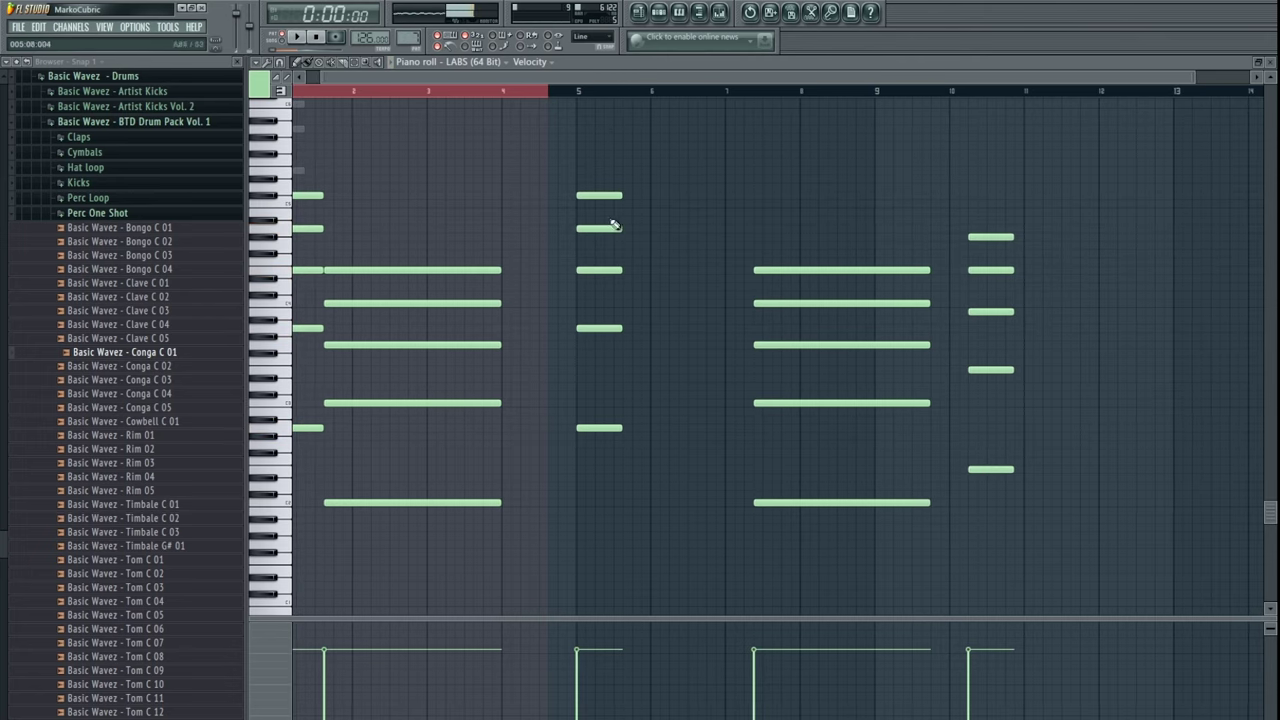
left_click(599, 447)
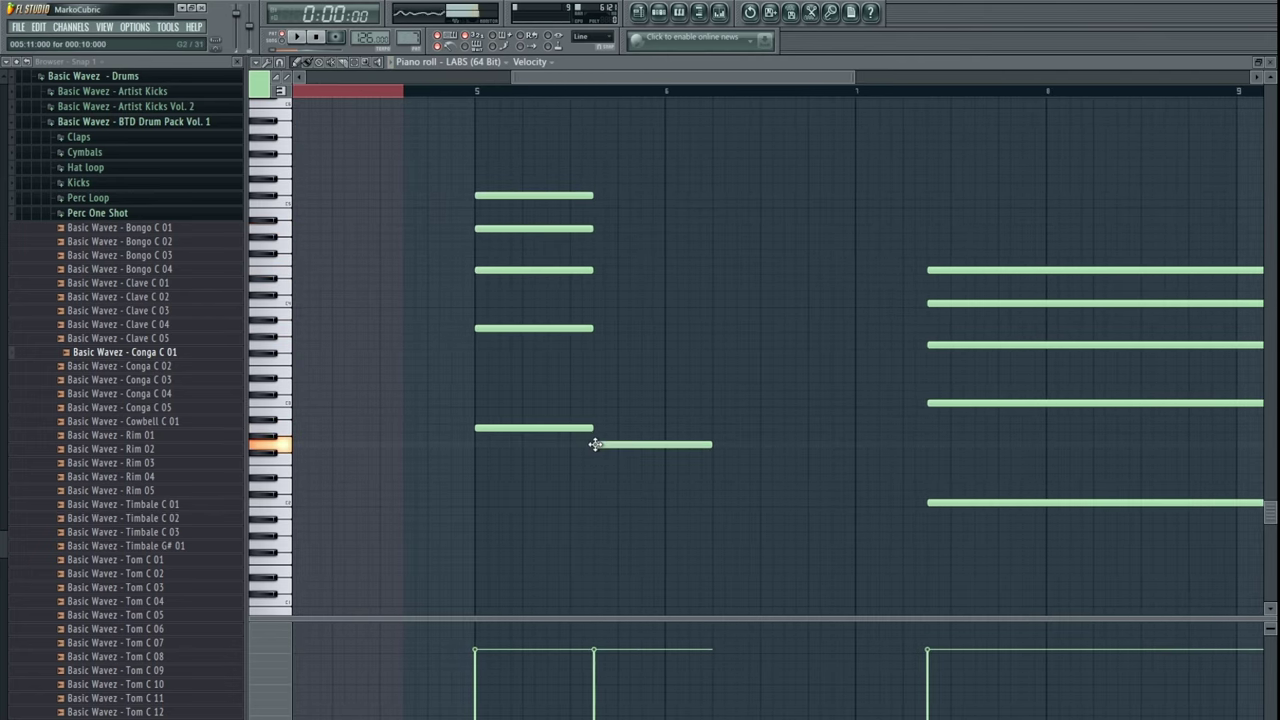
key("space")
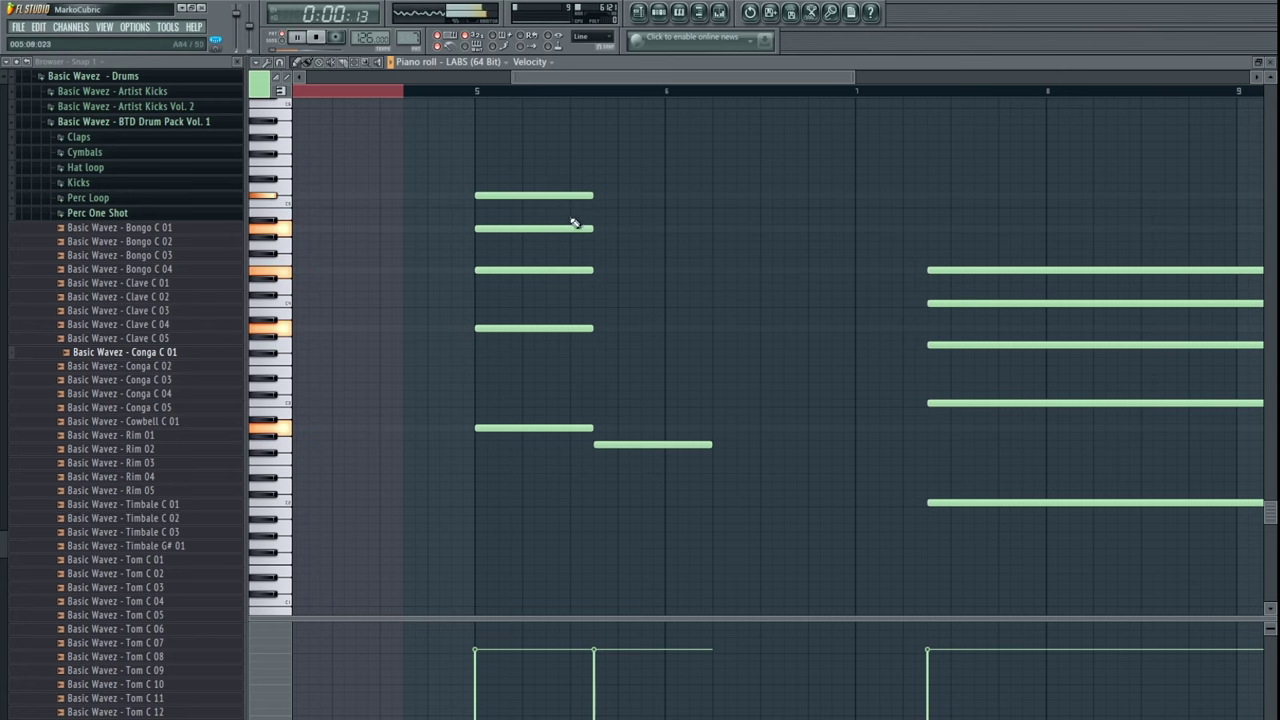
scroll(651, 323, "down", 4)
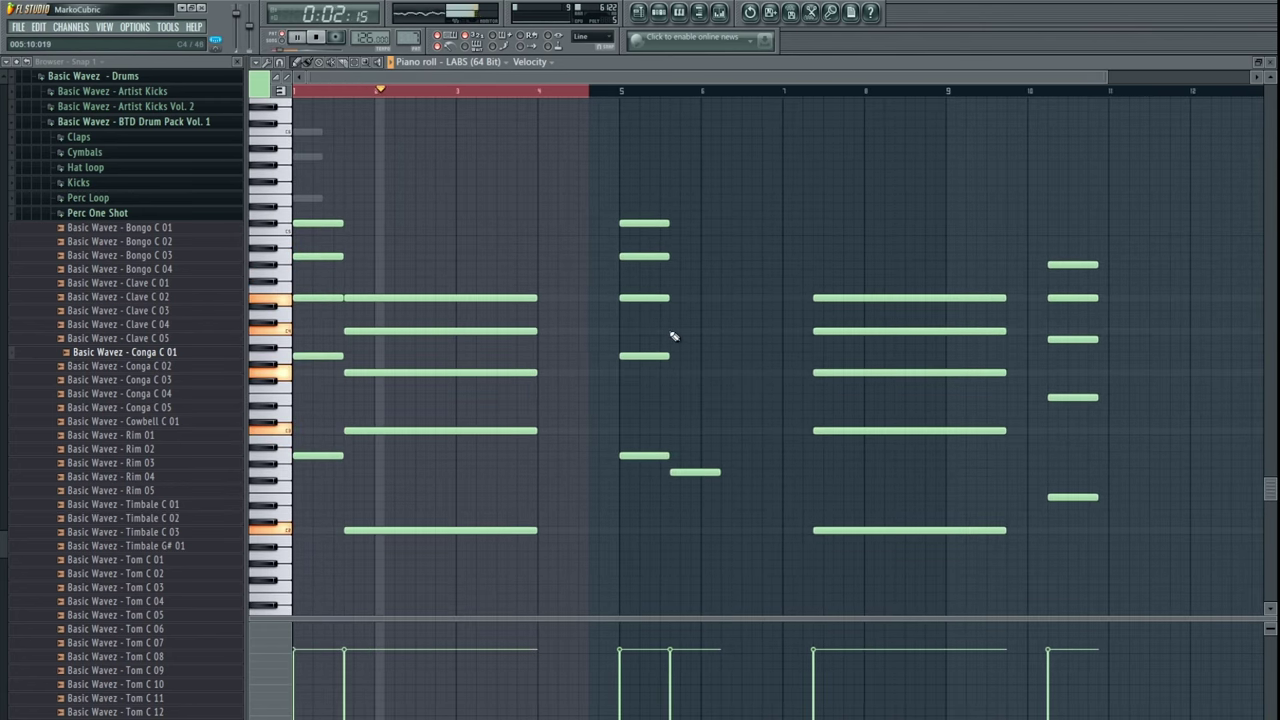
scroll(700, 315, "up", 2)
scroll(704, 312, "up", 1)
- Restart playback from shortly before bar 5 to hear the repeated first chord with the new bass note
left_click_drag(704, 312, 611, 323)
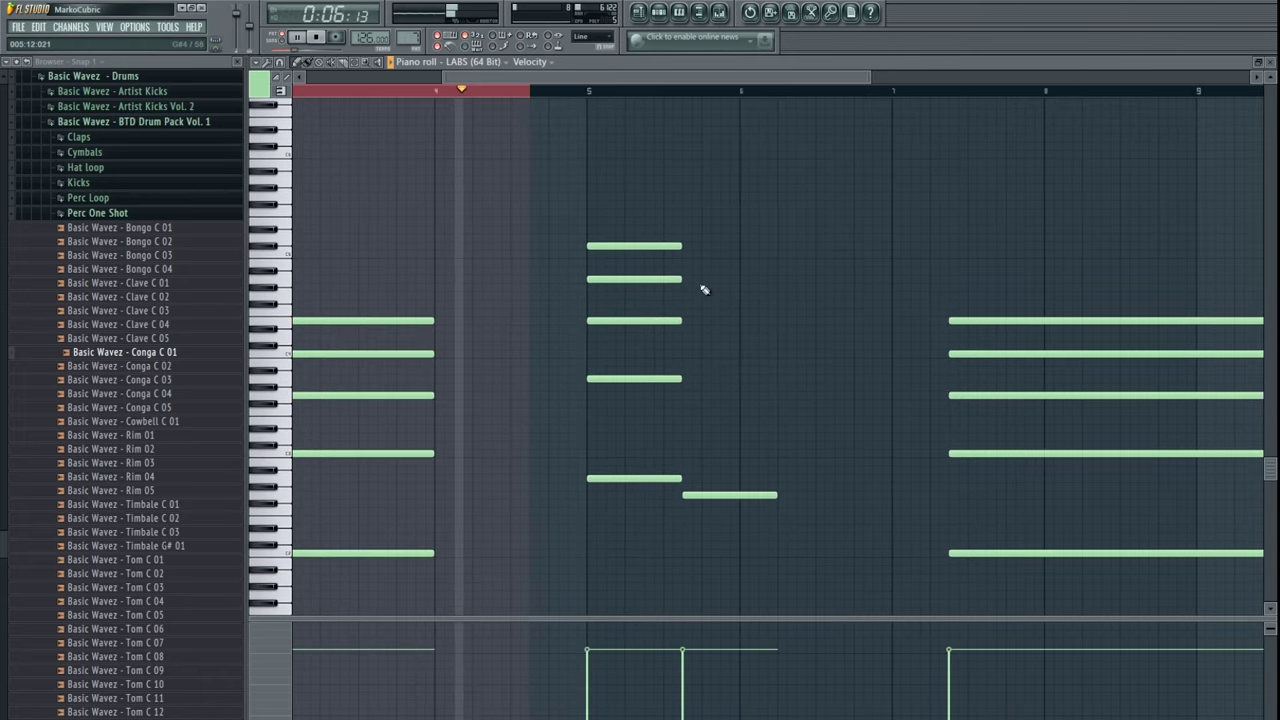
key("space")
left_click(526, 91)
key("space")
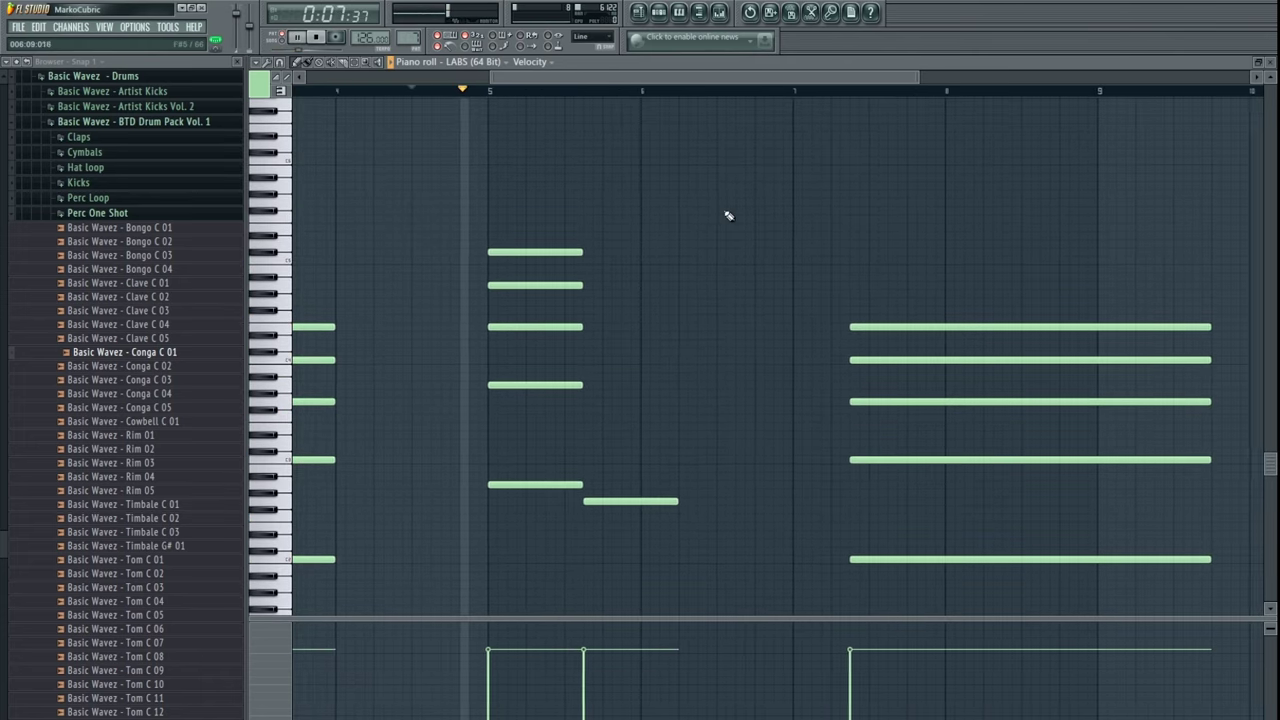
scroll(695, 355, "up", 2)
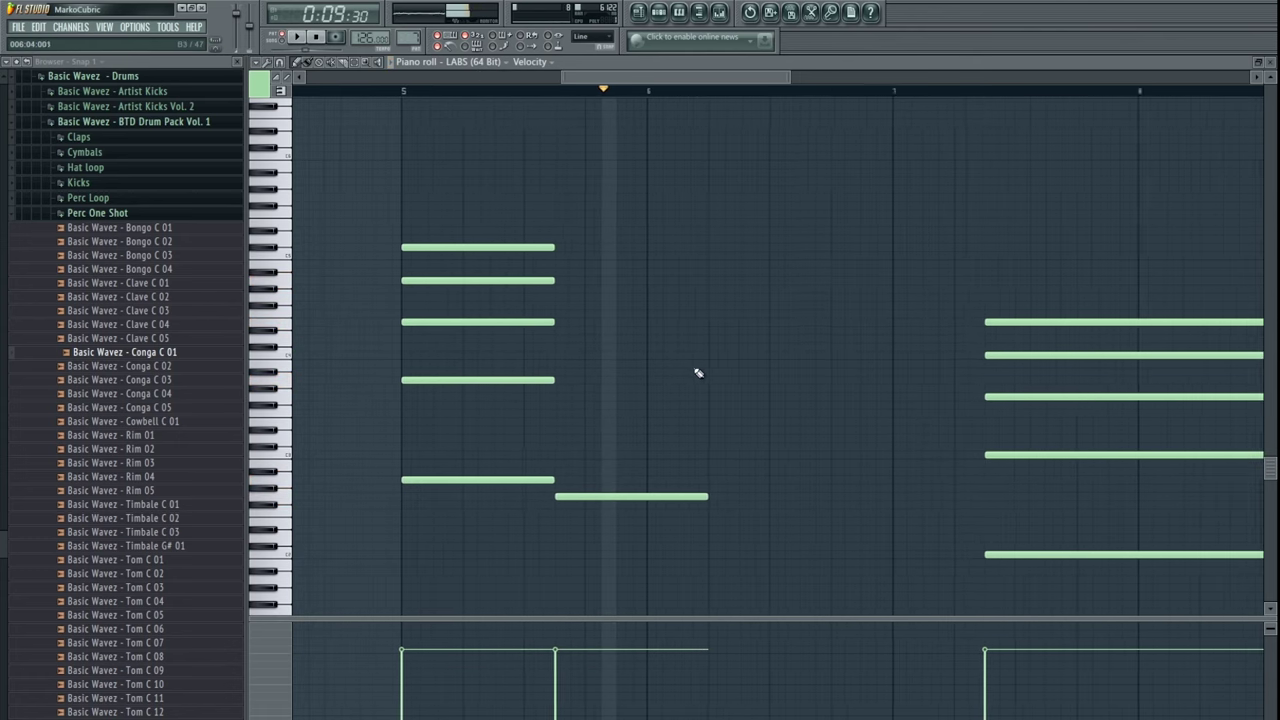
scroll(650, 370, "down", 1)
- Complete the new chord above its G2 bass with ten-step notes on G3, D4, A4 and B4
left_click(564, 263)
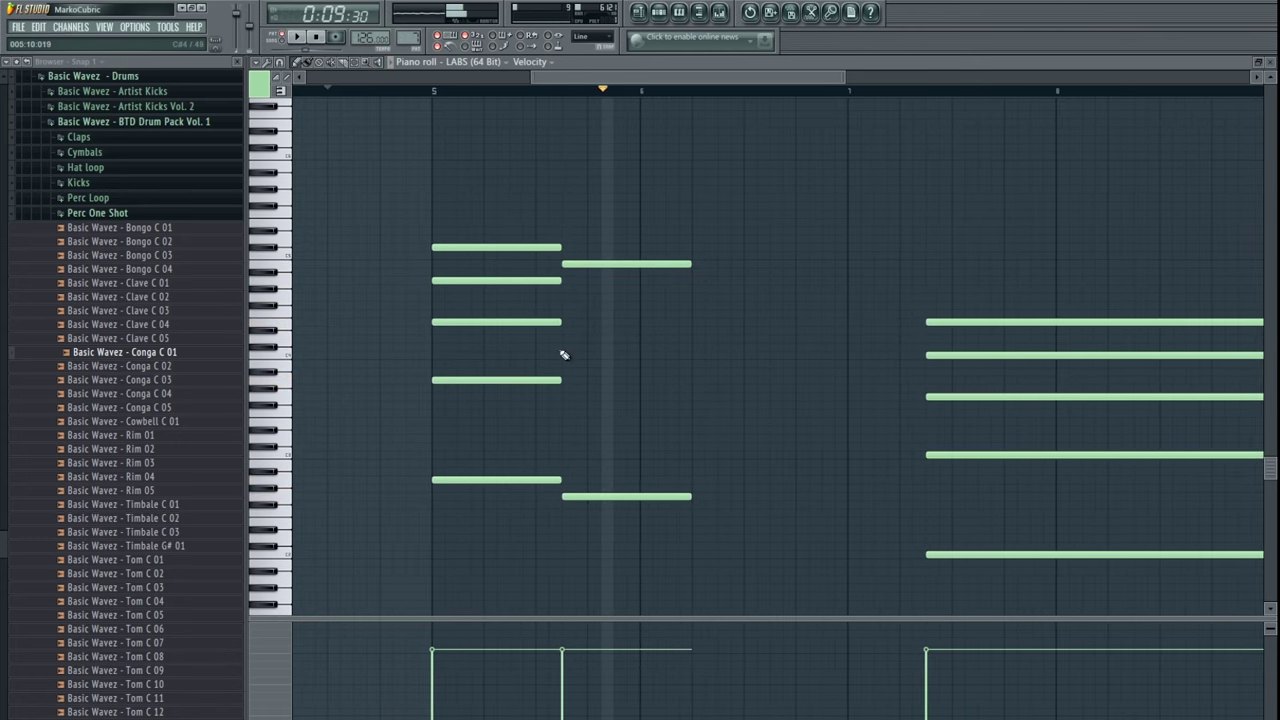
left_click(564, 338)
left_click(564, 288)
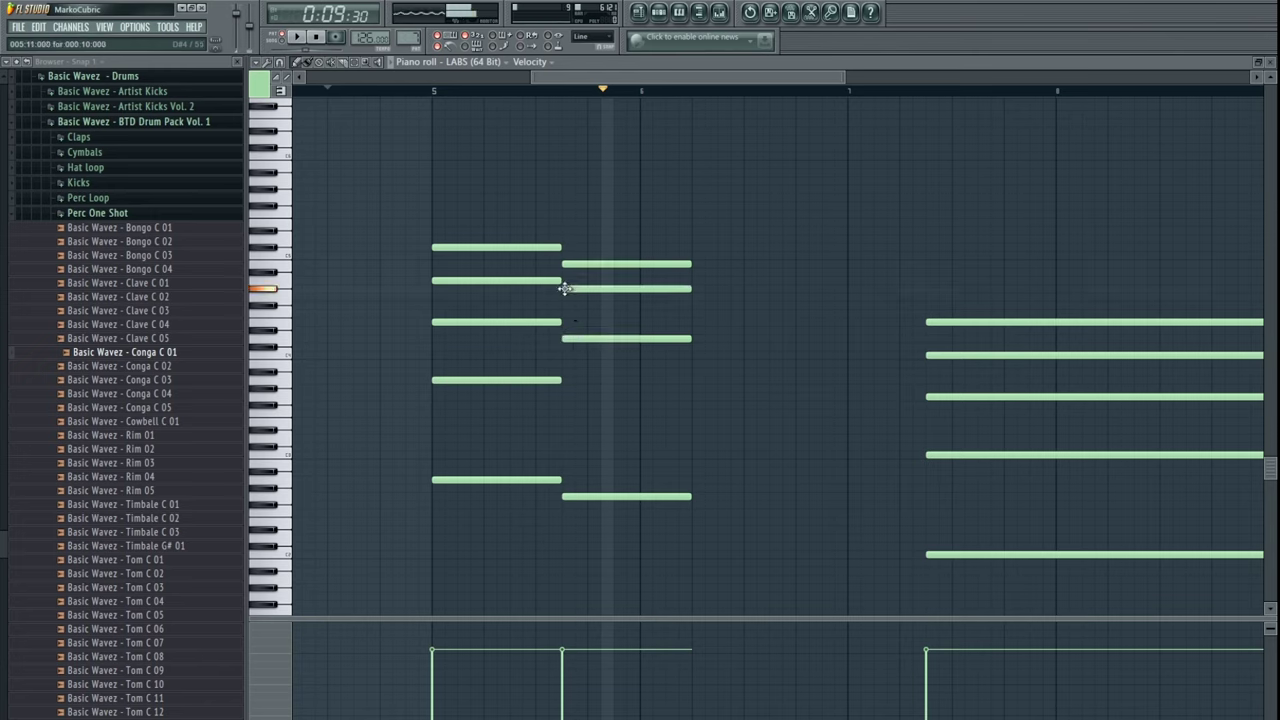
left_click_drag(564, 290, 567, 281)
left_click(563, 413)
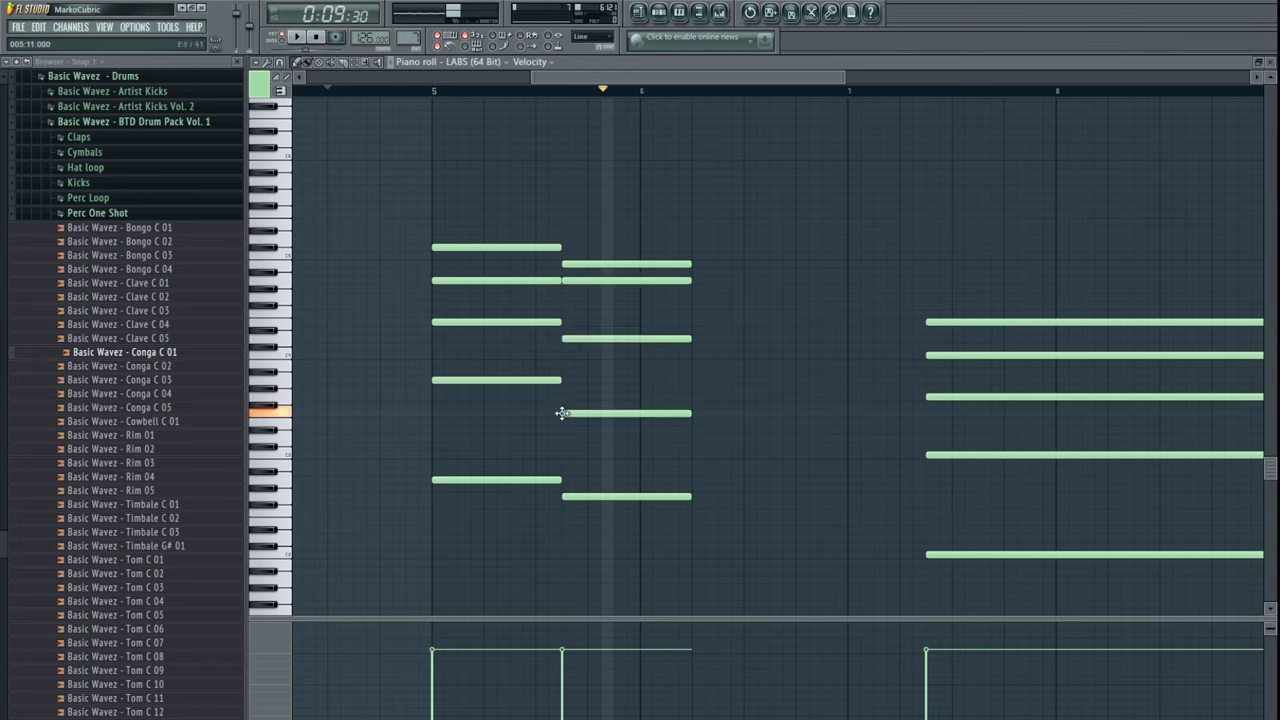
left_click_drag(562, 407, 565, 397)
- Play the repeat from bar 5 to hear the new chord, and select the long chord that comes after it
key("space")
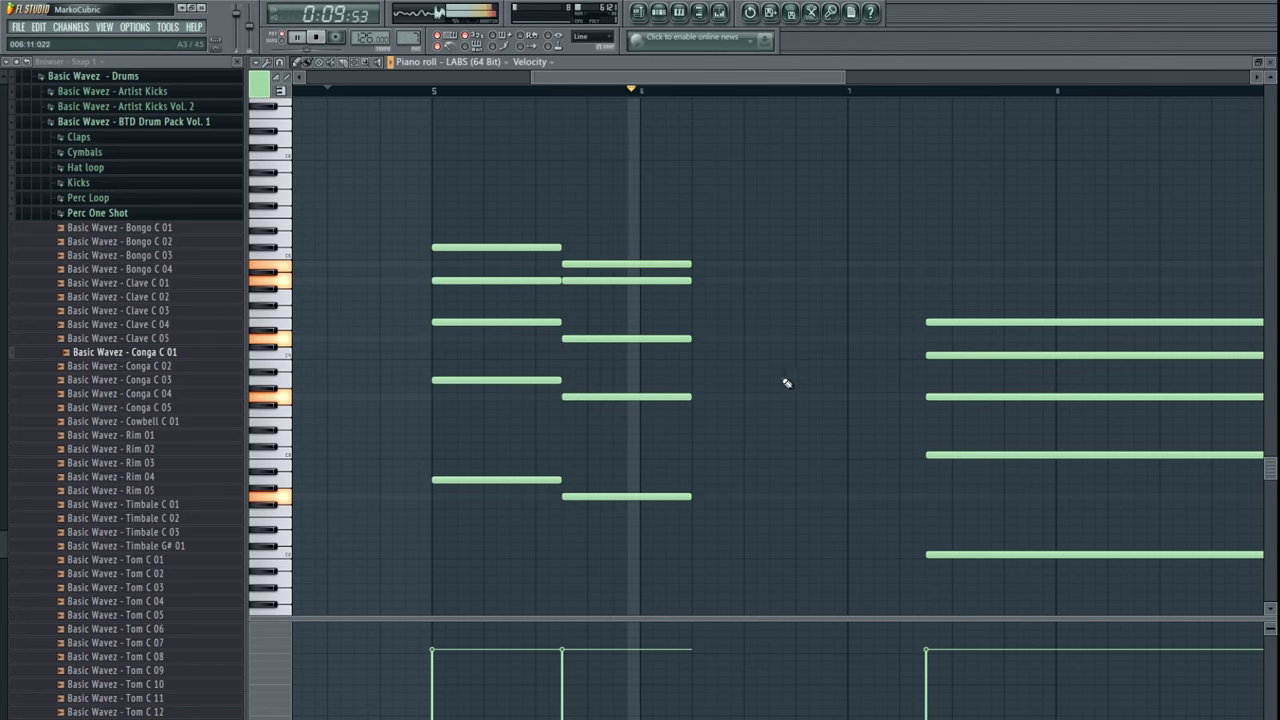
key("space")
left_click(435, 92)
key("space")
scroll(677, 313, "down", 4)
left_click_drag(771, 243, 800, 606)
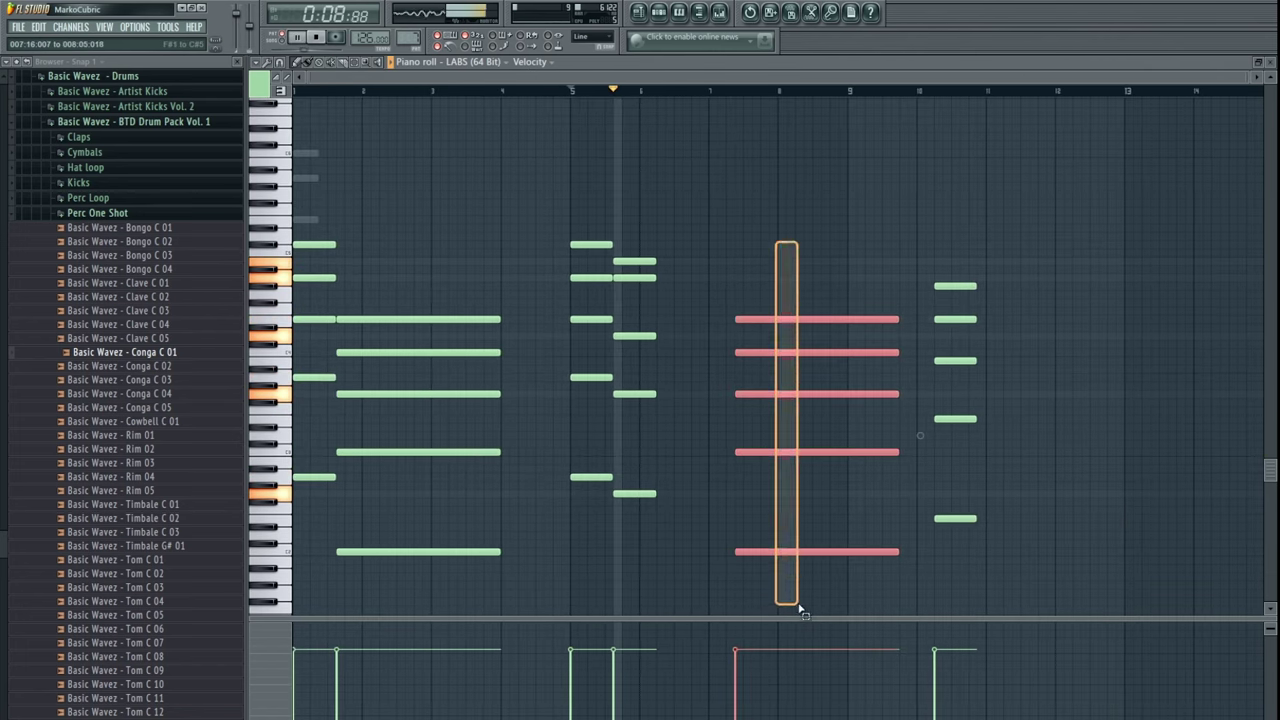
key("space")
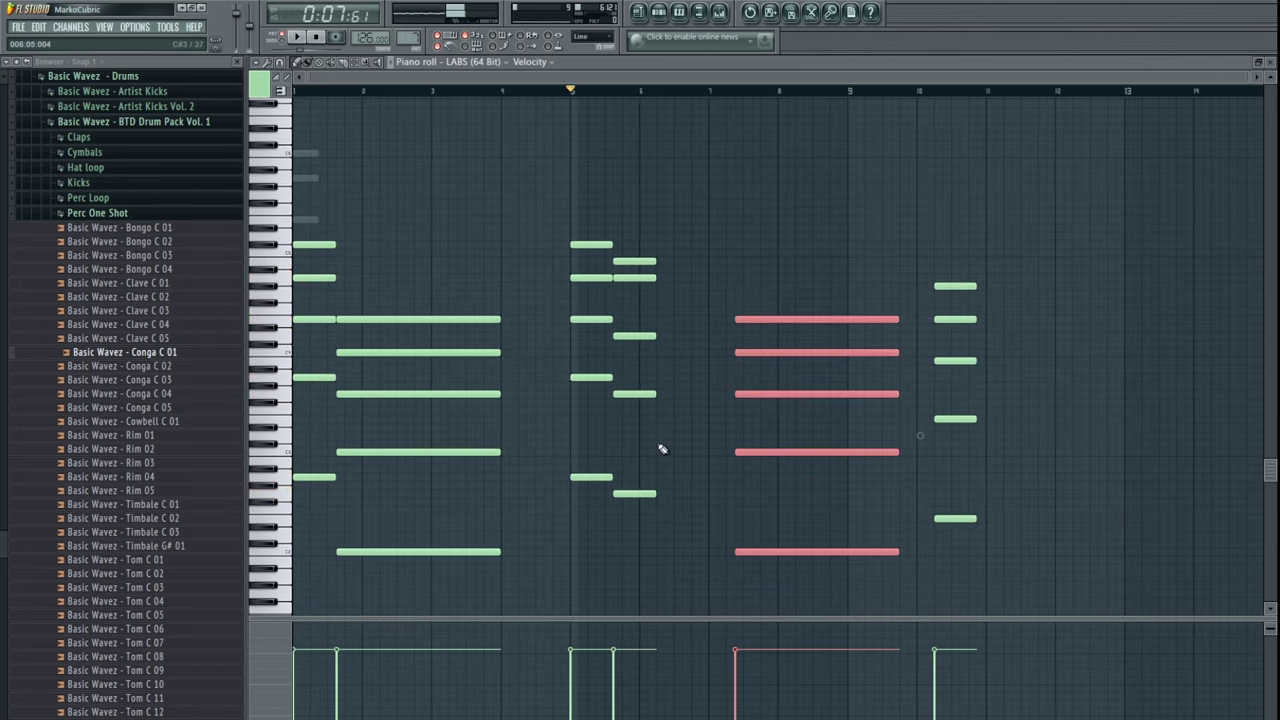
- Try out test notes for a bass pitch after the new chord, deleting each one again
left_click(658, 444)
right_click(658, 443)
left_click(657, 436)
right_click(659, 436)
- Move the long chord up two semitones and back so it directly follows the new chord, replaying from bar 5 in between
left_click_drag(764, 258, 750, 556)
key("space")
scroll(700, 450, "up", 4)
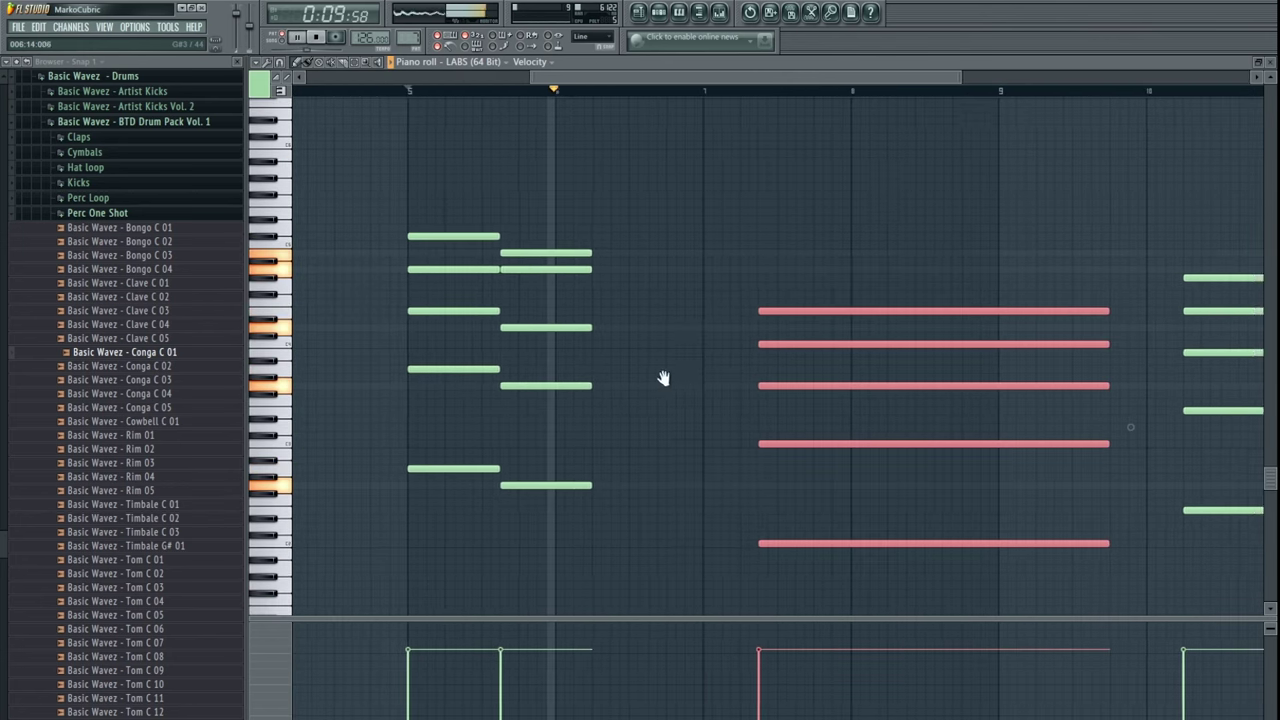
key("space")
scroll(547, 491, "down", 1)
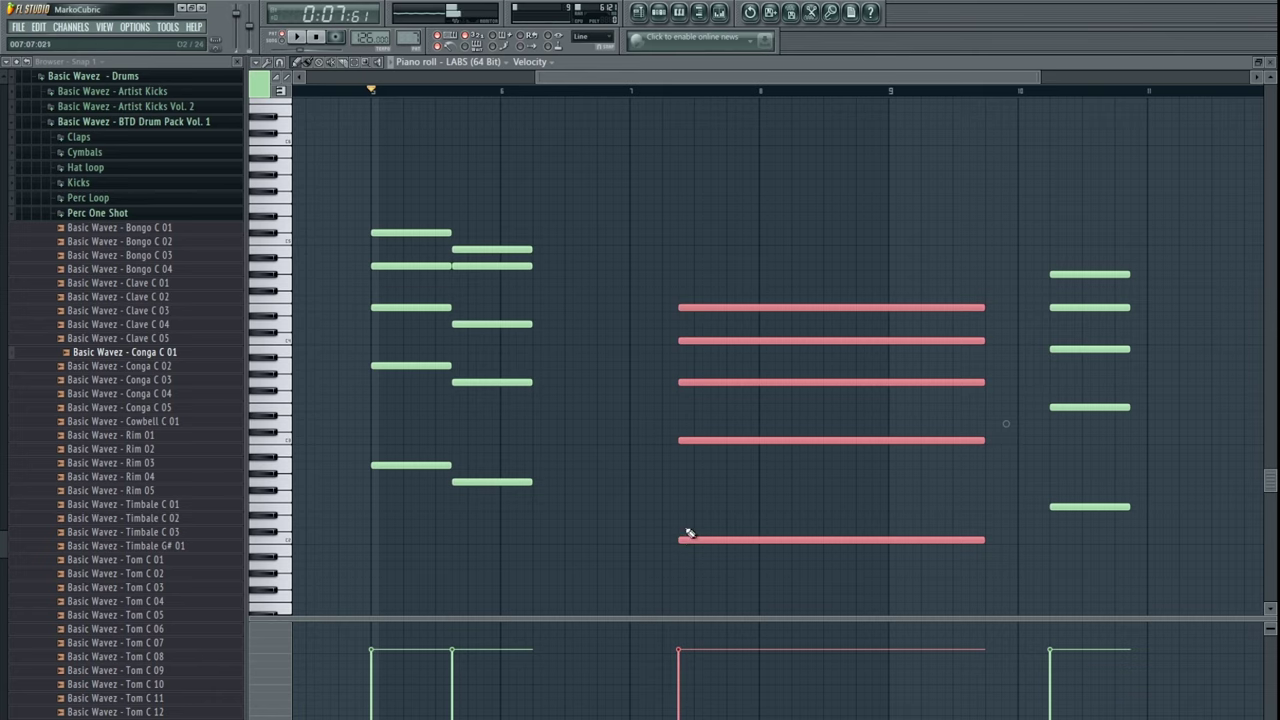
left_click(681, 524)
right_click(680, 523)
left_click_drag(730, 270, 555, 522)
left_click(571, 524)
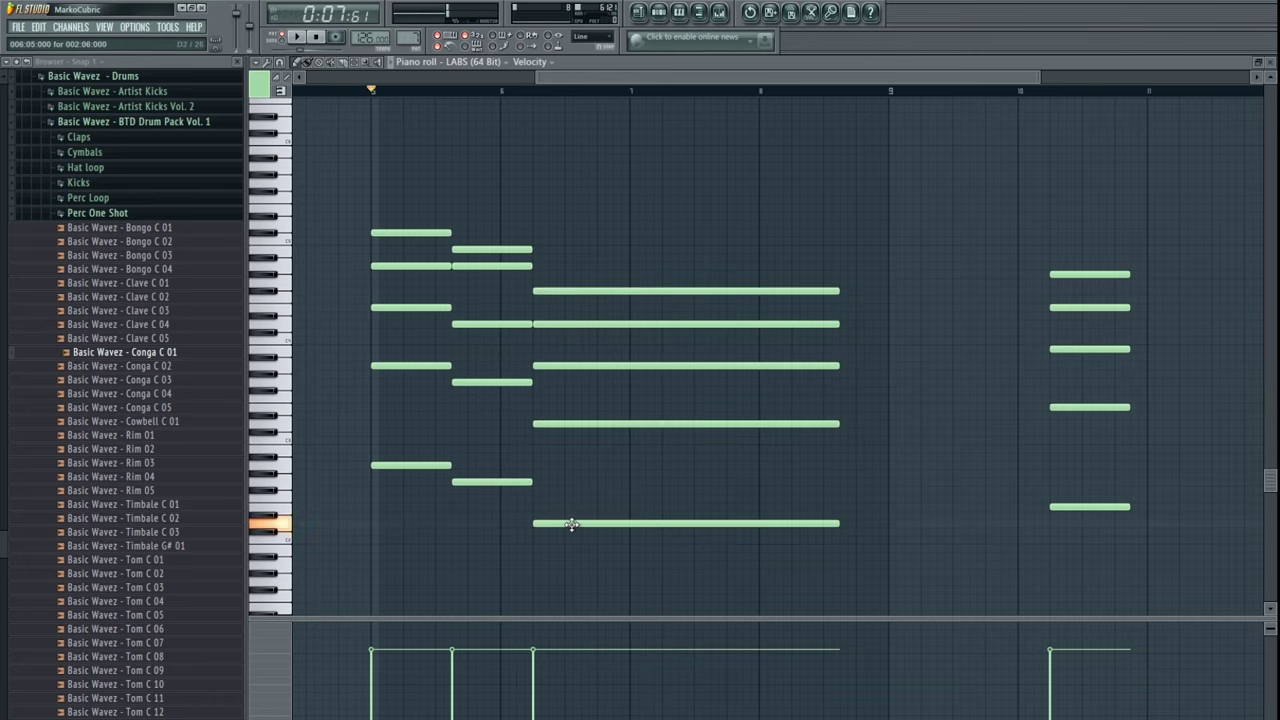
- Play the extended progression, delete the leftover short chord just after bar 10, and close the piano roll
key("space")
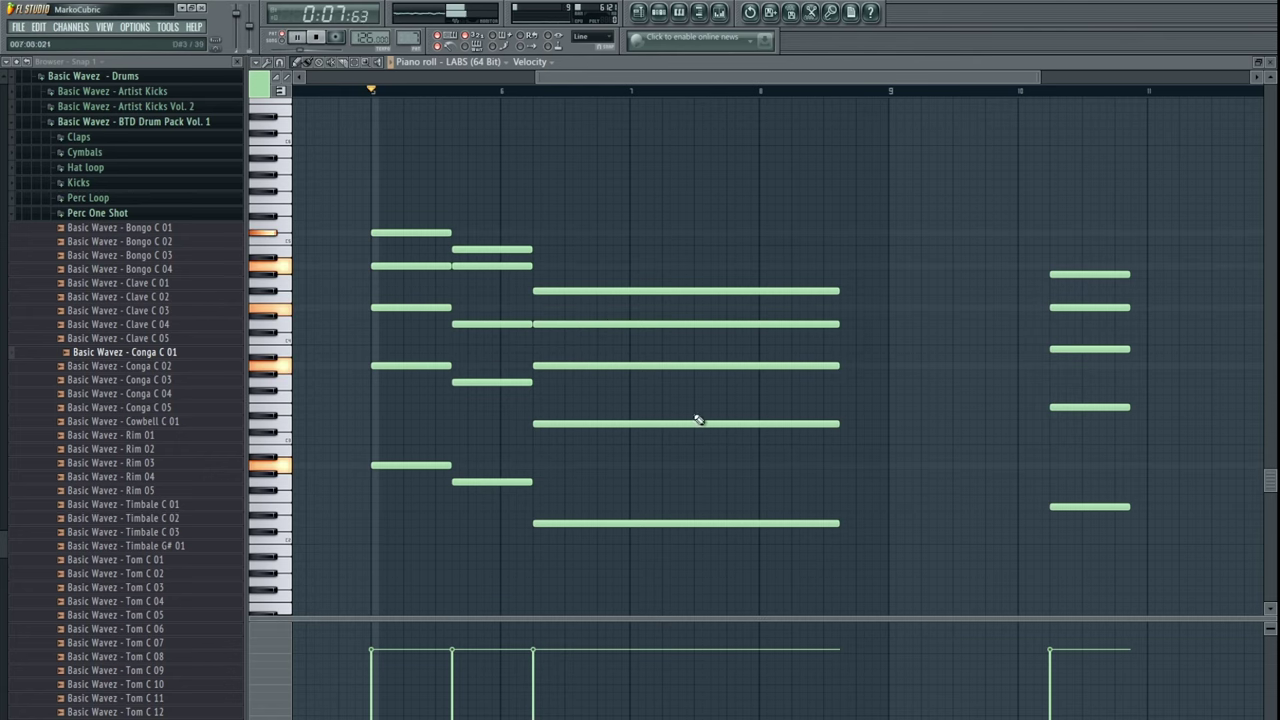
left_click_drag(1082, 196, 1071, 514)
key("Delete")
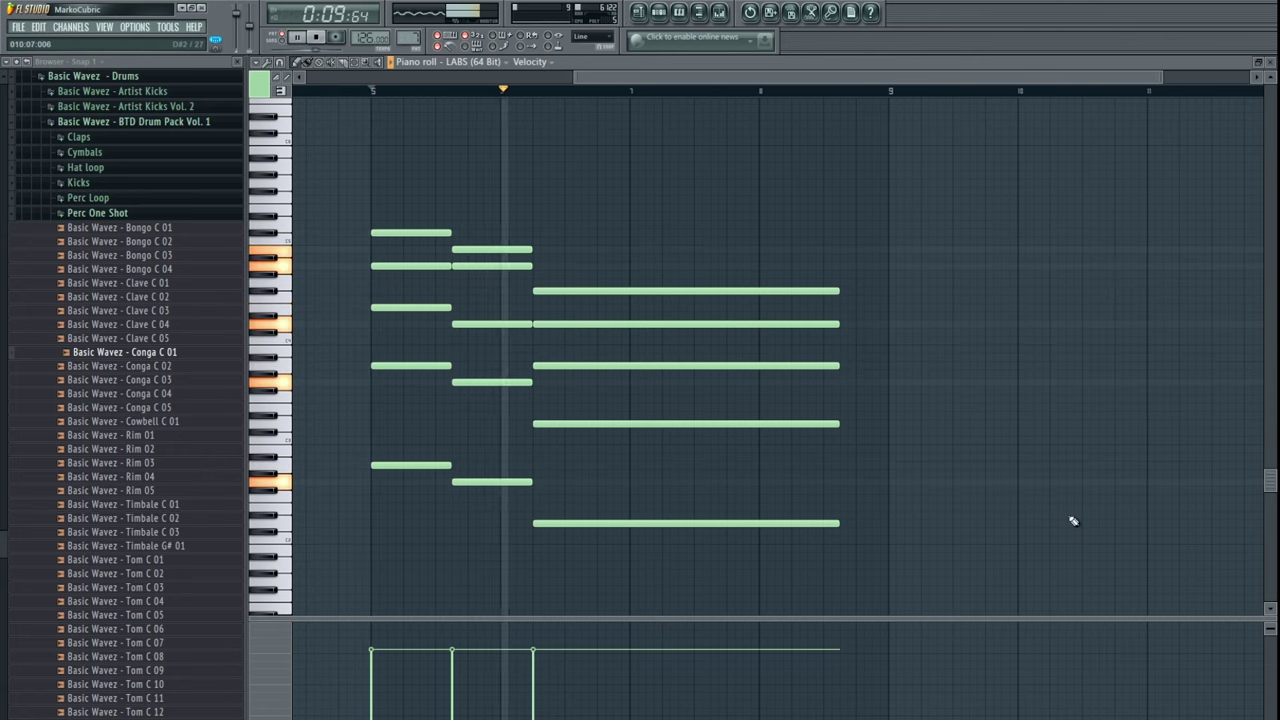
scroll(743, 363, "down", 3)
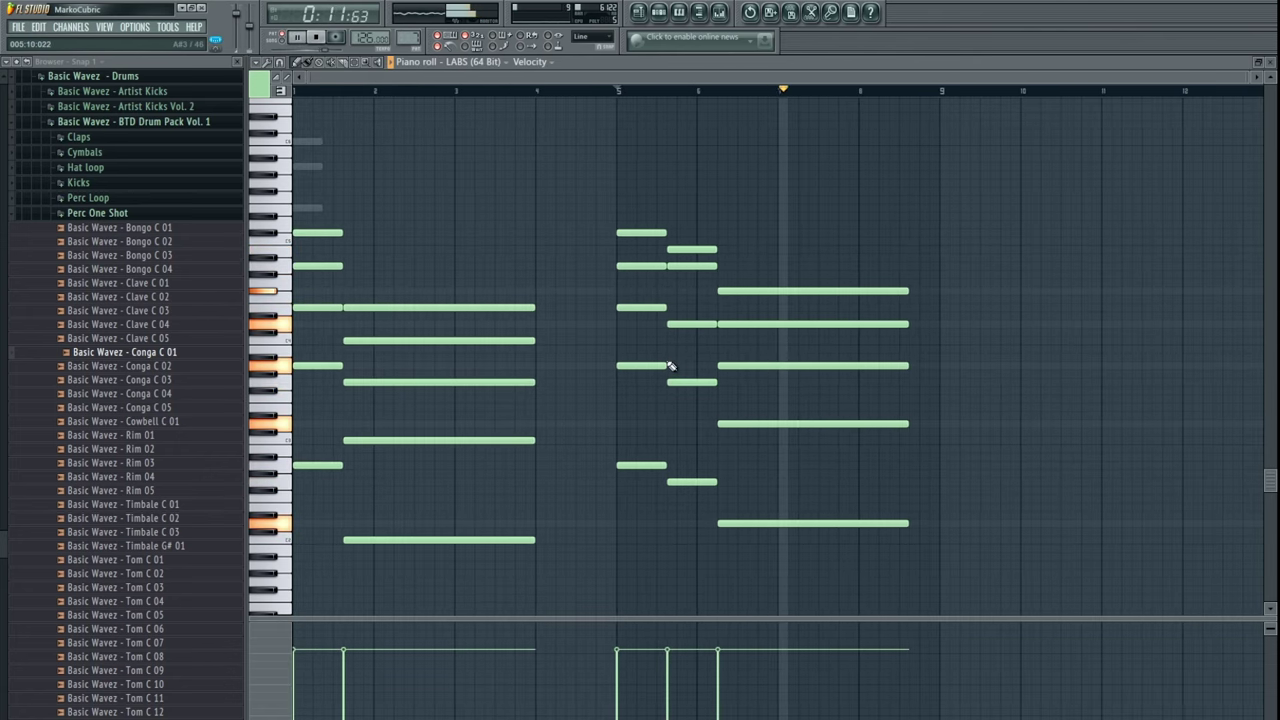
key("Escape")
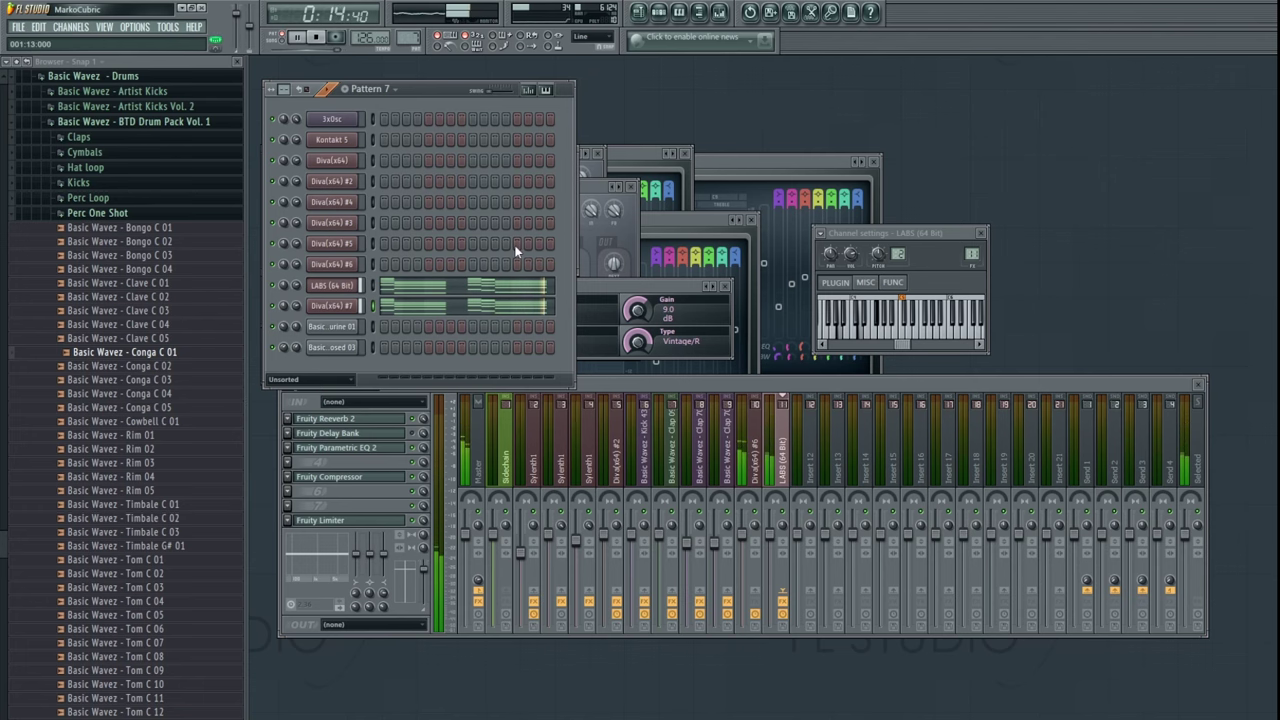
- Raise the velocity of the second chord in the LABS piano roll to the maximum and replay the pattern from the start
left_click(400, 286)
scroll(479, 96, "down", 5)
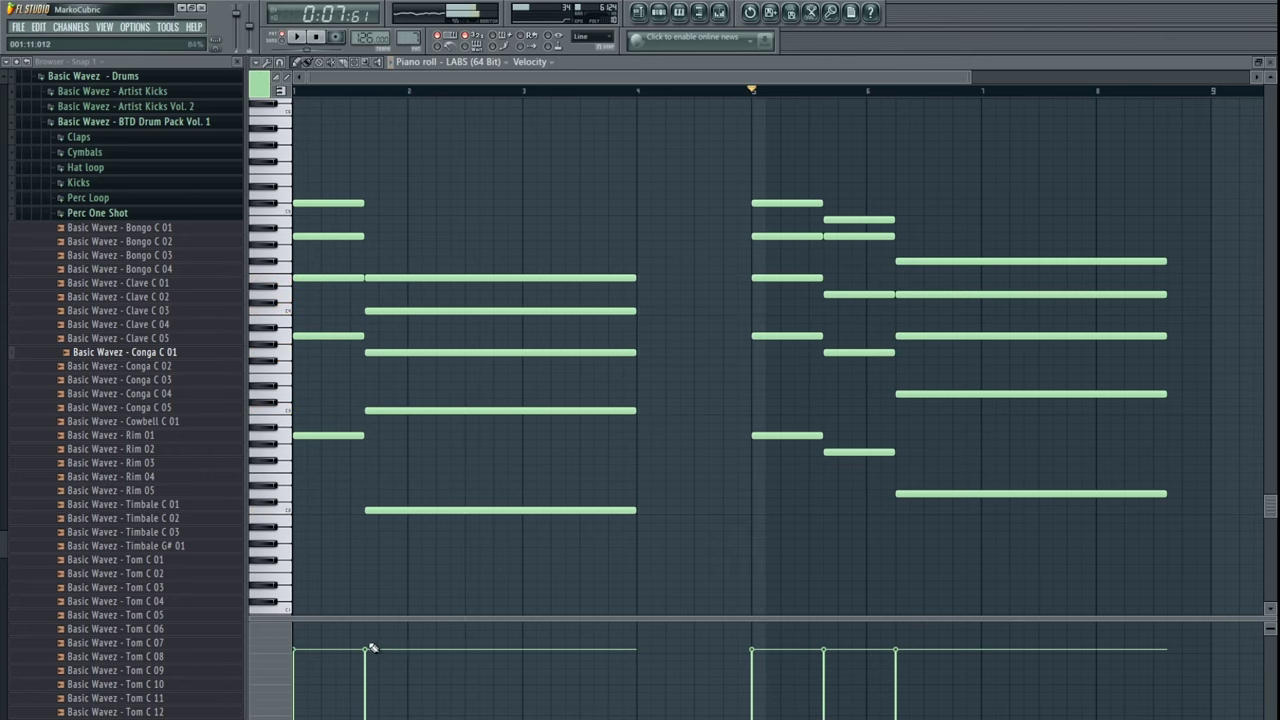
key("space")
key("space")
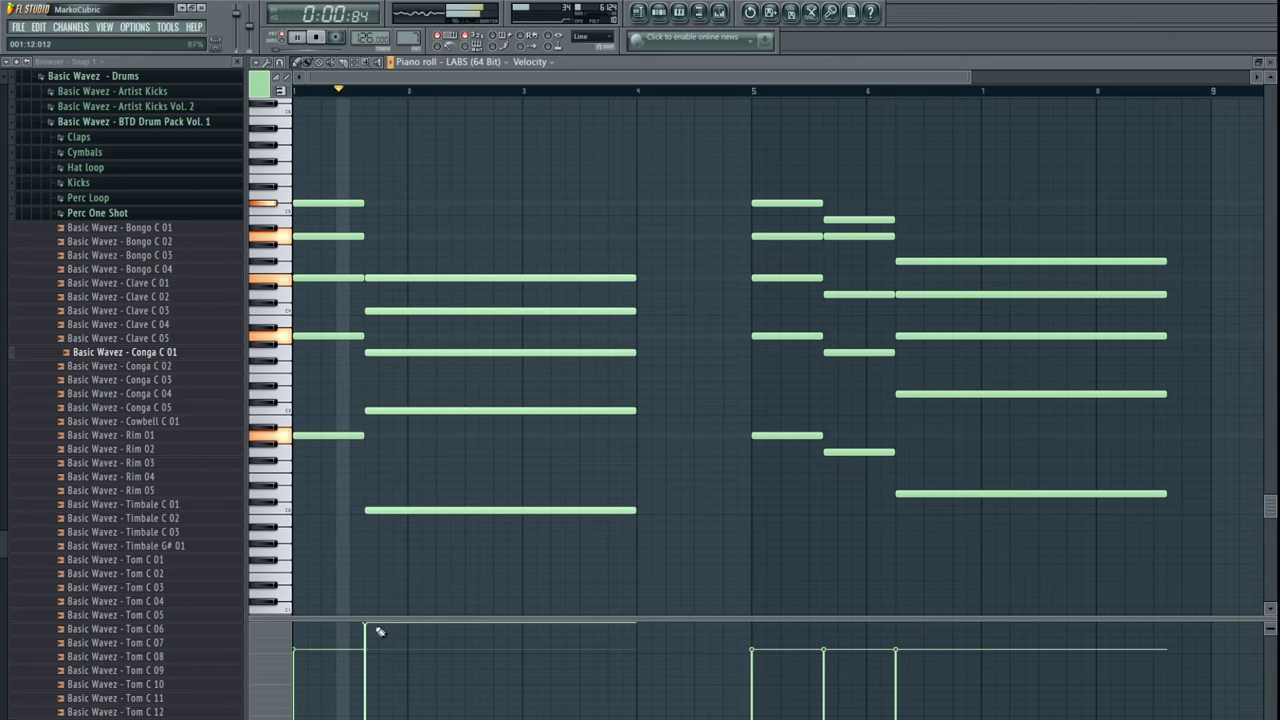
key("F7")
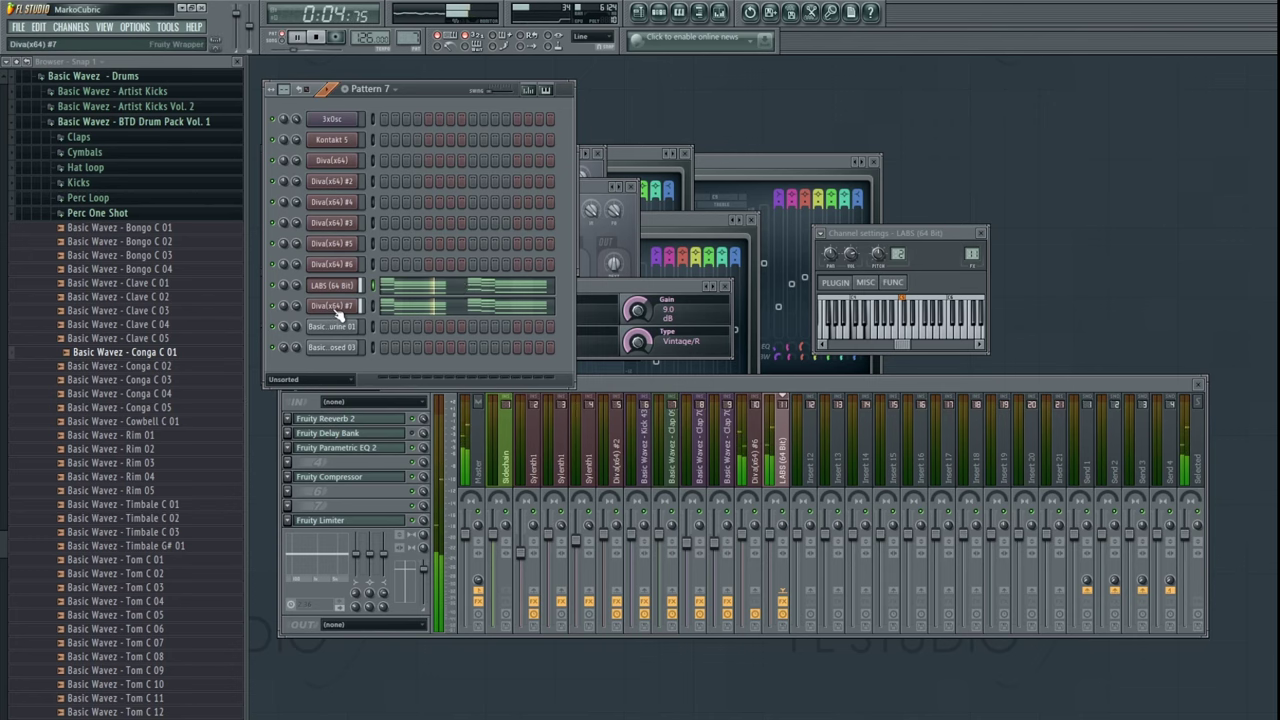
- Set the filter cutoff of Diva(x64) #7 to 102.50 on its main page during playback, and stop the pattern
left_click(331, 306)
left_click(559, 647)
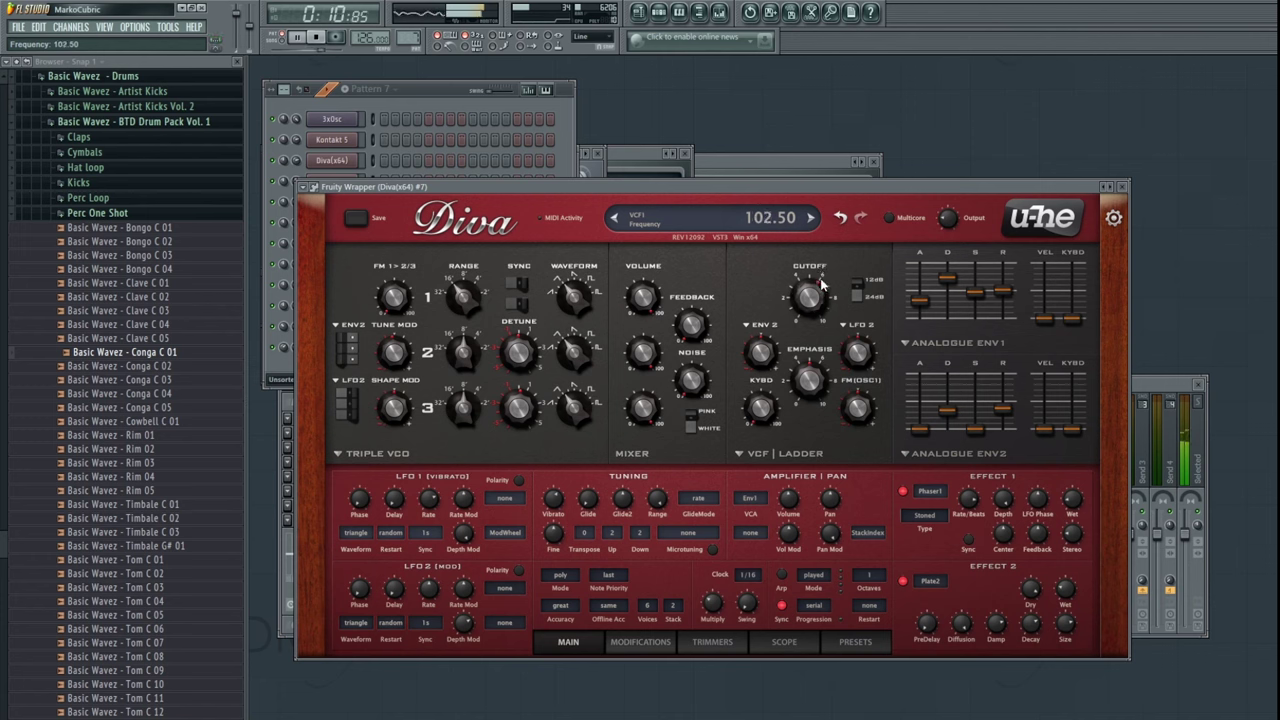
left_click(460, 128)
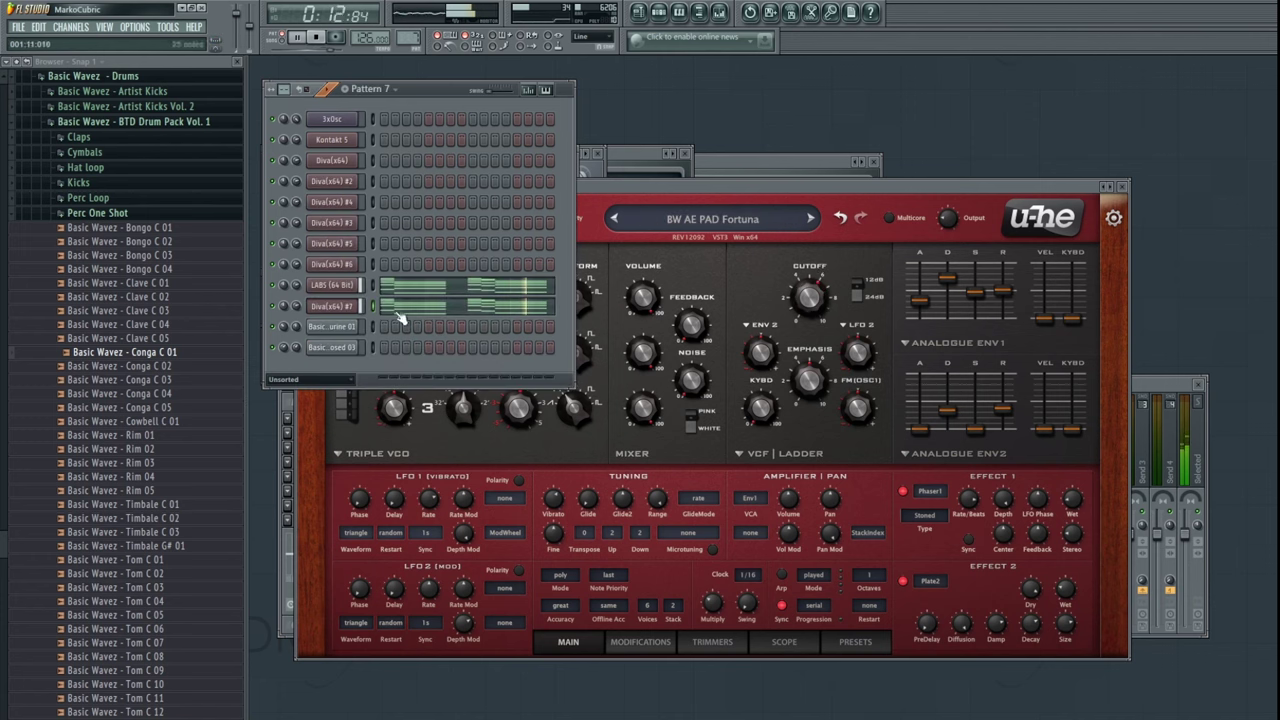
key("space")
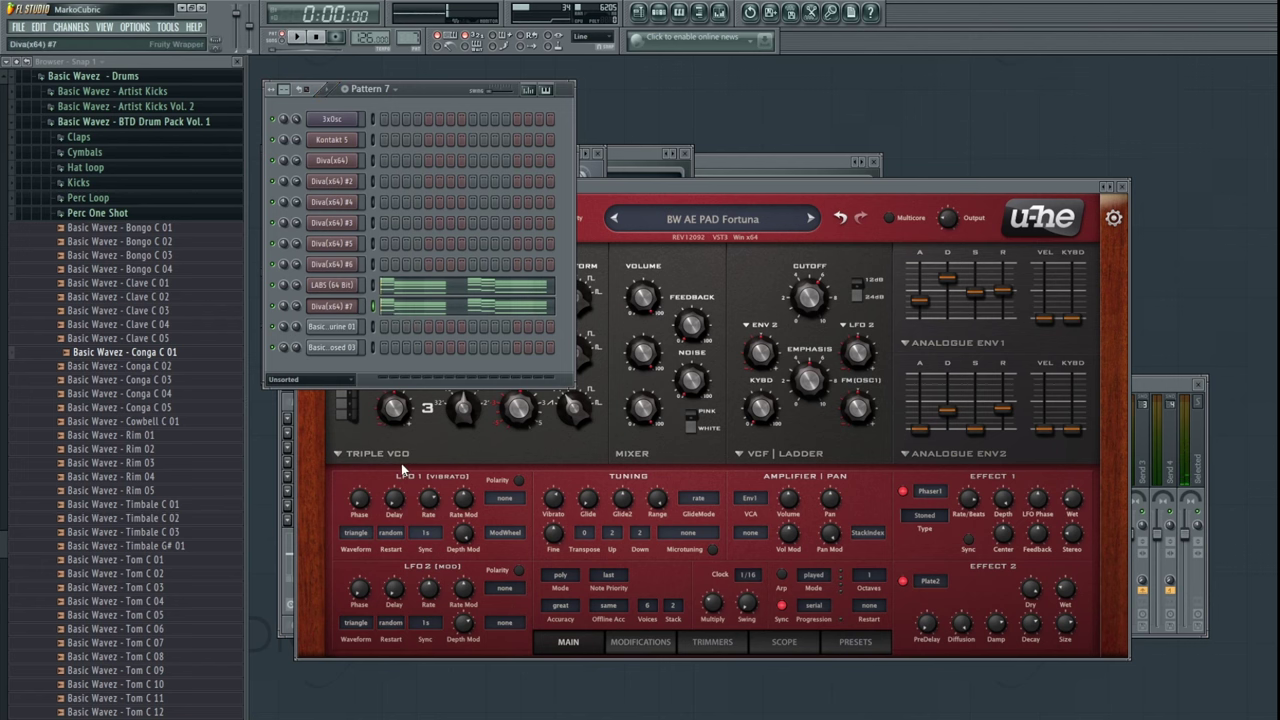
- Try to fix the loading error of the Synth Strings: Brass Pad preset in LABS (64 Bit) #2, and close its window
left_click(336, 306)
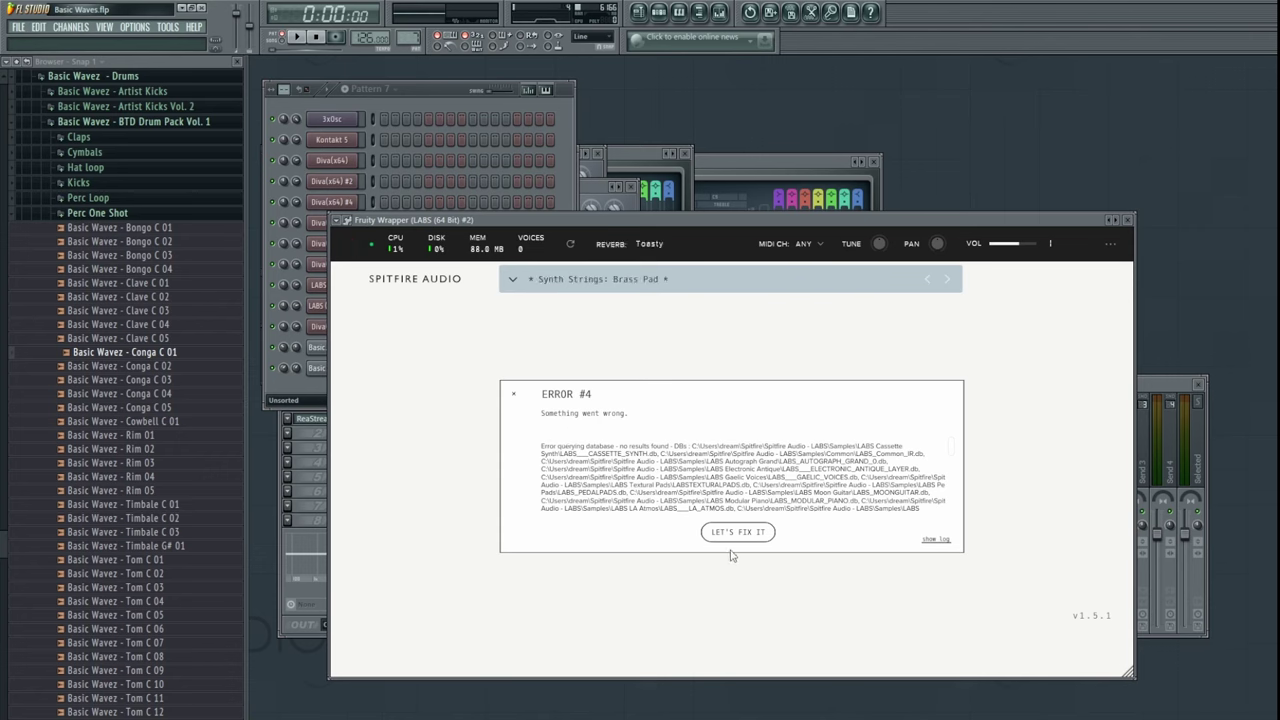
left_click(737, 533)
left_click(461, 96)
left_click(1128, 220)
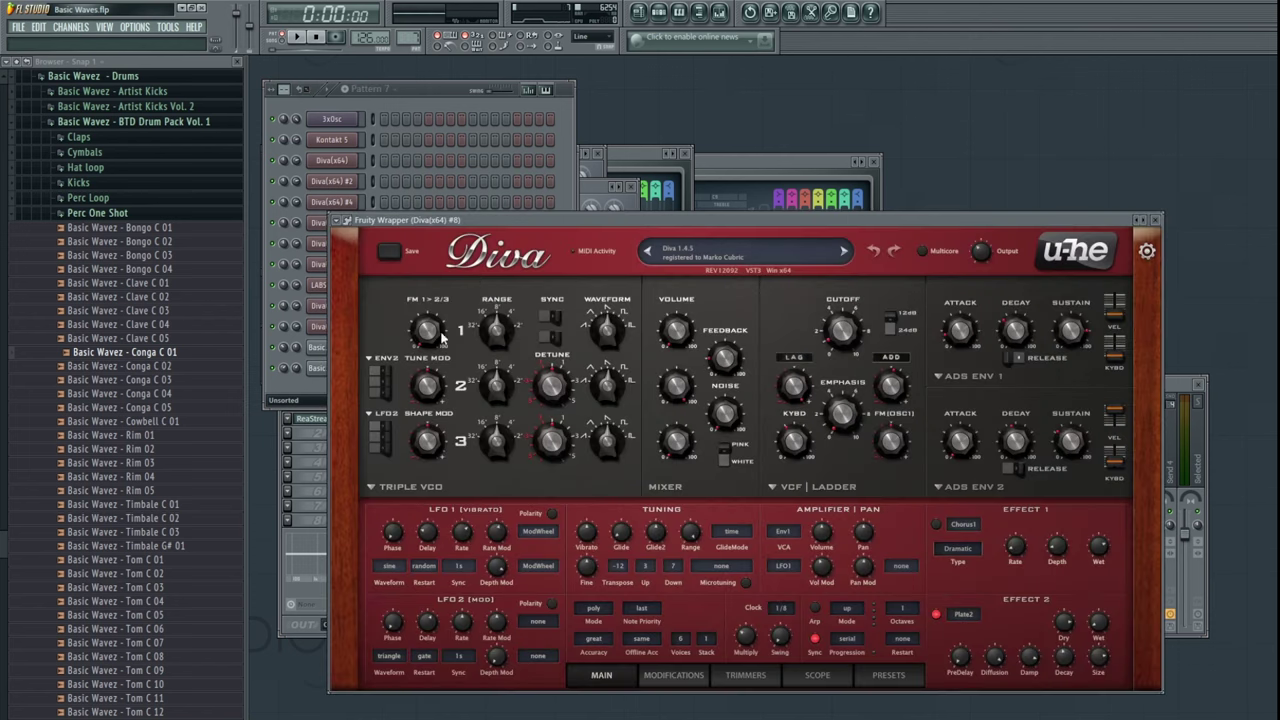
- Open the preset browser of the newly added, initialized Diva(x64) #8, and delete that channel
left_click(888, 674)
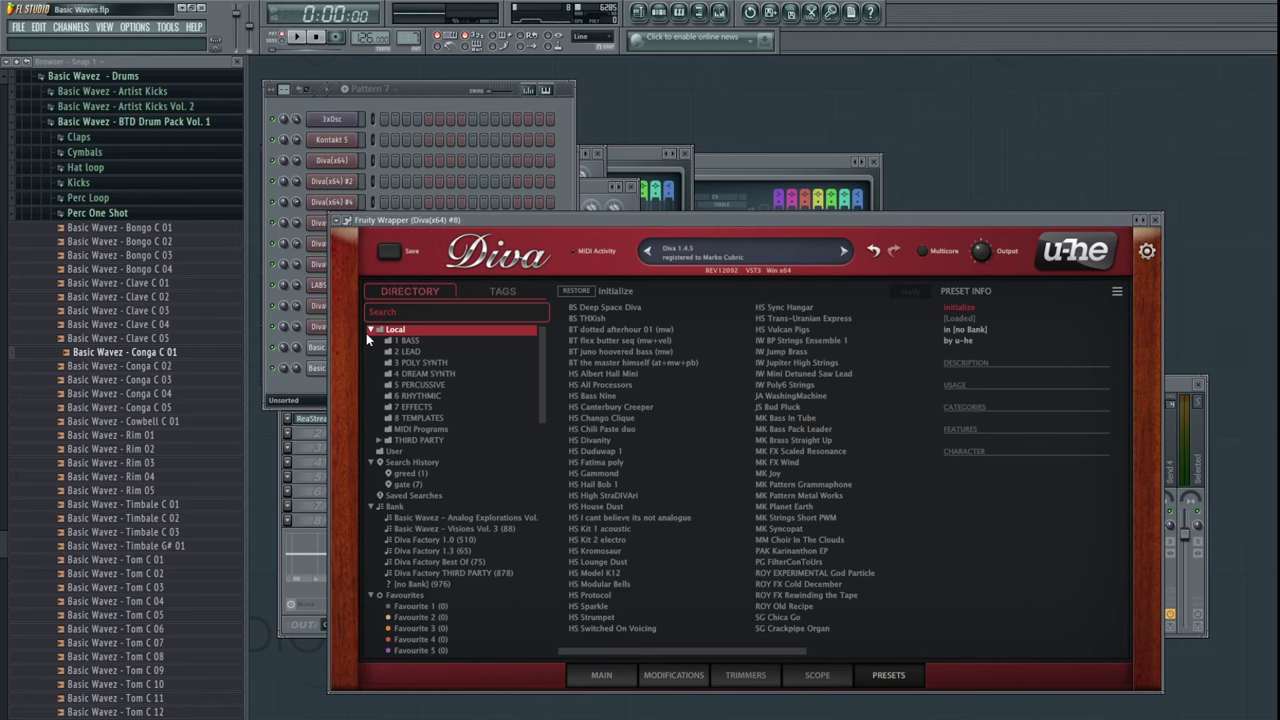
left_click(428, 103)
key("alt+Delete")
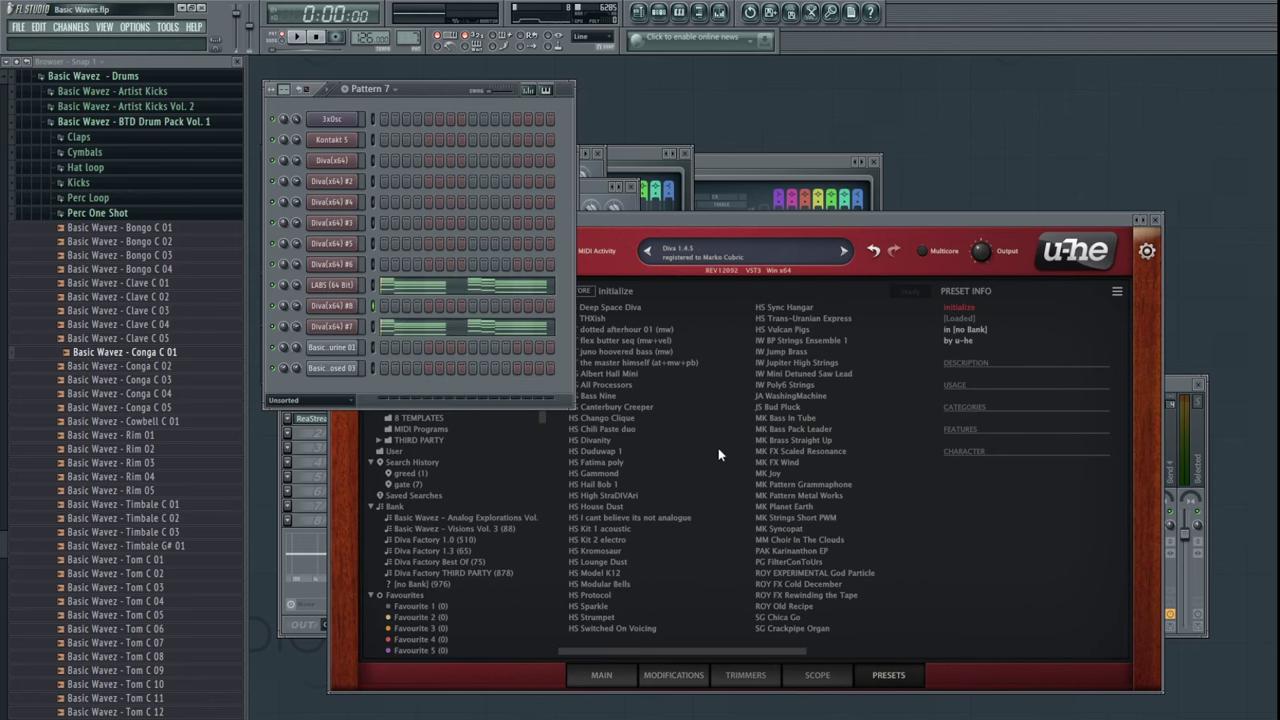
left_click(718, 448)
- Clone the Diva(x64) #7 channel with its BW AE PAD Fortuna sound and open the clone's preset browser
key("ctrl+z")
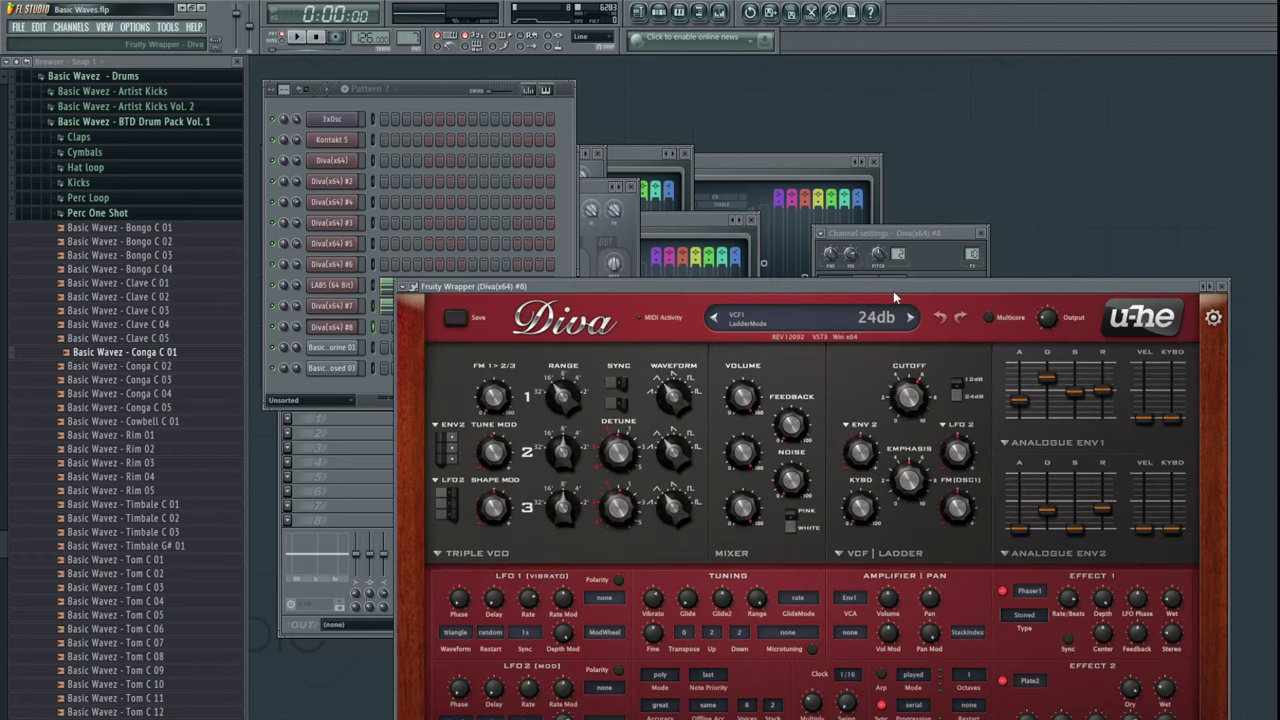
left_click_drag(893, 291, 854, 160)
left_click(903, 612)
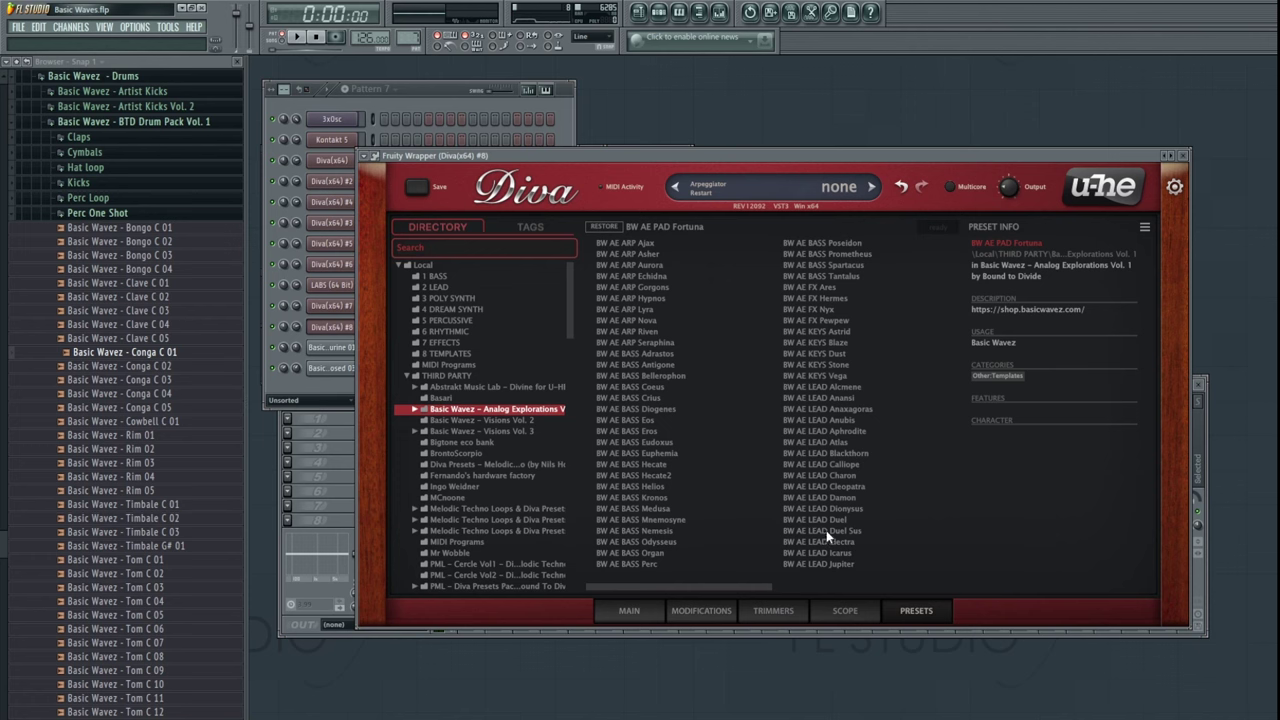
- Load the BW AE PAD Helen preset in Diva(x64) #8 and paste the copied chord notes into its channel
left_click_drag(756, 587, 868, 585)
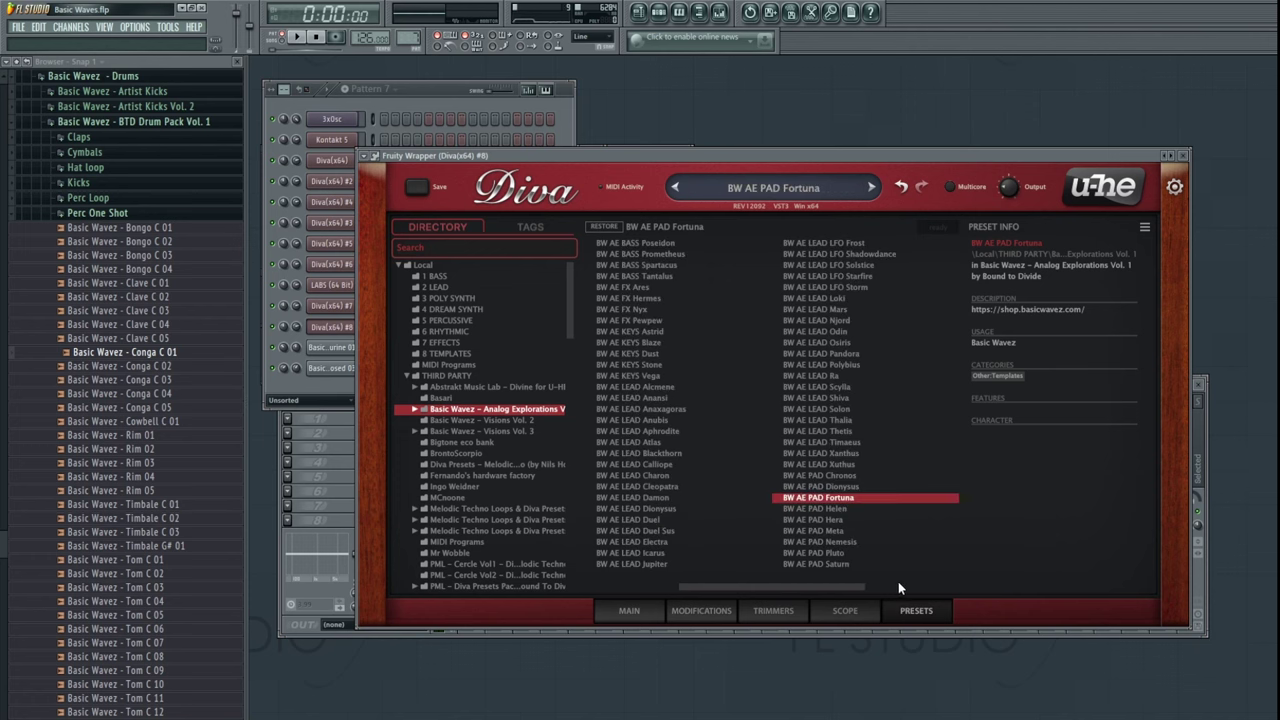
left_click(843, 511)
left_click(325, 316)
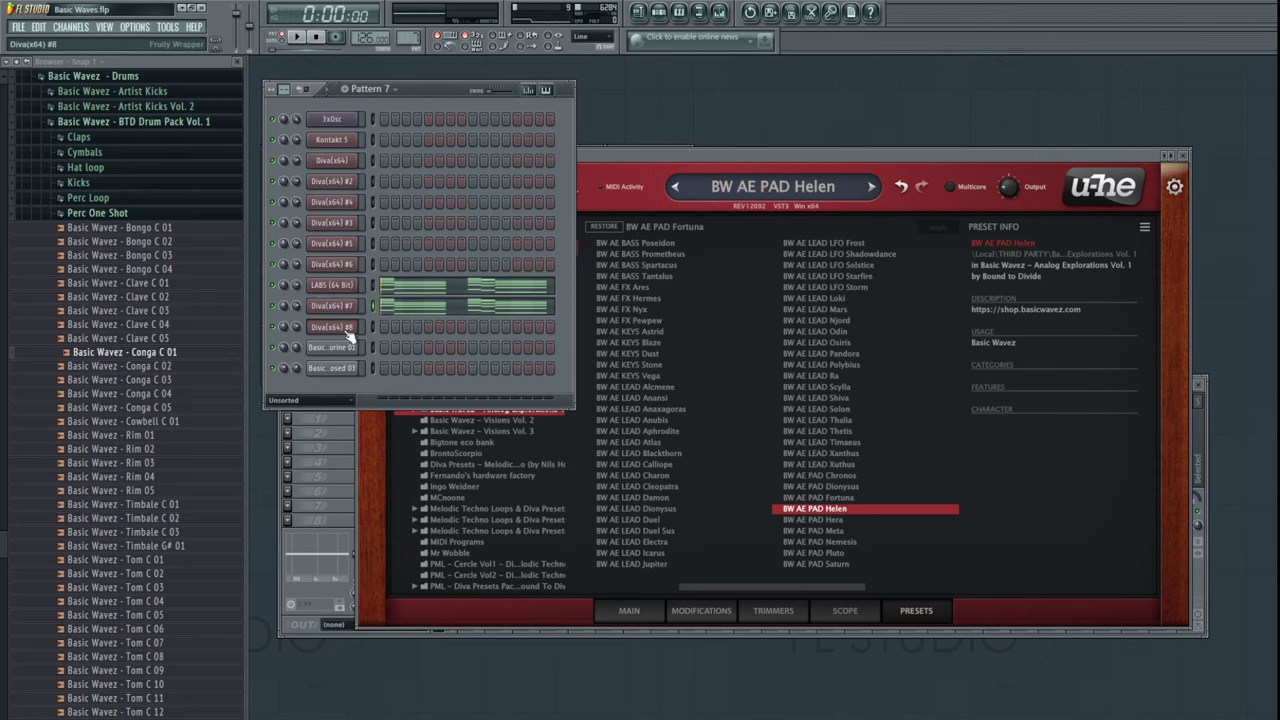
key("ctrl+v")
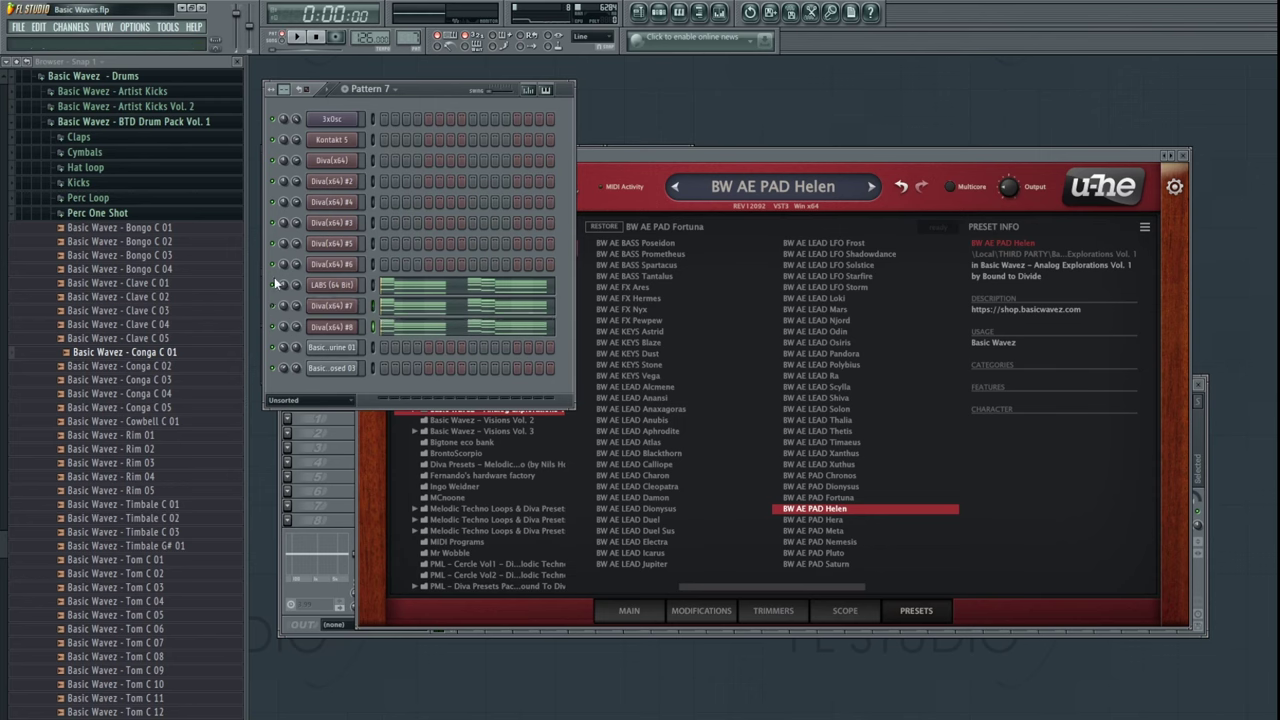
- Adjust the filter cutoff of Diva(x64) #8 on its main page while Pattern 7 plays
key("space")
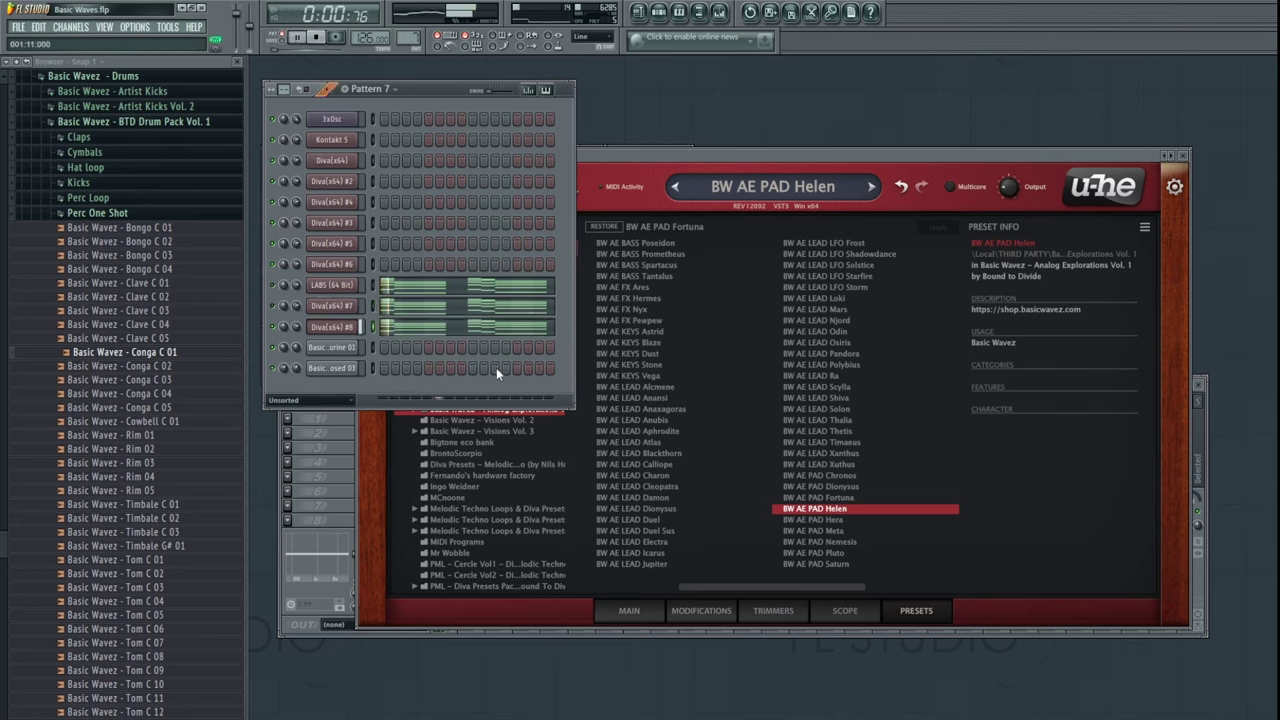
left_click(418, 330)
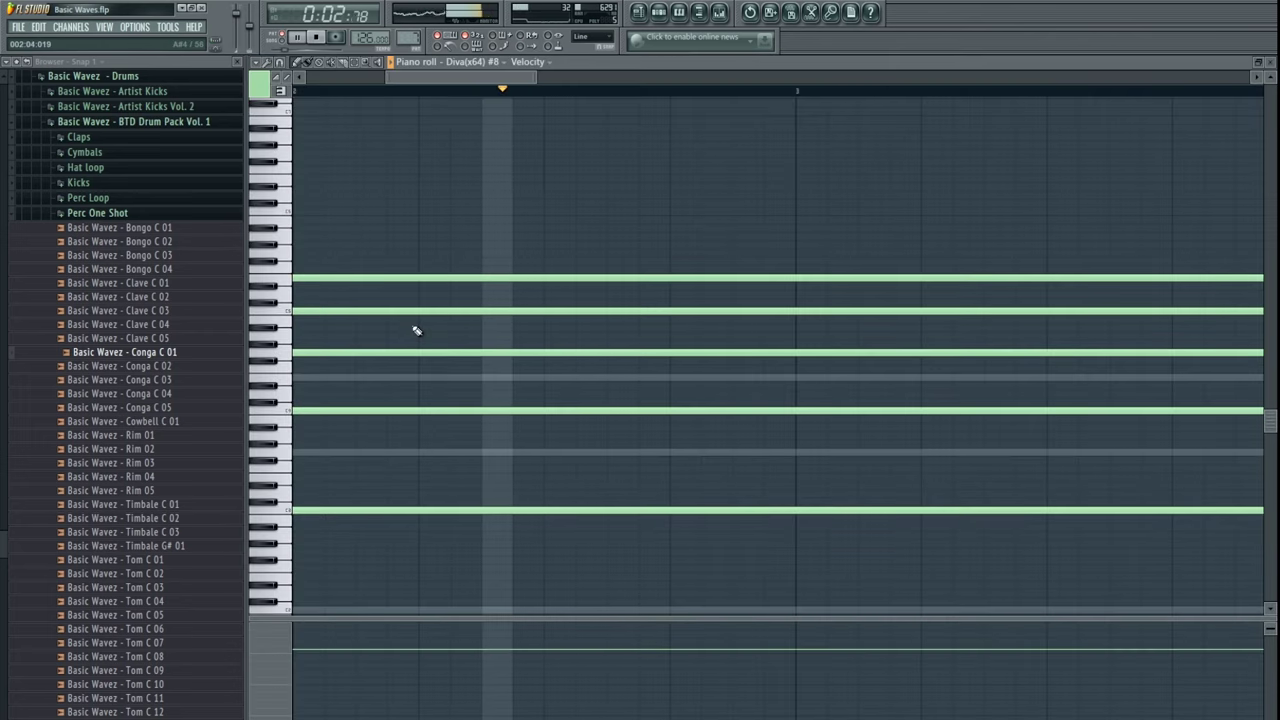
key("F7")
key("space")
key("space")
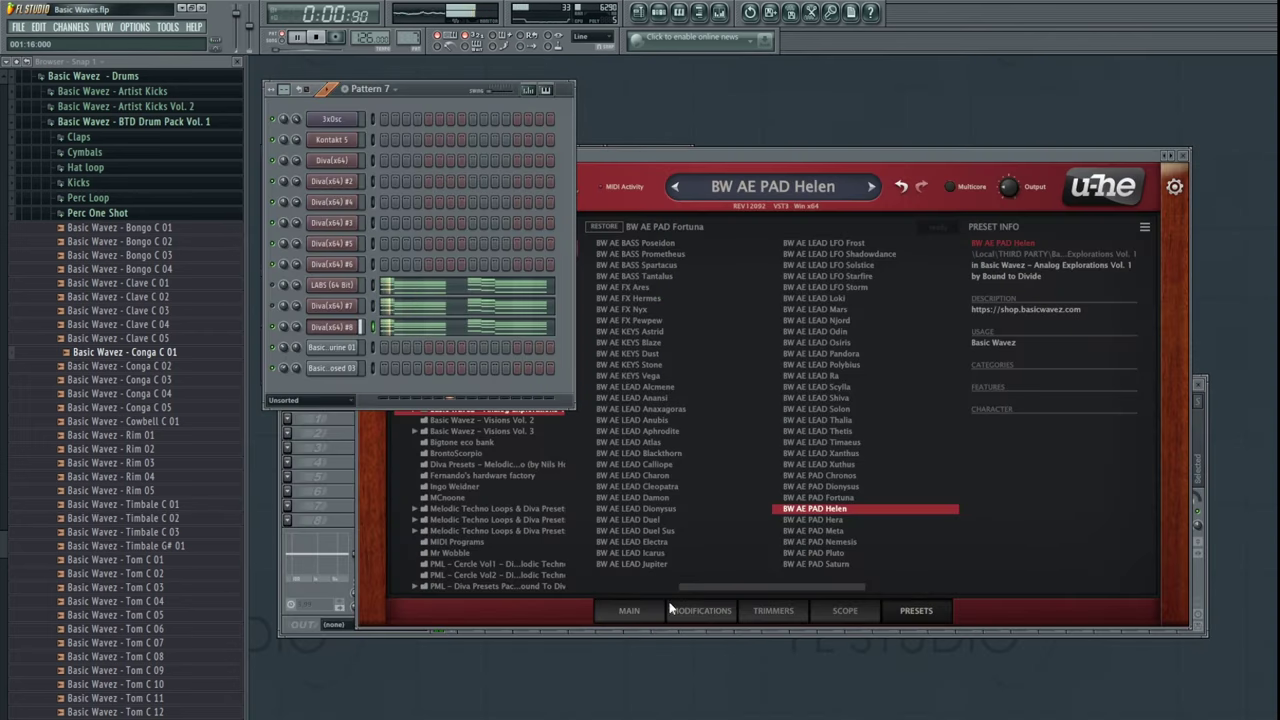
left_click(632, 610)
left_click_drag(870, 277, 862, 211)
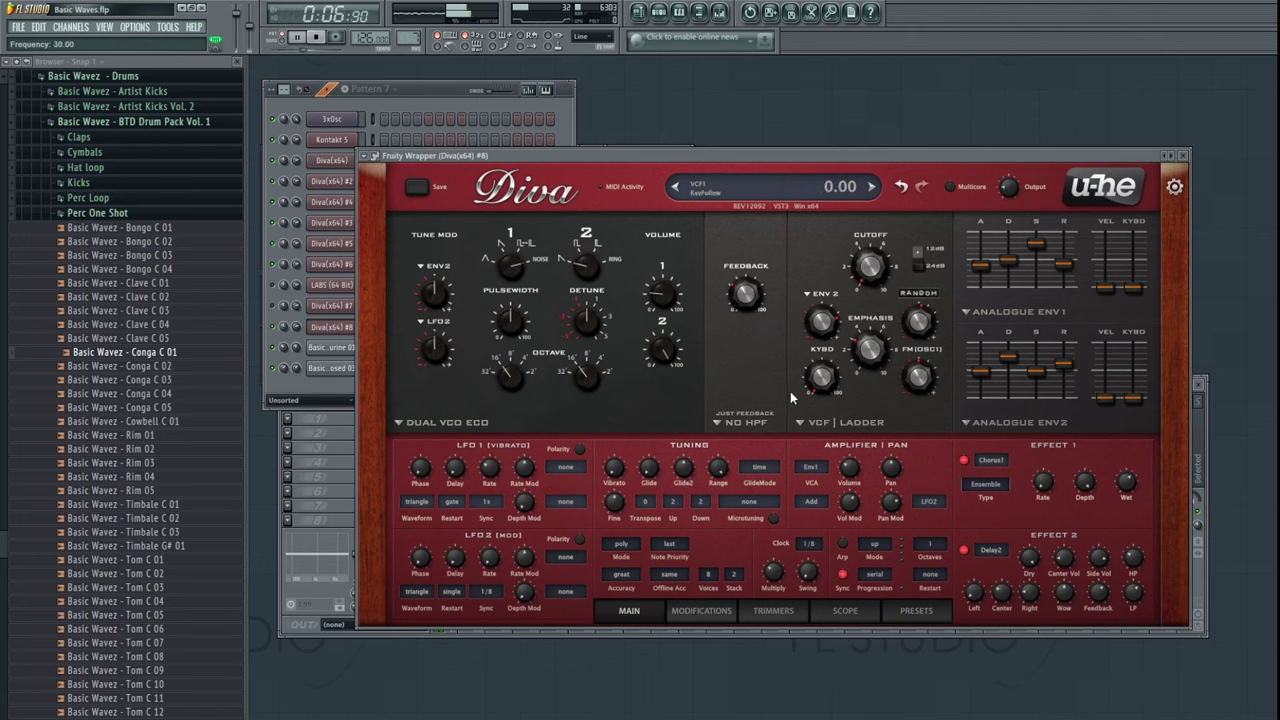
left_click(450, 93)
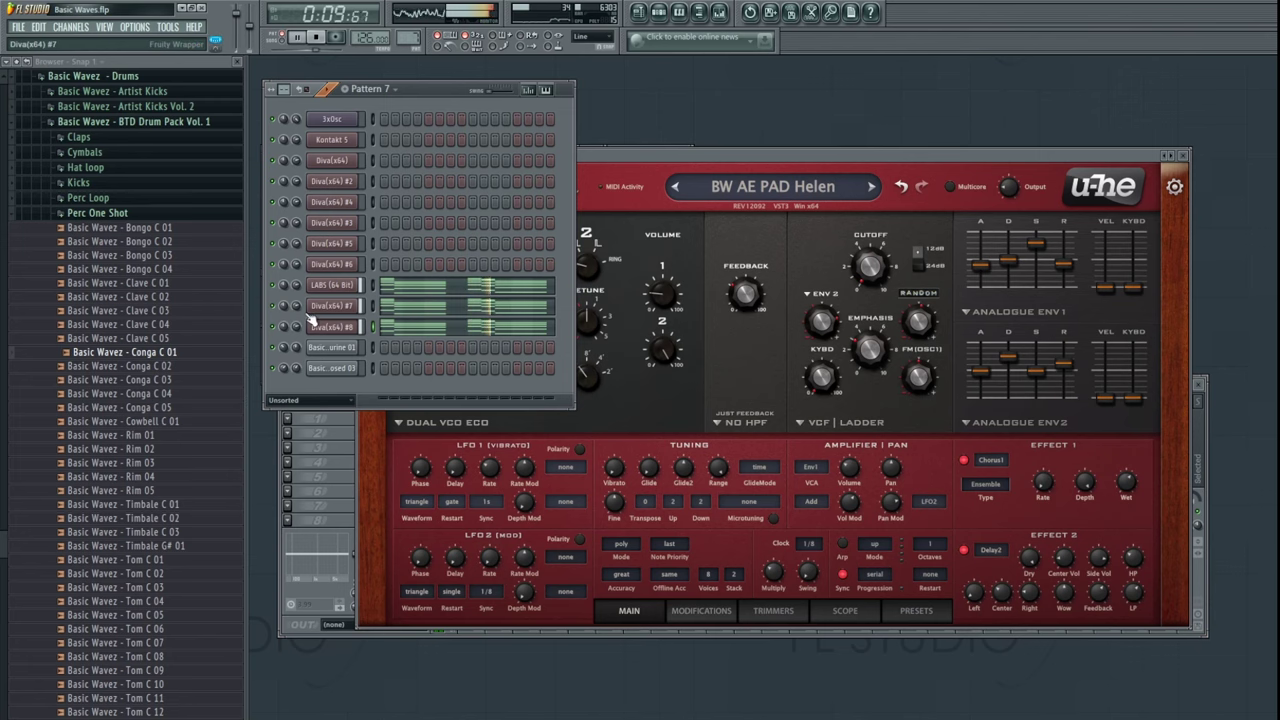
- Stop playback and place a Pattern 7 clip on Track 12 of the playlist, starting at bar 25
left_click(640, 12)
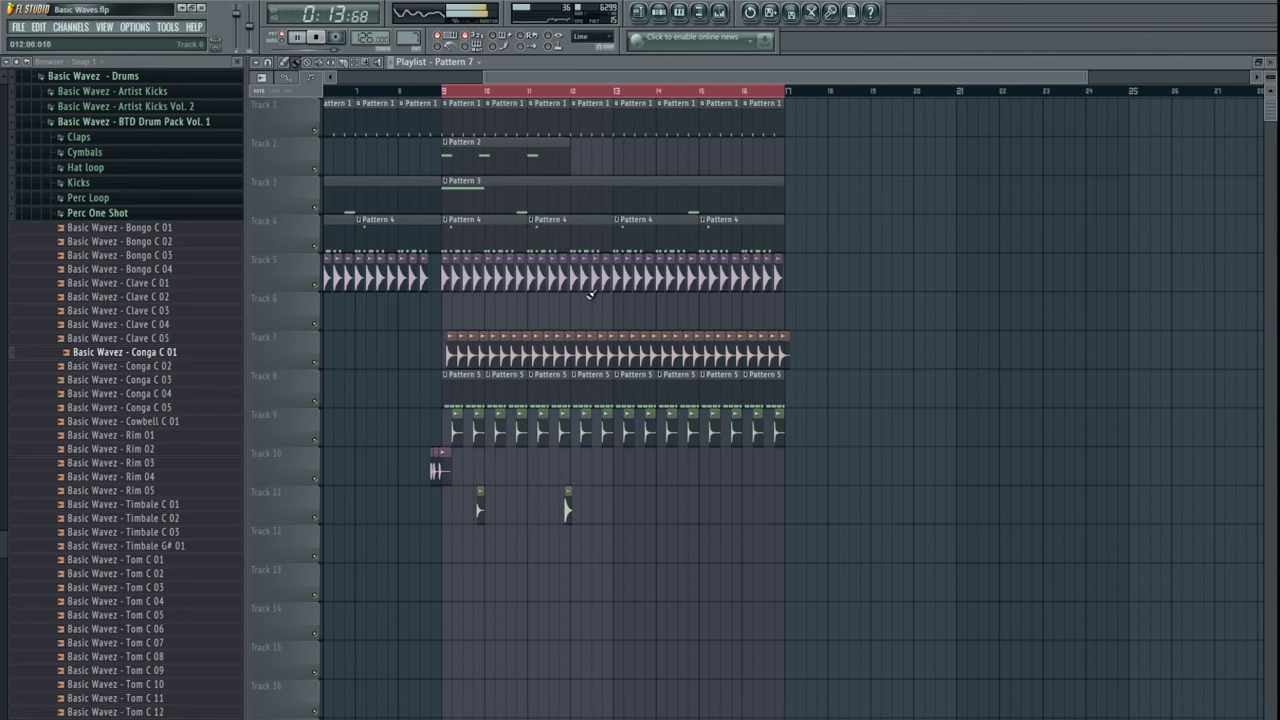
left_click_drag(1016, 321, 898, 318)
scroll(800, 356, "down", 2)
key("space")
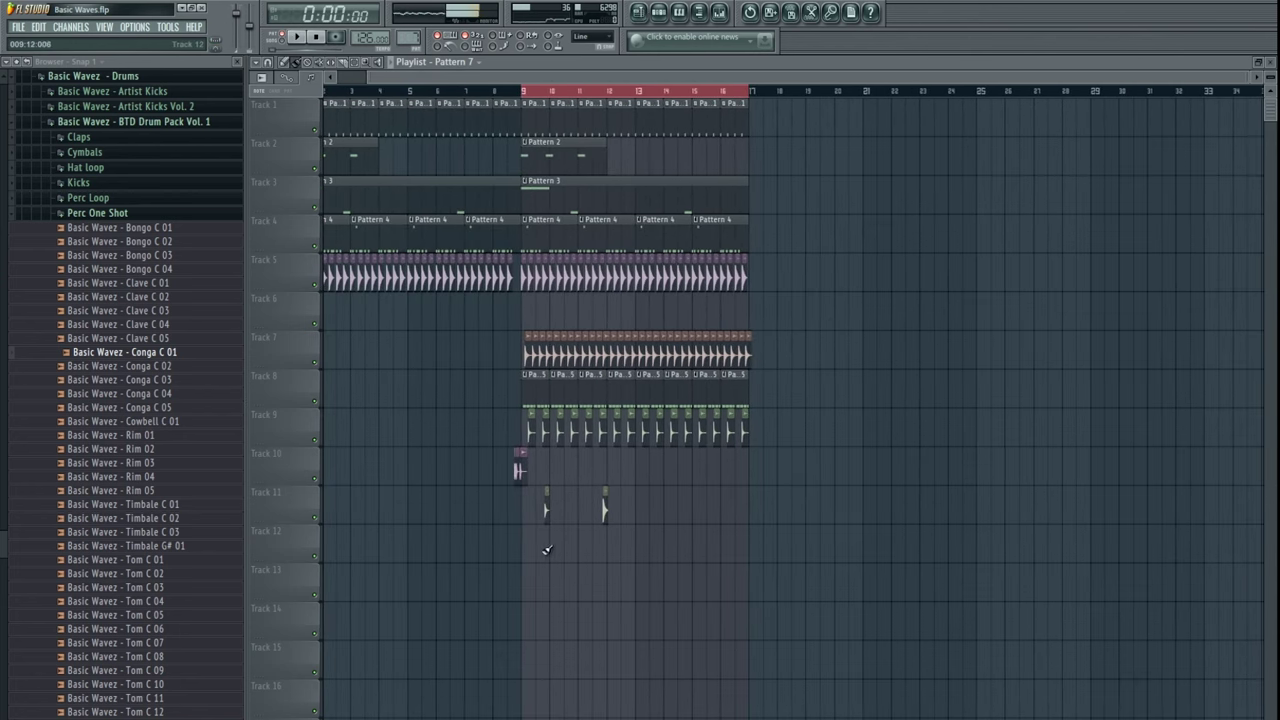
left_click(556, 553)
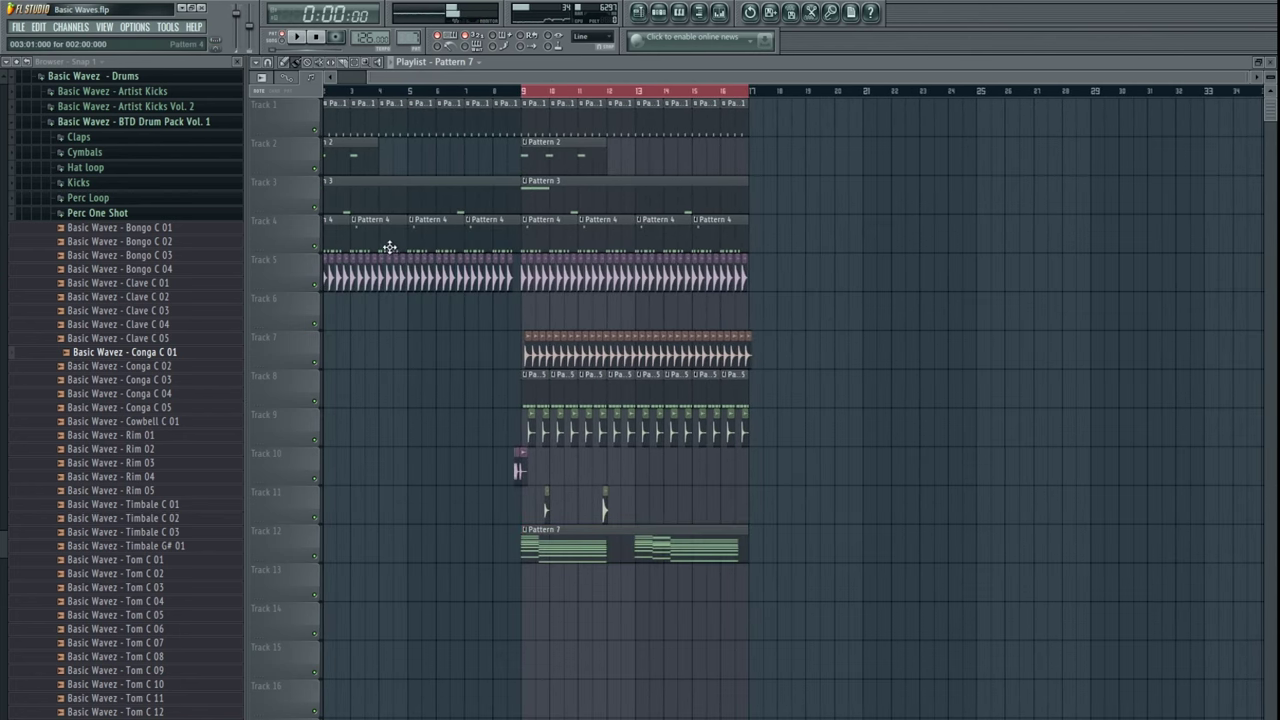
left_click_drag(626, 560, 1016, 562)
- Select bars 25 to 32 as the playback range and copy the Pattern 1 clips on Track 1 across them
left_click_drag(964, 430, 742, 420)
left_click_drag(984, 96, 762, 102)
left_click_drag(578, 104, 765, 128)
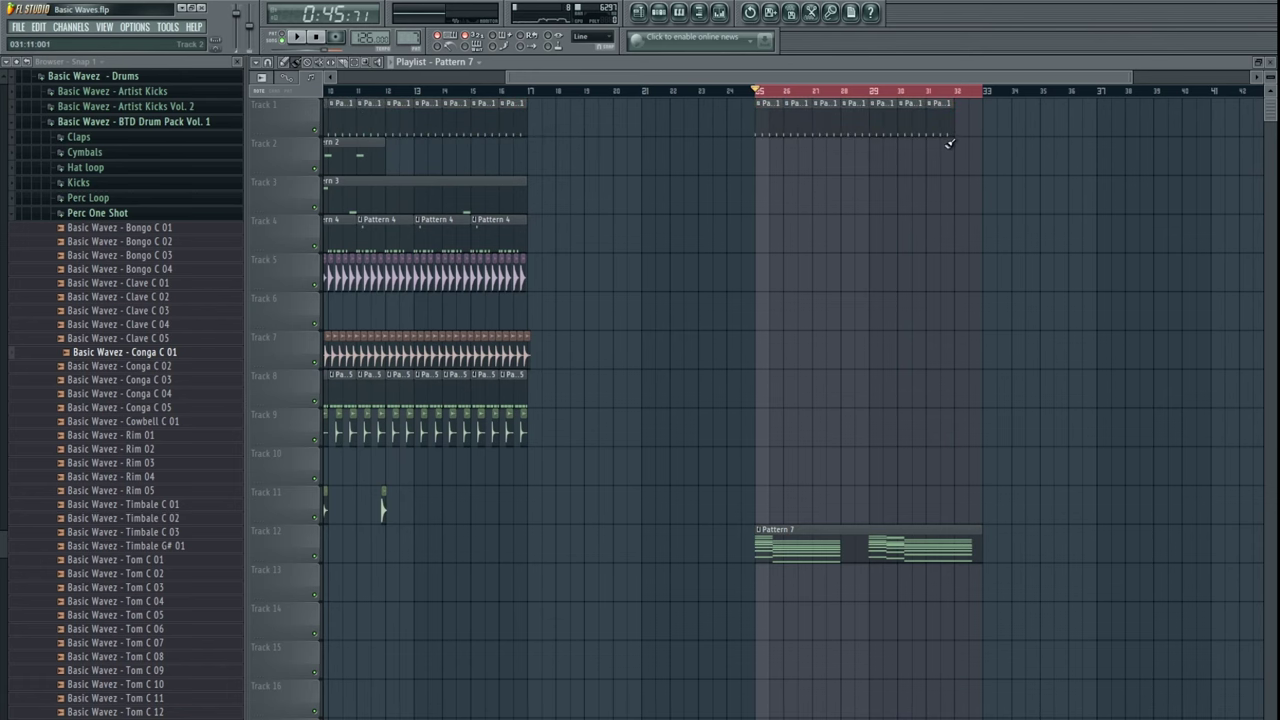
key("space")
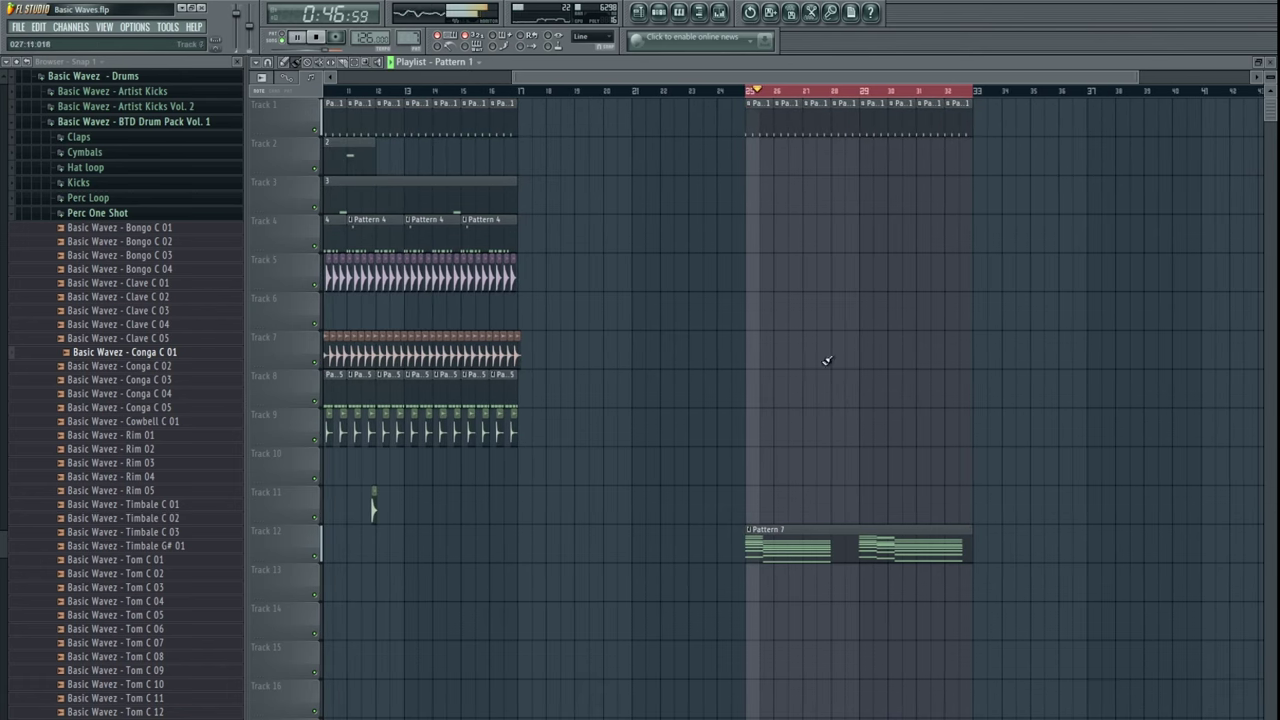
- Route the Sidechain mixer track to the LABS (64 Bit) mixer track while the song plays
left_click(719, 12)
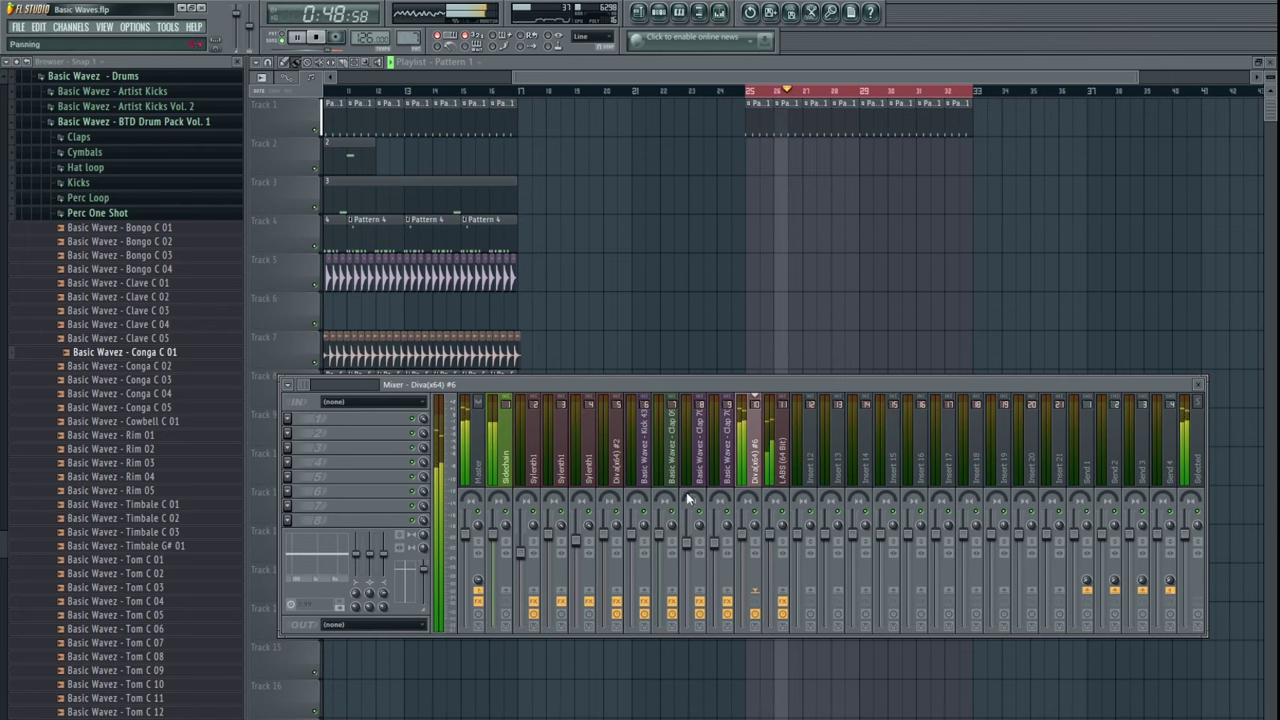
left_click(782, 450)
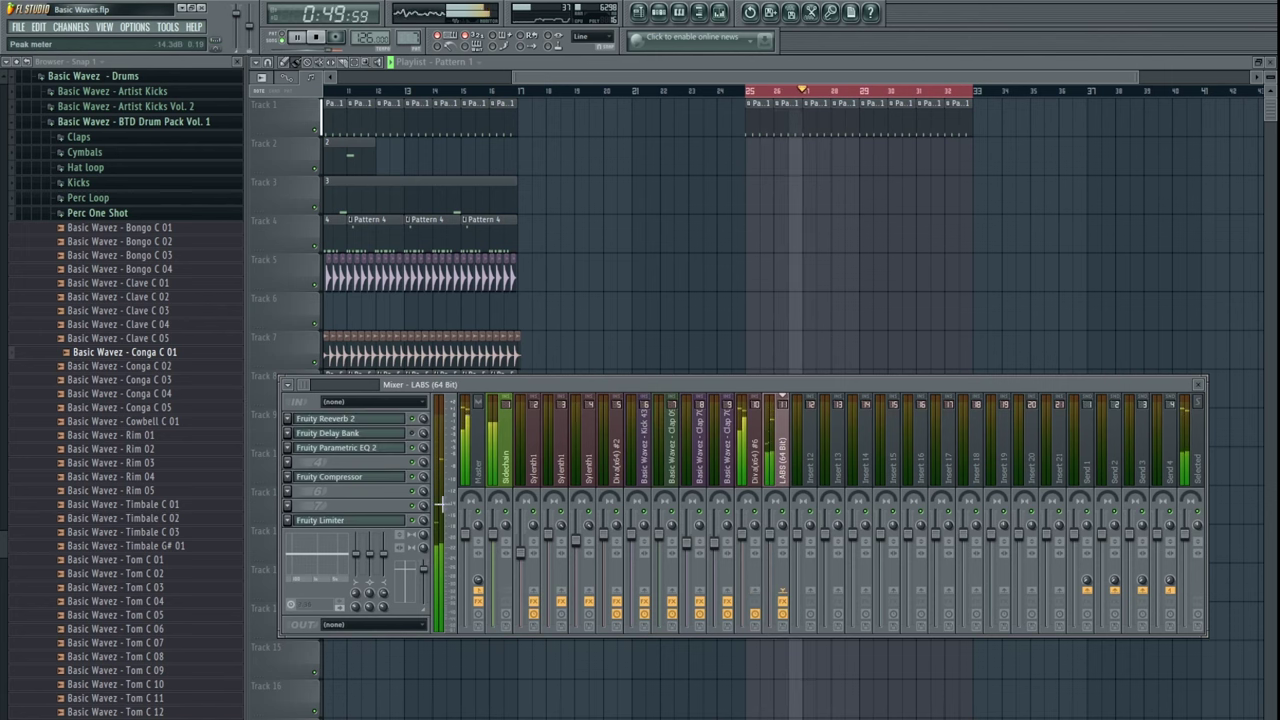
left_click(506, 470)
left_click(783, 464)
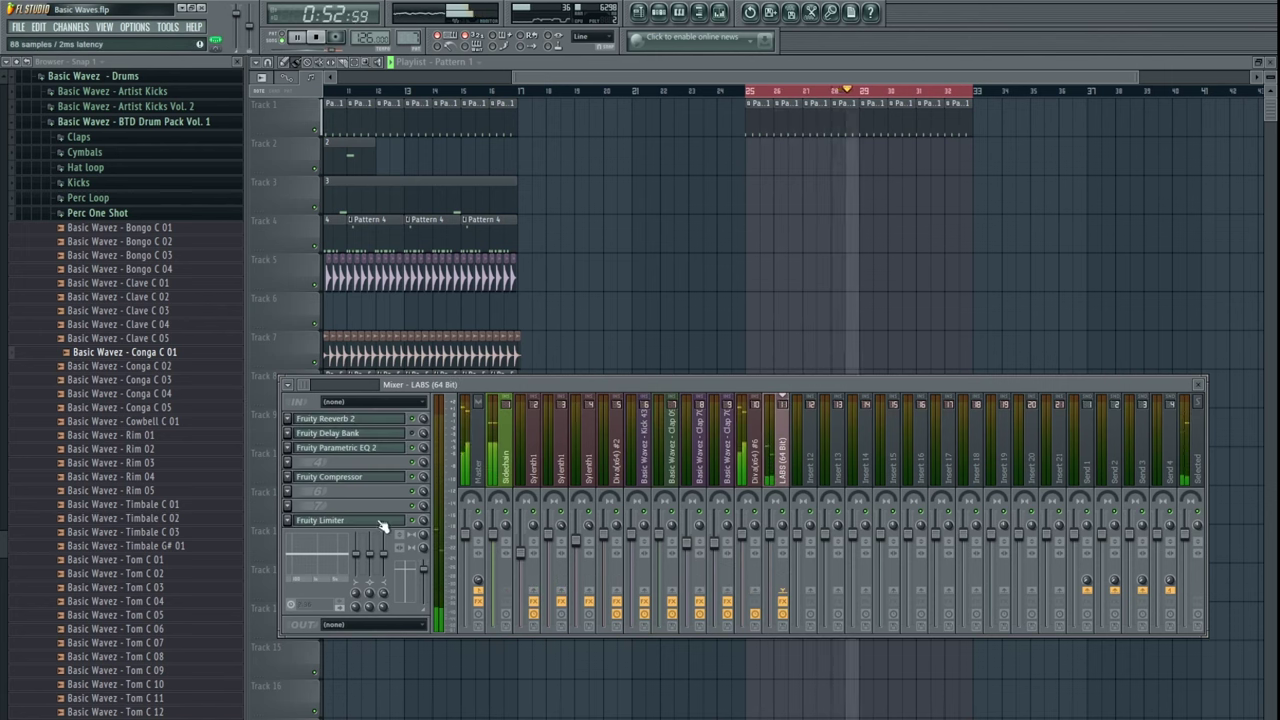
- Set up the LABS track's Fruity Limiter as a sidechain compressor, adjusting its threshold and ratio
left_click(380, 522)
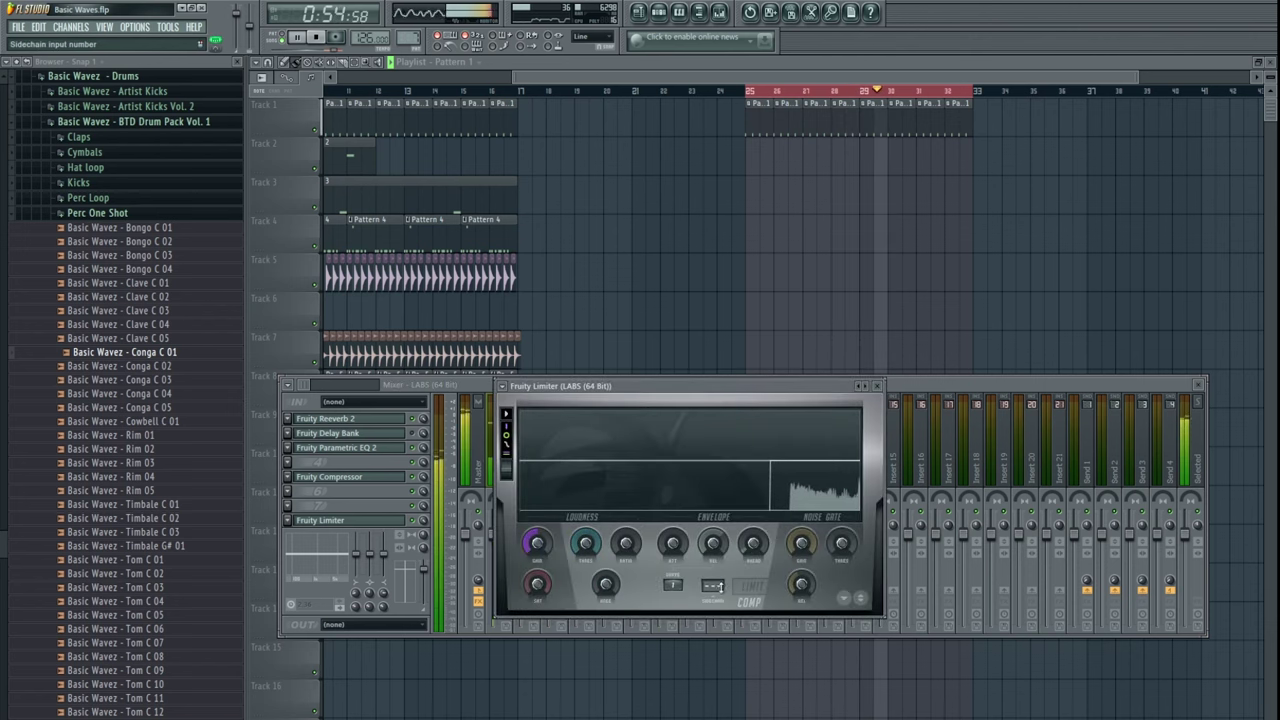
left_click(748, 601)
left_click_drag(626, 543, 585, 552)
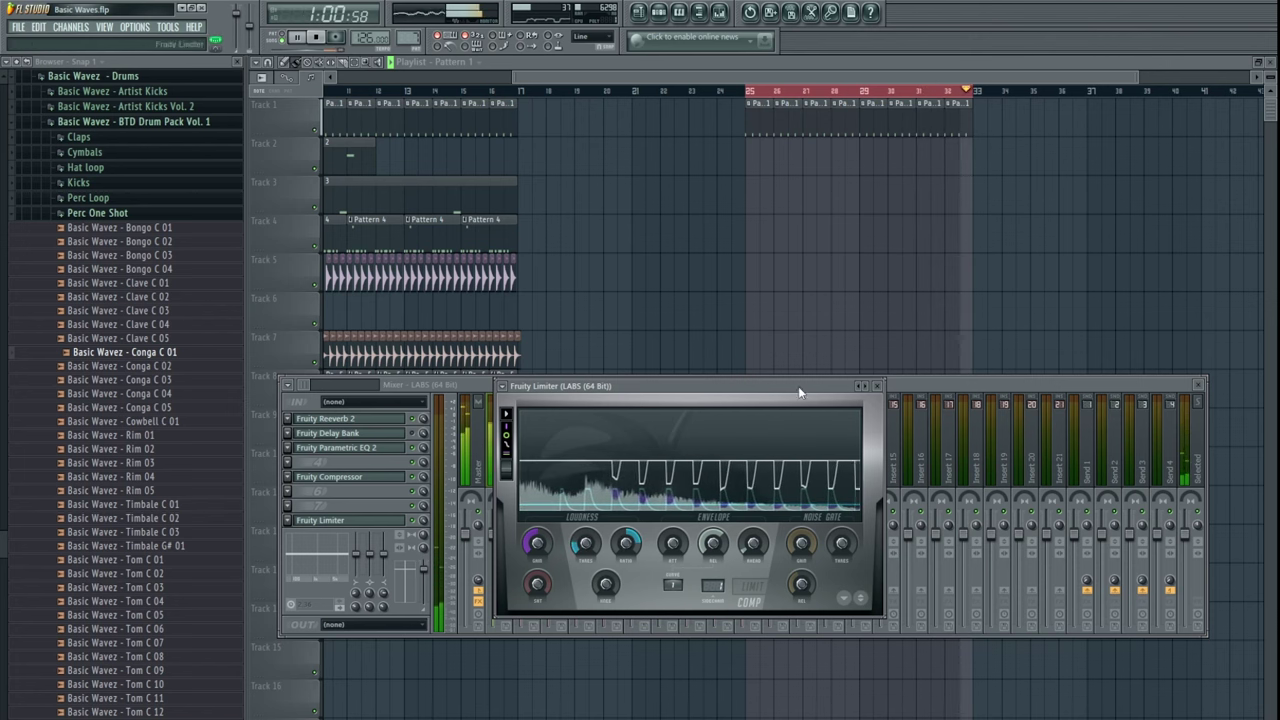
left_click(877, 385)
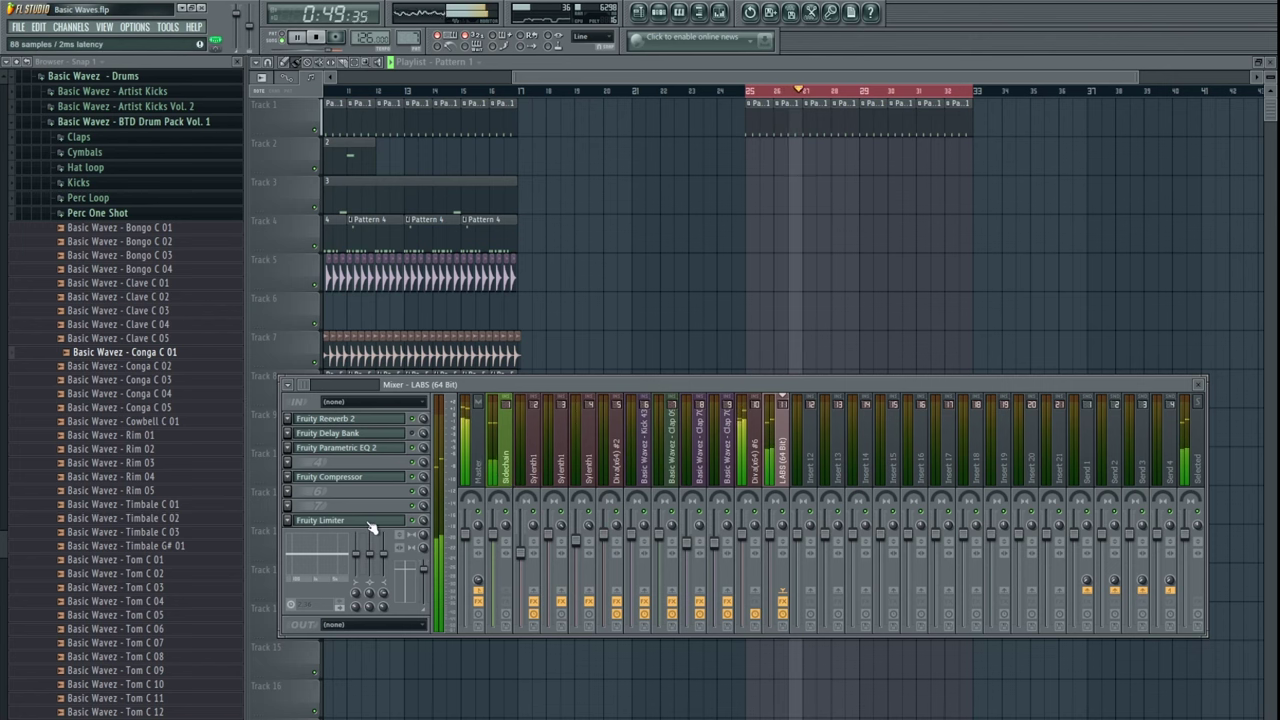
left_click(369, 521)
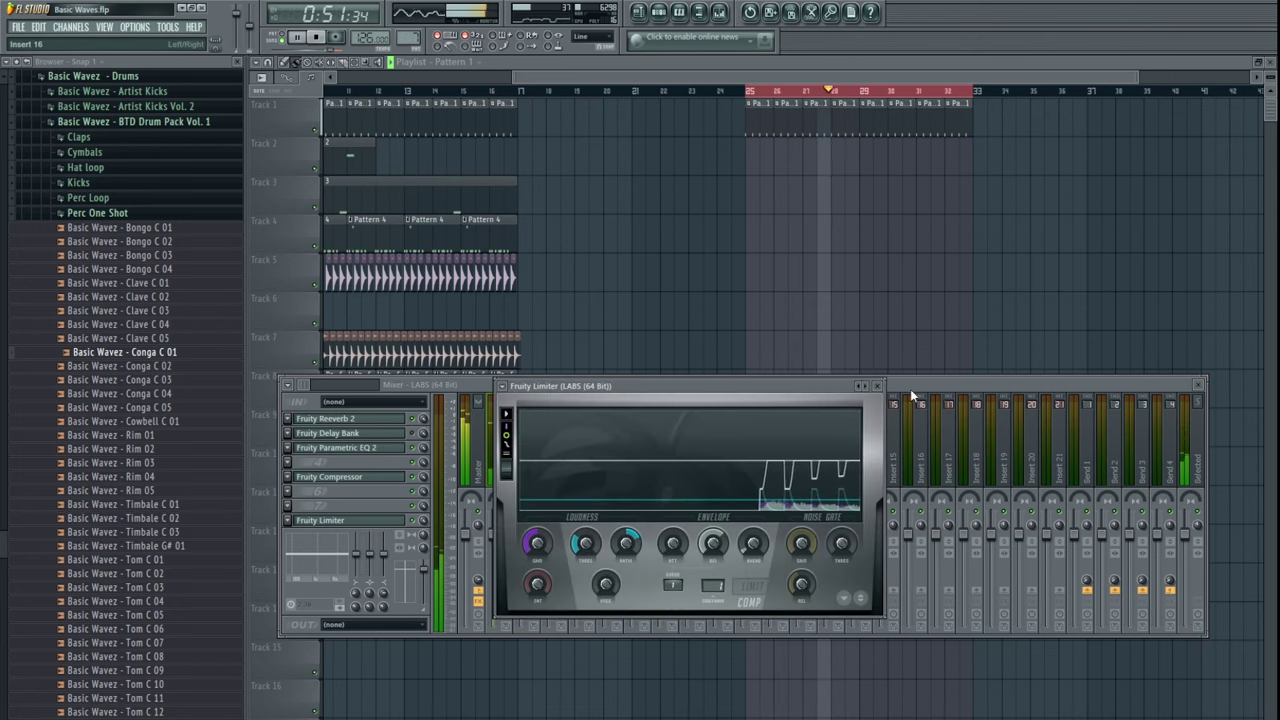
left_click(877, 385)
- Copy the Sylenth1 mixer track's effect chain onto mixer track 10, route the Sidechain track to it, and check its Fruity Limiter
left_click(758, 458)
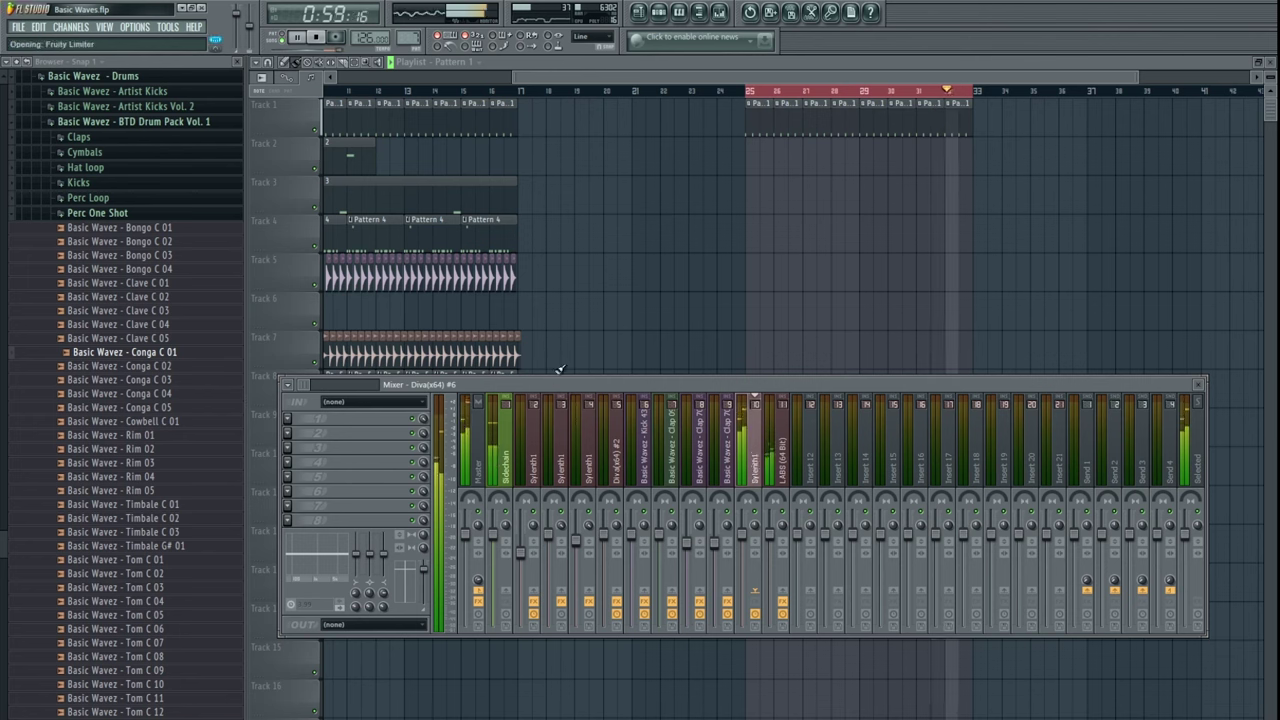
left_click(533, 470)
left_click(506, 465)
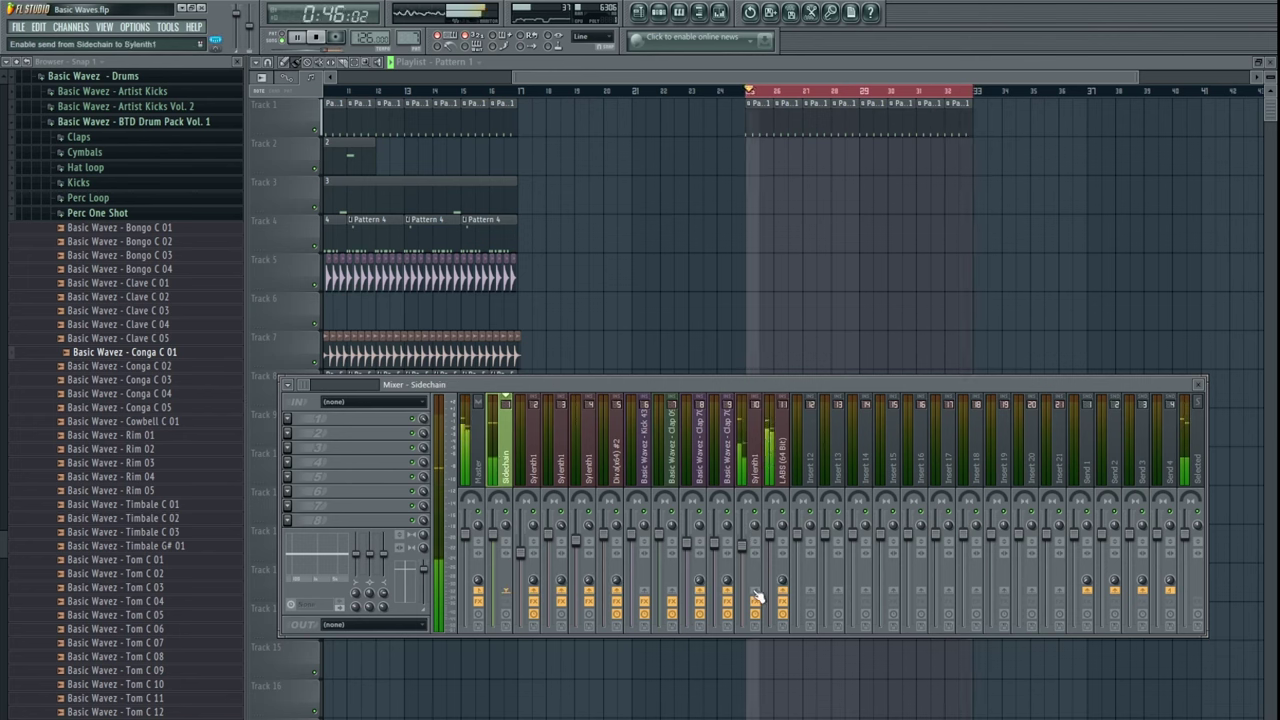
left_click(756, 470)
left_click(370, 523)
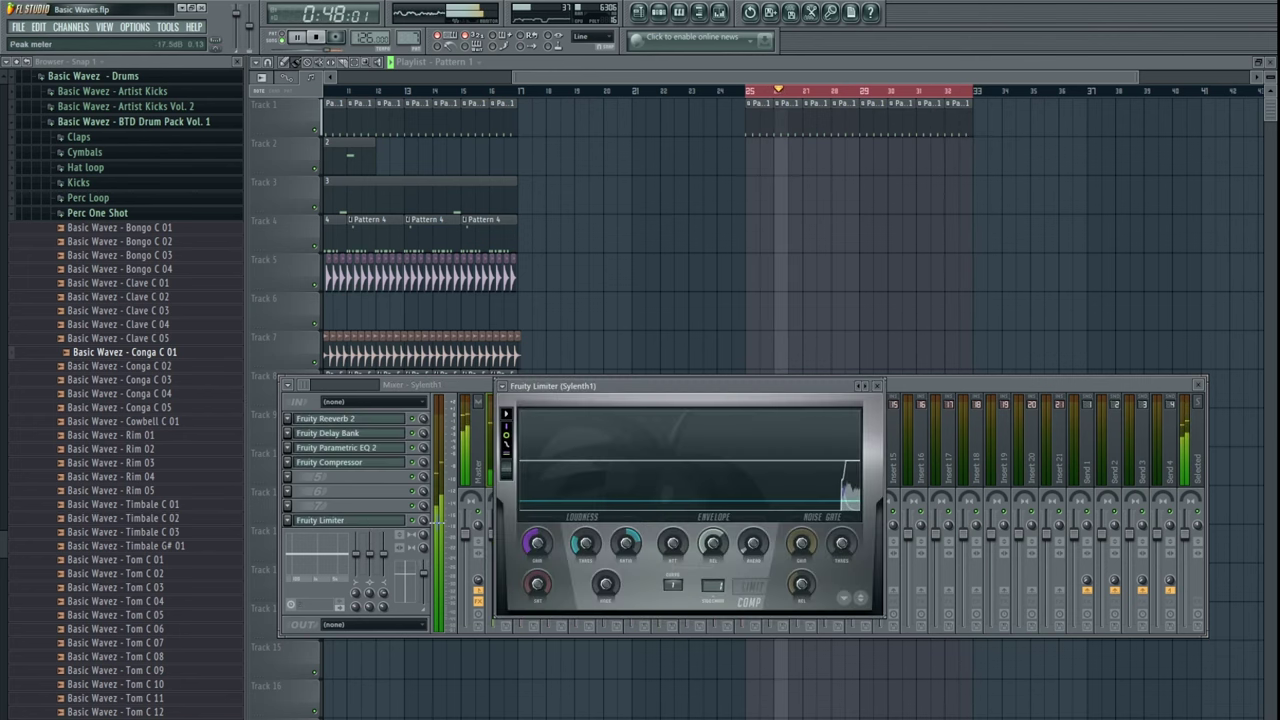
left_click(371, 448)
- Copy the kick clips of bars 9 to 16 on Track 5 to bars 25 to 32
left_click(866, 257)
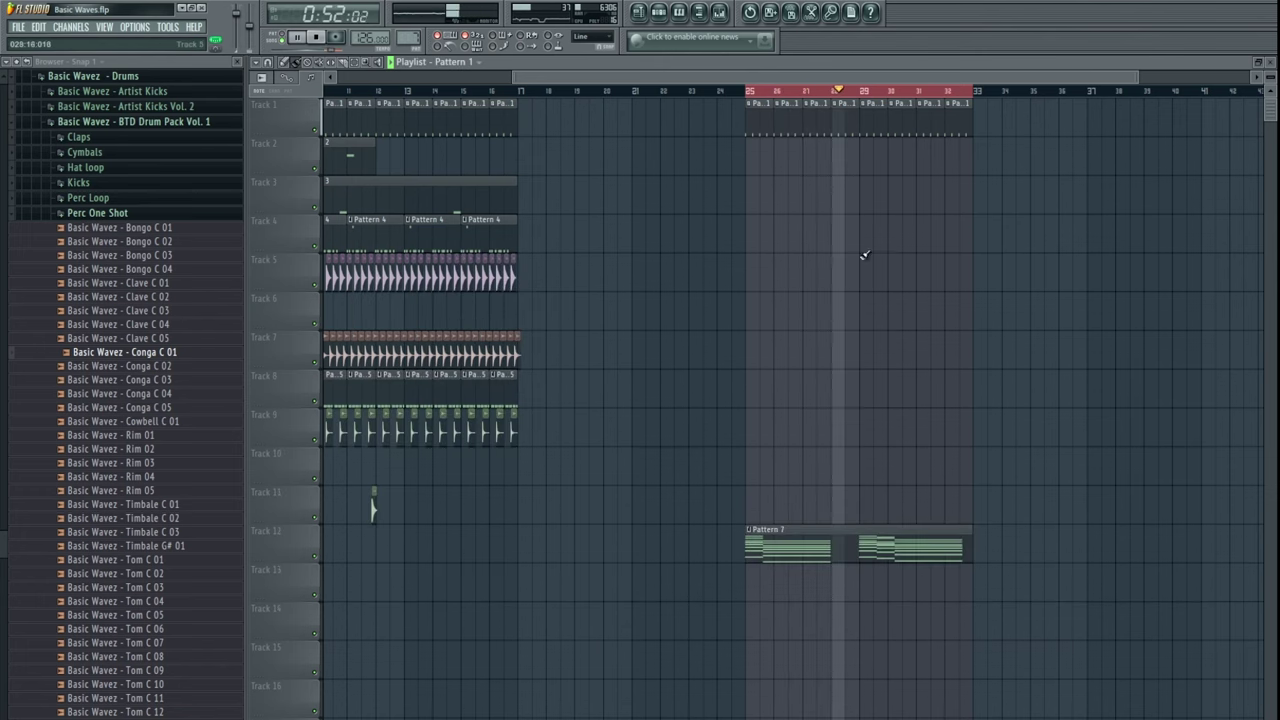
left_click_drag(866, 257, 740, 390)
scroll(629, 434, "down", 3)
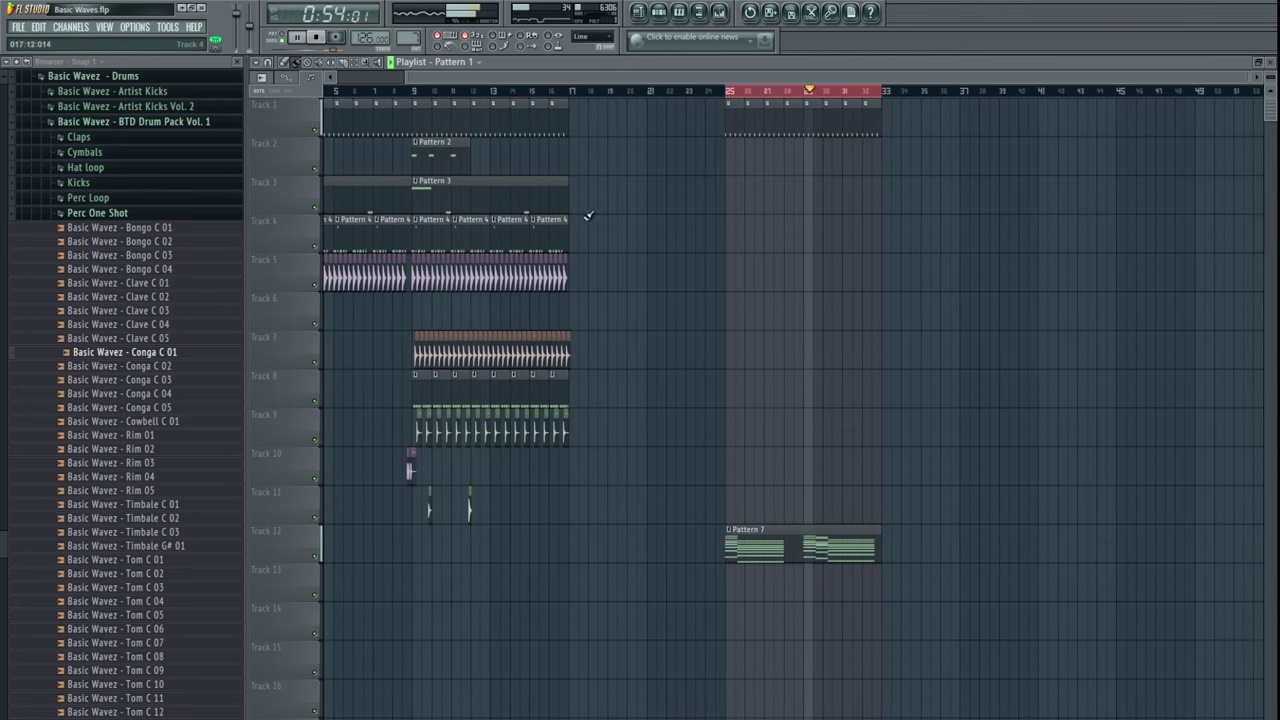
left_click_drag(408, 280, 568, 288)
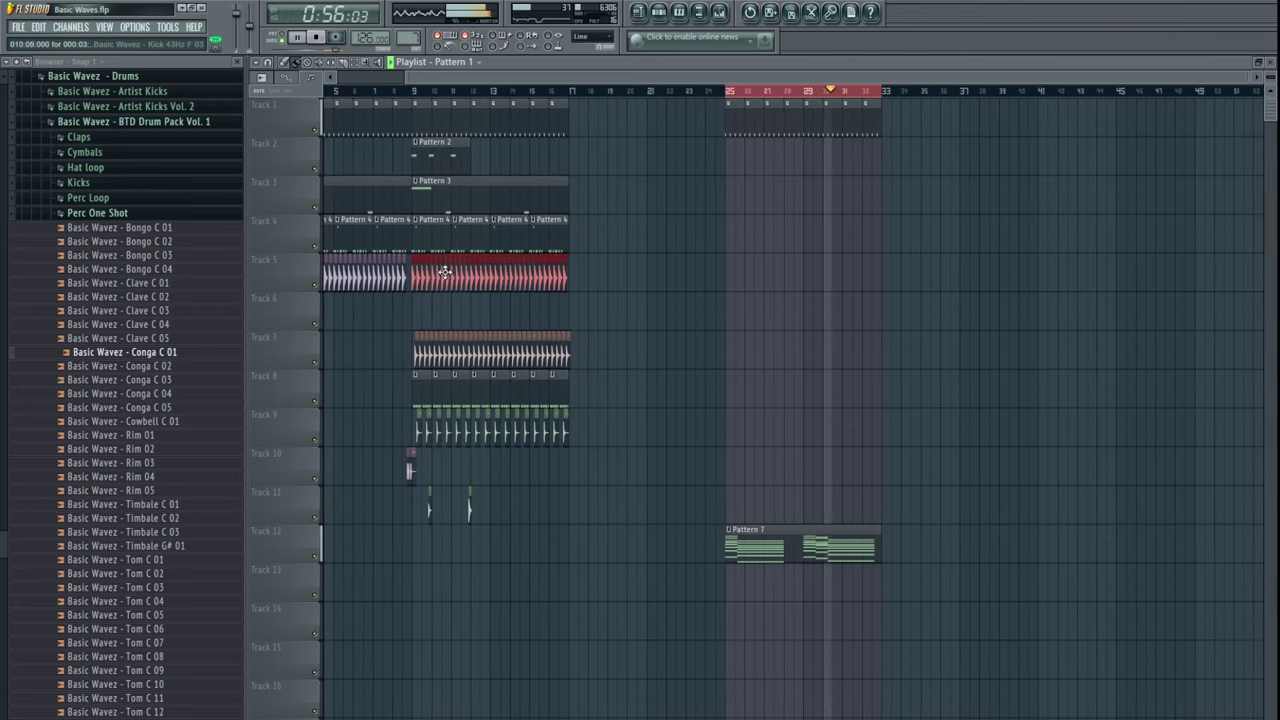
left_click_drag(436, 271, 751, 266)
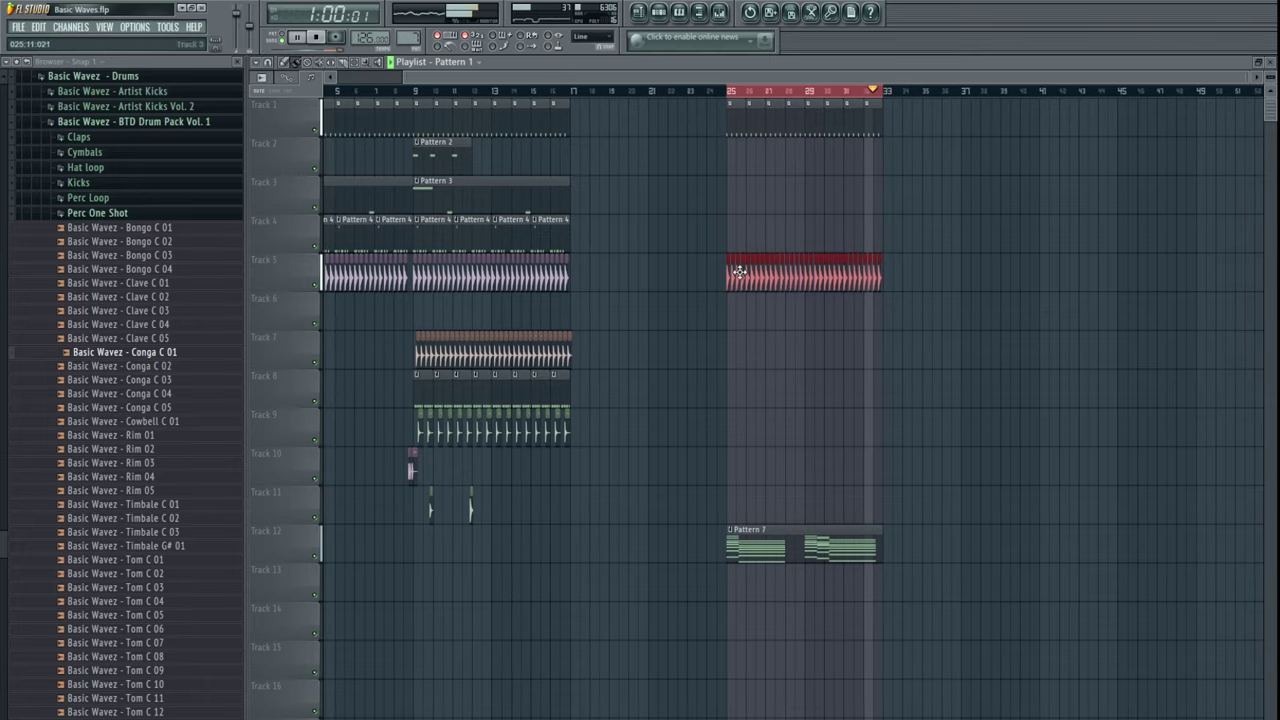
- Adjust the Fruity Parametric EQ 2 bands on the Kick 43Hz F 03 mixer track, and stop playback
double_click(738, 271)
double_click(971, 254)
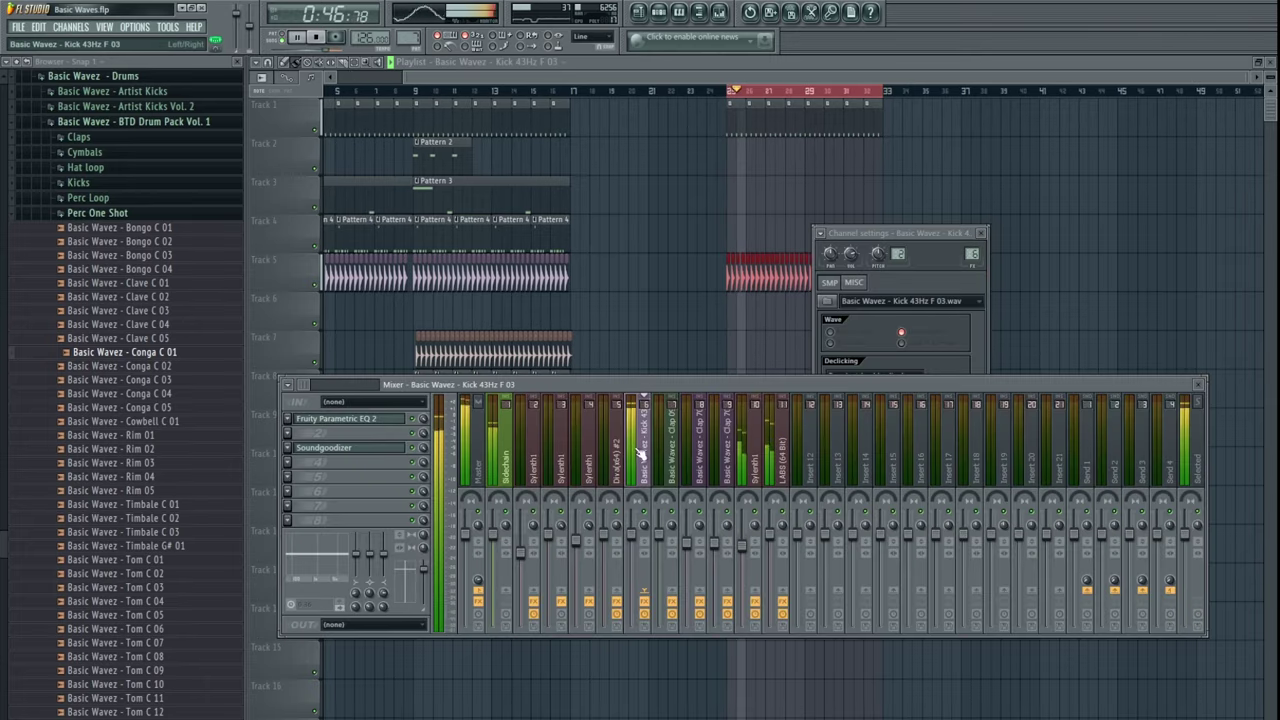
left_click(354, 421)
left_click_drag(514, 286, 457, 312)
left_click_drag(389, 285, 385, 318)
left_click_drag(390, 263, 477, 278)
right_click(924, 160)
key("space")
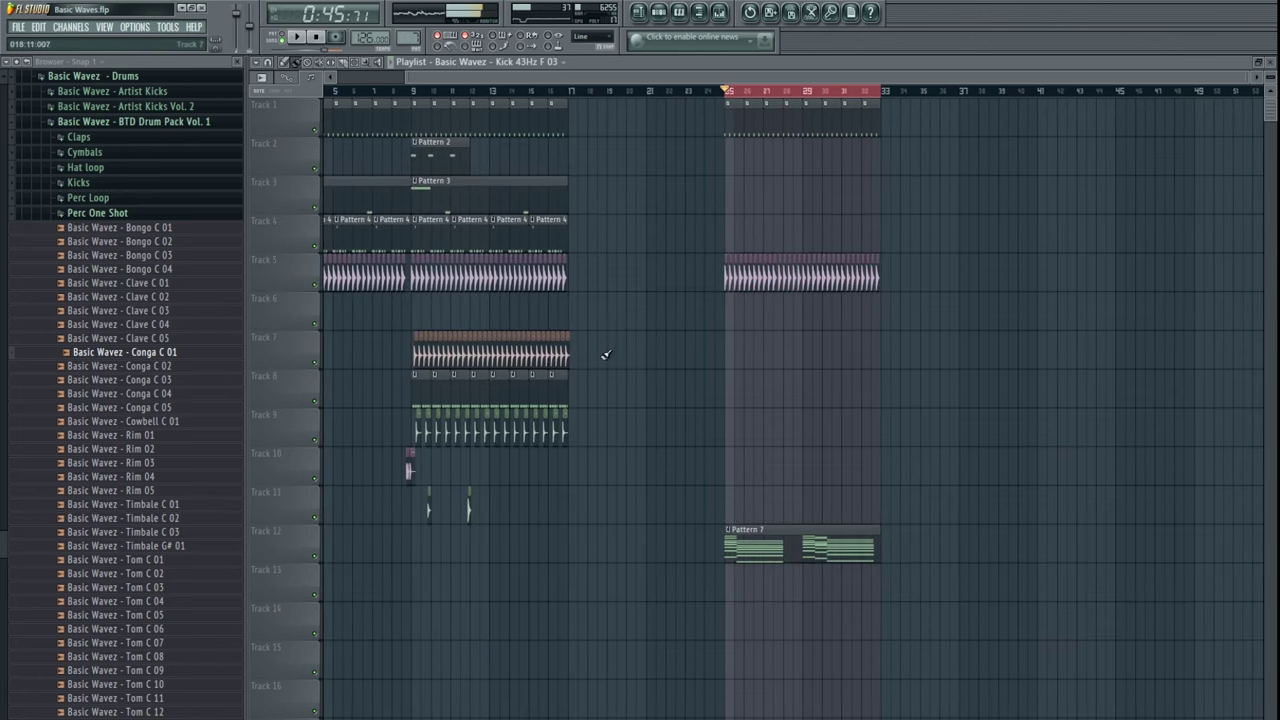
- Copy the Pattern 5 clips on Track 8 across bars 25 to 32, and one Pattern 4 clip on Track 4 to bar 25
left_click_drag(430, 399, 742, 398)
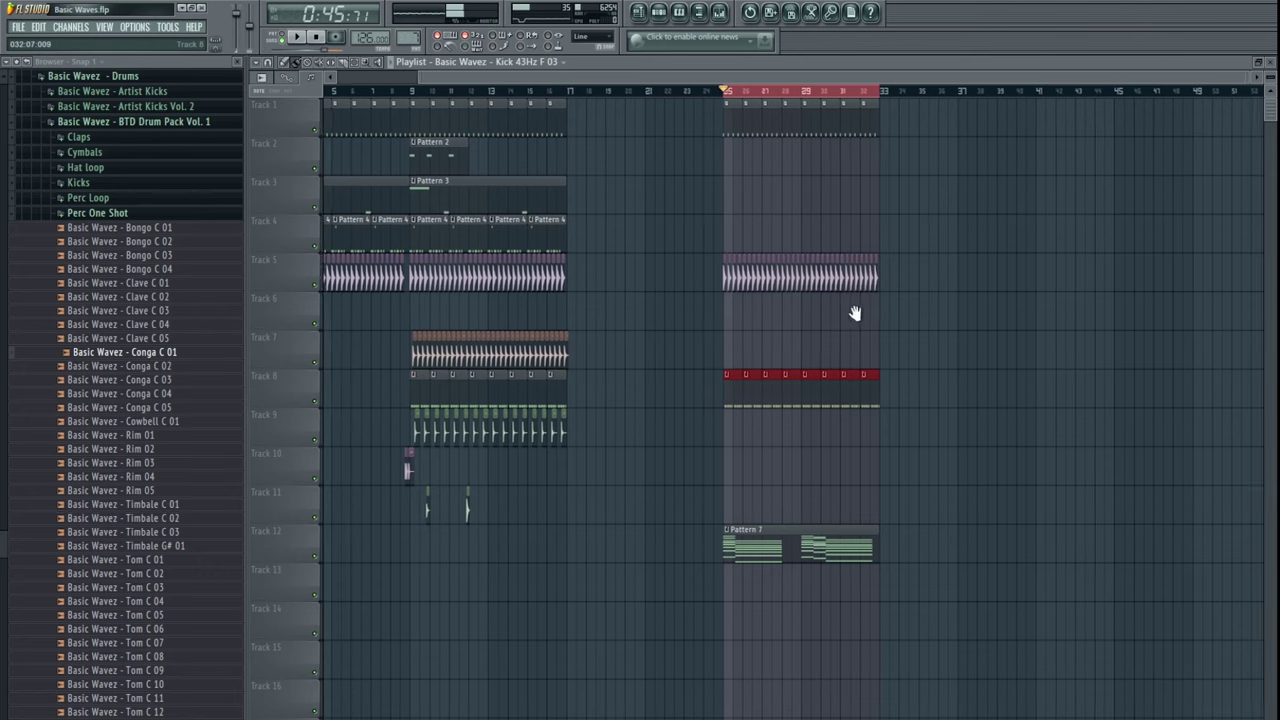
key("space")
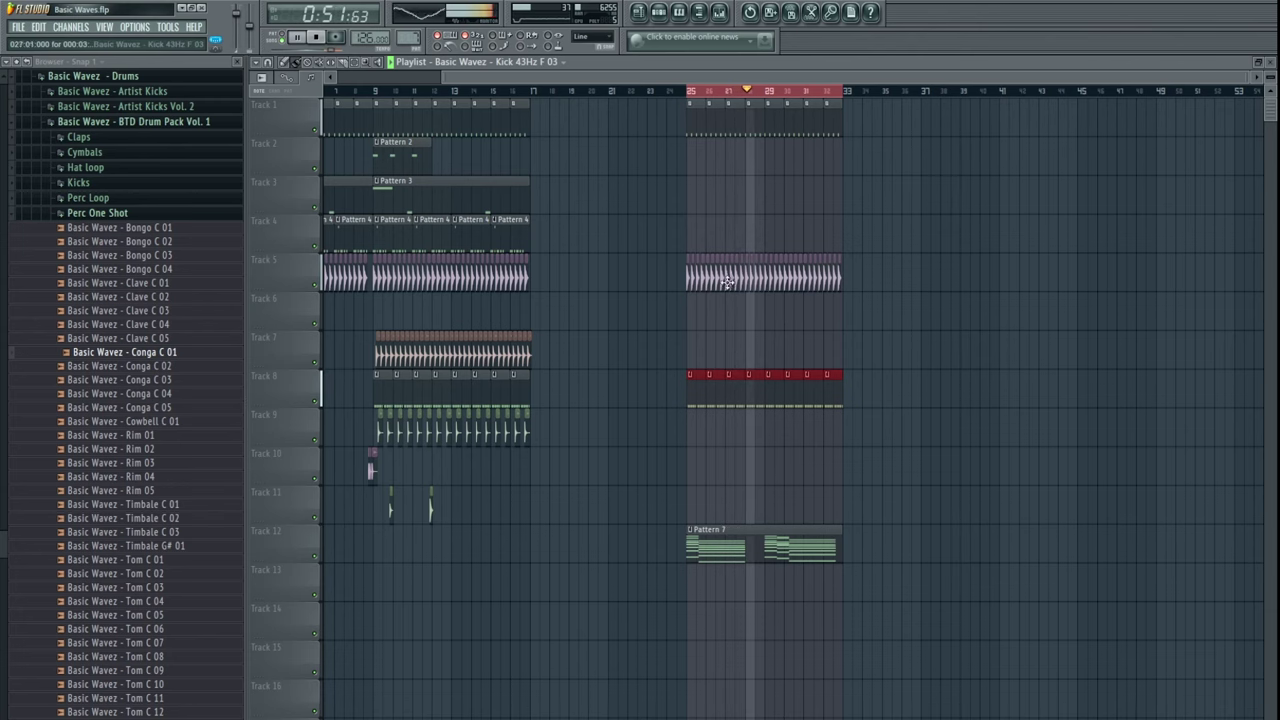
left_click_drag(733, 186, 648, 189)
left_click_drag(432, 234, 617, 233)
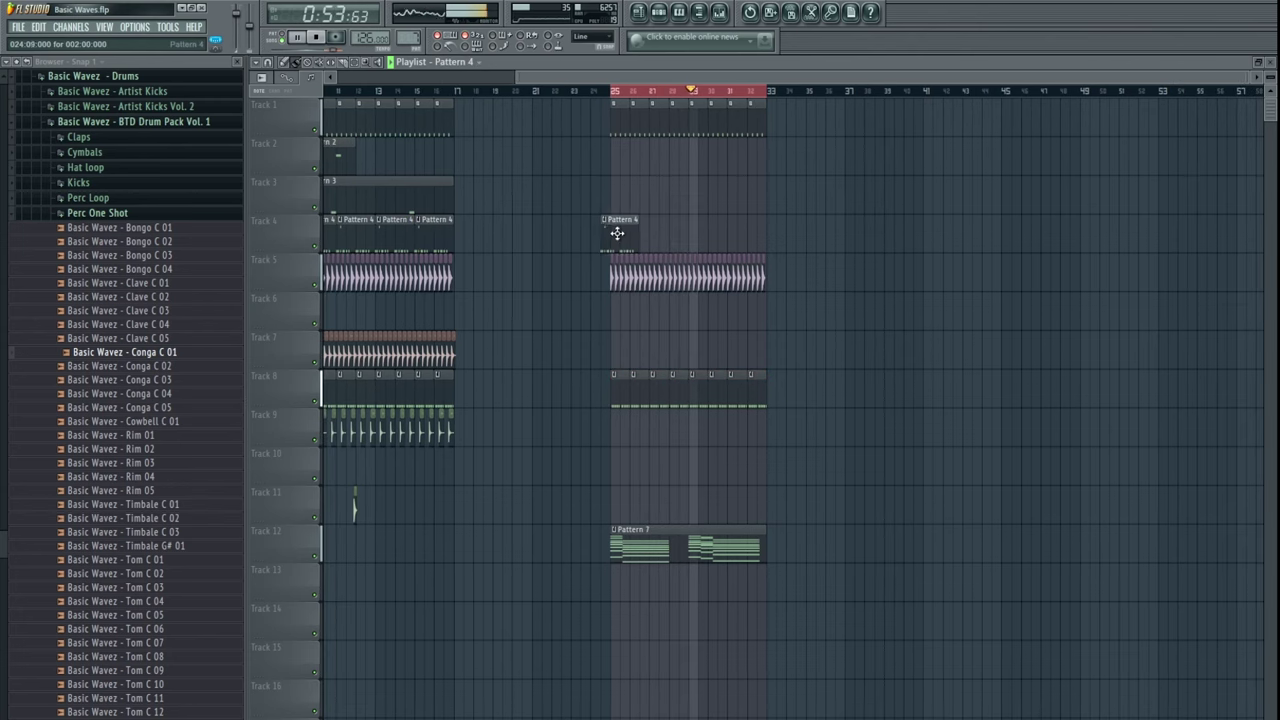
key("space")
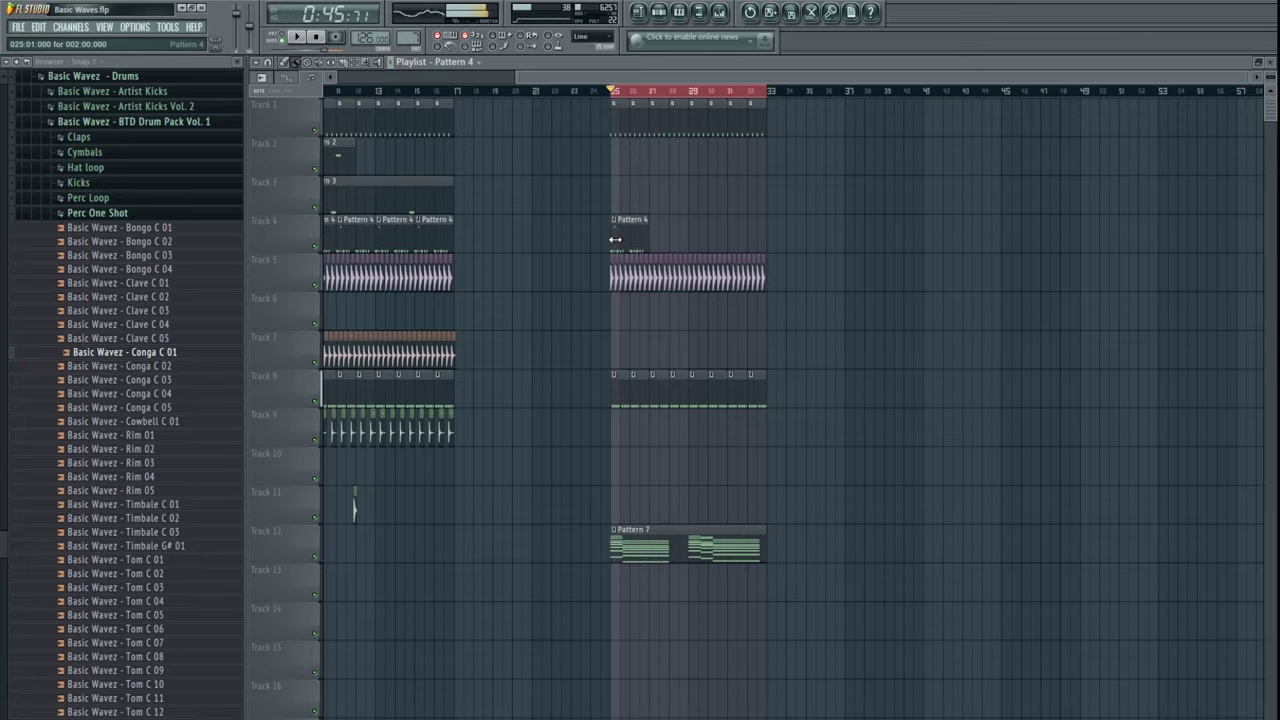
- Open Pattern 4's Diva(x64) #3 notes in the piano roll and raise the last two notes of bar 1 to C5
double_click(615, 240)
key("space")
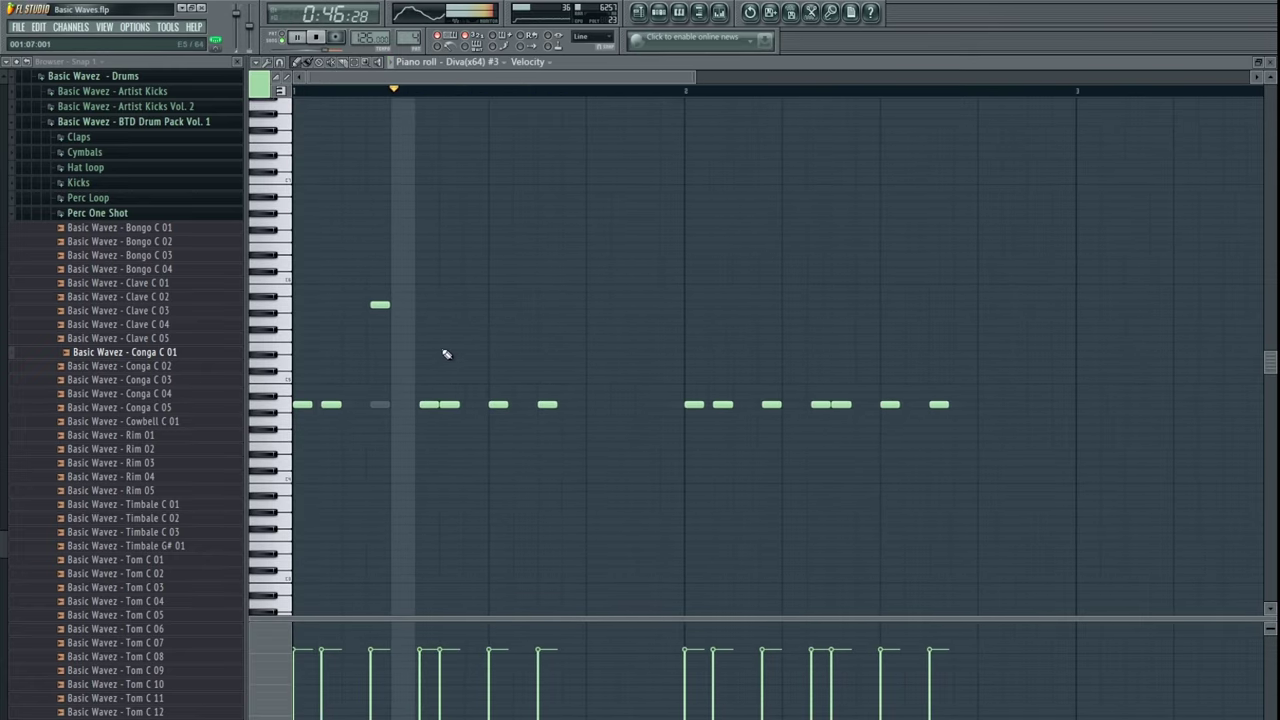
left_click_drag(587, 393, 490, 416)
key("space")
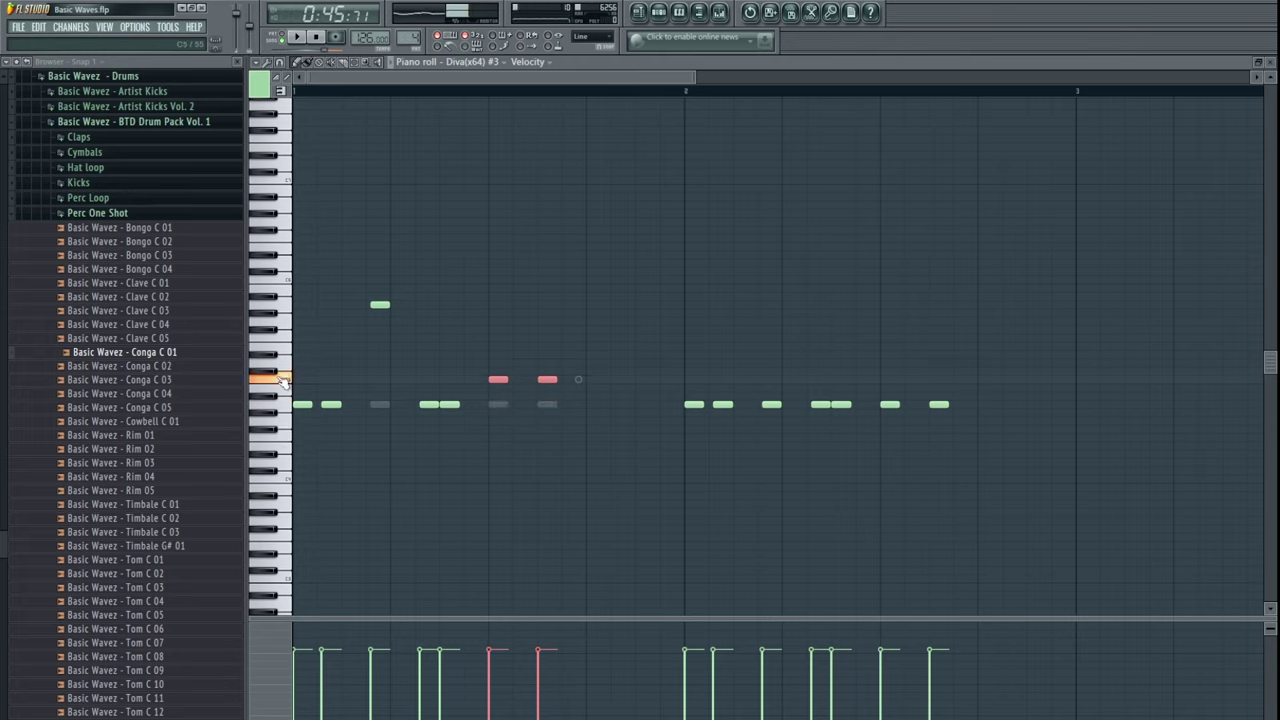
- Raise the bar 2 notes of Diva(x64) #3 to C5 and copy them to bars 3 and 4
scroll(635, 320, "down", 3)
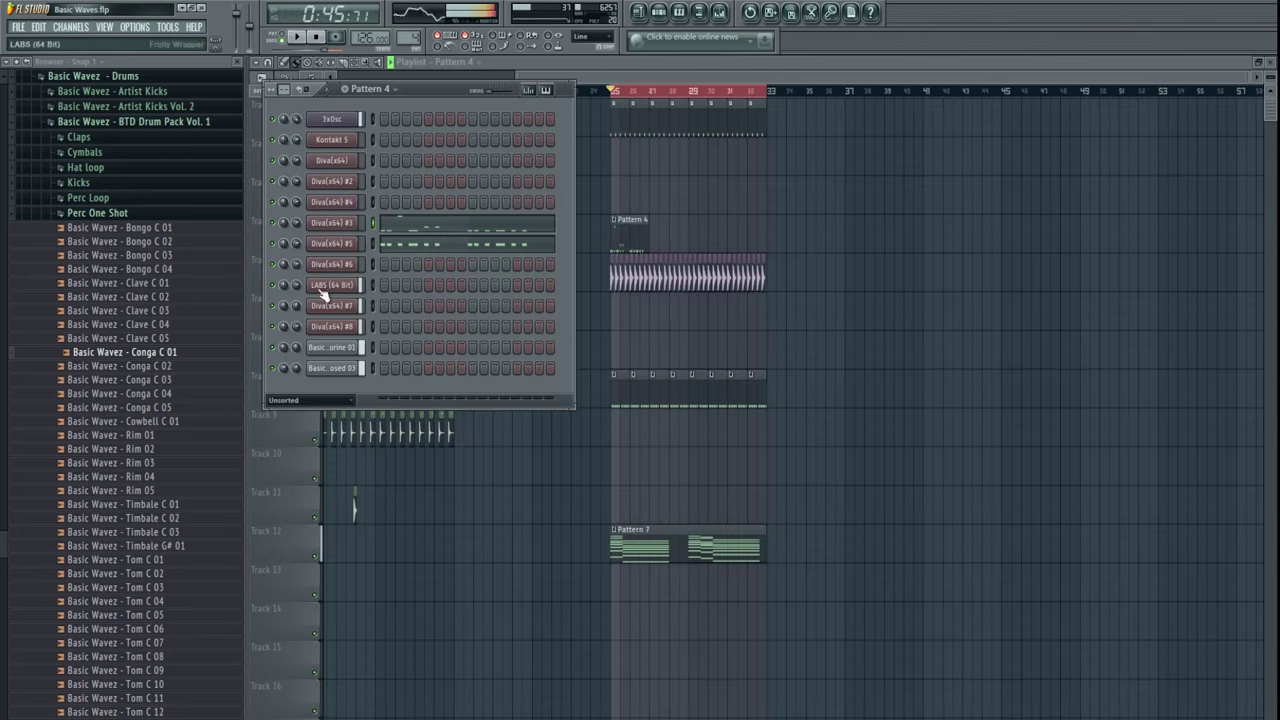
left_click(418, 226)
scroll(463, 333, "down", 3)
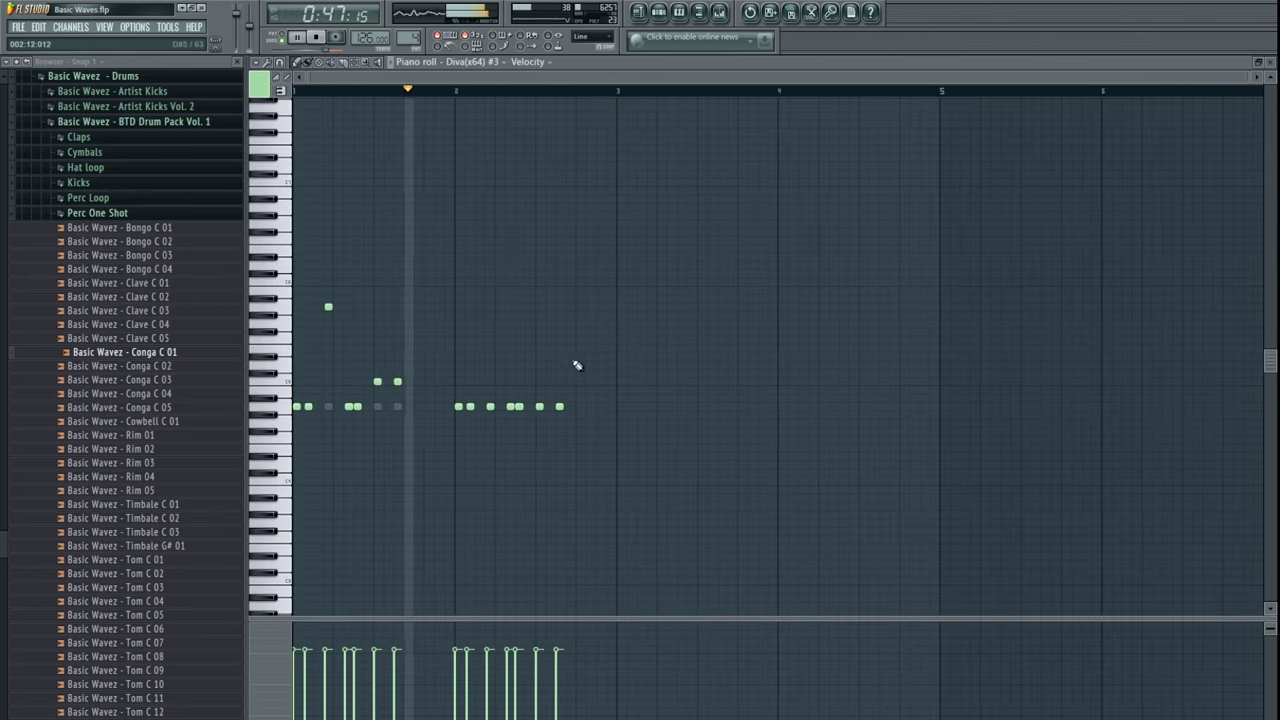
mouse_move(618, 362)
left_mouse_down()
mouse_move(452, 415)
mouse_move(454, 379)
mouse_move(785, 381)
left_mouse_up()
key("space")
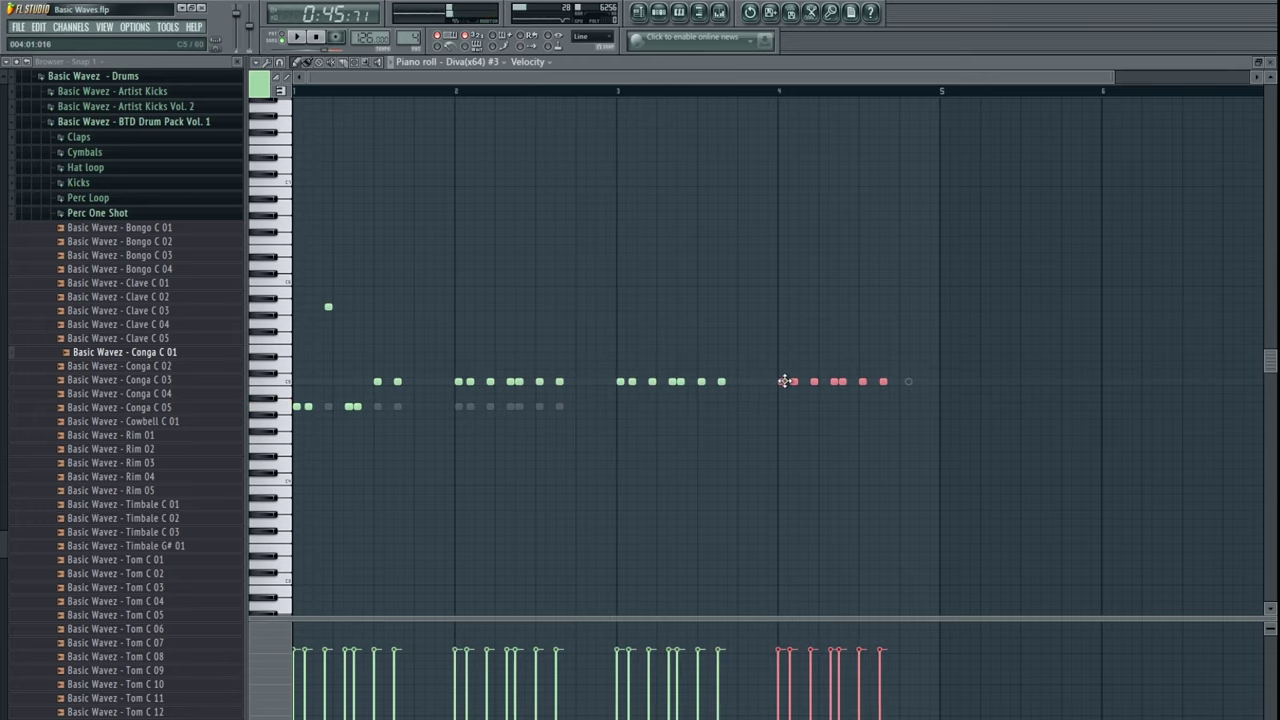
- Duplicate the notes of bars 1 to 4 into bars 5 to 8, and stop playback
key("space")
scroll(800, 330, "down", 1)
mouse_move(874, 246)
left_mouse_down()
mouse_move(706, 338)
mouse_move(297, 426)
mouse_move(783, 408)
left_mouse_up()
key("ctrl+d")
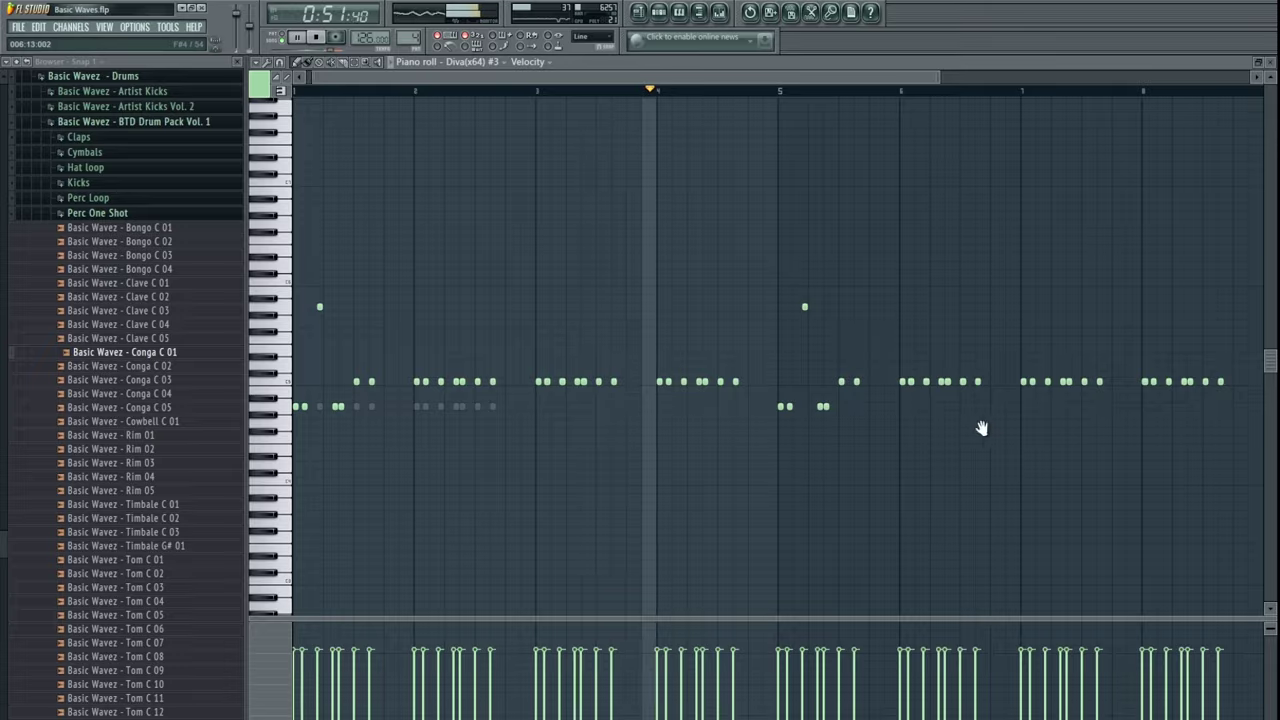
left_click_drag(1050, 428, 604, 446)
key("space")
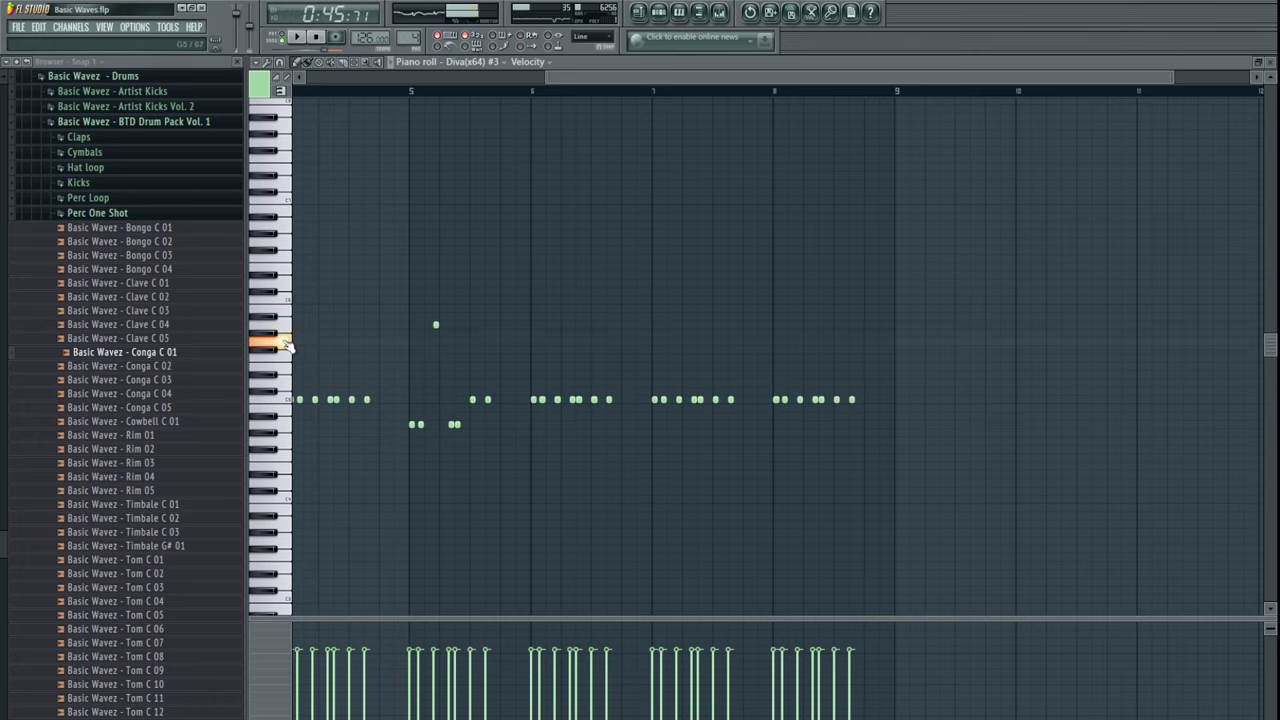
- Lower the last two notes of bar 5 and all notes of bar 6 by five semitones to G4
left_click_drag(463, 383, 627, 414)
key("shift+Down")
key("shift+Down")
key("shift+Down")
key("shift+Down")
key("shift+Down")
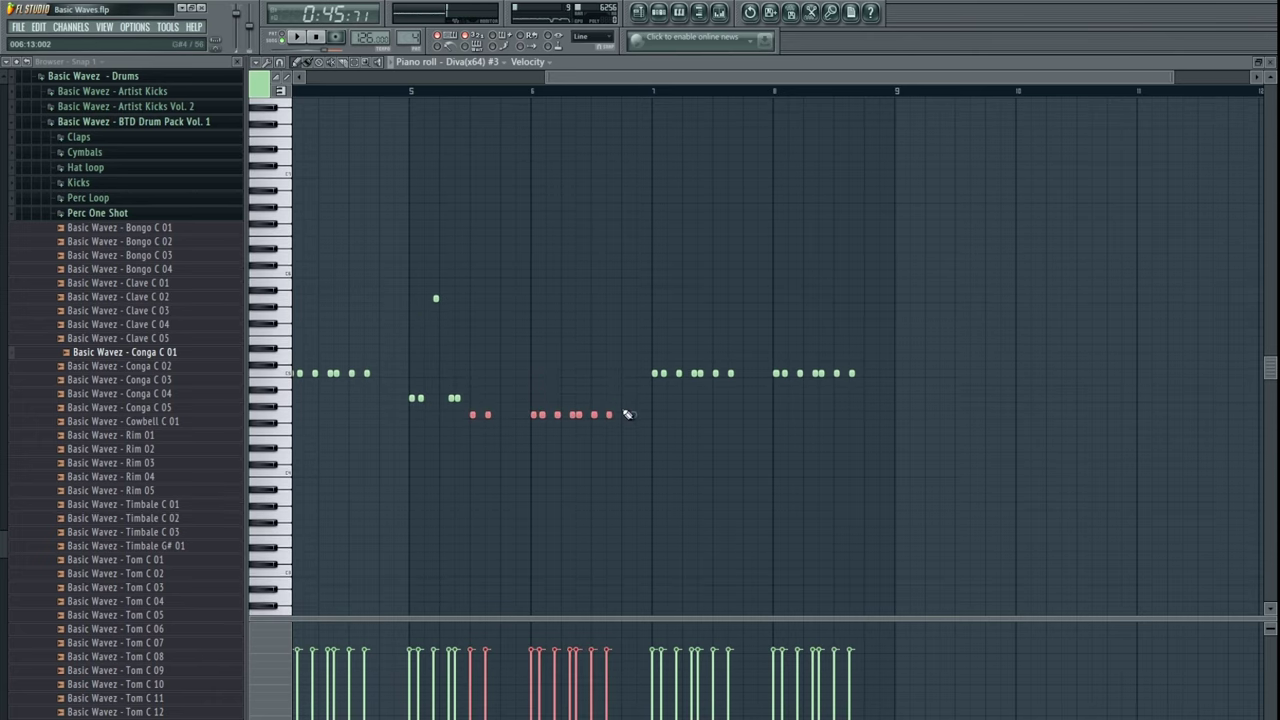
left_click(399, 485)
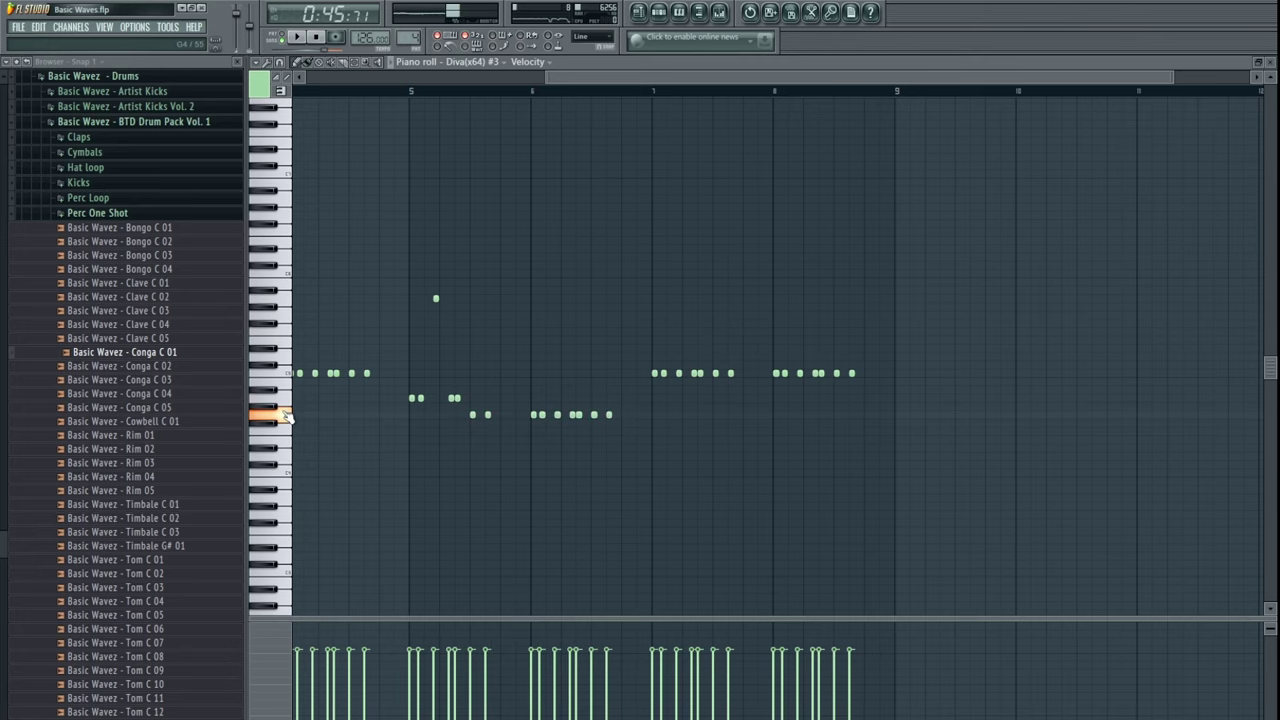
- Play the pattern from bar 5 and delete the last four notes of bar 6
left_click(411, 92)
key("space")
scroll(655, 366, "up", 3)
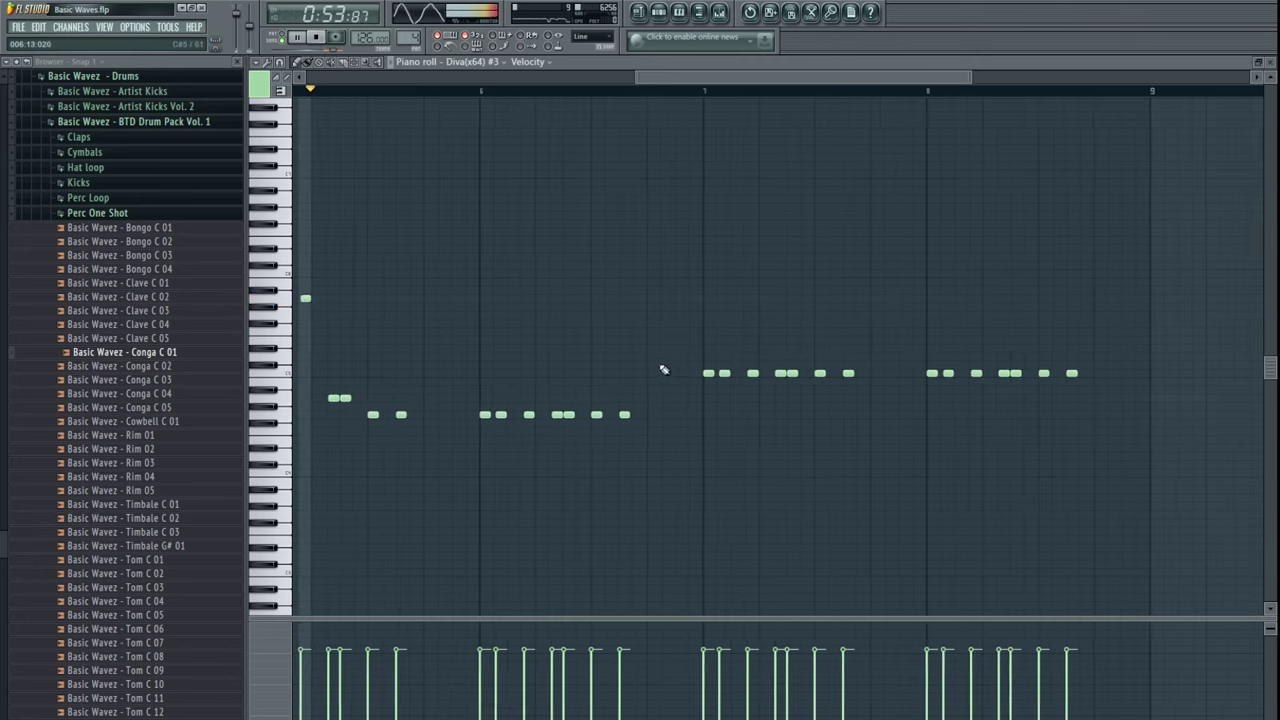
scroll(560, 356, "down", 4)
scroll(563, 371, "up", 3)
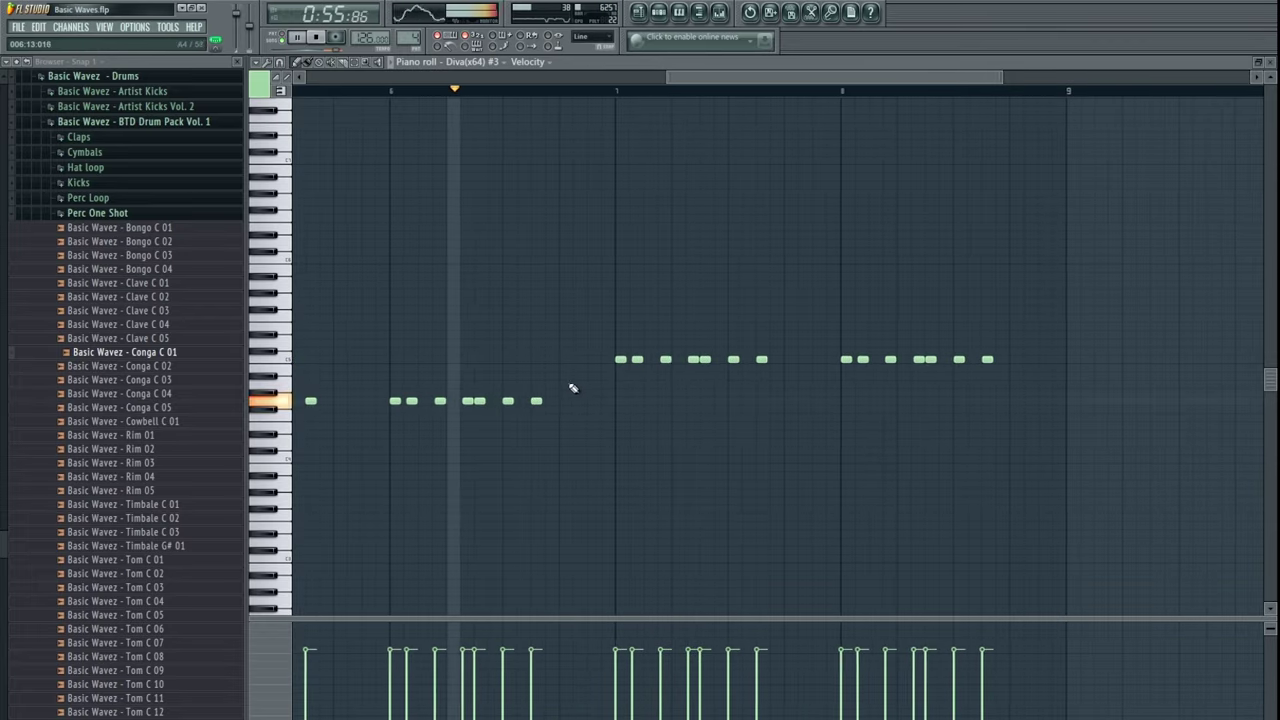
key("space")
right_click(540, 401)
key("space")
middle_click(526, 283)
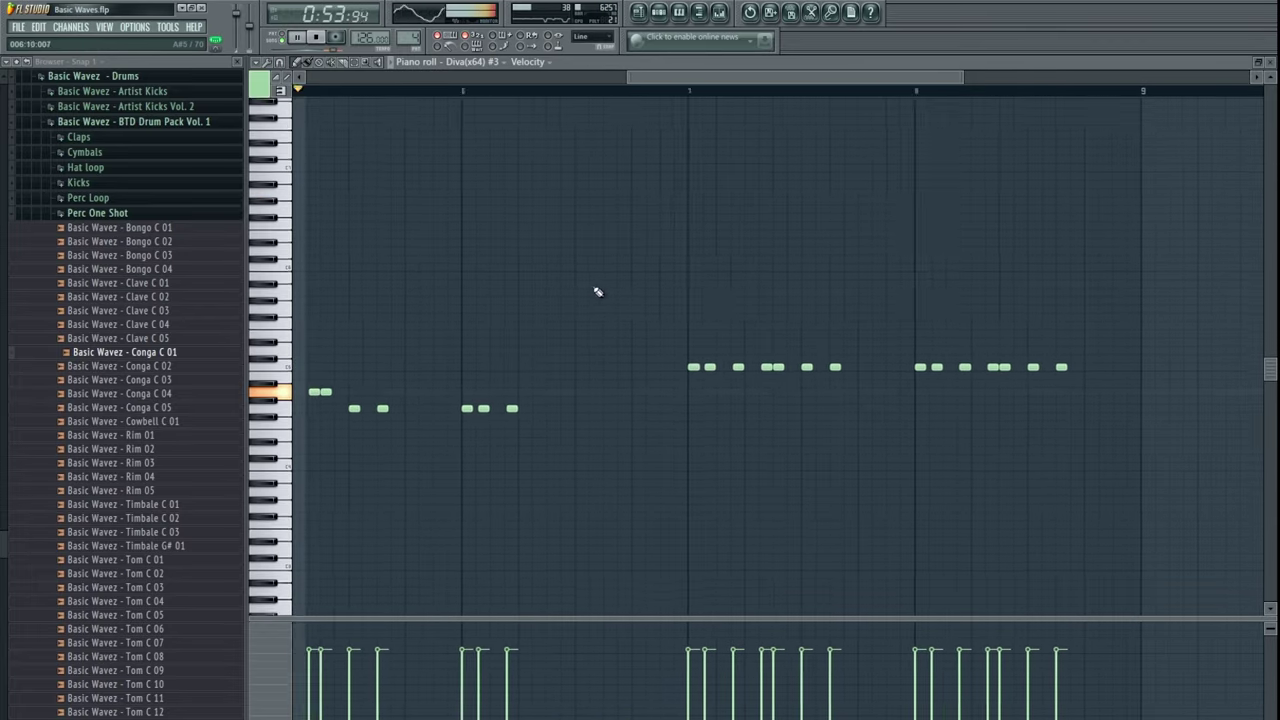
scroll(623, 350, "down", 2)
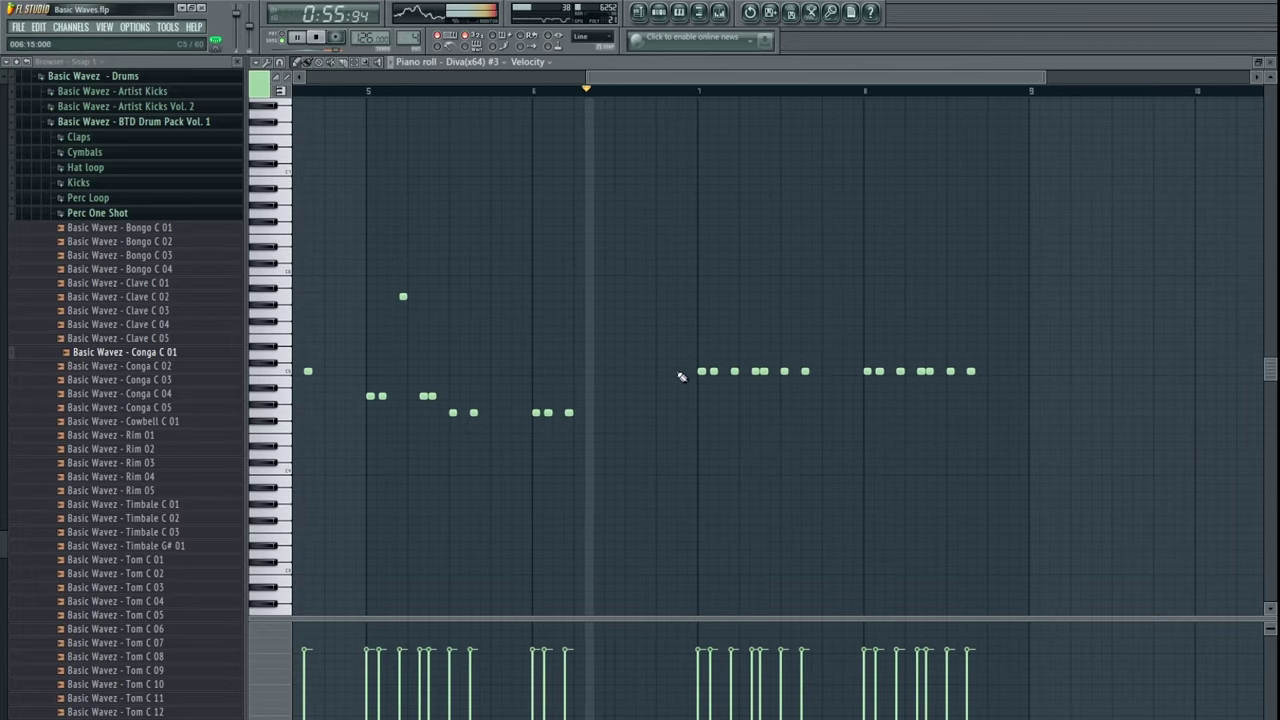
key("space")
- Refill the end of bar 6 with the last four notes copied from bar 7, and raise them to D5
left_click_drag(800, 374, 535, 374)
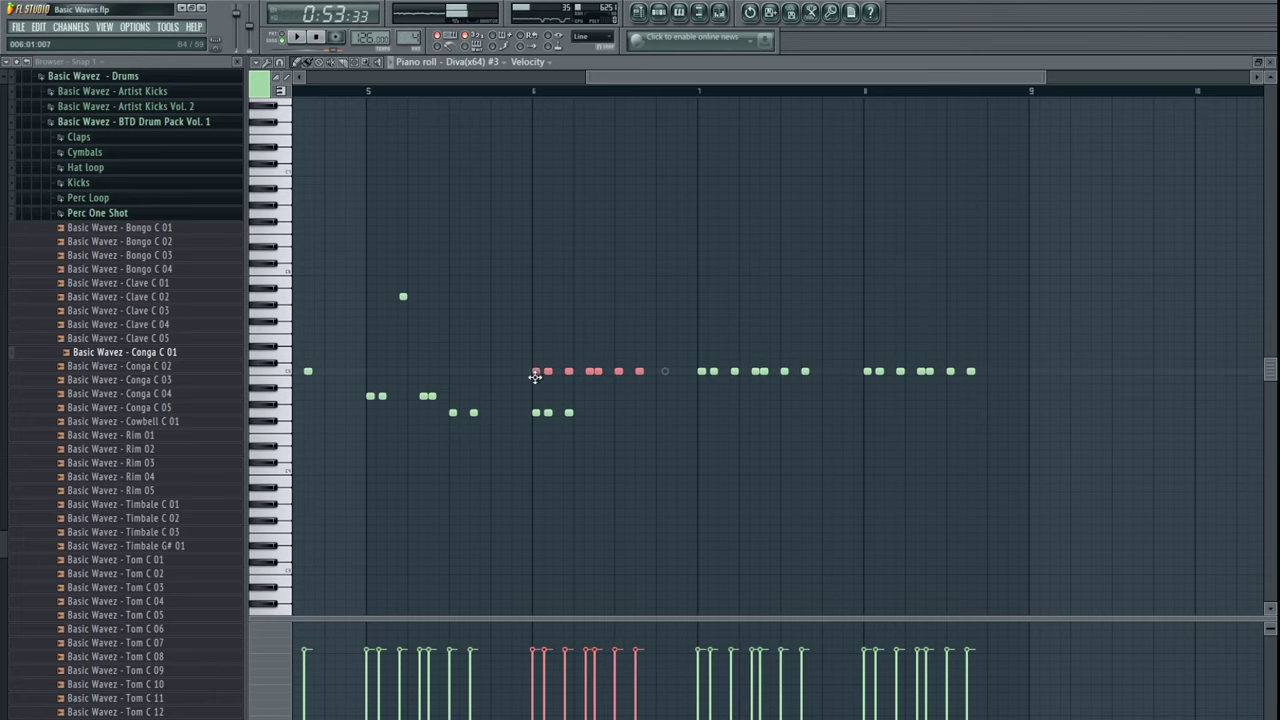
scroll(535, 376, "up", 3)
right_click(541, 373)
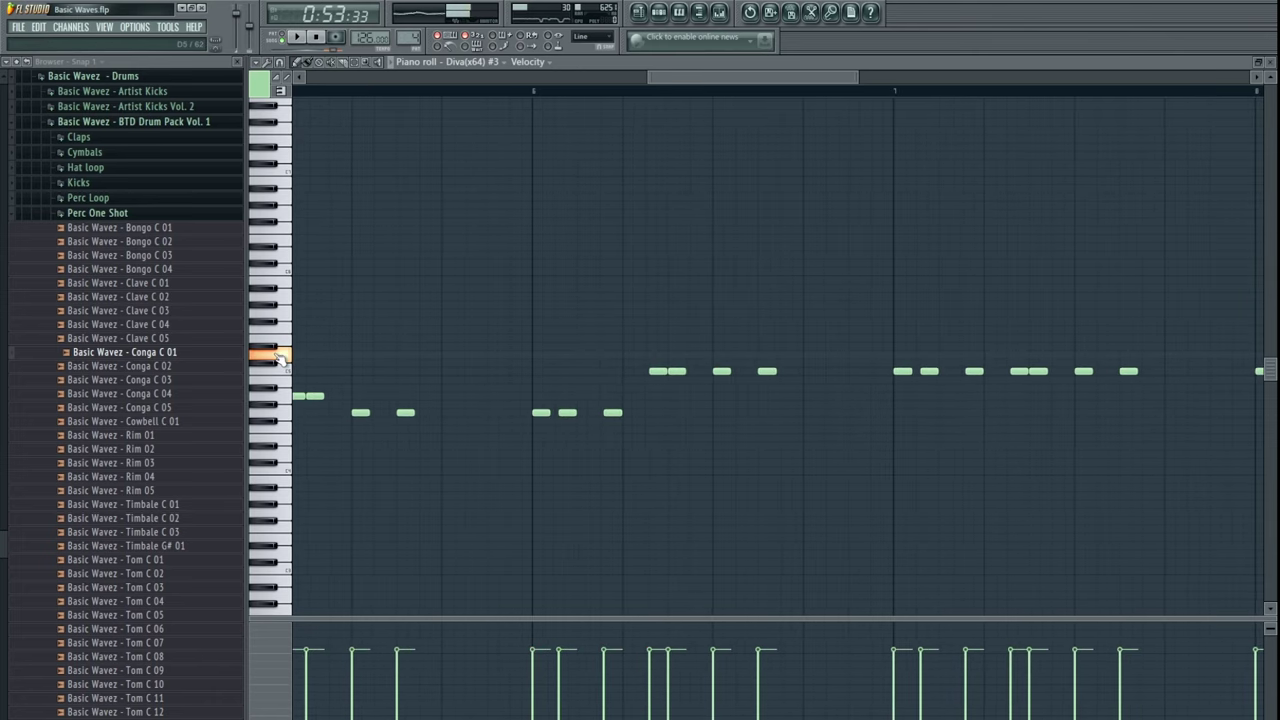
left_click_drag(634, 347, 757, 389)
key("shift+Up")
key("shift+Up")
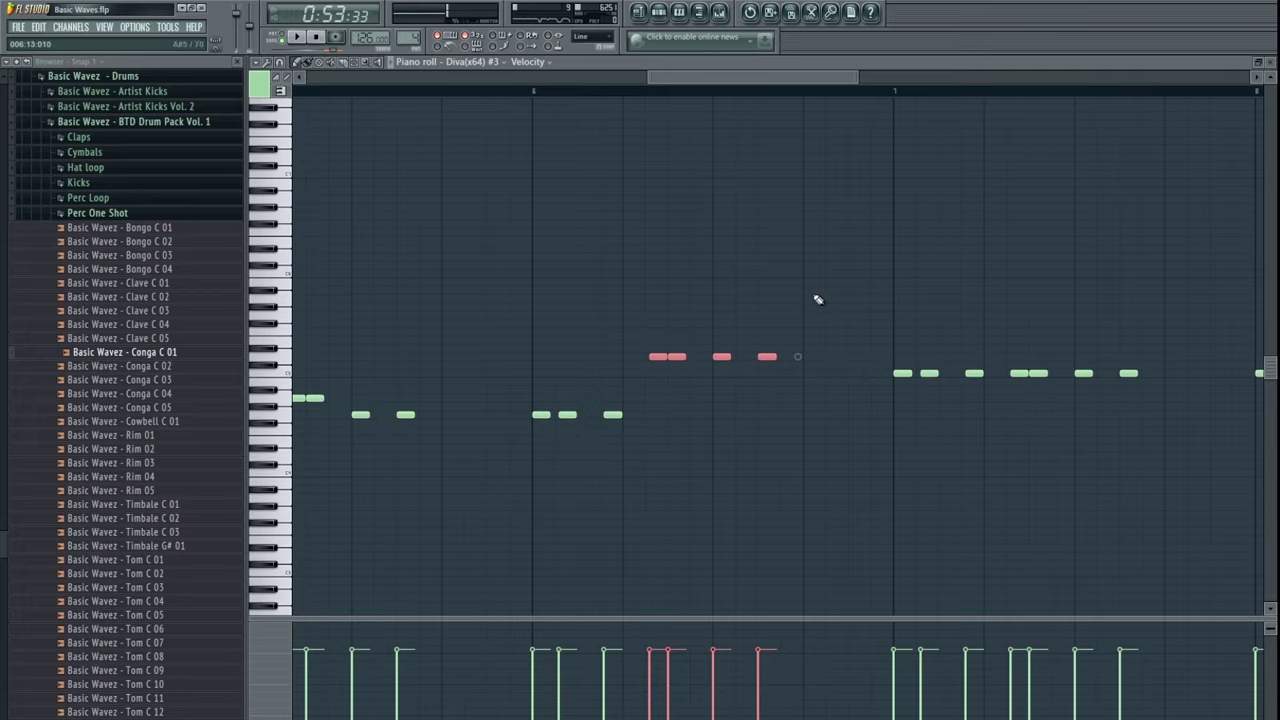
- Raise all notes of bars 7 and 8 to D5 and close the piano roll
scroll(818, 300, "down", 4)
left_click_drag(837, 310, 711, 336)
left_click_drag(983, 380, 703, 438)
key("shift+Up")
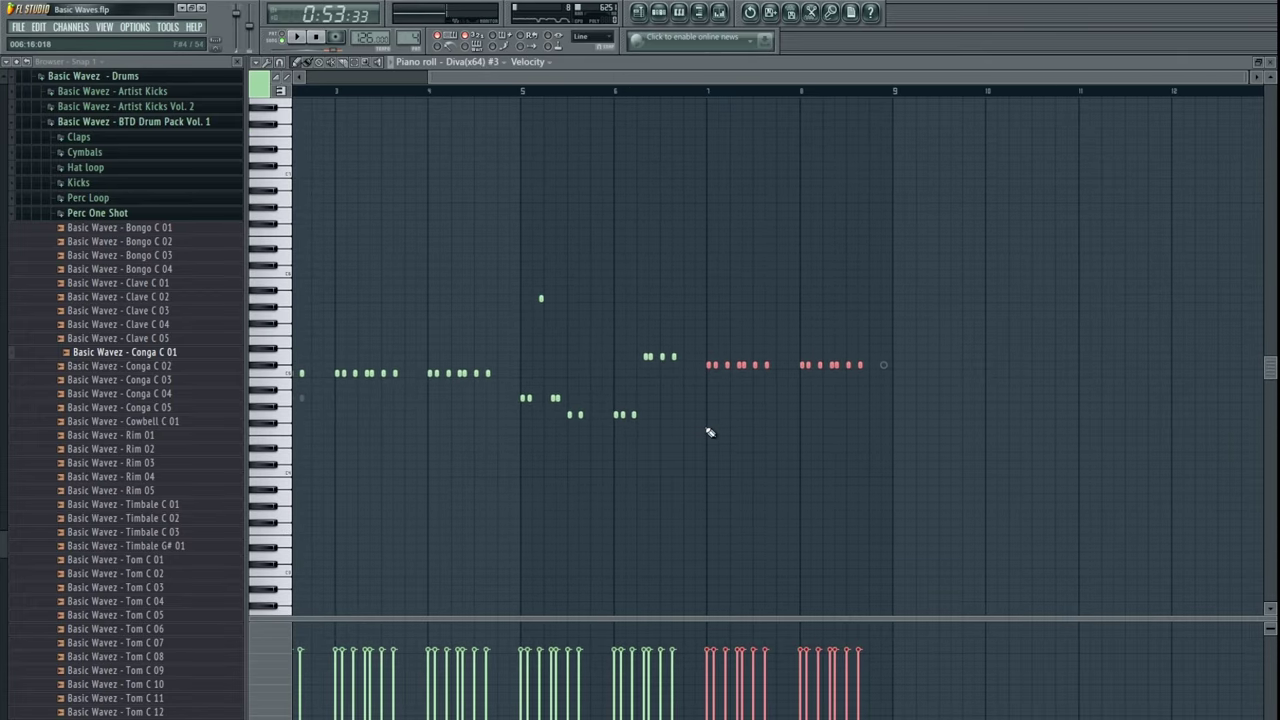
key("Escape")
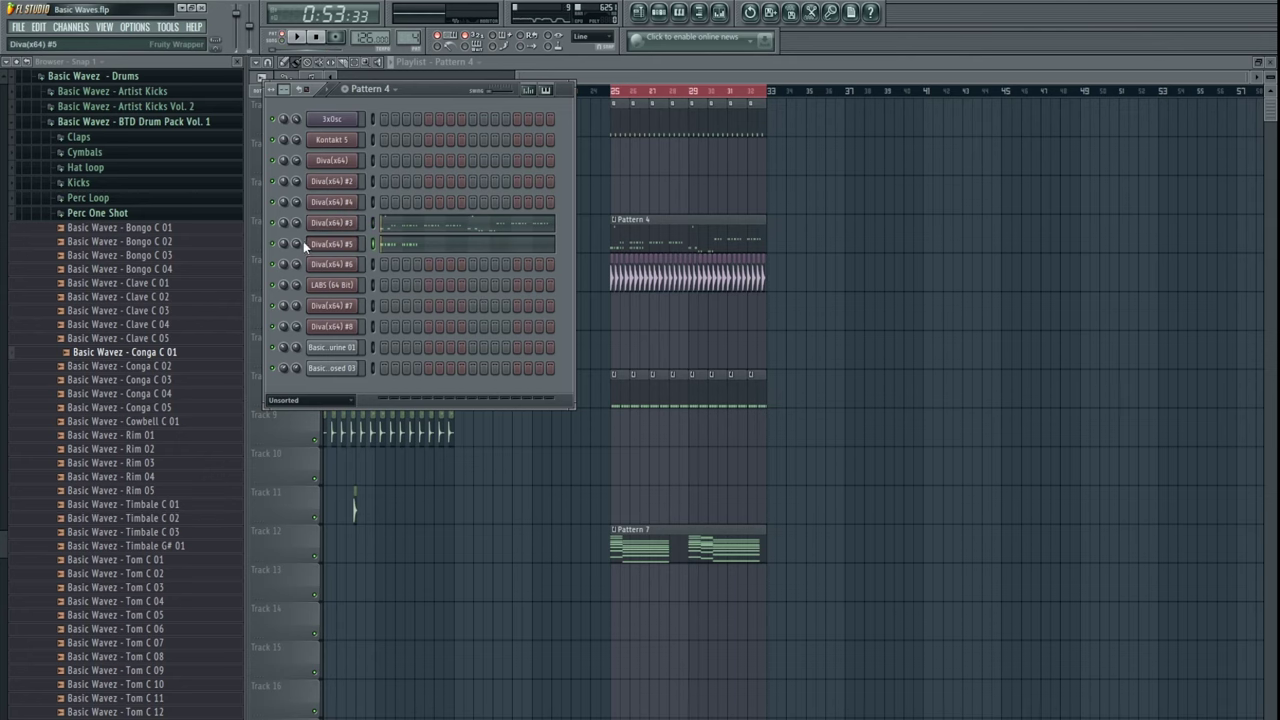
- Copy the eight-bar Diva(x64) #3 melody into Diva(x64) #5, keeping the third note of bar 1 at A4, and stop playback
key("F7")
left_click(297, 39)
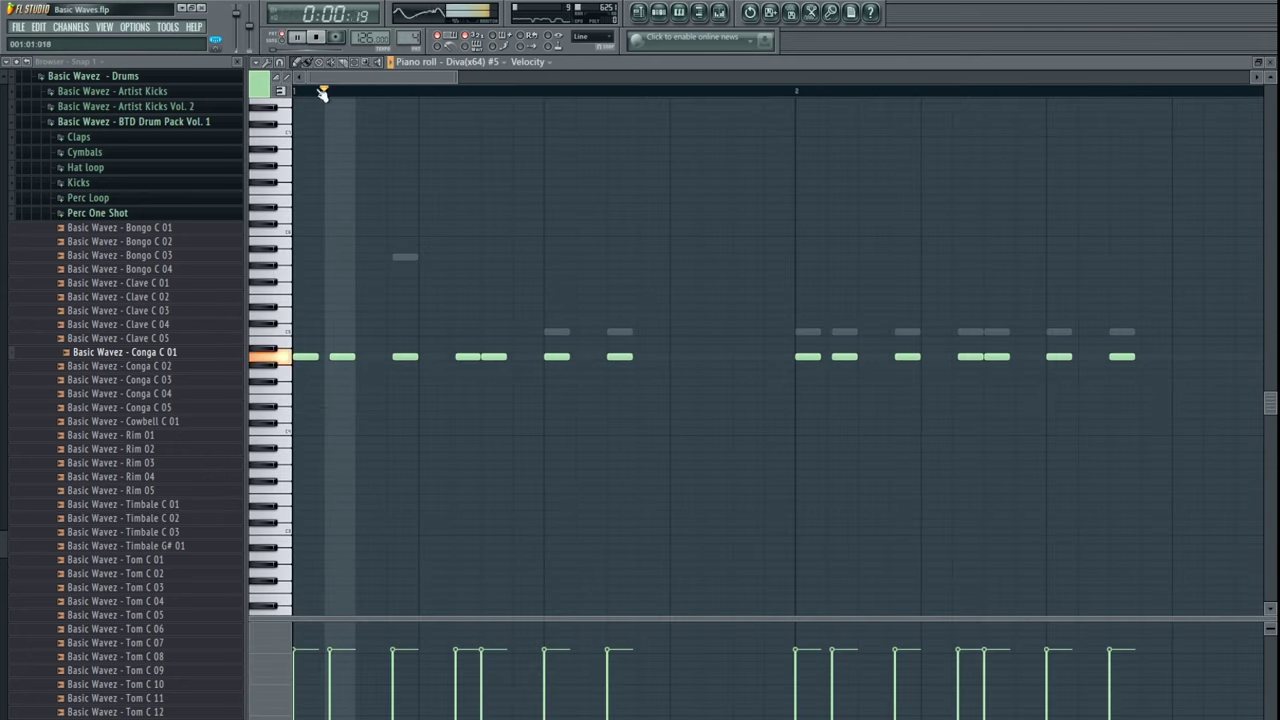
key("Escape")
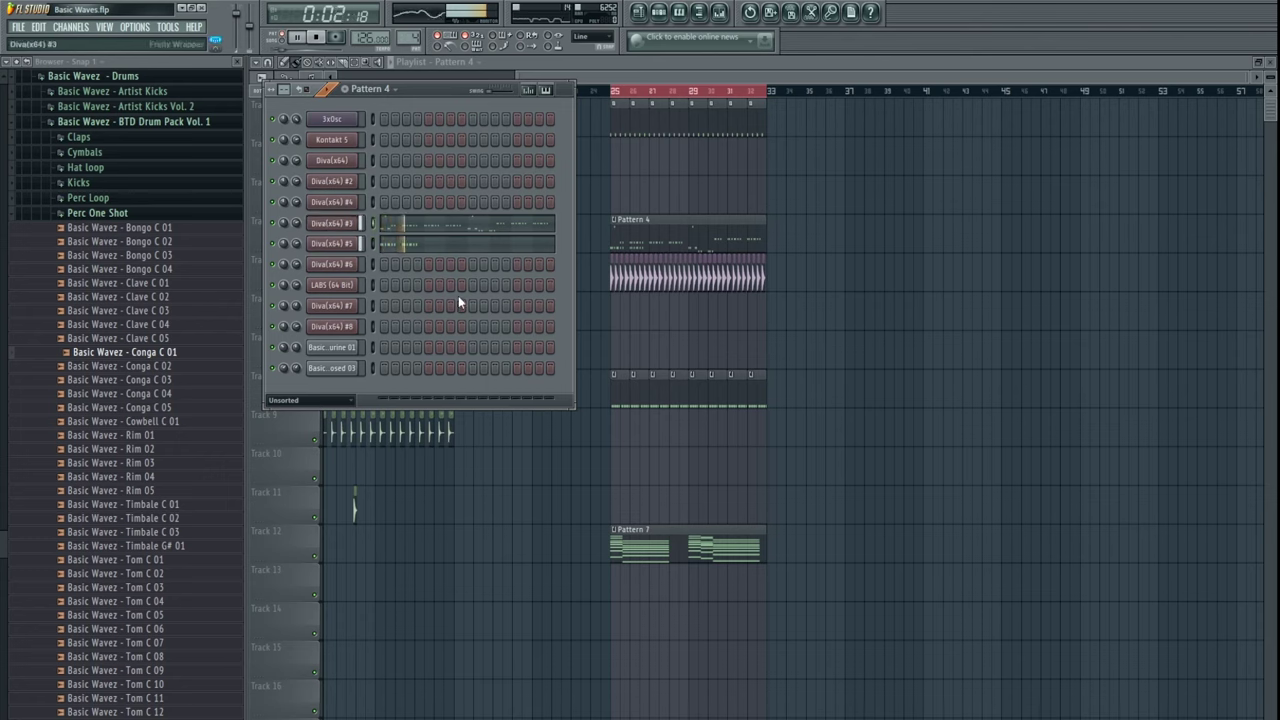
key("space")
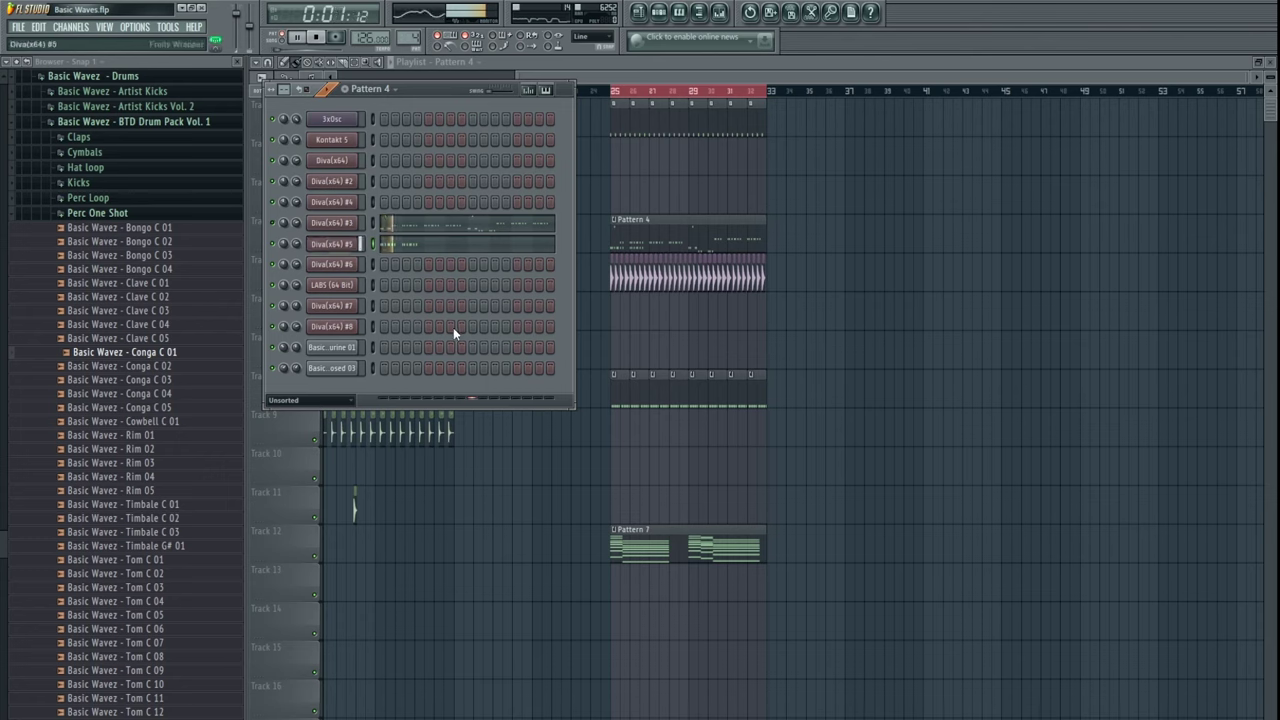
left_click(393, 247)
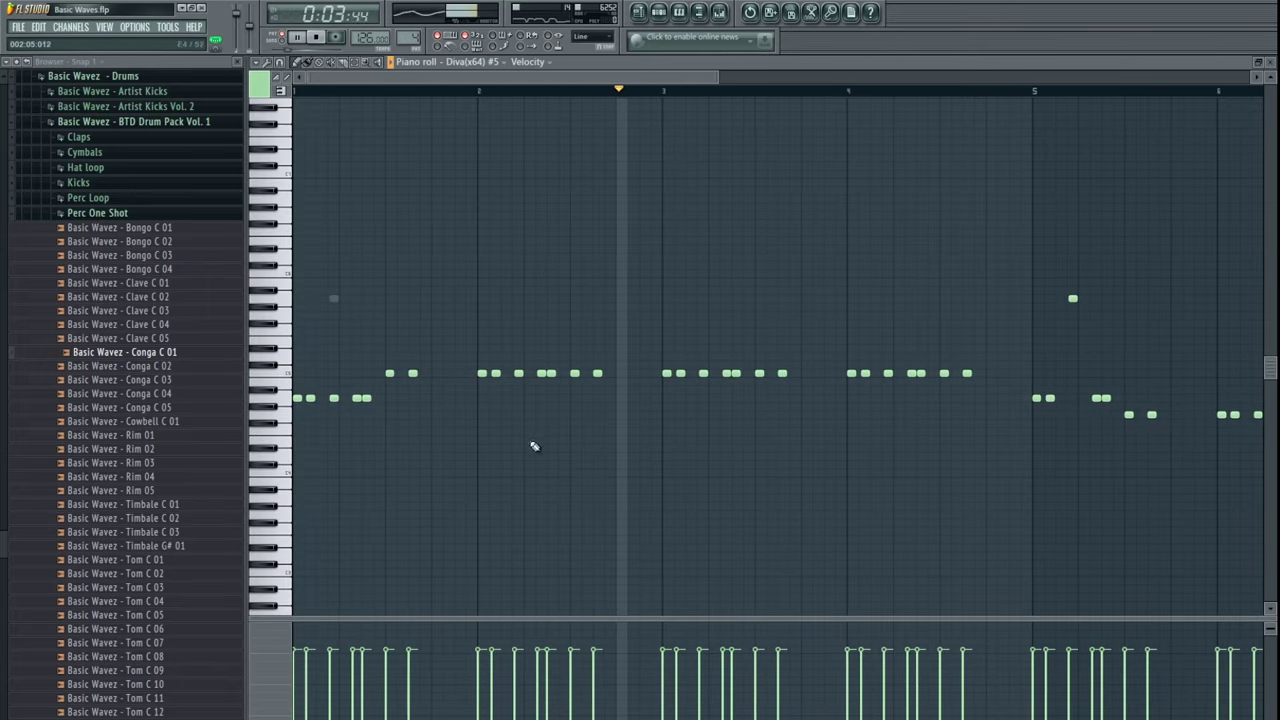
scroll(603, 446, "down", 3)
key("Escape")
key("space")
key("F7")
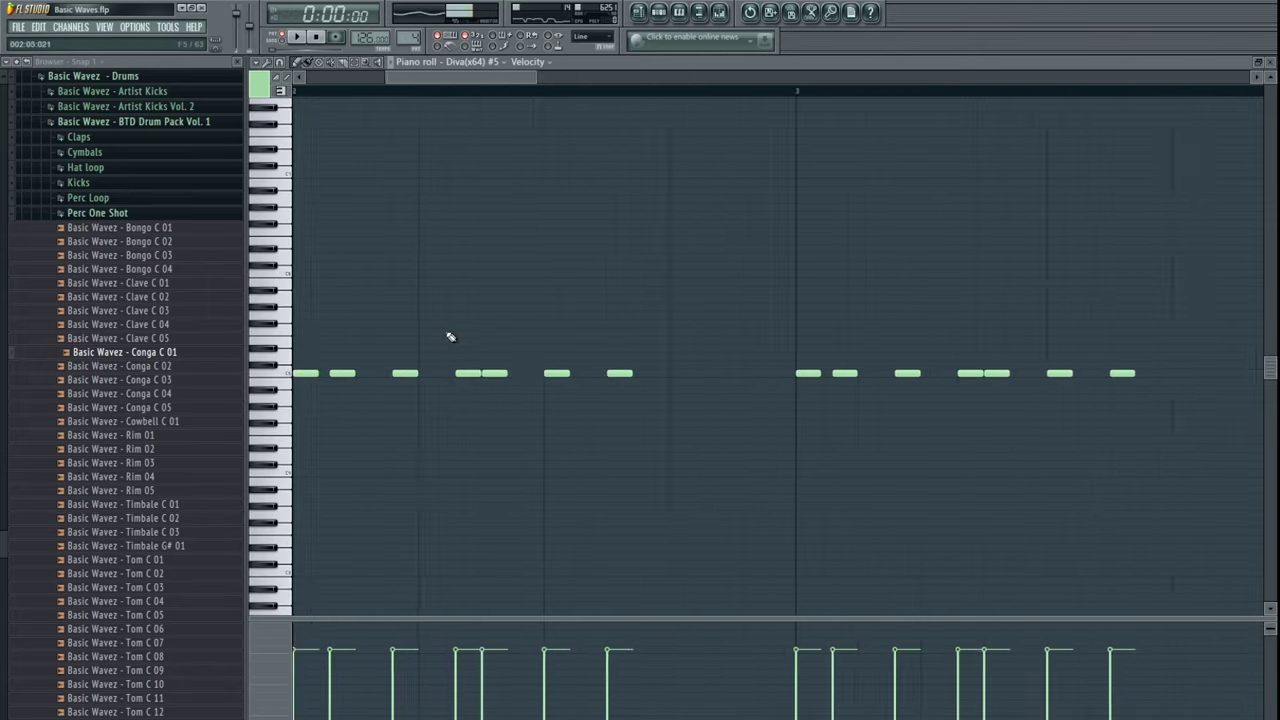
- In Diva(x64) #5, lower the C5 notes of bars 1 to 4, bar 5's A5 and the D5 notes of bars 6 to 8 by an octave
left_click_drag(328, 356, 612, 390)
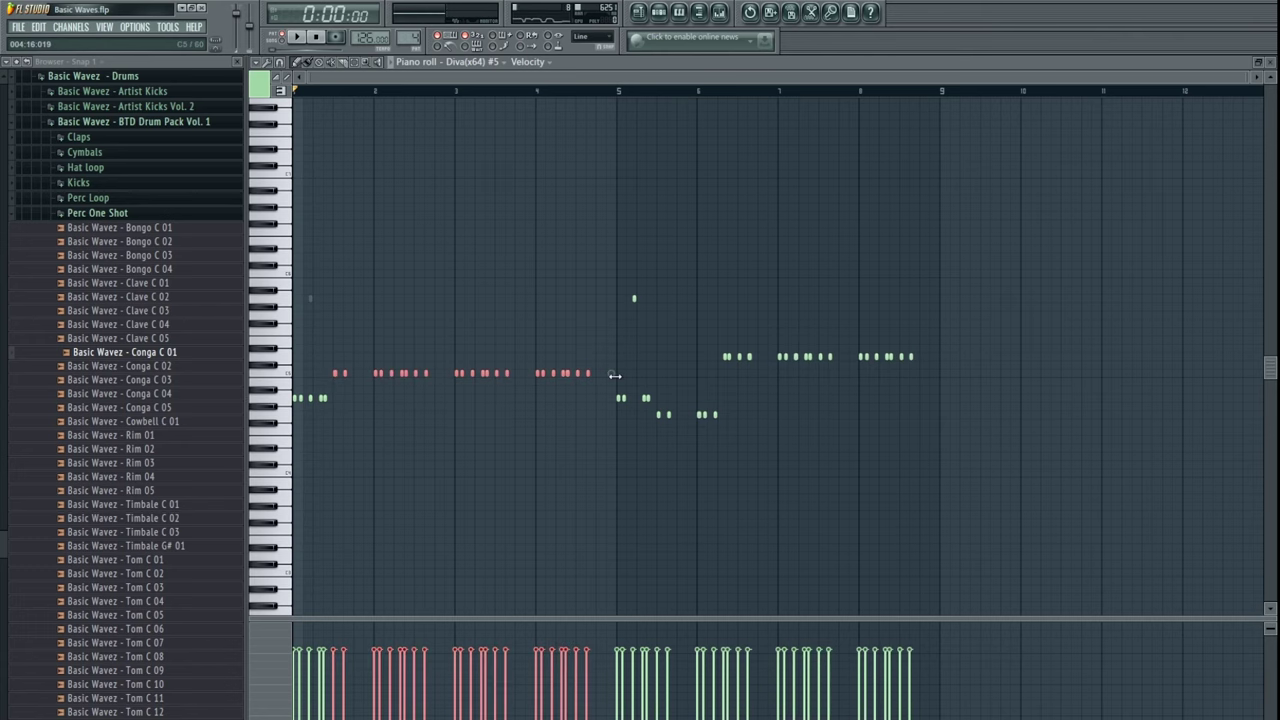
key("ctrl+Down")
scroll(616, 385, "down", 1)
key("space")
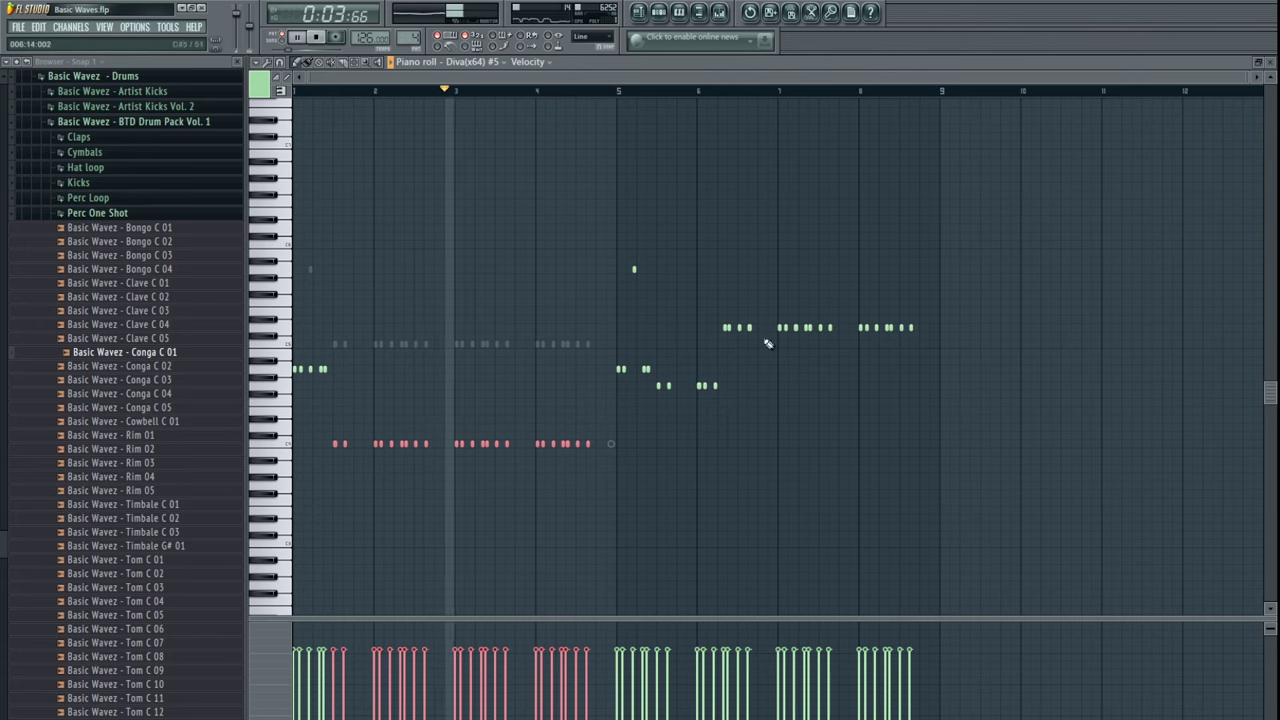
left_click_drag(616, 255, 966, 331)
scroll(679, 277, "down", 1)
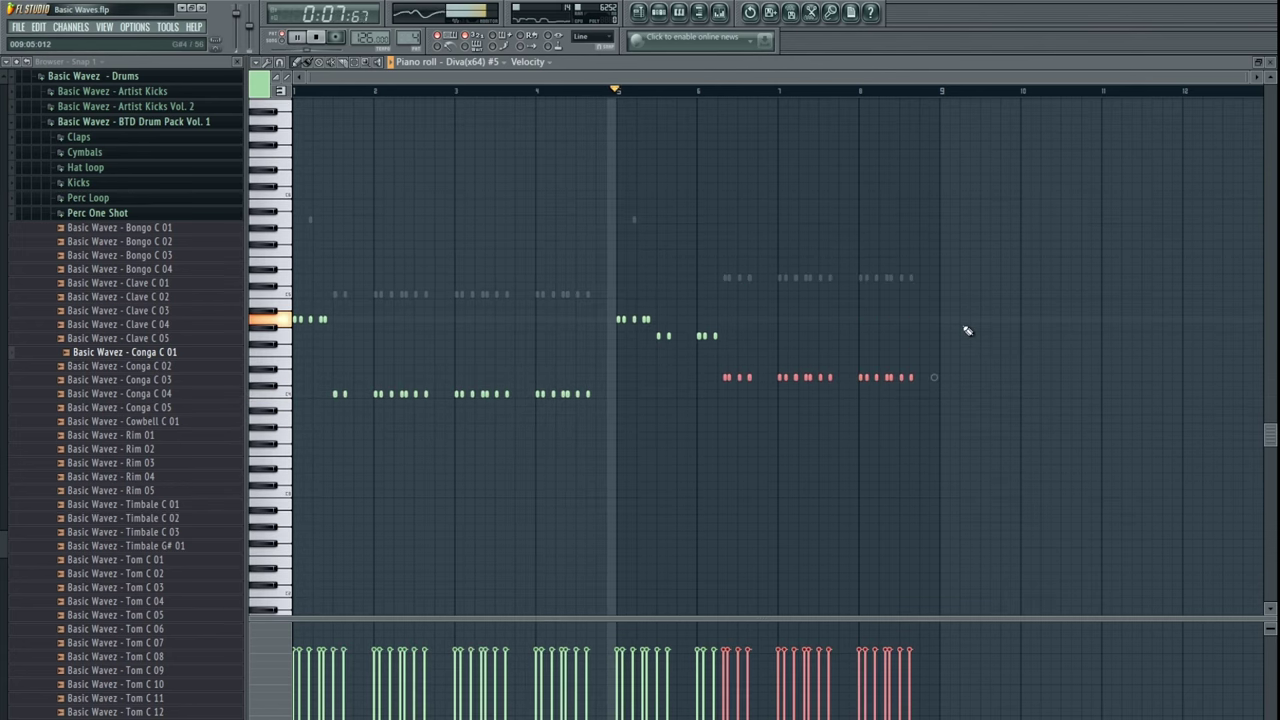
- Open the Fruity Parametric EQ 2 on Diva(x64) #5's mixer track, raise band 1 and slightly lower band 2
key("F5")
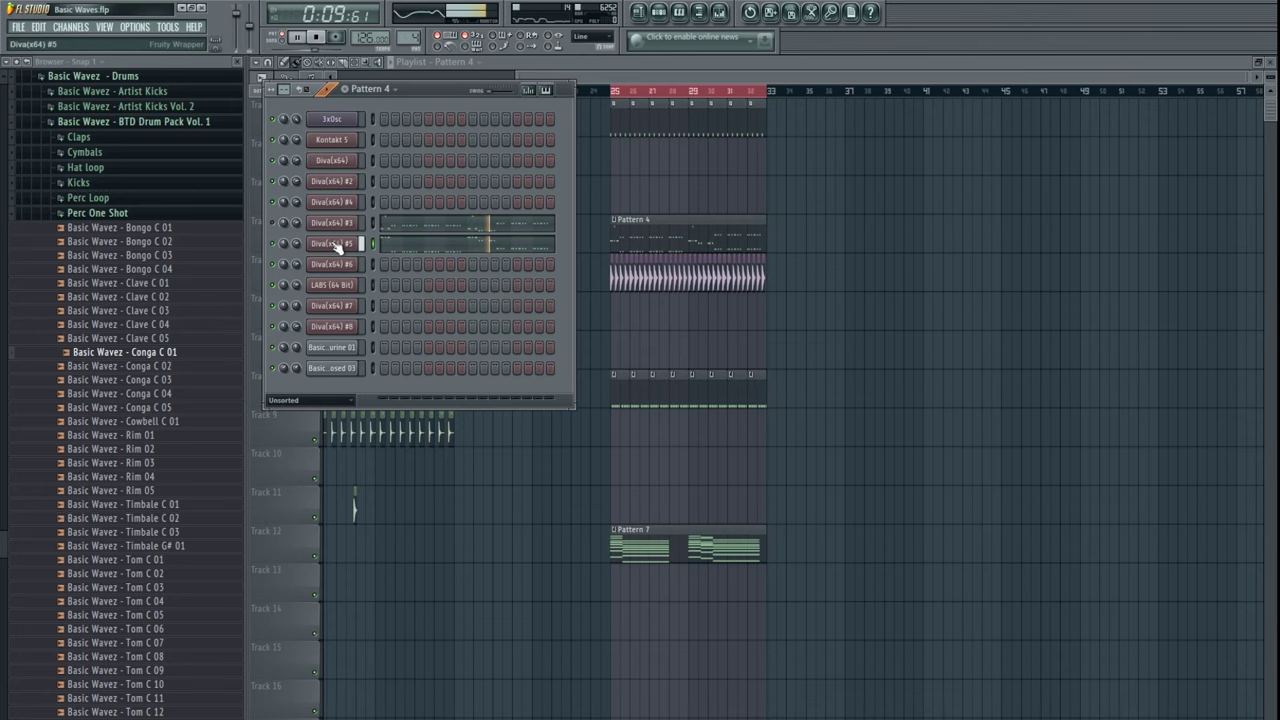
left_click(337, 246)
left_click(1084, 173)
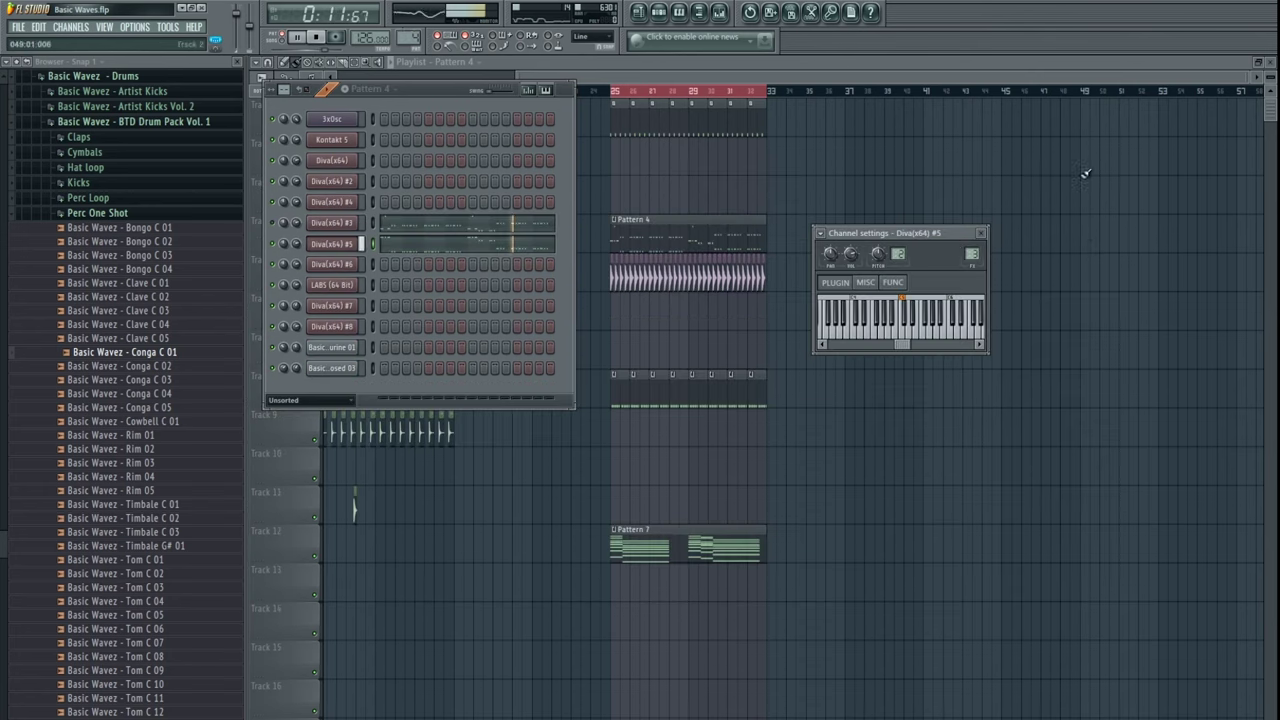
double_click(971, 252)
left_click(348, 420)
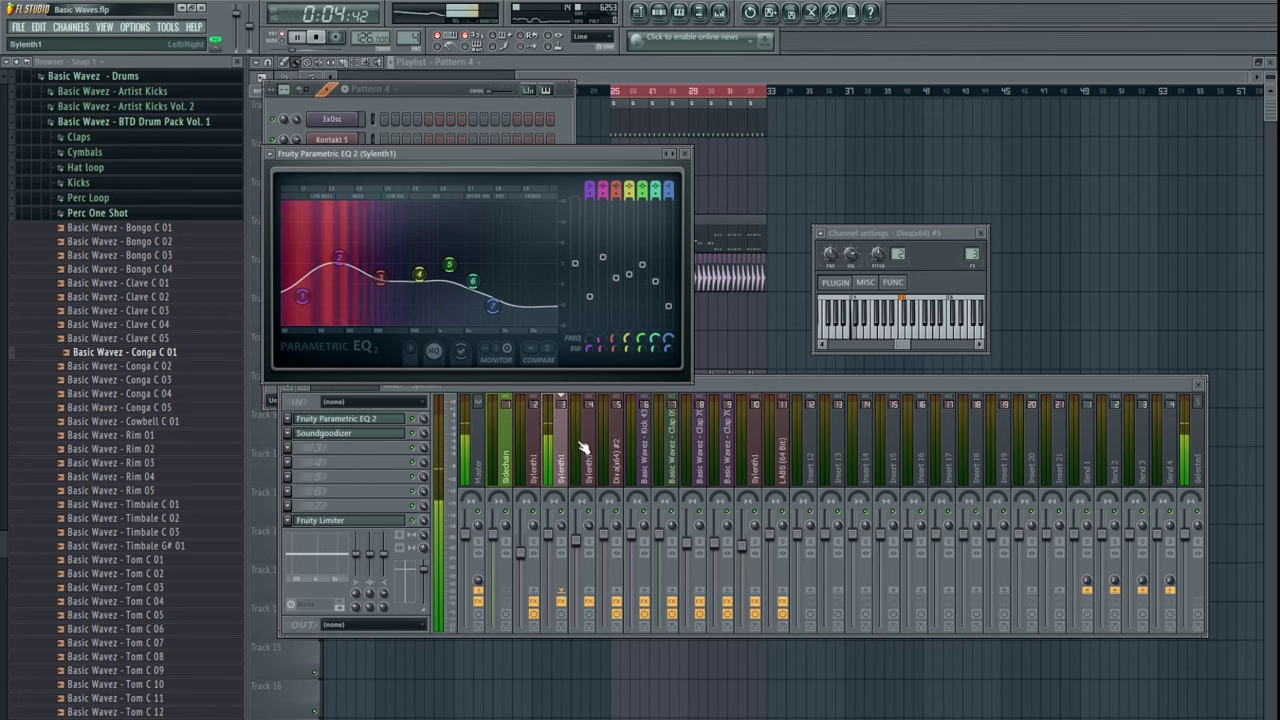
mouse_move(302, 297)
left_mouse_down()
mouse_move(303, 263)
mouse_move(299, 273)
mouse_move(379, 276)
mouse_move(311, 287)
left_mouse_up()
left_click_drag(338, 268, 338, 265)
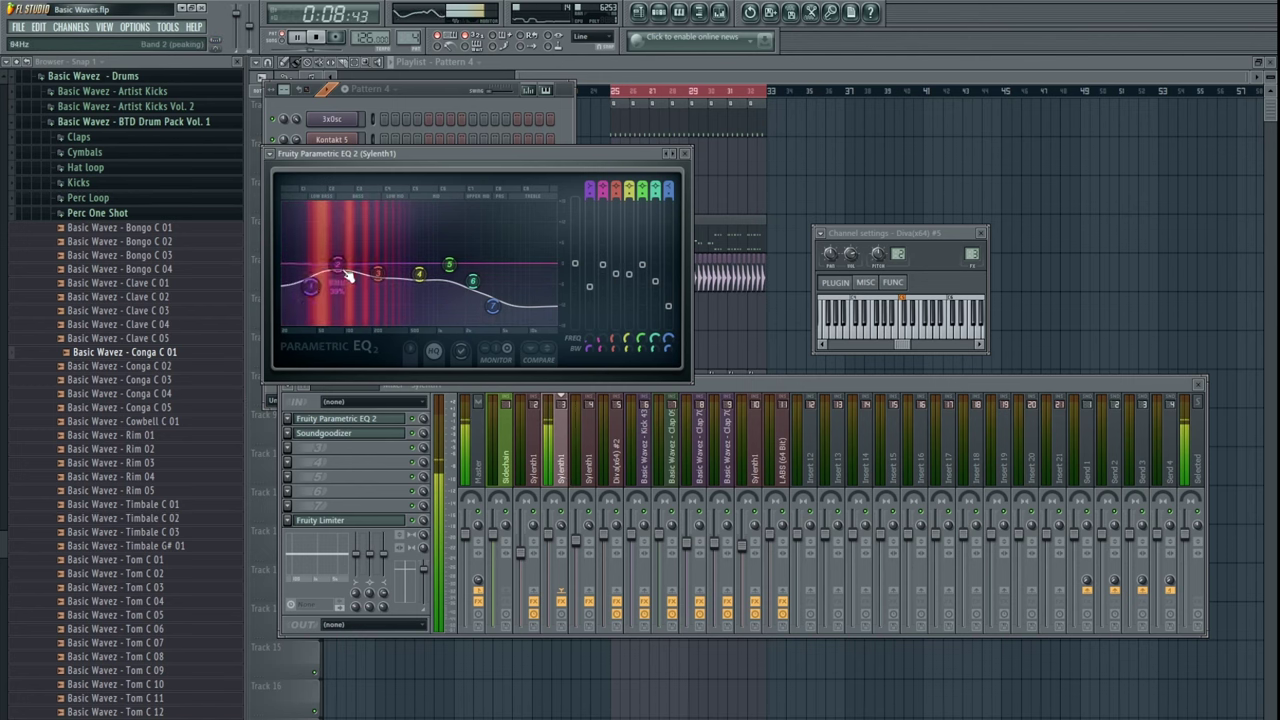
- Play the song from bar 25 and unmute the Diva(x64) #3 channel
left_click(712, 250)
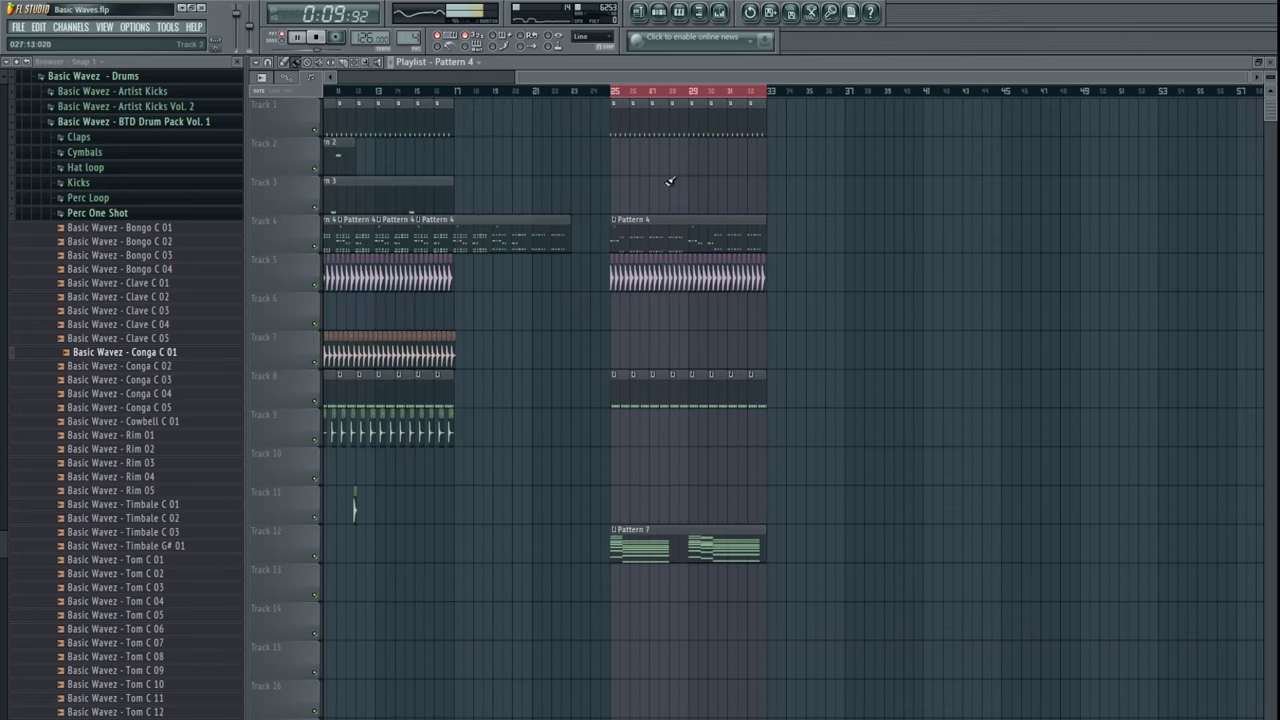
left_click(614, 88)
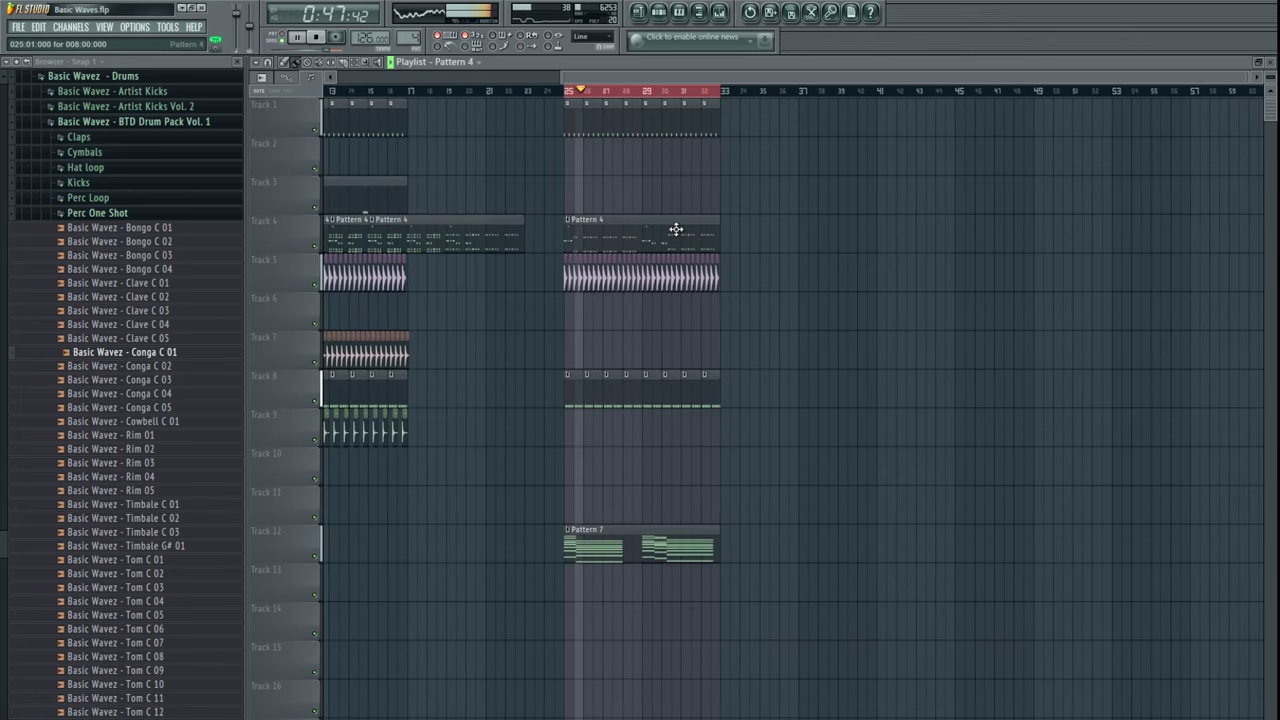
key("F5")
left_click(441, 126)
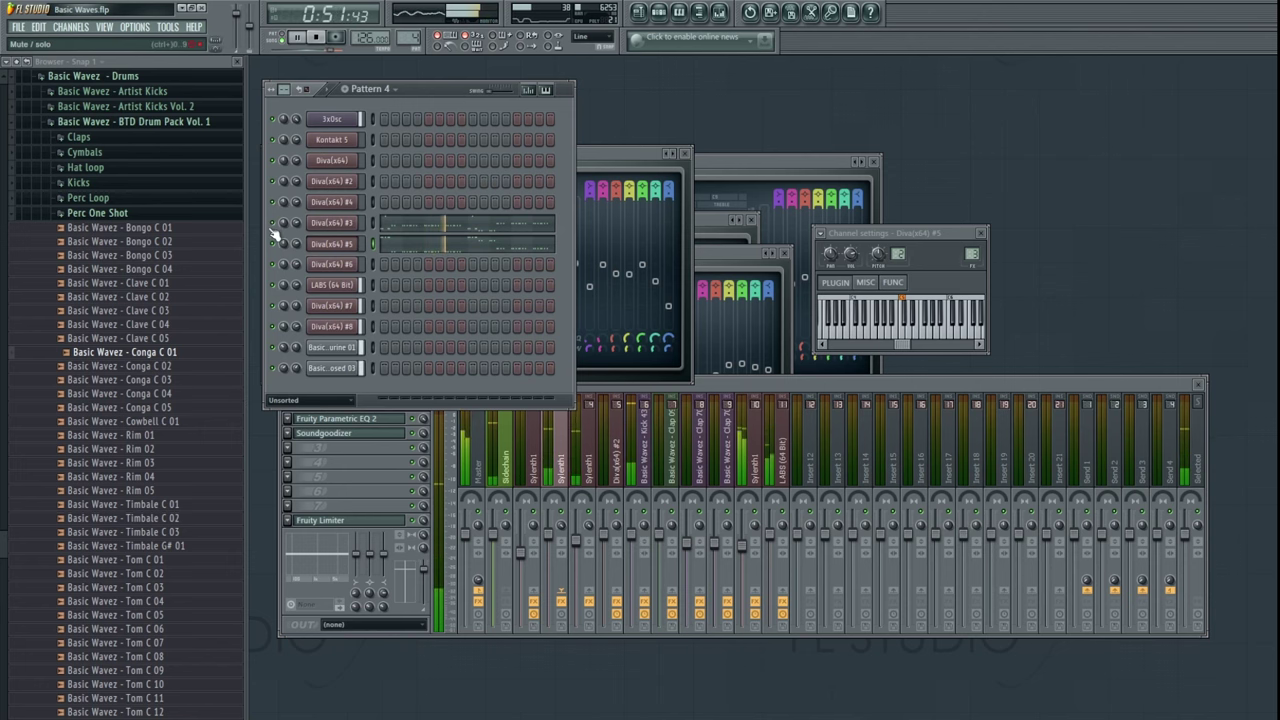
left_click(645, 12)
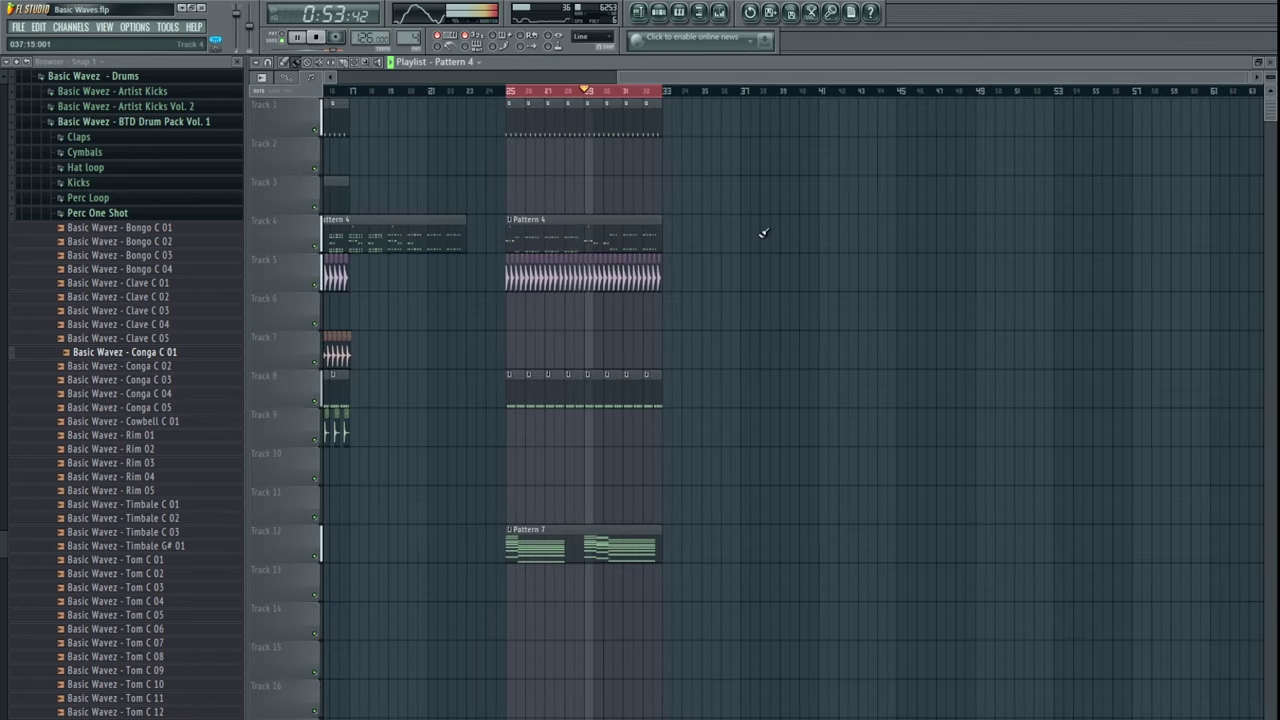
- Copy the Track 10 audio clip from the end of bar 8 to the end of bar 32
scroll(690, 232, "up", 3)
scroll(654, 211, "down", 3)
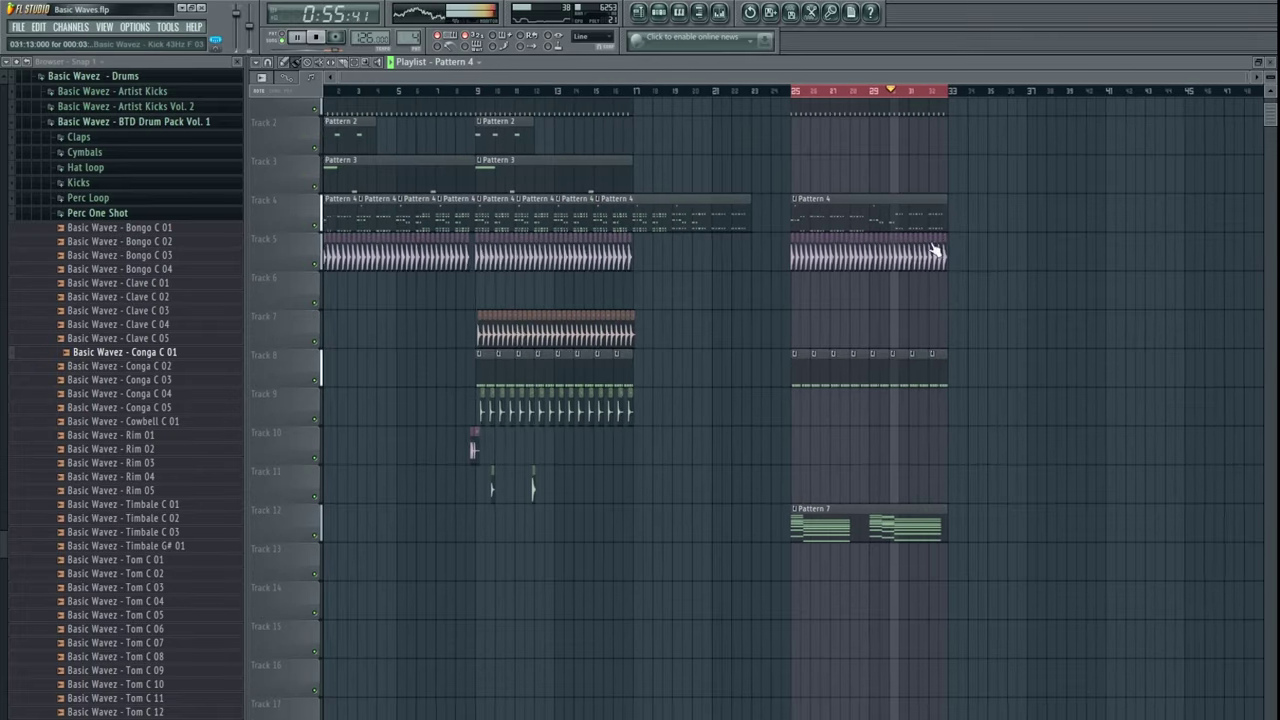
left_click_drag(934, 251, 733, 276)
left_click_drag(548, 415, 480, 451)
left_click(425, 437)
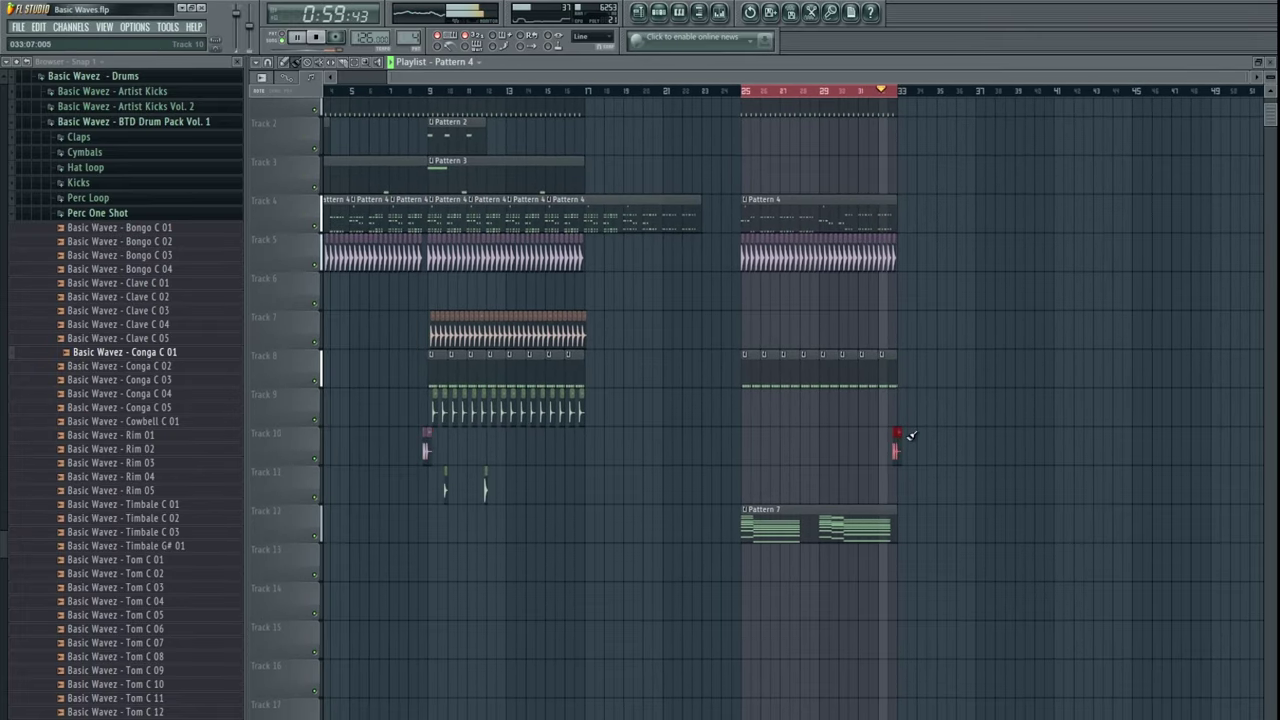
scroll(917, 388, "down", 2)
scroll(541, 497, "up", 2)
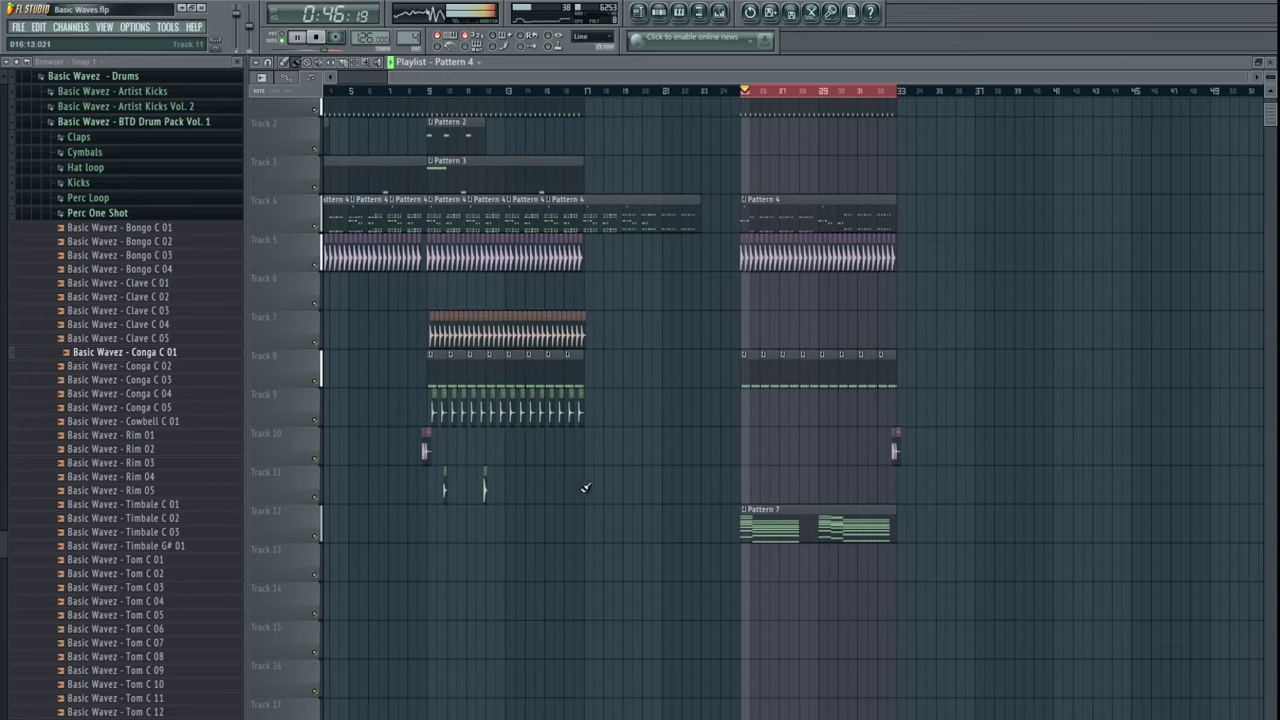
- Copy the two conga clips on Track 11 from the bar 9 section into the section starting at bar 25
left_click_drag(566, 486, 400, 492)
scroll(431, 508, "up", 7)
scroll(432, 510, "down", 7)
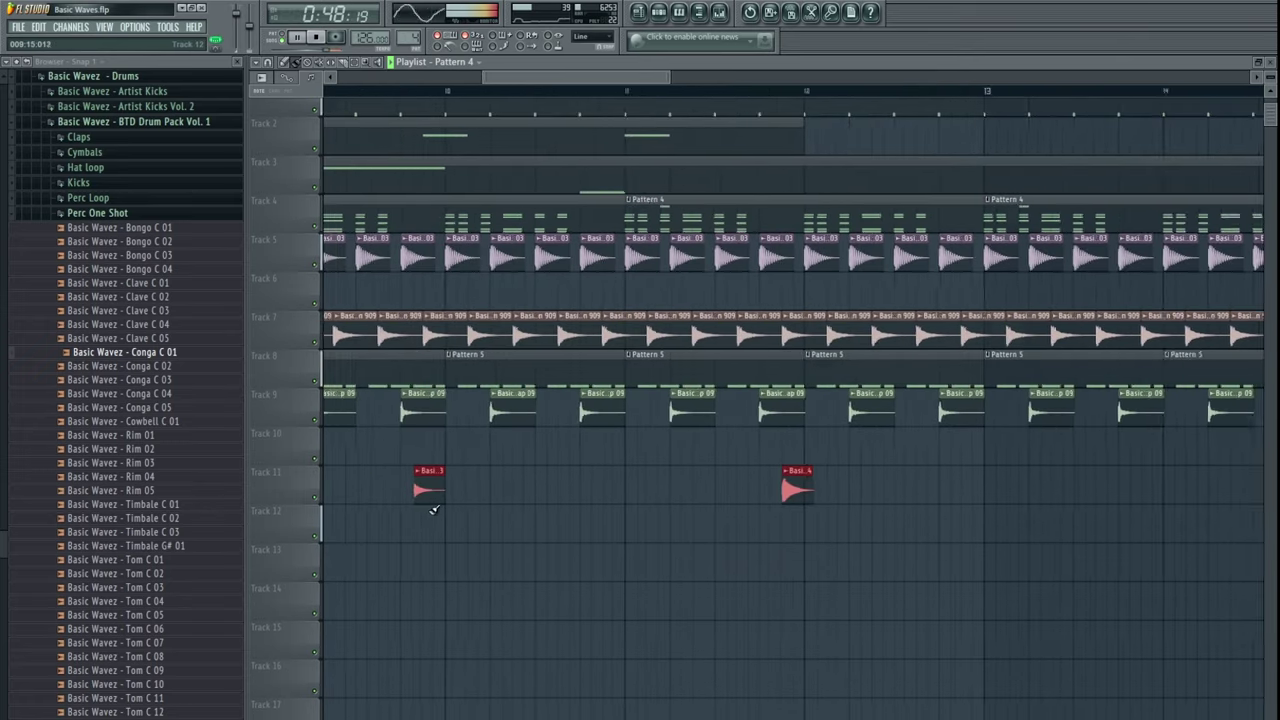
scroll(440, 487, "down", 1)
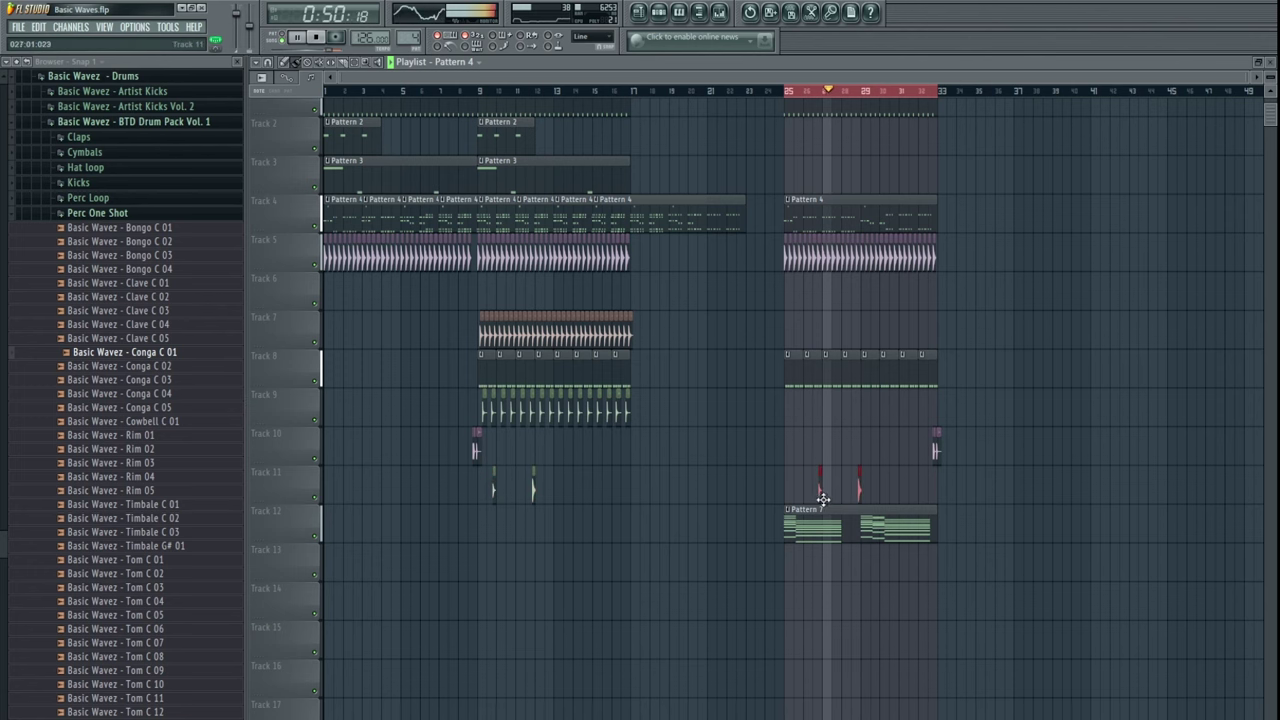
scroll(803, 500, "up", 5)
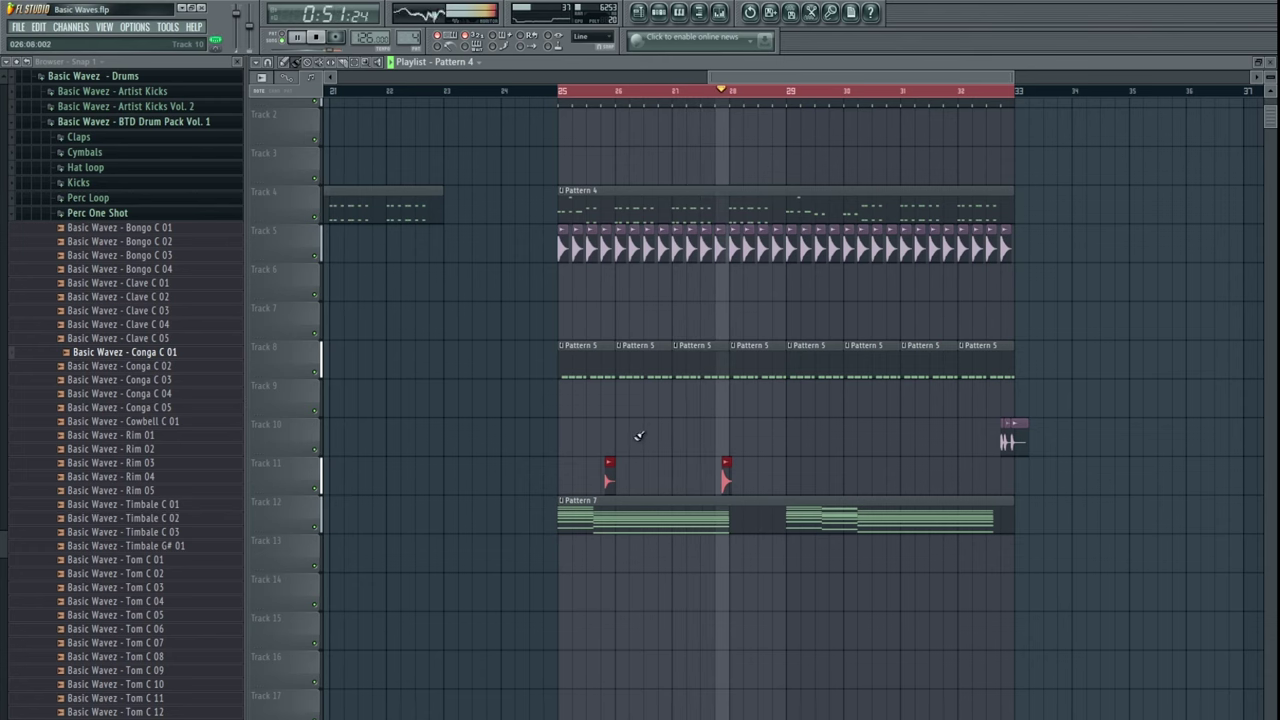
scroll(651, 429, "down", 4)
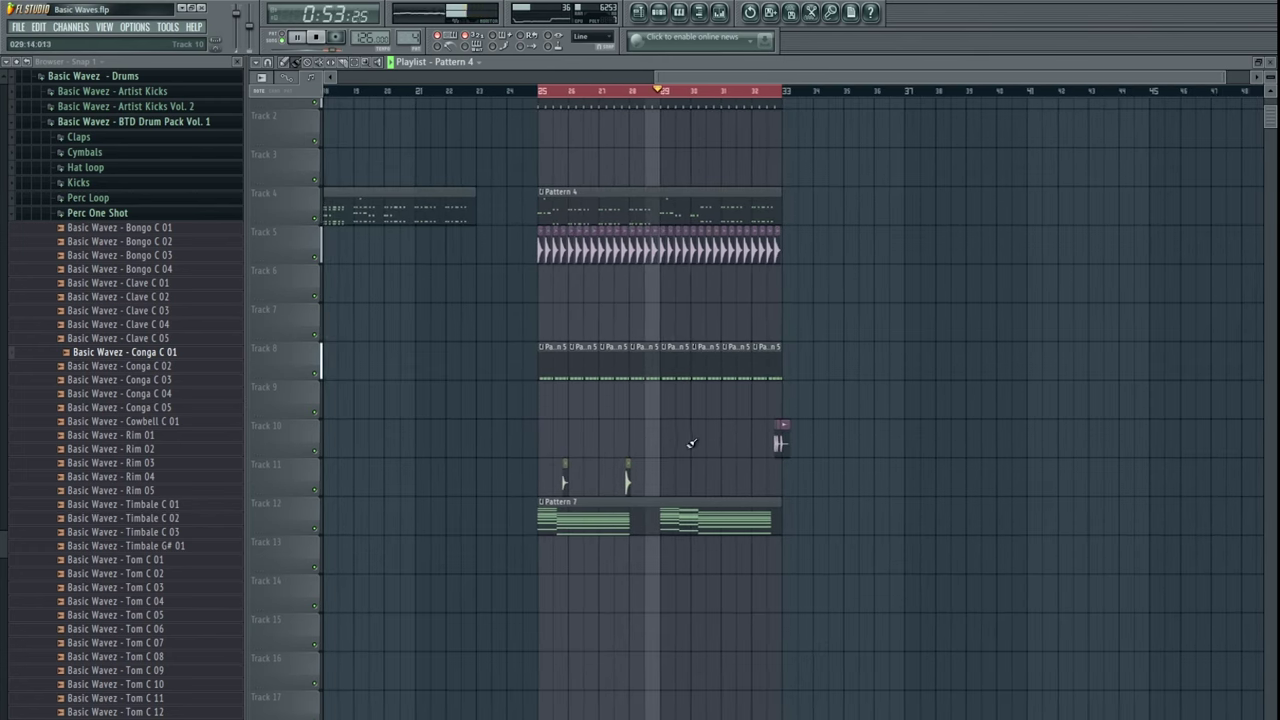
- Move the copied Conga C 04 clip on Track 11 to step 11 of bar 28 and replay the section from bar 25
scroll(651, 464, "up", 4)
key("space")
key("space")
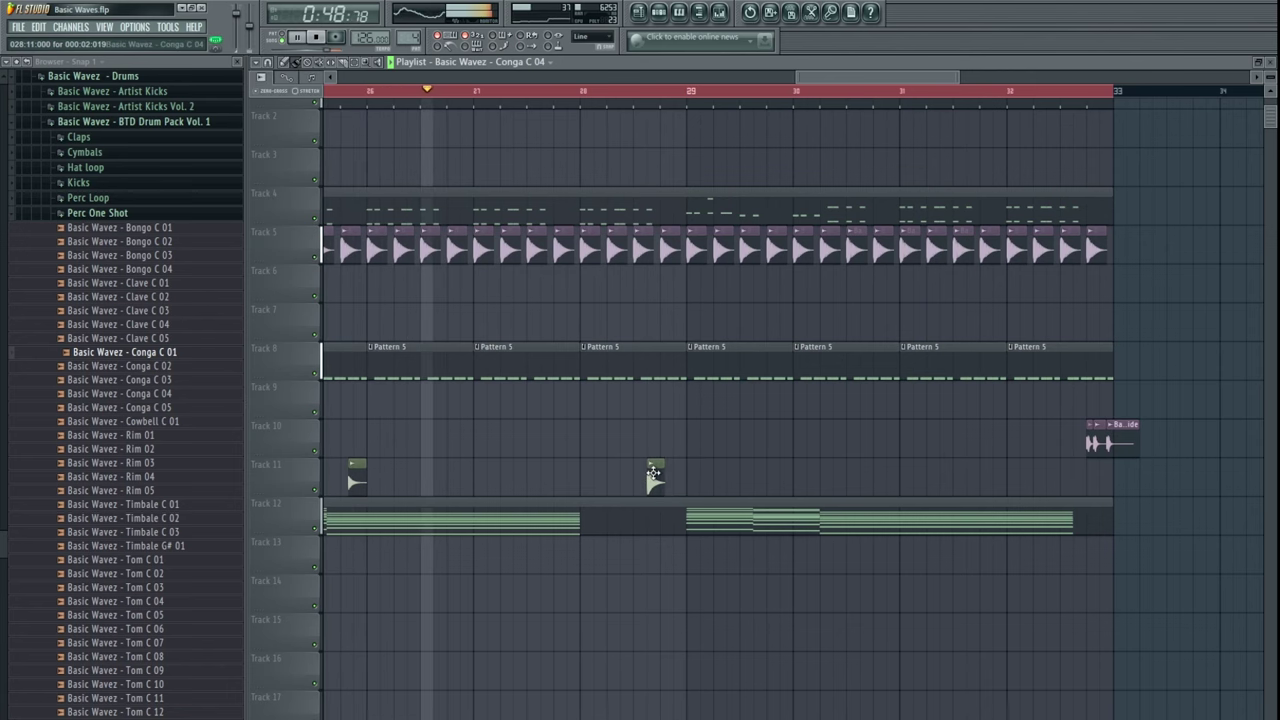
scroll(726, 420, "down", 3)
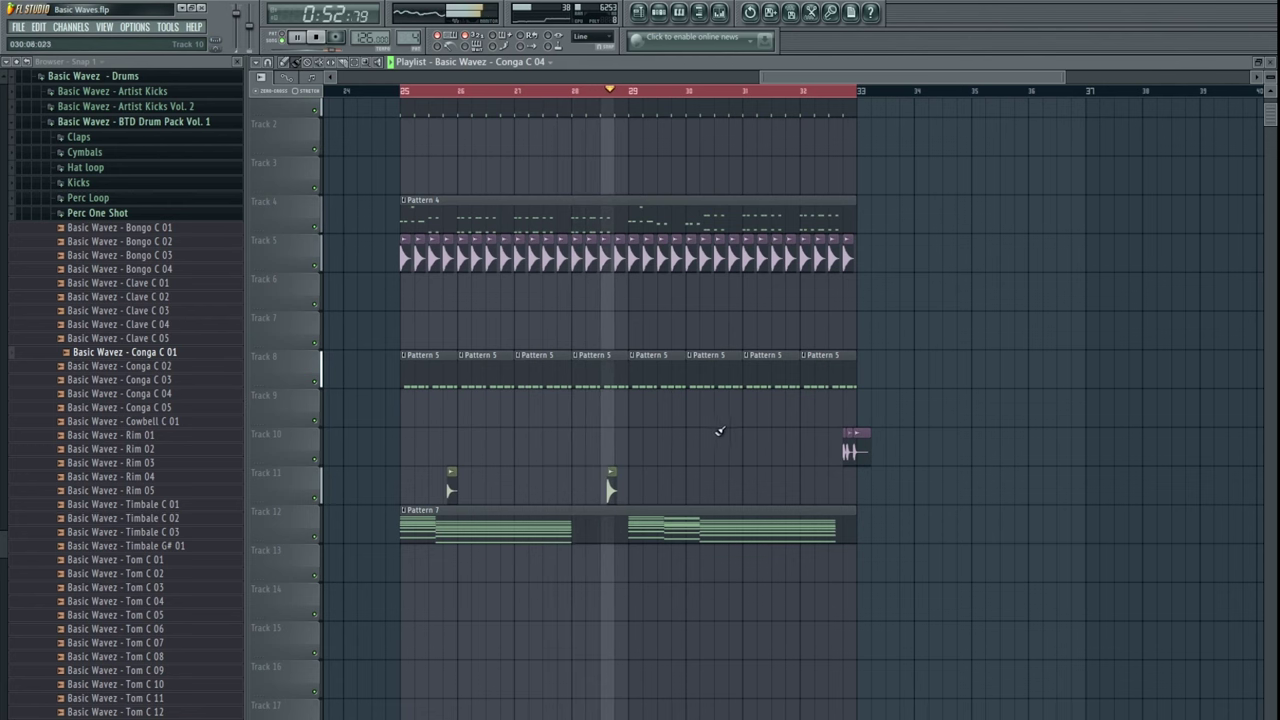
- Copy the Track 9 clap clips from bars 9 to 16 into bars 25 to 32
left_click_drag(720, 431, 634, 426)
scroll(740, 420, "down", 3)
mouse_move(788, 417)
left_mouse_down()
mouse_move(646, 427)
mouse_move(465, 404)
mouse_move(790, 422)
left_mouse_up()
scroll(646, 427, "down", 2)
left_click_drag(697, 433, 629, 439)
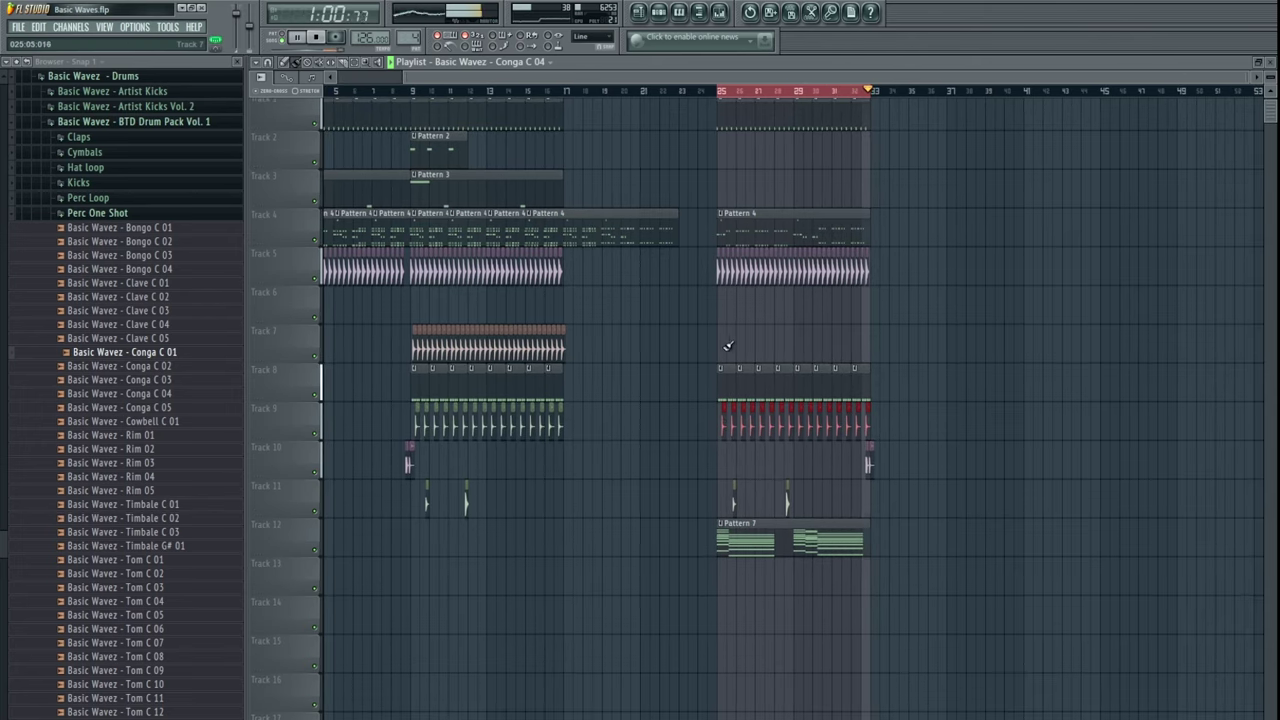
- Copy the Hihat Open 909 clips on Track 7 from bars 9 to 16 into bars 25 to 32
left_click_drag(743, 350, 652, 357)
left_click_drag(717, 354, 662, 360)
left_click_drag(490, 355, 737, 349)
double_click(434, 349)
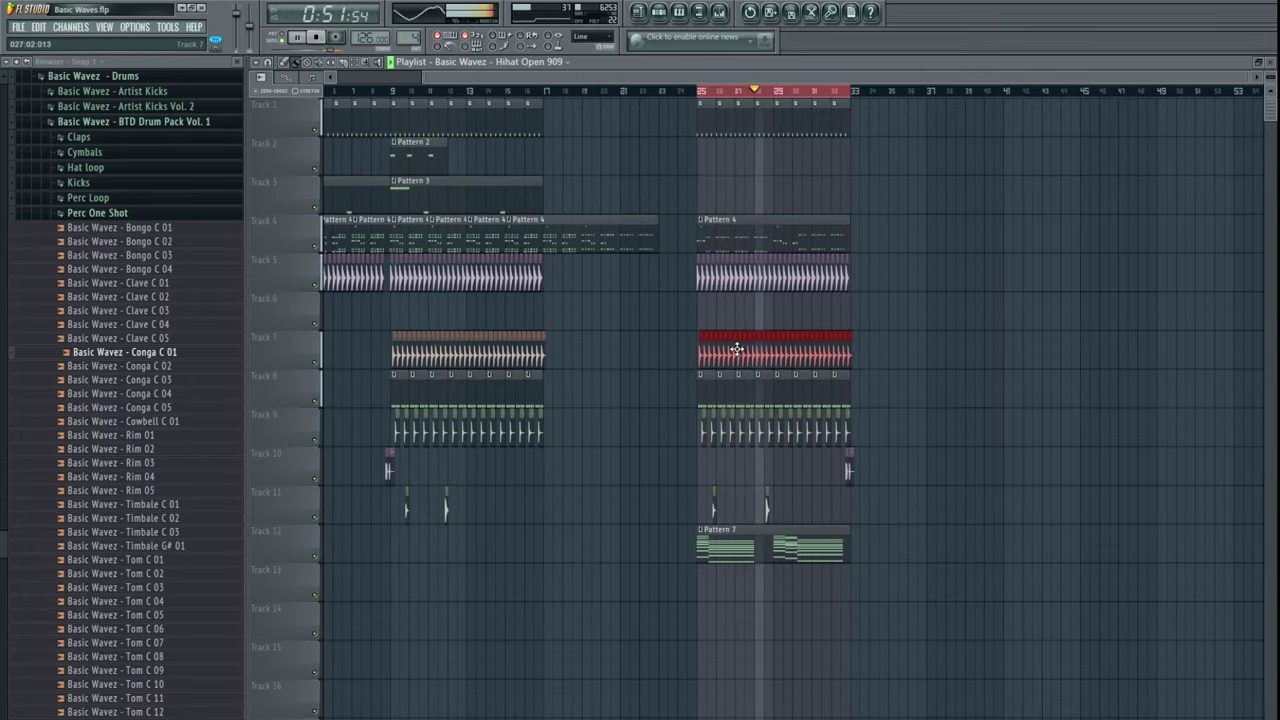
- Stop playback and delete the Pattern 4 clips on Track 4 between bars 1 and 22, keeping the one at bar 25
scroll(846, 334, "right", 3)
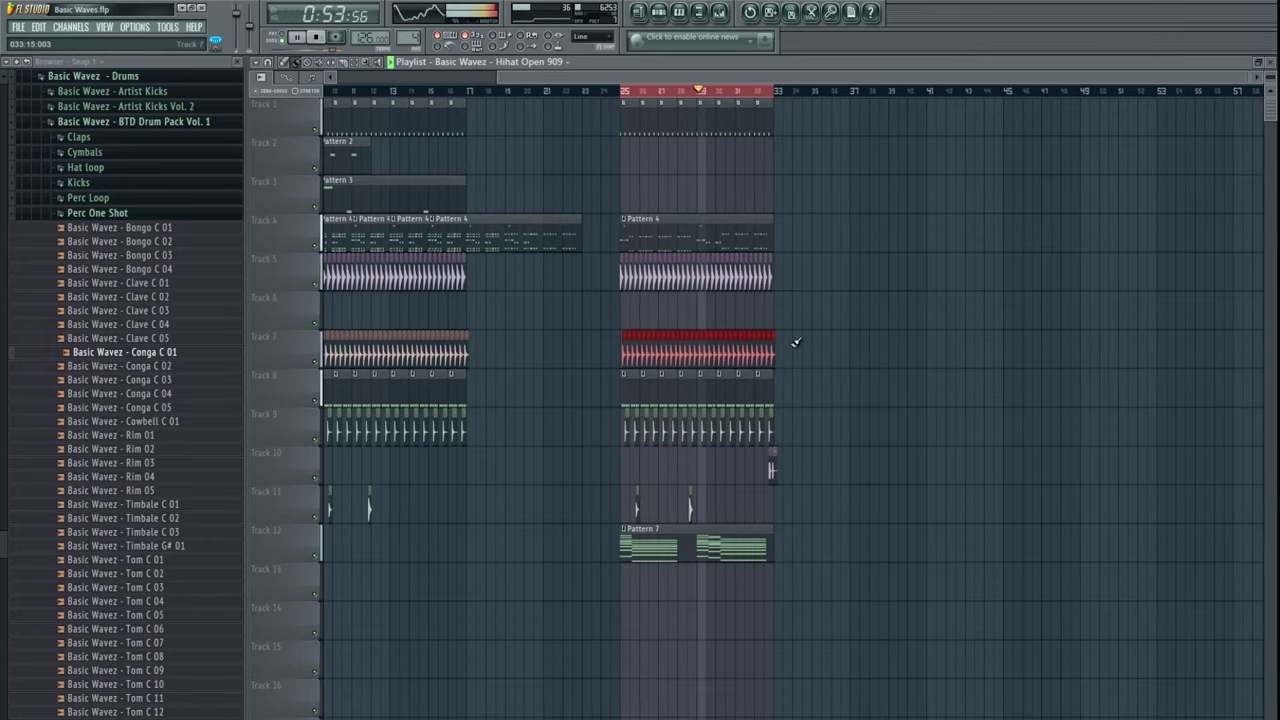
scroll(760, 344, "right", 2)
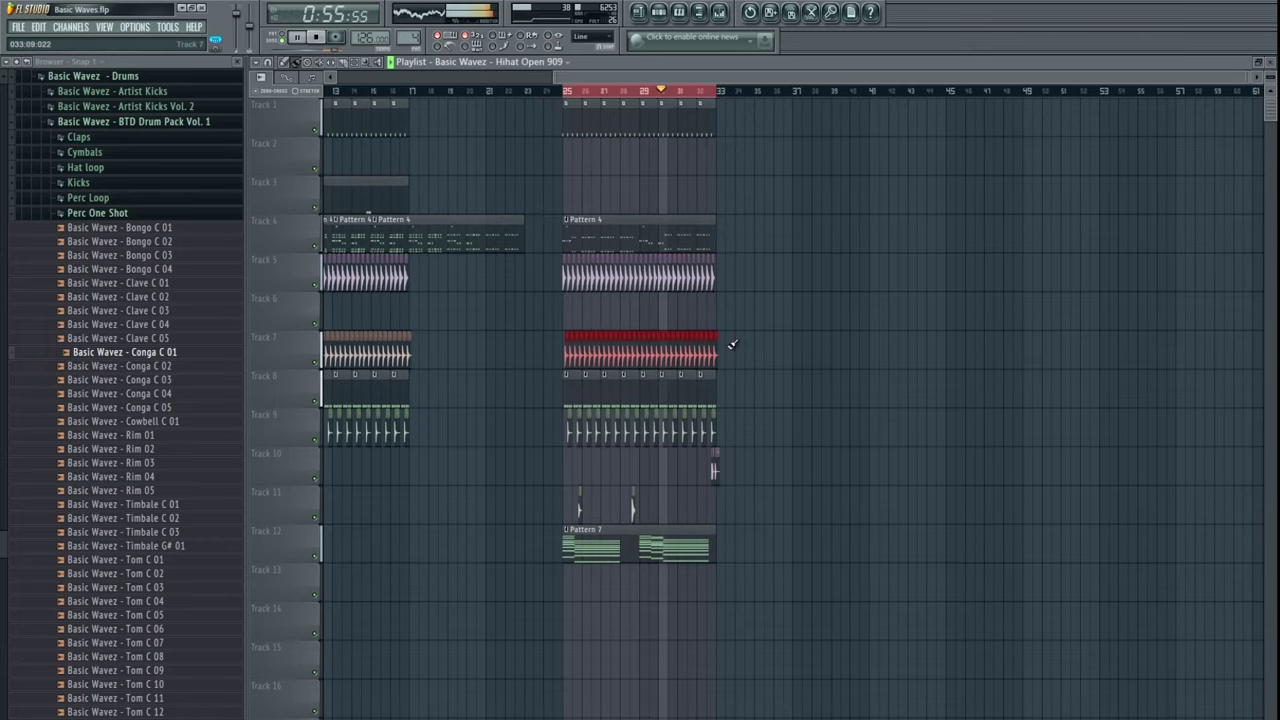
scroll(680, 320, "left", 7)
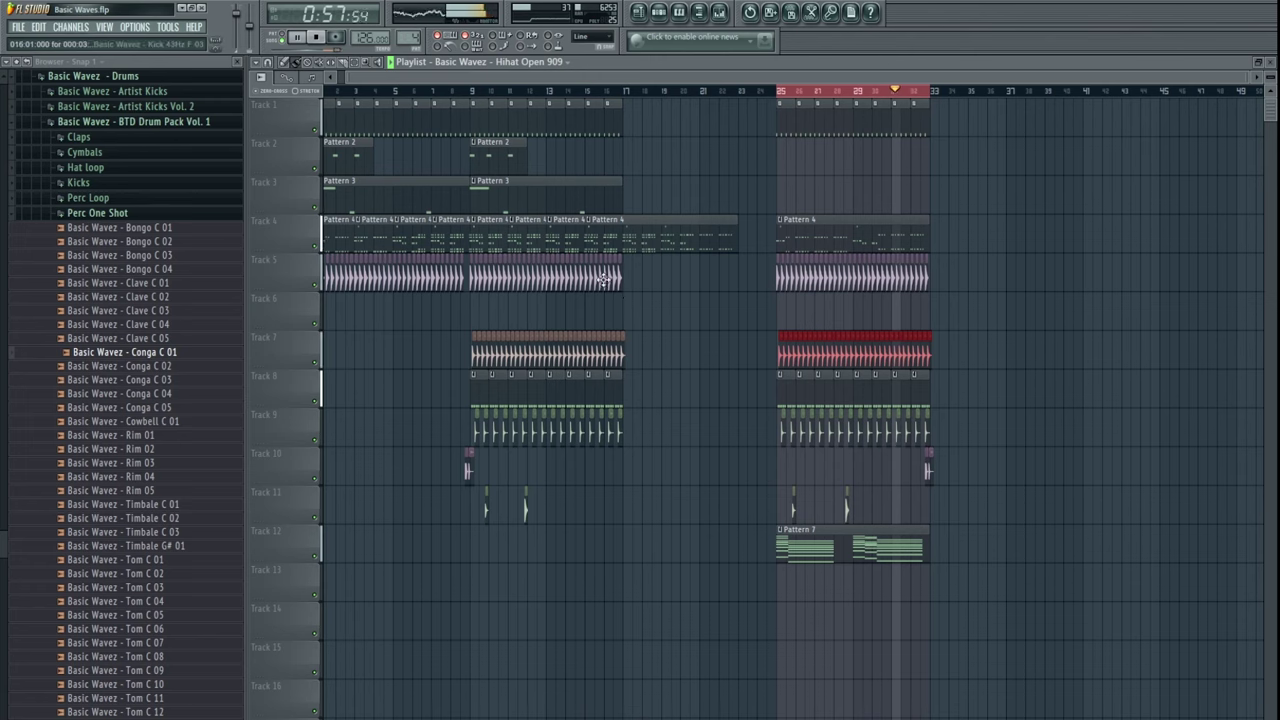
key("space")
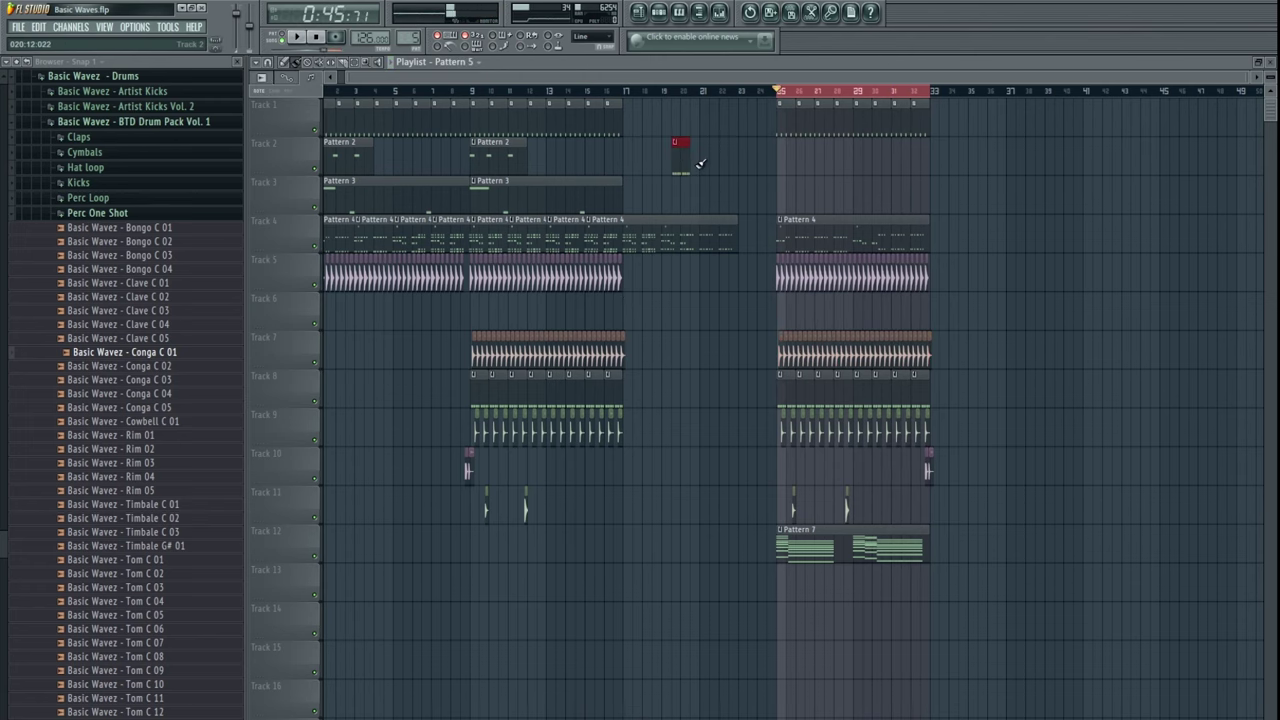
scroll(686, 160, "left", 1)
right_click(684, 228)
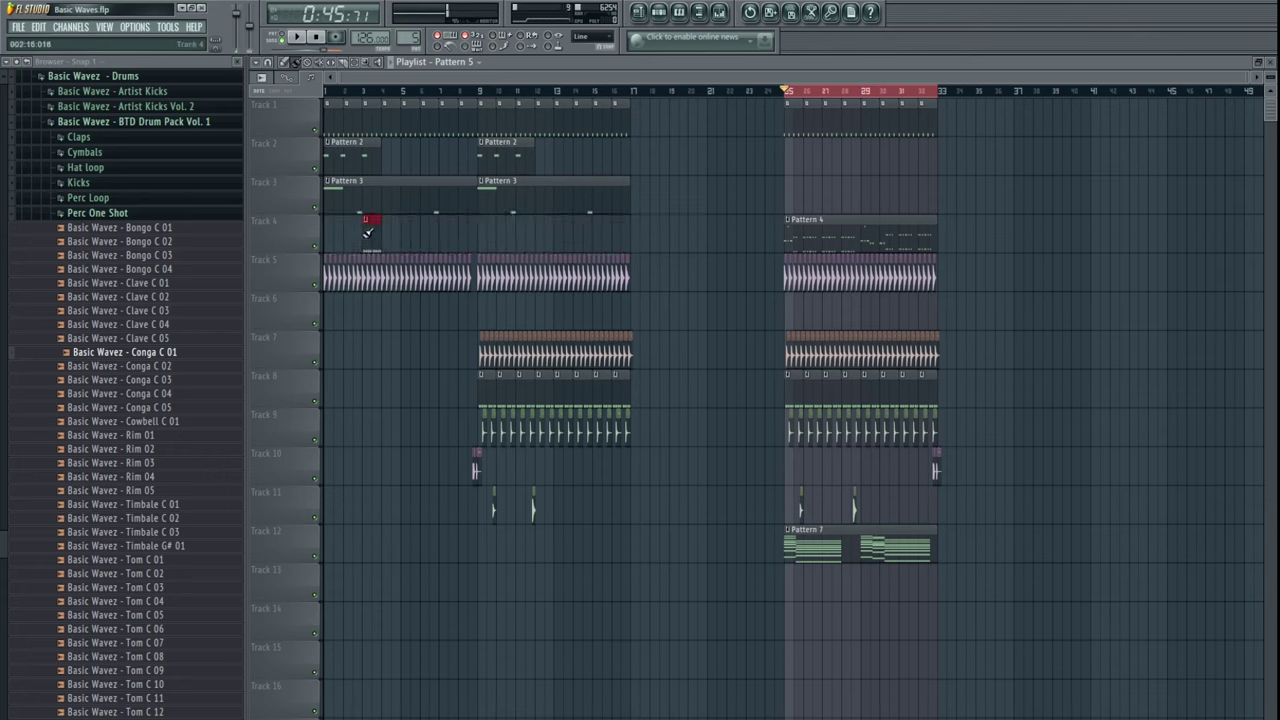
left_click_drag(360, 232, 625, 232)
left_click(486, 91)
key("space")
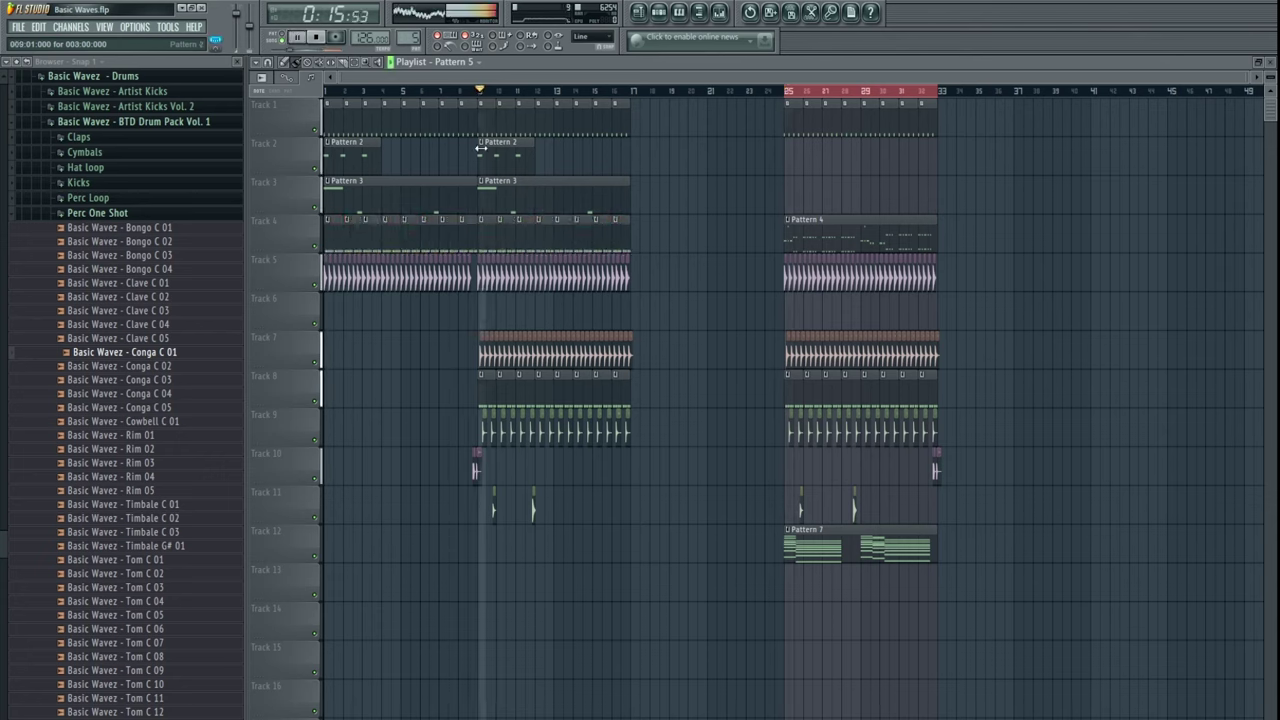
key("F6")
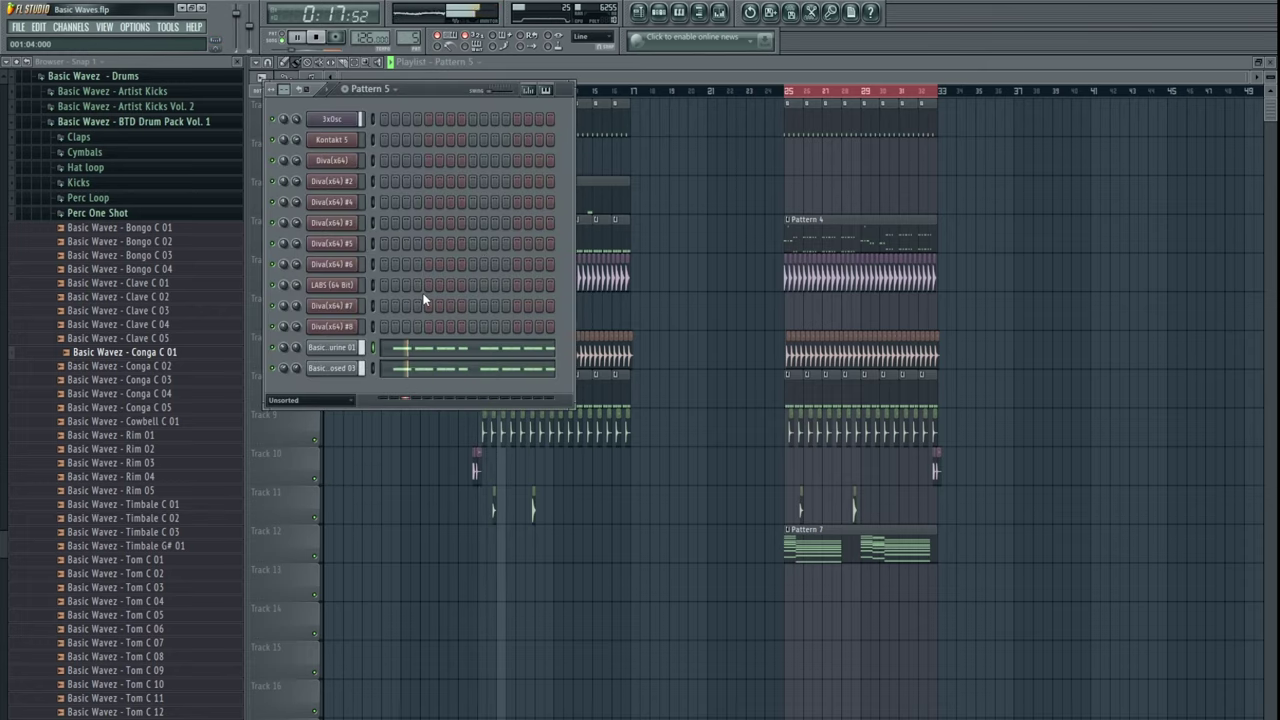
key("space")
key("F6")
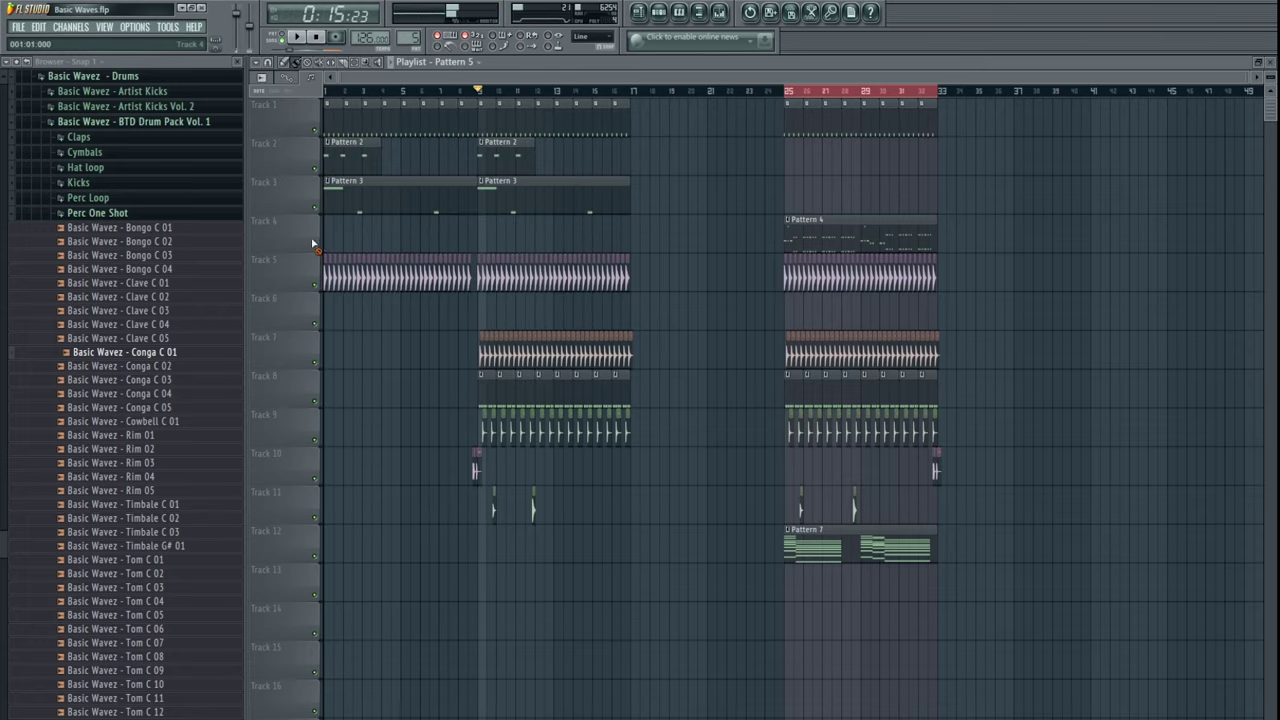
- Clone Pattern 4 into a new Pattern 5 and place it on Track 4 at bar 1
key("F5")
scroll(411, 38, "up", 2)
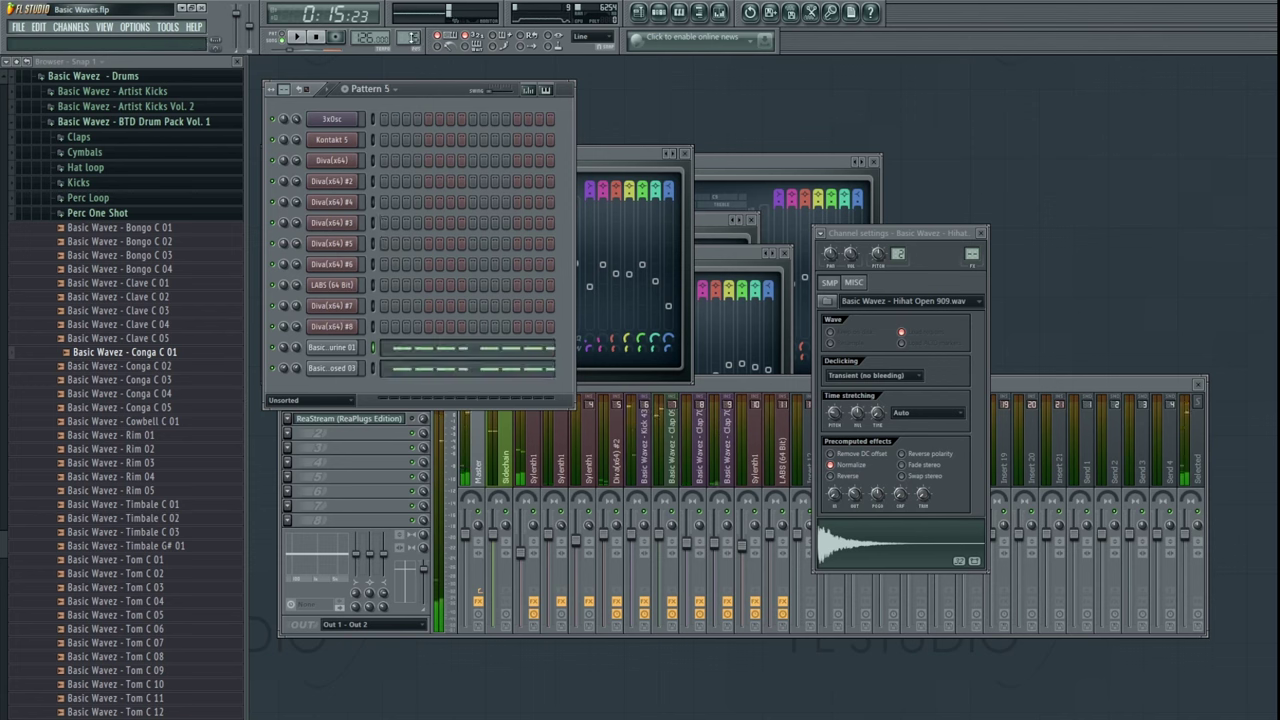
scroll(411, 38, "down", 1)
scroll(410, 38, "down", 4)
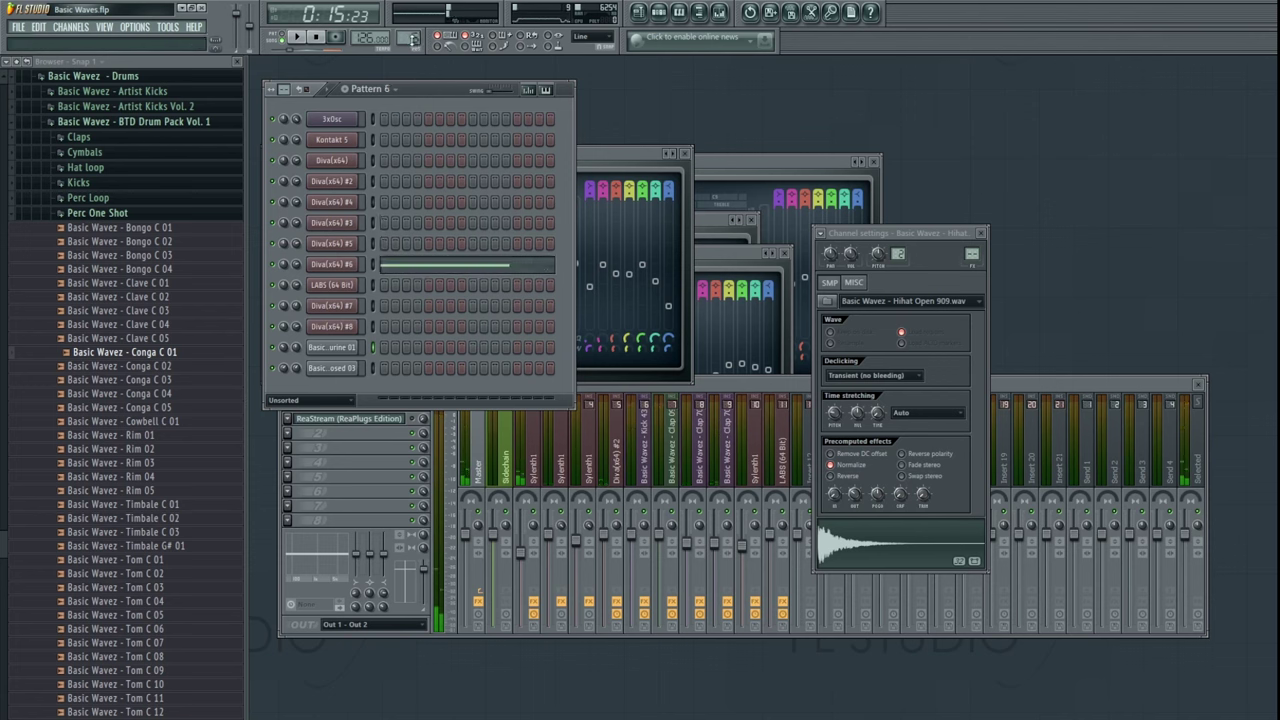
scroll(410, 38, "up", 7)
scroll(410, 38, "down", 4)
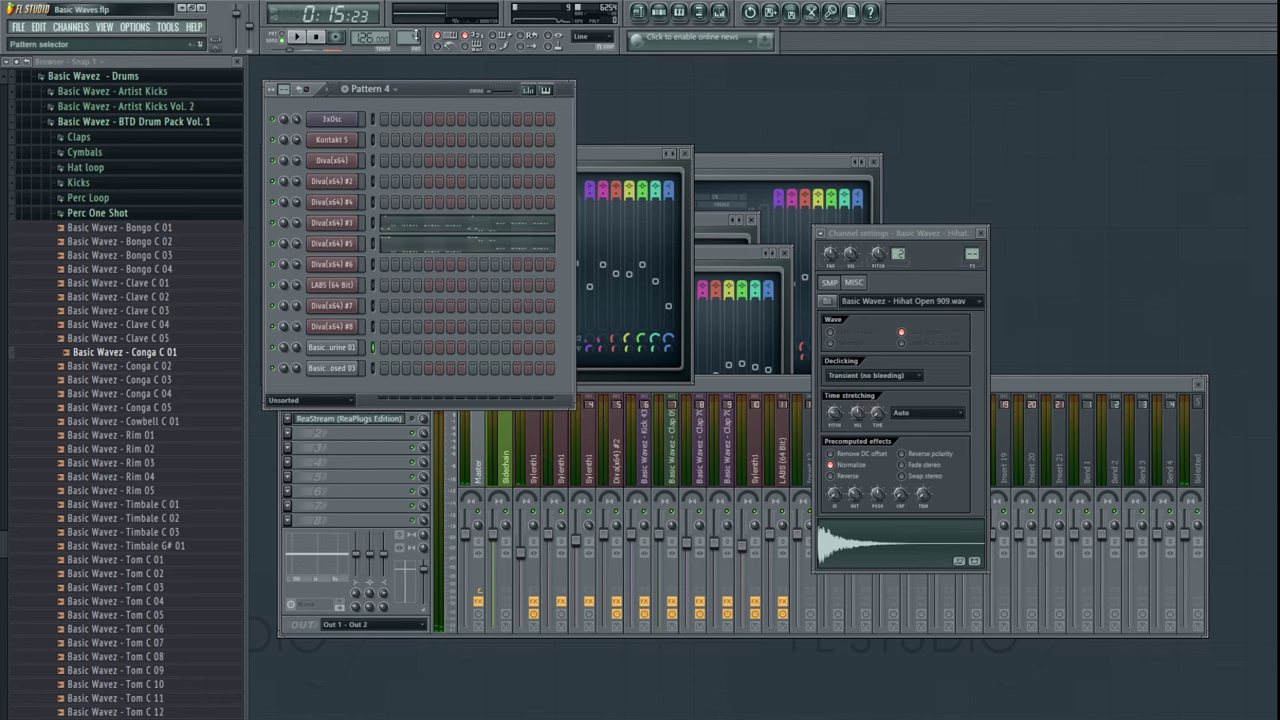
left_click(638, 14)
left_click(428, 234)
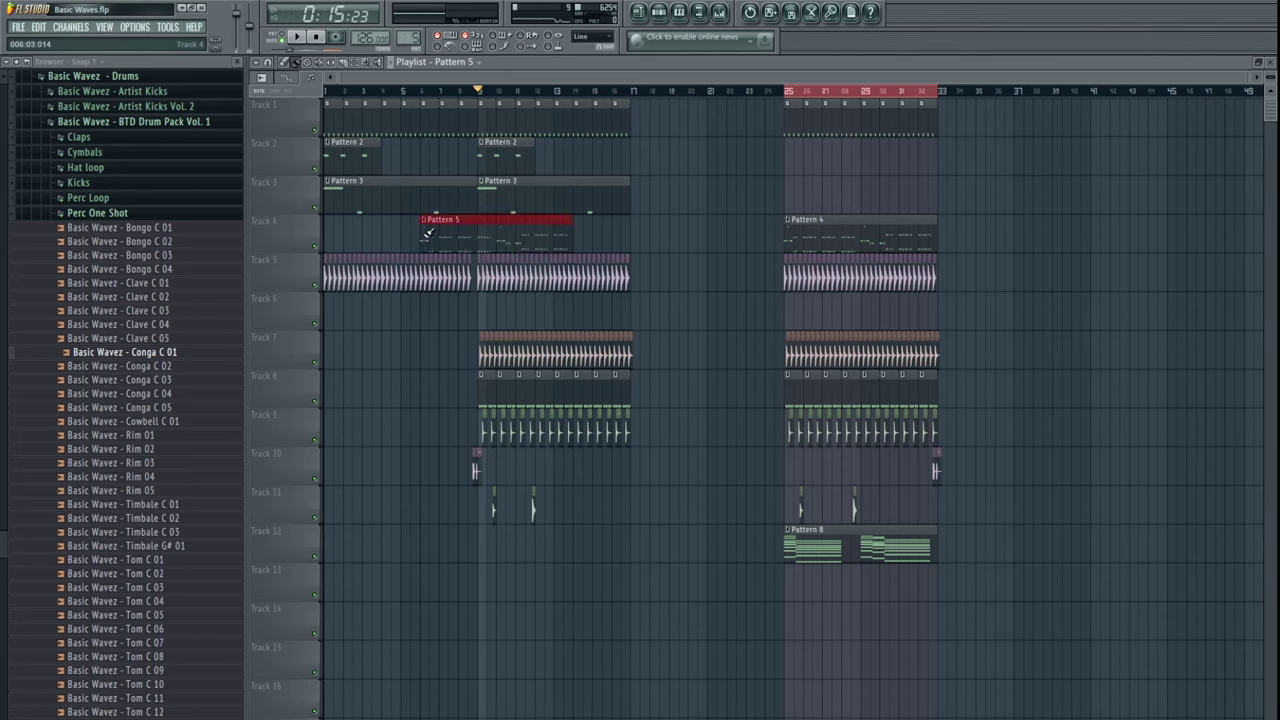
left_click_drag(478, 230, 336, 231)
- In Pattern 5's Diva(x64) #3 channel, lower the C5 notes of bars 1 to 4 to A4 and delete the notes of bars 5 to 8
key("space")
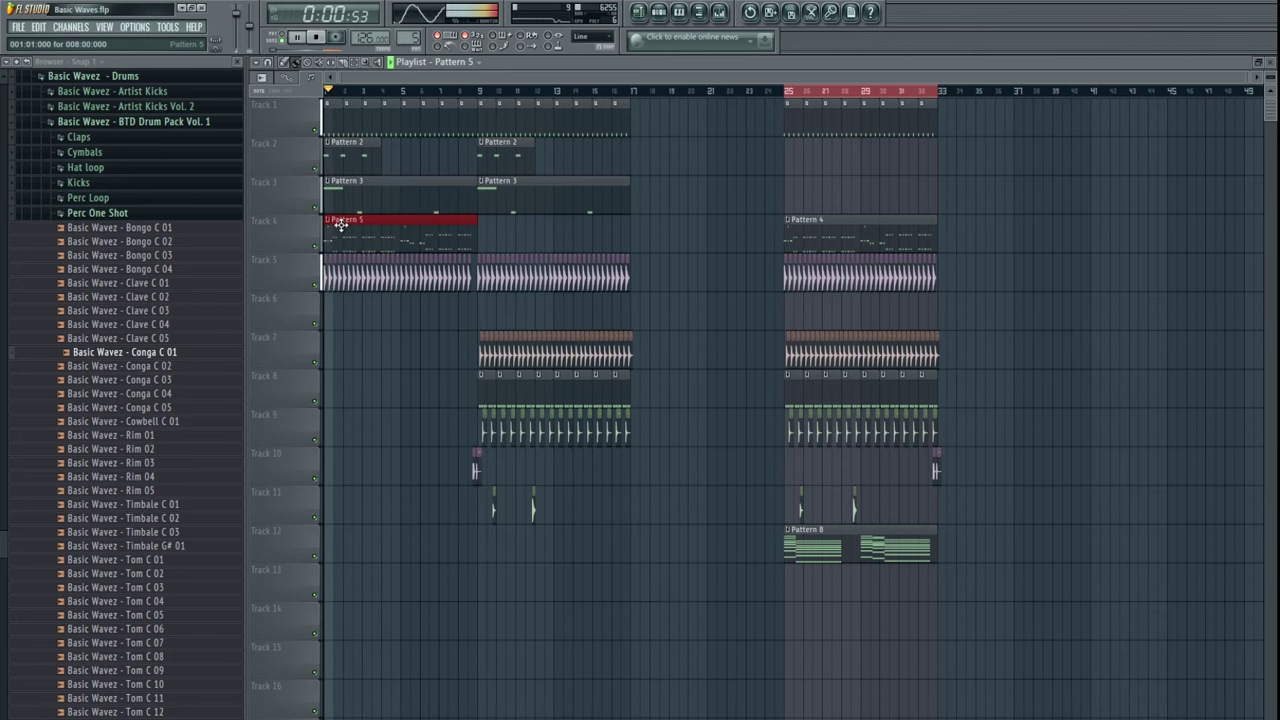
double_click(341, 225)
scroll(740, 266, "down", 2)
key("space")
left_click_drag(444, 368, 566, 418)
key("shift+Down")
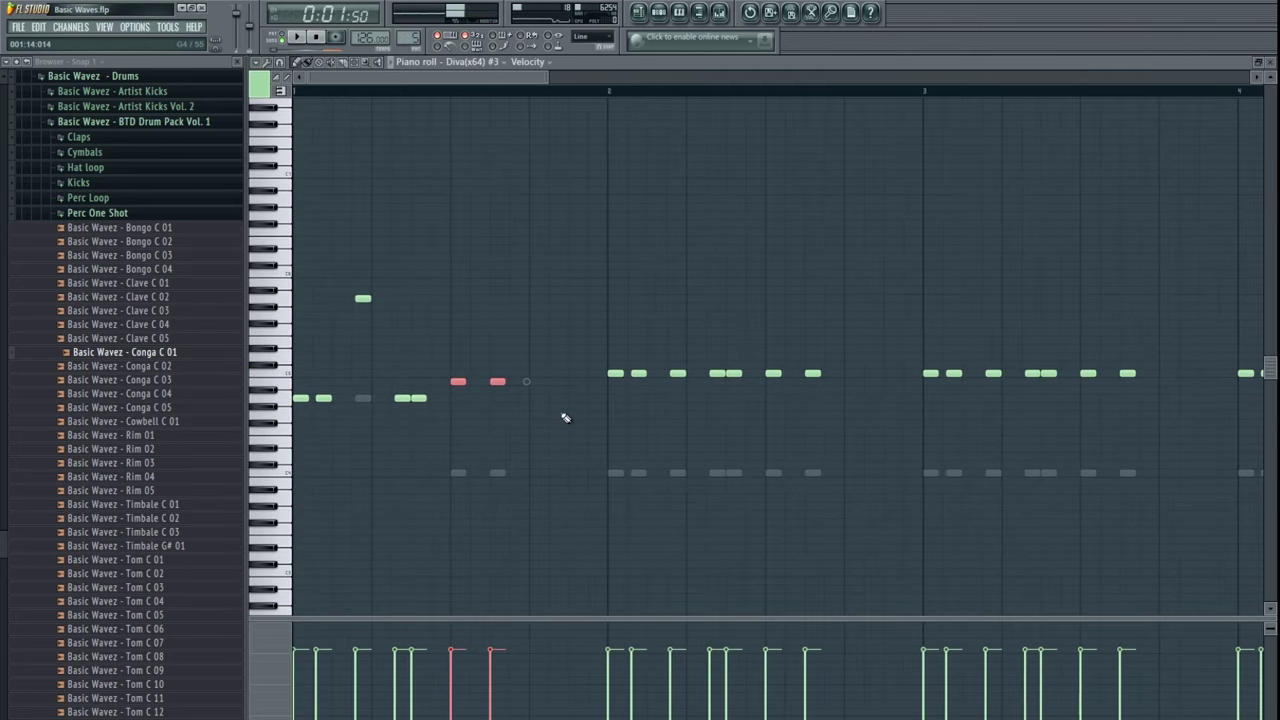
scroll(513, 390, "down", 4)
left_click_drag(381, 346, 662, 393)
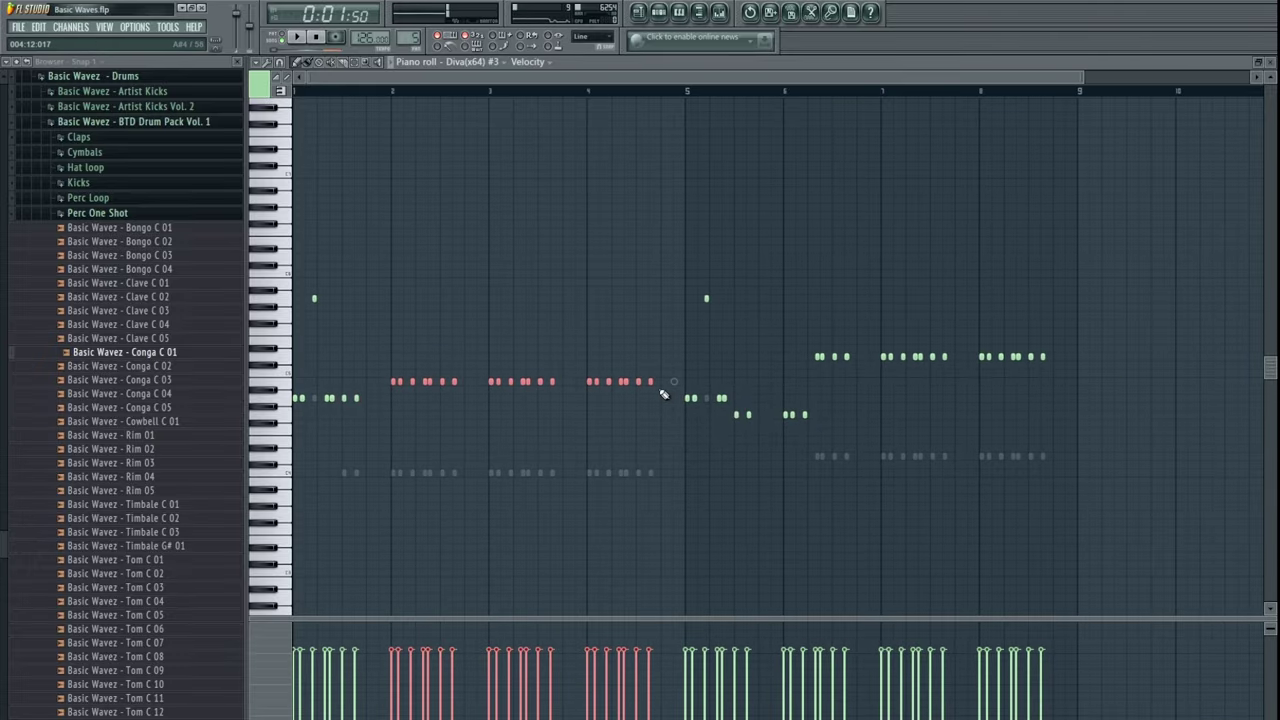
left_click_drag(1120, 258, 688, 482)
key("F5")
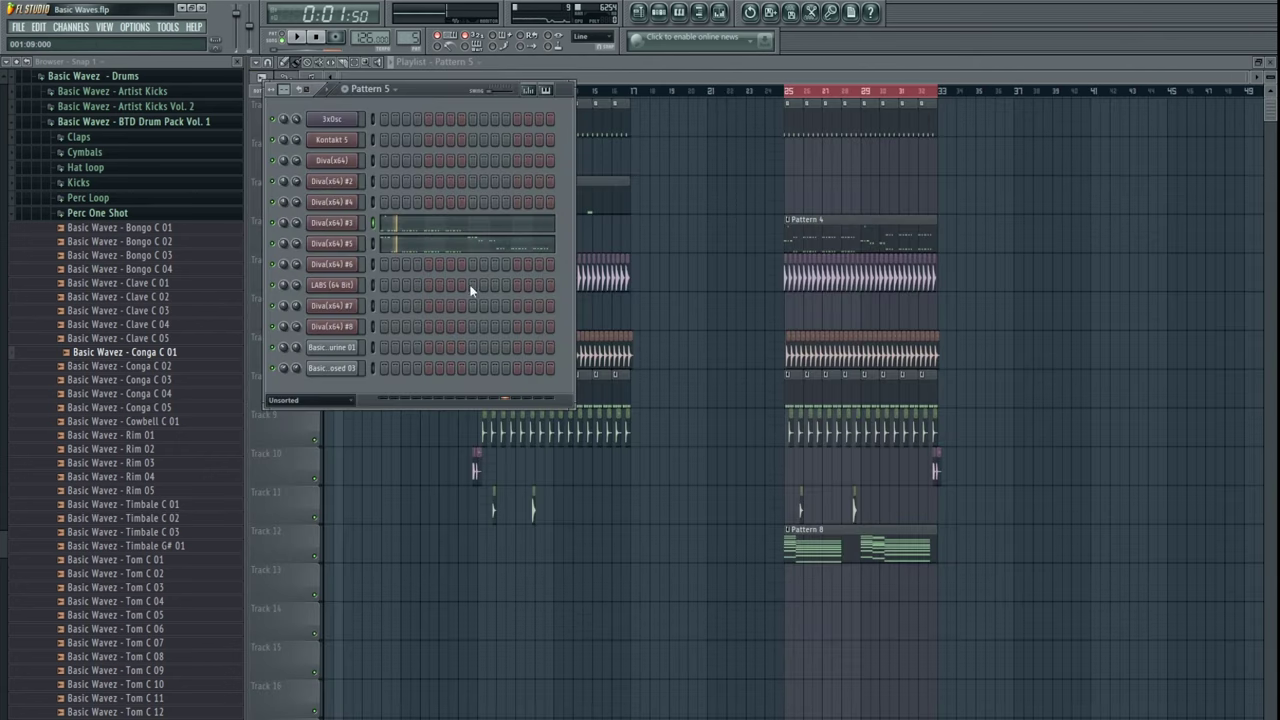
- In Pattern 5's Diva(x64) #5 channel, raise the C4 notes of bars 1 to 4 to A4 and delete the notes of bars 5 to 8
left_click(477, 249)
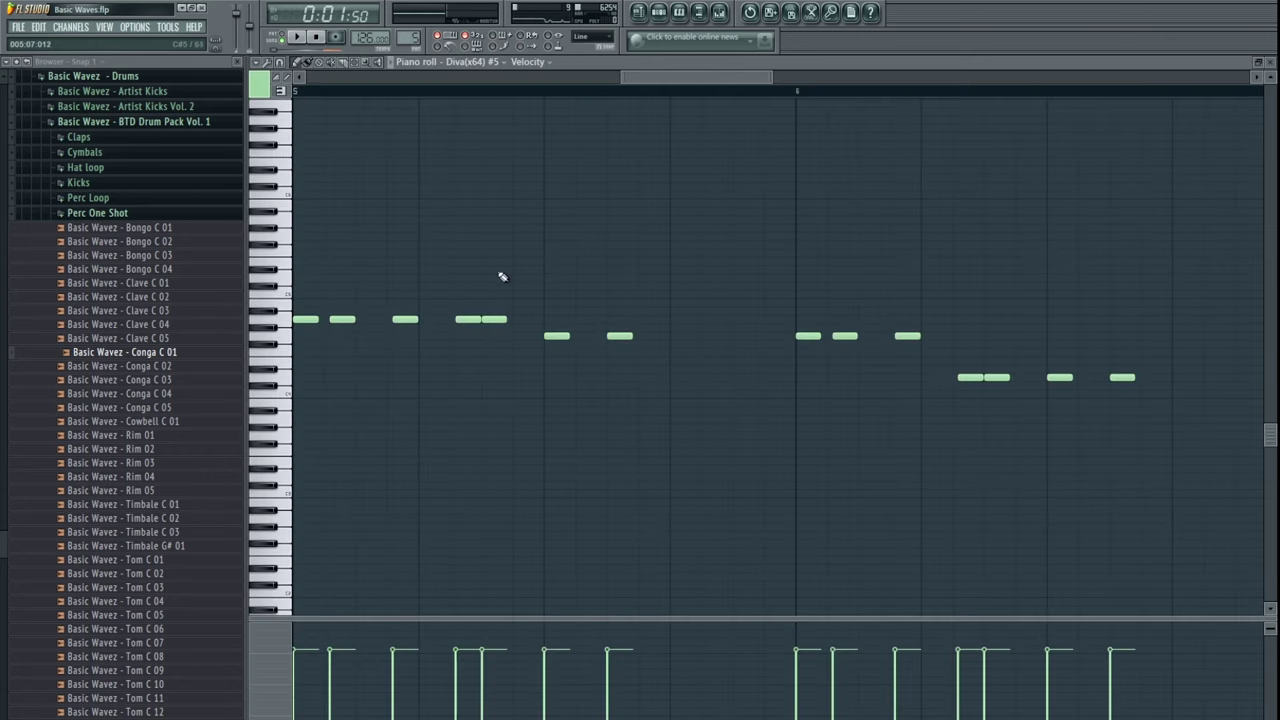
left_click_drag(633, 374, 336, 317)
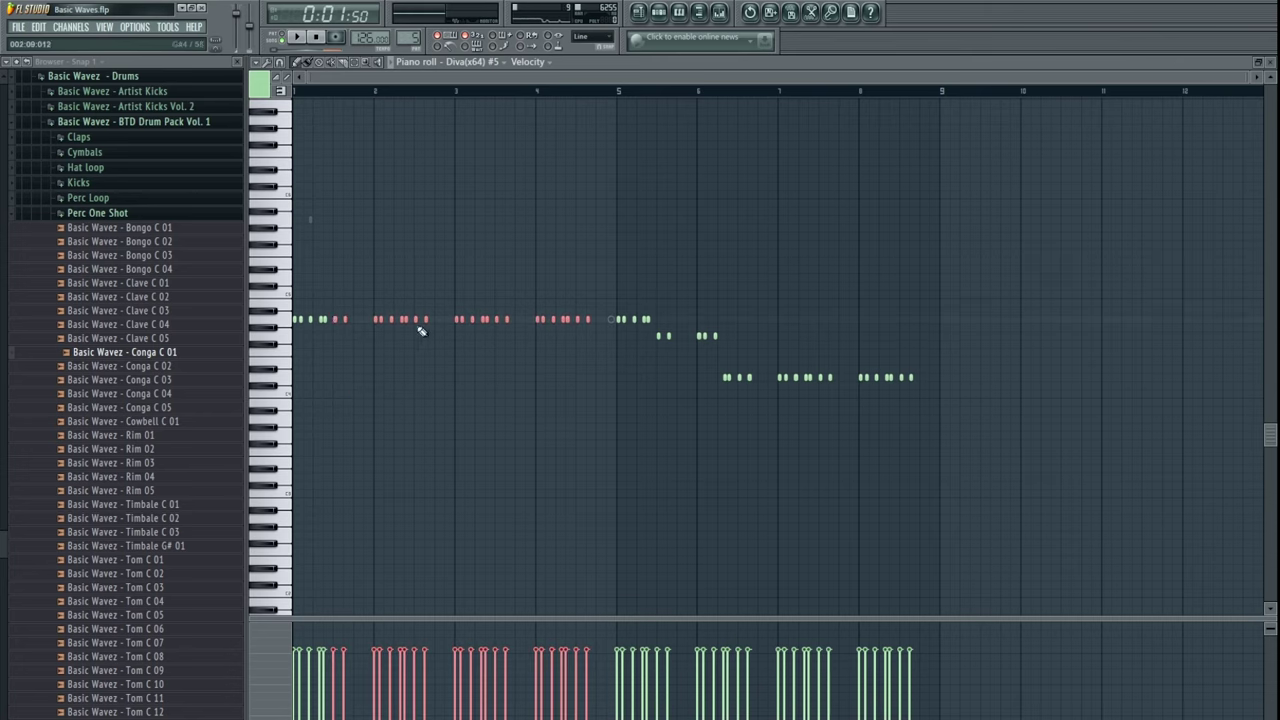
left_click_drag(606, 291, 900, 468)
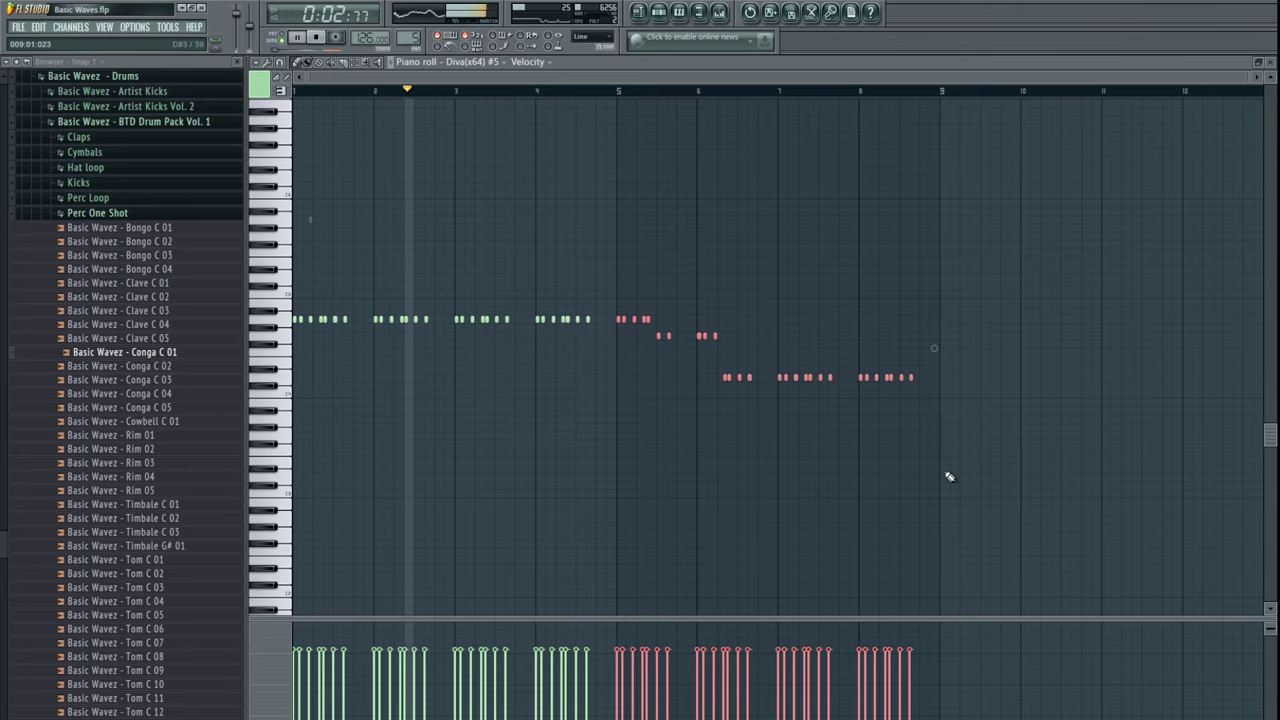
key("Delete")
key("ctrl+a")
- Play the song from the start to check the edited Diva(x64) #5 notes against the arrangement
scroll(803, 320, "up", 5)
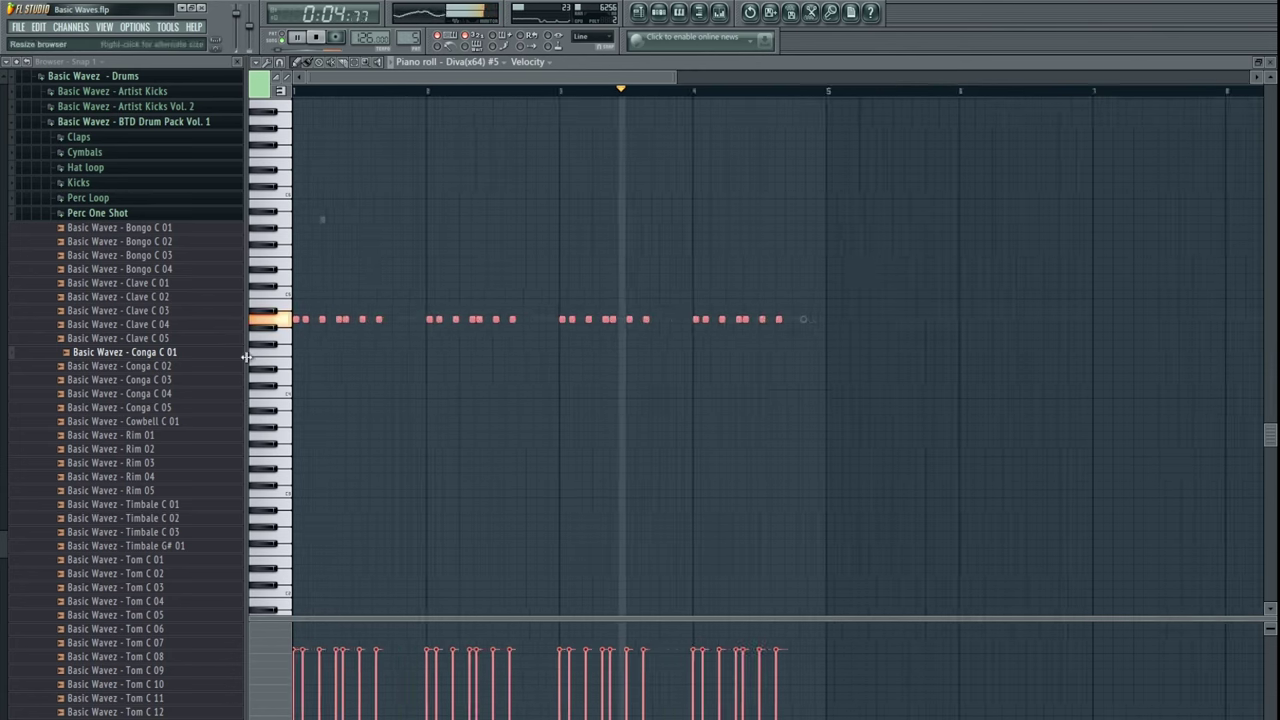
left_click_drag(801, 405, 790, 413)
scroll(790, 413, "down", 5)
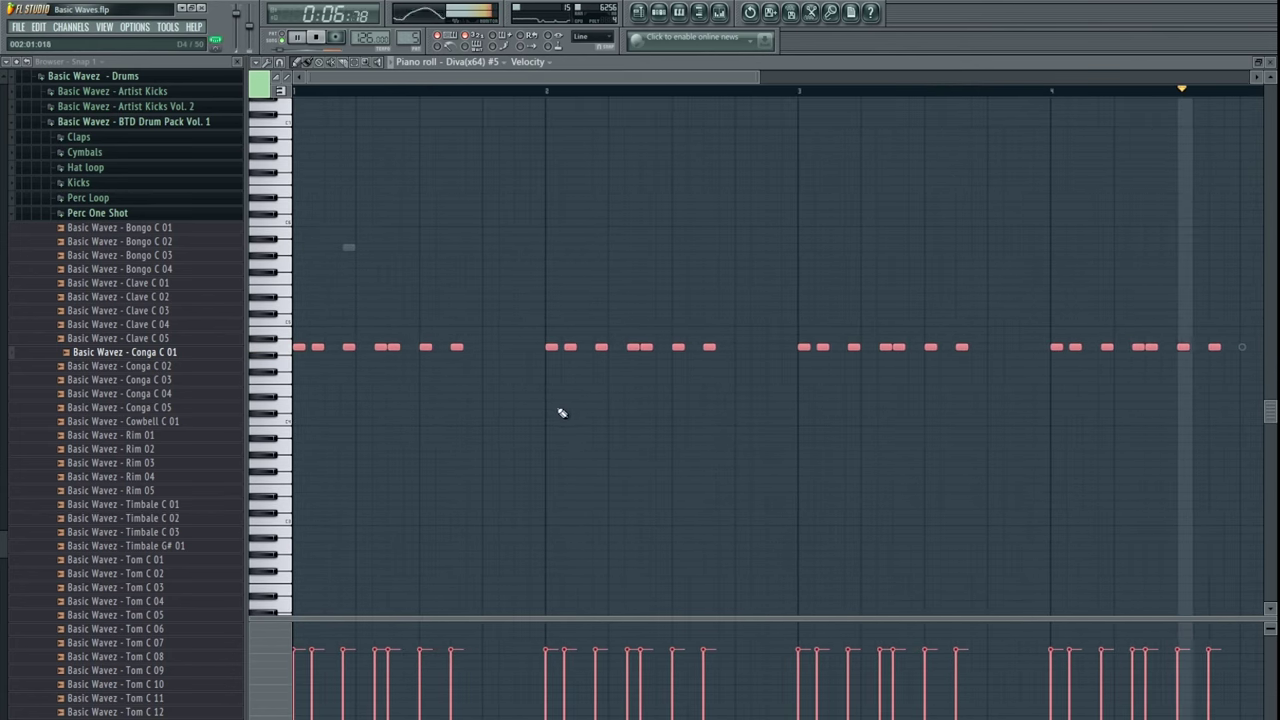
key("space")
key("space")
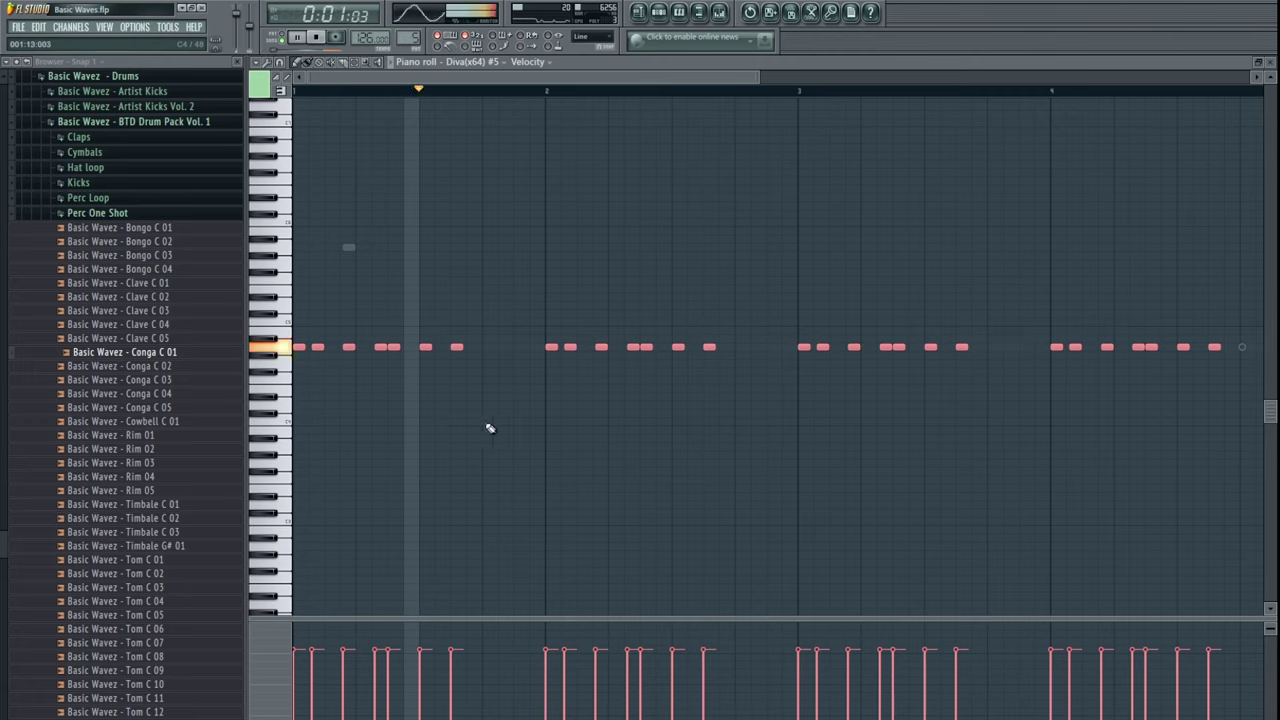
scroll(557, 444, "right", 1)
scroll(557, 444, "down", 2)
- Repeat the four-bar Pattern 5 clip on Track 4 at bars 5, 9 and 13, and stop playback
key("F5")
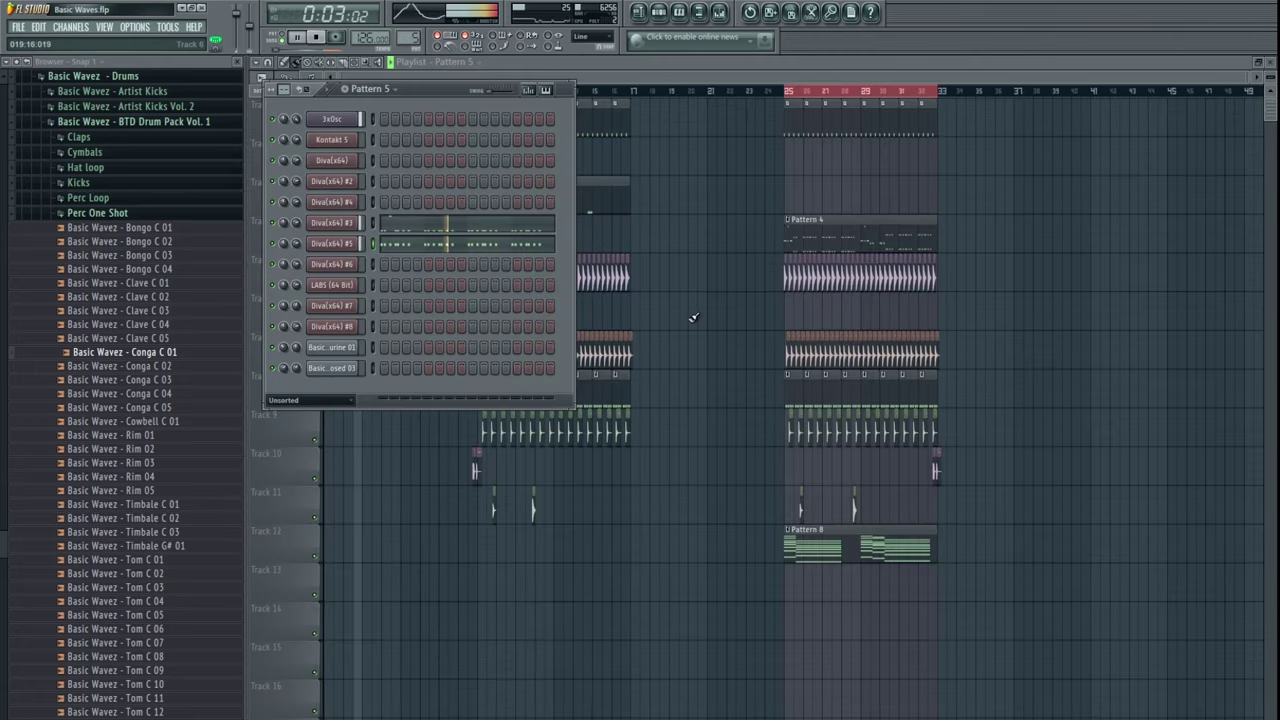
left_click_drag(696, 317, 831, 303)
left_click(438, 229)
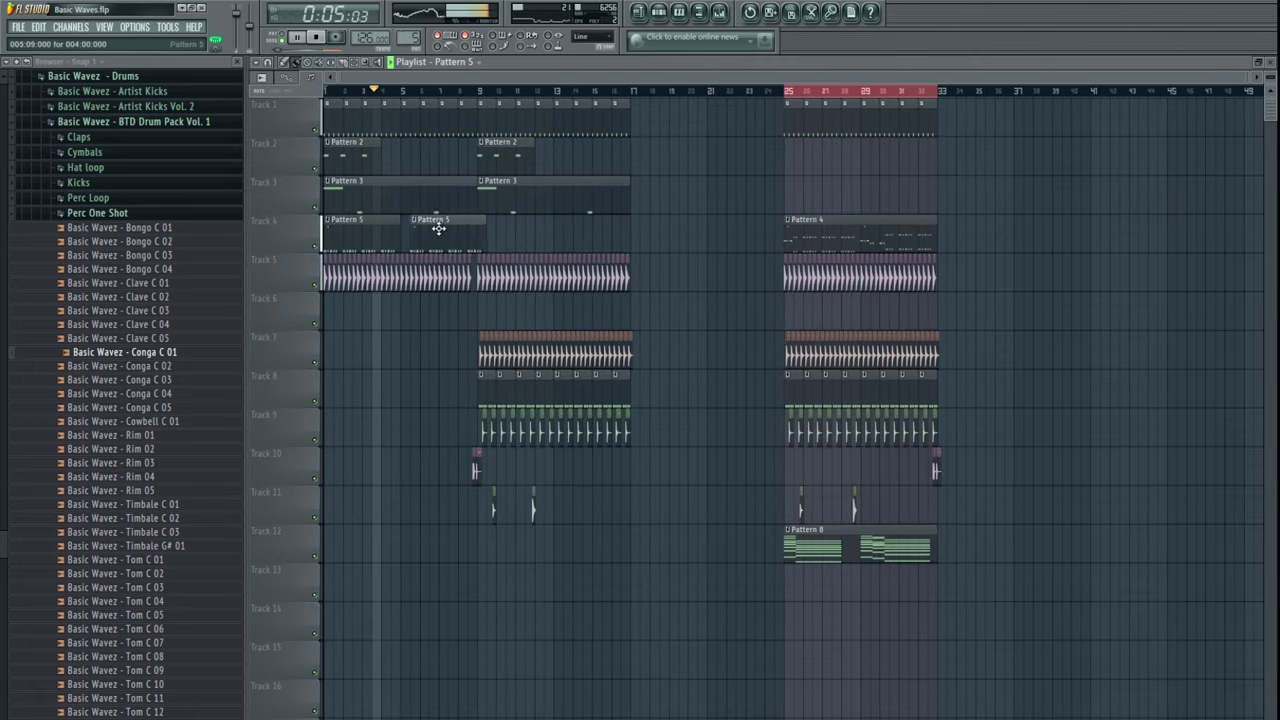
left_click_drag(426, 229, 352, 228)
mouse_move(352, 228)
left_mouse_down()
mouse_move(534, 226)
mouse_move(508, 226)
left_mouse_up()
key("space")
- Clone Pattern 2 into a new Pattern 3 and place it on Track 2 at bar 25
left_click(643, 197, "ctrl")
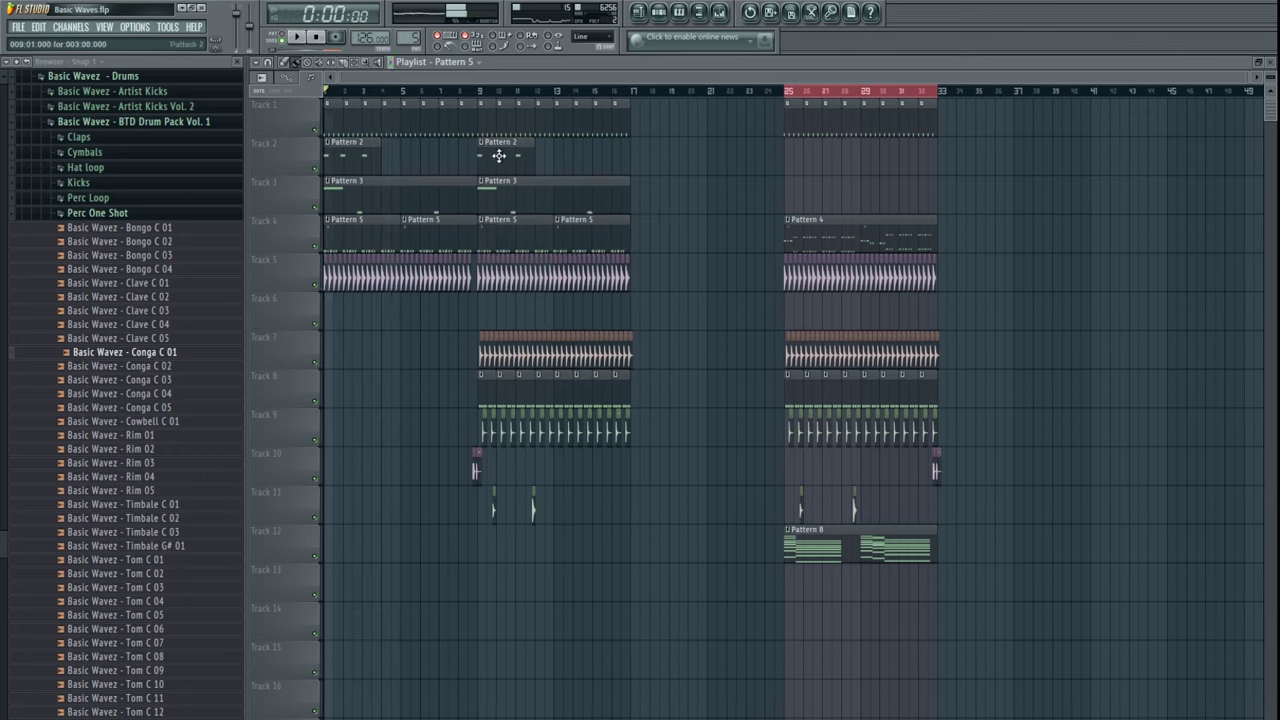
left_click_drag(497, 154, 697, 155)
right_click(697, 155)
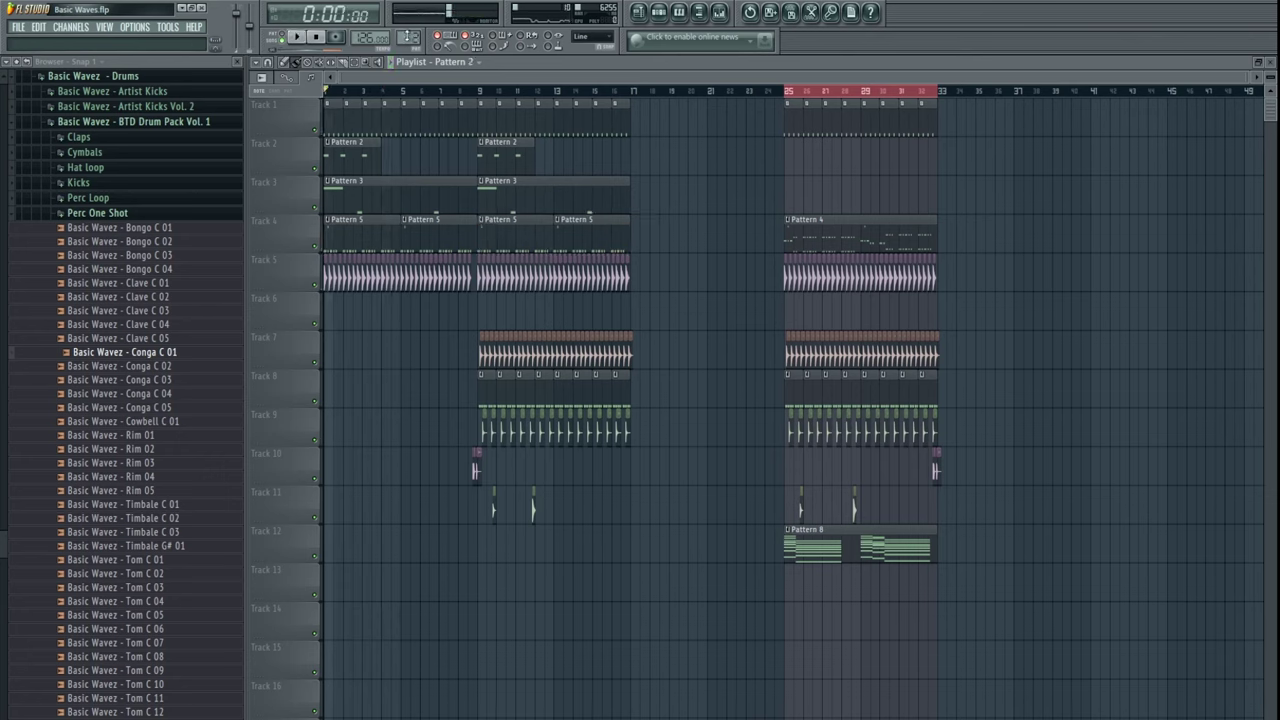
left_click(513, 121)
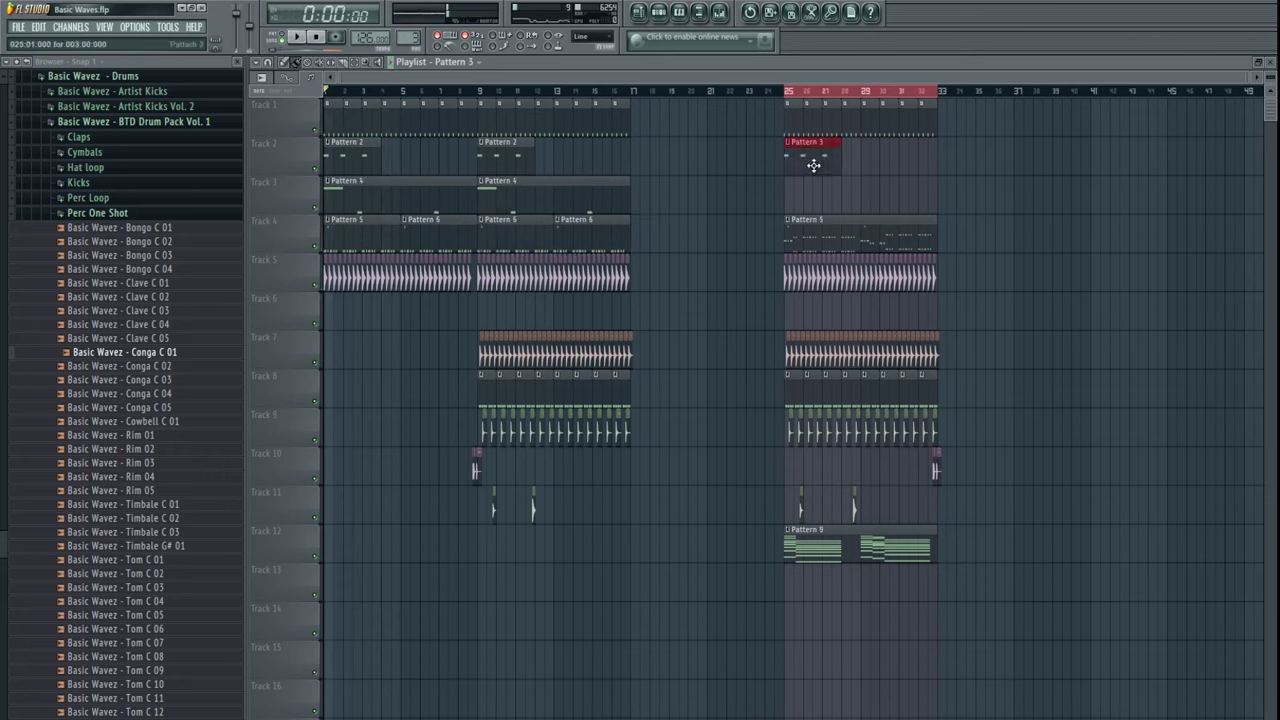
- Extend the Pattern 3 clip on Track 2 from bar 25 to bar 33 and play the section
left_click_drag(840, 165, 928, 174)
key("space")
left_click_drag(857, 131, 694, 174)
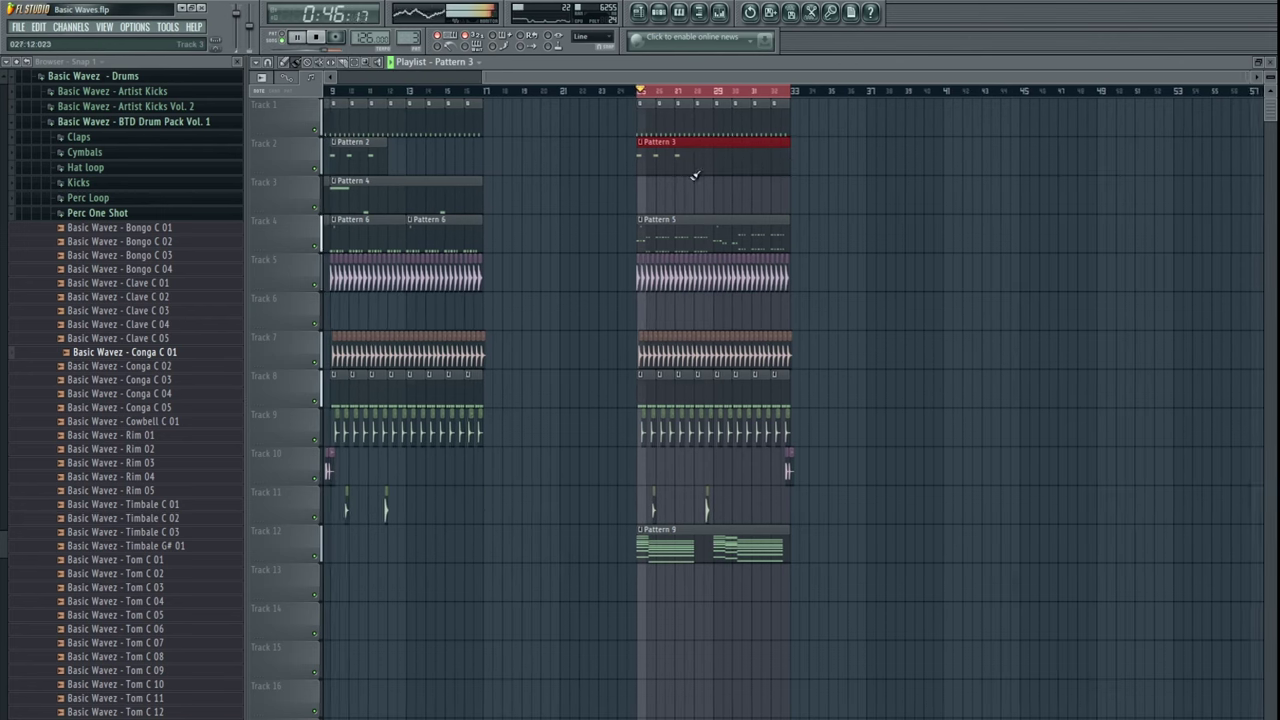
double_click(668, 166)
key("Escape")
left_click_drag(648, 240, 560, 297)
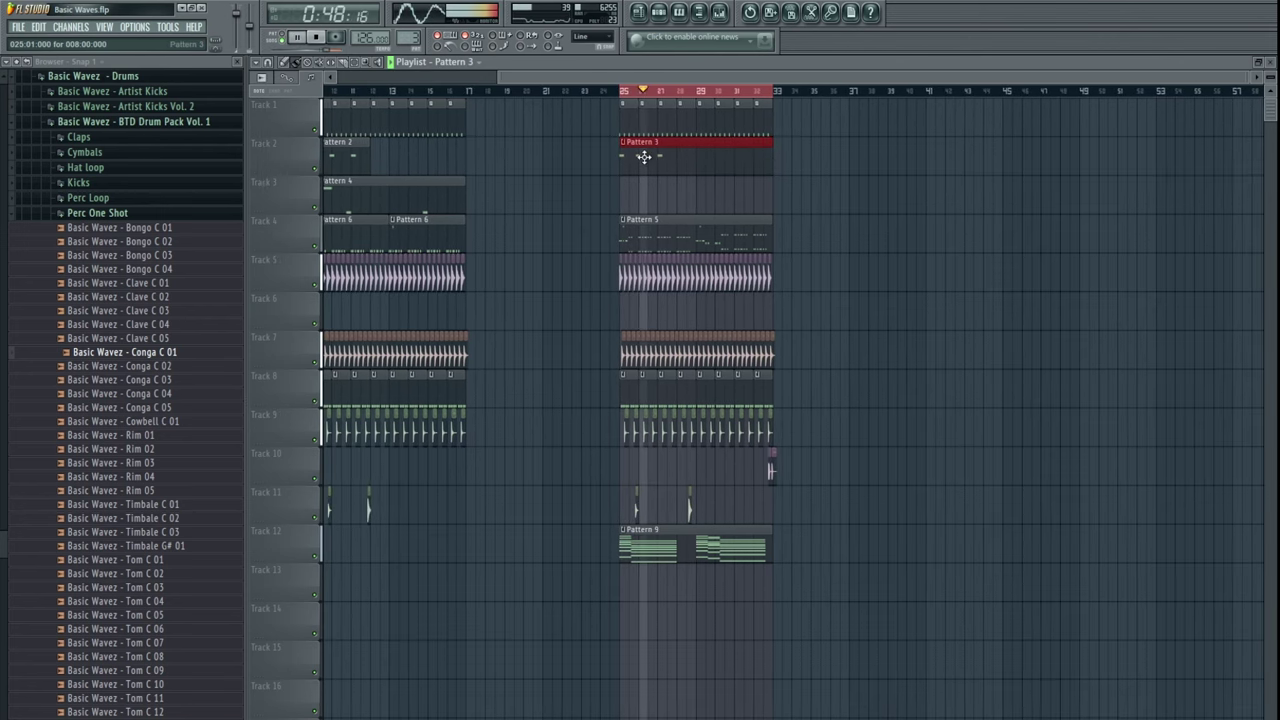
- In Pattern 3's Diva(x64) channel, raise the bar 3 note to C5, listen to the bar 25 section and stop playback
double_click(643, 157)
key("space")
scroll(791, 329, "down", 4)
left_click(281, 424)
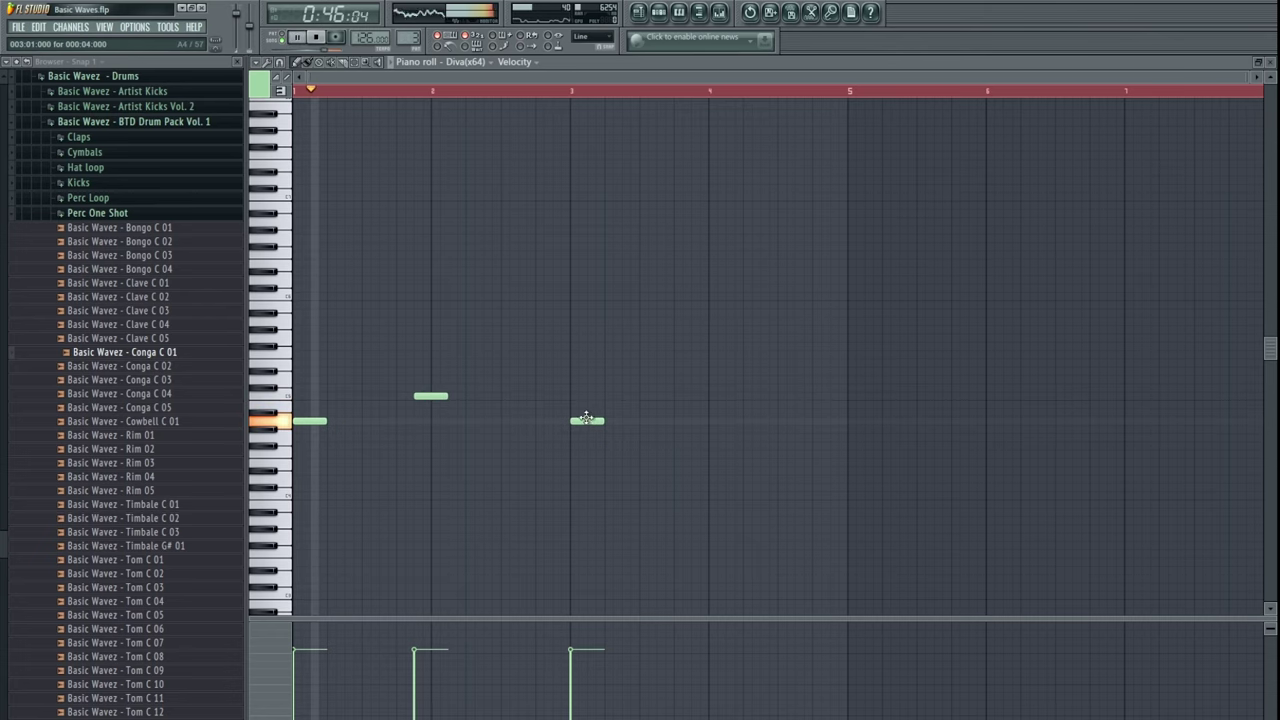
left_click_drag(589, 420, 590, 396)
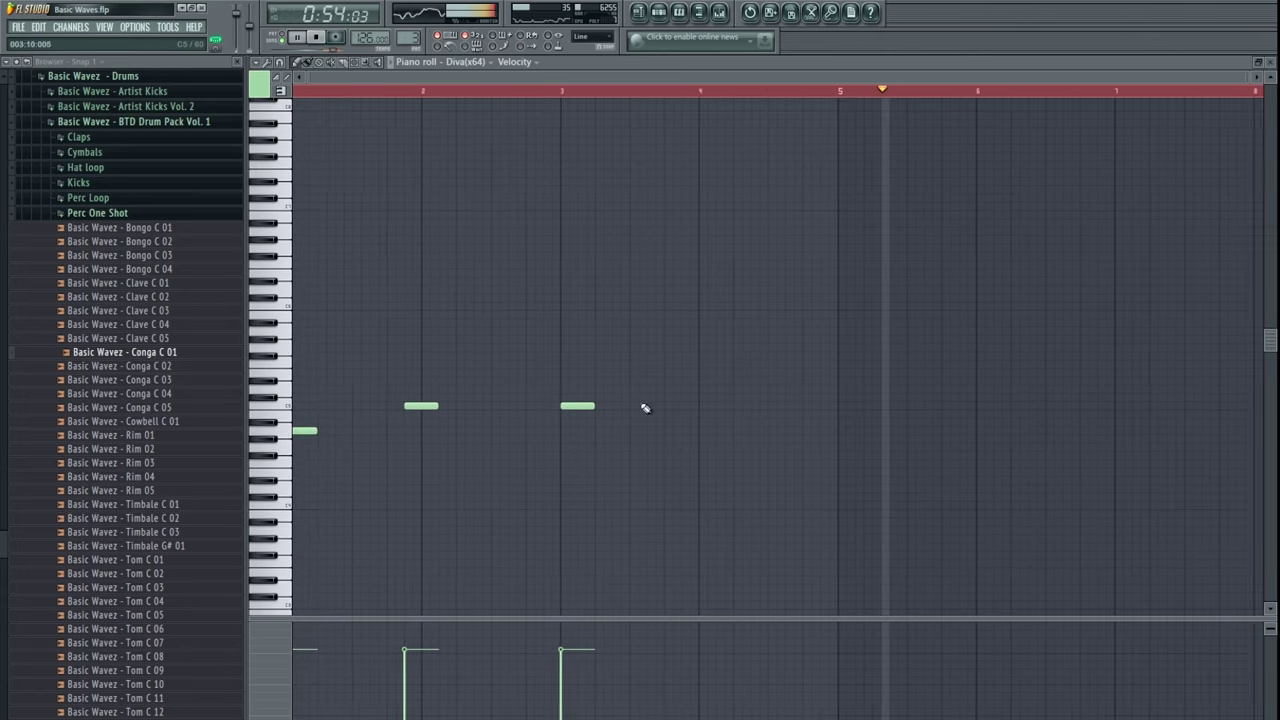
key("Escape")
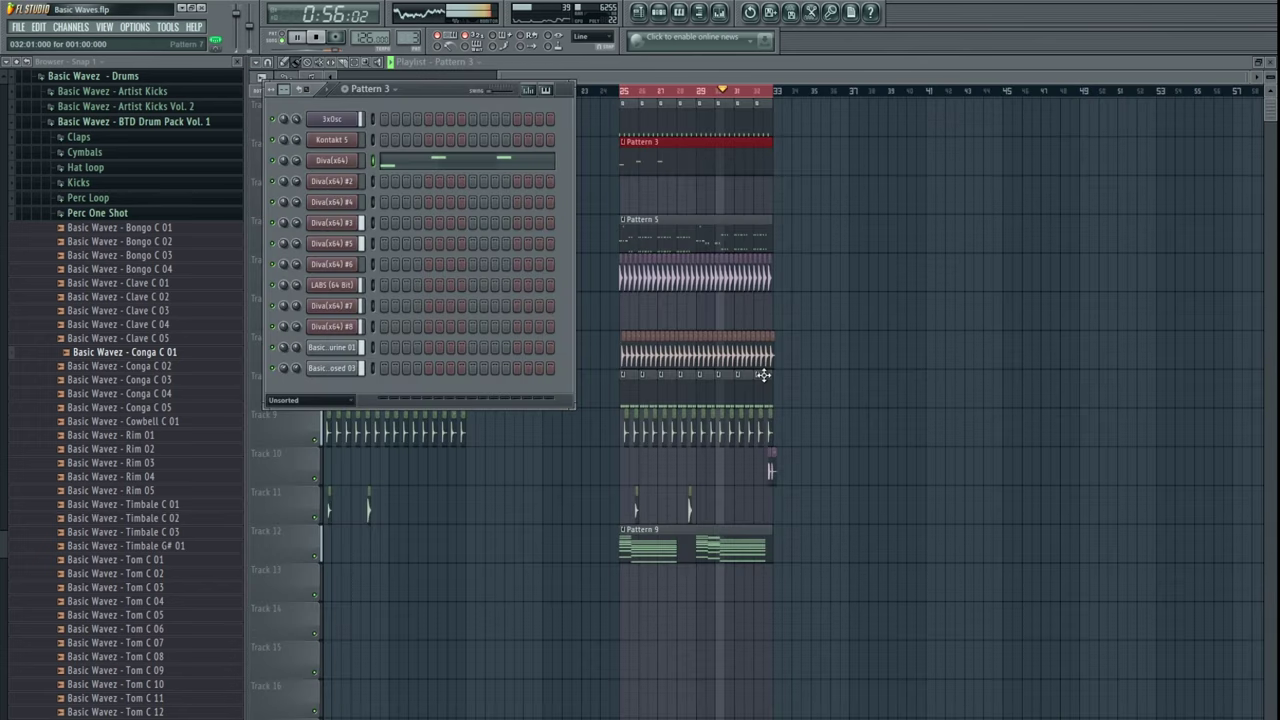
key("Escape")
left_click_drag(942, 262, 869, 331)
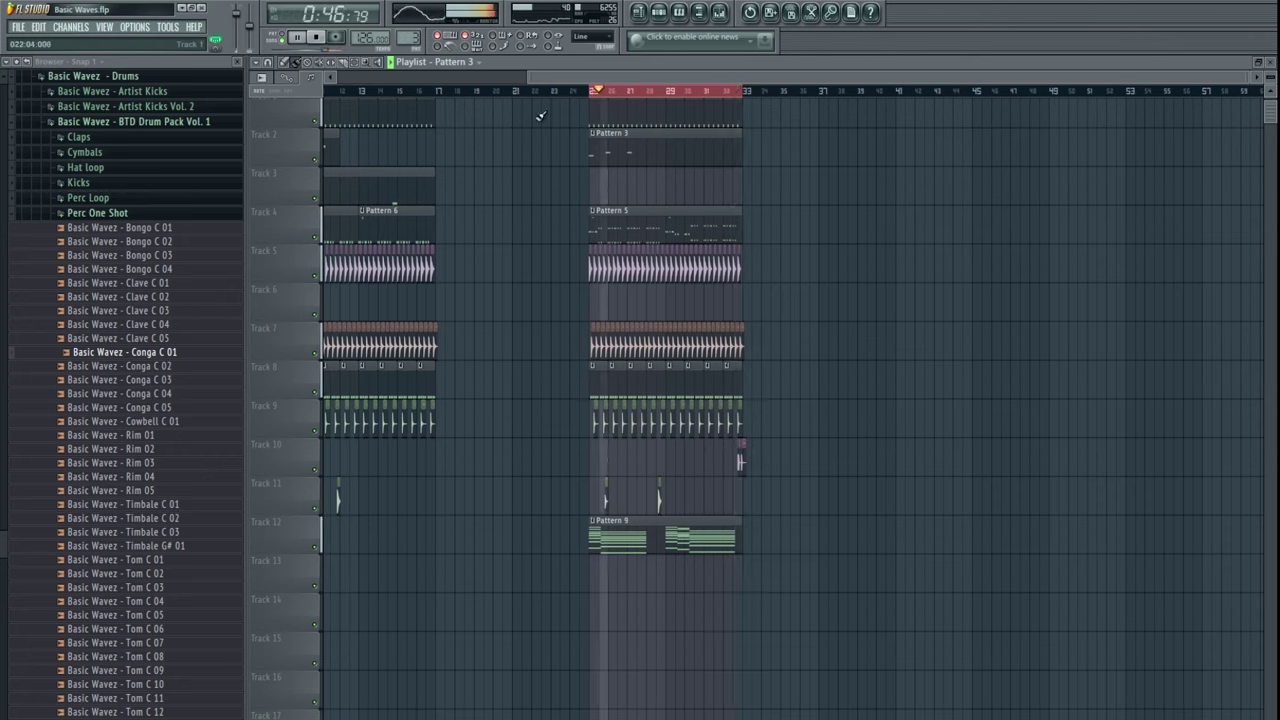
left_click(318, 37)
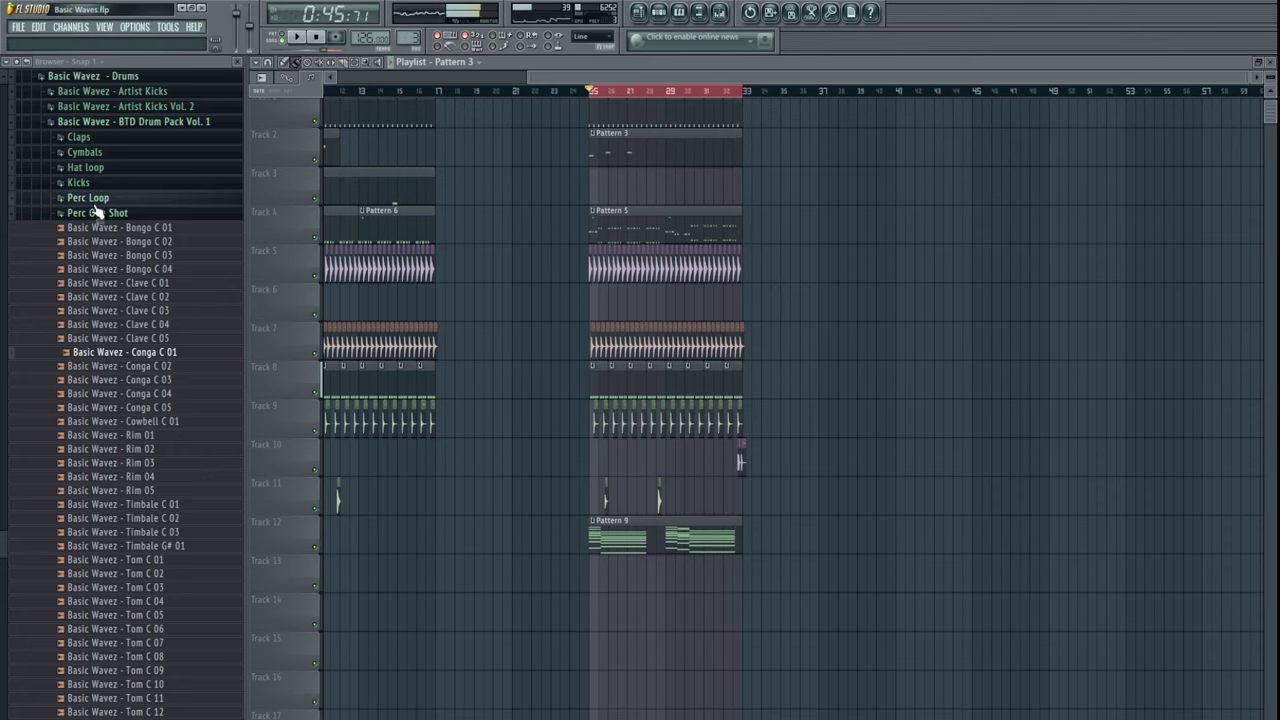
- Audition the shaker one-shot samples in the BTD Drum Pack Vol. 1 Shakers folder
left_click(100, 213)
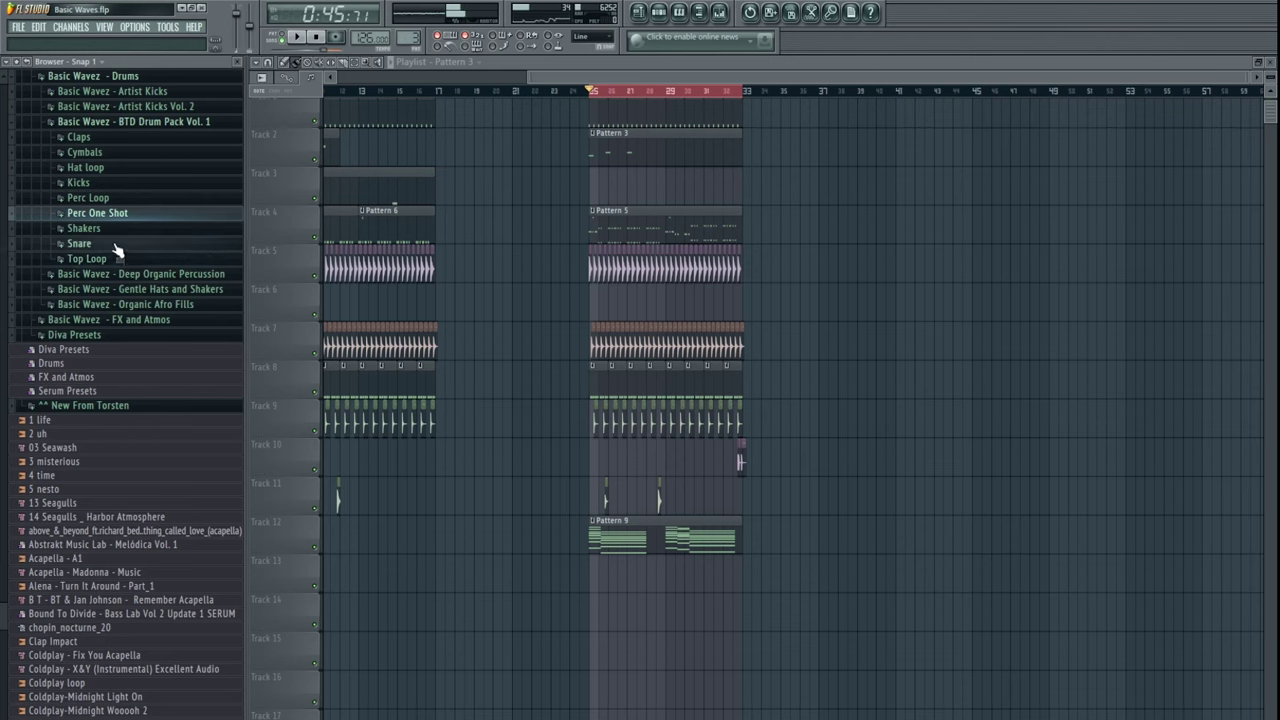
left_click(118, 229)
left_click(130, 272)
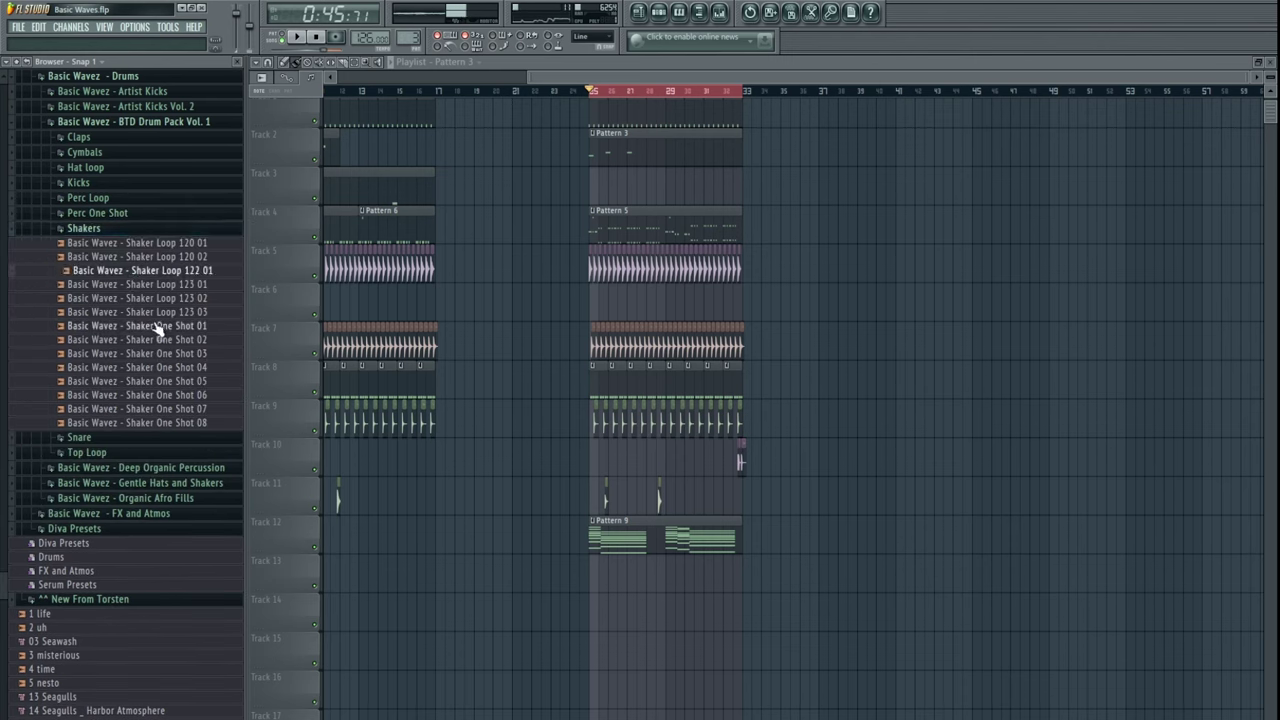
left_click(170, 326)
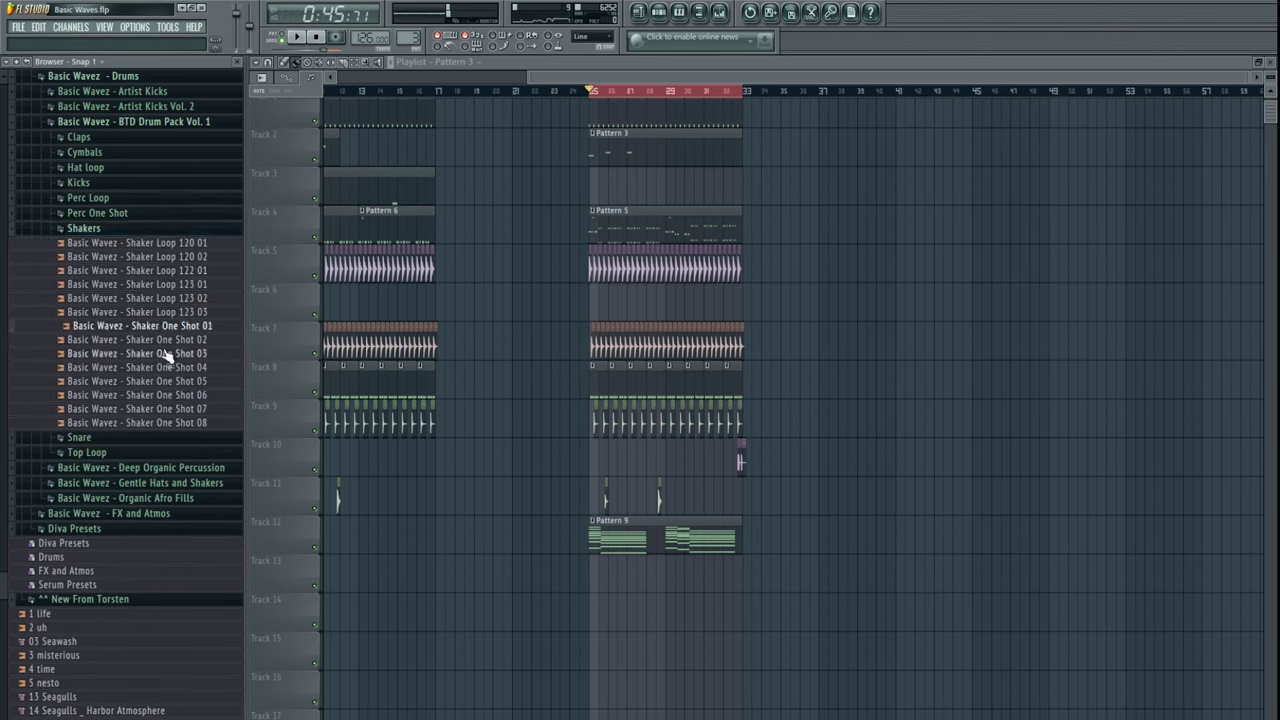
left_click(168, 355)
left_click(172, 368)
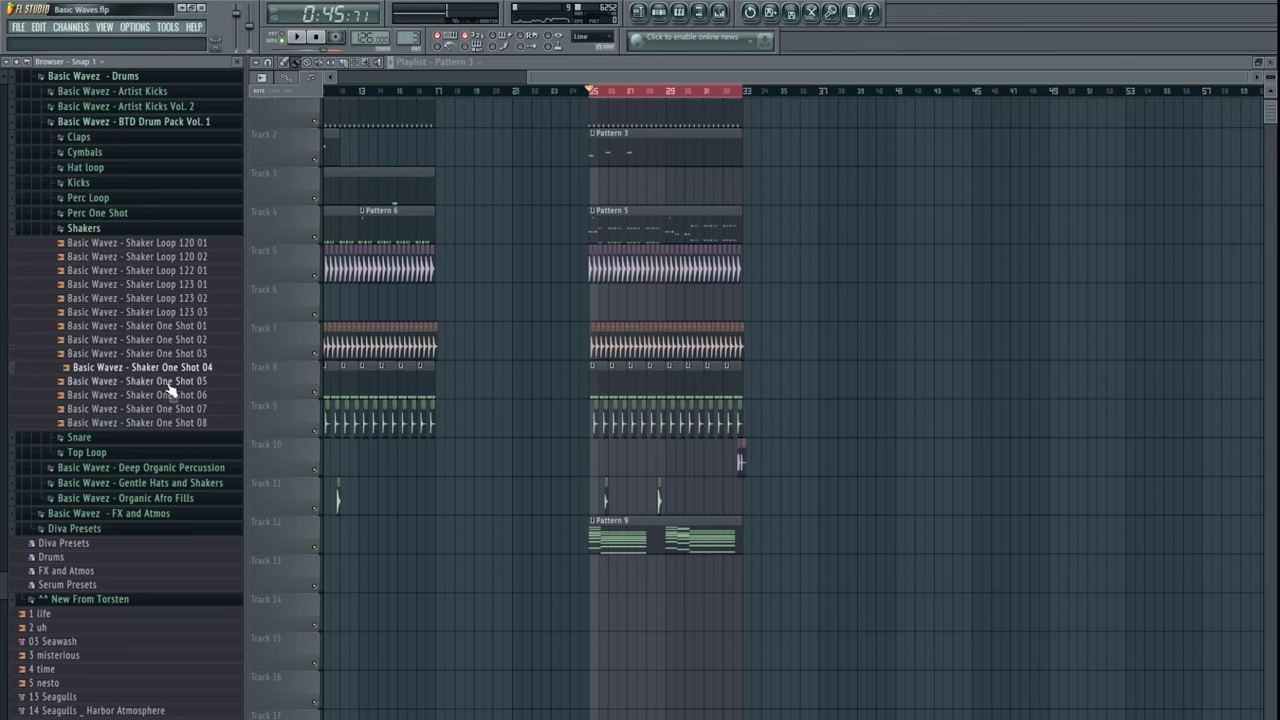
left_click(175, 382)
left_click(176, 396)
left_click(182, 340)
left_click(180, 328)
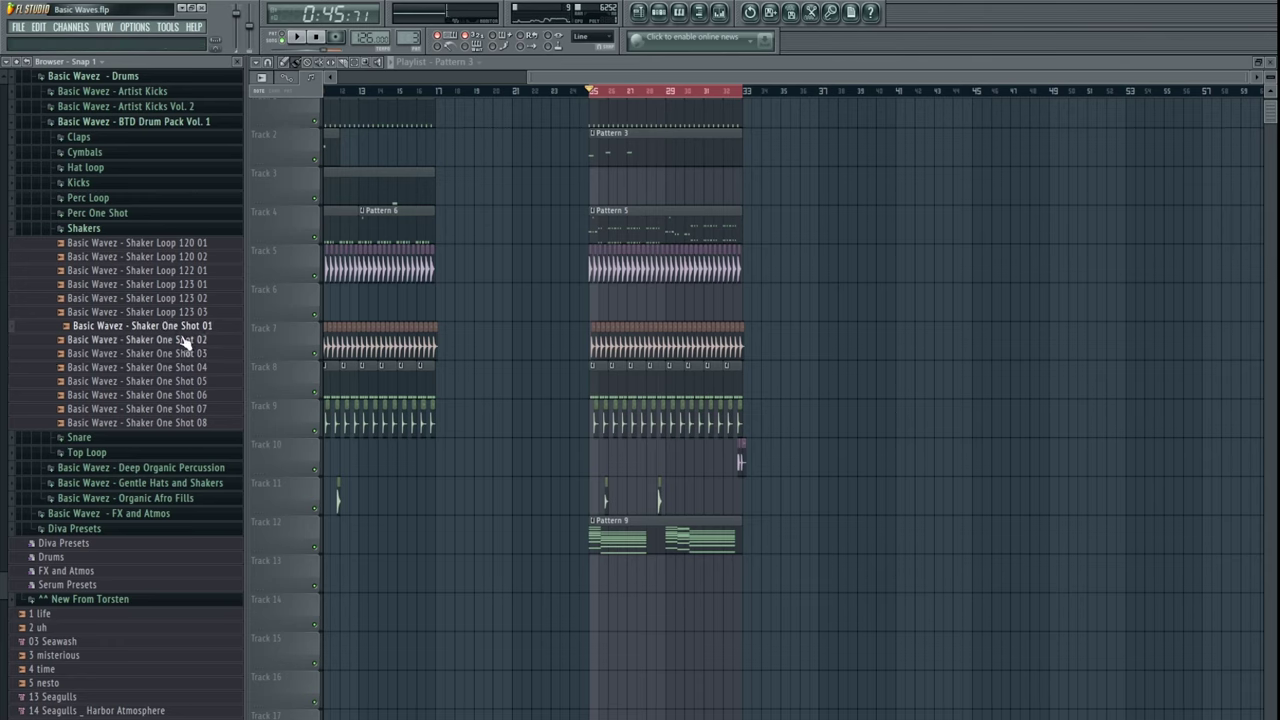
left_click(183, 354)
left_click(198, 330)
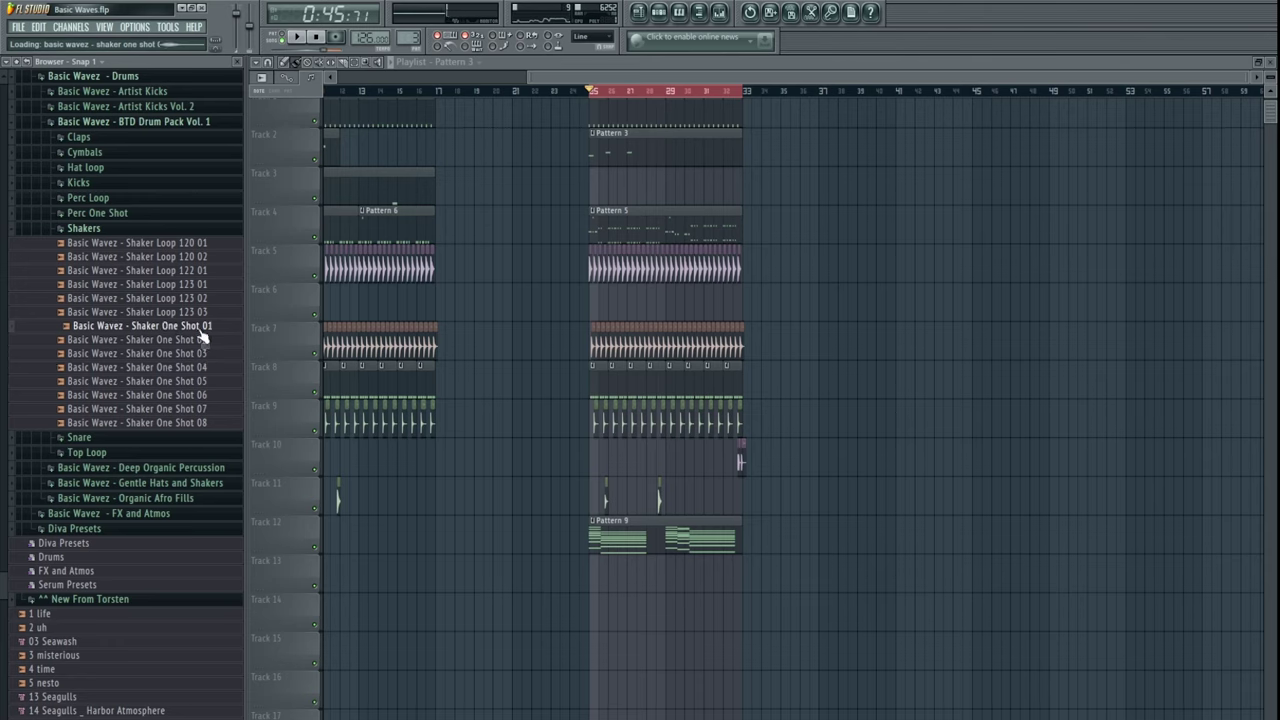
- Clone Pattern 7 into a new Pattern 8 and clone its Hihat Closed 03 channel
double_click(599, 385)
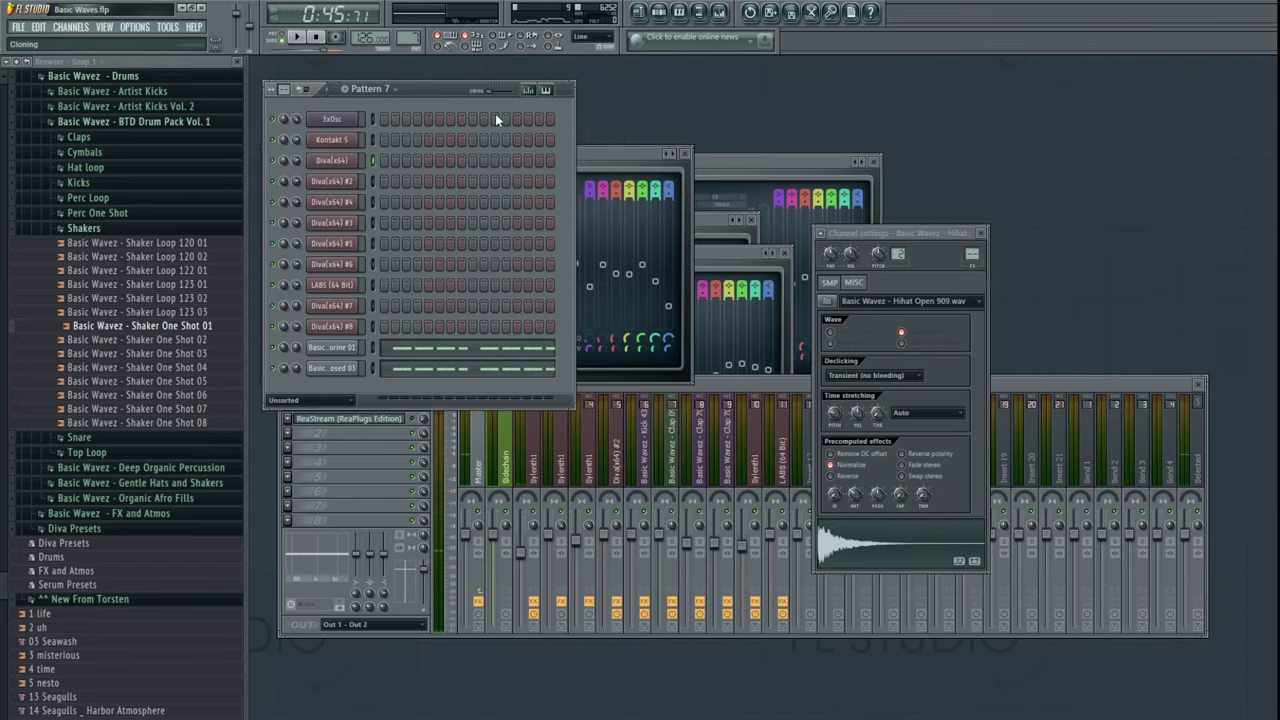
key("ctrl+shift+c")
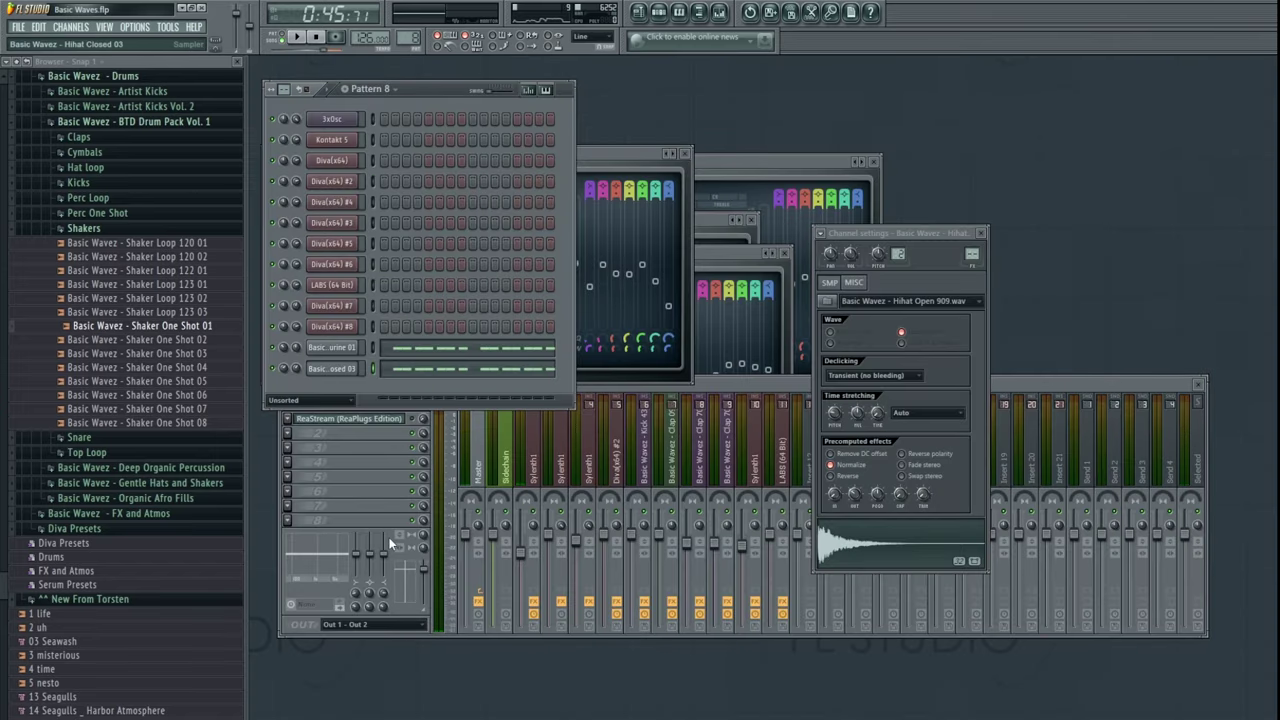
left_click(389, 538)
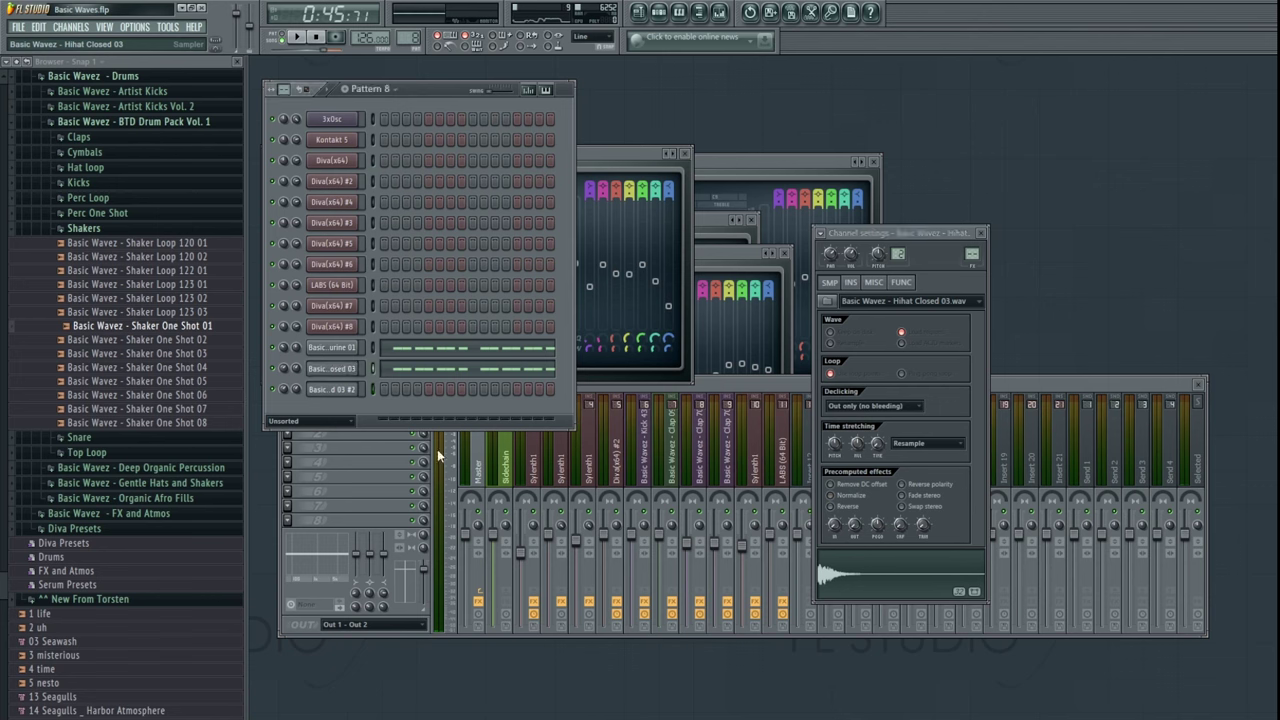
- Load Shaker One Shot 01 into the cloned channel and move the hi-hat notes to it, clearing the tambourine and hi-hat channels
key("ctrl+x")
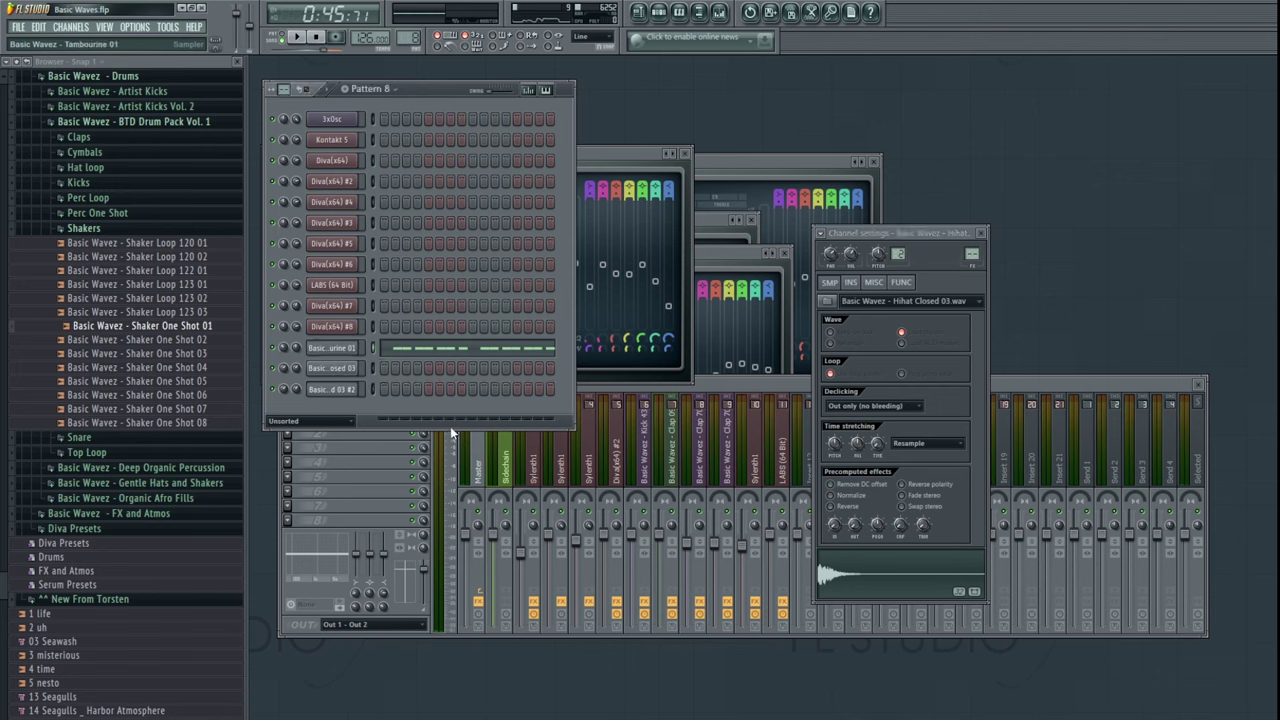
left_click_drag(190, 330, 343, 389)
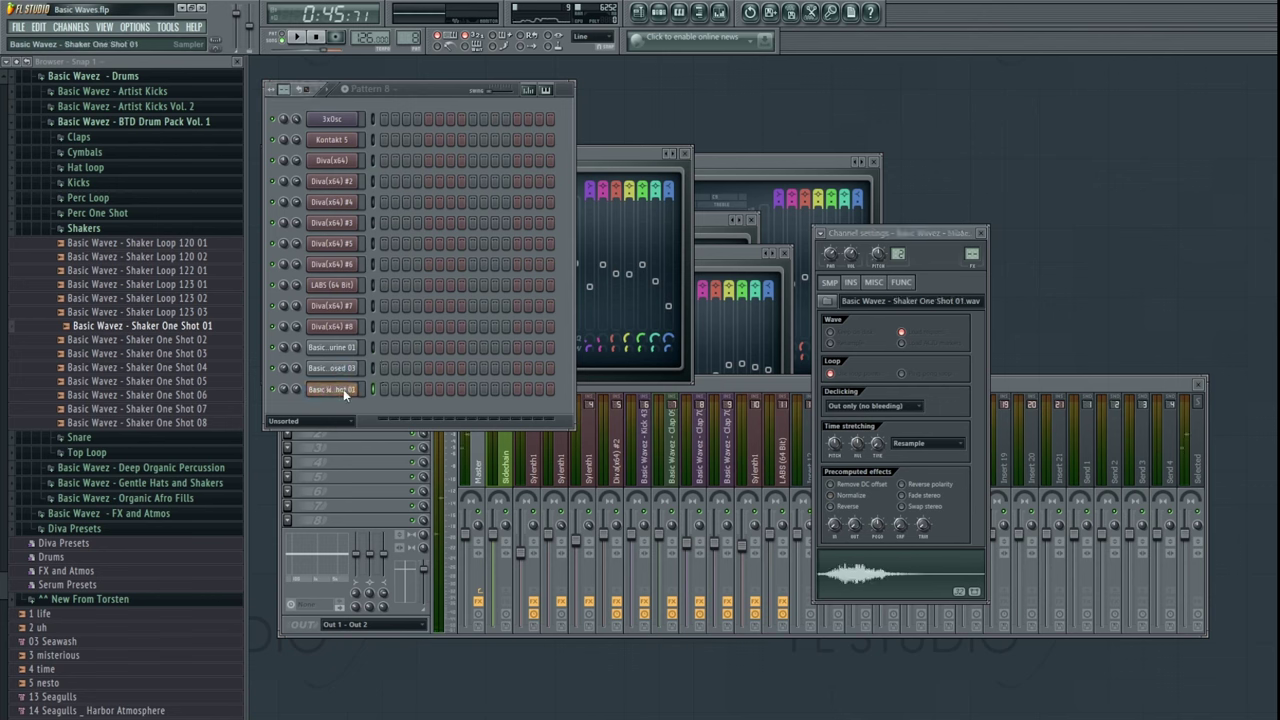
key("ctrl+v")
- Add a note at the start of the bar in Pattern 8's shaker channel and play the pattern
left_click(296, 37)
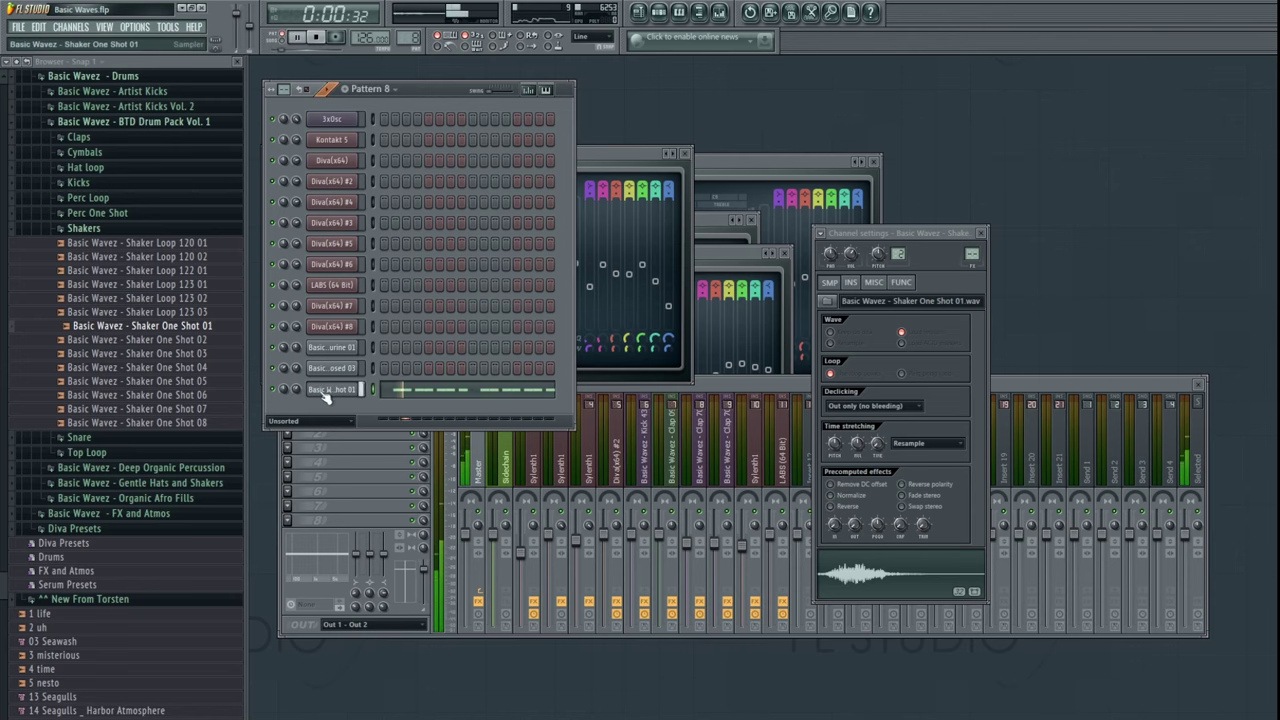
left_click(411, 397)
key("space")
scroll(458, 420, "down", 2)
scroll(296, 401, "up", 3)
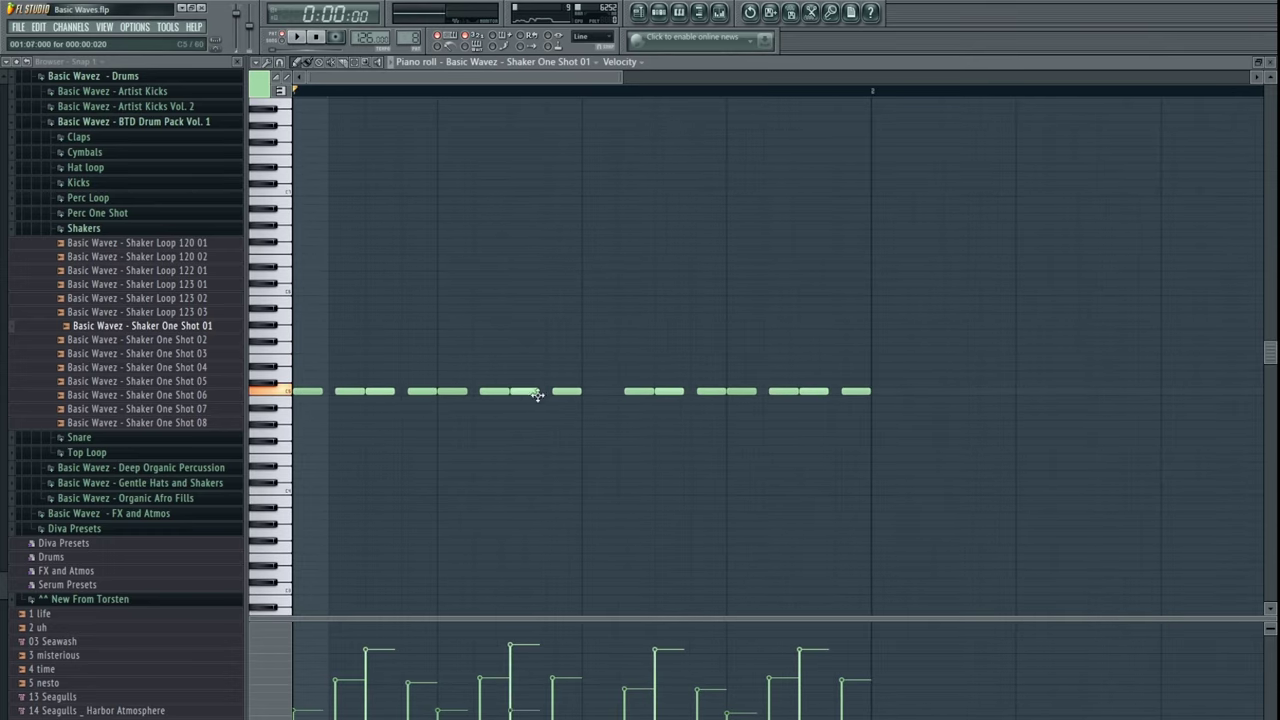
key("space")
key("F7")
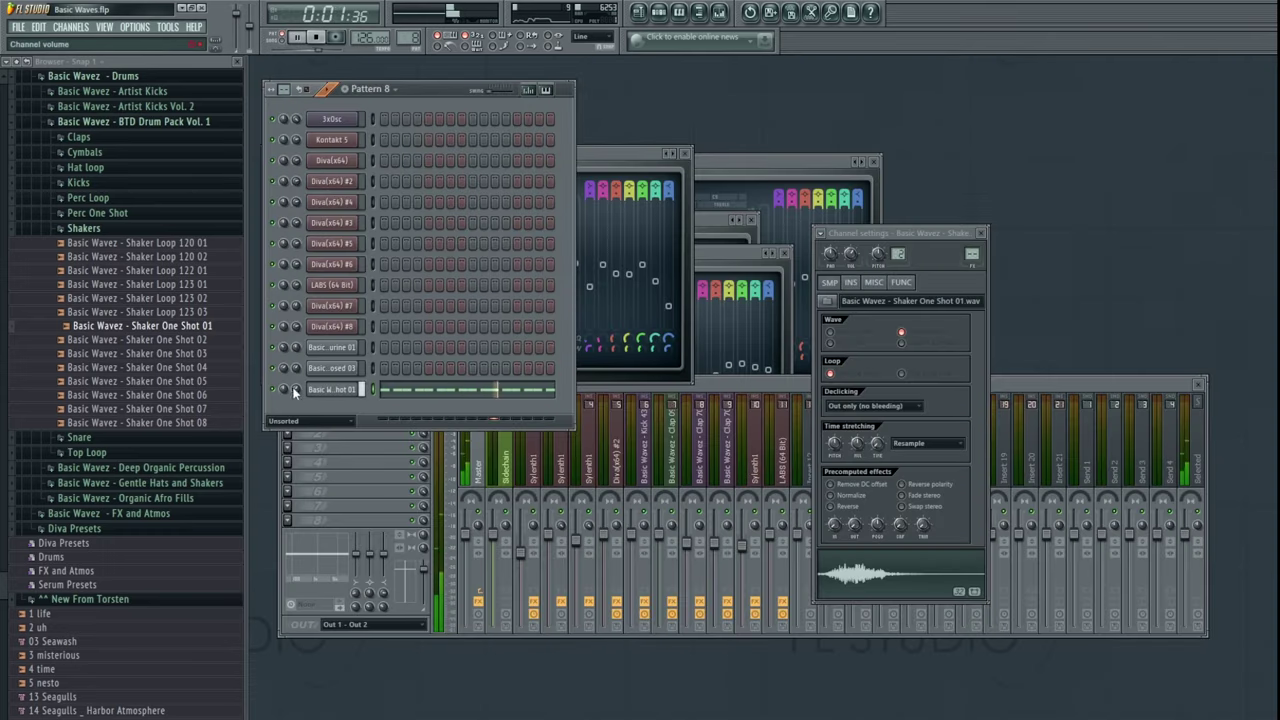
key("space")
- Audition further shaker one-shots, replace the channel's sample with Shaker One Shot 06 and lower its volume to about 59%
left_click(190, 331)
left_click(190, 343)
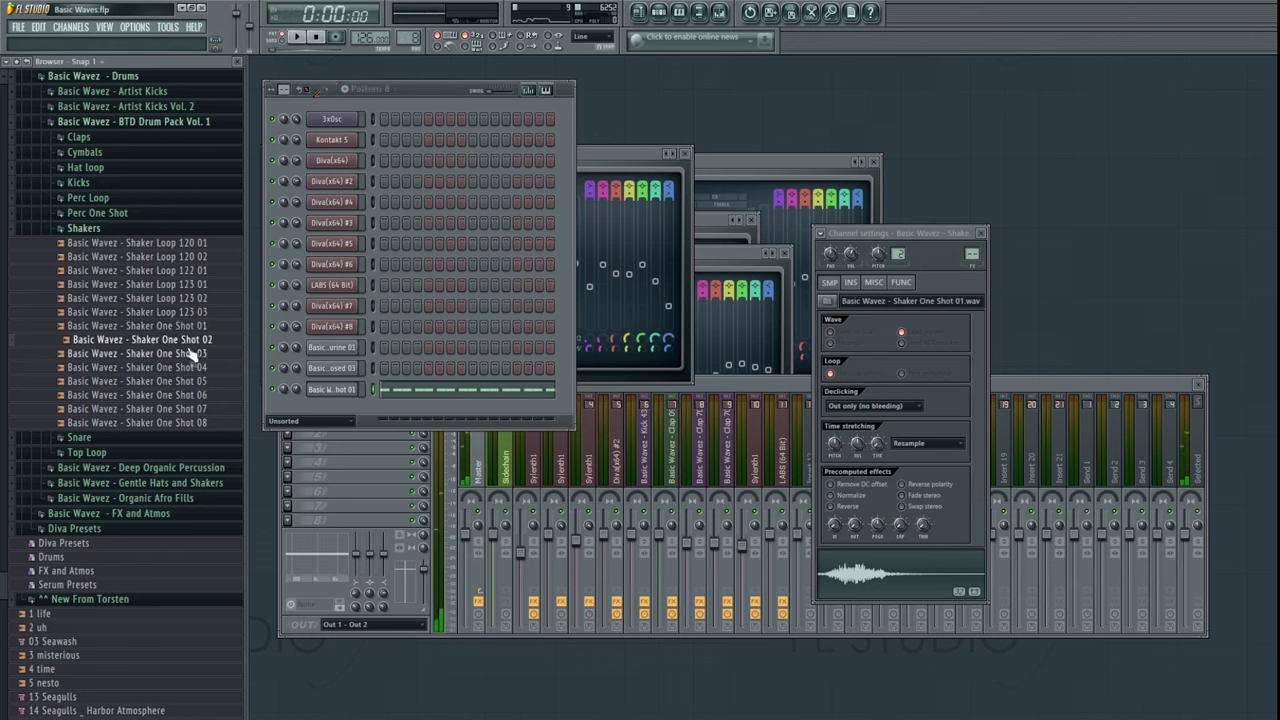
left_click(196, 357)
left_click(204, 385)
left_click_drag(204, 396, 226, 399)
left_click_drag(350, 395, 340, 392)
key("space")
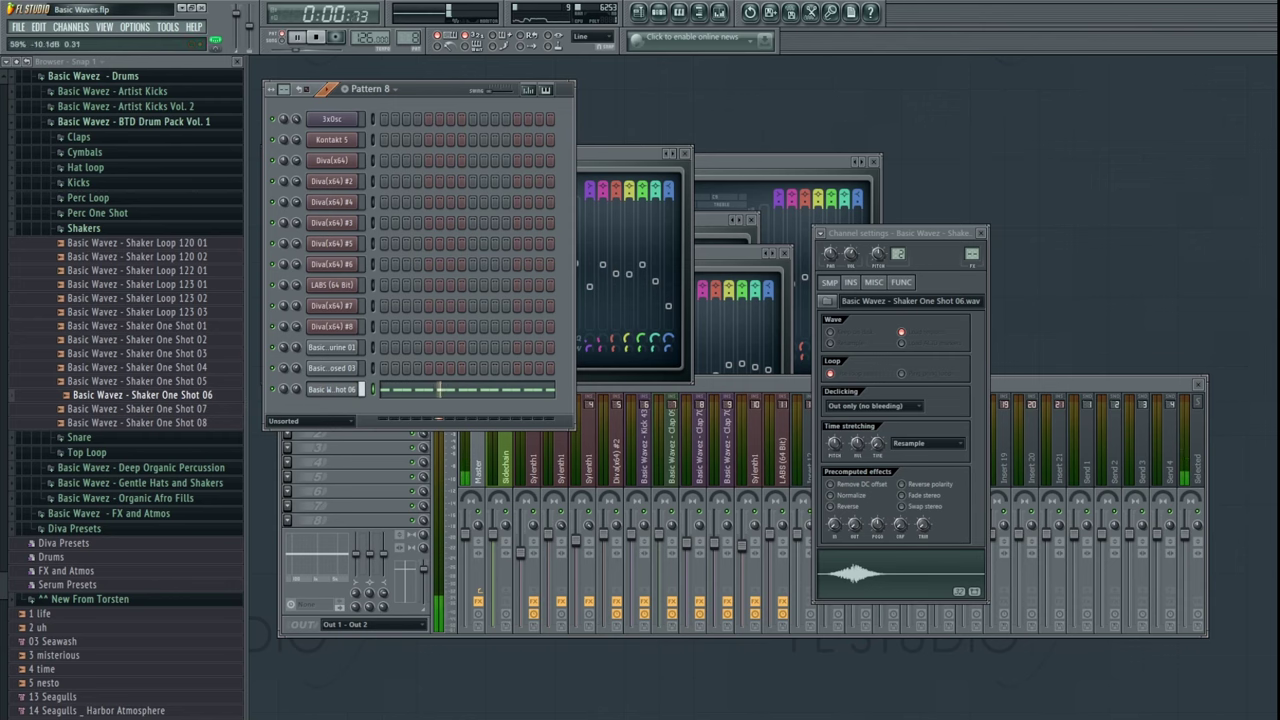
- Paint Pattern 8 clips on Track 13 from bar 25 to bar 33 and start playback just before bar 25
left_click(638, 14)
key("space")
left_click(584, 93)
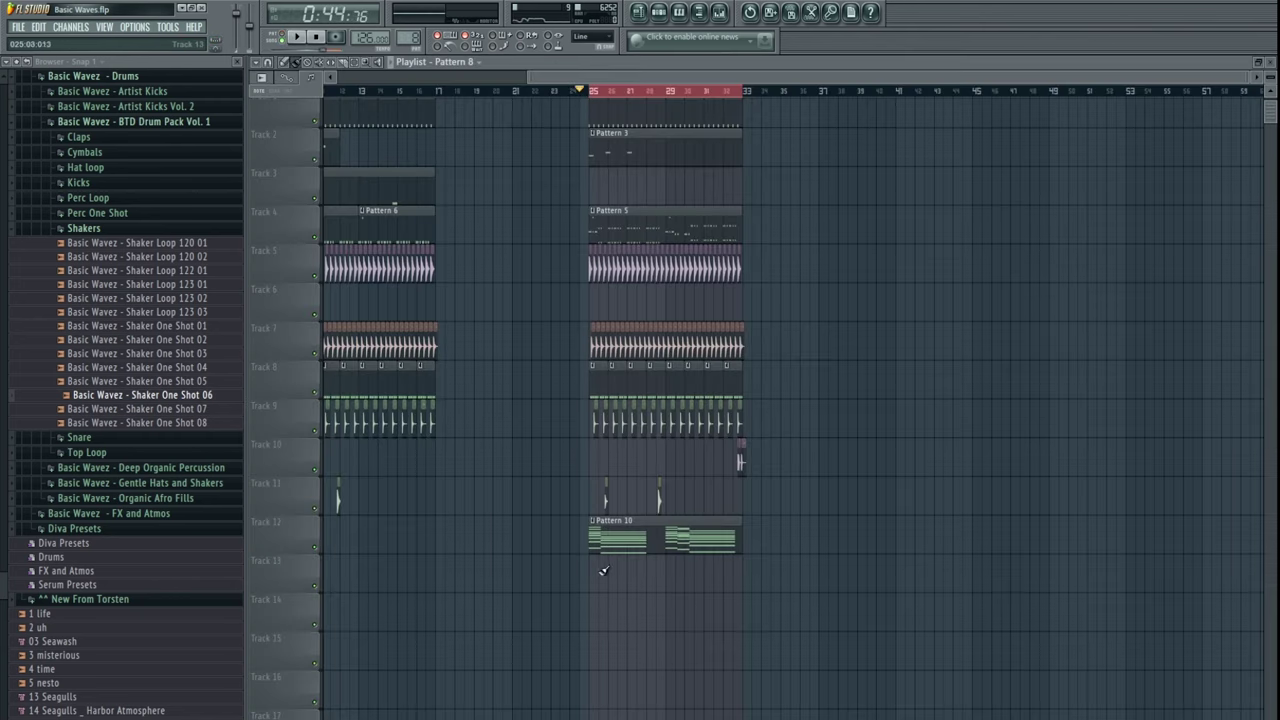
left_click_drag(603, 570, 720, 567)
scroll(823, 420, "up", 4)
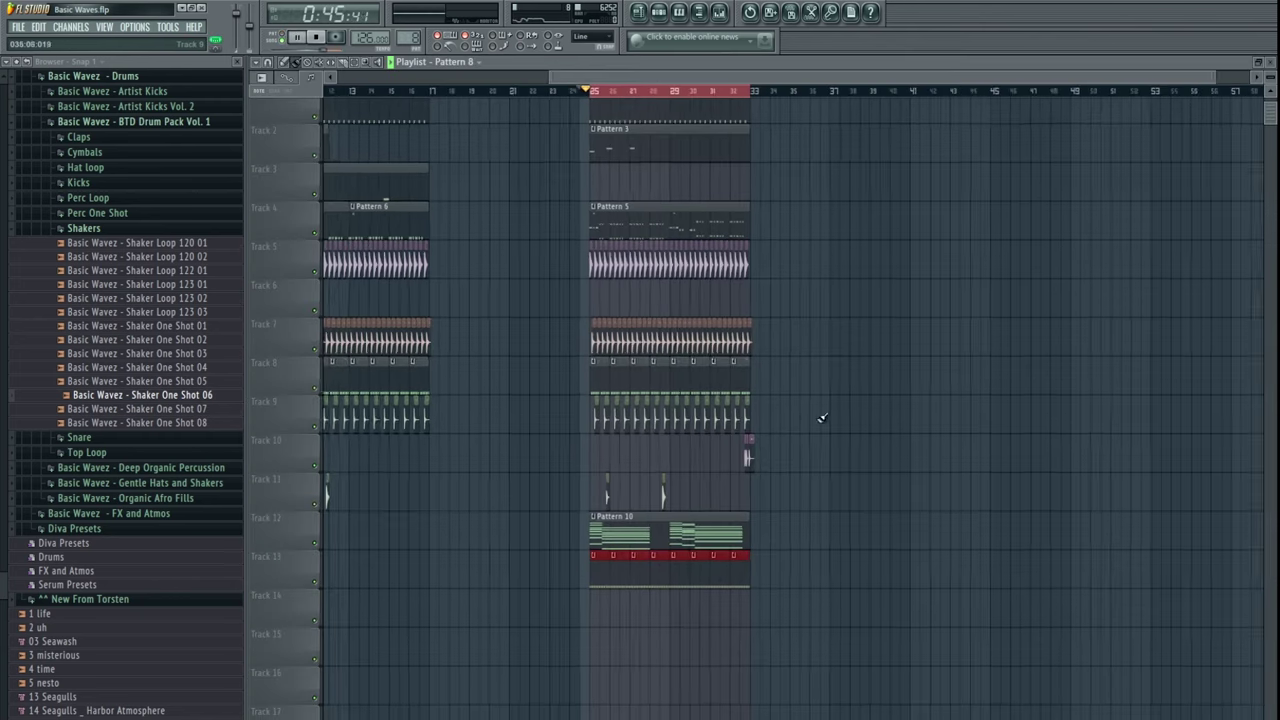
- Mute Tracks 8, 9 and 7 while the bar 25 section plays
scroll(780, 450, "down", 2)
left_click_drag(620, 498, 571, 508)
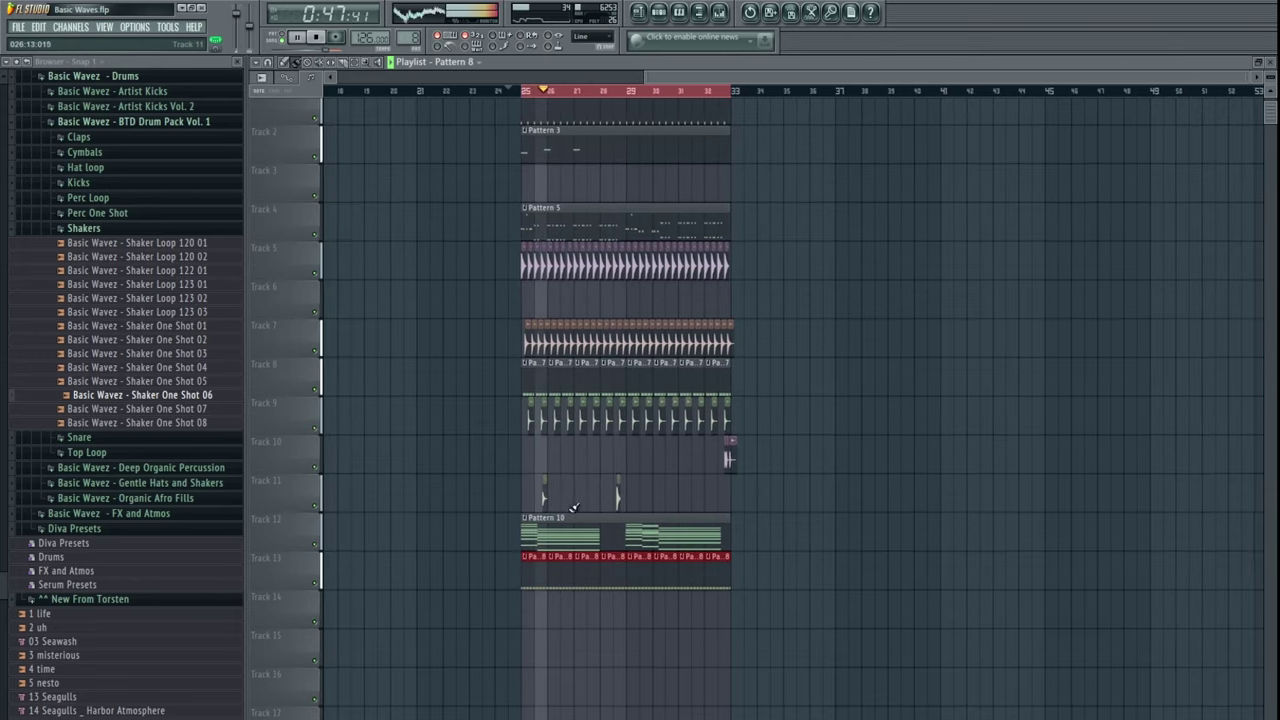
left_click_drag(571, 432, 543, 431)
left_click(316, 390)
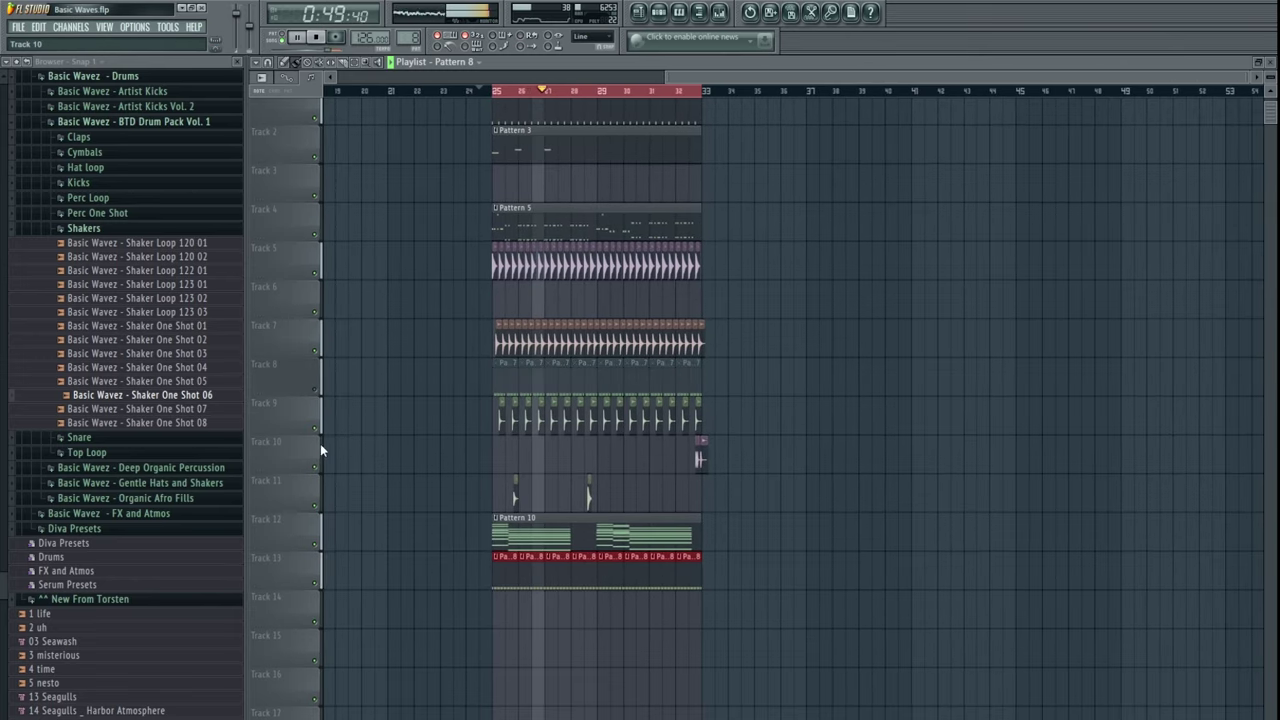
left_click(316, 428)
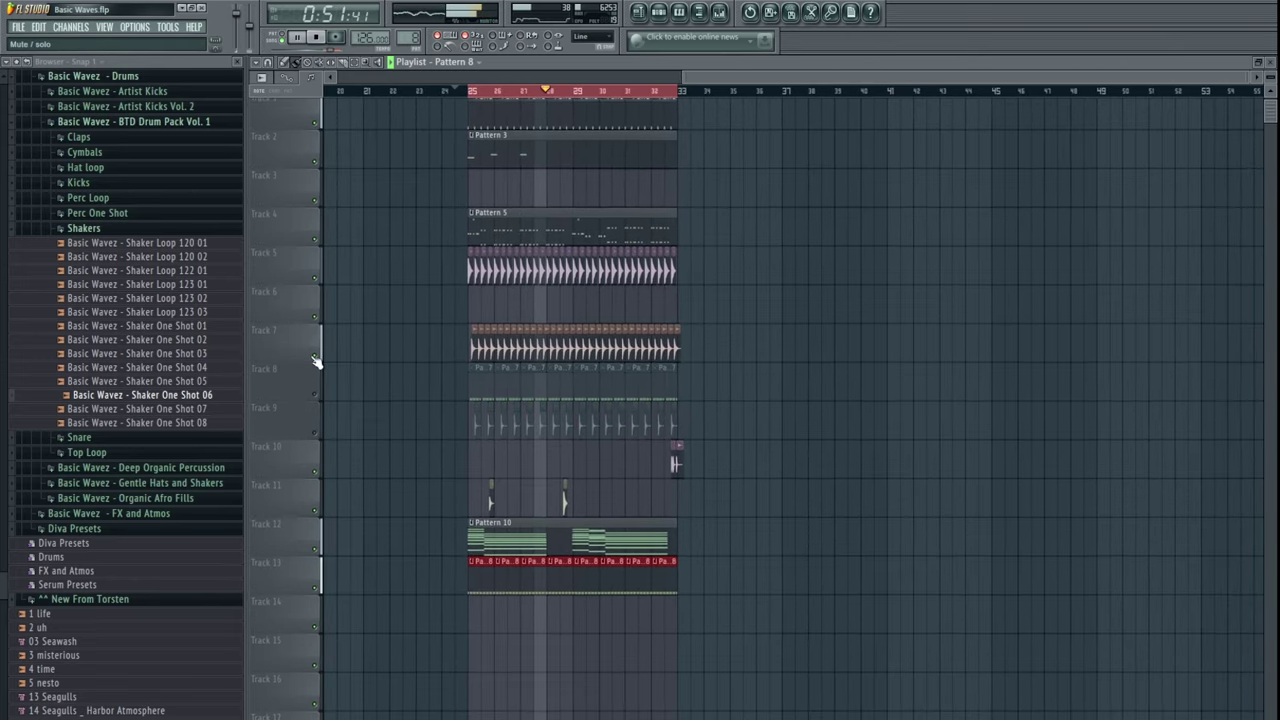
left_click(316, 354)
scroll(511, 459, "up", 3)
scroll(512, 458, "down", 3)
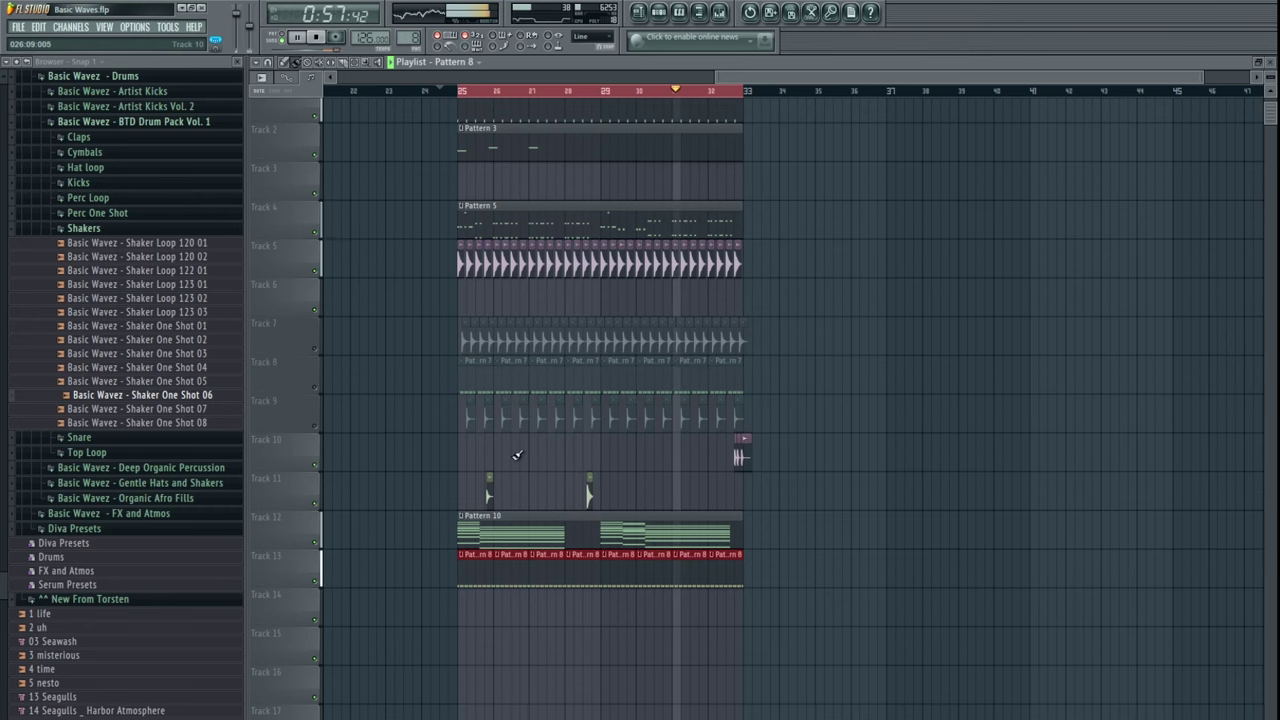
- Stop playback, clone the Track 12 chord pattern into Pattern 11, and clear its LABS (64 Bit) and Diva(x64) #7 notes
left_click(800, 362, "ctrl")
scroll(868, 358, "down", 4)
key("space")
double_click(676, 528)
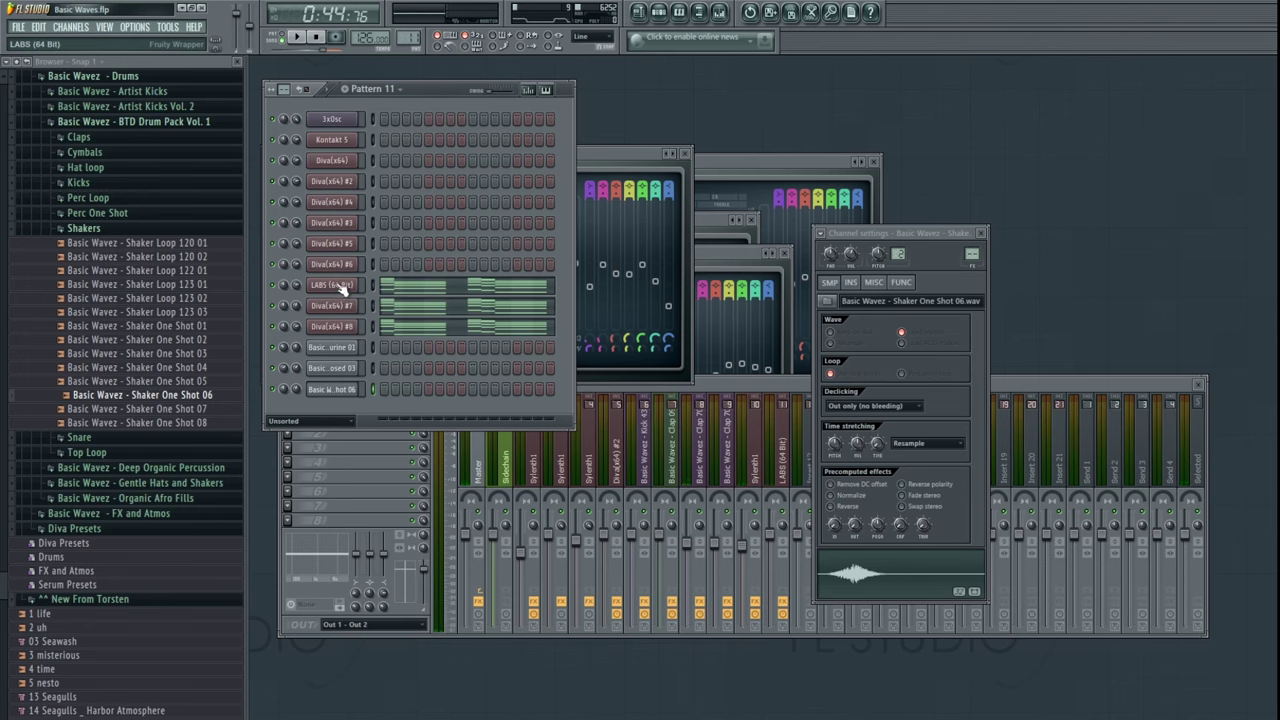
left_click(452, 348)
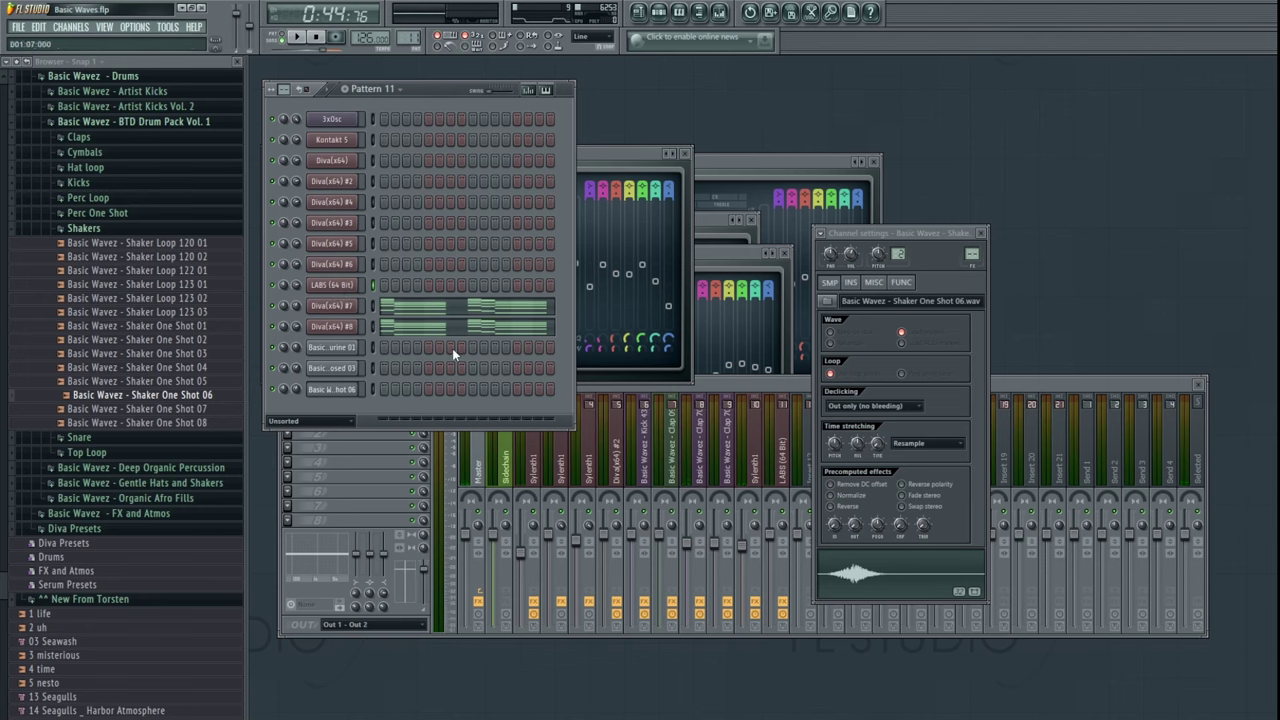
right_click(327, 309)
- Insert a Korg M1 channel above Diva(x64) #8 and replace the FilmScore combi's programs with M1HousePiano alone
key("ctrl+z")
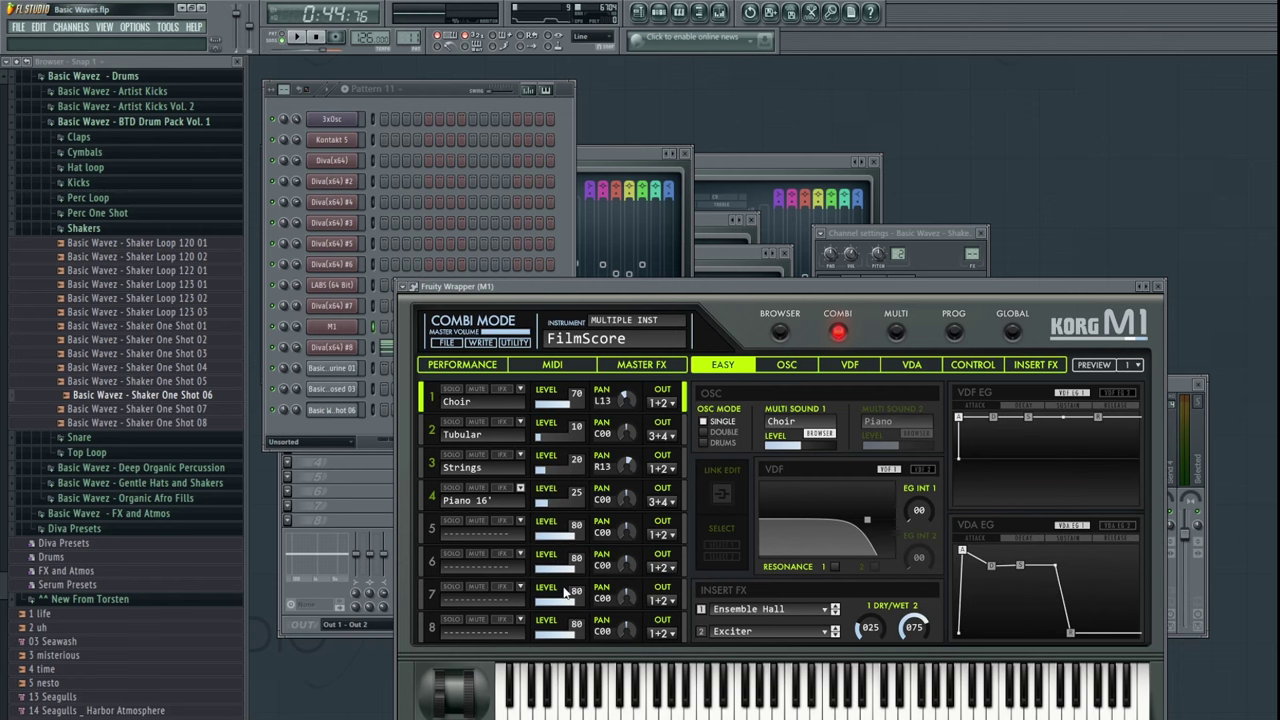
left_click(533, 408)
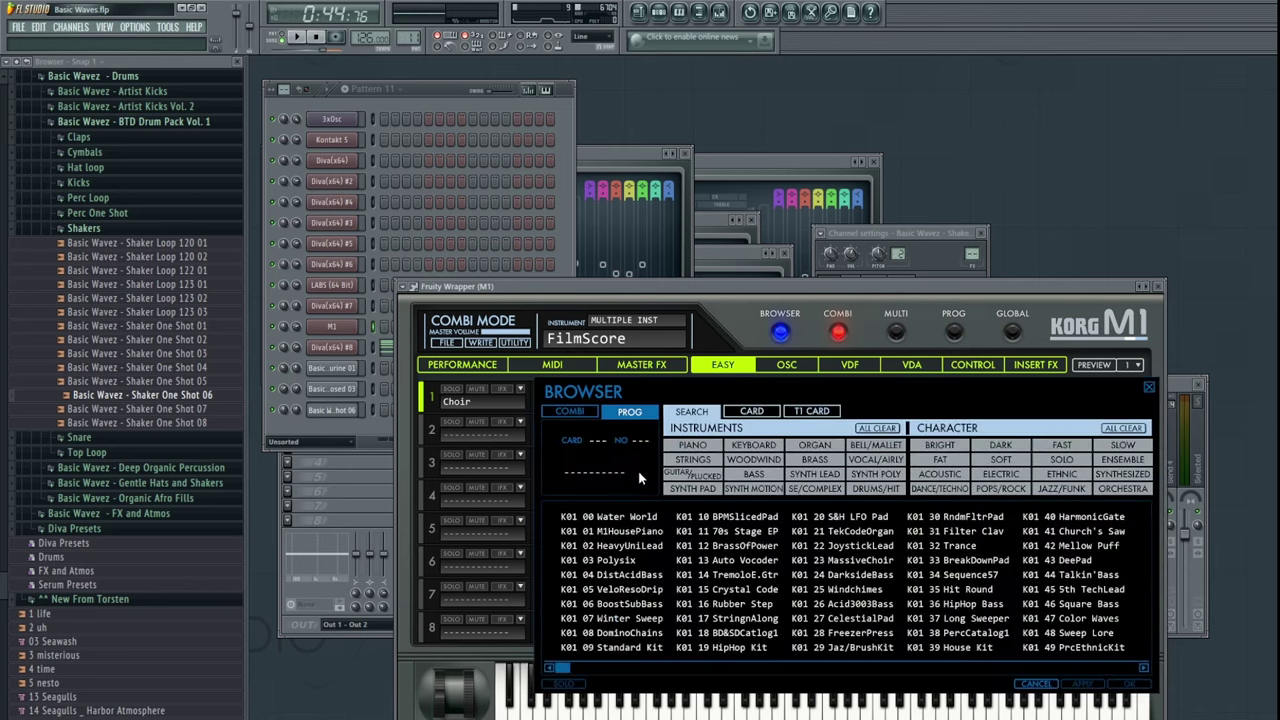
left_click(690, 445)
double_click(614, 520)
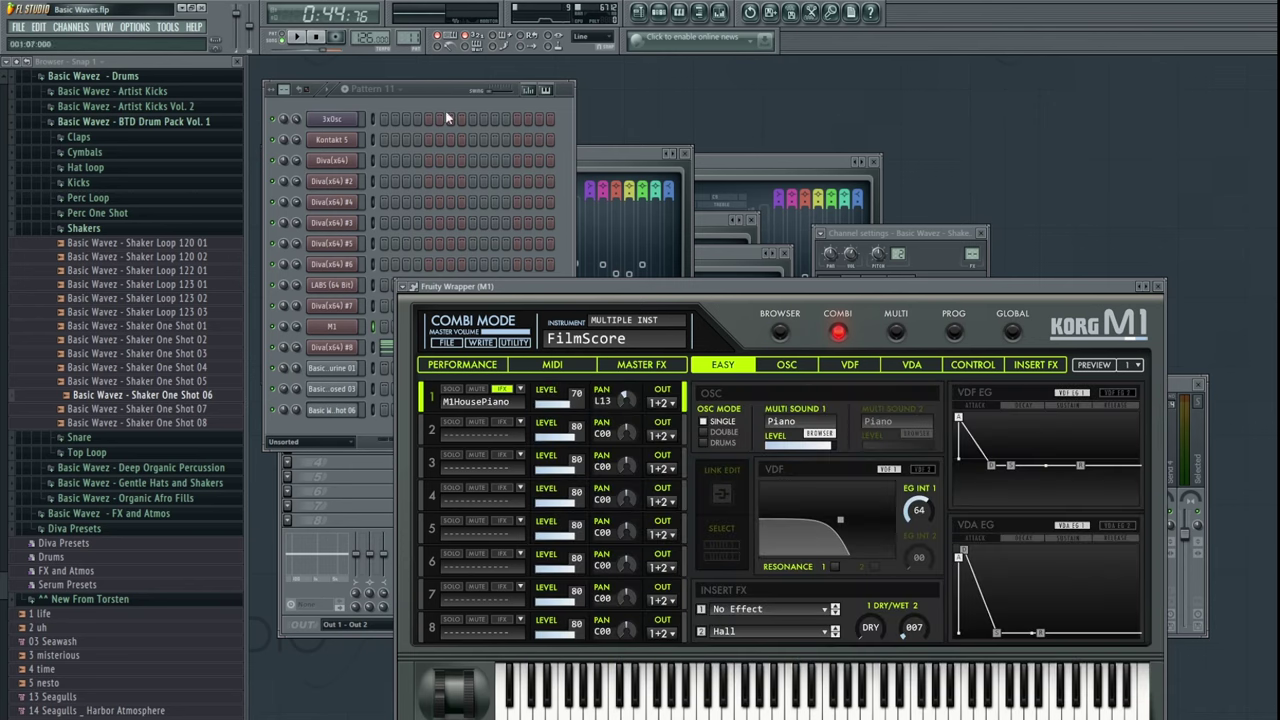
left_click(373, 343)
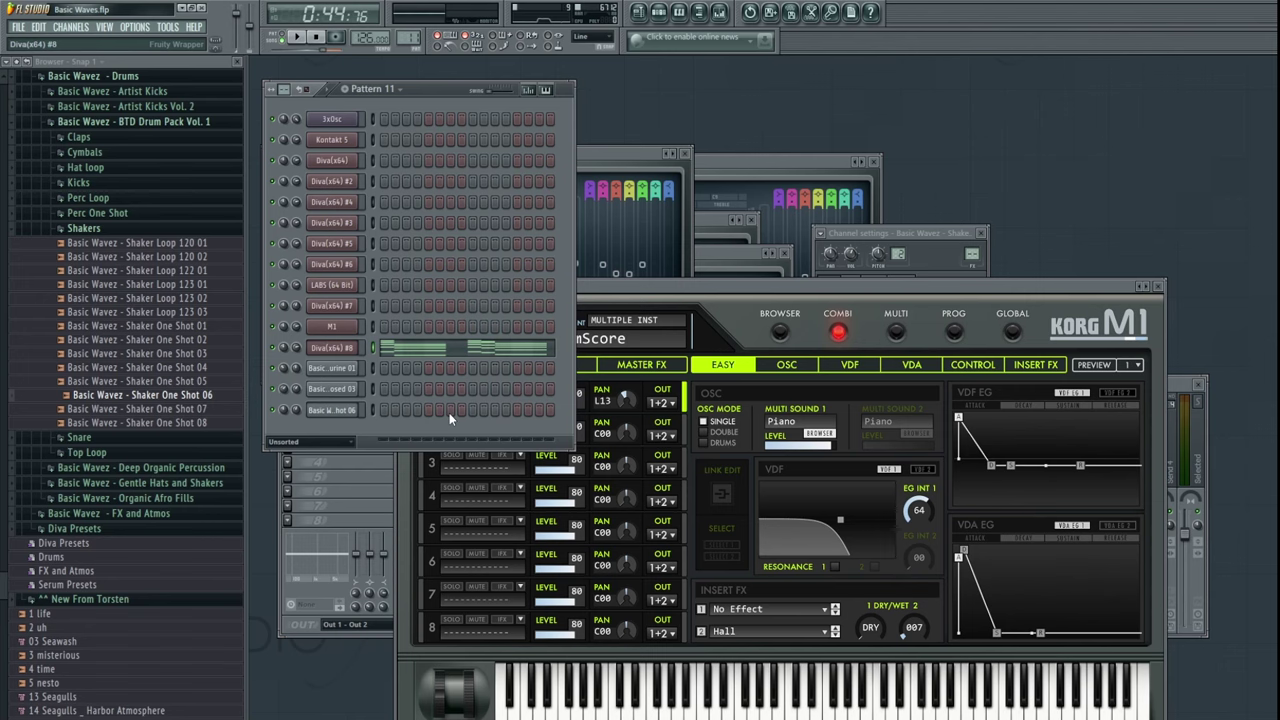
- Move the Pattern 11 chord notes from Diva(x64) #8 to the M1 channel and audition them in its piano roll
key("ctrl+x")
key("alt+Down")
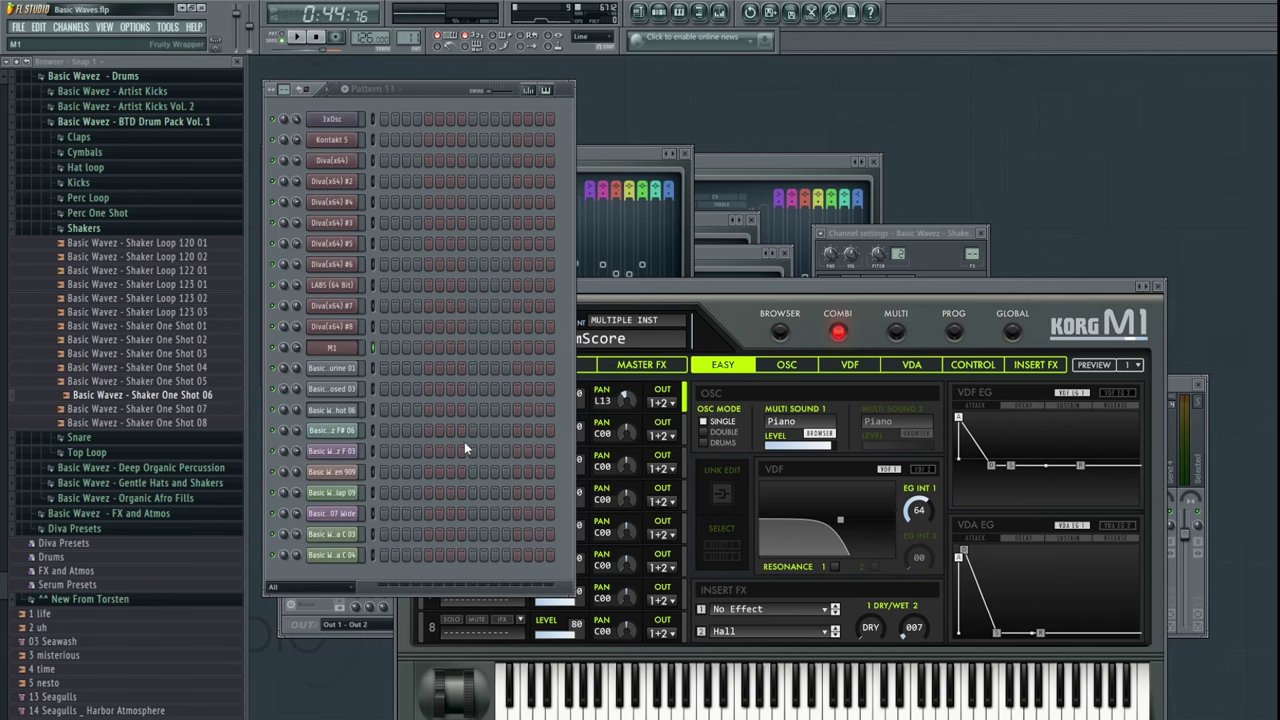
left_click(402, 350)
left_click(283, 42)
key("space")
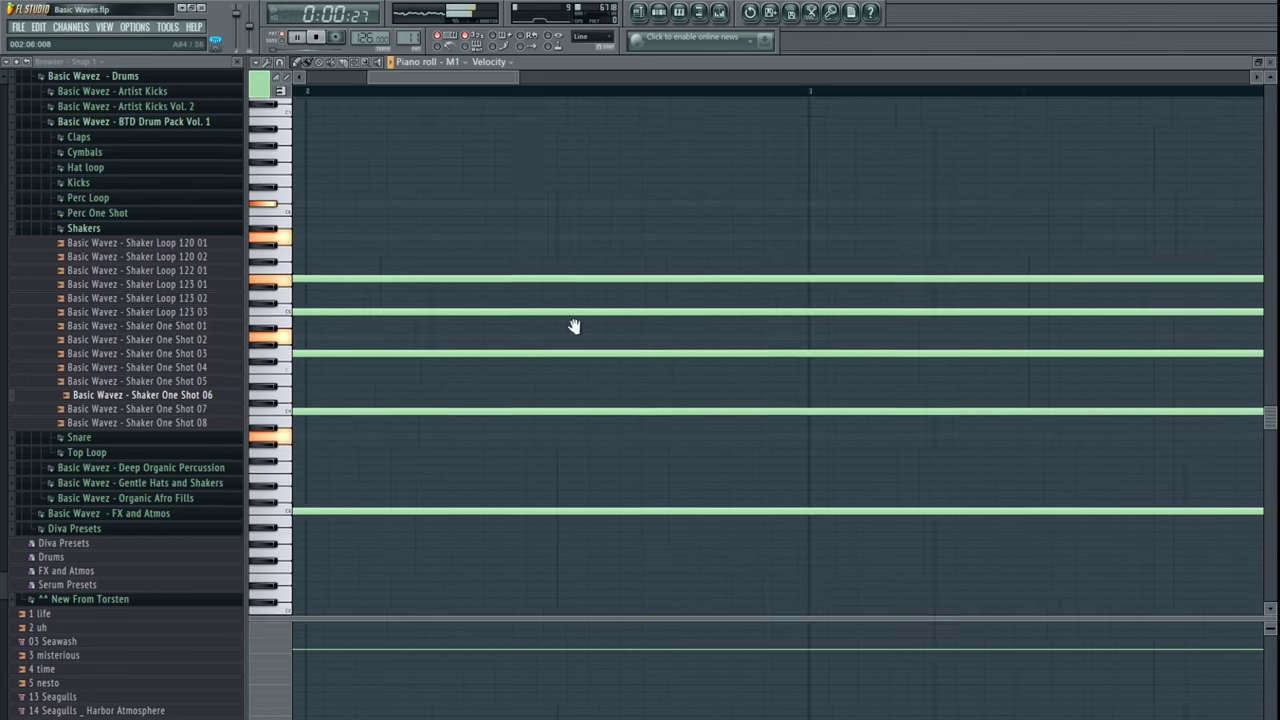
key("space")
- Shorten the first chord in bar 1 to a two-step stab, repeat it at 1:04 and 1:07, and play it
scroll(571, 326, "down", 5)
scroll(322, 326, "up", 2)
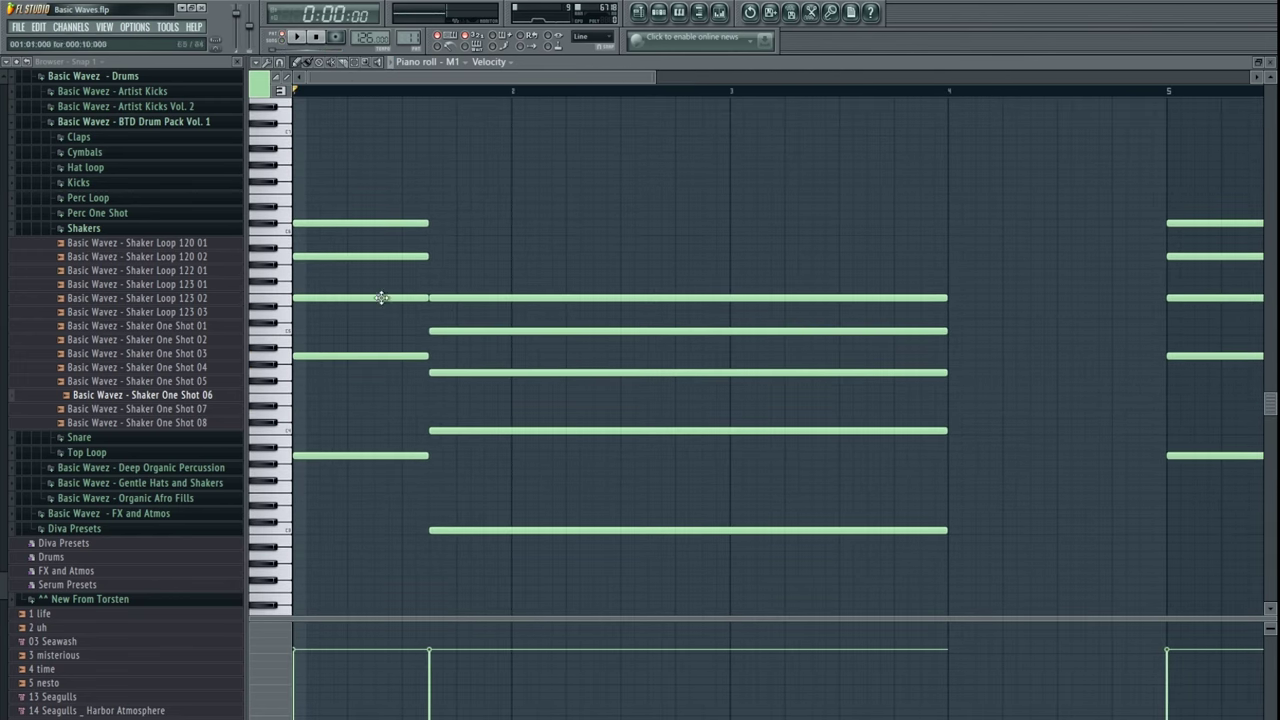
left_click_drag(333, 195, 377, 516)
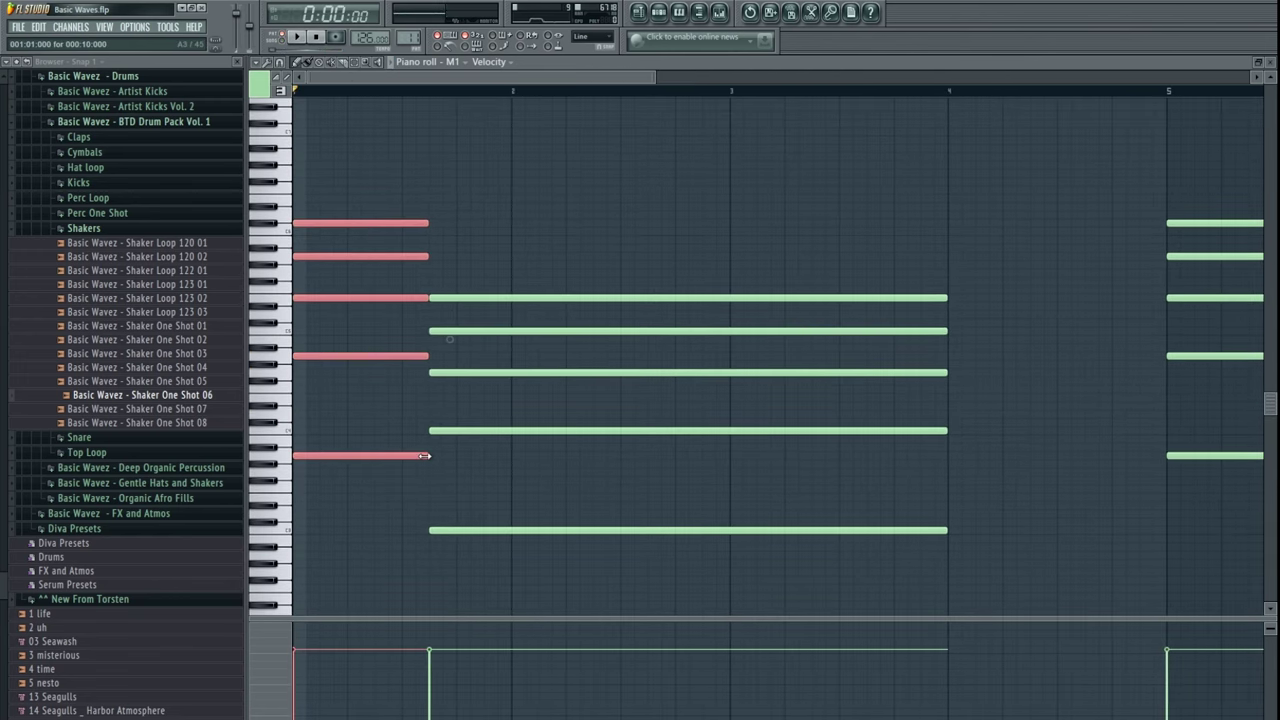
left_click_drag(424, 456, 381, 456)
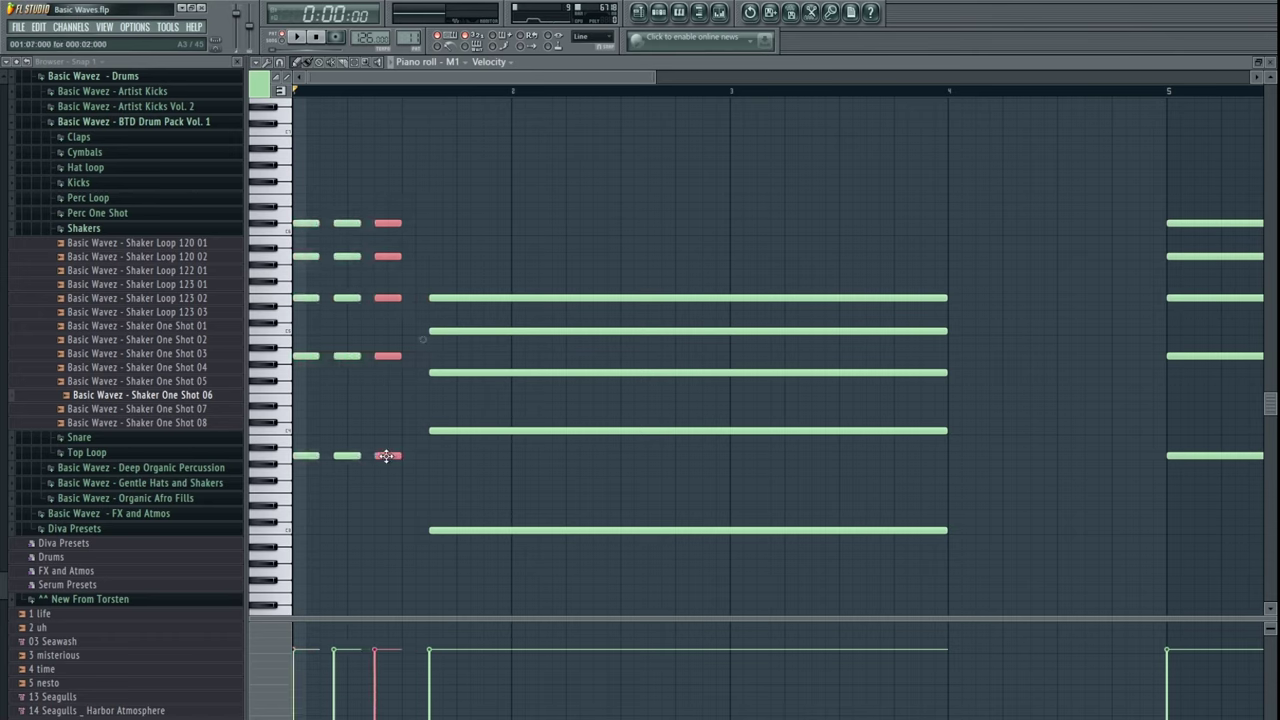
key("space")
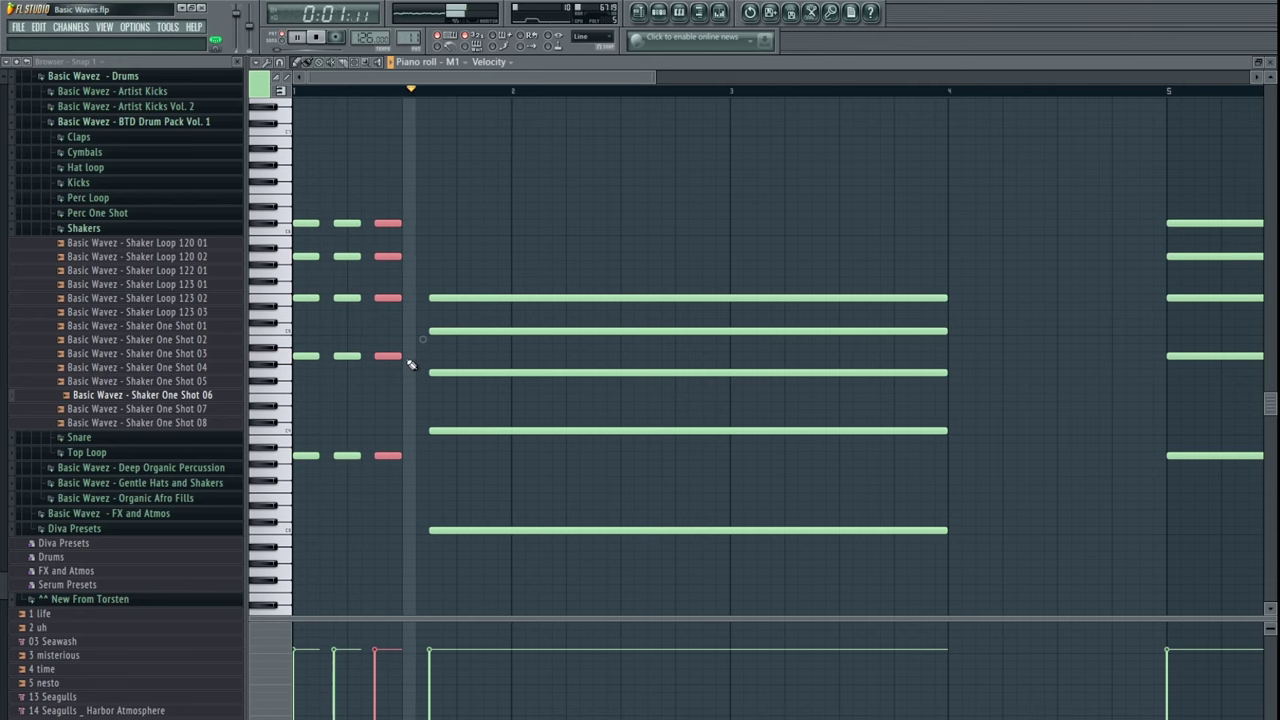
- Move the long second chord one step earlier to 1:10 and audition the change
left_click_drag(462, 249, 469, 580)
scroll(430, 430, "up", 3)
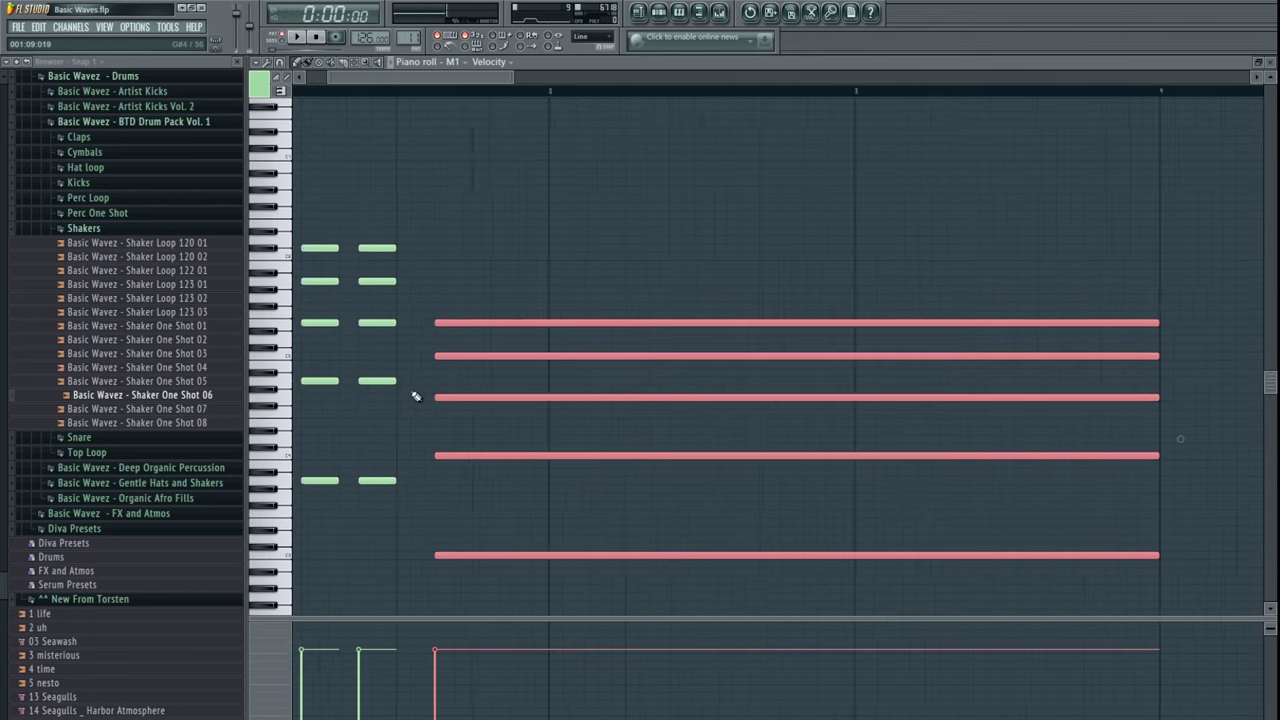
scroll(590, 420, "down", 1)
left_click_drag(586, 514, 561, 514)
key("space")
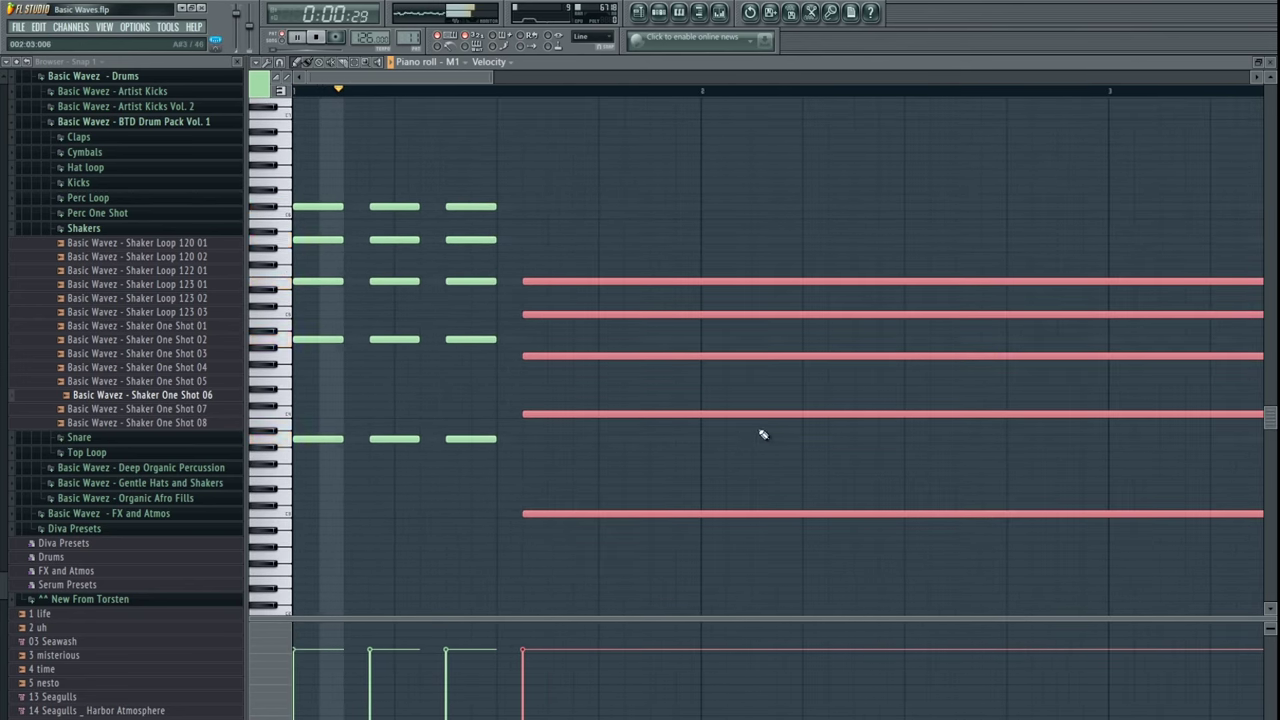
scroll(560, 437, "down", 3)
scroll(510, 420, "down", 1)
key("space")
- Delete the third stab of the first chord and move the long second chord to 1:07 in its place
scroll(402, 332, "up", 4)
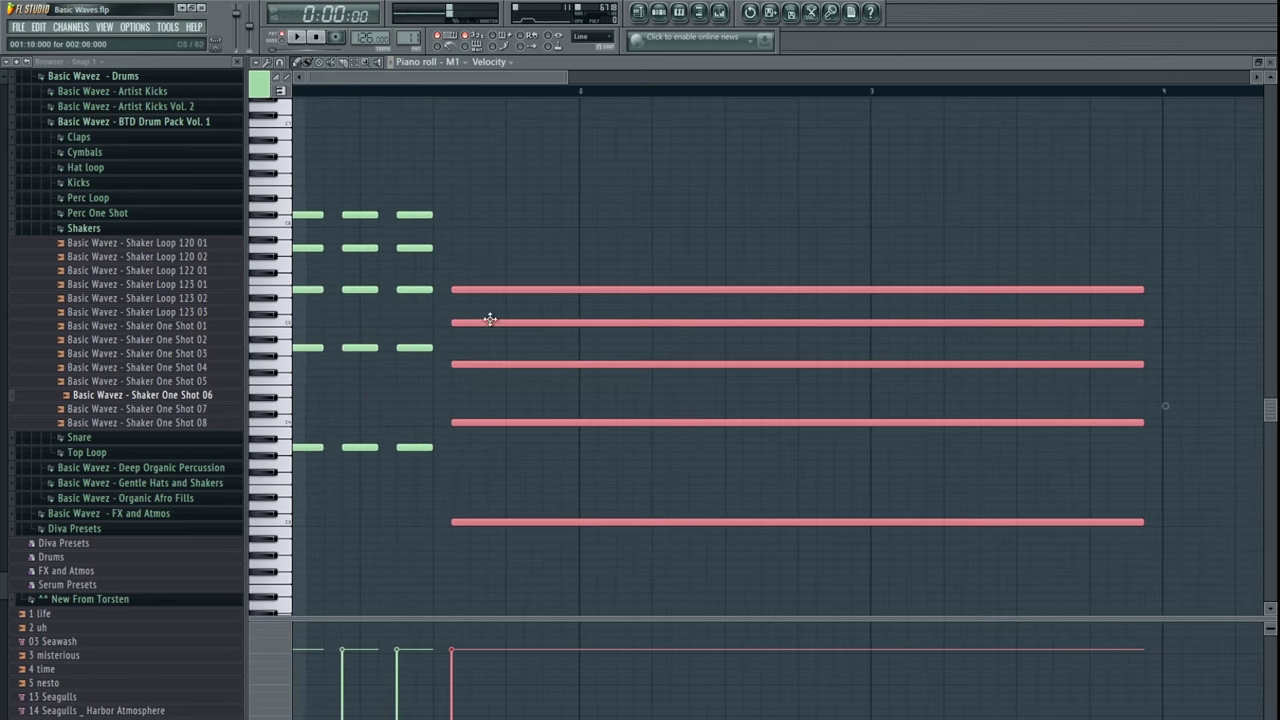
left_click_drag(416, 208, 404, 530)
left_click_drag(509, 282, 477, 568)
left_click_drag(480, 522, 418, 521)
key("space")
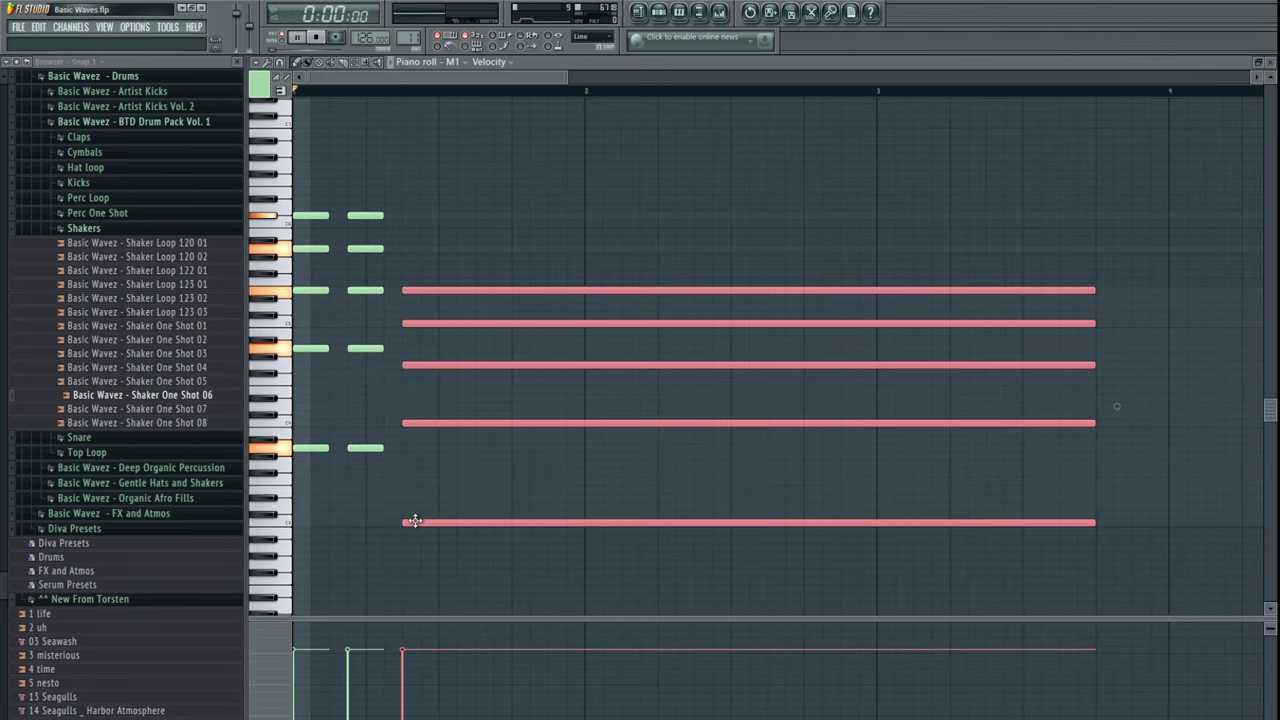
- Shorten the second chord to a two-step stab and repeat it every three steps from 1:07 to 2:03
left_click_drag(604, 213, 650, 565)
key("space")
left_click_drag(1098, 524, 437, 527)
key("ctrl+b")
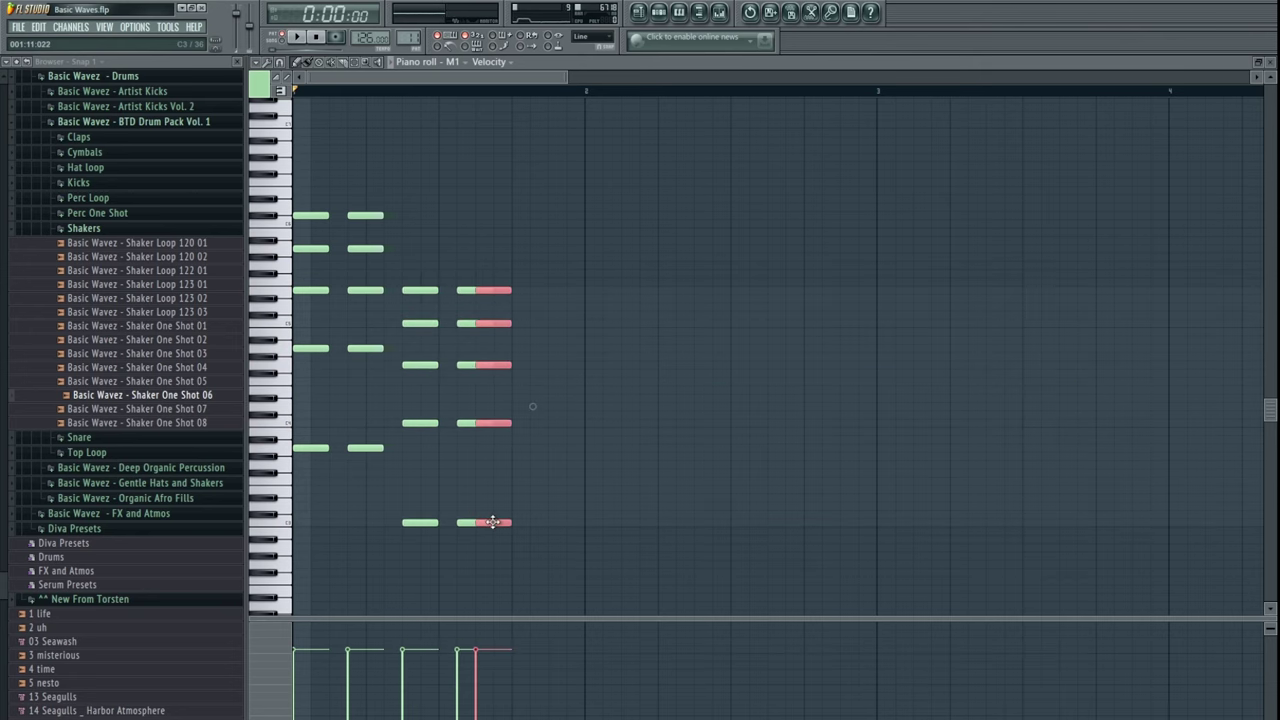
key("ctrl+b")
scroll(518, 497, "down", 3)
left_click_drag(441, 237, 354, 540)
left_click_drag(353, 523, 398, 522)
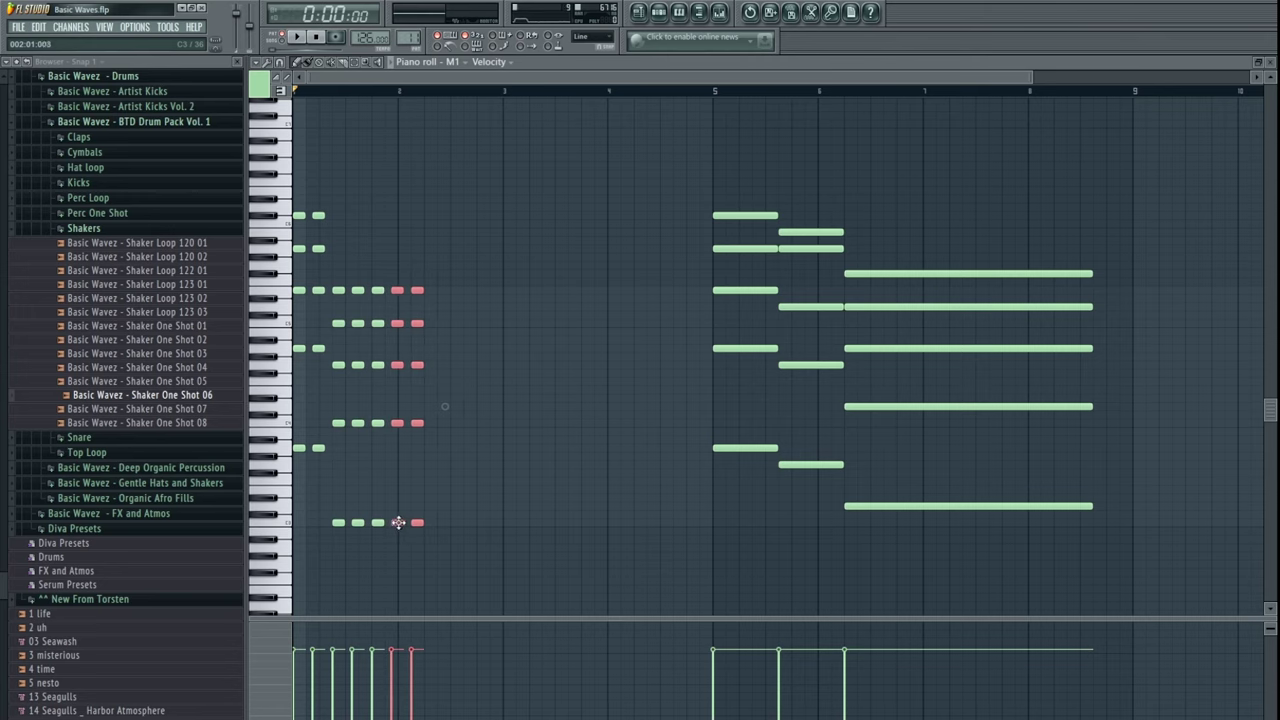
- Shorten the first two chords from bar 5 to two-step stabs and copy each stab three steps further on
left_click_drag(709, 157, 826, 476)
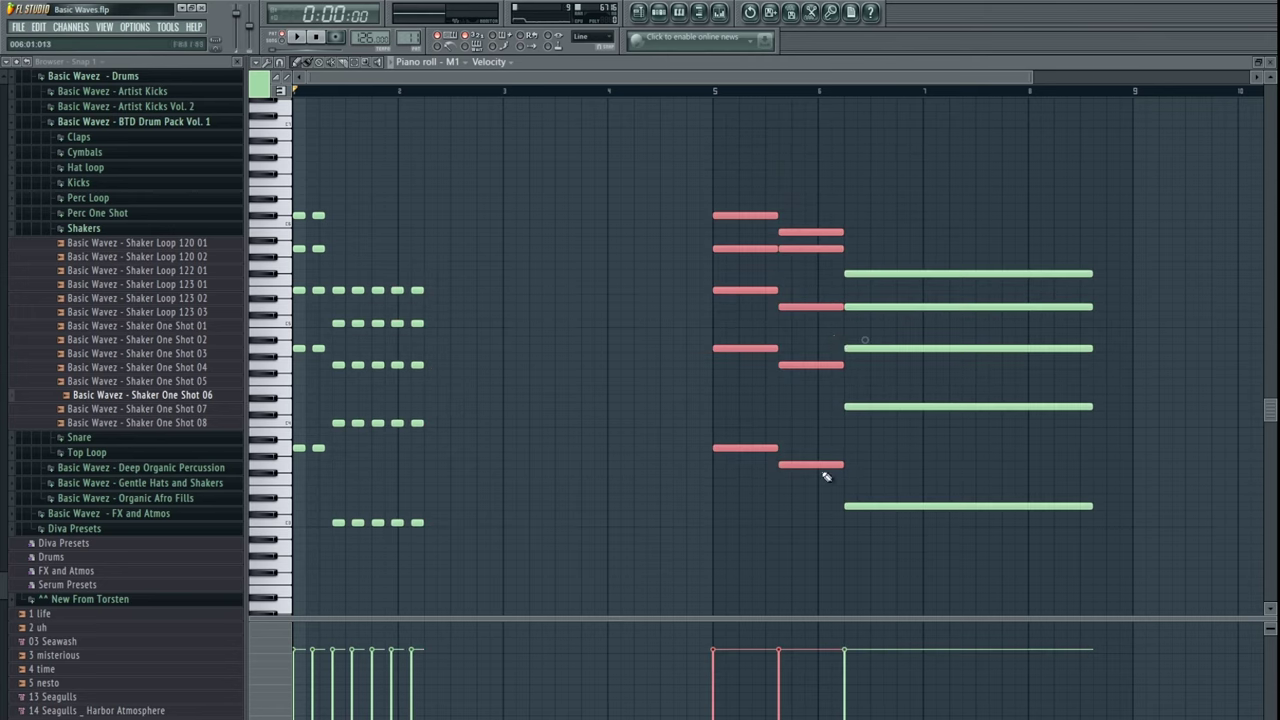
left_click_drag(846, 242, 790, 235)
scroll(754, 228, "up", 3)
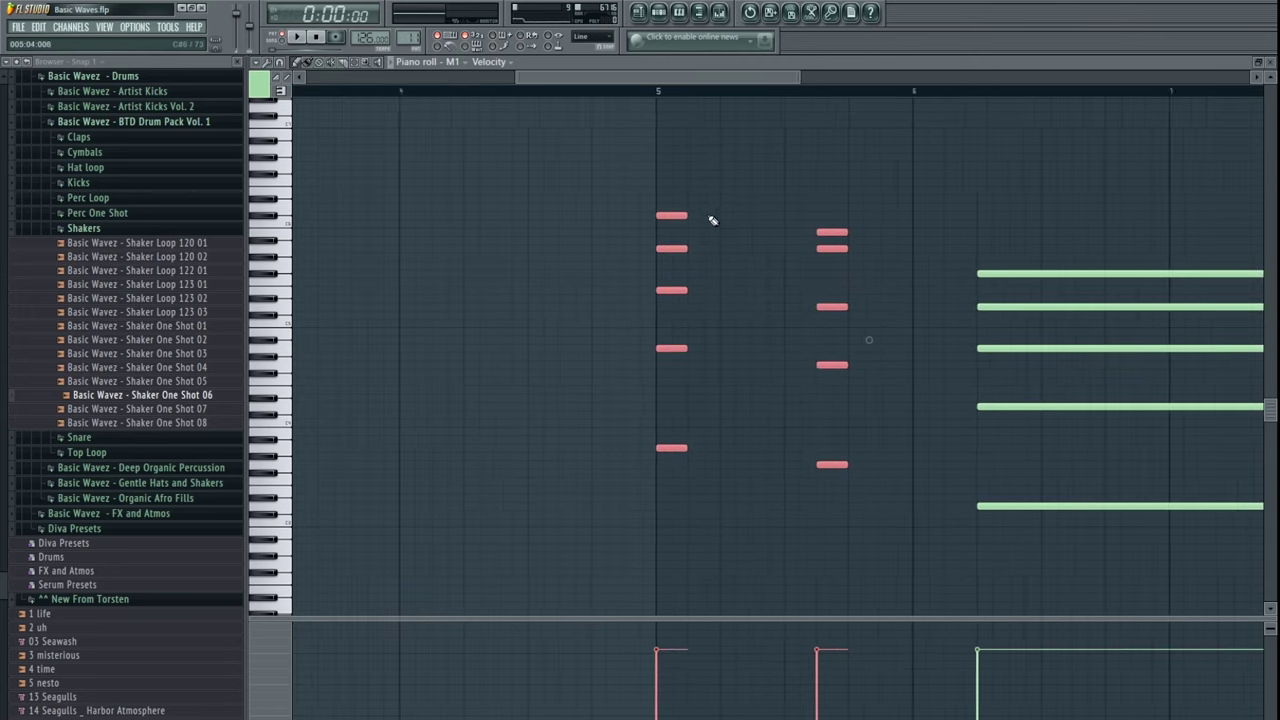
left_click_drag(676, 218, 718, 220)
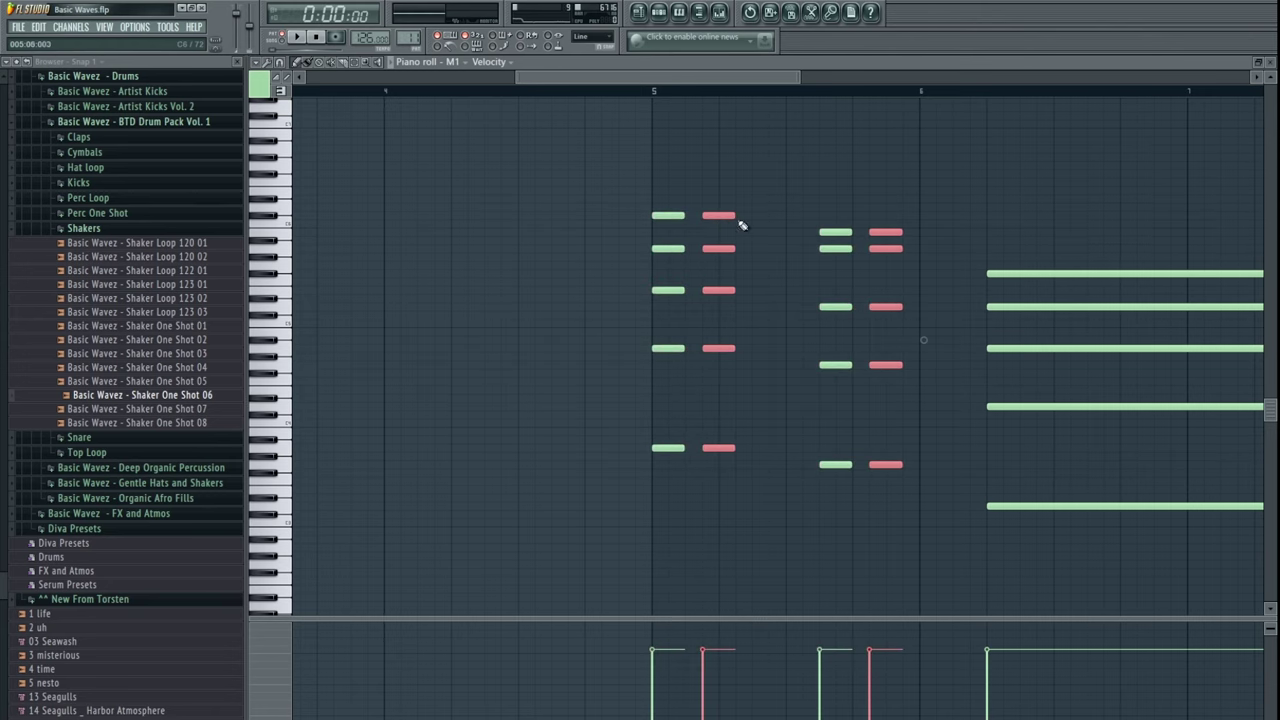
- Audition from bar 5, add a third stab of the first chord at 5:07, and move the second chord's stabs to start at 5:10
left_click_drag(804, 223, 646, 239)
left_click(621, 92)
key("space")
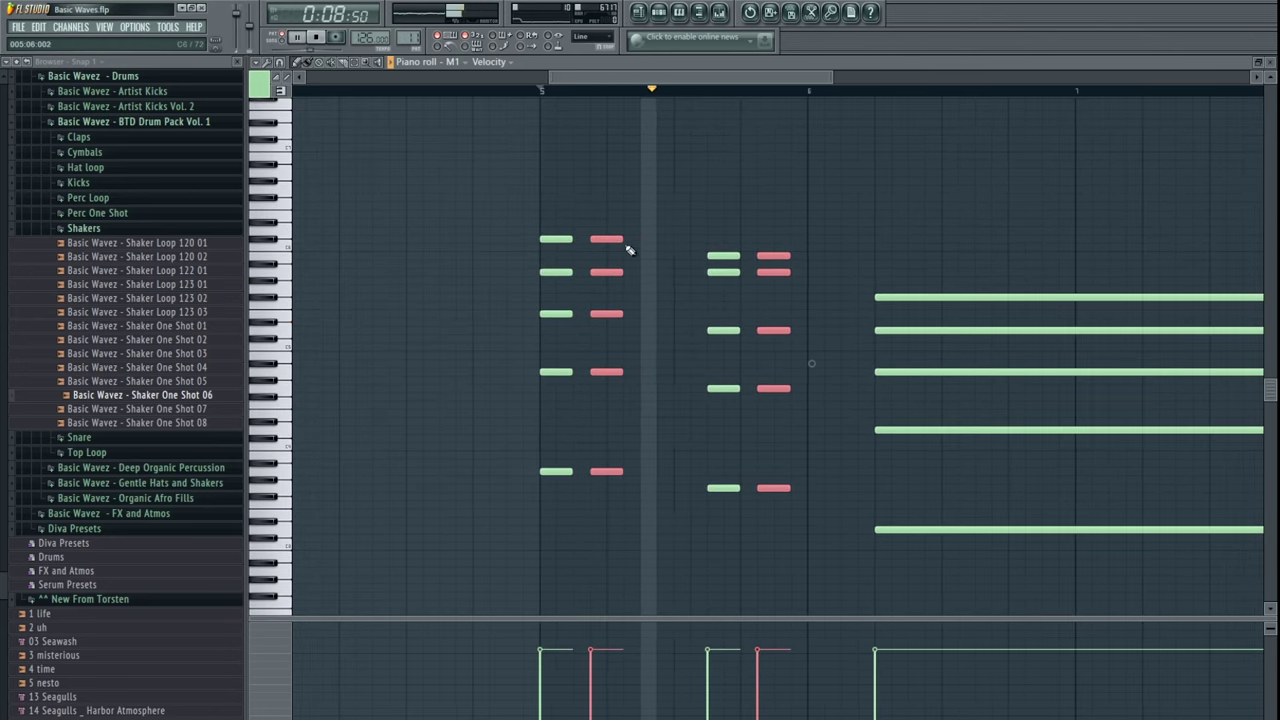
key("space")
left_click_drag(634, 184, 651, 468)
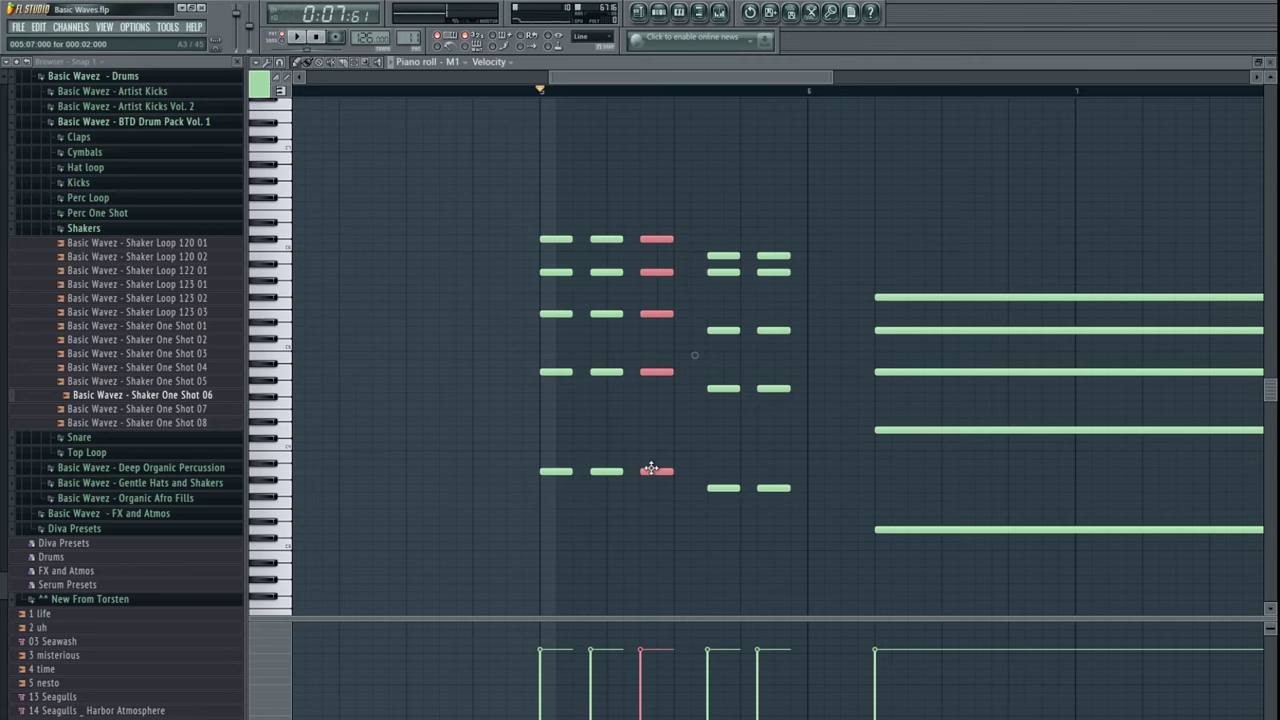
left_click_drag(728, 197, 798, 562)
left_click_drag(682, 487, 665, 487)
key("space")
- Move the third chord to 5:16, shorten it to a two-step stab, and copy it to 6:03
left_click_drag(753, 400, 660, 400)
scroll(660, 400, "down", 3)
left_click_drag(719, 242, 661, 533)
key("space")
mouse_move(929, 535)
left_mouse_down()
mouse_move(700, 554)
mouse_move(598, 537)
mouse_move(667, 535)
left_mouse_up()
scroll(657, 551, "up", 3)
key("space")
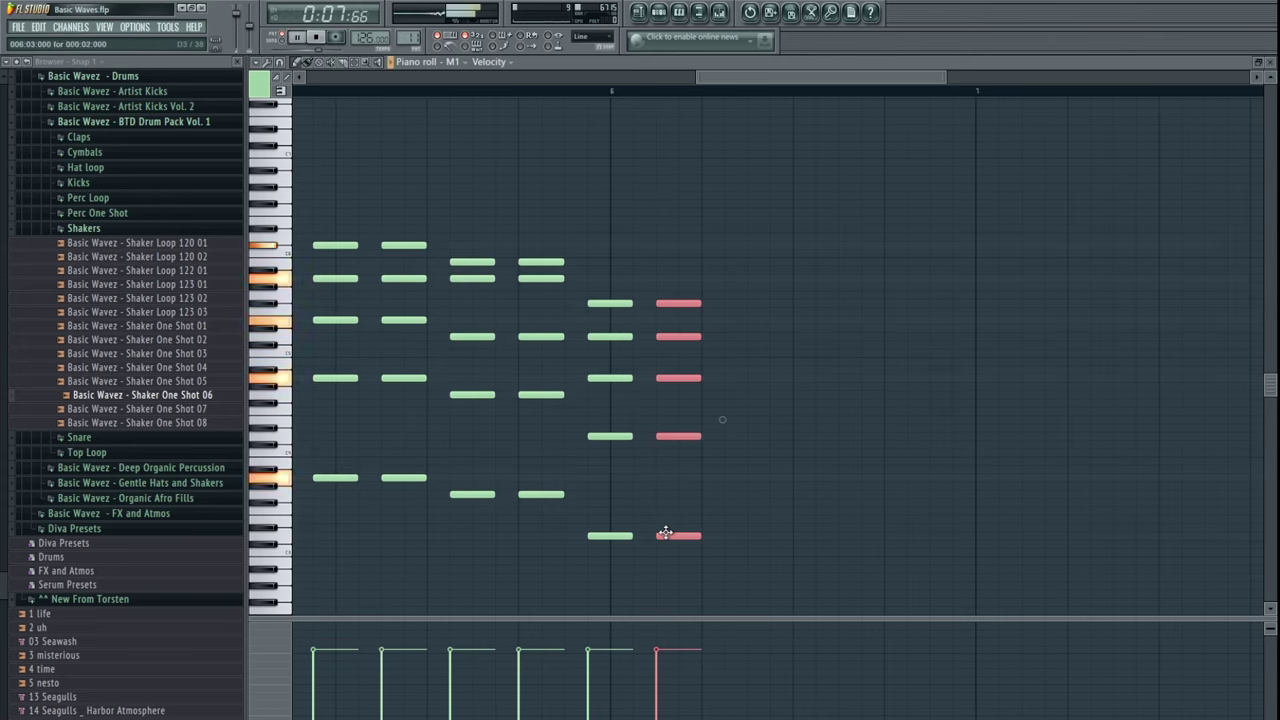
- Duplicate the third chord's stabs twice so that eight evenly spaced stabs run from 5:16 into bar 7
left_click_drag(784, 226, 609, 547)
left_click(614, 544)
key("ctrl+z")
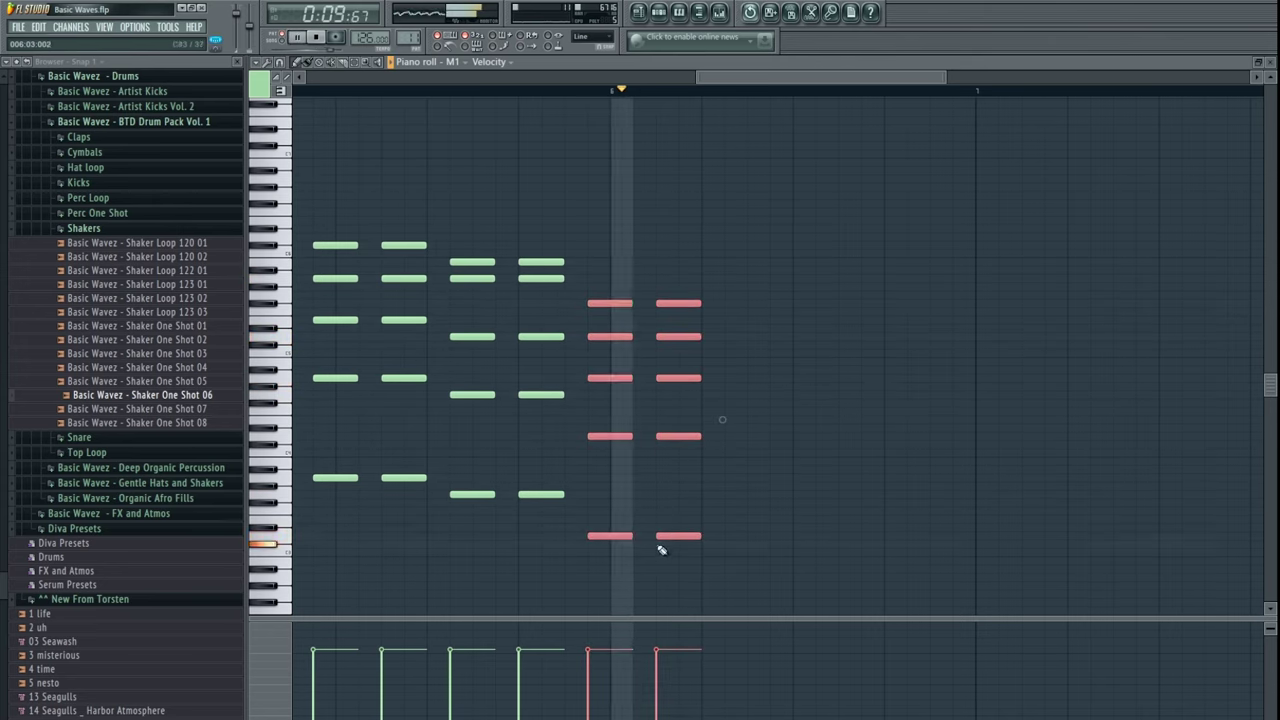
key("space")
key("ctrl+b")
key("space")
left_click_drag(922, 212, 612, 536)
key("ctrl+b")
- Delete the last chord stabs just after the start of bar 7 and close the piano roll
scroll(828, 525, "down", 1)
scroll(828, 525, "down", 4)
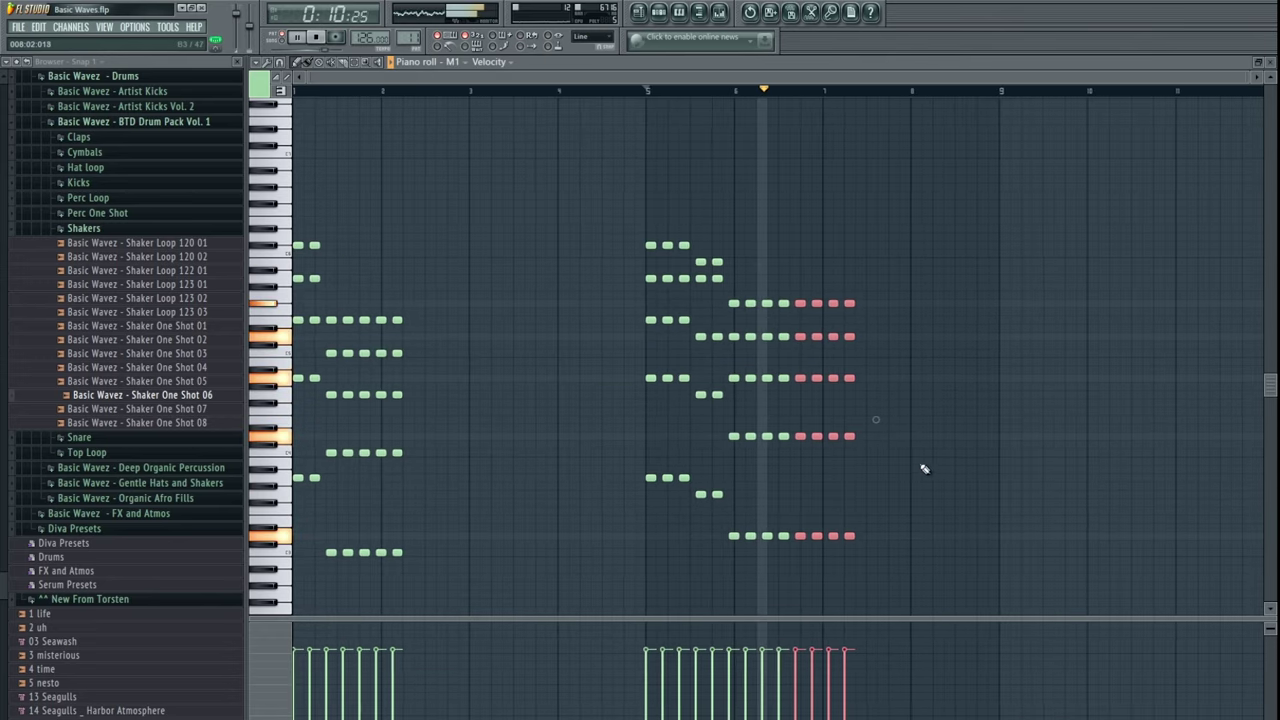
right_click(853, 302)
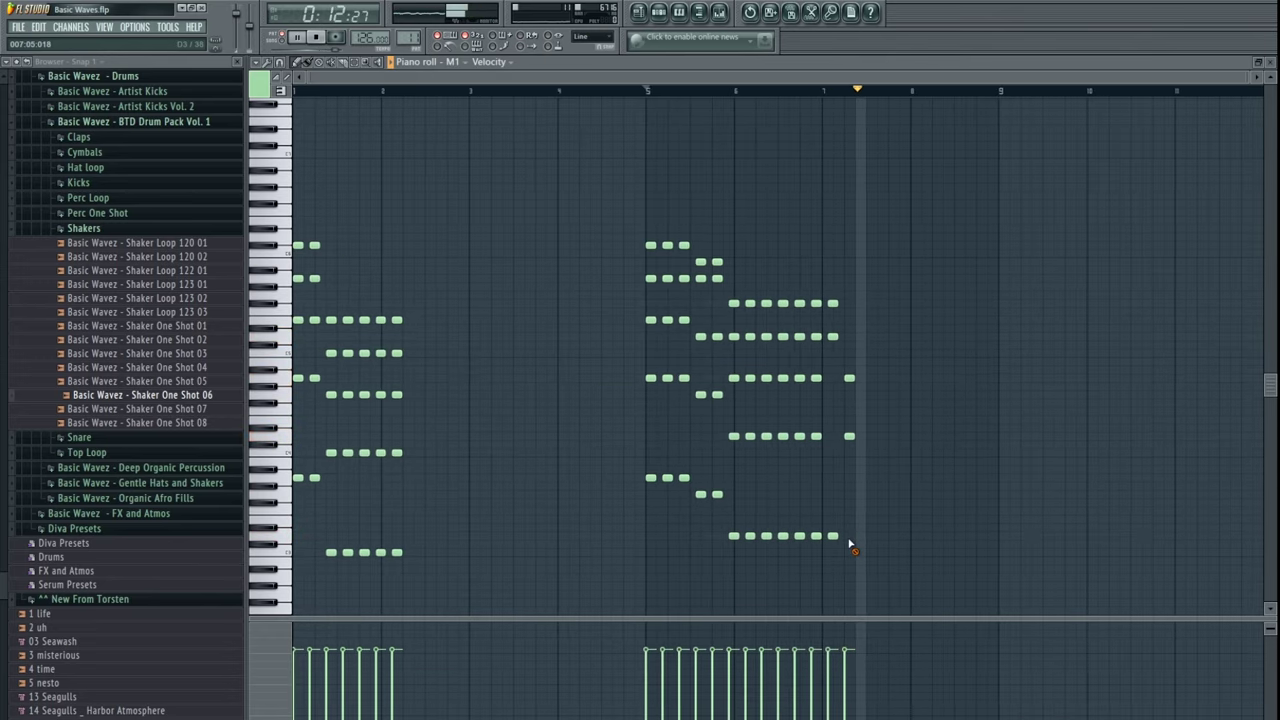
scroll(856, 409, "up", 3)
scroll(855, 408, "up", 2)
left_click_drag(797, 233, 826, 540)
key("Escape")
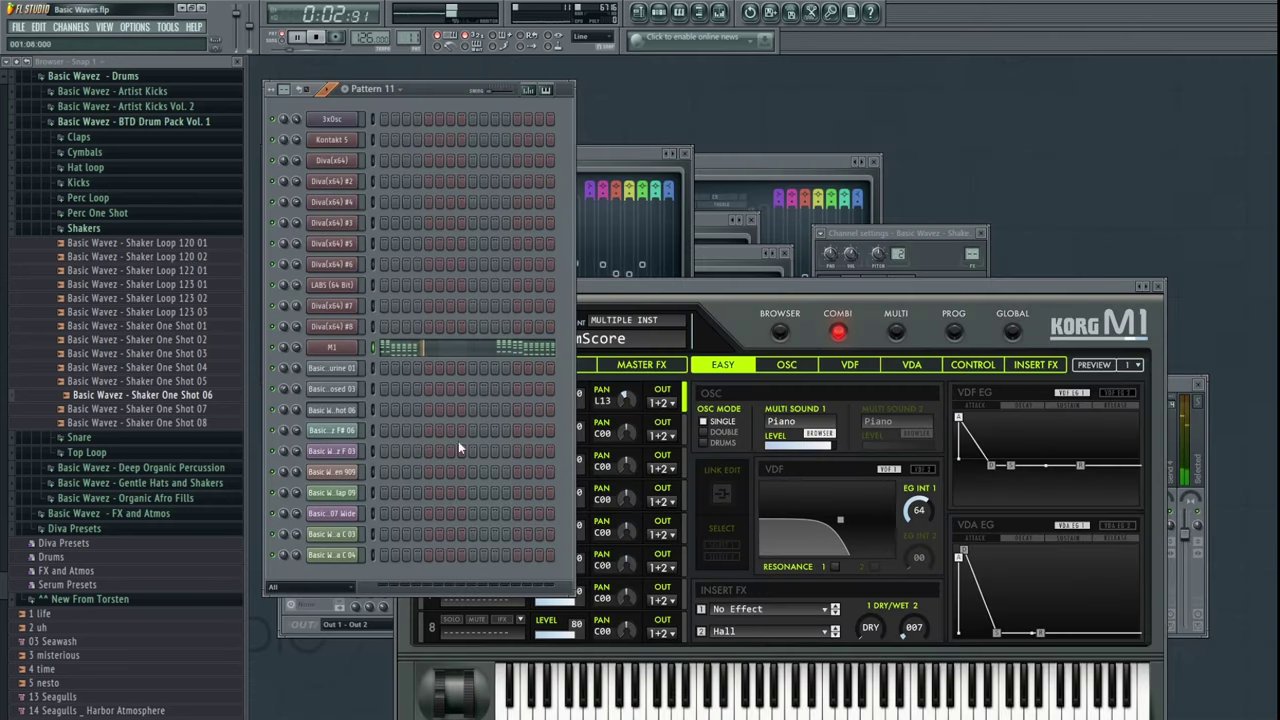
- Route the Shaker One Shot 06 channel to mixer track 12 and check the Sidechain and JT_126_F_DarkScape tracks during playback
left_click(930, 236)
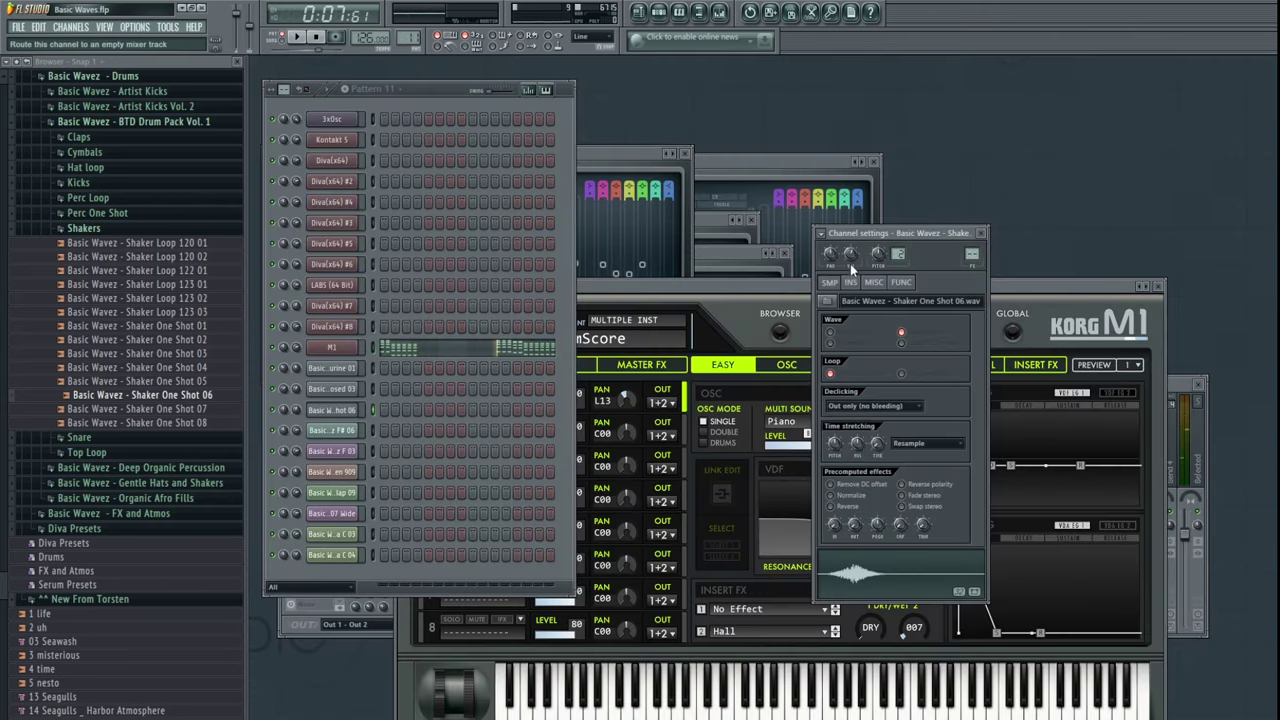
key("ctrl+l")
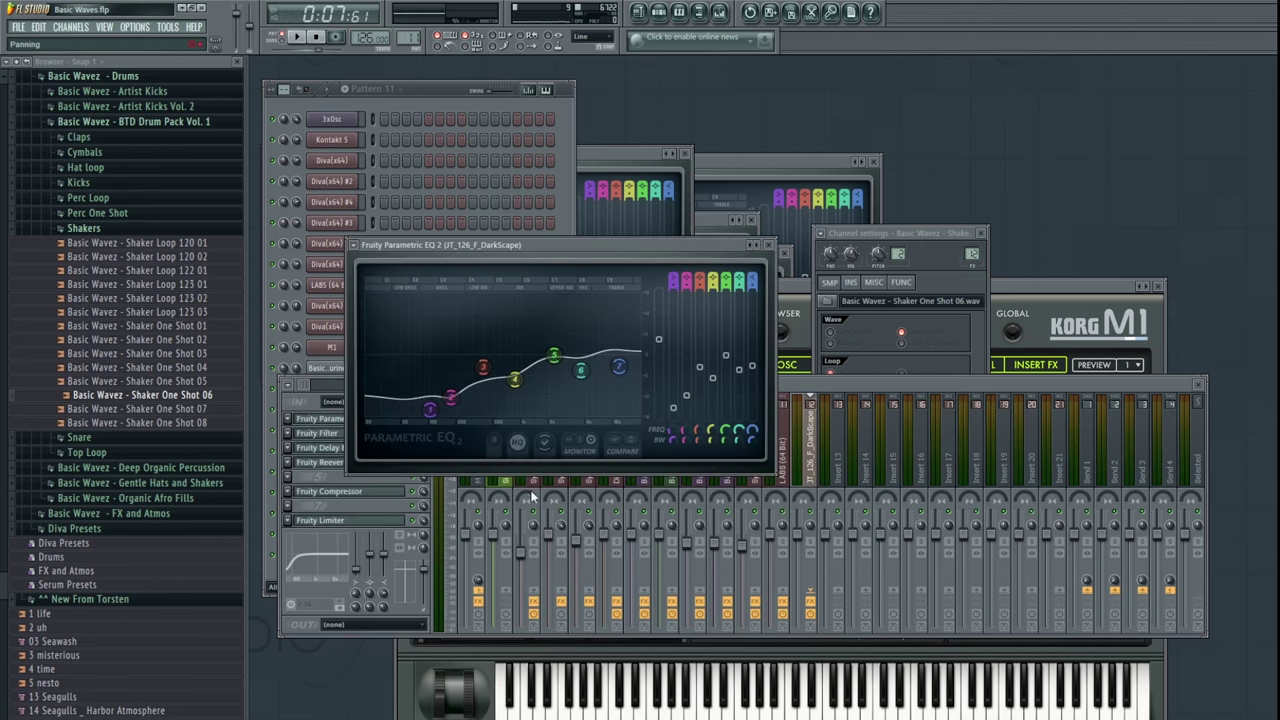
left_click(508, 488)
key("space")
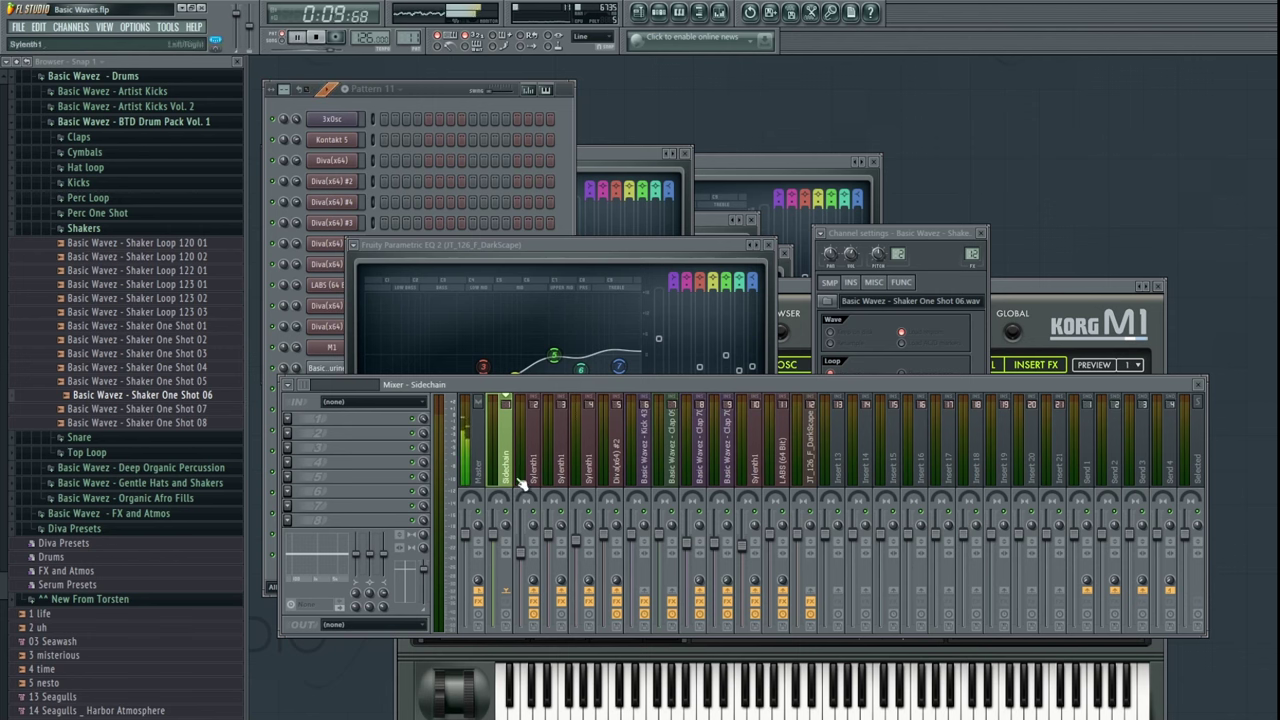
left_click(808, 468)
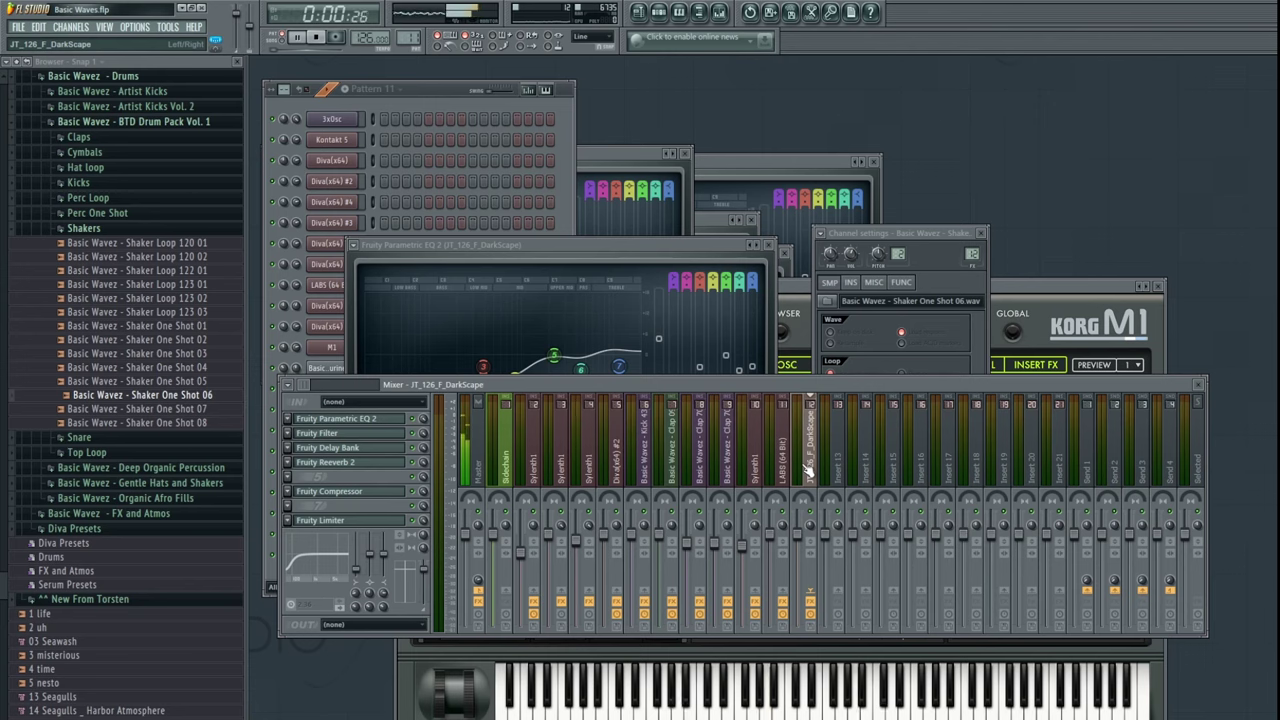
key("space")
- Route the M1 channel to mixer track 12 and start playback
left_click(356, 348)
left_click(334, 349)
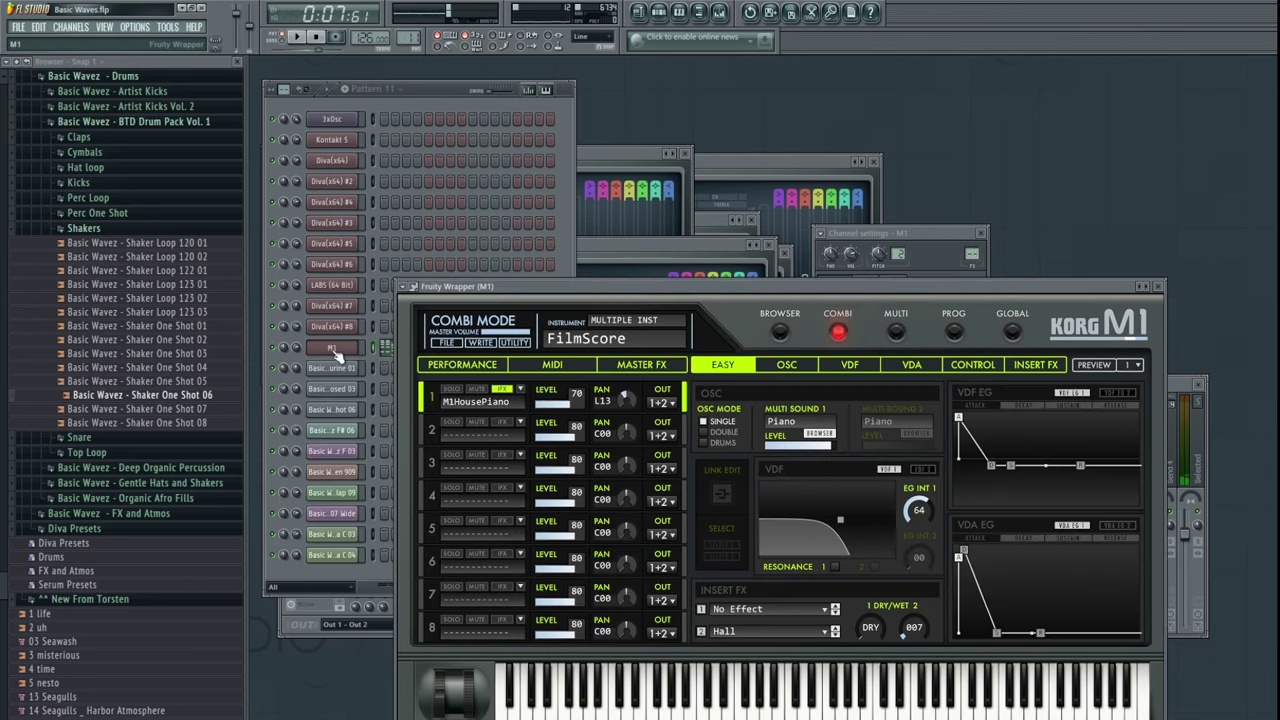
left_click_drag(969, 260, 968, 248)
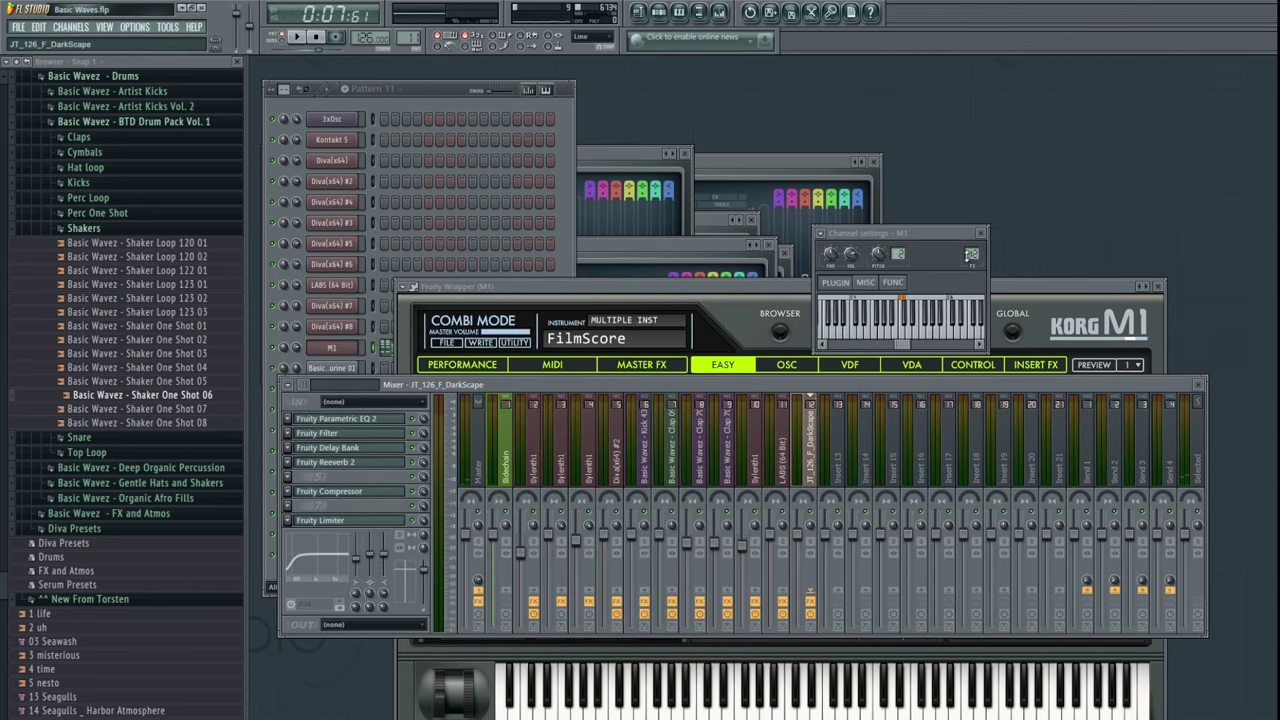
key("space")
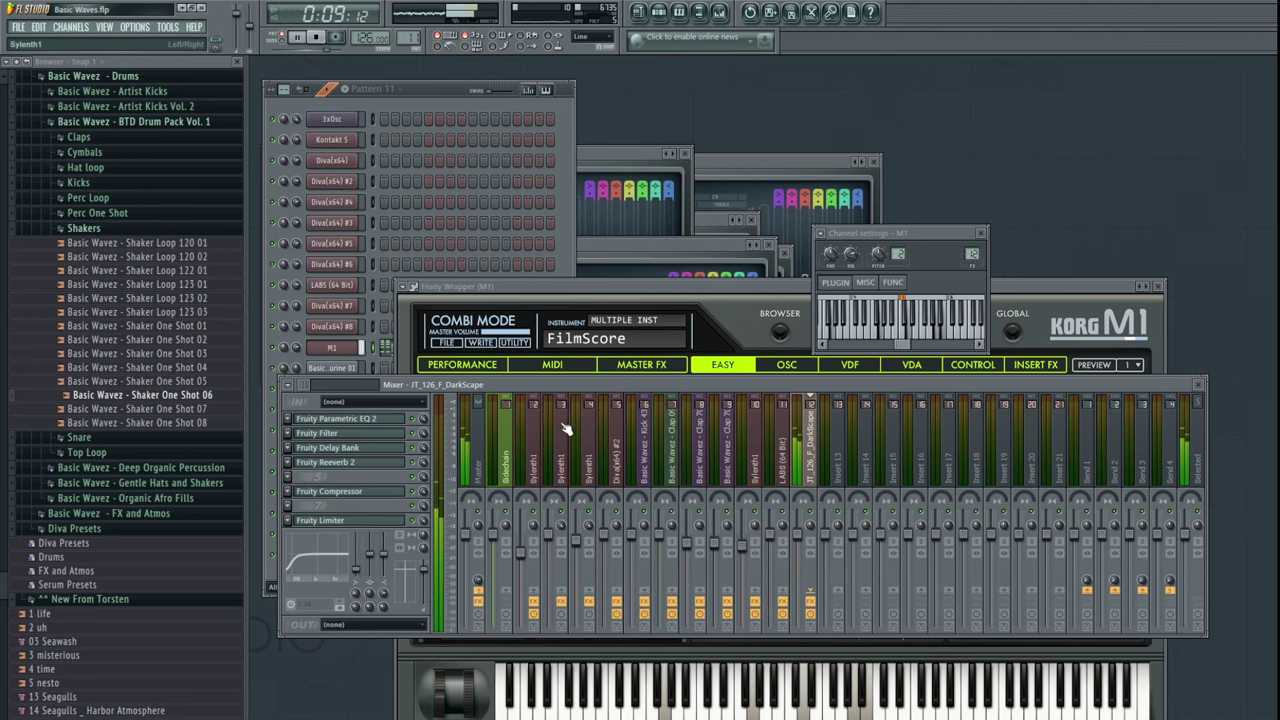
- Check the empty Sidechain track and the Fruity Filter settings on the JT_126_F_DarkScape mixer track, and stop playback
left_click(506, 440)
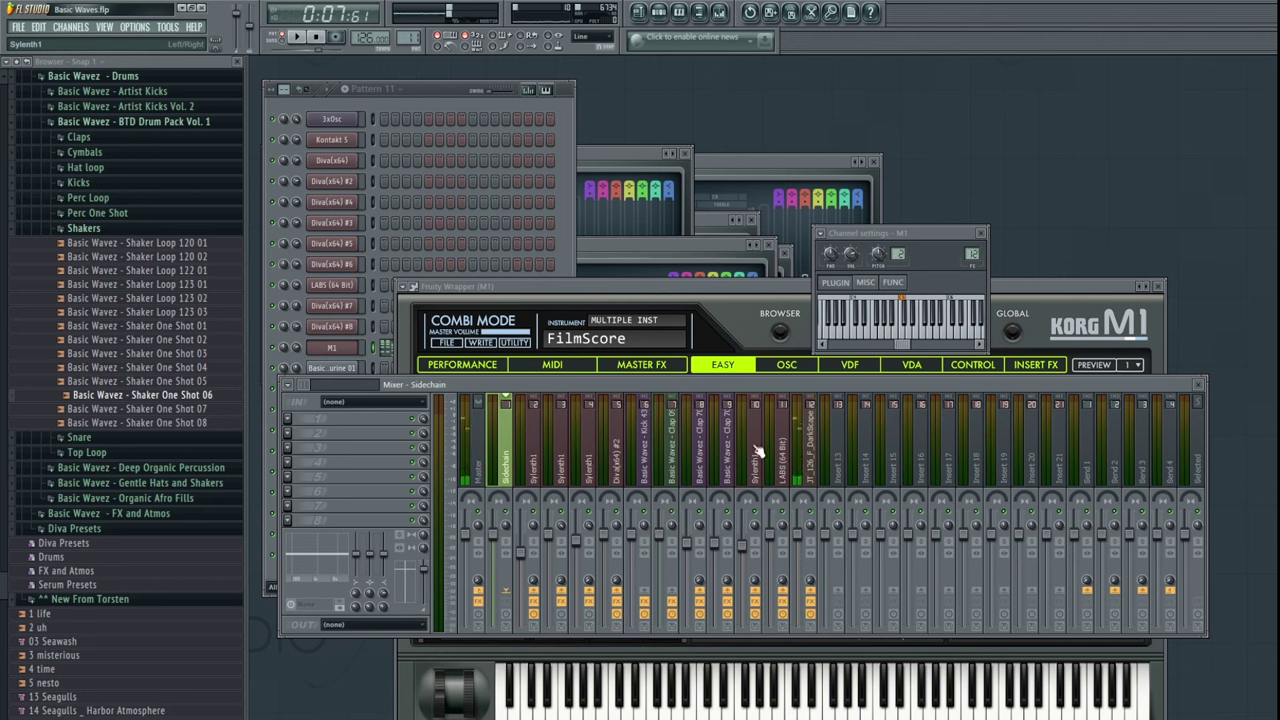
left_click(814, 474)
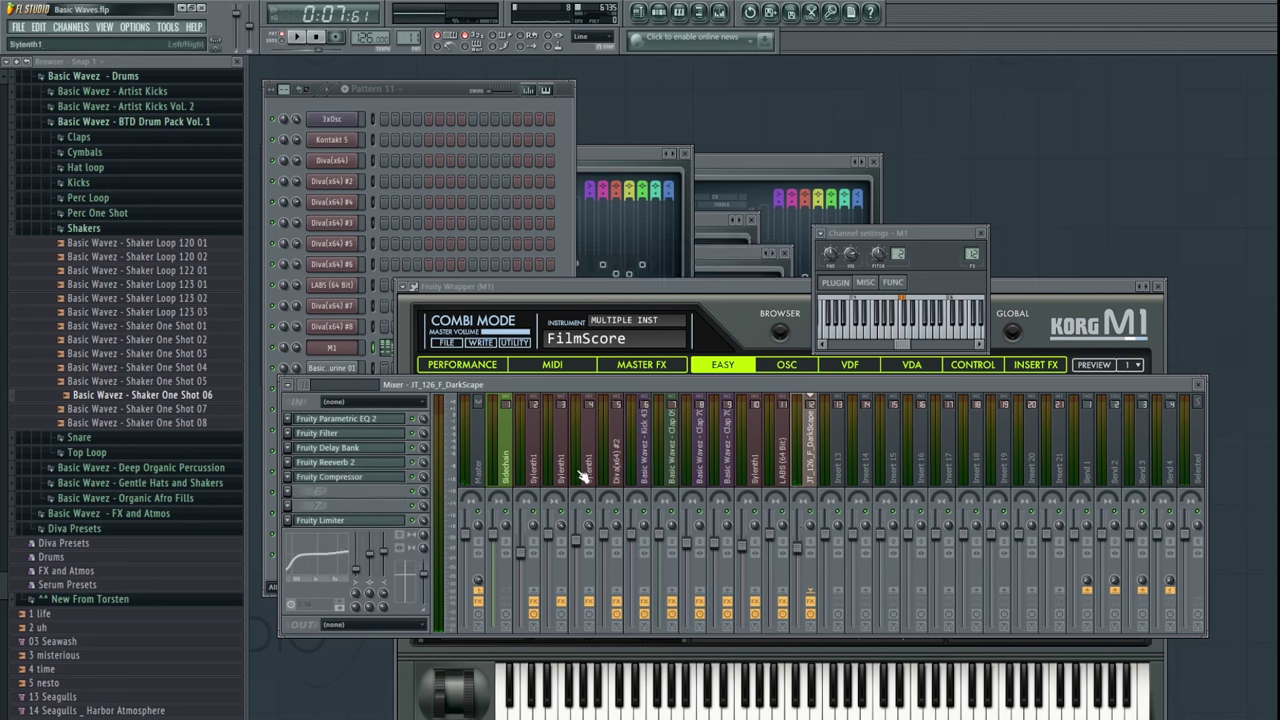
left_click(340, 437)
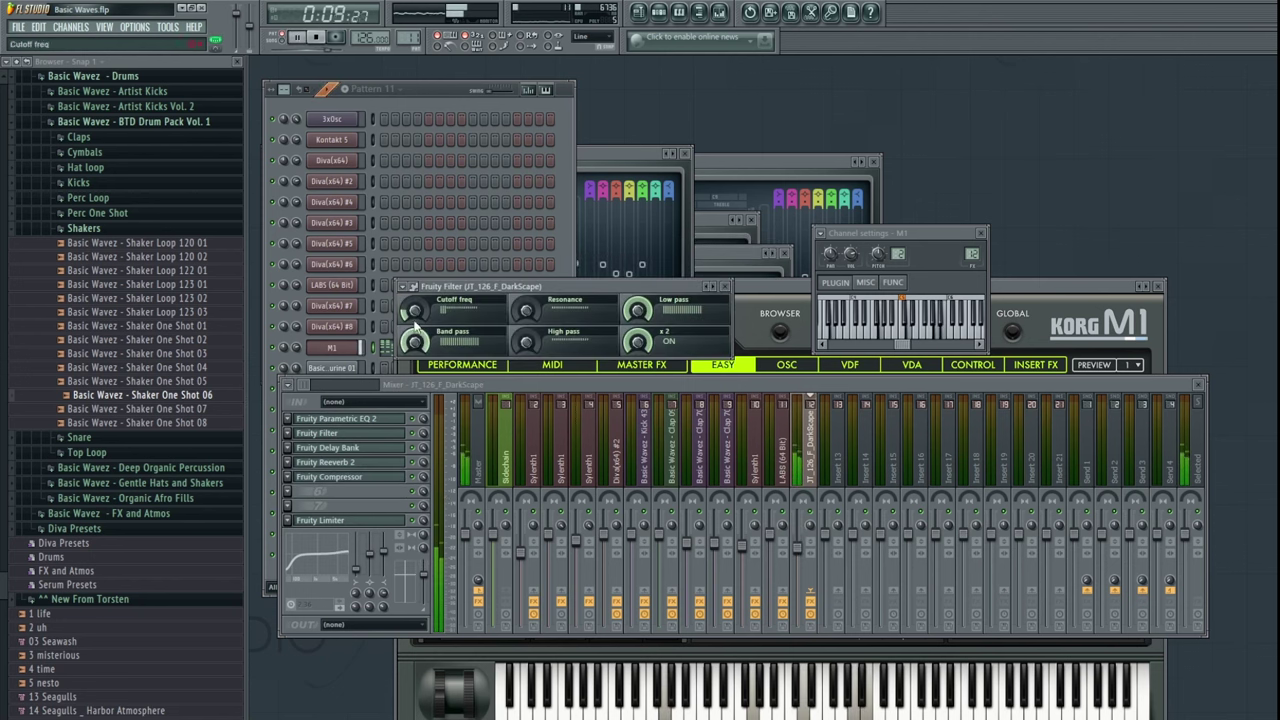
left_click(724, 286)
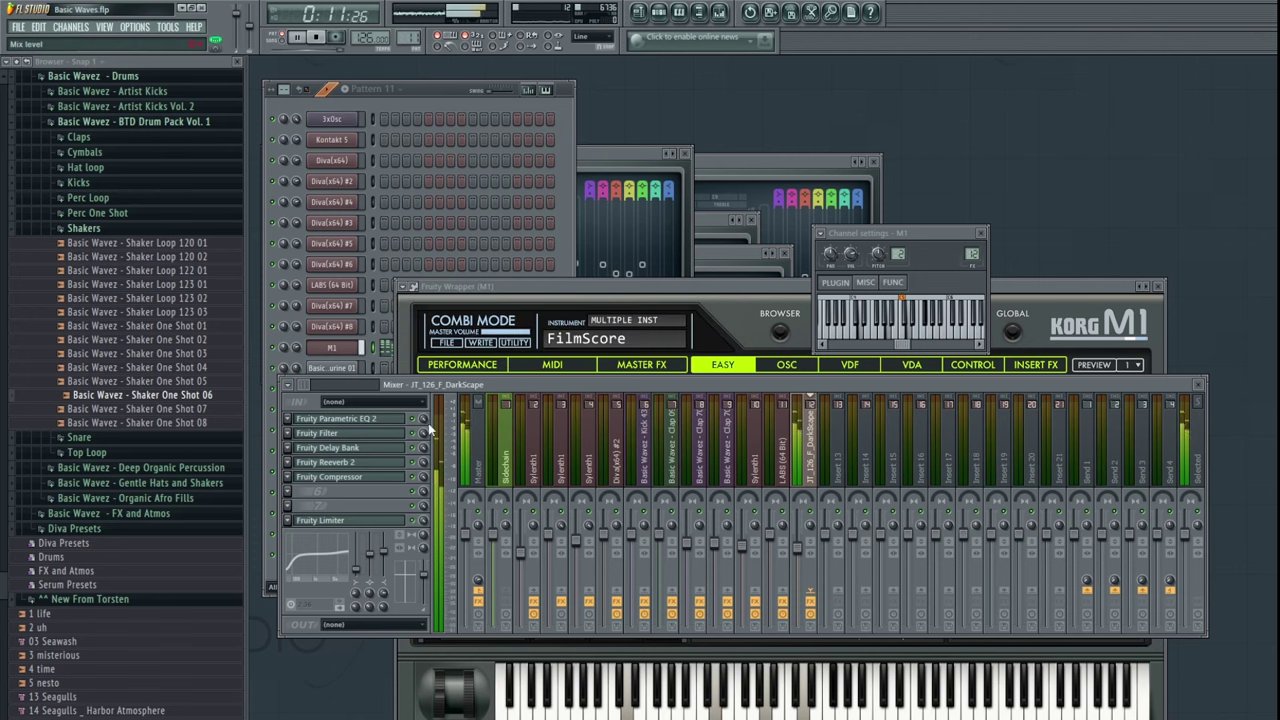
key("space")
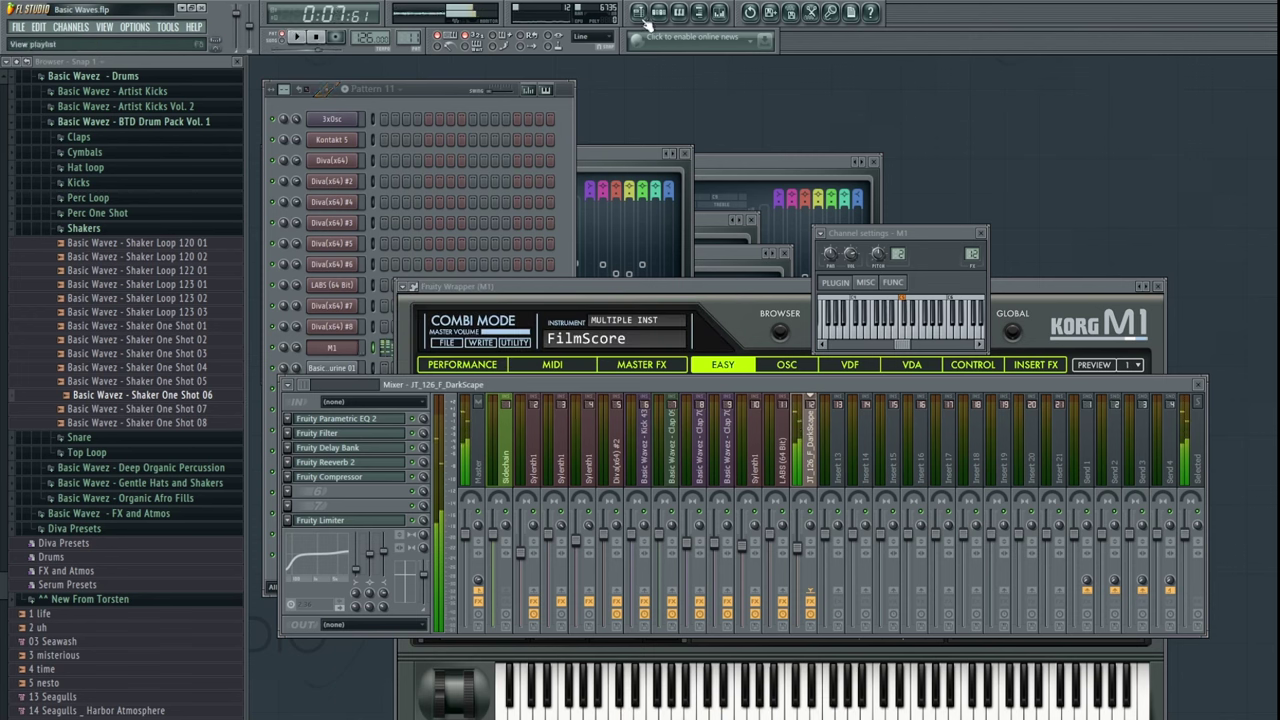
- Reshape Fruity Parametric EQ 2 on the JT_126_F_DarkScape track by lowering band 1 and bringing high bands 5 to 7 down near the flat line
left_click(350, 419)
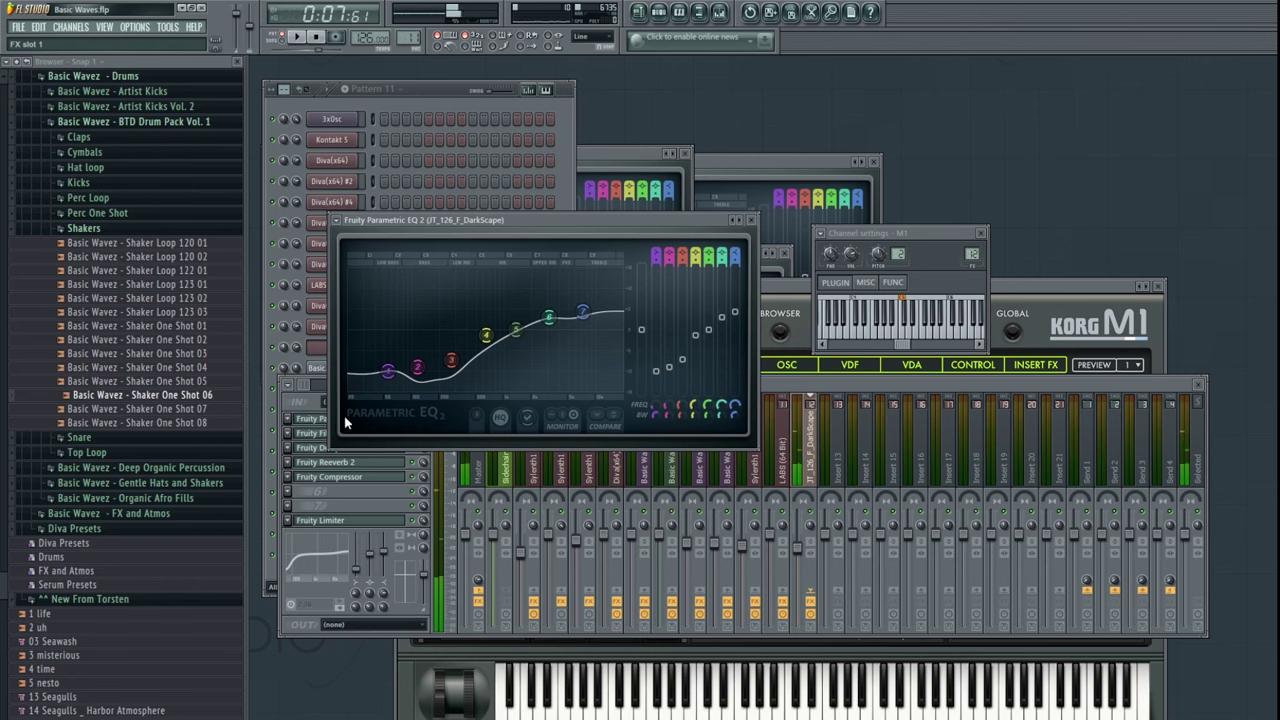
left_click_drag(386, 357, 399, 382)
left_click_drag(516, 329, 597, 330)
left_click_drag(521, 344, 556, 332)
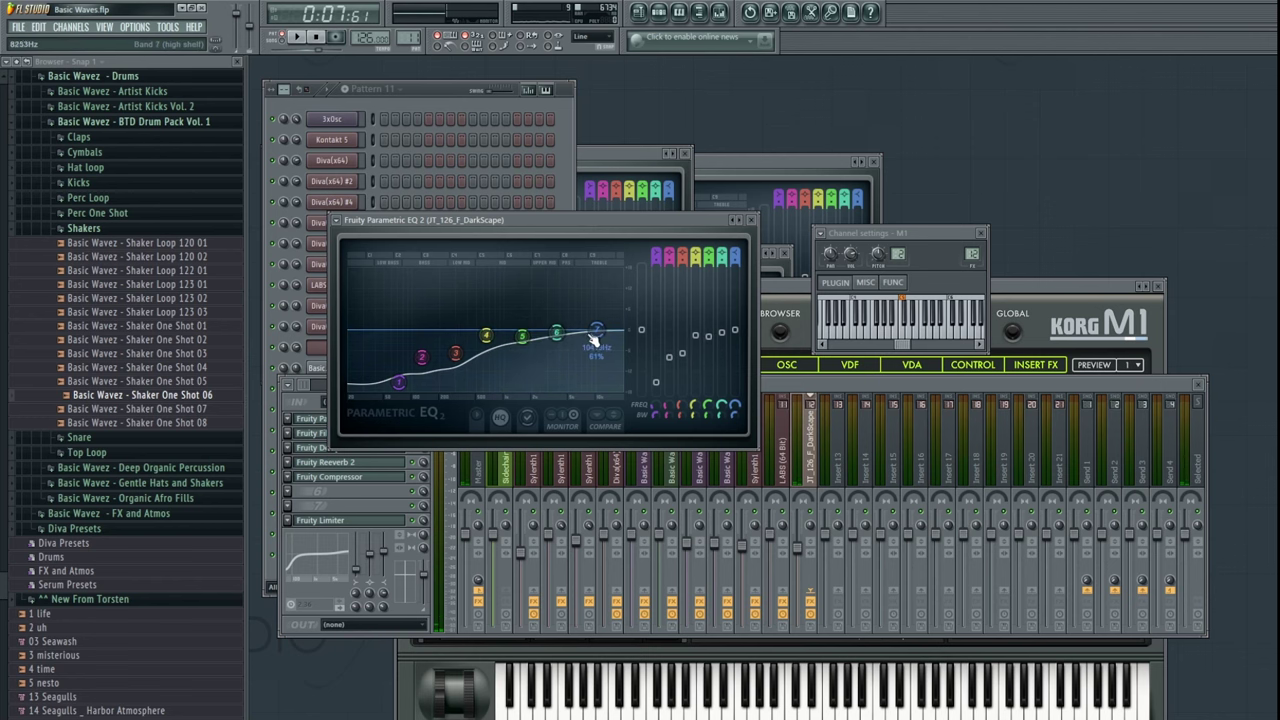
- Play Pattern 11 and review the M1 chord stabs in the piano roll, returning to the mixer
left_click(438, 82)
key("space")
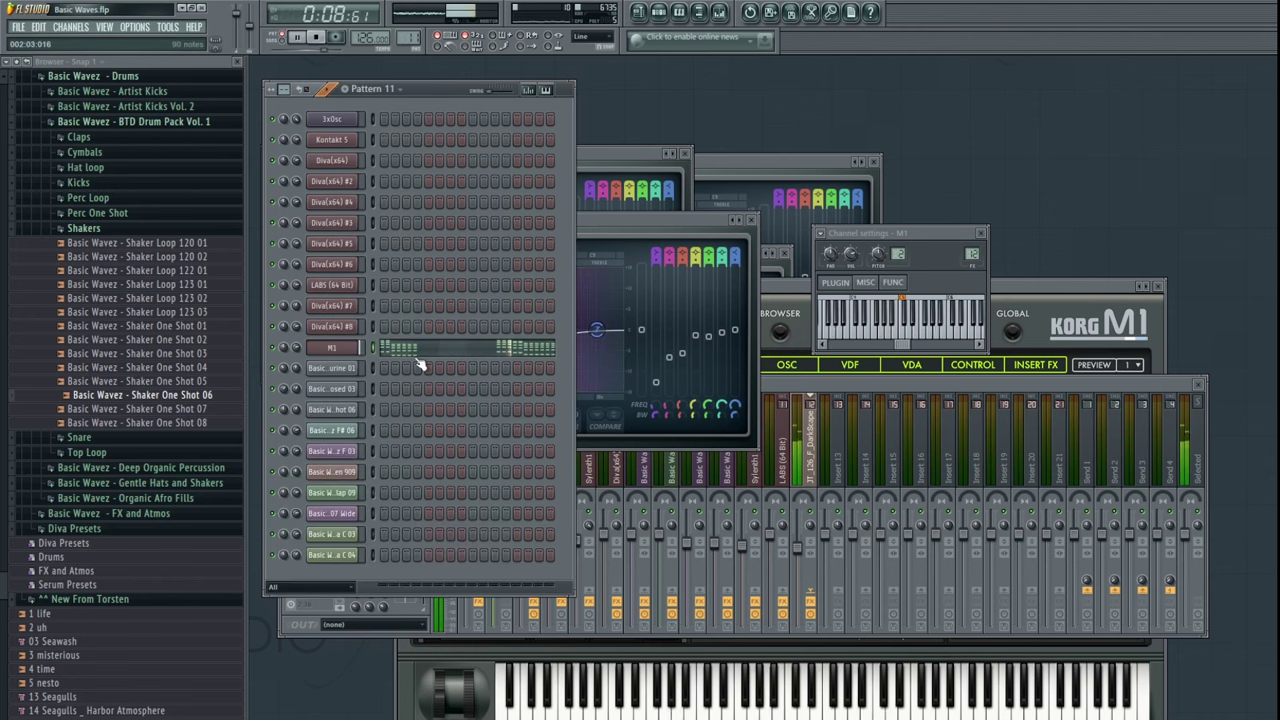
left_click(425, 347)
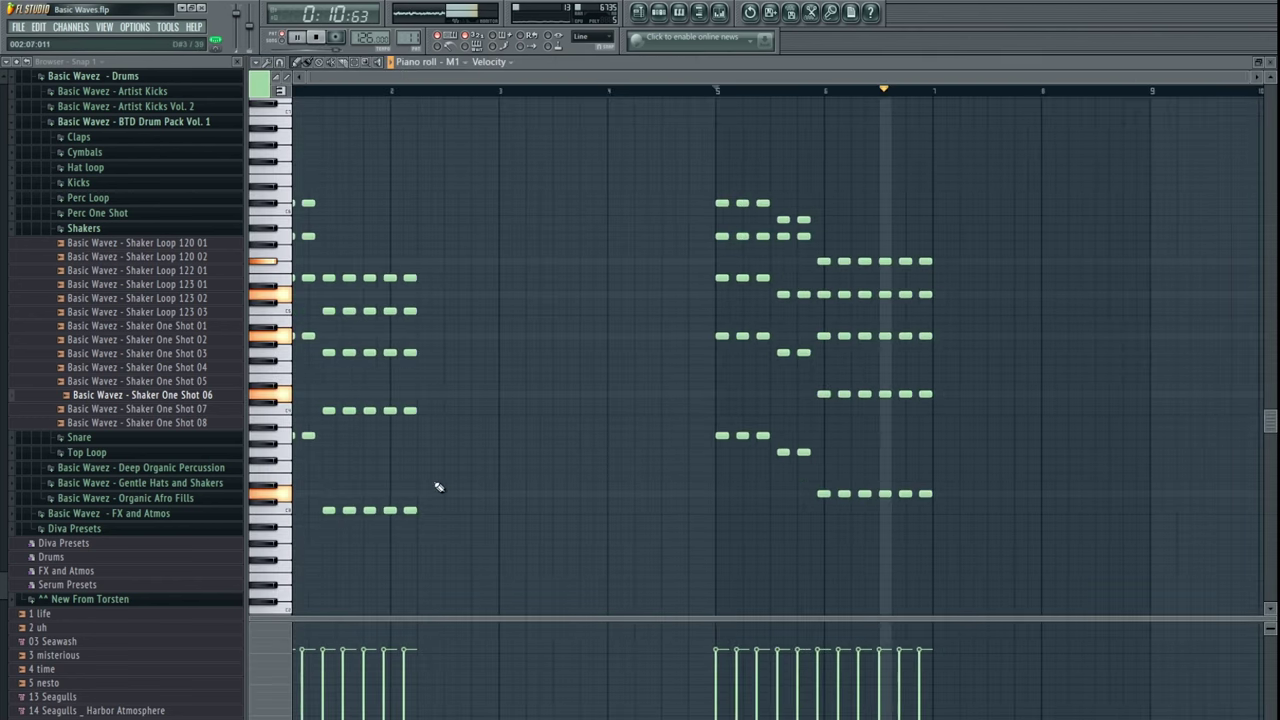
key("F7")
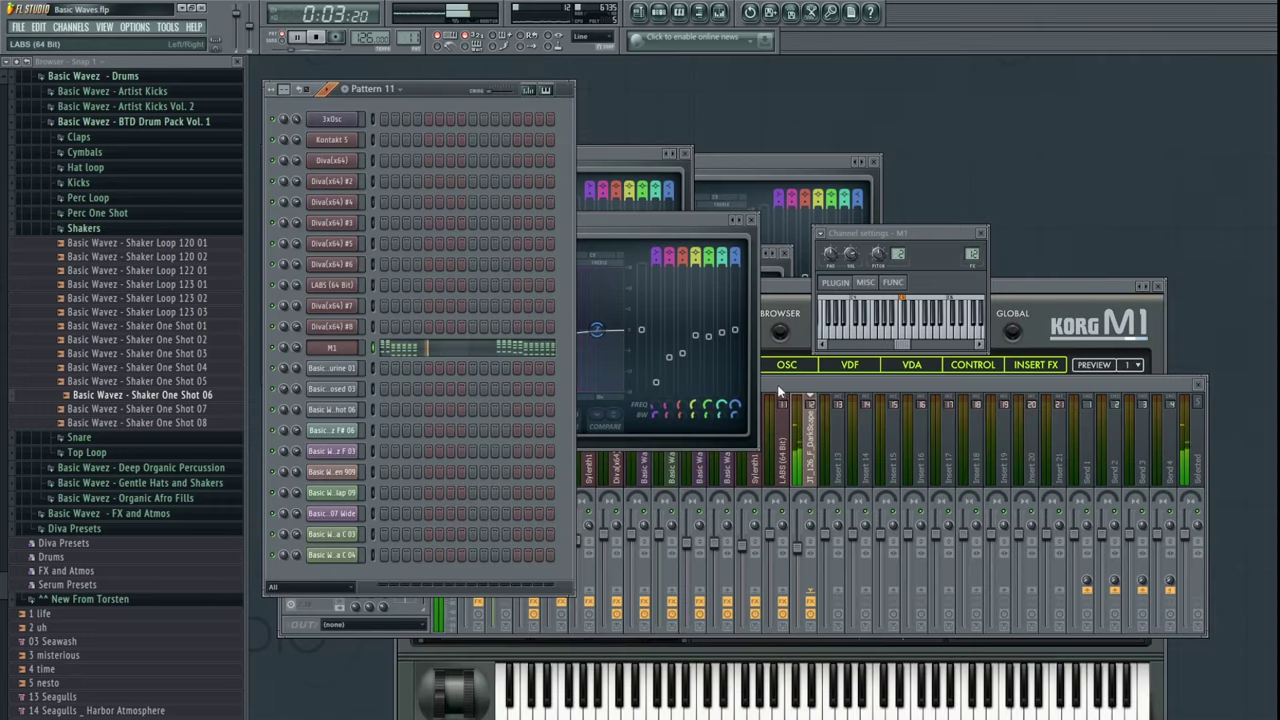
left_click(781, 385)
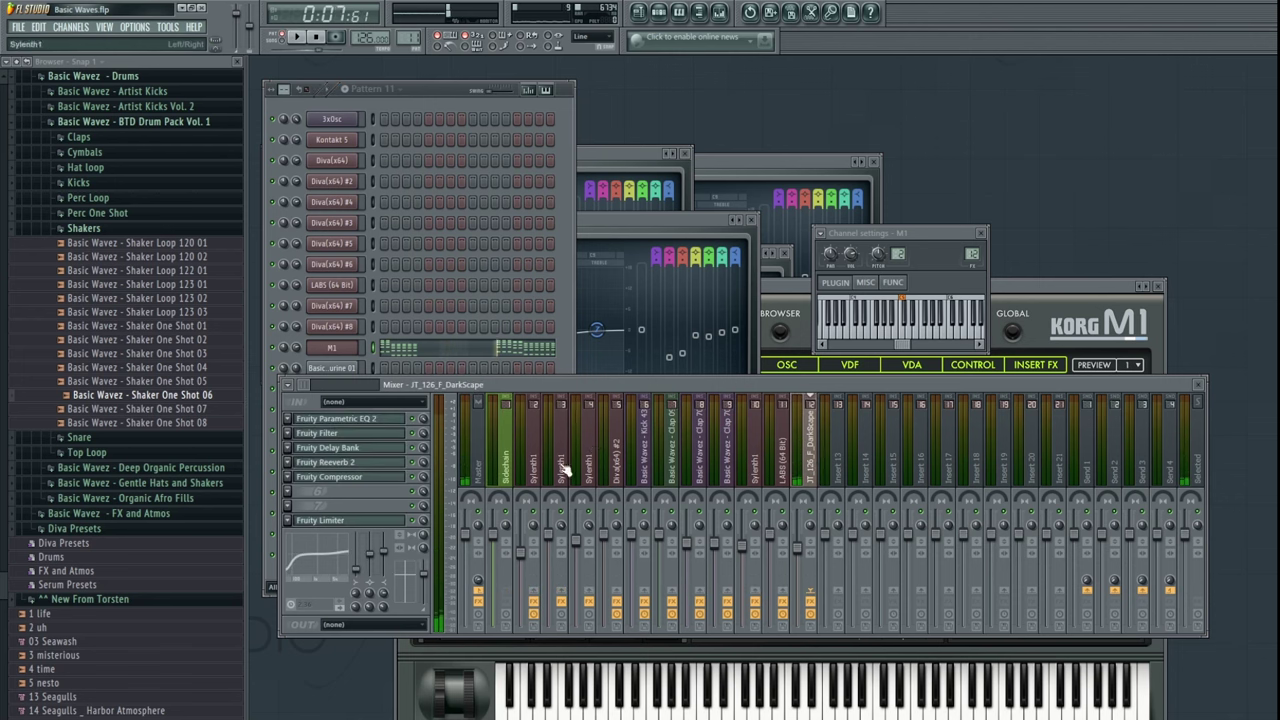
- Open the program browser for the M1's first slot and audition the Res.Piano and Piano 16' sounds during playback
left_click(333, 349)
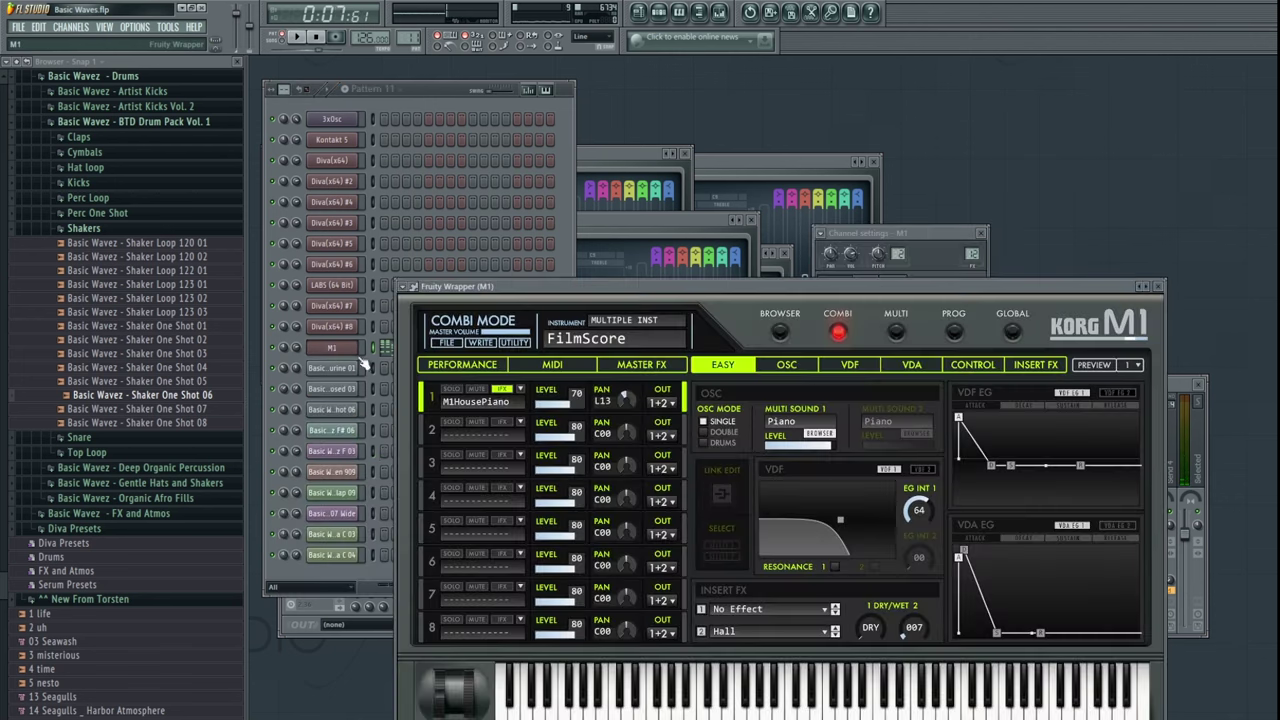
left_click(530, 400)
left_click(620, 532)
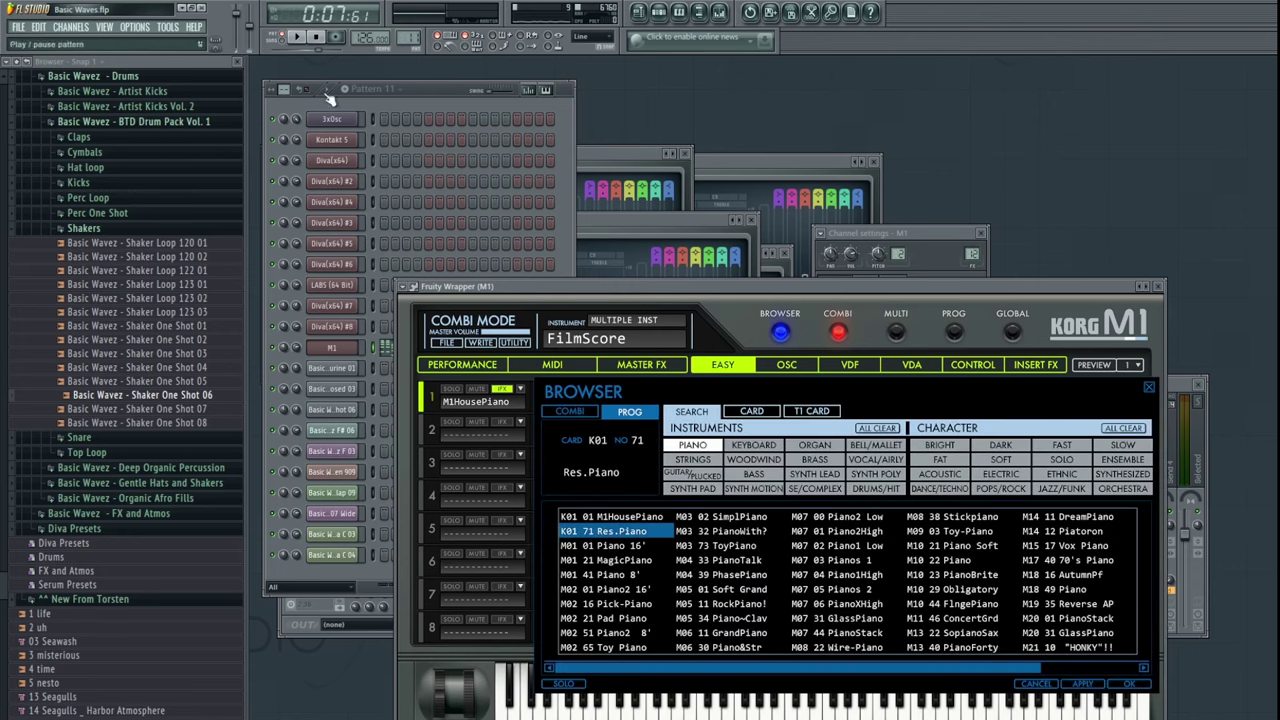
key("space")
left_click(606, 546)
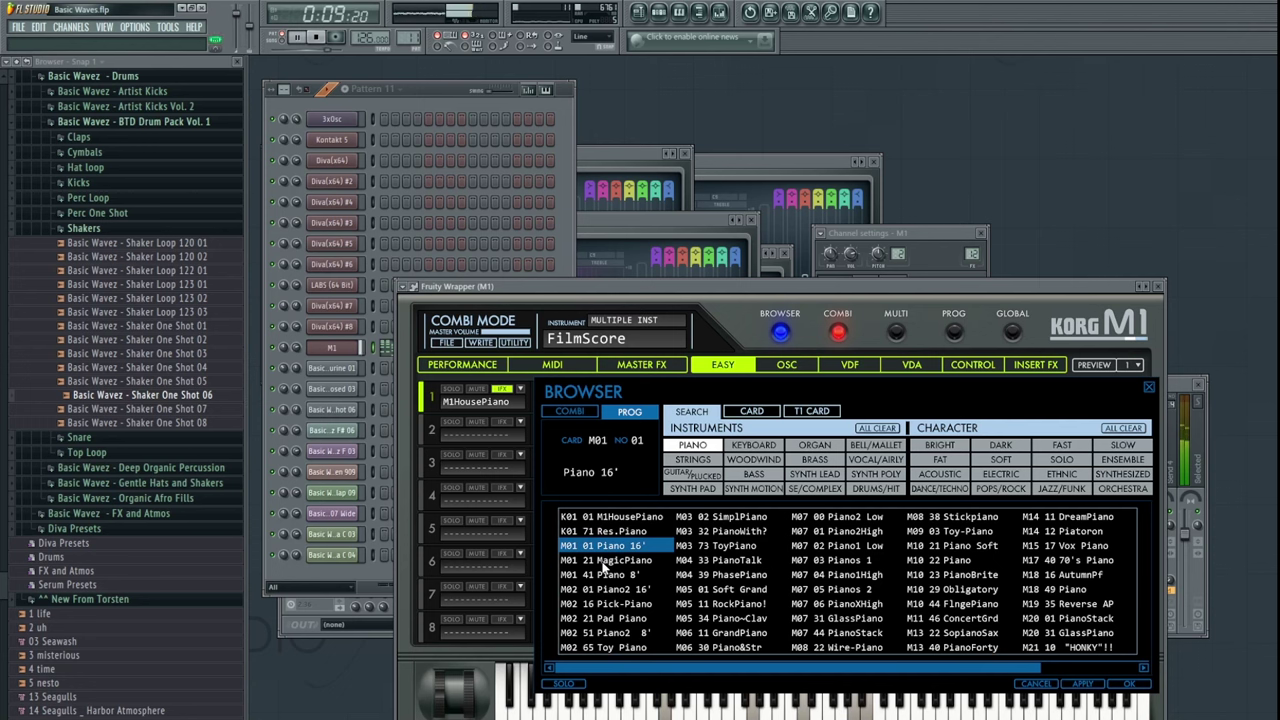
- Audition the M1's piano programs from MagicPiano through Toy Piano against the playing pattern
left_click(602, 561)
left_click(603, 576)
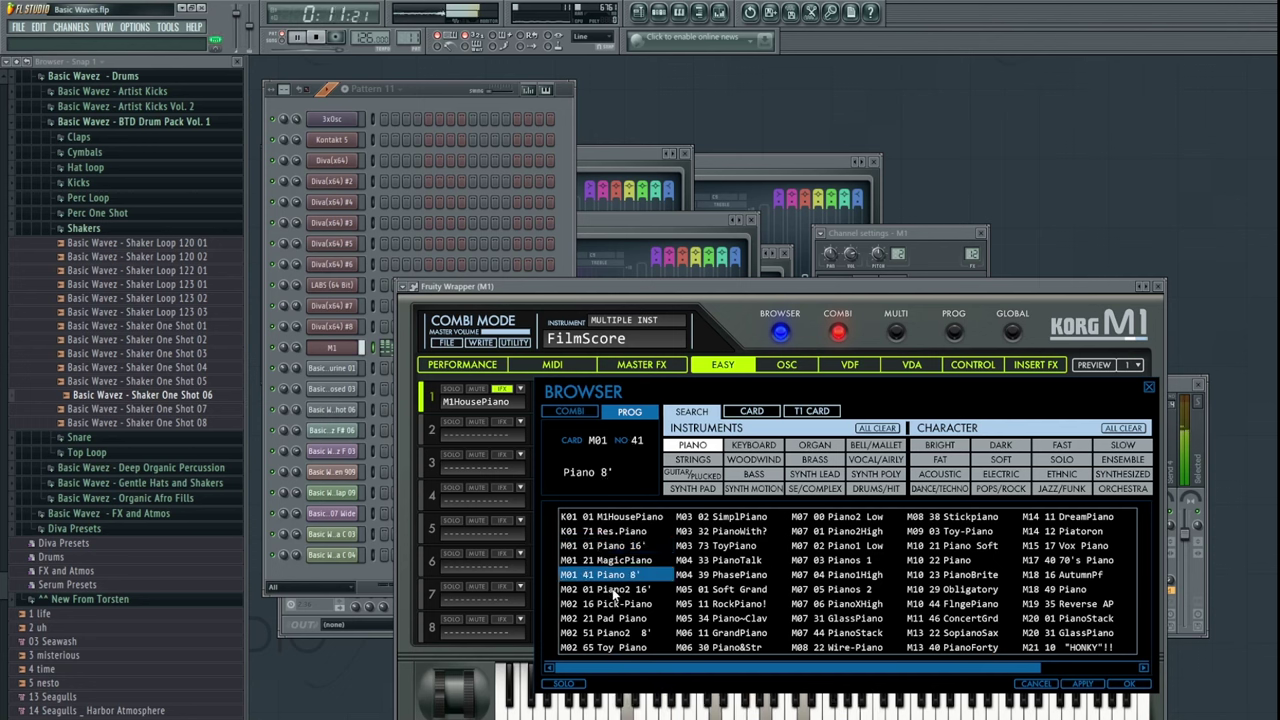
left_click(613, 590)
left_click(609, 604)
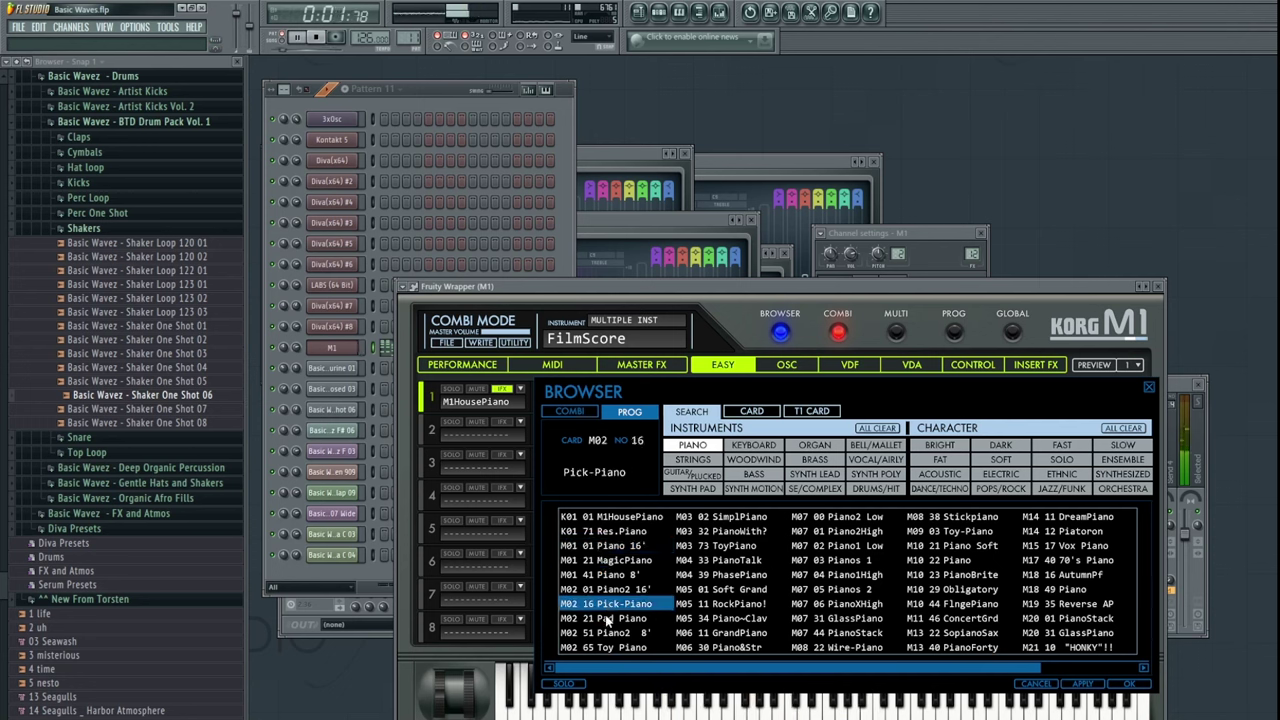
left_click(607, 618)
left_click(612, 633)
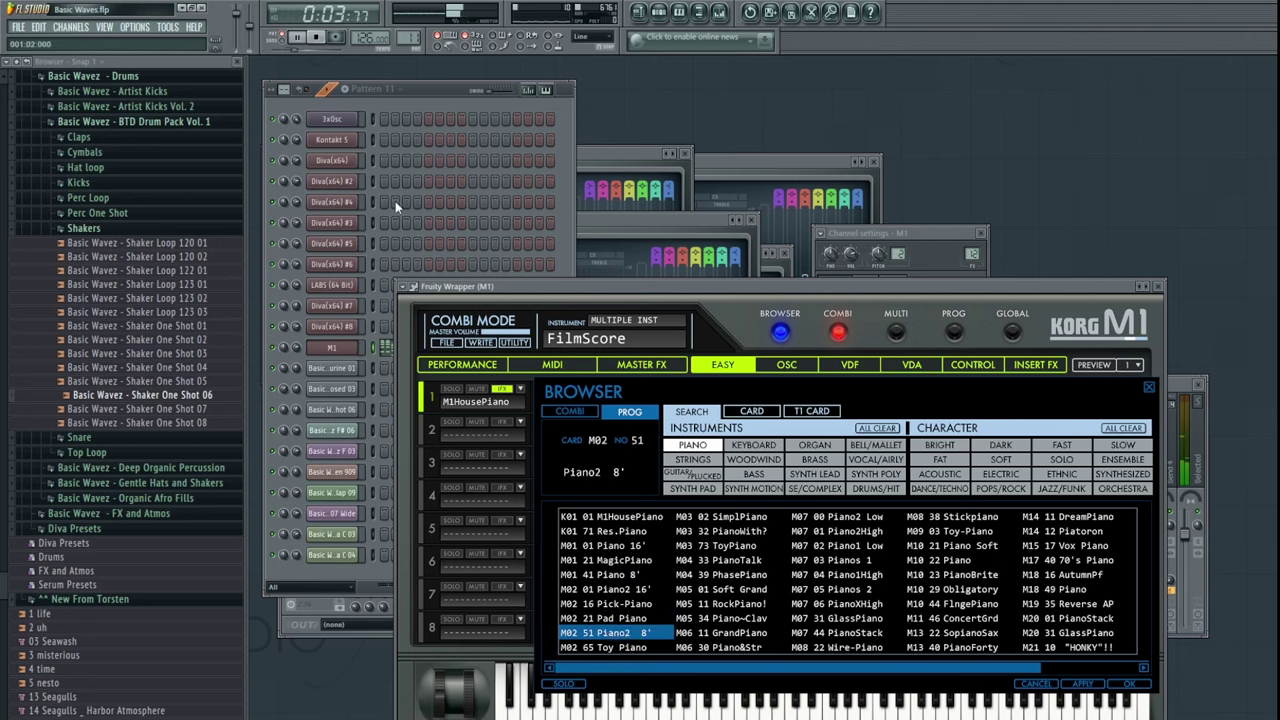
left_click(318, 38)
left_click(299, 38)
left_click(641, 646)
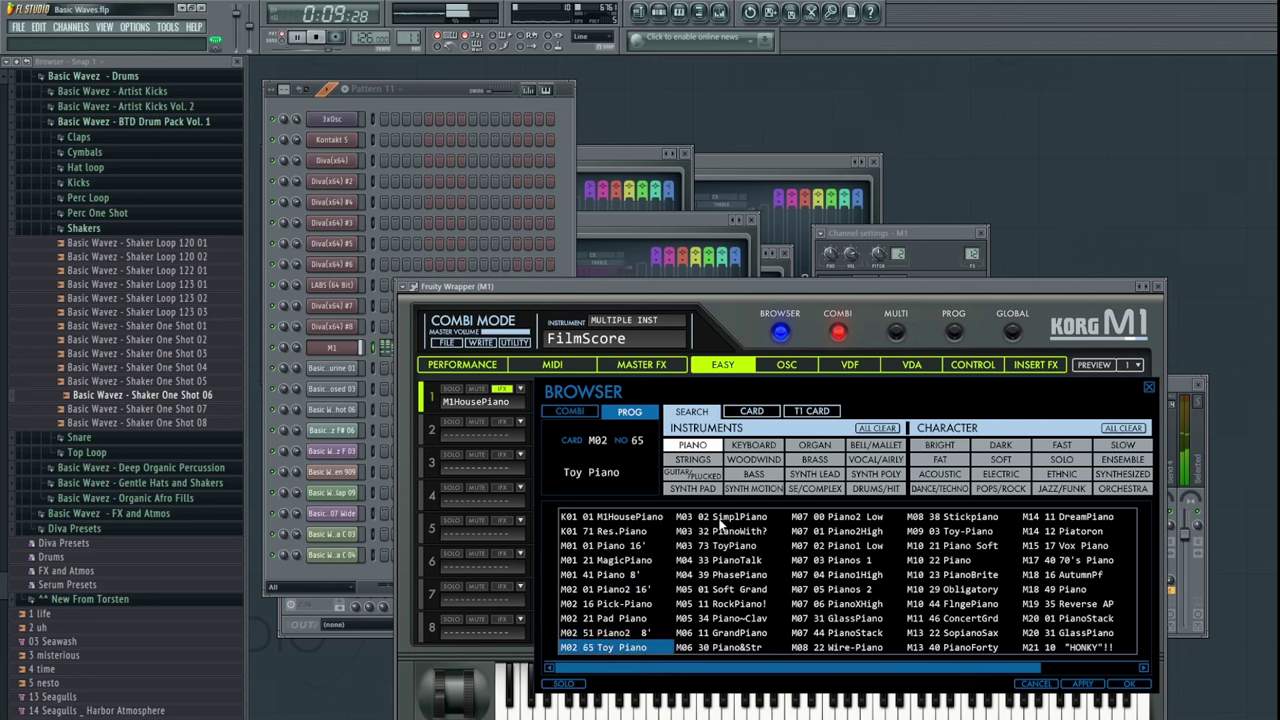
- Audition the M1's piano programs from SimplPiano through Piano&Str while the pattern plays
left_click(719, 517)
left_click(724, 531)
left_click(725, 546)
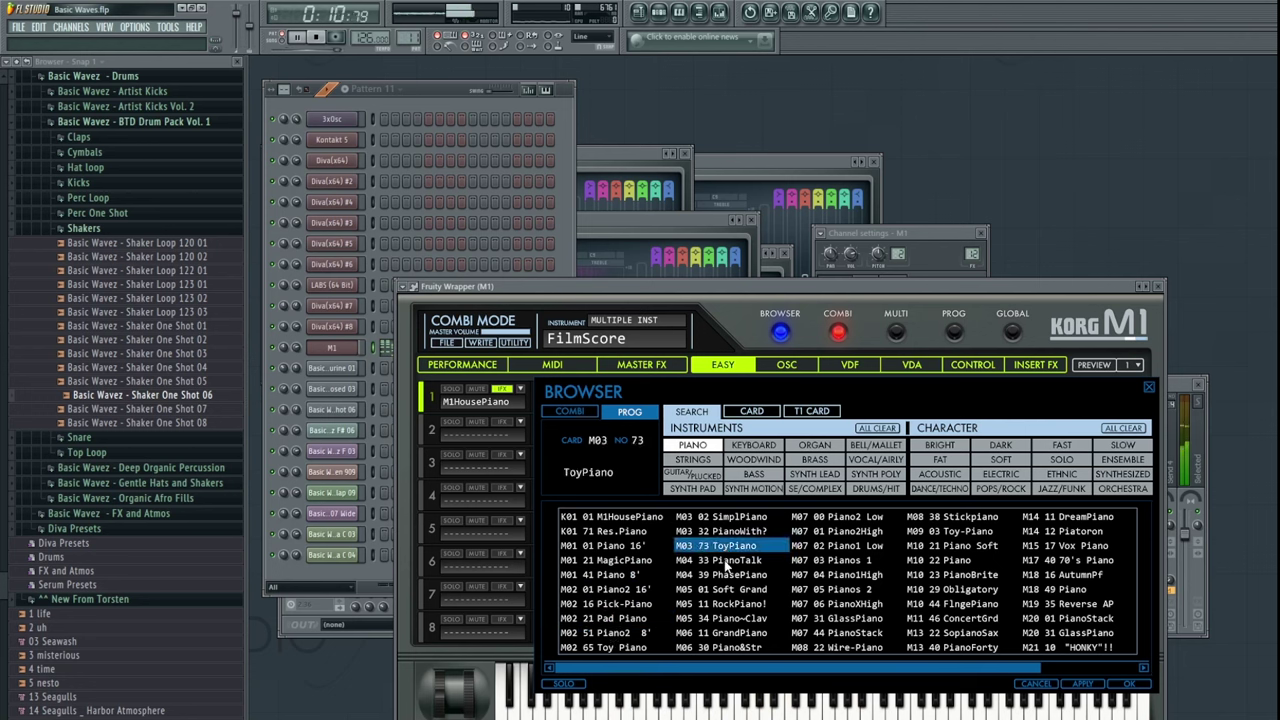
left_click(727, 560)
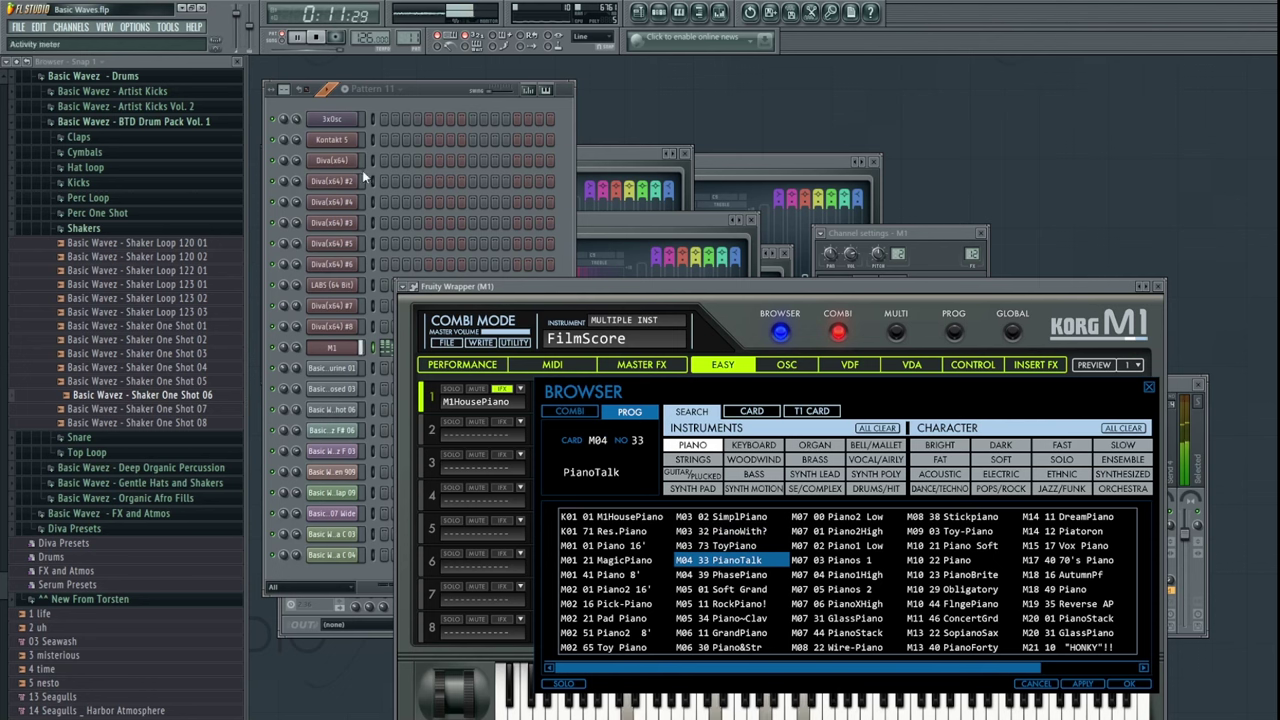
left_click(725, 575)
left_click(725, 590)
left_click(727, 604)
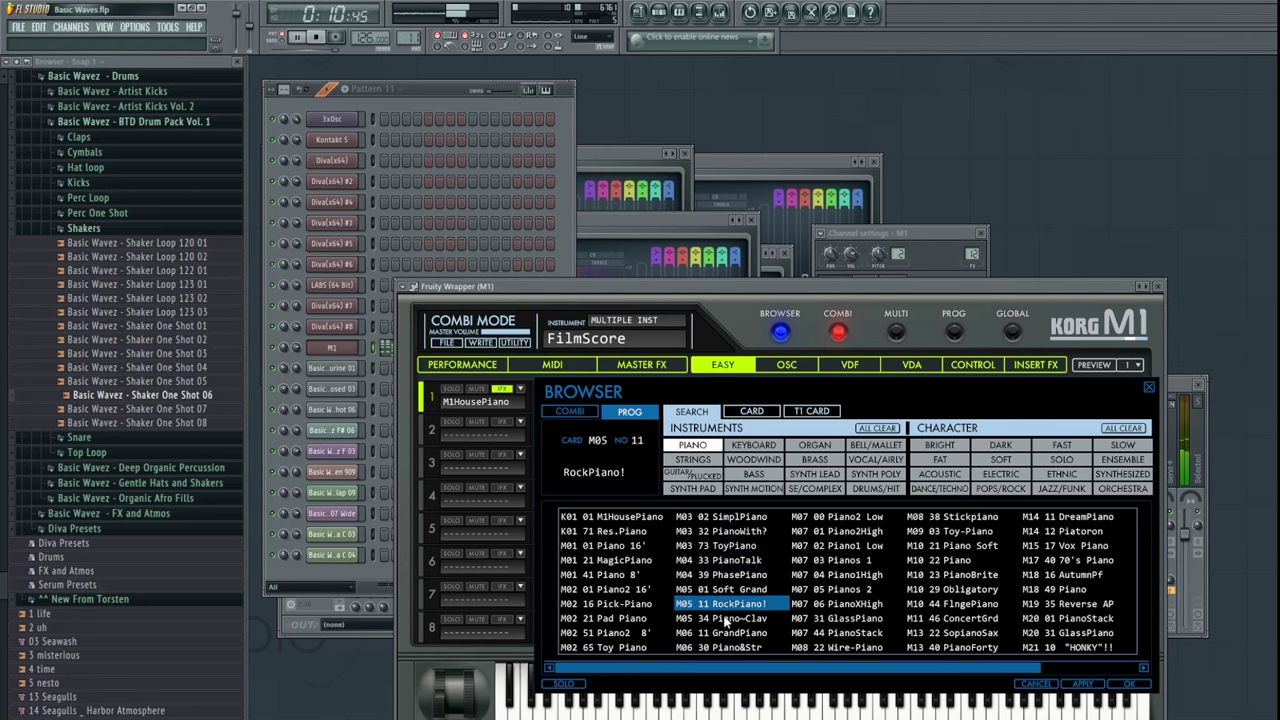
left_click(726, 618)
left_click(728, 633)
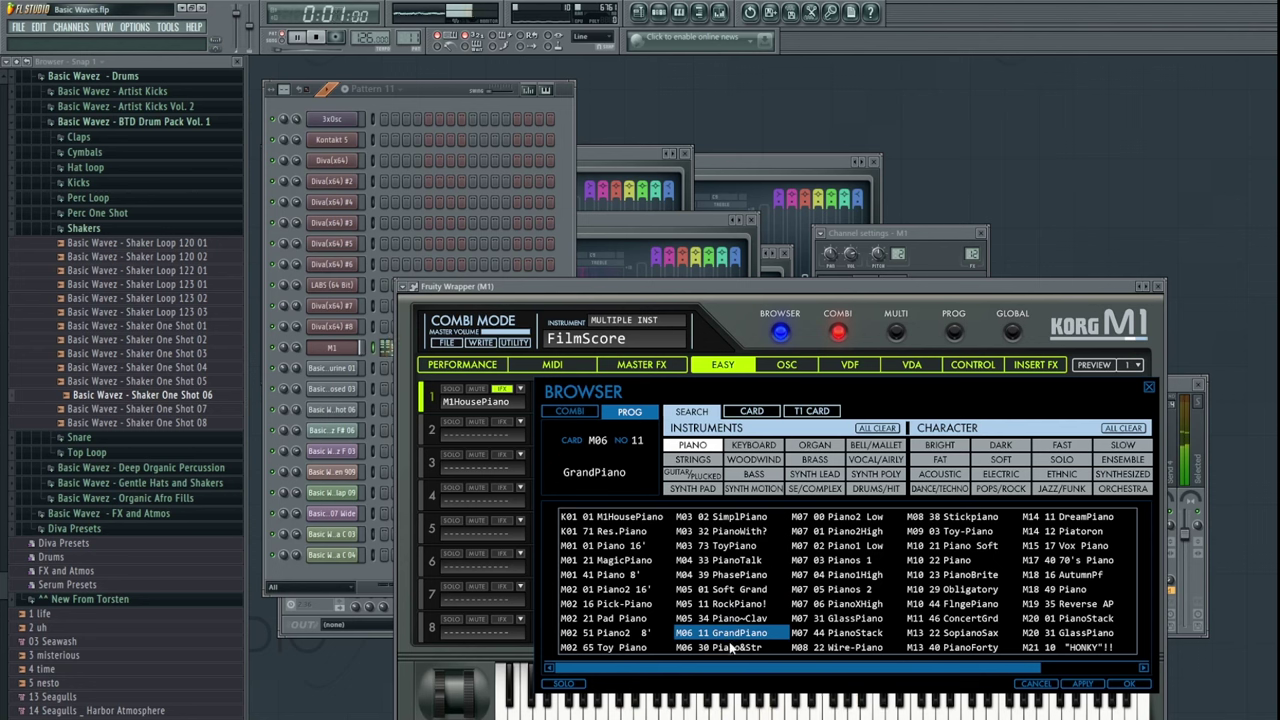
left_click(730, 648)
- Audition the M1's piano programs from Piano2 Low through Wire-Piano while the pattern plays
left_click(830, 518)
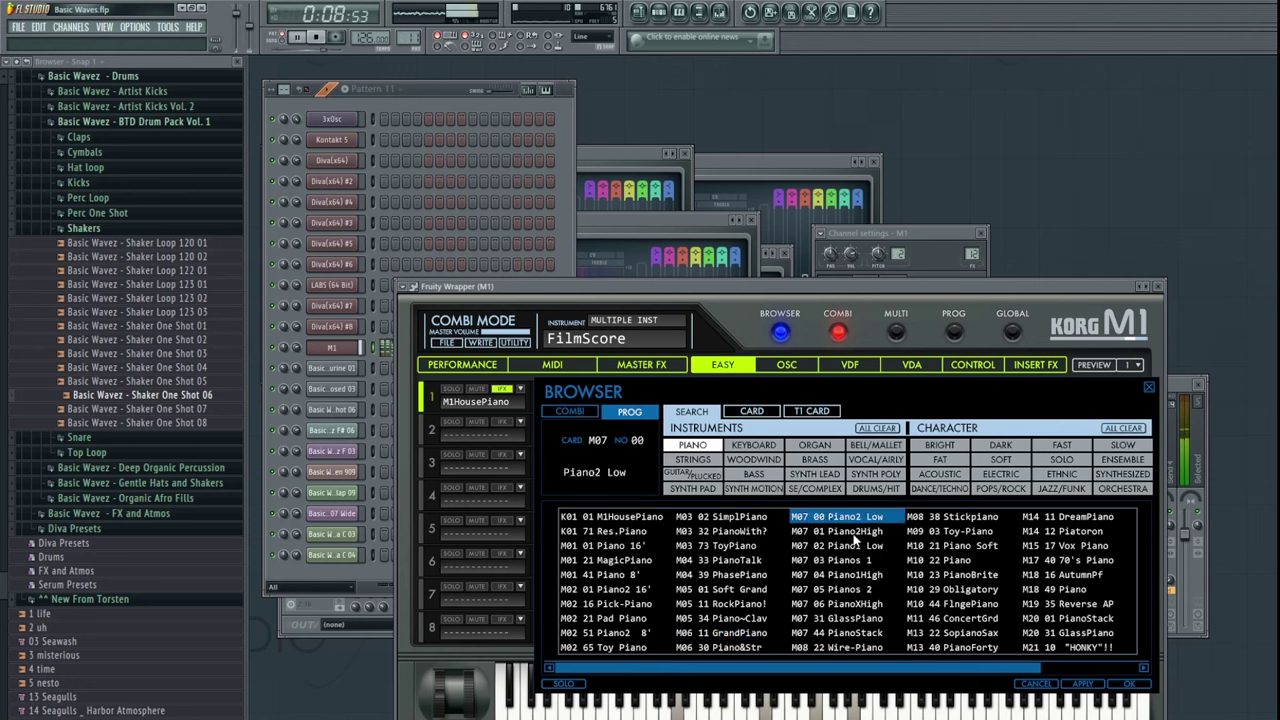
left_click(838, 531)
left_click(856, 548)
left_click(850, 562)
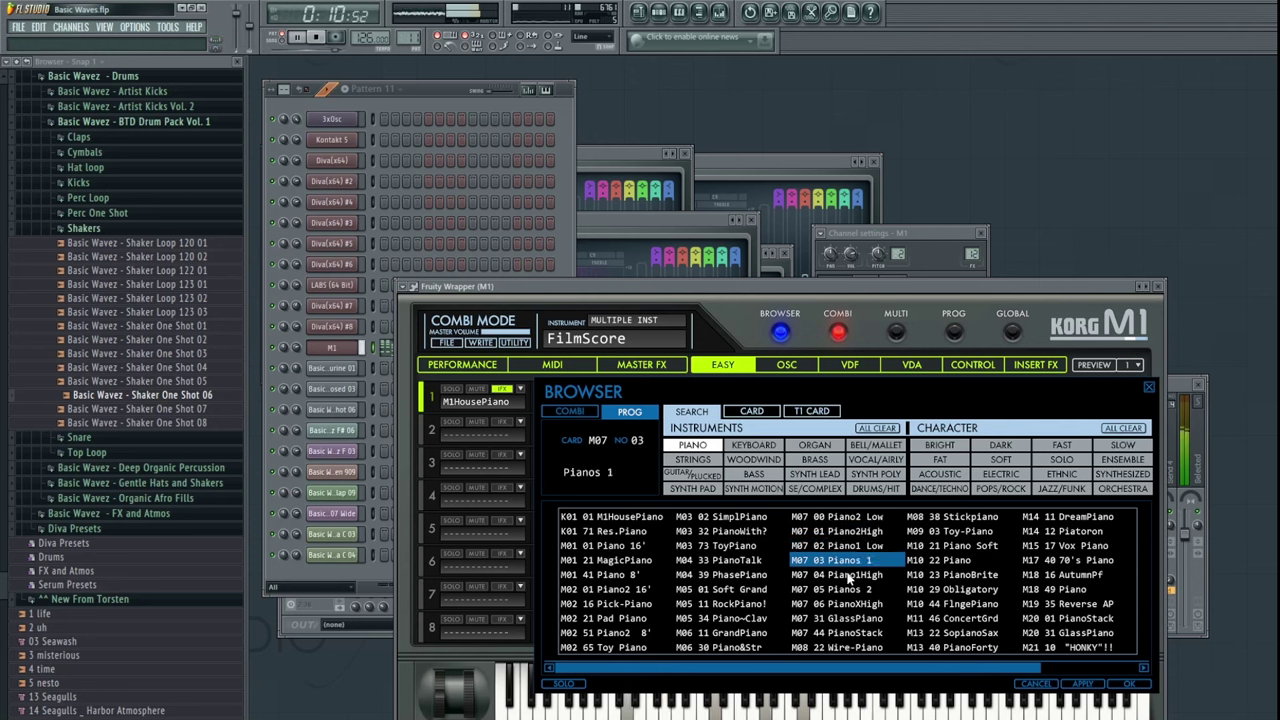
left_click(848, 576)
left_click(850, 590)
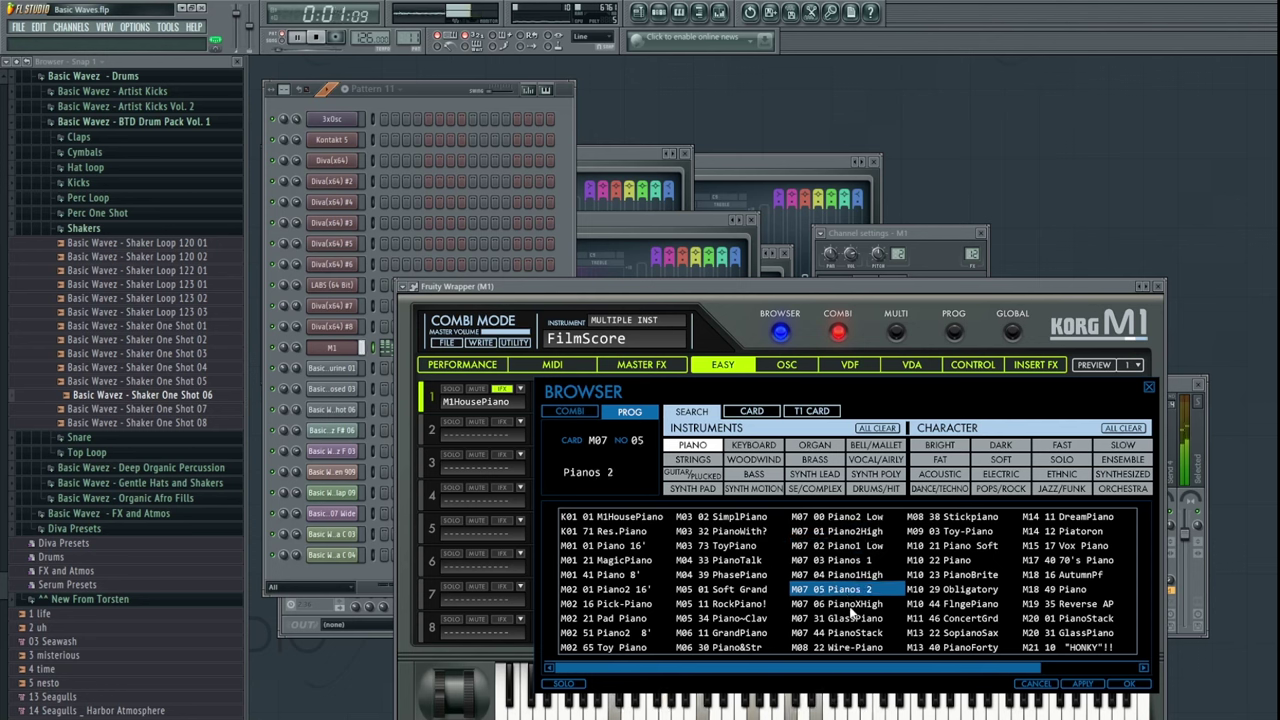
left_click(852, 605)
left_click(851, 619)
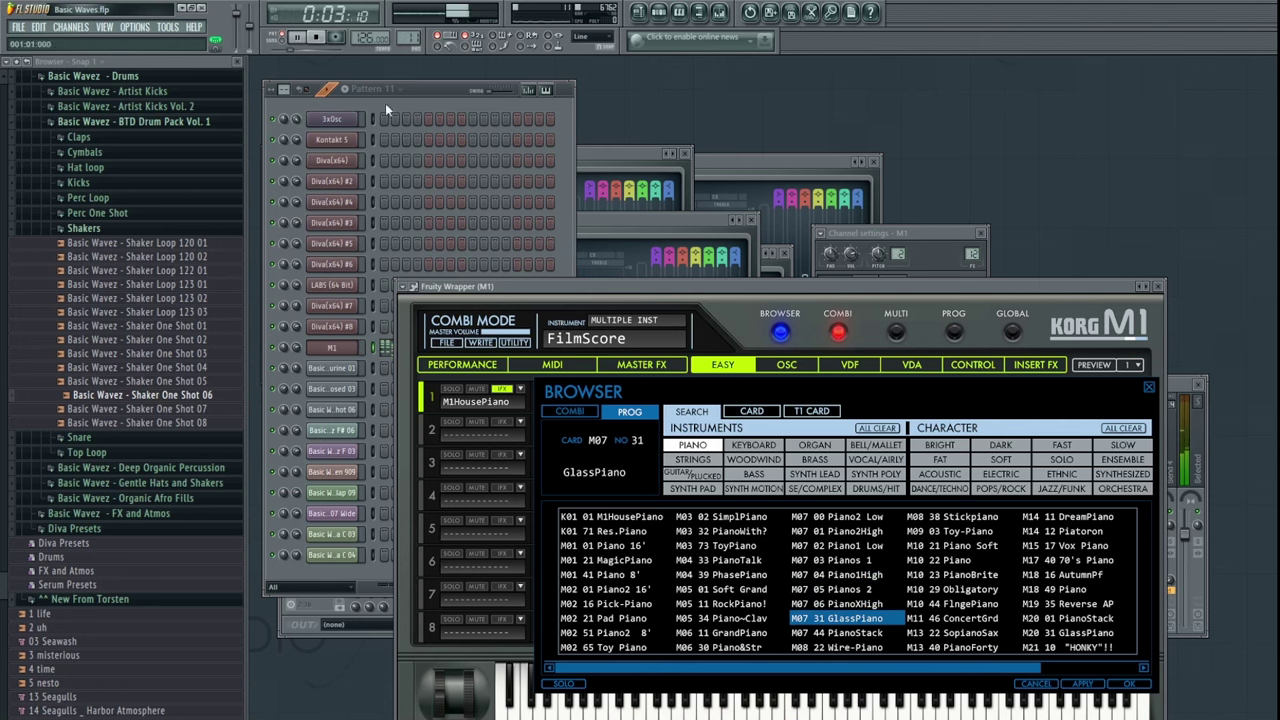
left_click(855, 633)
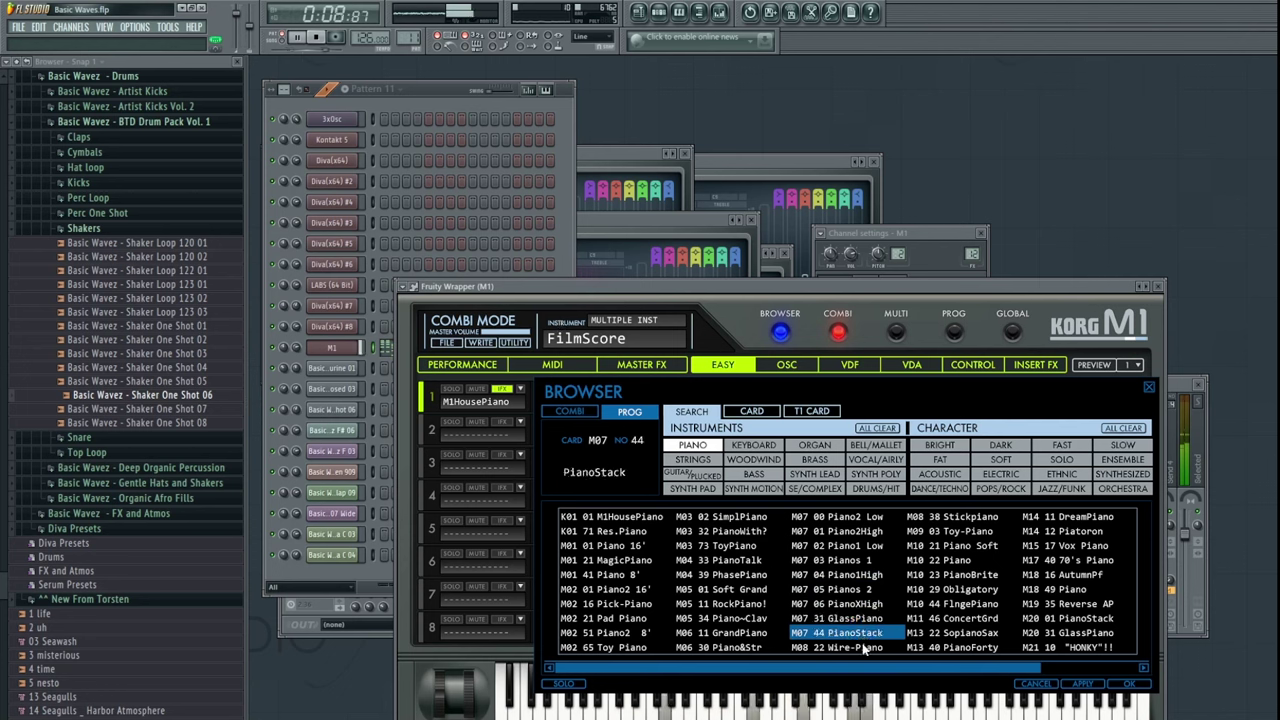
left_click(866, 647)
- Audition Stickpiano and Toy-Piano, and load the Piano Soft program into slot 1 of the M1 combi
left_click(944, 516)
left_click(955, 531)
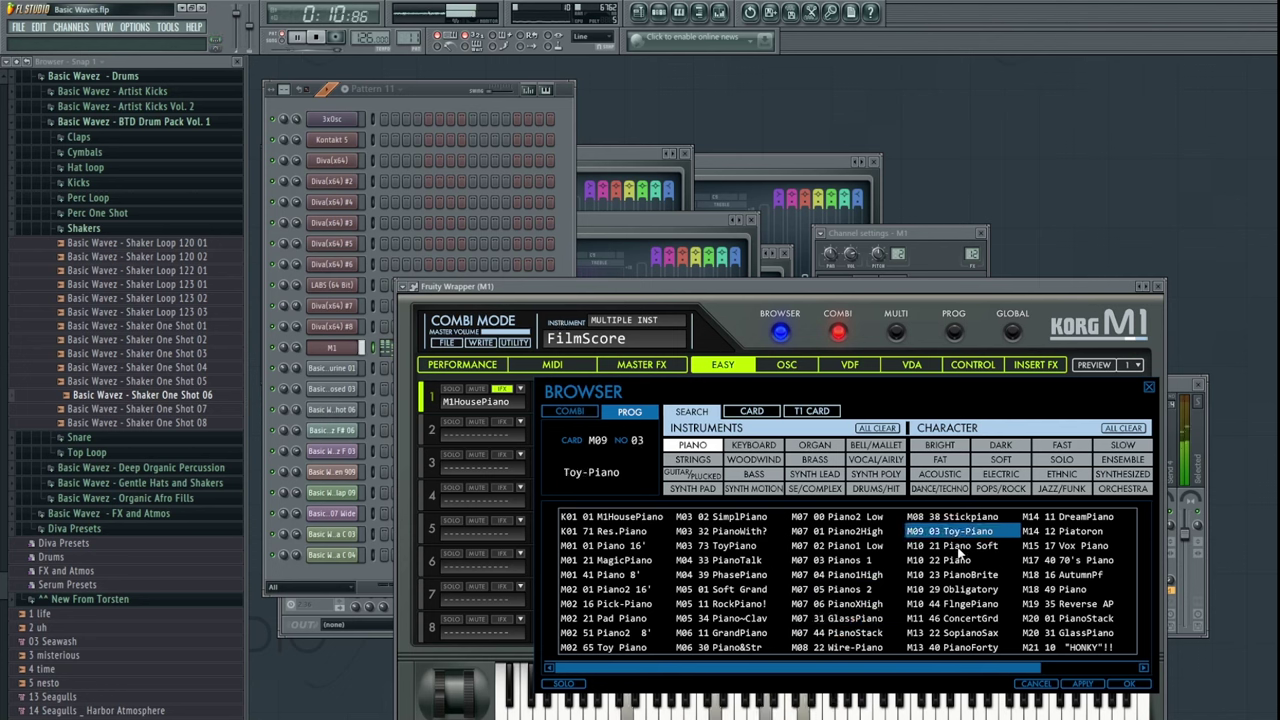
left_click(965, 547)
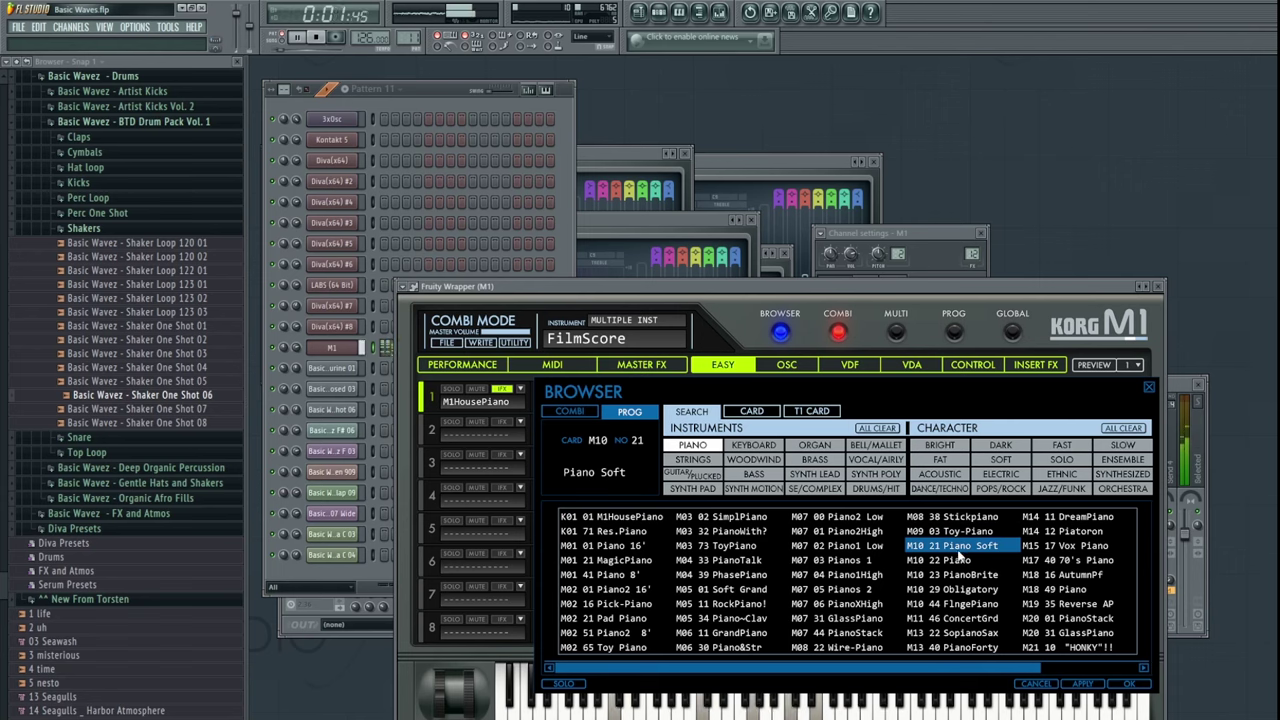
double_click(953, 547)
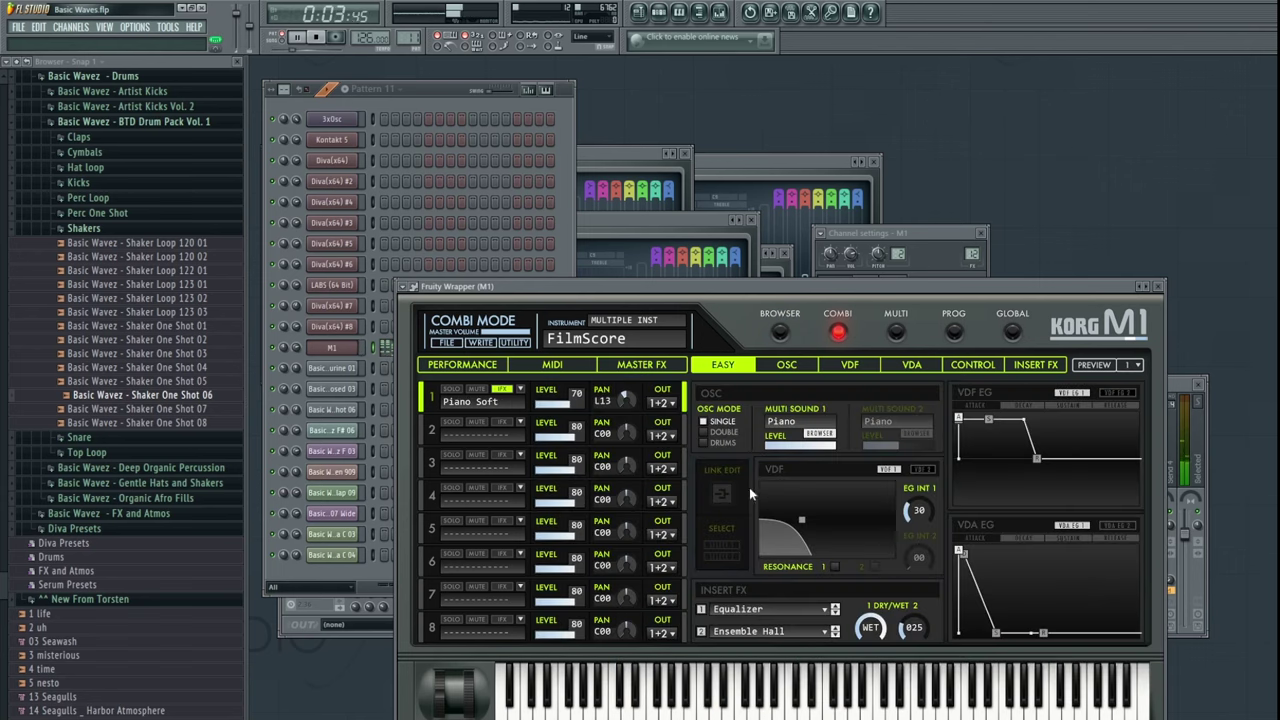
- Set the M1's master FX 1 and insert FX 2 to No Effect and switch master FX 2 off
left_click(639, 365)
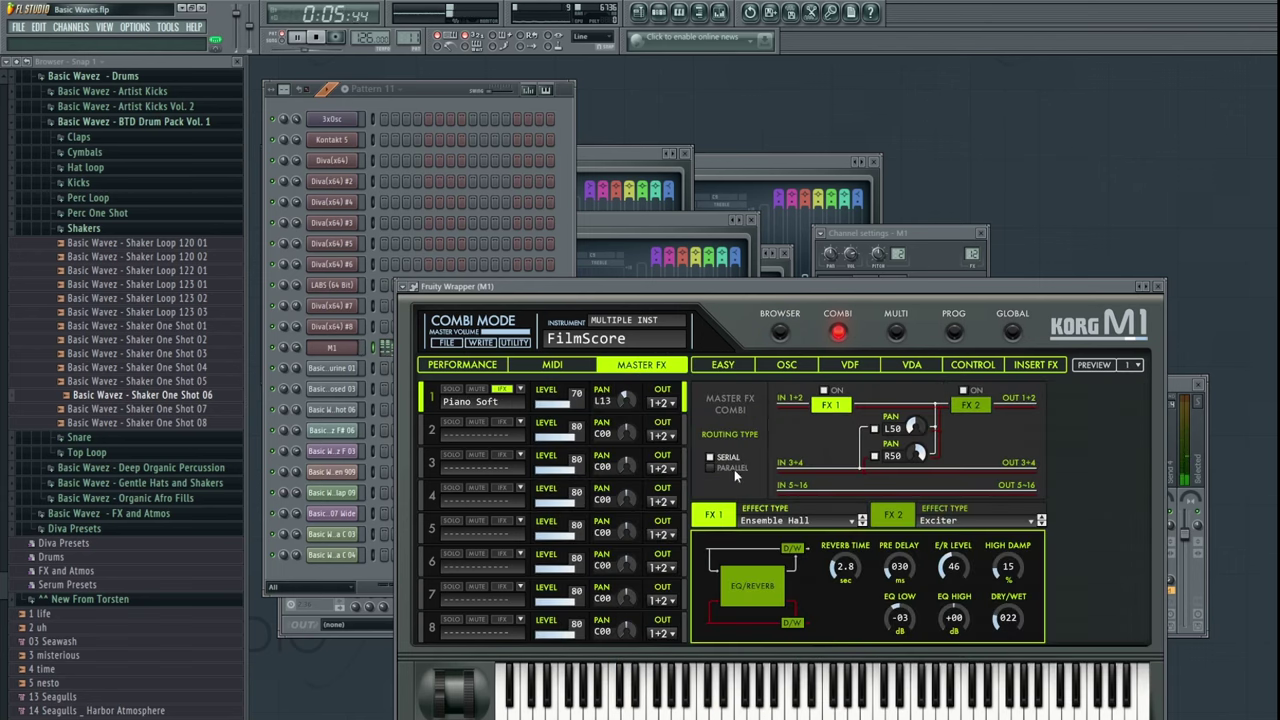
left_click(788, 204)
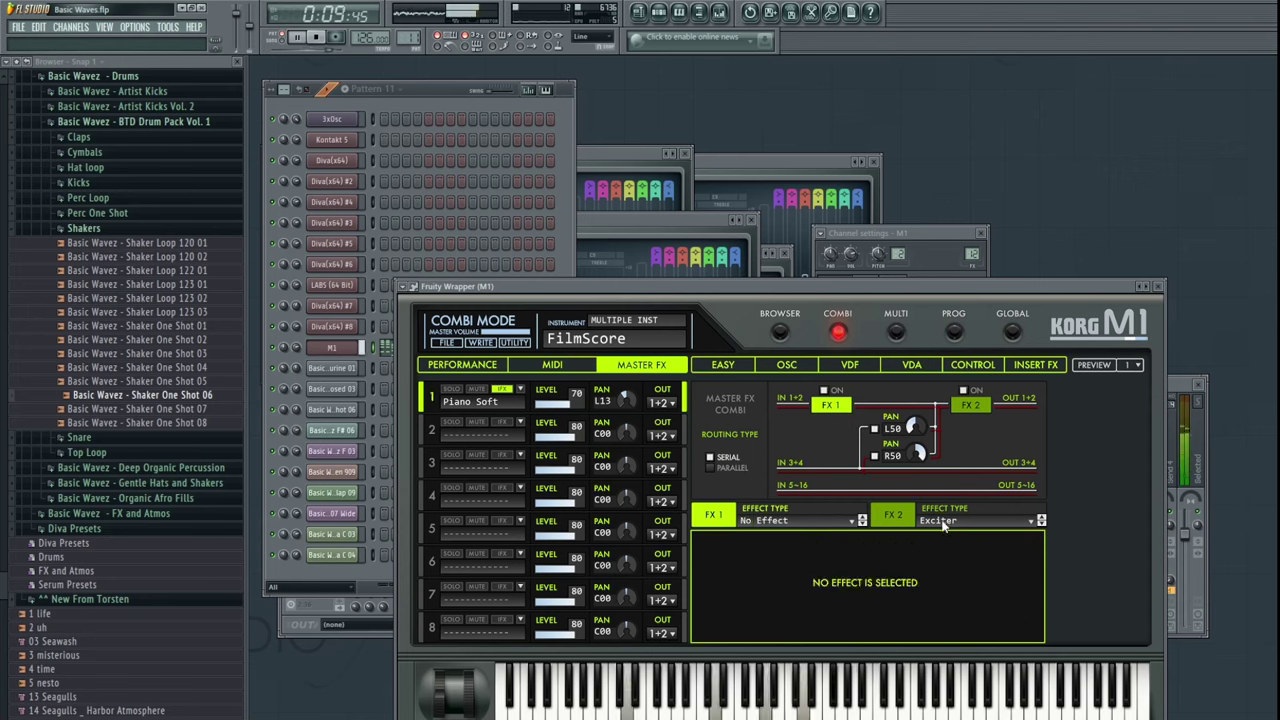
left_click(895, 516)
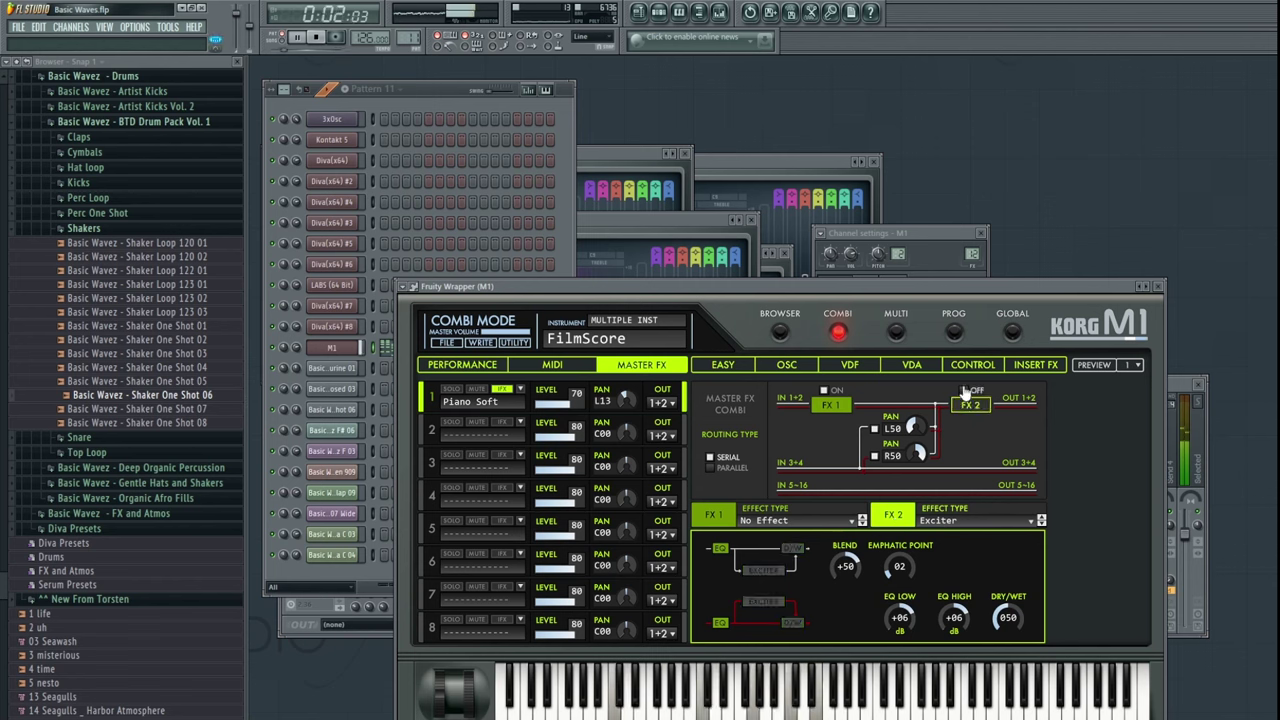
left_click(1030, 366)
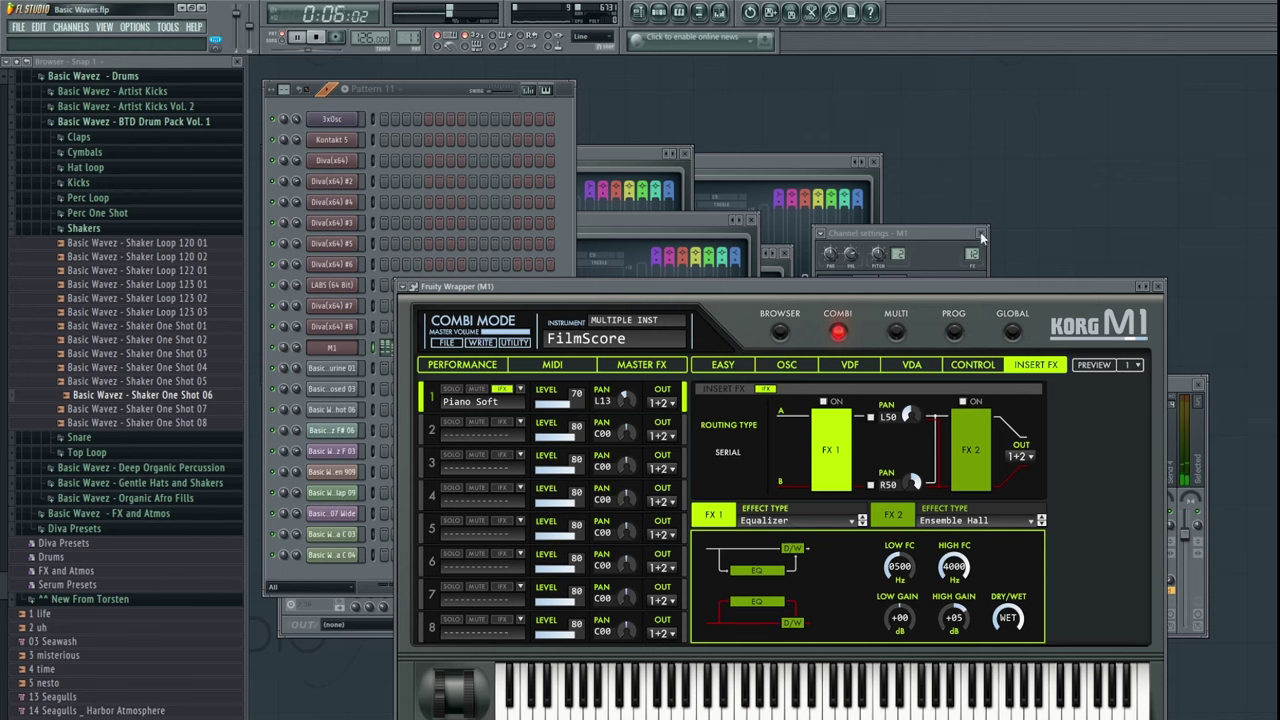
left_click(890, 514)
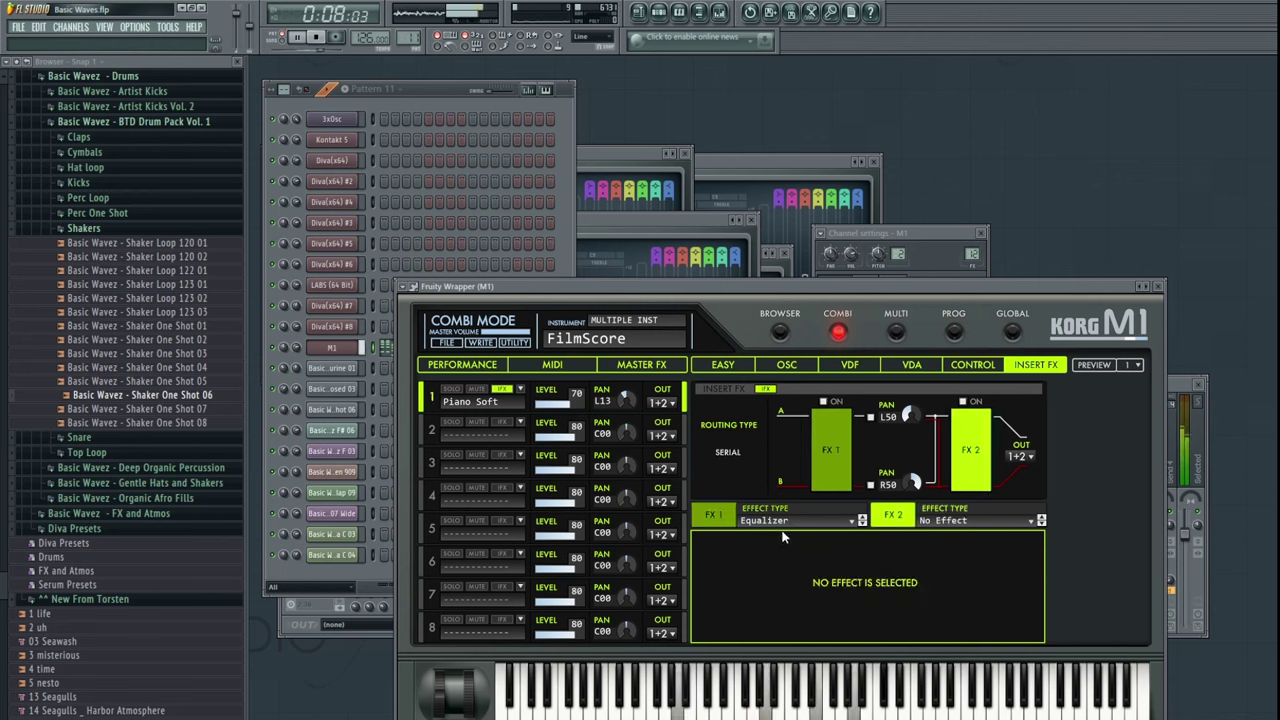
- Redraw the note velocities of both M1 chord groups in Pattern 11 so each rises to a mid-phrase peak and falls off
left_click(435, 95)
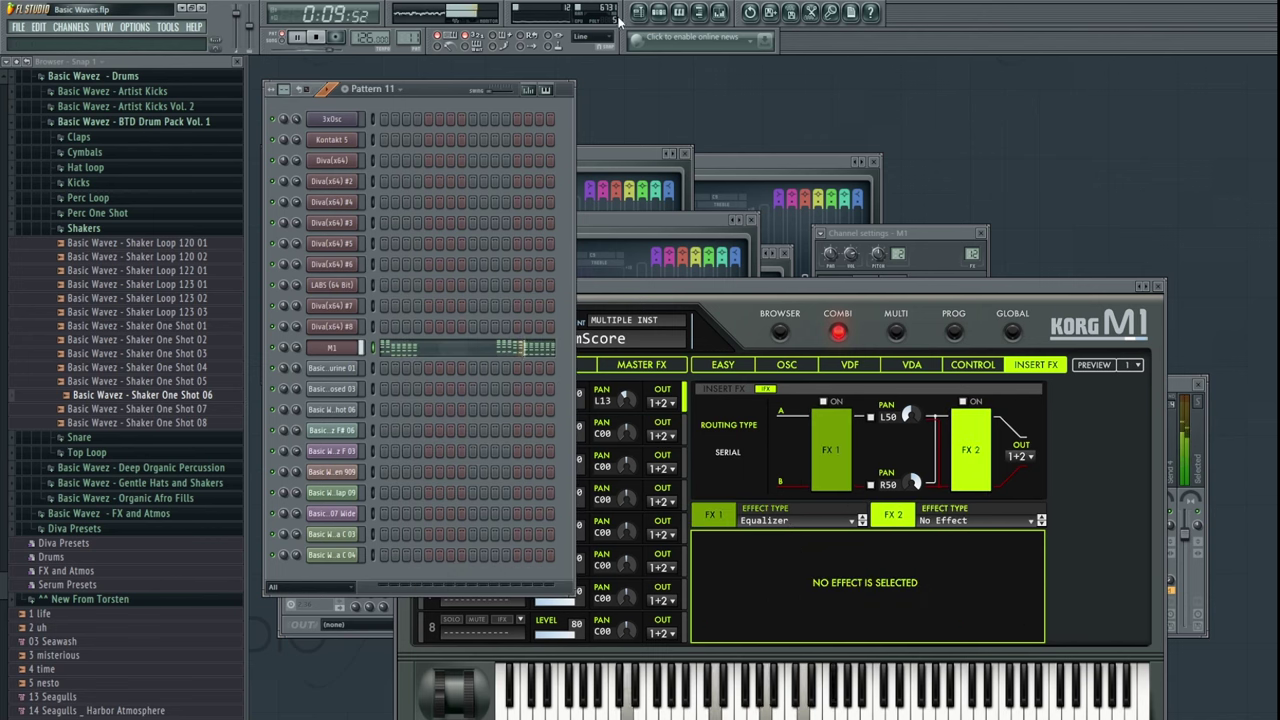
left_click(402, 350)
scroll(437, 494, "down", 4)
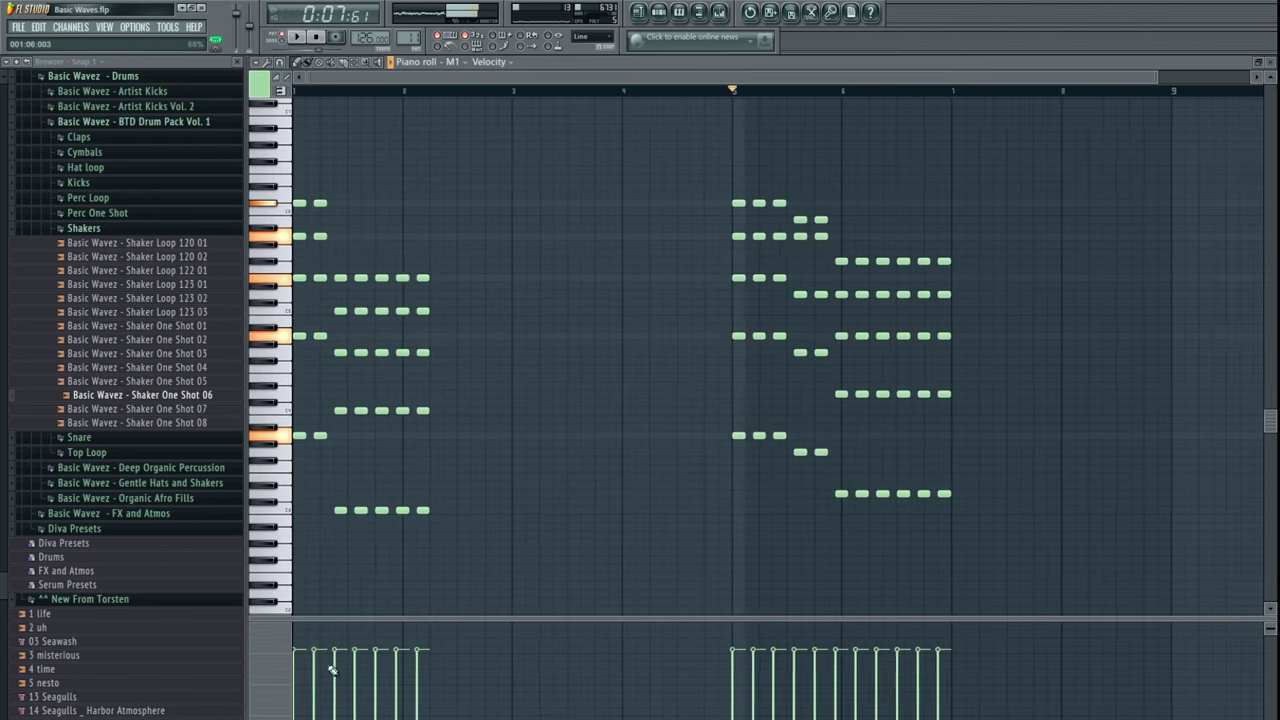
left_click_drag(297, 676, 424, 683)
left_click_drag(722, 683, 928, 673)
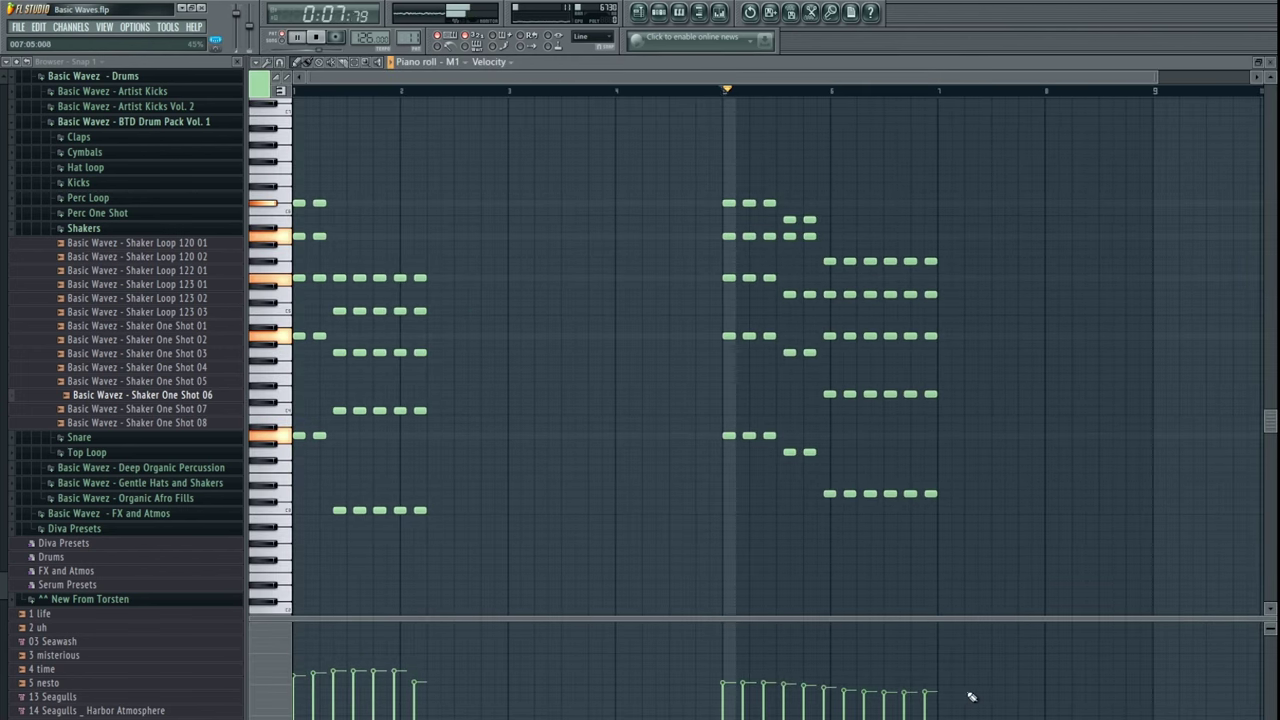
key("space")
mouse_move(804, 682)
left_mouse_down()
mouse_move(723, 702)
mouse_move(847, 648)
mouse_move(924, 694)
left_mouse_up()
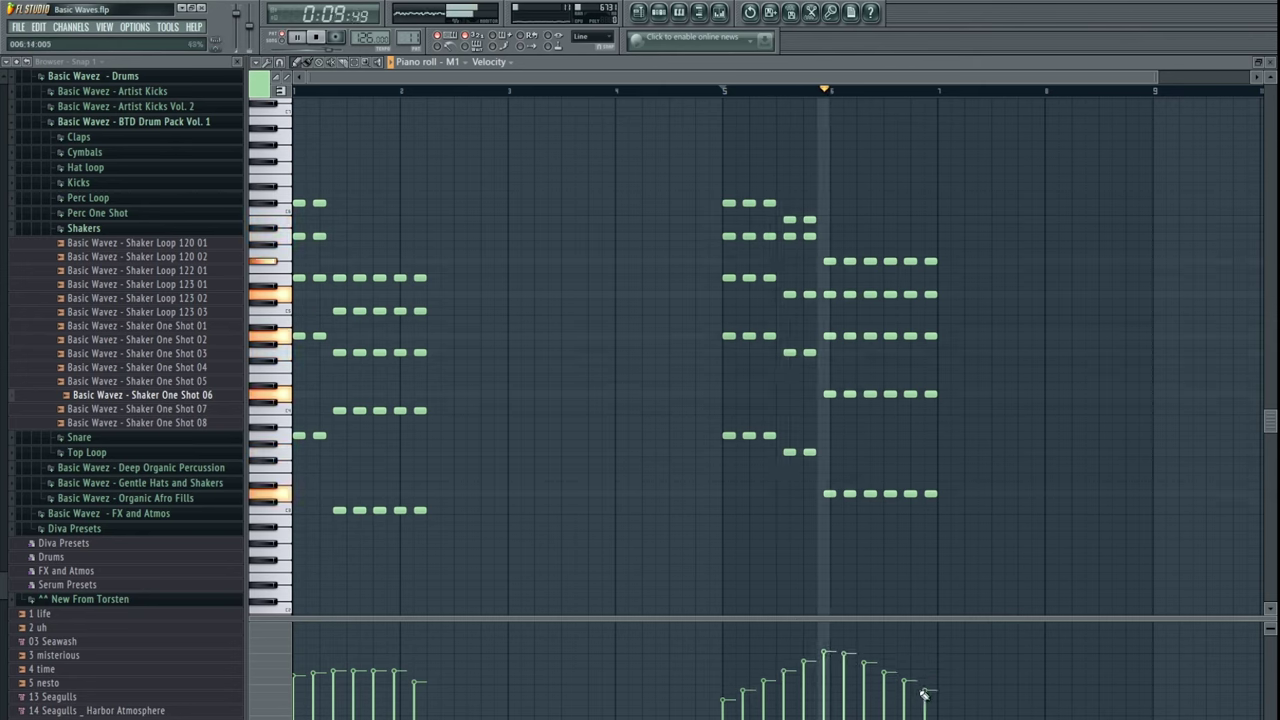
mouse_move(724, 696)
left_mouse_down()
mouse_move(838, 627)
mouse_move(943, 694)
left_mouse_up()
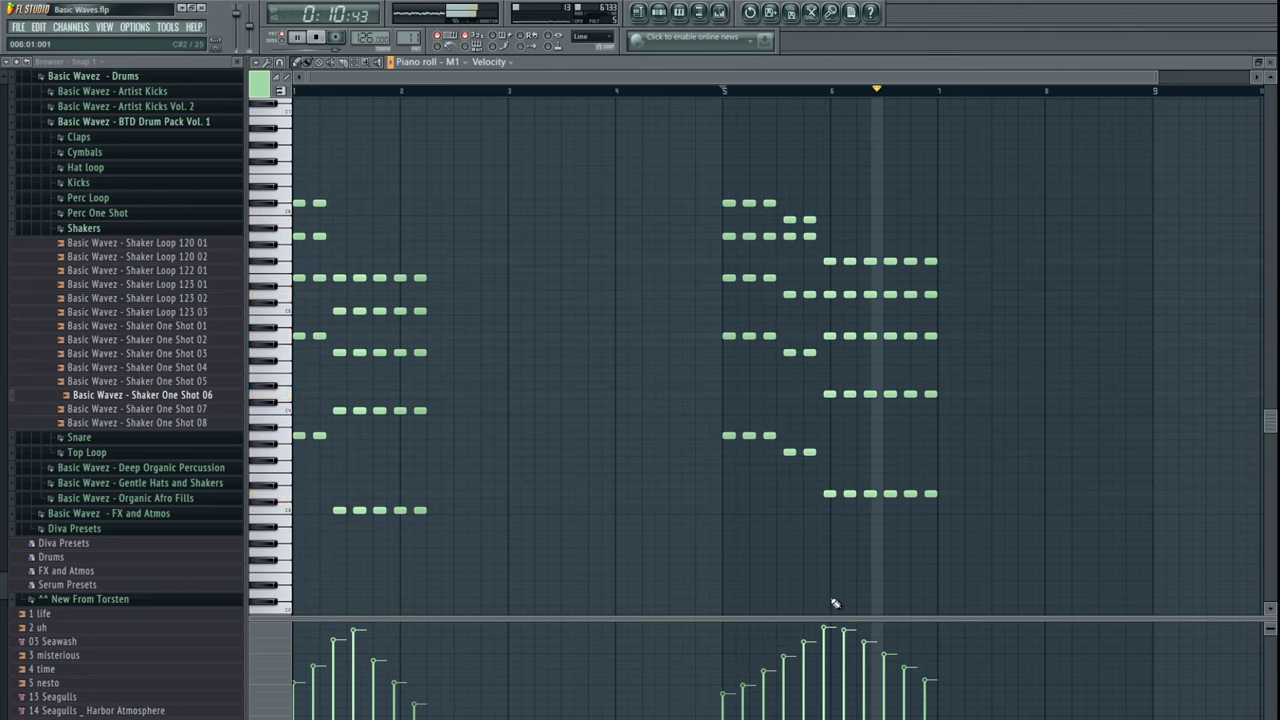
- Close the M1 piano roll and open the Fruity Delay Bank on the JT_126_F_DarkScape mixer track
left_click_drag(939, 535, 824, 542)
scroll(866, 455, "up", 3)
scroll(862, 454, "down", 4)
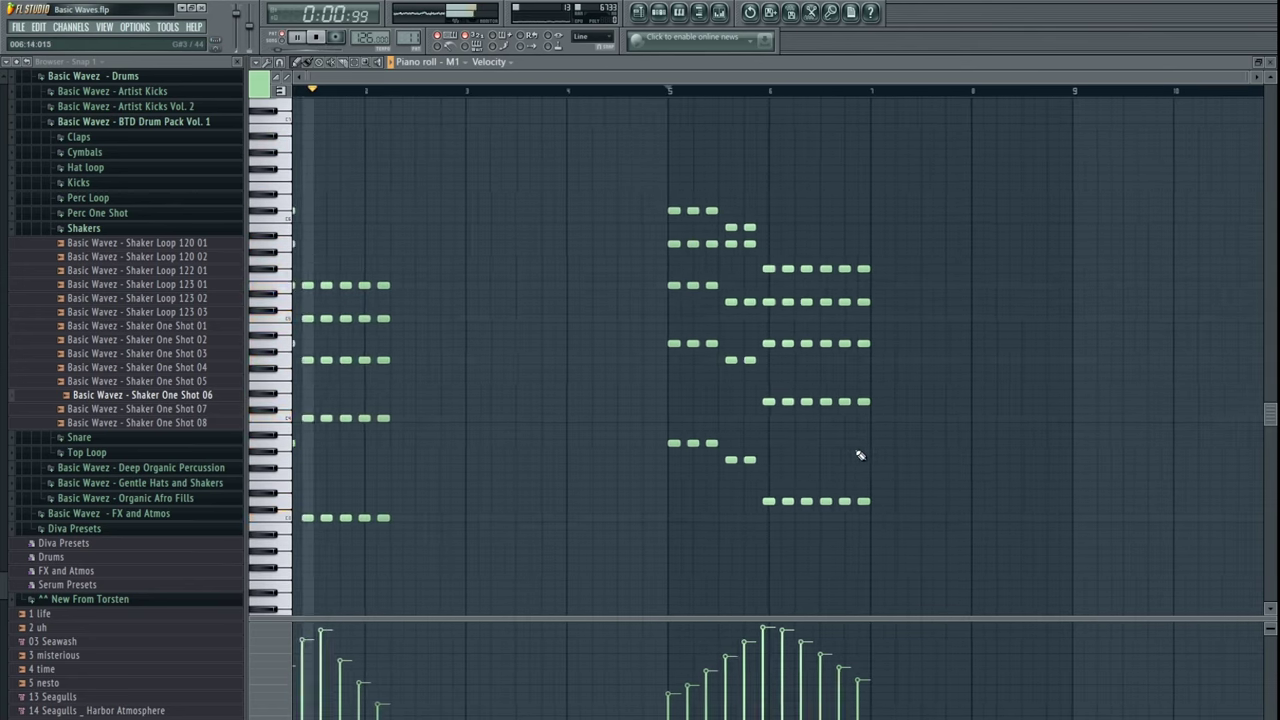
key("space")
key("Escape")
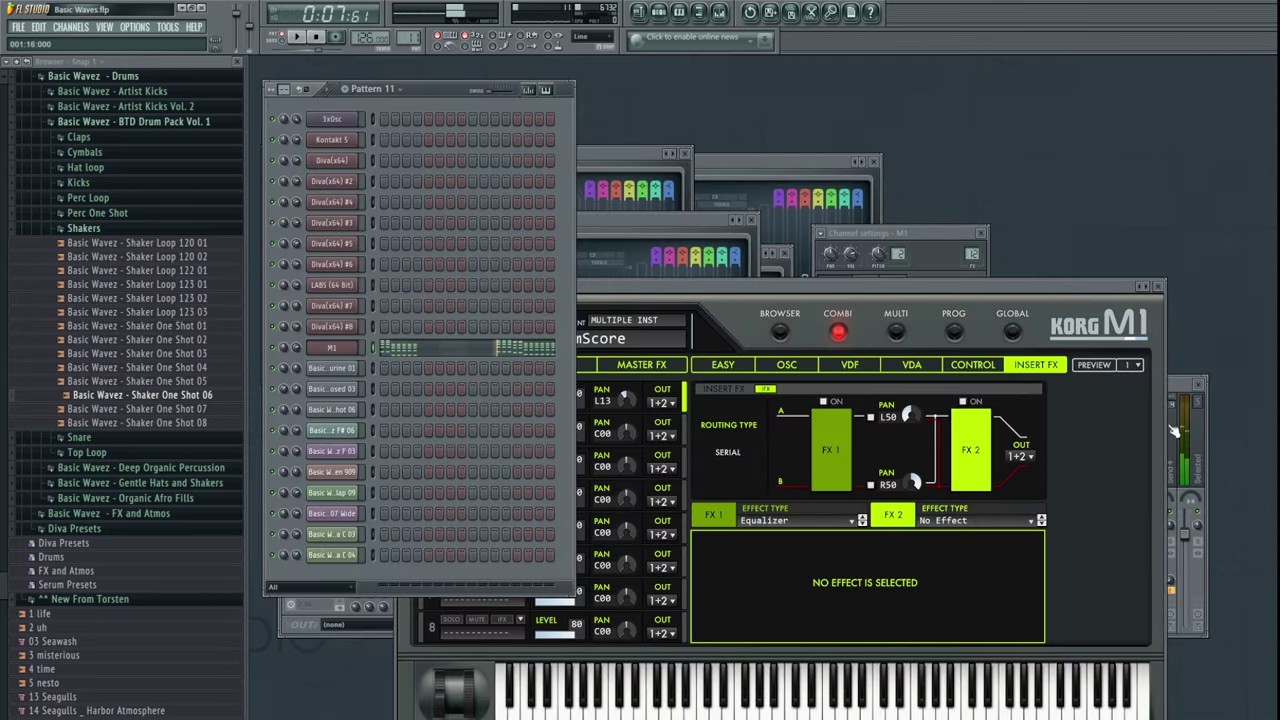
key("F9")
left_click(345, 448)
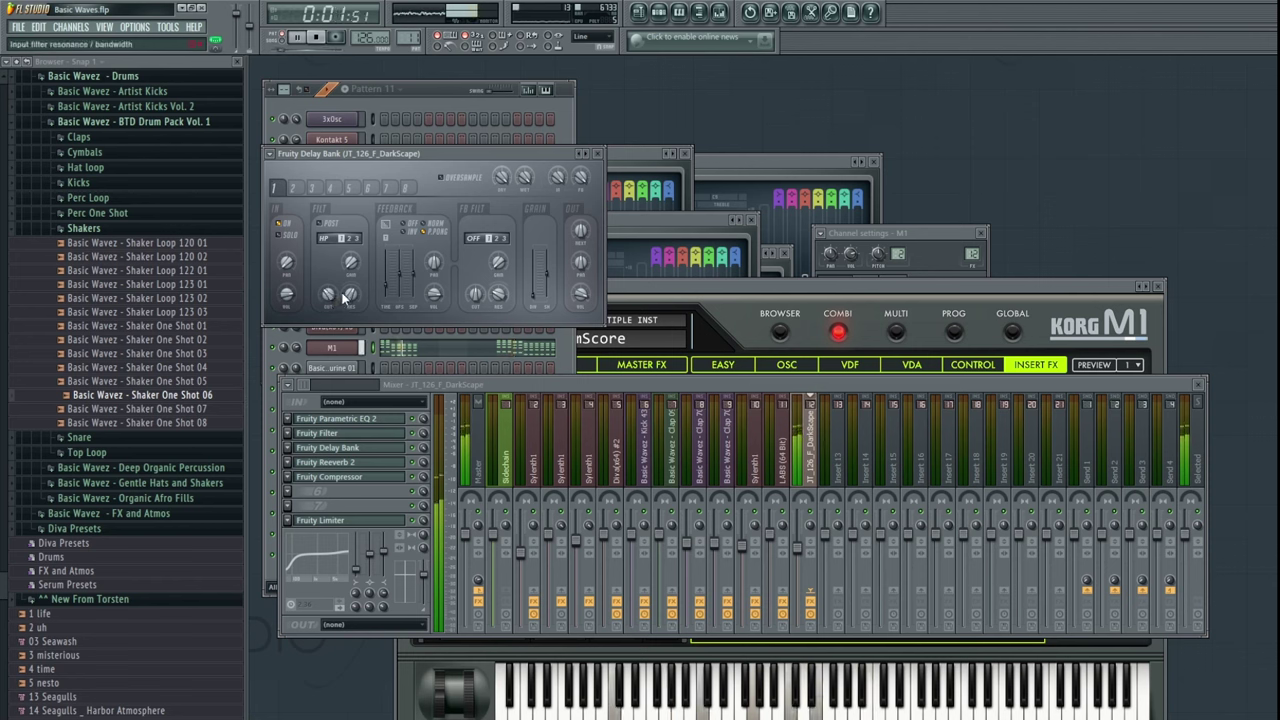
- Place Pattern 11 on Track 14 of the playlist at bar 25 and leave only Tracks 12 and 14 unmuted
left_click(651, 9)
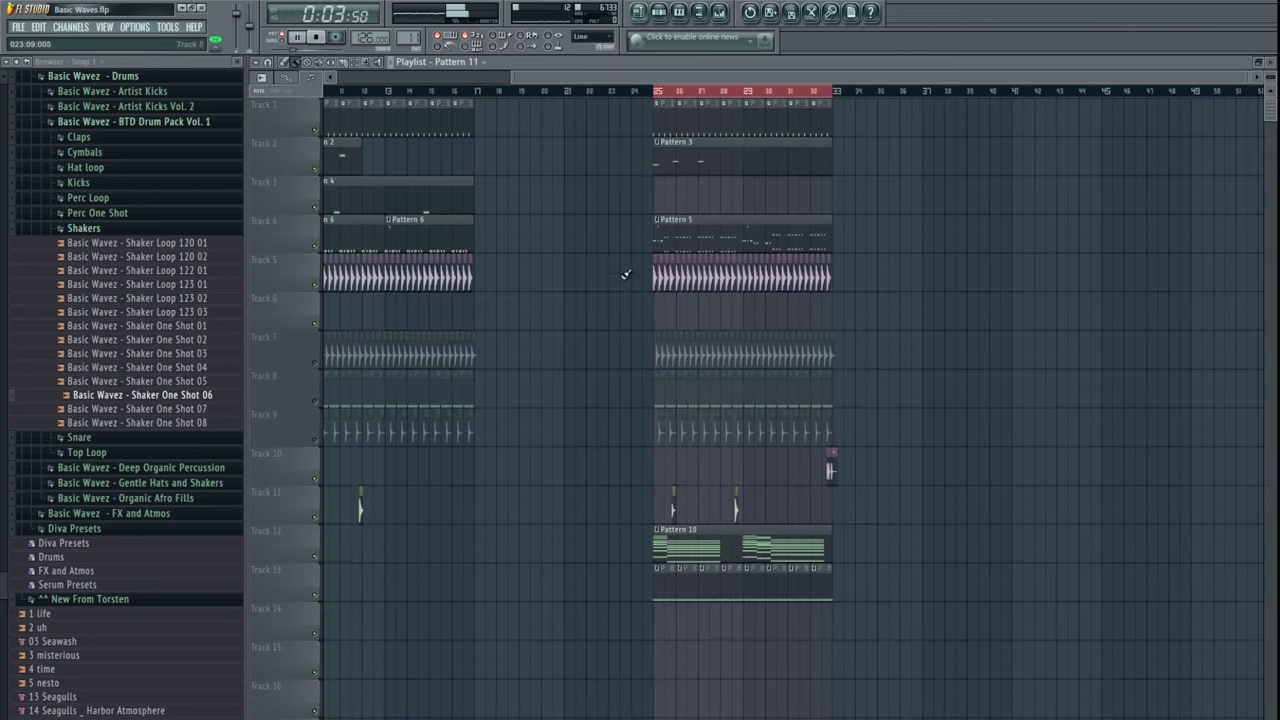
right_click(315, 556)
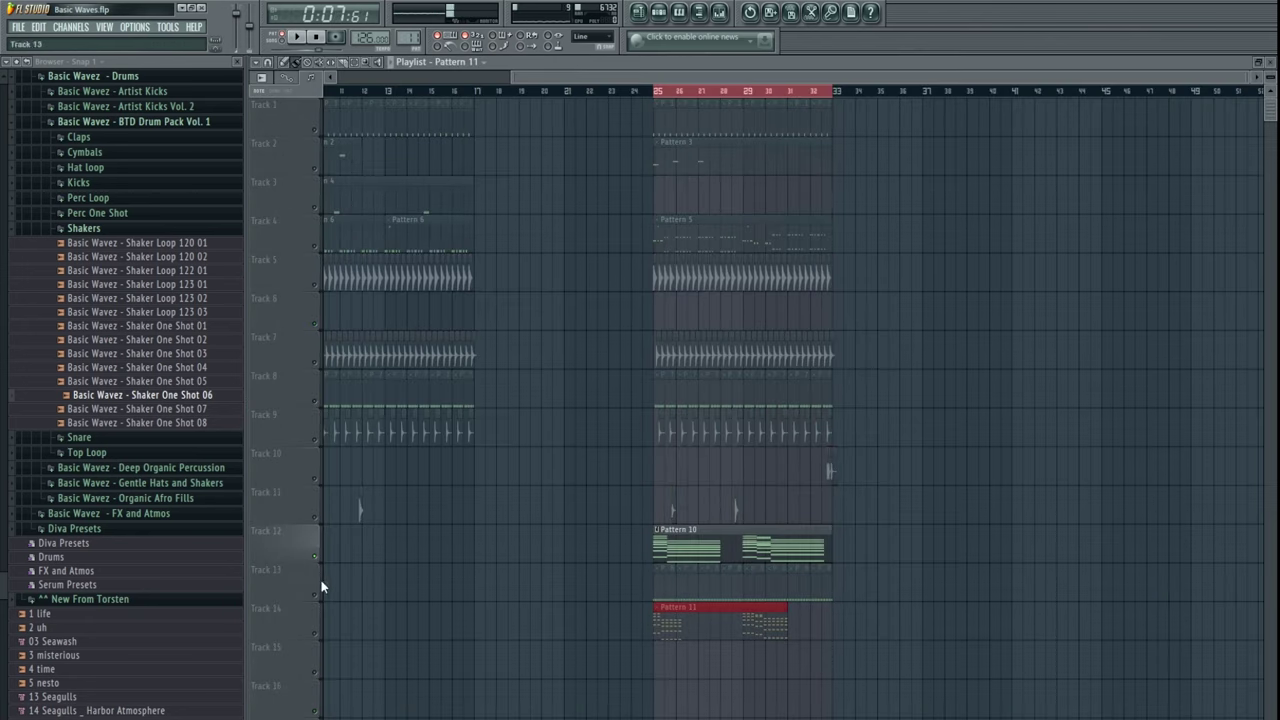
left_click_drag(809, 504, 766, 457)
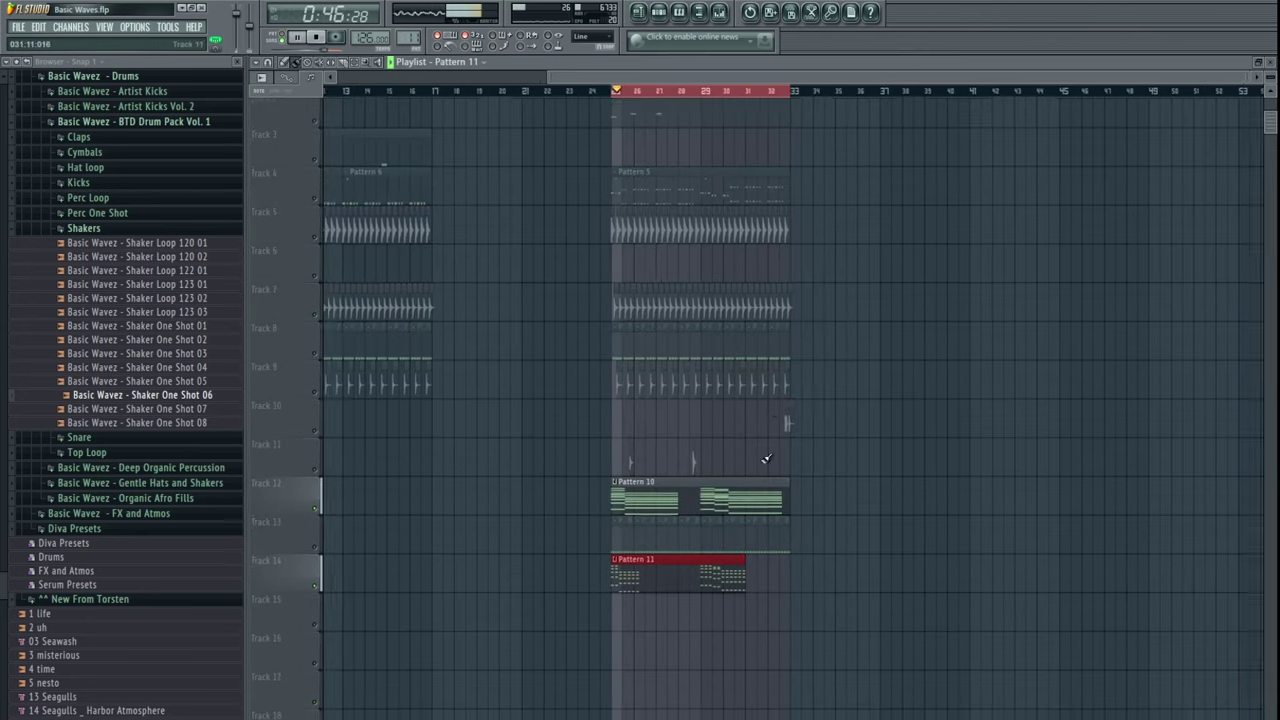
scroll(700, 465, "up", 5)
scroll(560, 502, "down", 2)
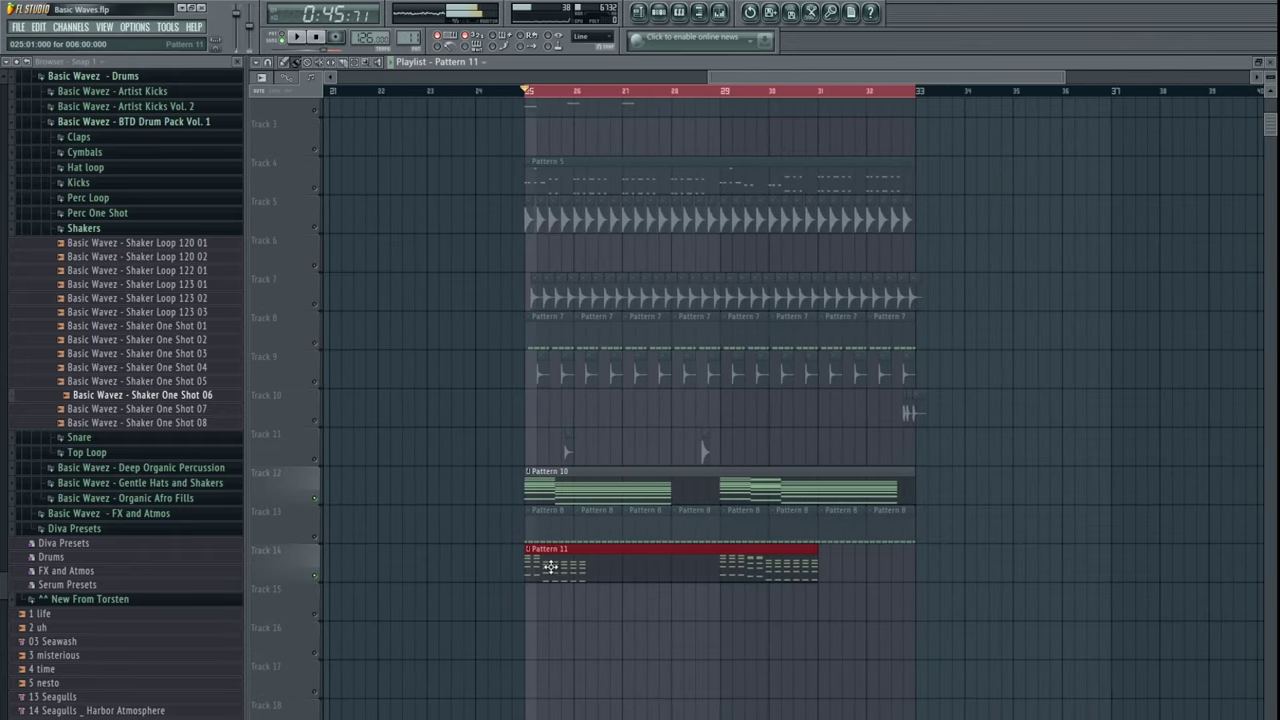
- Move the five-chord group in Pattern 11's first phrase later so that its third chord lands on bar 2
double_click(558, 565)
left_click_drag(623, 214, 452, 517)
key("space")
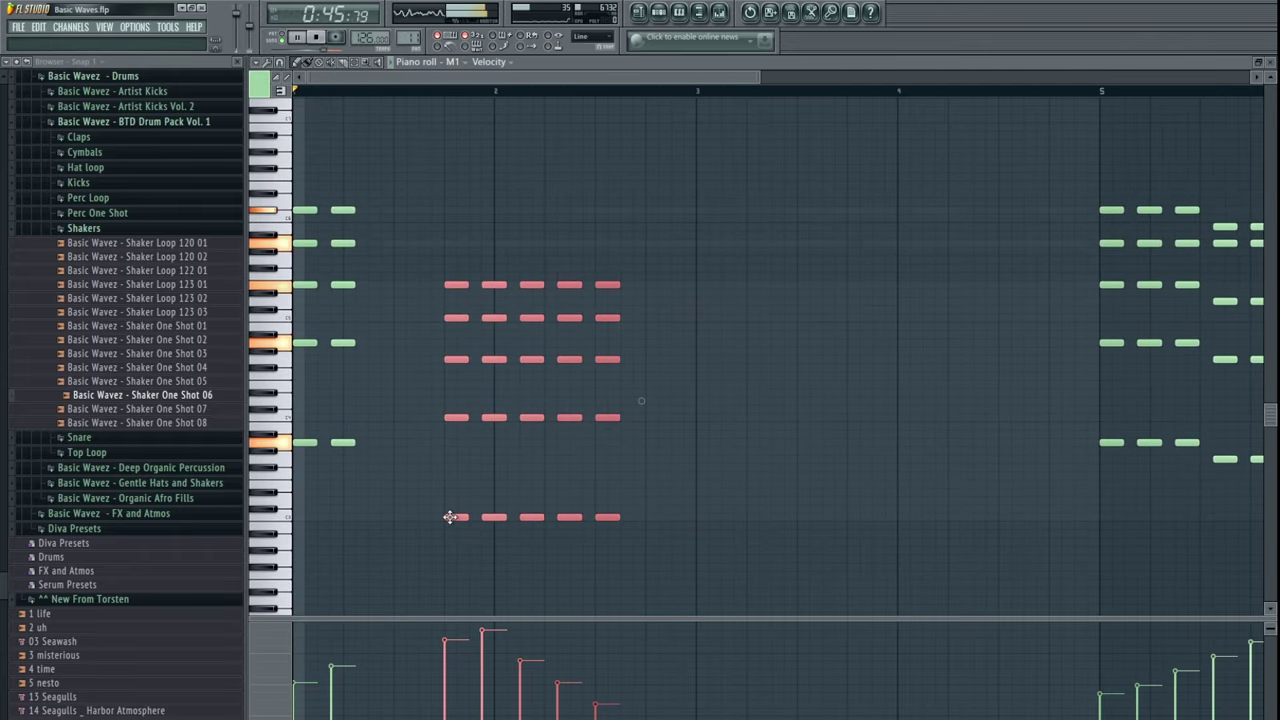
left_click_drag(508, 454, 513, 467)
key("space")
mouse_move(453, 298)
left_mouse_down()
mouse_move(429, 297)
mouse_move(441, 311)
left_mouse_up()
- Copy the first phrase's two opening chords into the gap before the five-chord group and shorten both copies, ending them at that group's start
left_click_drag(396, 188, 294, 498)
scroll(300, 492, "up", 4)
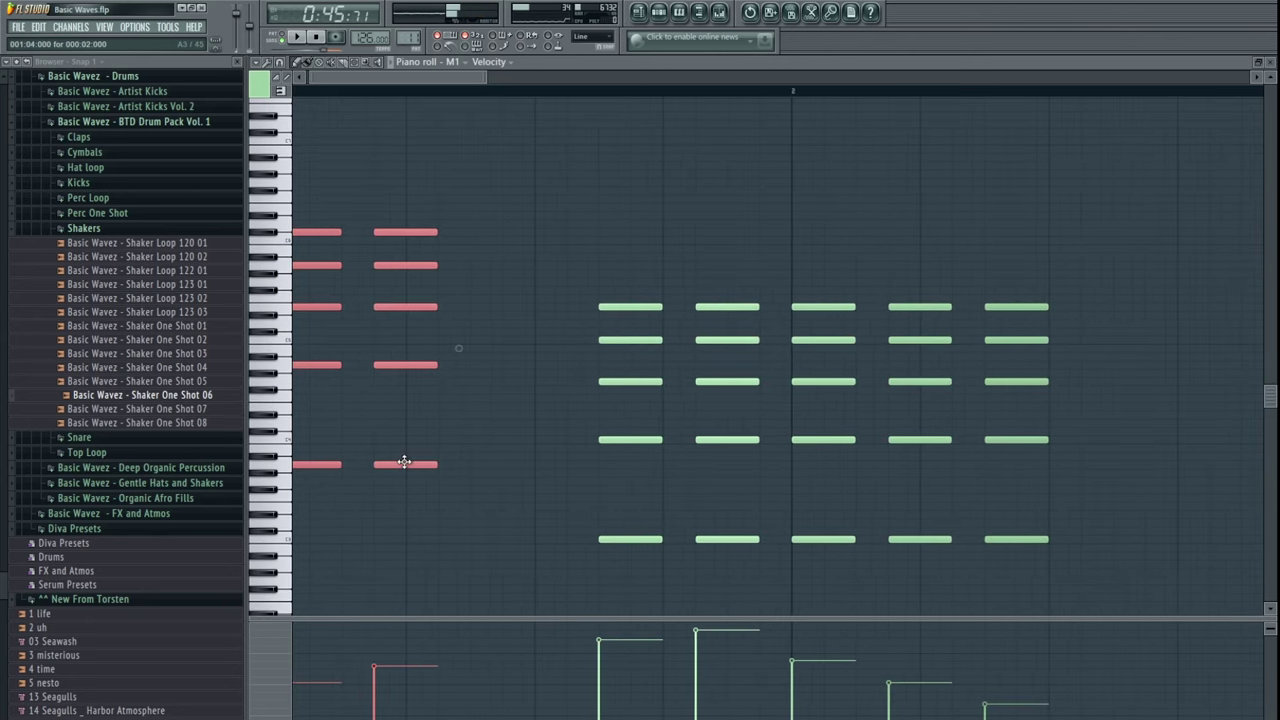
left_click_drag(404, 462, 598, 467)
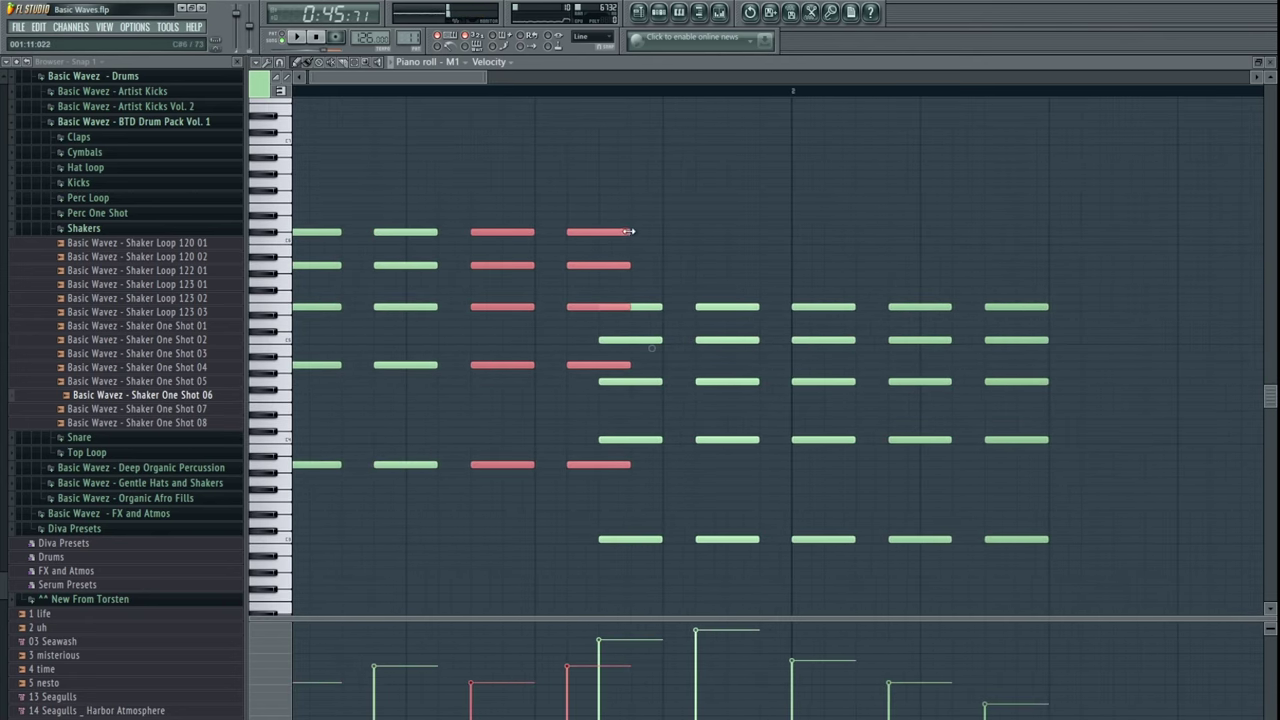
left_click_drag(628, 231, 598, 231)
key("space")
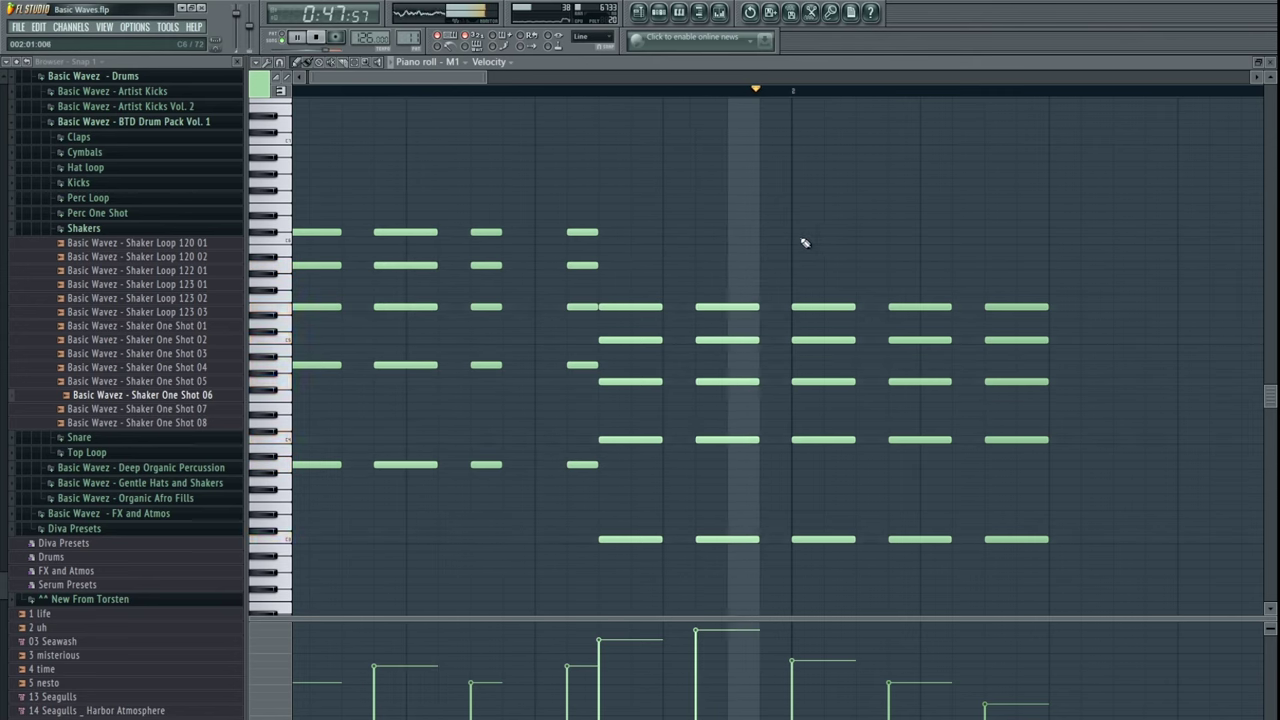
- Lengthen the first copied chord to match the opening chords, keeping only the chord just before the five-chord group short
left_click_drag(805, 243, 769, 239)
key("space")
left_click_drag(487, 222, 500, 462)
key("space")
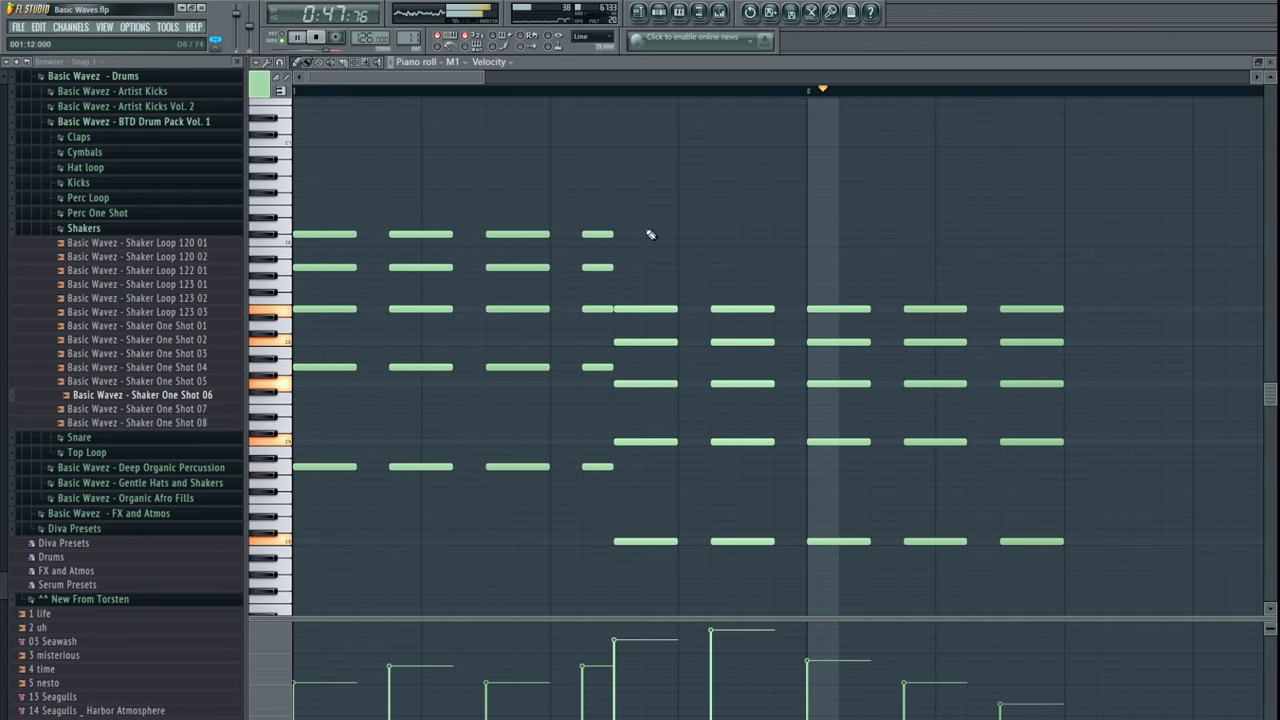
- Redraw the first phrase's velocities to climb to a peak on the fifth chord, with the short fourth chord slightly softer
scroll(800, 343, "down", 3)
key("space")
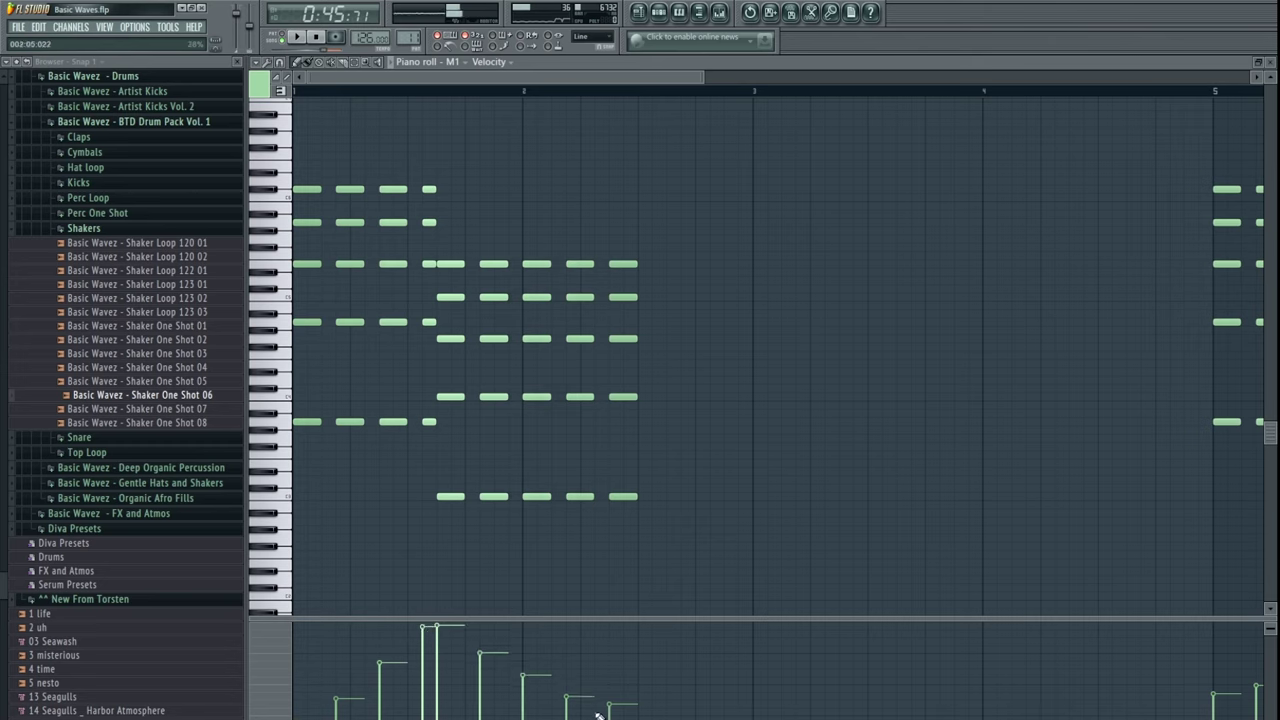
key("space")
mouse_move(598, 716)
left_mouse_down()
mouse_move(449, 647)
mouse_move(552, 710)
mouse_move(610, 719)
left_mouse_up()
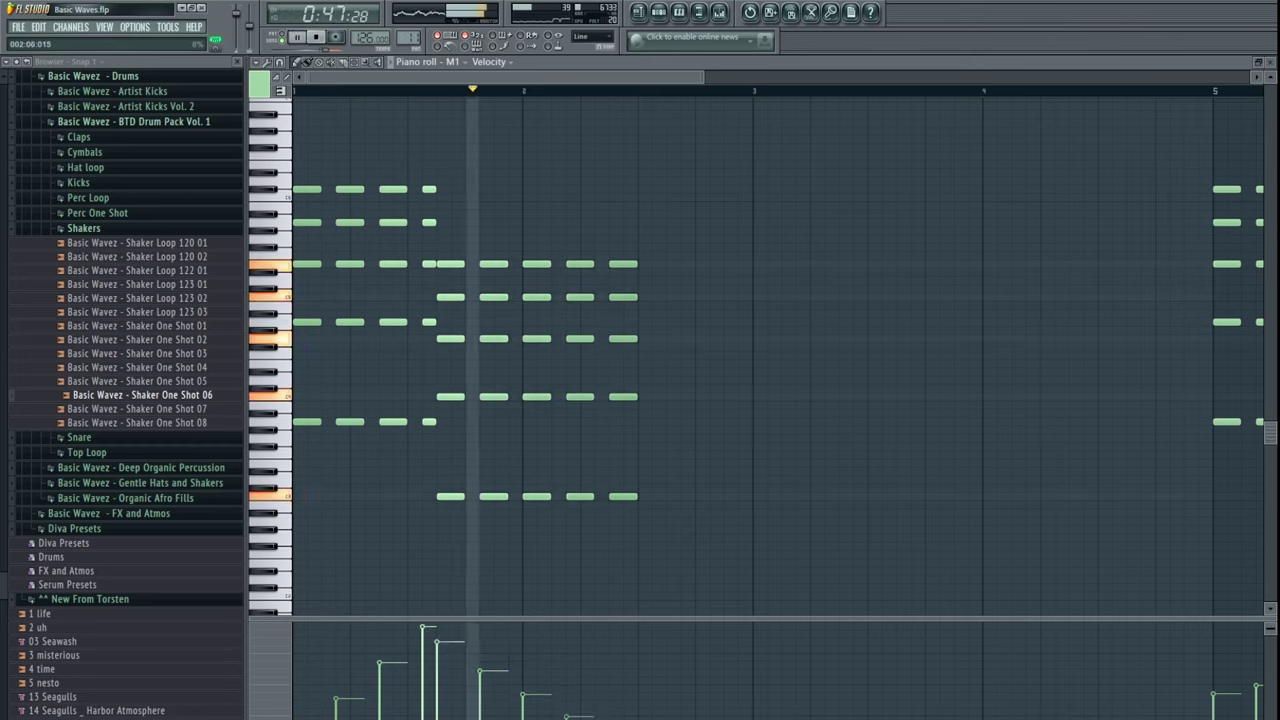
left_click(423, 687)
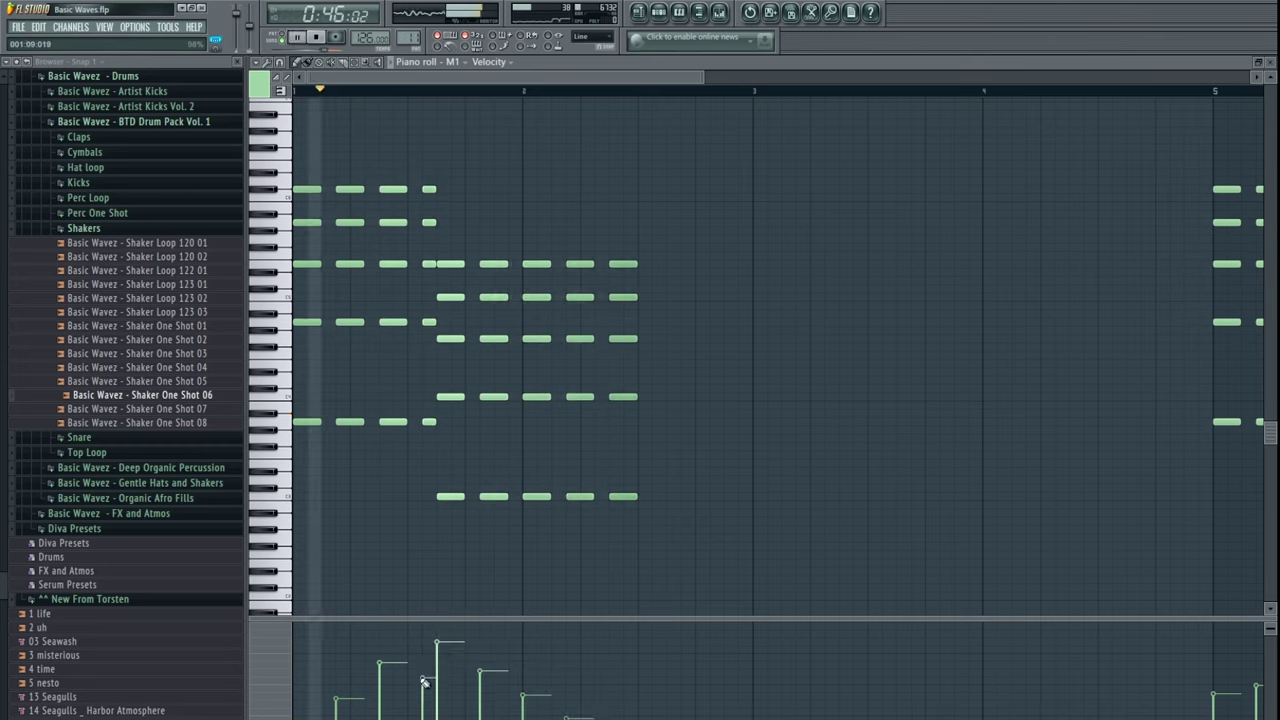
left_click(439, 628)
key("space")
left_click(424, 644)
key("space")
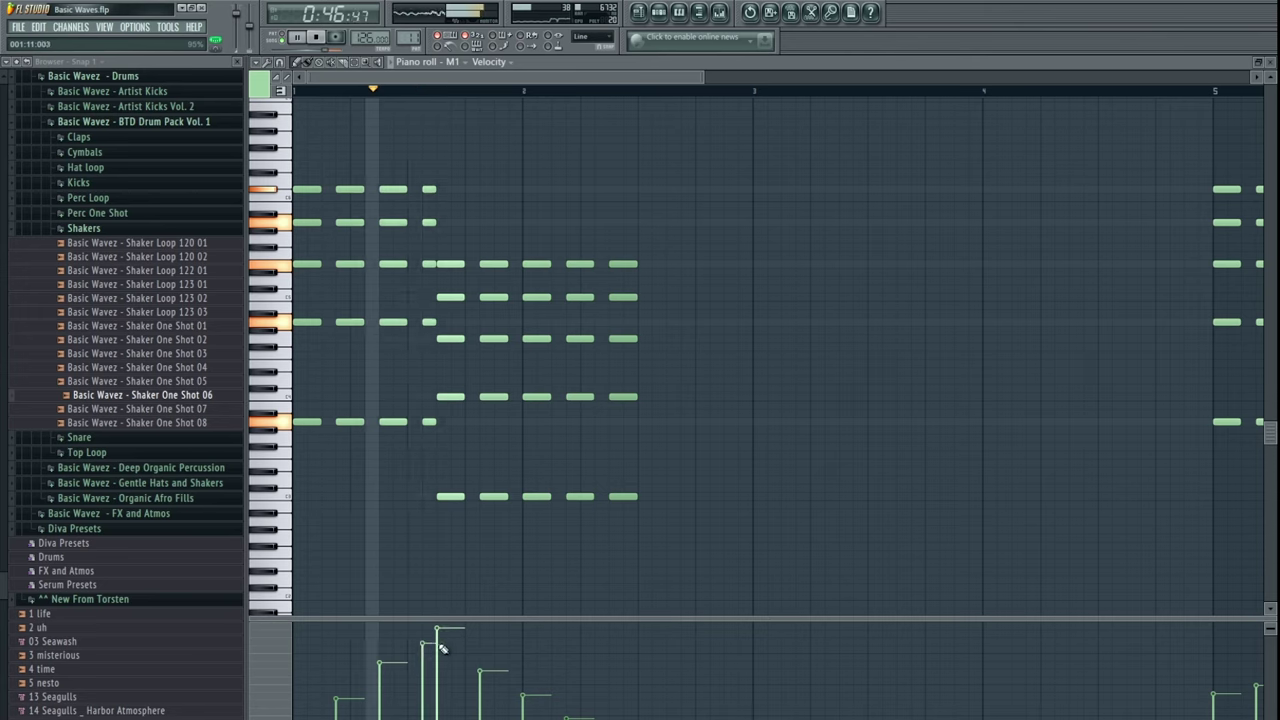
- Soften the fifth chord's velocity, raise the sixth chord above it, and taper the remaining chords down to the phrase's end
left_click(486, 653)
left_click(450, 658)
key("space")
key("space")
left_click(487, 644)
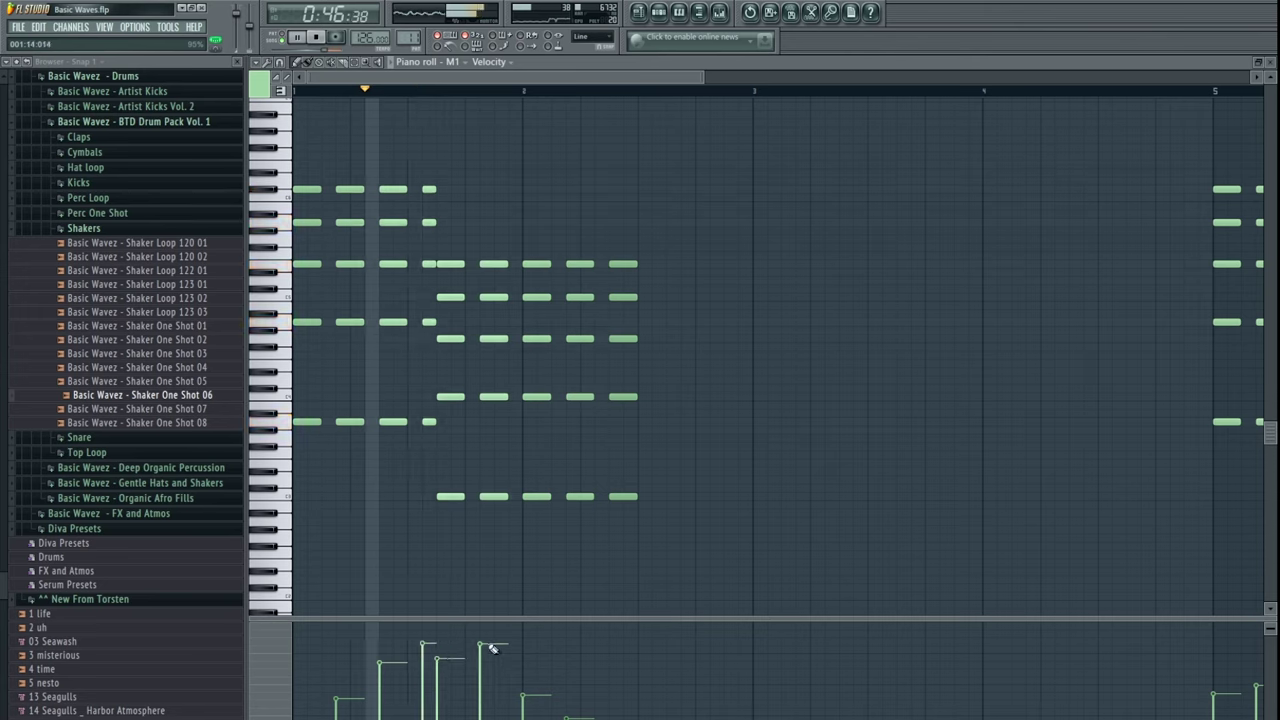
left_click_drag(492, 648, 612, 701)
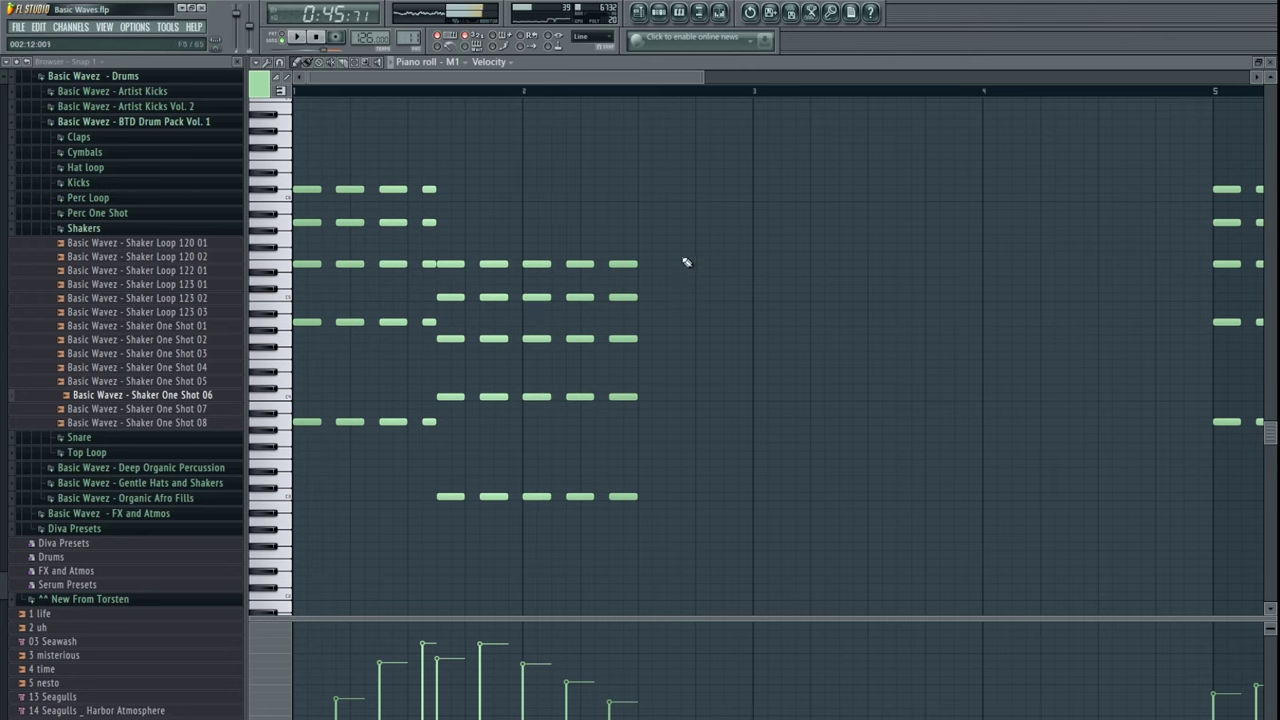
- Copy the last three chords of the first phrase onto its end, extending the phrase just past bar 3
left_click_drag(684, 232, 663, 496)
key("space")
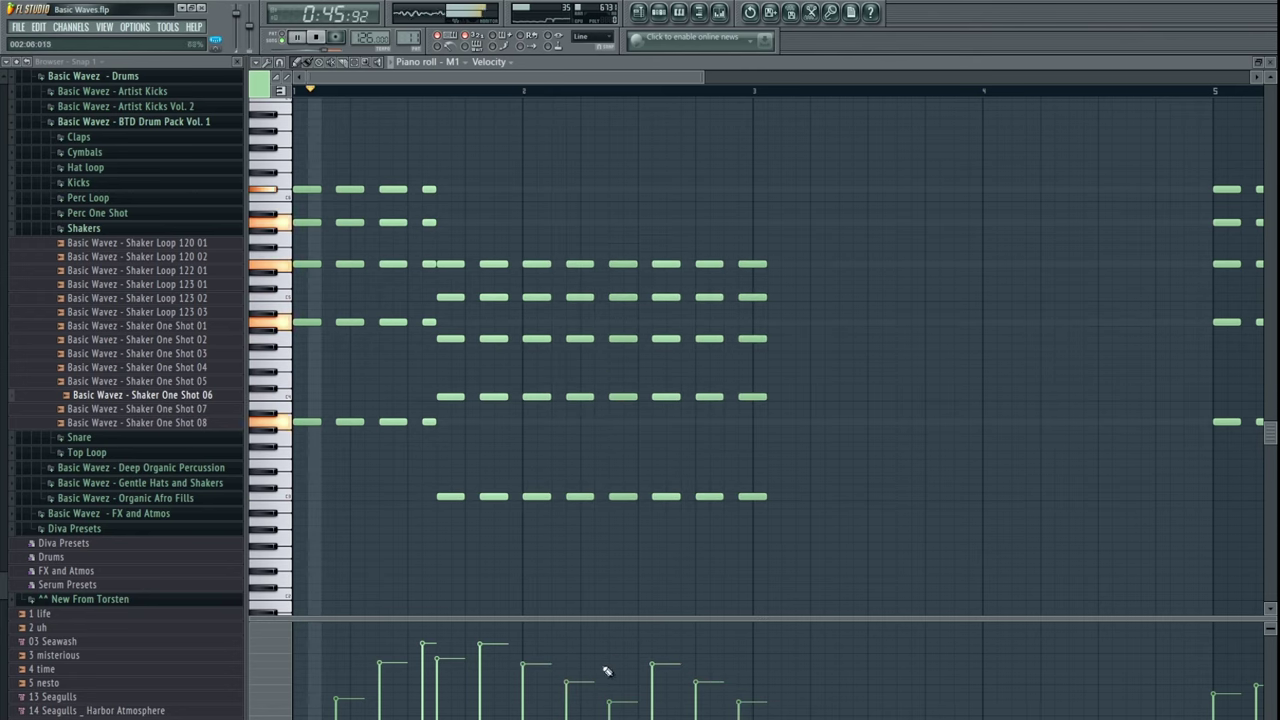
- Move the second phrase's final six-chord group later and copy the two chords before it to fill the gap
scroll(590, 496, "right", 4)
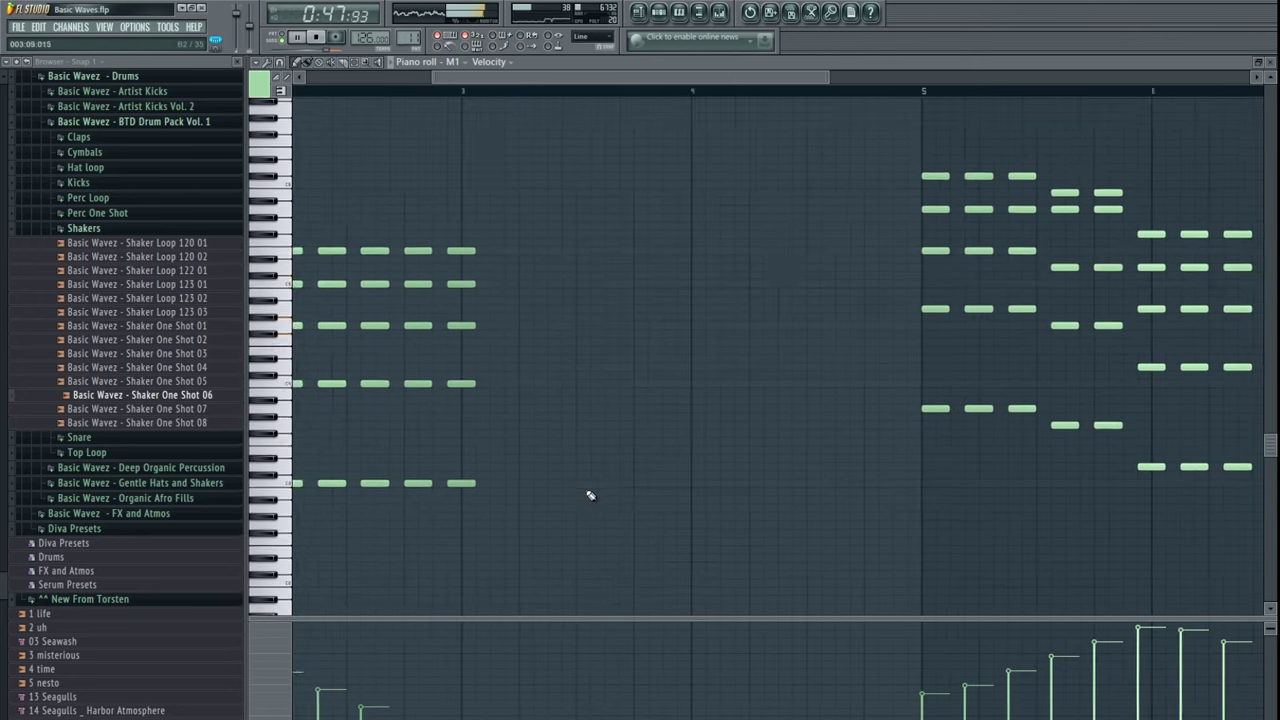
scroll(592, 497, "down", 4)
left_click_drag(726, 515, 660, 523)
scroll(736, 476, "up", 2)
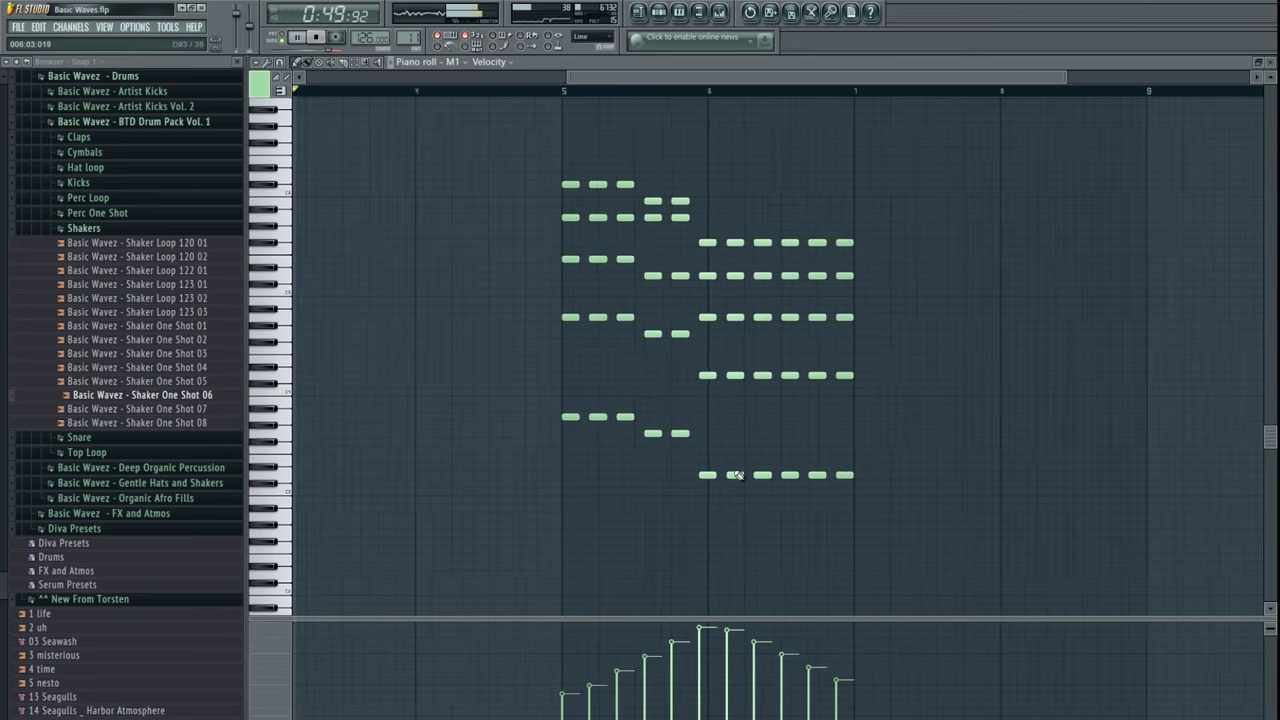
scroll(671, 500, "up", 1, "ctrl")
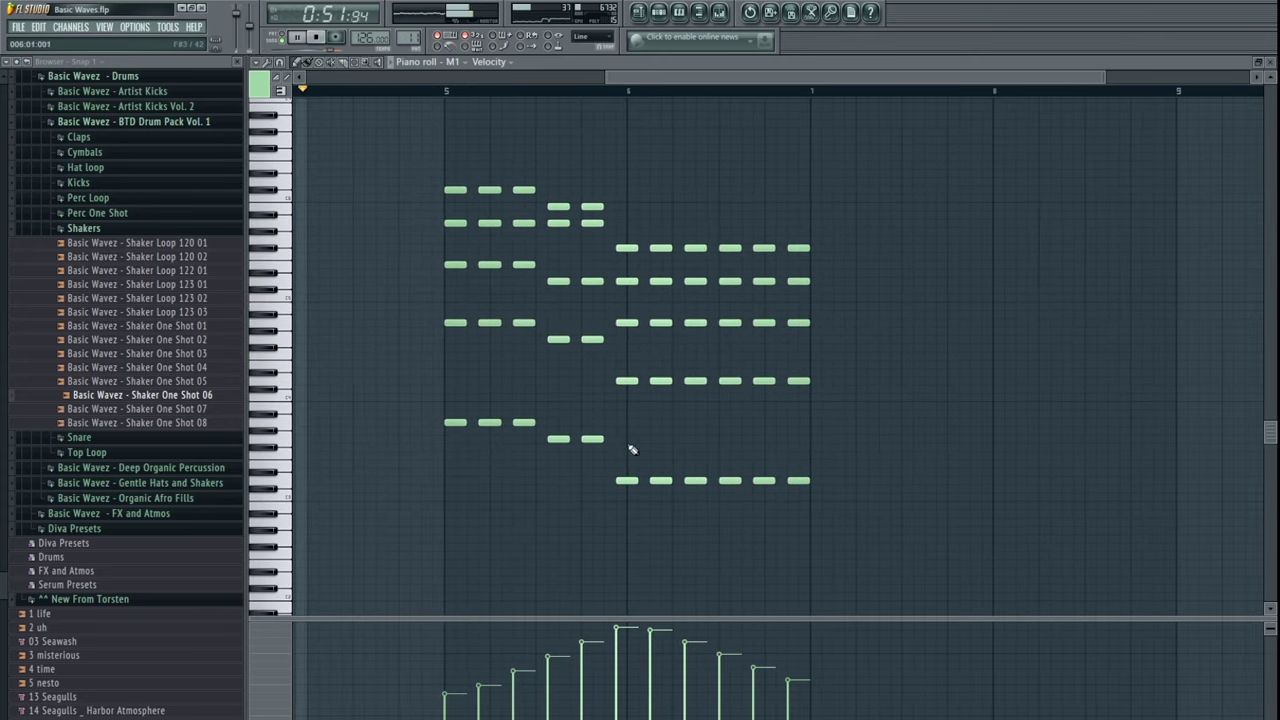
left_click_drag(617, 332, 565, 350)
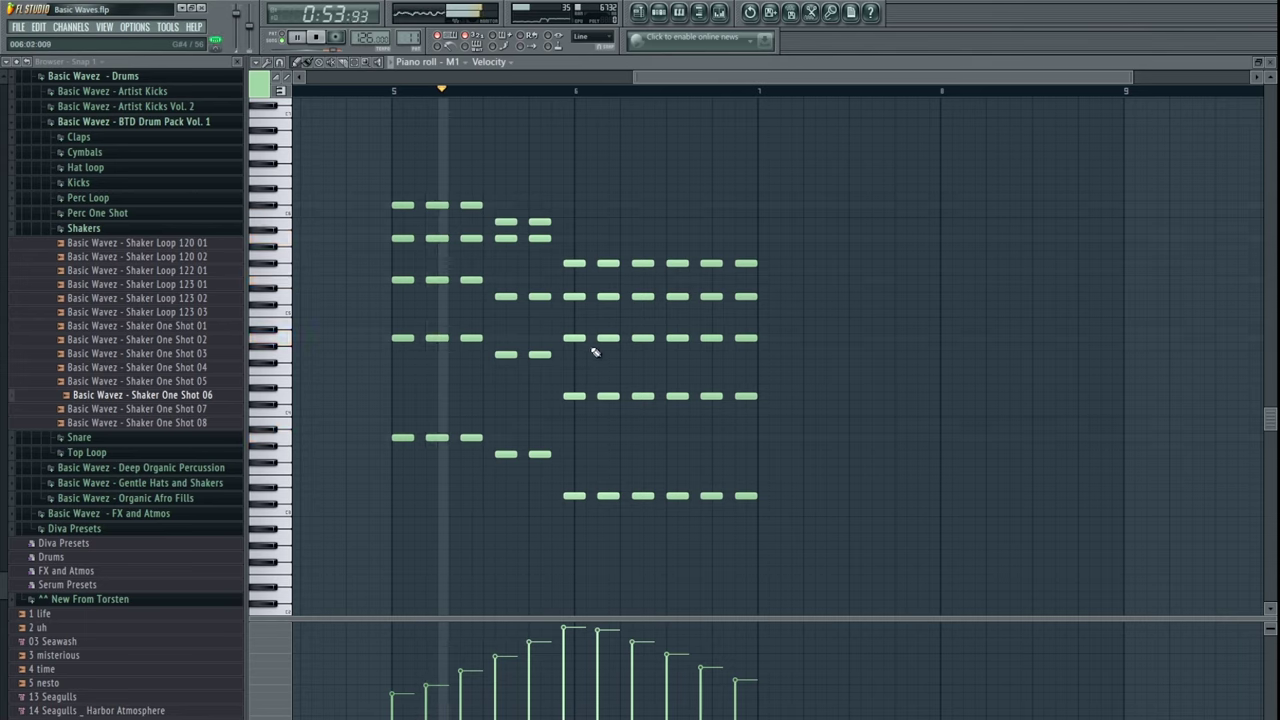
scroll(690, 320, "down", 2)
left_click_drag(838, 339, 780, 337)
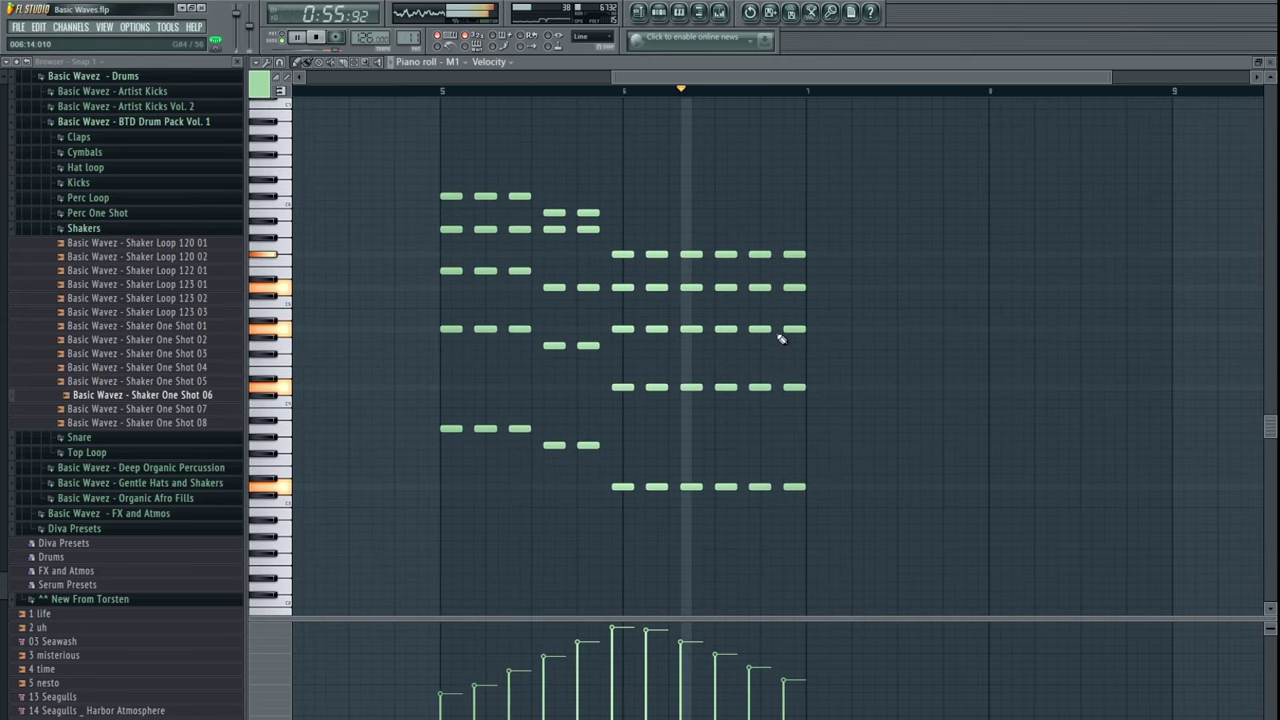
left_click_drag(902, 193, 675, 486, "ctrl")
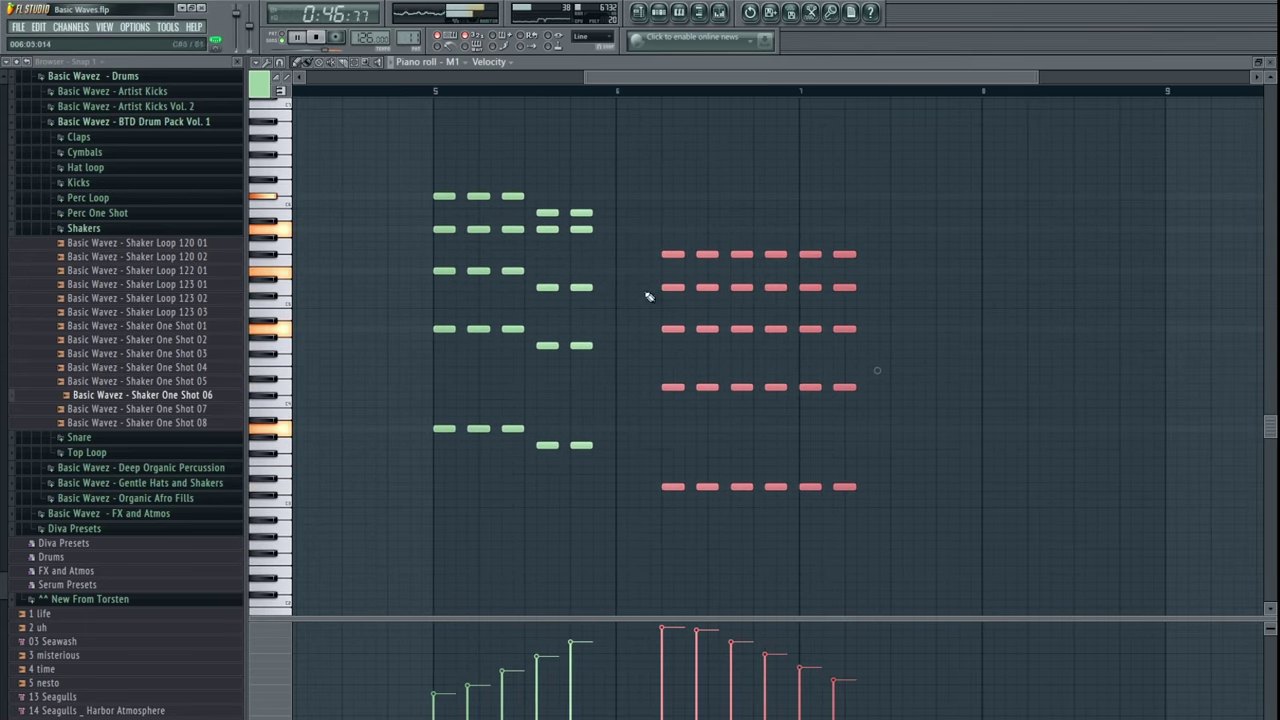
left_click_drag(609, 186, 546, 468, "ctrl")
left_click_drag(541, 446, 609, 447, "shift")
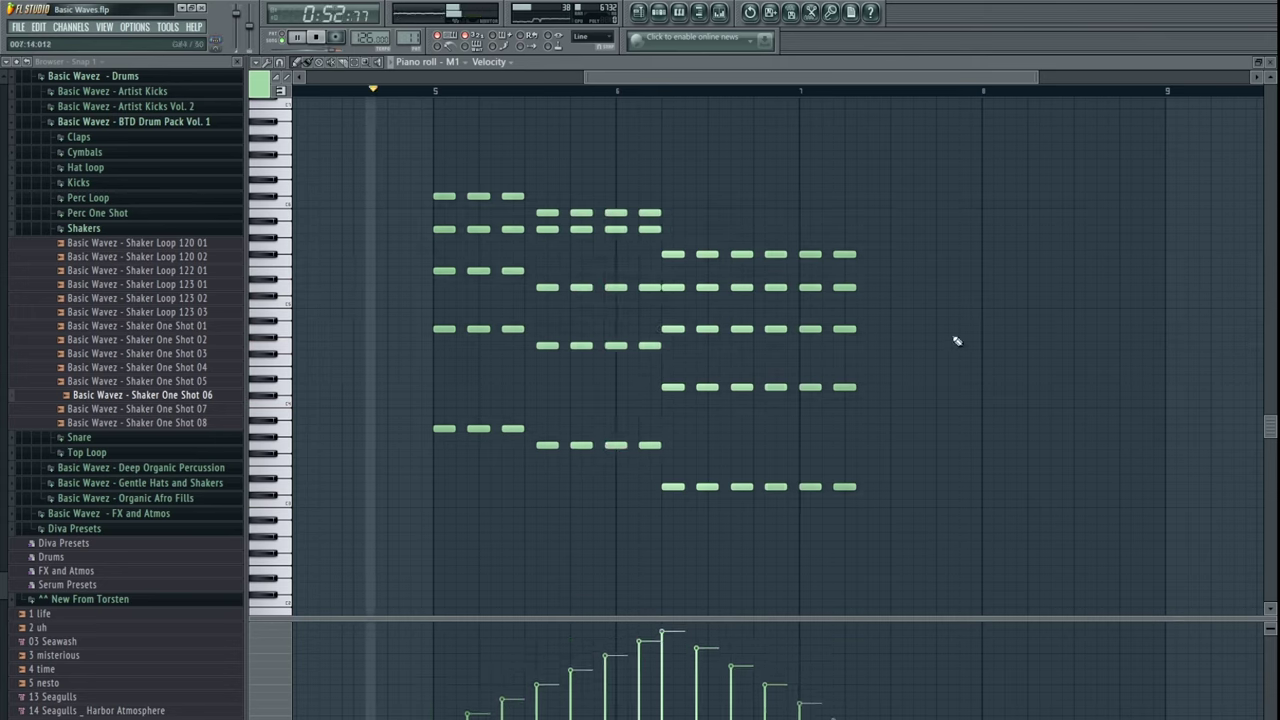
- Copy the second phrase's last two chords onto its end, spaced evenly with the chords before them
left_click_drag(912, 192, 879, 488)
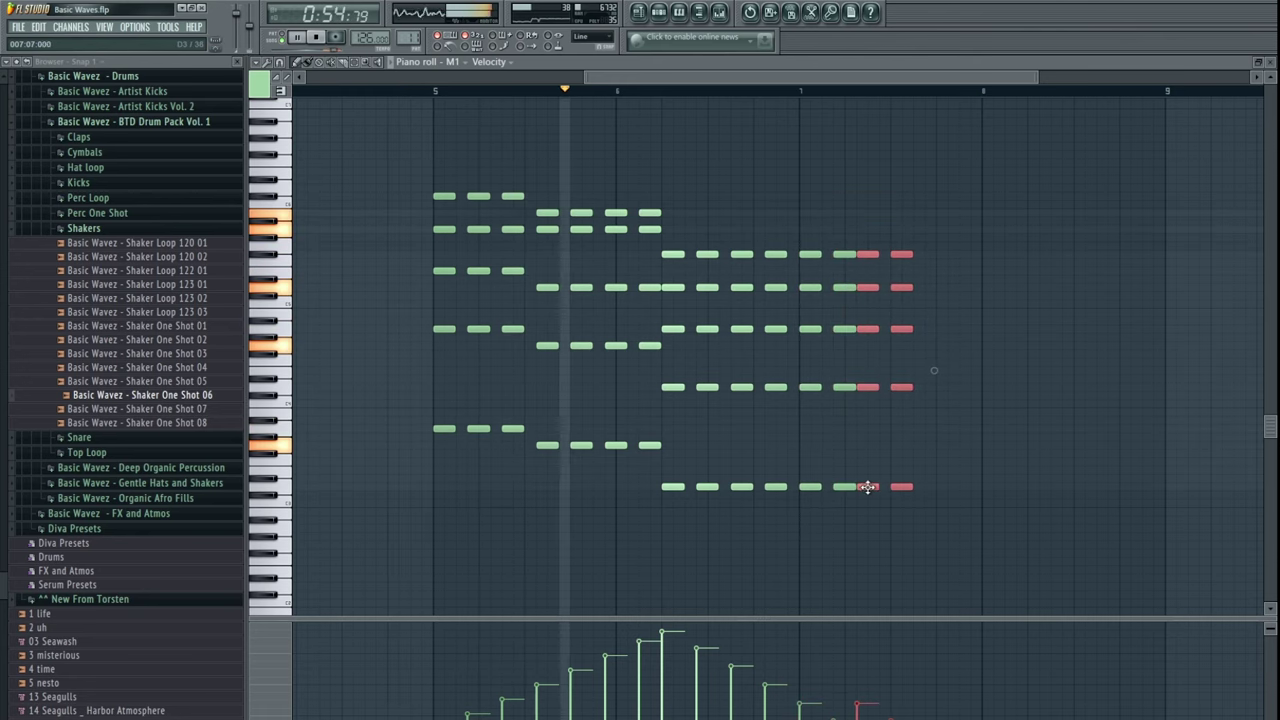
left_click(914, 528)
left_click_drag(979, 437, 804, 432)
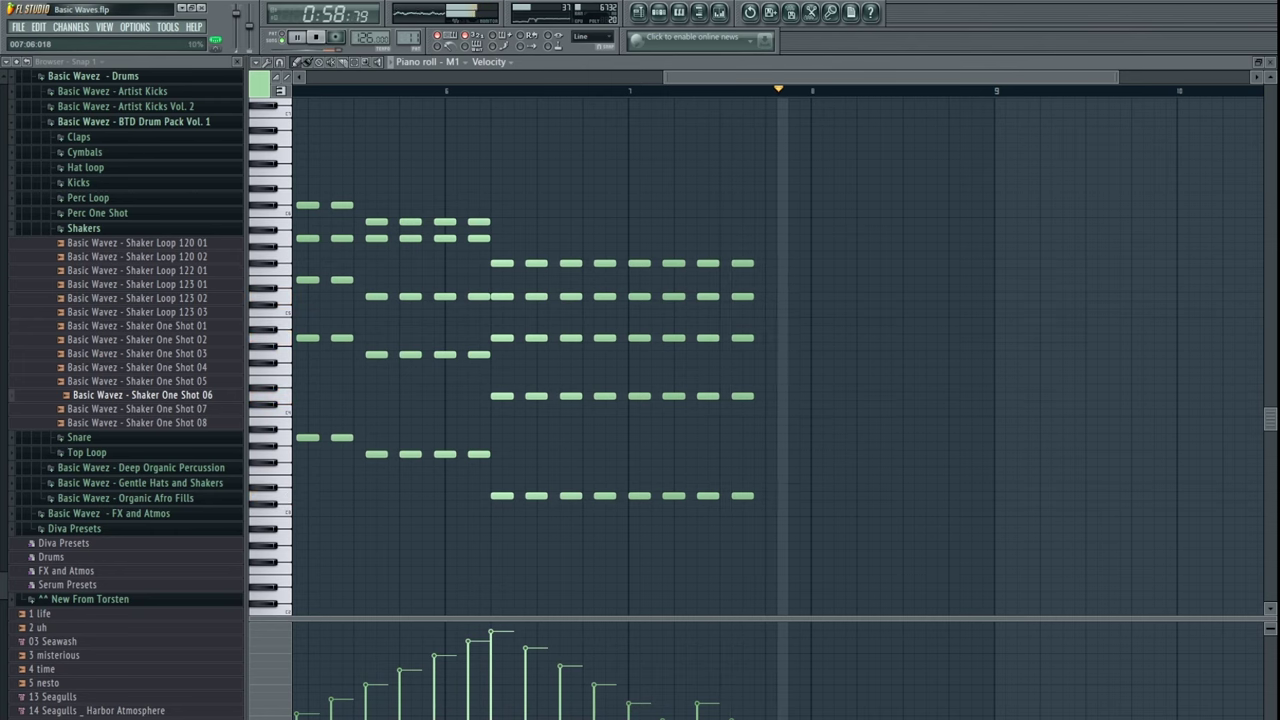
- Close the piano roll and unmute Tracks 1 and 4 in the playlist
key("Escape")
left_click(1009, 489, "ctrl")
left_click_drag(594, 557, 558, 571)
left_click_drag(480, 480, 506, 523)
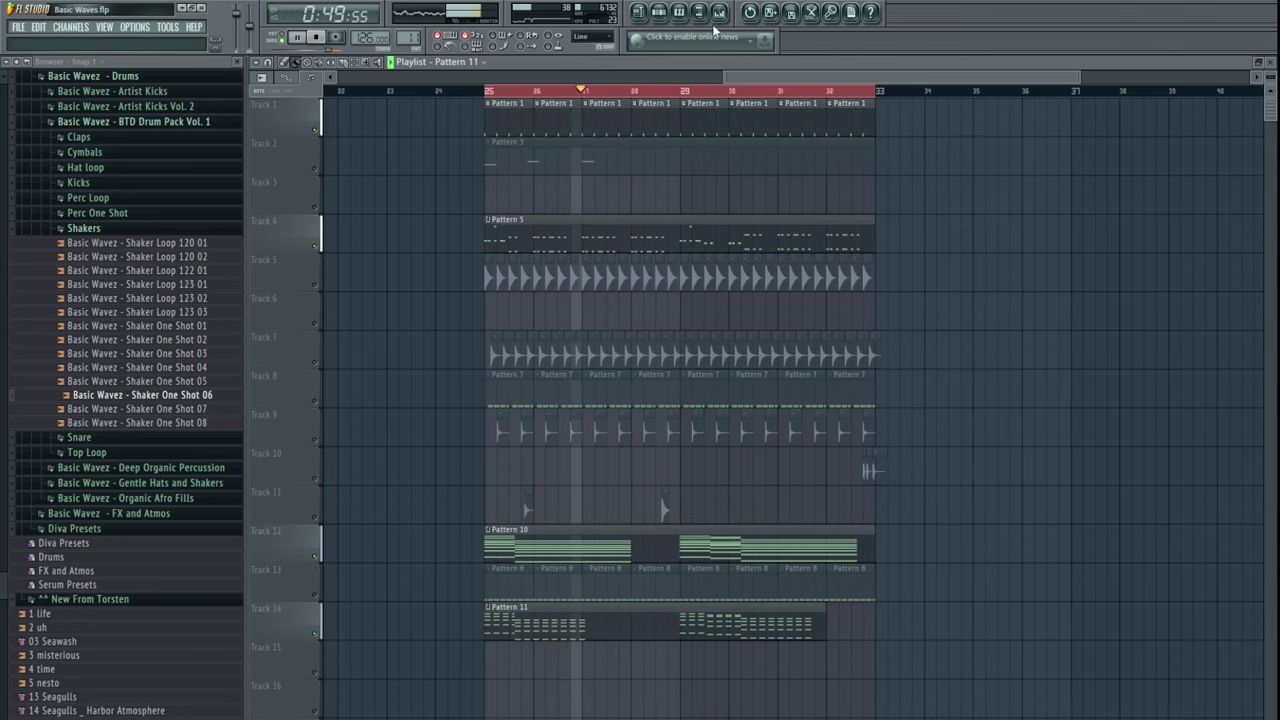
- Lower the Fruity Filter's cutoff frequency on the JT_126_F_DarkScape mixer track and close the mixer and effect windows
key("F9")
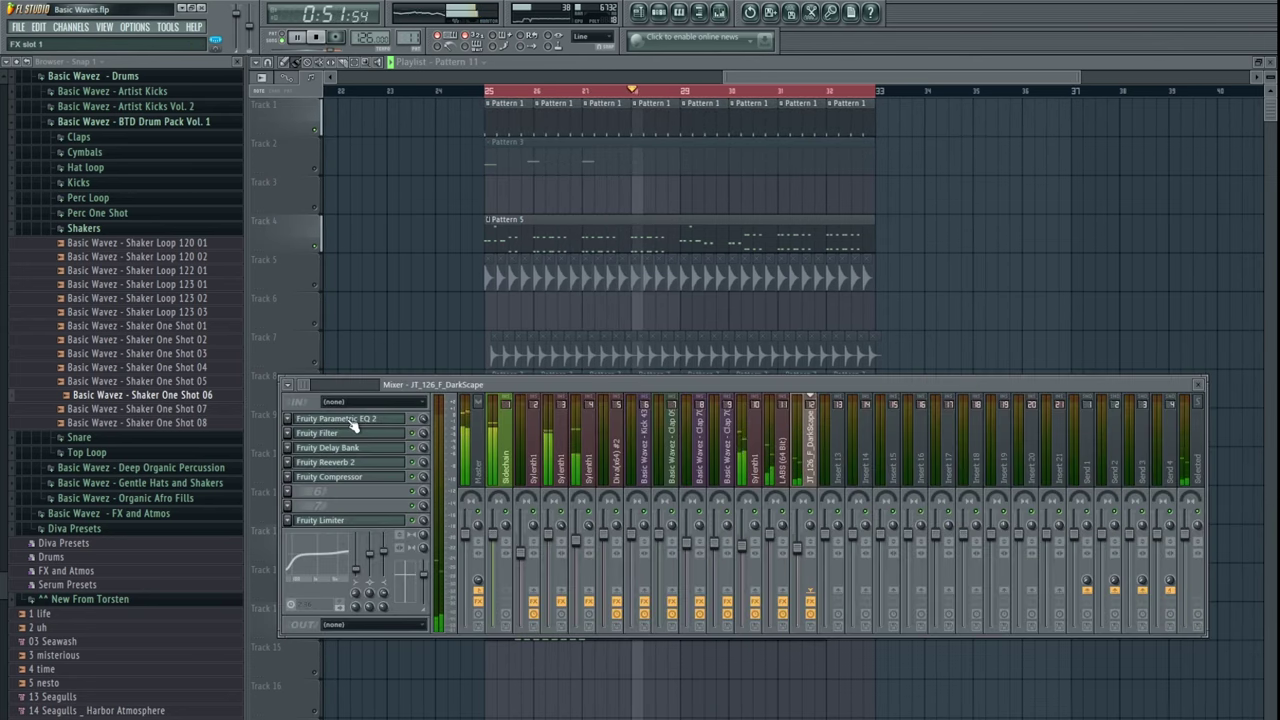
left_click(350, 420)
left_click(320, 435)
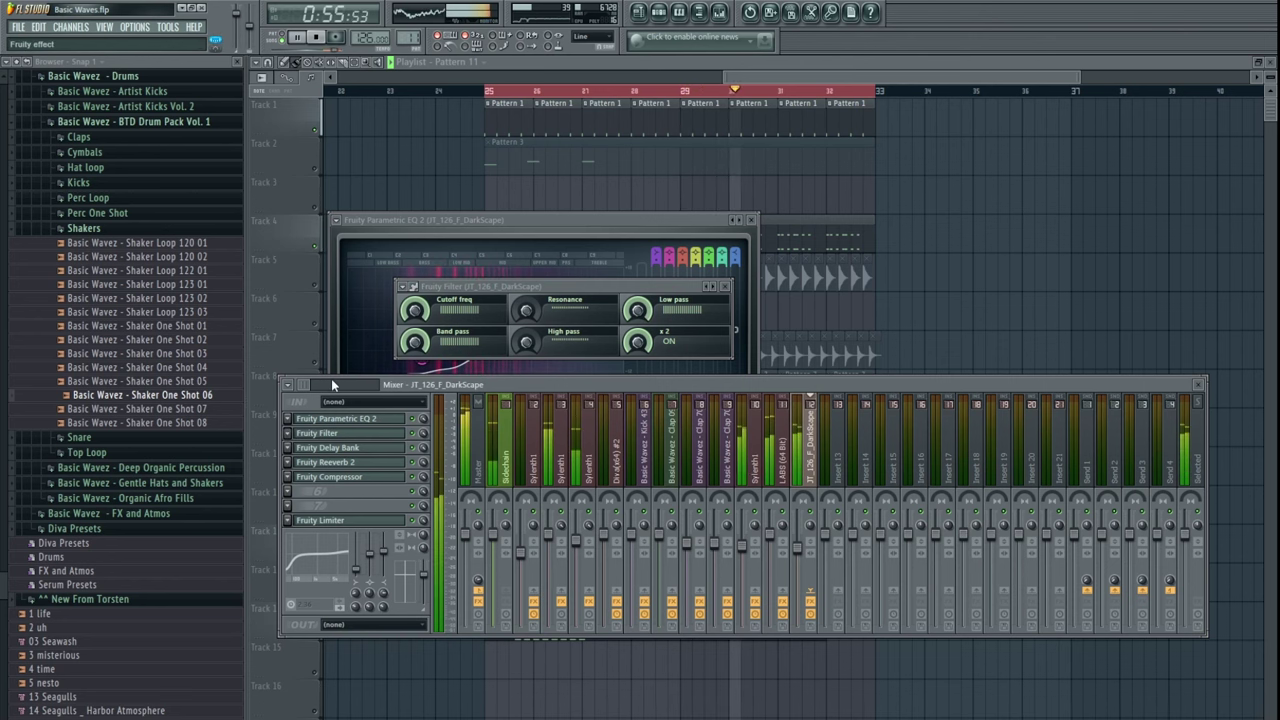
left_click(341, 436)
left_click(342, 434)
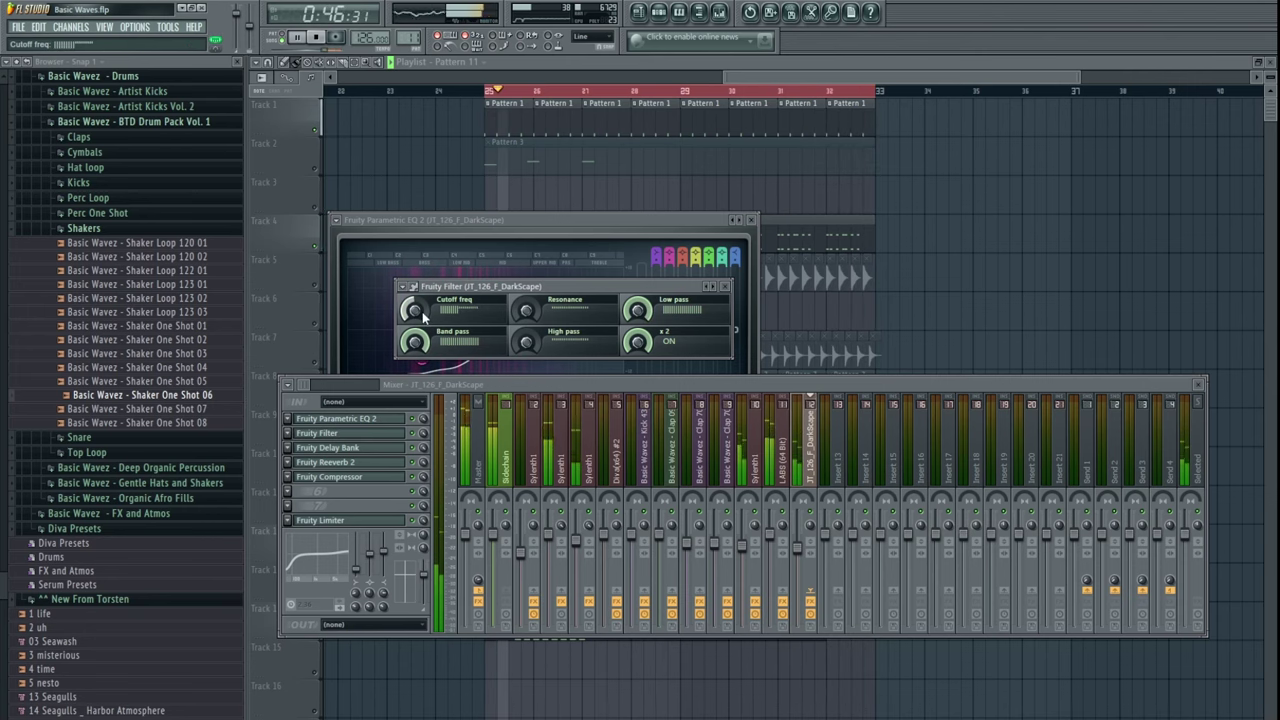
key("F12")
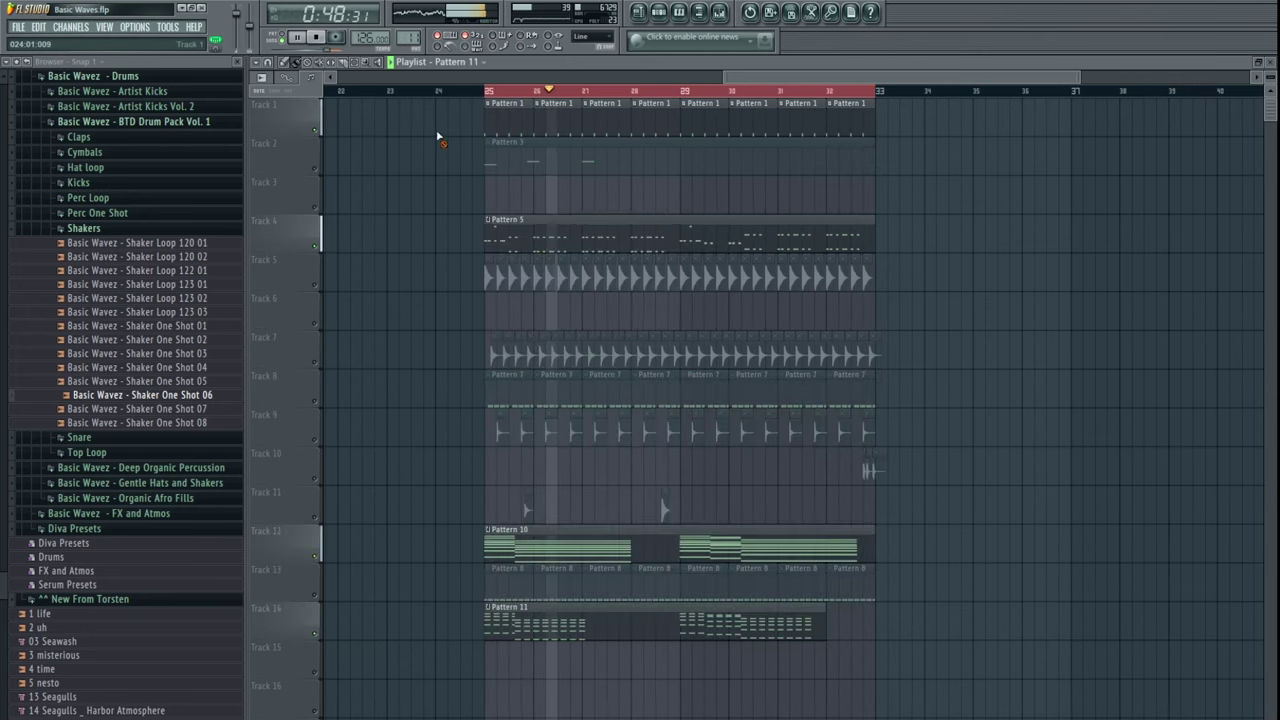
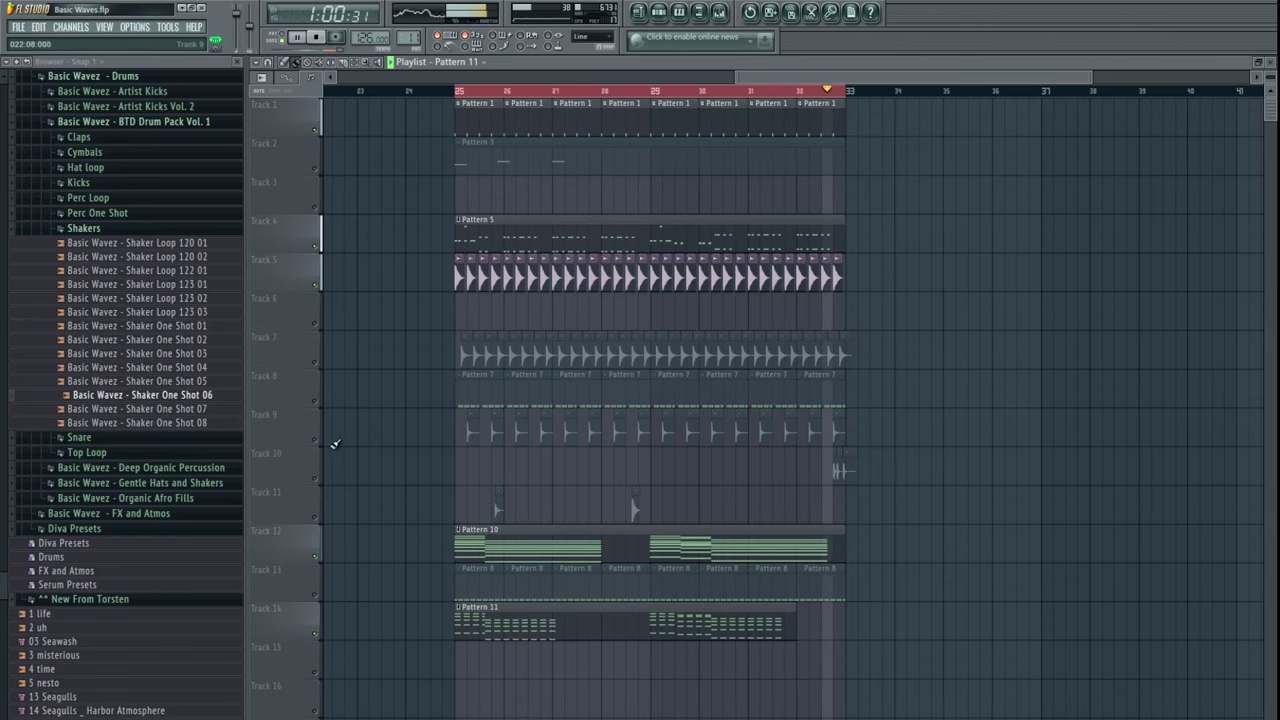
- Unmute Tracks 5 and 9 in the playlist
left_click_drag(482, 405, 449, 427)
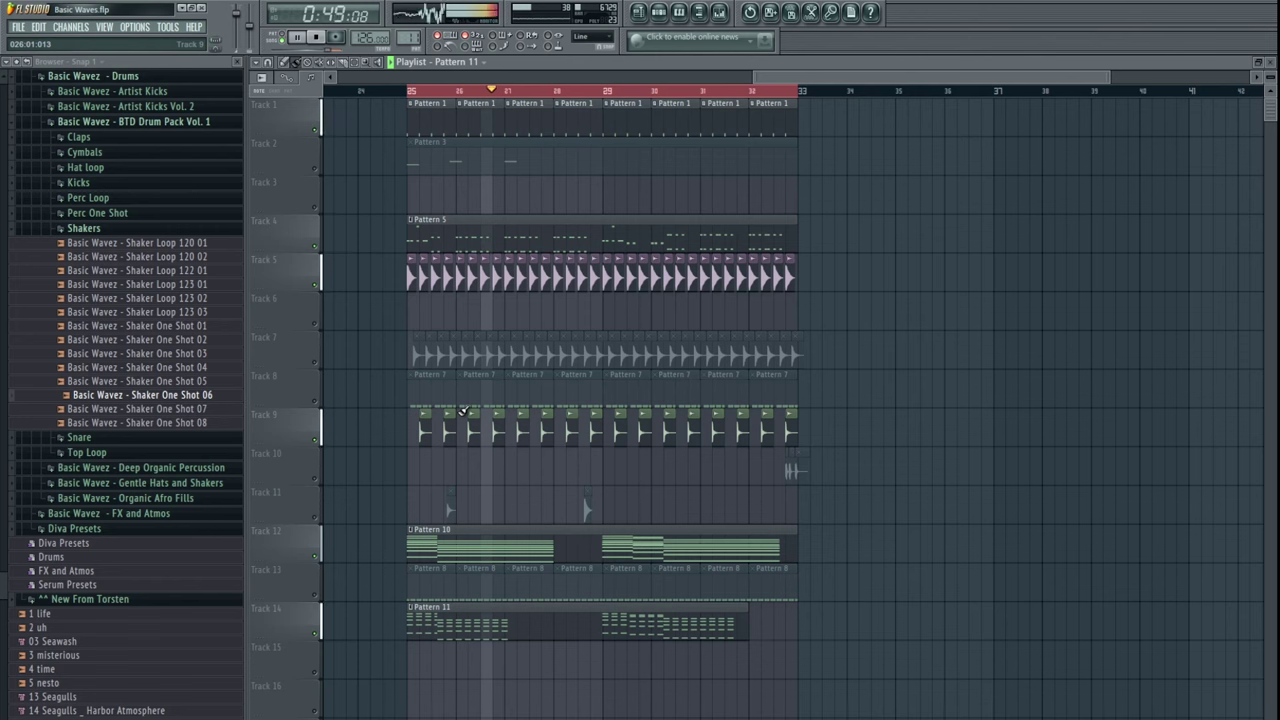
scroll(420, 421, "left", 1)
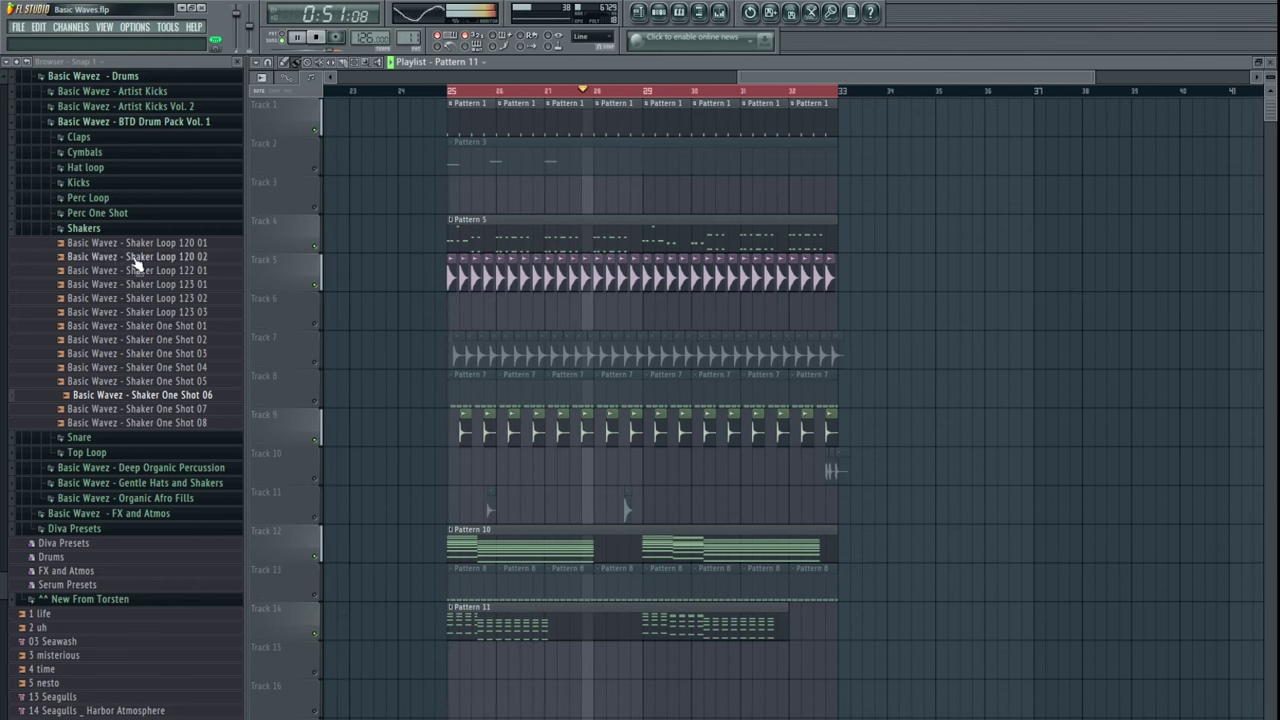
- Open the Claps folder of BTD Drum Pack Vol. 1 in place of Shakers and try Clap 12 for Track 9
left_click(90, 229)
key("space")
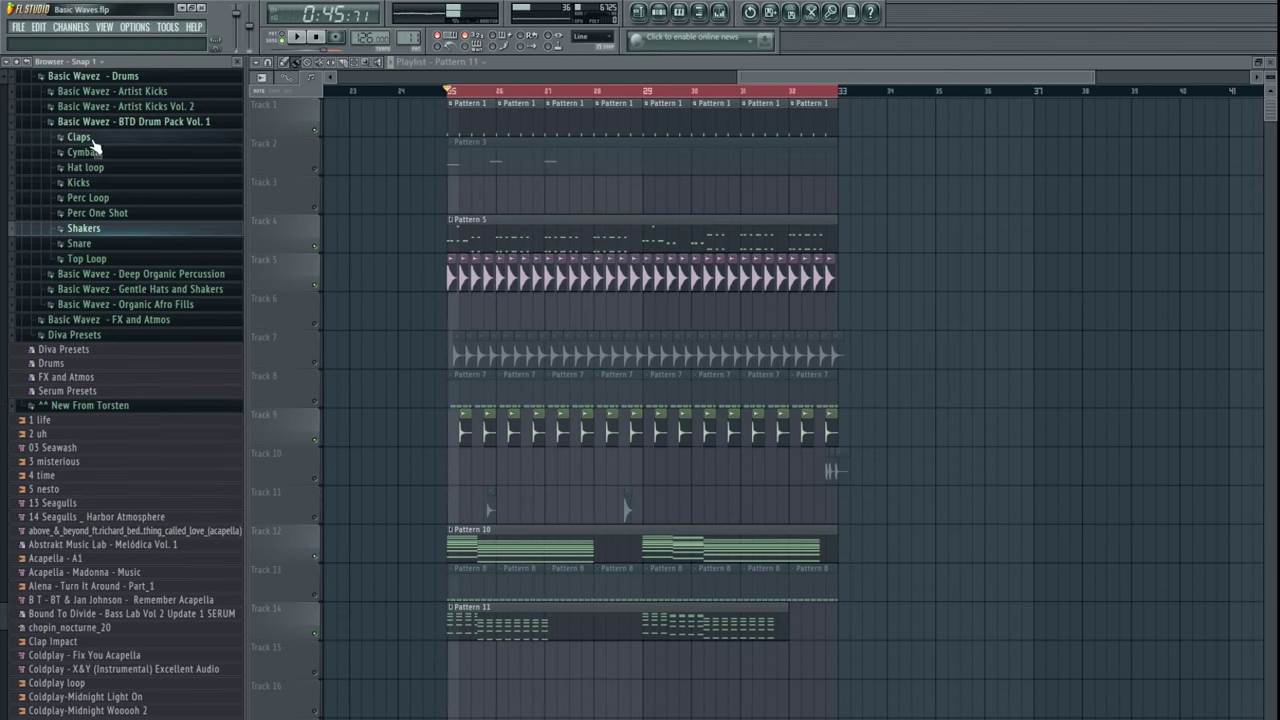
left_click(78, 137)
left_click(137, 306)
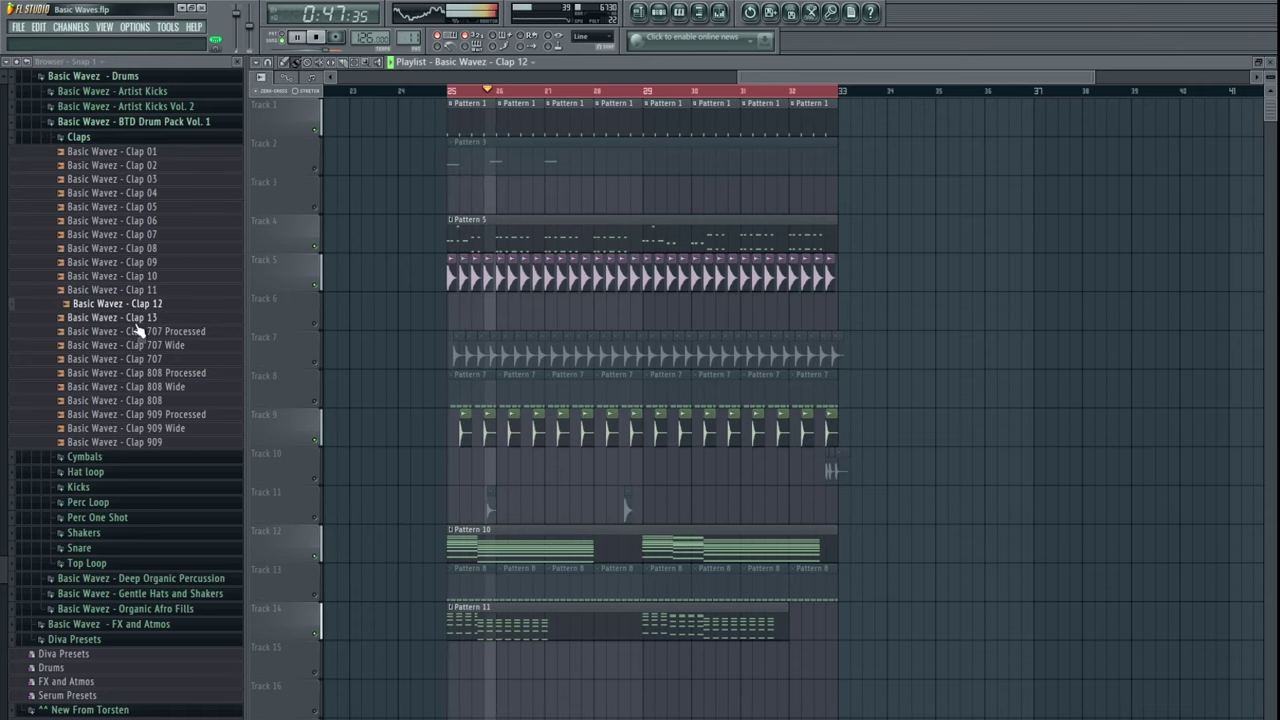
- Try Clap 13, Clap 11, Clap 10, Clap 09 and Clap 08 in turn as the clap sample on Track 9
left_click_drag(120, 317, 460, 430)
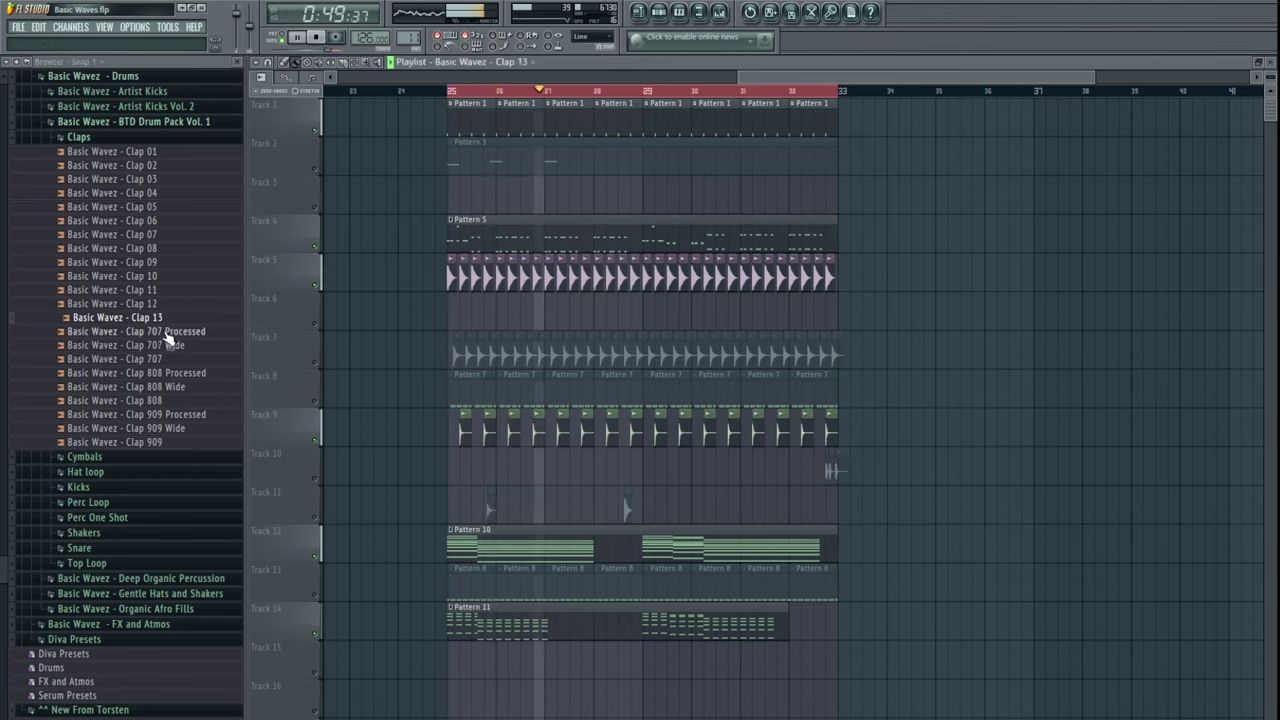
left_click_drag(148, 291, 464, 427)
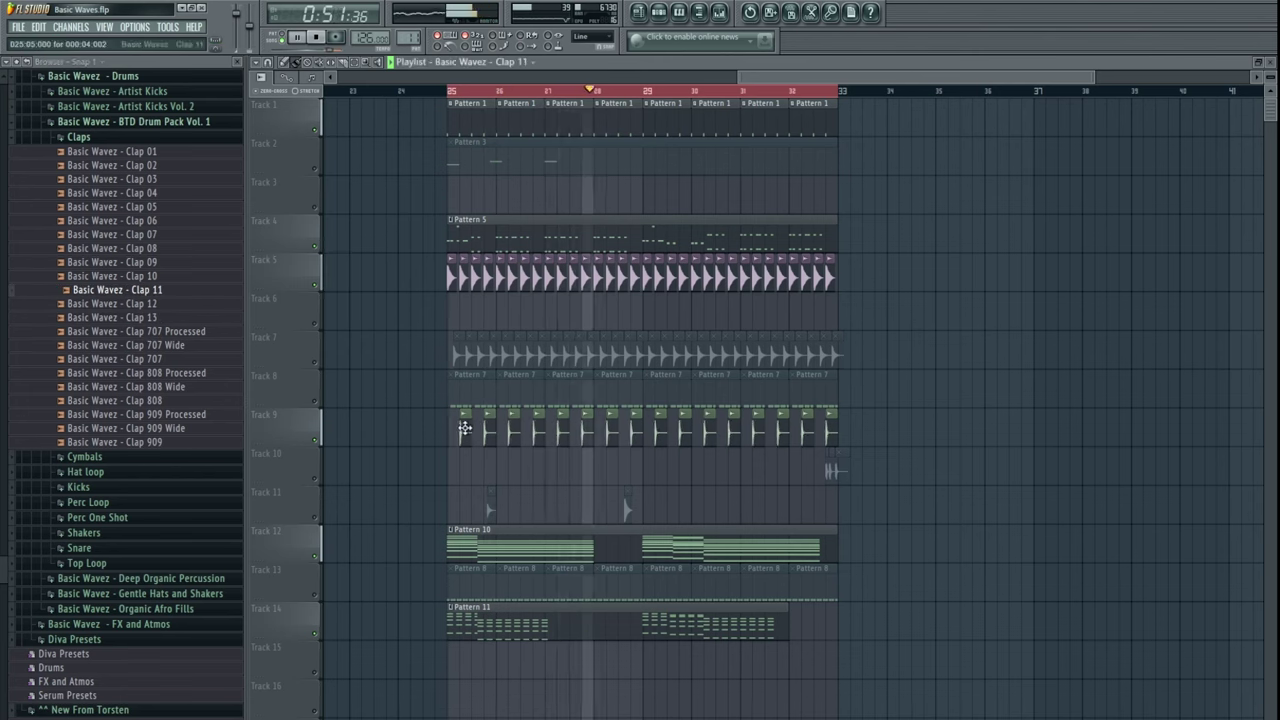
left_click_drag(145, 276, 459, 425)
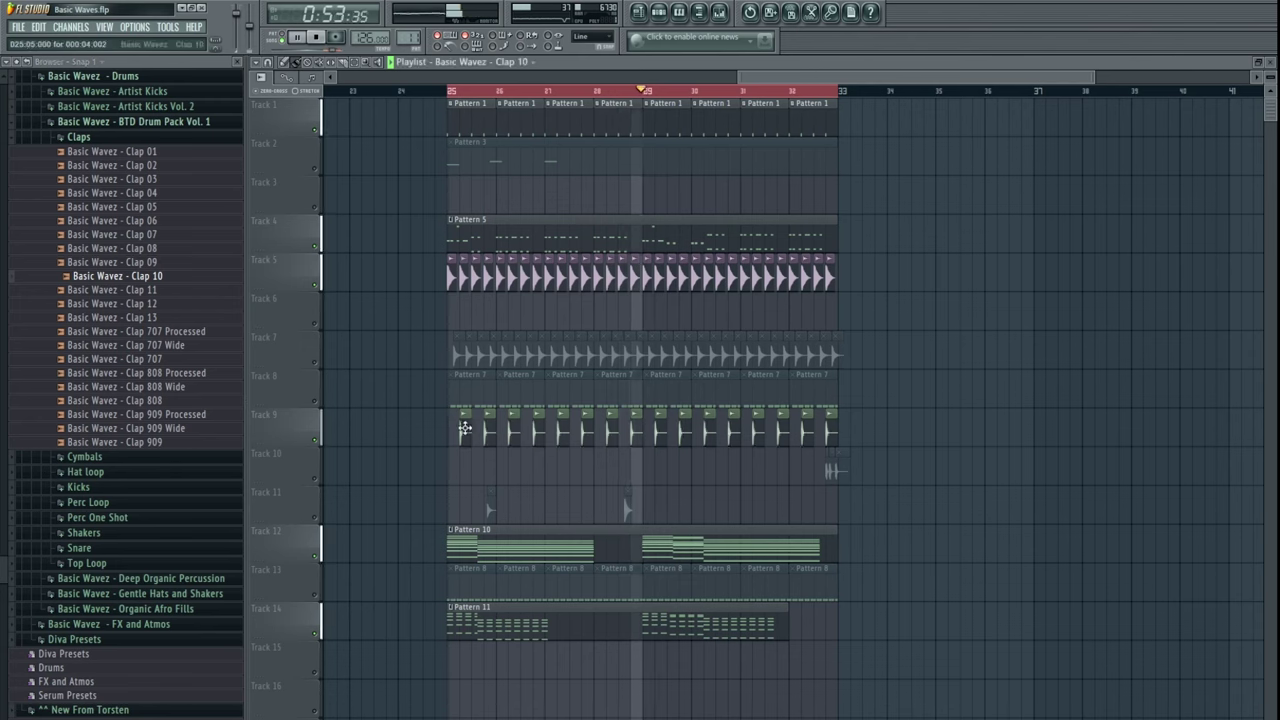
left_click_drag(145, 262, 452, 419)
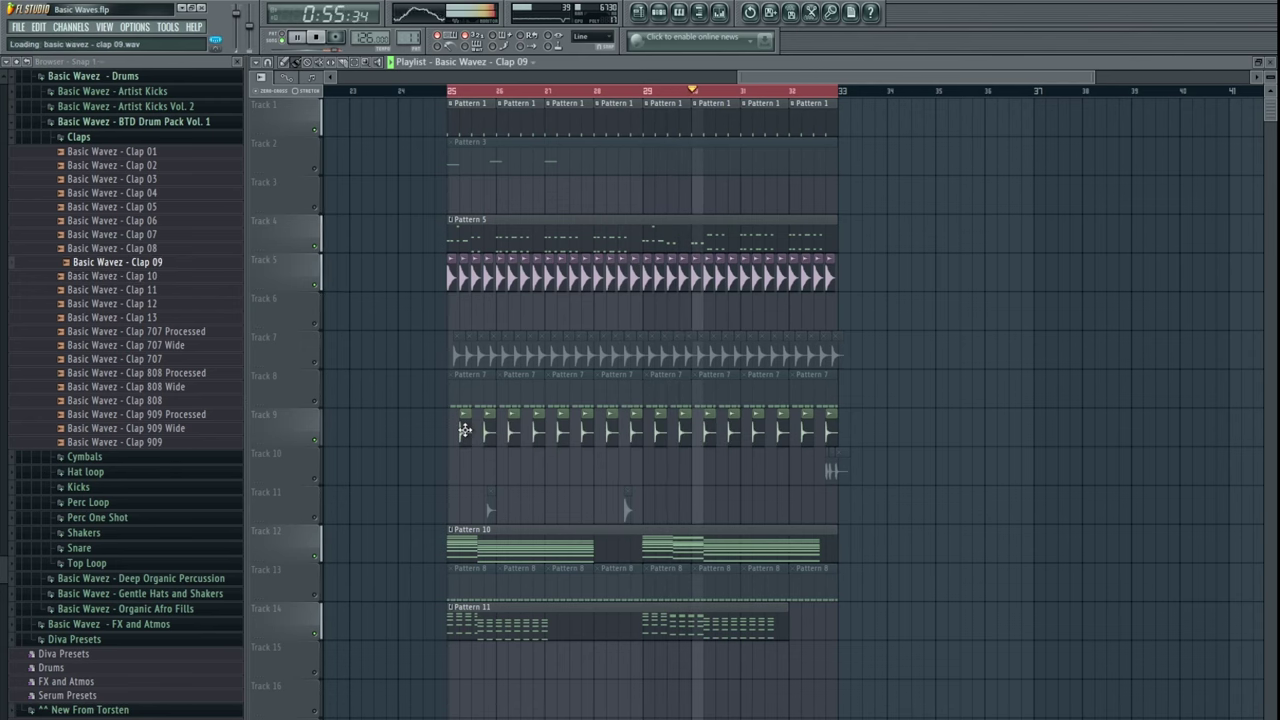
left_click_drag(148, 249, 457, 434)
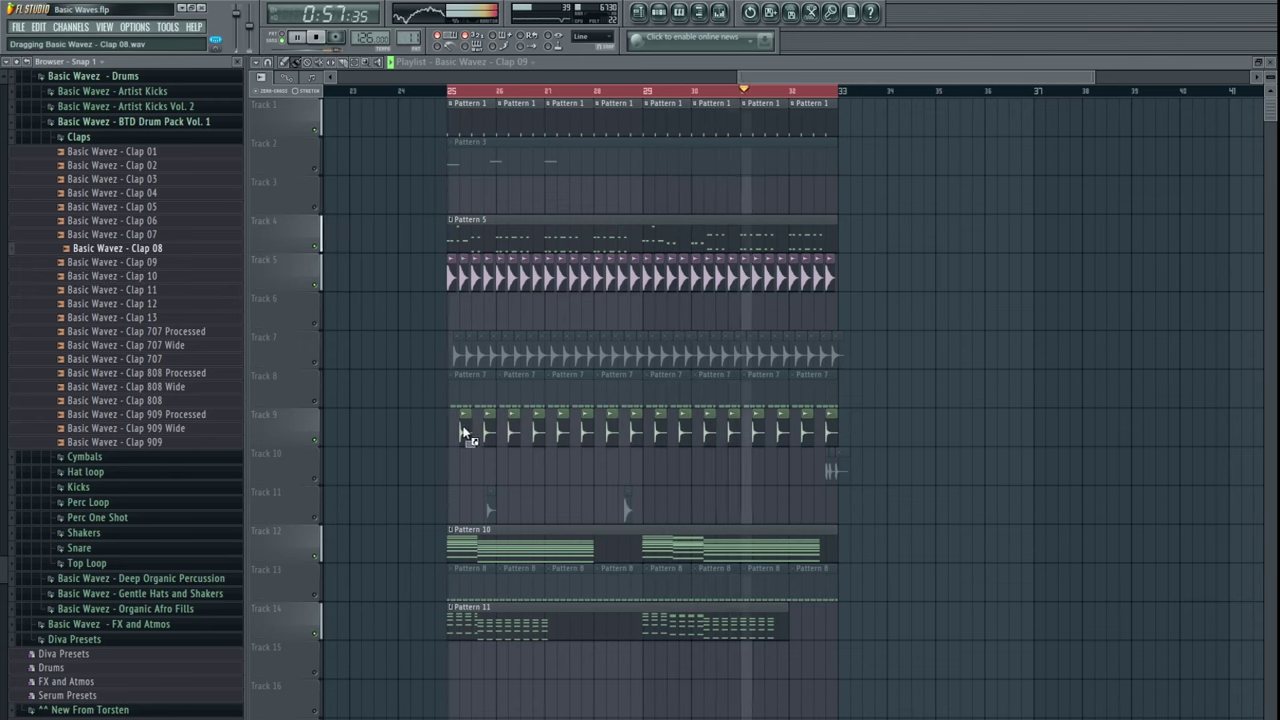
key("space")
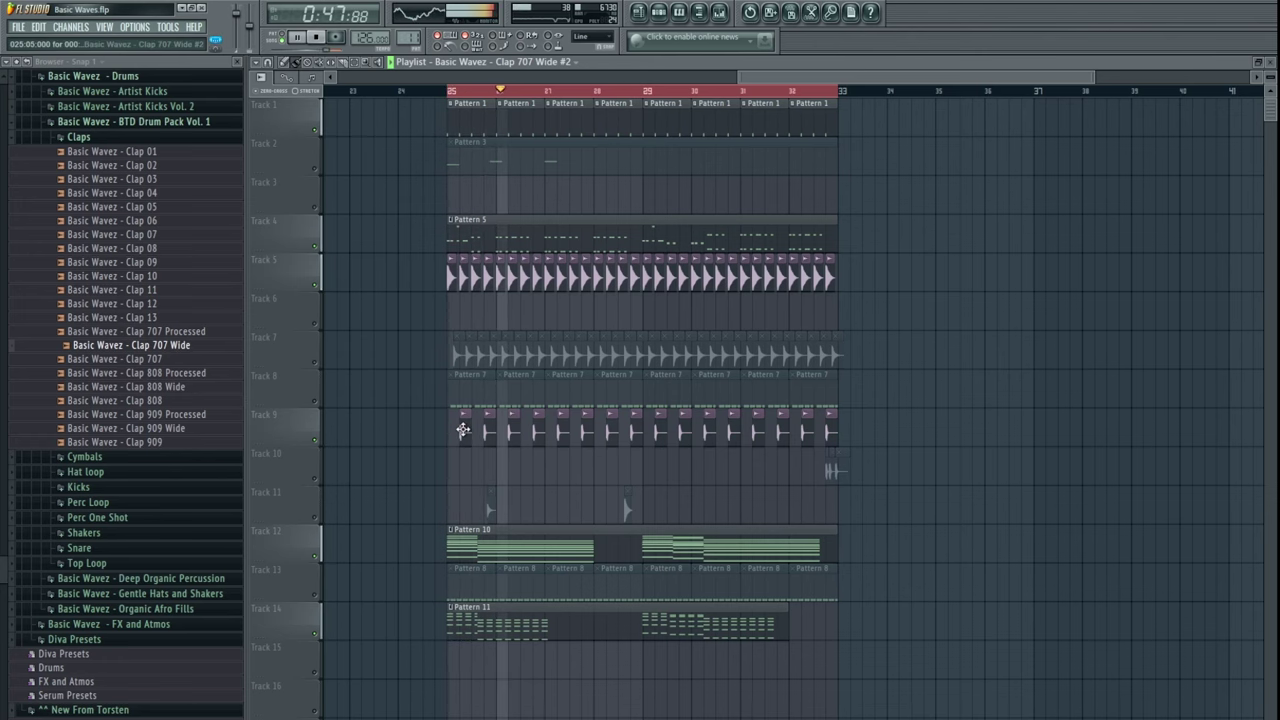
- Open the Track 9 clap's channel settings and Fruity Filter, and replace its sample with Clap 02
left_click(463, 430)
key("F9")
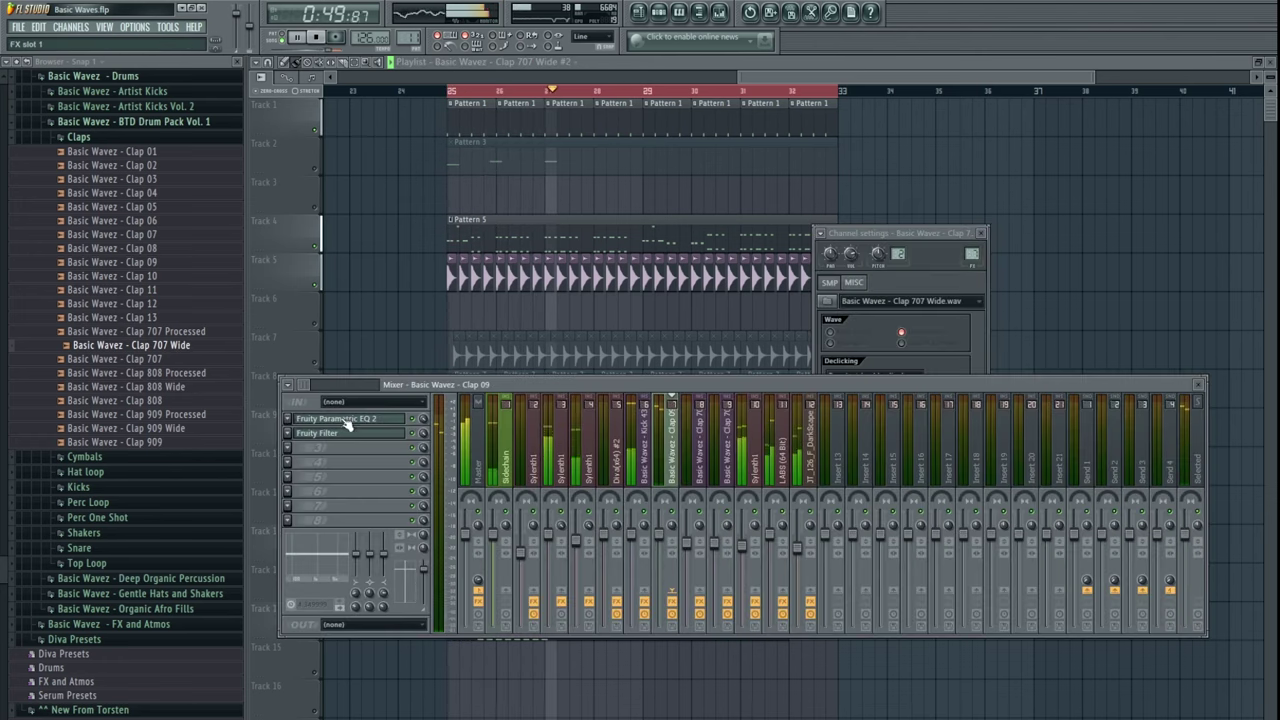
left_click(340, 433)
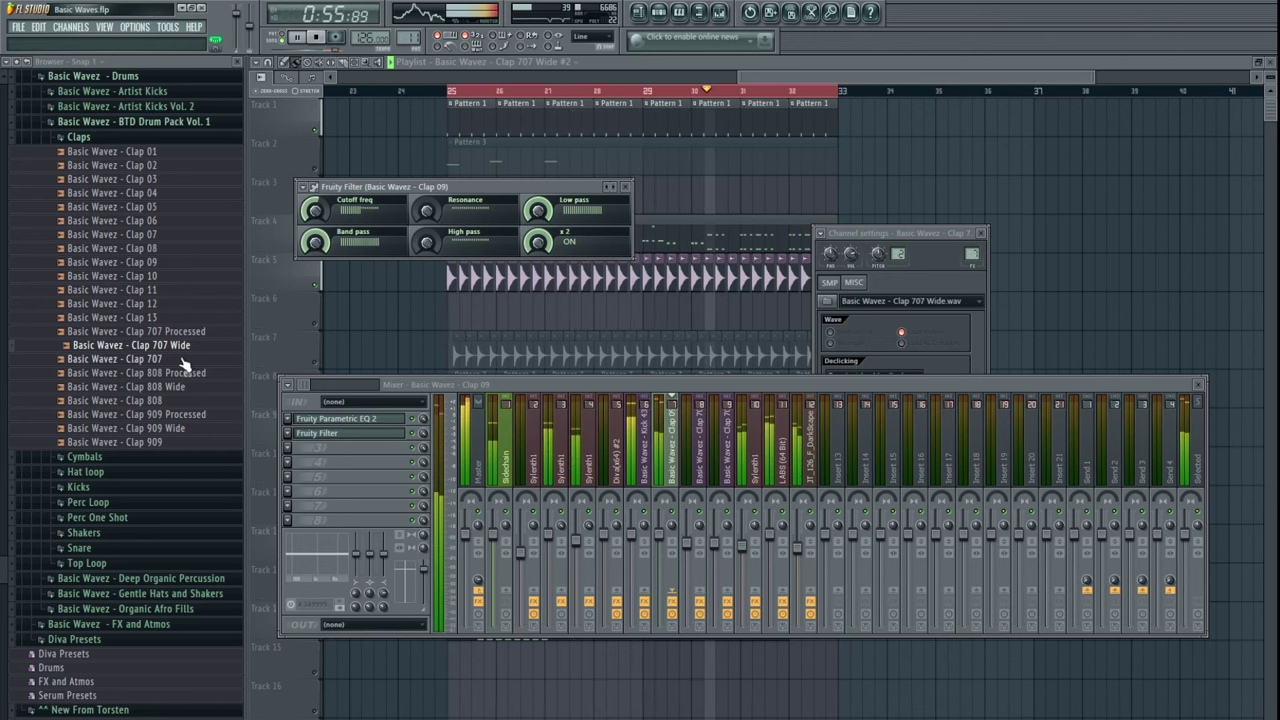
key("space")
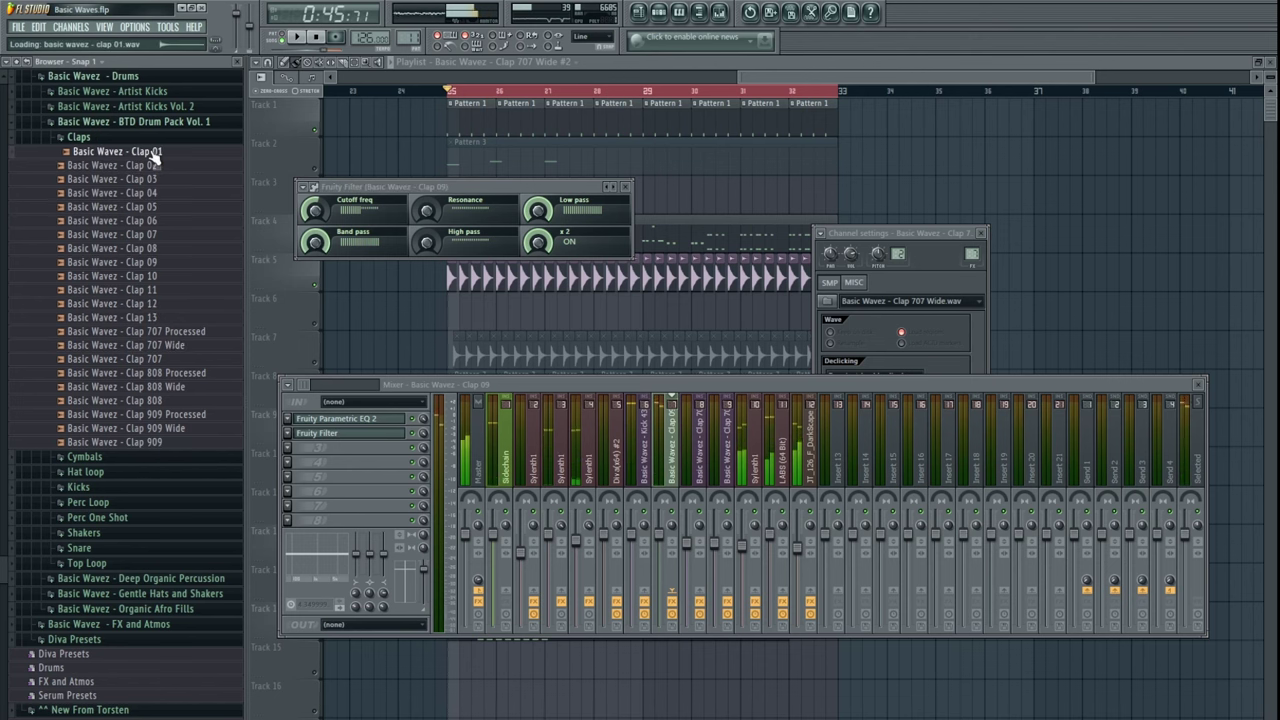
key("F12")
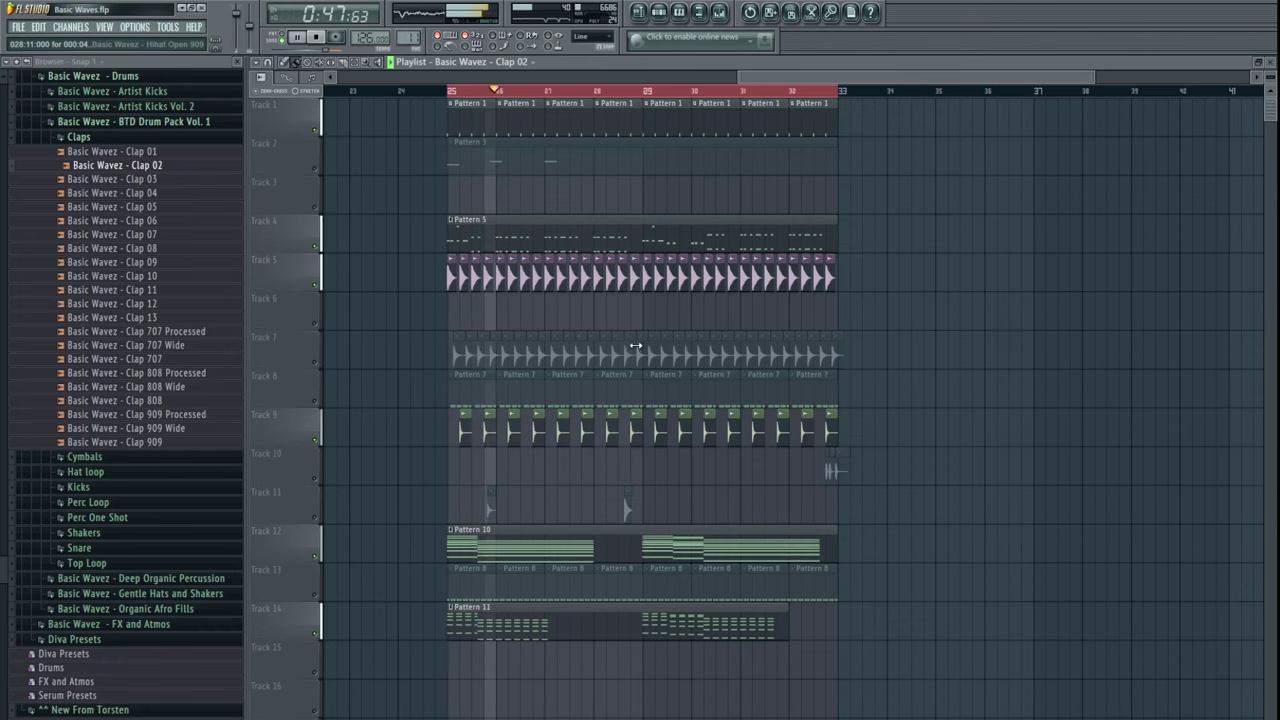
- Unmute Tracks 7 and 8 and set the Hihat Open 909 channel's volume to 43%
left_click(320, 365)
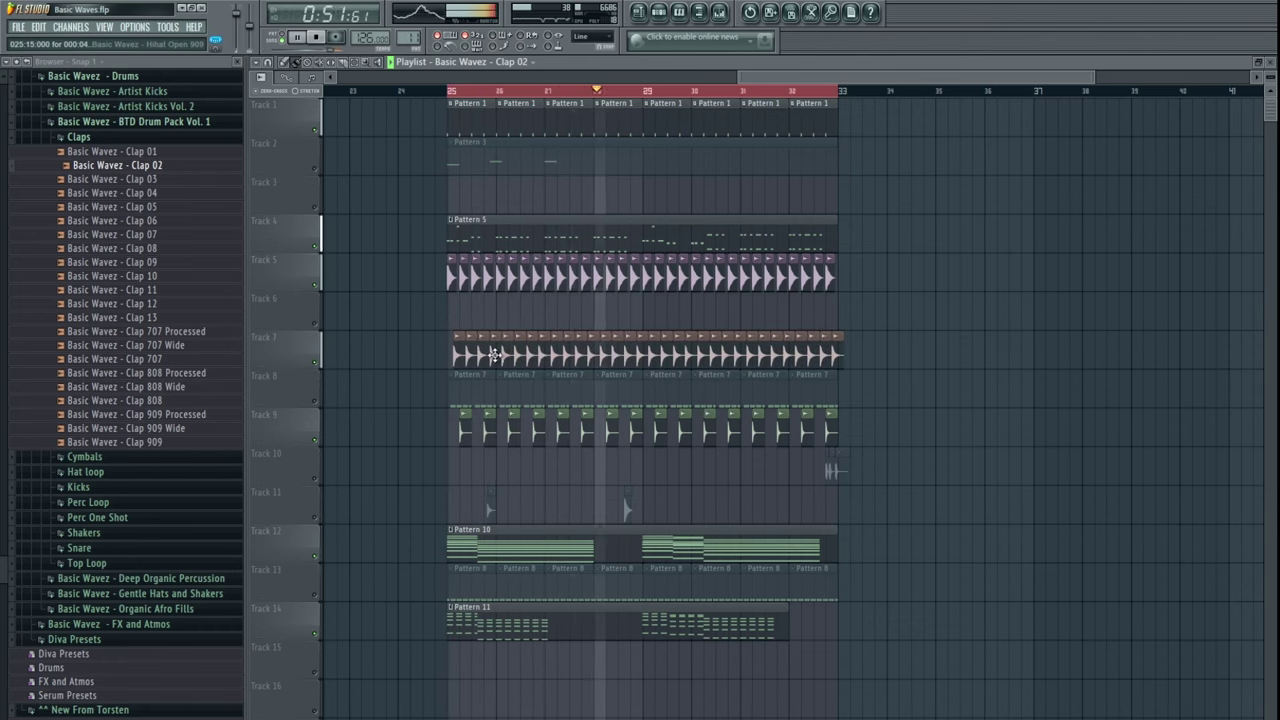
left_click(318, 402)
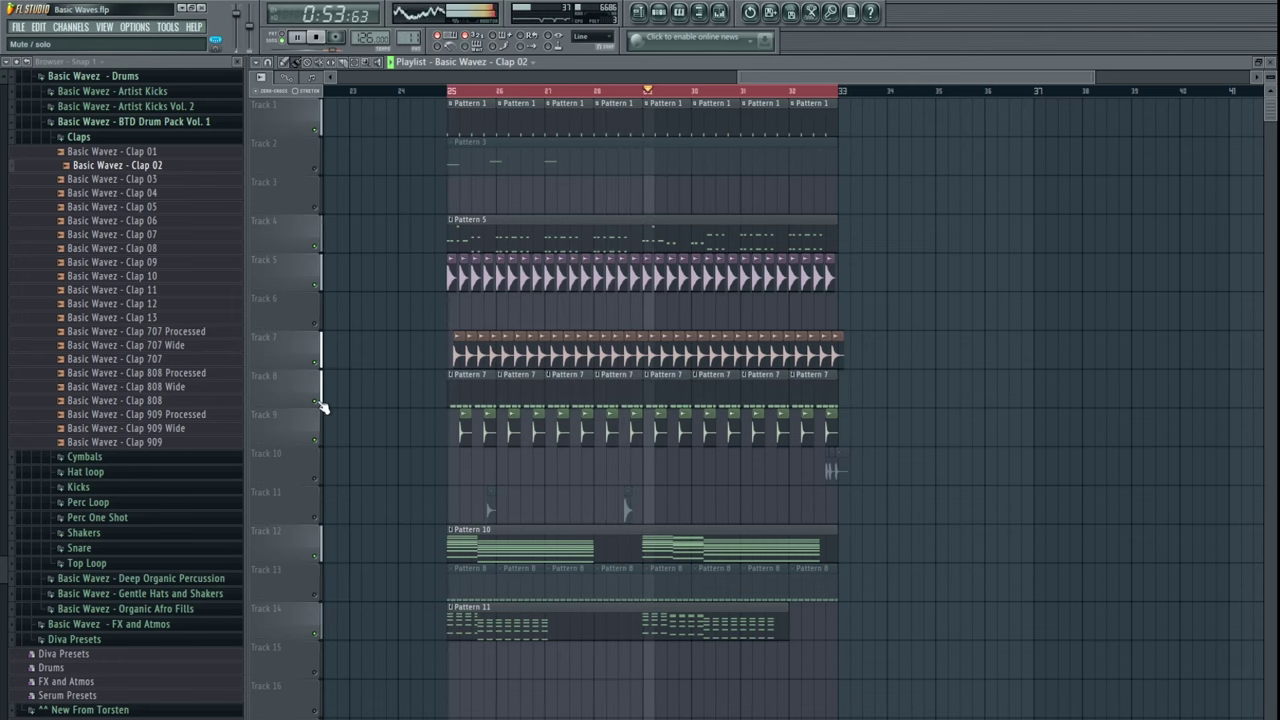
double_click(494, 358)
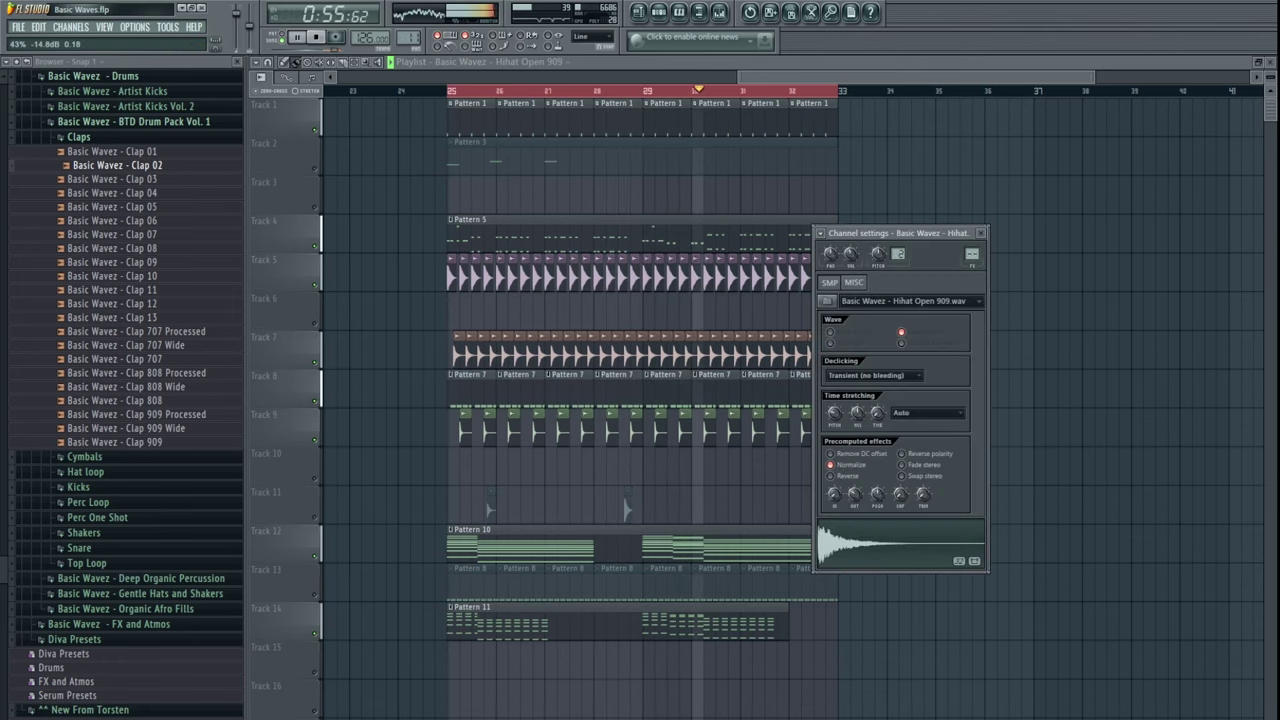
key("Escape")
- Unmute Tracks 2, 10, 11 and 13 in the playlist
scroll(877, 187, "right", 1)
left_click(314, 169)
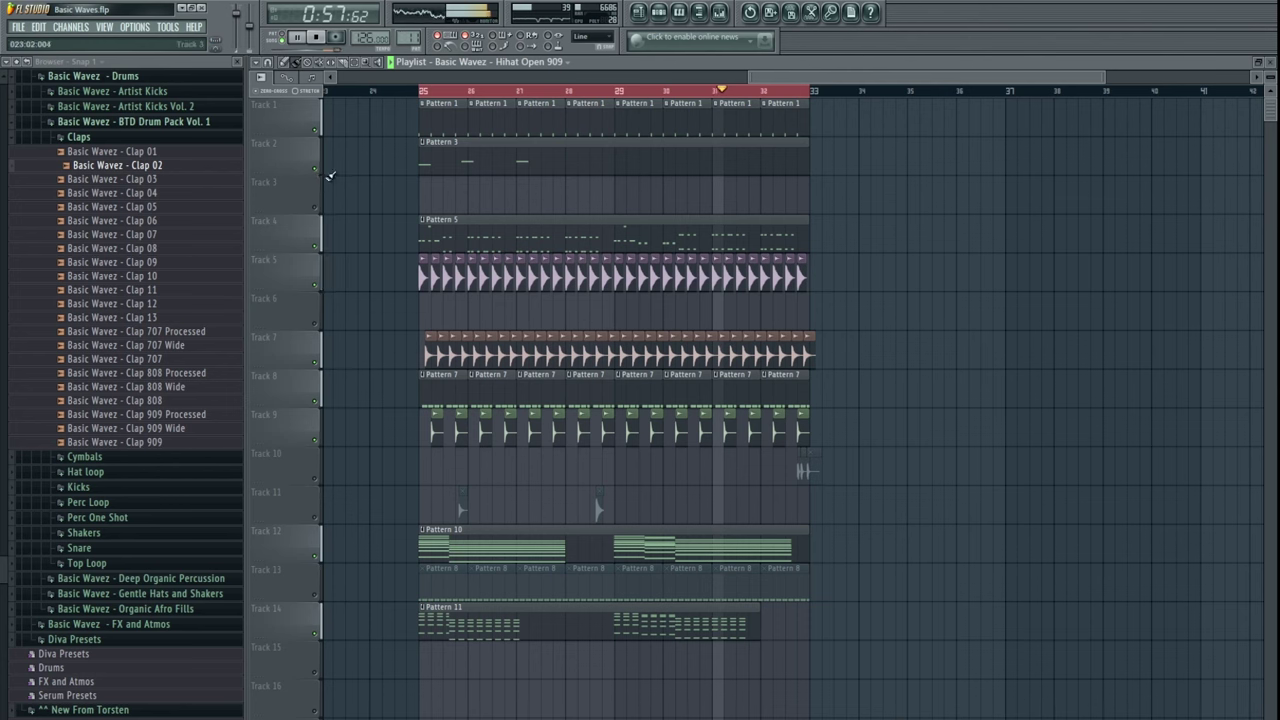
left_click_drag(632, 222, 731, 314)
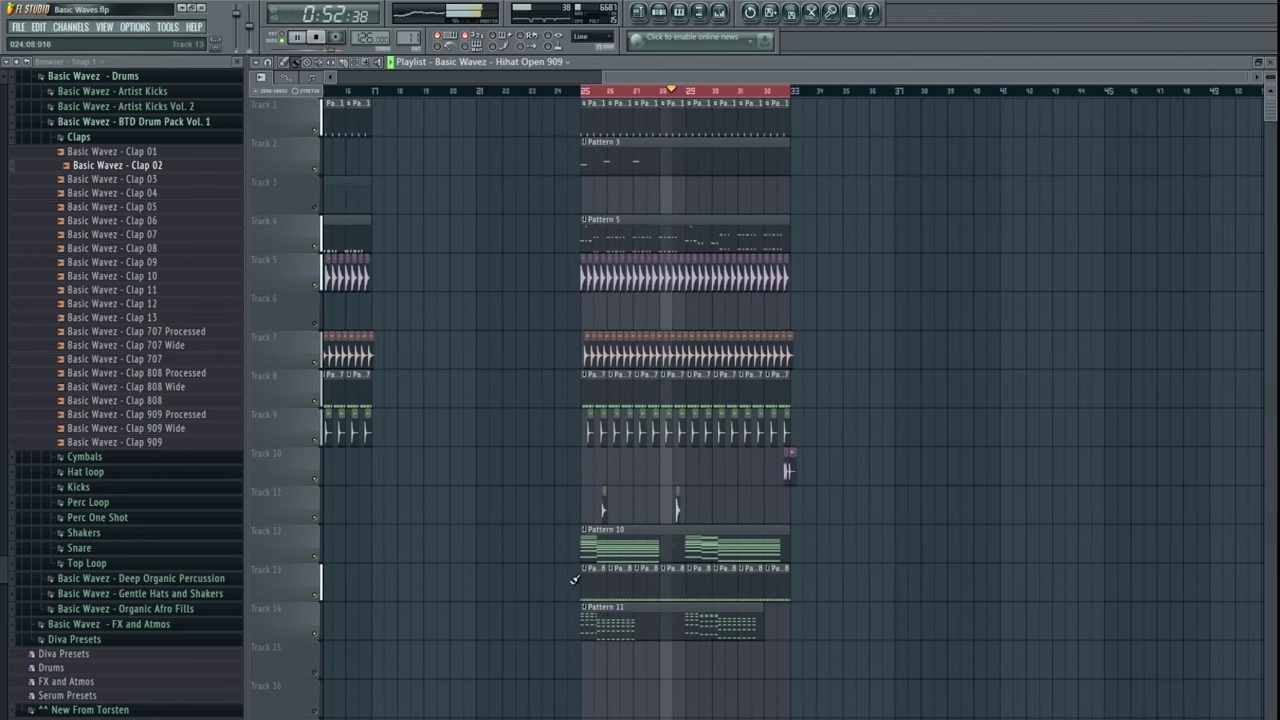
- Move Track 8's Pattern 7 clips past the loop to bar 33, and return the shifted Pattern 8 clips on Track 13 to bar 25
left_click_drag(575, 579, 840, 583)
left_click_drag(597, 582, 795, 582)
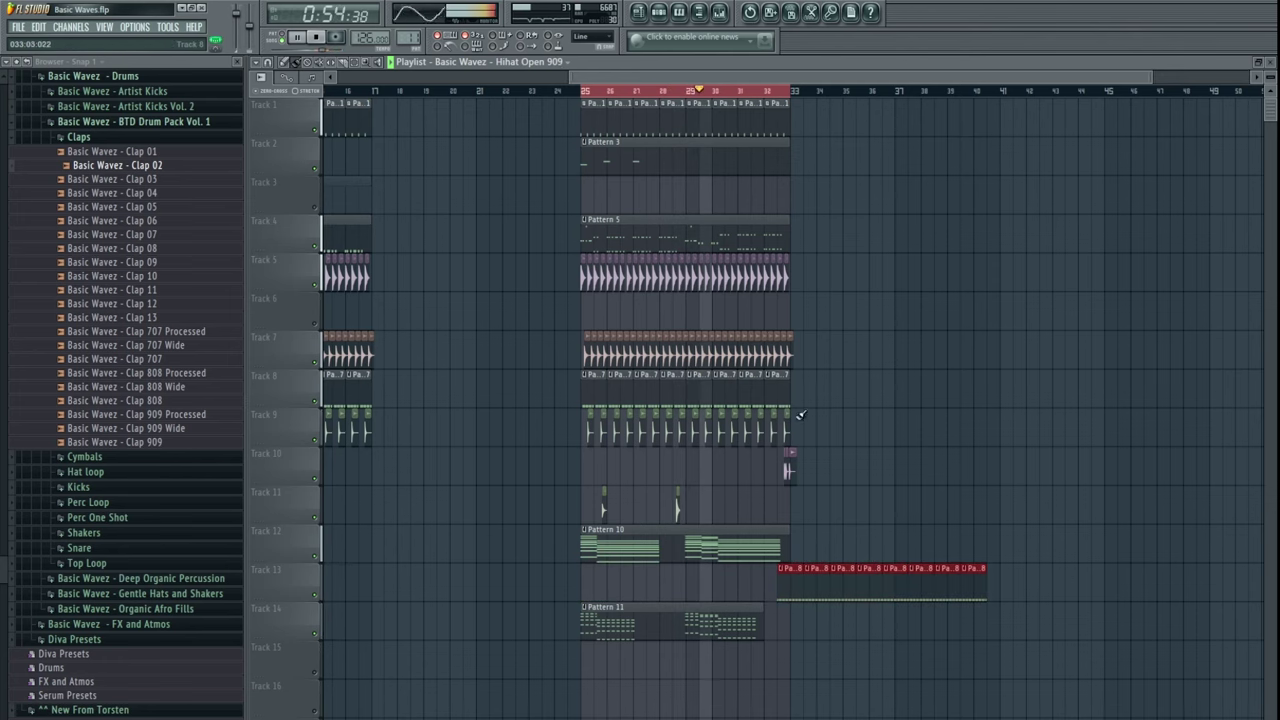
mouse_move(816, 385)
left_mouse_down()
mouse_move(578, 385)
mouse_move(811, 385)
mouse_move(798, 383)
left_mouse_up()
left_click_drag(775, 584, 985, 590)
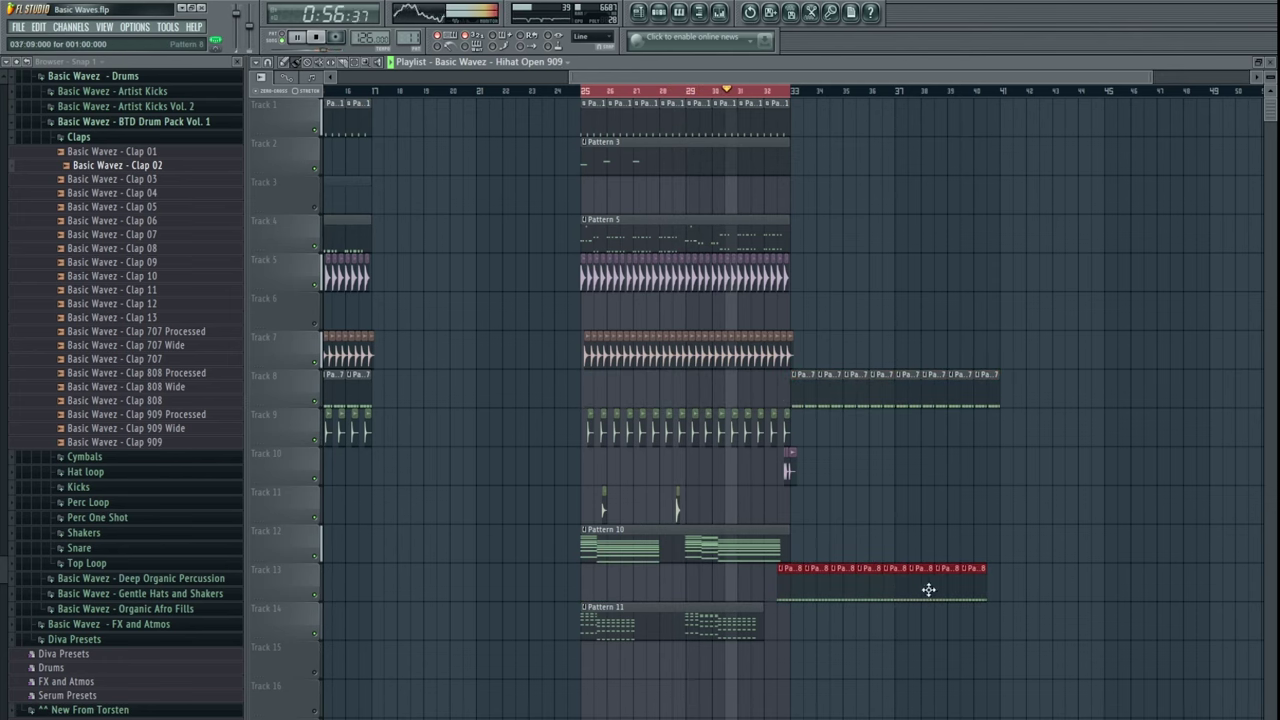
left_click_drag(896, 590, 700, 578)
- Open Pattern 8's step sequencer, audition the pattern on its own and check the Shaker One Shot 06 channel's settings
double_click(700, 578)
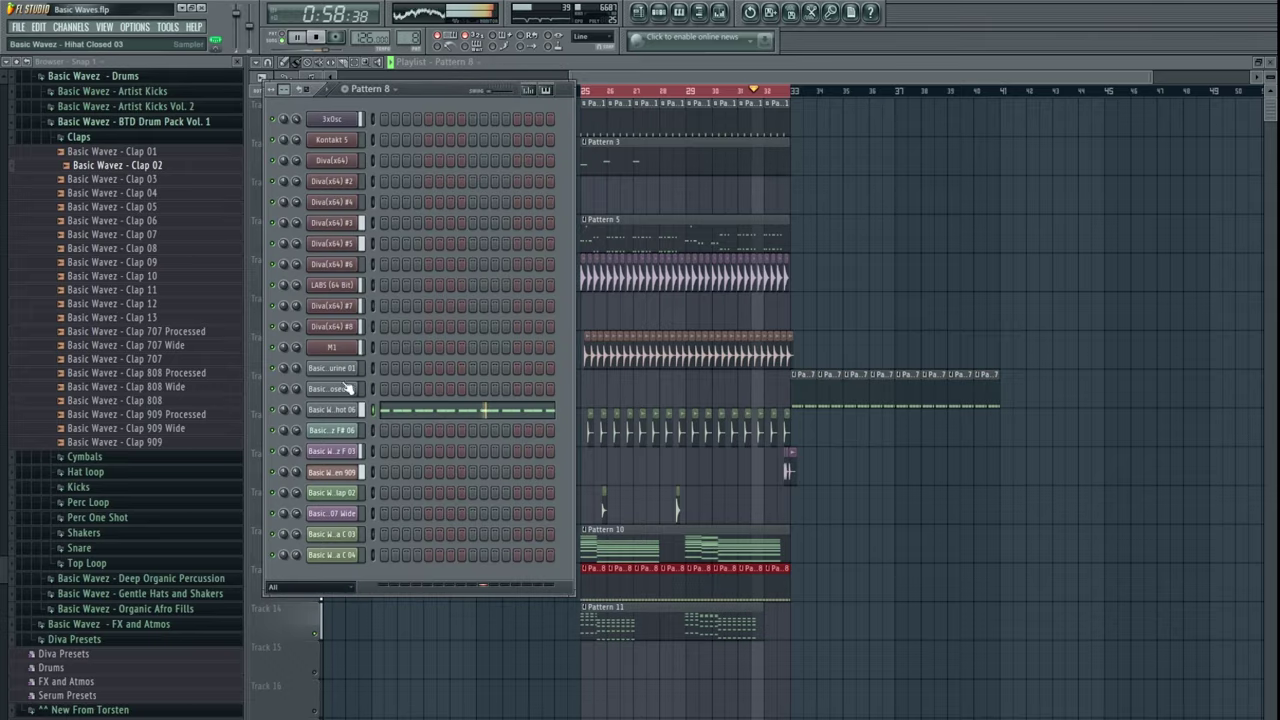
key("space")
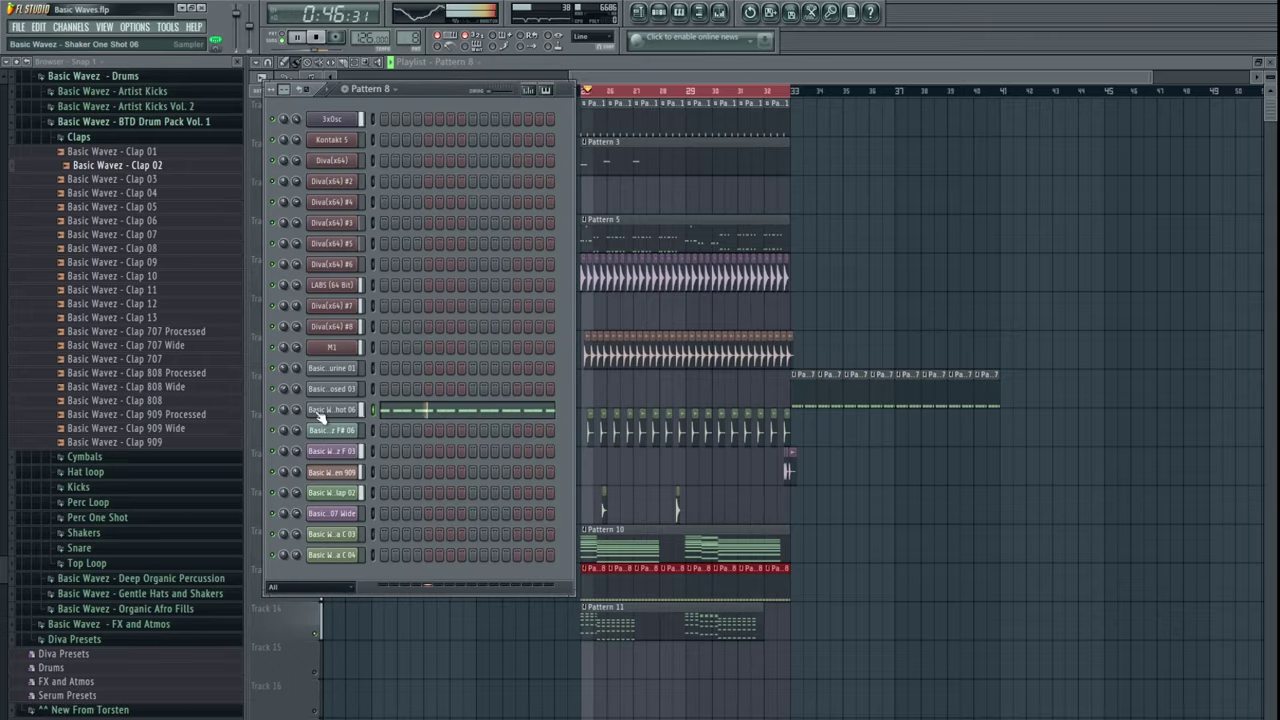
key("l")
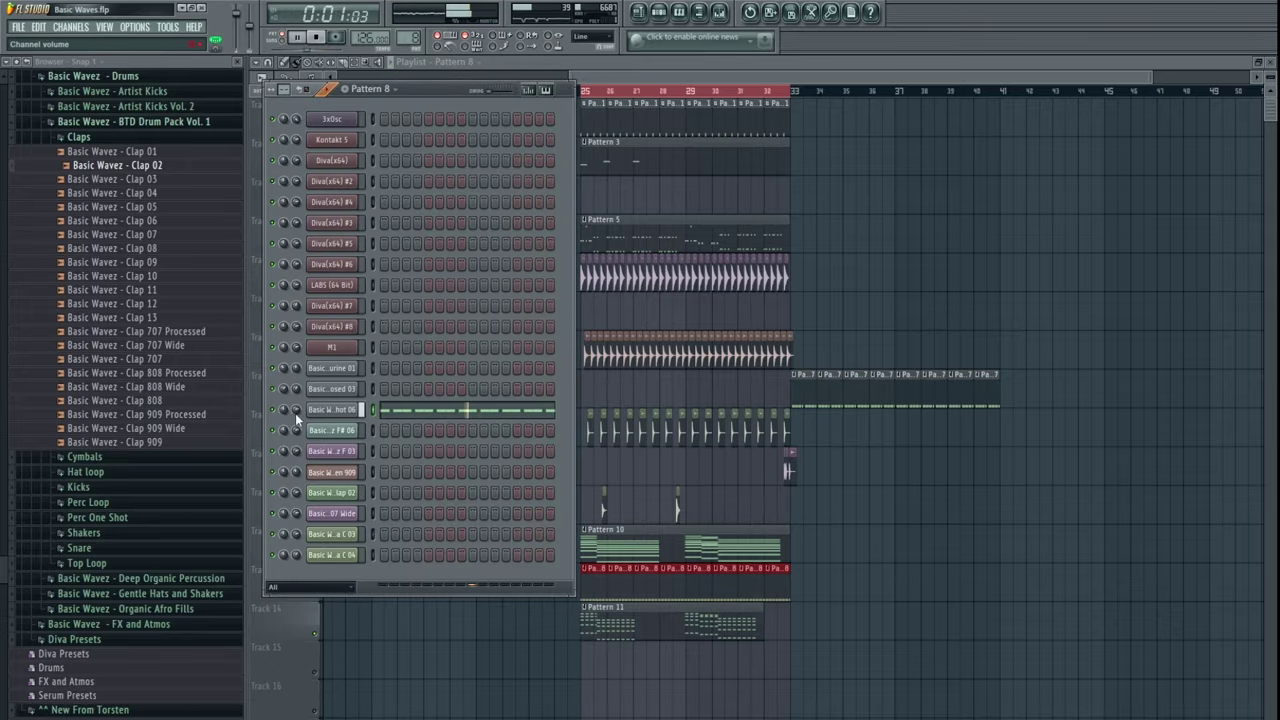
key("space")
left_click(331, 409)
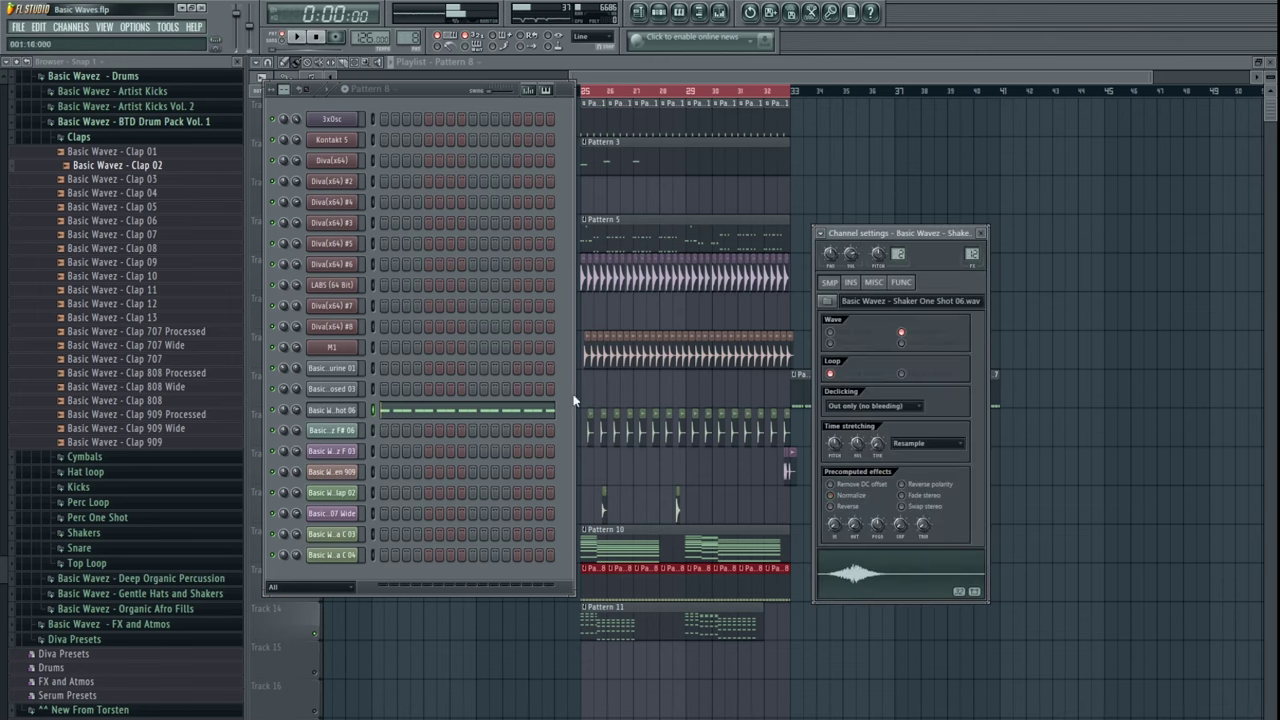
double_click(965, 256)
key("F12")
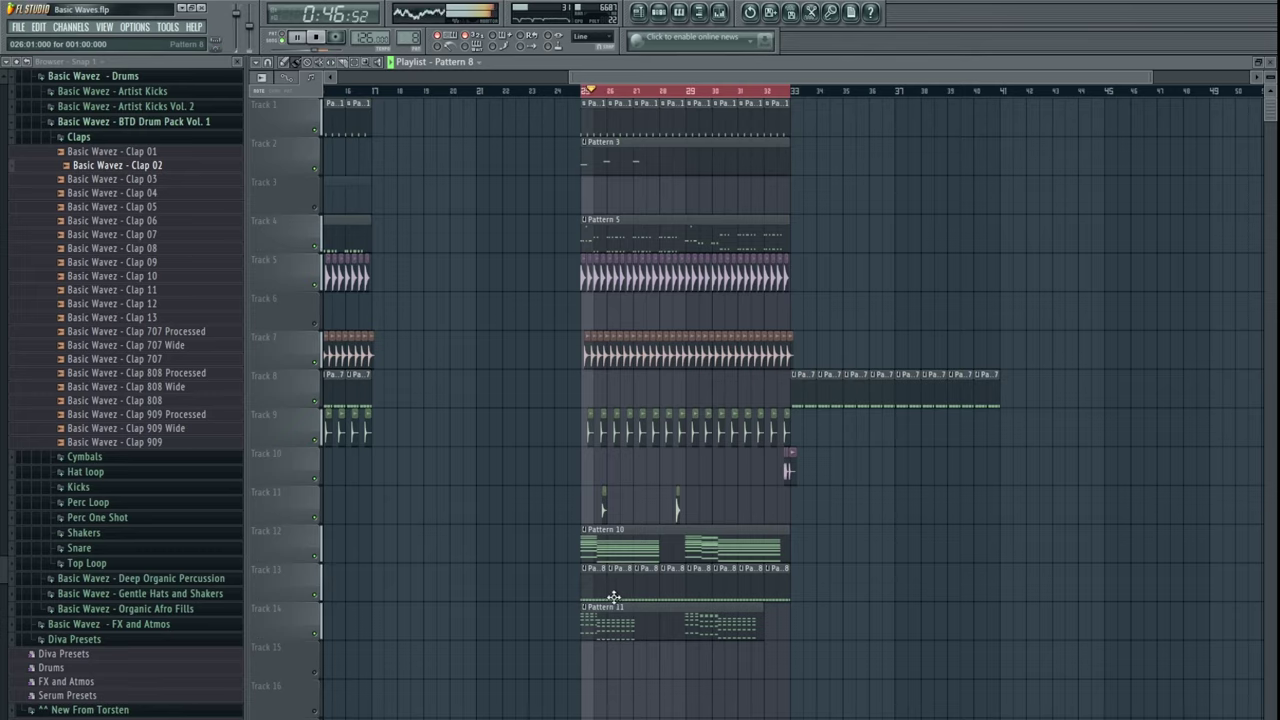
- Adjust the Shaker One Shot 06 channel's volume in the step sequencer and close it
key("F6")
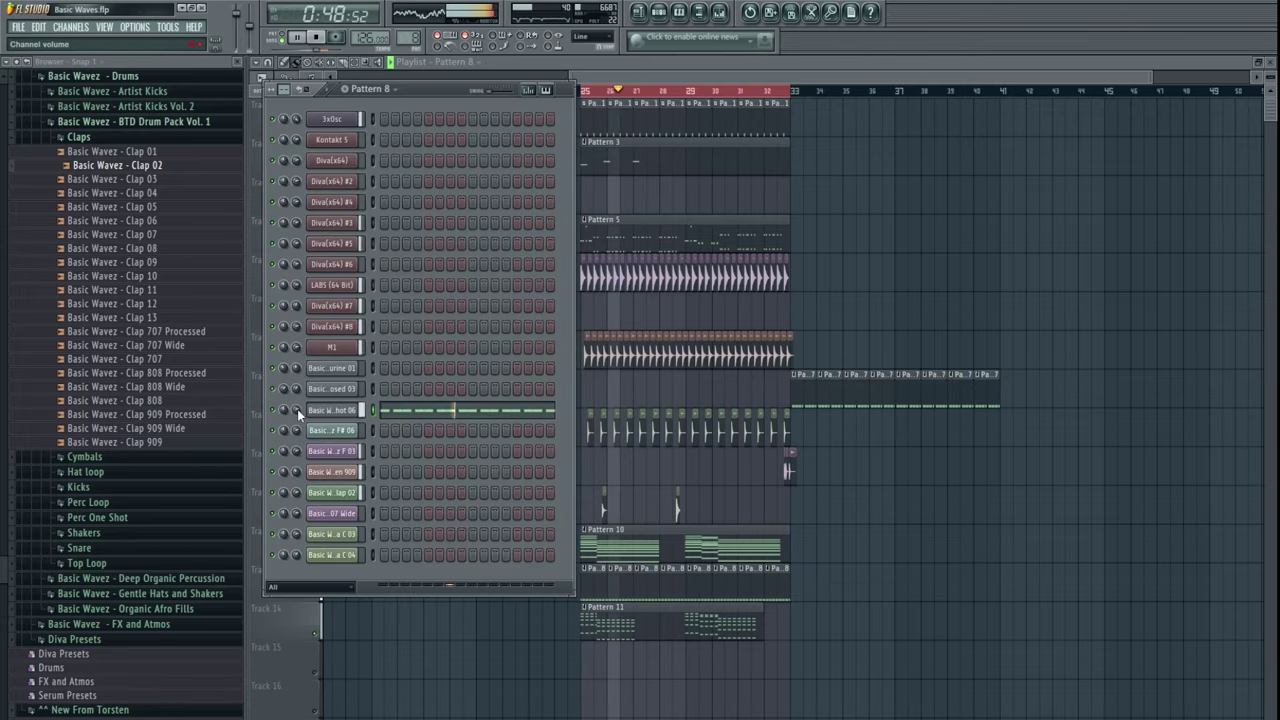
key("space")
key("F6")
- Open Pattern 11's M1 chords in the piano roll and shorten all the notes slightly from their ends
double_click(590, 614)
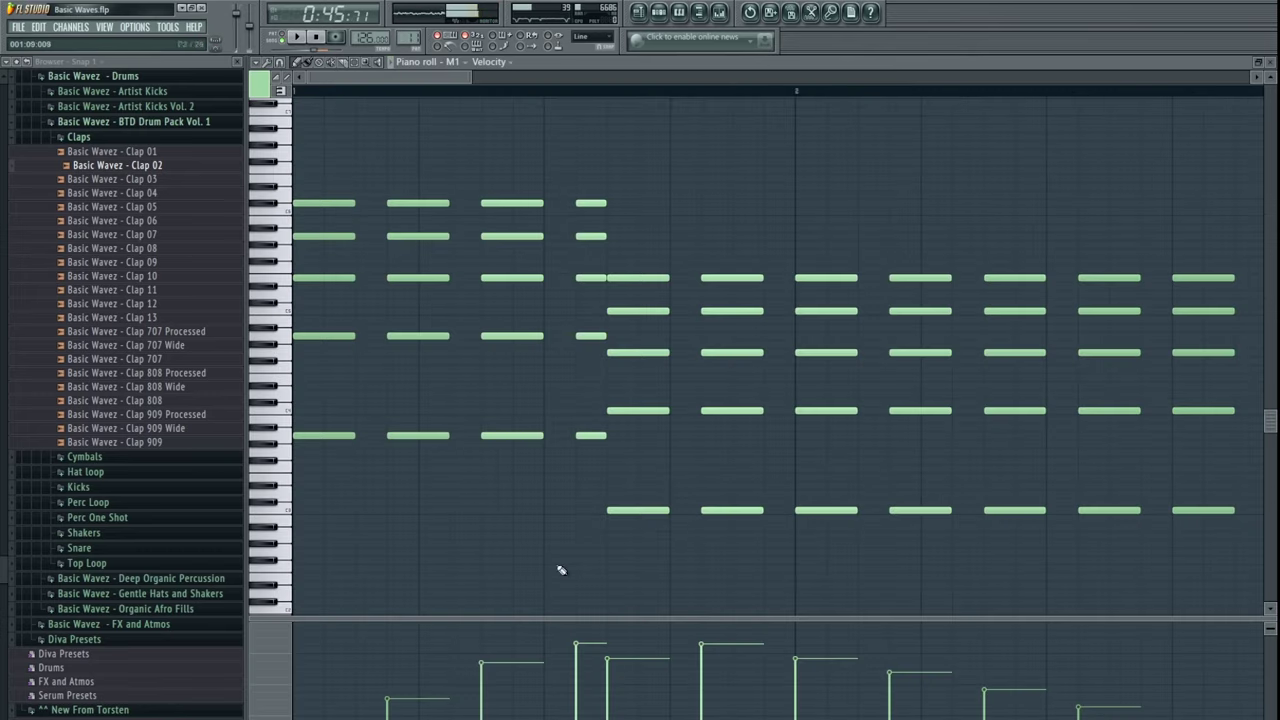
scroll(457, 380, "up", 1)
left_click_drag(400, 177, 451, 515)
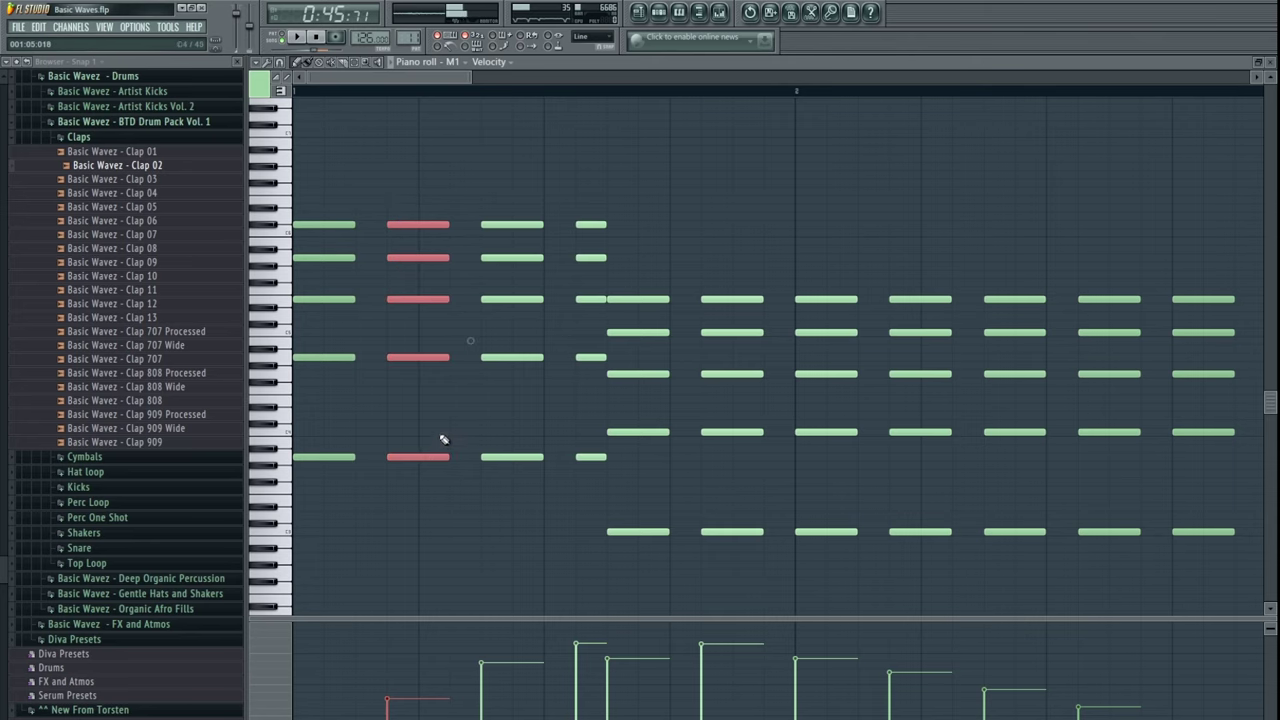
key("ctrl+a")
scroll(460, 430, "up", 4)
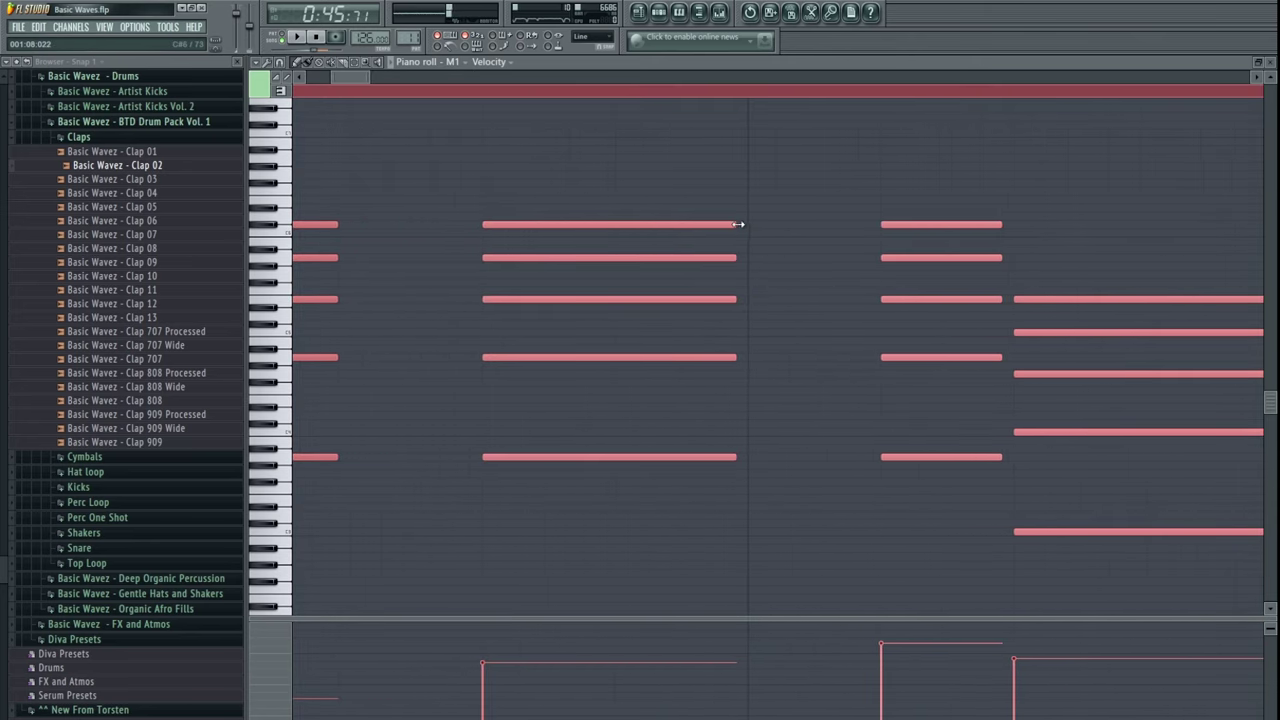
left_click(468, 247, "ctrl")
scroll(469, 253, "down", 6)
scroll(500, 240, "up", 1)
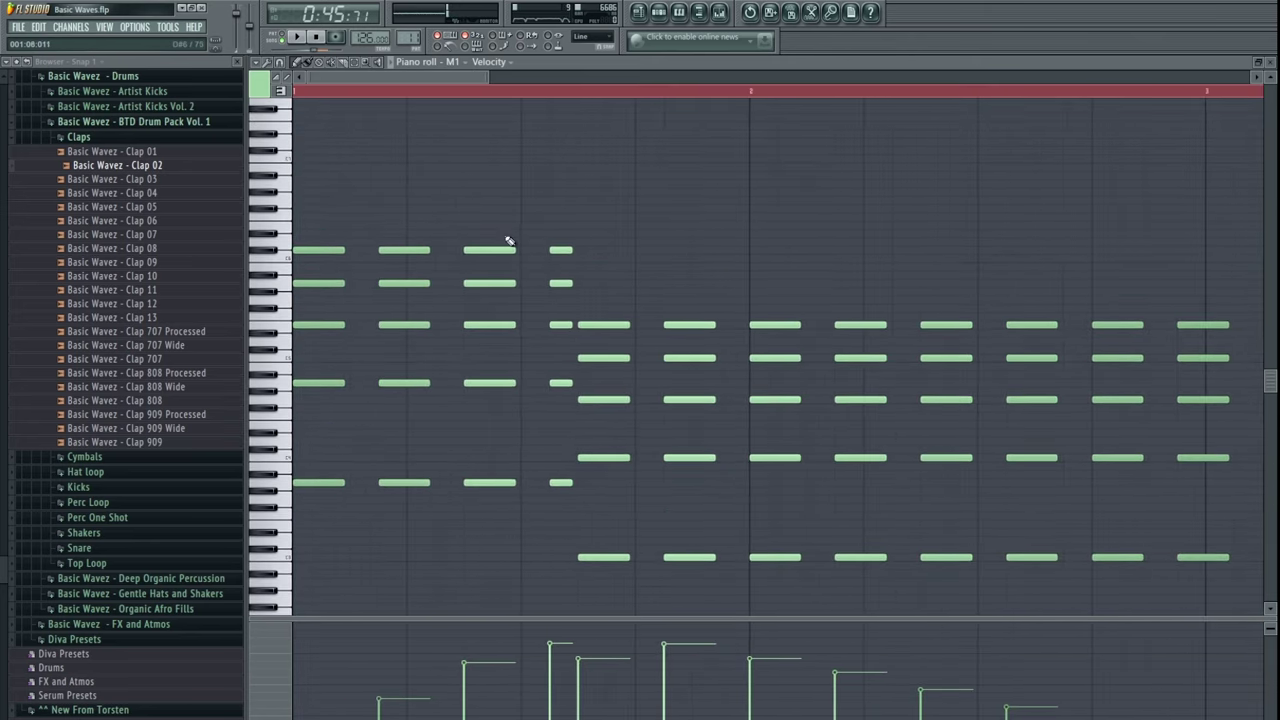
- Nudge alternate chords of the first phrase slightly later, from the second through the sixth
left_click_drag(371, 196, 479, 516)
scroll(498, 530, "up", 1)
scroll(490, 520, "up", 1)
left_click_drag(310, 208, 405, 563)
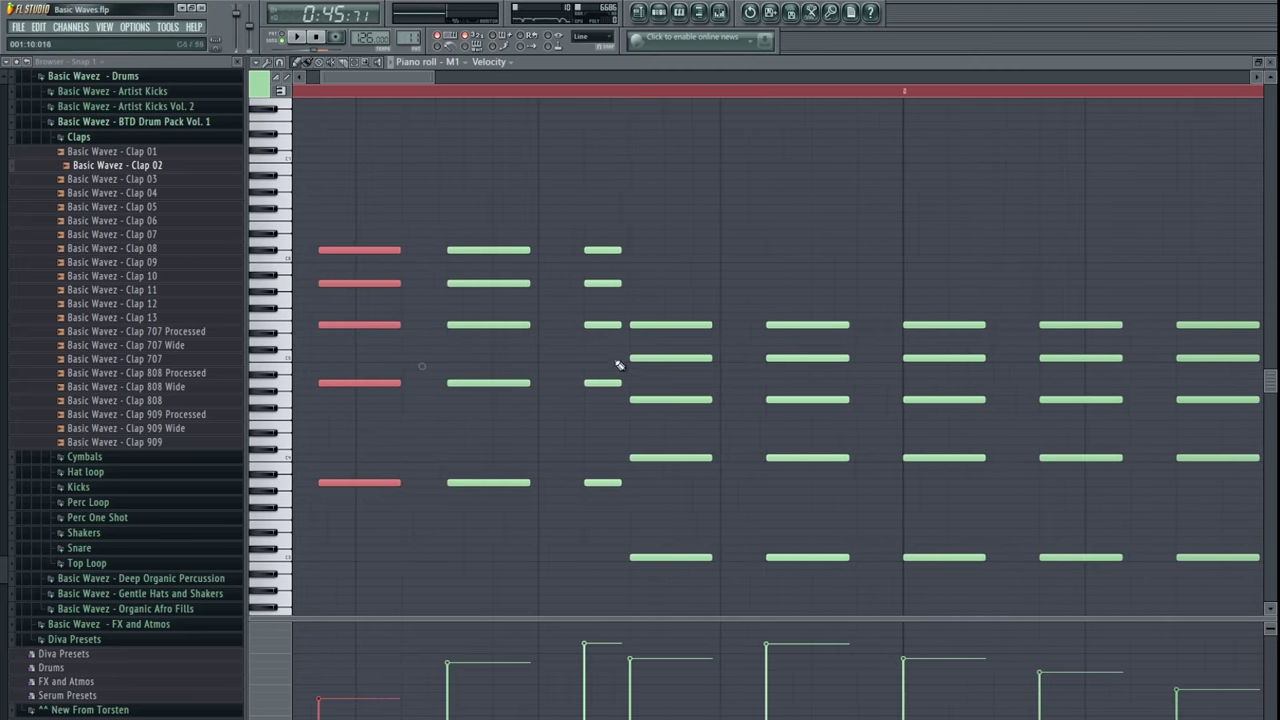
left_click_drag(576, 204, 628, 498)
left_click_drag(817, 420, 622, 341)
left_click_drag(600, 223, 632, 525)
key("shift+Right")
scroll(654, 475, "right", 3)
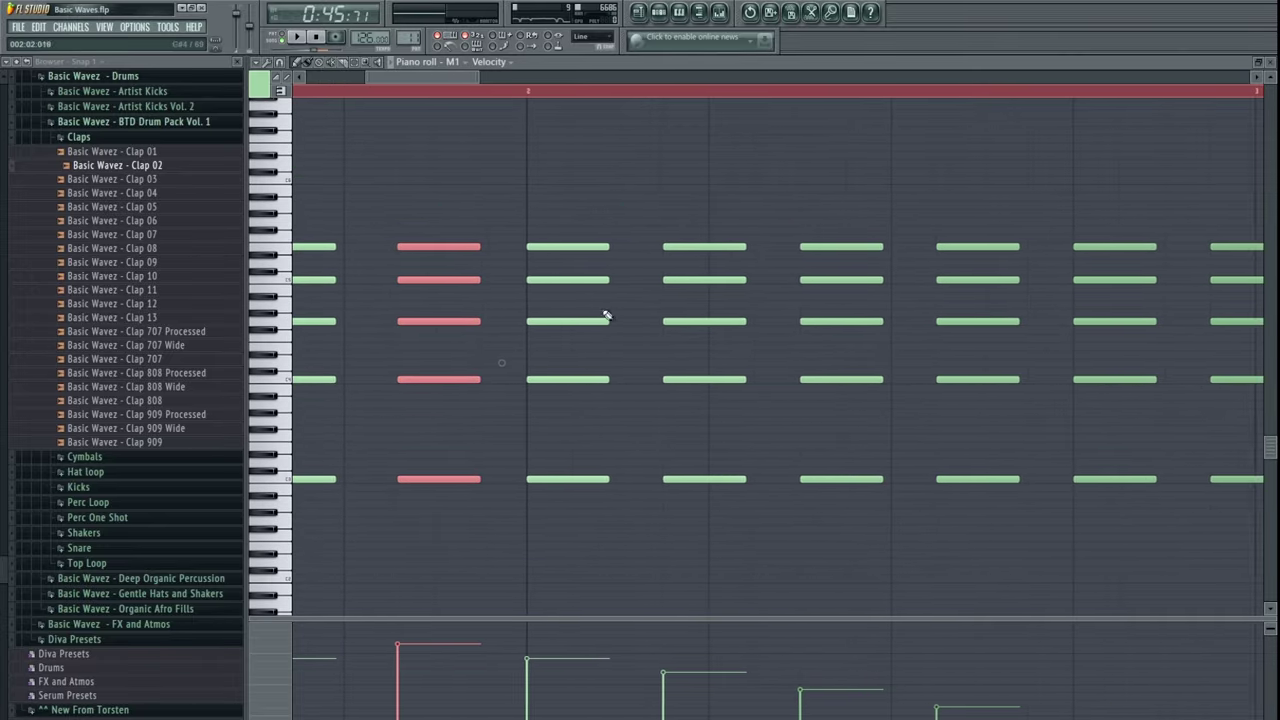
- Nudge the first phrase's eighth, tenth and last chords slightly later in time
left_click_drag(682, 200, 736, 542)
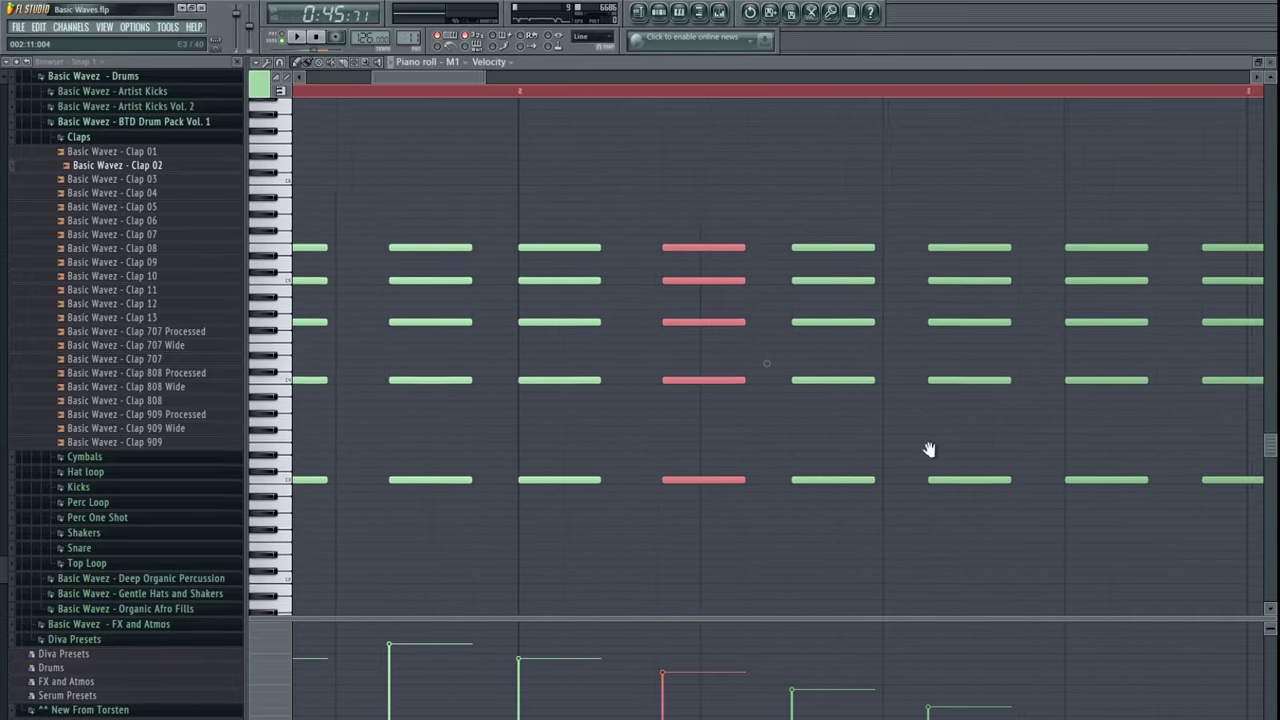
scroll(760, 390, "right", 3)
scroll(760, 390, "up", 1)
left_click_drag(543, 194, 604, 545)
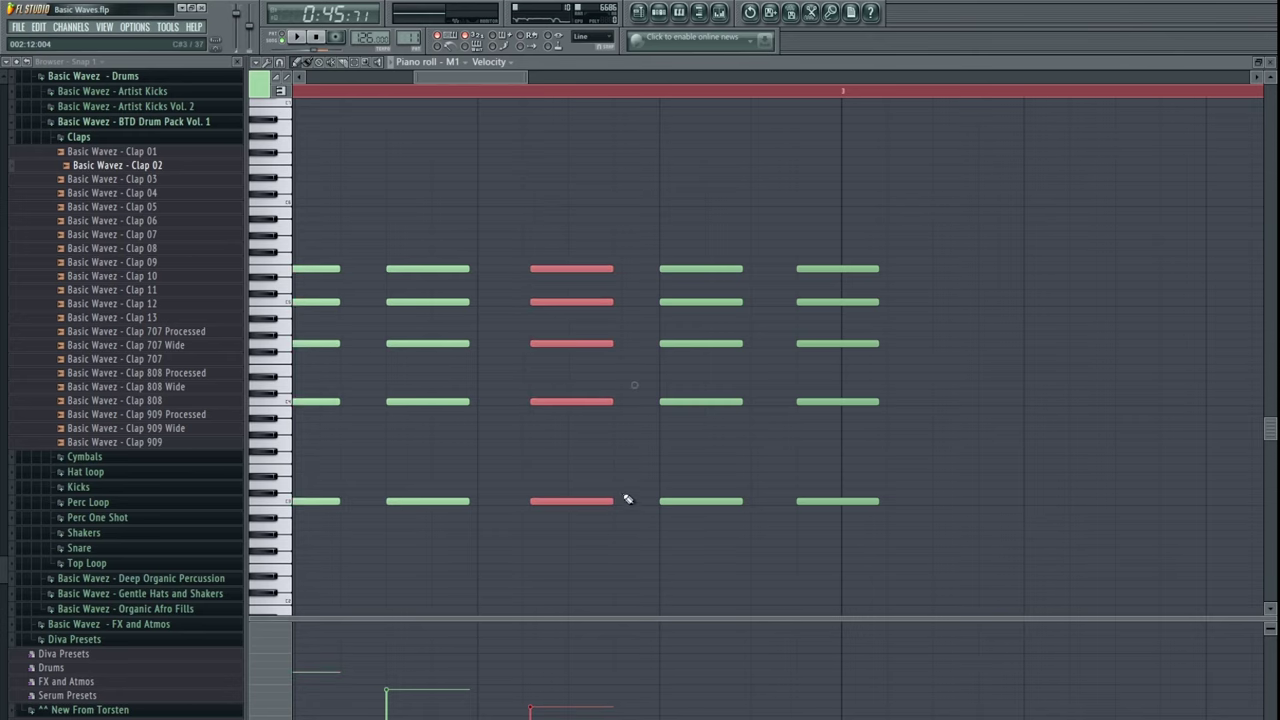
scroll(628, 500, "right", 3)
left_click_drag(628, 250, 690, 560)
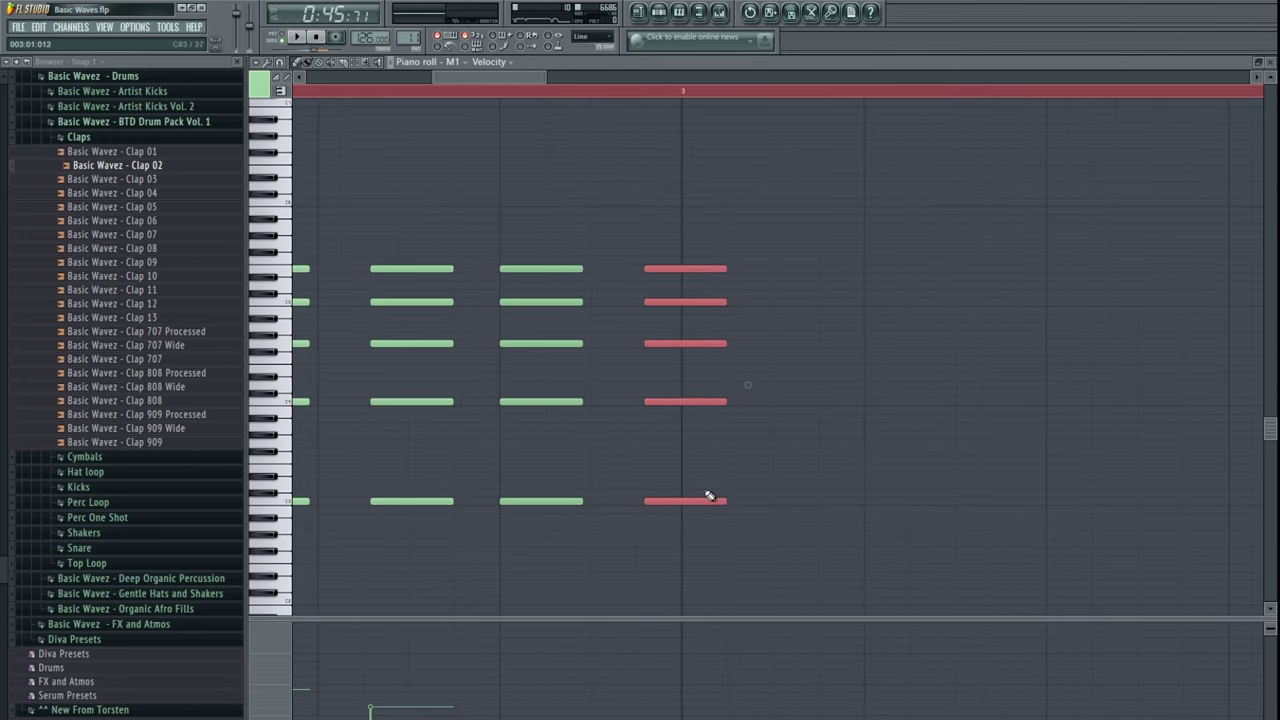
- Nudge the second phrase's second, fourth and sixth chords slightly later in time
scroll(940, 414, "right", 3)
scroll(611, 431, "down", 4)
scroll(763, 374, "up", 6)
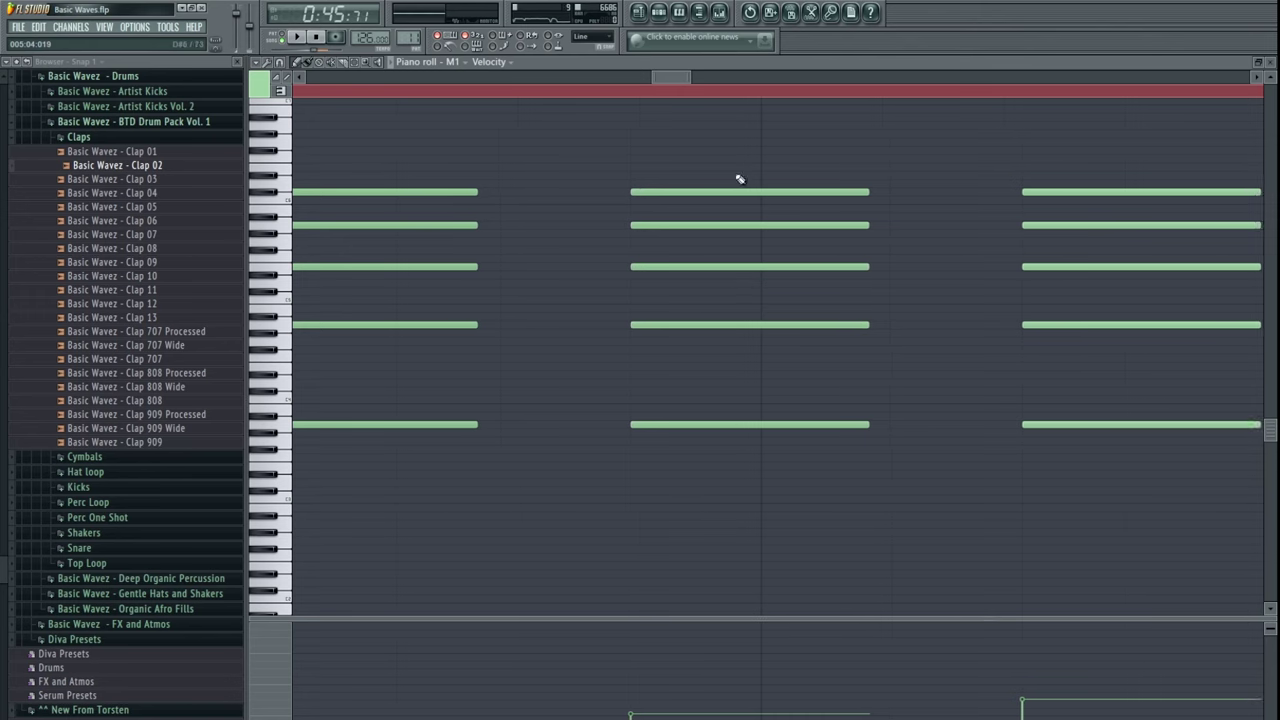
left_click_drag(740, 179, 789, 543)
scroll(700, 480, "right", 3)
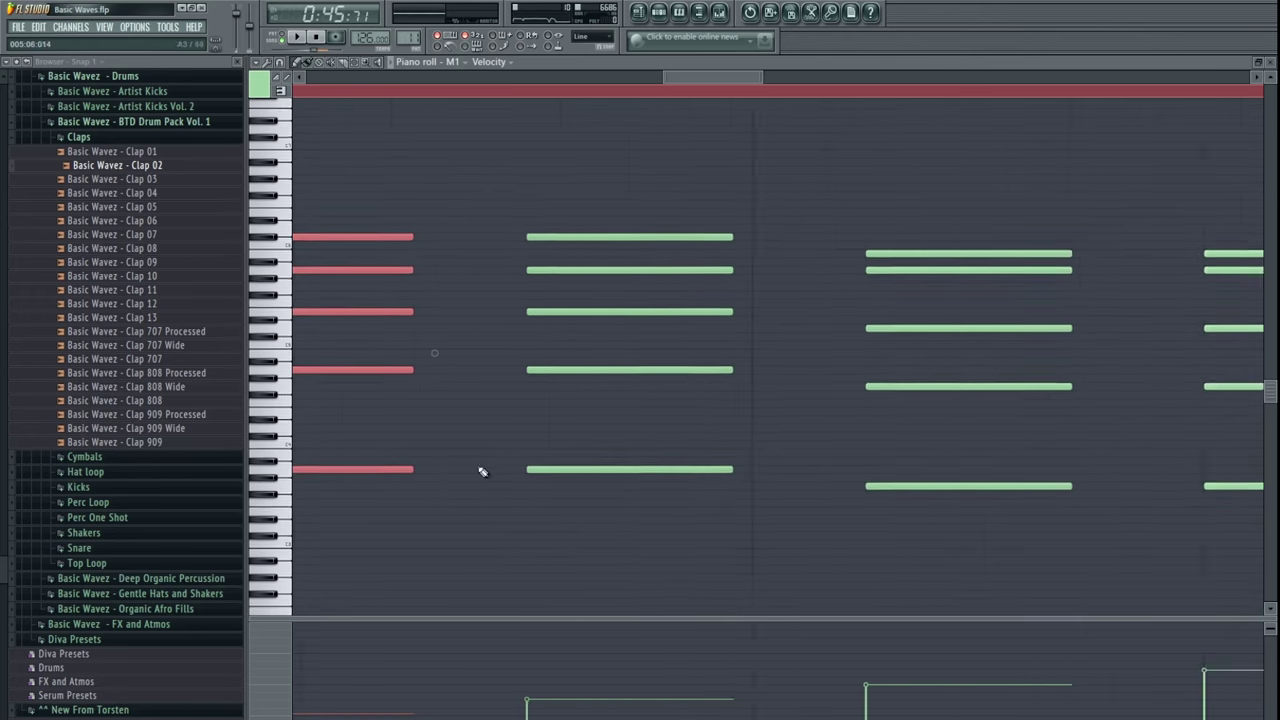
scroll(540, 480, "down", 5)
scroll(710, 450, "up", 2)
scroll(690, 300, "down", 2)
left_click_drag(652, 183, 727, 506)
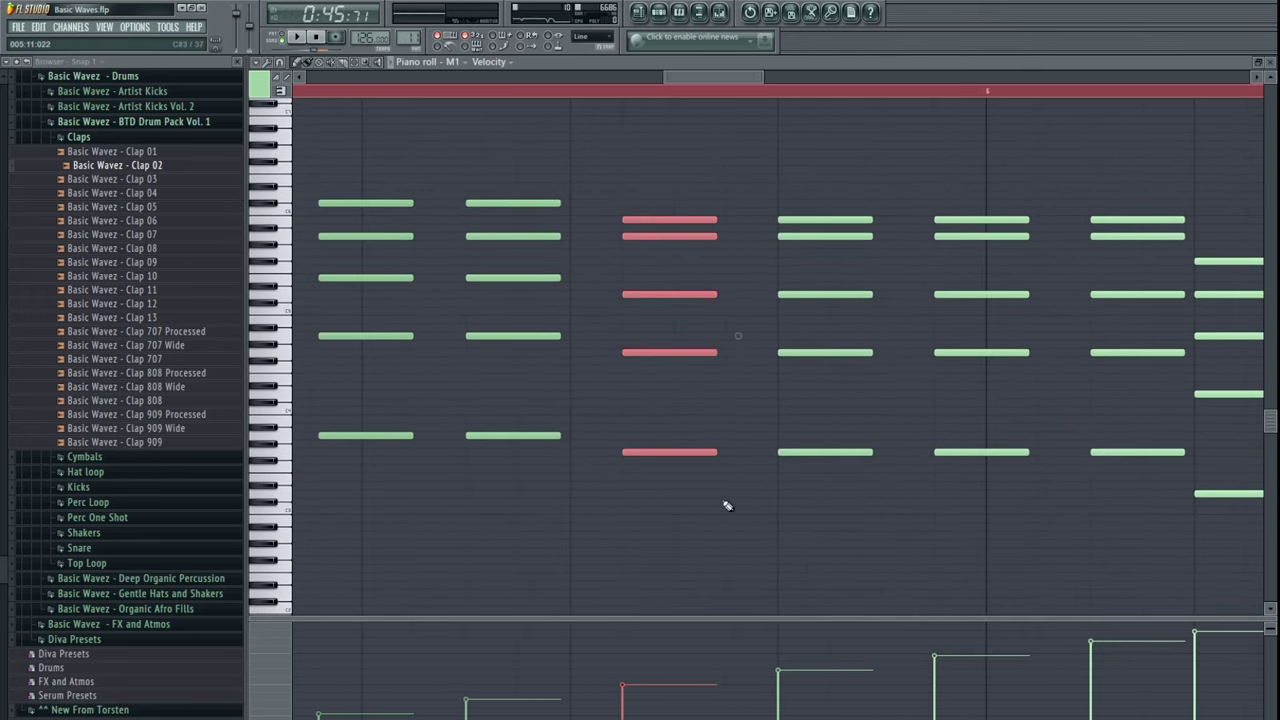
scroll(729, 503, "right", 4)
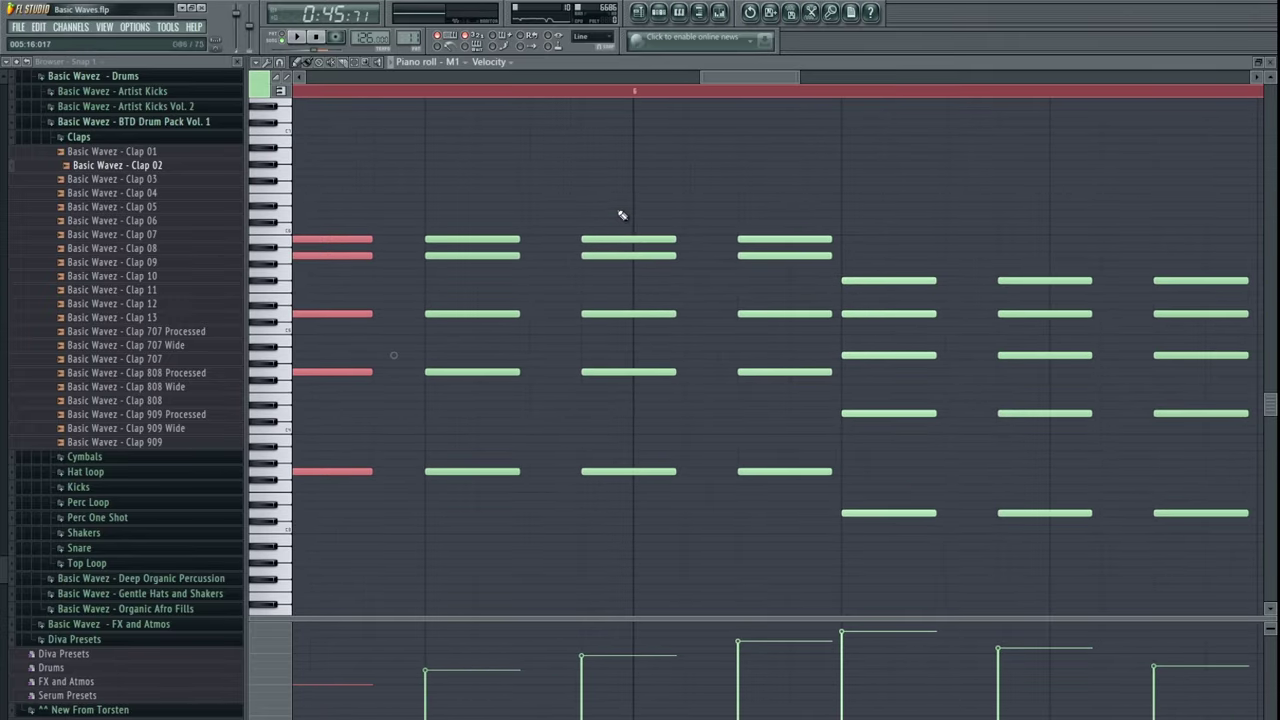
left_click_drag(617, 186, 664, 546)
- Nudge every other chord from the second phrase's ninth through its last slightly later and clear the selection
scroll(849, 507, "right", 4)
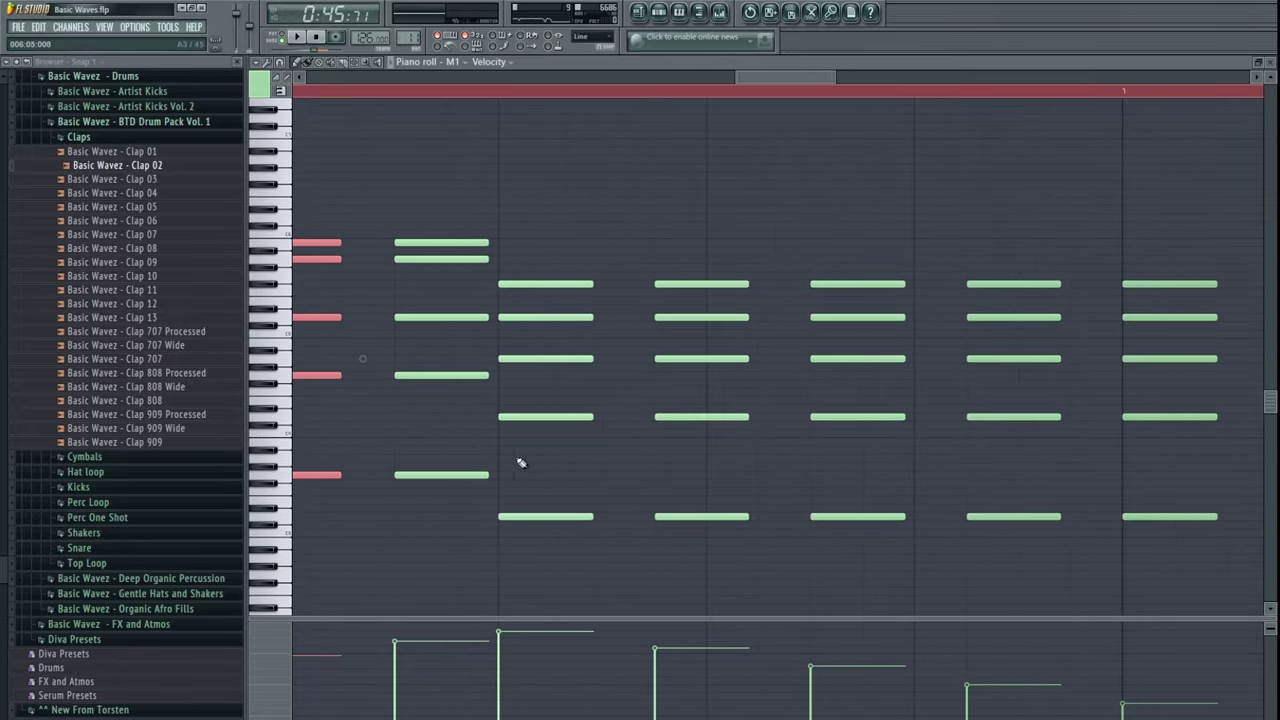
left_click_drag(661, 235, 736, 589)
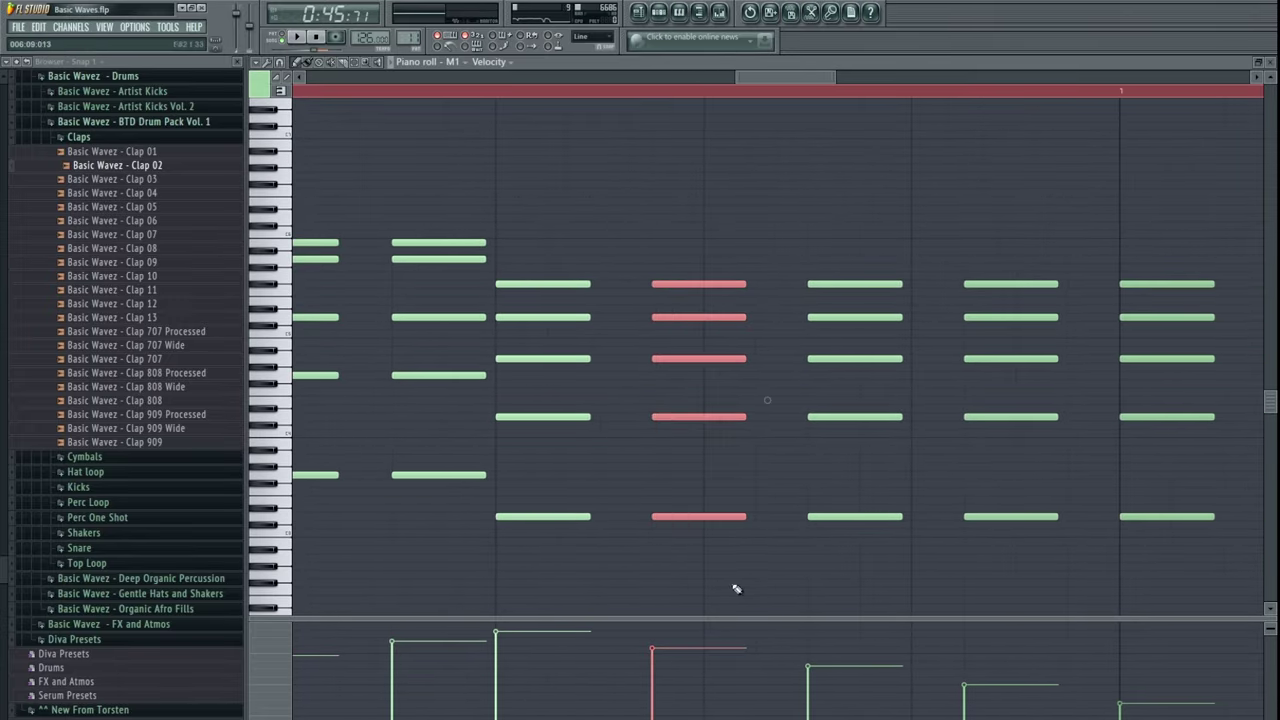
scroll(925, 501, "right", 4)
left_click_drag(650, 262, 740, 553)
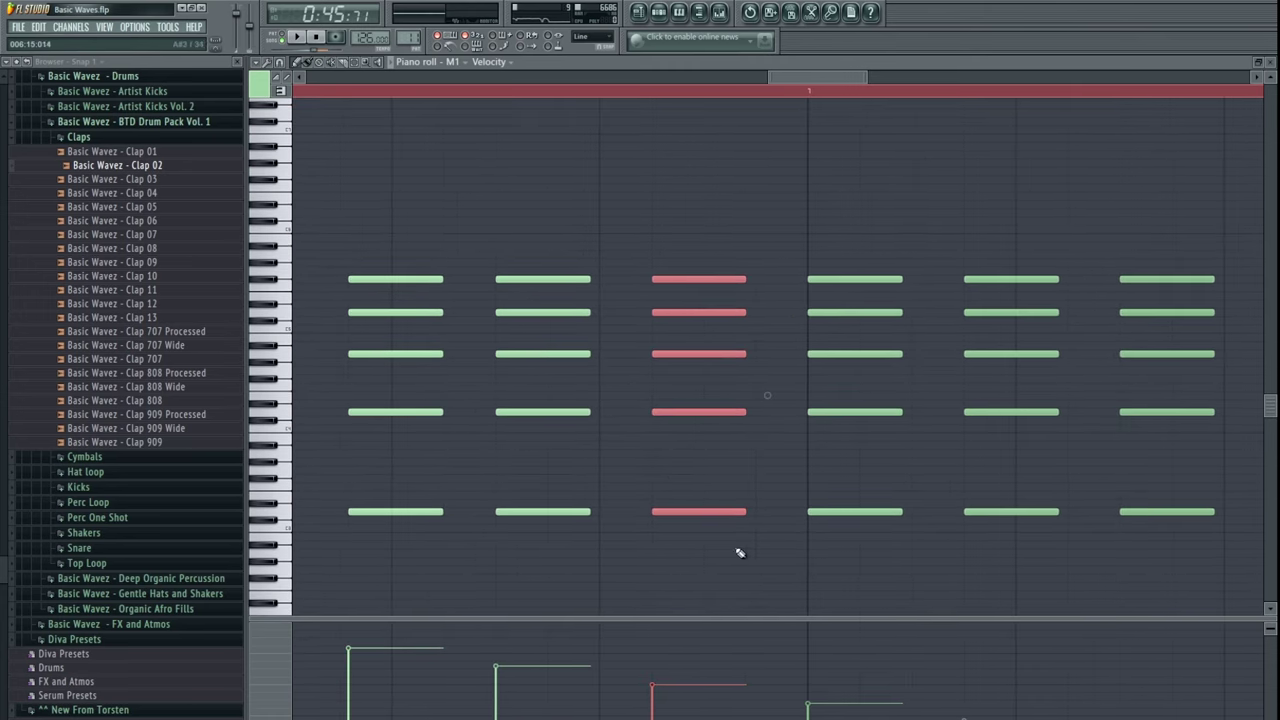
scroll(976, 460, "right", 5)
left_click_drag(608, 174, 629, 517)
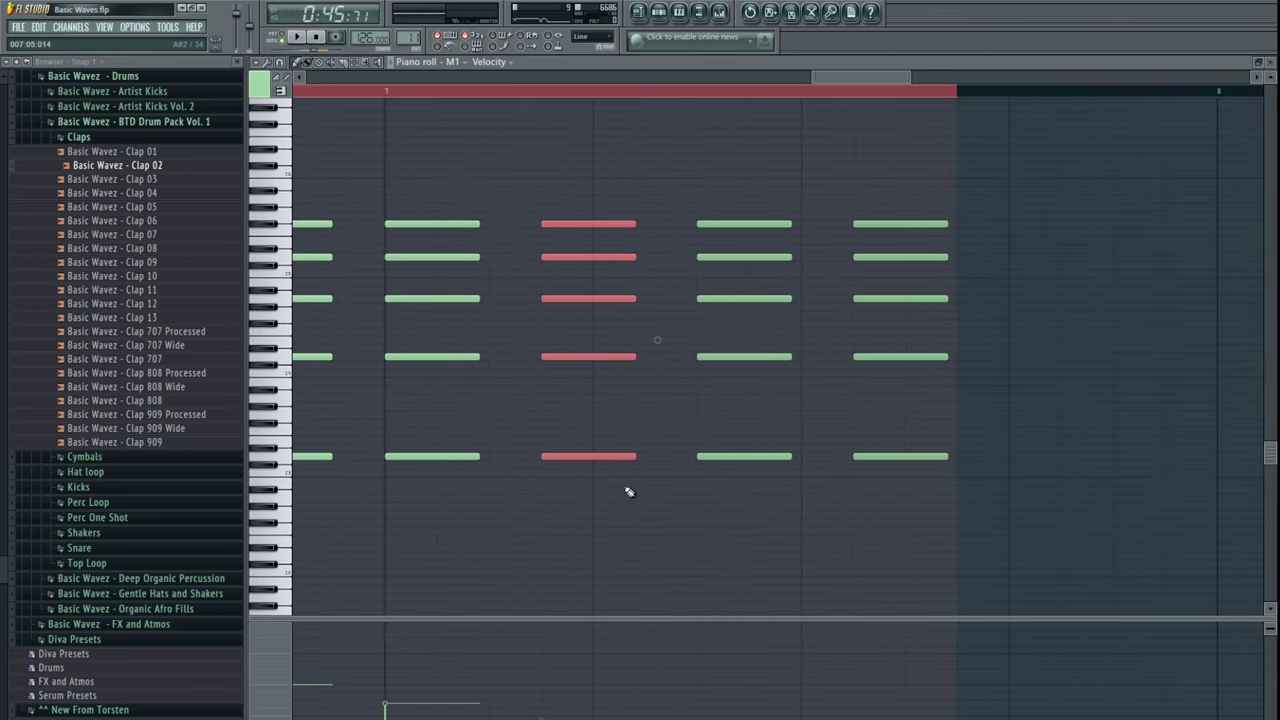
left_click_drag(871, 190, 928, 519)
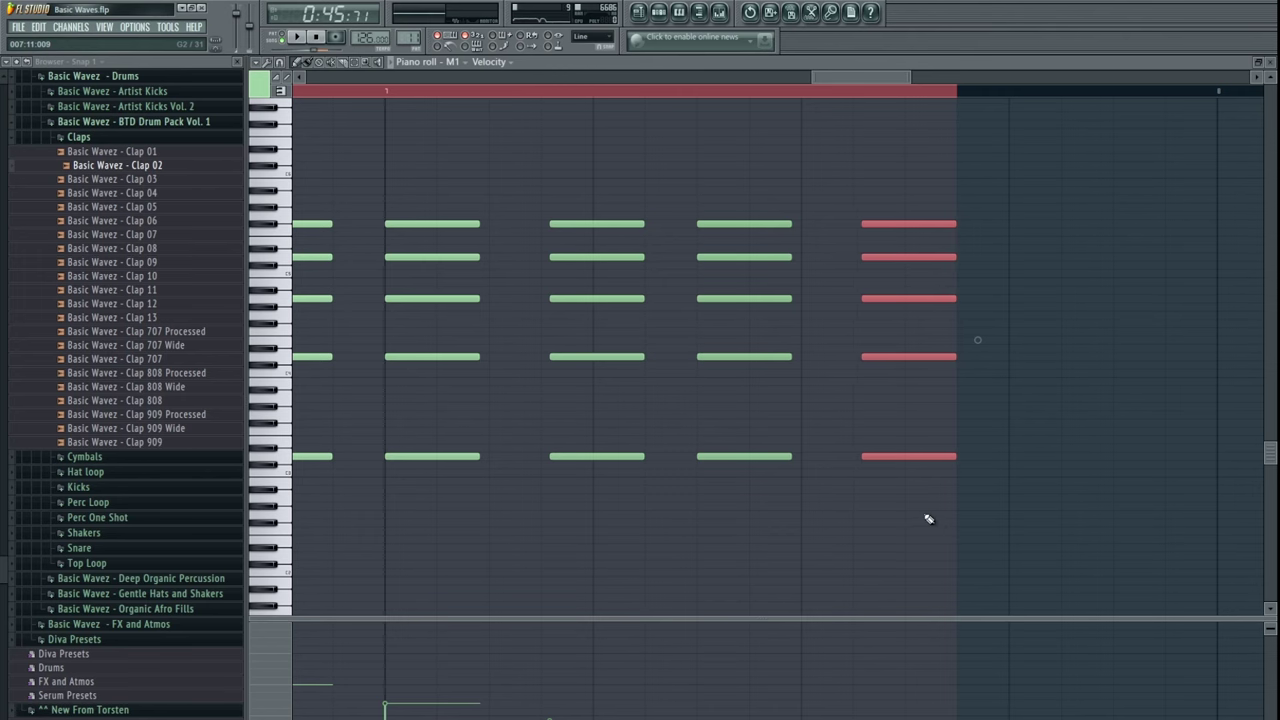
key("ctrl+d")
- Play the loop with the revised M1 chords and close the piano roll and step sequencer
key("space")
scroll(735, 500, "down", 5)
key("Escape")
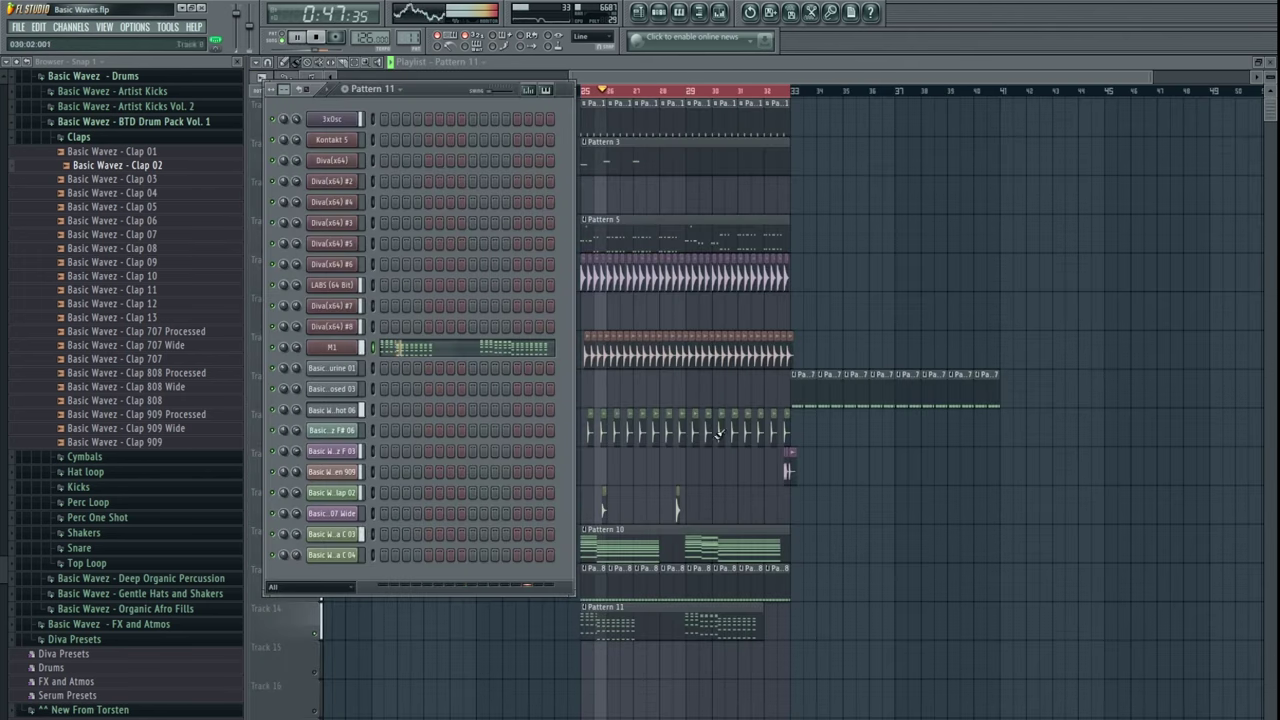
key("F6")
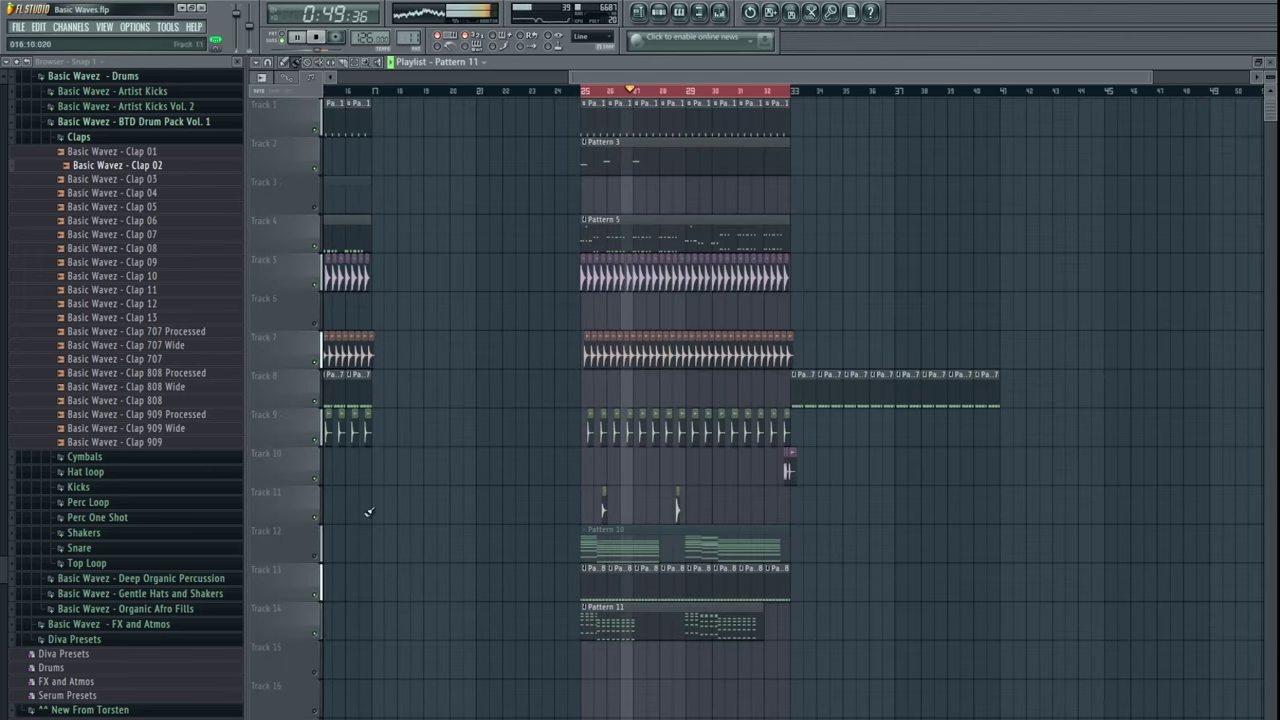
- Review the Fruity Filter settings on the JT_126_F_DarkScape mixer insert and close the filter window
left_click(722, 11)
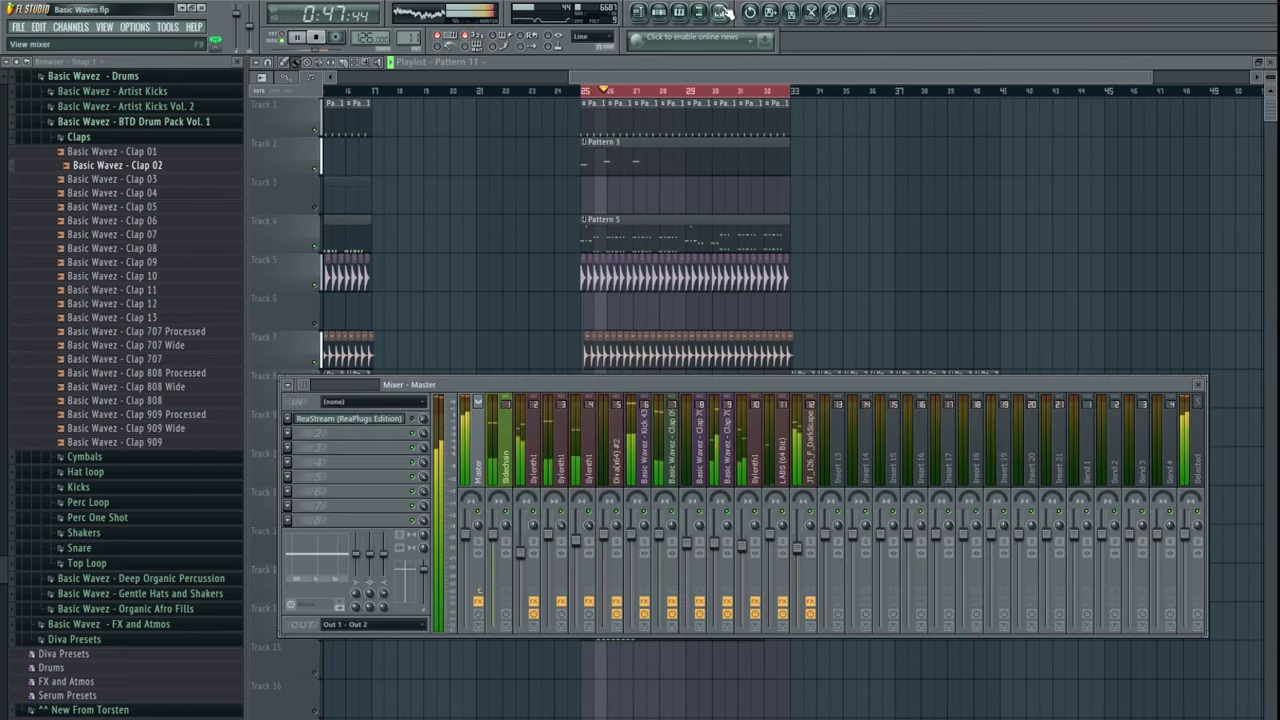
left_click(363, 421)
left_click(364, 421)
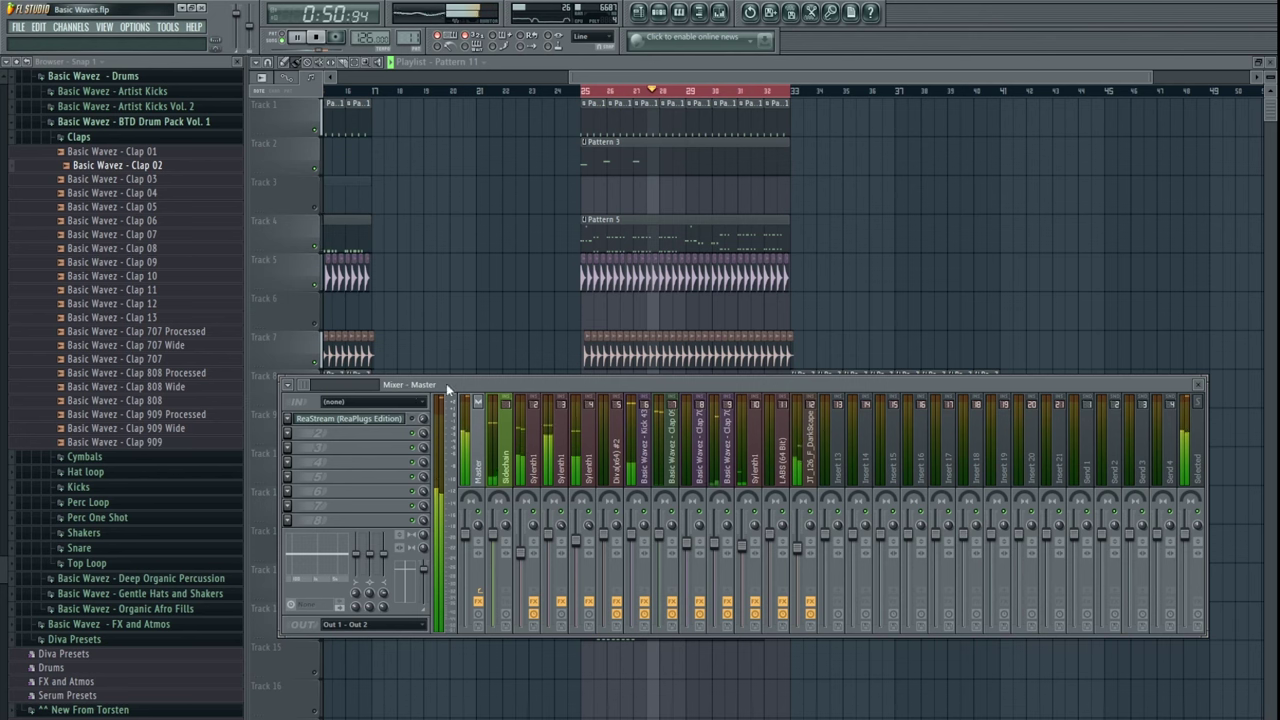
left_click(810, 462)
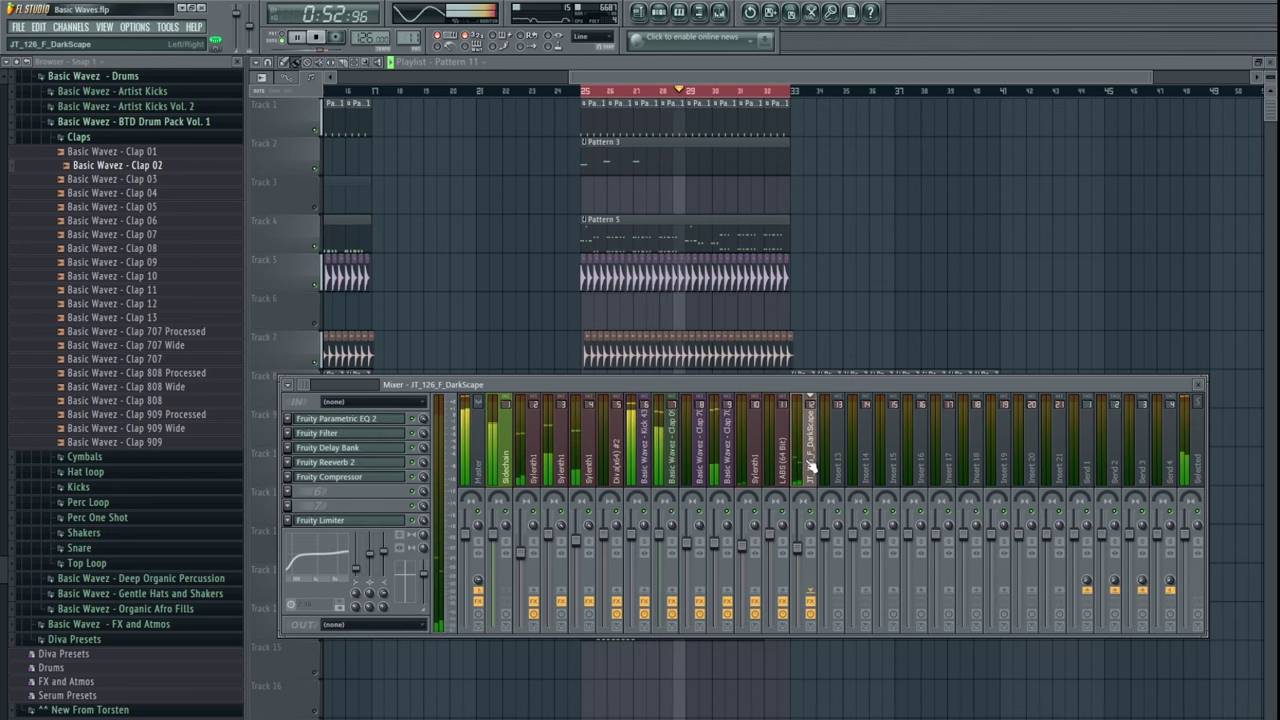
left_click(341, 436)
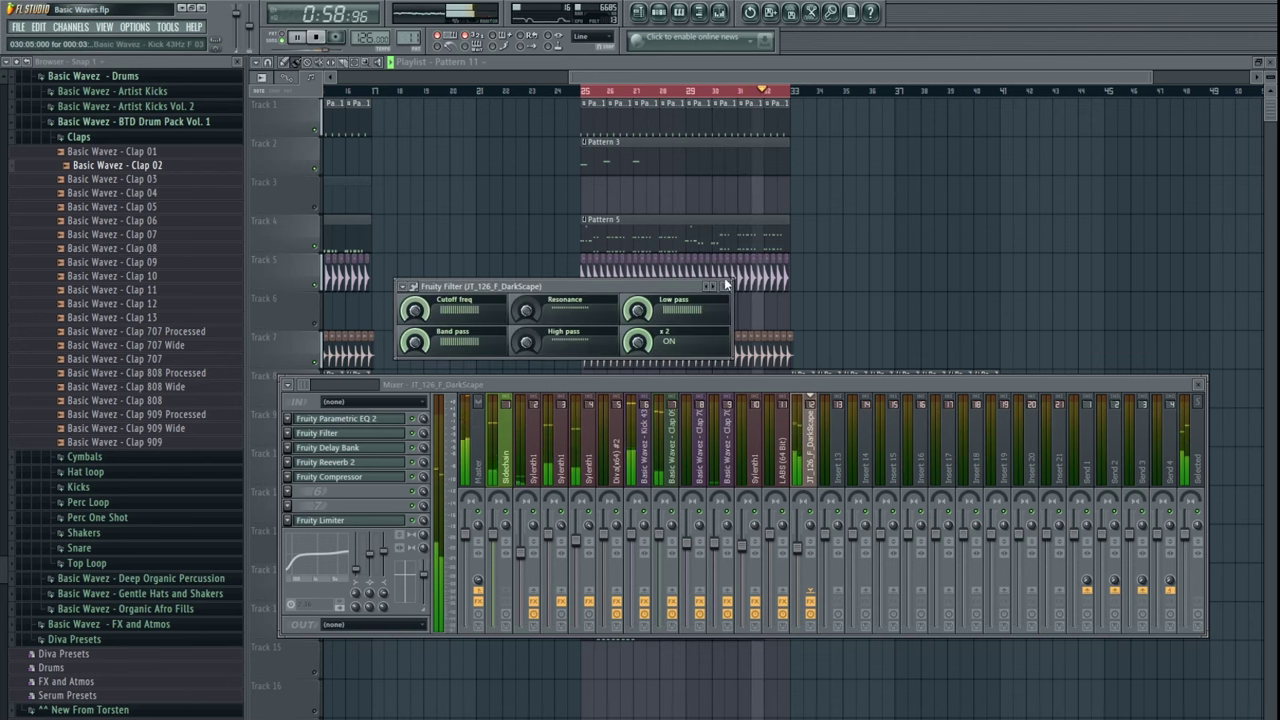
left_click(724, 286)
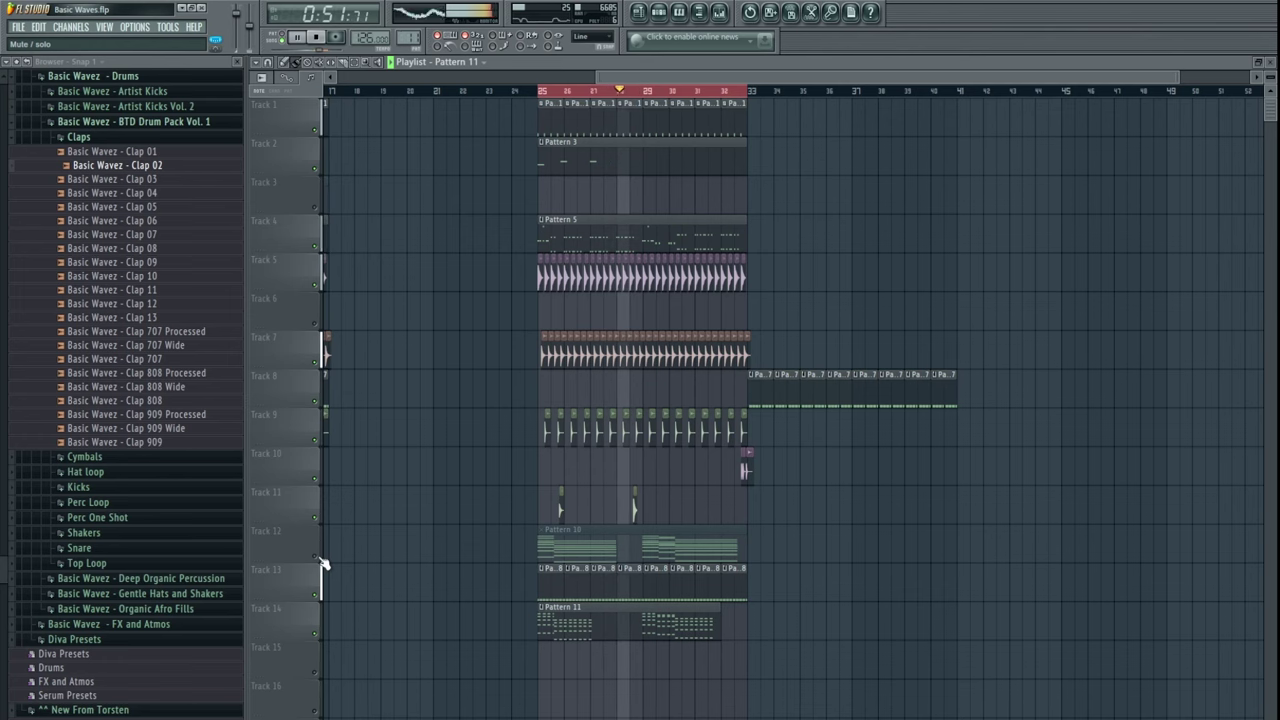
- Stop playback, collapse the Claps folder, and swap Track 14's Pattern 11 for Track 12's Pattern 10 with Track 2 muted
key("space")
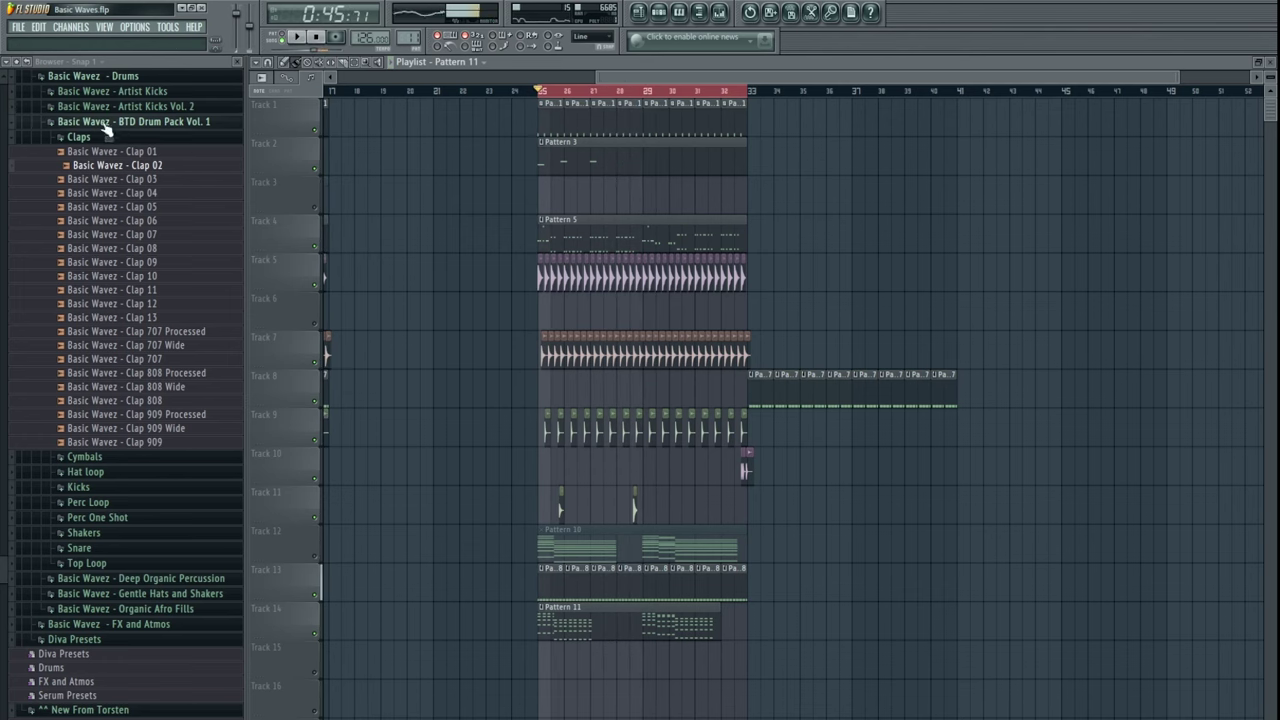
left_click(72, 142)
scroll(391, 491, "right", 1)
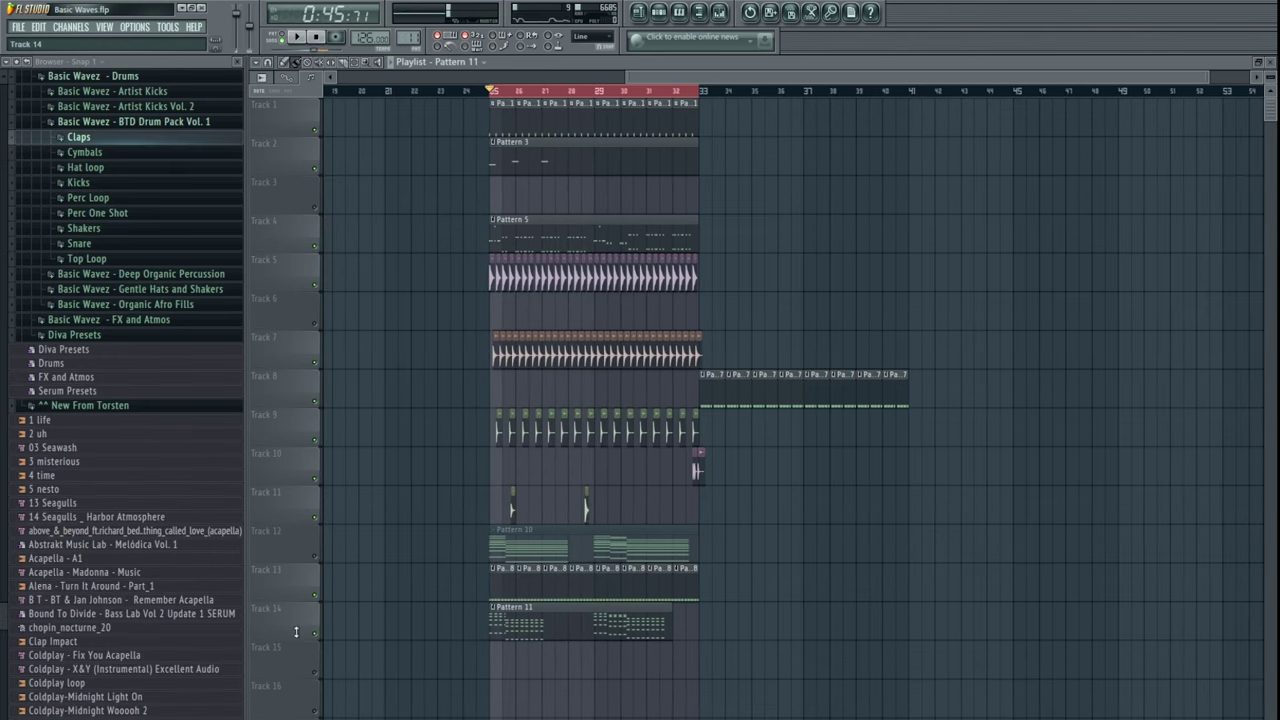
left_click(316, 556)
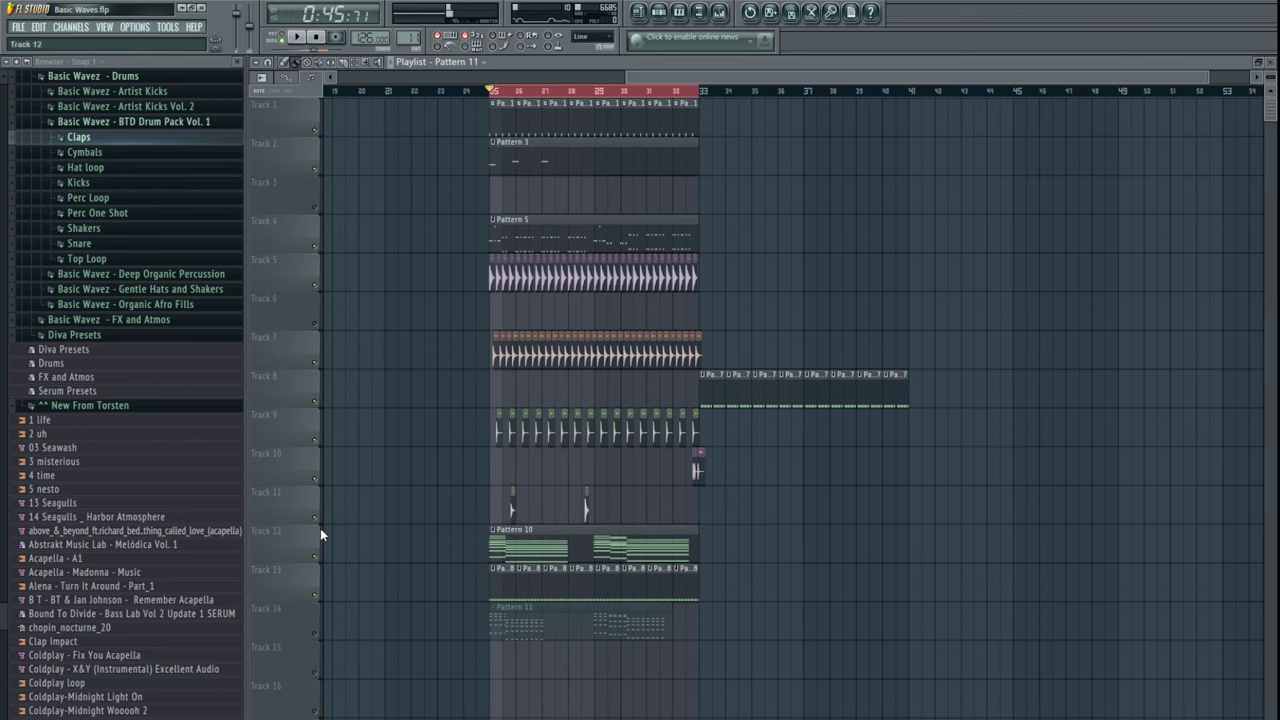
left_click(316, 169)
double_click(515, 238)
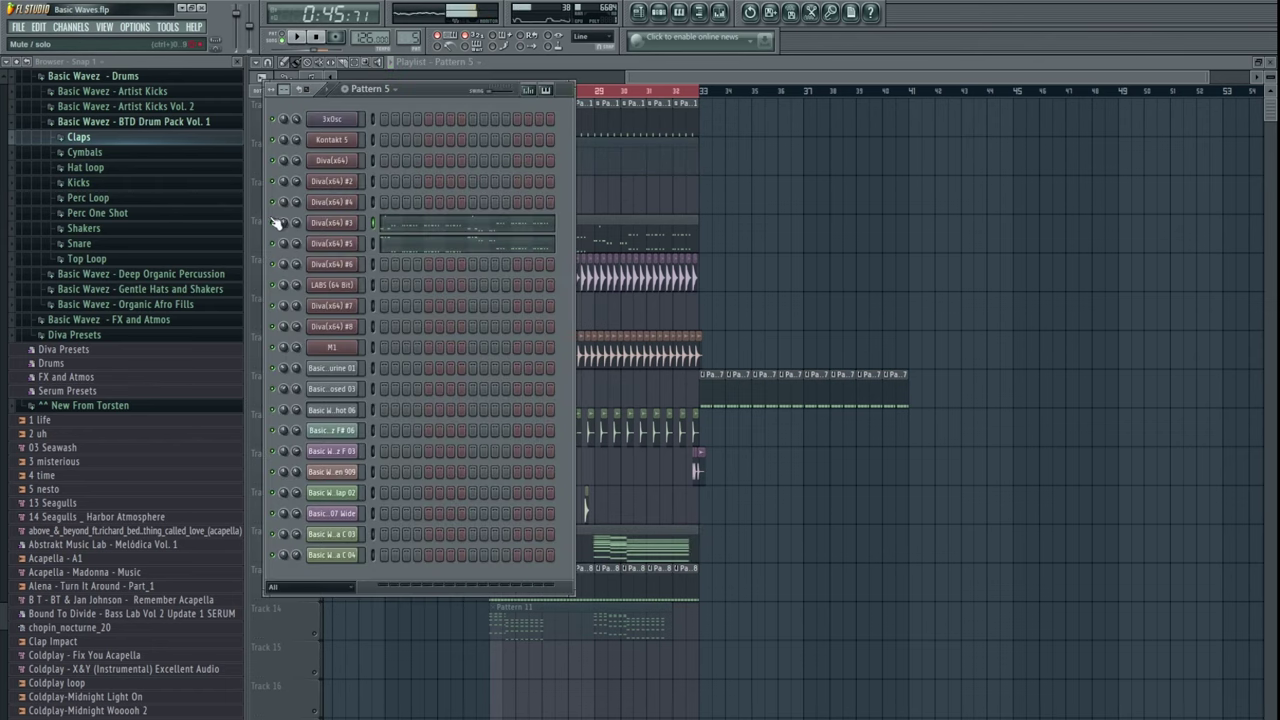
right_click(777, 207)
- Mute Tracks 9, 7 and 13 while the reduced loop plays
left_click(316, 440)
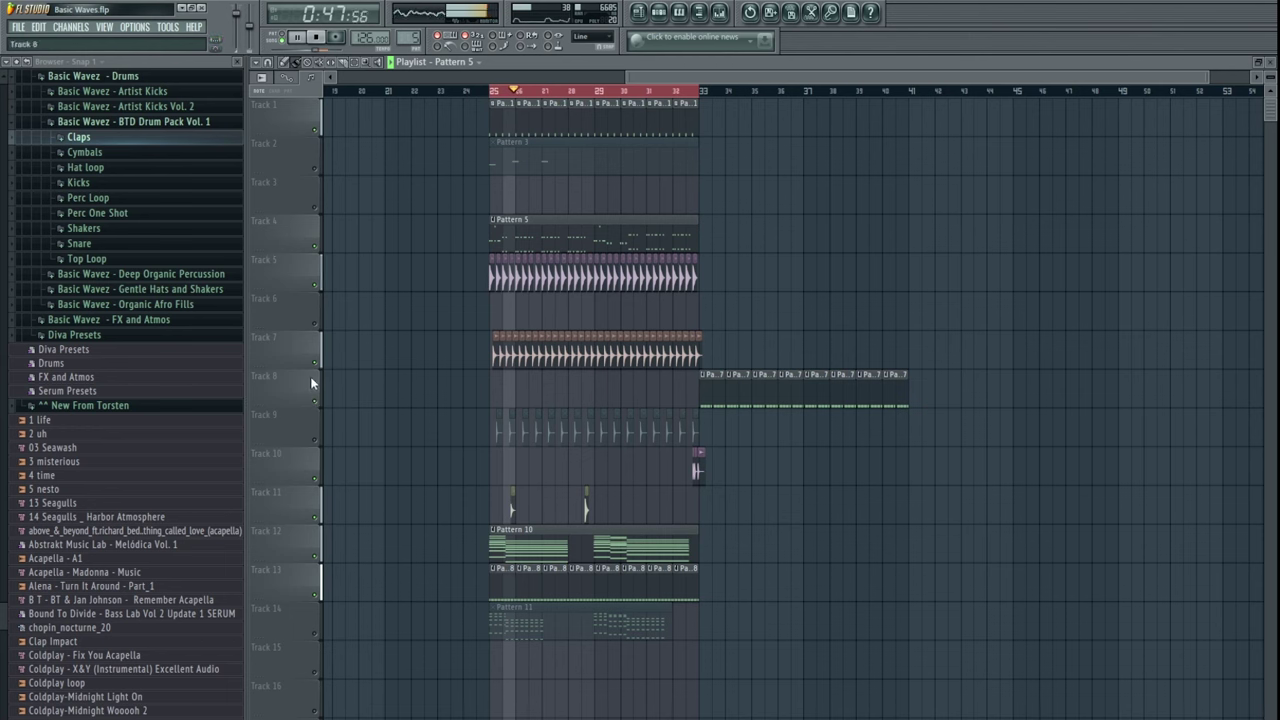
left_click(316, 363)
scroll(376, 559, "down", 1)
left_click(316, 580)
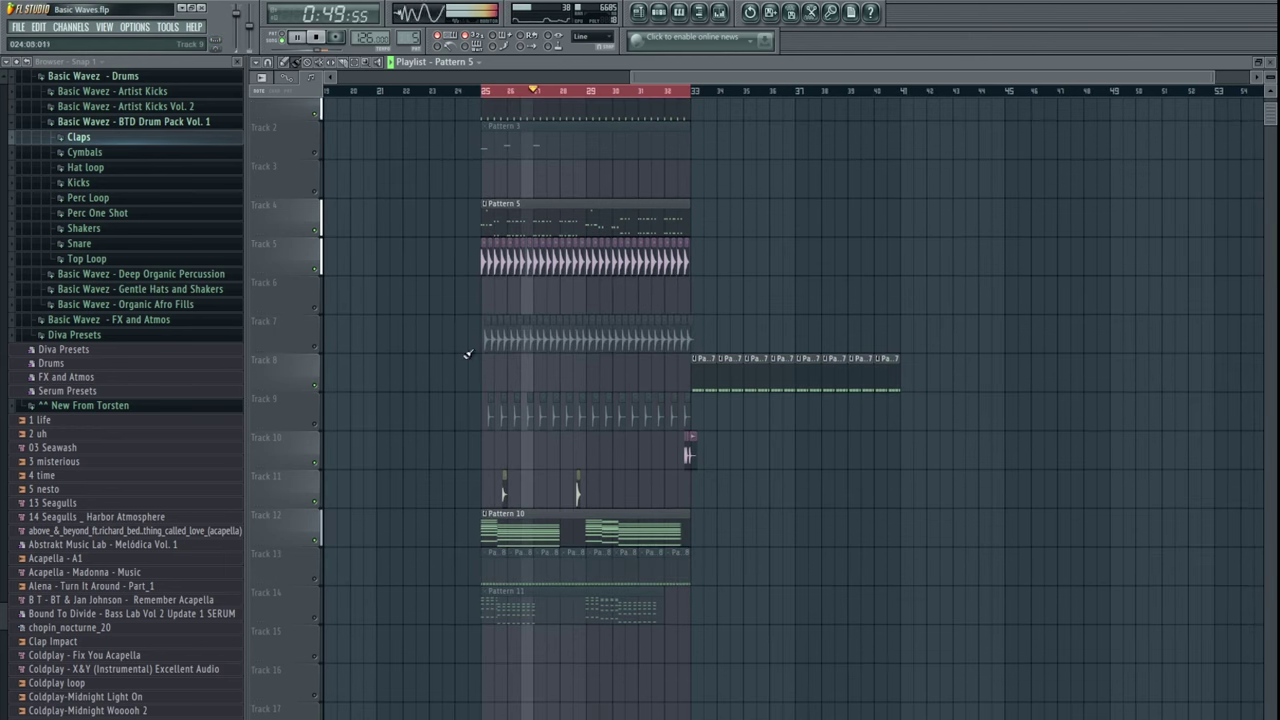
scroll(466, 370, "up", 1)
scroll(467, 410, "up", 2)
scroll(576, 418, "down", 3)
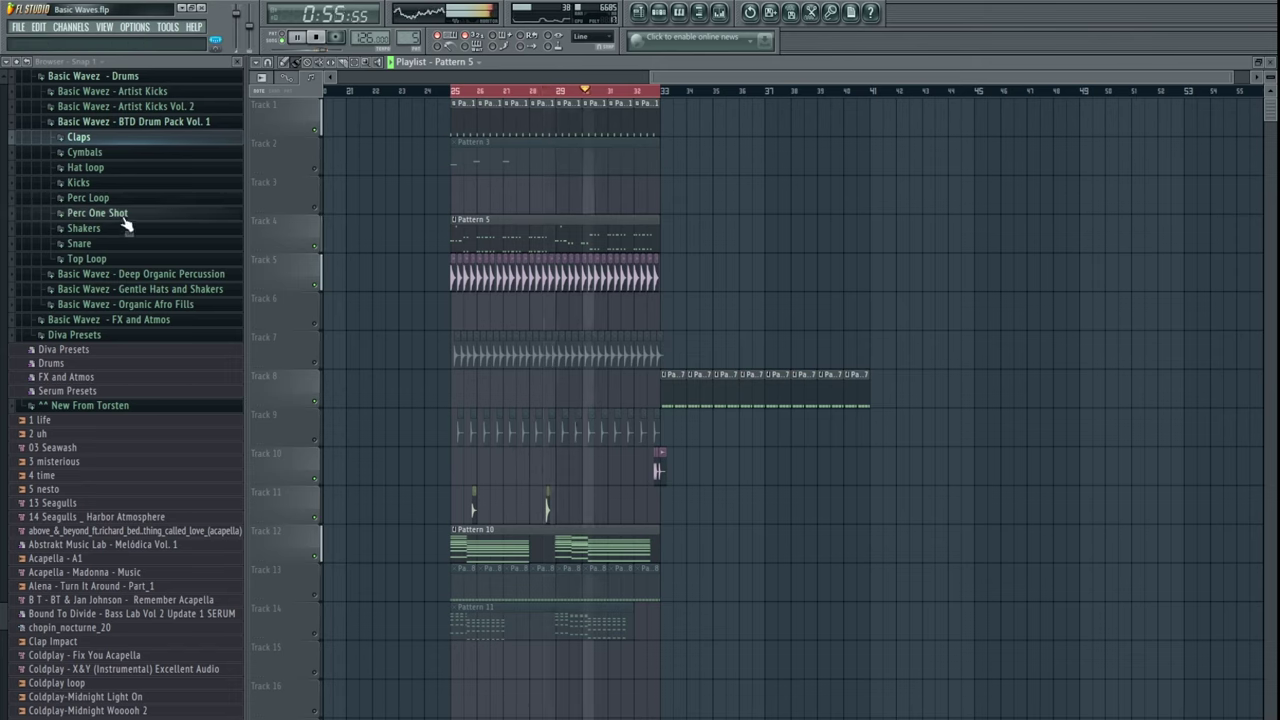
- Collapse the drum sample folders and audition several loops from the Atmos Tops & Rhythms folder of Basic Wavez - Atmospheres
left_click(120, 122)
scroll(165, 305, "up", 3)
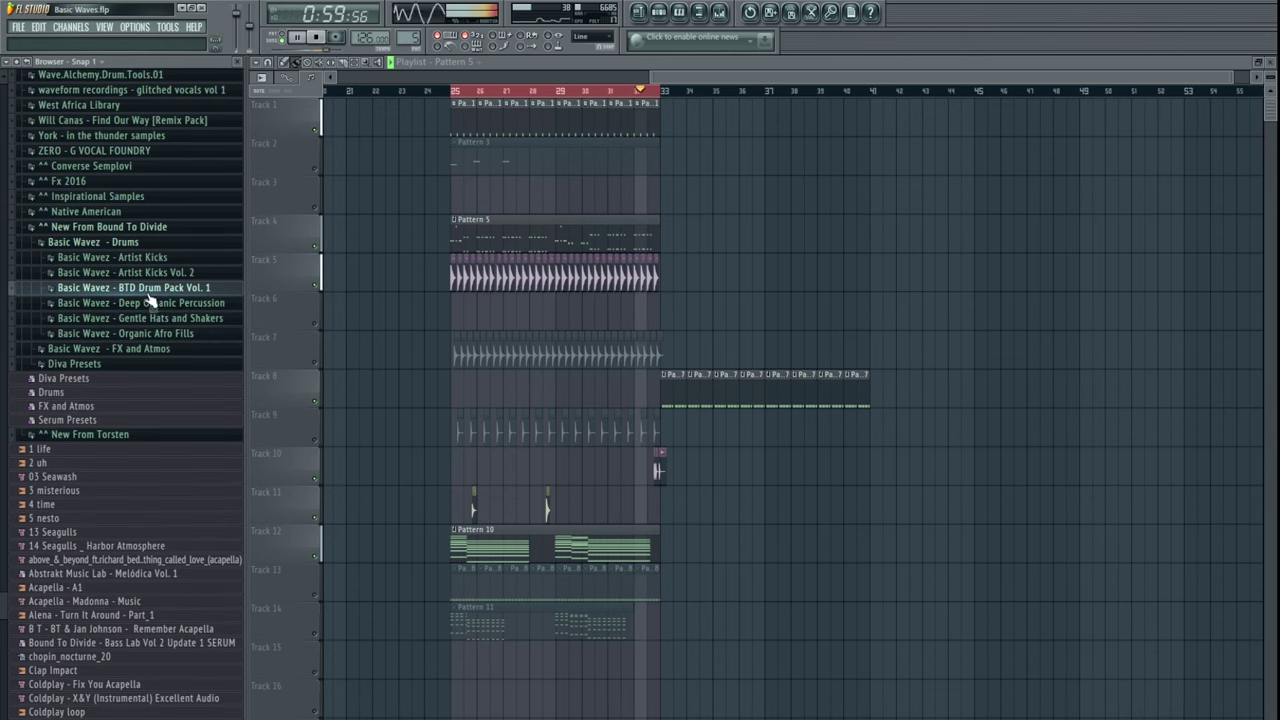
left_click(140, 245)
left_click(135, 257)
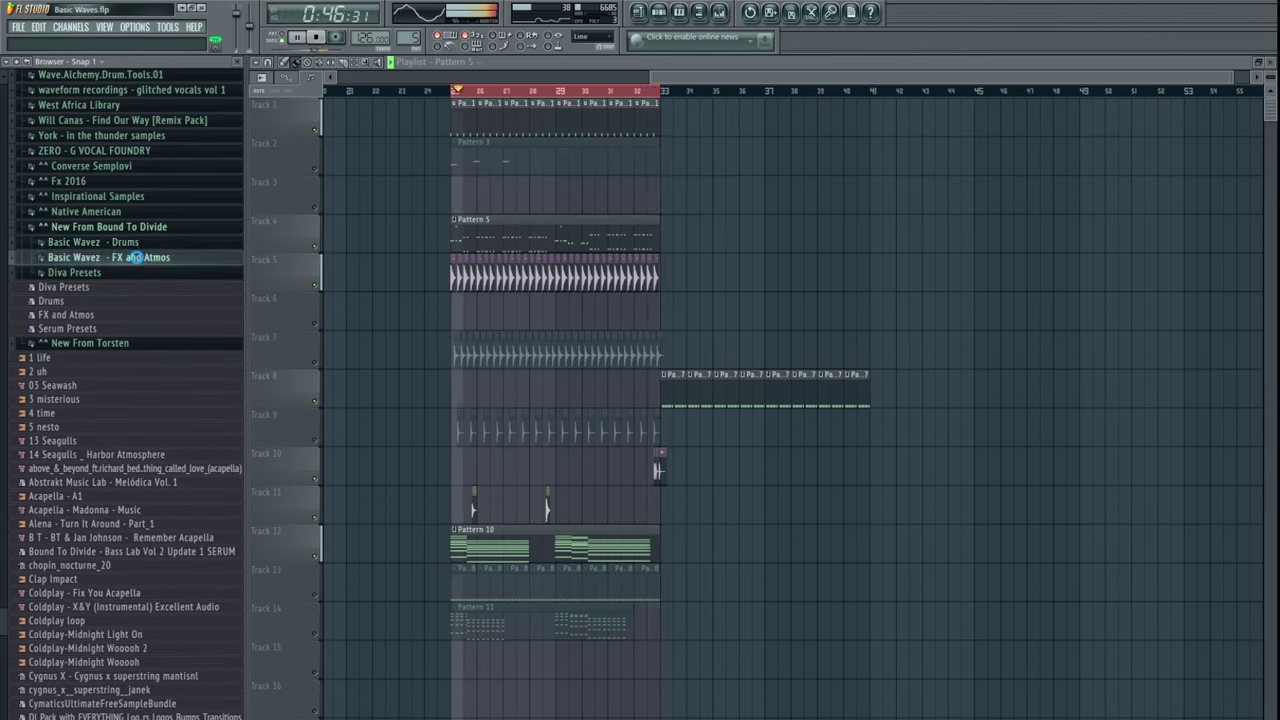
left_click(150, 273)
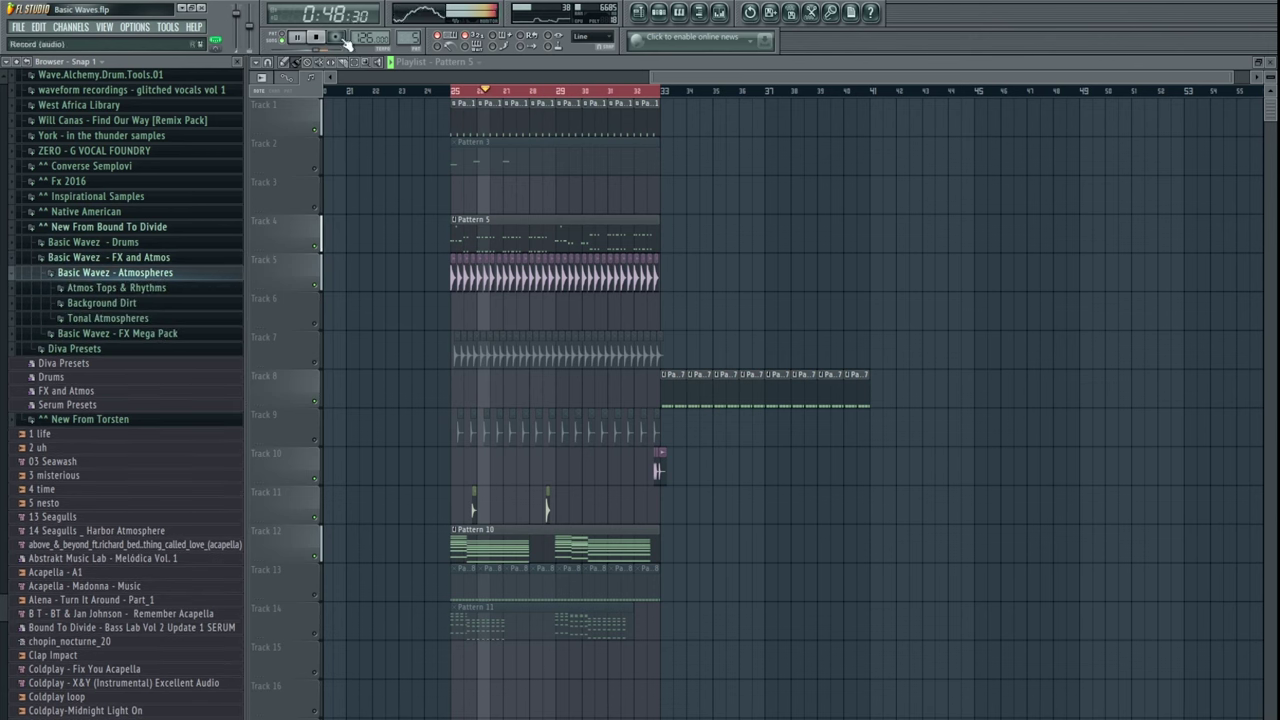
left_click(115, 287)
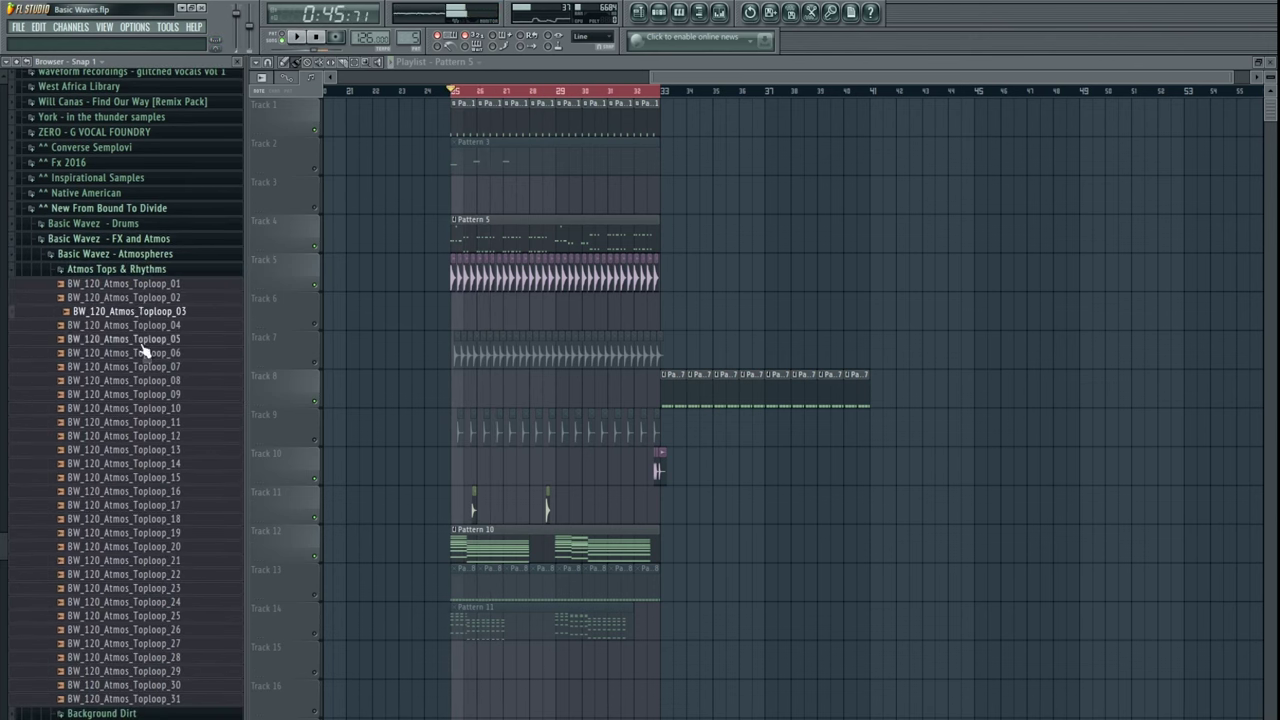
left_click(145, 378)
left_click(140, 477)
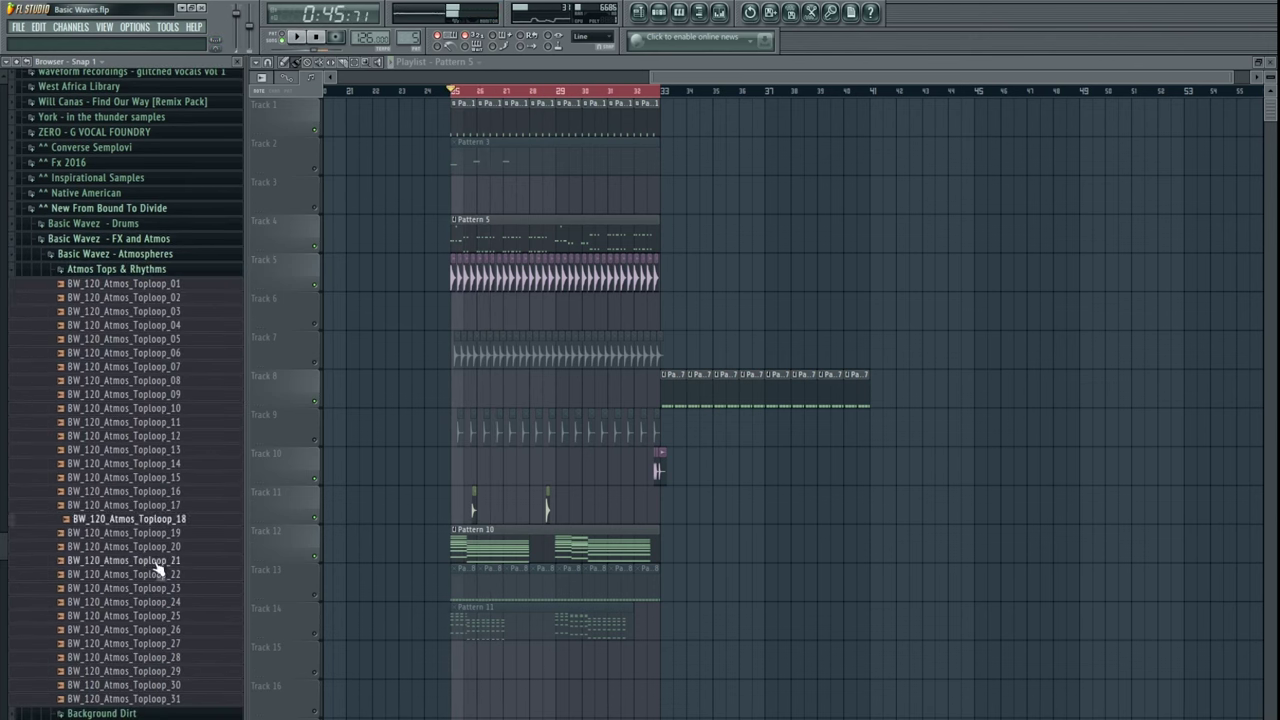
- Audition a few samples from the Background Dirt folder, including BW_Atmos_Dirt_04 and 08, and collapse the folder
left_click(125, 270)
left_click(128, 285)
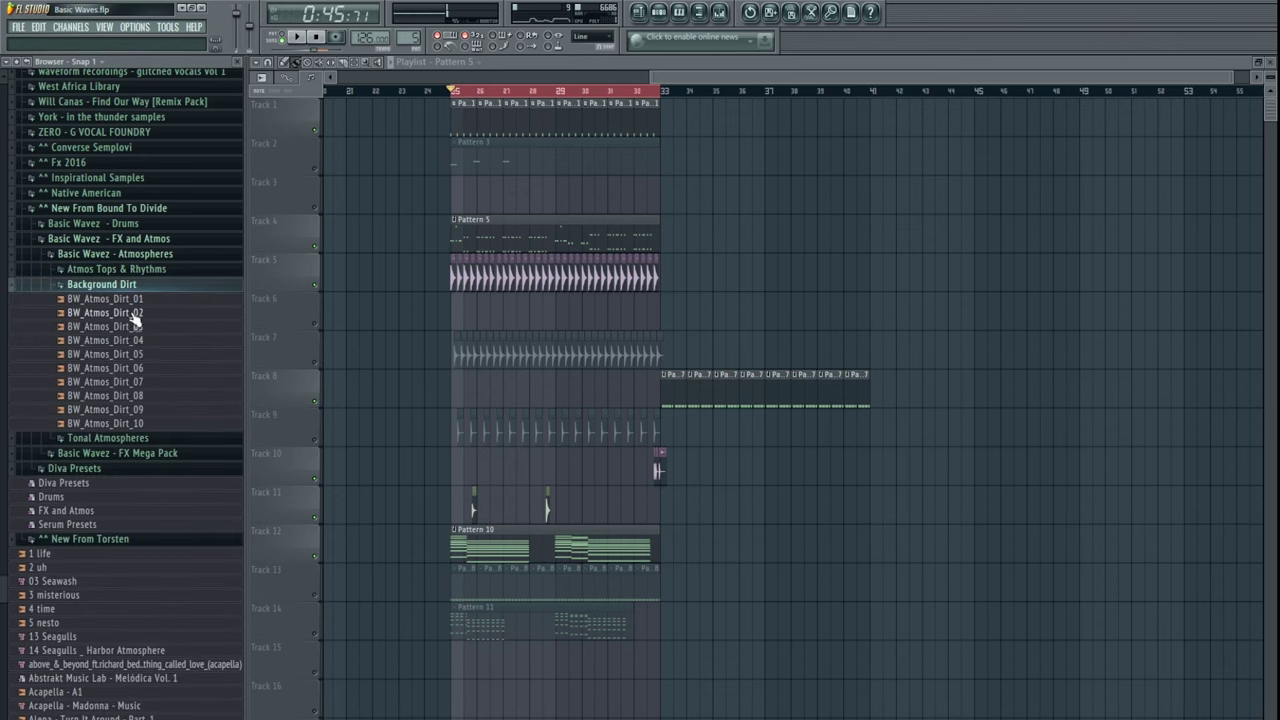
left_click(128, 341)
left_click(120, 396)
left_click(126, 287)
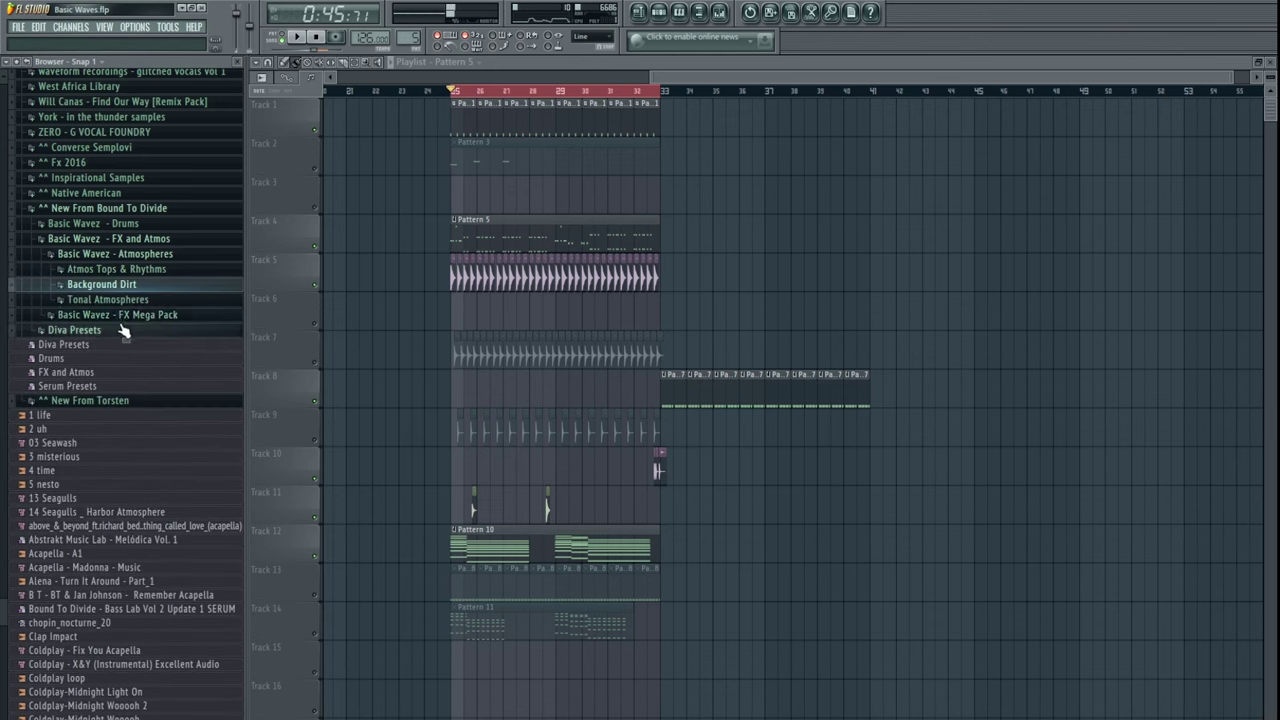
- Audition the first Tonal Atmospheres samples and place BW_Atmosphere_Amaj_02 on Track 15 starting at bar 25
left_click(105, 303)
left_click(152, 92)
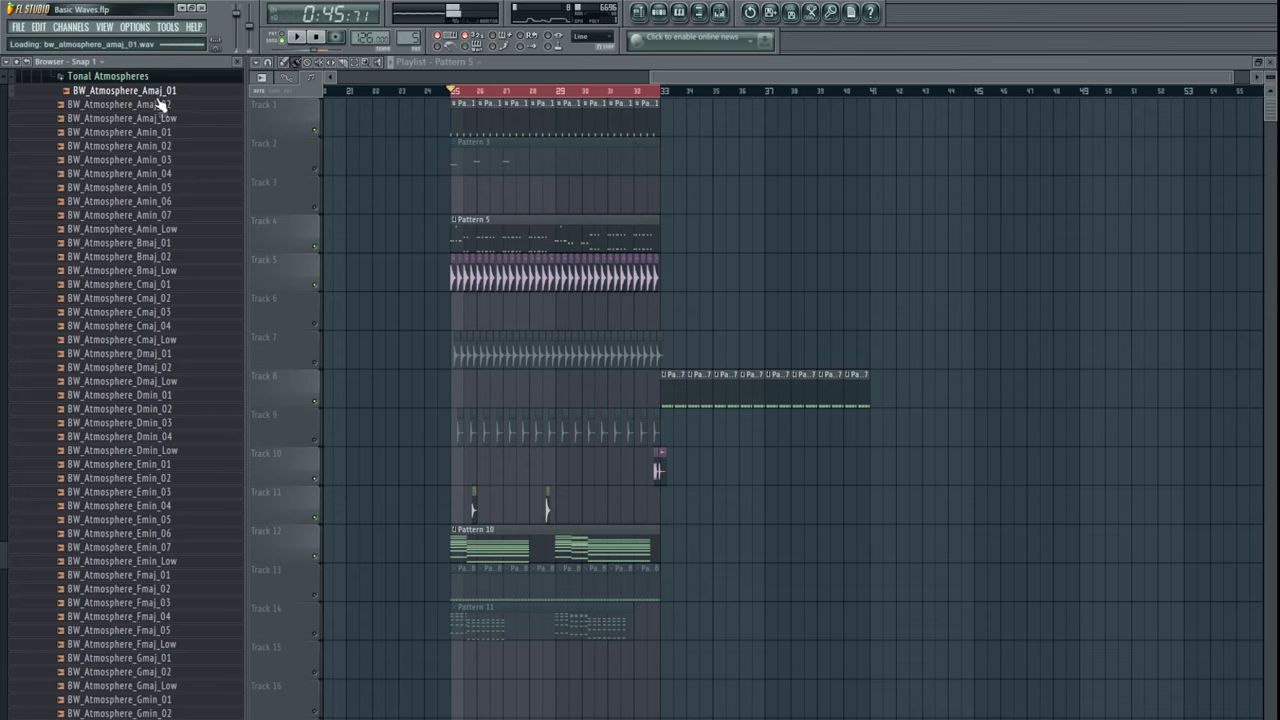
left_click(155, 105)
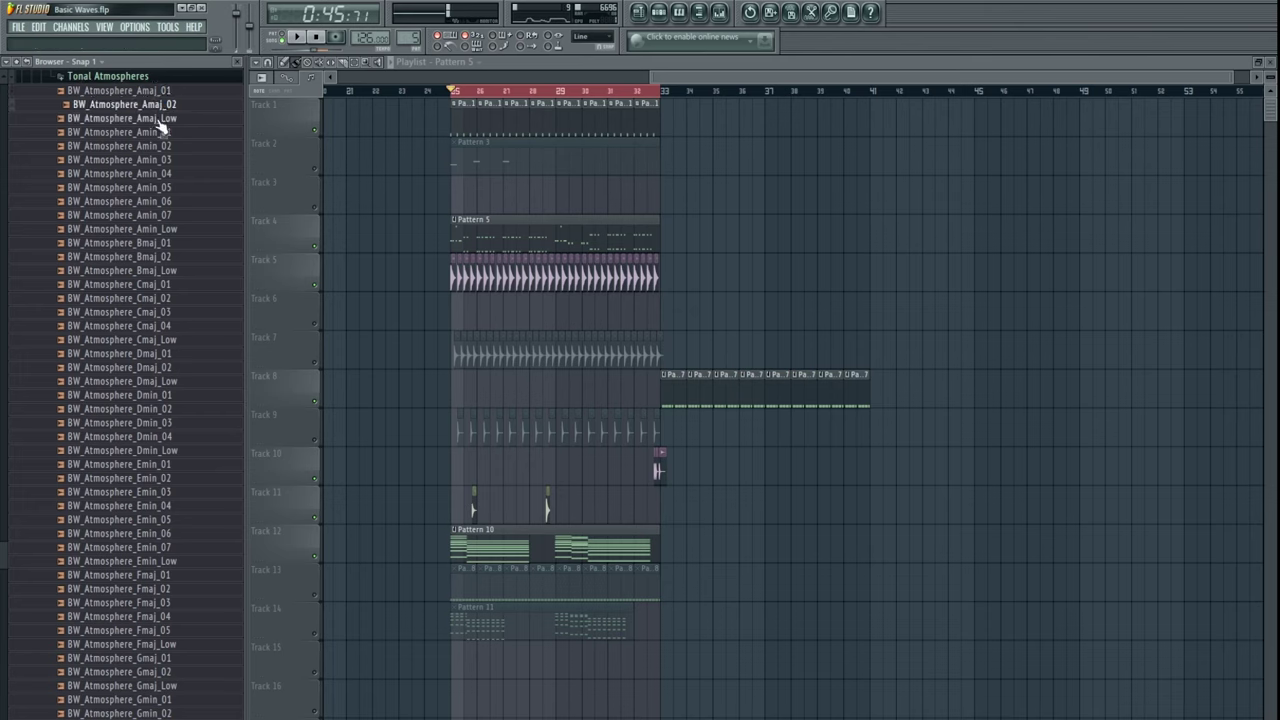
left_click_drag(163, 108, 516, 590)
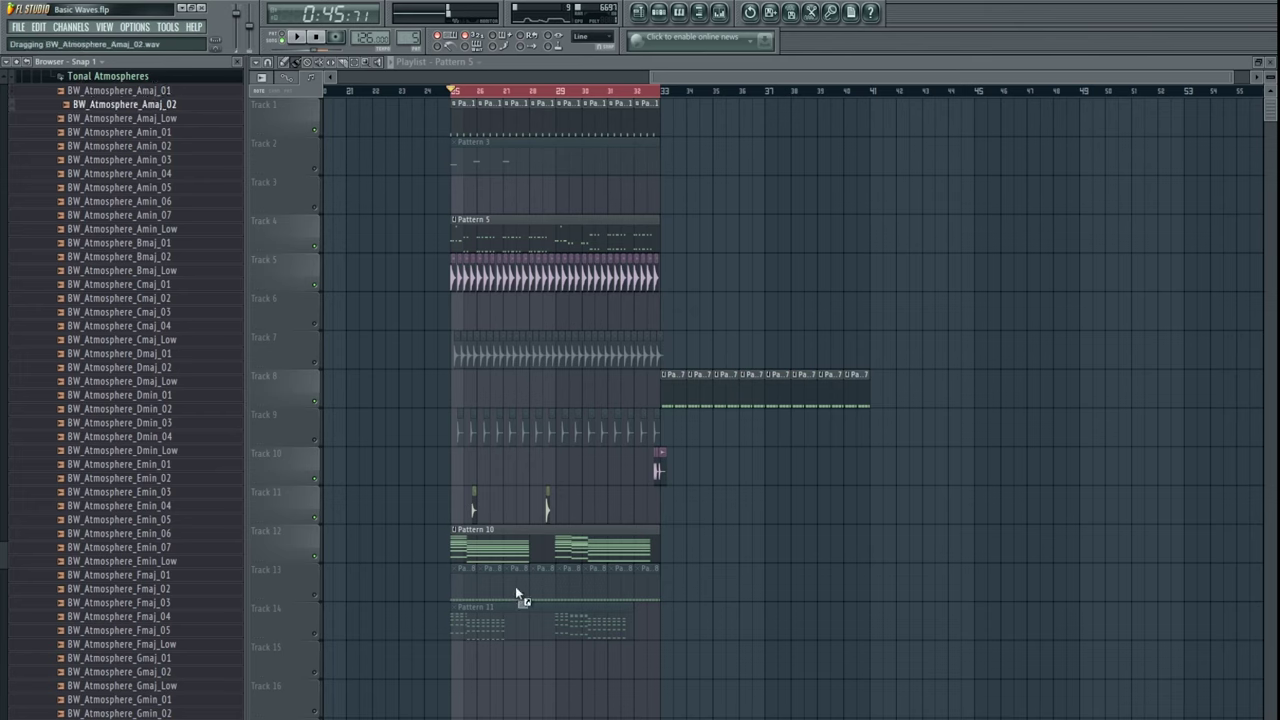
left_click_drag(457, 668, 452, 661)
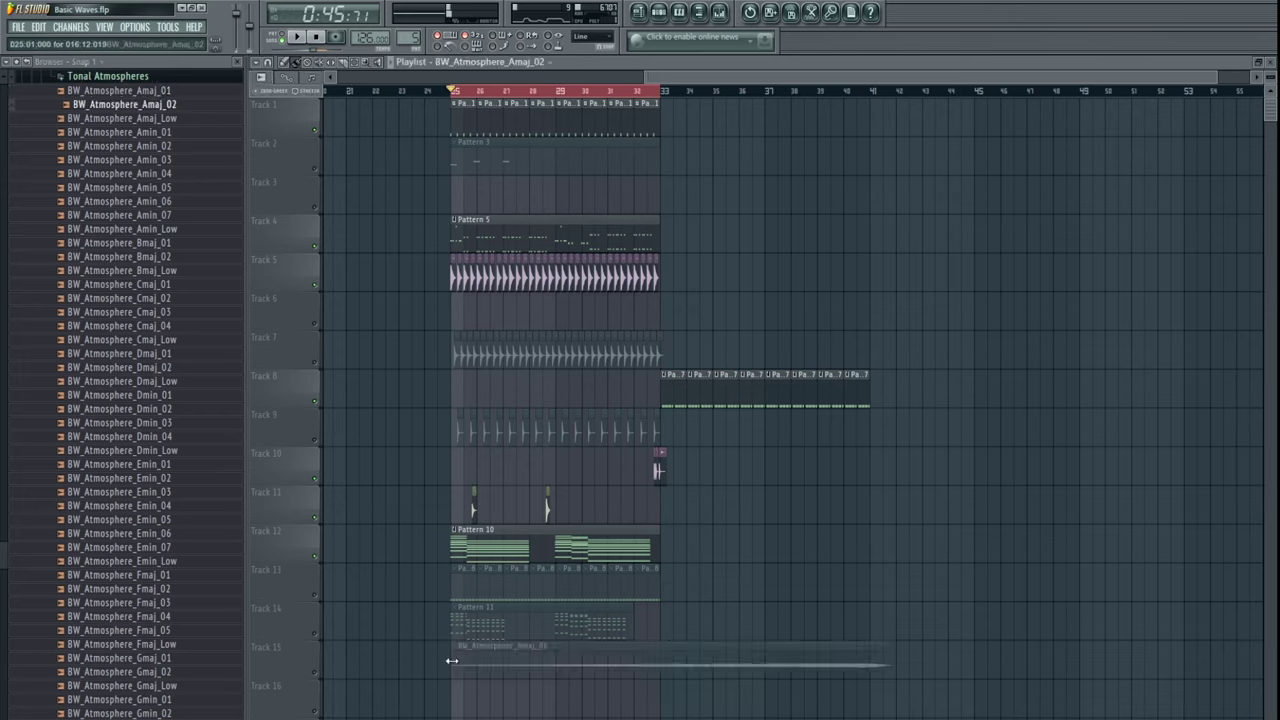
- Solo Track 15 and listen to the atmosphere clip from around bar 37 with the loop range cleared
left_click(318, 679)
left_click(649, 95)
left_click(765, 97)
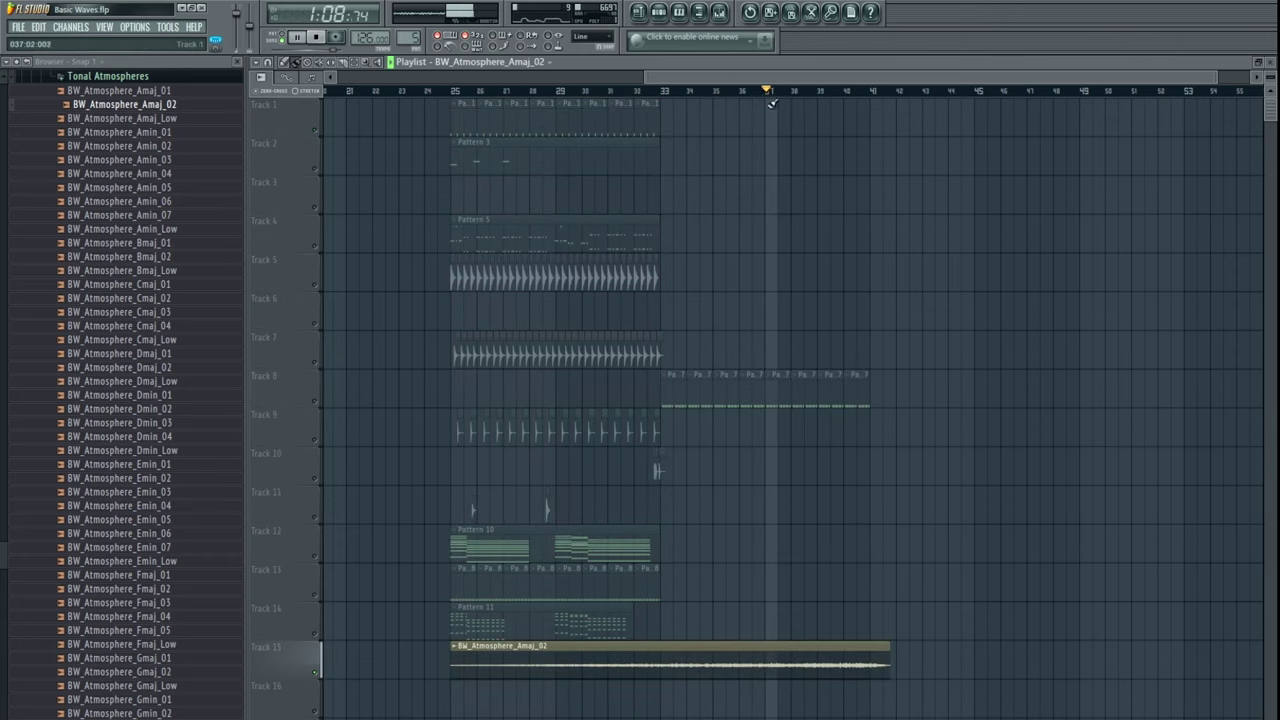
- Stop playback and audition the Tonal Atmospheres samples from BW_Atmosphere_Amaj_Low through the Amin series
left_click_drag(828, 467, 810, 451)
key("space")
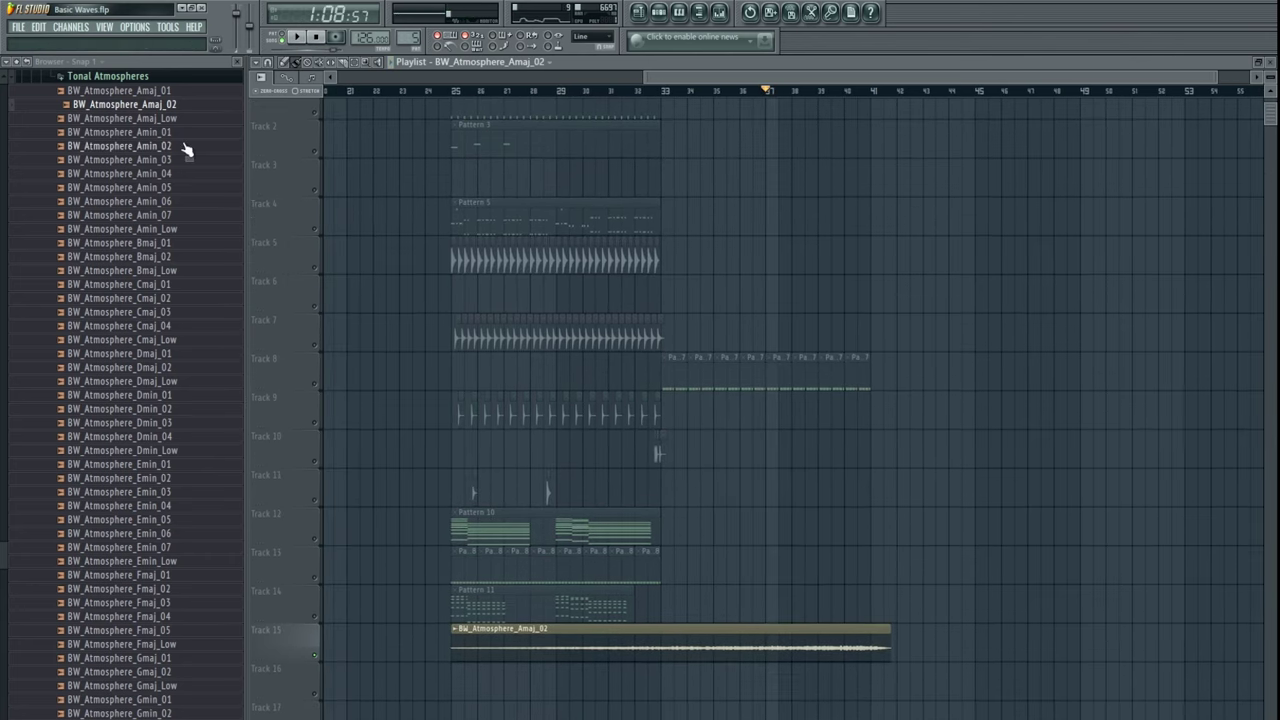
left_click(170, 118)
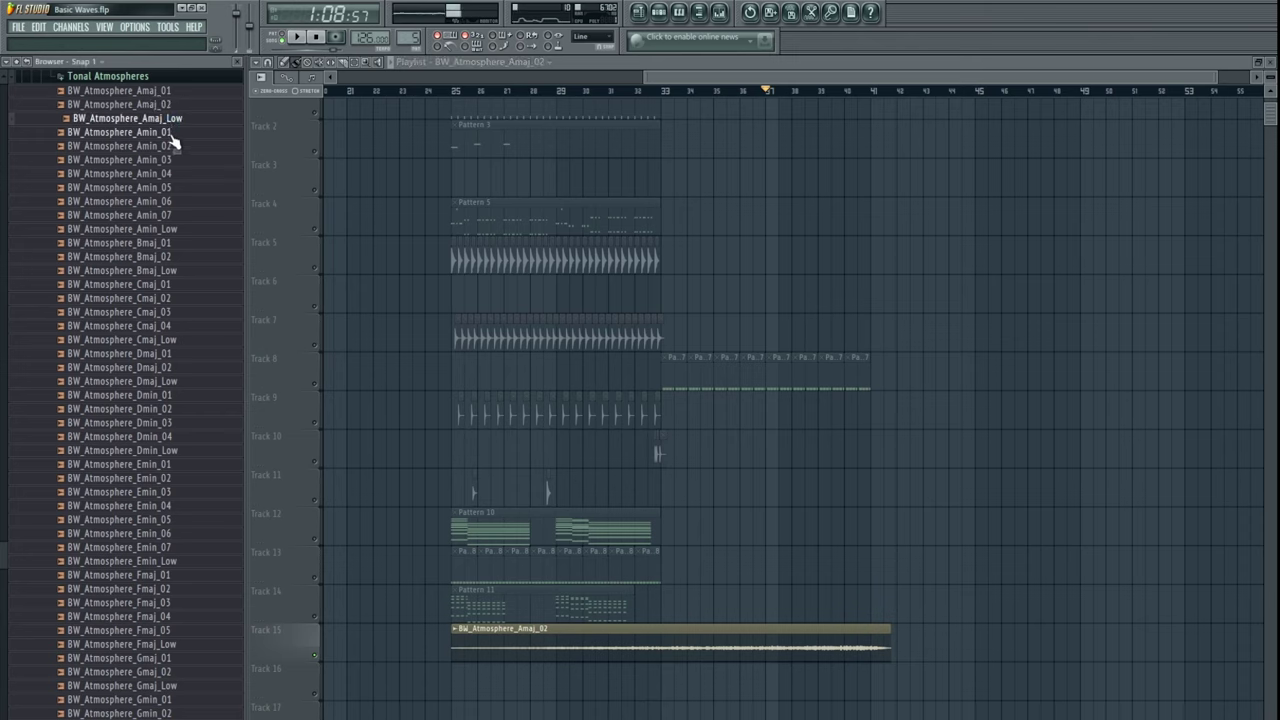
left_click(170, 133)
left_click(166, 146)
left_click(163, 159)
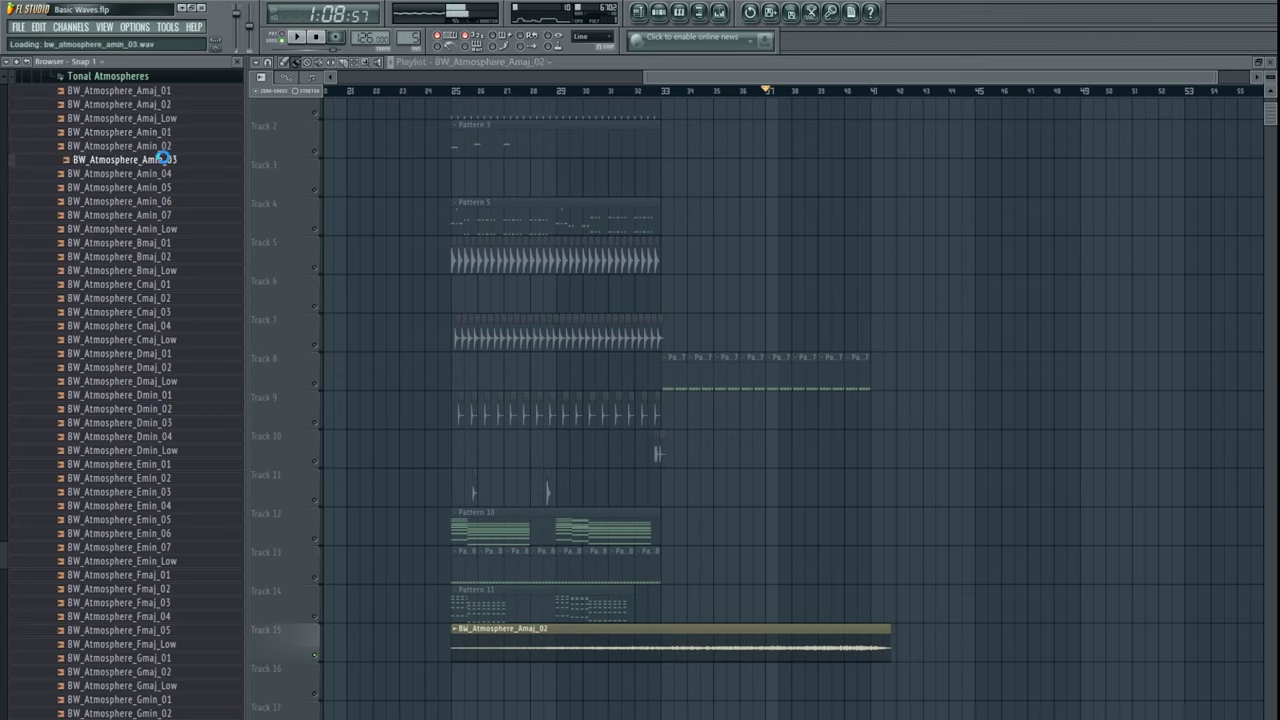
key("Up")
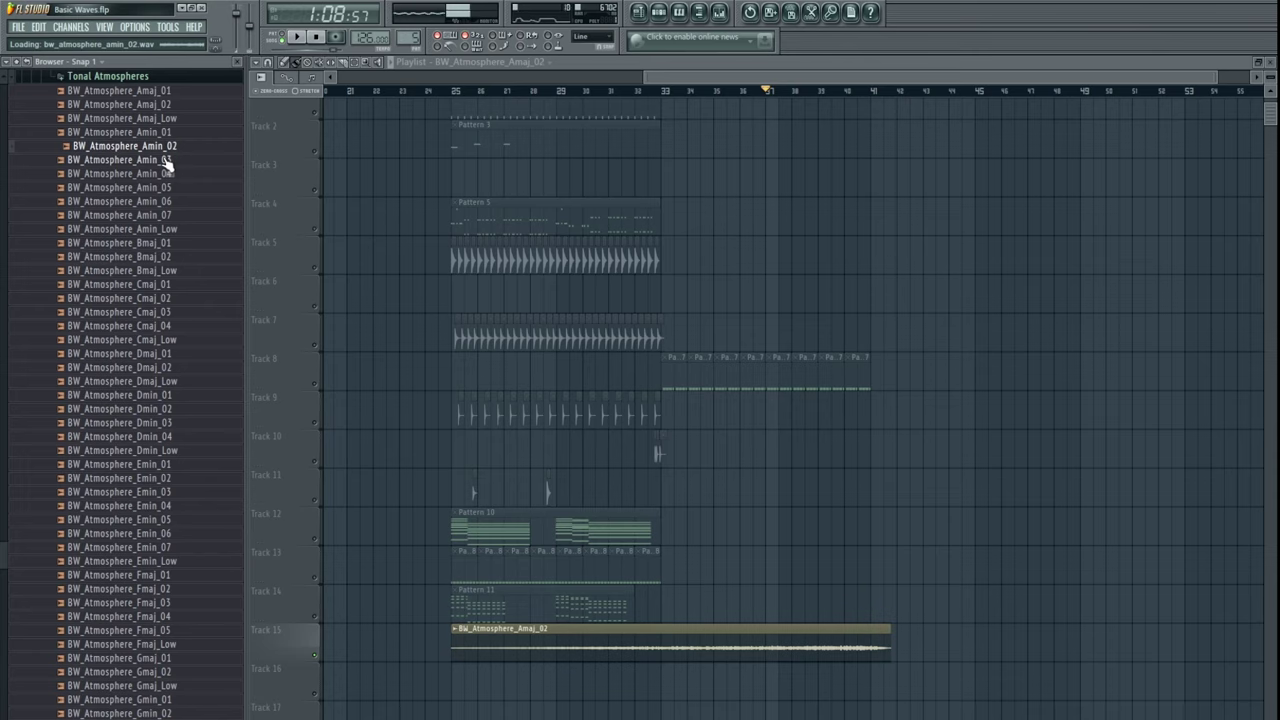
left_click(165, 160)
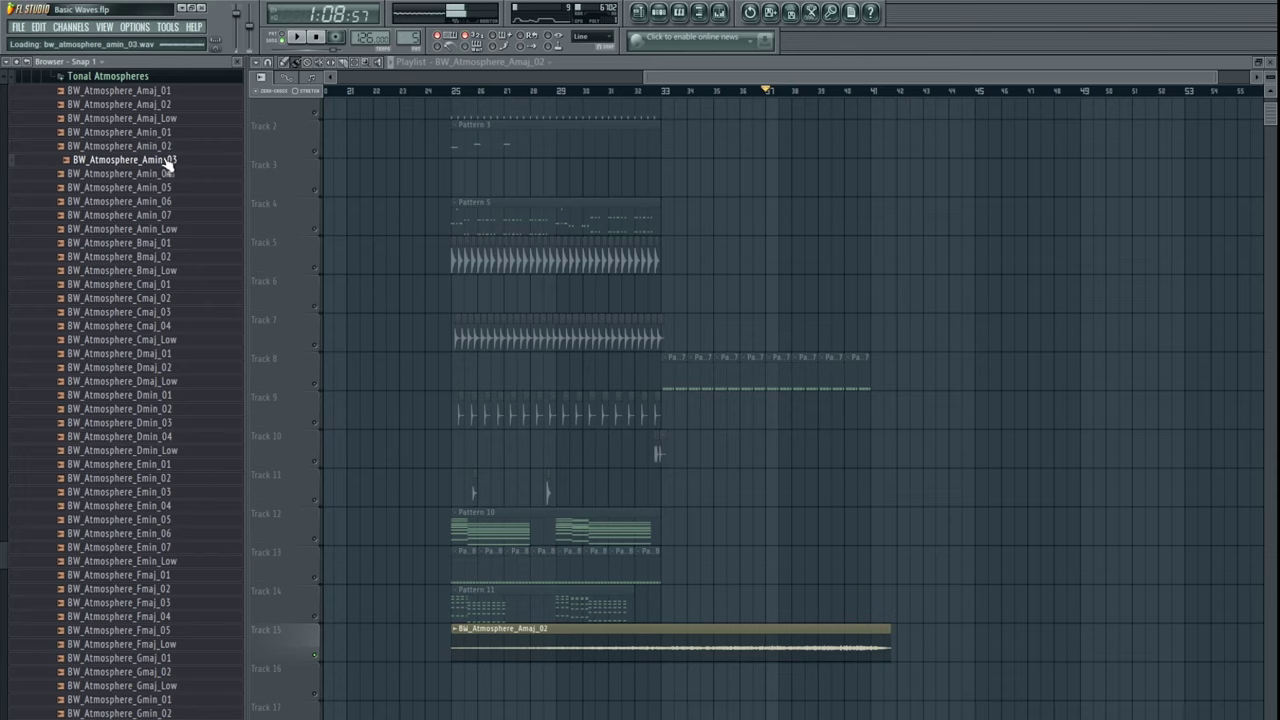
key("Down")
key("Down")
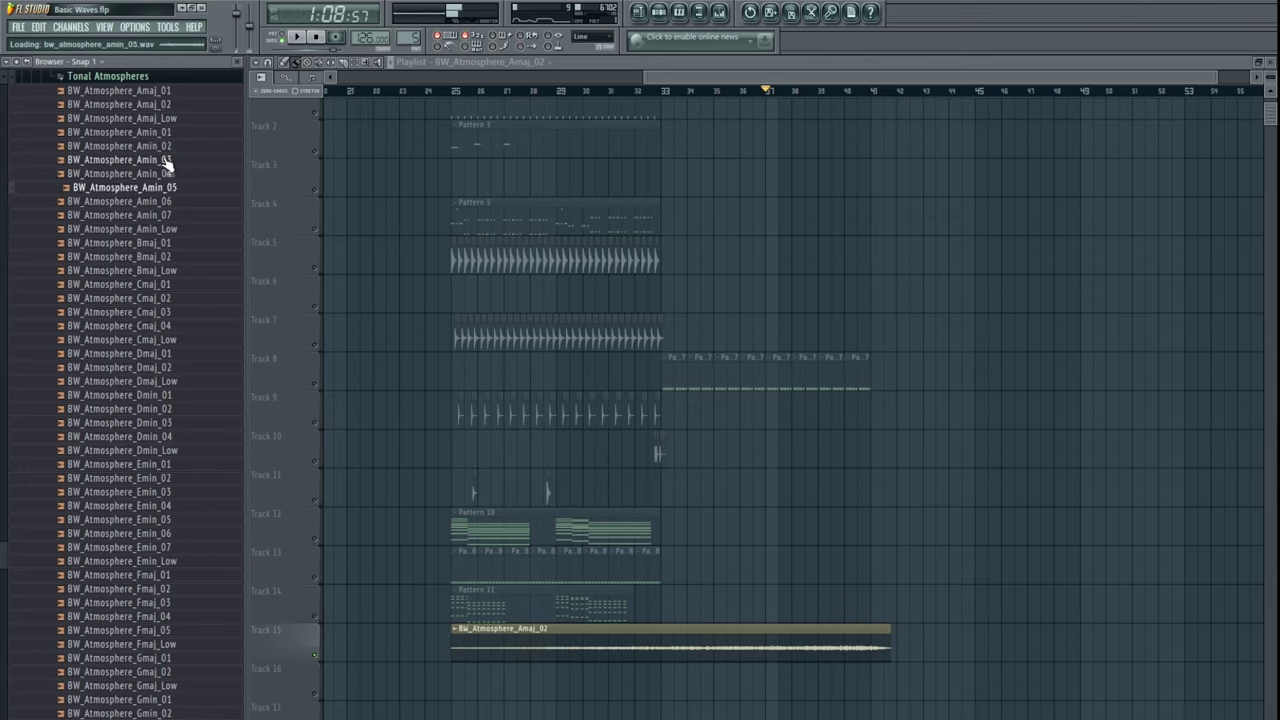
key("Down")
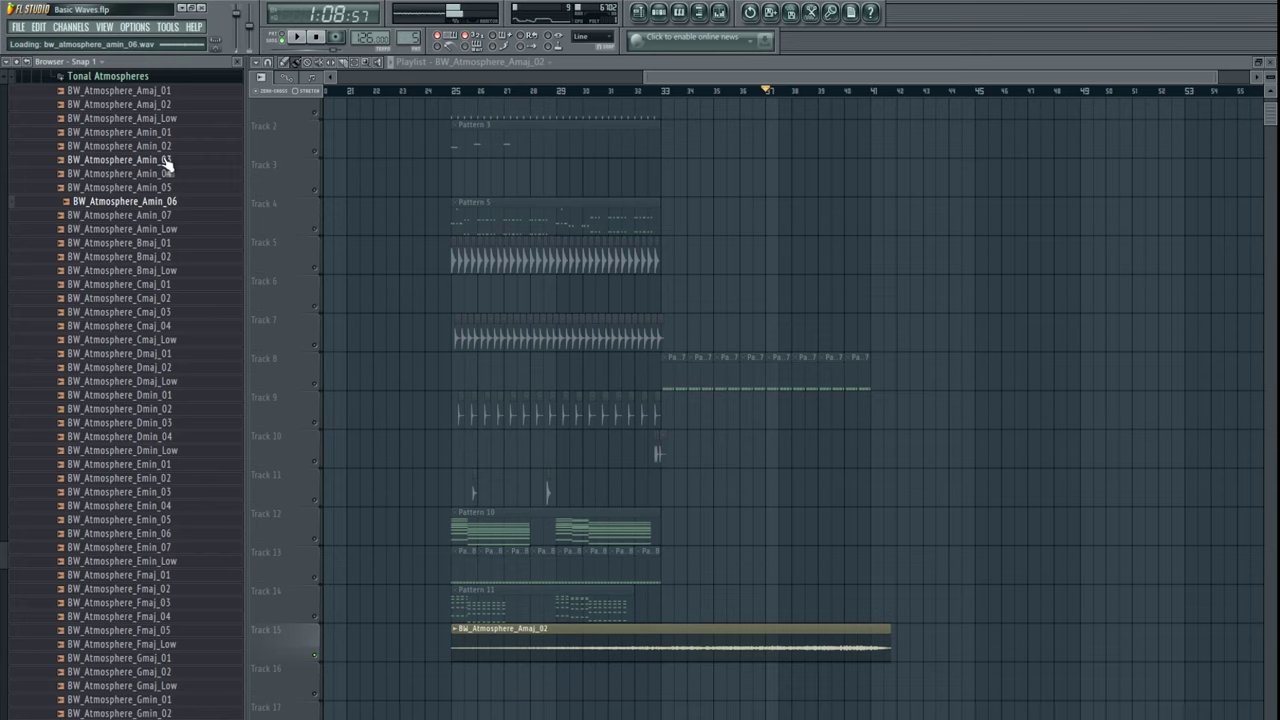
left_click(160, 215)
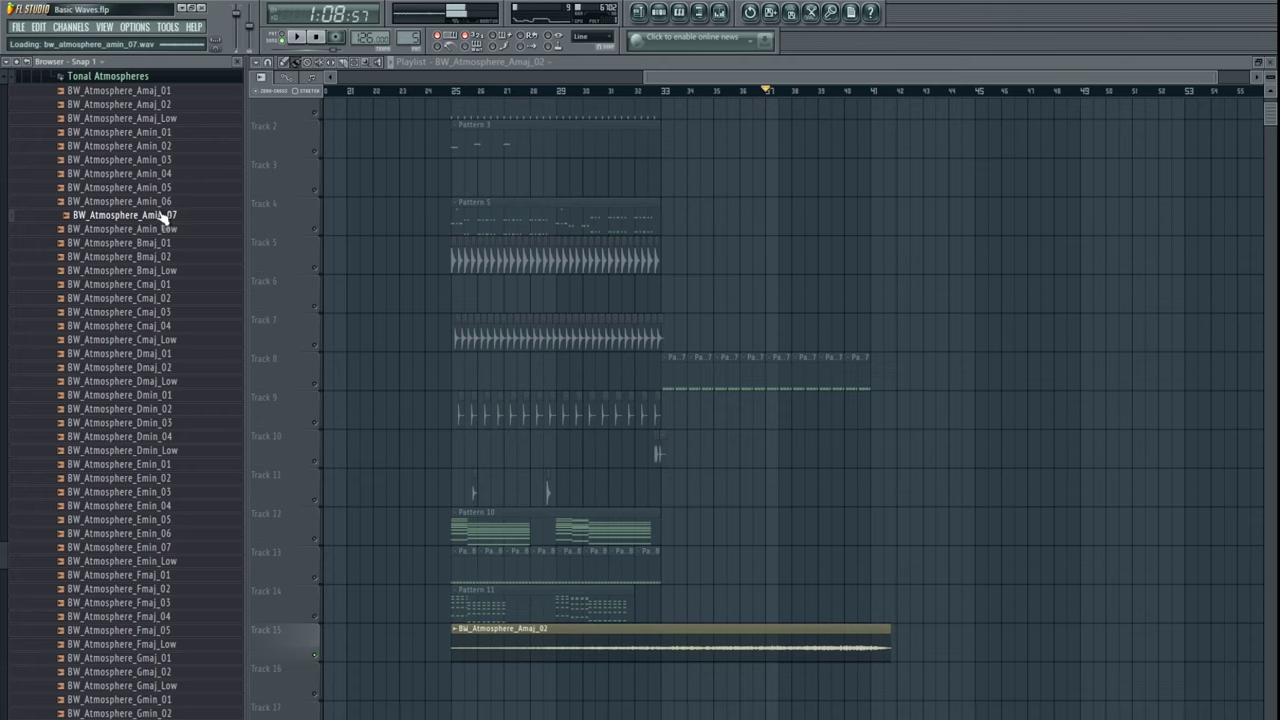
key("Down")
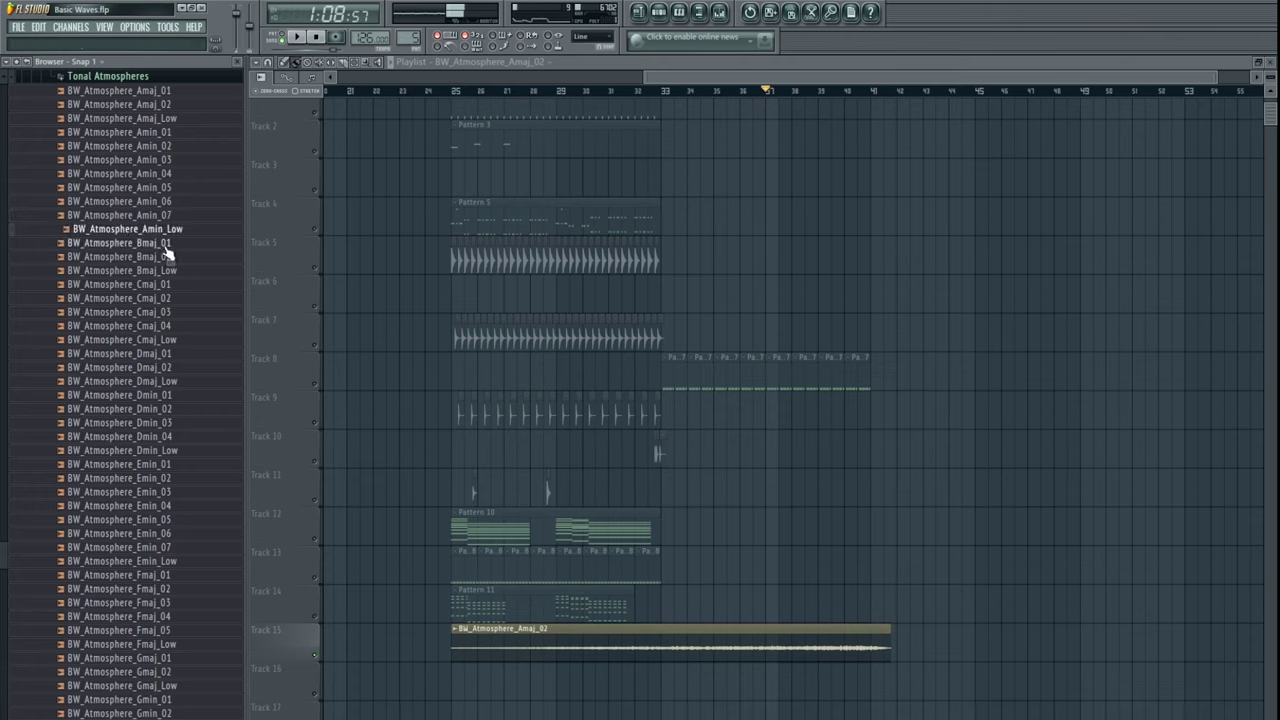
- Audition the Bmaj and Cmaj samples in Tonal Atmospheres and collapse the folder
key("Down")
key("Down")
key("Down")
key("Down")
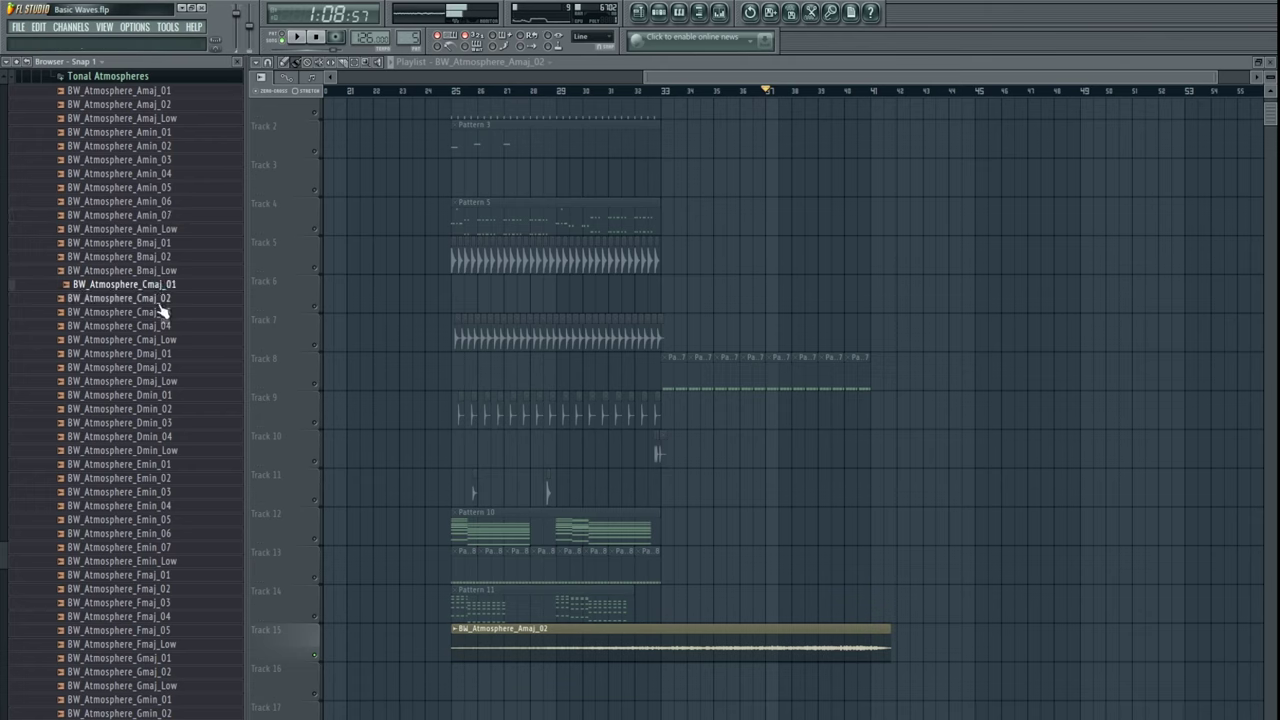
key("Down")
key("Down")
key("Down")
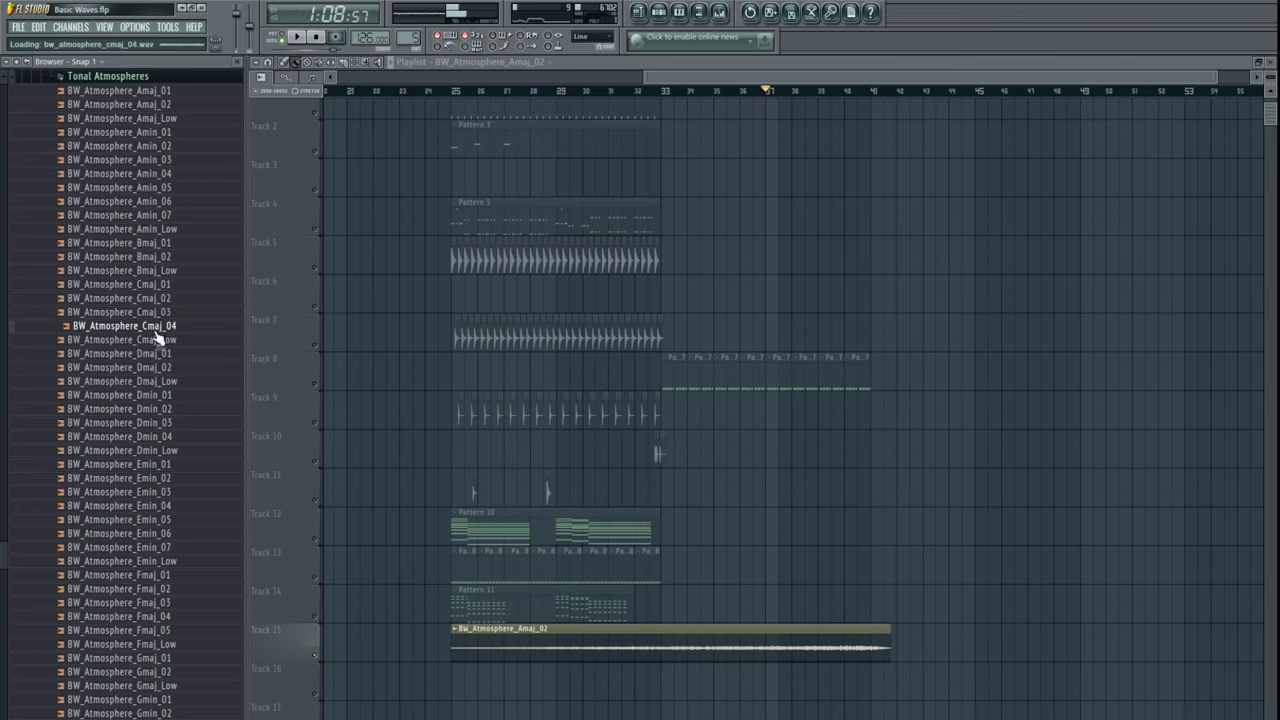
key("Down")
key("Down")
scroll(170, 412, "up", 3)
left_click(122, 286)
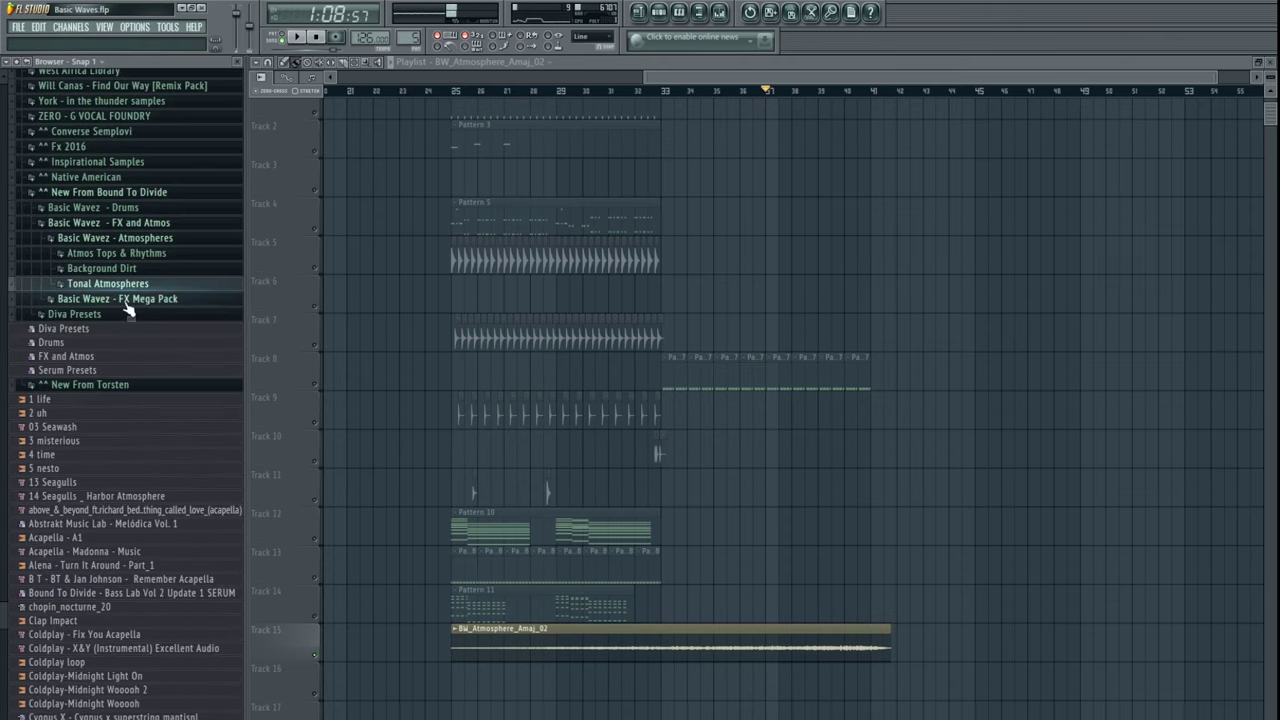
- Open Vocal FX & Phrases in Basic Wavez - FX Mega Pack and audition samples up to BW_FMP_Vocal_FX_C#m_07
left_click(125, 300)
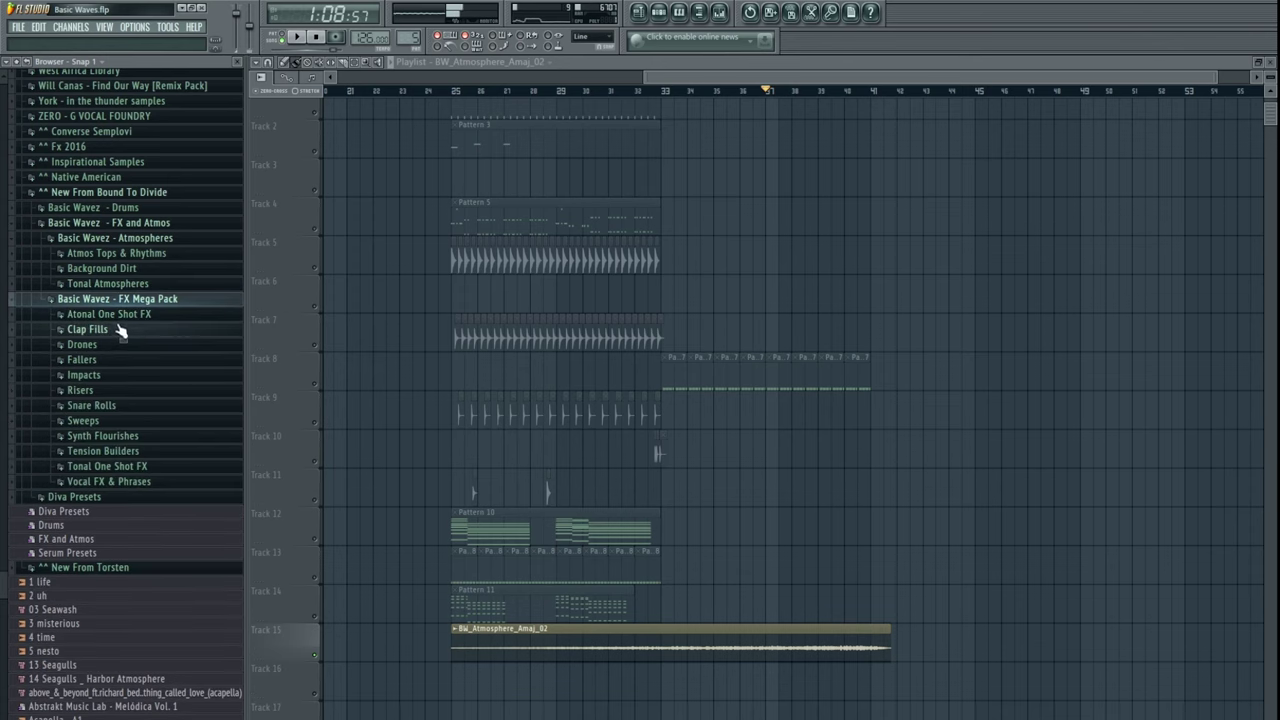
left_click(133, 481)
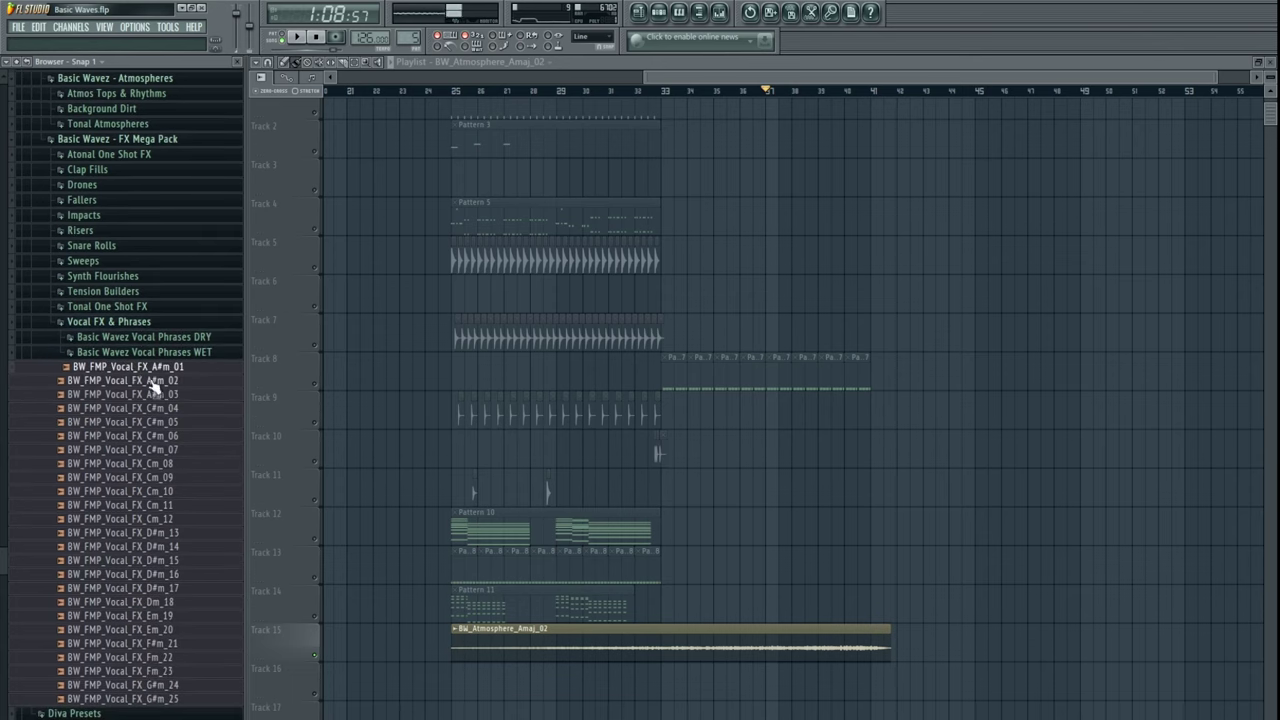
left_click(152, 394)
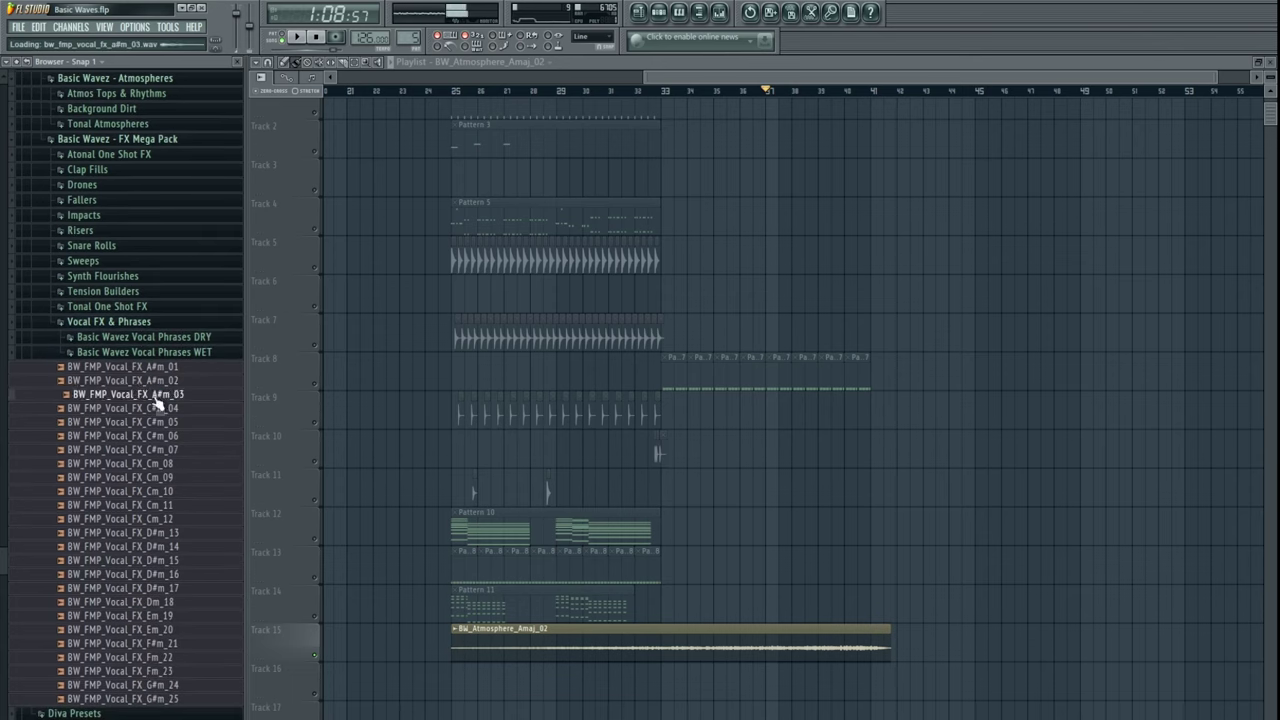
key("Down")
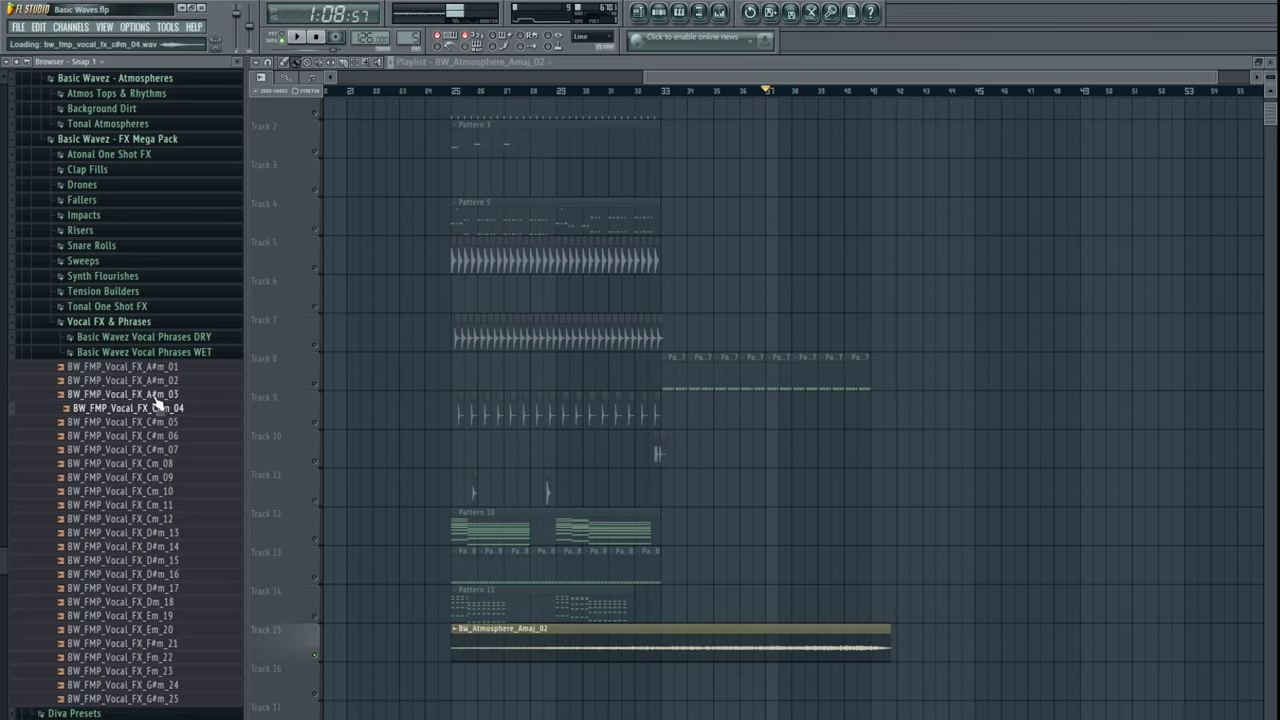
key("Down")
key("Down")
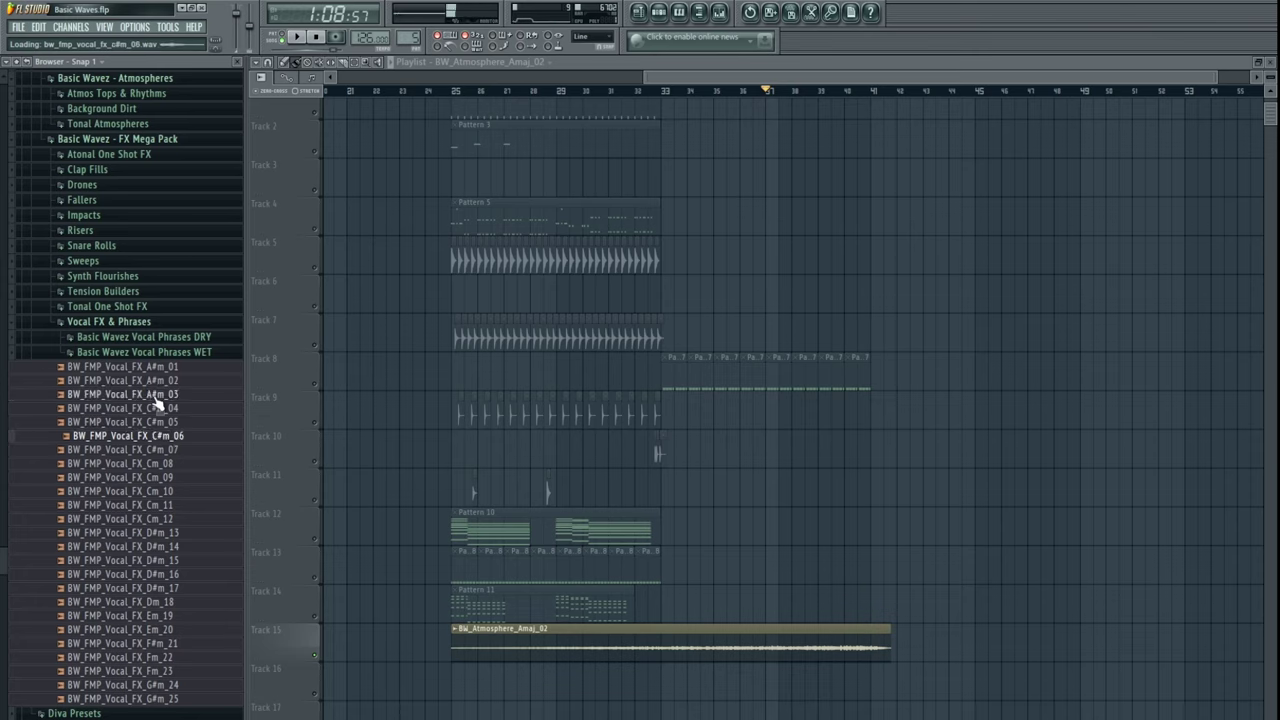
key("Down")
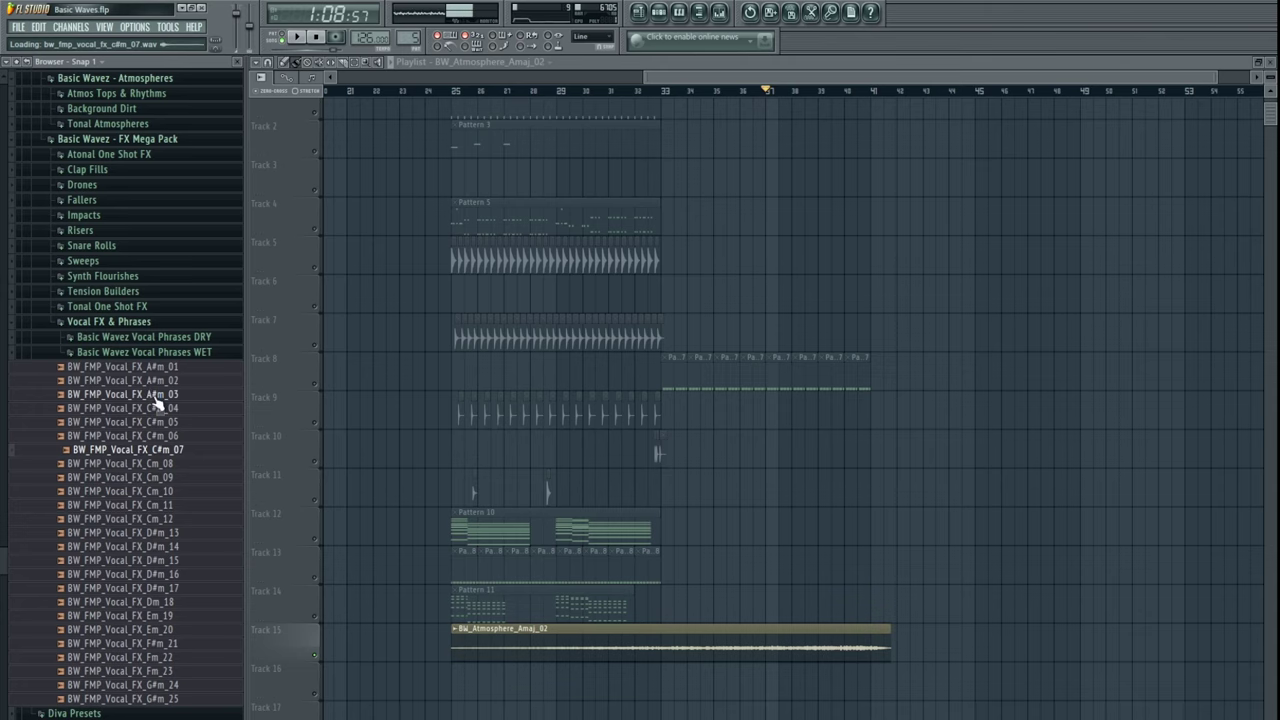
- Place BW_FMP_Vocal_FX_C#m_07 on Track 16 starting at bar 25 and turn off the Track 15 solo
scroll(443, 423, "down", 3)
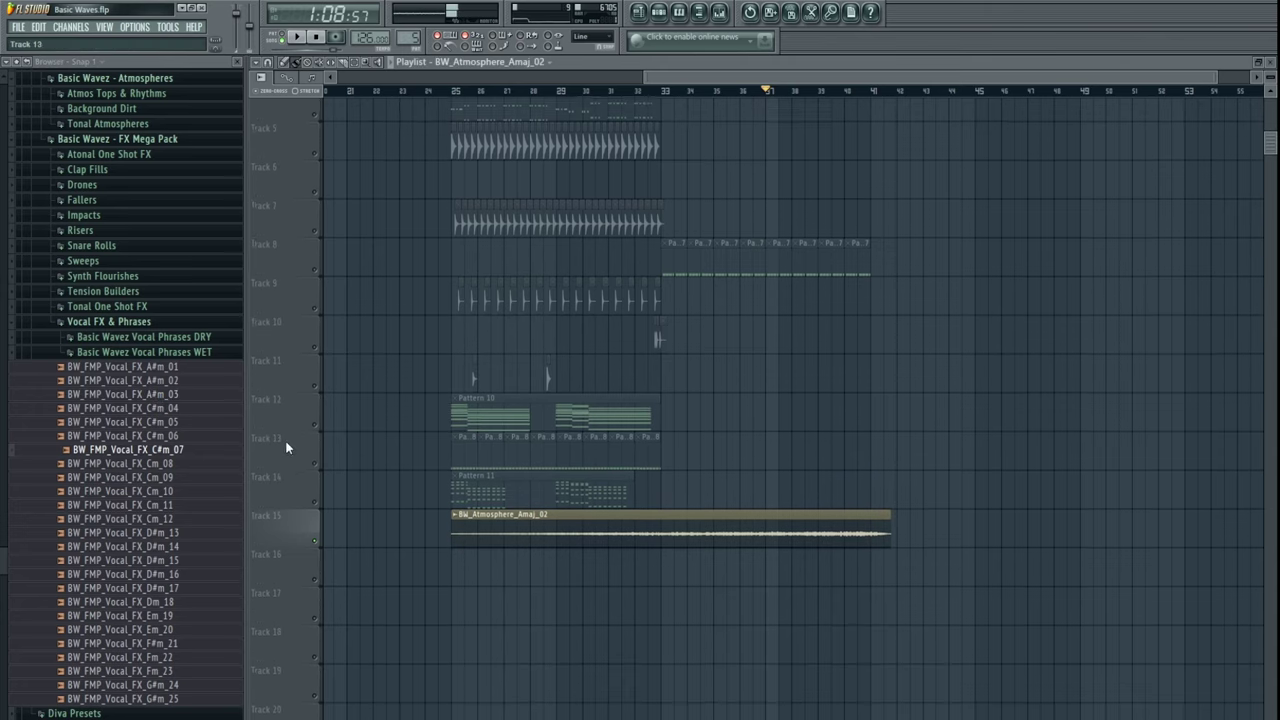
left_click_drag(171, 449, 295, 487)
left_click_drag(447, 582, 503, 588)
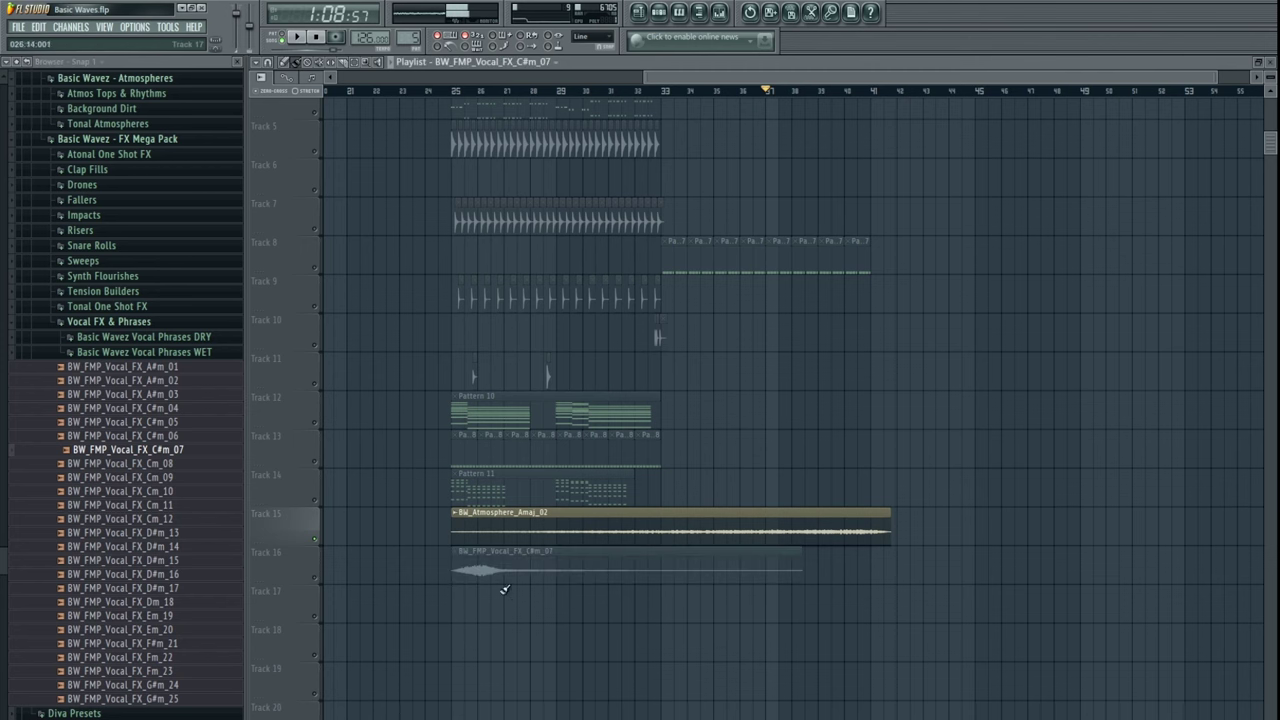
right_click(315, 554)
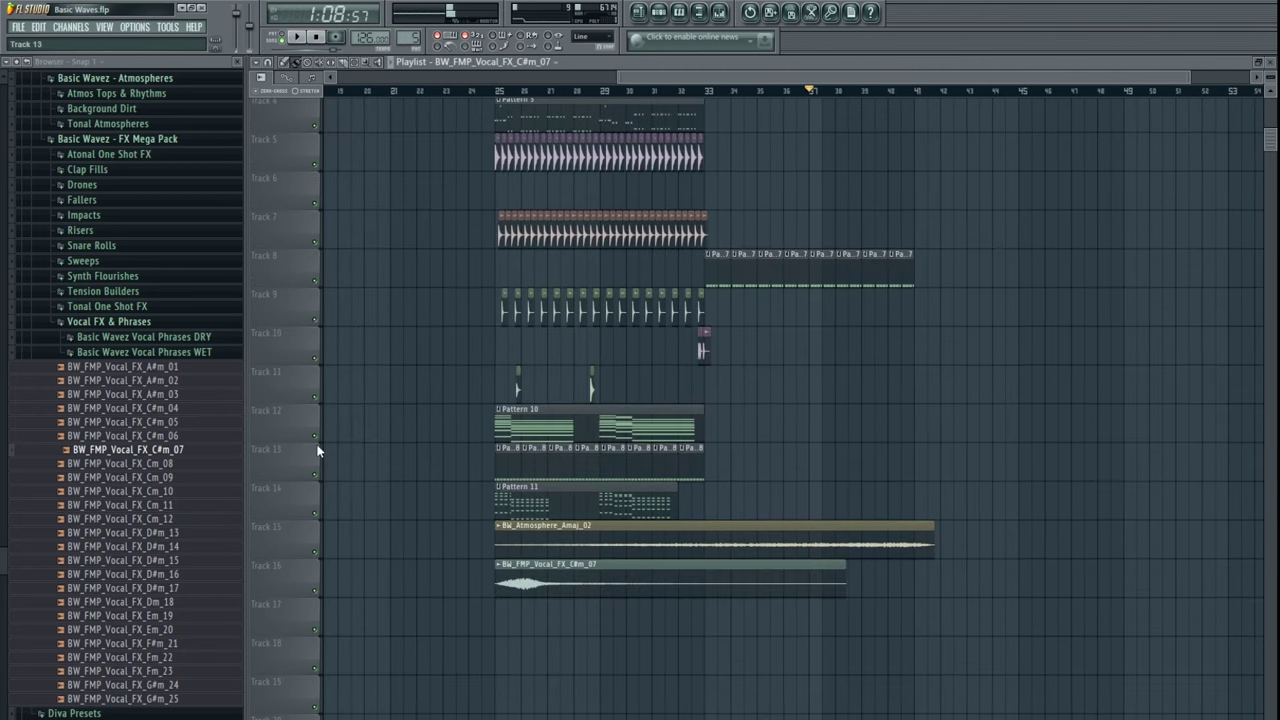
- Mute Tracks 13 and 14, and move the vocal FX clip on Track 16 to start at bar 26
left_click_drag(309, 517, 311, 514)
left_click(315, 476)
left_click(316, 513)
left_click_drag(529, 409, 537, 440)
left_click_drag(582, 604, 608, 604)
- Mute Tracks 7 and 9, and play the arrangement looped over bars 25 to 33
scroll(432, 360, "up", 2)
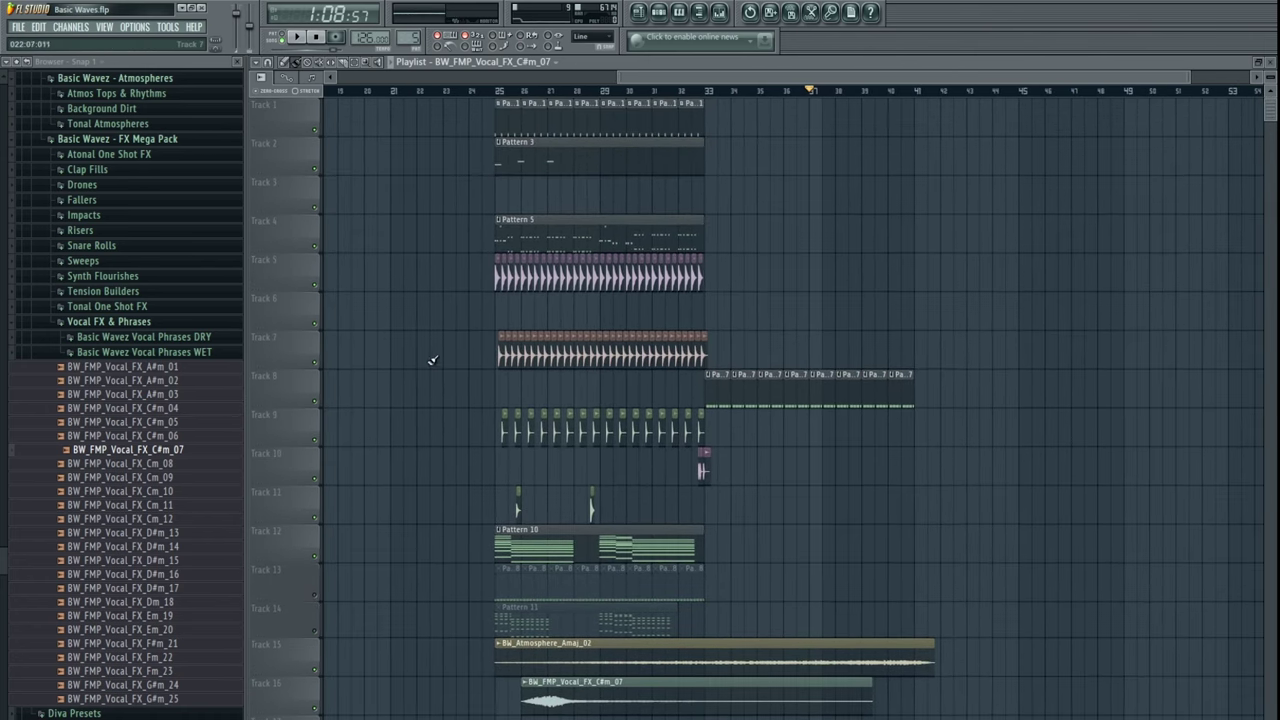
left_click(318, 365)
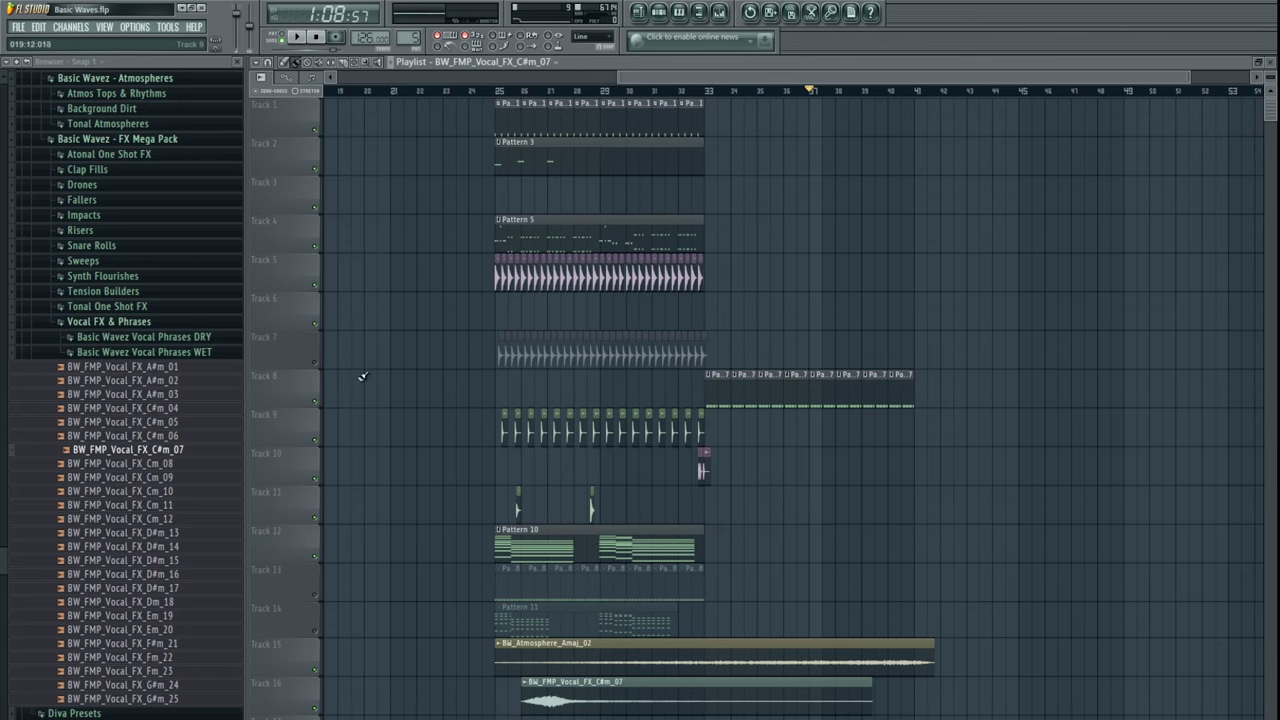
left_click(318, 441)
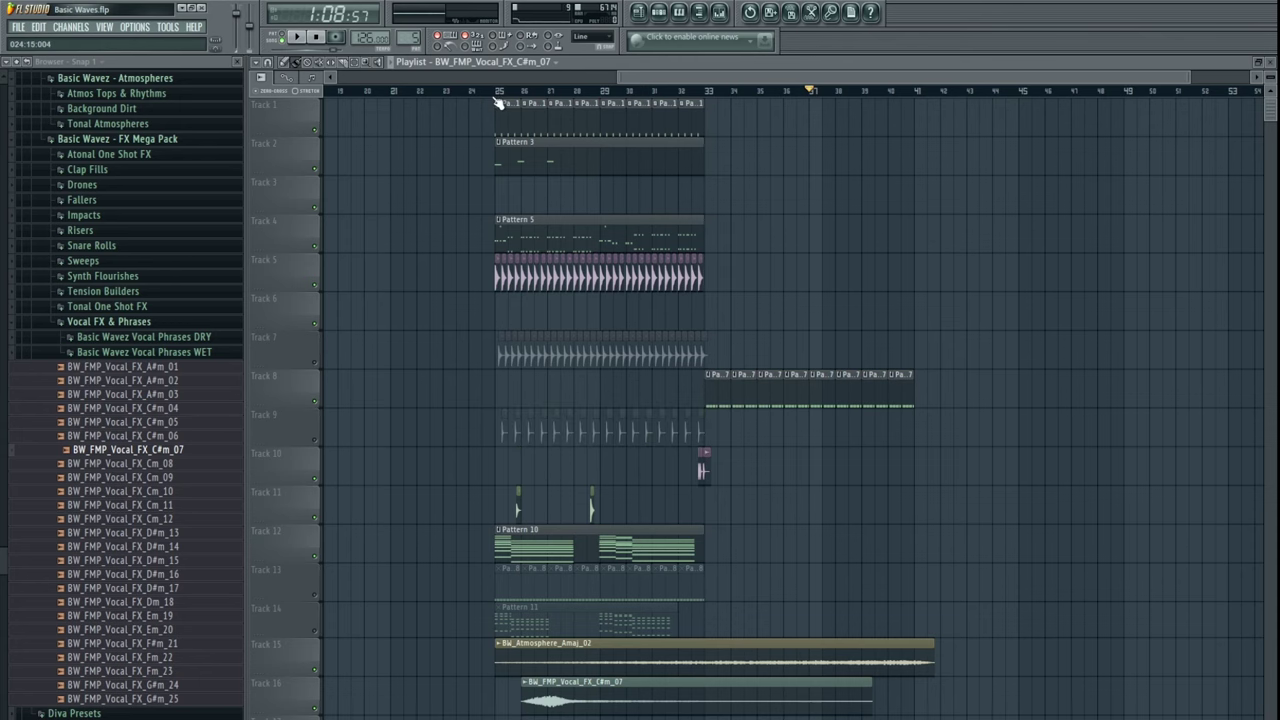
left_click_drag(500, 97, 708, 110)
scroll(640, 455, "down", 4)
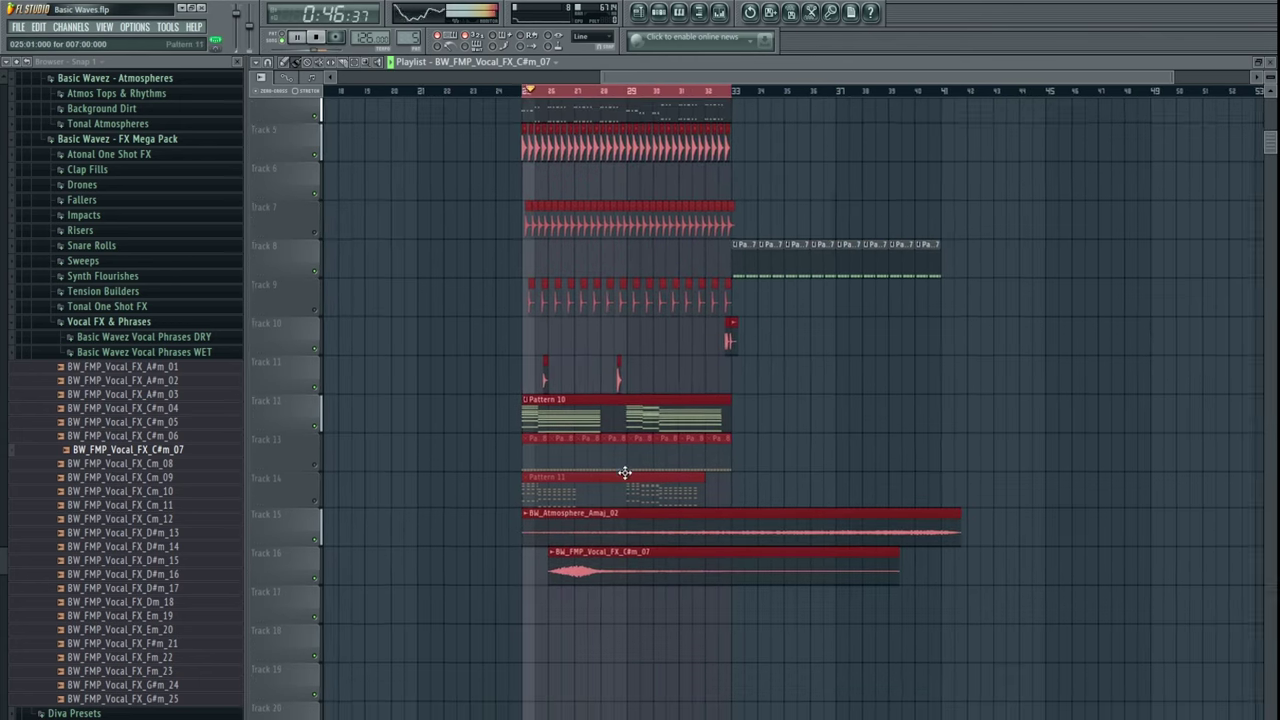
scroll(600, 465, "up", 3)
scroll(571, 458, "down", 4)
- Set the vocal FX channel's time stretching mode to Auto and route the channel to mixer insert 13
double_click(577, 555)
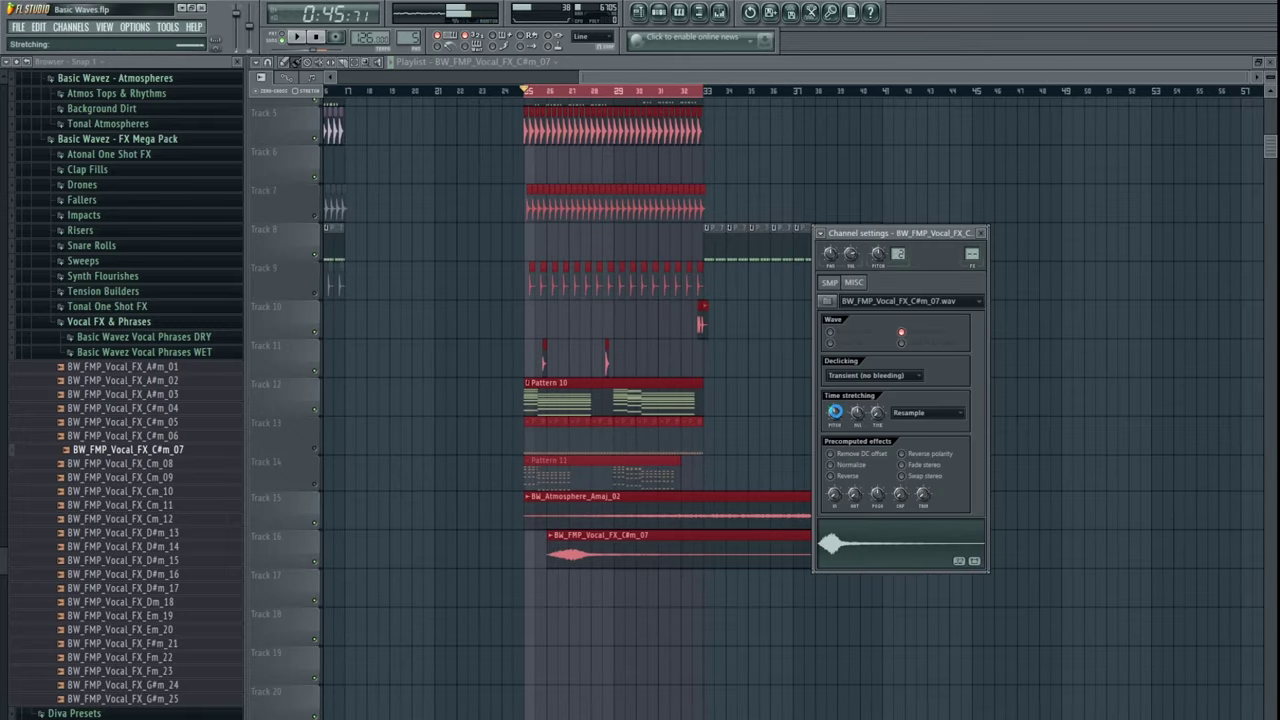
left_click(835, 411)
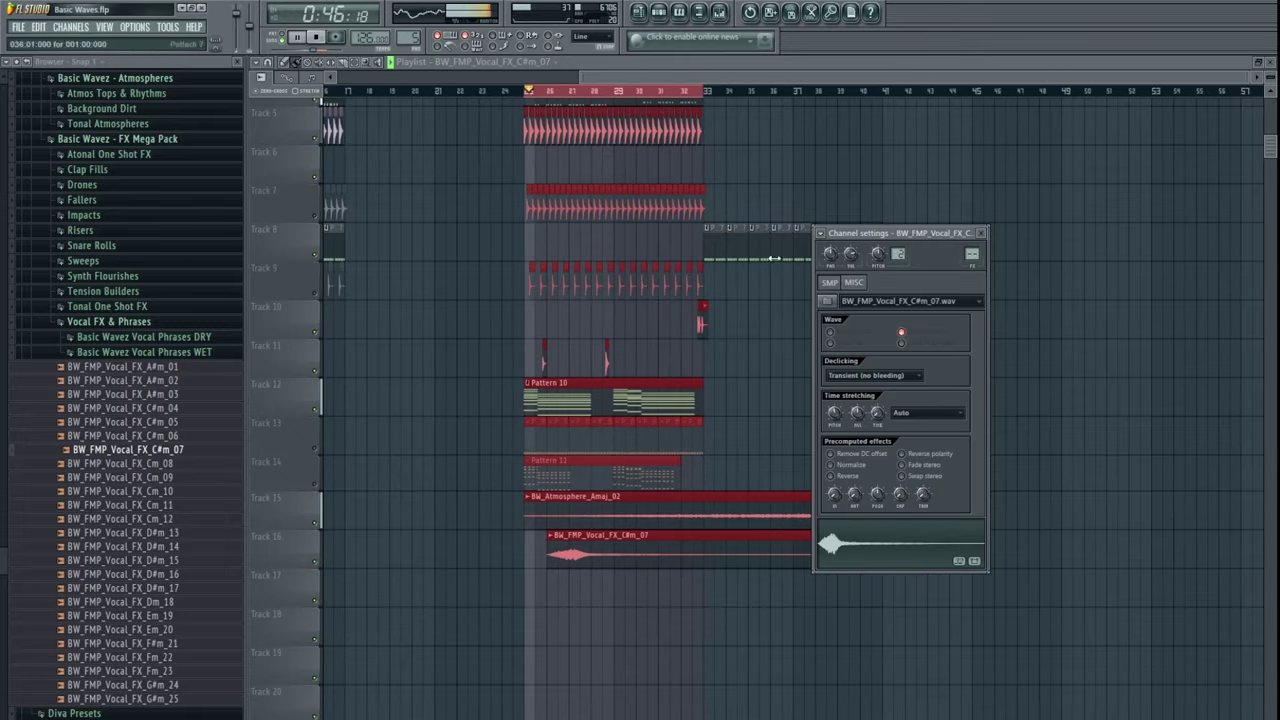
left_click(847, 264)
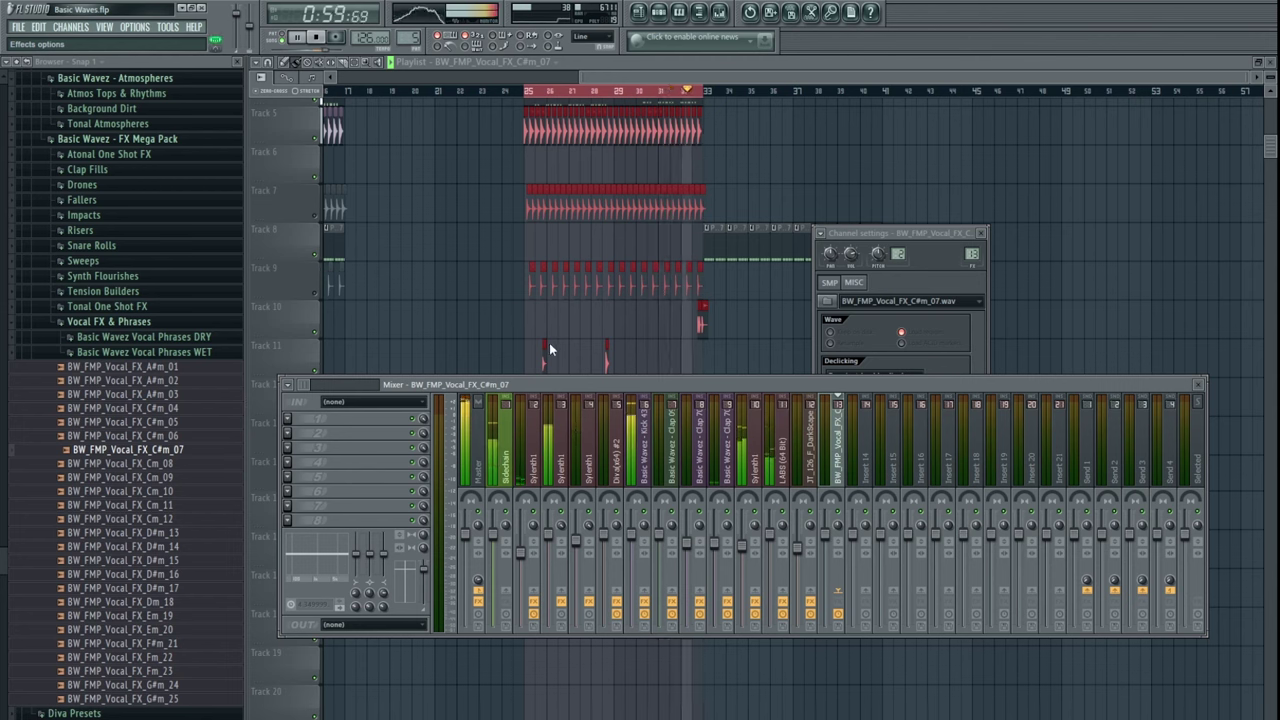
- Paste the JT_126_F_DarkScape insert's effect chain onto mixer insert 13 and check the Sidechain track's routing
key("ctrl+v")
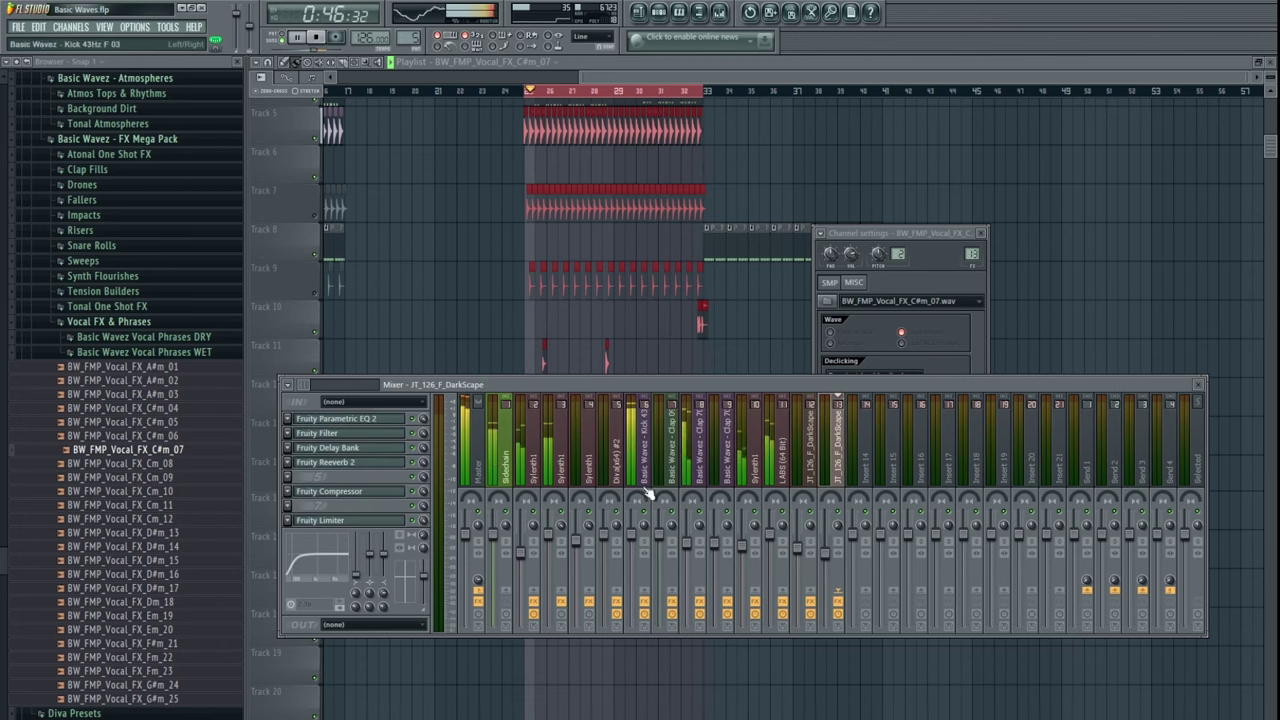
left_click(506, 452)
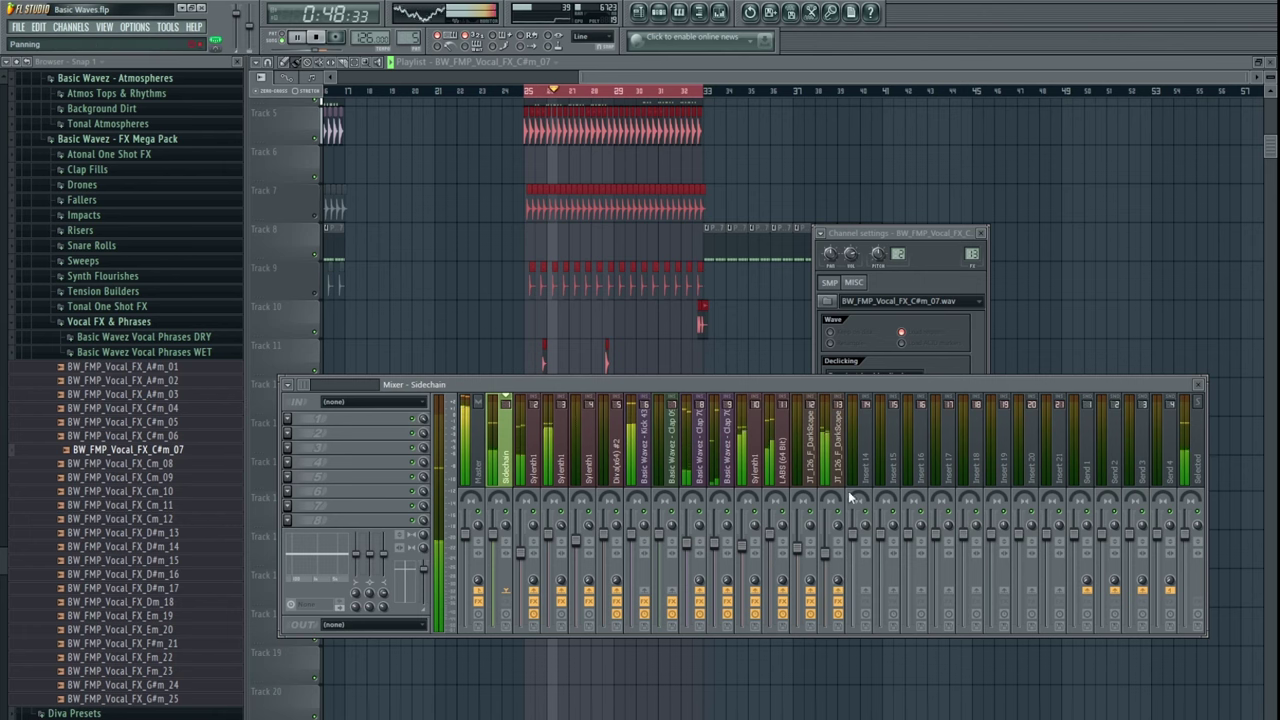
left_click(843, 476)
left_click(775, 318)
- Stop playback and adjust the time-stretch pitch of the vocal FX clip on Track 16
key("space")
scroll(665, 465, "down", 1)
scroll(632, 500, "up", 4)
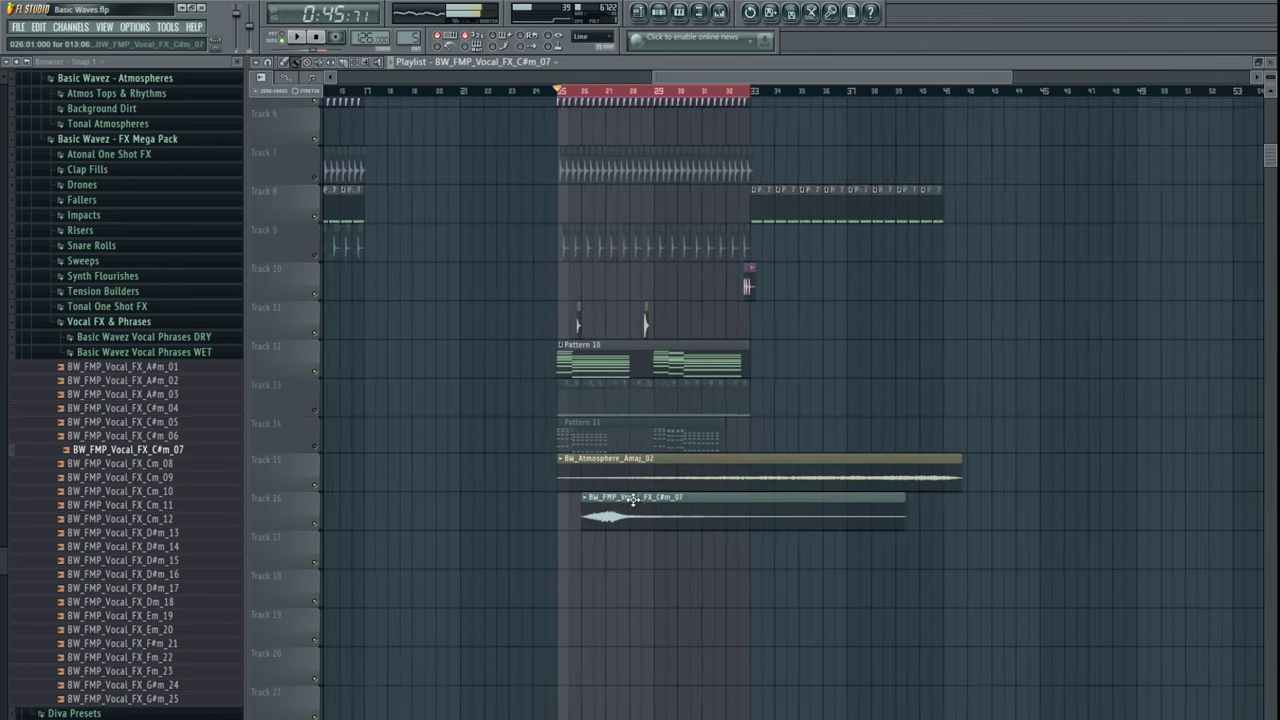
double_click(625, 503)
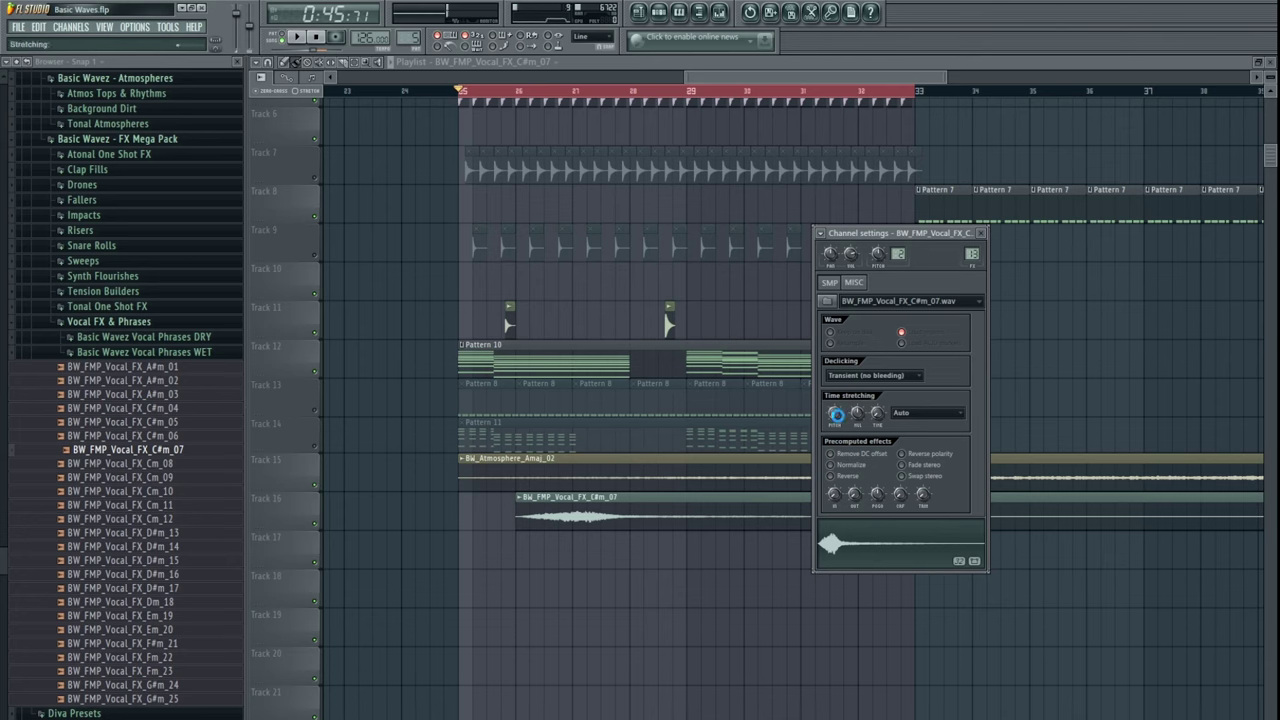
left_click(630, 516)
- Listen to the vocal FX clip from bar 26, readjust its time-stretch pitch, and play it again
key("space")
left_click(519, 91)
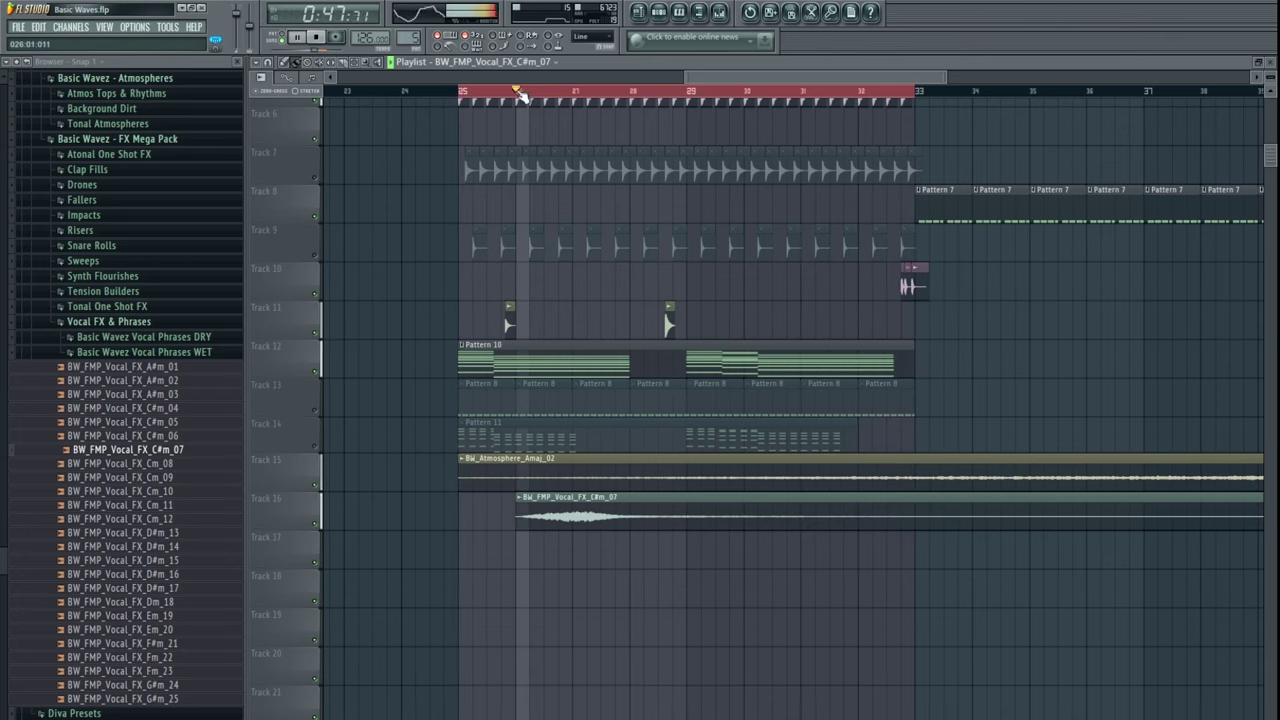
key("space")
double_click(585, 516)
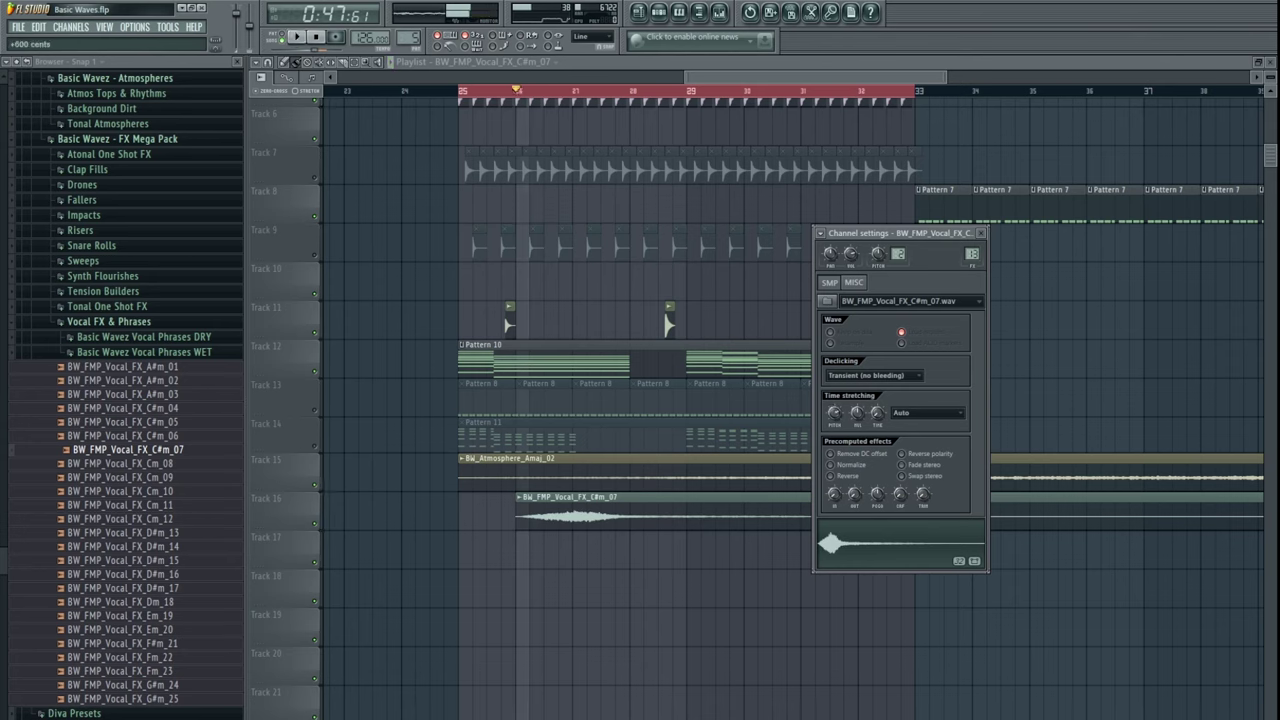
key("space")
left_click(690, 519)
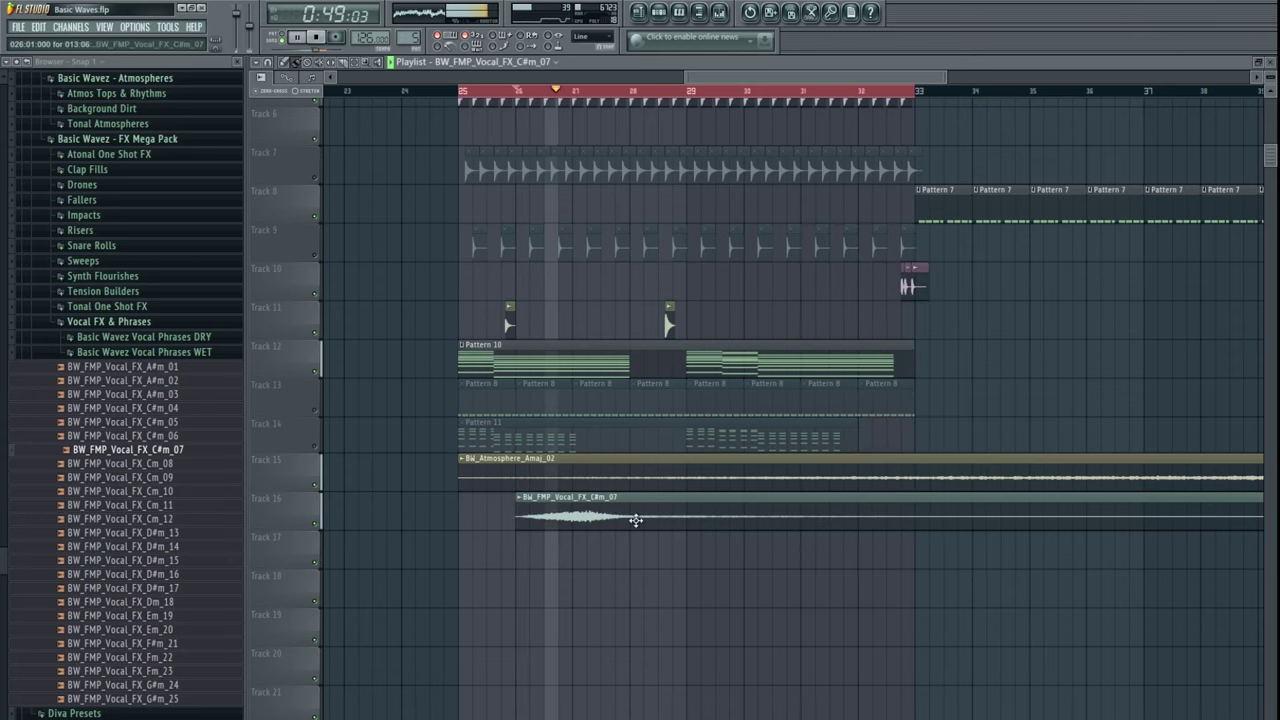
- Set the channel volume of the vocal FX clip on Track 16 to about 60% and stop playback
double_click(635, 521)
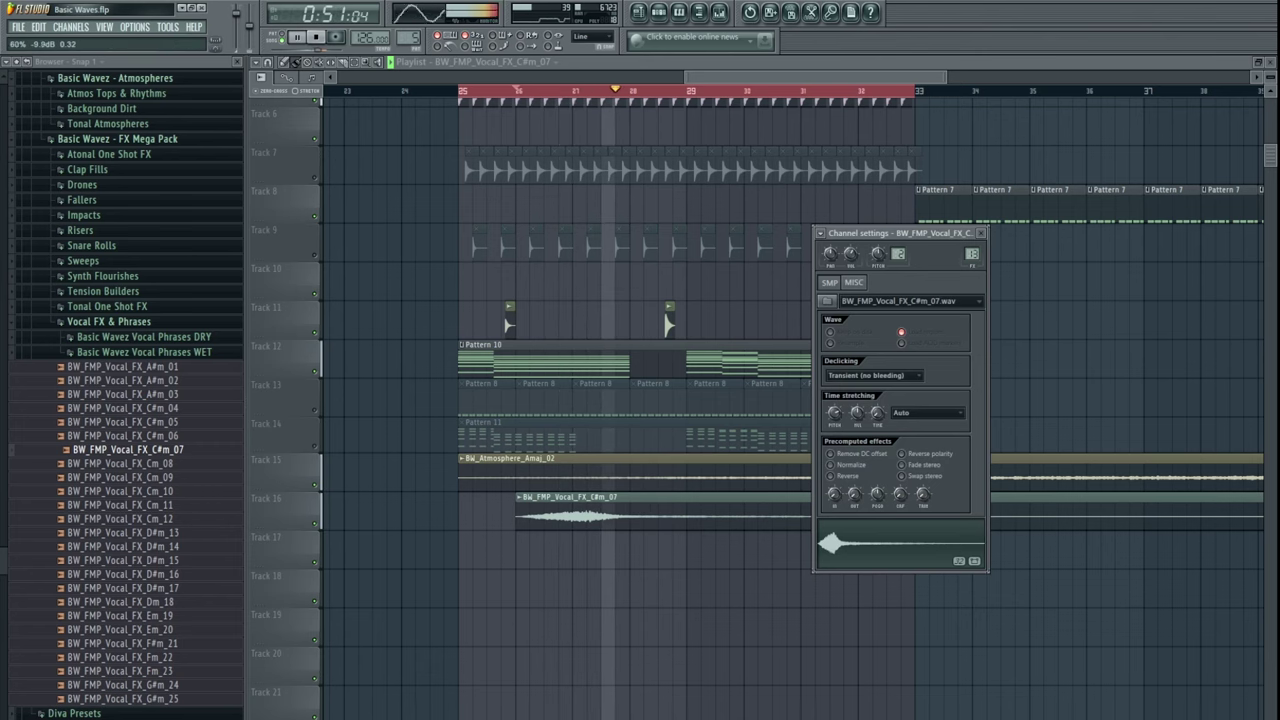
right_click(735, 557)
scroll(670, 546, "down", 3)
key("space")
- Audition the Cm_08 to Cm_10 vocal FX samples and place BW_FMP_Vocal_FX_Cm_10 on Track 17 at bar 25
left_click(161, 463)
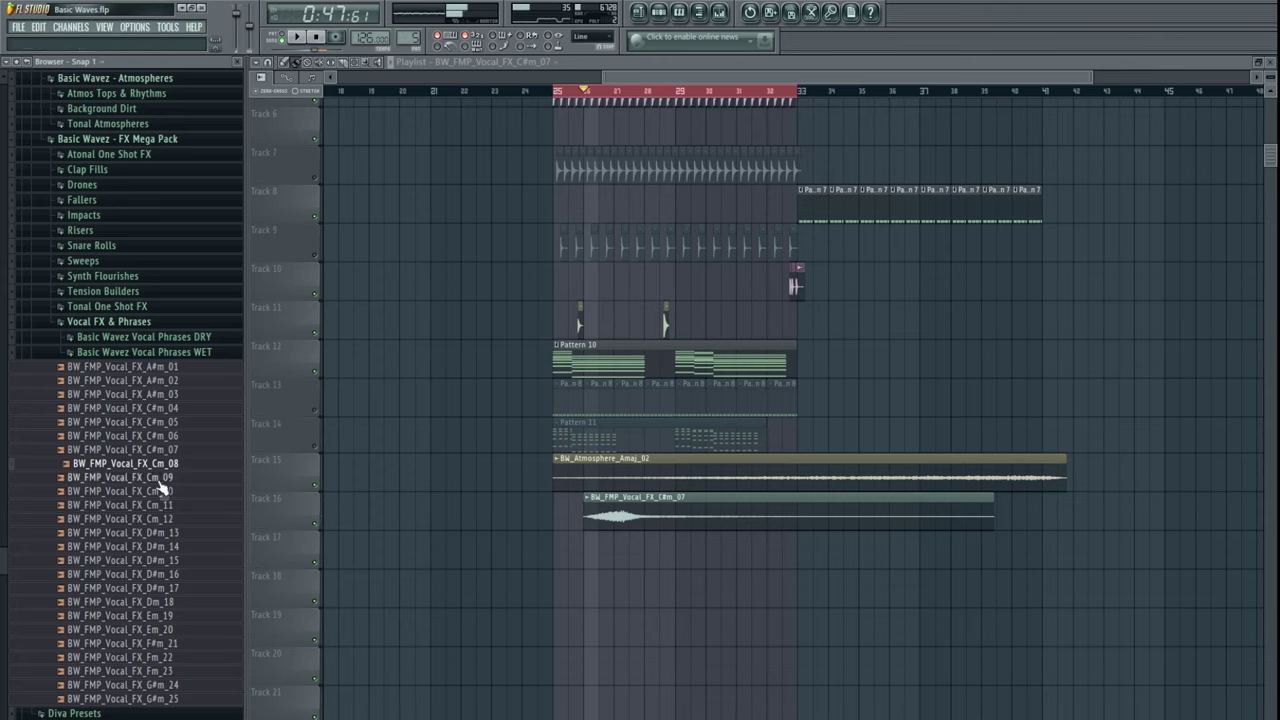
left_click(162, 482)
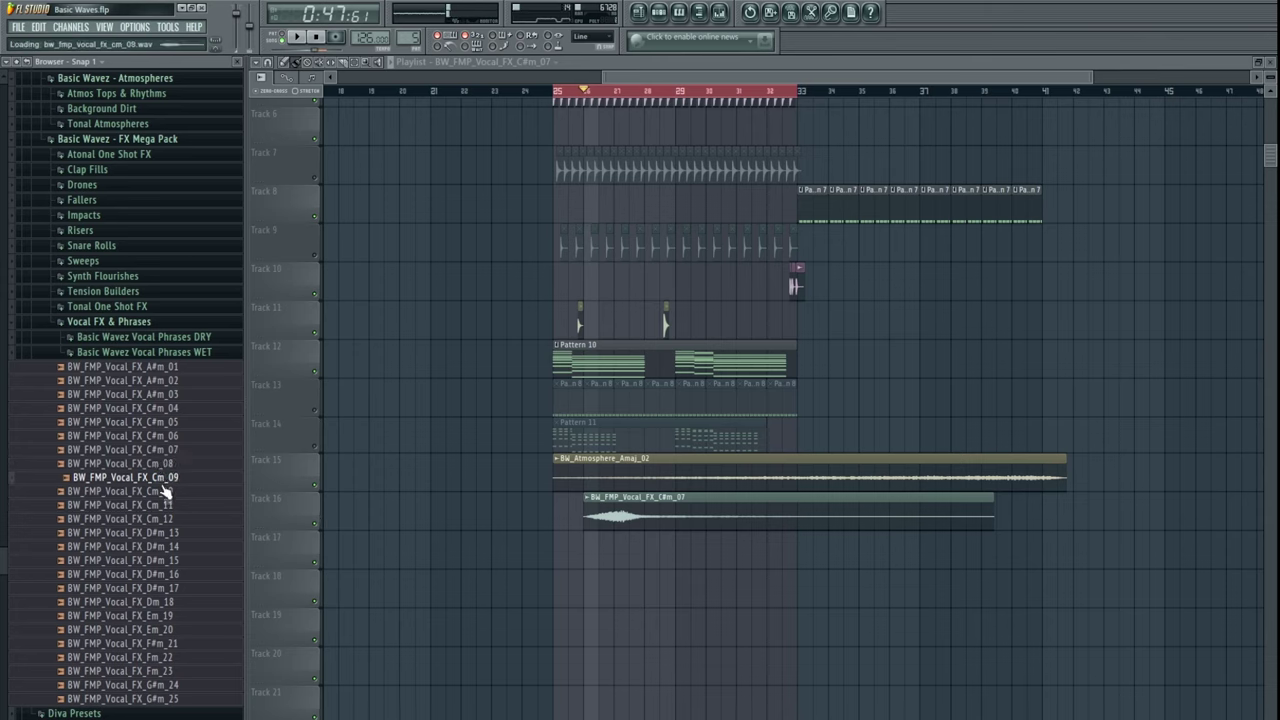
left_click(164, 492)
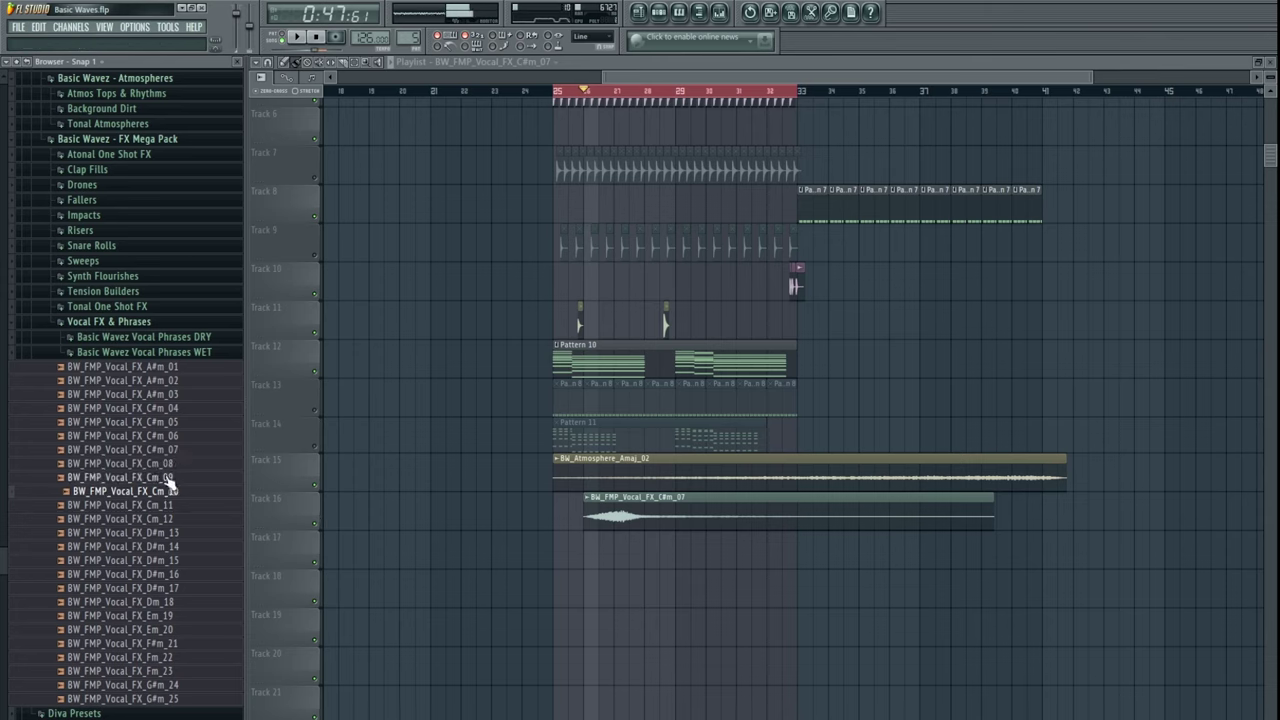
left_click_drag(556, 558, 556, 556)
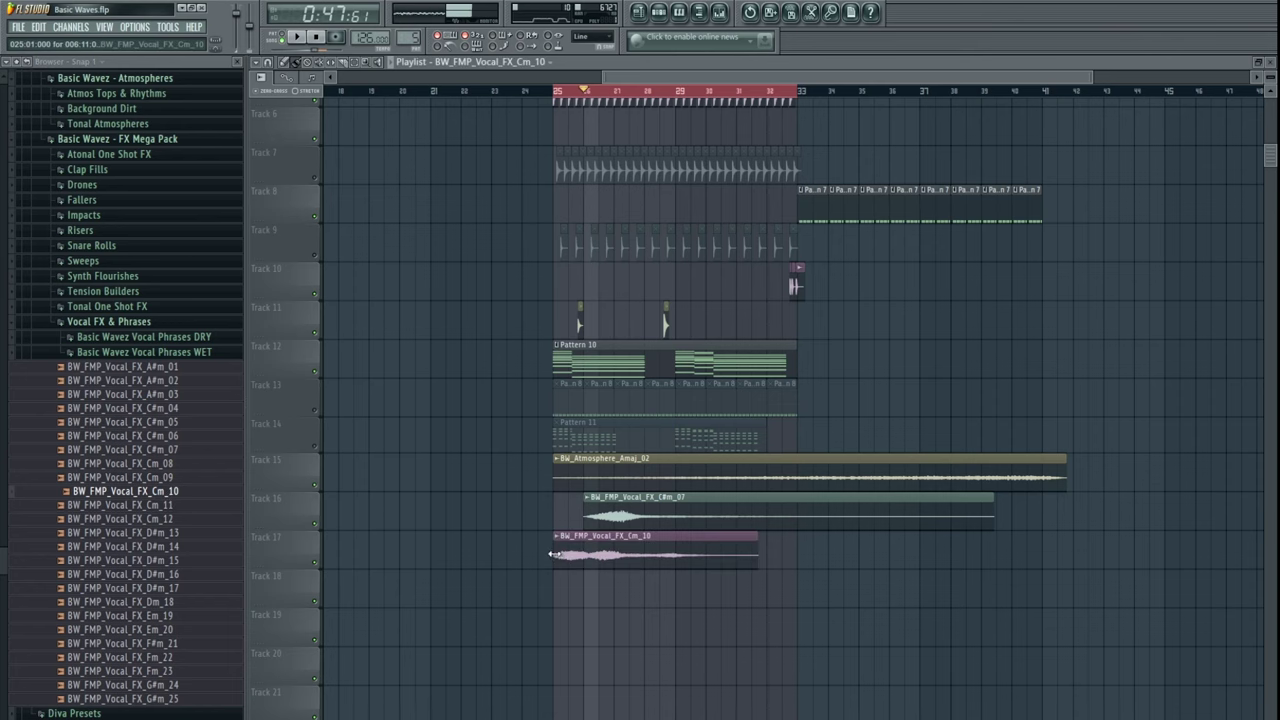
- Move the C#m_07 vocal clip on Track 16 past the loop's end and play the loop from bar 25
left_click_drag(614, 511, 843, 511)
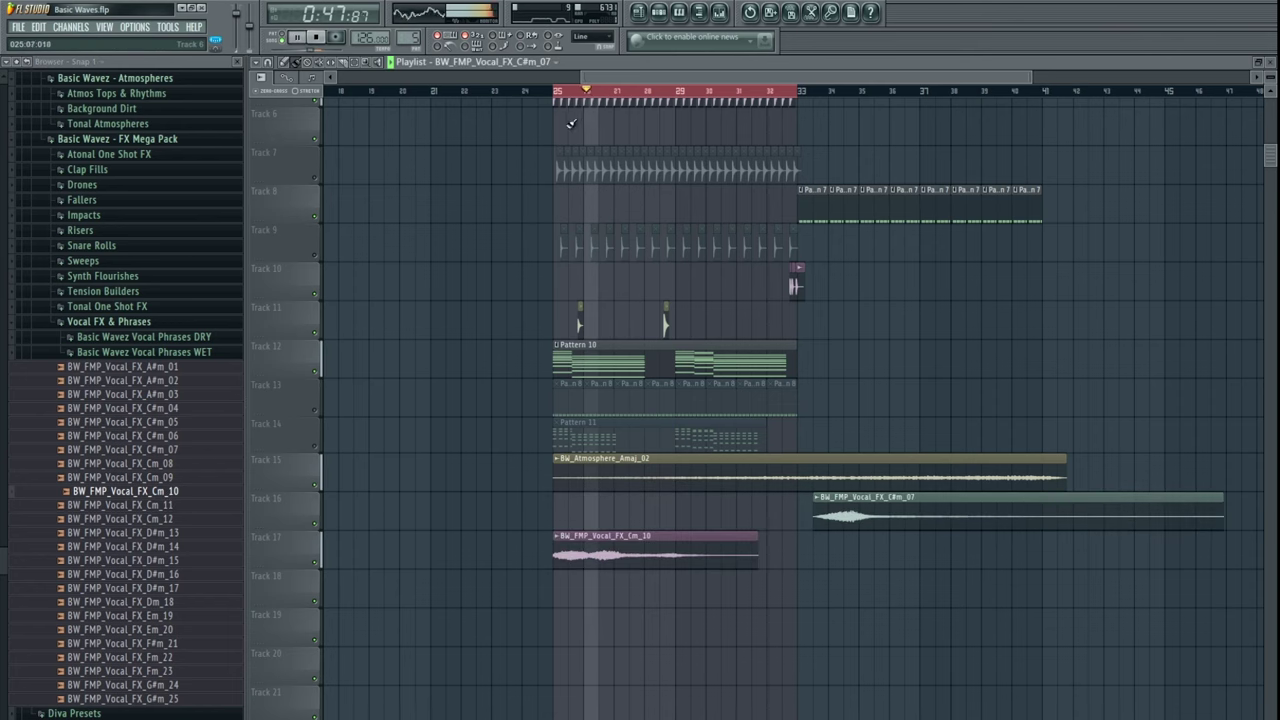
left_click(559, 96)
key("space")
scroll(603, 497, "up", 3)
key("space")
scroll(643, 520, "down", 3)
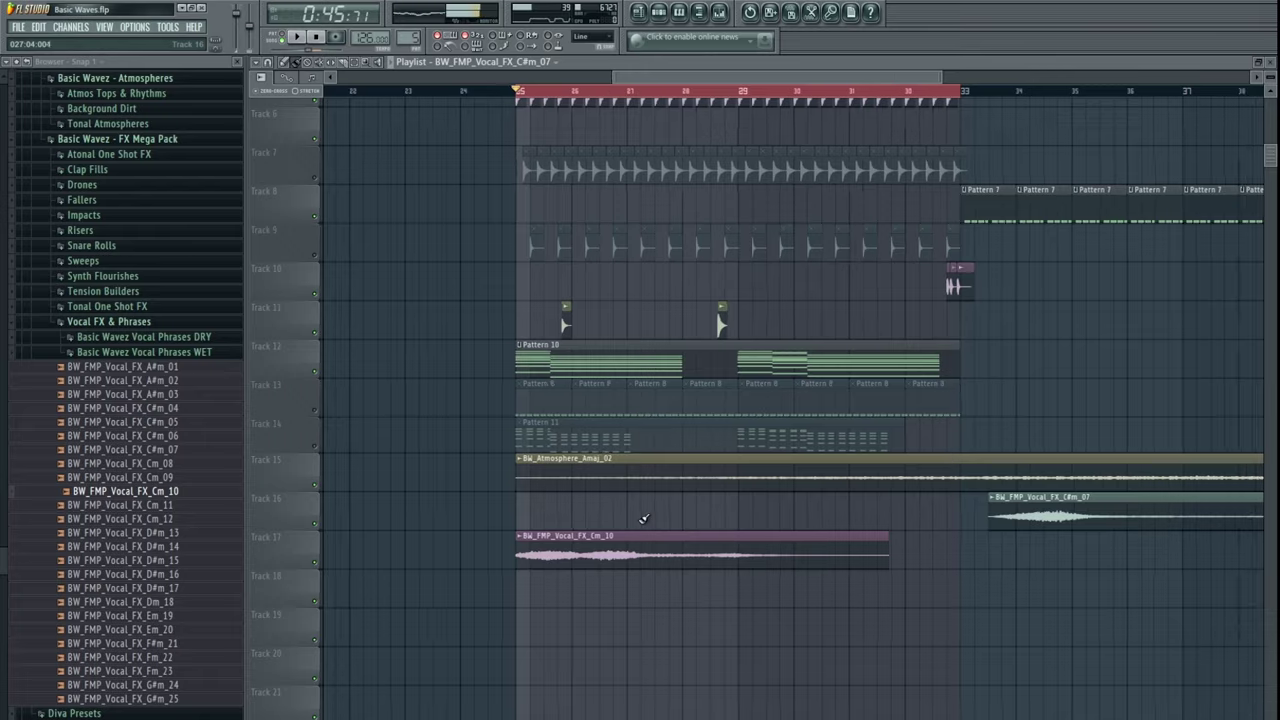
- Adjust the time-stretch pitch of the Cm_10 vocal clip on Track 17, set its stretching mode to Auto and listen to it
double_click(613, 549)
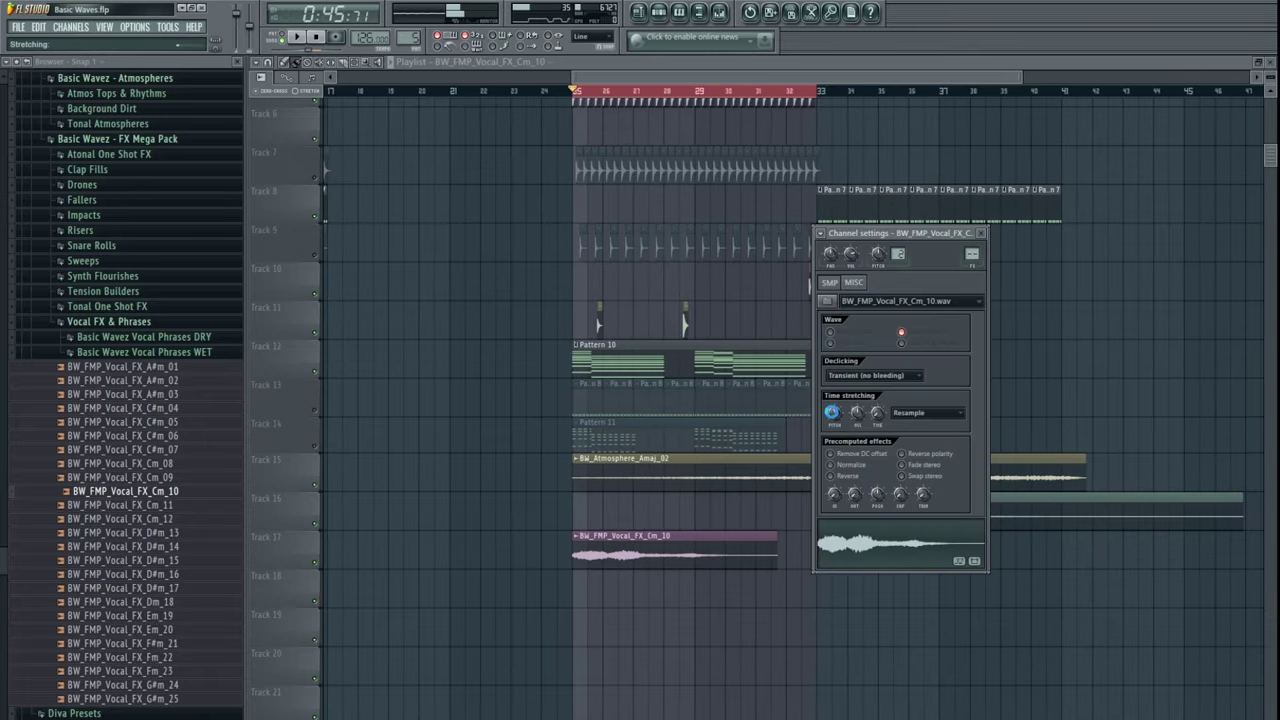
key("space")
right_click(720, 670)
key("space")
double_click(616, 551)
right_click(628, 600)
key("space")
scroll(626, 590, "up", 3)
left_click_drag(660, 506, 722, 501)
scroll(628, 530, "up", 3)
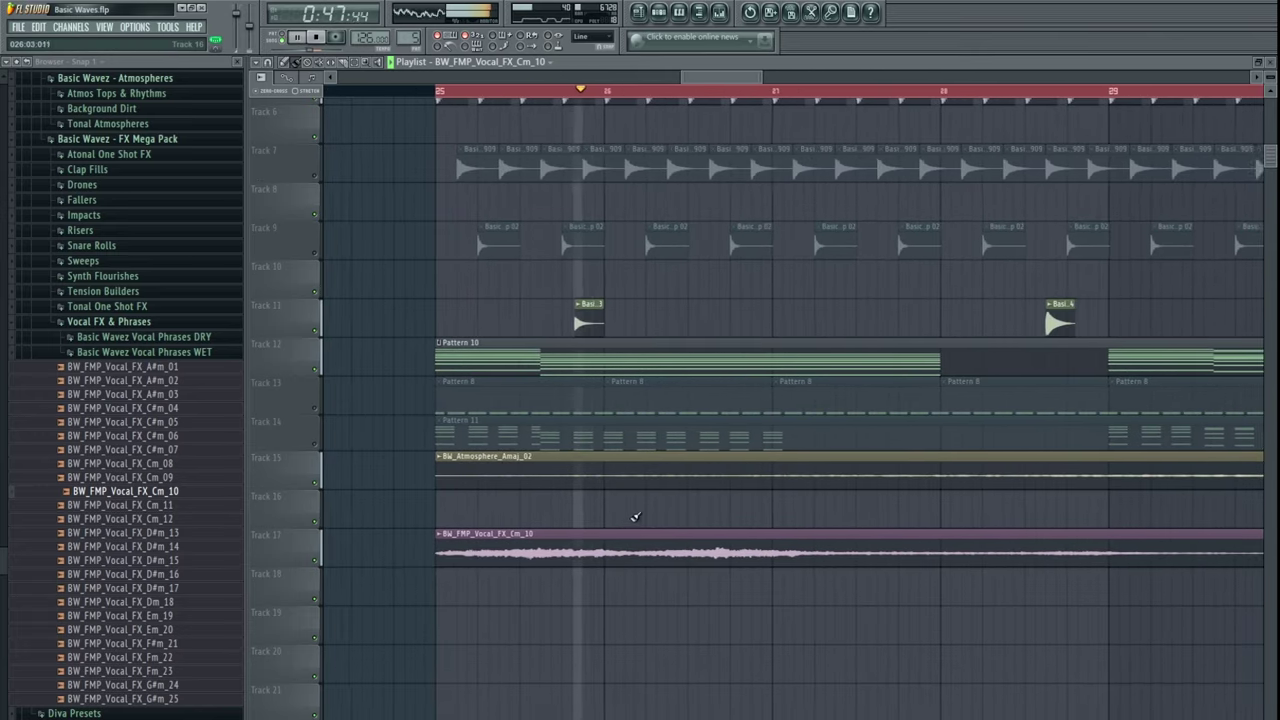
key("space")
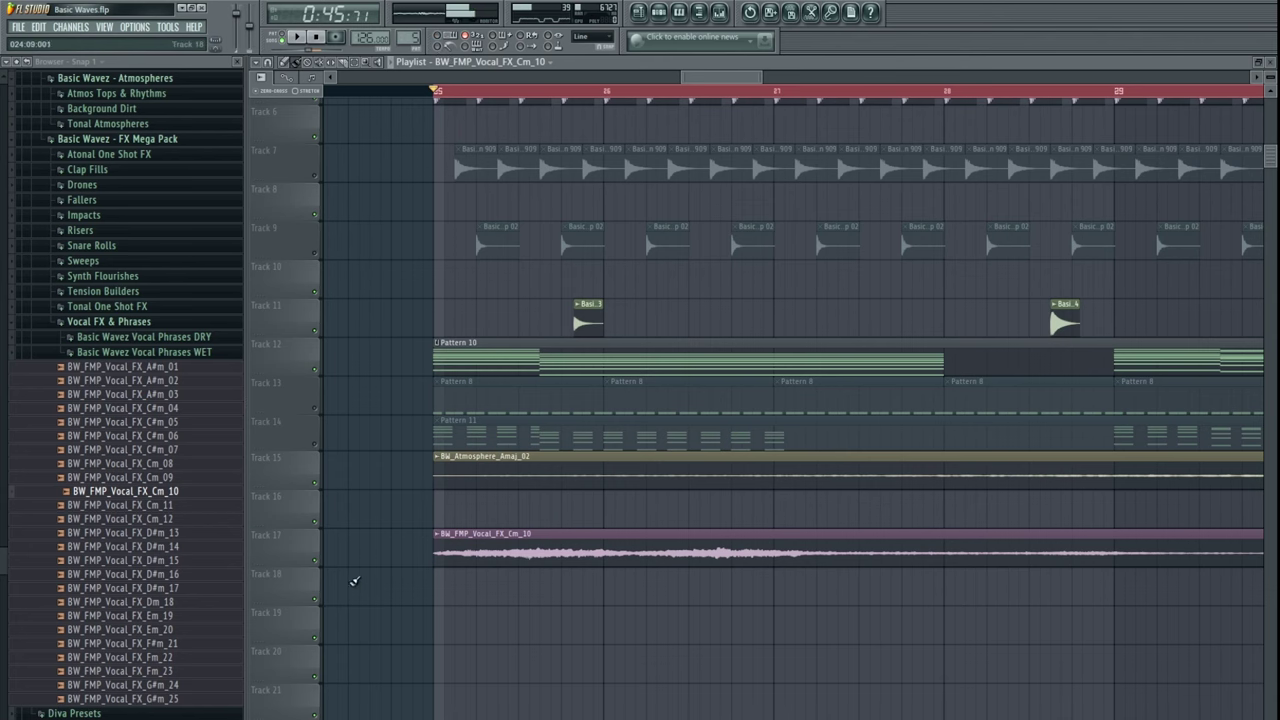
- Solo Track 17, unmute Track 12 and play the vocal FX together with Pattern 10
right_click(315, 563)
left_click(315, 370)
key("space")
scroll(572, 538, "down", 2)
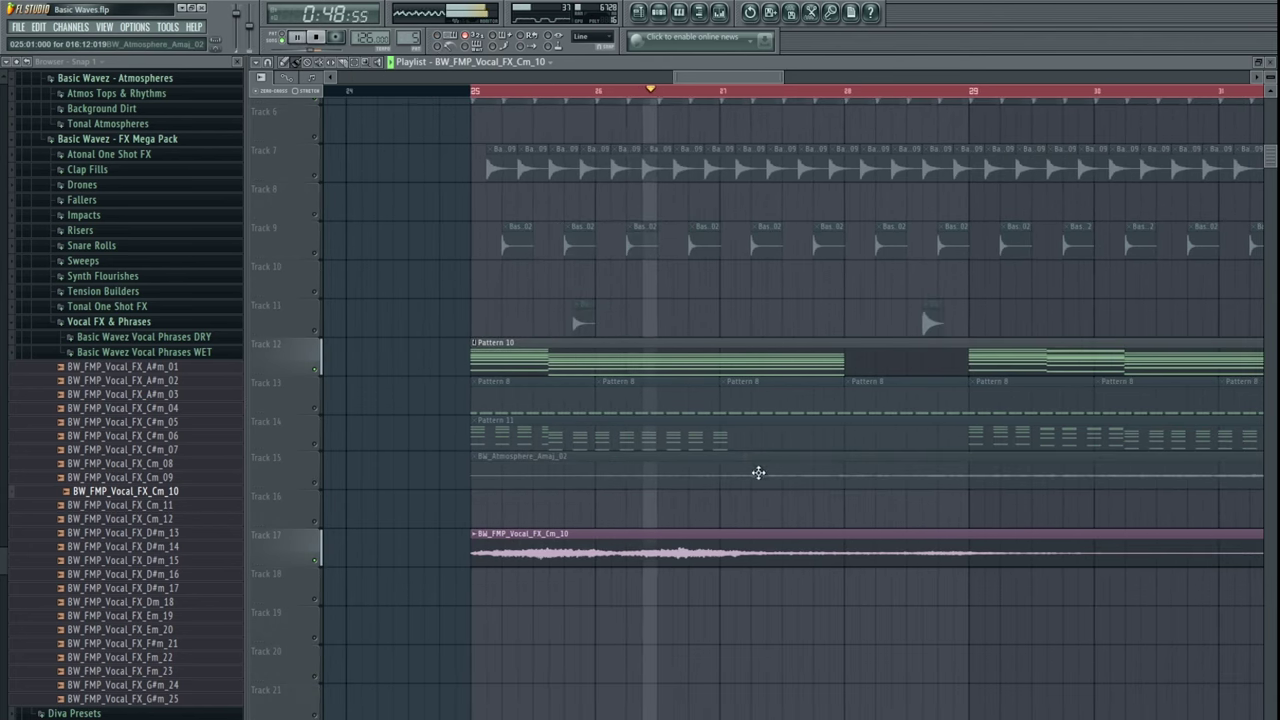
scroll(617, 474, "down", 3)
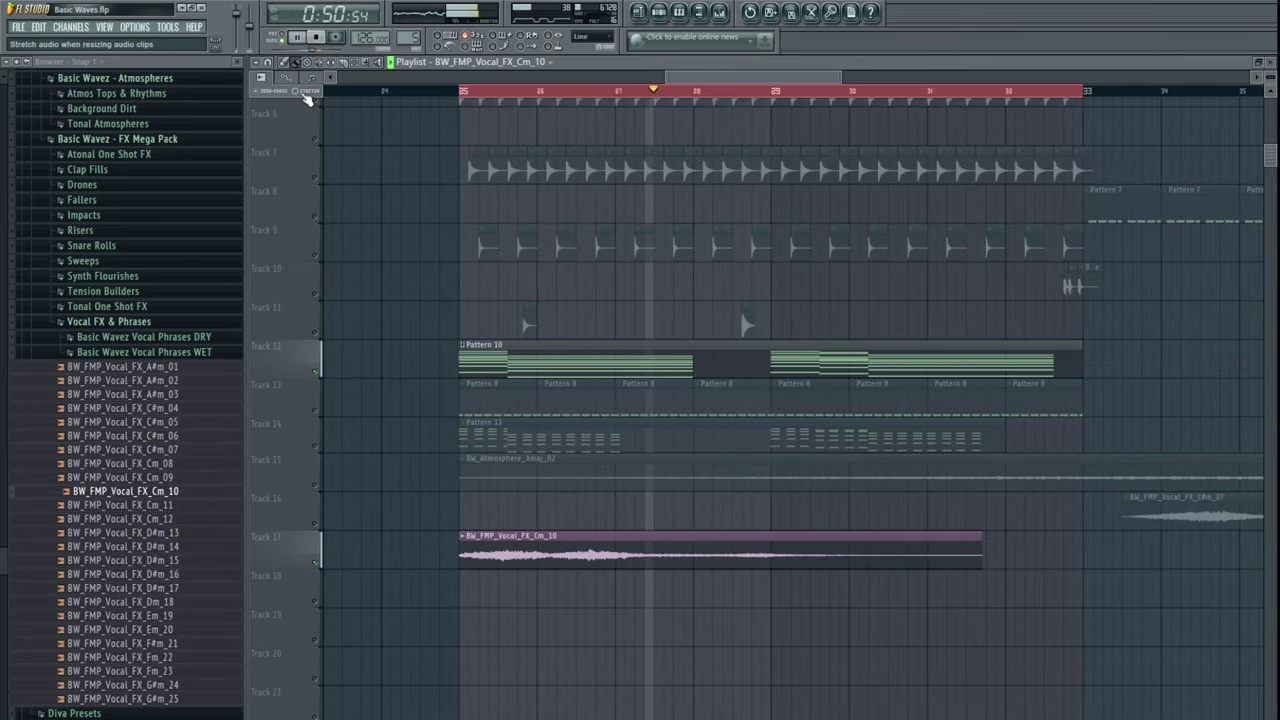
- Slice the Track 17 vocal clip at bar 26, move the remainder aside and copy the first one-bar slice to bar 26
key("space")
left_click_drag(541, 563, 541, 598)
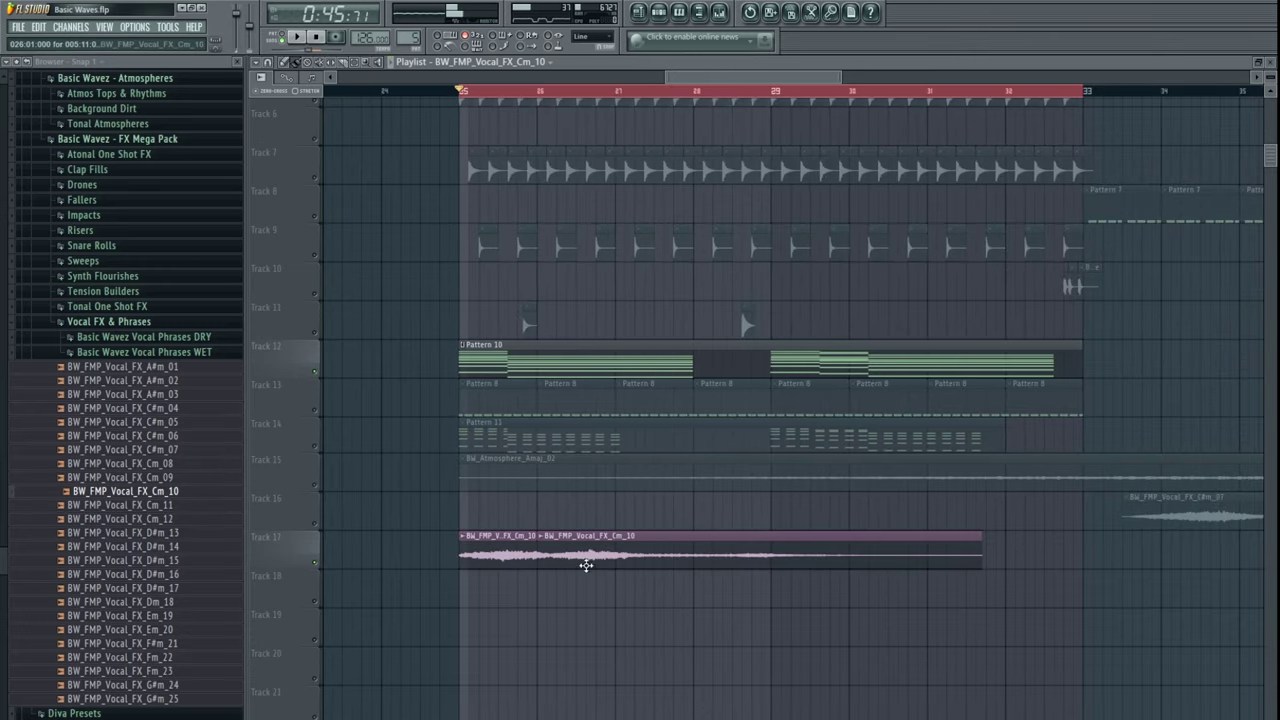
left_click_drag(589, 562, 782, 562)
left_click_drag(490, 546, 576, 548)
key("space")
left_click_drag(681, 536, 616, 535)
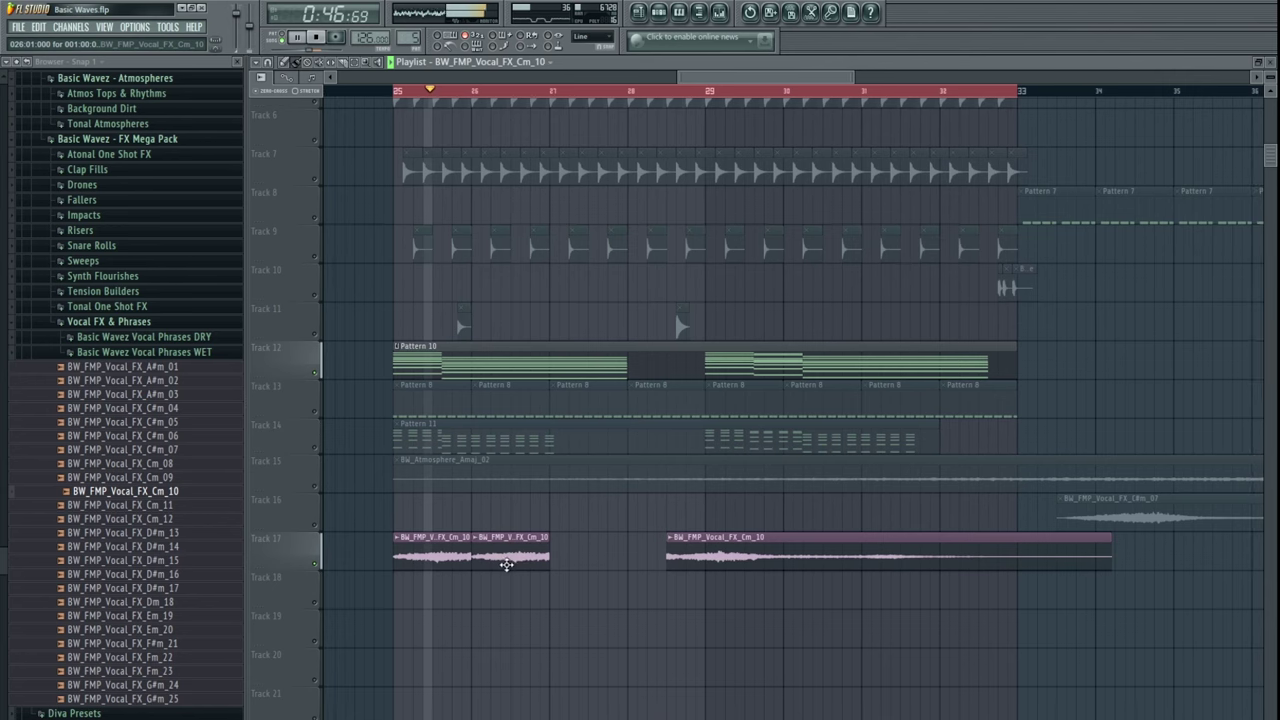
- Copy the one-bar vocal slice to bar 27 on Track 17 and move the long remaining clip to start at bar 28
left_click_drag(508, 564, 578, 551)
left_click_drag(683, 525, 614, 522)
left_click_drag(622, 555, 739, 556)
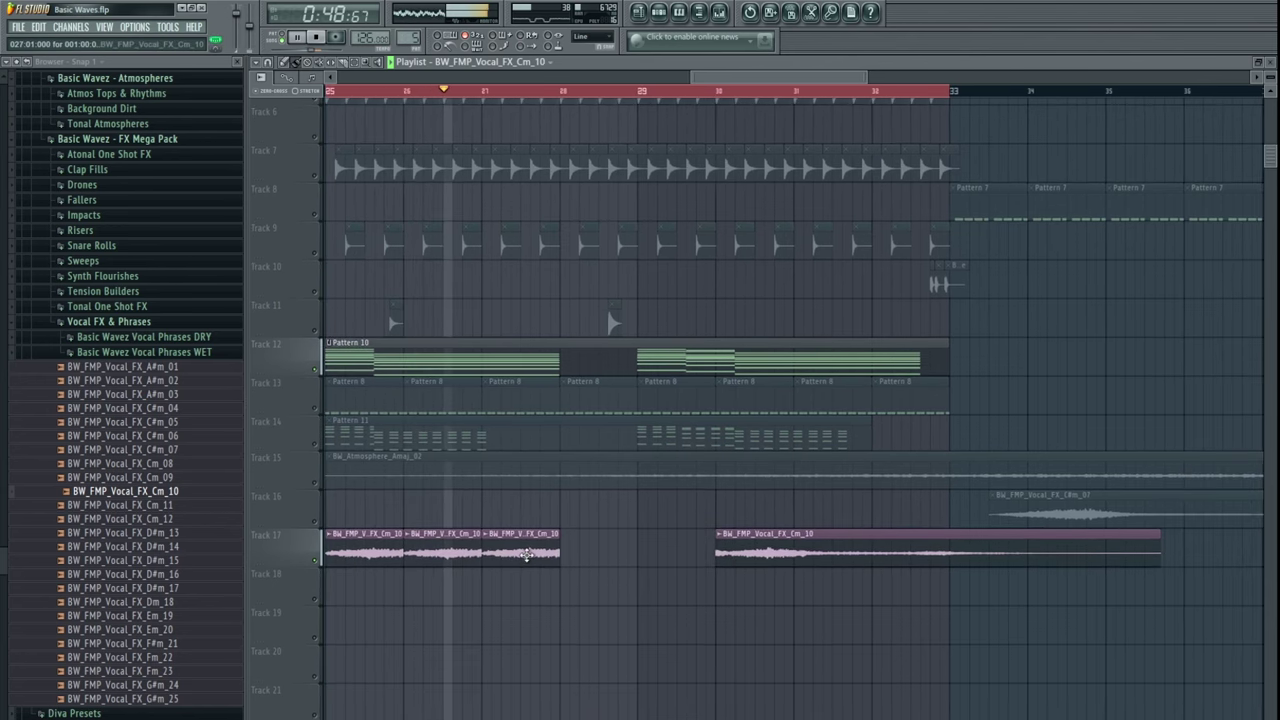
left_click_drag(526, 557, 765, 551)
scroll(560, 517, "down", 3)
left_click_drag(520, 550, 610, 627)
left_click_drag(765, 545, 551, 542)
key("space")
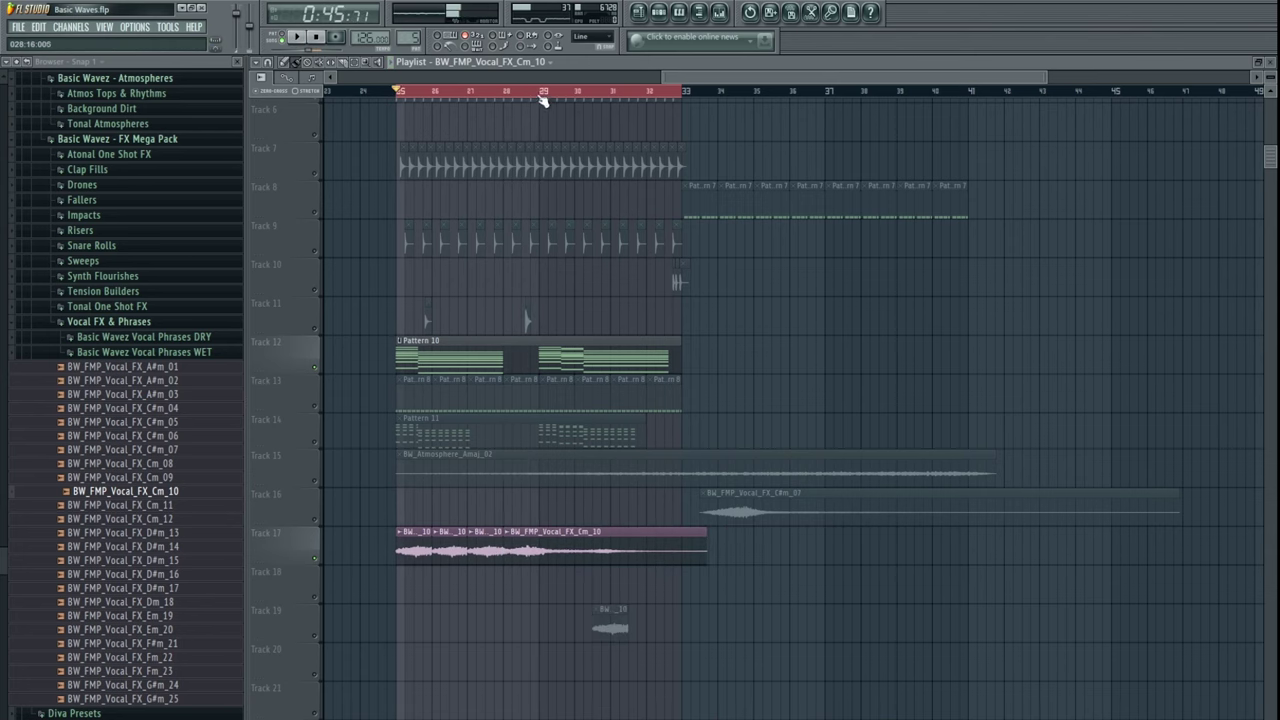
- Play the sliced vocal on Track 17 from bar 27 and check its channel settings
left_click(543, 100)
scroll(540, 100, "up", 4)
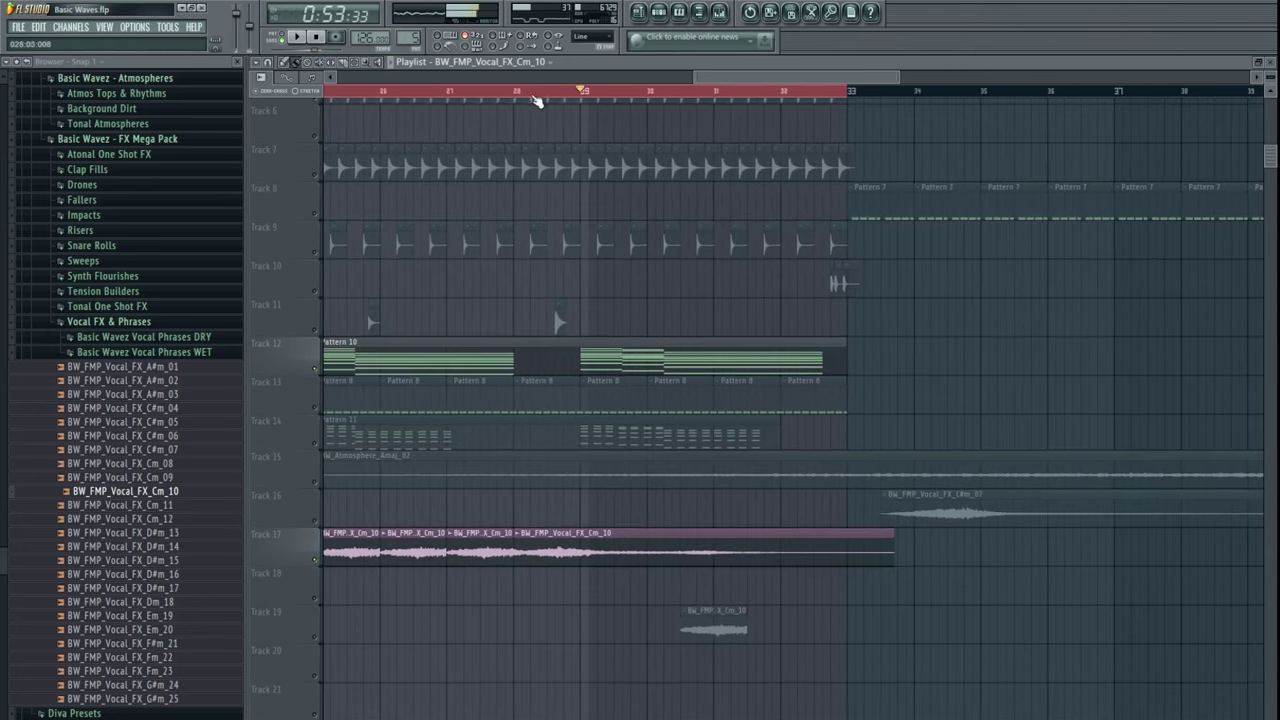
left_click(519, 97)
left_click(453, 98)
key("space")
double_click(557, 539)
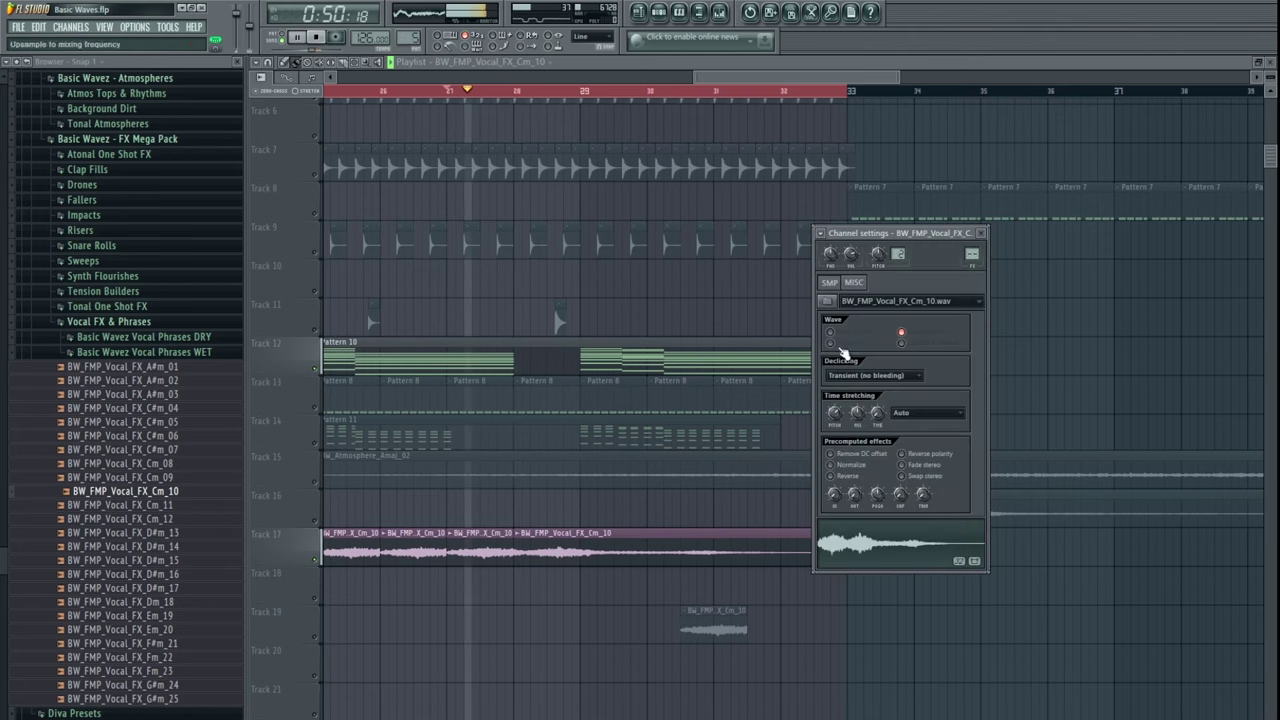
key("Escape")
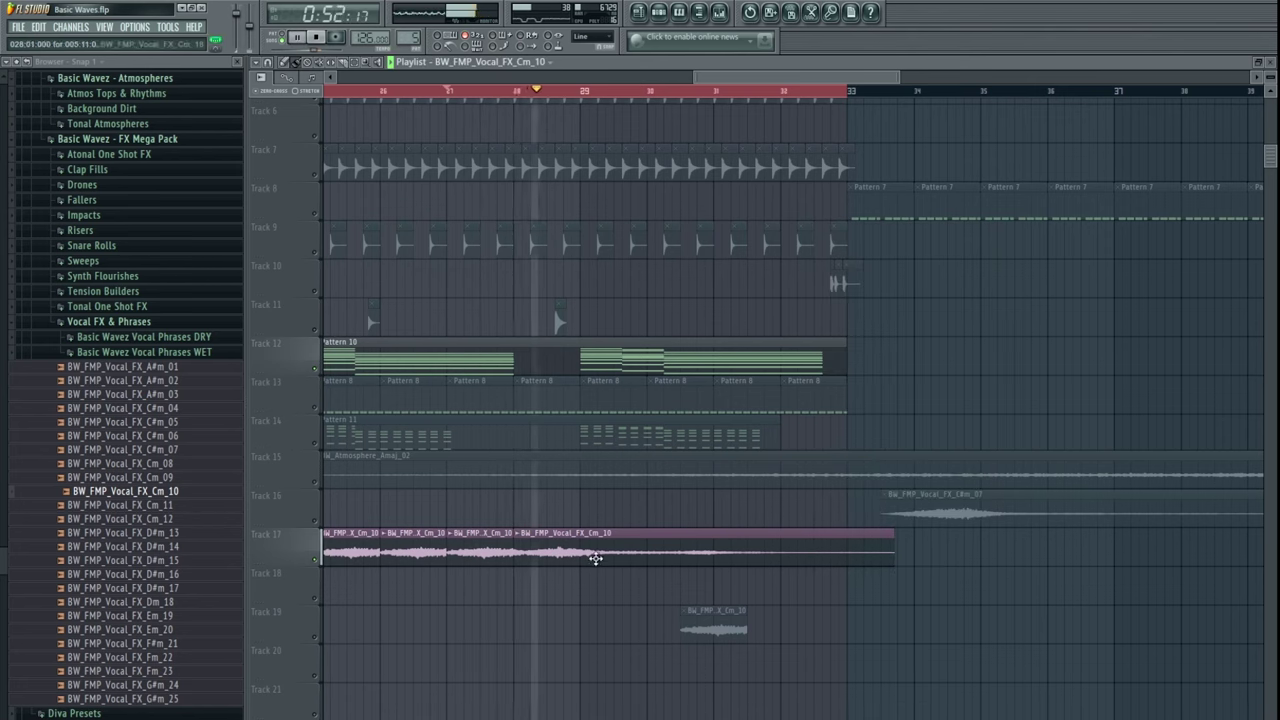
key("space")
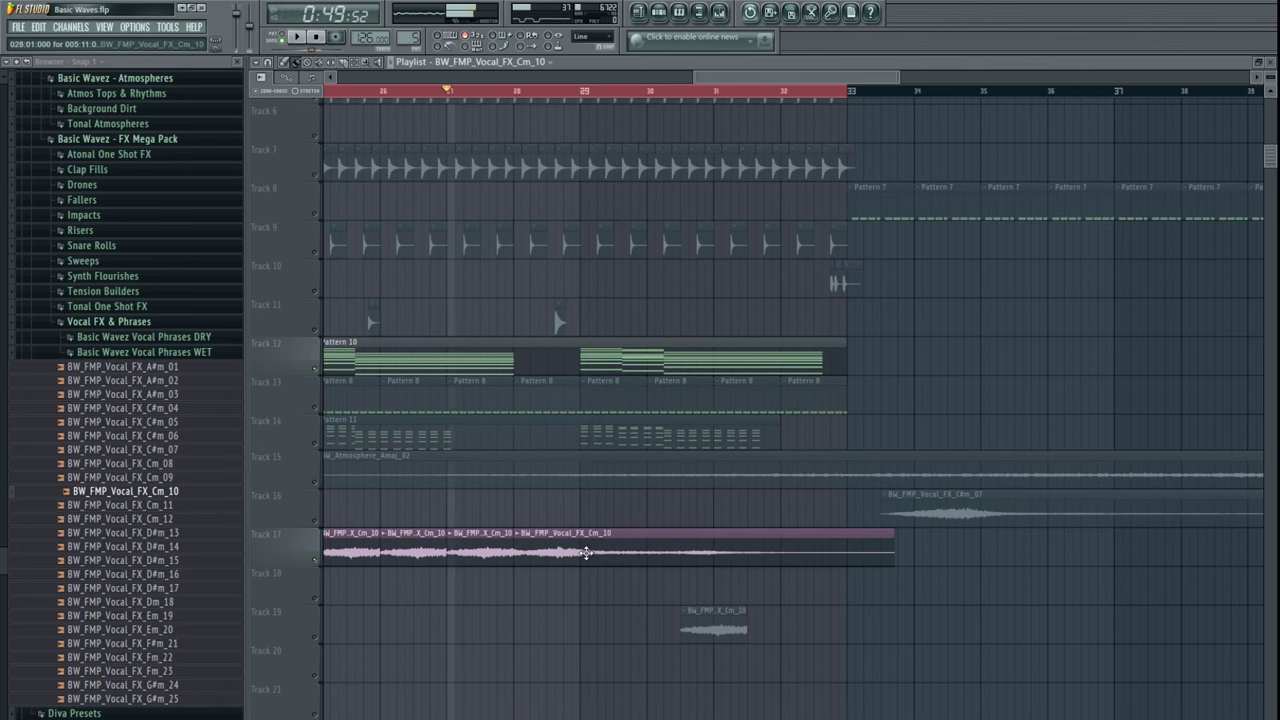
- Trim the last vocal clip on Track 17 to end at bar 29 and duplicate the four slices across bars 29 to 32
scroll(590, 550, "up", 4)
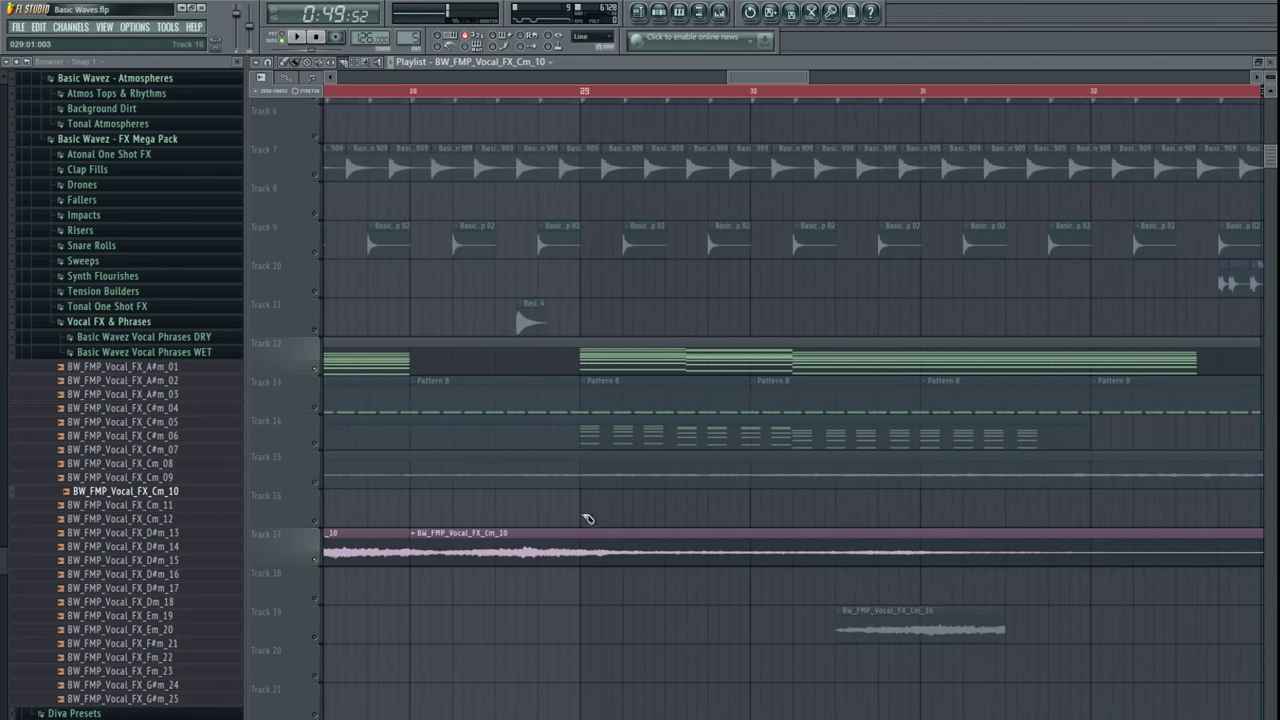
scroll(643, 580, "down", 4)
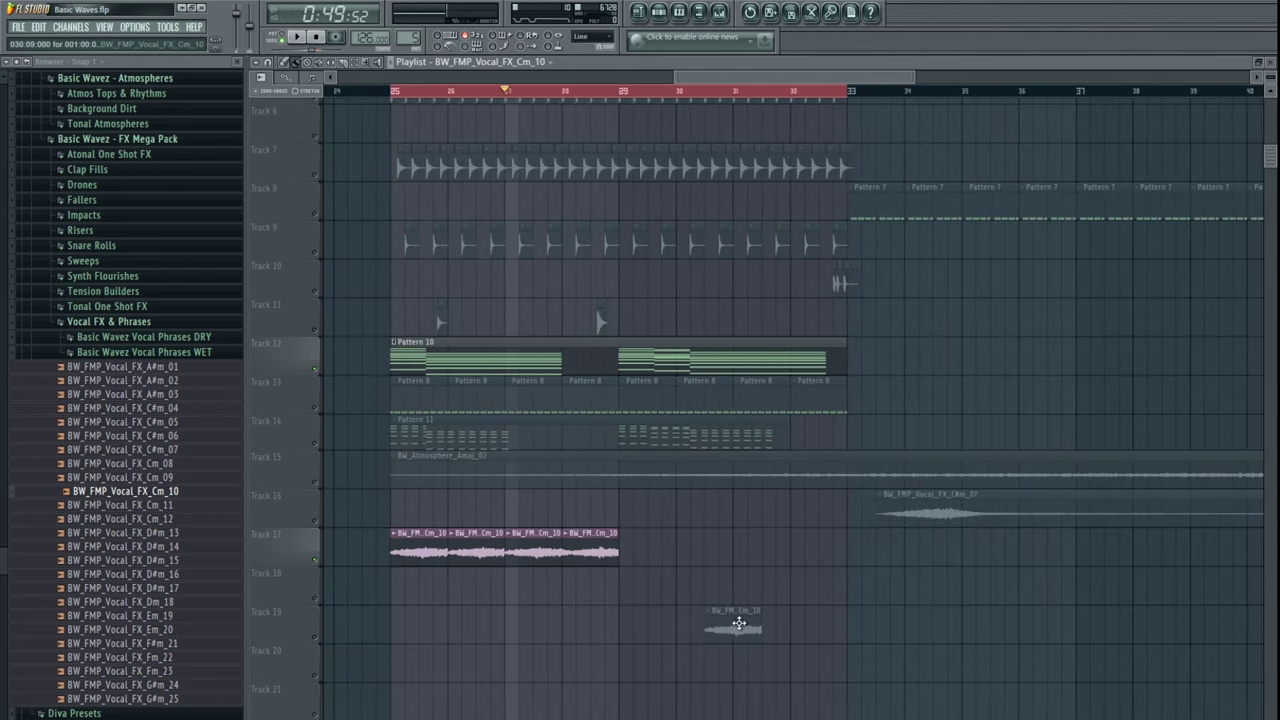
key("ctrl+b")
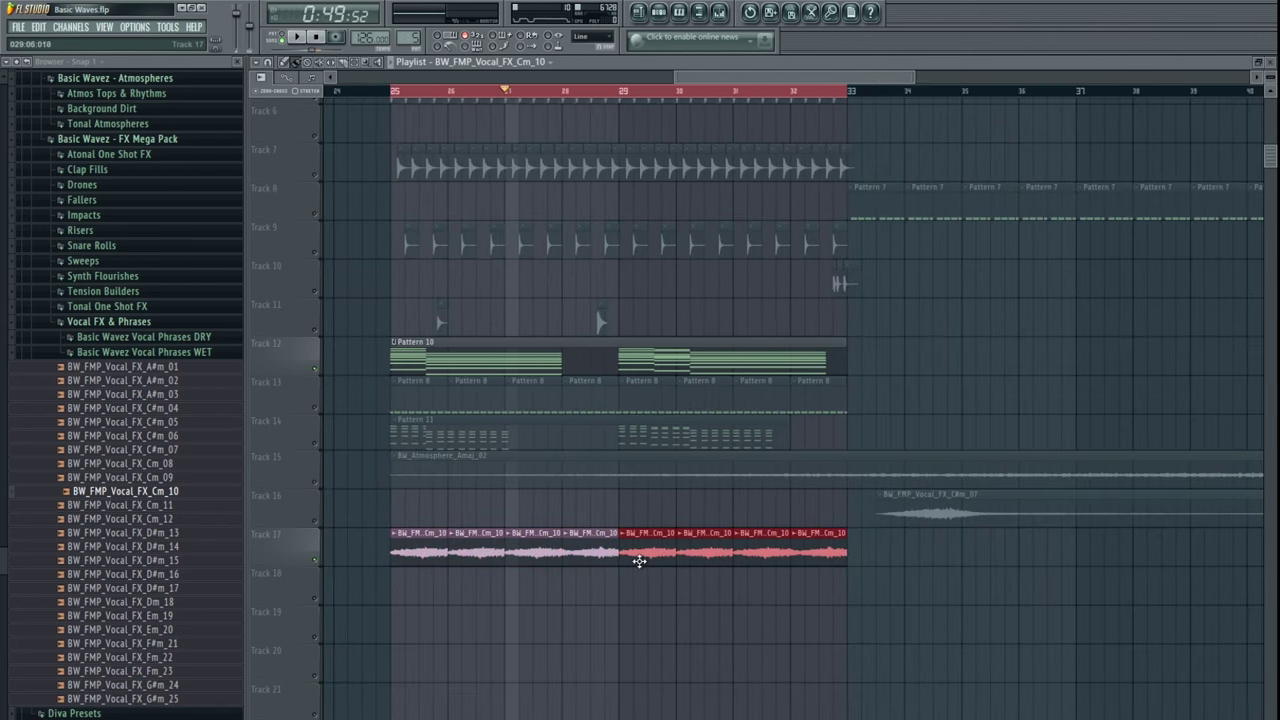
- Play the loop from bar 25 and route the Track 17 vocal FX channel to mixer insert 13
left_click(395, 91)
double_click(491, 543)
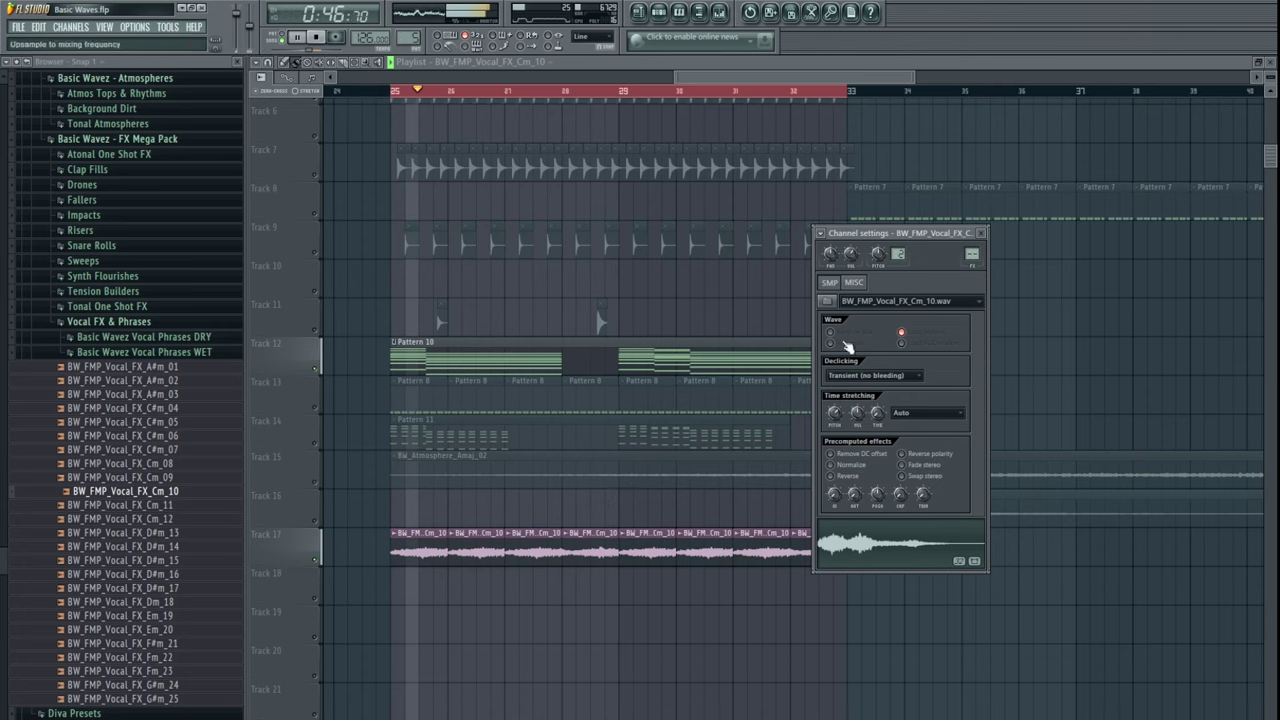
key("F9")
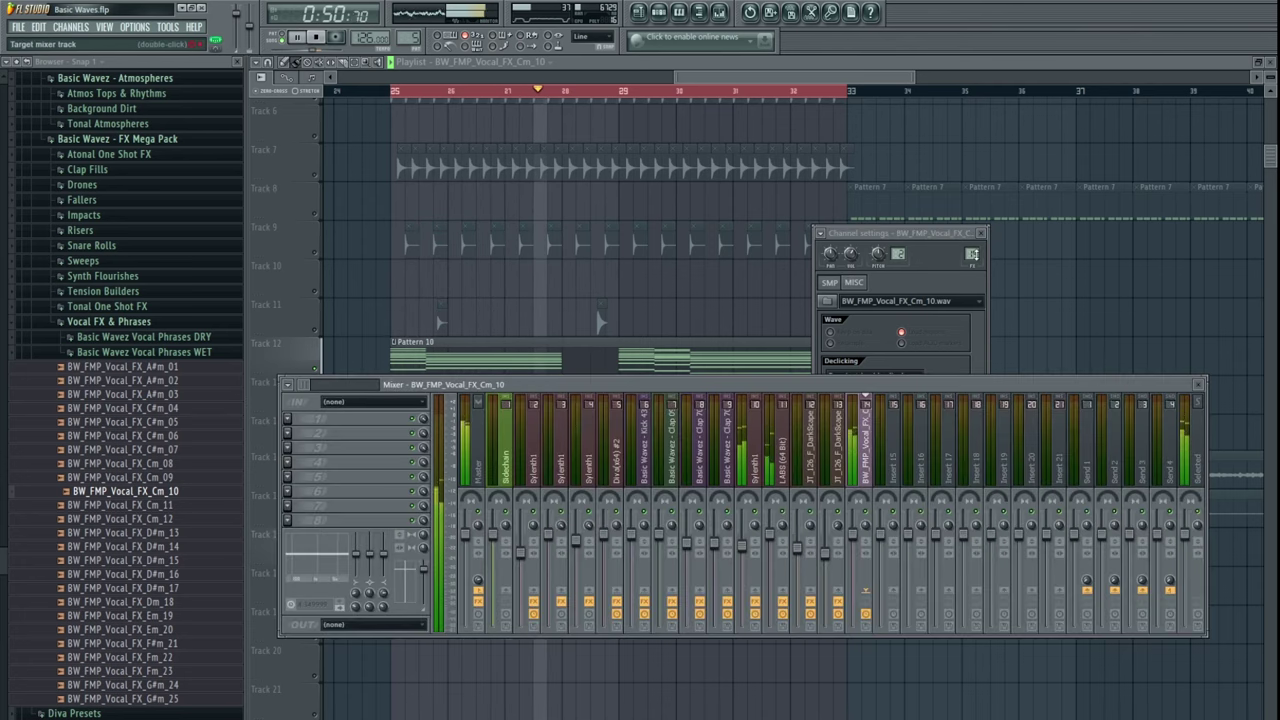
left_click(838, 440)
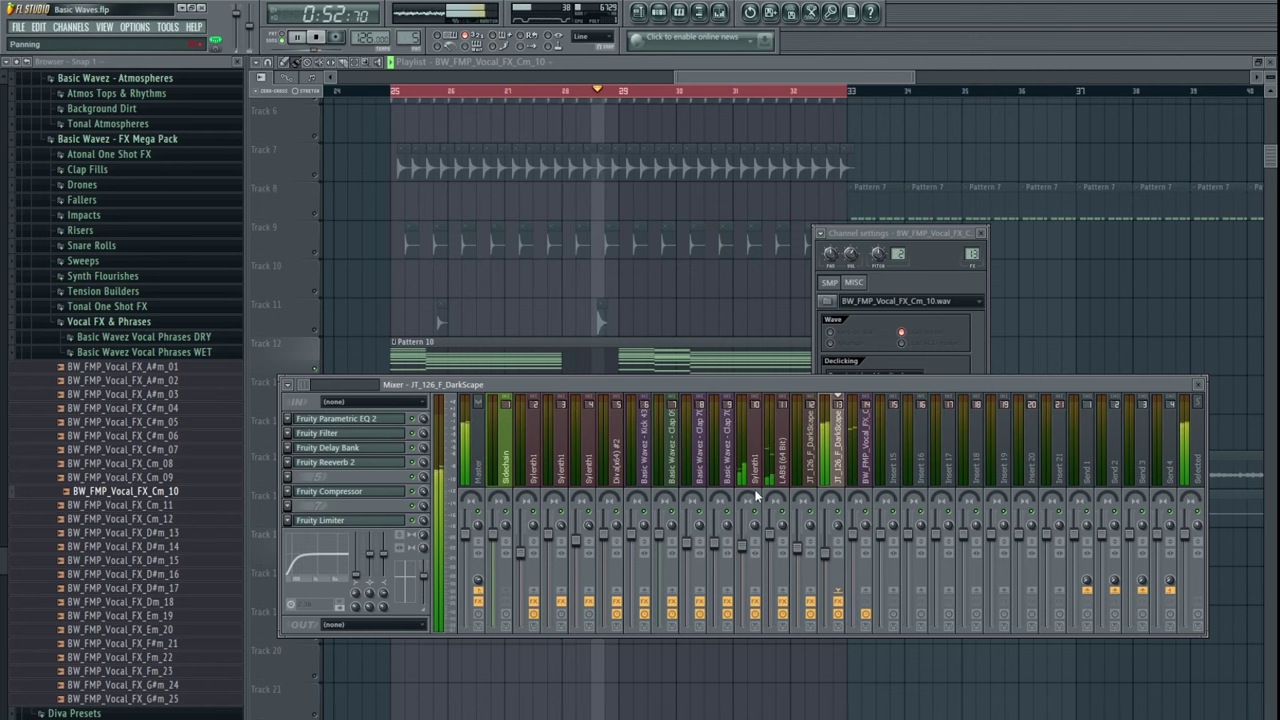
- Reshape the mid and high bands of Fruity Parametric EQ 2 on mixer insert 13
left_click(344, 420)
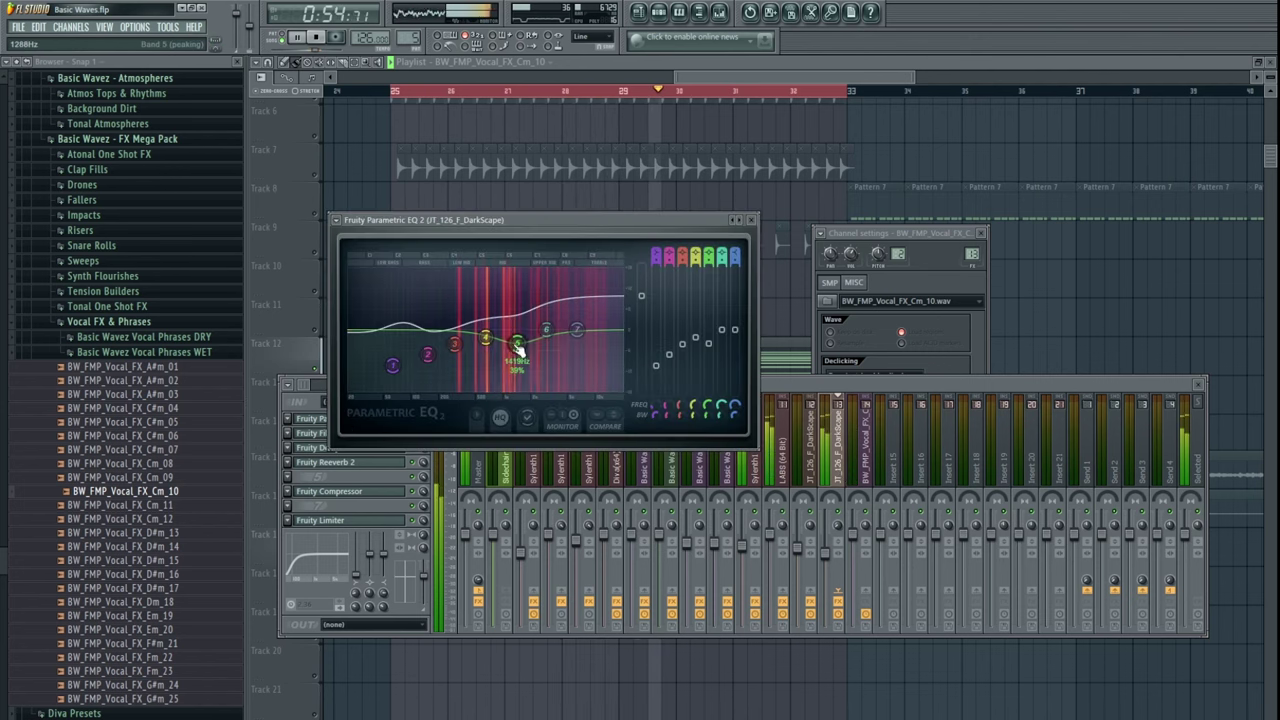
left_click_drag(511, 298, 486, 339)
left_click_drag(518, 322, 519, 332)
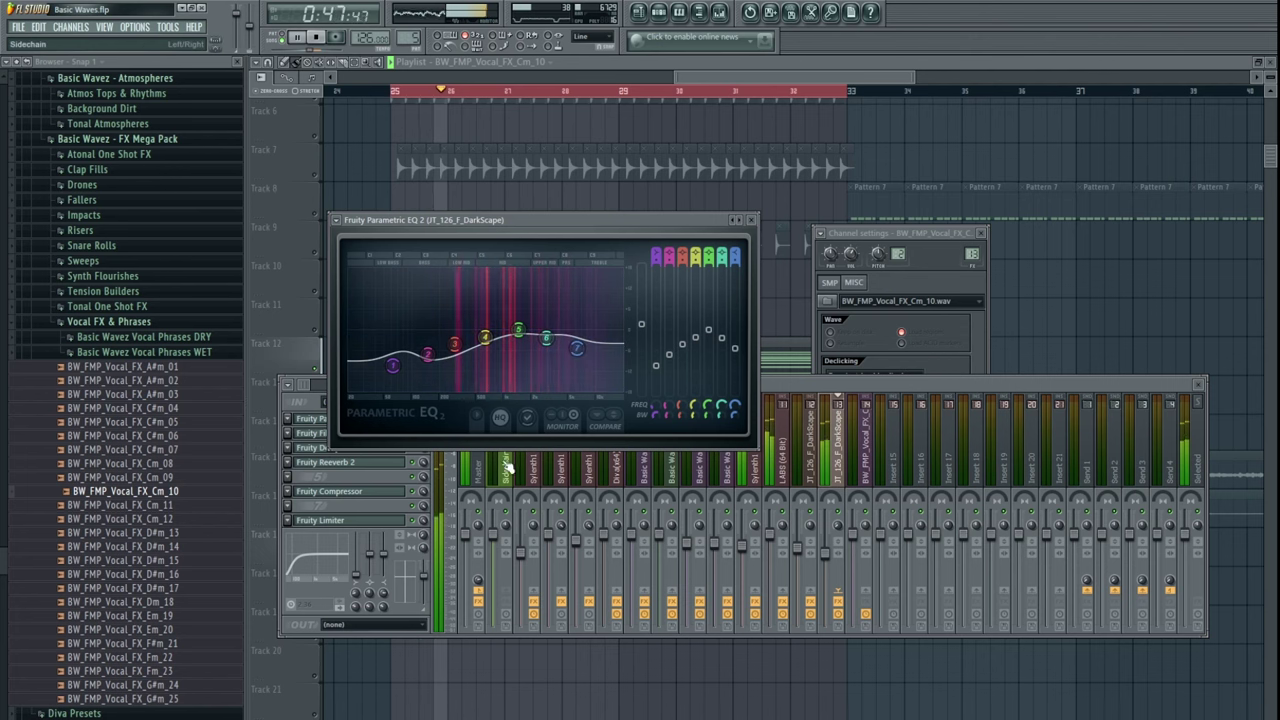
- Adjust the cutoff frequency of Fruity Filter on mixer insert 13 and close the open windows
left_click(368, 471)
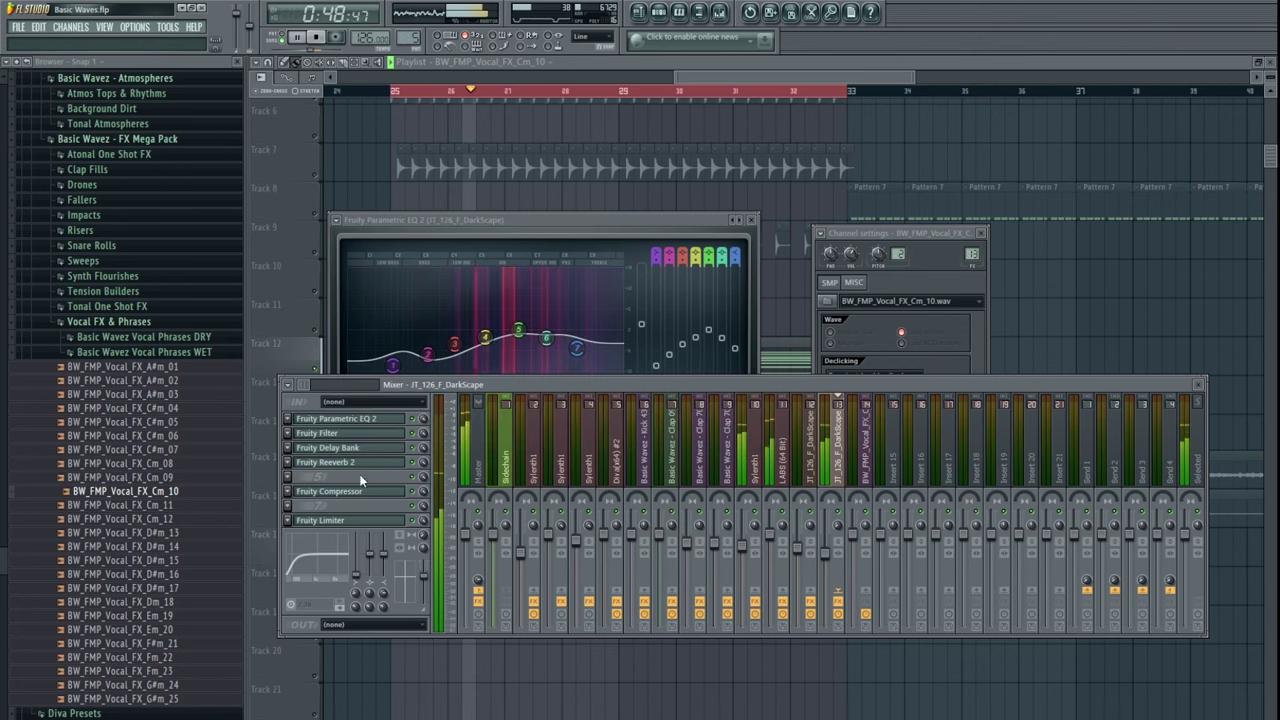
left_click(325, 433)
left_click_drag(415, 311, 415, 348)
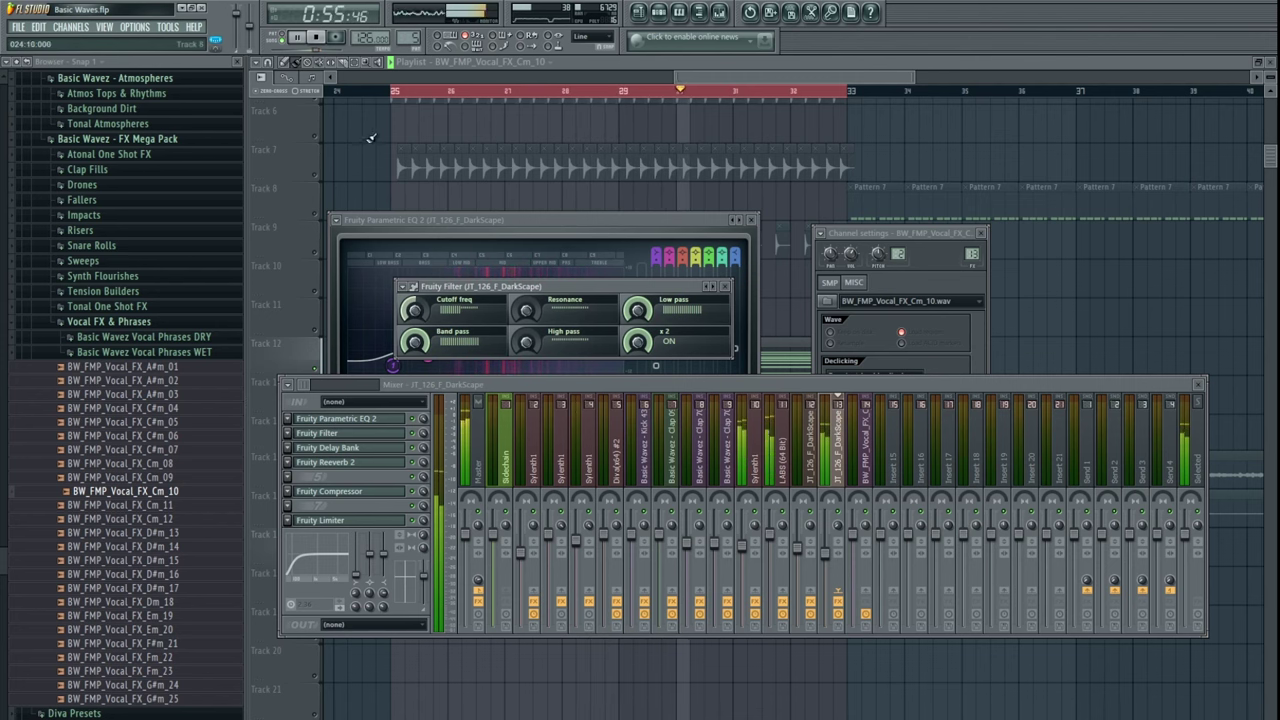
key("F12")
- Unmute Track 14 in the playlist and open Pattern 11's channels
scroll(322, 528, "up", 1)
left_click(316, 521)
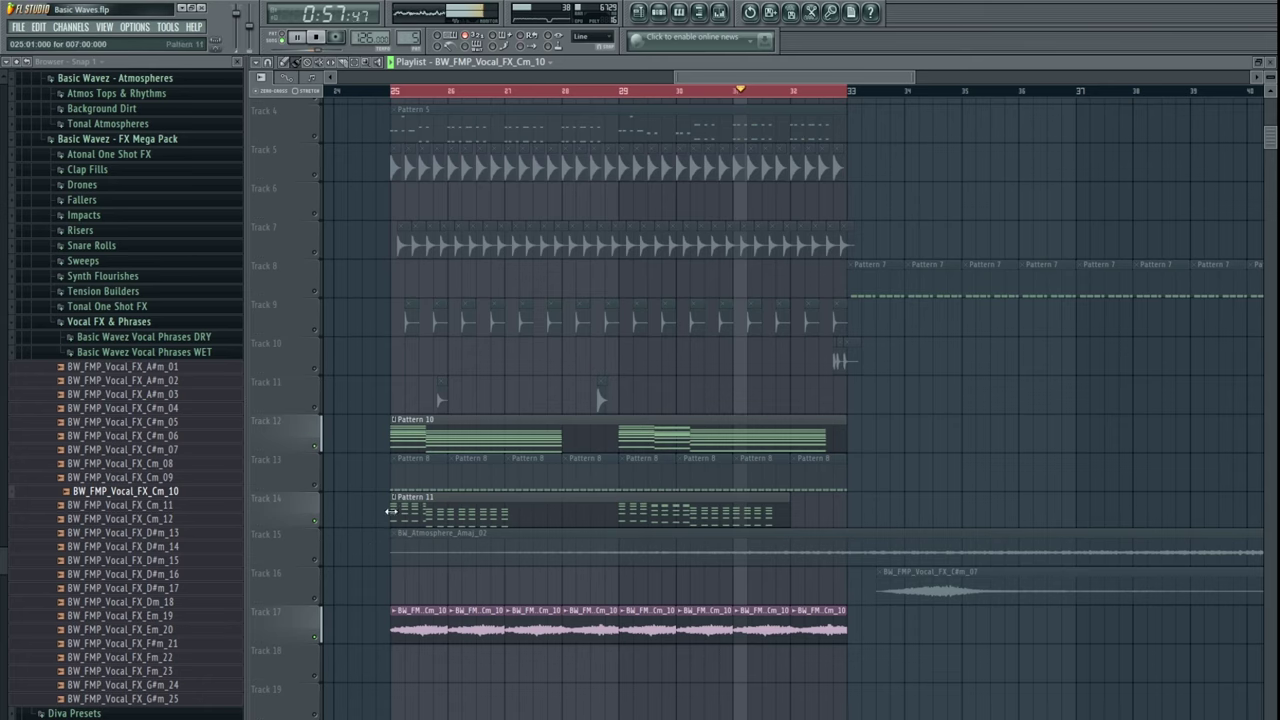
double_click(403, 512)
key("Escape")
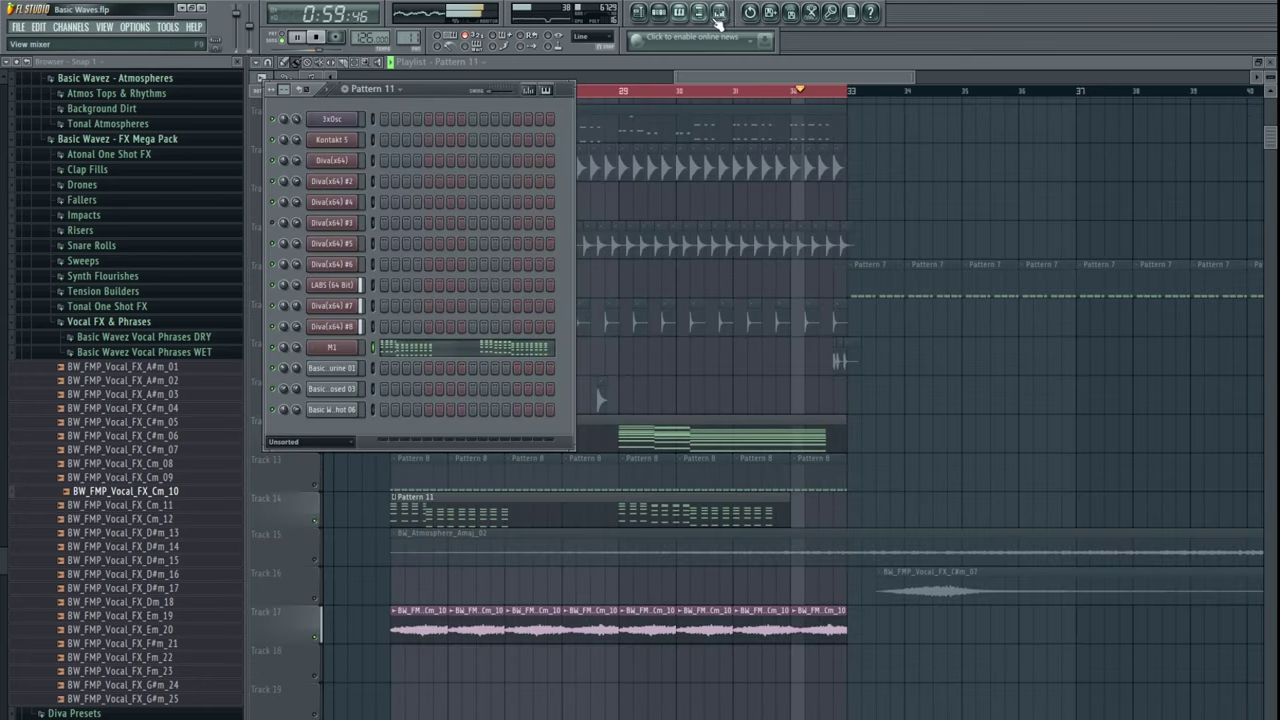
- Lower the volume of mixer insert 12 slightly and return to the playlist
left_click(718, 11)
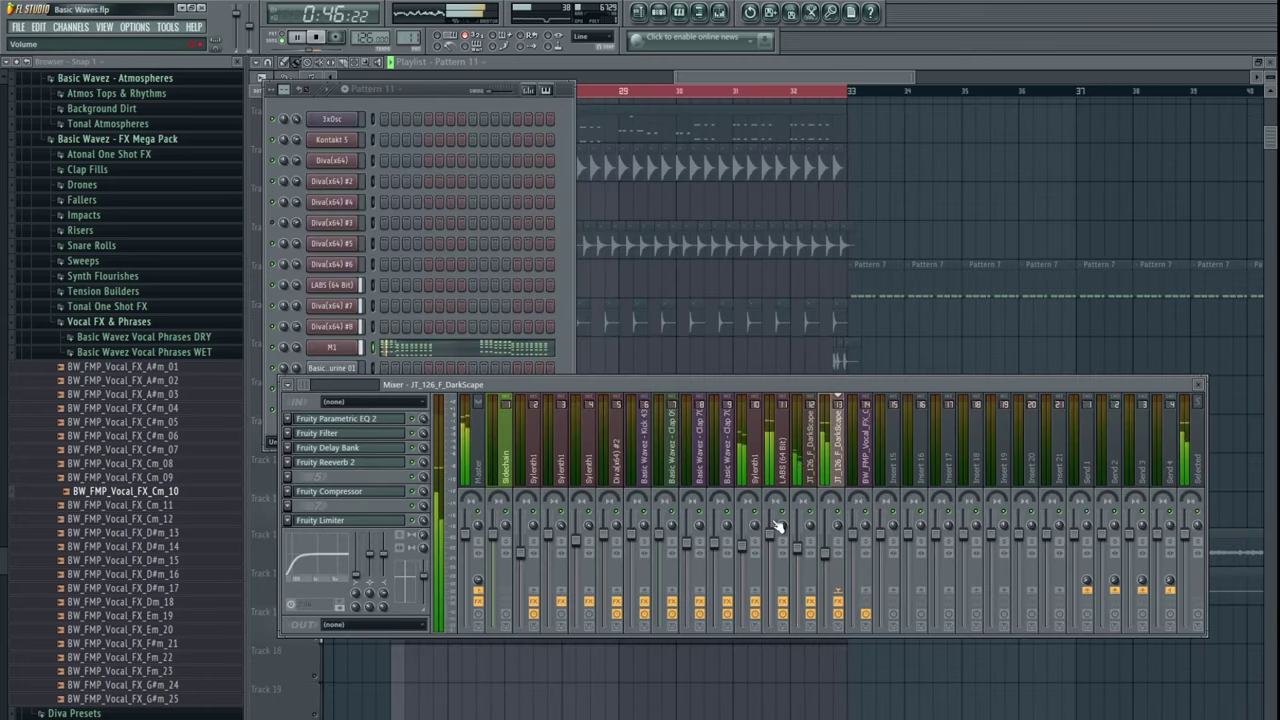
left_click(801, 545)
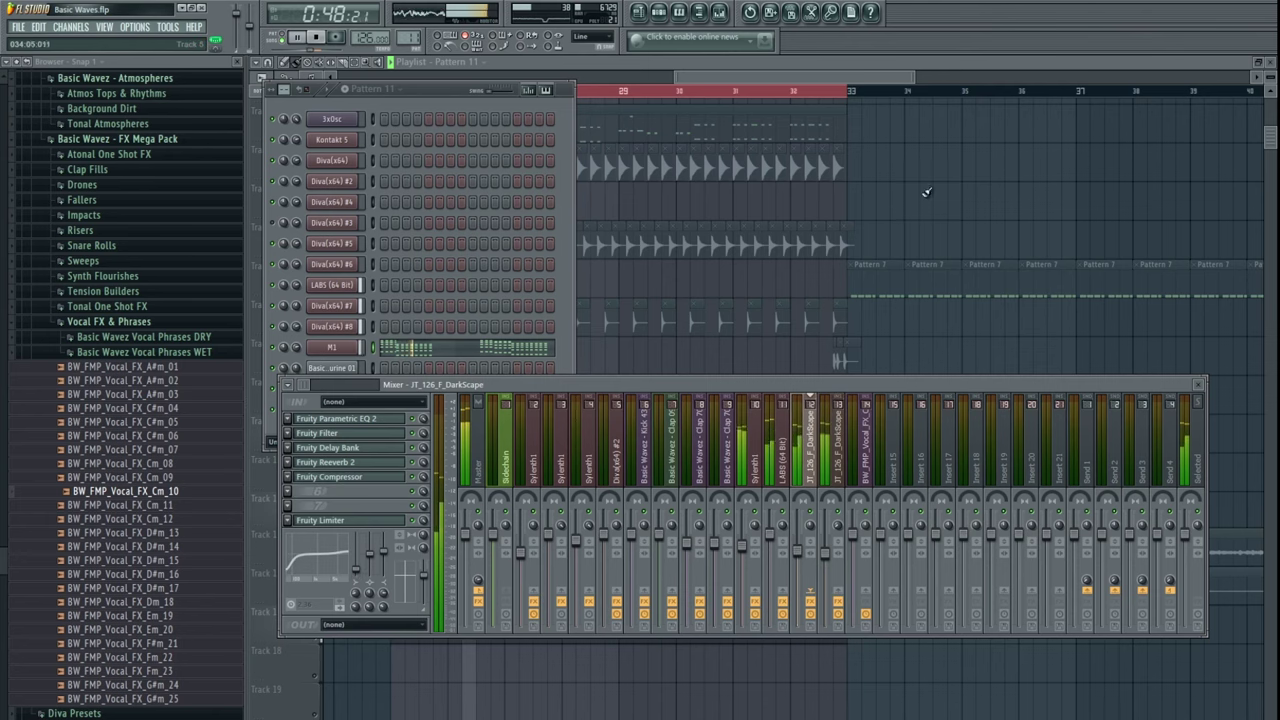
left_click_drag(968, 221, 943, 251)
left_click_drag(772, 358, 819, 326)
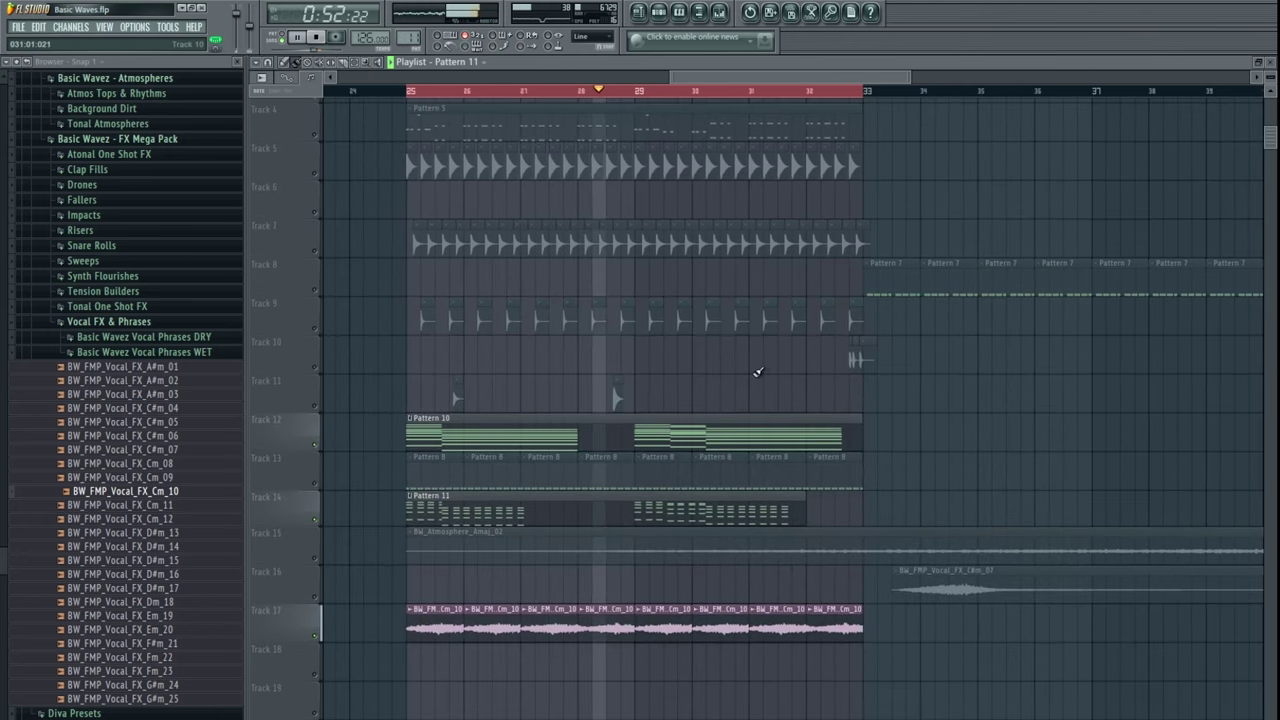
- Widen the browser and swap the expanded Basic Wavez Vocal Phrases WET folder for the Vocal Phrases DRY folder
left_click_drag(485, 522, 470, 521)
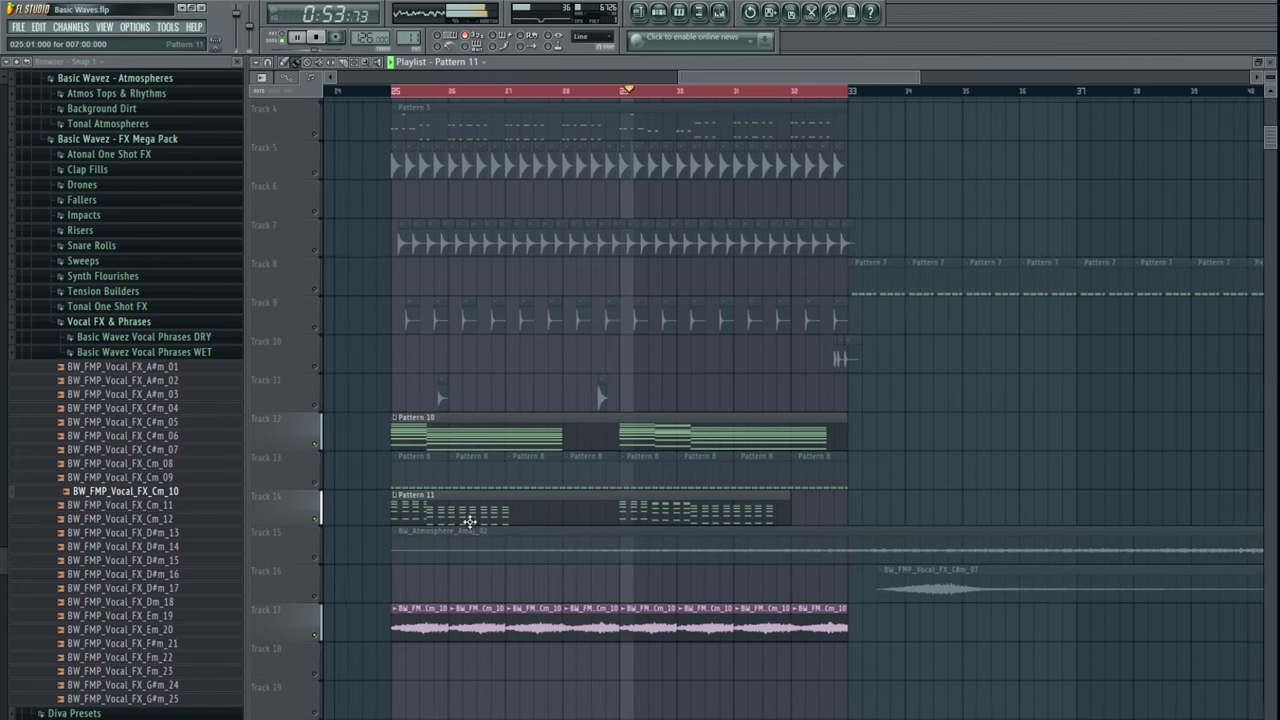
key("space")
left_click(135, 508)
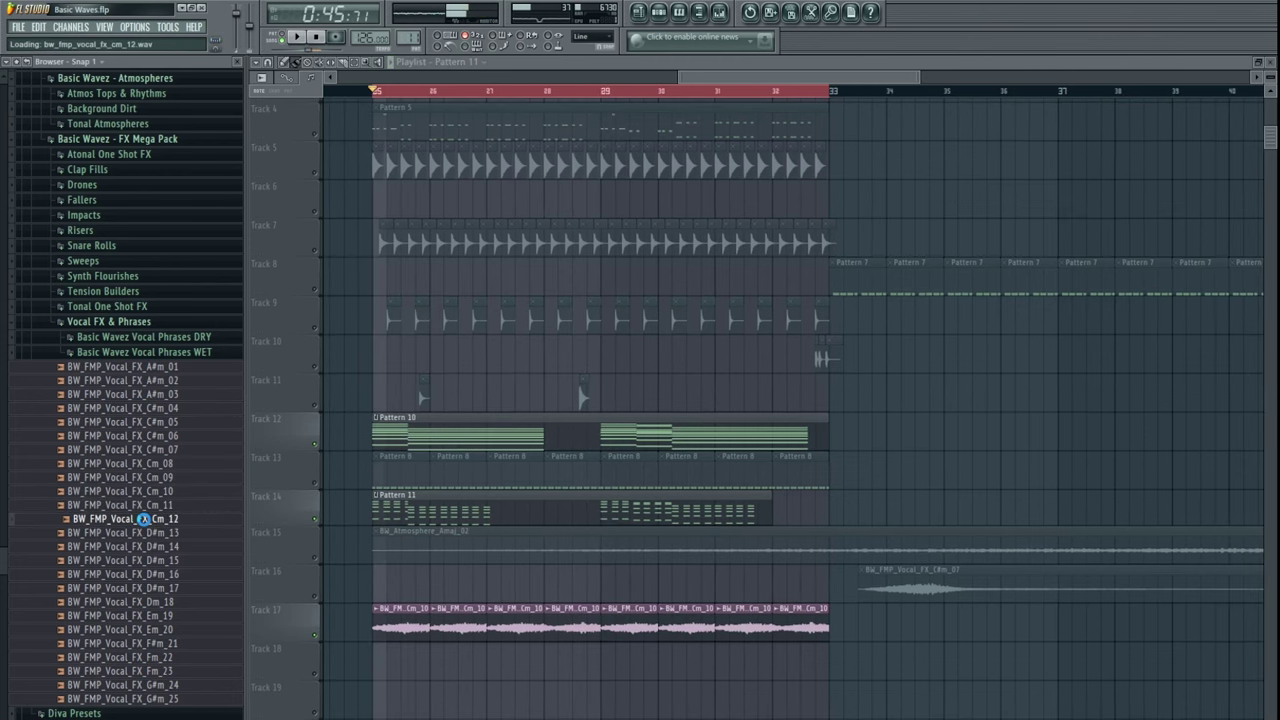
left_click(160, 354)
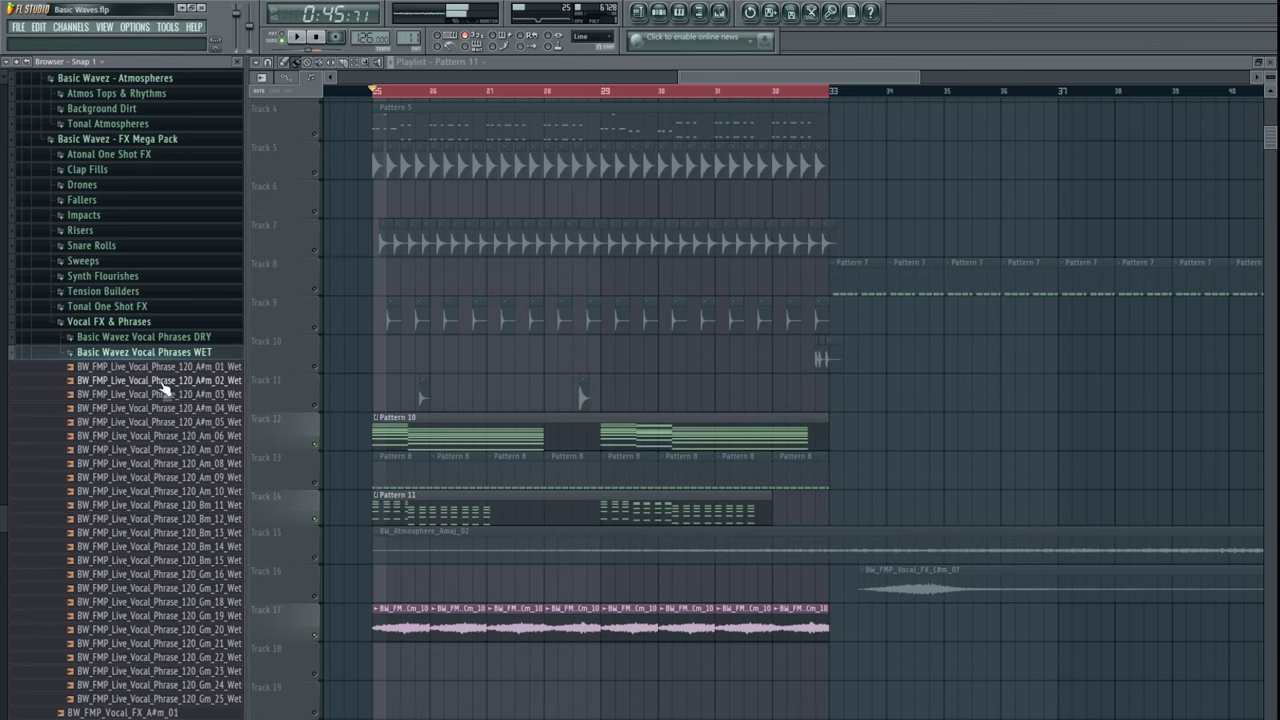
left_click_drag(246, 377, 294, 381)
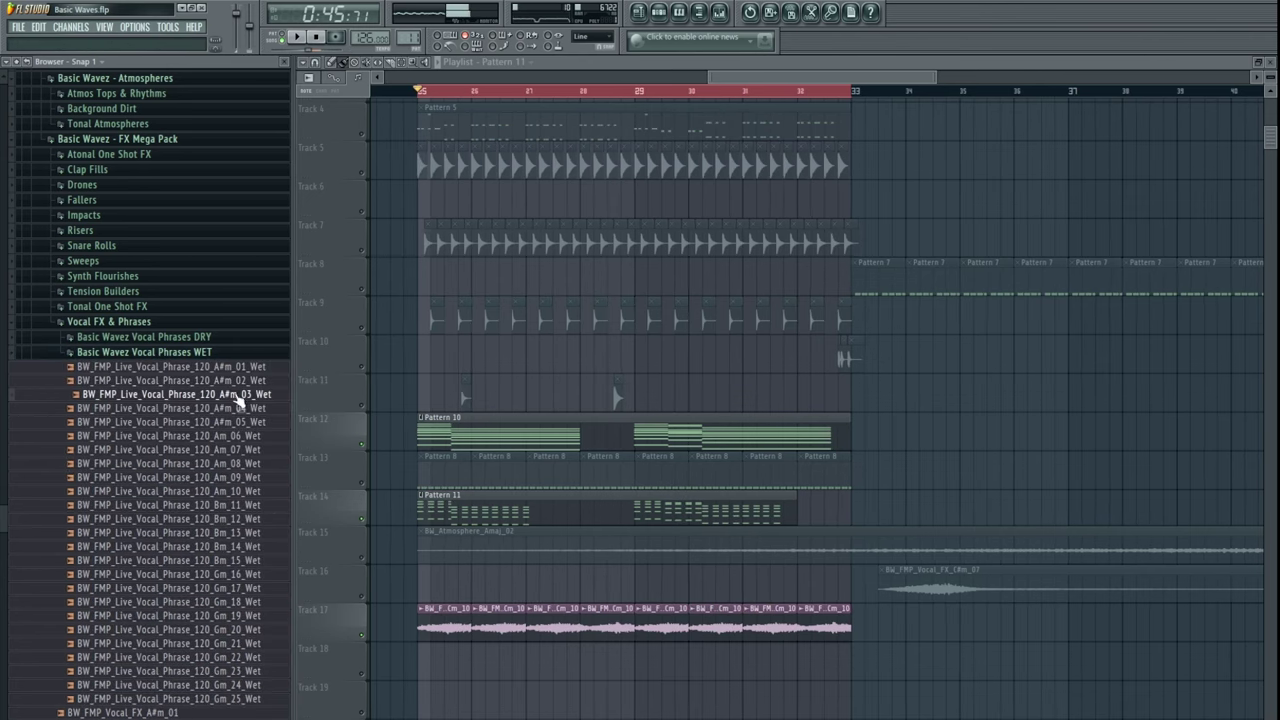
left_click(200, 352)
left_click(200, 337)
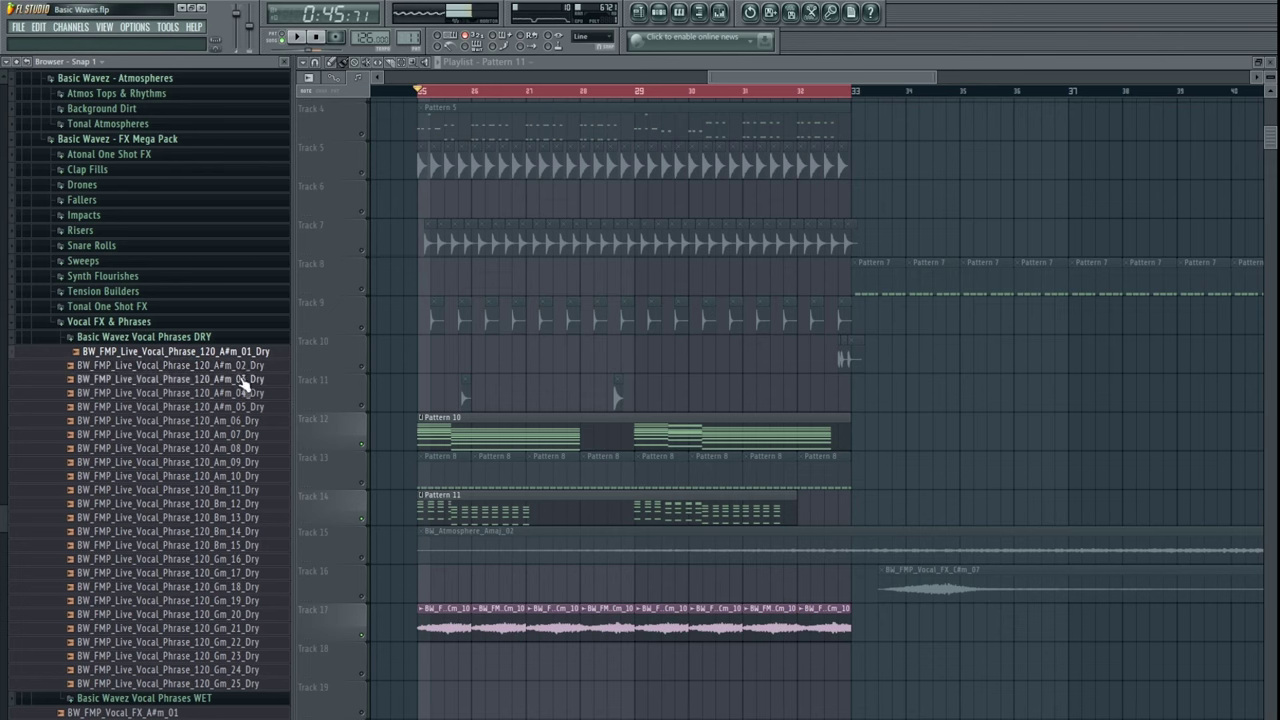
- Audition the dry vocal phrases from A#m_02 through Bm_12 and return to BW_FMP_Live_Vocal_Phrase_120_Am_09_Dry
left_click(242, 366)
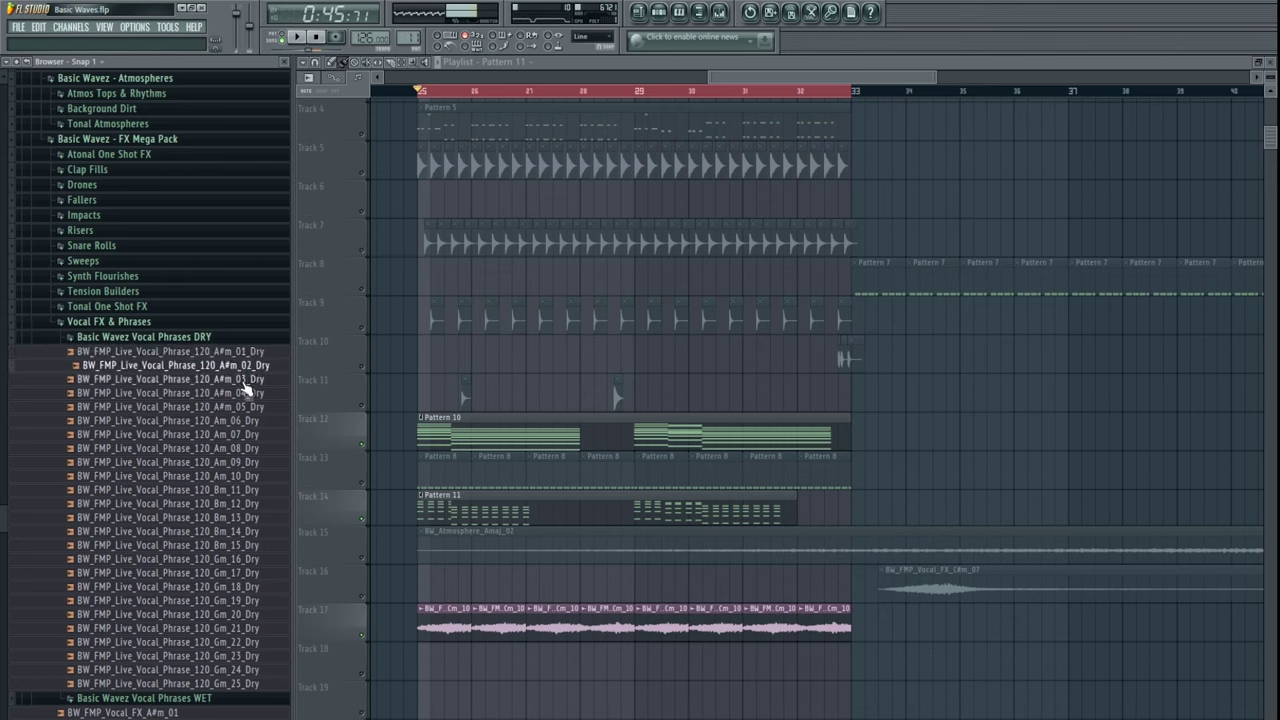
left_click(241, 381)
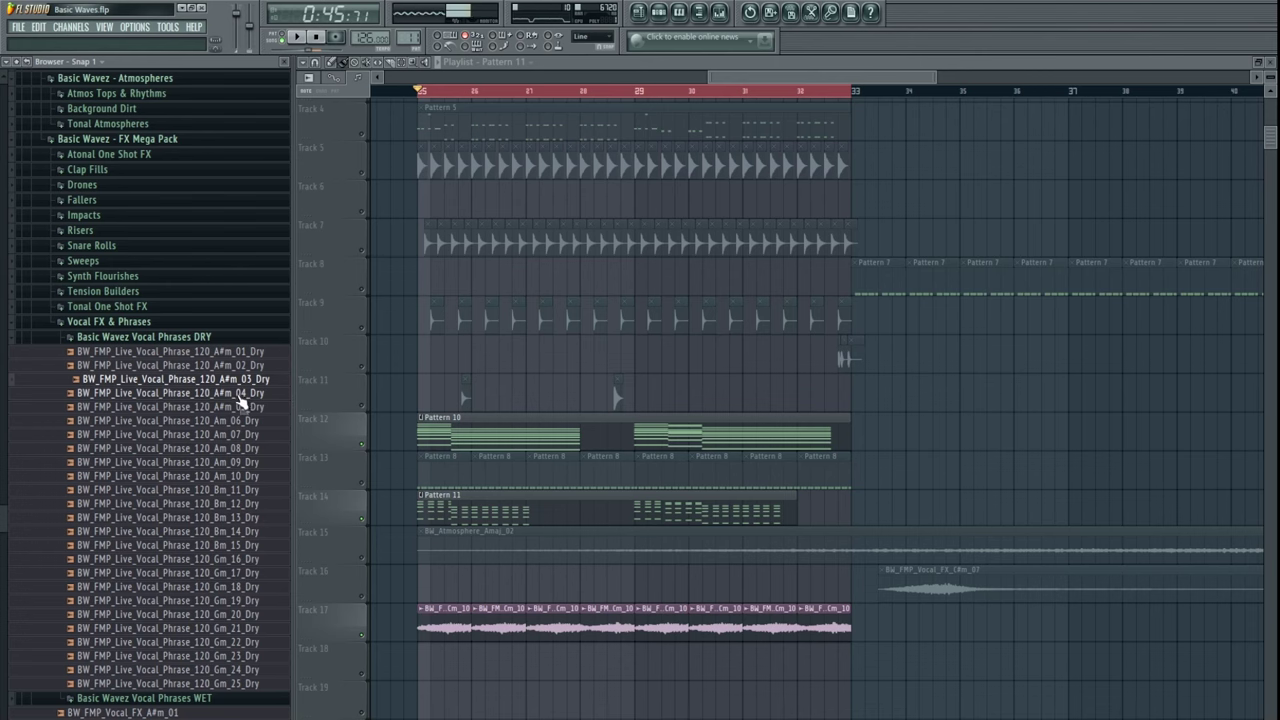
left_click(240, 395)
left_click(243, 411)
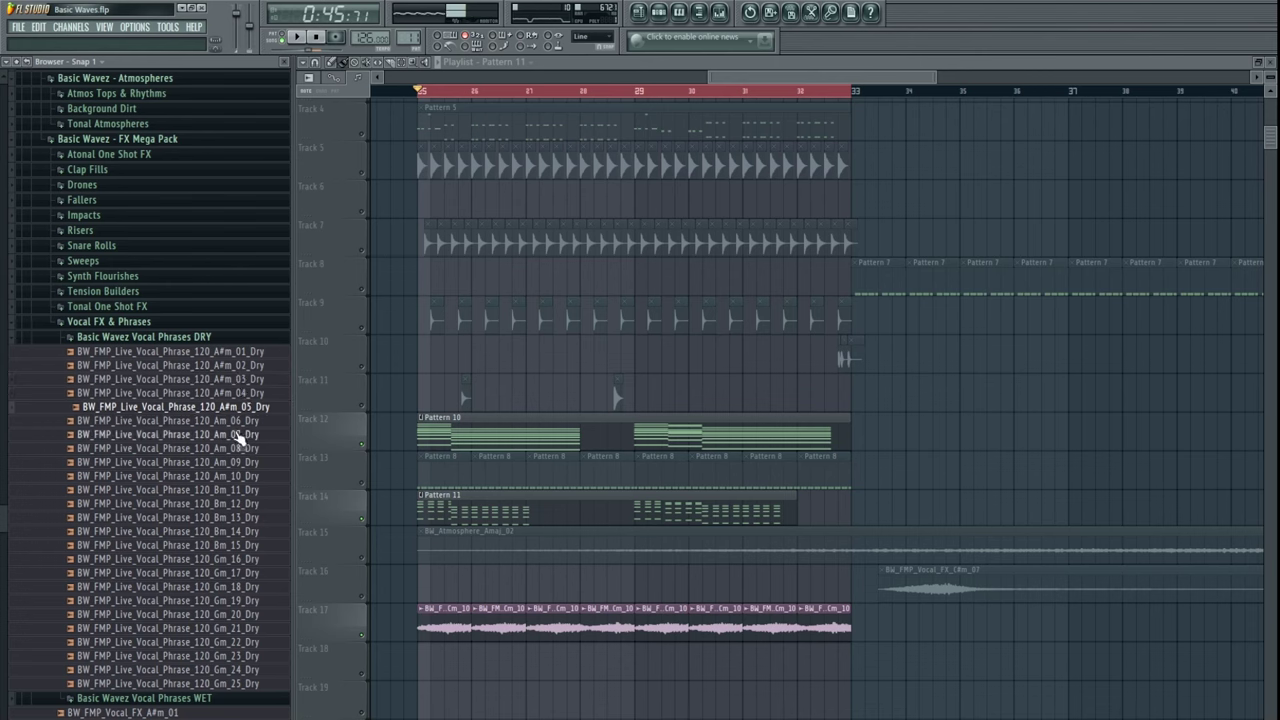
left_click(232, 421)
left_click(237, 436)
left_click(240, 463)
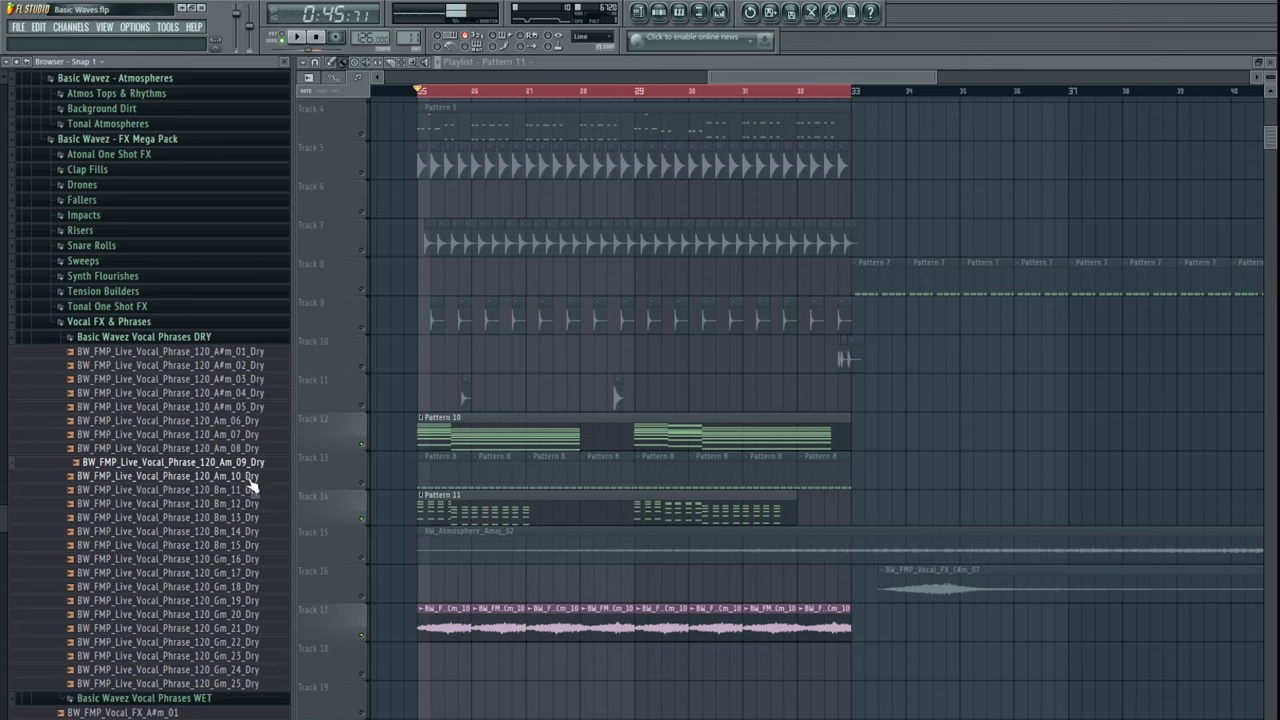
left_click(249, 477)
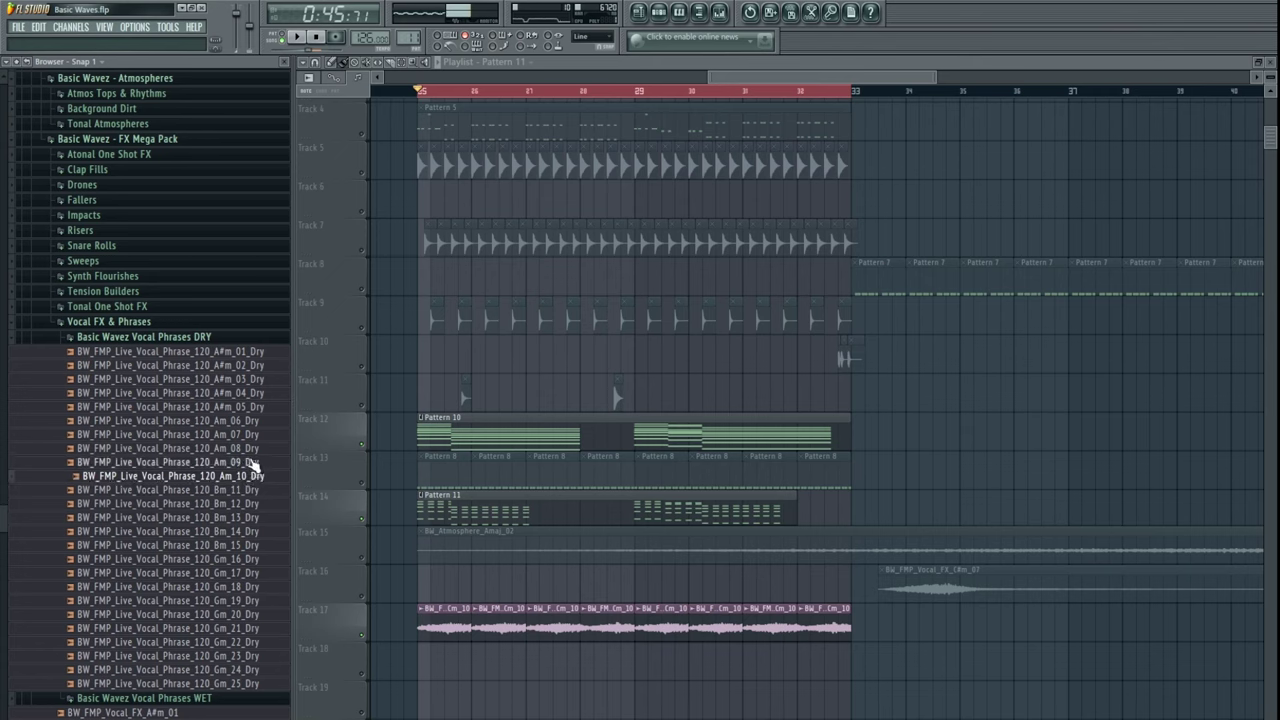
left_click(250, 490)
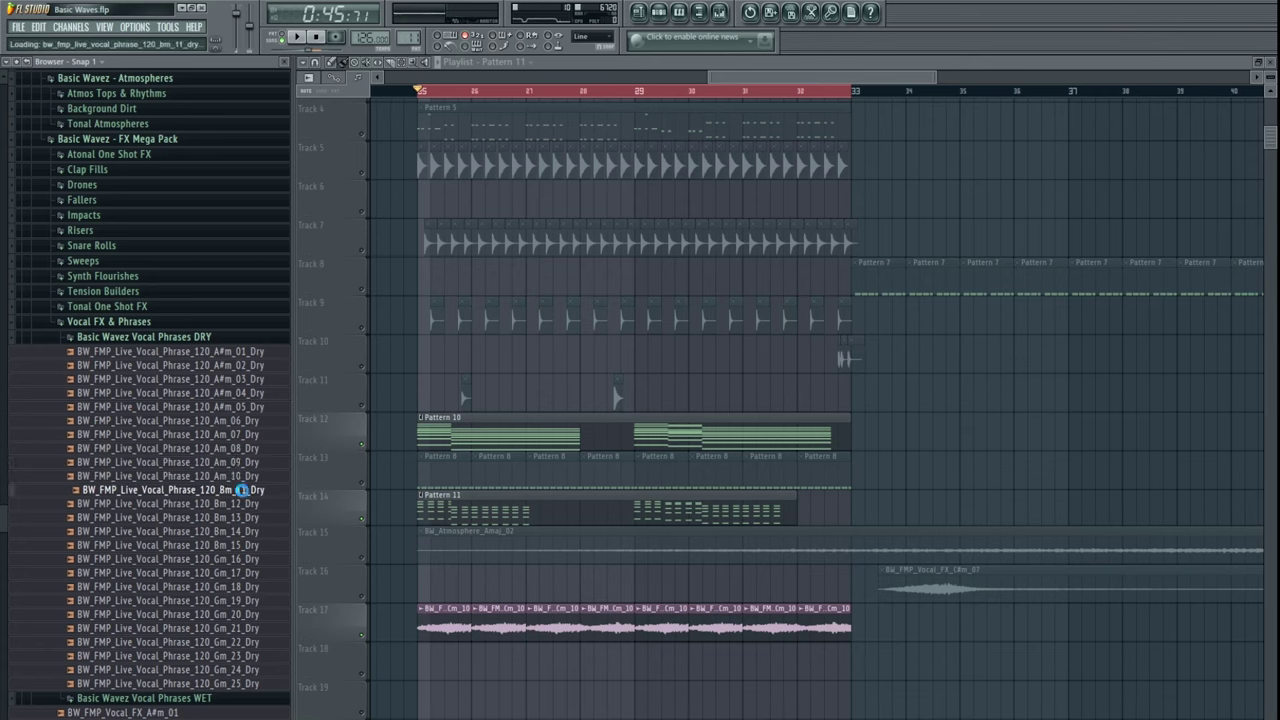
left_click(250, 504)
left_click(240, 464)
- Place BW_FMP_Live_Vocal_Phrase_120_Am_09_Dry on Track 18, starting around the second beat of bar 25
left_click_drag(238, 471, 335, 528)
left_click_drag(420, 673, 419, 668)
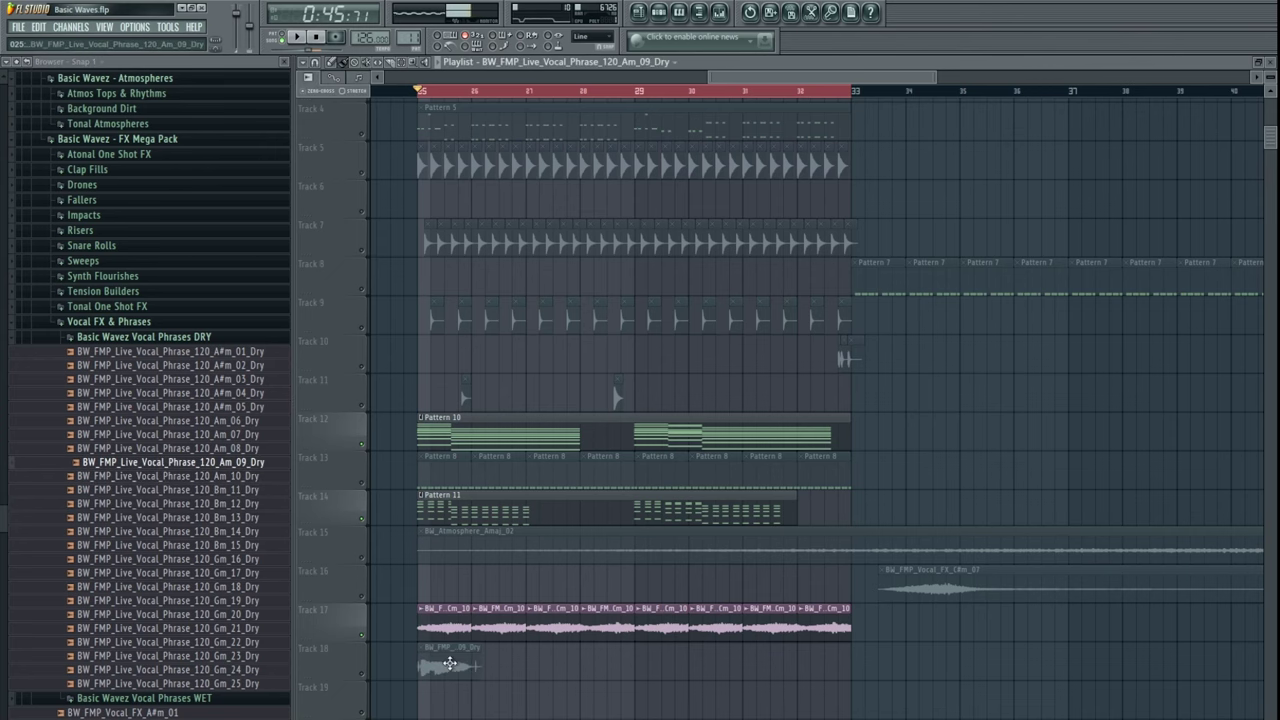
scroll(479, 677, "up", 4)
left_click_drag(497, 640, 670, 614)
left_click_drag(540, 638, 567, 641)
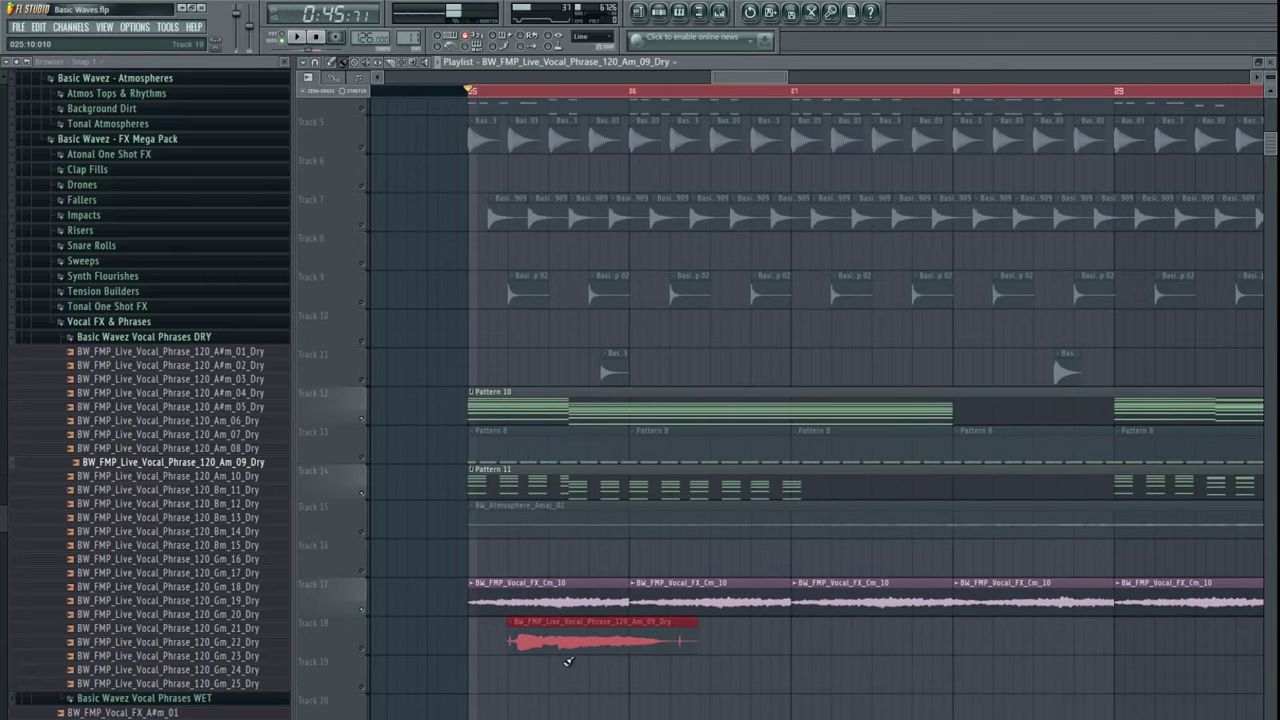
- Unmute Track 18, play the vocal phrase, and slice off the clip's tail after the second beat of bar 26
key("space")
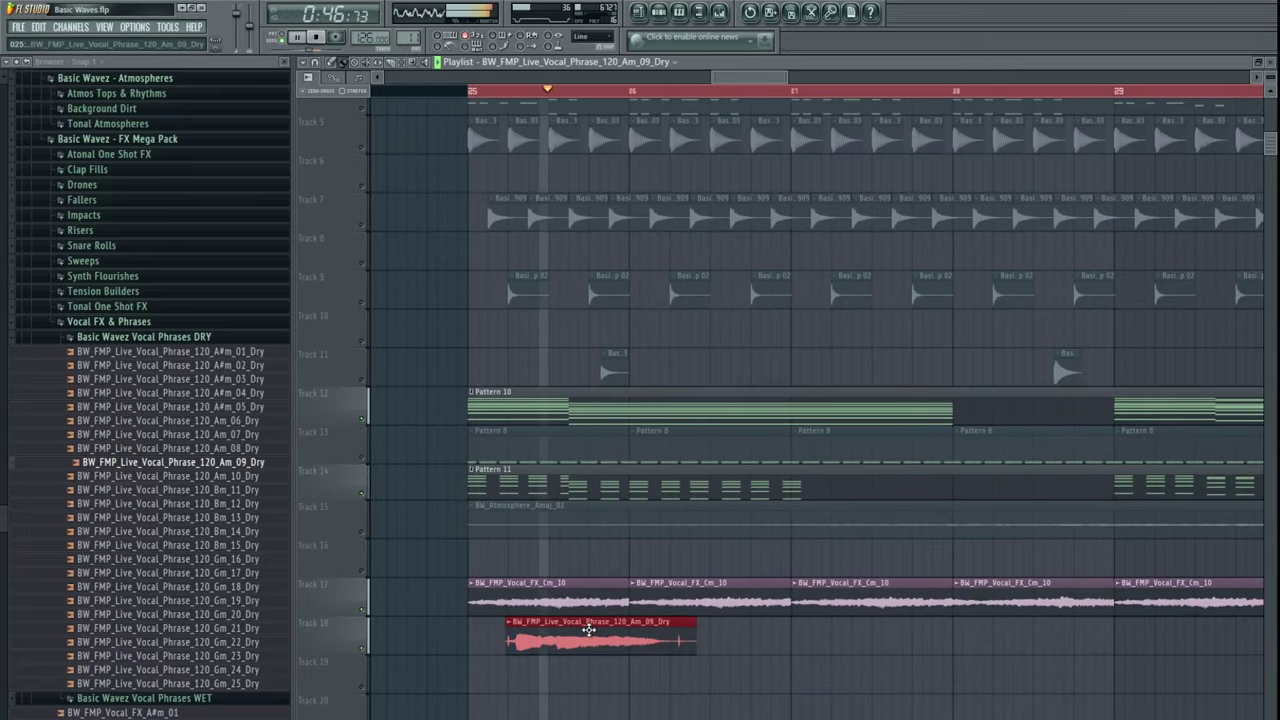
left_click_drag(822, 629, 686, 608)
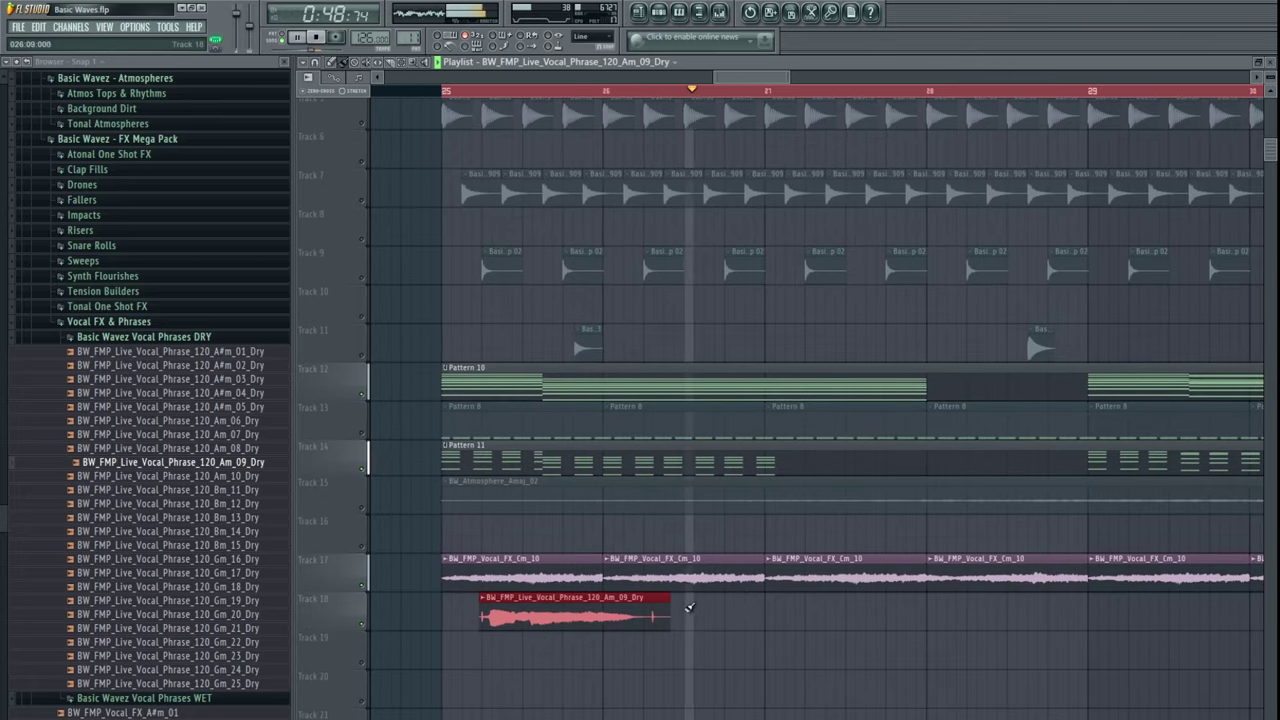
key("space")
scroll(667, 611, "up", 5)
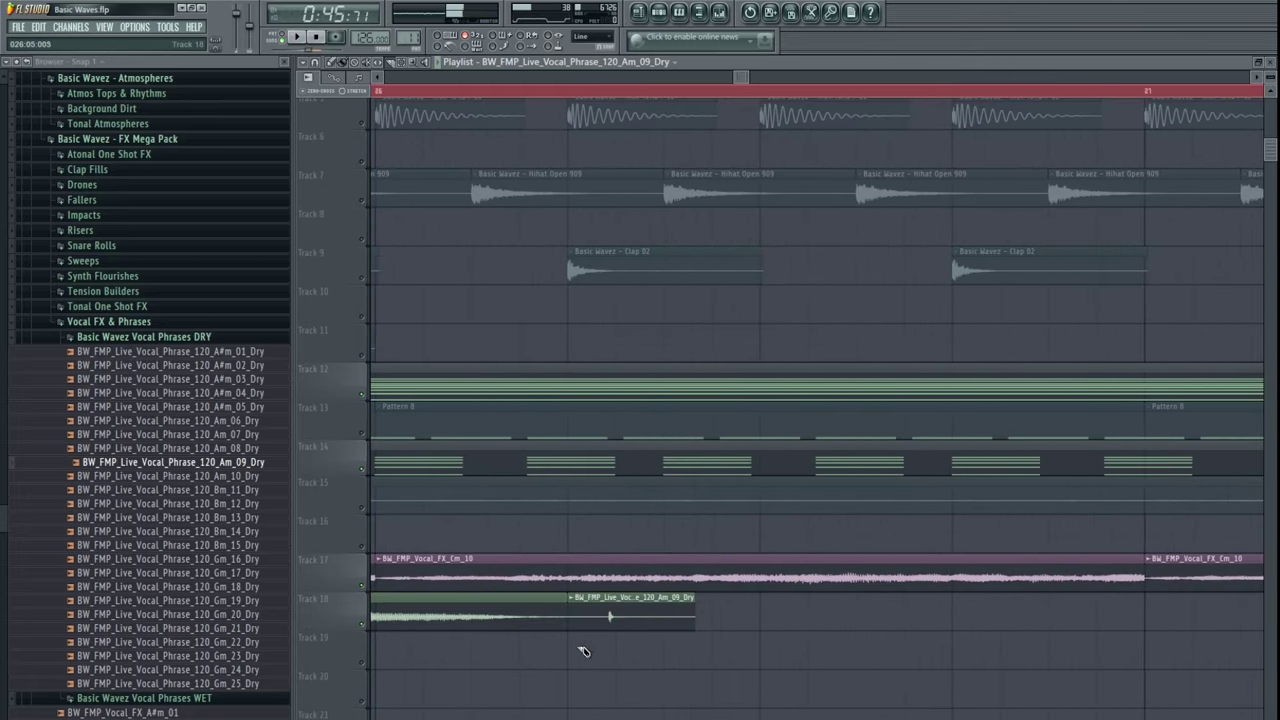
scroll(628, 614, "down", 5)
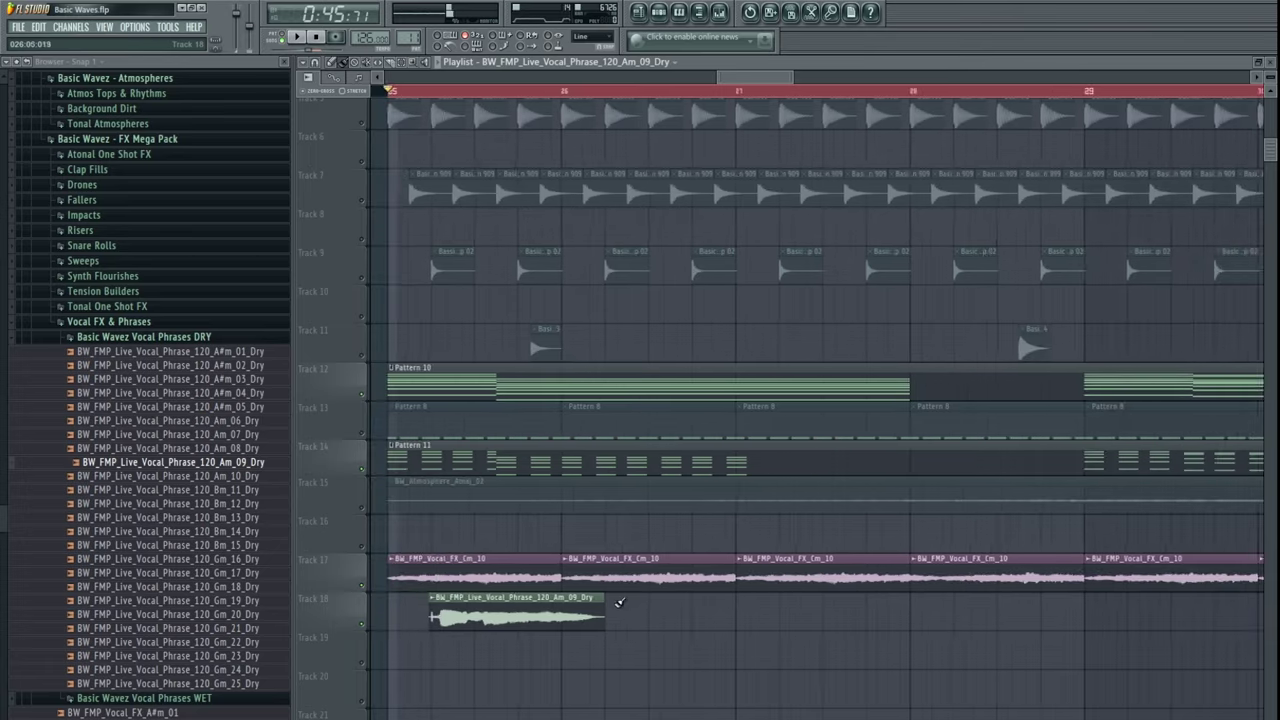
- Preview the neighbouring phrases and place BW_FMP_Live_Vocal_Phrase_120_Am_10_Dry on Track 18 just after bar 27 begins
left_click(220, 478)
left_click(230, 449)
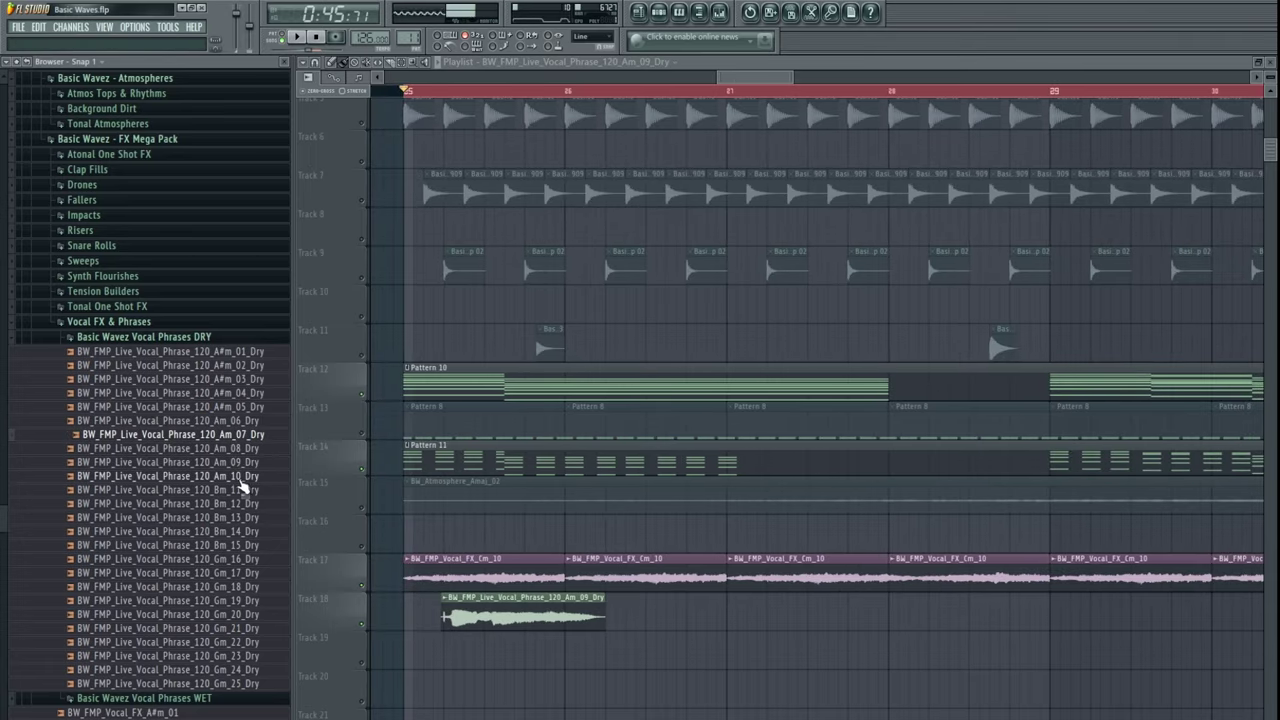
left_click_drag(242, 477, 740, 620)
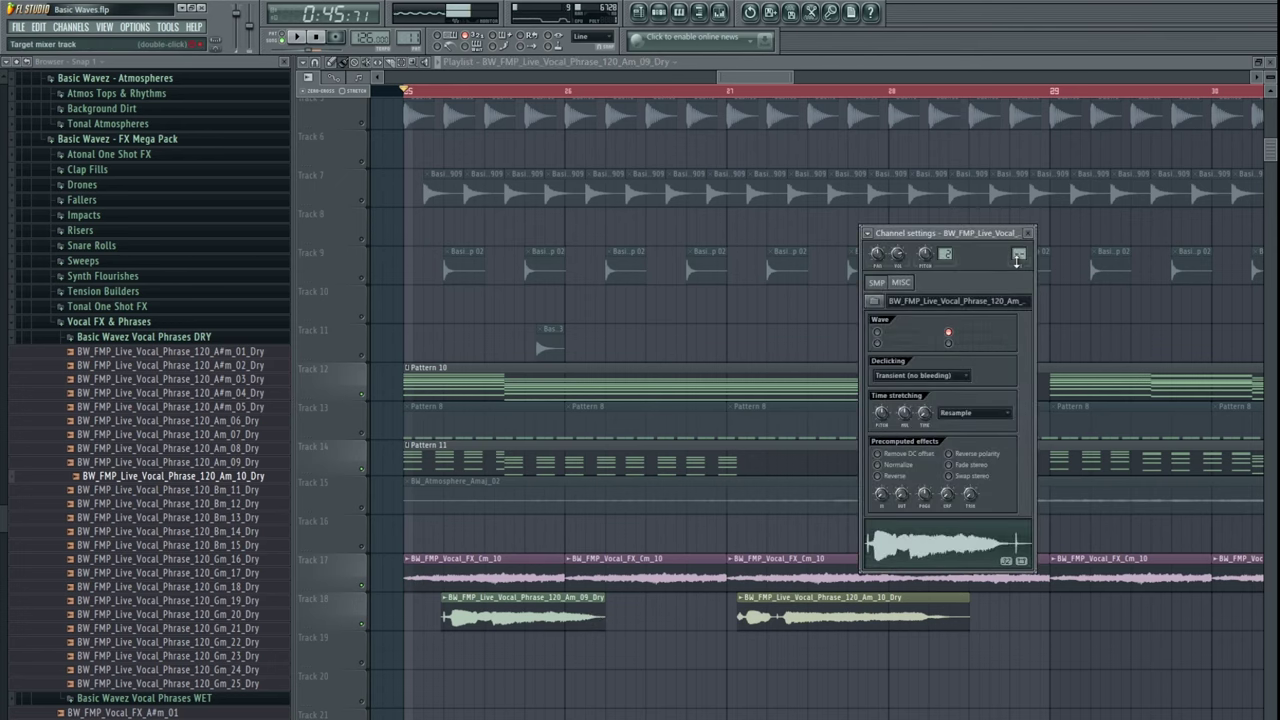
- Route the Am_09_Dry channel to mixer insert 14 and copy the JT_126_F_DarkScape effects chain onto that insert
double_click(1017, 255)
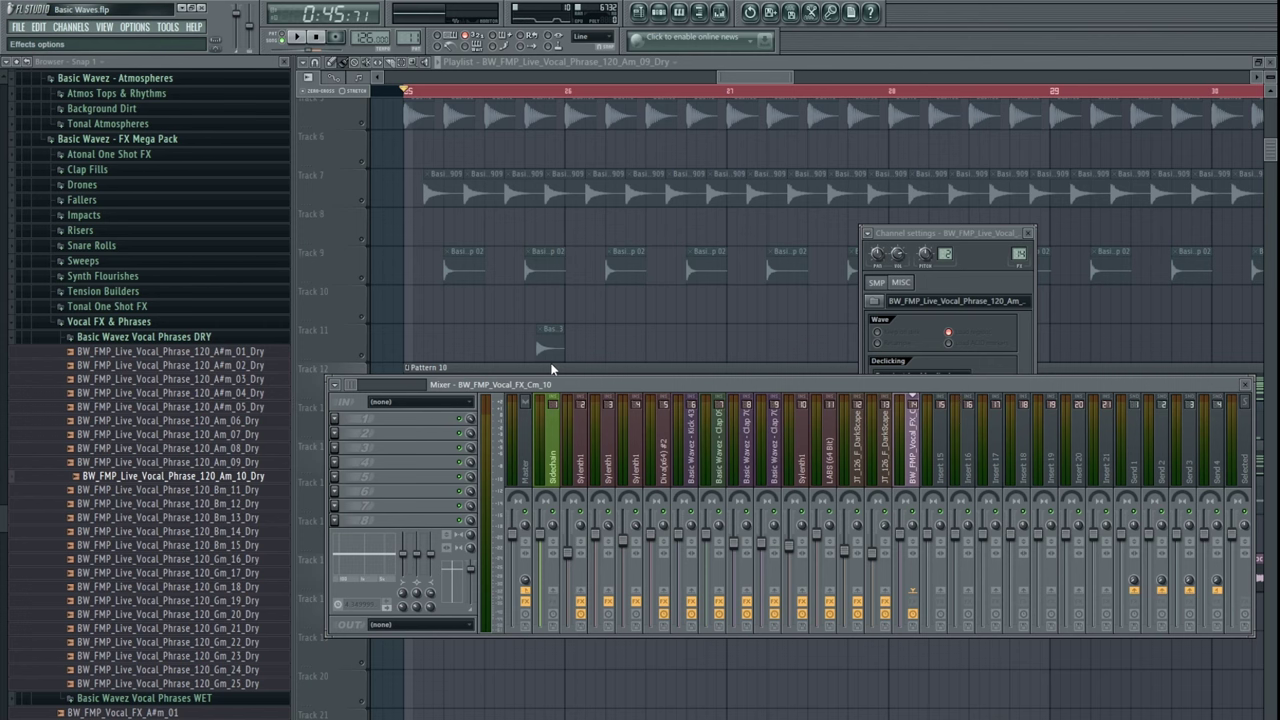
left_click(551, 475)
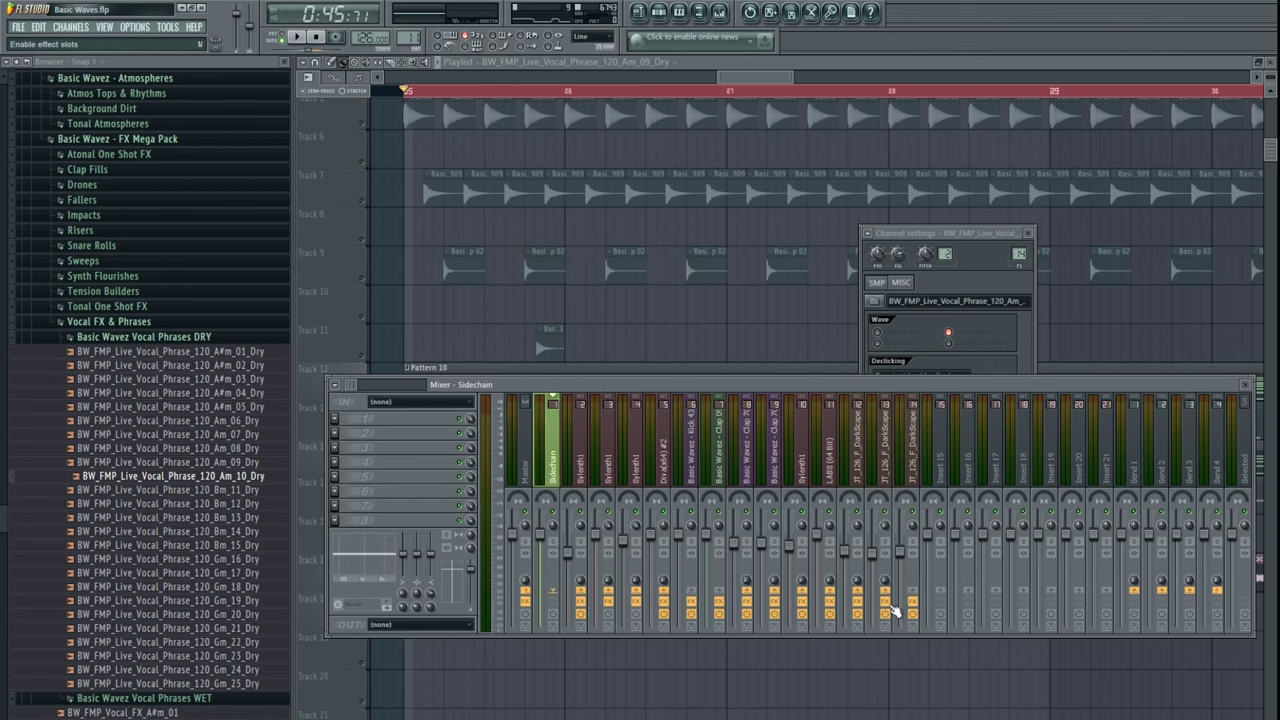
left_click(914, 466)
key("space")
right_click(1103, 342)
left_click_drag(886, 444, 874, 446)
scroll(670, 570, "down", 3)
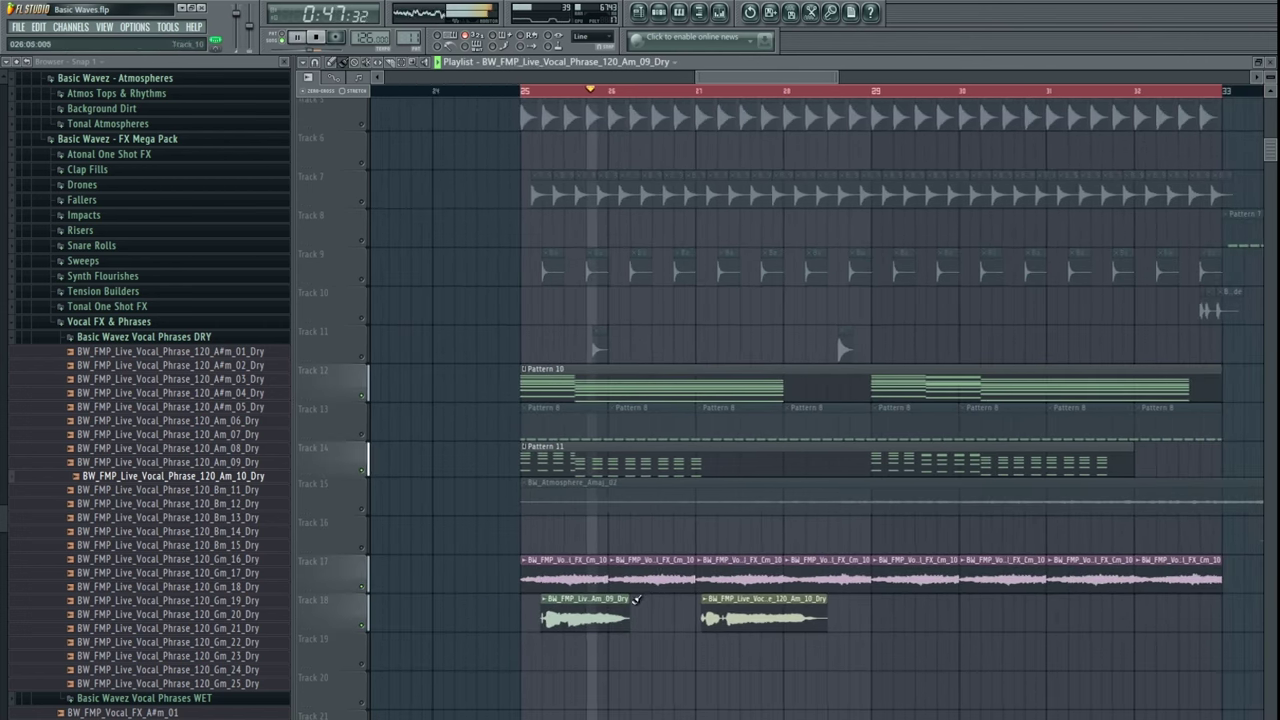
- Open the Am_09_Dry clip's channel and check the effects on mixer insert 14 during playback
double_click(597, 608)
key("space")
left_click(597, 608)
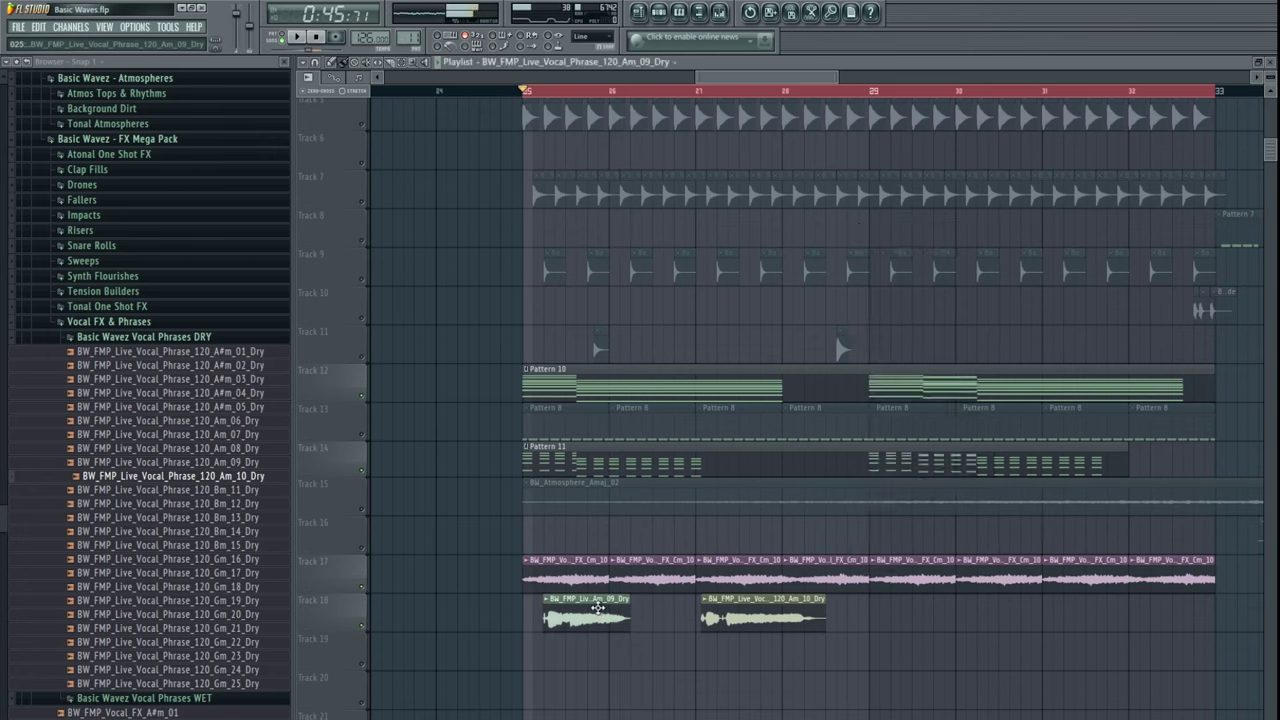
left_click(597, 607)
double_click(1019, 253)
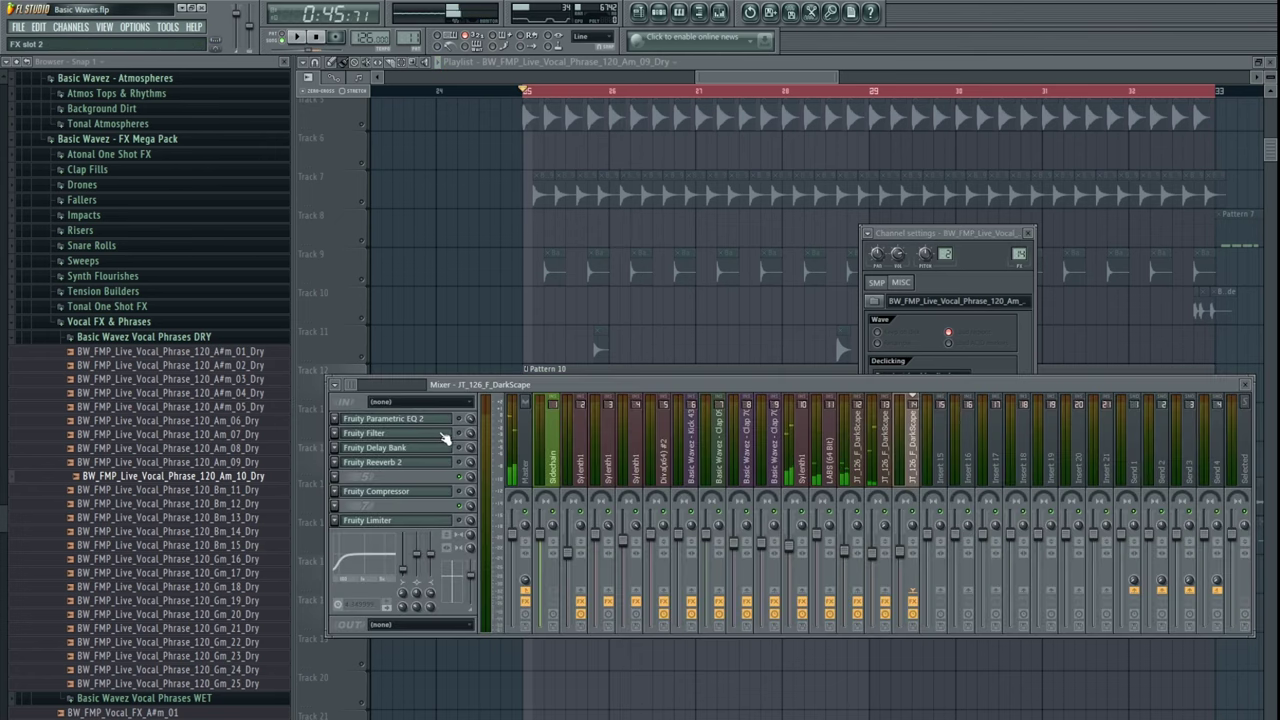
key("space")
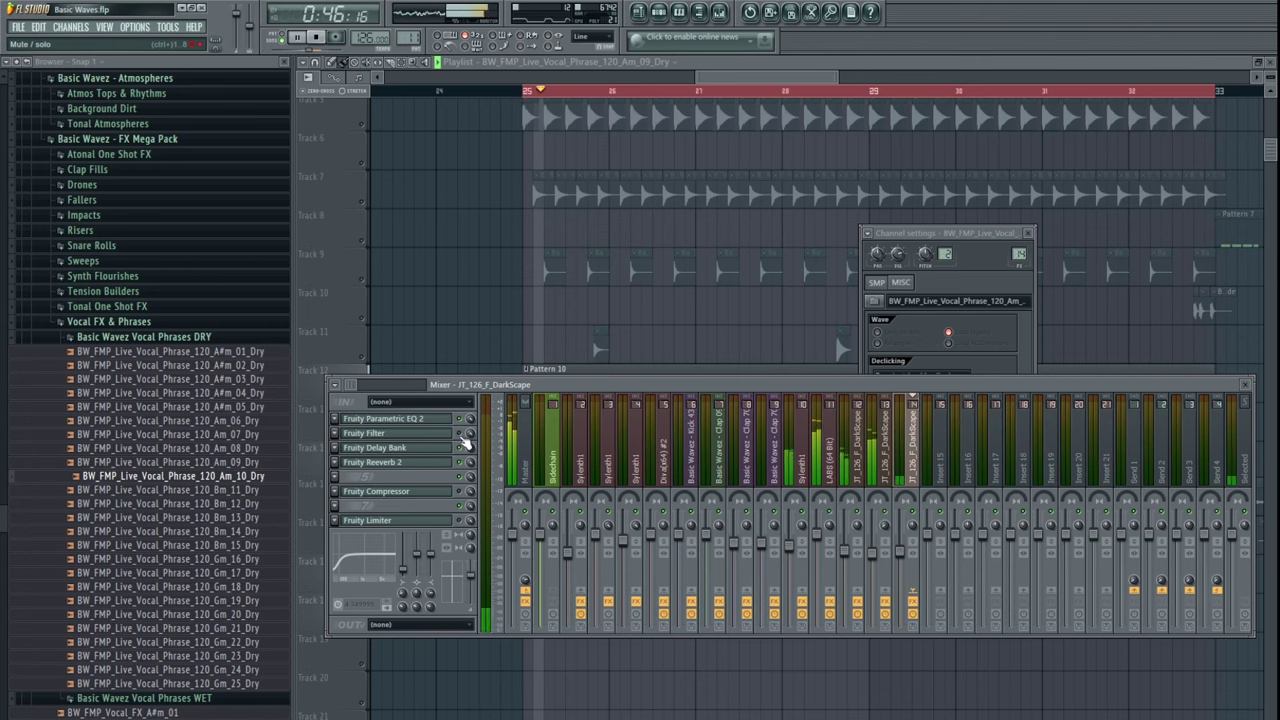
left_click(850, 660)
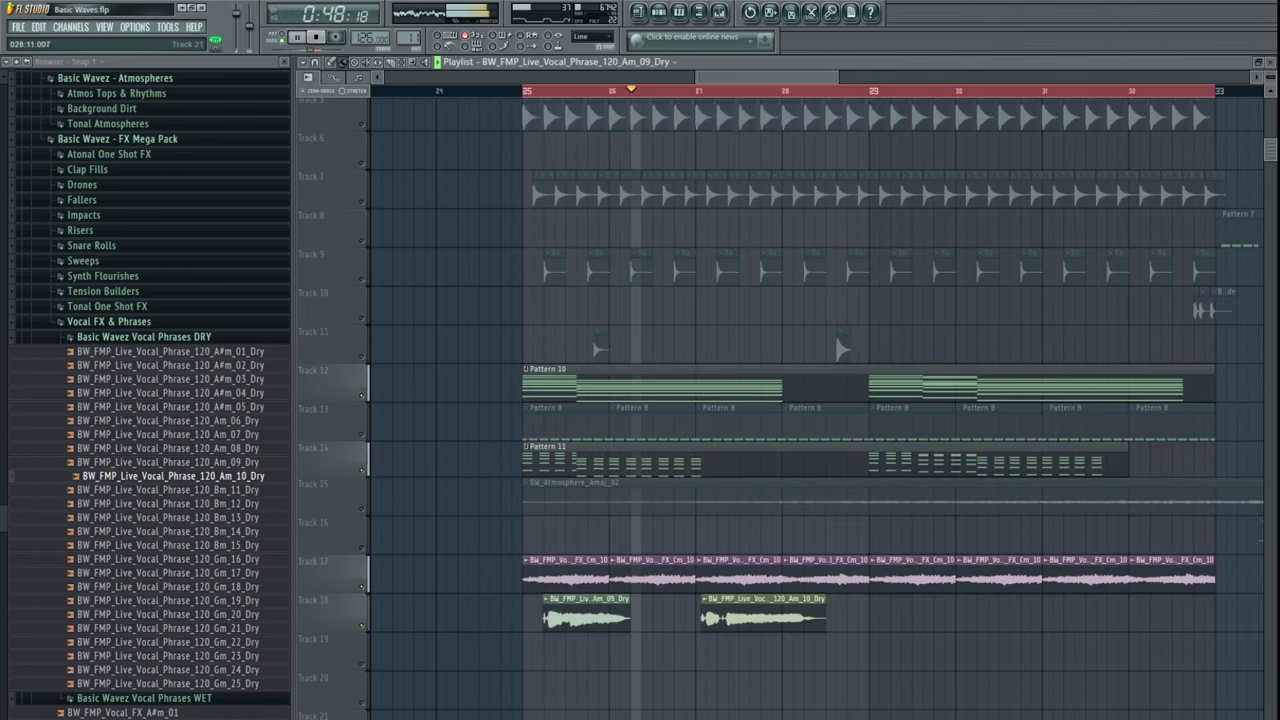
- Move the Am_10_Dry clip on Track 18 to just before bar 27 and open its channel's target mixer insert
left_click_drag(757, 615, 735, 614)
key("space")
key("space")
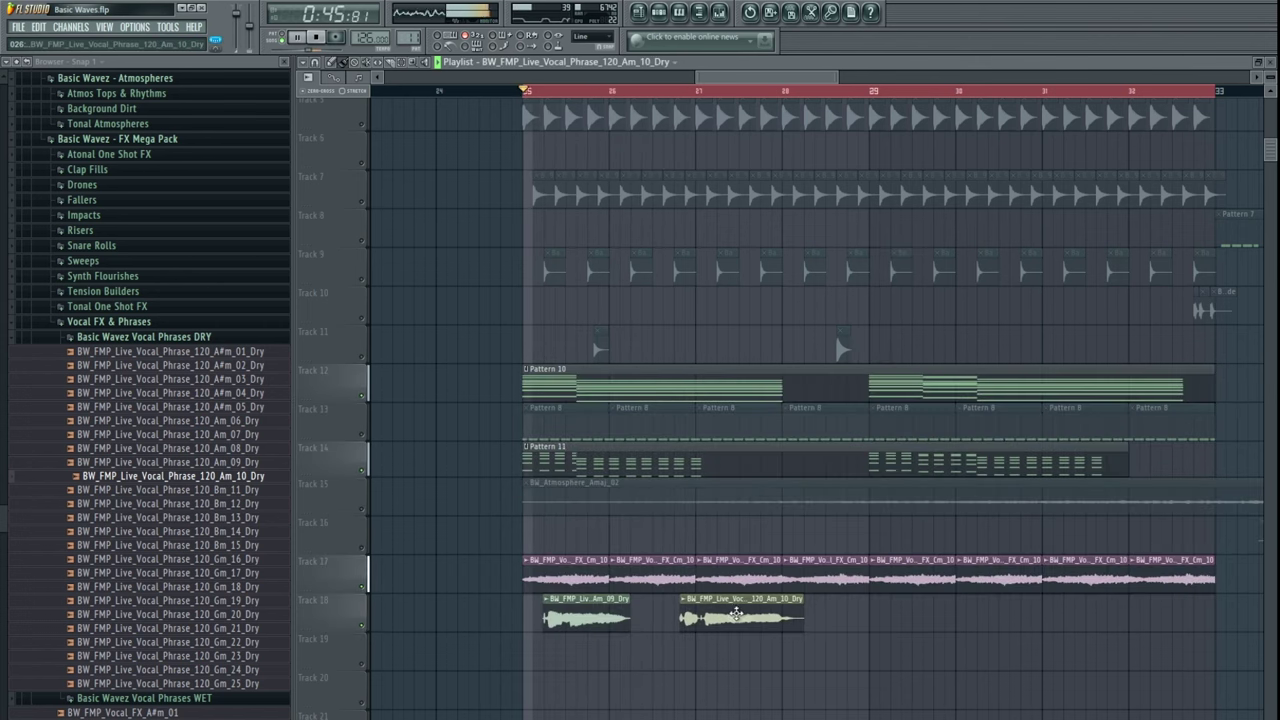
scroll(670, 617, "up", 2)
key("space")
double_click(736, 601)
key("F9")
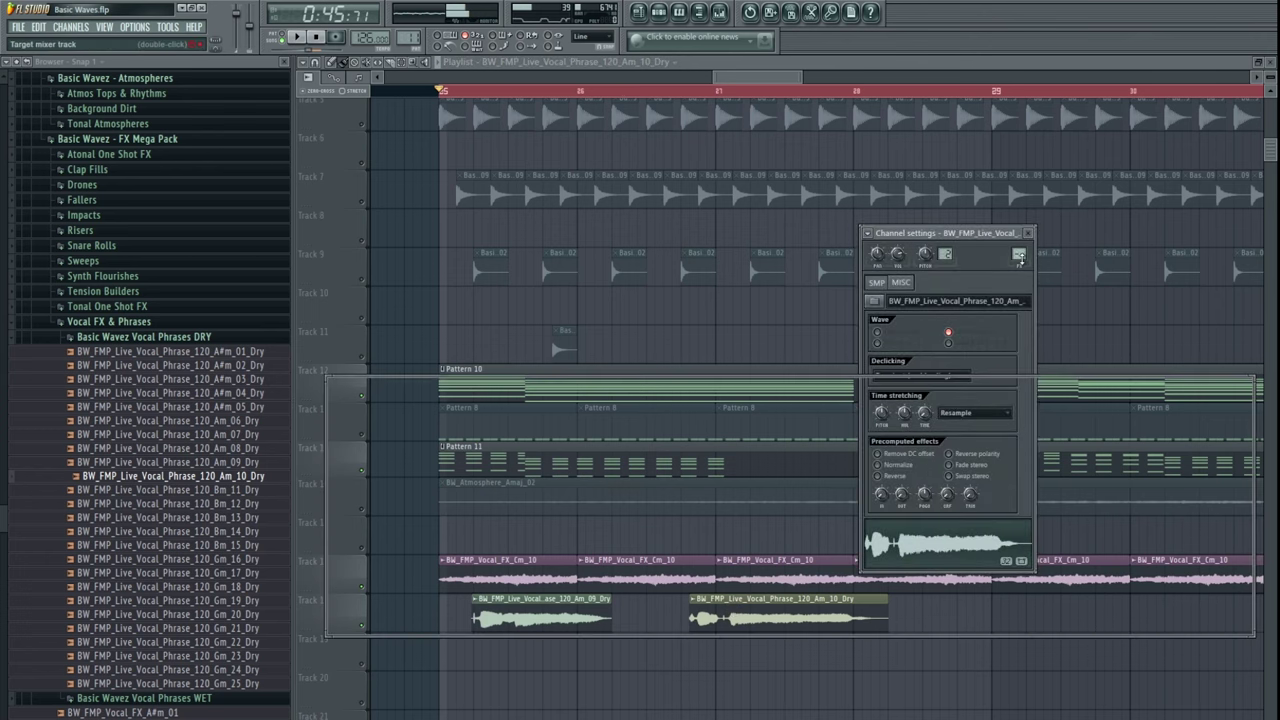
left_click(822, 652)
- Shift the Am_09_Dry clip on Track 18 slightly earlier, to just before the second beat of bar 25, during playback
left_click_drag(763, 527, 860, 485)
key("space")
scroll(780, 568, "up", 3)
left_click_drag(835, 565, 929, 564)
key("space")
scroll(476, 590, "up", 1)
scroll(476, 590, "up", 2)
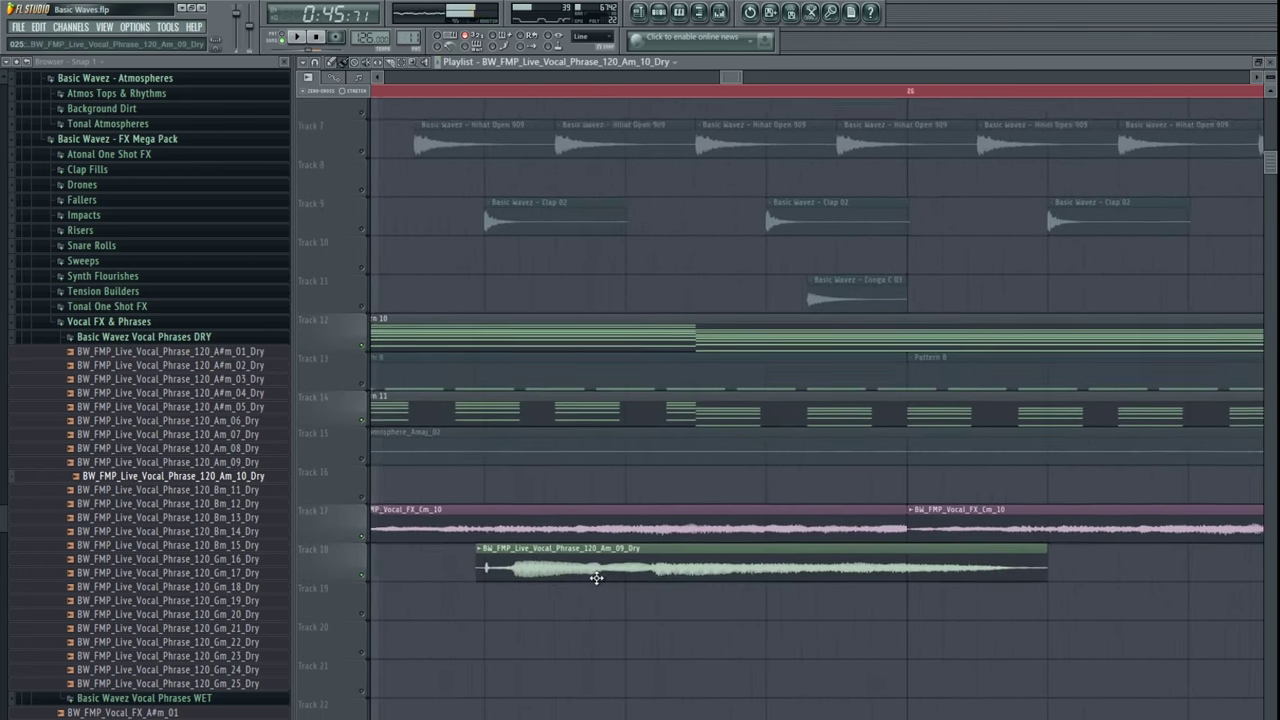
left_click(551, 580)
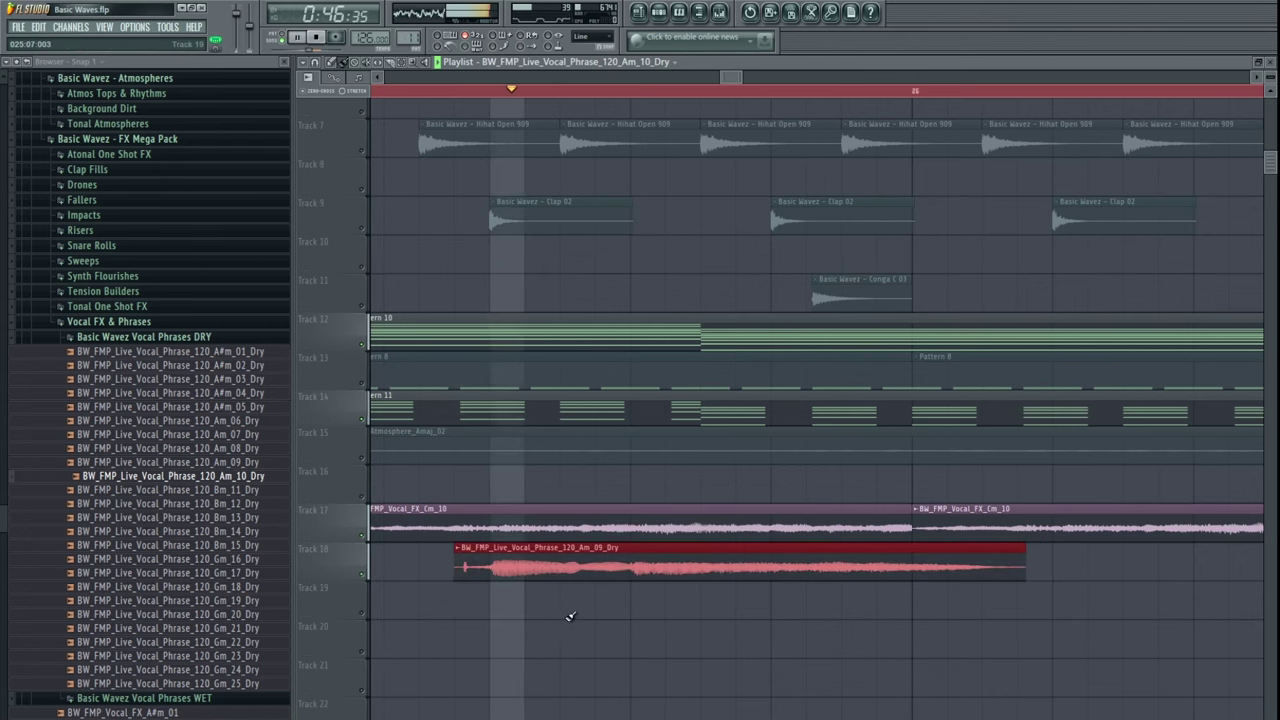
scroll(571, 614, "down", 5)
- Move the Am_10_Dry clip to Track 19 after bar 27 and duplicate the Am_09_Dry clip there, near beat four of bar 25
mouse_move(904, 553)
left_mouse_down()
mouse_move(735, 552)
mouse_move(717, 611)
mouse_move(890, 606)
left_mouse_up()
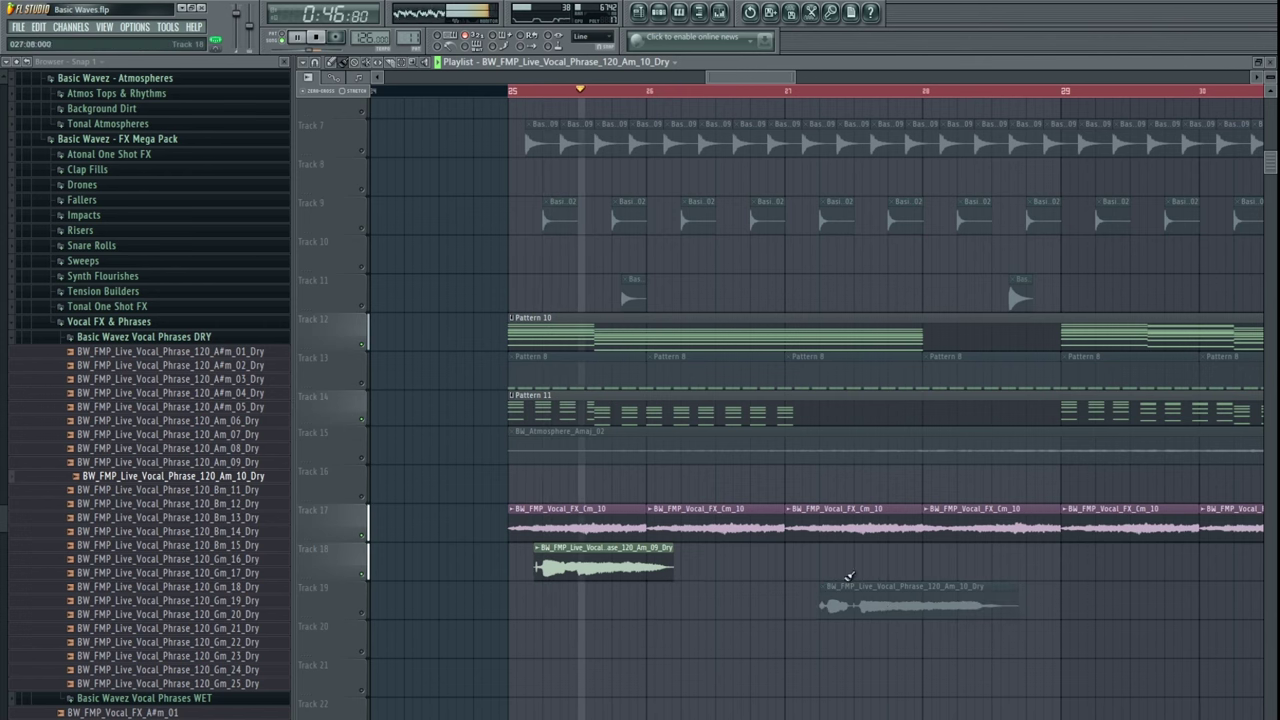
mouse_move(598, 565)
left_mouse_down()
mouse_move(717, 557)
mouse_move(683, 603)
mouse_move(611, 574)
left_mouse_up()
key("space")
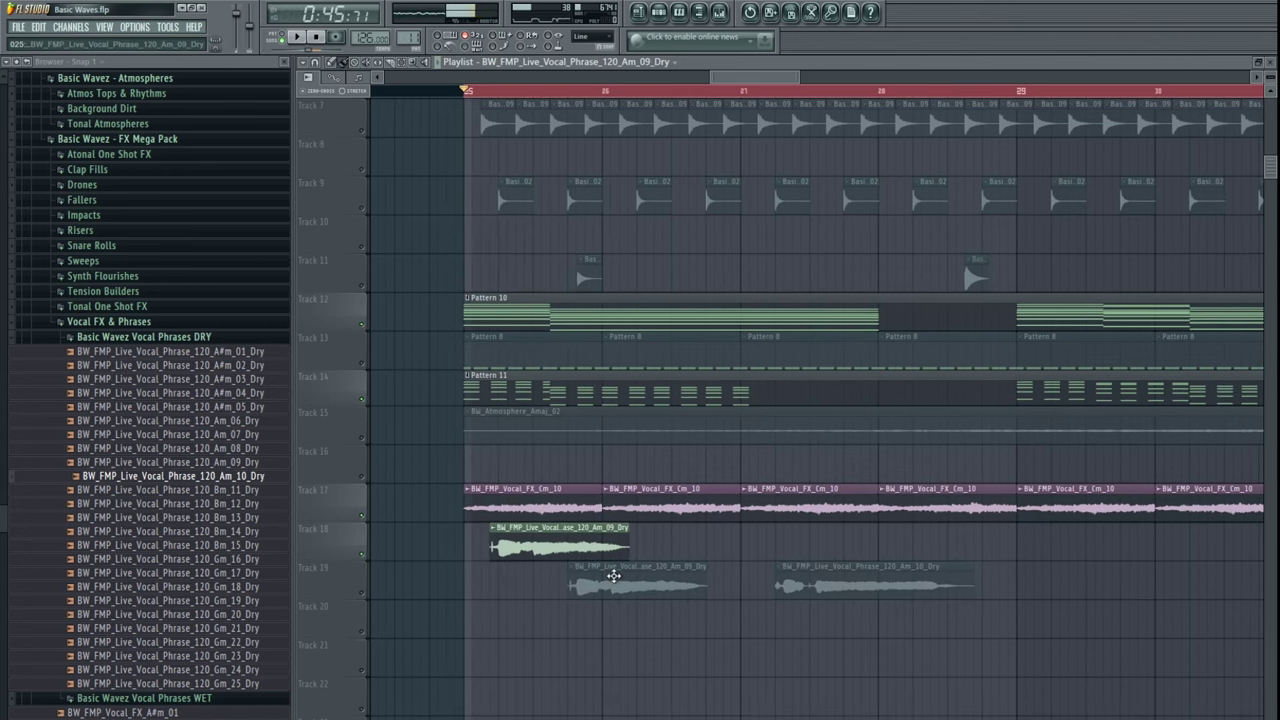
- Unmute Track 19 and slice off the opening of the duplicated Am_09_Dry clip before its main vocal sound
scroll(611, 578, "up", 4)
key("space")
scroll(642, 573, "down", 3)
key("space")
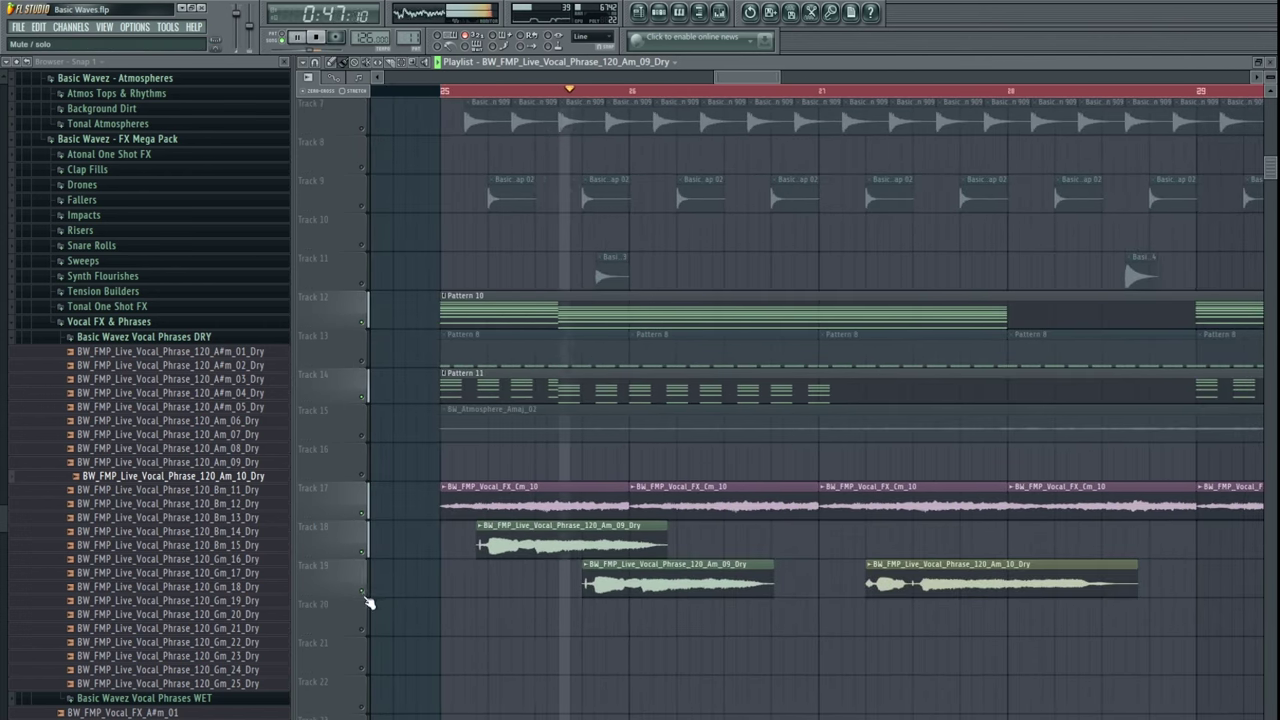
scroll(591, 594, "up", 5)
left_click_drag(719, 592, 716, 592)
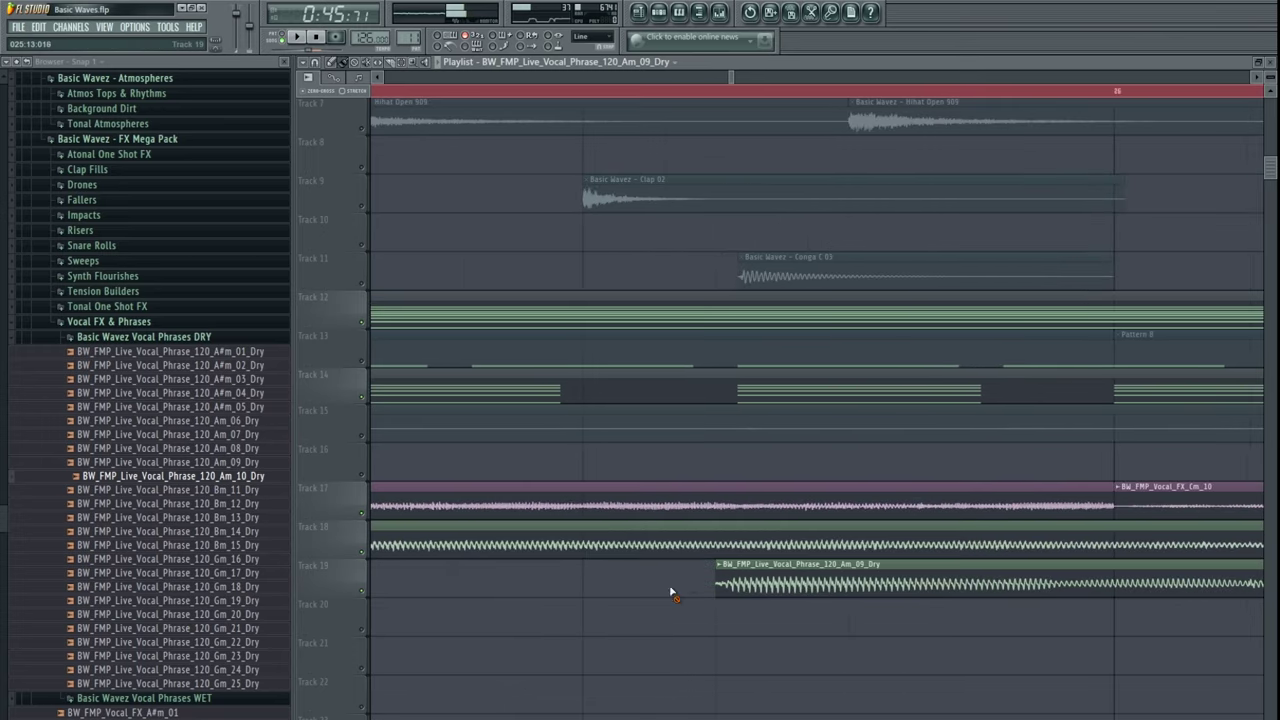
scroll(715, 585, "down", 5)
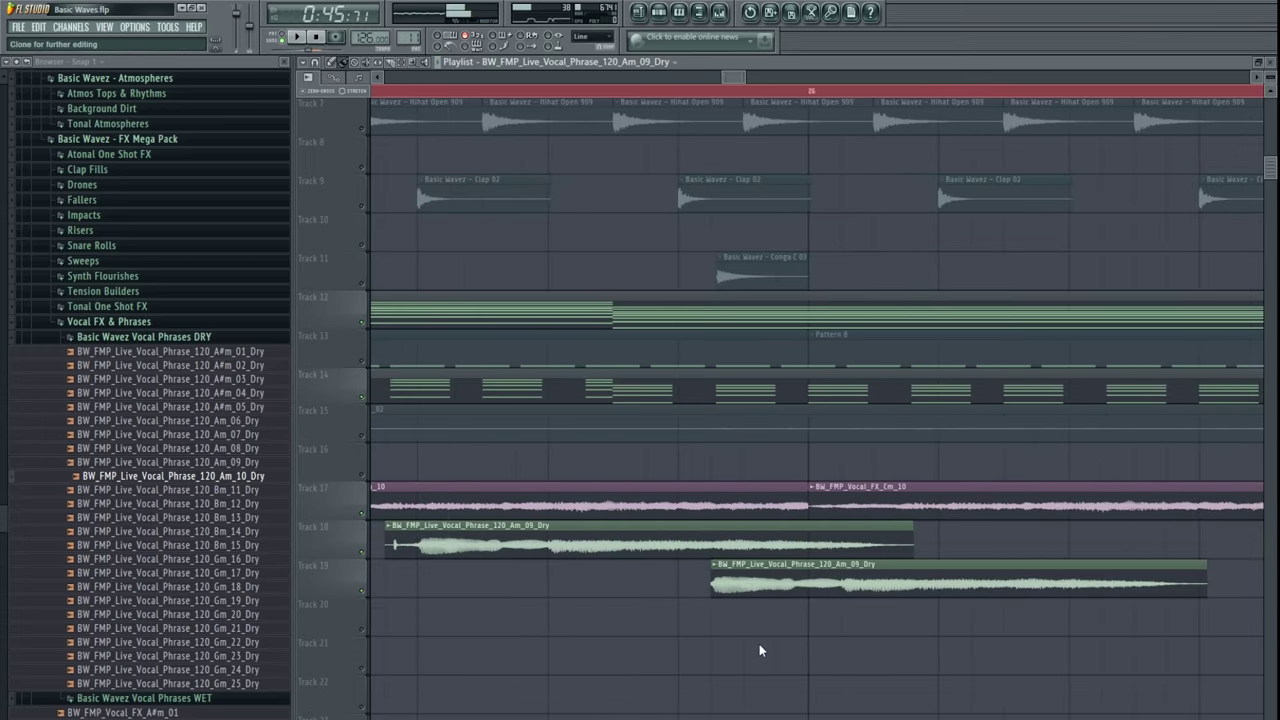
- Make the Track 19 Am_09_Dry clip unique on mixer insert 15 and copy insert 14's effects setup there
left_click(808, 565)
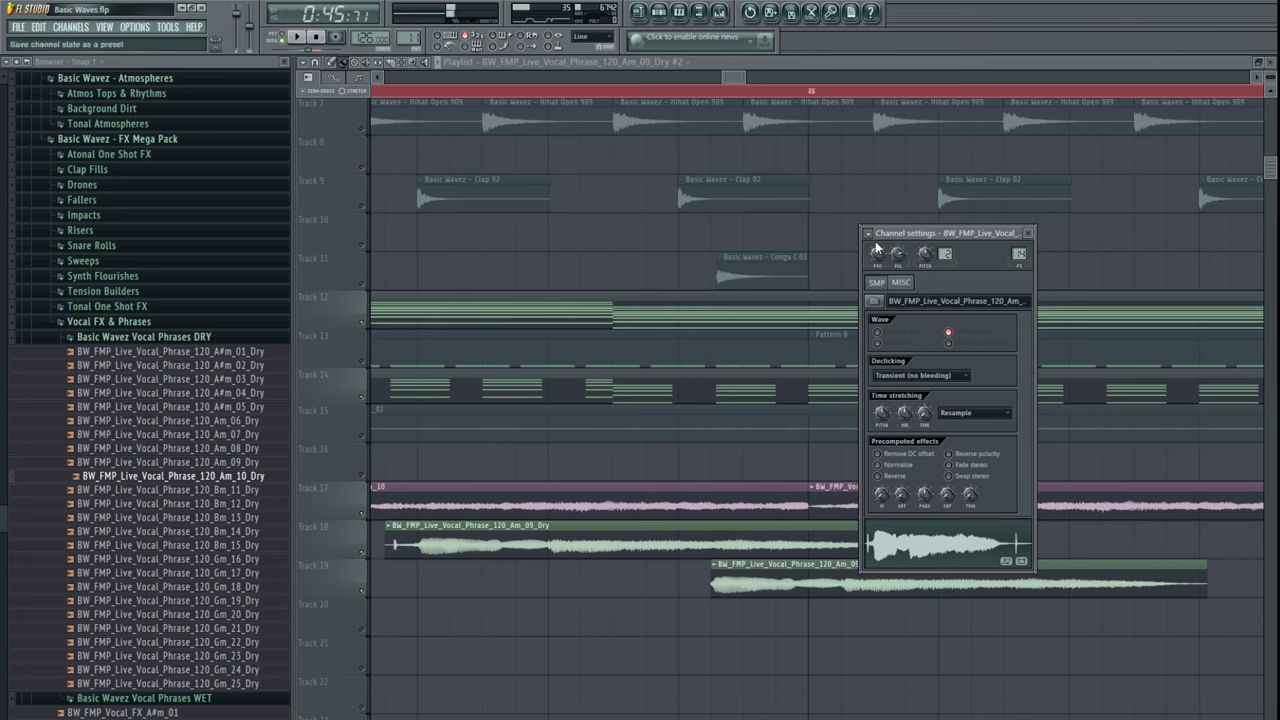
key("F9")
left_click(907, 470)
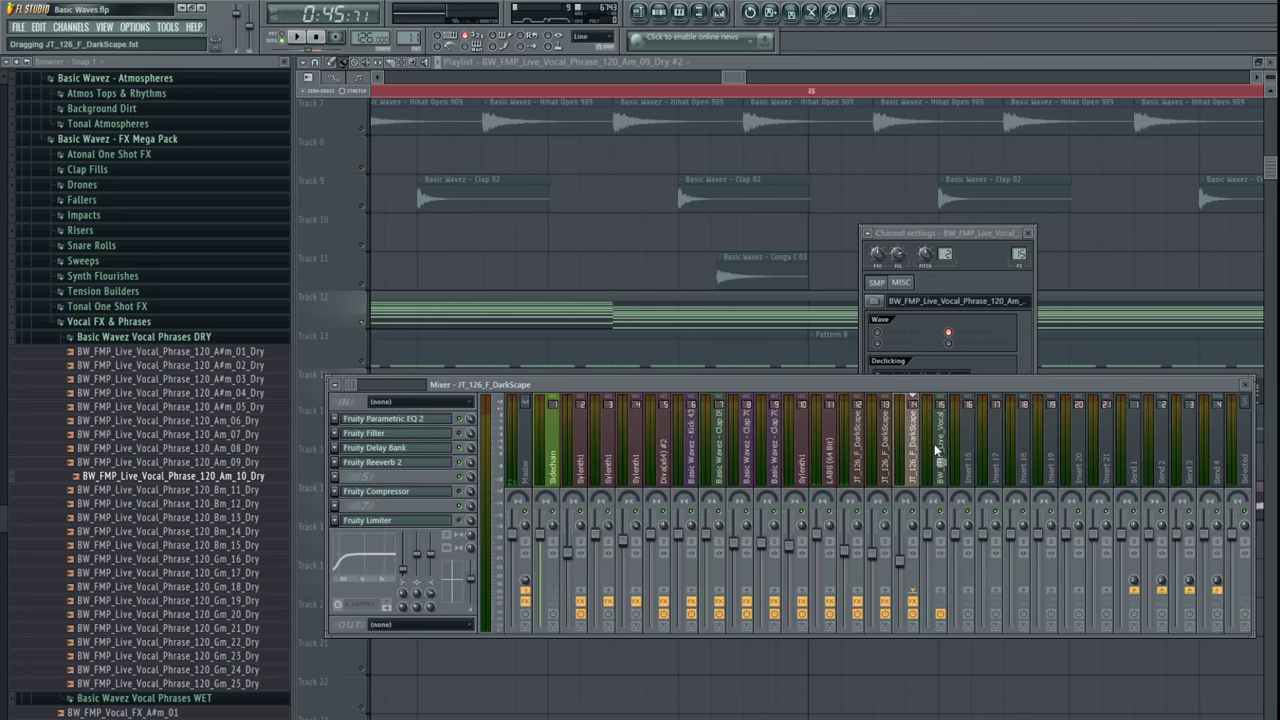
left_click(558, 466)
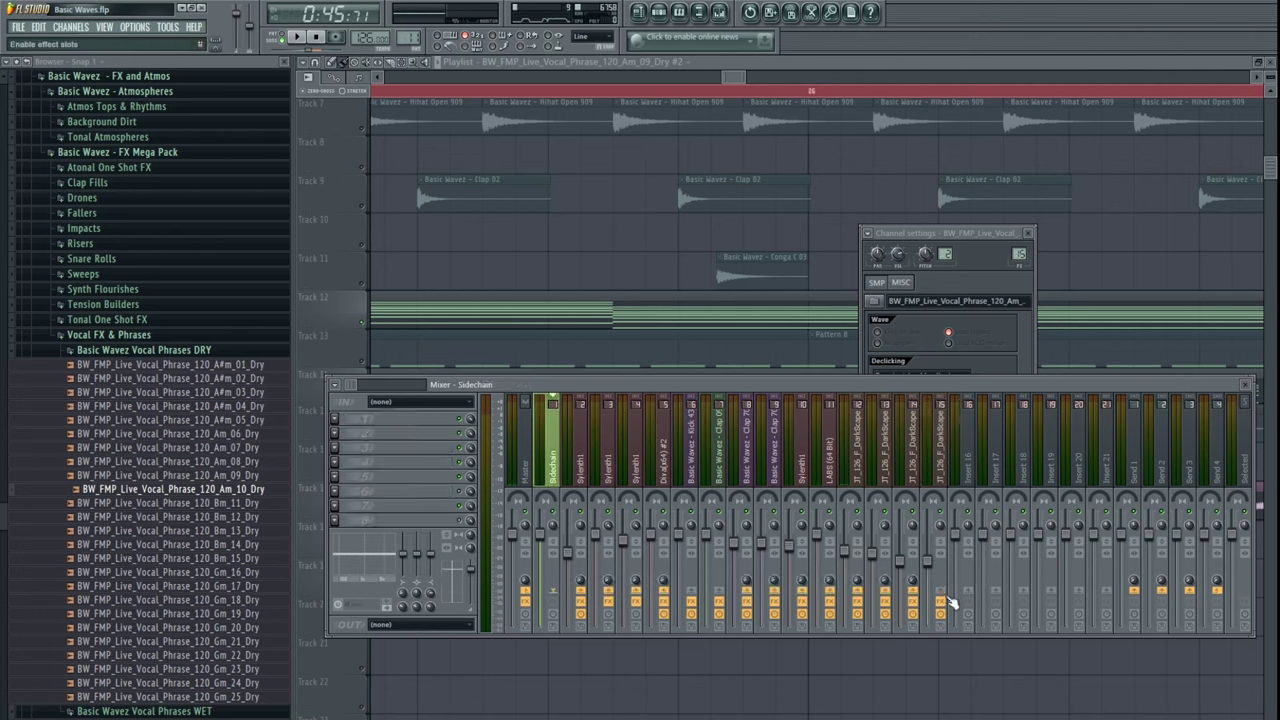
left_click(947, 457)
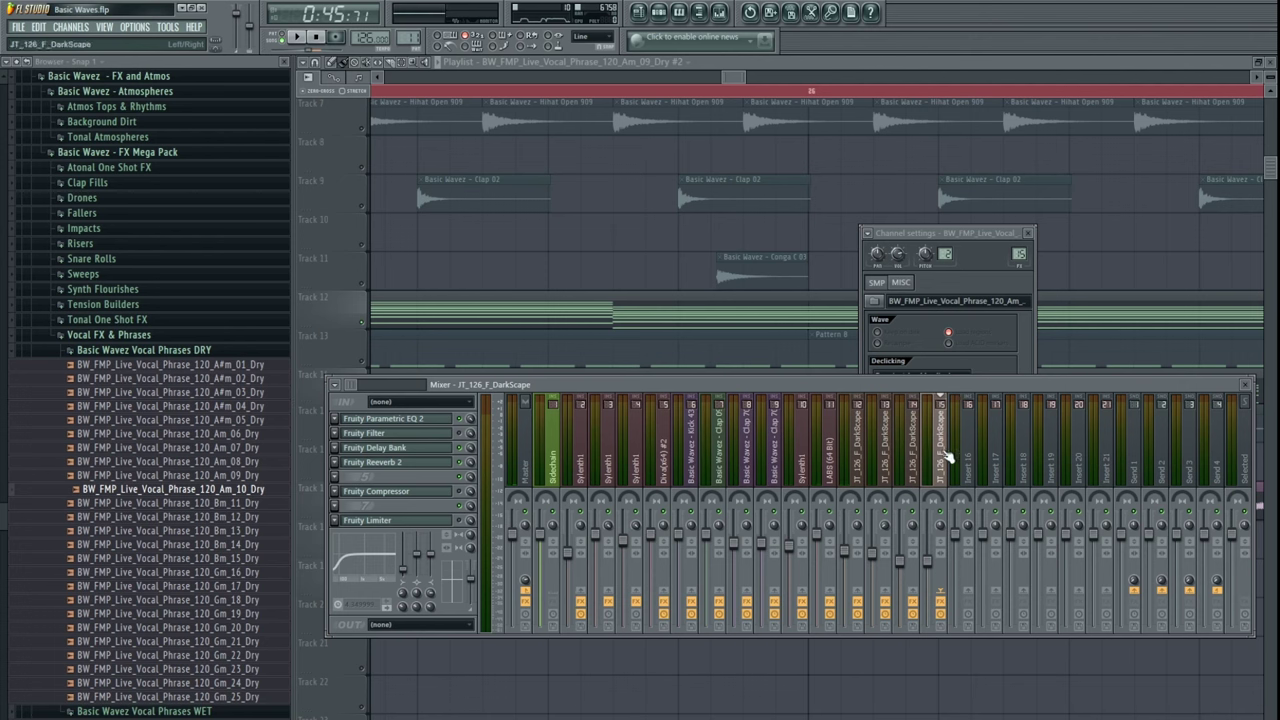
- Lower the main level in Fruity Parametric EQ 2 on mixer inserts 15 and 14
left_click(424, 421)
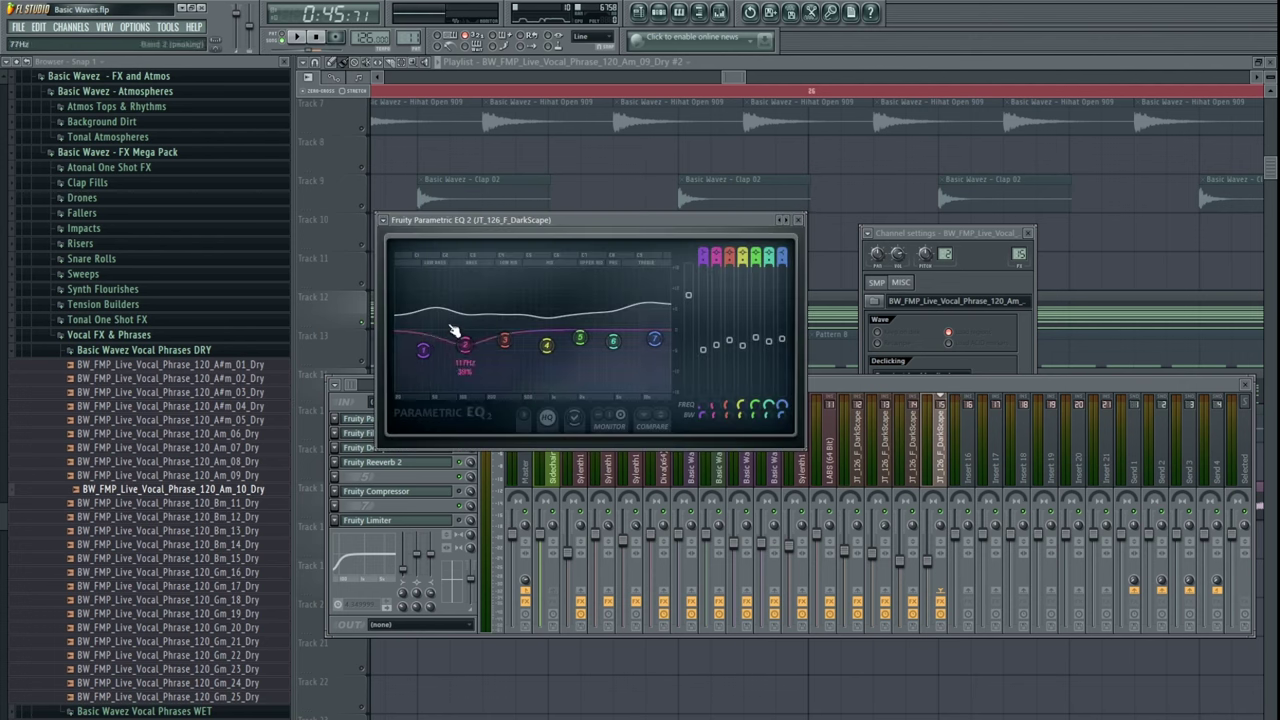
left_click_drag(688, 301, 688, 323)
left_click(940, 440)
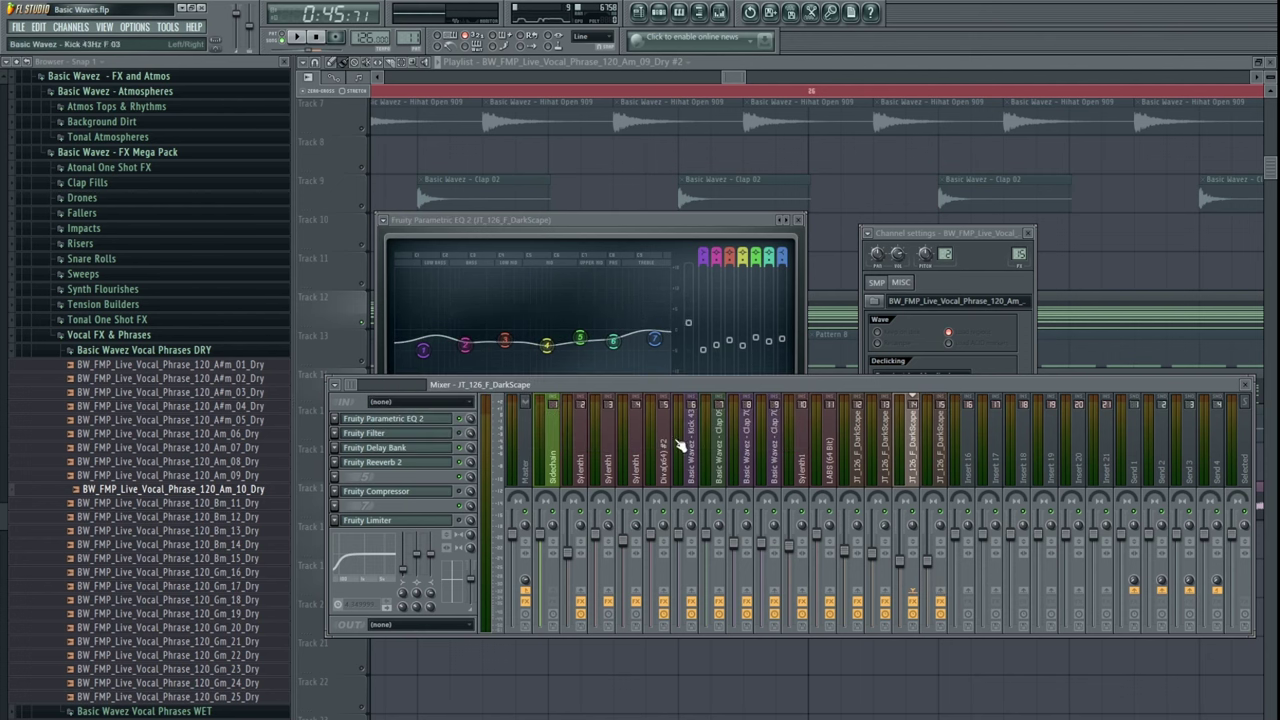
left_click(418, 424)
left_click_drag(688, 298, 688, 327)
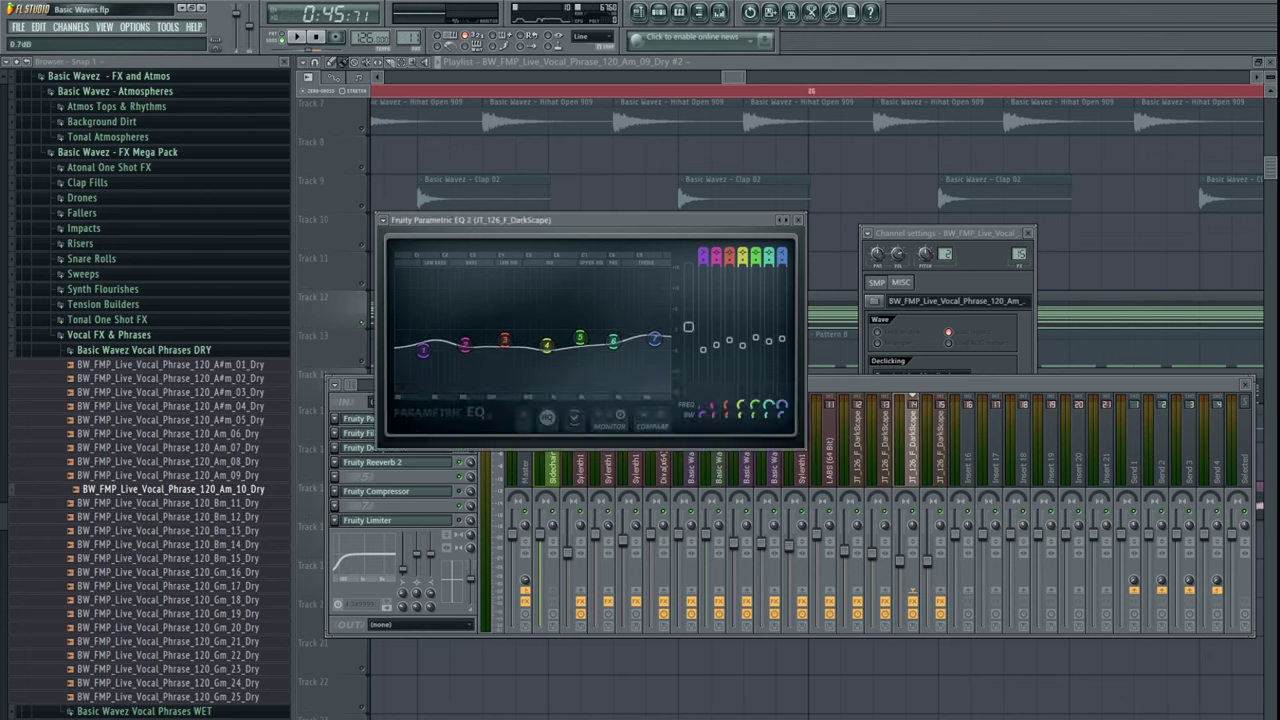
left_click(799, 221)
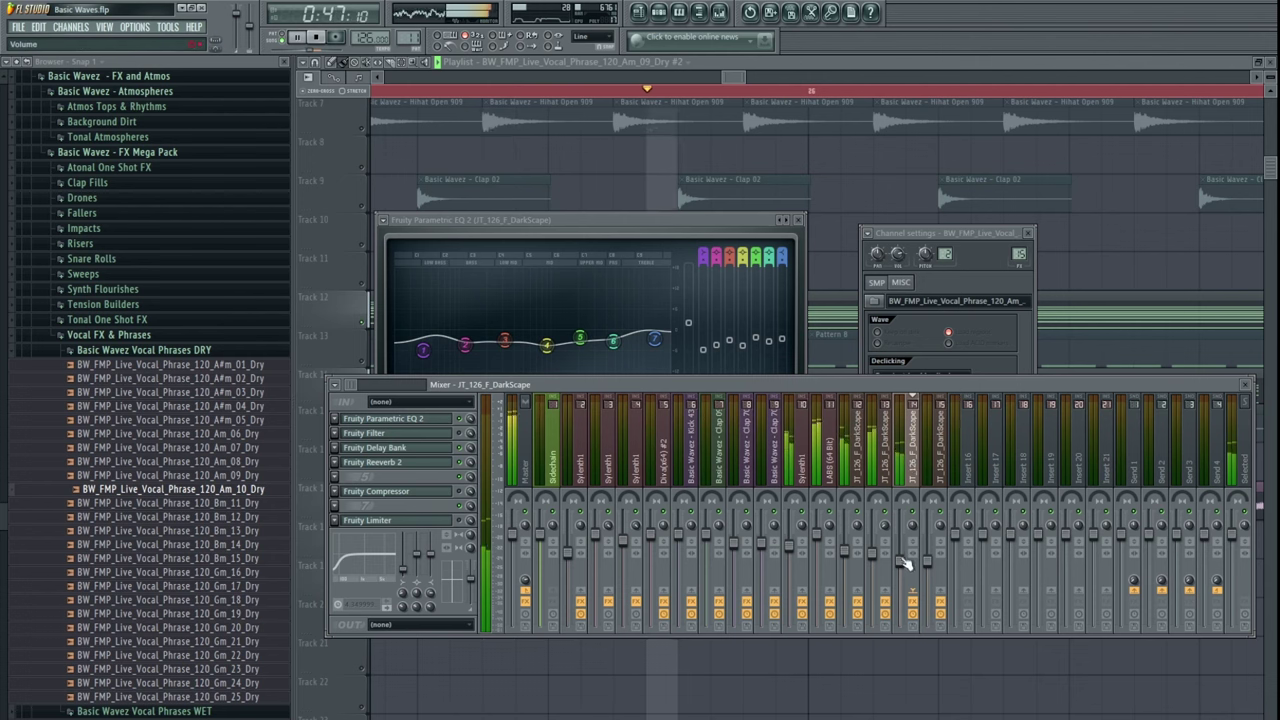
- Raise the volume of mixer inserts 14 and 15 slightly during playback
left_click_drag(900, 561, 928, 555)
right_click(750, 688)
scroll(774, 603, "down", 3)
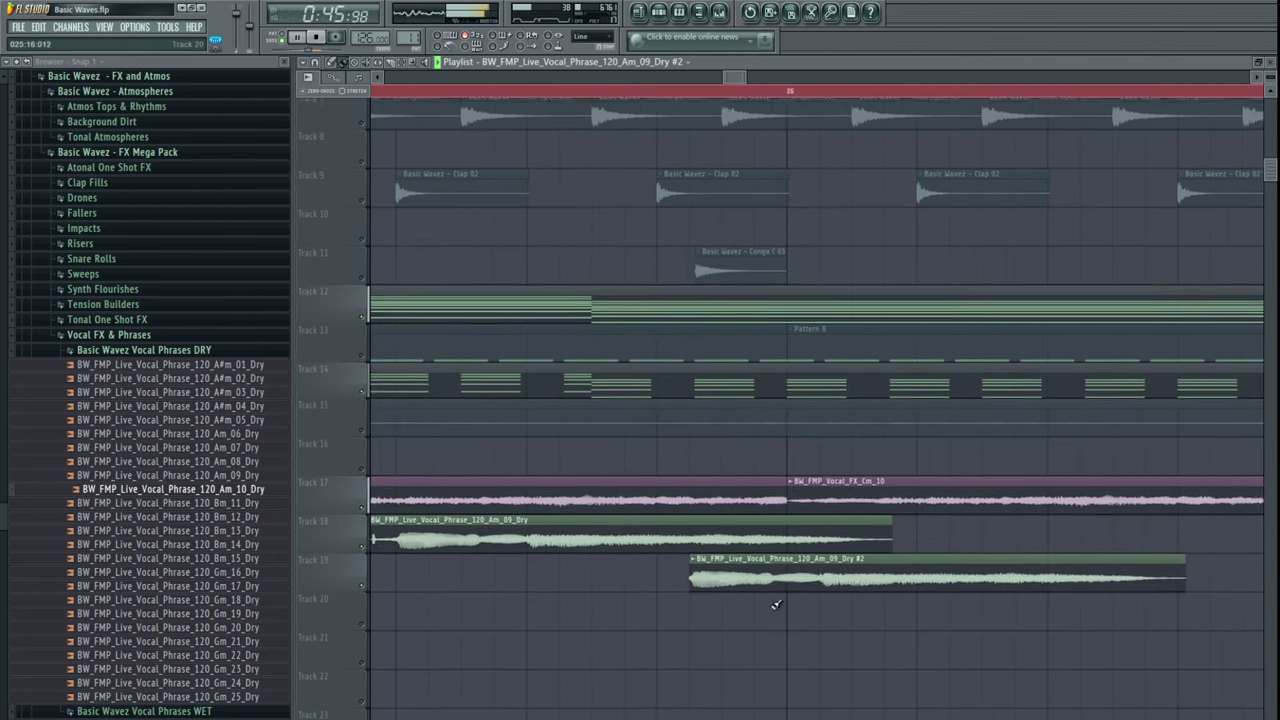
- Repeat the Am_09_Dry #2 clip every half bar on Track 19 for four clips in total, and delete the Am_10_Dry clip
left_click_drag(789, 563, 747, 563)
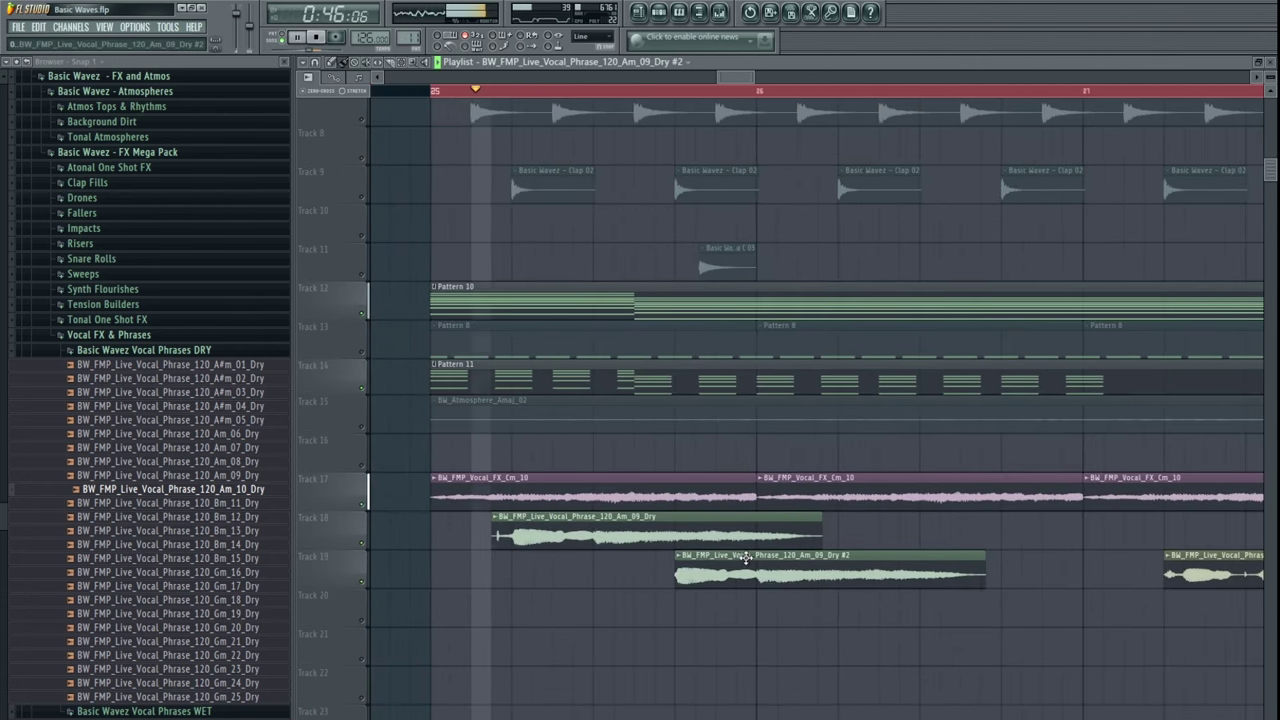
scroll(747, 563, "down", 2)
left_click_drag(671, 583, 806, 572)
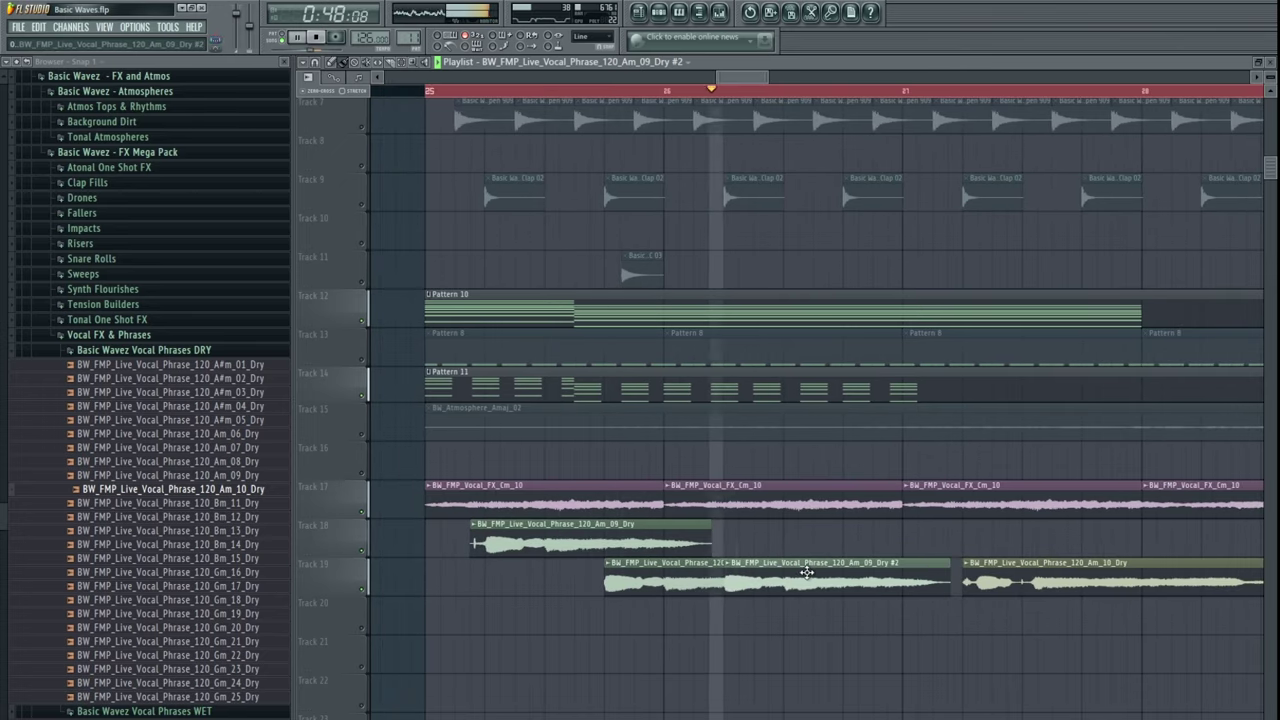
left_click_drag(919, 535, 680, 540)
right_click(810, 582)
mouse_move(544, 564)
left_mouse_down()
mouse_move(703, 564)
mouse_move(646, 564)
mouse_move(848, 587)
mouse_move(730, 587)
left_mouse_up()
scroll(849, 588, "down", 3)
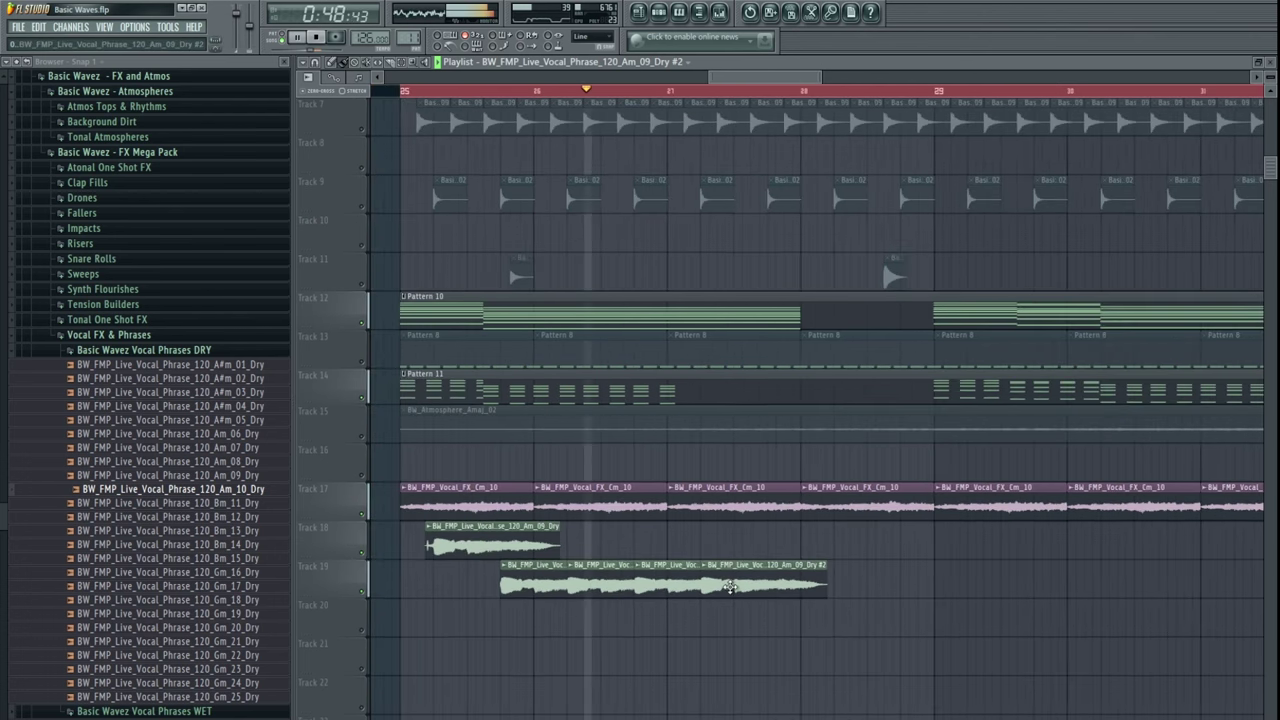
- Duplicate the four Am_09_Dry #2 clips on Track 19 so that the copies continue the half-bar repetition
scroll(730, 587, "down", 1)
left_click_drag(812, 590, 570, 590)
mouse_move(571, 584)
left_mouse_down()
mouse_move(804, 585)
mouse_move(791, 585)
left_mouse_up()
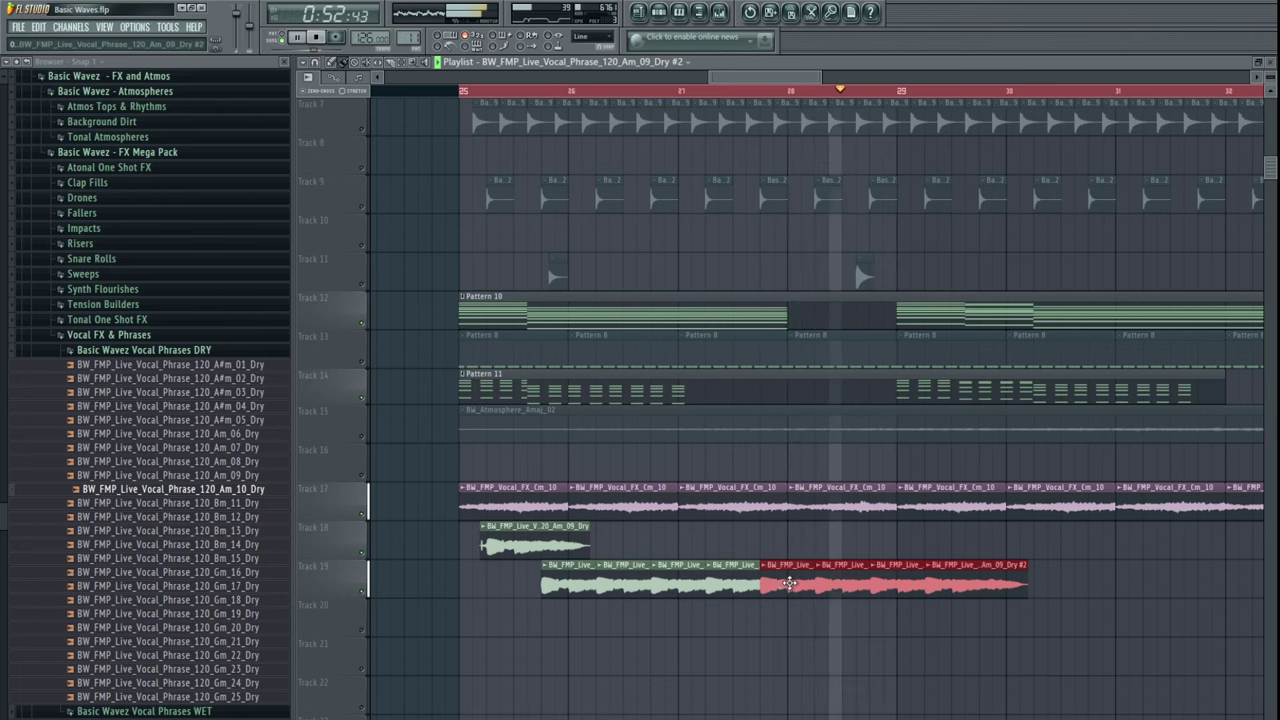
left_click(815, 628, "ctrl")
left_click_drag(828, 629, 772, 633)
key("space")
key("space")
- Delete the last two Am_09_Dry #2 clips on Track 19 so the series ends just after bar 29
right_click(901, 584)
right_click(888, 584)
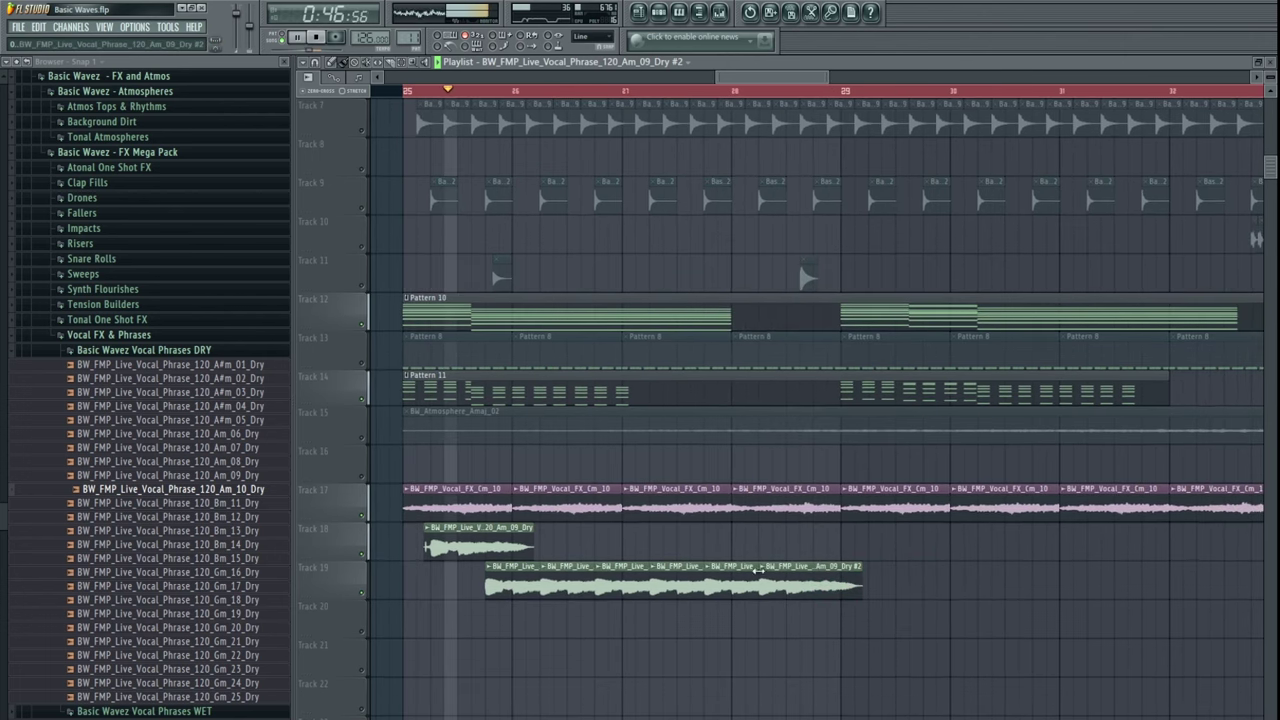
left_click_drag(758, 570, 806, 568)
key("space")
- Try a lower Low pass amount in Fruity Filter on the Am_09_Dry #2 channel's mixer insert 15 during playback
scroll(648, 572, "down", 1)
double_click(580, 581)
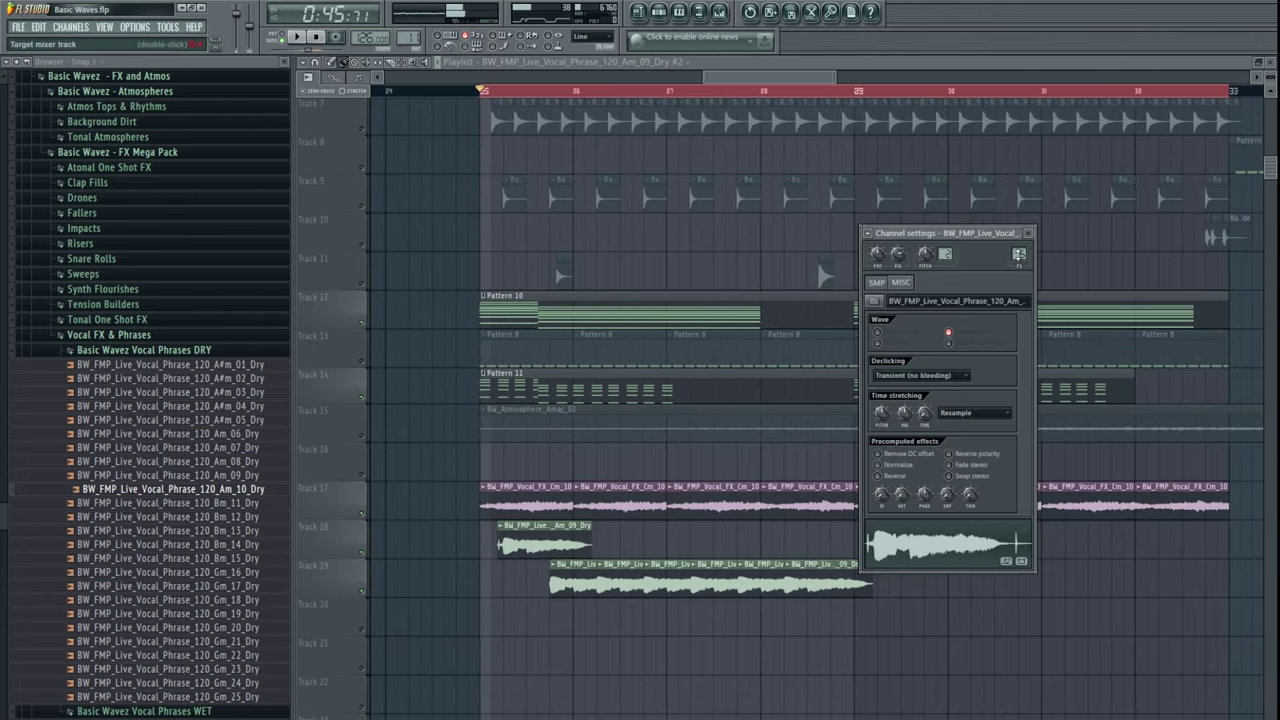
double_click(945, 254)
left_click(436, 434)
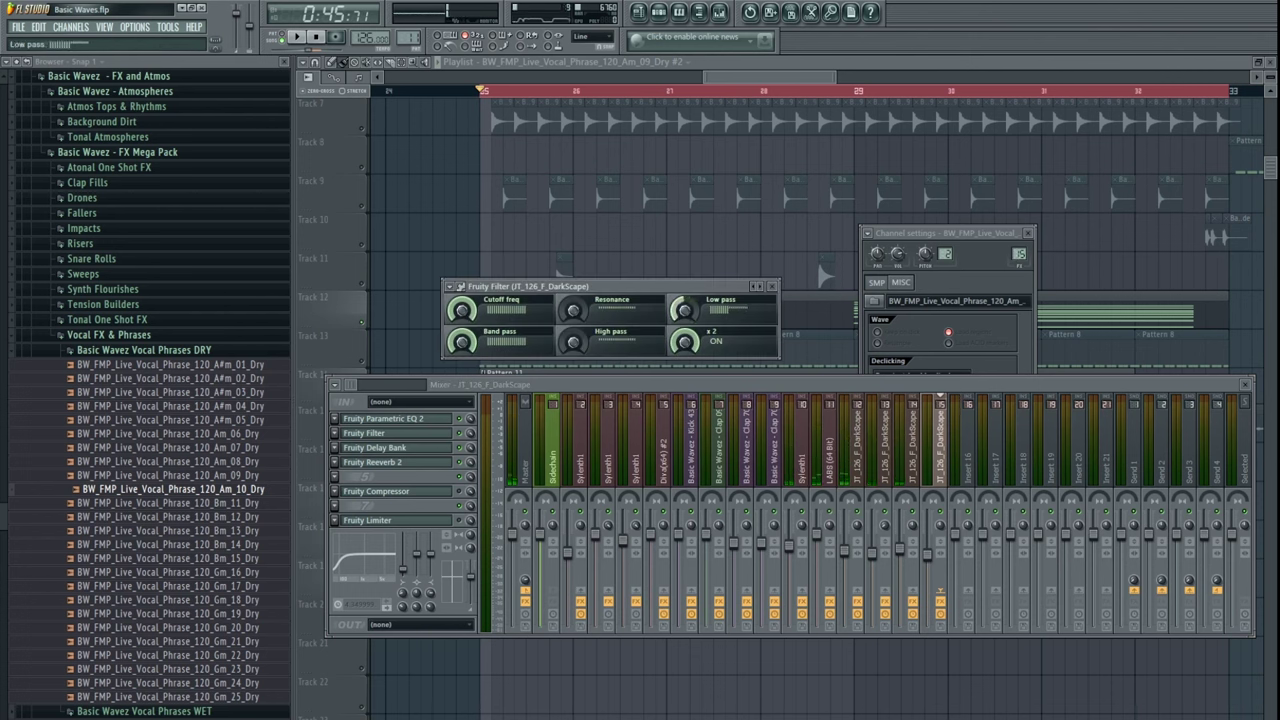
left_click_drag(684, 311, 684, 340)
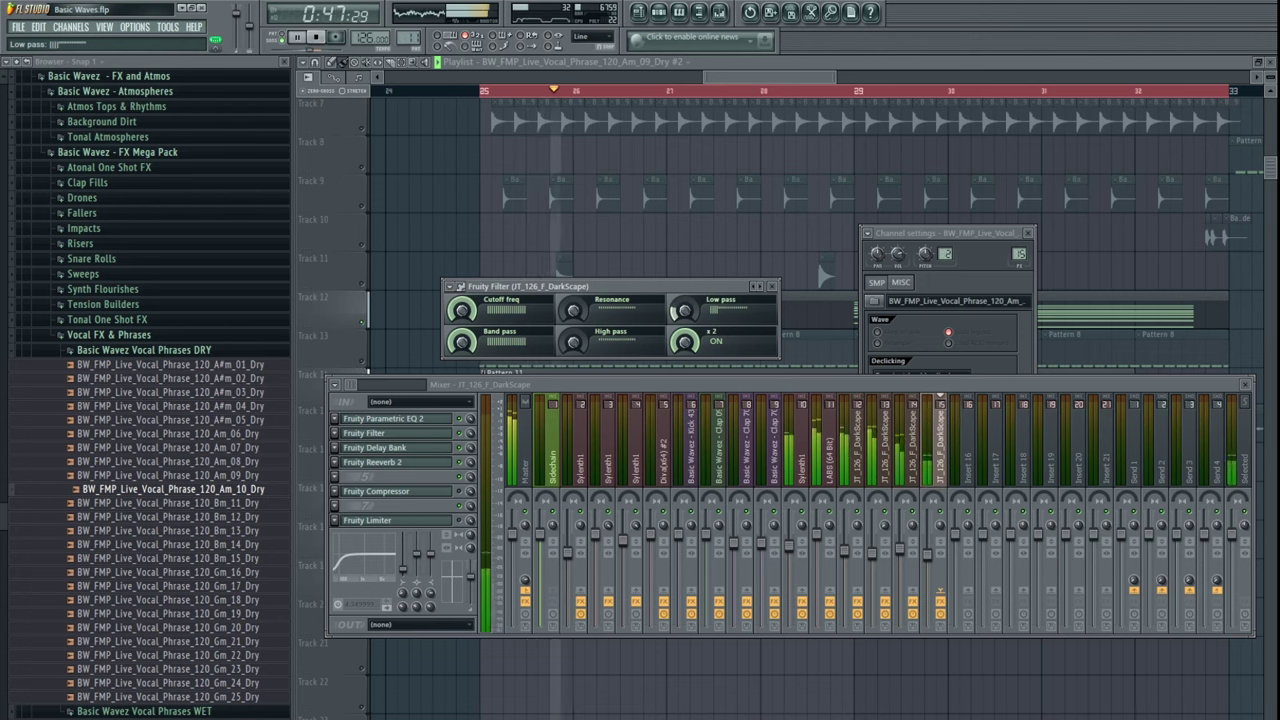
key("space")
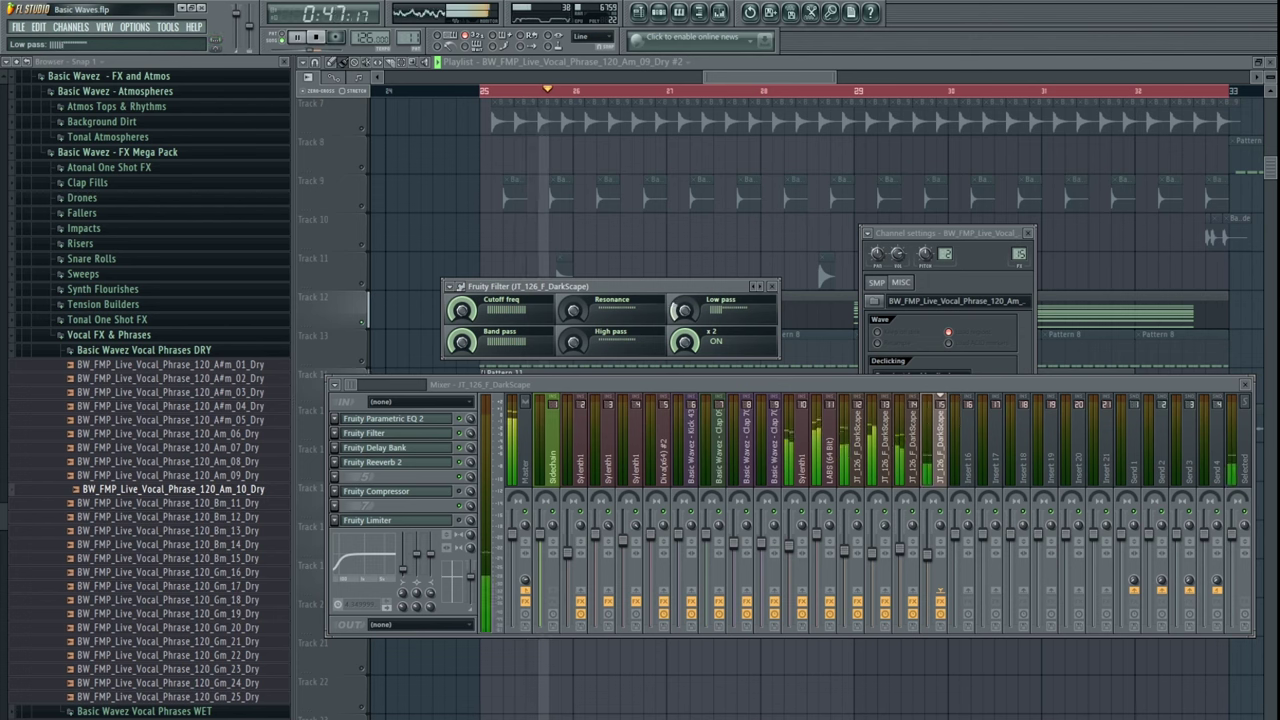
- Check insert 15's Fruity Parametric EQ 2, restore Fruity Filter's Low pass to full and try a lower Cutoff freq during playback
left_click(414, 424)
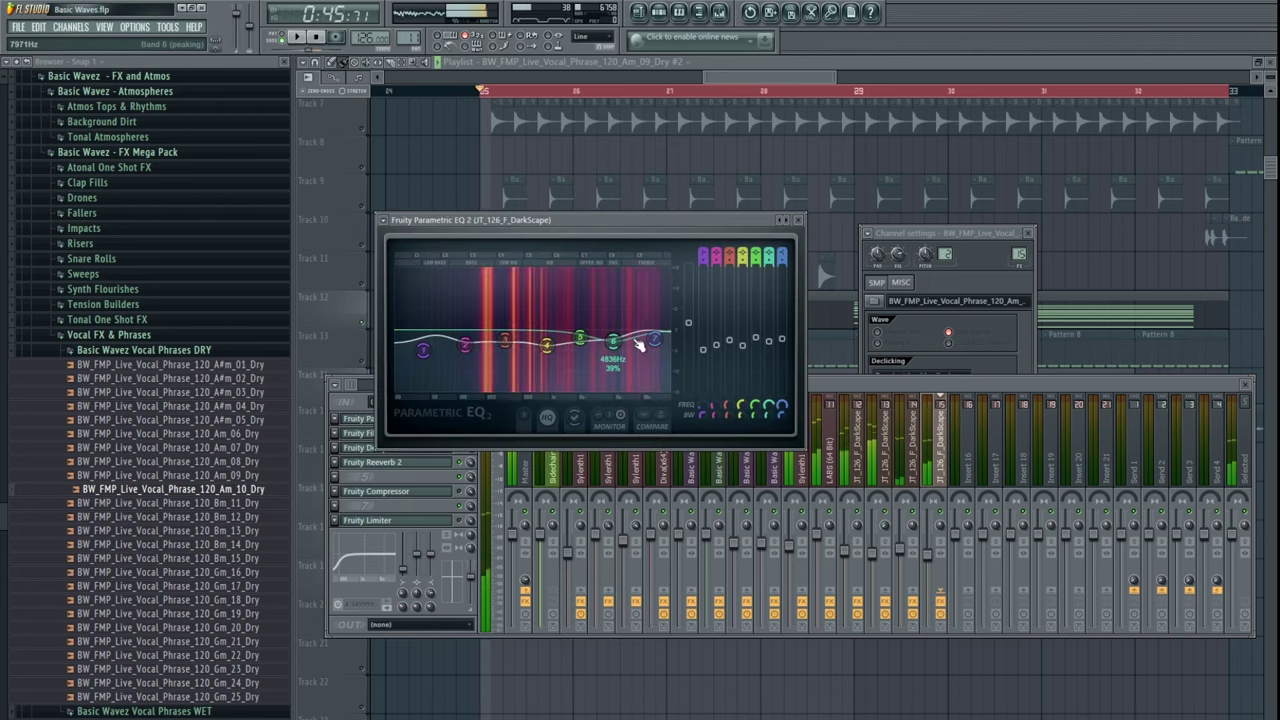
key("F9")
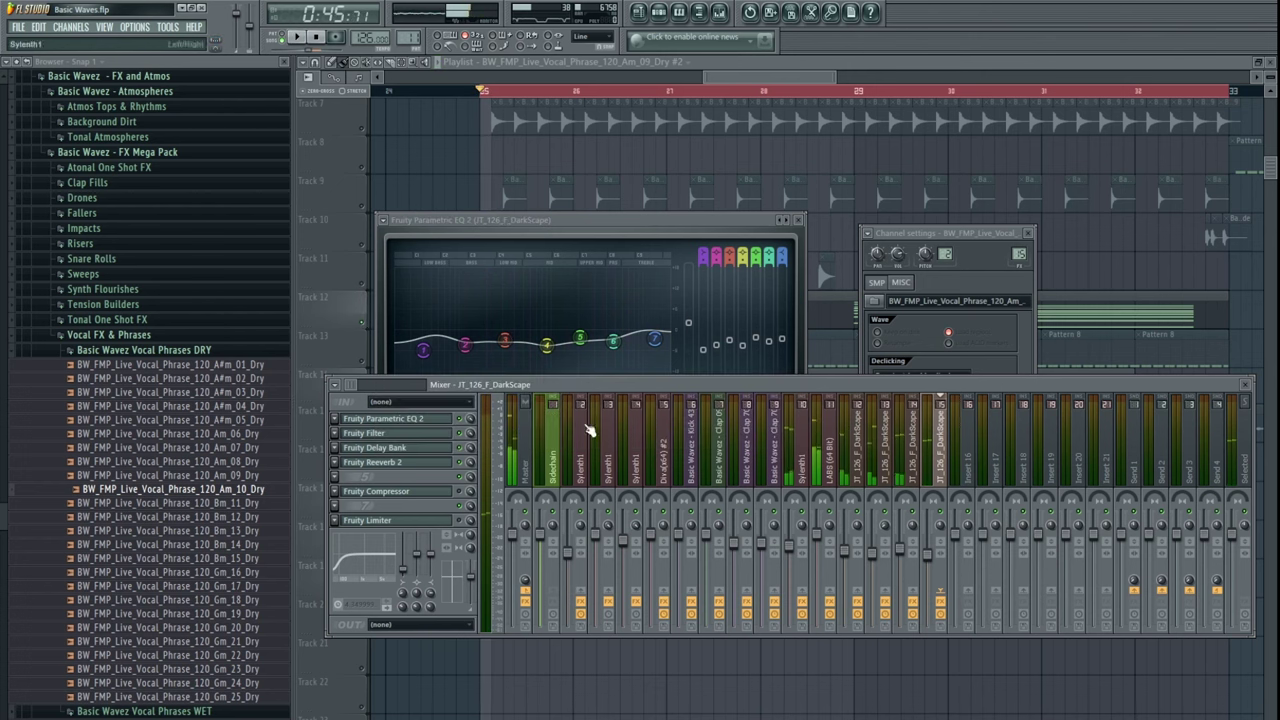
left_click(405, 440)
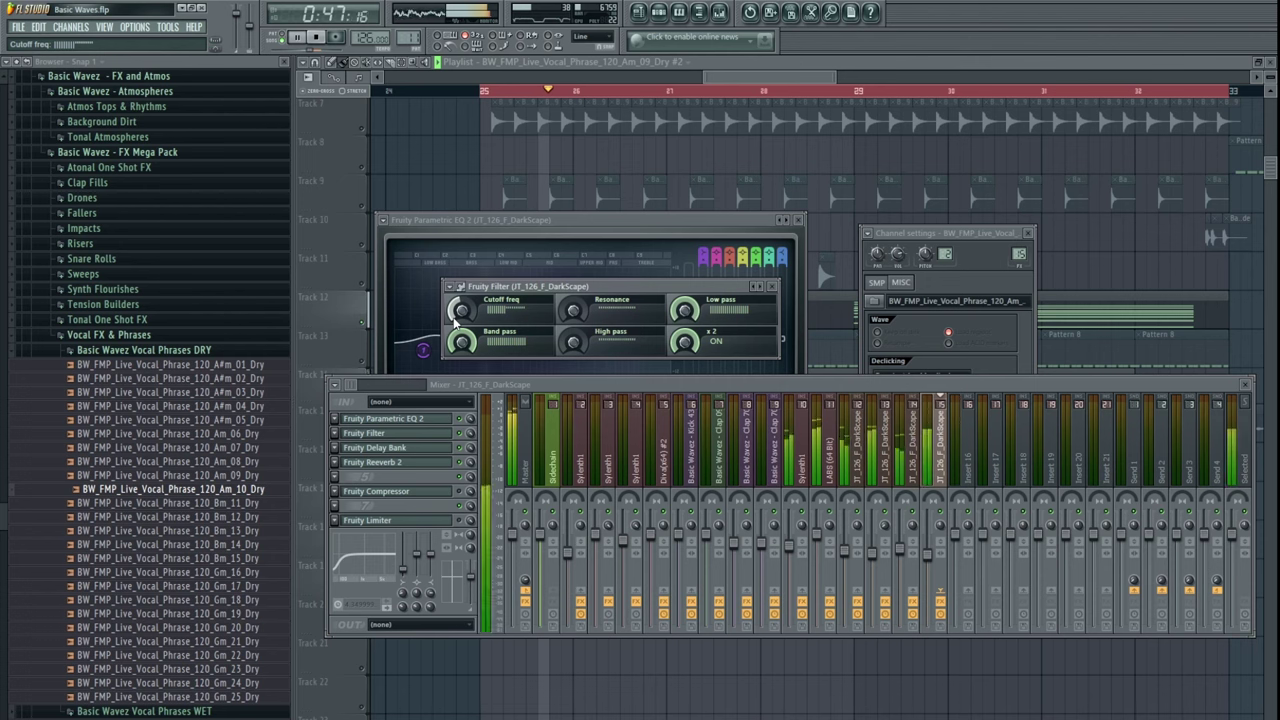
right_click(514, 708)
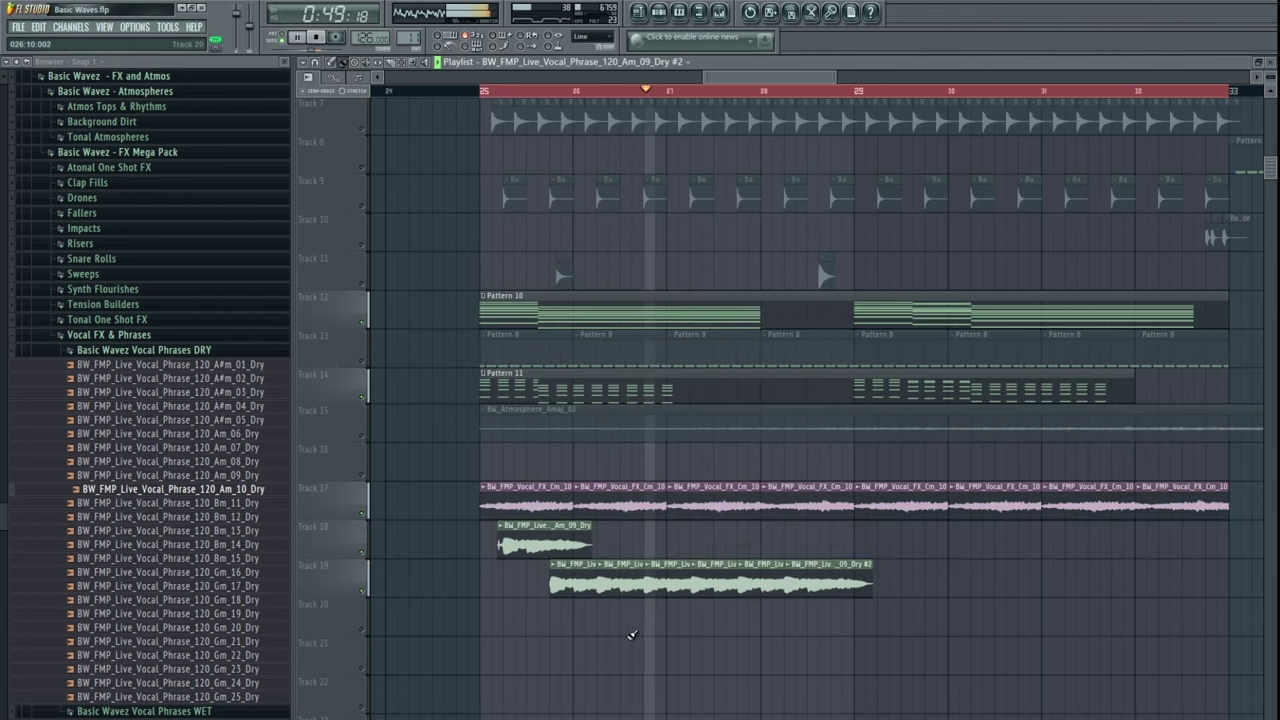
- Open the Am_09_Dry #2 channel's mixer insert 15 and create an automation clip for its volume
left_click_drag(674, 603, 580, 551)
scroll(580, 551, "down", 3)
left_click_drag(677, 516, 643, 514)
key("space")
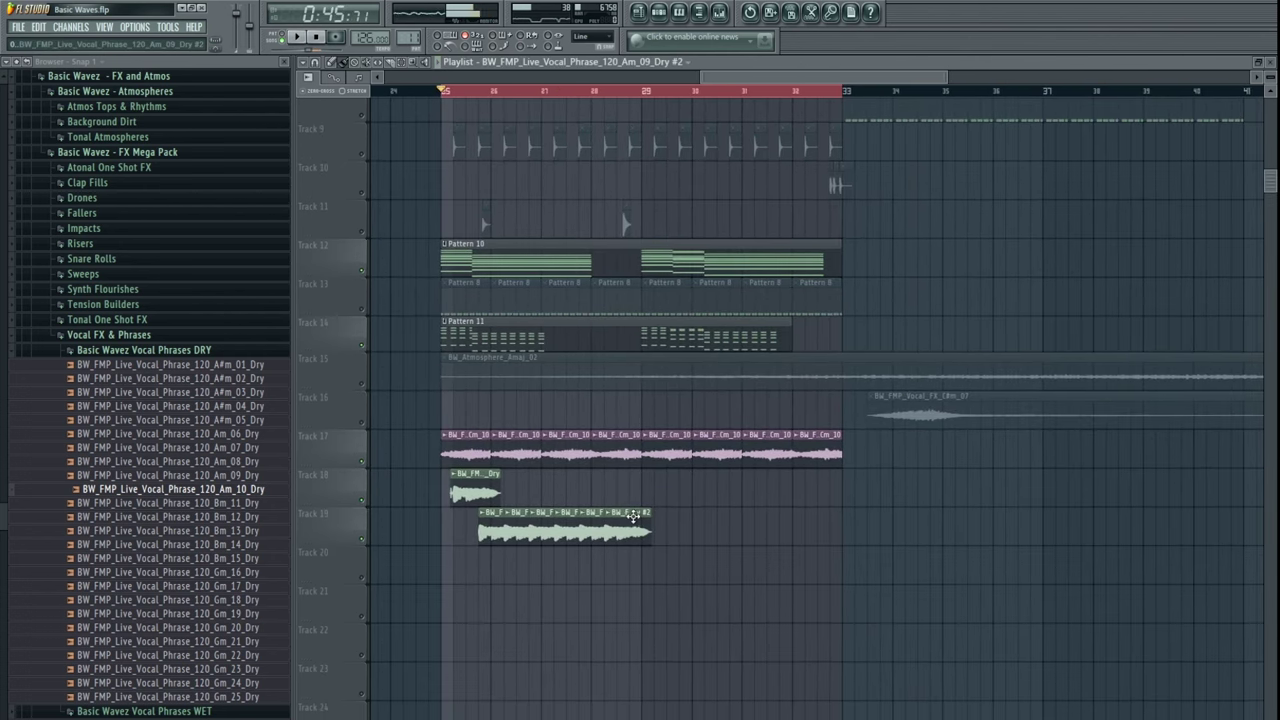
double_click(633, 516)
double_click(1018, 254)
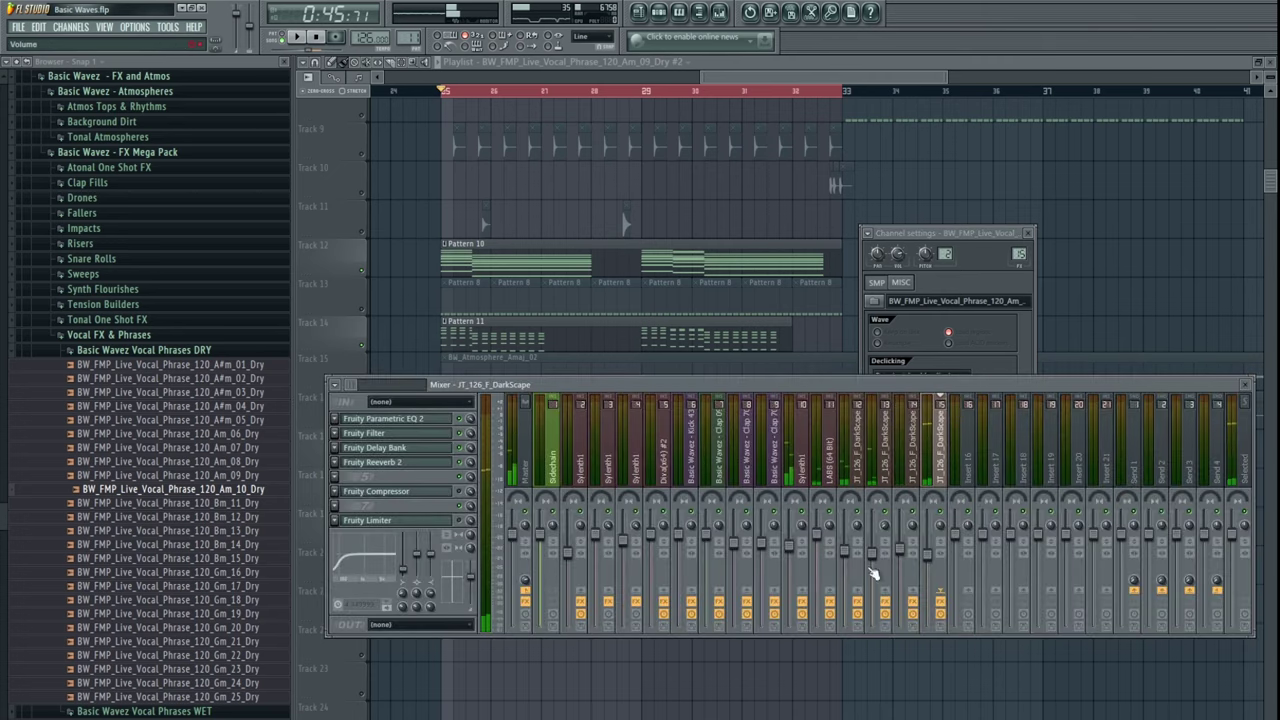
scroll(949, 643, "up", 3)
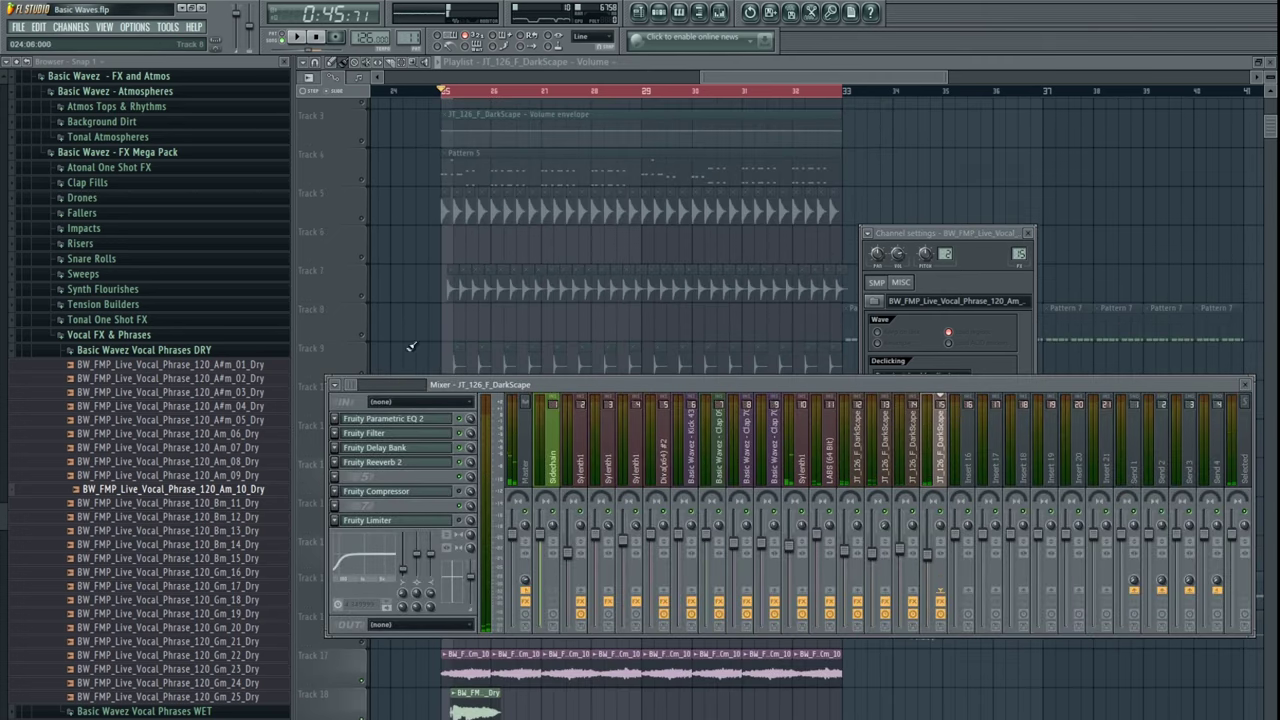
- Move the insert's Volume envelope clip from Track 3 down to Track 20 and unmute that track
left_click(518, 128)
scroll(609, 451, "down", 8)
left_click_drag(543, 114, 547, 448)
left_click(362, 487)
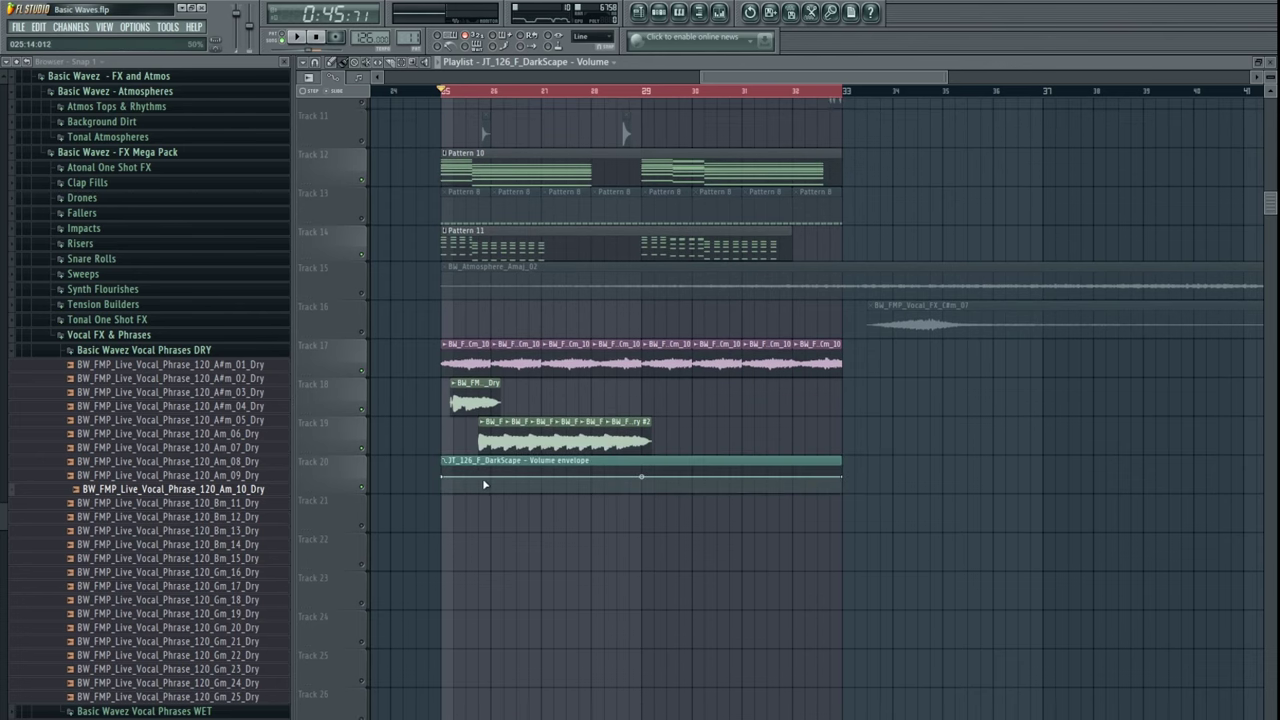
- Shape the Volume envelope on Track 20 with a point at the start of Track 19's vocals and a fall to zero at bar 29
scroll(482, 484, "up", 8)
left_click_drag(468, 507, 750, 516)
scroll(714, 514, "down", 5)
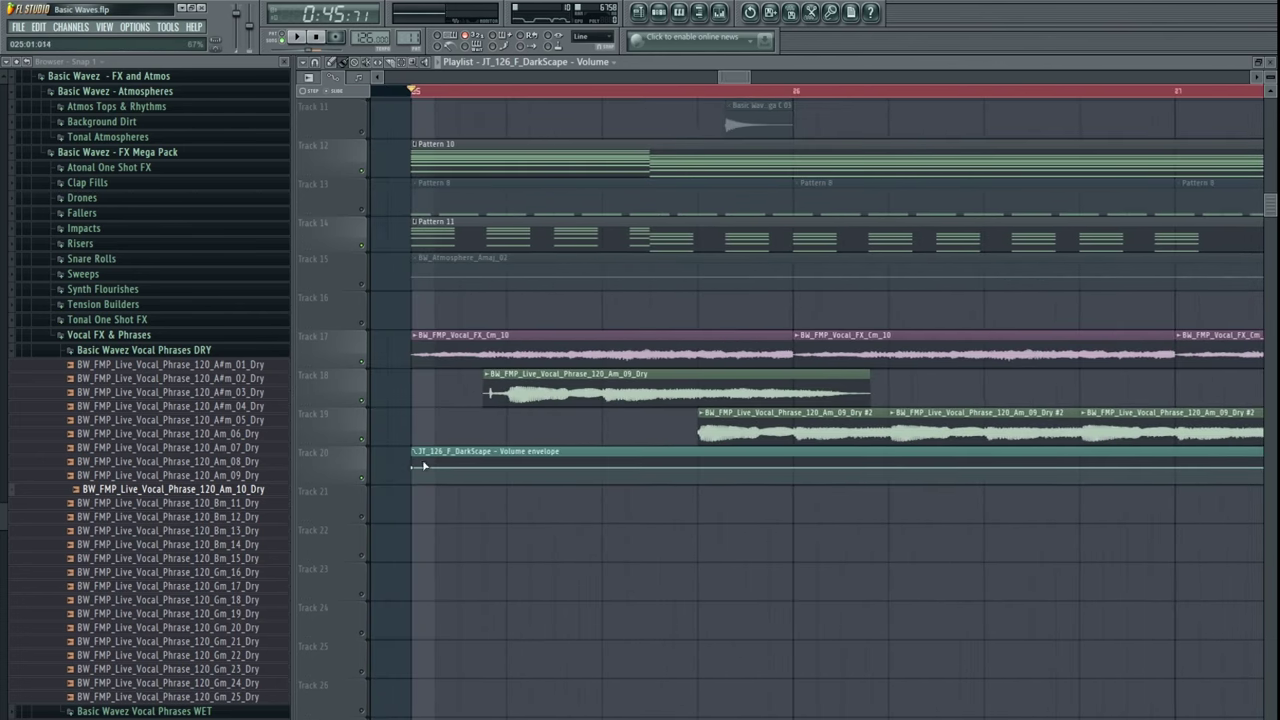
scroll(676, 502, "up", 4)
scroll(750, 488, "up", 3)
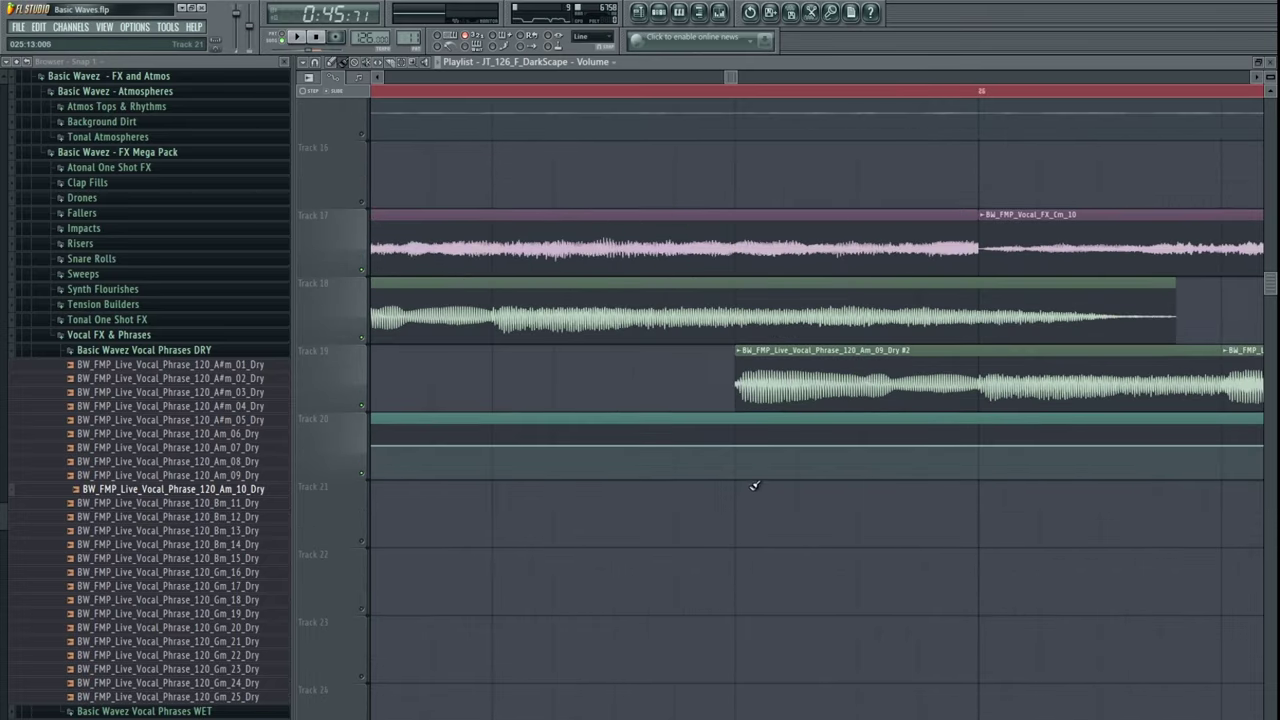
scroll(586, 523, "up", 2)
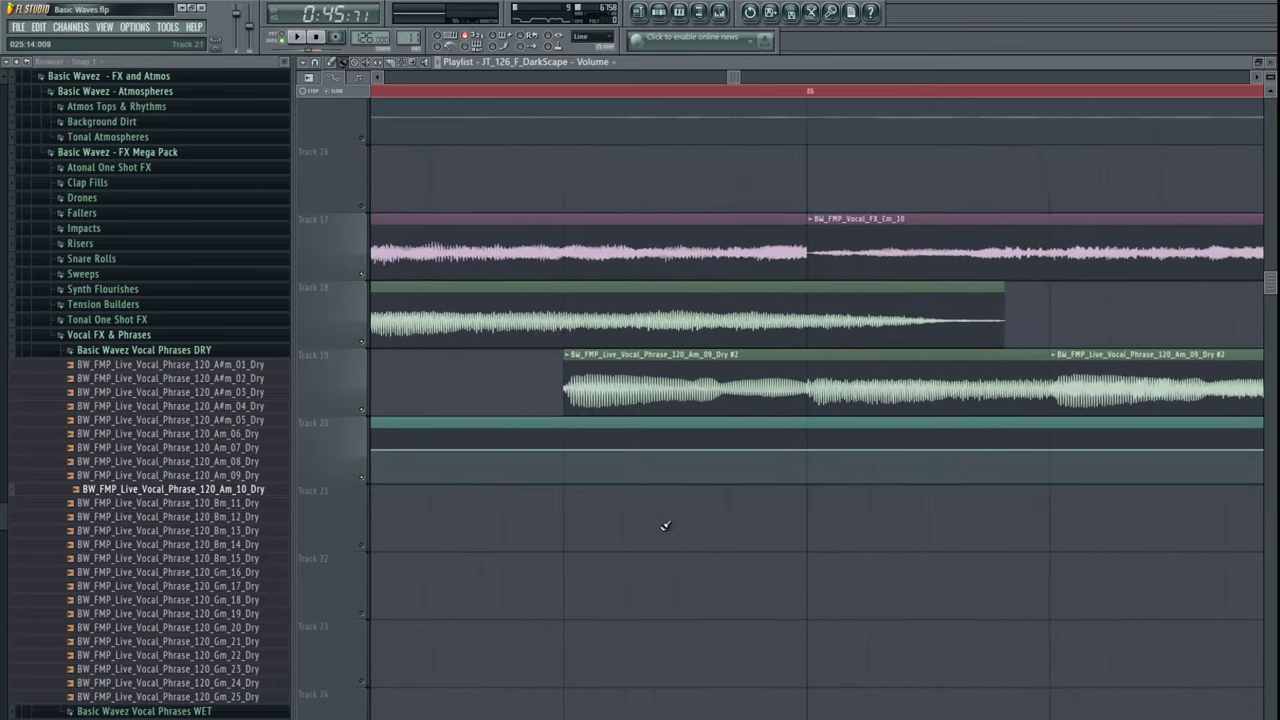
scroll(797, 493, "down", 5)
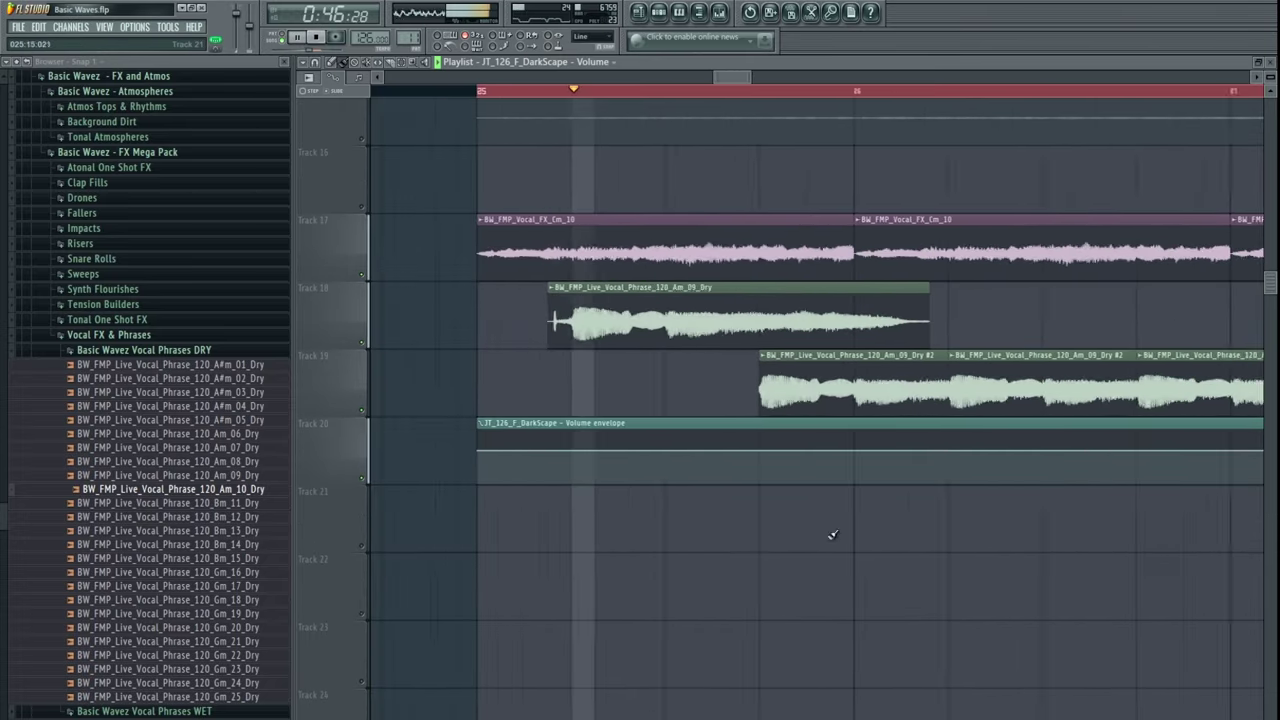
left_click_drag(821, 480, 795, 512)
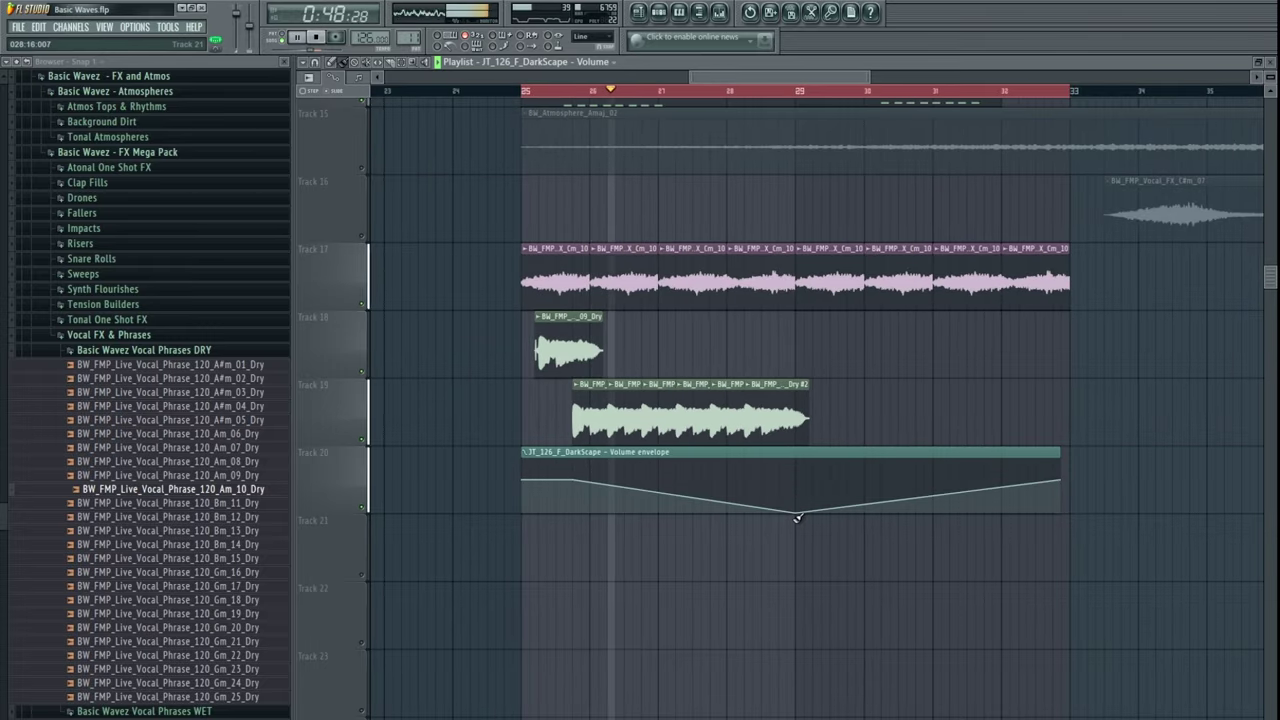
- Remove the Volume envelope's end point after bar 29 and bend the fade-out into an outward curve
left_click_drag(1069, 480, 1060, 480)
left_click(1078, 500)
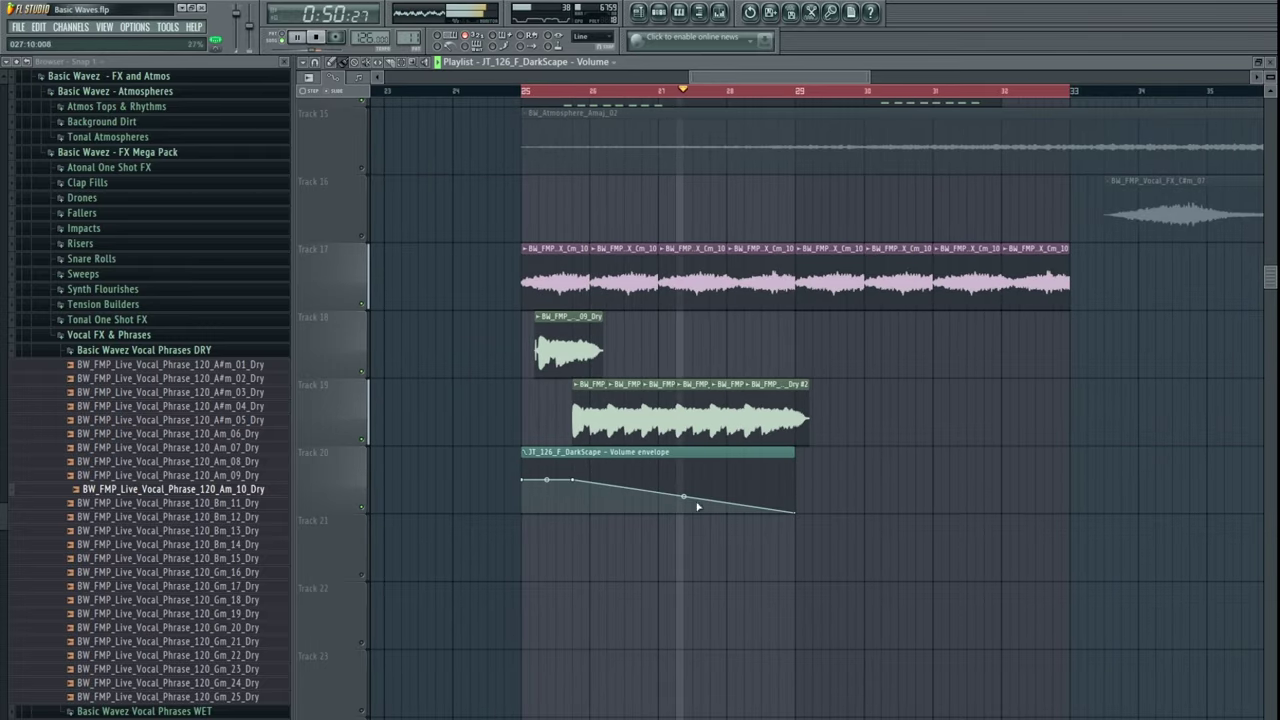
left_click_drag(684, 497, 684, 488)
left_click_drag(932, 389, 770, 410)
scroll(794, 406, "down", 3)
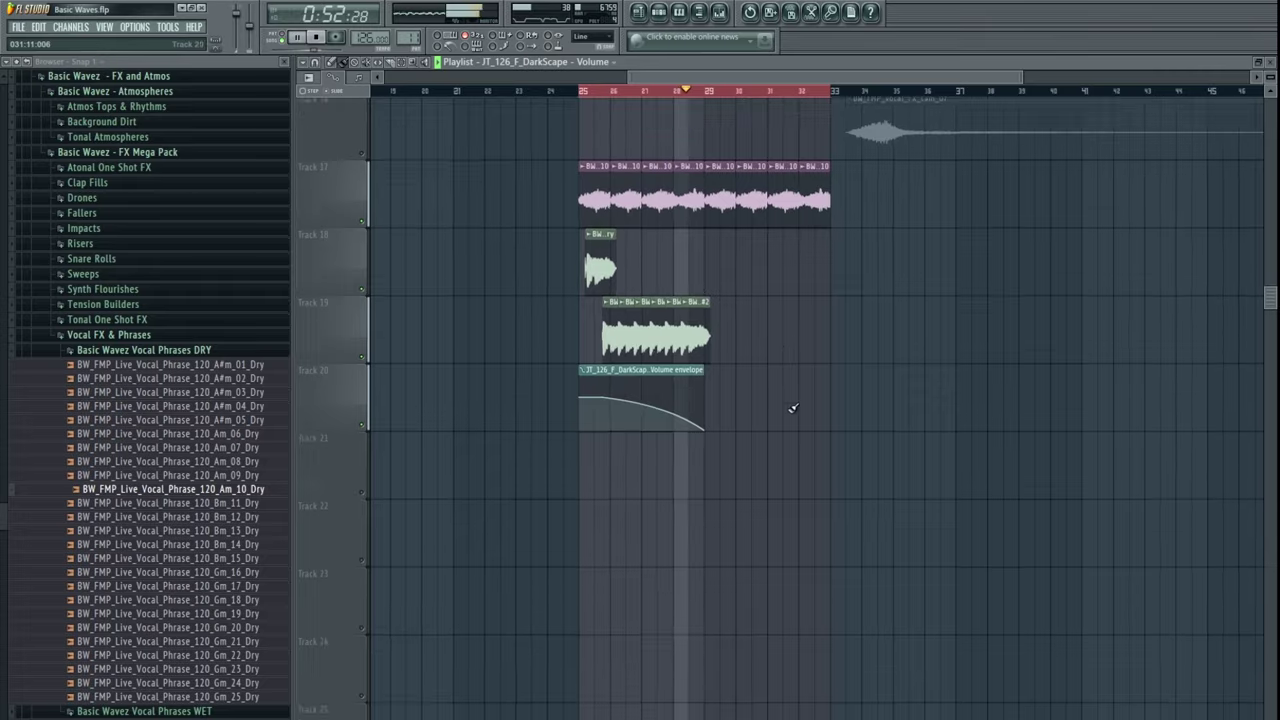
- Assign the Am_10_Dry channel to mixer insert 14 and place its clip on Track 18 just before bar 29
scroll(749, 600, "down", 4)
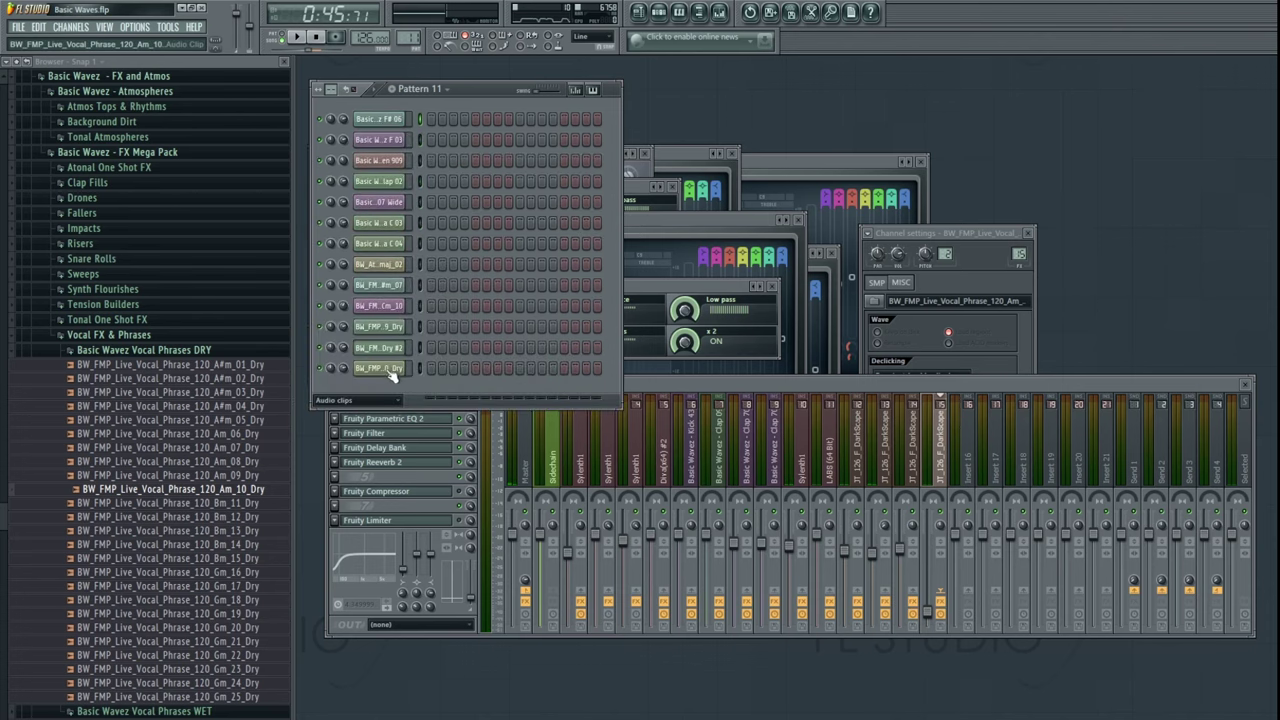
left_click(386, 348)
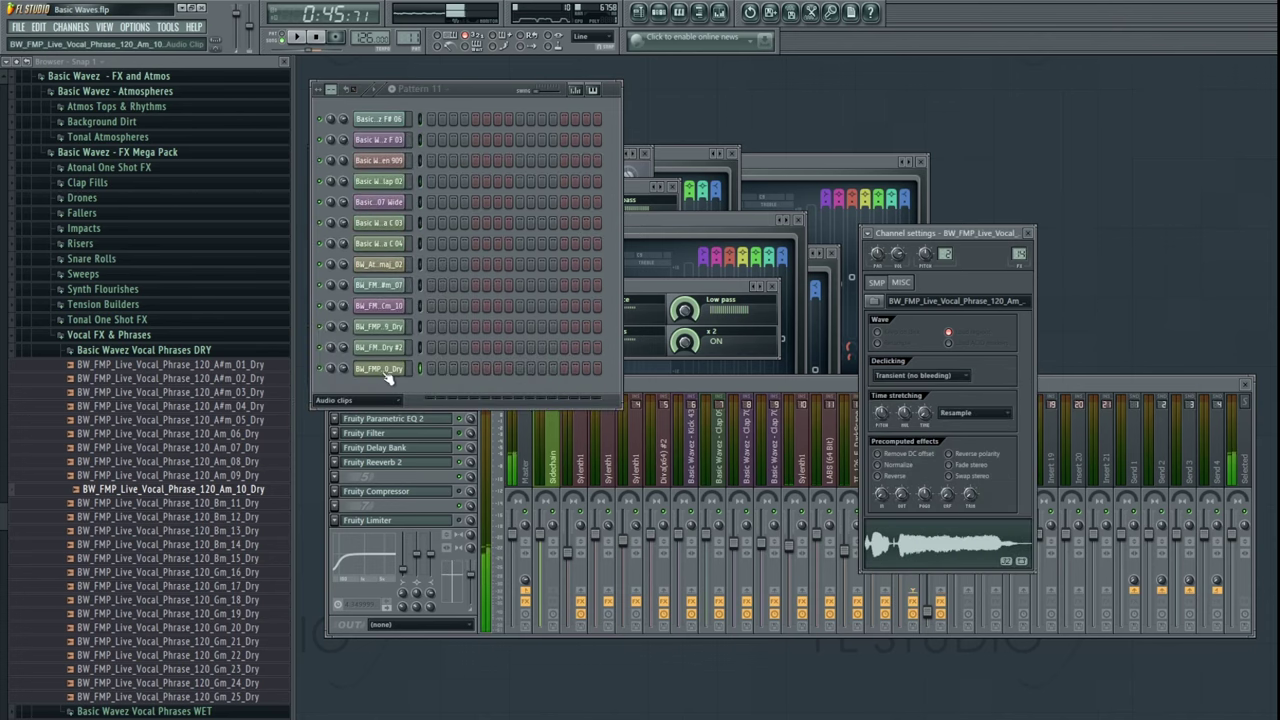
left_click(641, 12)
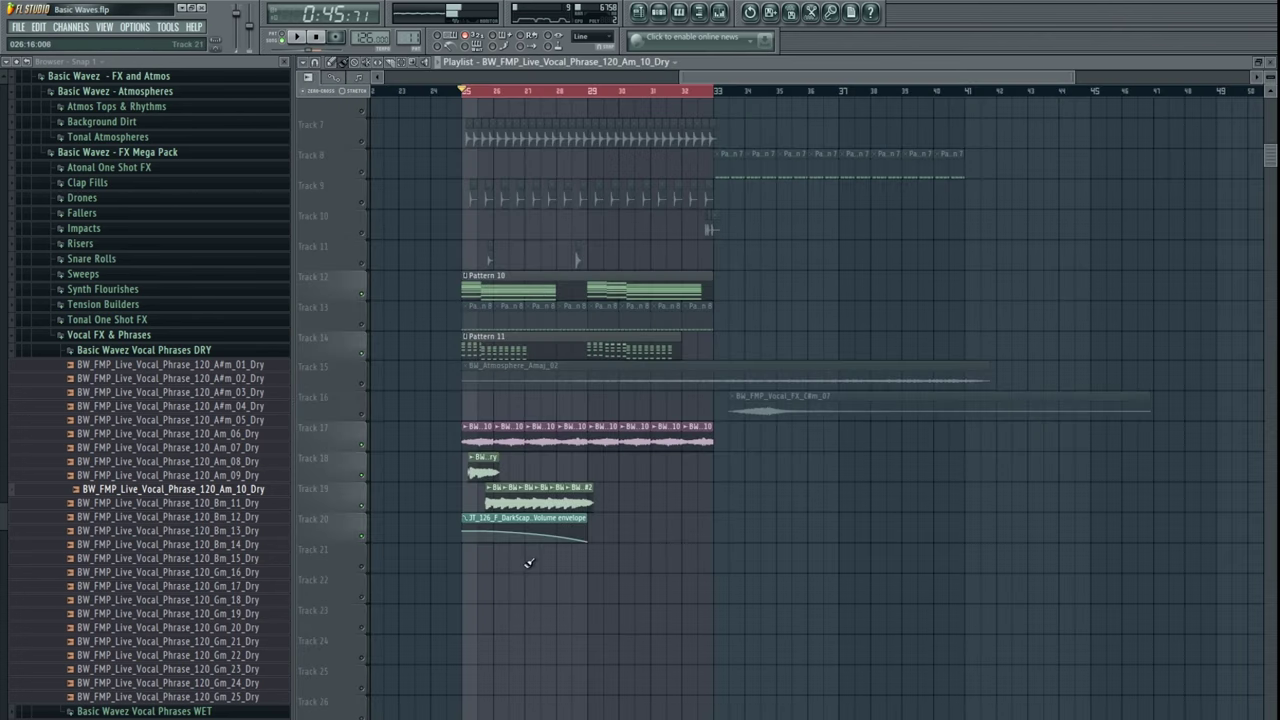
scroll(502, 587, "up", 3)
left_click_drag(502, 587, 686, 457)
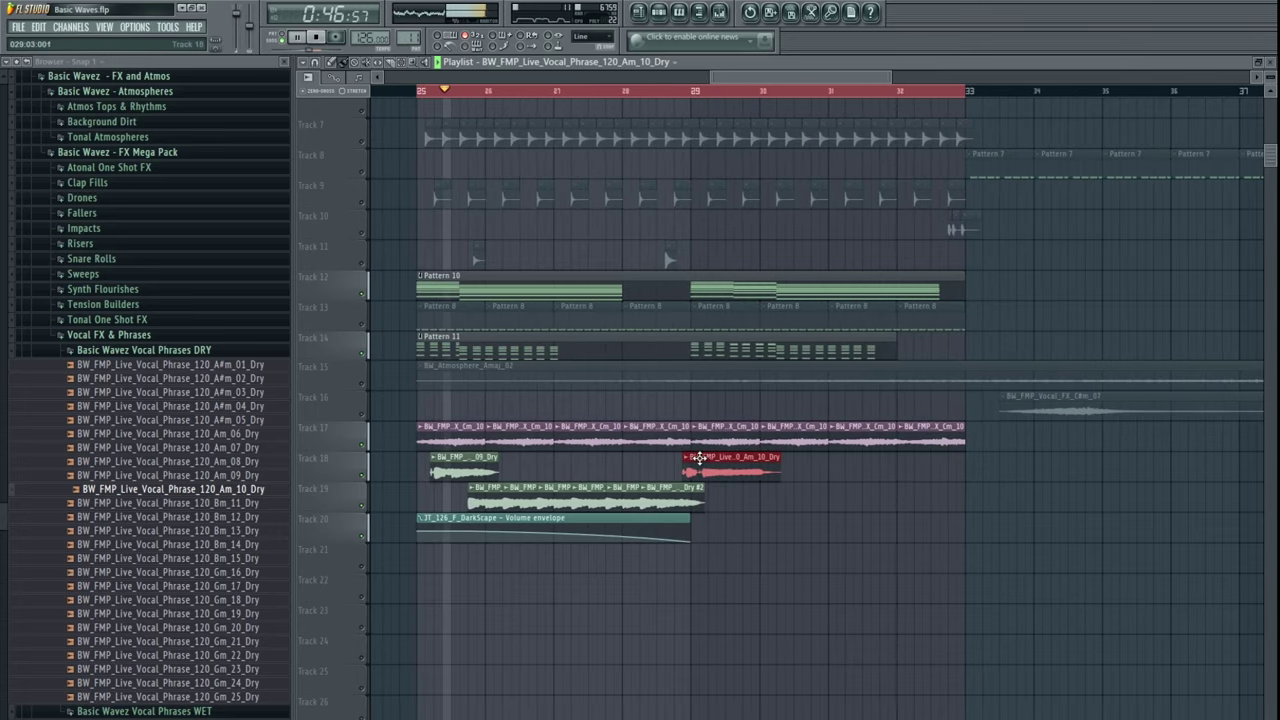
- Move the Am_09_Dry #2 clips and the Volume envelope clip down one track, to Tracks 20 and 21
left_click_drag(777, 480, 424, 545)
key("shift+Down")
left_click(797, 600, "ctrl")
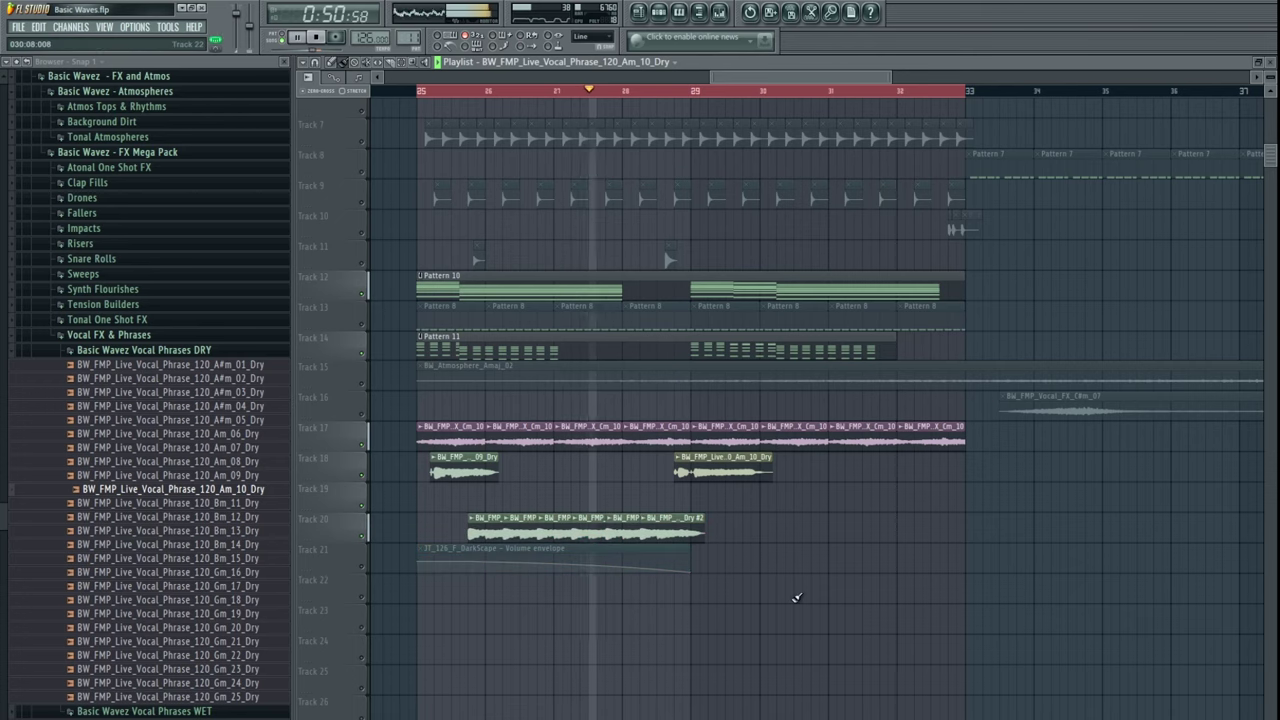
- Unmute Track 21 and shift the Am_10_Dry clip on Track 18 earlier to start halfway through bar 28
scroll(757, 586, "up", 3)
left_click_drag(535, 507, 791, 520)
left_click(361, 592)
mouse_move(868, 525)
left_mouse_down()
mouse_move(831, 526)
mouse_move(850, 524)
left_mouse_up()
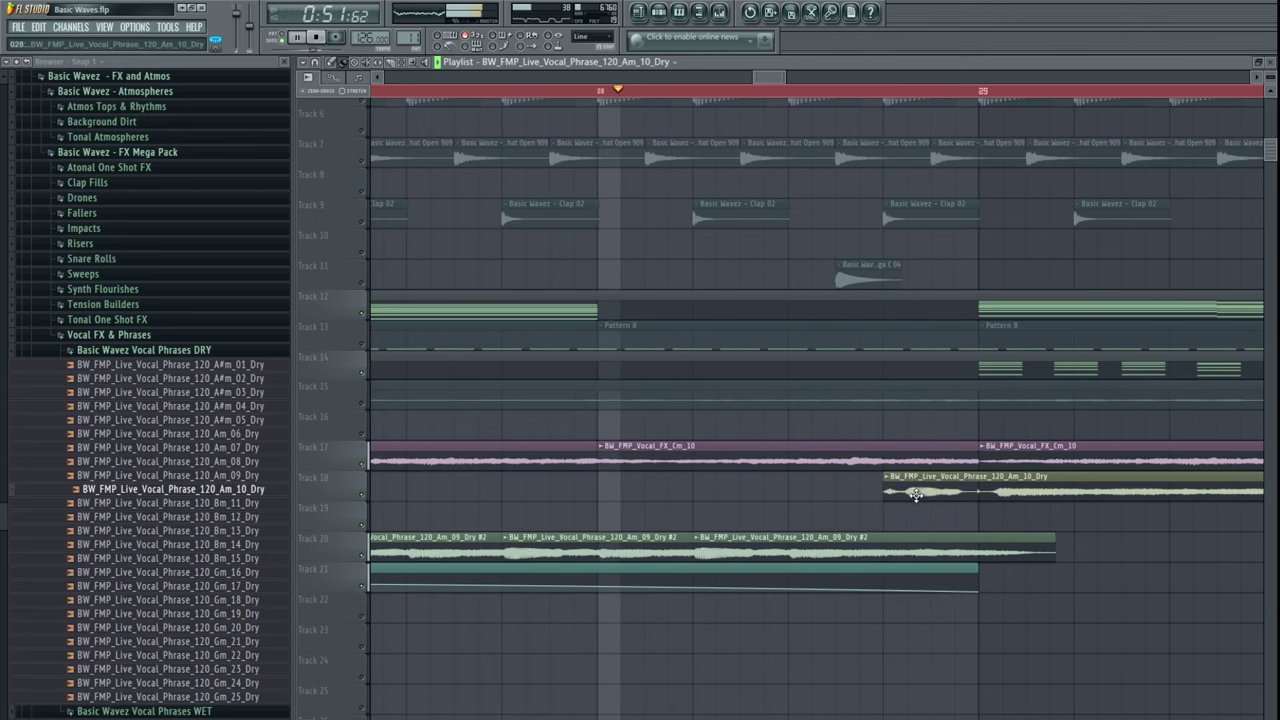
left_click_drag(876, 491, 851, 487)
left_click_drag(969, 465, 856, 467)
key("space")
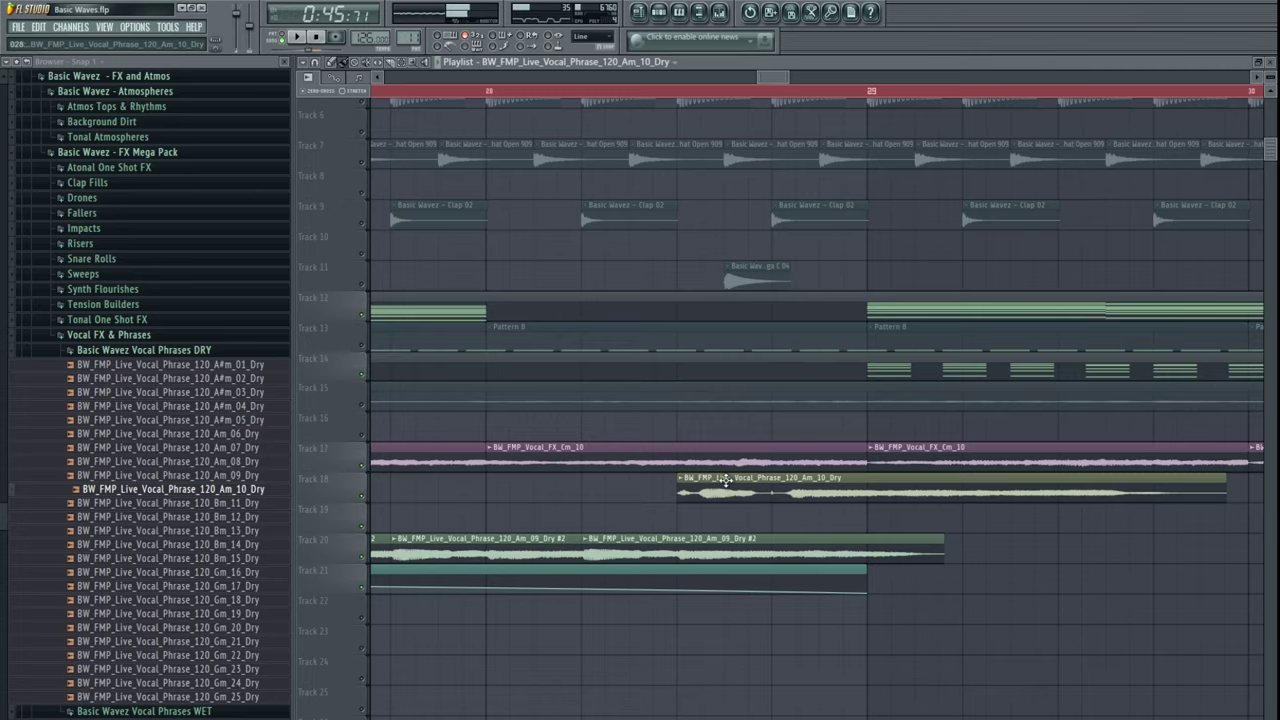
- Slice the Track 18 Am_10_Dry clip in the quiet gap after its first sung part and play from bar 28
scroll(724, 487, "up", 4)
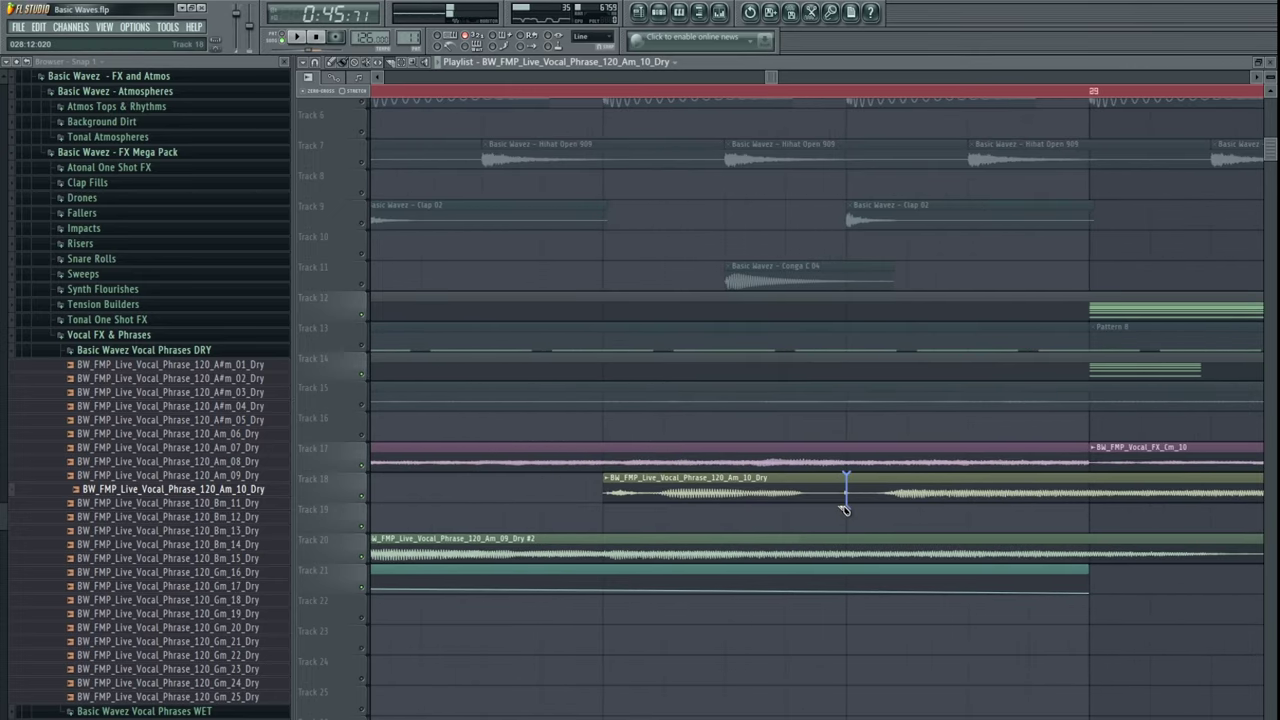
scroll(850, 487, "up", 2)
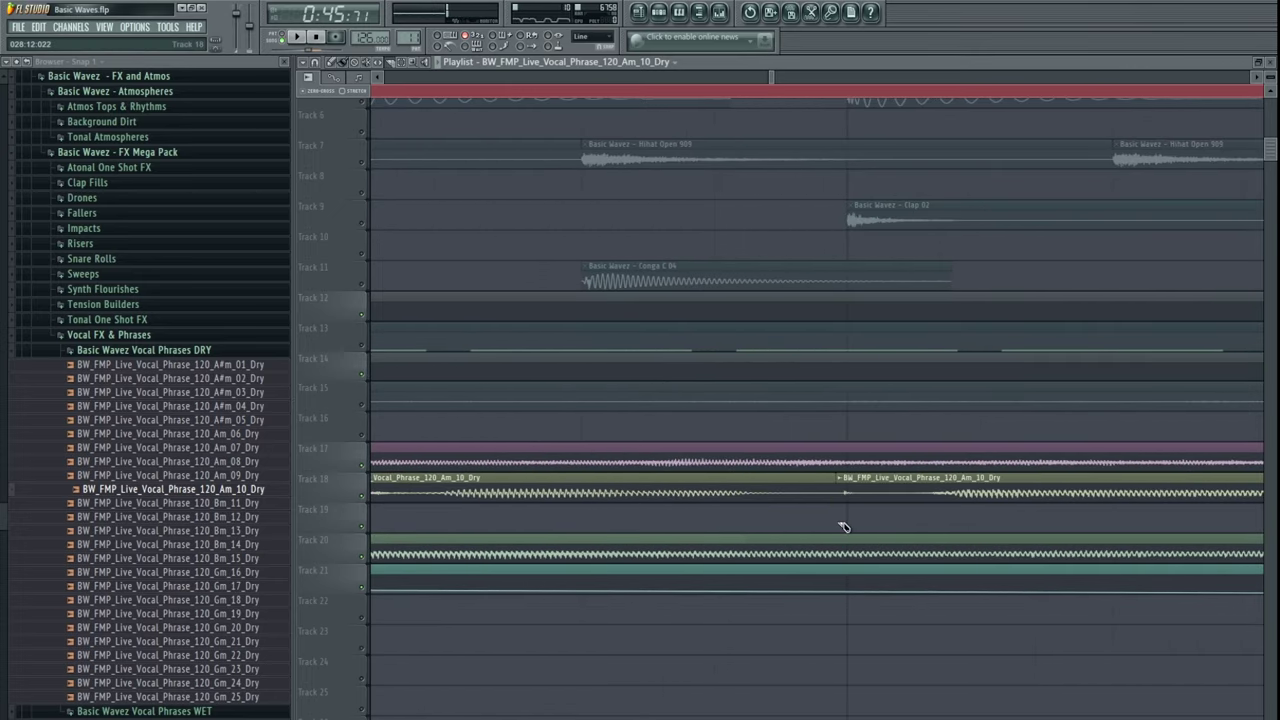
key("space")
scroll(846, 524, "down", 5)
left_click_drag(854, 503, 790, 537)
left_click(616, 92)
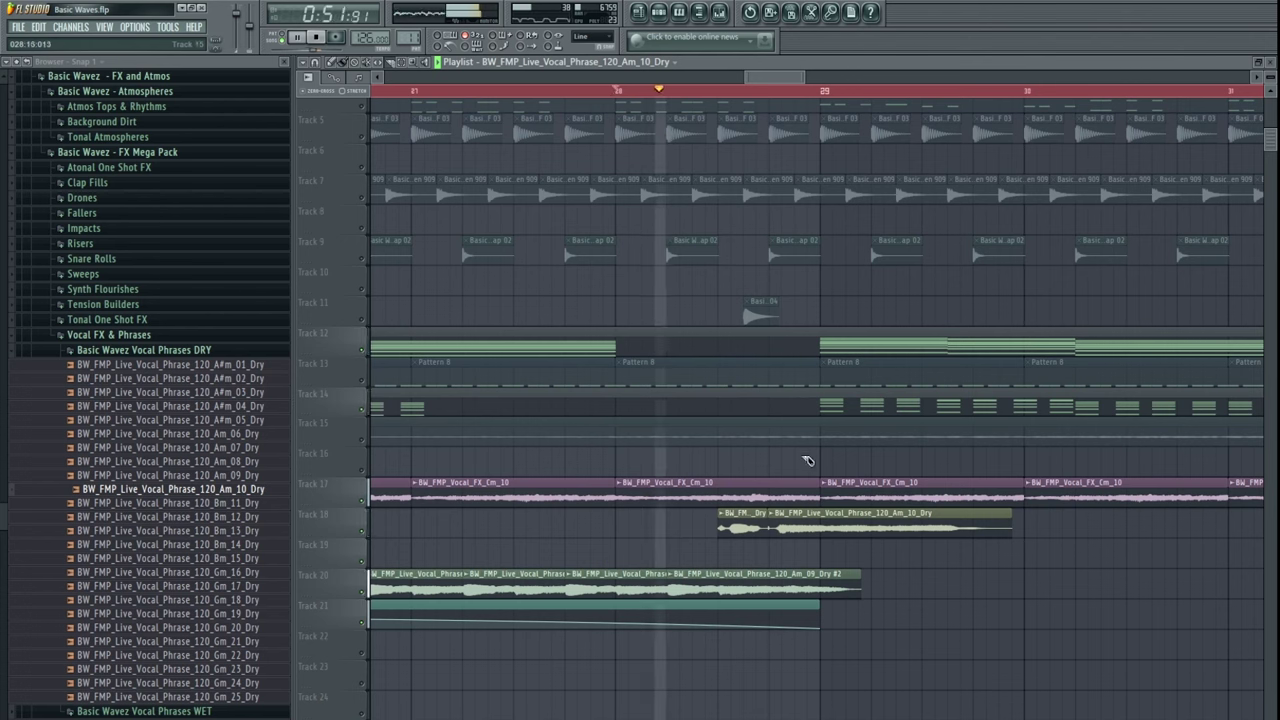
key("space")
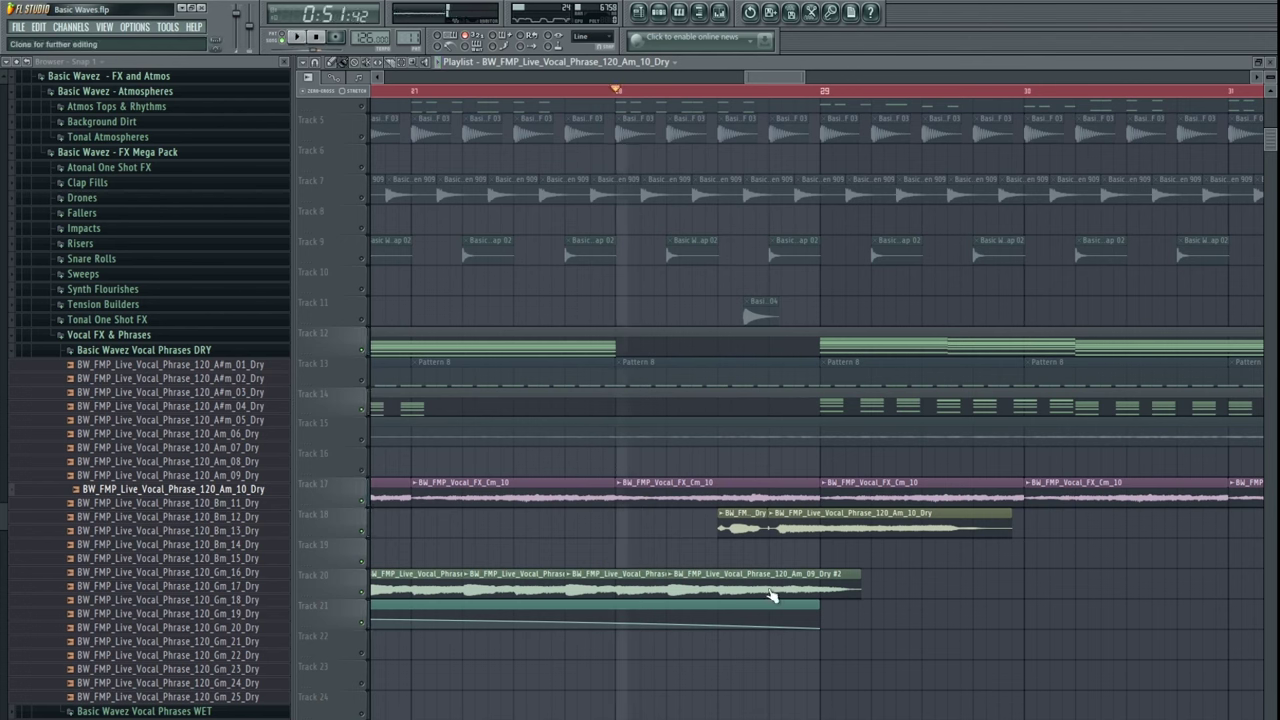
- Clone the first Am_10_Dry slice as a unique sample, adjust its time-stretch pitch and set its stretching method to Auto
double_click(738, 527)
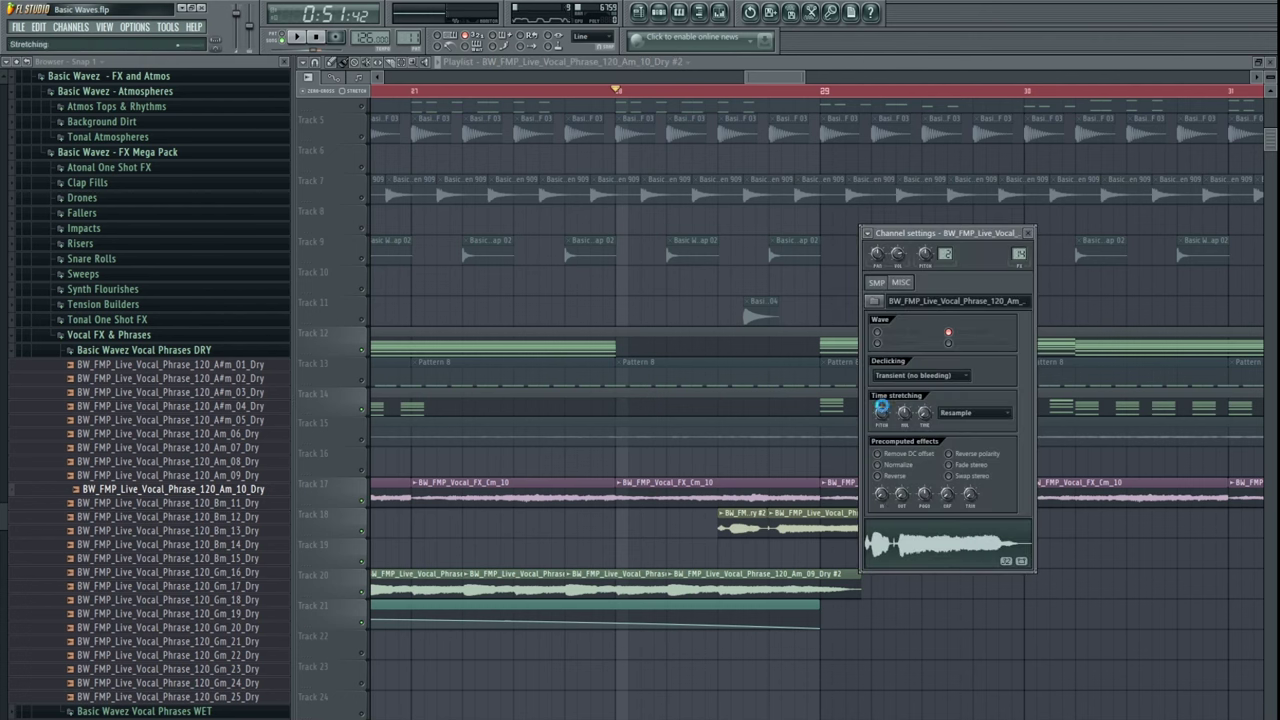
key("space")
key("space")
right_click(688, 537)
key("space")
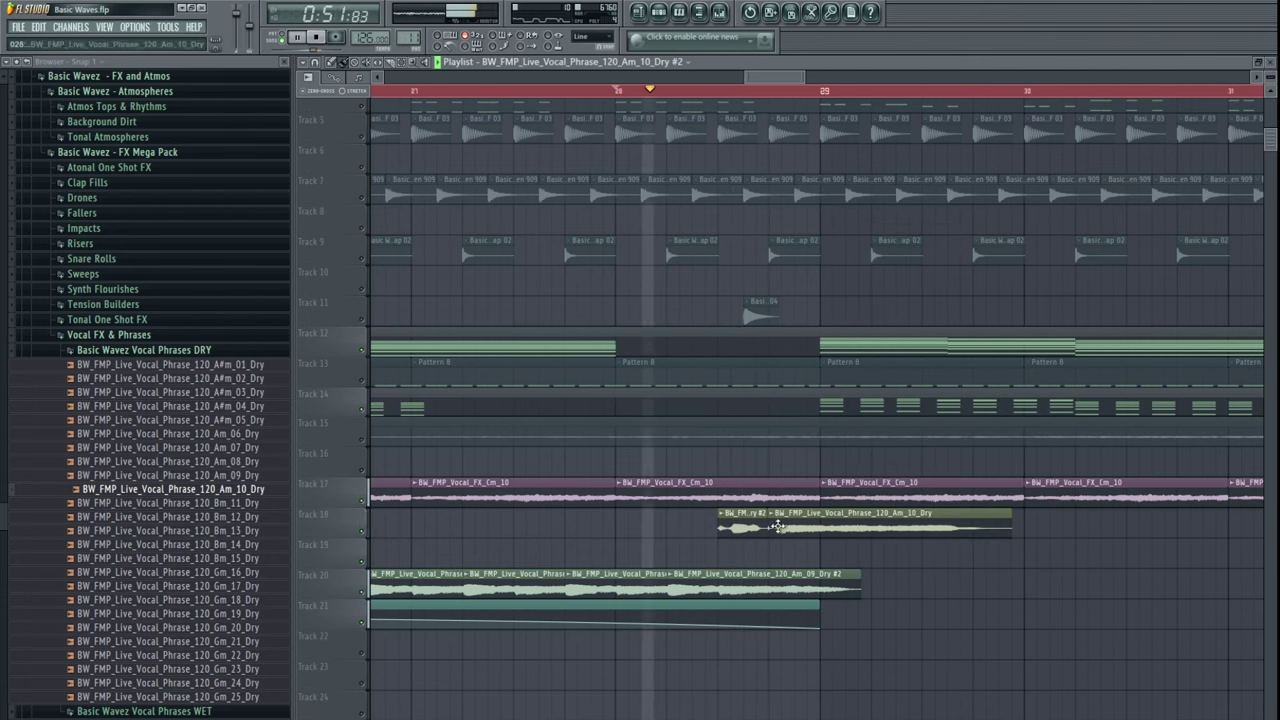
double_click(737, 530)
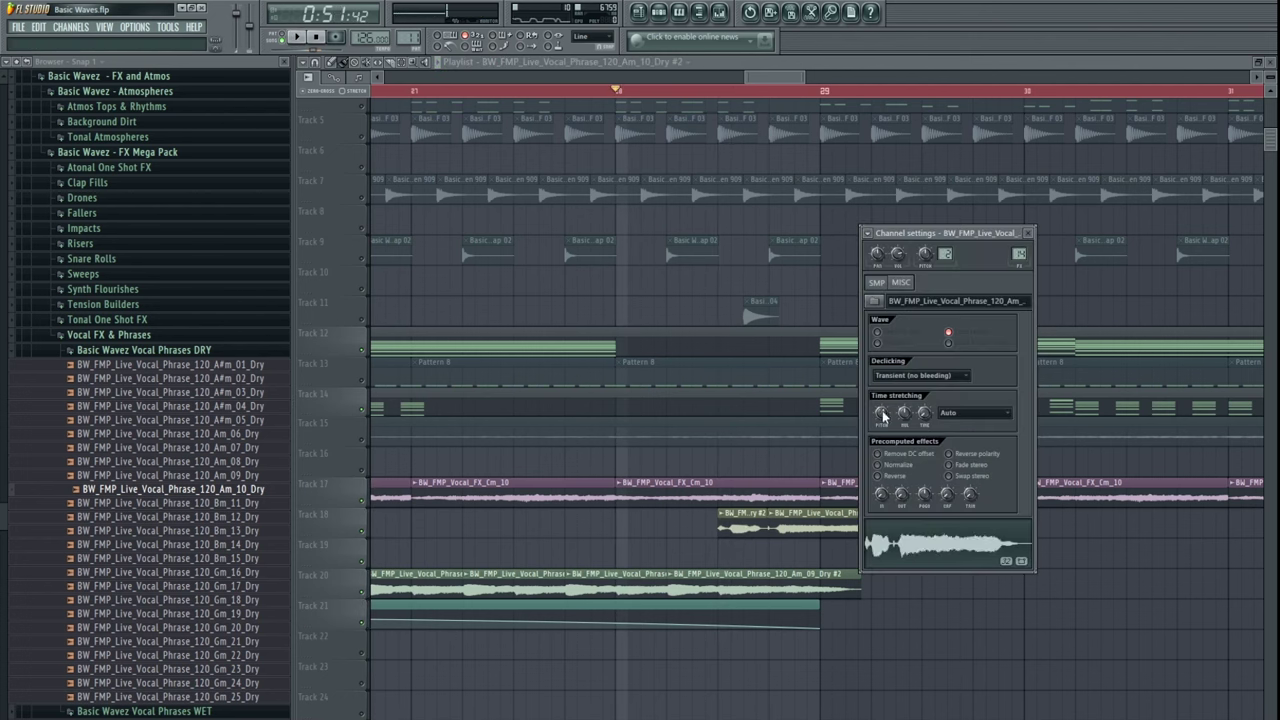
left_click(712, 528)
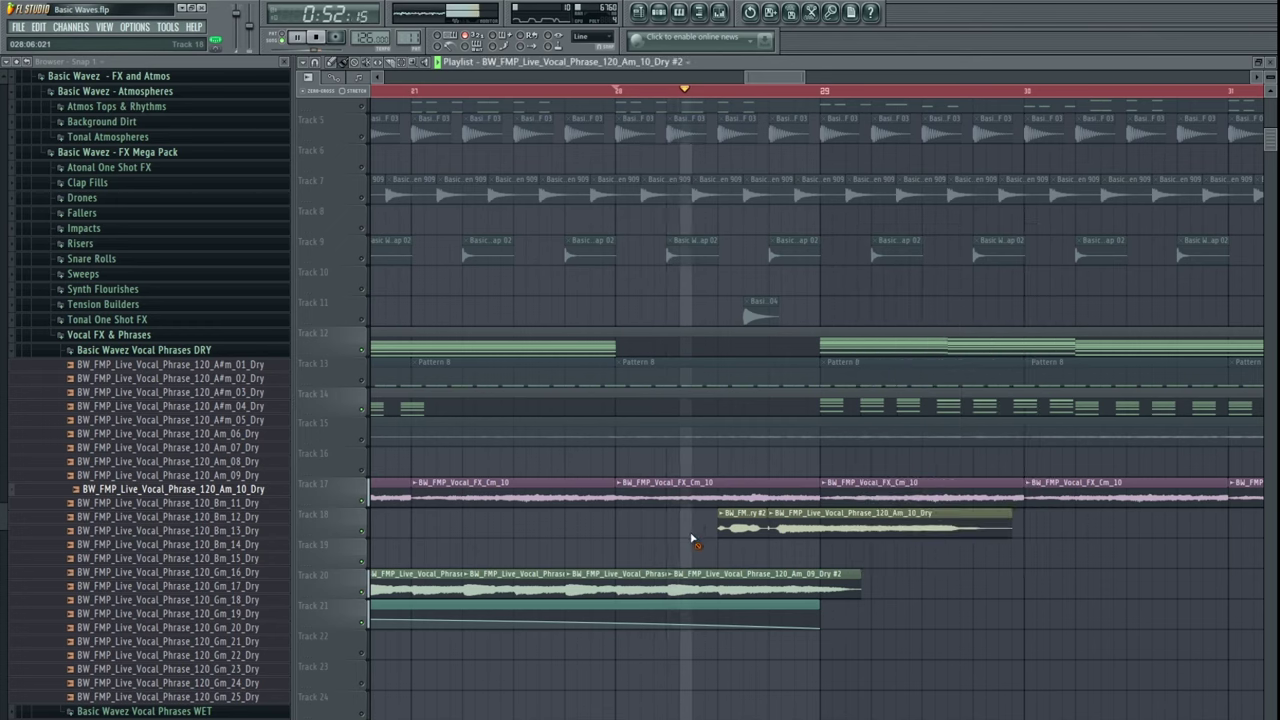
- Solo Track 18, slice off the tail of the Am_10_Dry #2 clip and clone that tail as its own sample
scroll(712, 528, "up", 3)
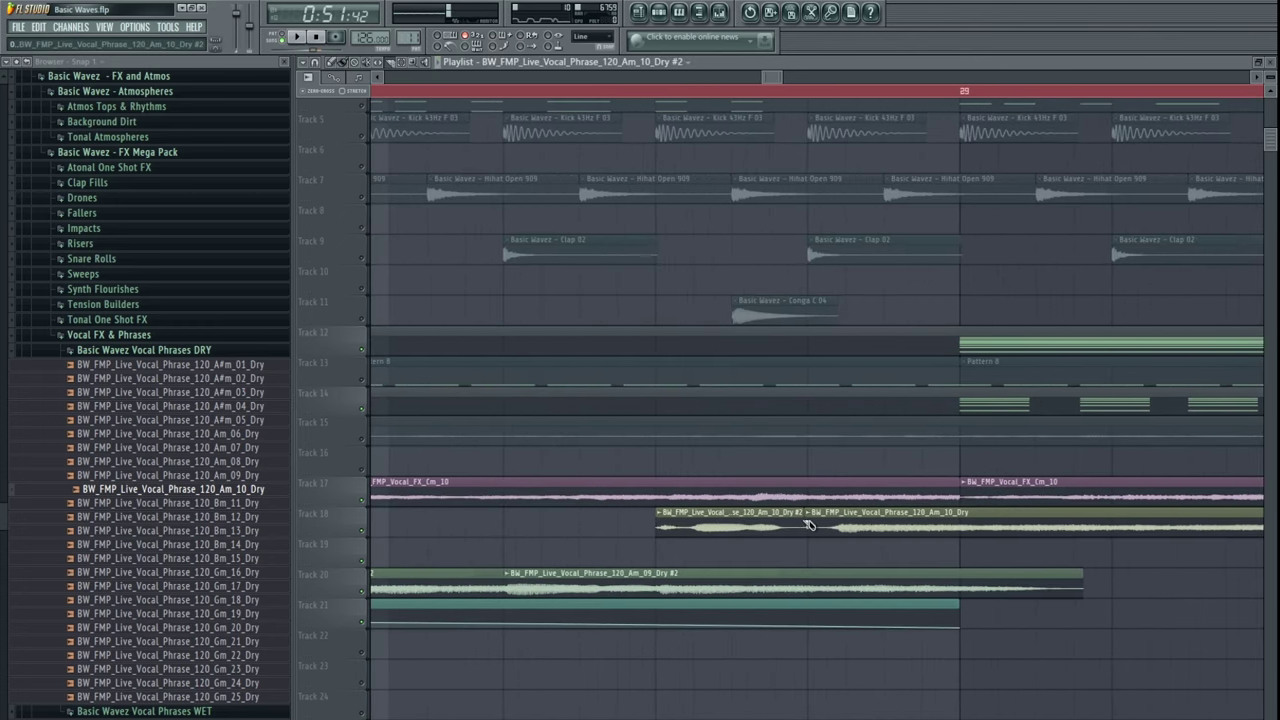
scroll(705, 528, "up", 3)
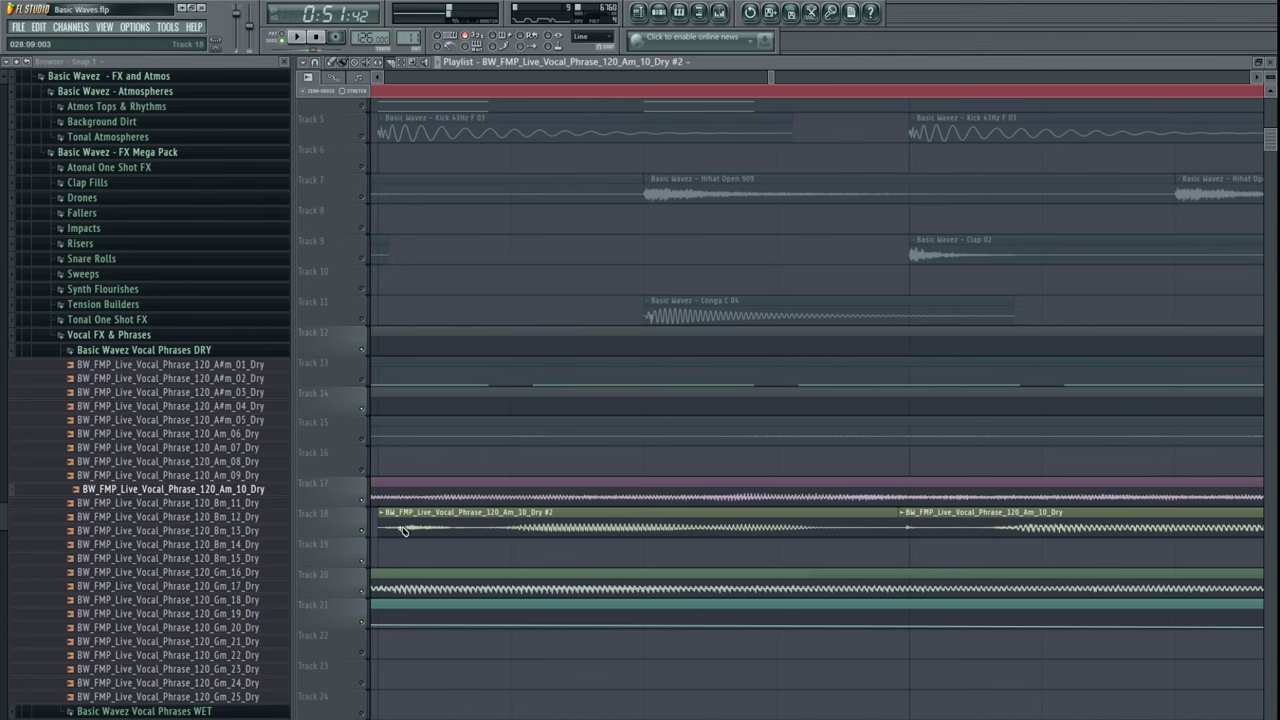
right_click(363, 532)
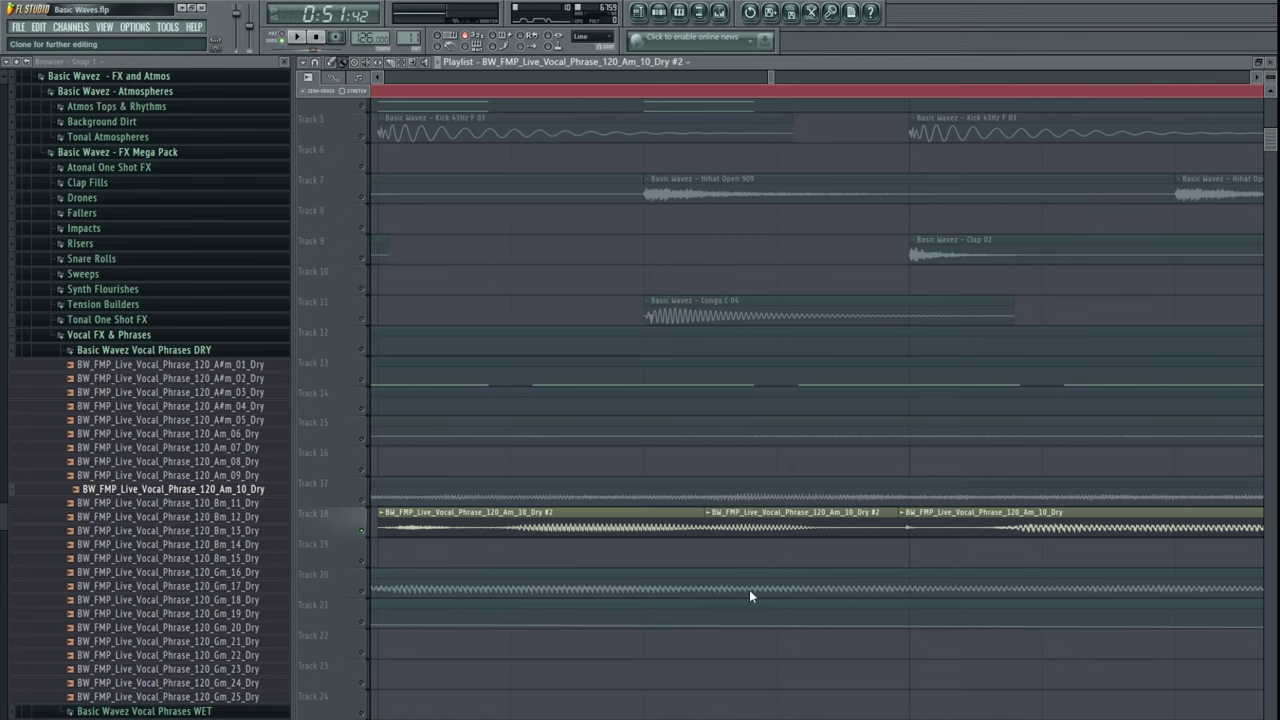
double_click(752, 525)
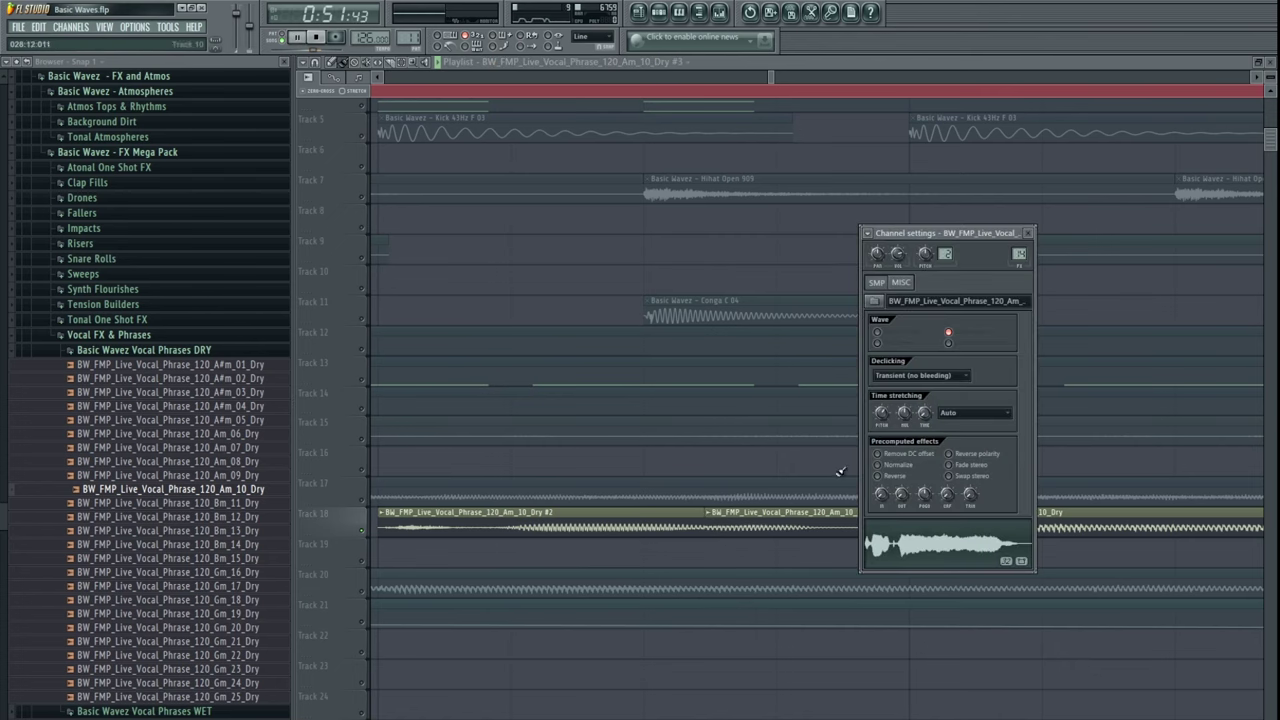
right_click(720, 683)
scroll(756, 628, "down", 4)
left_click_drag(846, 541, 724, 545)
key("space")
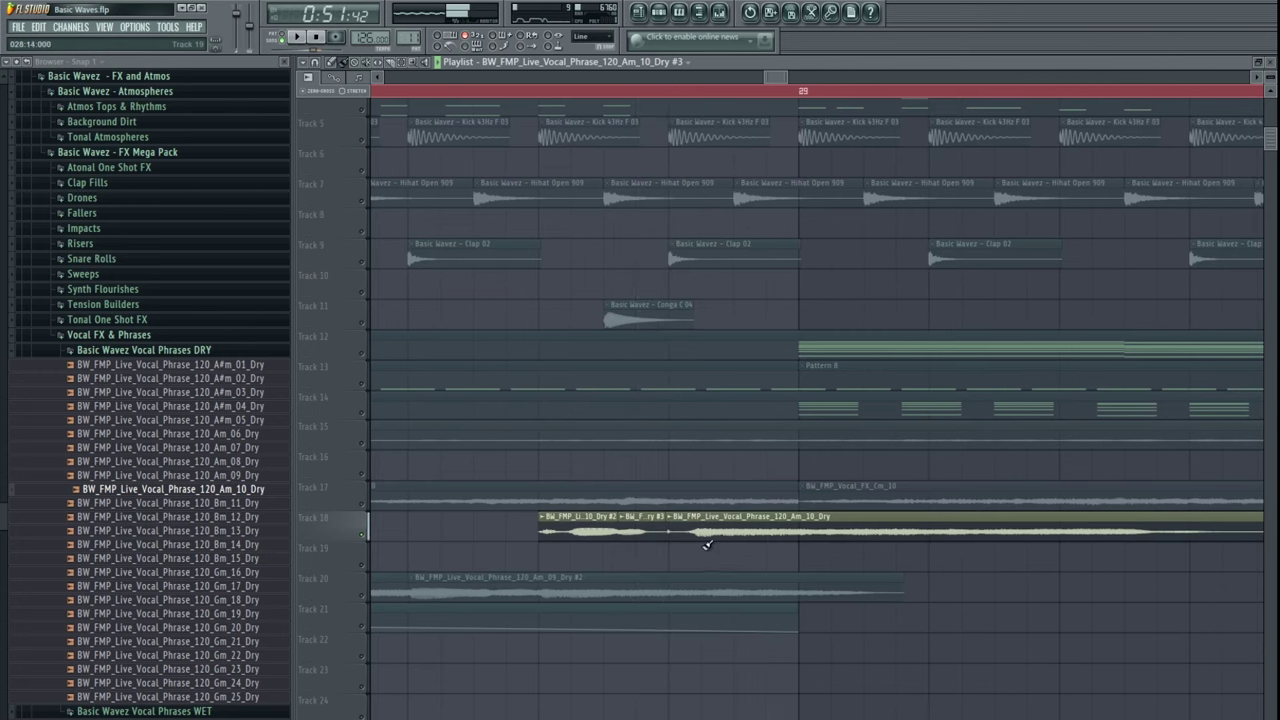
- Examine the time-stretching settings of the long last Am_10_Dry slice and the short #3 slice between playbacks
scroll(709, 542, "down", 3)
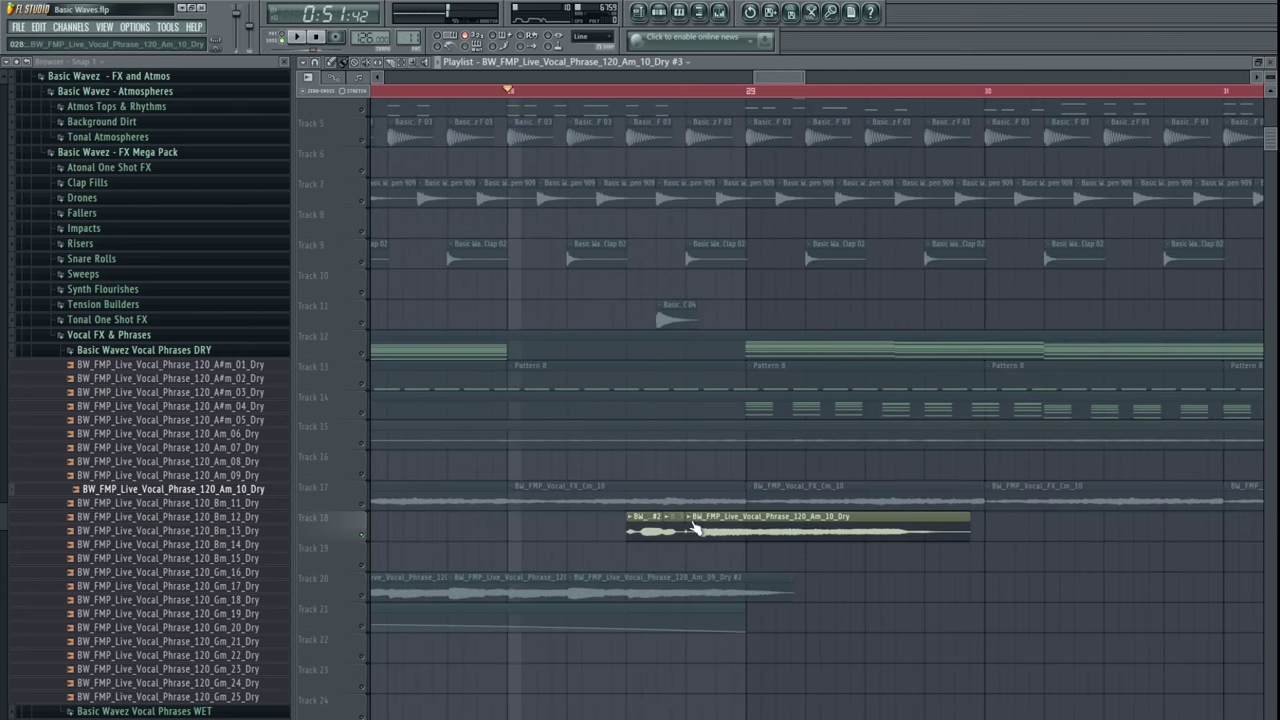
double_click(809, 527)
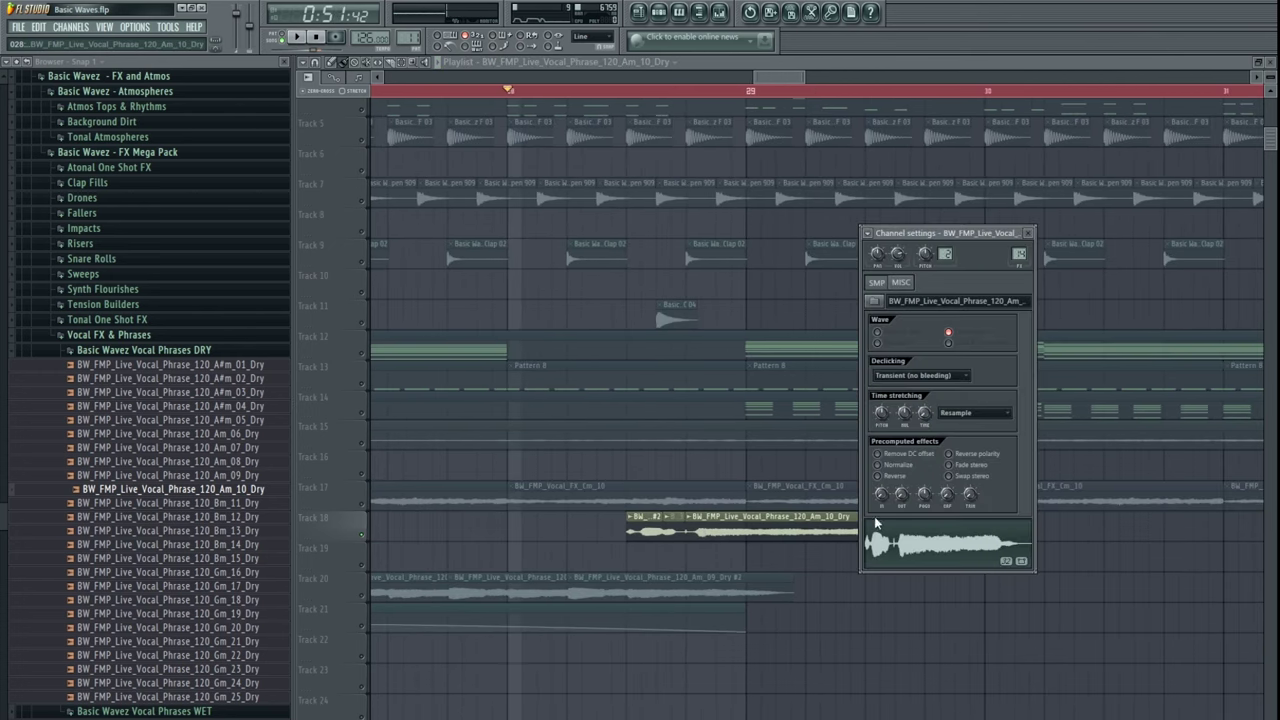
key("Escape")
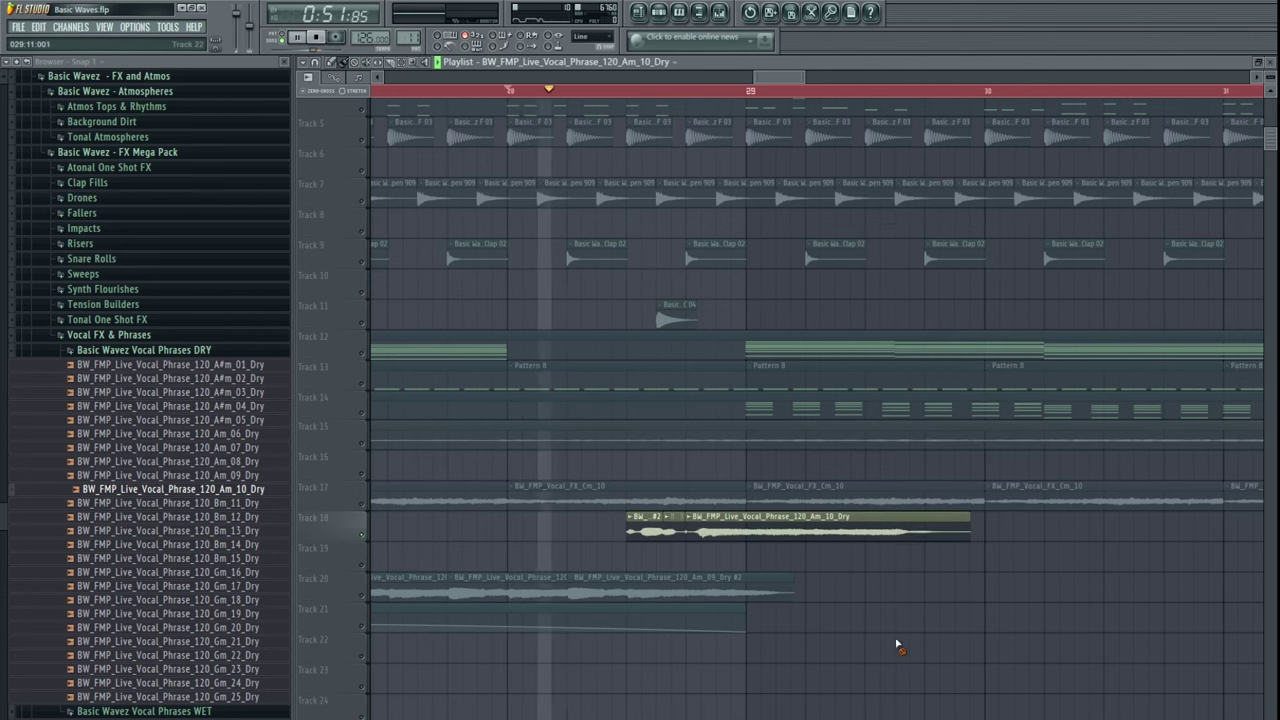
scroll(820, 589, "down", 3)
key("space")
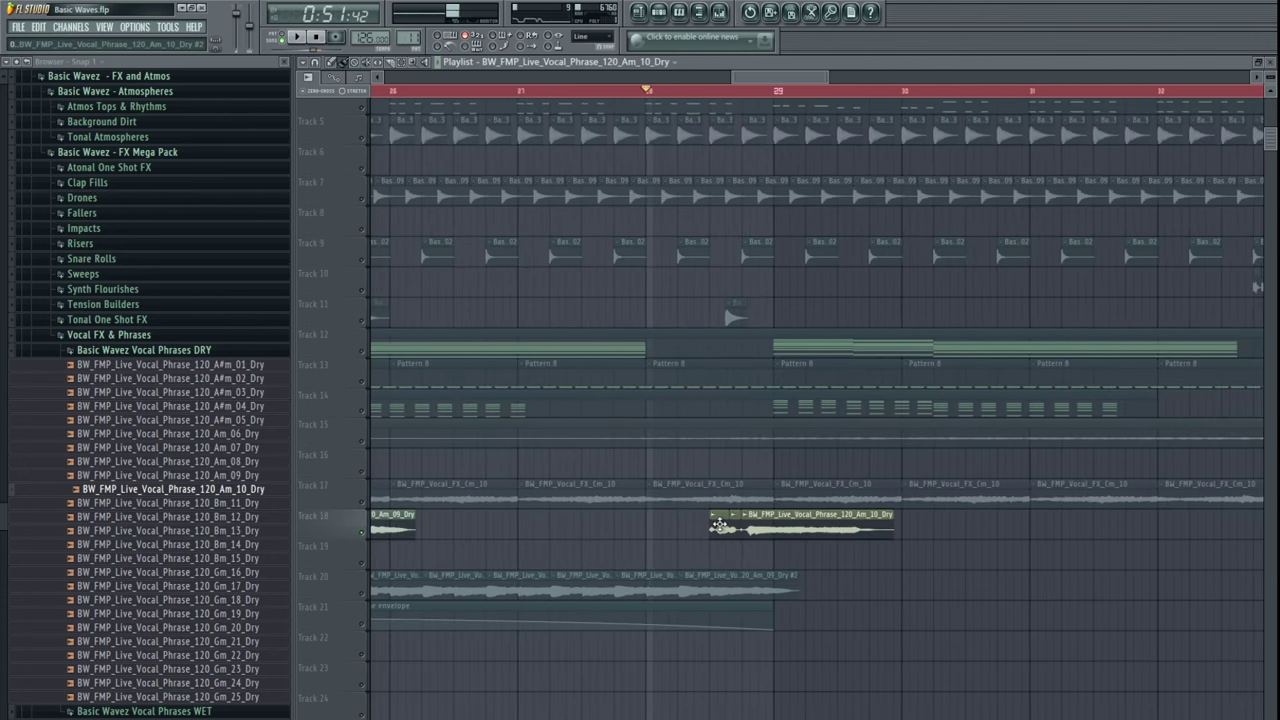
double_click(719, 527)
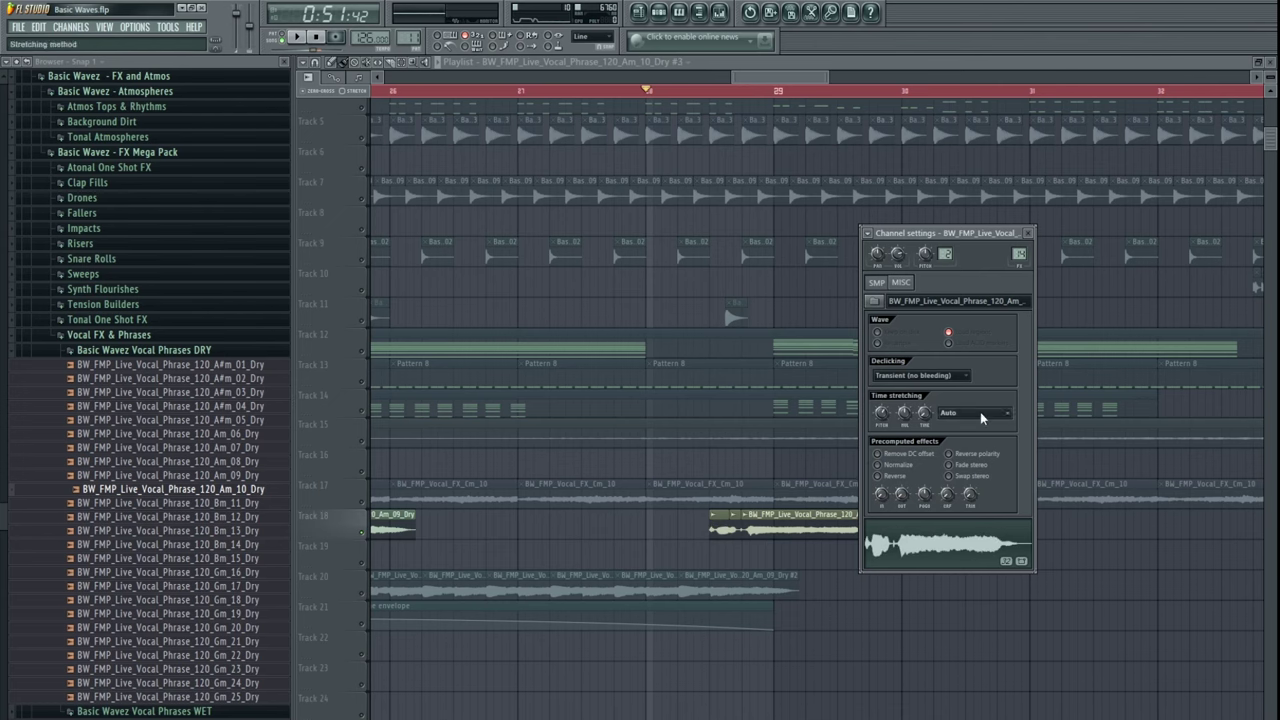
right_click(879, 633)
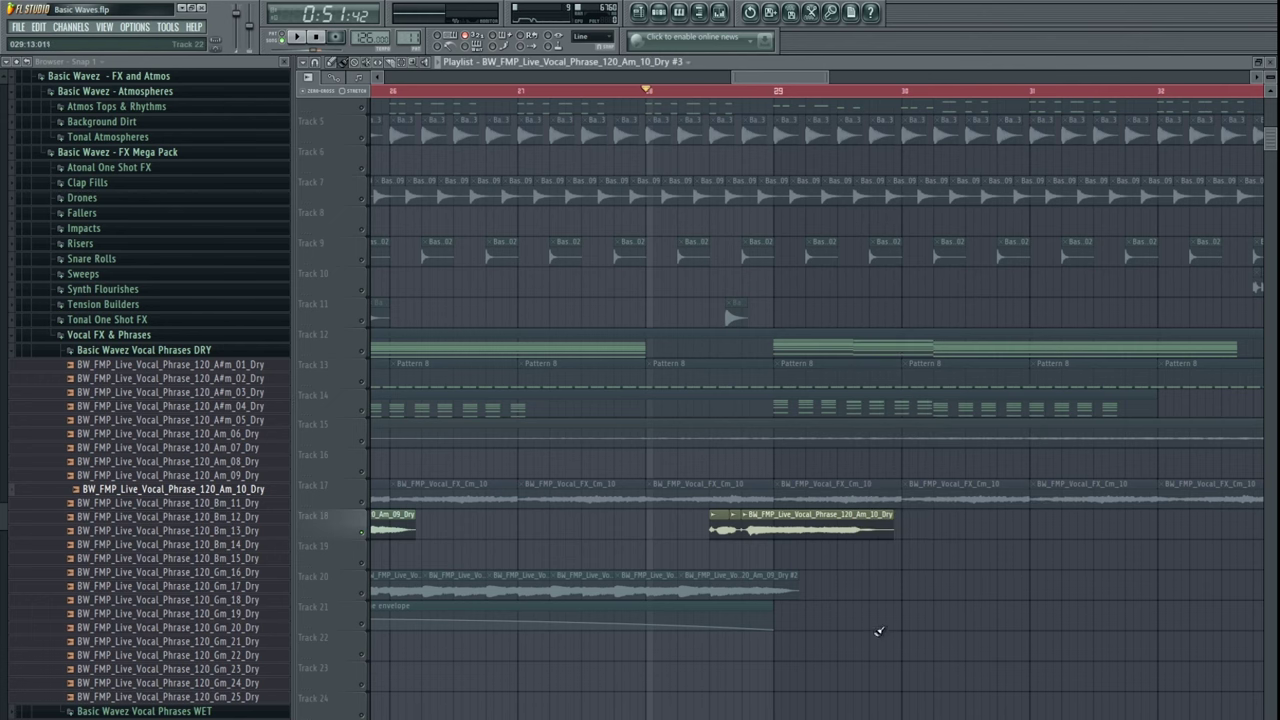
- Set the stretching method of the long last Am_10_Dry slice to Auto and play the phrase back
scroll(906, 592, "down", 3)
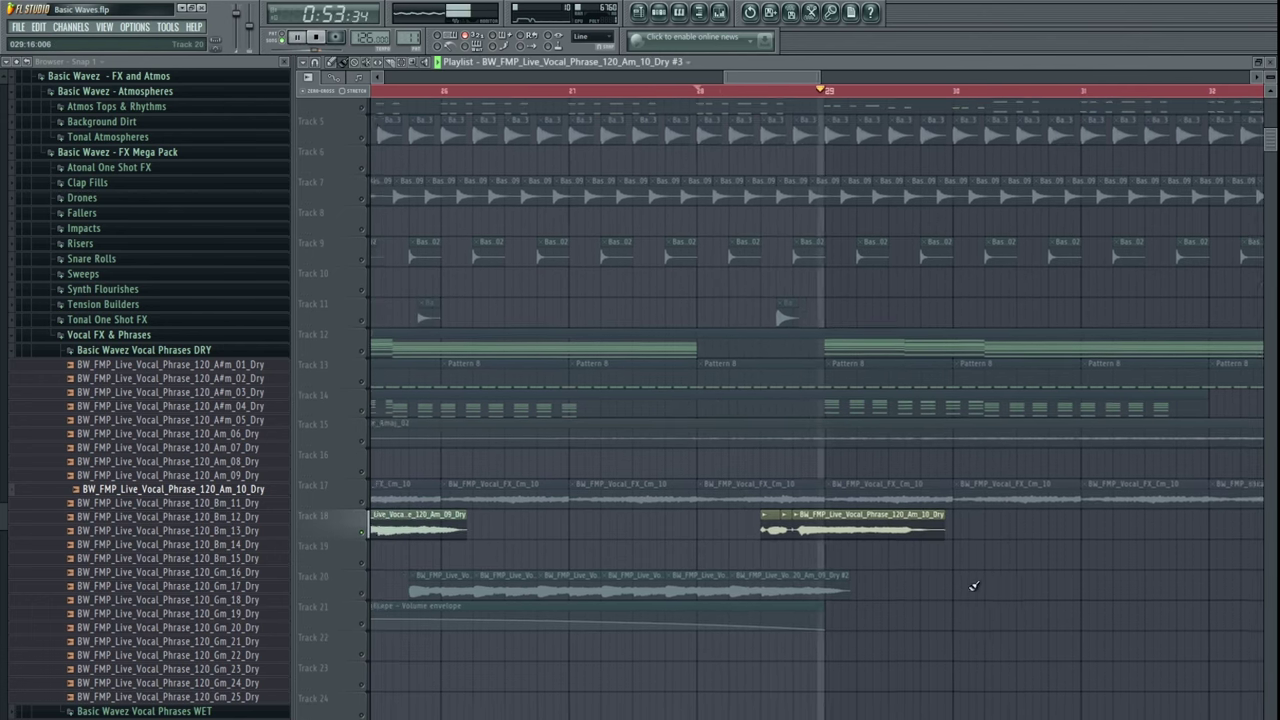
key("space")
double_click(896, 531)
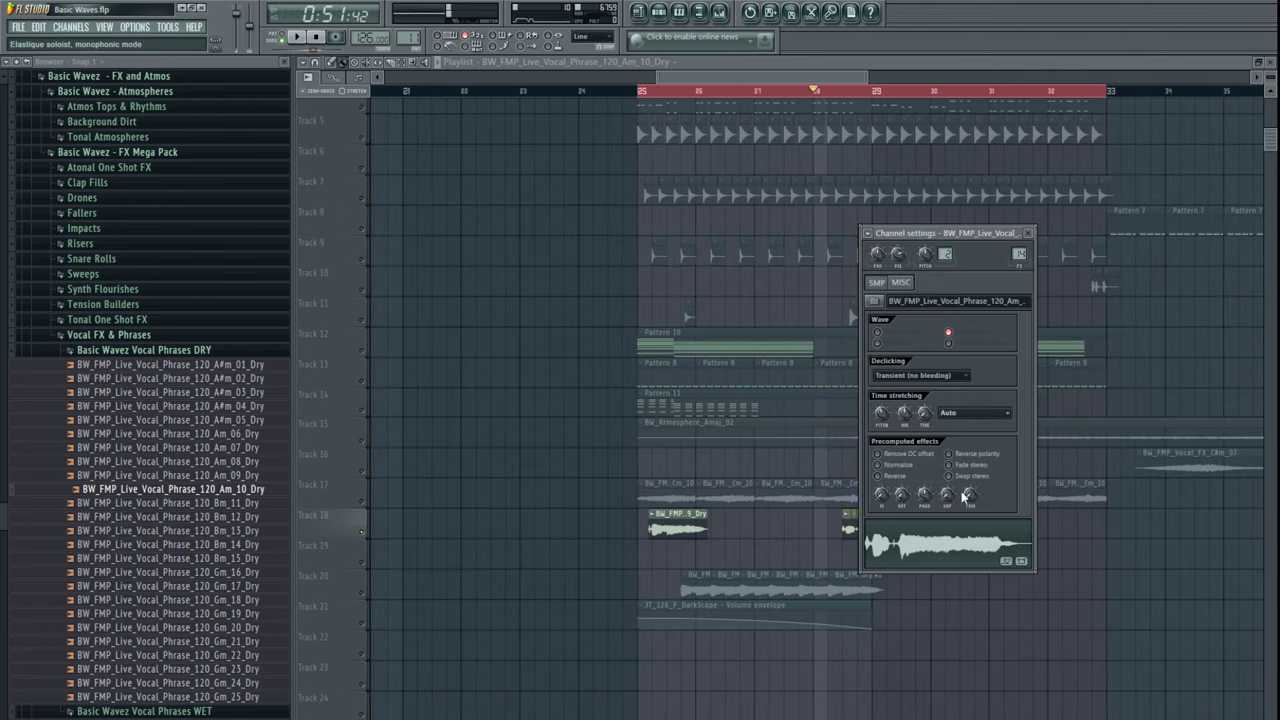
right_click(957, 643)
key("space")
scroll(917, 611, "down", 3)
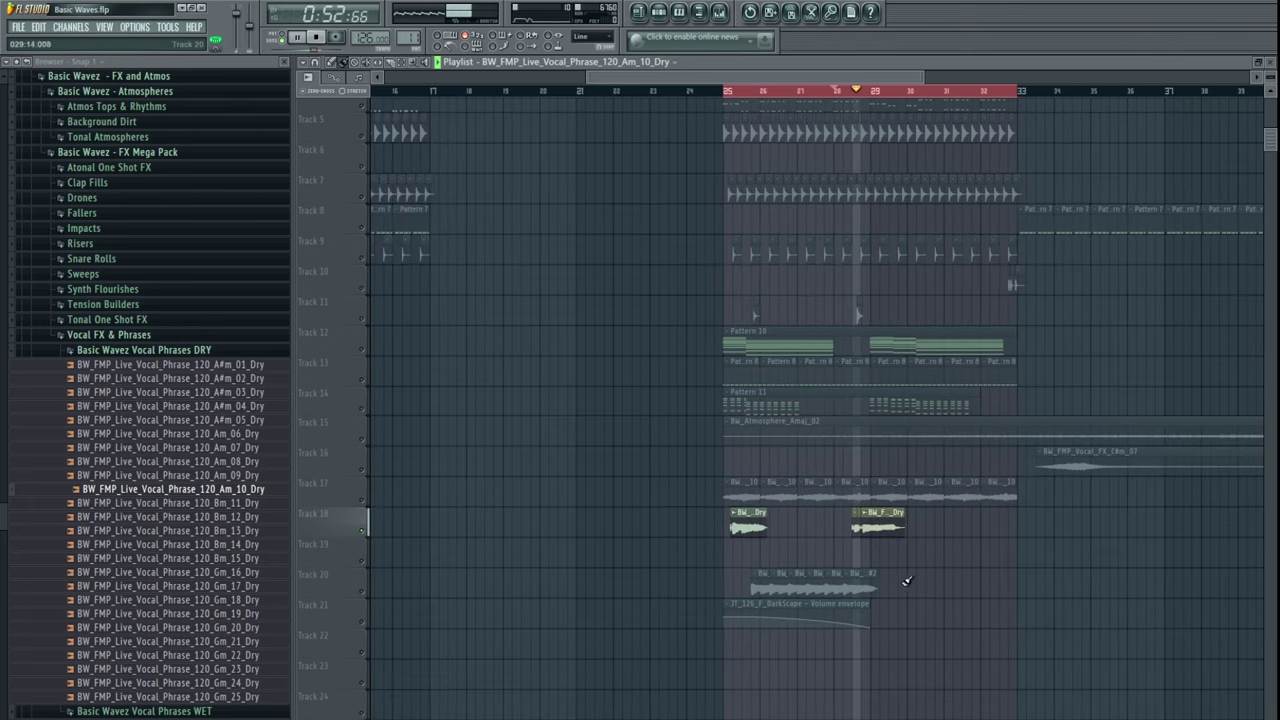
scroll(908, 581, "up", 4)
scroll(815, 572, "down", 3)
key("space")
- Unmute Tracks 17 and 12 and return the playback position to bar 25
left_click(362, 499)
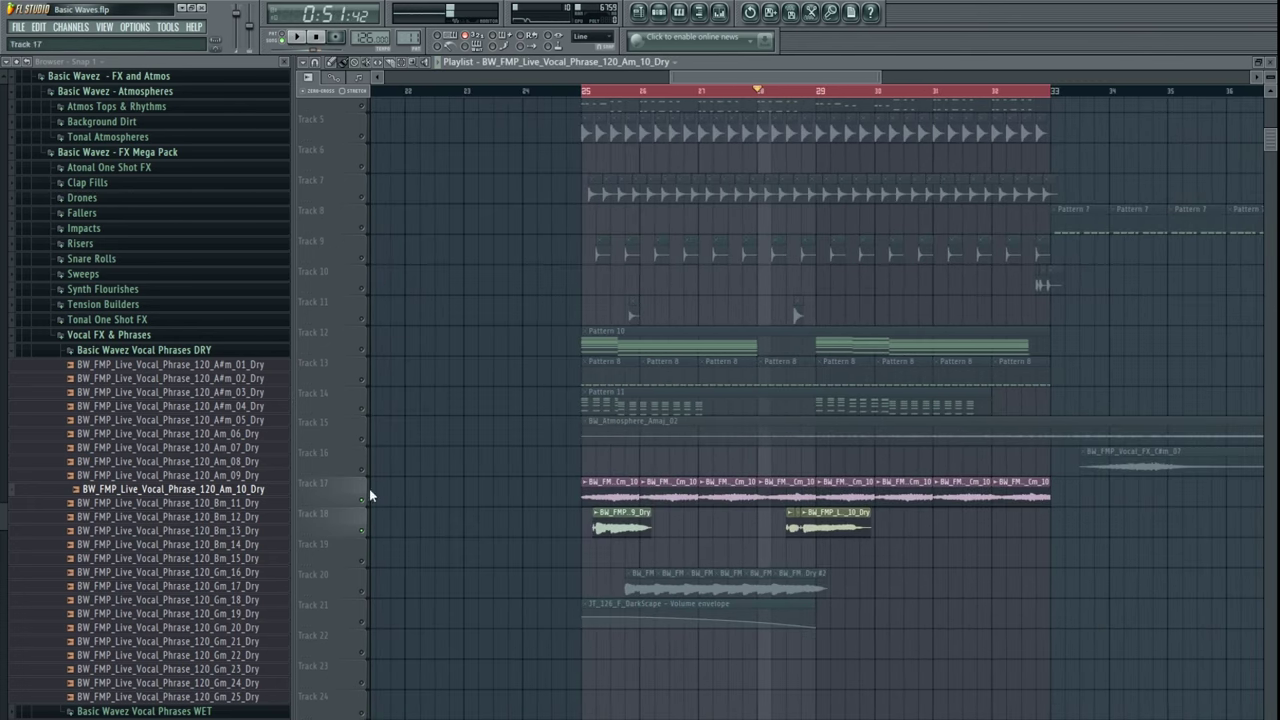
left_click(362, 350)
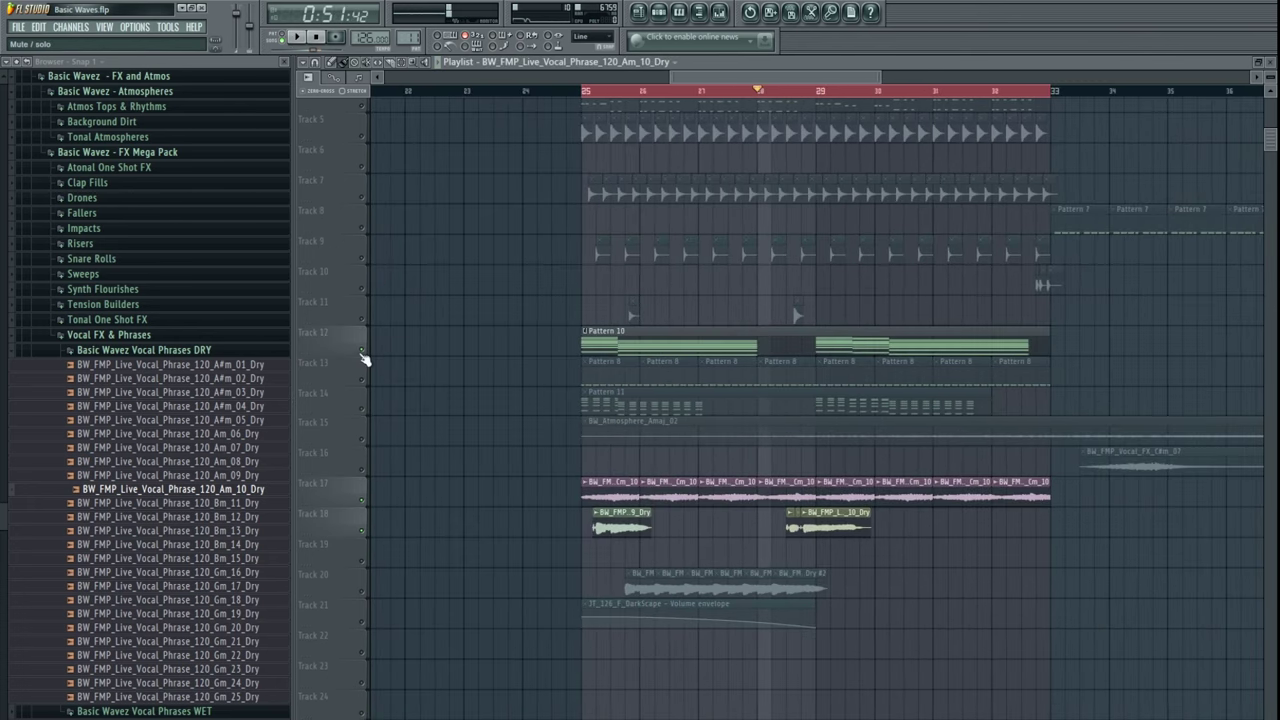
left_click(586, 92)
- Try layering a copy of the long Am_10_Dry slice on Track 19 just after bar 29
scroll(820, 532, "up", 3)
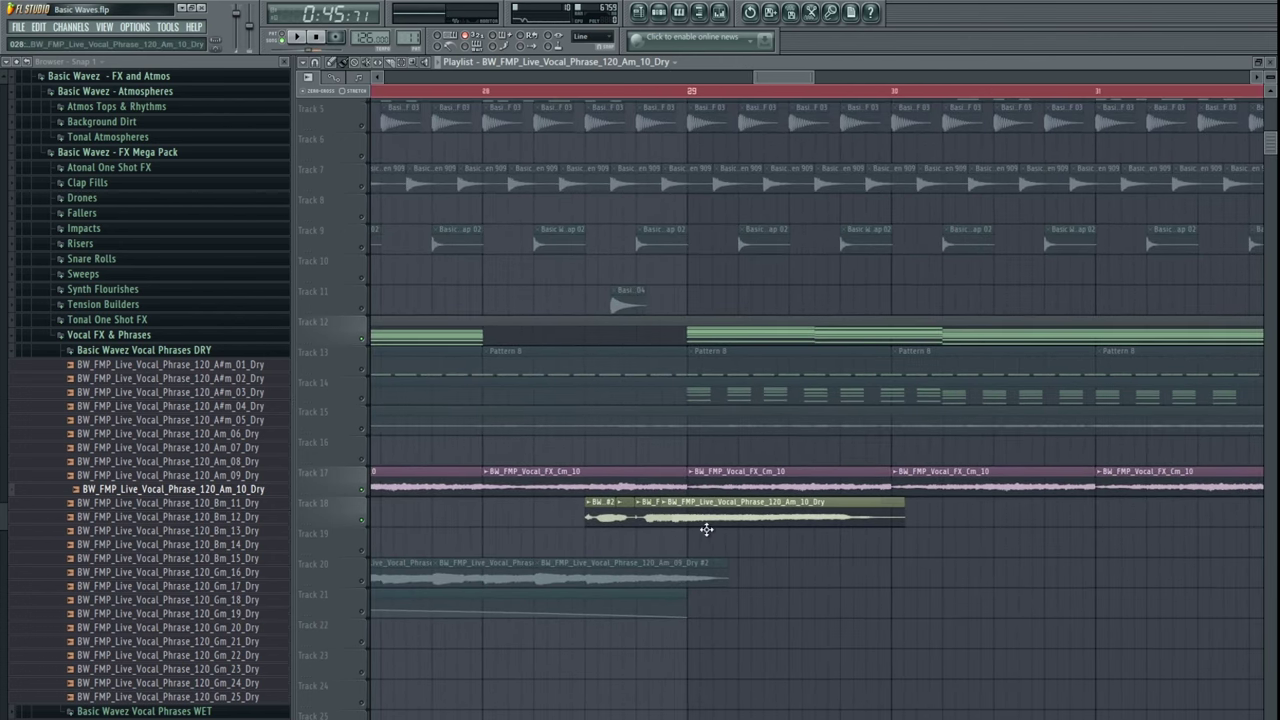
scroll(671, 549, "up", 4)
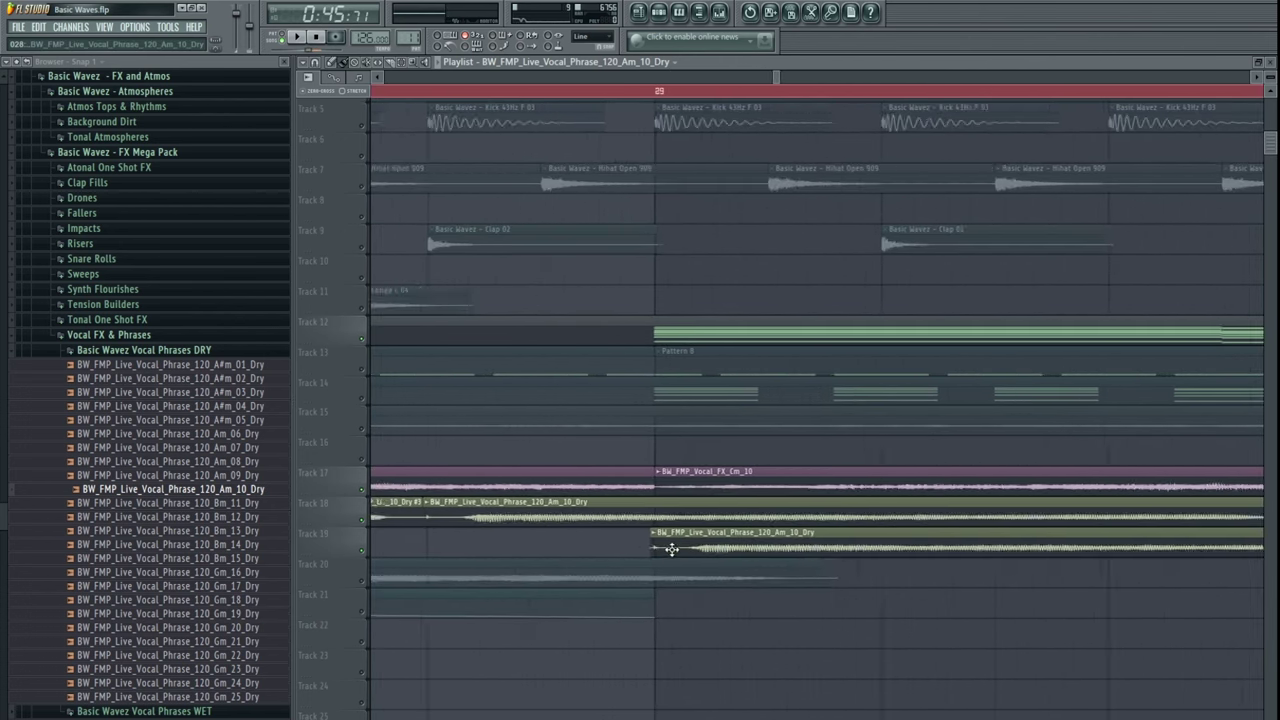
scroll(632, 541, "down", 3)
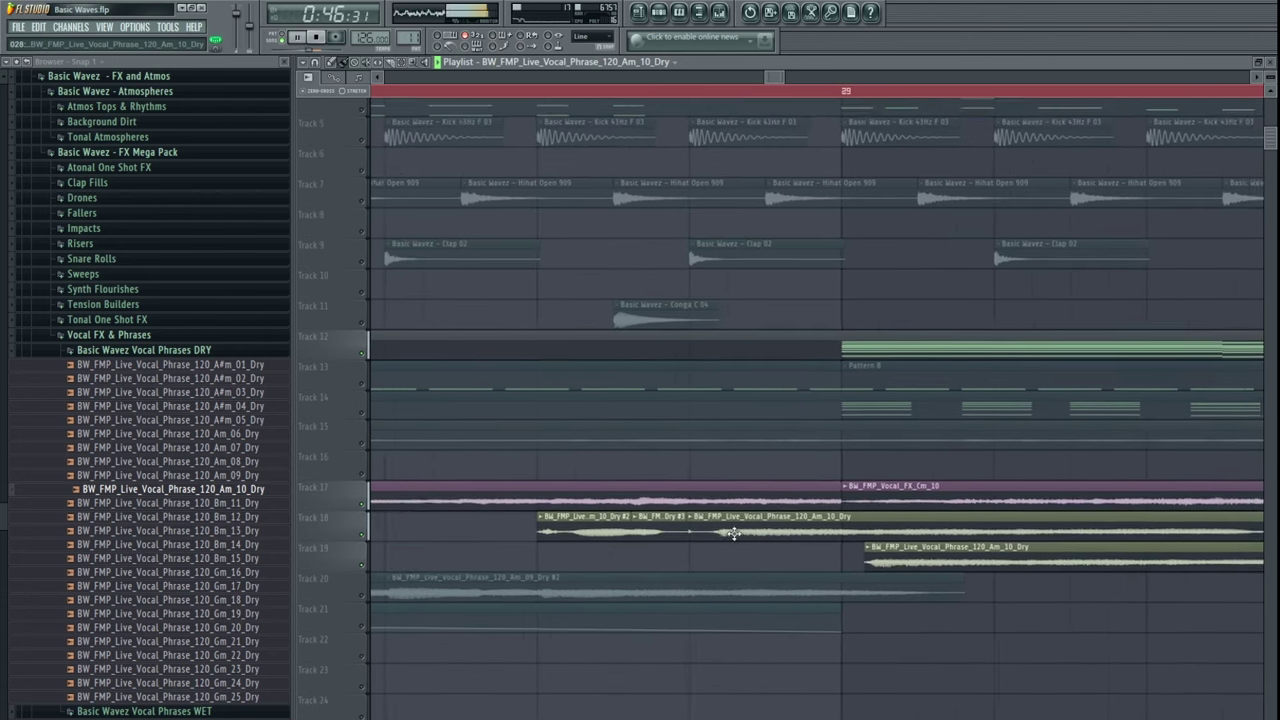
scroll(740, 545, "up", 3)
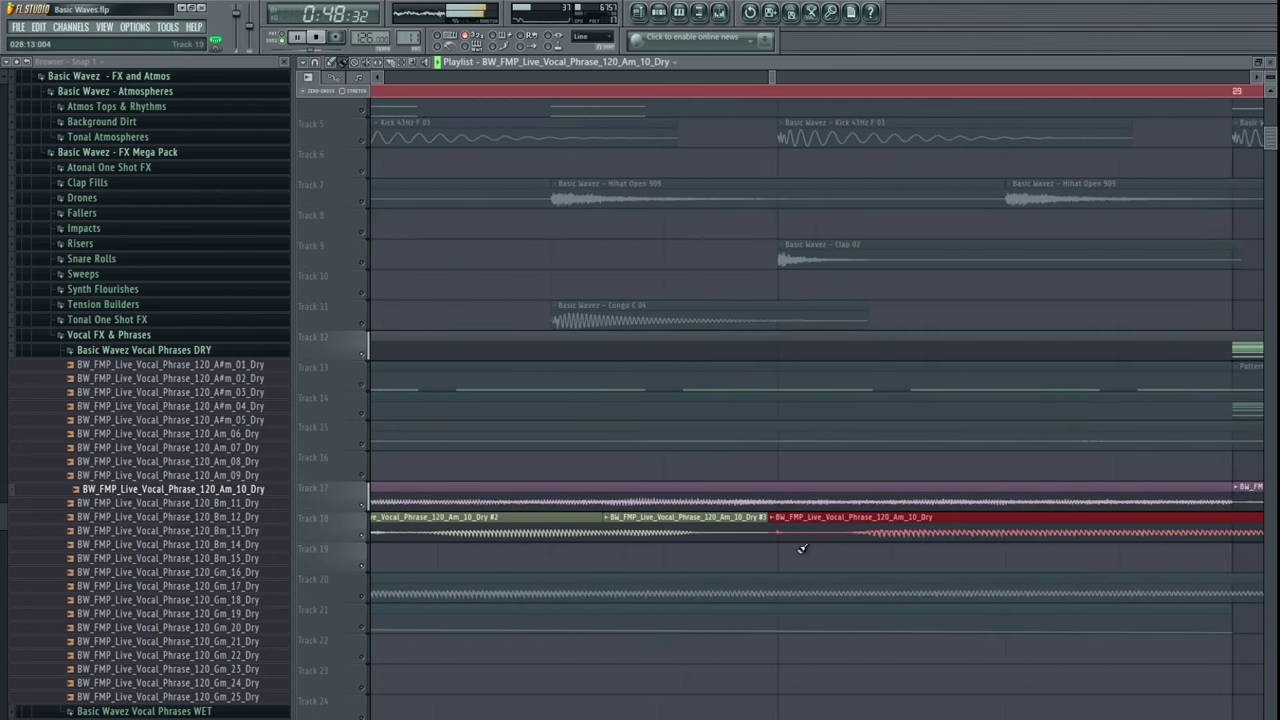
scroll(674, 551, "down", 3)
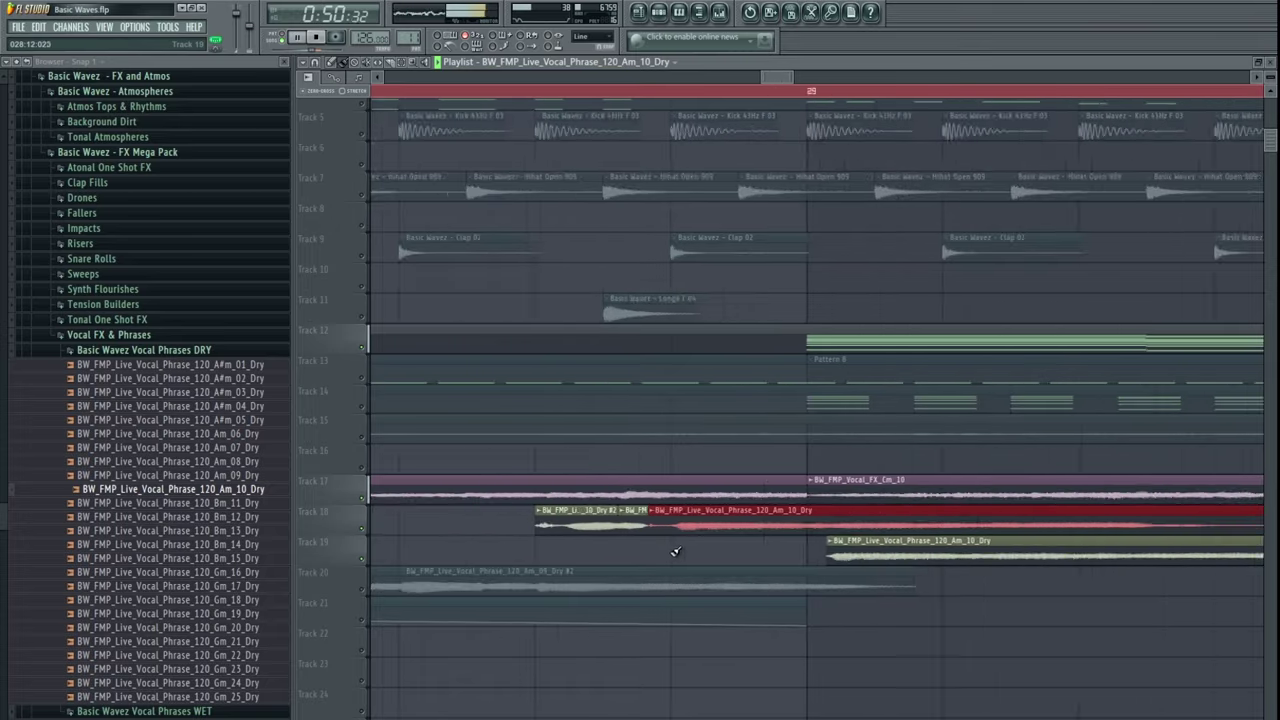
left_click(832, 550)
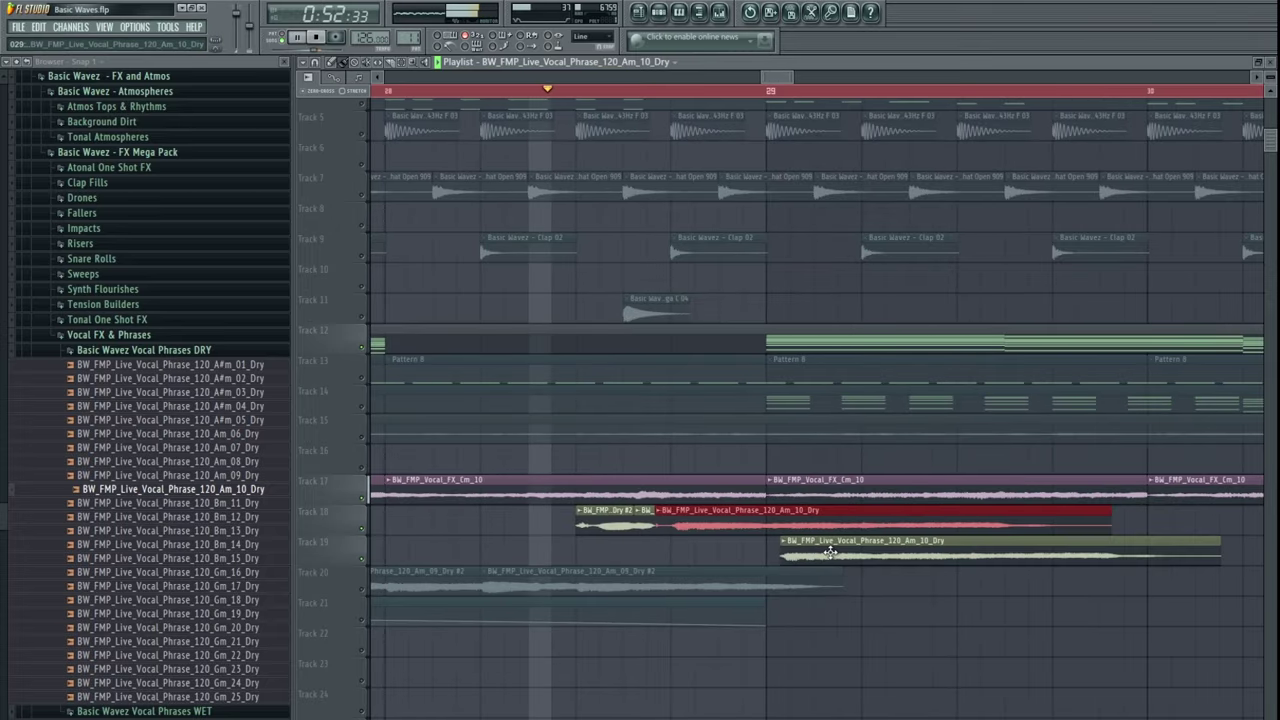
right_click(829, 547)
- Unmute Tracks 20 and 21 and play the loop with the repeated Am_09_Dry phrase and its volume envelope
key("space")
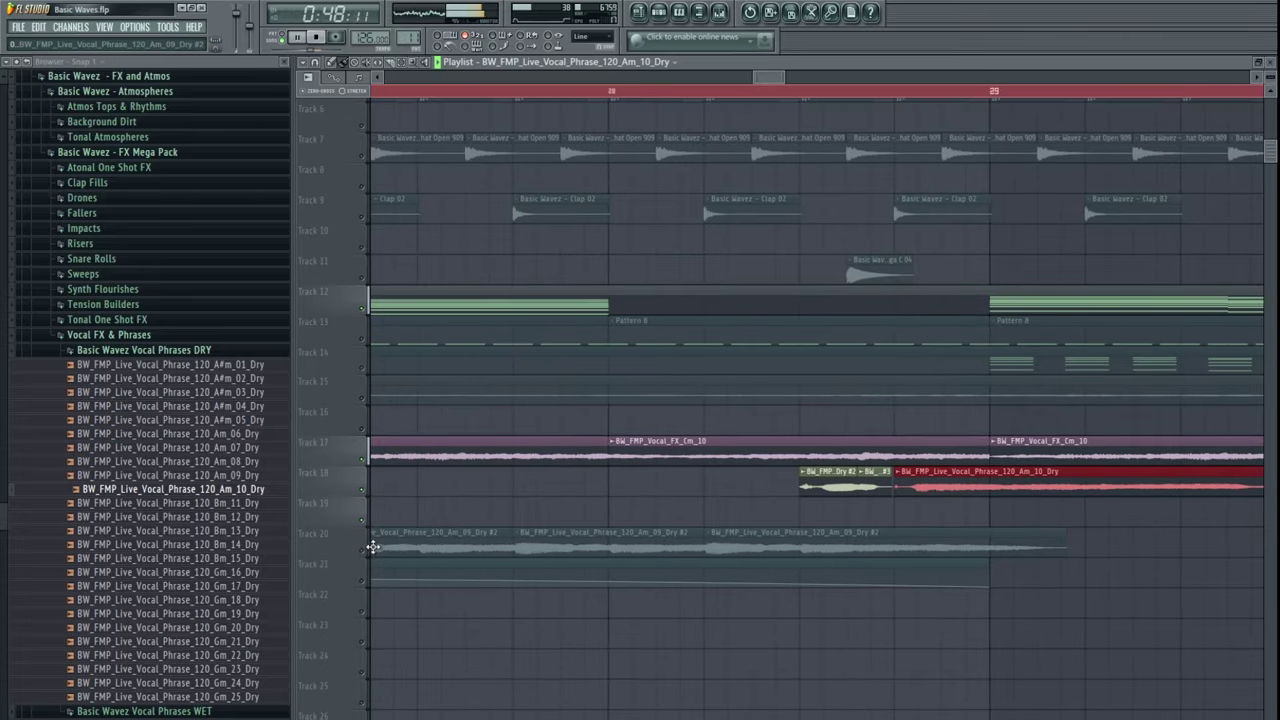
left_click(362, 548)
left_click(362, 580)
scroll(702, 488, "down", 3)
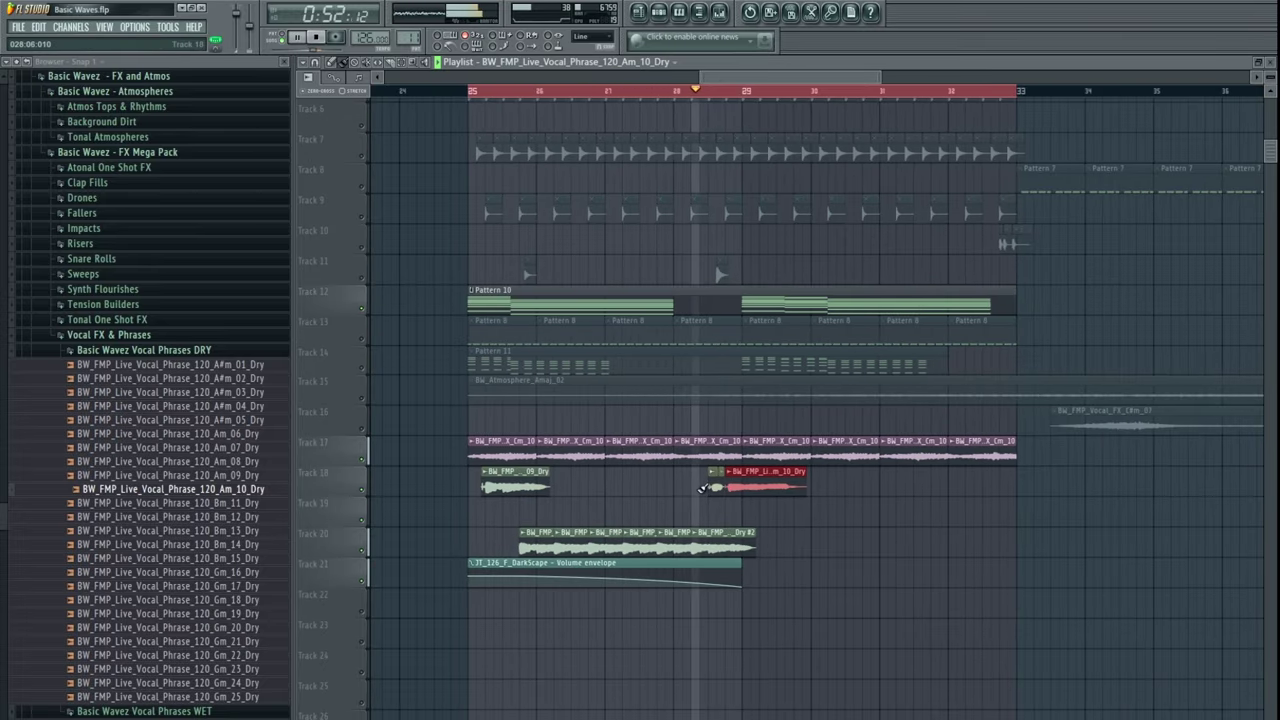
left_click(797, 580, "ctrl")
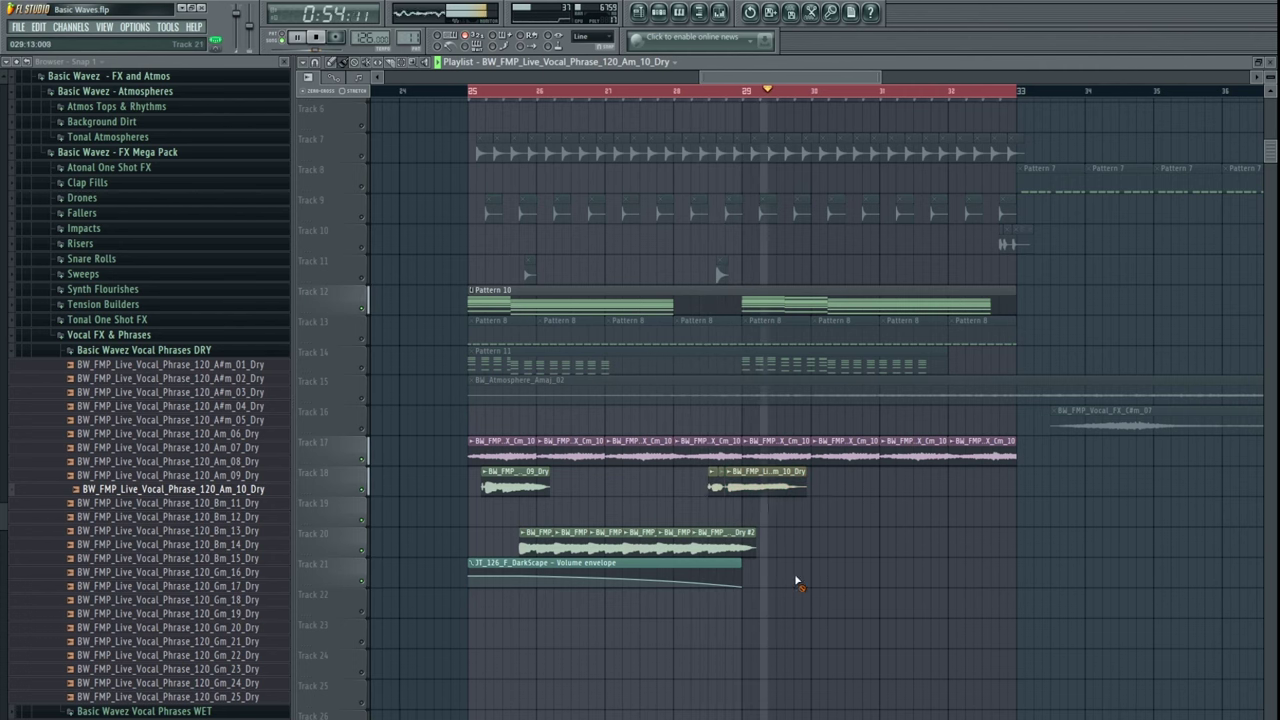
scroll(788, 572, "up", 3)
scroll(757, 566, "down", 4)
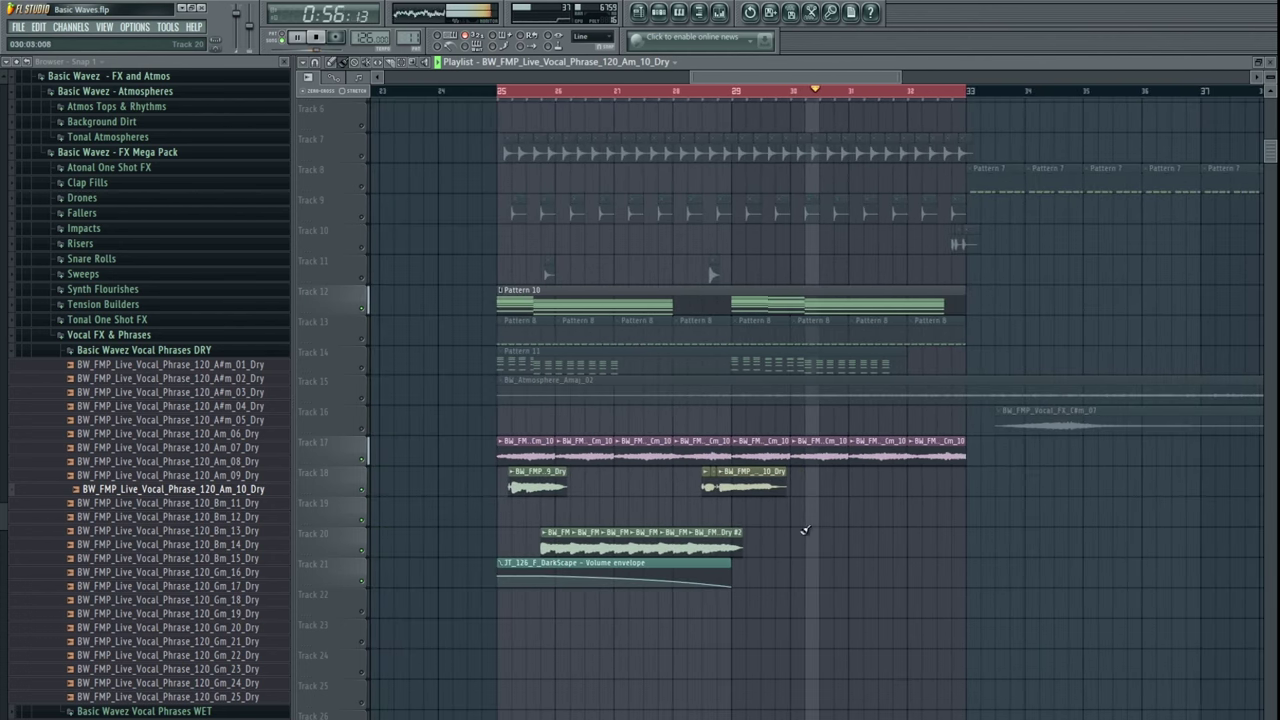
scroll(781, 491, "down", 3)
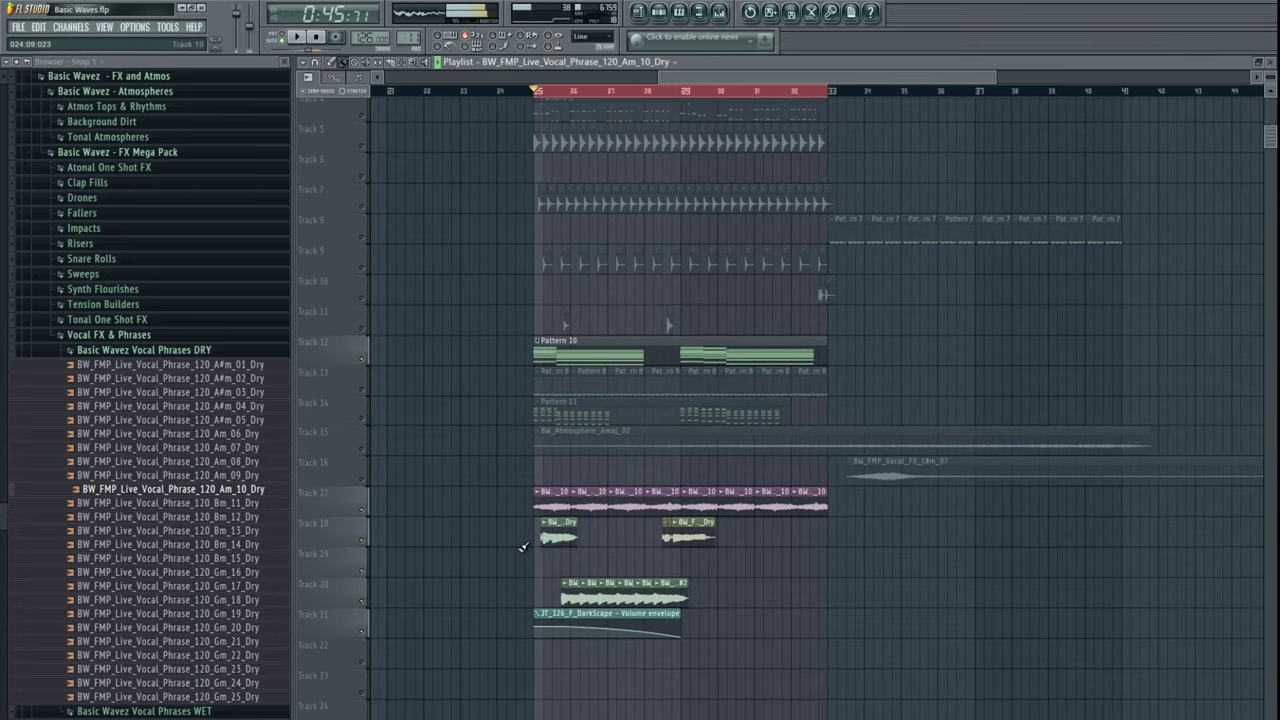
- Duplicate the Am_09_Dry phrase onto Track 19 and move the repeated Am_09_Dry clips and volume envelope down one track
scroll(522, 546, "up", 4)
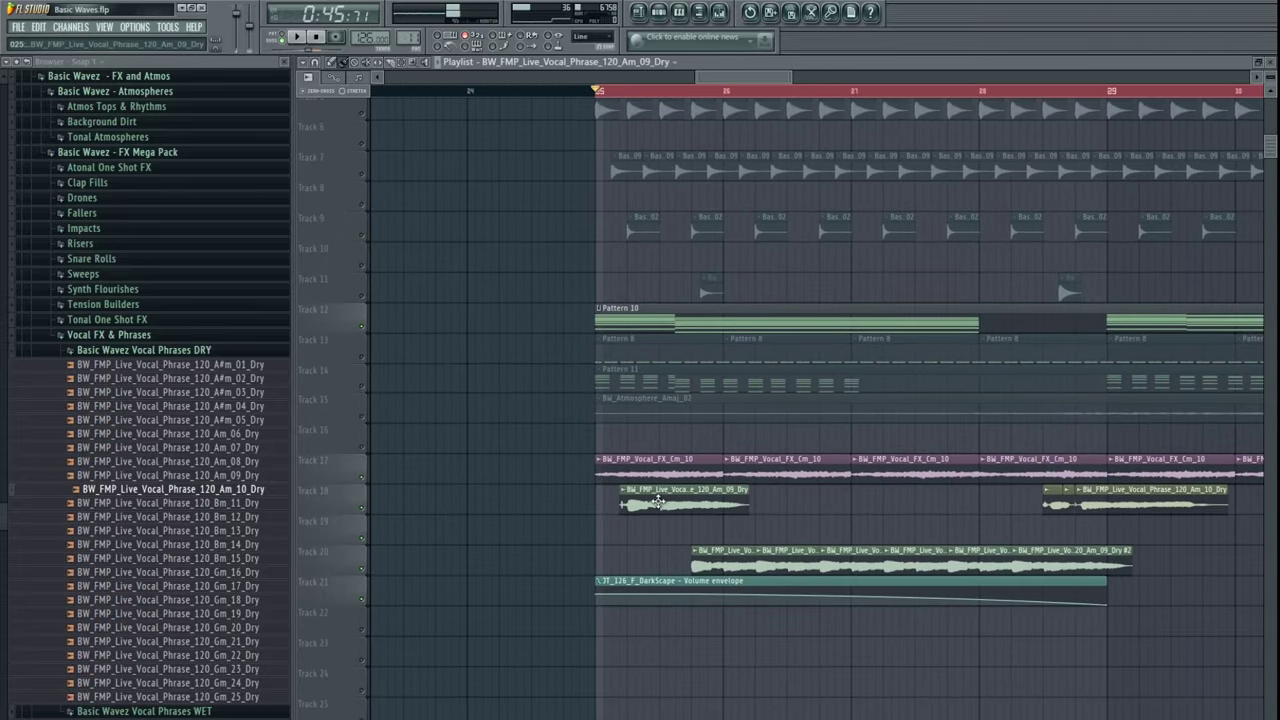
left_click_drag(1172, 557, 642, 621)
key("shift+Down")
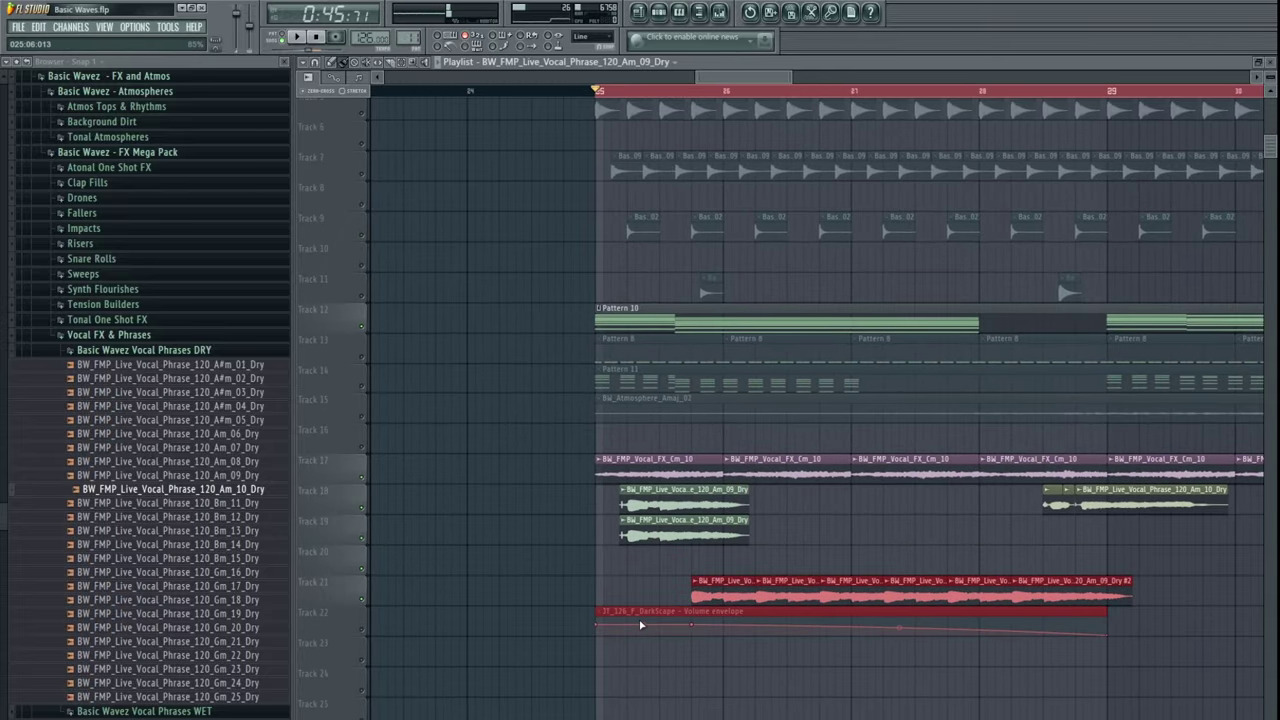
left_click(559, 578)
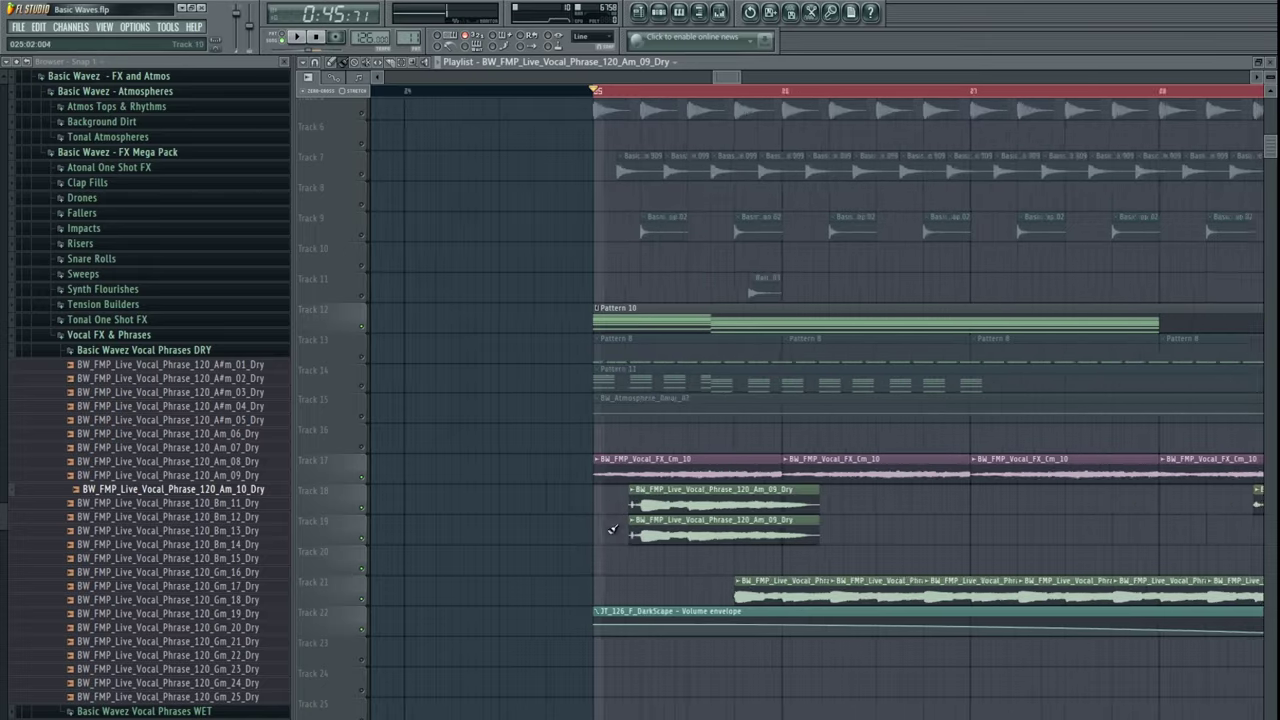
- Clone the Track 19 Am_09_Dry copy as its own sample and set its time stretching to Monophonic
scroll(608, 522, "up", 4)
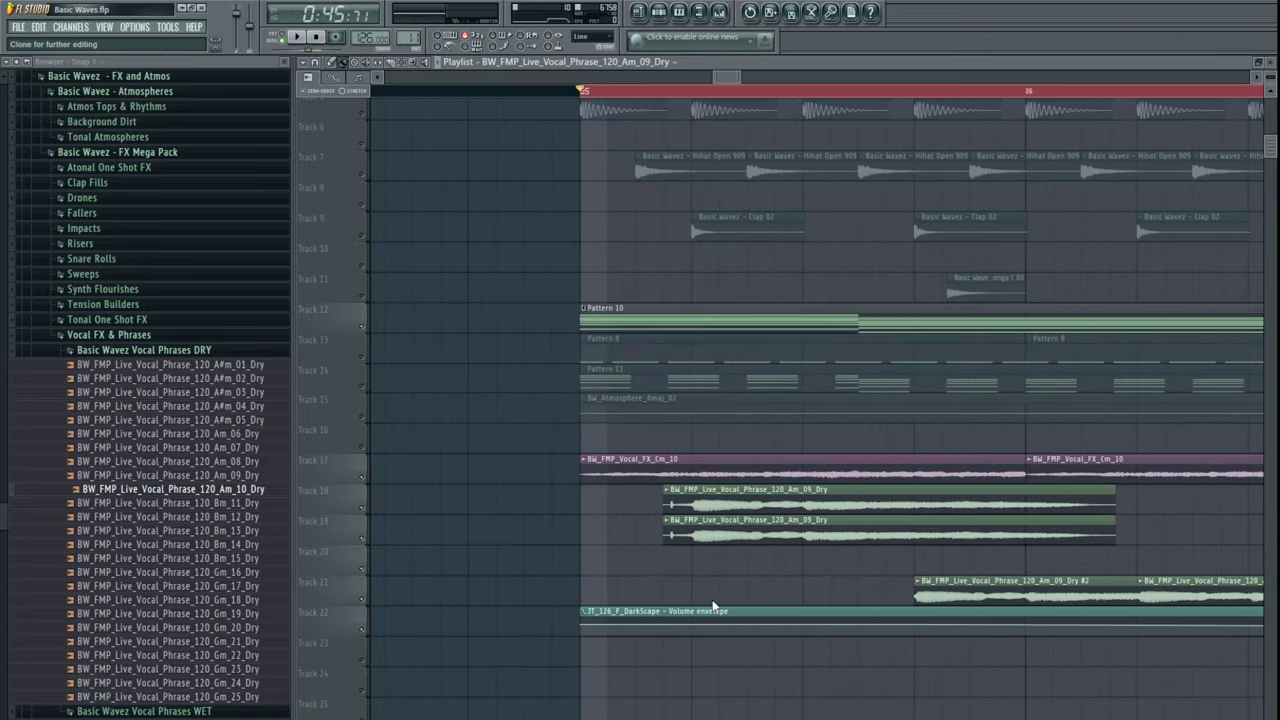
double_click(763, 525)
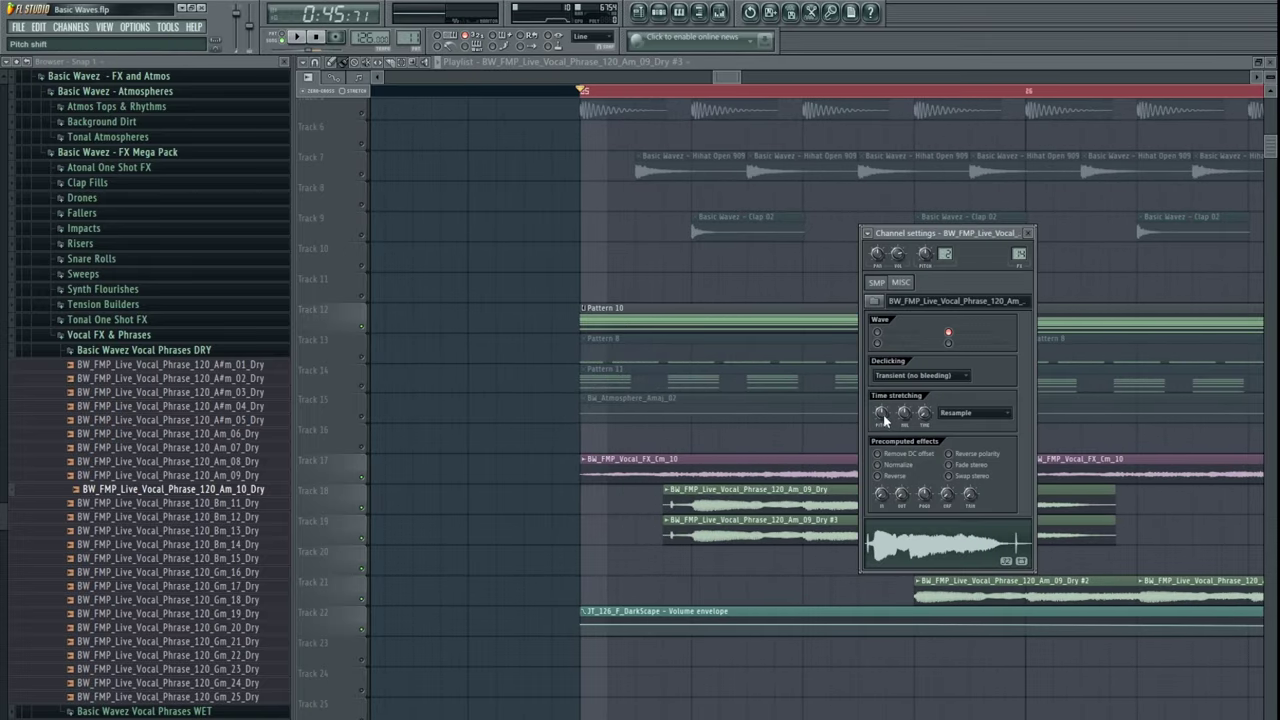
key("space")
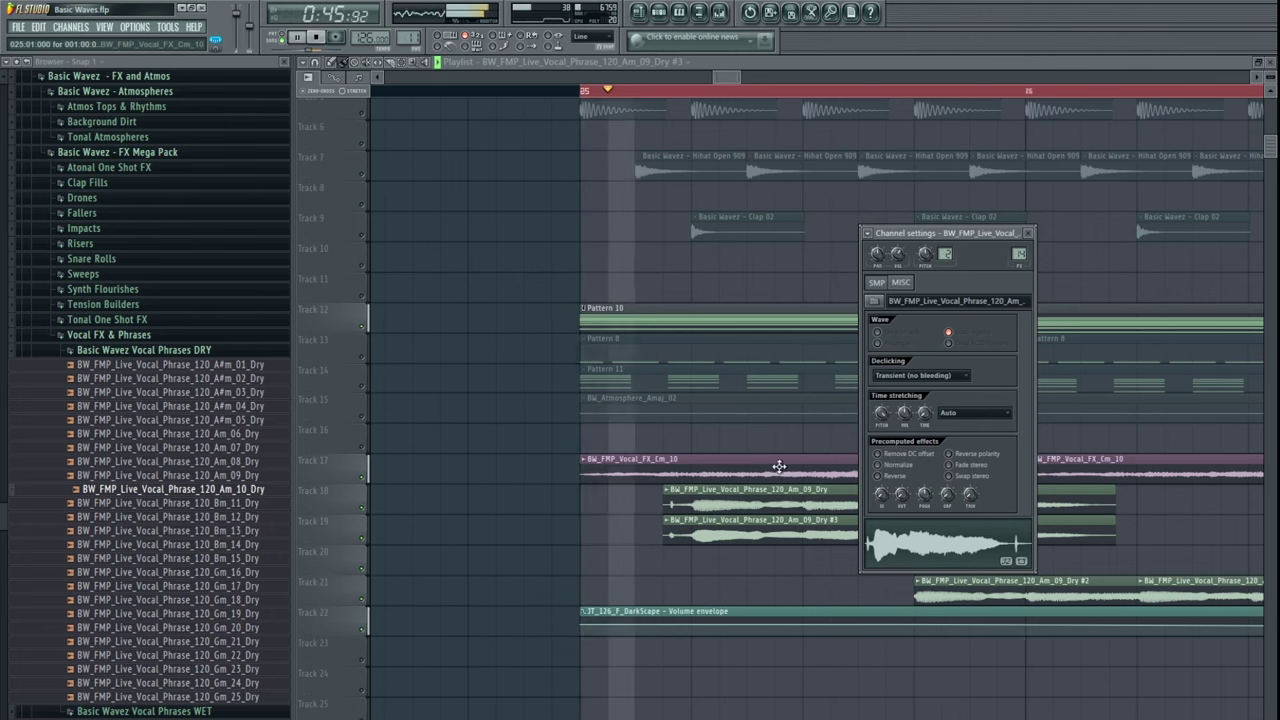
scroll(777, 466, "down", 4)
double_click(599, 532)
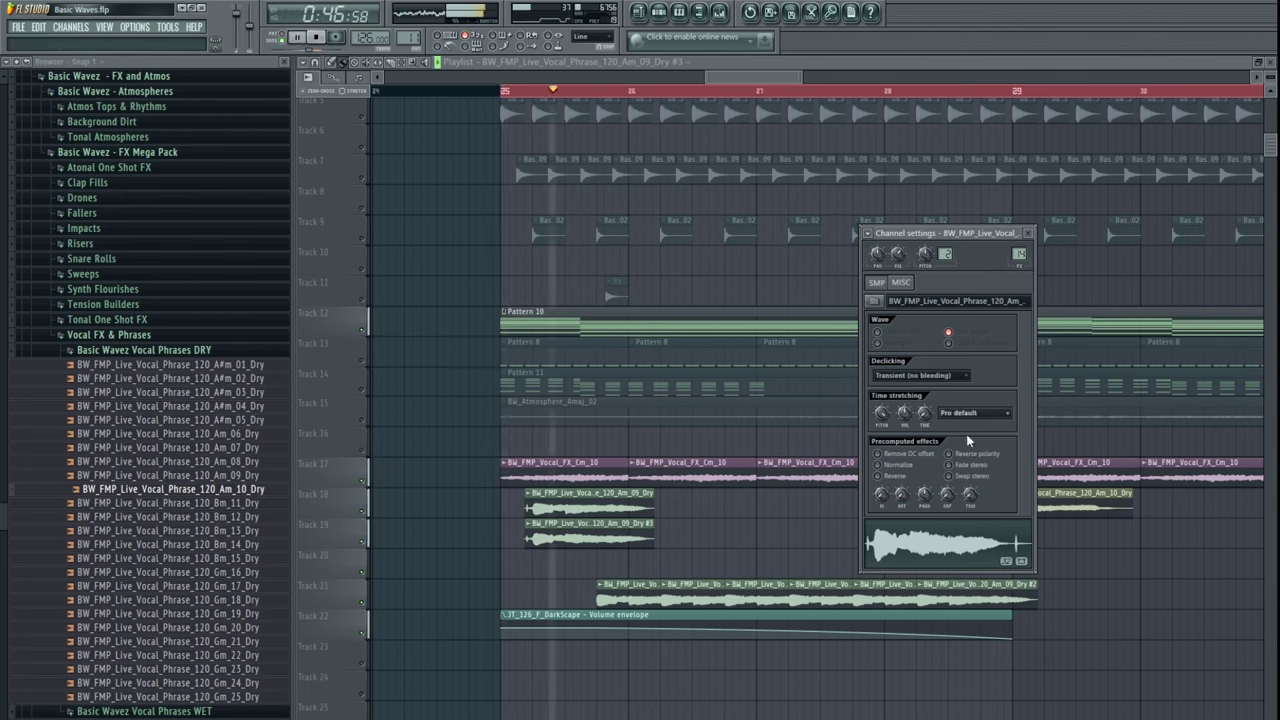
key("space")
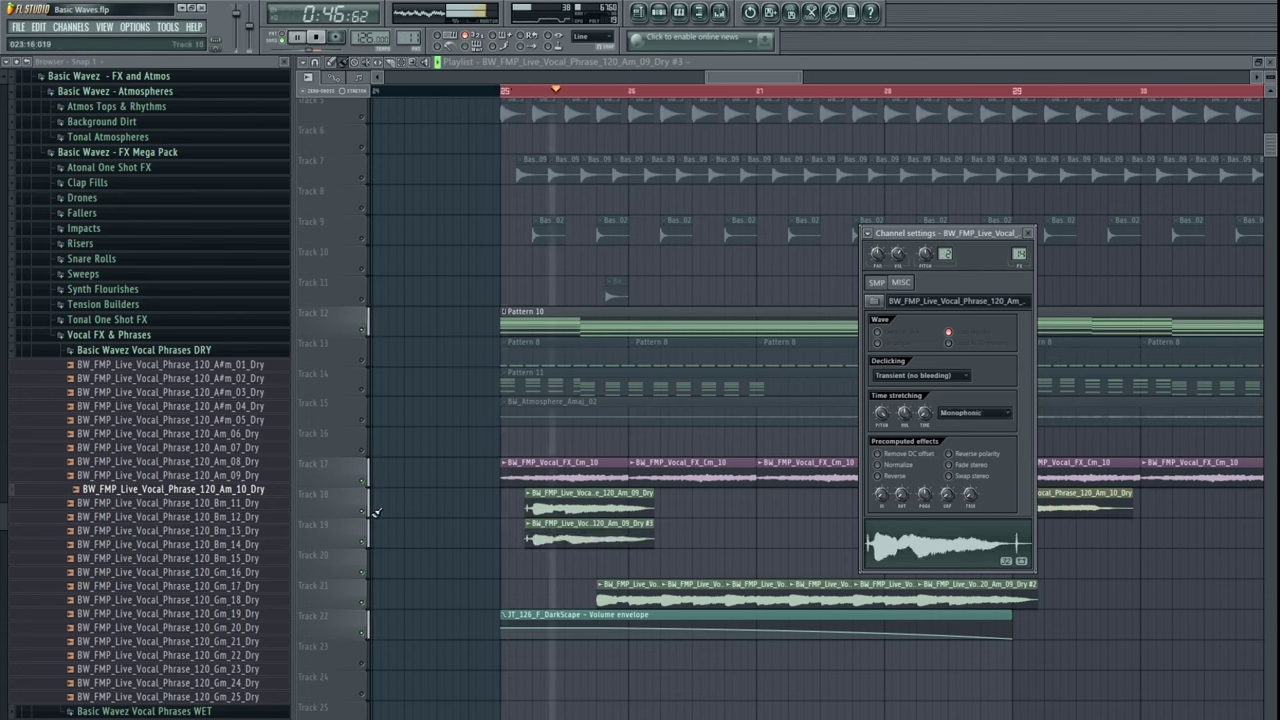
- Audition the Am_09_Dry #3 copy with Track 18 muted, unmute Track 18 and play the layered loop
left_click(363, 513)
key("space")
key("space")
double_click(566, 535)
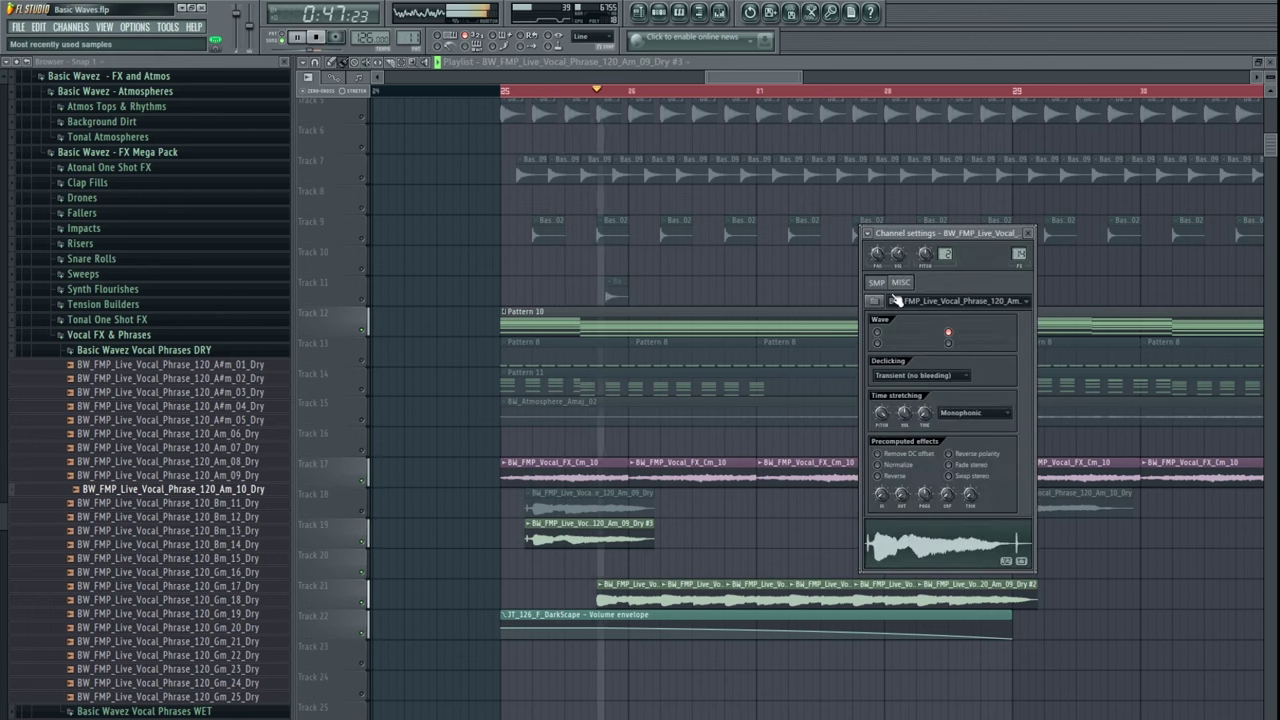
left_click(364, 515)
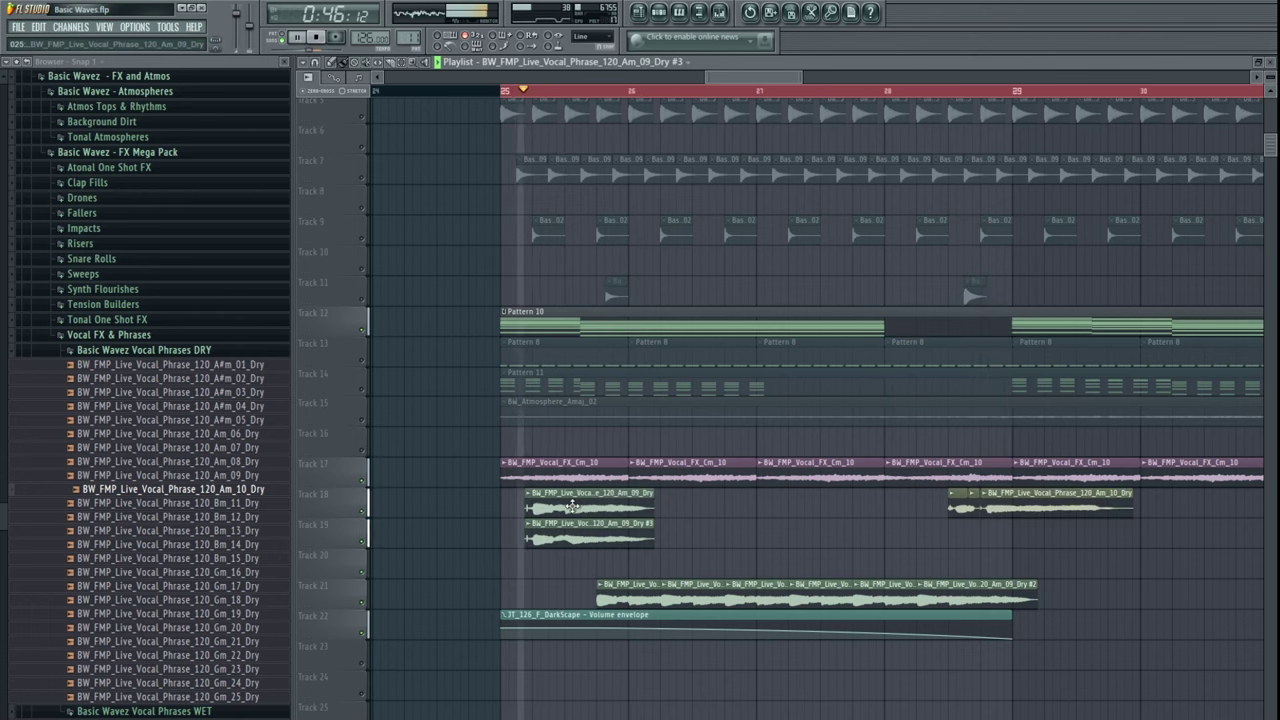
scroll(597, 503, "down", 4)
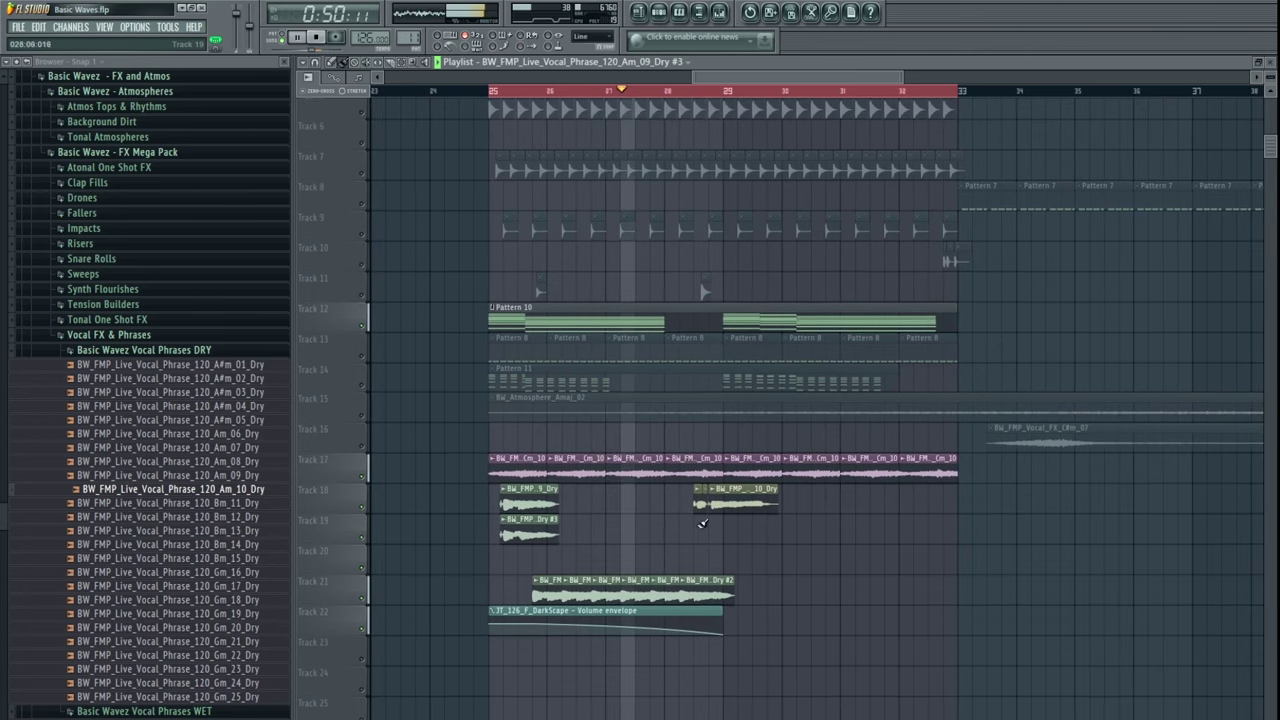
scroll(720, 528, "up", 2)
scroll(719, 528, "down", 1)
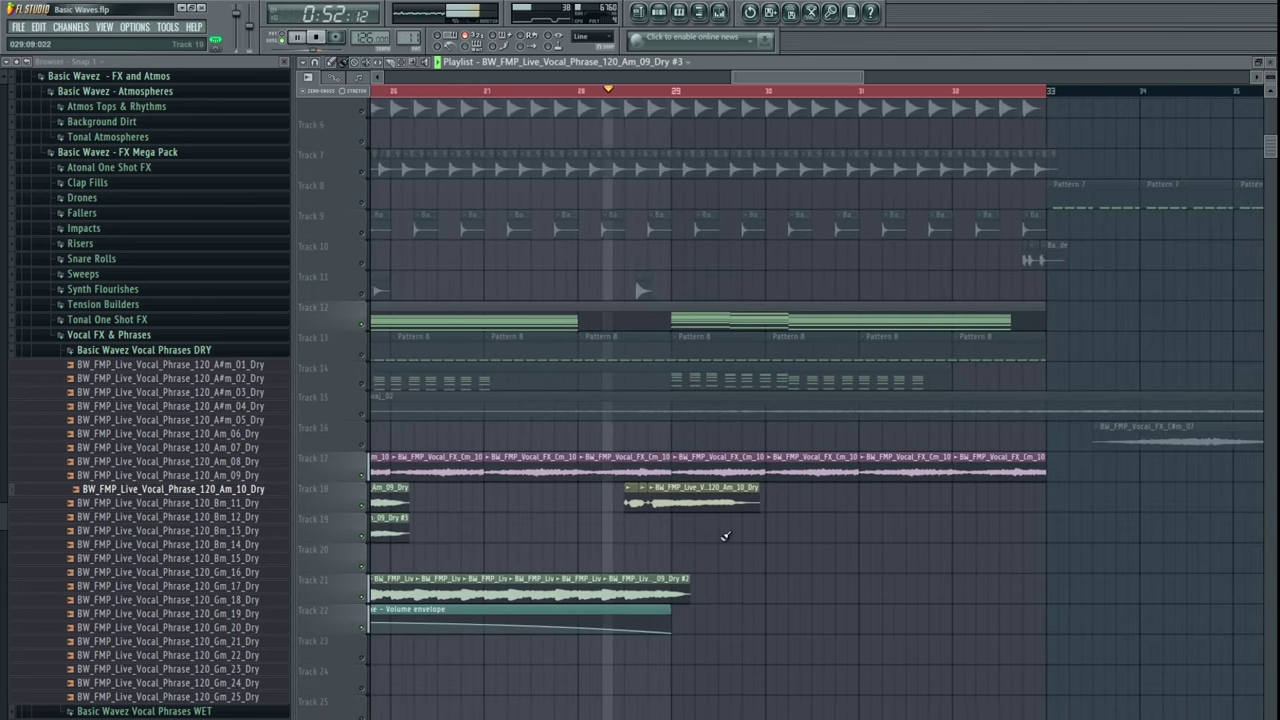
scroll(737, 530, "up", 1)
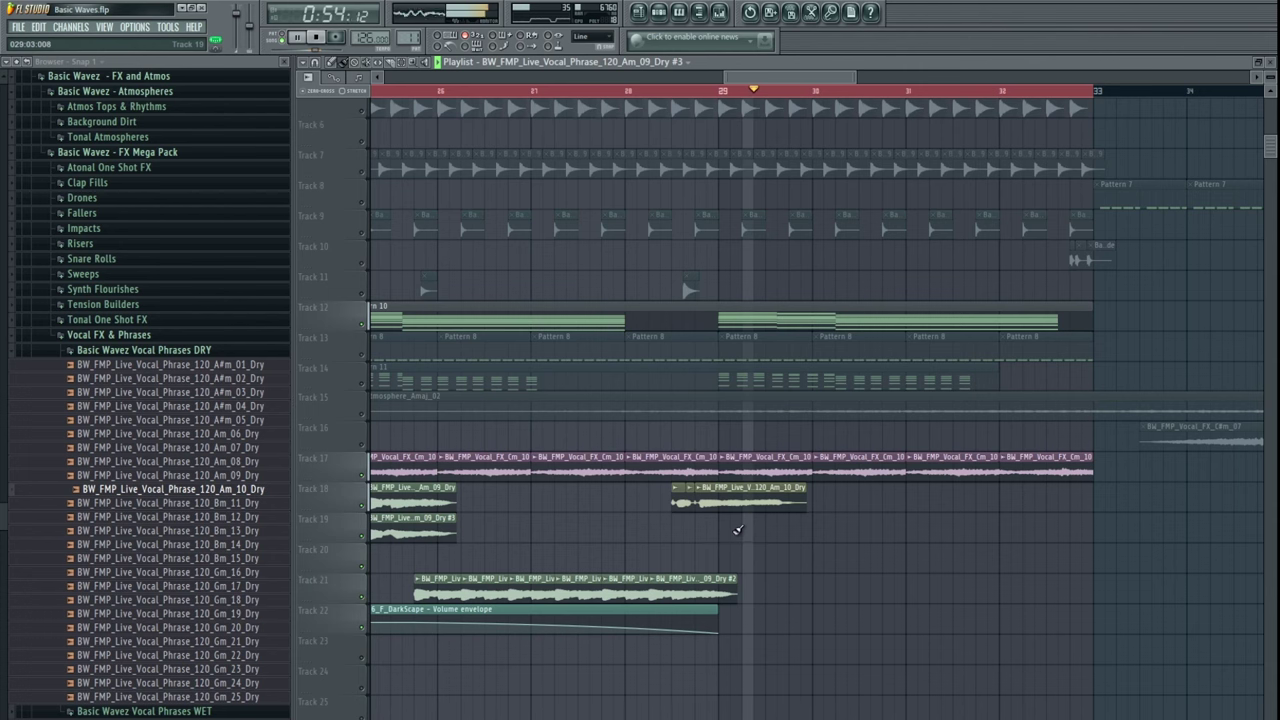
scroll(737, 528, "down", 4)
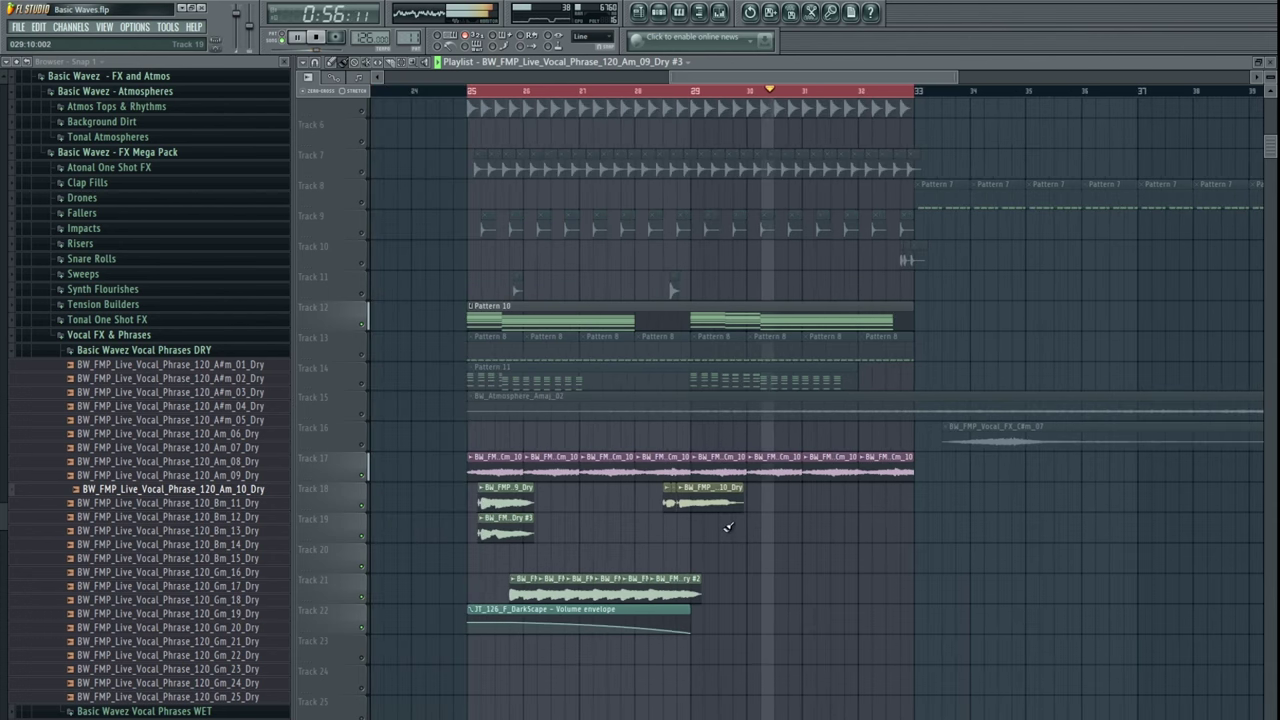
- Duplicate the long Am_10_Dry slice onto Track 19 at bar 29 and clone it as its own sample with Monophonic stretching
scroll(737, 538, "up", 5)
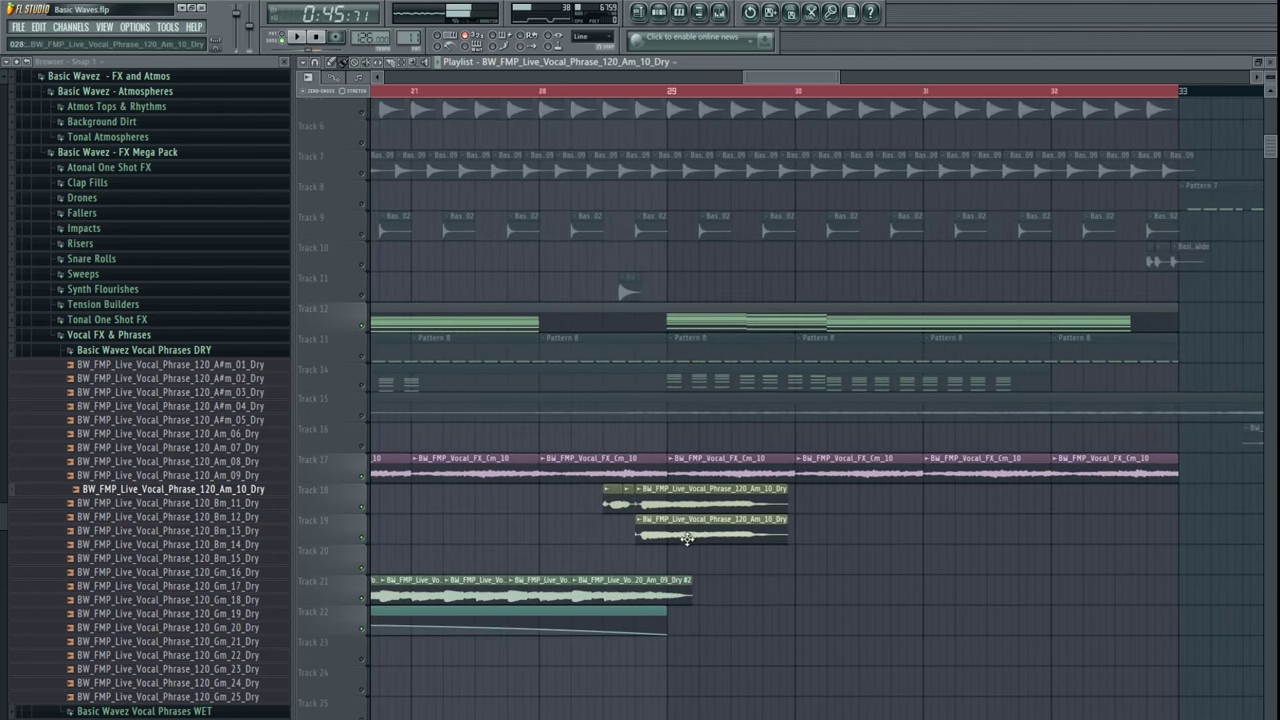
scroll(683, 545, "up", 5)
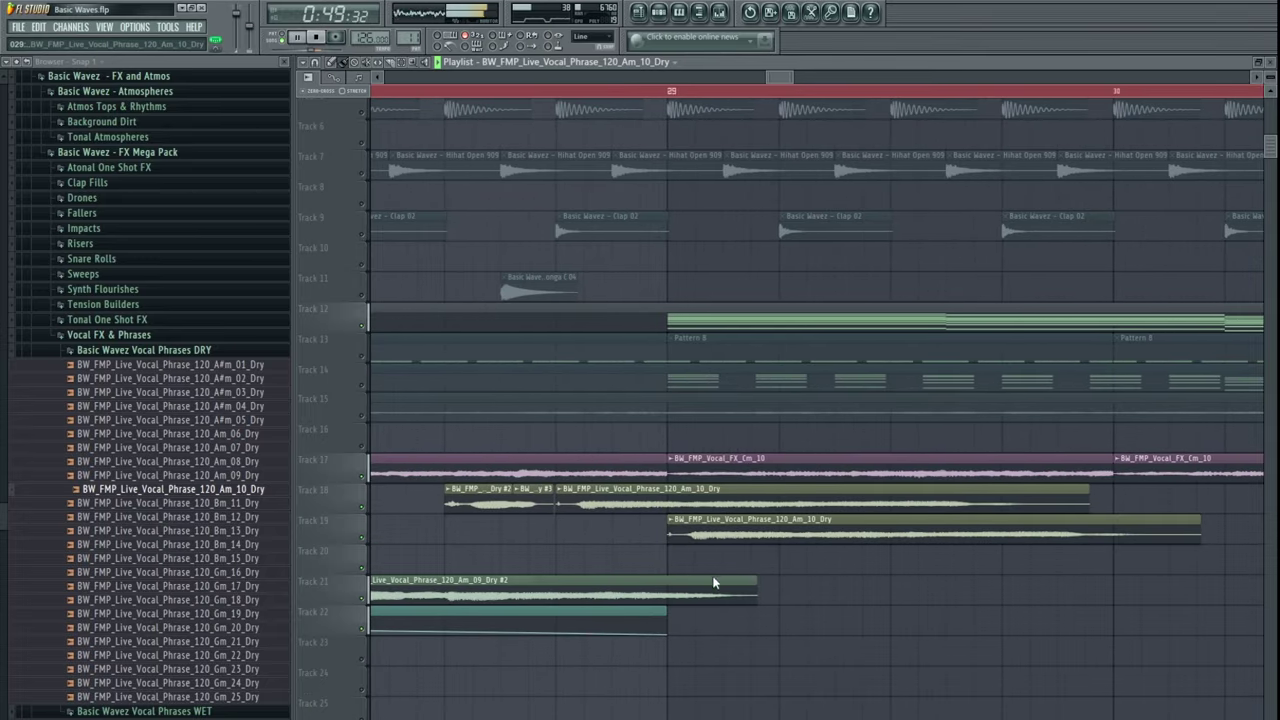
double_click(739, 530)
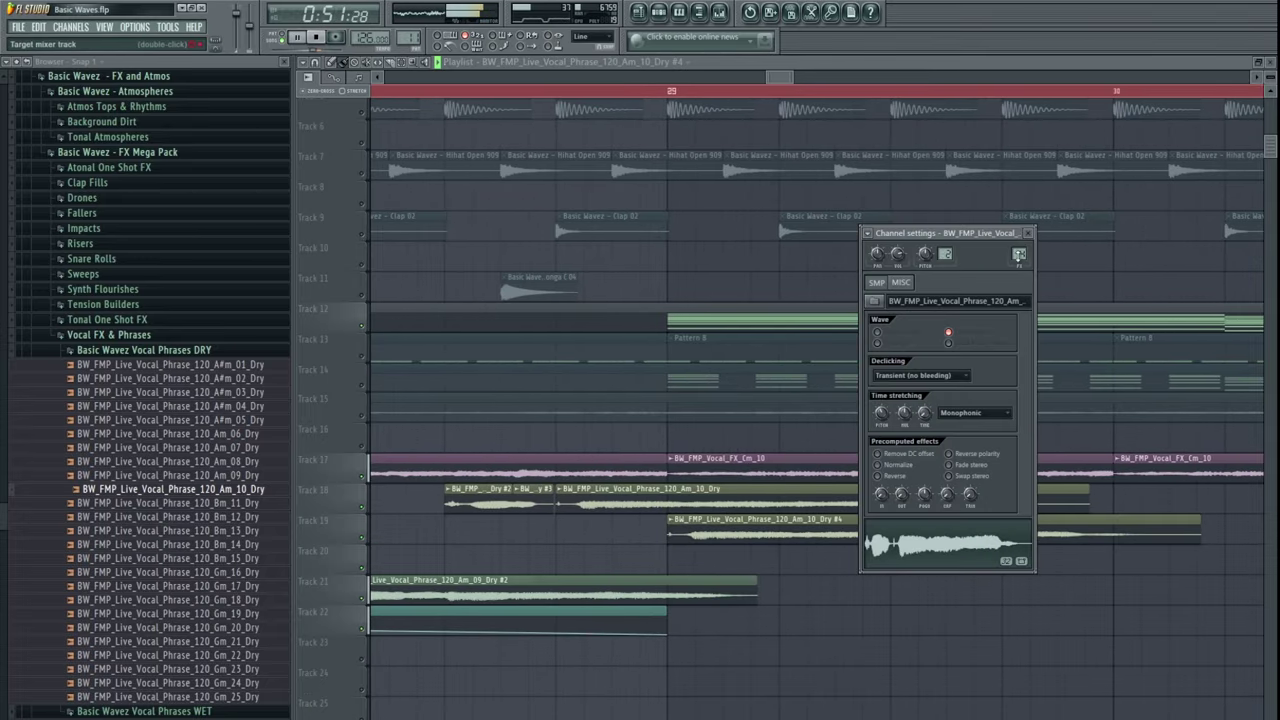
key("Escape")
- Duplicate the DarkScape volume envelope on Track 22 so the copy starts at bar 29, and play the loop
scroll(980, 597, "down", 4)
left_click_drag(617, 608, 1229, 629)
key("space")
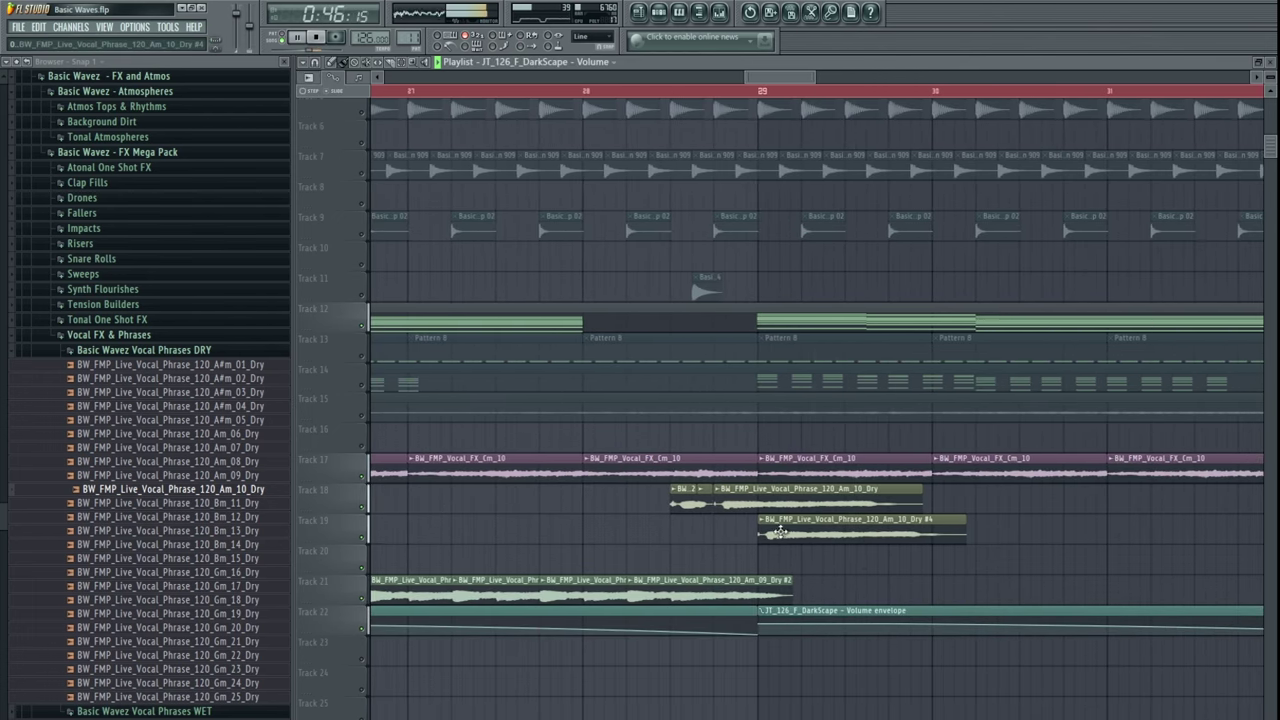
- Move the Am_10_Dry #4 clip on Track 19 to start one beat after bar 29
scroll(771, 529, "up", 3)
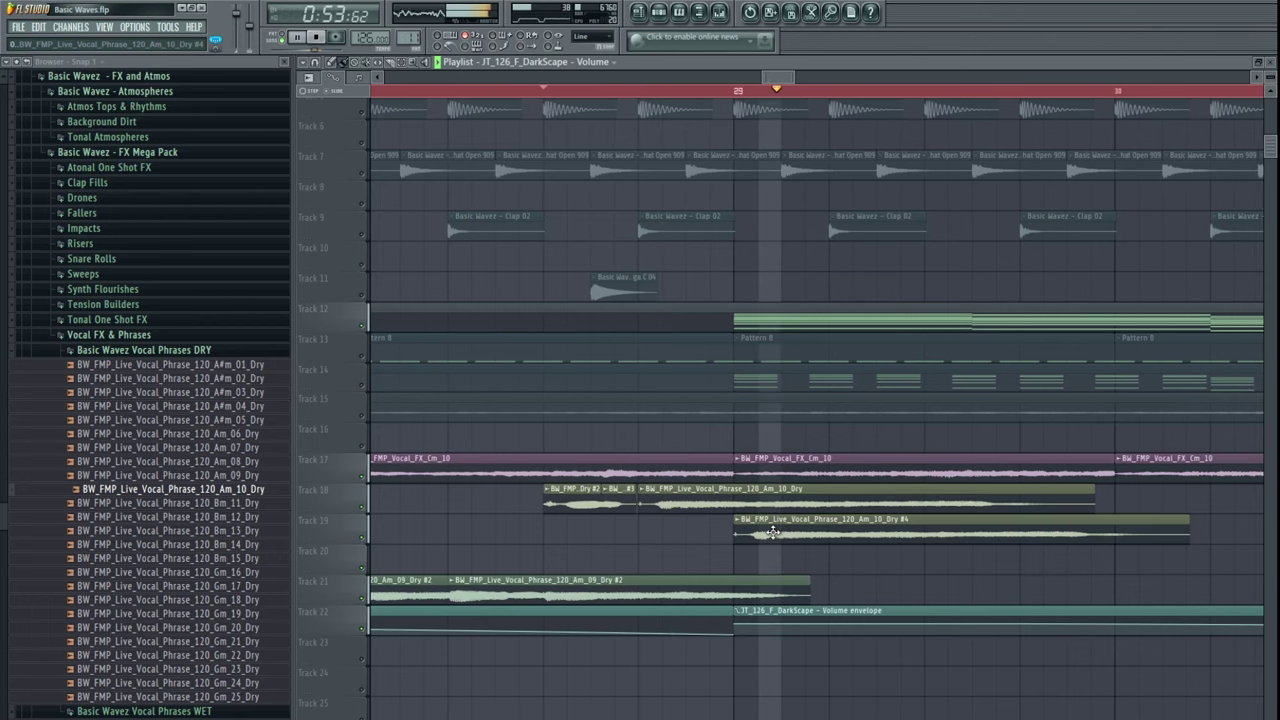
left_click_drag(771, 530, 873, 535)
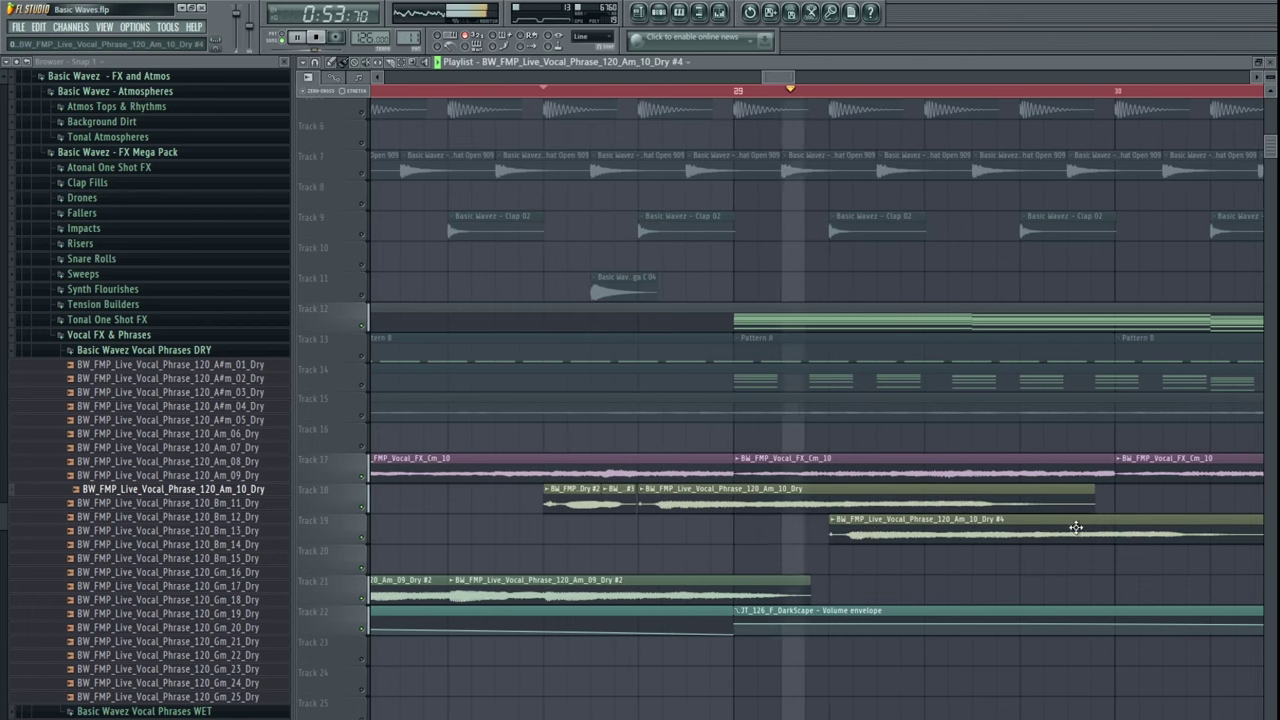
scroll(1077, 523, "down", 3)
- Repeat the Am_10_Dry #4 clip every half bar along Track 19 up to the end of the loop
scroll(675, 524, "up", 6)
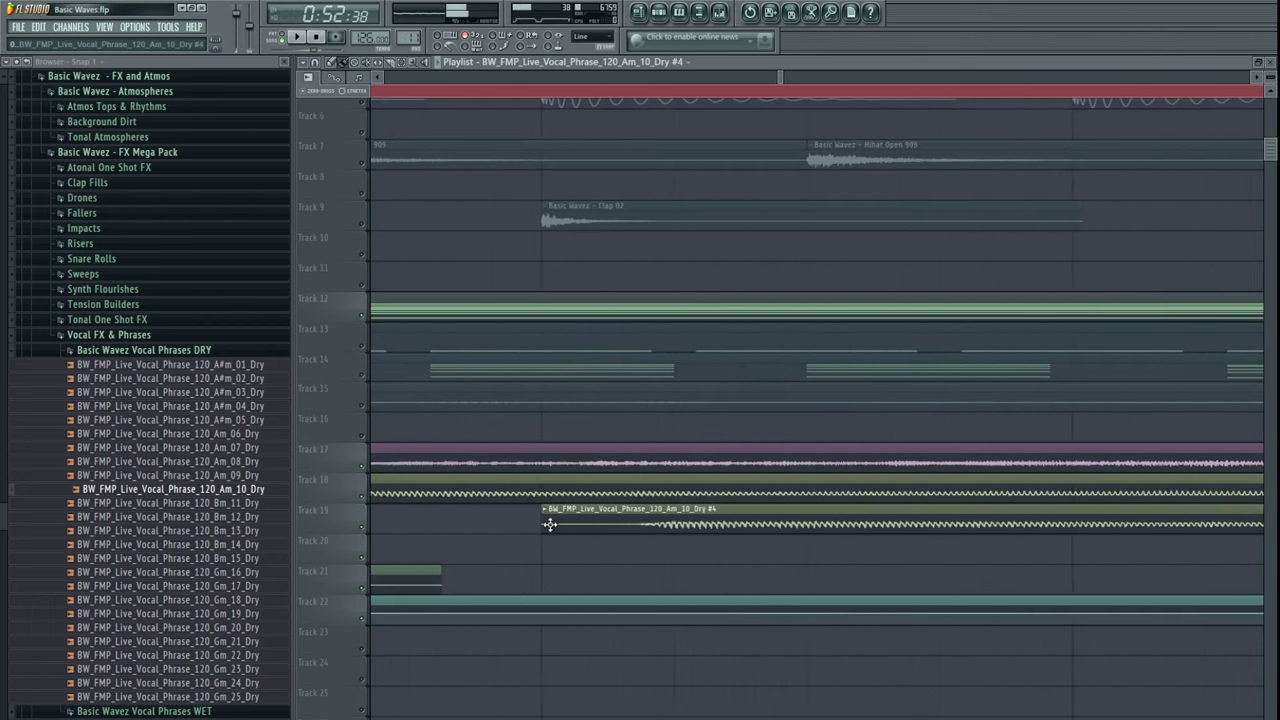
left_click_drag(692, 531, 783, 511)
scroll(609, 529, "down", 5)
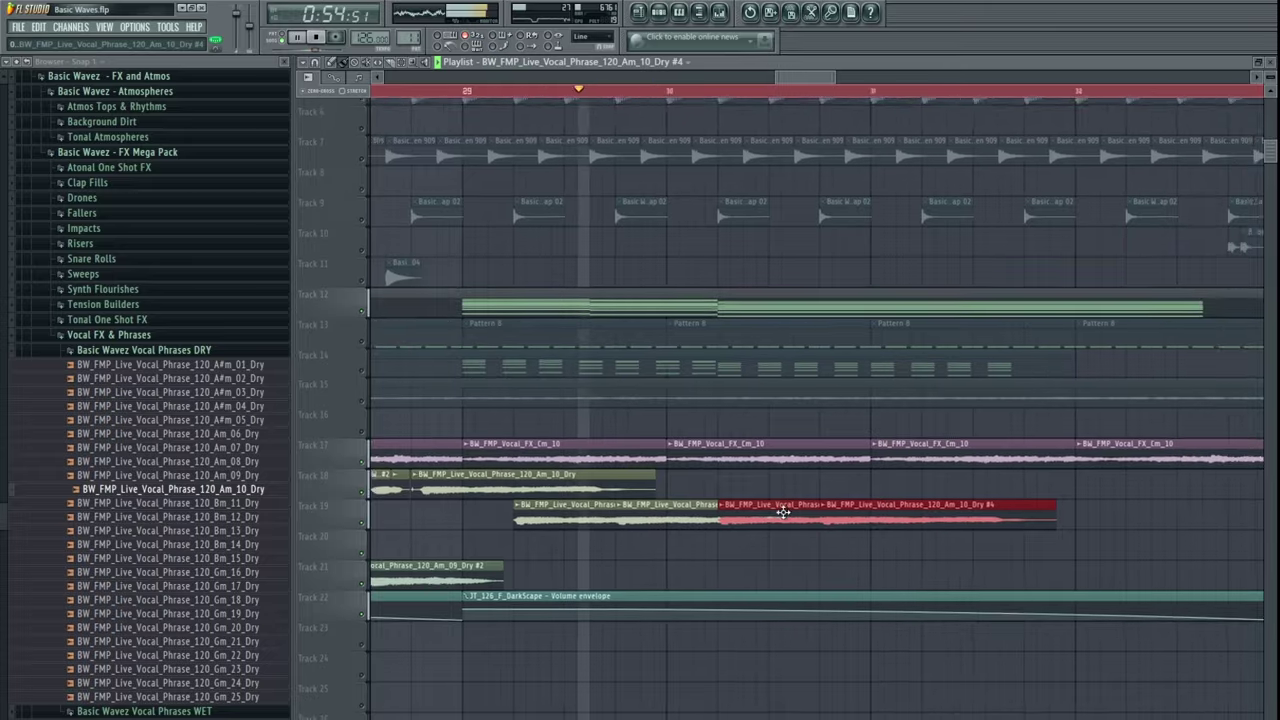
scroll(590, 525, "down", 3)
left_click_drag(576, 515, 880, 529)
left_click_drag(630, 515, 856, 503)
left_click(915, 549, "ctrl")
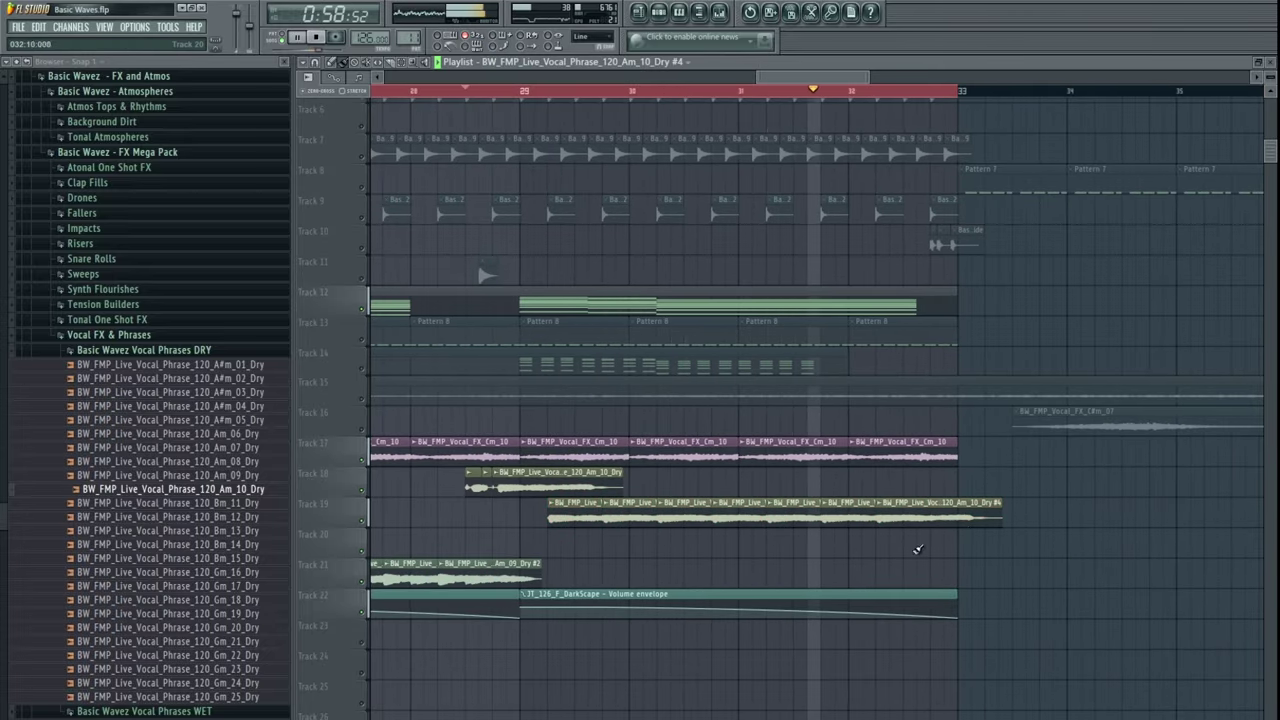
- Move the row of repeated Am_10_Dry #4 clips from Track 19 down to Track 21, following the Am_09_Dry #2 clips
double_click(976, 516)
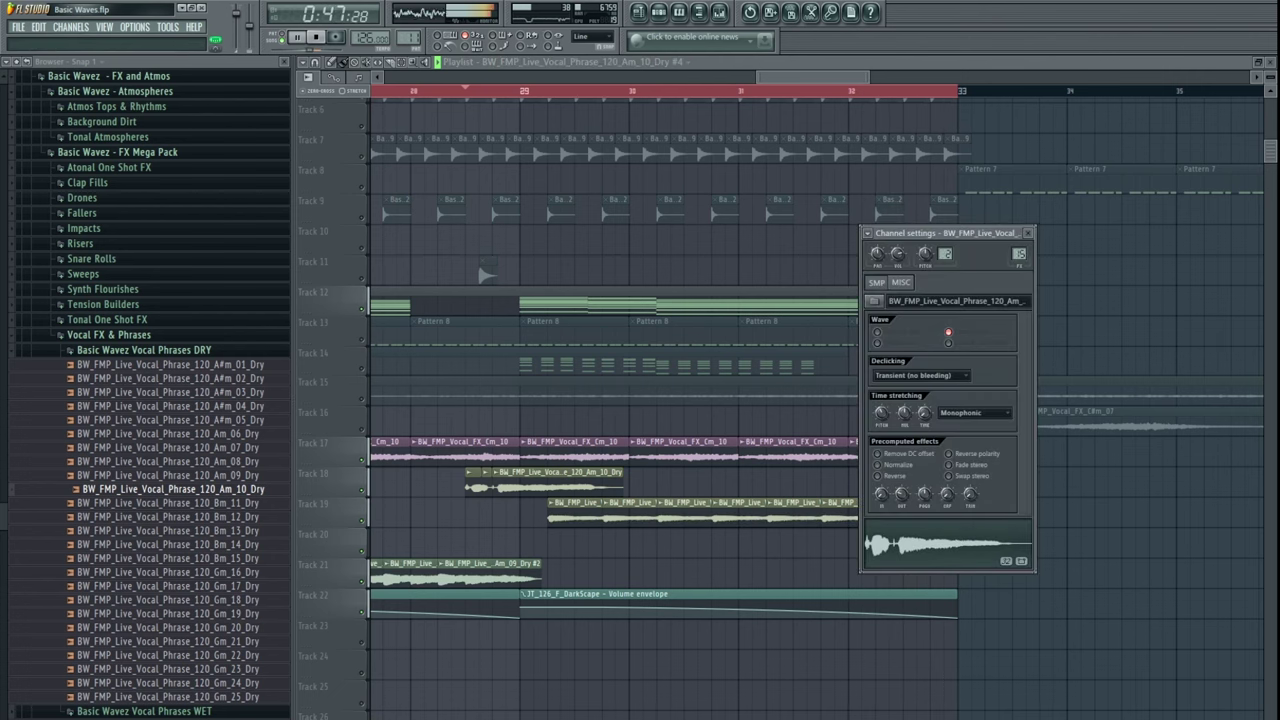
left_click(845, 548)
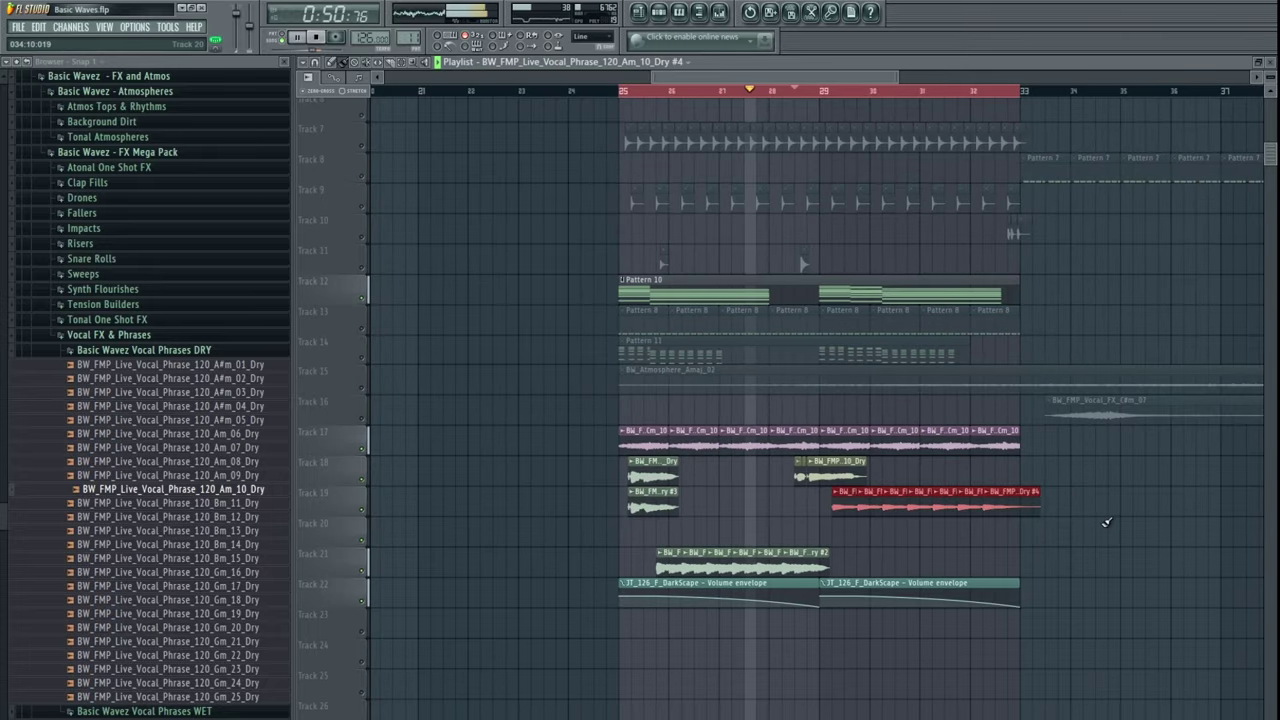
key("shift+Down")
key("shift+Down")
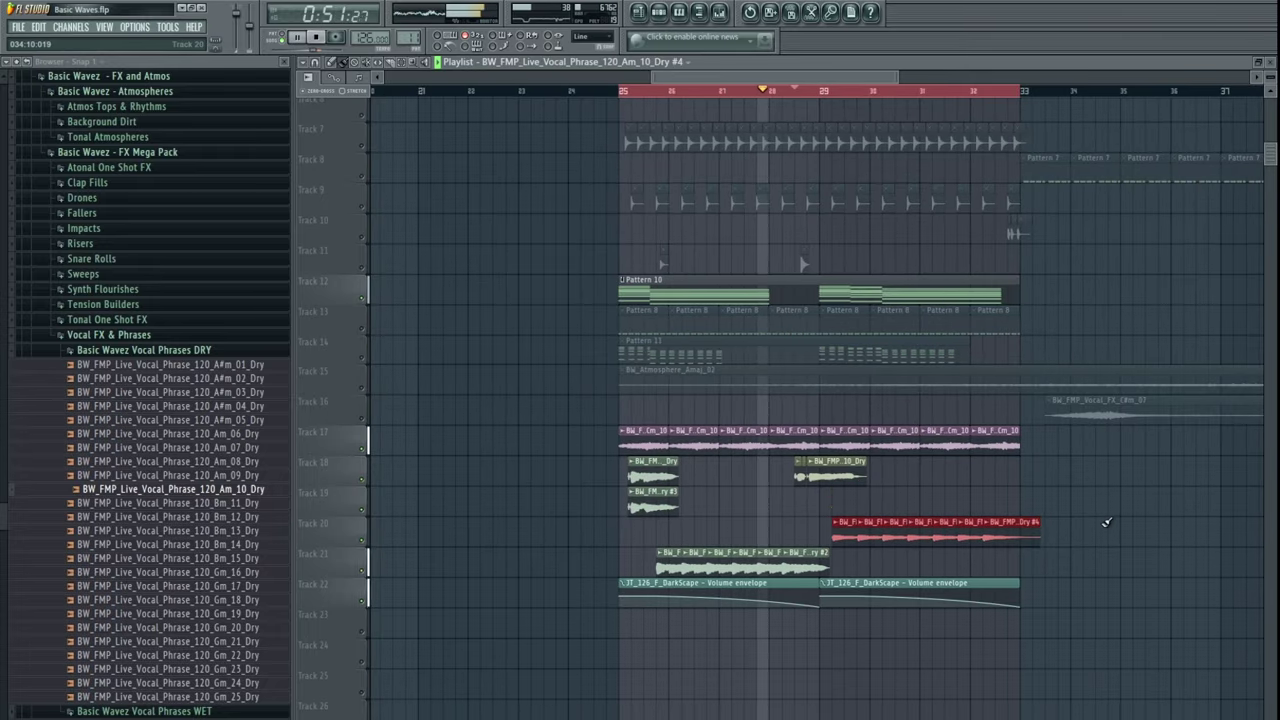
left_click(1083, 512, "ctrl")
- Unmute Pattern 11 on Track 14 and the BW_Atmosphere_Amaj_02 clip on Track 15 while the loop plays
scroll(1083, 512, "up", 5)
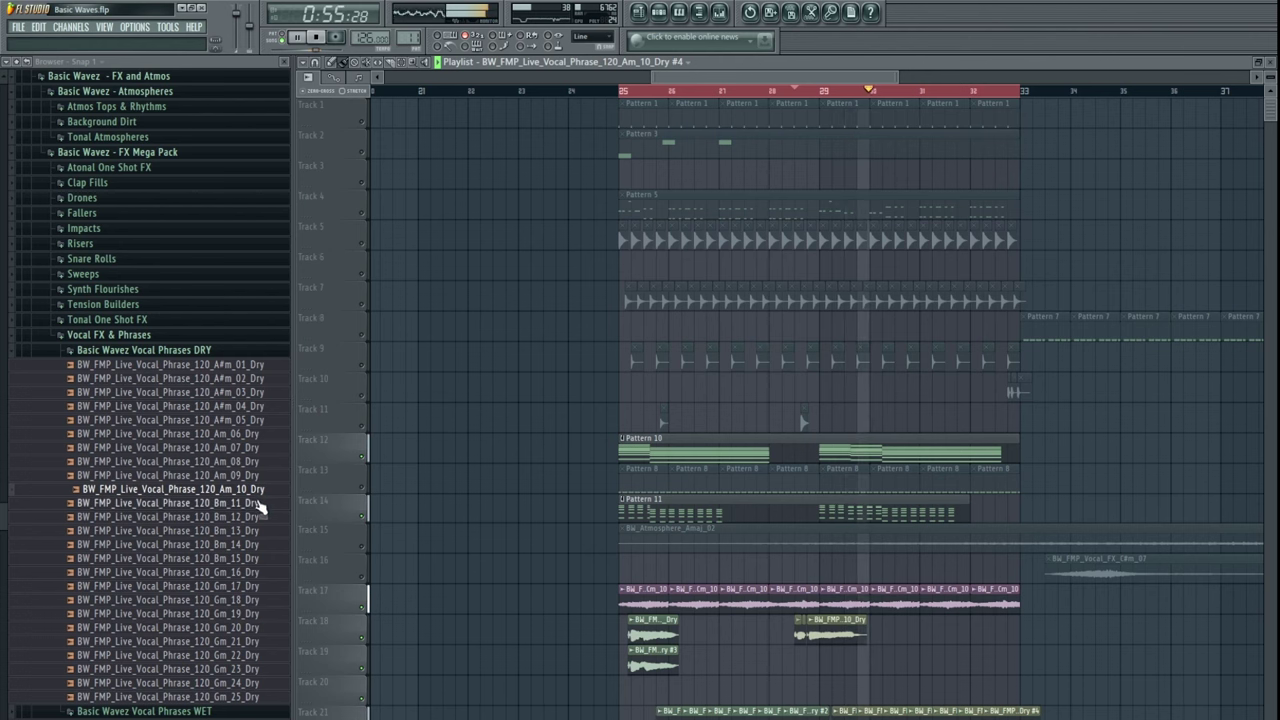
left_click(369, 538)
scroll(489, 526, "right", 1)
left_click_drag(562, 528, 500, 528)
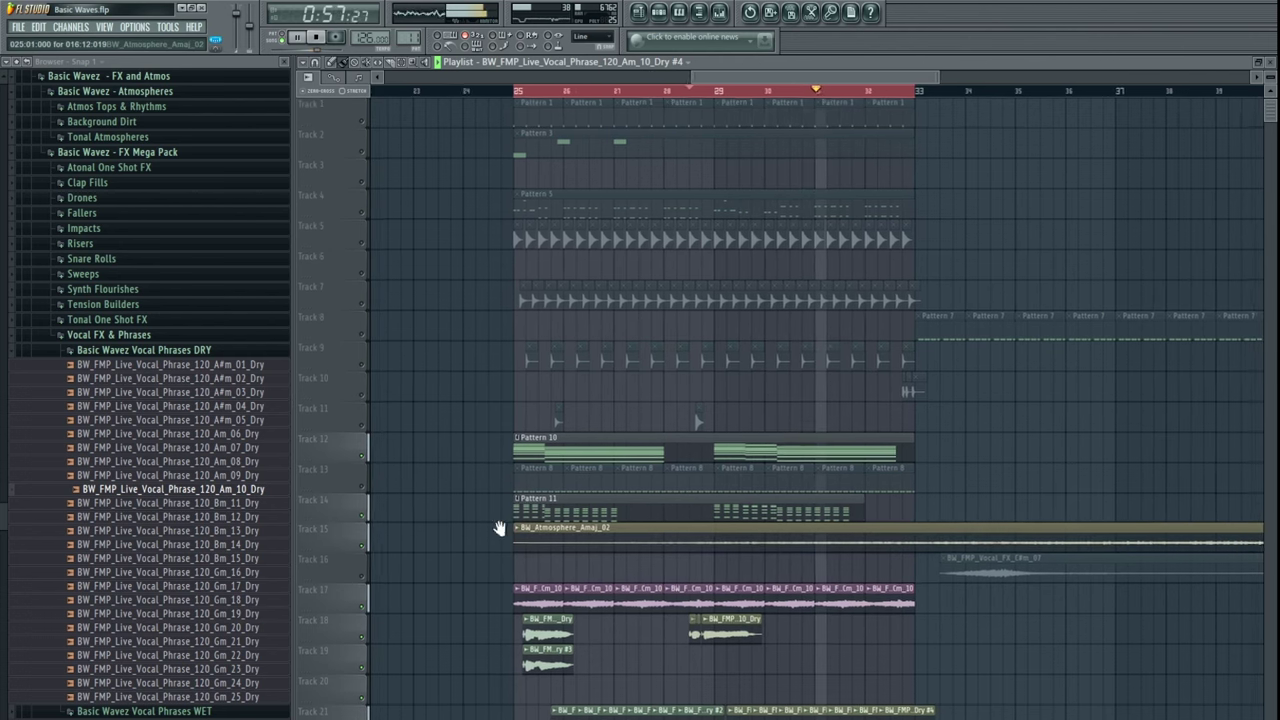
scroll(520, 545, "down", 3)
left_click_drag(598, 672, 720, 563)
scroll(740, 558, "up", 3)
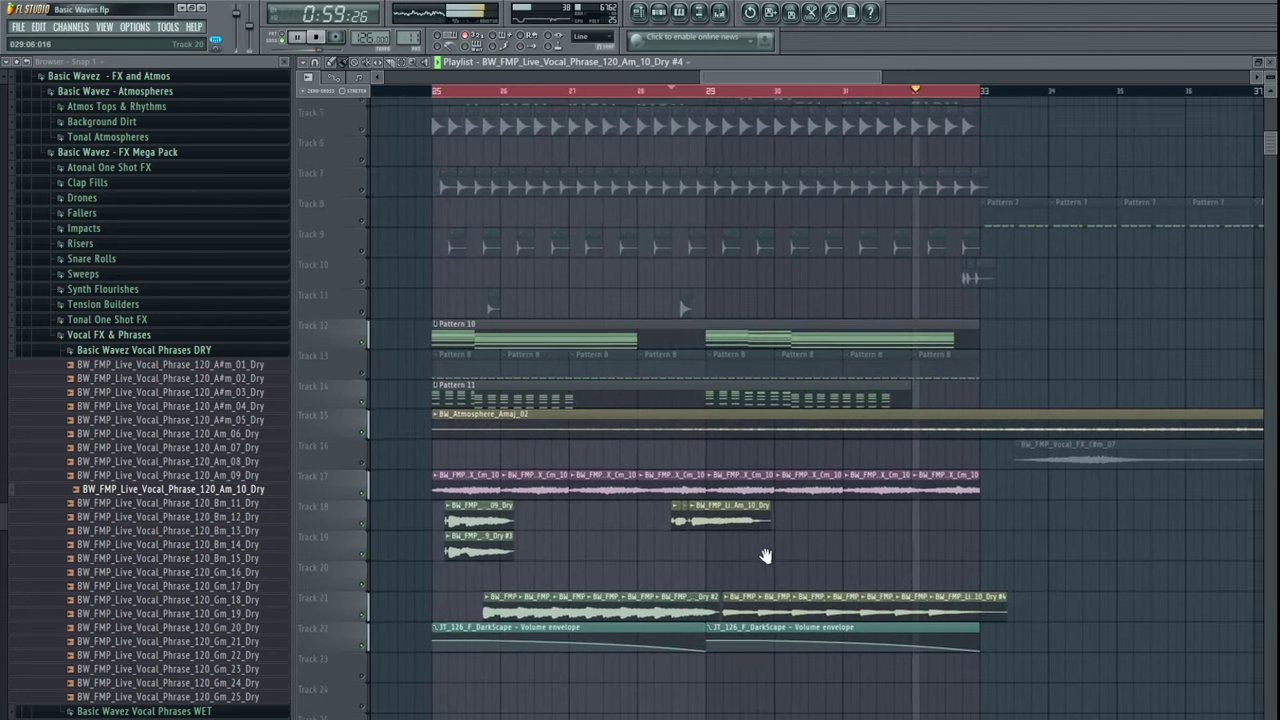
- Check the mixer routing in the channel settings of the Am_09_Dry #3 and Vocal_FX_Cm_10 clips
left_click(565, 537)
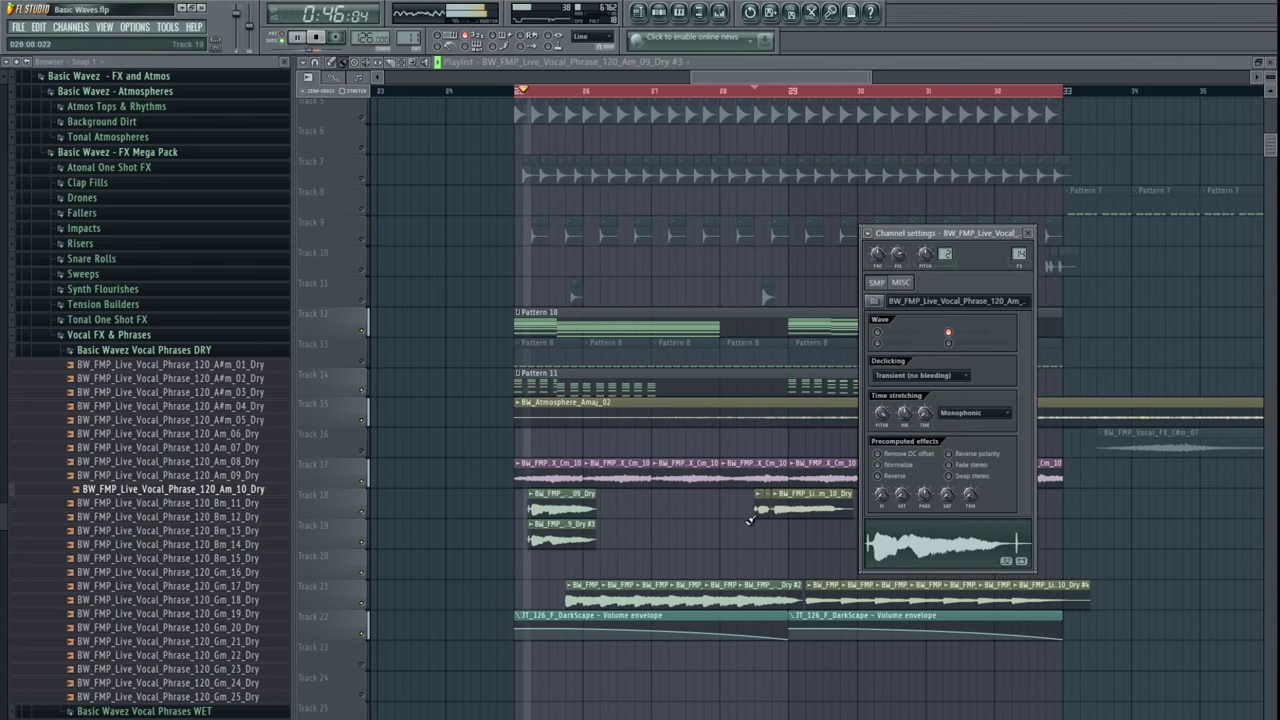
key("Escape")
left_click_drag(880, 516, 788, 526)
scroll(794, 543, "down", 3)
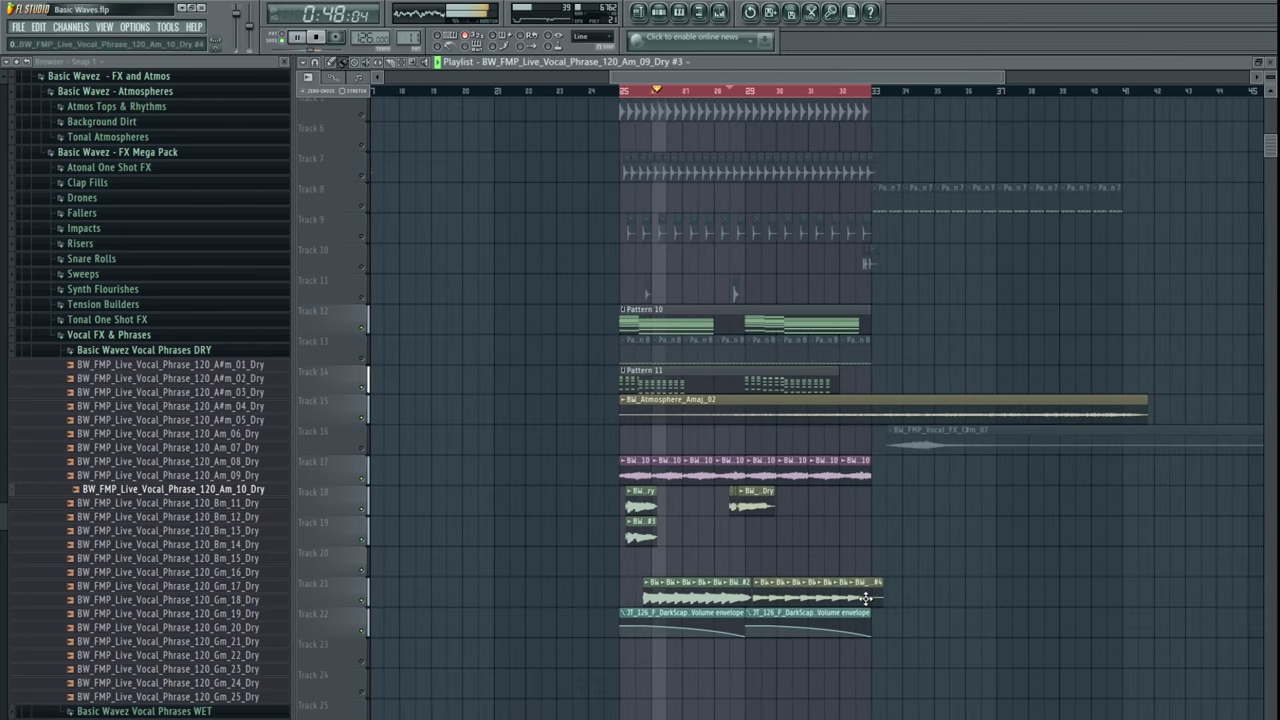
scroll(851, 610, "up", 4)
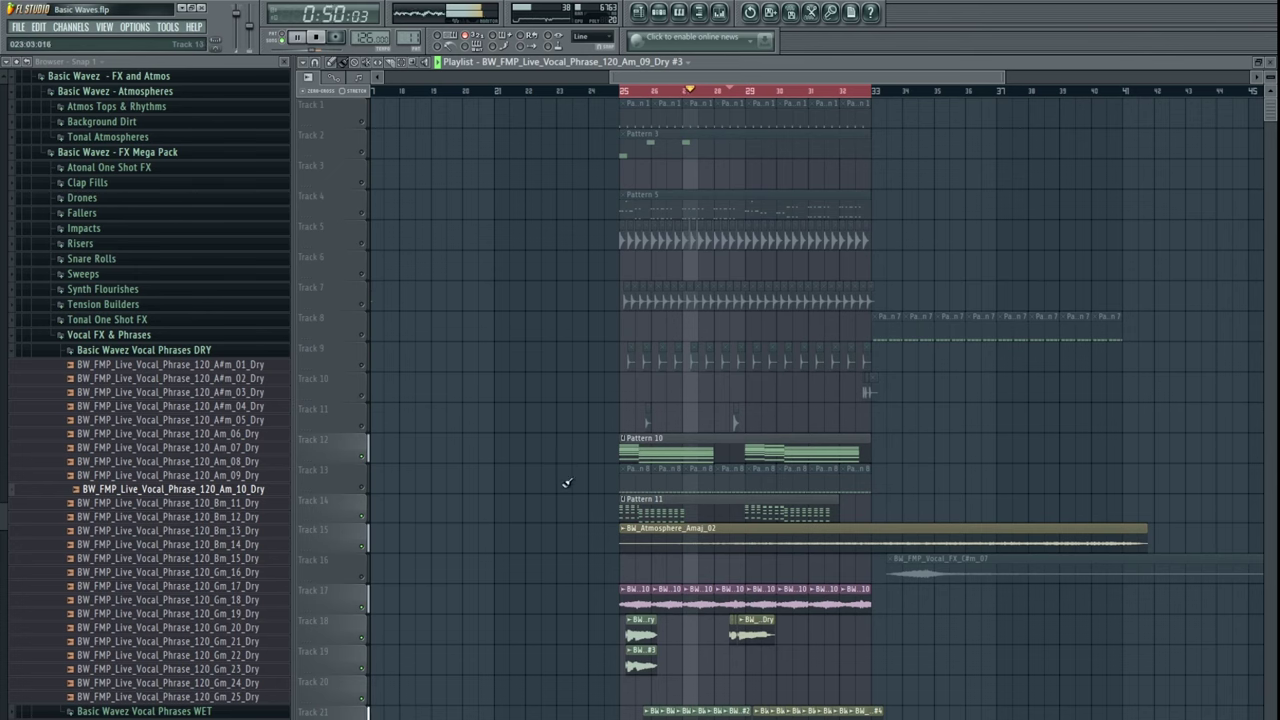
left_click_drag(673, 470, 665, 492)
double_click(631, 600)
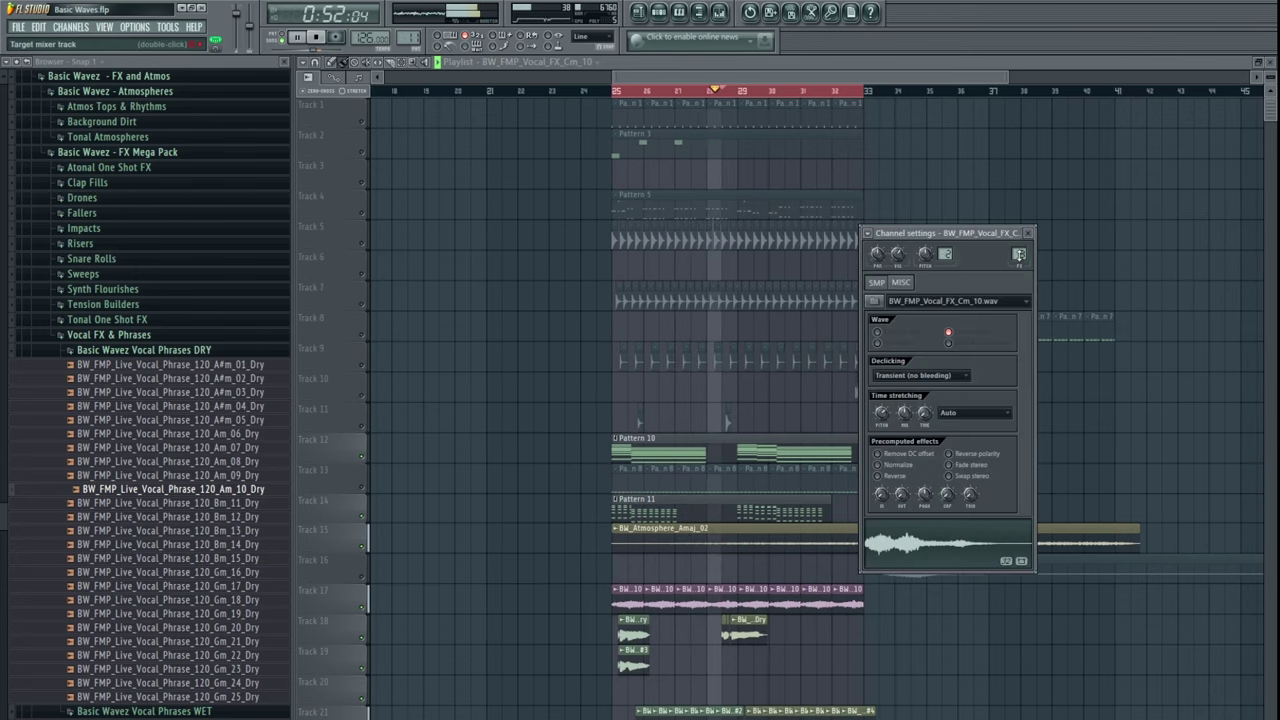
double_click(1018, 254)
right_click(577, 349)
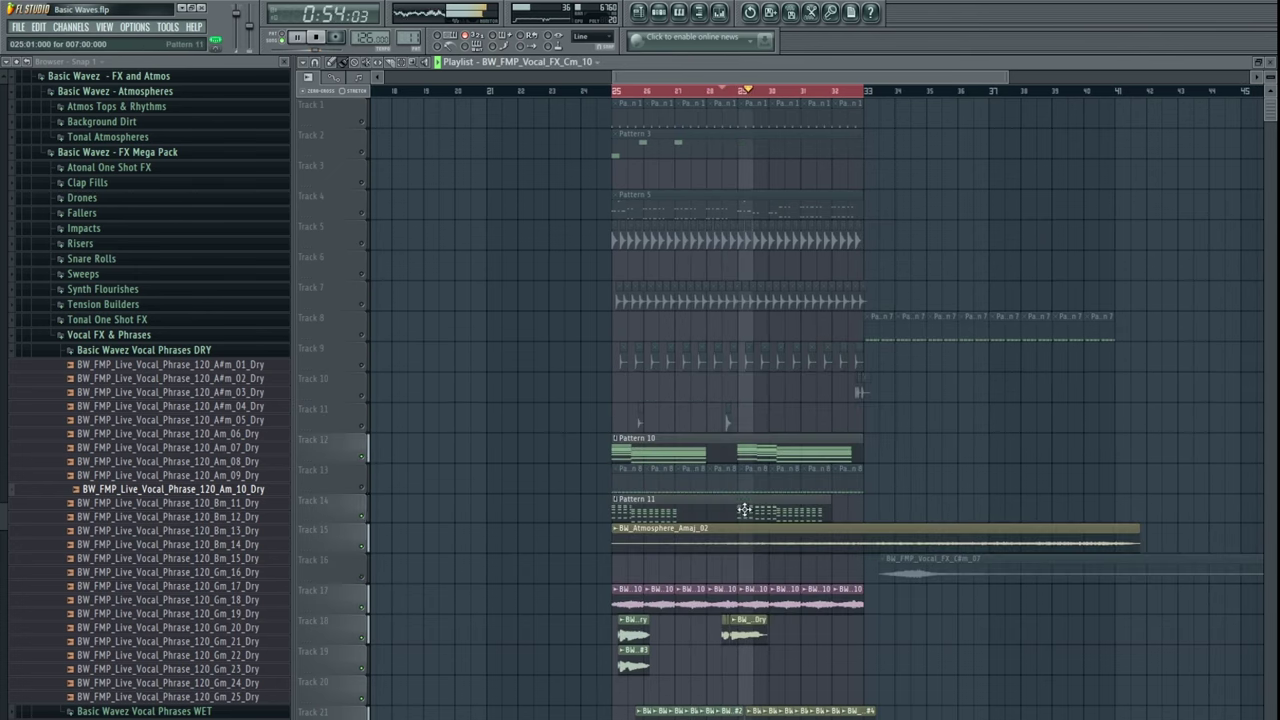
- Unmute Pattern 5 on Track 4 and the repeated drum hits on Track 5 to hear them with the vocals
left_click_drag(744, 510, 730, 542)
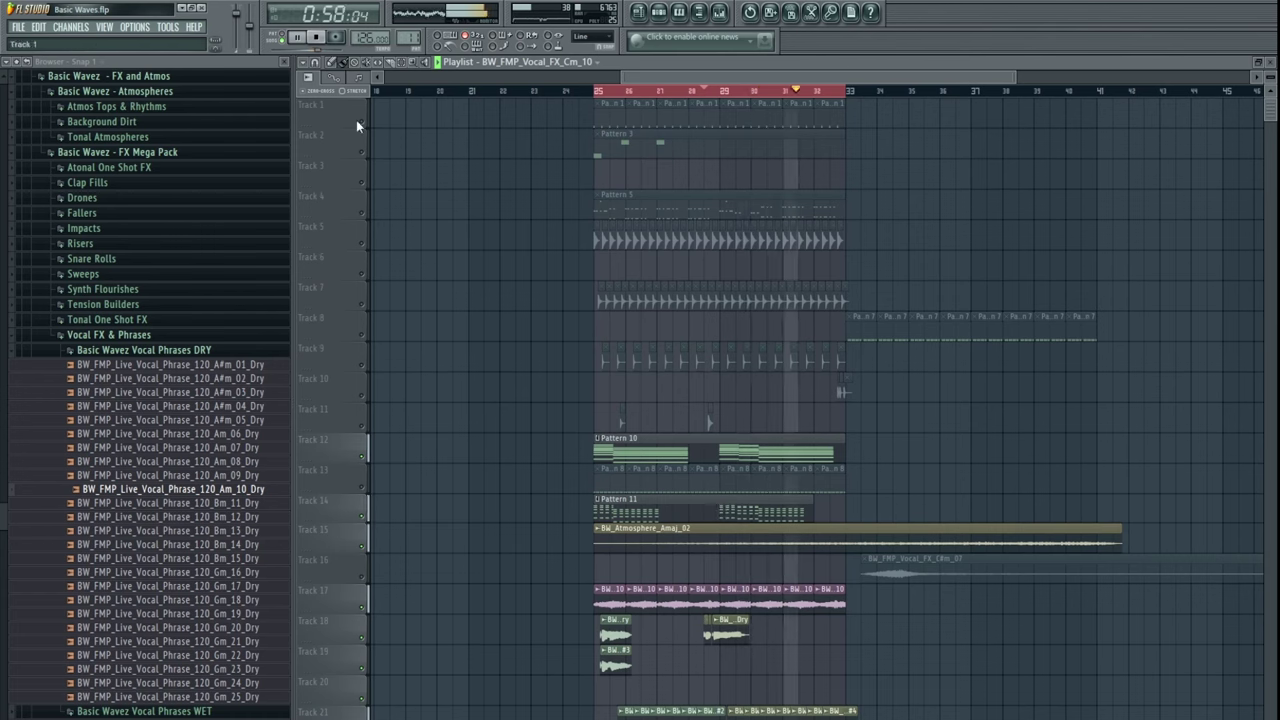
left_click(364, 245)
left_click(363, 213)
left_click_drag(598, 512, 532, 461)
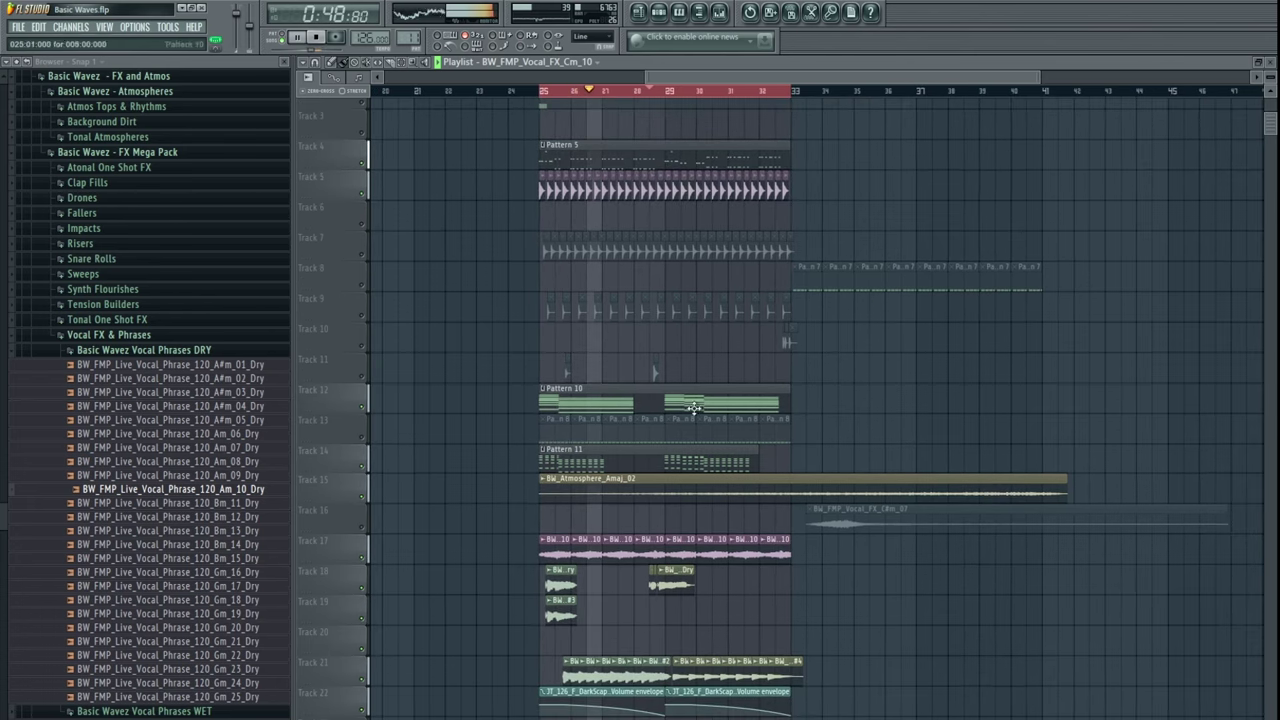
- Lower the DarkScape level on mixer insert 15 and set insert 13 to about 68% (-7.8 dB)
left_click(720, 12)
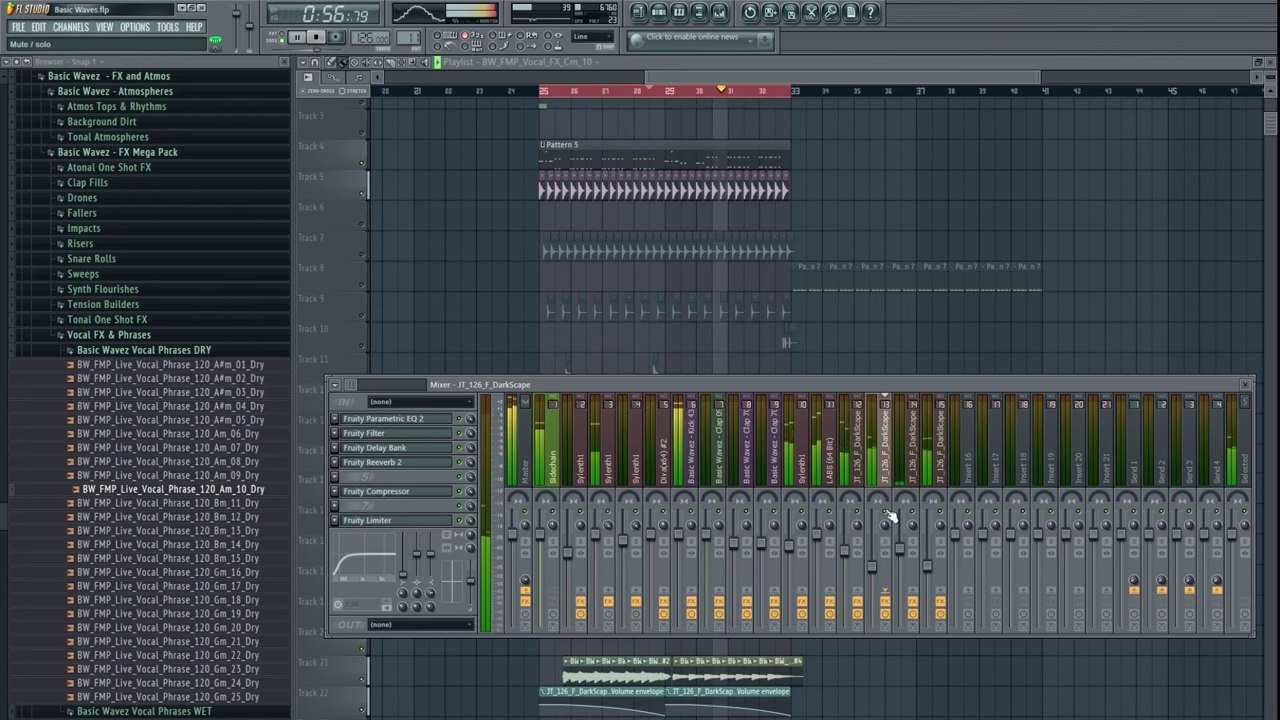
left_click_drag(871, 558, 871, 561)
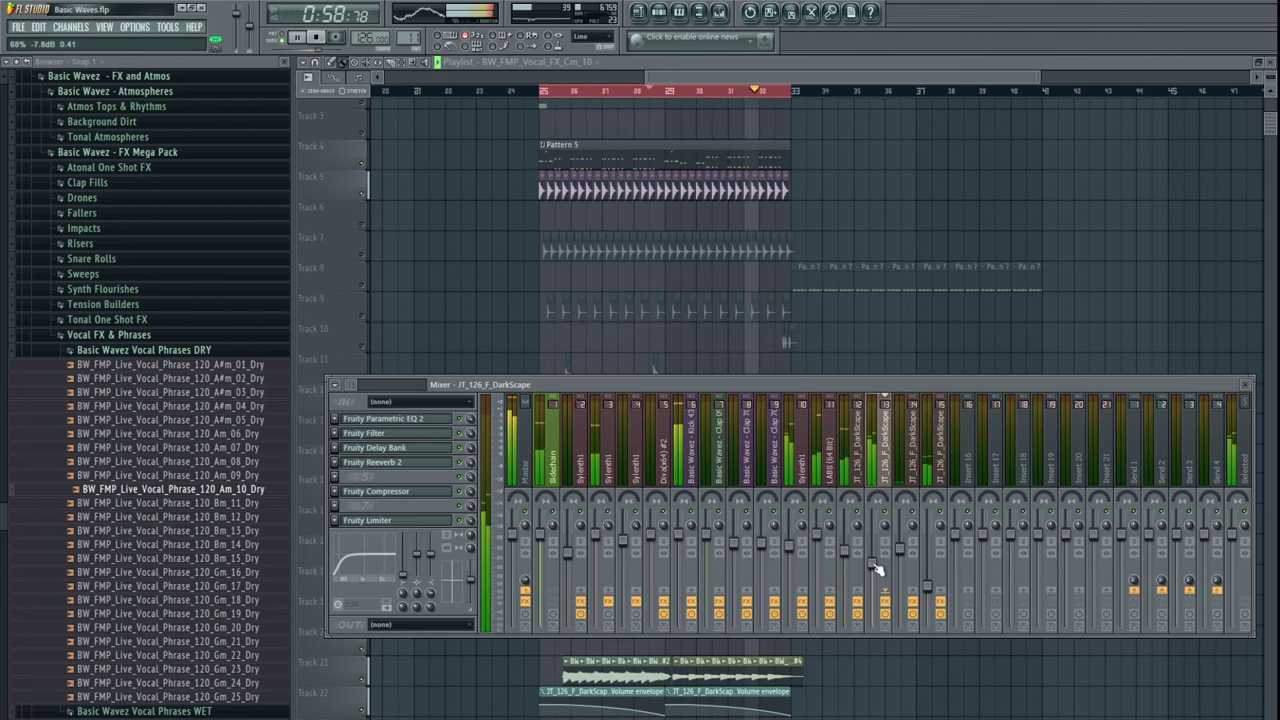
key("F9")
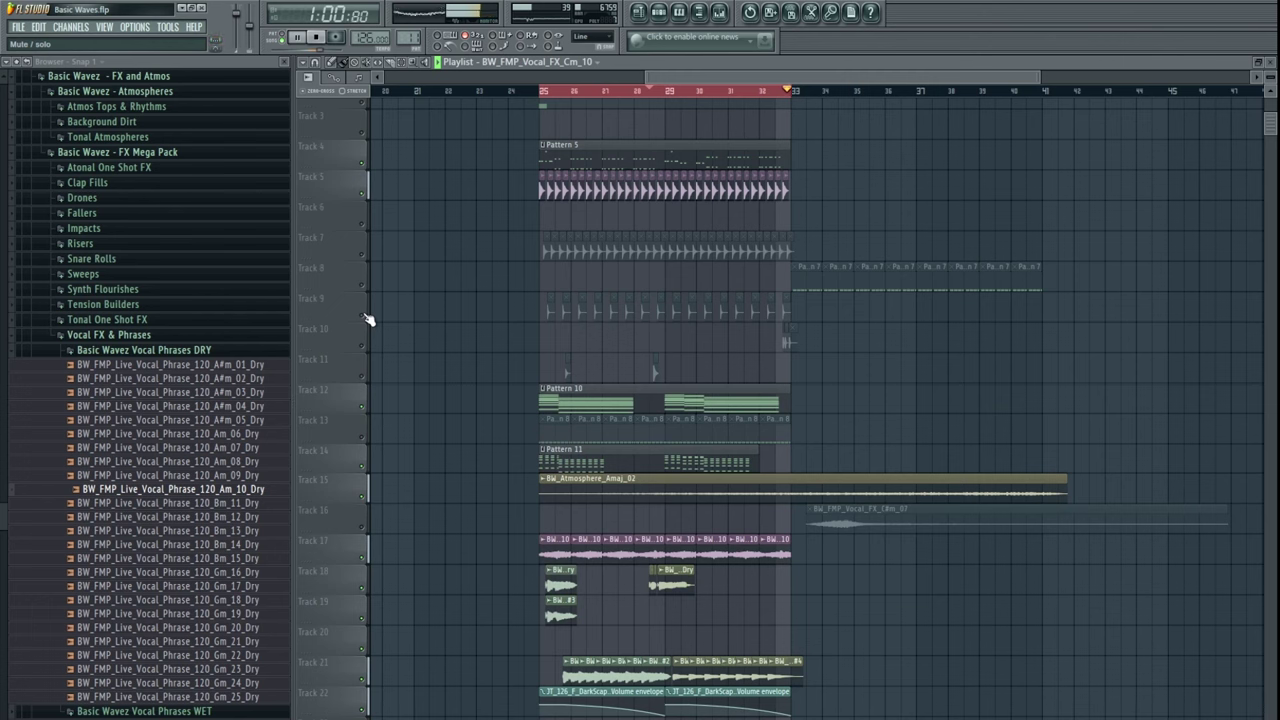
- Unmute the percussion clips on Tracks 9 and 11 and the patterns on Tracks 1 and 2 while the loop plays
left_click(367, 318)
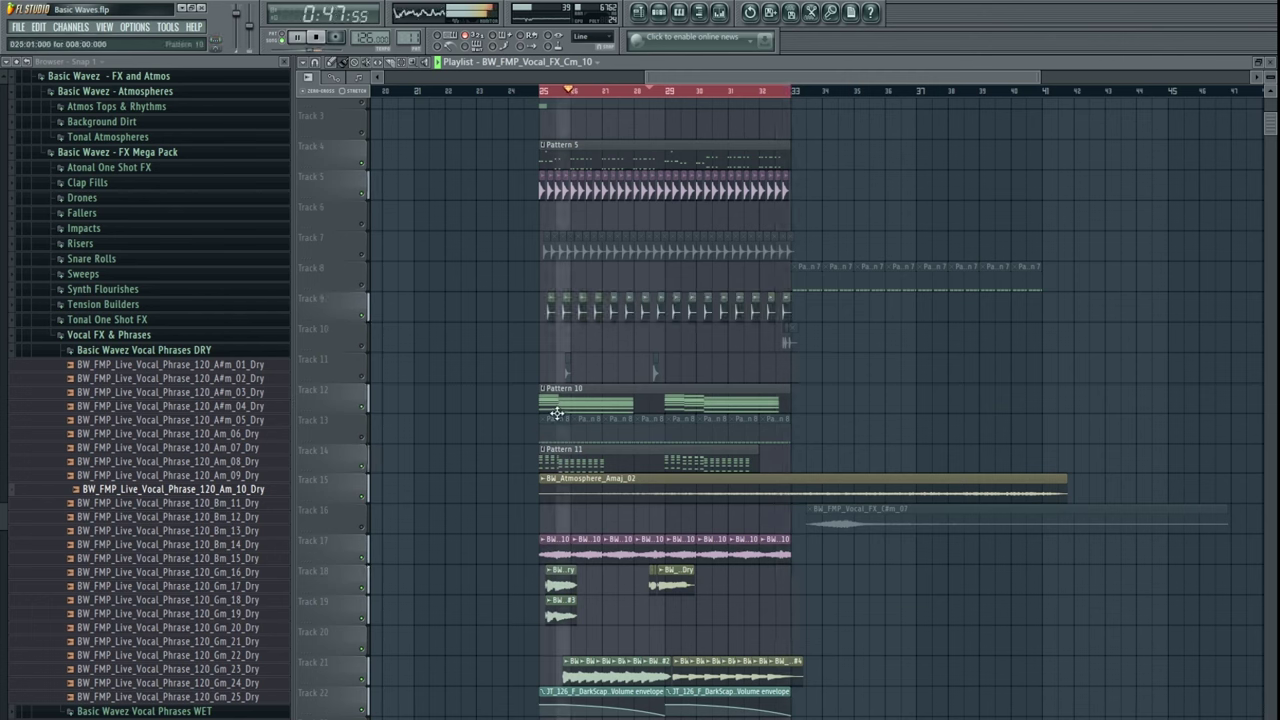
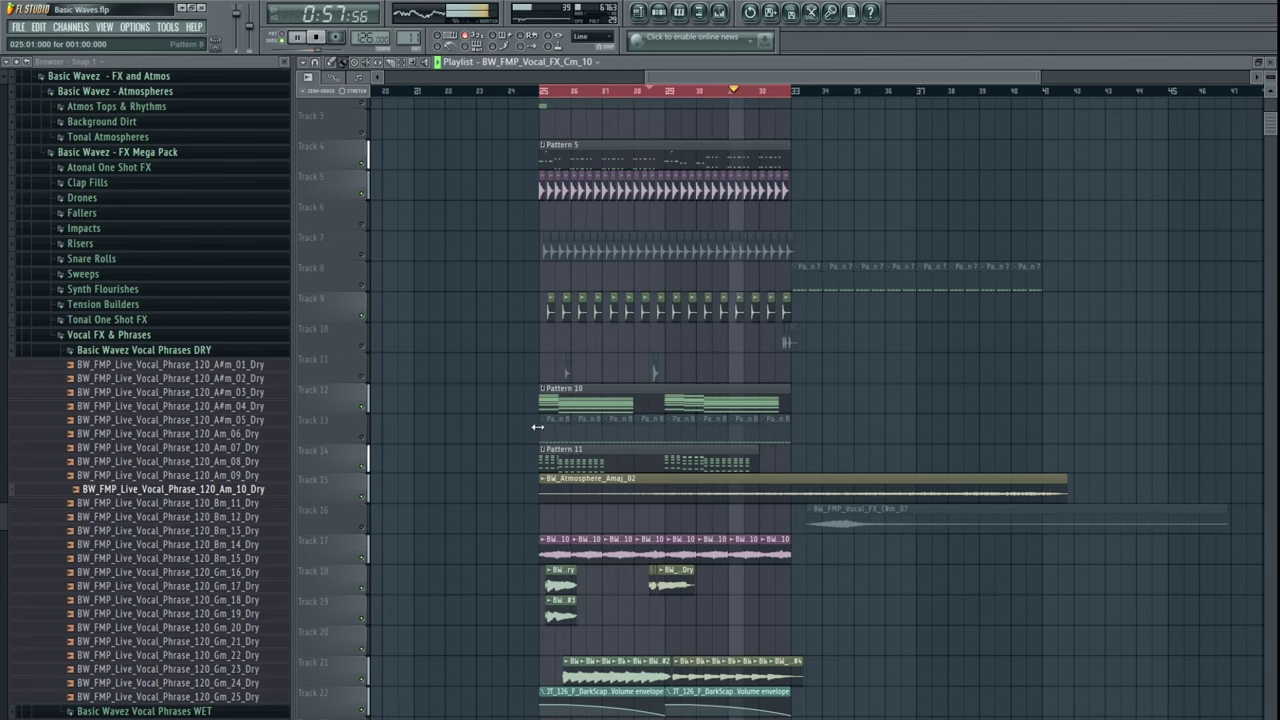
left_click_drag(561, 414, 532, 413)
left_click(362, 375)
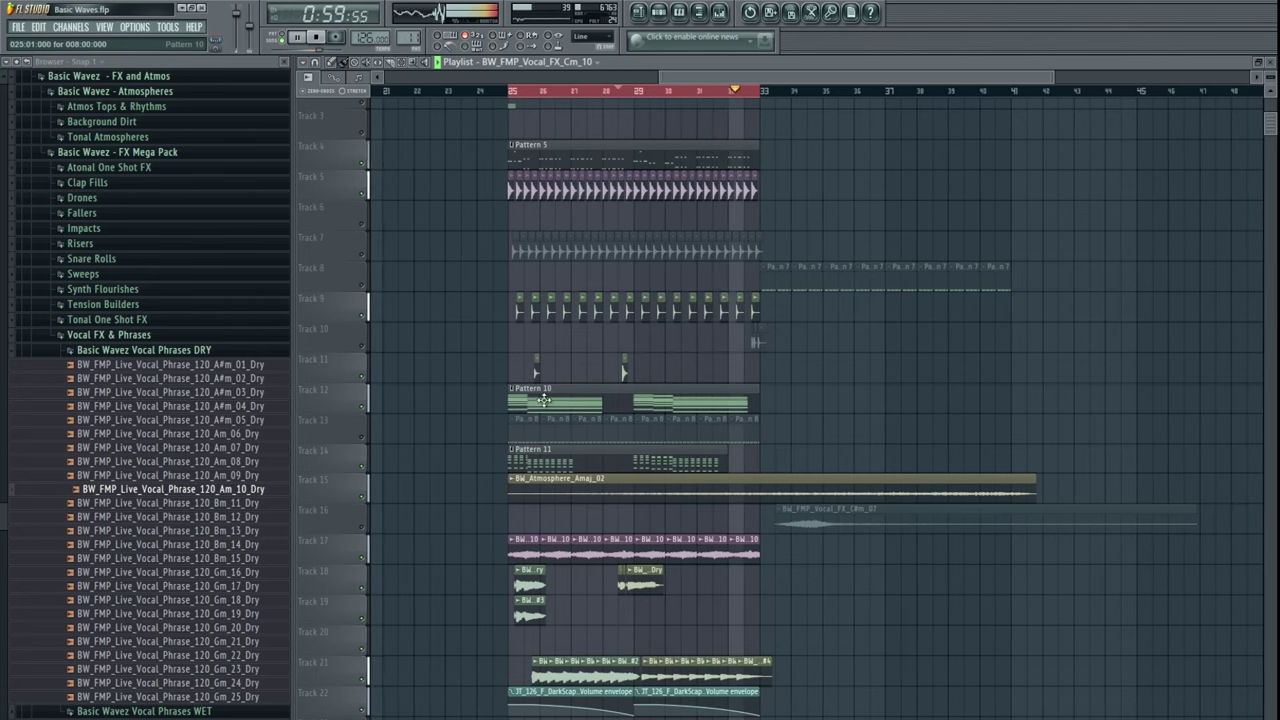
left_click_drag(647, 414, 708, 516)
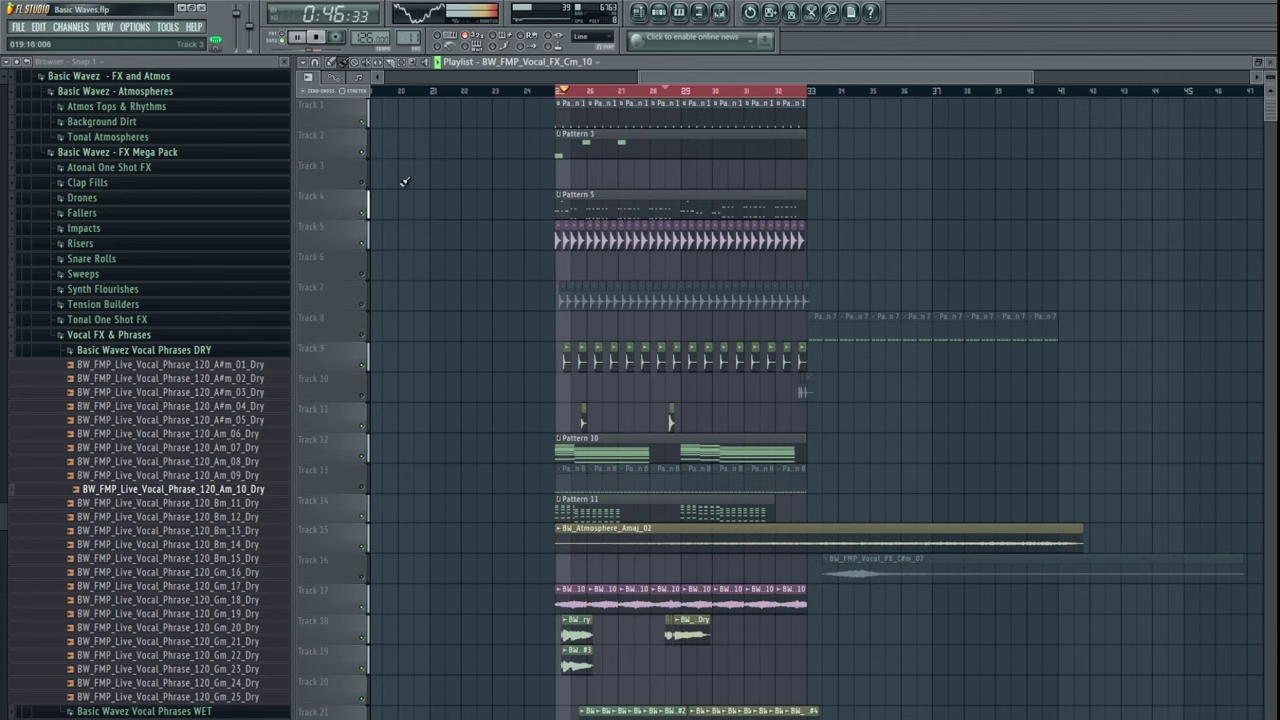
left_click_drag(661, 324, 588, 343)
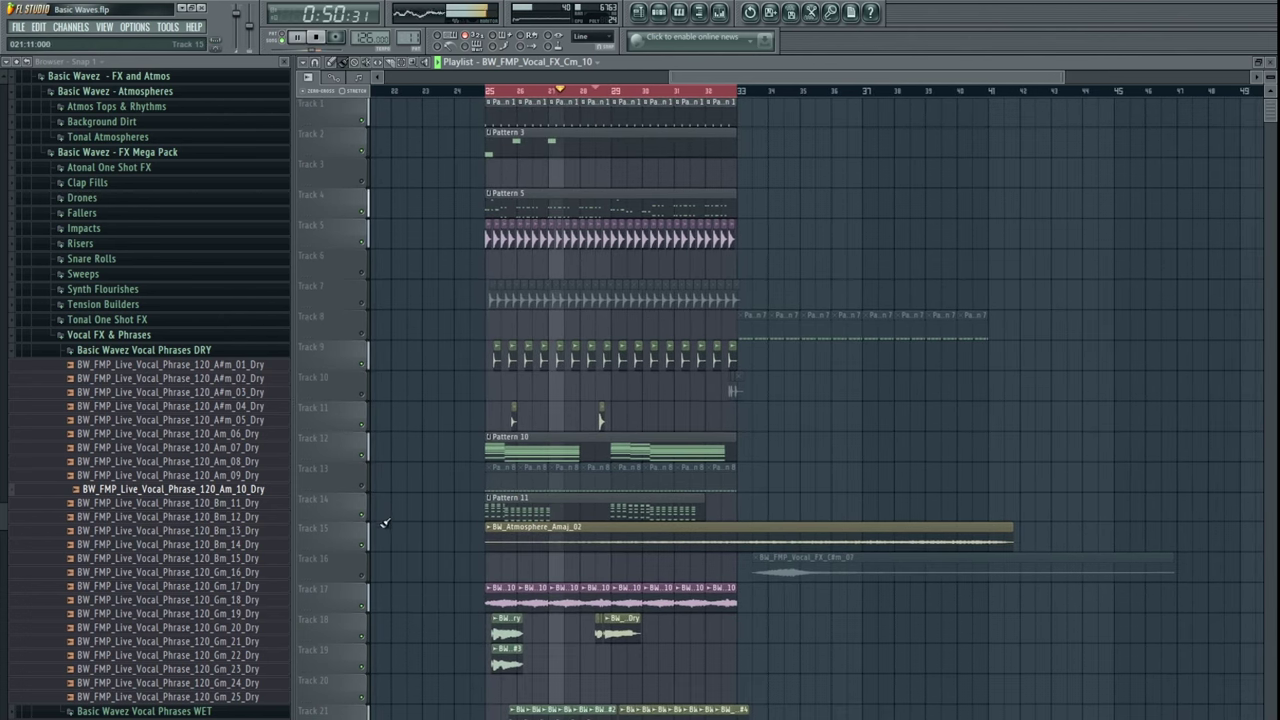
- Unmute track 13 and open Pattern 8's Shaker One Shot 06 notes in the piano roll
left_click(363, 486)
double_click(495, 469)
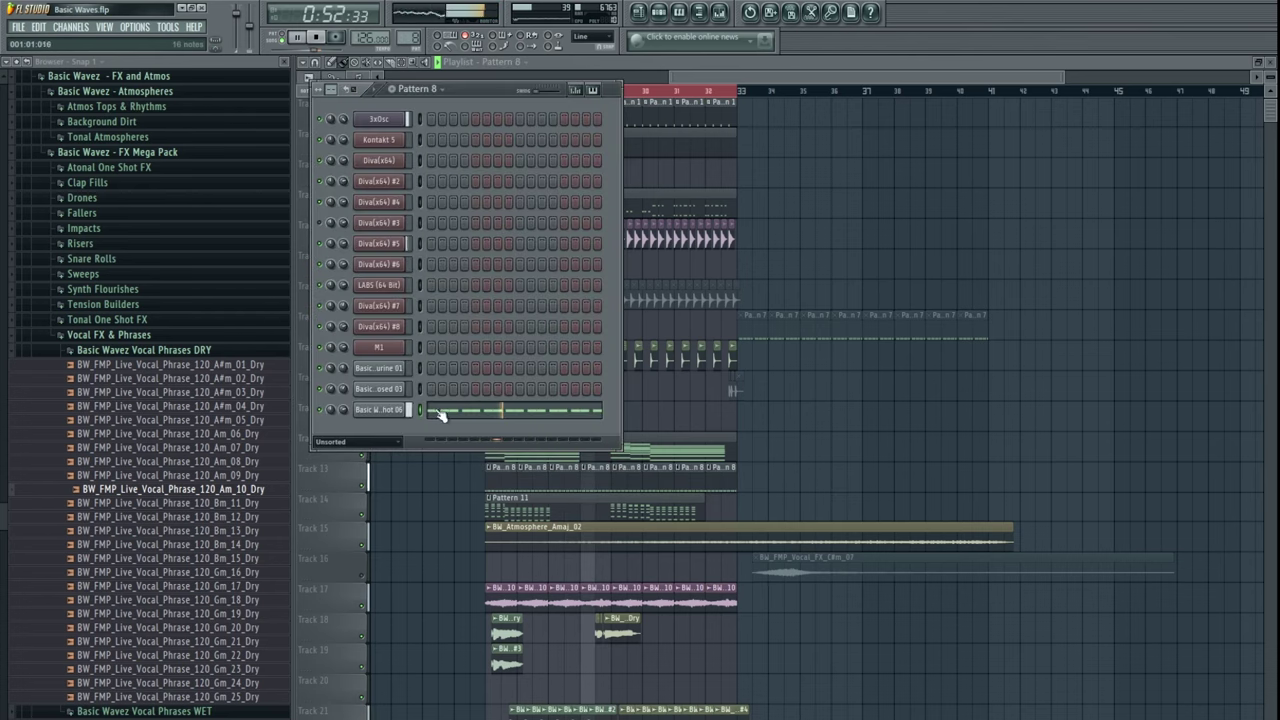
left_click(455, 410)
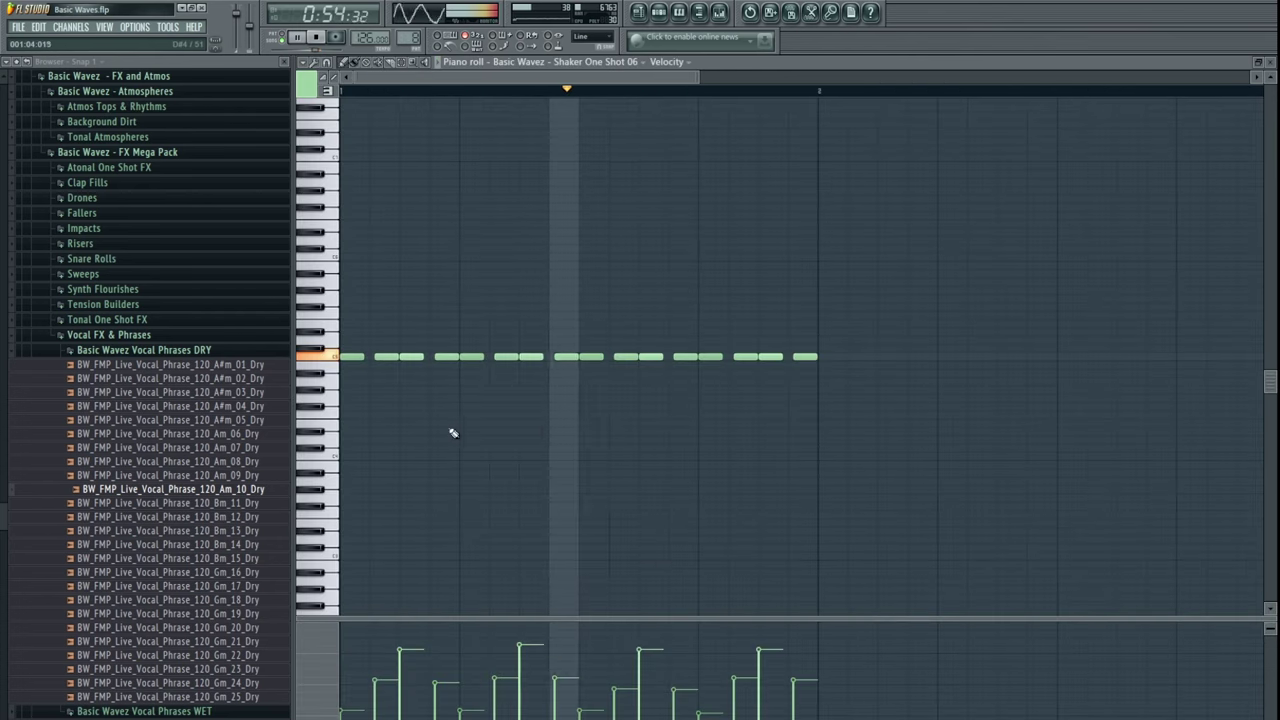
- Try nudging the second shaker note slightly earlier and adjusting its velocity
key("shift+Left")
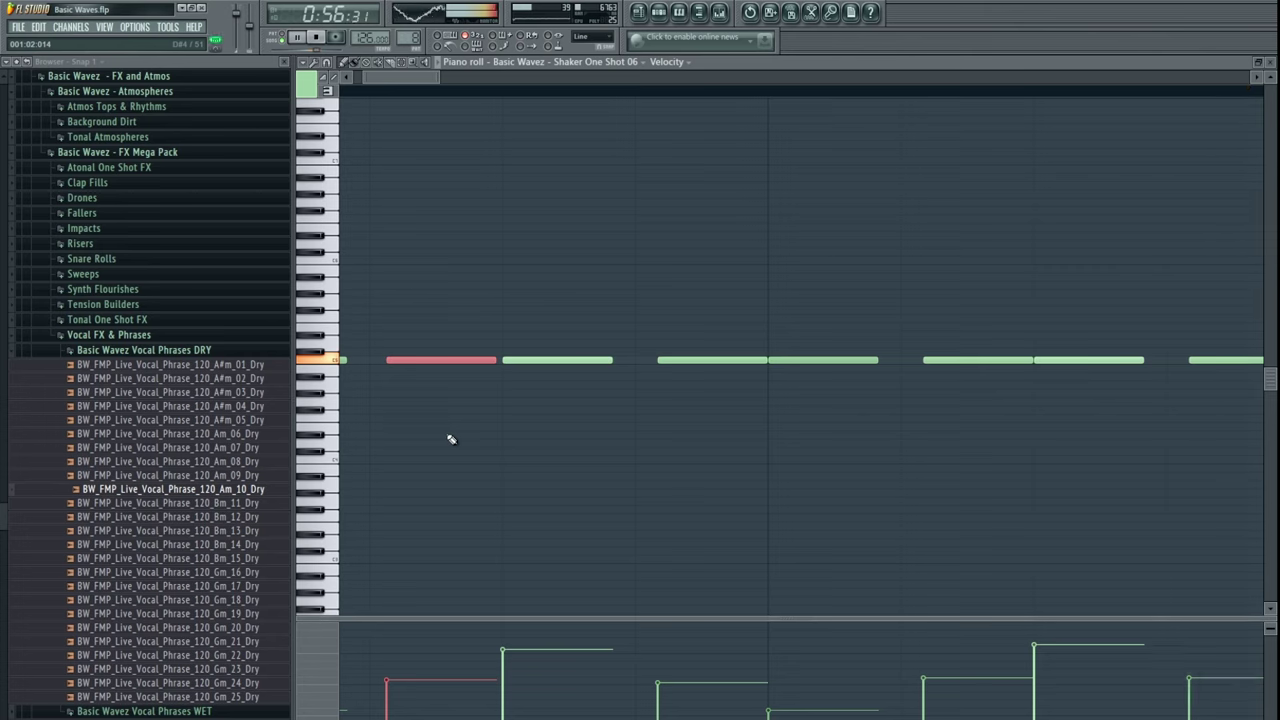
scroll(451, 443, "down", 3)
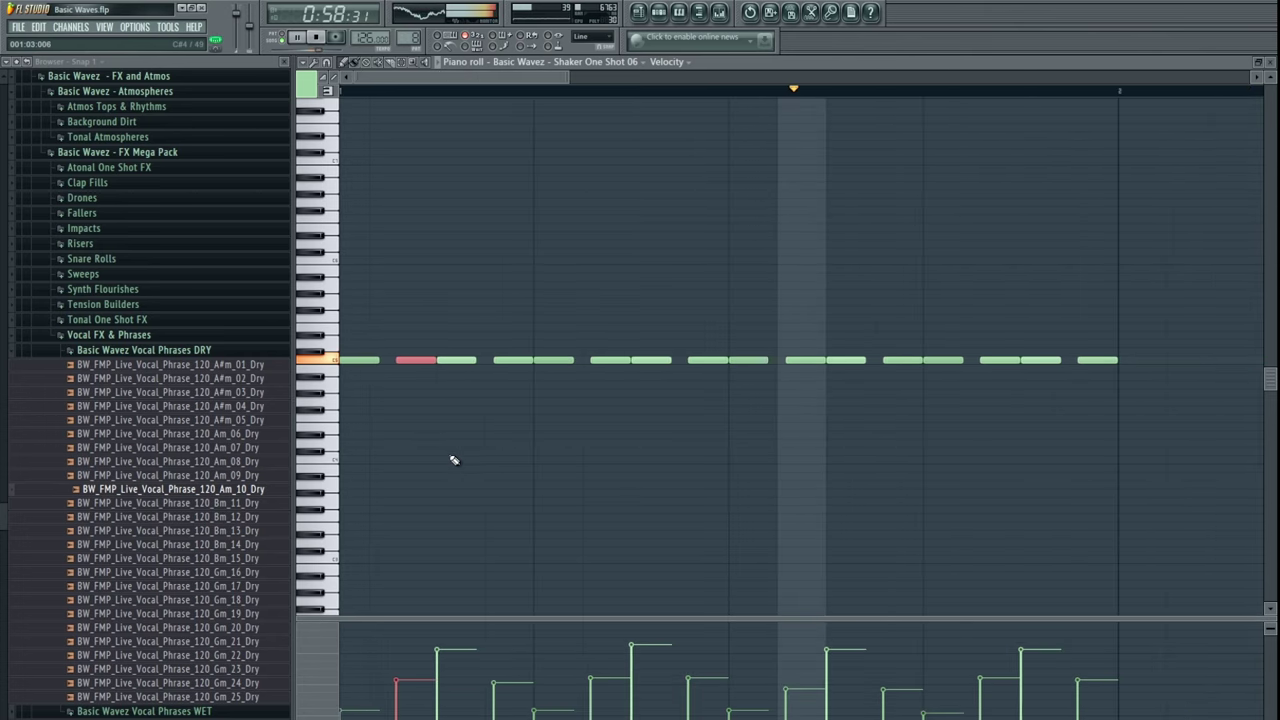
scroll(451, 457, "down", 2)
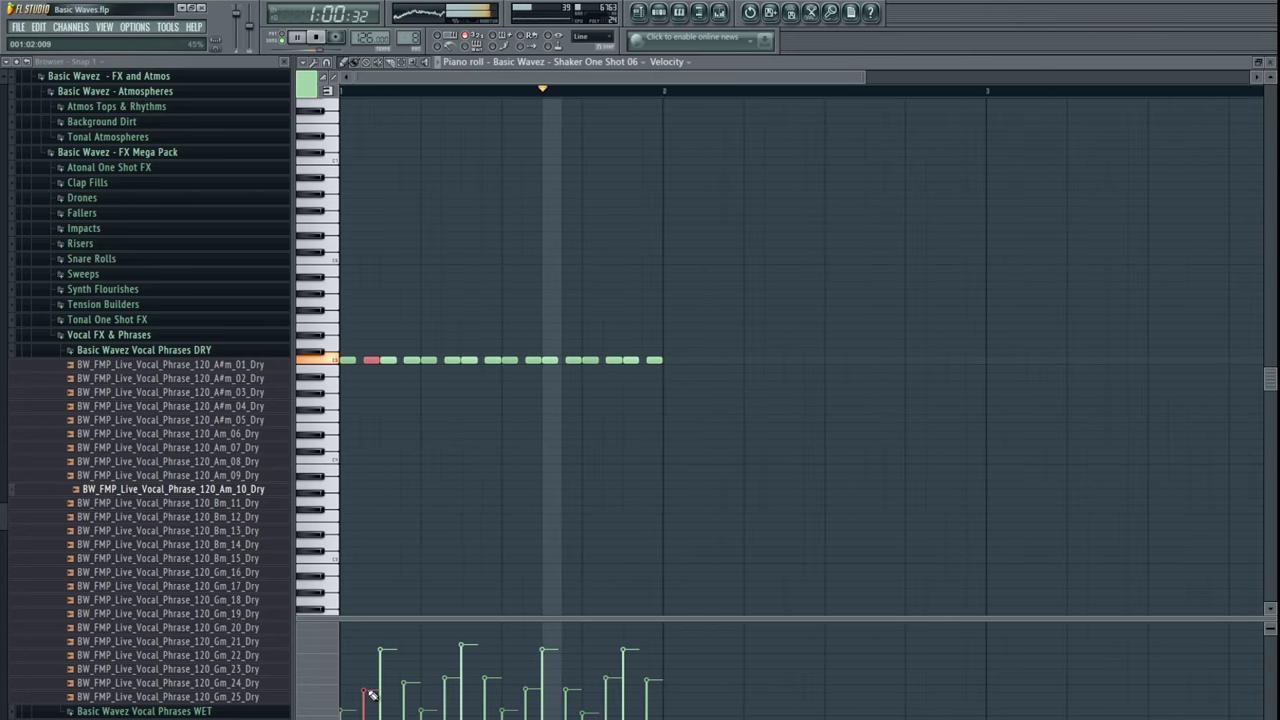
left_click(363, 682)
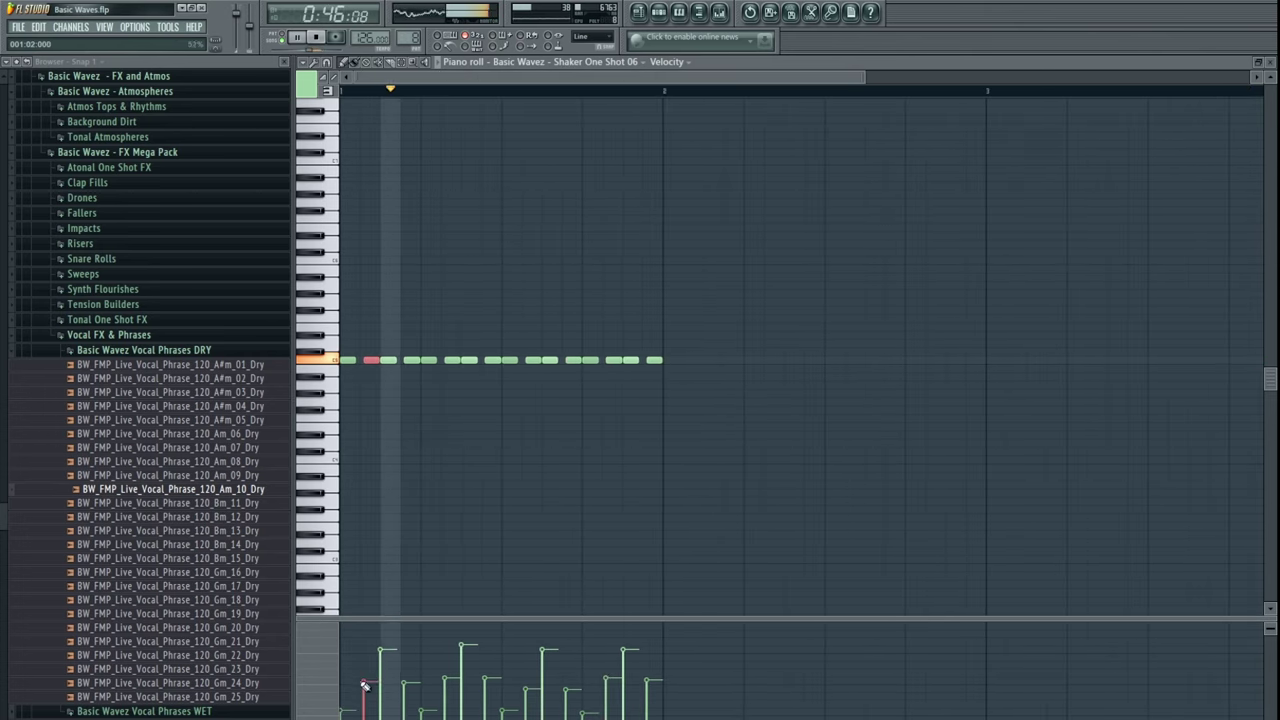
left_click(357, 577, "ctrl")
- Lower the velocities of the quietest shaker notes further, then return to the playlist
left_click(345, 719)
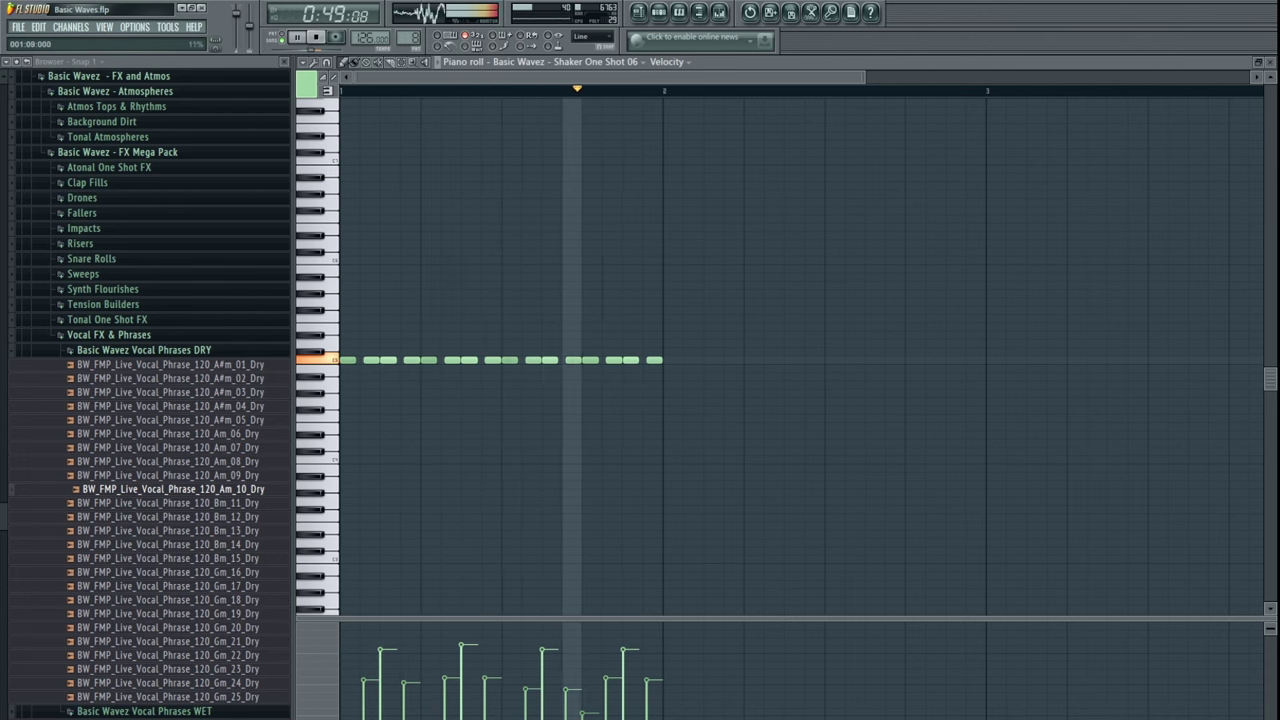
key("Escape")
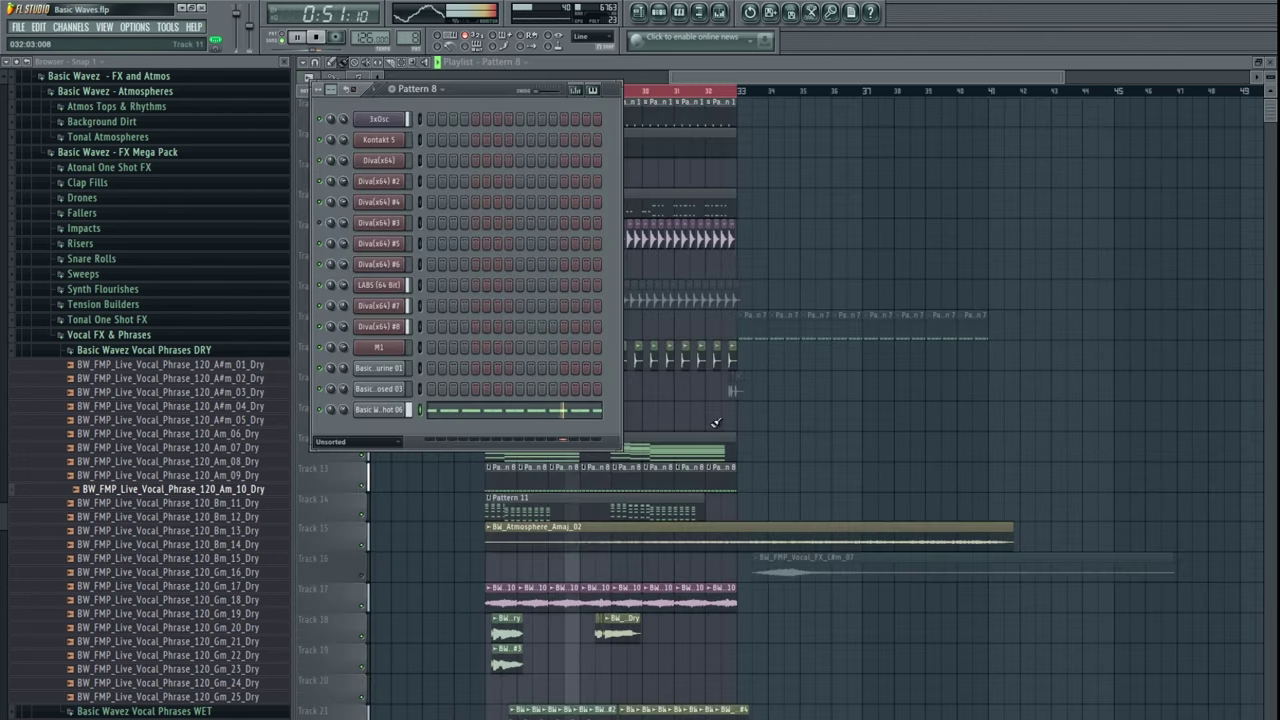
key("F6")
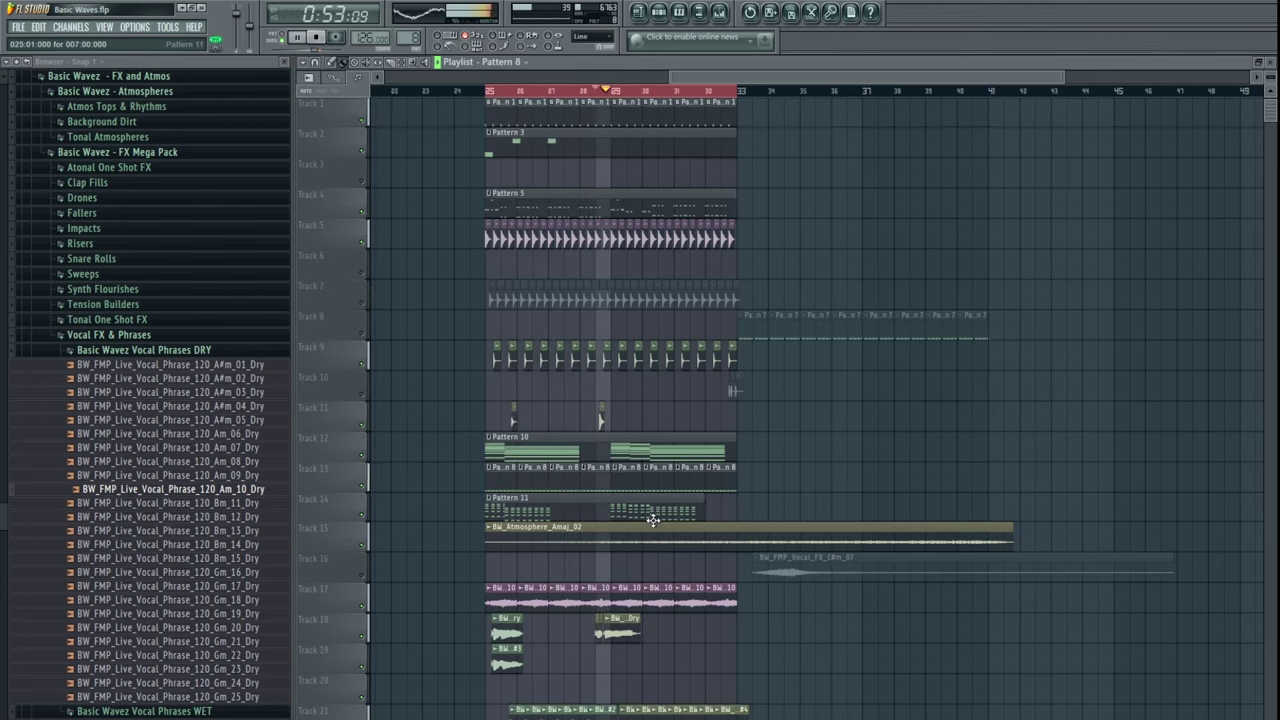
- Open Pattern 10's LABS chords in the piano roll and play only that pattern in pattern mode
double_click(640, 443)
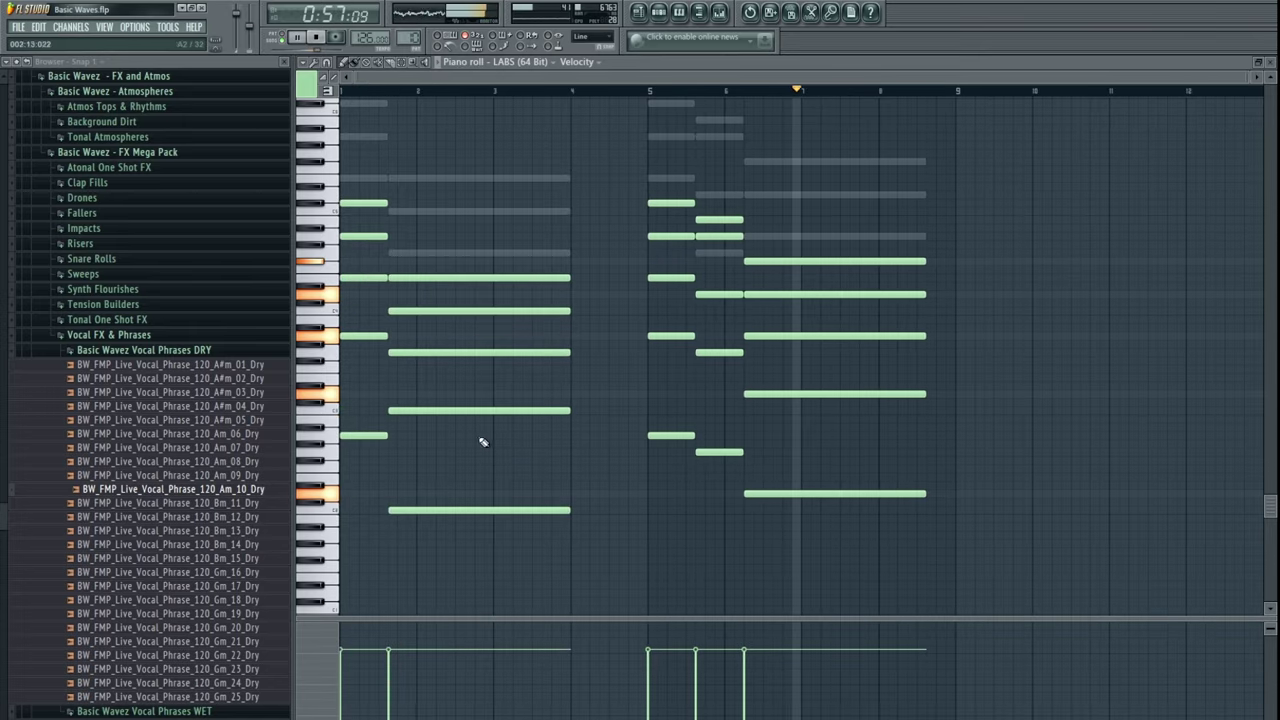
key("space")
left_click(284, 38)
key("space")
scroll(388, 471, "up", 4)
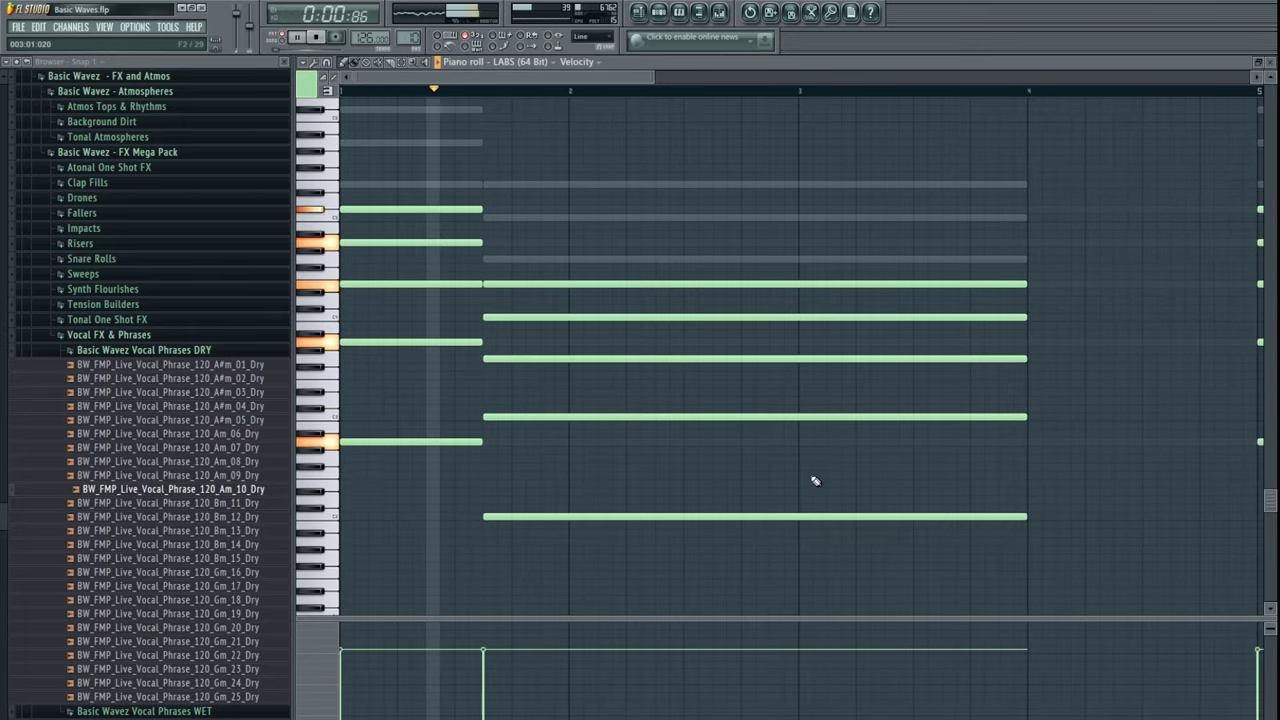
- Nudge the long second LABS chord in bar 1 slightly later and play the pattern
key("space")
left_click_drag(552, 190, 530, 578)
scroll(487, 587, "up", 2)
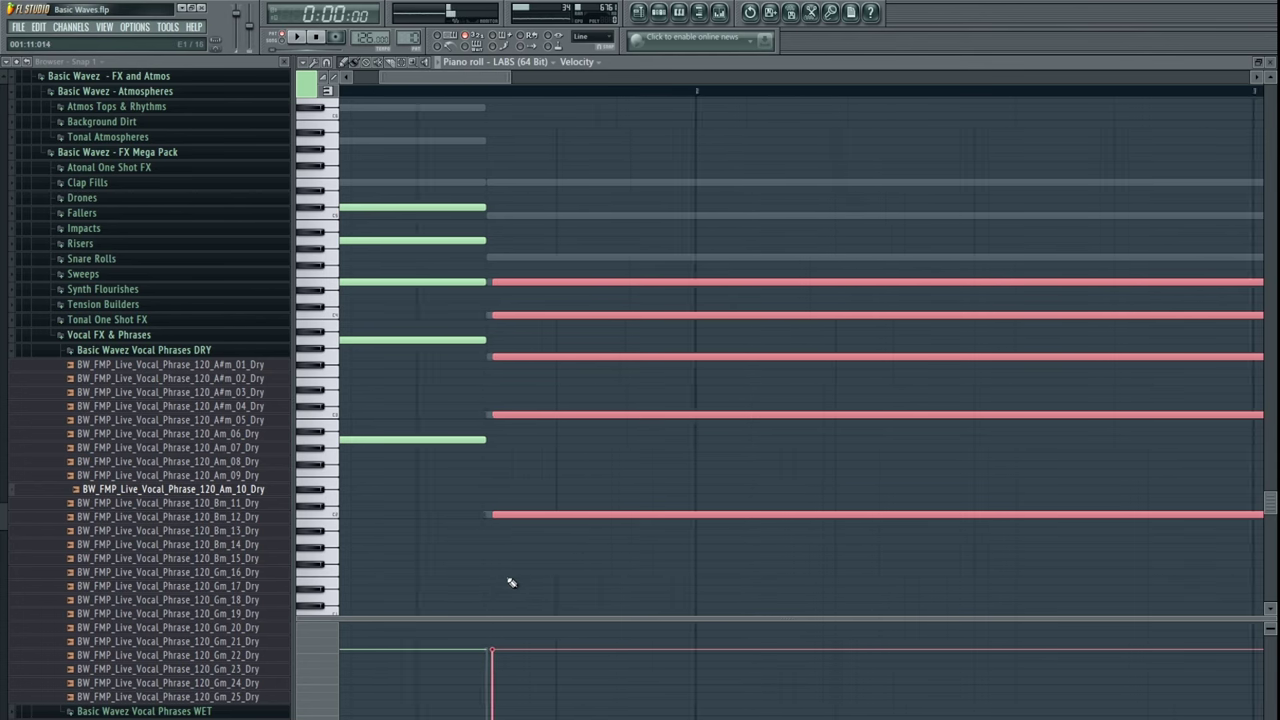
scroll(669, 466, "down", 5)
key("space")
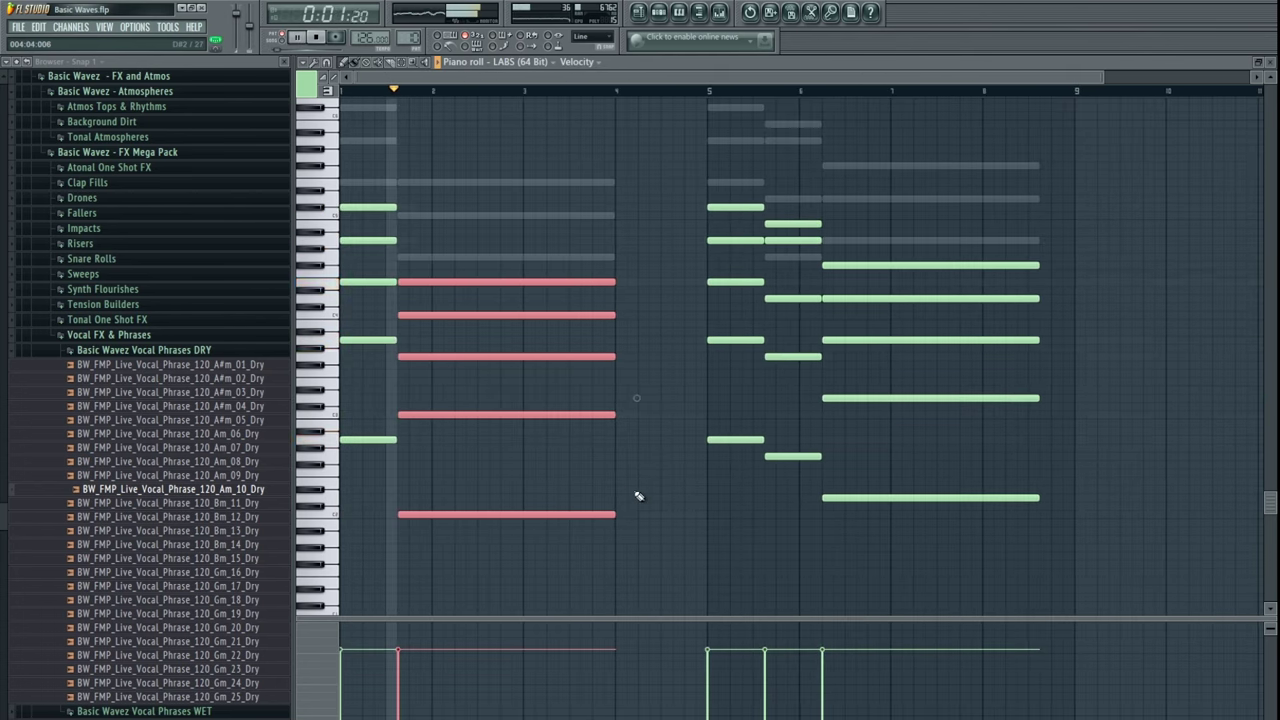
- Nudge the short chord between bars 5 and 6 slightly later and lower its velocity a little
left_click_drag(728, 409, 586, 401)
scroll(655, 190, "up", 3)
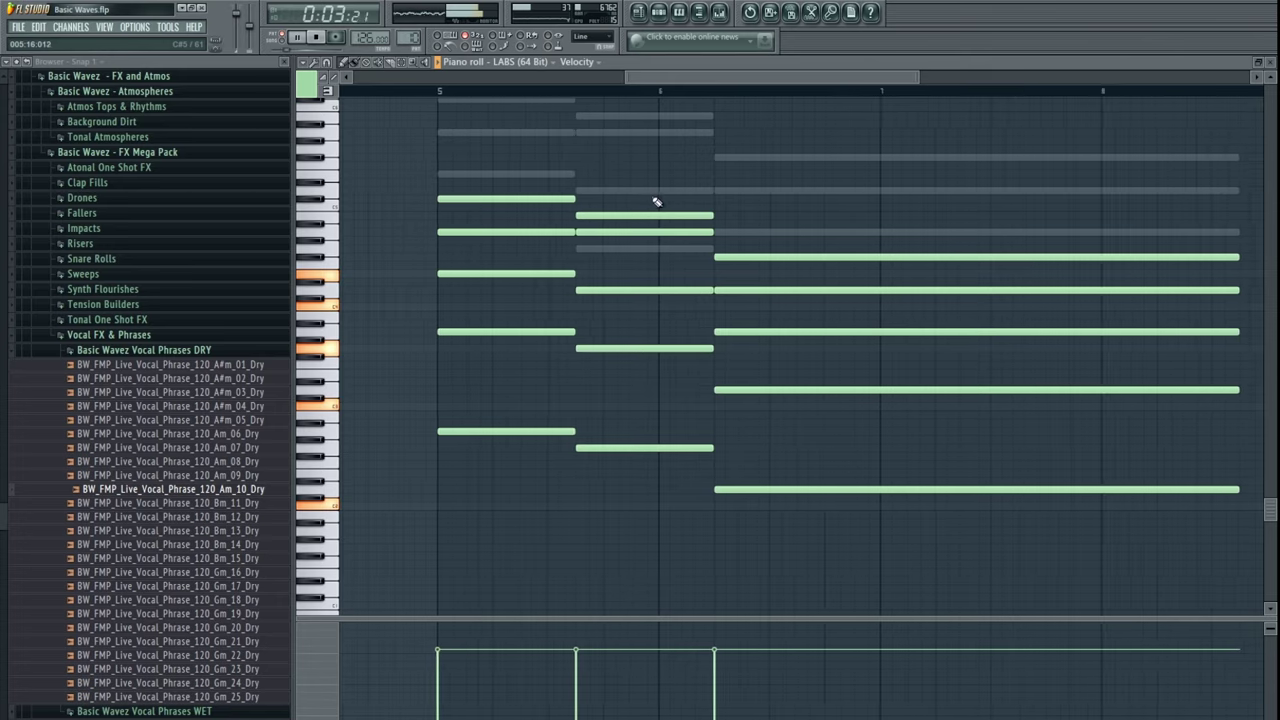
scroll(595, 500, "up", 3)
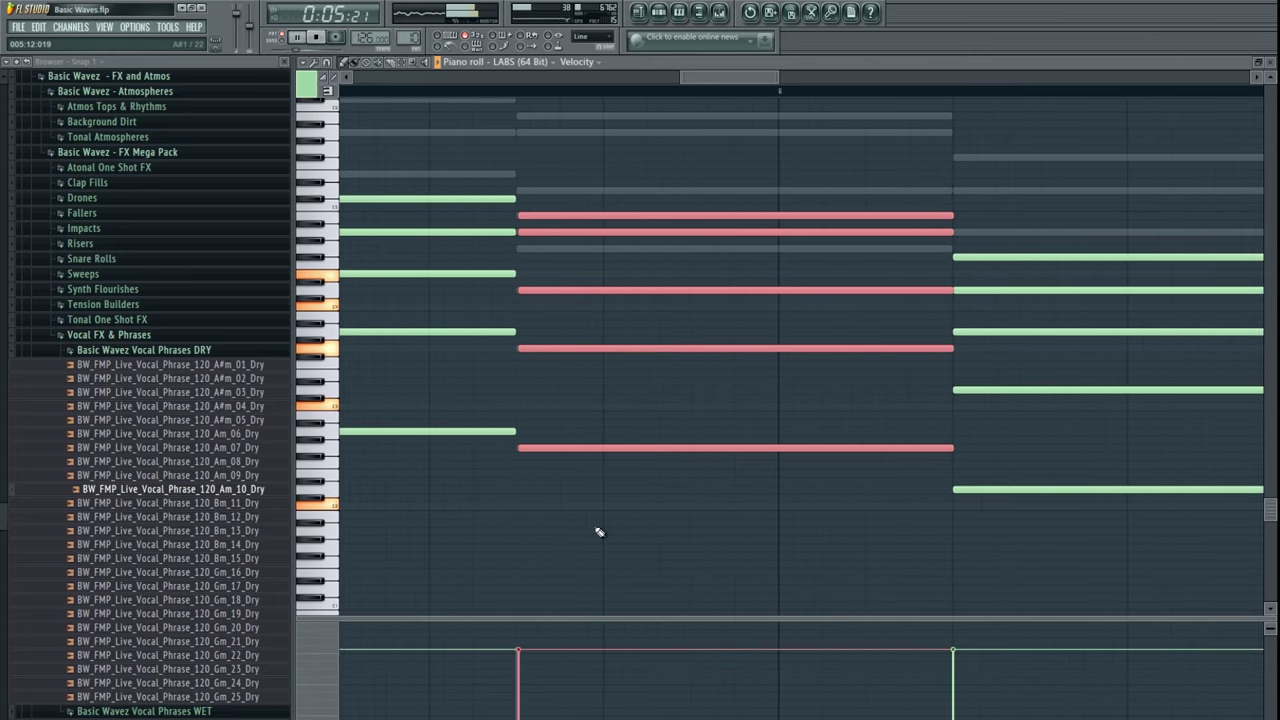
left_click_drag(731, 489, 452, 501)
scroll(514, 491, "down", 4)
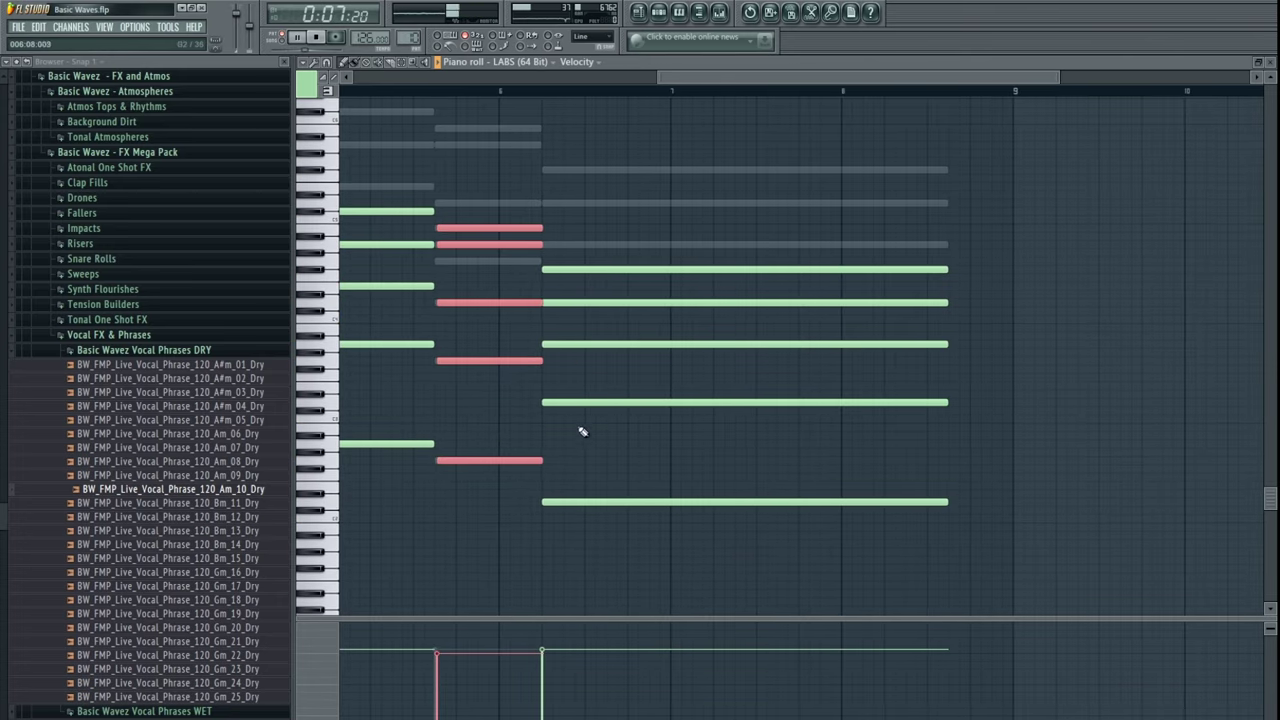
- Trim the ends of the short chord's notes back to the start of the next chord and close the piano roll
scroll(527, 200, "up", 4)
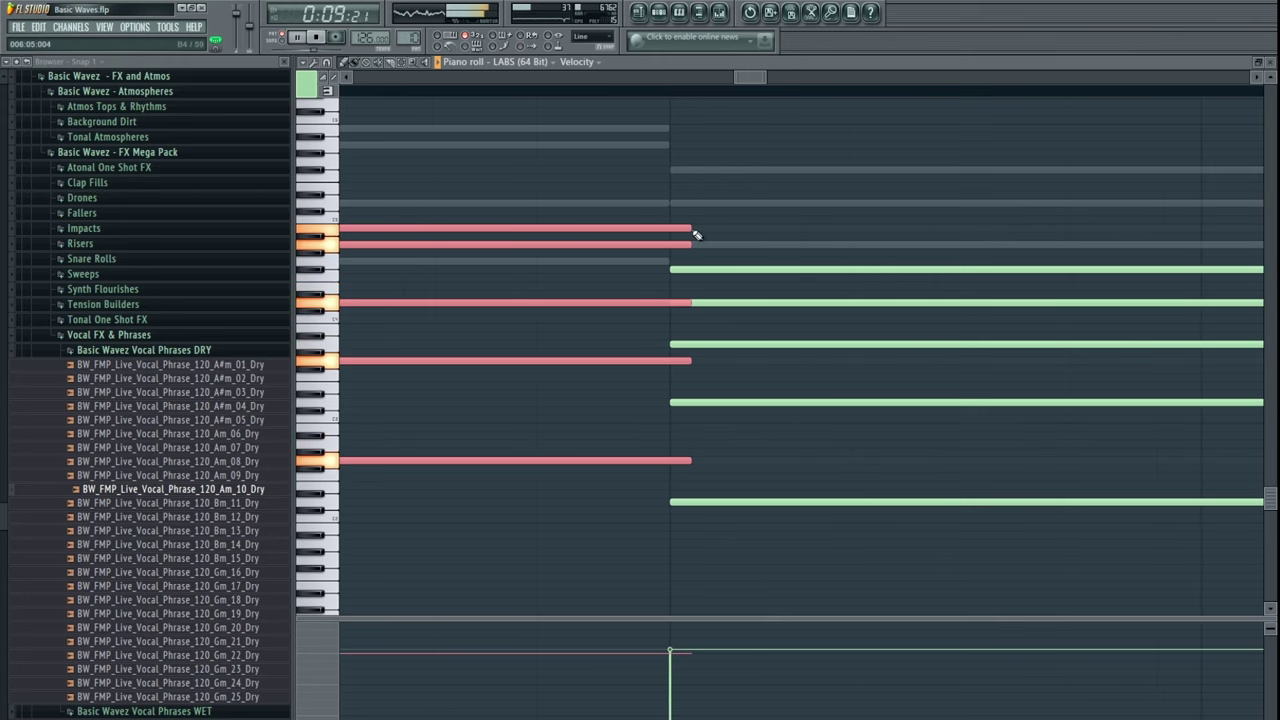
left_click_drag(696, 233, 671, 228)
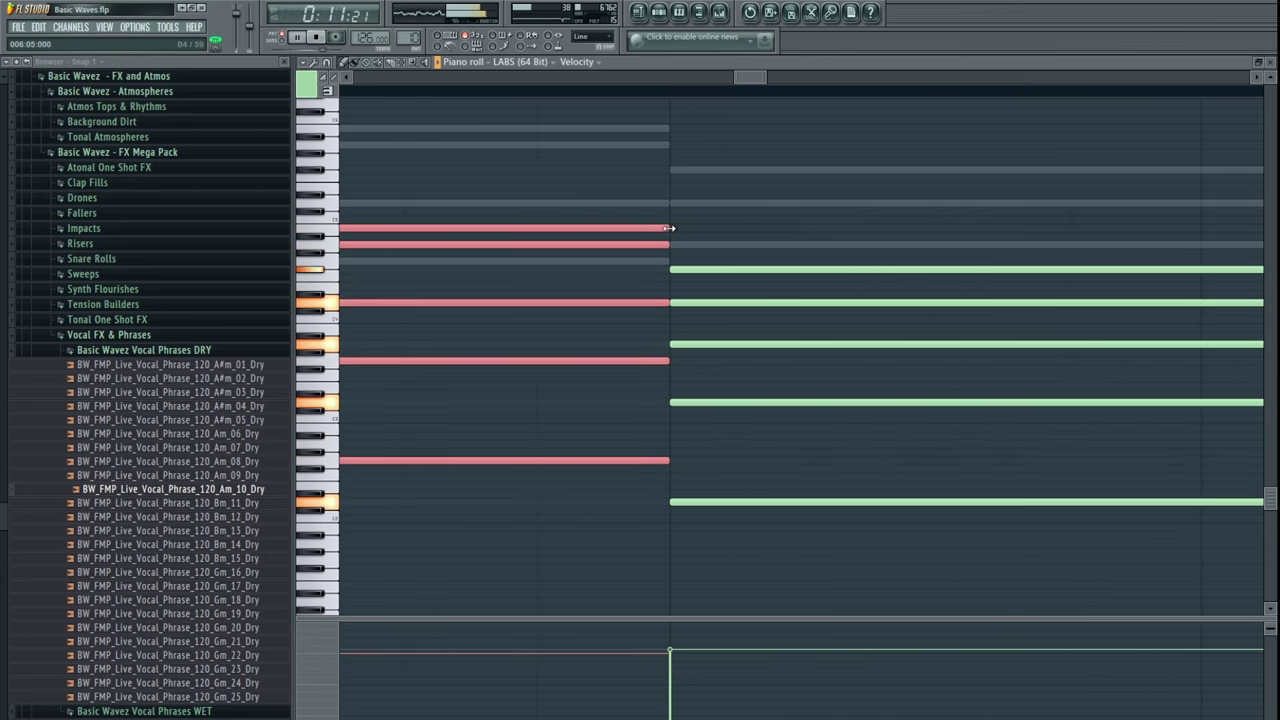
left_click(518, 238, "ctrl")
key("Escape")
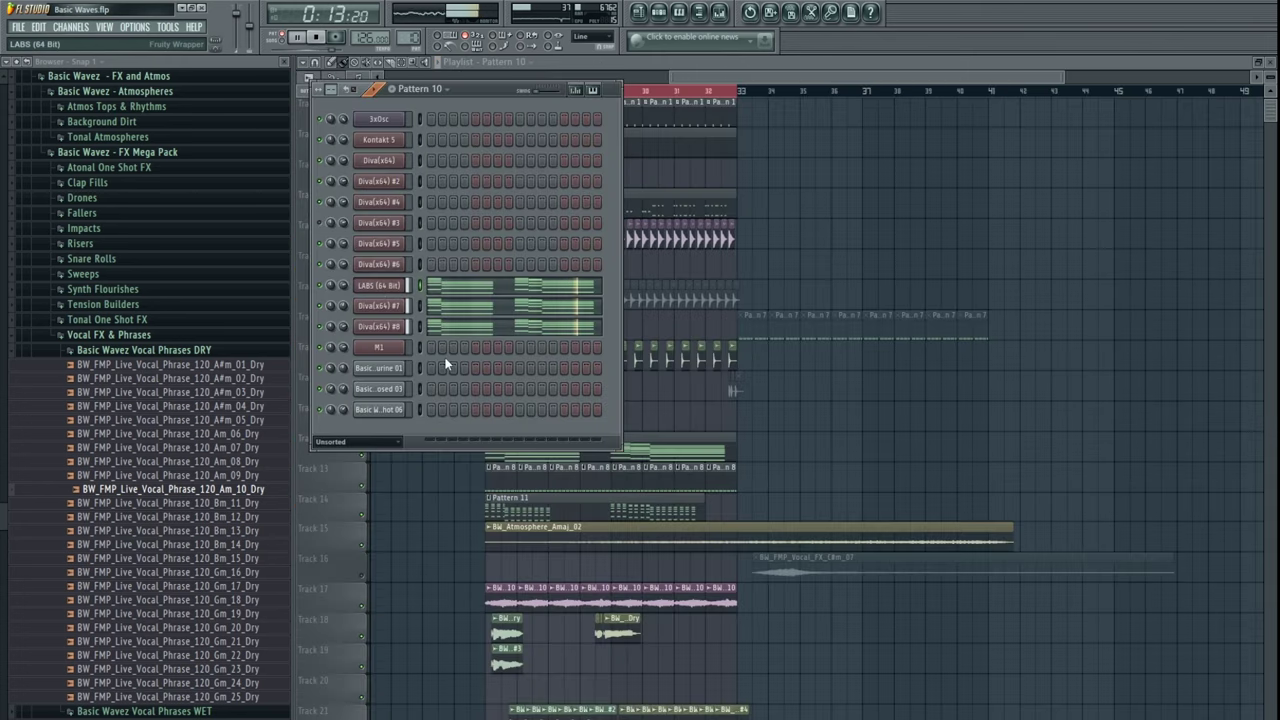
- Audition Pattern 10's Diva #7 and Diva #8 layers separately and together with LABS
left_click(298, 38)
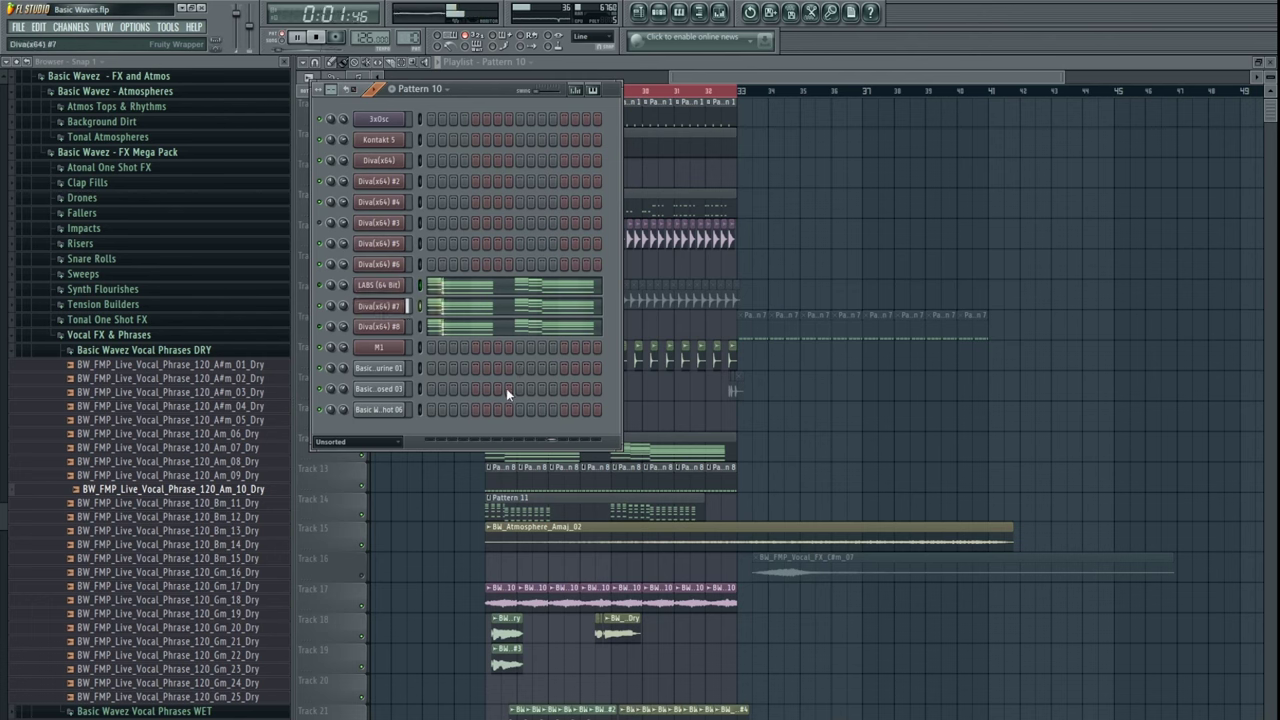
key("space")
key("space")
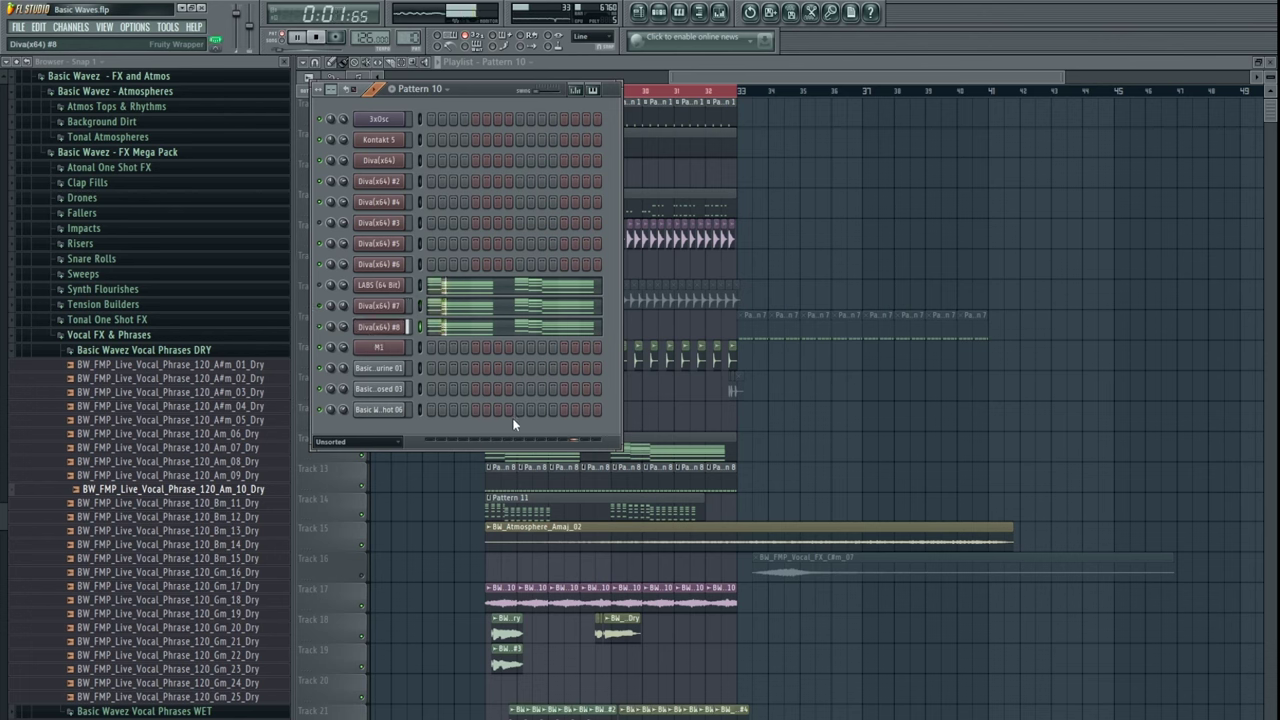
key("space")
key("space")
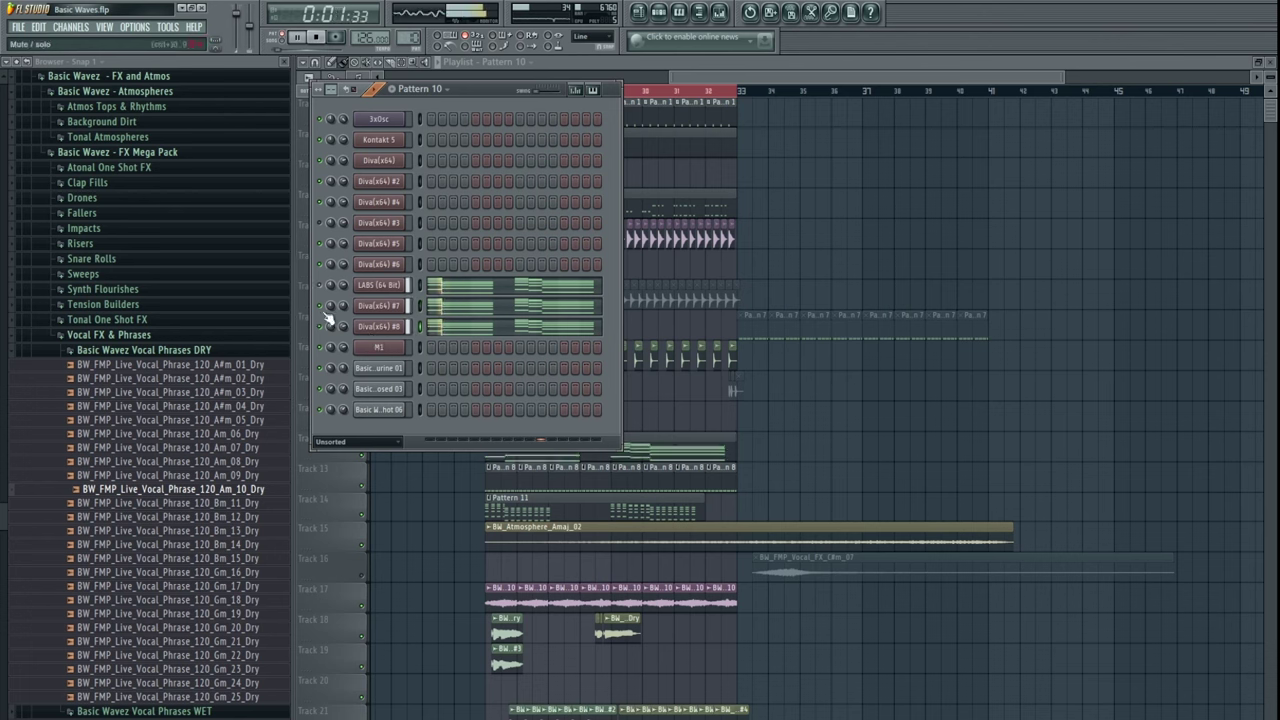
key("space")
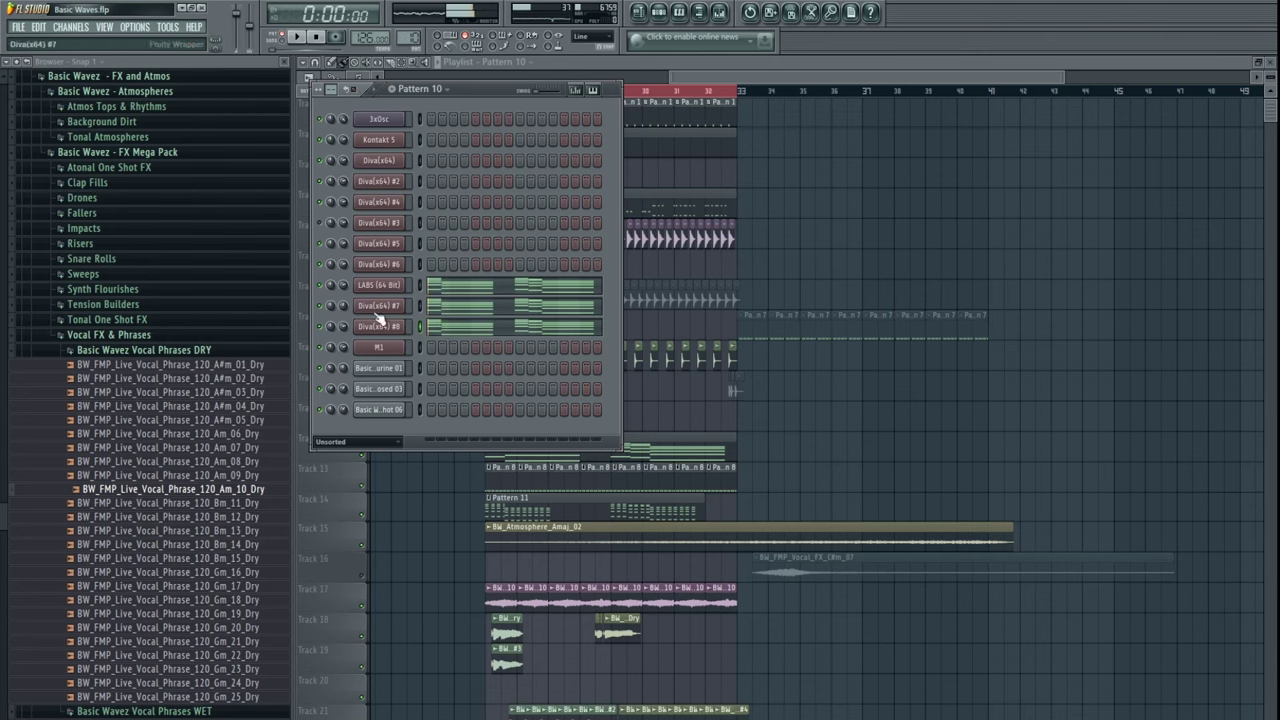
left_click(440, 330)
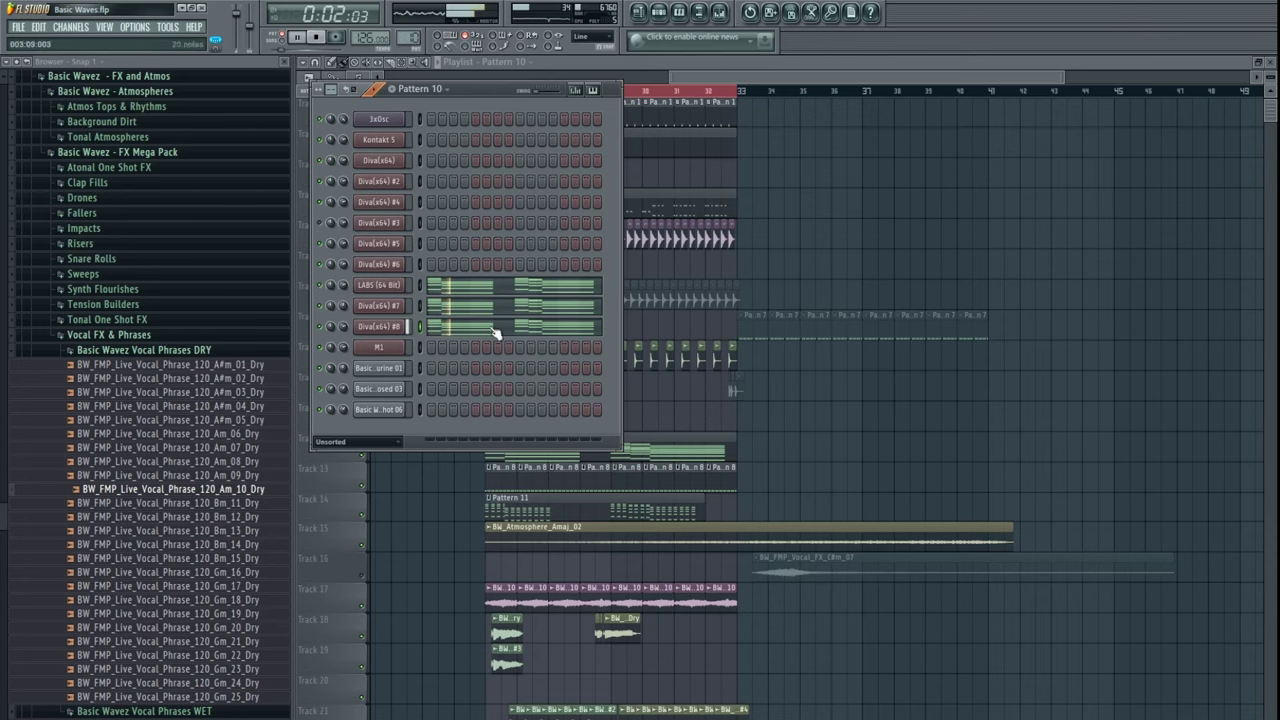
- Return to the playlist in song mode and mute Pattern 11 on track 14 during playback
key("F6")
left_click_drag(786, 372, 837, 374)
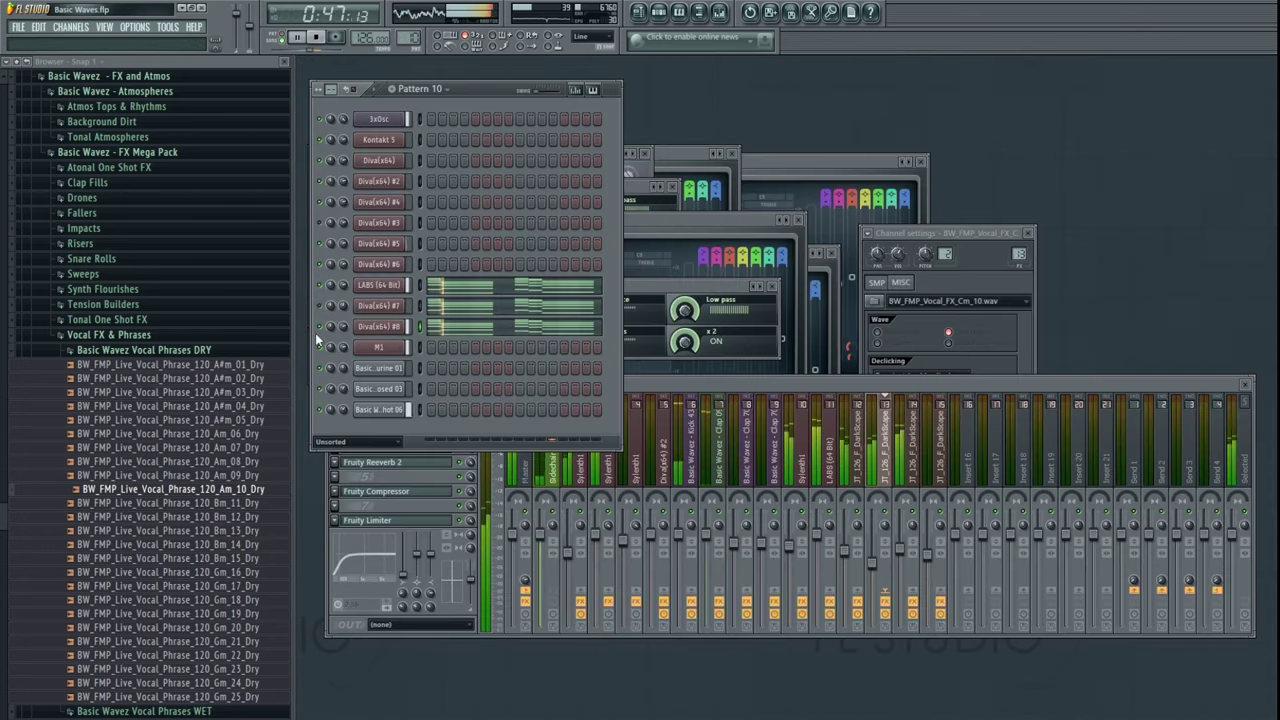
key("F5")
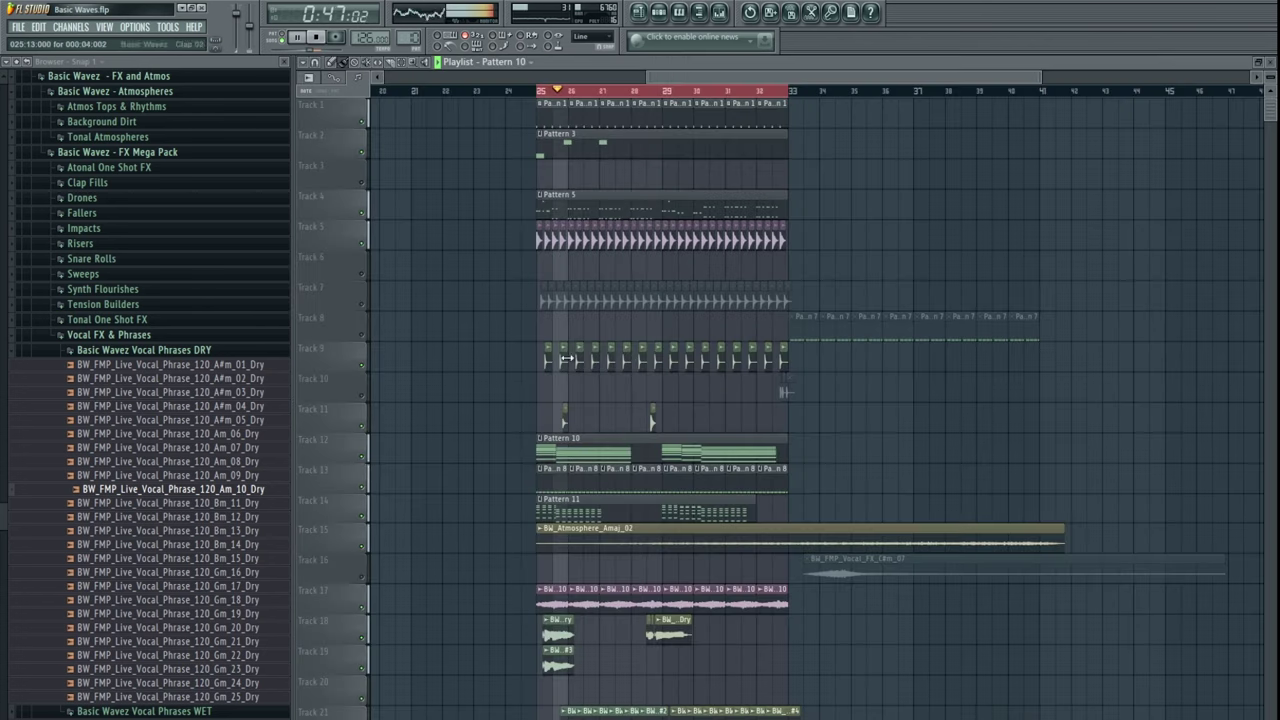
left_click_drag(494, 415, 476, 400)
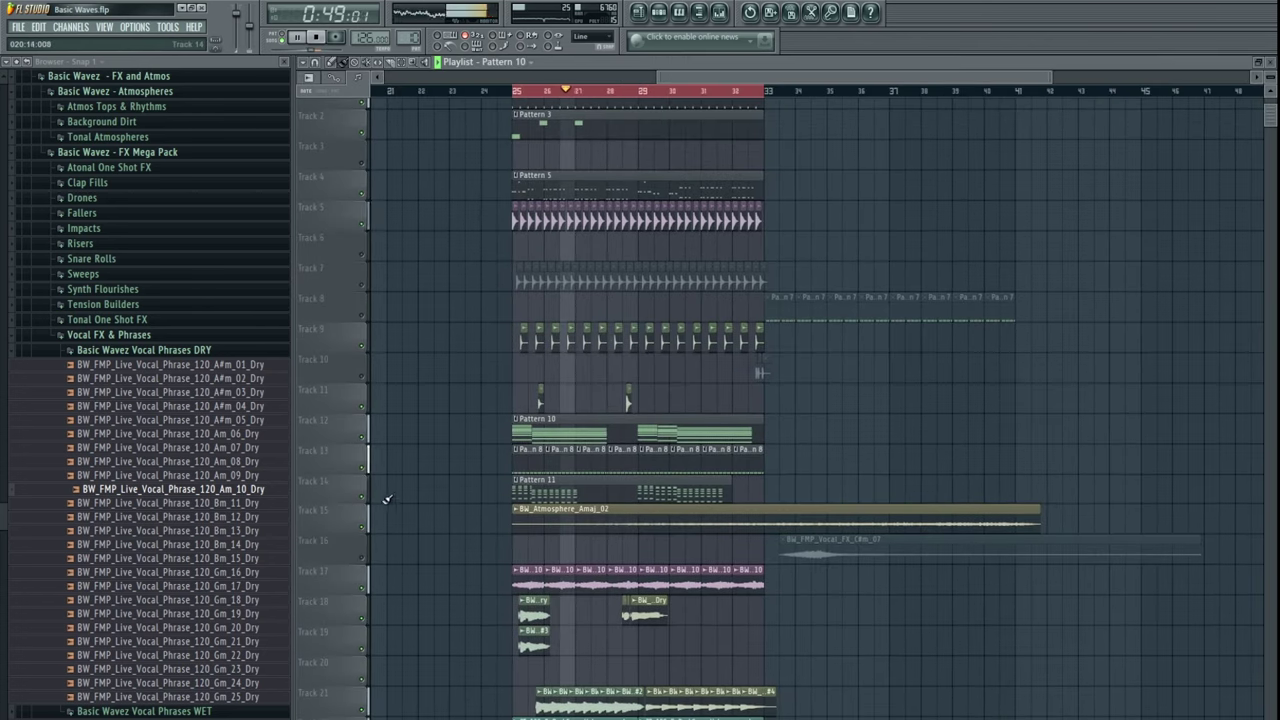
left_click(363, 497)
left_click_drag(473, 574, 460, 524)
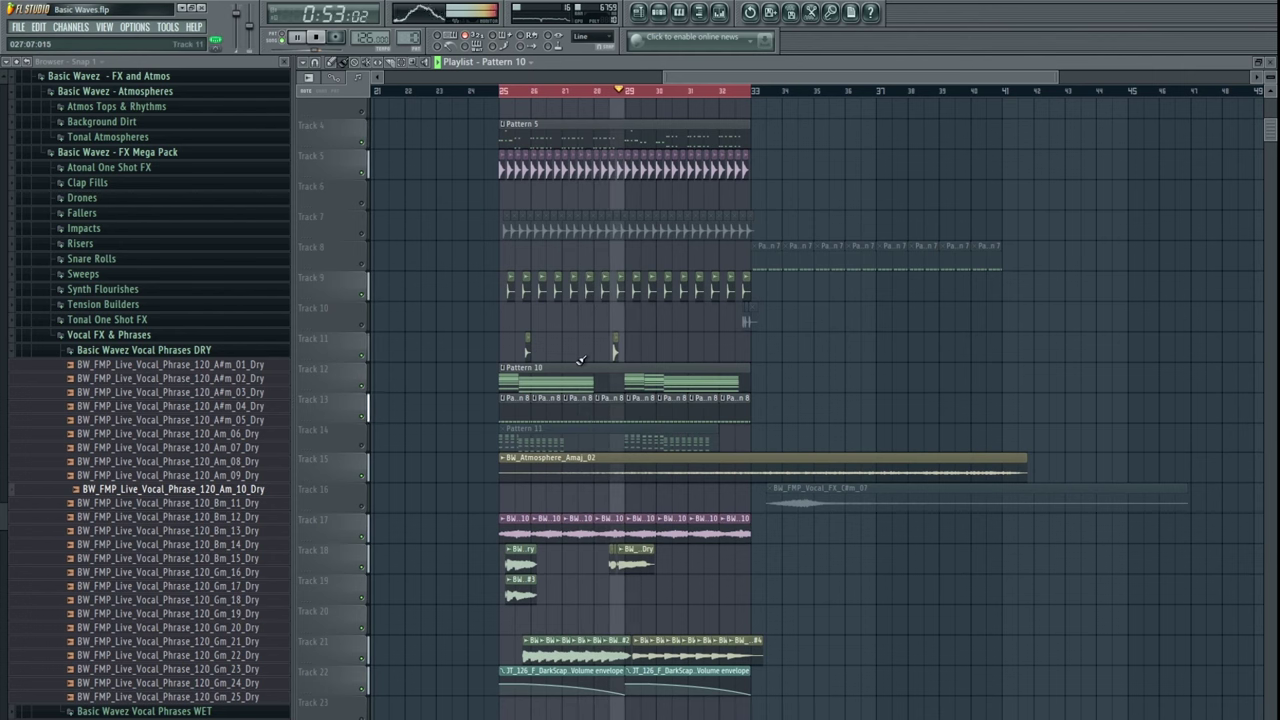
- Move the first Conga C 03 clip on track 11 to just before bar 28 and stop playback
left_click_drag(664, 344, 652, 416)
left_click(492, 92)
scroll(531, 392, "up", 3)
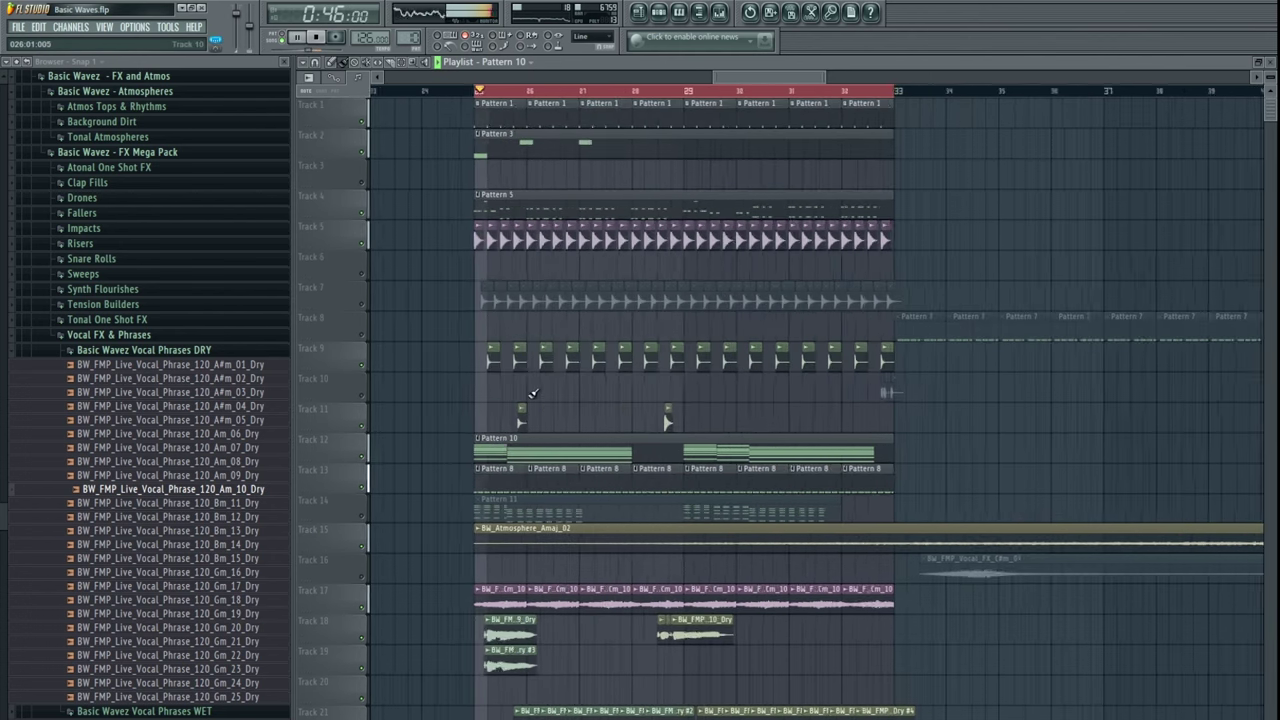
scroll(533, 393, "up", 2)
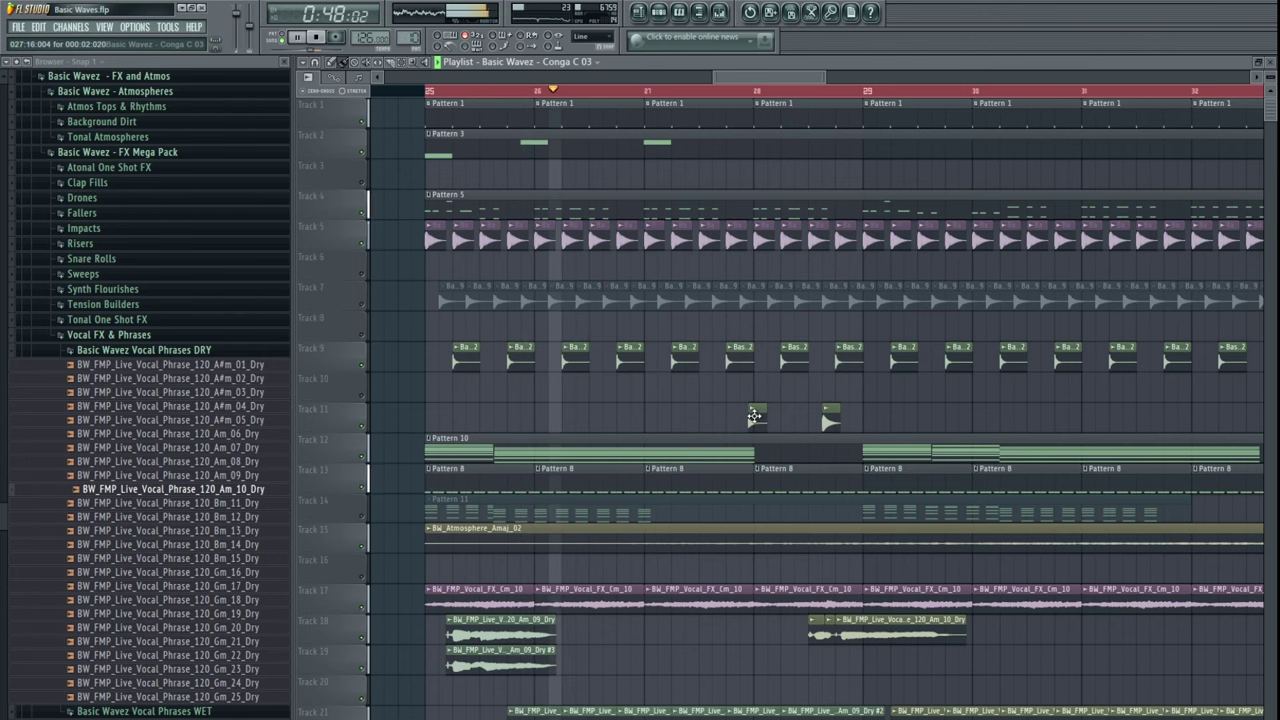
key("space")
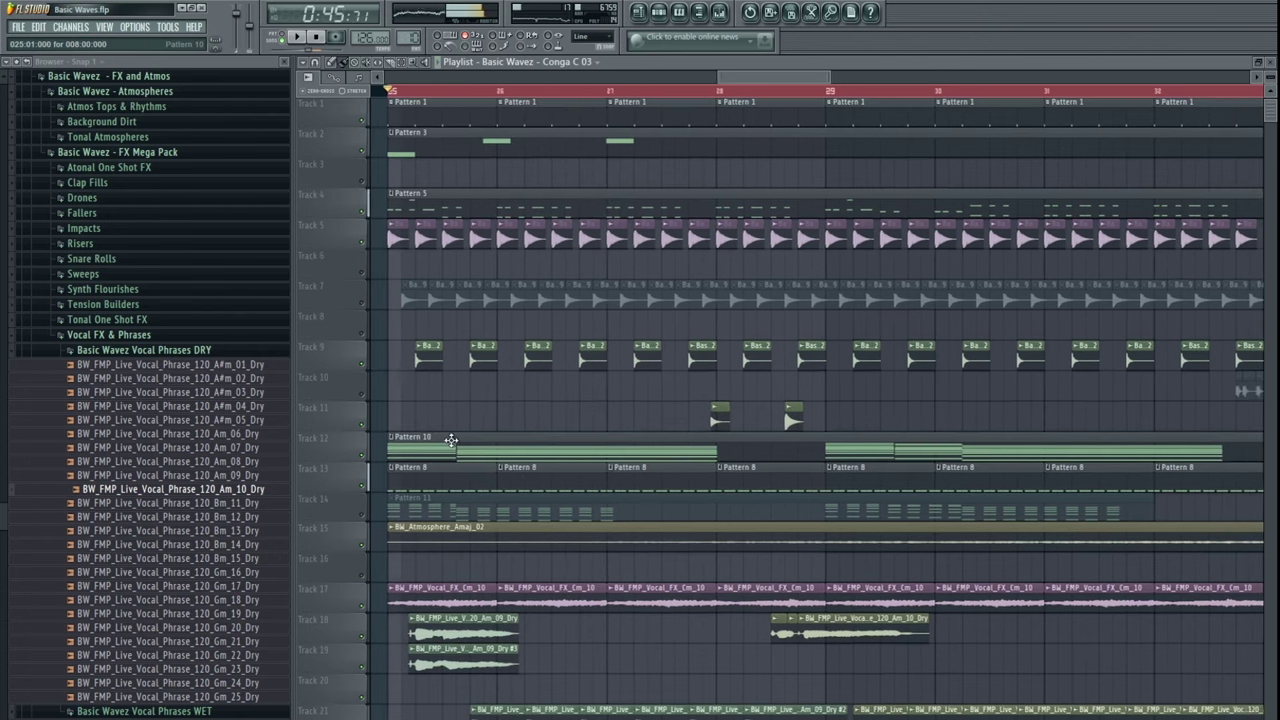
- Play the loop with the shaker on track 13 muted, then stop and unmute the track
left_click(363, 485)
left_click_drag(548, 307, 609, 309)
key("space")
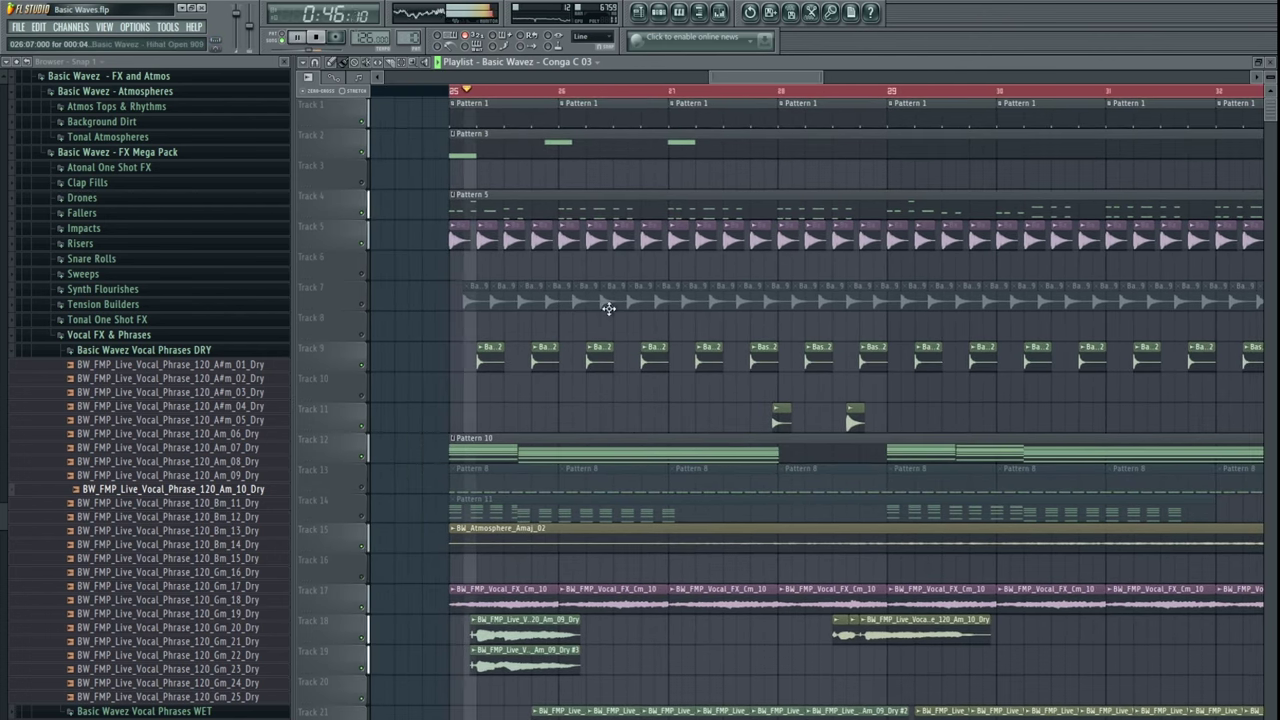
scroll(476, 474, "down", 3)
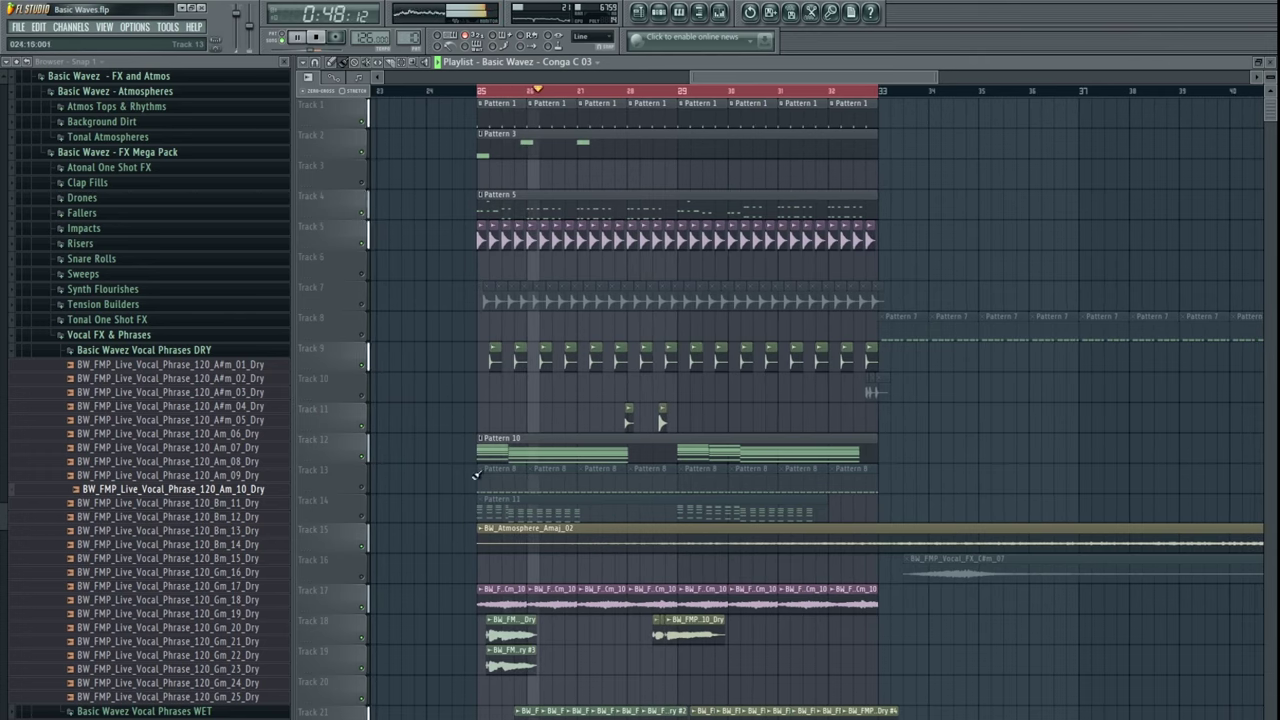
key("space")
left_click(363, 487)
- Reopen Pattern 8's Shaker One Shot 06 notes and play the pattern on its own in pattern mode
double_click(491, 474)
left_click(285, 41)
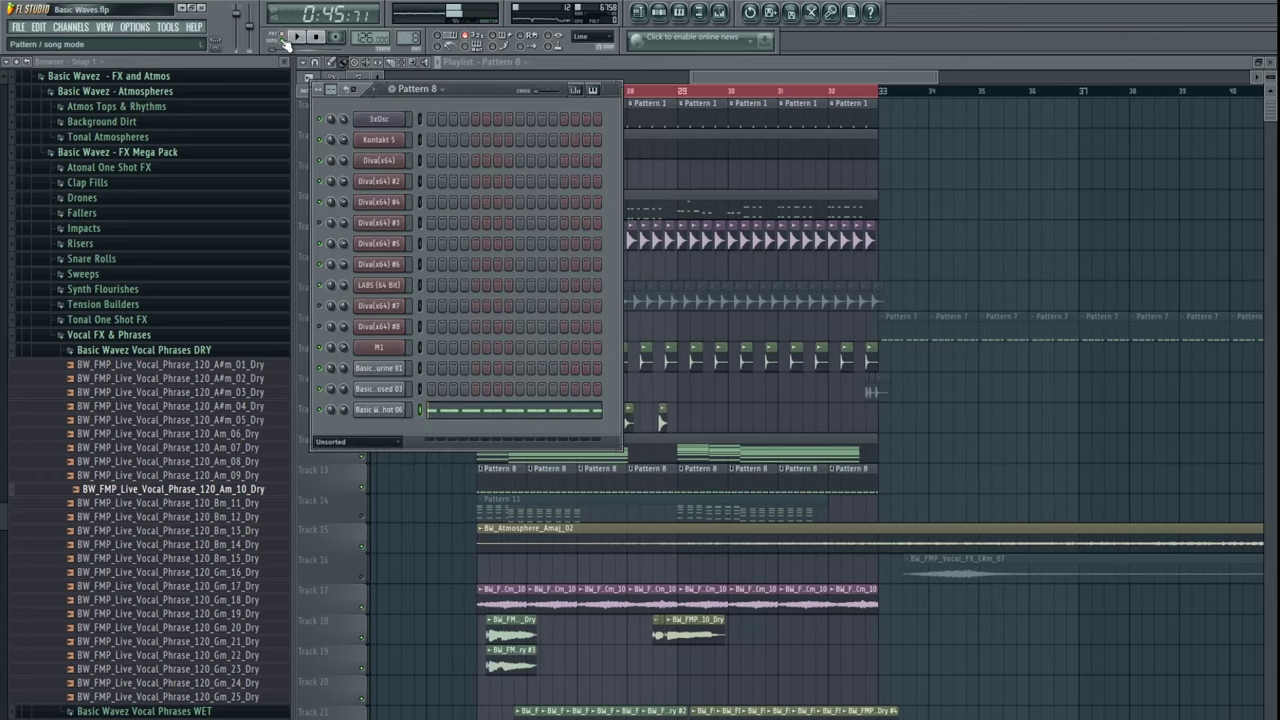
left_click(285, 42)
left_click(458, 412)
key("space")
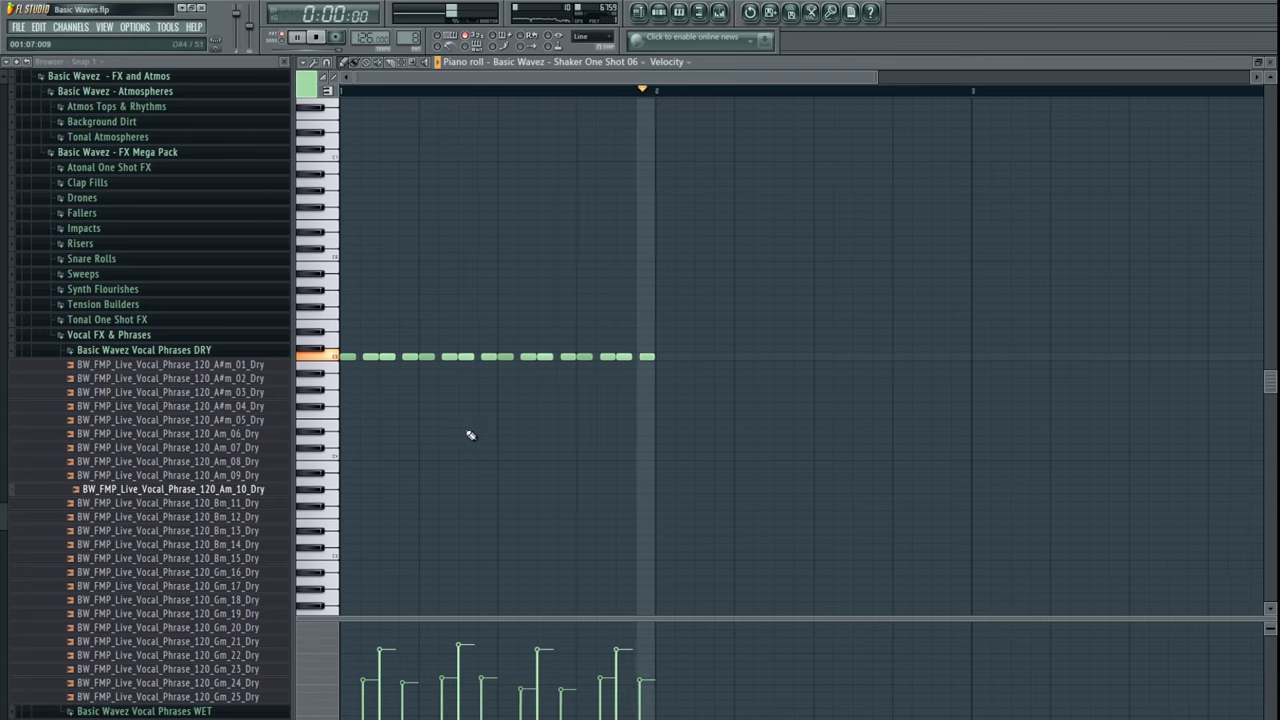
- Close the shaker's piano roll and play the playlist loop from bar 25 in song mode
key("Escape")
key("Escape")
key("space")
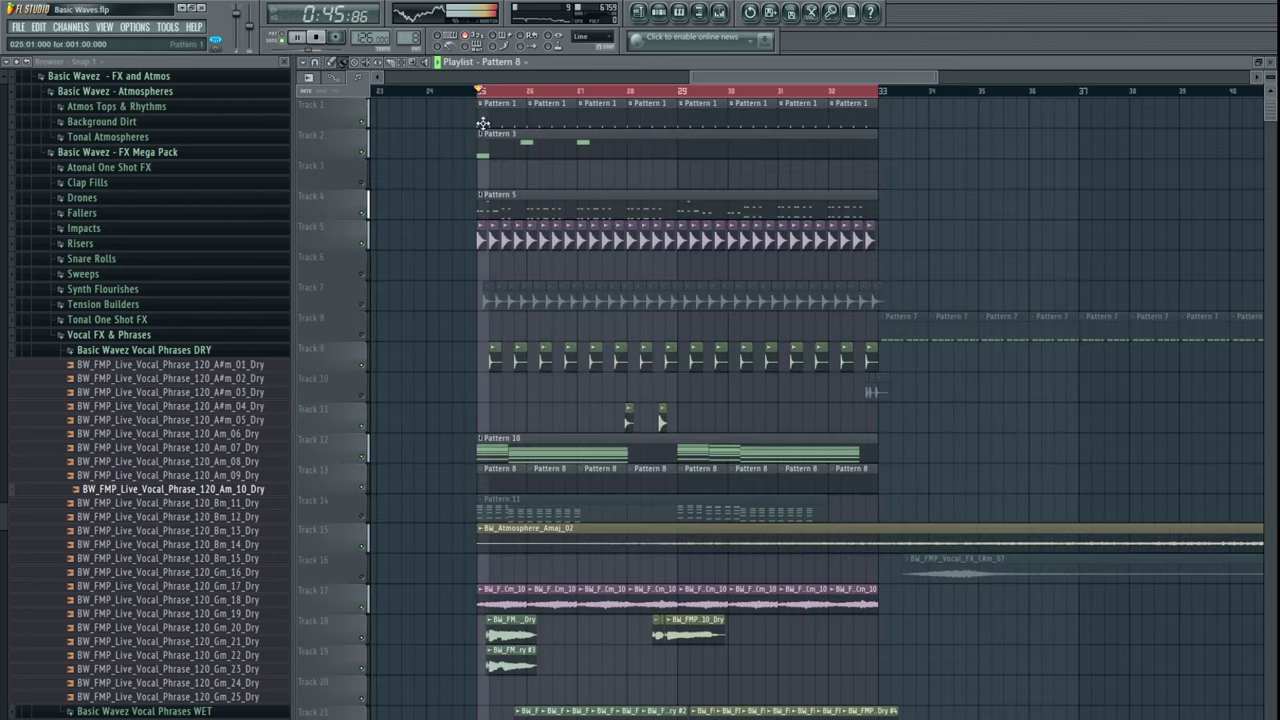
scroll(615, 400, "down", 3)
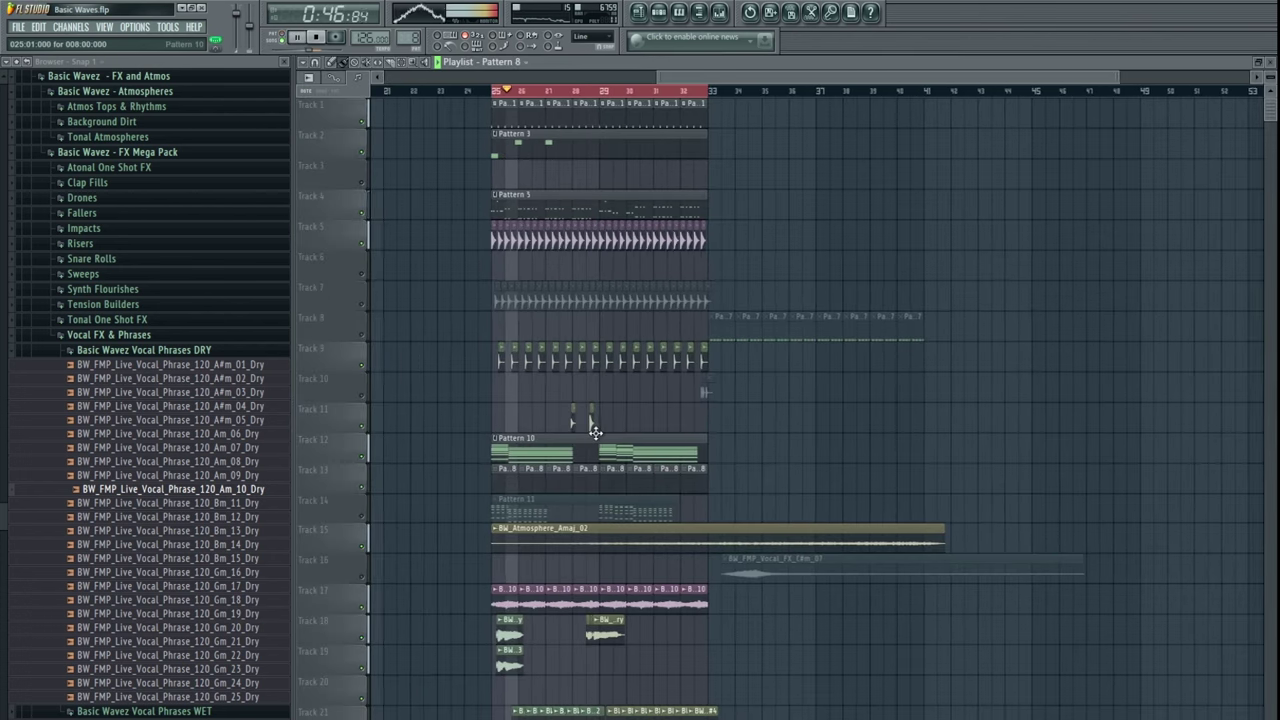
scroll(612, 450, "up", 3)
- Open Pattern 5's Diva(x64) #5 synth and audition the presets BW AE BASS Diogenes, Eos and Eros while the pattern plays
double_click(563, 205)
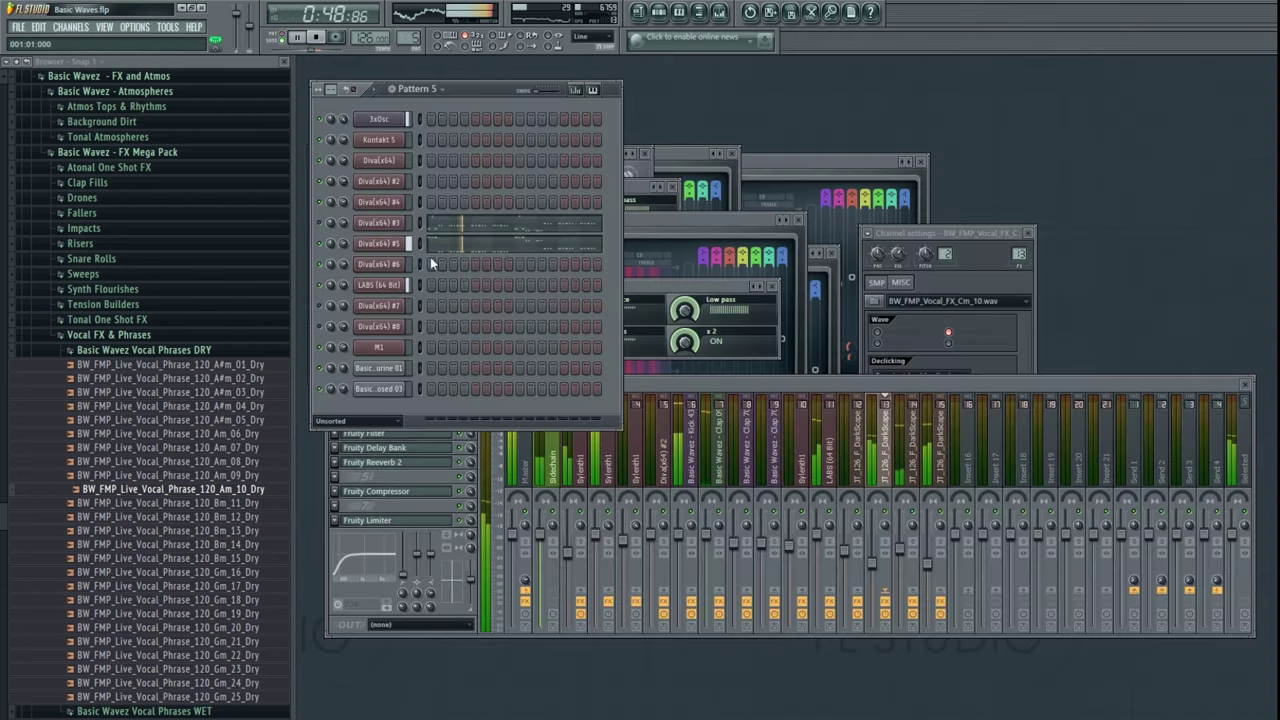
left_click(377, 243)
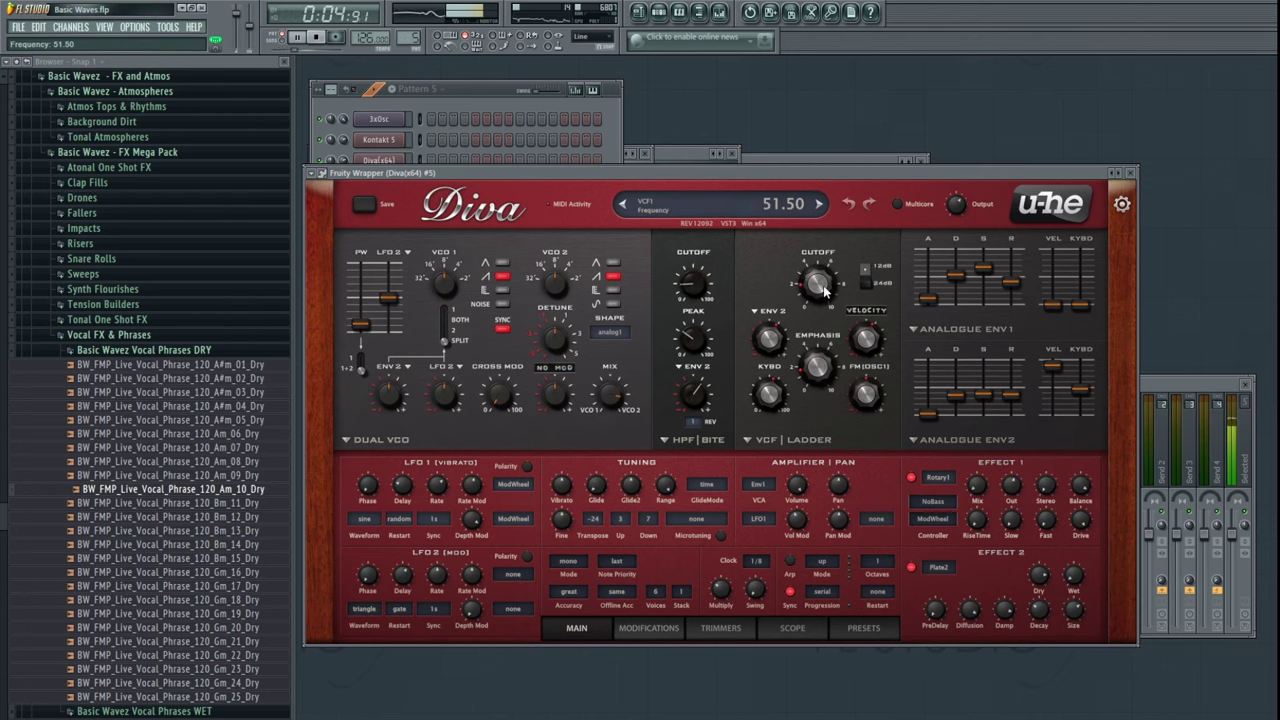
left_click(848, 627)
left_click(603, 428)
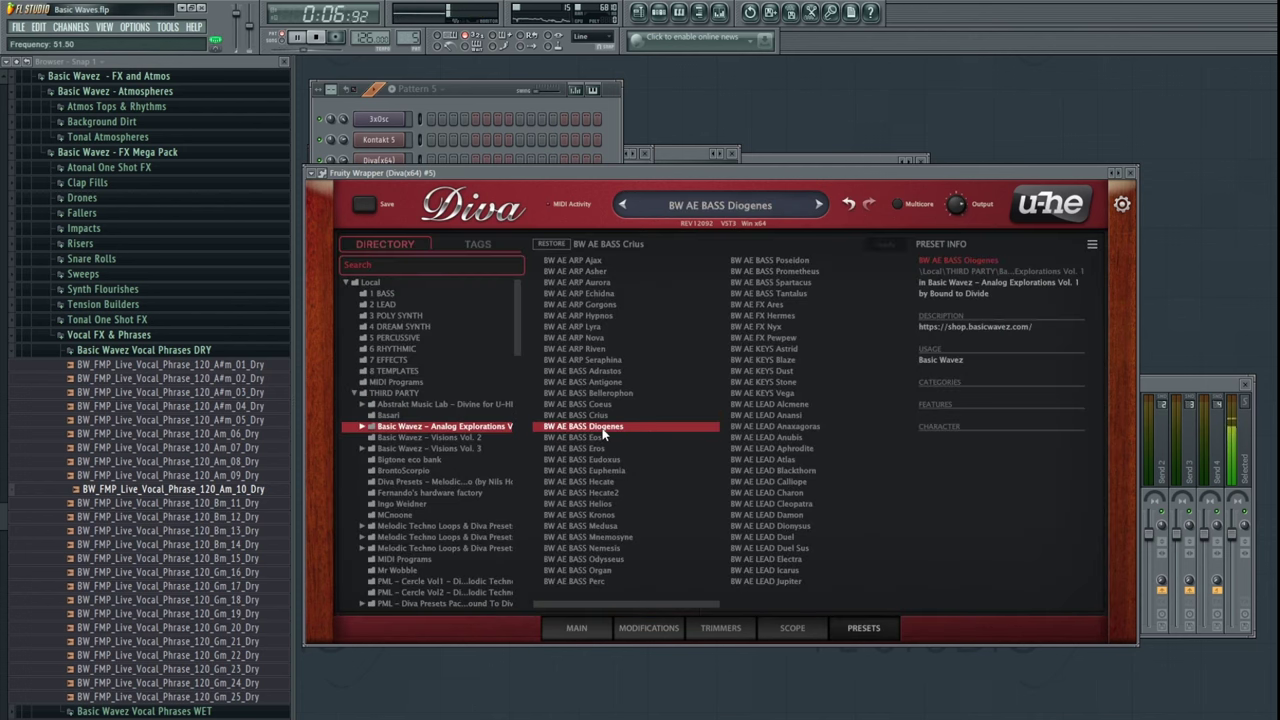
left_click(599, 438)
left_click(600, 449)
- Inspect Pattern 5's Diva(x64) #5 notes in the piano roll and return to the synth's preset browser
left_click(487, 118)
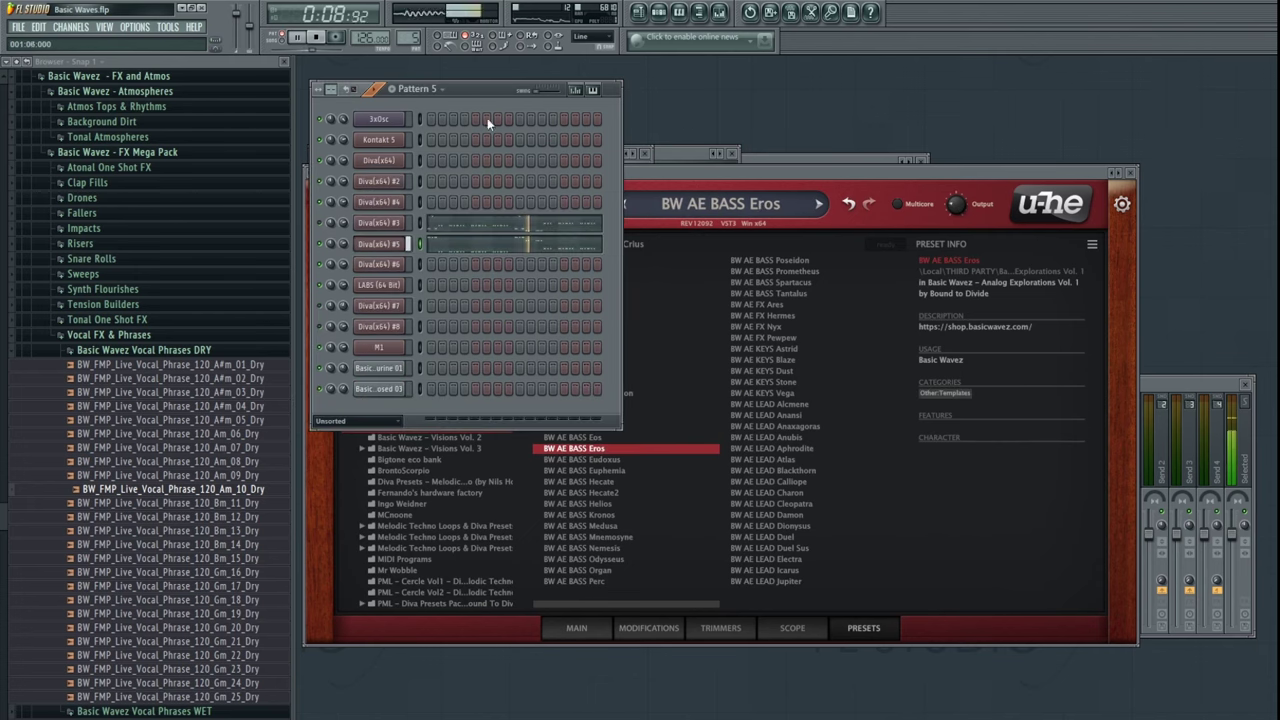
left_click(477, 249)
key("alt+v")
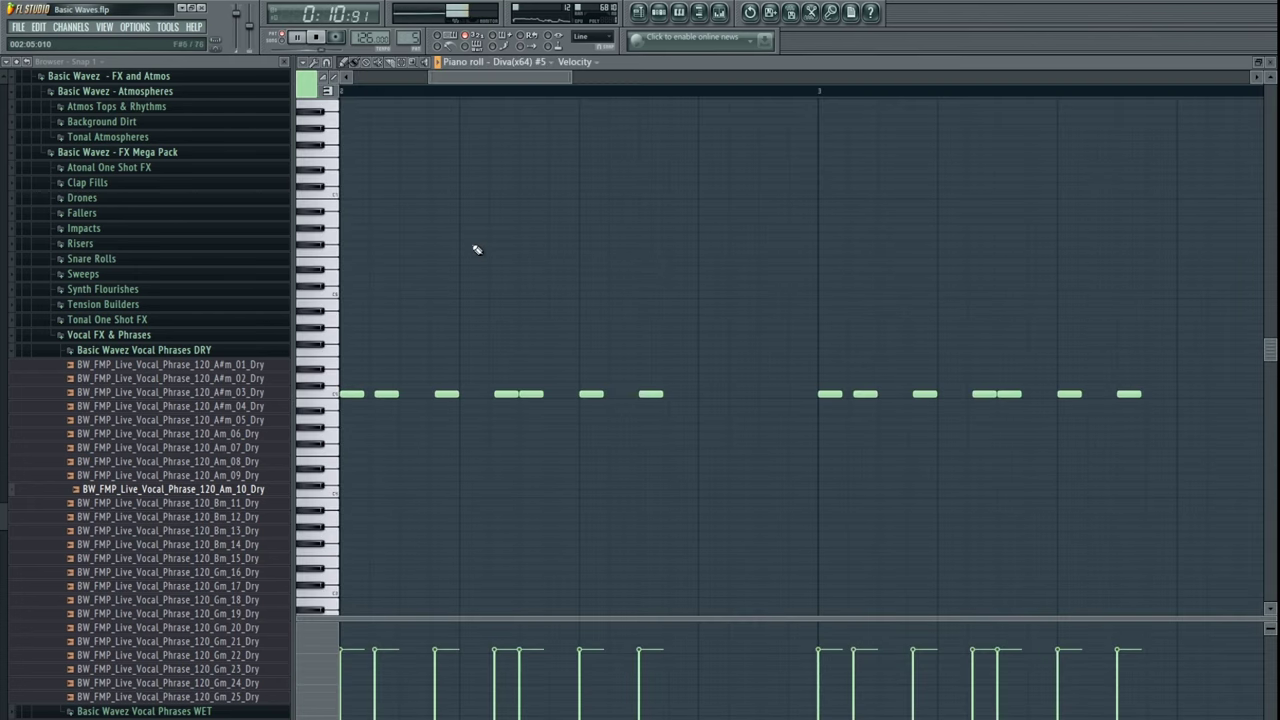
key("Escape")
left_click(660, 195)
- Audition the BW AE BASS presets from Diogenes through Tantalus in the Basic Wavez Analog Explorations folder during playback
left_click(586, 438)
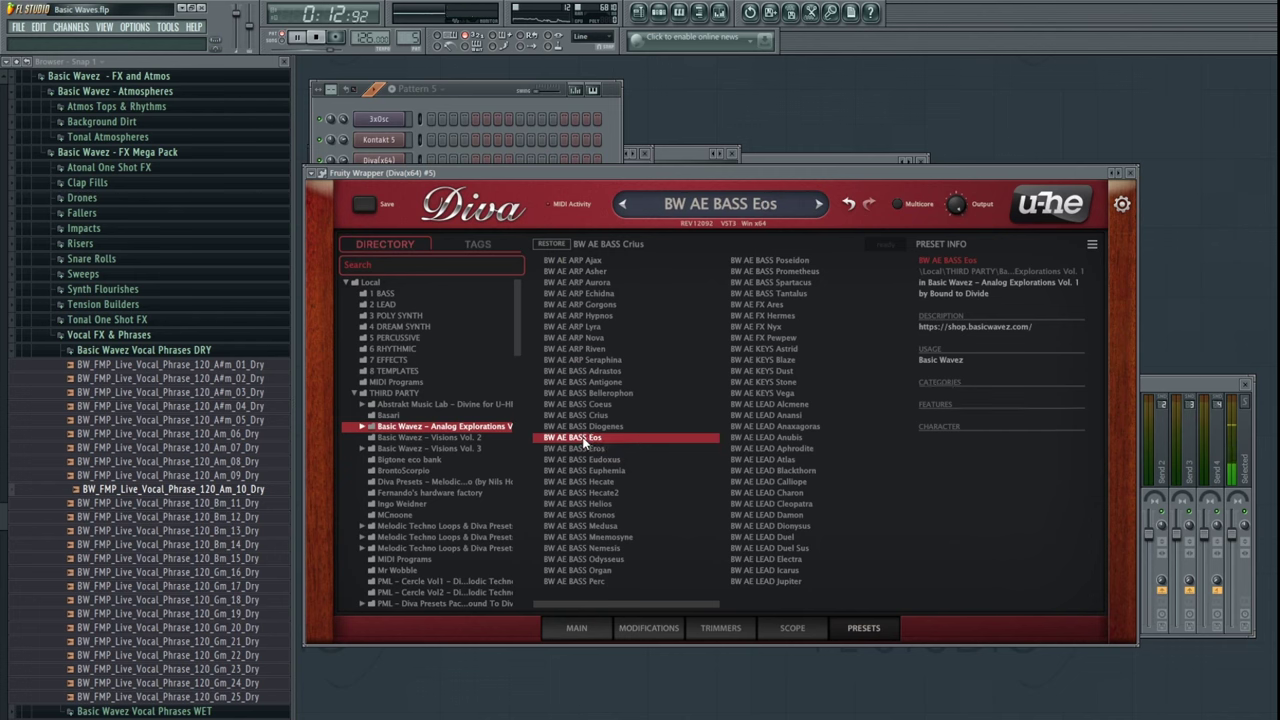
left_click(582, 427)
left_click(582, 448)
left_click(582, 460)
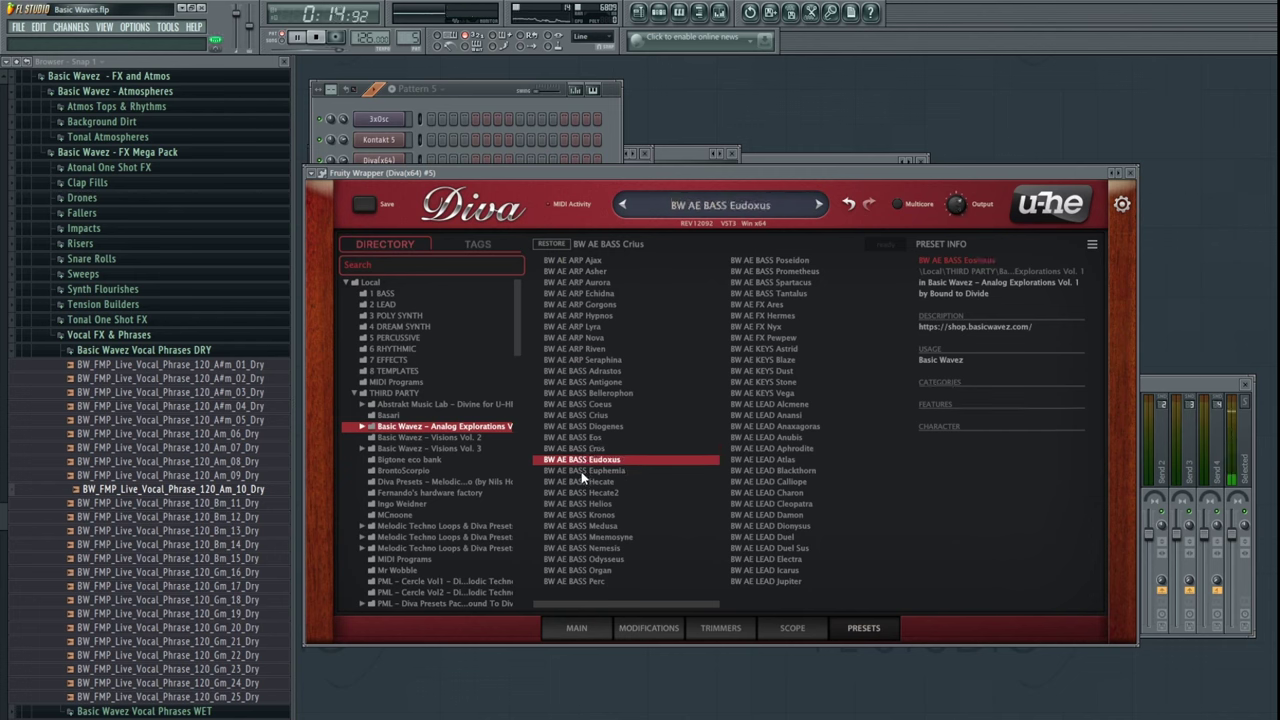
left_click(582, 471)
left_click(586, 482)
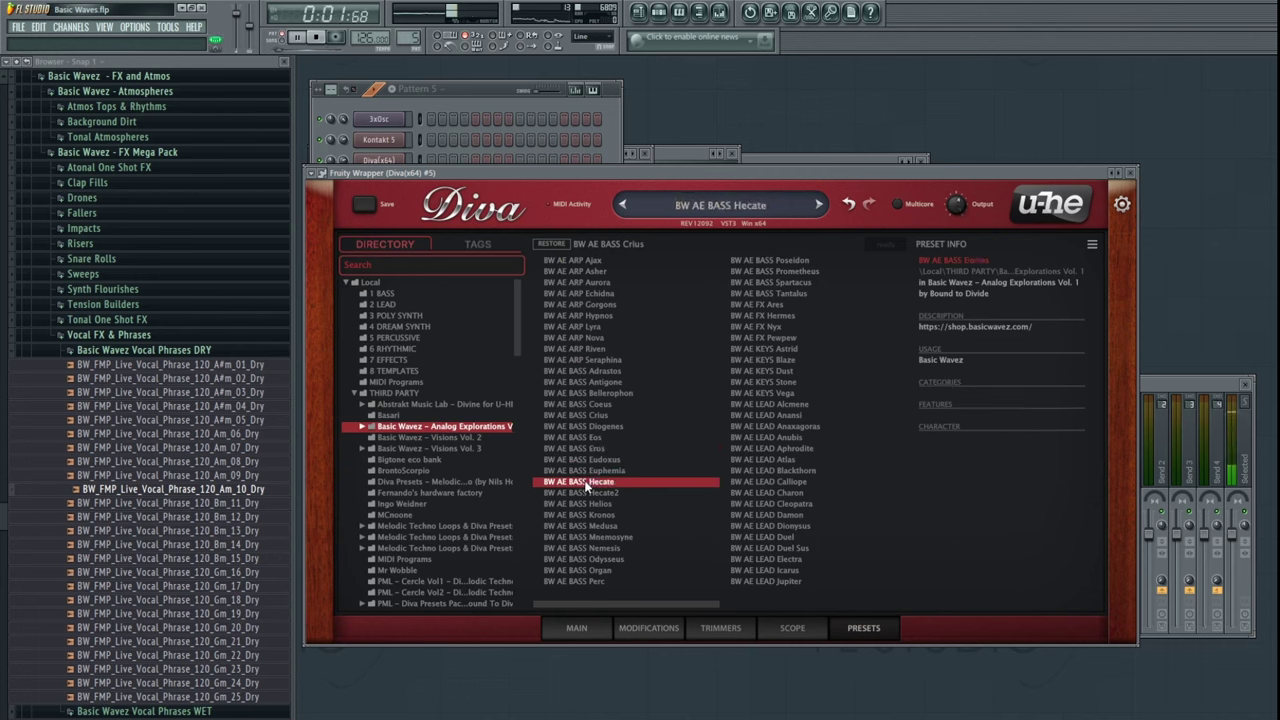
left_click(586, 493)
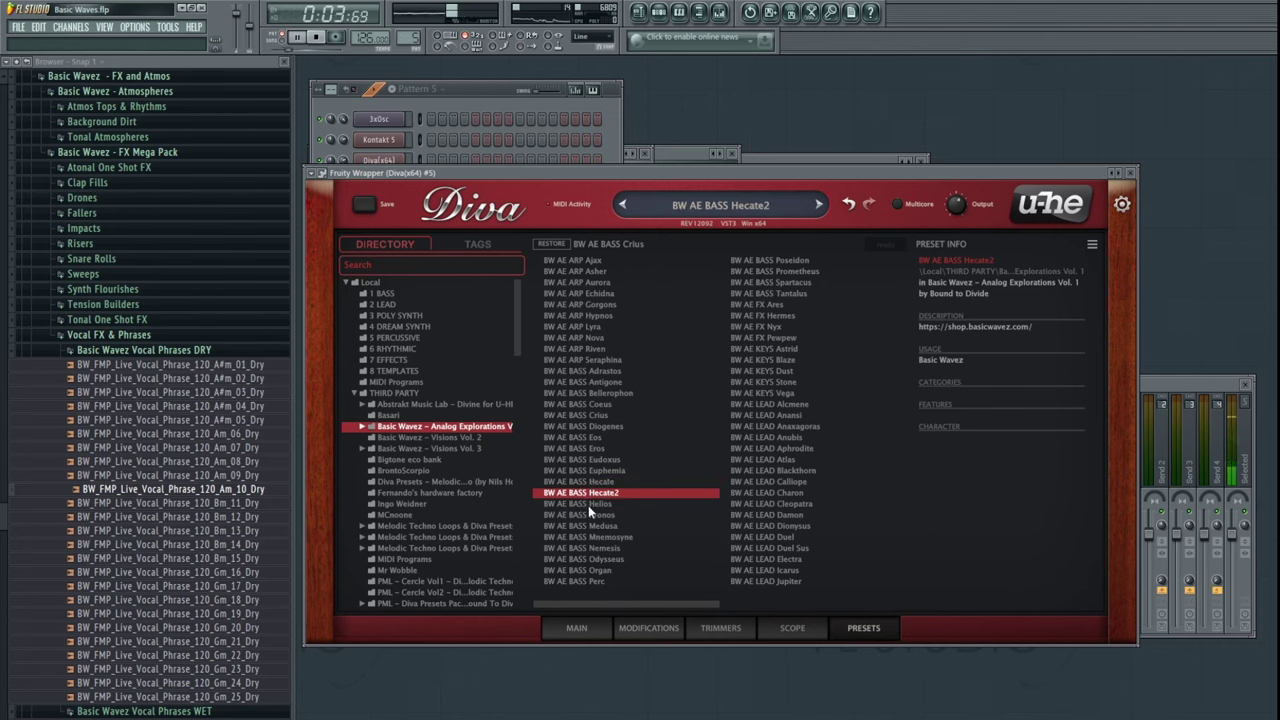
left_click(589, 505)
left_click(588, 515)
left_click(592, 526)
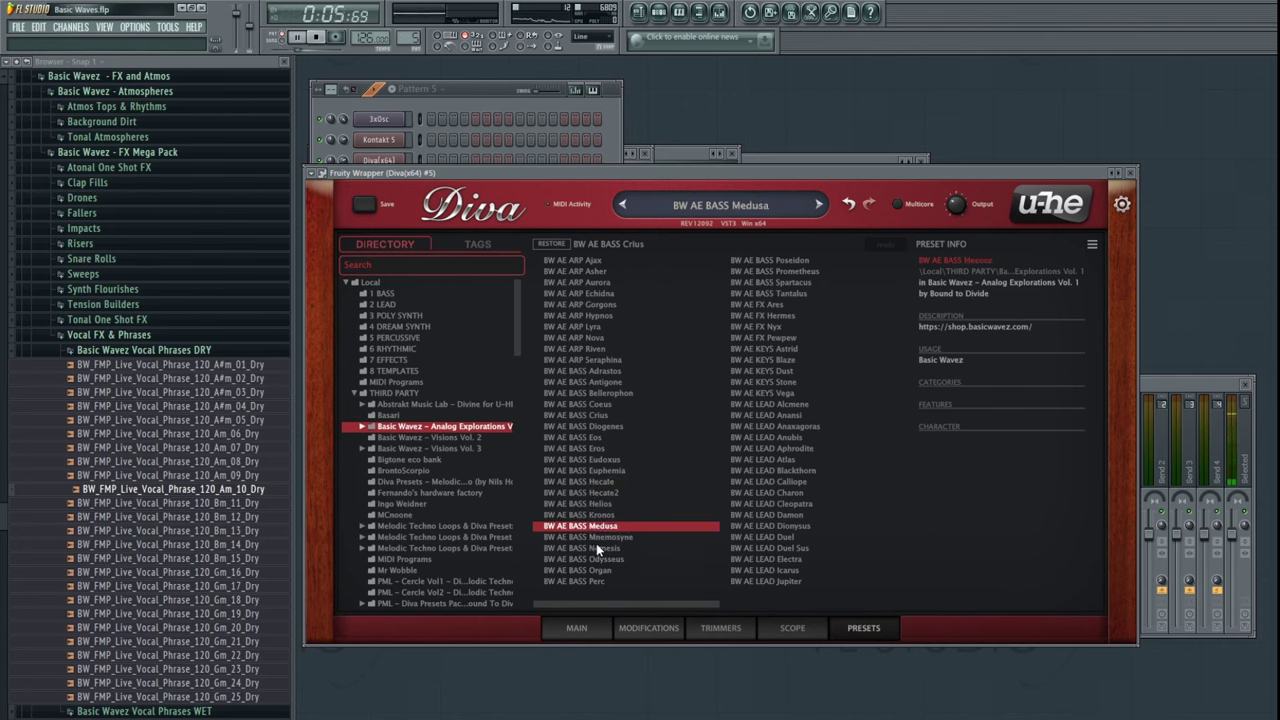
left_click(604, 540)
left_click(605, 549)
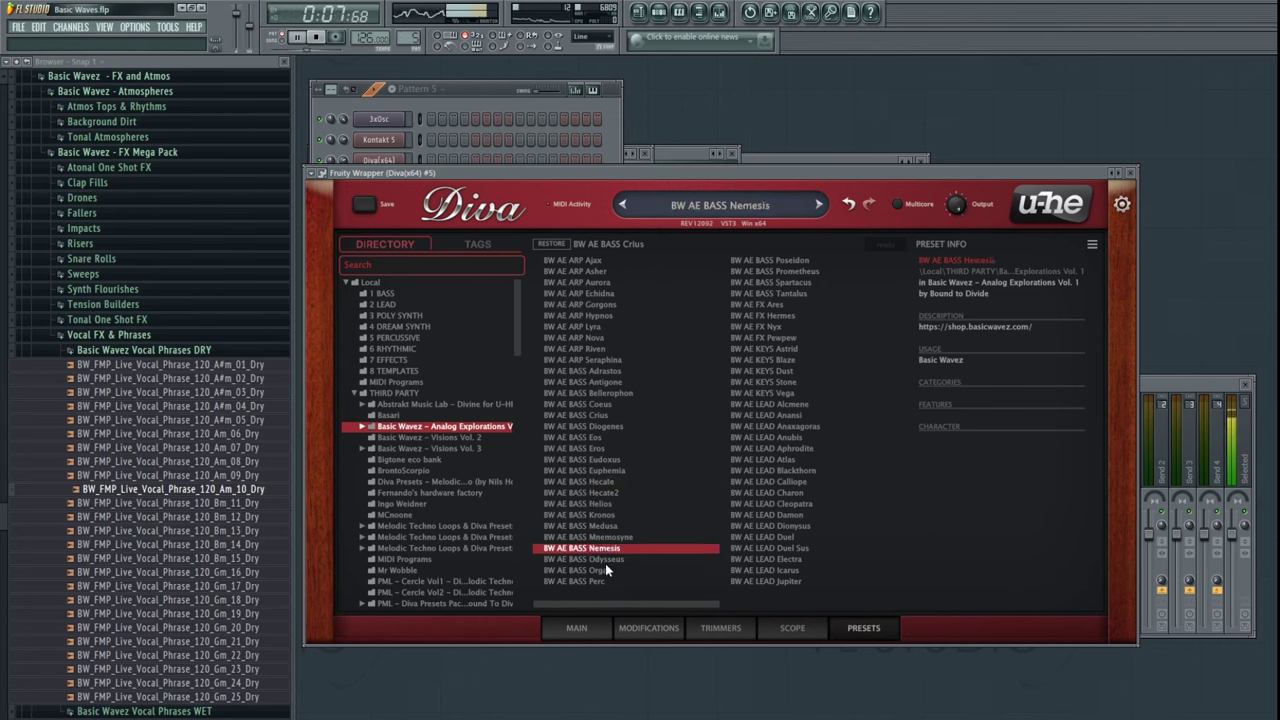
left_click(605, 559)
left_click(604, 570)
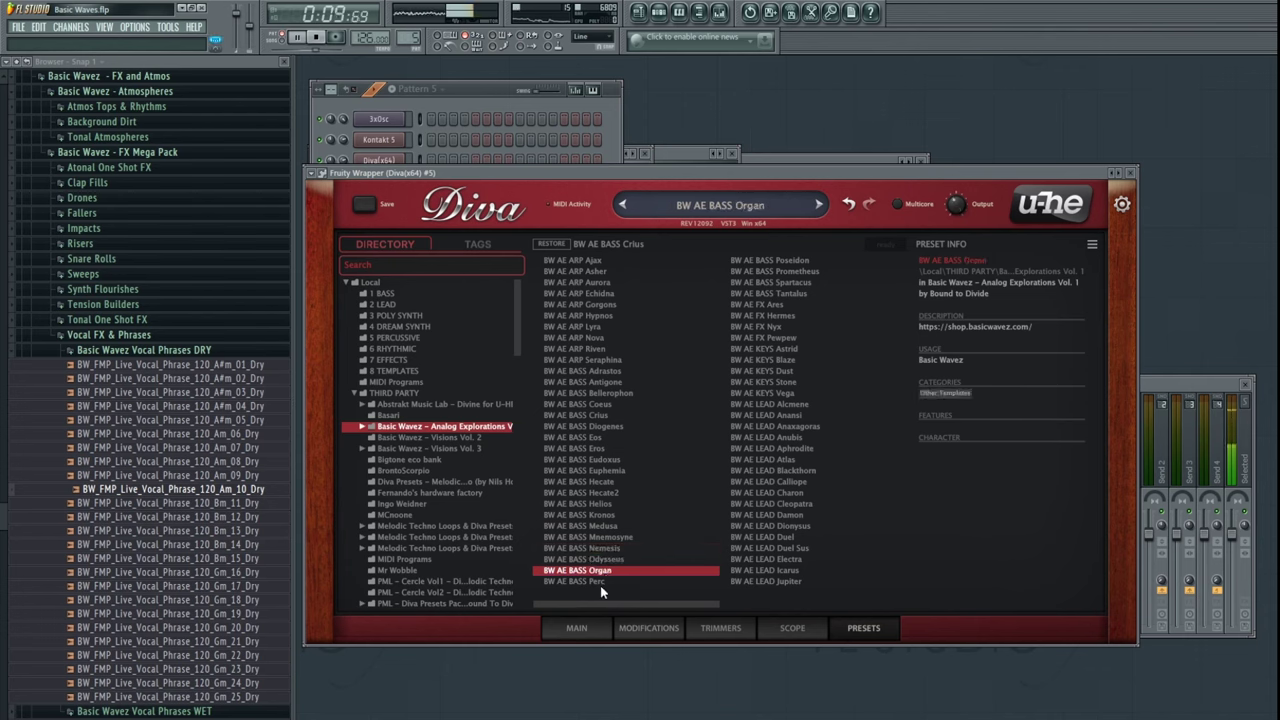
left_click(600, 582)
key("Down")
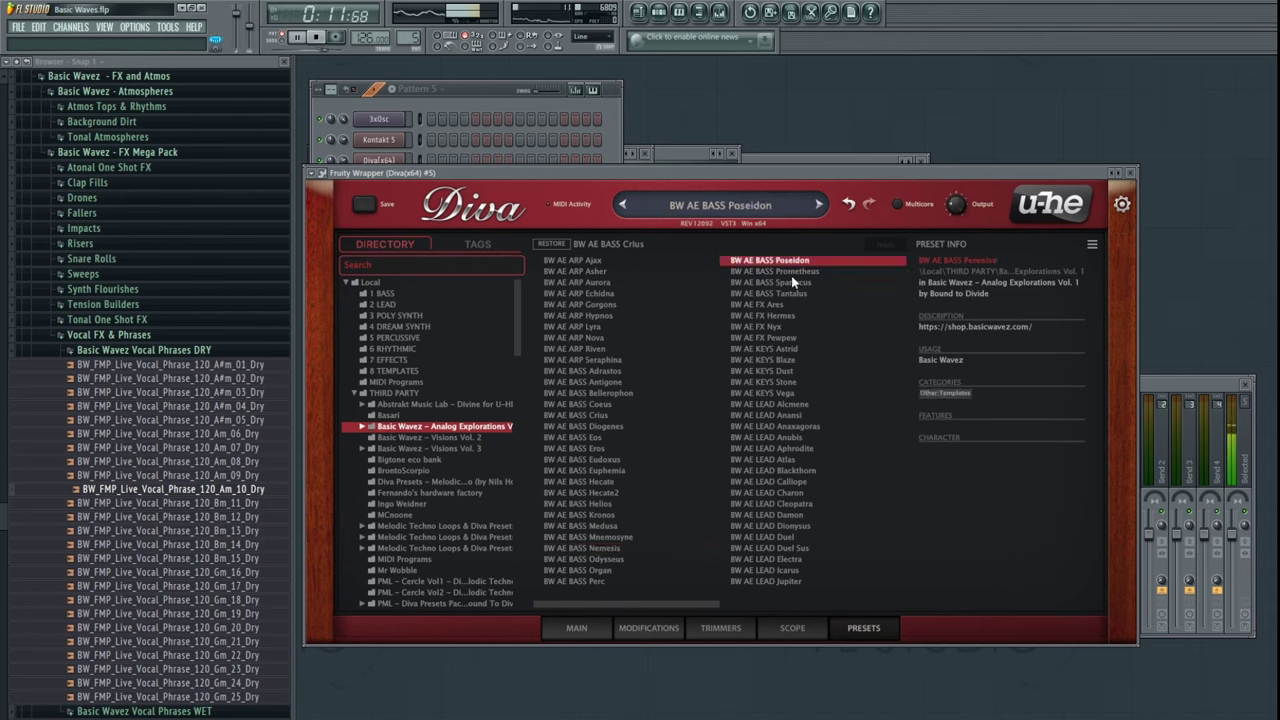
left_click(791, 272)
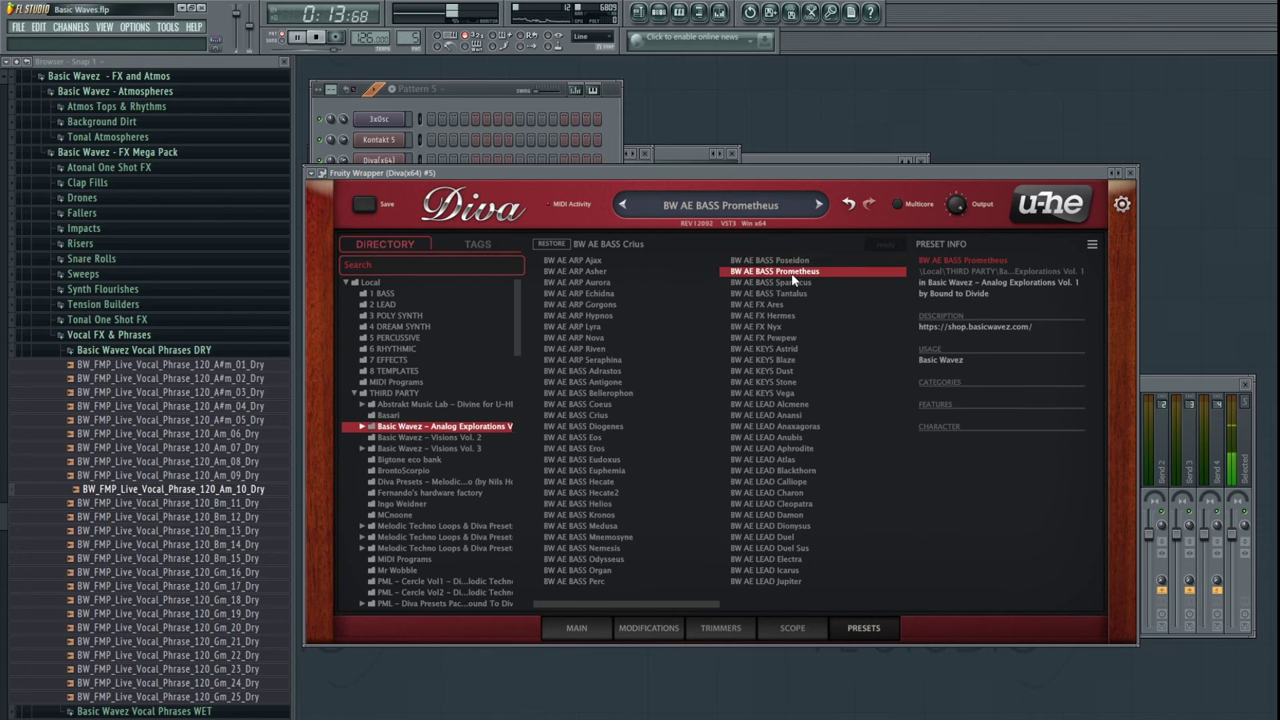
left_click(797, 283)
left_click(796, 292)
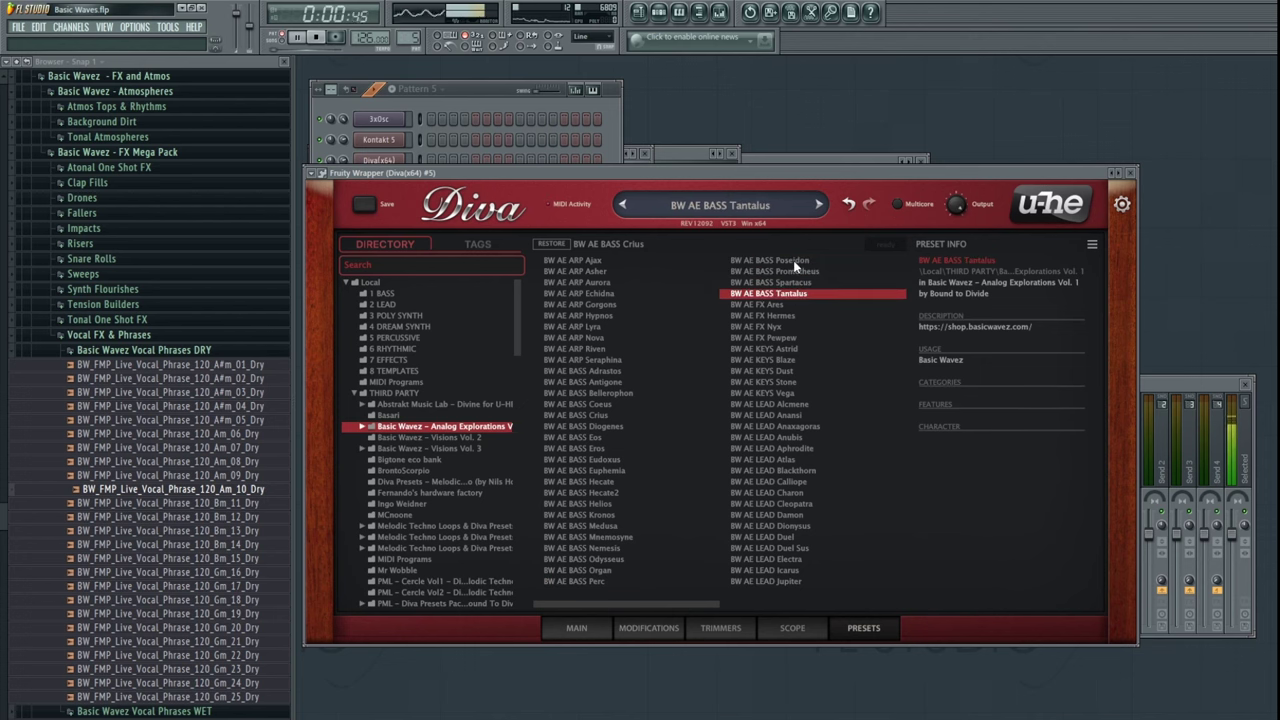
- Load the BW AE BASS Poseidon preset in Diva #5 and adjust its filter cutoff to 59.00
left_click(793, 260)
left_click(573, 629)
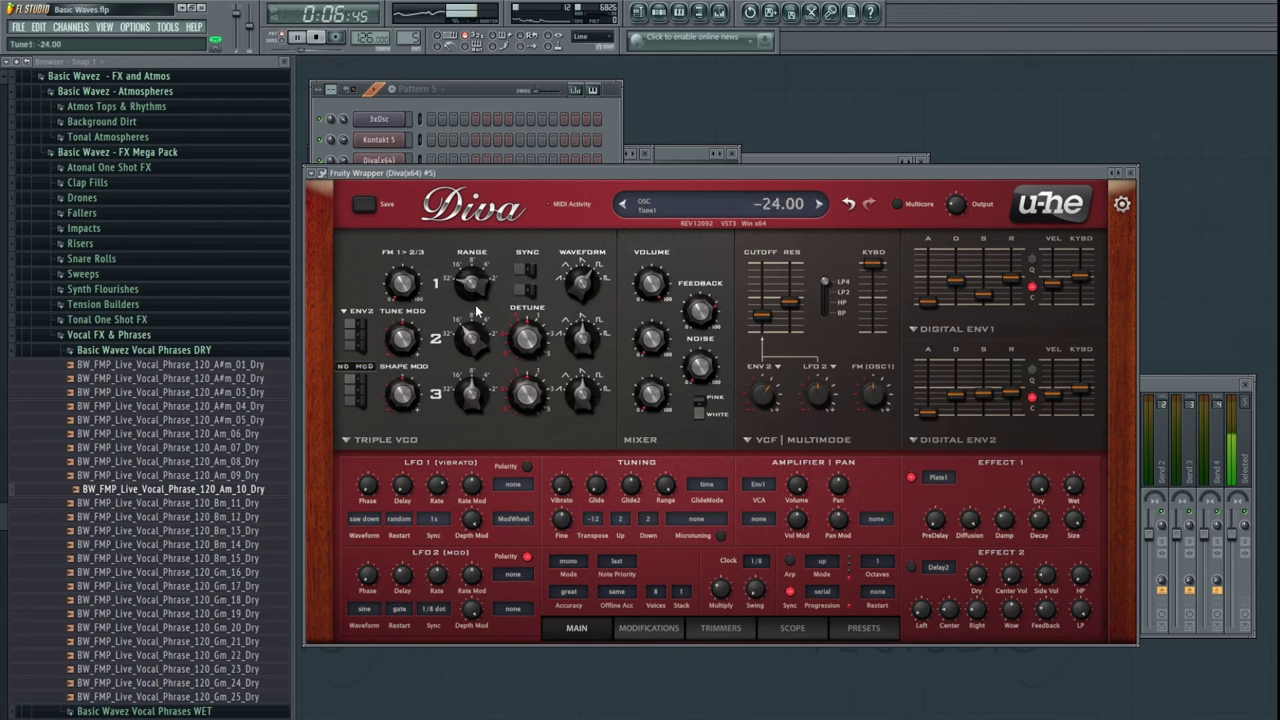
mouse_move(761, 316)
left_mouse_down()
mouse_move(768, 272)
mouse_move(777, 320)
left_mouse_up()
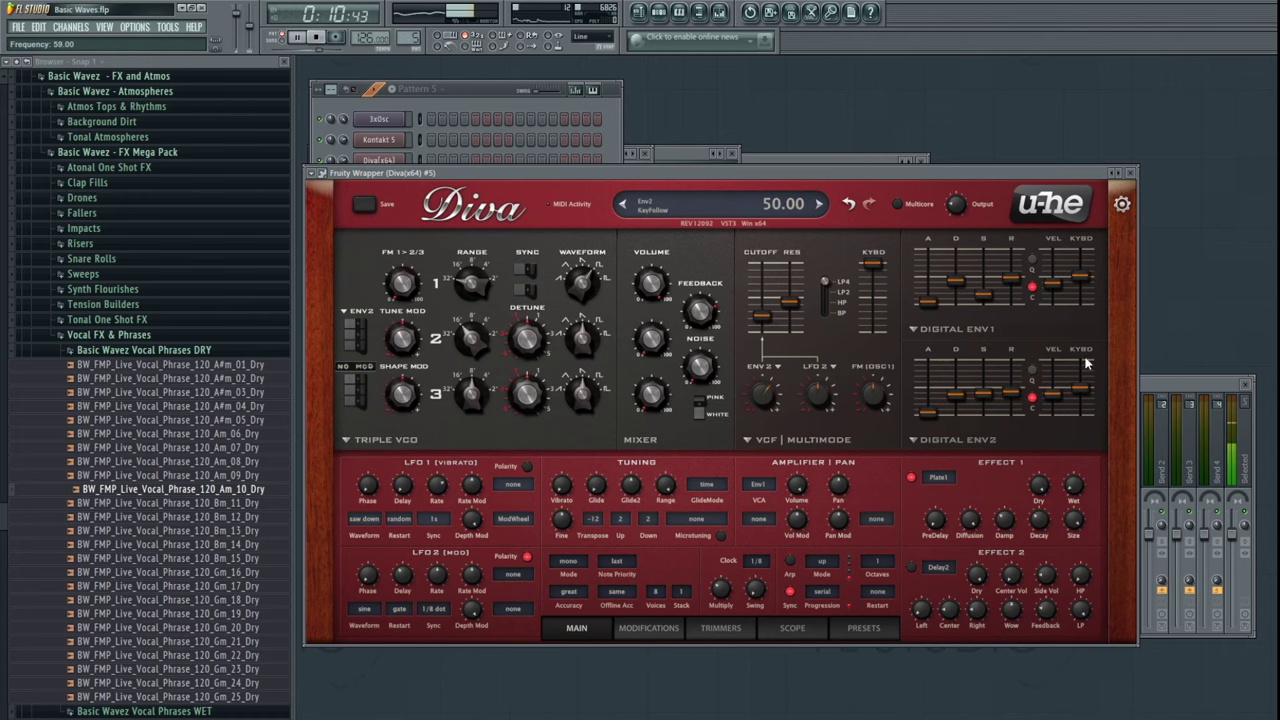
- Raise the main level of Fruity Parametric EQ 2 on mixer insert 3 and slightly lower its band 2
key("F9")
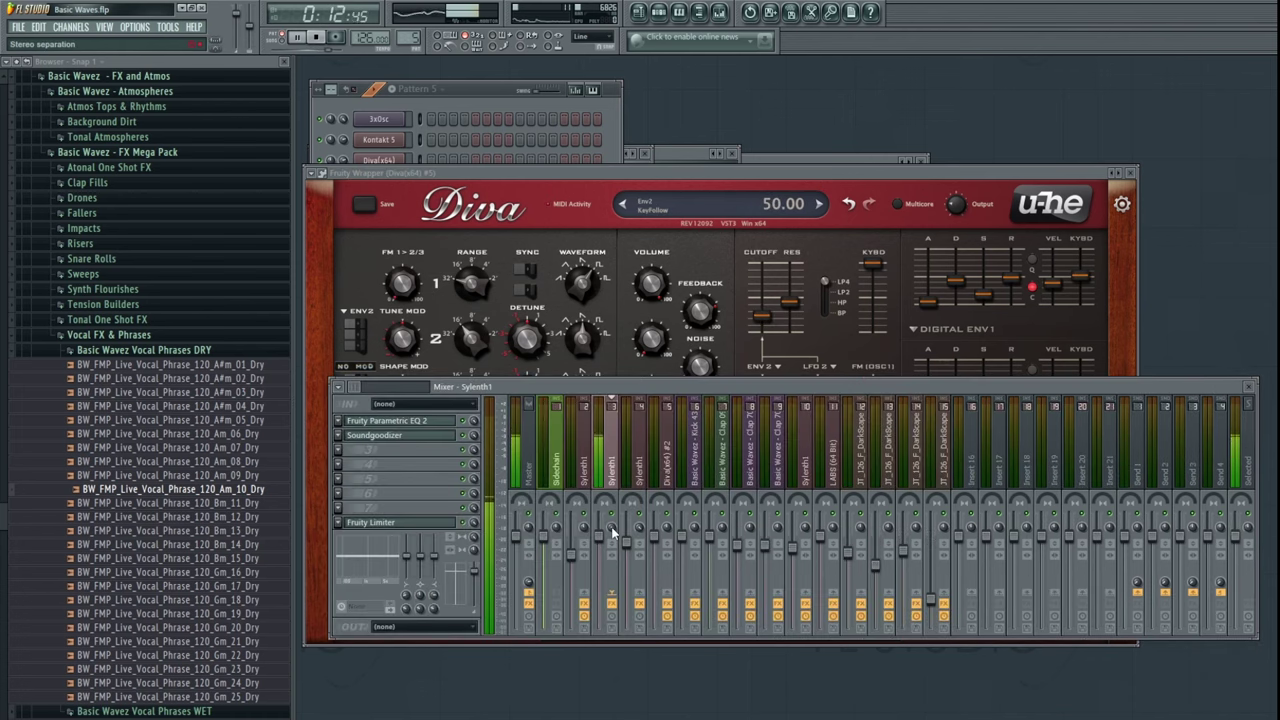
left_click(410, 421)
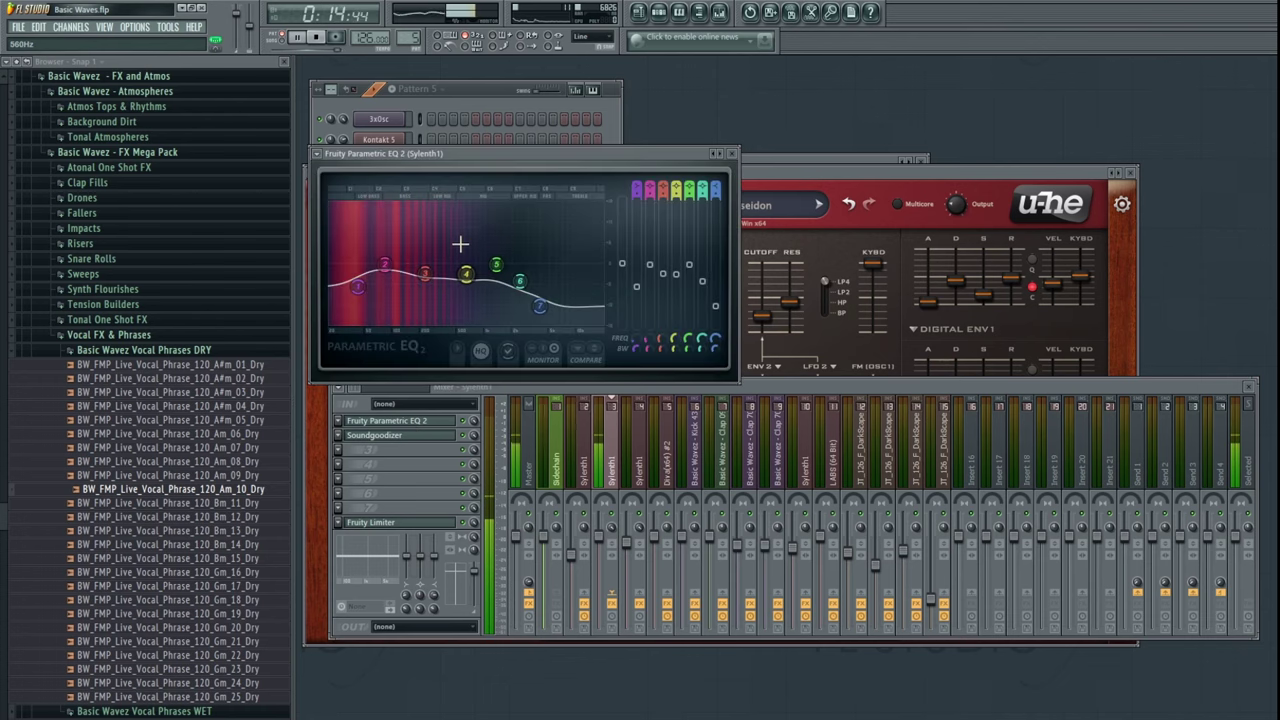
left_click_drag(622, 250, 622, 245)
left_click_drag(385, 265, 388, 271)
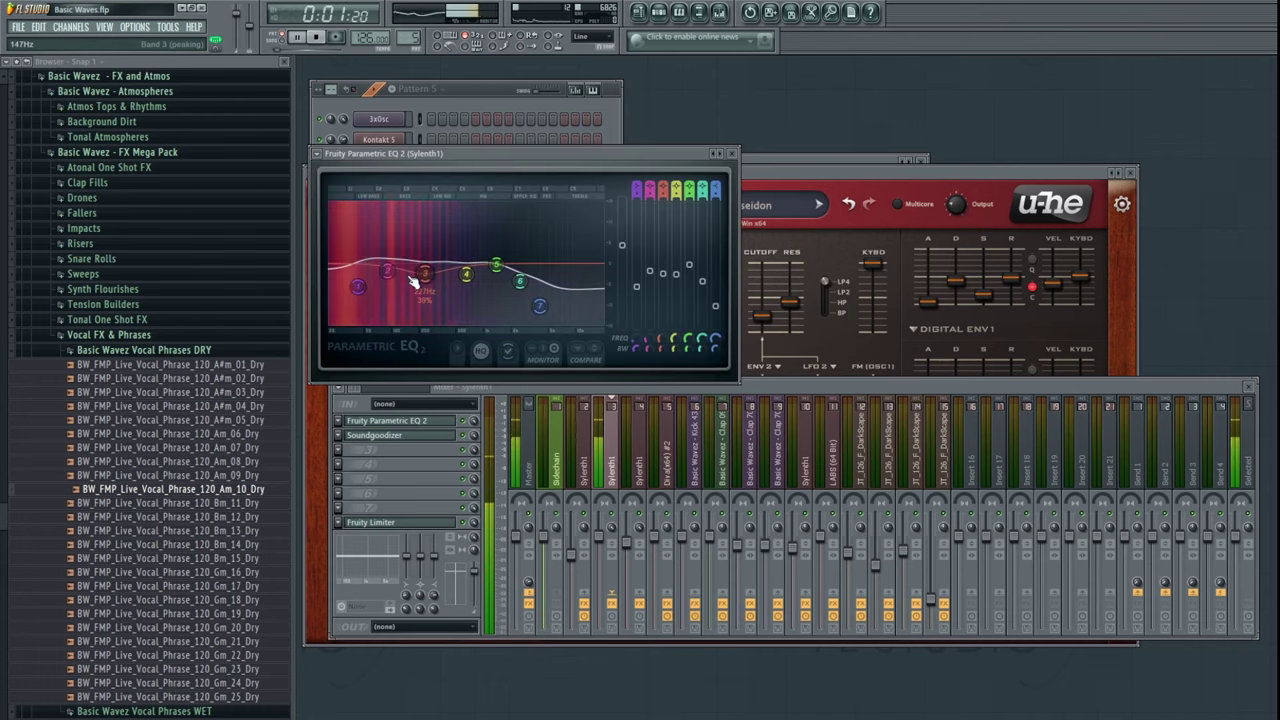
- Return to the playlist and play the loop from bar 25 in song mode to hear the bass in context
key("F5")
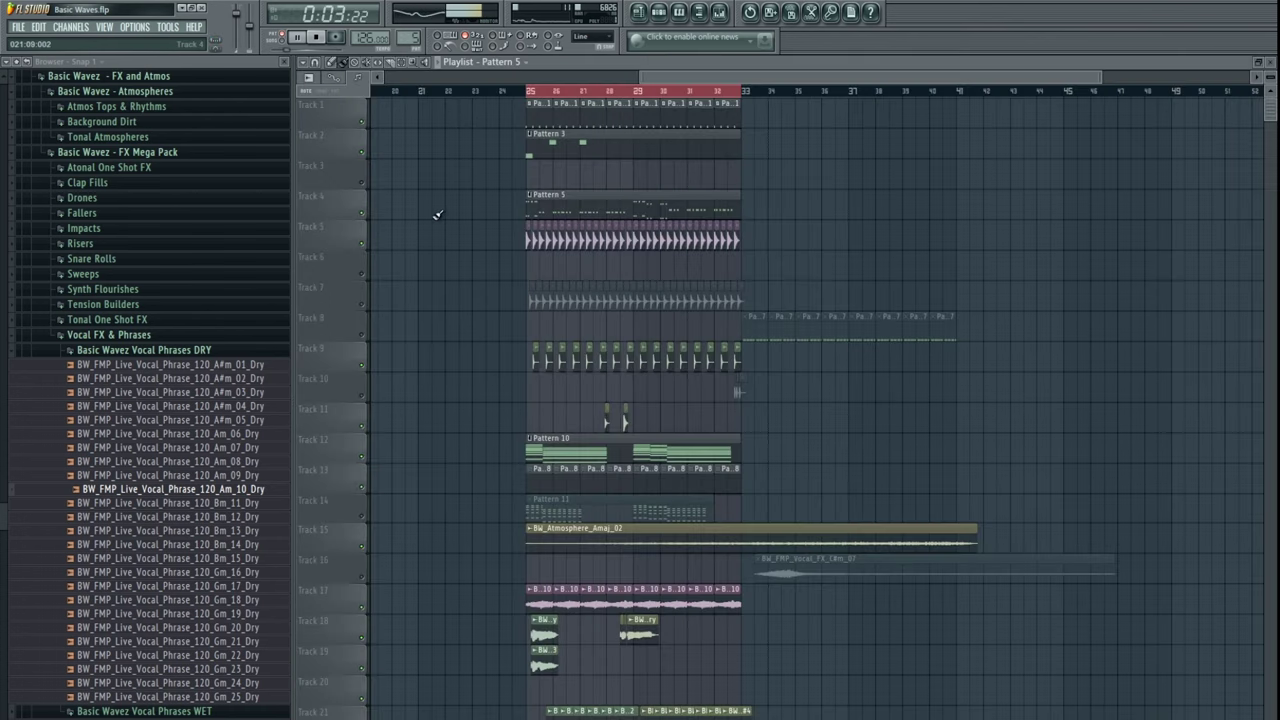
key("F5")
key("F6")
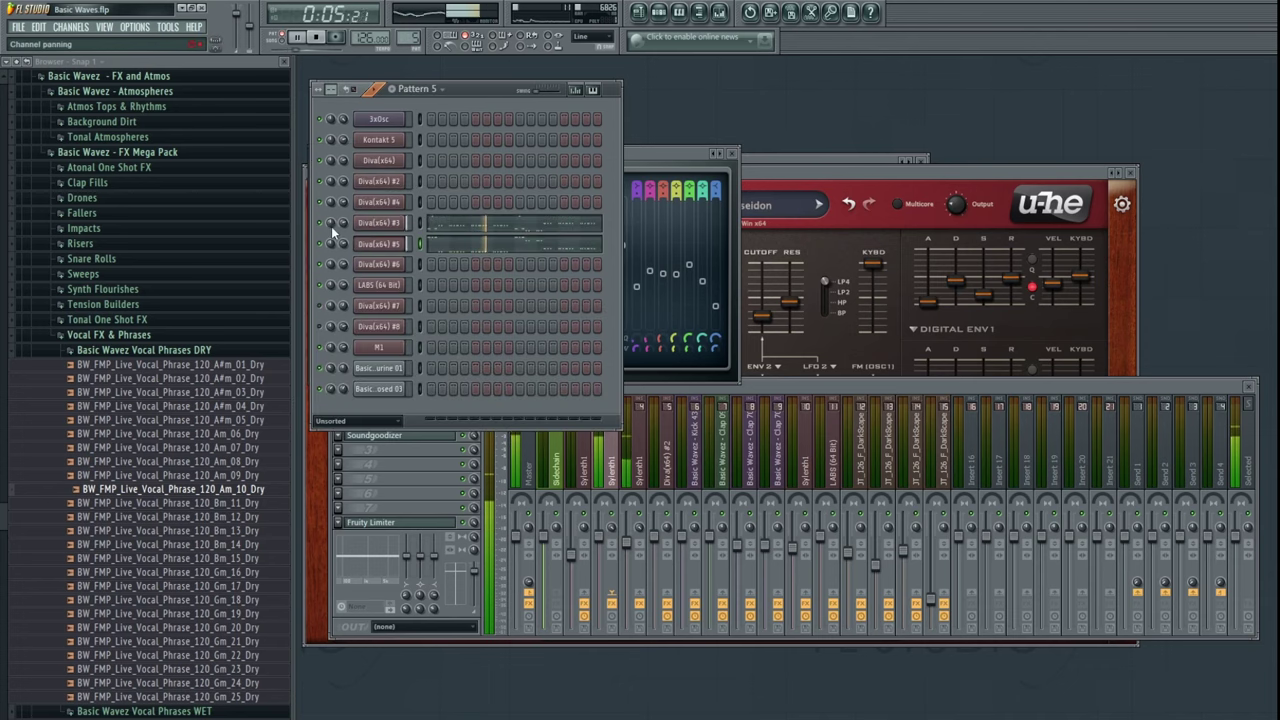
key("F5")
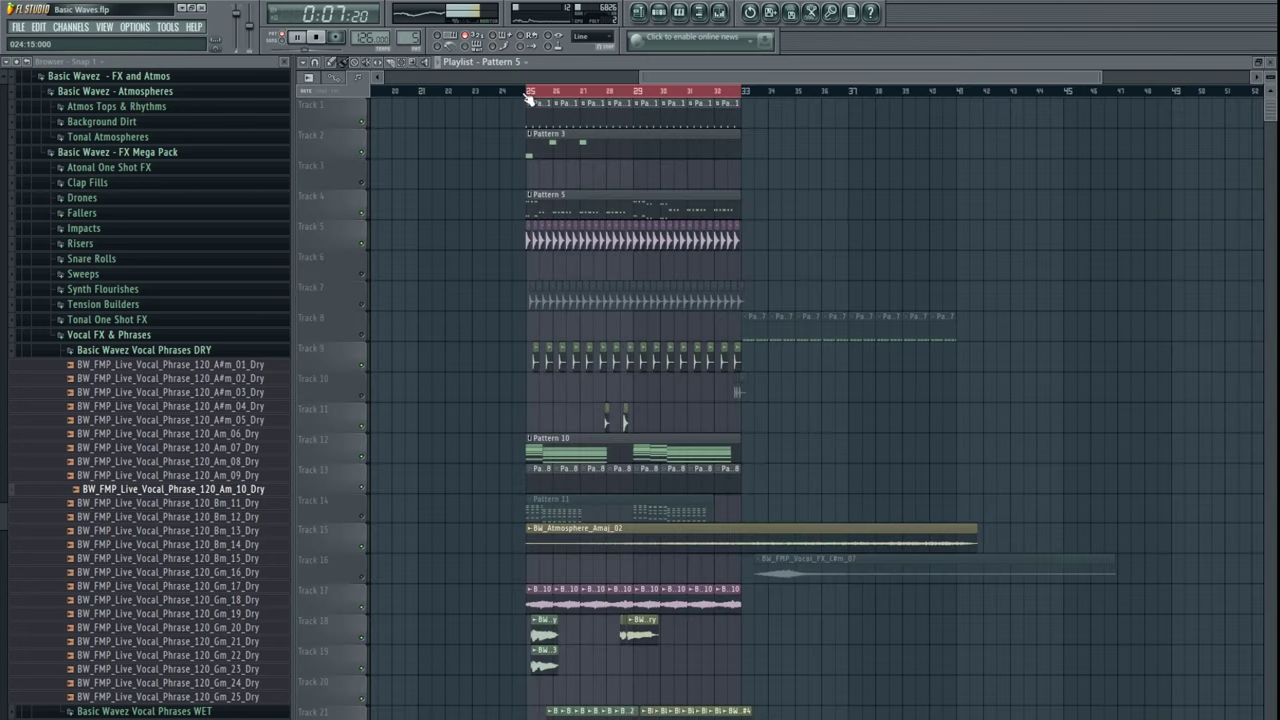
key("F5")
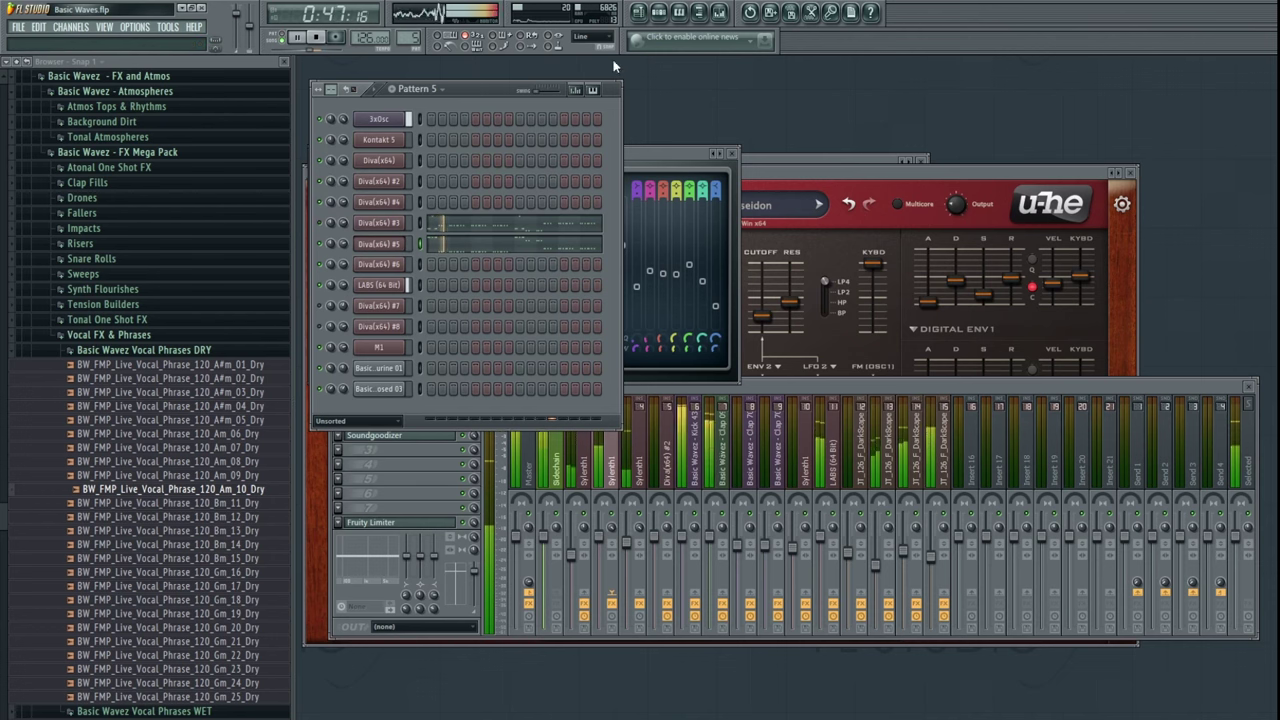
key("F5")
left_click_drag(669, 270, 649, 294)
scroll(620, 357, "up", 3)
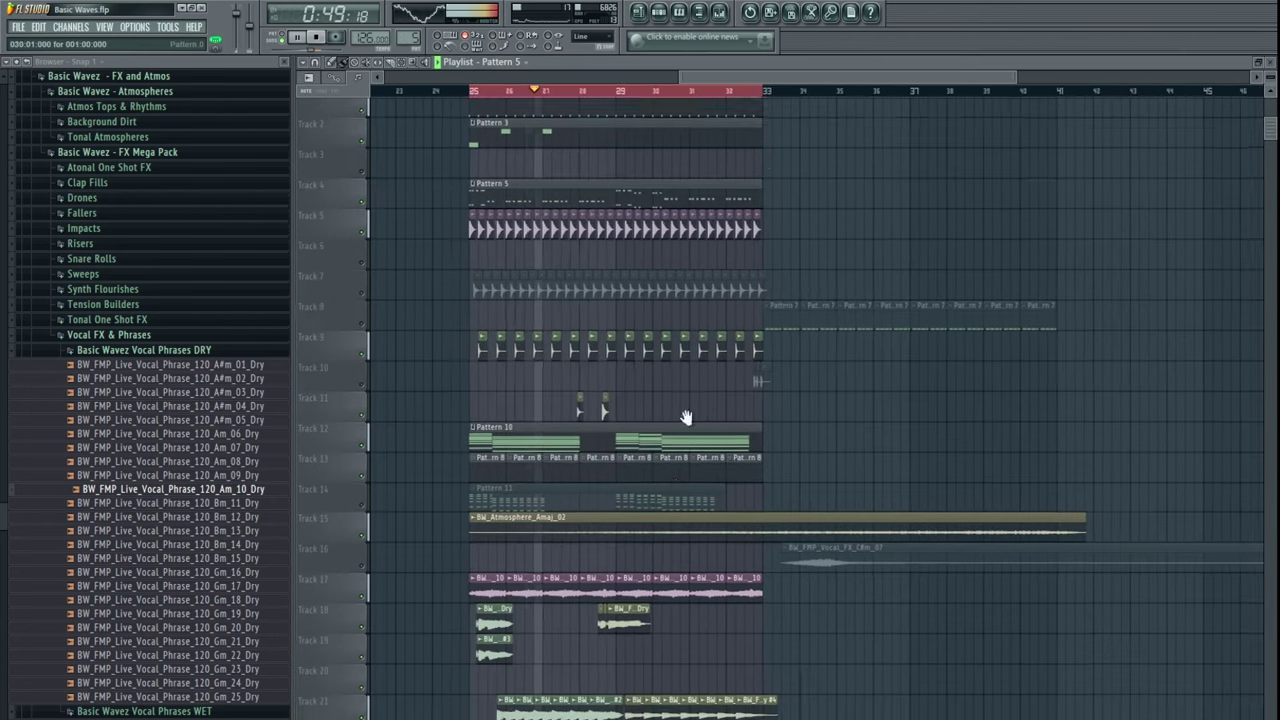
left_click_drag(686, 420, 696, 270)
- Lower mixer insert 13, used by the BW_FMP_Vocal_FX_Cm_10 clip, and set insert 14's volume to 74% (-6.1 dB)
left_click(515, 449)
key("F9")
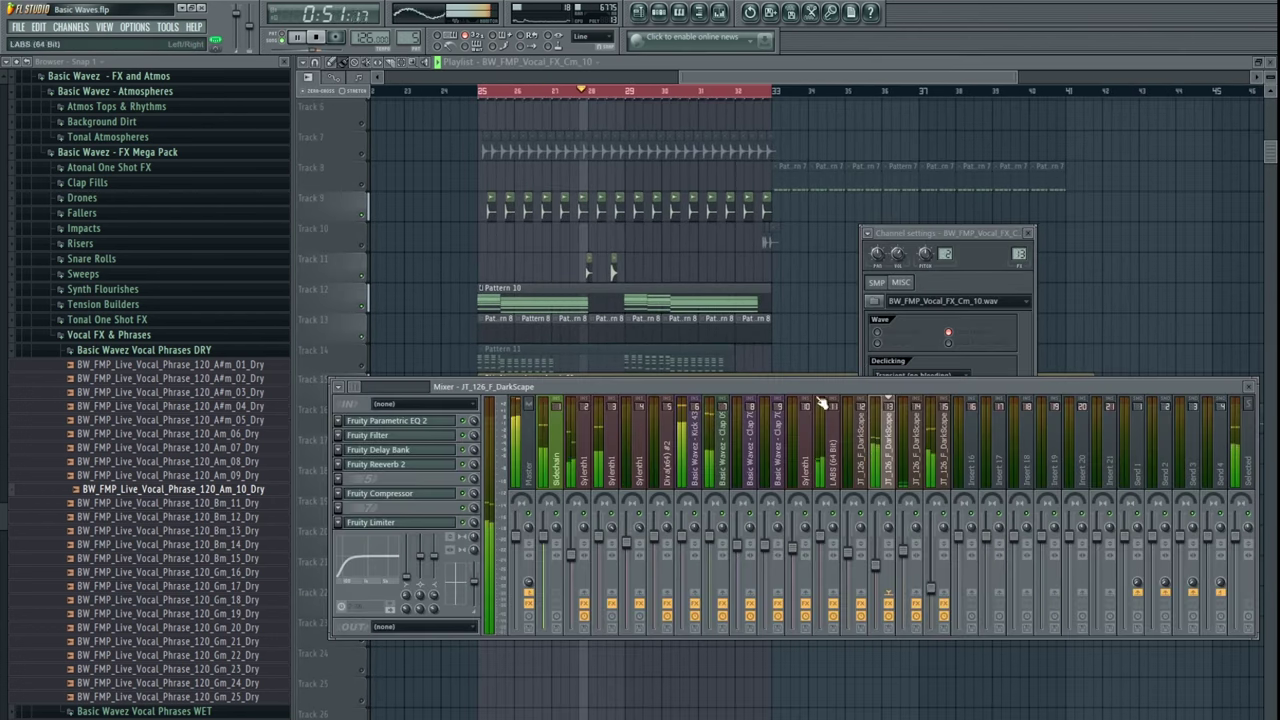
left_click(896, 258)
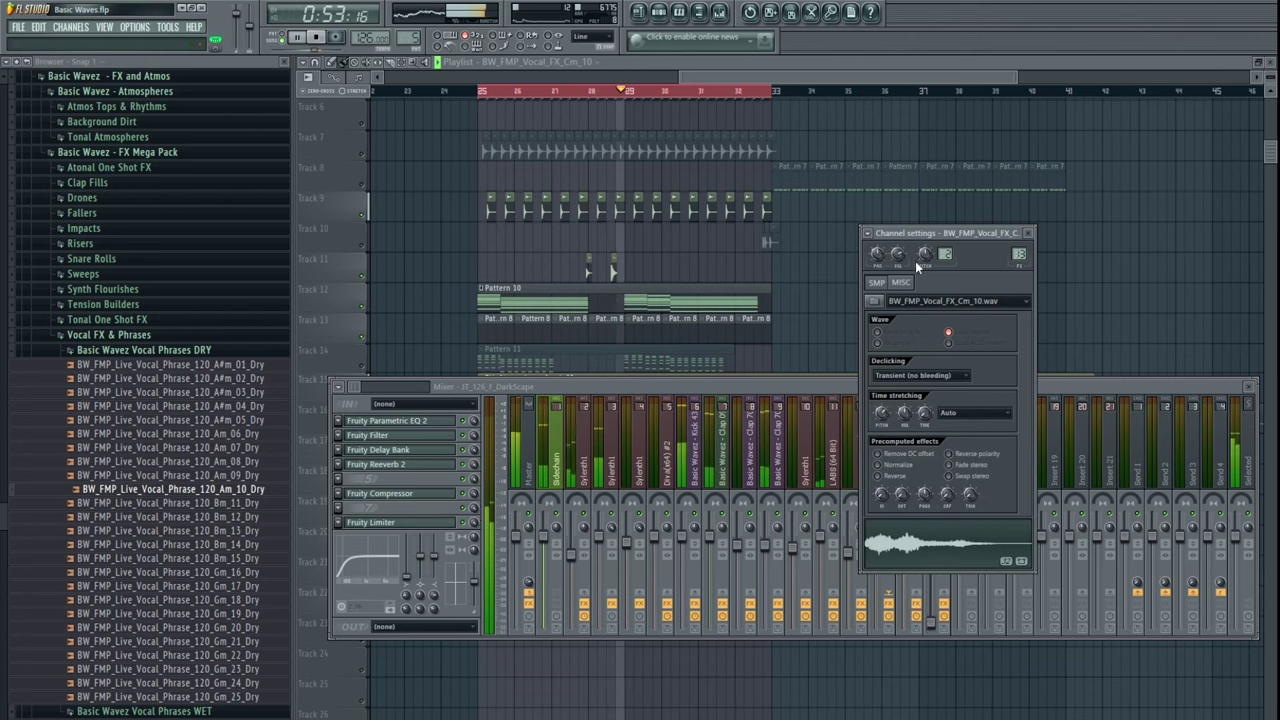
left_click(1063, 388)
left_click_drag(875, 562, 904, 558)
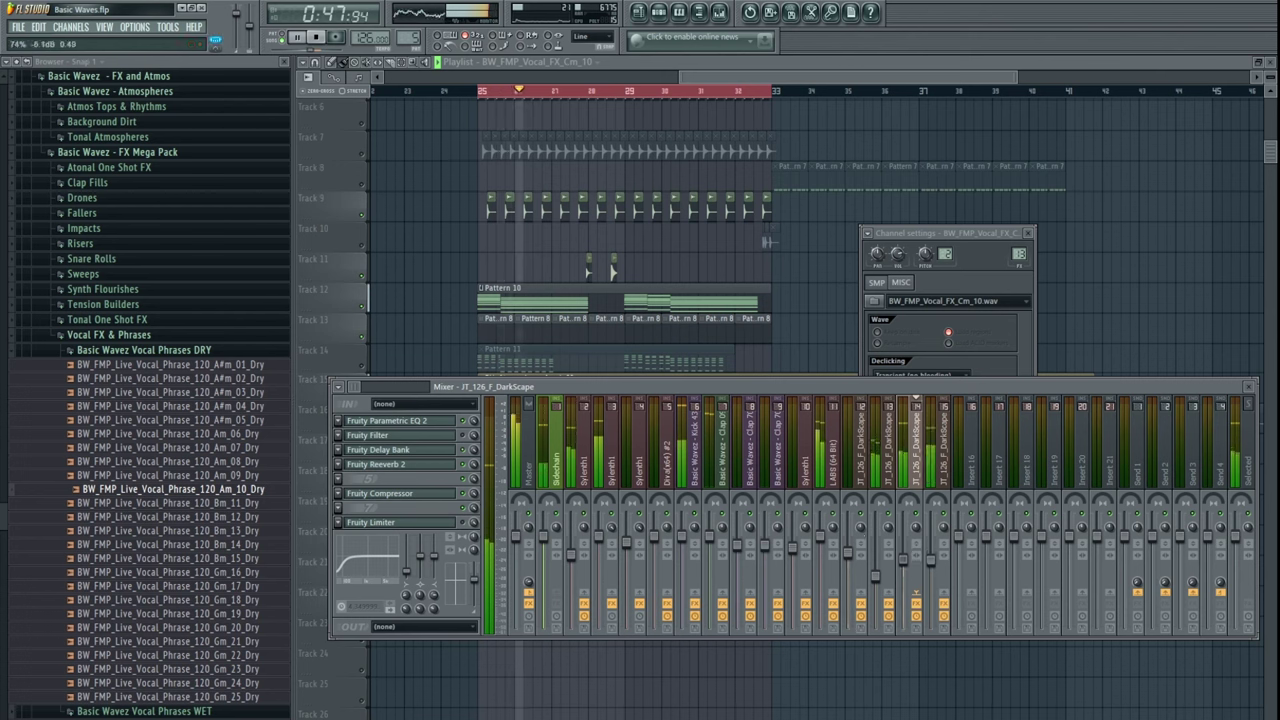
- Set the volume of mixer insert 14 to 71% (-6.8 dB) and return to the playlist during playback
left_click(945, 470)
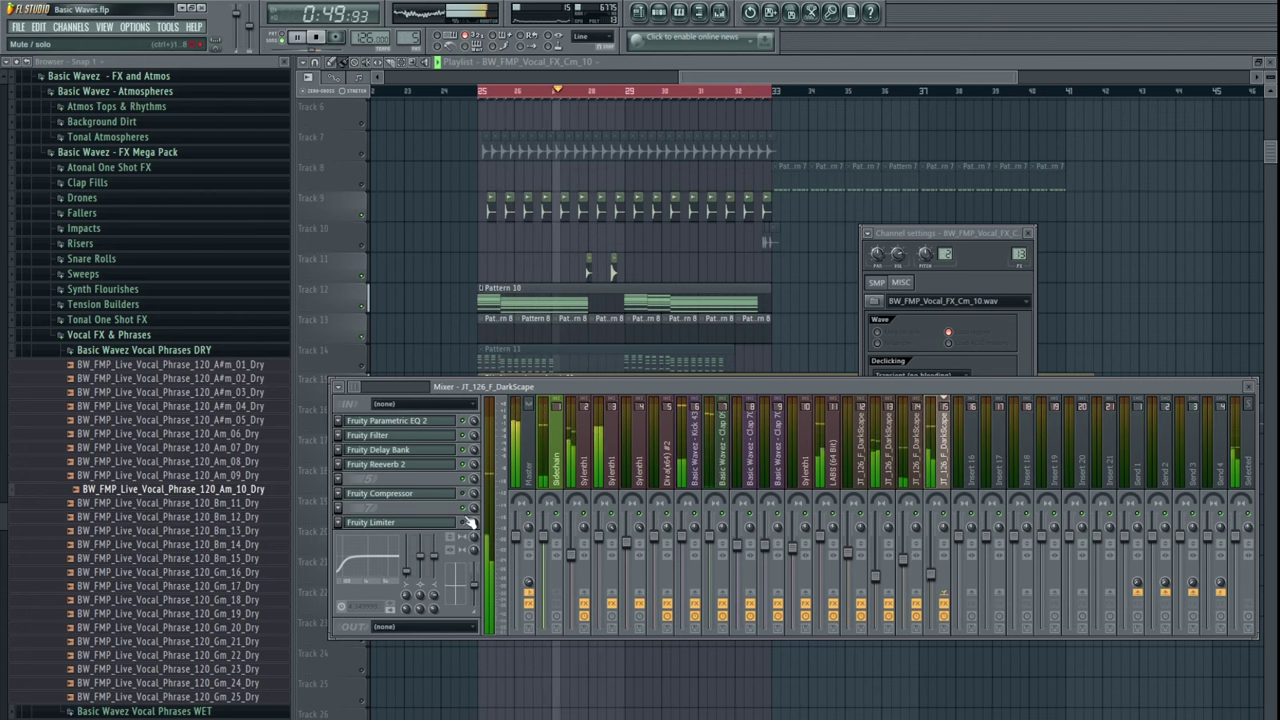
left_click(556, 450)
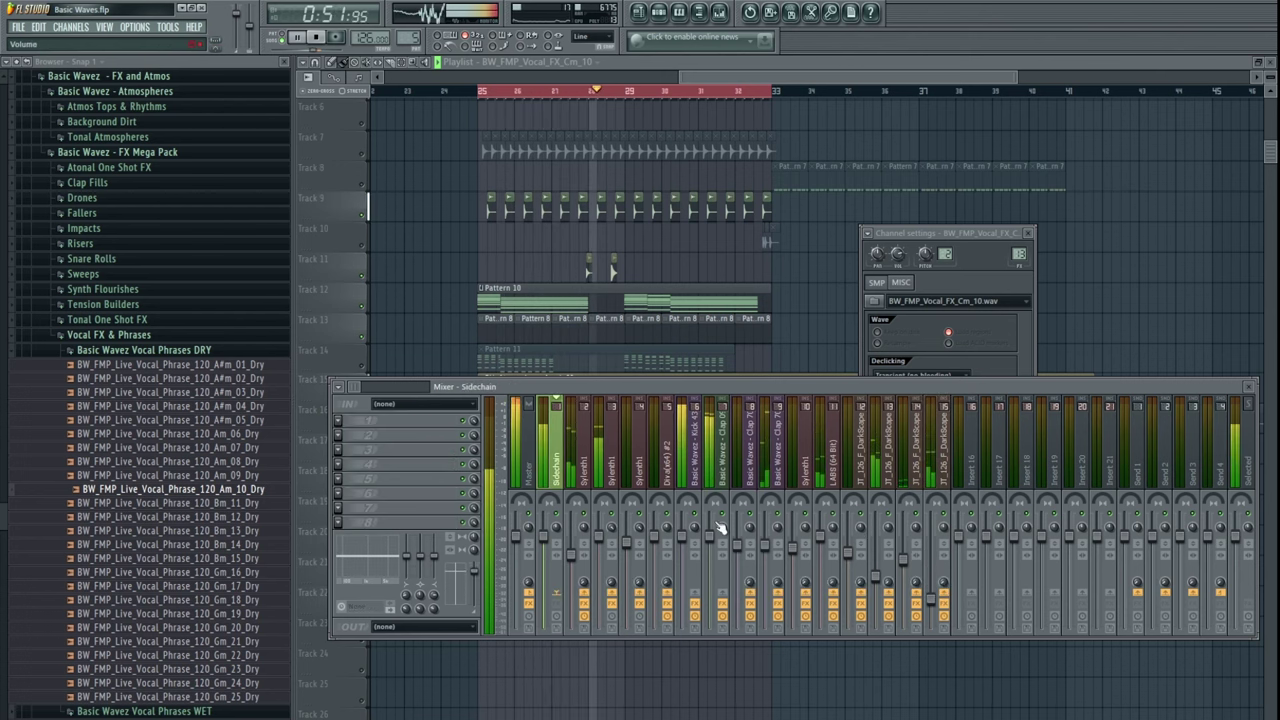
left_click(916, 452)
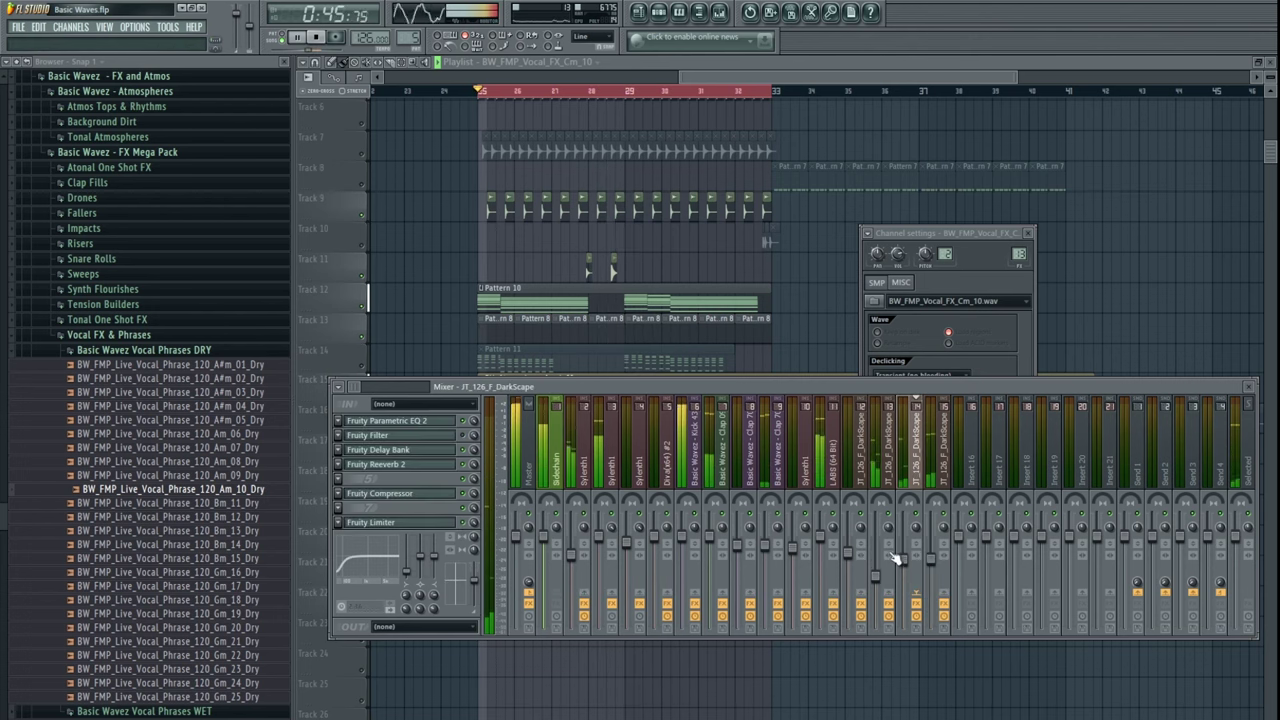
left_click_drag(906, 562, 932, 563)
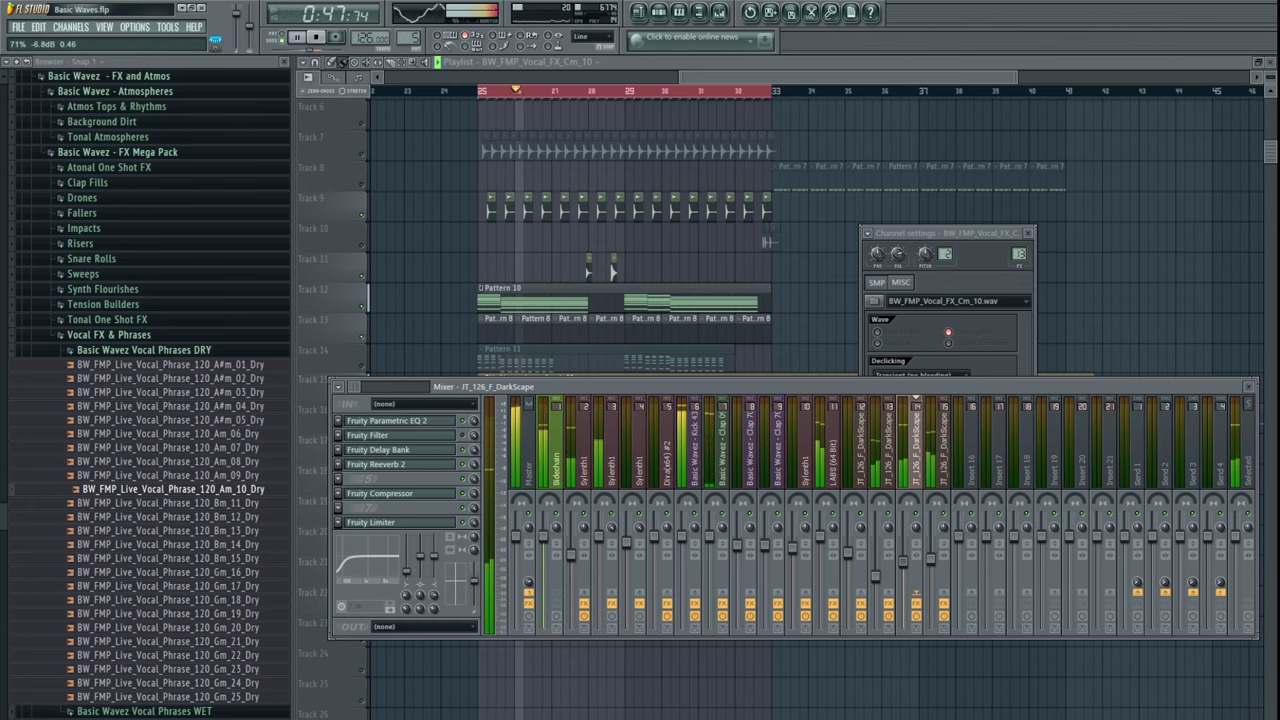
left_click_drag(800, 345, 813, 393)
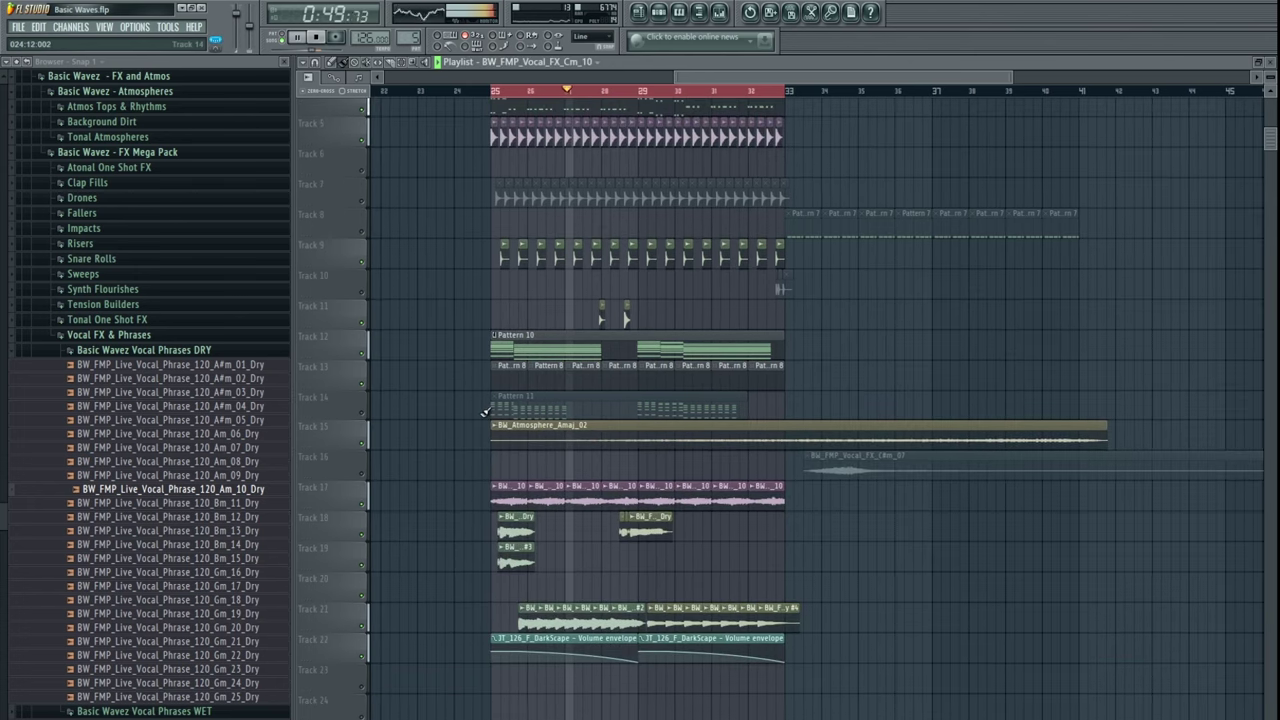
- Move the muted Track 7 clips out of the bar 25–33 loop so they start at about bar 42
scroll(368, 420, "up", 3)
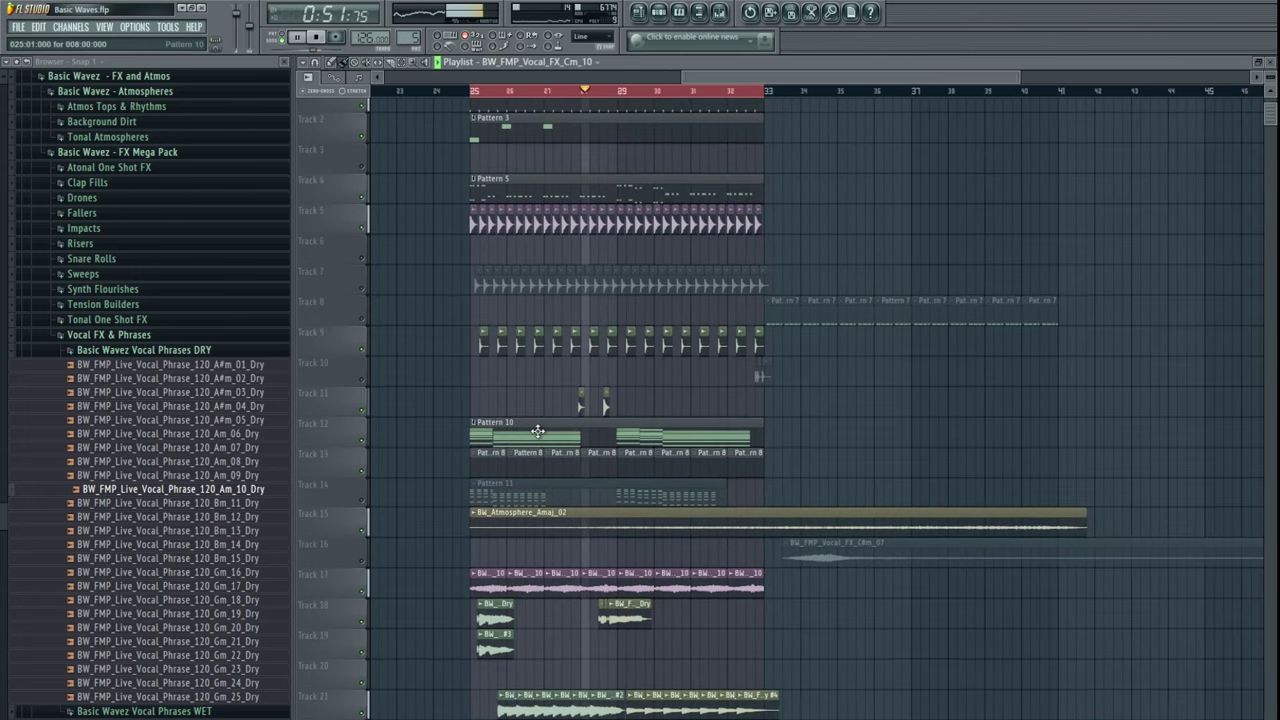
scroll(609, 408, "up", 3)
scroll(608, 411, "down", 4)
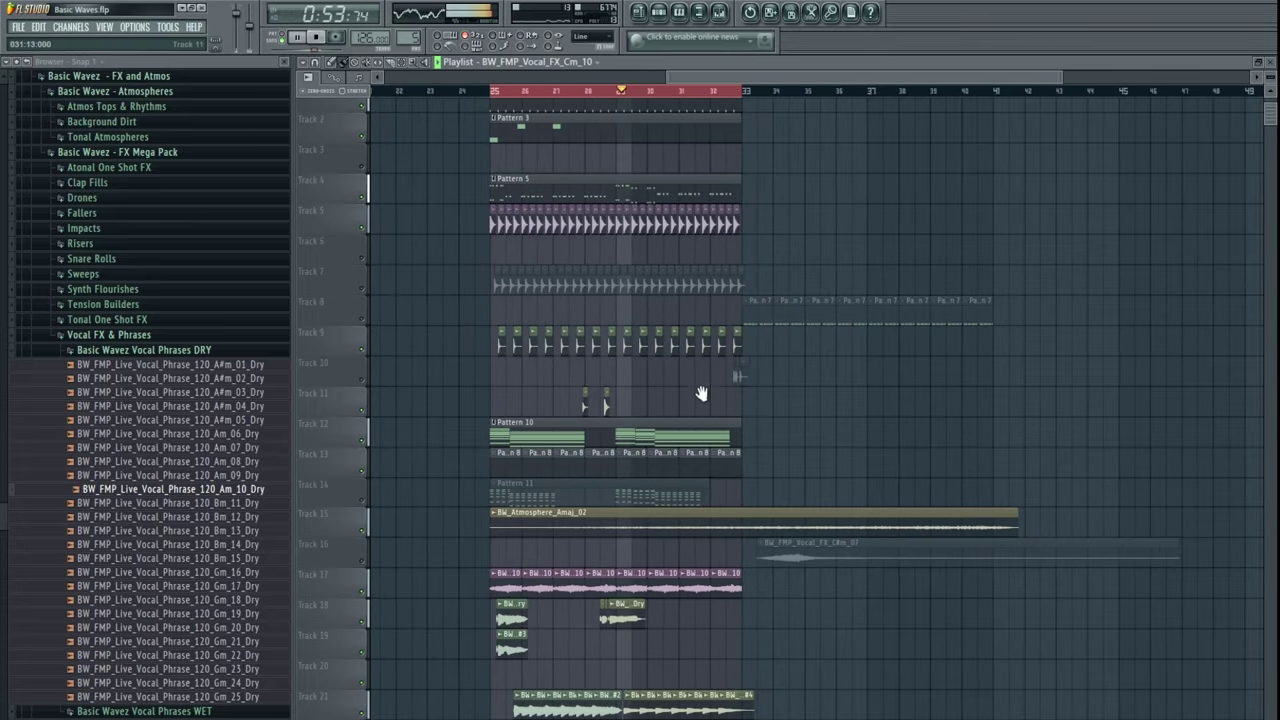
left_click_drag(703, 391, 607, 420)
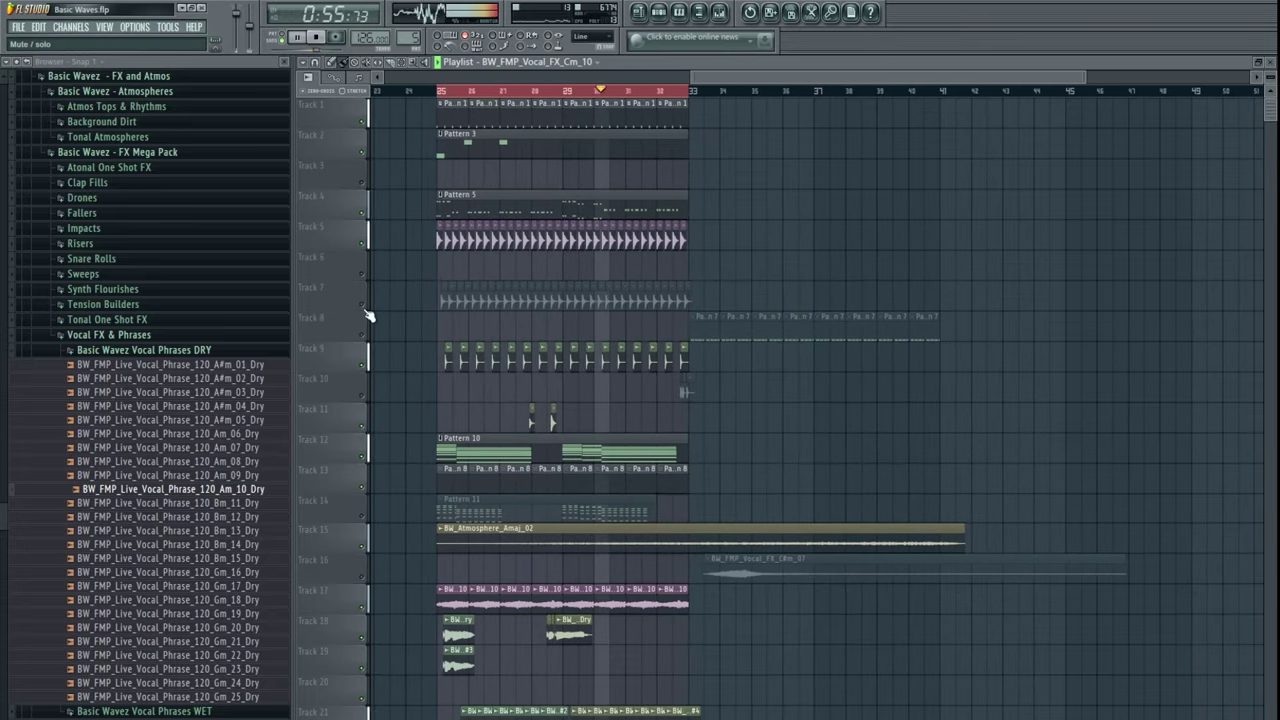
left_click_drag(694, 336, 853, 329)
left_click_drag(709, 300, 1024, 297)
- Duplicate the bar 25–33 clips on Tracks 1 to 5 so the copies start at bar 33, and deselect them
left_click_drag(730, 280, 434, 96)
key("ctrl+b")
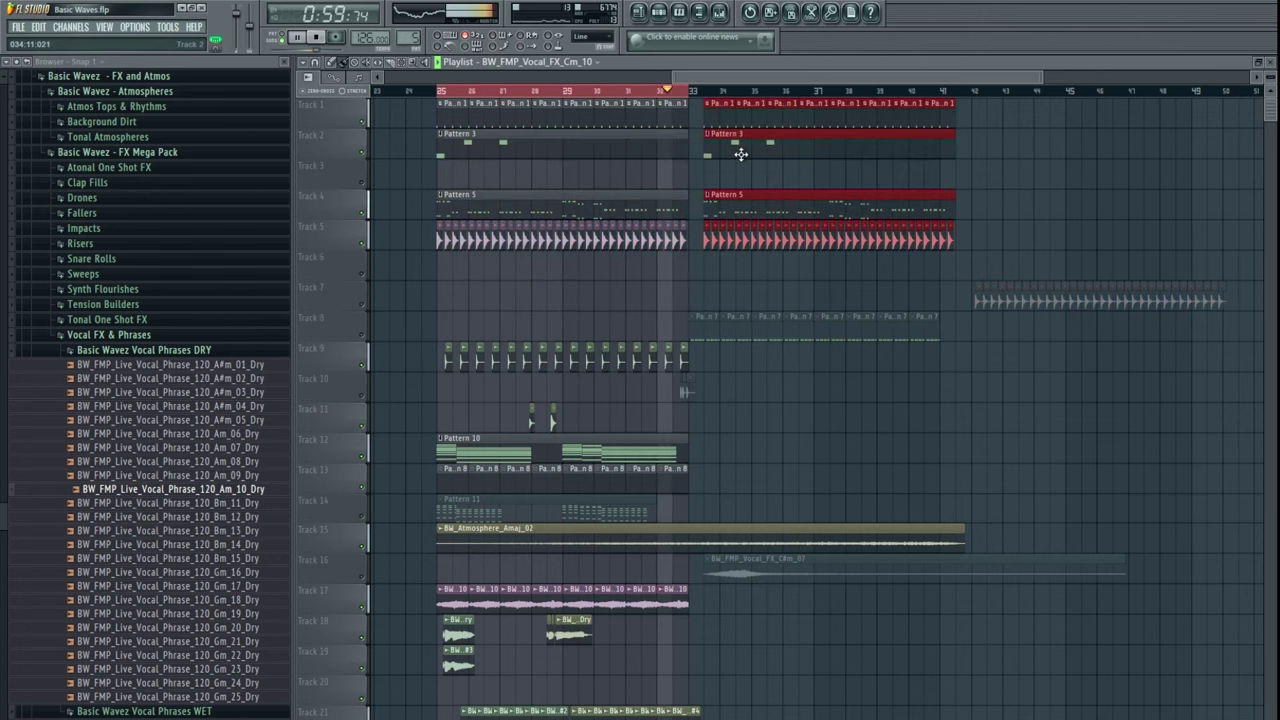
key("ctrl+d")
left_click_drag(826, 443, 905, 401)
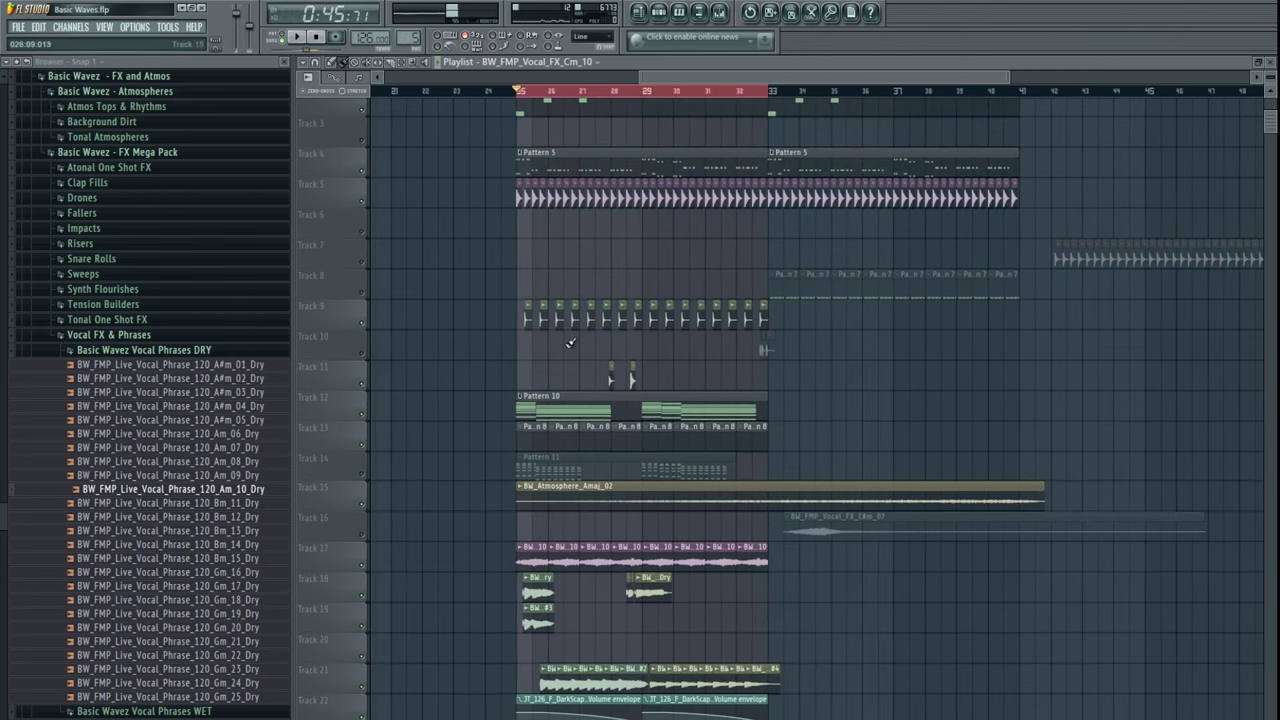
- Solo Track 12 and play the loop from bar 25 to hear Pattern 10 alone
right_click(367, 414)
key("space")
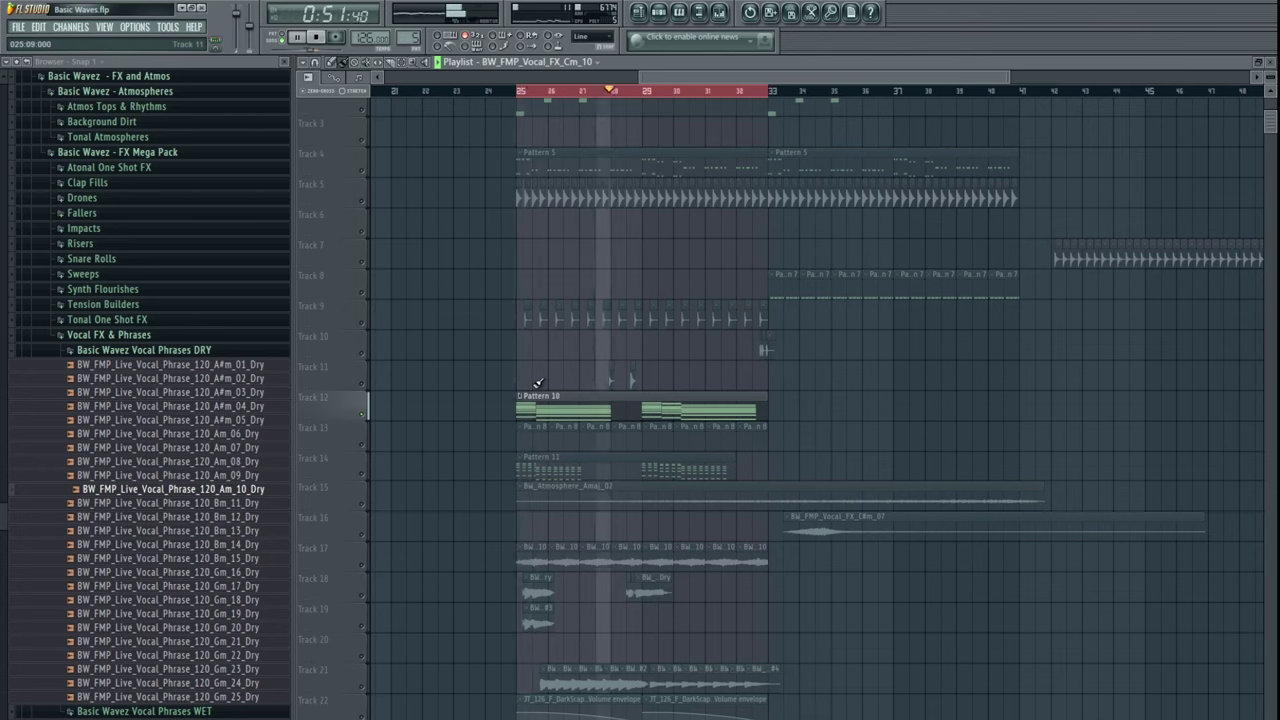
scroll(680, 509, "down", 2)
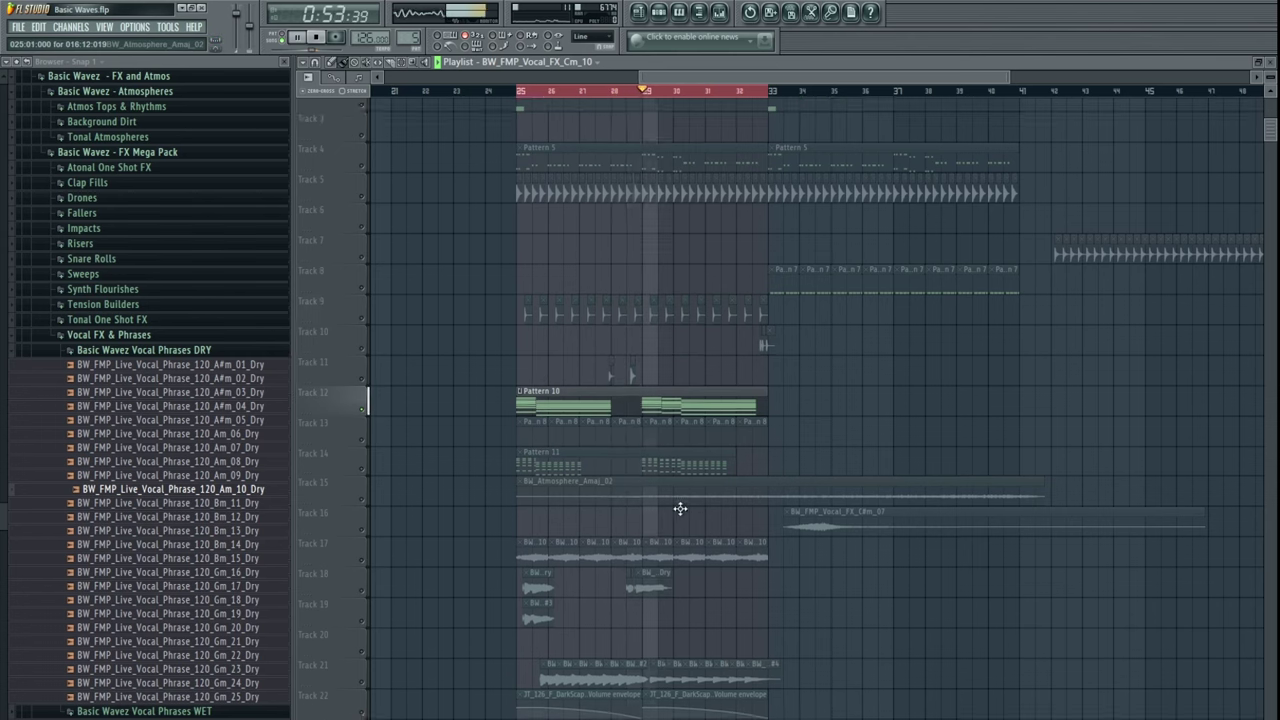
scroll(741, 580, "up", 4)
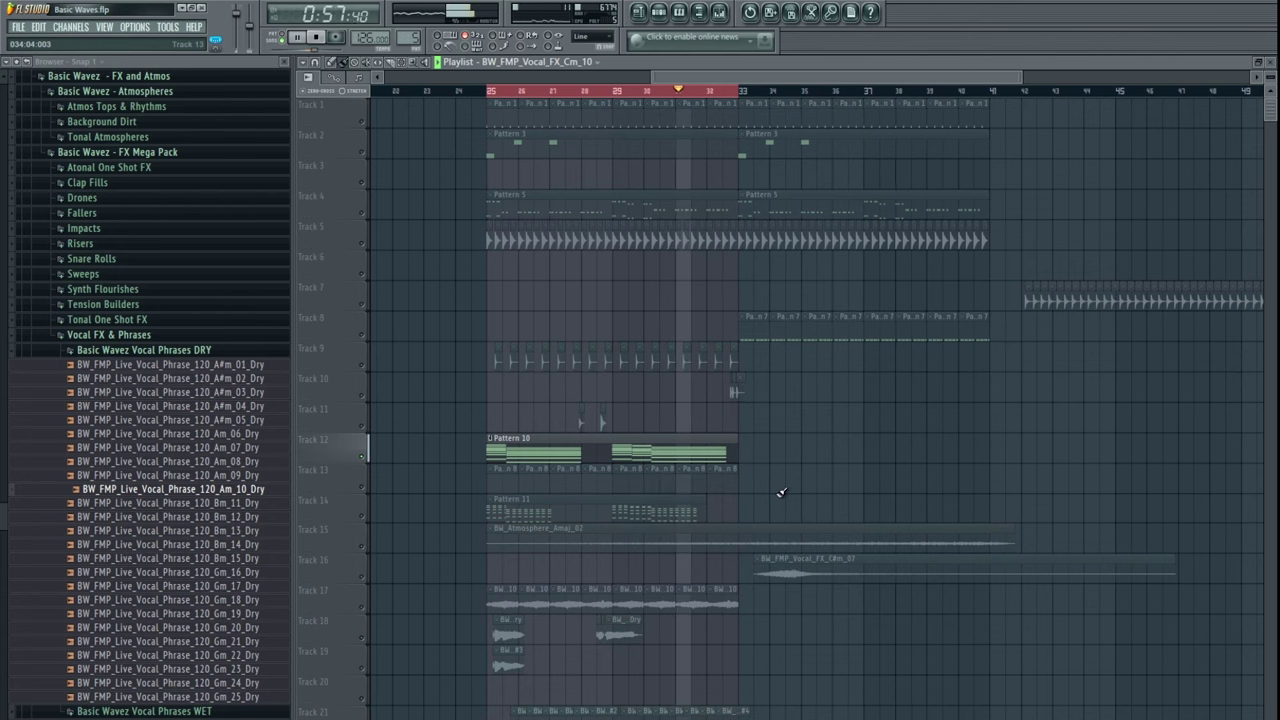
left_click_drag(780, 494, 823, 435)
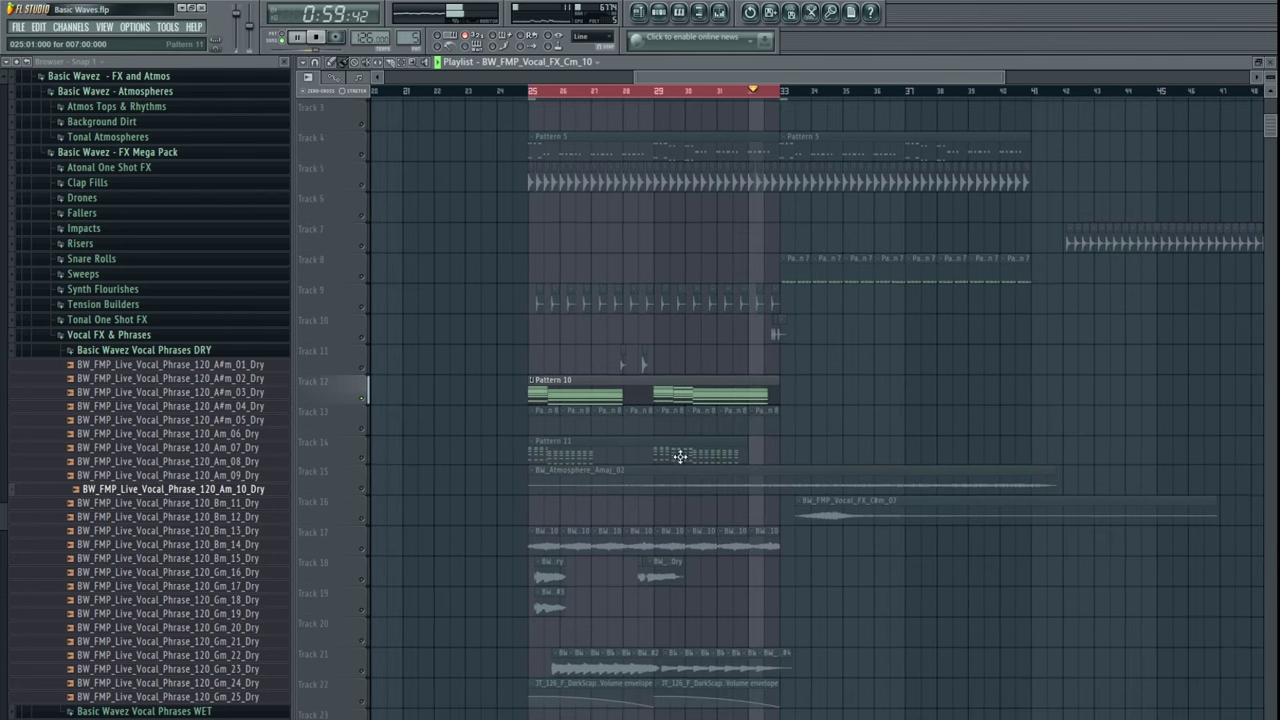
- Solo Track 17 during playback and re-enable Tracks 14 and 15 to hear the three together
left_click(352, 546)
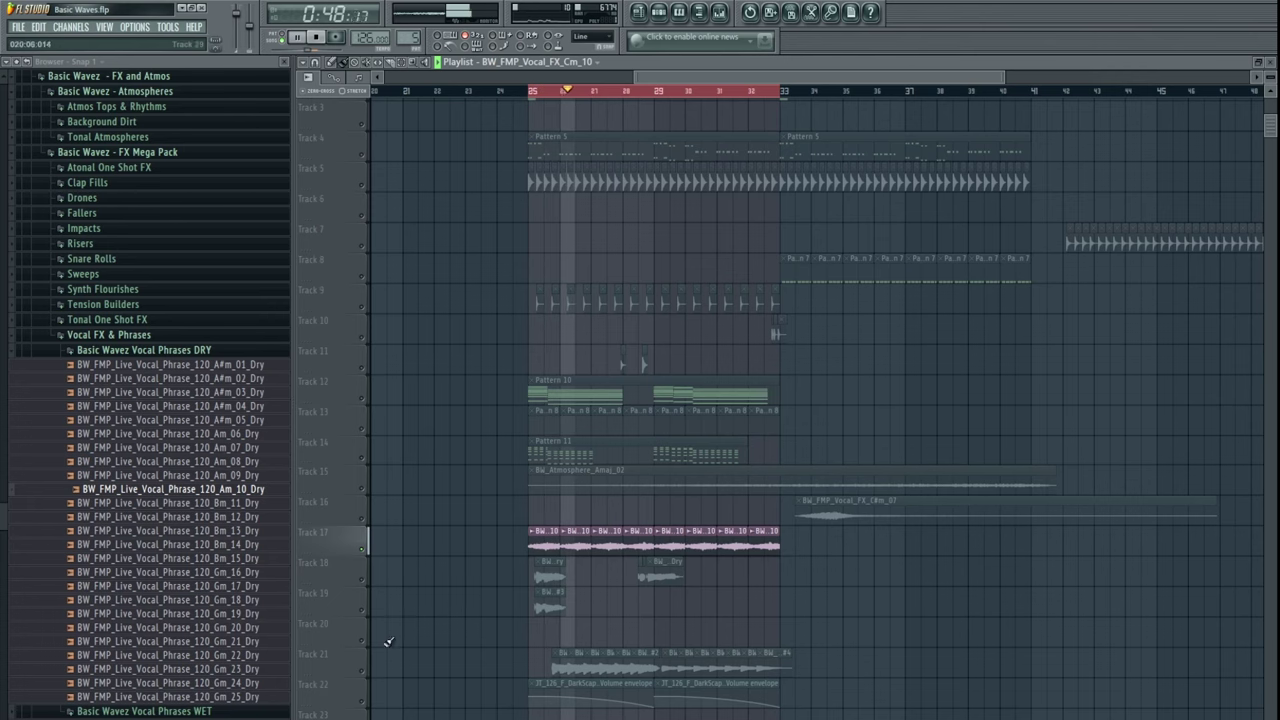
scroll(412, 565, "up", 2)
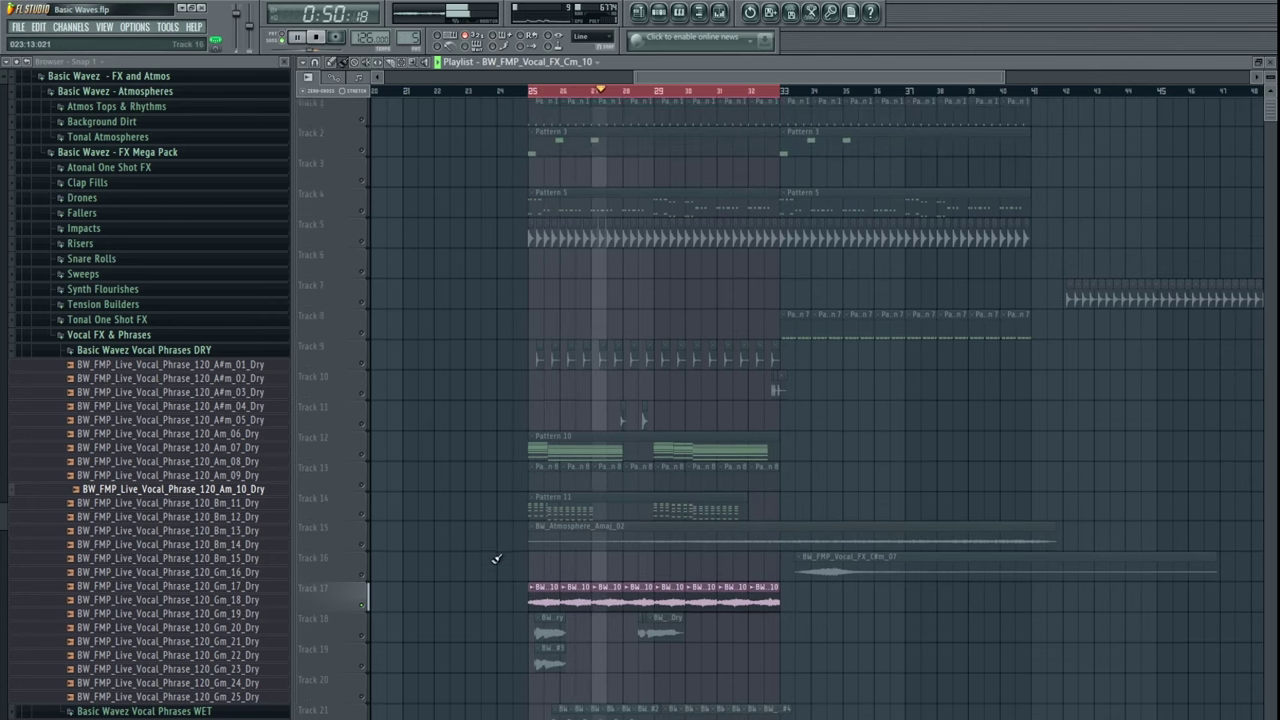
left_click(361, 517)
left_click(362, 547)
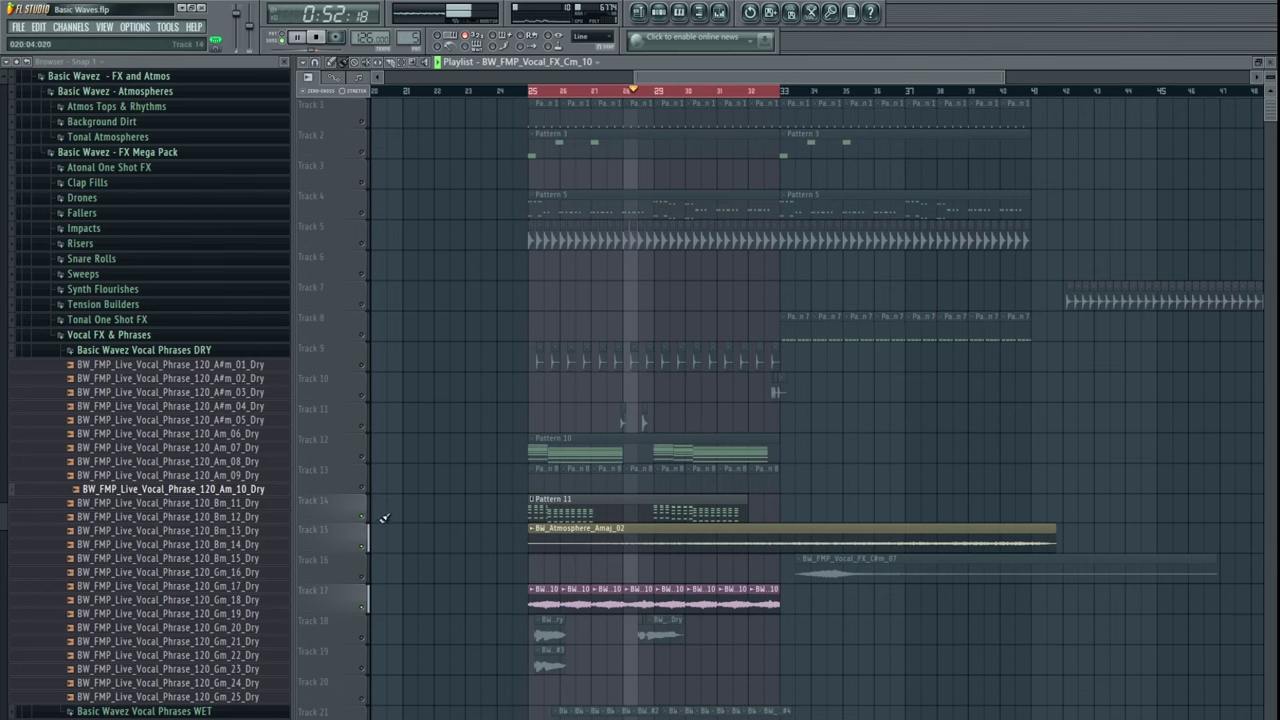
left_click(363, 248)
left_click(363, 248)
- Mute Track 14 and replay Tracks 15 and 17 from bar 28
left_click_drag(677, 452, 638, 428)
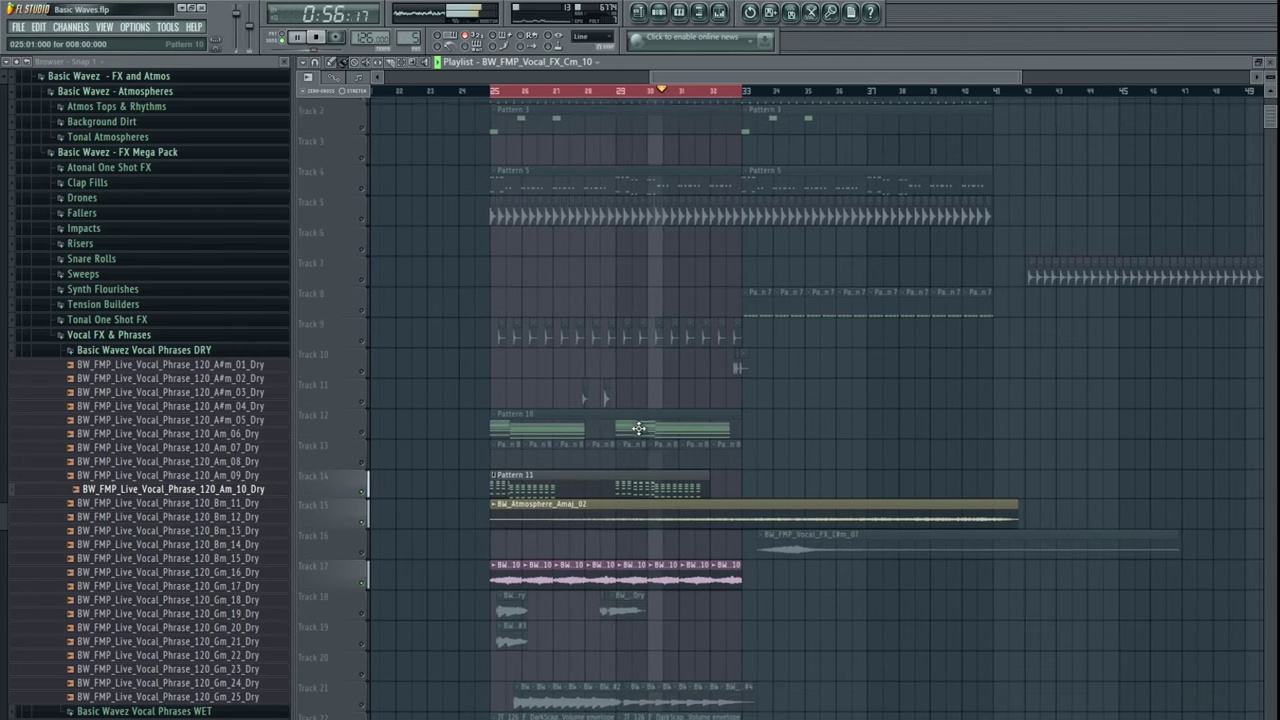
scroll(638, 428, "down", 2)
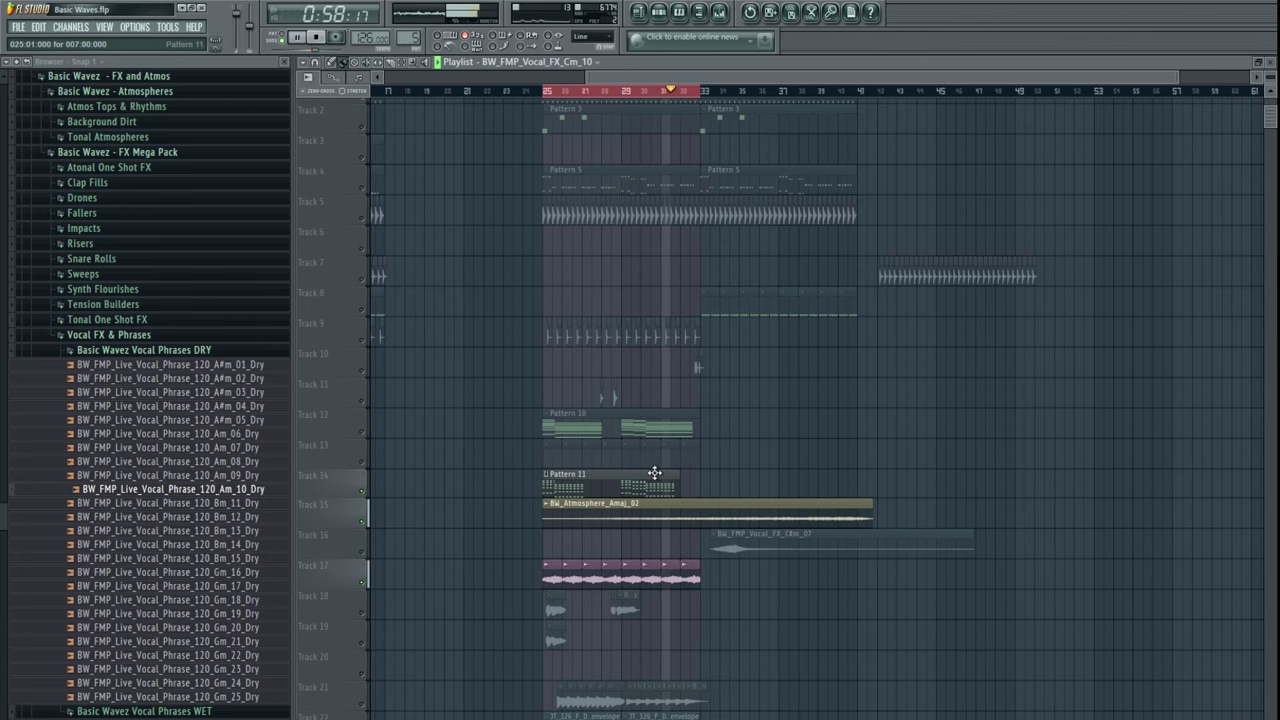
scroll(654, 472, "up", 2)
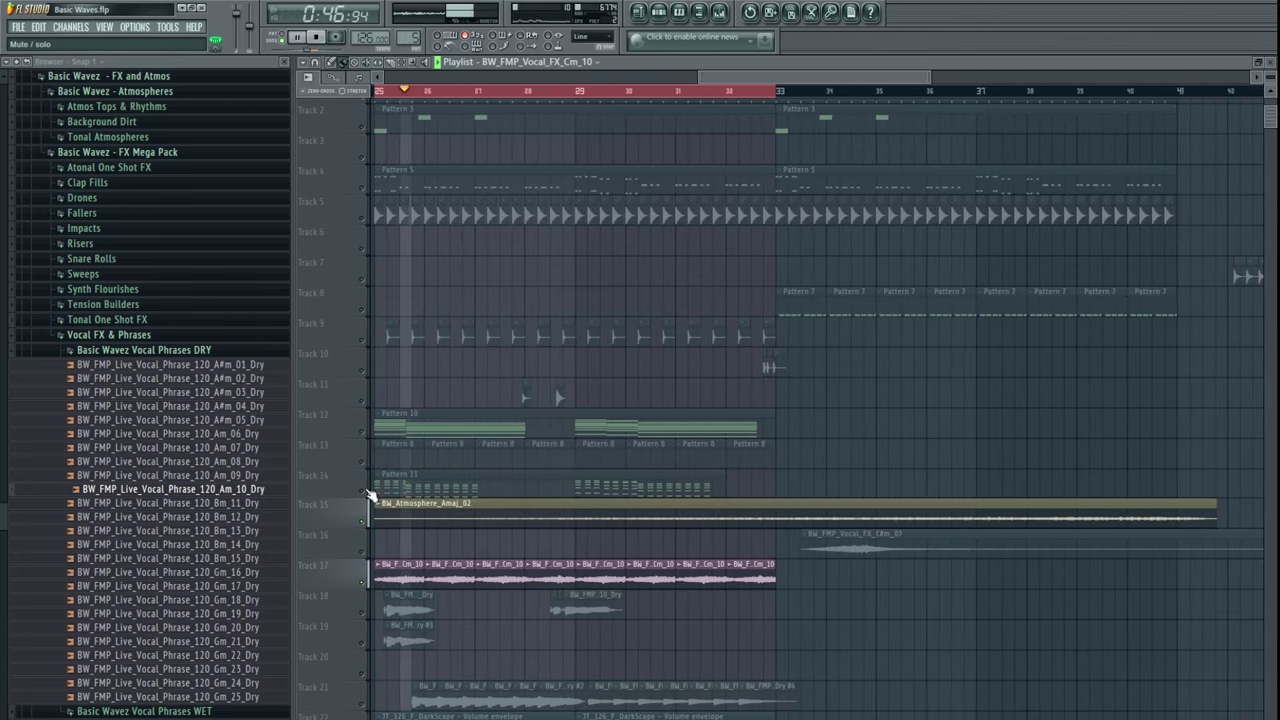
key("space")
left_click_drag(617, 541, 717, 546)
left_click(630, 92)
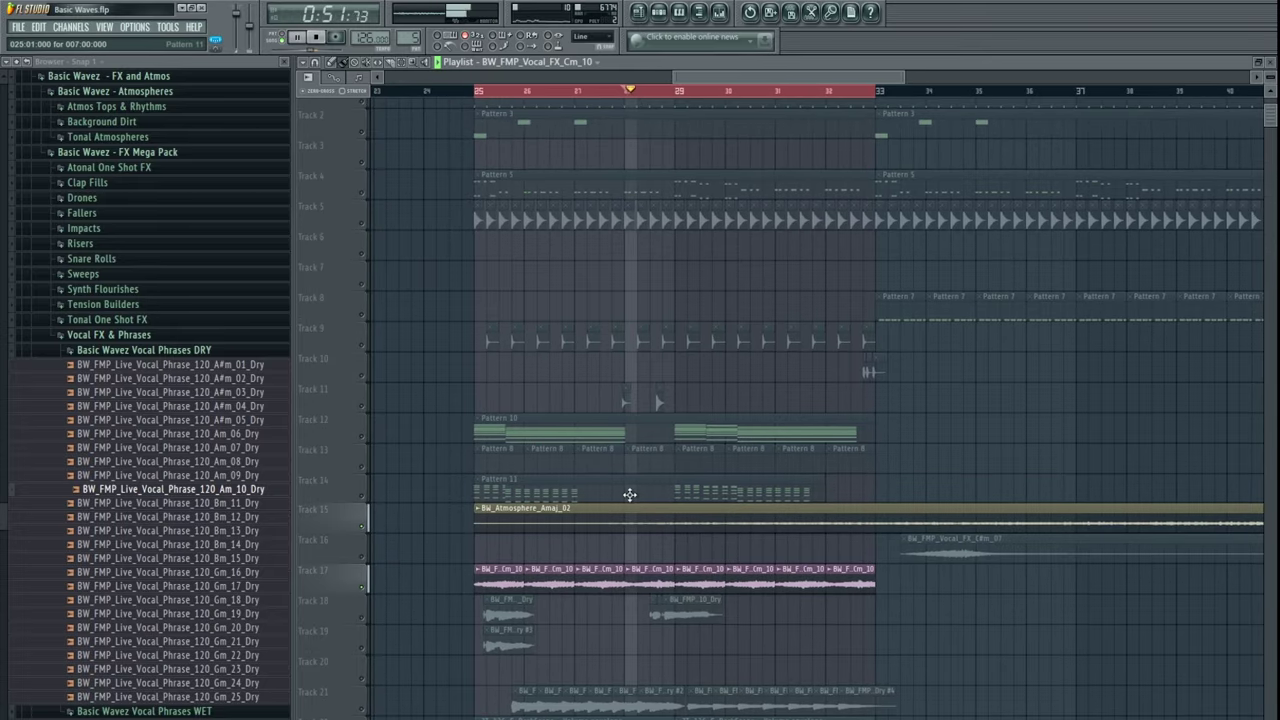
key("space")
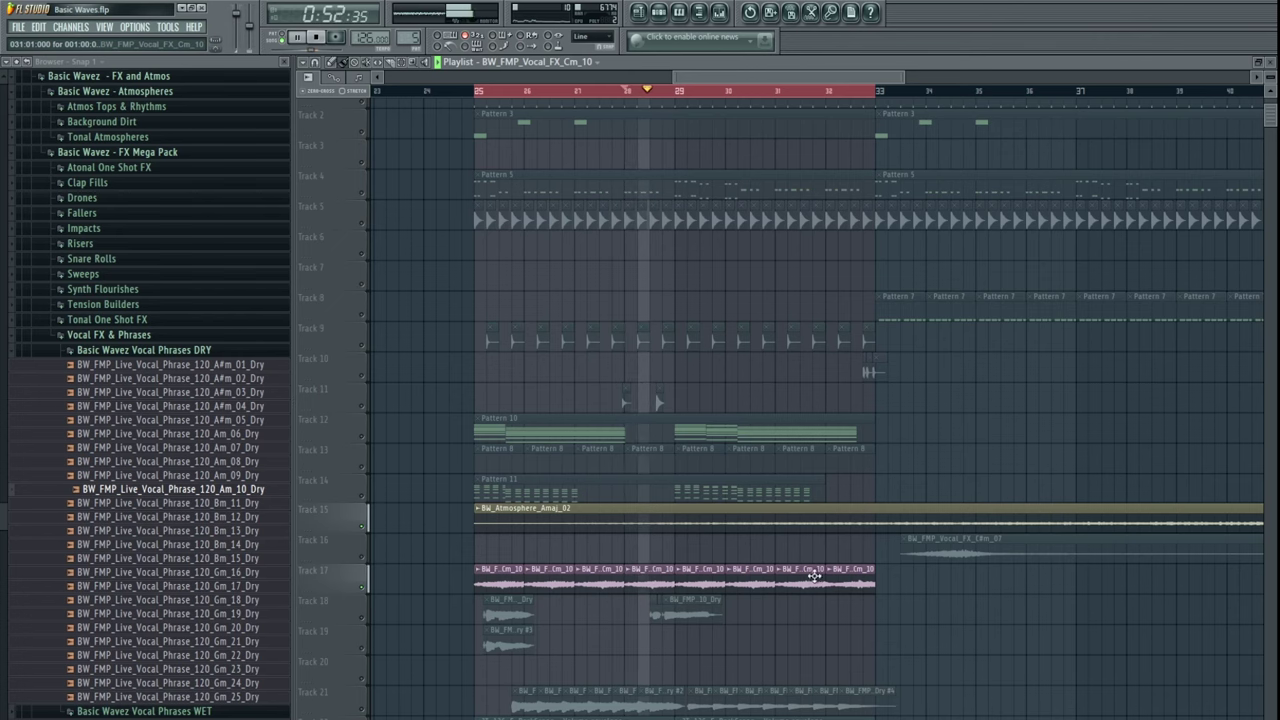
- Open Fruity Parametric EQ 2 on mixer insert 13, used by the BW_FMP_Vocal_FX_Cm_10 clip on Track 17
right_click(846, 577)
left_click(850, 577)
double_click(846, 576)
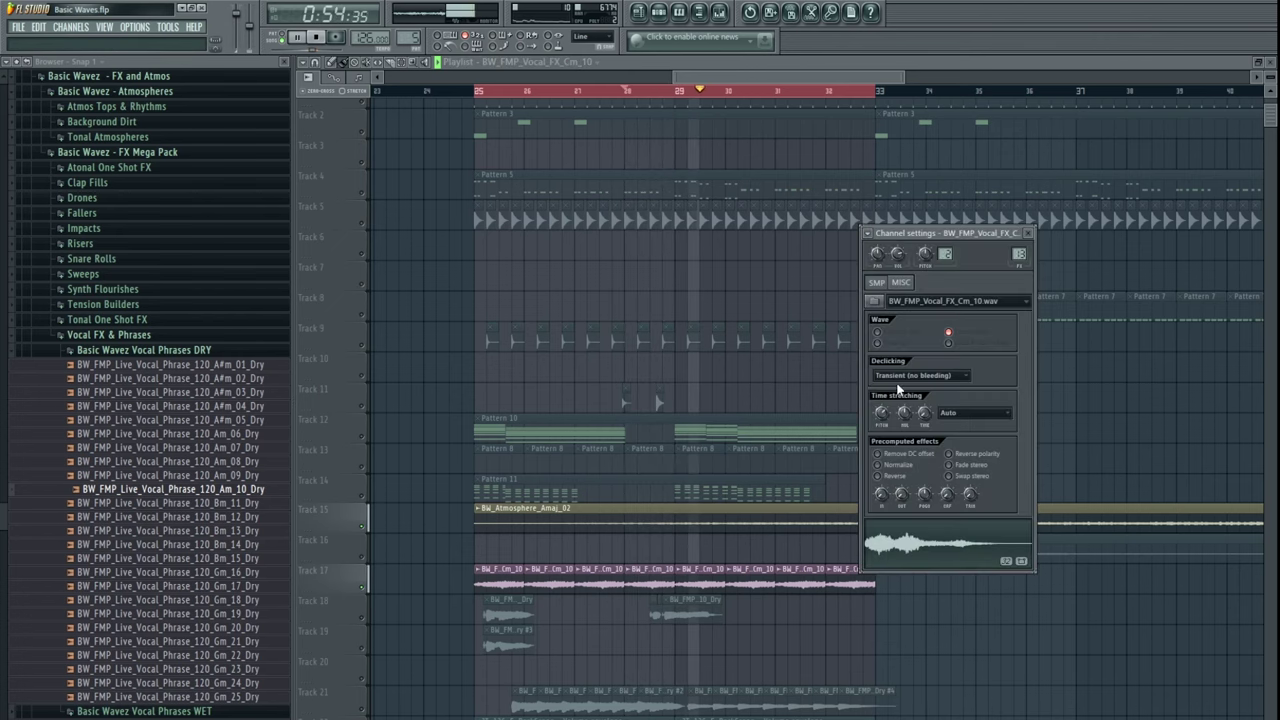
key("space")
key("F9")
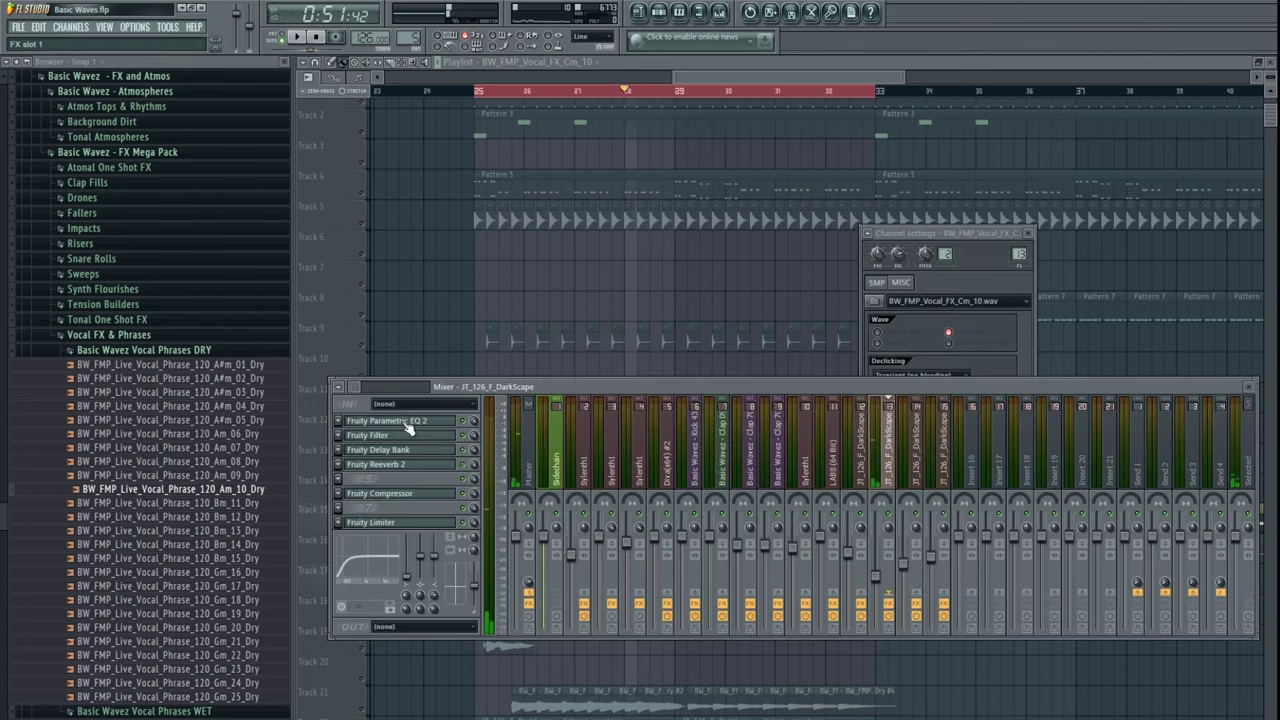
left_click(405, 423)
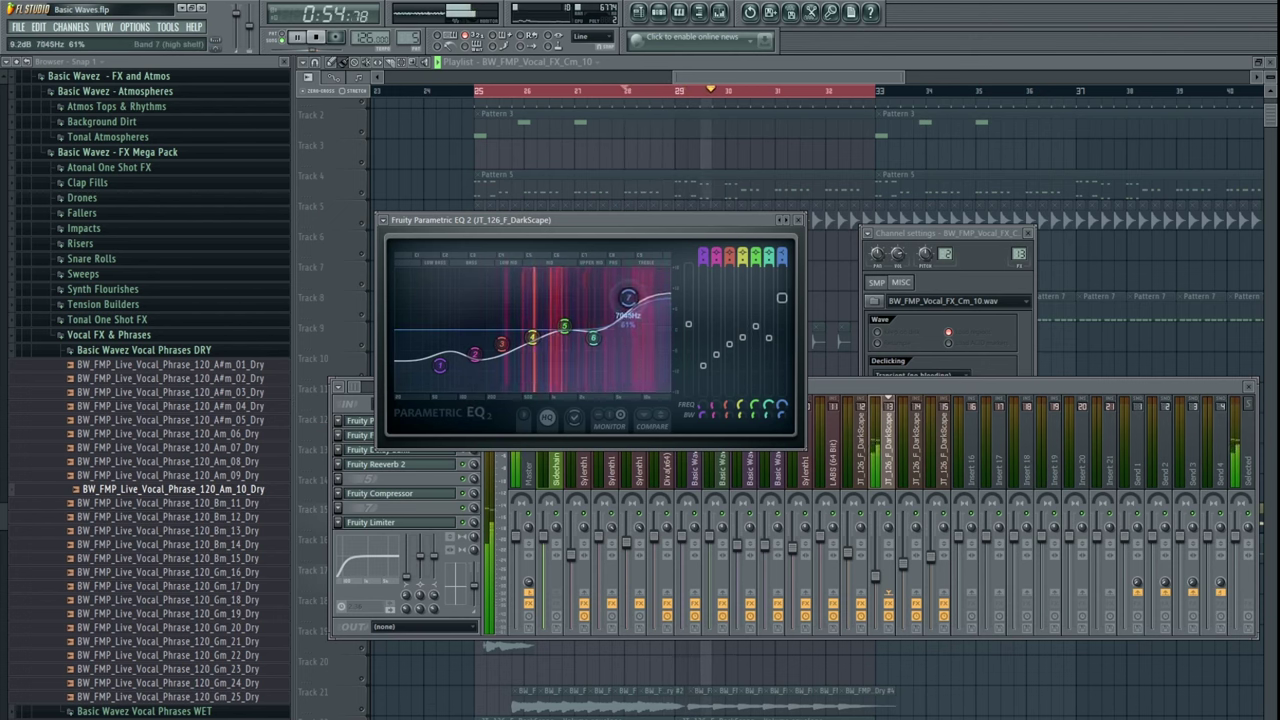
- Flatten the EQ's upper curve by slightly lowering band 5, slightly raising band 6 and bringing high-shelf band 7 near zero, and return to the playlist
left_click_drag(593, 334, 514, 371)
left_click_drag(559, 368, 553, 324)
left_click_drag(514, 371, 531, 340)
left_click_drag(597, 325, 600, 332)
left_click_drag(557, 332, 564, 337)
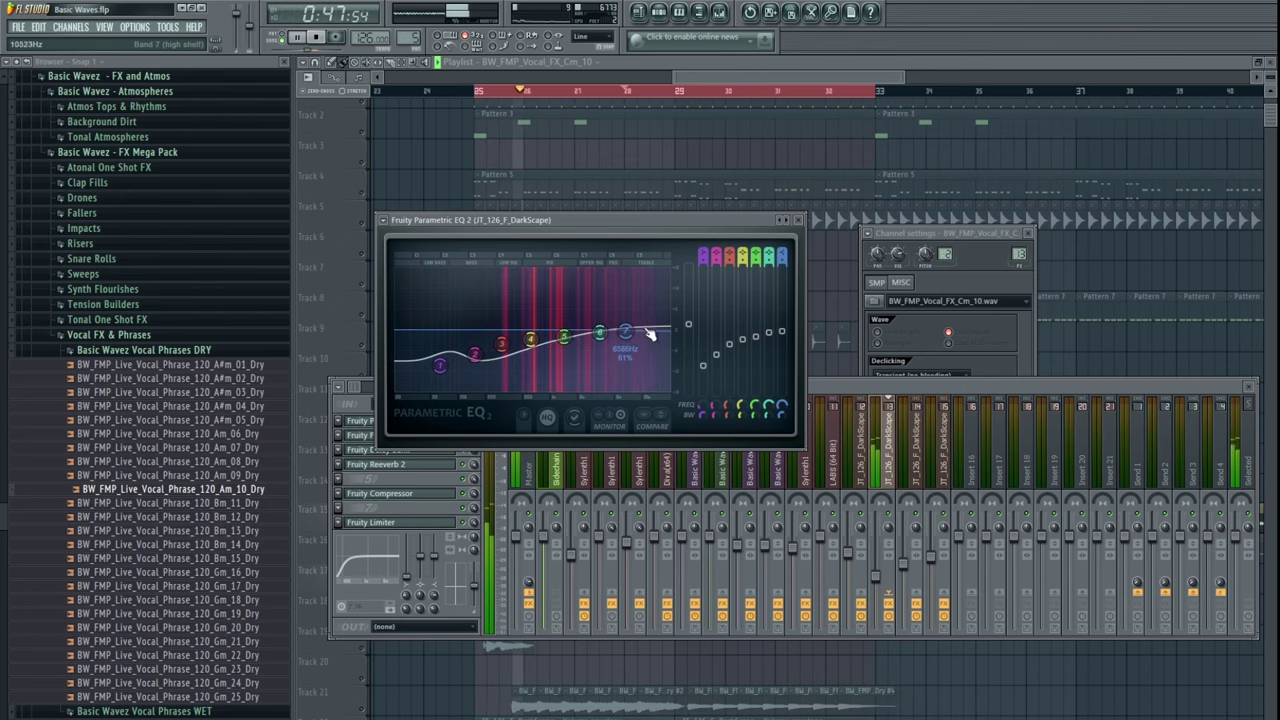
key("F12")
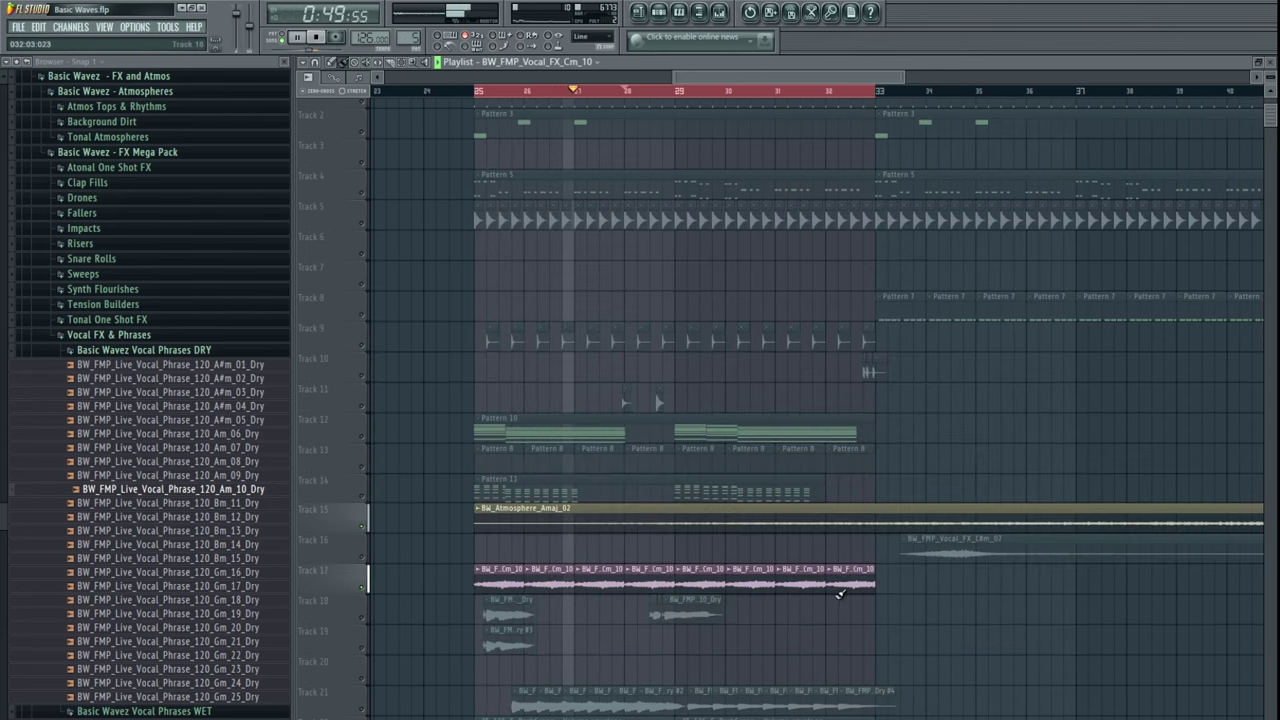
- Step back through the most recent playlist edits in the undo history
key("ctrl+alt+z")
key("ctrl+alt+z")
key("ctrl+z")
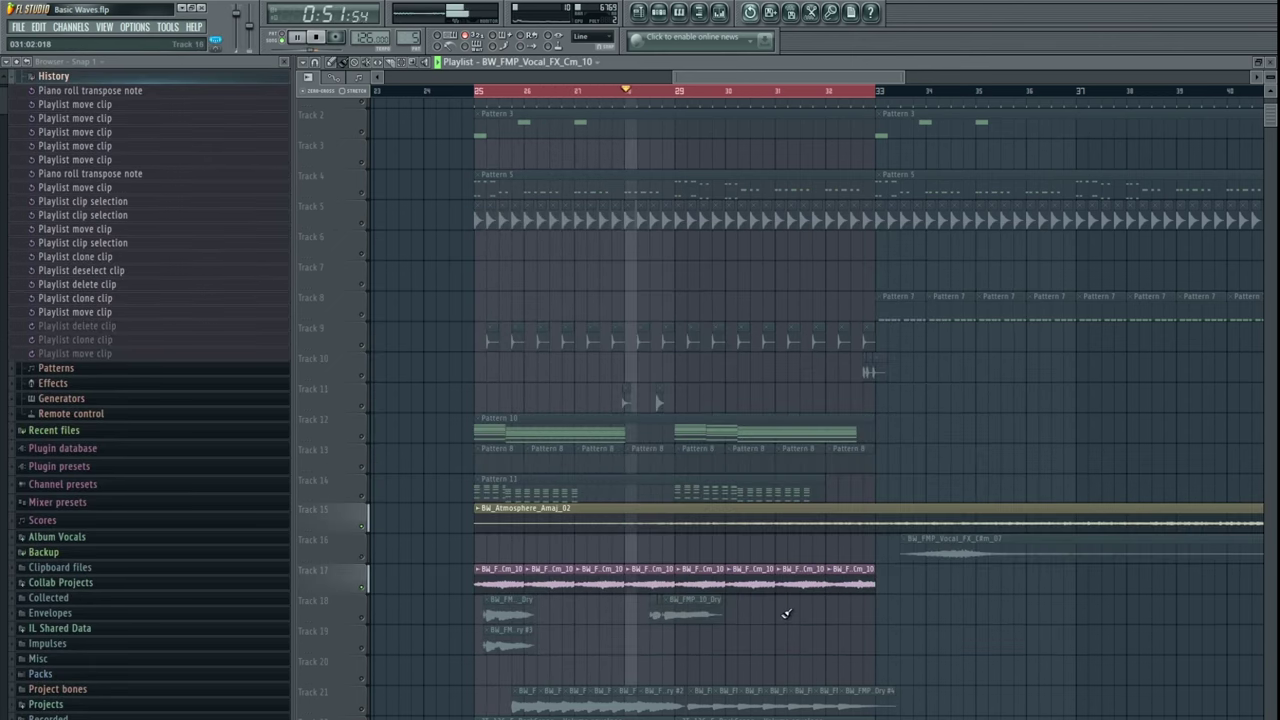
- Restore playback of all playlist tracks from bar 25 and save the project
key("space")
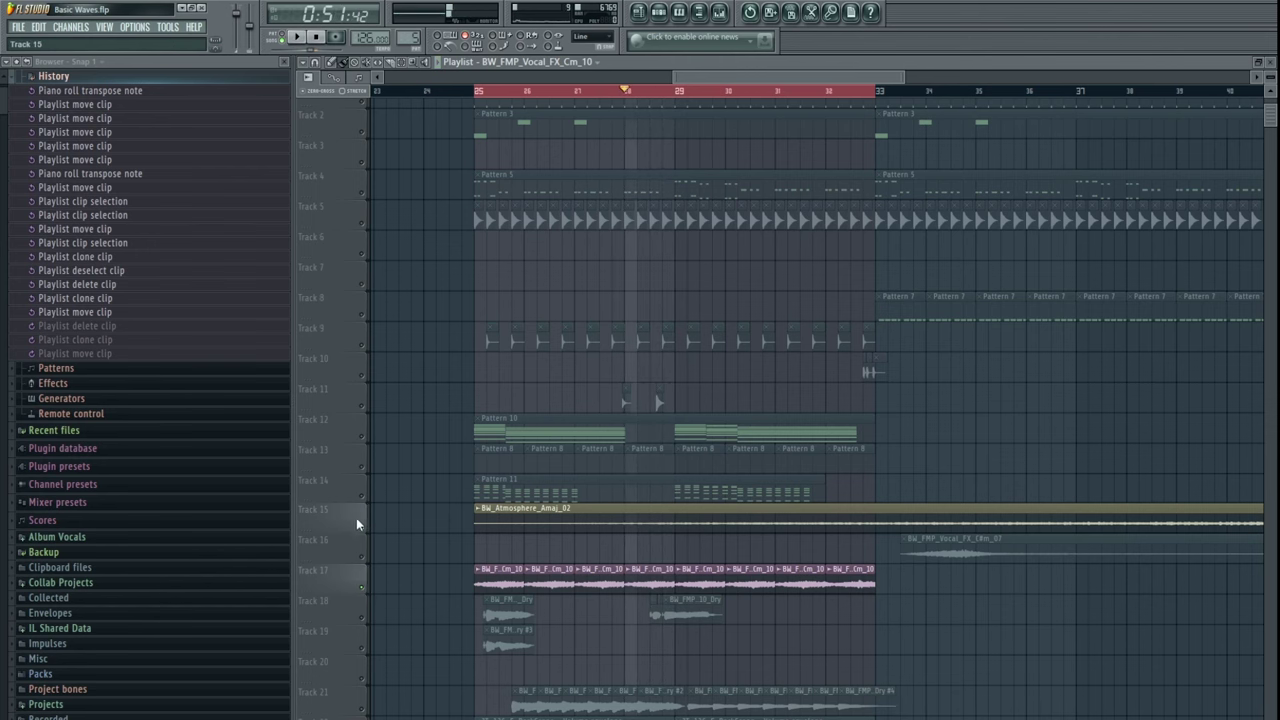
right_click(363, 527)
right_click(363, 527)
left_click(482, 93)
key("space")
left_click_drag(562, 499, 653, 392)
key("ctrl+s")
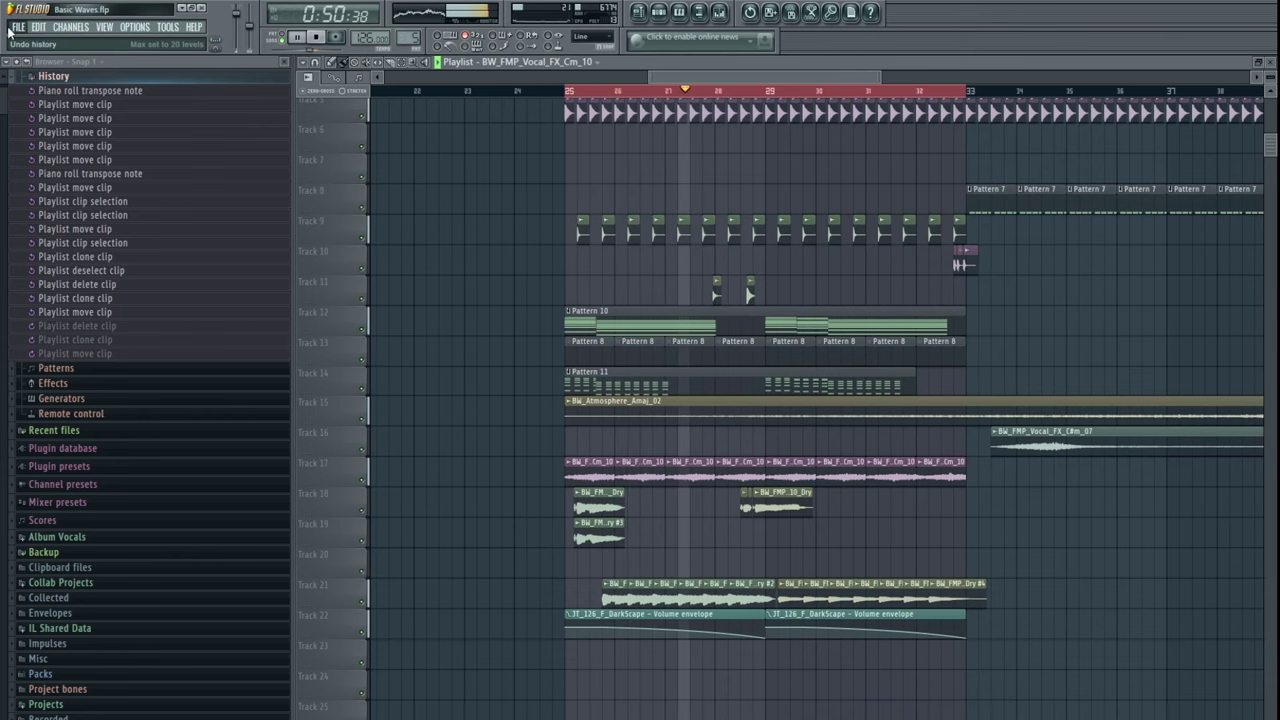
- Open Fruity Delay Bank on mixer insert 14 for the BW_FMP_Live_Vocal_Phrase_120_Am_10_Dry clip and set the first delay's input volume to 77%
left_click_drag(613, 489, 551, 506)
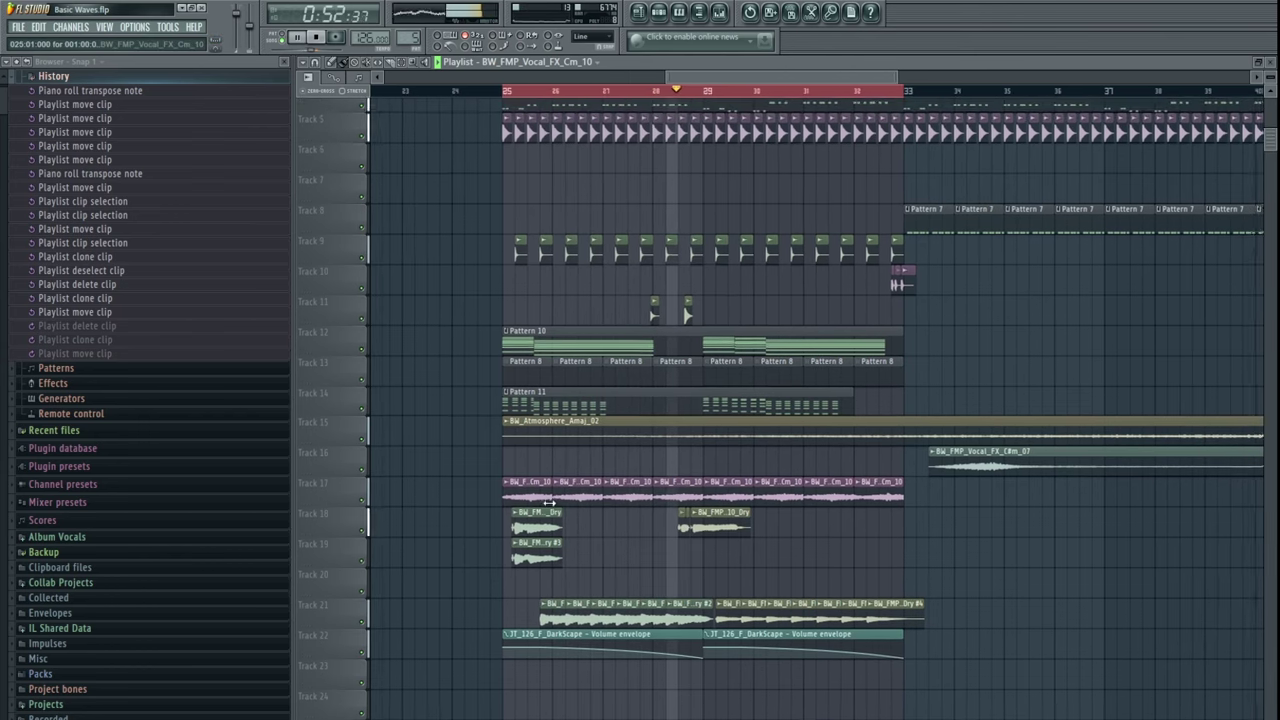
left_click_drag(634, 516, 546, 514)
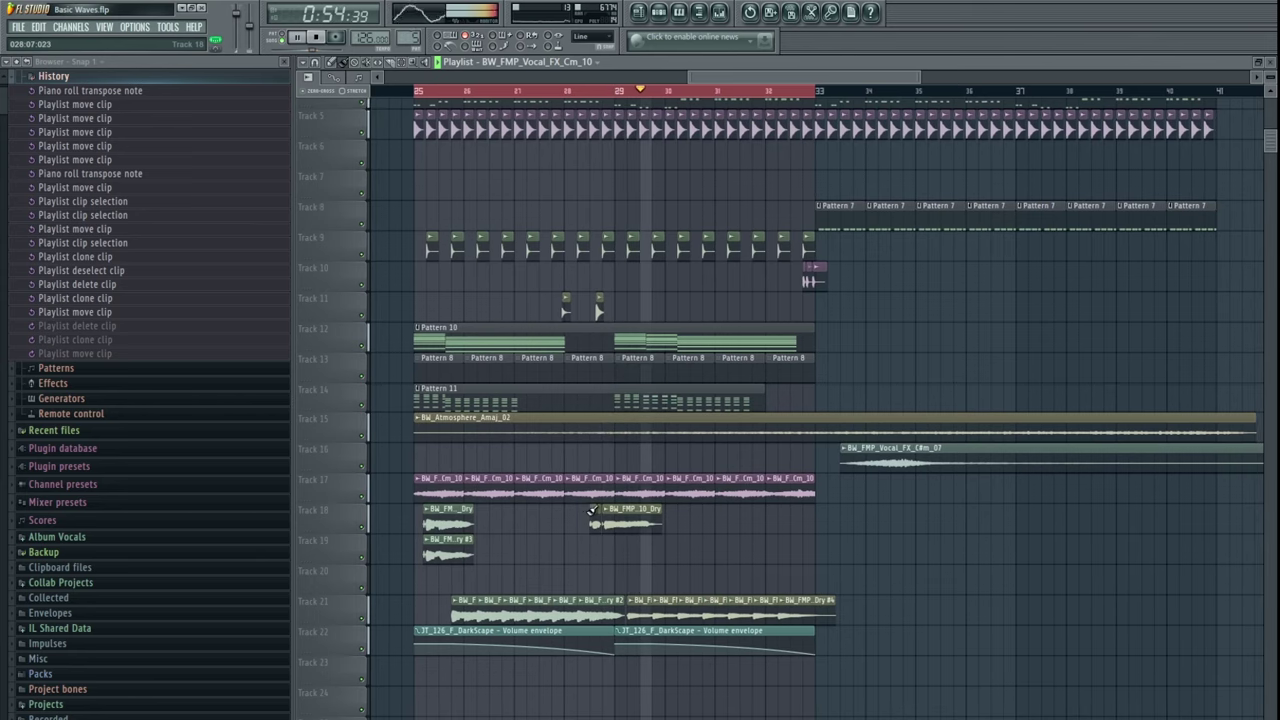
double_click(613, 522)
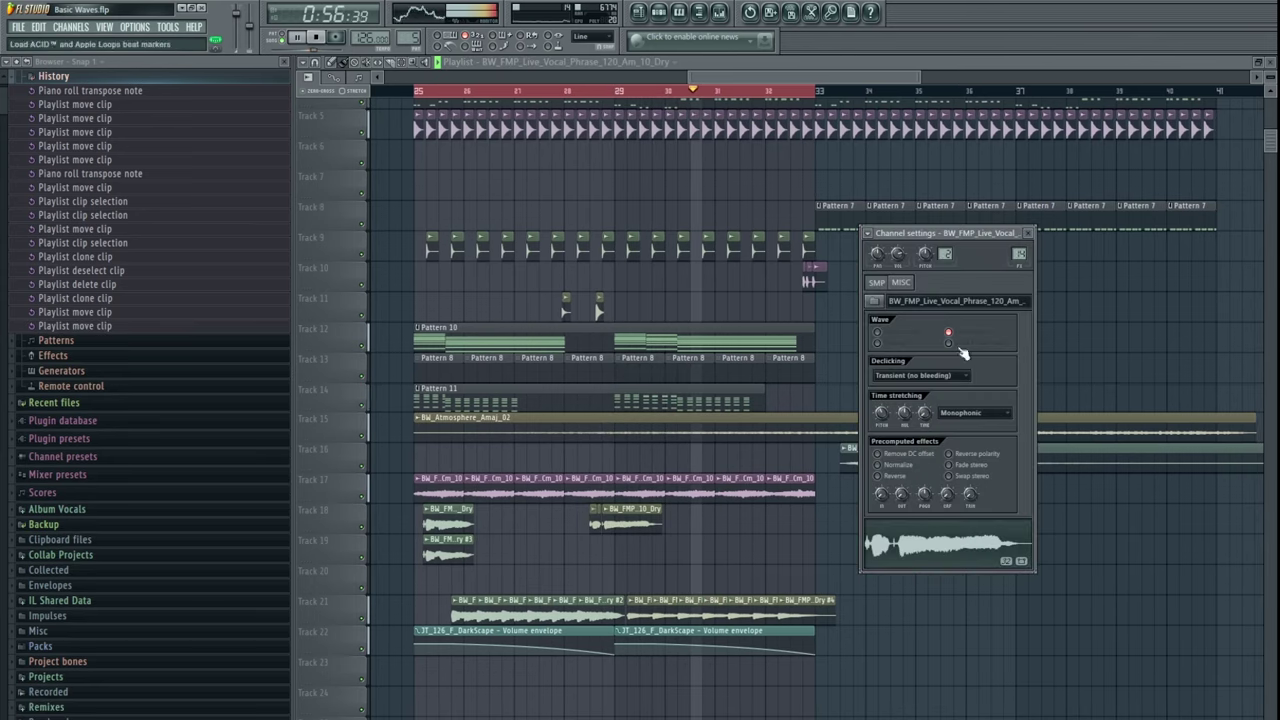
key("F9")
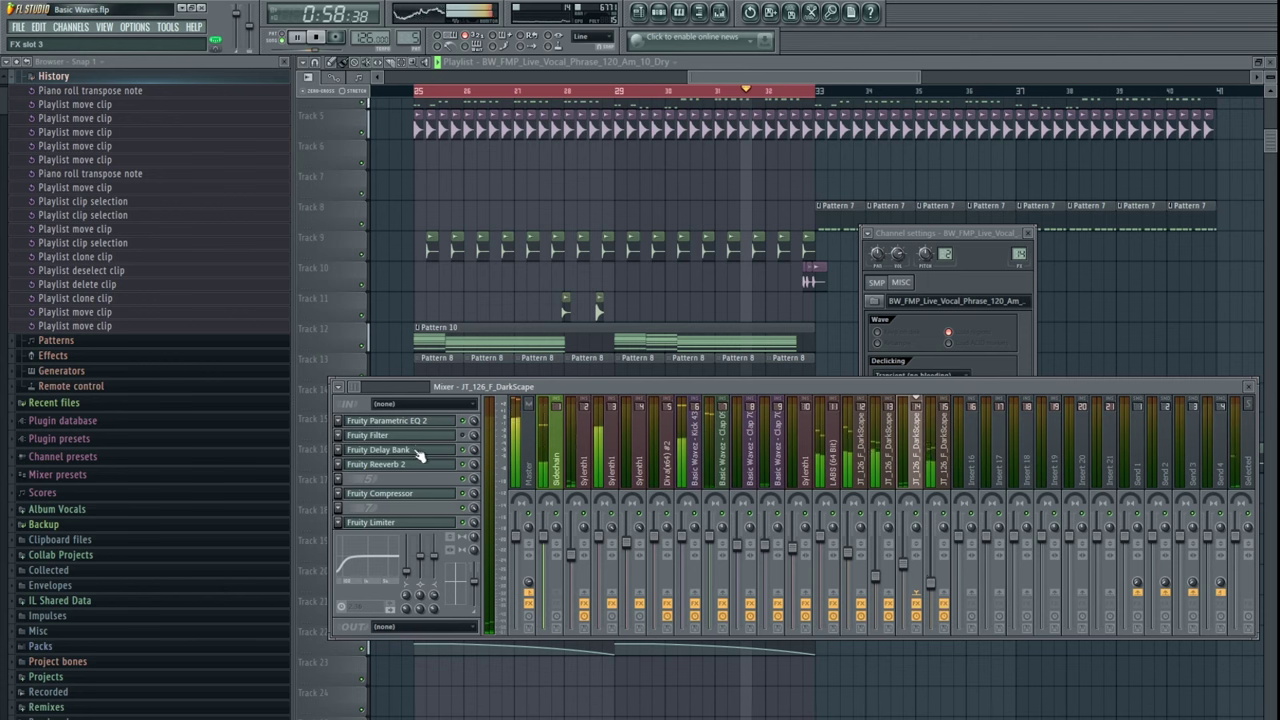
left_click(425, 449)
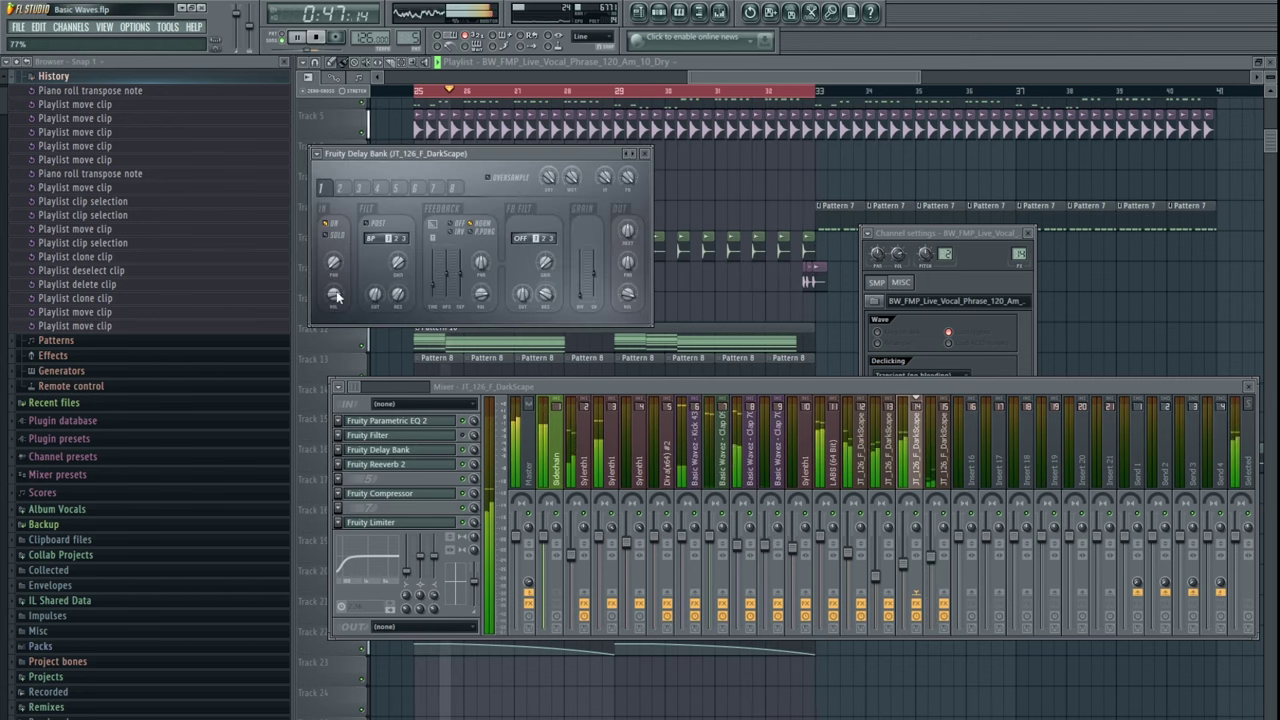
- Inspect Fruity Reeverb 2 on mixer insert 14, close it and return to the playlist
left_click(395, 464)
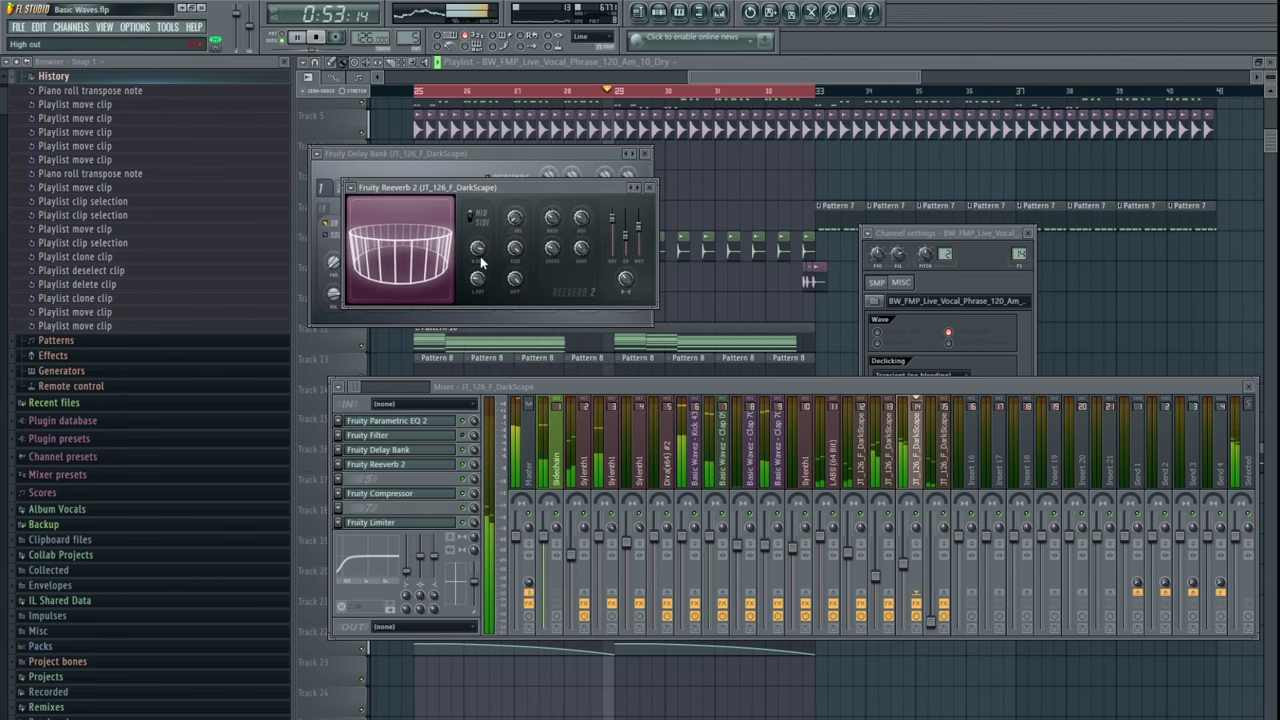
left_click(649, 188)
key("F12")
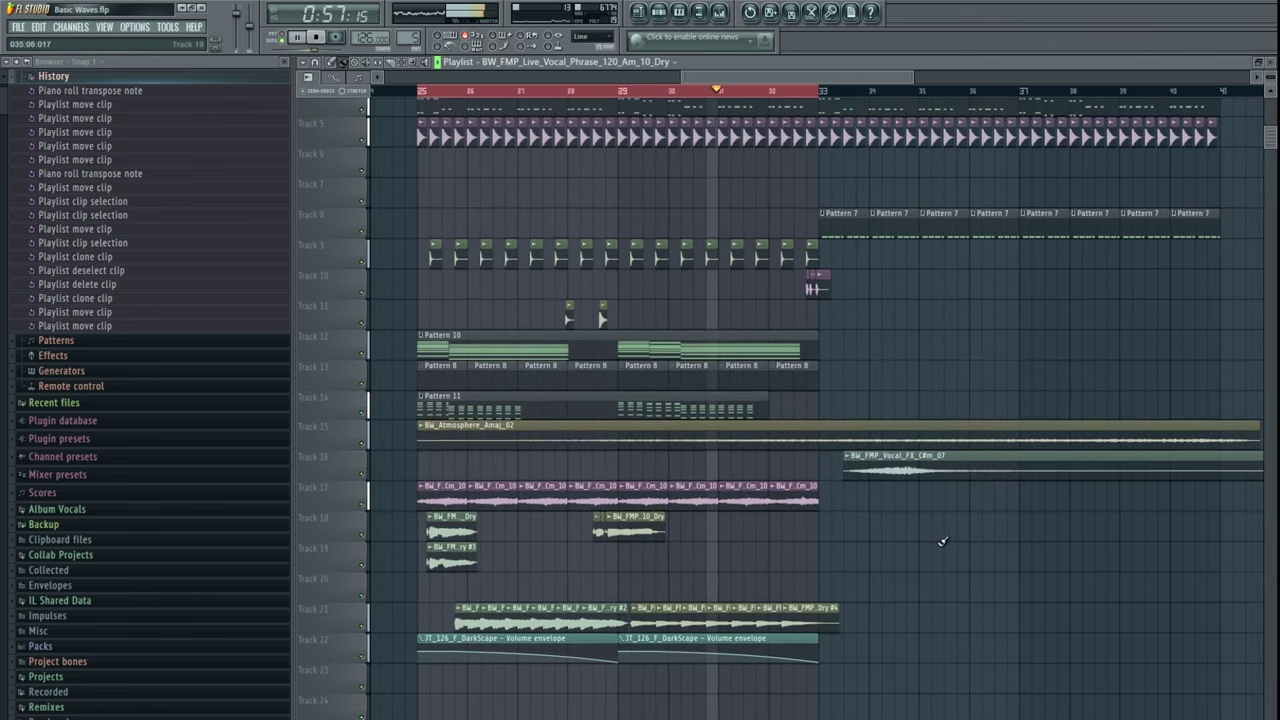
- Browse the samples to Basic Wavez Vocal Phrases DRY and preview BW_FMP_Live_Vocal_Phrase_120_Bm_15_Dry
left_click(60, 74)
scroll(150, 415, "down", 20)
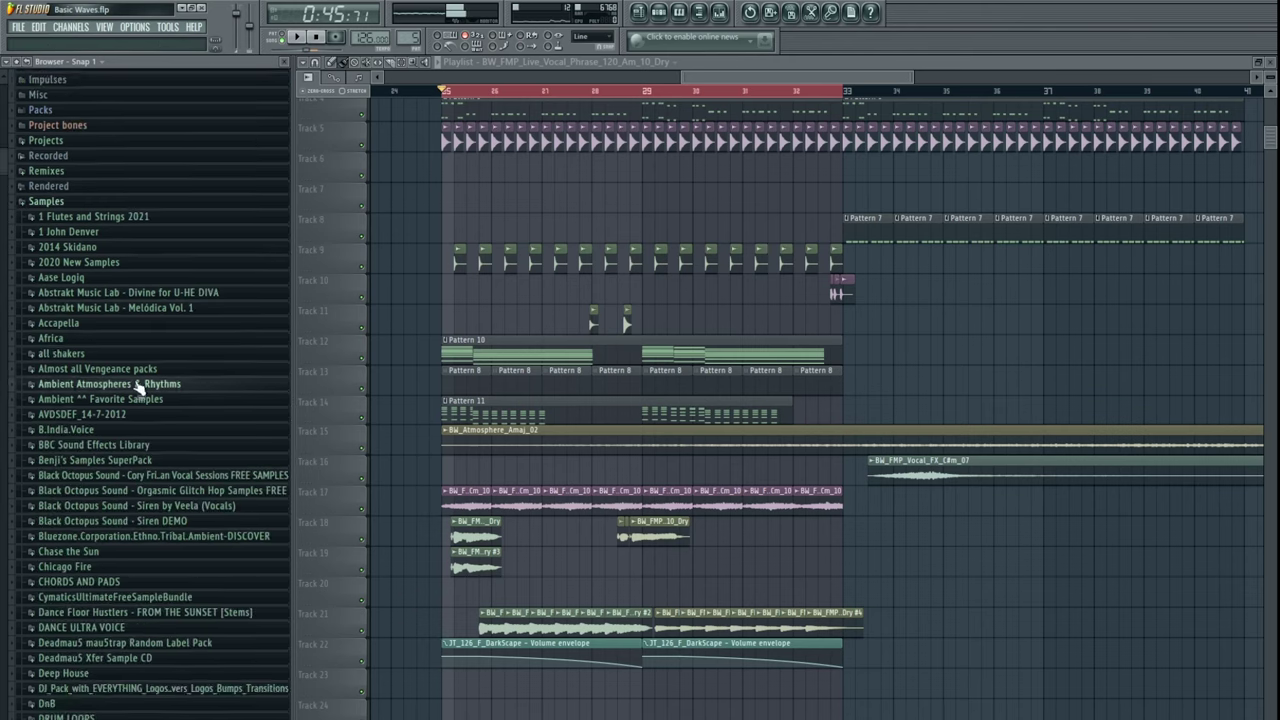
scroll(150, 415, "up", 5)
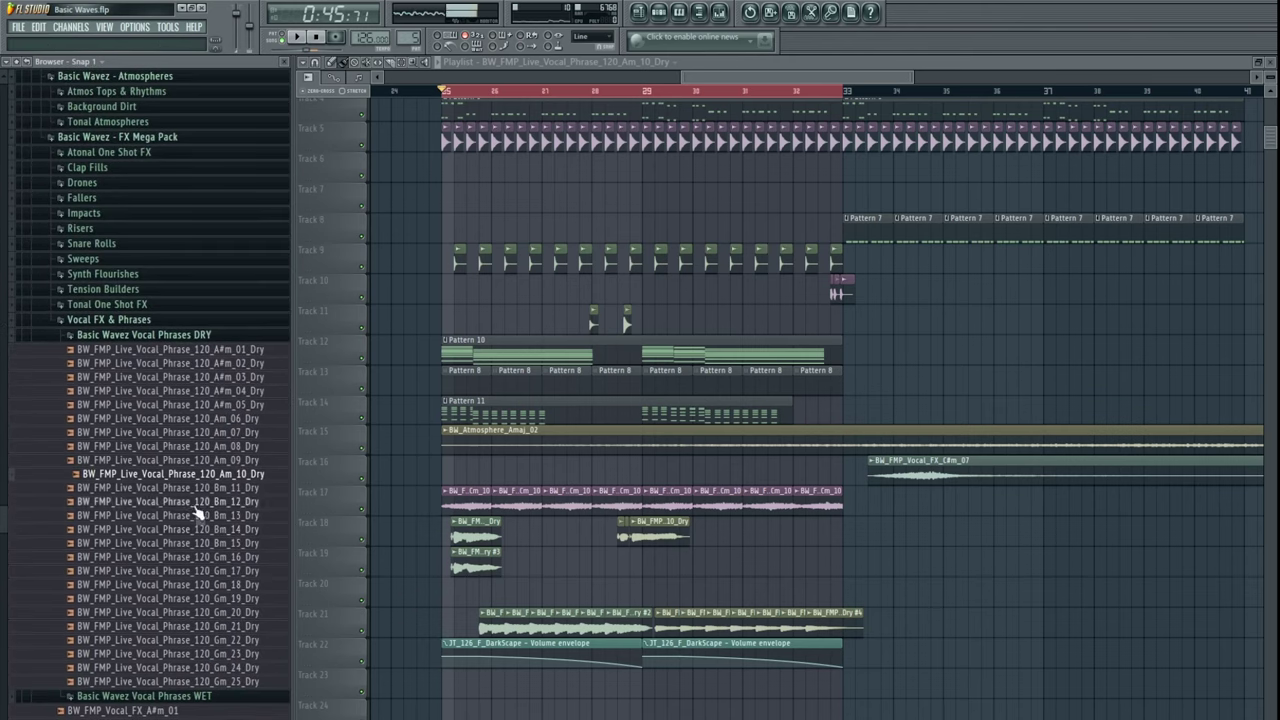
left_click(200, 543)
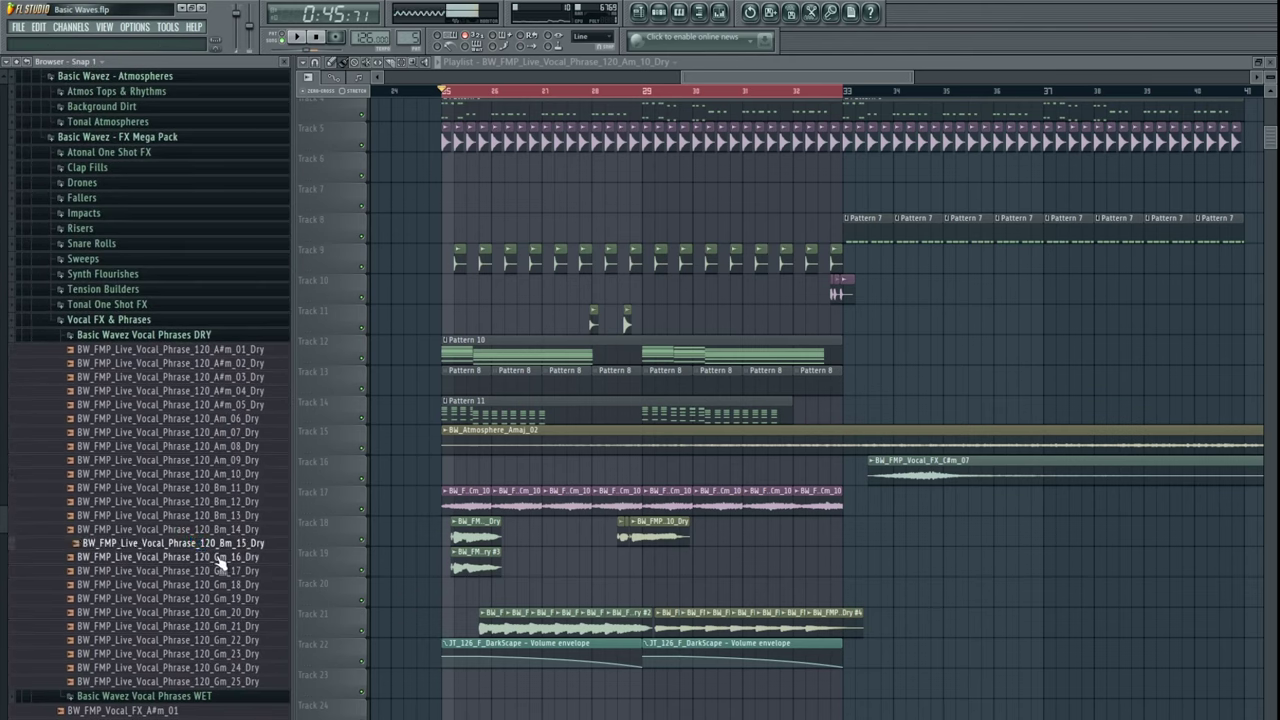
- Preview the Gm_16 and Gm_19 dry vocal phrases and collapse the DRY and WET vocal phrase folders
left_click(218, 557)
left_click(226, 599)
left_click(140, 336)
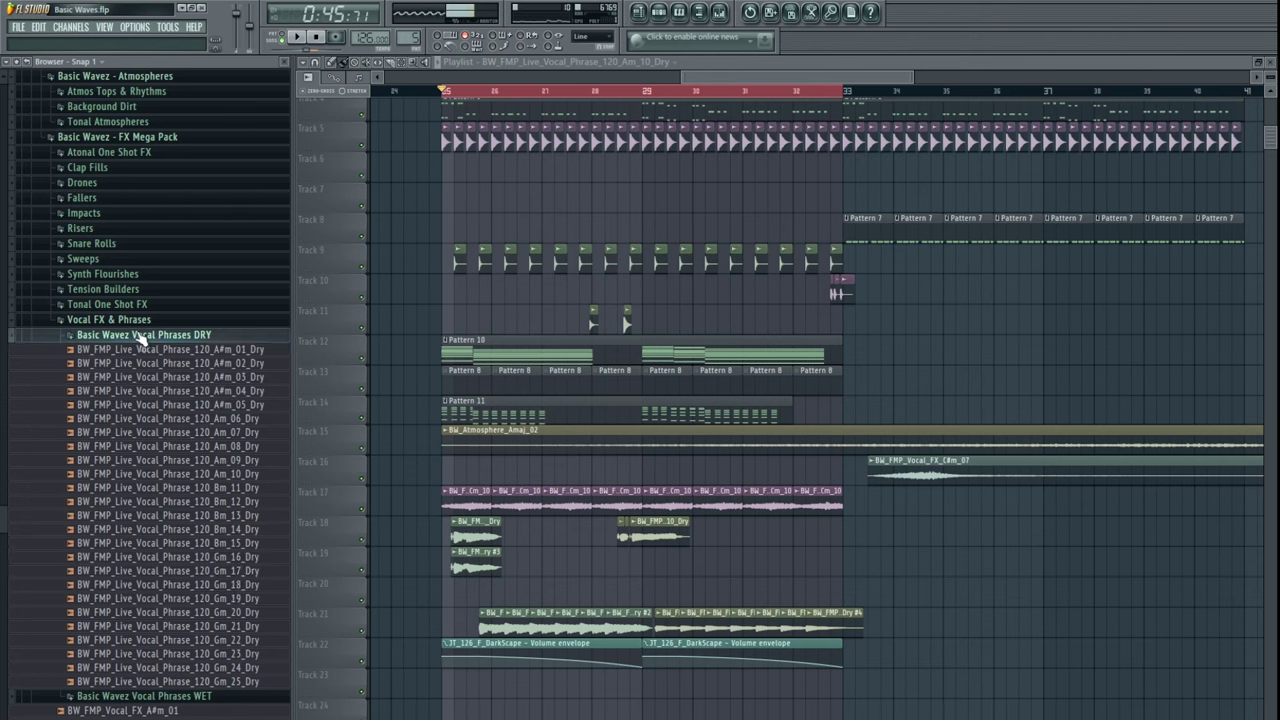
left_click(163, 351)
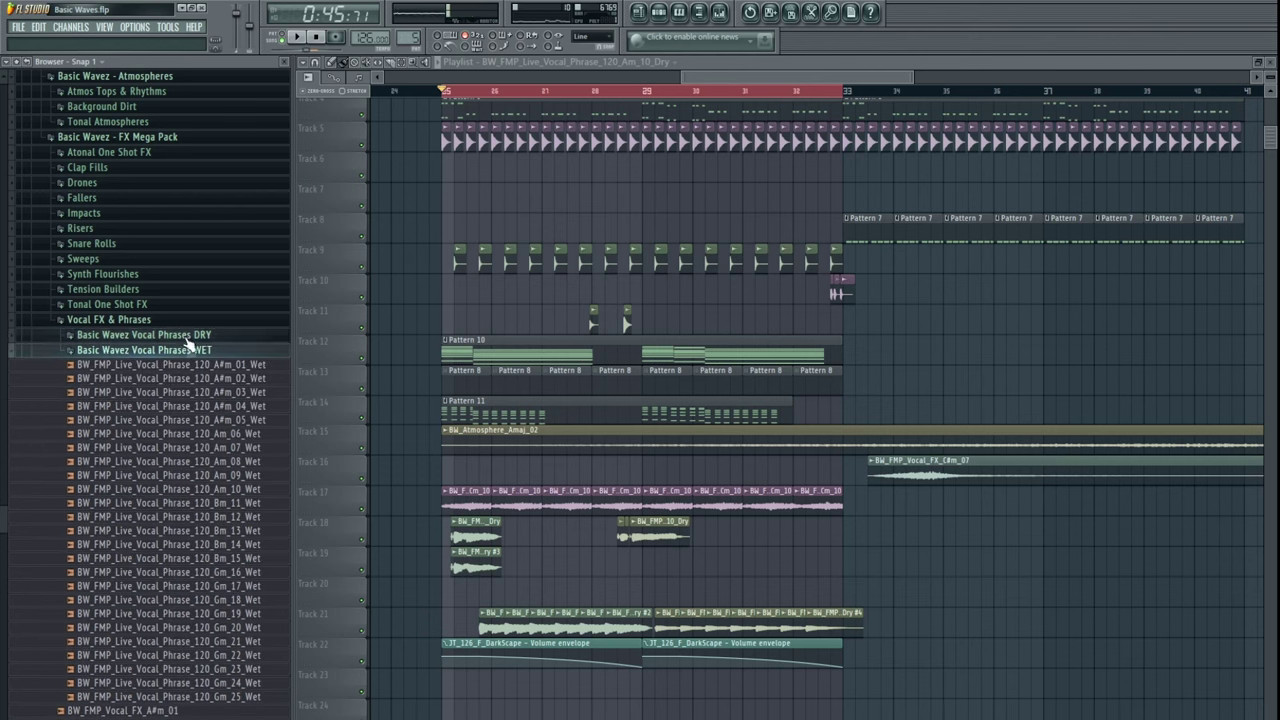
left_click(187, 349)
- Place BW_FMP_Vocal_FX_F#m_21 on Track 23 at bar 25 as a clip about a quarter bar long and audition it
left_click(155, 584)
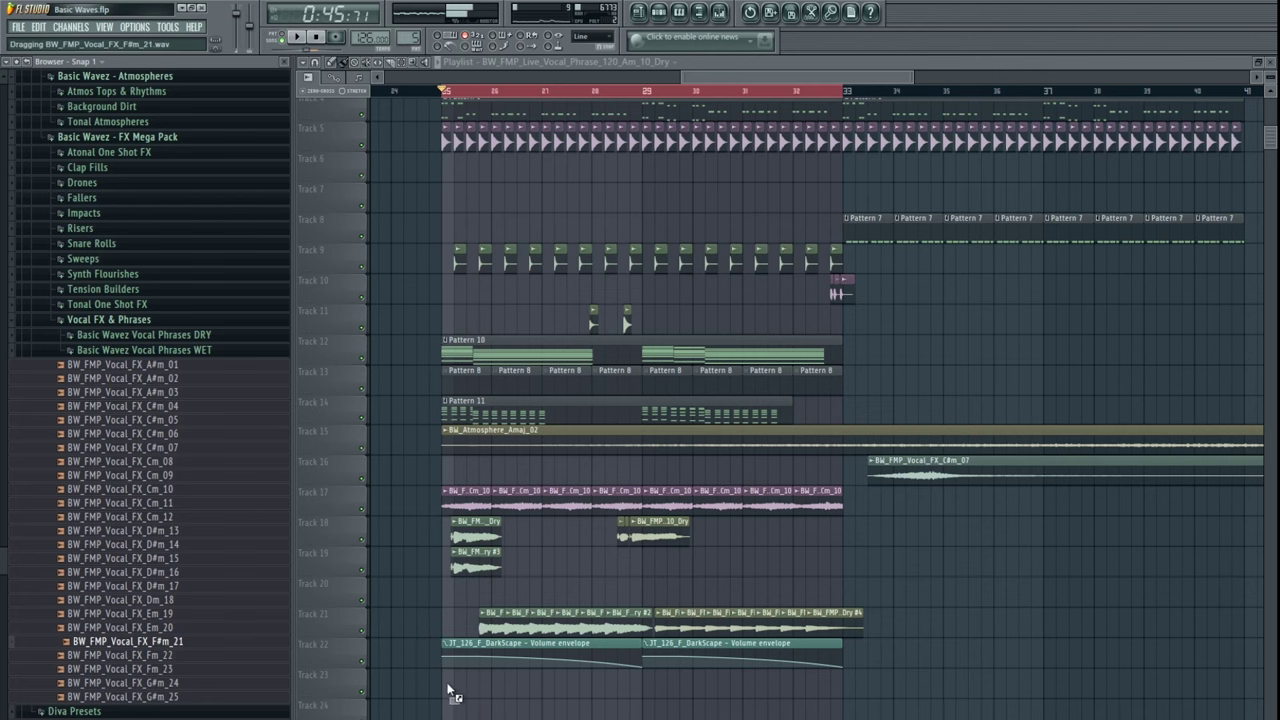
scroll(440, 686, "up", 3)
mouse_move(448, 690)
left_mouse_down()
mouse_move(563, 622)
mouse_move(618, 634)
left_mouse_up()
scroll(574, 624, "up", 7)
key("space")
key("b")
right_click(648, 626)
key("space")
scroll(666, 623, "down", 5)
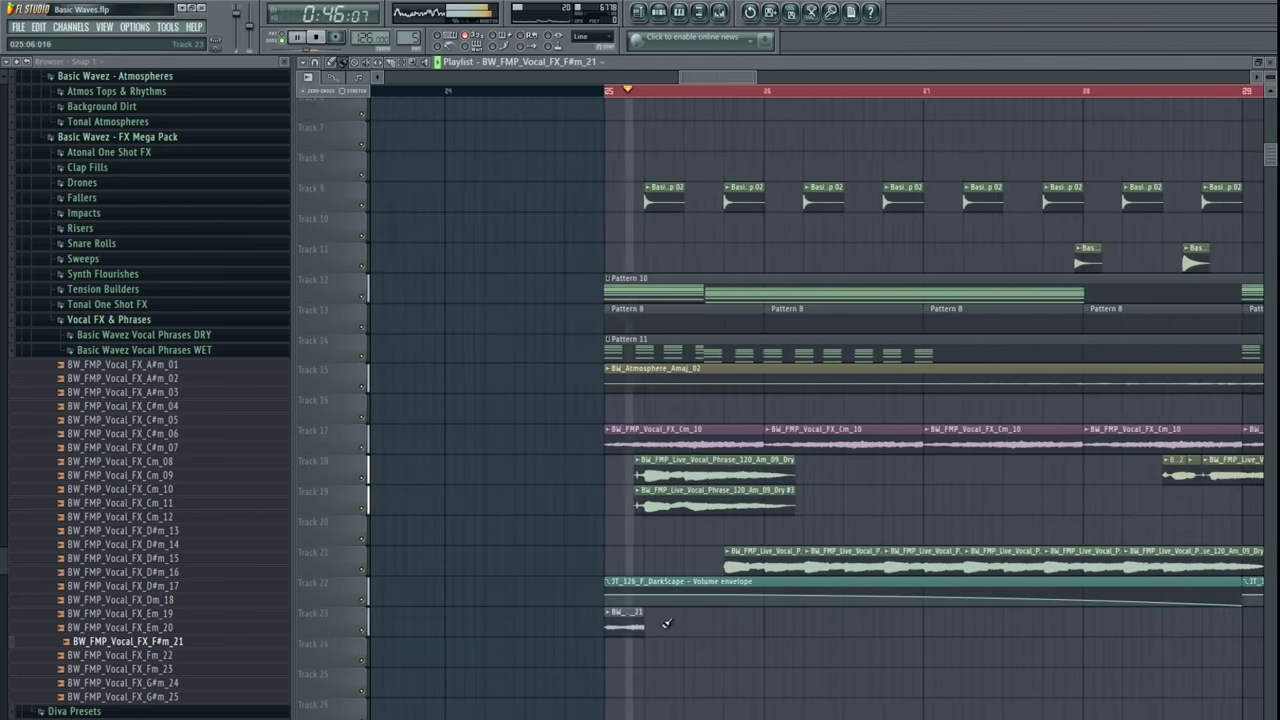
- Set the BW_FMP_Vocal_FX_F#m_21 time-stretching pitch to +200 cents in Auto mode and solo Track 23
left_click_drag(760, 608, 685, 607)
double_click(557, 613)
key("space")
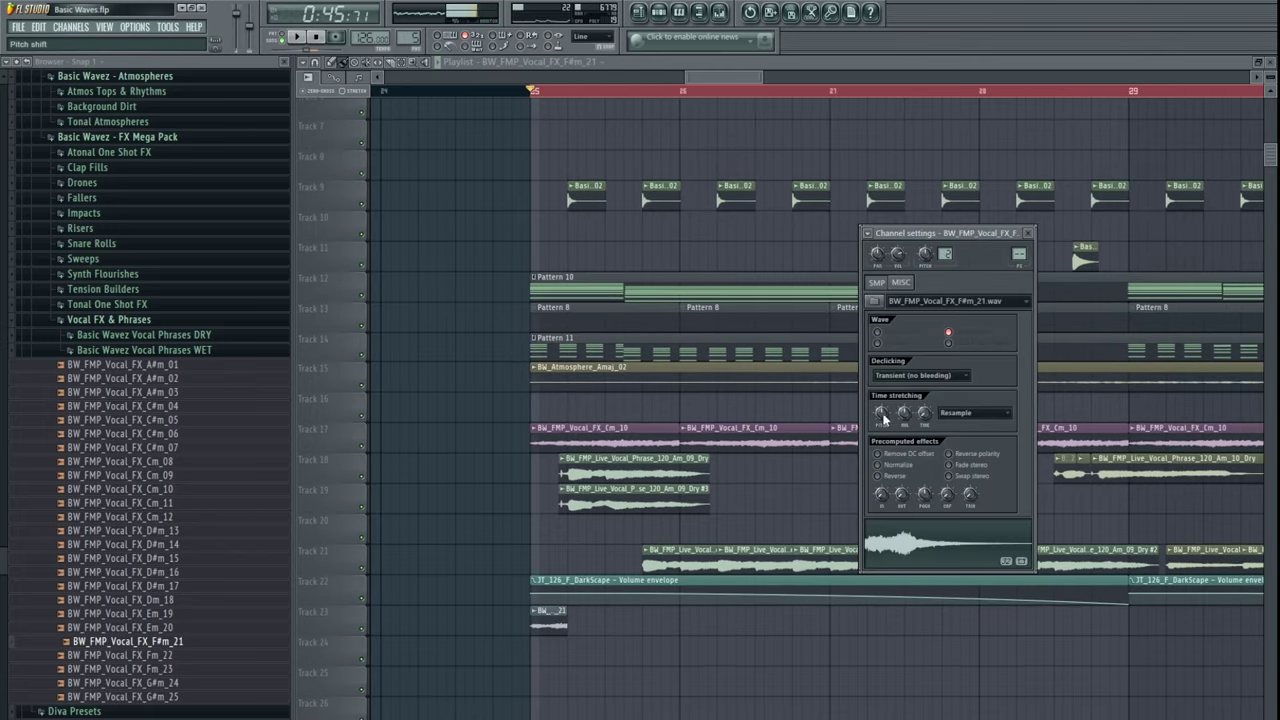
left_click_drag(881, 412, 881, 422)
key("space")
key("space")
right_click(369, 627)
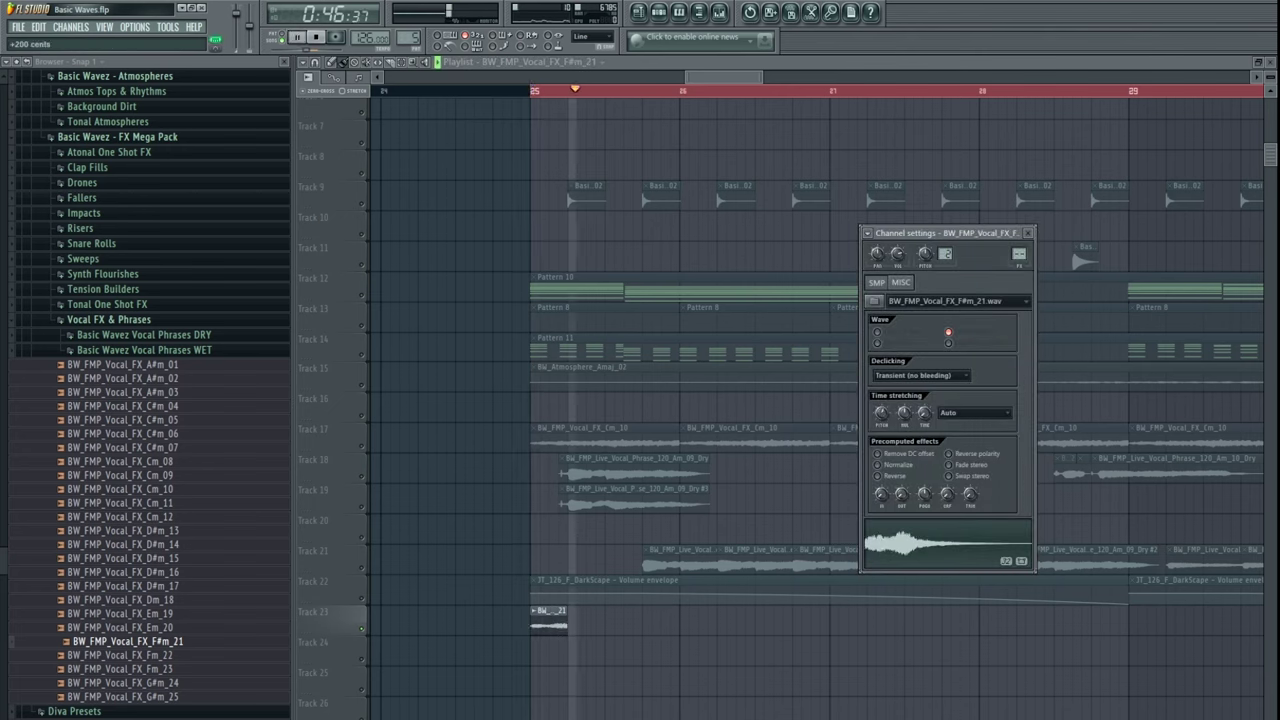
key("space")
right_click(600, 655)
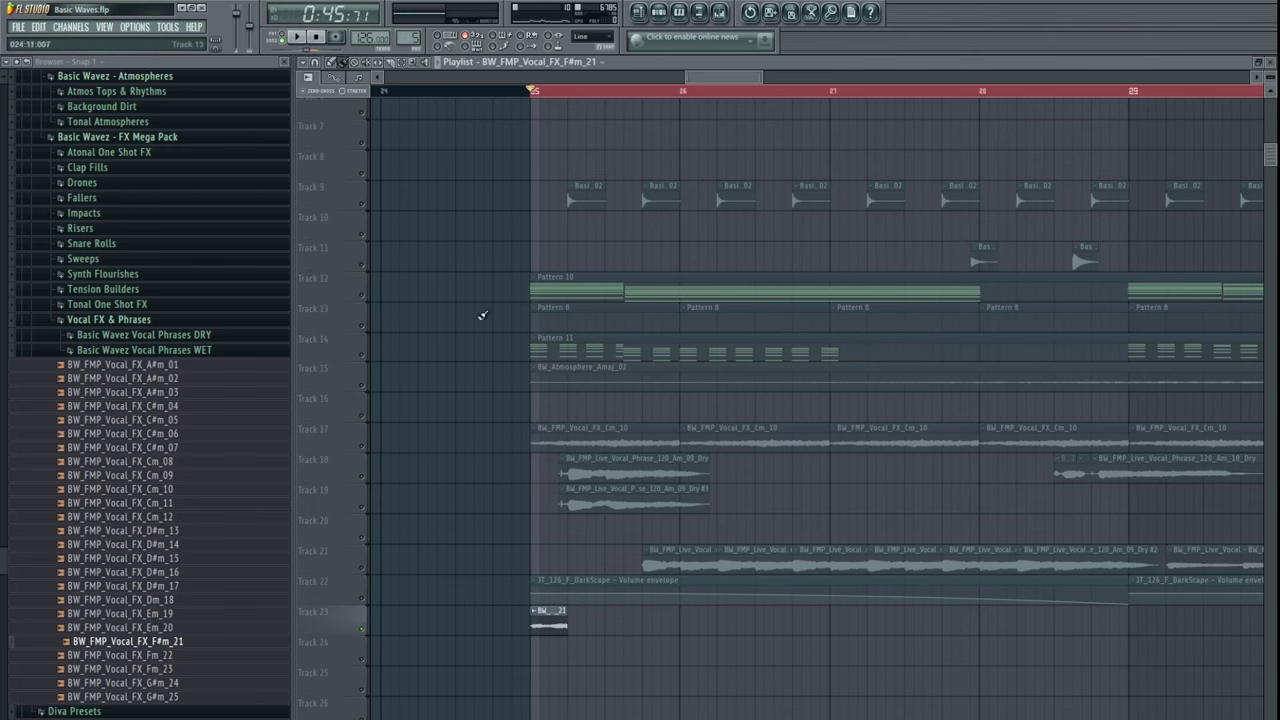
- Enable Track 12 alongside Track 23, audition both and check the vocal sample's pitch in its channel settings
left_click(364, 299)
key("space")
scroll(556, 640, "up", 5)
scroll(665, 647, "up", 1)
key("space")
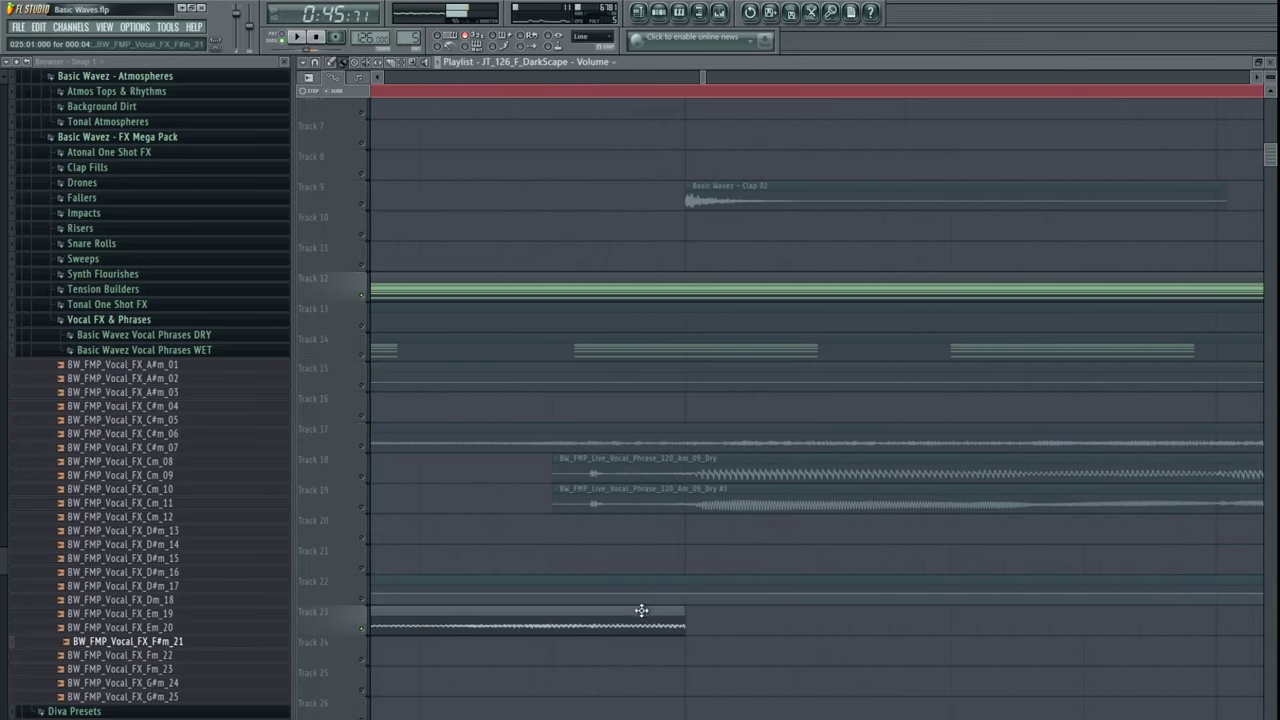
double_click(640, 610)
key("space")
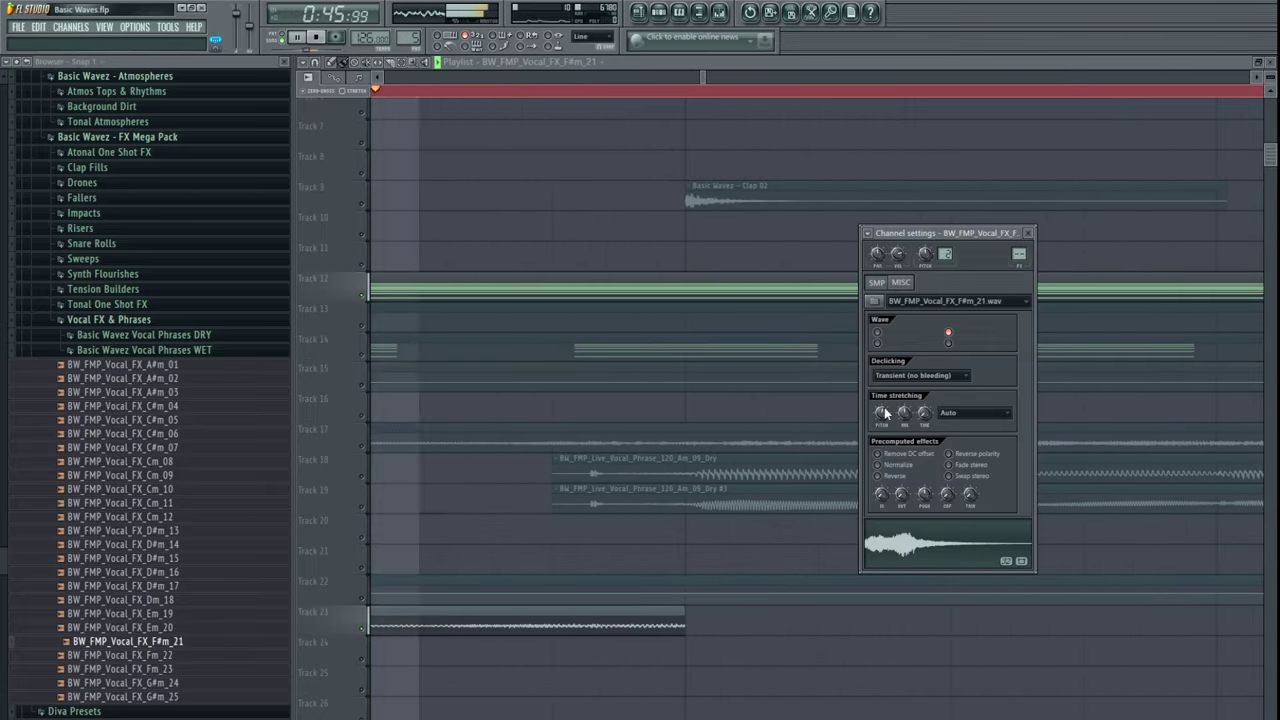
left_click(838, 623)
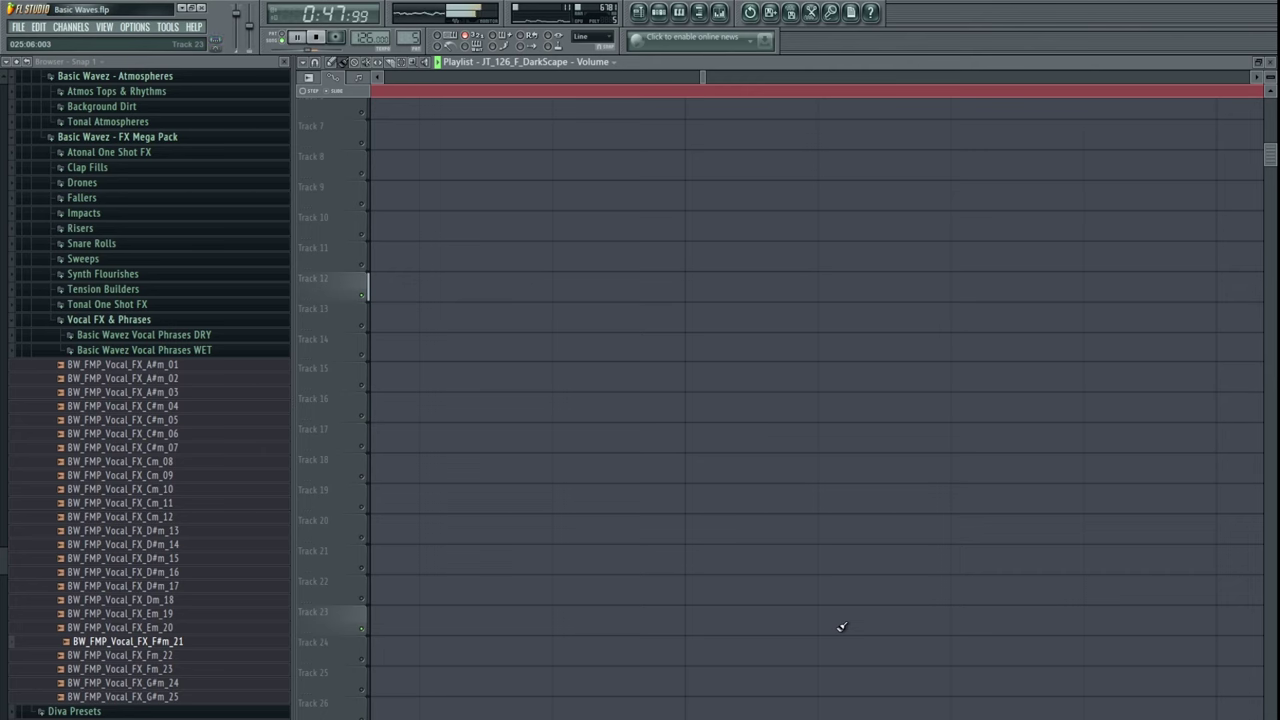
- Clear the playlist clip selection and replay the Track 23 vocal with Track 12 from bar 25
scroll(837, 607, "down", 4)
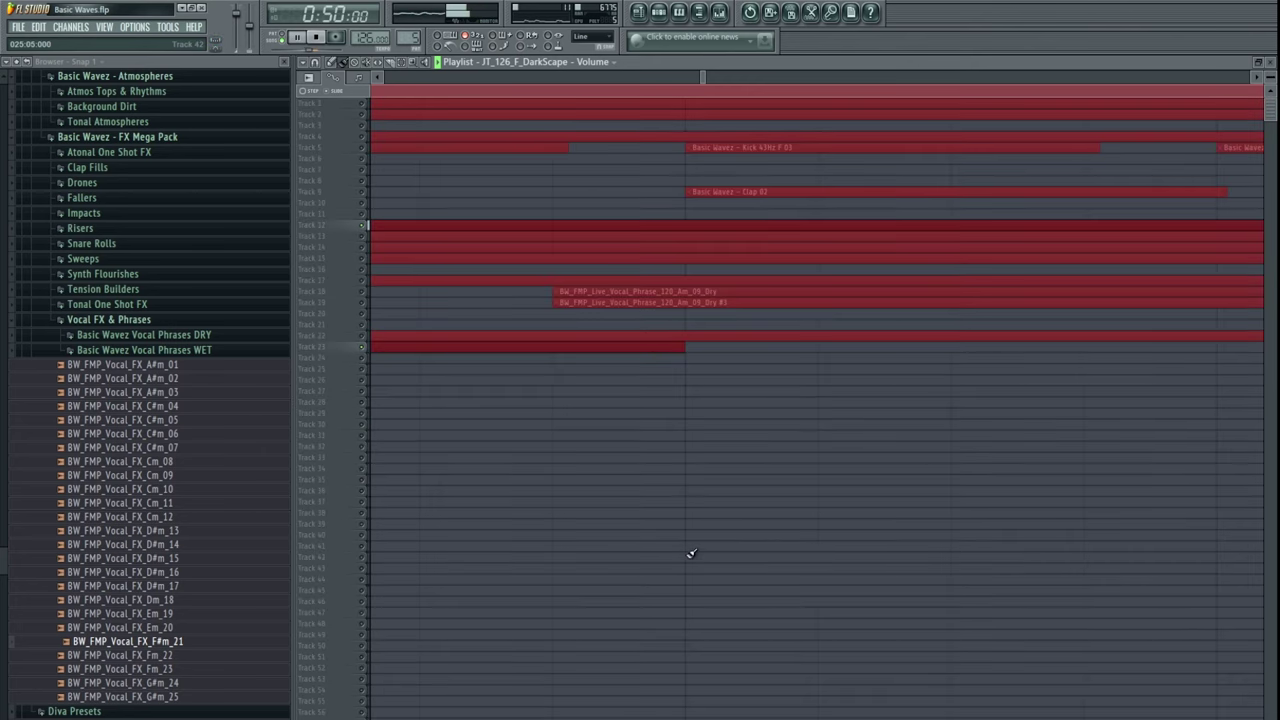
scroll(690, 553, "up", 3)
scroll(658, 541, "down", 8)
scroll(688, 524, "up", 5)
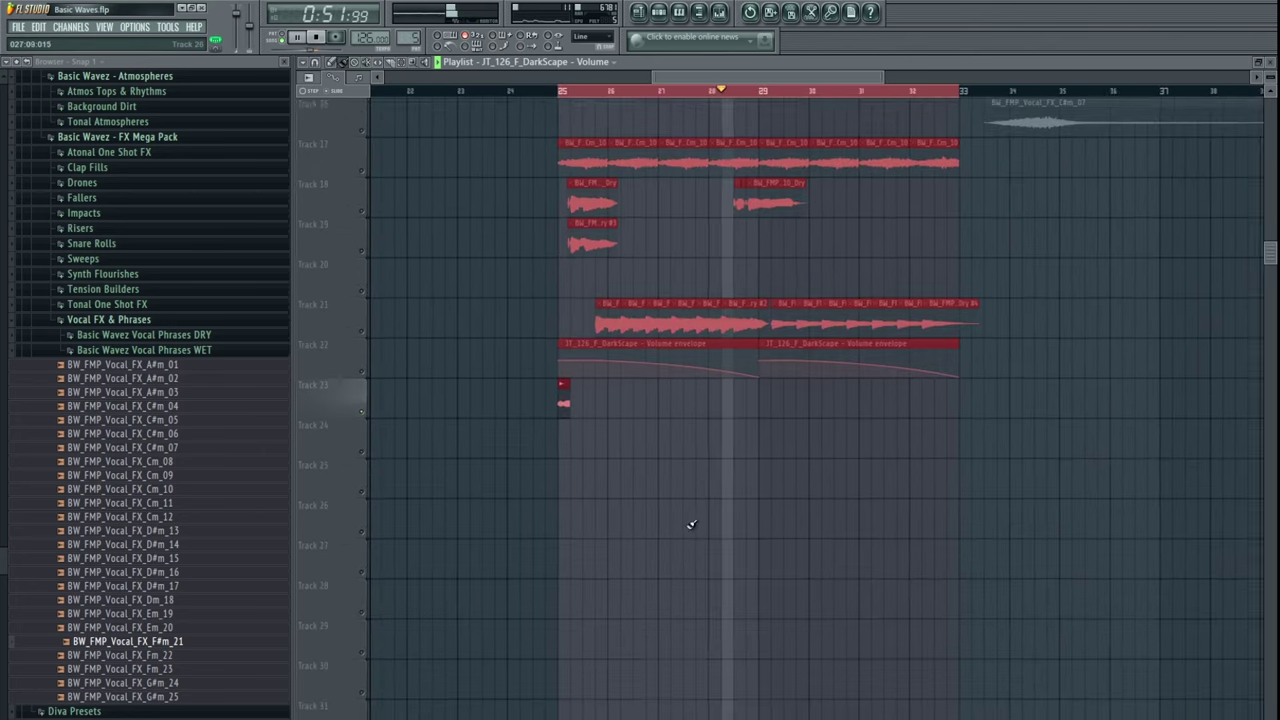
left_click(677, 623, "ctrl")
key("space")
key("space")
key("space")
scroll(580, 603, "up", 6)
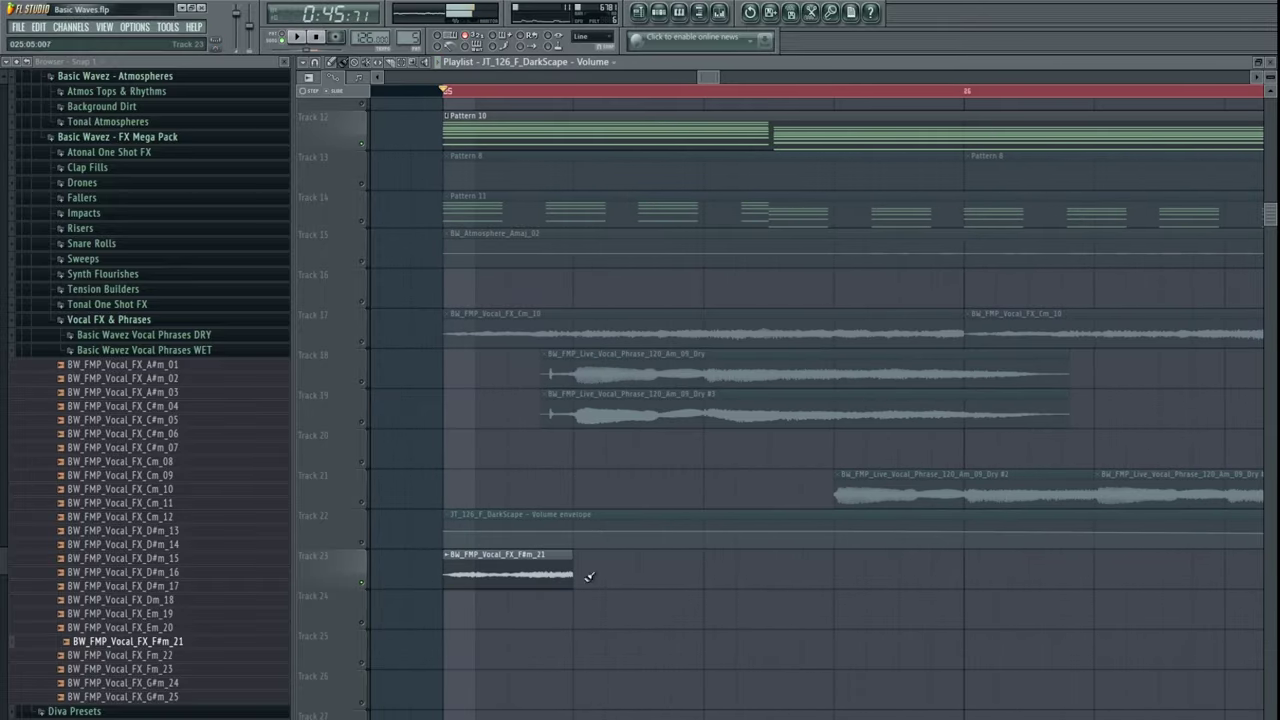
- Lengthen the BW_FMP_Vocal_FX_F#m_21 clip on Track 23 to about 1.75 bars and listen to it
key("space")
left_click_drag(600, 579, 1163, 575)
key("space")
key("space")
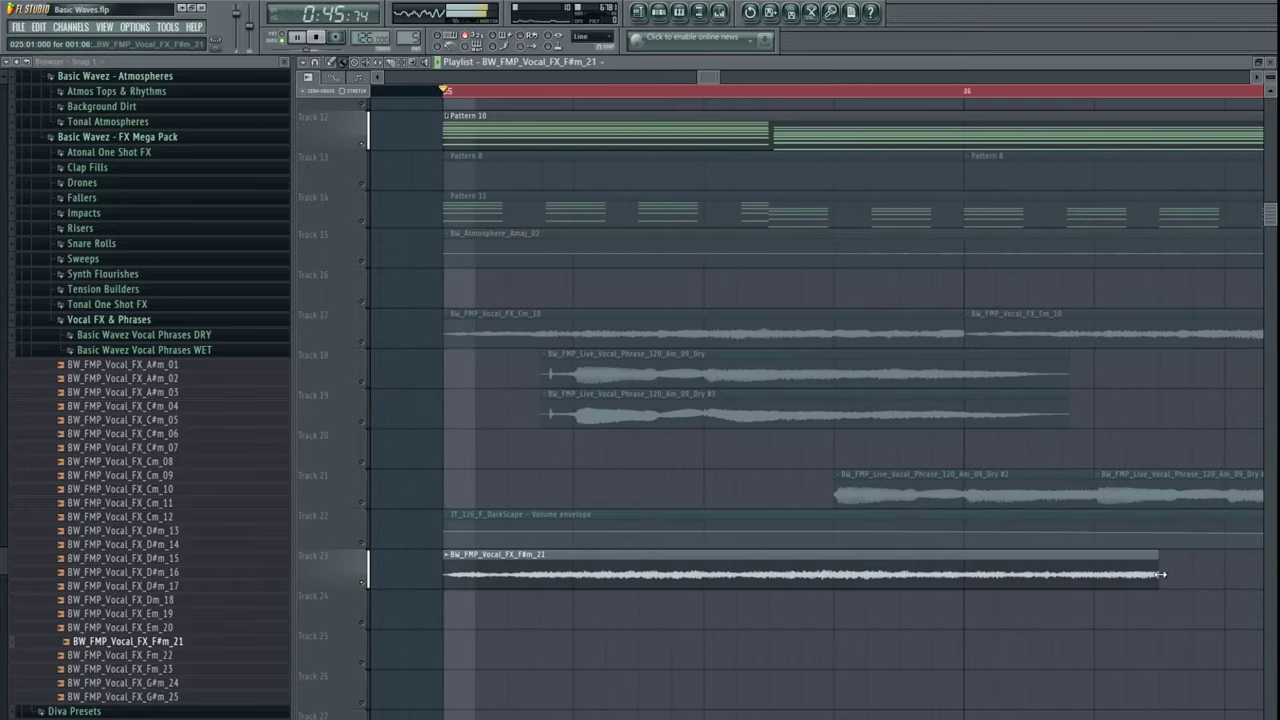
left_click_drag(1040, 575, 1125, 571)
scroll(900, 572, "down", 3)
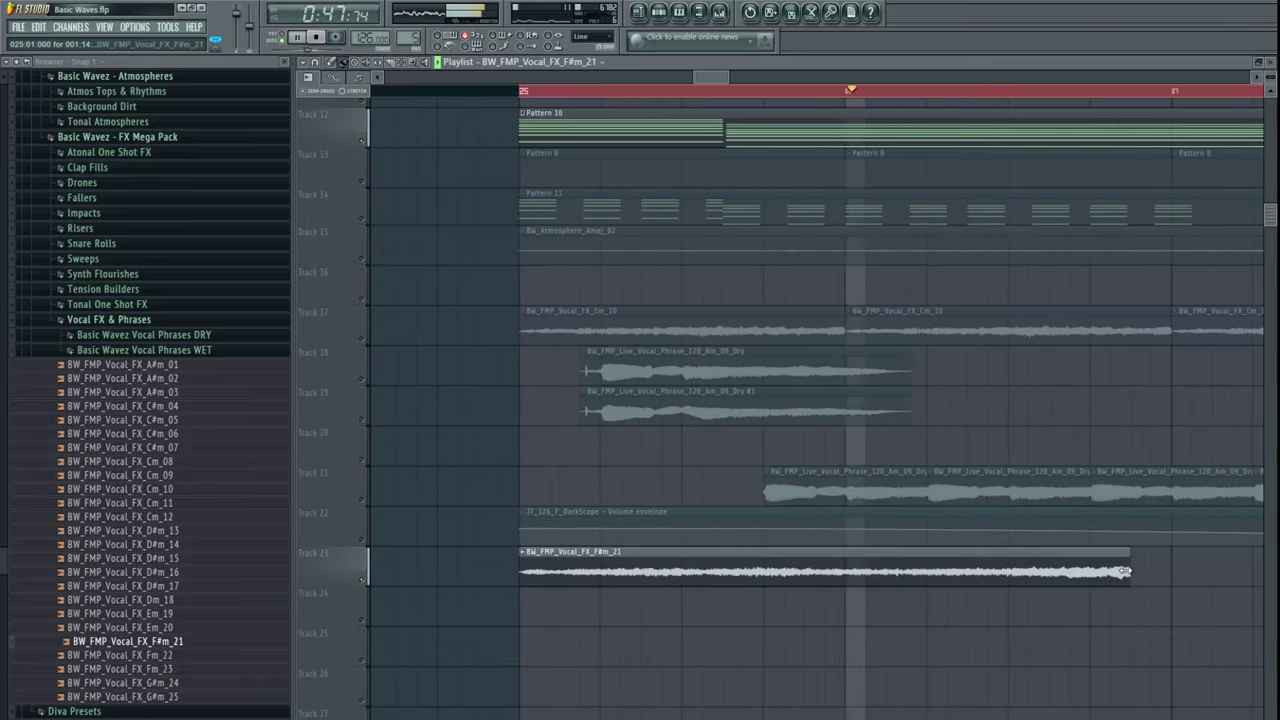
key("space")
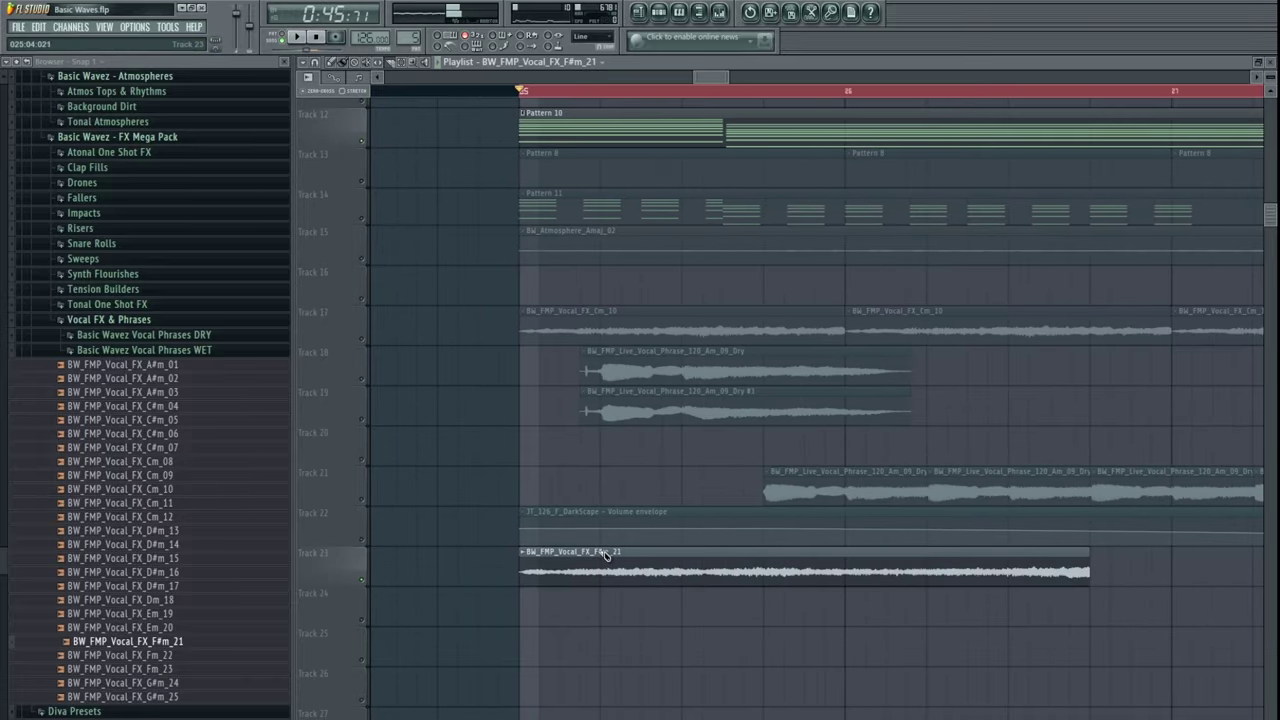
- Slice the Track 23 vocal clip, start the later slice at step 7 of bar 25 and extend the first slice up to it
key("space")
left_click_drag(600, 575, 647, 567)
key("space")
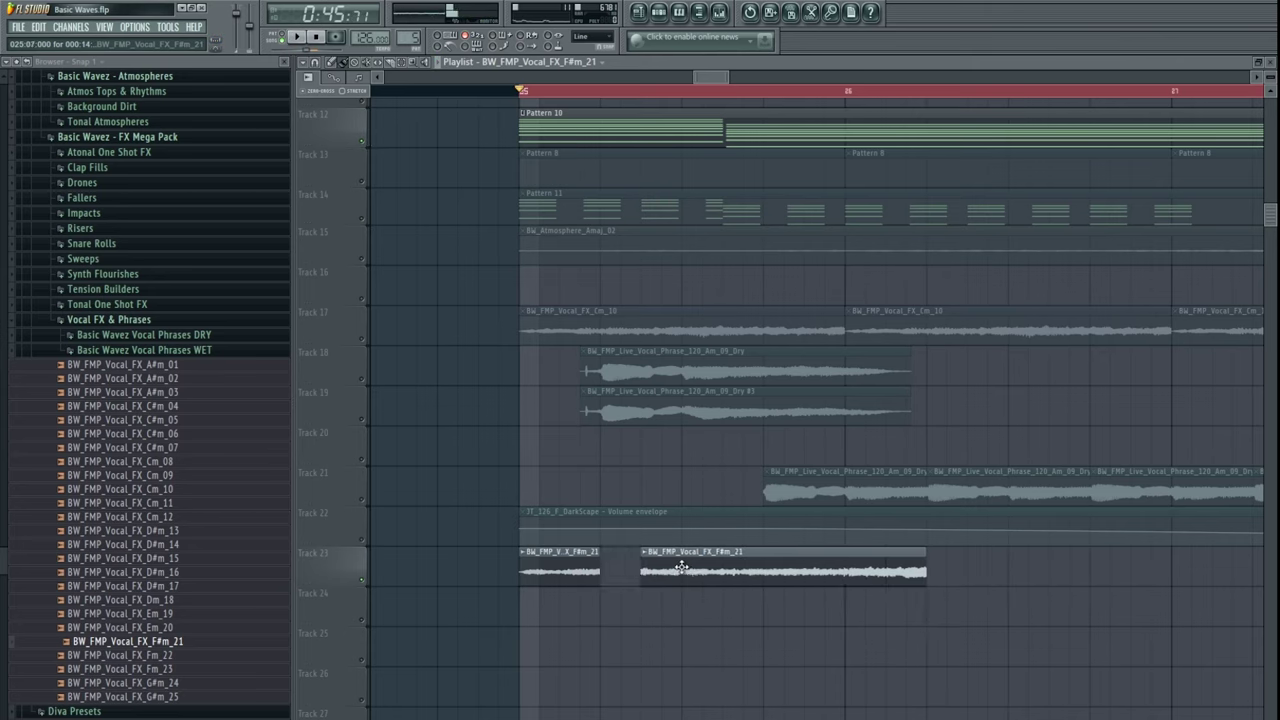
key("space")
key("c")
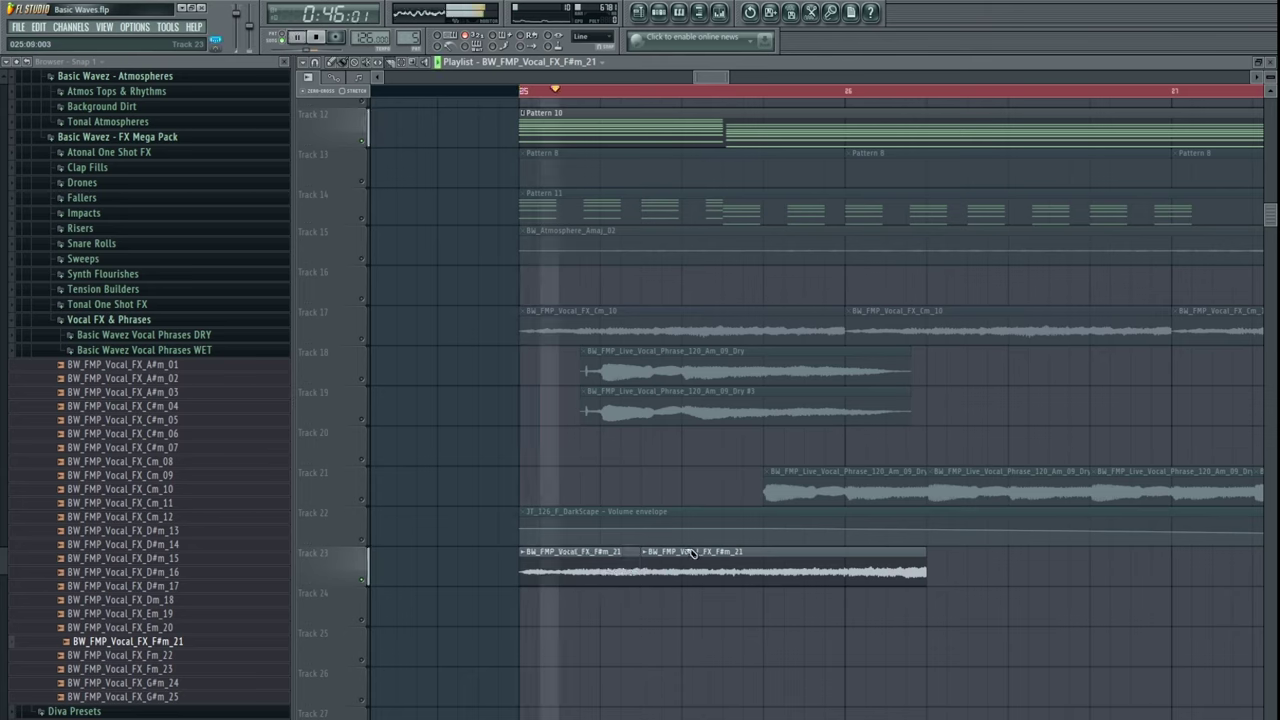
left_click_drag(682, 545, 604, 576)
- Trim the second vocal slice on Track 23 so the two slices together span half a bar
key("b")
right_click(698, 574)
key("space")
key("space")
key("ctrl+d")
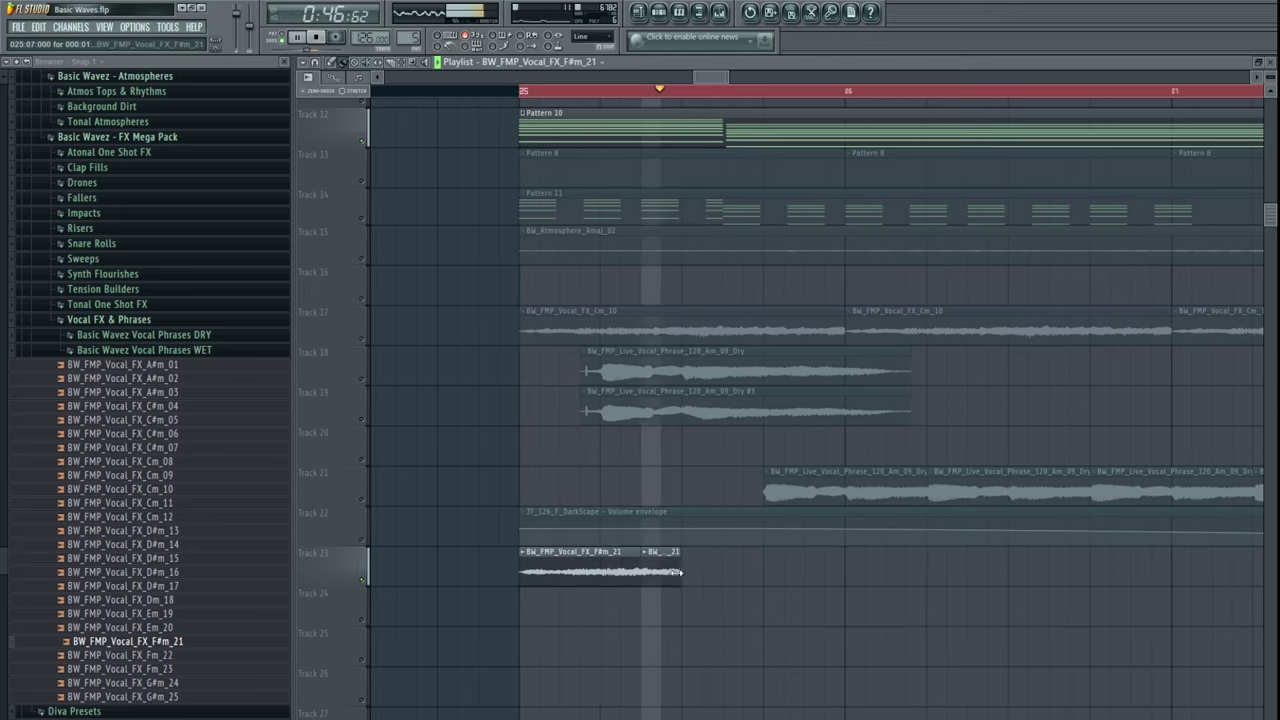
key("space")
left_click_drag(706, 576, 701, 577)
- Duplicate the half-bar pair of vocal slices along Track 23 to fill bars 25 to 29
left_click_drag(583, 564, 751, 555, "shift")
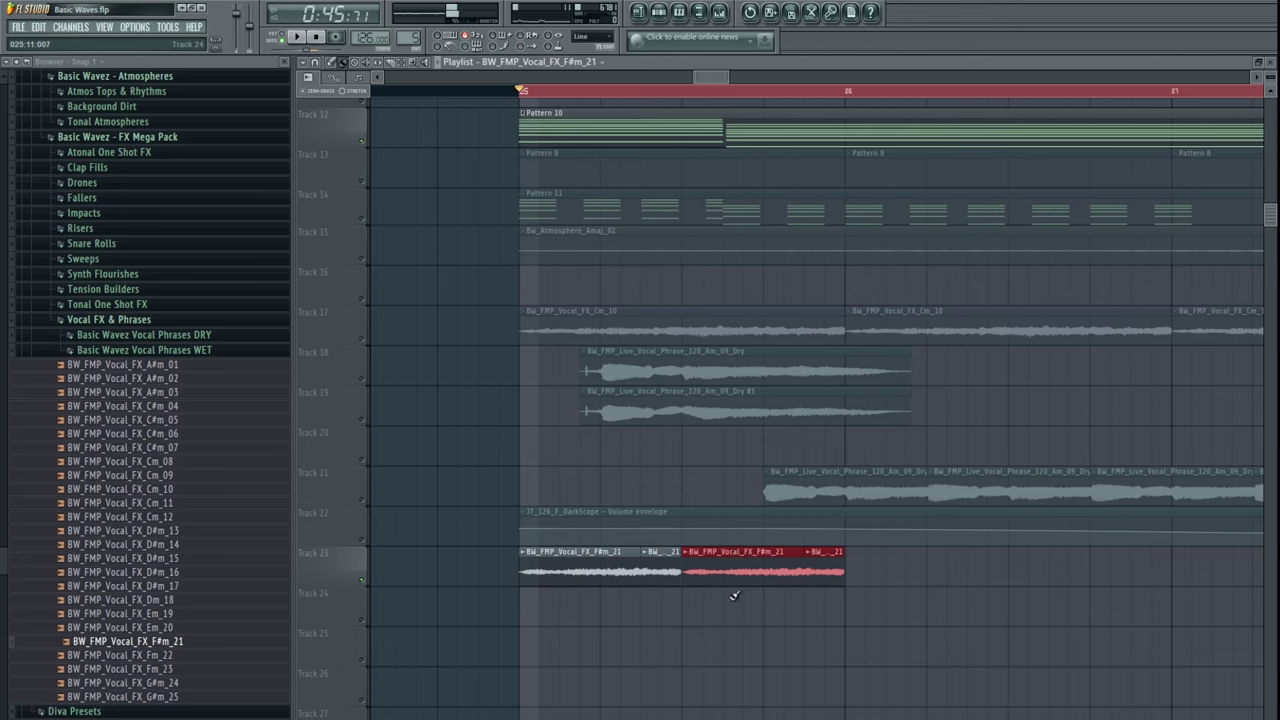
key("ctrl+d")
key("space")
left_click_drag(828, 608, 772, 612)
scroll(686, 614, "down", 3)
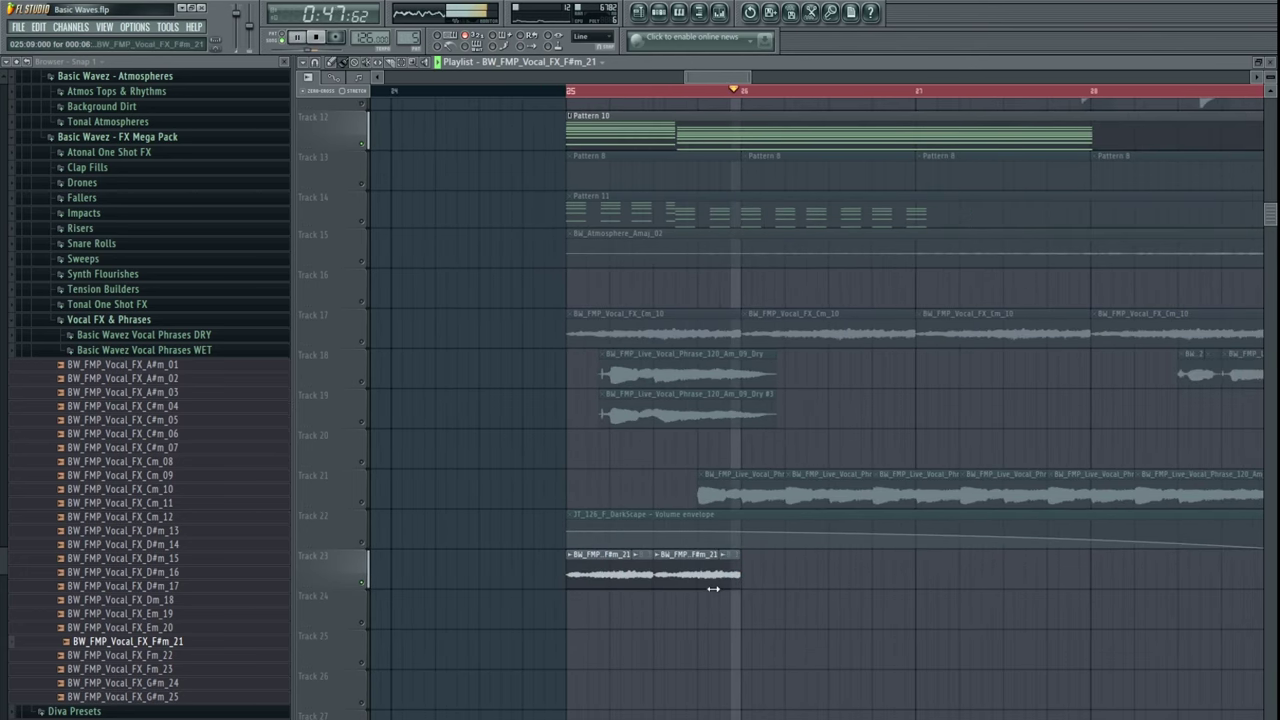
key("space")
left_click_drag(711, 590, 809, 561)
key("space")
key("space")
scroll(790, 600, "down", 3)
key("space")
- Route the BW_FMP_Vocal_FX_F#m_21 channel to mixer insert 14 and return to the playlist
double_click(805, 560)
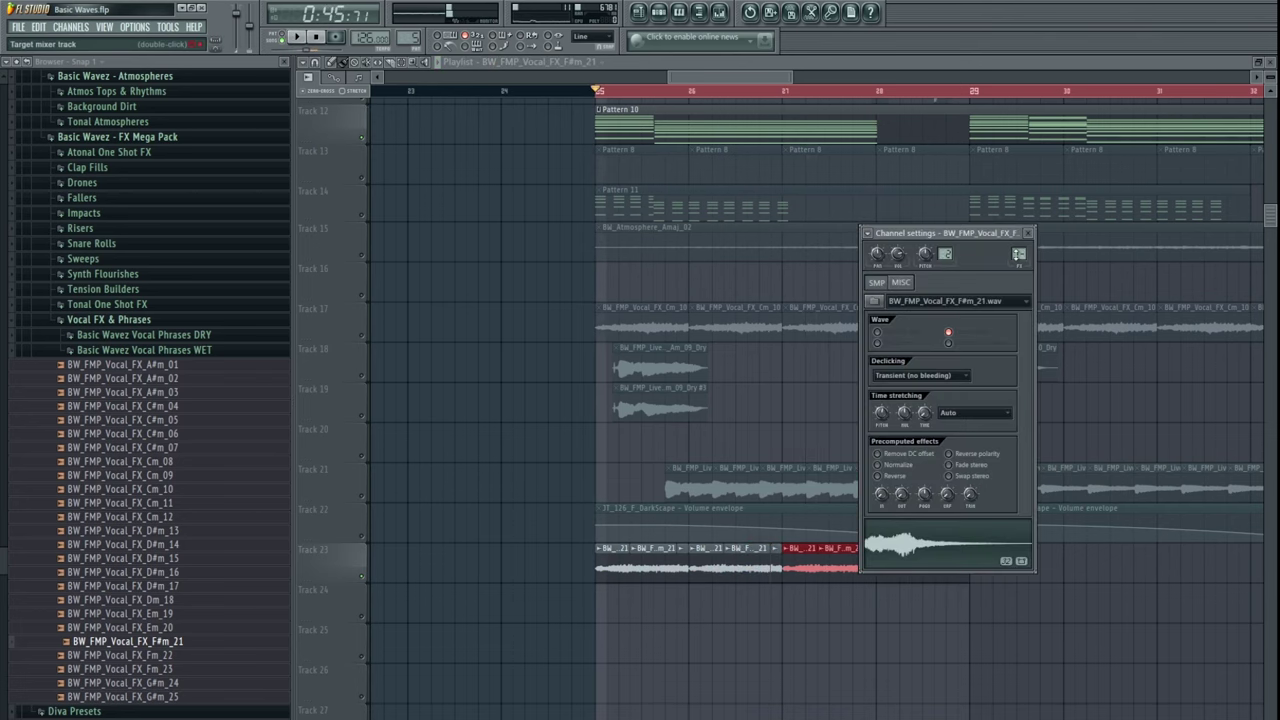
double_click(1018, 254)
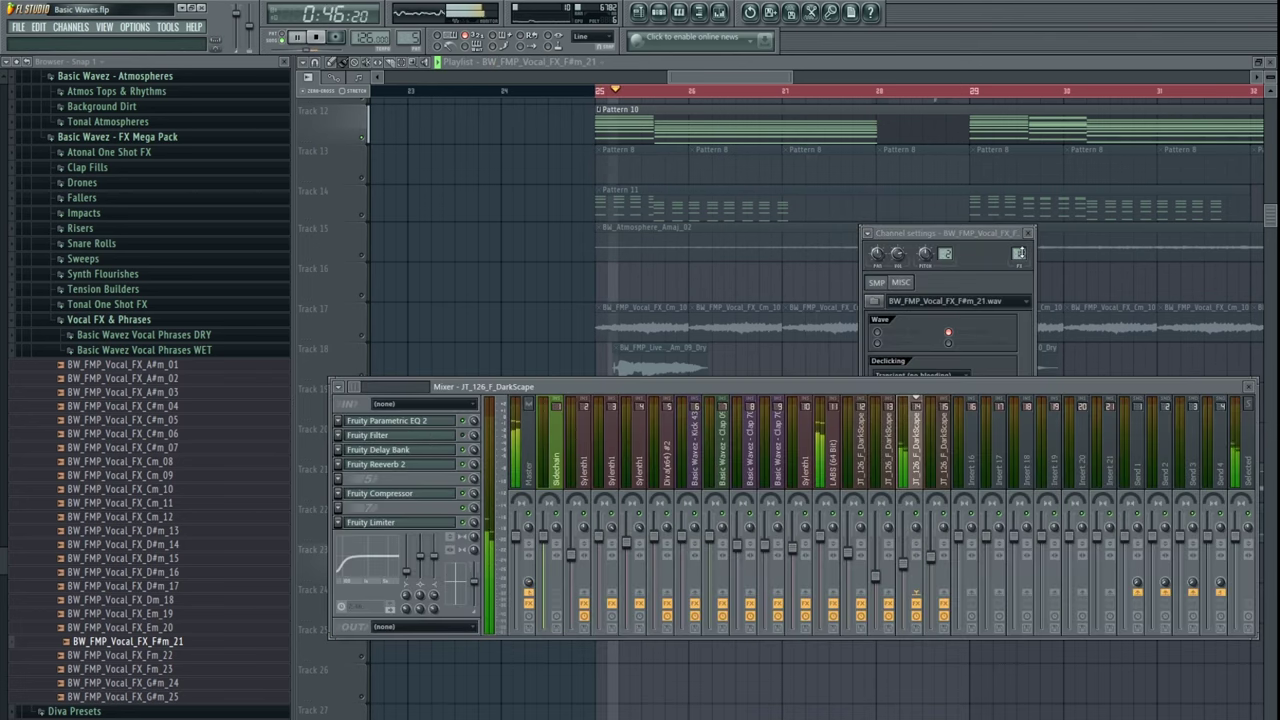
right_click(517, 294)
scroll(683, 511, "right", 2)
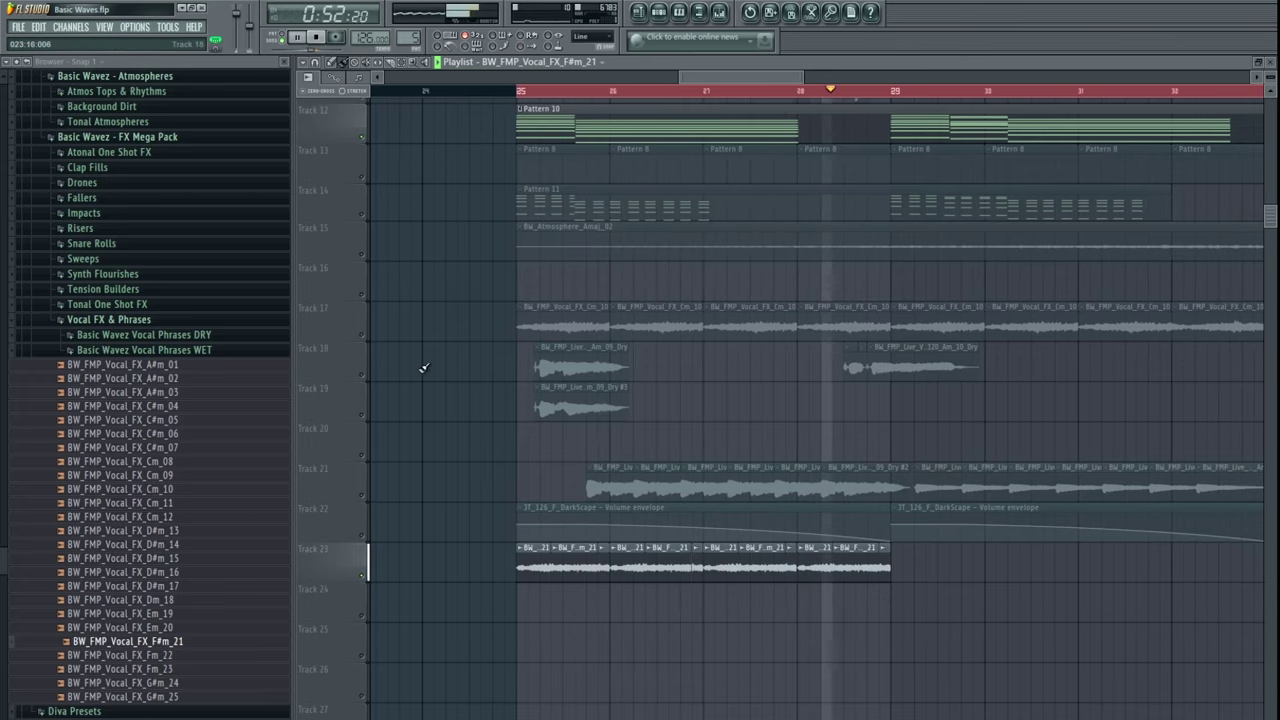
- Enable Track 17 and duplicate the Track 23 vocal slices across bars 29 to 33
left_click(364, 336)
scroll(728, 528, "down", 4)
left_click_drag(796, 577, 735, 562)
double_click(738, 559)
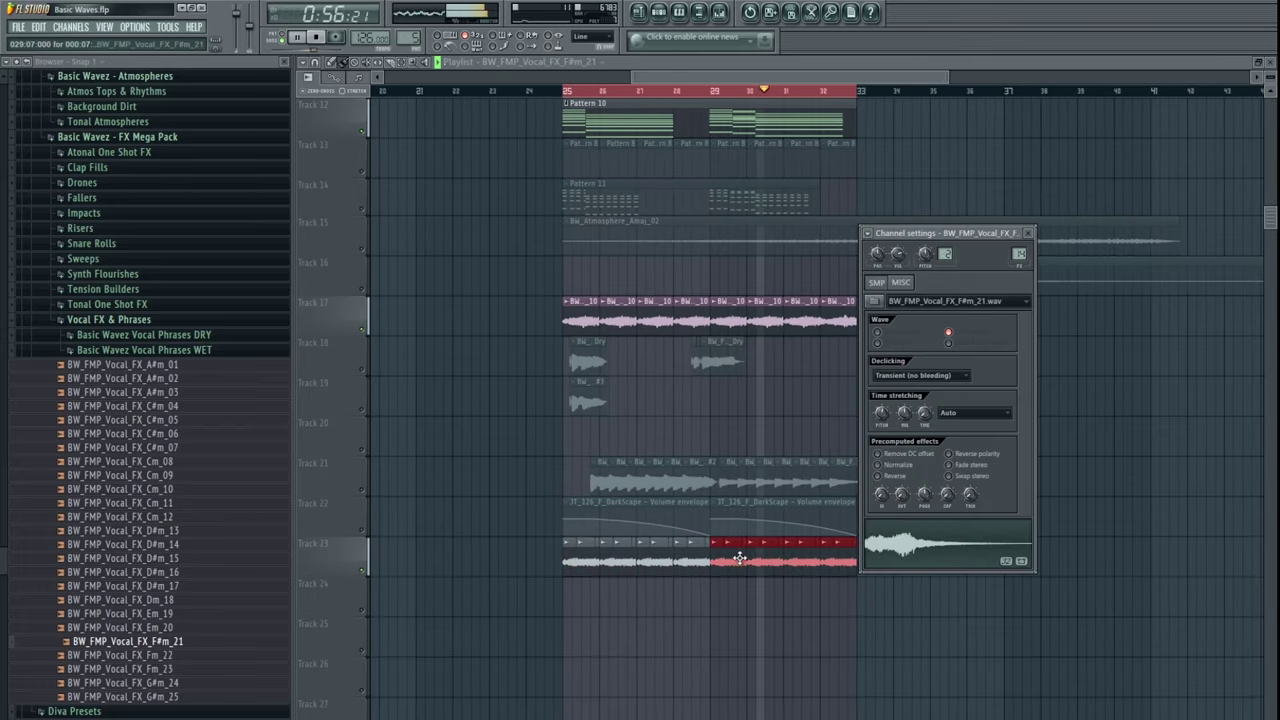
left_click(763, 624, "ctrl")
- Lower the BW_FMP_Vocal_FX_F#m_21 channel volume and reverse the sample
double_click(793, 561)
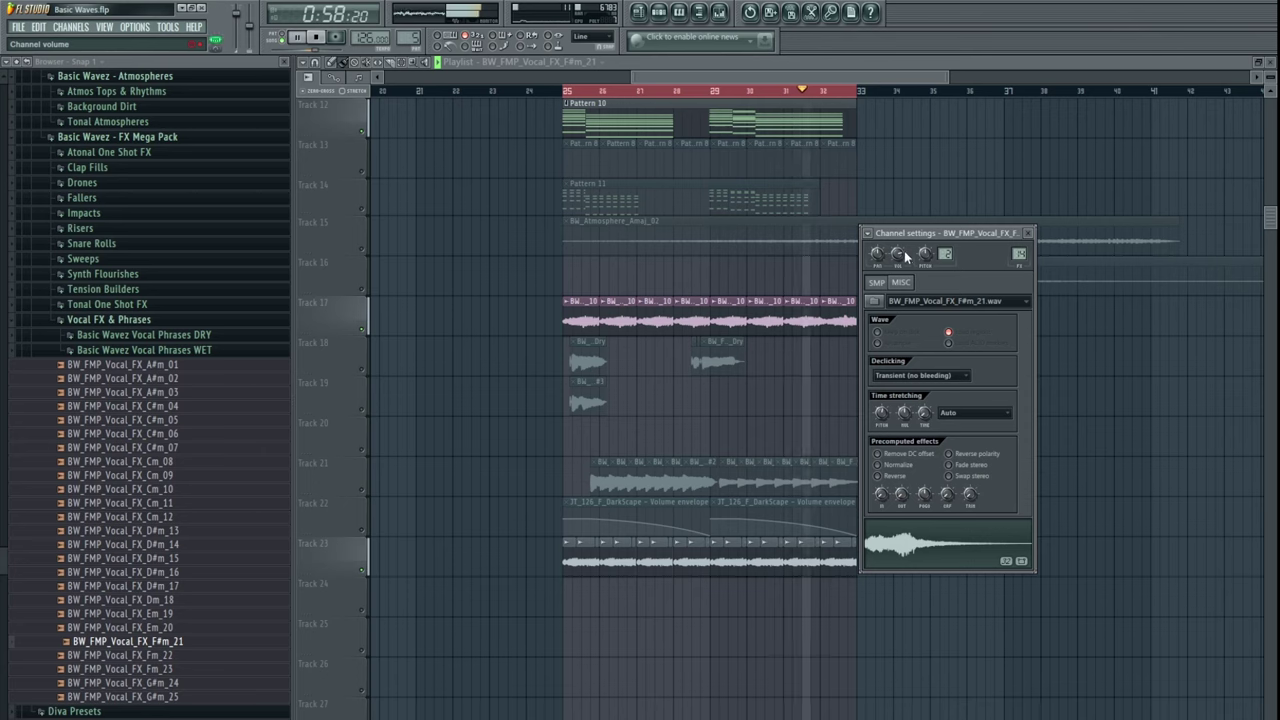
left_click_drag(900, 255, 900, 266)
left_click(877, 476)
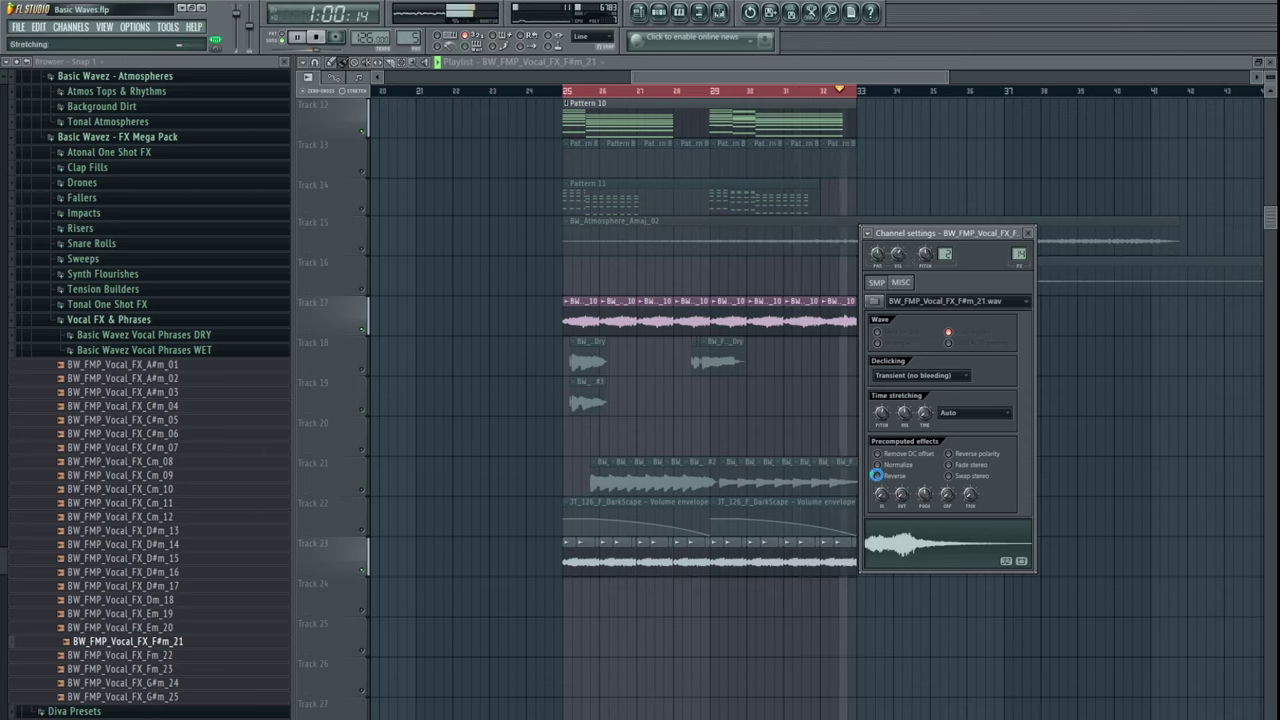
- Delete all vocal slices on Track 23 except the first one at bar 25
right_click(733, 641)
key("space")
left_click_drag(582, 565, 842, 557)
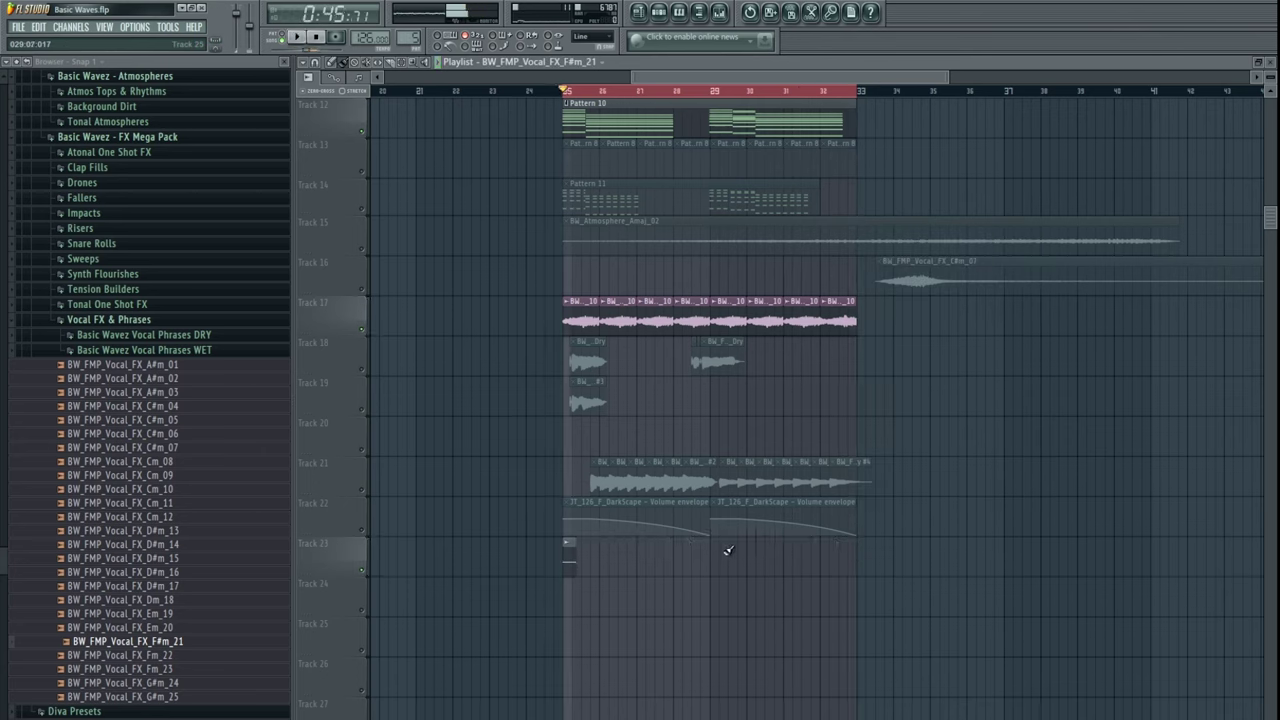
- Extend the remaining reversed vocal clip to its full sound and shift it so the audio ends at bar 29
scroll(552, 551, "left", 1)
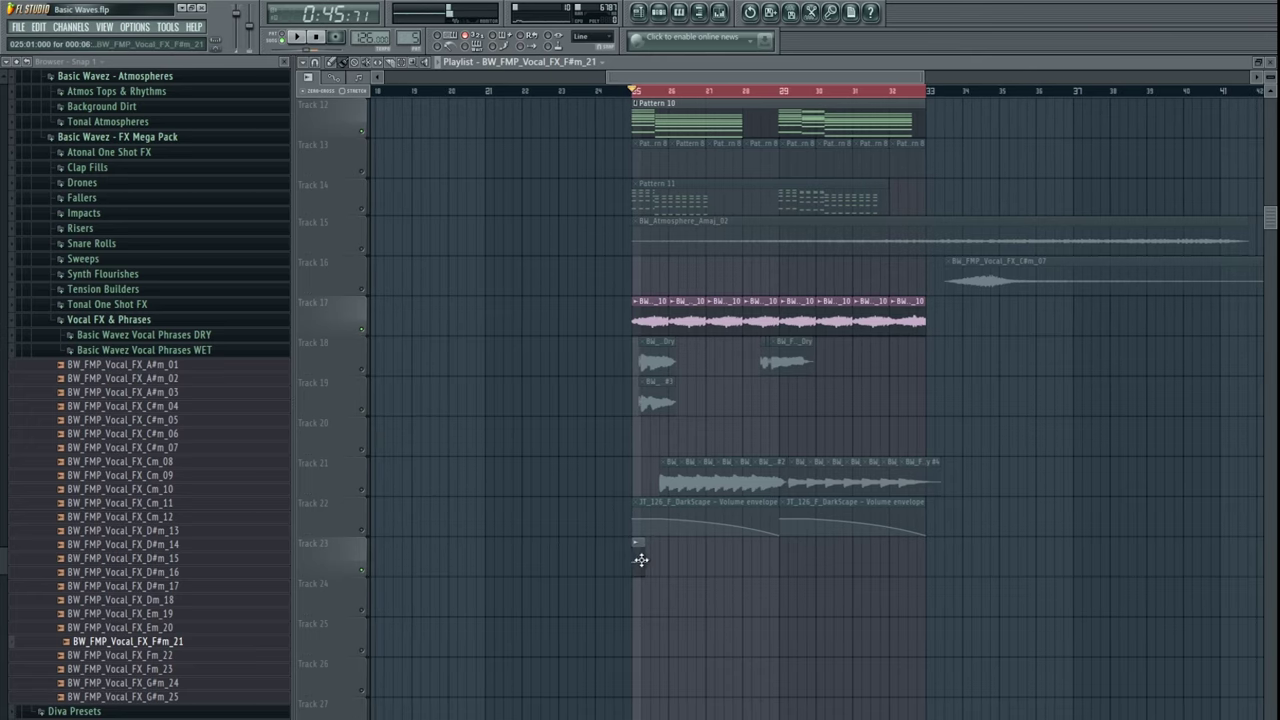
left_click_drag(640, 560, 1068, 574)
left_click_drag(979, 568, 808, 563)
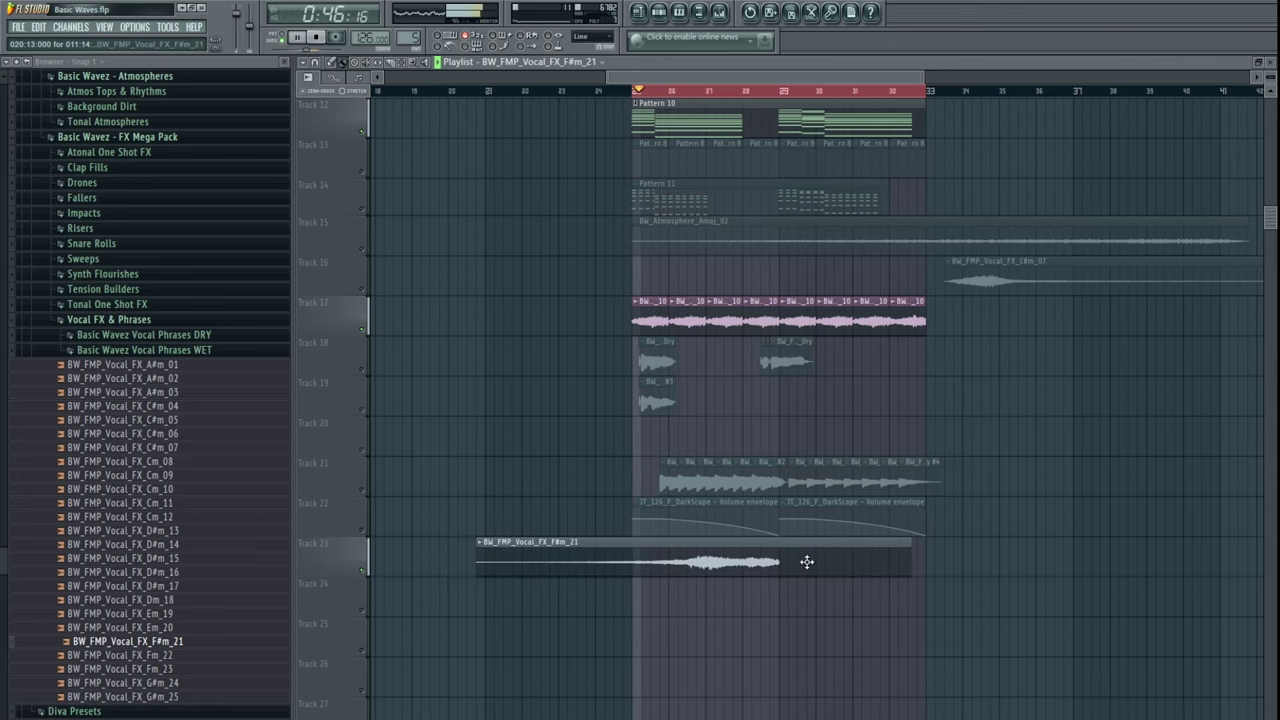
- Slice the reversed BW_FMP_Vocal_FX_F#m_21 clip on Track 23 at bar 27
scroll(794, 560, "up", 4)
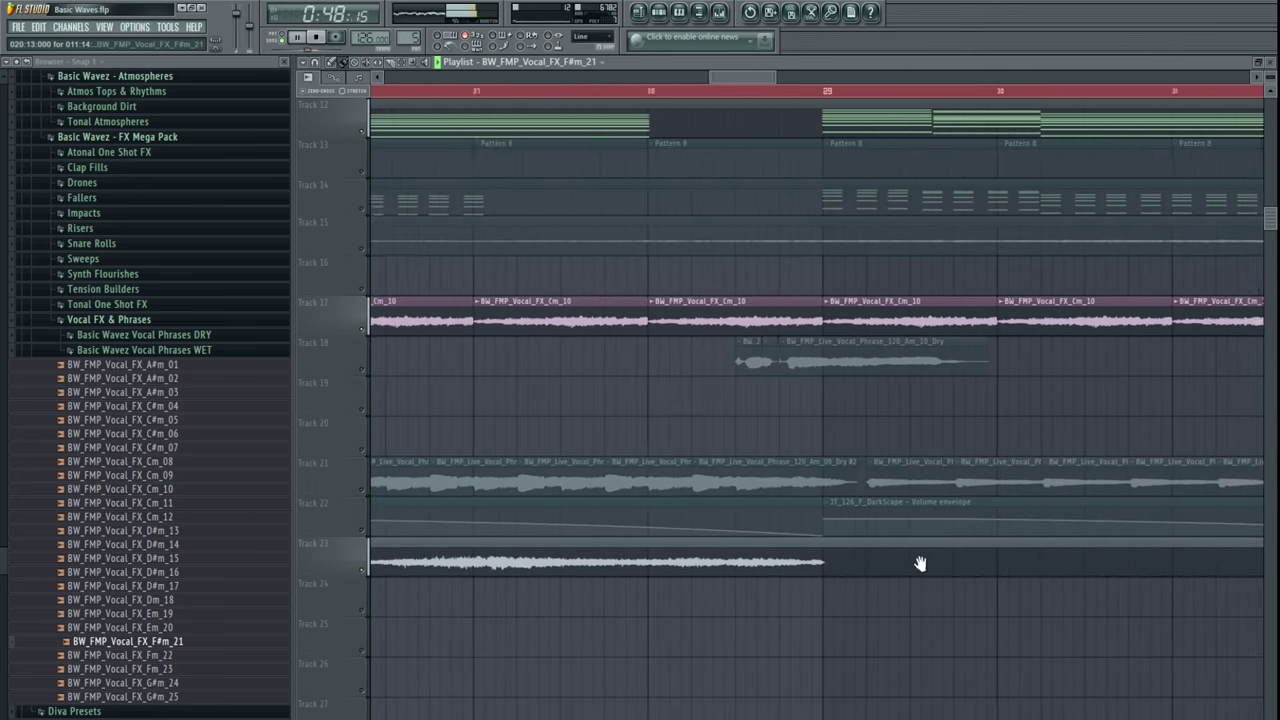
left_click_drag(920, 564, 1048, 556)
left_click_drag(611, 554, 706, 578)
key("space")
key("c")
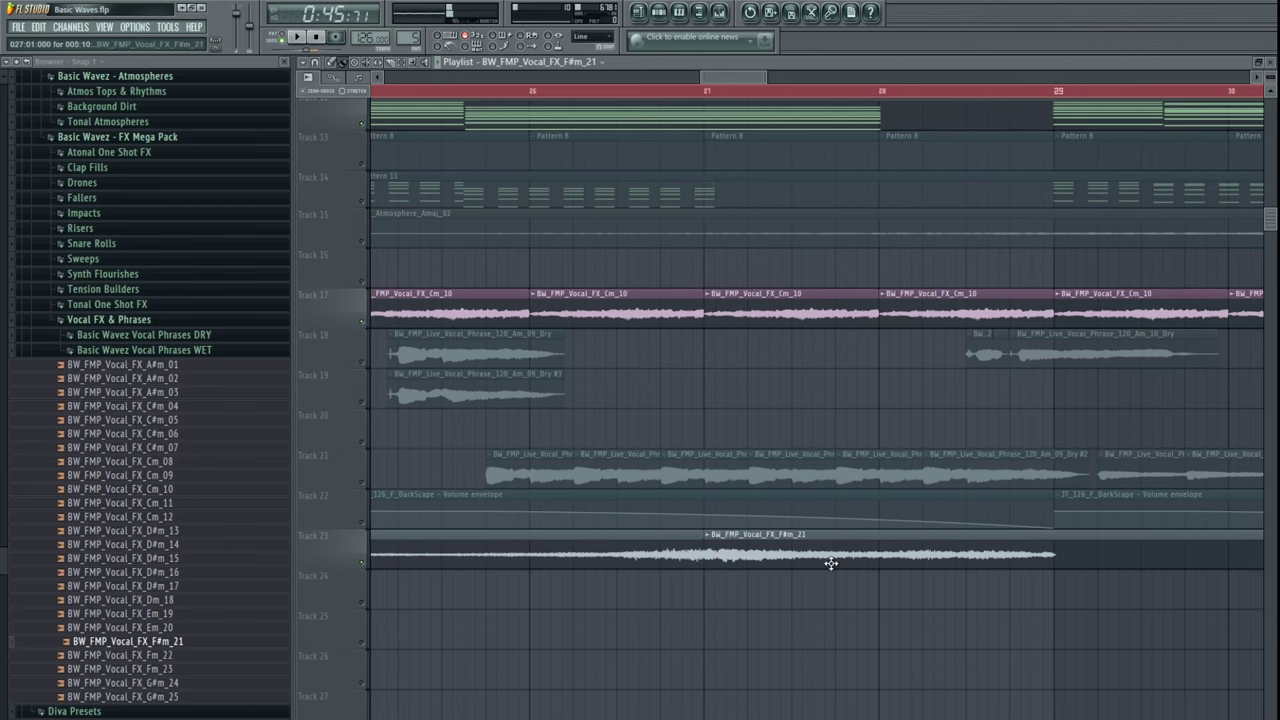
- Move the vocal section after the bar 27 cut out to bar 36 and delete it
key("space")
scroll(831, 563, "down", 4)
left_click_drag(838, 562, 1114, 558)
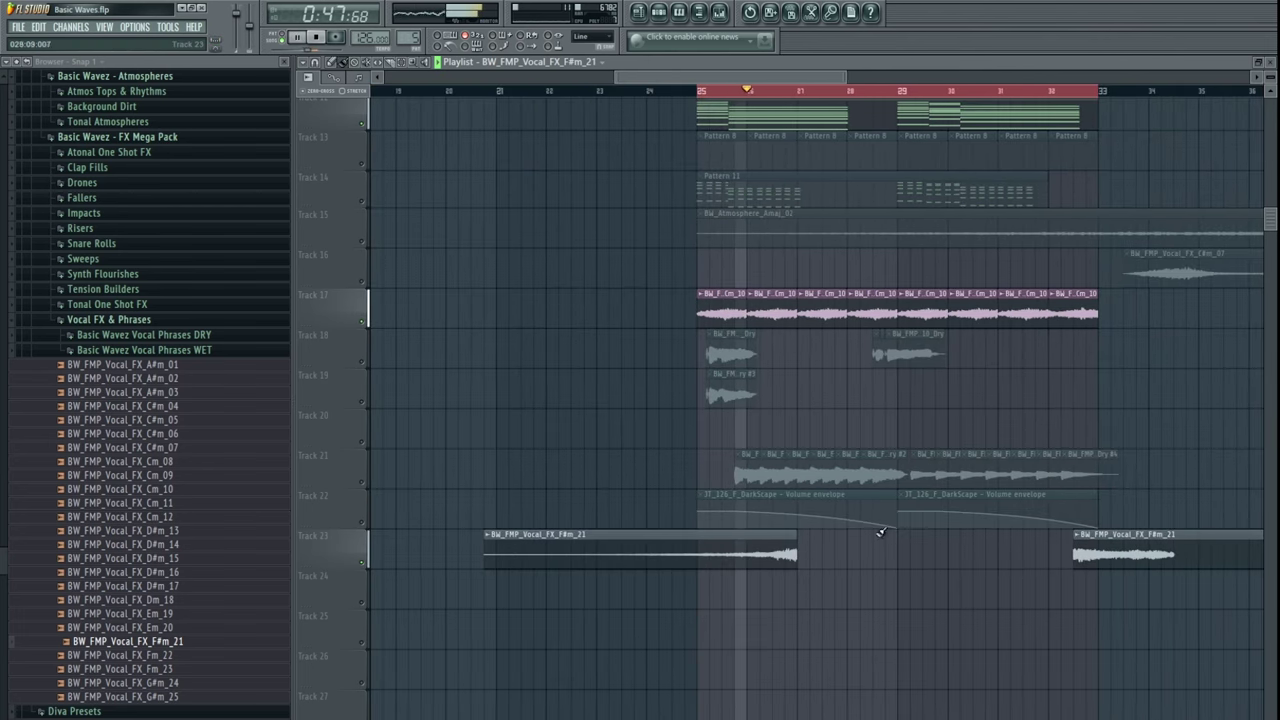
left_click_drag(881, 532, 1056, 551)
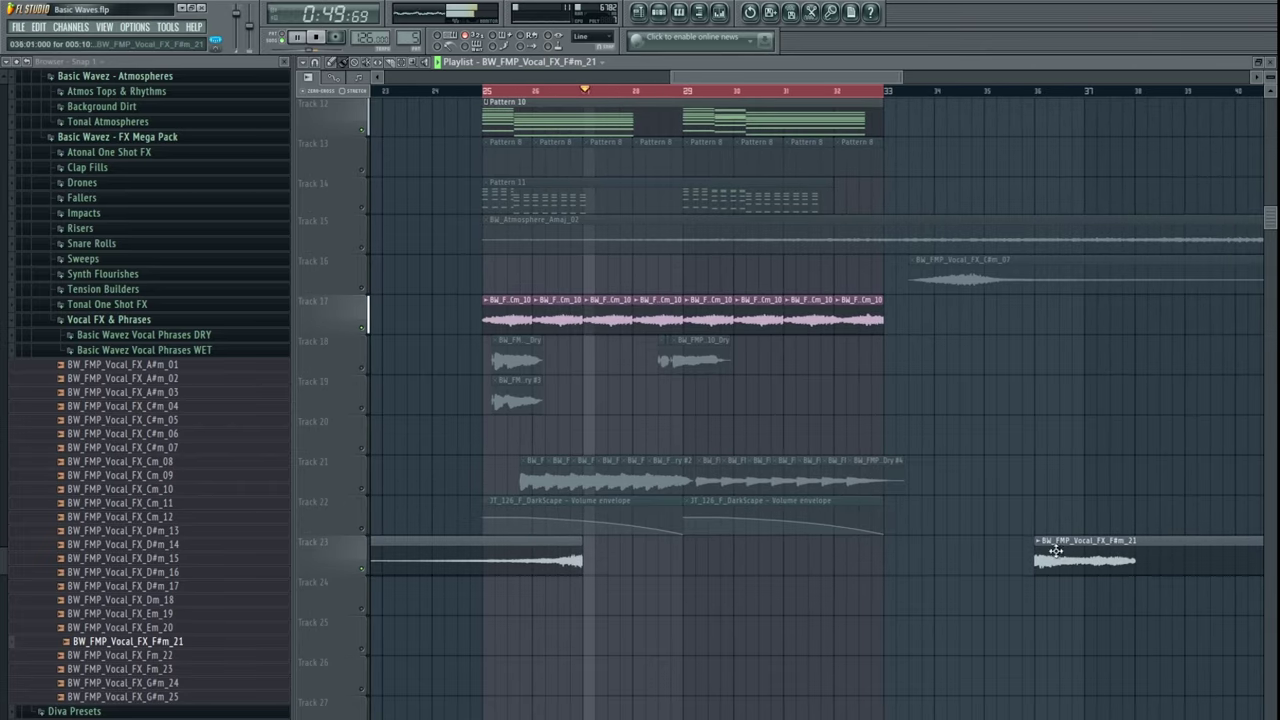
left_click_drag(810, 582, 866, 580)
scroll(864, 578, "down", 3)
right_click(995, 566)
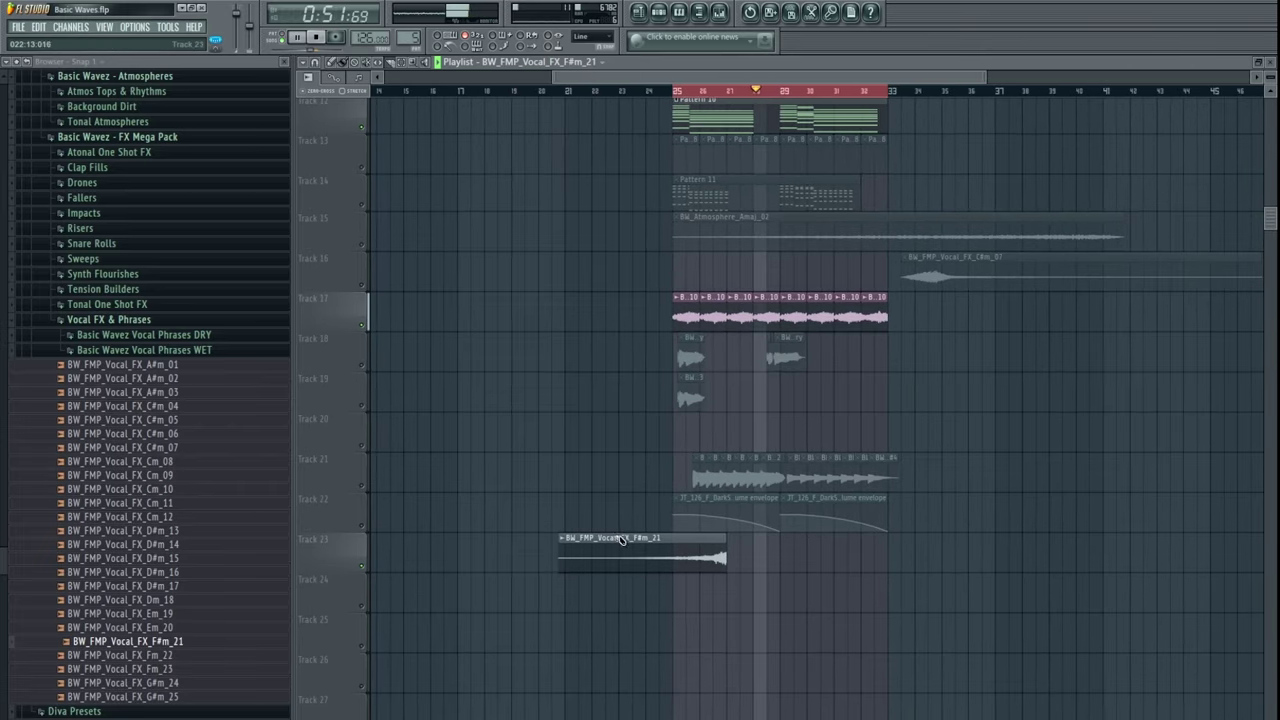
- Arrange two back-to-back four-bar reversed BW_FMP_Vocal_FX_F#m_21 clips on Track 23, spanning bars 23 to 27 and 27 to 31
left_click(620, 582)
right_click(589, 568)
left_click_drag(826, 565, 777, 562)
scroll(851, 563, "right", 3)
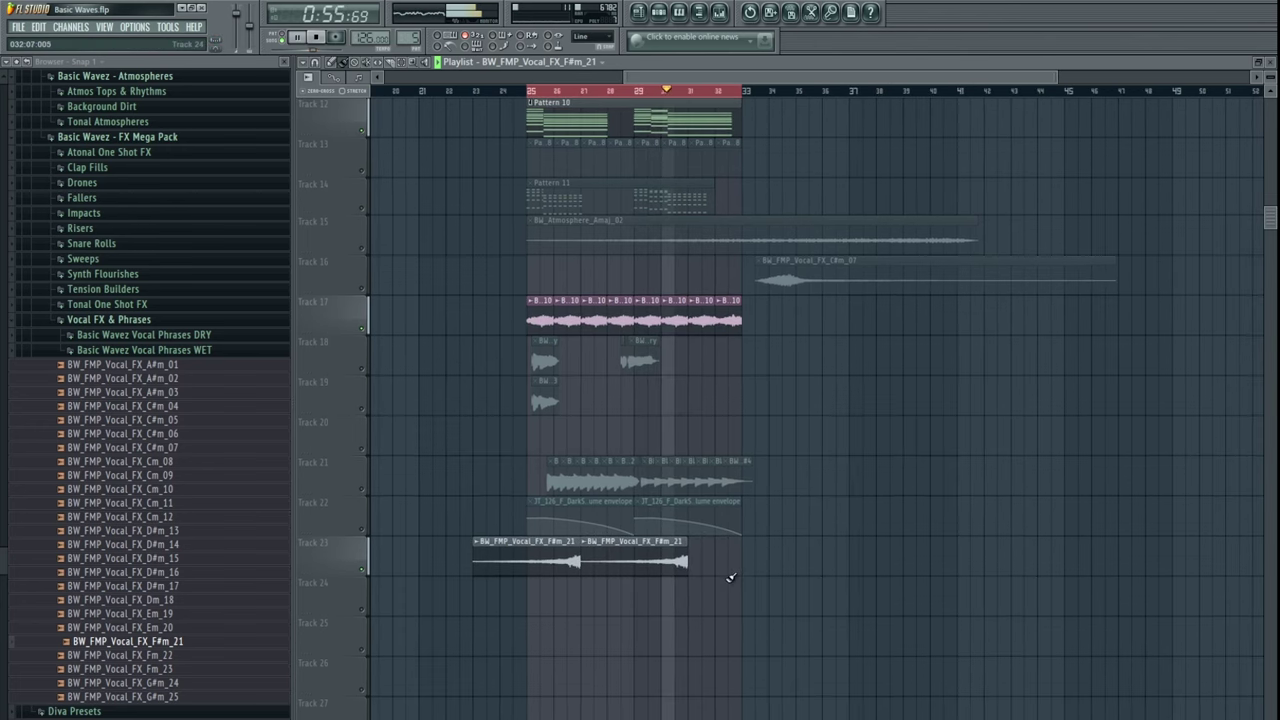
left_click_drag(755, 549, 854, 558)
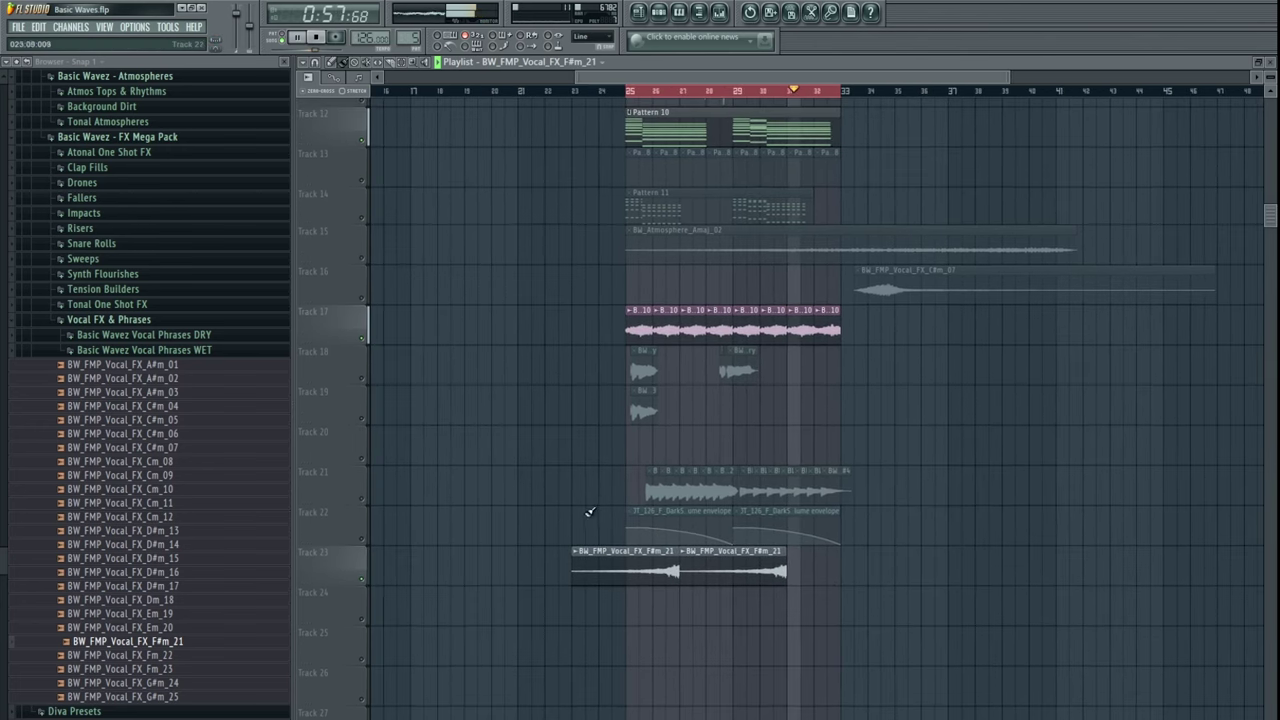
- Unmute Tracks 14 and 15 and move the BW_Atmosphere_Amaj_02 clip to start halfway through bar 36
left_click_drag(632, 408, 533, 496)
left_click(362, 304)
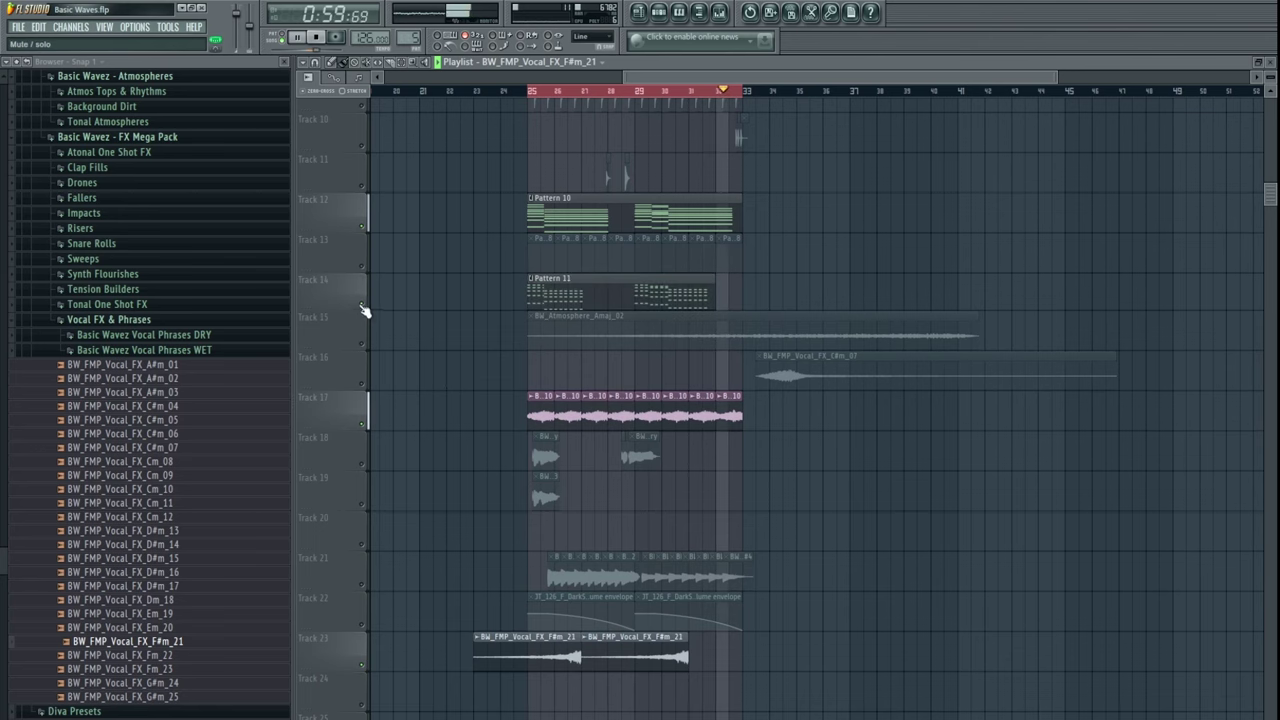
left_click(362, 345)
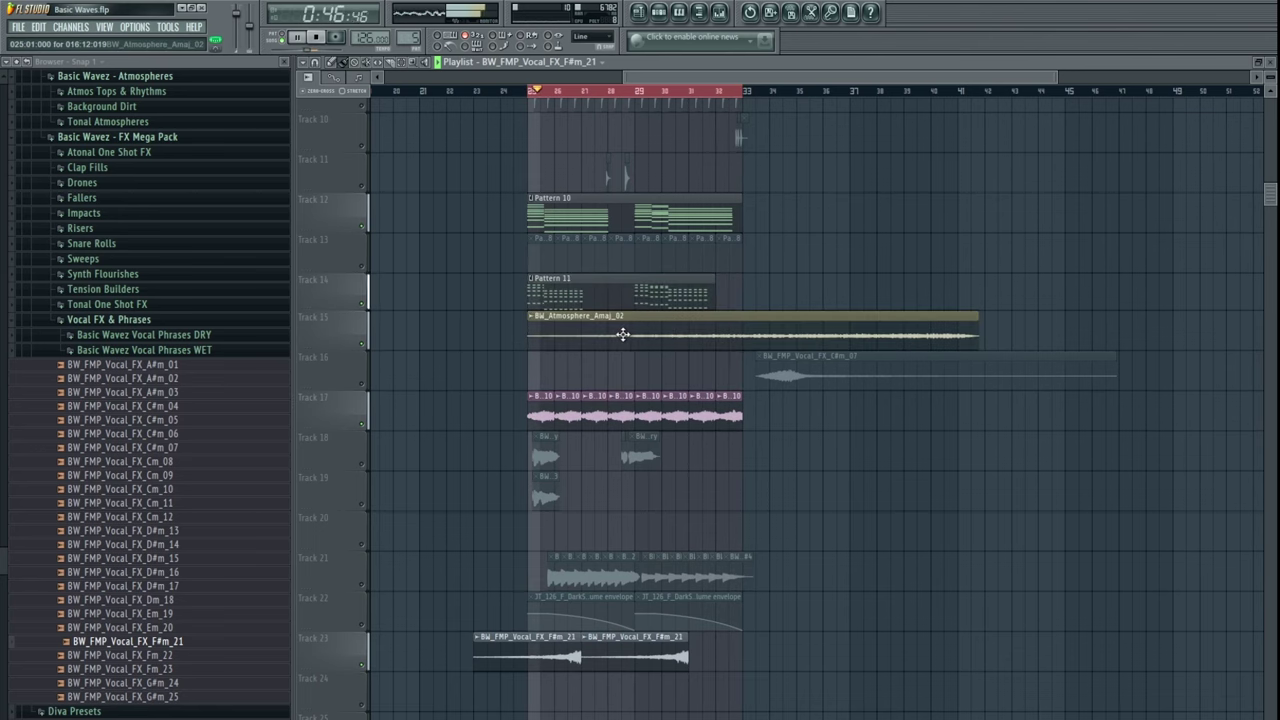
left_click_drag(664, 320, 956, 398)
left_click_drag(725, 387, 795, 399)
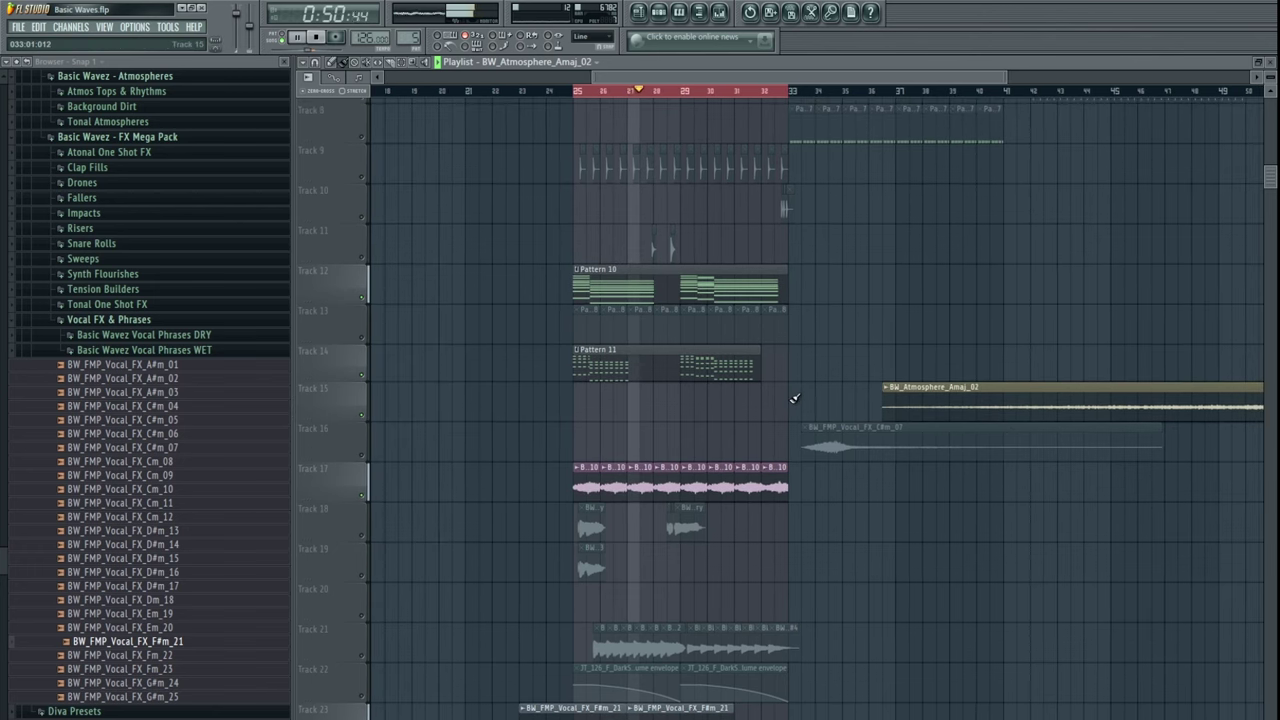
- Unmute Track 4 with Pattern 5 and Track 9 with the clap clips
scroll(818, 400, "up", 4)
scroll(800, 440, "right", 2)
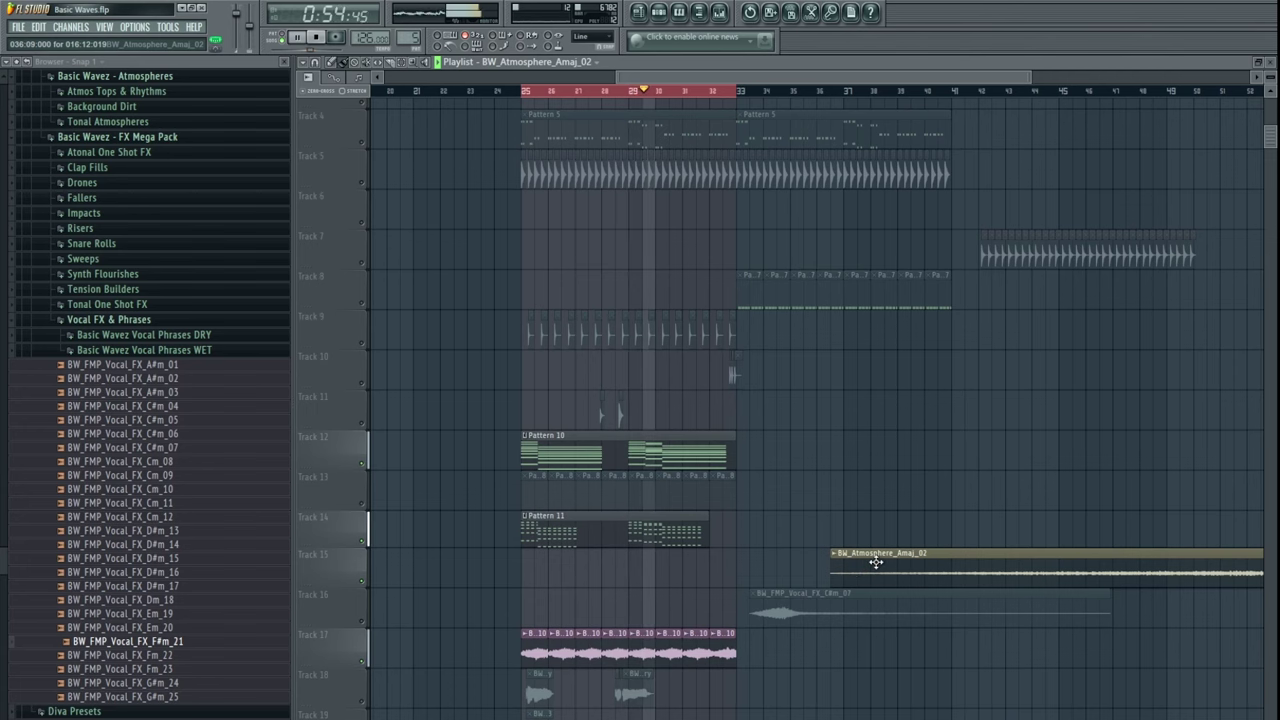
left_click_drag(420, 437, 406, 457)
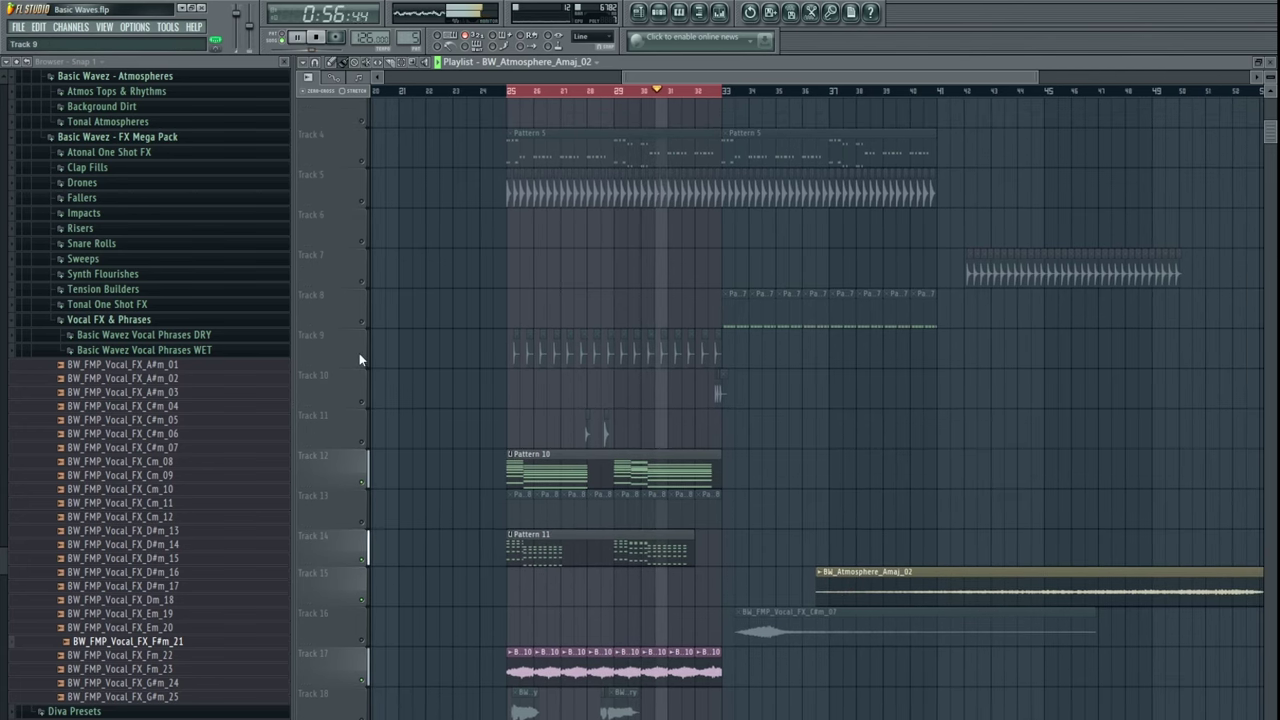
scroll(367, 373, "up", 4)
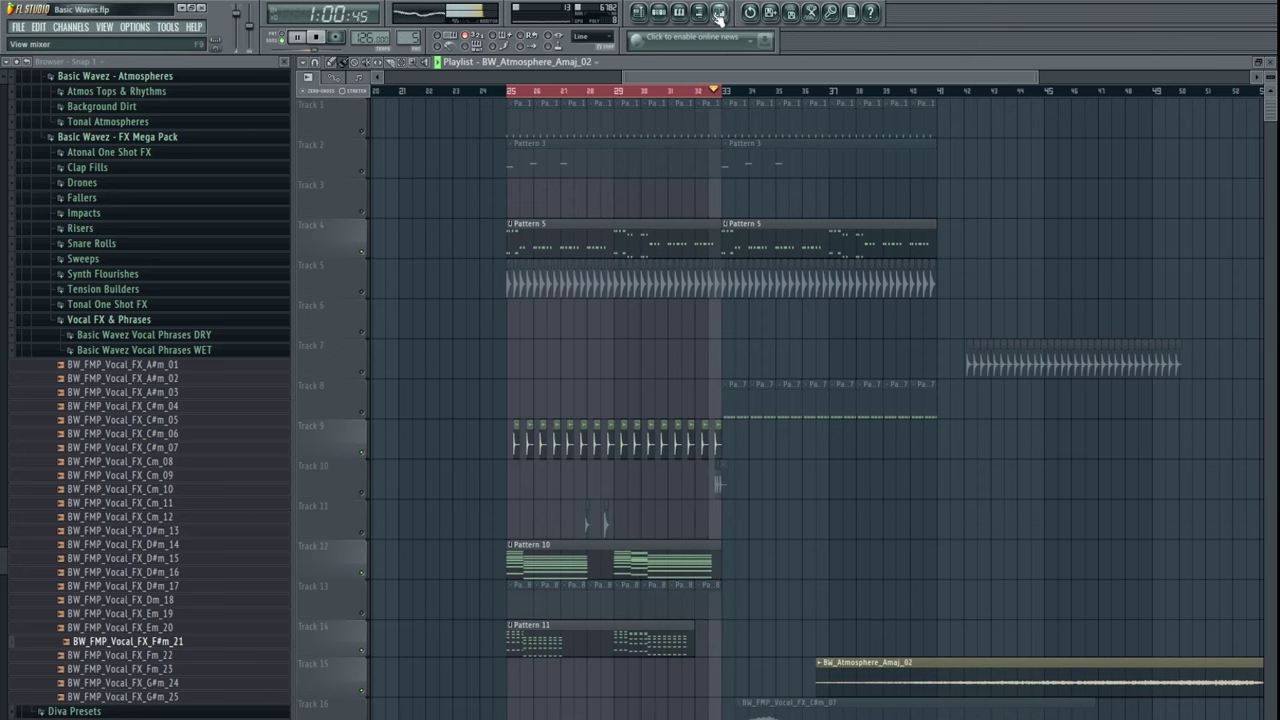
- Check the Sylenth1 channel on mixer insert 3 and adjust the output level of Diva(x64) #5, used in Pattern 5
key("F9")
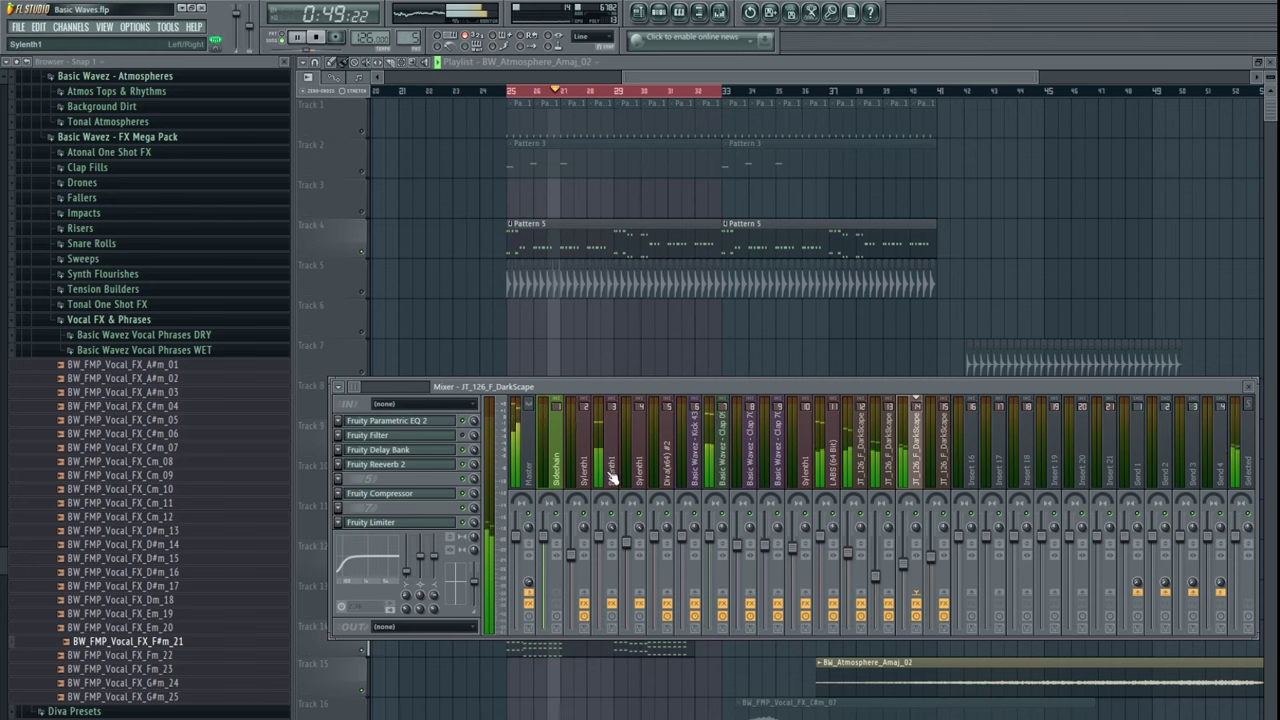
left_click(613, 523)
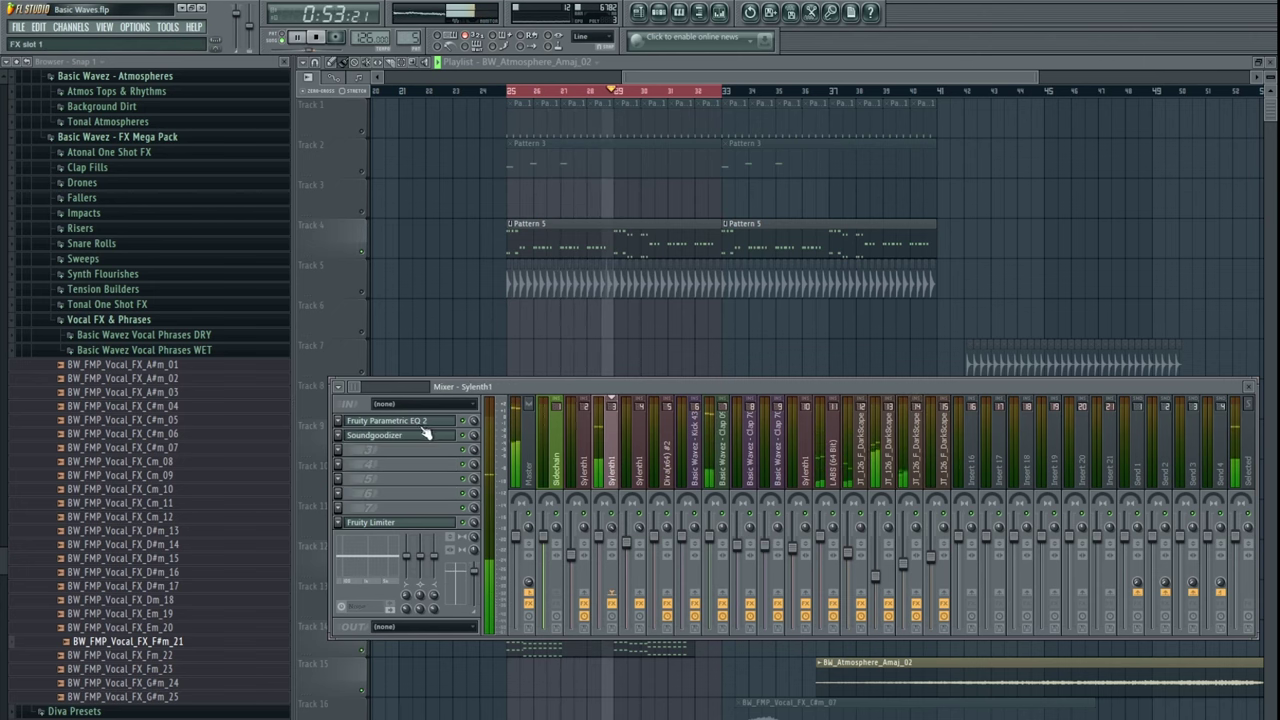
key("F9")
double_click(535, 248)
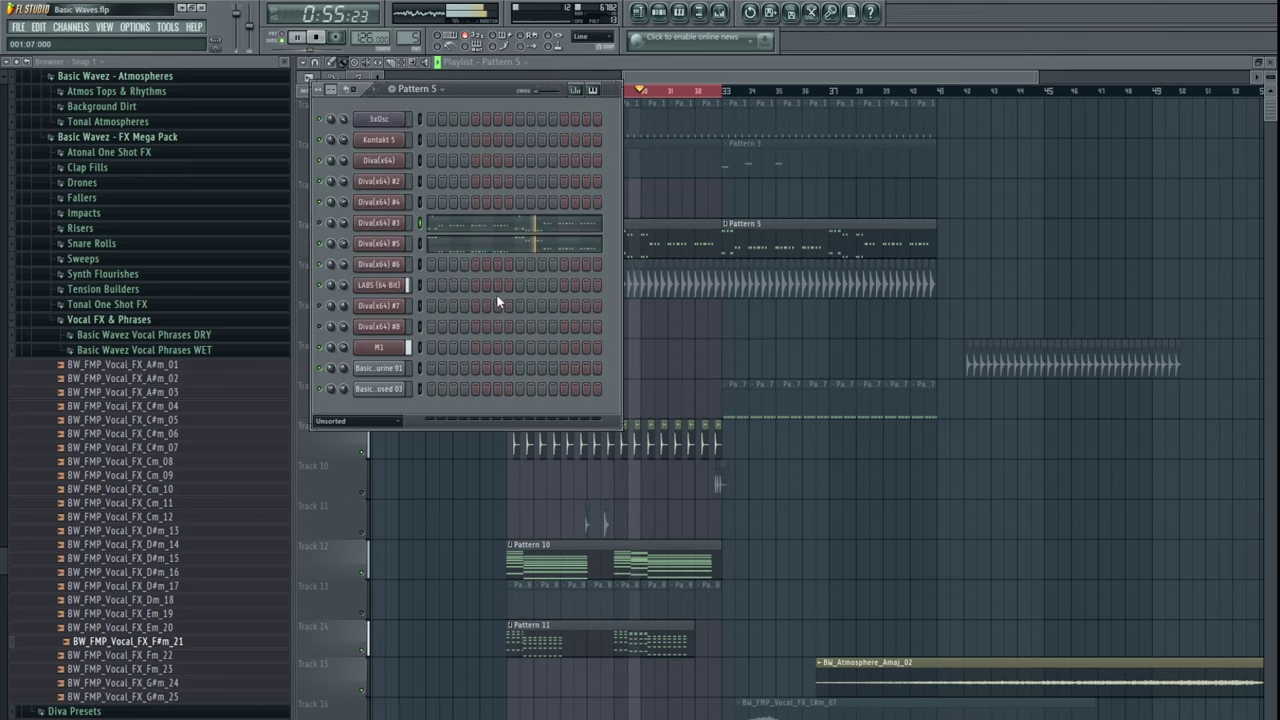
left_click(406, 277)
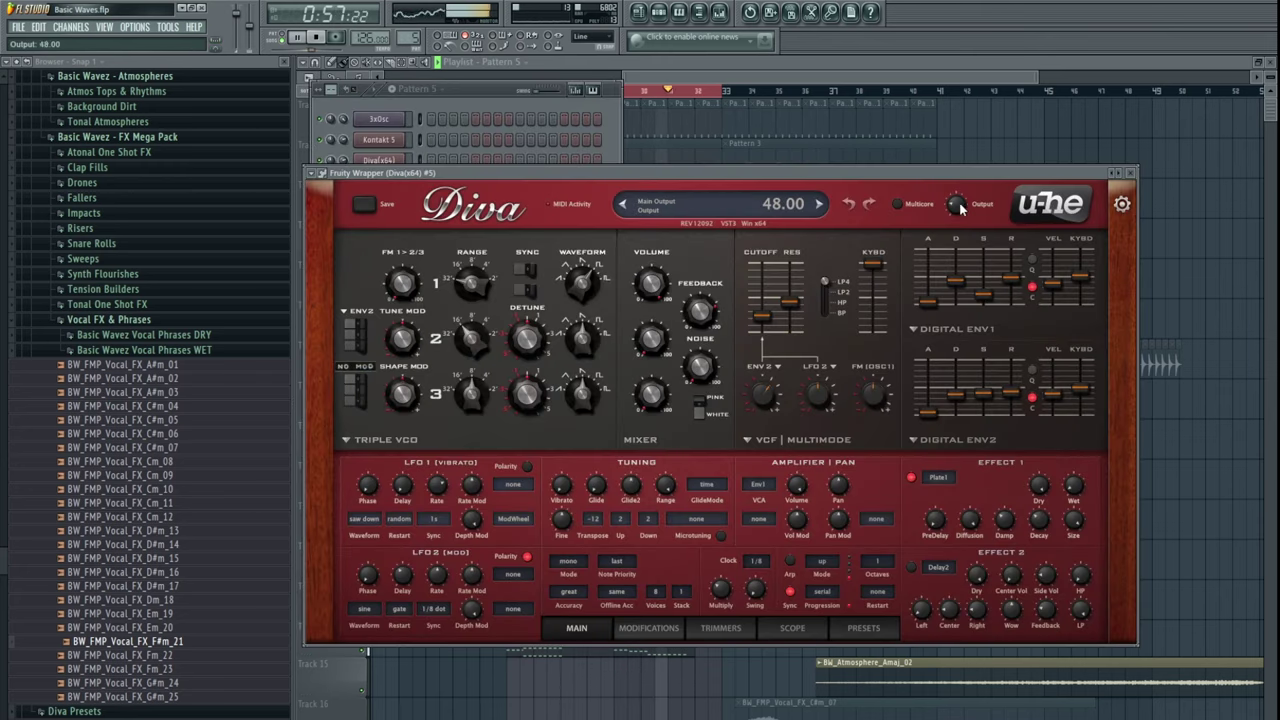
left_click_drag(961, 186, 961, 188)
right_click(1000, 123)
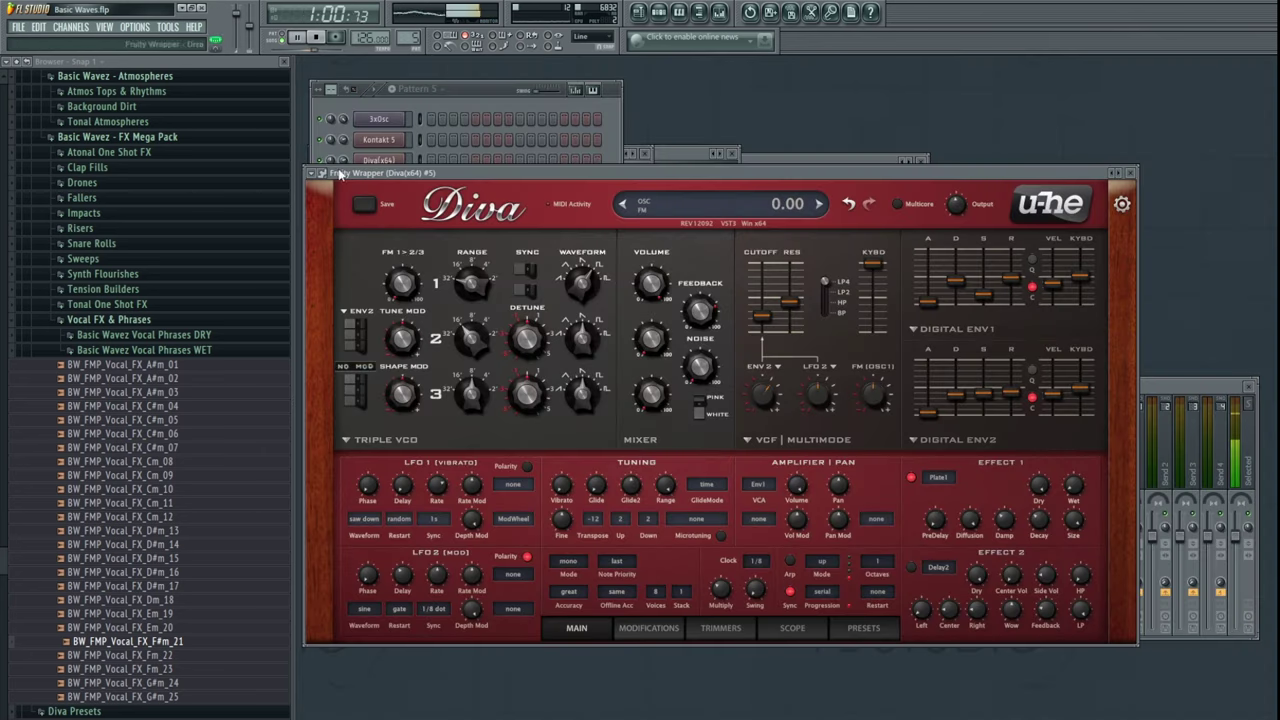
- Set the output level of Diva(x64) #3 in Pattern 5 to 62 and return to the playlist
left_click(484, 112)
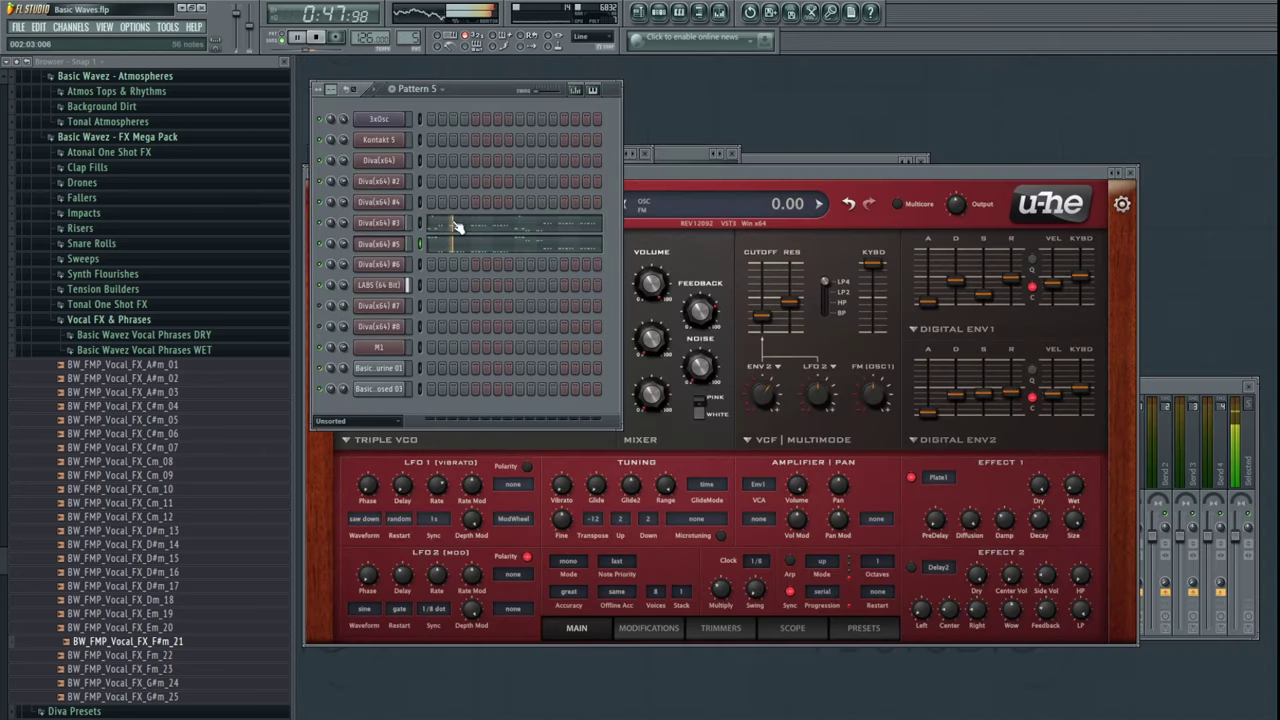
left_click(379, 224)
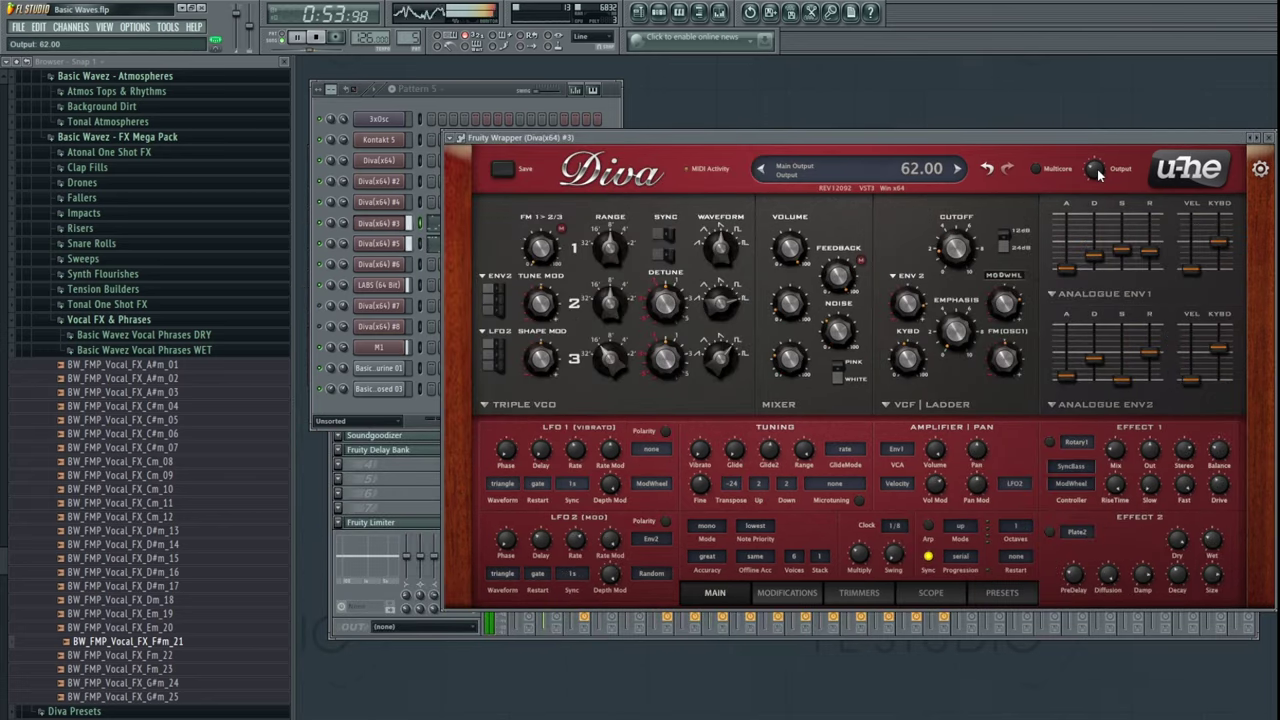
left_click(638, 12)
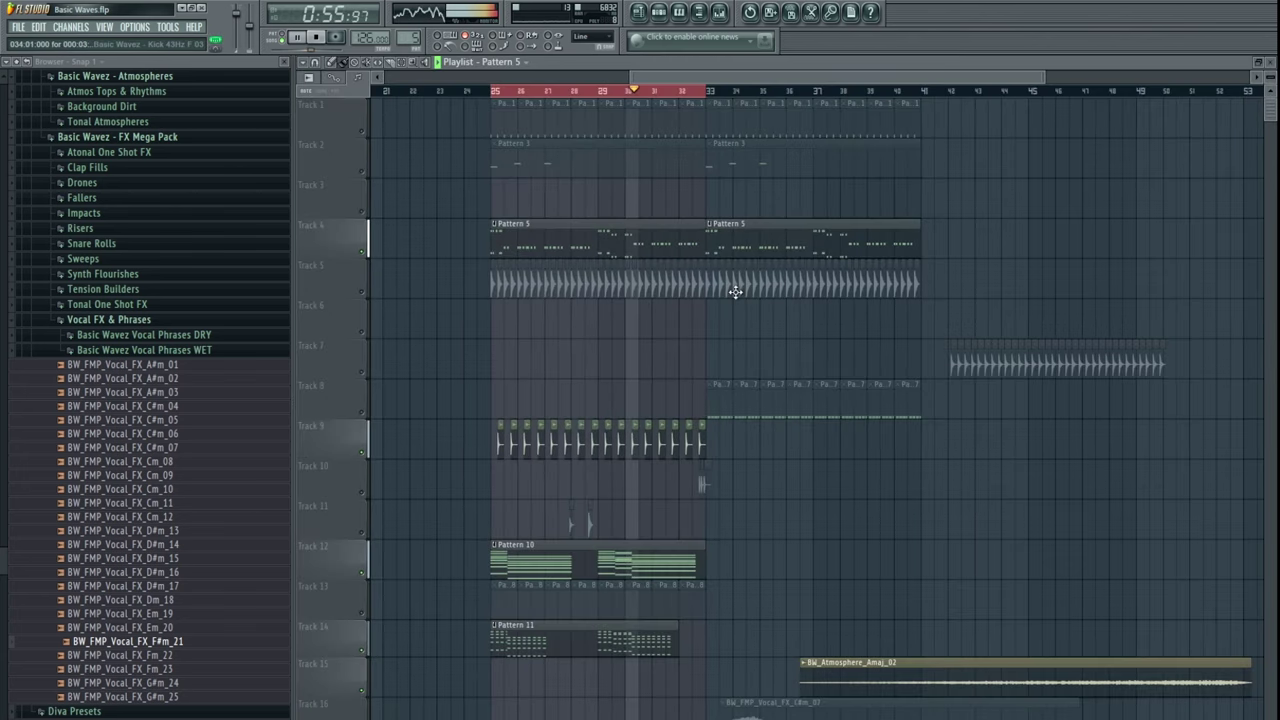
- Unmute Tracks 1, 2 and 5, and collapse the Vocal FX & Phrases sample folder
scroll(500, 301, "up", 3)
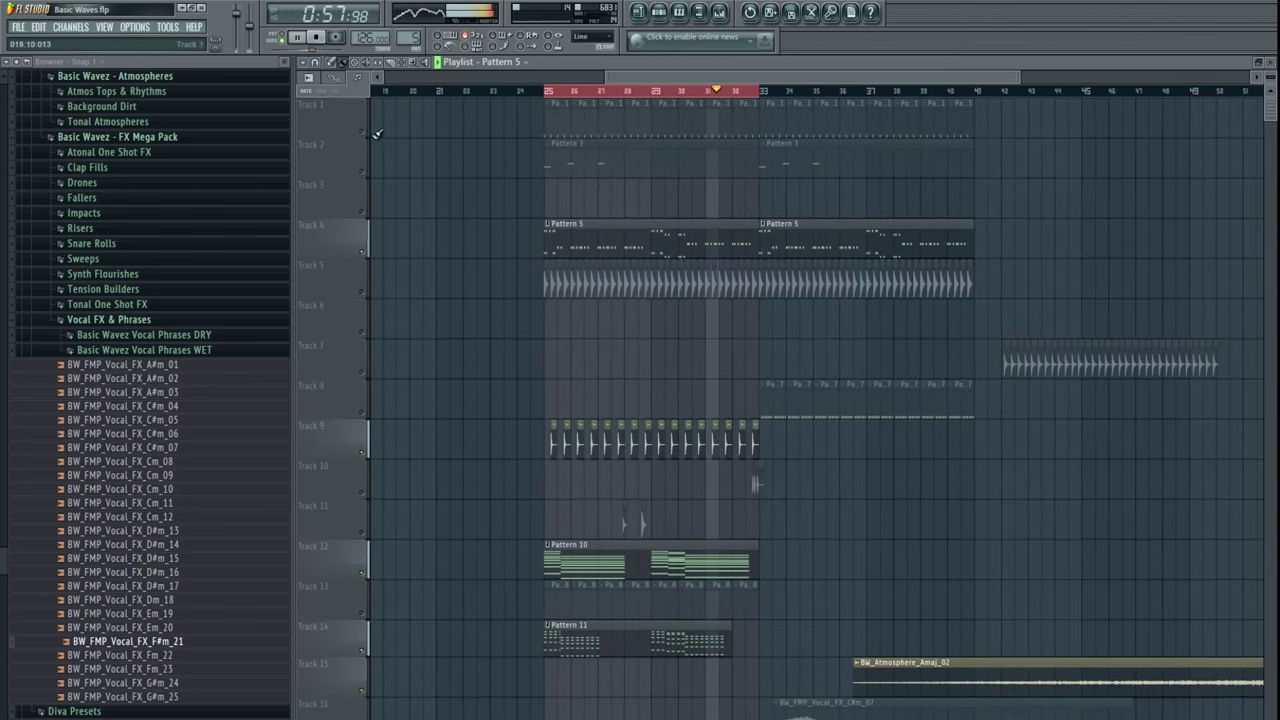
left_click(364, 172)
left_click(363, 131)
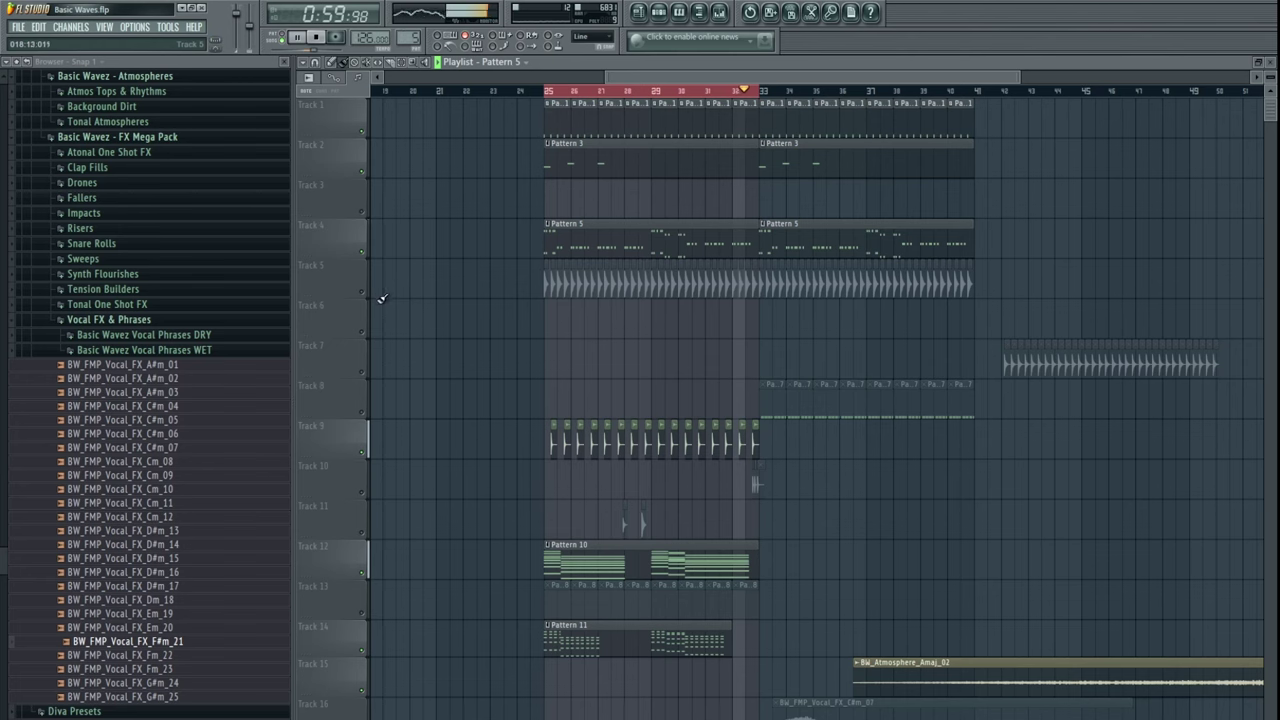
left_click(368, 292)
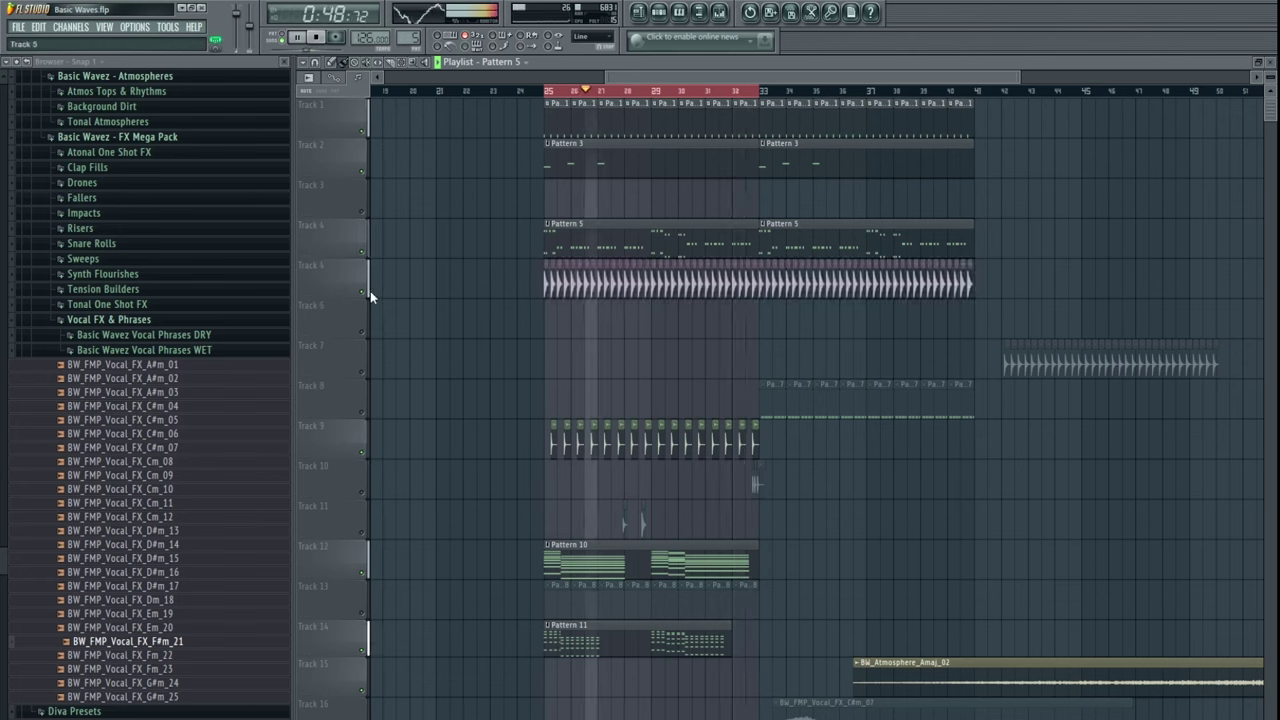
left_click(148, 321)
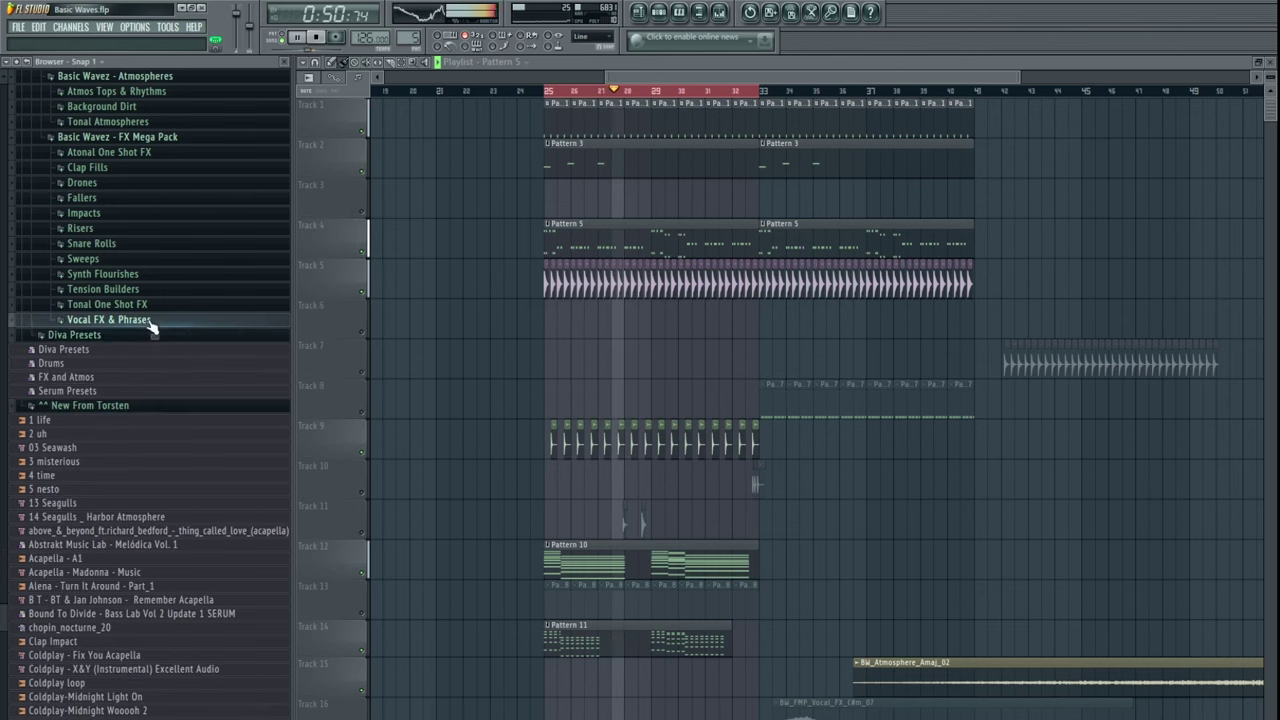
scroll(612, 362, "right", 1)
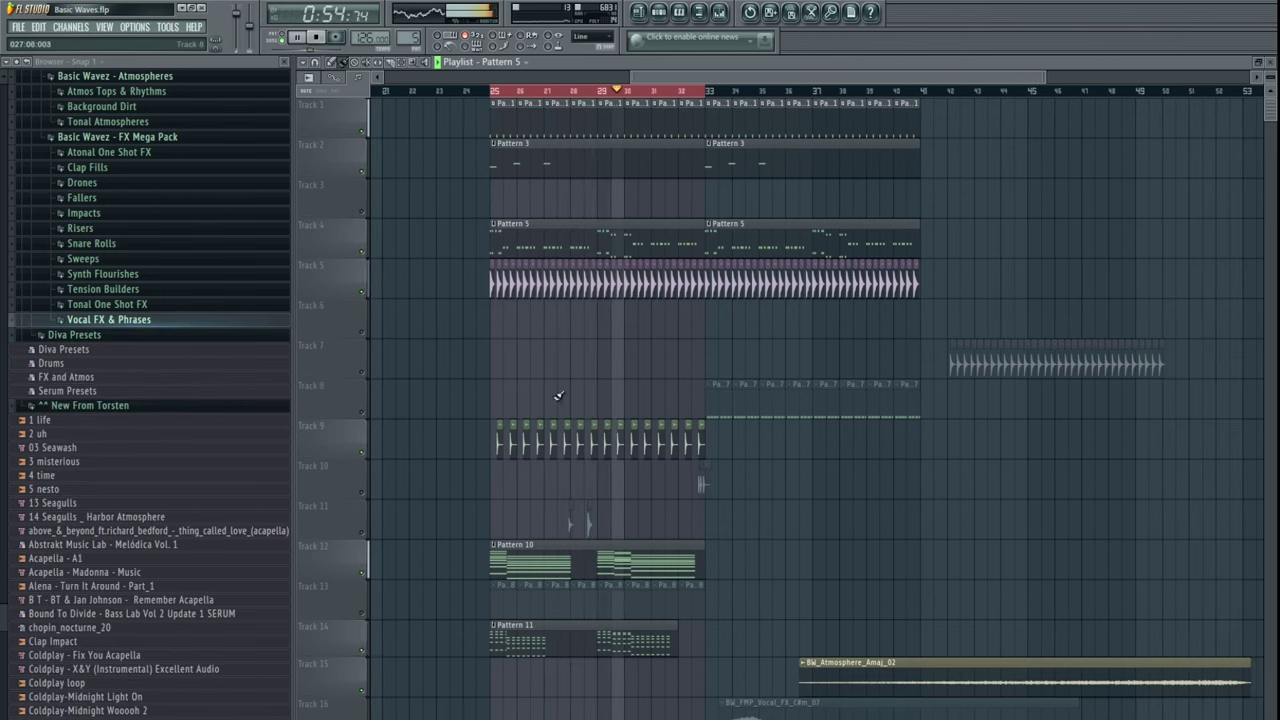
scroll(600, 363, "left", 1)
key("F5")
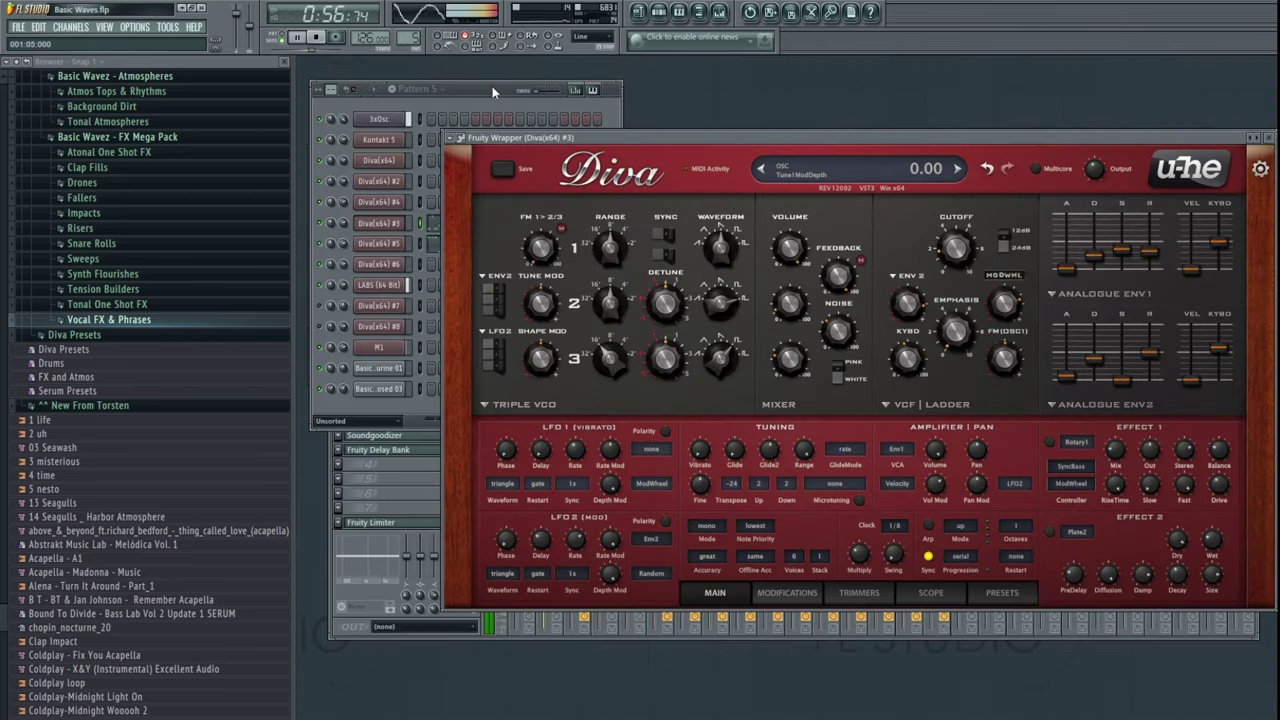
left_click(492, 86)
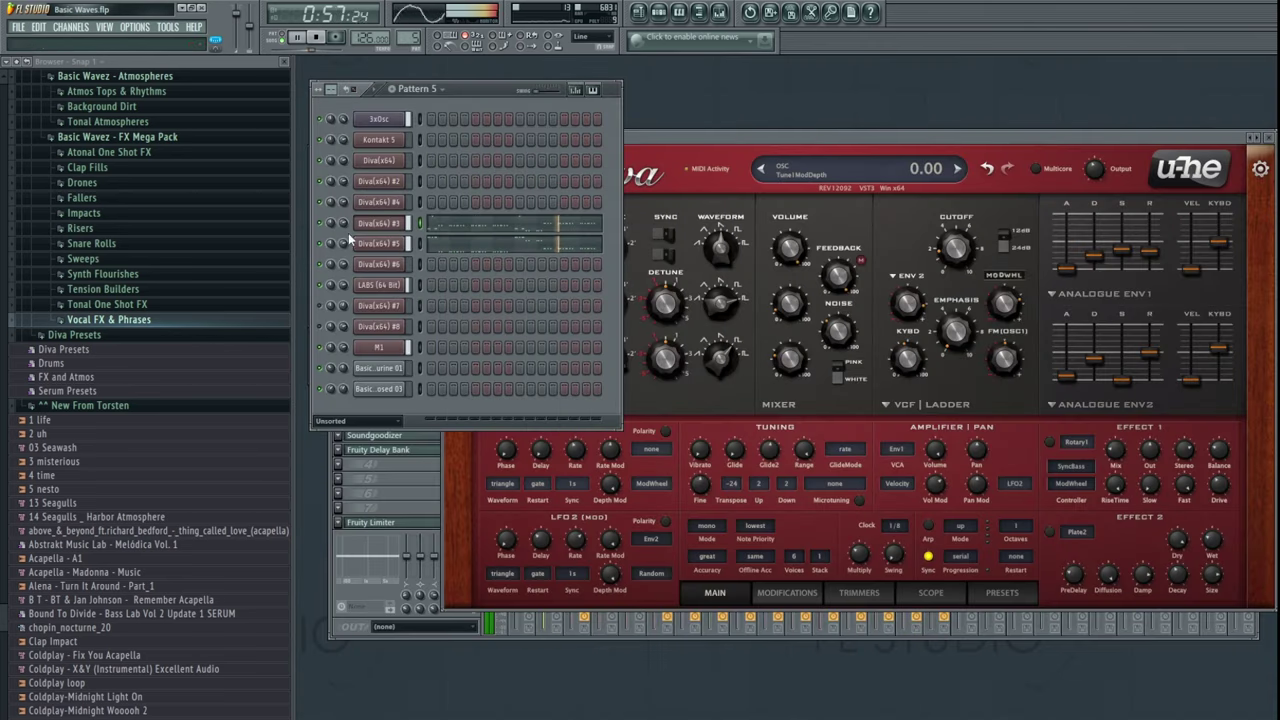
left_click(638, 12)
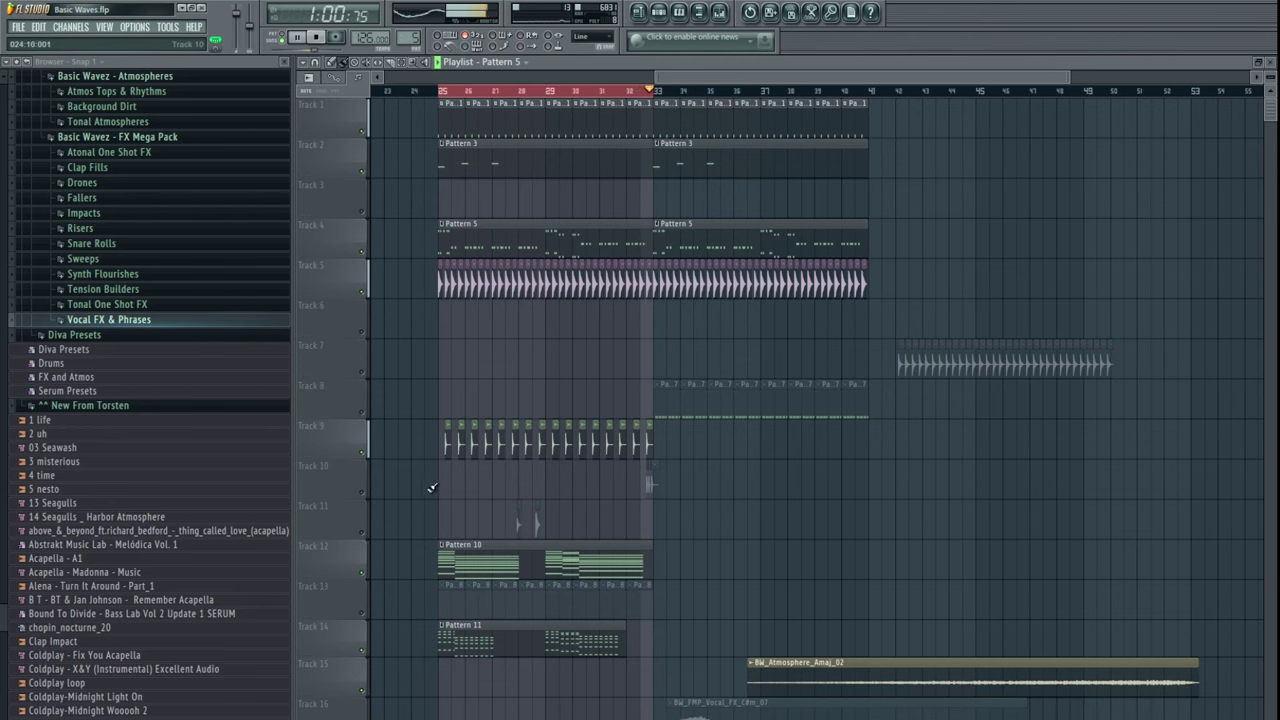
- Move the open hi-hat clips on Track 7 so they begin on the off-beat in bar 25, and unmute the track
scroll(432, 487, "down", 3)
left_click_drag(1012, 246, 563, 237)
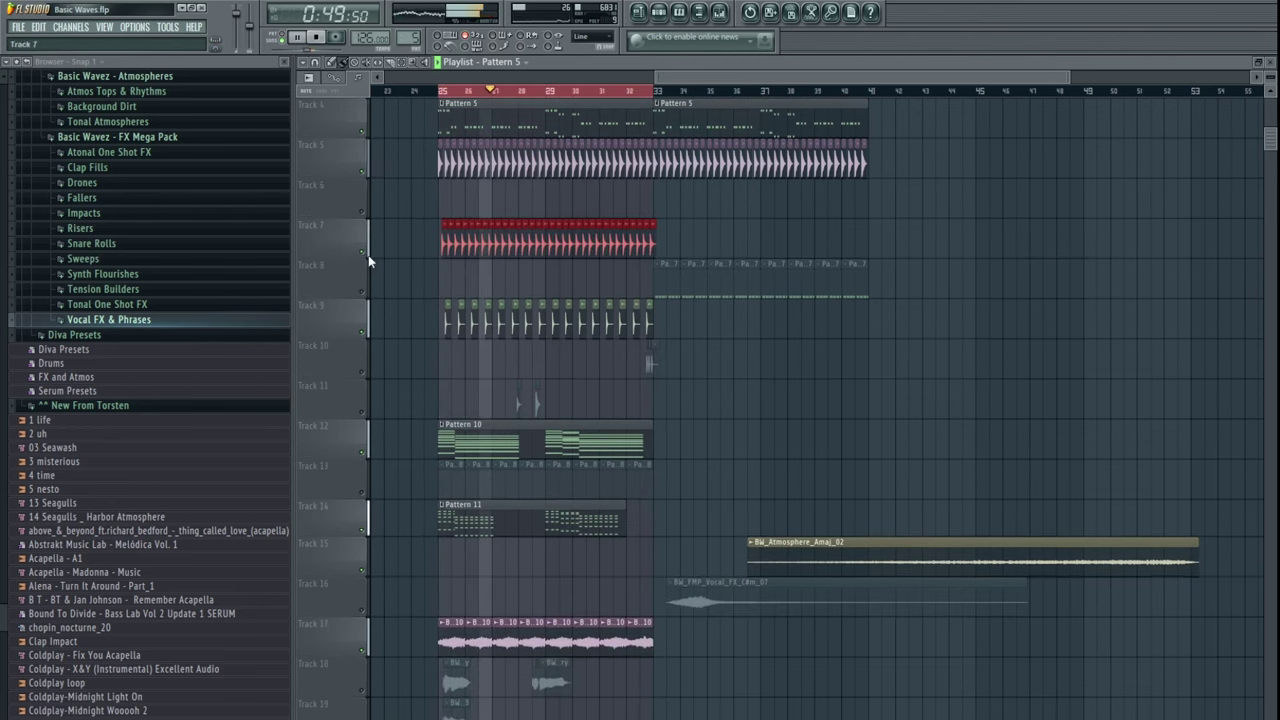
scroll(555, 285, "up", 10)
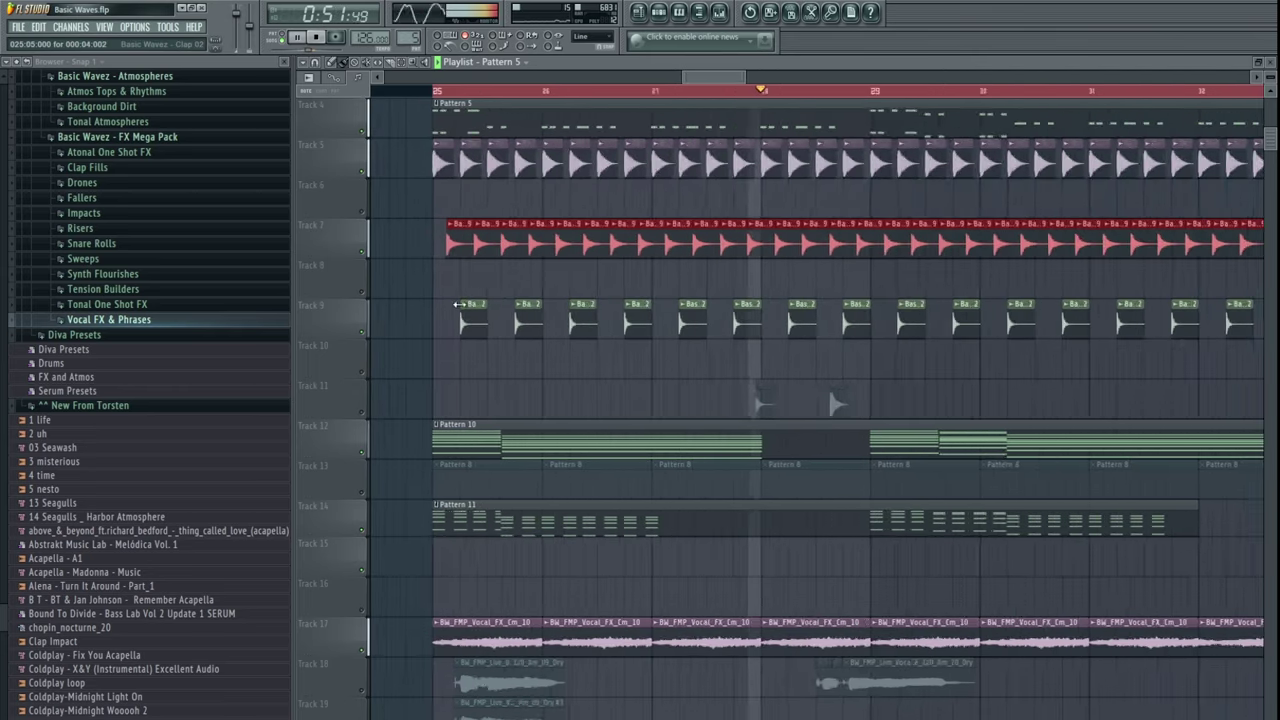
scroll(555, 285, "down", 10)
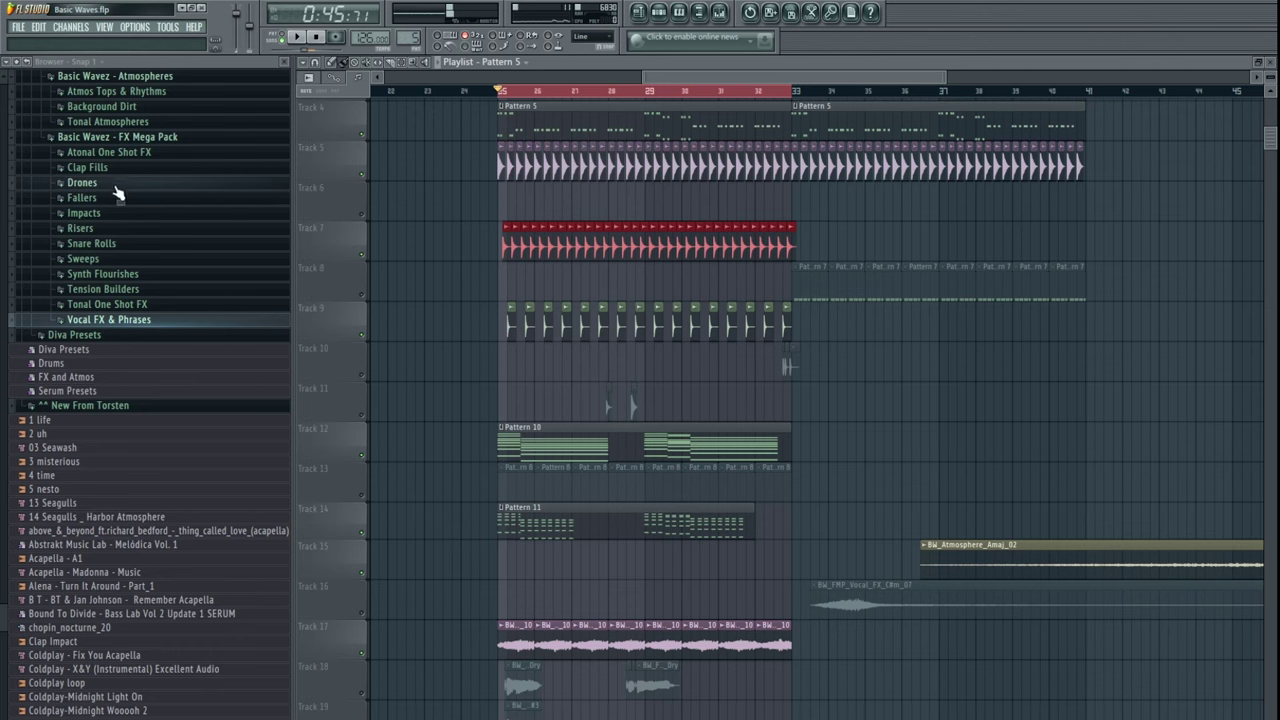
- Collapse the FX and Atmos folders and open the Snare folder of Basic Wavez - BTD Drum Pack Vol. 1
left_click(125, 139)
scroll(128, 265, "up", 6)
left_click(140, 366)
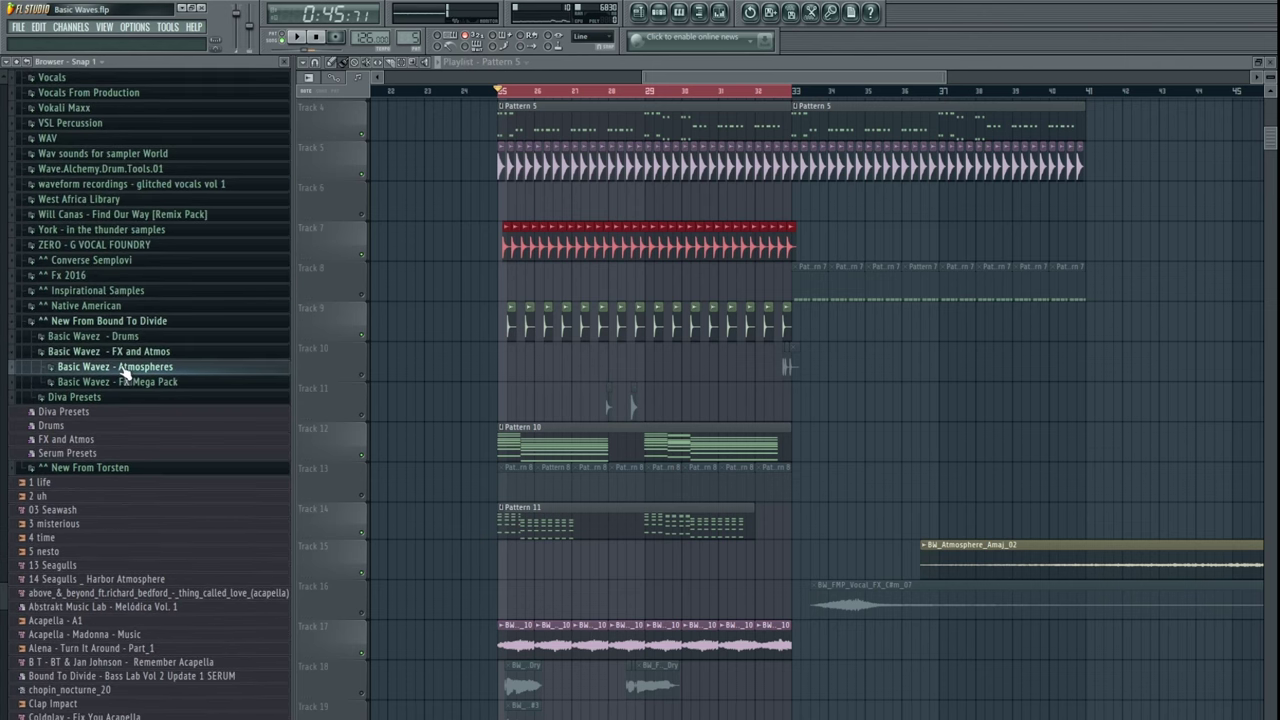
left_click(152, 350)
left_click(123, 337)
left_click(145, 381)
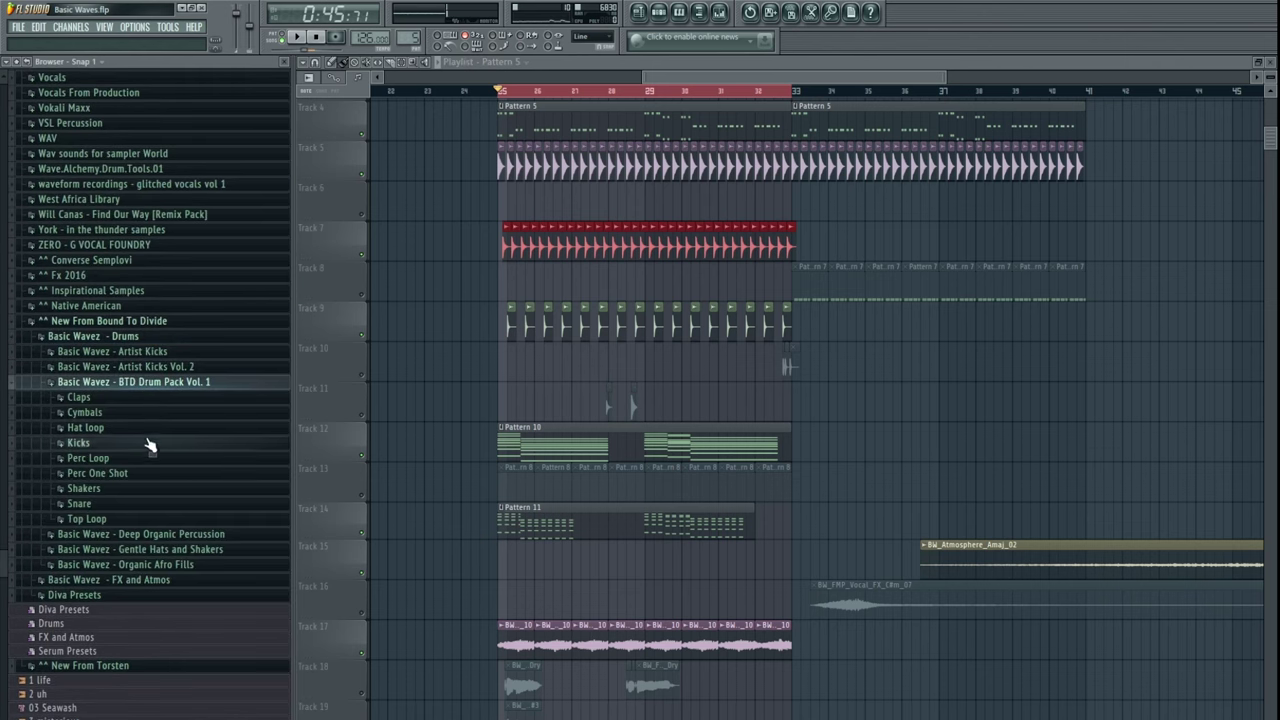
scroll(123, 448, "down", 2)
left_click(100, 463)
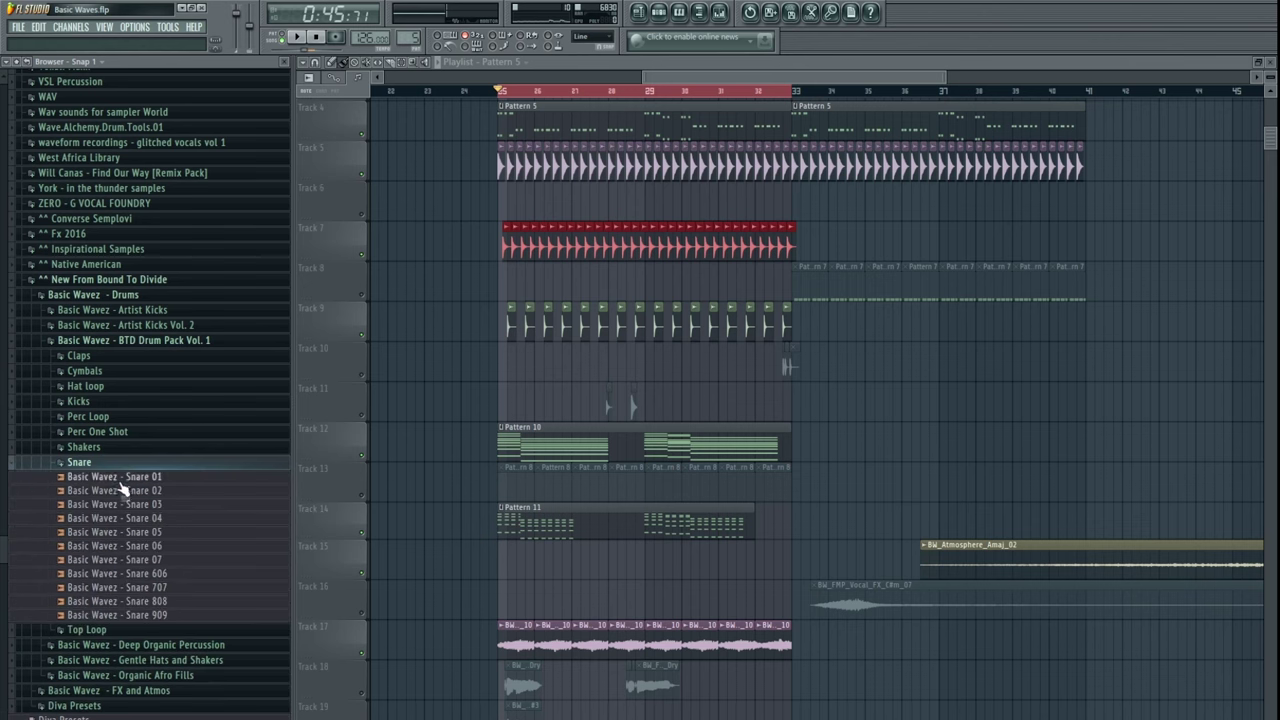
- Place Basic Wavez - Snare 02 on Track 8 at bar 26 and shift the Pattern 7 clips farther along the timeline
left_click(120, 490)
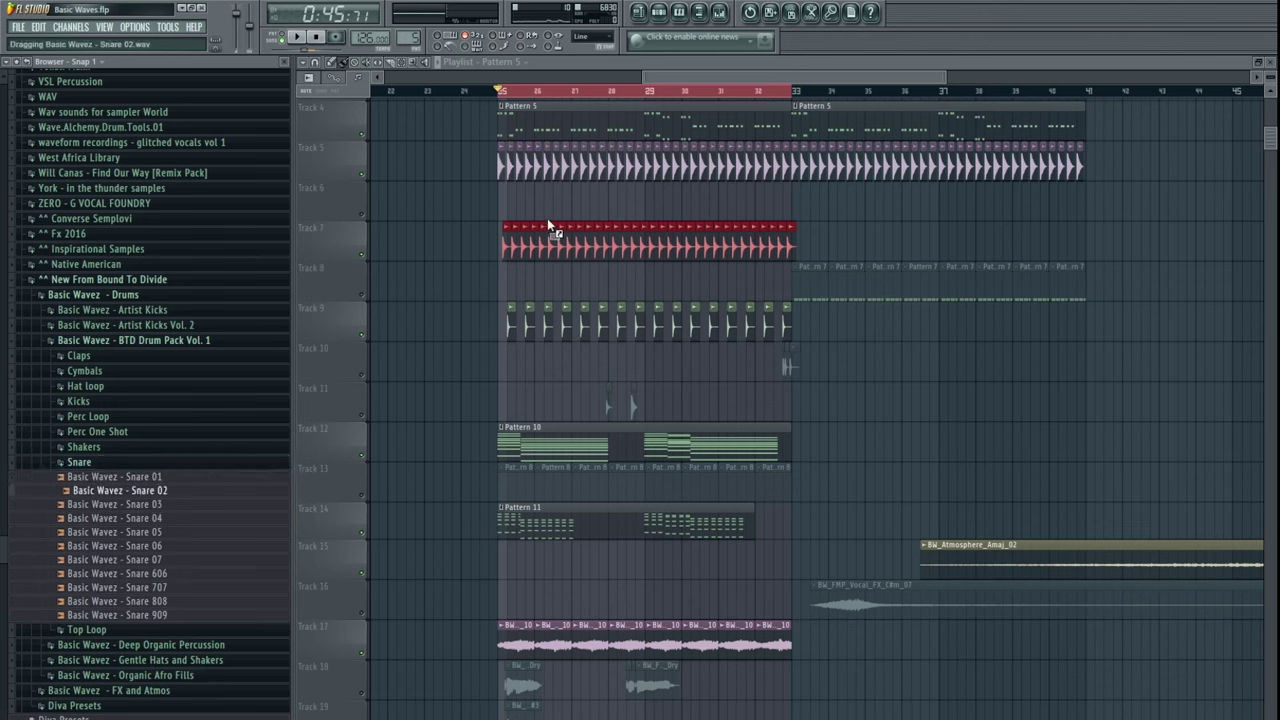
left_click_drag(540, 298, 535, 288)
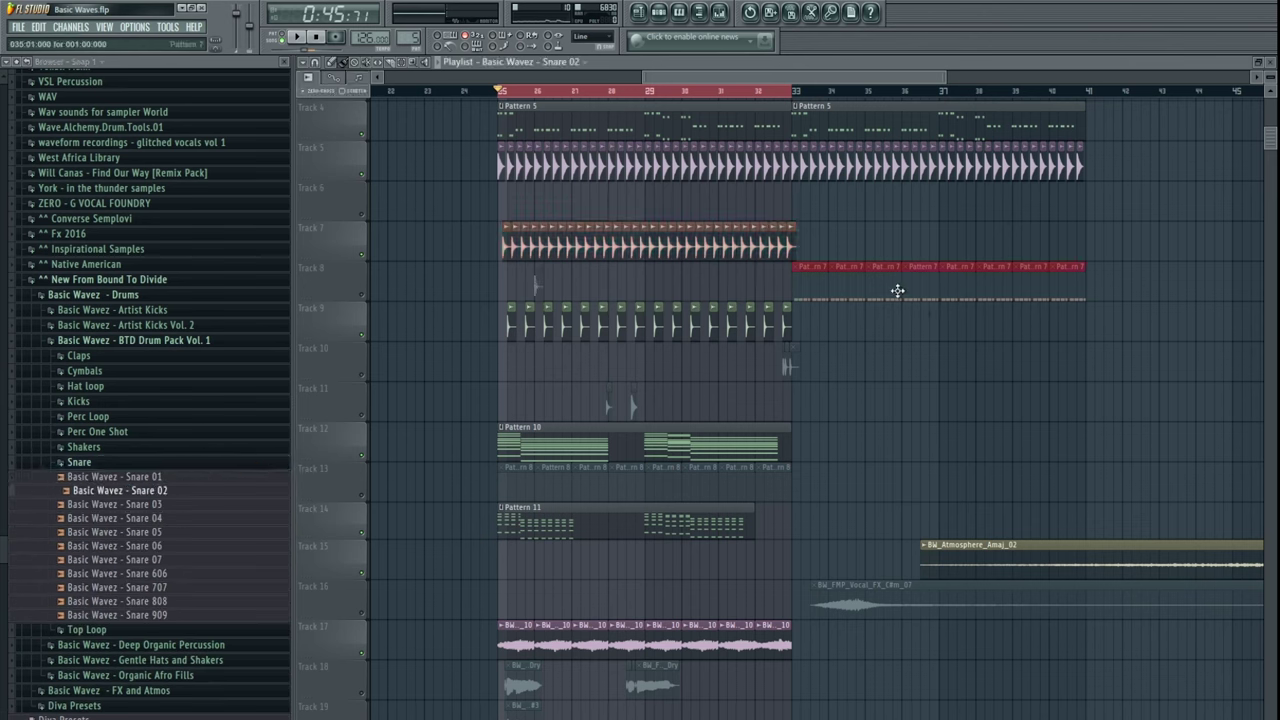
left_click_drag(894, 289, 1025, 406)
- Move the Snare 02 clip to just before the fourth-beat clap in bar 26, and unmute Track 8 for playback
scroll(528, 301, "up", 6)
key("space")
left_click_drag(676, 320, 717, 331)
left_click(362, 334)
key("space")
scroll(717, 331, "up", 4)
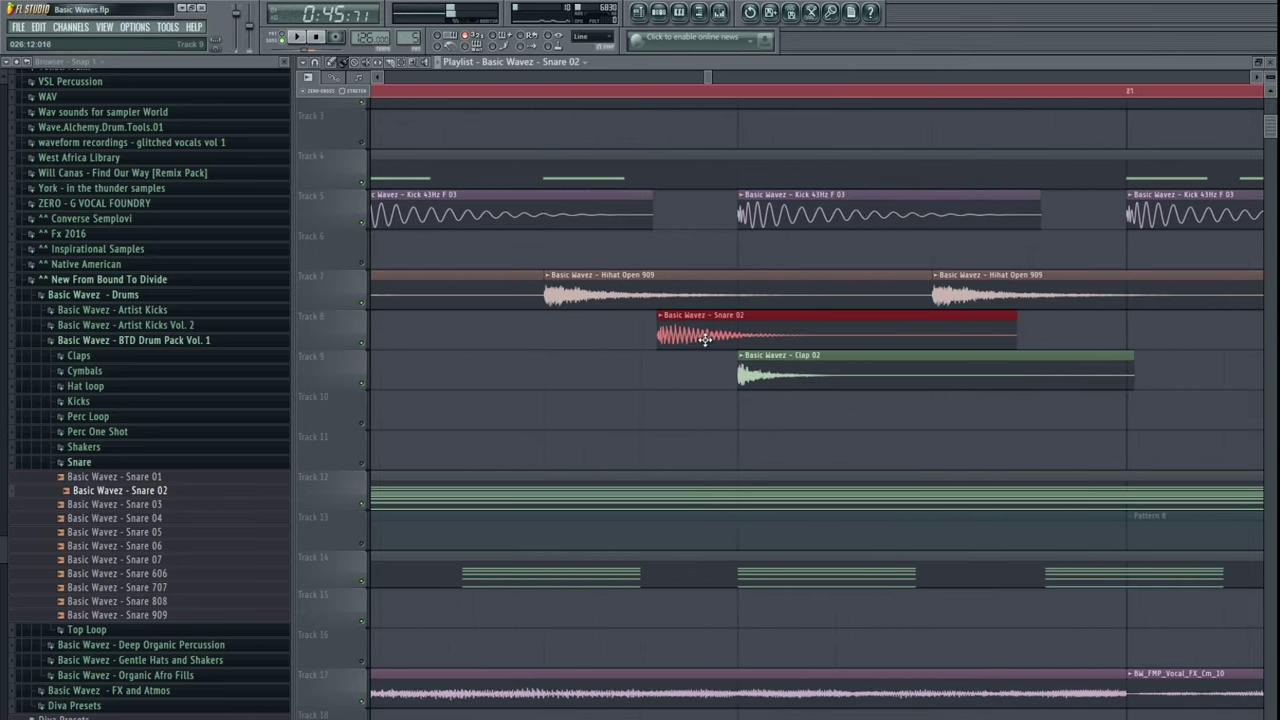
- Examine the Snare 02 clip's channel settings and close them
double_click(705, 340)
left_click(618, 415)
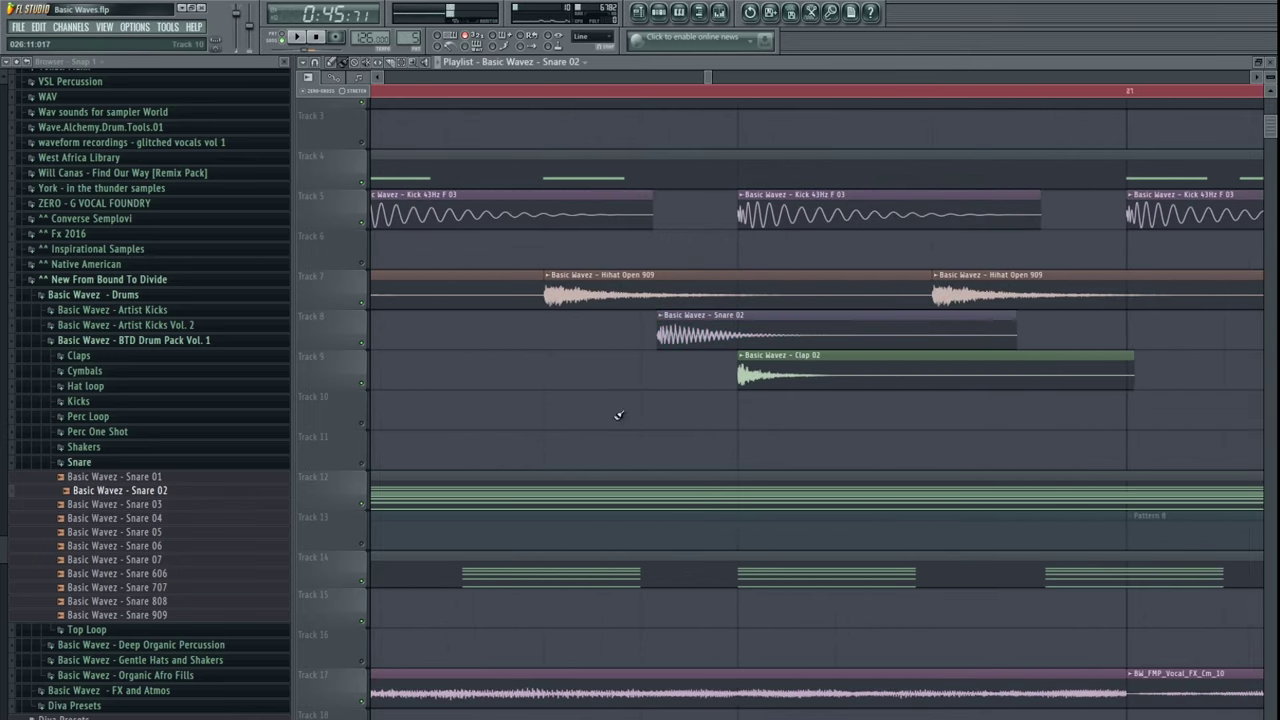
double_click(717, 336)
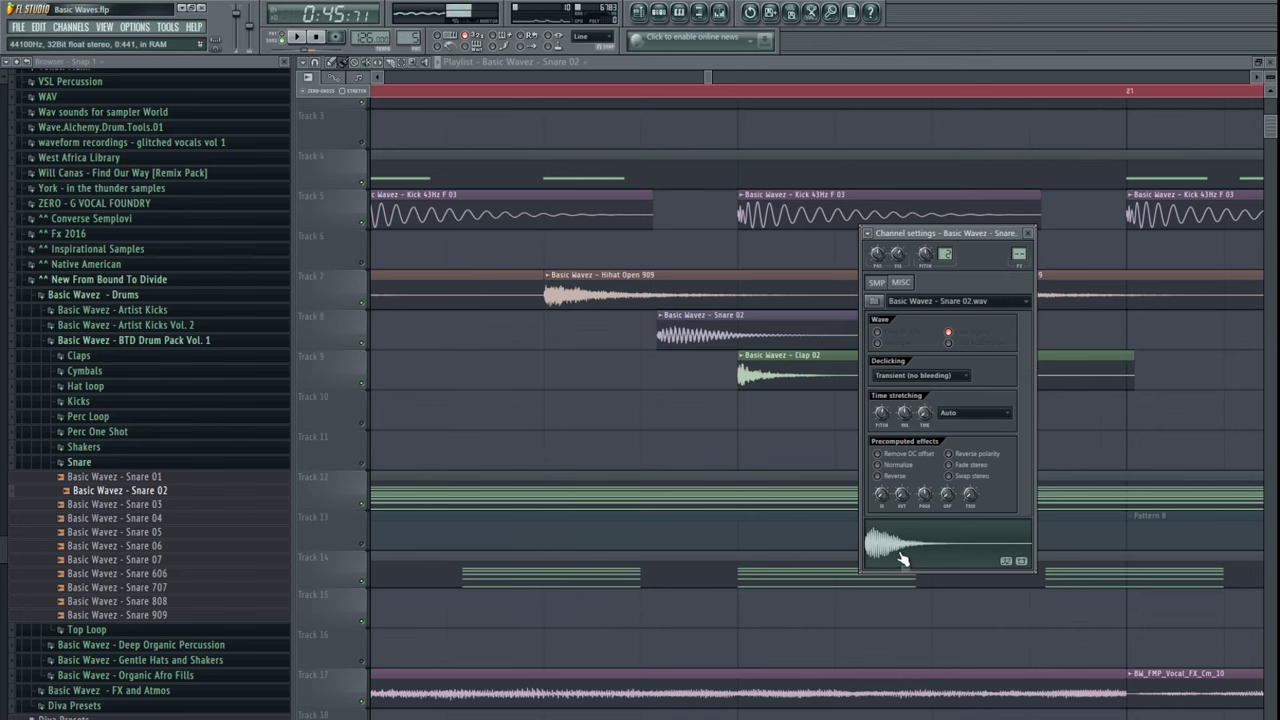
key("Escape")
- Place a second Snare 02 clip on Track 8 and position it just before the fourth-beat clap in bar 30
scroll(771, 414, "down", 5)
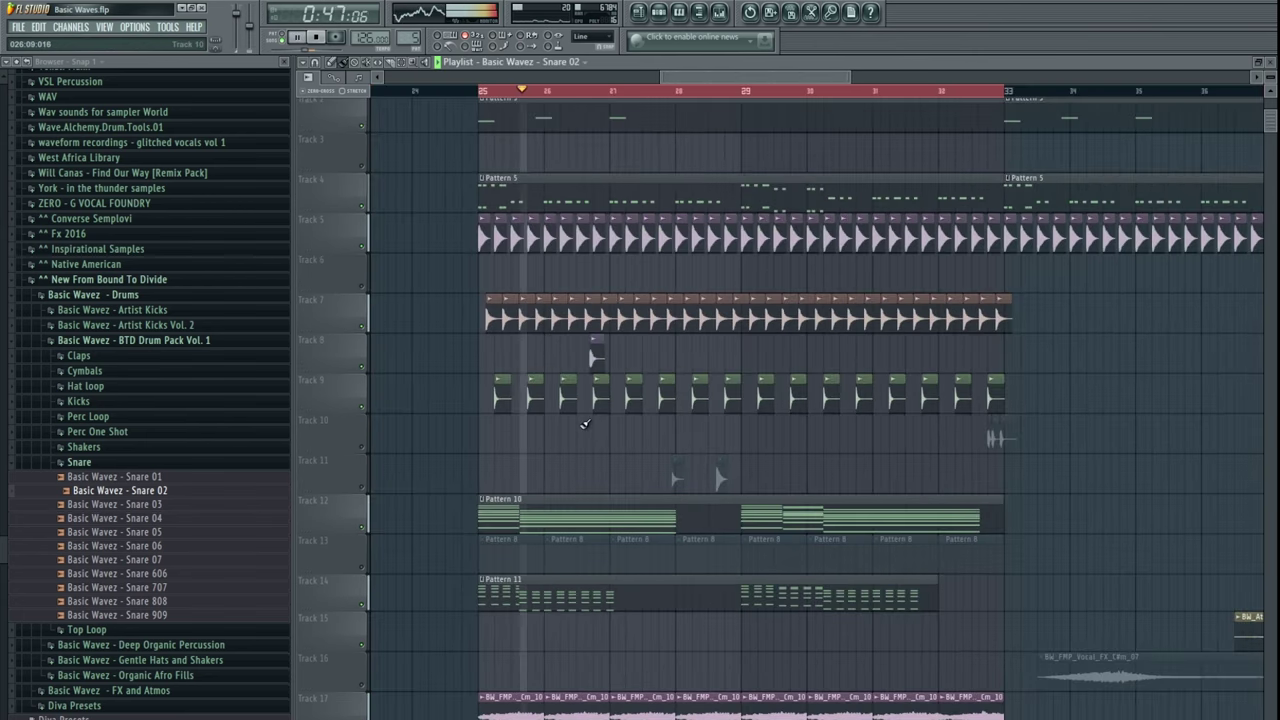
left_click(712, 350)
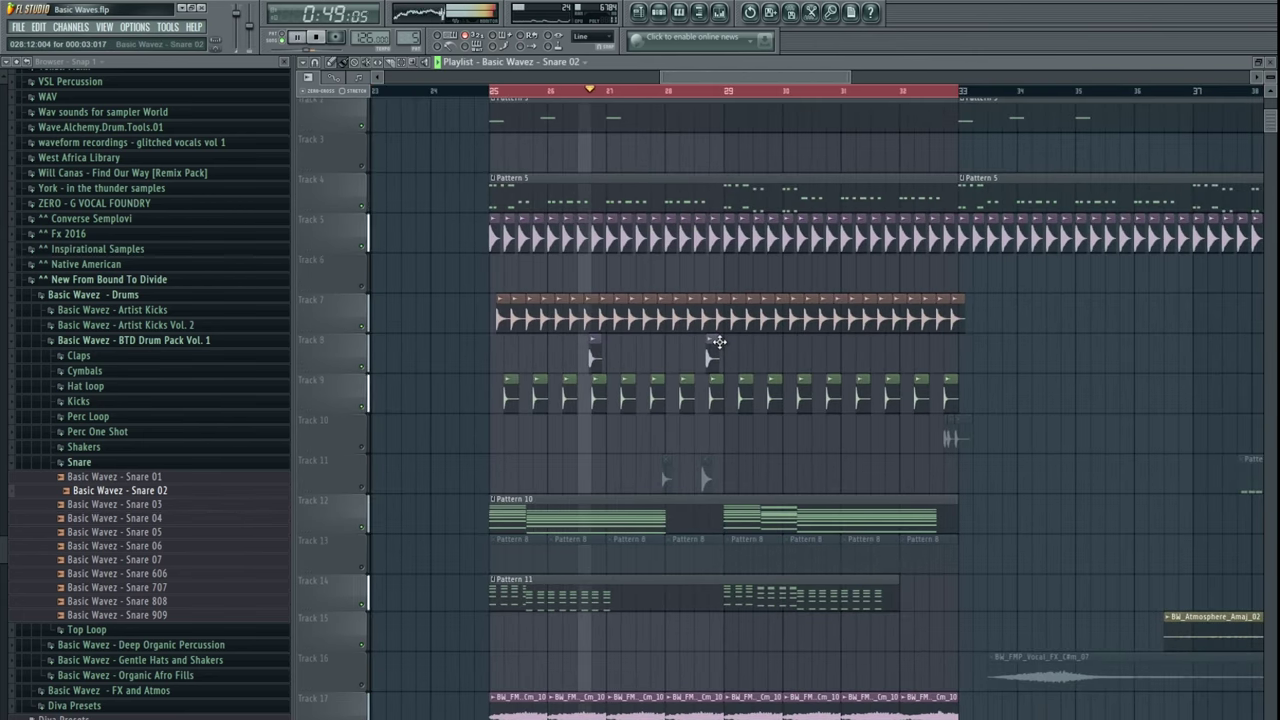
left_click_drag(712, 338, 810, 359)
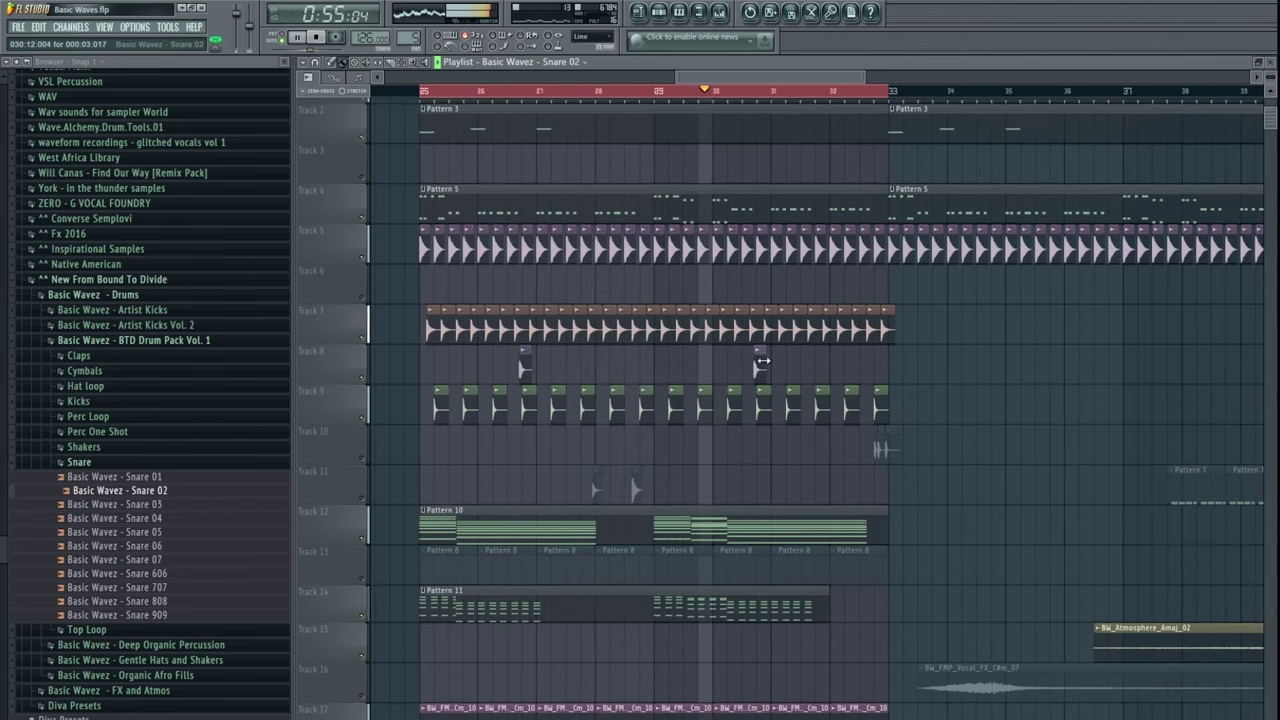
- Review the channel settings of the second Snare 02 clip in bar 30, closing them after each look
double_click(760, 365)
left_click(1028, 233)
left_click_drag(1106, 371, 947, 385)
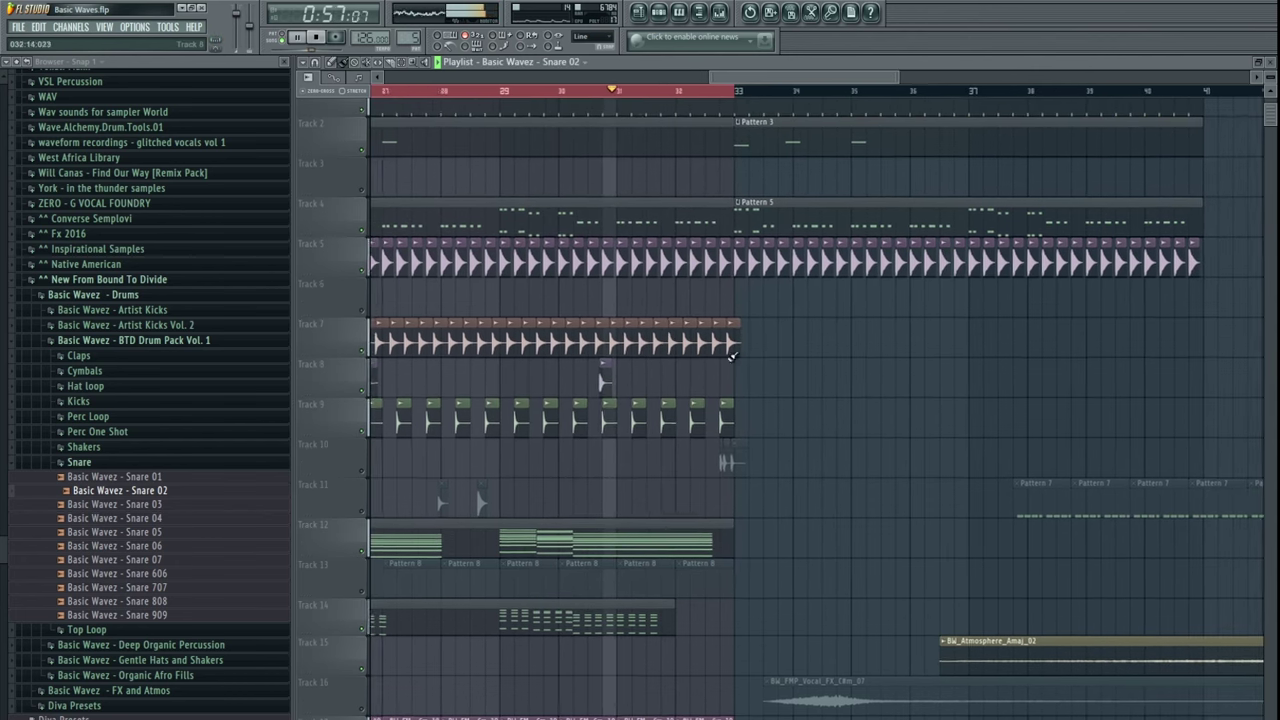
double_click(602, 378)
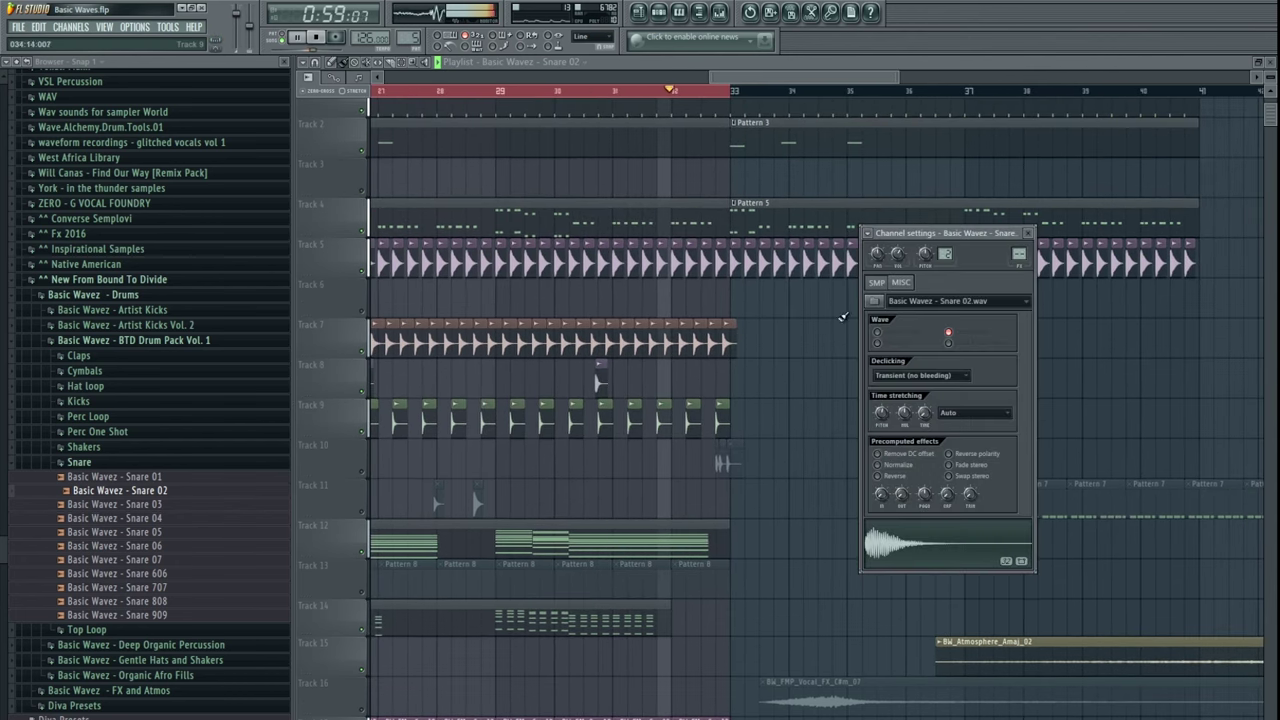
left_click(1028, 232)
left_click_drag(816, 410, 880, 407)
- Unmute Track 10 for playback and remove the Pattern 8 clips from Track 13
left_click(364, 467)
left_click_drag(527, 449, 590, 443)
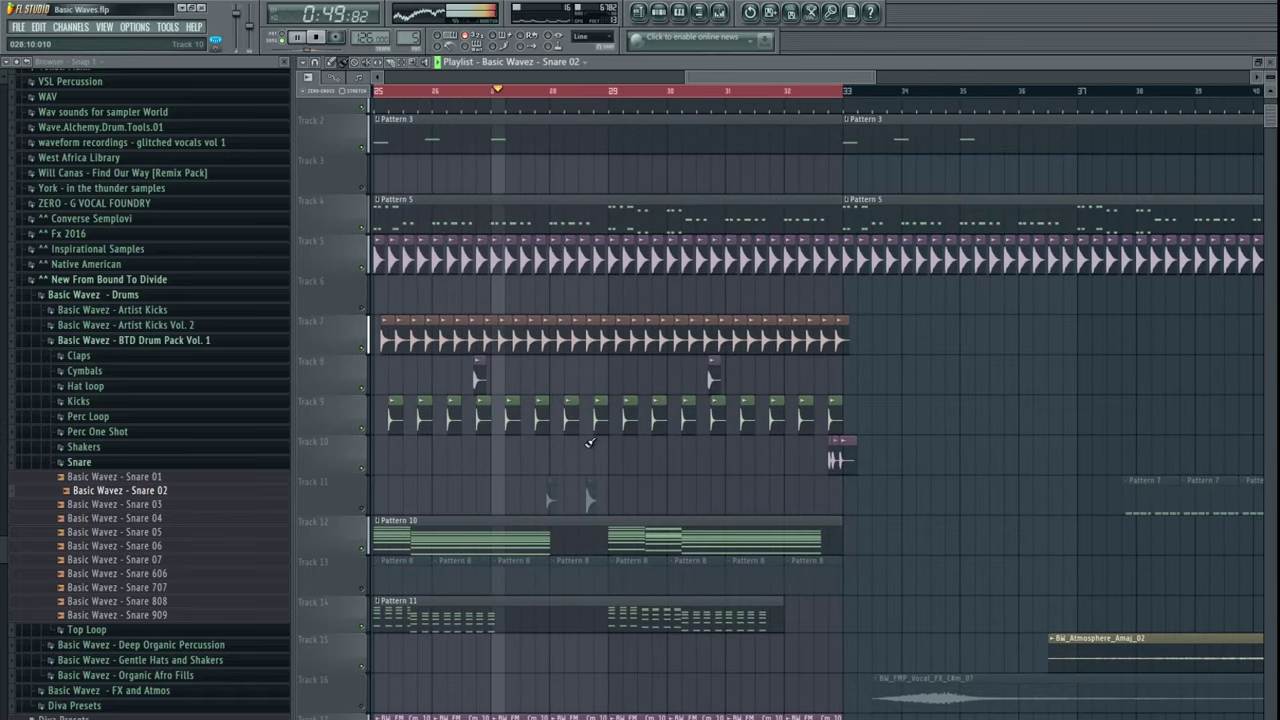
scroll(694, 100, "down", 3)
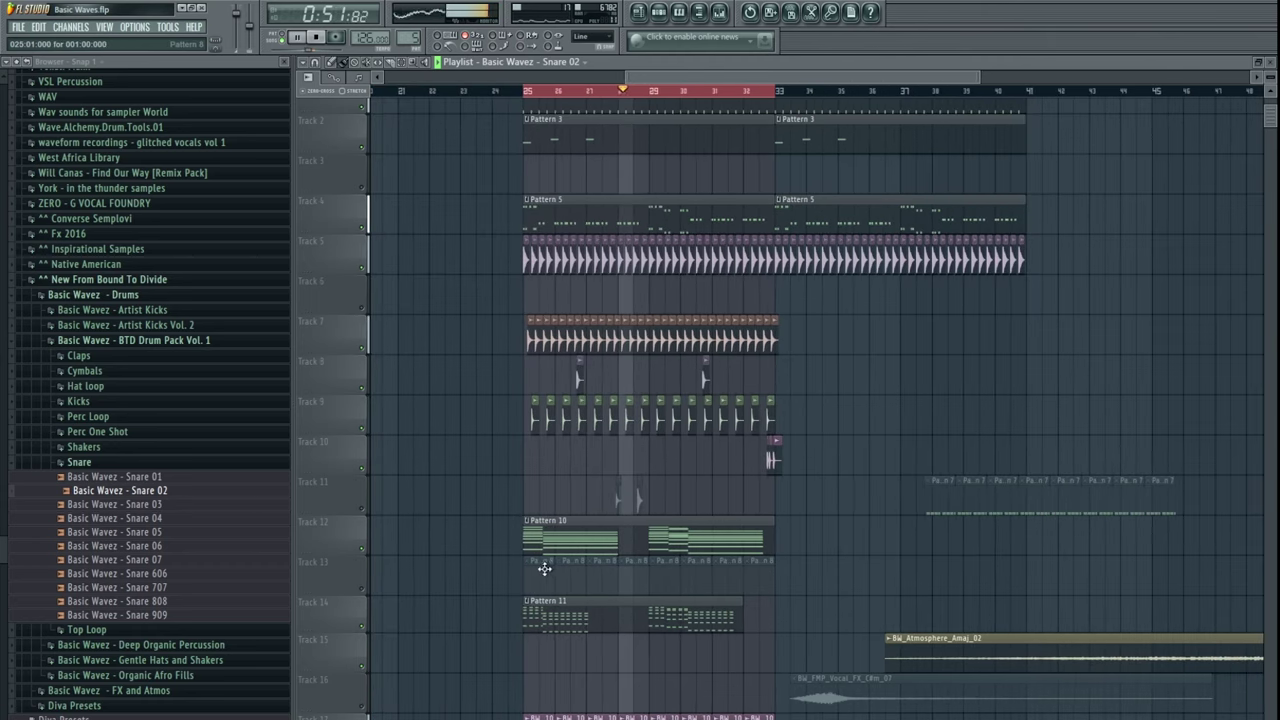
scroll(560, 500, "down", 5)
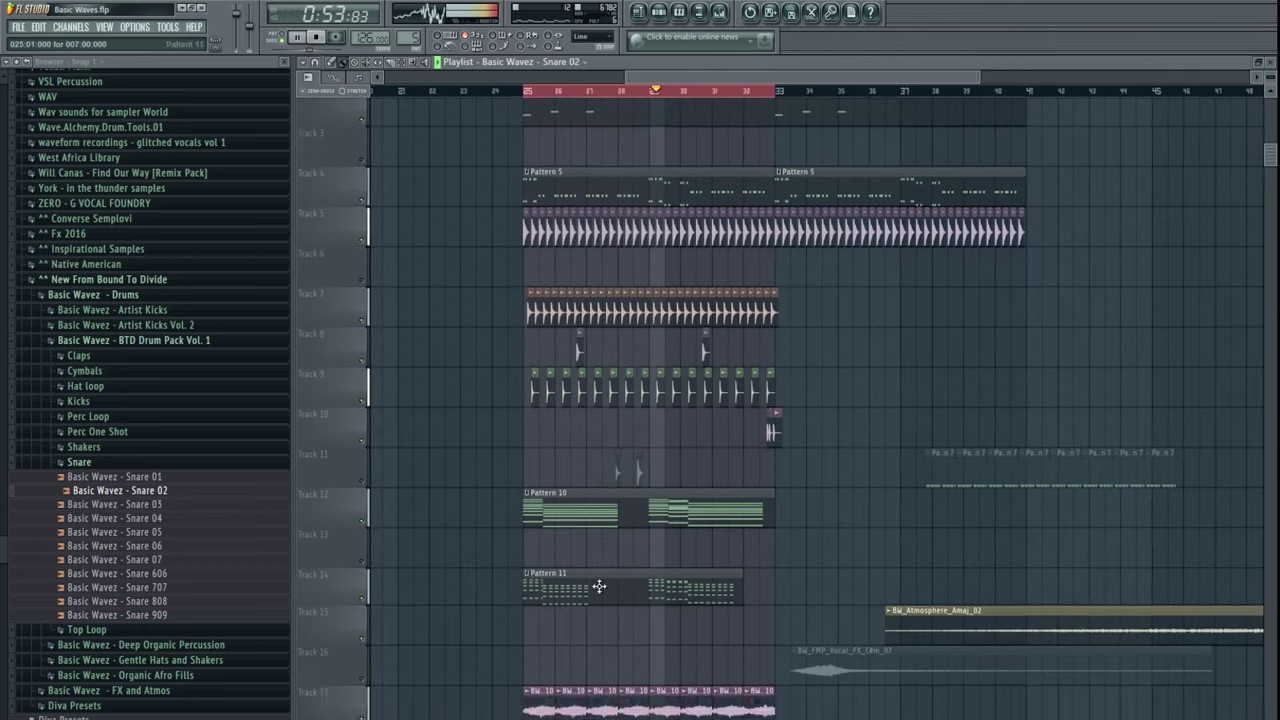
scroll(608, 470, "up", 5)
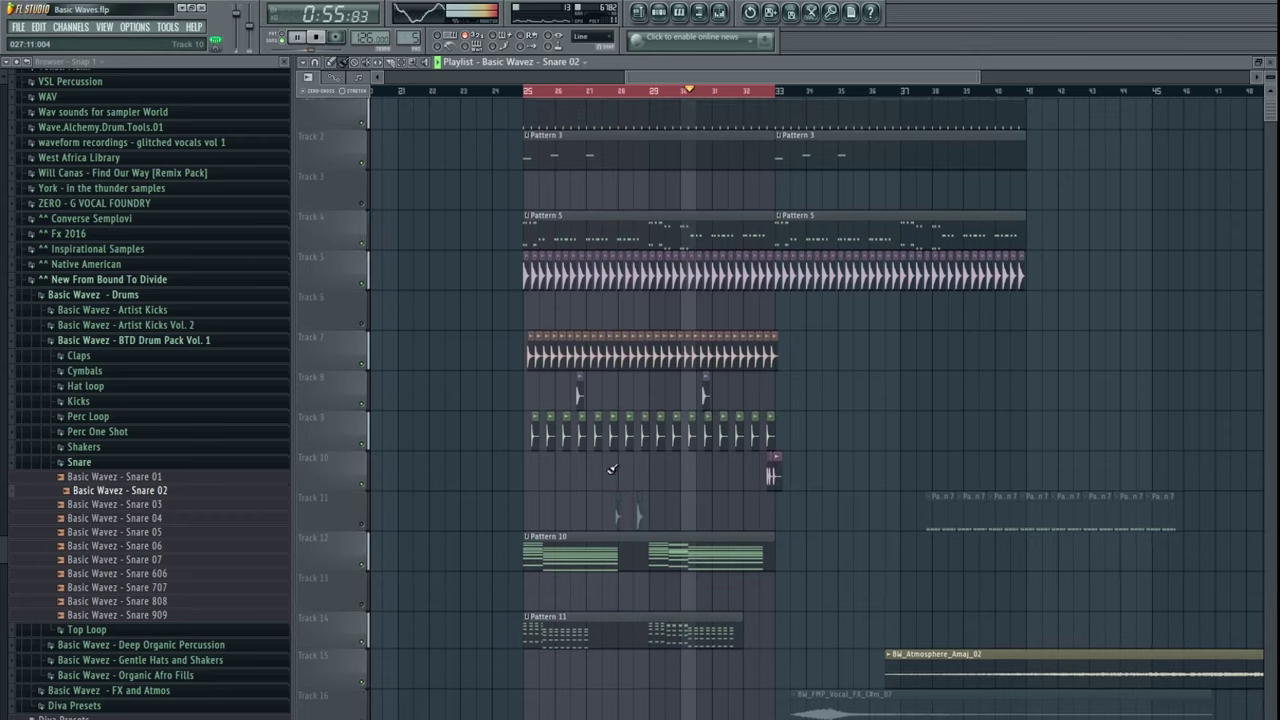
scroll(614, 501, "up", 3)
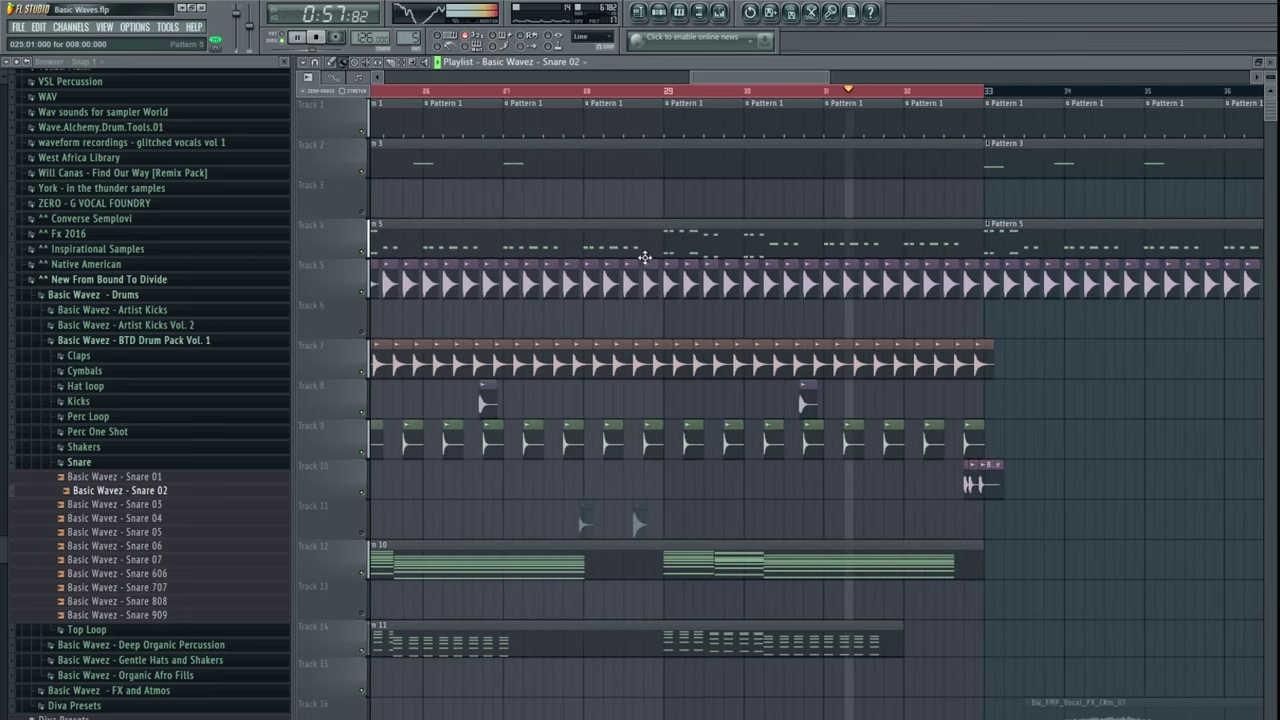
- Play Pattern 5 on its own and bring up the Diva(x64) #5 channel settings with its linked mixer insert
key("F6")
key("space")
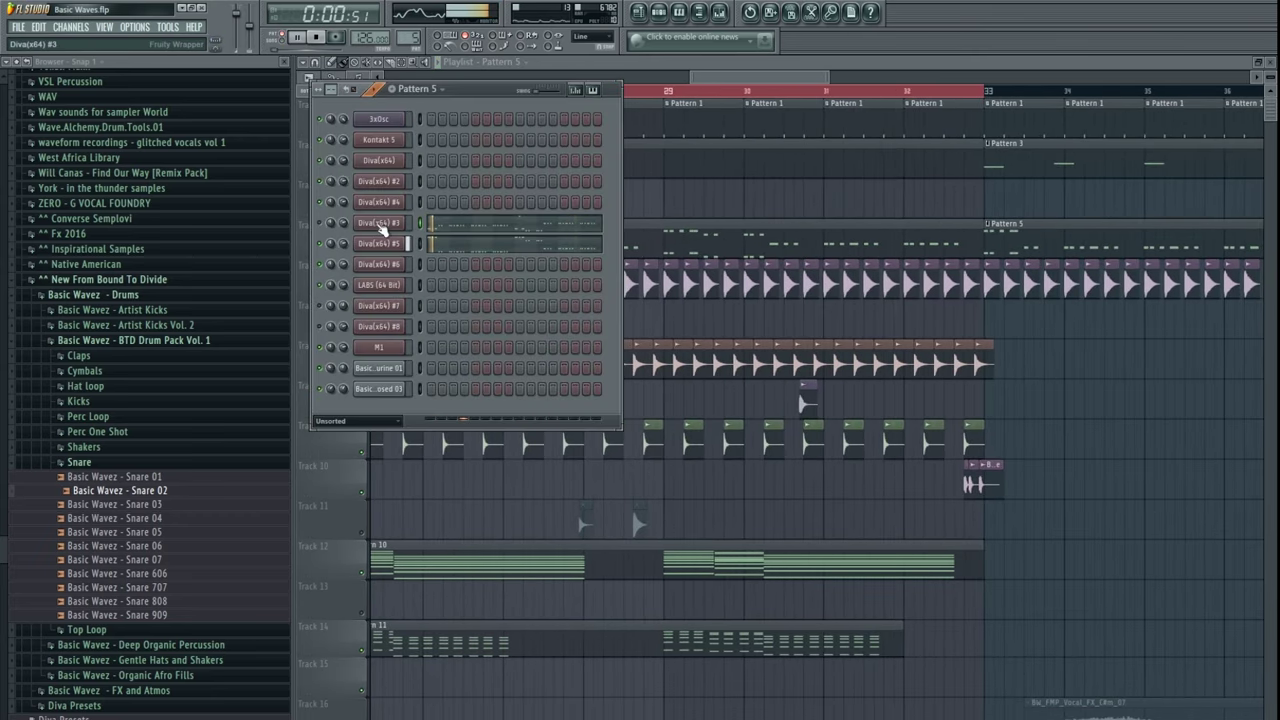
left_click(380, 244)
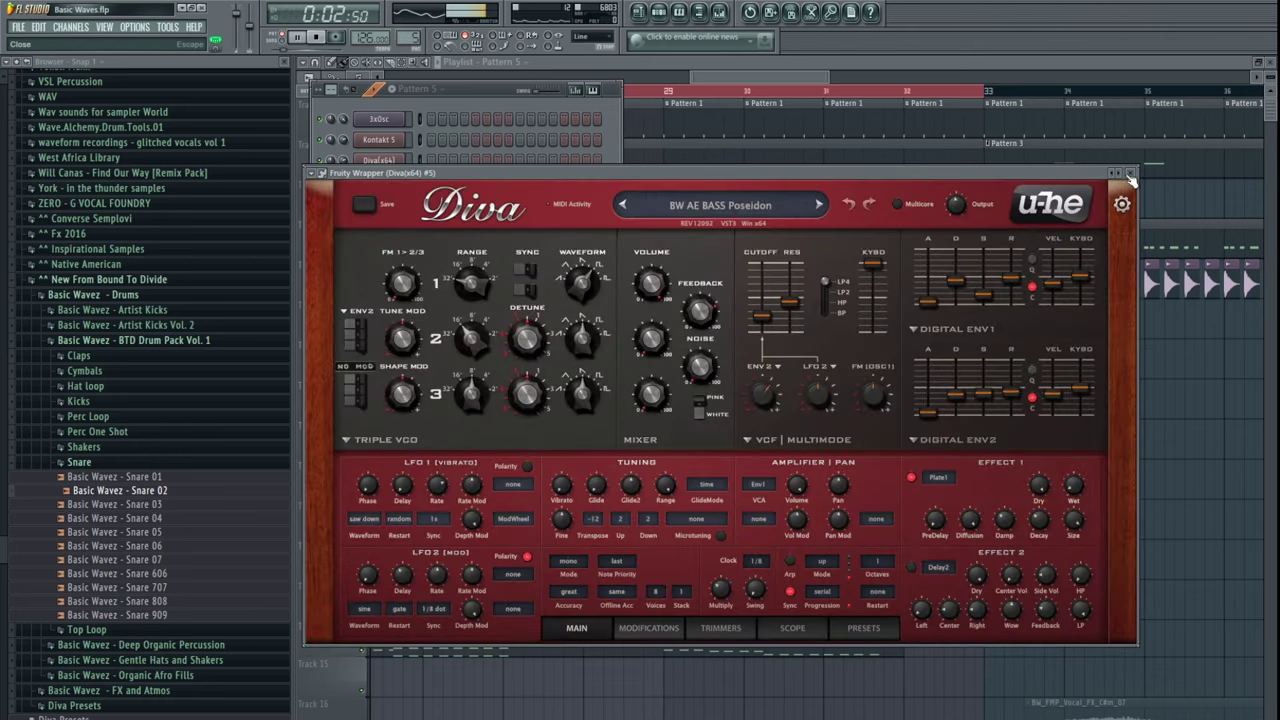
left_click(1131, 175)
double_click(1019, 253)
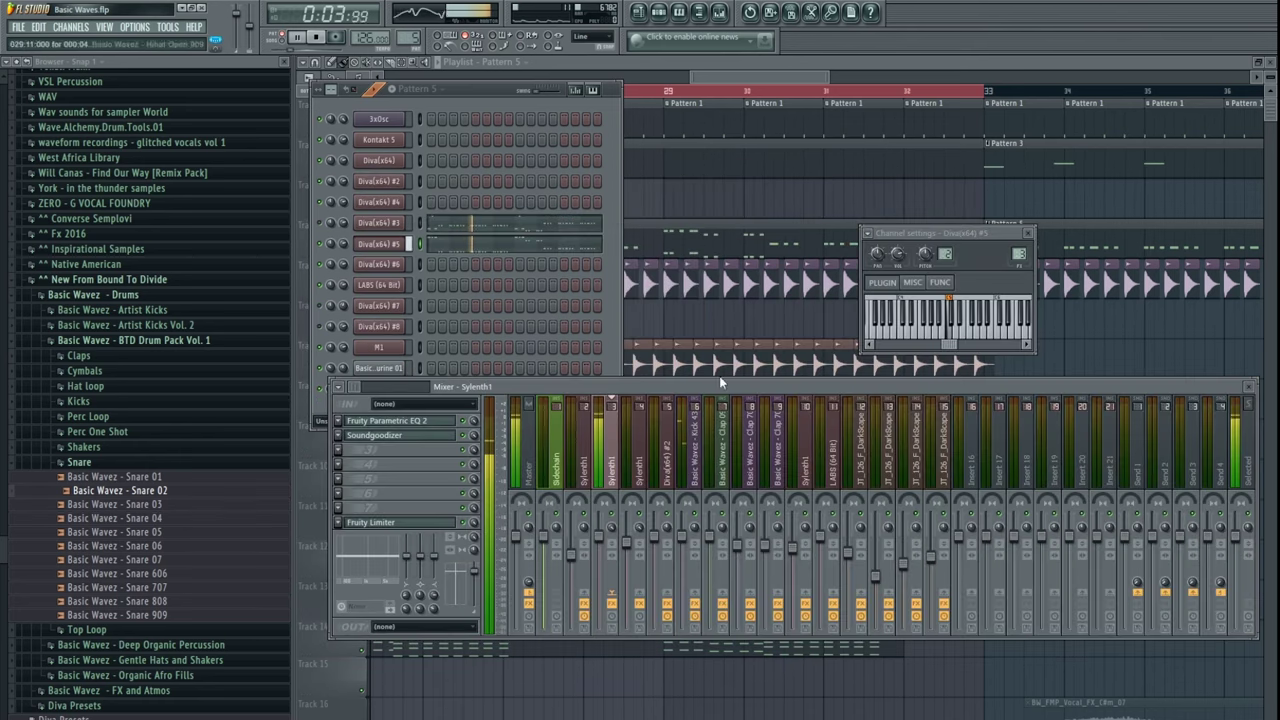
- Reshape the bass insert's Fruity Parametric EQ 2 by lowering band 1 and raising band 4 slightly
left_click(387, 421)
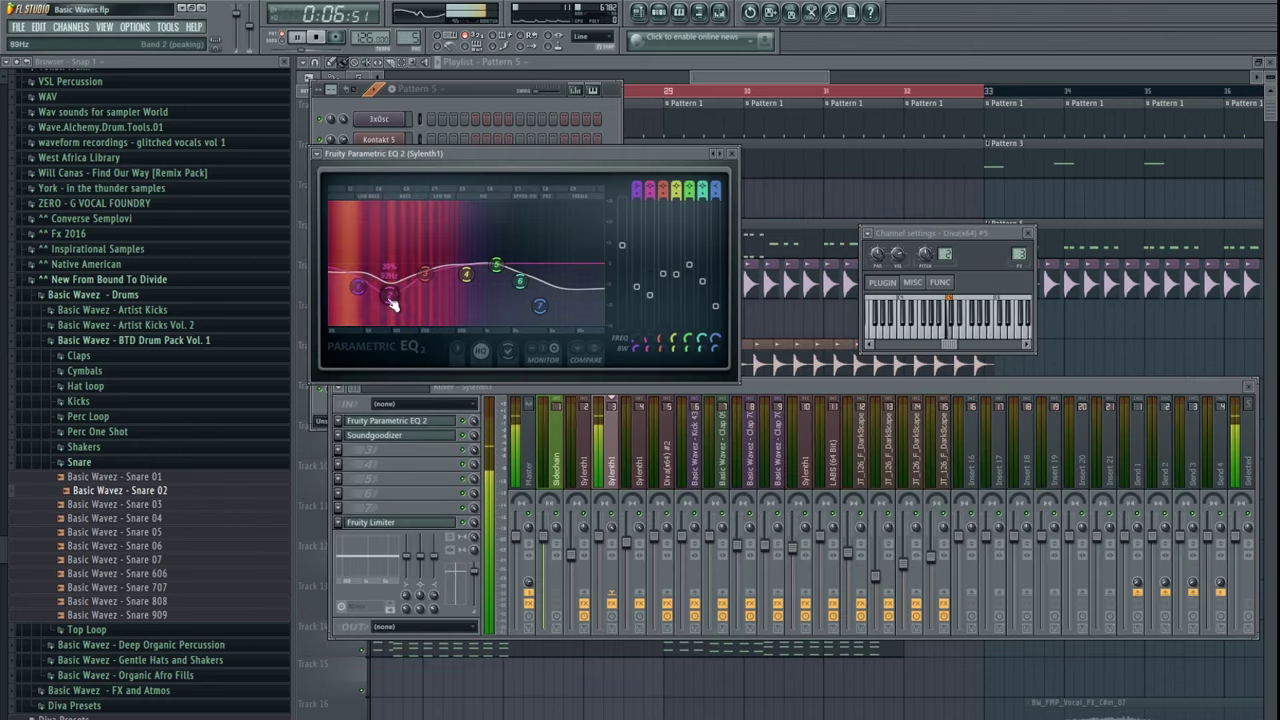
left_click_drag(425, 272, 429, 272)
left_click_drag(390, 294, 361, 307)
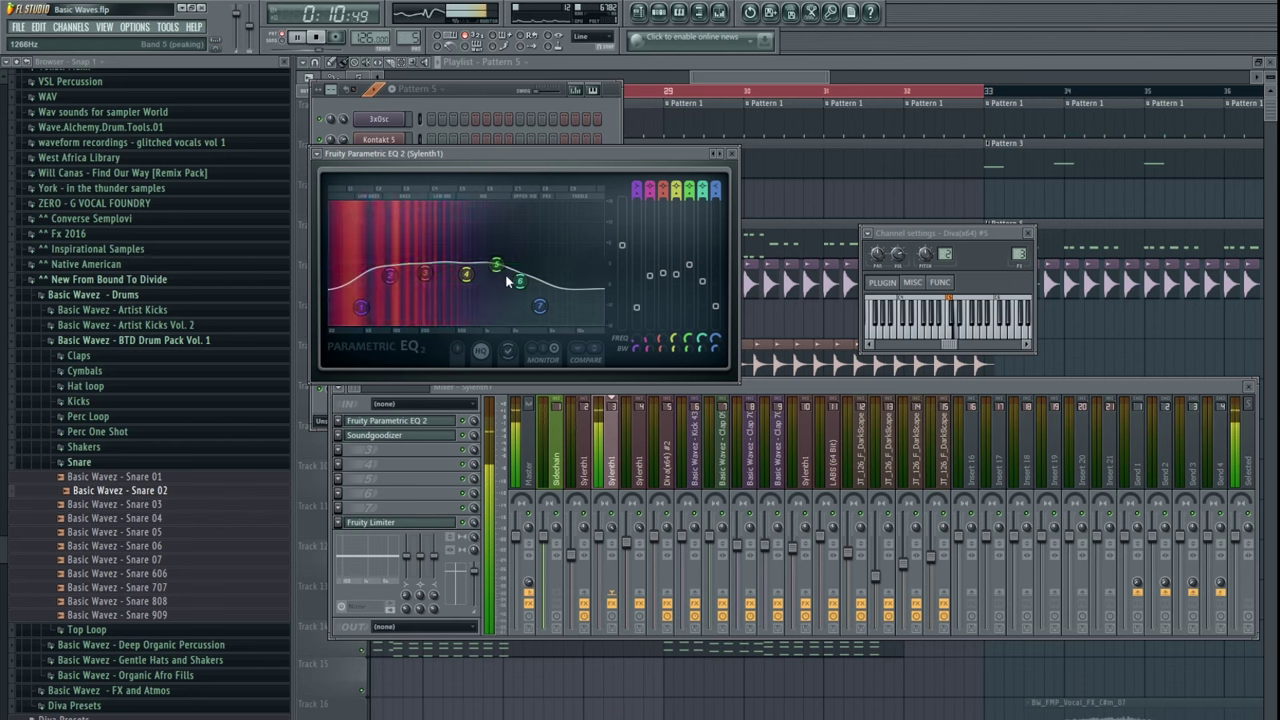
left_click_drag(467, 274, 404, 276)
left_click_drag(435, 264, 430, 273)
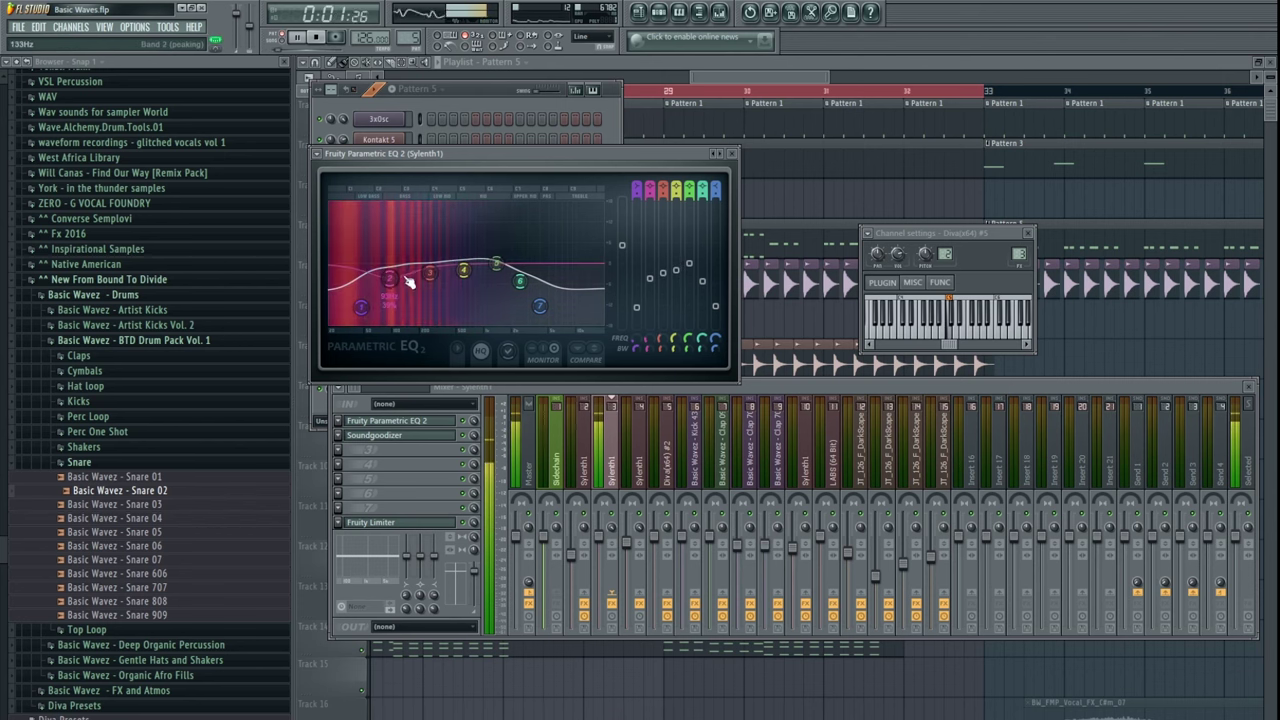
- Listen to Diva(x64) #3 with Diva(x64) #5 muted and inspect its synth settings
left_click(480, 104)
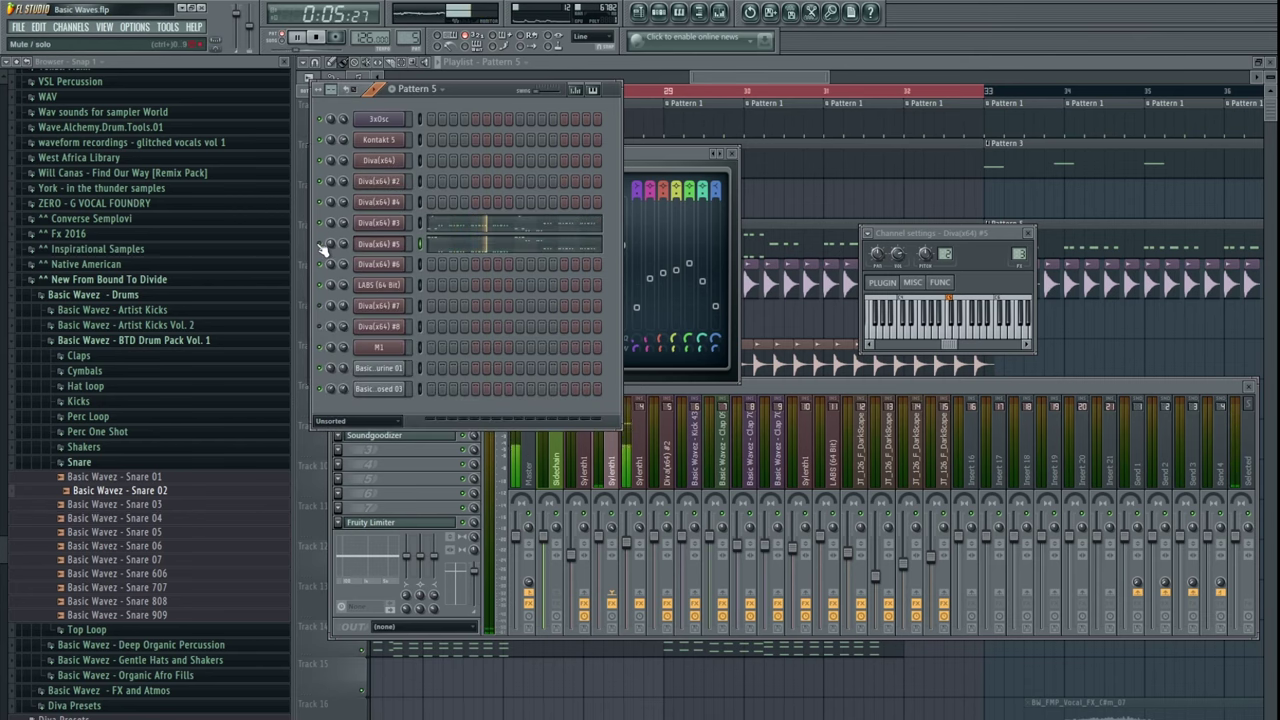
left_click(398, 224)
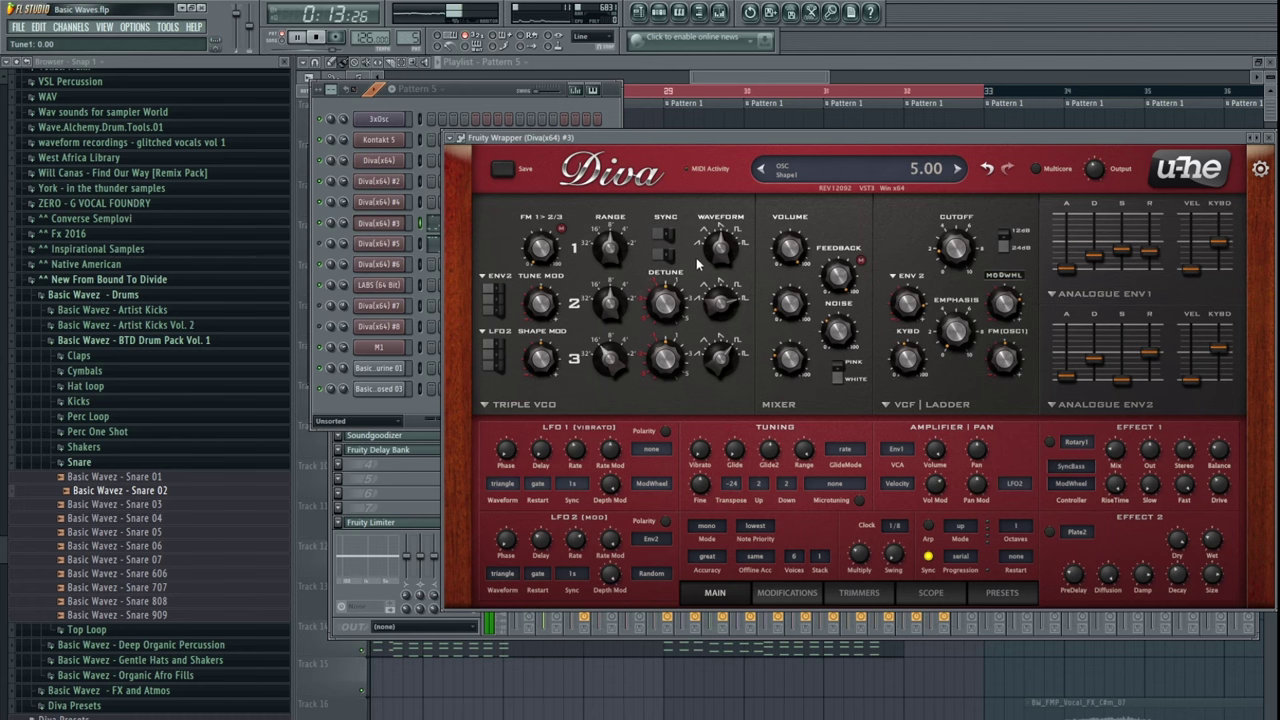
left_click(446, 115)
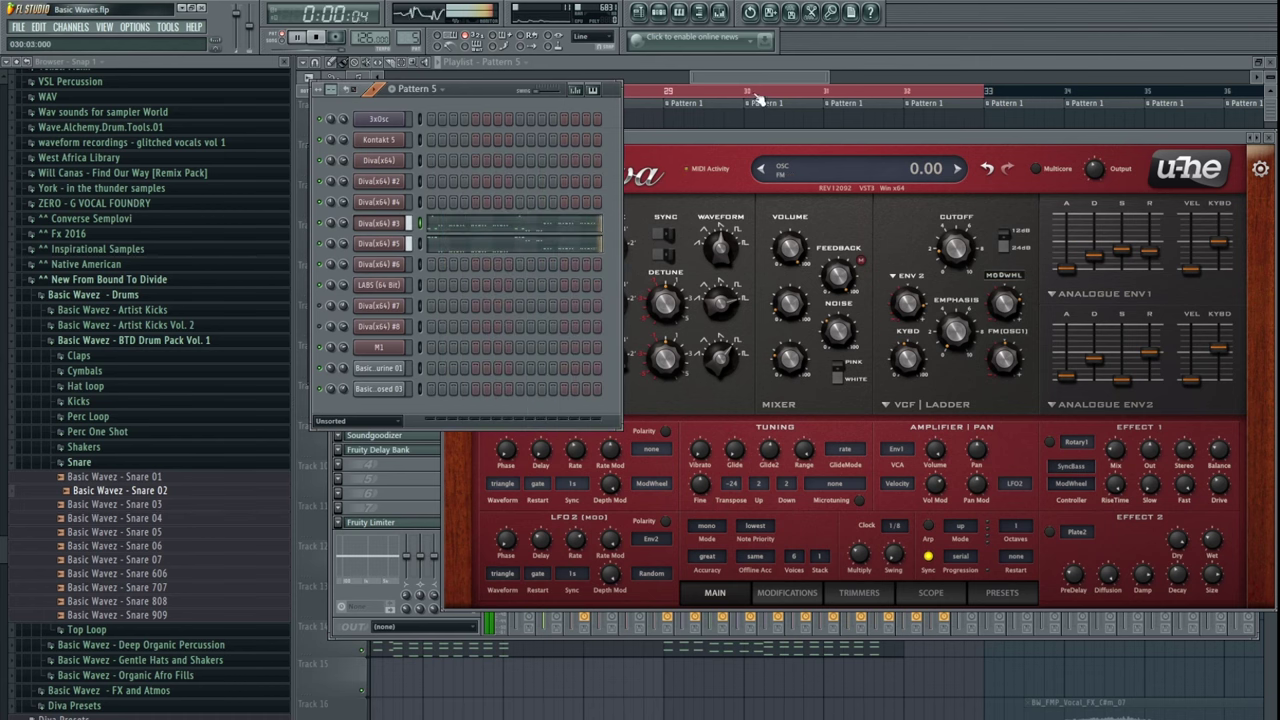
- Play the song from bar 25 with Track 14 muted to hear the groove without Pattern 11
left_click_drag(746, 78, 734, 78)
left_click(418, 91)
key("l")
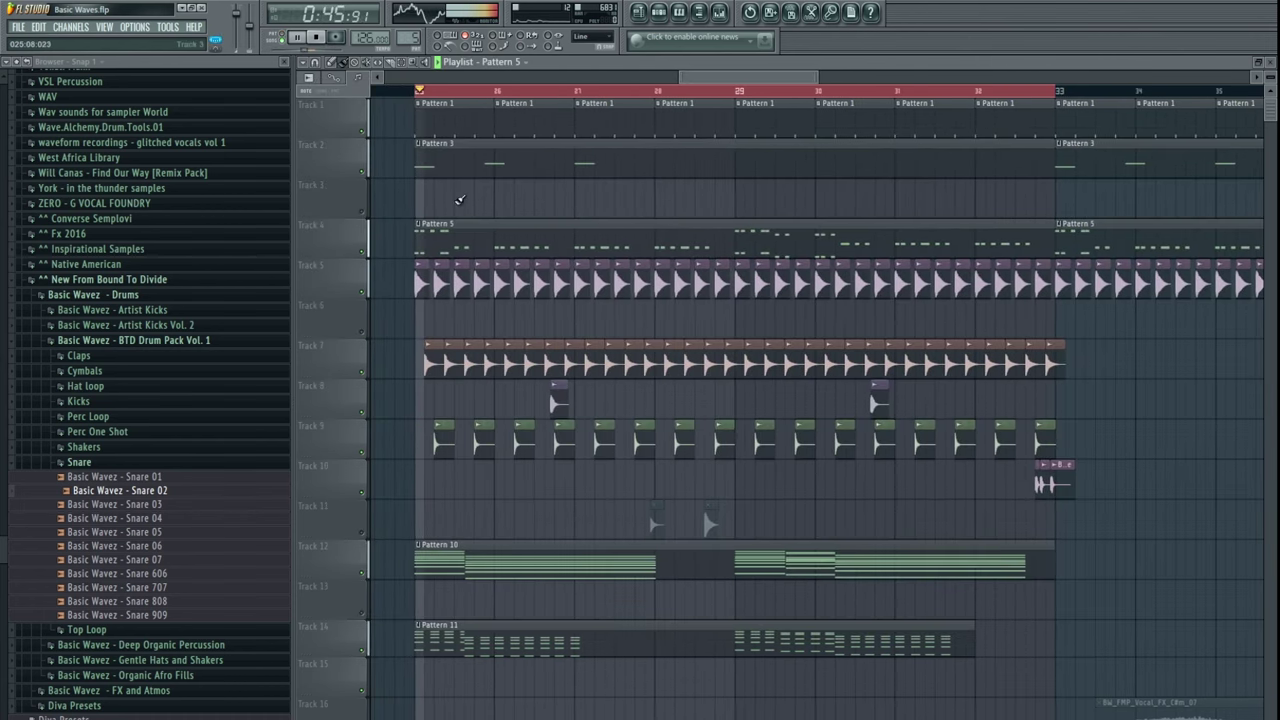
scroll(508, 376, "down", 6)
scroll(511, 377, "down", 4)
left_click(365, 500)
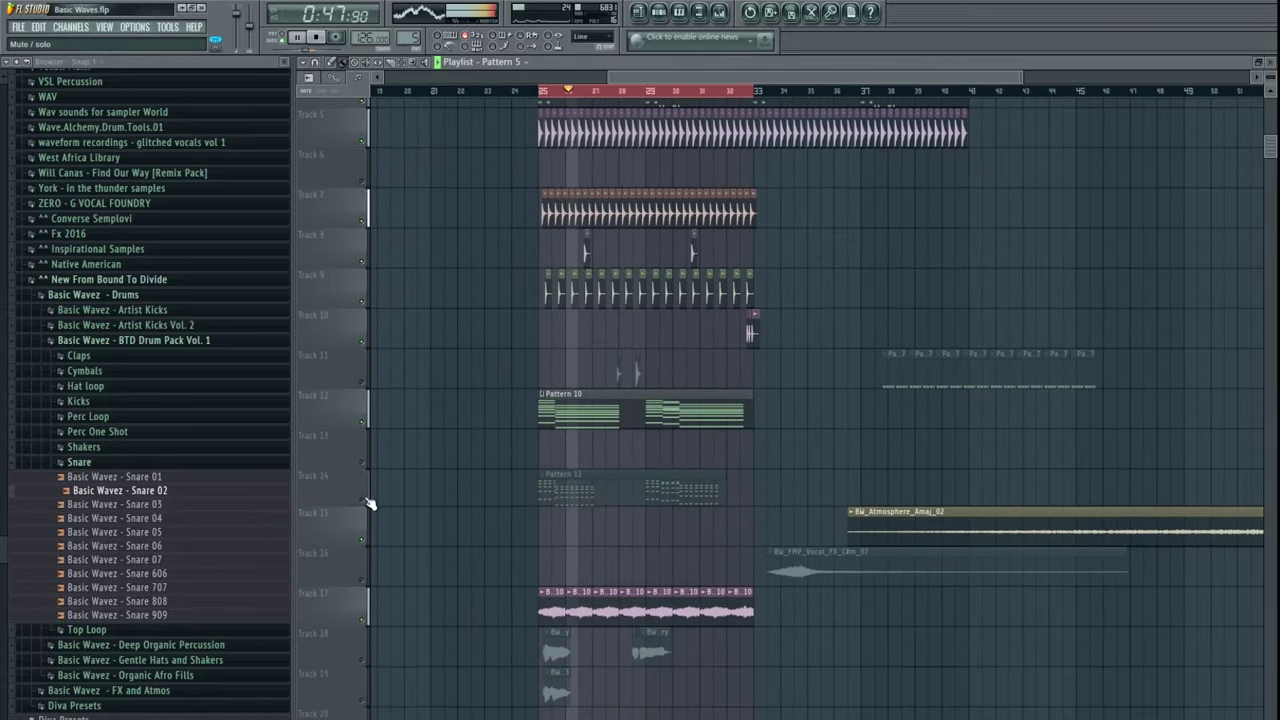
scroll(588, 469, "down", 2)
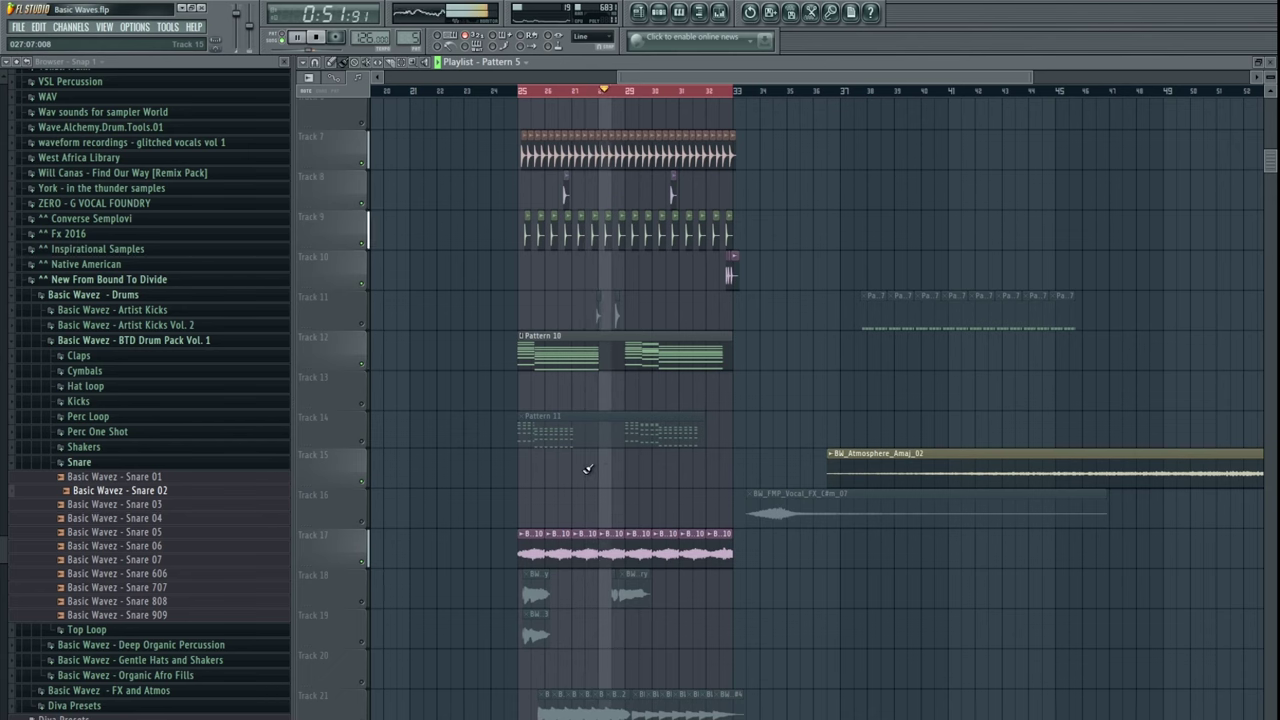
left_click_drag(734, 302, 726, 375)
scroll(737, 346, "up", 3)
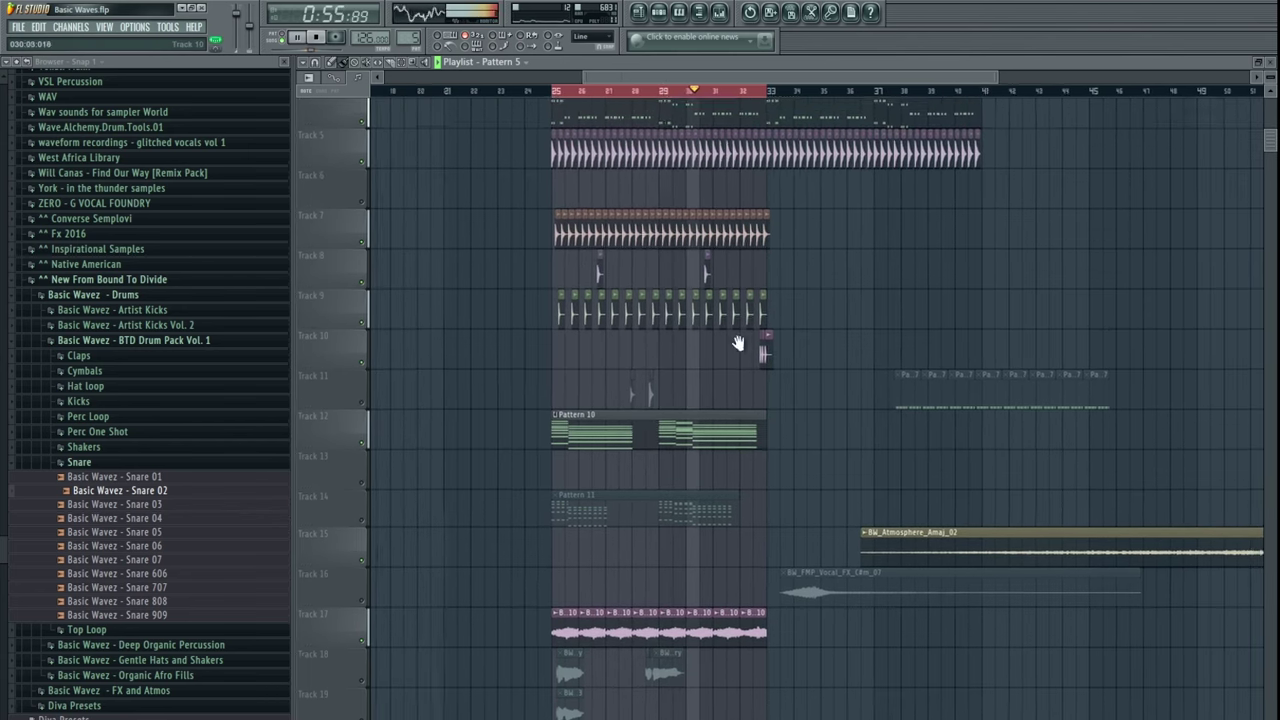
scroll(820, 513, "down", 2)
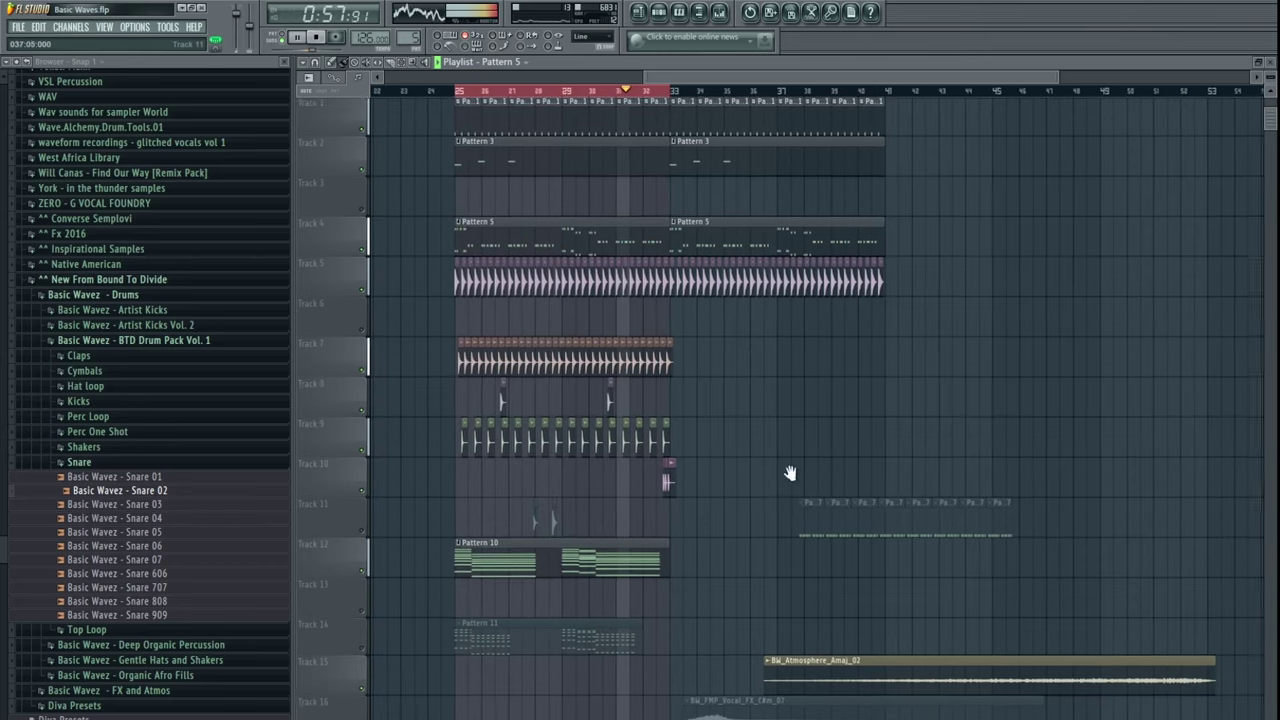
- Select Pattern 11, unmute Tracks 14 and 11, and bring back the vocal clips on Tracks 18 and 19
double_click(485, 568)
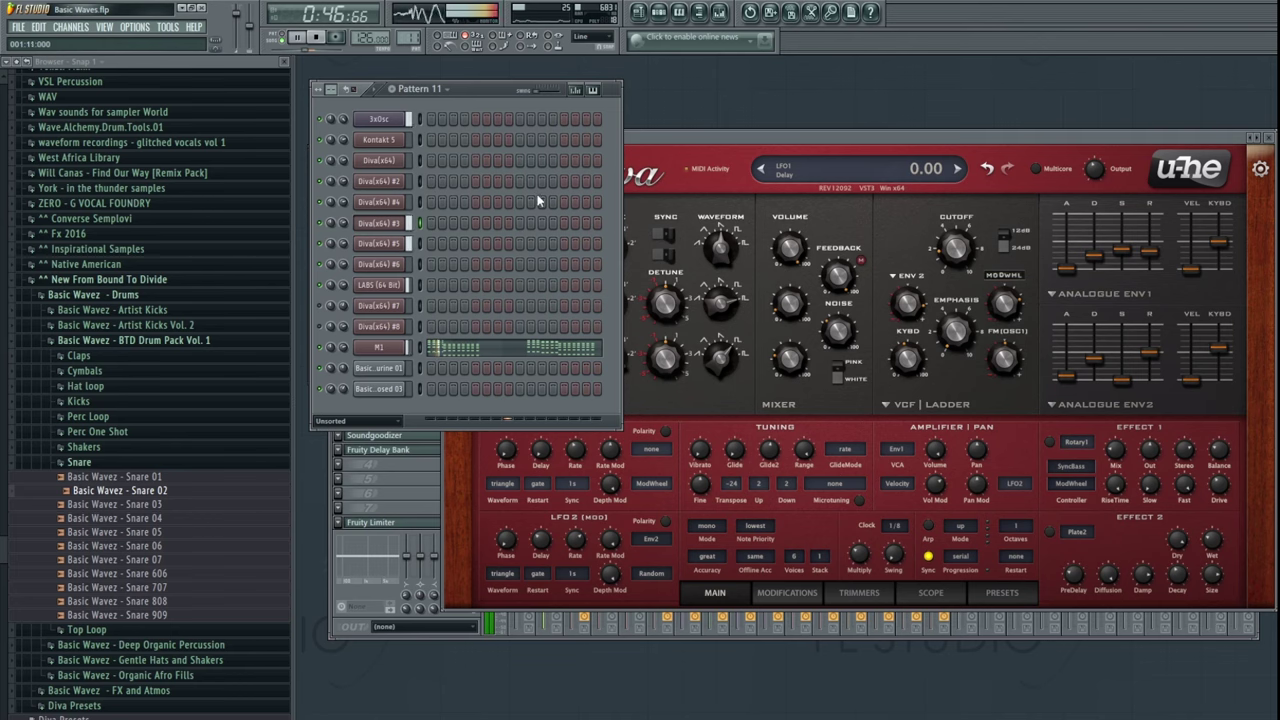
left_click(650, 18)
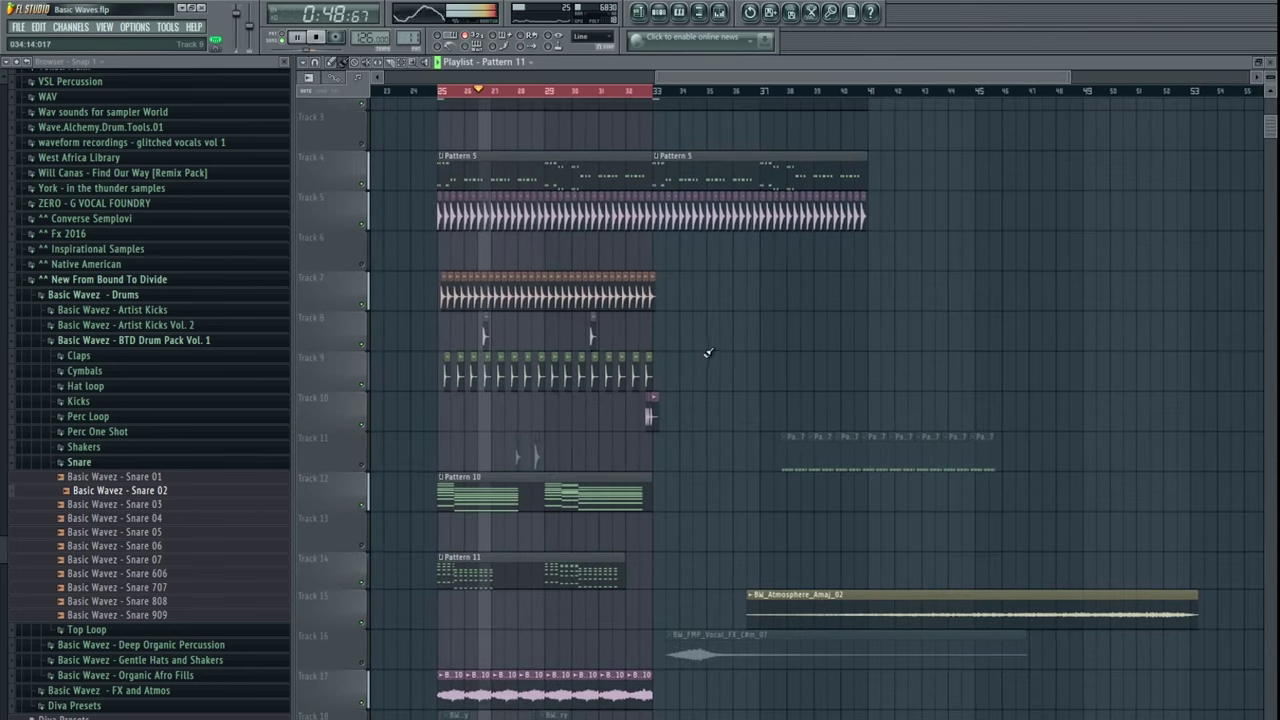
left_click(364, 468)
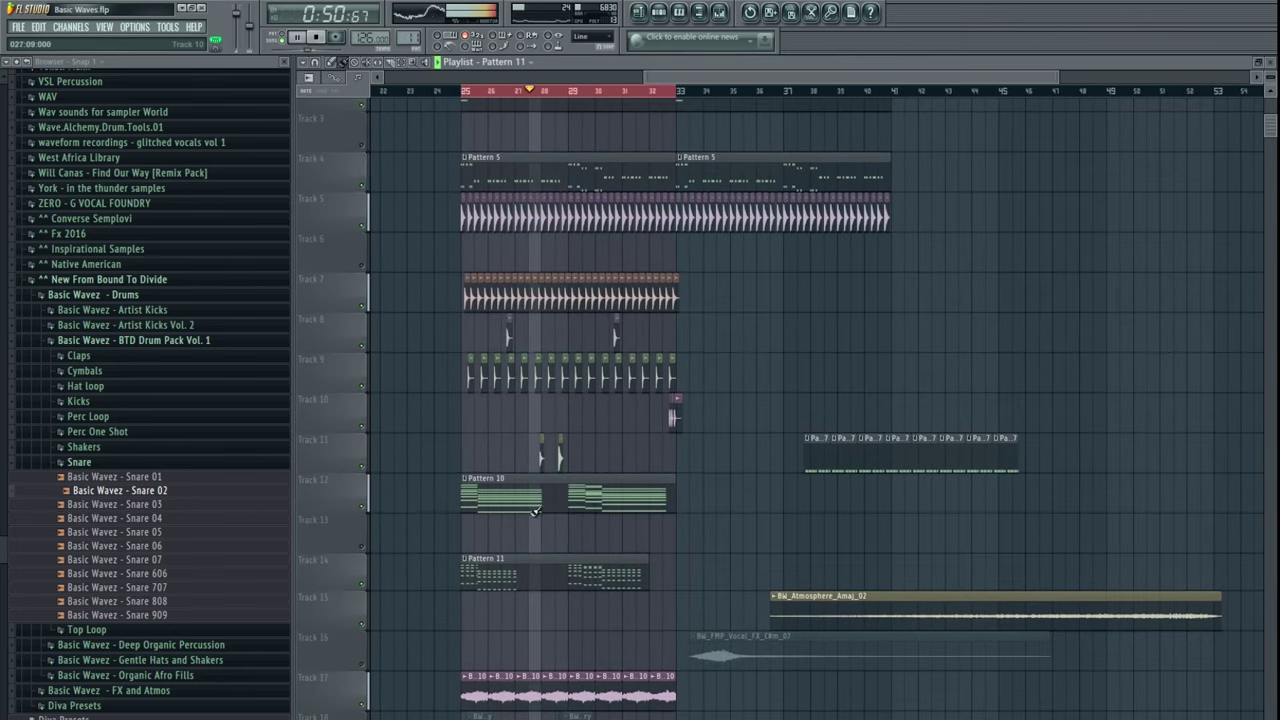
left_click_drag(632, 467, 690, 398)
scroll(455, 644, "down", 5)
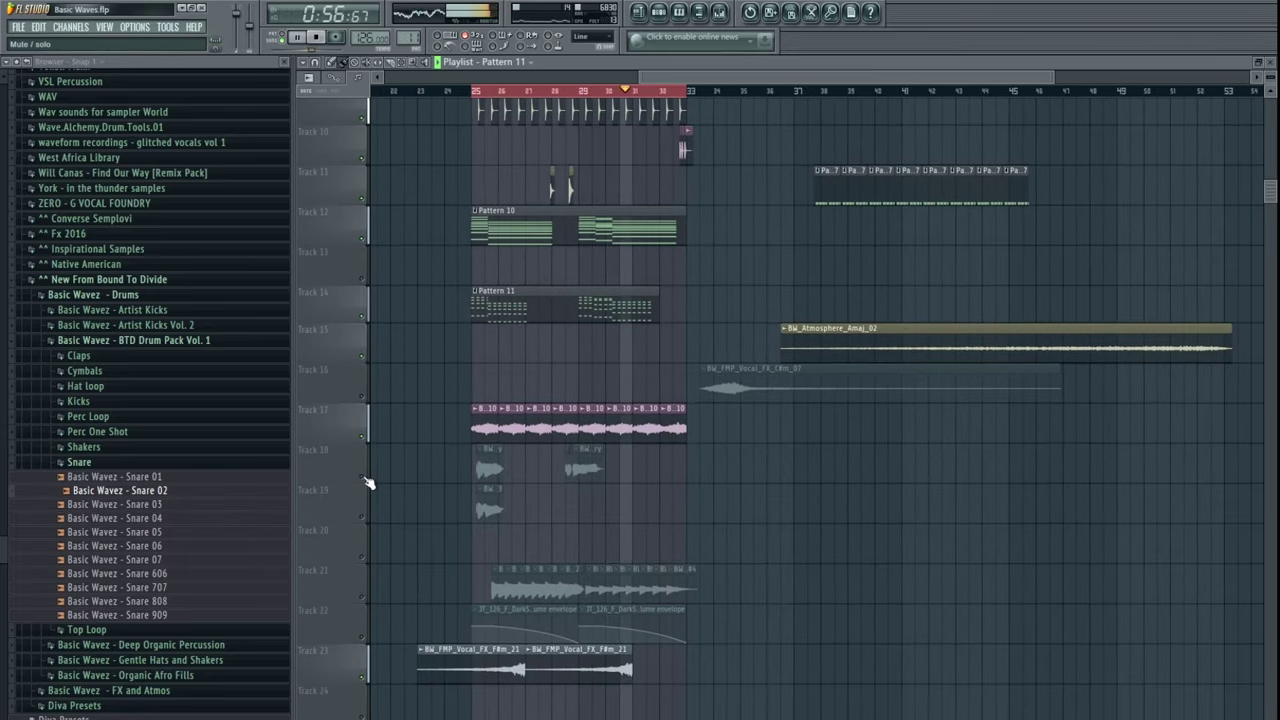
left_click(363, 519)
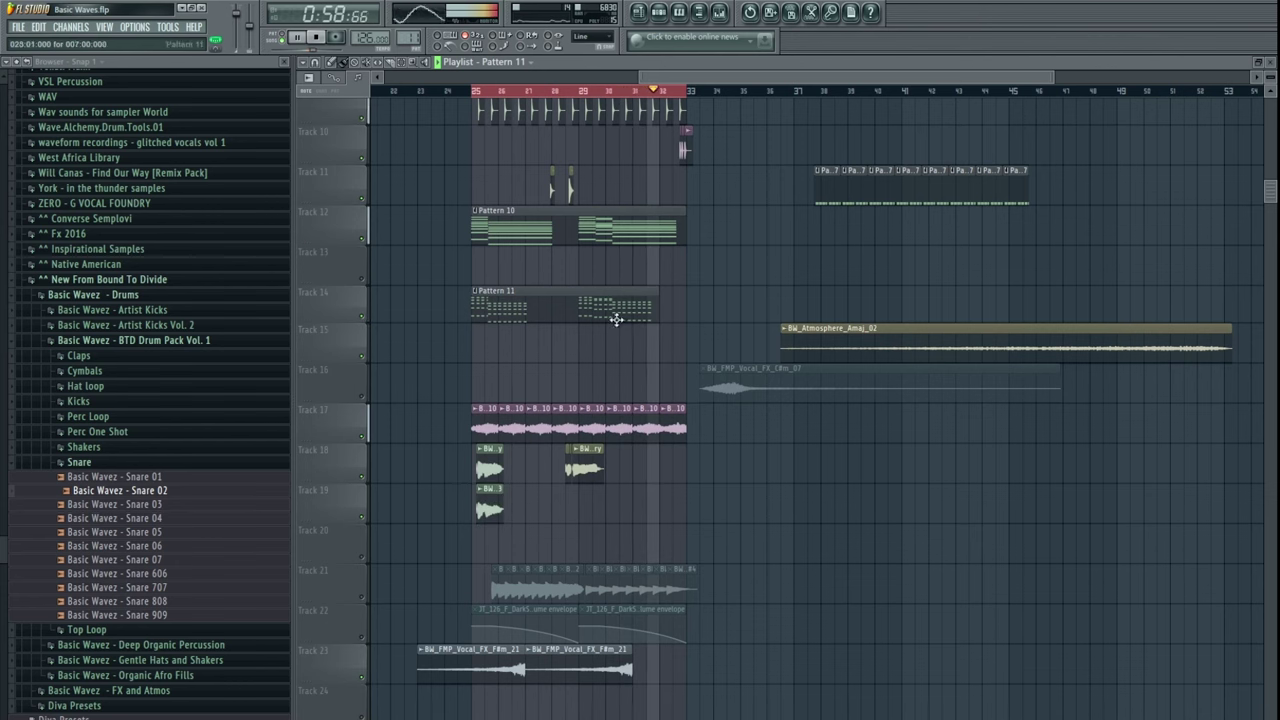
- Delete the last kick clips on Track 5 in bar 32 to leave a gap before bar 33
scroll(616, 319, "up", 3)
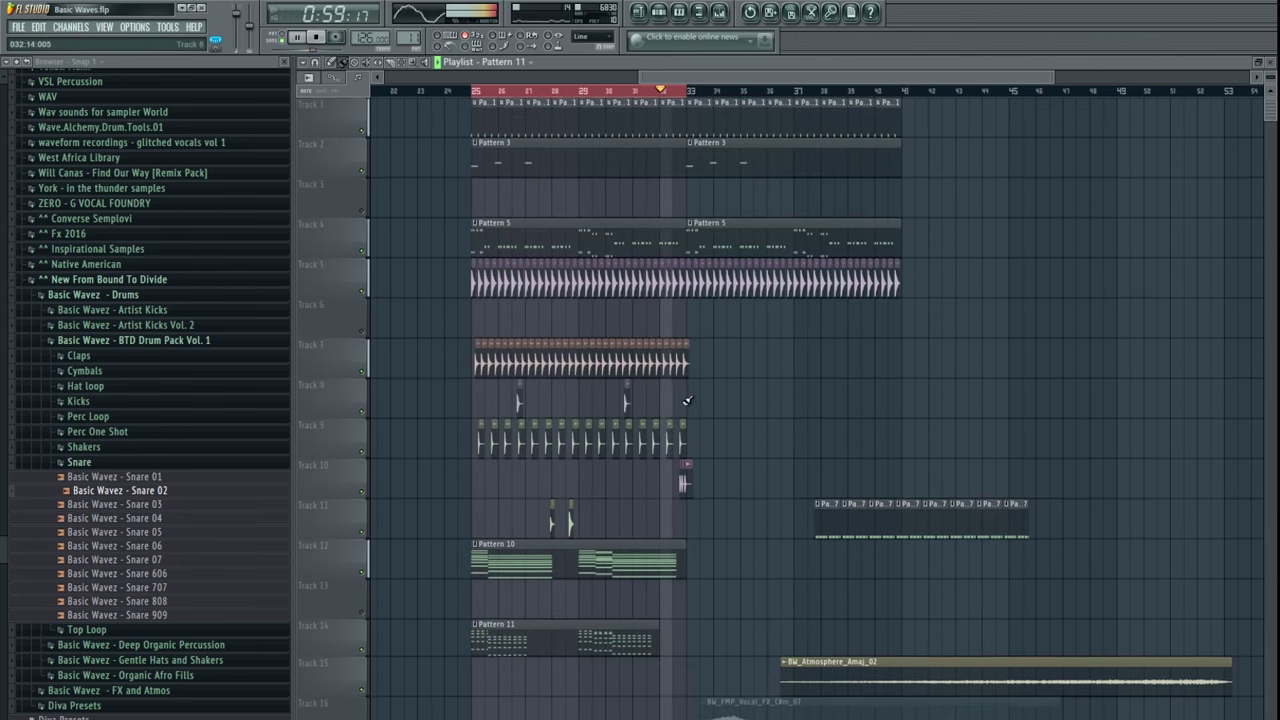
scroll(674, 308, "up", 4)
right_click(662, 299)
- Unmute the live vocal phrases on Track 21 and the DarkScape volume envelopes on Track 22
scroll(657, 302, "down", 5)
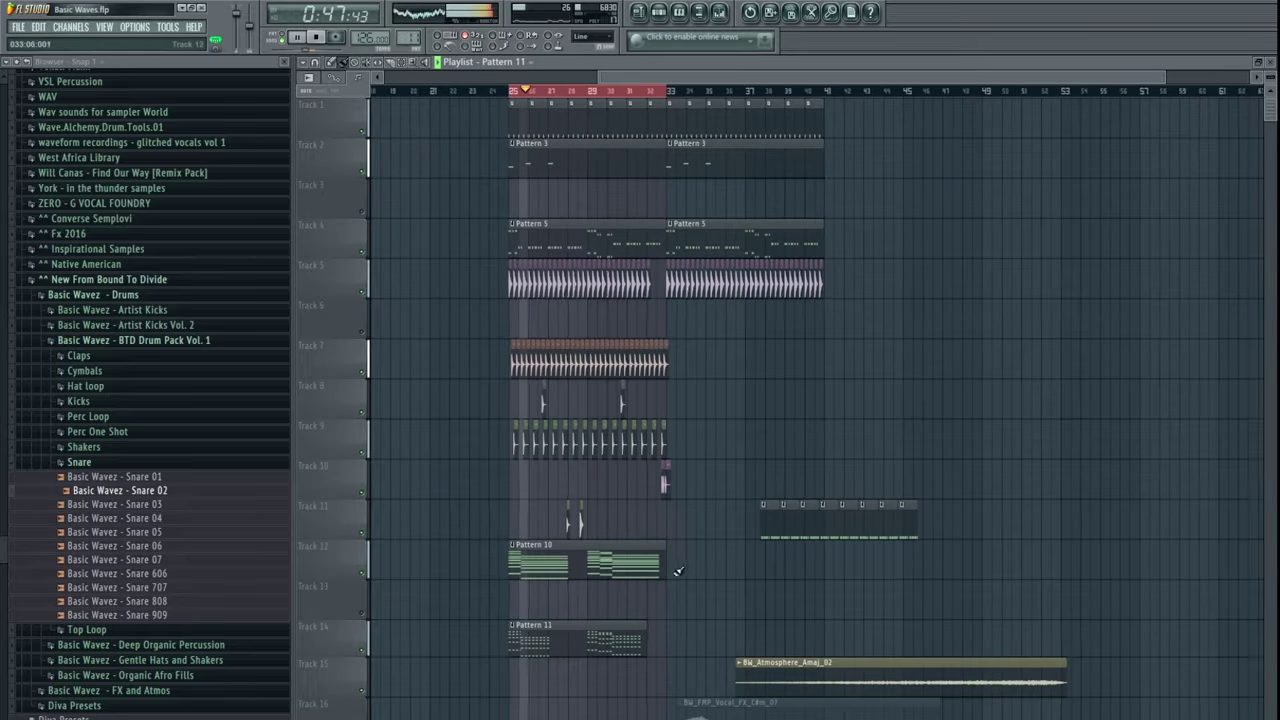
scroll(679, 571, "down", 6)
scroll(679, 358, "up", 4)
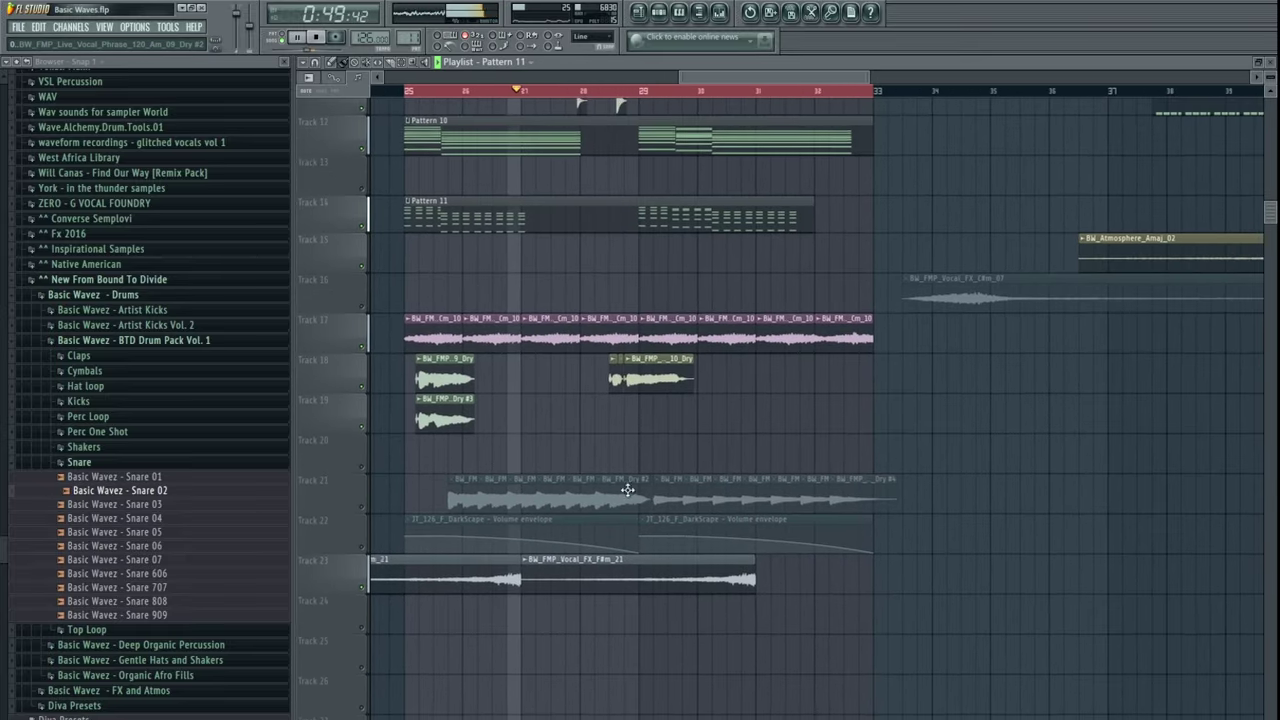
left_click_drag(627, 490, 654, 464)
left_click(362, 482)
left_click(362, 522)
left_click_drag(653, 410, 616, 428)
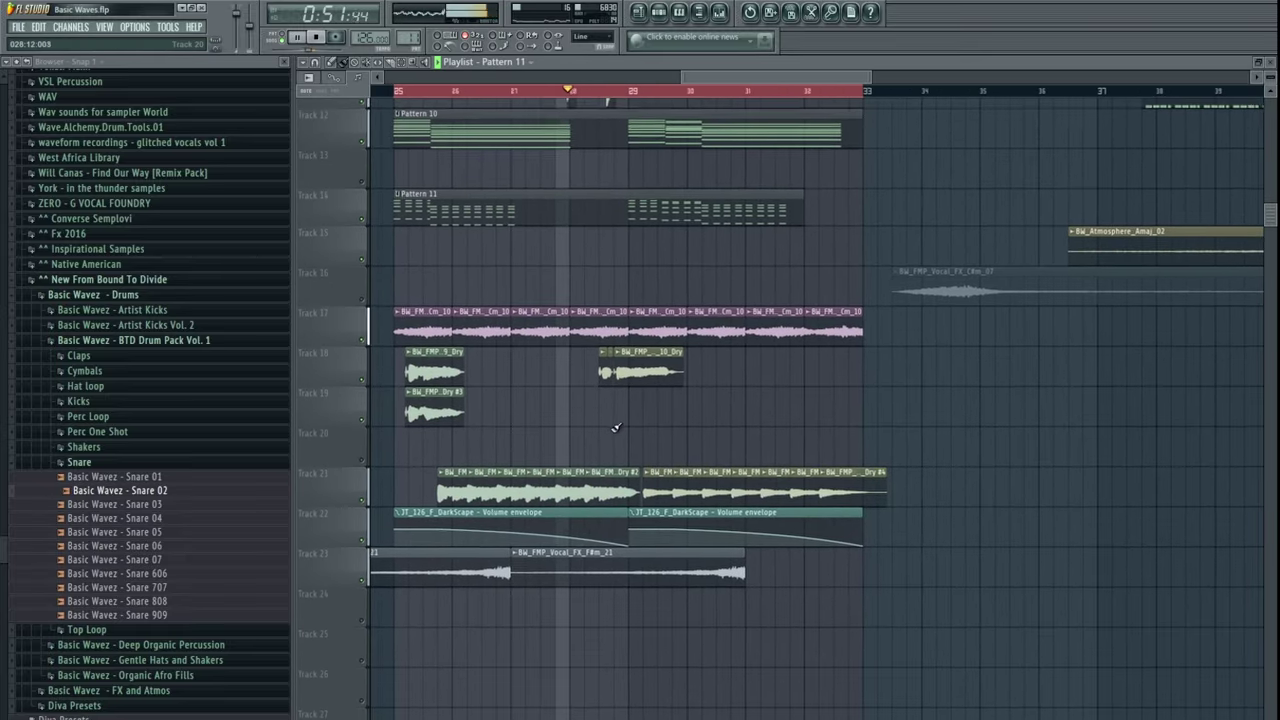
- Select the vocal phrase clips around bar 29 on Track 18 and play the loop from bar 25
scroll(615, 428, "up", 2)
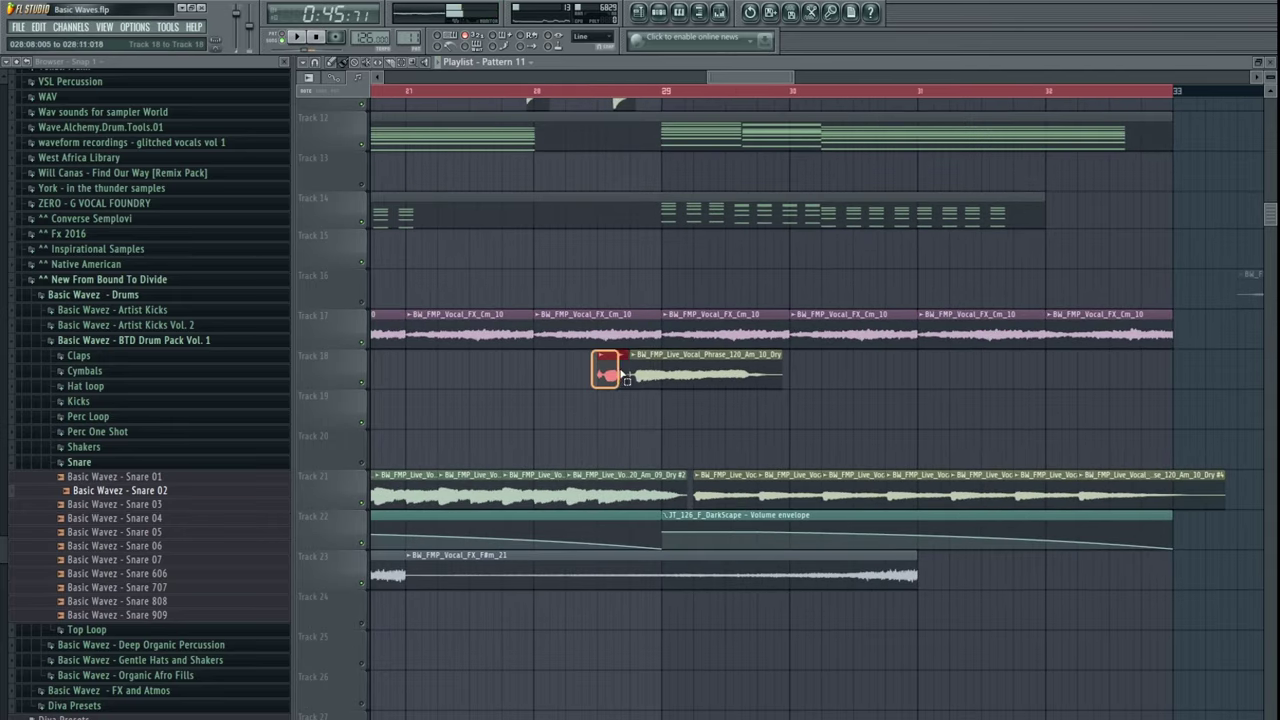
left_click(624, 378)
scroll(651, 409, "down", 4)
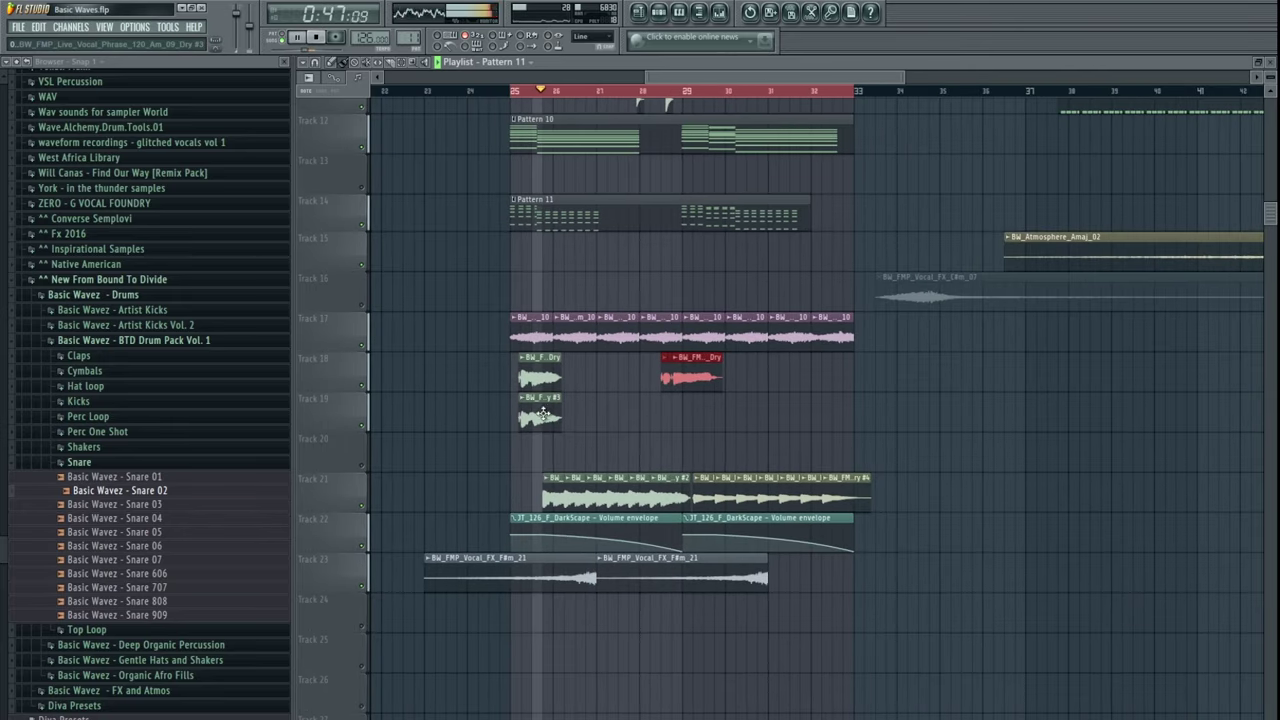
- Check the Track 19 vocal phrase's channel settings and the Fruity Limiter compression on the JT_126_F_DarkScape mixer track
double_click(541, 413)
key("F9")
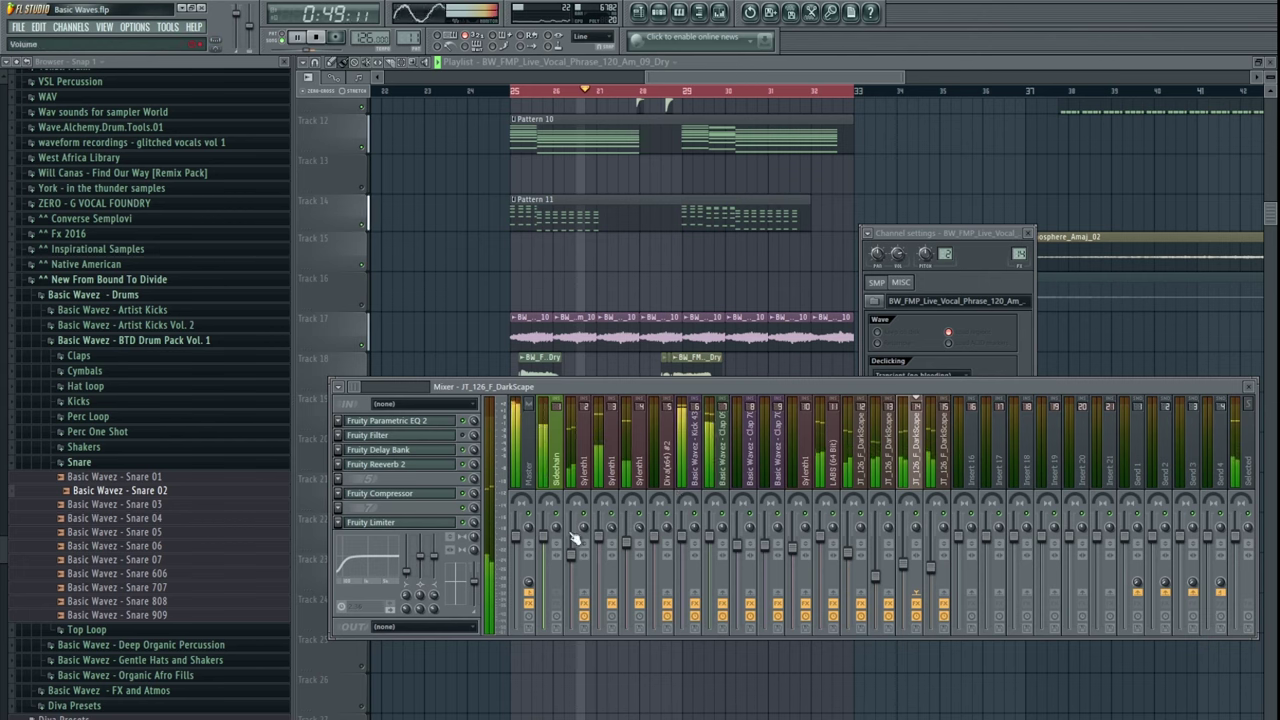
left_click(395, 523)
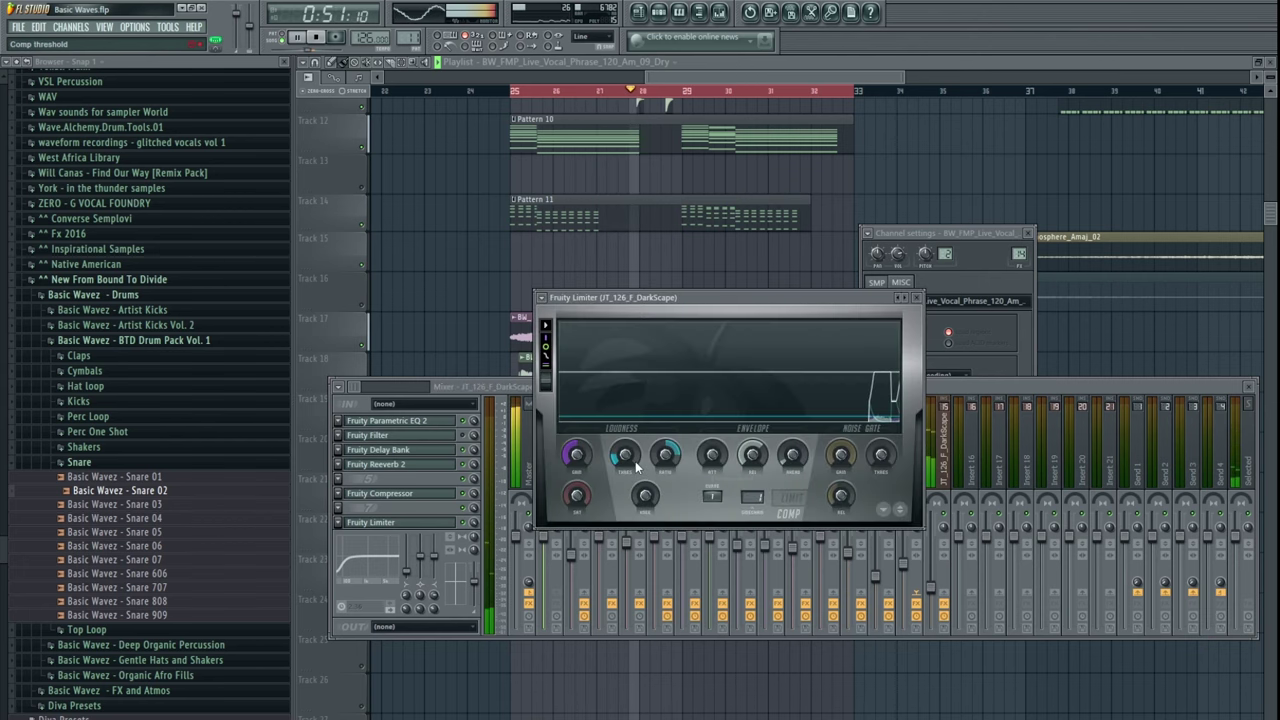
left_click(480, 300)
left_click_drag(674, 335, 606, 342)
left_click_drag(609, 406, 641, 392)
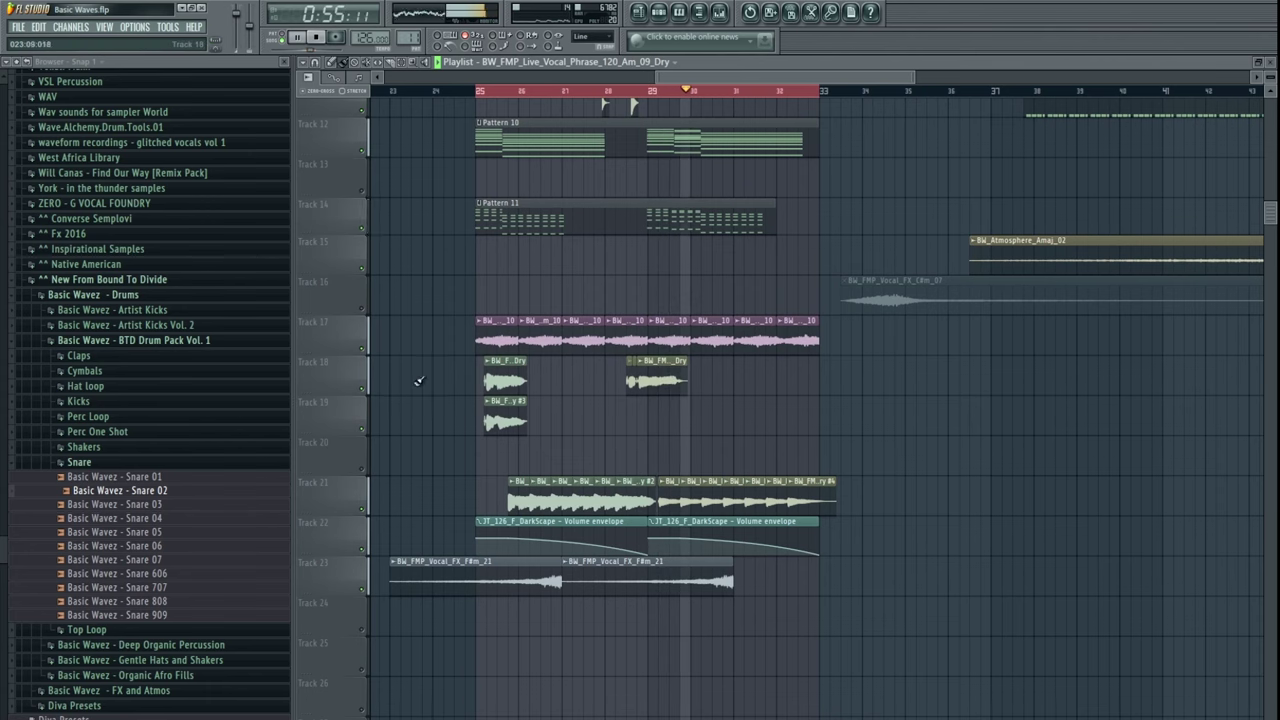
double_click(499, 407)
right_click(576, 420)
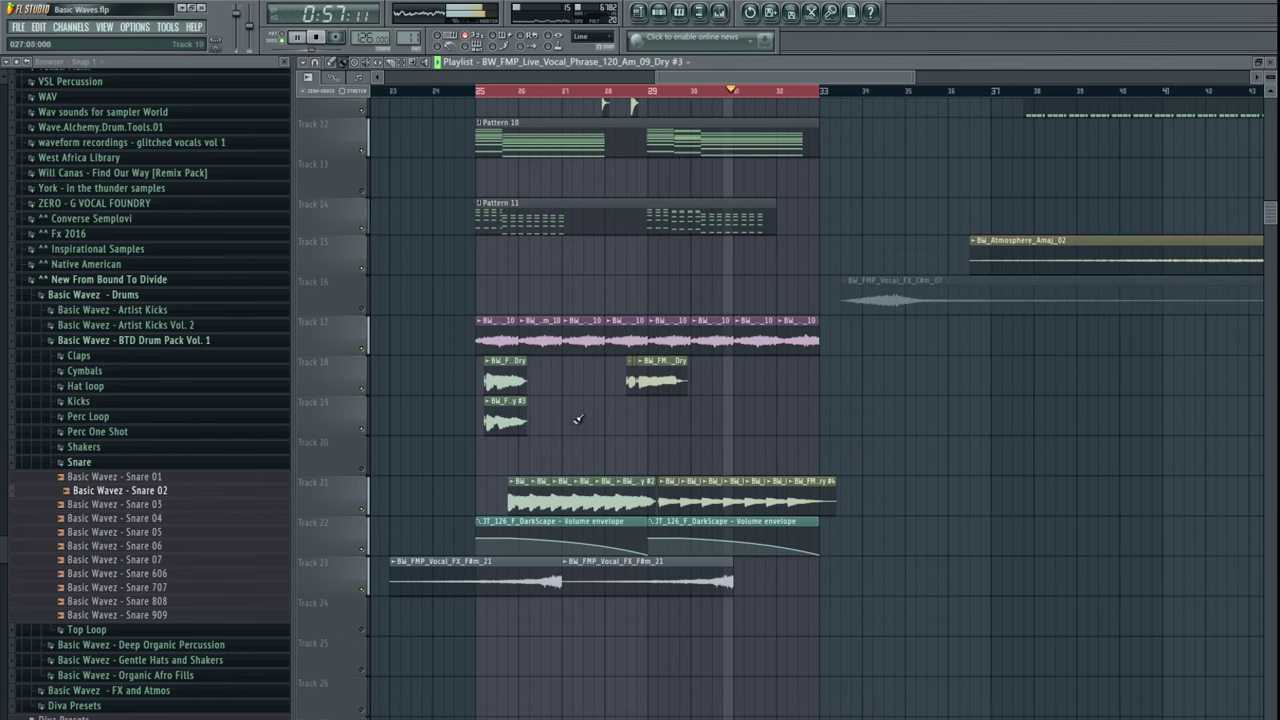
scroll(577, 418, "left", 1)
- Audition kick samples from the BTD Drum Pack Vol. 1 Kicks folder, starting with Kick 35Hz D 01
left_click(130, 463)
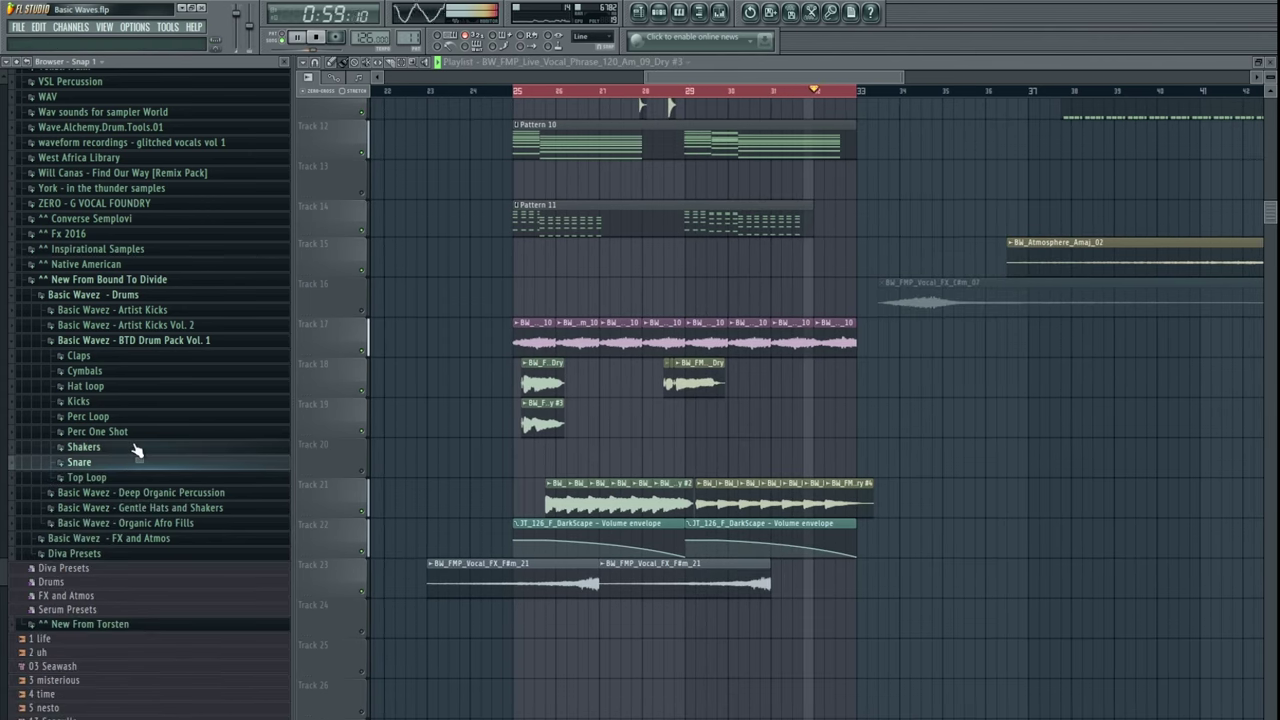
left_click(128, 403)
scroll(483, 446, "up", 3)
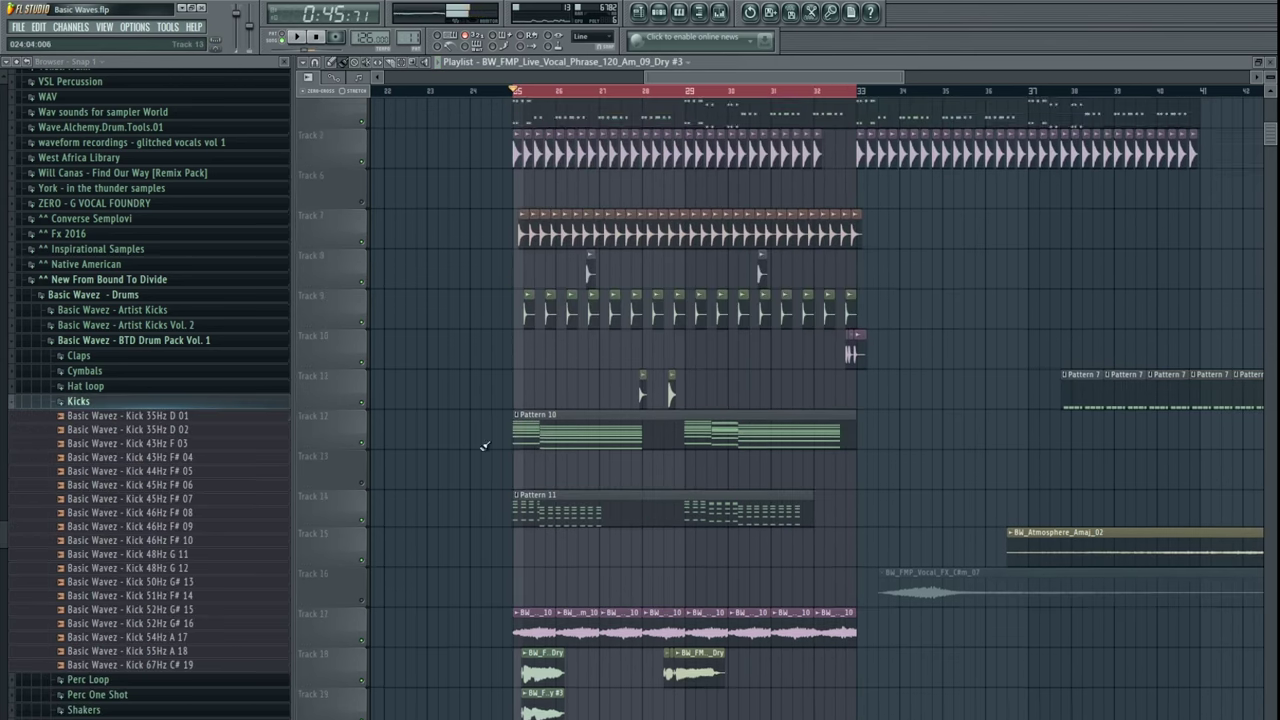
scroll(490, 447, "up", 3)
scroll(500, 449, "up", 4)
left_click(192, 417)
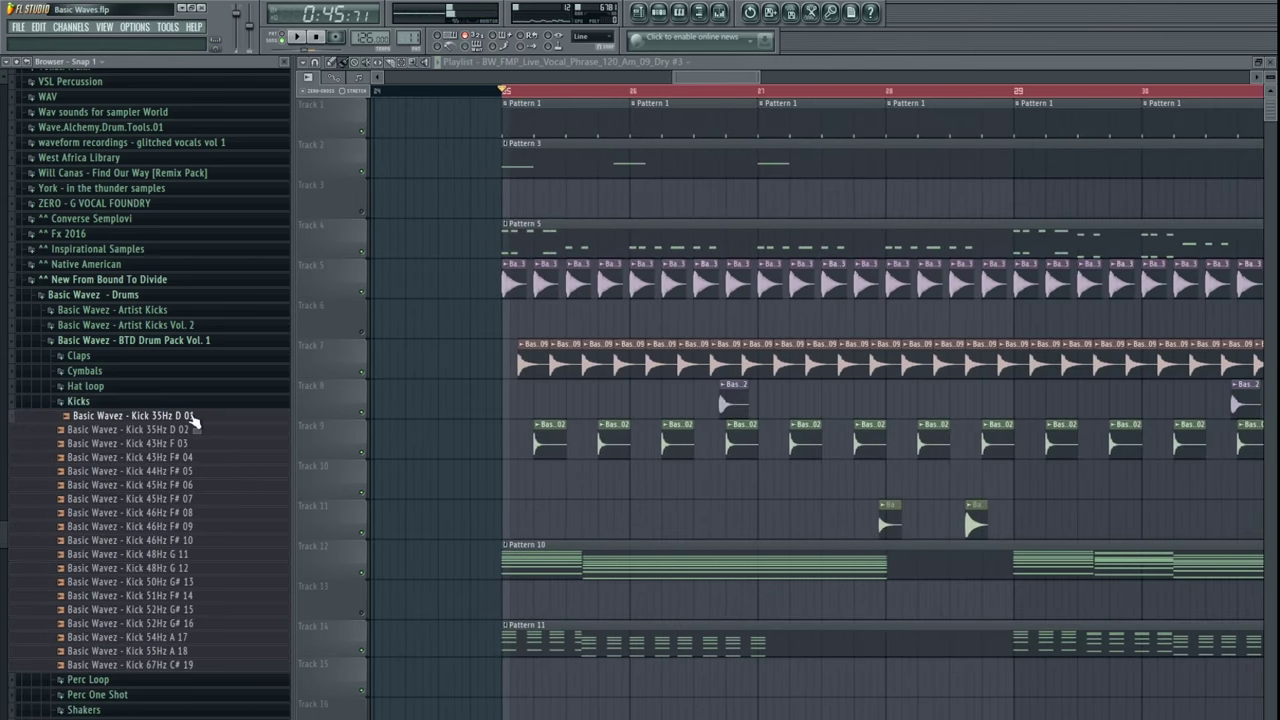
left_click(175, 430)
left_click(171, 485)
left_click(173, 513)
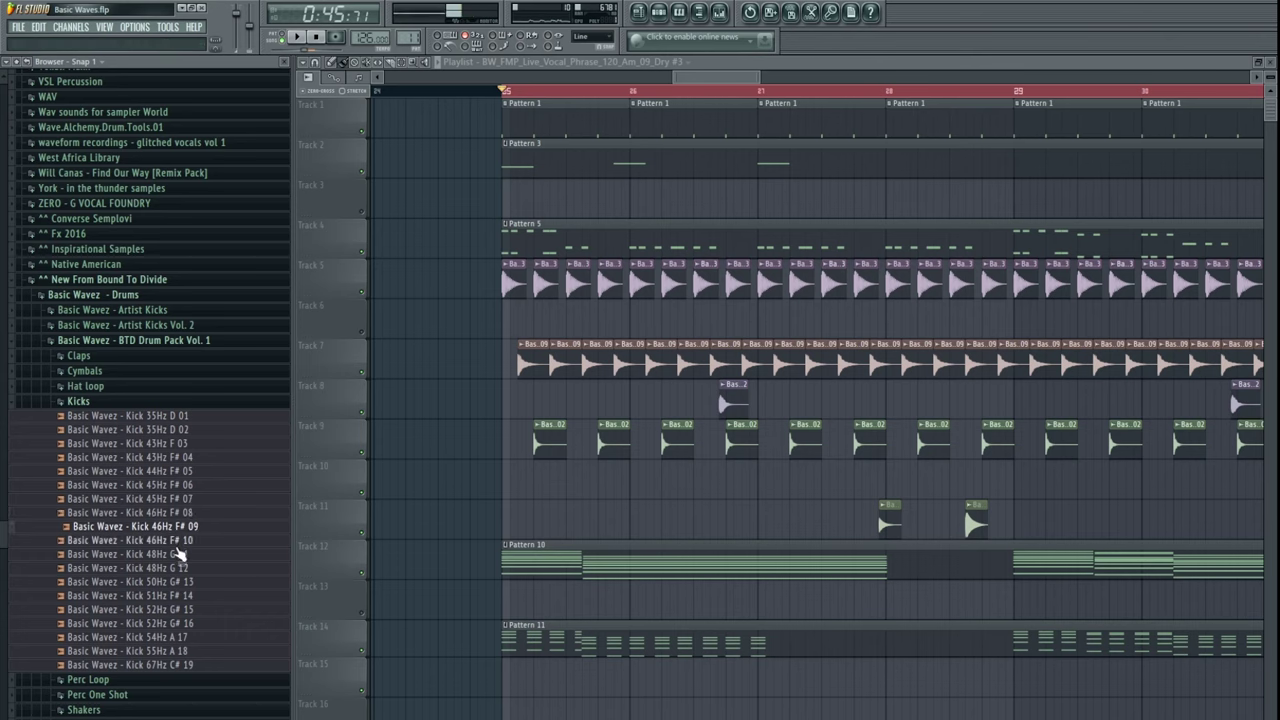
- Mute Track 5 and place Kick 46Hz F# 10 on every beat of bar 25 on Track 6
left_click(177, 542)
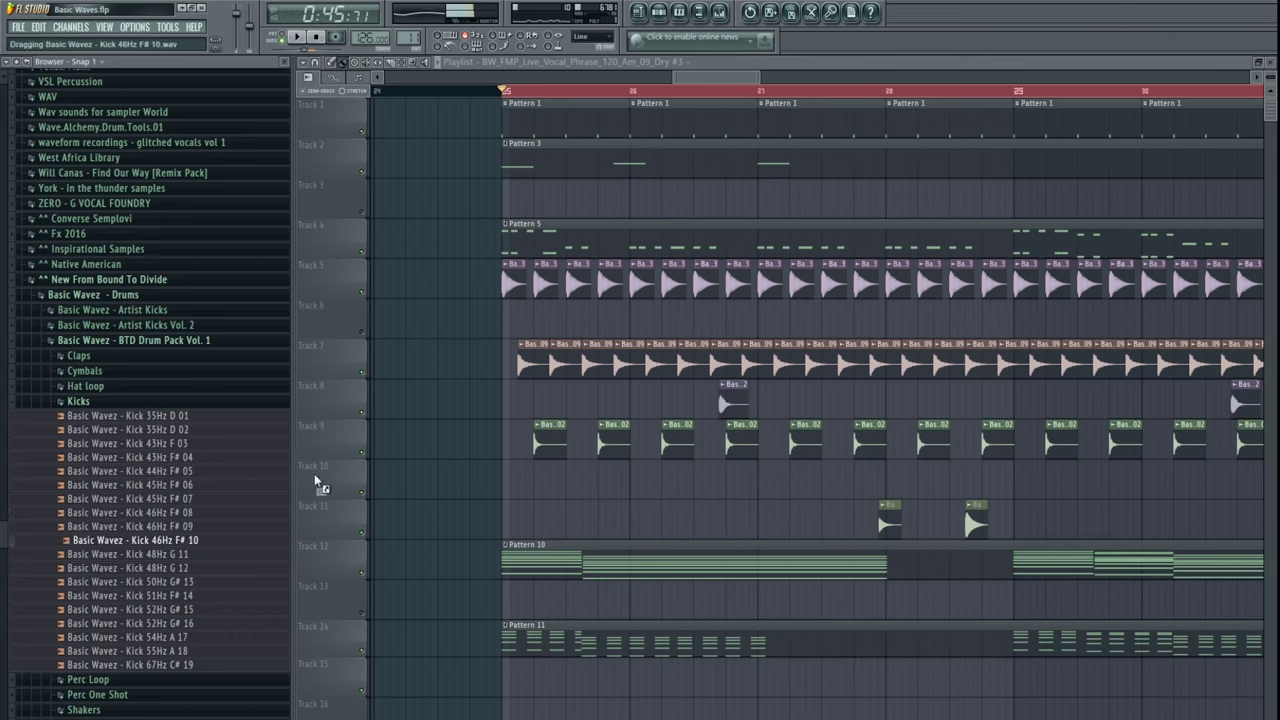
left_click(362, 292)
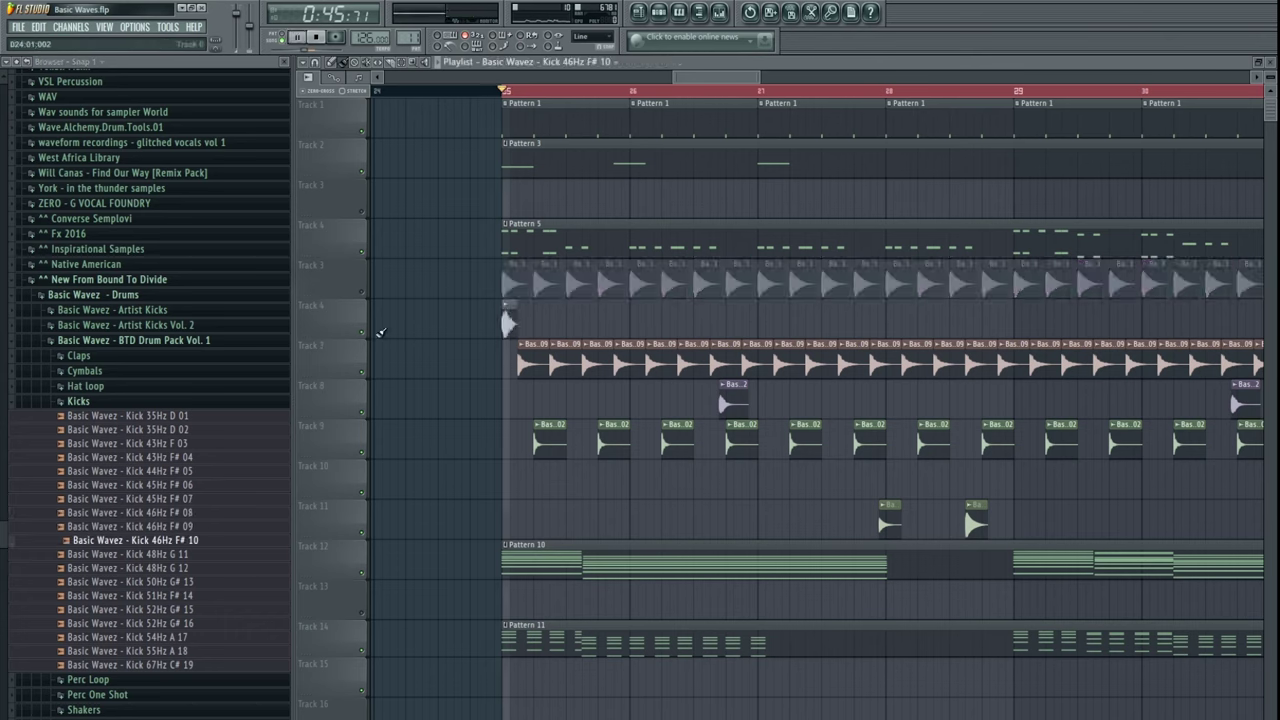
left_click(548, 322)
key("space")
mouse_move(560, 328)
left_mouse_down()
mouse_move(509, 320)
mouse_move(573, 321)
left_mouse_up()
left_click_drag(630, 324, 510, 318)
key("space")
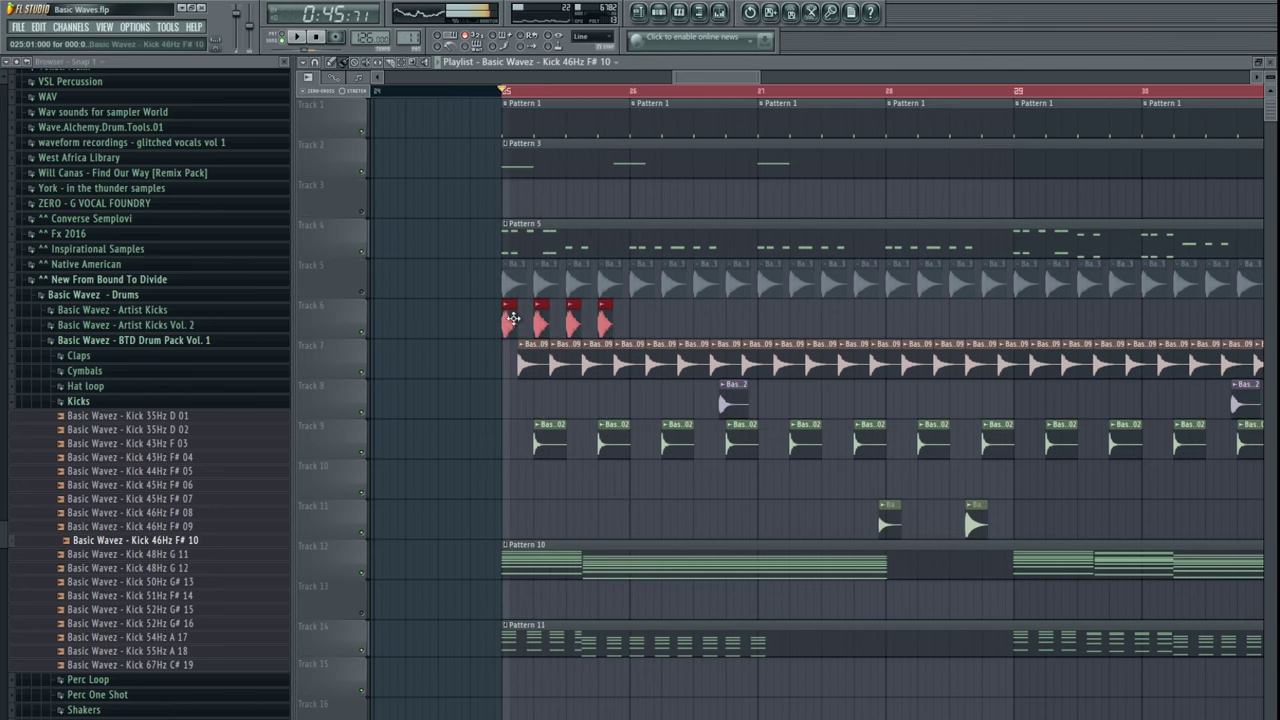
key("space")
- Duplicate the Track 6 kicks through bar 32 and delete the last ones to leave a gap before bar 33
scroll(476, 165, "down", 4)
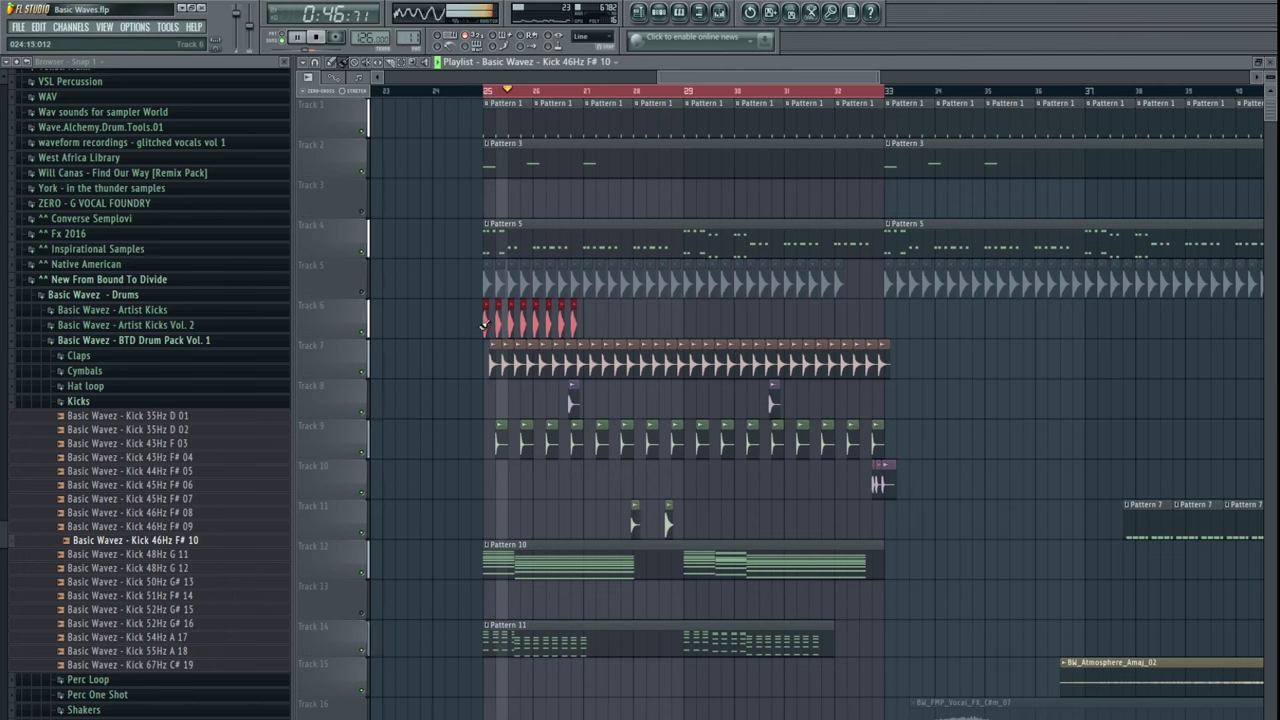
left_click(475, 90)
scroll(481, 250, "up", 5)
scroll(514, 403, "down", 4)
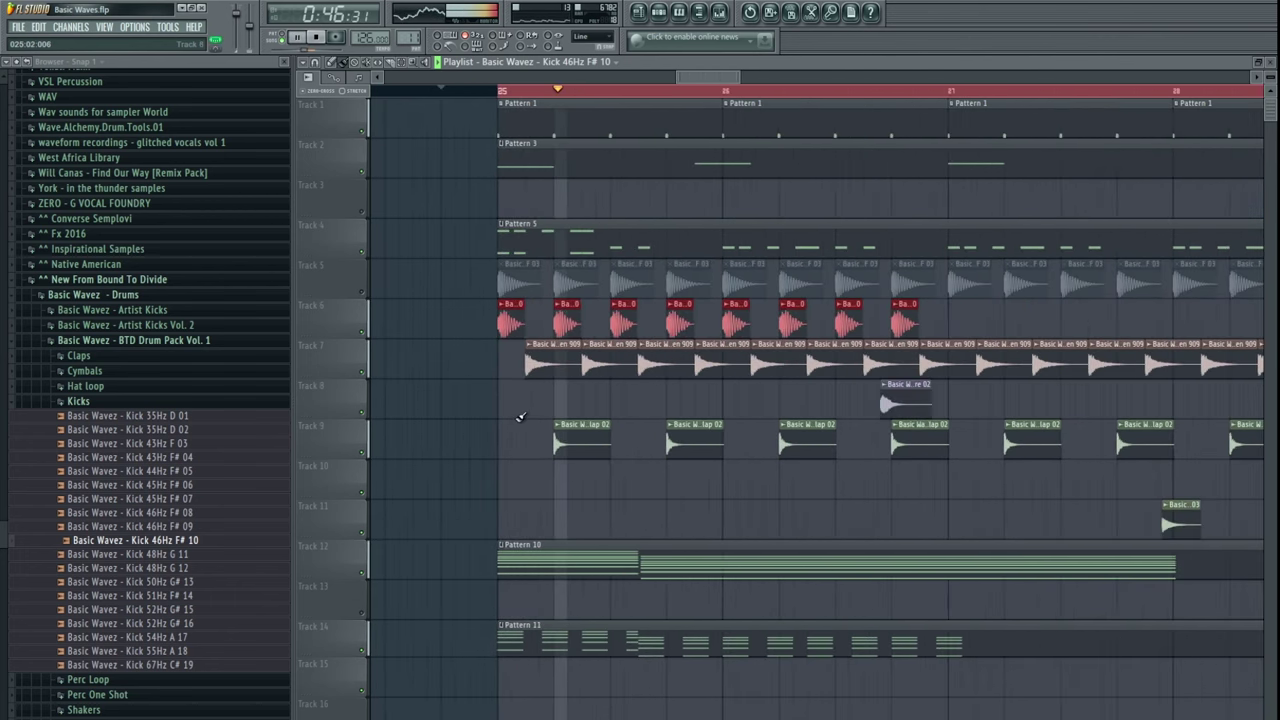
left_click_drag(512, 322, 630, 322)
mouse_move(776, 320)
left_mouse_down()
mouse_move(513, 318)
mouse_move(750, 318)
left_mouse_up()
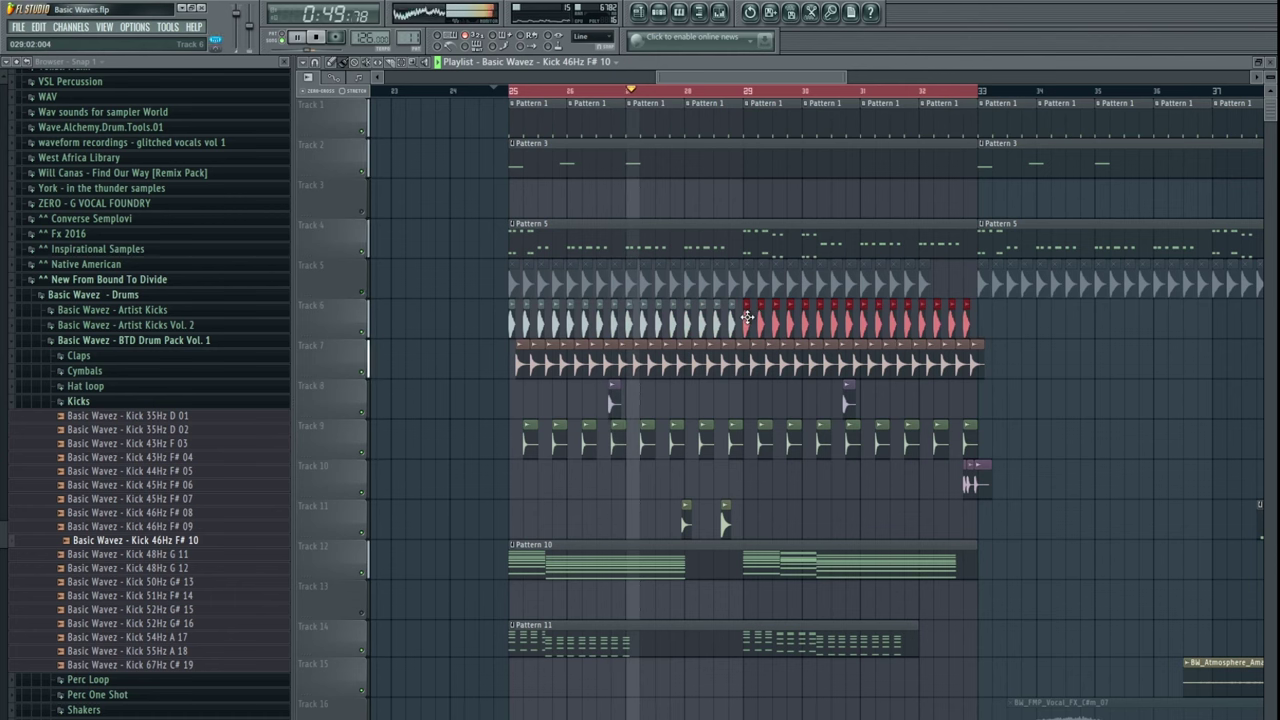
right_click(968, 318)
- Mute Tracks 12, 14, 17, 18 and 19 and play the loop to hear the new kick
scroll(430, 480, "down", 4)
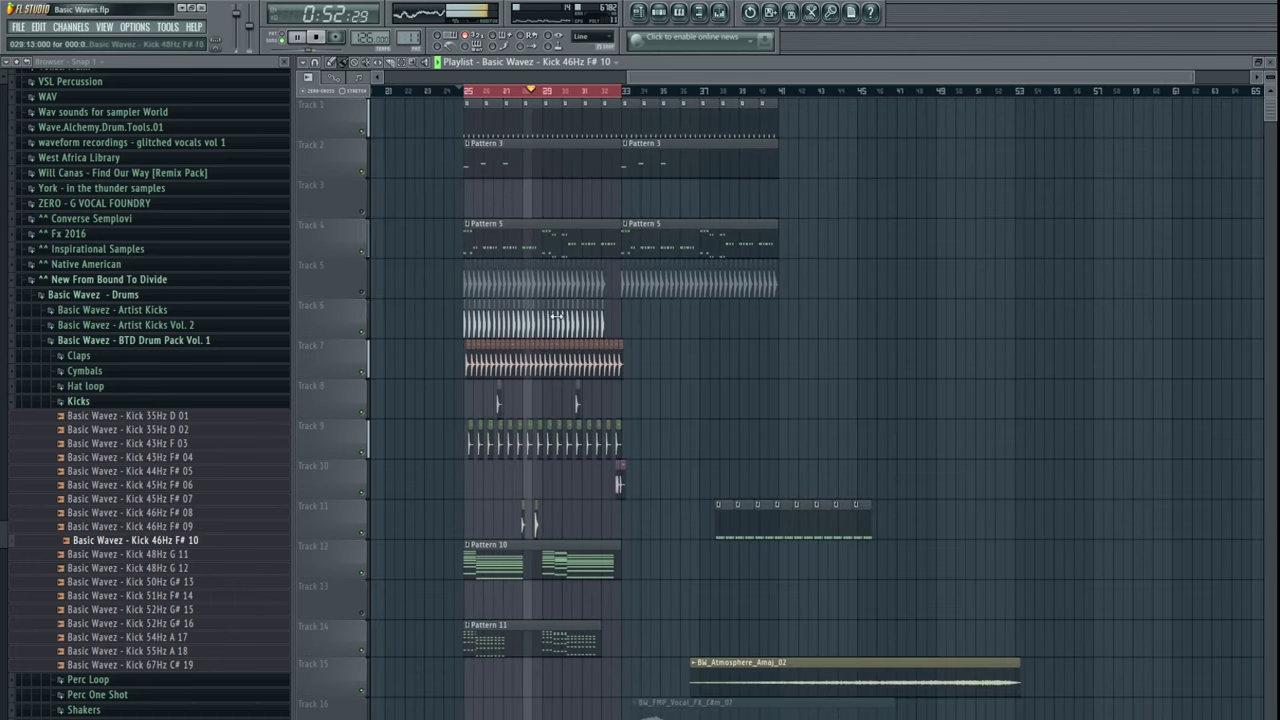
scroll(366, 640, "down", 5)
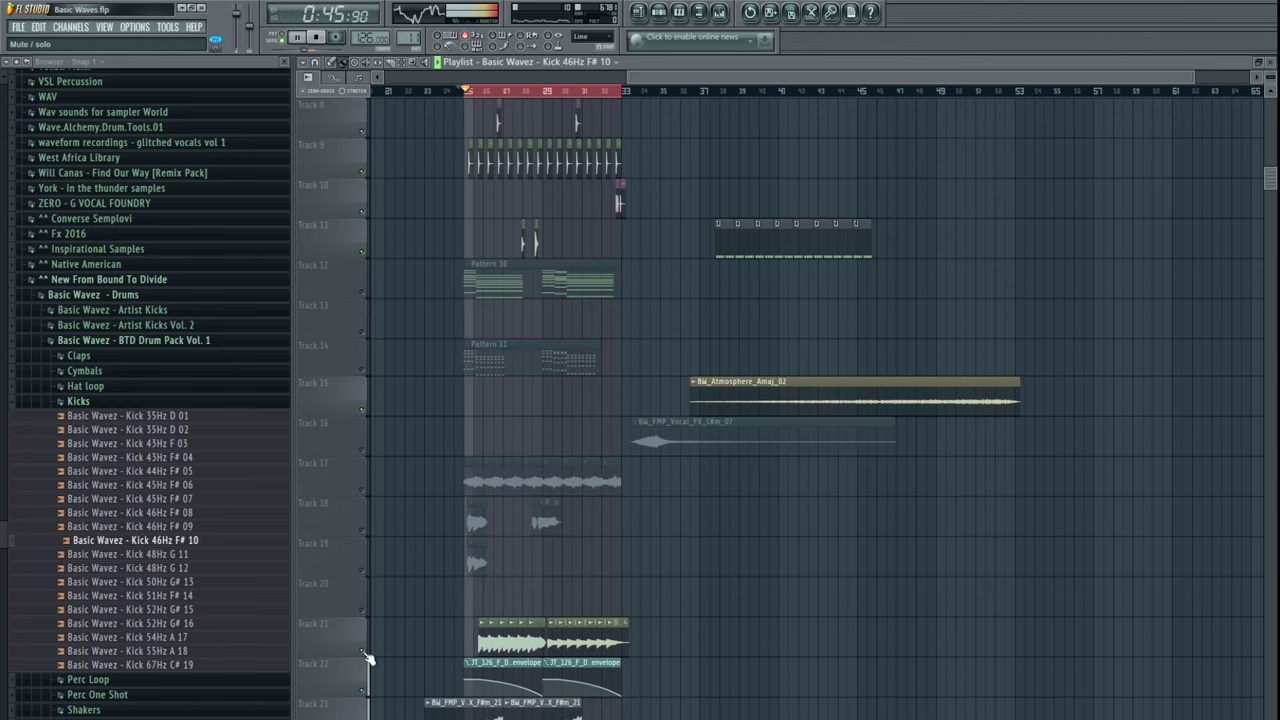
scroll(535, 547, "up", 5)
left_click_drag(535, 547, 538, 558)
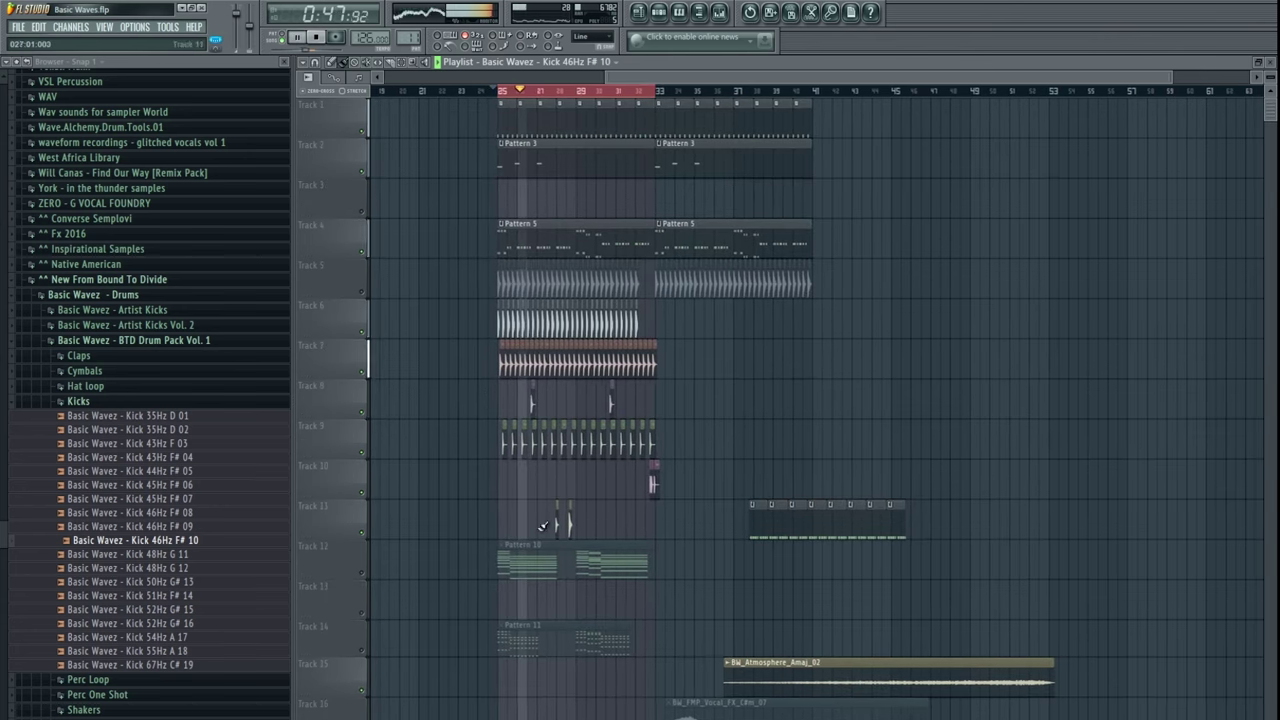
scroll(537, 556, "up", 4)
scroll(563, 352, "down", 2)
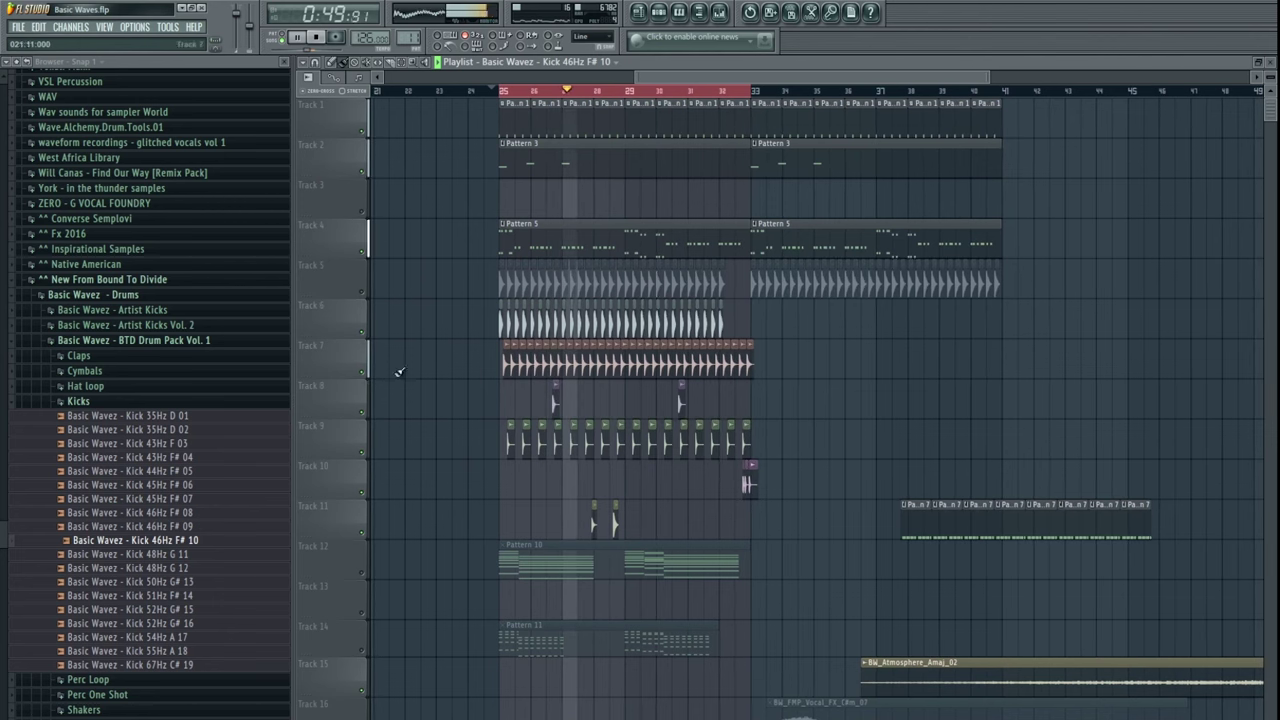
- Adjust the precomputed effects of Kick 46Hz F# 10 and set its time-stretch multiplier to 118.10%
key("space")
left_click(511, 318)
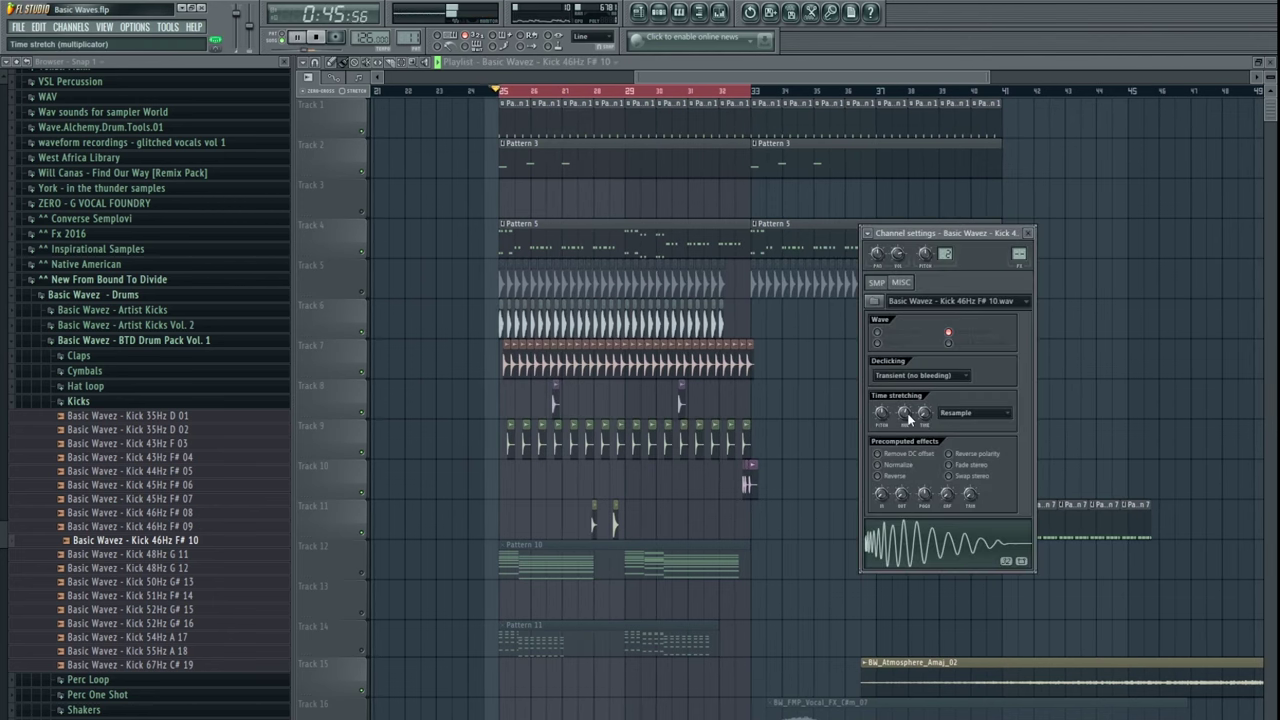
key("space")
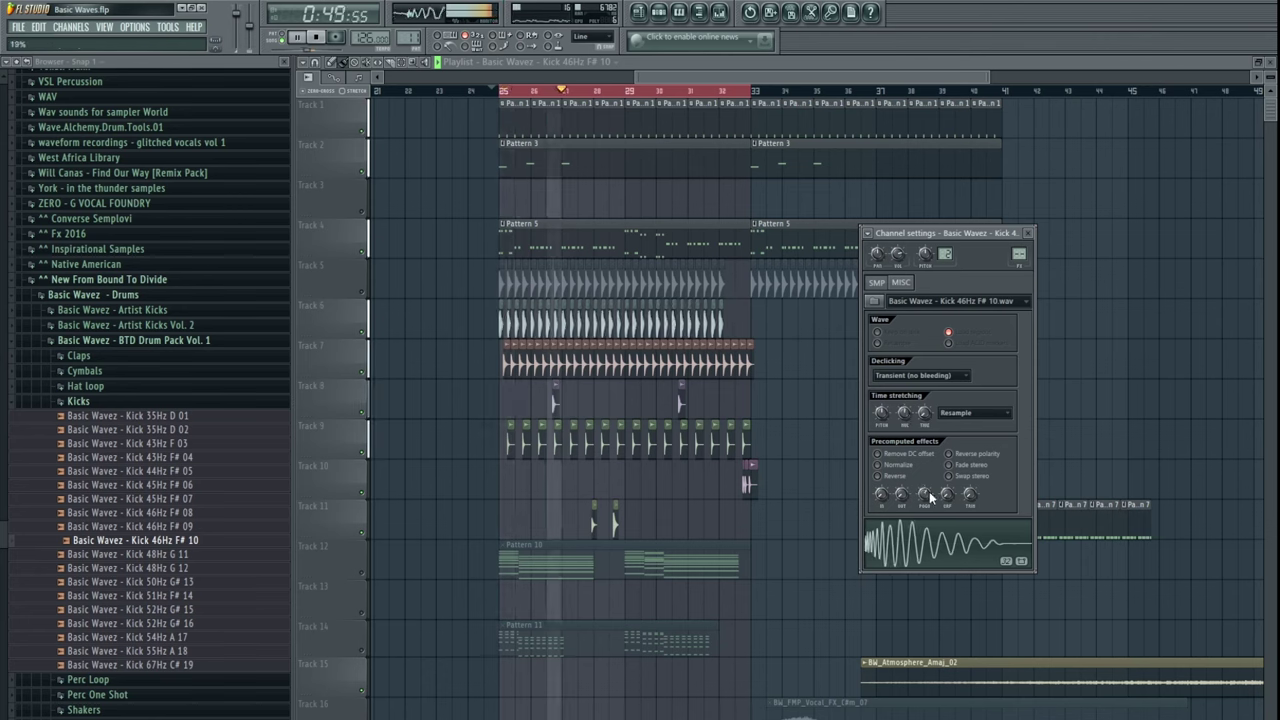
scroll(930, 497, "down", 3)
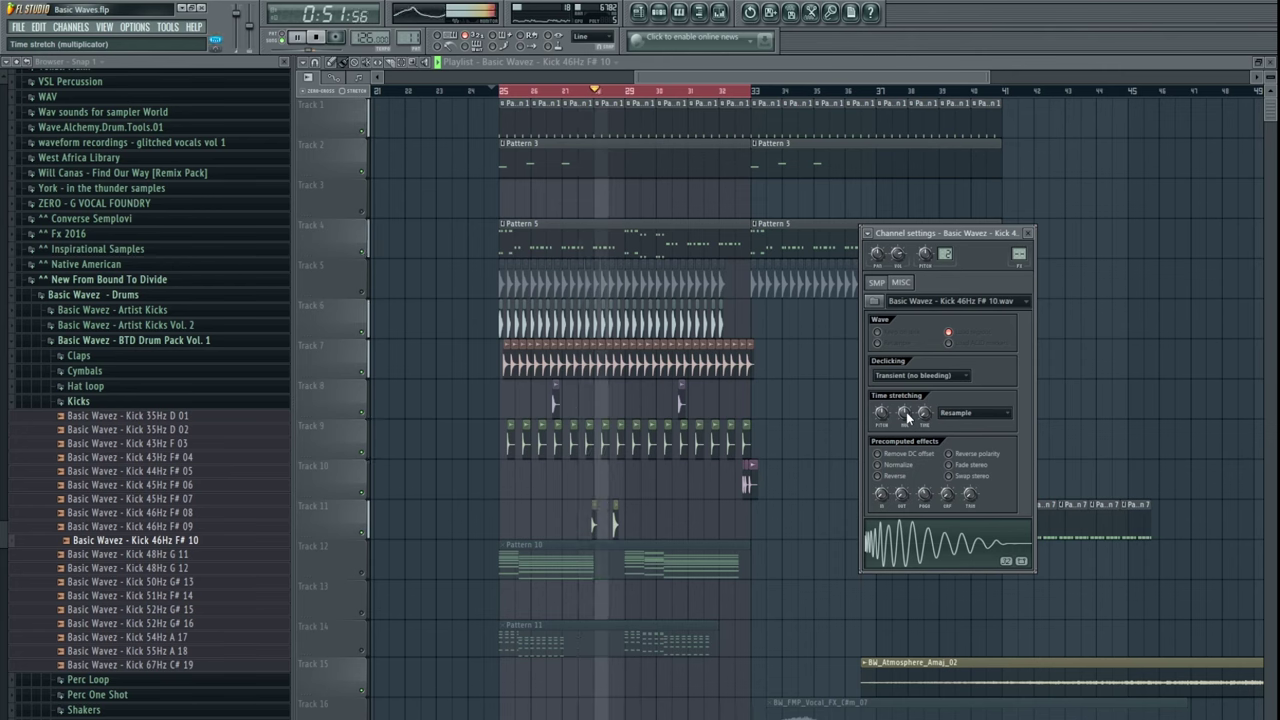
scroll(907, 418, "up", 2)
scroll(907, 418, "down", 2)
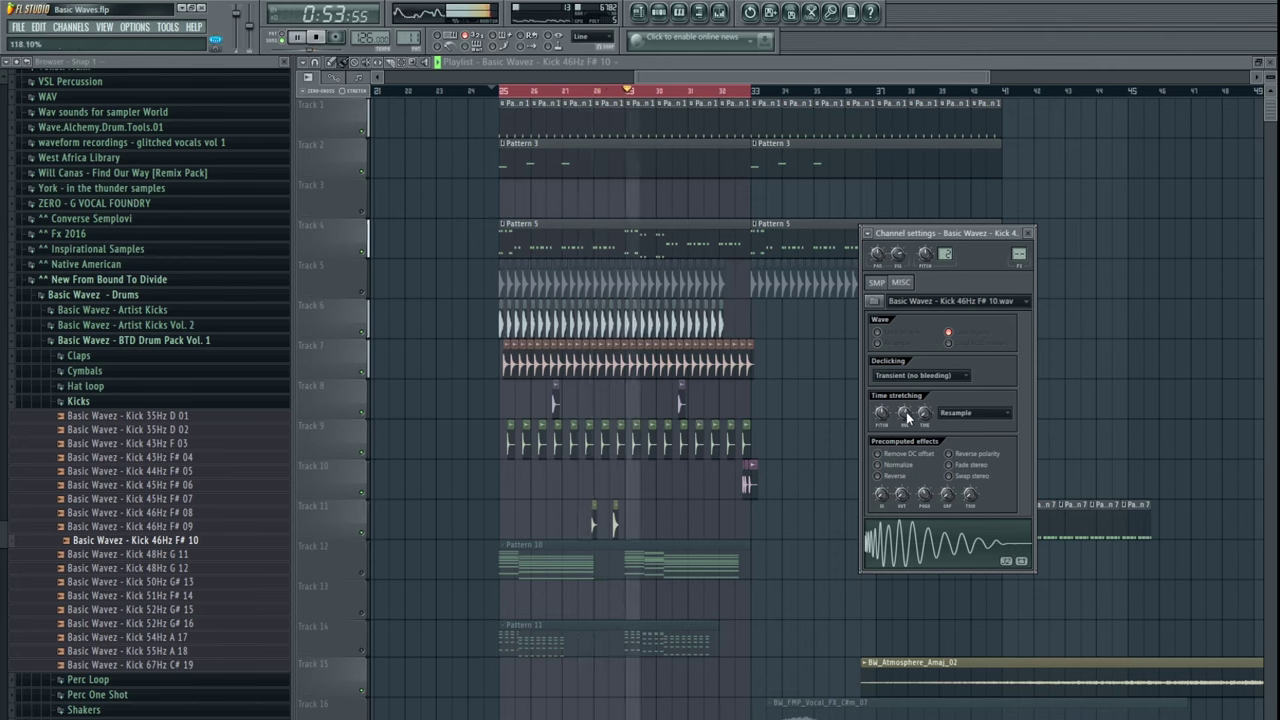
- Copy the Track 6 kicks, Track 8 snares and Track 9 claps to bars 33–40 and move the Track 7 hats there
key("Escape")
left_click_drag(771, 327, 791, 353)
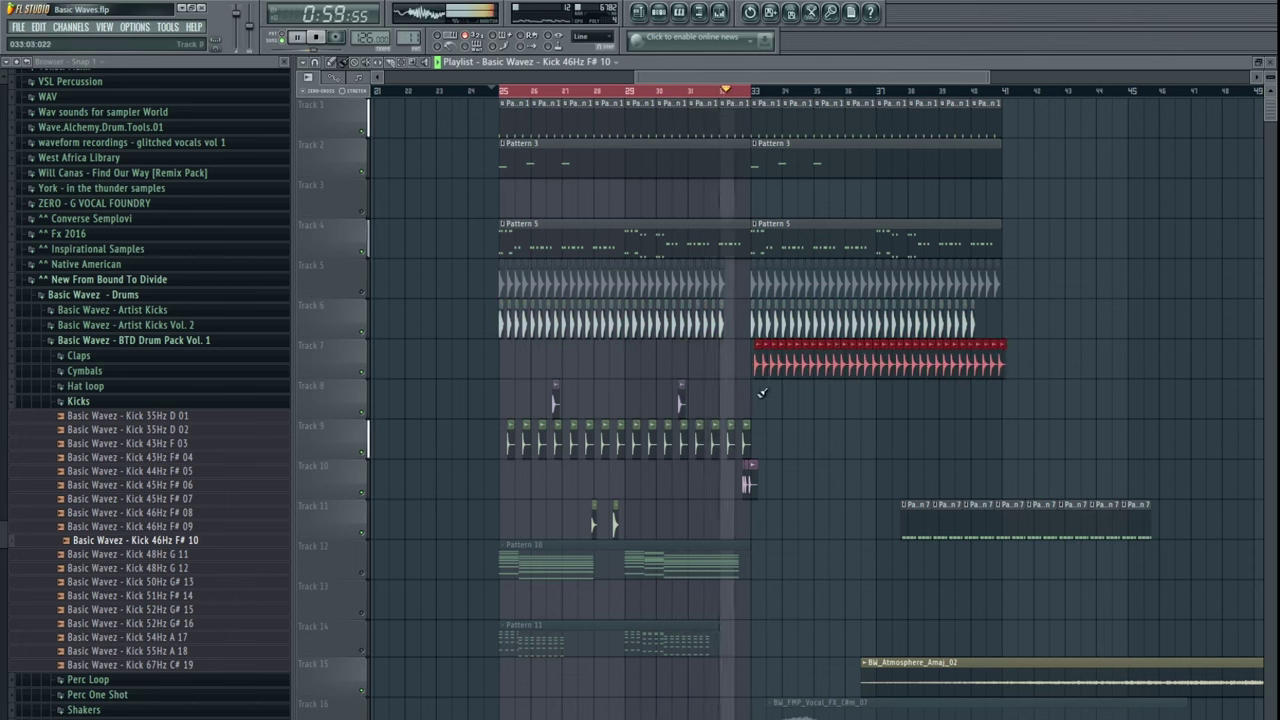
left_click_drag(751, 396, 537, 402)
key("space")
left_click_drag(795, 402, 521, 442)
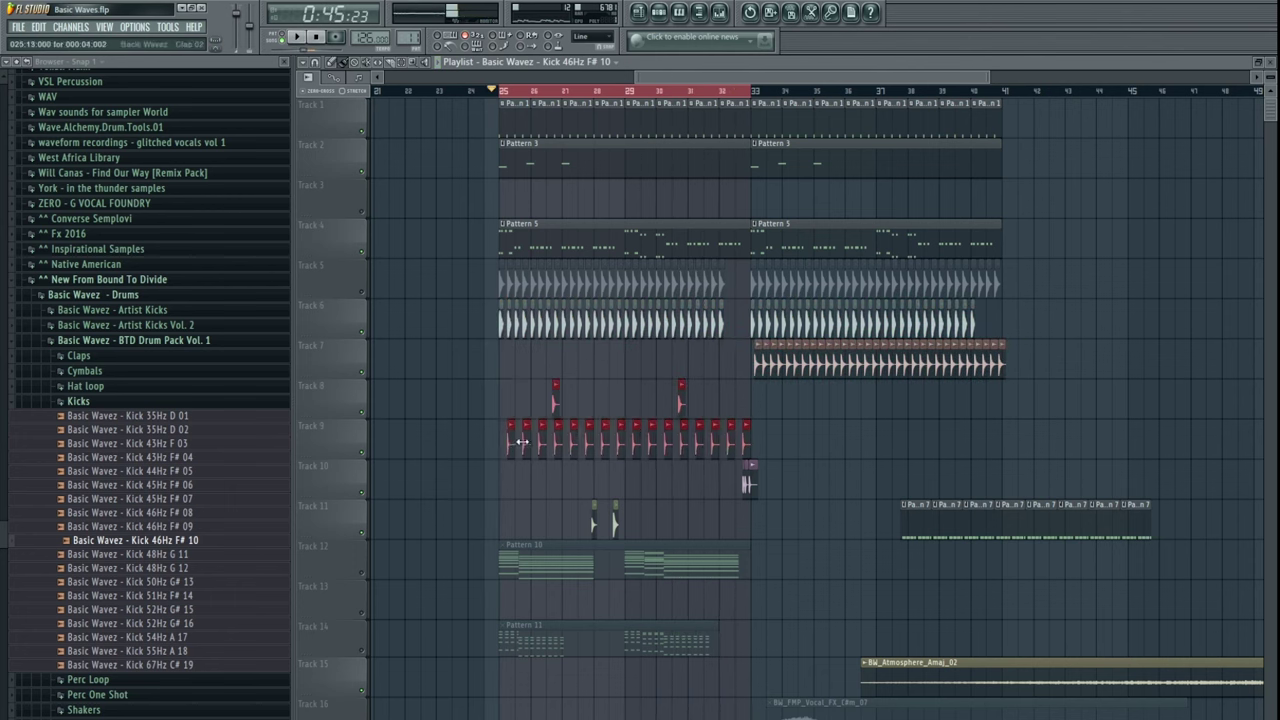
left_click_drag(611, 439, 760, 433)
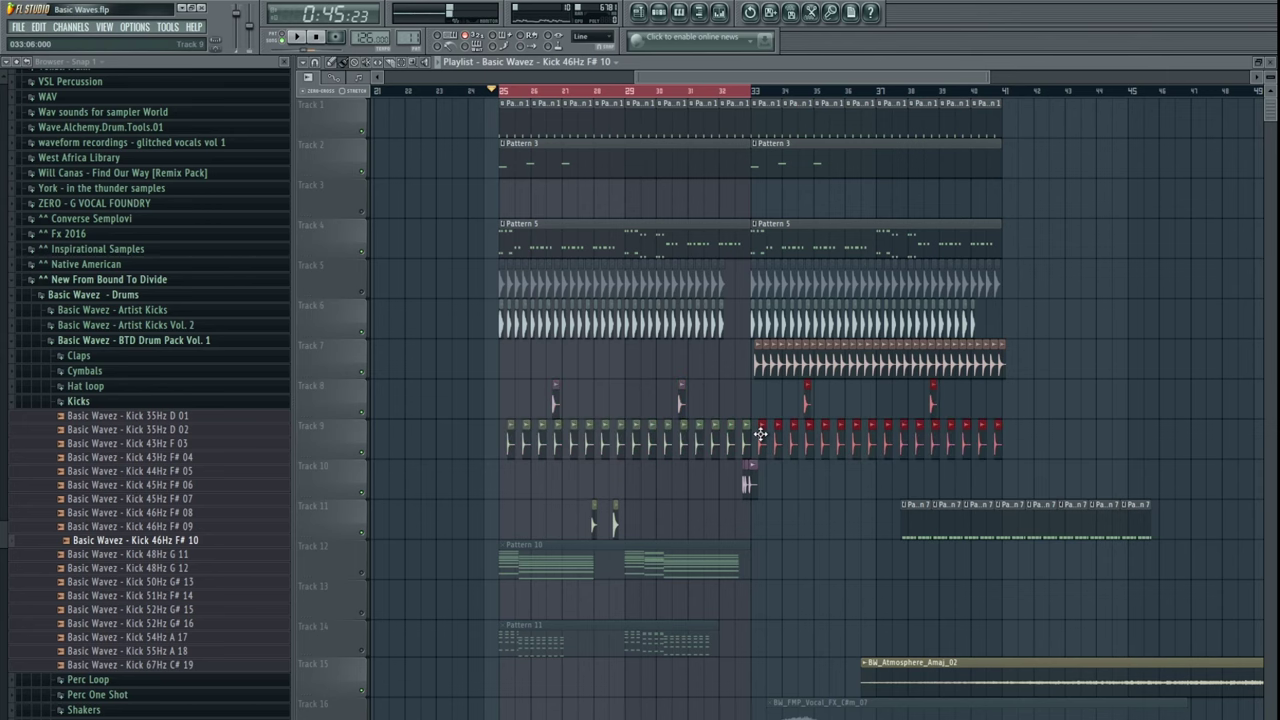
- Set the playlist's loop range to bars 25–40, play it, and bring the playlist back into view
left_click_drag(1007, 92, 498, 126)
key("ctrl+d")
scroll(600, 500, "down", 8)
key("space")
scroll(608, 430, "up", 5)
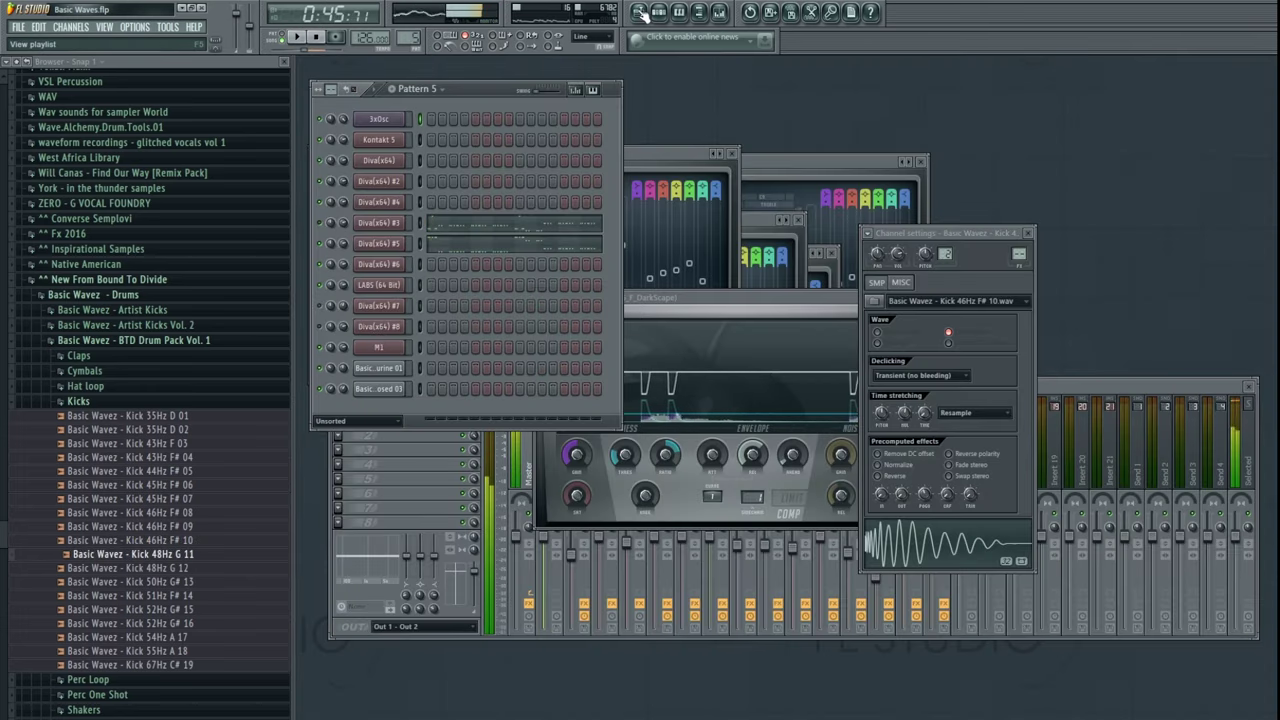
left_click(640, 12)
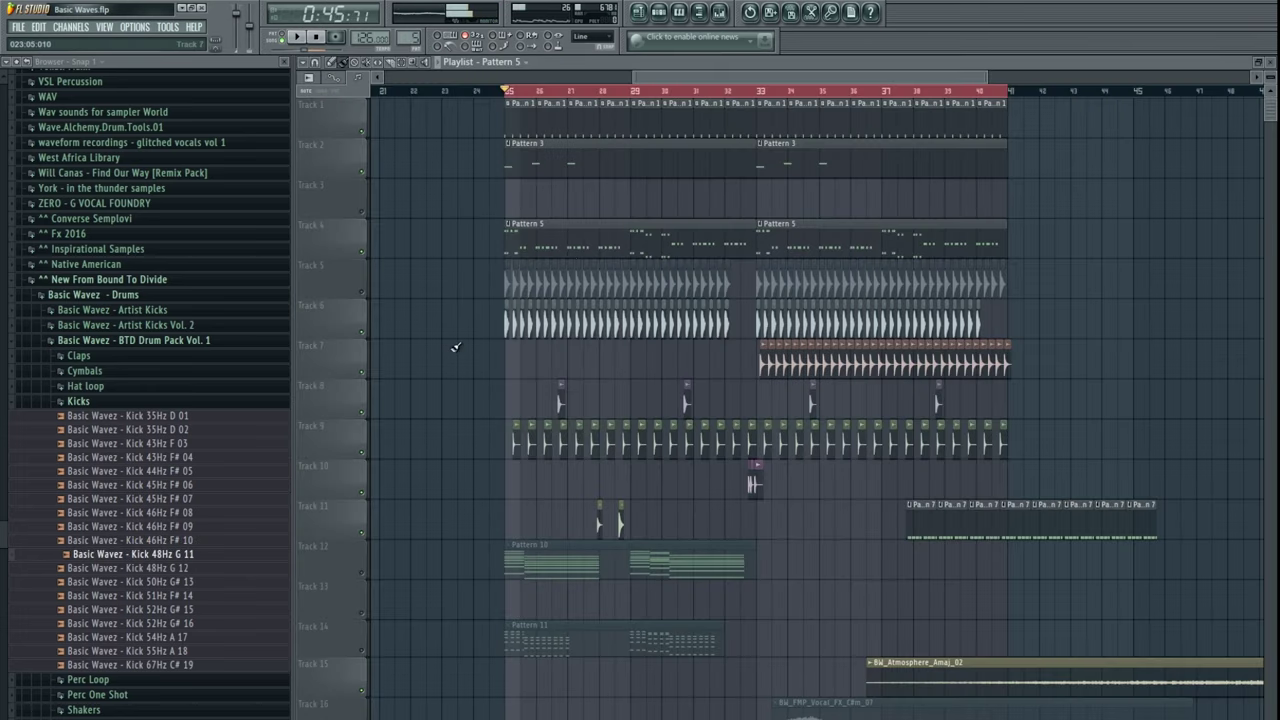
- Try Kick 48Hz G 12 as the replacement sample for the Track 6 kicks and play it in the loop
scroll(486, 441, "up", 3)
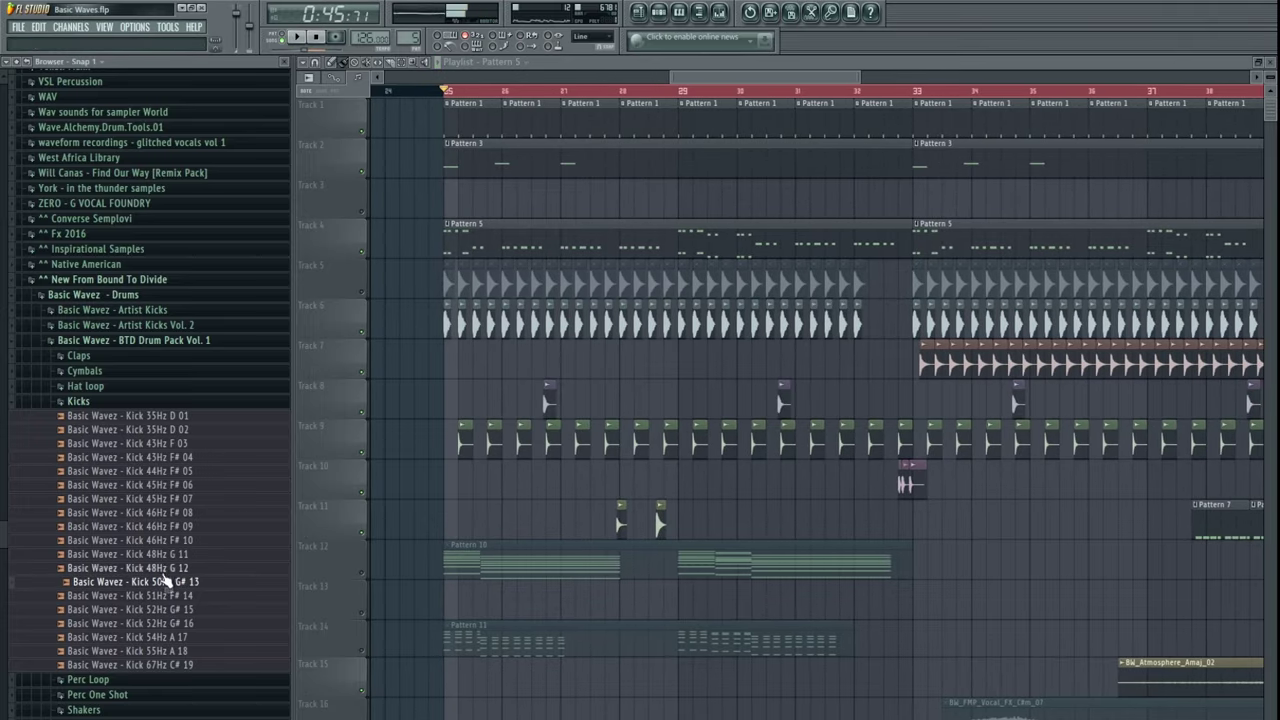
left_click_drag(449, 322, 447, 320)
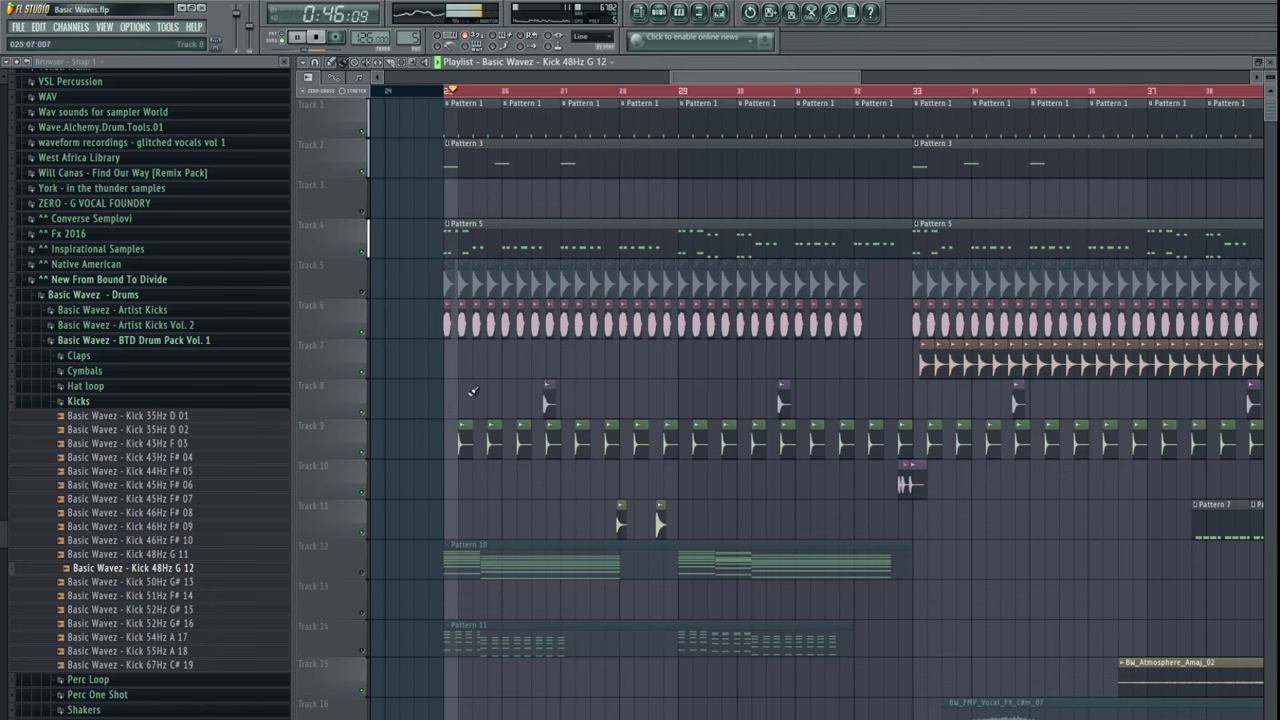
key("space")
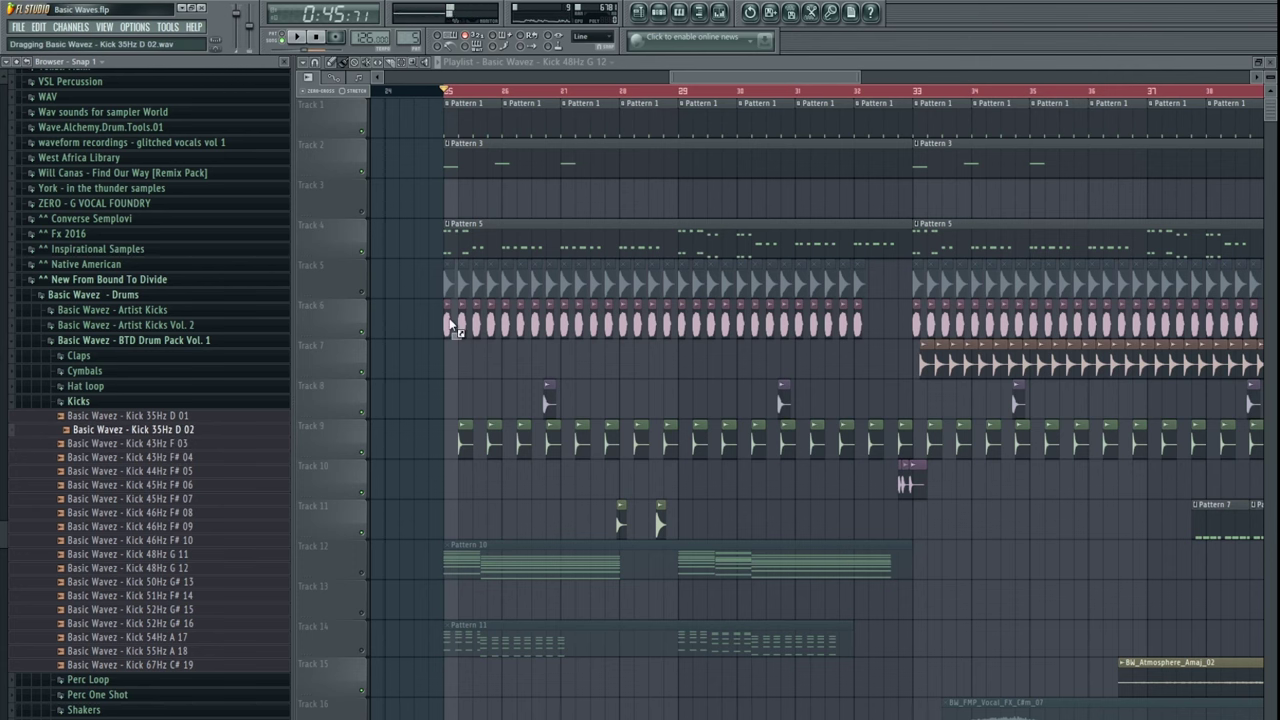
- Replace the Track 6 kick sample with Kick 35Hz D 02 and play the loop
left_click_drag(452, 328, 450, 325)
key("space")
scroll(435, 282, "up", 2)
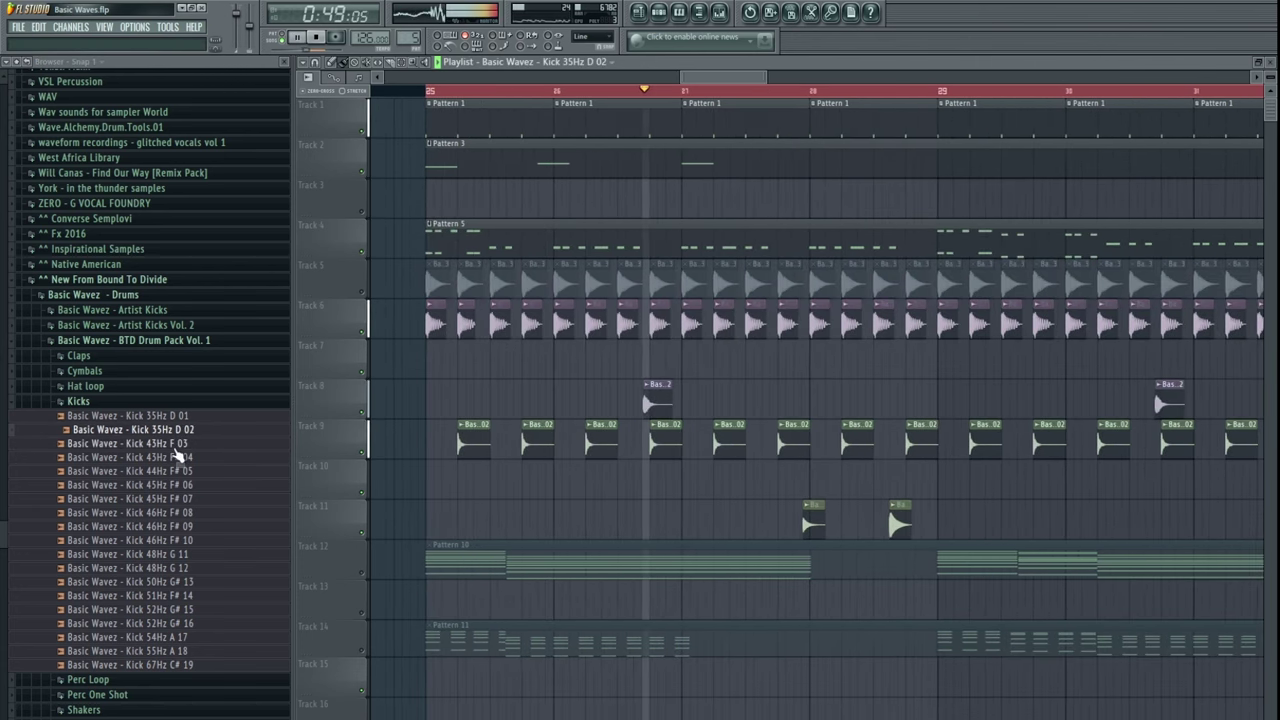
- Stop playback and open the Artist Kicks Vol. 2 sample folder in place of BTD Drum Pack Vol. 1
key("space")
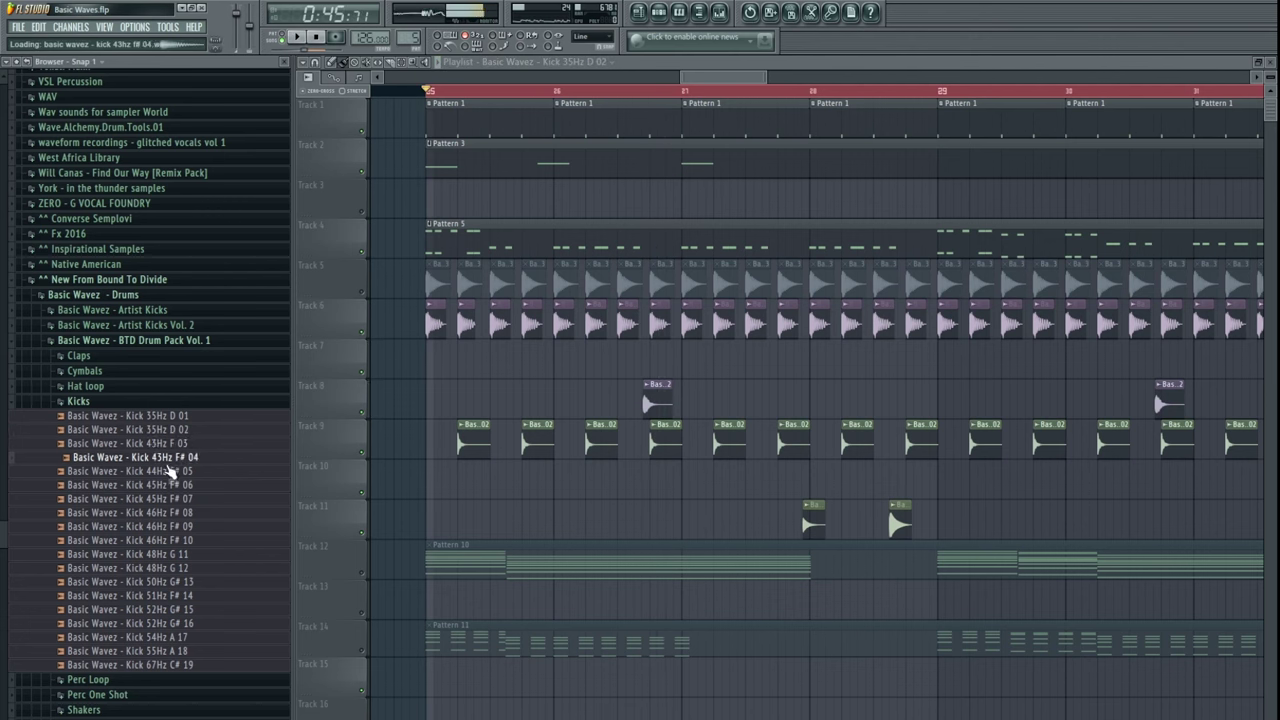
left_click(150, 340)
left_click(150, 325)
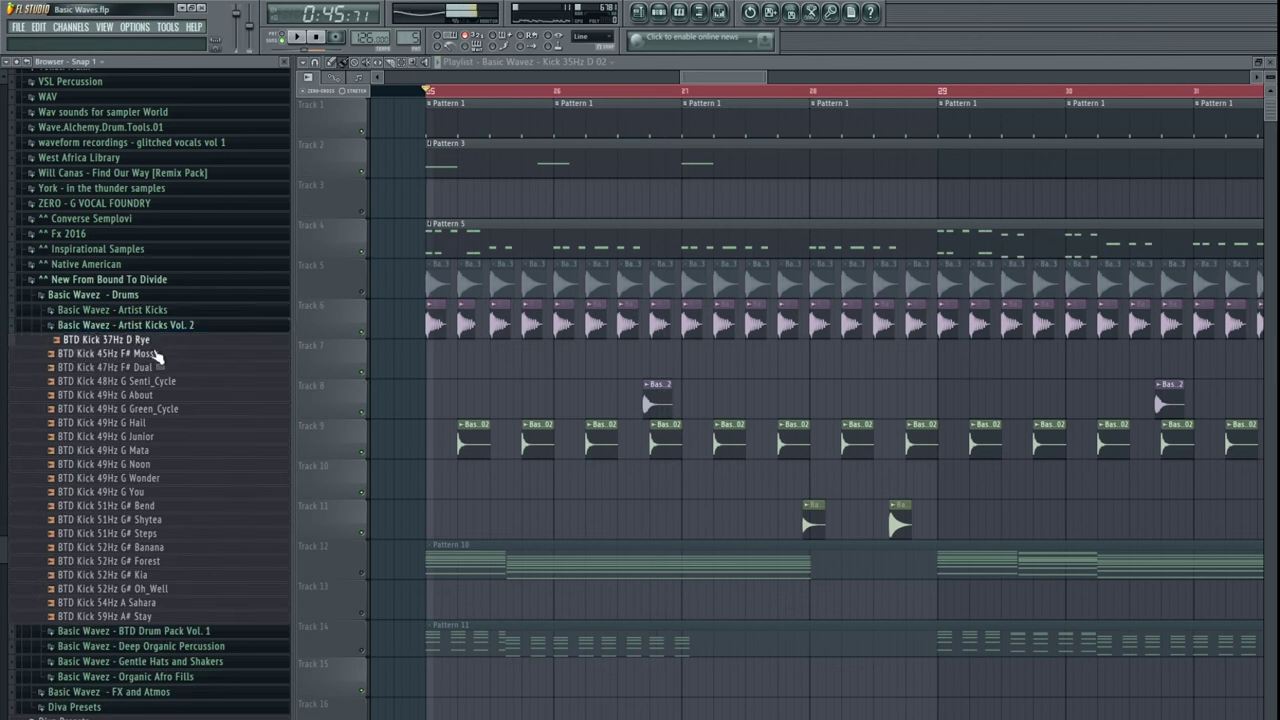
- Replace the Track 6 kick sample with BTD Kick 45Hz F# Mossy, play the loop, and check its channel settings
left_click_drag(347, 333, 347, 333)
key("space")
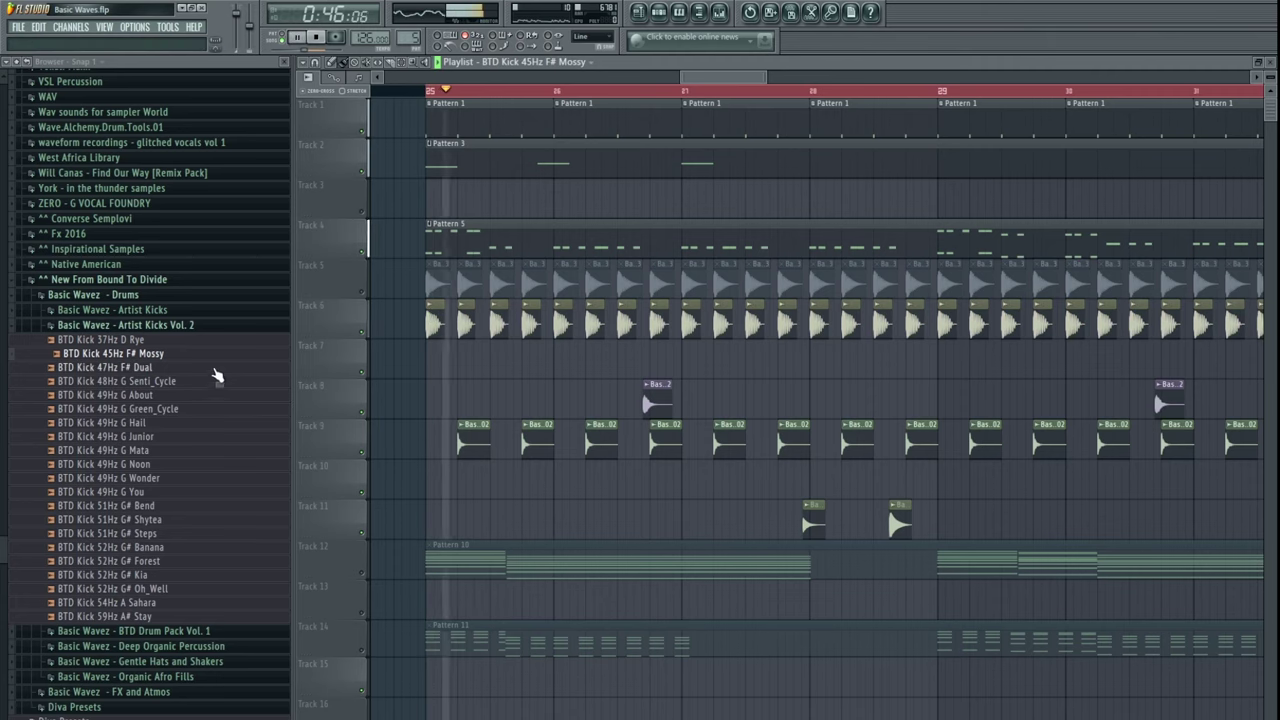
scroll(565, 365, "down", 6)
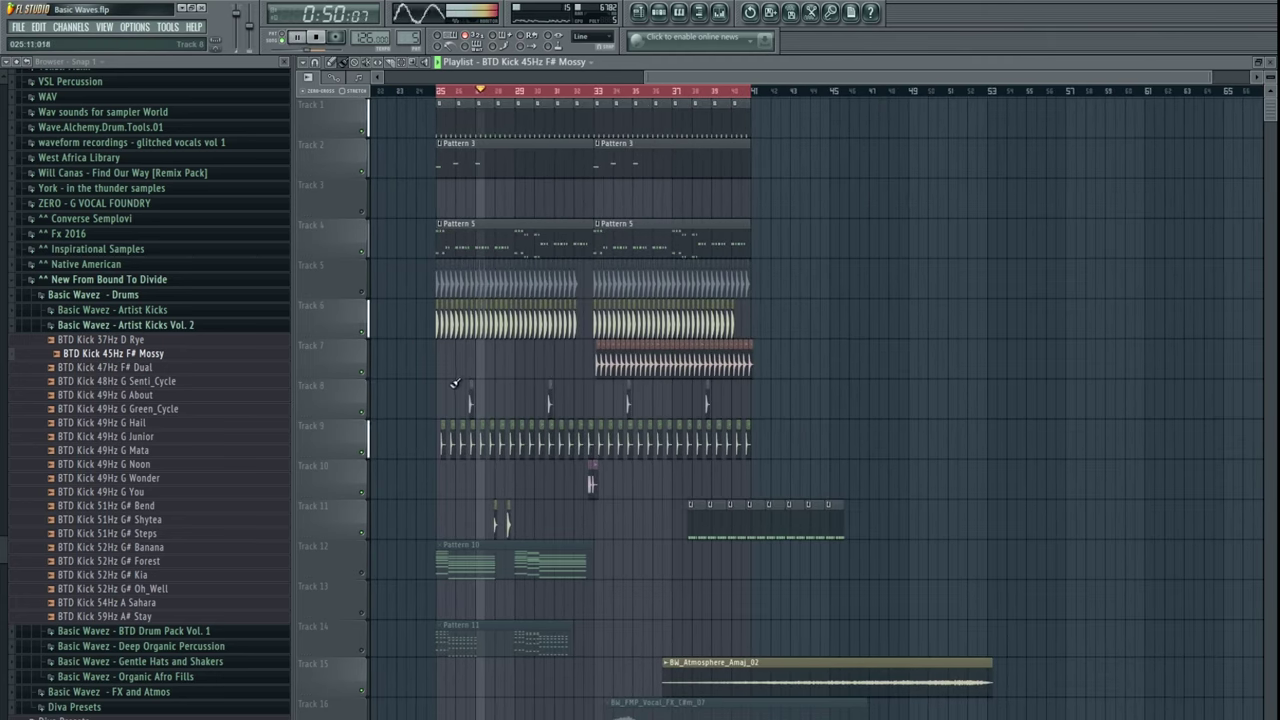
scroll(509, 328, "up", 3)
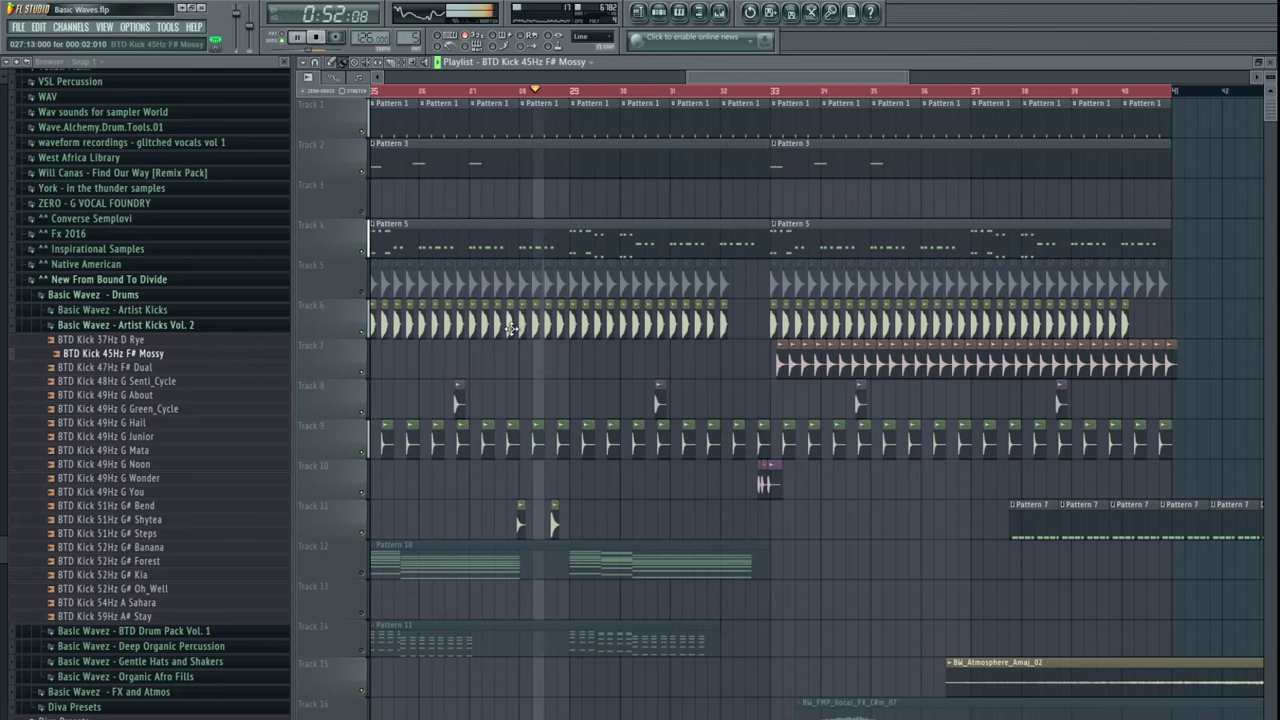
double_click(509, 328)
key("Escape")
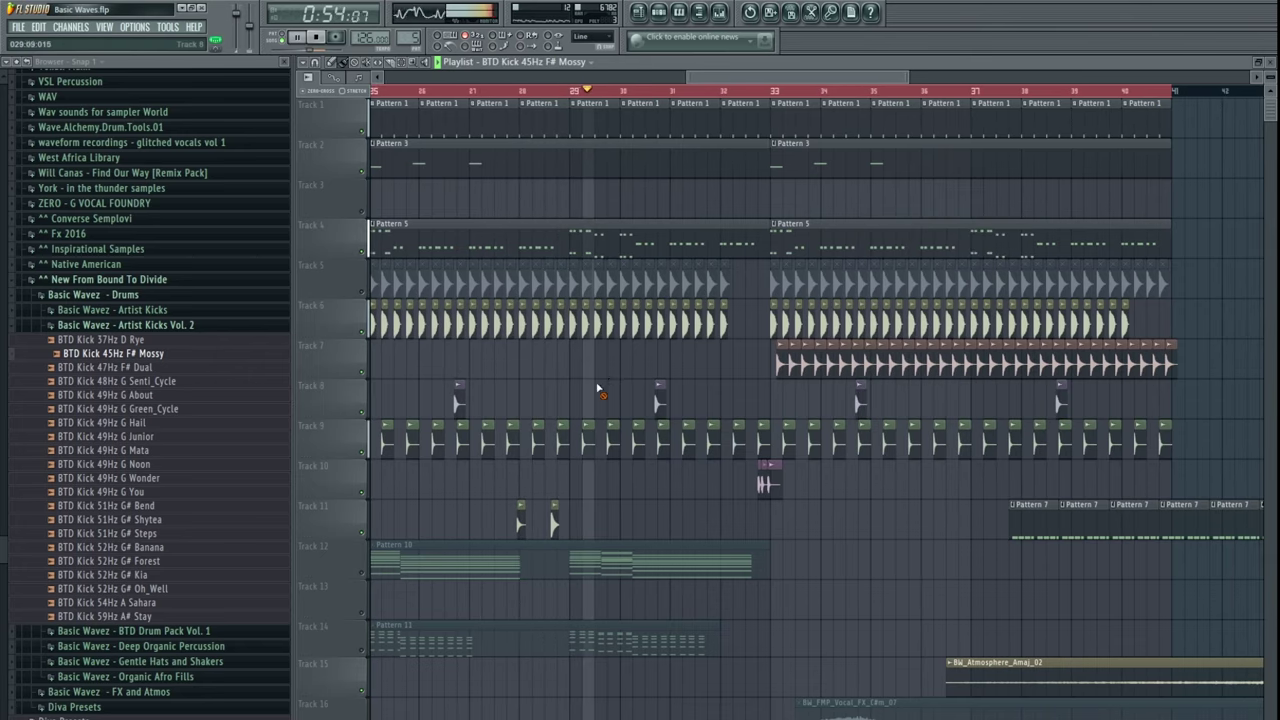
- Compare the Track 5 and Track 6 kicks in the loop by swapping which is muted, ending on Track 6
left_click_drag(644, 392, 580, 420)
scroll(580, 420, "down", 4)
left_click_drag(708, 457, 727, 455)
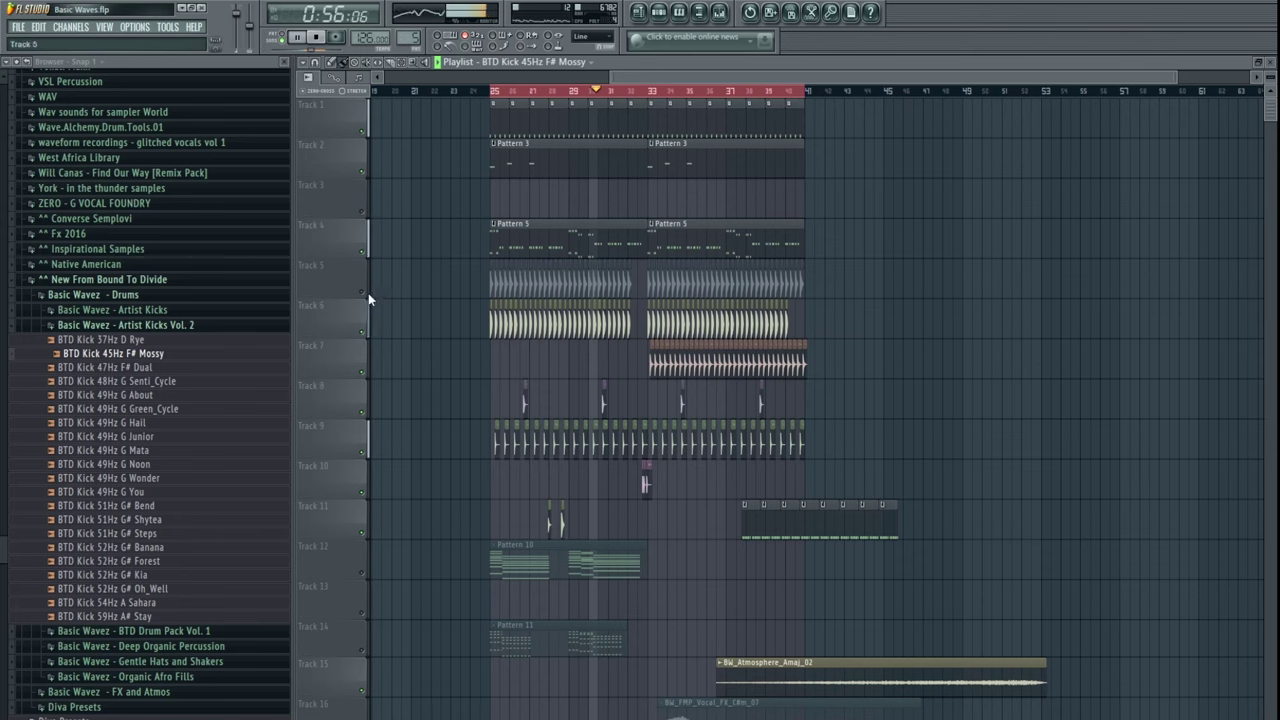
left_click(362, 292)
left_click(362, 332)
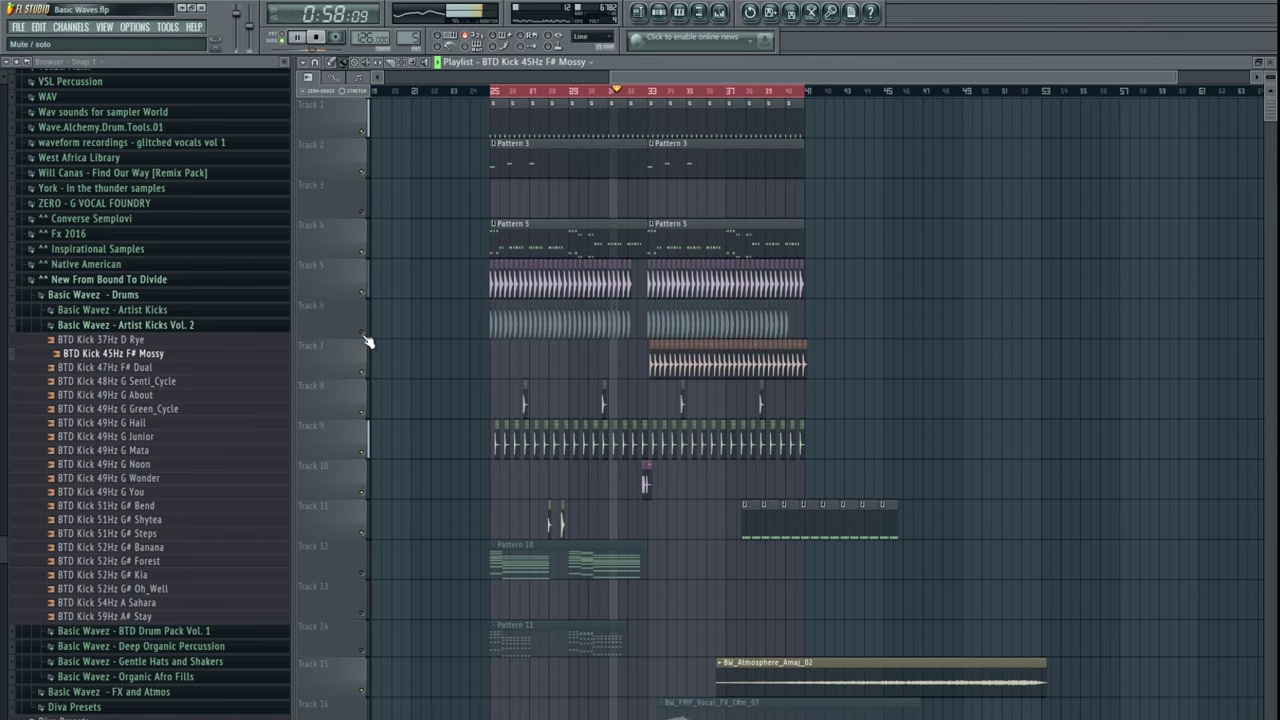
left_click(368, 325)
left_click(368, 298)
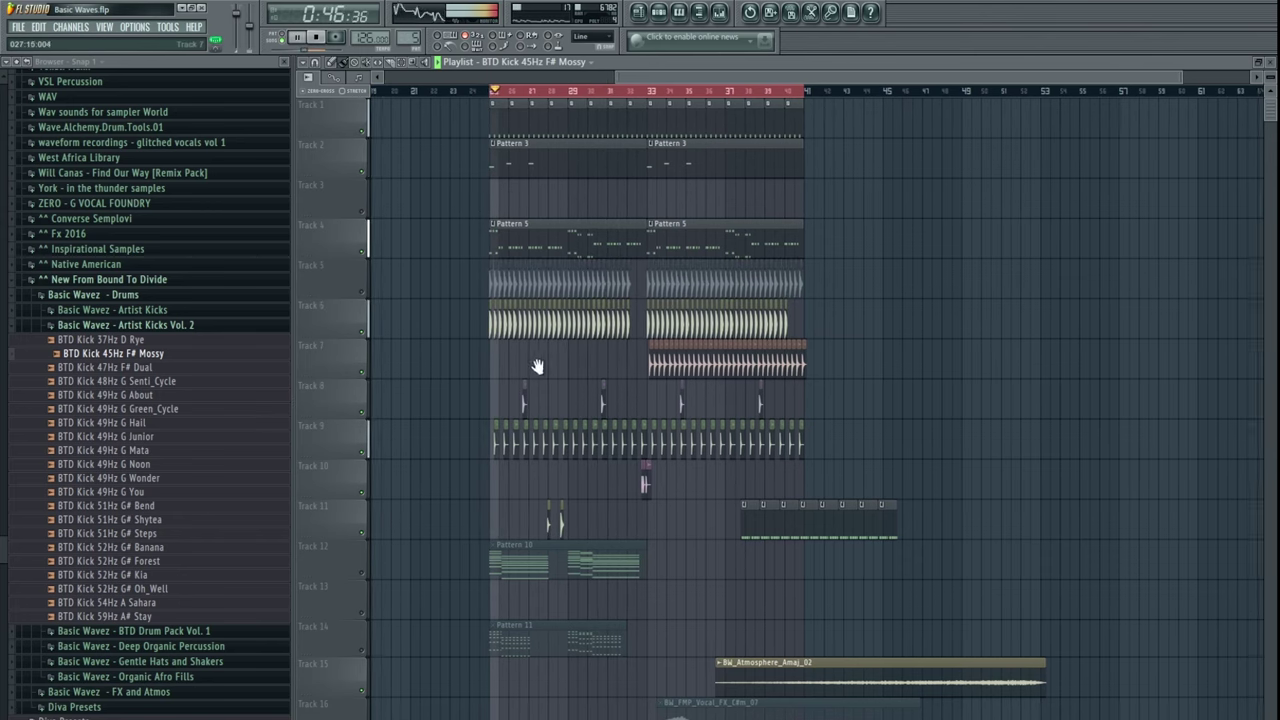
- Stop playback and shift all clips from Track 10 downward by one track, leaving Track 10 empty
left_click_drag(538, 367, 526, 370)
scroll(545, 500, "down", 4)
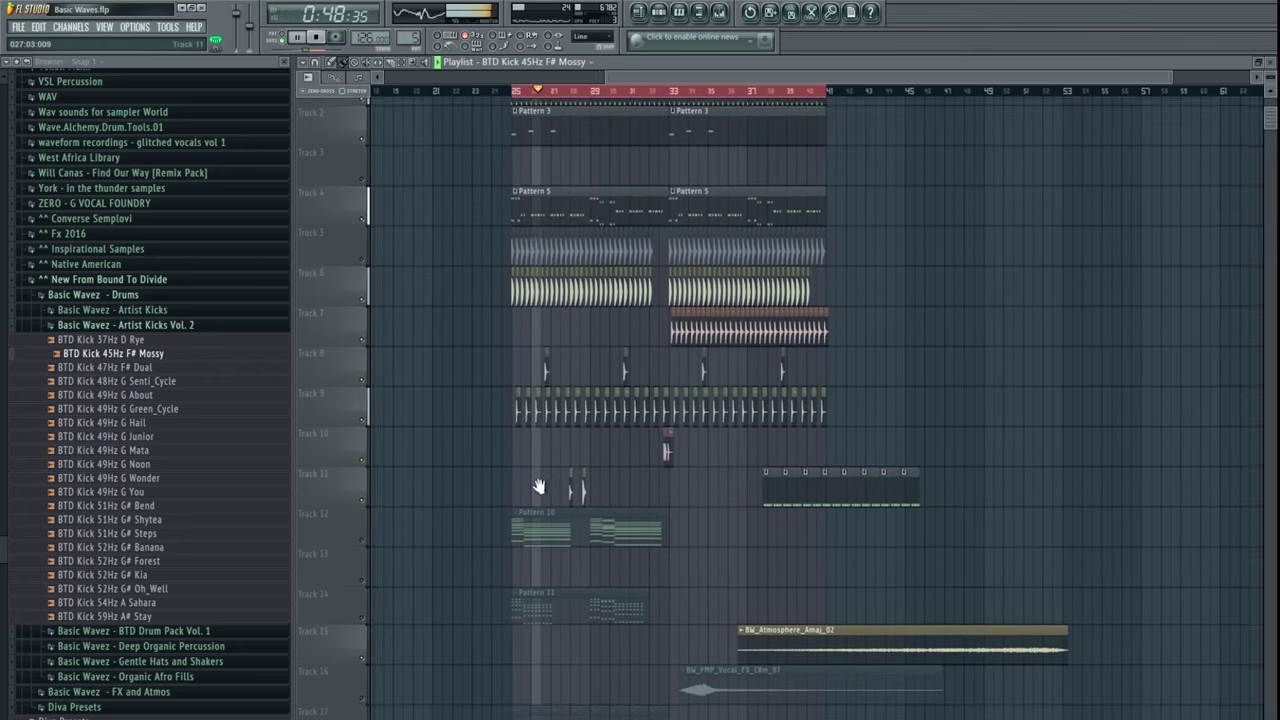
left_click_drag(1150, 453, 349, 633)
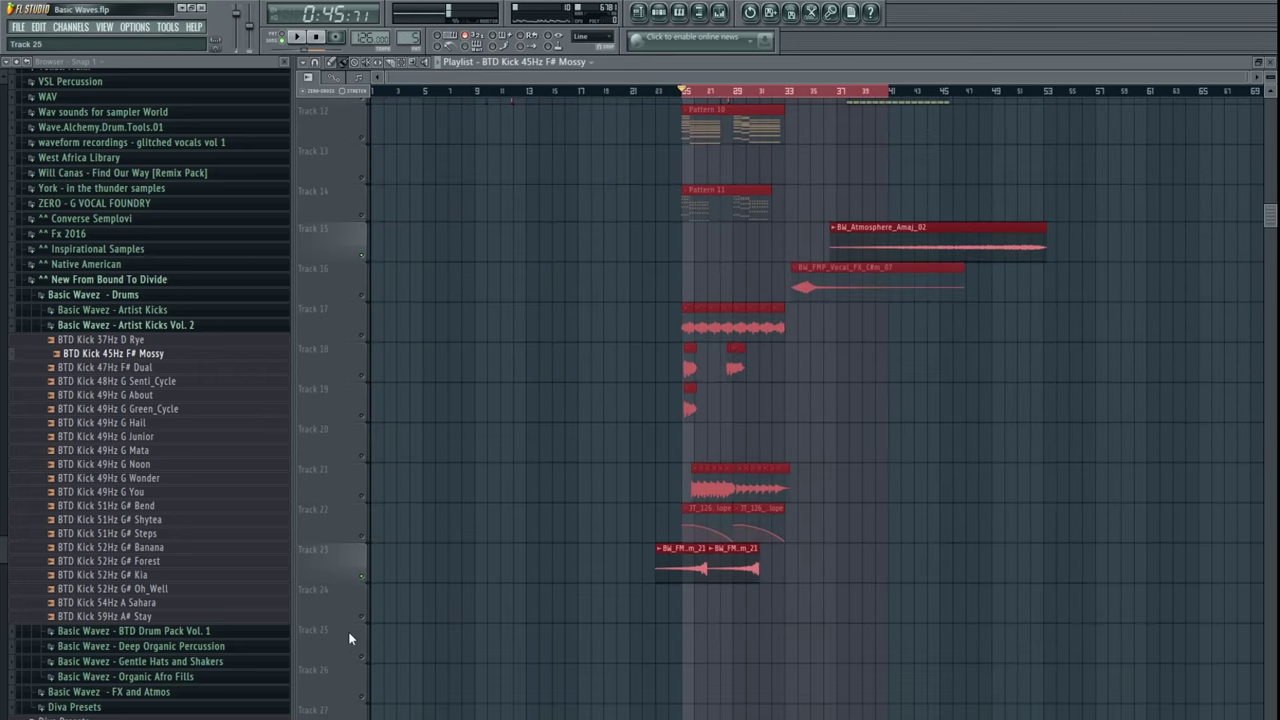
key("shift+Down")
left_click(432, 588, "ctrl")
scroll(657, 510, "up", 5)
scroll(715, 495, "up", 2)
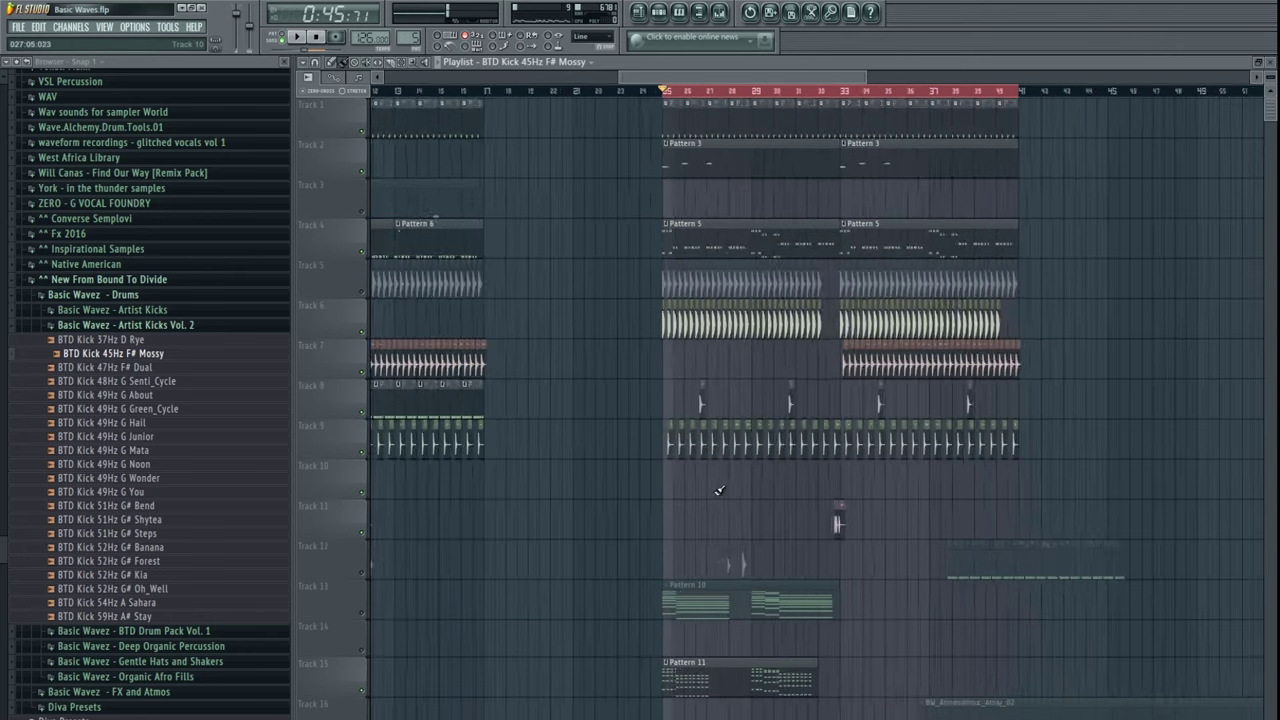
scroll(718, 490, "up", 2)
- Open the Claps folder of BTD Drum Pack Vol. 1 in place of Artist Kicks Vol. 2 and audition its samples
left_click(145, 325)
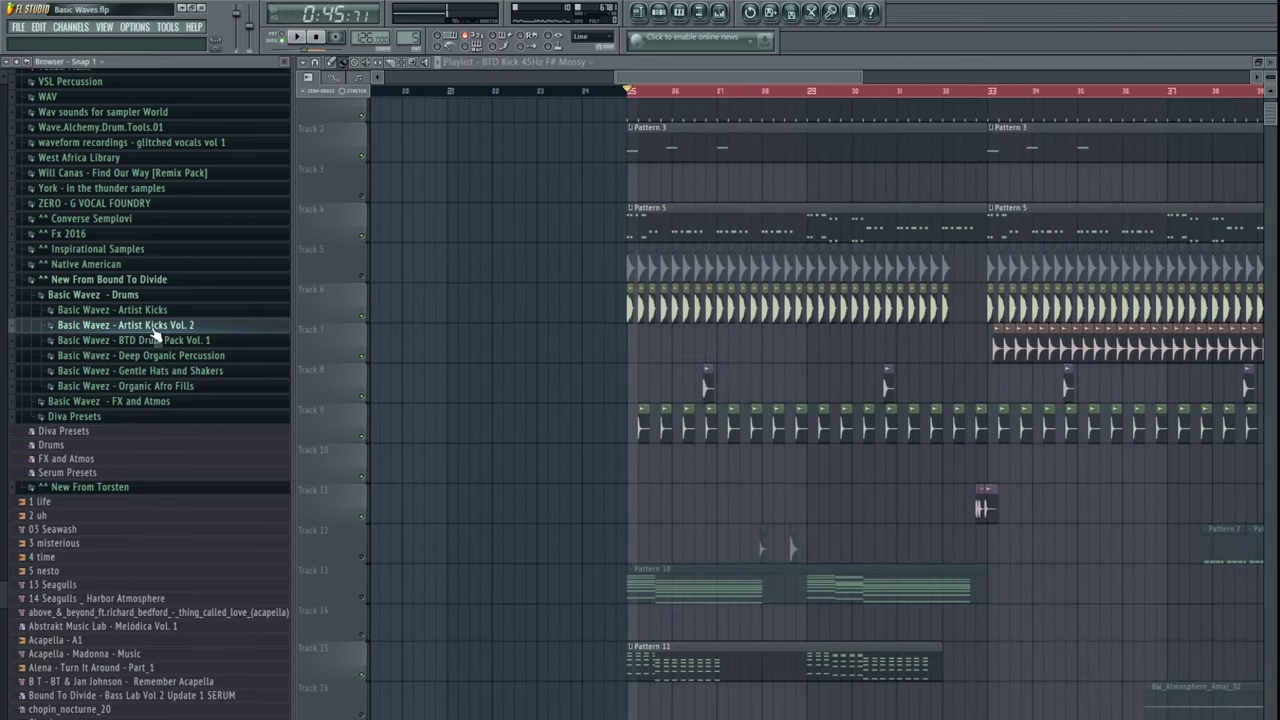
left_click(137, 340)
left_click(119, 362)
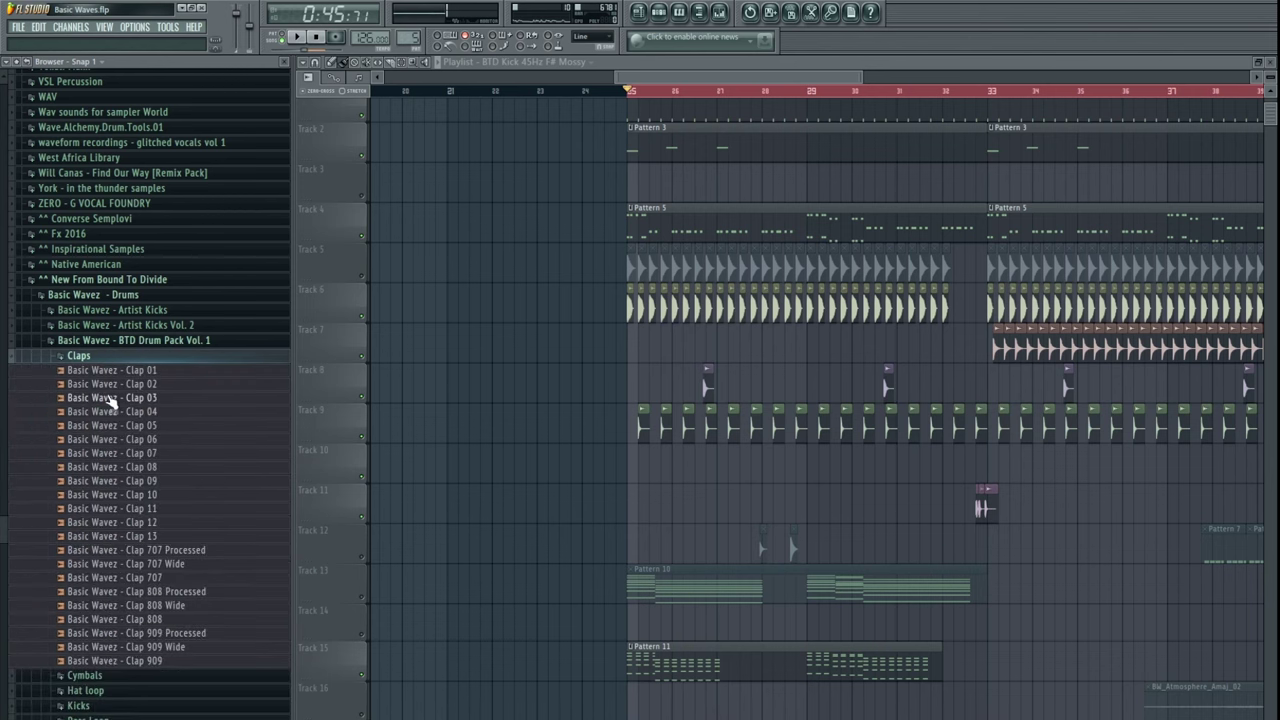
left_click(103, 398)
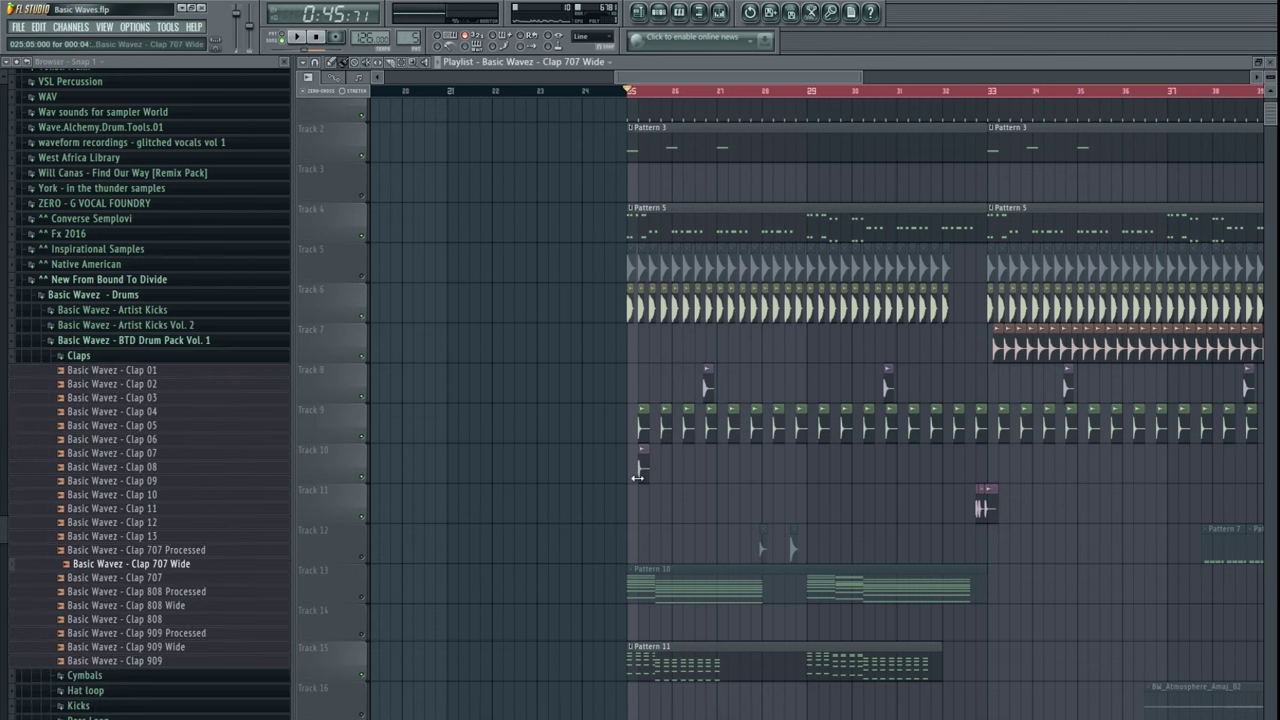
- Try Clap 707 Wide on Track 10, aligned with the first Track 9 clap in bar 25, and play the loop
scroll(638, 478, "up", 8)
left_click(626, 474, "ctrl")
key("space")
scroll(623, 500, "down", 4)
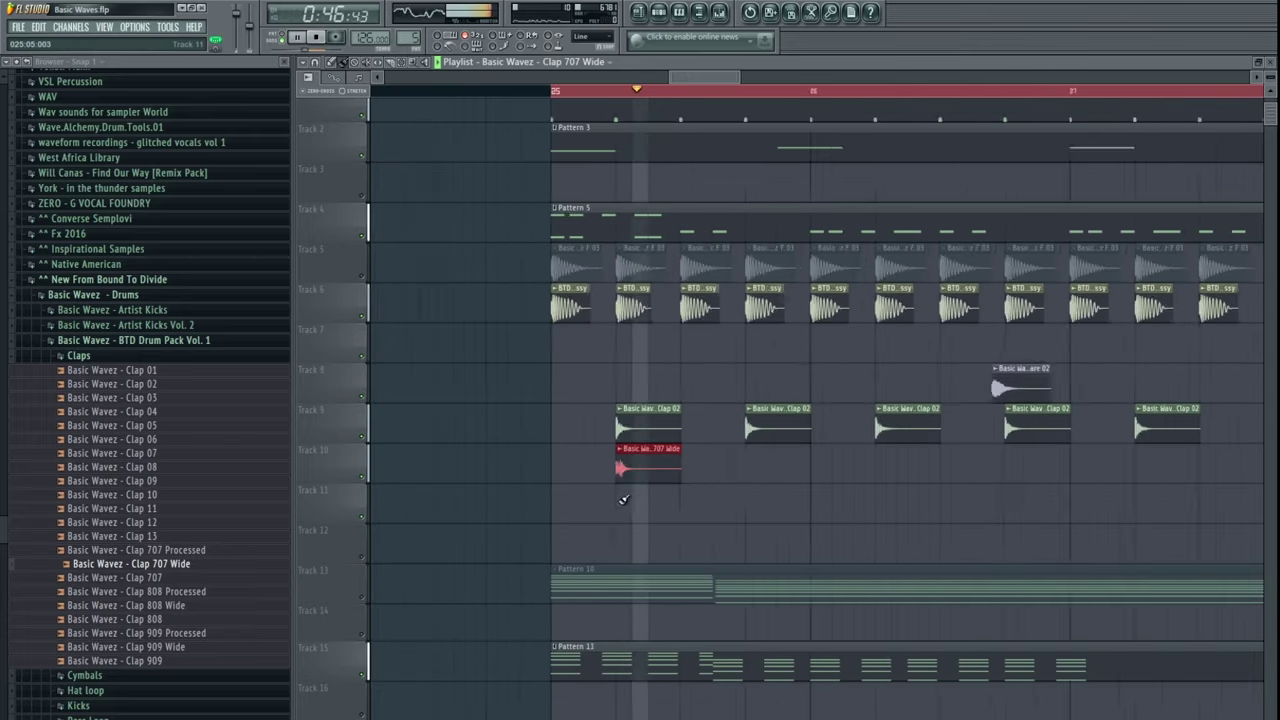
scroll(622, 498, "down", 2)
- Repeat the Clap 707 Wide clips on Track 10 beneath the Track 9 claps through bar 28 and audition them
left_click_drag(637, 471, 716, 462)
mouse_move(760, 448)
left_mouse_down()
mouse_move(763, 463)
mouse_move(622, 467)
mouse_move(779, 458)
mouse_move(618, 474)
left_mouse_up()
key("space")
key("space")
mouse_move(650, 470)
left_mouse_down()
mouse_move(396, 490)
mouse_move(730, 484)
mouse_move(494, 485)
left_mouse_up()
scroll(640, 478, "down", 5)
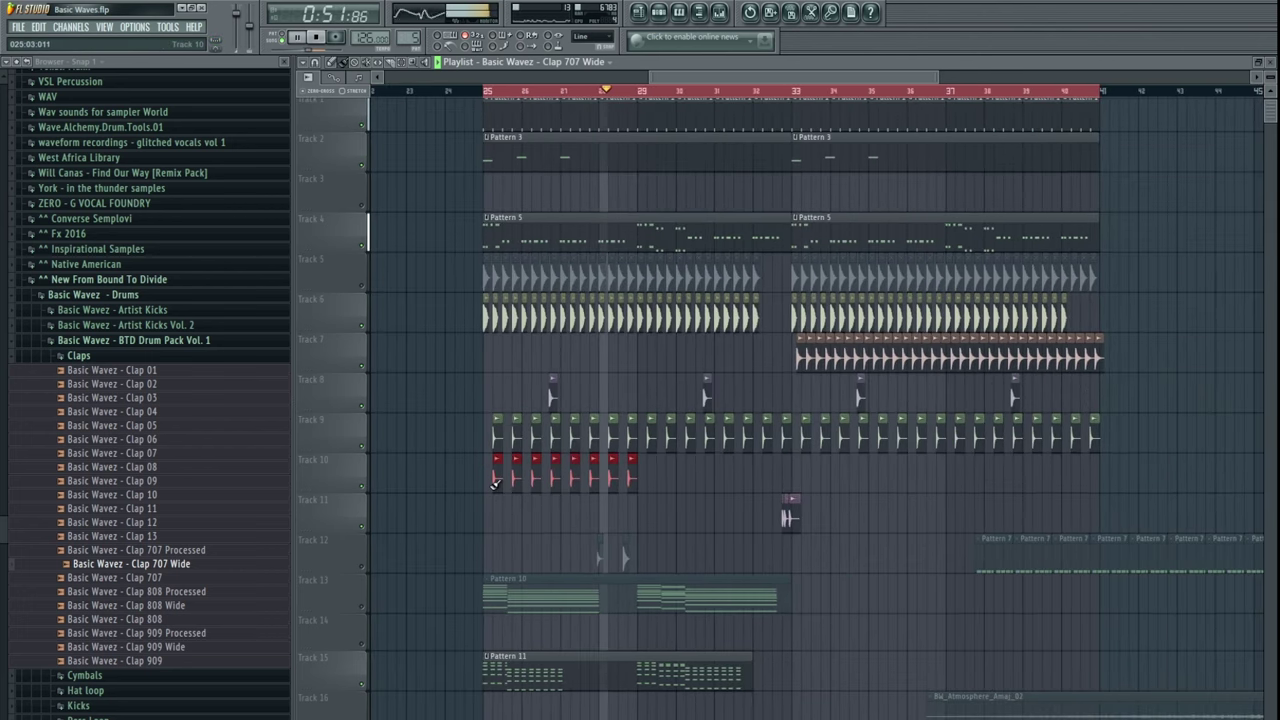
key("space")
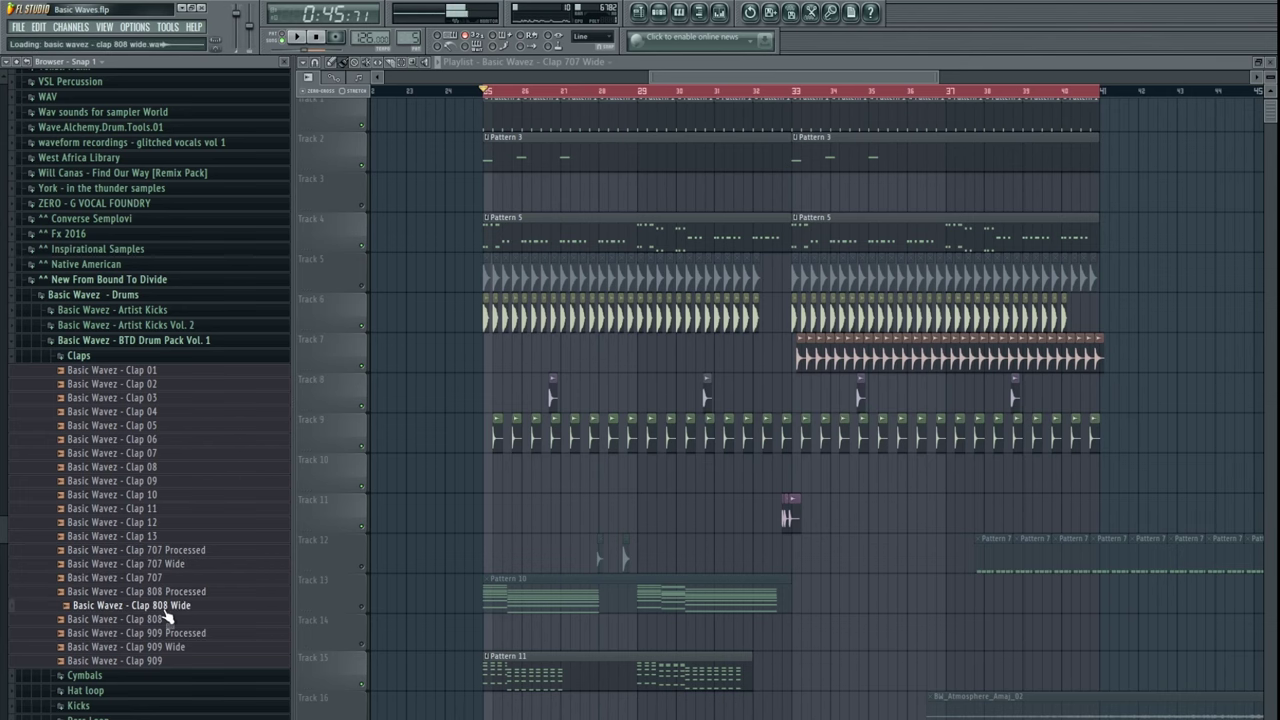
- Layer Clap 808 Wide on Track 10 beneath the two bar 25 claps, play it, and open its channel settings
key("space")
scroll(506, 490, "up", 5)
left_click_drag(495, 476, 623, 467)
key("space")
double_click(623, 467)
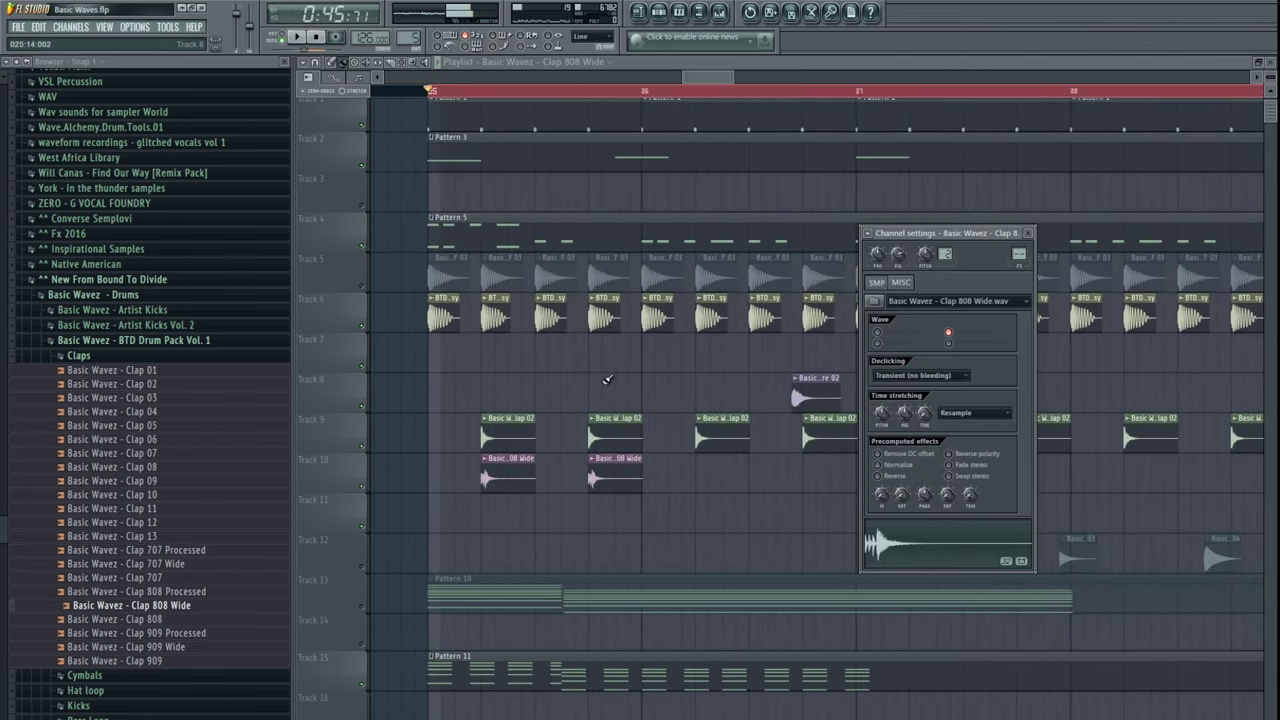
- Swap the Track 10 clap sample to Clap 808 and duplicate the pair of clips into bar 26 during playback
left_click_drag(508, 475, 520, 478)
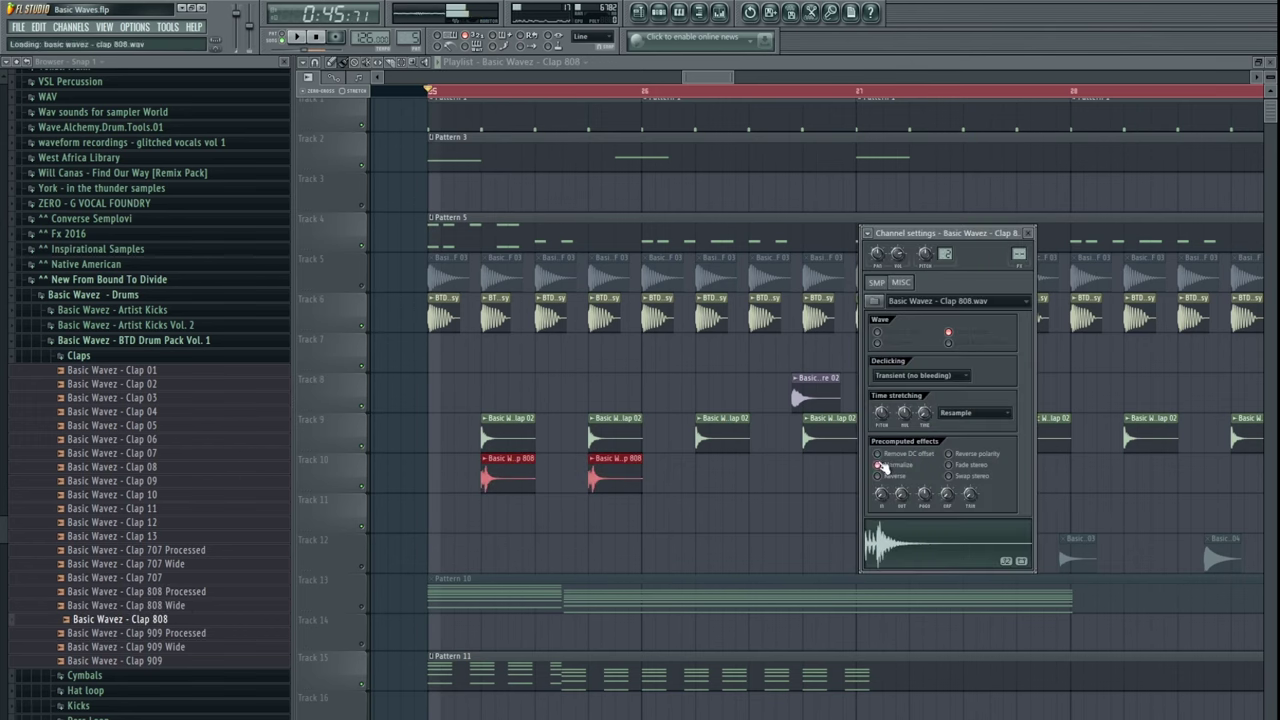
key("space")
mouse_move(692, 490)
left_mouse_down()
mouse_move(492, 473)
mouse_move(726, 471)
left_mouse_up()
key("space")
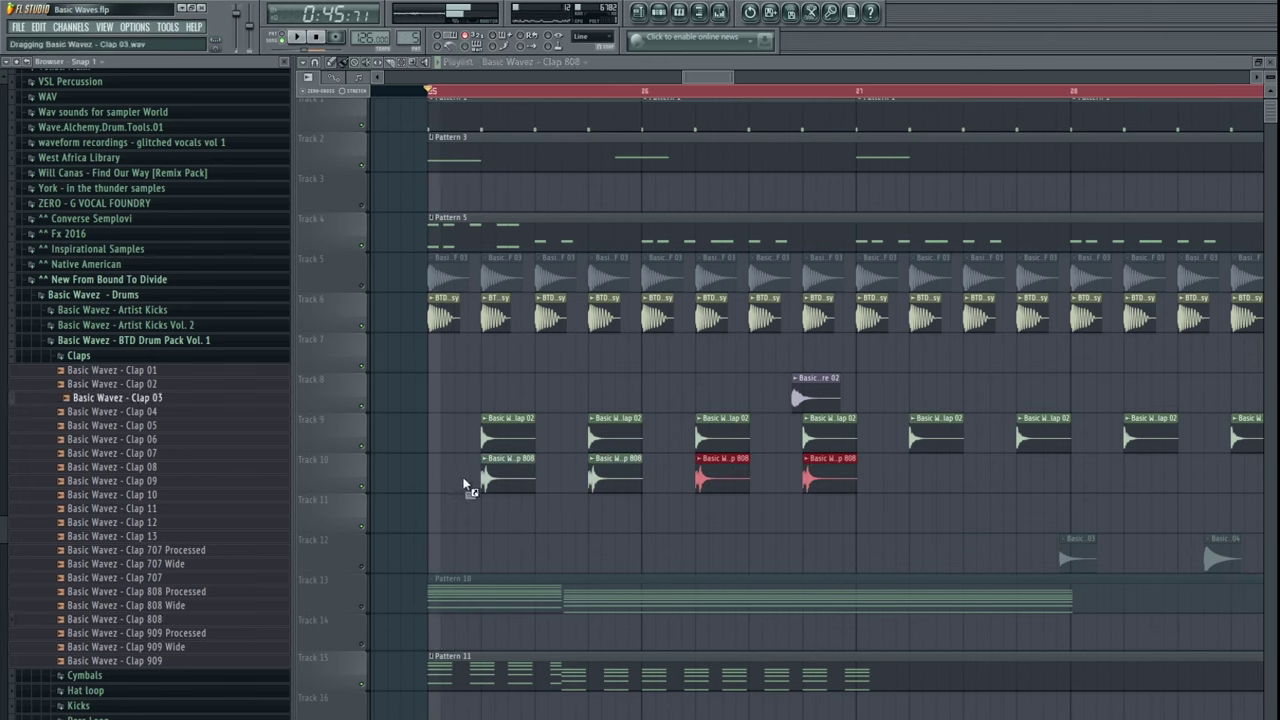
- Try Clap 03 as the Track 10 sample in the loop and lower its channel volume
key("space")
double_click(506, 480)
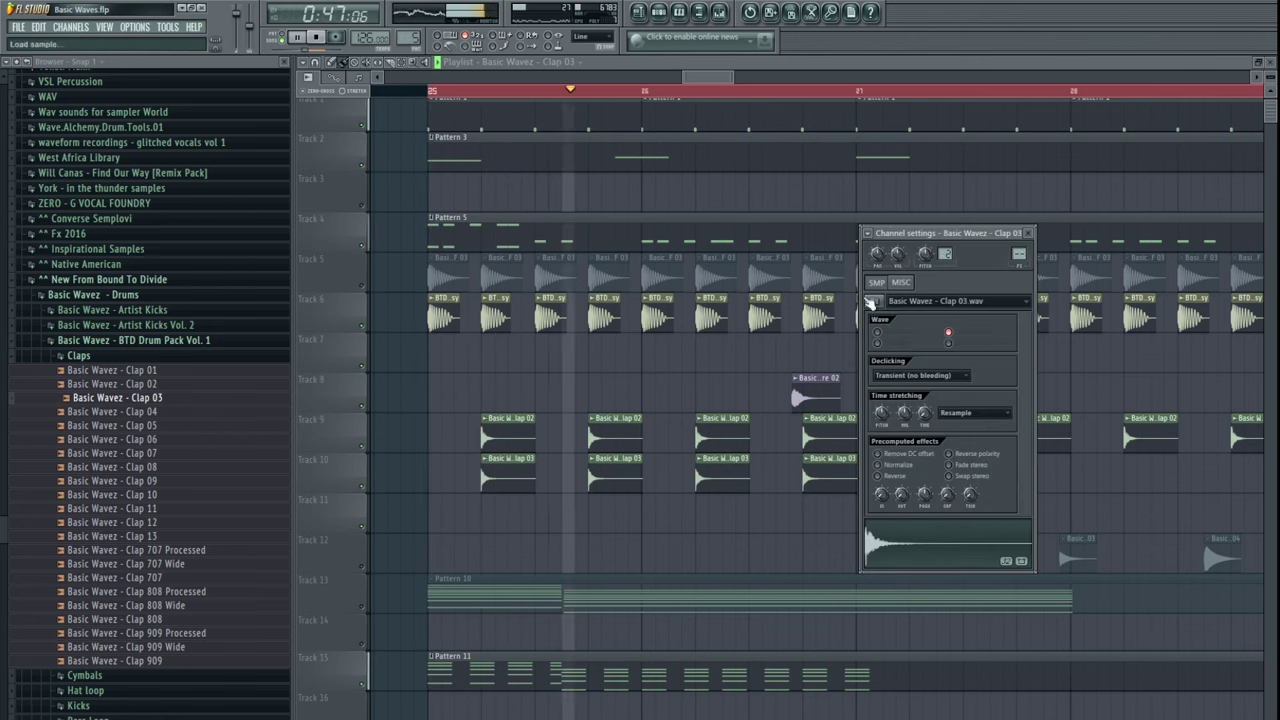
left_click_drag(898, 254, 898, 290)
key("space")
key("Escape")
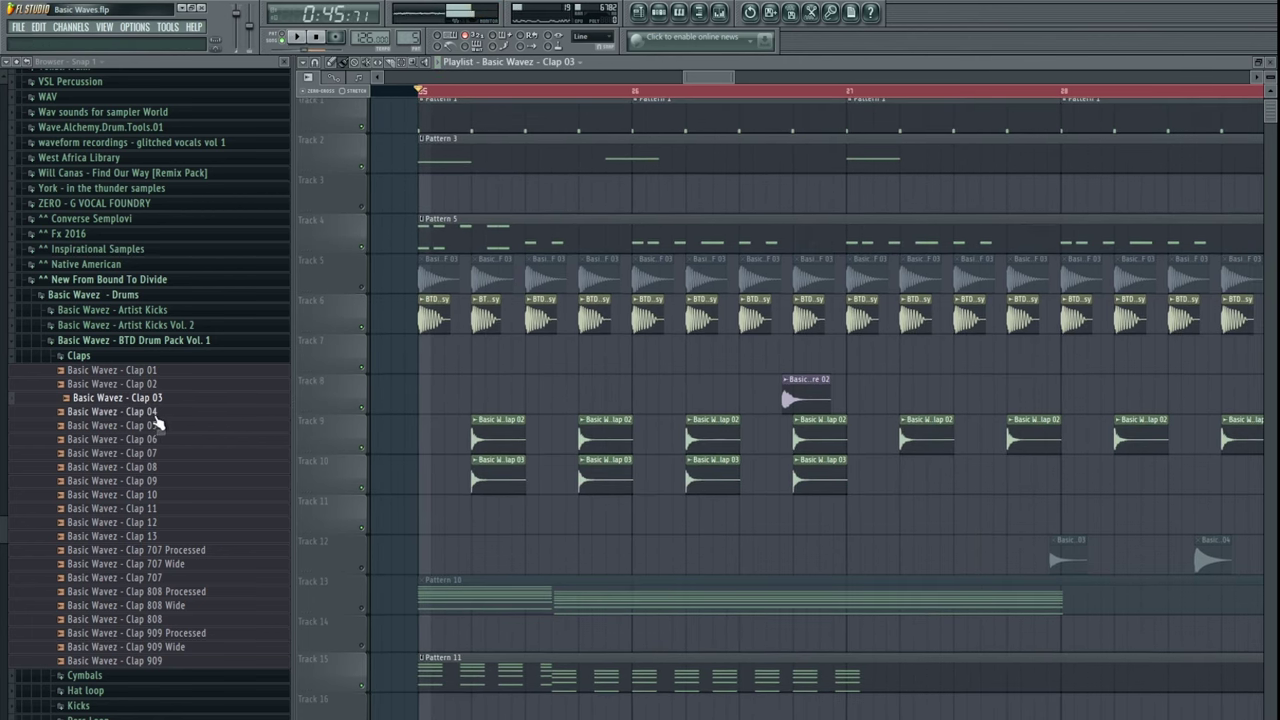
- Replace the Track 10 clap sample with Clap 04, play the loop, and check its channel settings
left_click_drag(511, 482, 507, 480)
key("space")
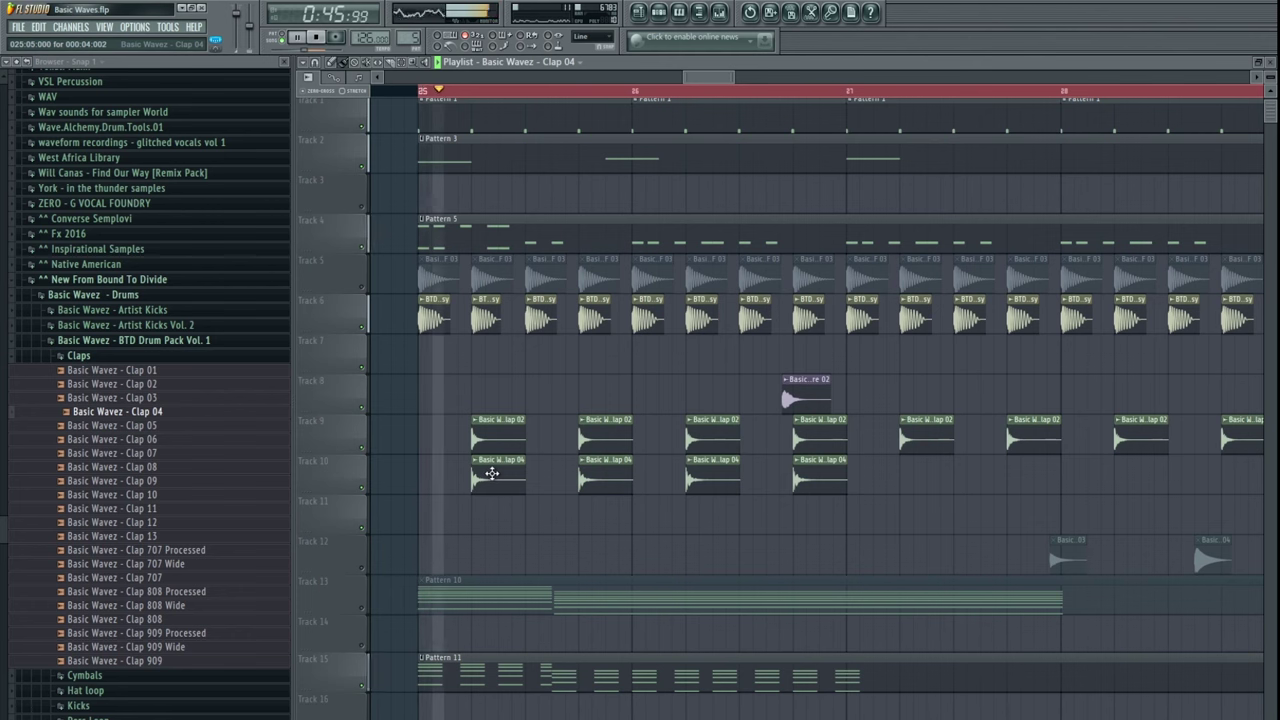
double_click(492, 474)
key("Escape")
- Duplicate the Clap 04 clips along Track 10 to match the Track 9 claps through bar 40
mouse_move(882, 480)
left_mouse_down("ctrl")
mouse_move(479, 476)
mouse_move(908, 478)
left_mouse_up("ctrl")
scroll(566, 528, "down", 5)
left_click_drag(699, 484, 434, 472, "ctrl")
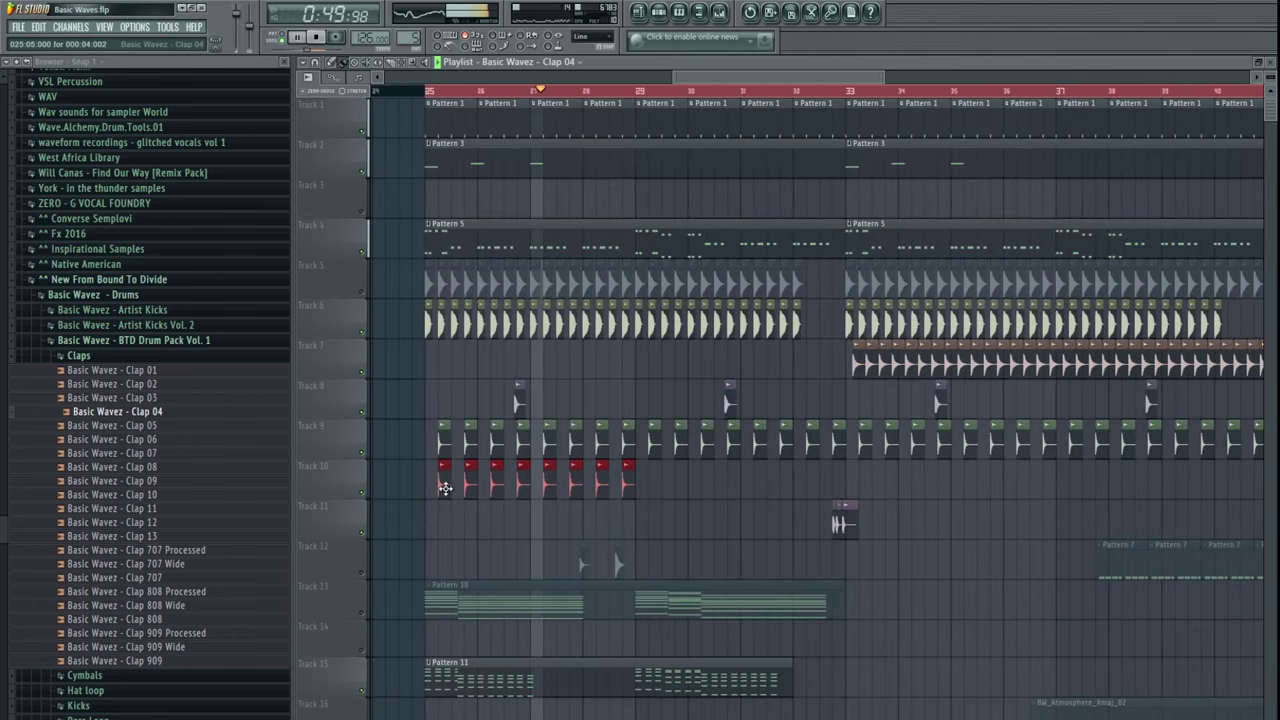
key("ctrl+b")
scroll(856, 488, "down", 3)
left_click_drag(854, 488, 828, 477, "ctrl")
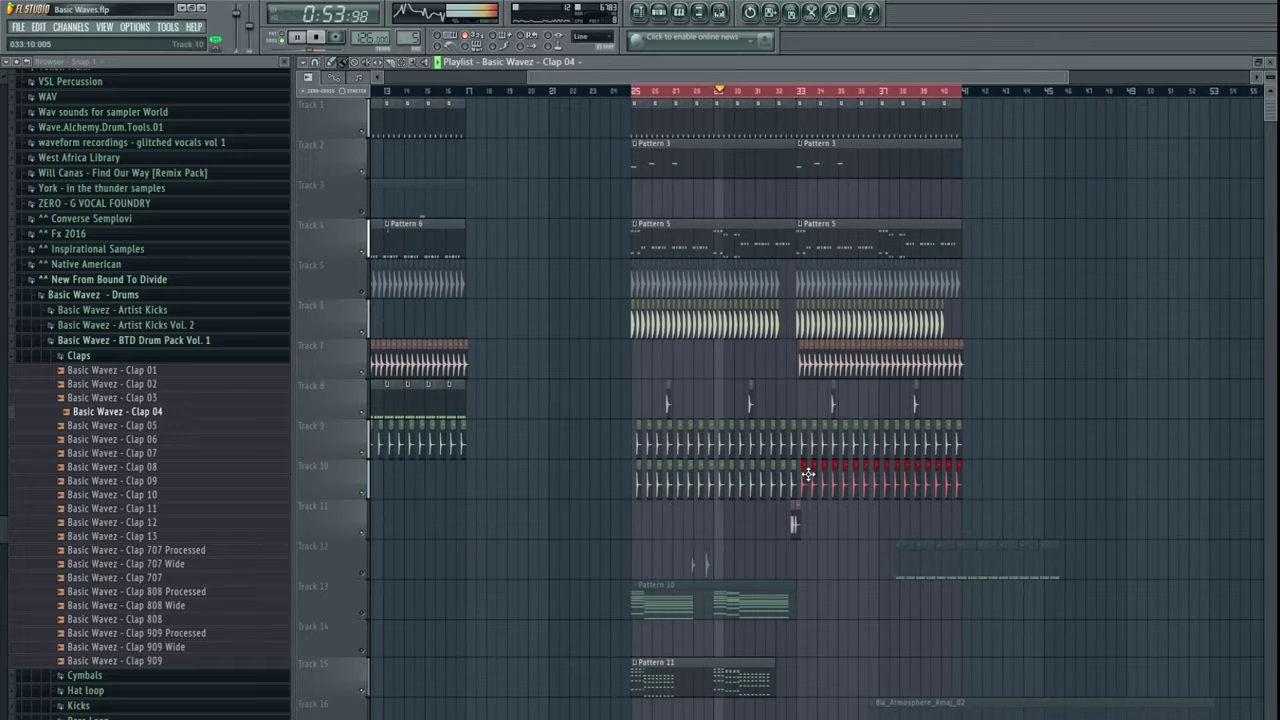
- Mute Track 2 and move the Pattern 11 clip on Track 15 to start at bar 33
left_click(364, 171)
left_click_drag(797, 520, 741, 384)
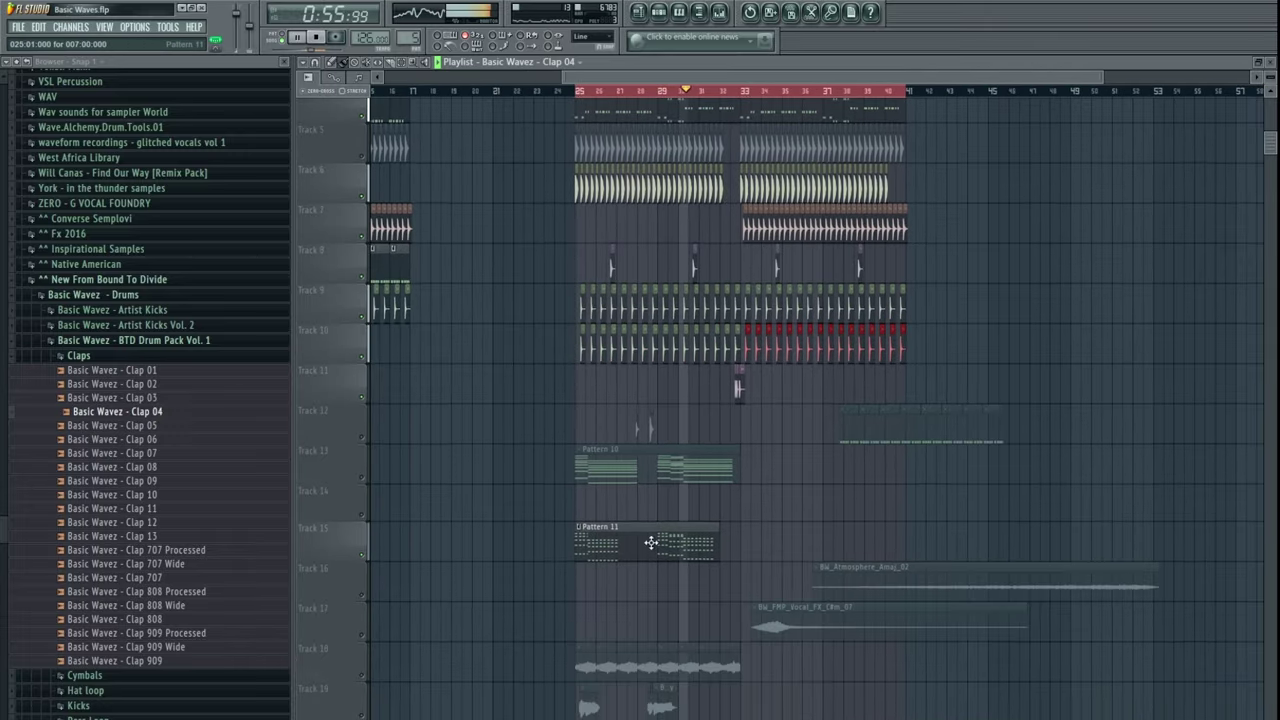
mouse_move(645, 540)
left_mouse_down("shift")
mouse_move(835, 528)
mouse_move(794, 523)
left_mouse_up("shift")
scroll(672, 488, "up", 3)
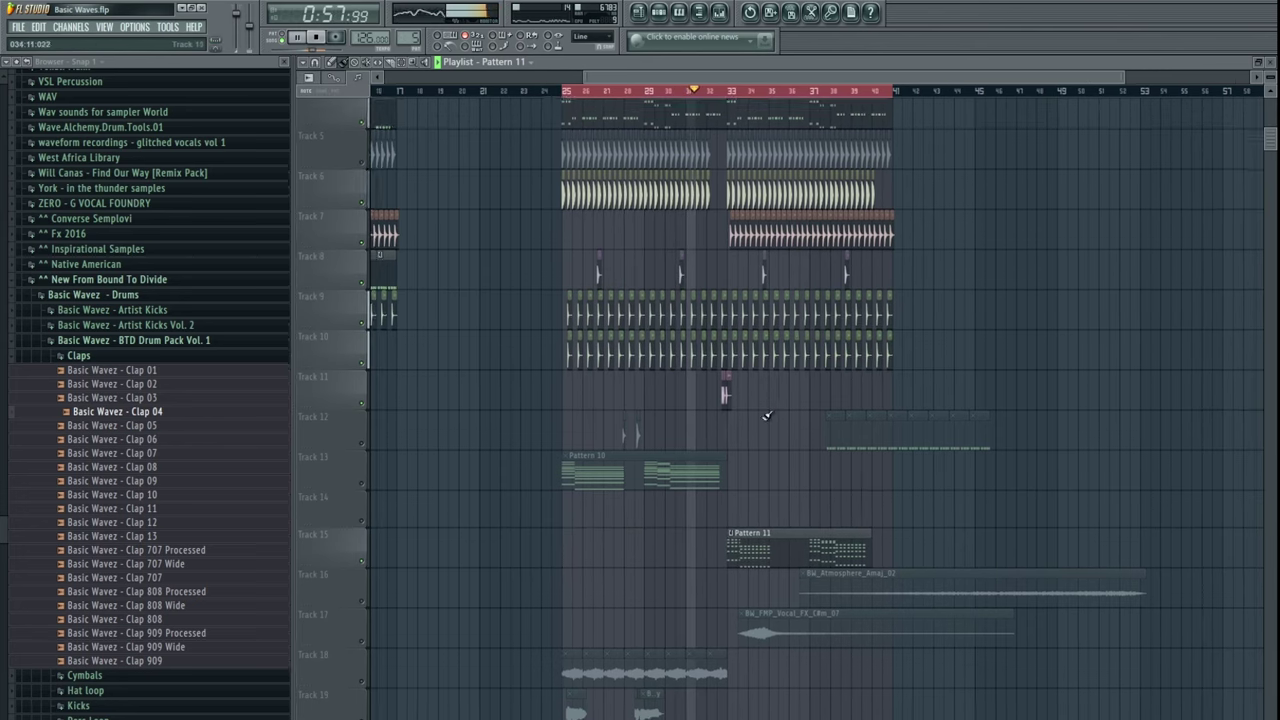
scroll(672, 488, "up", 3)
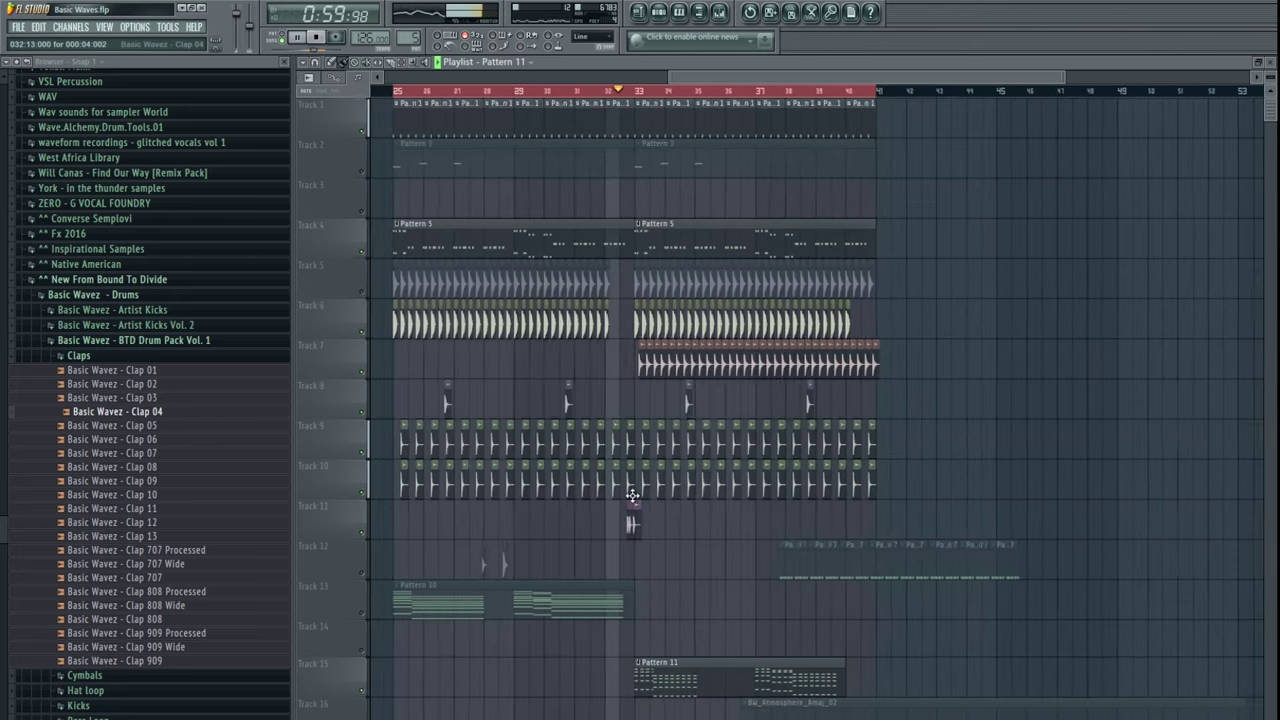
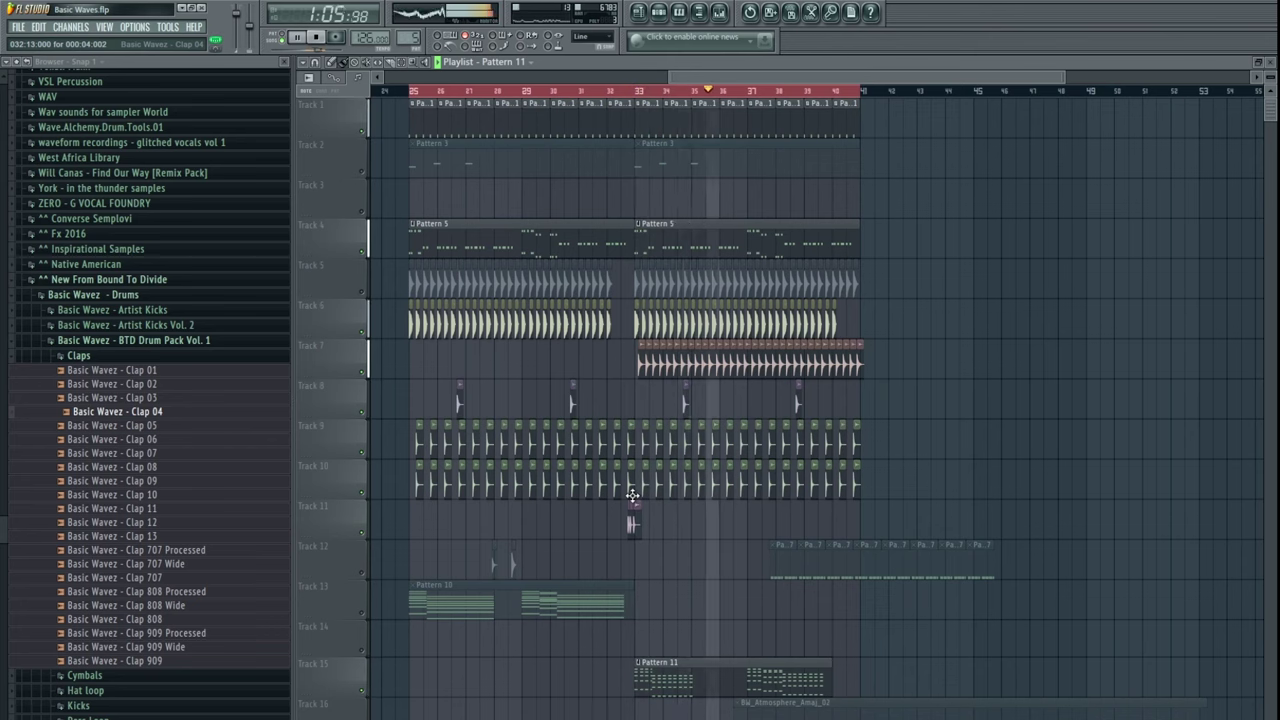
- Move the row of Pattern 7 clips on Track 12 to start at bar 41 and unmute Track 12
left_click(896, 560)
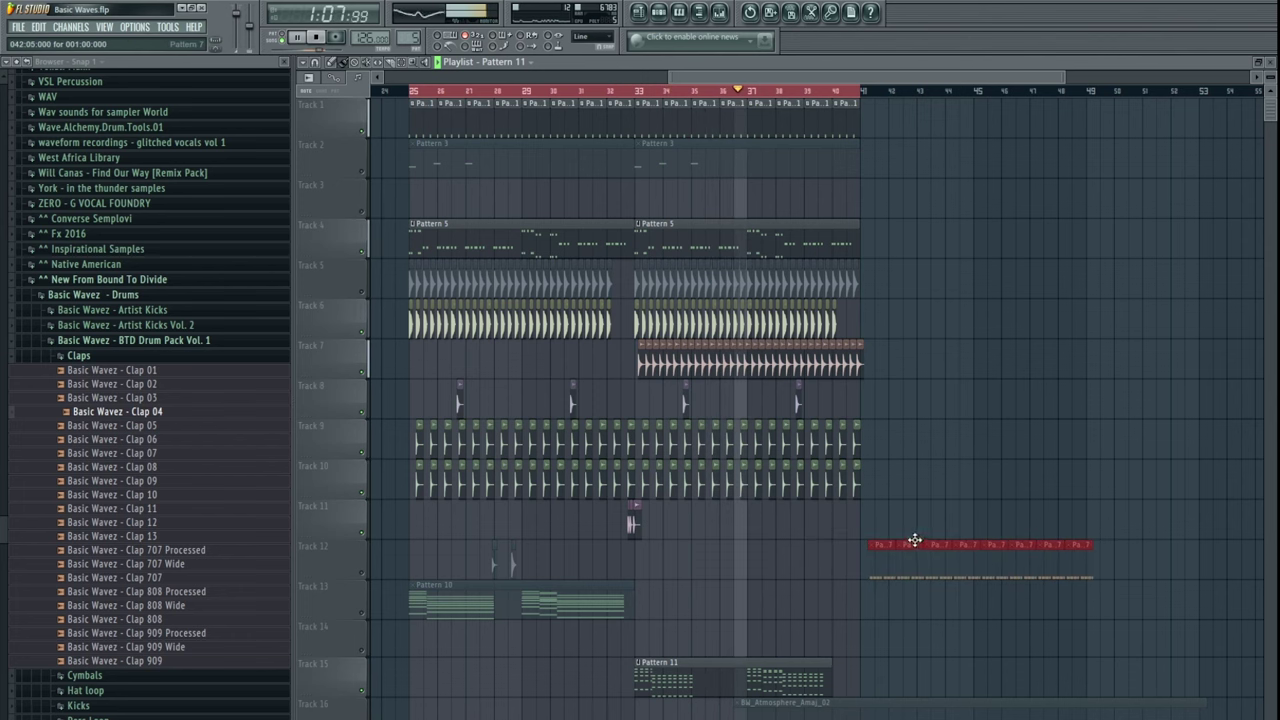
scroll(900, 545, "up", 4)
left_click_drag(825, 563, 814, 563)
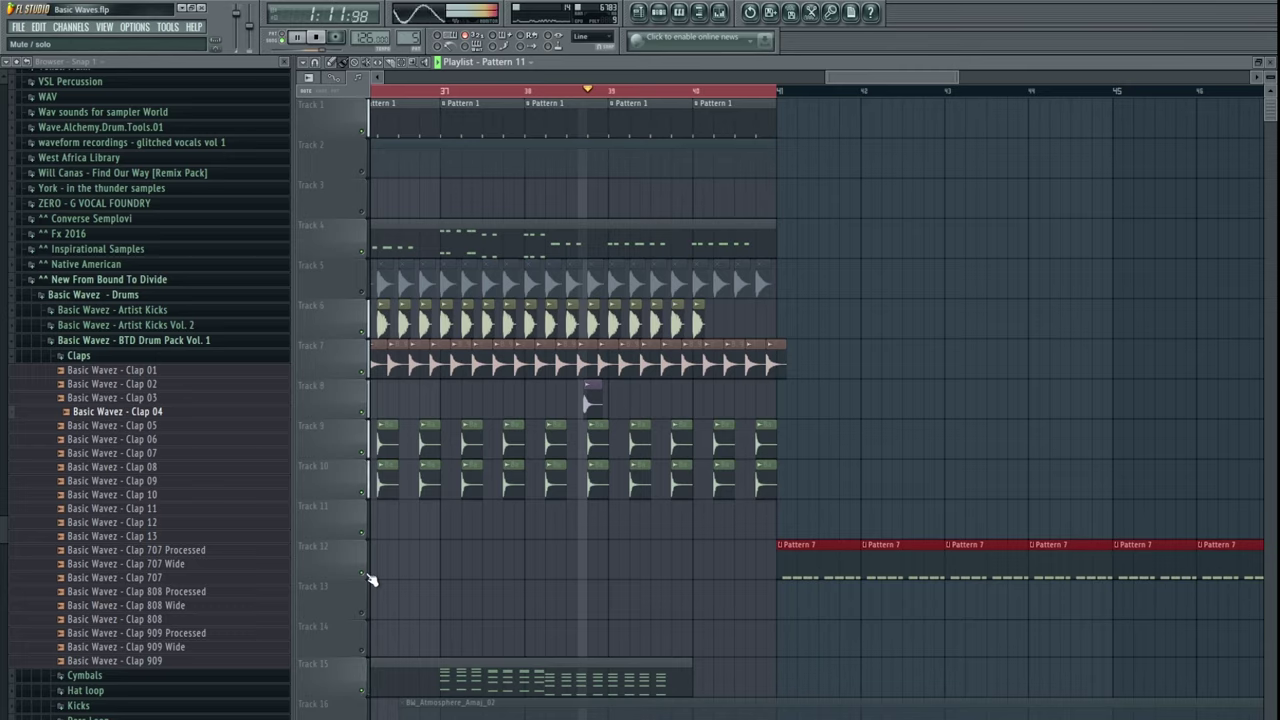
- Select the clips on Tracks 1–11 across bars 33–40 and duplicate them into bars 41–48
scroll(380, 553, "down", 5)
left_click_drag(963, 125, 786, 489)
scroll(861, 430, "up", 4)
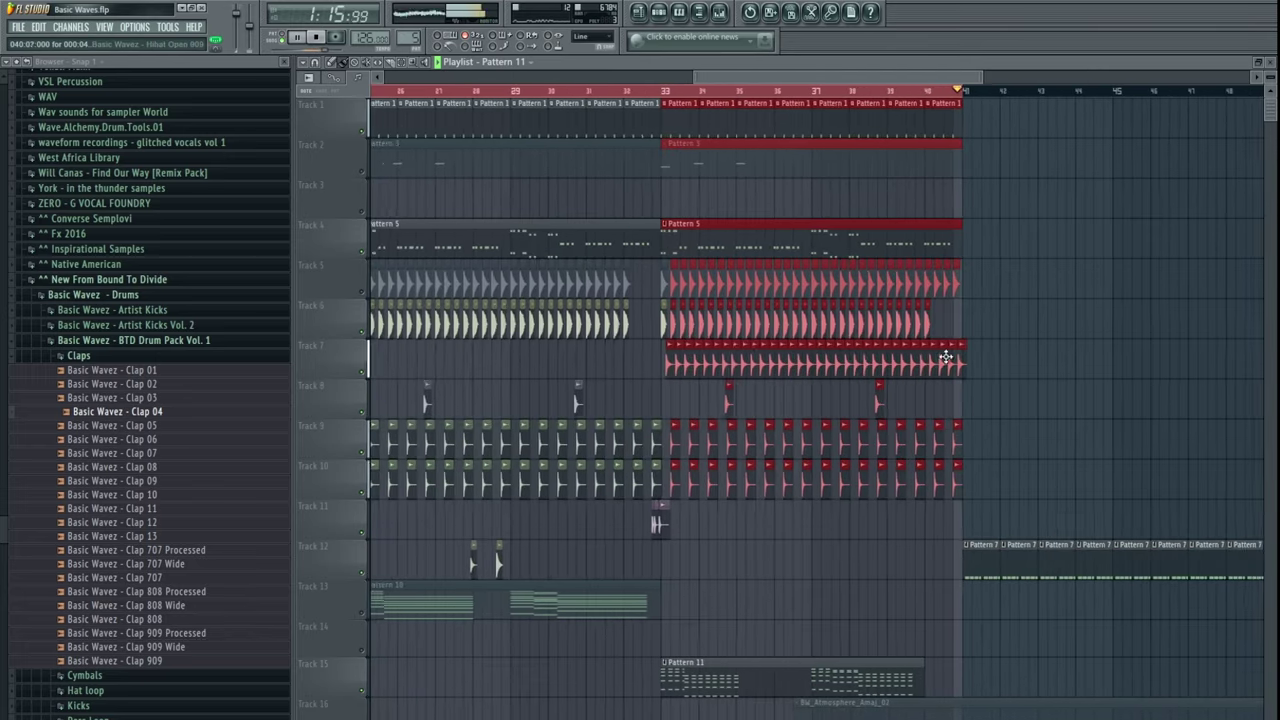
scroll(935, 335, "right", 1)
left_click_drag(967, 120, 604, 516)
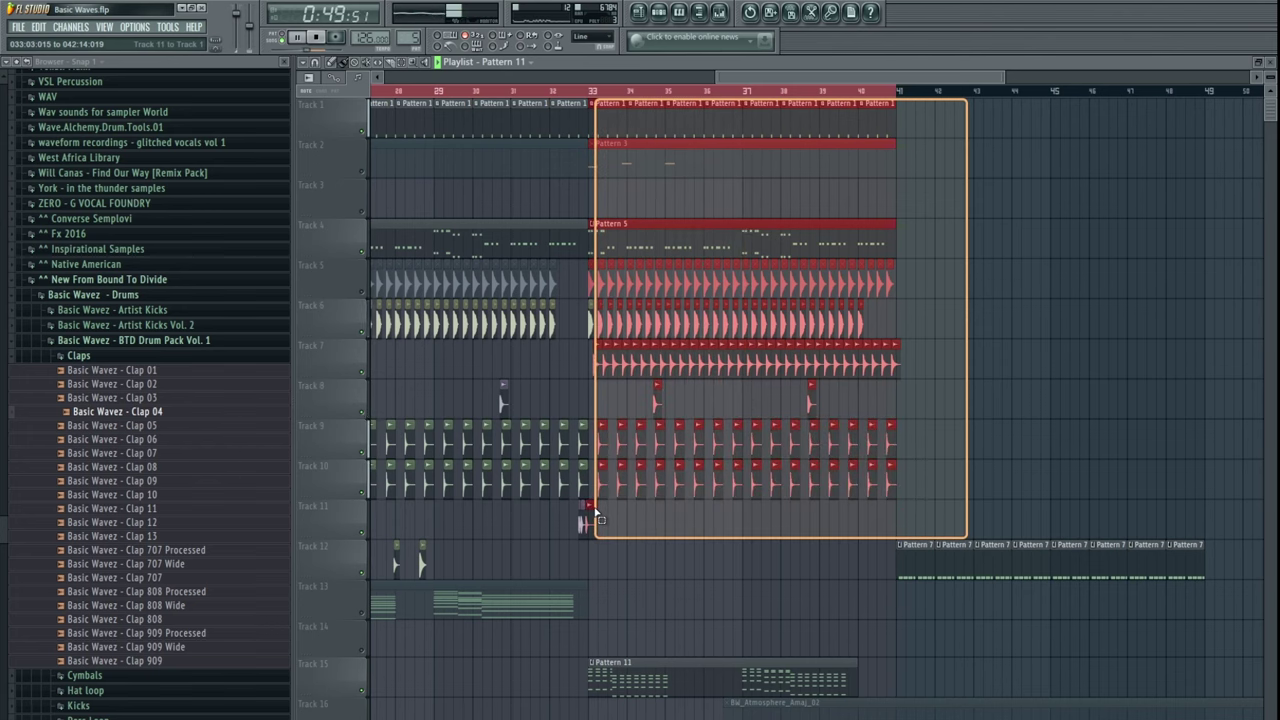
left_click_drag(596, 514, 601, 496)
key("ctrl+b")
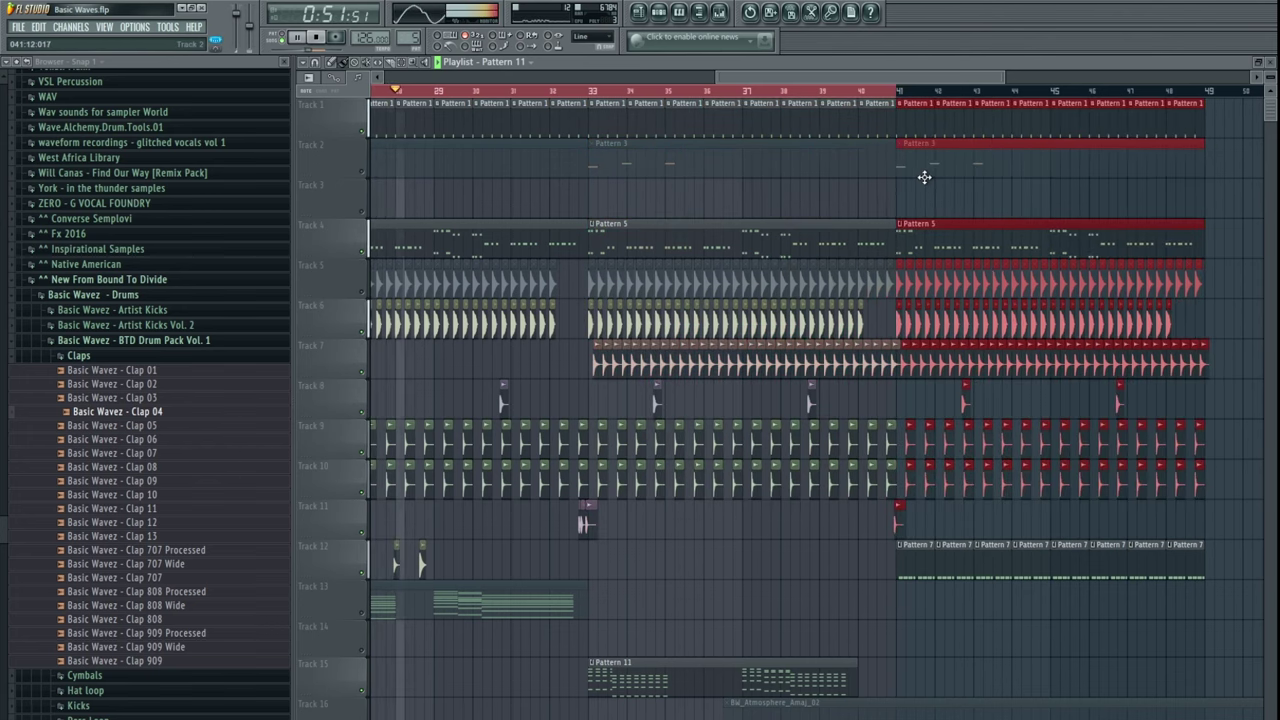
- Move the Pattern 10 clip at bar 25 from Track 13 down to Track 14 and unmute Track 14
scroll(920, 177, "up", 4)
scroll(795, 510, "down", 4)
left_click_drag(694, 528, 803, 523)
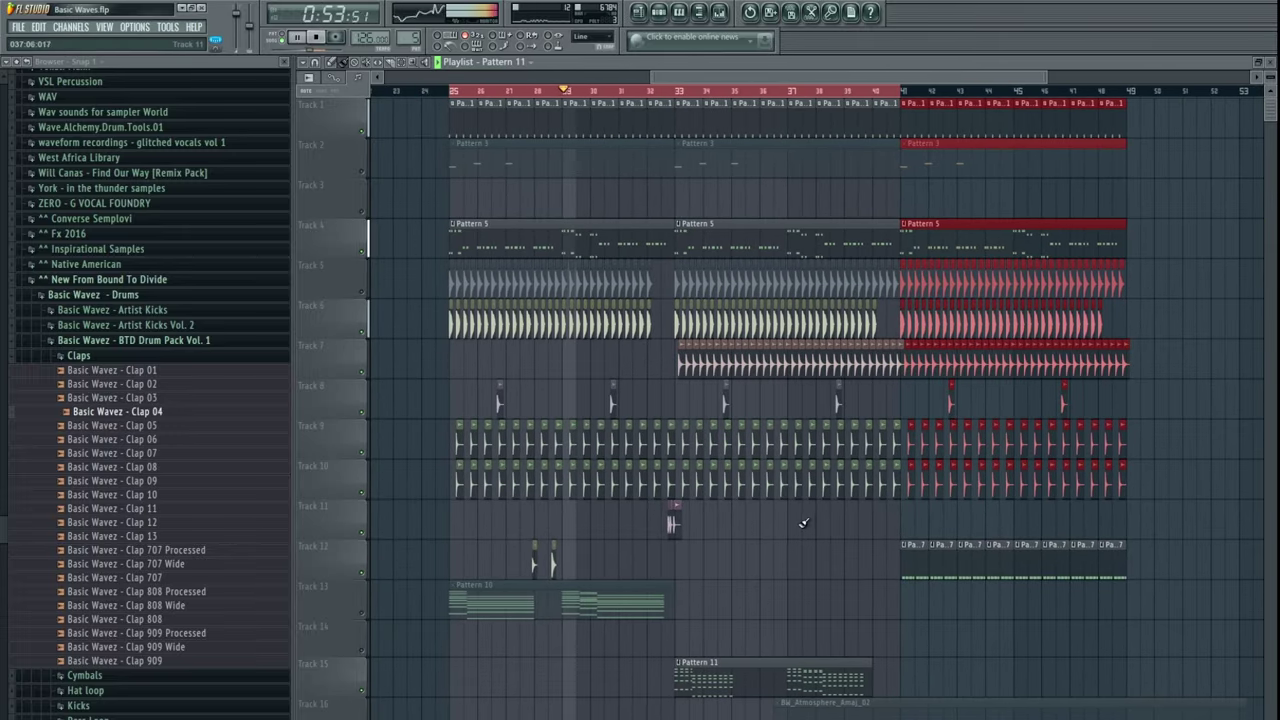
left_click_drag(590, 546, 526, 575)
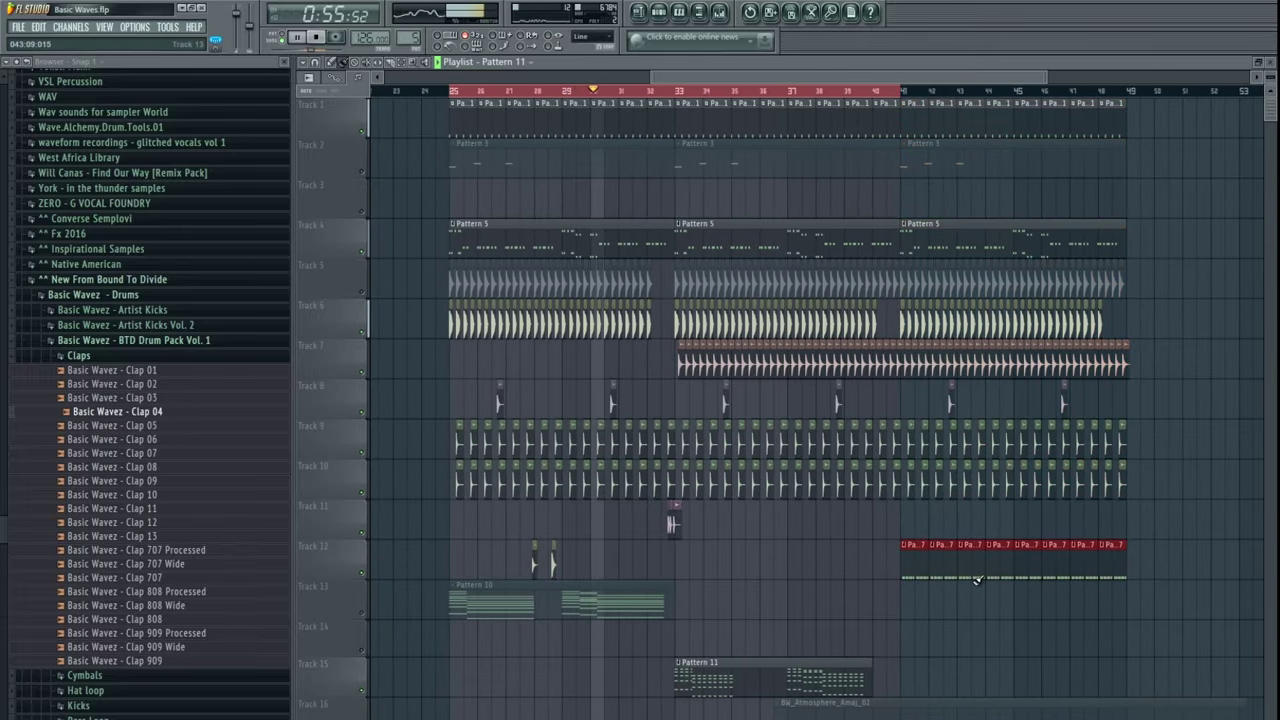
scroll(963, 580, "down", 5)
left_click_drag(566, 471, 580, 467)
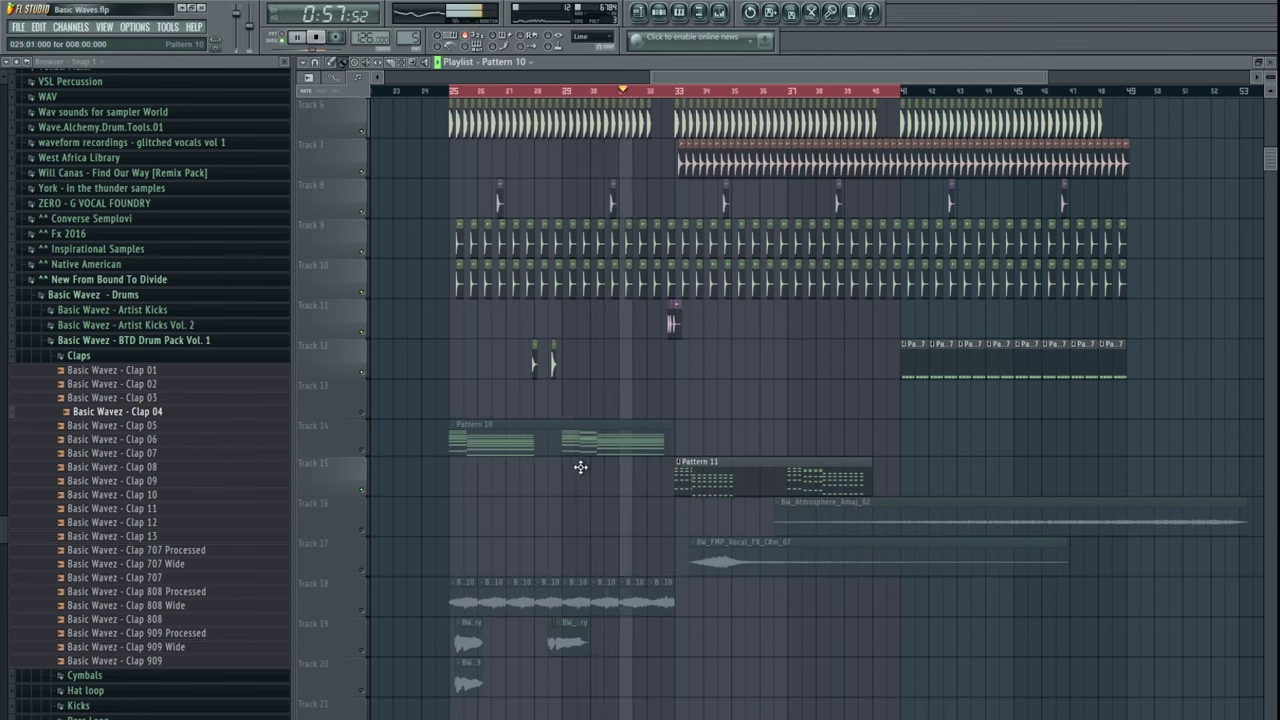
key("space")
left_click(362, 450)
- Shift the row of Pattern 7 clips from Track 12 down to Track 13
left_click_drag(882, 374, 1157, 369)
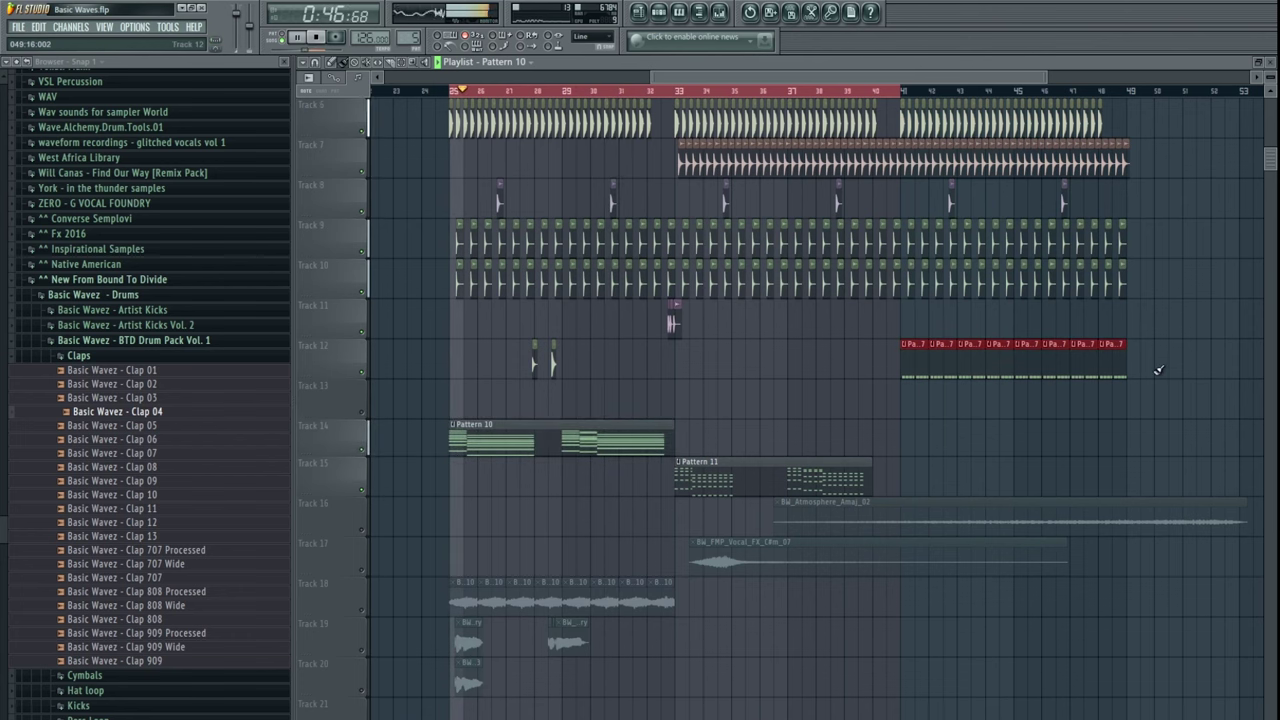
key("shift+Down")
left_click(716, 371, "ctrl")
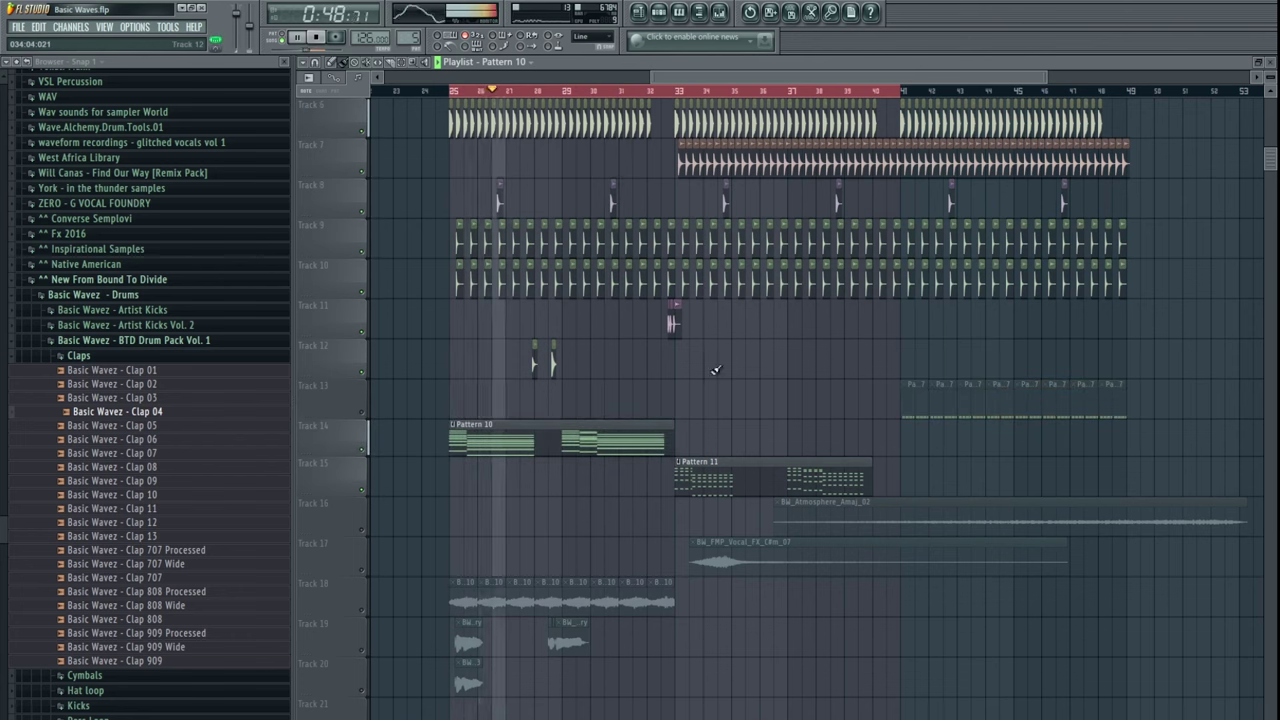
- Duplicate the pair of hits on Track 12 to bars 36 and 43, and delete the surplus pair at bar 51
double_click(503, 447)
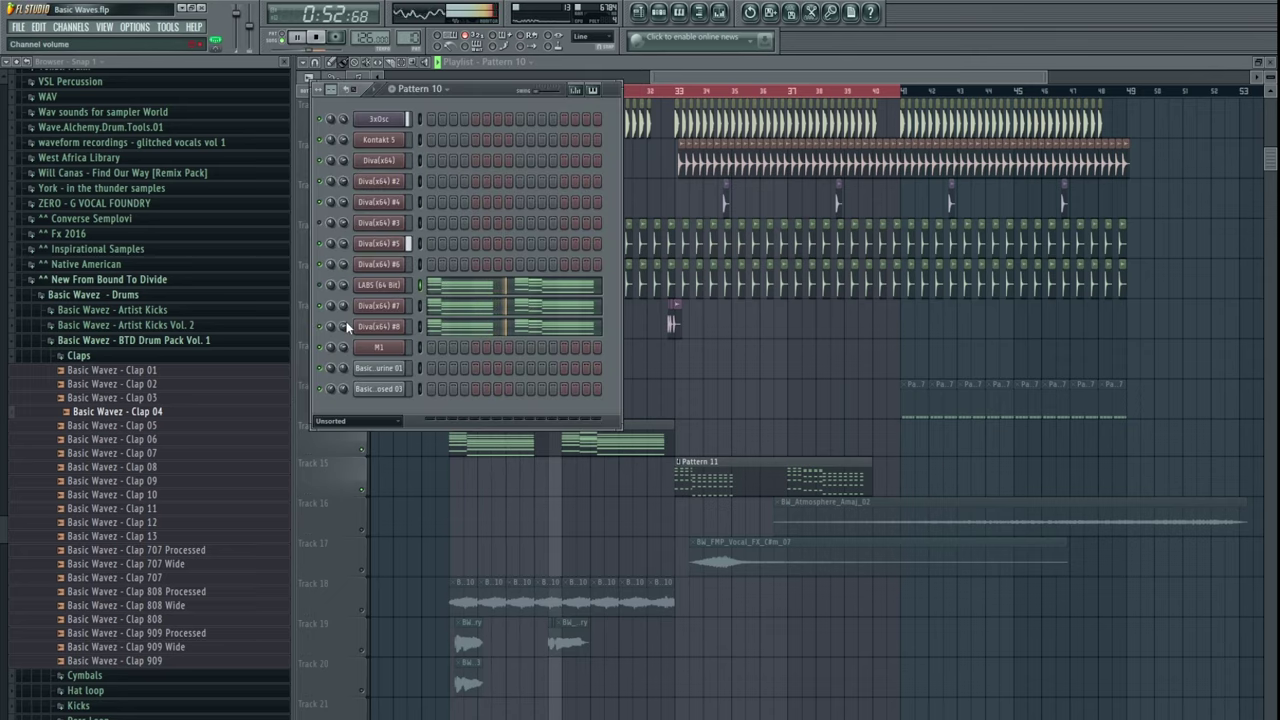
left_click_drag(821, 381, 742, 389)
left_click_drag(604, 376, 590, 376)
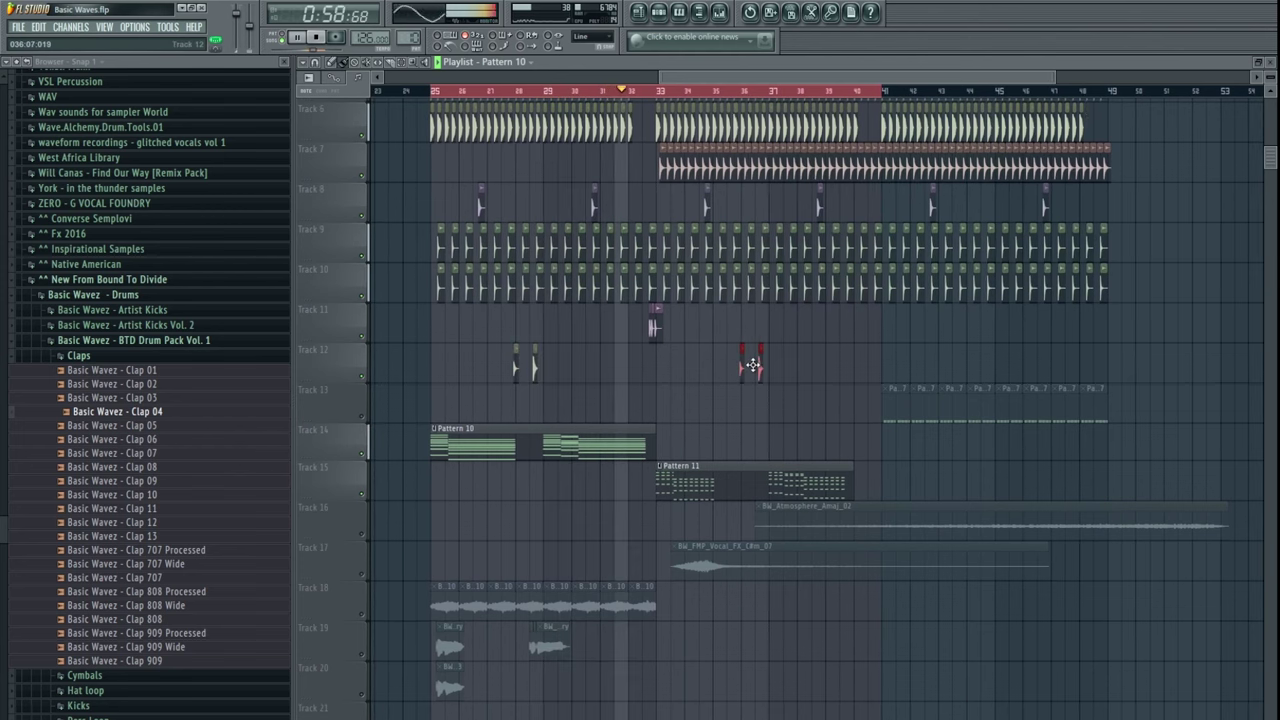
left_click_drag(820, 368, 429, 376)
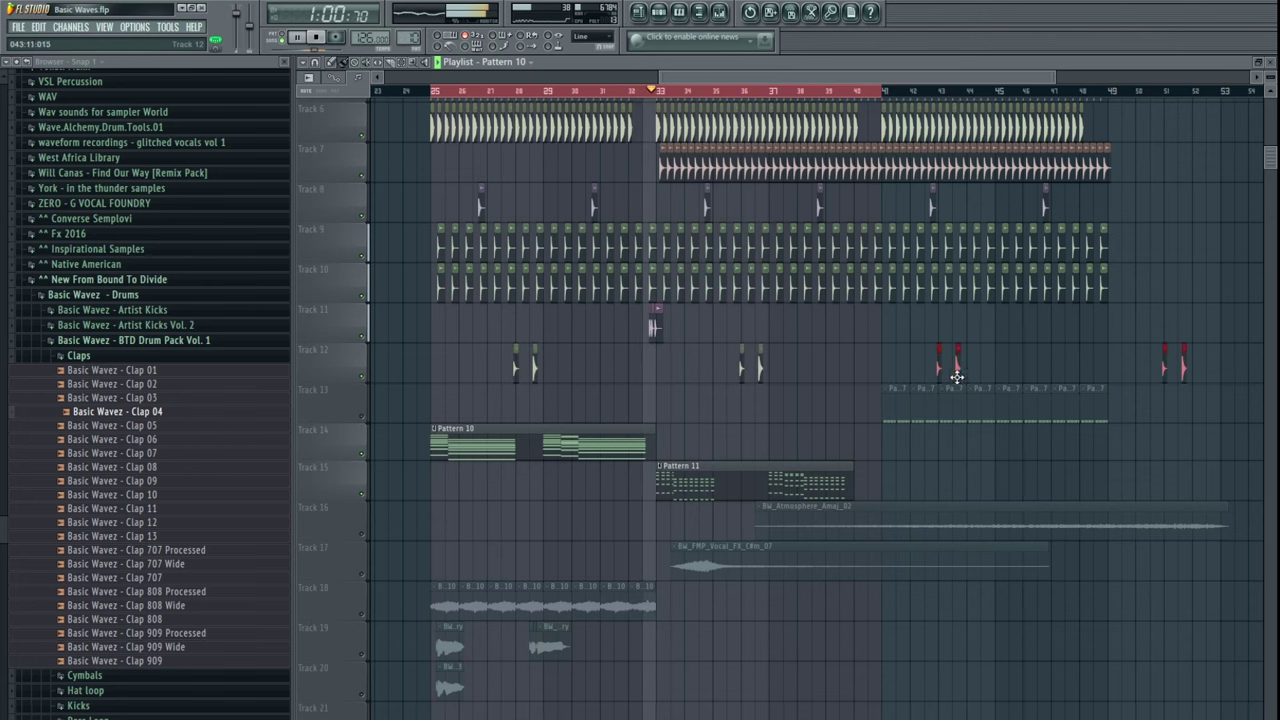
left_click_drag(957, 377, 930, 368)
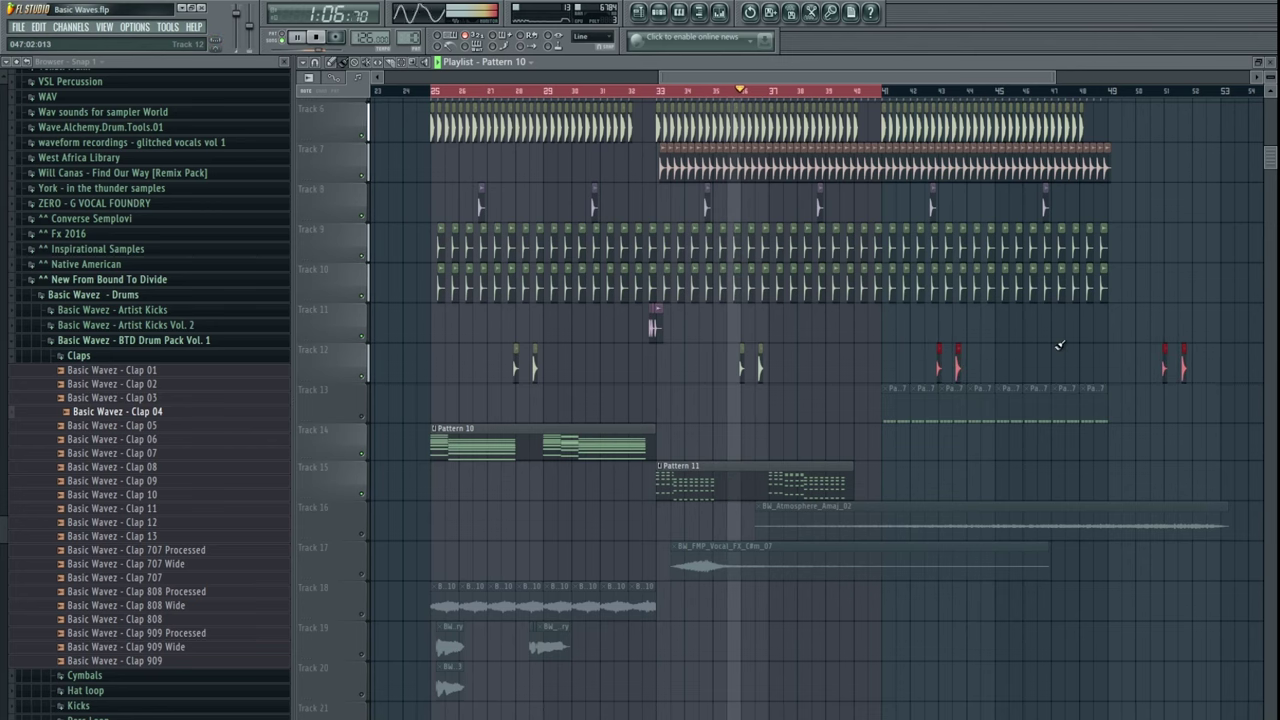
left_click_drag(1032, 343, 921, 358)
right_click(1055, 382)
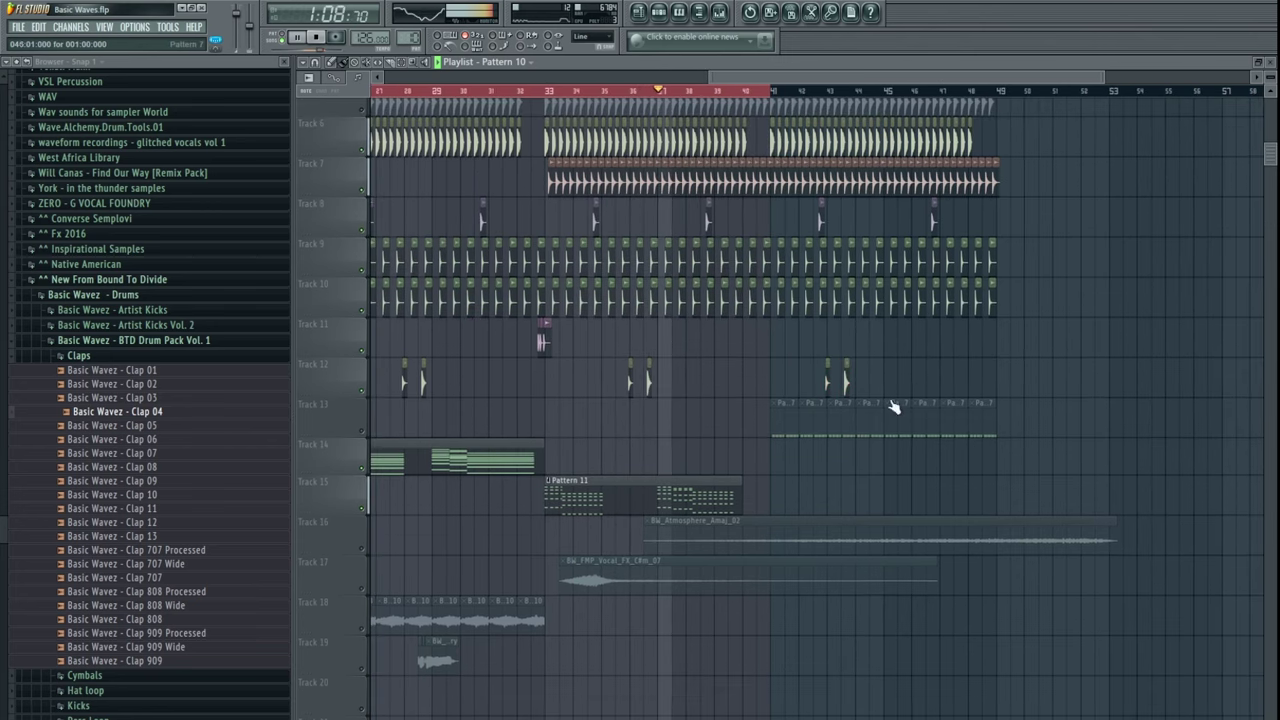
- Unmute Tracks 13, 17 and 18 and restart playback from bar 25
left_click(366, 436)
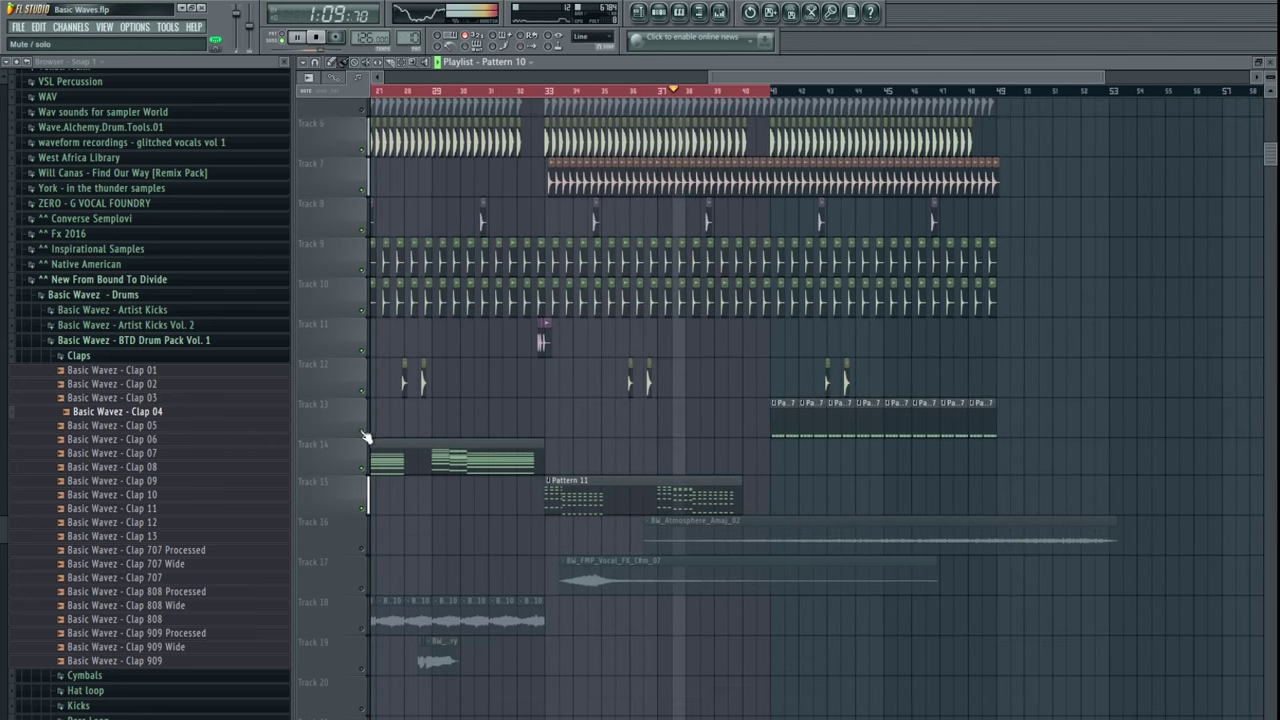
left_click(362, 588)
key("space")
left_click_drag(642, 494, 839, 421)
left_click(362, 555)
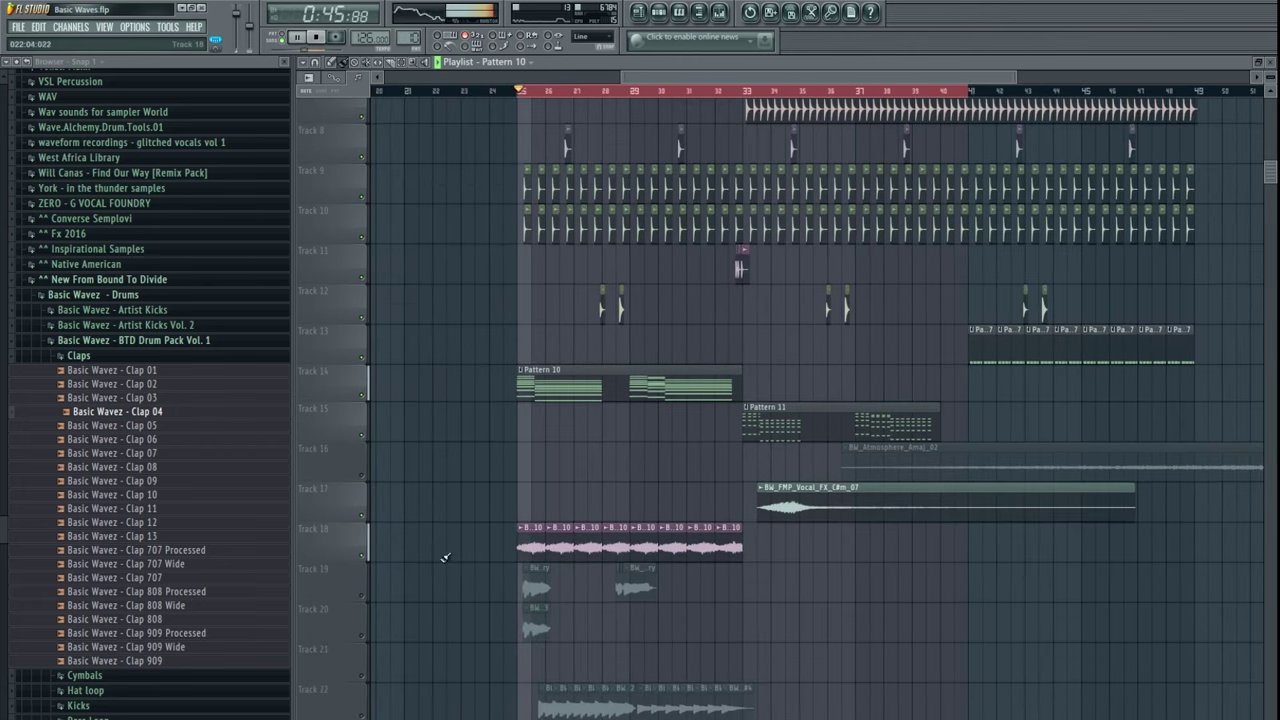
- Duplicate the BW_FMP_Vocal_FX_Cm_10 clips along Track 18 through bar 56
scroll(445, 557, "down", 1)
left_click_drag(540, 510, 764, 504)
left_click_drag(1011, 502, 973, 505)
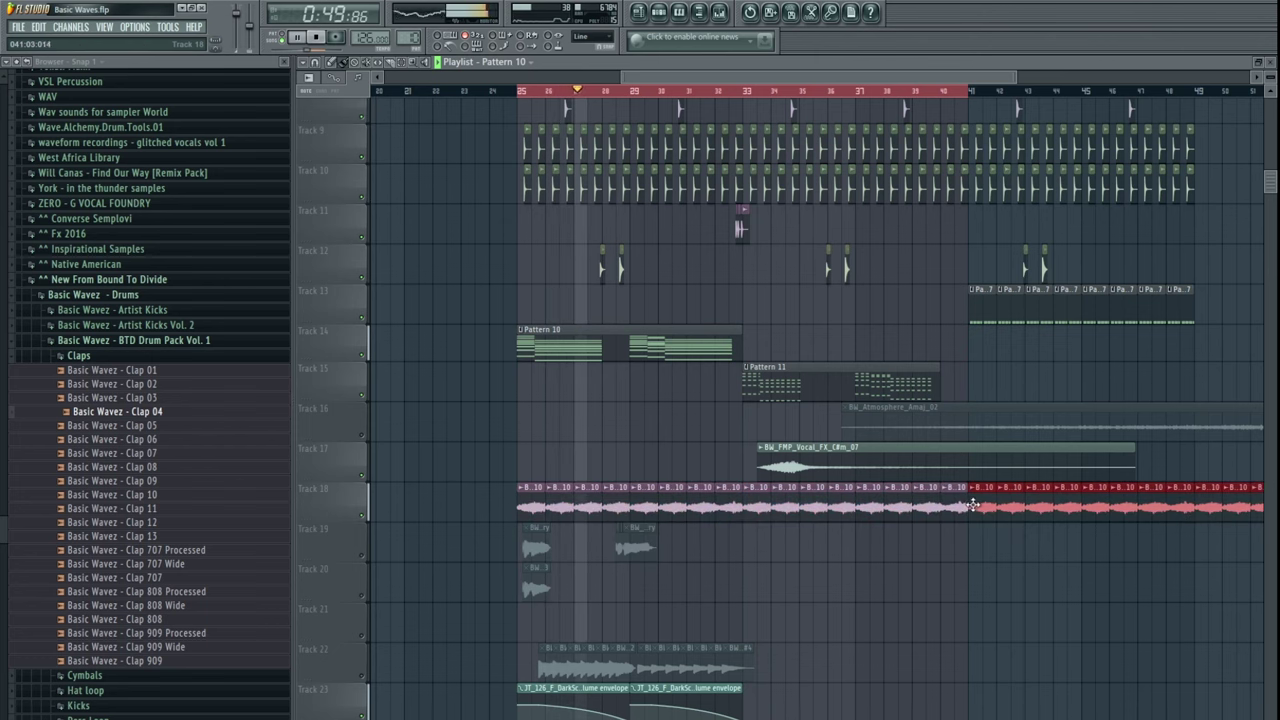
left_click(906, 600, "ctrl")
- Unmute Track 24 and duplicate its BW_FMP_Vocal_FX_F#m_21 clips along the track through bar 54
left_click_drag(906, 600, 935, 412)
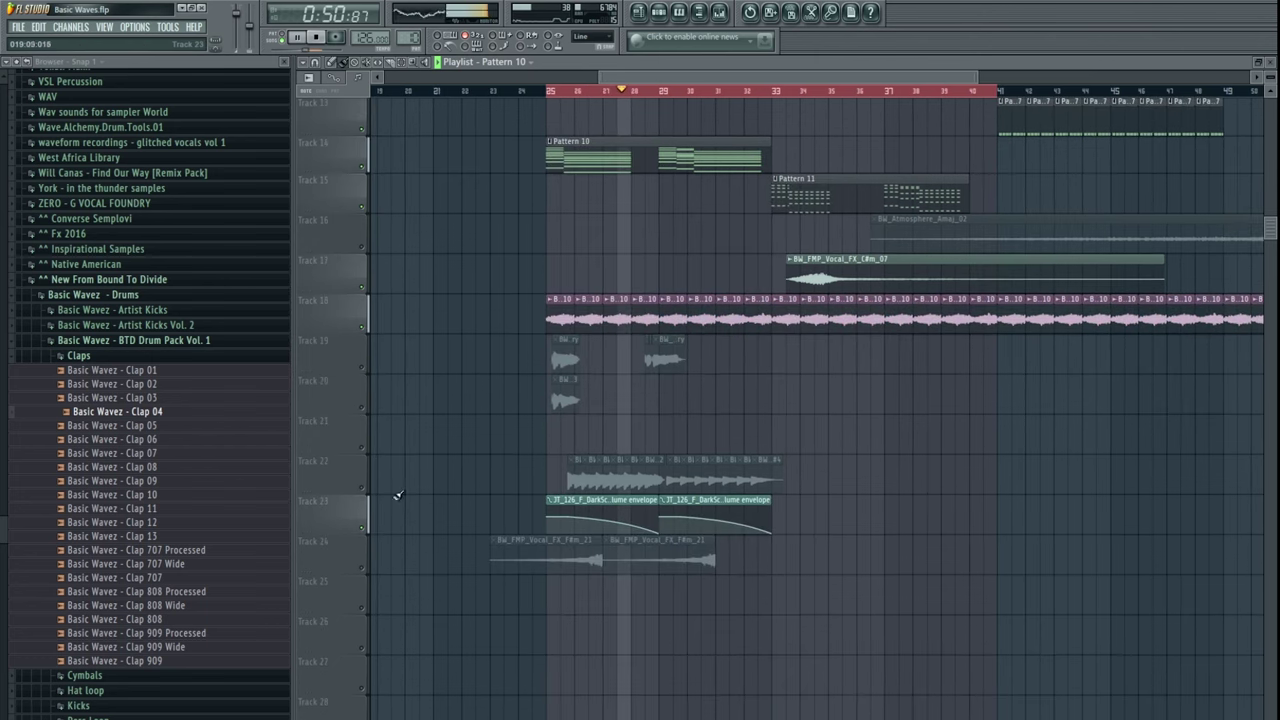
left_click(363, 566)
key("ctrl+b")
left_click_drag(903, 568, 764, 560)
left_click_drag(812, 566, 397, 568)
left_click_drag(398, 568, 847, 566)
- Duplicate the Pattern 11 clip on Track 15 so that the copy starts at bar 41
scroll(786, 466, "up", 6)
scroll(730, 580, "down", 4)
scroll(716, 596, "down", 3)
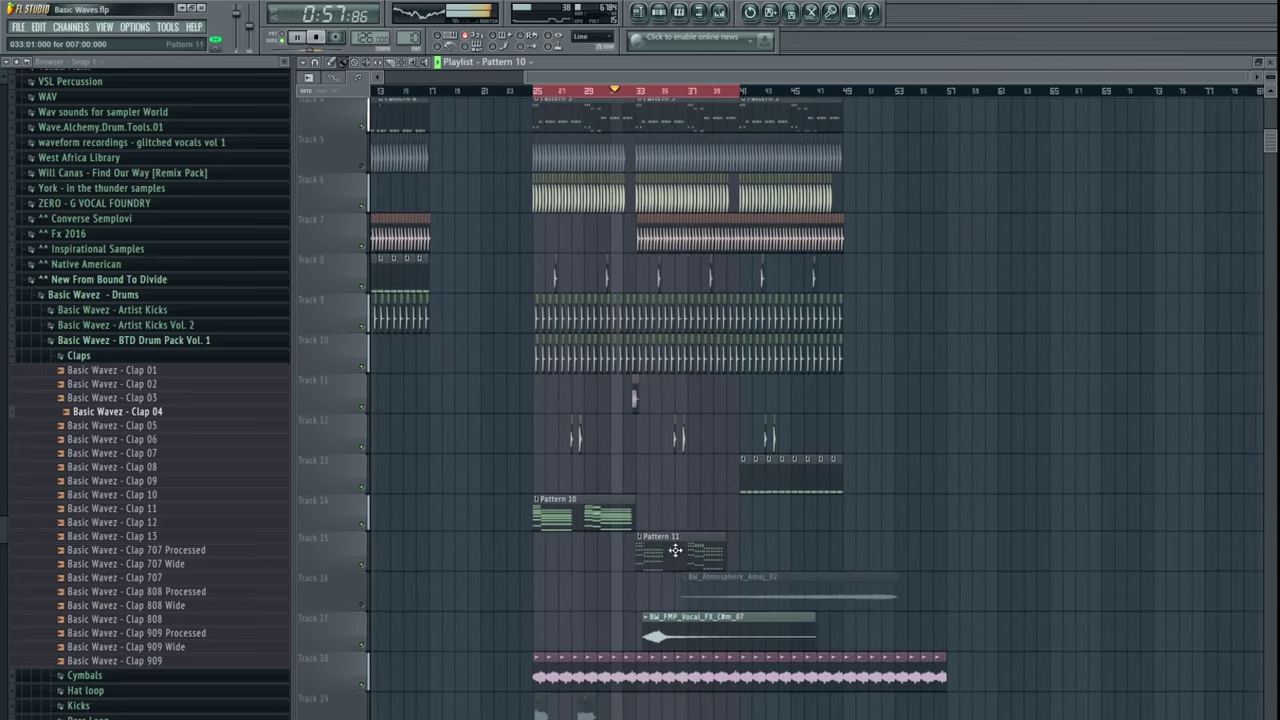
scroll(700, 495, "up", 3)
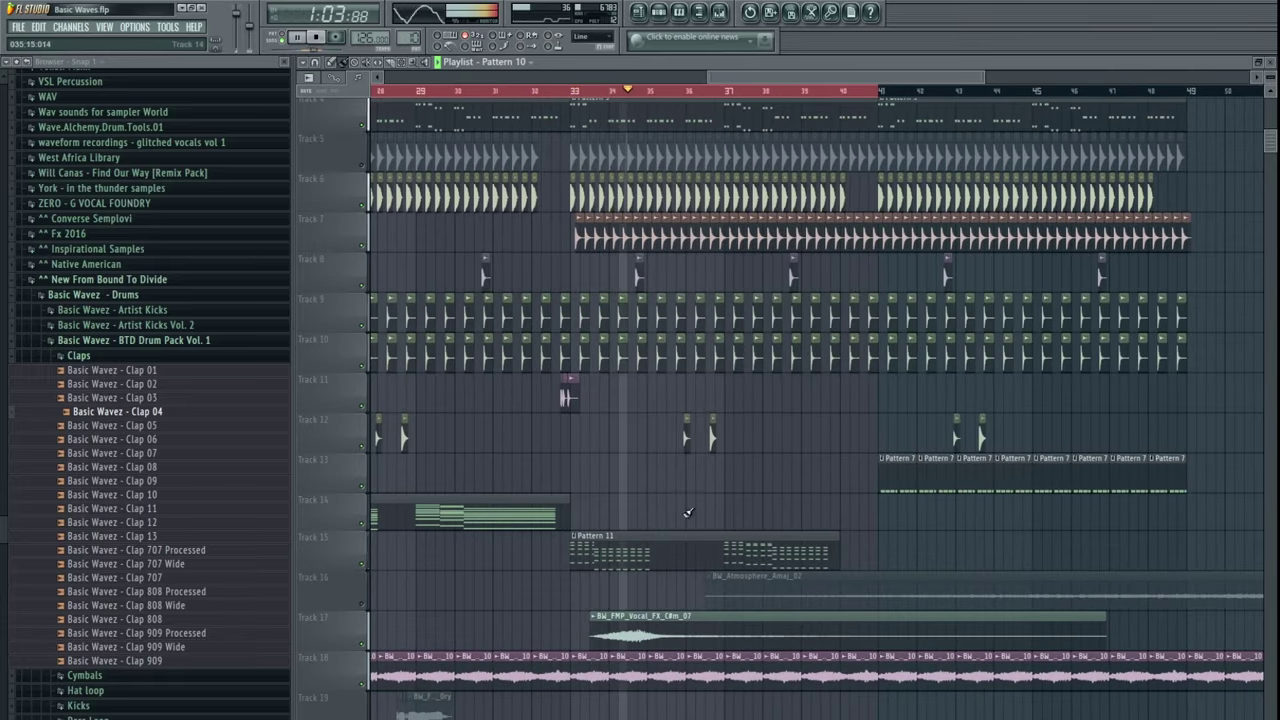
scroll(571, 567, "down", 3)
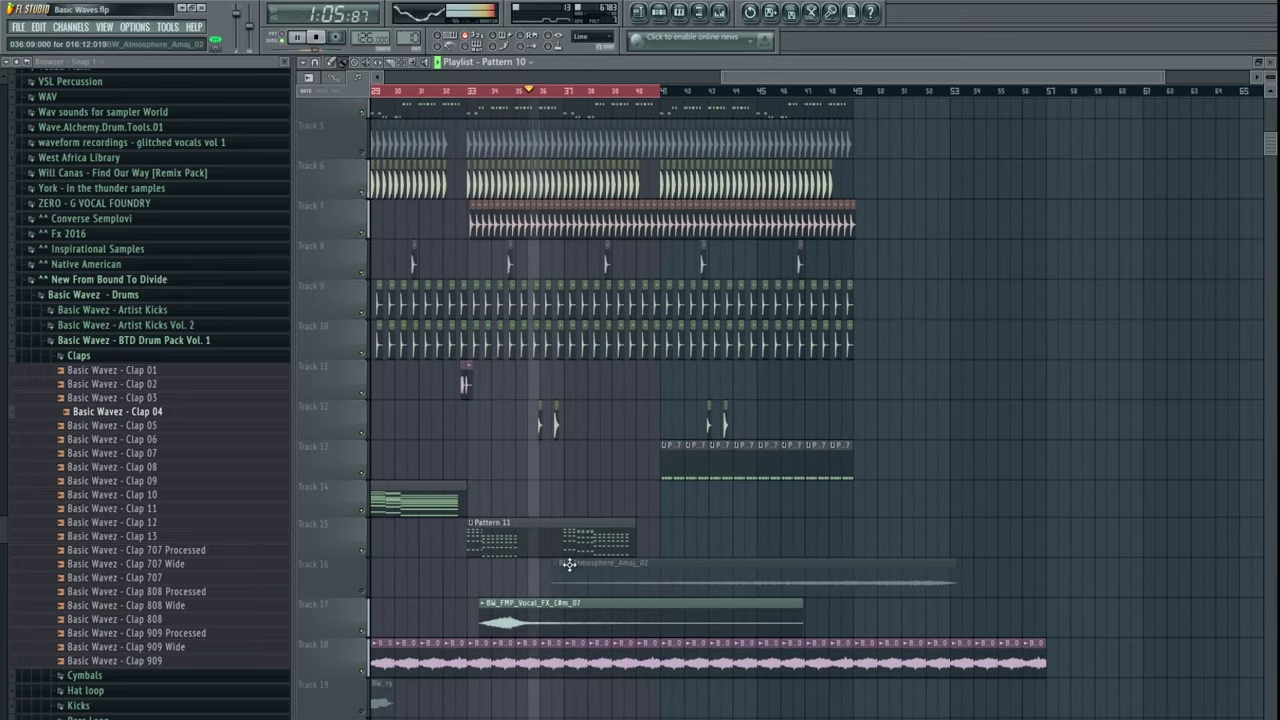
mouse_move(531, 524)
left_mouse_down()
mouse_move(746, 526)
mouse_move(712, 521)
mouse_move(724, 522)
left_mouse_up()
- Stop playback, solo Track 24 and open its BW_FMP_Vocal_FX_F#m_21 clip for inspection
key("space")
mouse_move(600, 608)
left_mouse_down()
mouse_move(766, 489)
mouse_move(780, 400)
left_mouse_up()
right_click(364, 499)
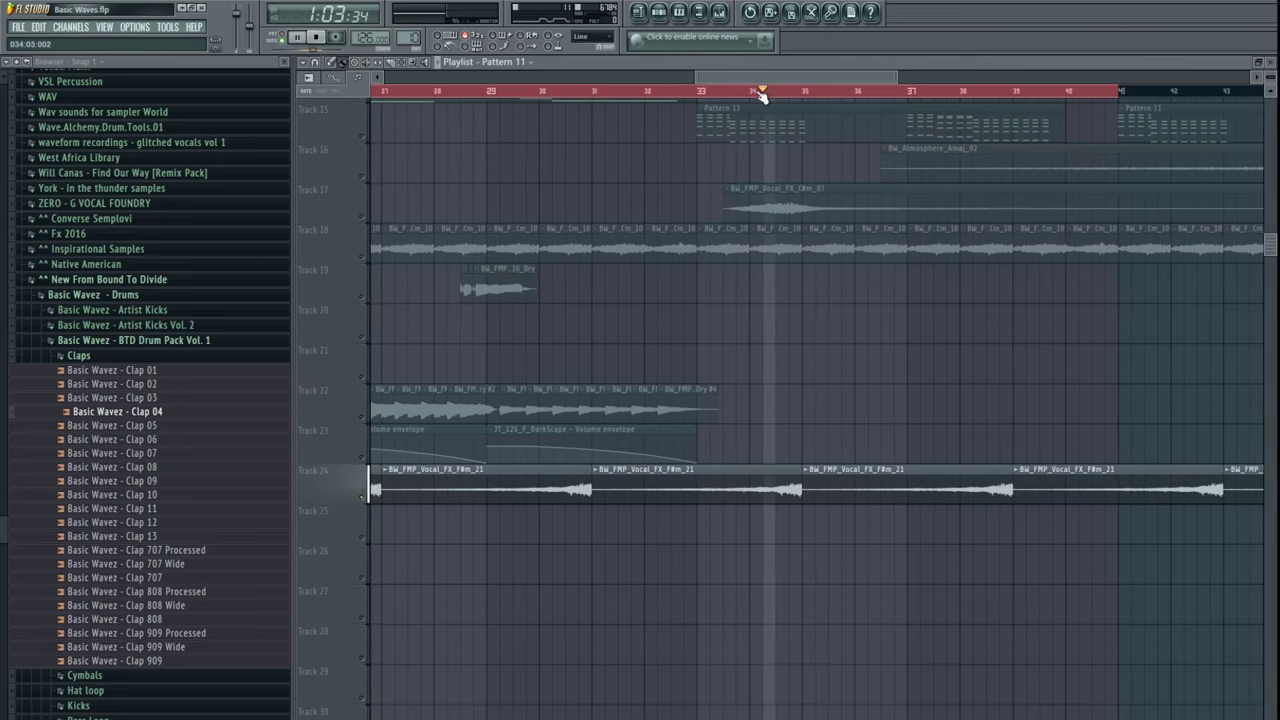
scroll(723, 428, "up", 3)
scroll(657, 500, "down", 4)
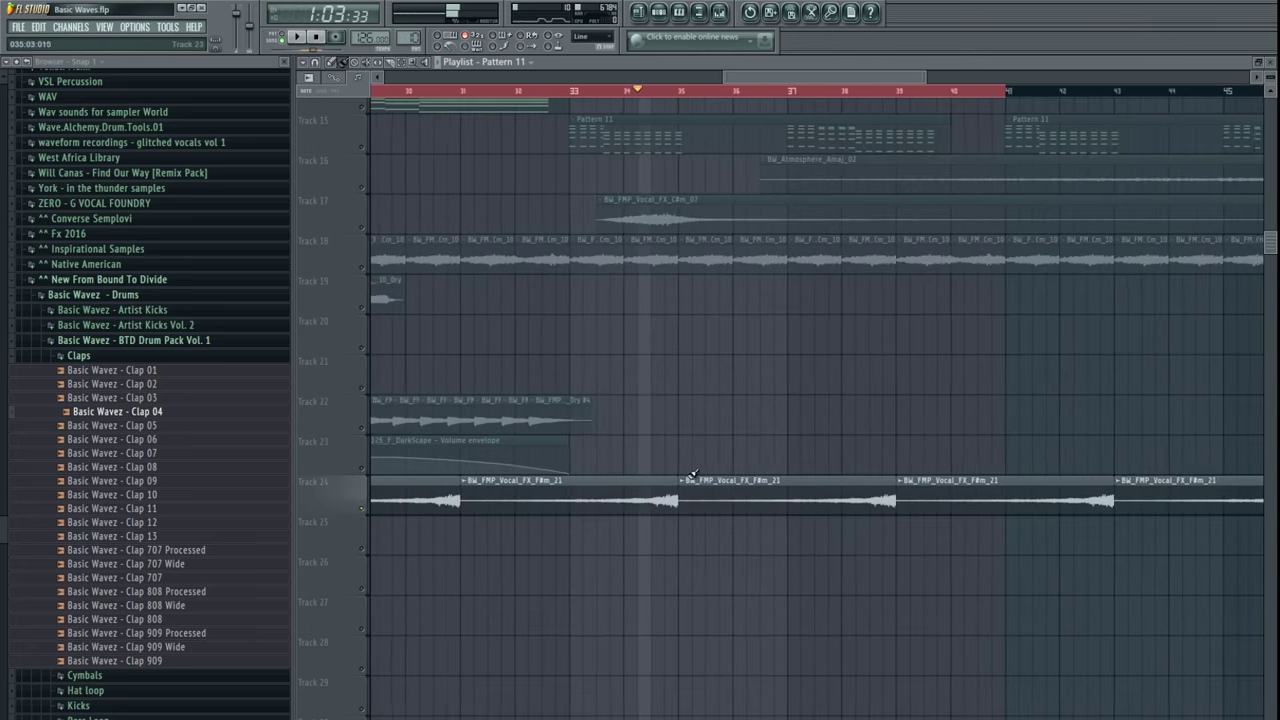
double_click(657, 502)
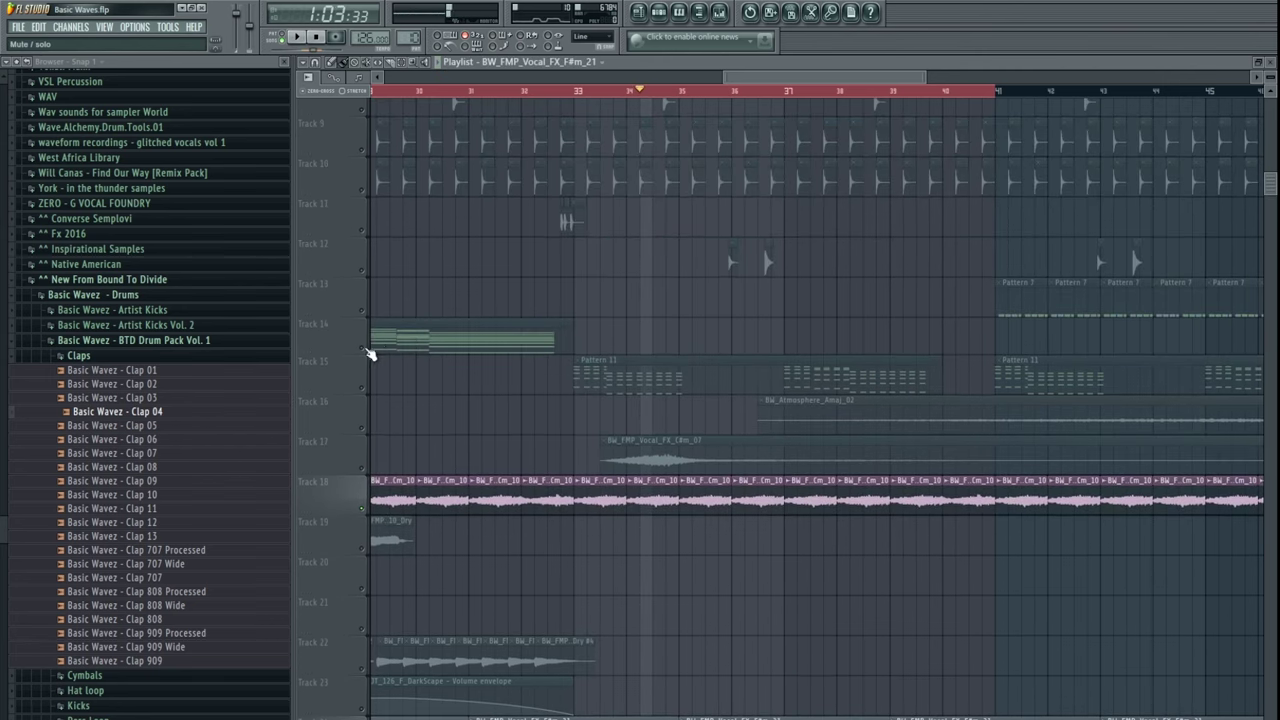
- Duplicate the Pattern 10 clip on Track 14 to start at bar 33 and audition it with the Track 18 and 24 vocal effects
mouse_move(371, 345)
left_mouse_down()
mouse_move(517, 386)
mouse_move(494, 355)
mouse_move(627, 330)
left_mouse_up()
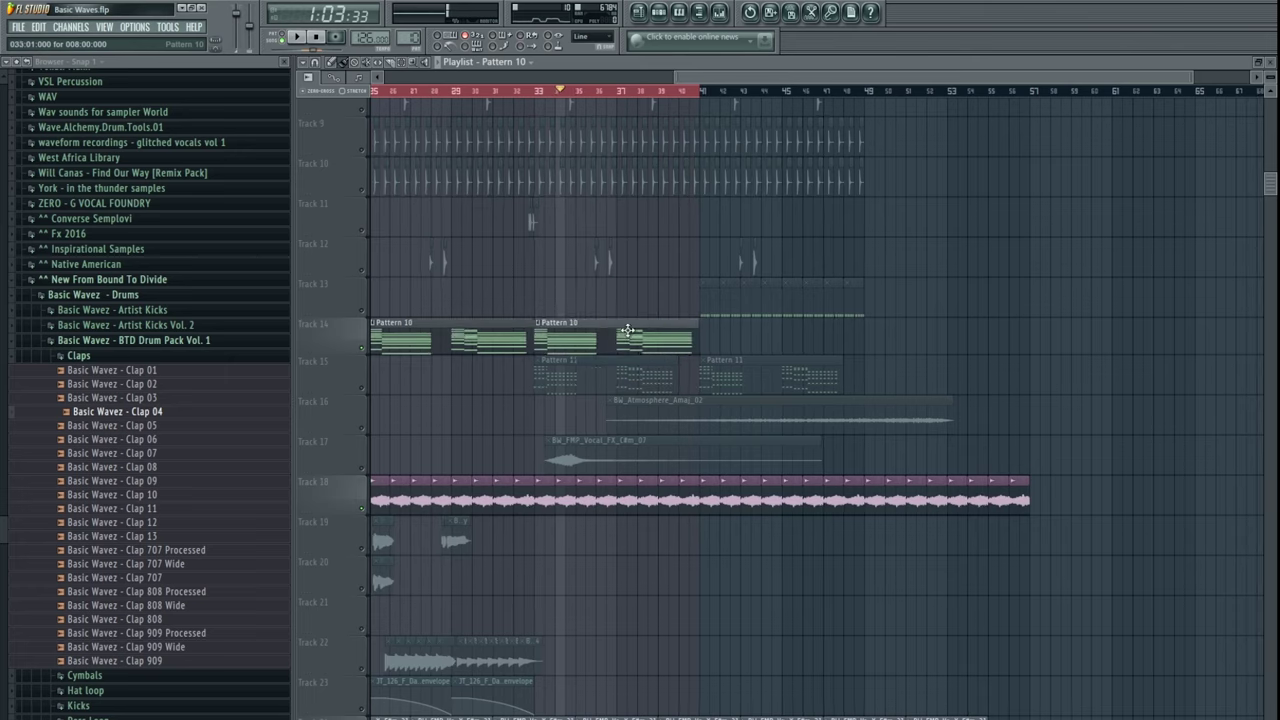
left_click(537, 95)
scroll(605, 588, "up", 3)
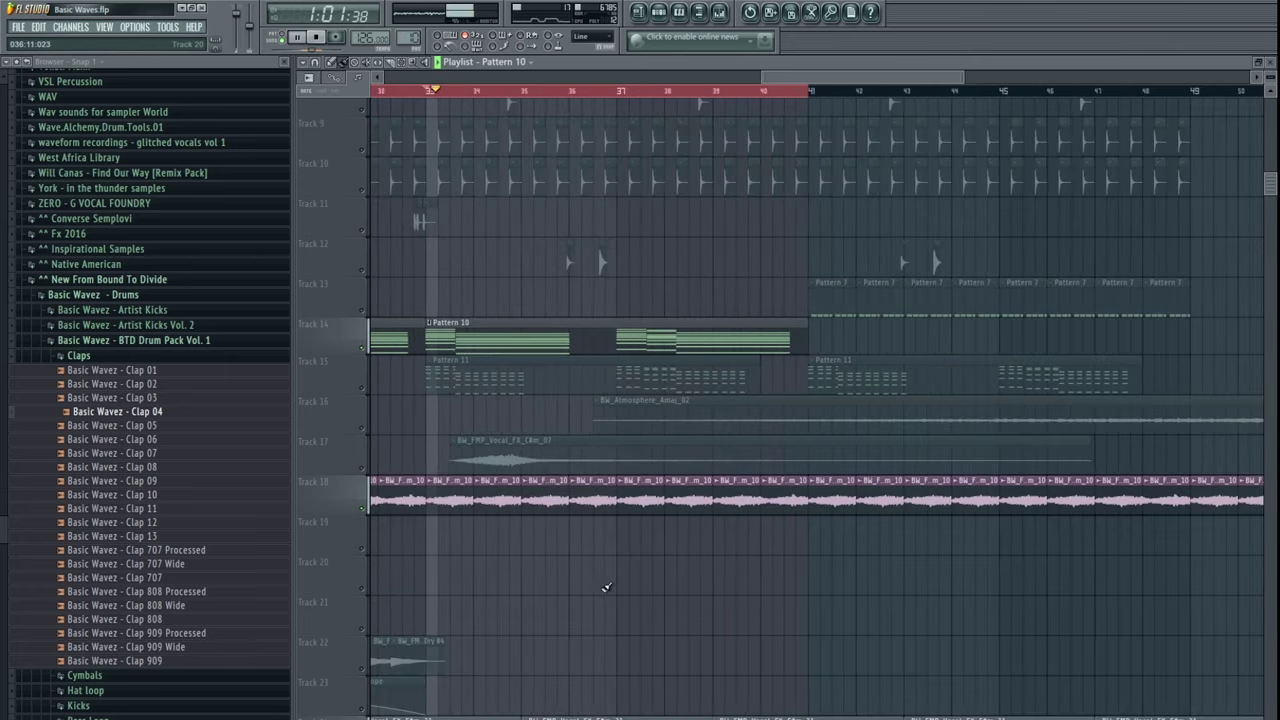
left_click_drag(606, 588, 703, 489)
scroll(703, 489, "up", 4)
scroll(640, 540, "down", 3)
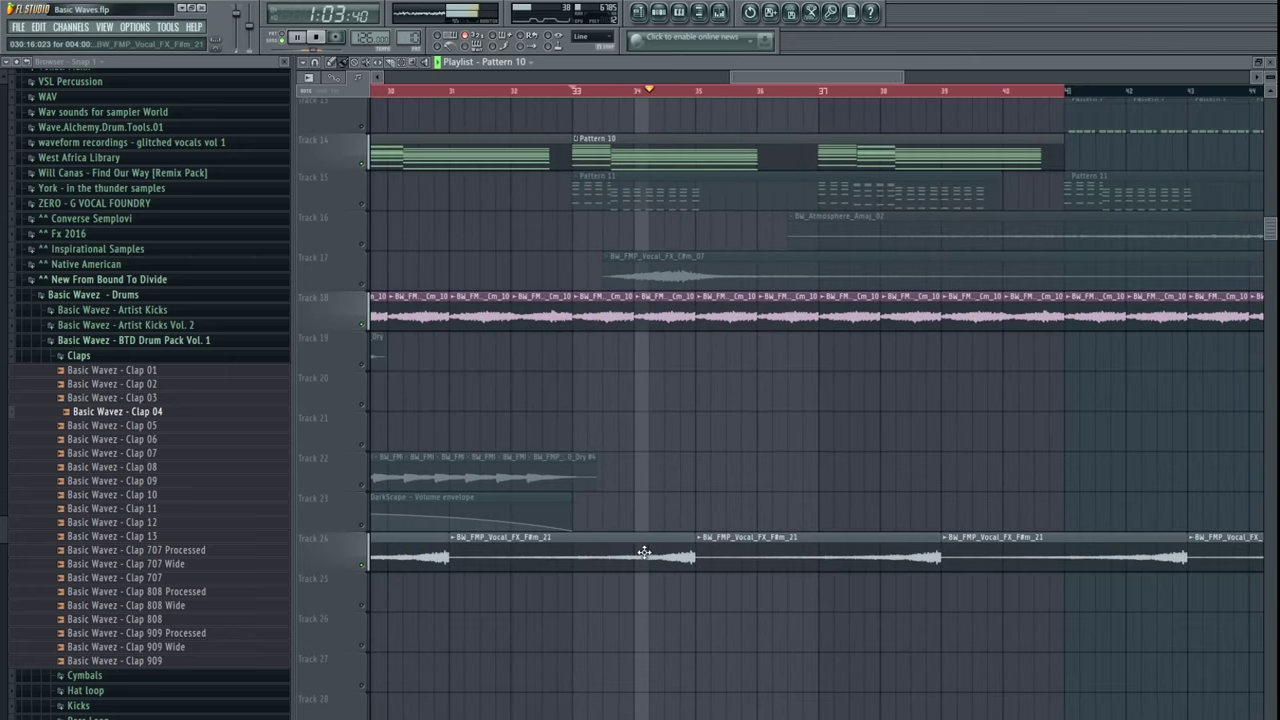
scroll(651, 571, "up", 2)
scroll(537, 541, "up", 2)
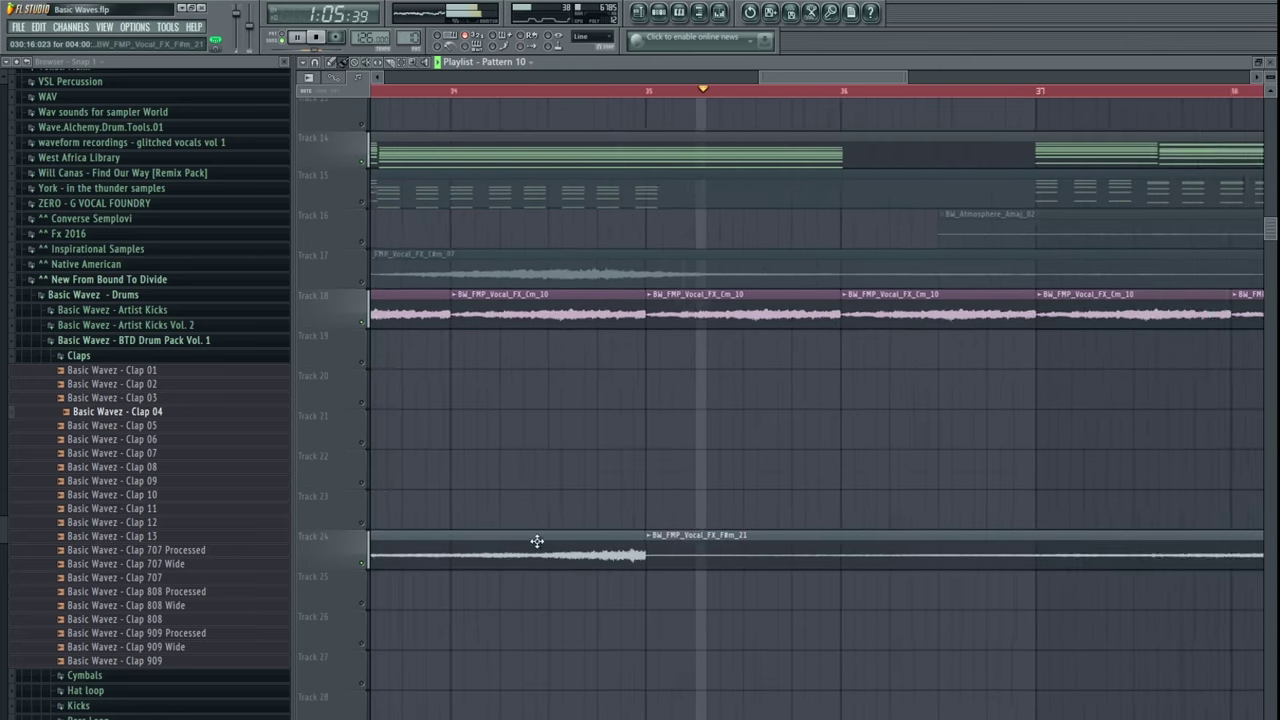
scroll(680, 463, "down", 4)
scroll(457, 474, "up", 4)
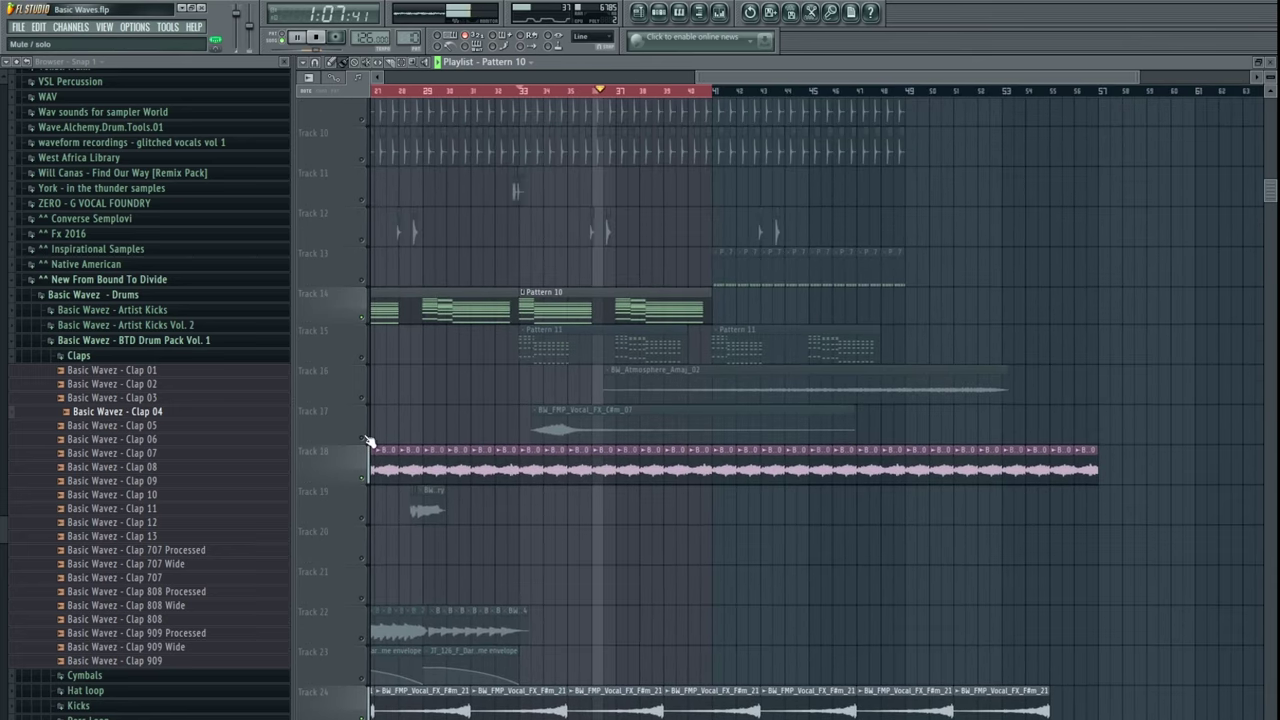
- Unmute Track 17, audition it from bar 33 with the other layers, and solo it to hear its vocal effect alone
left_click(363, 438)
left_click(537, 93)
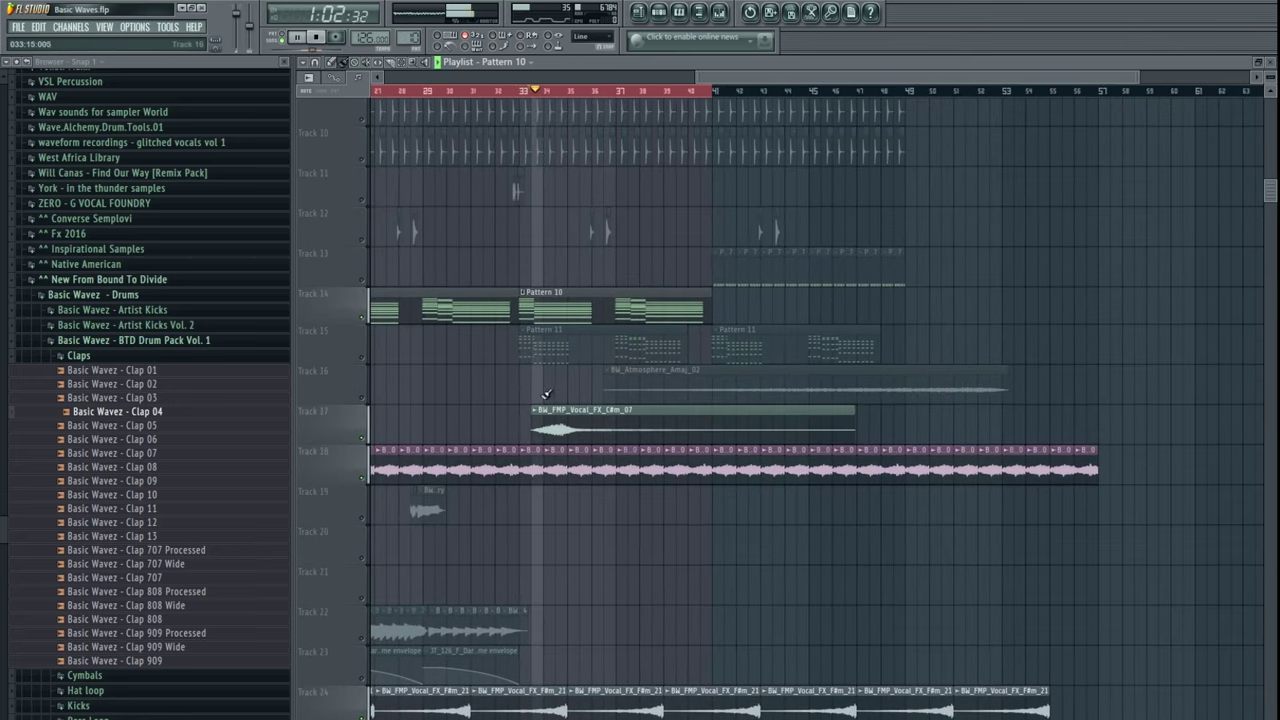
left_click(365, 440, "ctrl")
left_click(533, 93)
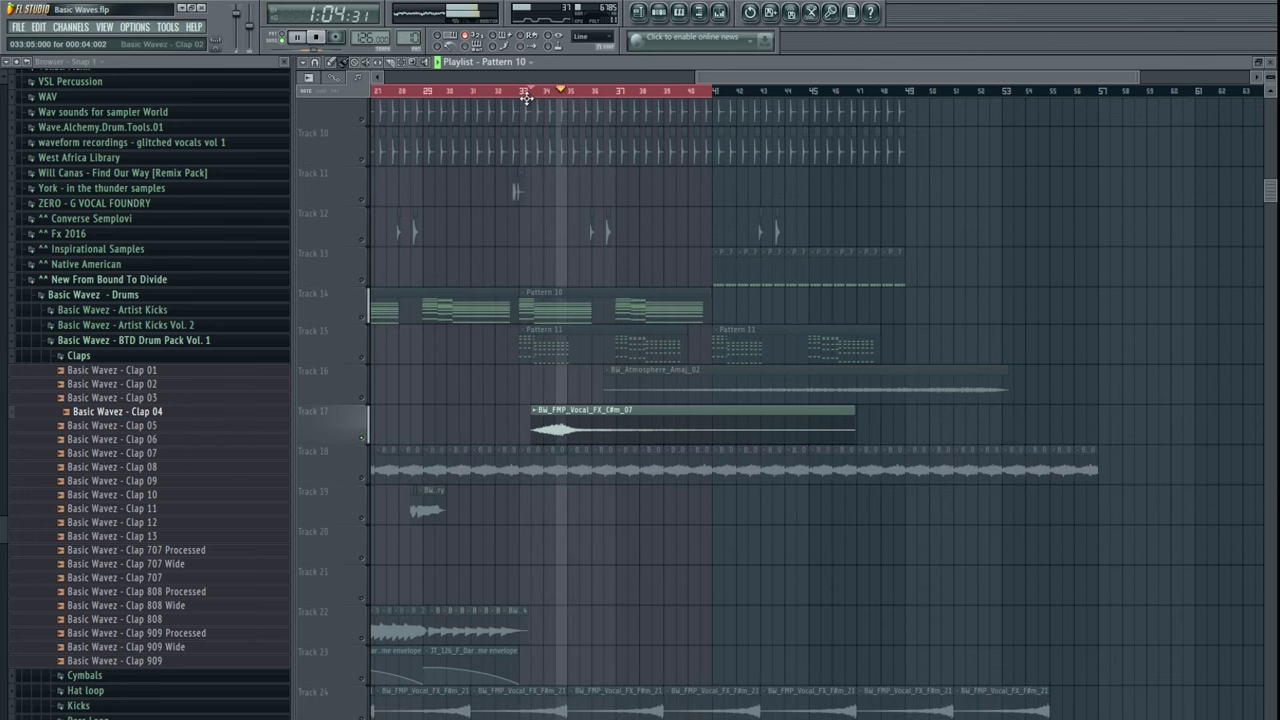
scroll(538, 417, "up", 3)
scroll(540, 420, "down", 2)
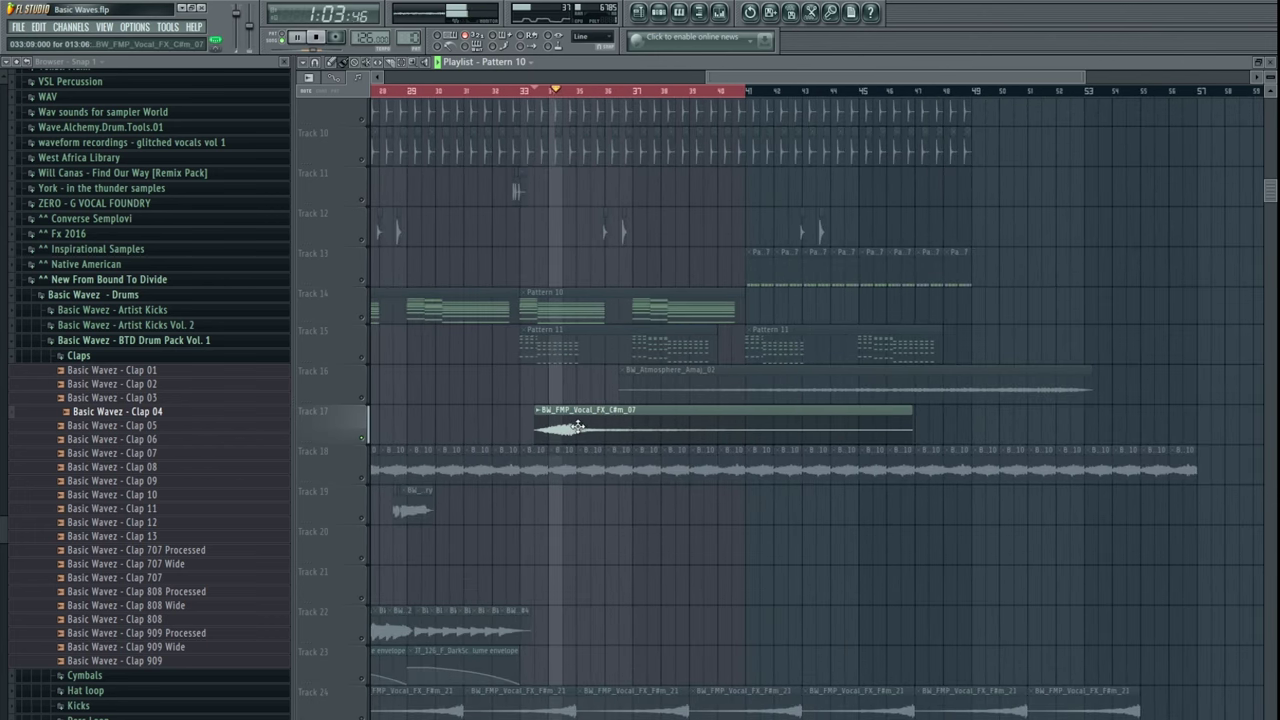
- Stop playback and delete the BW_FMP_Vocal_FX_C#m_07 channel used on Track 17
double_click(579, 427)
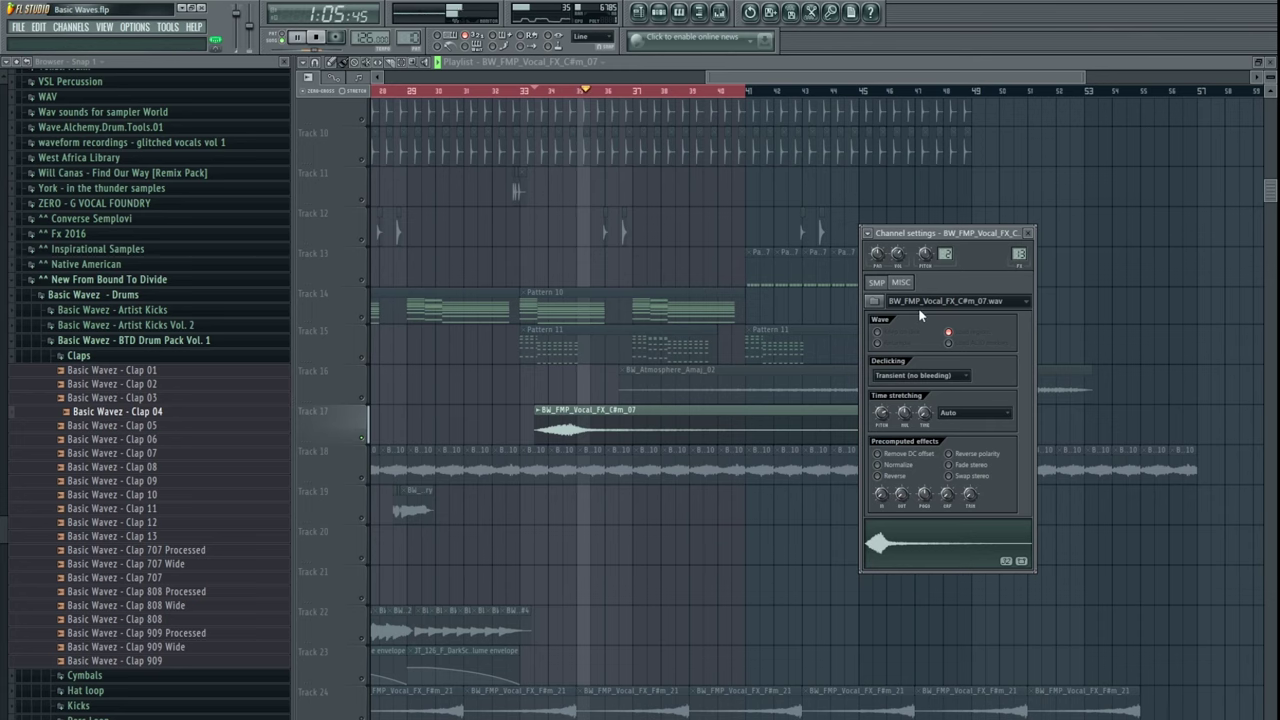
left_click(553, 420)
key("space")
double_click(553, 418)
key("F5")
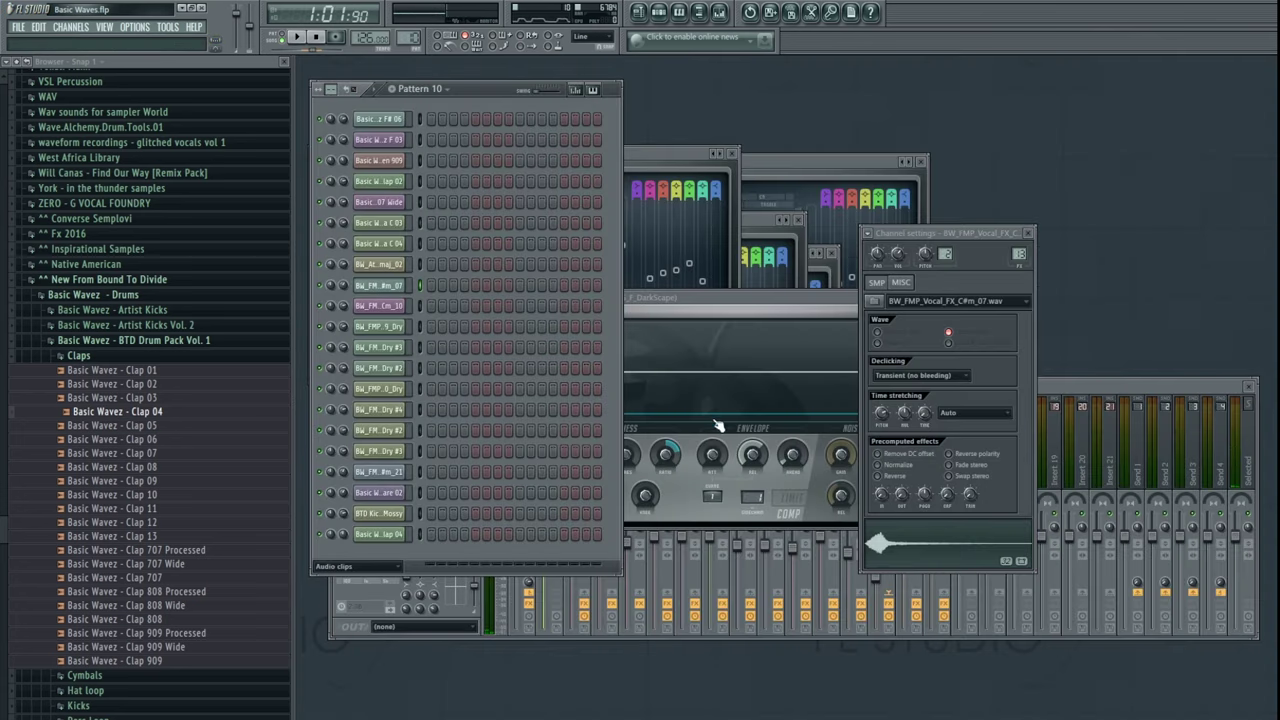
key("alt+Delete")
- Delete the BW_Atmosphere_Amaj_02 channel used on Track 16
left_click(638, 14)
left_click_drag(740, 333, 788, 354)
double_click(740, 410)
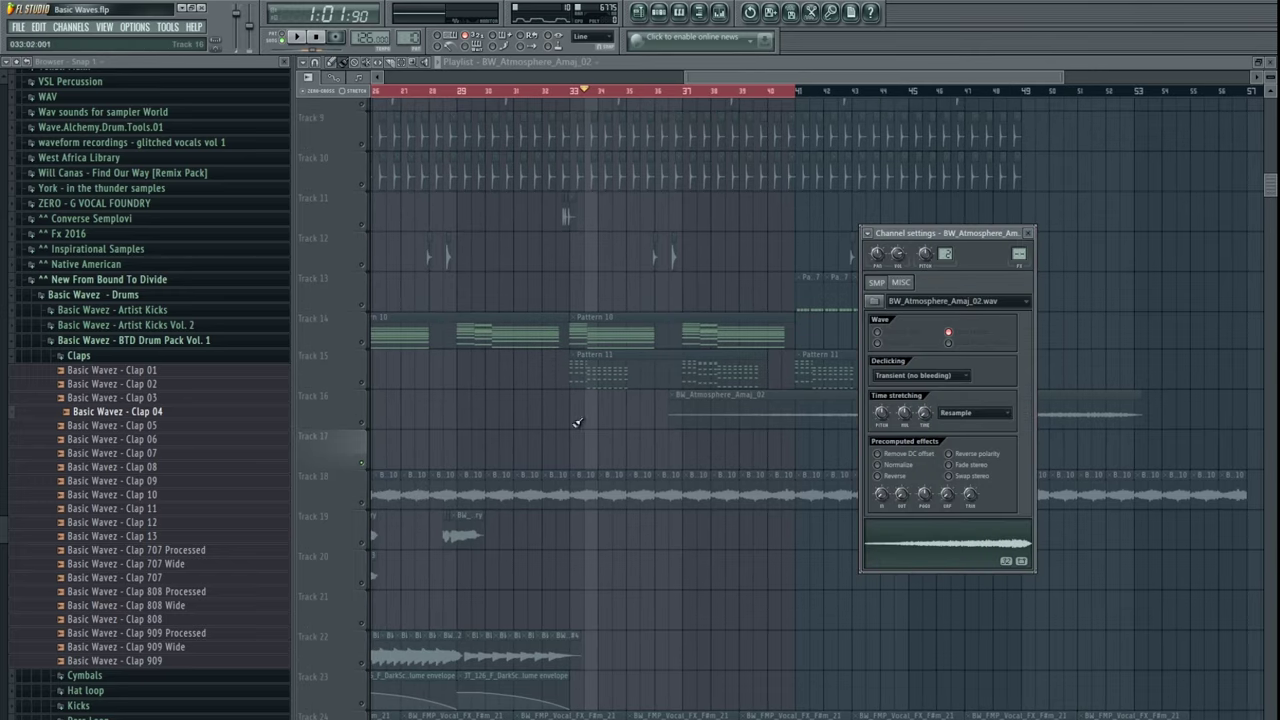
key("F5")
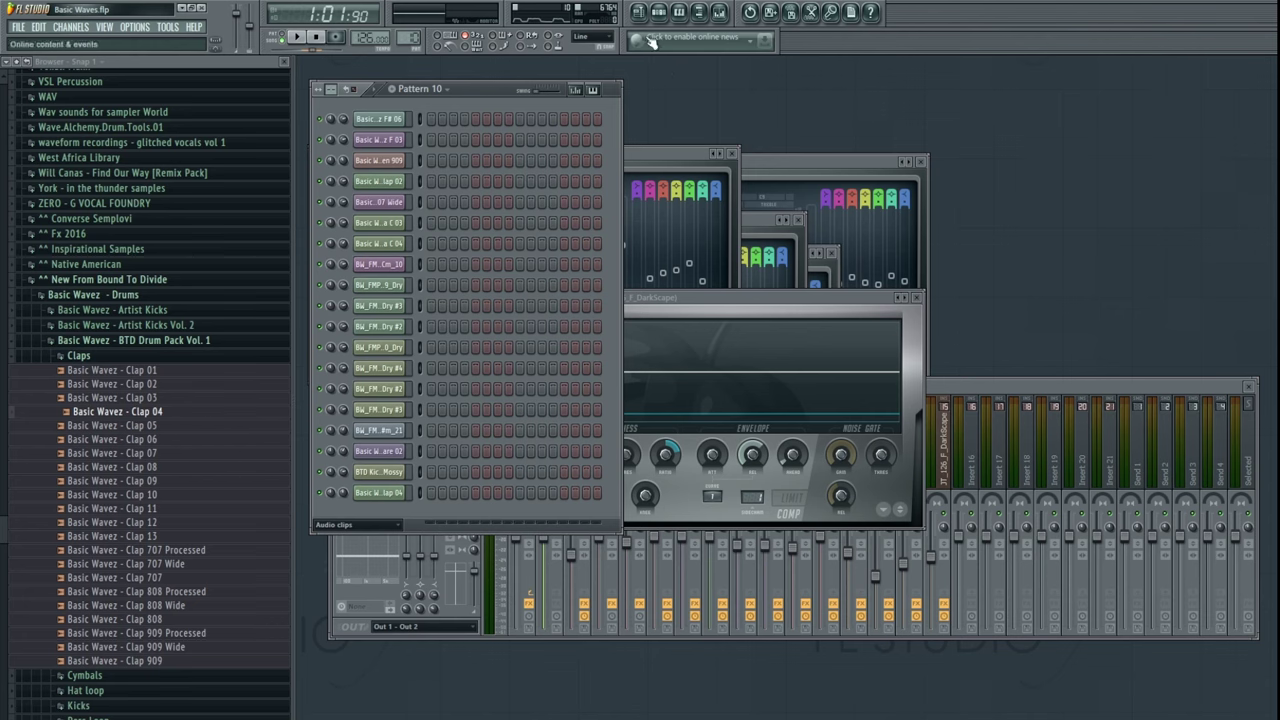
- Return to the playlist and clear the solo so that all tracks are unmuted
key("F5")
right_click(364, 268)
right_click(365, 269)
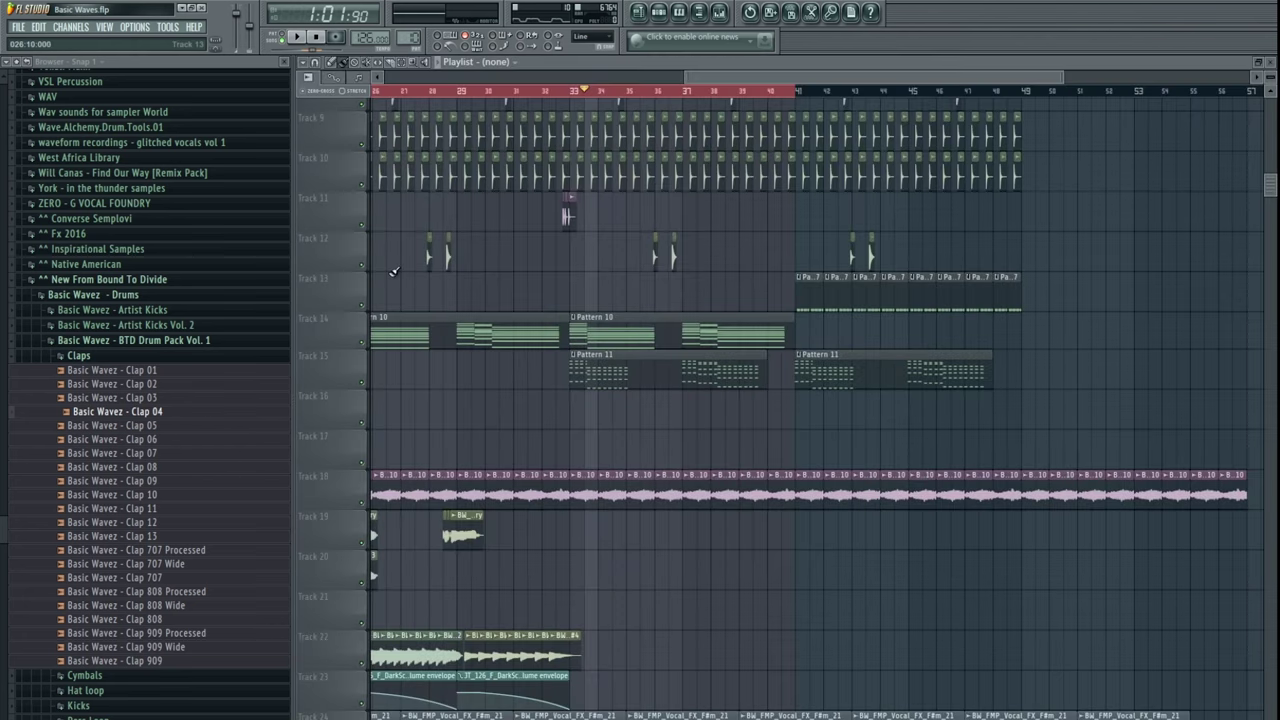
- Play the arrangement from bar 25 and review the melodic and vocal clips on Tracks 14–24
left_click_drag(575, 360, 826, 408)
scroll(826, 408, "down", 4)
left_click(698, 90)
scroll(771, 329, "down", 3)
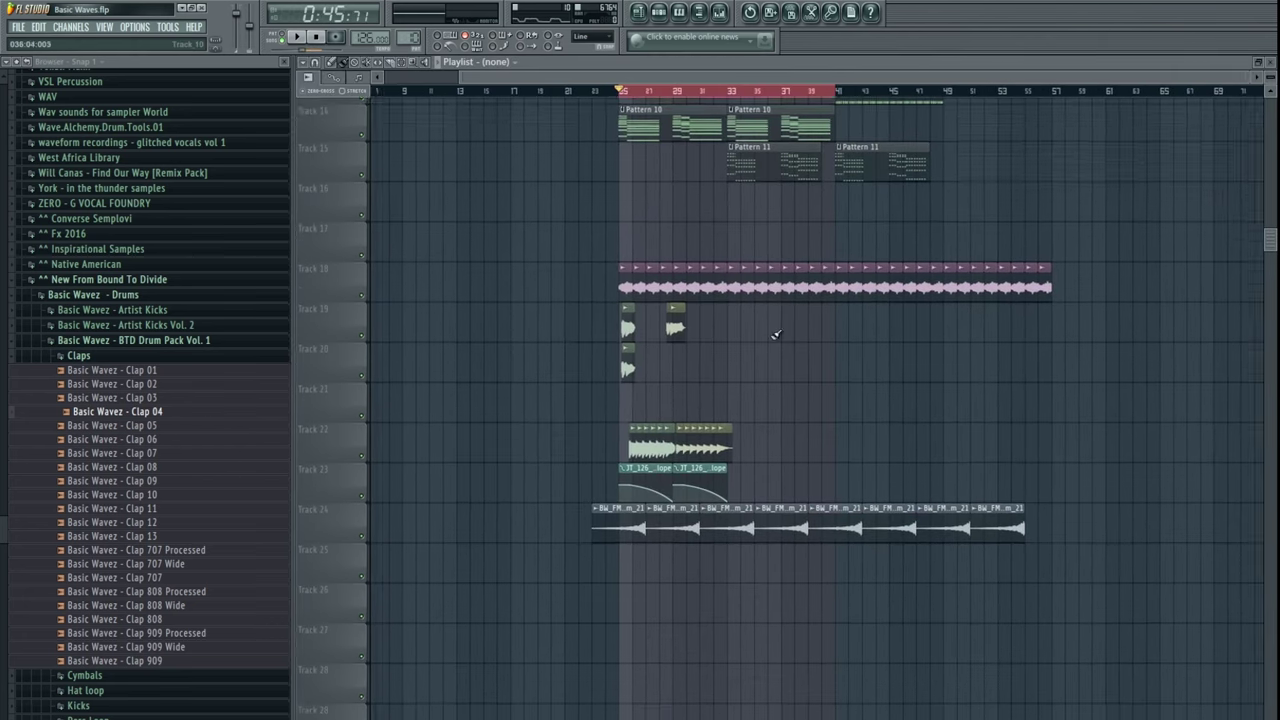
key("space")
scroll(737, 443, "down", 2)
scroll(690, 430, "up", 3)
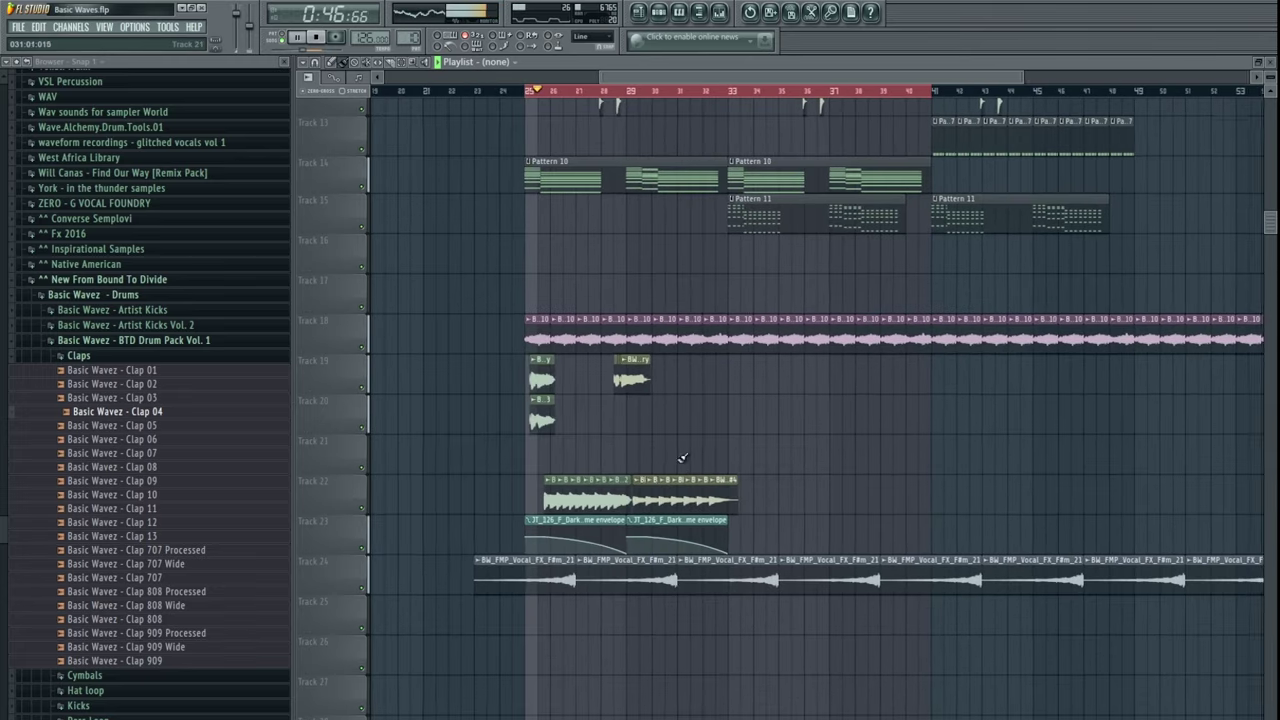
- Mute the Track 5 clips from bar 25 through bar 48 and play the section again
key("space")
scroll(646, 566, "up", 8)
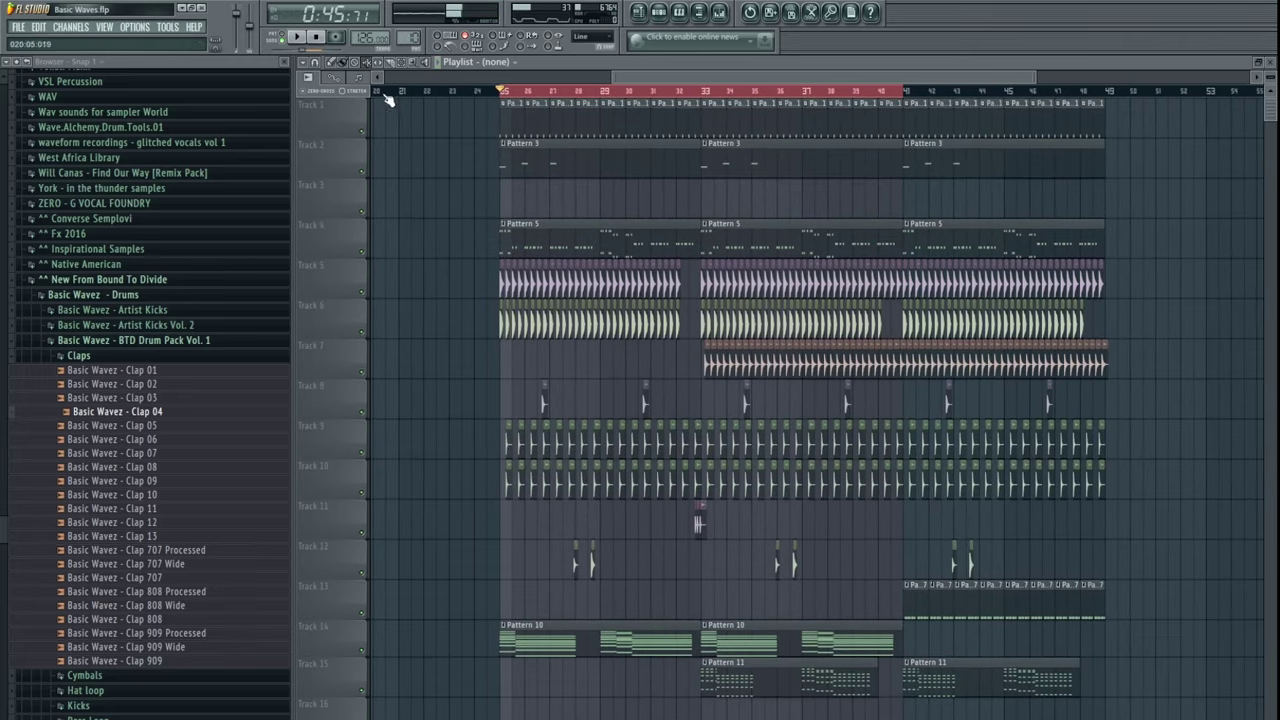
left_click_drag(490, 281, 1106, 283)
key("space")
scroll(745, 510, "down", 4)
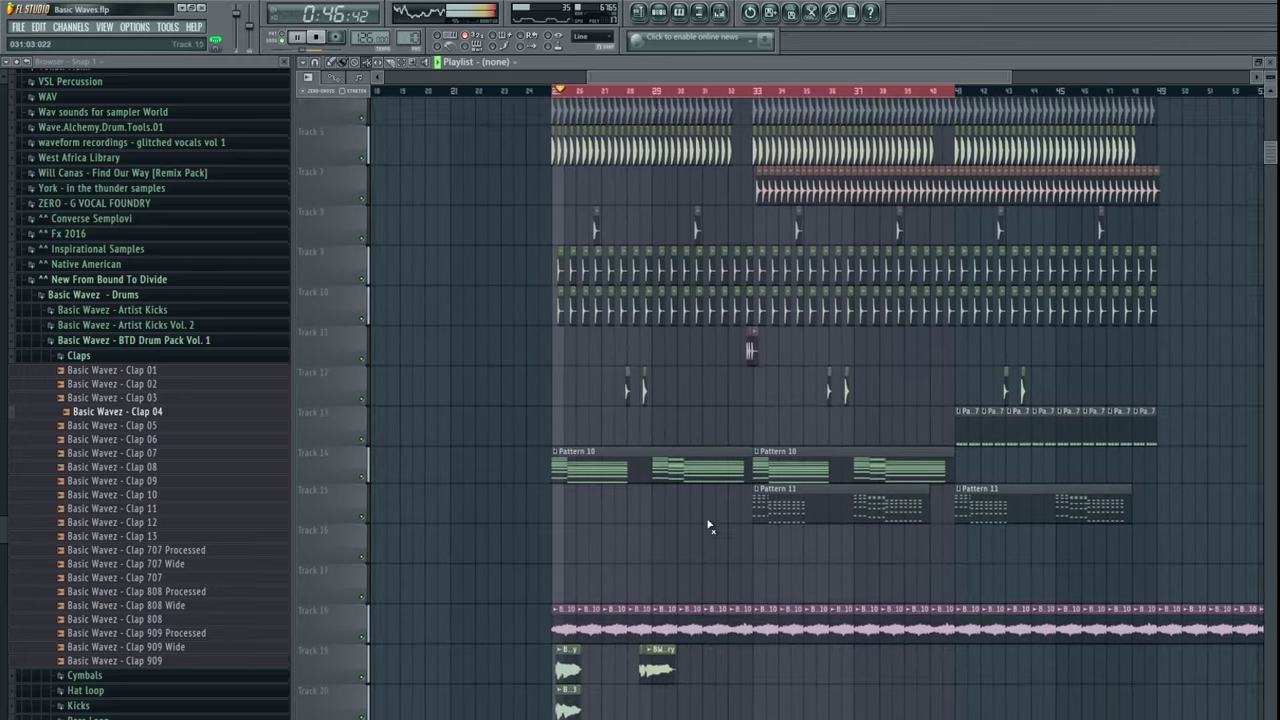
scroll(706, 521, "up", 3)
scroll(650, 440, "down", 3)
left_click(344, 63)
- Mute Track 20 and briefly mute Track 19 to compare the vocal clips during playback
scroll(706, 452, "down", 4)
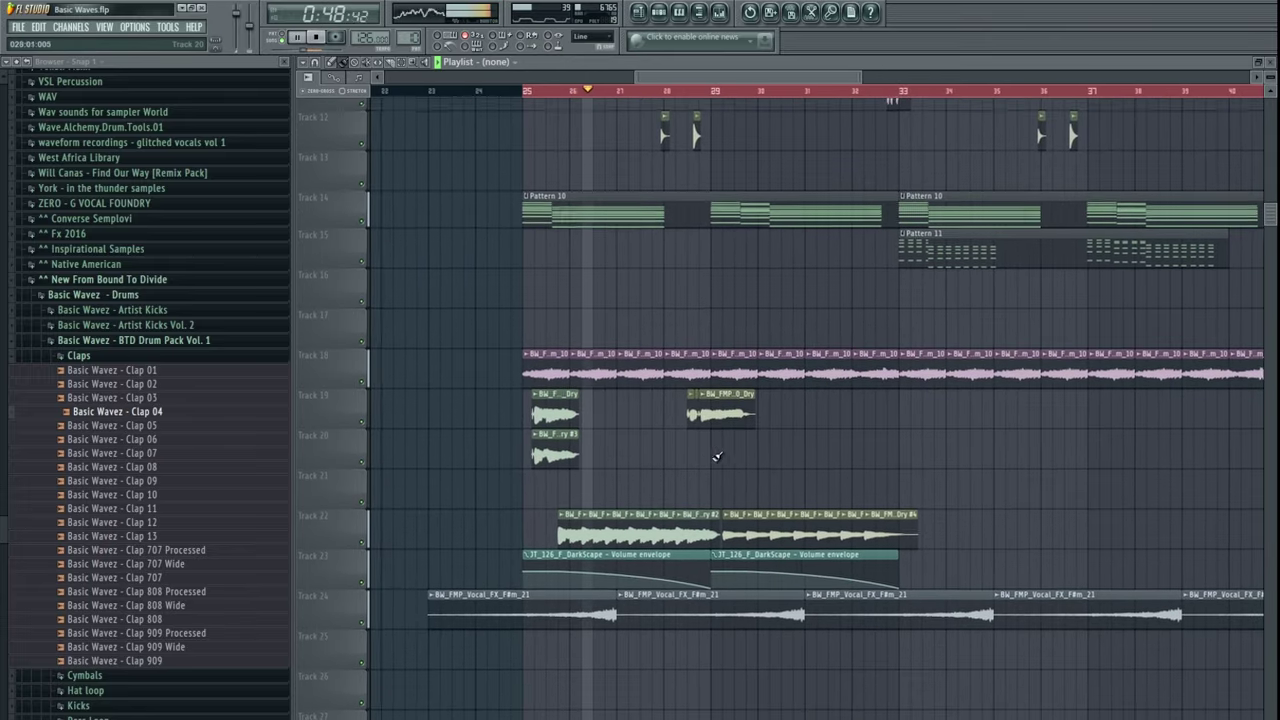
left_click(366, 393)
left_click(364, 432)
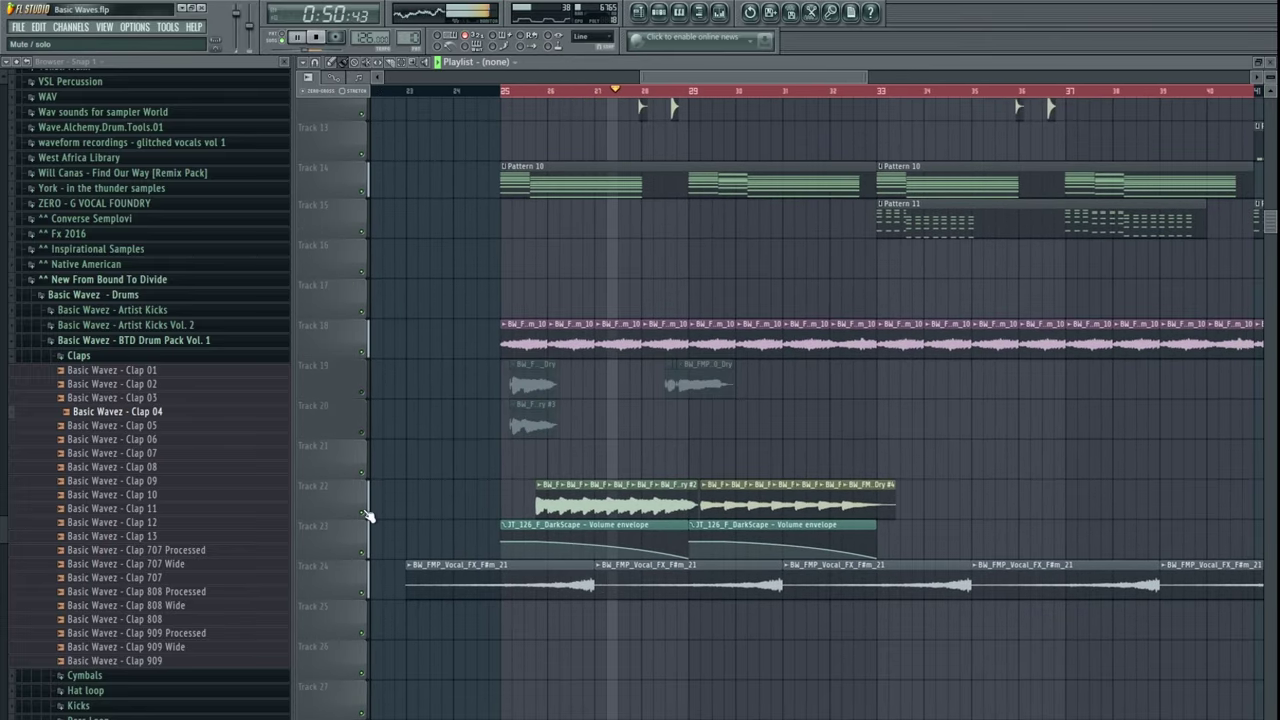
left_click(366, 395)
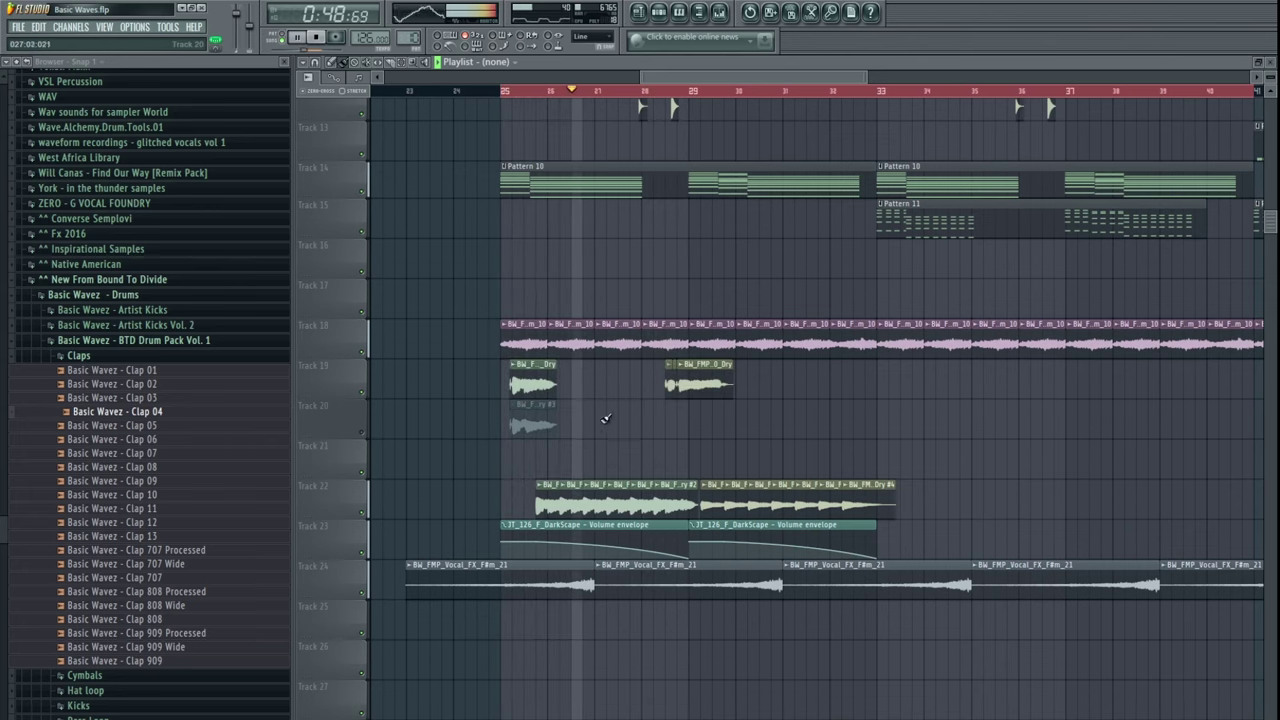
left_click_drag(605, 420, 515, 438)
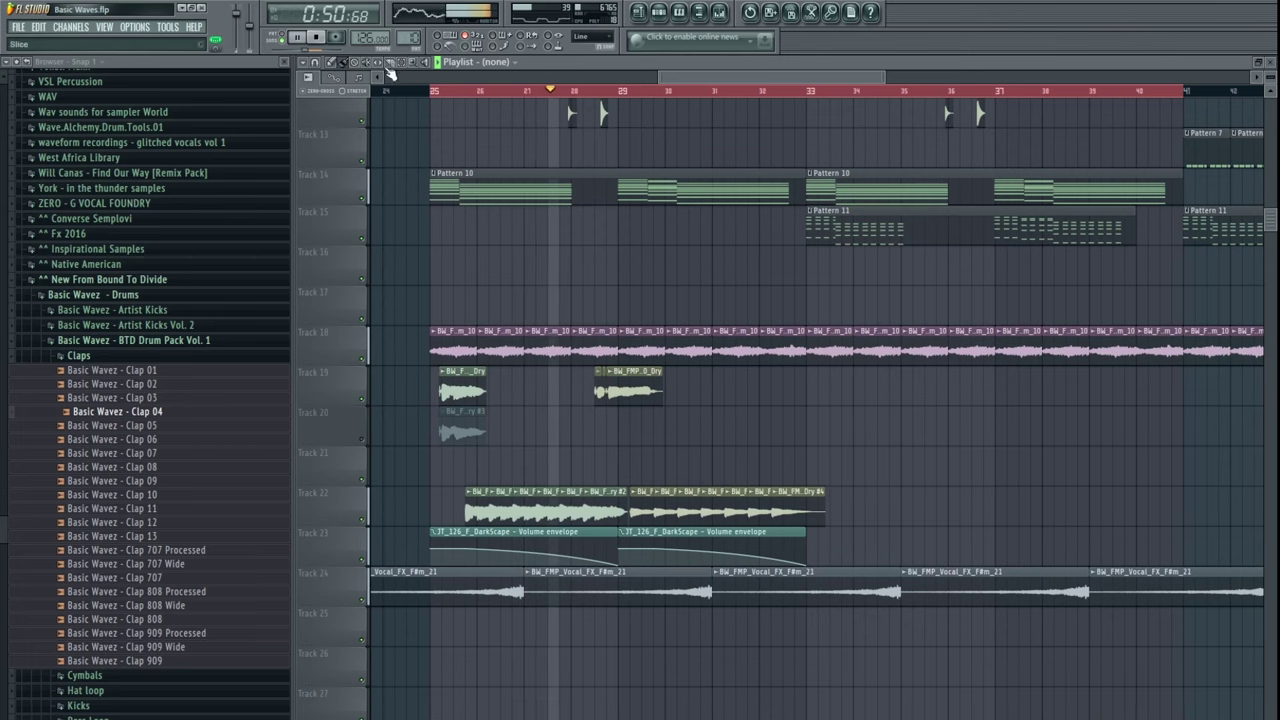
- Mute the second vocal clip on Track 19, just before bar 29
left_click(367, 64)
left_click_drag(564, 386, 755, 417)
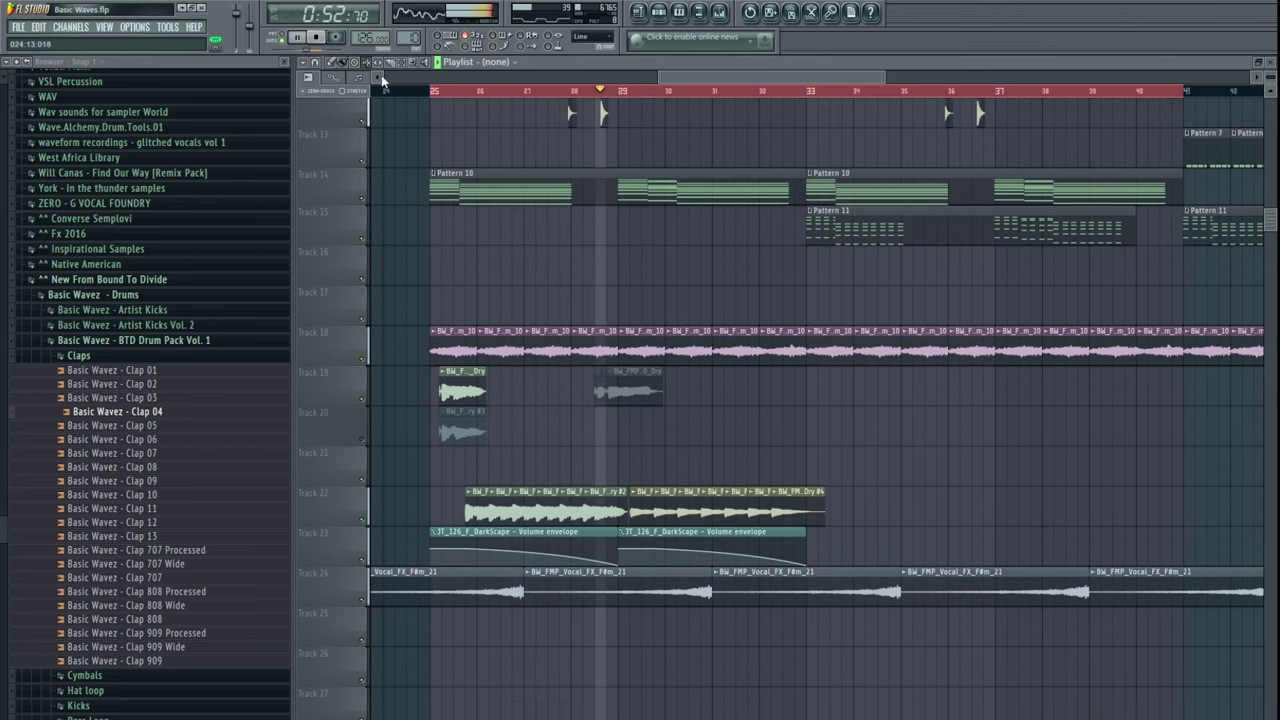
left_click(344, 64)
left_click_drag(583, 363, 606, 367)
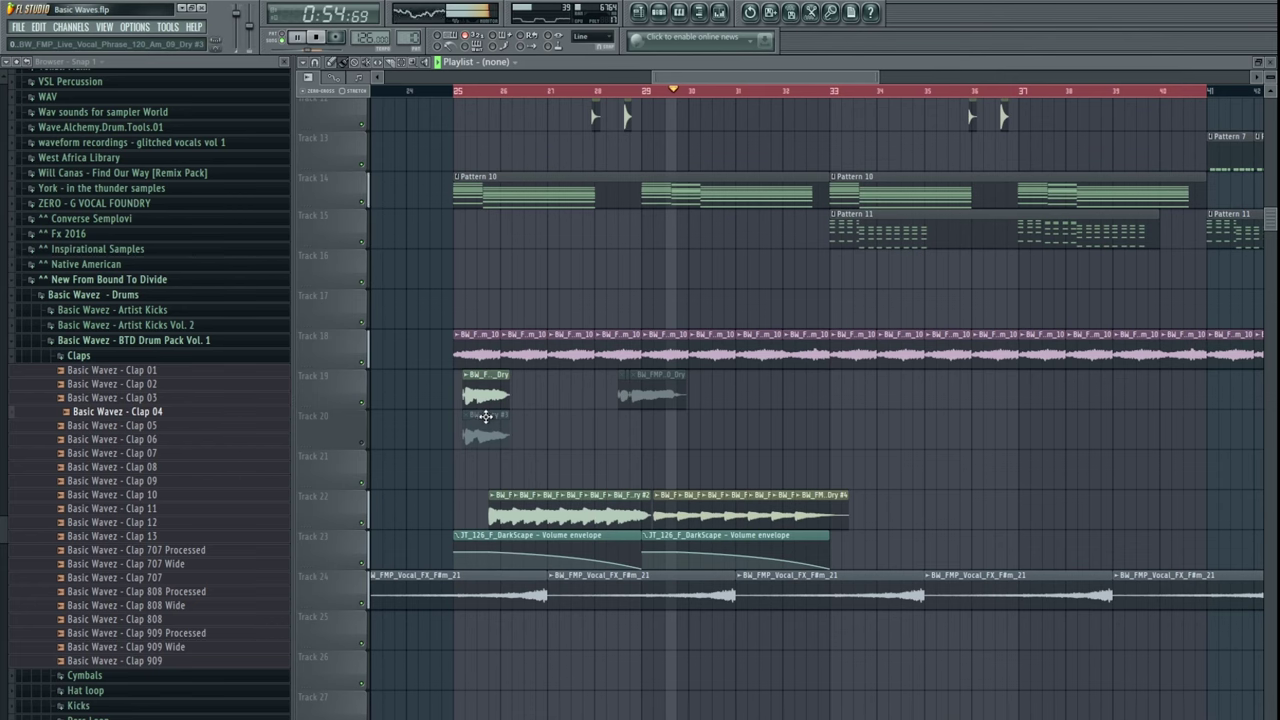
- Mute Tracks 19 and 22 so their vocal clips drop out of the playing arrangement
left_click_drag(703, 426, 592, 466)
scroll(634, 450, "down", 3)
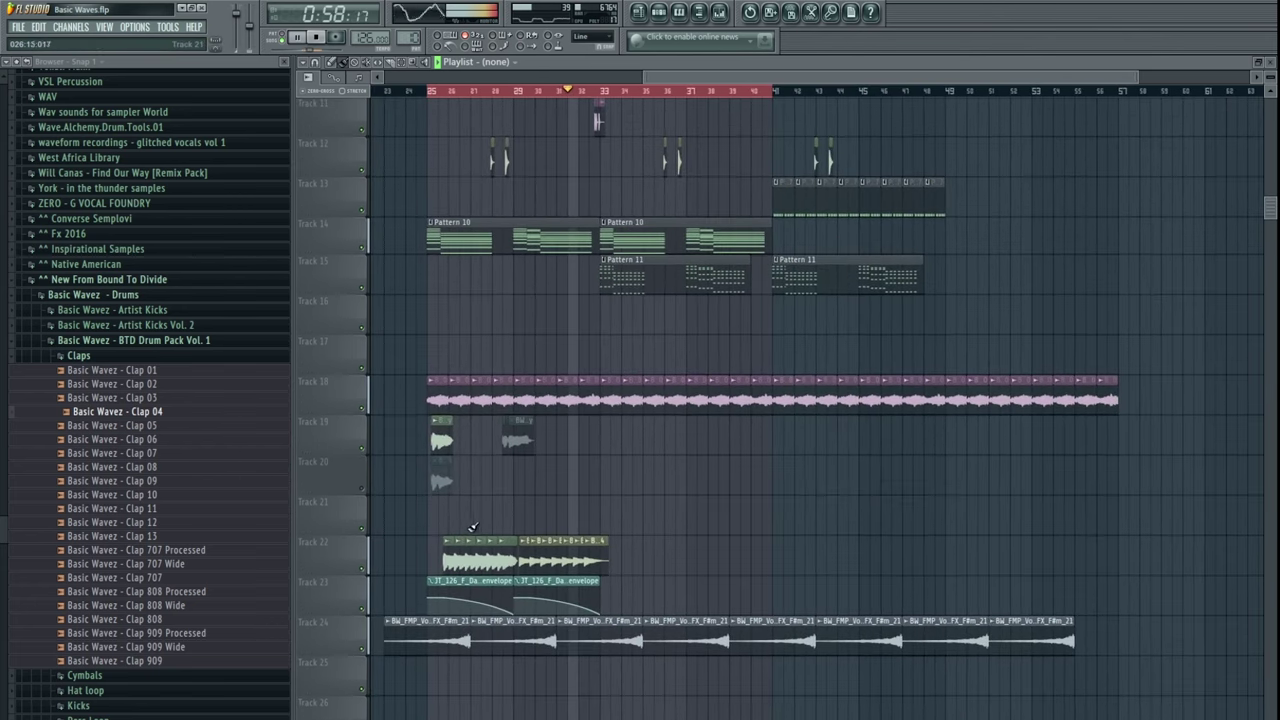
left_click(370, 437)
left_click(366, 566)
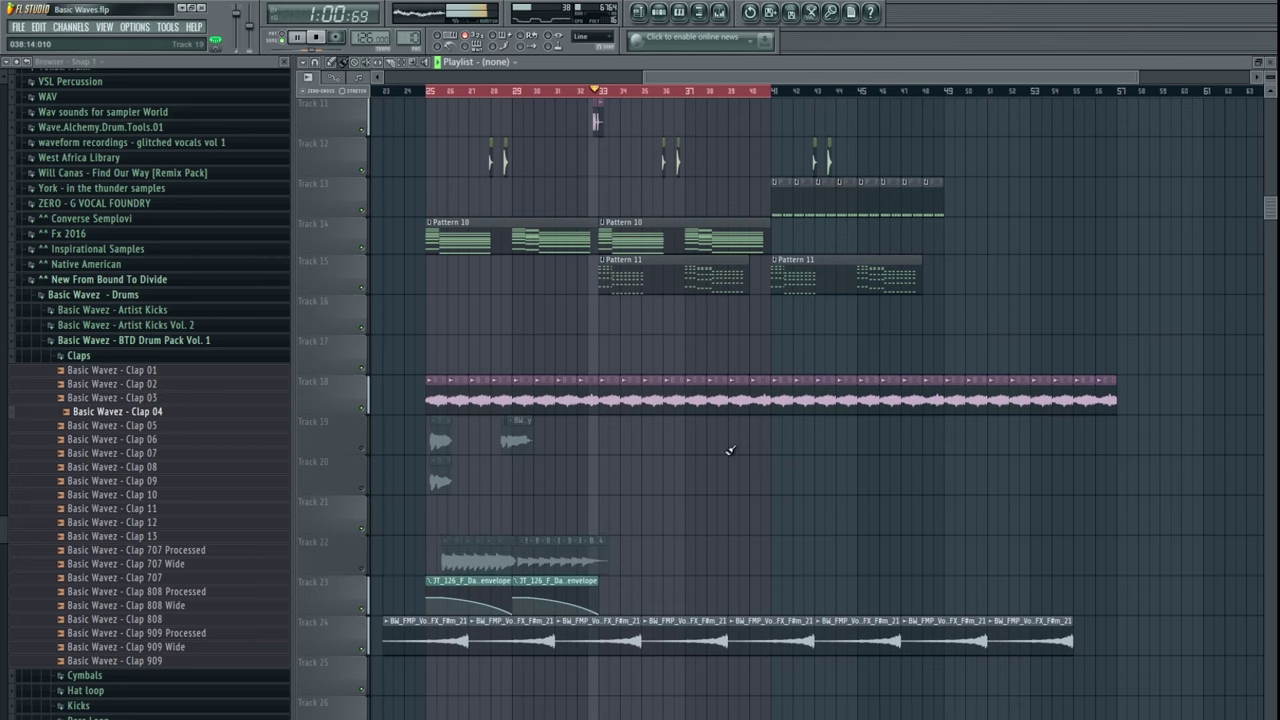
- Shift the whole arrangement 32 bars later and fill Track 1 with Pattern 1 clips from bar 1 to bar 48
scroll(617, 468, "up", 4)
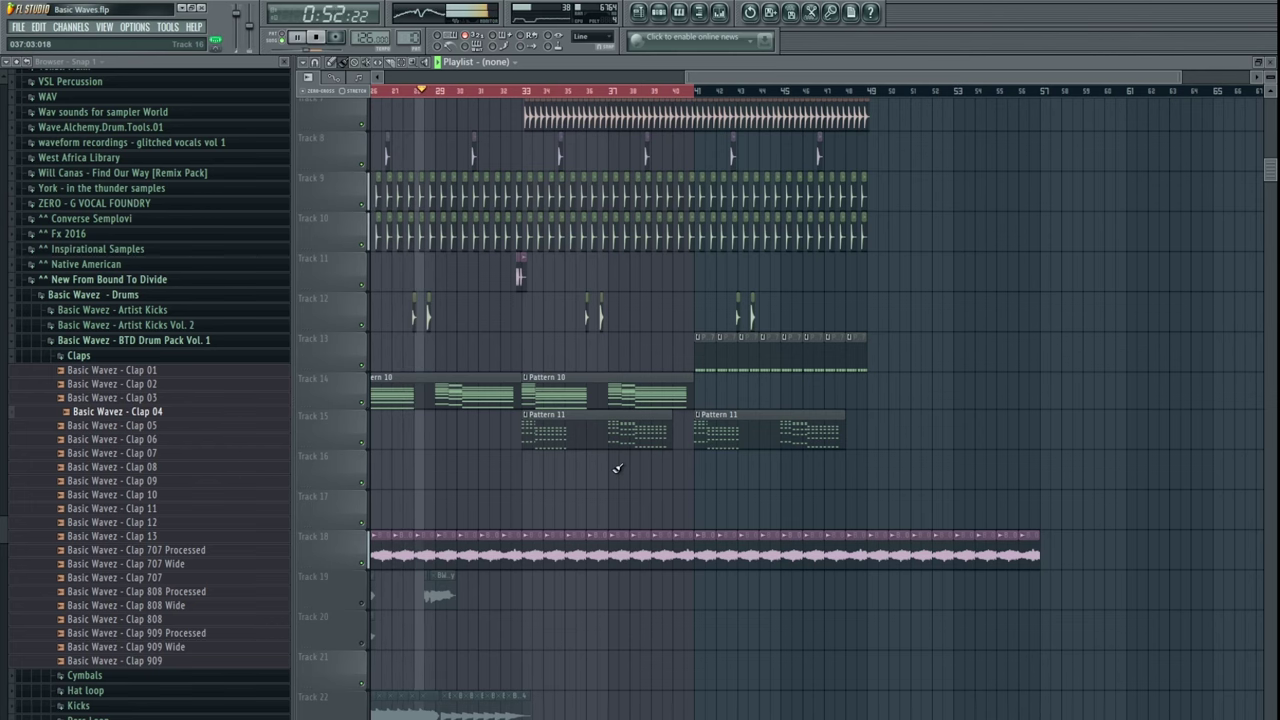
left_click_drag(617, 302, 834, 412)
scroll(919, 590, "down", 3)
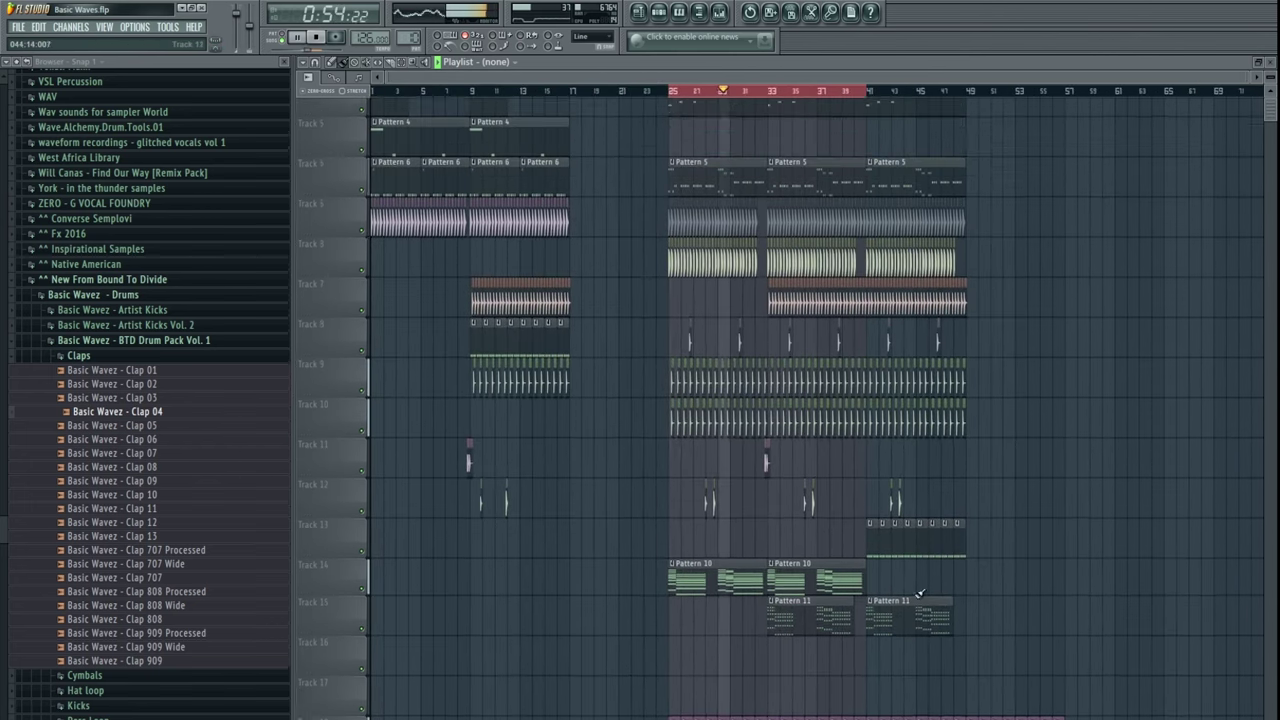
scroll(616, 341, "up", 4)
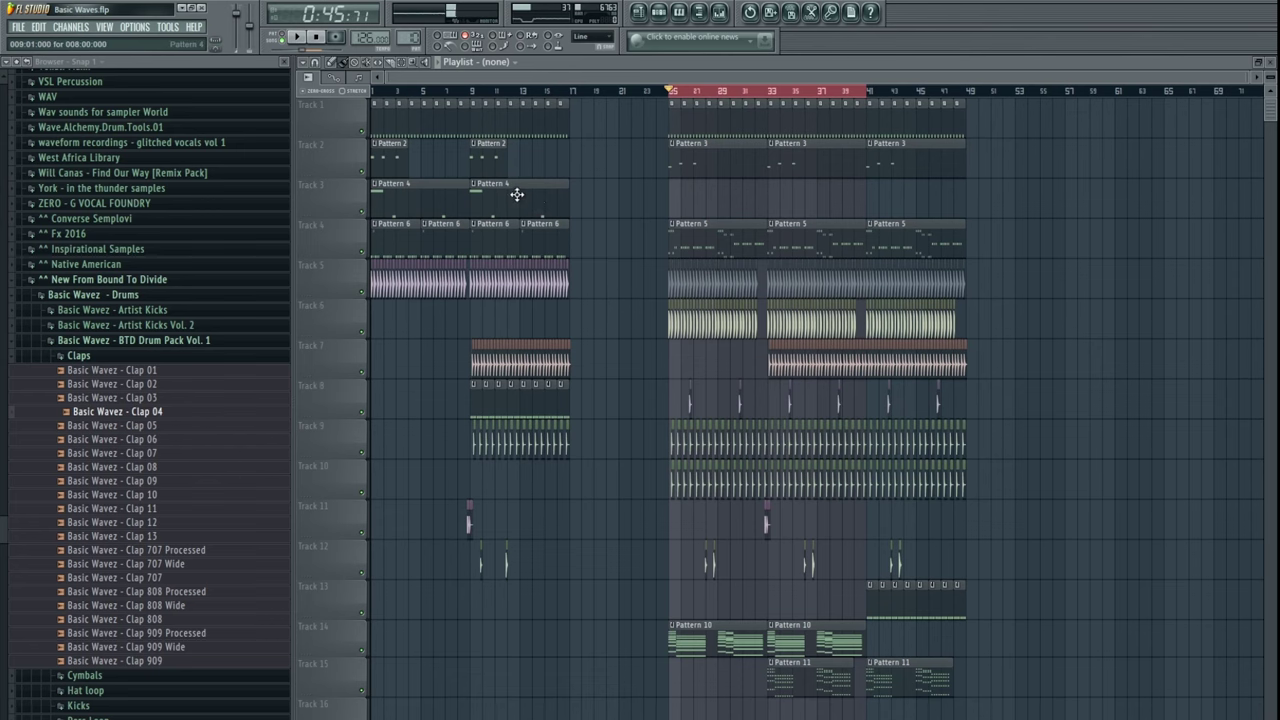
key("ctrl+a")
left_click_drag(419, 120, 575, 147)
key("ctrl+d")
key("ctrl+a")
key("ctrl+d")
left_click(770, 119)
key("ctrl+d")
left_click(375, 91)
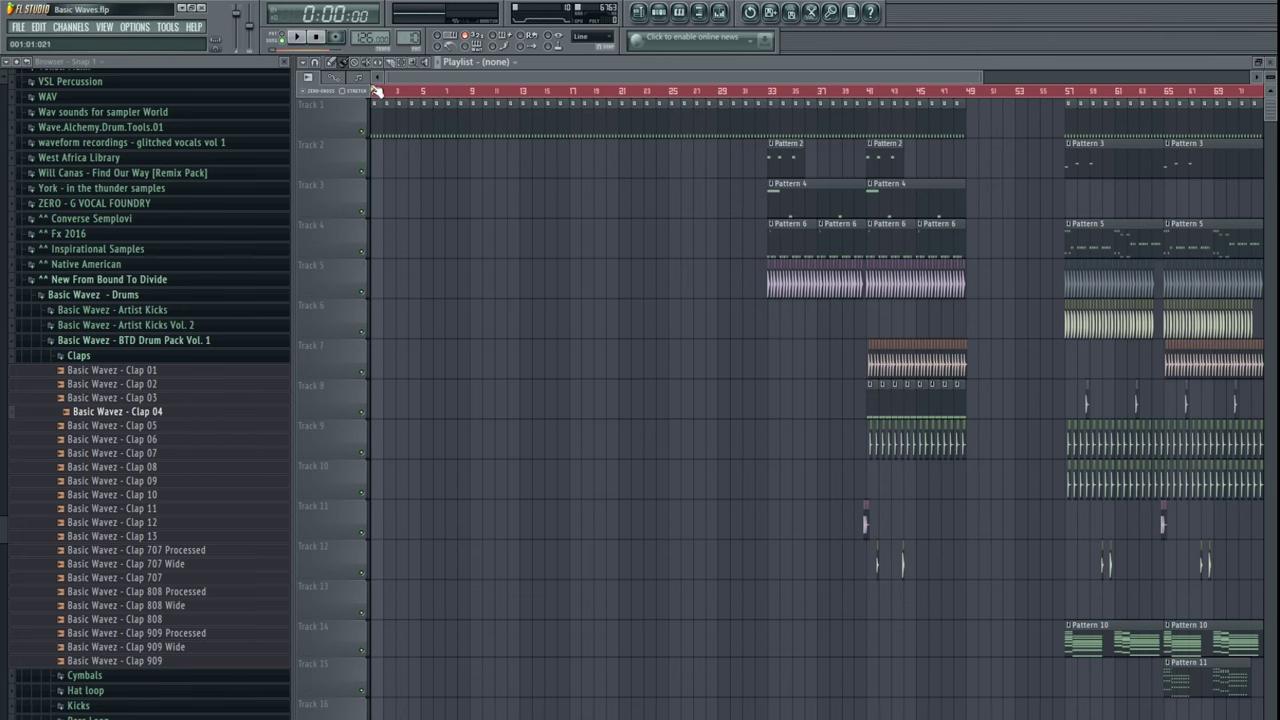
- Try copies of the two Pattern 4 clips at bars 1 and 9 on Track 3 and delete them again
key("space")
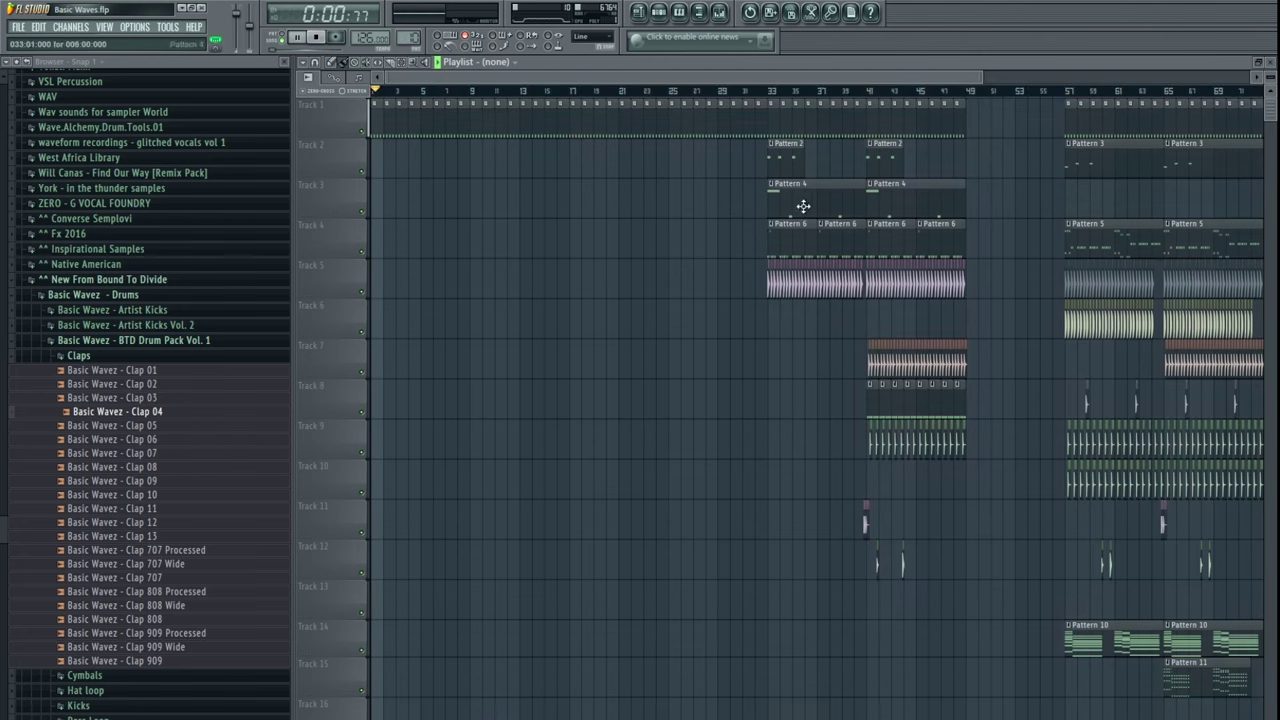
left_click_drag(803, 206, 369, 202)
left_click(510, 197)
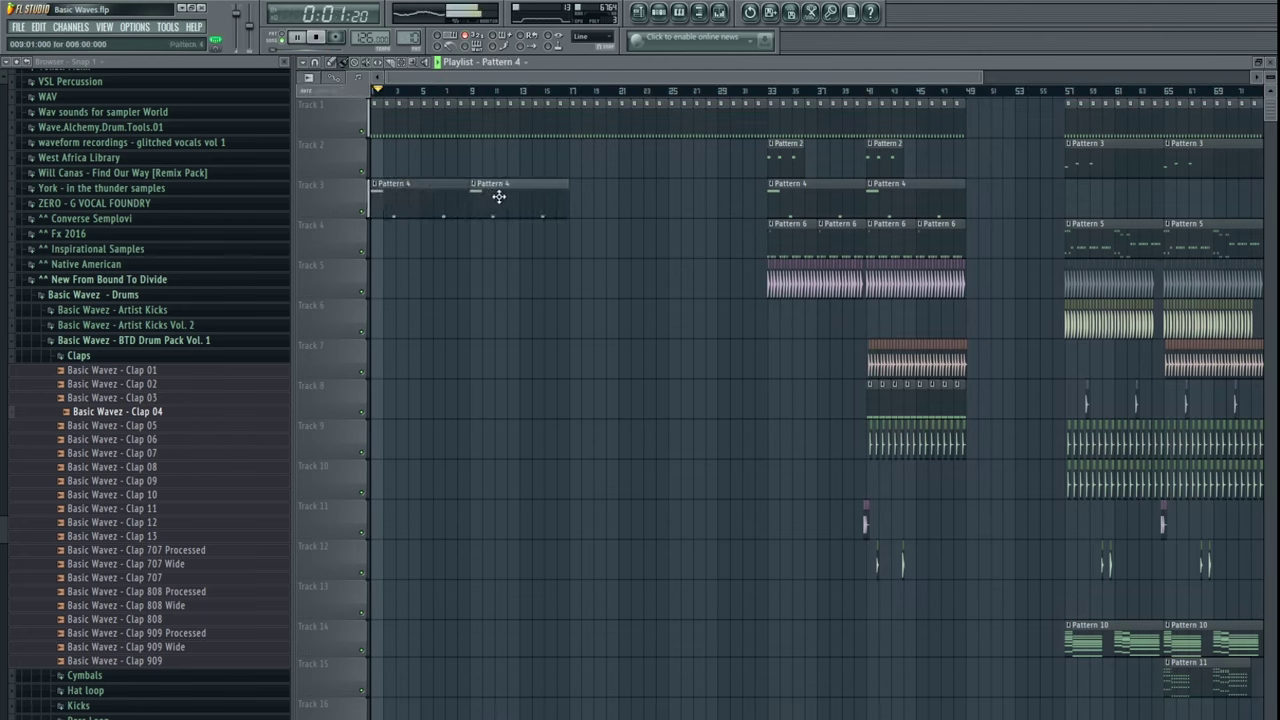
right_click(445, 200)
right_click(515, 197)
- Copy the two Pattern 2 clips on Track 2 to bars 17 and 25, and set the playback position to bar 33
left_click_drag(857, 152, 460, 152)
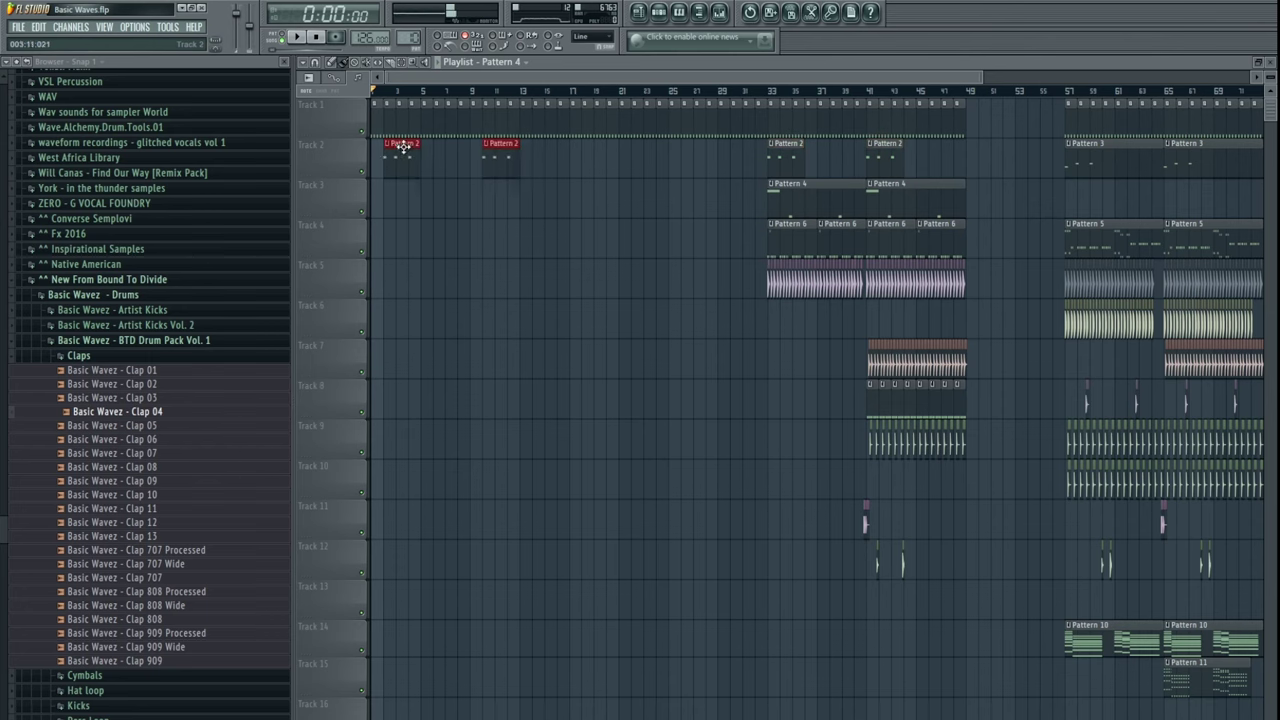
key("space")
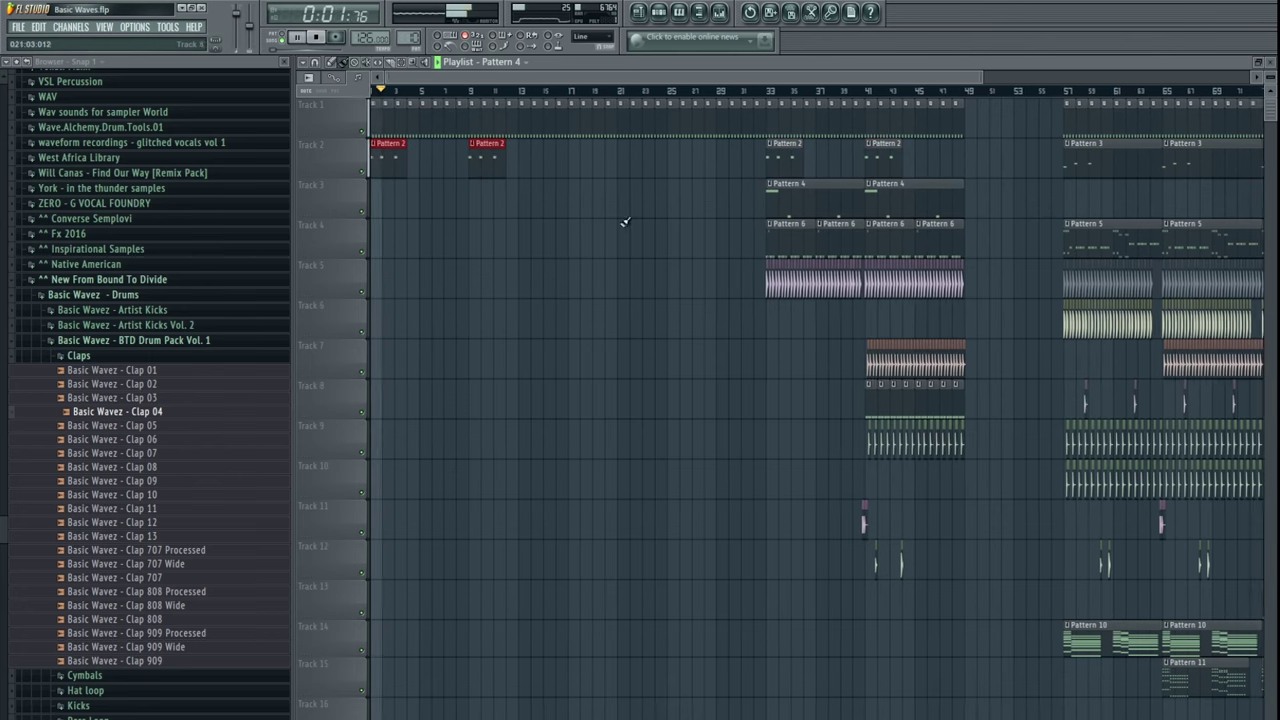
key("space")
left_click_drag(380, 163, 593, 166)
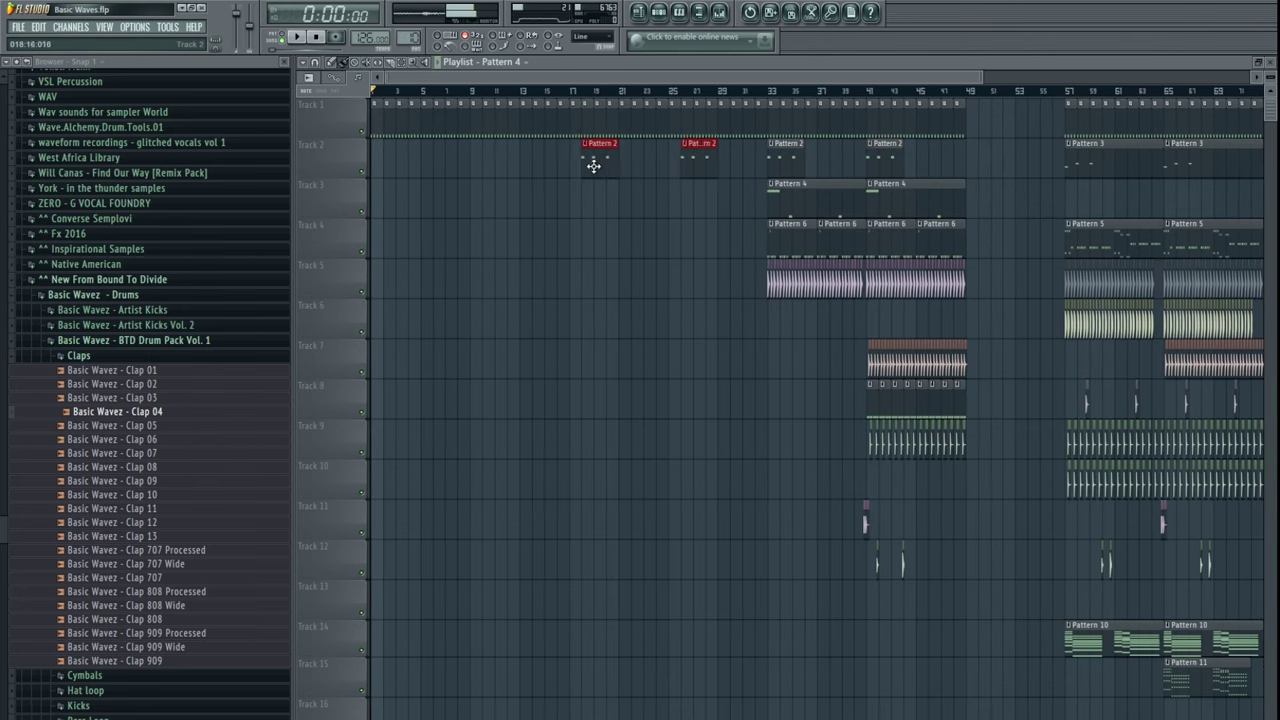
left_click(768, 95)
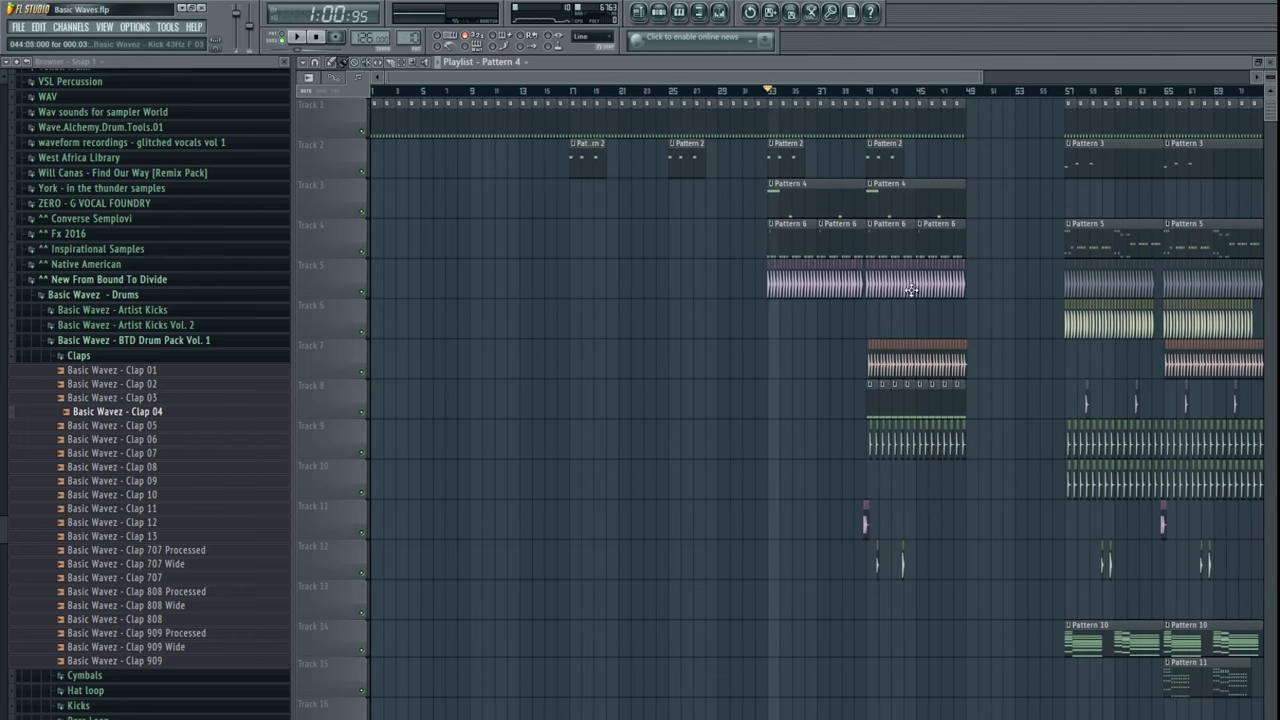
- Try a cloned BTD Kick 45Hz F# Mossy clip at bar 1 on Track 6 and remove it again
left_click_drag(1020, 315, 1165, 336)
left_click(1057, 333)
scroll(402, 330, "up", 6)
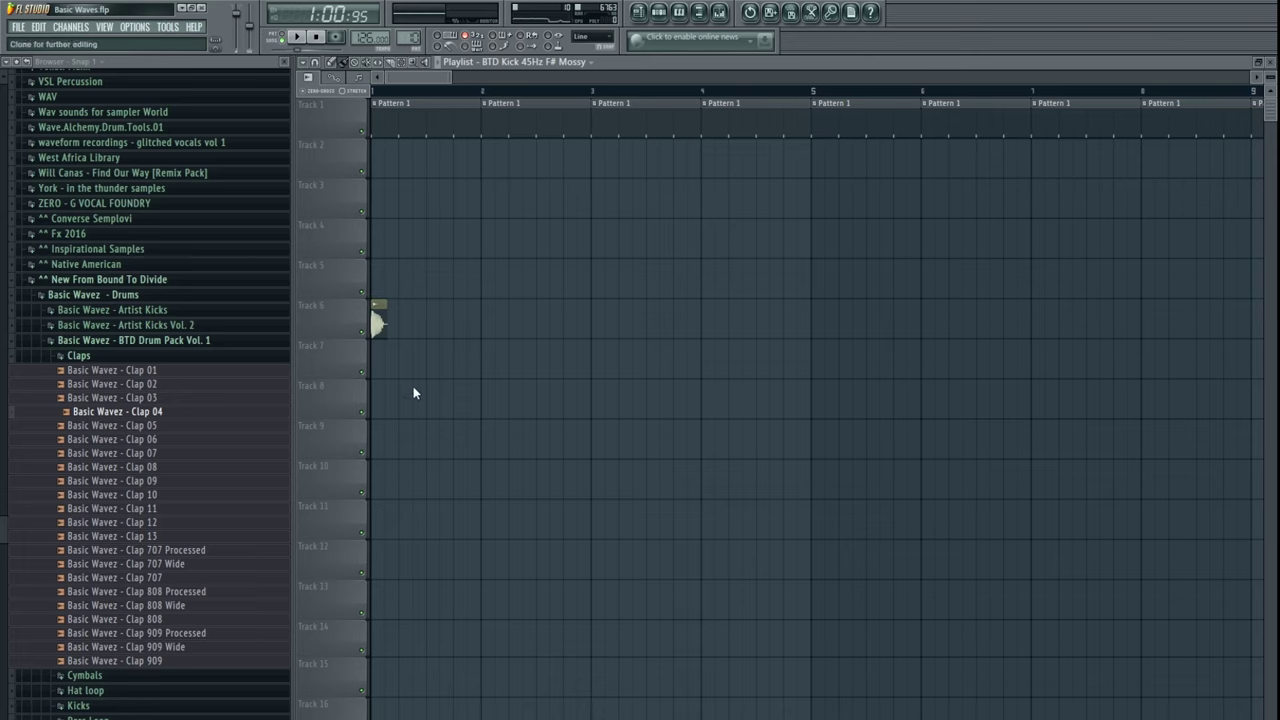
double_click(375, 320)
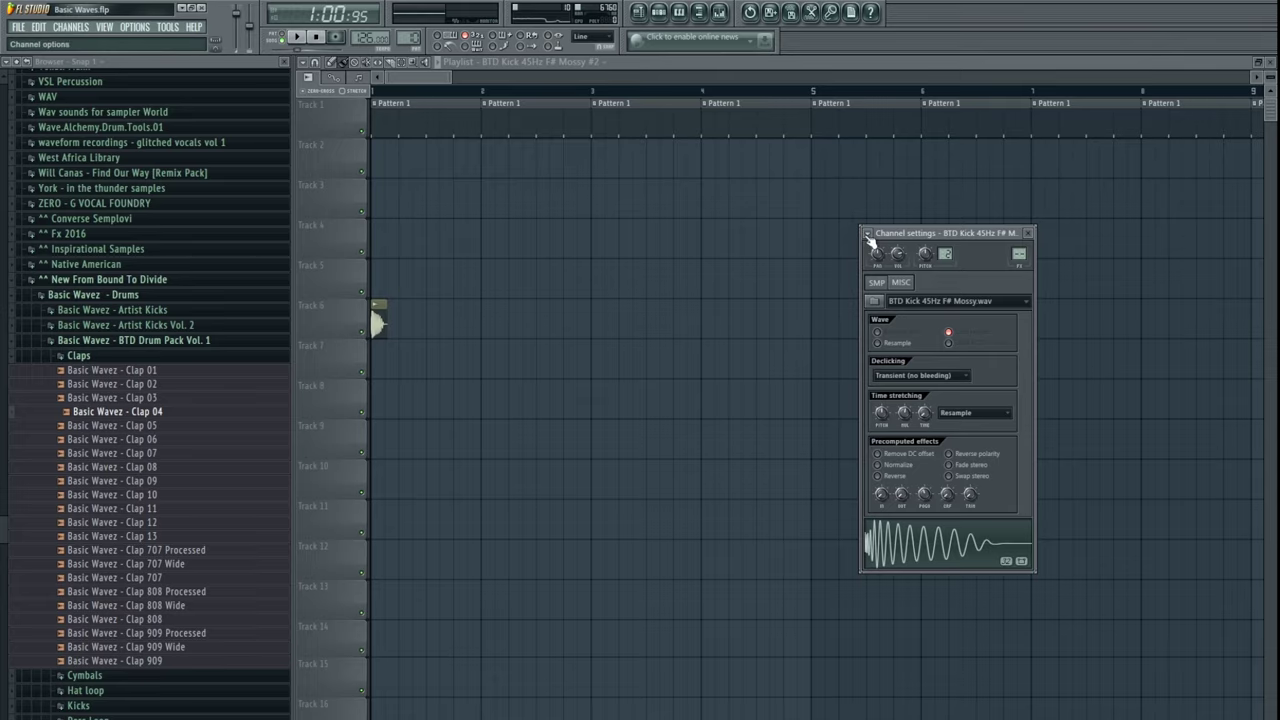
key("Escape")
left_click_drag(1022, 288, 640, 335)
scroll(611, 343, "down", 6)
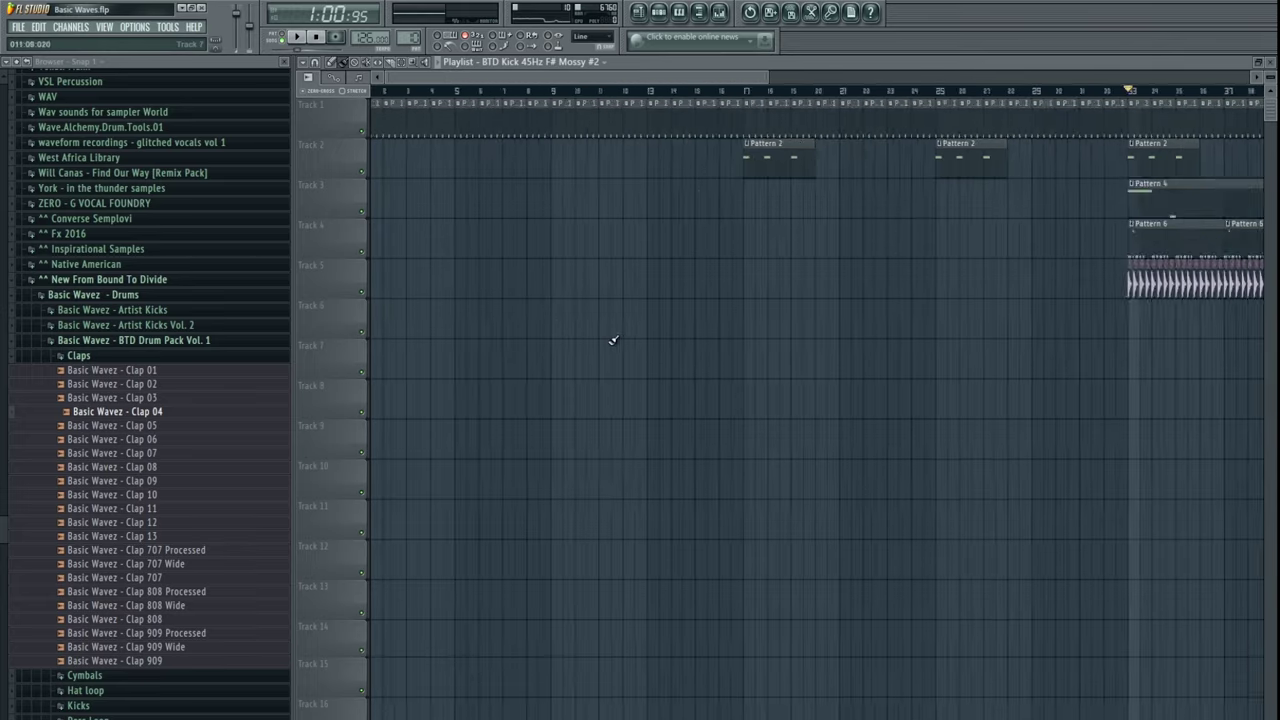
- Play from bar 57 and open the channel settings of the BTD Kick 45Hz F# Mossy clip on Track 6
left_click_drag(806, 398, 658, 360)
scroll(735, 362, "up", 3)
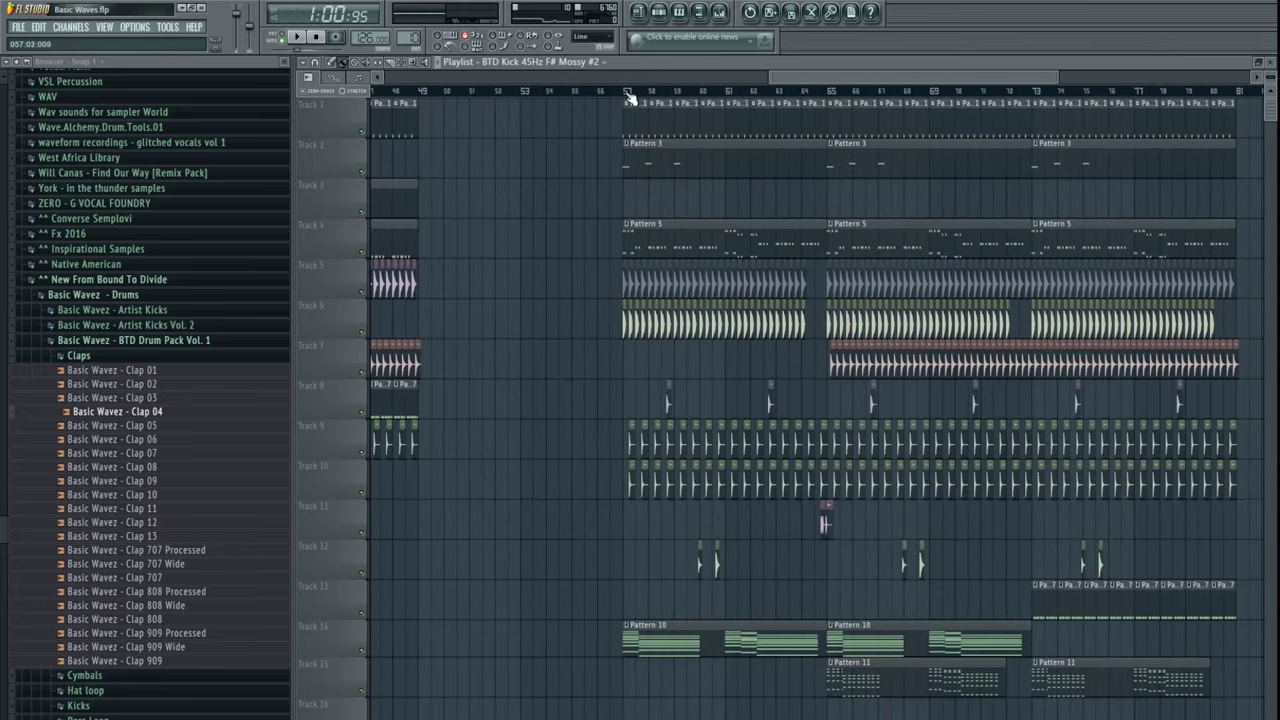
left_click(628, 92)
key("space")
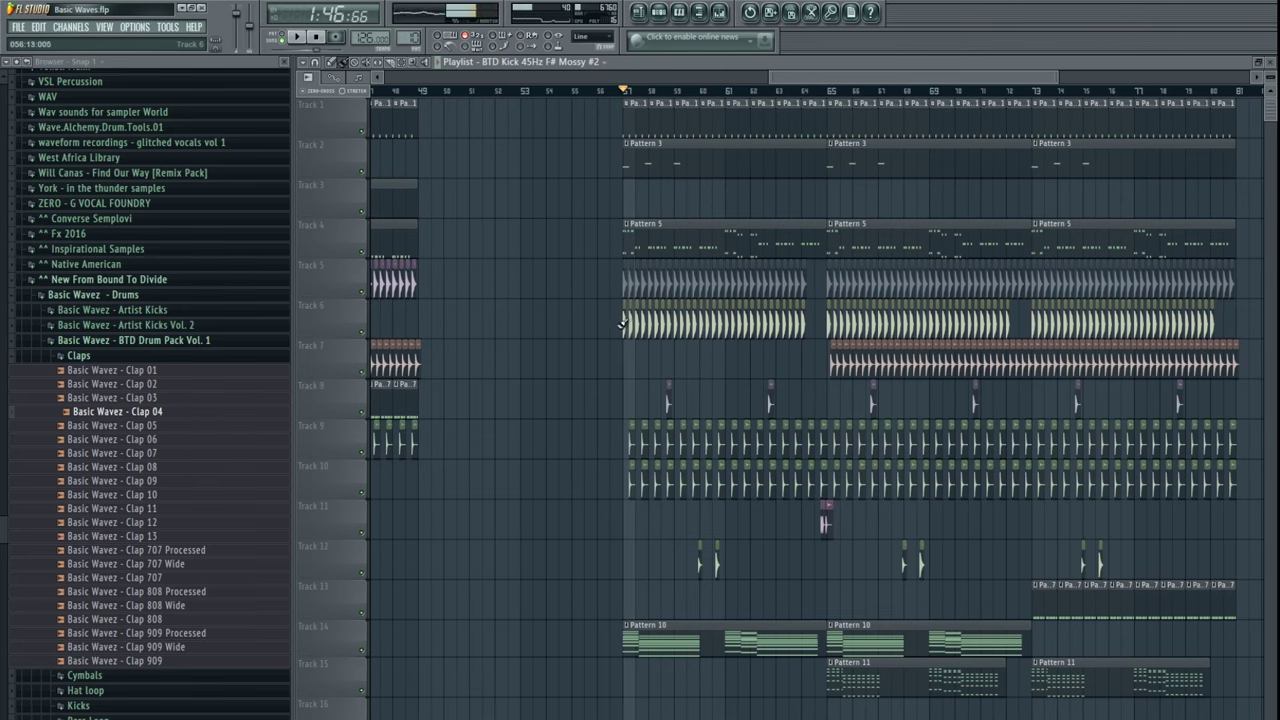
double_click(622, 326)
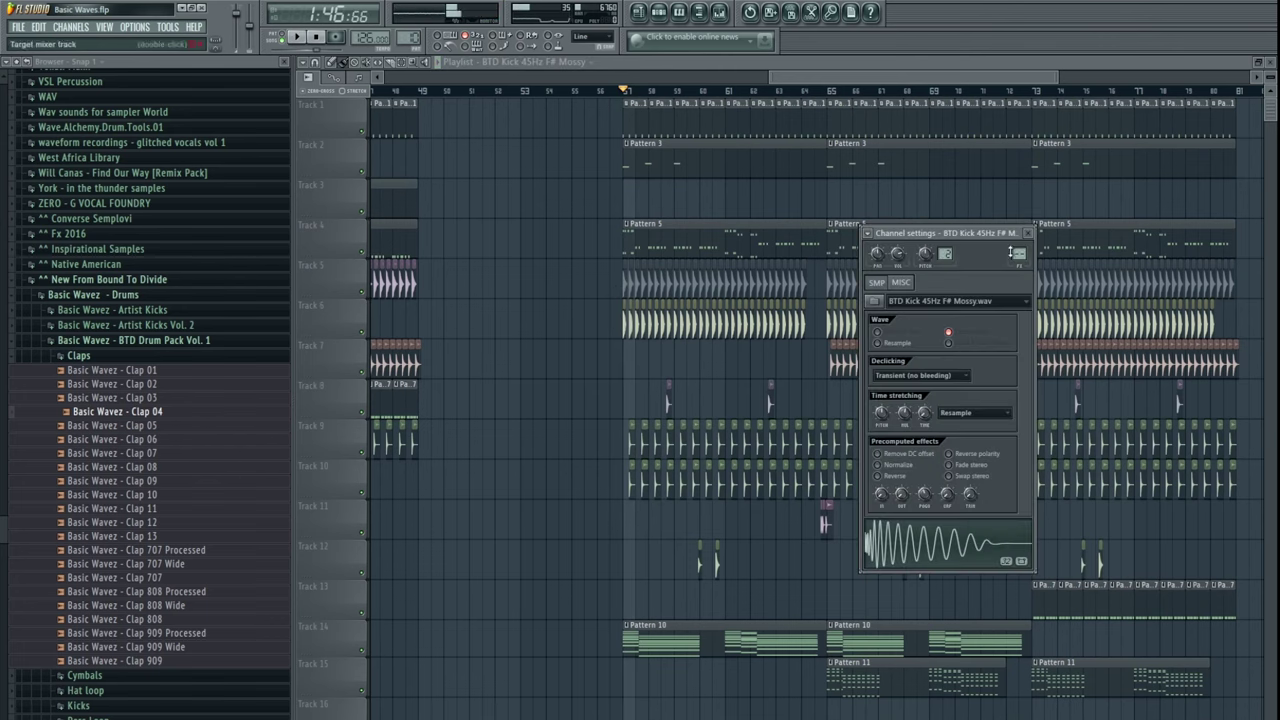
- Route the BTD Kick 45Hz F# Mossy channel to the free mixer track 16
double_click(1012, 252)
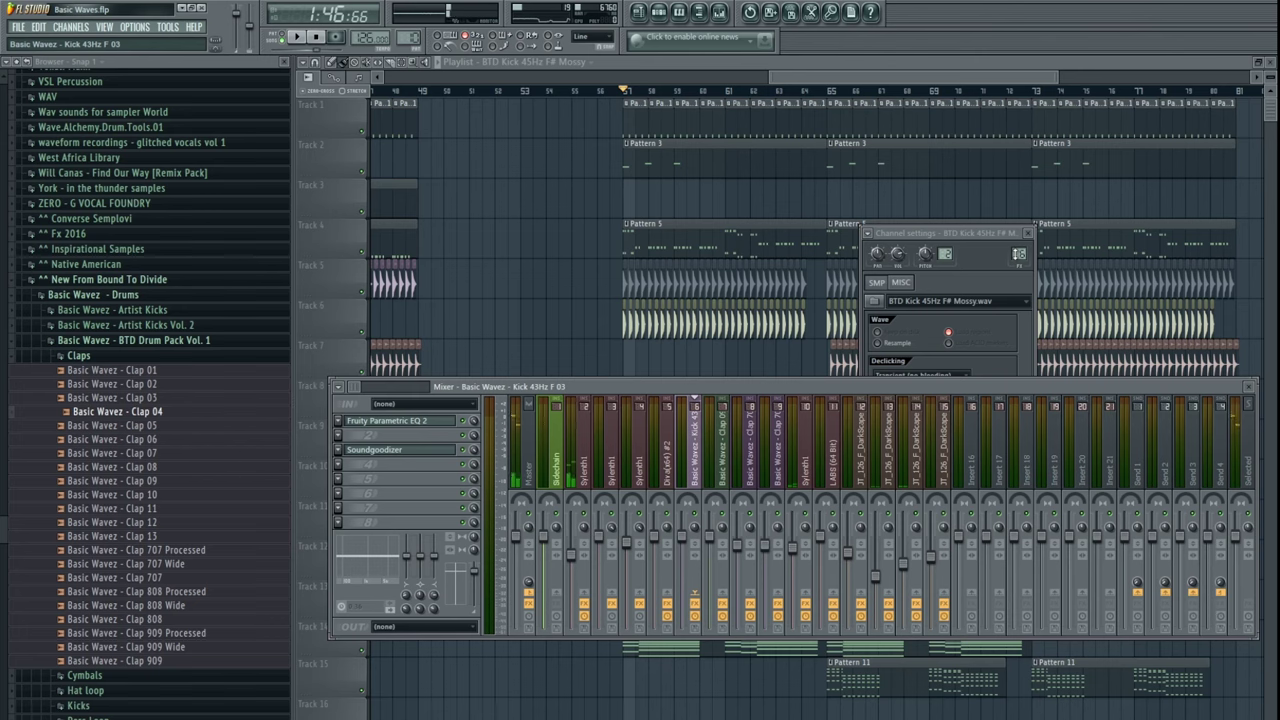
key("Left")
key("Left")
key("Left")
key("Left")
key("Left")
key("Right")
key("Left")
key("Left")
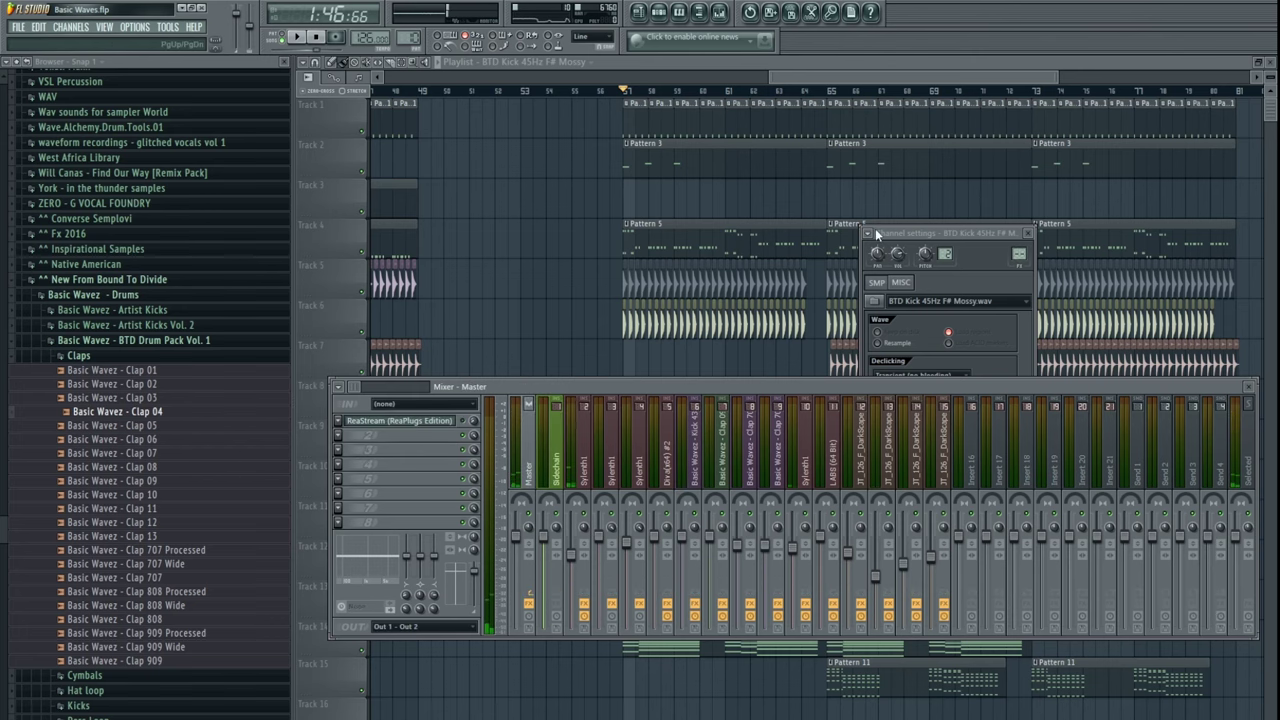
left_click(876, 234)
key("ctrl+l")
left_click(627, 307)
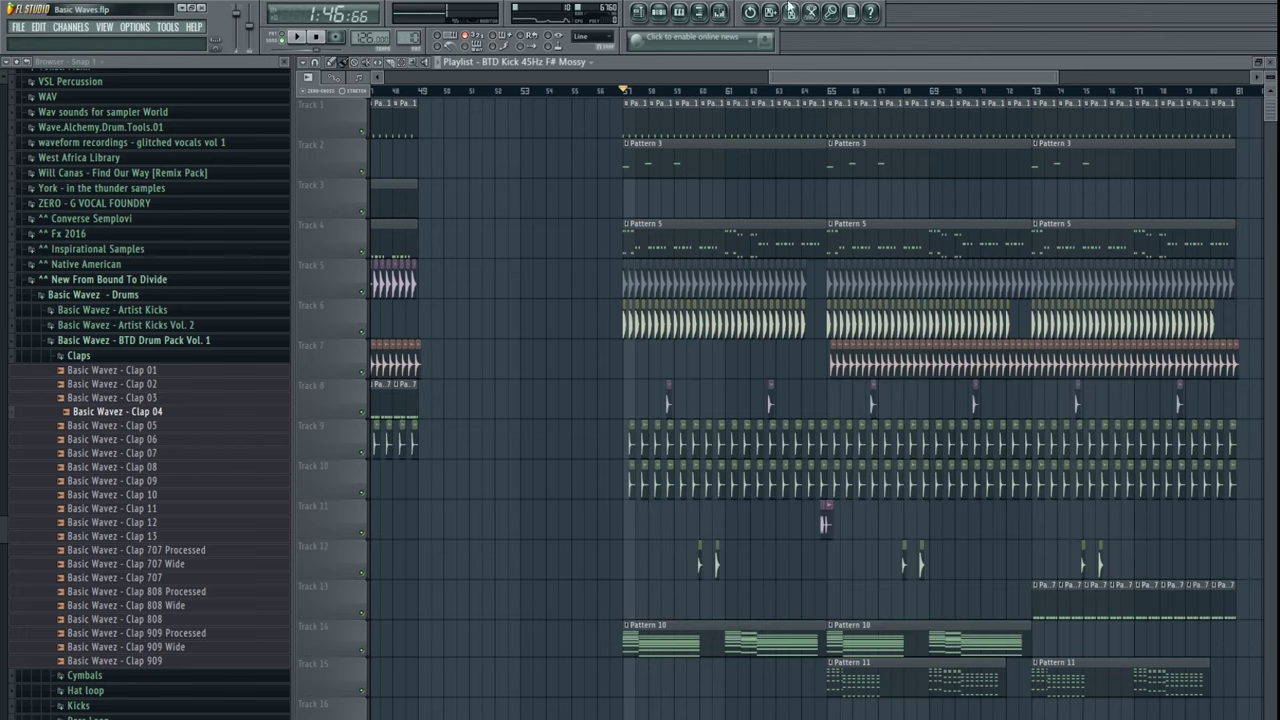
- Give mixer track 16 the Kick effect chain with Fruity Parametric EQ 2, Soundgoodizer and Fruity Compressor, and audition it from bar 57
left_click(721, 12)
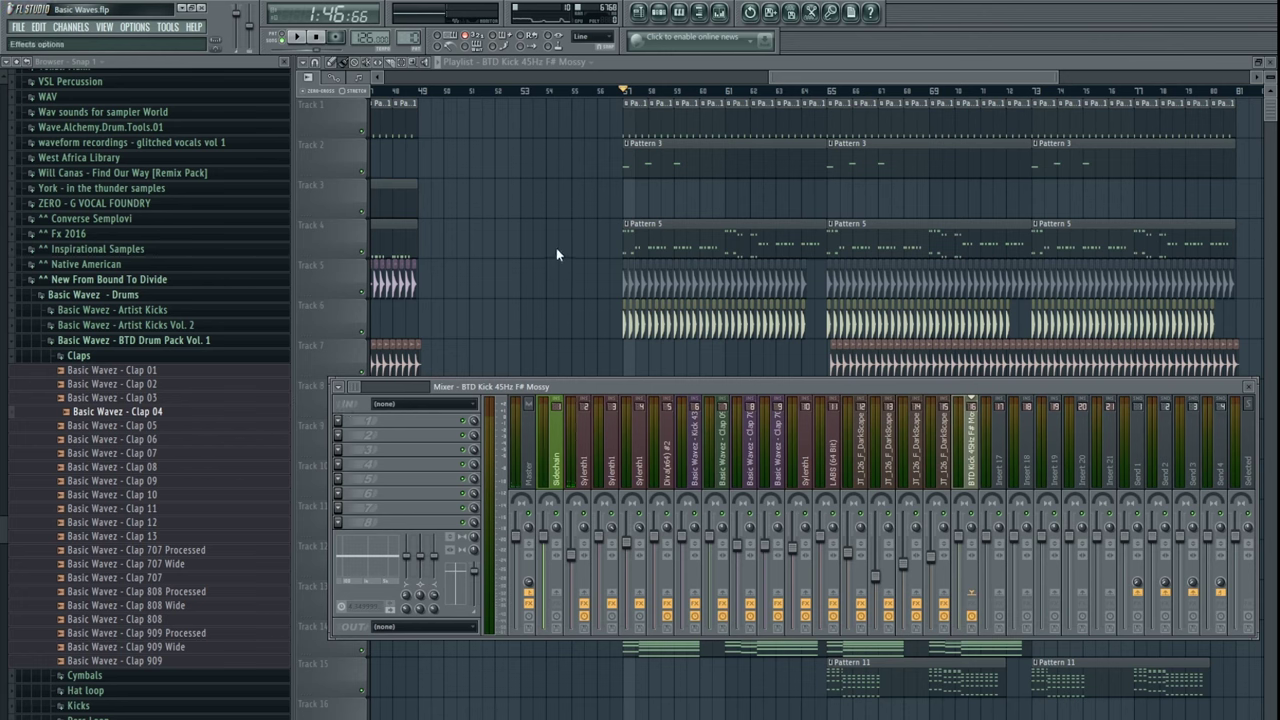
left_click(631, 354)
key("space")
key("space")
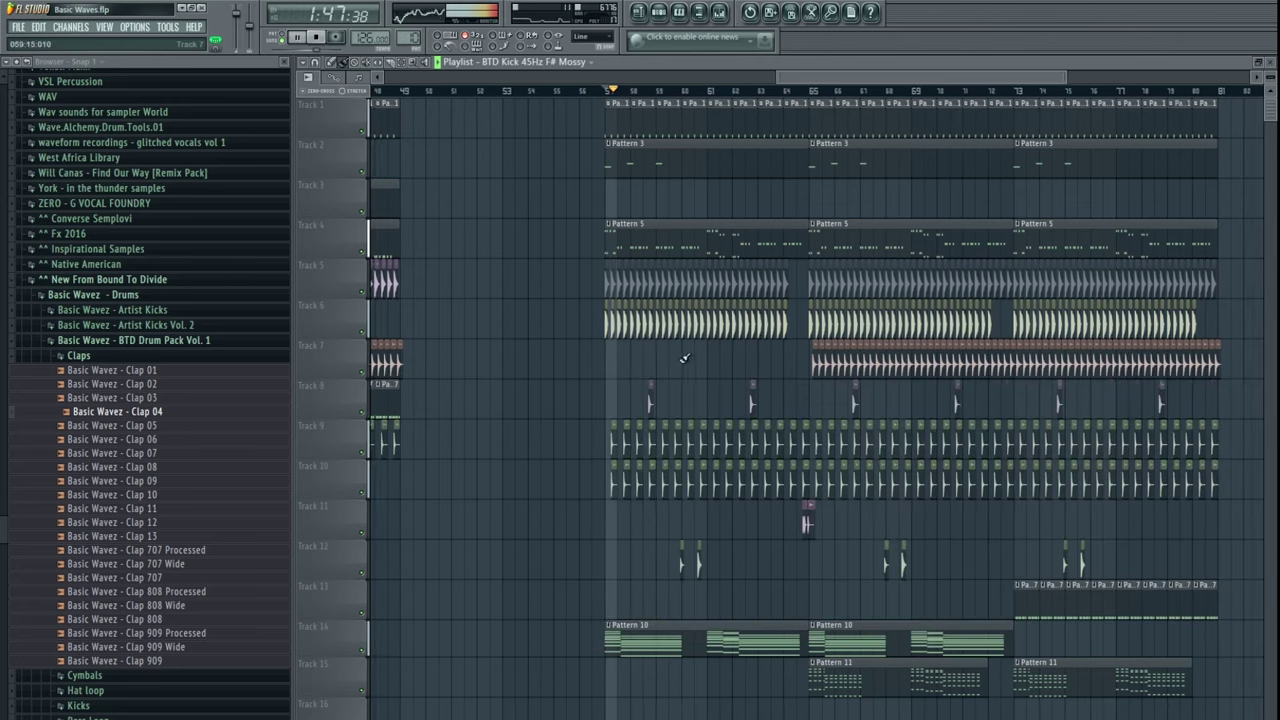
- Lower bands 6 and 7 in the Kick track's Fruity Parametric EQ 2 during playback, and return to the playlist at bar 57
left_click(720, 18)
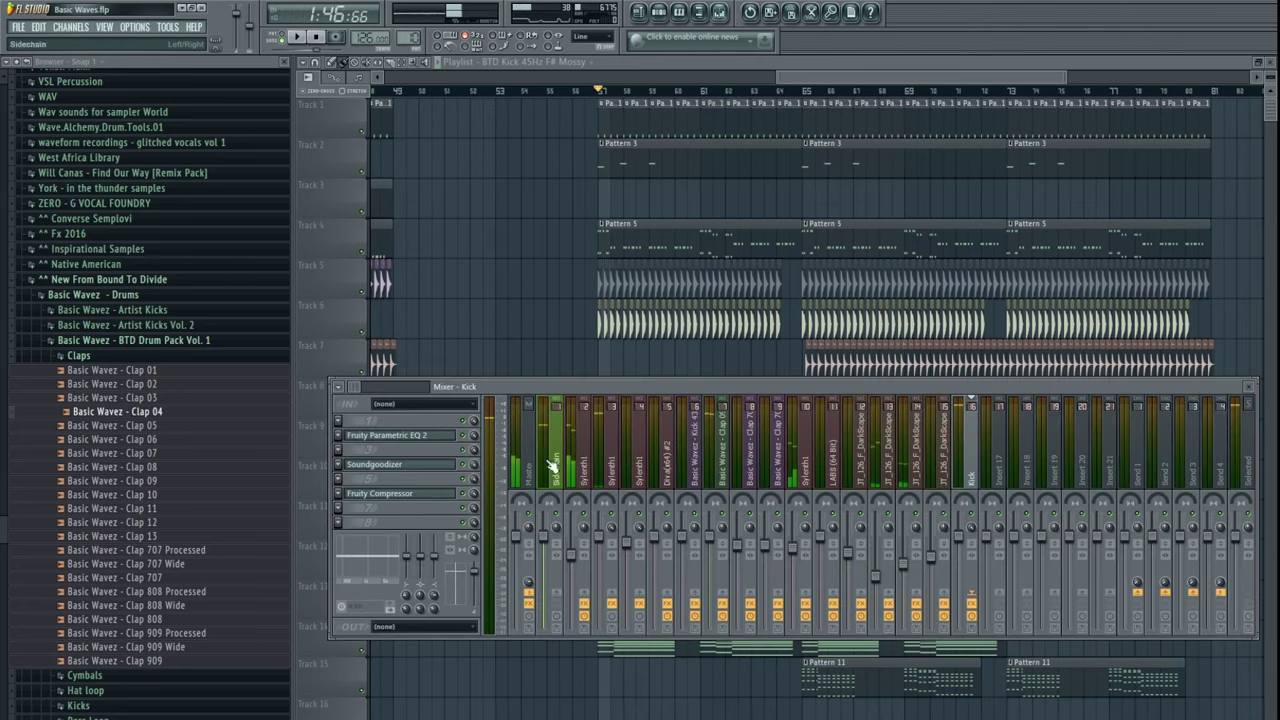
left_click(380, 436)
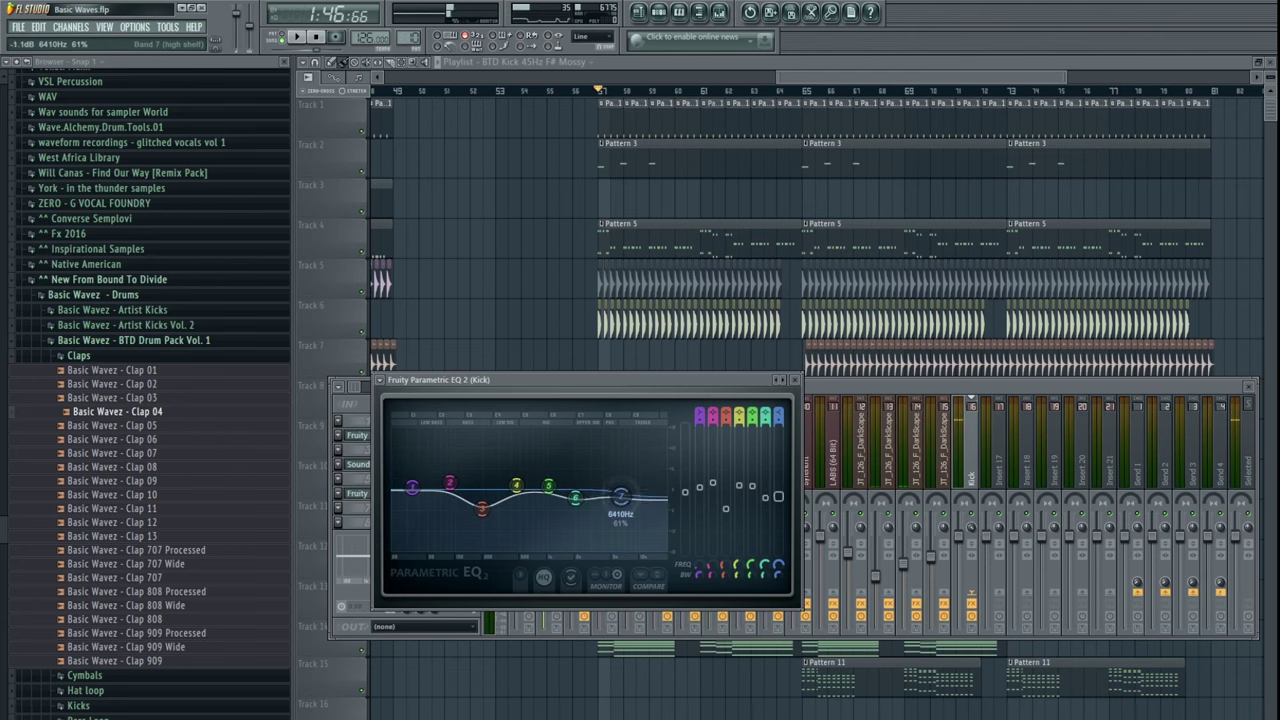
key("space")
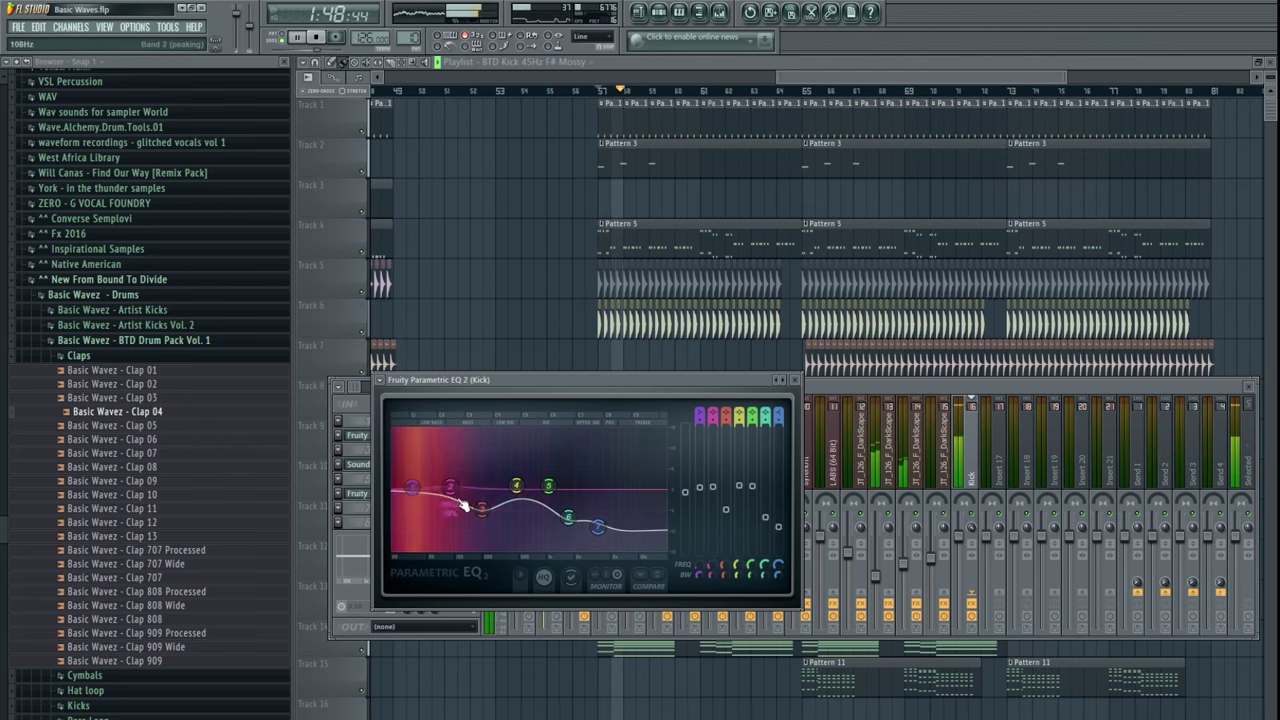
key("space")
left_click(600, 310)
scroll(634, 135, "up", 4)
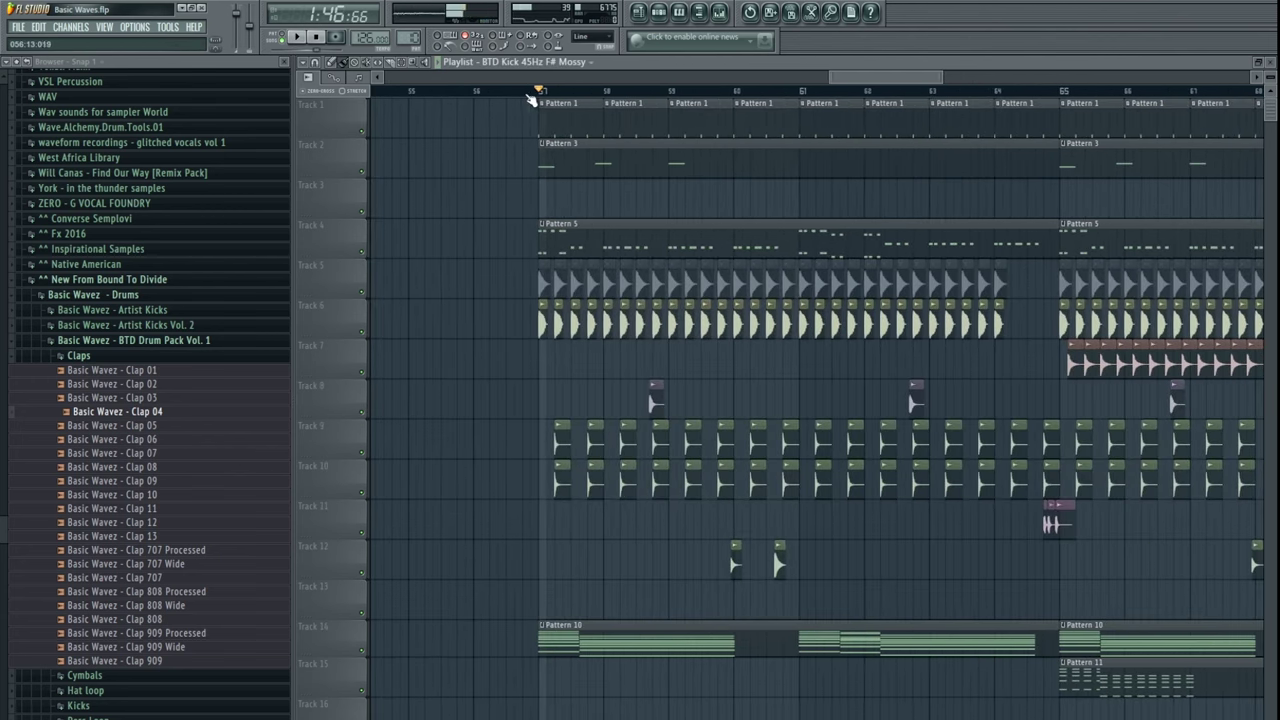
- Play the soloed kick on Track 6 from bar 57 and inspect its mixer track's Fruity Parametric EQ 2
key("space")
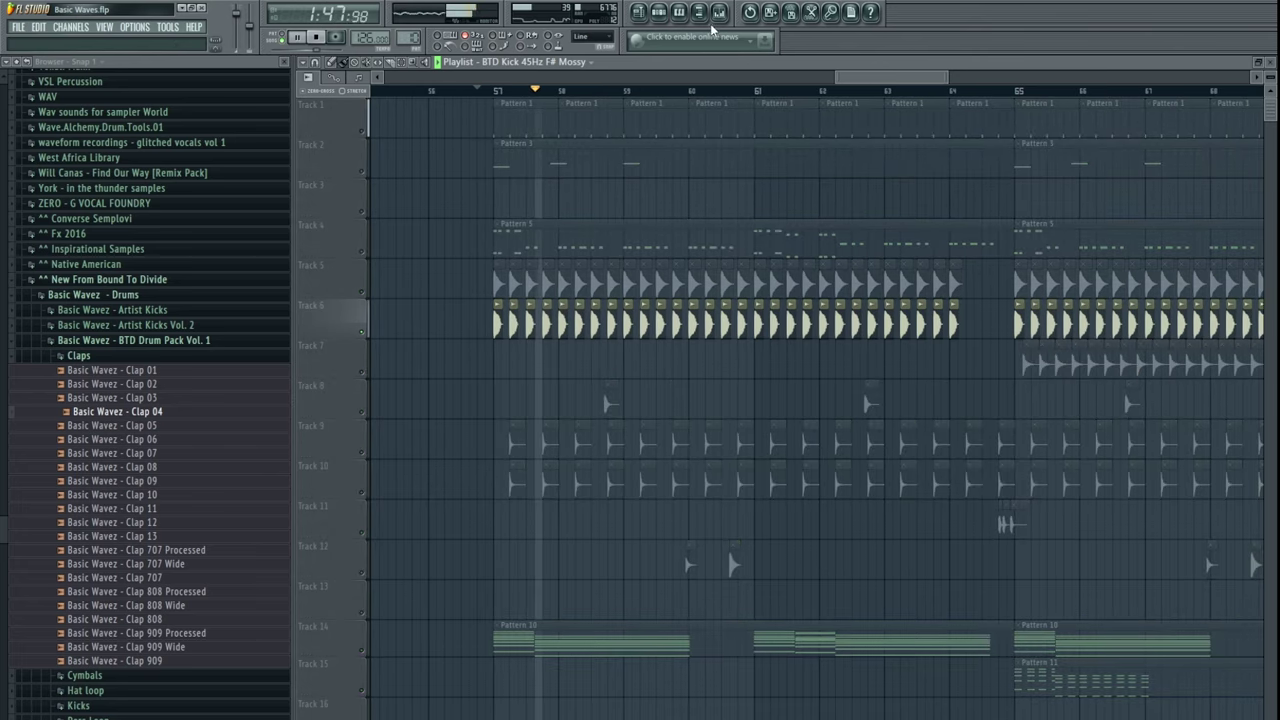
left_click(718, 13)
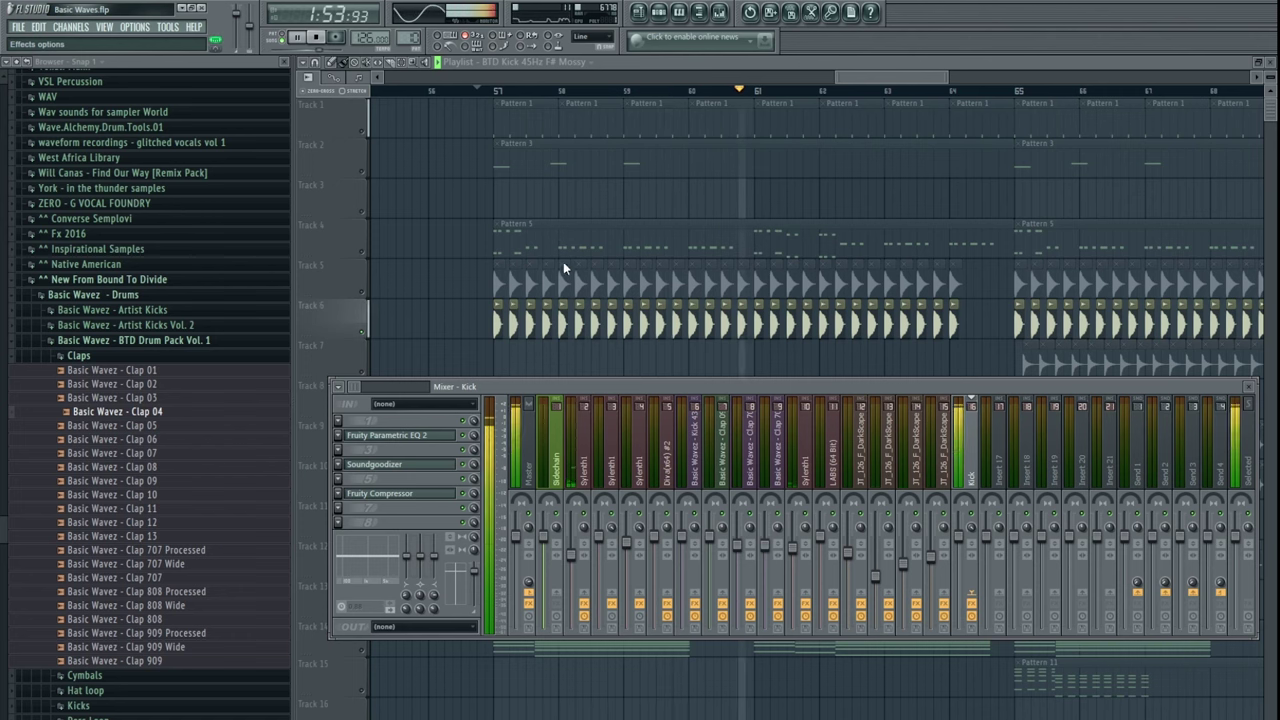
left_click(388, 435)
left_click_drag(469, 297, 680, 204)
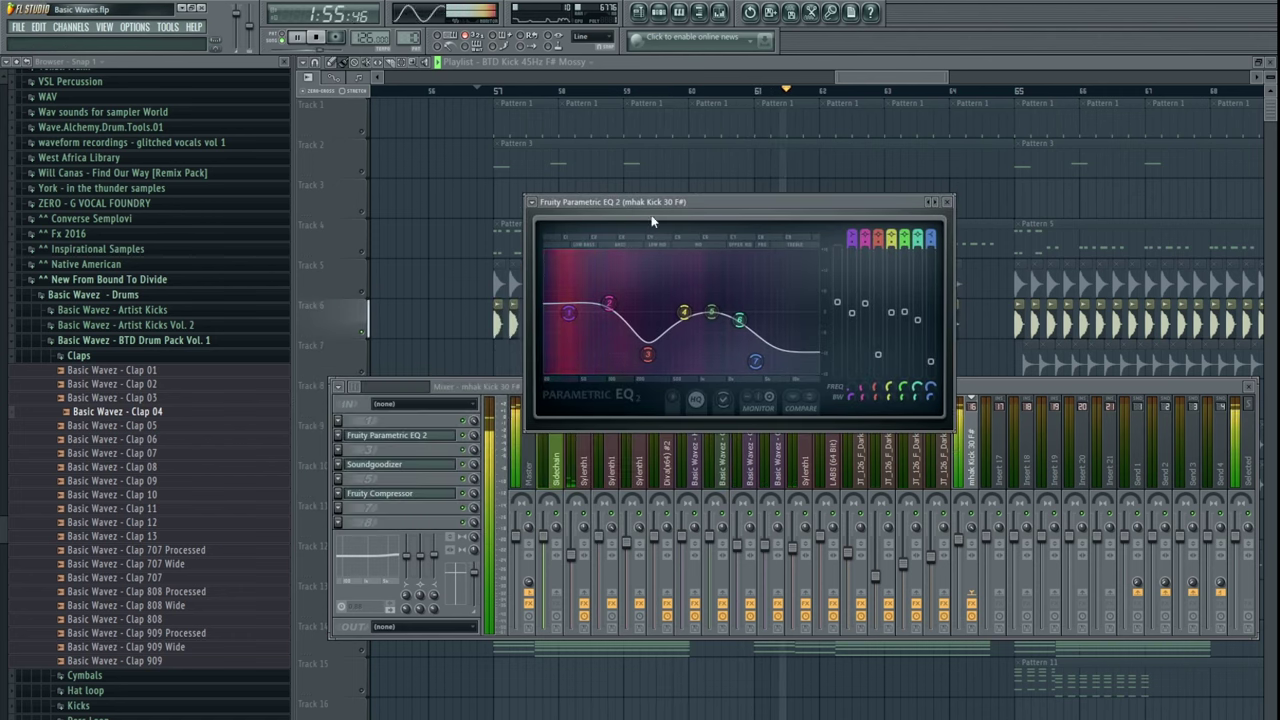
left_click(345, 383)
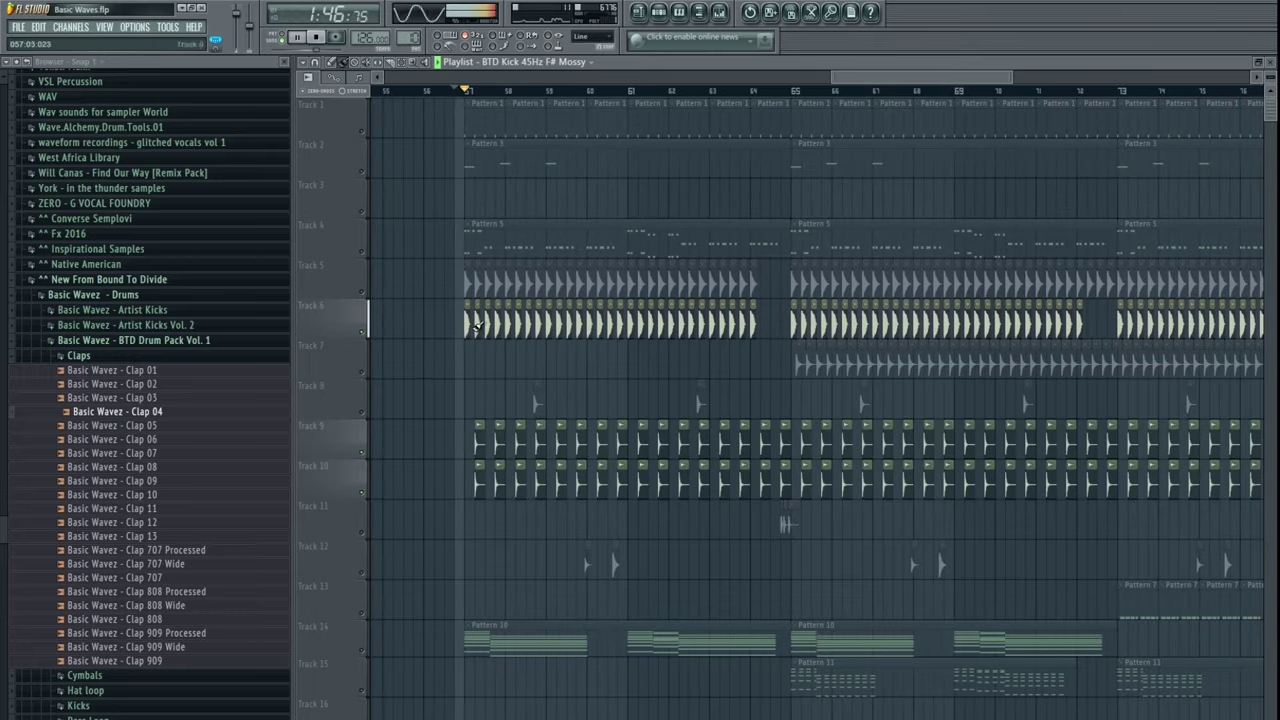
- Unmute Track 4 and Track 1 in the playlist and play them with the kick and Tracks 9 and 10 from bar 57
key("space")
left_click(362, 253)
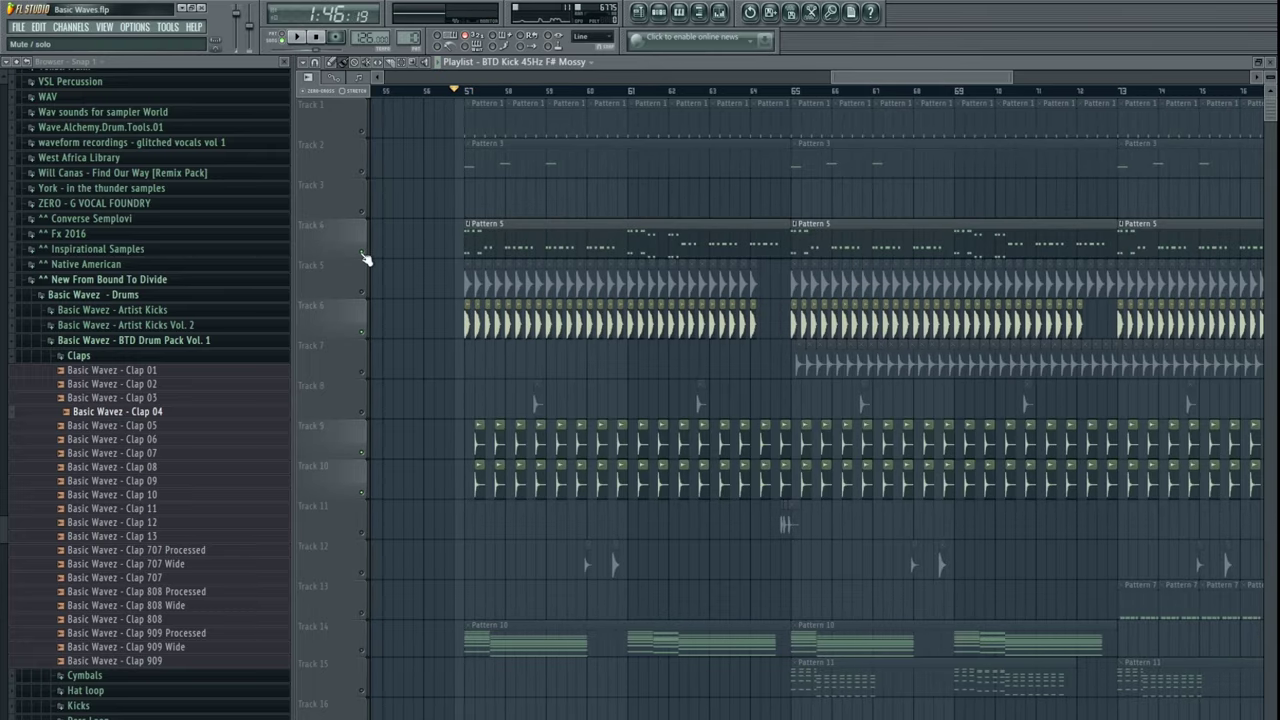
left_click(363, 131)
key("space")
left_click_drag(540, 259, 510, 268)
scroll(508, 276, "down", 6)
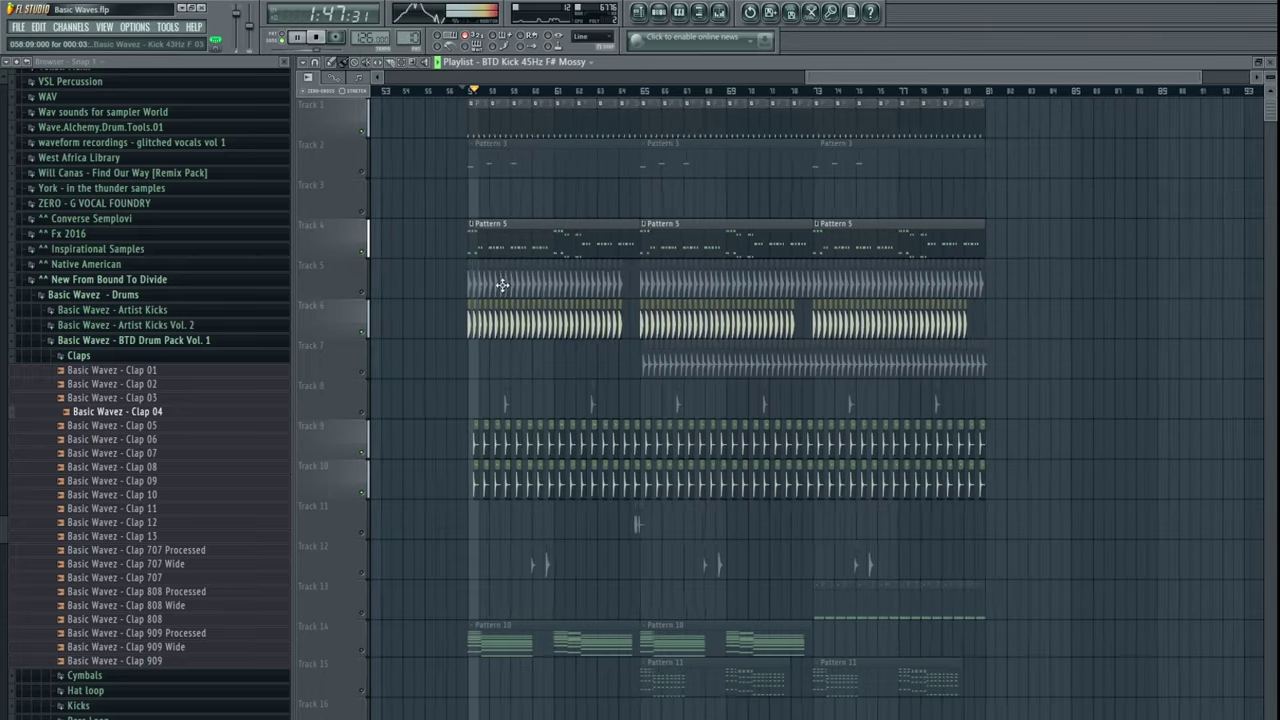
- Lower band 7 slightly in the first Fruity Parametric EQ 2 on the BTD Kick's mixer track 16, and open the second EQ
double_click(488, 323)
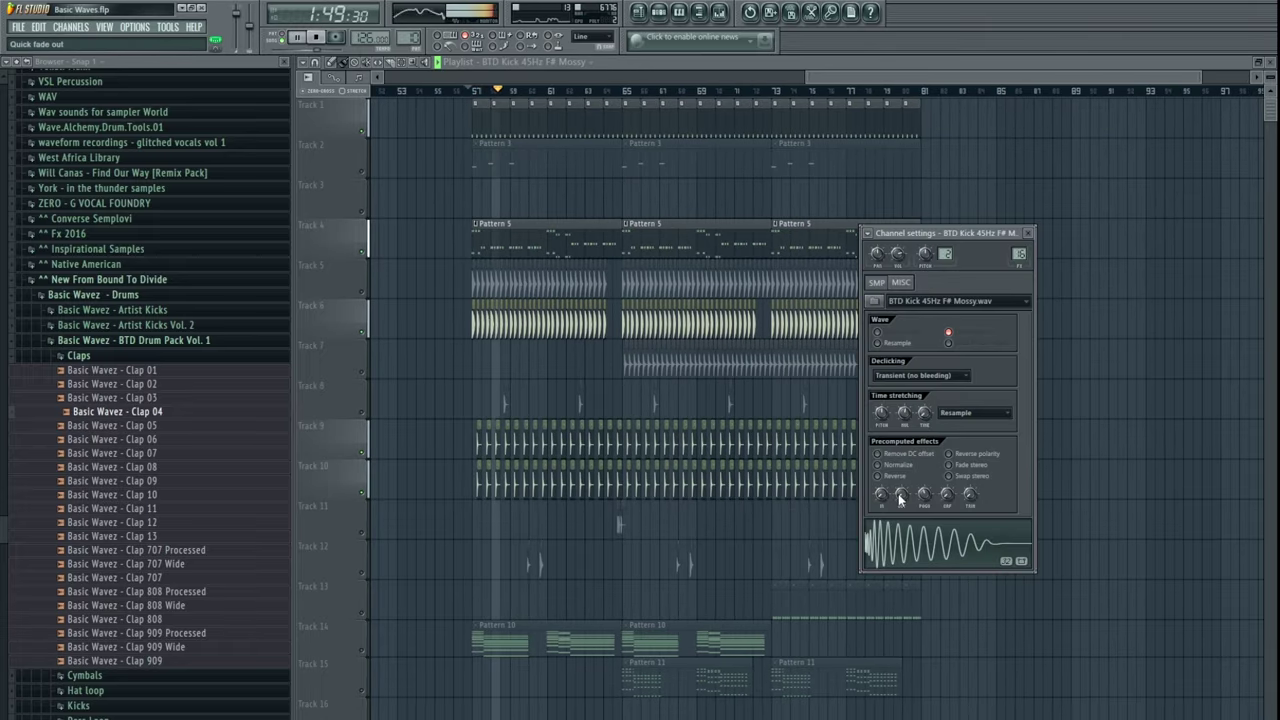
double_click(1019, 255)
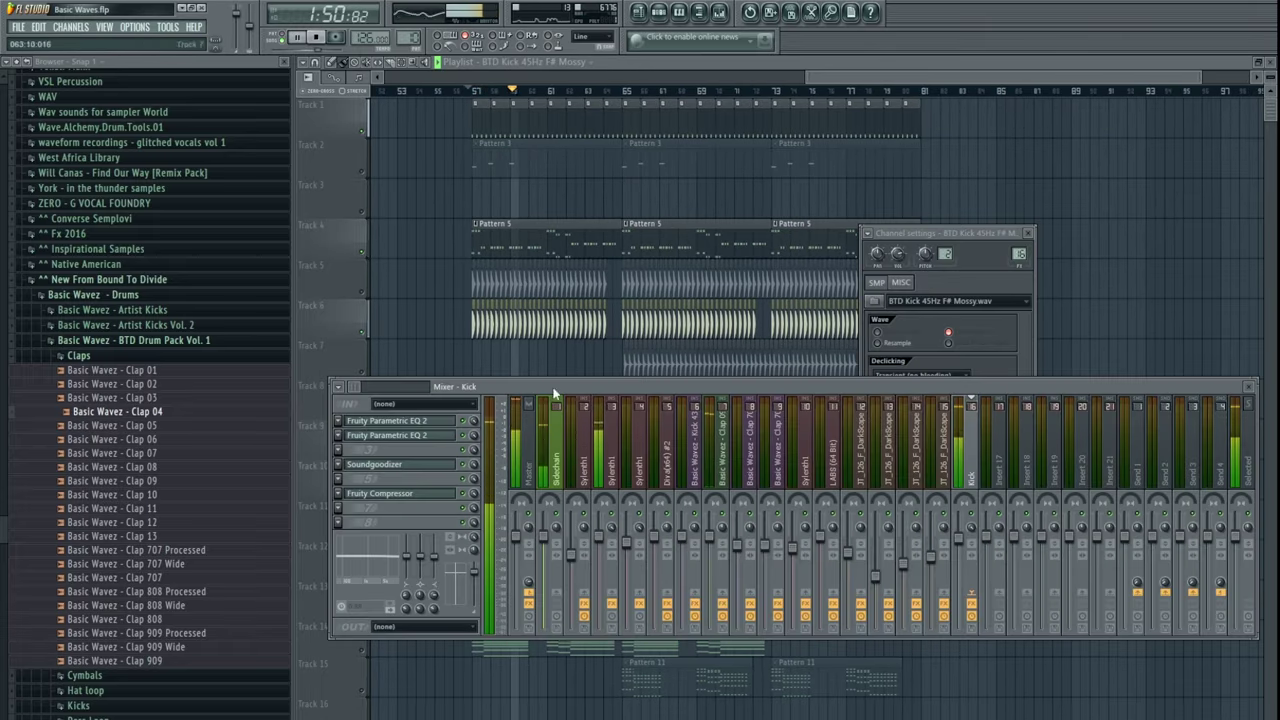
left_click(418, 425)
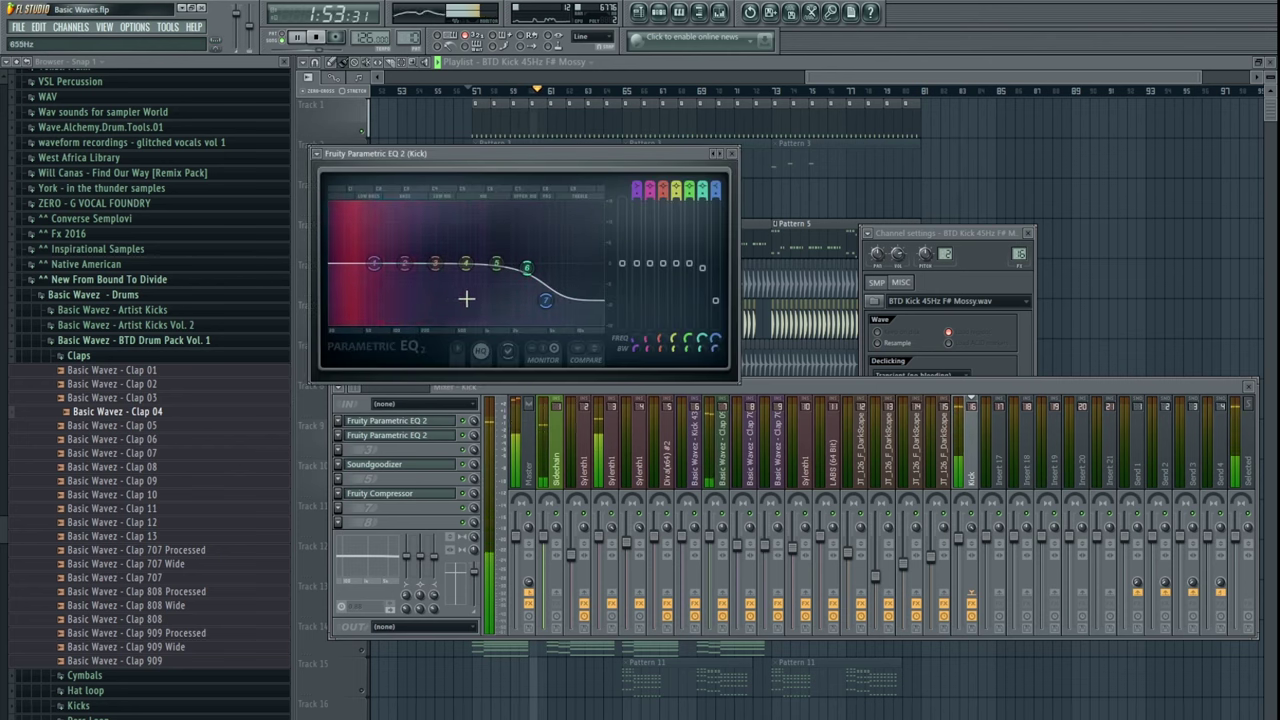
mouse_move(545, 301)
left_mouse_down()
mouse_move(558, 302)
mouse_move(548, 283)
mouse_move(542, 306)
left_mouse_up()
left_click(418, 434)
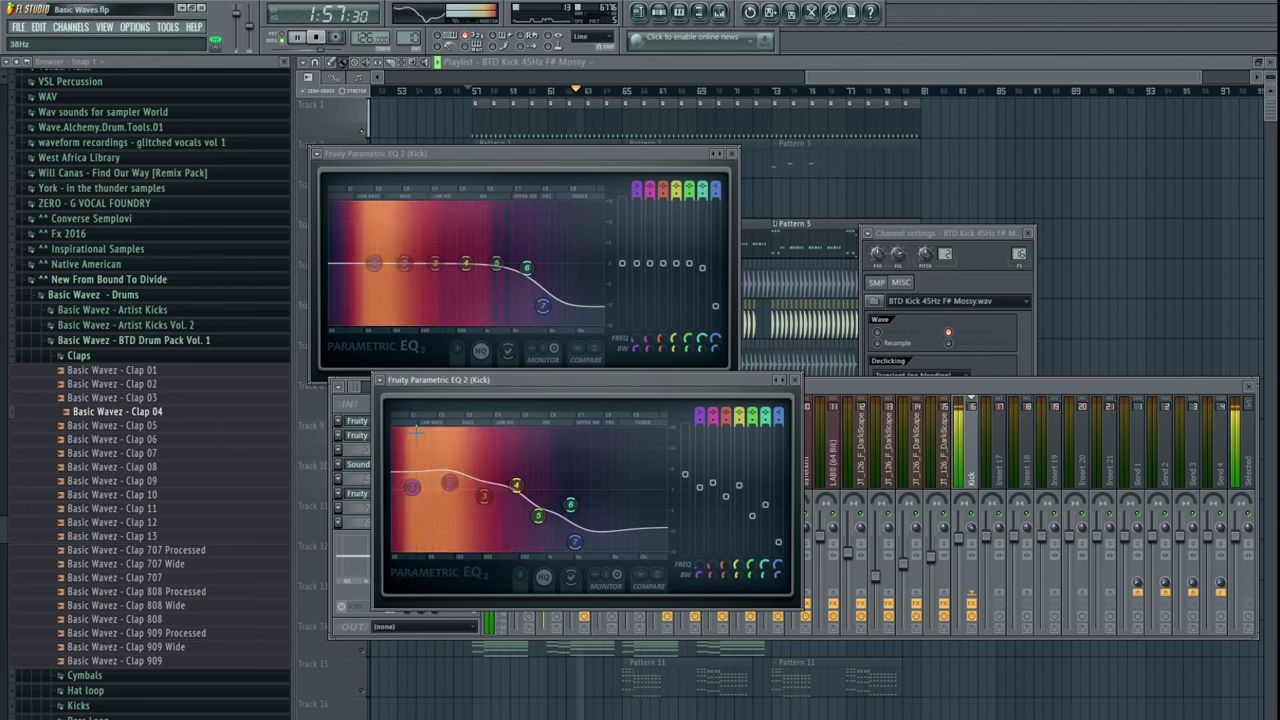
- Move bands 1 and 2 higher in frequency and lower band 3 in the Kick track's second Parametric EQ 2
left_click_drag(484, 496, 437, 492)
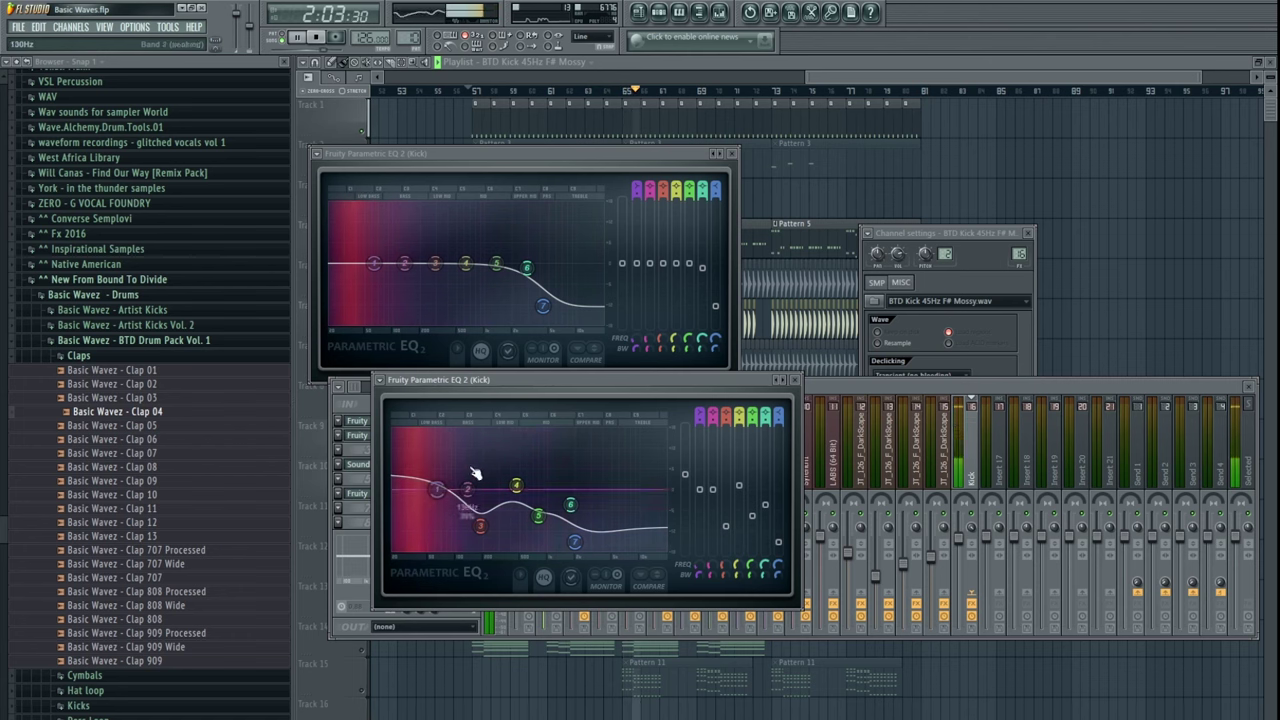
left_click(834, 388)
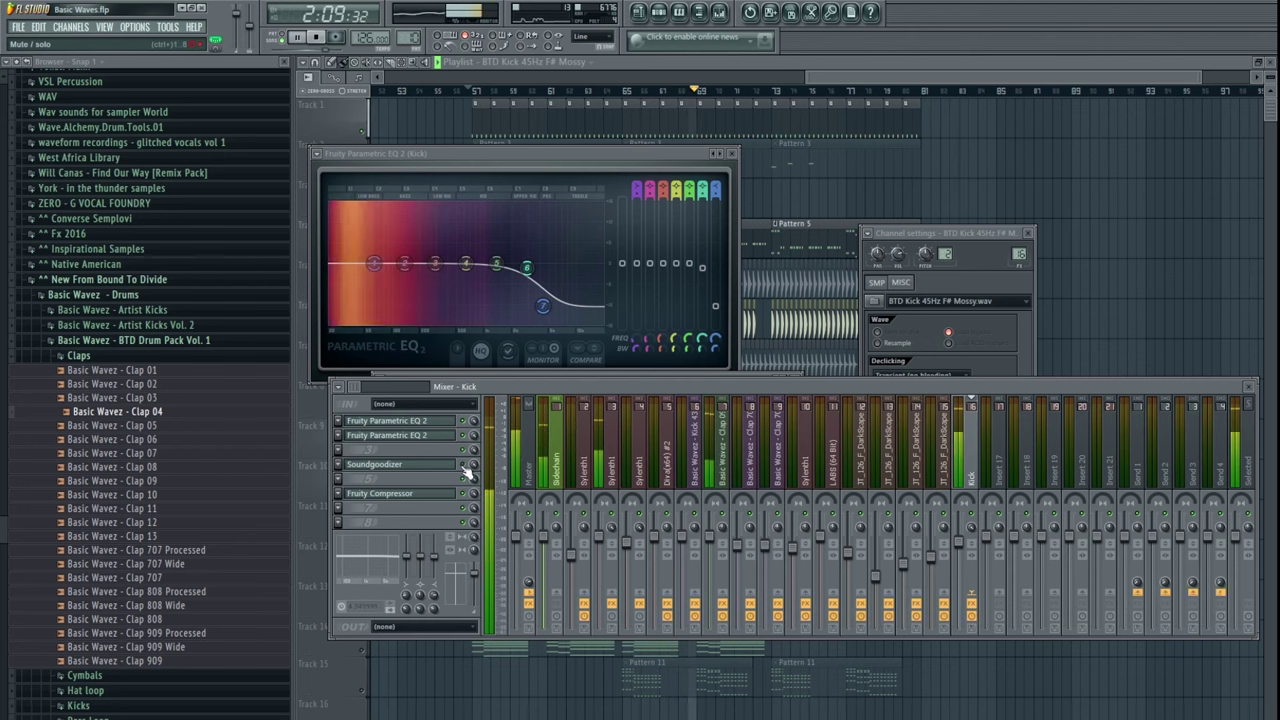
- Check the Soundgoodizer on the Kick mixer track with mode A active during playback, and close its window
left_click(420, 464)
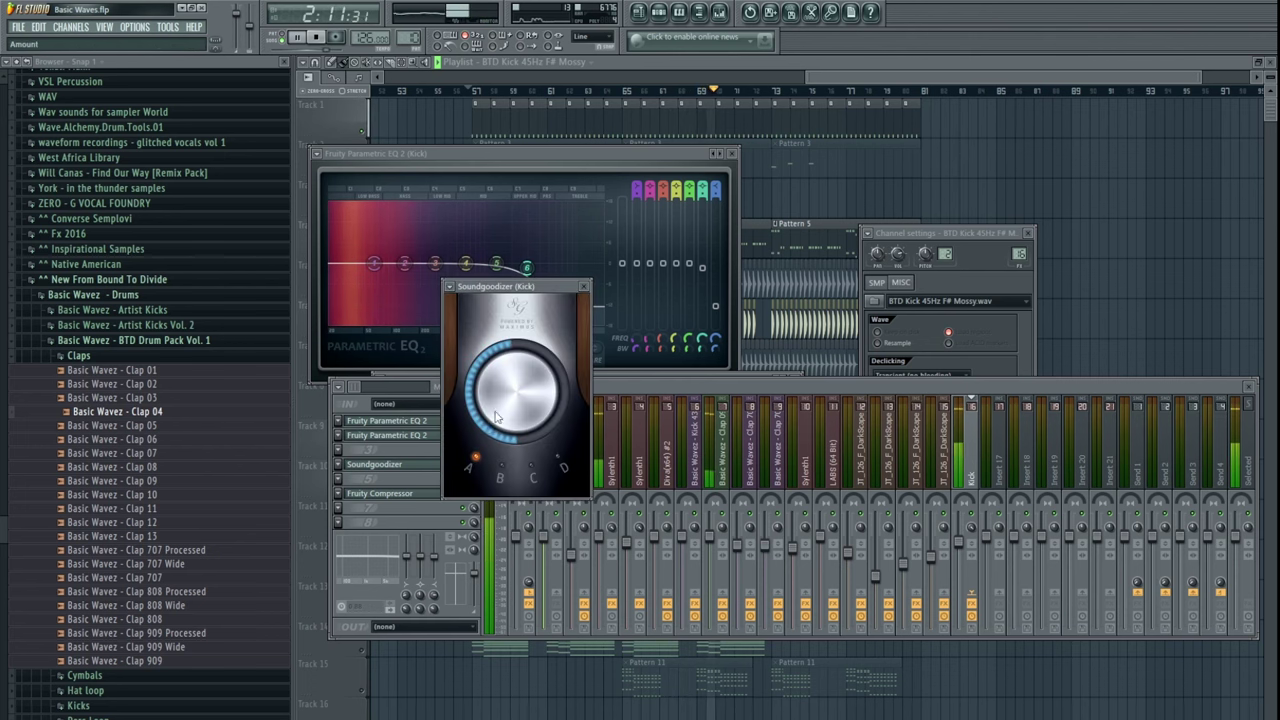
left_click(472, 462)
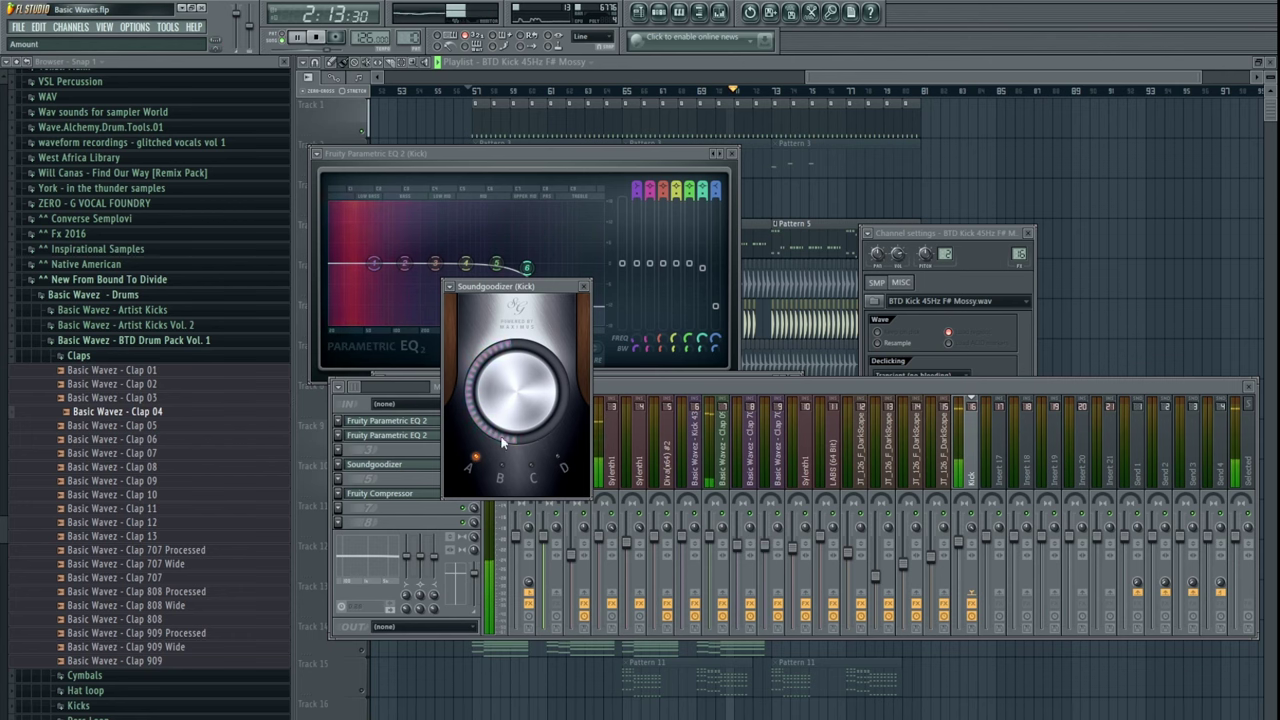
left_click(584, 287)
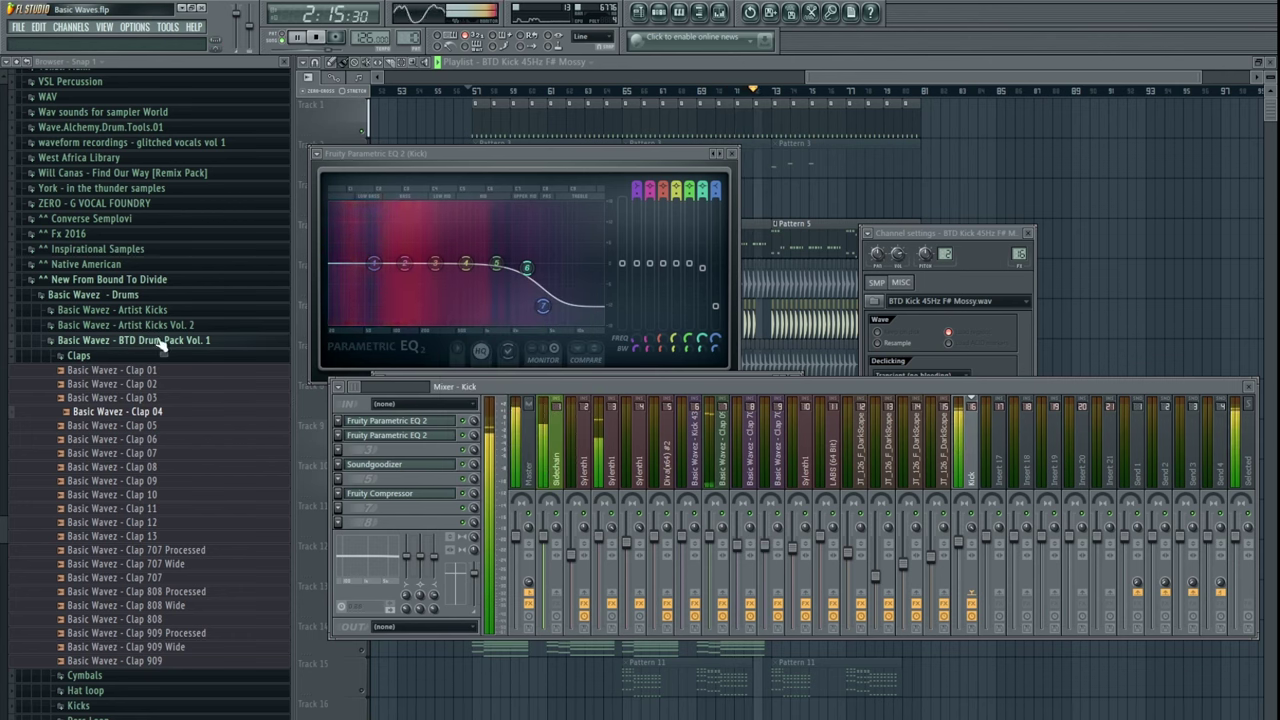
- Collapse the Basic Wavez - BTD Drum Pack Vol. 1 folder, close all open windows and stop playback
left_click(100, 342)
key("F12")
key("space")
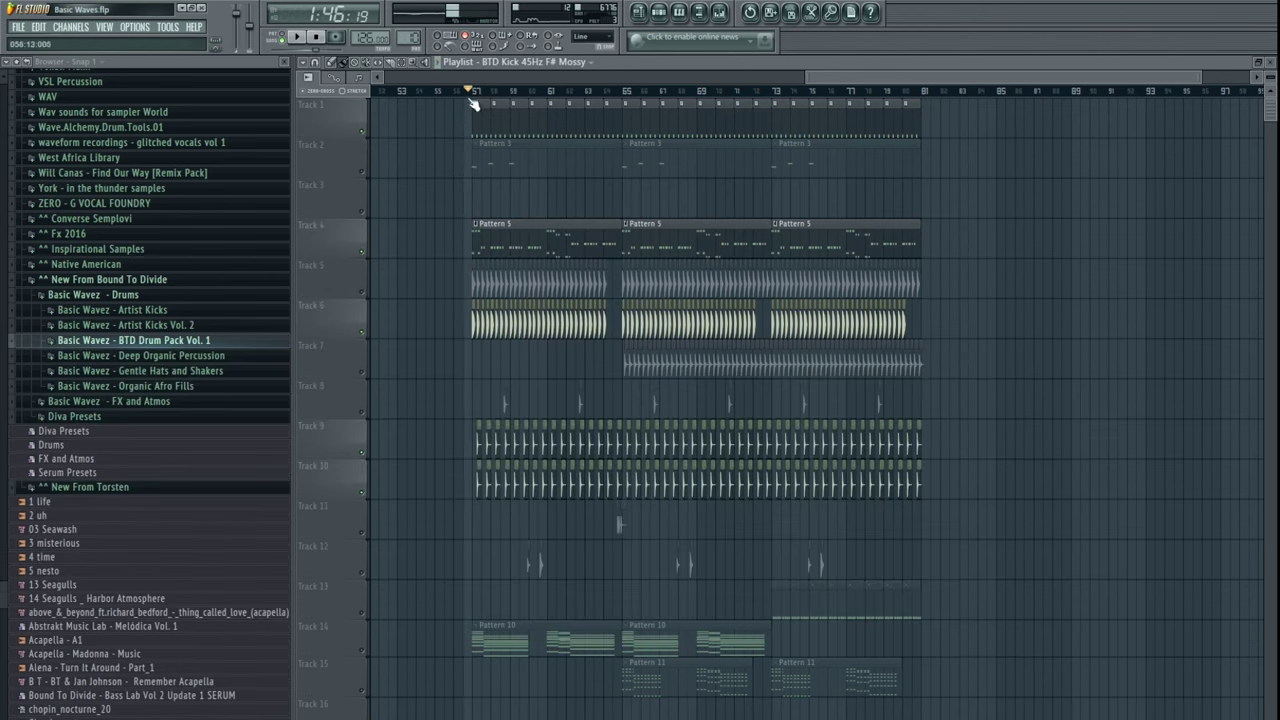
- Play the arrangement from bar 57 with only playlist Tracks 1, 4, 5 and 6 unmuted
left_click(473, 94)
key("space")
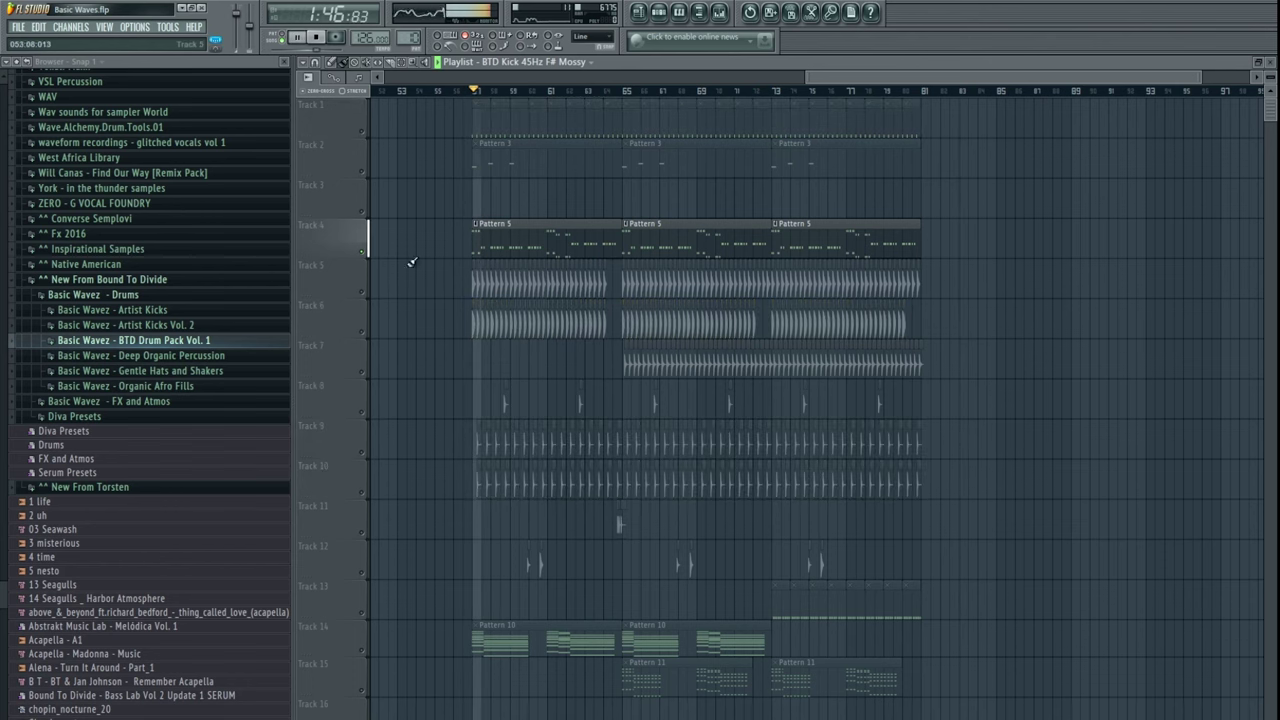
key("space")
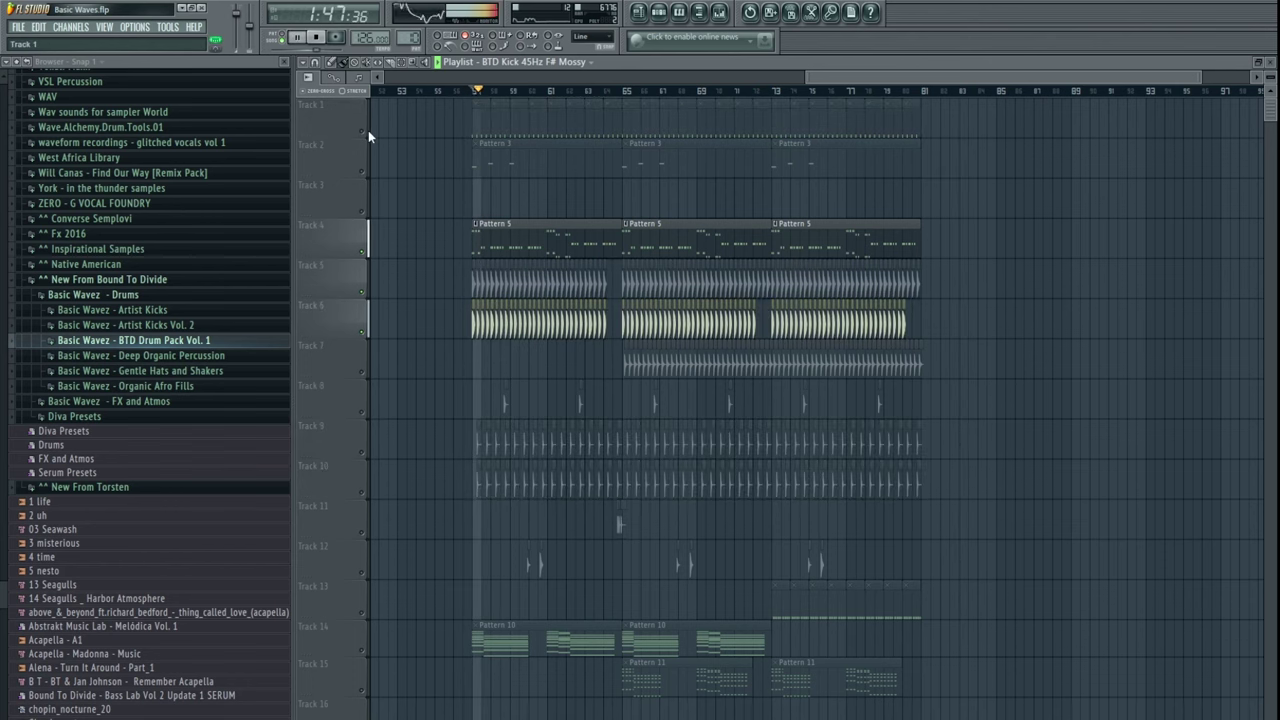
- Lower bands 1 and 2 in the Kick track's first Parametric EQ 2, with band 2 at about 121 Hz, and restart playback
left_click(721, 13)
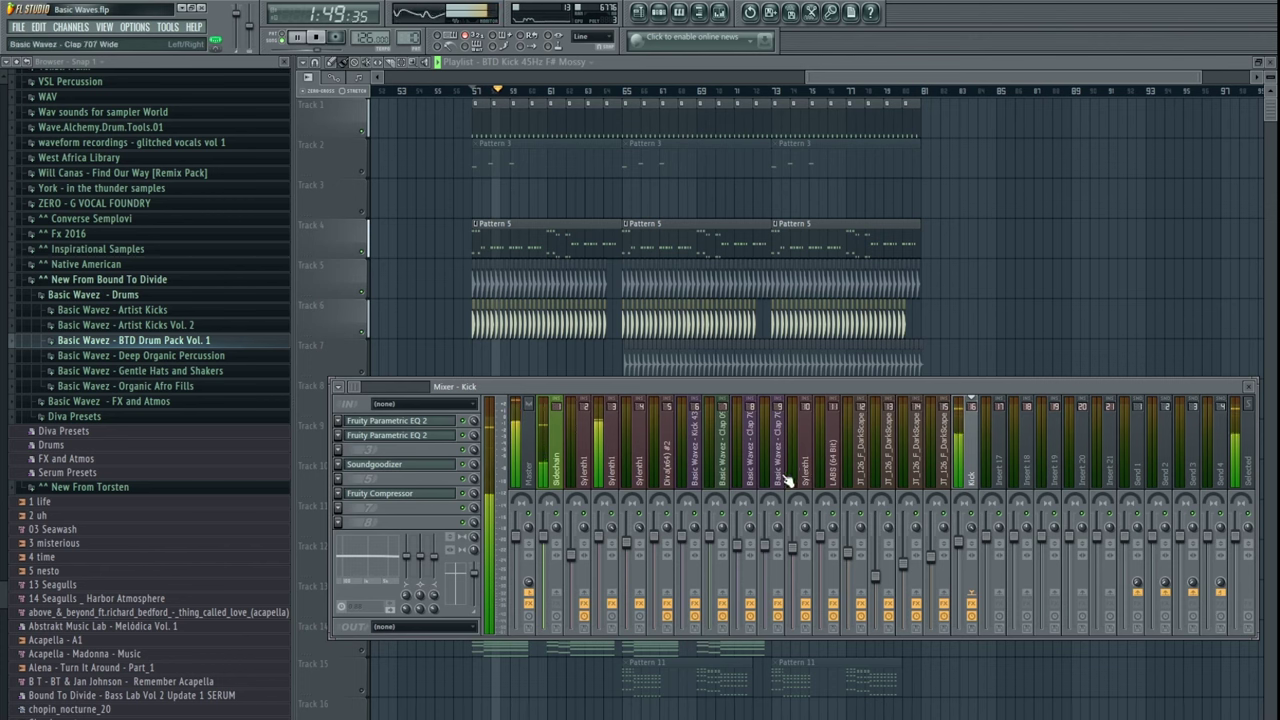
key("space")
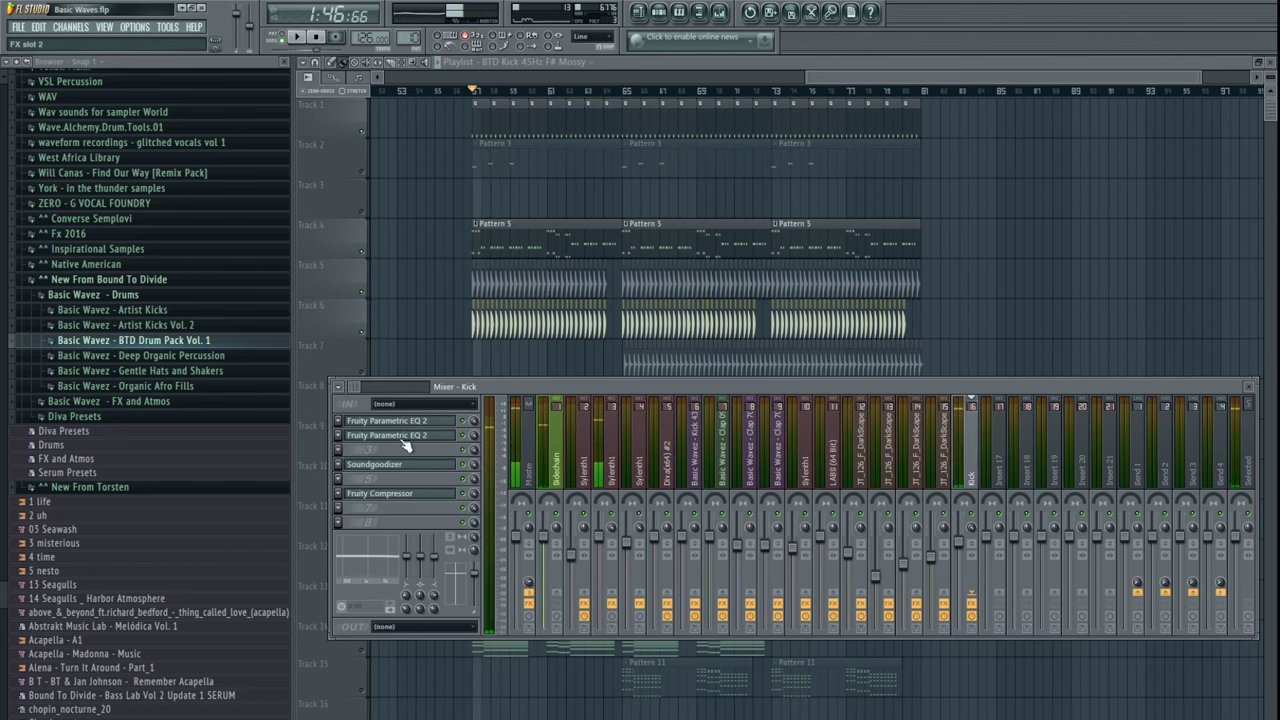
left_click(425, 421)
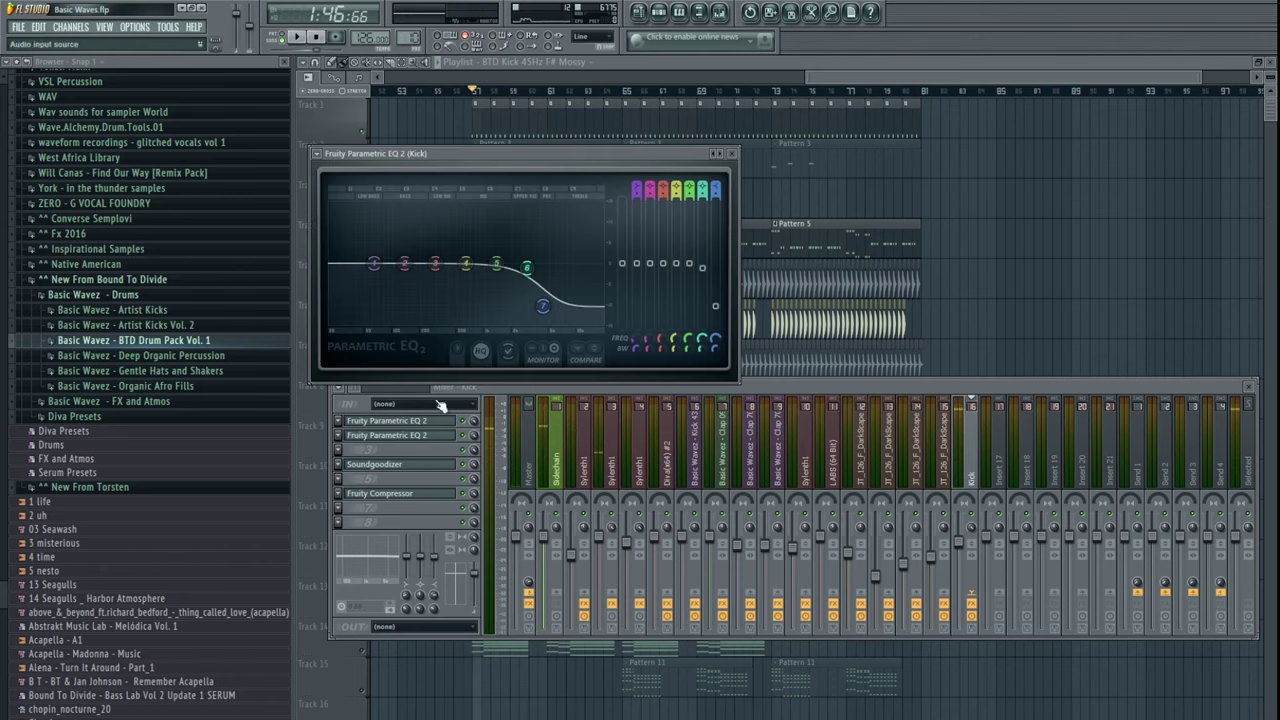
left_click_drag(406, 264, 400, 304)
key("space")
key("space")
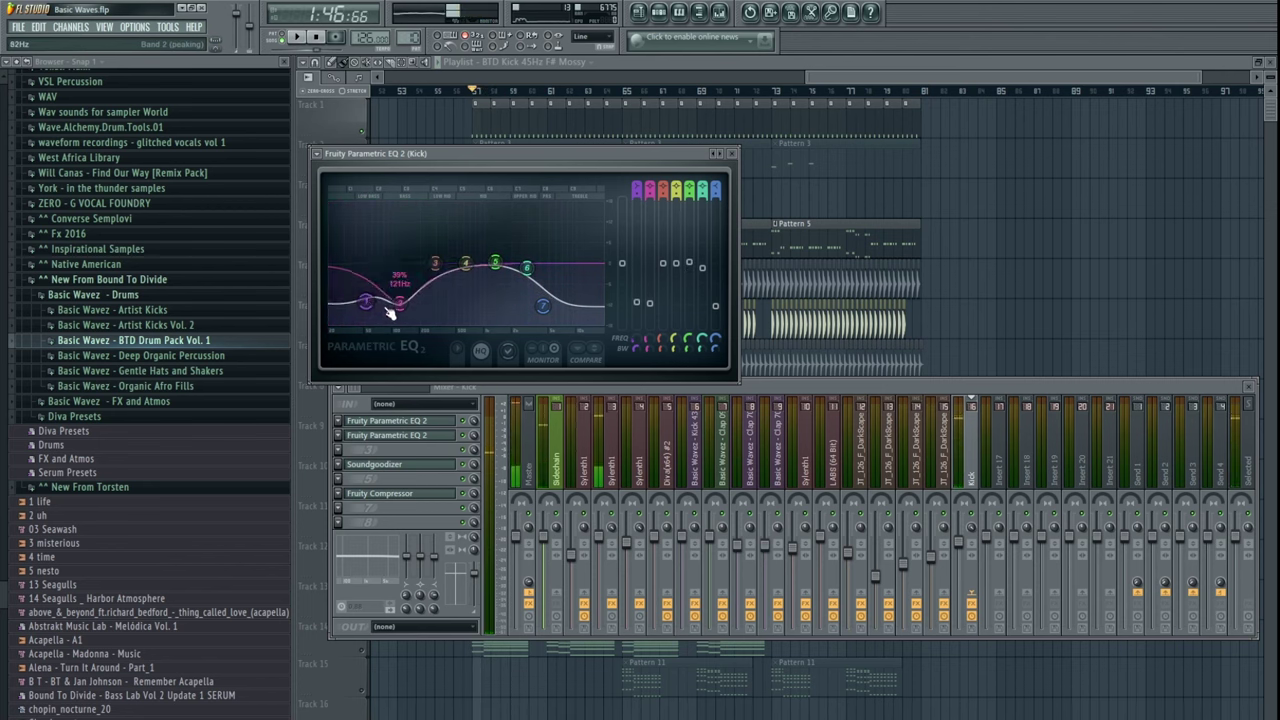
key("space")
- Review the Kick track's second Parametric EQ 2 and the Track 6 kick's channel settings during playback
left_click(402, 436)
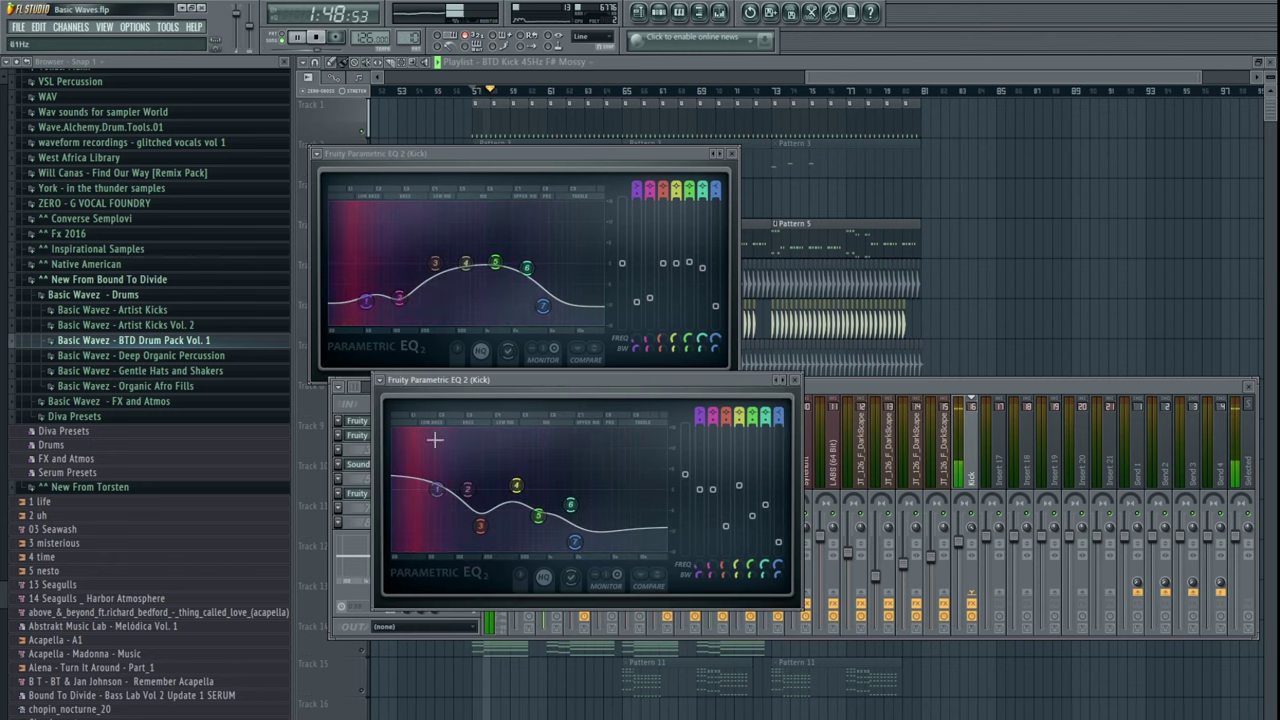
left_click(866, 394)
key("F5")
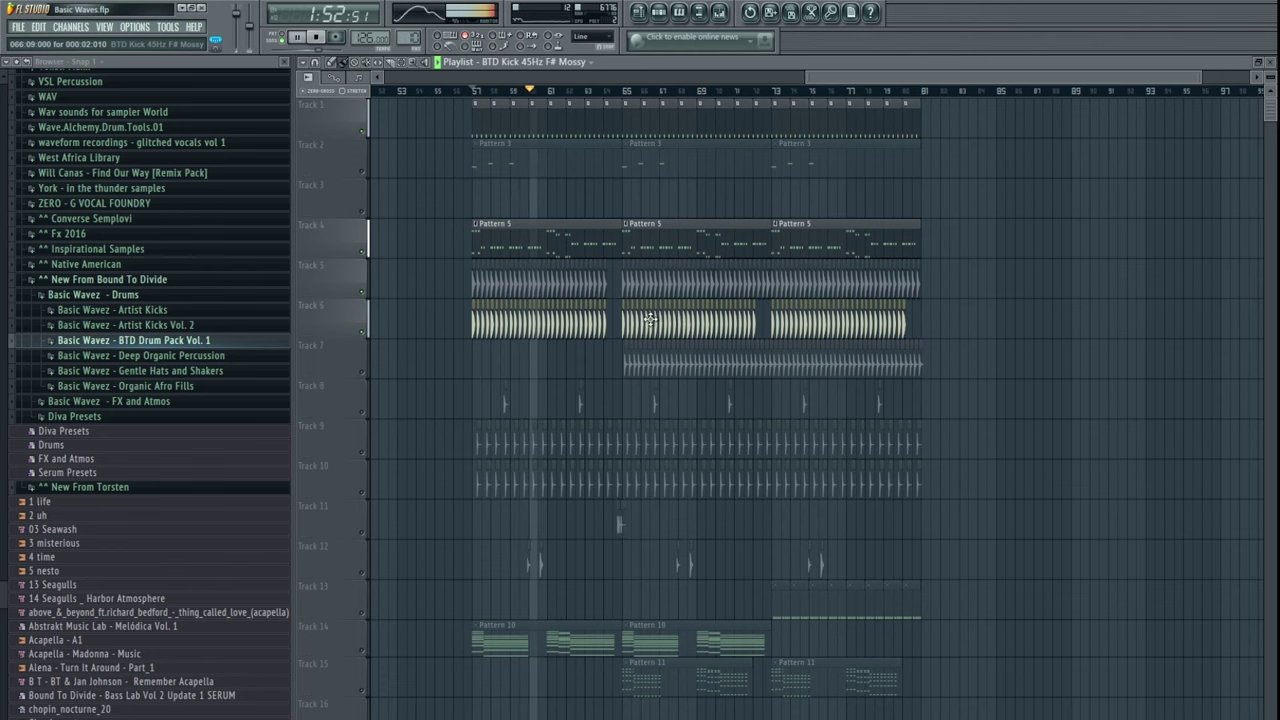
double_click(652, 319)
left_click(1035, 233)
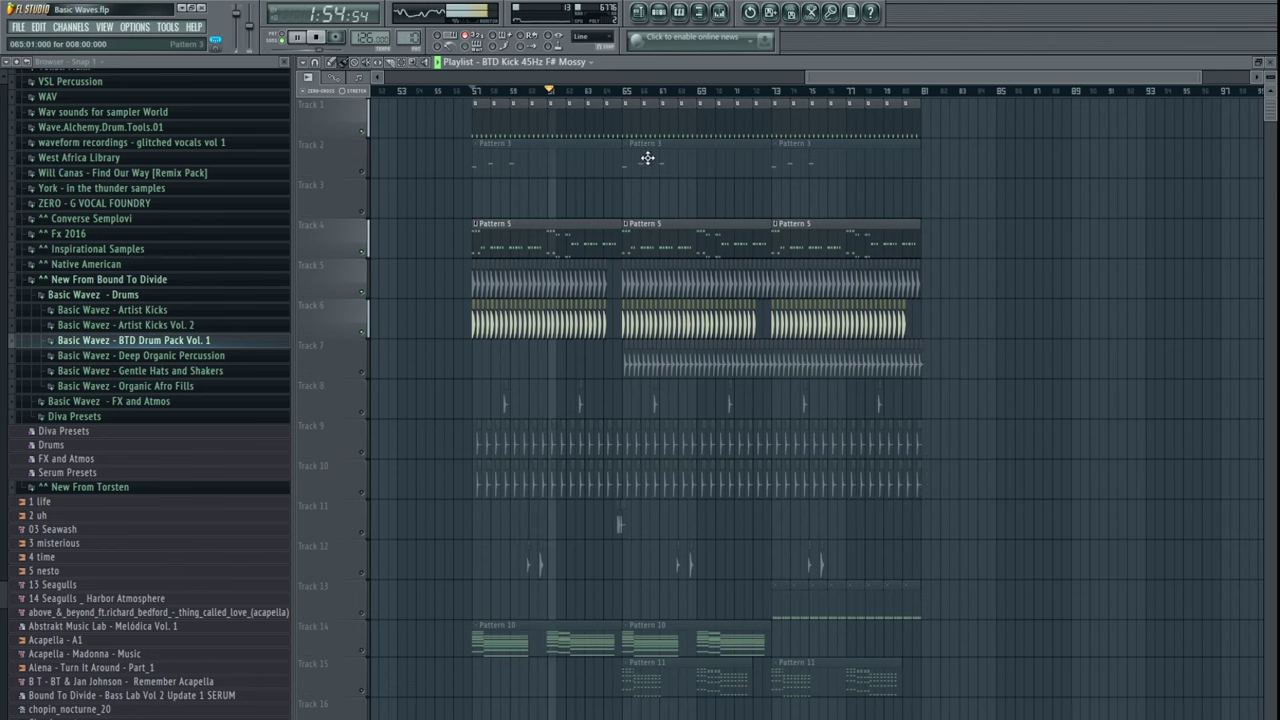
- Listen to the arrangement again from bar 57 and stop playback
left_click(517, 93)
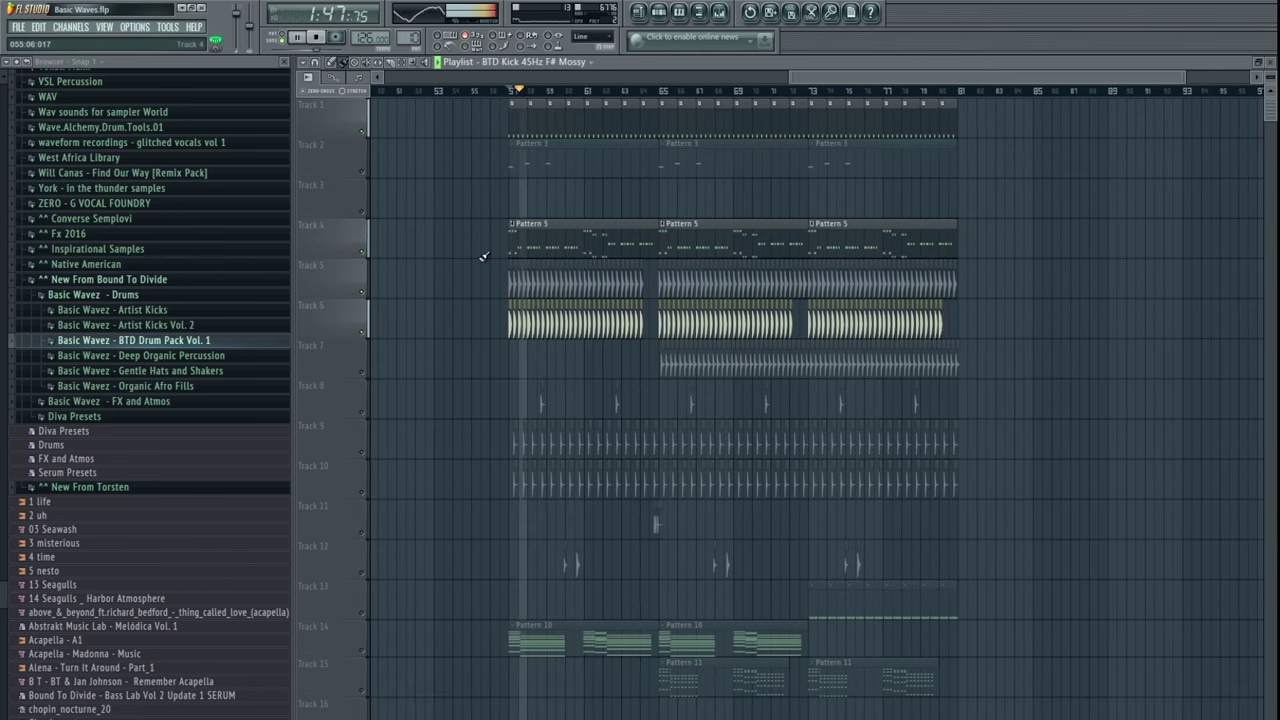
scroll(561, 383, "left", 1)
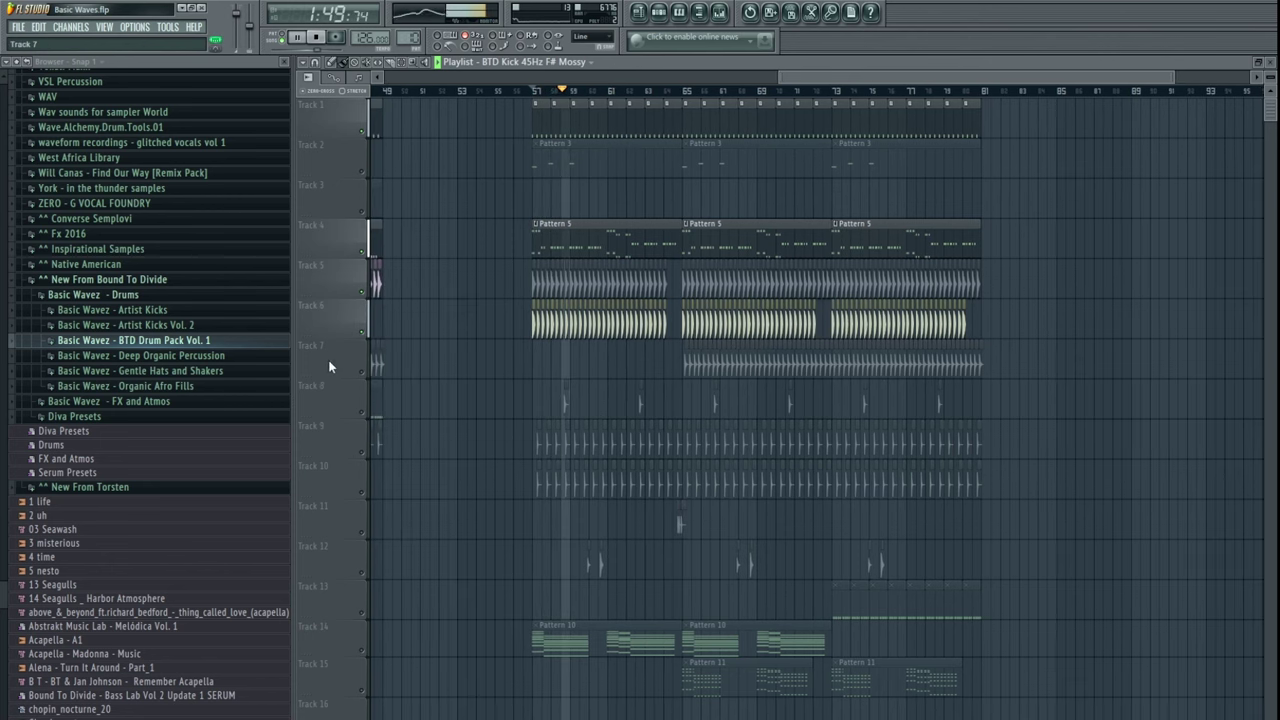
key("space")
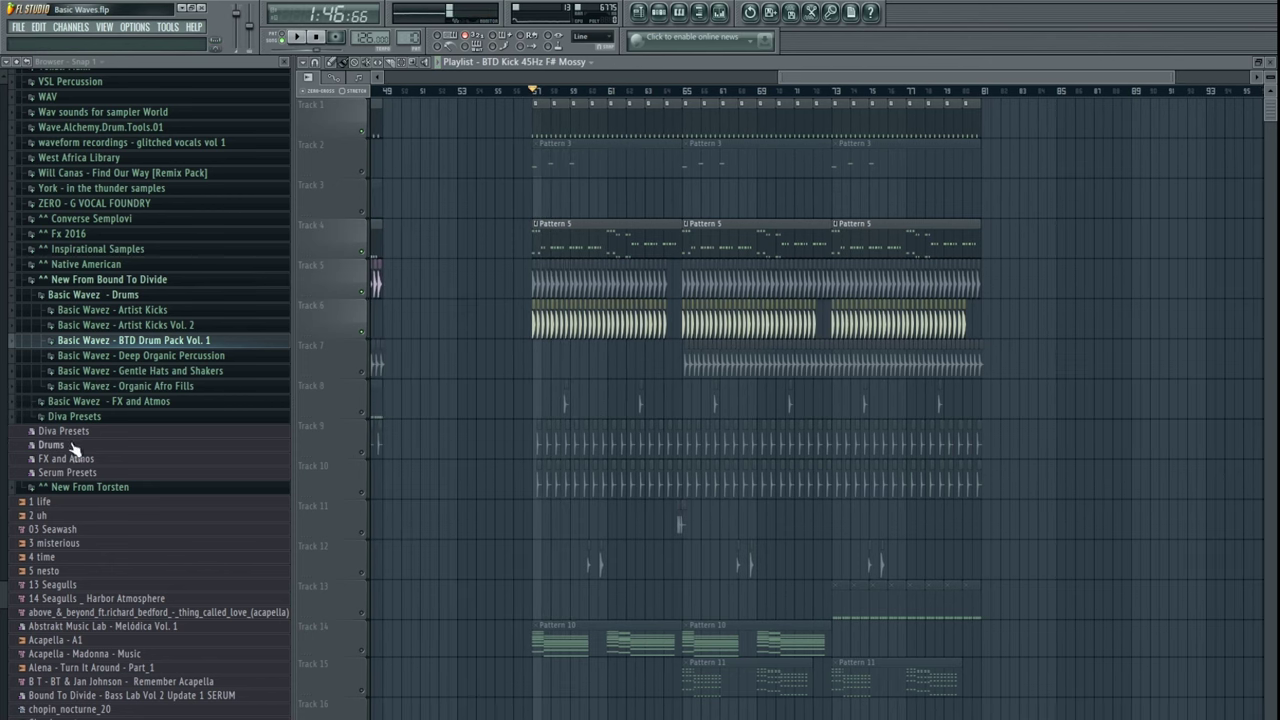
- Find the Vintage & Morelli - Progressive & Deep House Essentials pack in the browser and expand its Kicks folder
scroll(113, 478, "down", 3)
scroll(113, 478, "up", 2)
left_click(8, 92)
scroll(17, 126, "up", 1)
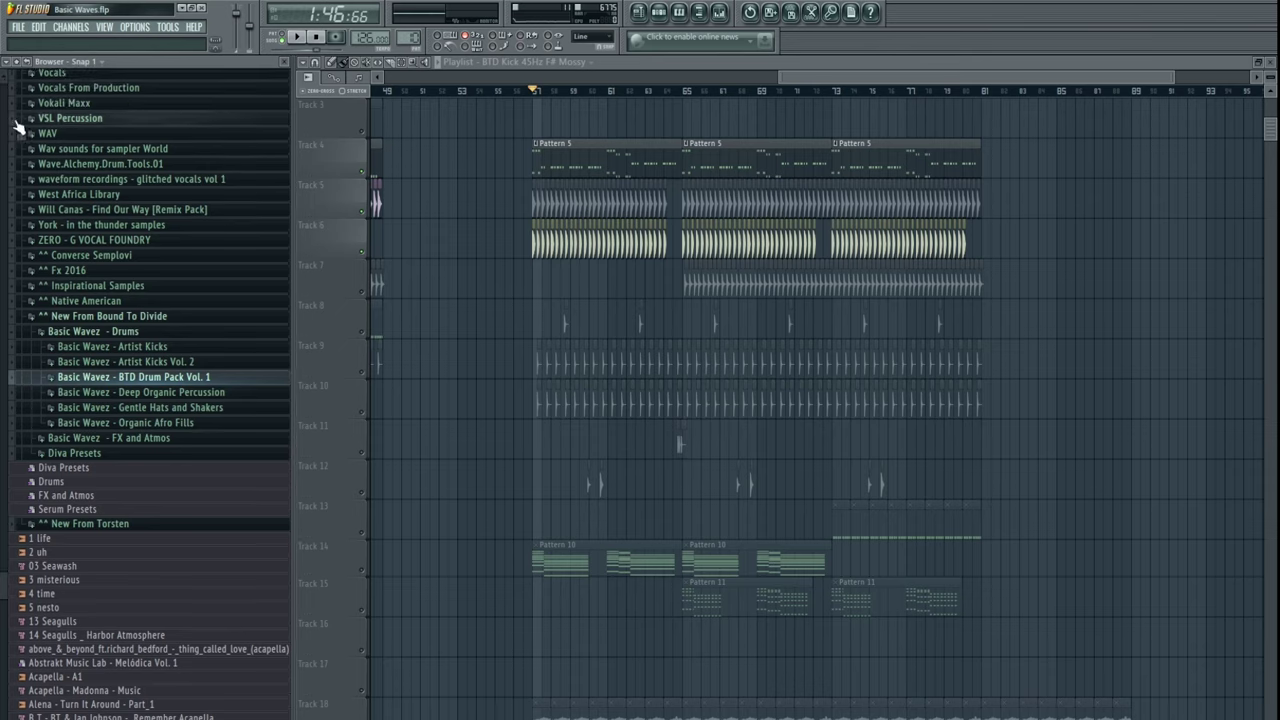
scroll(150, 418, "down", 10)
scroll(148, 418, "down", 2)
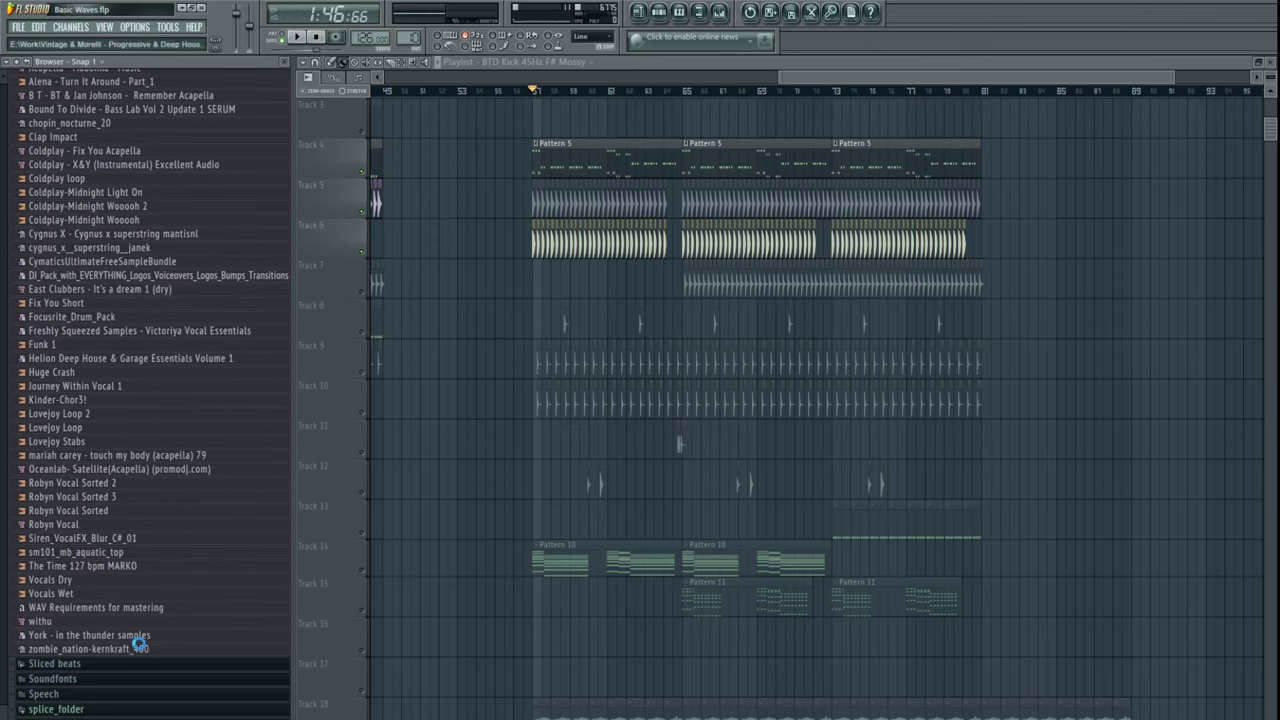
scroll(156, 595, "down", 6)
left_click(84, 664)
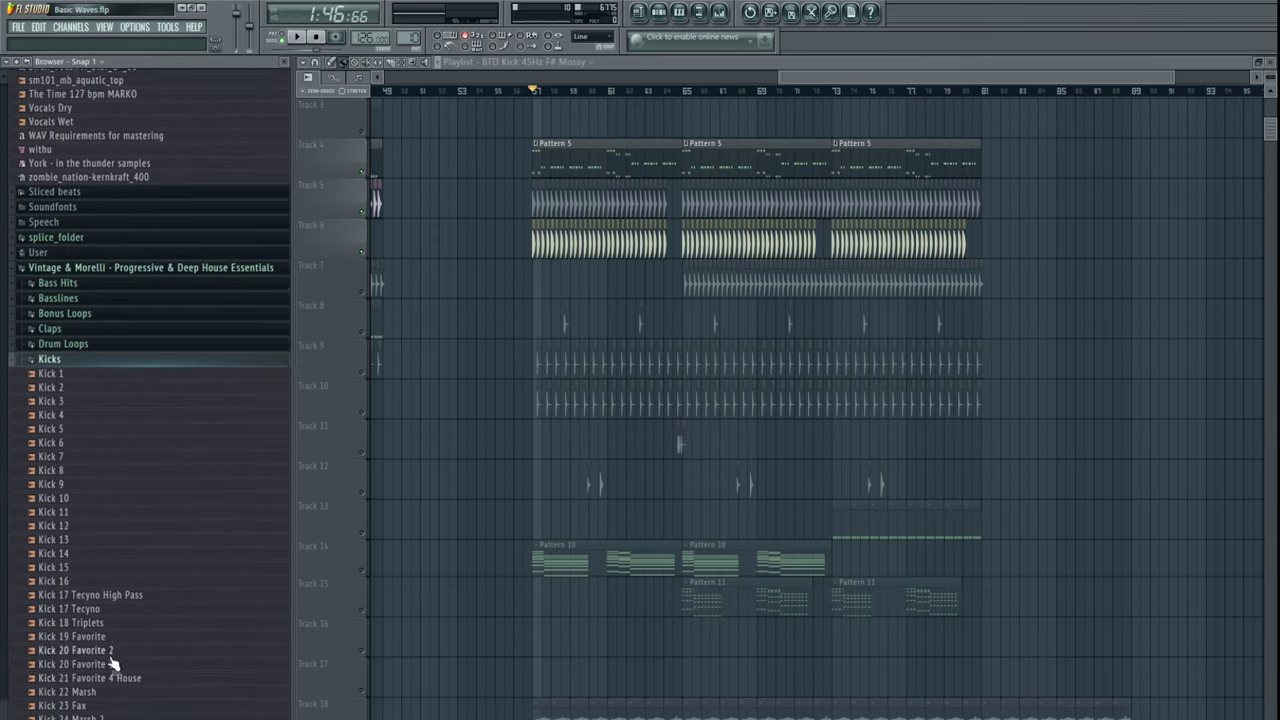
- Replace the Track 6 kick sample with Kick V&M House Fav Fav and start playback
scroll(186, 657, "down", 5)
left_click(115, 615)
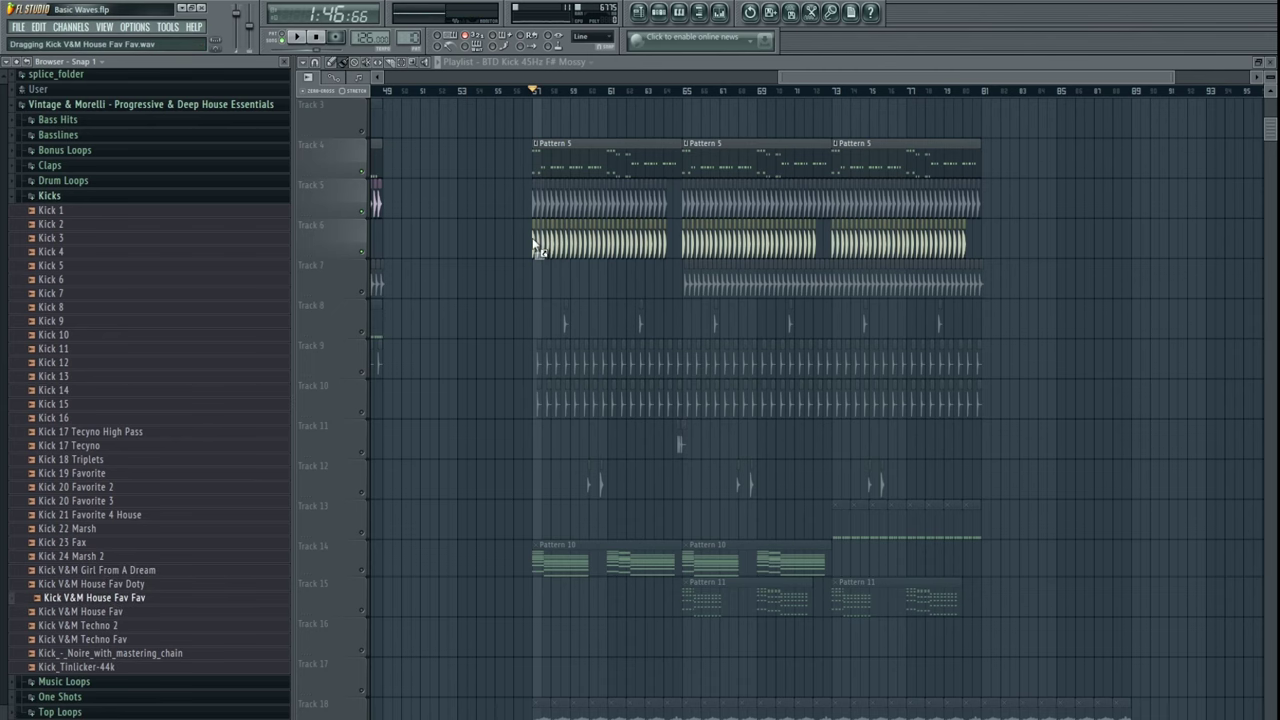
left_click_drag(535, 245, 534, 248)
key("space")
- Delete the faulty kick clips at the start of bar 57 on Track 6 and fill both beats with full-length clips
scroll(520, 303, "up", 6)
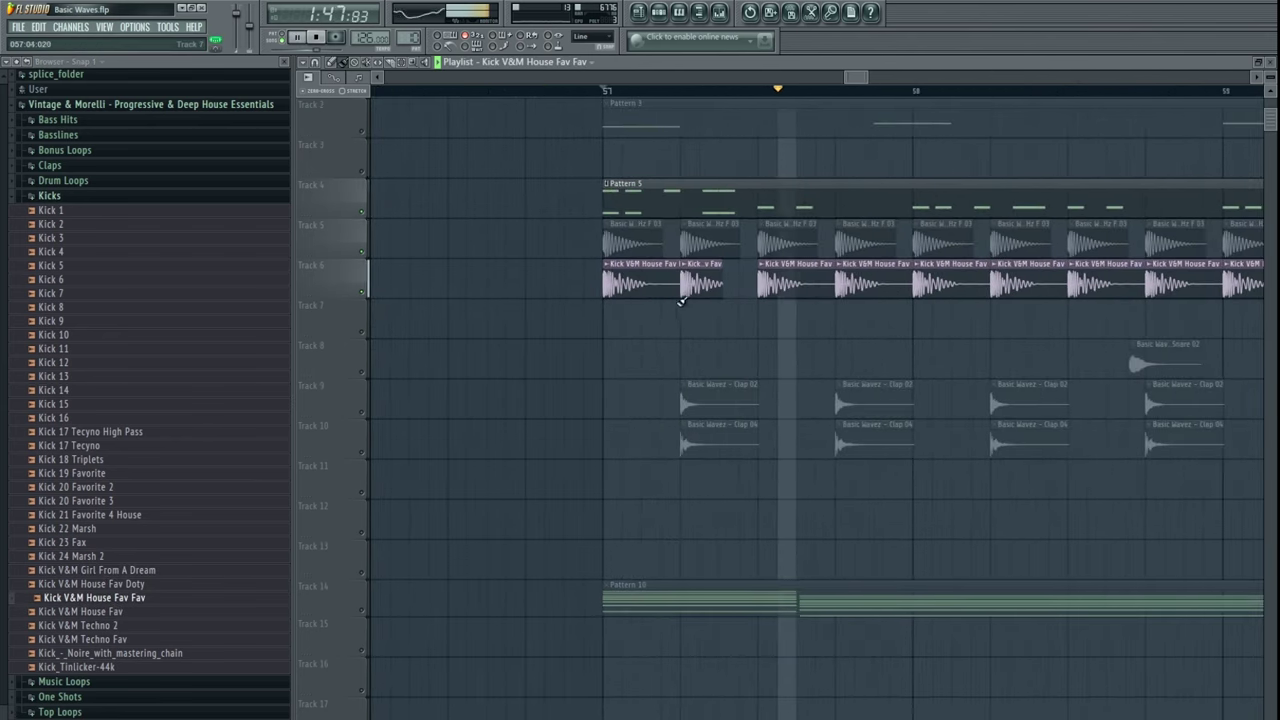
right_click(646, 294)
right_click(703, 288)
left_click(733, 274)
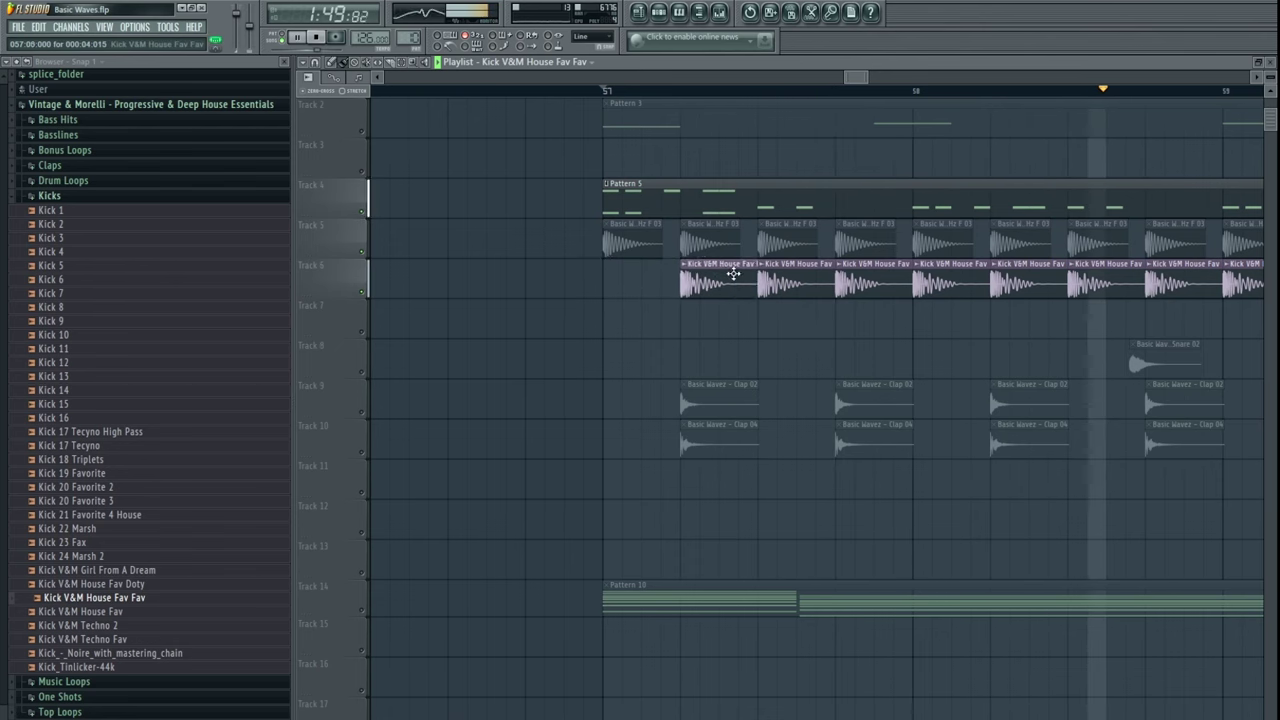
left_click_drag(733, 274, 656, 279)
scroll(570, 350, "down", 5)
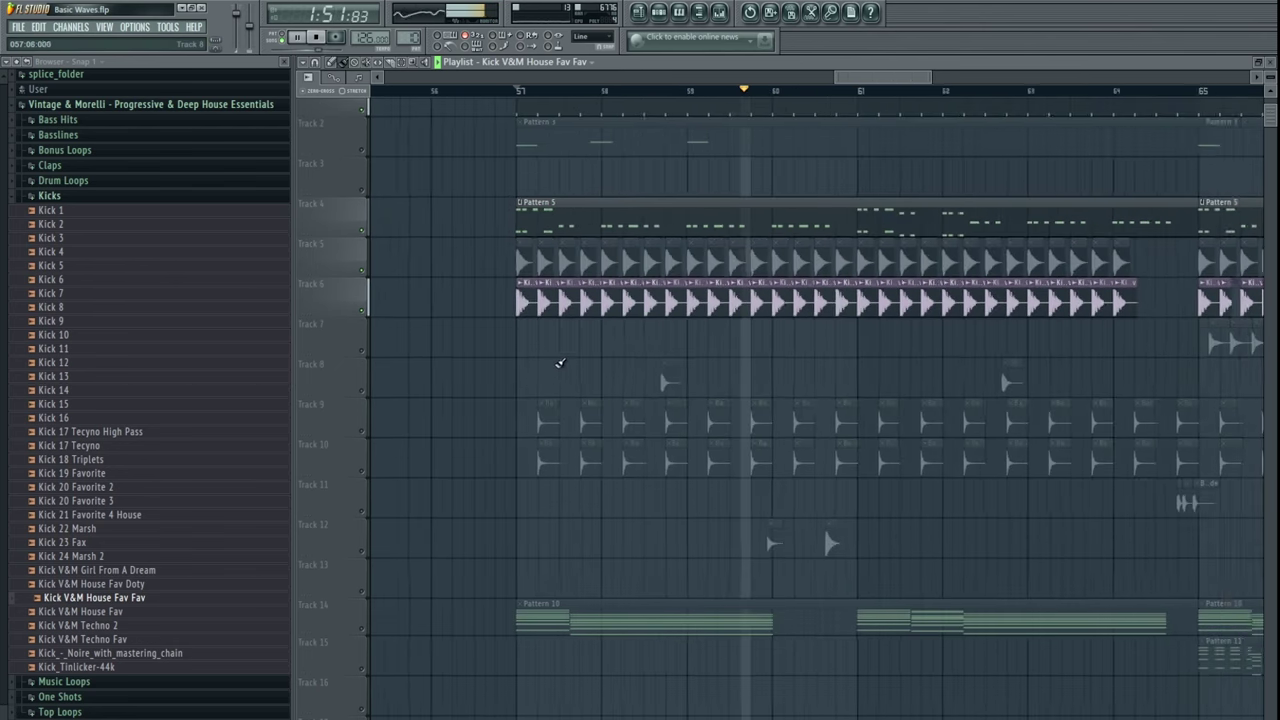
scroll(560, 362, "down", 1)
- Check the channel settings of Kick V&M House Fav Fav and browse back to the New From Bound To Divide folder
double_click(563, 302)
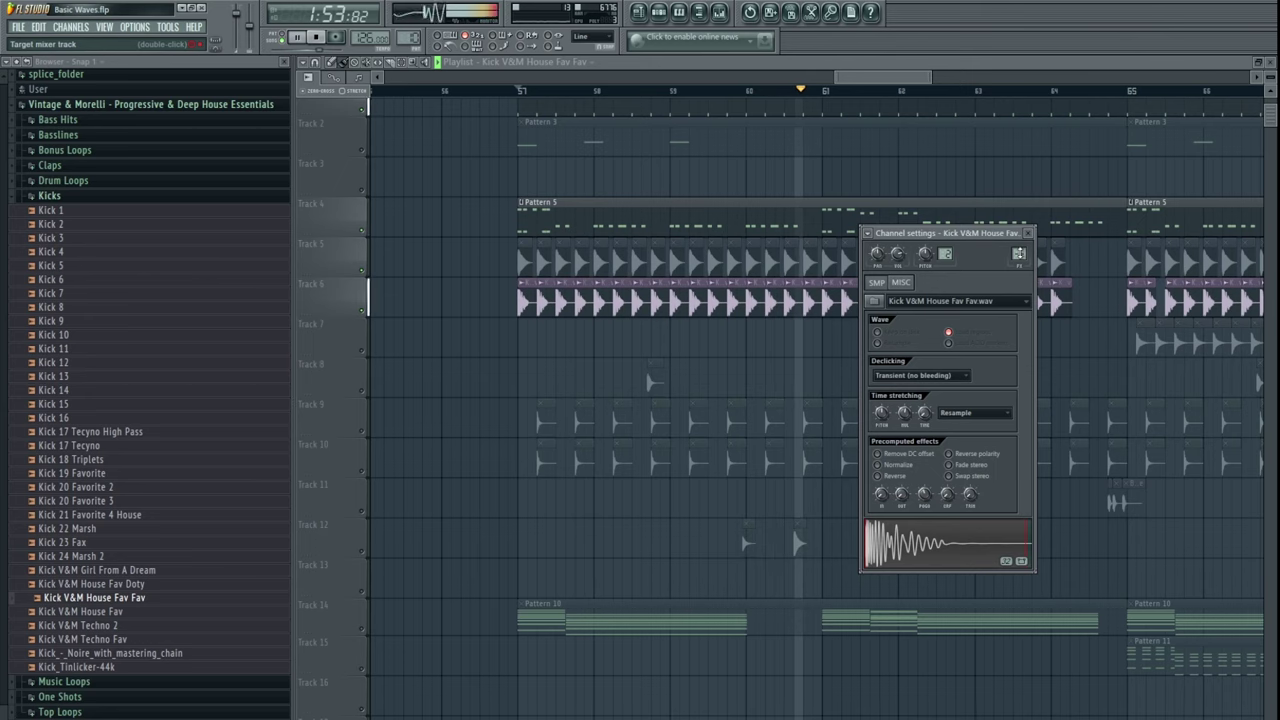
scroll(140, 385, "up", 20)
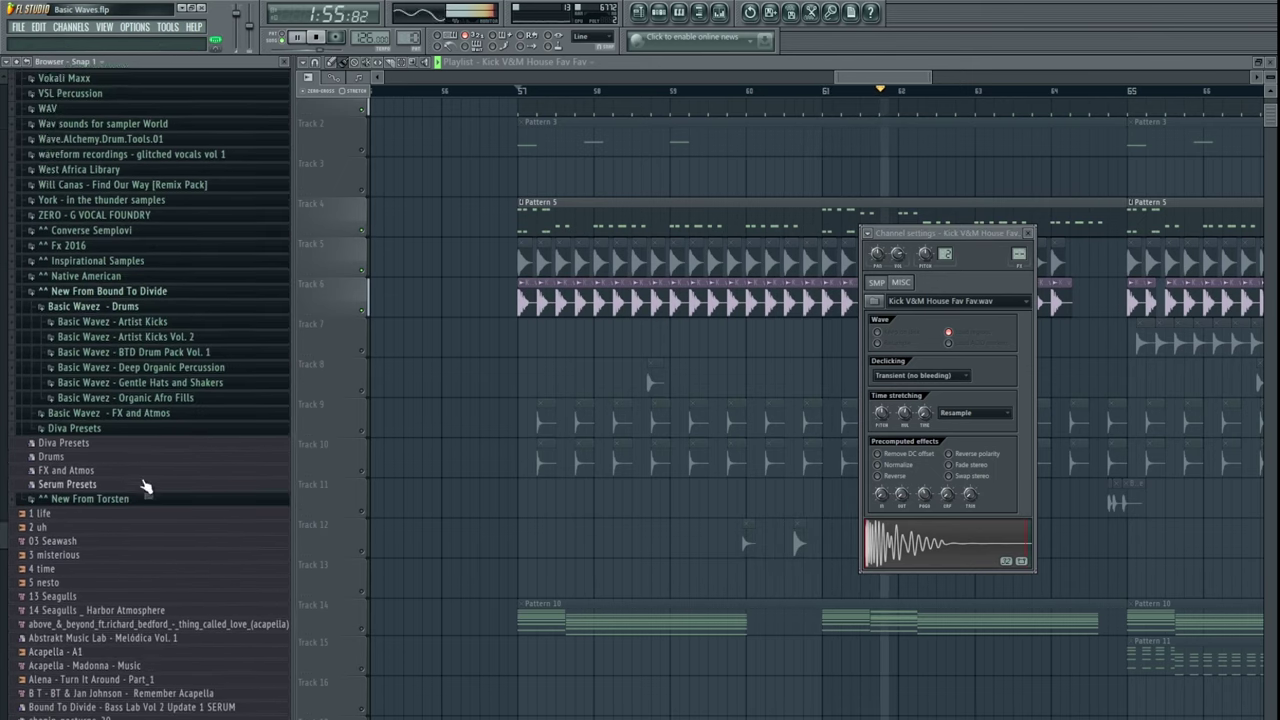
scroll(144, 490, "up", 3)
- Unmute playlist Tracks 8, 9 and 10 to hear the snare and claps with the new kick
middle_click(540, 392)
scroll(560, 400, "down", 5)
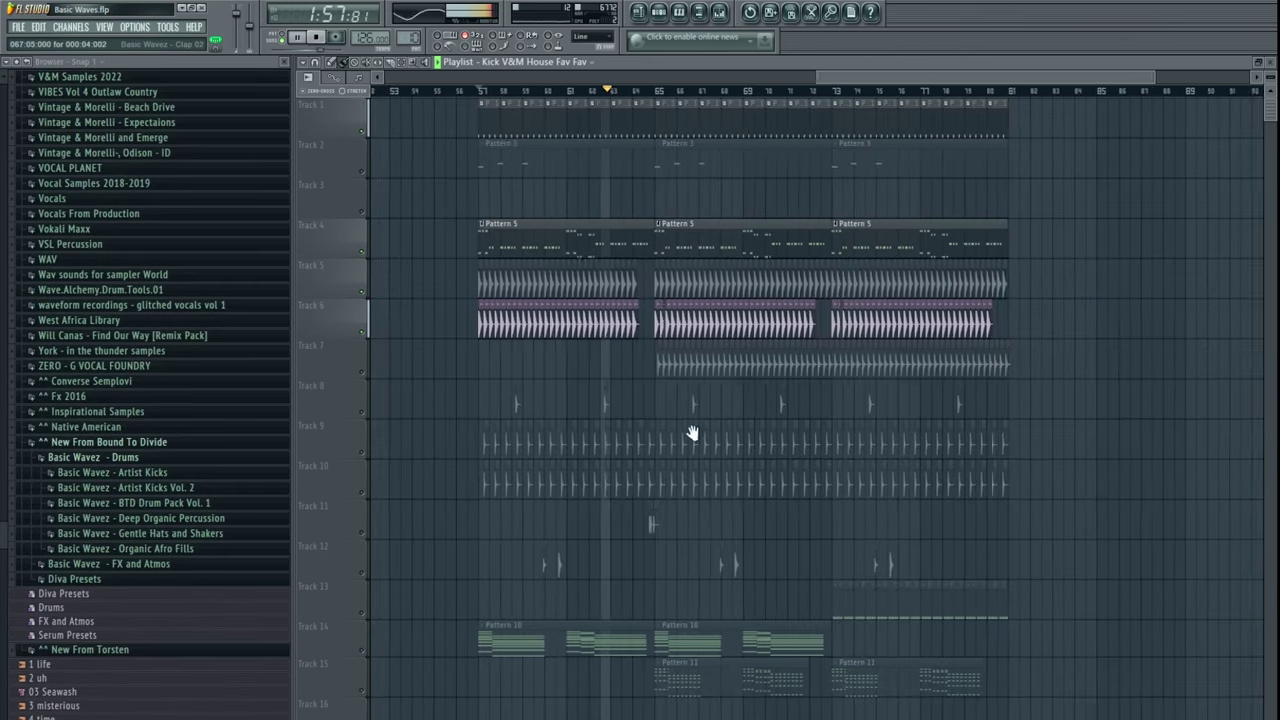
left_click_drag(692, 433, 657, 431)
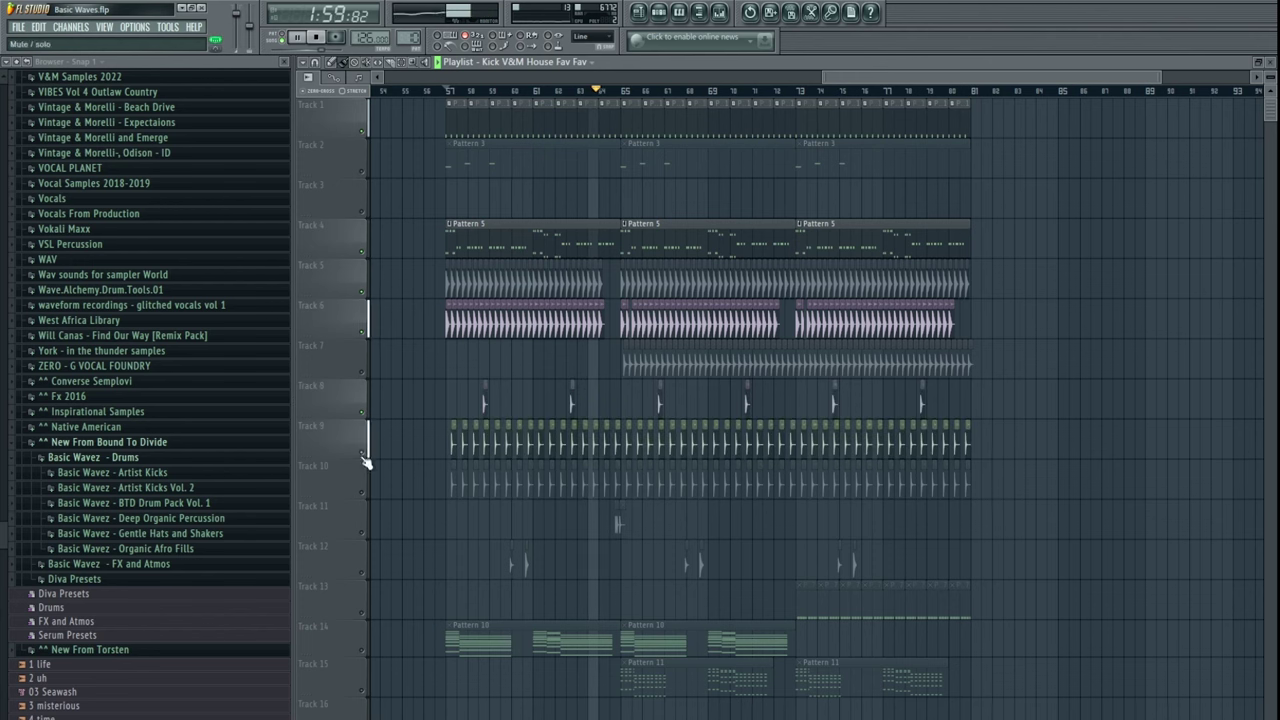
scroll(565, 365, "left", 2)
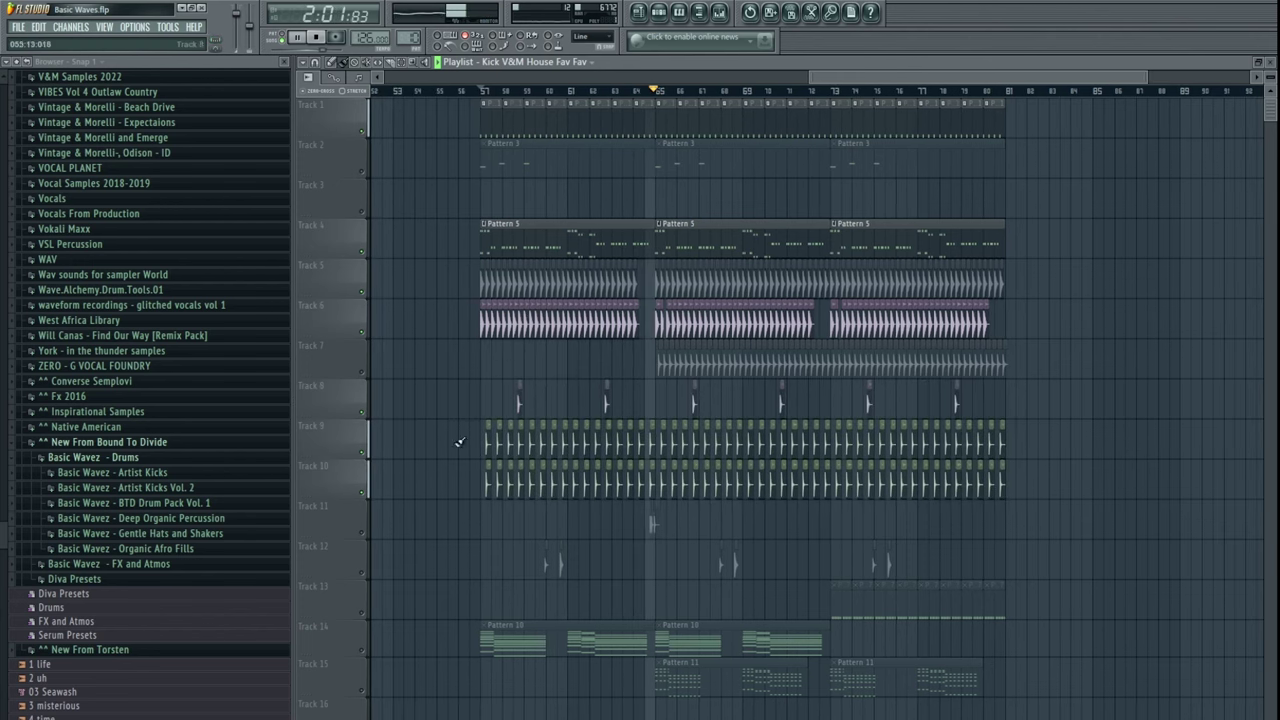
left_click(363, 493)
left_click(365, 495)
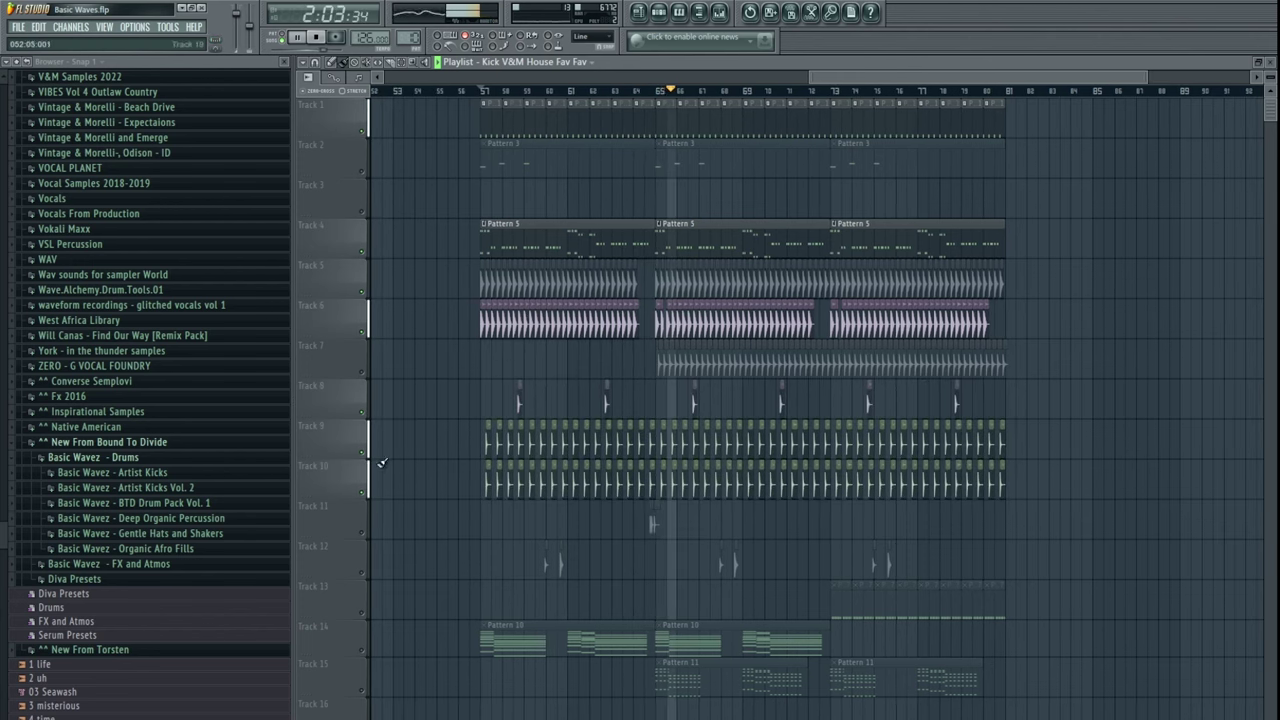
- Route the Kick V&M House Fav Fav channel to mixer track 3, close its windows and return the playhead to bar 57
double_click(501, 332)
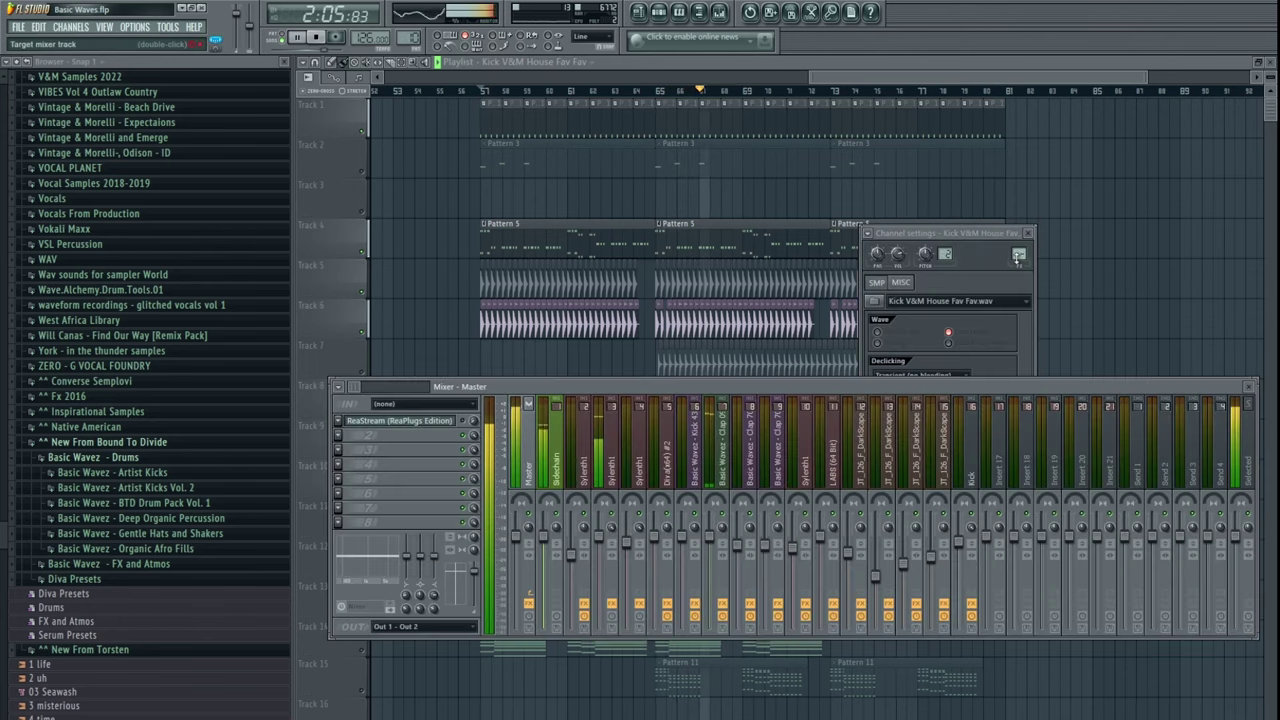
key("F9")
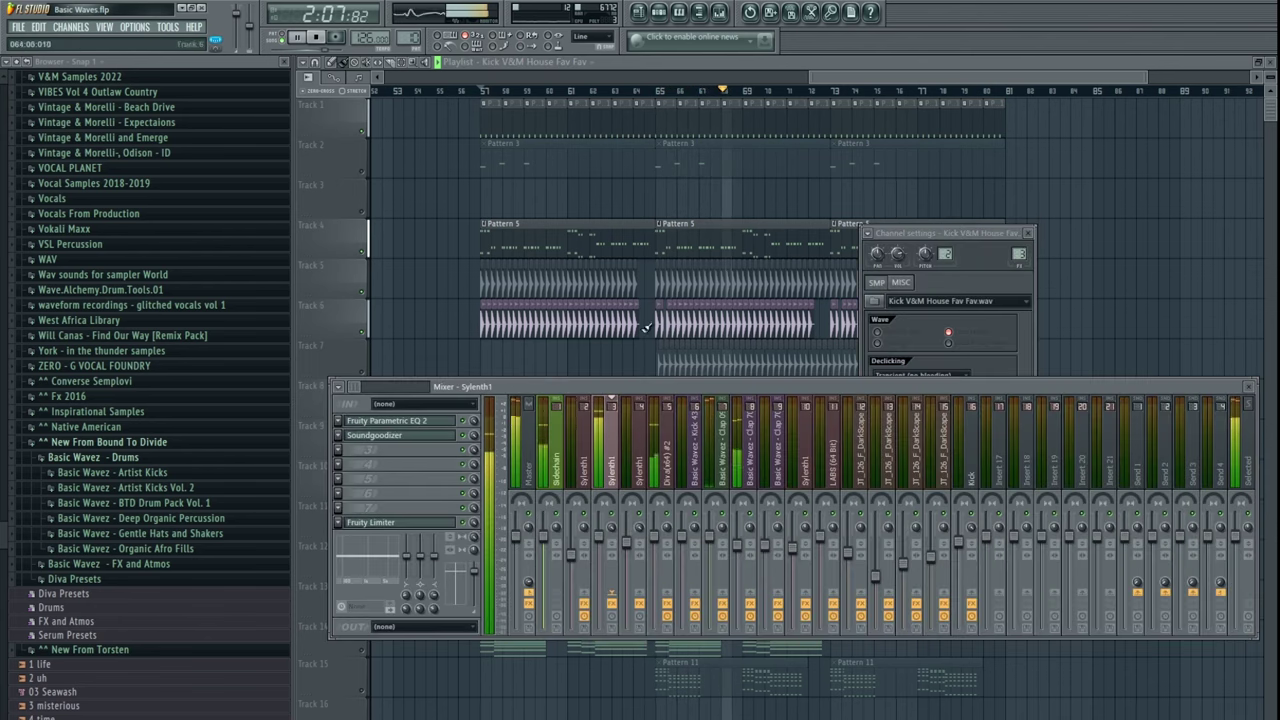
key("F9")
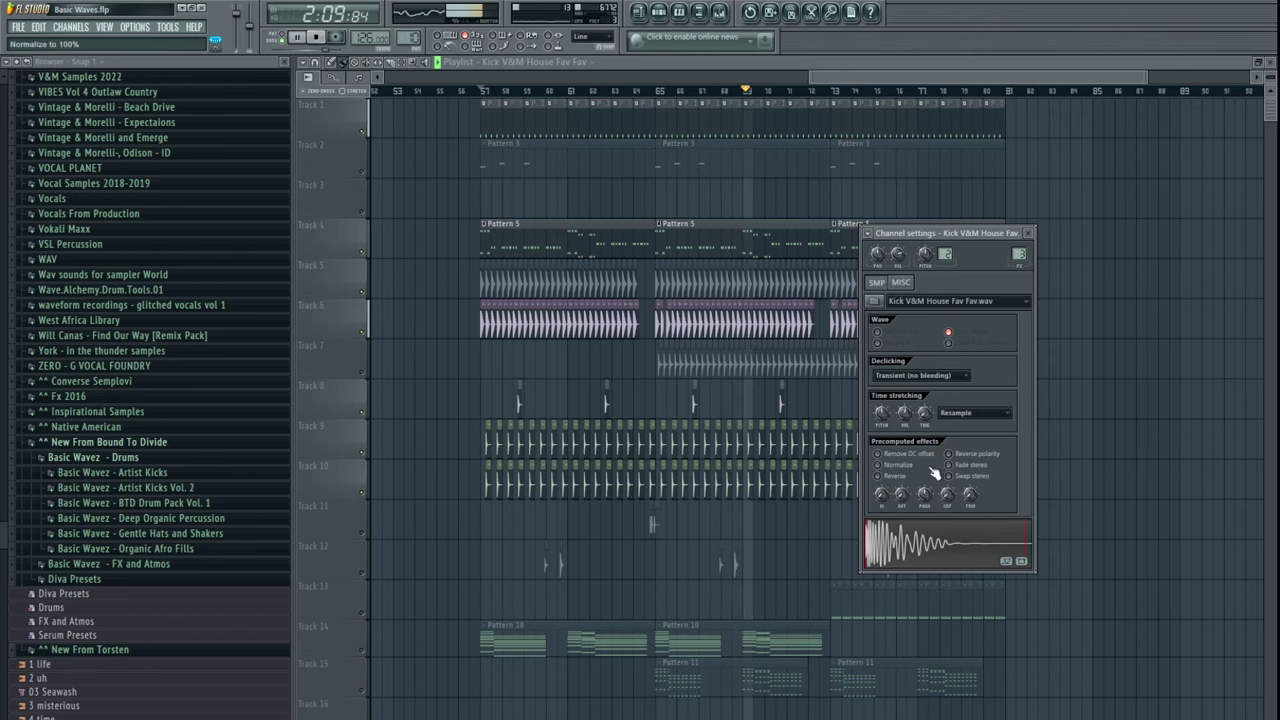
left_click(484, 93)
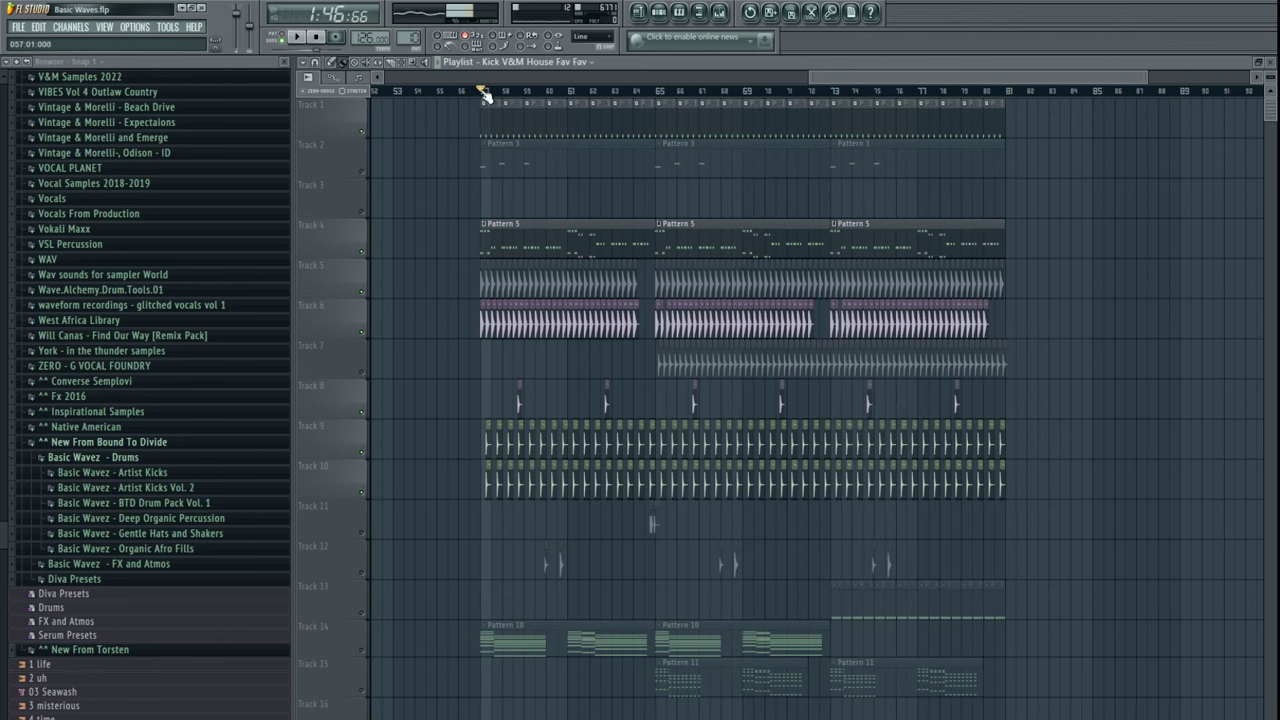
- Route the Kick V&M House Fav Fav channel straight to the Master mixer track during playback and close its windows
left_click(719, 13)
double_click(660, 318)
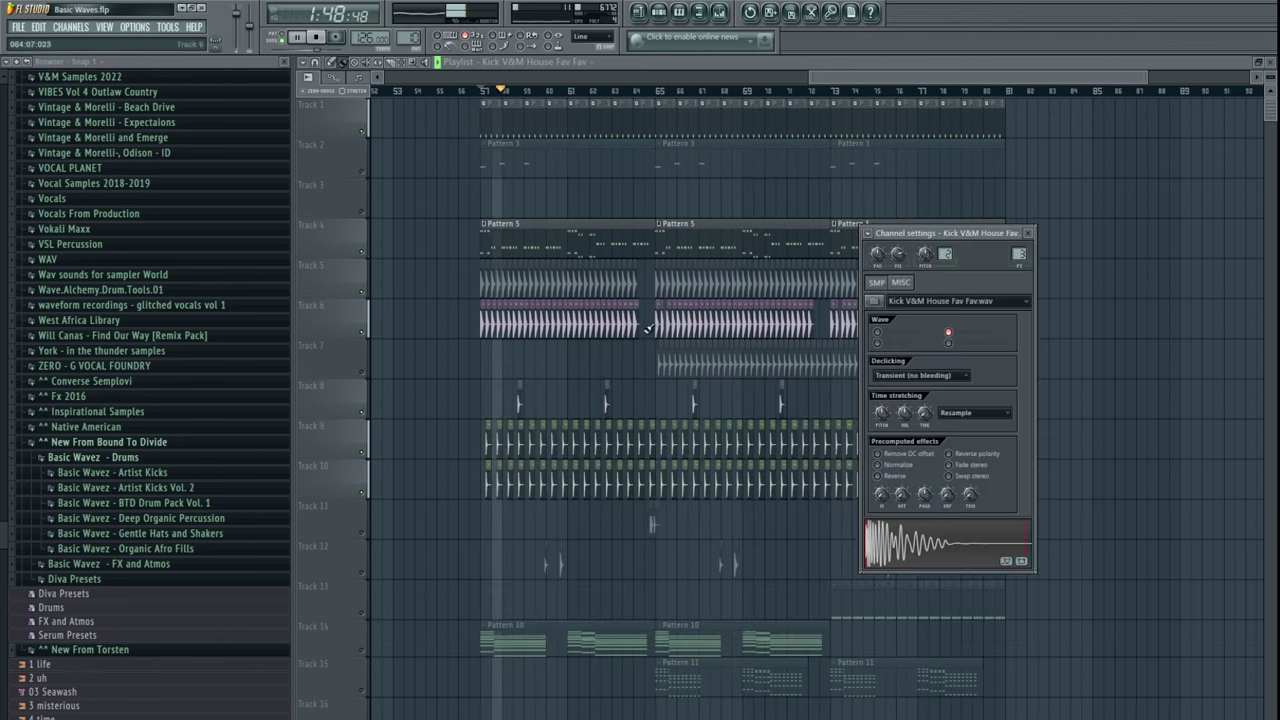
key("space")
left_click_drag(1021, 254, 1021, 202)
key("space")
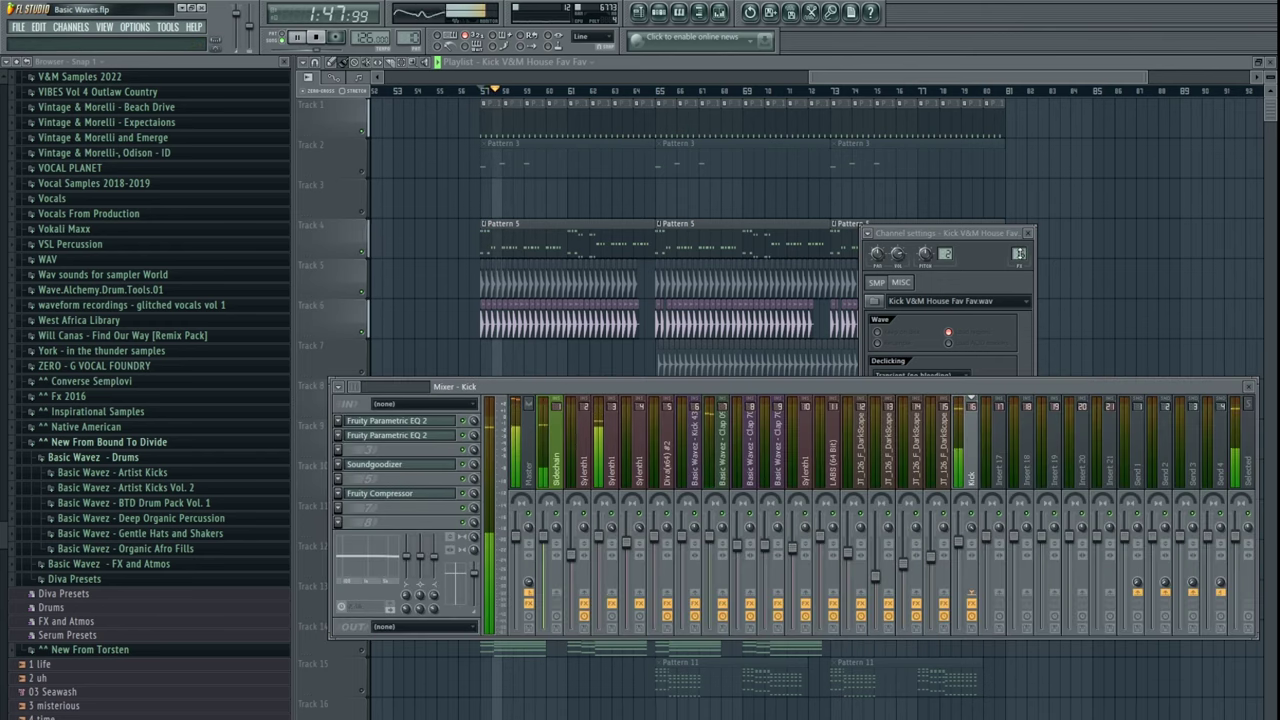
left_click_drag(1021, 254, 1021, 318)
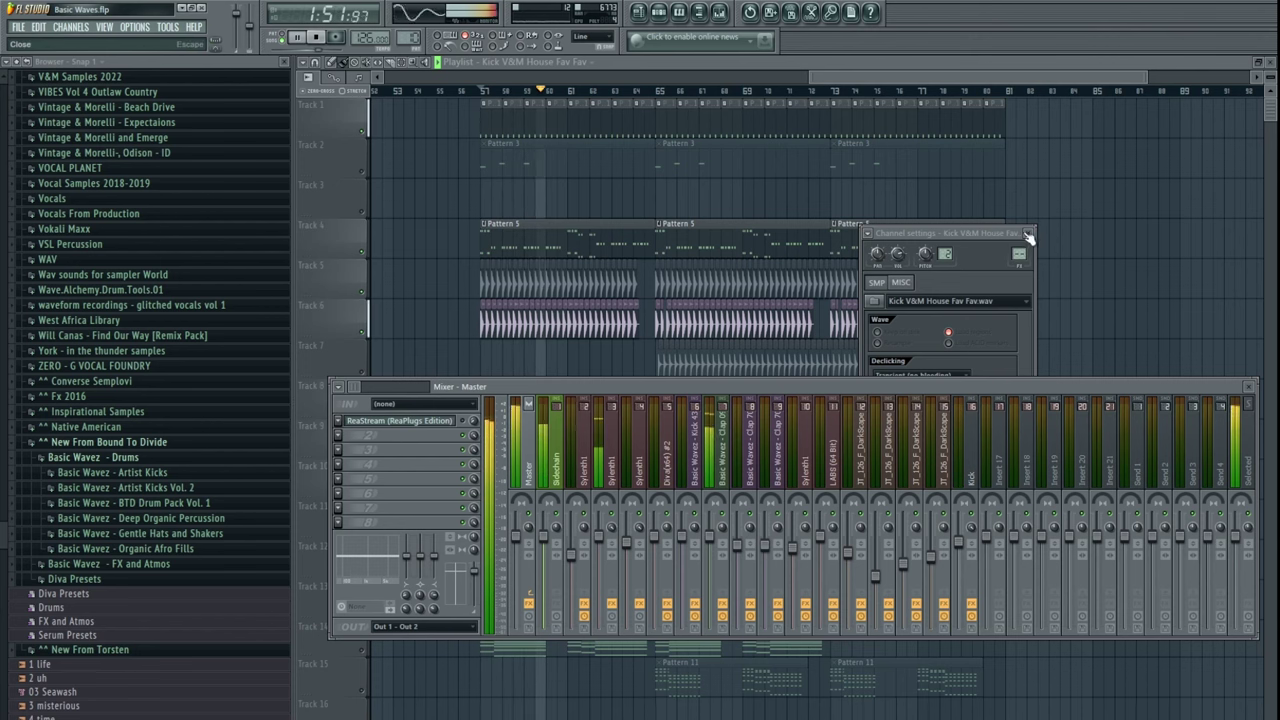
left_click(1027, 232)
key("F9")
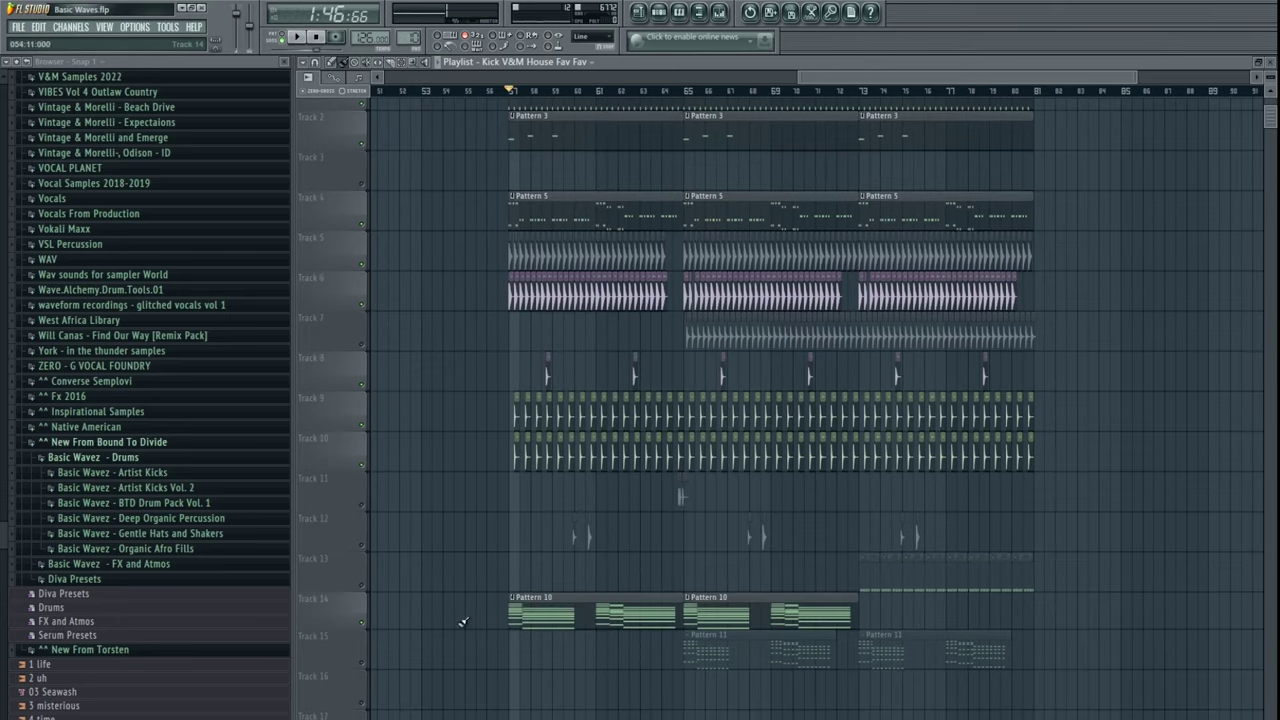
- Unmute playlist Tracks 2, 14 and 18 and play the drop from bar 57 while looking over the earlier arrangement
key("space")
left_click_drag(463, 622, 451, 482)
left_click(364, 509)
left_click_drag(483, 410, 800, 592)
scroll(735, 424, "down", 5)
scroll(803, 366, "up", 6)
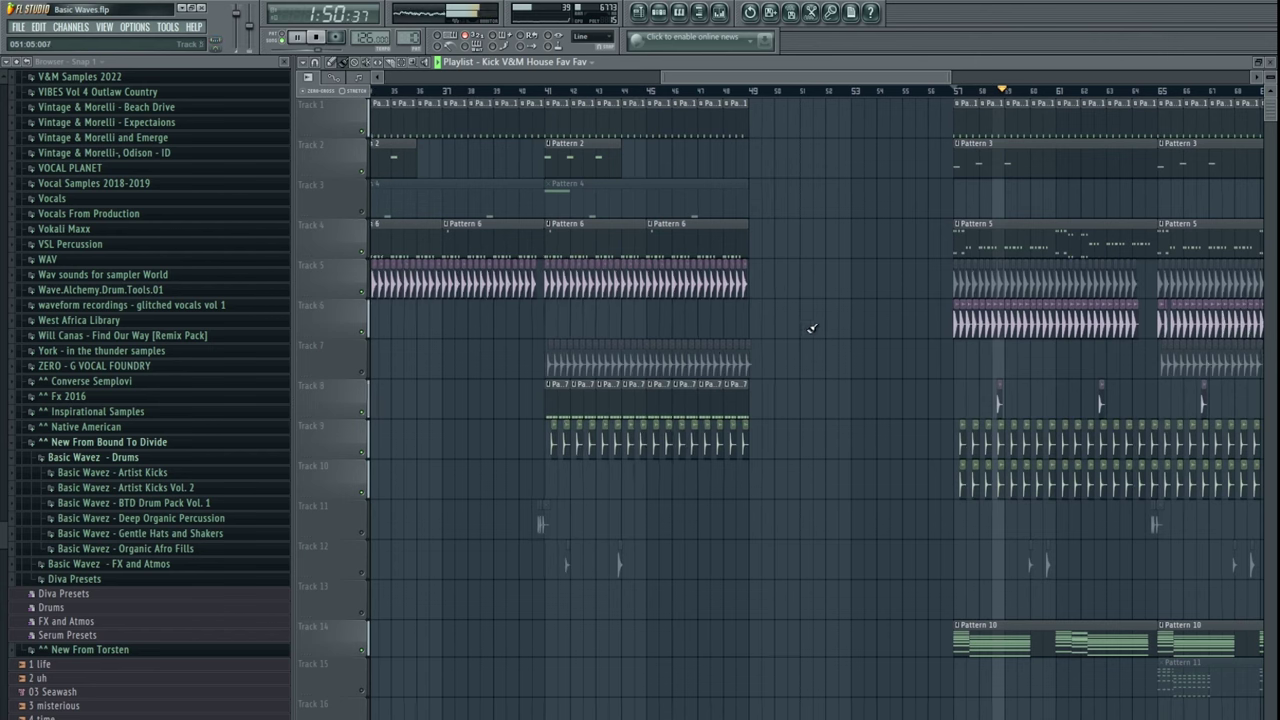
left_click_drag(838, 338, 949, 346)
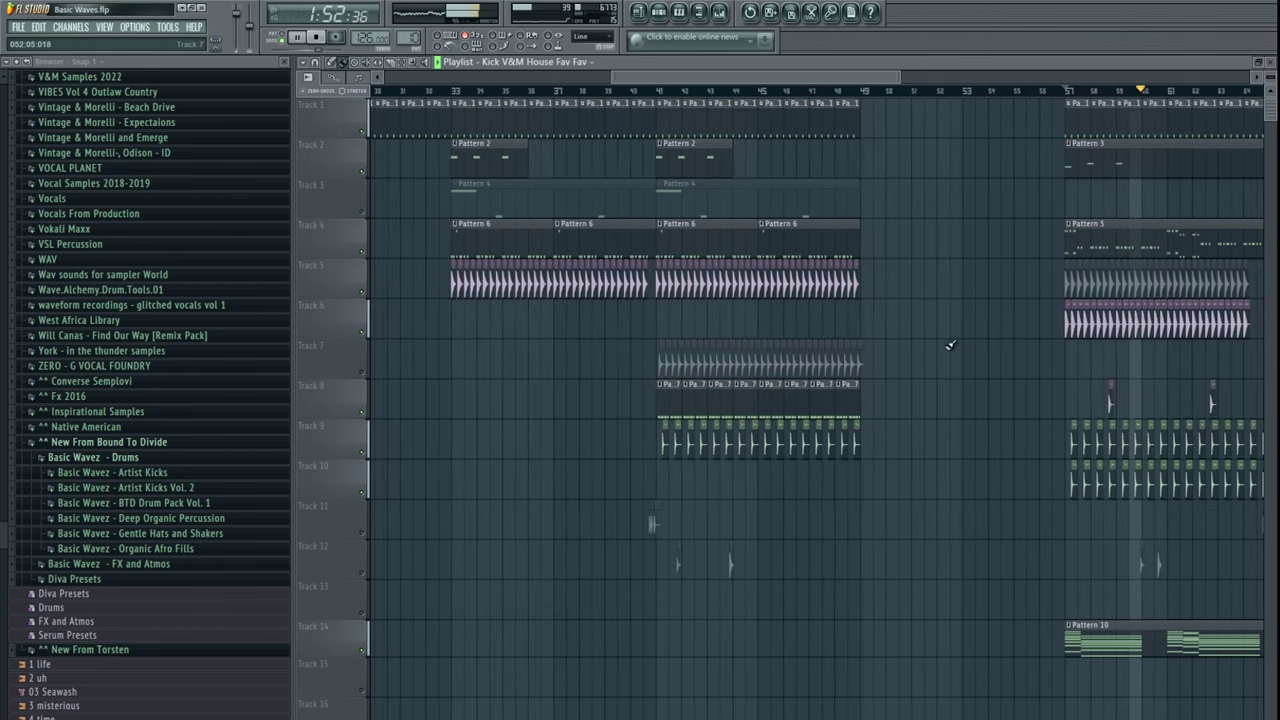
scroll(935, 346, "down", 4)
key("space")
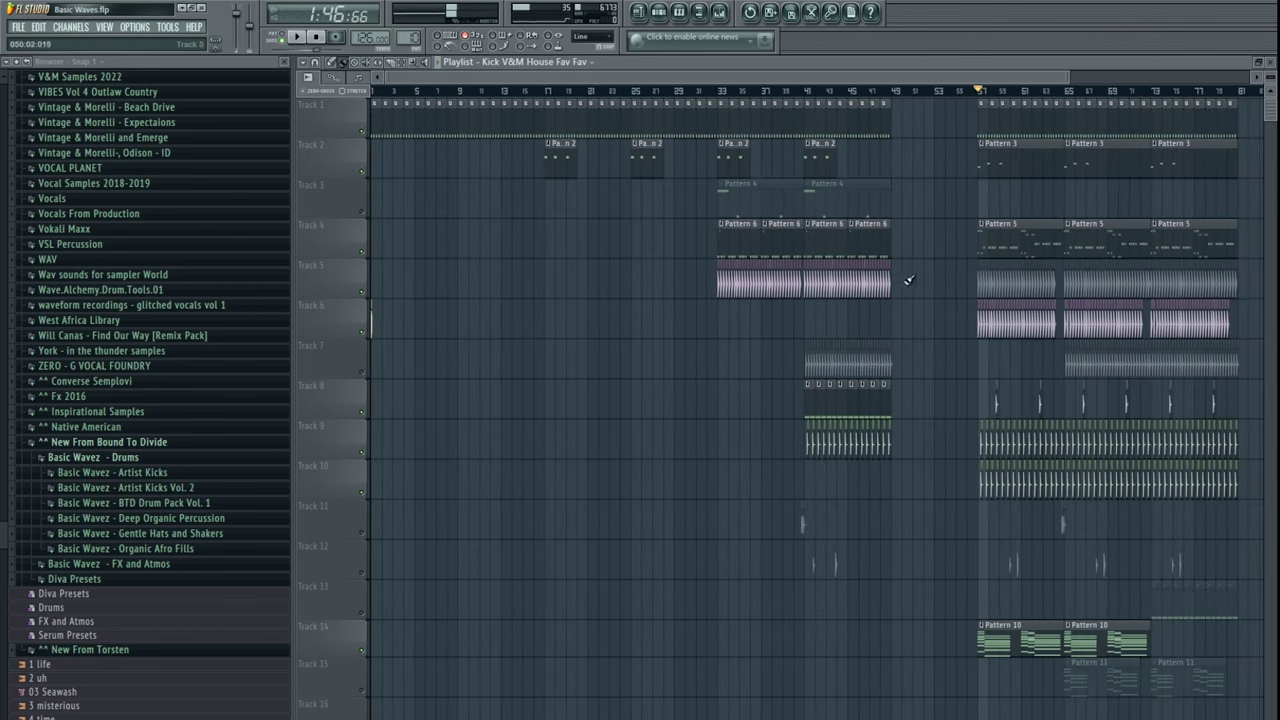
- Delete the Basic Wavez - Kick 43Hz F 03 channel and move the Track 6 kick clips from bar 57 onward up to Track 5
double_click(888, 280)
key("F5")
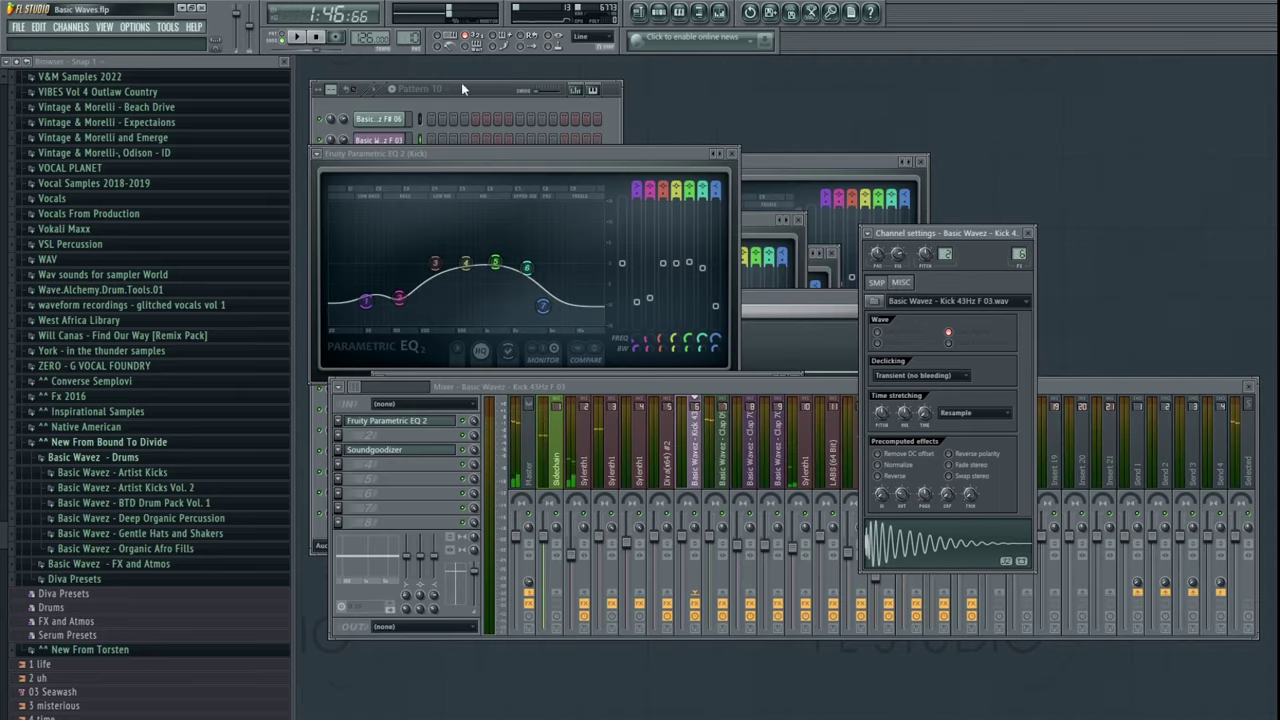
left_click(464, 86)
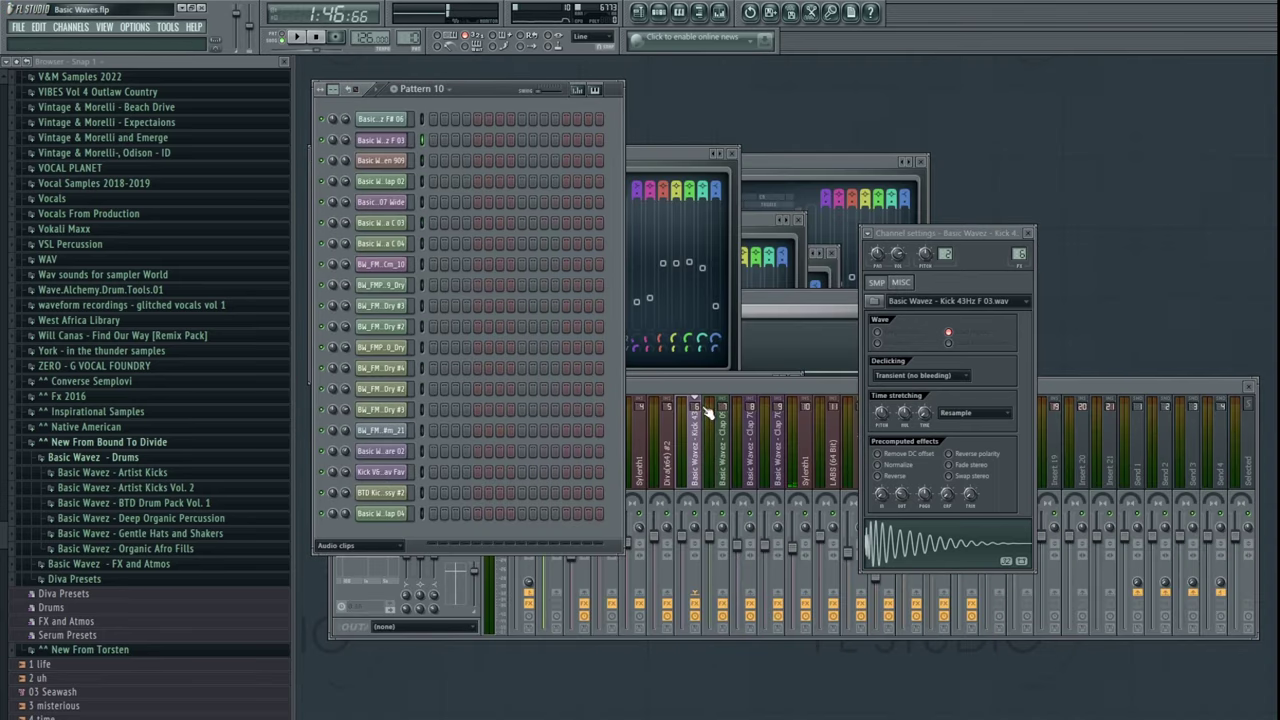
key("F5")
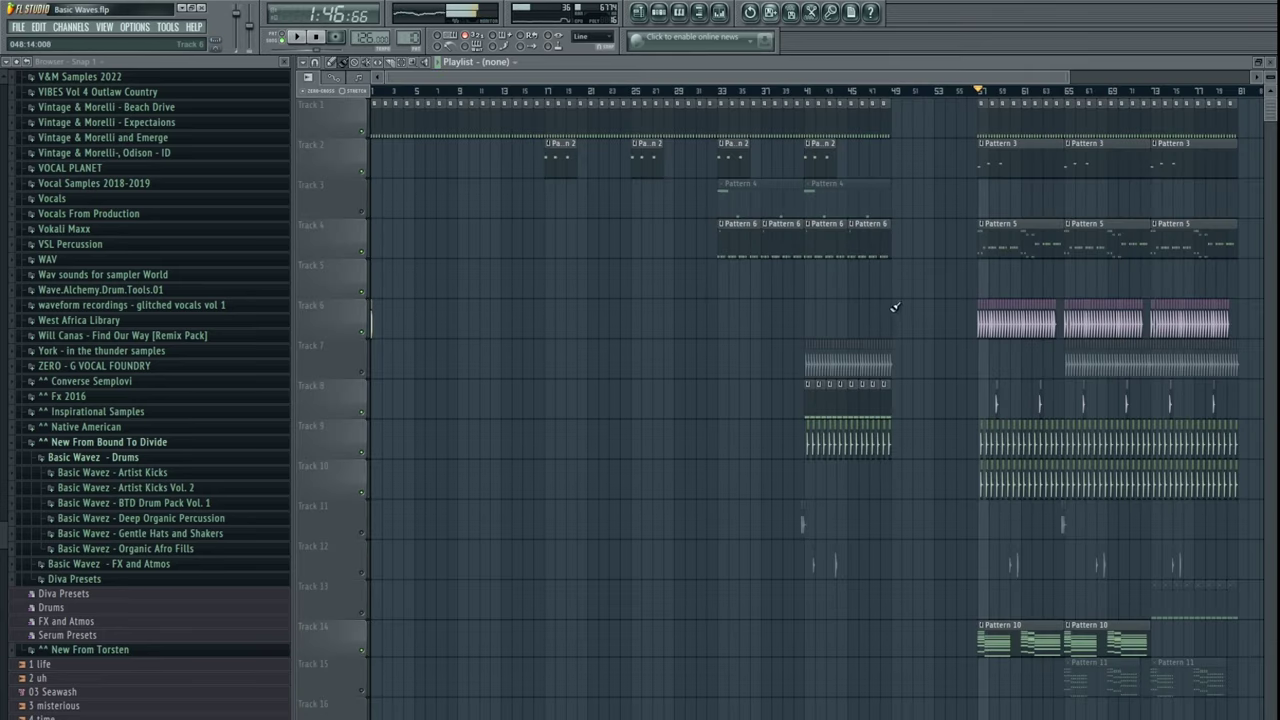
left_click_drag(888, 300, 1253, 316)
key("shift+Up")
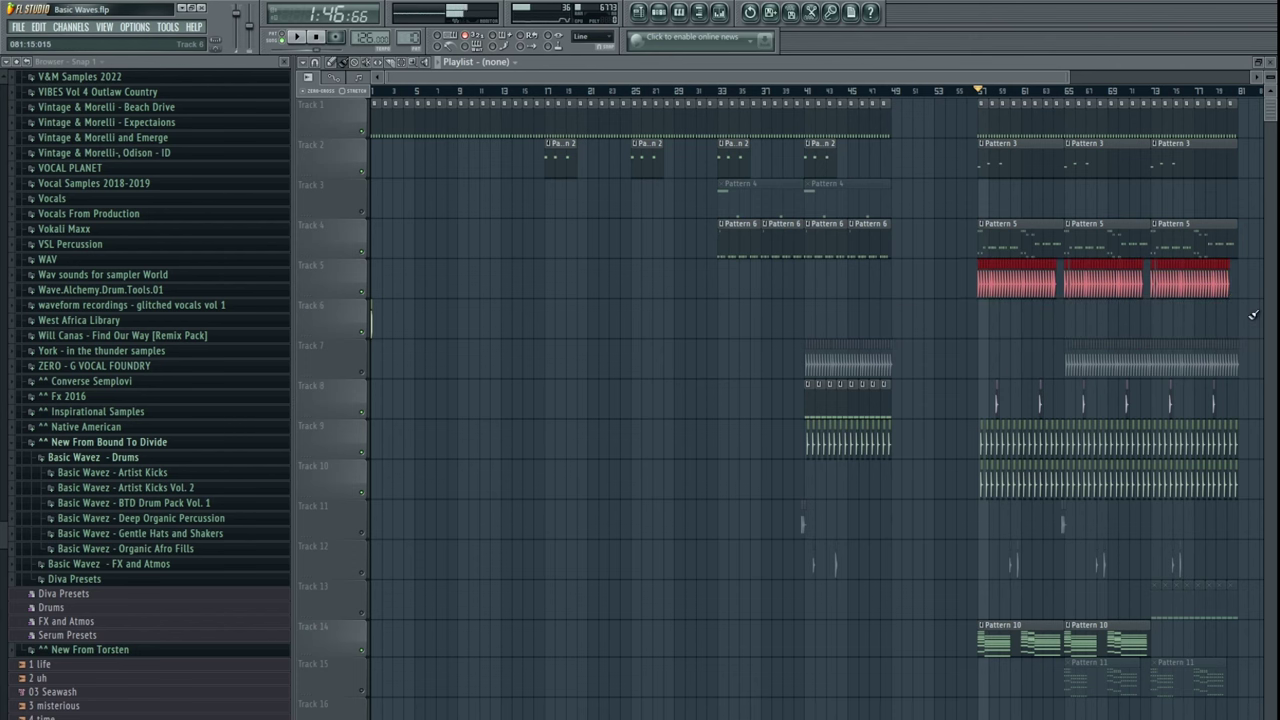
- Delete the BTD Kick 45Hz F# Mossy #2 channel, check the neighbouring channels and return to the playlist
left_click(419, 318)
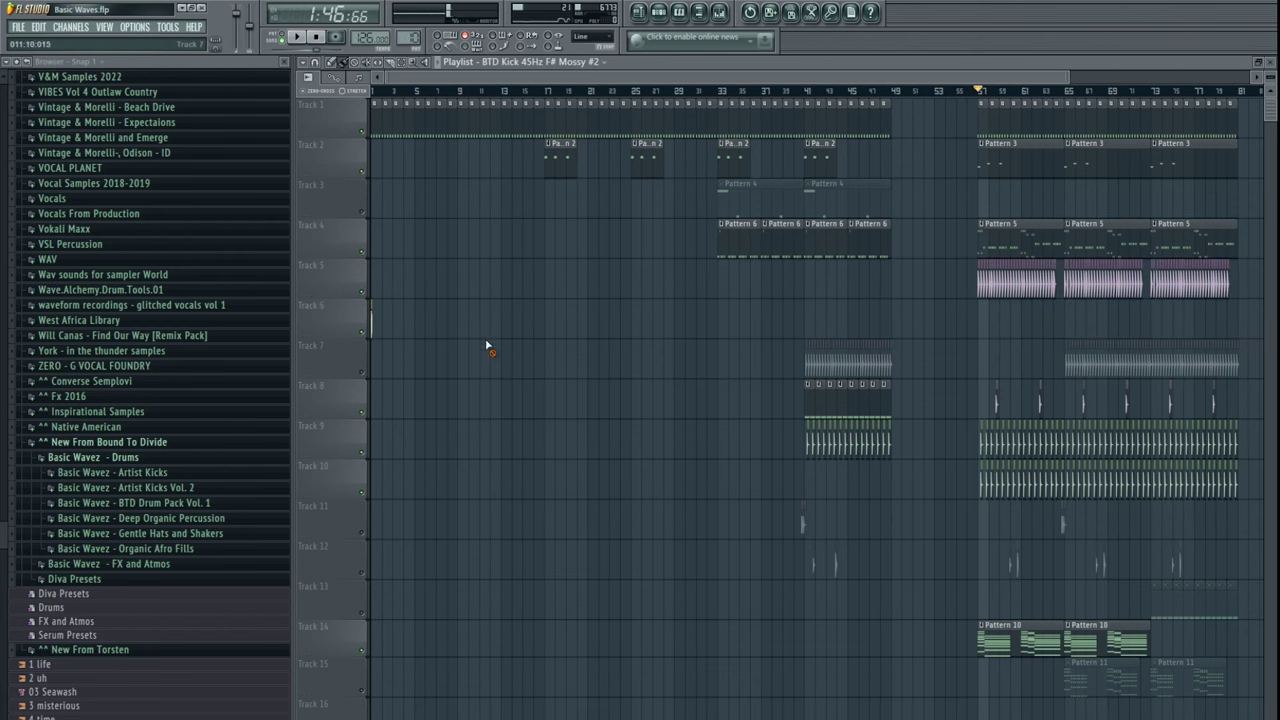
key("F5")
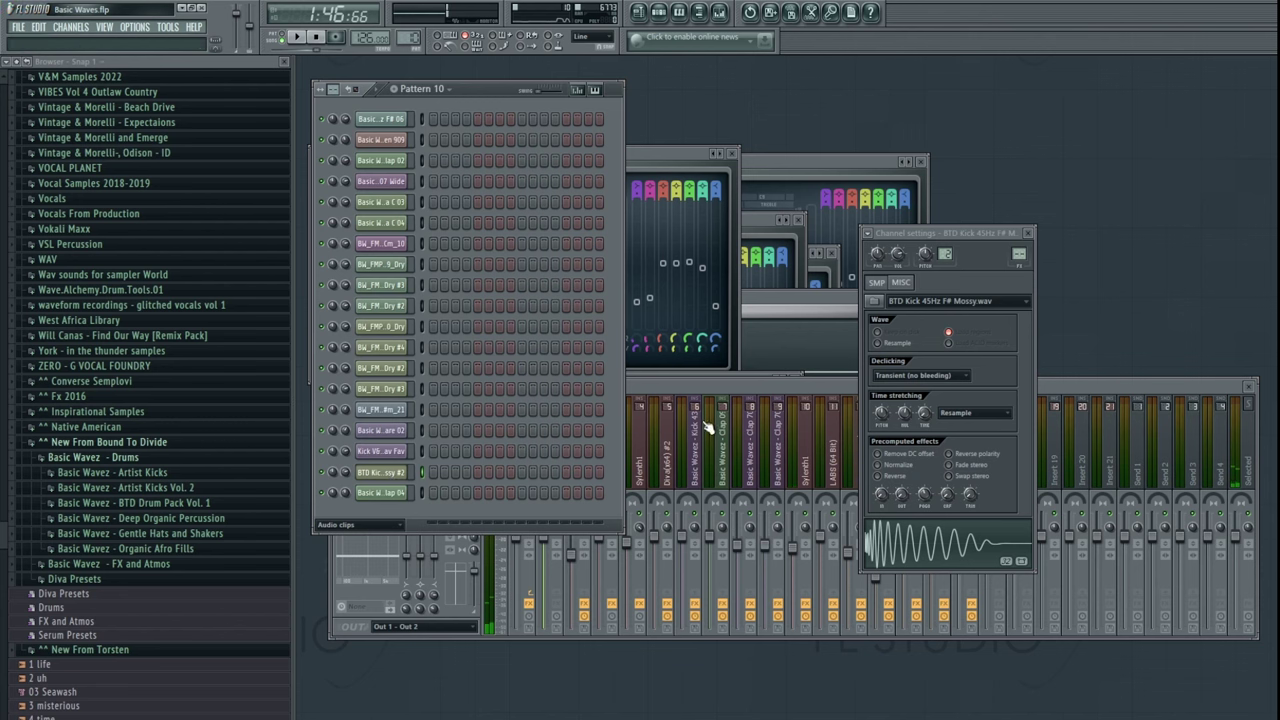
key("alt+Delete")
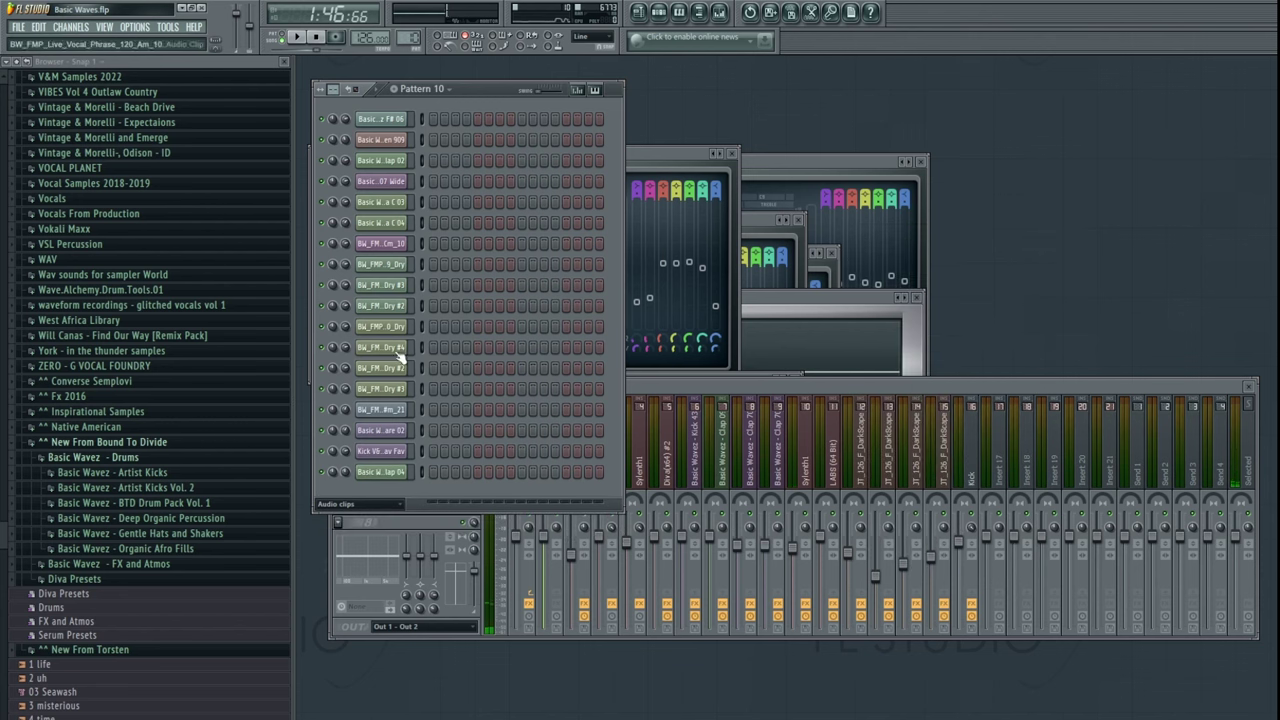
left_click(385, 451)
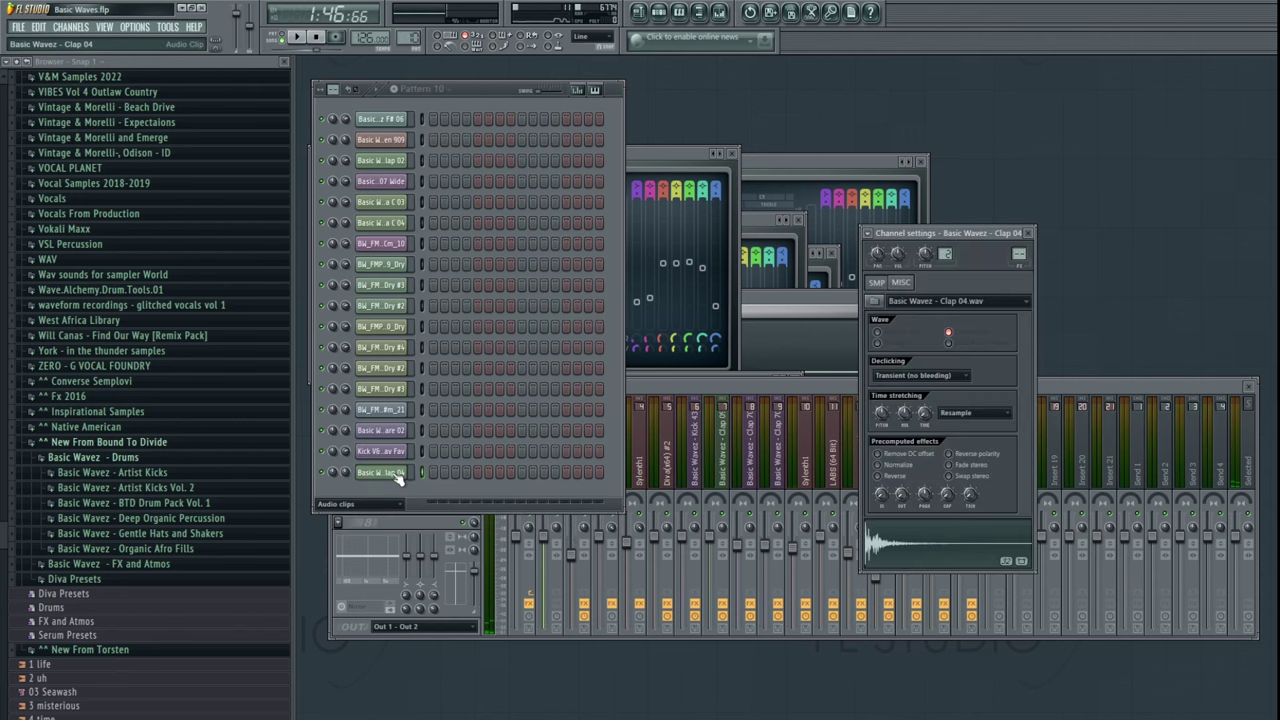
left_click(640, 13)
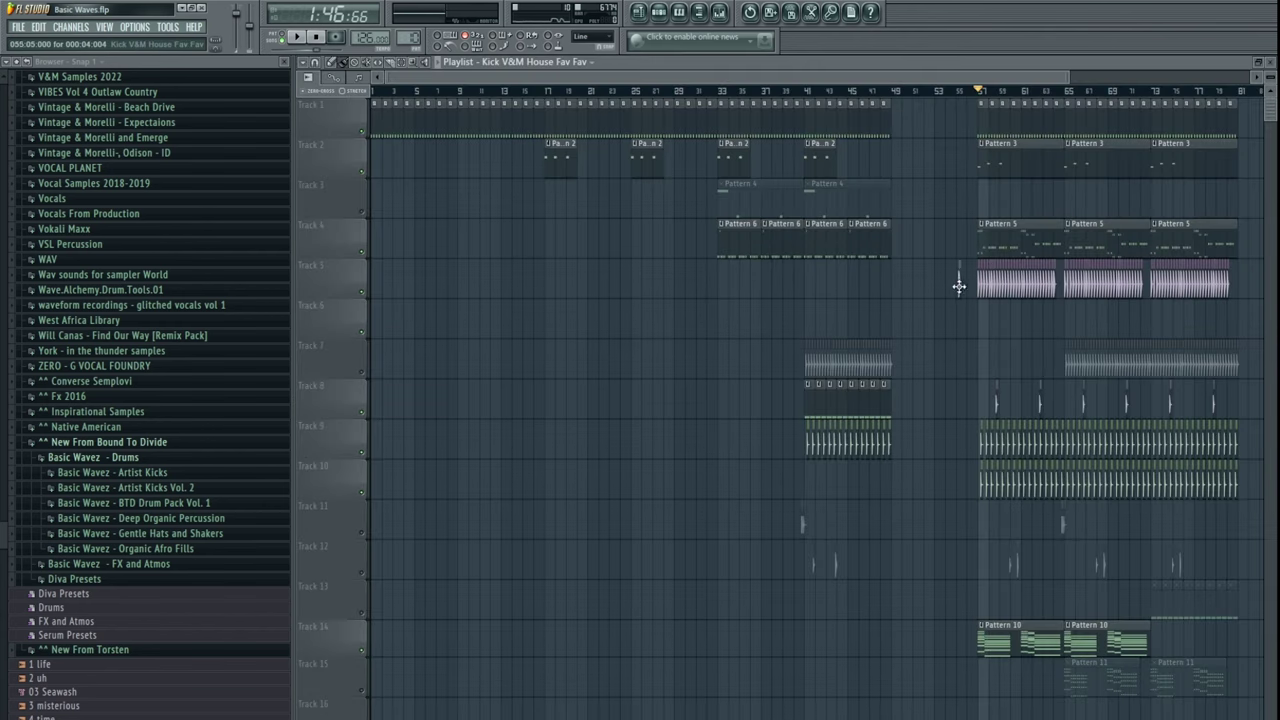
- Place a unique copy of the Kick V&M House Fav Fav clip at bar 1 on Track 5 and route it to mixer Insert 16
scroll(376, 328, "up", 6)
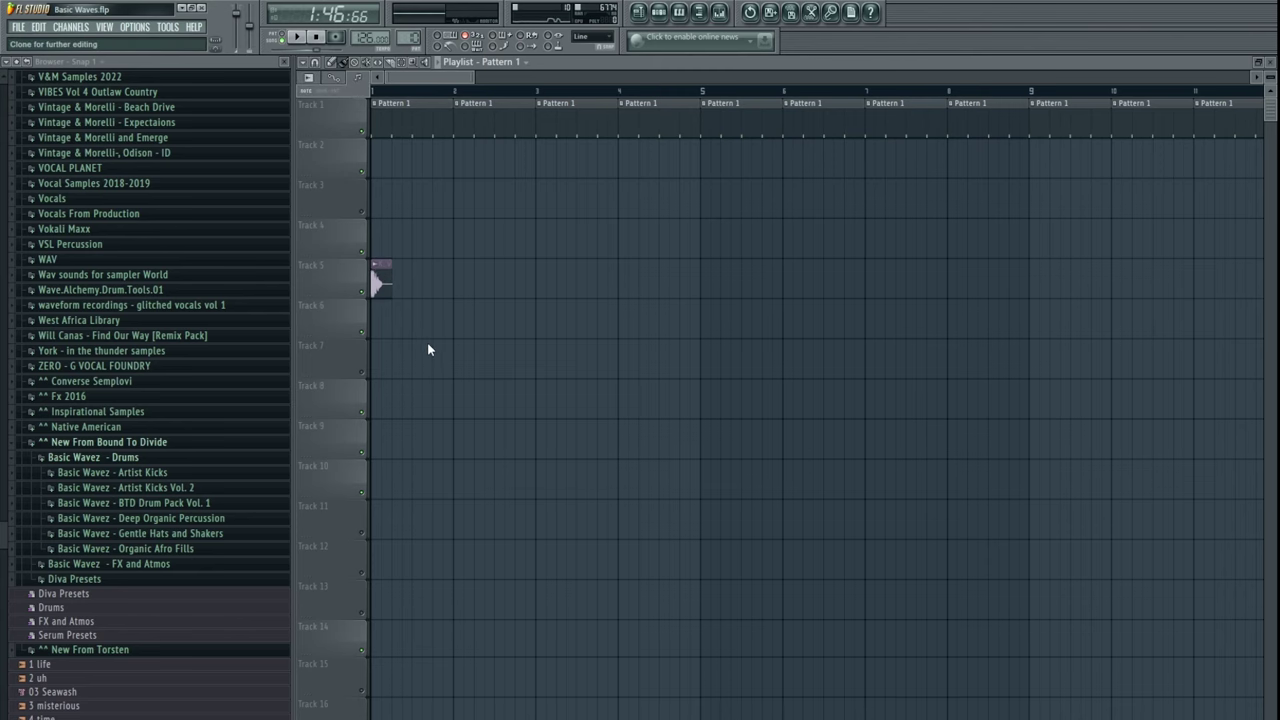
double_click(386, 284)
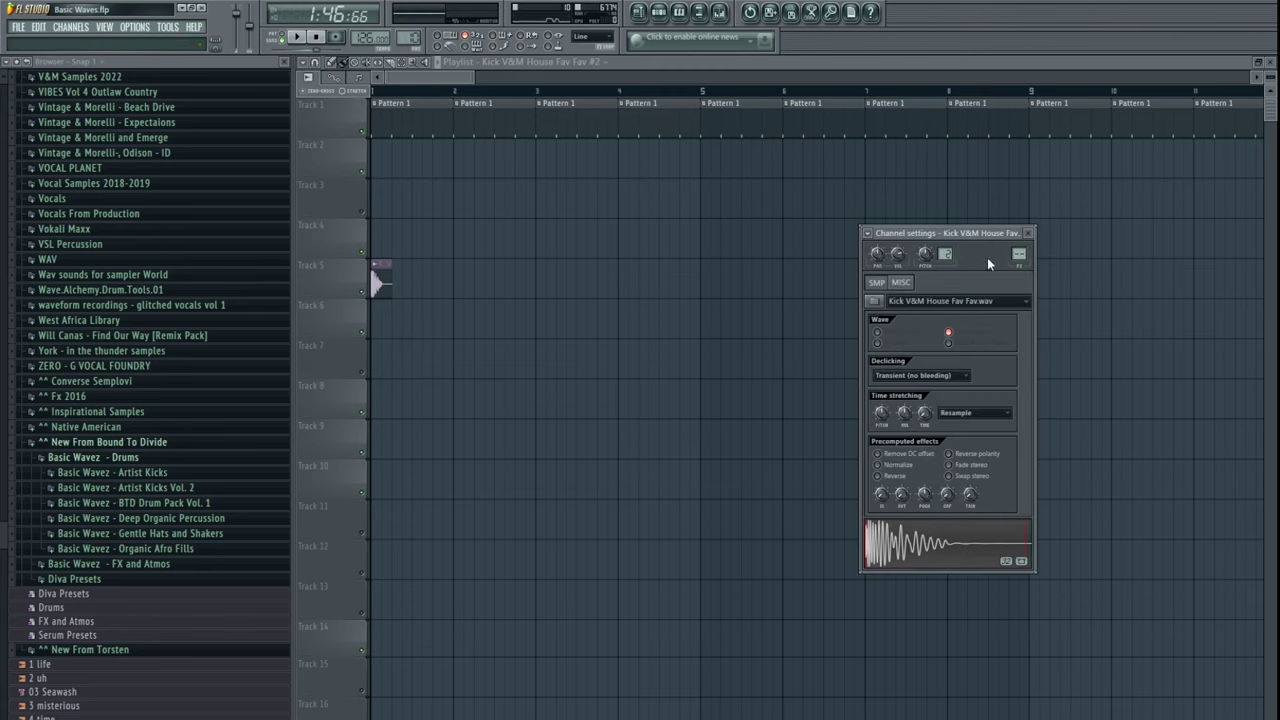
key("ctrl+l")
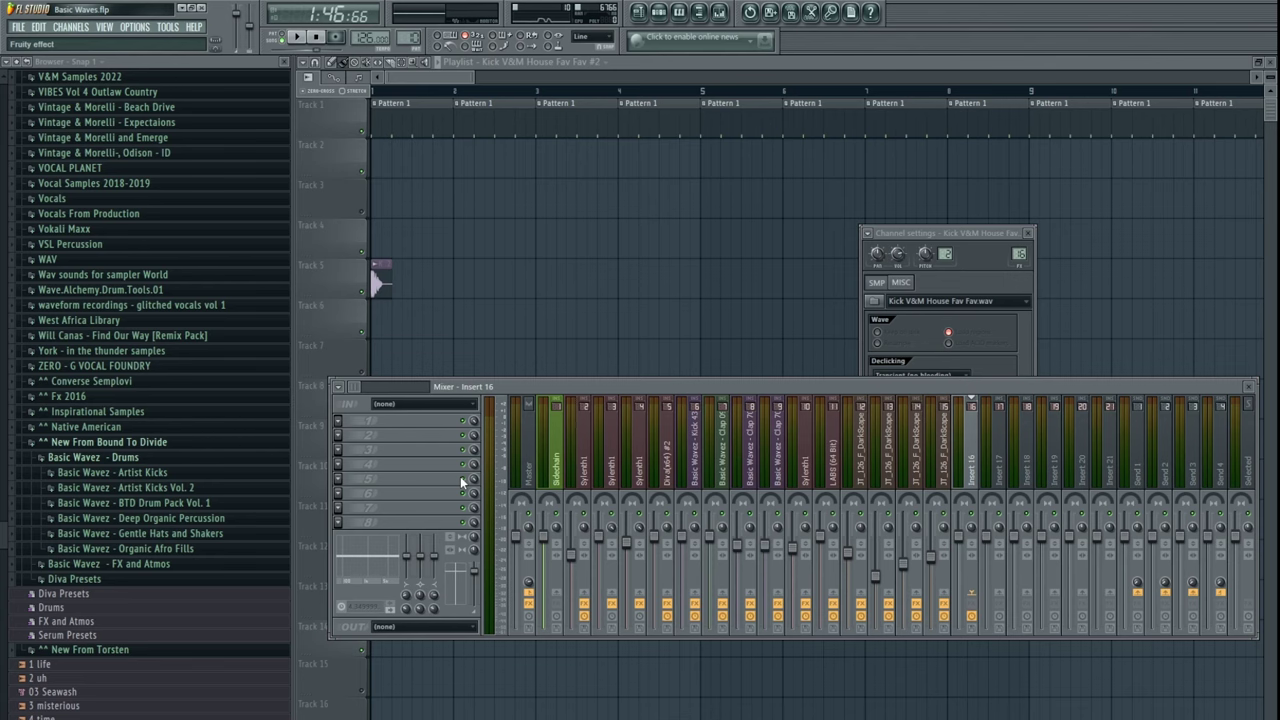
- Load a Fruity Free Filter in the first effect slot of Insert 16 and set its type to High pass
left_click(509, 418)
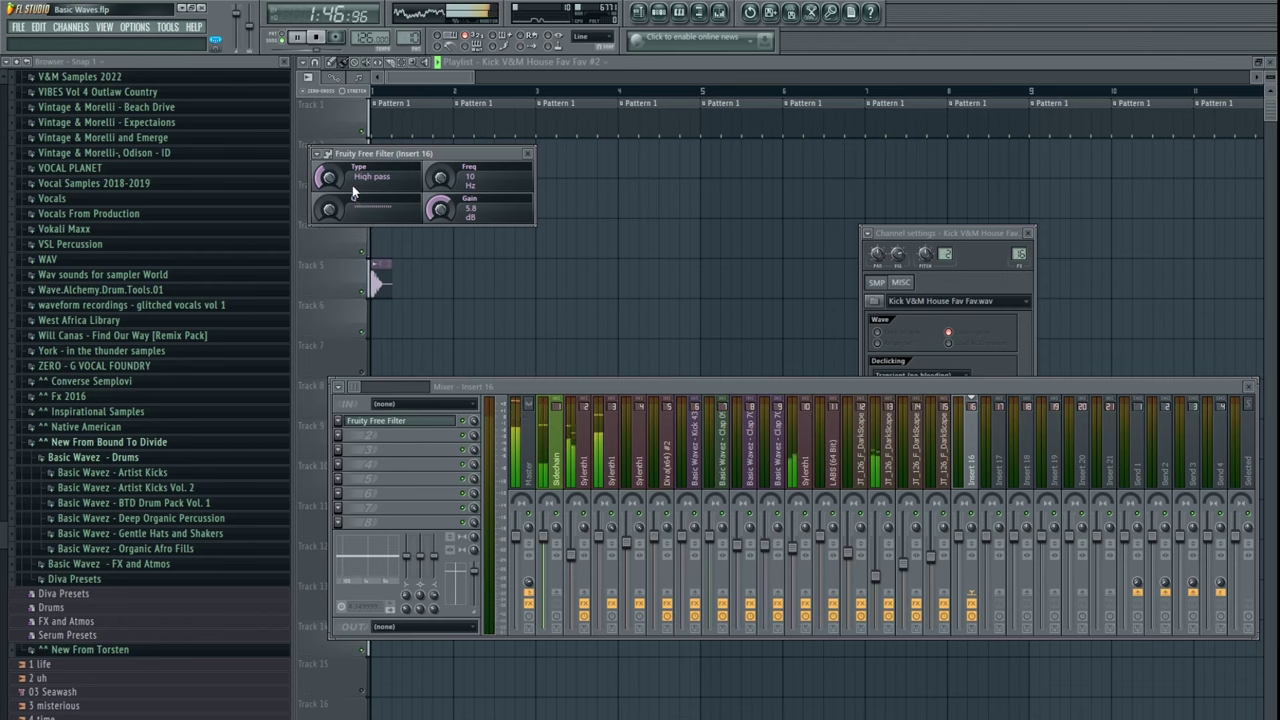
right_click(490, 232)
- Add a second kick clip on the next beat of bar 1 on Track 5 and trim both clips to one beat
scroll(373, 288, "down", 3)
scroll(373, 288, "up", 5)
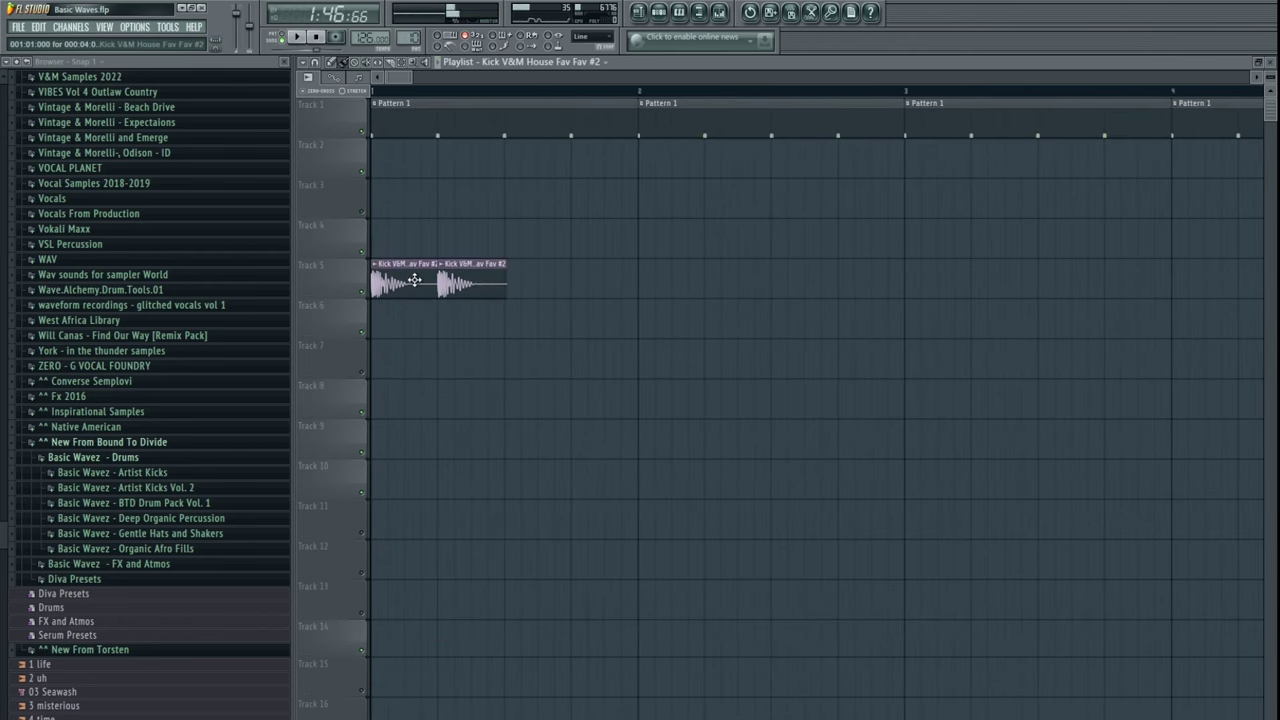
scroll(414, 280, "up", 3)
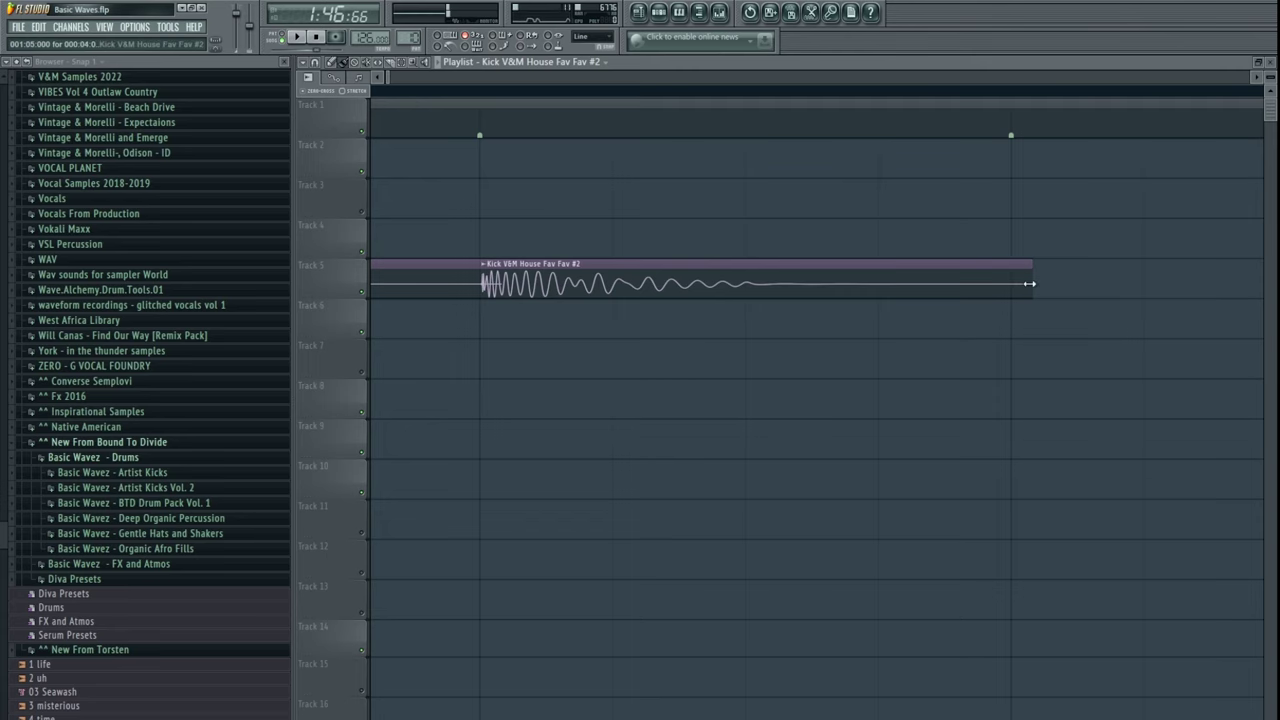
left_click(1030, 284)
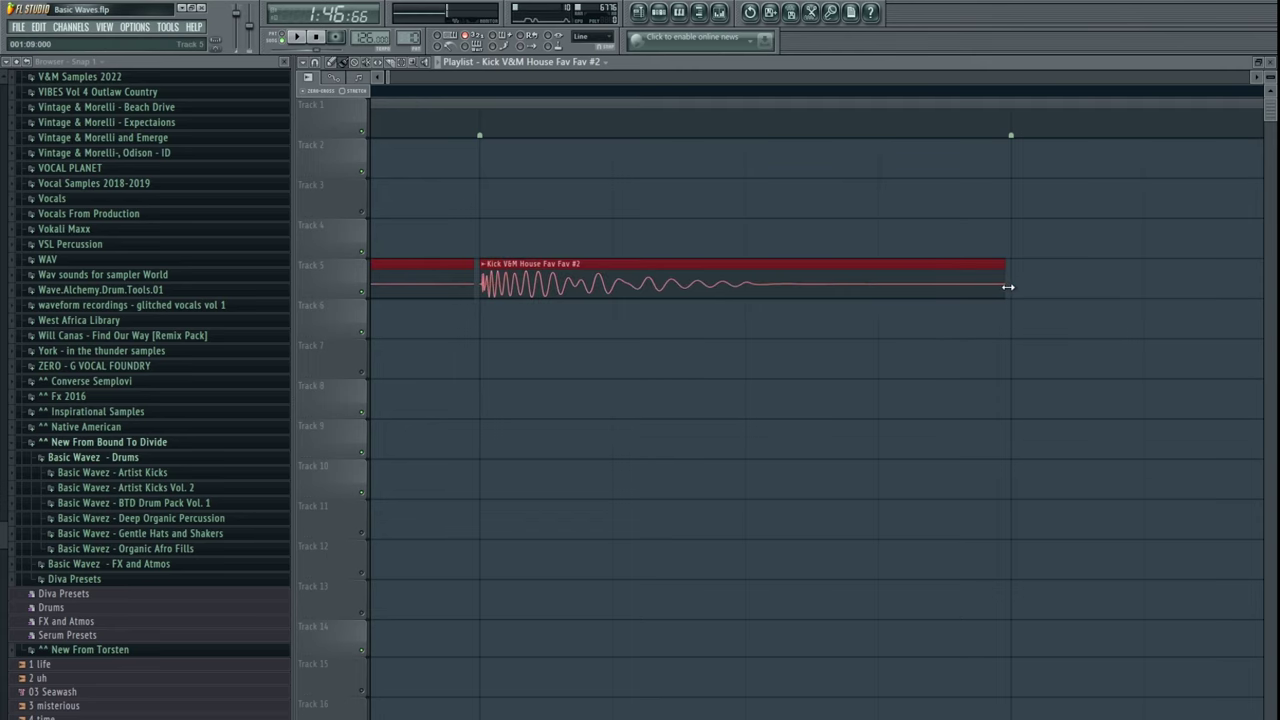
scroll(811, 266, "down", 5)
- Duplicate the trimmed kick clip on every beat until the first three bars of Track 5 are filled and start playback
left_click(646, 371, "ctrl")
left_click(550, 278)
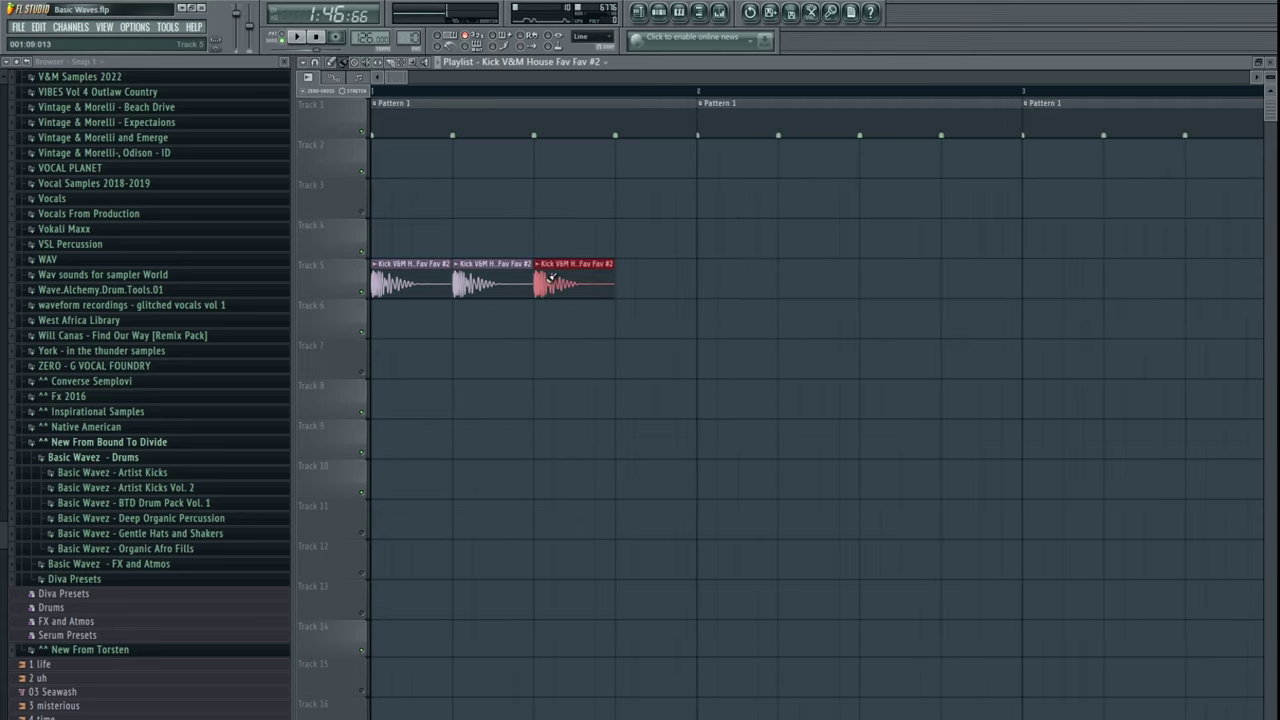
key("ctrl+b")
key("ctrl+b")
key("ctrl+b")
key("ctrl+b")
key("ctrl+b")
key("ctrl+b")
key("ctrl+b")
key("ctrl+b")
key("ctrl+b")
scroll(600, 280, "down", 4)
key("space")
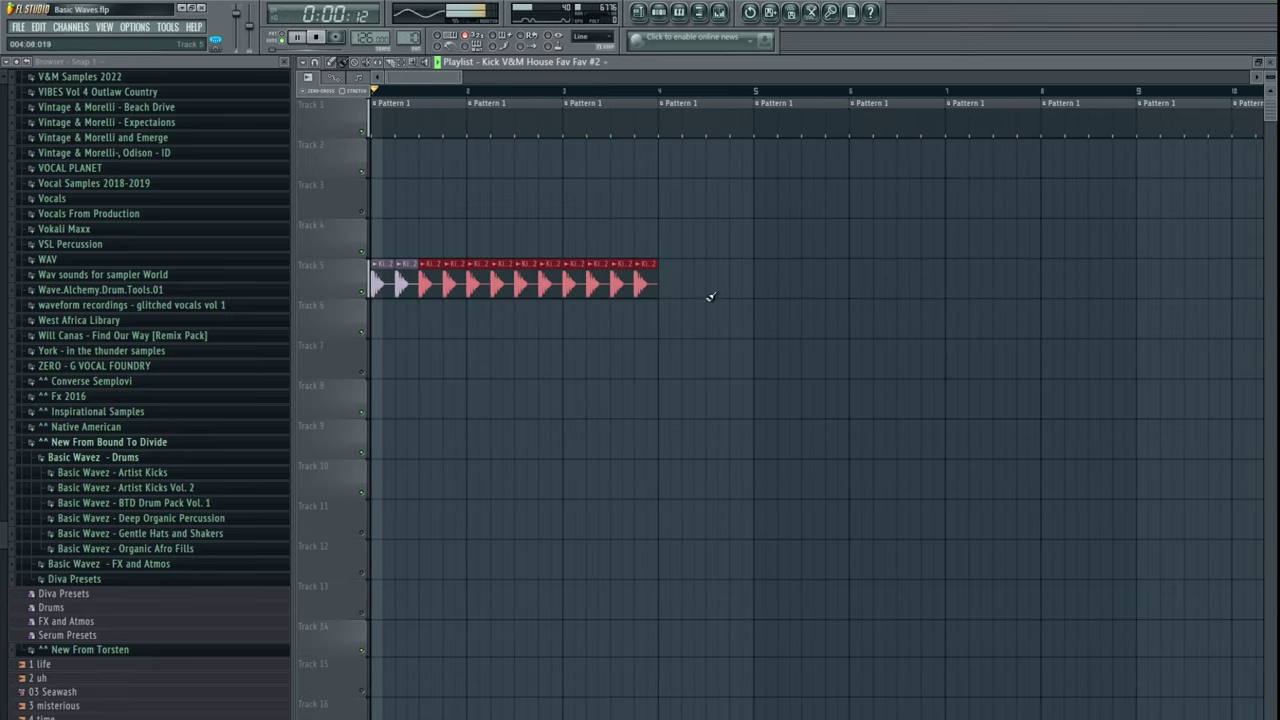
- Copy the kick clips along Track 5 until they fill the first eight bars
left_click_drag(744, 294, 667, 283)
scroll(722, 337, "down", 3)
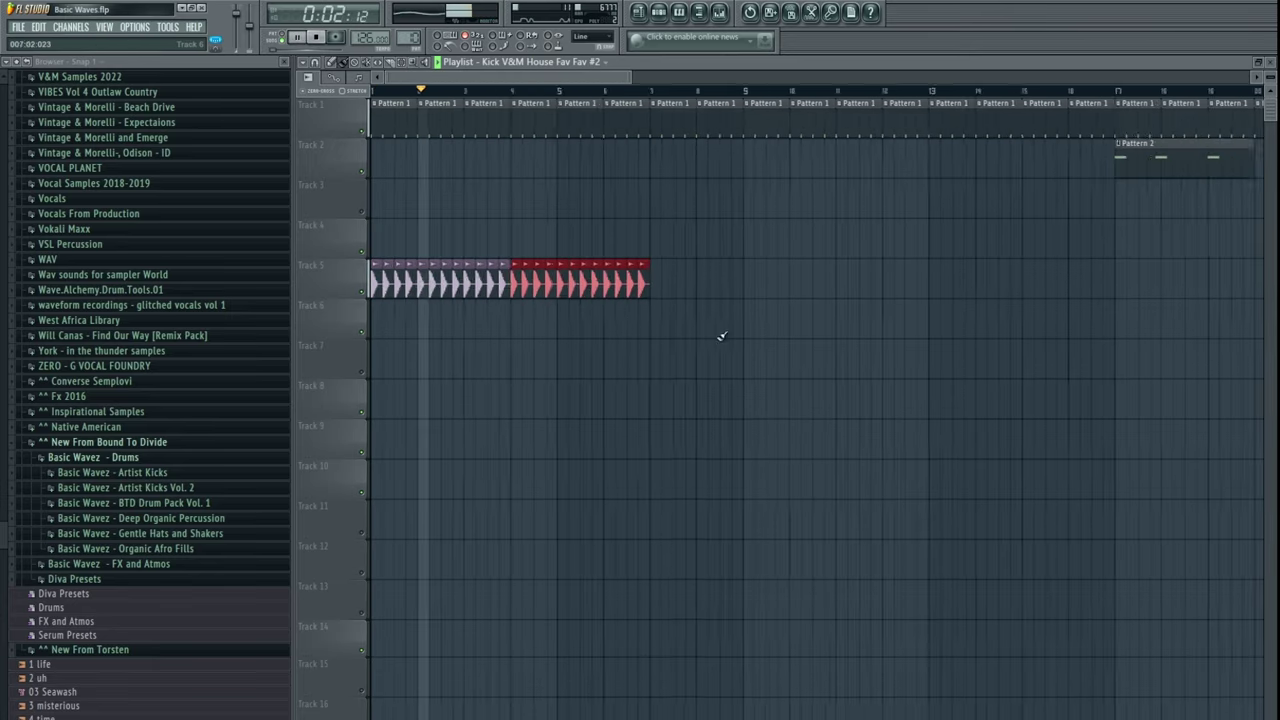
scroll(722, 337, "down", 2)
left_click_drag(705, 325, 274, 283)
mouse_move(543, 291)
left_mouse_down()
mouse_move(771, 289)
mouse_move(613, 280)
left_mouse_up()
key("space")
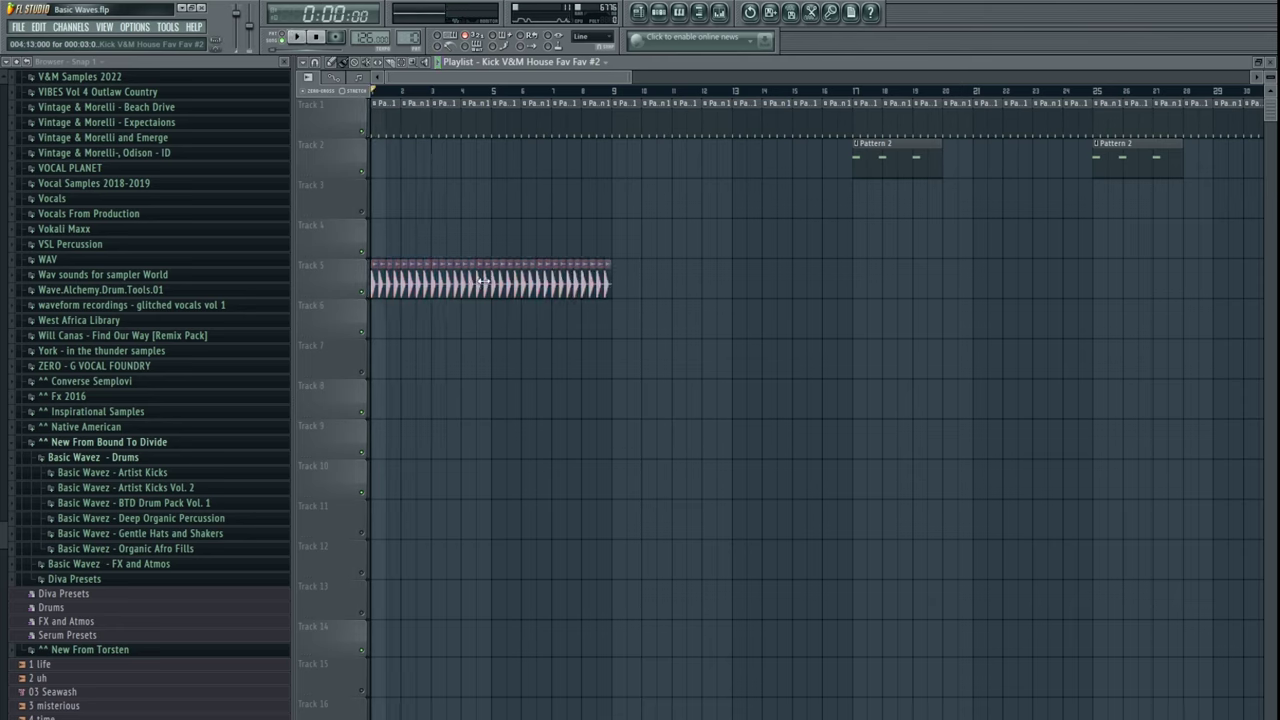
- Open the Fruity Free Filter on Insert 16 and adjust its high-pass frequency while the intro kick plays
double_click(397, 287)
key("F9")
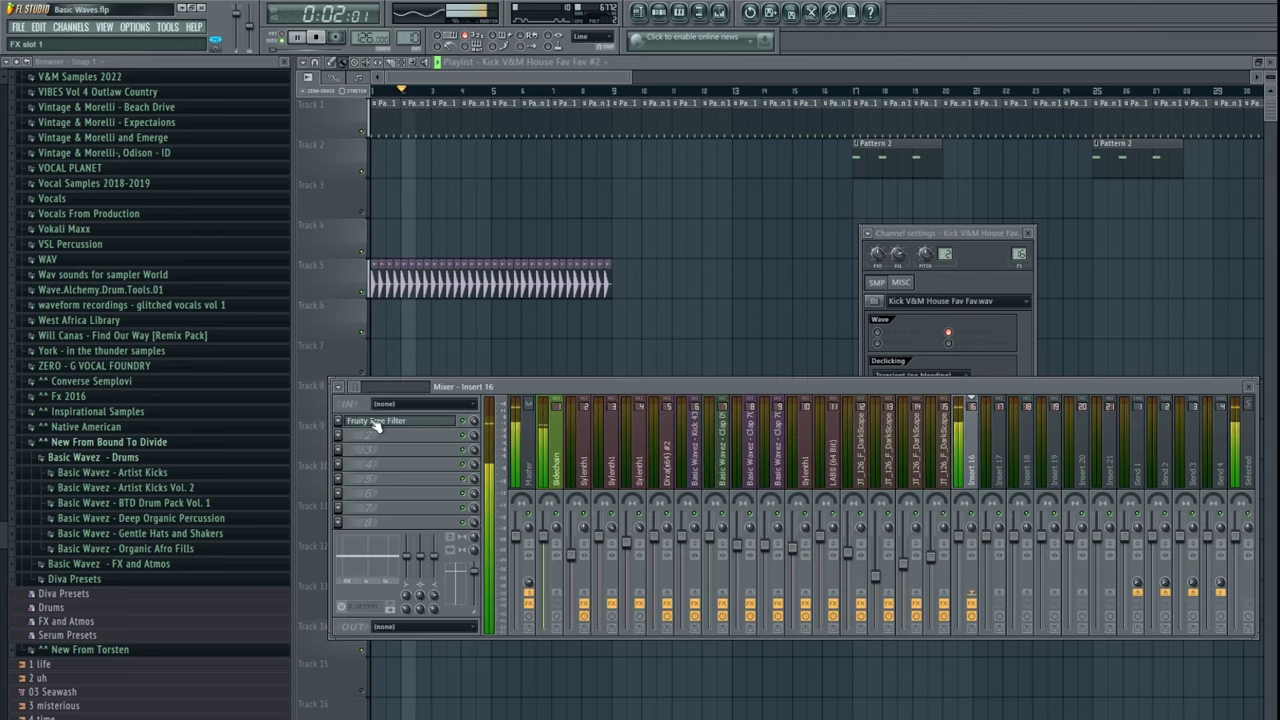
left_click(376, 422)
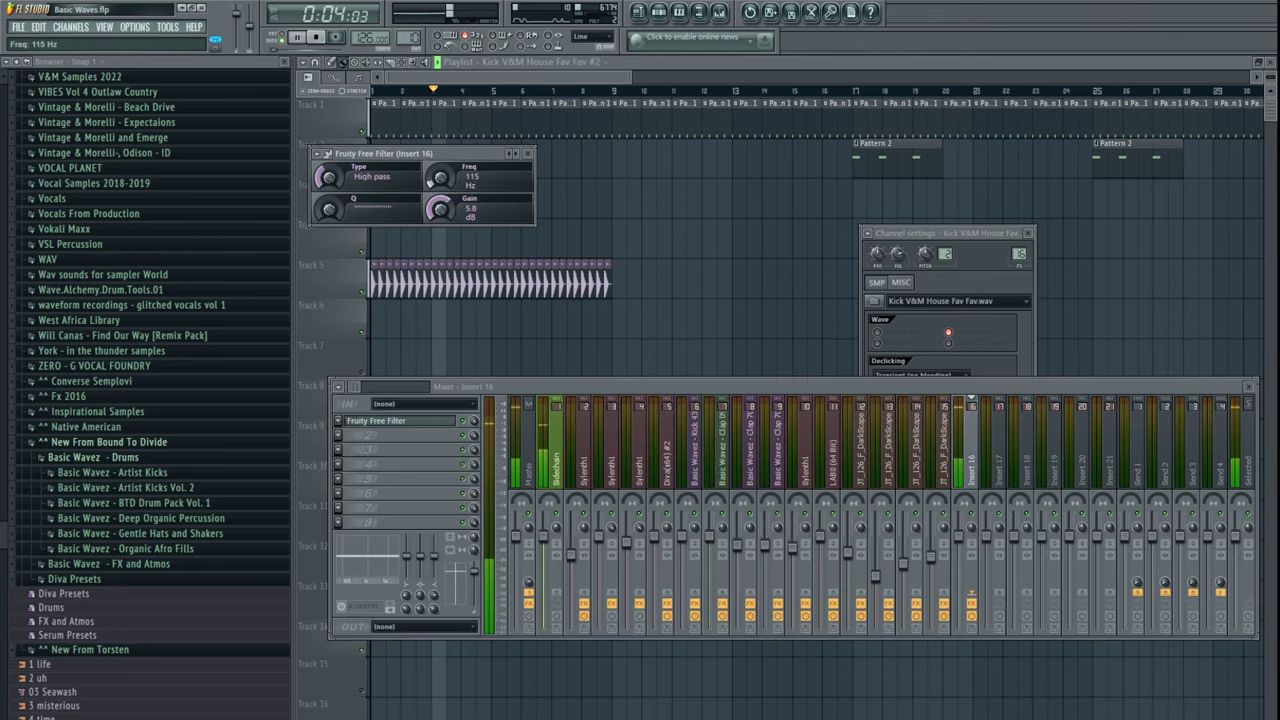
left_click_drag(440, 178, 440, 175)
key("space")
- Copy the Track 18 clips from bar 57 to the start of the song and play them with the intro kick
left_click_drag(727, 268, 378, 293)
scroll(574, 414, "down", 4)
scroll(630, 357, "down", 2)
scroll(629, 355, "down", 8)
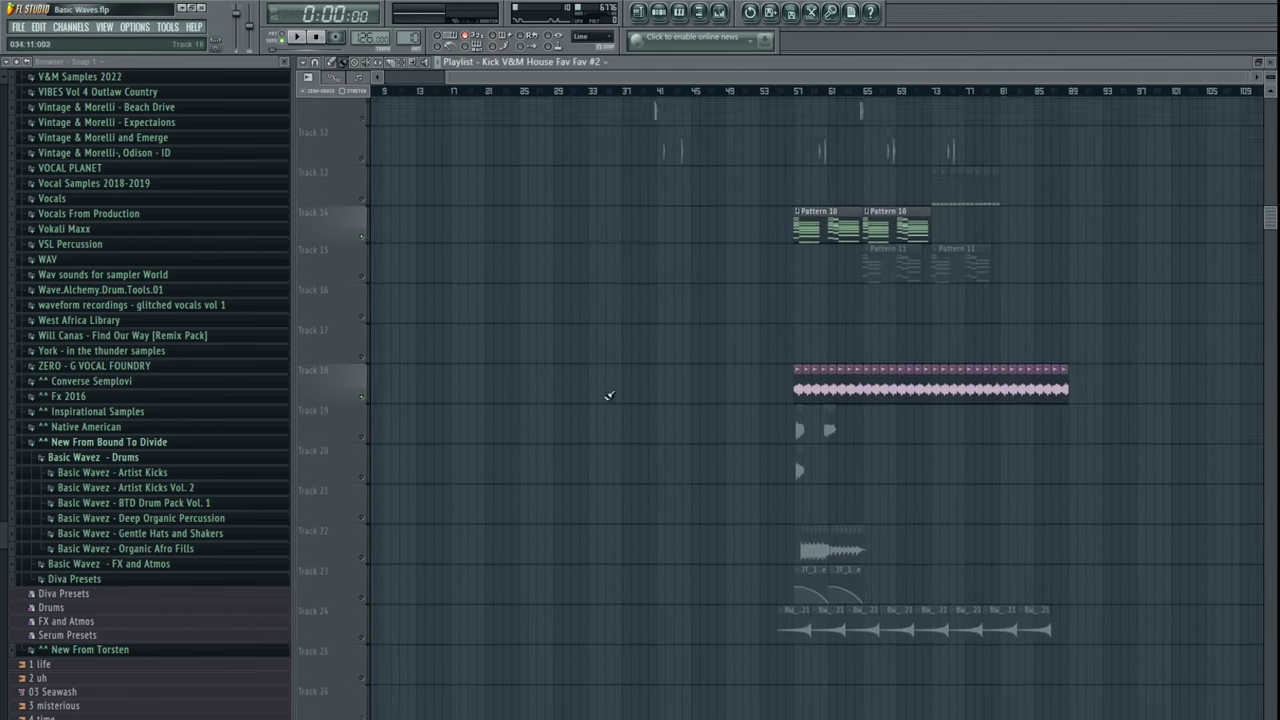
left_click_drag(803, 340, 383, 334, "shift")
scroll(671, 257, "left", 2)
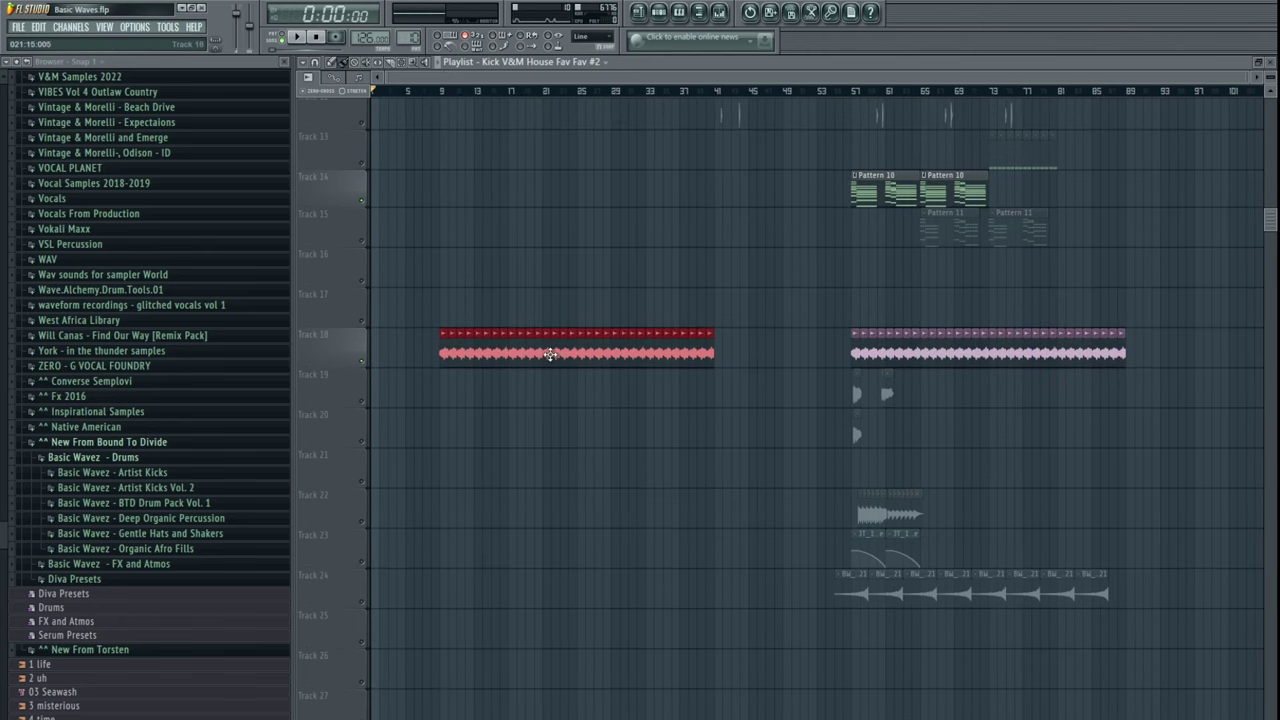
left_click_drag(550, 354, 486, 352)
key("space")
scroll(463, 331, "up", 10)
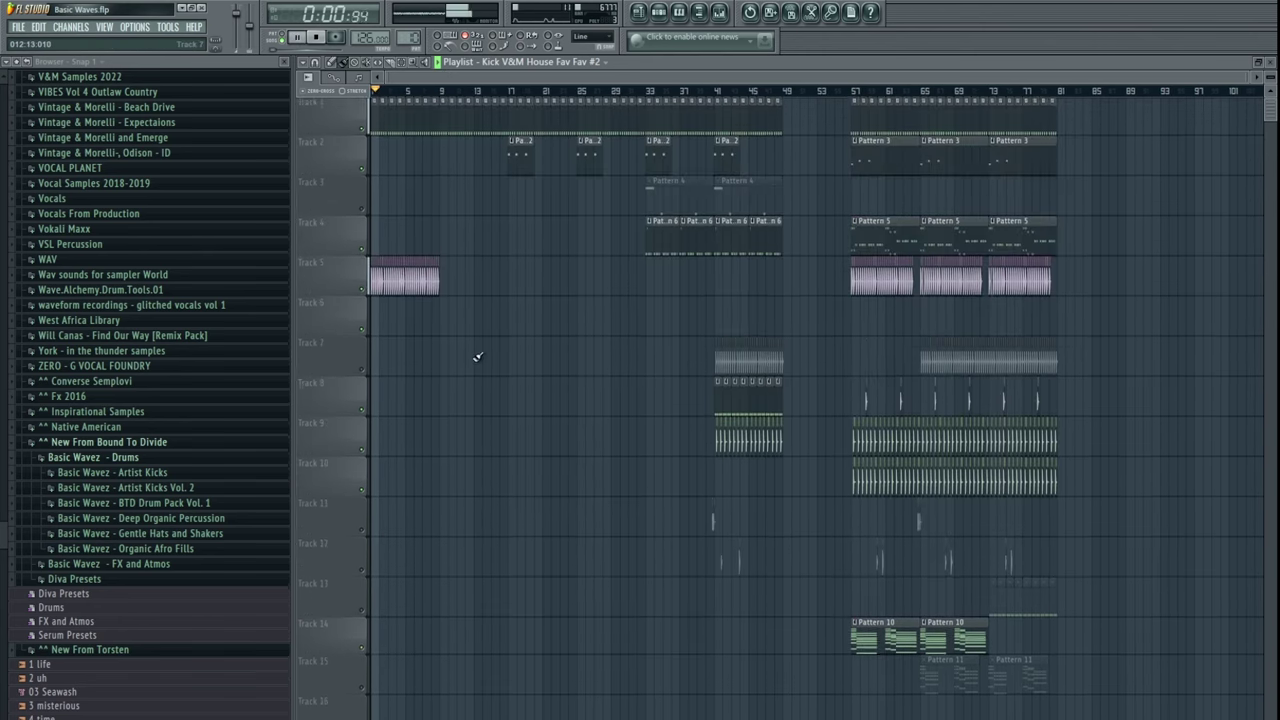
- Reopen the Fruity Free Filter on the kick's mixer track, Insert 16, and readjust its high-pass frequency during playback
double_click(976, 286)
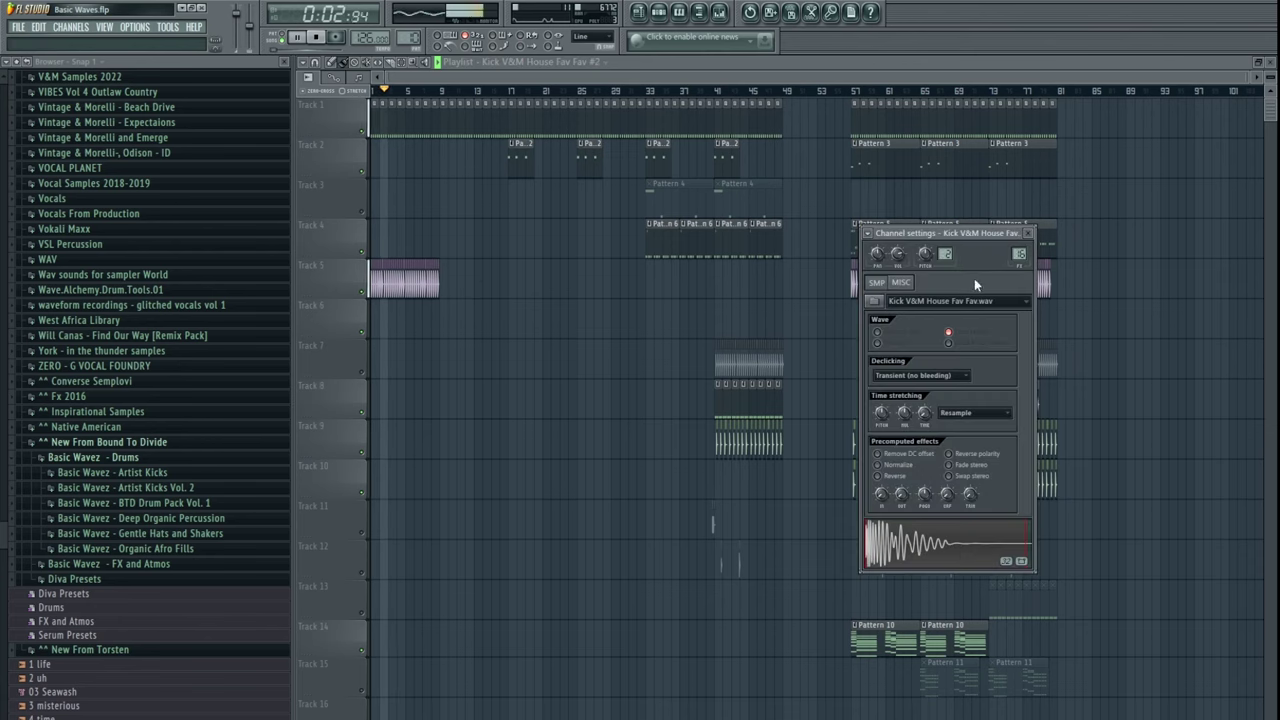
double_click(1020, 256)
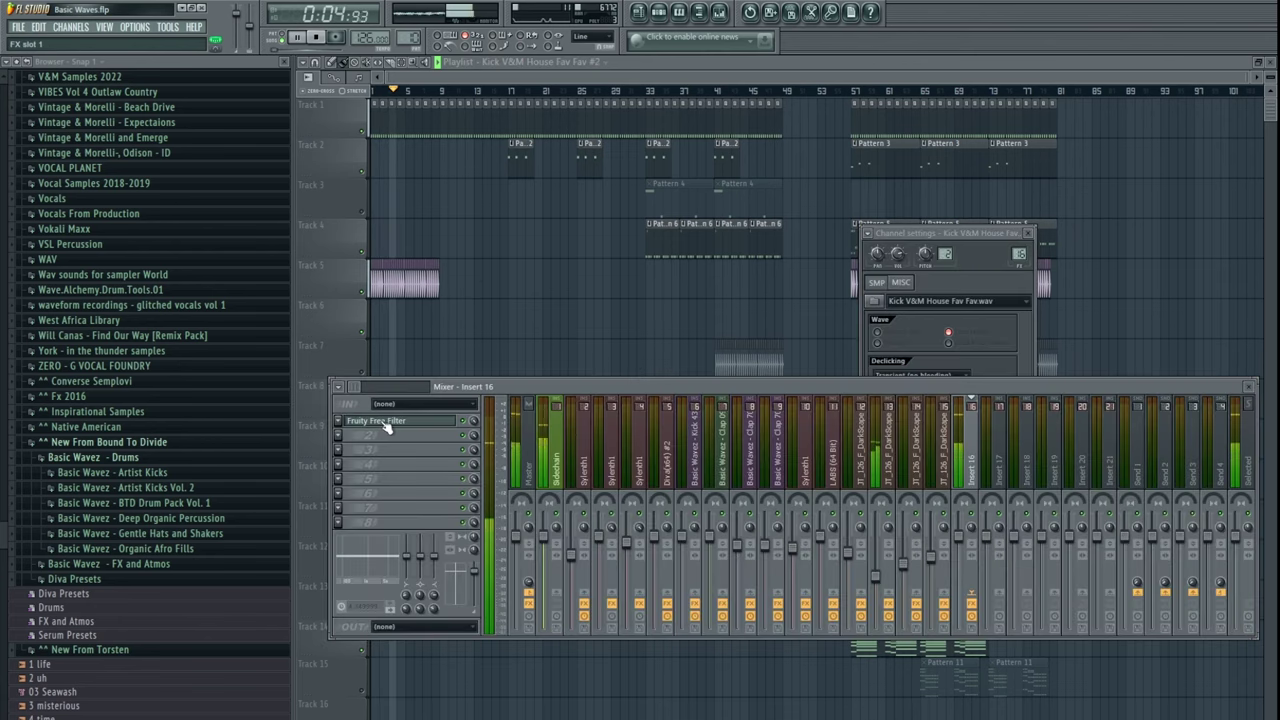
left_click(418, 416)
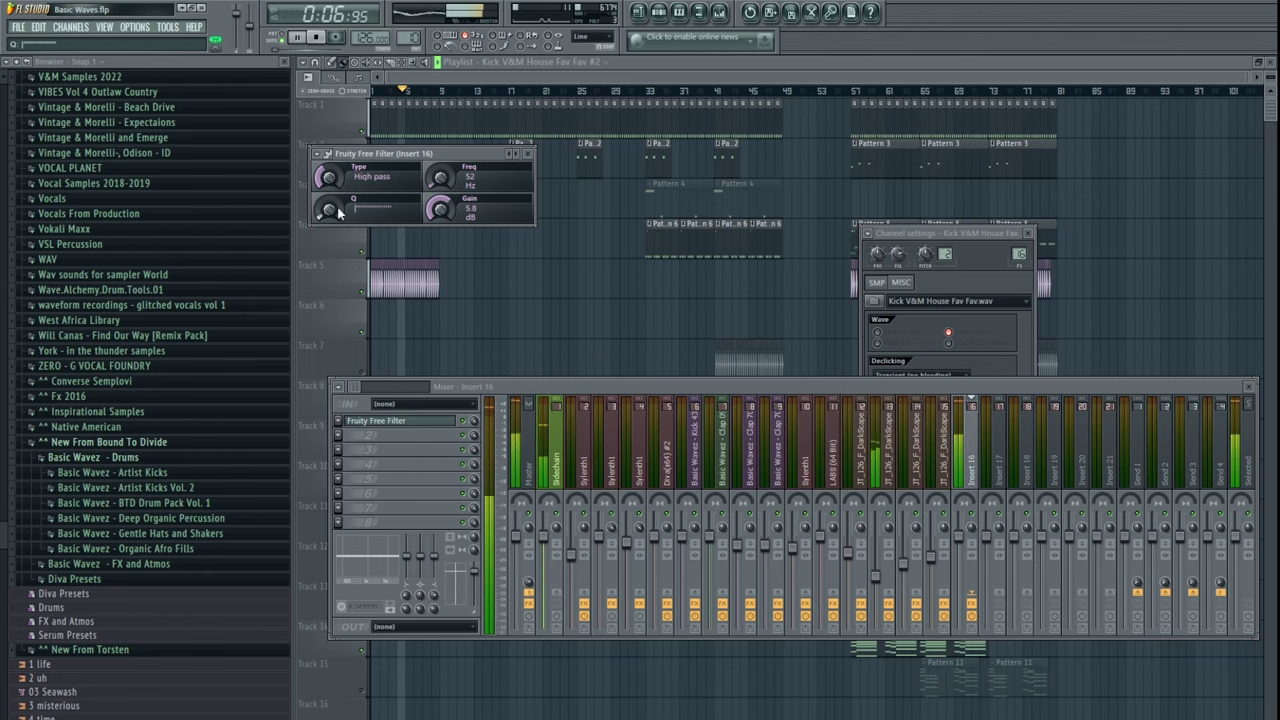
left_click_drag(449, 189, 449, 164)
key("F12")
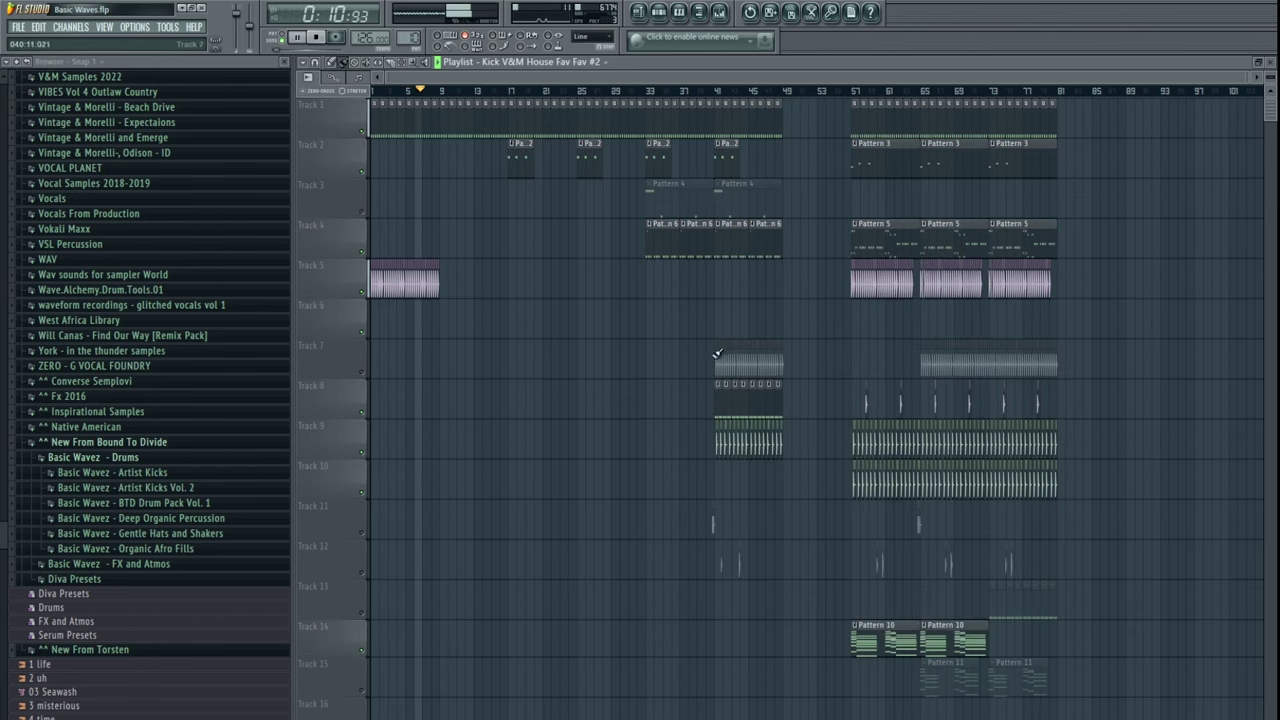
- Copy the kick section from bar 57 to bar 9 on Track 5 and move the bar 1–8 intro kicks down to Track 6
left_click_drag(846, 276, 465, 292)
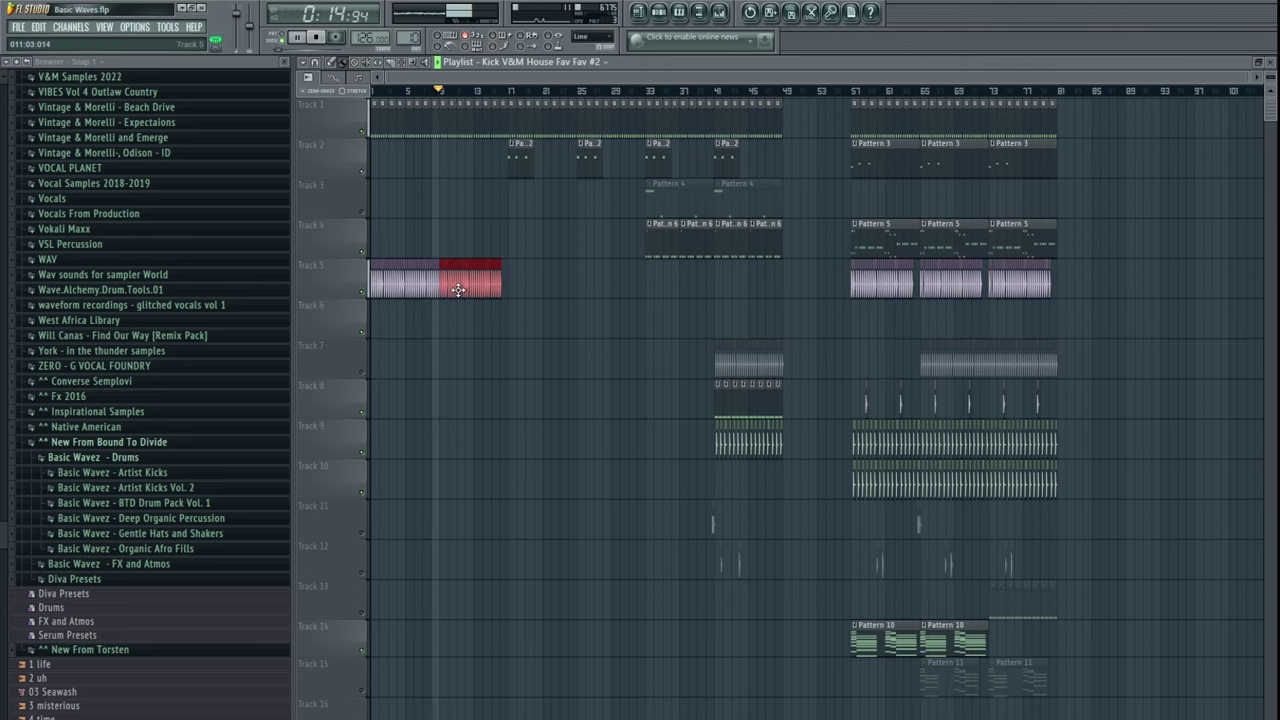
key("space")
scroll(700, 237, "up", 5)
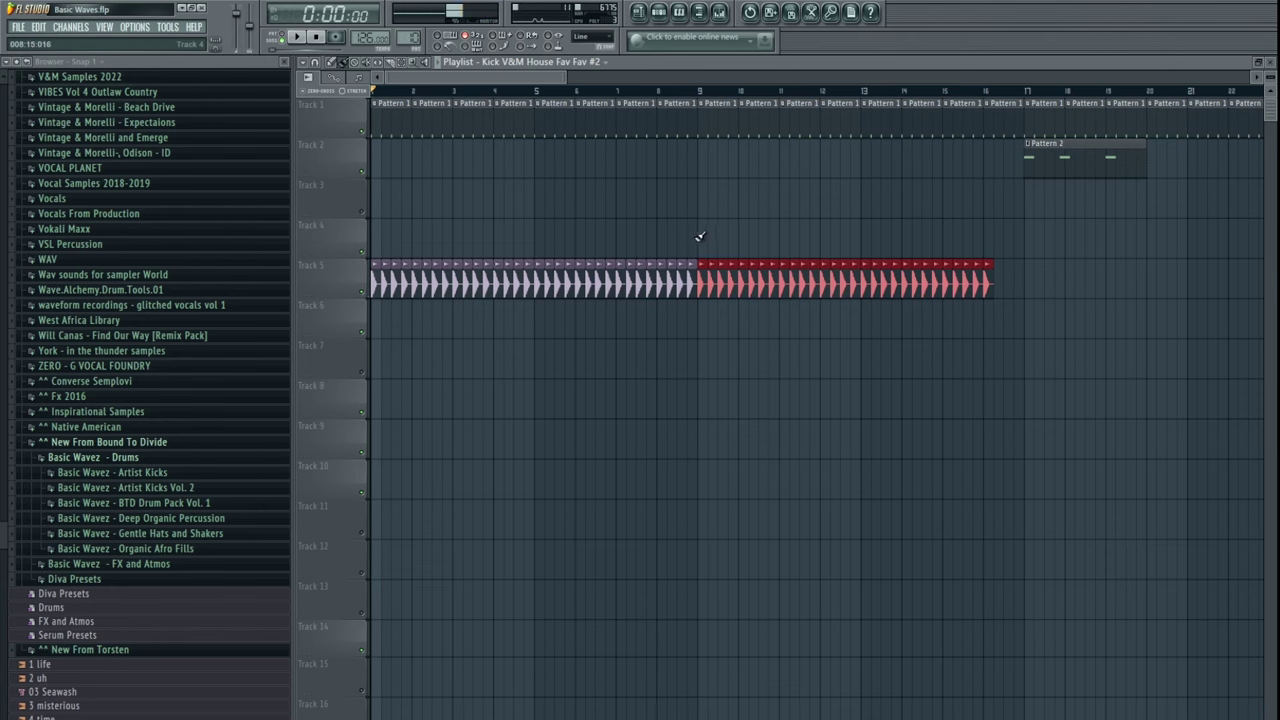
left_click_drag(698, 235, 186, 352)
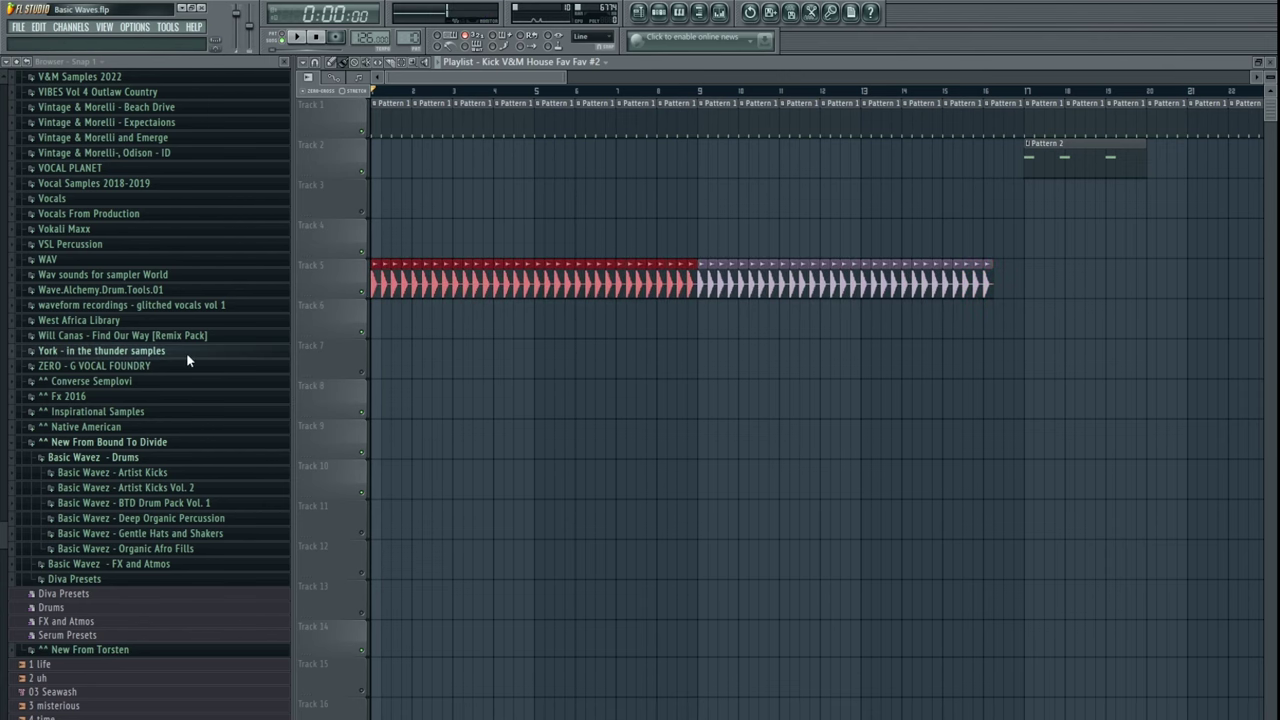
key("shift+Down")
- Copy a kick section to bar 17 on Track 5 and place a Pattern 6 clip at bar 17 on Track 4
key("space")
scroll(696, 315, "down", 5)
mouse_move(530, 287)
left_mouse_down()
mouse_move(420, 268)
mouse_move(557, 280)
mouse_move(542, 272)
left_mouse_up()
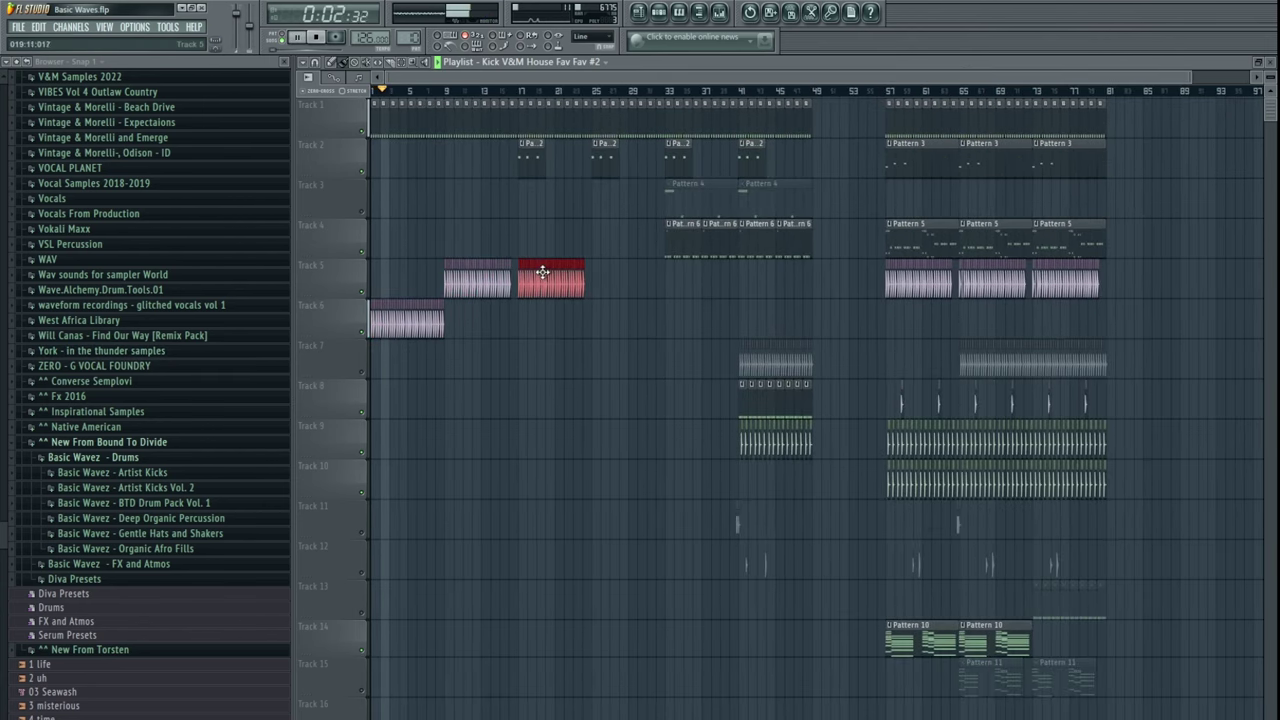
left_click(513, 92)
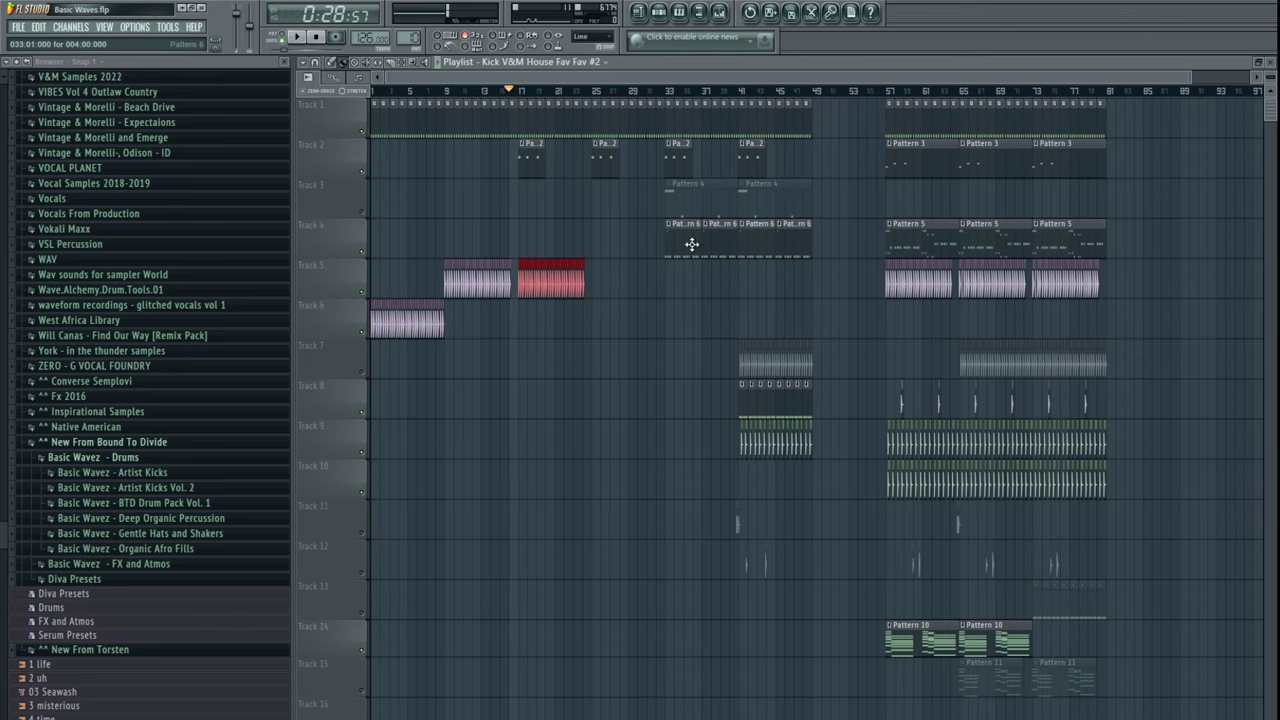
left_click(550, 245)
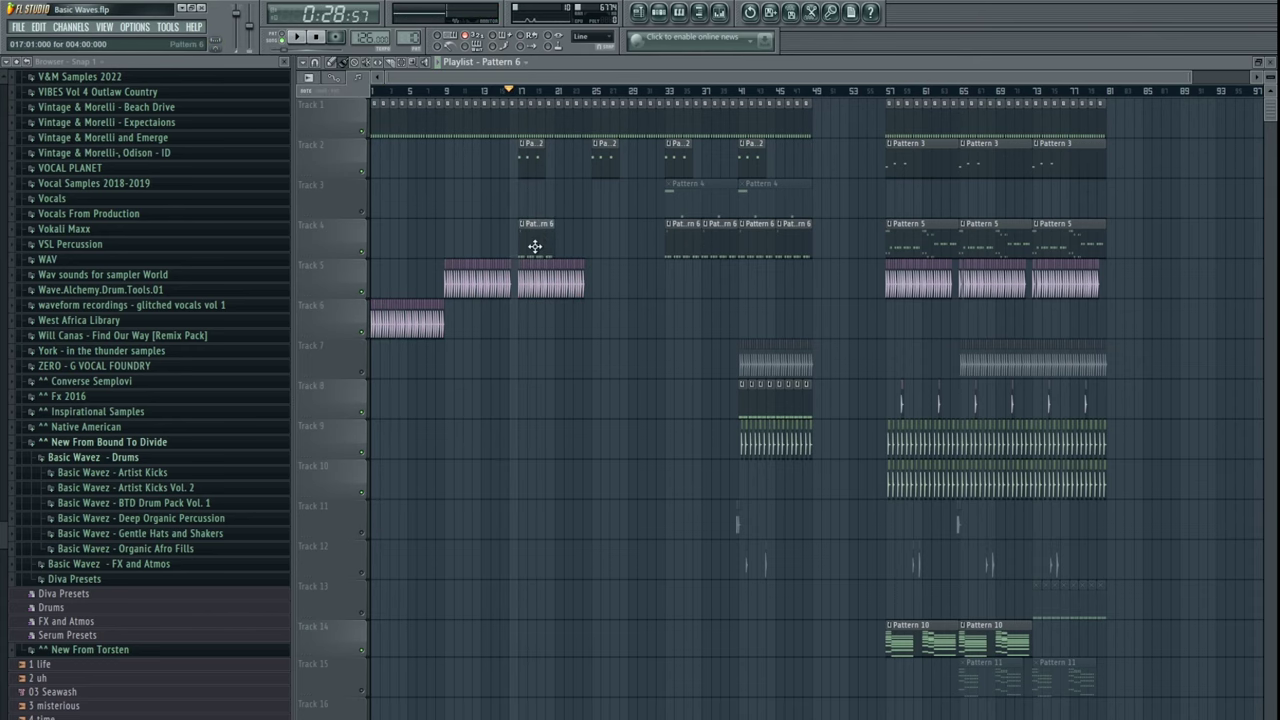
- Inspect the Sylenth1 sounds used in Pattern 6 and Pattern 5 and play Pattern 5 on its own in pattern mode
key("F5")
left_click(488, 91)
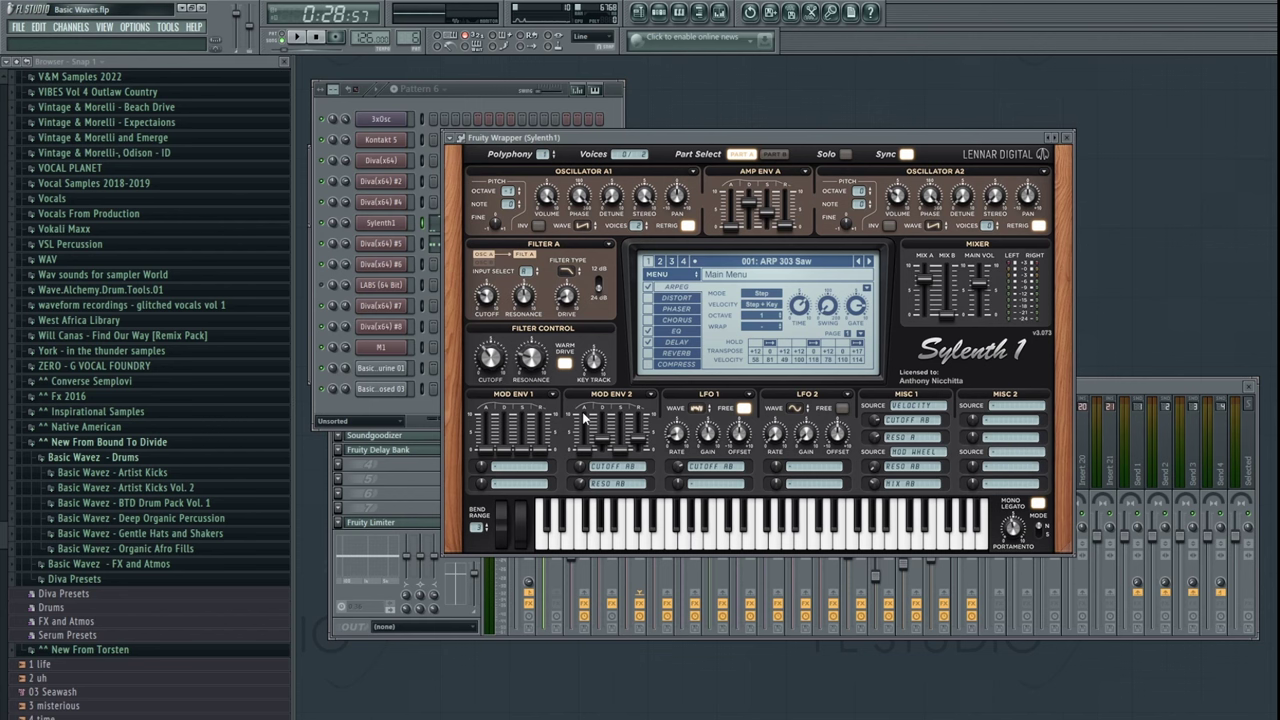
left_click(464, 86)
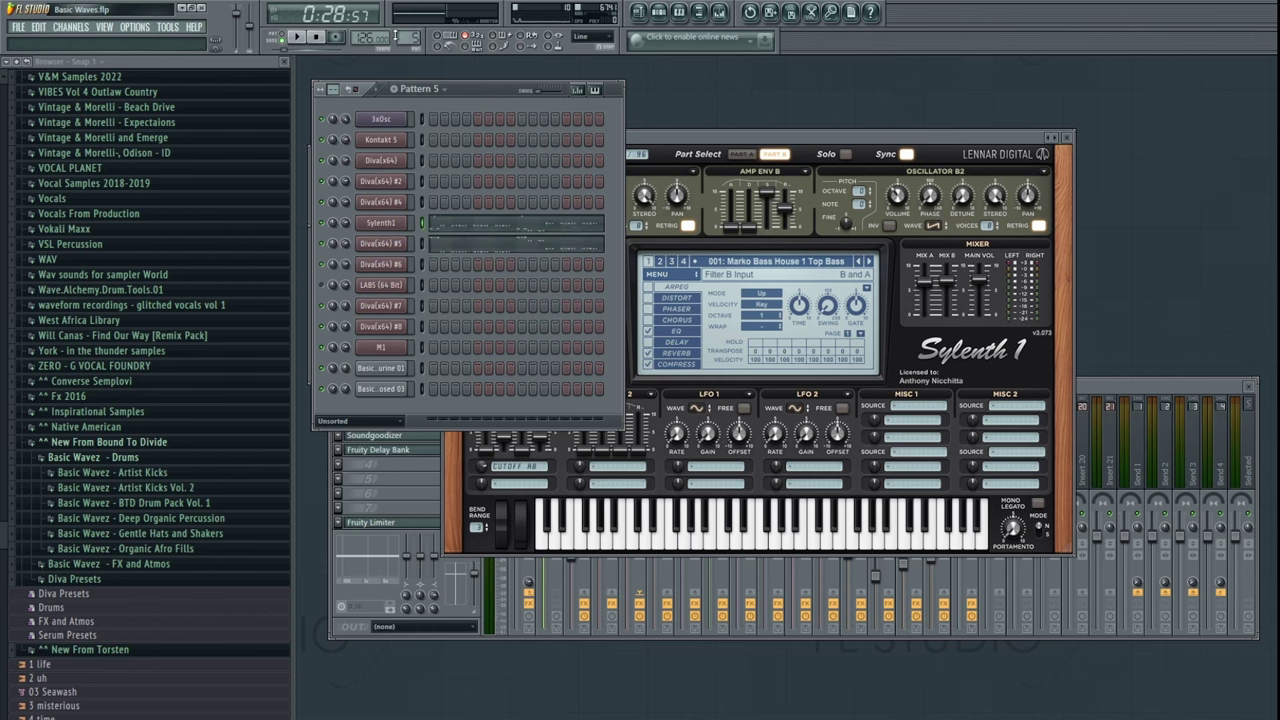
left_click(288, 37)
key("space")
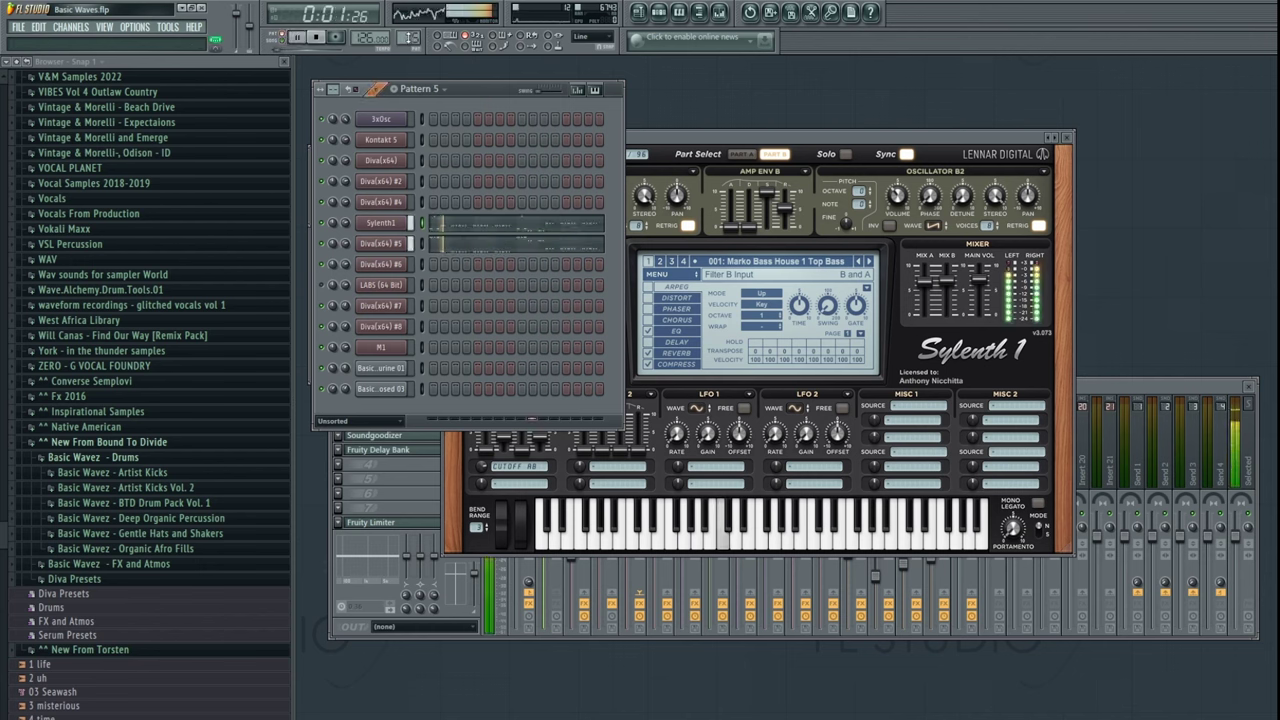
- Listen to Patterns 7 and 8 and examine the Sylenth1 bass notes of Pattern 7 in the piano roll
scroll(409, 37, "up", 1)
scroll(409, 37, "up", 1)
scroll(409, 37, "down", 1)
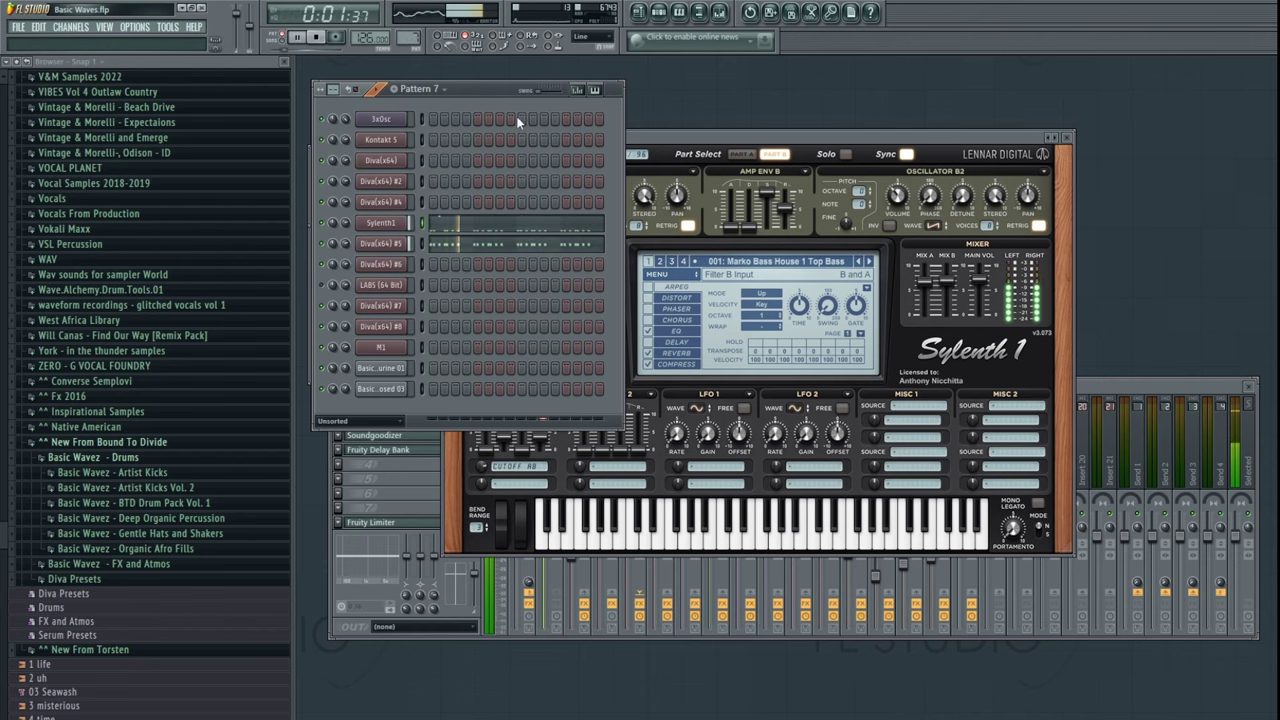
left_click(452, 224)
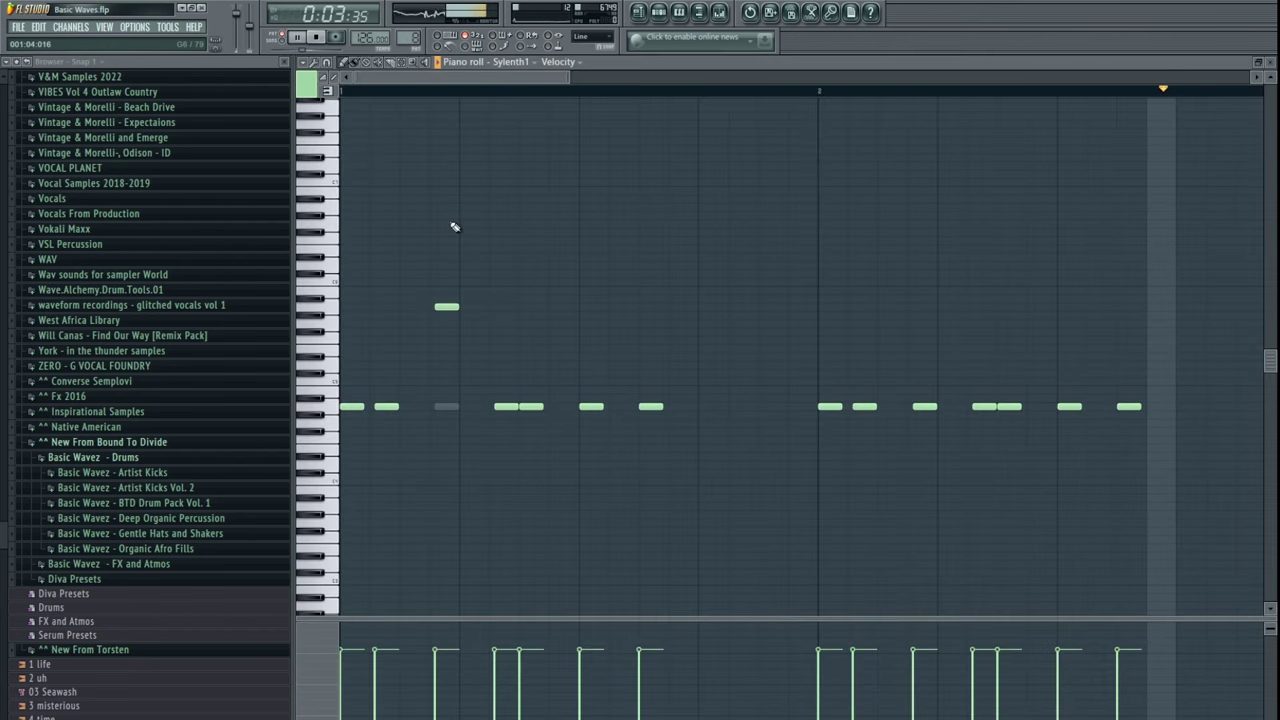
key("Escape")
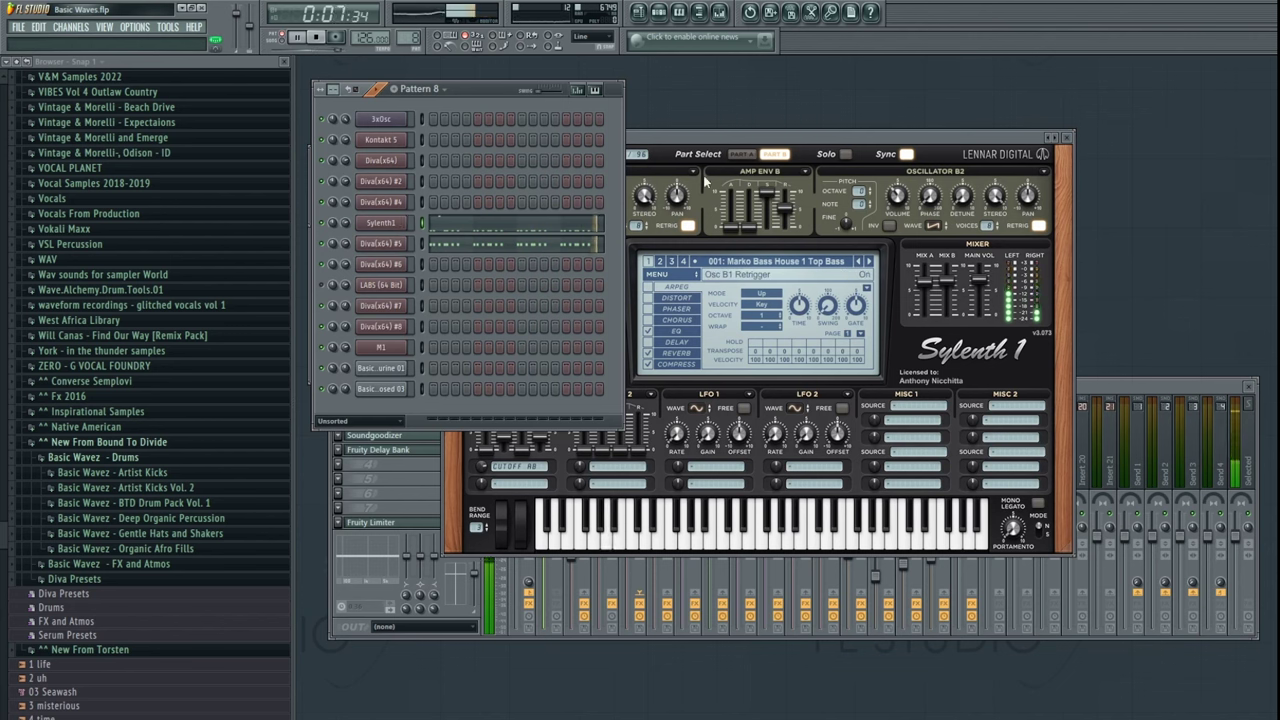
- Lower the Sylenth1 bass notes of Pattern 8 by an octave in the piano roll and play the pattern
left_click(702, 178)
left_click(469, 93)
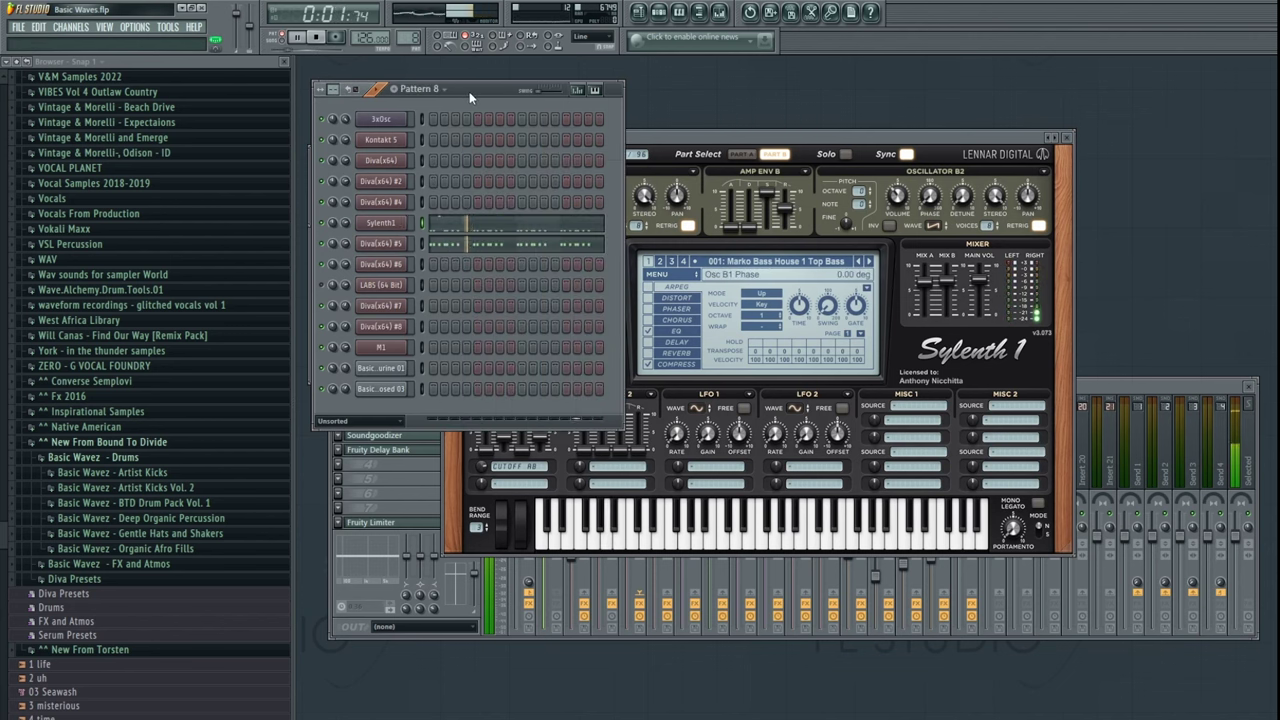
key("space")
left_click(457, 230)
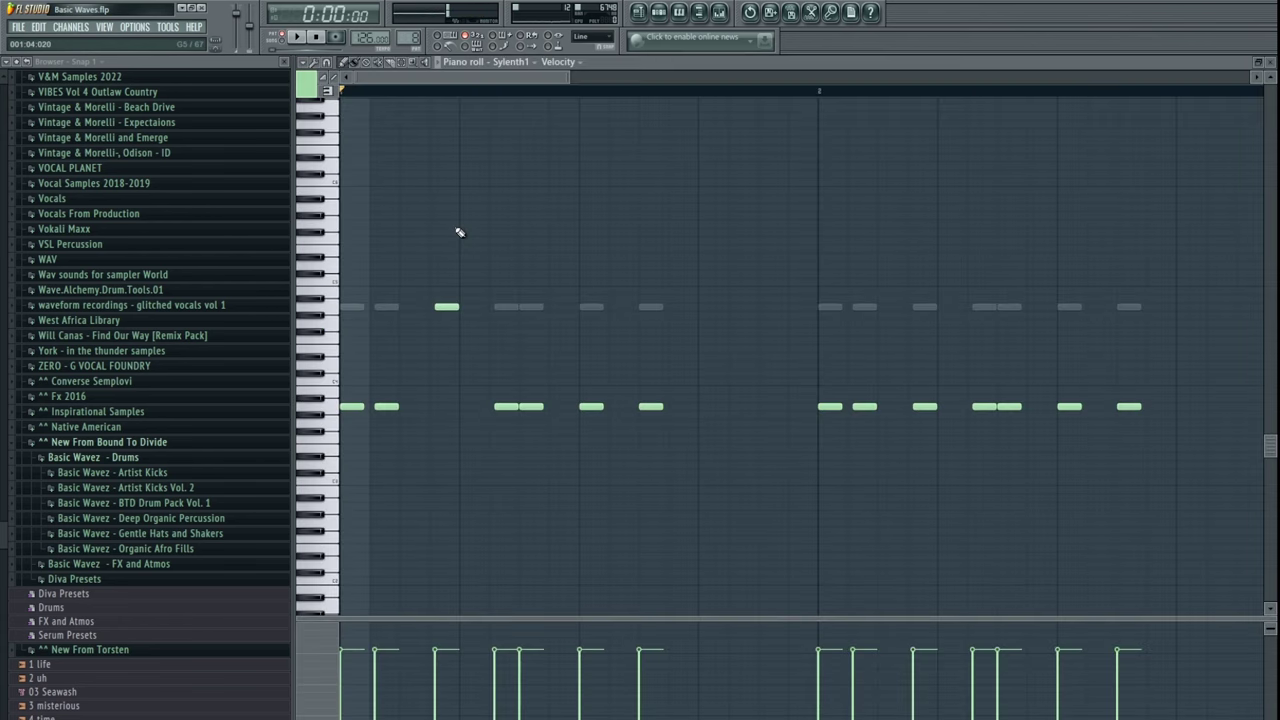
key("space")
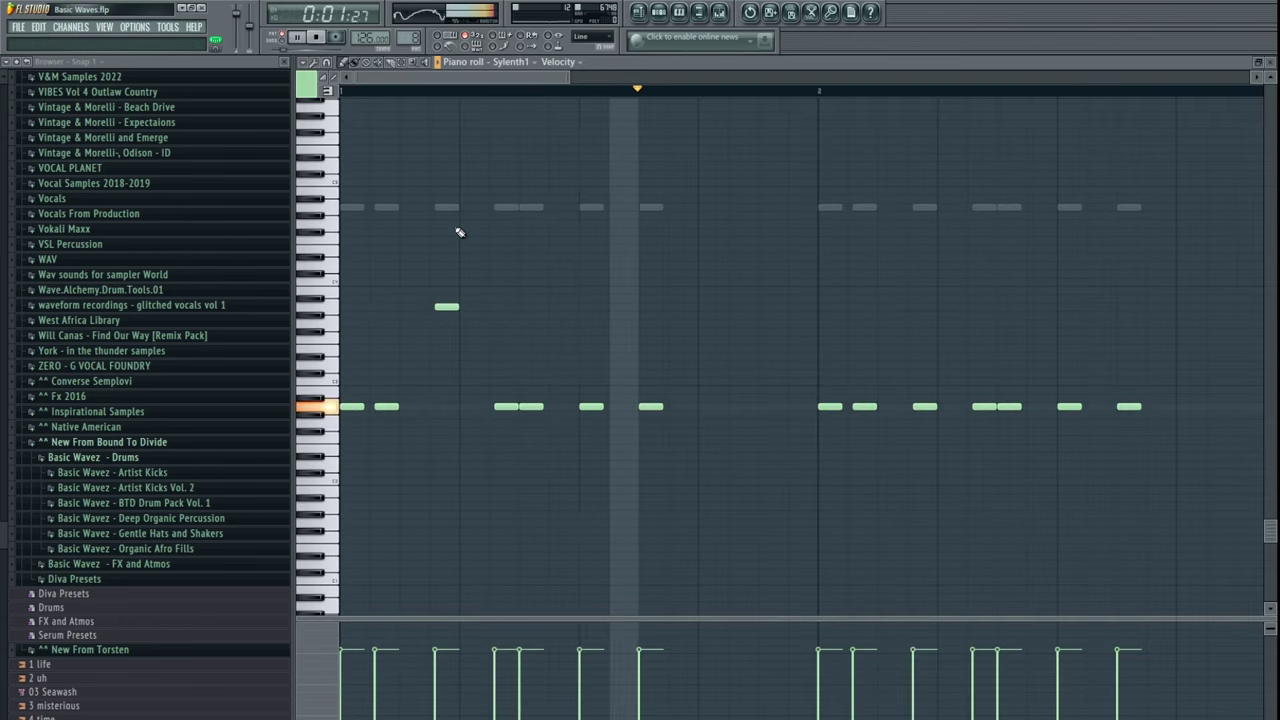
key("F7")
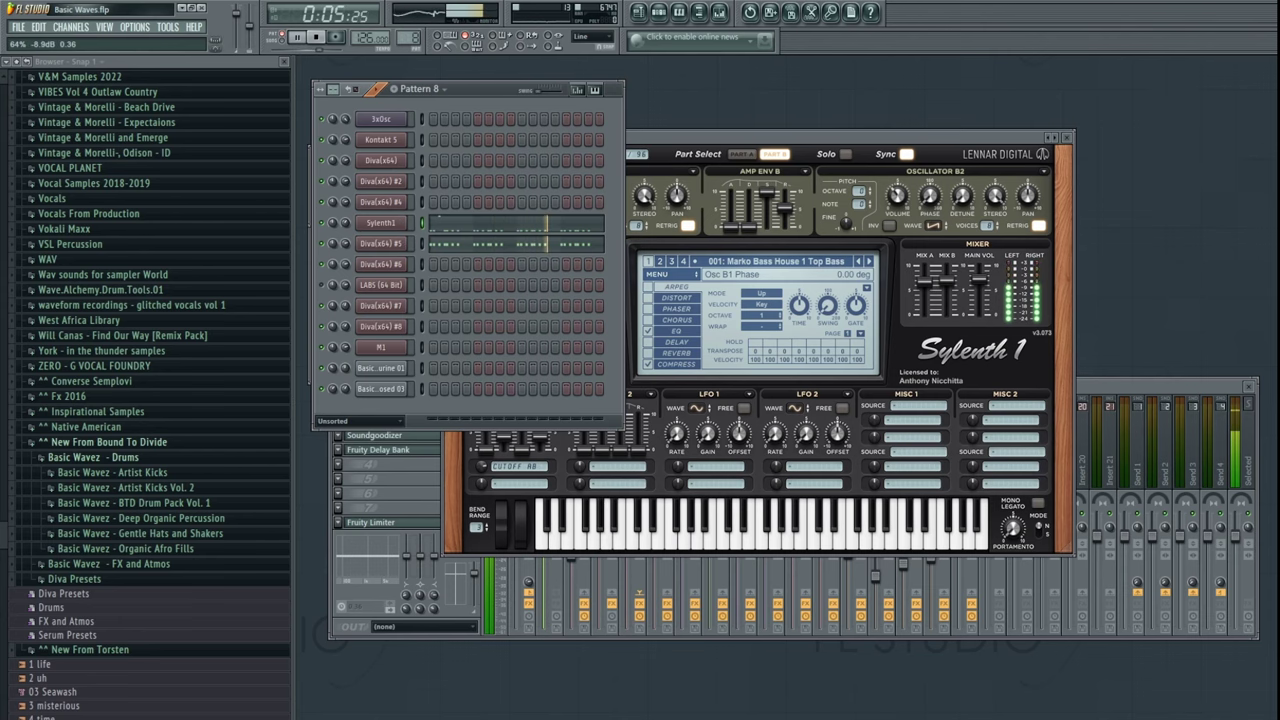
- Inspect the Diva(x64) #5 bass instrument and its mixer routing while Pattern 8 plays
left_click(385, 244)
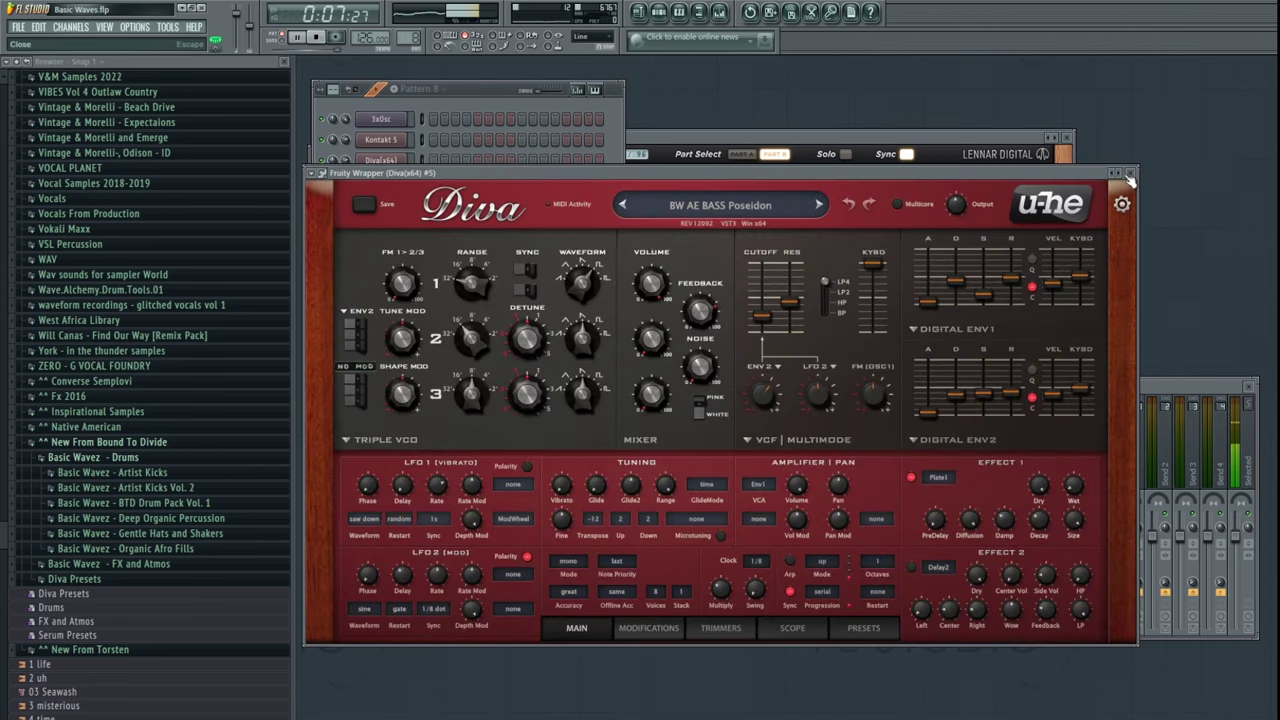
left_click(1129, 174)
key("F9")
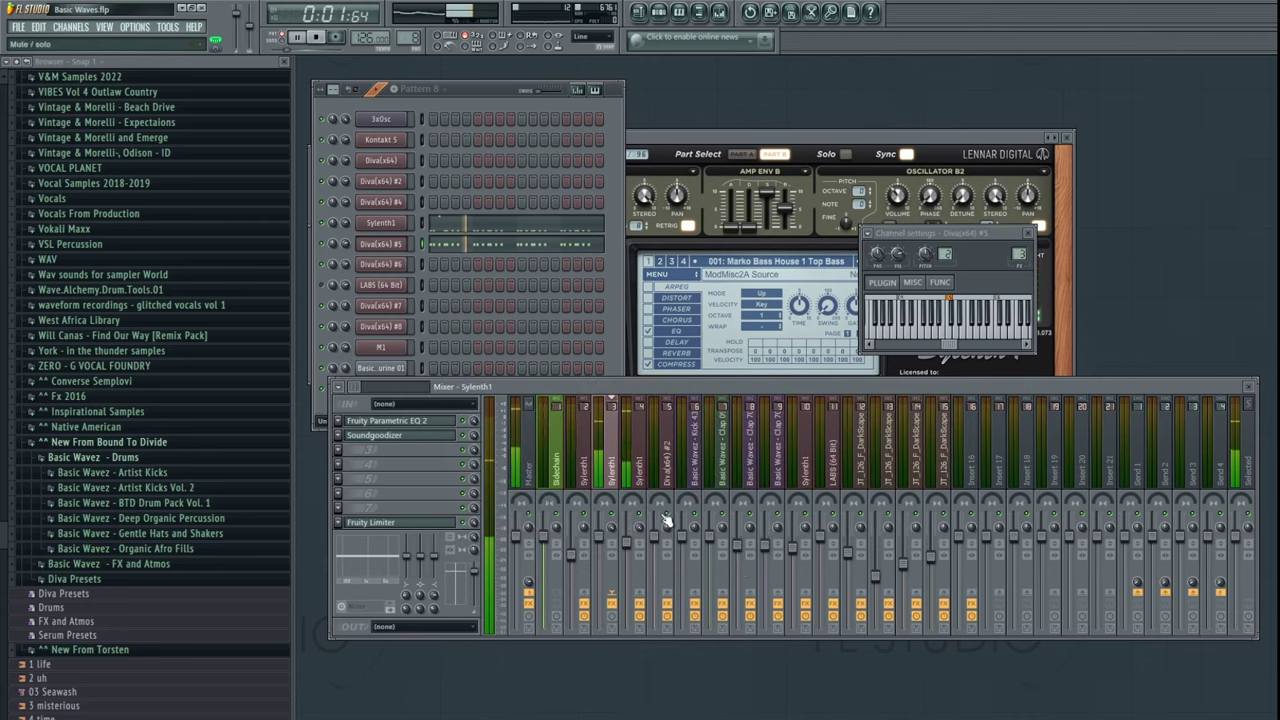
- Lower band 4 around 624 Hz in the Fruity Parametric EQ 2 on Sylenth1's mixer track 4 and stop playback
left_click(639, 465)
left_click(395, 421)
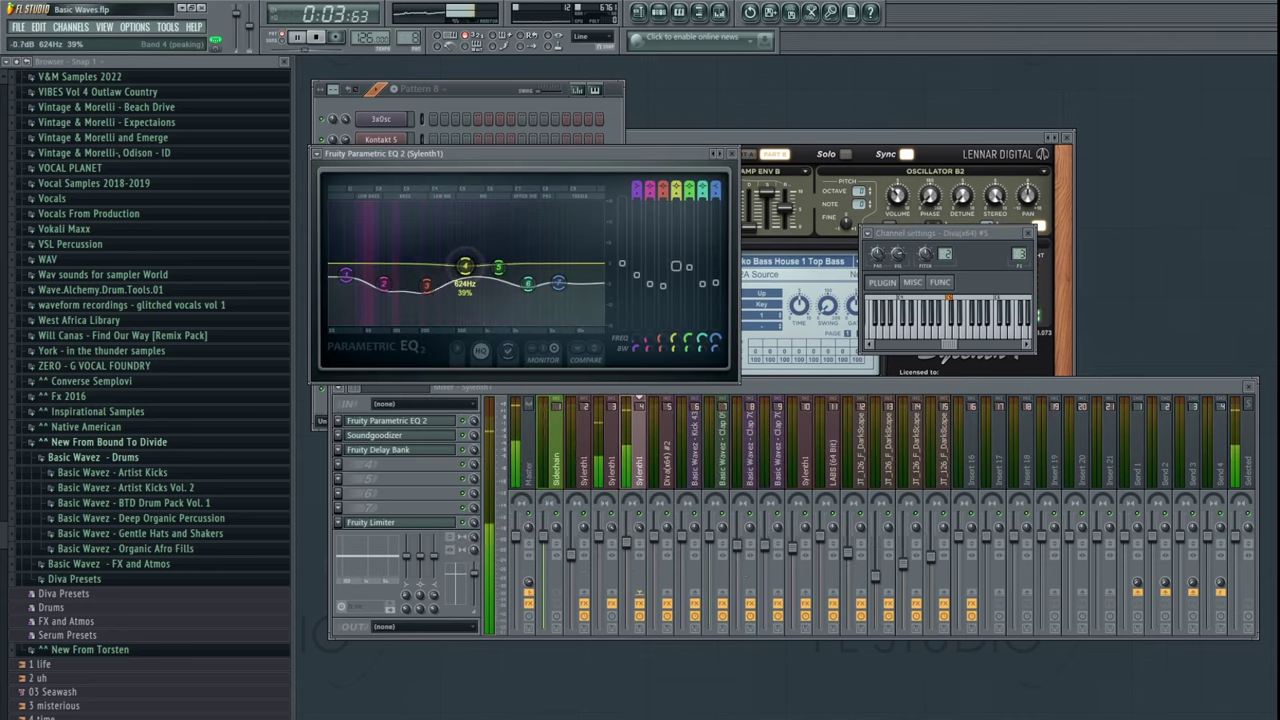
mouse_move(465, 266)
left_mouse_down()
mouse_move(464, 290)
mouse_move(465, 278)
left_mouse_up()
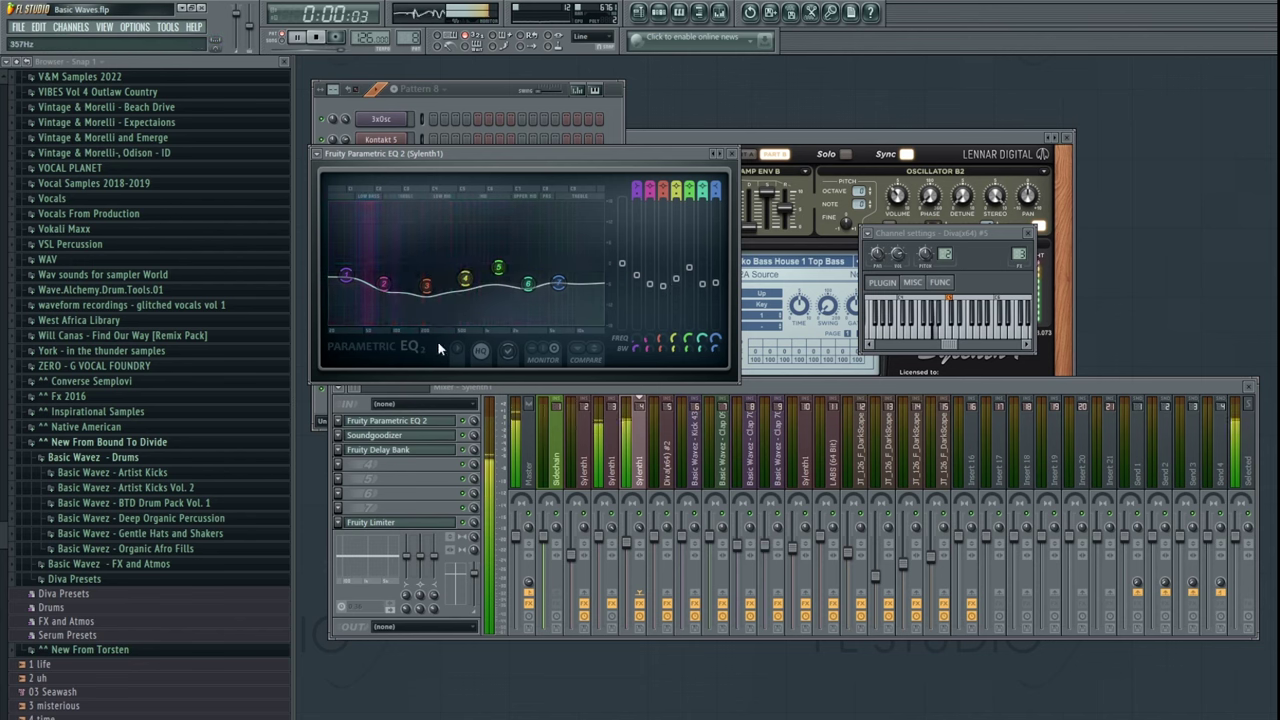
left_click(487, 98)
key("space")
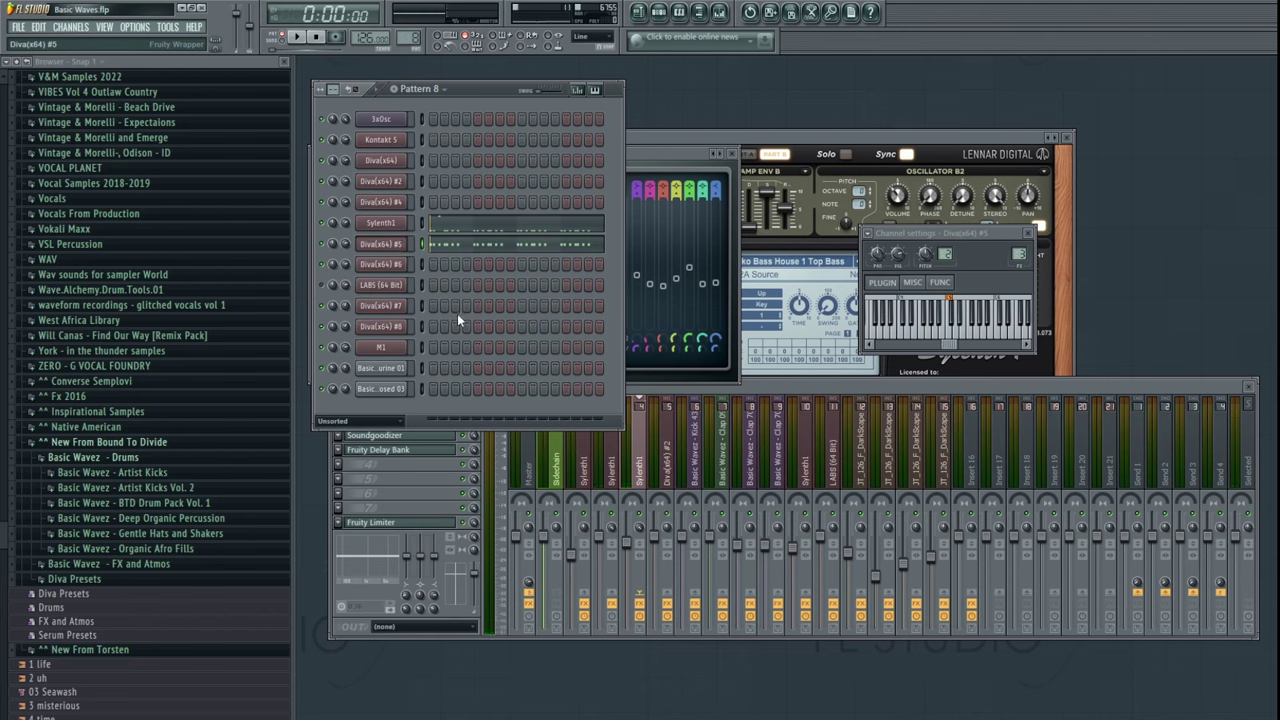
- Split the Sylenth1 and Diva(x64) #5 bass parts of Patterns 8 and 5 into separate patterns
key("ctrl+x")
scroll(408, 36, "down", 1)
key("KP_Subtract")
key("KP_Subtract")
key("ctrl+x")
scroll(409, 38, "up", 3)
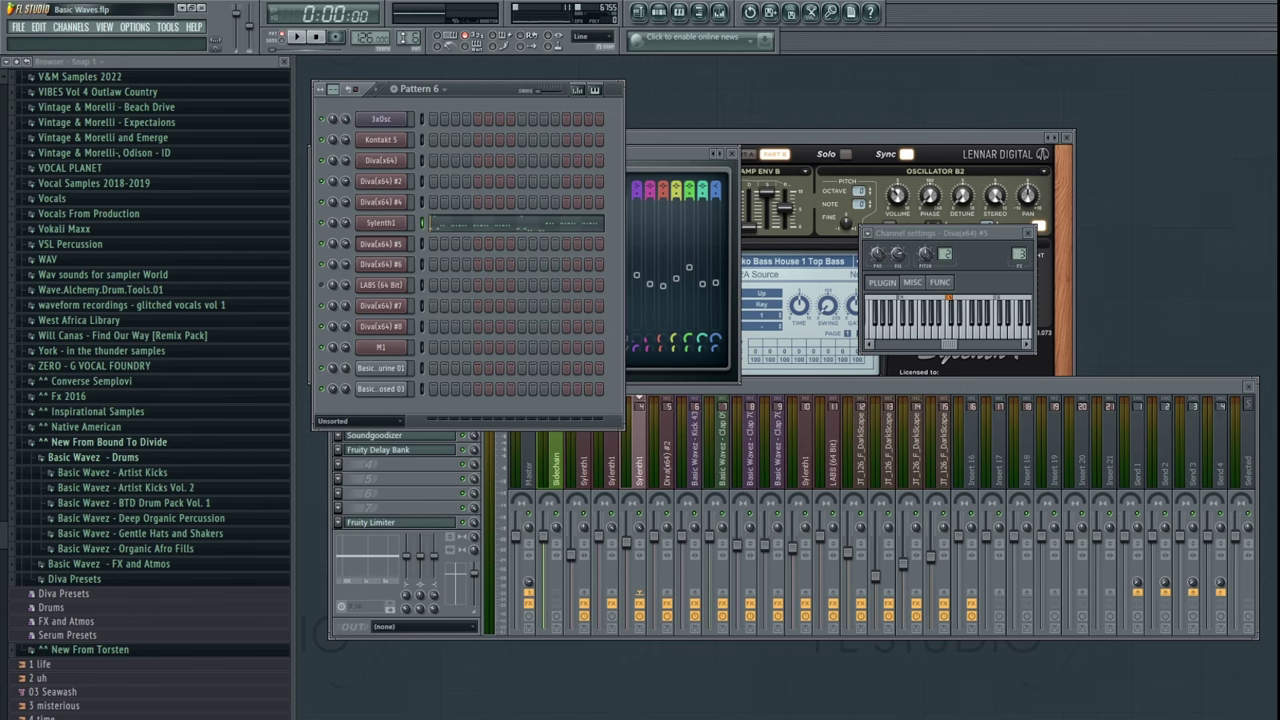
scroll(409, 38, "down", 2)
key("KP_Subtract")
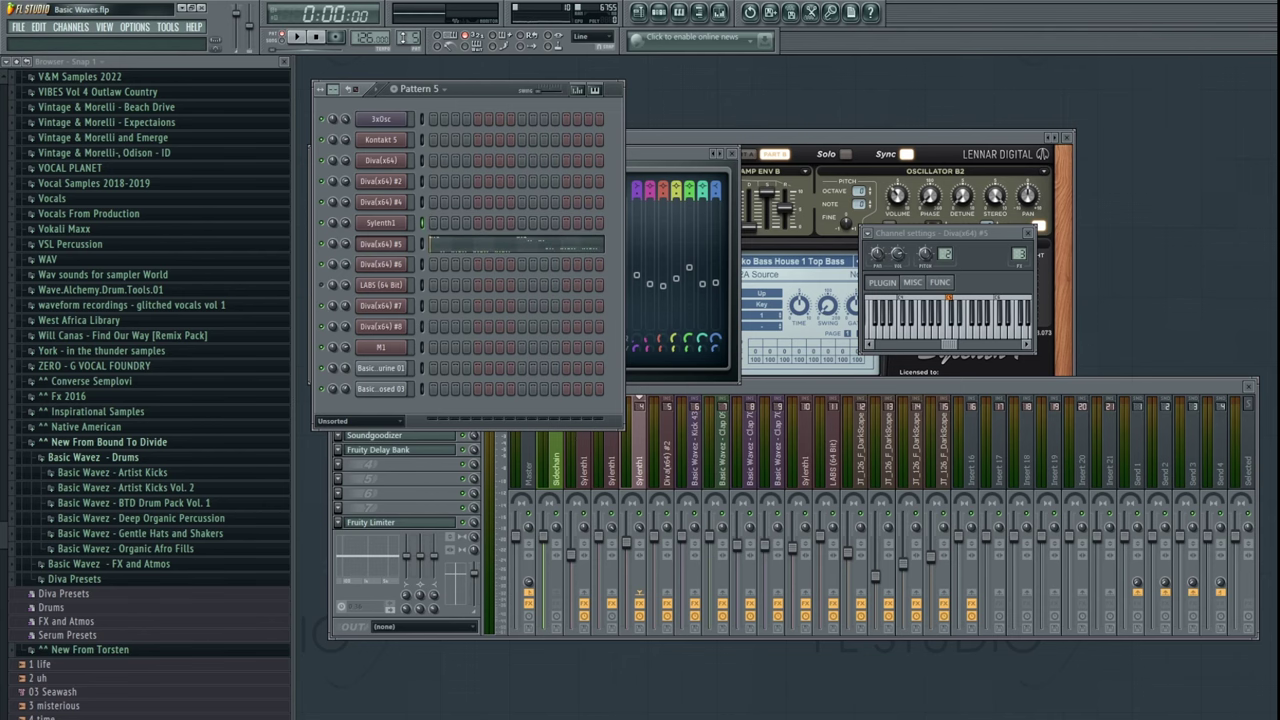
- Place a Pattern 7 clip at bar 9 on Track 7, unmute the track and play from just before bar 9
left_click(638, 11)
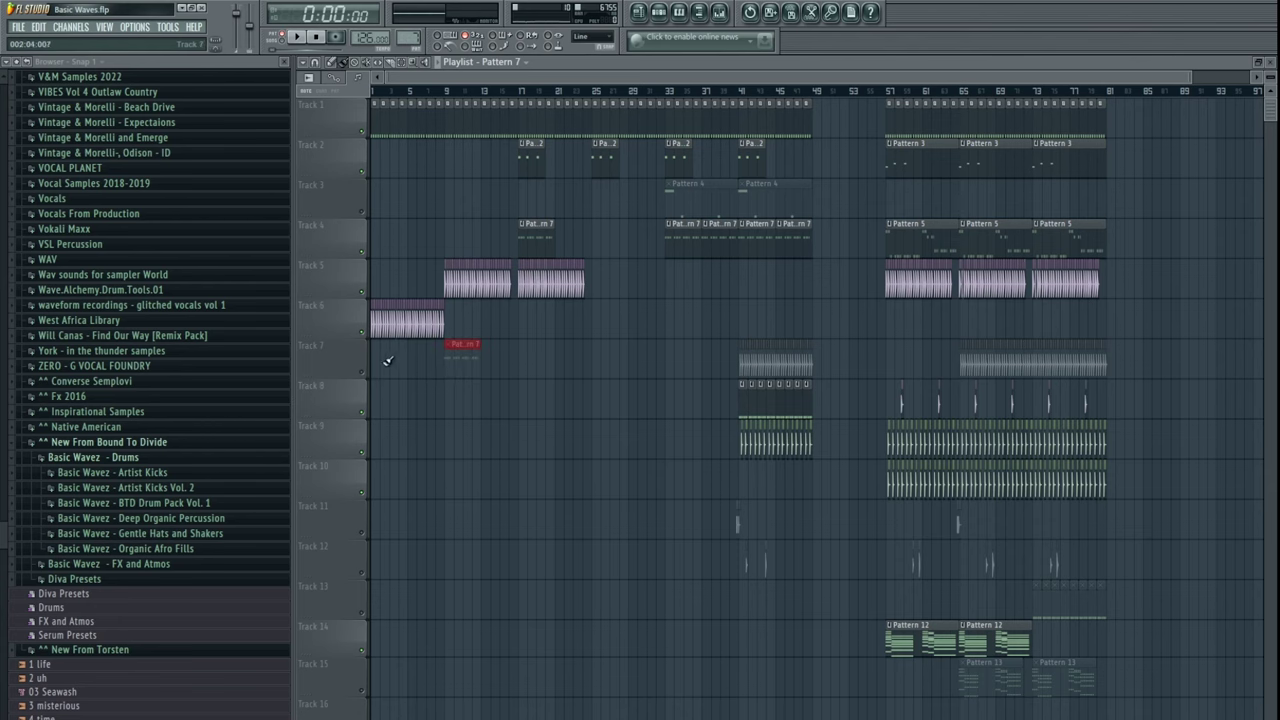
left_click(440, 92)
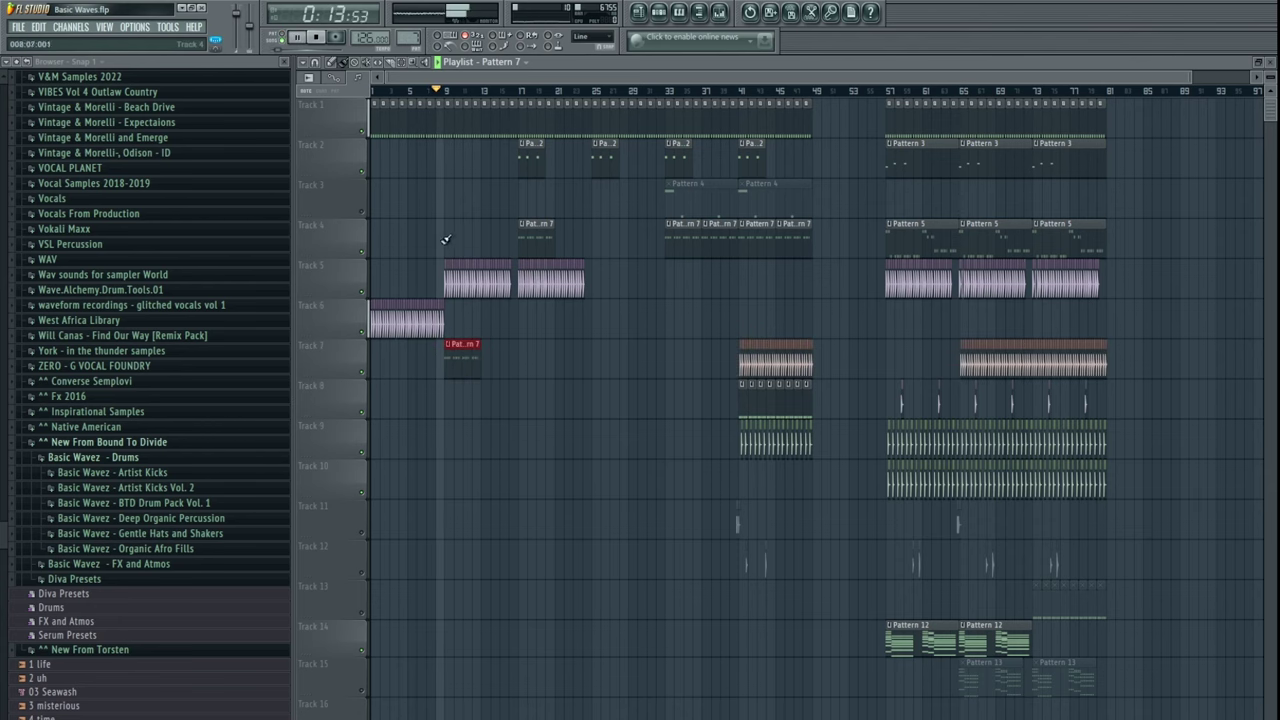
scroll(486, 334, "up", 4)
key("space")
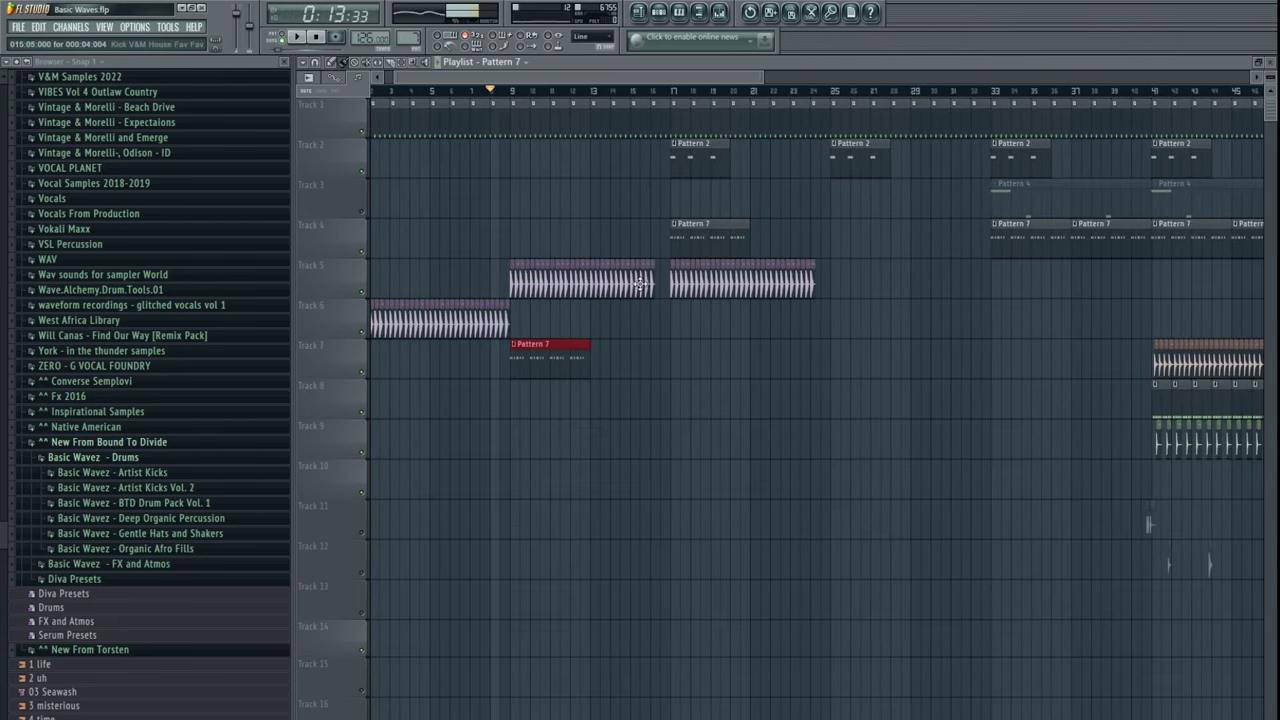
- Delete the Track 5 kicks in bars 9–16 and replace the Pattern 7 clip at bar 9 on Track 7 with Pattern 8
right_click(640, 284)
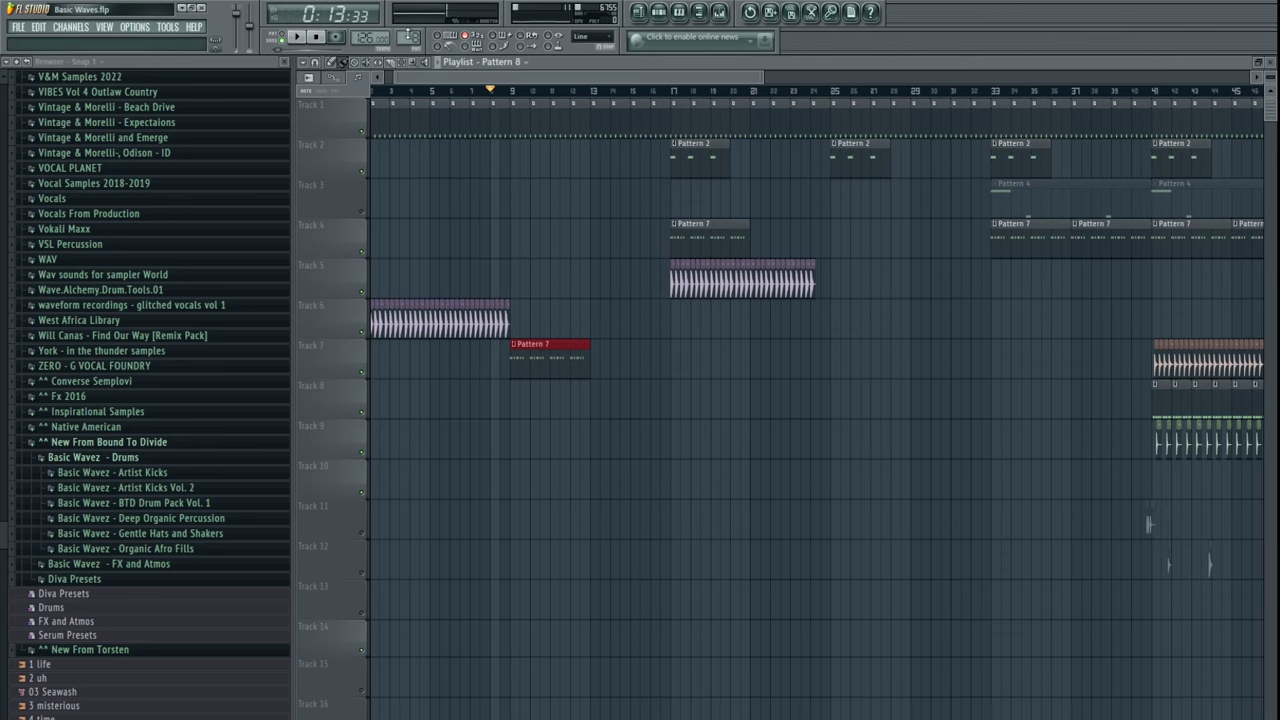
right_click(509, 357)
left_click(559, 357)
- Copy the Track 6 intro kicks to bars 9–16 and add a second Pattern 8 clip at bar 13 on Track 7
left_click(426, 315)
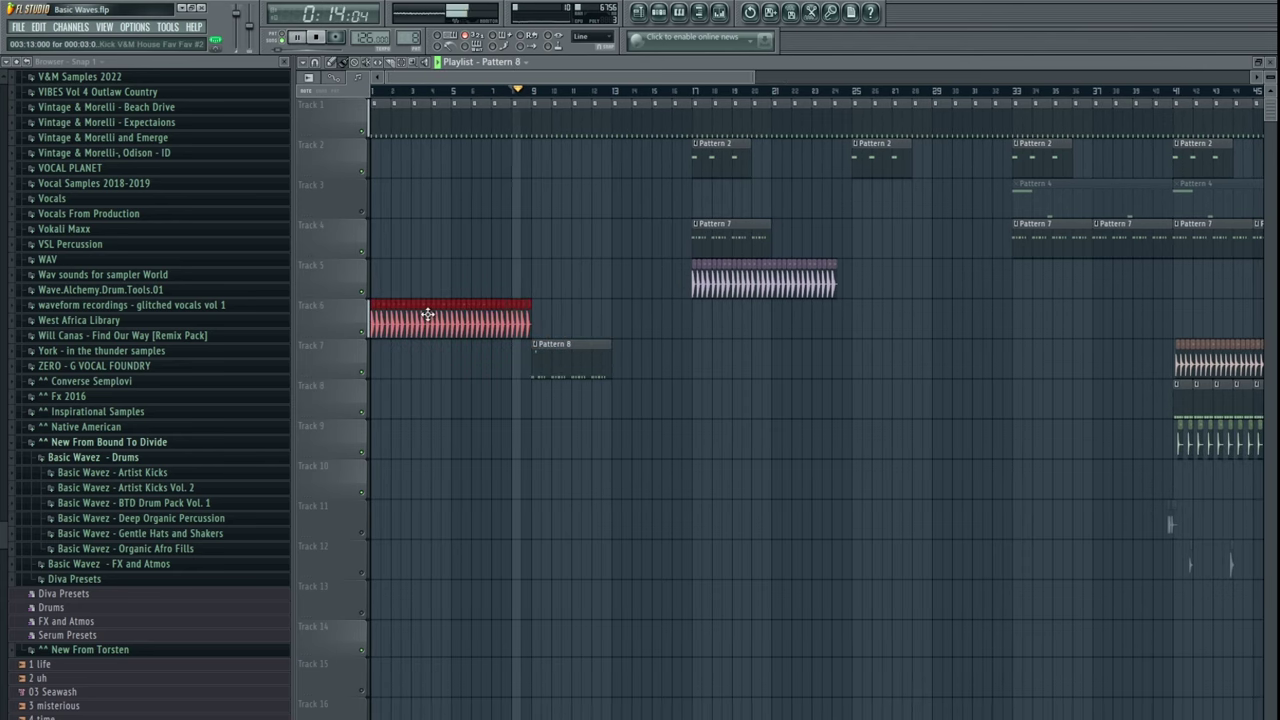
left_click_drag(413, 317, 570, 318)
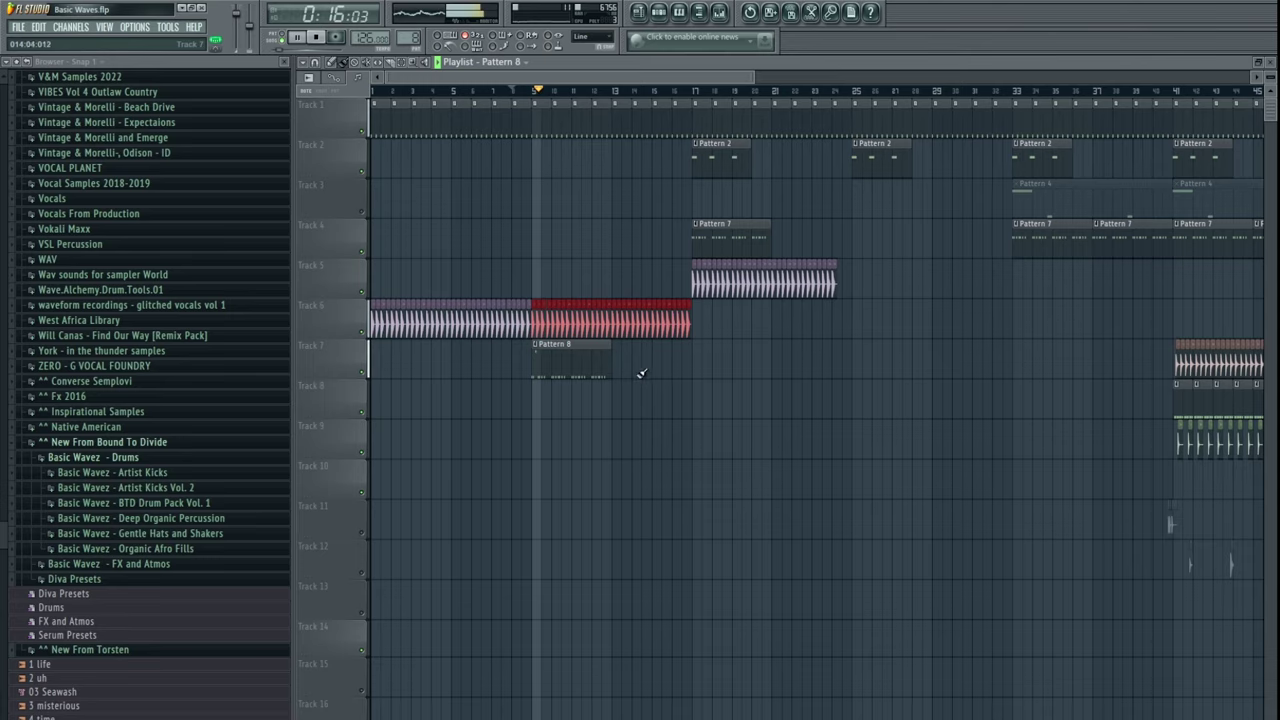
left_click_drag(645, 370, 640, 367)
scroll(625, 377, "down", 4)
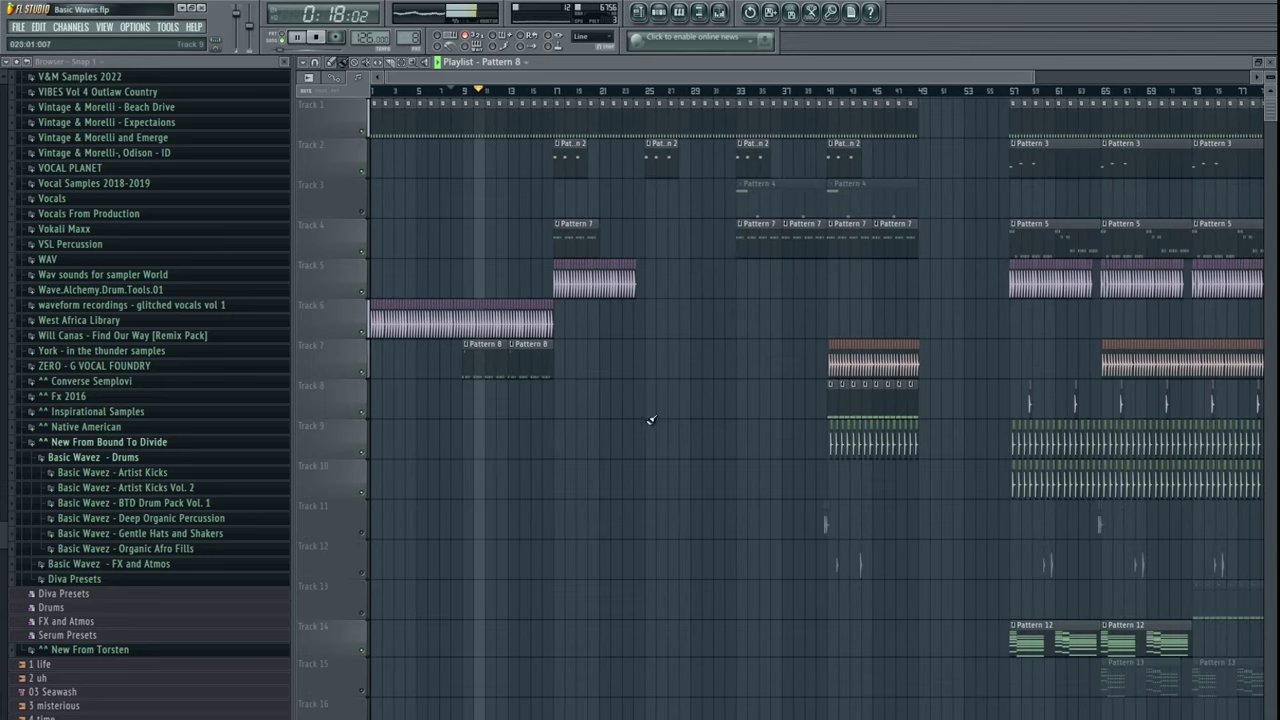
left_click_drag(651, 420, 606, 446)
scroll(606, 446, "down", 2)
scroll(417, 357, "up", 4)
scroll(706, 392, "down", 1)
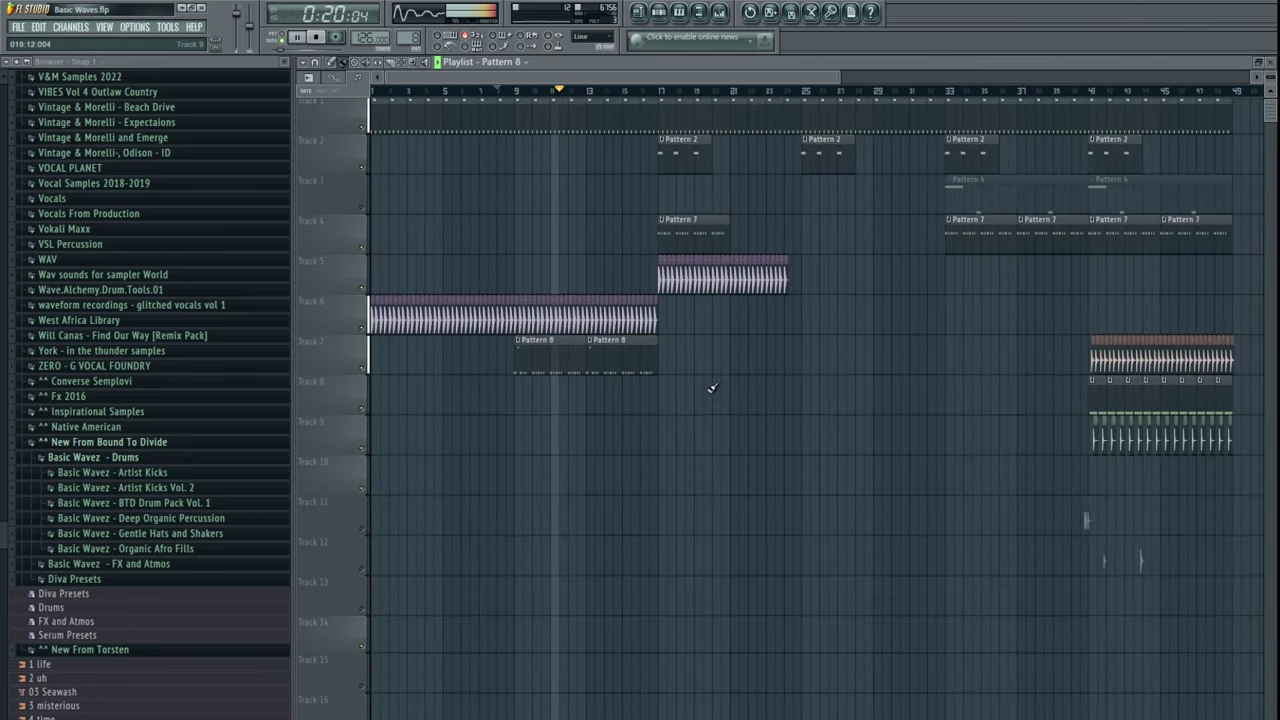
- Copy the two Pattern 8 clips on Track 7 to bars 17–24 of the same track
scroll(712, 388, "down", 1)
left_click_drag(650, 368, 548, 362)
left_click_drag(540, 367, 660, 366)
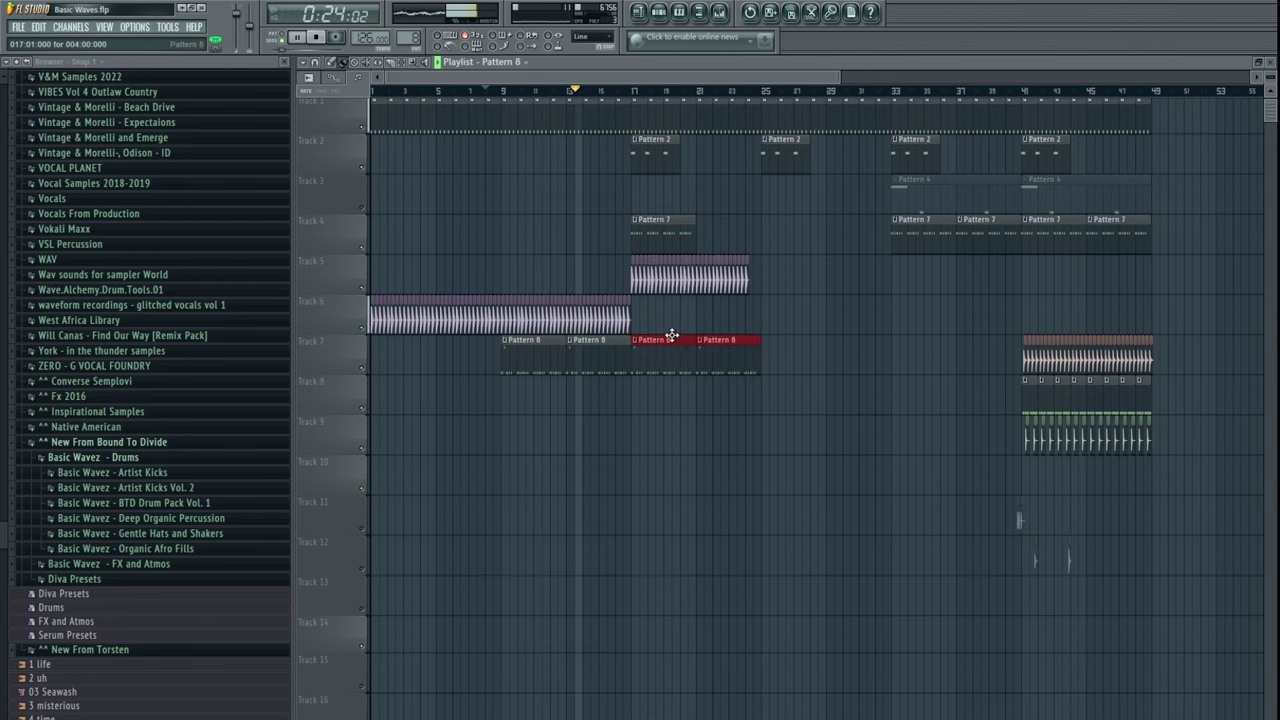
- Free up Track 5 by shifting all clips from there on one track lower, keeping the clips on Tracks 1–4 in place
scroll(794, 352, "down", 3)
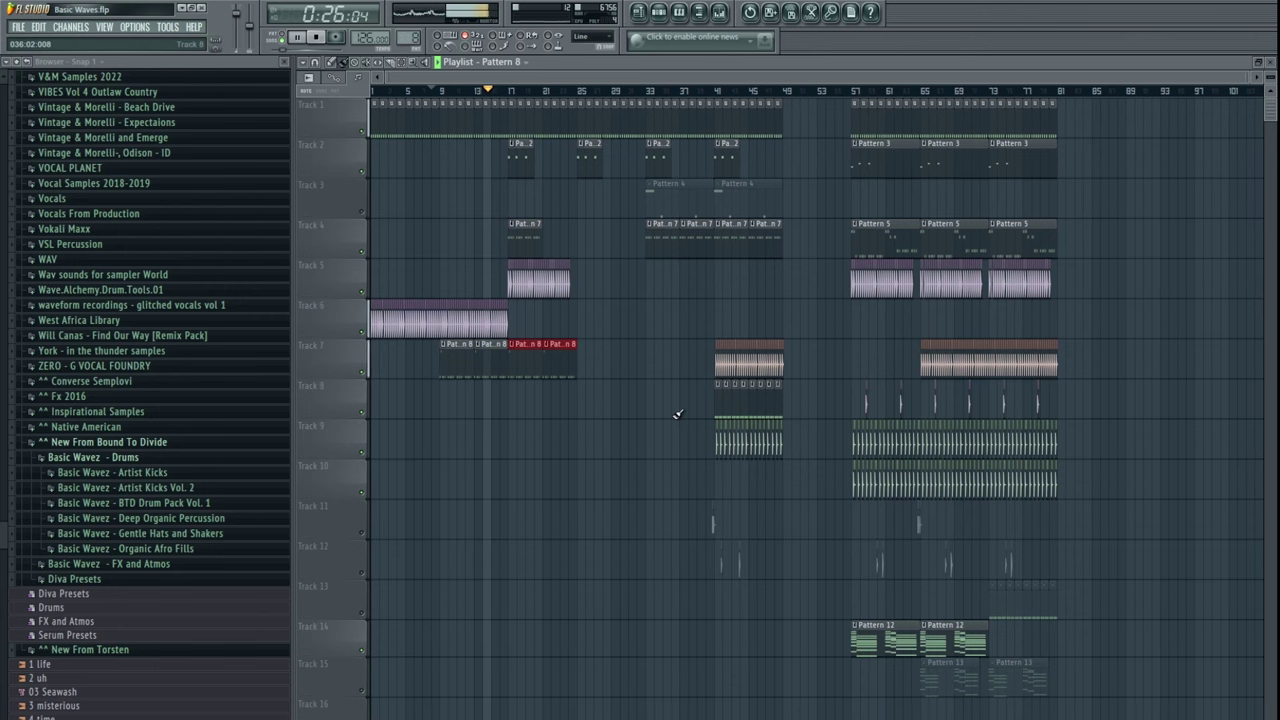
key("ctrl+a")
key("shift+Down")
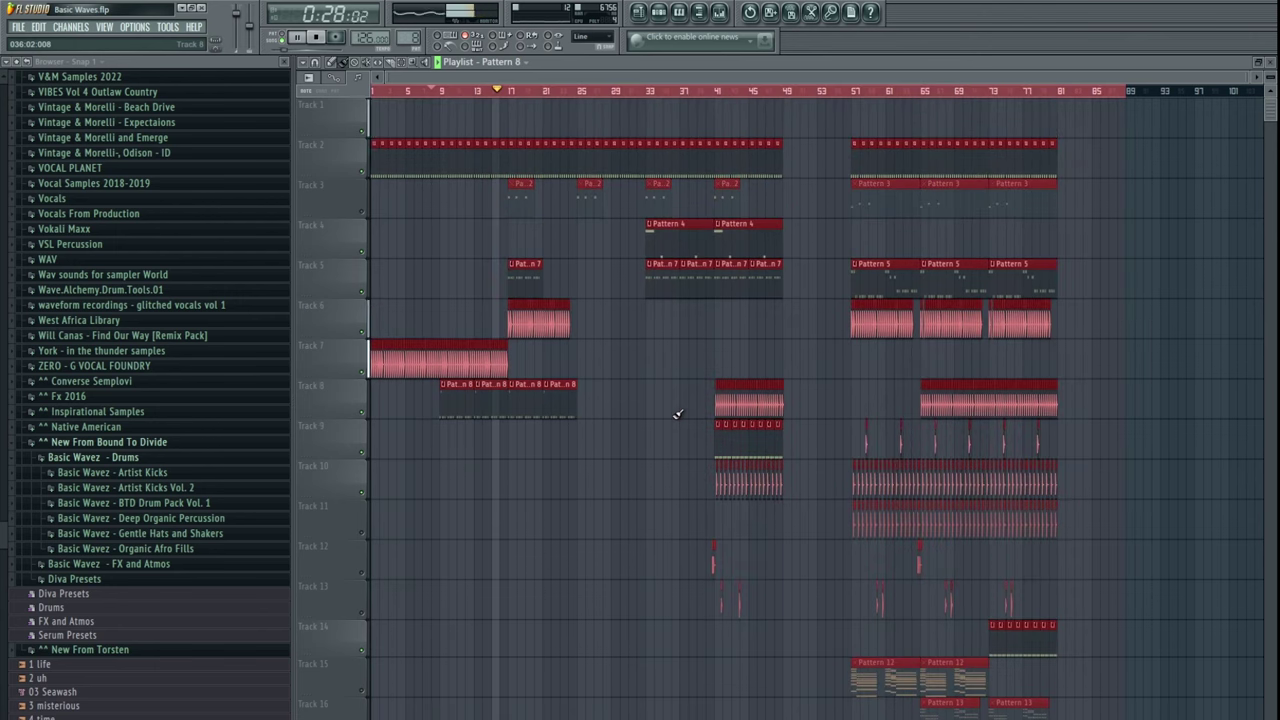
left_click_drag(1105, 151, 232, 179)
key("space")
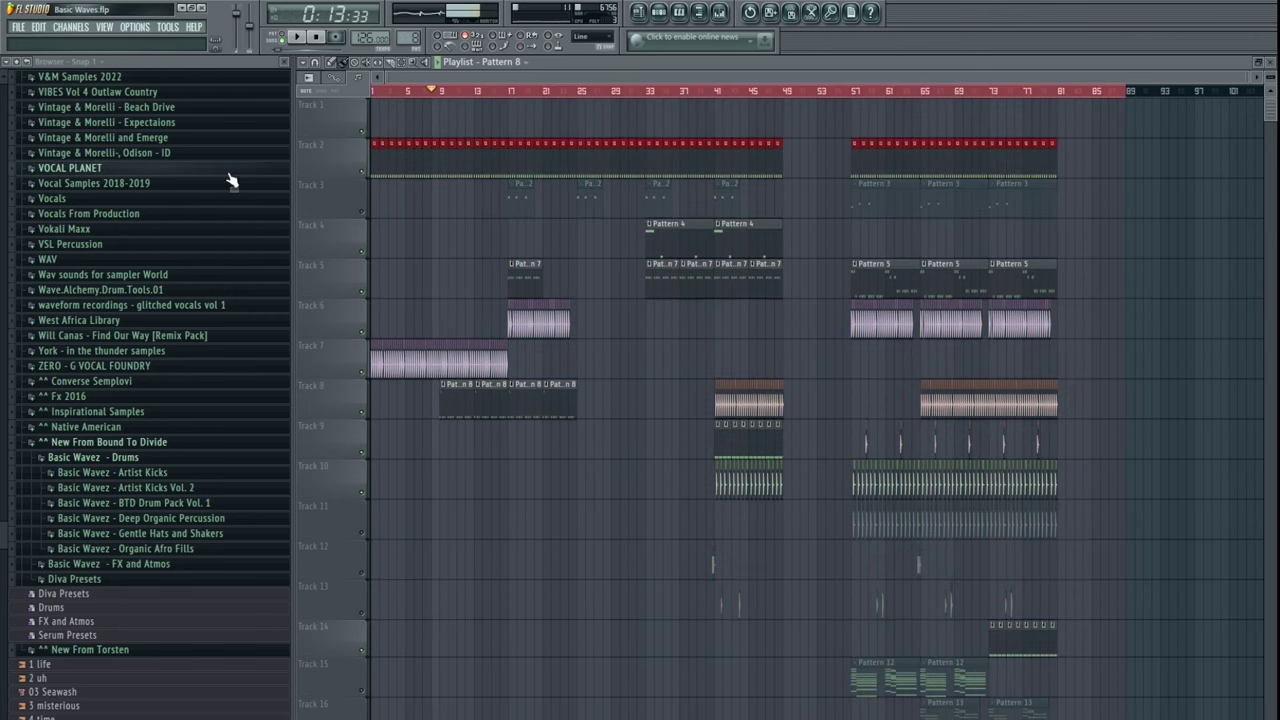
key("shift+Up")
left_click_drag(477, 182, 1078, 225)
key("shift+Up")
left_click_drag(462, 216, 1120, 302)
key("shift+Up")
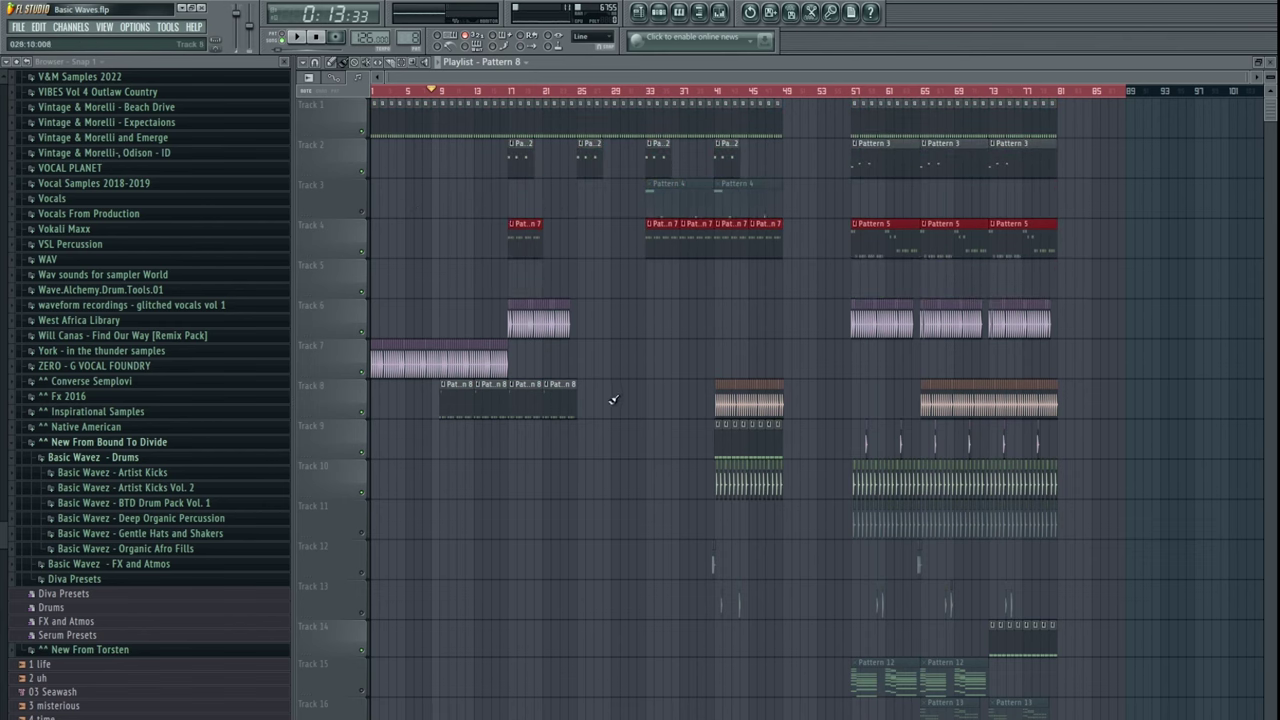
- Move the four Pattern 8 clips from Track 8 up to the empty Track 5
left_click_drag(613, 400, 386, 408)
key("shift+Up")
key("shift+Up")
key("shift+Up")
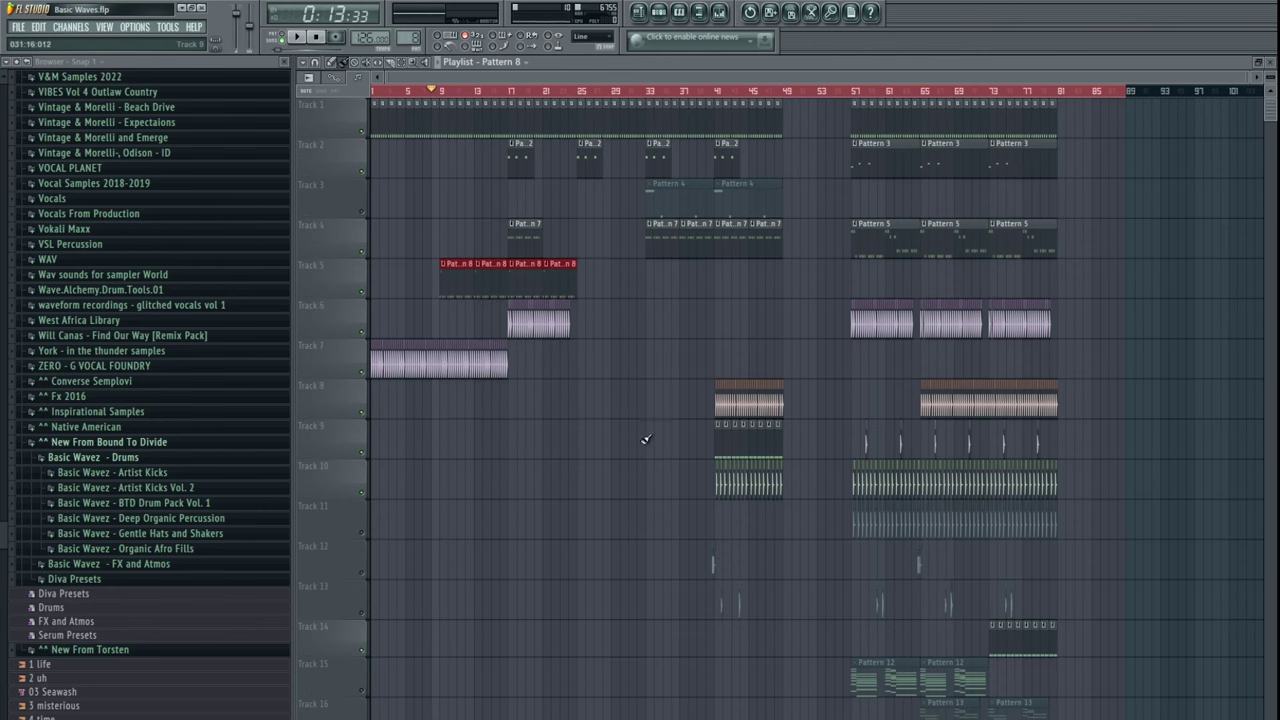
- Shift the Pattern 8 clips and everything beneath them two tracks lower, returning the clips of Tracks 1–4 to their original tracks
key("ctrl+a")
key("shift+Down")
key("shift+Down")
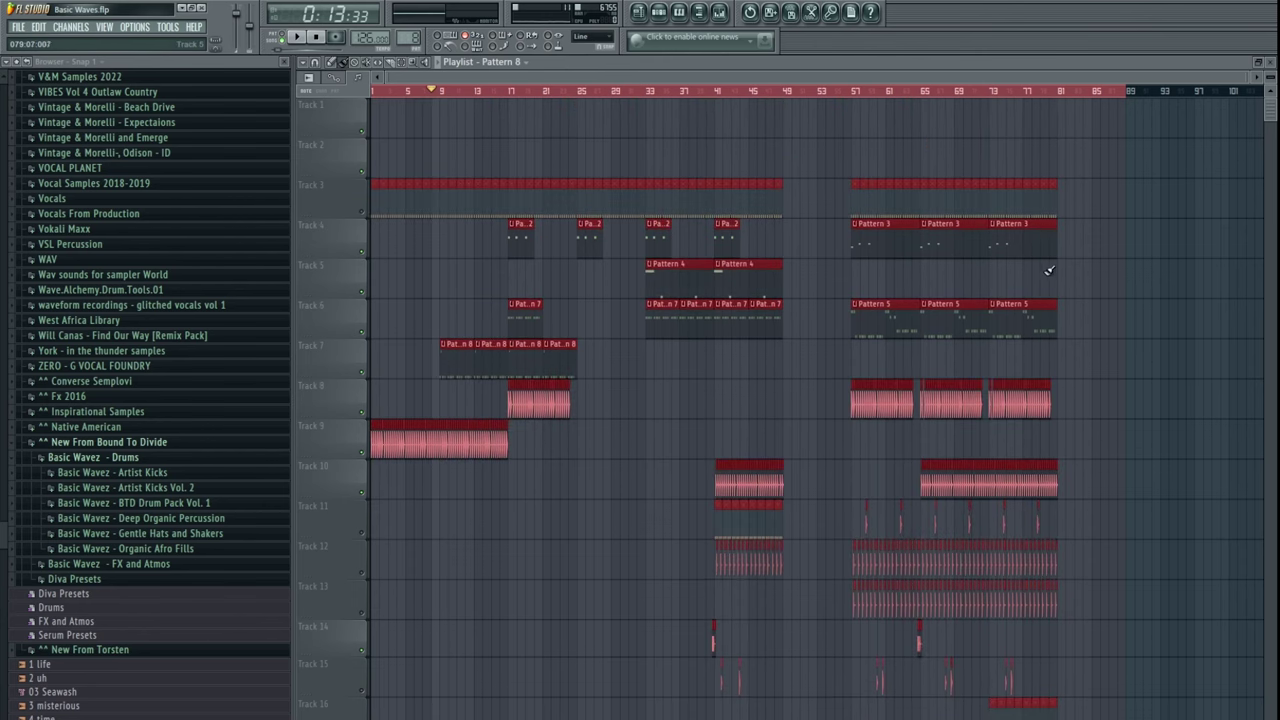
left_click_drag(1094, 271, 200, 92)
key("shift+Up")
key("shift+Up")
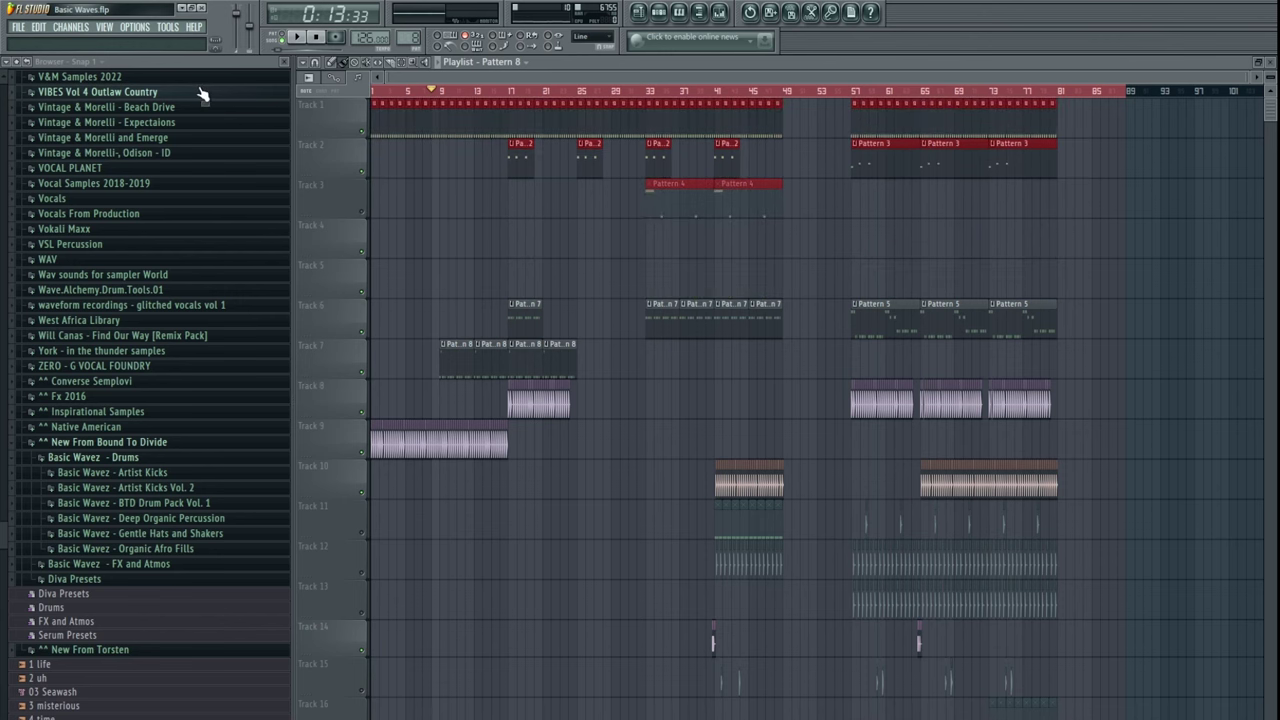
left_click_drag(453, 300, 1150, 320)
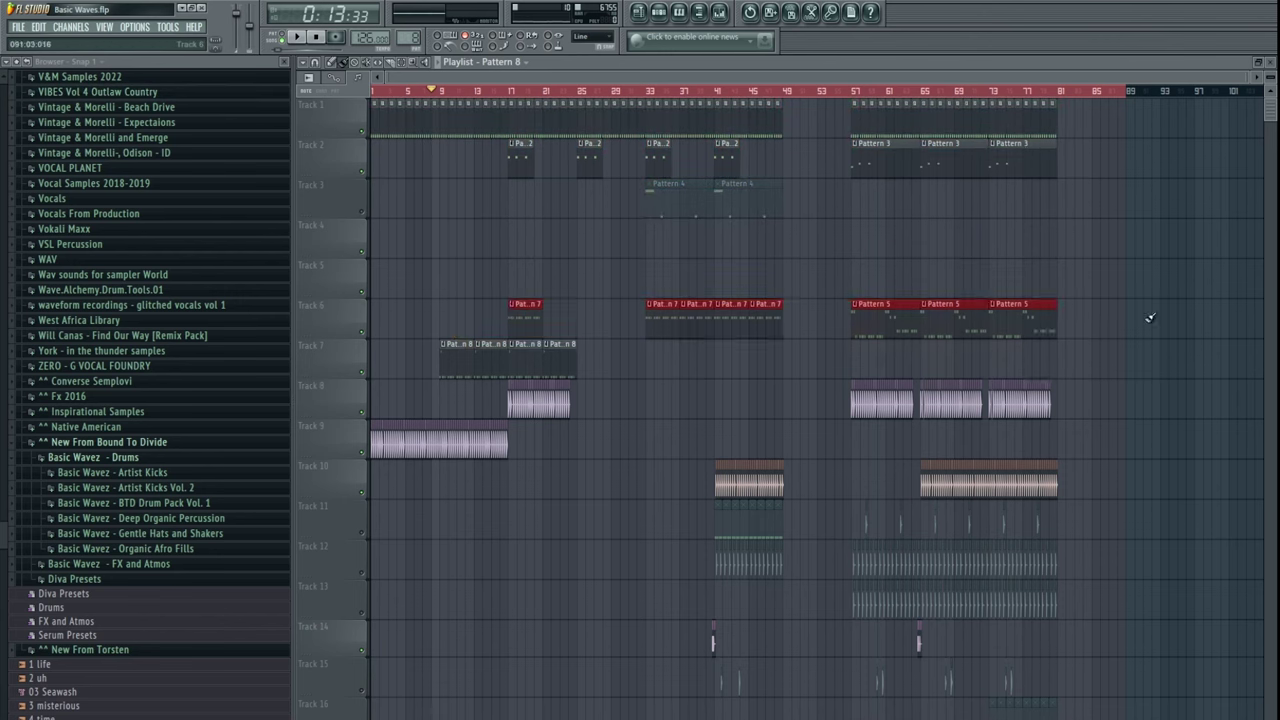
key("shift+Up")
key("shift+Up")
- Move the four Pattern 8 clips at bars 9–24 up from Track 7 to Track 6 and resume playback
left_click_drag(420, 325, 706, 361, "ctrl")
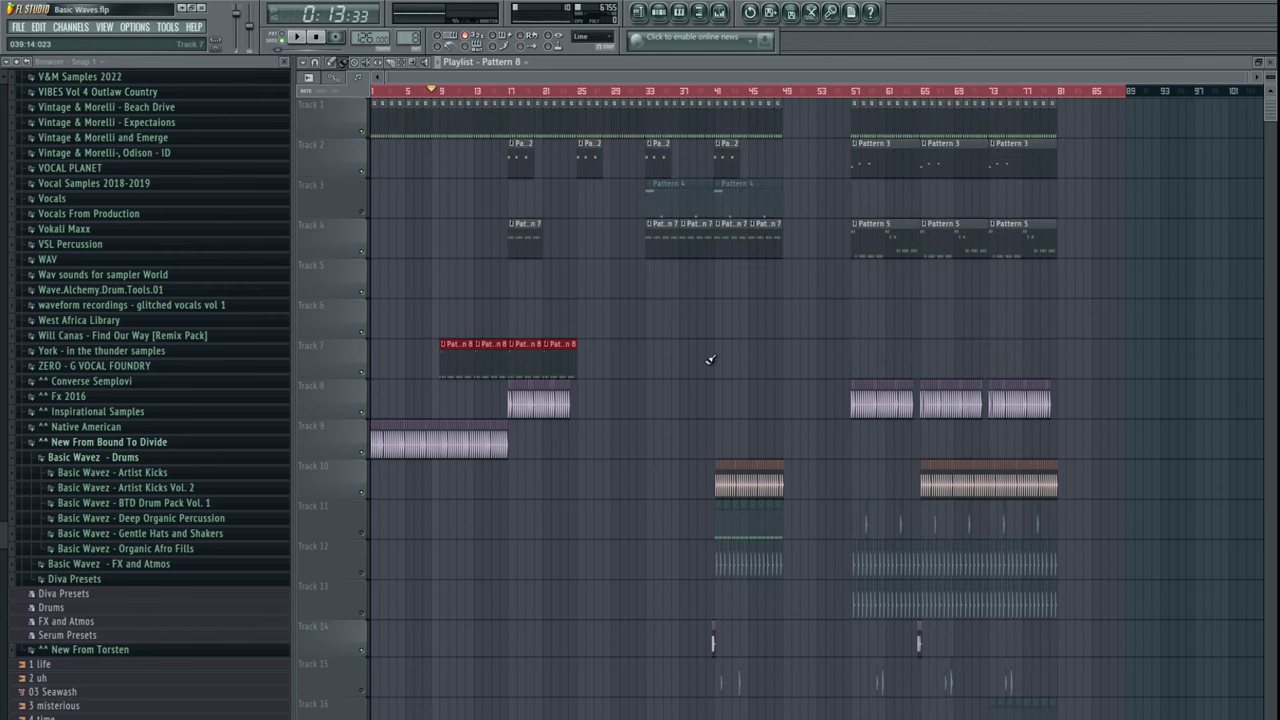
key("shift+Up")
key("ctrl+d")
key("space")
scroll(517, 377, "up", 4)
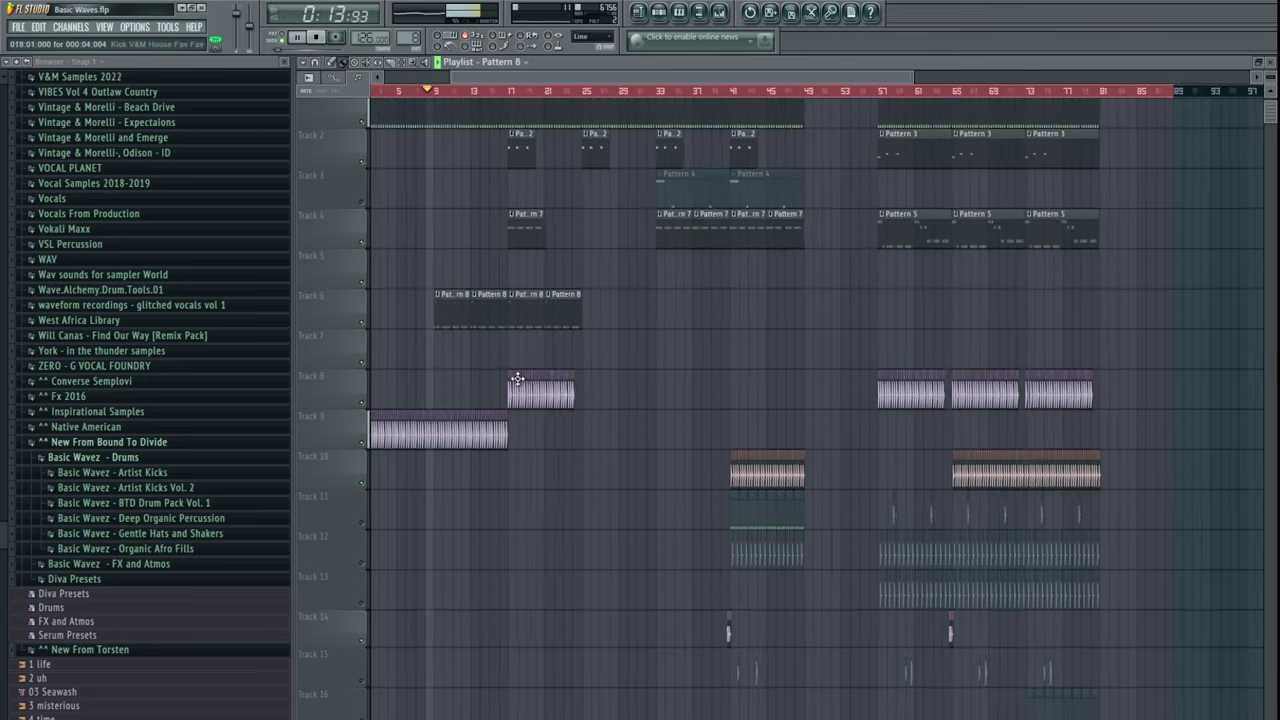
- Unmute Track 11 and copy its eight Pattern 9 clips from bars 41–48 to bars 9–16
scroll(803, 421, "down", 3)
left_click_drag(800, 569, 703, 509)
left_click(363, 448)
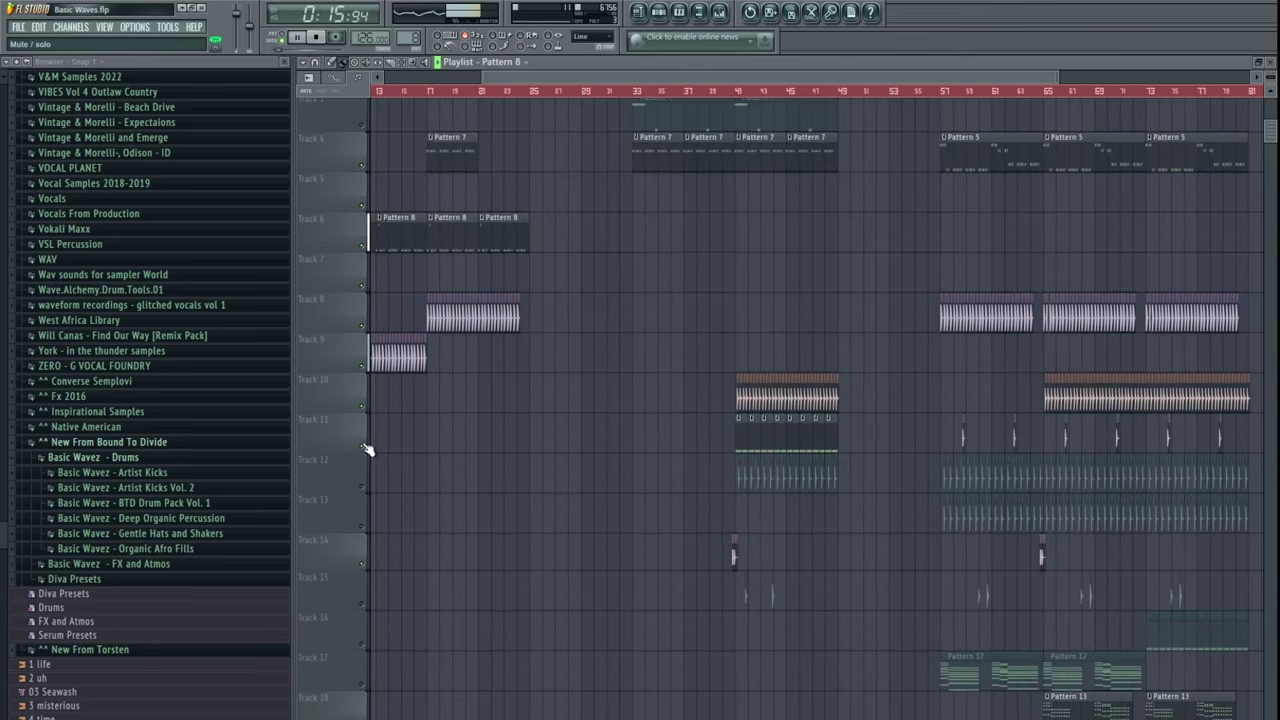
left_click_drag(633, 481, 688, 312)
left_click_drag(740, 346, 882, 356, "ctrl")
left_click_drag(798, 352, 532, 373)
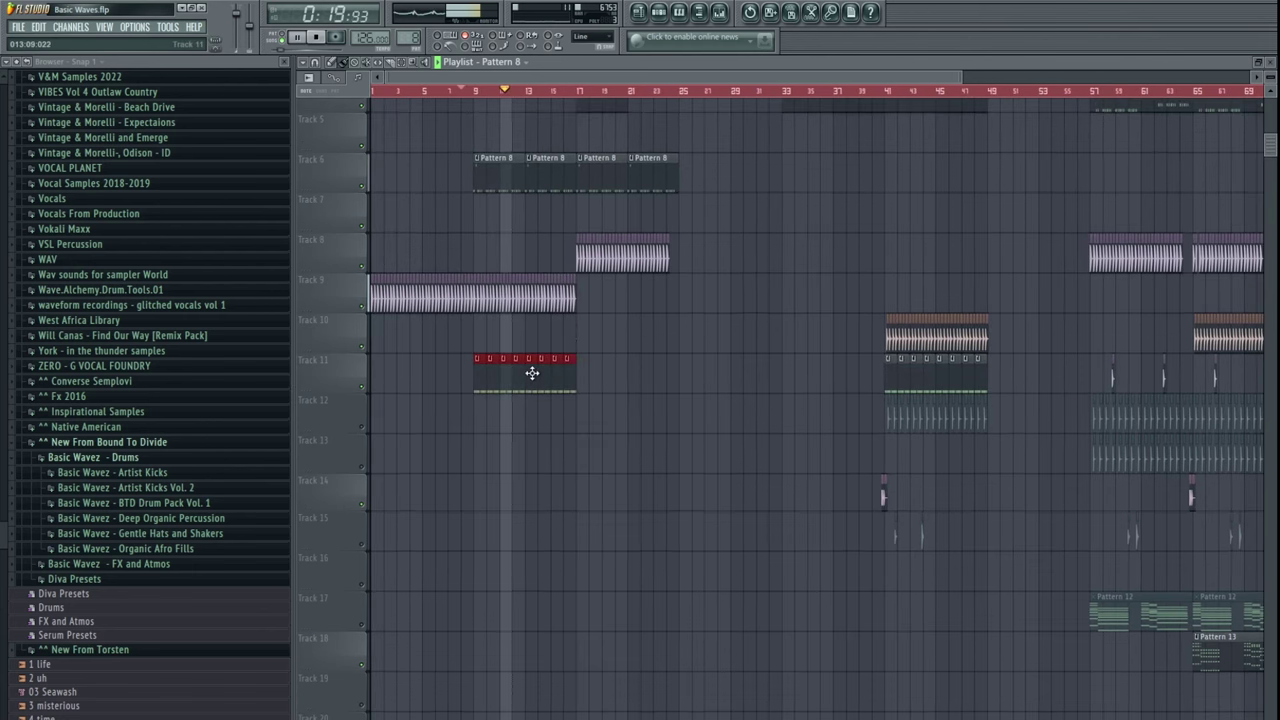
- Duplicate the Pattern 9 clips of bars 9–16 on Track 11 to bars 17–24
scroll(523, 412, "up", 3)
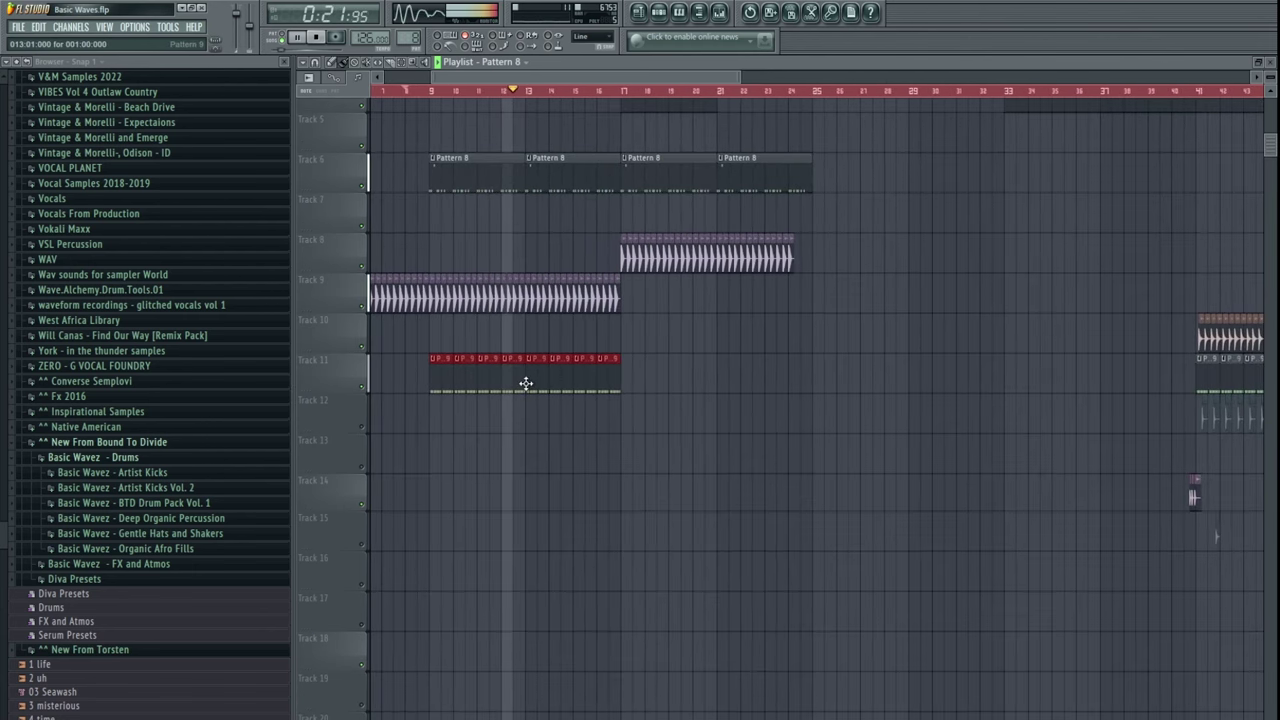
left_click_drag(583, 424, 545, 430)
scroll(544, 431, "down", 3)
scroll(522, 389, "down", 1)
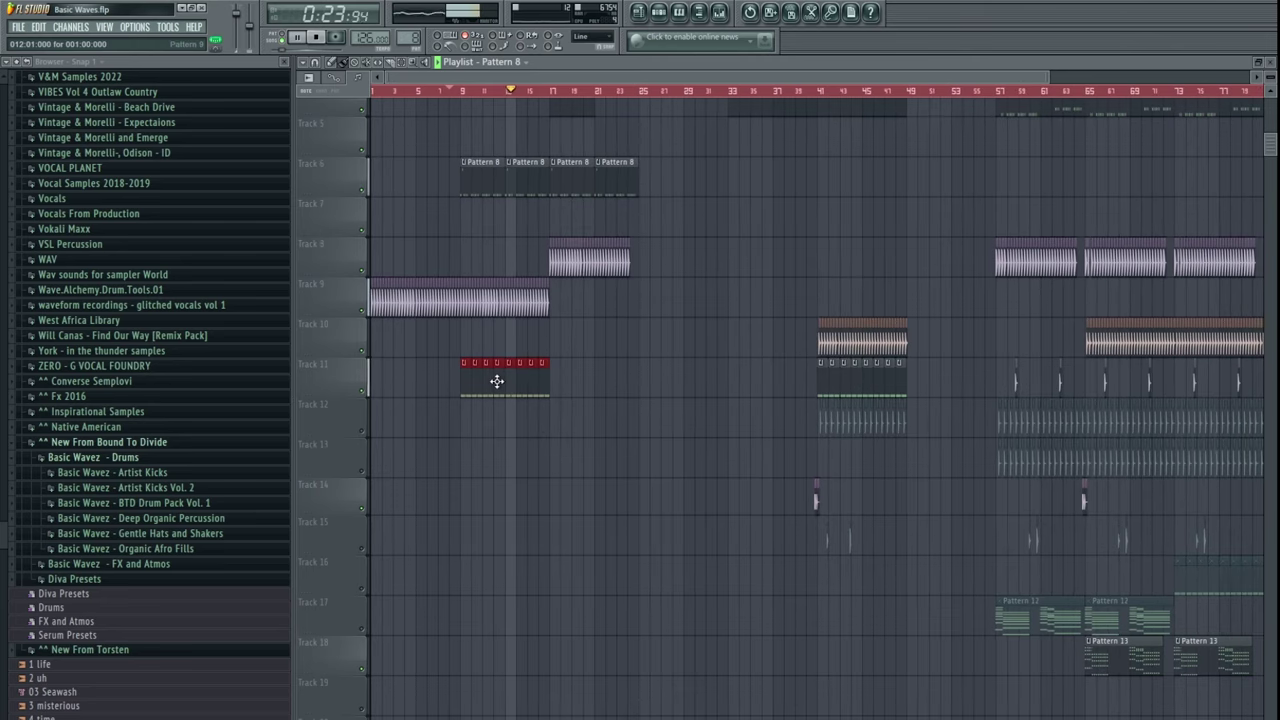
left_click_drag(497, 380, 580, 380)
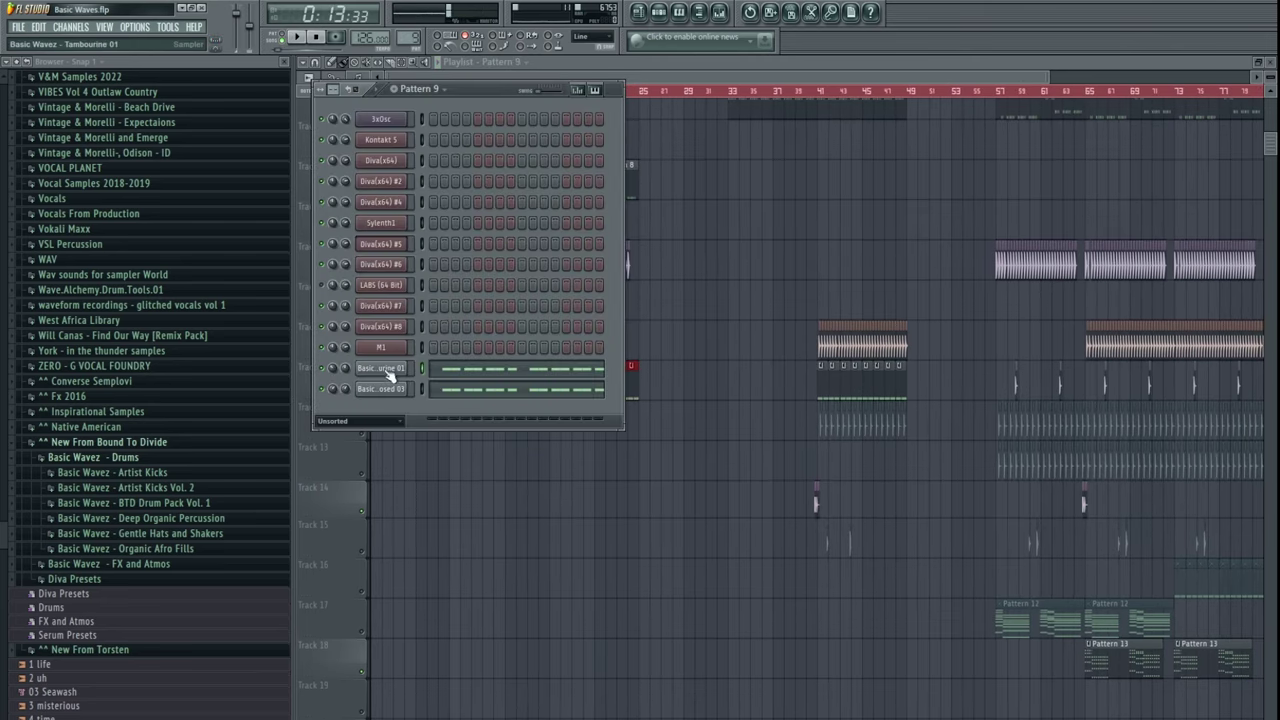
- Route the Tambourine 01 and Hihat Closed 03 channels of Pattern 9 to mixer track 17
left_click(390, 372)
key("F9")
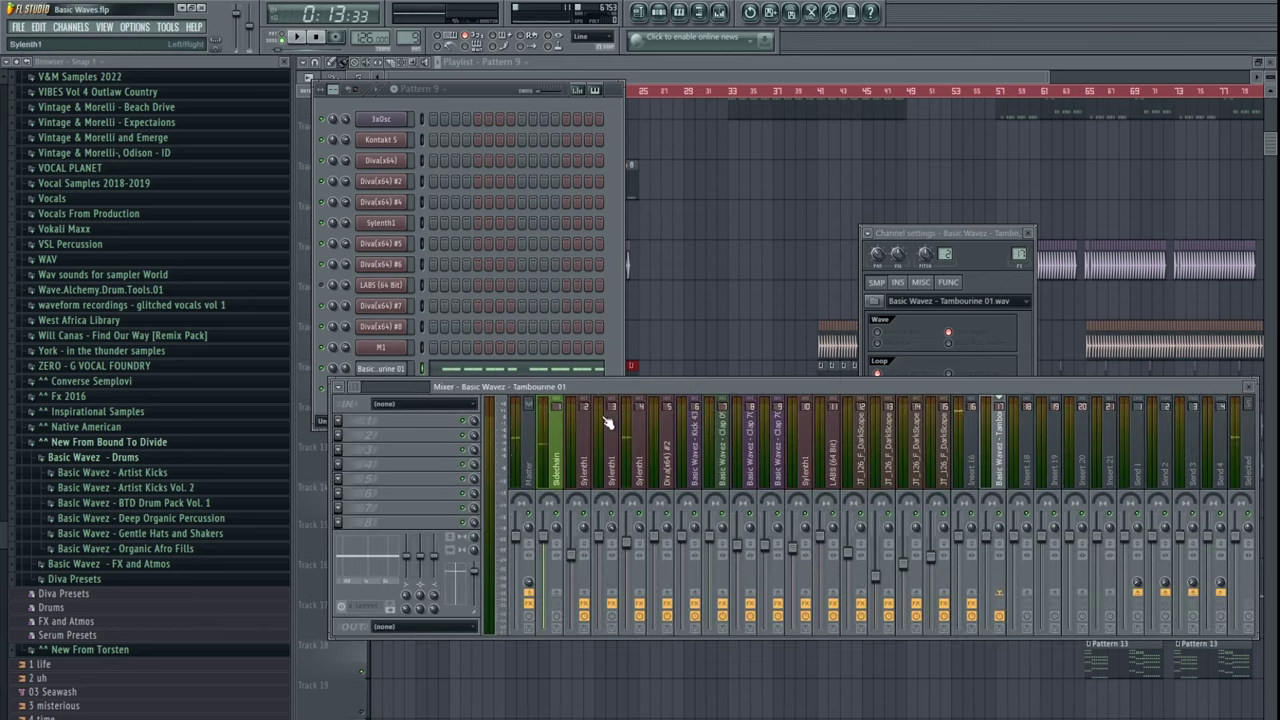
left_click(504, 112)
left_click(393, 388)
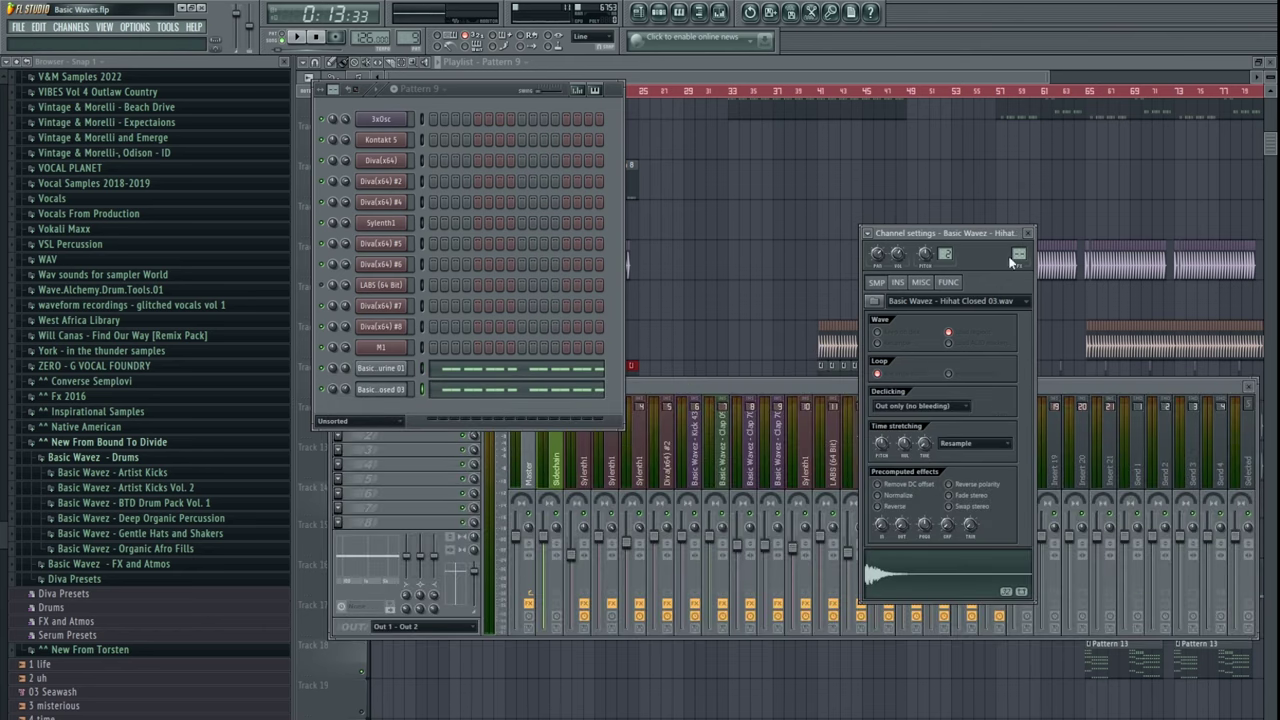
left_click_drag(1014, 256, 1013, 252)
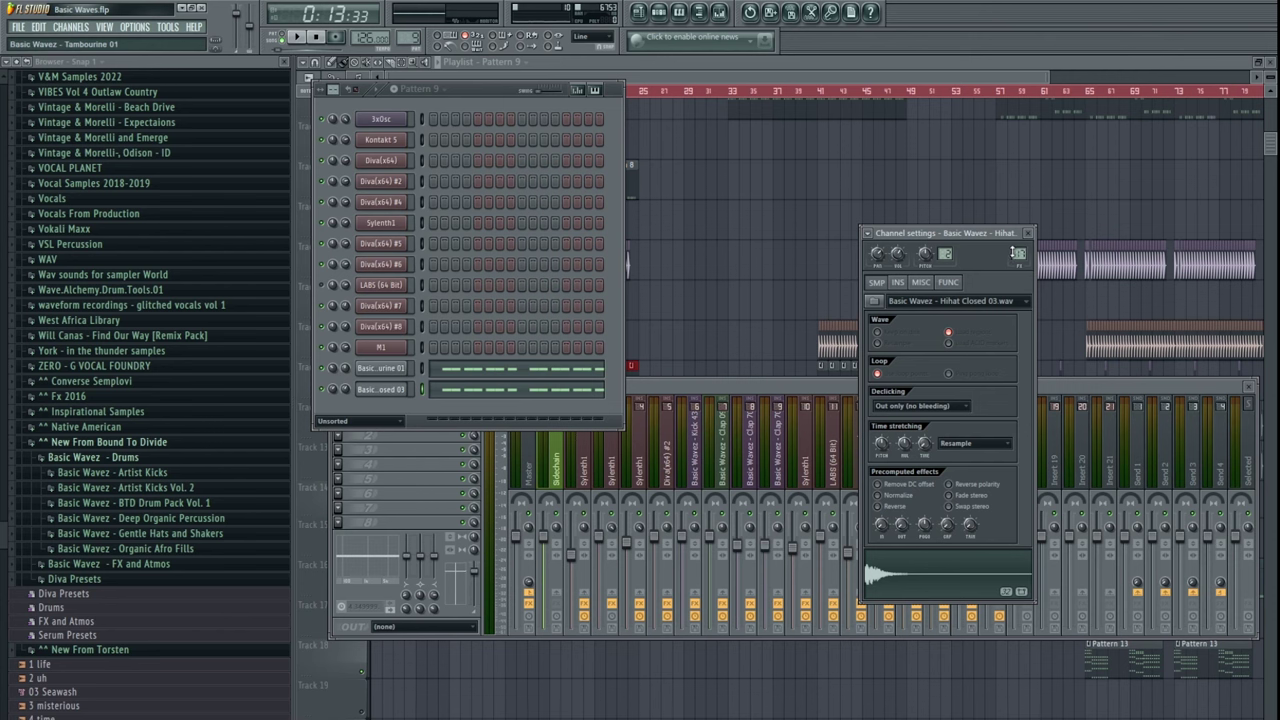
key("F9")
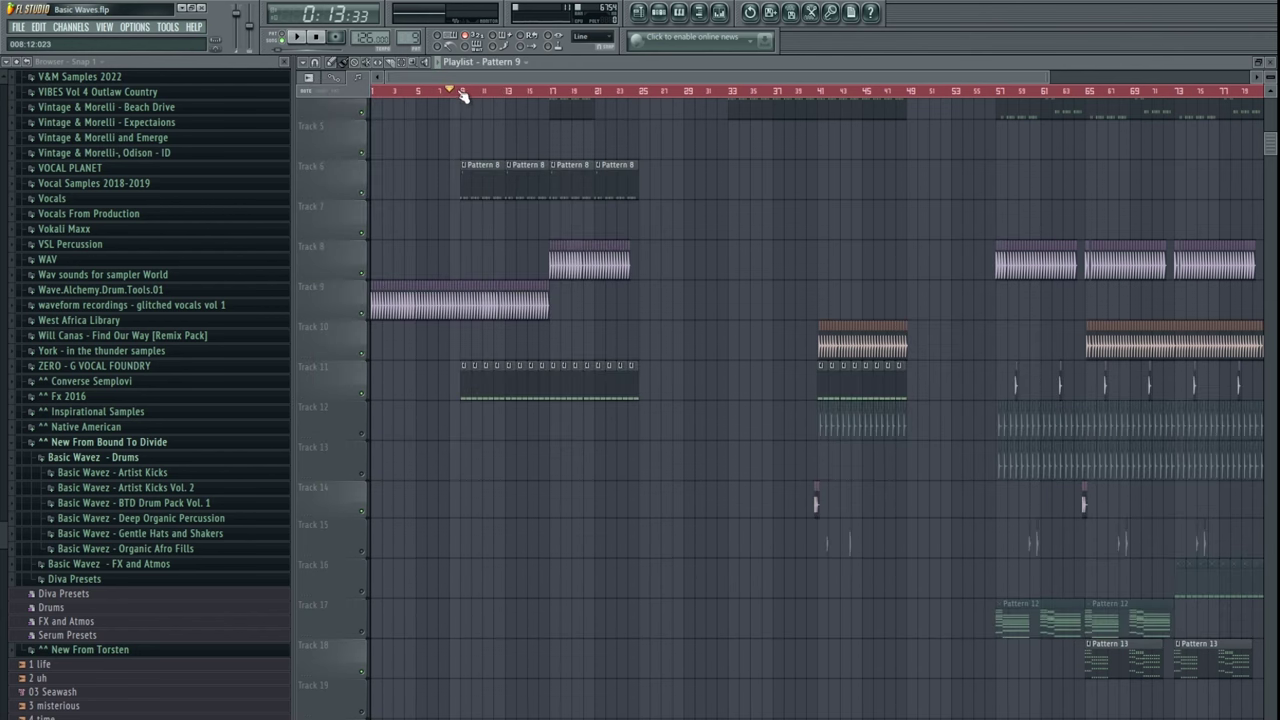
- Play from bar 9 and open the Fruity Reeverb 2 on the Tambourine 01 mixer track
left_click(462, 92)
key("space")
left_click(728, 13)
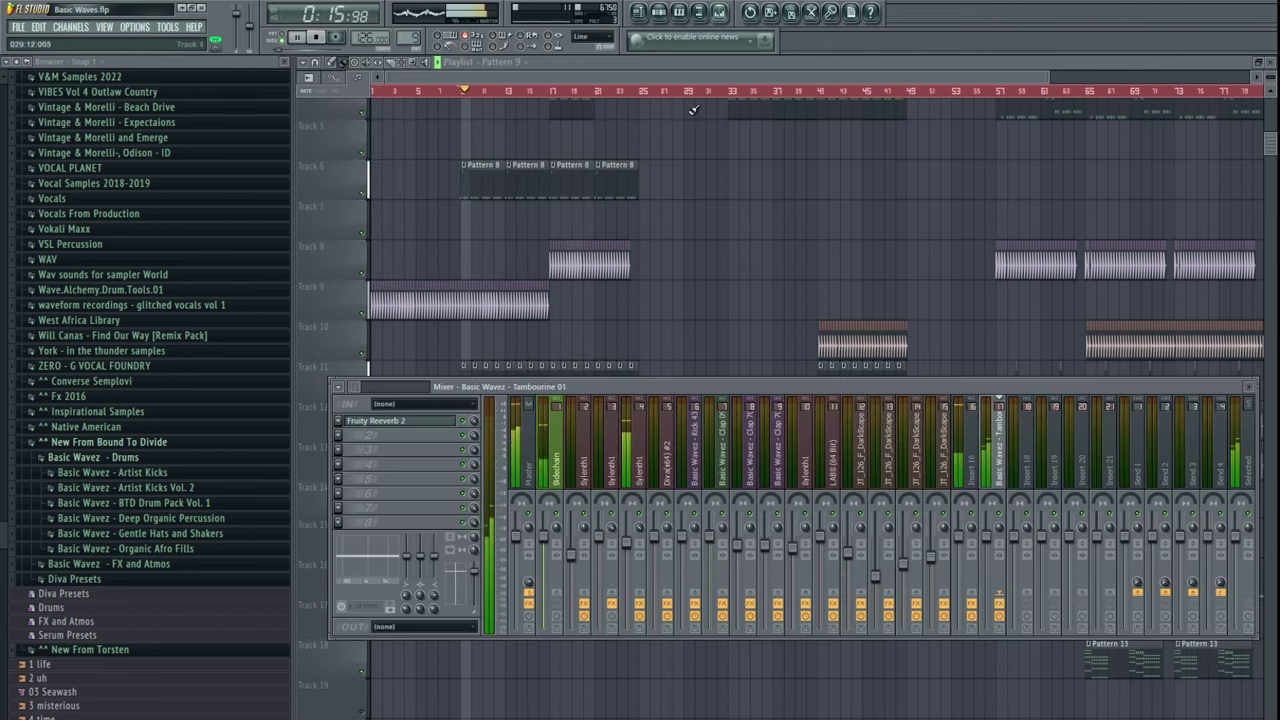
left_click(405, 422)
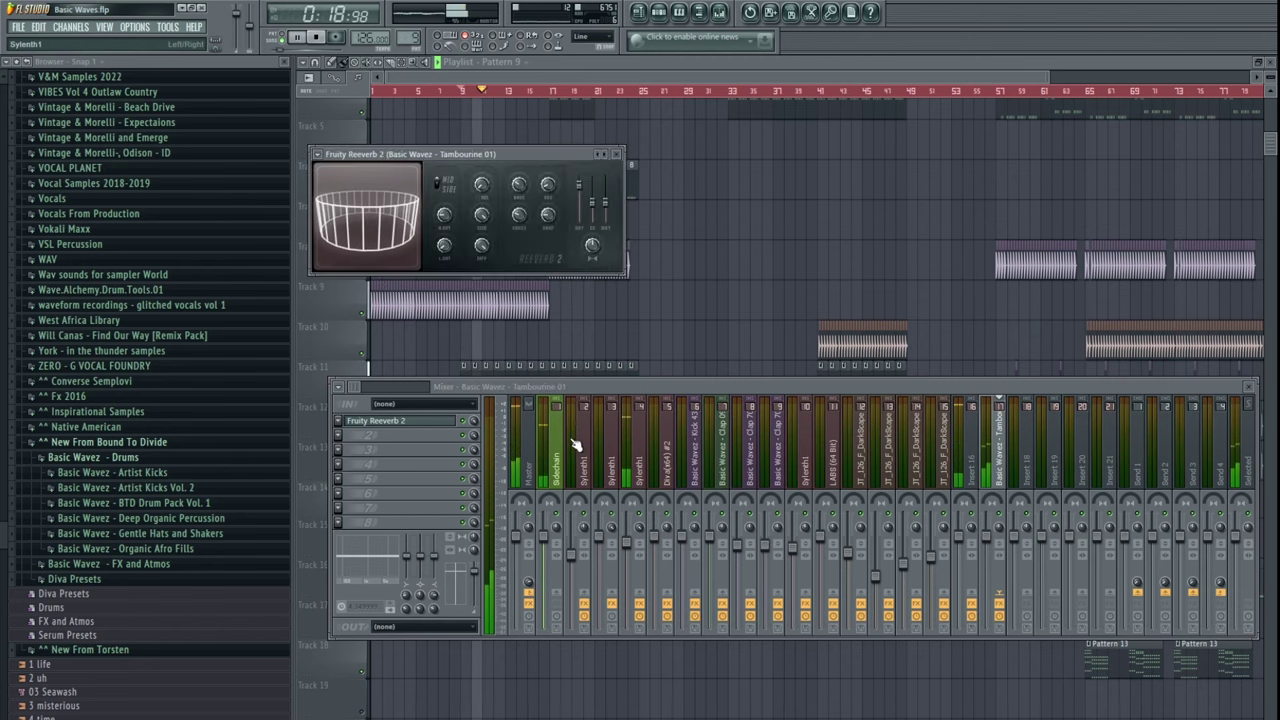
- Raise the wet level and decay time of the tambourine's Fruity Reeverb 2 during playback, and return the playhead to bar 9
left_click(1003, 475)
key("space")
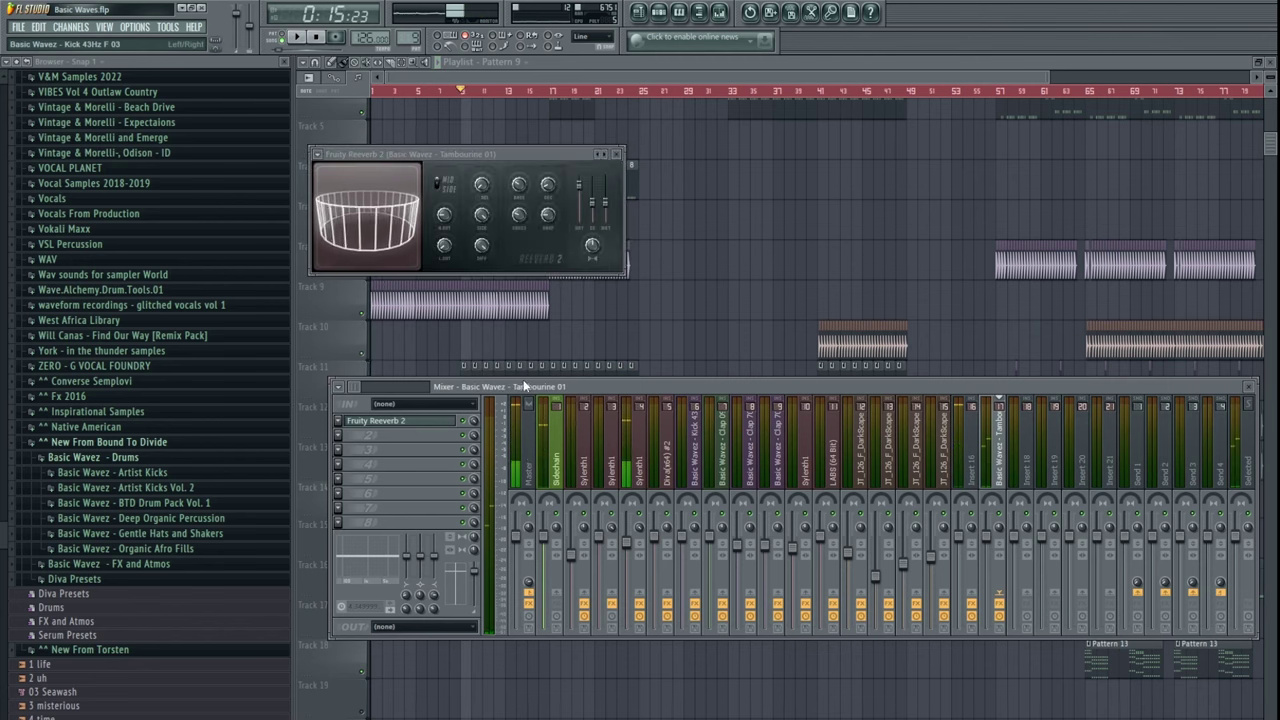
key("space")
left_click(437, 422)
left_click(437, 422)
left_click_drag(605, 203, 605, 176)
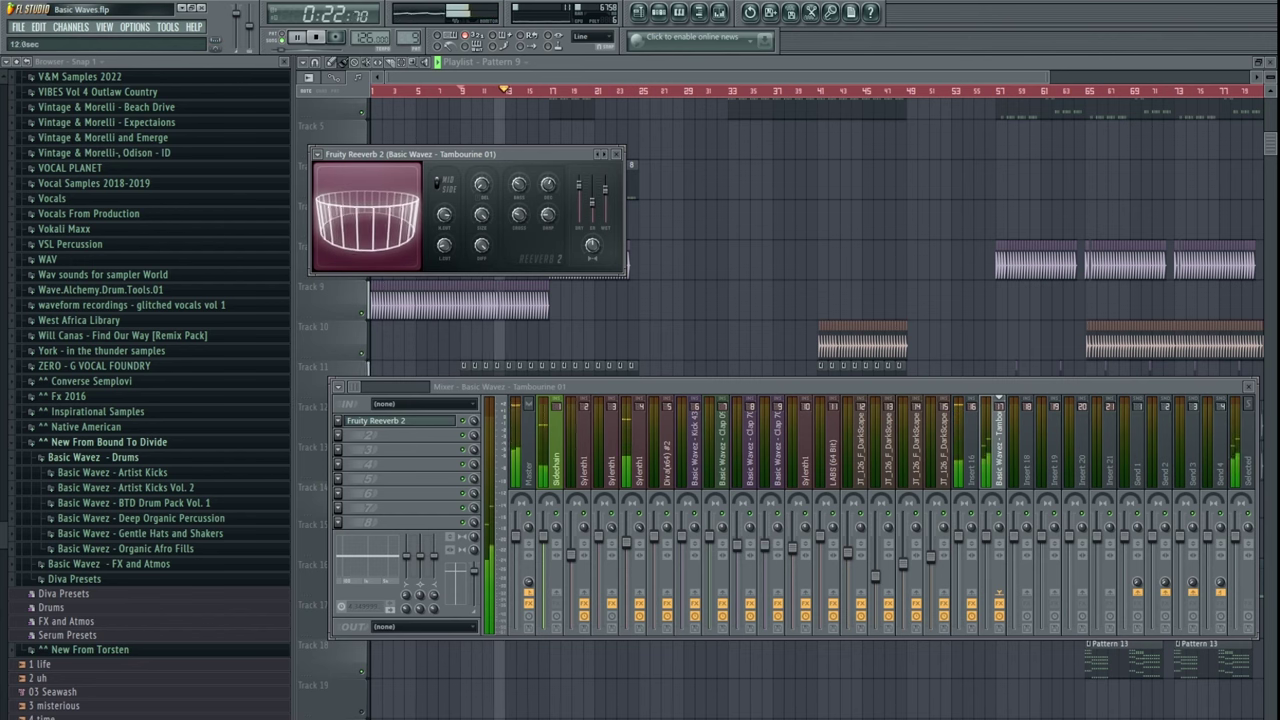
left_click_drag(545, 195, 545, 190)
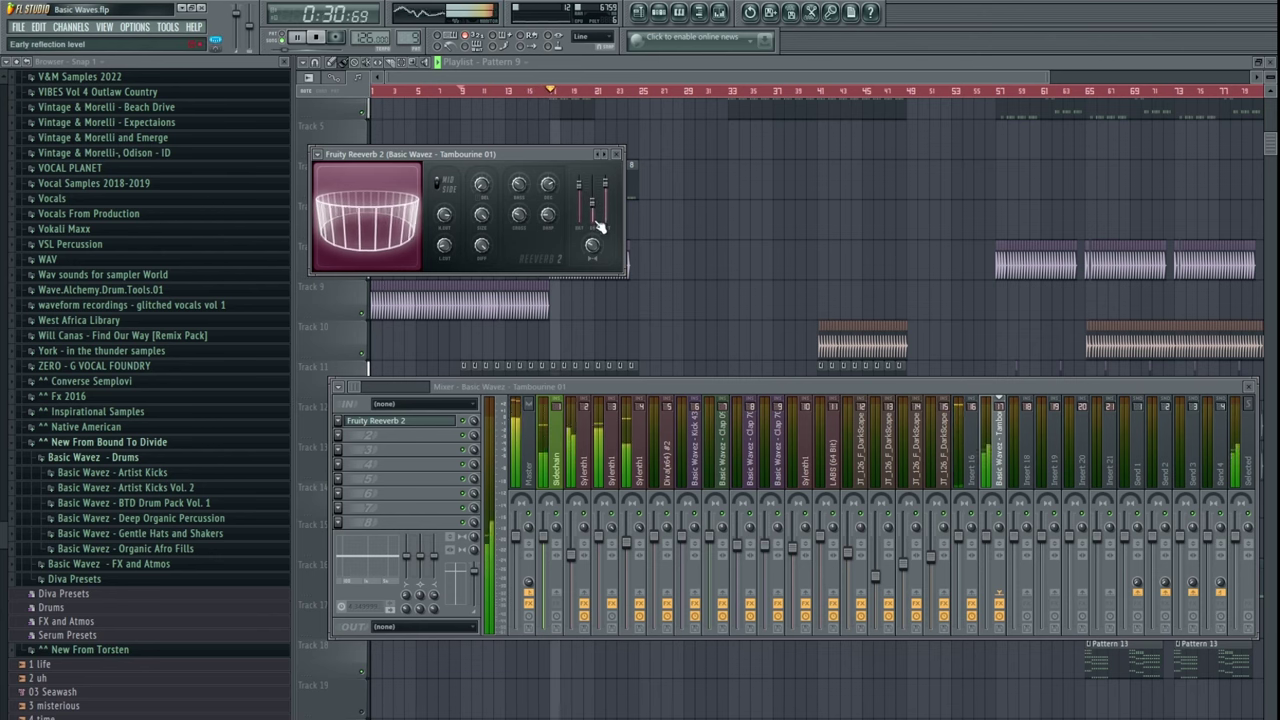
left_click(794, 306)
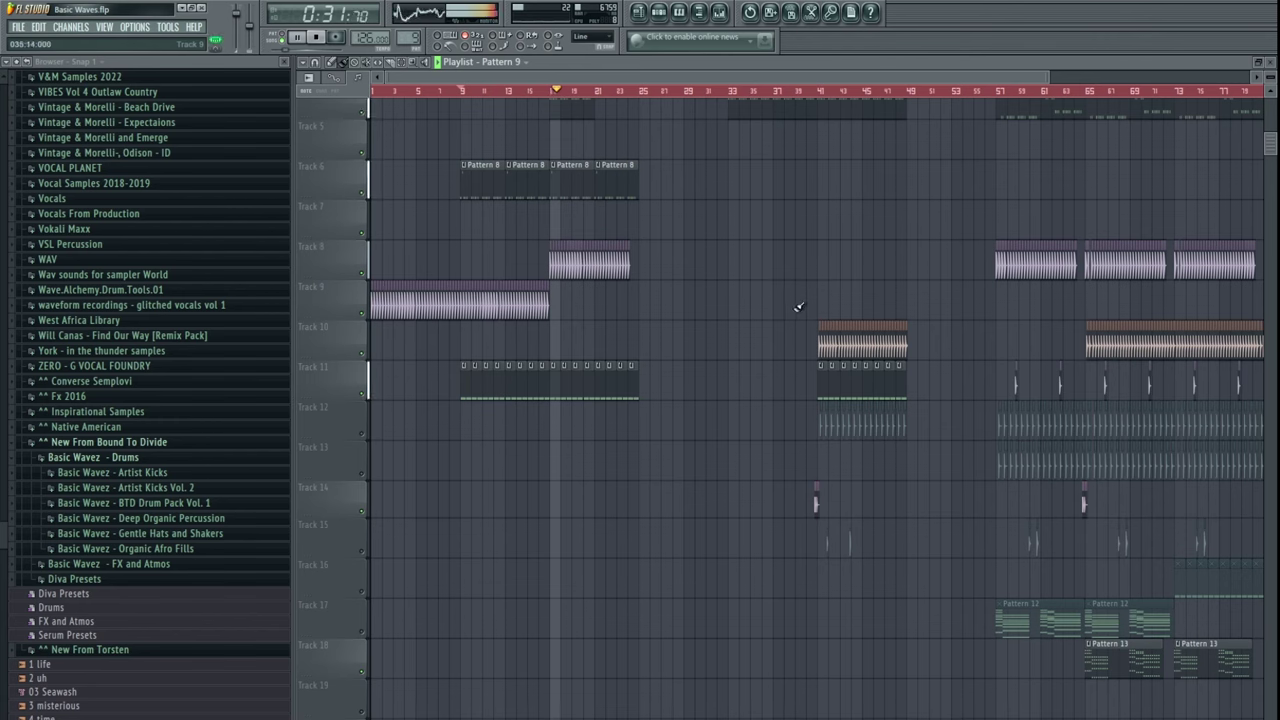
left_click(465, 91)
scroll(550, 260, "up", 1)
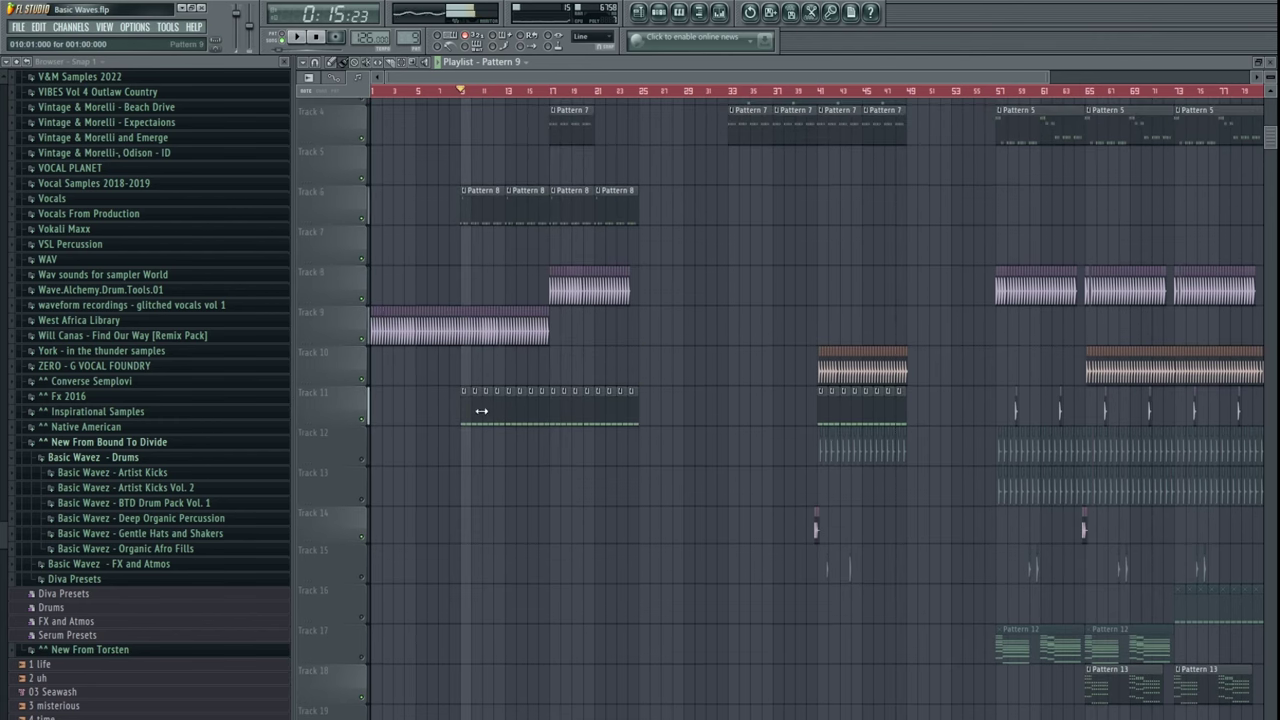
- Move the clips from Track 12 downward three tracks lower to leave empty tracks beneath the Pattern 9 clips
scroll(562, 450, "down", 2)
left_click_drag(571, 445, 1205, 645)
key("shift+Down")
key("shift+Down")
key("shift+Down")
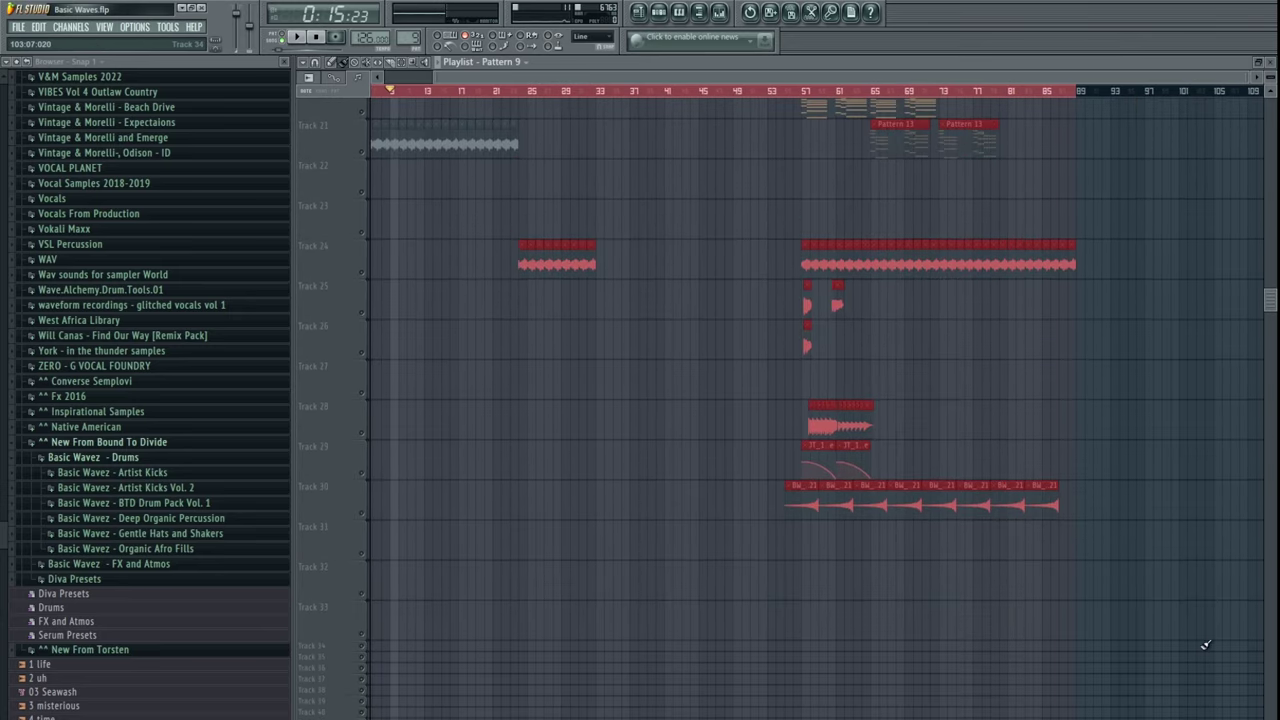
left_click(572, 430, "ctrl")
- Move the remaining audio clips at bars 1–23 from Track 21 down to Track 24
scroll(568, 426, "up", 6)
left_click_drag(561, 440, 229, 446)
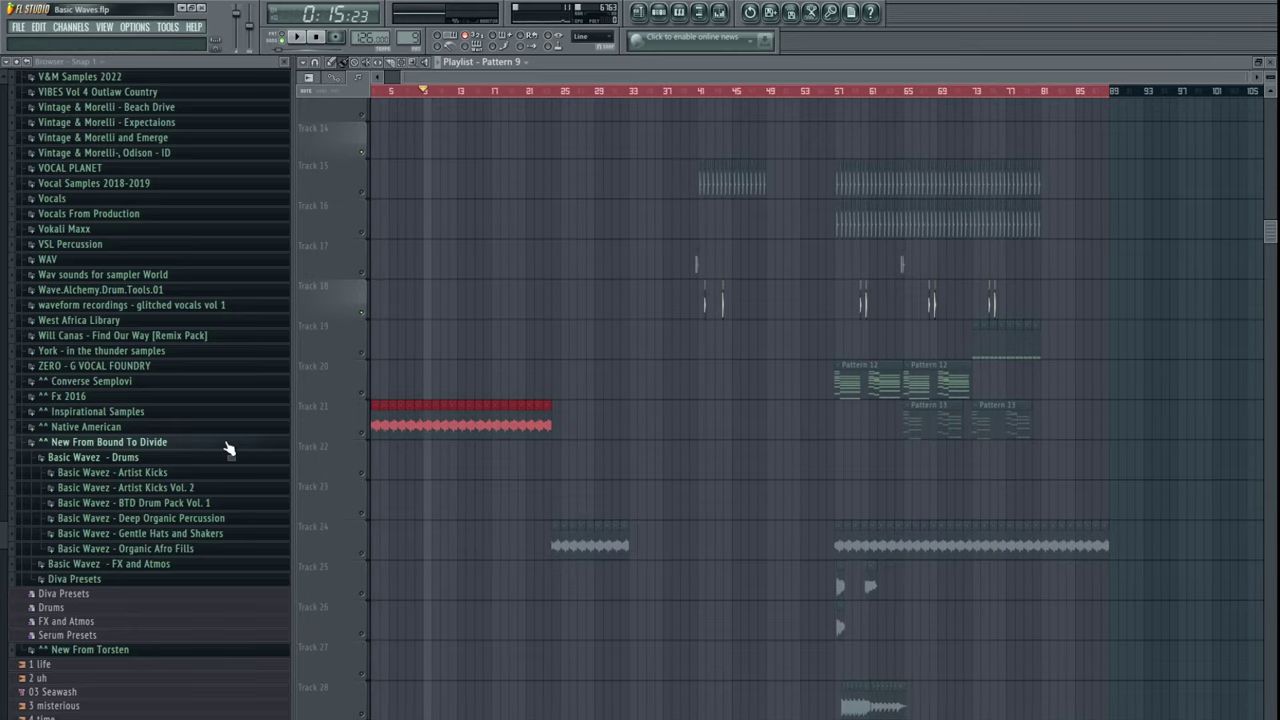
left_click_drag(960, 348, 985, 408)
left_click_drag(611, 470, 246, 500)
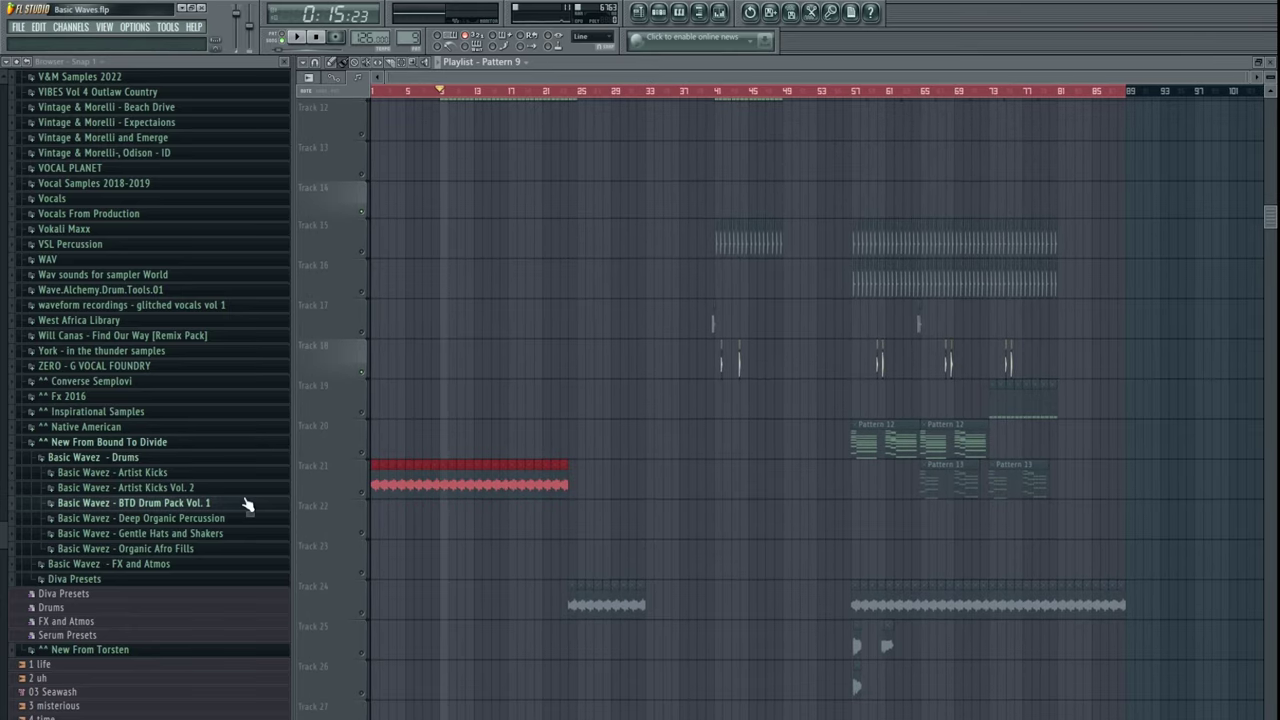
key("shift+Down")
key("shift+Down")
key("shift+Down")
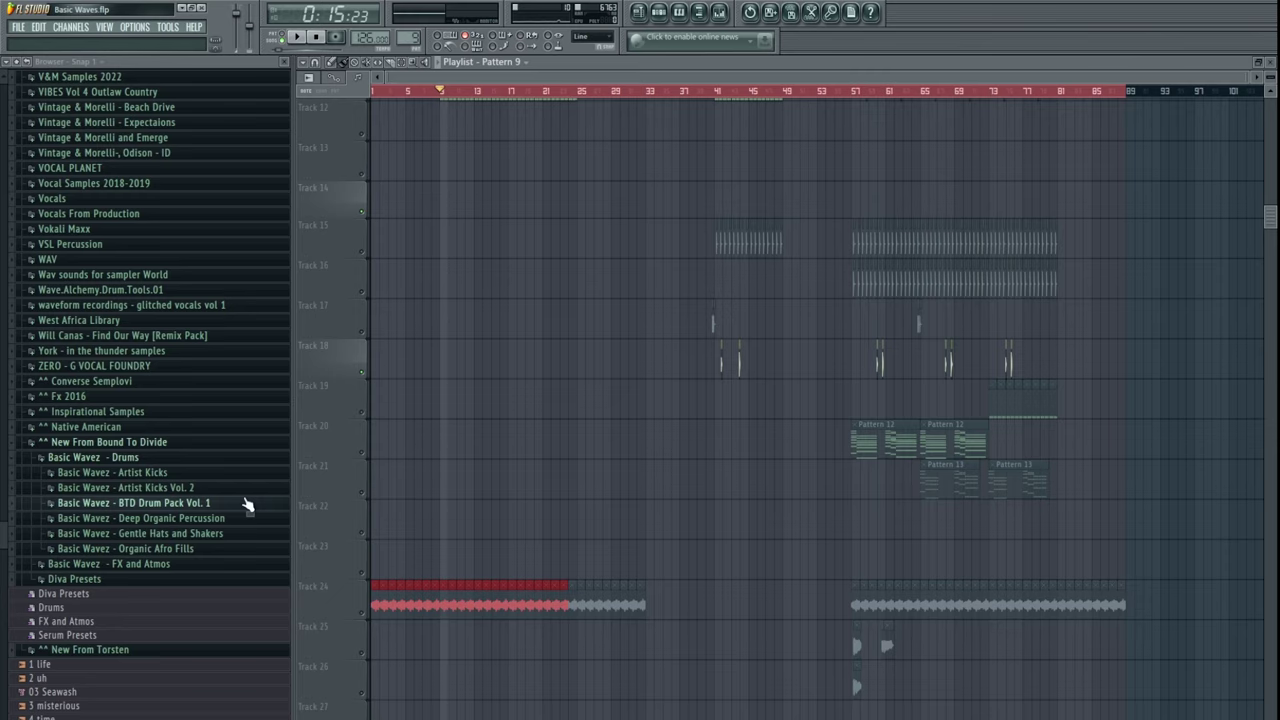
- Play the intro from bar 9 to review the layered kicks, bass and percussion
key("space")
scroll(500, 310, "up", 8)
scroll(531, 531, "up", 3)
scroll(680, 522, "down", 1)
key("space")
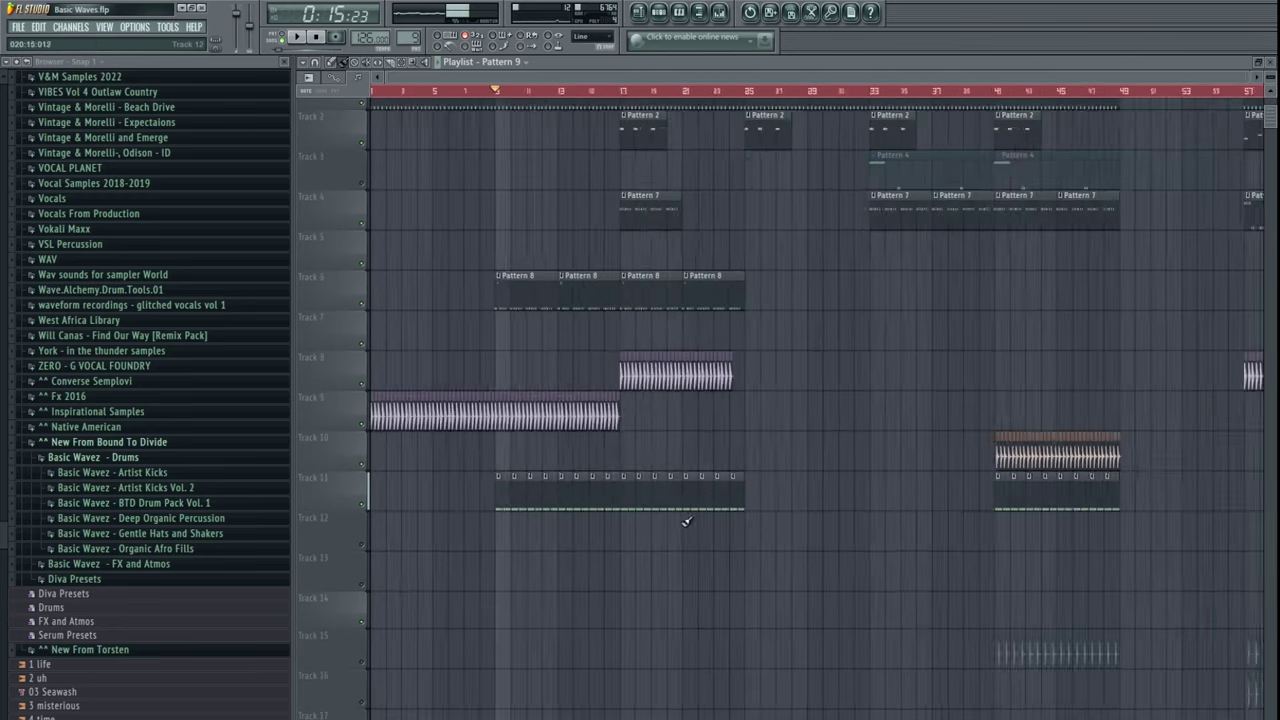
- Create automation clips for the wet level and dry level of the tambourine's Fruity Reeverb 2
scroll(686, 521, "down", 3)
key("F6")
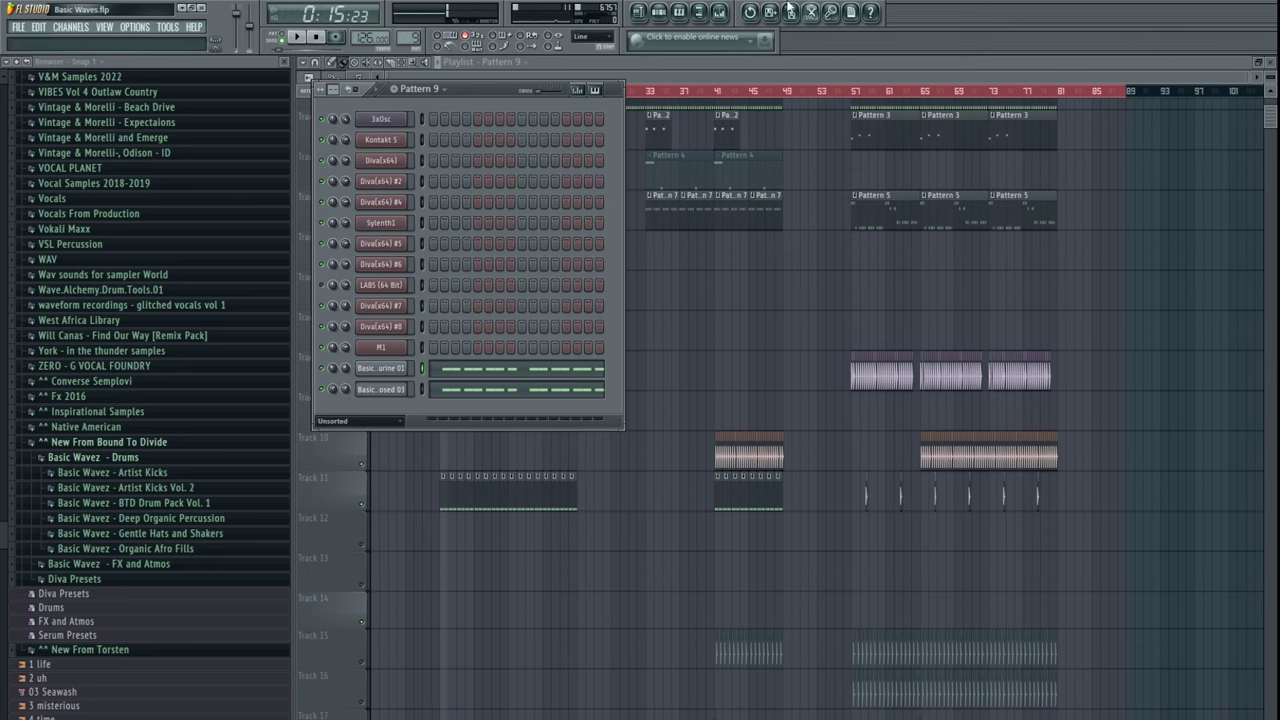
key("F9")
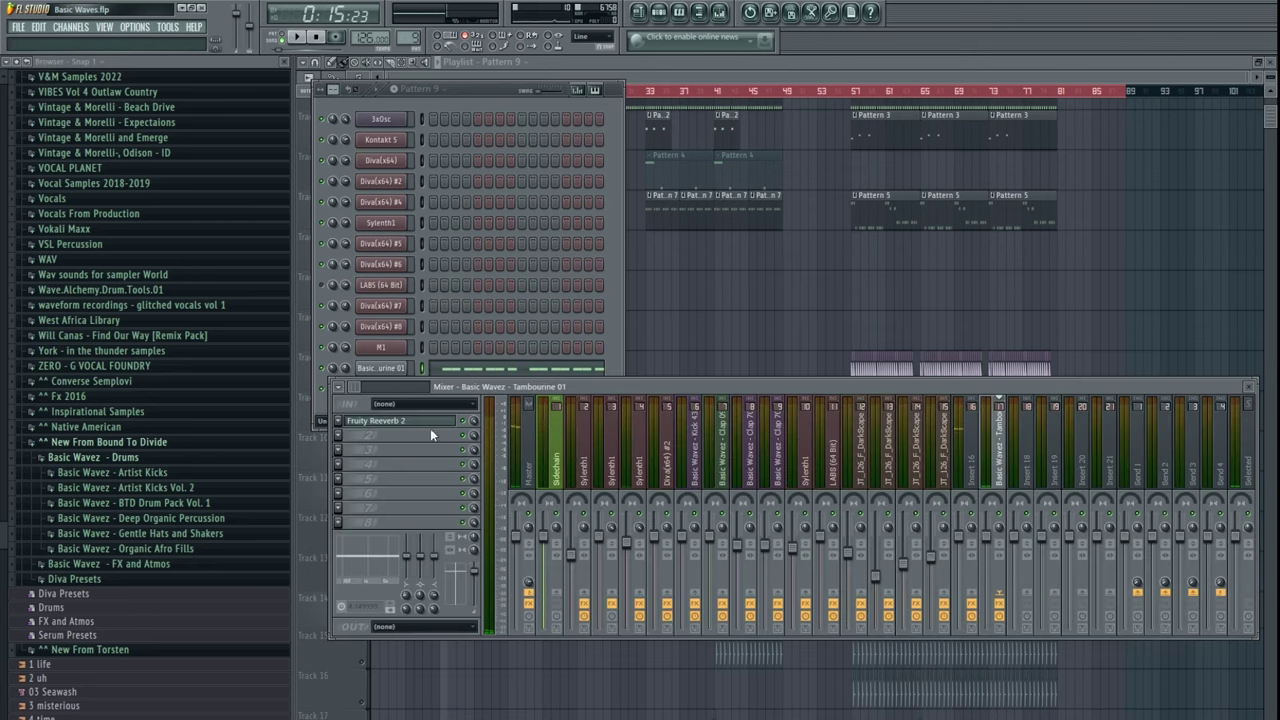
left_click(407, 423)
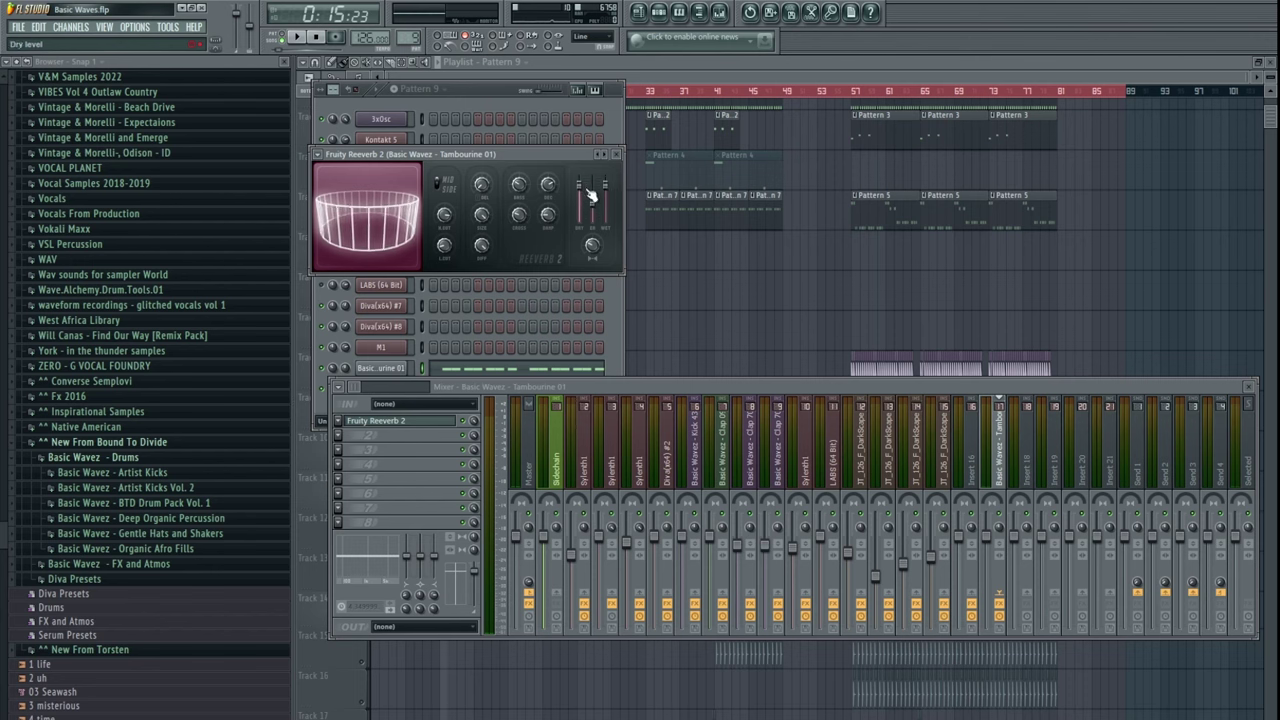
left_click(667, 268)
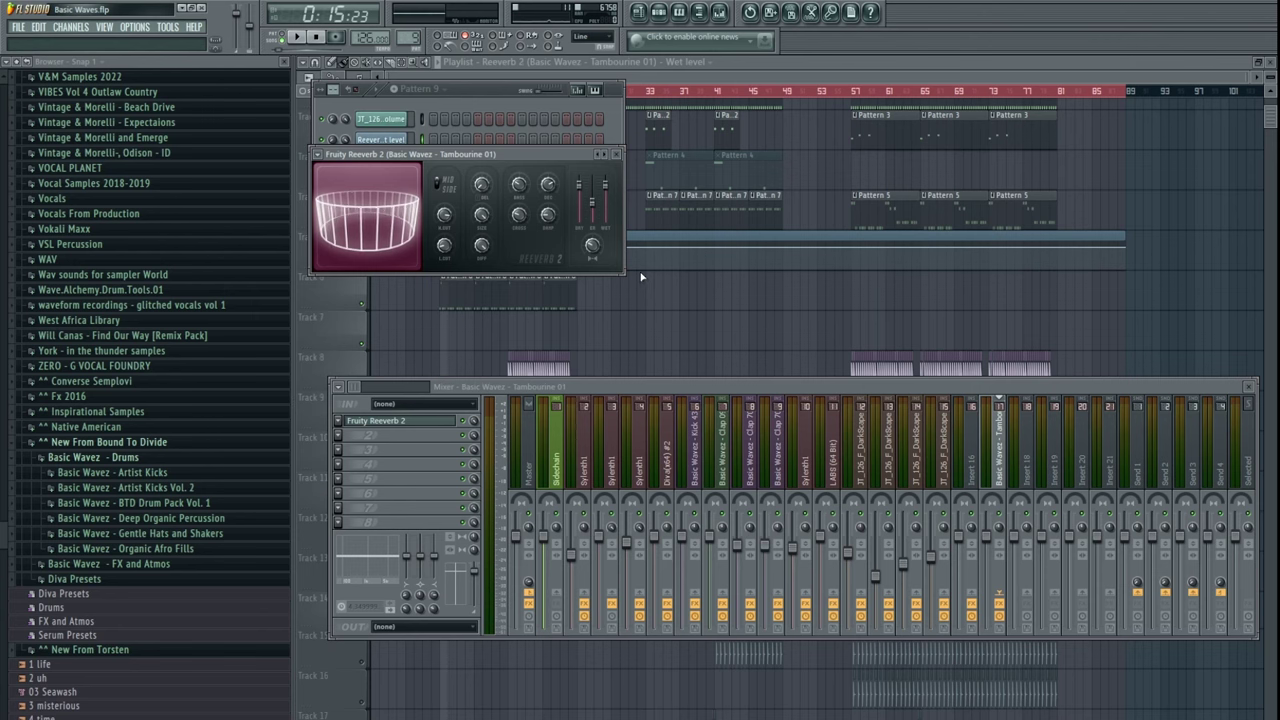
right_click(684, 283)
- Move the reverb's wet level envelope to Track 12 and the dry level envelope to Track 13, and enable both tracks
left_click_drag(637, 240, 557, 510)
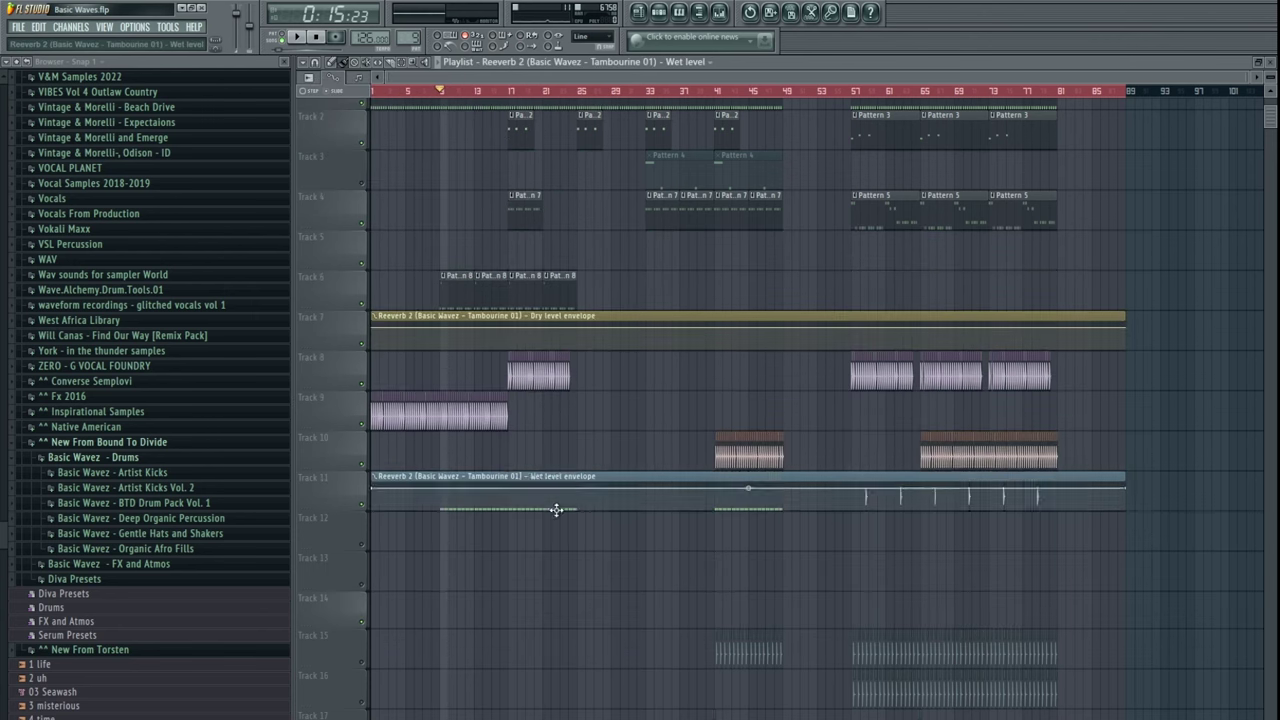
left_click_drag(605, 307, 480, 577)
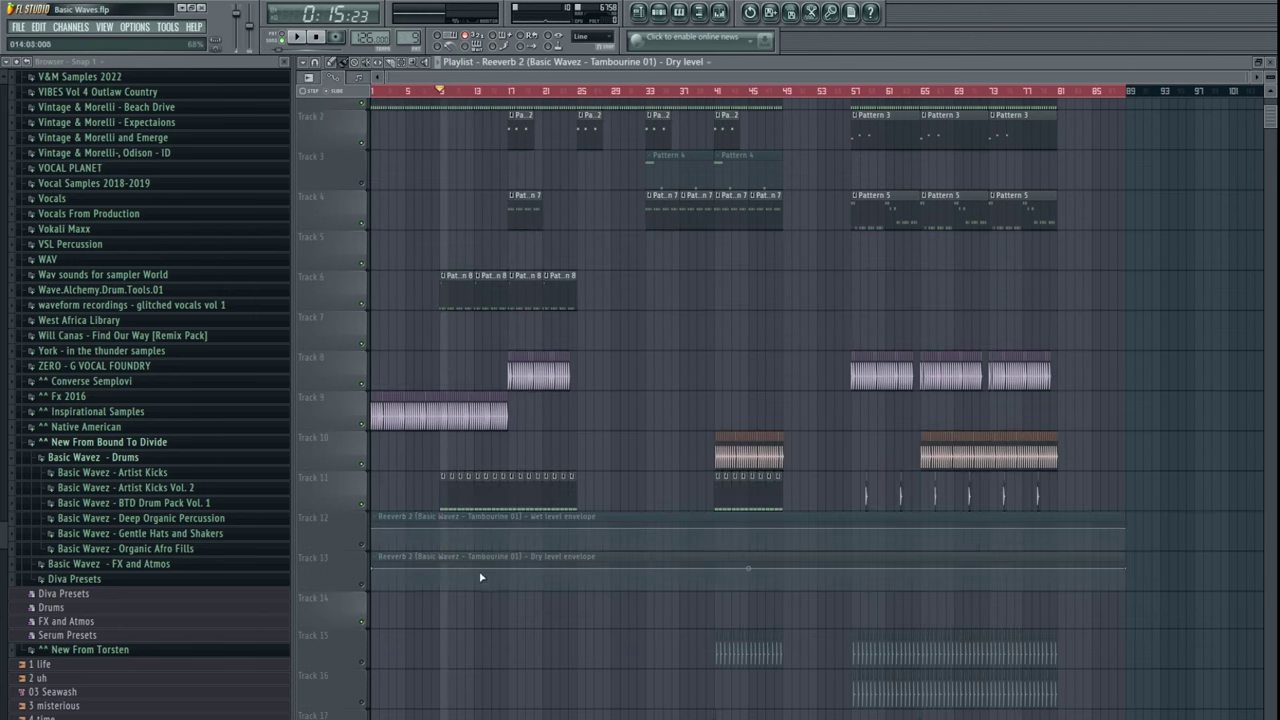
left_click(364, 543)
left_click(364, 584)
- Shape the wet level envelope as a curved rise from bar 9 to a high point at bar 16 during playback
scroll(428, 531, "up", 4)
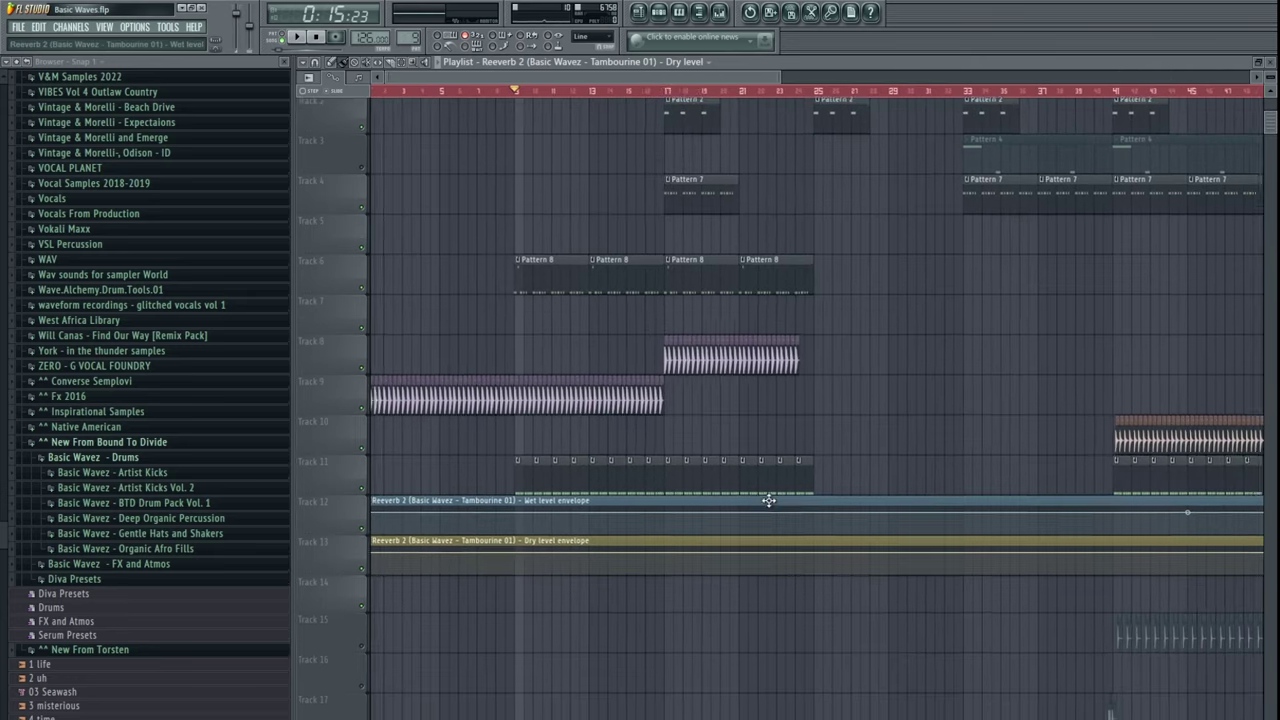
scroll(766, 500, "down", 3)
scroll(410, 515, "up", 3)
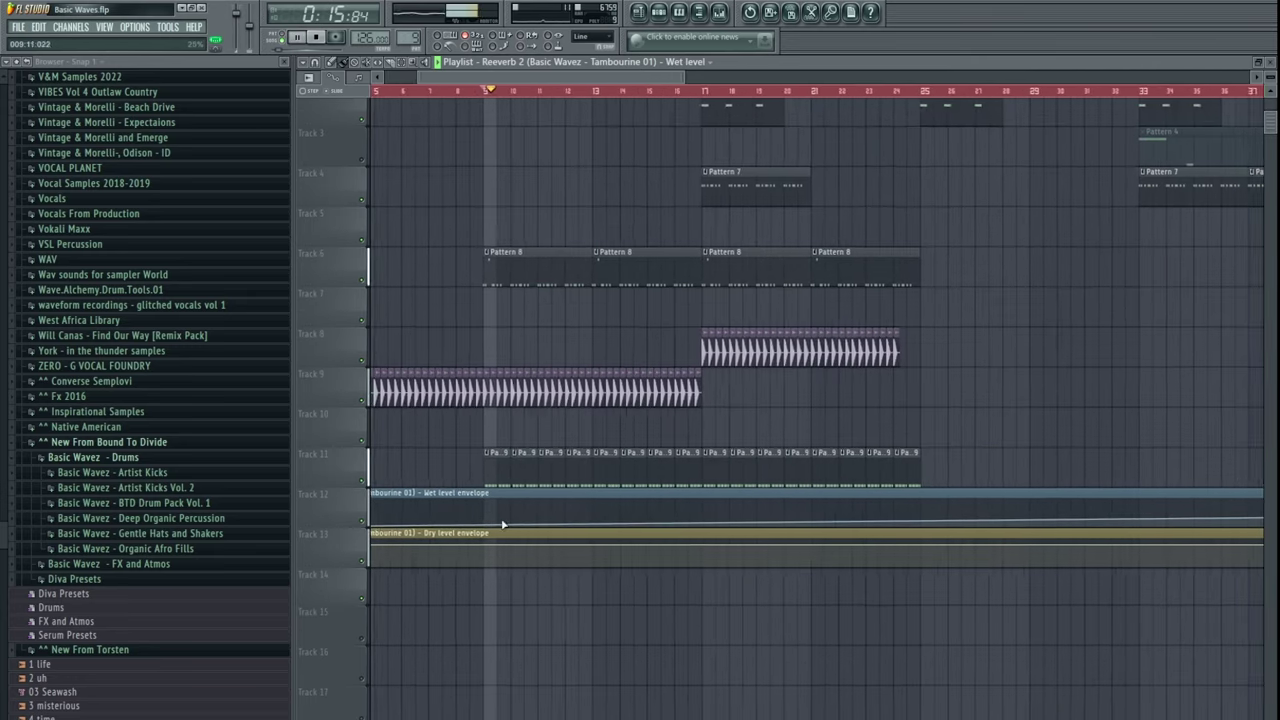
scroll(751, 520, "up", 2)
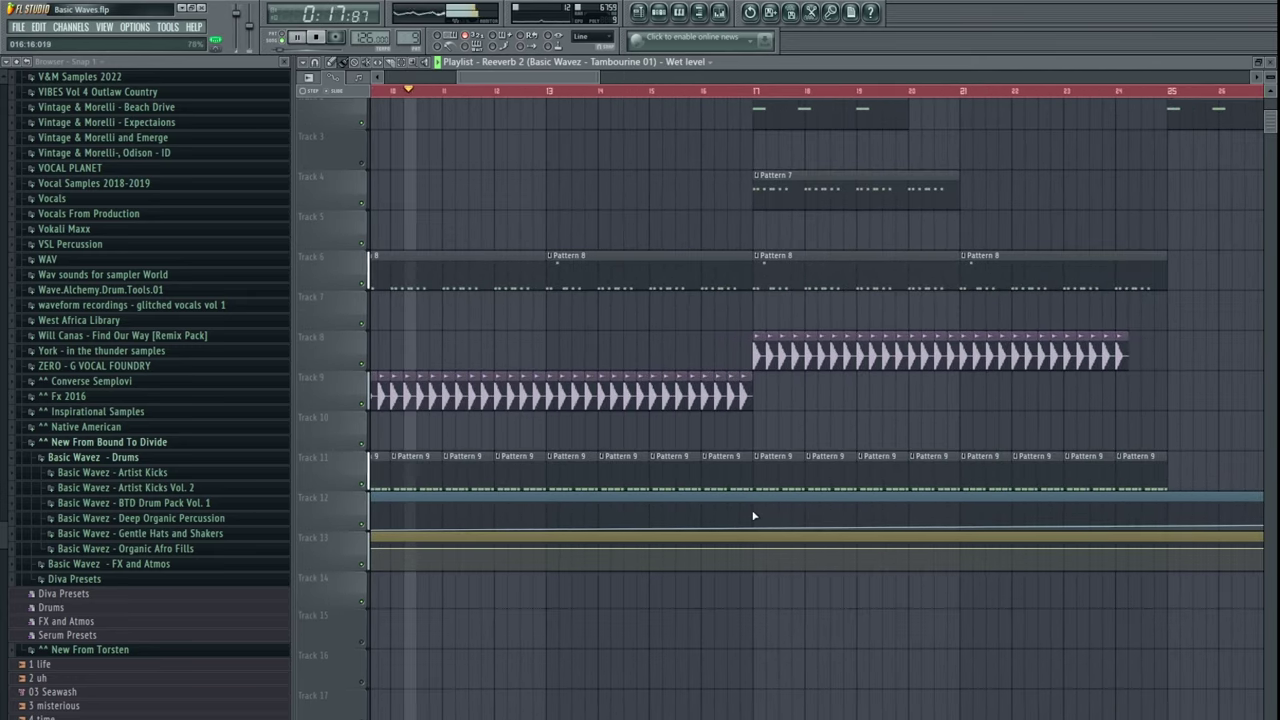
left_click_drag(701, 520, 703, 502)
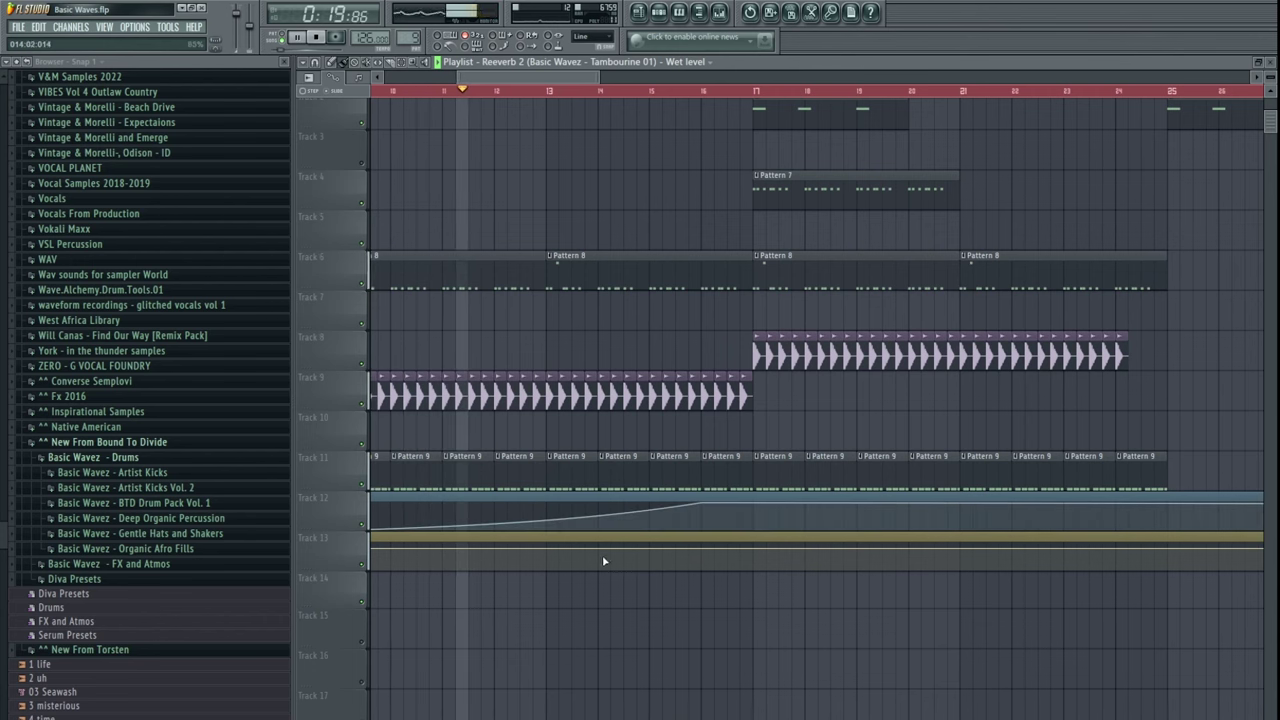
- Draw a shallow dip in the dry level envelope between bars 13 and 17, with a curved recovery at bar 17
scroll(553, 559, "down", 3)
scroll(480, 564, "down", 1)
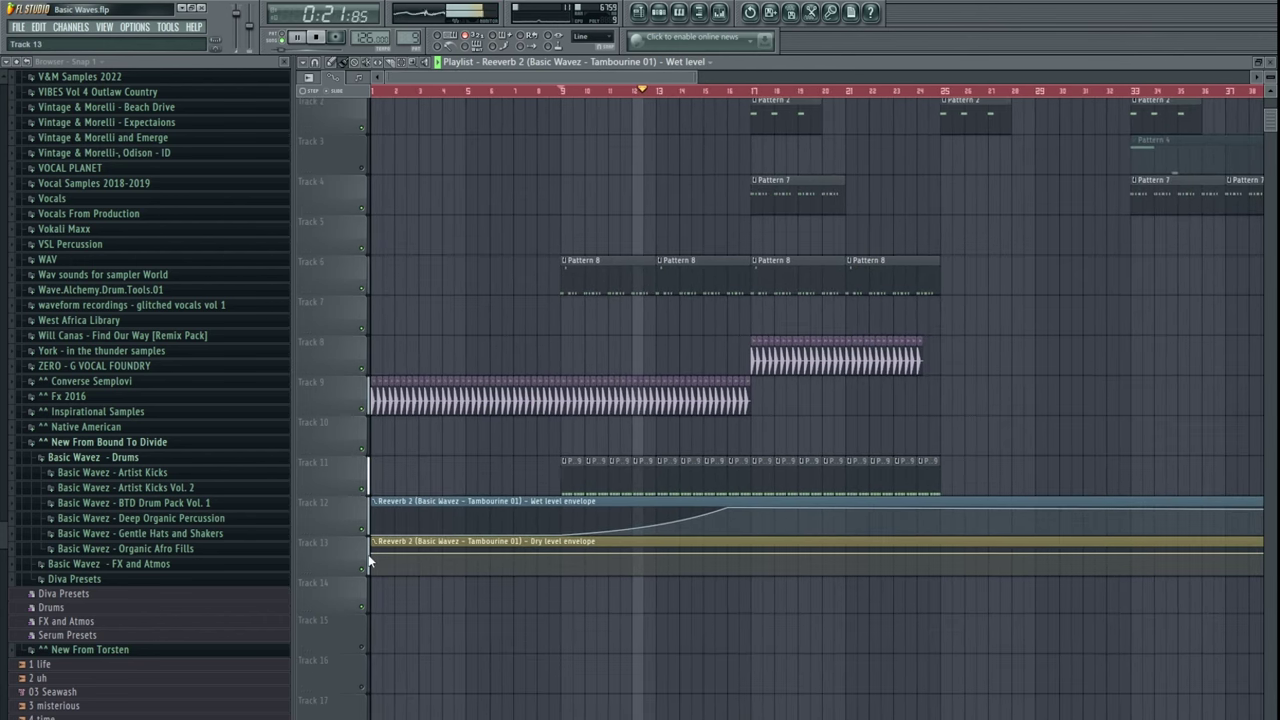
scroll(674, 583, "up", 2)
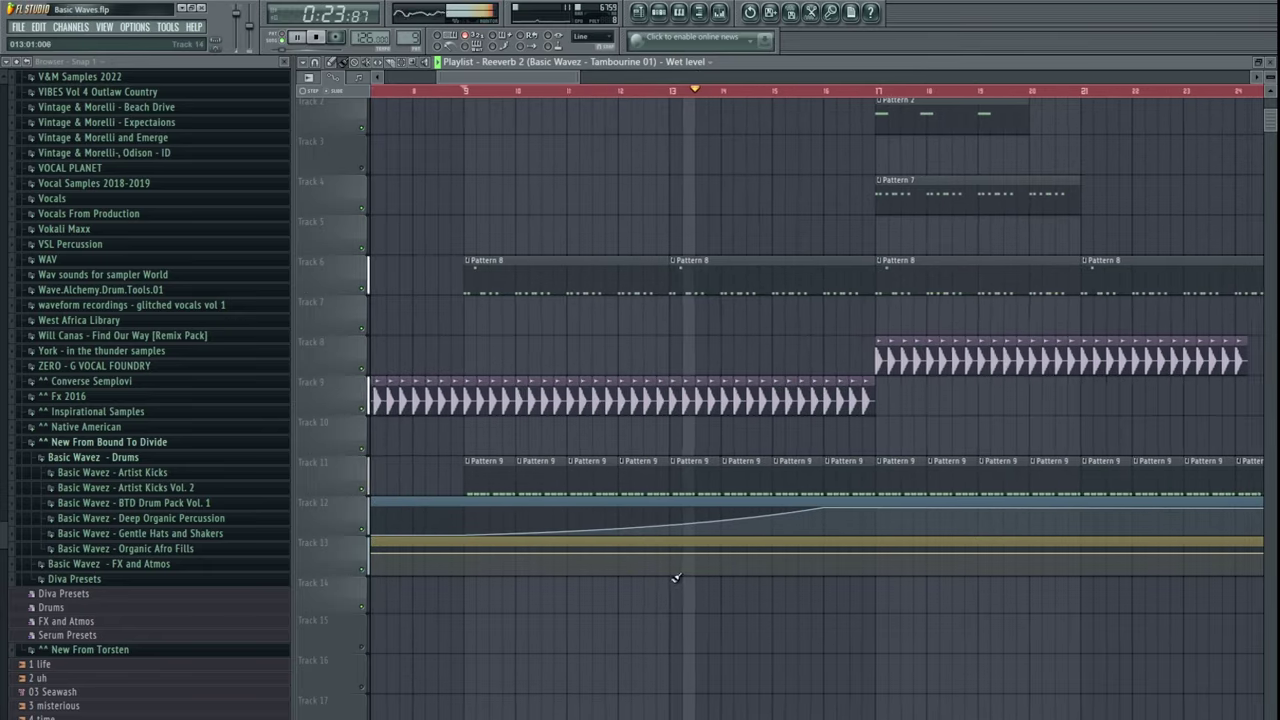
right_click(850, 575)
right_click(882, 552)
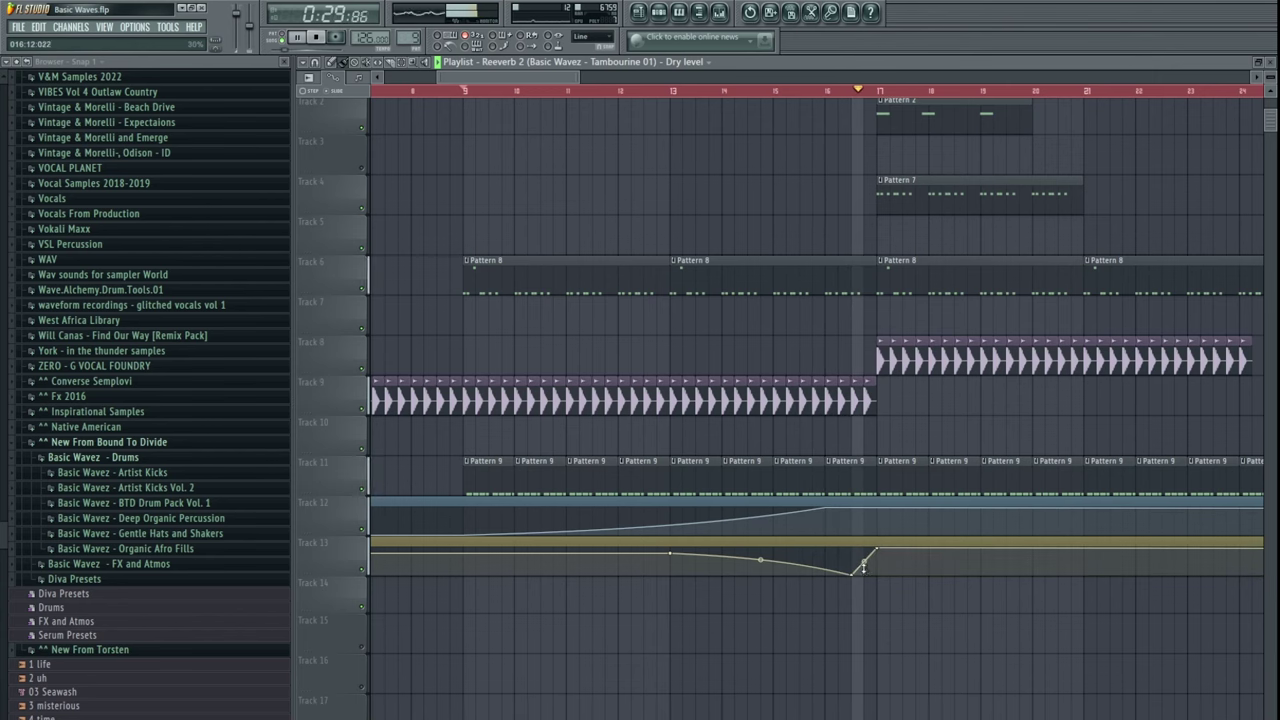
left_click_drag(864, 562, 864, 558)
key("space")
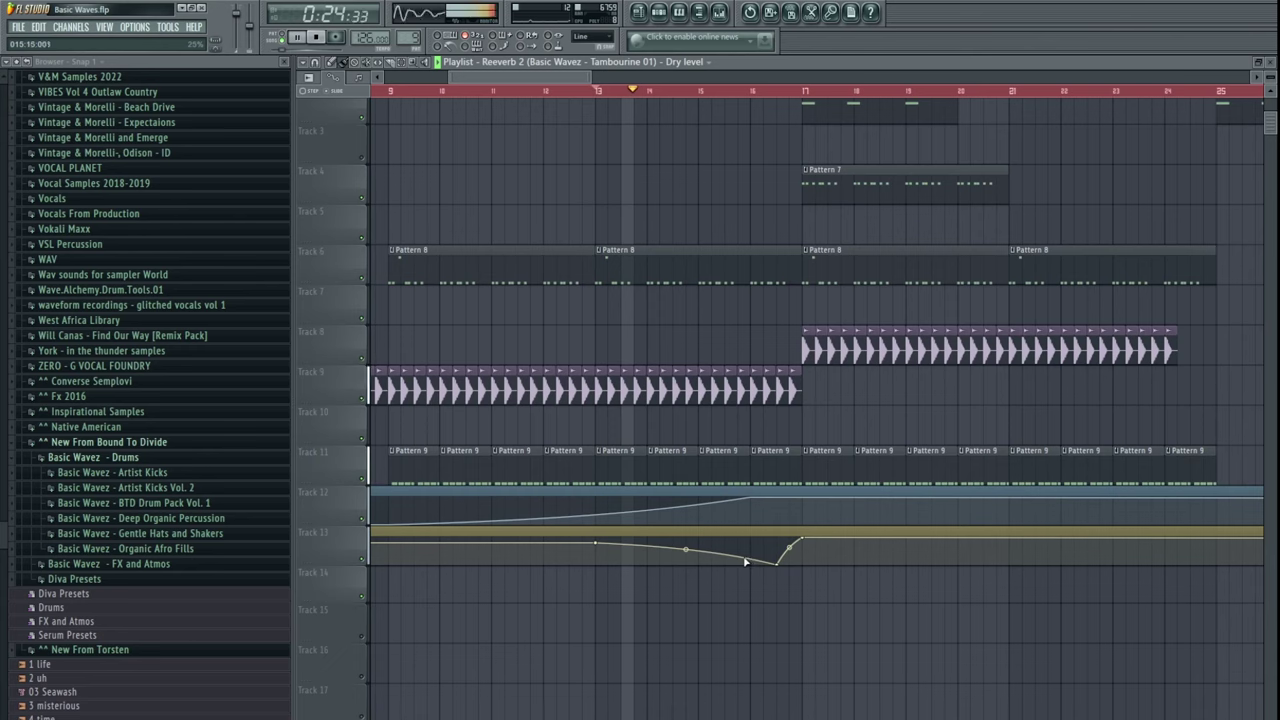
left_click_drag(781, 566, 786, 546)
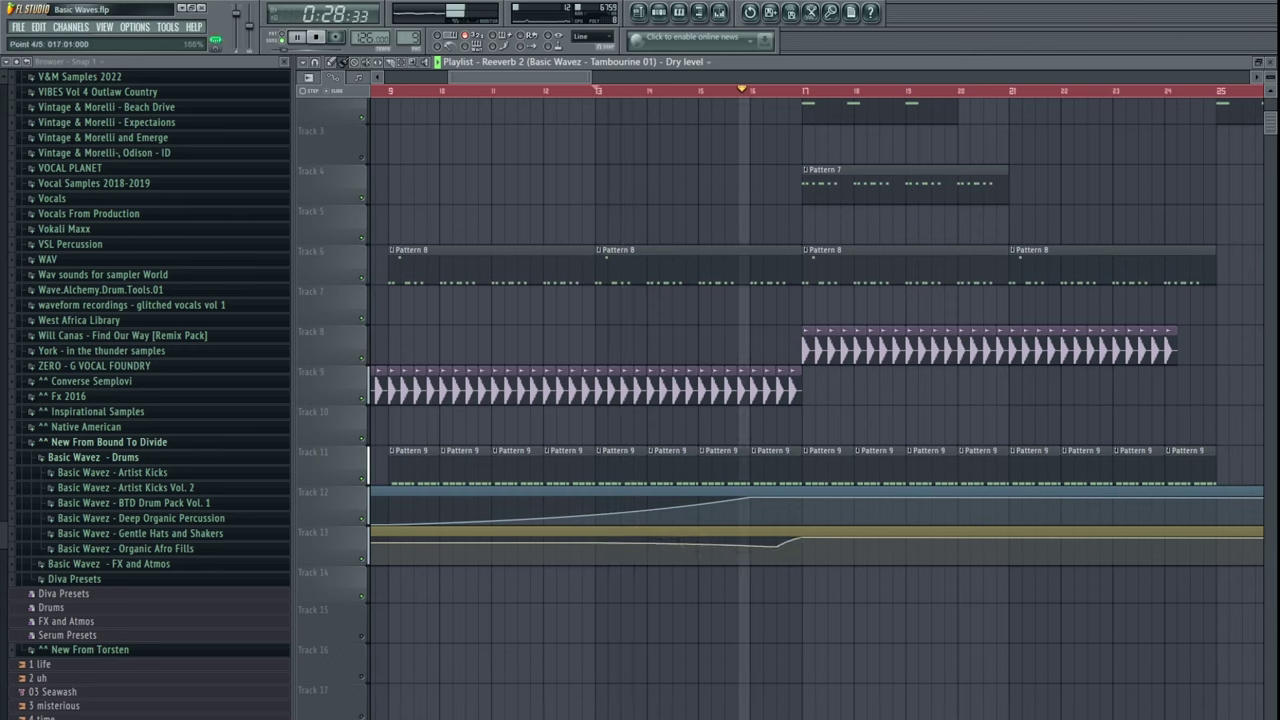
- Curve the wet level envelope down from bar 16 to a sharp drop at bar 17, and remove Track 9's last kick before bar 17
left_click_drag(805, 499, 810, 528)
scroll(810, 528, "down", 5)
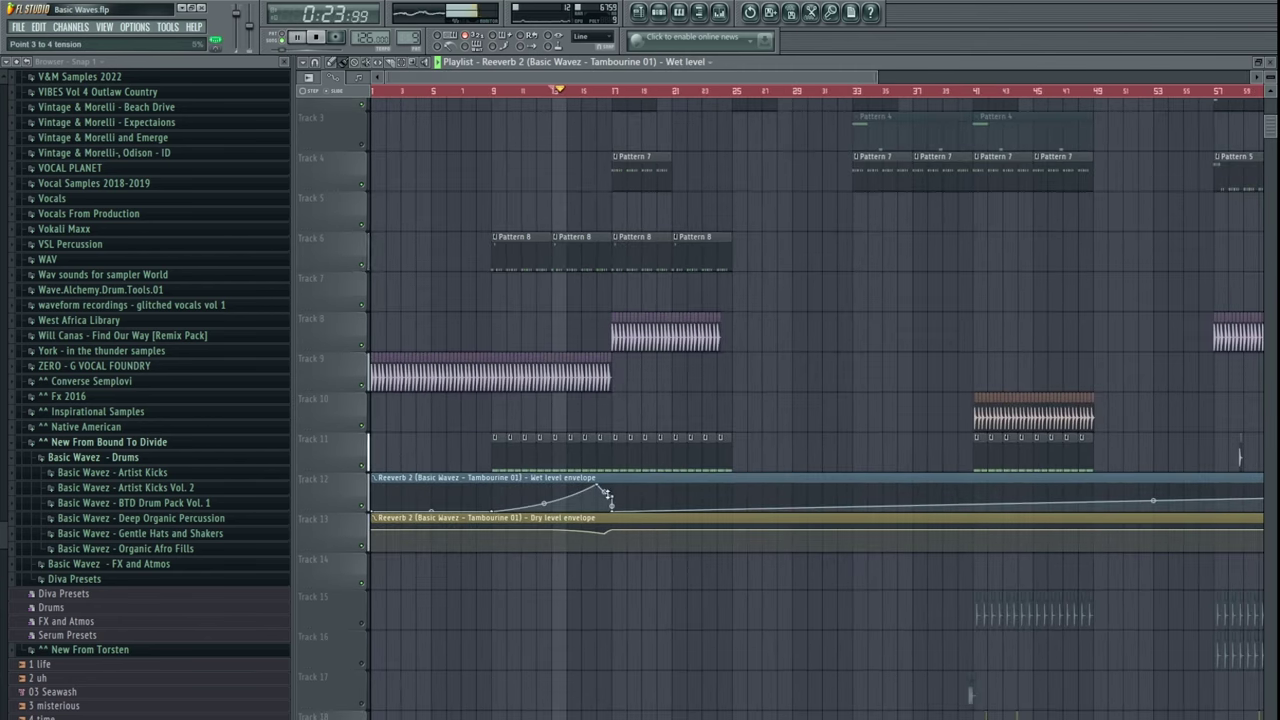
scroll(603, 495, "up", 6)
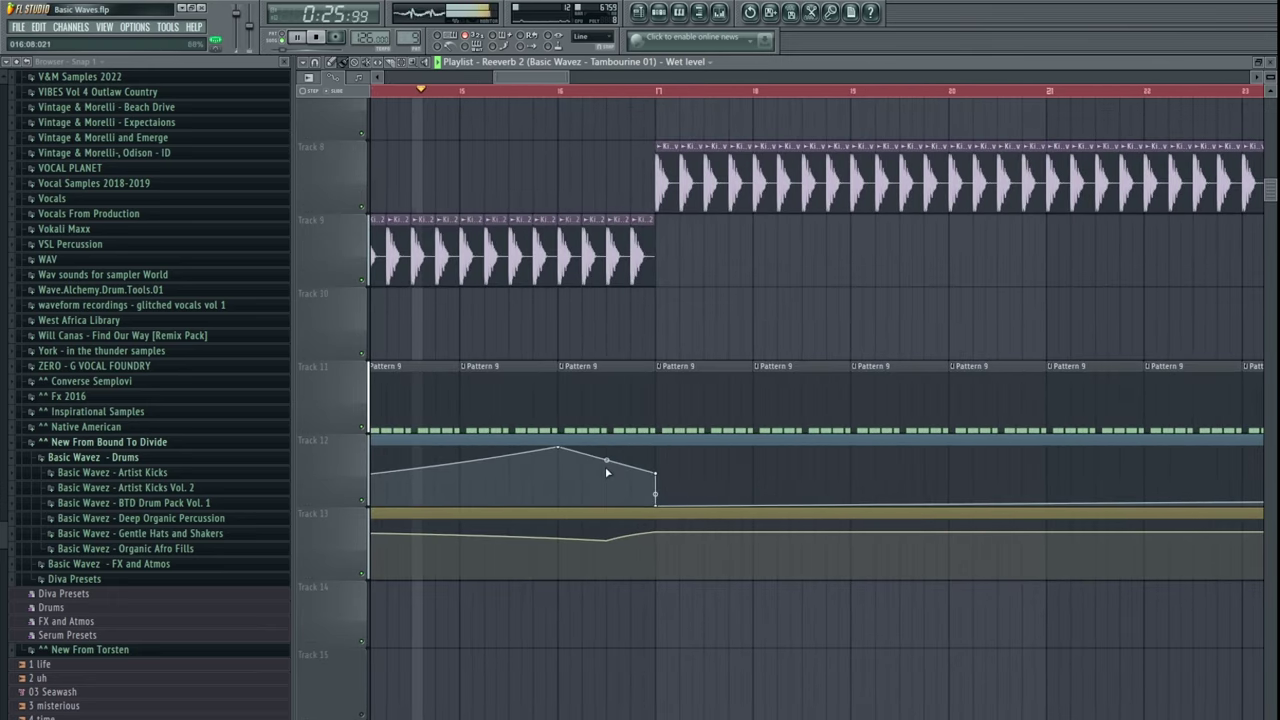
scroll(645, 482, "down", 5)
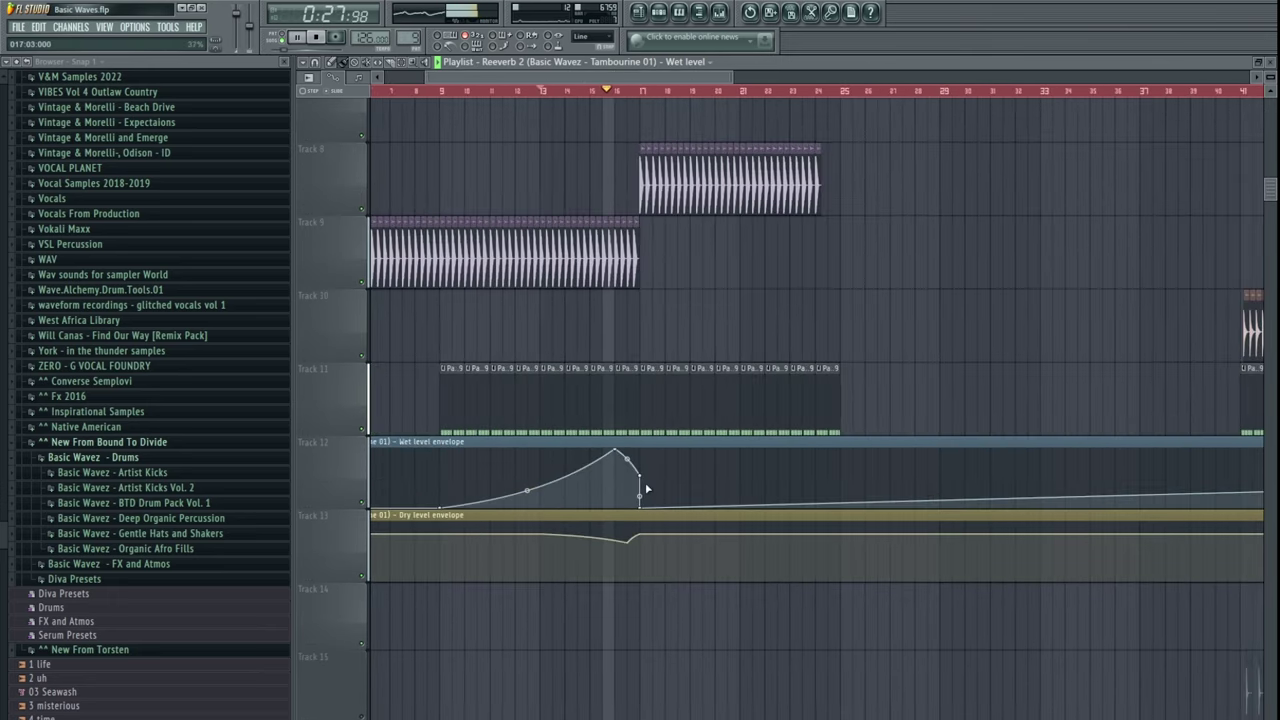
scroll(609, 374, "down", 3)
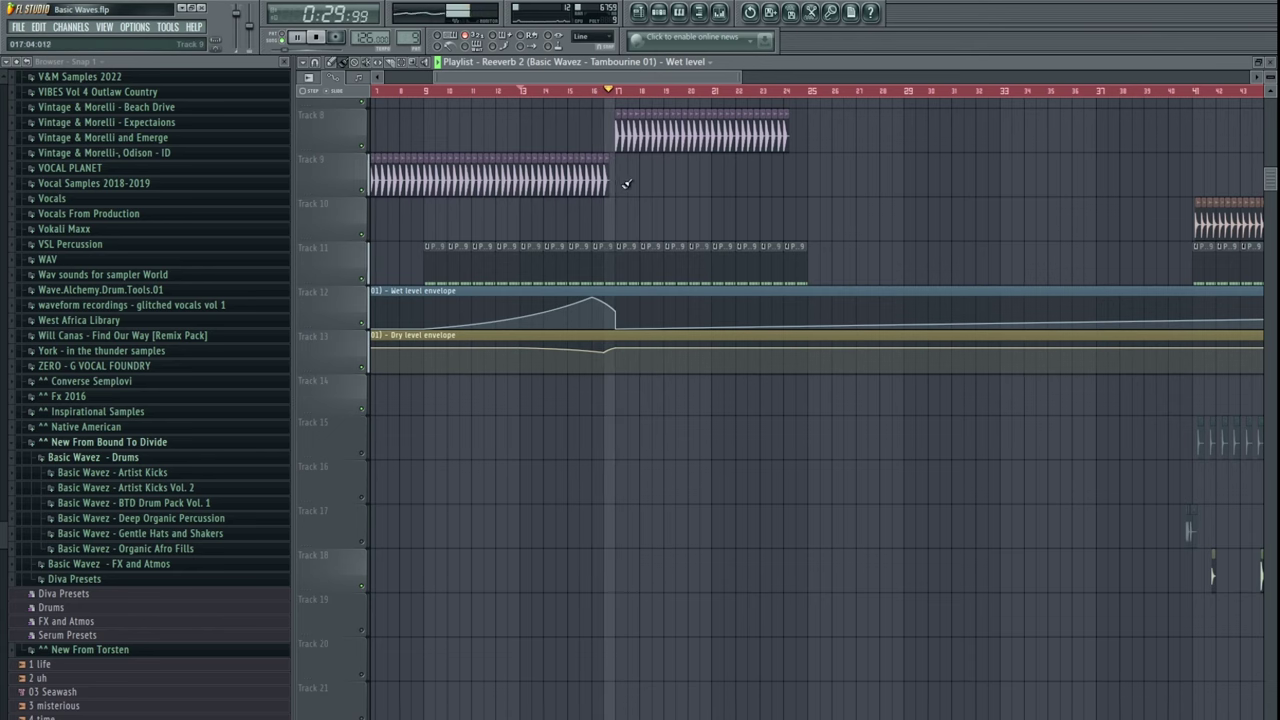
- Choose Pattern 4 as the active pattern and place it on Track 5 at bar 17
scroll(623, 186, "up", 5)
left_click_drag(905, 252, 880, 256)
left_click(634, 251)
key("F5")
left_click(476, 101)
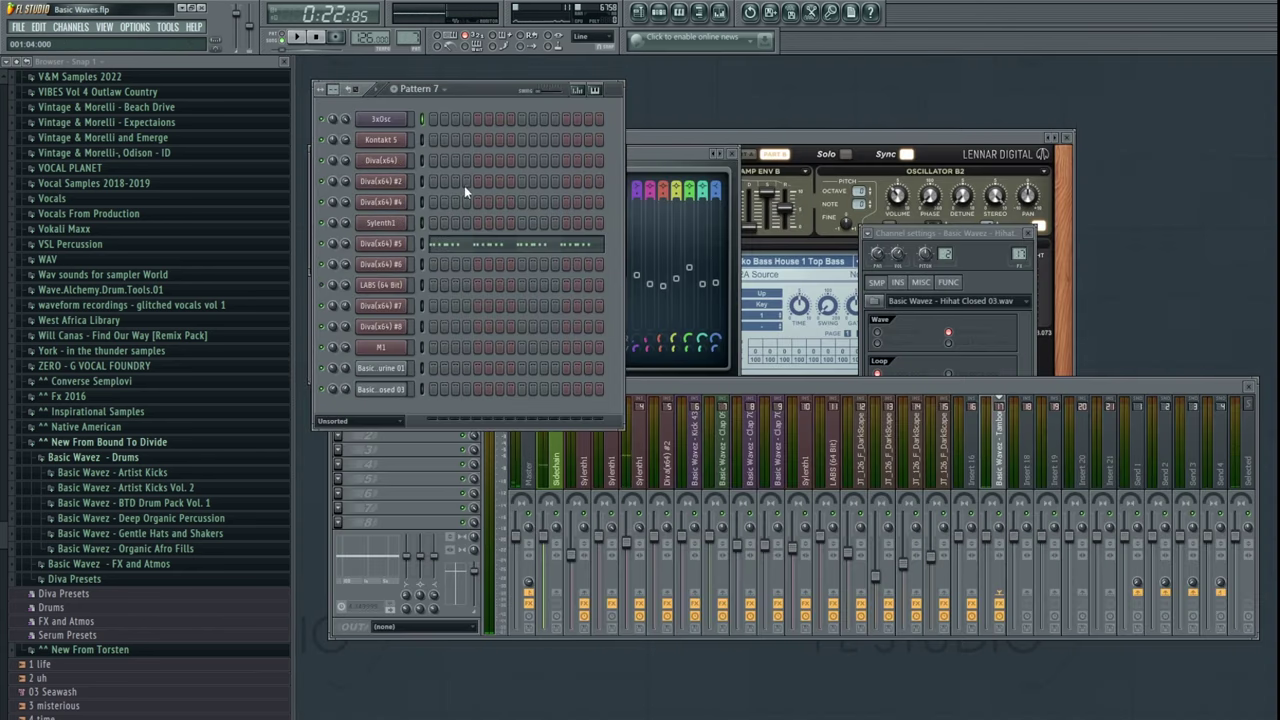
scroll(409, 38, "down", 4)
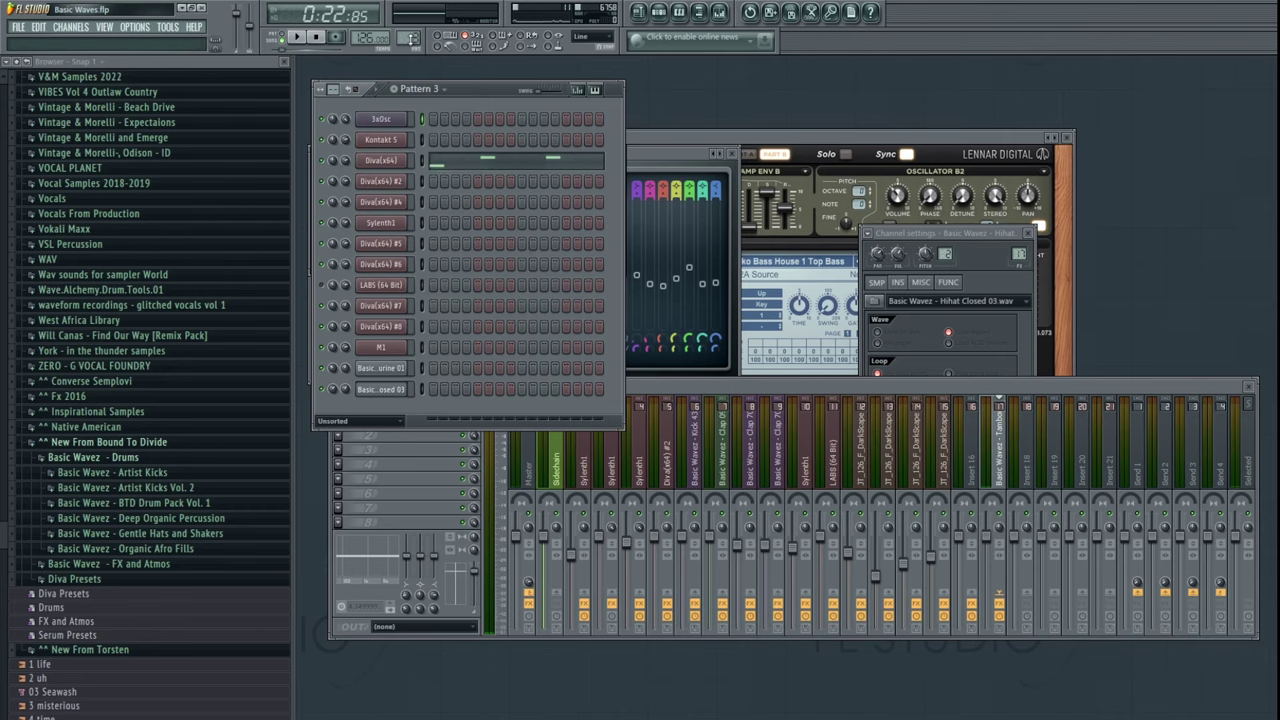
scroll(409, 38, "up", 1)
left_click(640, 11)
left_click(662, 315)
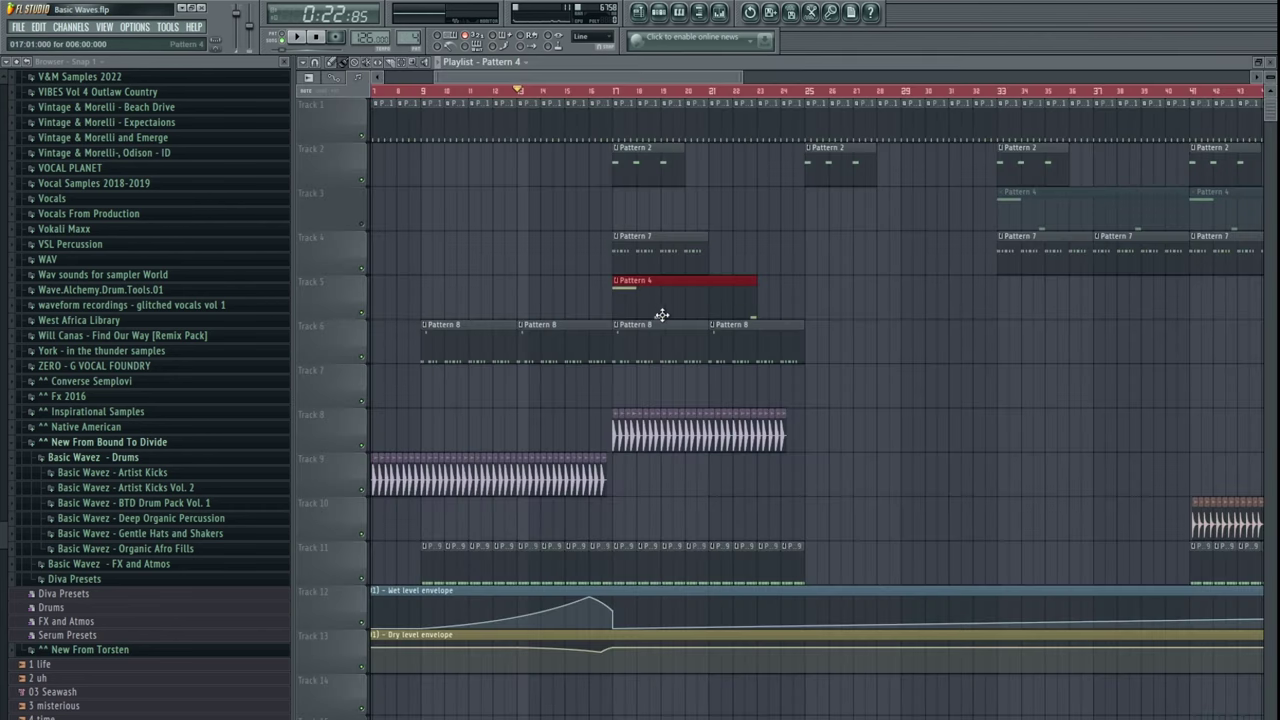
- Trim the Pattern 4 clip to about half a bar and position it directly before bar 17
left_click_drag(651, 309, 638, 305)
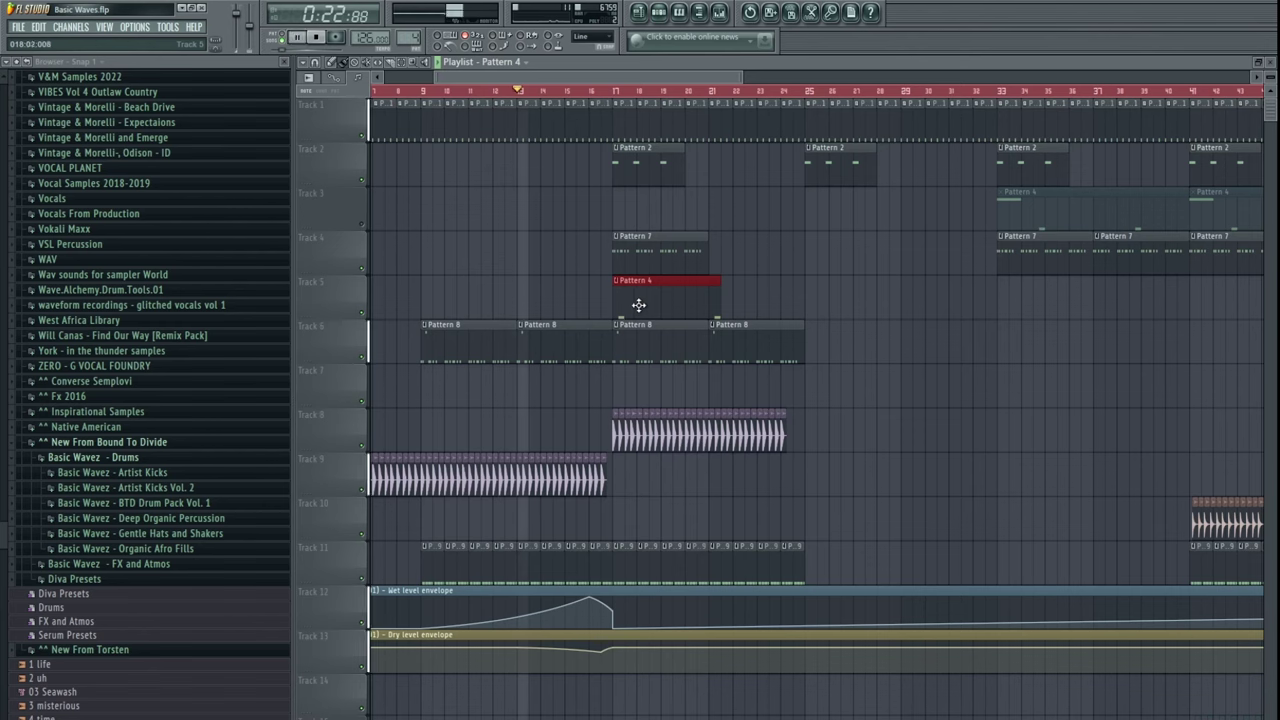
left_click_drag(717, 295, 620, 290)
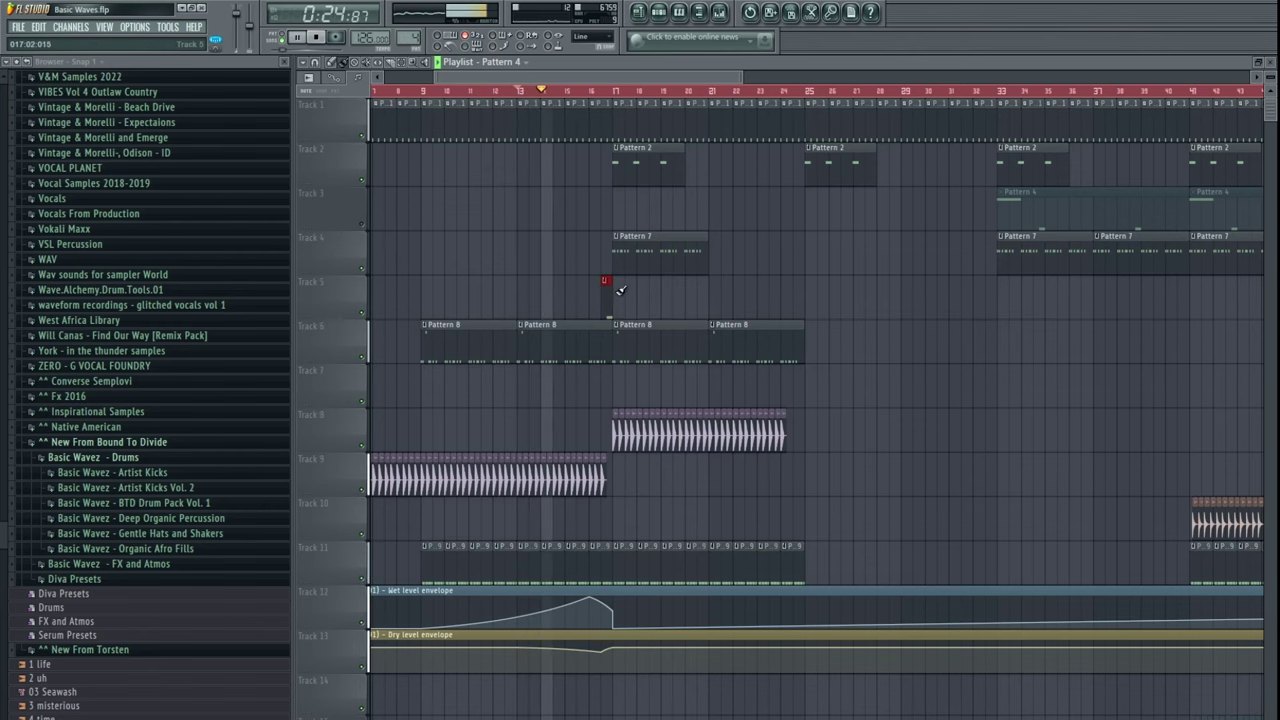
scroll(645, 261, "down", 3)
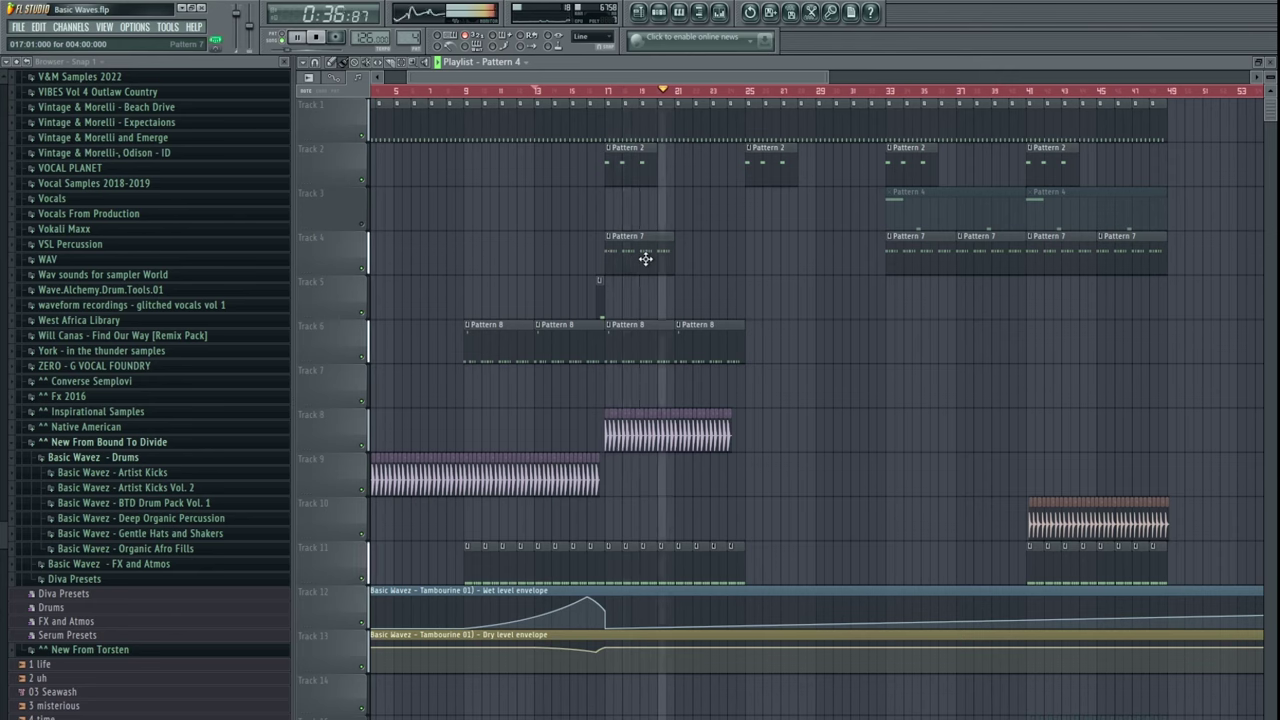
- Copy the Pattern 7 clip on Track 4 from bar 17 to bar 21
left_click_drag(627, 252, 697, 257)
left_click_drag(780, 484, 818, 424)
scroll(818, 424, "up", 2)
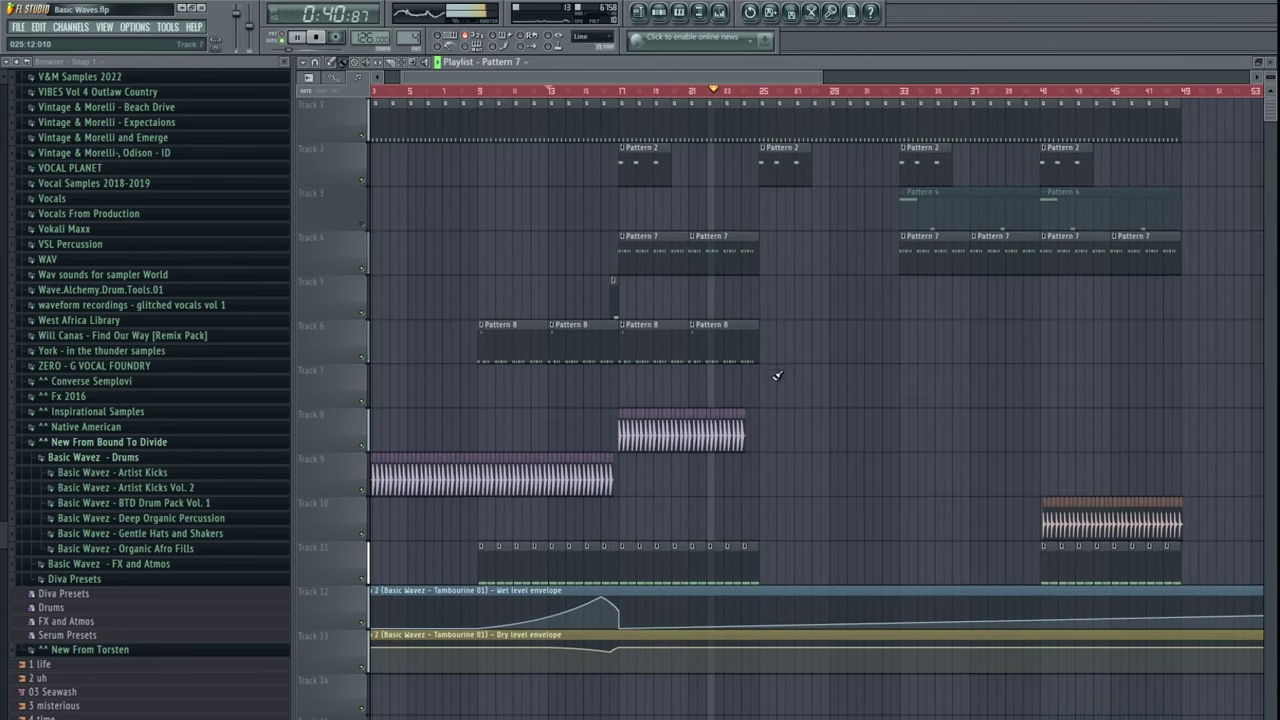
- Duplicate the Pattern 8, Pattern 7 and Pattern 9 clips of bars 17–25 into bars 25–33
left_click_drag(744, 343, 789, 354)
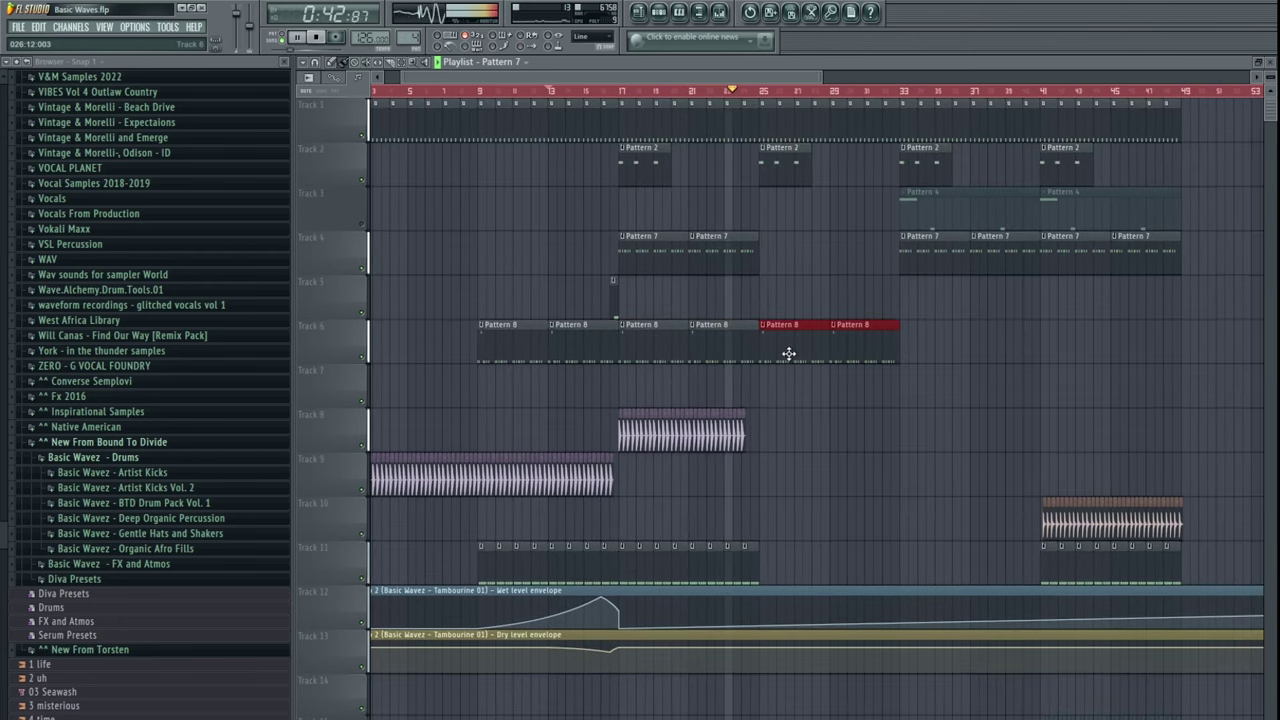
left_click_drag(742, 257, 662, 248)
left_click_drag(660, 247, 800, 246)
left_click_drag(757, 560, 636, 562)
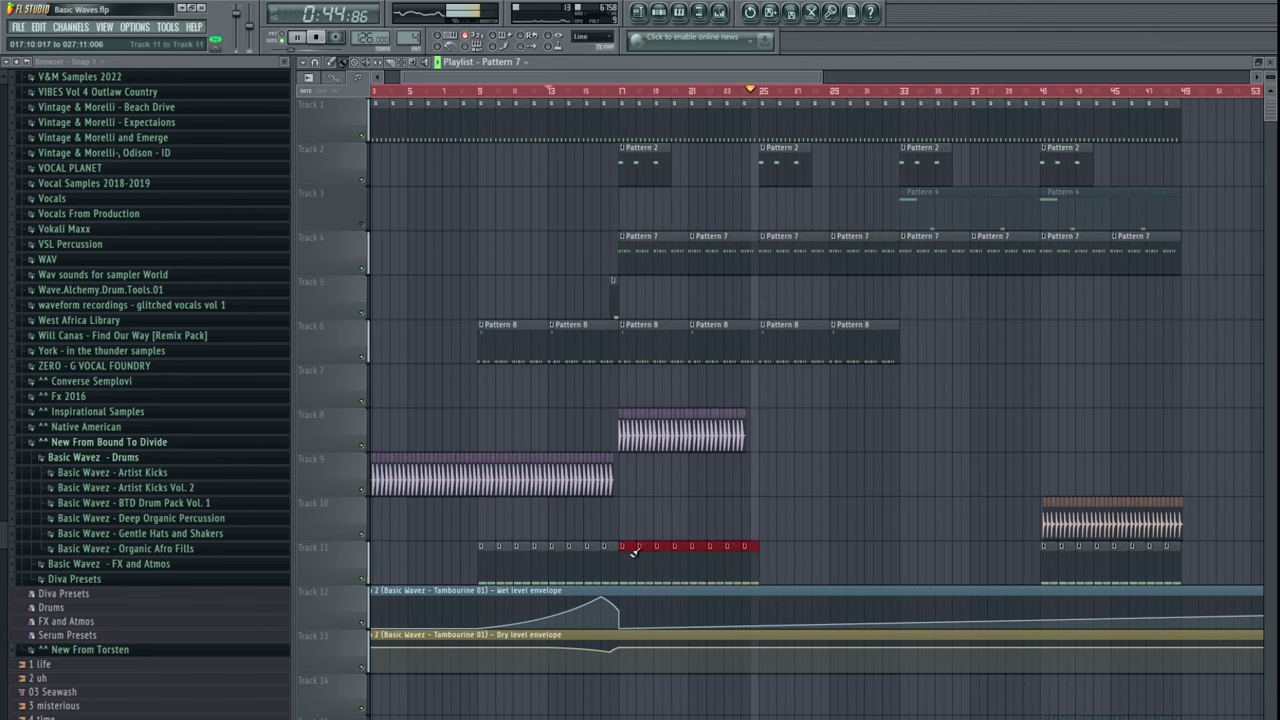
key("ctrl+b")
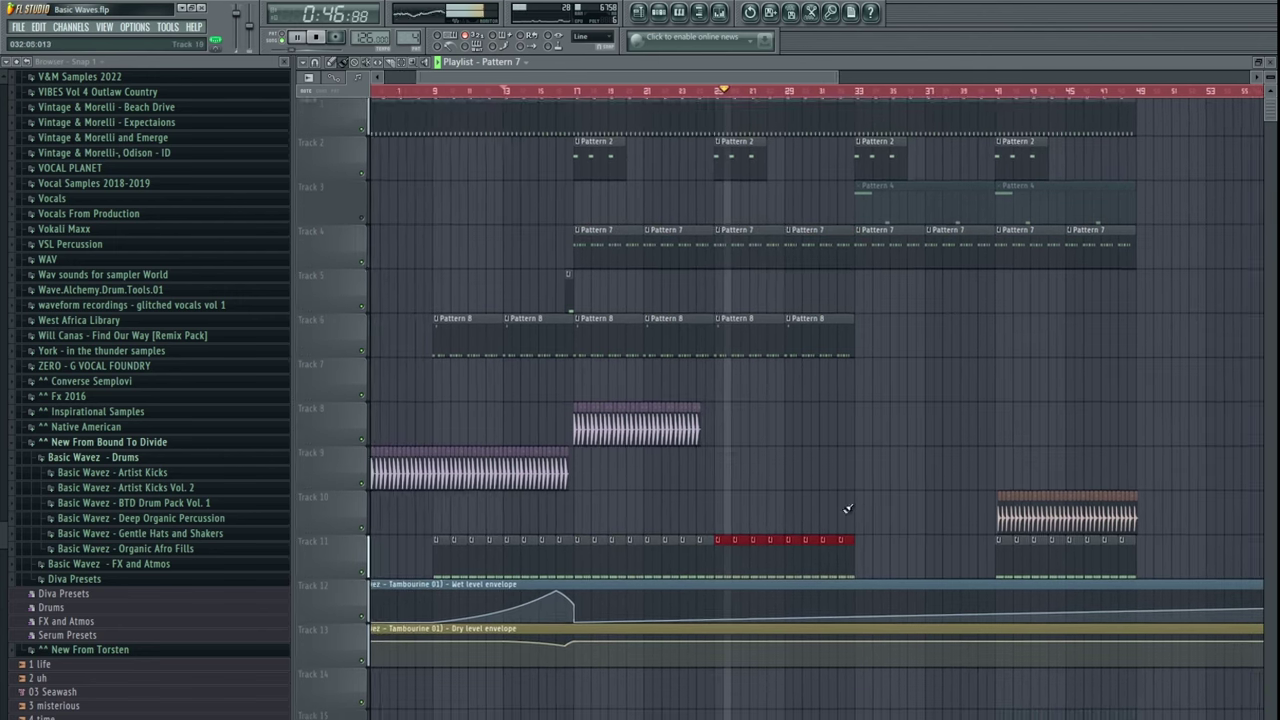
- Copy a run of Track 9 kicks to bar 25 and cut it down to bars 25–27
mouse_move(641, 494)
left_mouse_down()
mouse_move(450, 467)
mouse_move(738, 477)
left_mouse_up()
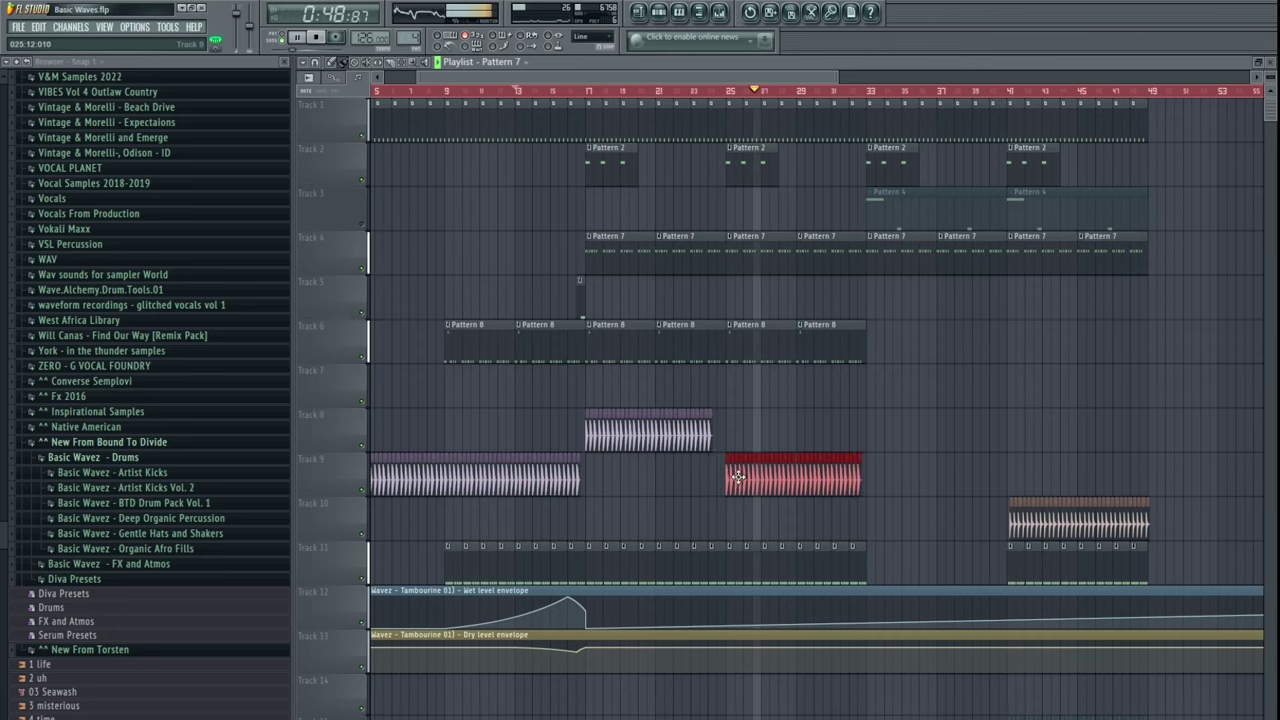
key("space")
key("space")
scroll(765, 432, "up", 4)
scroll(851, 434, "right", 2)
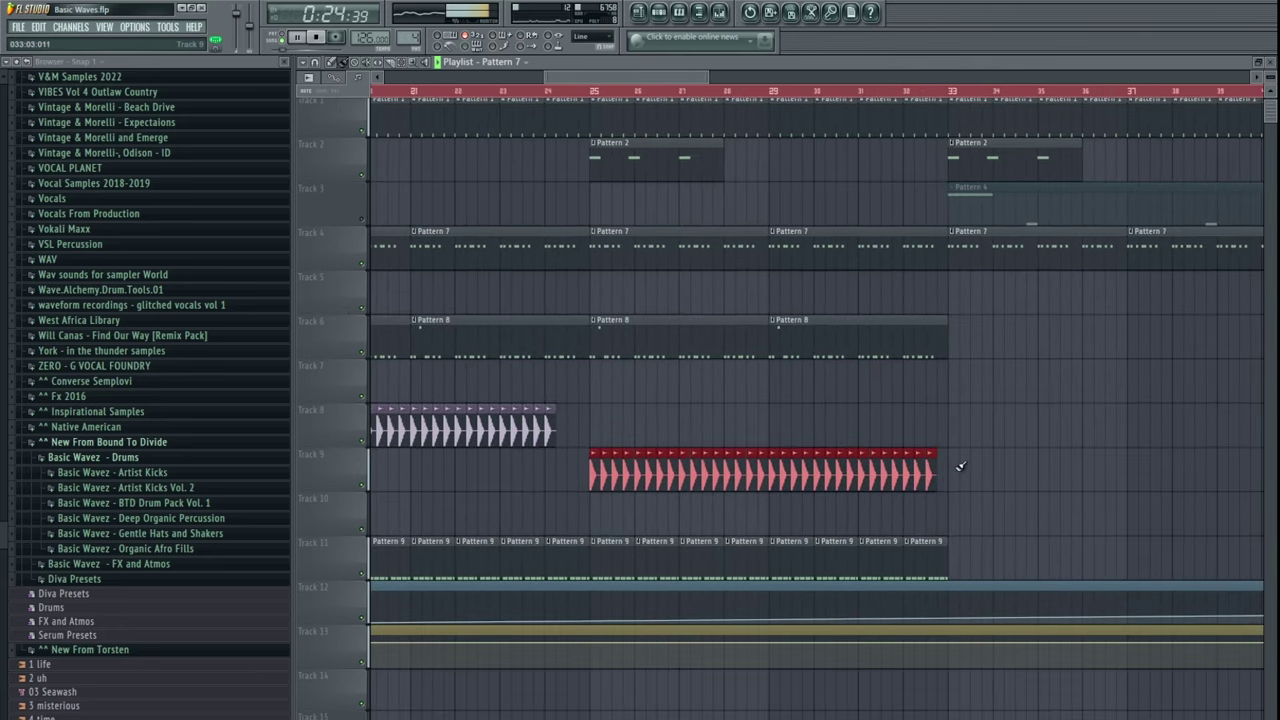
left_click_drag(935, 476, 686, 482)
scroll(740, 434, "left", 2)
scroll(844, 437, "down", 3)
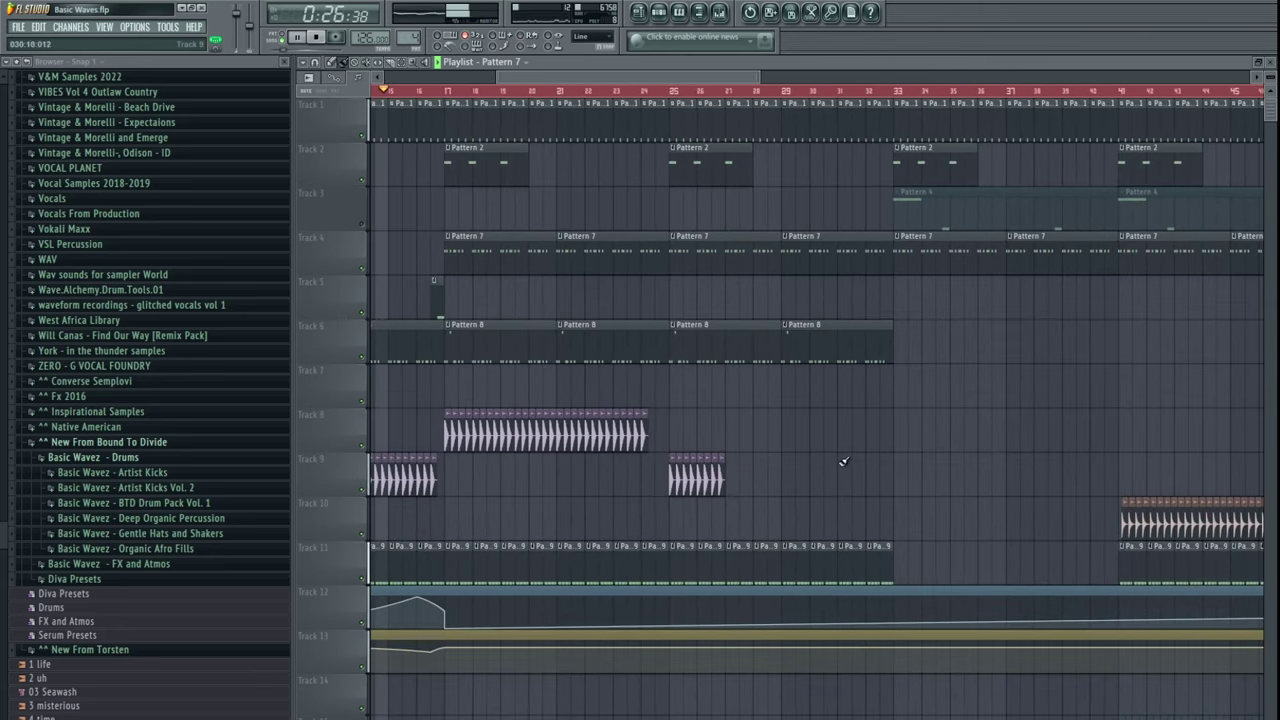
- Copy the Track 8 kicks to bars 26–33 and shorten the Track 9 kicks to bar 25 only
left_click(506, 419)
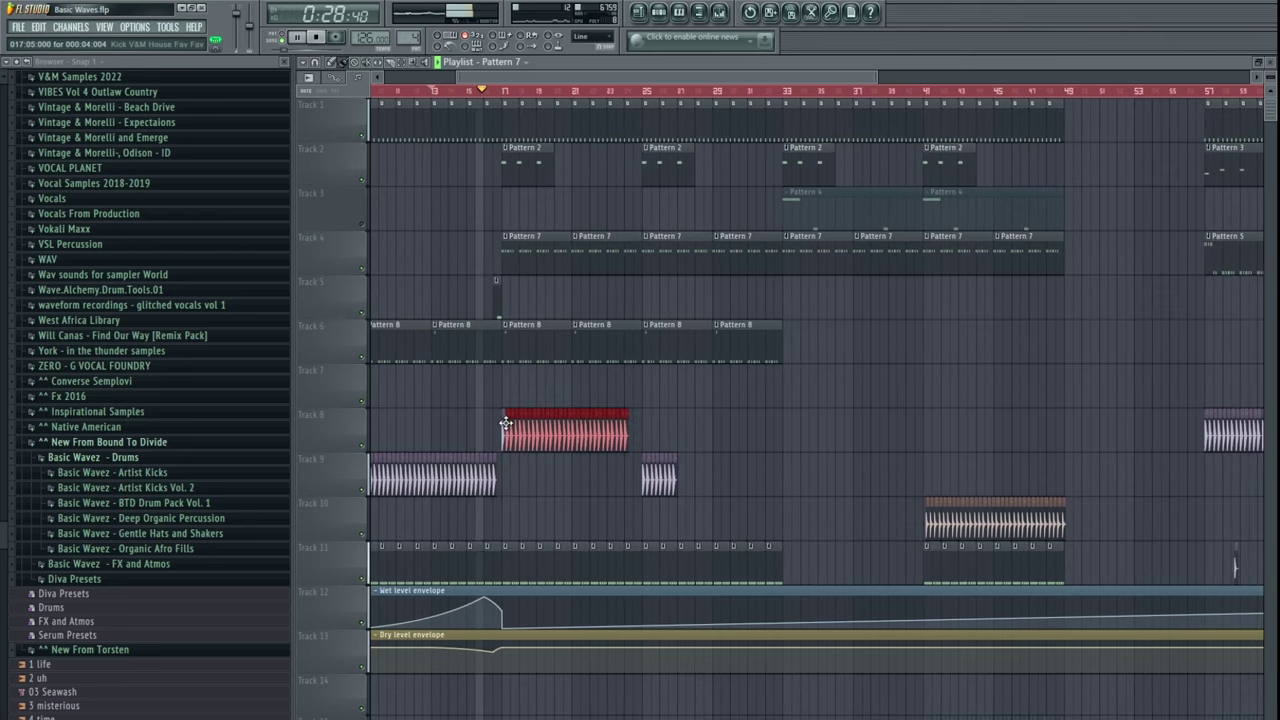
left_click_drag(506, 423, 697, 436)
scroll(674, 441, "up", 4)
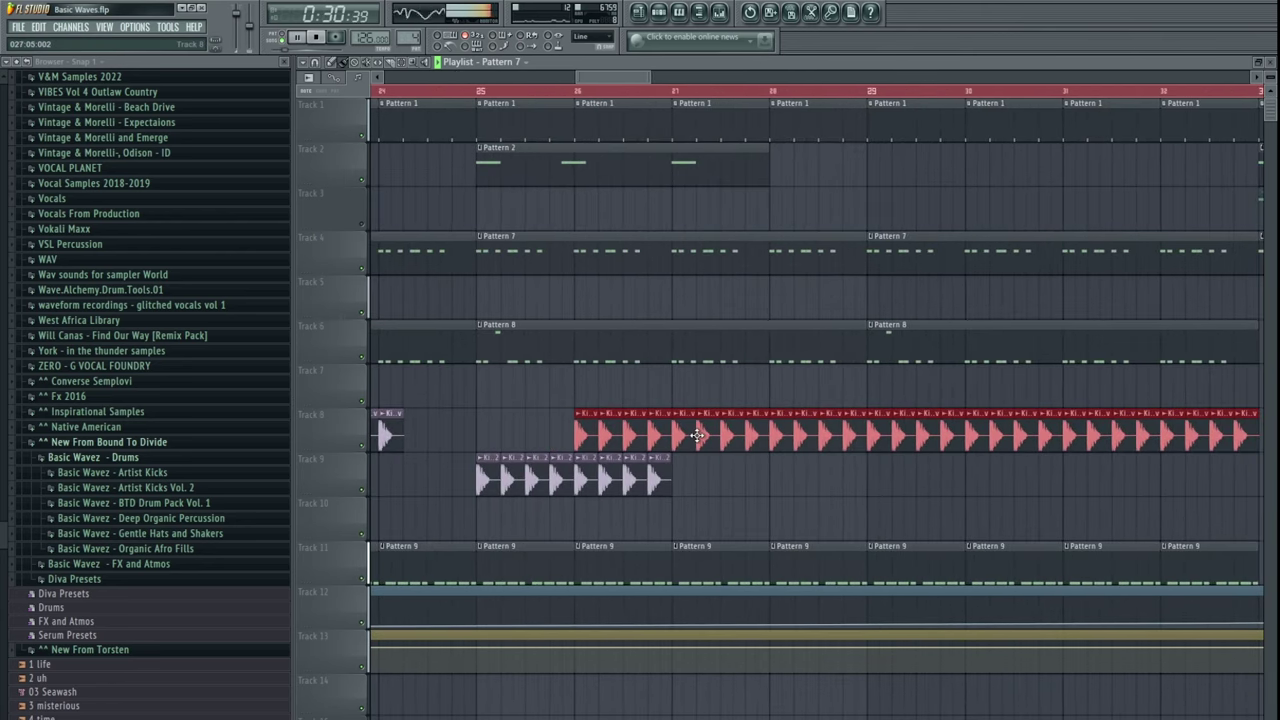
scroll(569, 441, "down", 5)
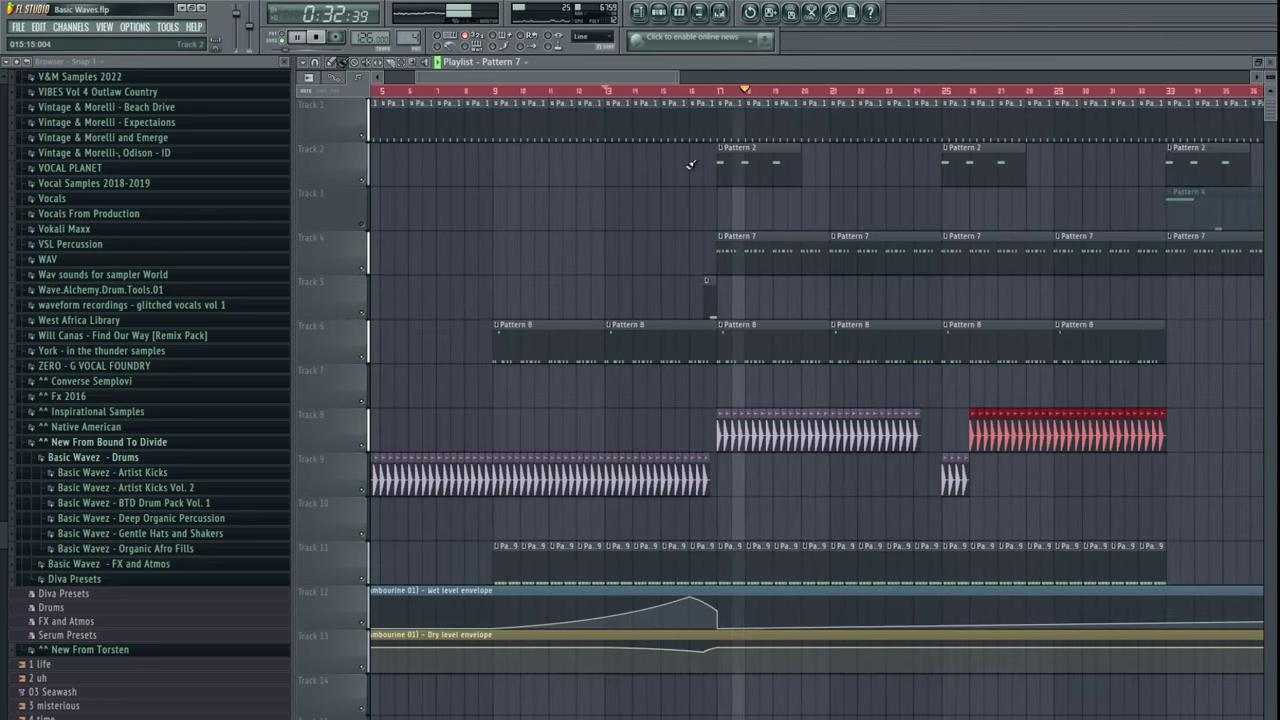
- Shorten the last Track 11 Pattern 9 clip in bar 16 to leave a short gap before bar 17
scroll(597, 310, "right", 4)
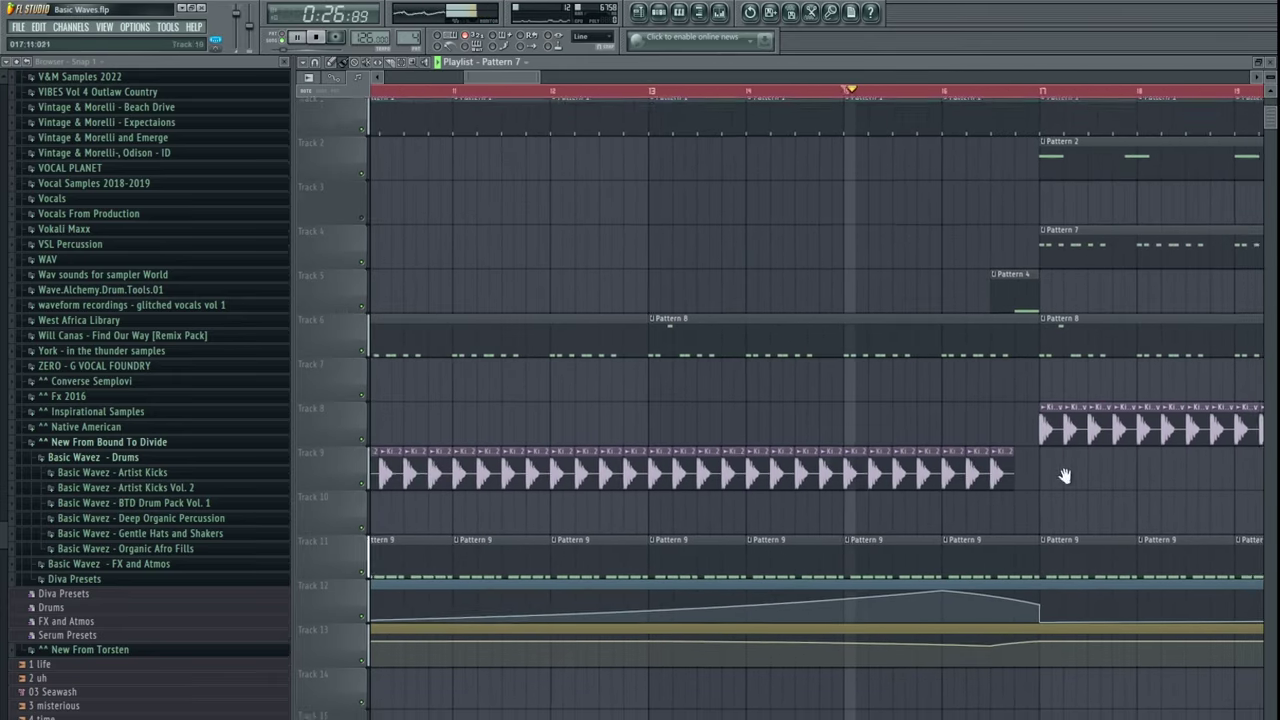
scroll(1065, 475, "up", 4)
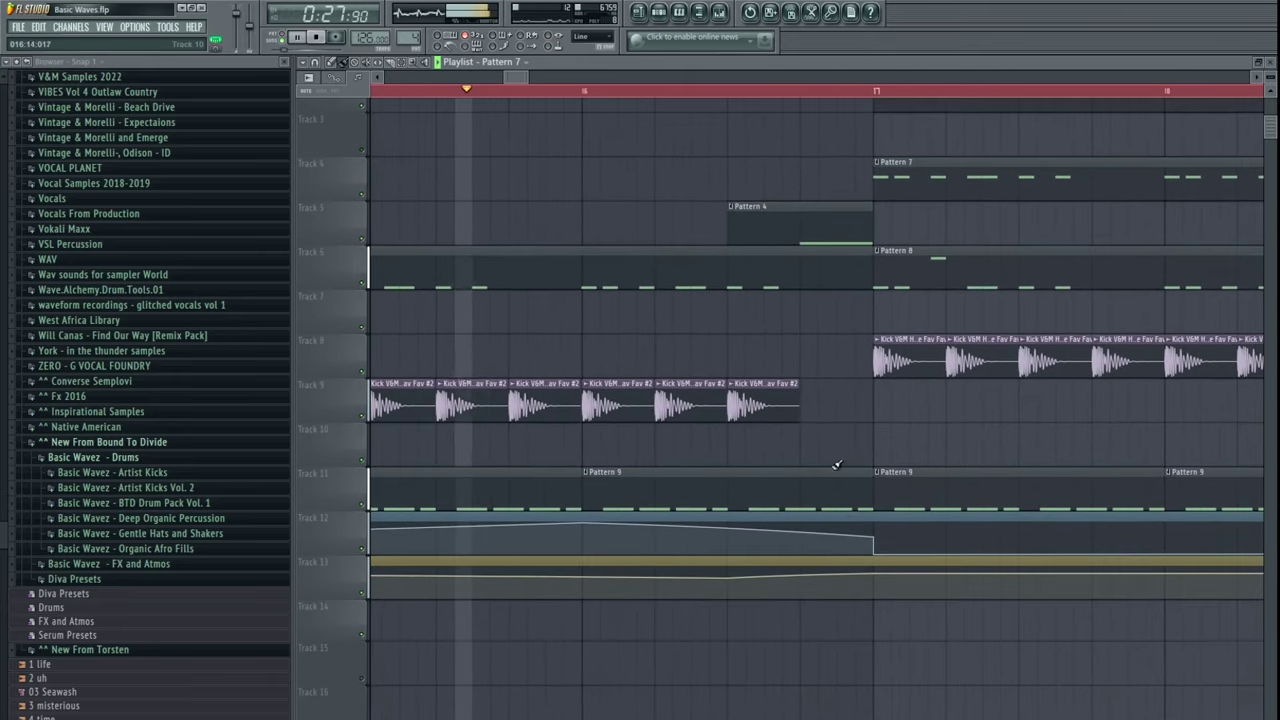
left_click_drag(870, 487, 569, 470)
scroll(575, 472, "down", 6)
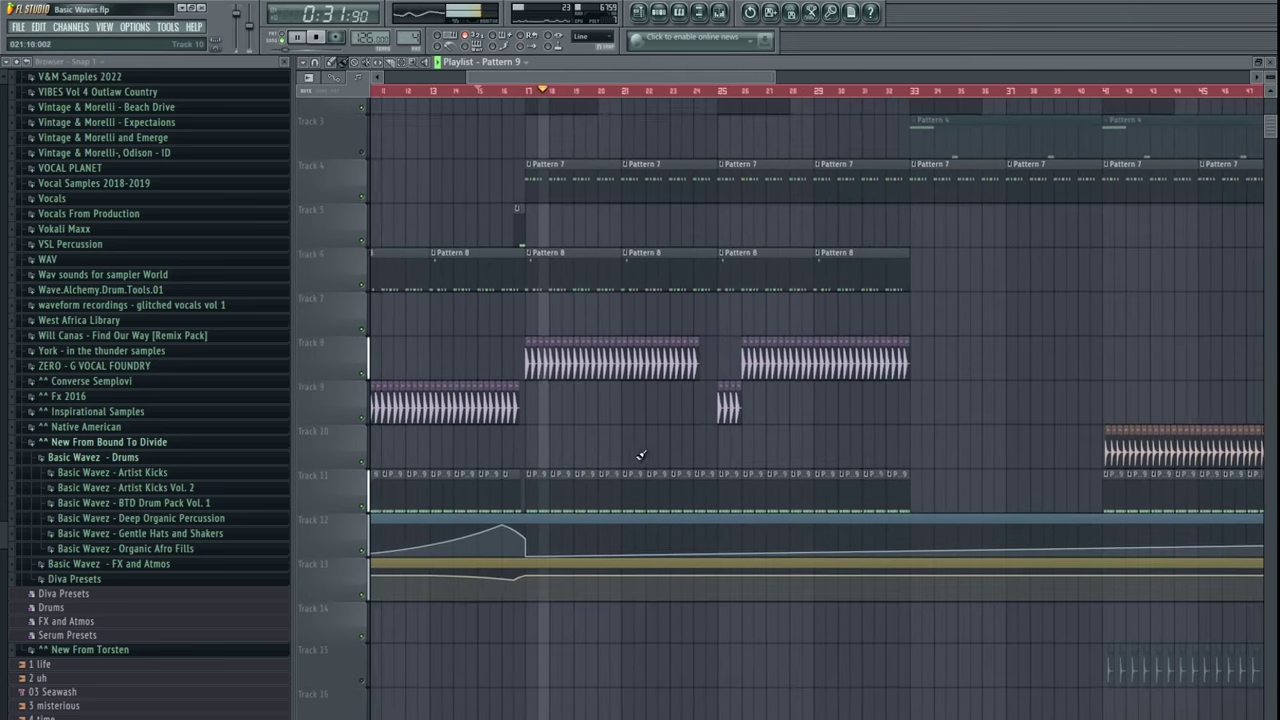
key("F5")
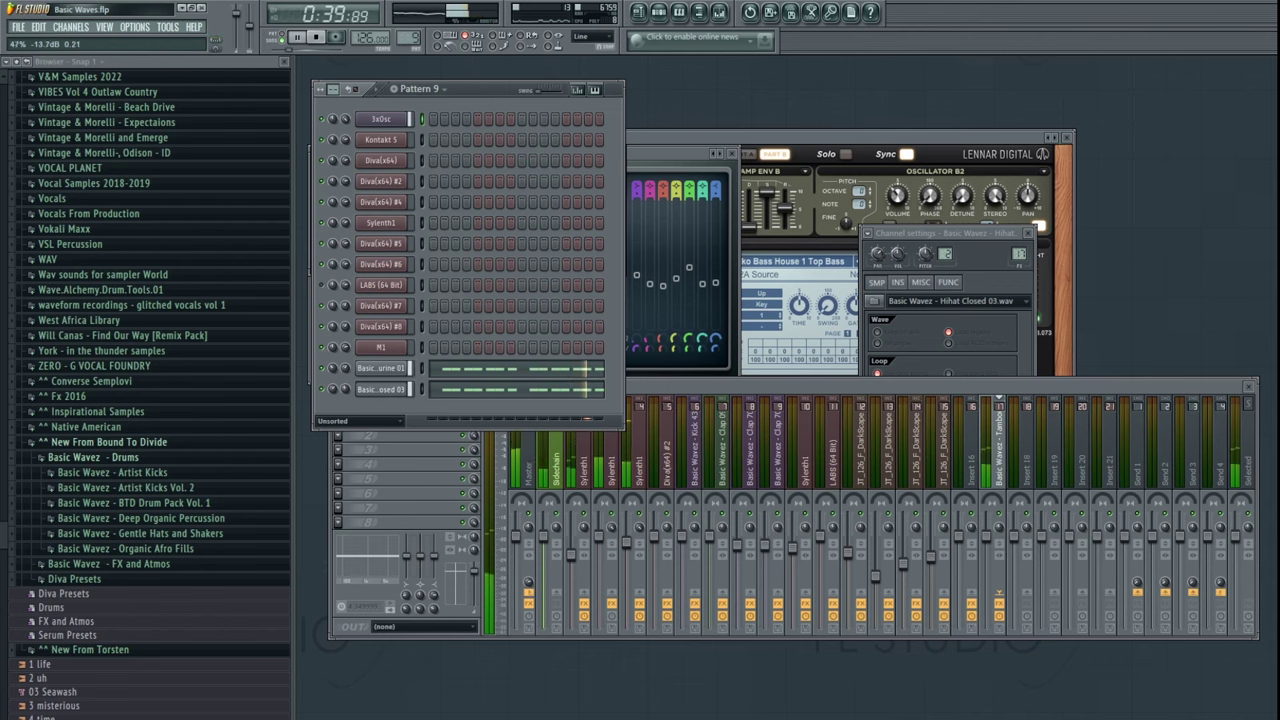
left_click(659, 11)
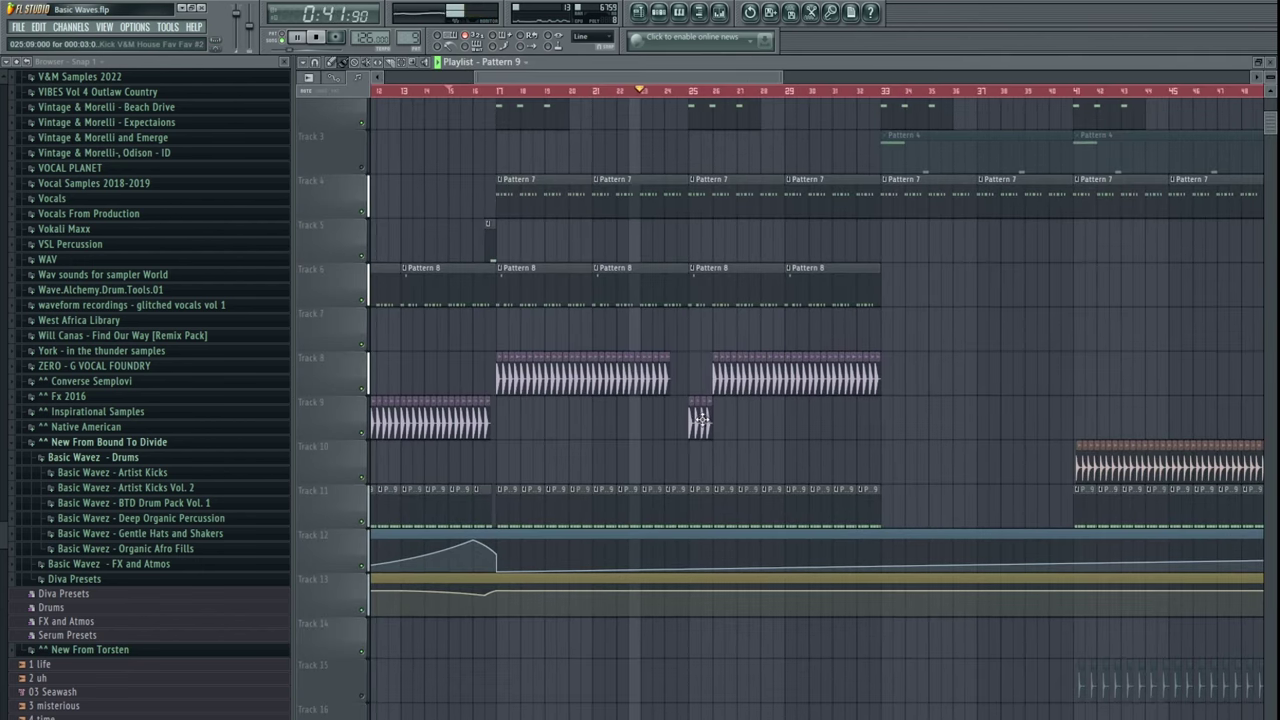
- Extend the Track 8 kicks to bar 25 and let the Track 9 kicks fill bars 25–27 before the full kicks resume
scroll(636, 374, "up", 3)
left_click(636, 374)
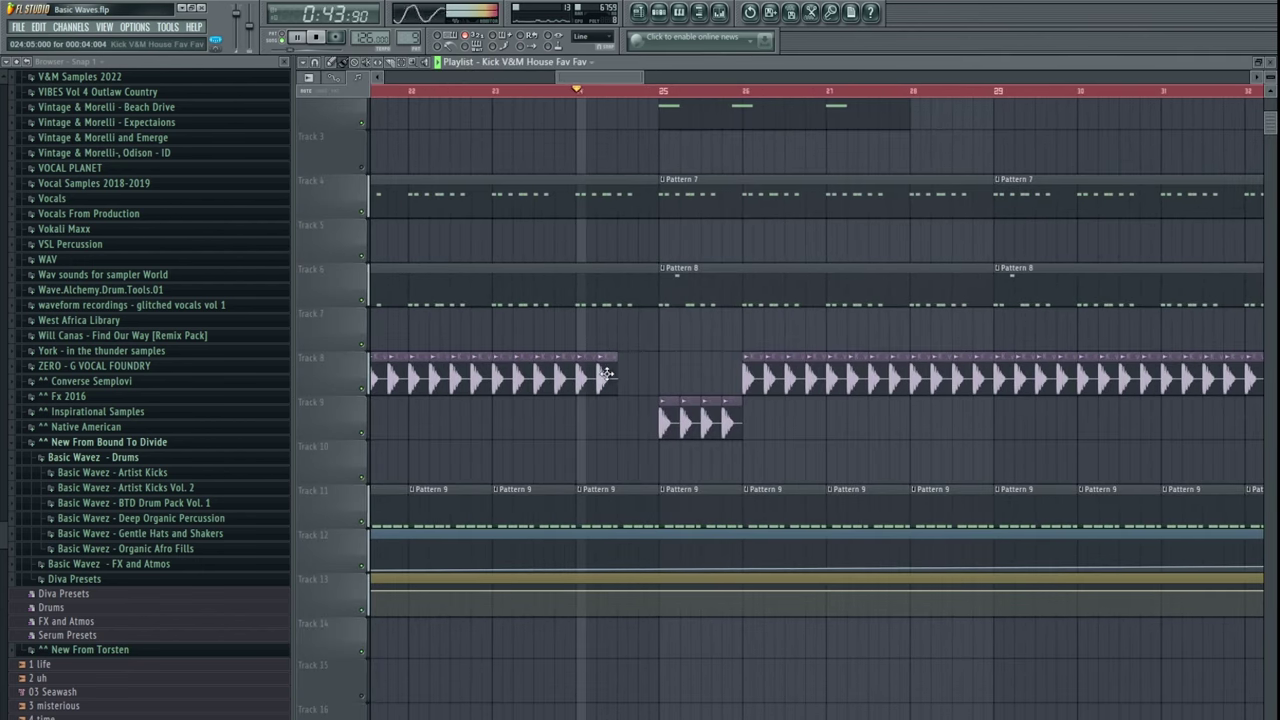
left_click_drag(622, 374, 637, 410)
left_click(731, 437, "ctrl")
left_click_drag(774, 427, 649, 423)
scroll(649, 423, "down", 5)
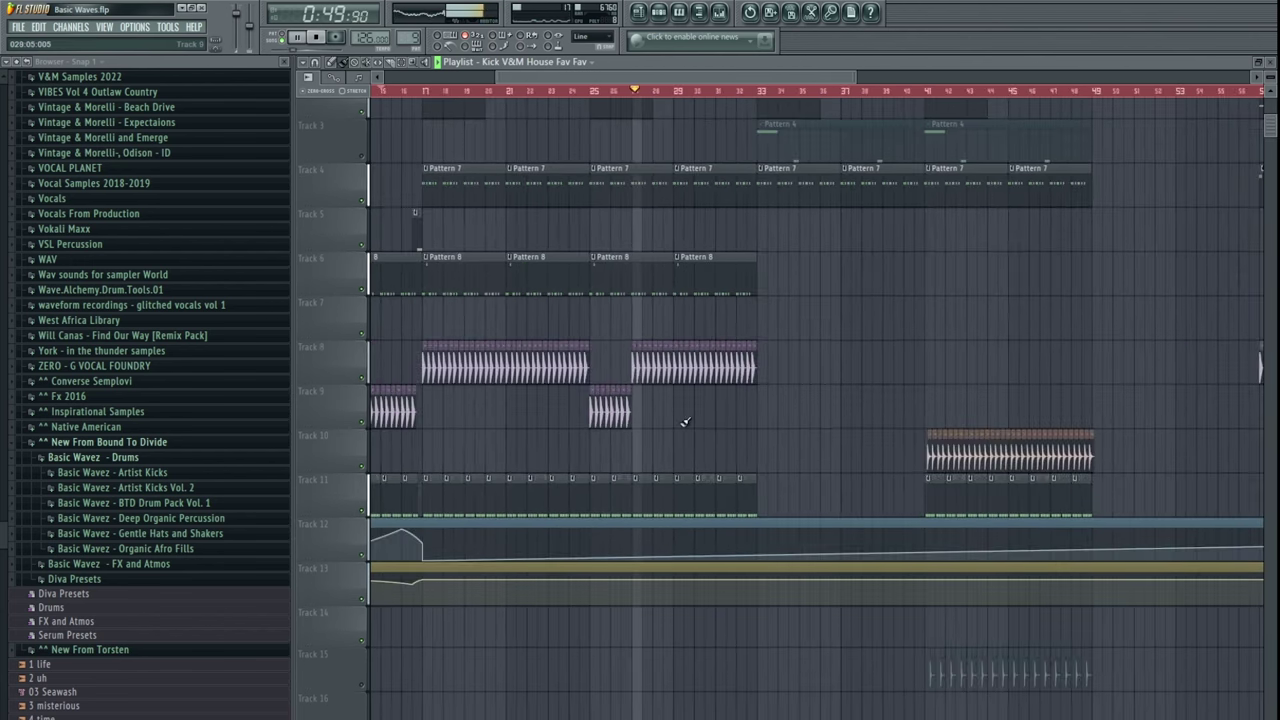
- Stop playback and look through the BTD Drum Pack Vol. 1 sample folders, previewing Perc Loop 07 123
left_click_drag(832, 470, 694, 471)
scroll(694, 471, "down", 3)
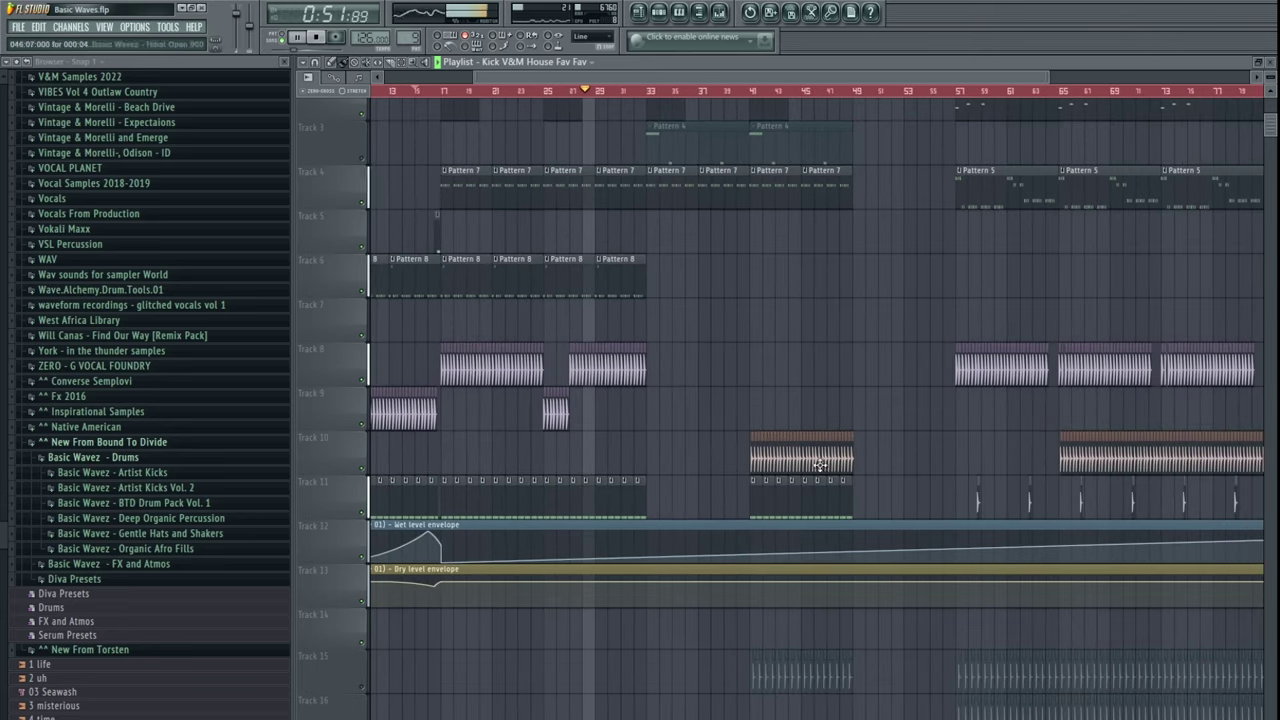
key("space")
left_click_drag(866, 637, 798, 433)
right_click(363, 485)
right_click(363, 485)
left_click_drag(526, 503, 640, 485)
left_click(155, 503)
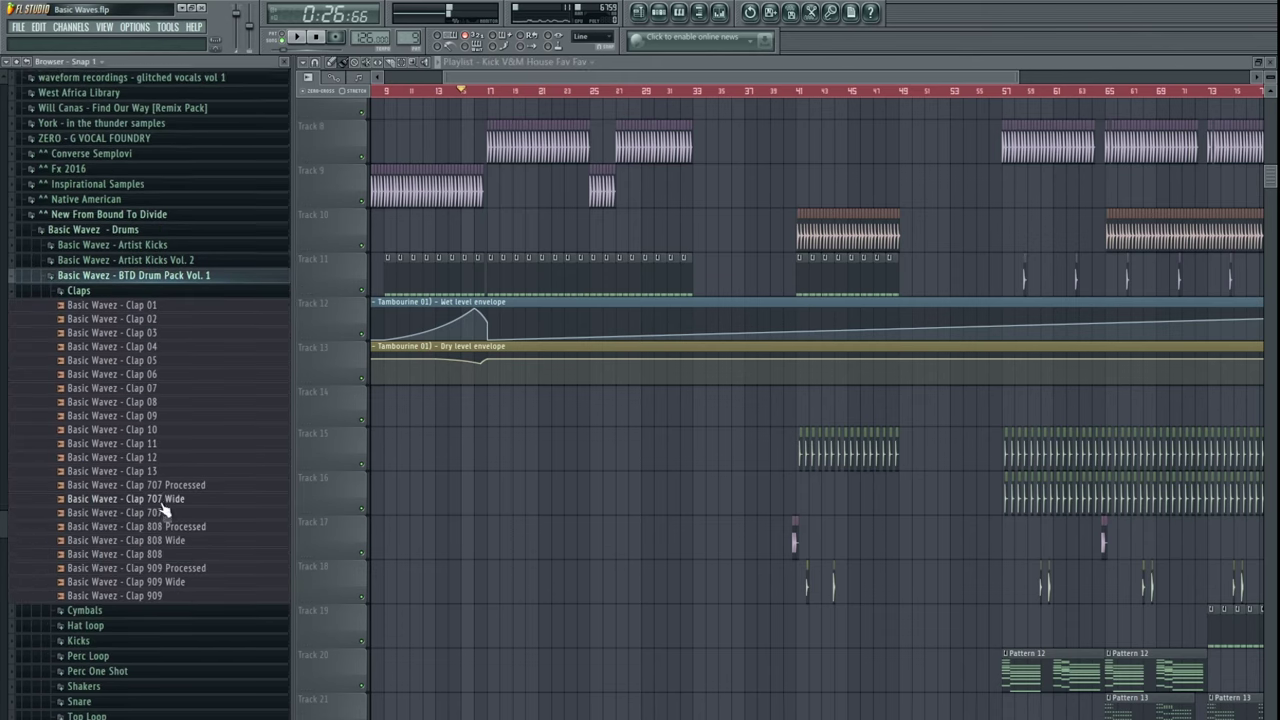
left_click(135, 259)
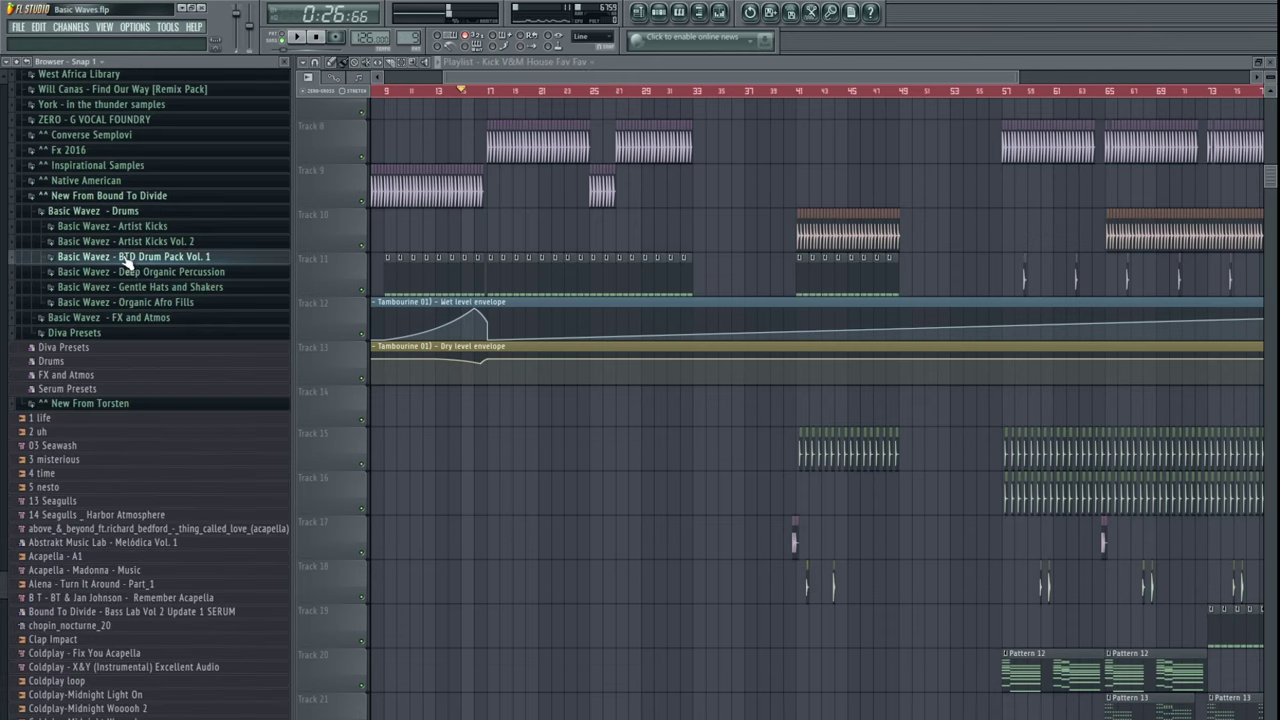
left_click(135, 259)
left_click(125, 273)
left_click(133, 336)
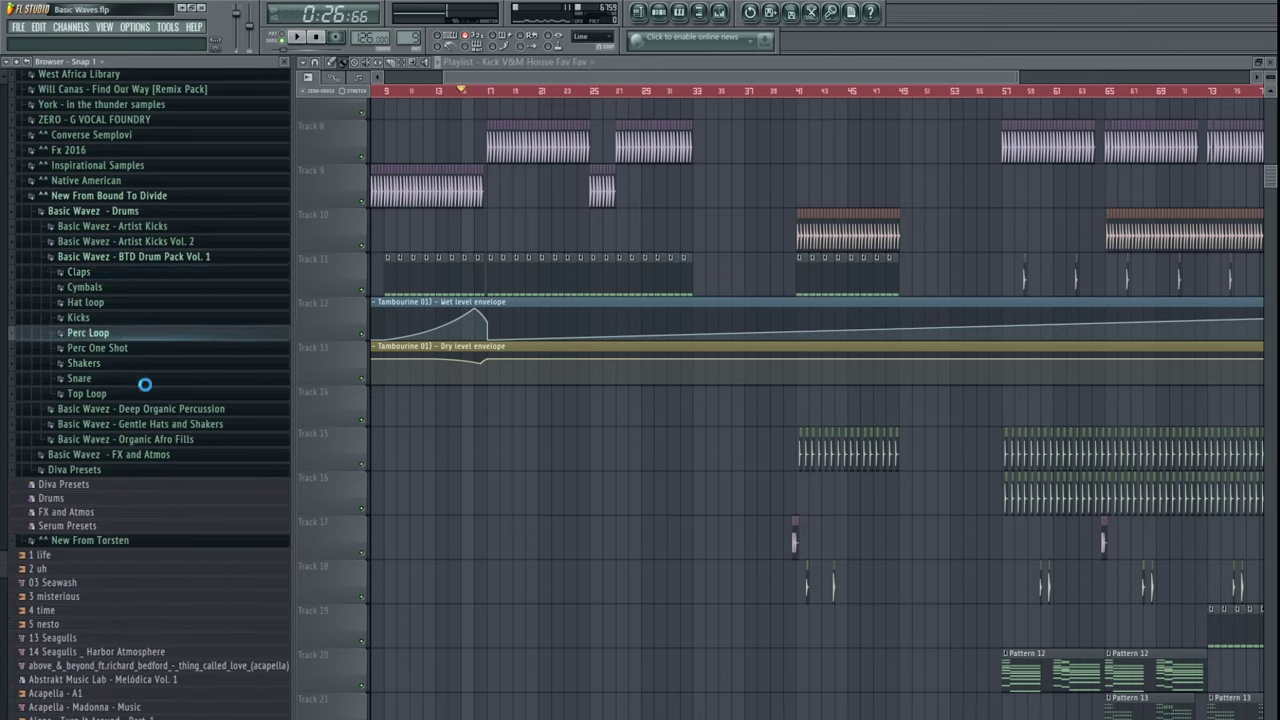
left_click(137, 374)
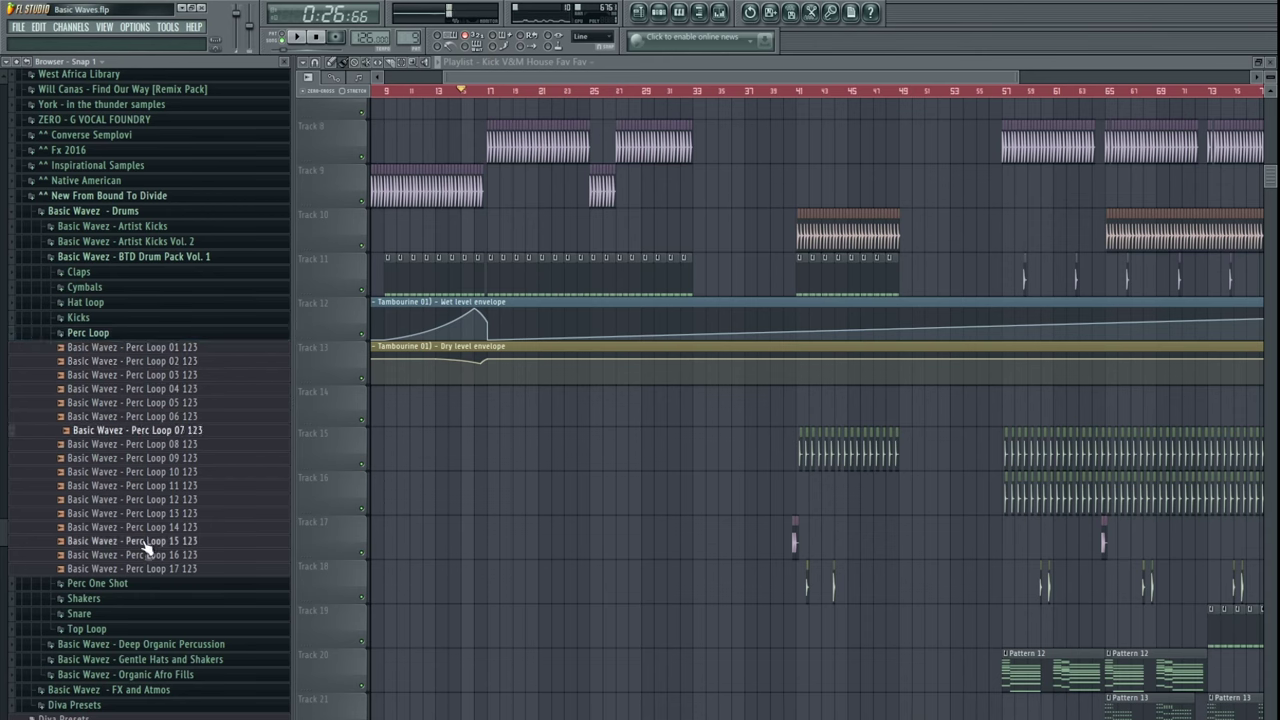
left_click(90, 334)
- Preview the Basic Wavez Top Loop samples from 123 02 through 123 06
left_click(112, 393)
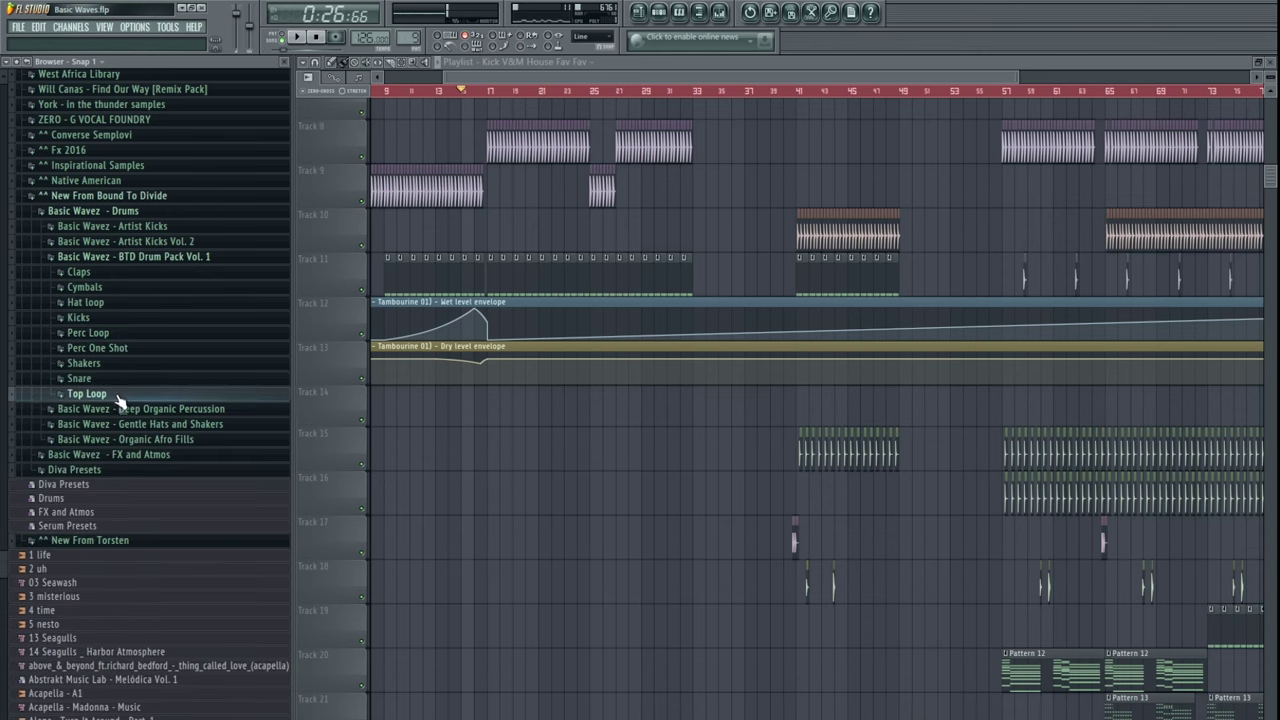
left_click(130, 408)
left_click(144, 423)
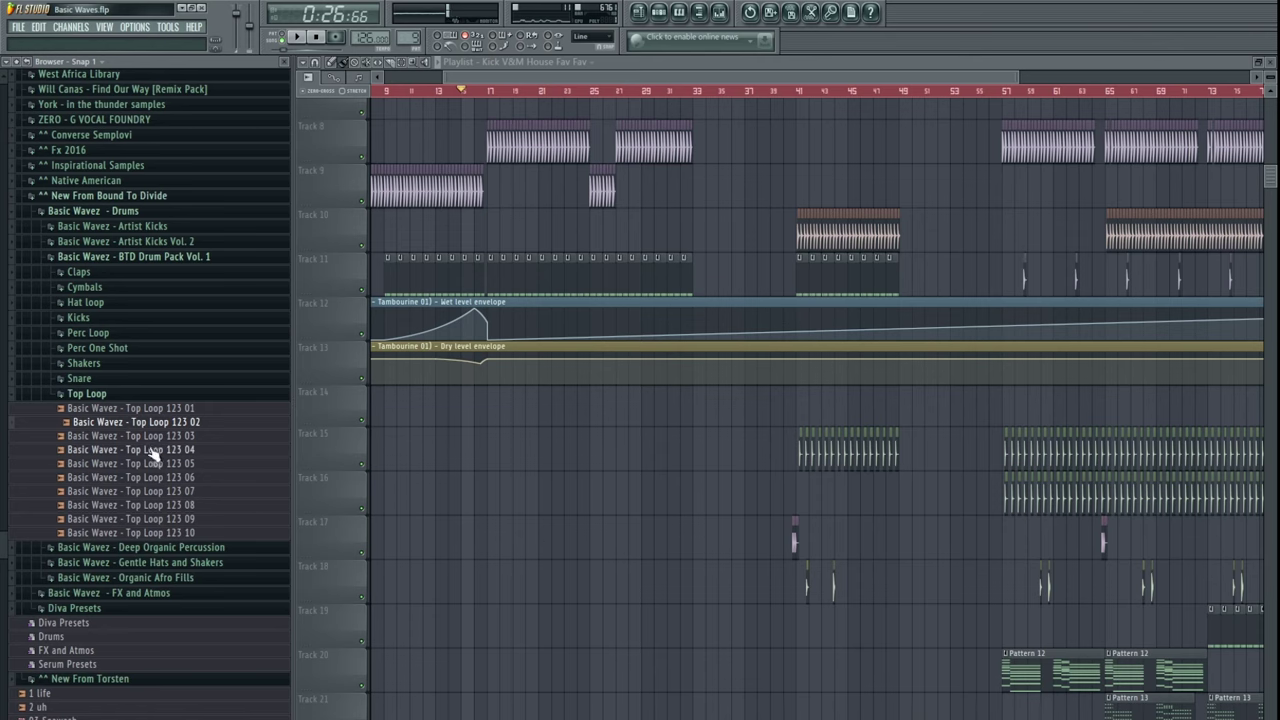
left_click(154, 437)
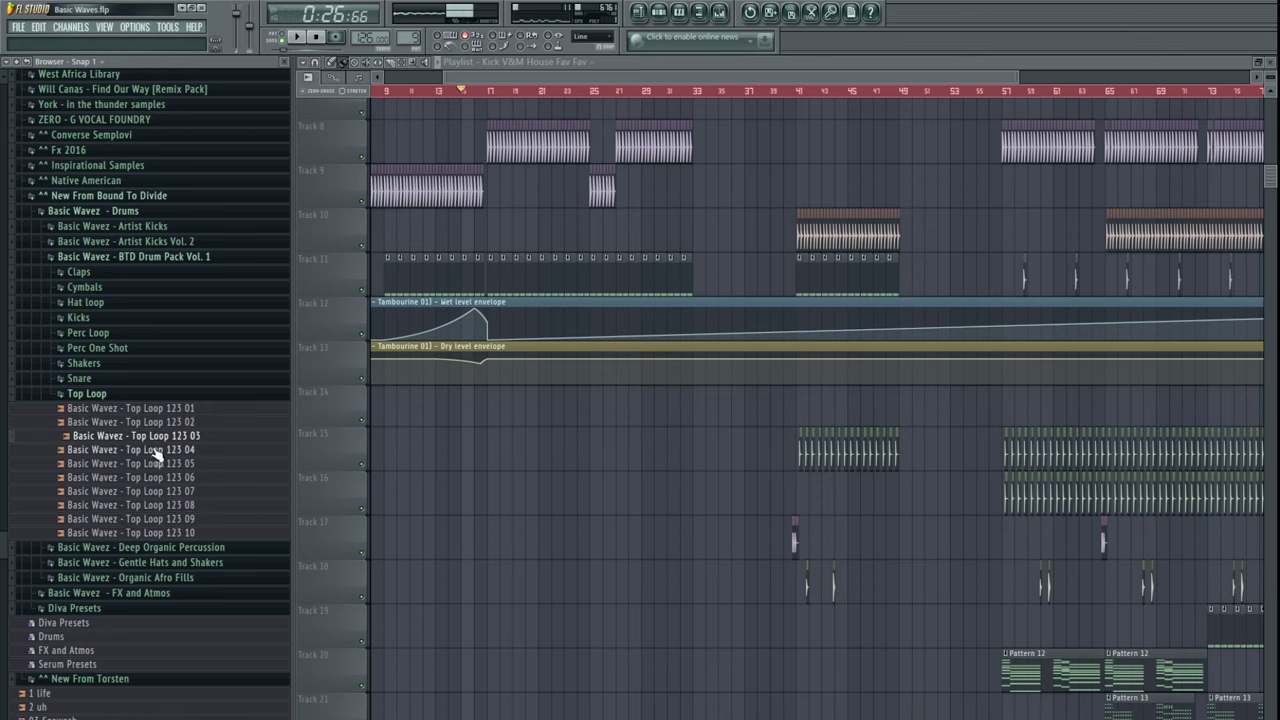
left_click(152, 450)
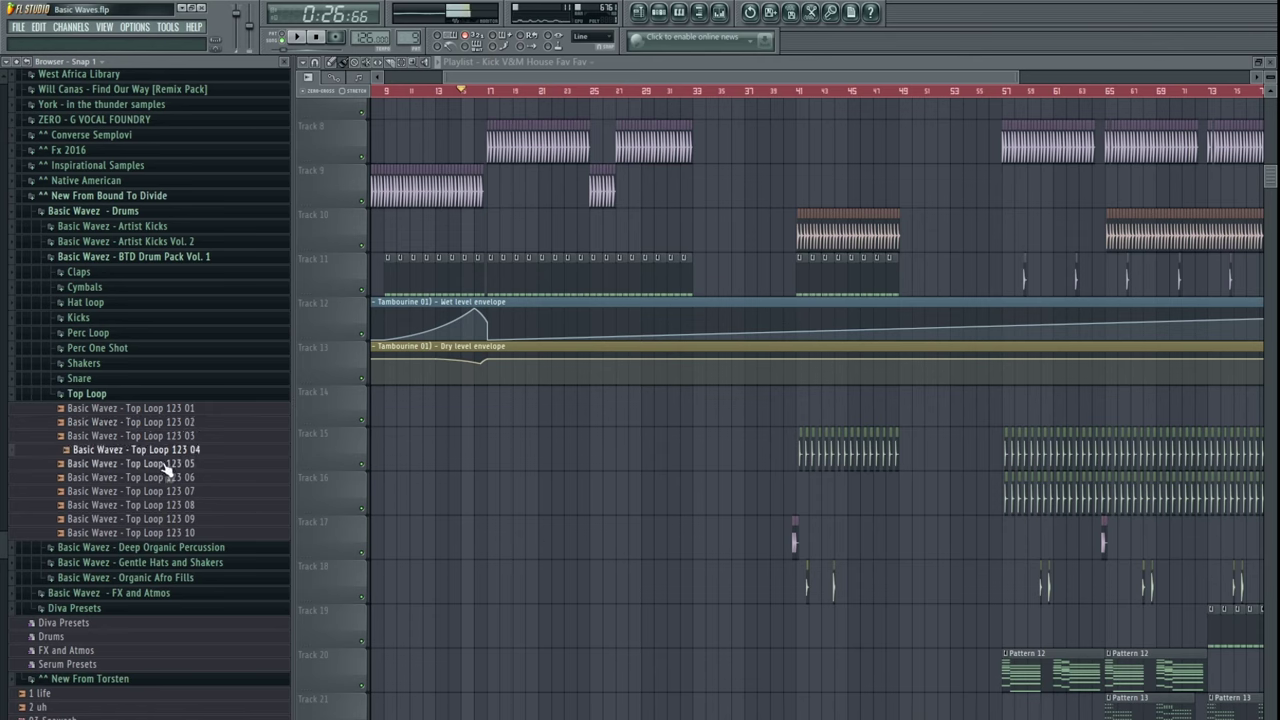
left_click(167, 466)
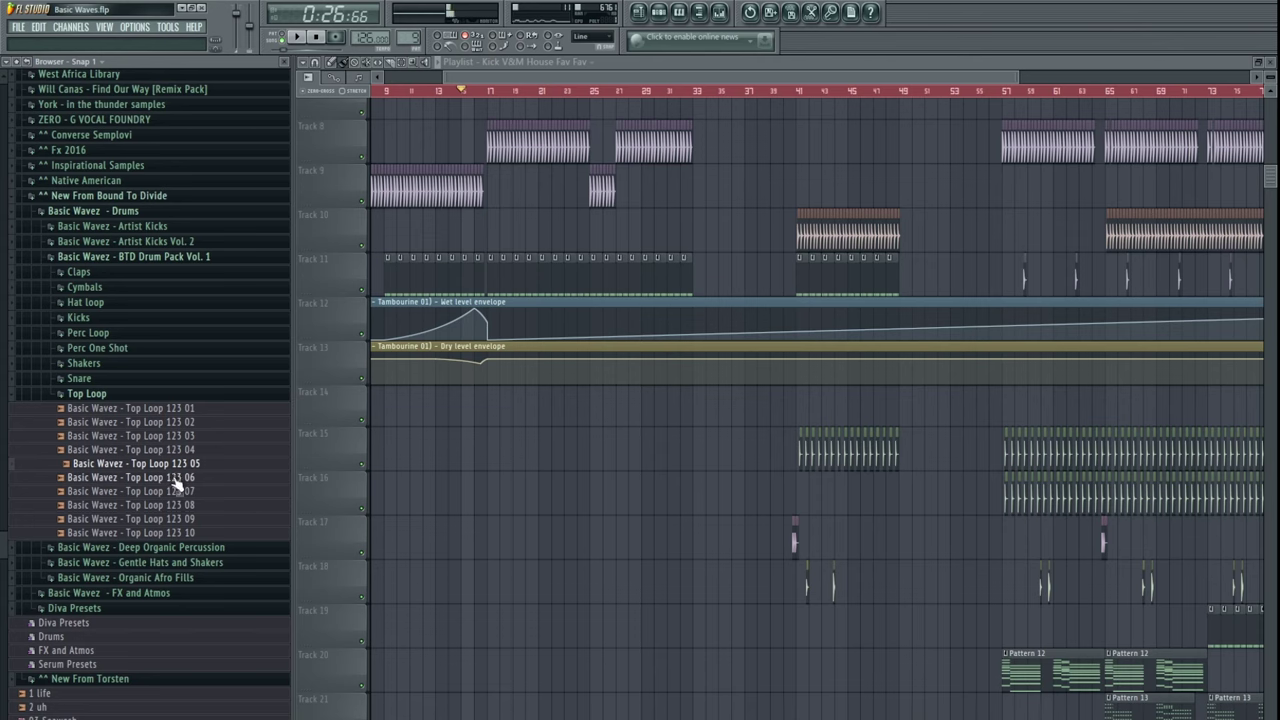
left_click(174, 490)
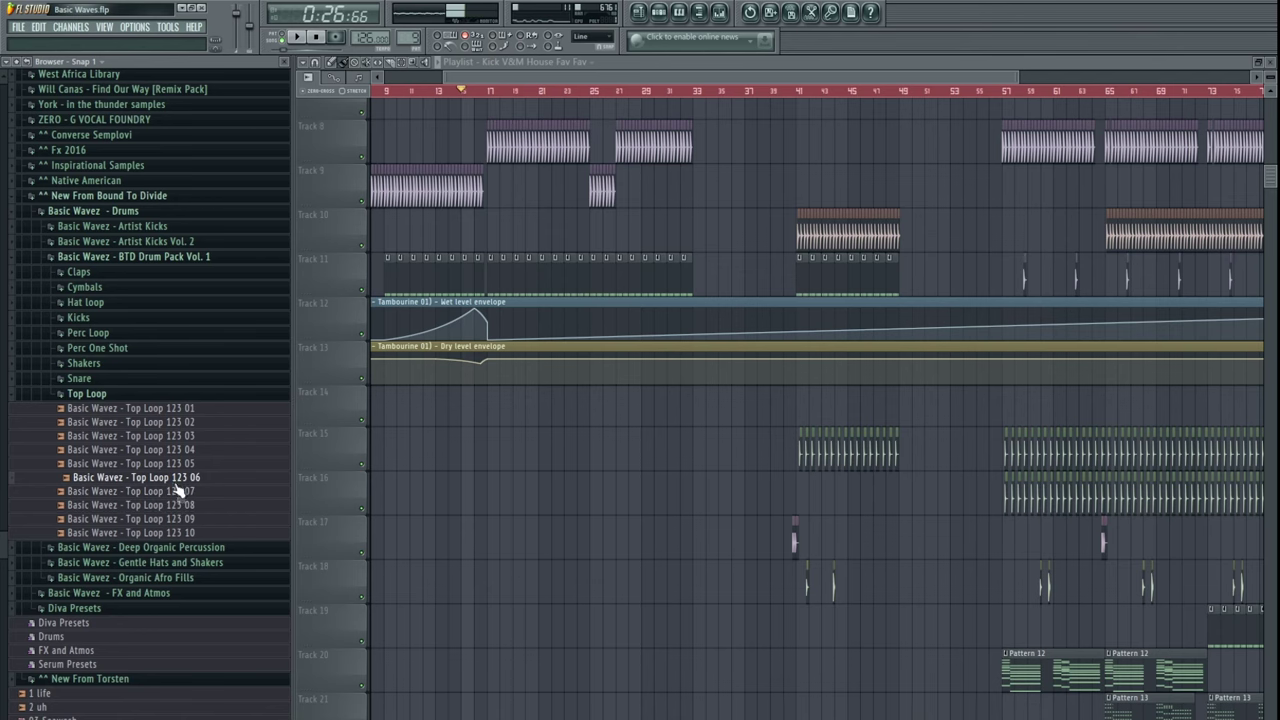
- Place Top Loop 123 06 on Track 14 at bar 17 and time-stretch it to end exactly at bar 21
left_click_drag(430, 455, 491, 405)
scroll(491, 405, "up", 5)
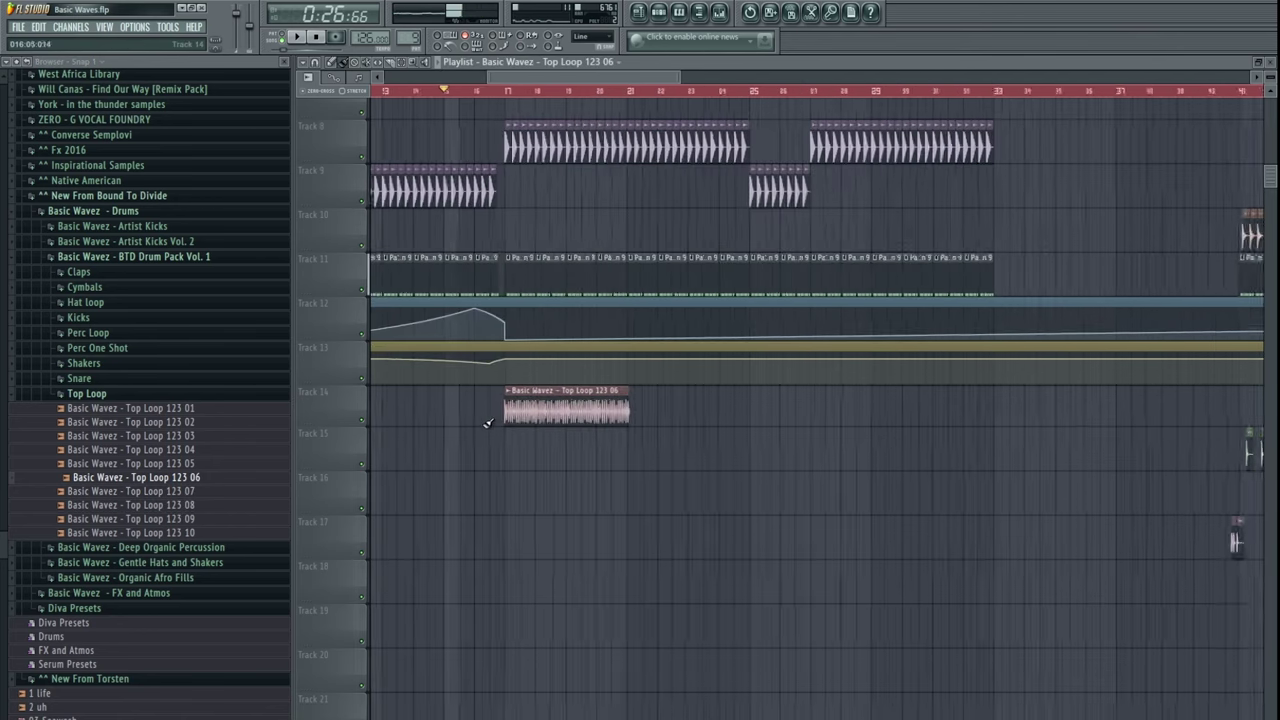
left_click(485, 91)
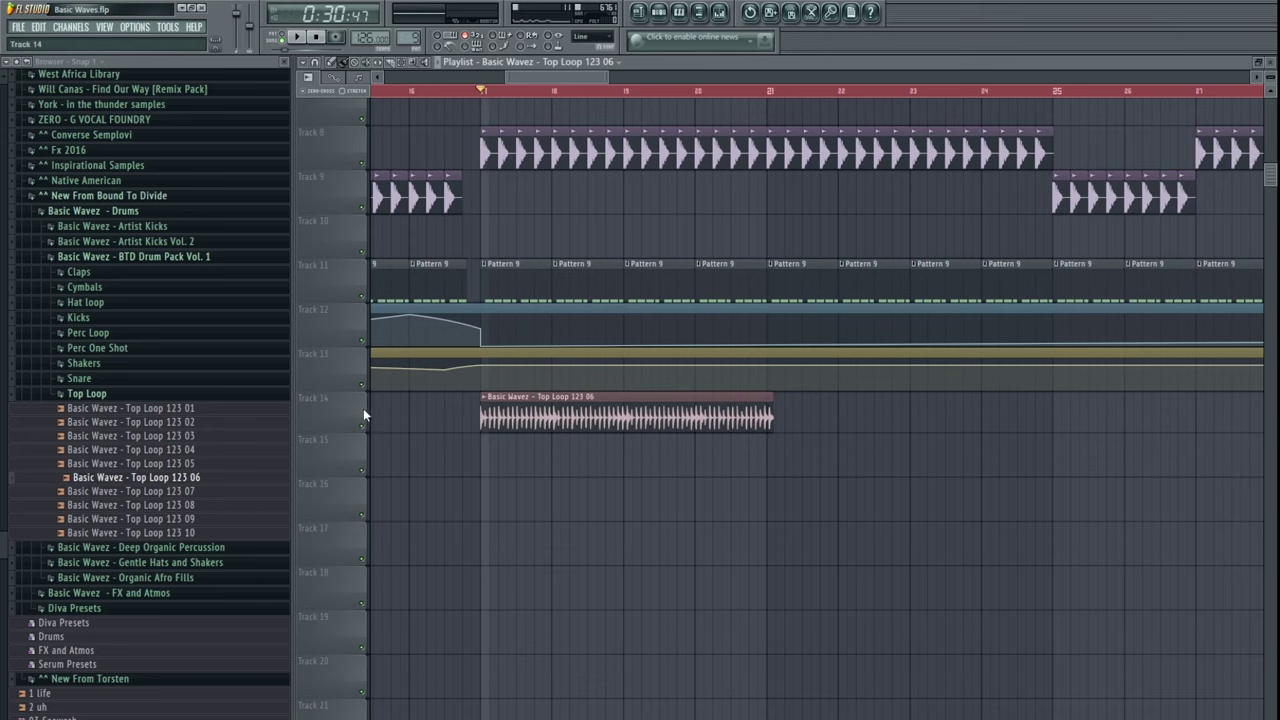
scroll(694, 374, "up", 6)
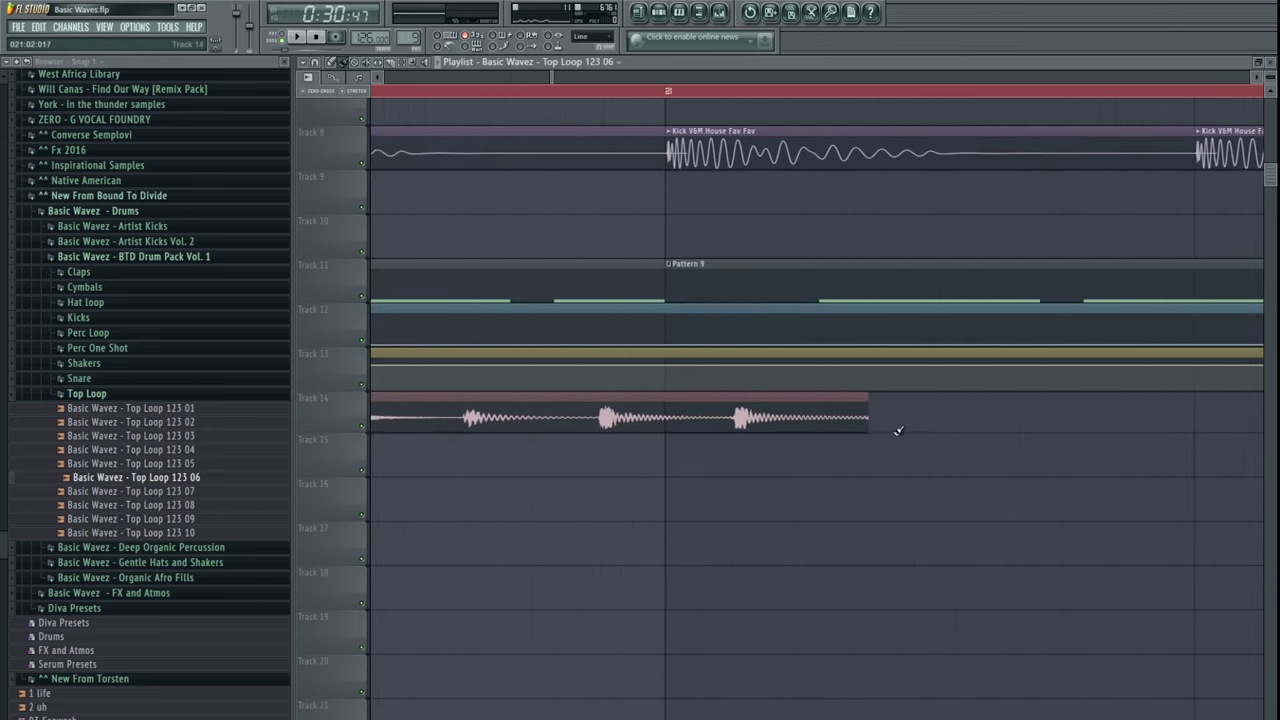
scroll(670, 443, "down", 8)
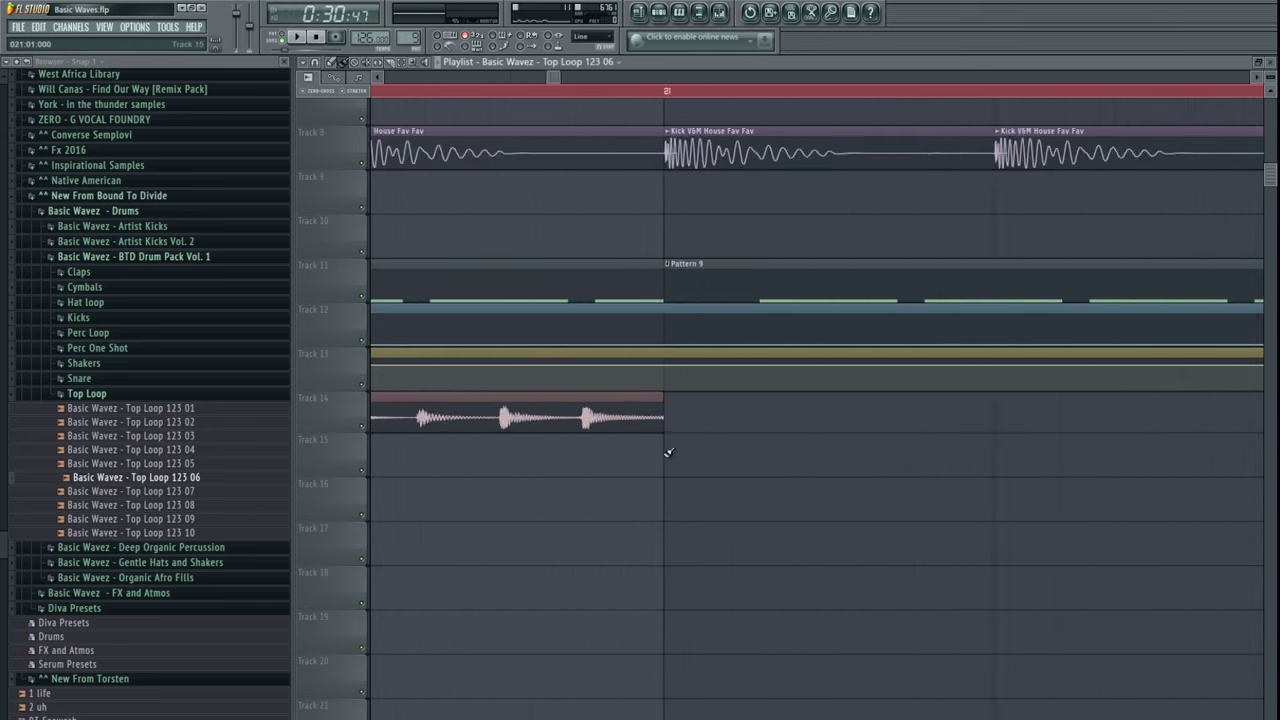
- Play the top loop with the arrangement from bar 17 and check its channel's time-stretching settings
key("space")
double_click(674, 443)
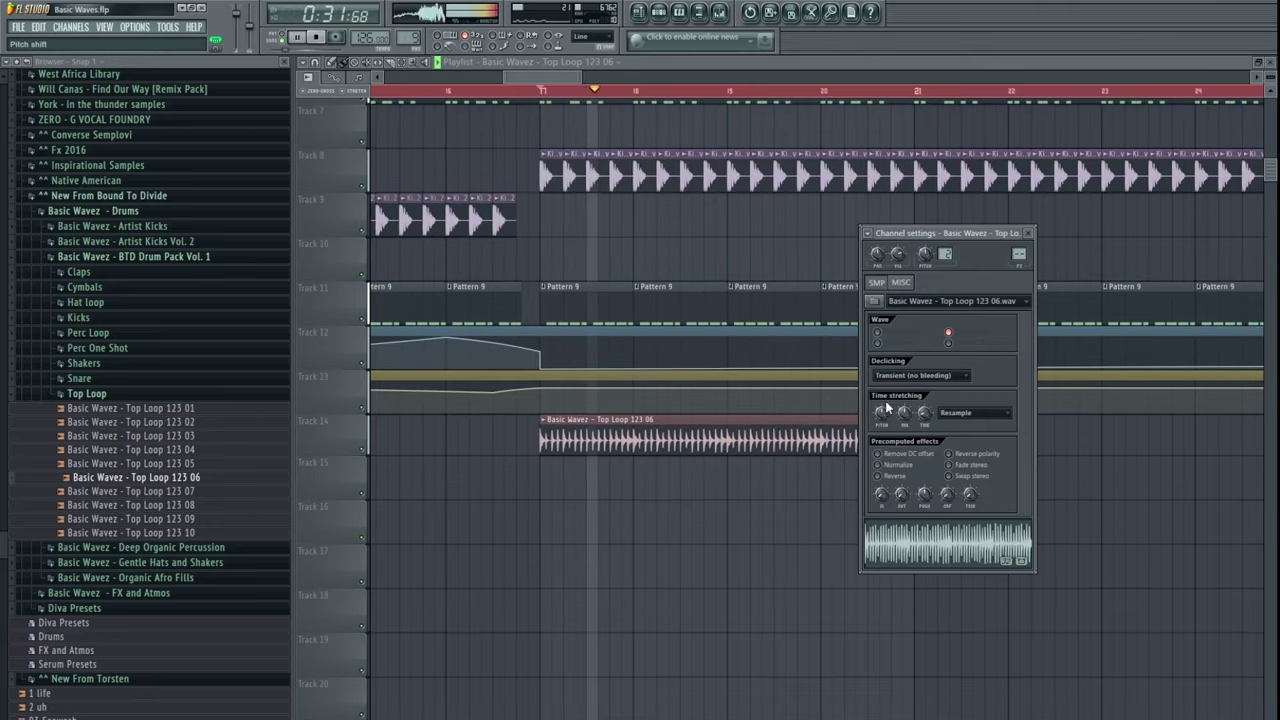
left_click_drag(729, 514, 762, 512)
key("space")
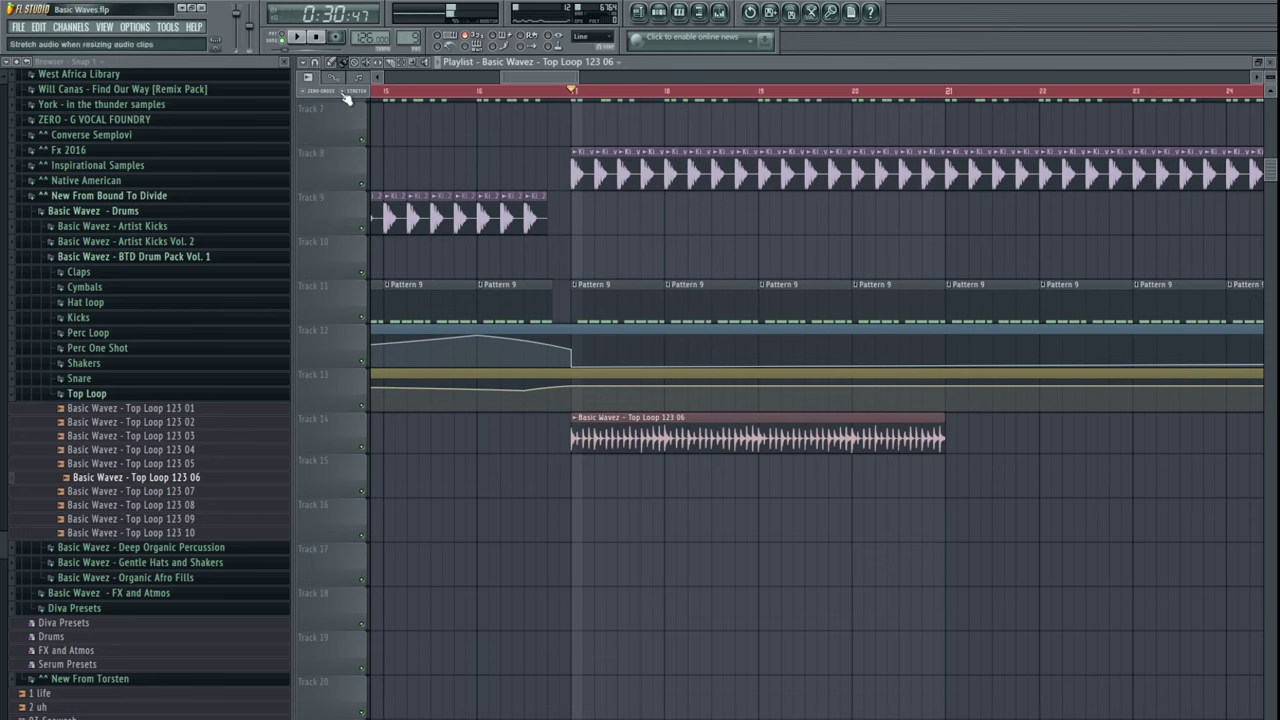
- Play the start of the top loop and slice it at the second beat of bar 17
scroll(620, 415, "up", 4)
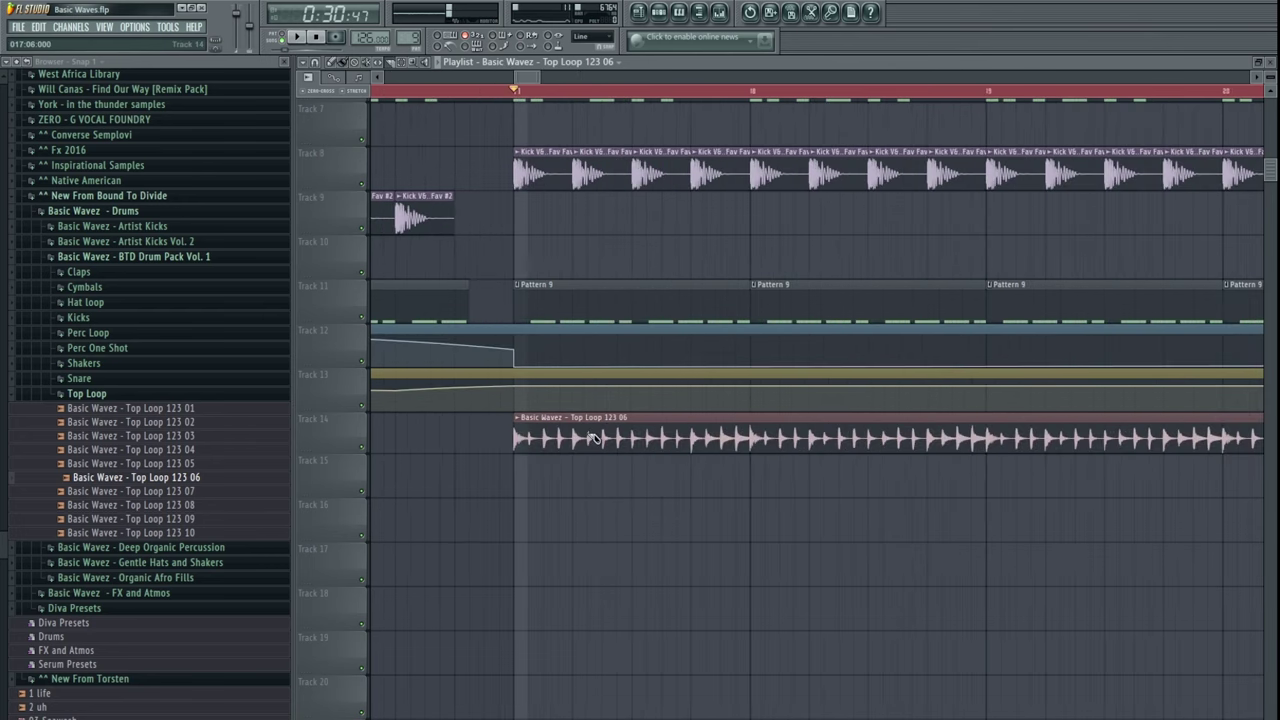
key("space")
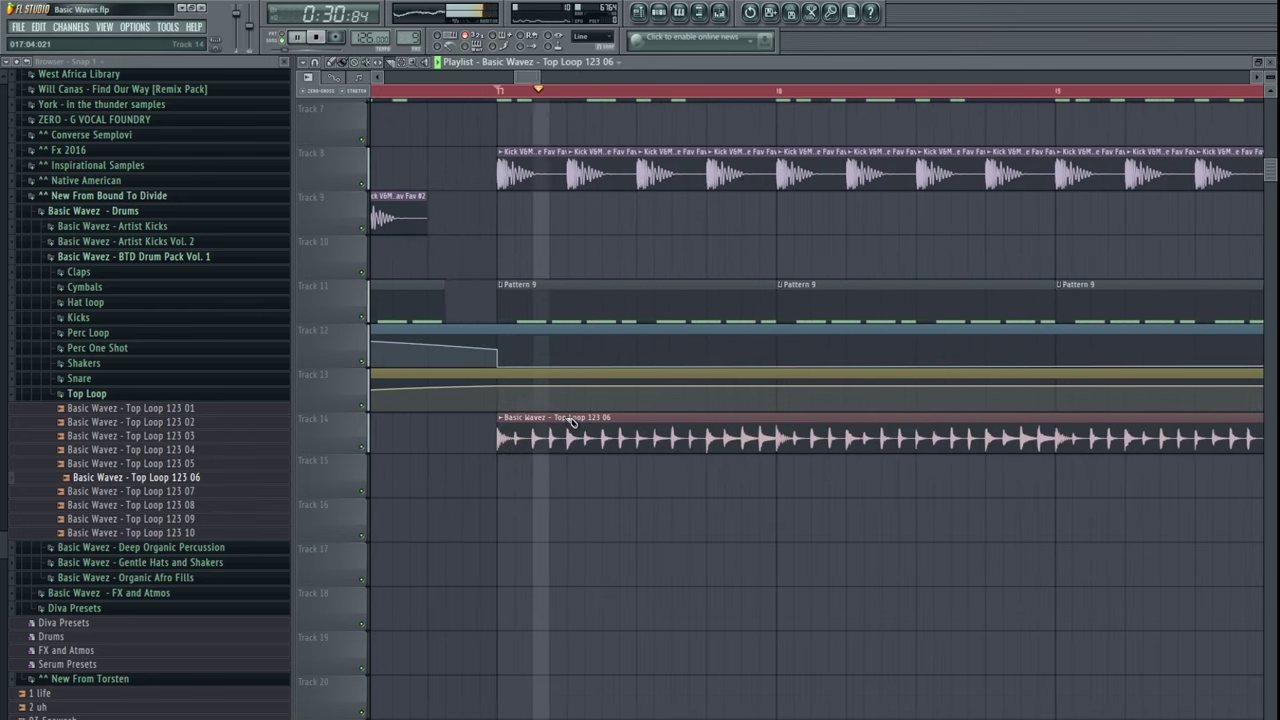
key("space")
mouse_move(571, 439)
left_mouse_down()
mouse_move(602, 440)
mouse_move(570, 438)
left_mouse_up()
key("space")
key("space")
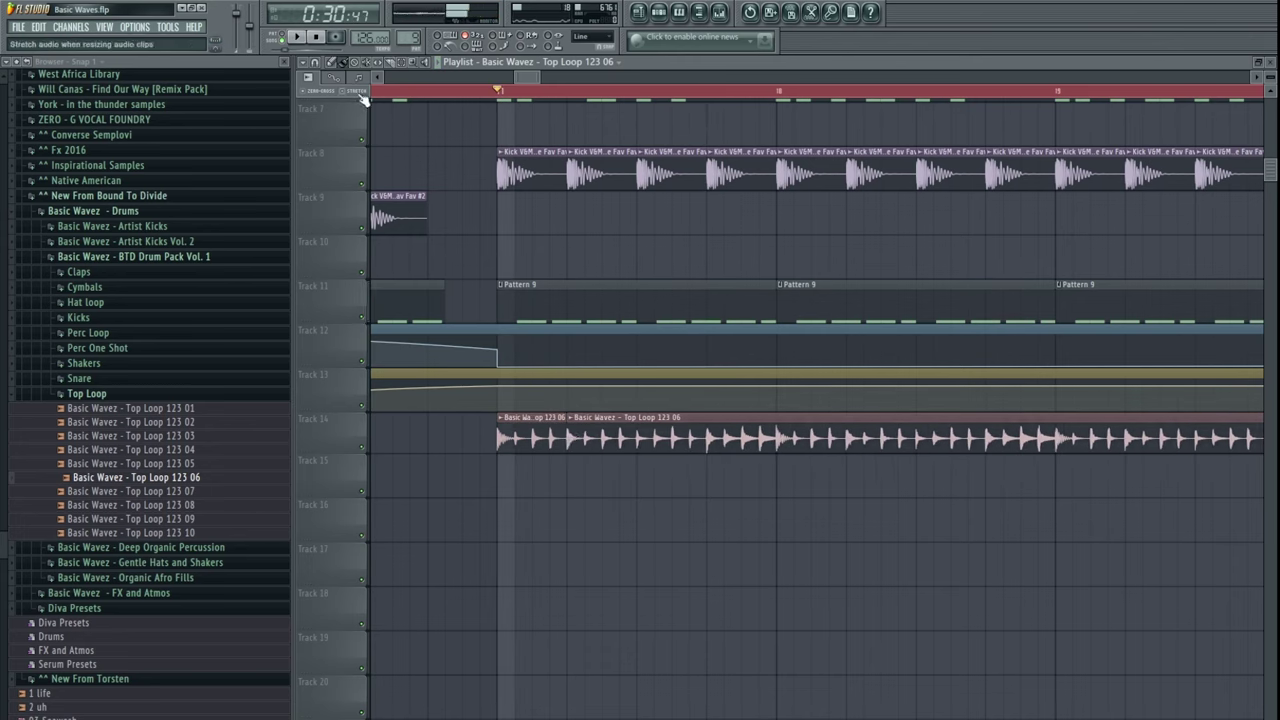
- Fill the first two beats of bar 17 with one-beat top loop slices and delete the rest of the loop
left_click_drag(681, 437, 722, 440)
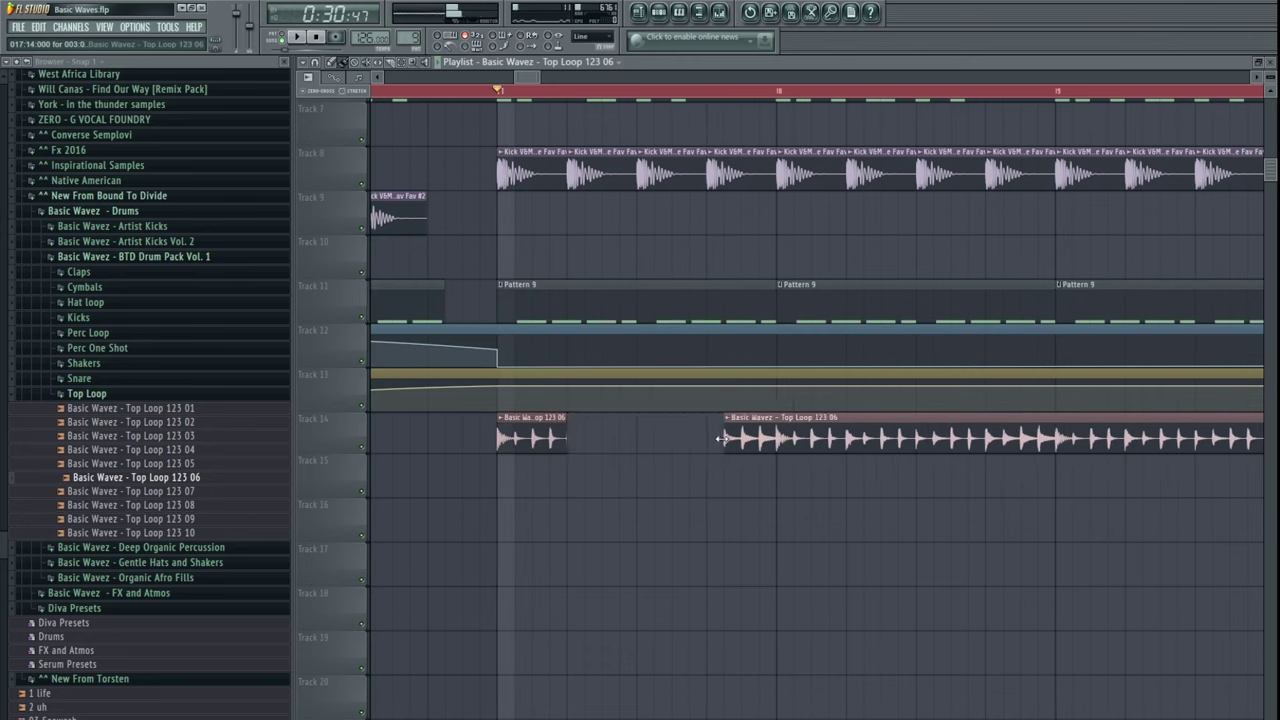
scroll(500, 438, "up", 4)
left_click_drag(501, 438, 570, 432)
scroll(690, 443, "right", 1)
scroll(660, 442, "down", 4)
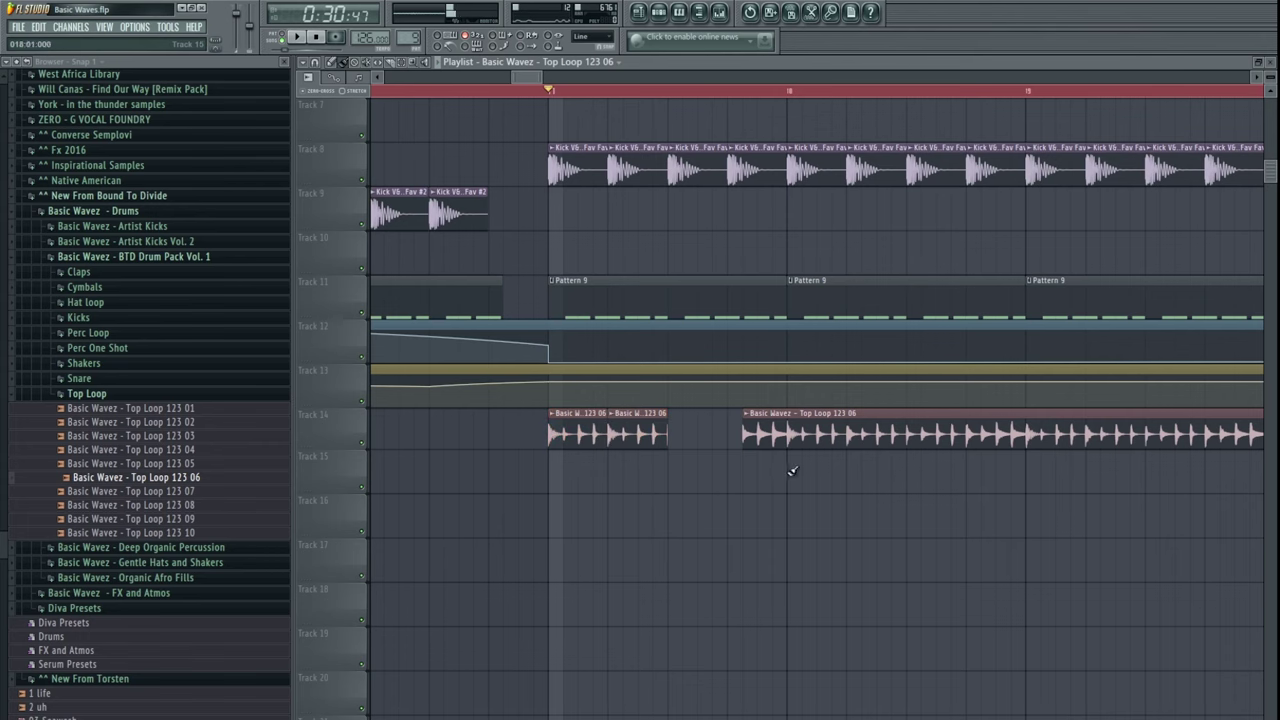
scroll(617, 473, "down", 3)
scroll(617, 473, "down", 1)
right_click(606, 444)
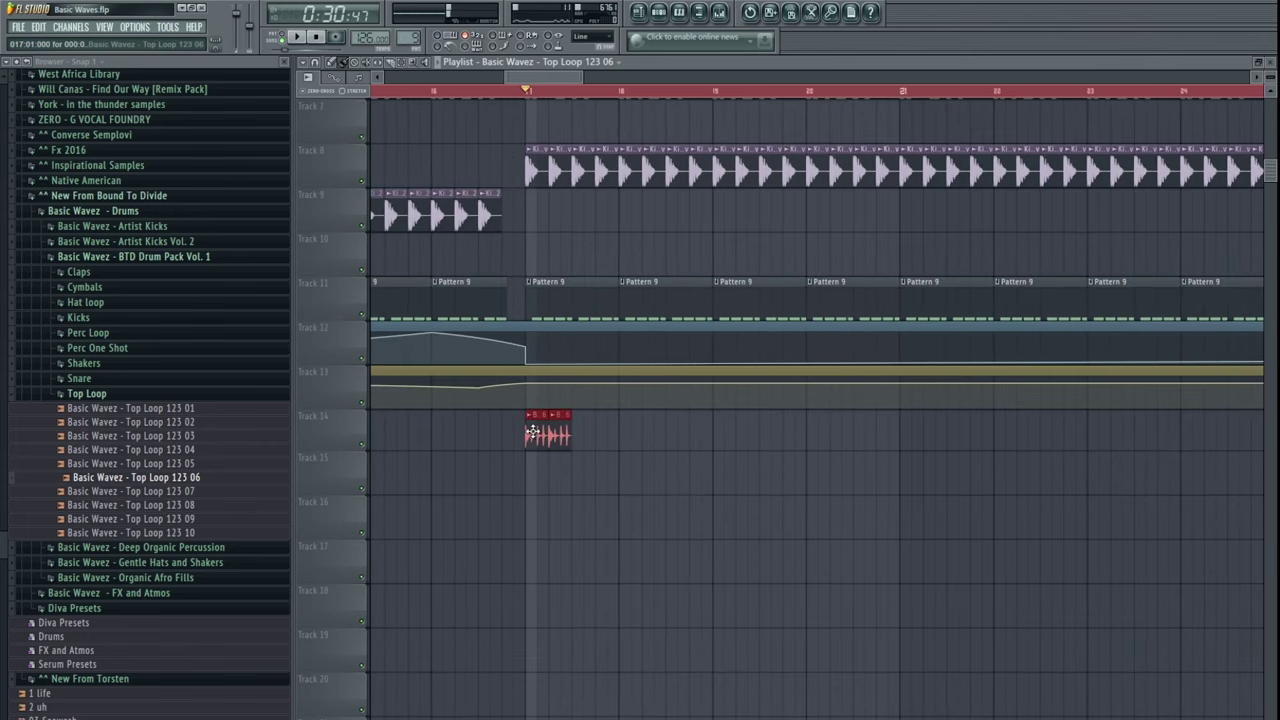
- Repeat the two top loop slices along Track 14 from bar 17 to bar 25
left_click_drag(533, 432, 723, 431)
left_click(447, 437)
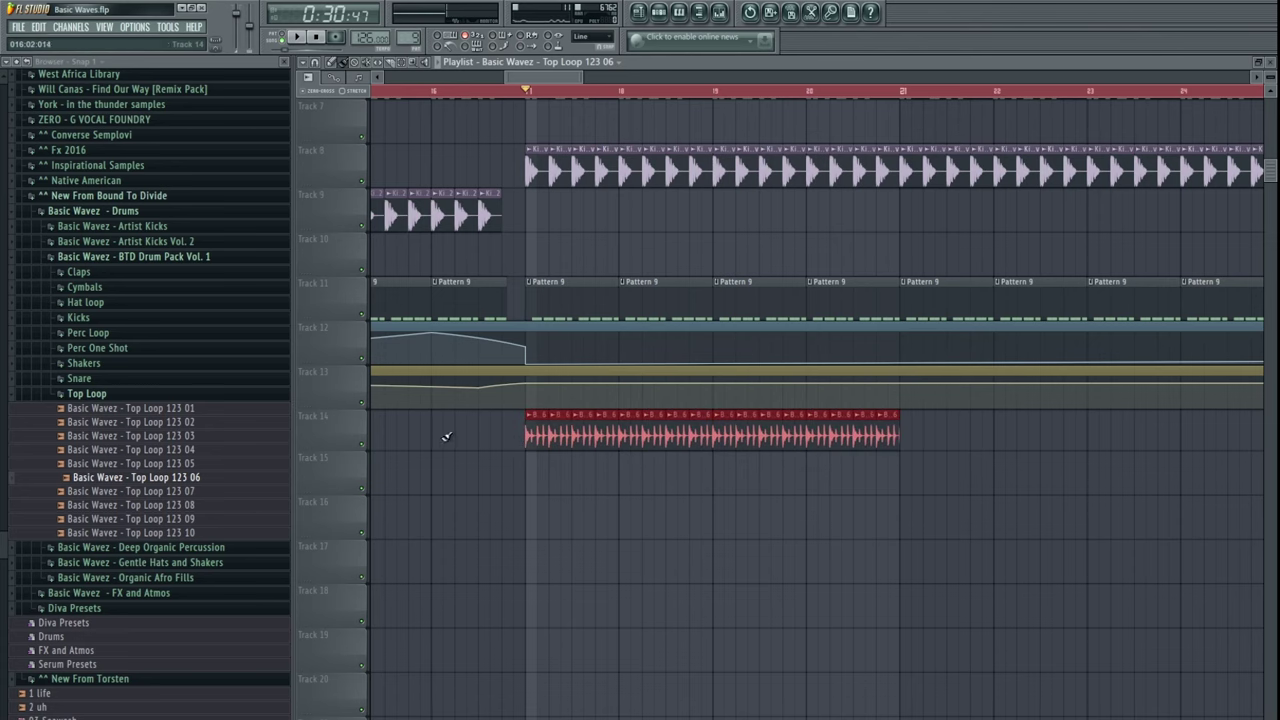
left_click_drag(537, 432, 907, 434)
scroll(886, 467, "right", 2)
left_click(734, 466, "ctrl")
scroll(719, 460, "down", 3)
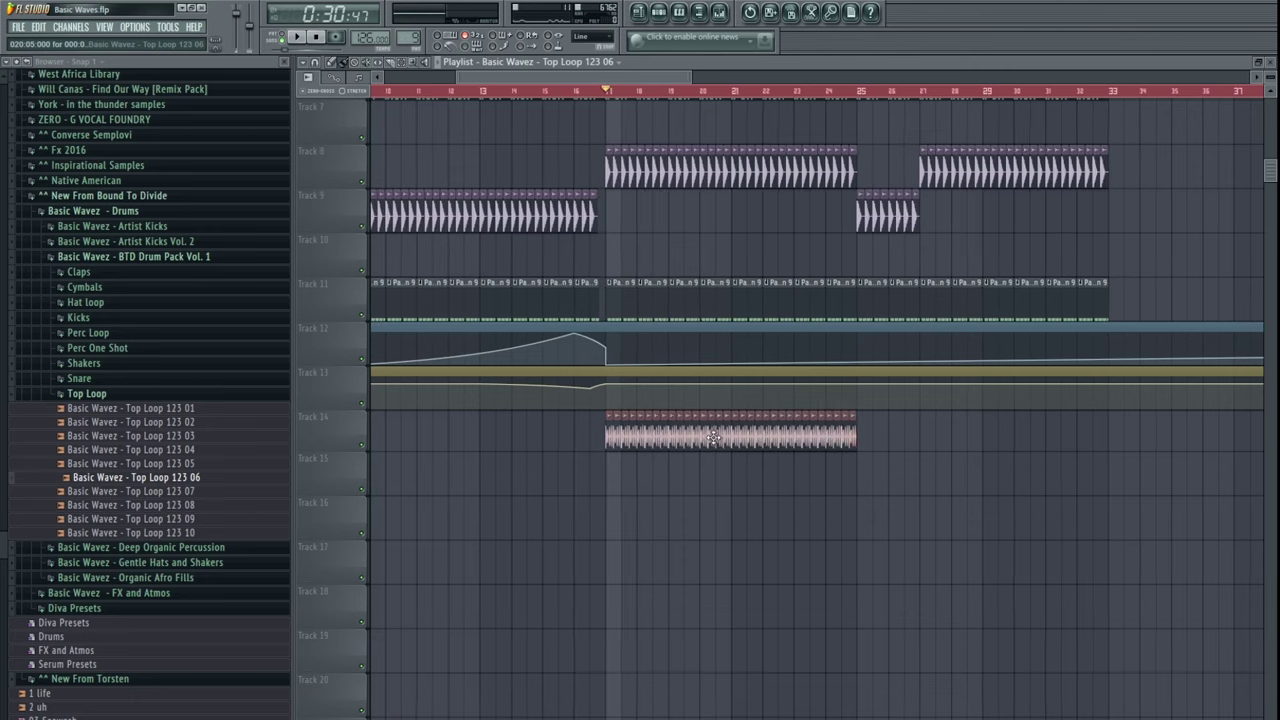
- Add a Fruity Limiter to the top loop's mixer track and route the Sidechain track to it
double_click(712, 437)
left_click(877, 266)
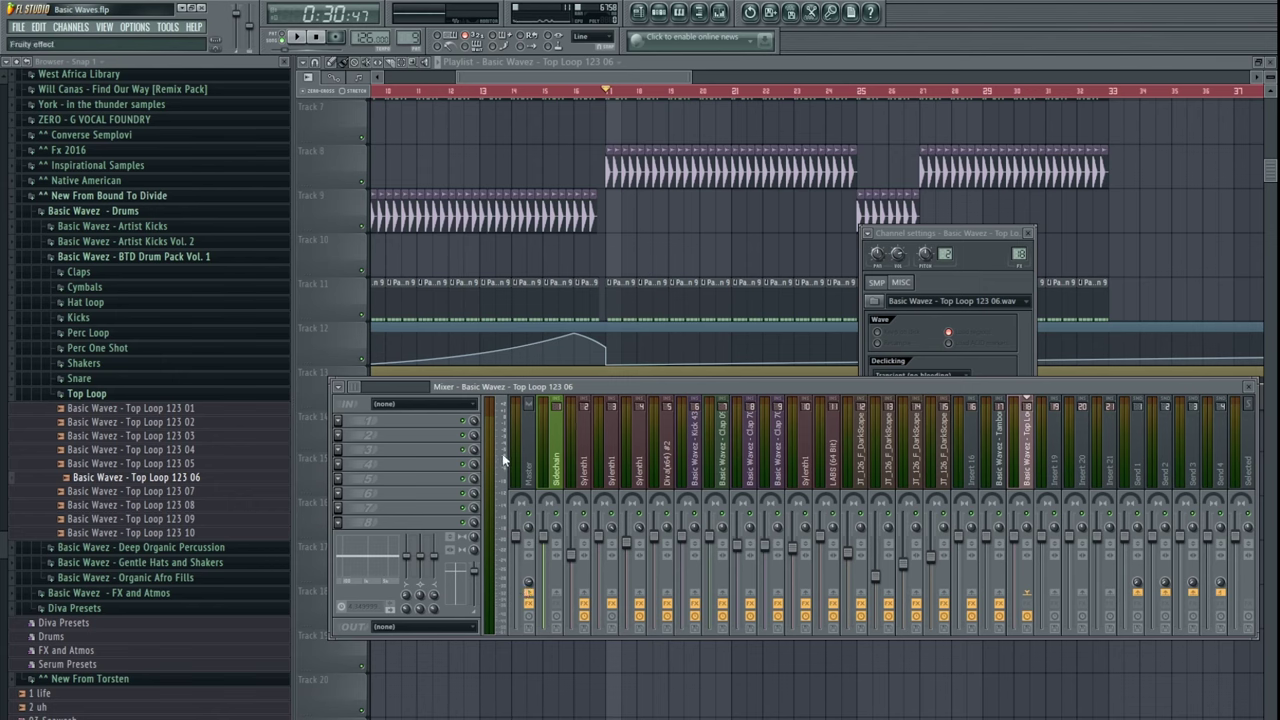
left_click(770, 602)
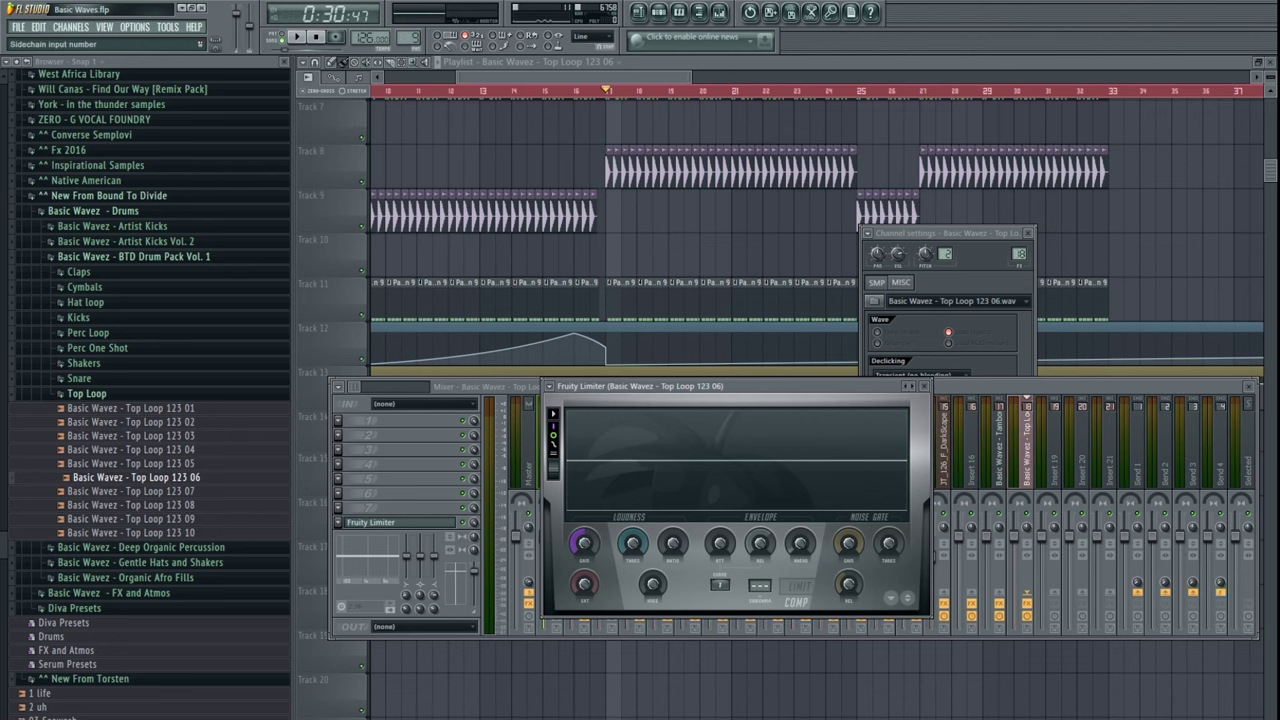
left_click(515, 387)
left_click(557, 472)
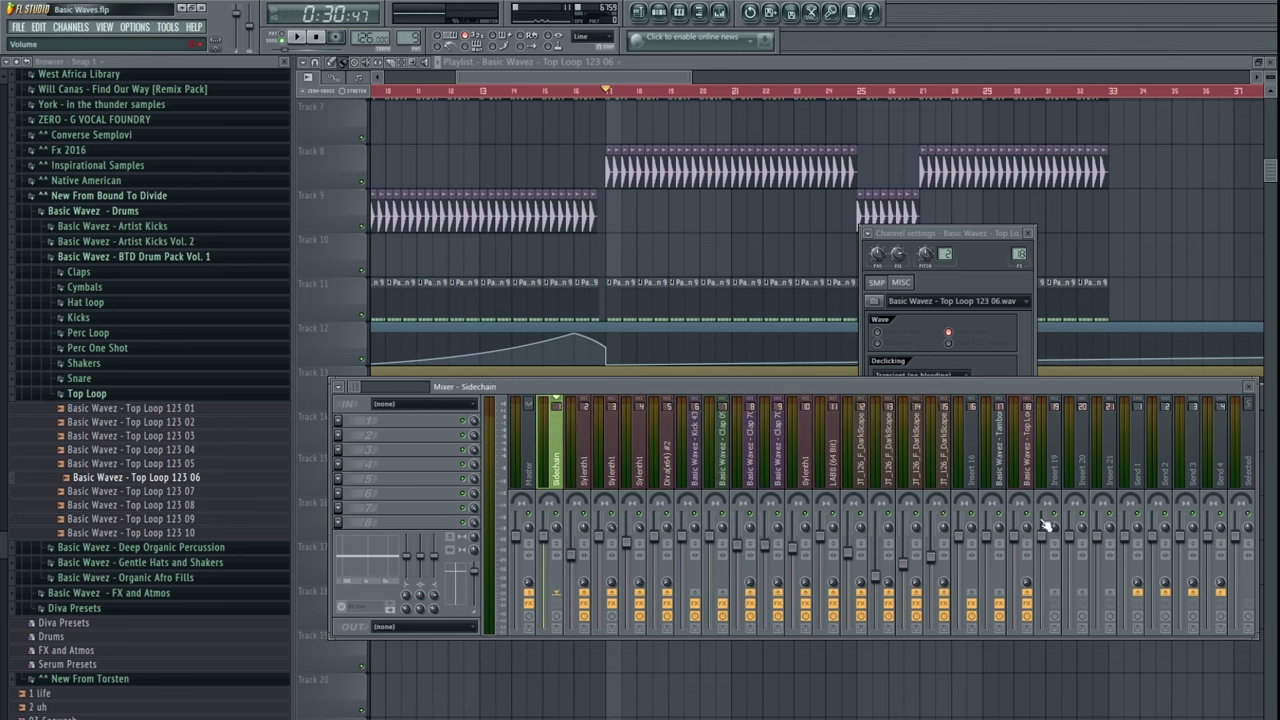
left_click(1040, 525)
- Set the top loop's Fruity Limiter compressor to sidechain input 1, with a low threshold and a raised ratio
left_click(419, 526)
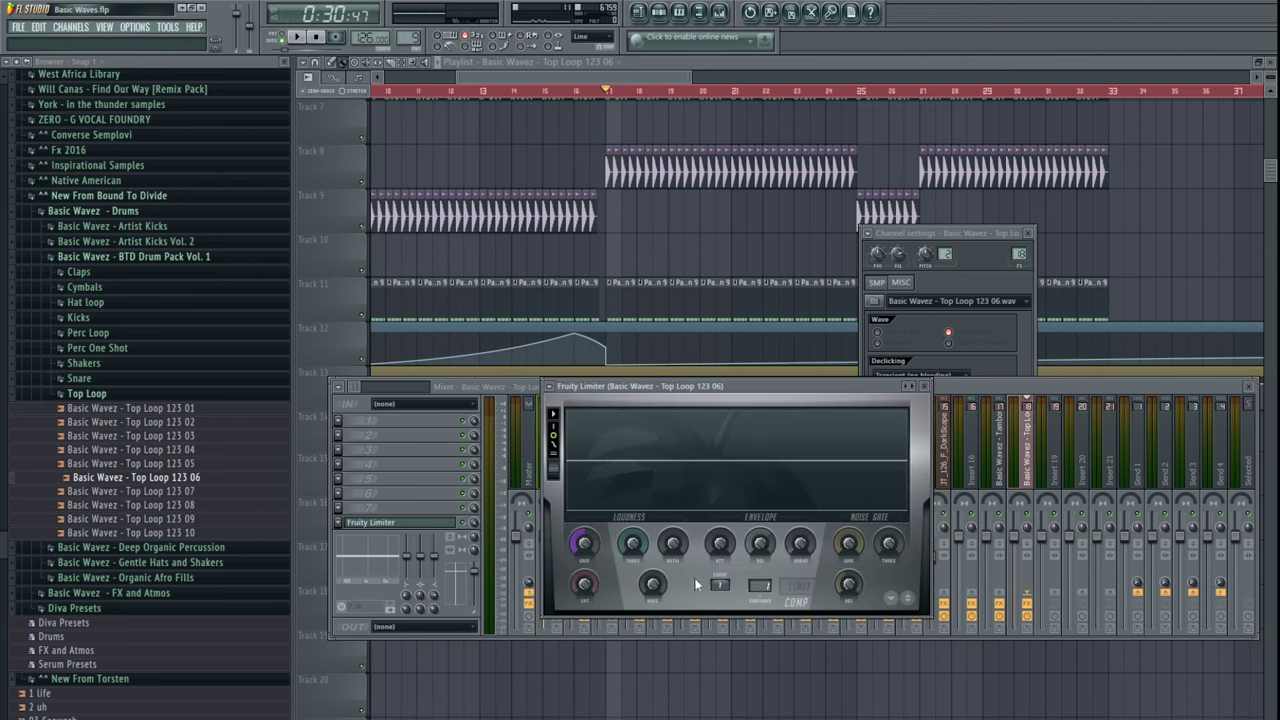
left_click_drag(633, 545, 633, 612)
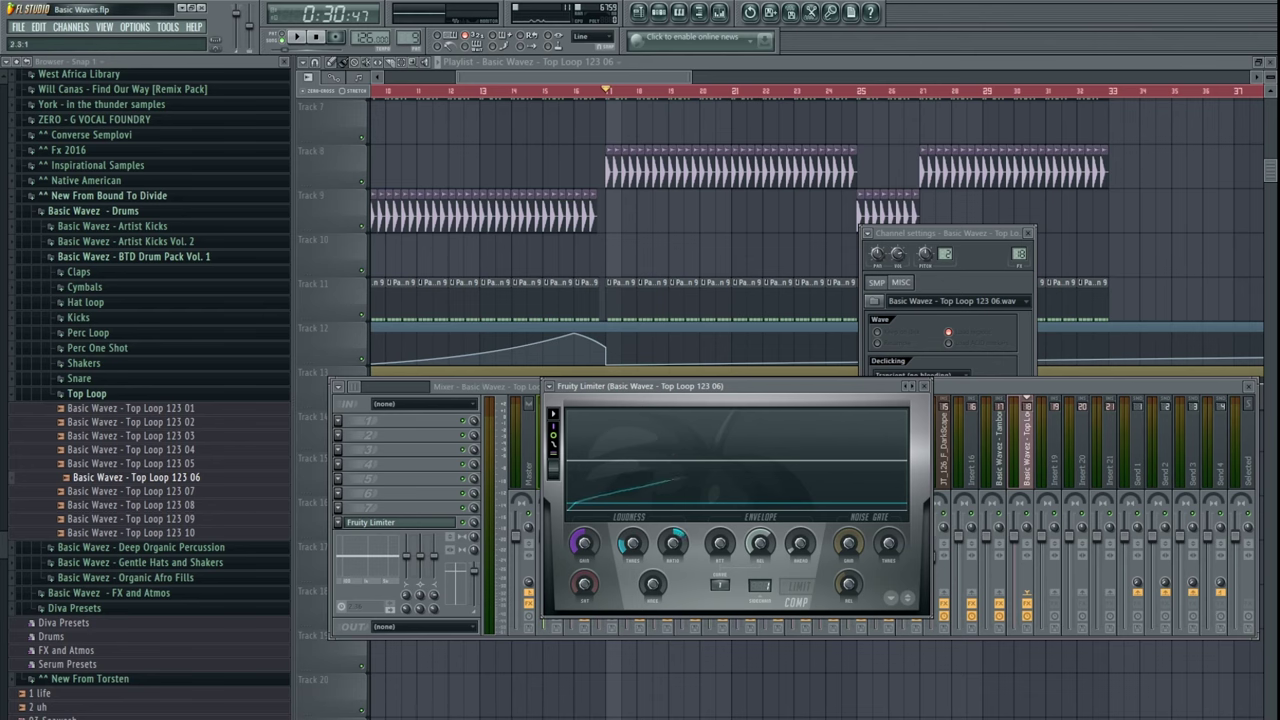
right_click(578, 690)
- Play the arrangement from bar 17 and check the sidechain compression on the top loop's Fruity Limiter
left_click_drag(607, 152, 627, 157)
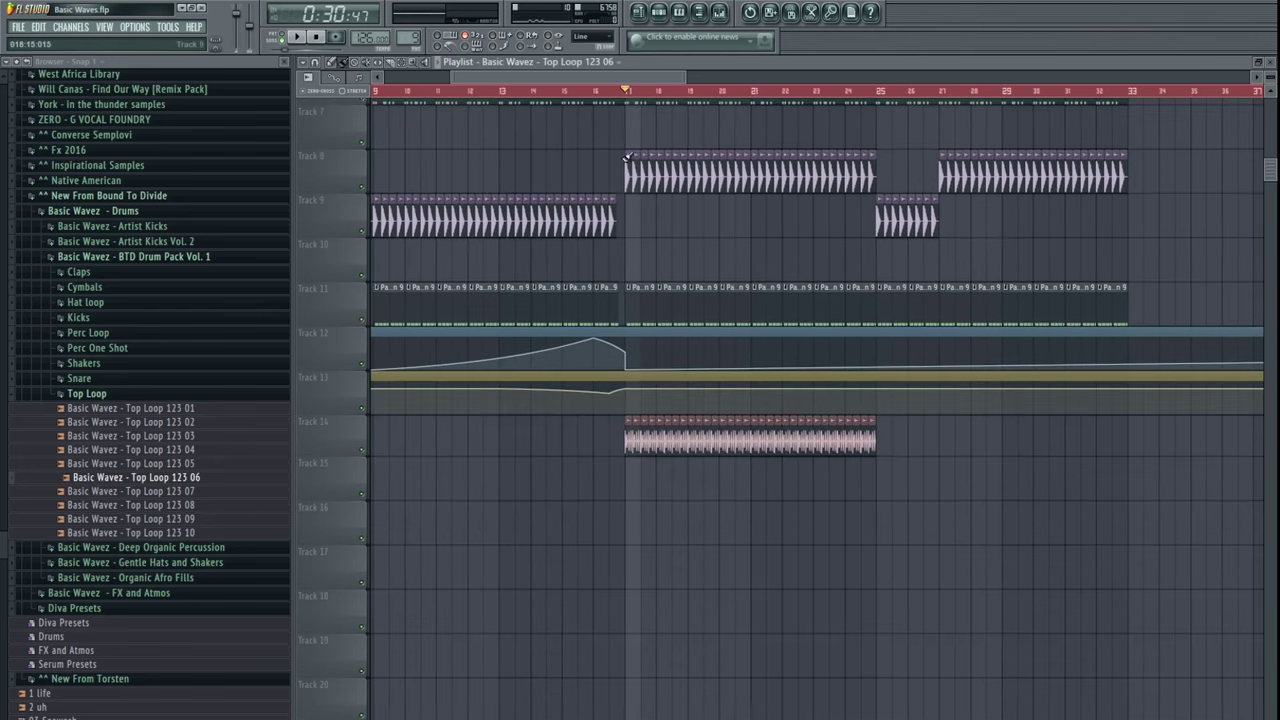
left_click(301, 38)
left_click_drag(600, 400, 580, 414)
double_click(641, 460)
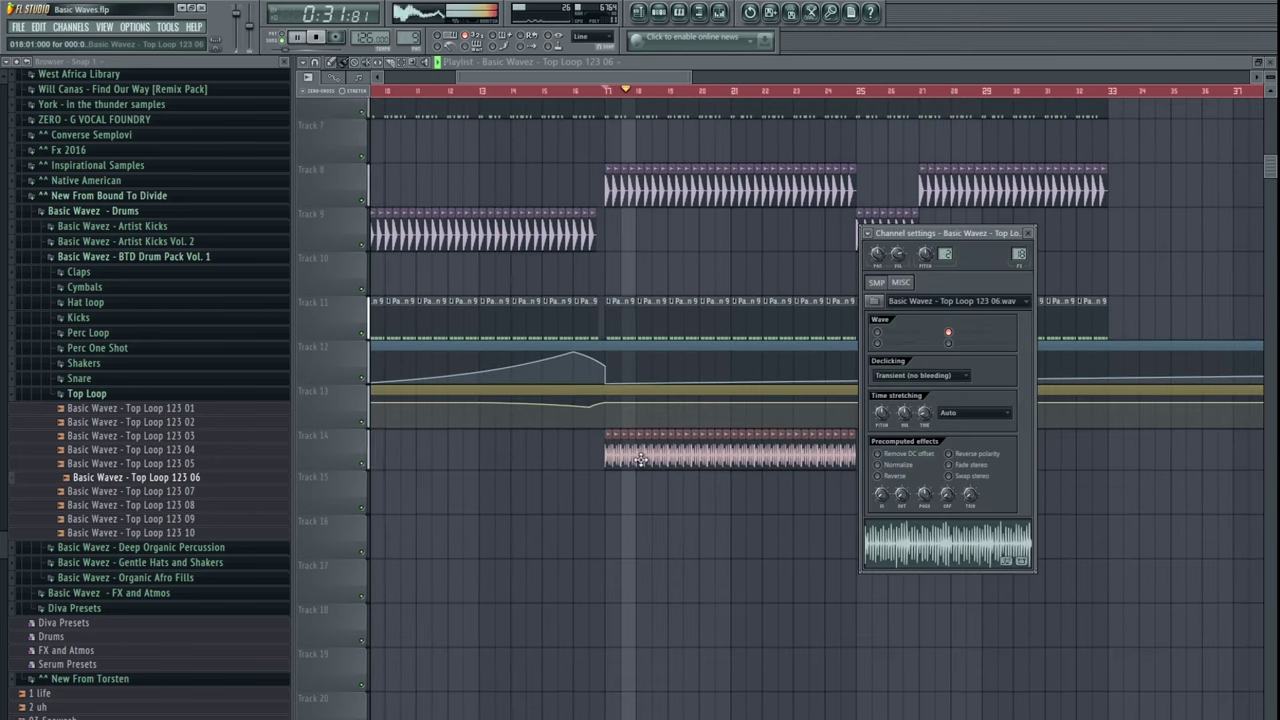
double_click(1018, 254)
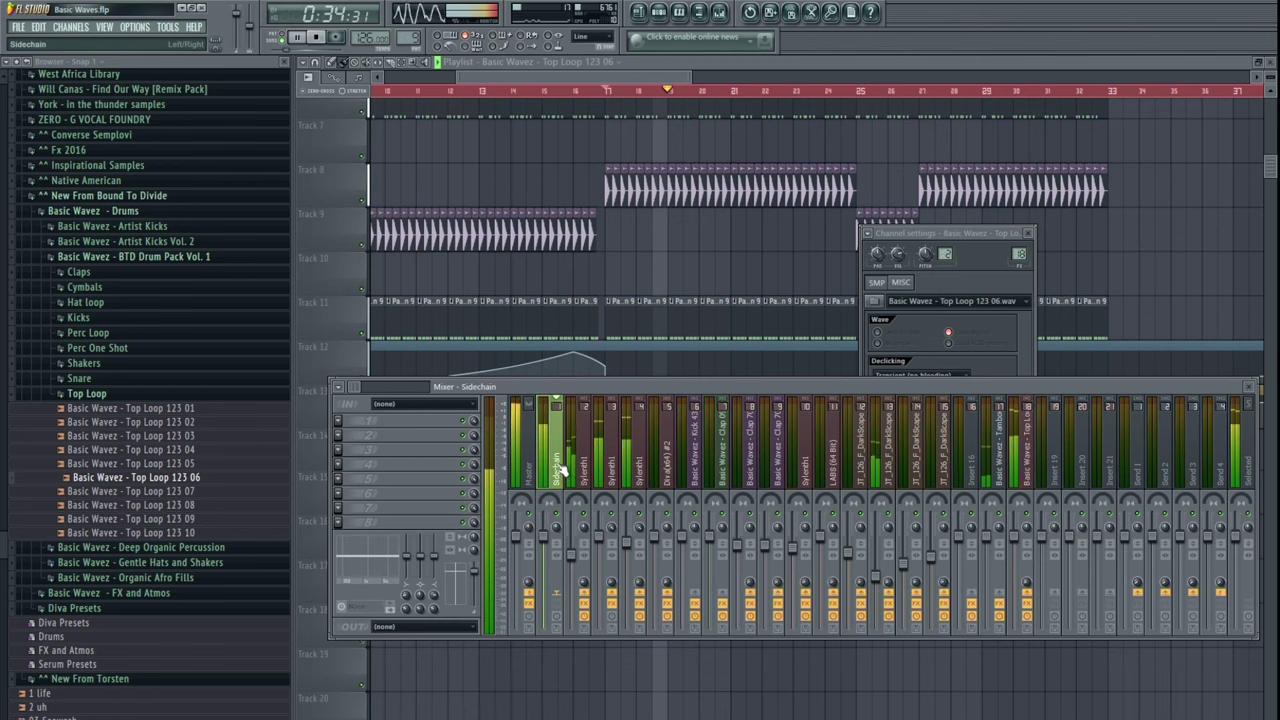
left_click(447, 524)
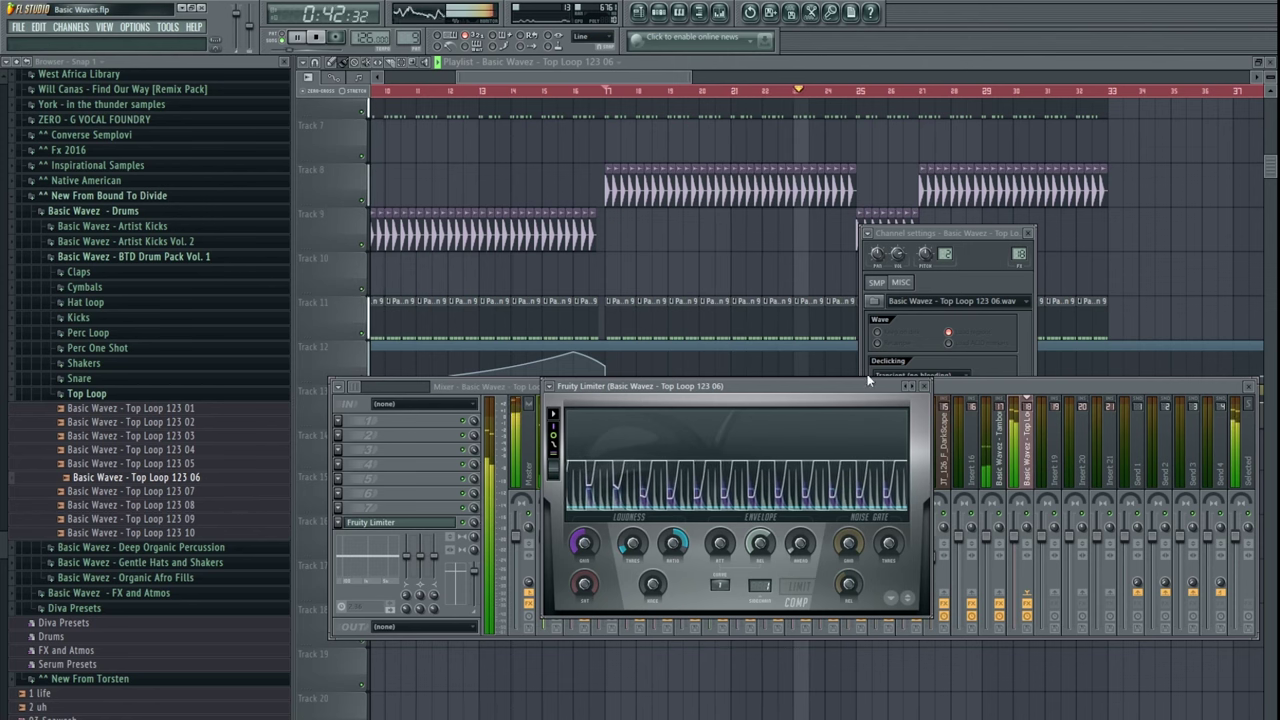
- Check the 3xOsc channel's envelope settings during playback
left_click(680, 249)
scroll(646, 431, "up", 5)
key("F6")
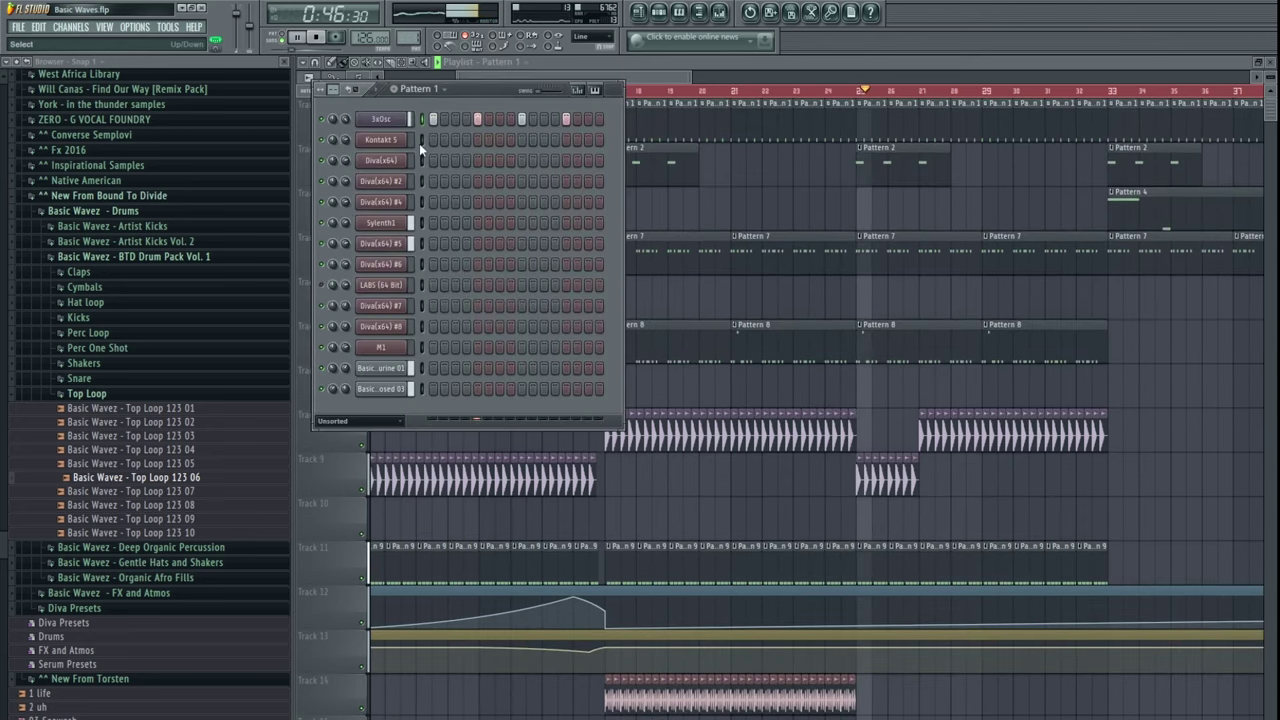
left_click(388, 120)
left_click(932, 283)
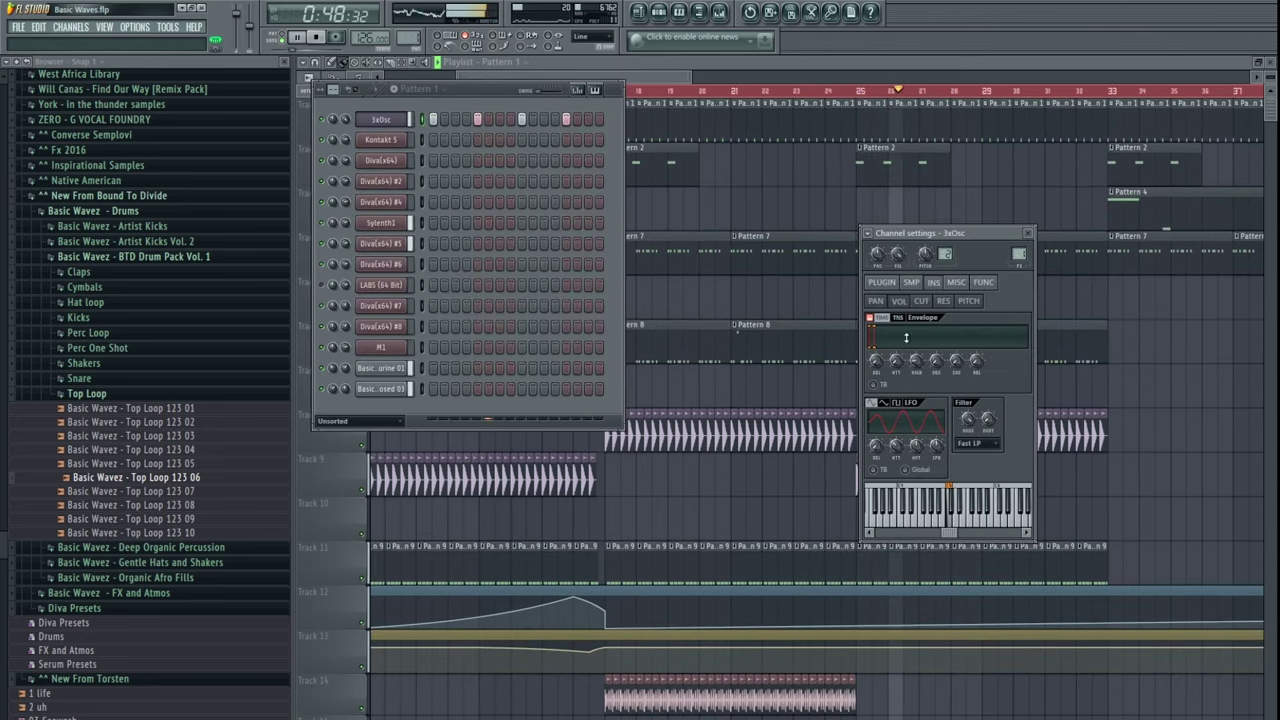
left_click(1040, 246)
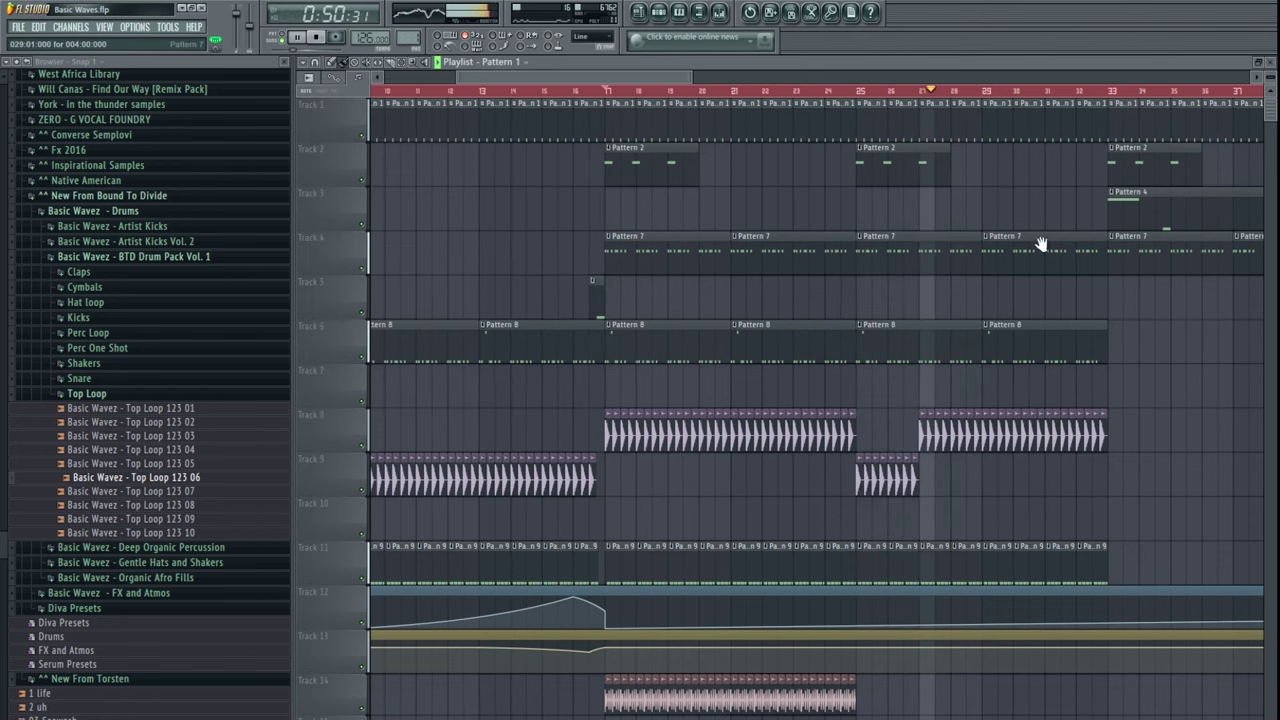
- Play from just before bar 17 and lower the top loop's mixer volume
left_click_drag(1040, 246, 963, 290)
scroll(846, 346, "down", 3)
left_click(627, 92)
left_click_drag(712, 655, 701, 412)
double_click(663, 455)
double_click(1019, 254)
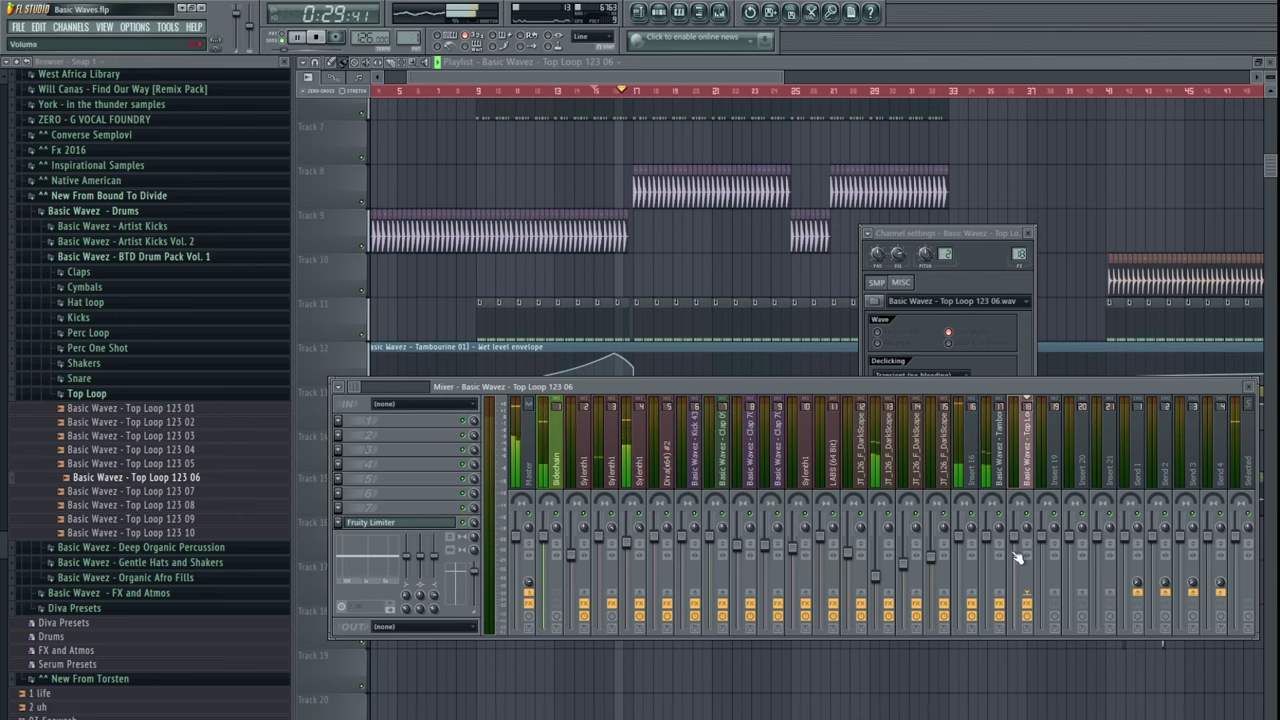
mouse_move(1017, 557)
left_mouse_down()
mouse_move(1015, 600)
mouse_move(1015, 566)
left_mouse_up()
left_click(770, 661)
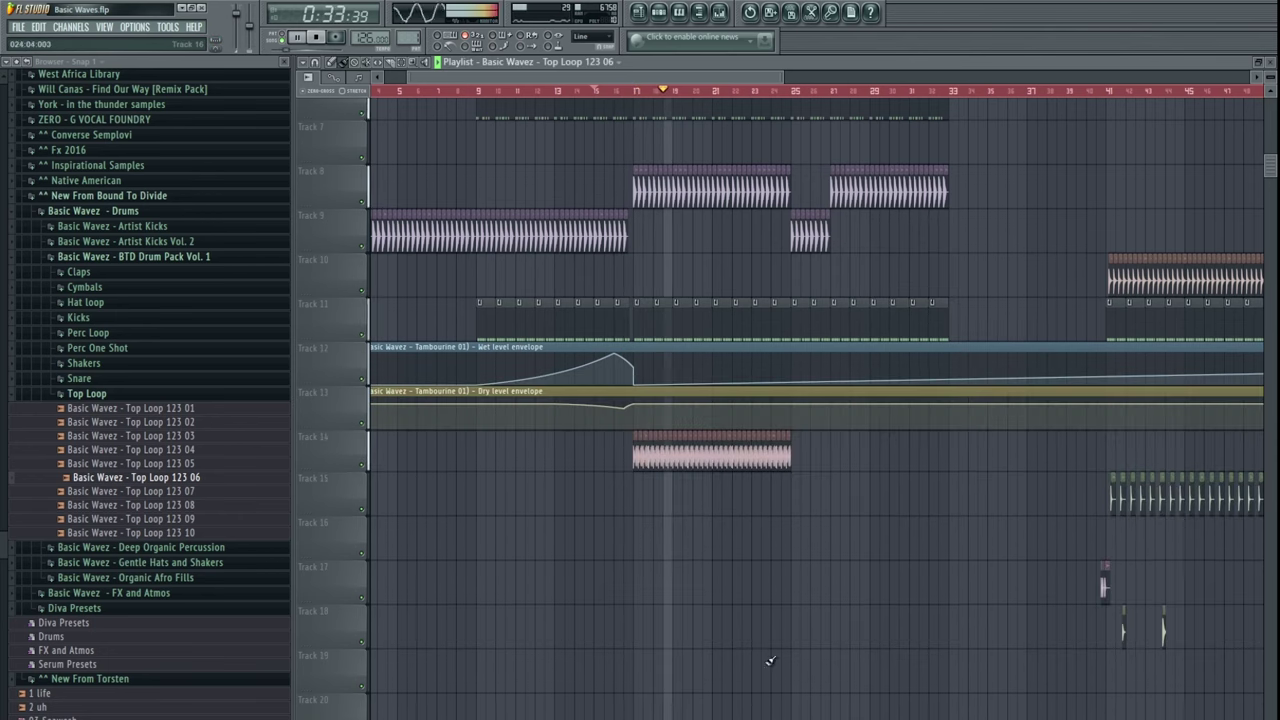
- Delete all top loop slices on Track 14 except the first one-beat slice at bar 17
scroll(571, 500, "up", 8)
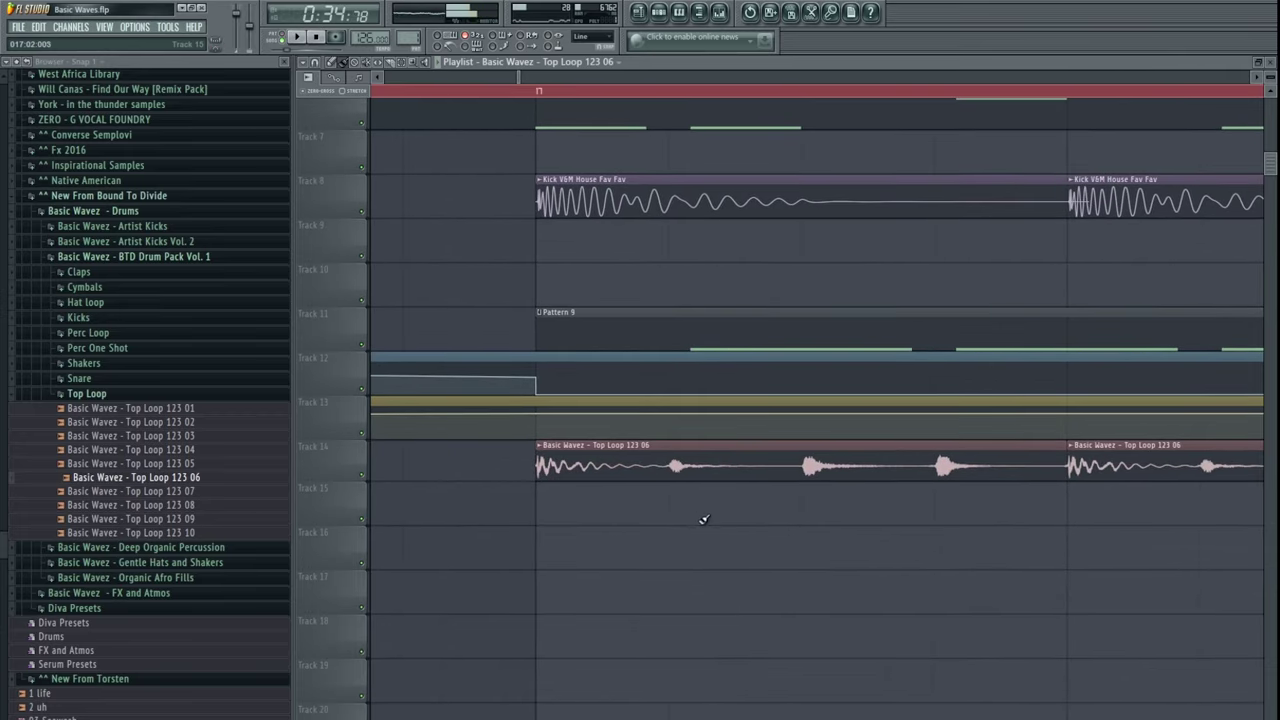
left_click_drag(704, 519, 497, 517)
scroll(520, 510, "down", 8)
mouse_move(569, 438)
left_mouse_down()
mouse_move(988, 463)
mouse_move(977, 477)
mouse_move(797, 486)
left_mouse_up()
scroll(797, 486, "down", 5)
left_click_drag(984, 460, 766, 460)
- Slice the one-beat top loop clip at bar 17 into four one-step pieces and shift the second and fourth slightly later
scroll(605, 460, "up", 9)
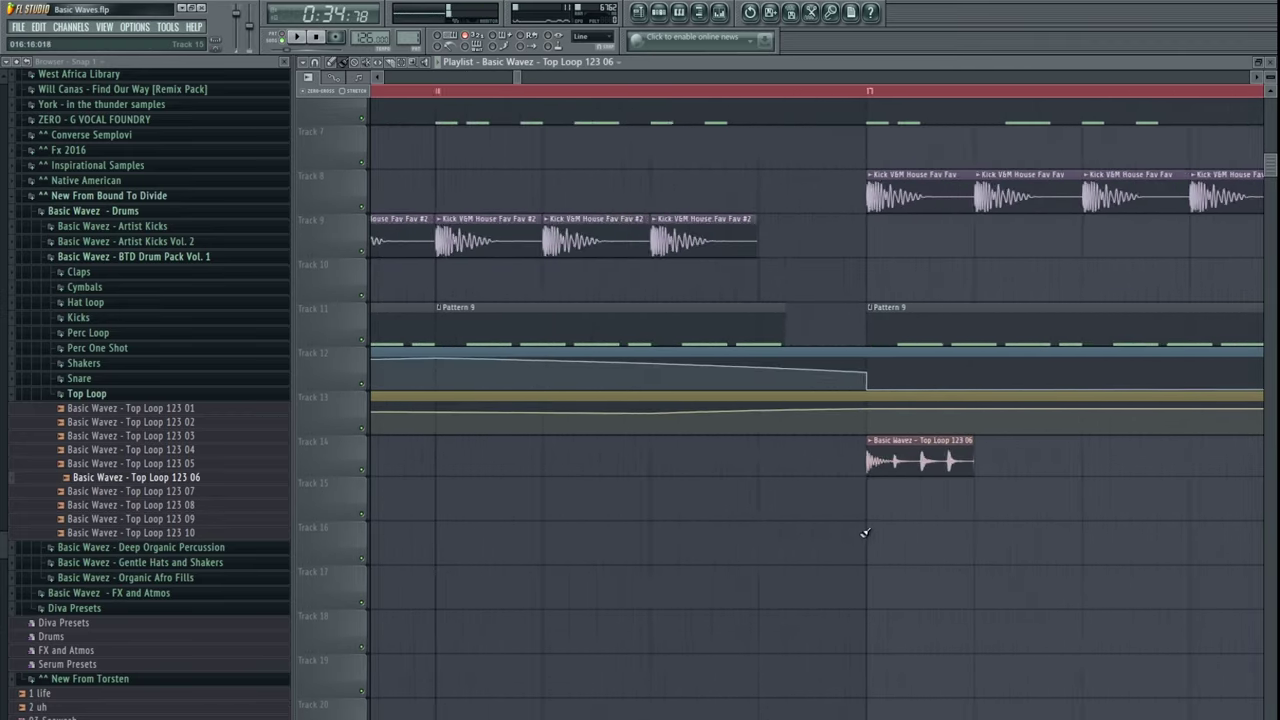
scroll(866, 532, "up", 6)
left_click_drag(1036, 584, 636, 600)
left_click(476, 92)
key("space")
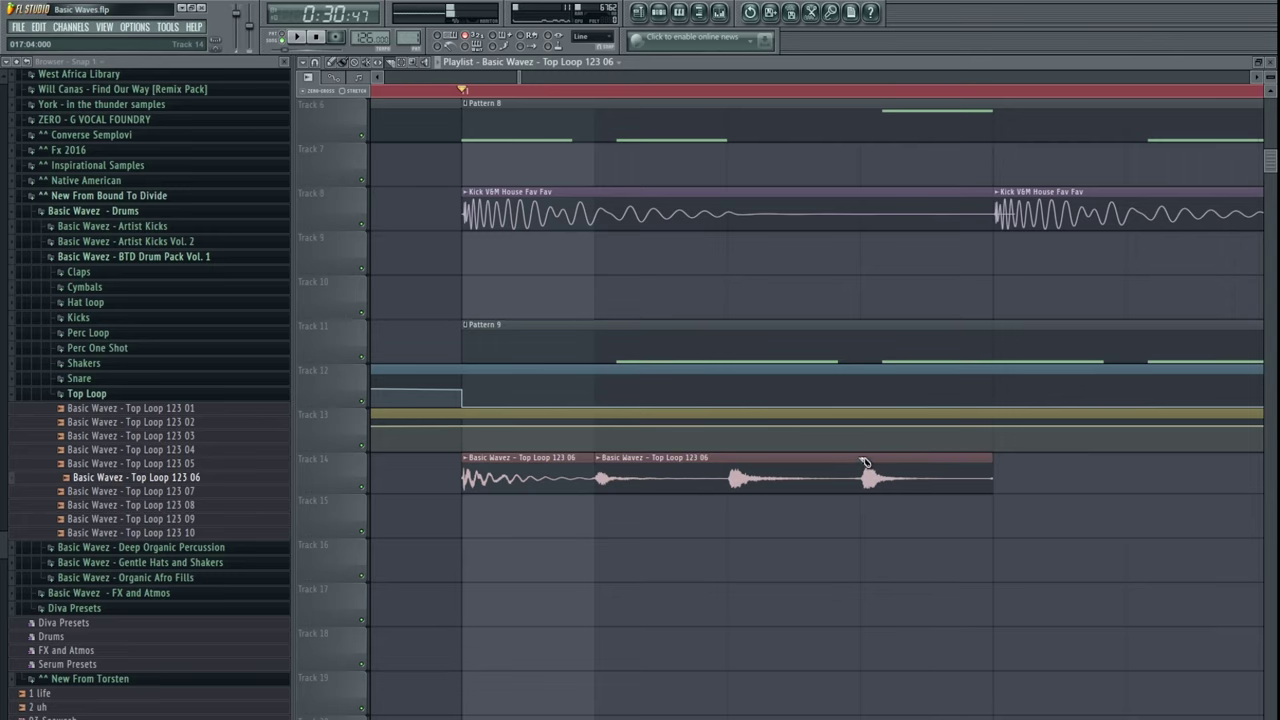
left_click(614, 473)
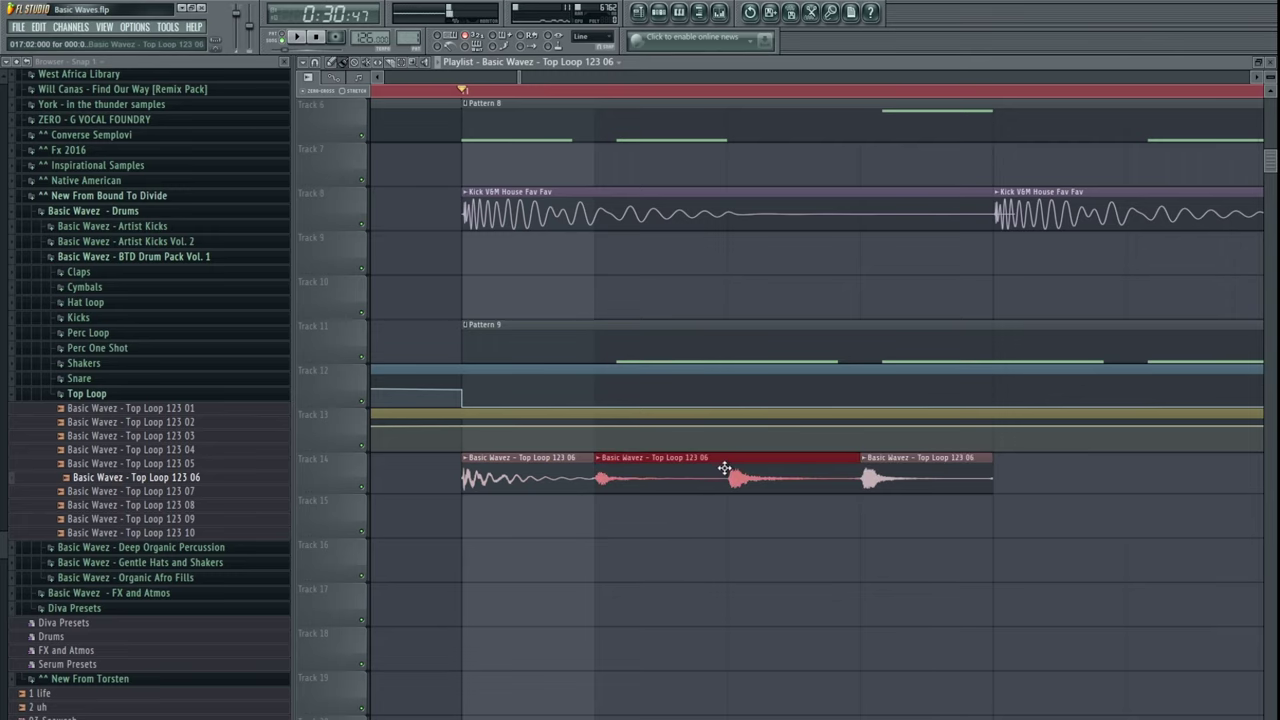
left_click_drag(733, 512, 733, 512)
scroll(651, 508, "up", 1)
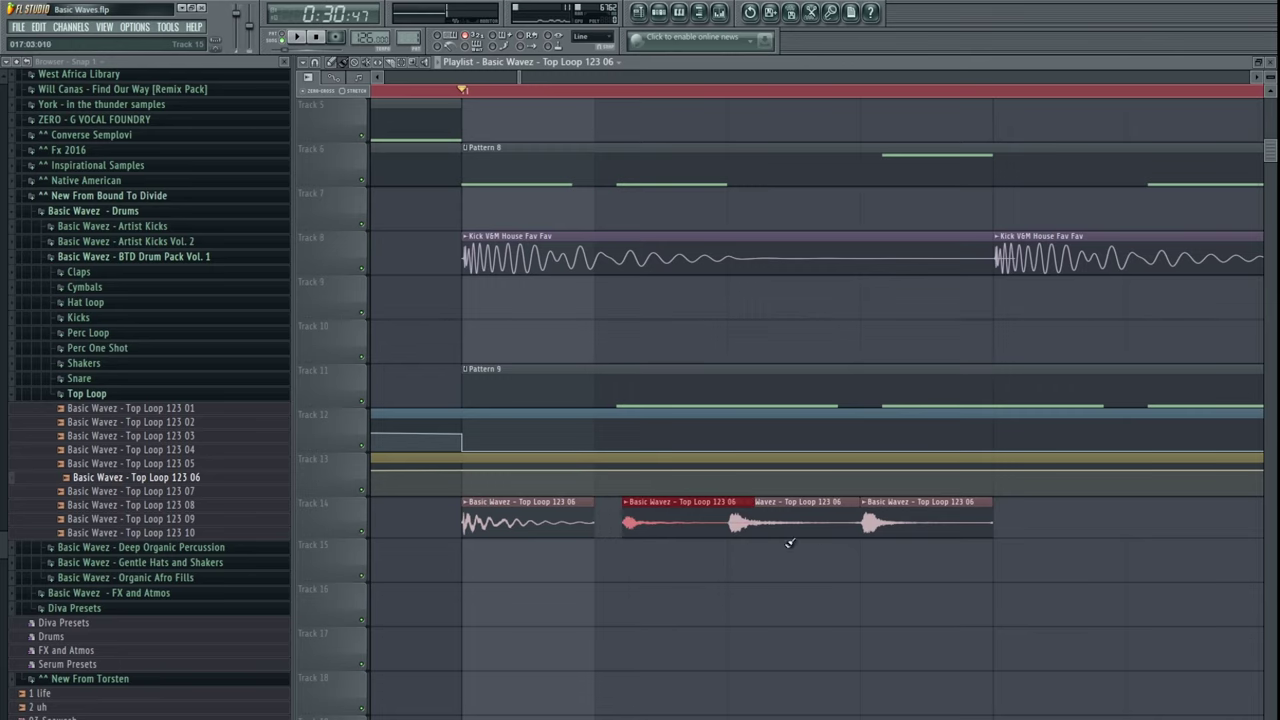
left_click(863, 521)
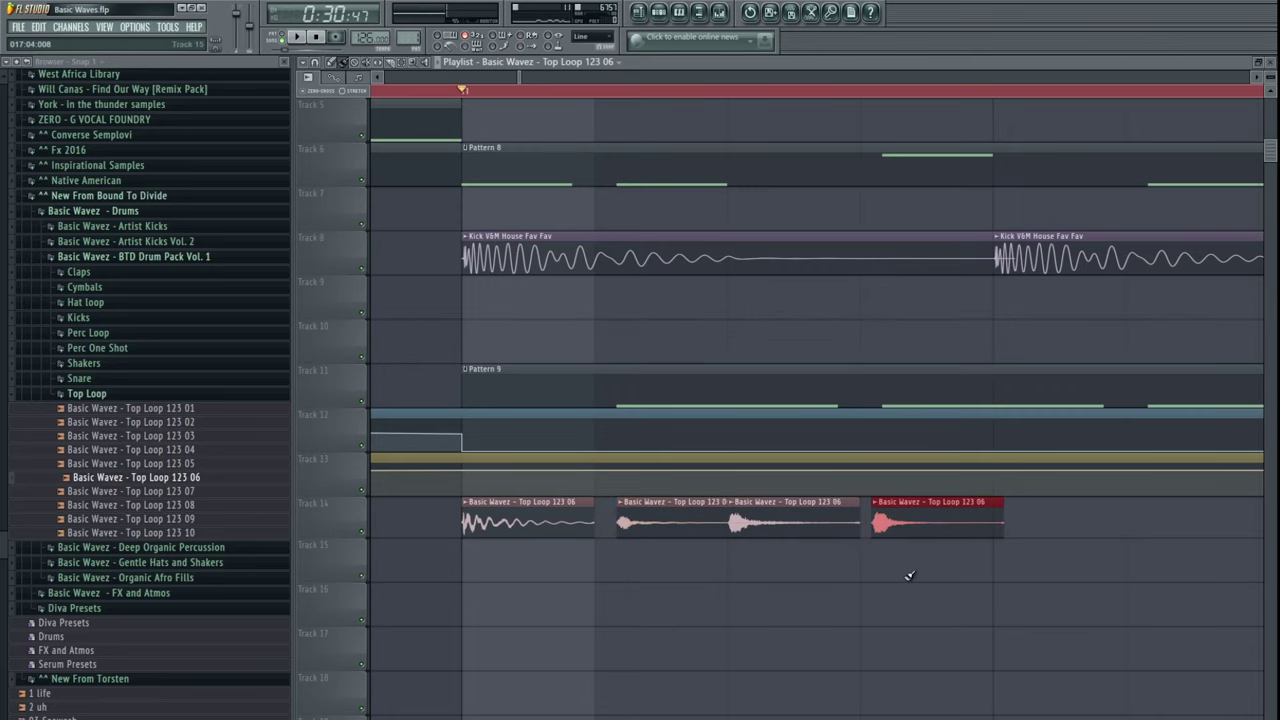
- Duplicate the four top loop pieces beat by beat to fill bar 17 on Track 14
left_click_drag(910, 575, 689, 586)
scroll(689, 586, "down", 4)
left_click_drag(763, 520, 546, 535)
key("ctrl+b")
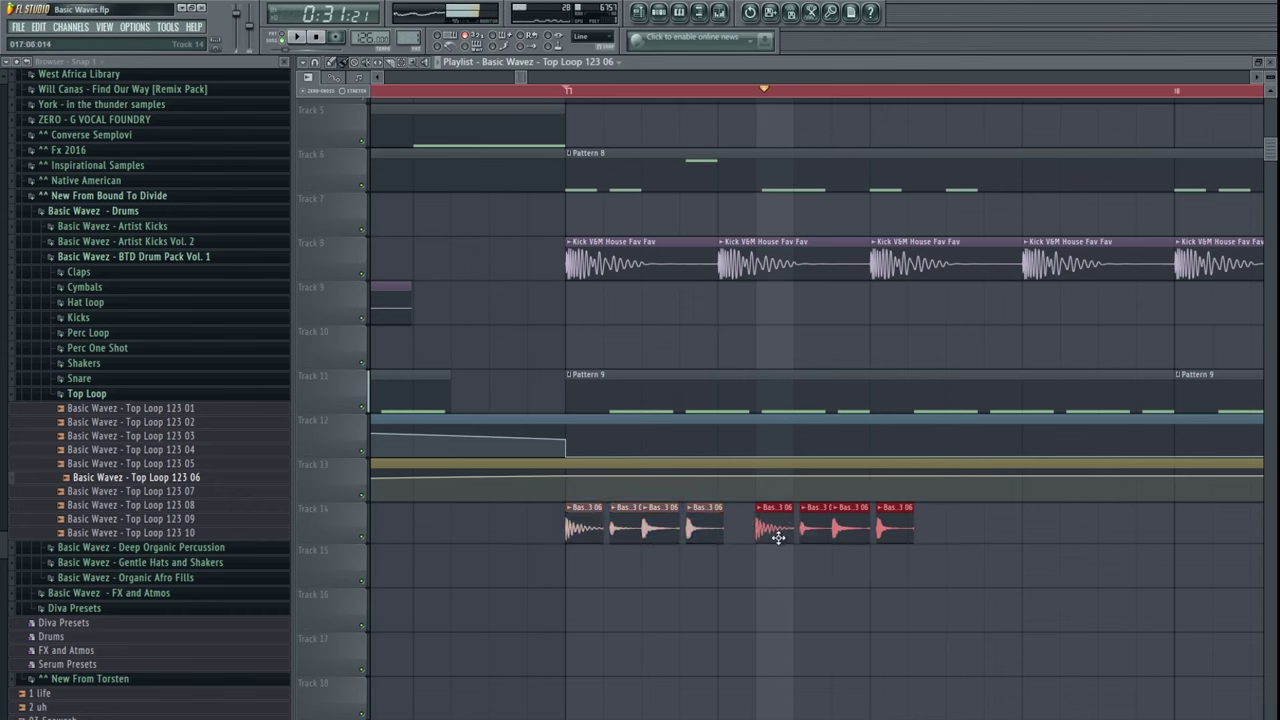
left_click_drag(820, 533, 790, 530)
left_click_drag(915, 540, 549, 525)
key("ctrl+b")
left_click_drag(929, 543, 898, 542)
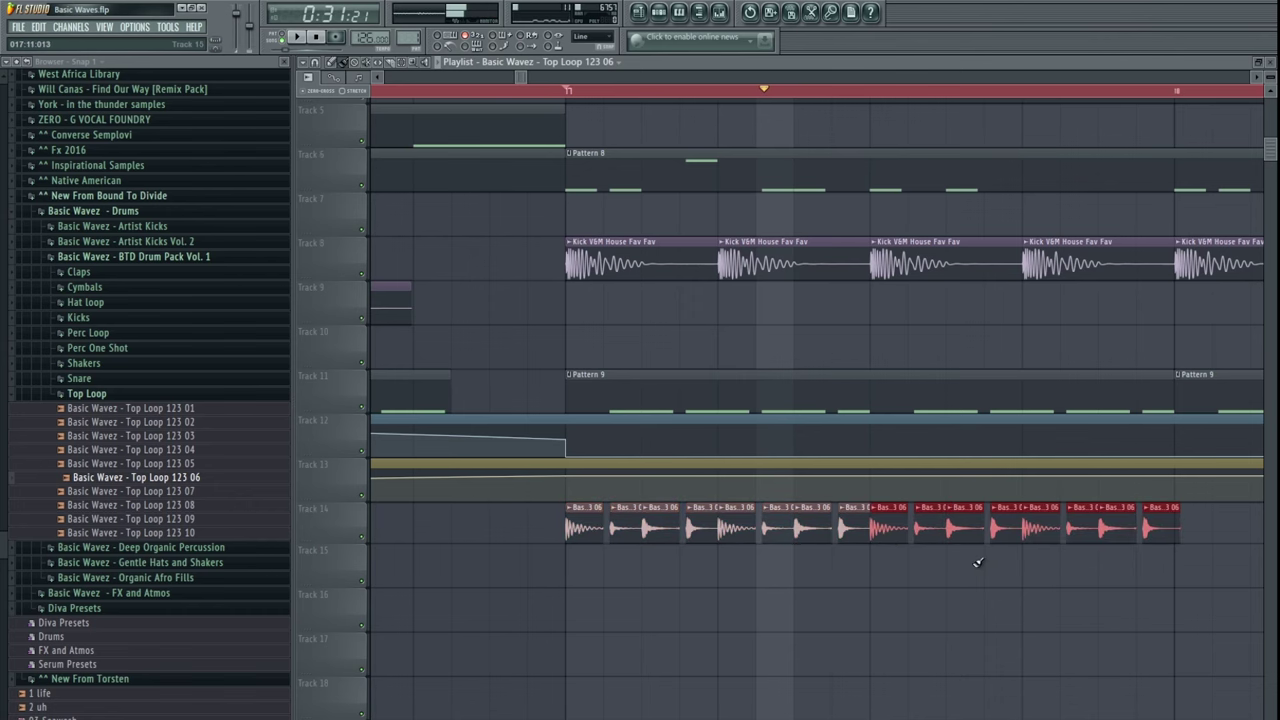
- Repeat the sliced top loop bar into an eight-bar run and place it from bar 25 to bar 33
scroll(920, 590, "down", 3)
left_click_drag(901, 608, 599, 597)
scroll(598, 597, "down", 3)
left_click_drag(531, 512, 641, 512)
key("ctrl+b")
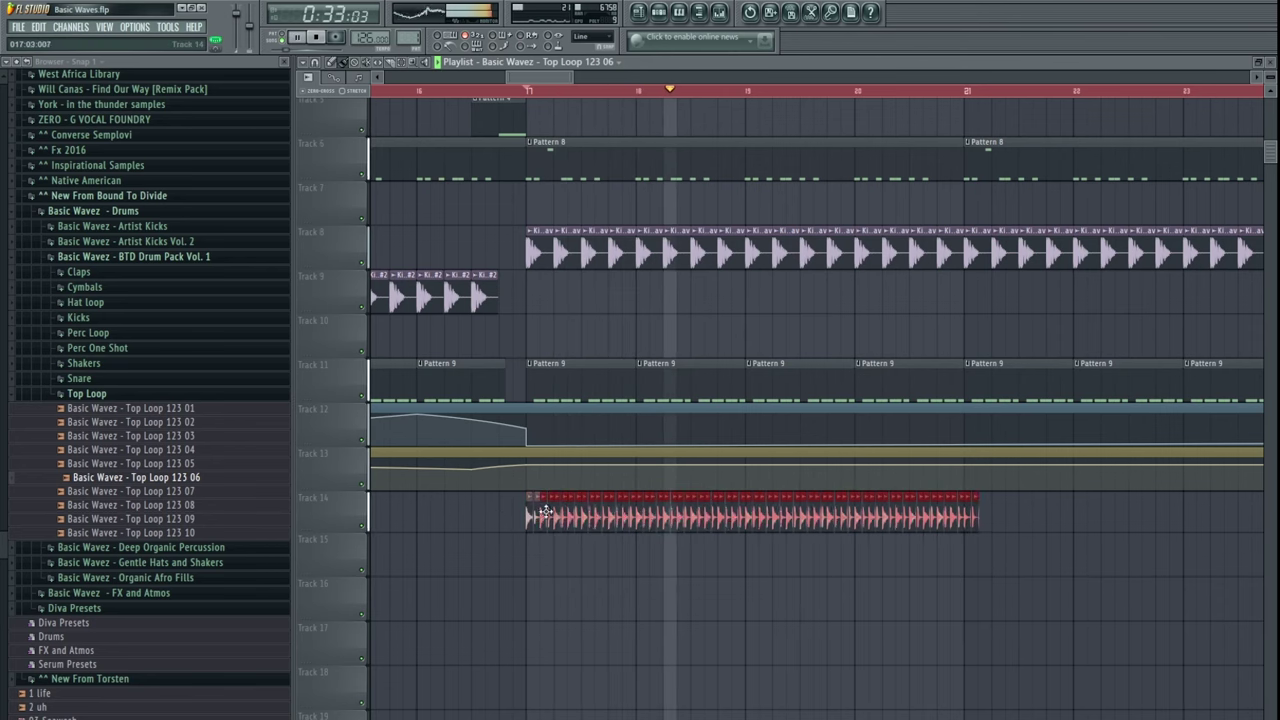
key("ctrl+b")
scroll(651, 543, "down", 4)
mouse_move(780, 514)
left_mouse_down()
mouse_move(505, 502)
mouse_move(806, 514)
mouse_move(760, 514)
left_mouse_up()
left_click_drag(693, 565, 655, 572)
- Delete the top loop slices between bars 25 and 27 and move the remaining run on Track 14 to about bar 47
scroll(655, 571, "up", 4)
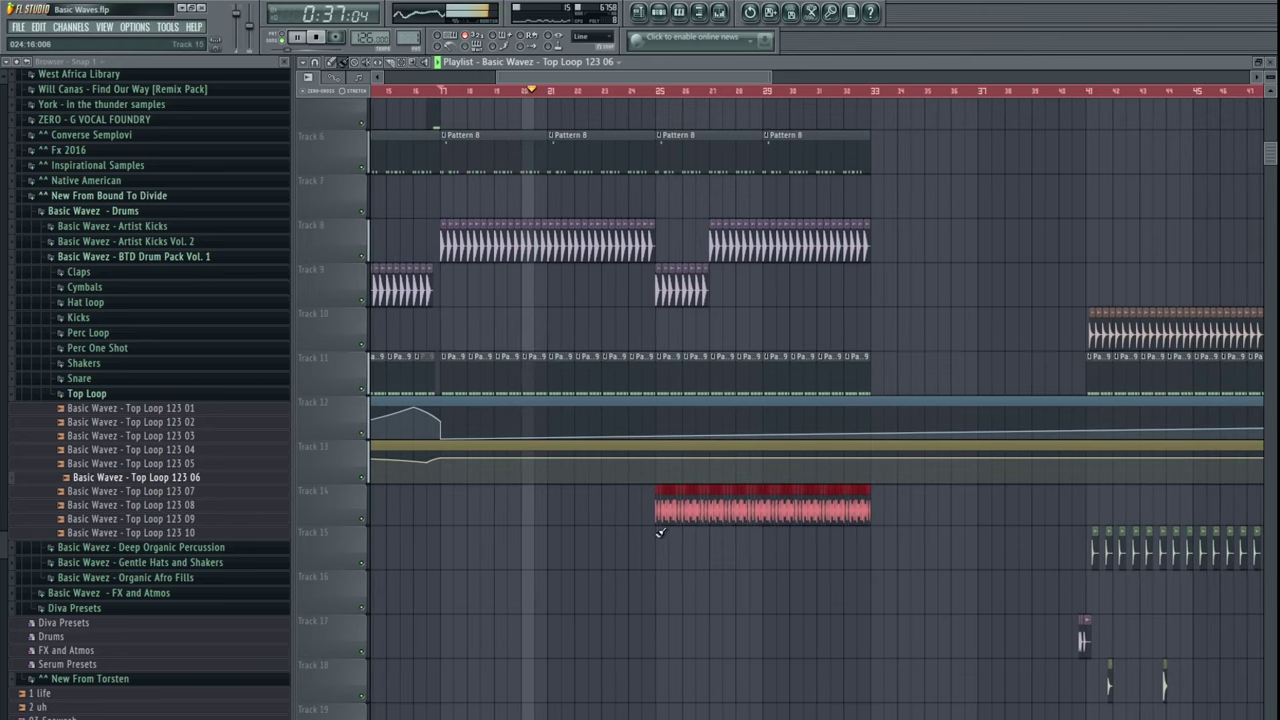
left_click_drag(657, 512, 804, 515)
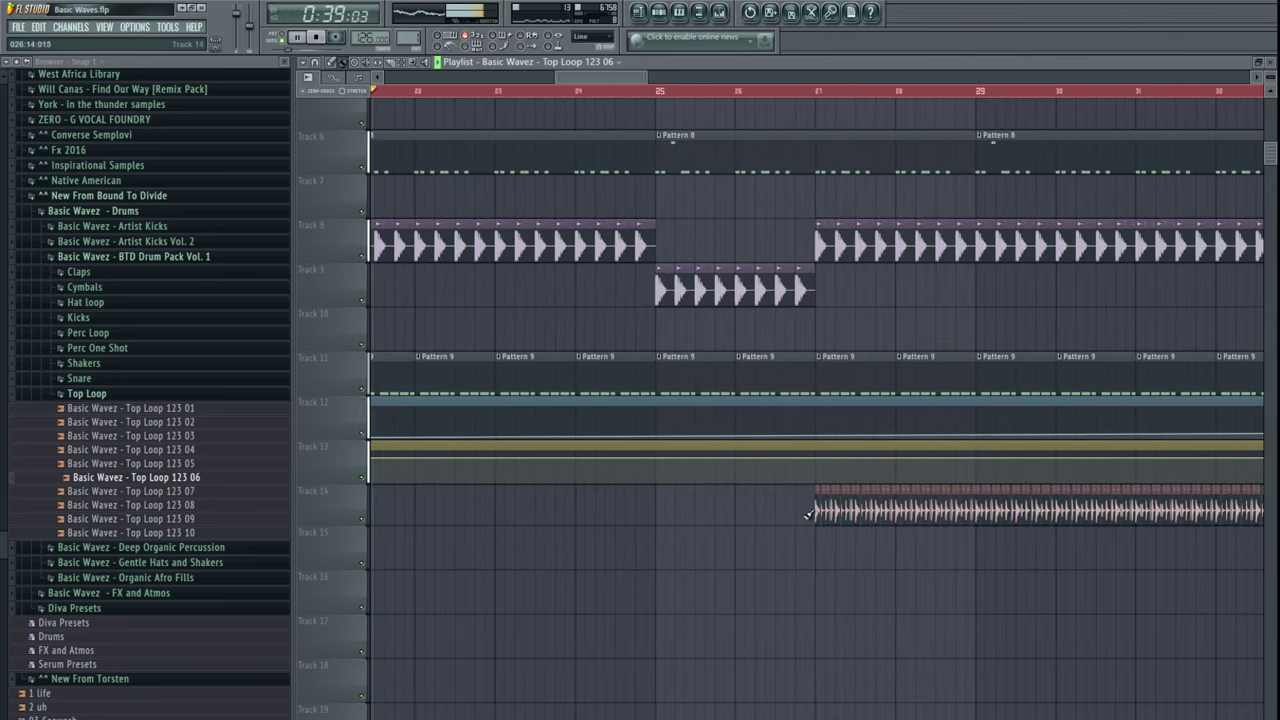
scroll(808, 514, "down", 5)
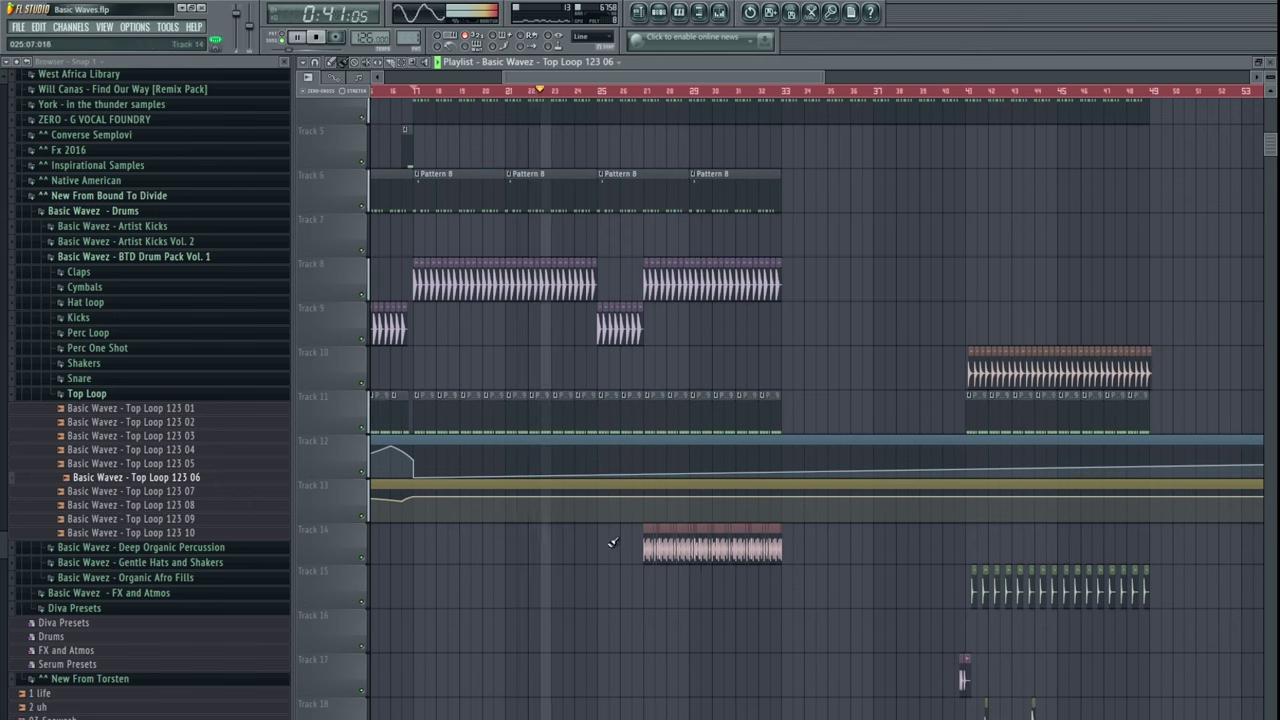
left_click_drag(700, 546, 1156, 550)
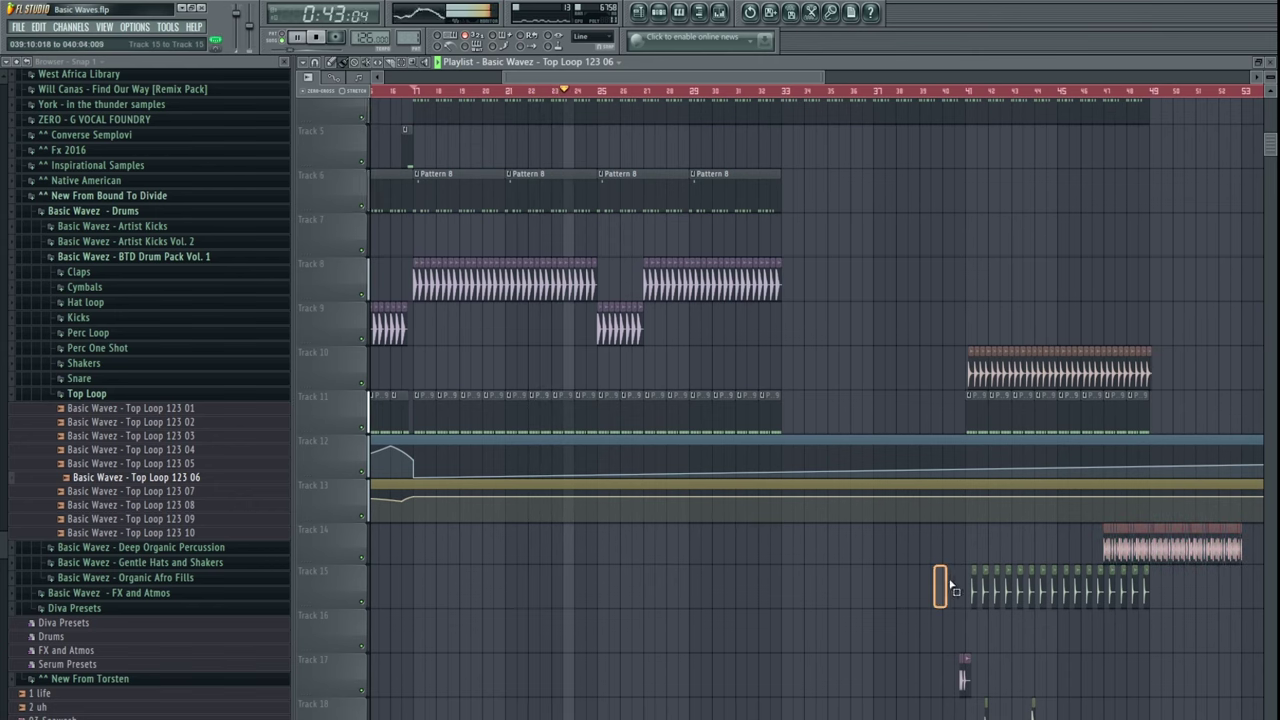
- Move the clap clips on Track 15 from bar 41 back to the section from bar 25 to bar 33
left_click_drag(950, 582, 1152, 609)
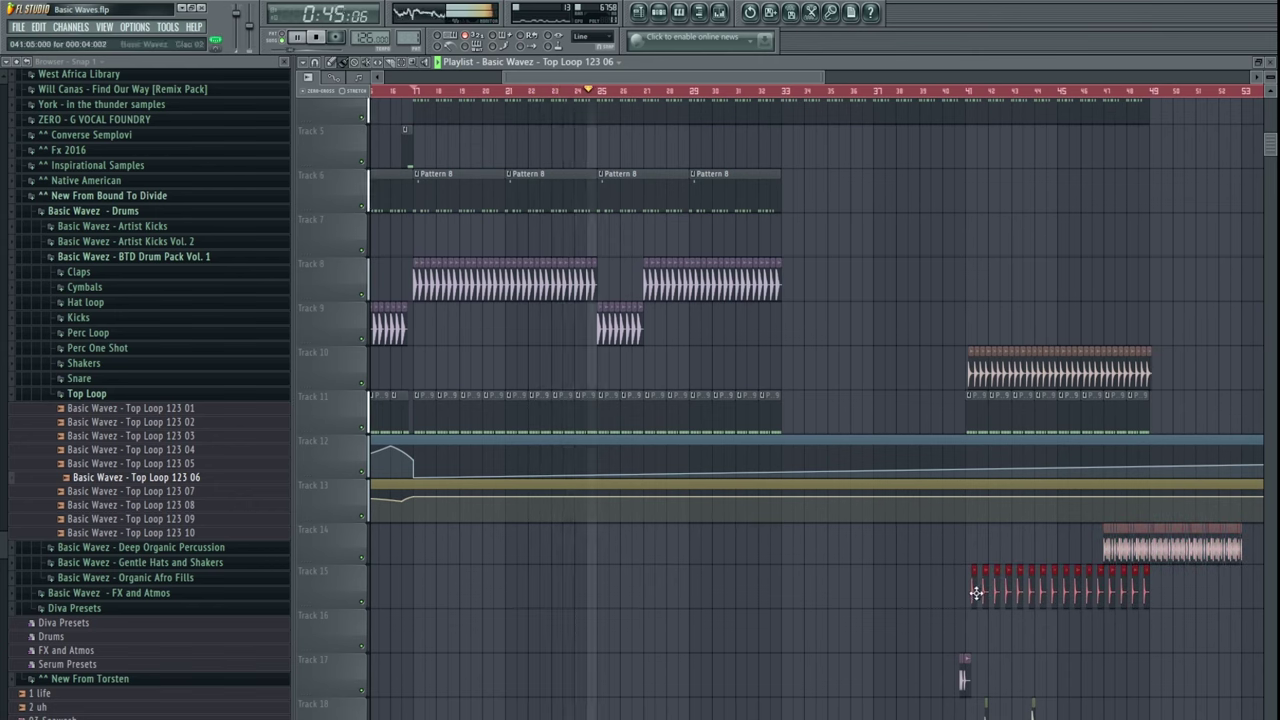
left_click_drag(975, 592, 616, 583)
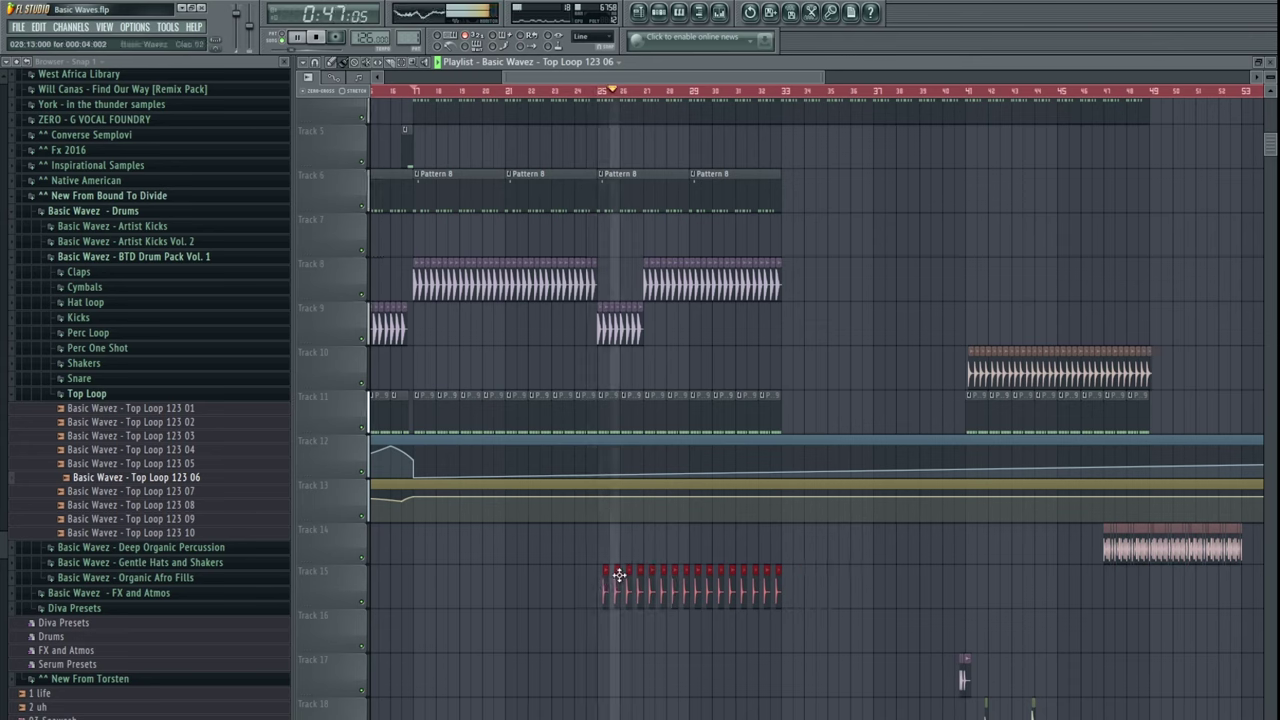
left_click(671, 543, "ctrl")
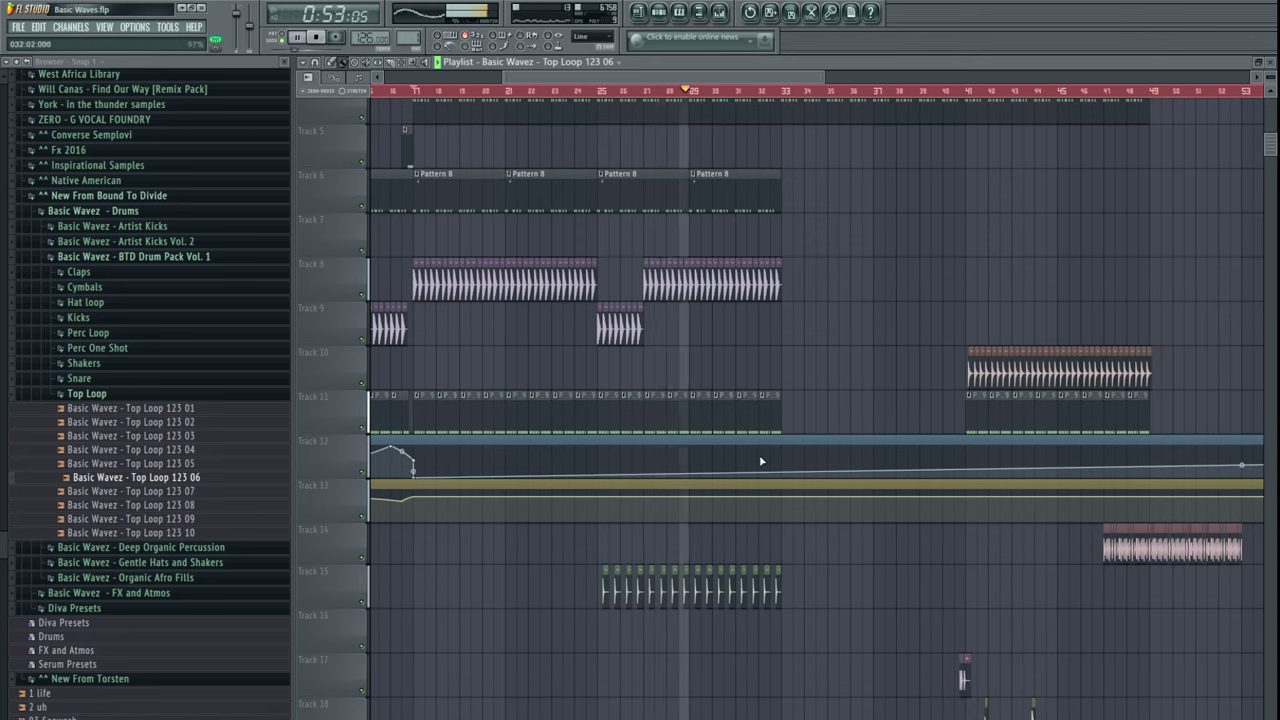
- Shape the tambourine reverb's wet level envelope to rise from zero at bar 24, peak midway through bar 26 and drop to zero at bar 27
key("space")
left_click_drag(598, 470, 602, 466)
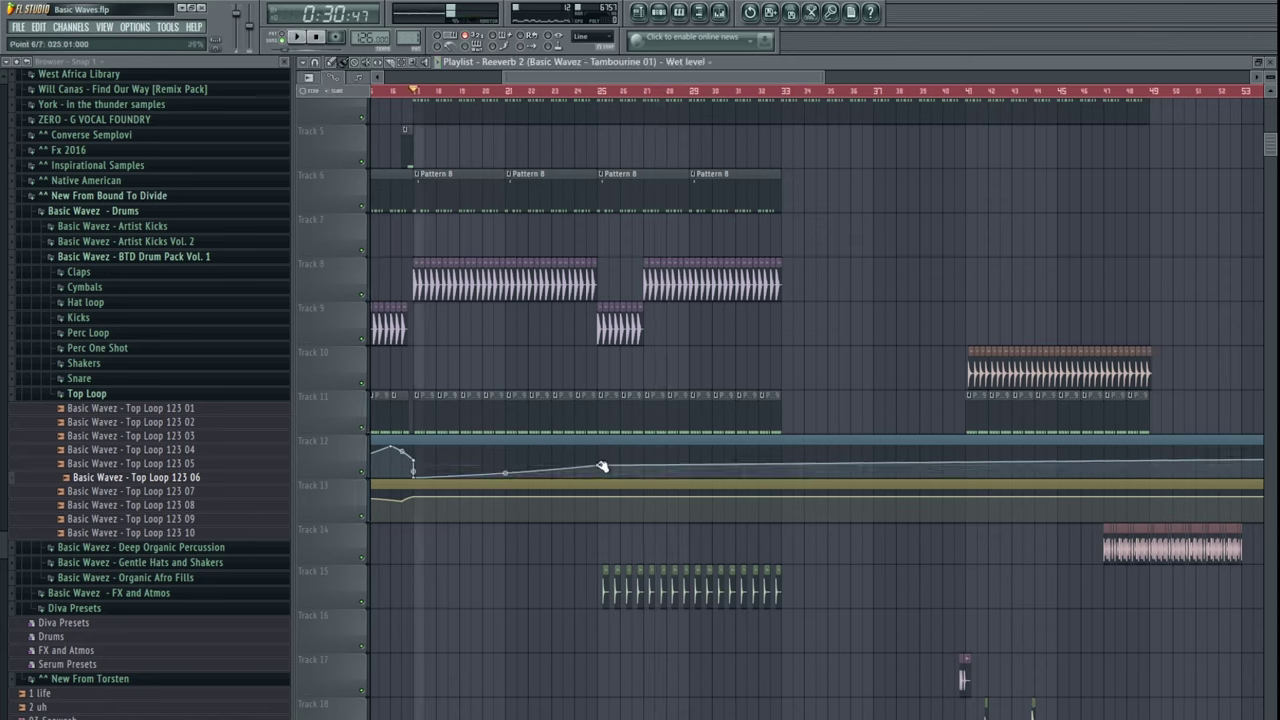
left_click(586, 94)
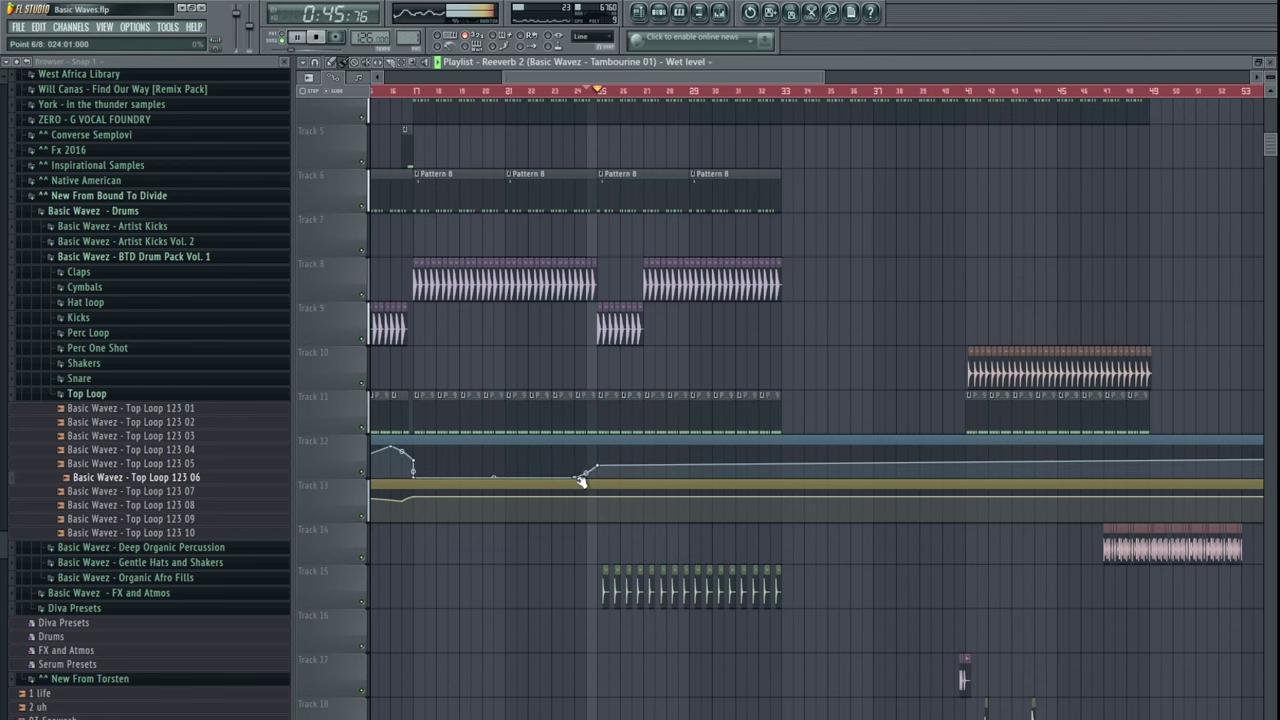
scroll(600, 450, "up", 3)
right_click(656, 448)
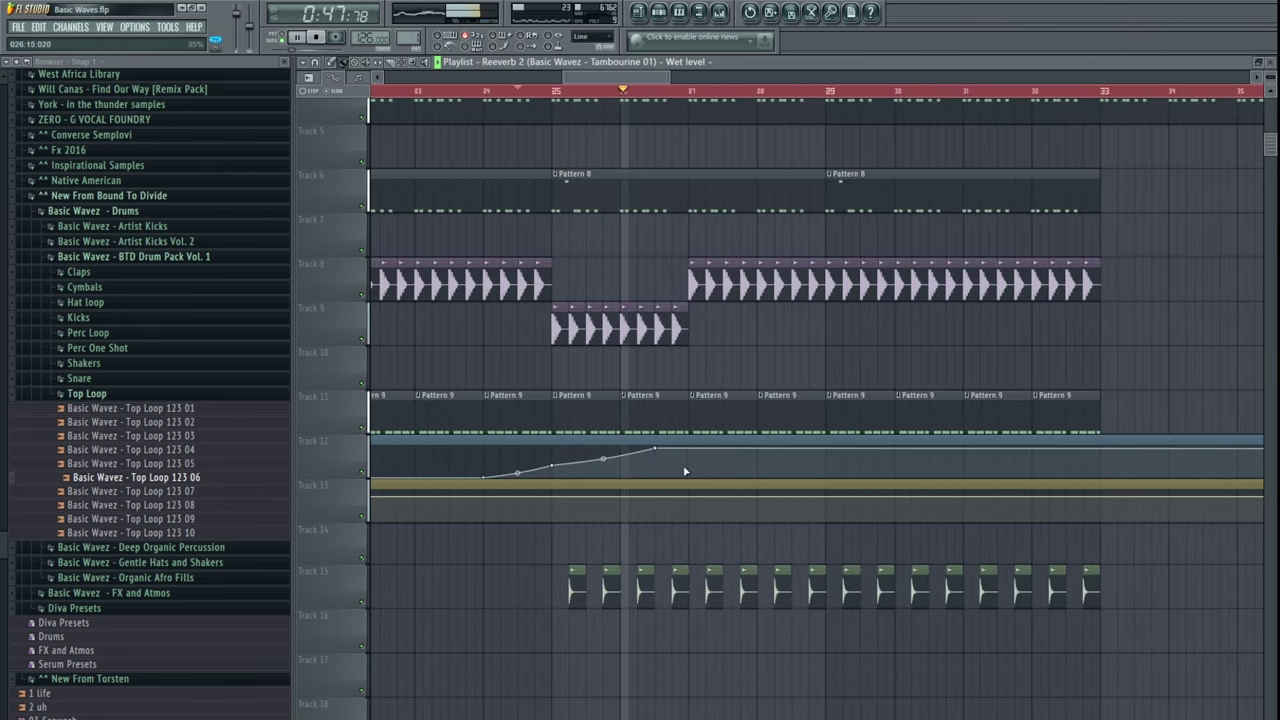
right_click(689, 468)
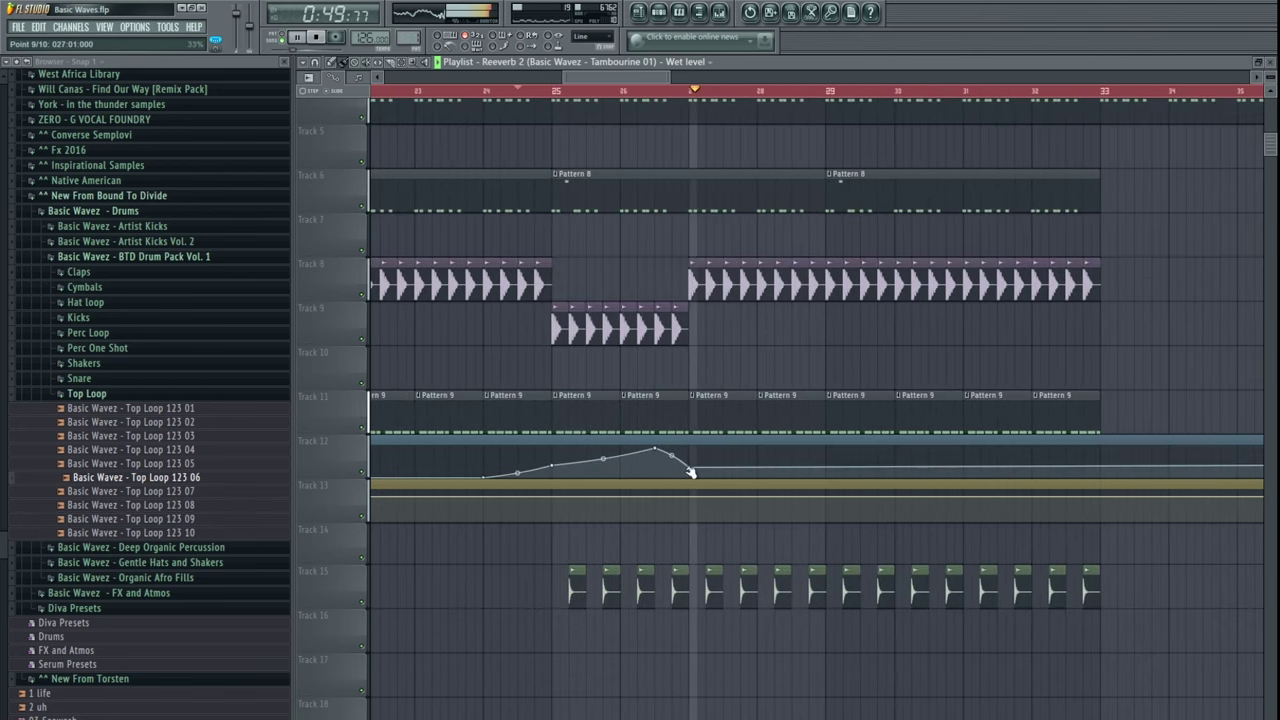
left_click_drag(687, 462, 696, 485)
scroll(694, 320, "down", 4)
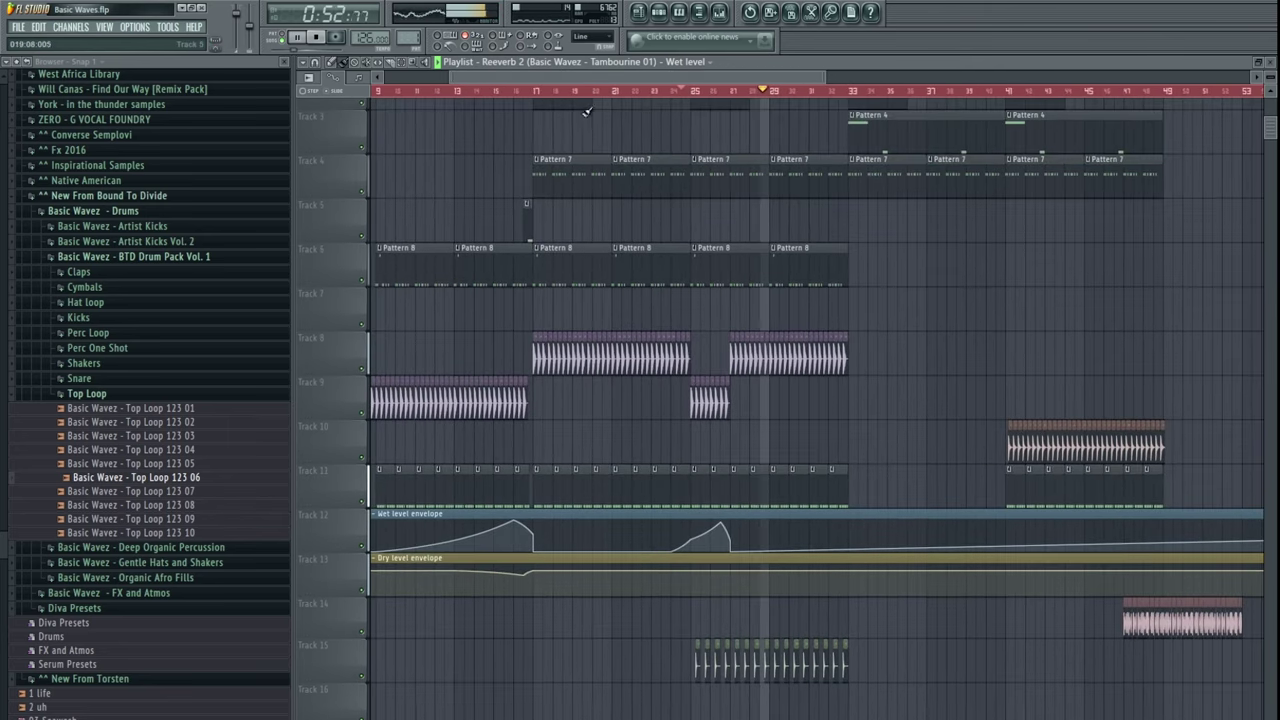
- Play the arrangement from about bar 15 and open Pattern 7 to view its channels
left_click(505, 92)
left_click_drag(745, 408, 832, 484)
left_click_drag(762, 454, 727, 470)
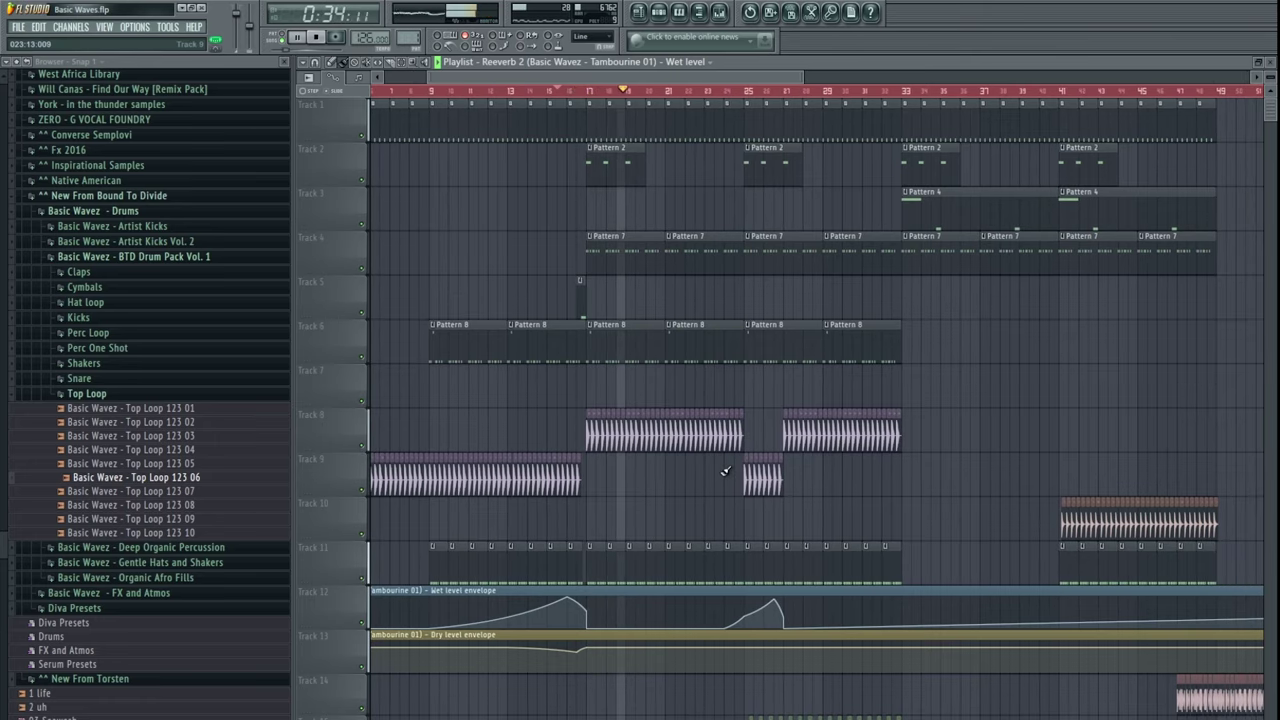
scroll(720, 230, "right", 3)
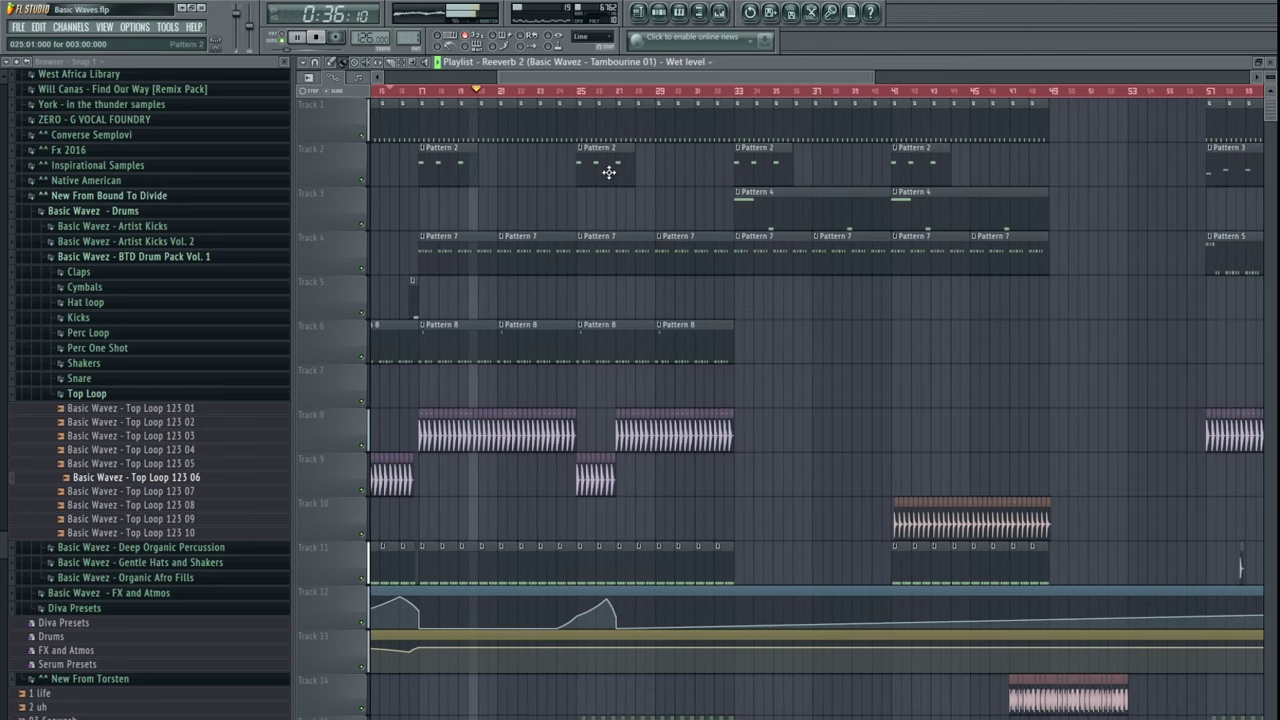
double_click(443, 241)
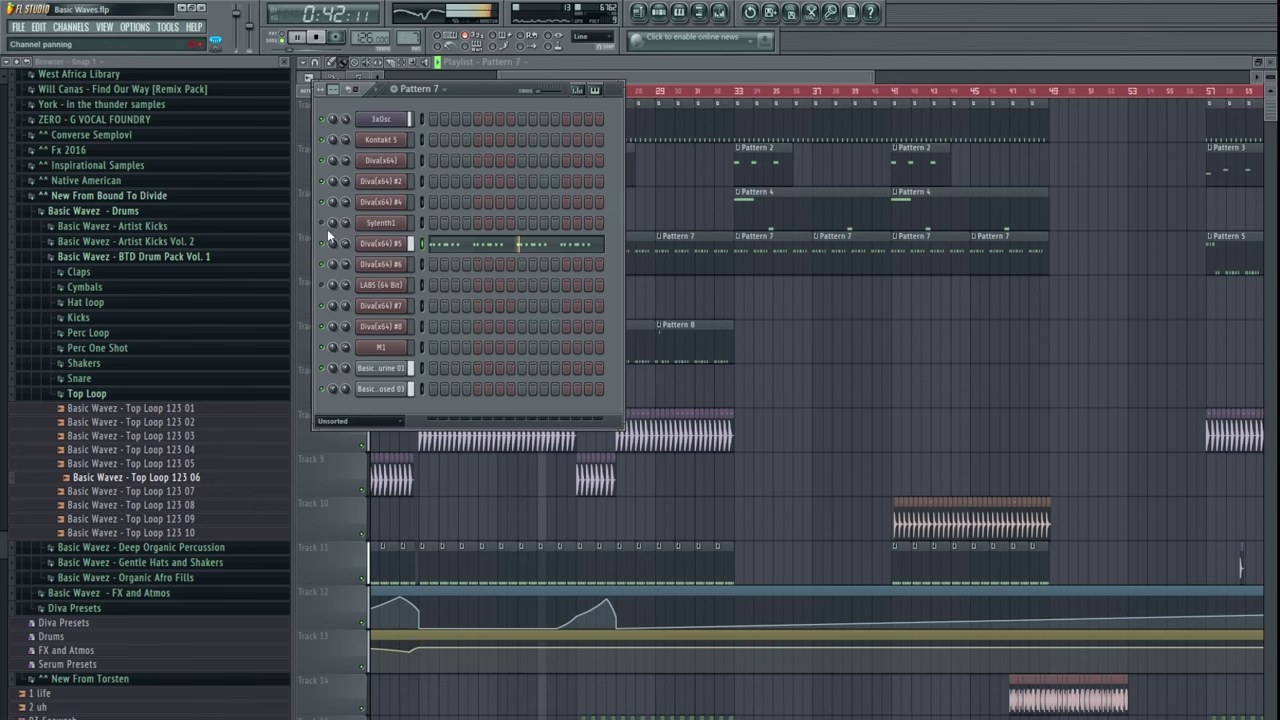
- Switch to Pattern 6, open its Sylenth1 instrument and audition its notes in the piano roll
key("space")
left_click_drag(415, 36, 415, 39)
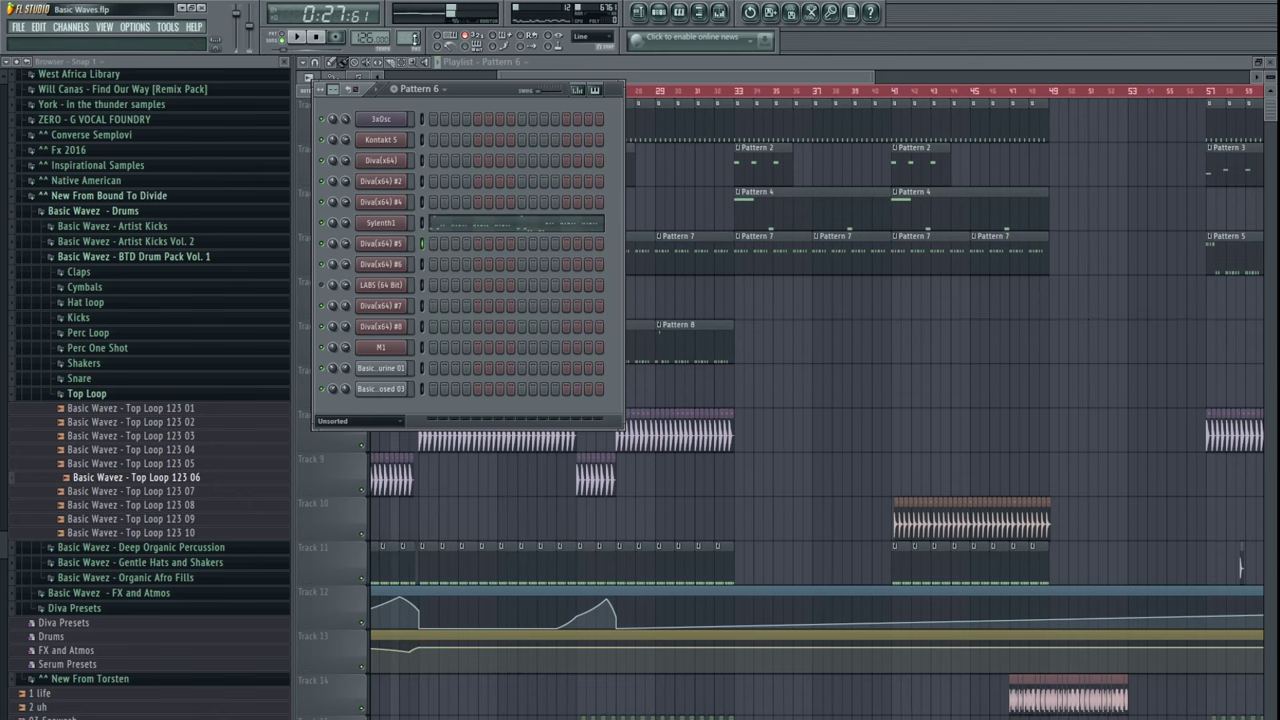
left_click(362, 226)
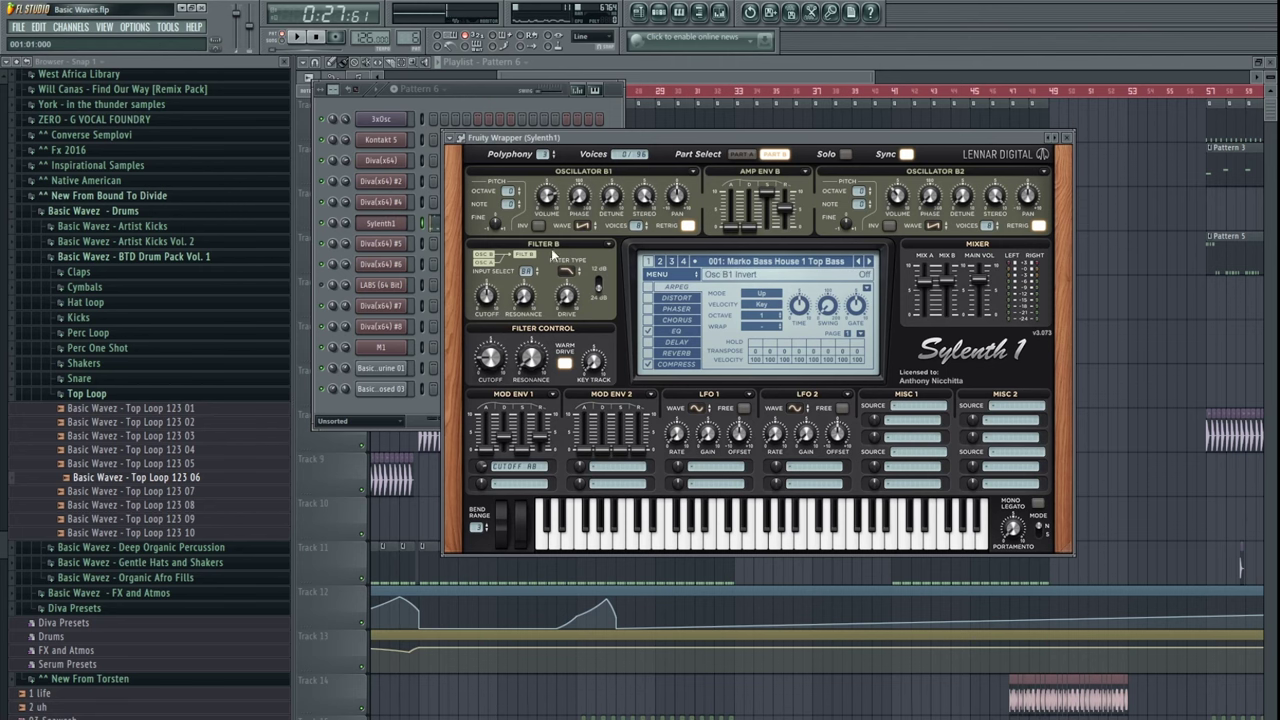
left_click(285, 37)
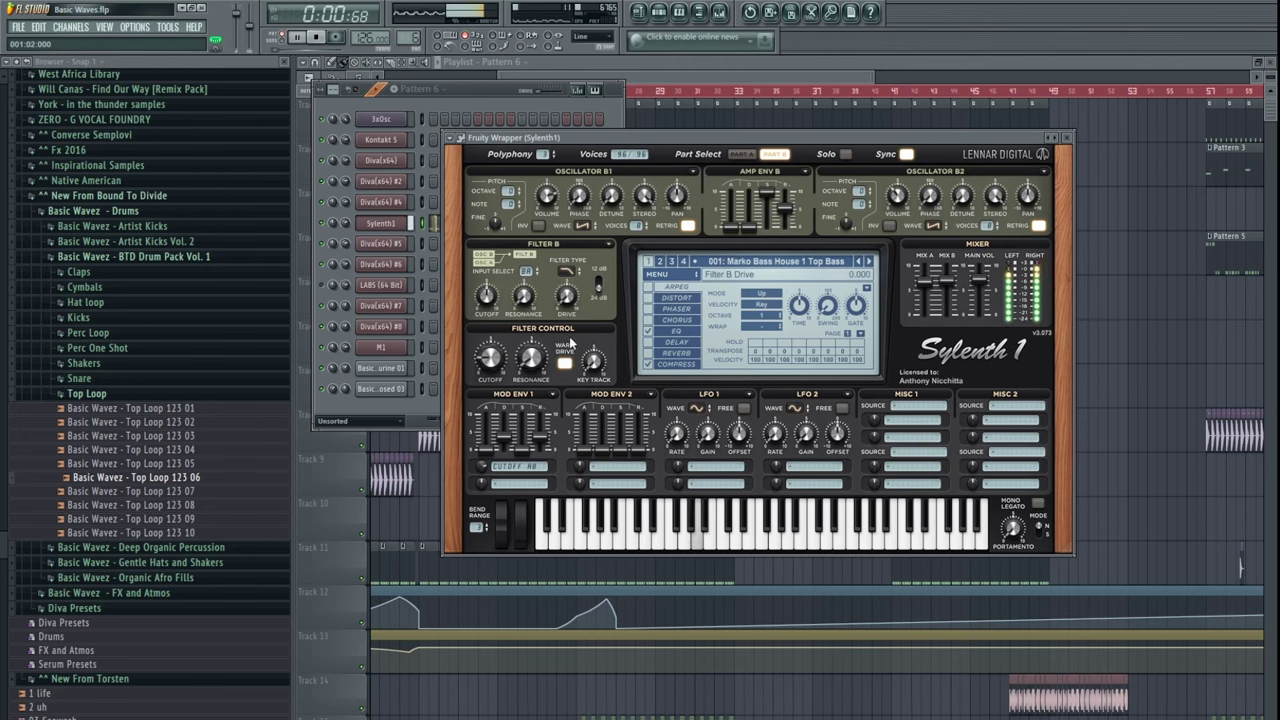
left_click(451, 92)
left_click(454, 226)
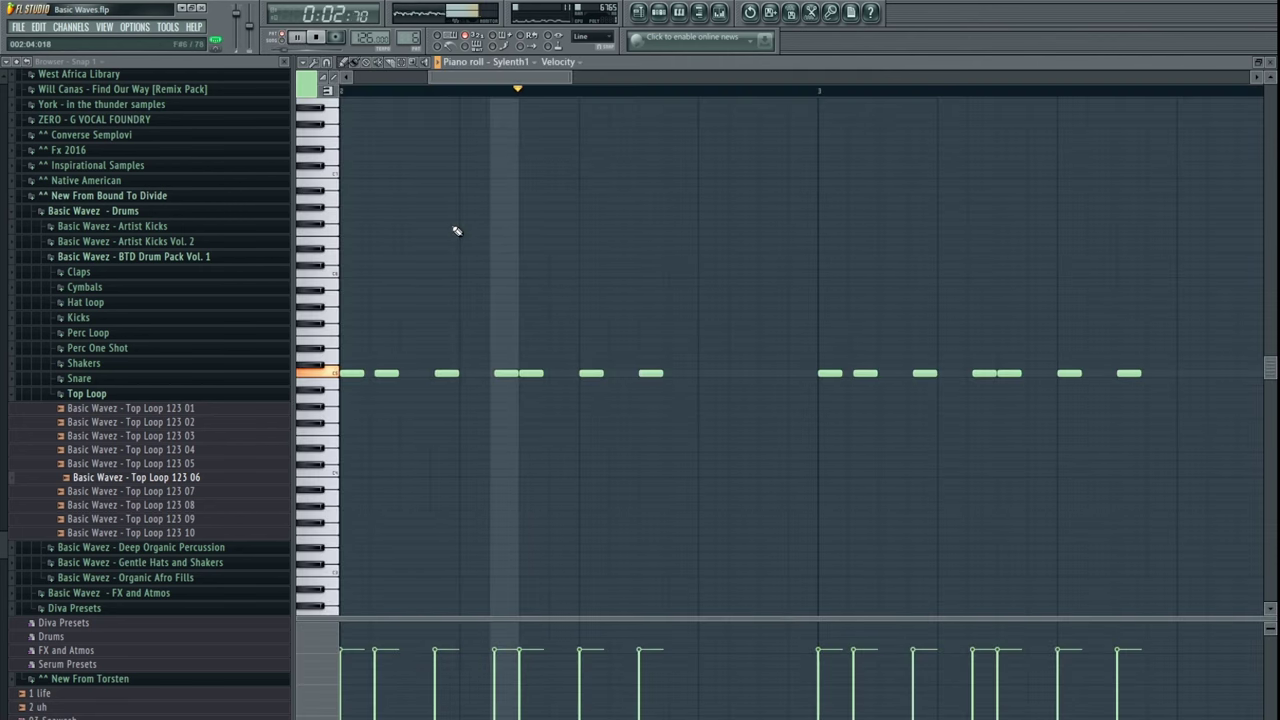
key("Escape")
left_click(452, 223)
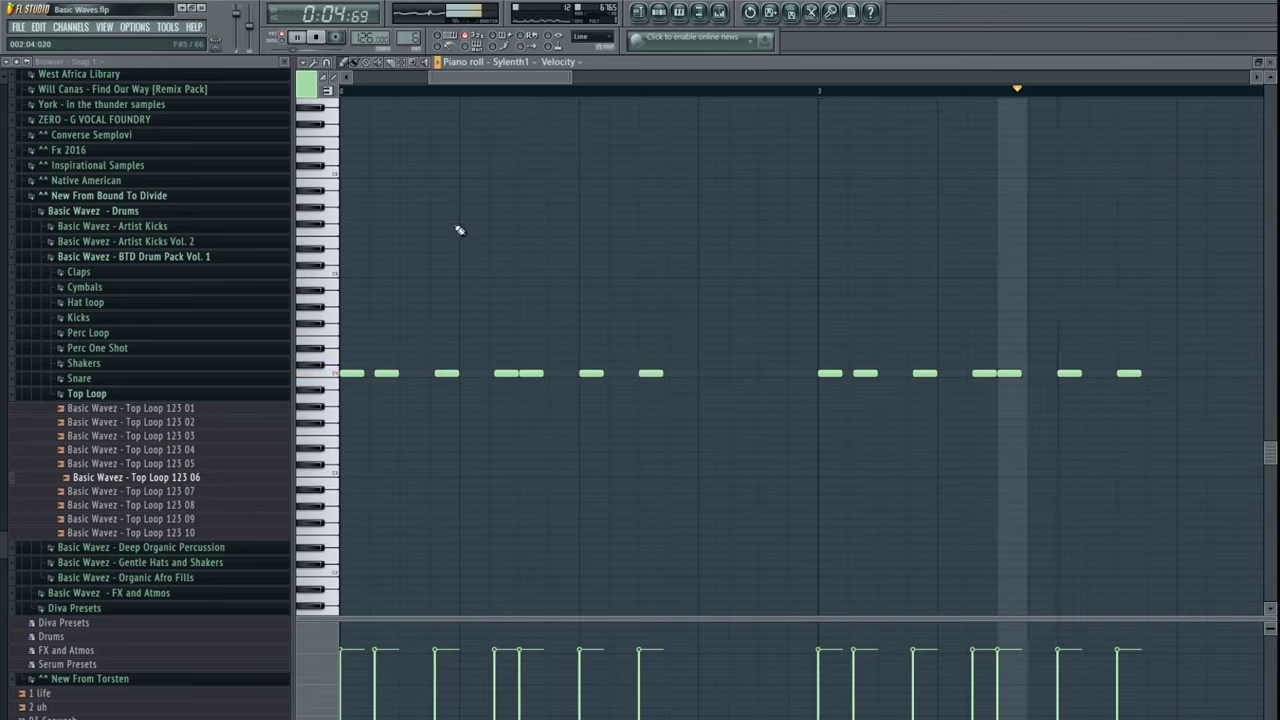
key("F7")
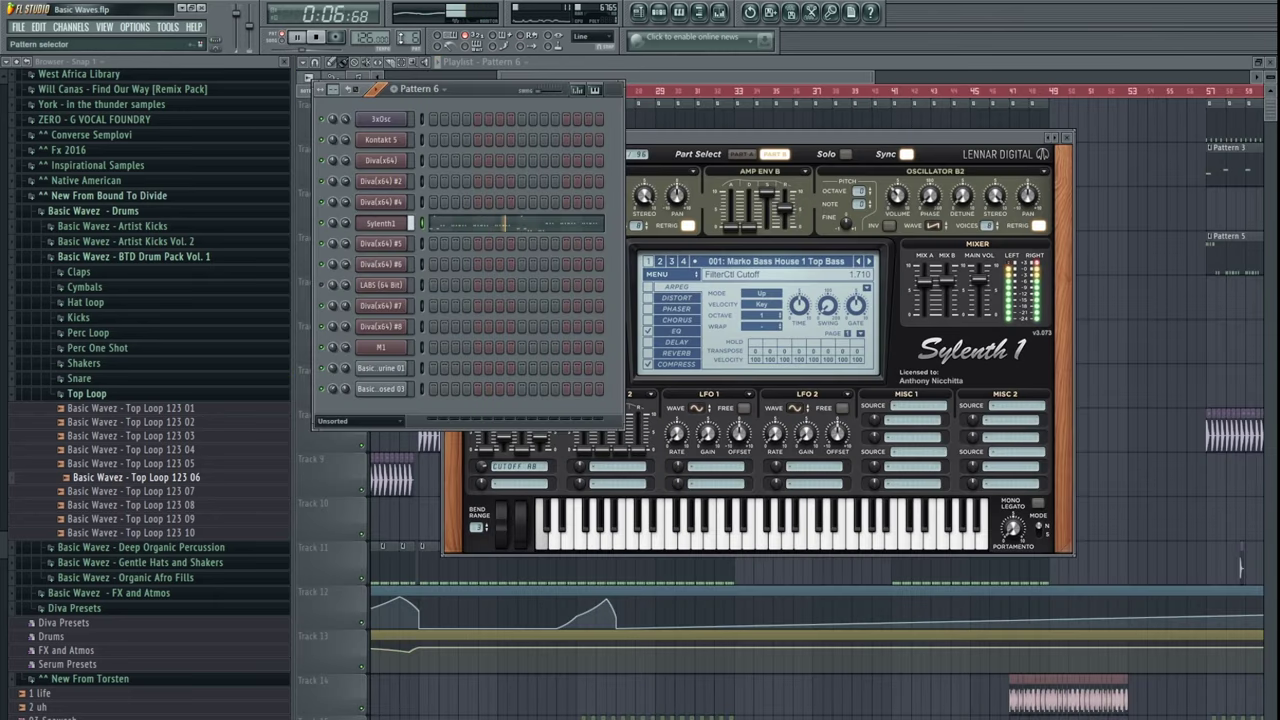
- Audition Pattern 4 and Pattern 8, and view Pattern 8's Sylenth1 notes
scroll(402, 38, "down", 1)
scroll(409, 40, "down", 1)
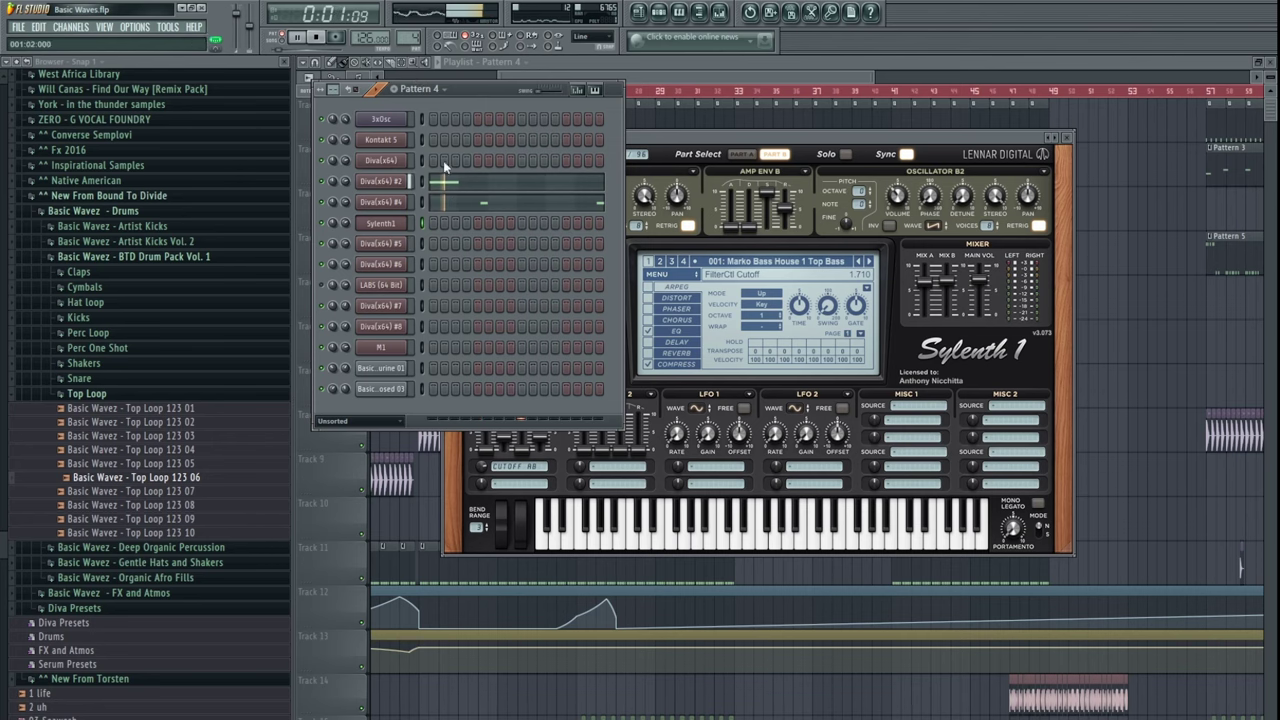
scroll(402, 38, "up", 4)
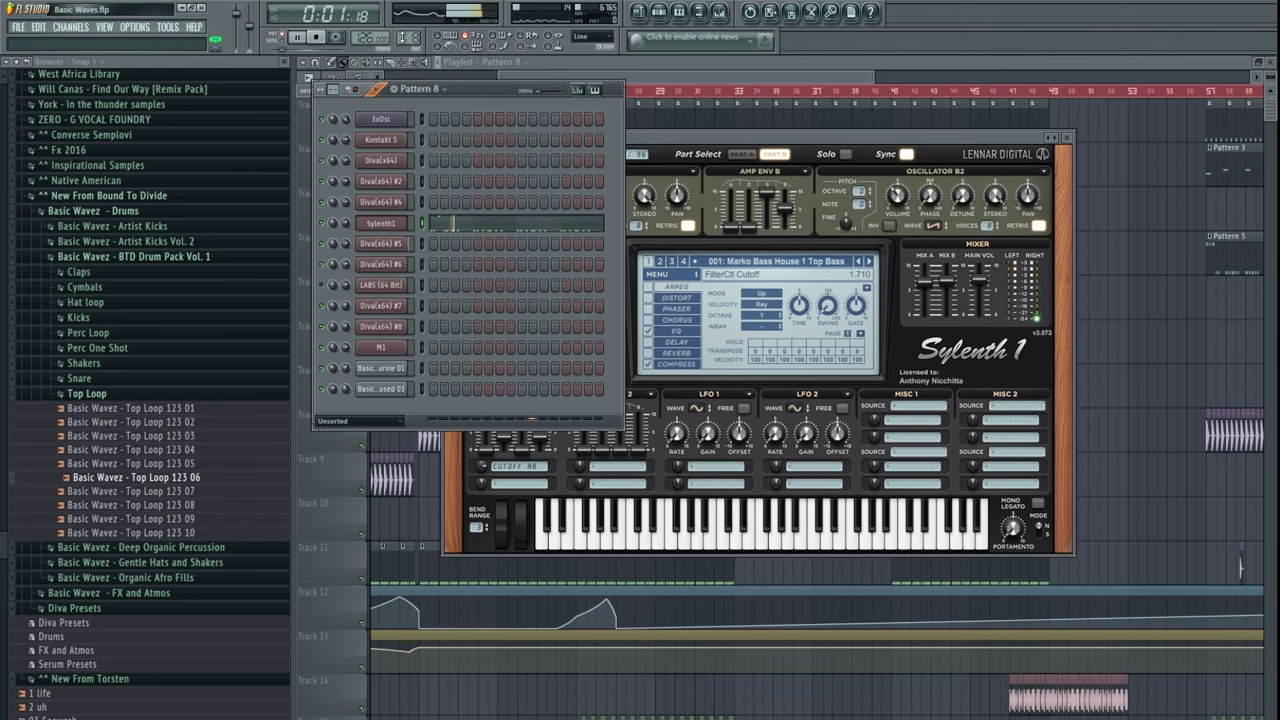
left_click(477, 230)
key("Escape")
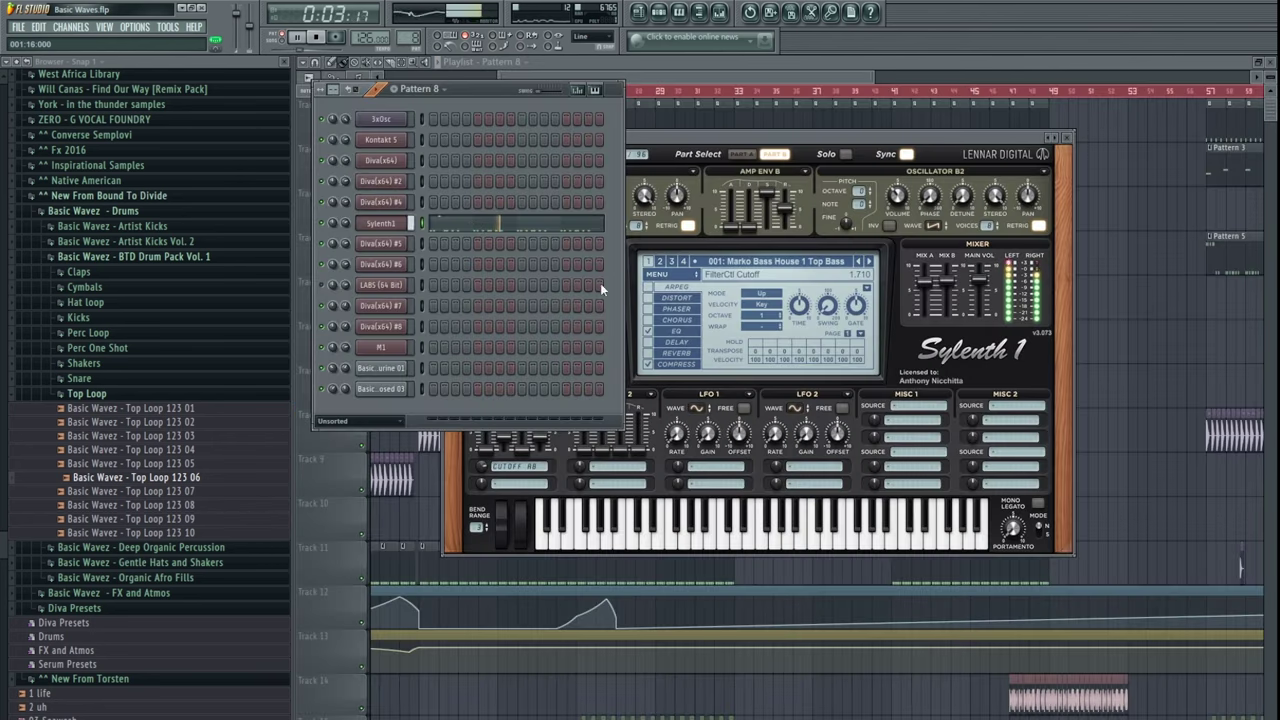
- Return to the playlist and play the arrangement from bar 17
left_click(1136, 325)
left_click(420, 91)
left_click_drag(610, 338, 648, 350)
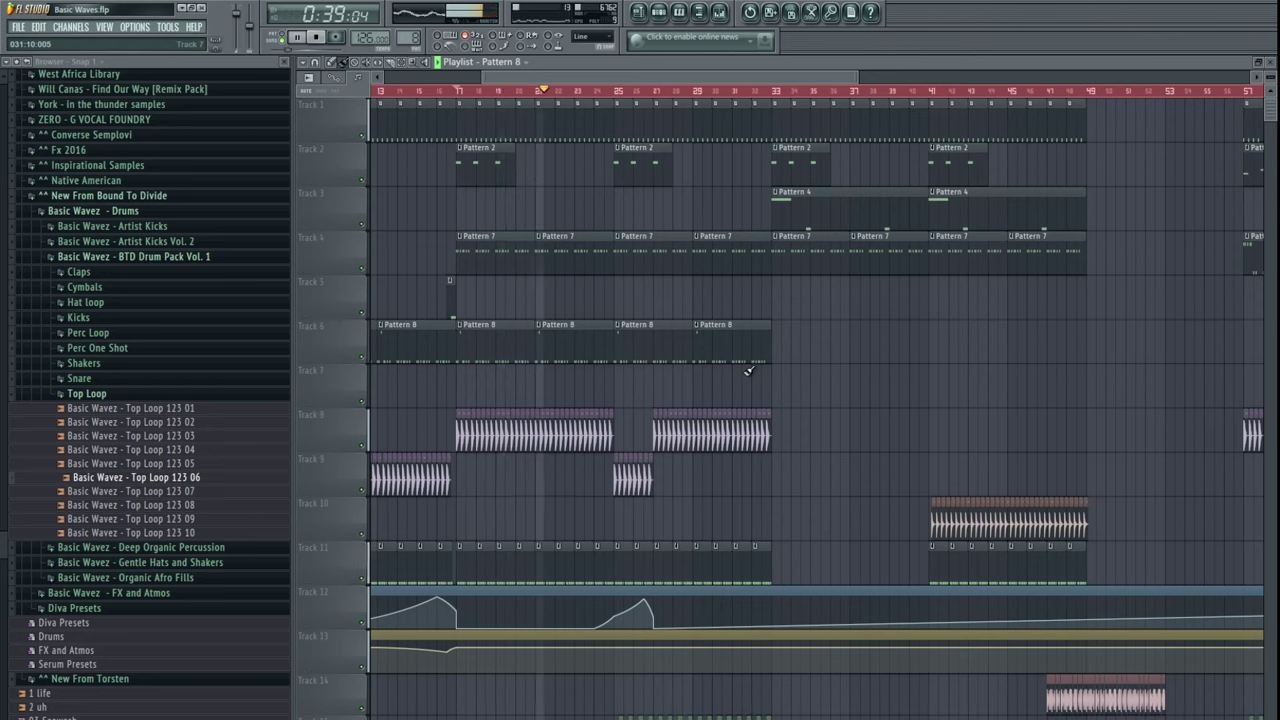
- Select all clips on Tracks 10 to 21 and shift them down one track, leaving Track 10 empty
scroll(702, 460, "up", 3)
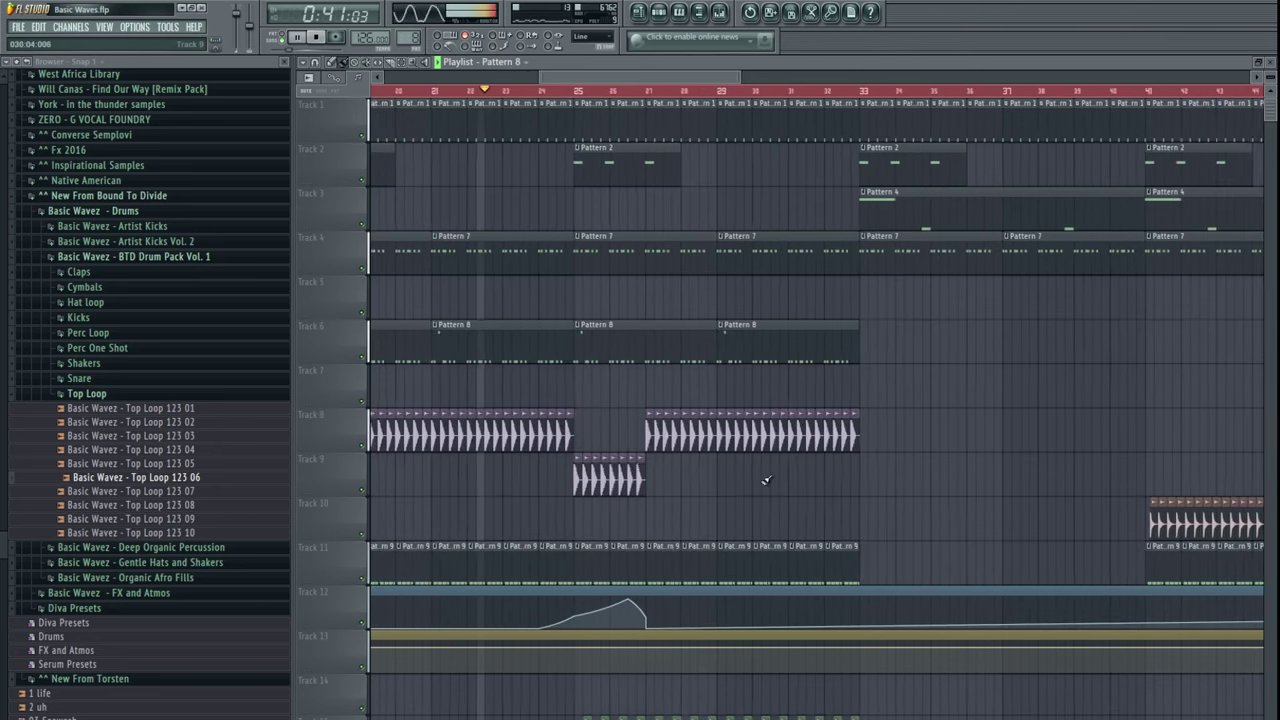
scroll(760, 480, "down", 6)
left_click_drag(1190, 523, 254, 222)
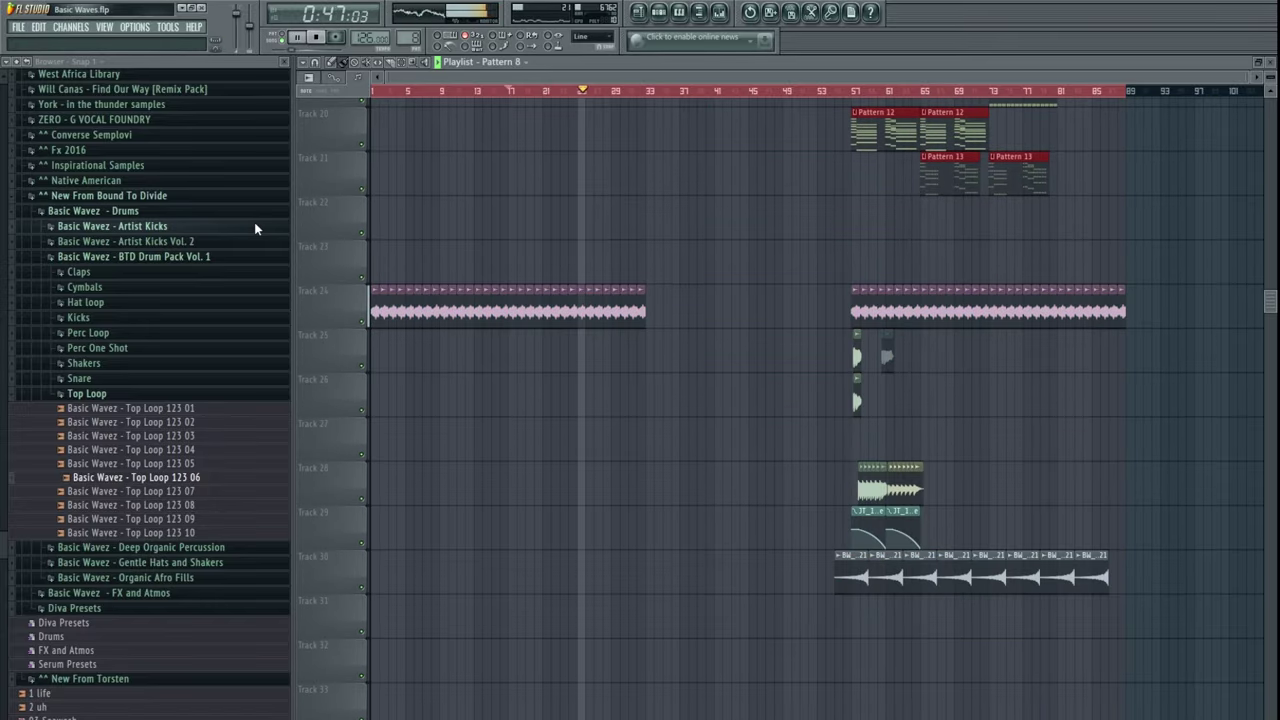
scroll(785, 488, "up", 5)
scroll(785, 488, "up", 3)
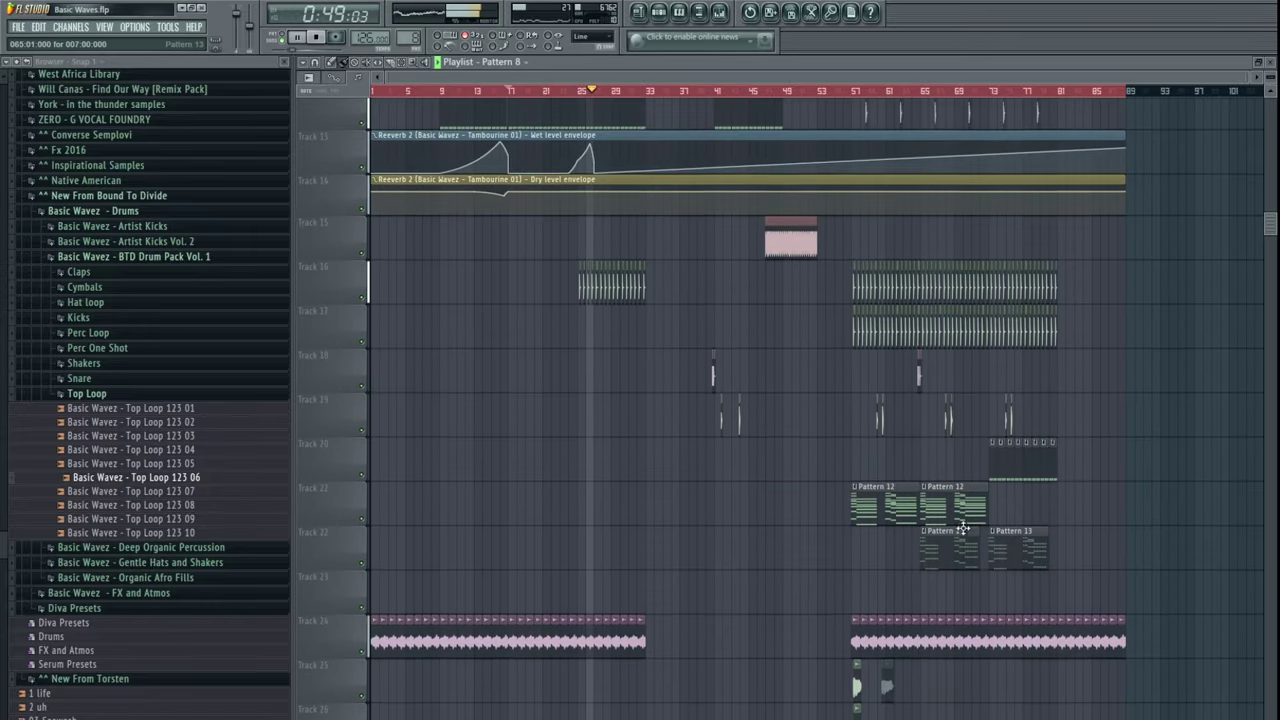
- Try a copy of Pattern 13 on Track 22, trimmed to run from about bar 23 to bar 25
left_click_drag(945, 540, 542, 537)
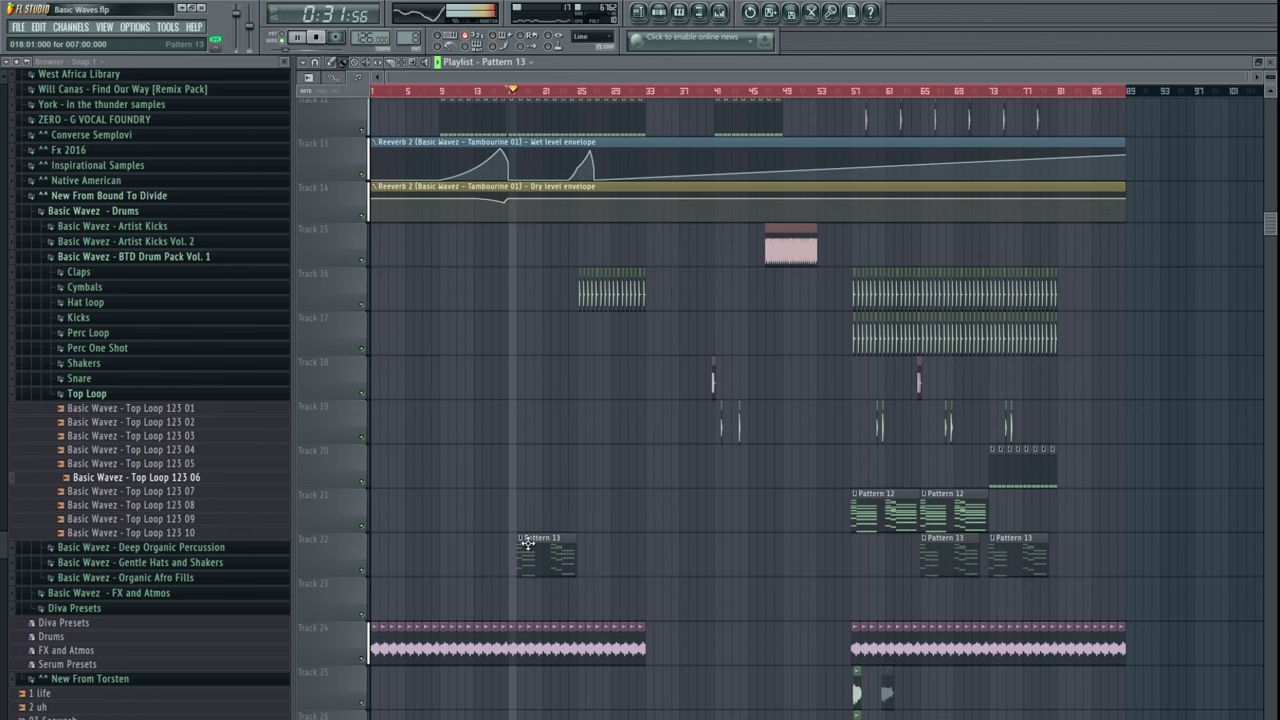
scroll(529, 555, "up", 4)
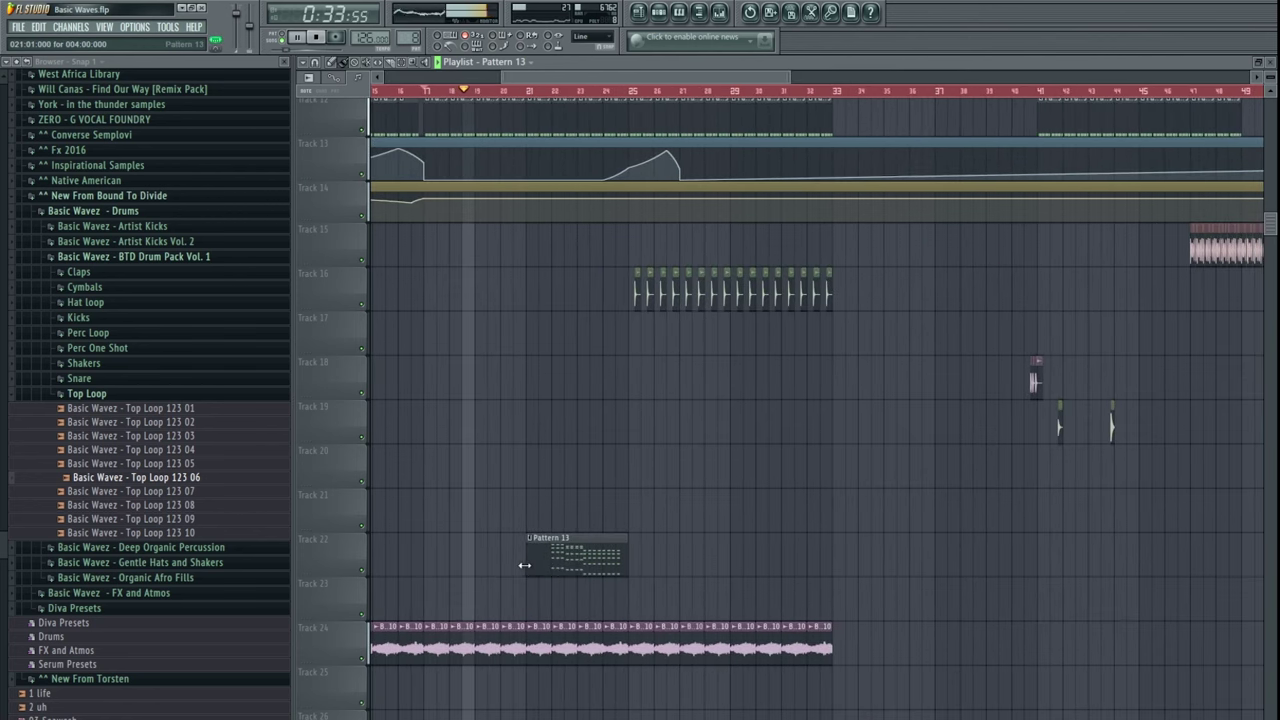
left_click_drag(557, 569, 576, 569)
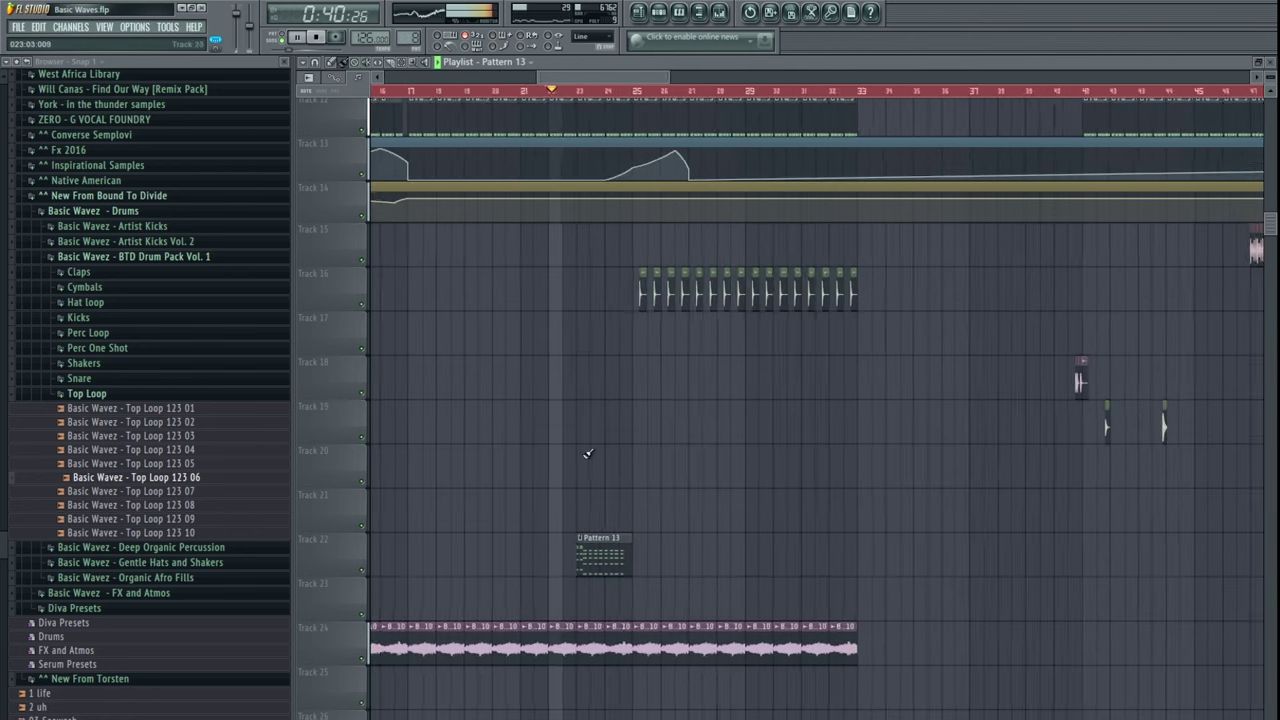
scroll(570, 567, "up", 5)
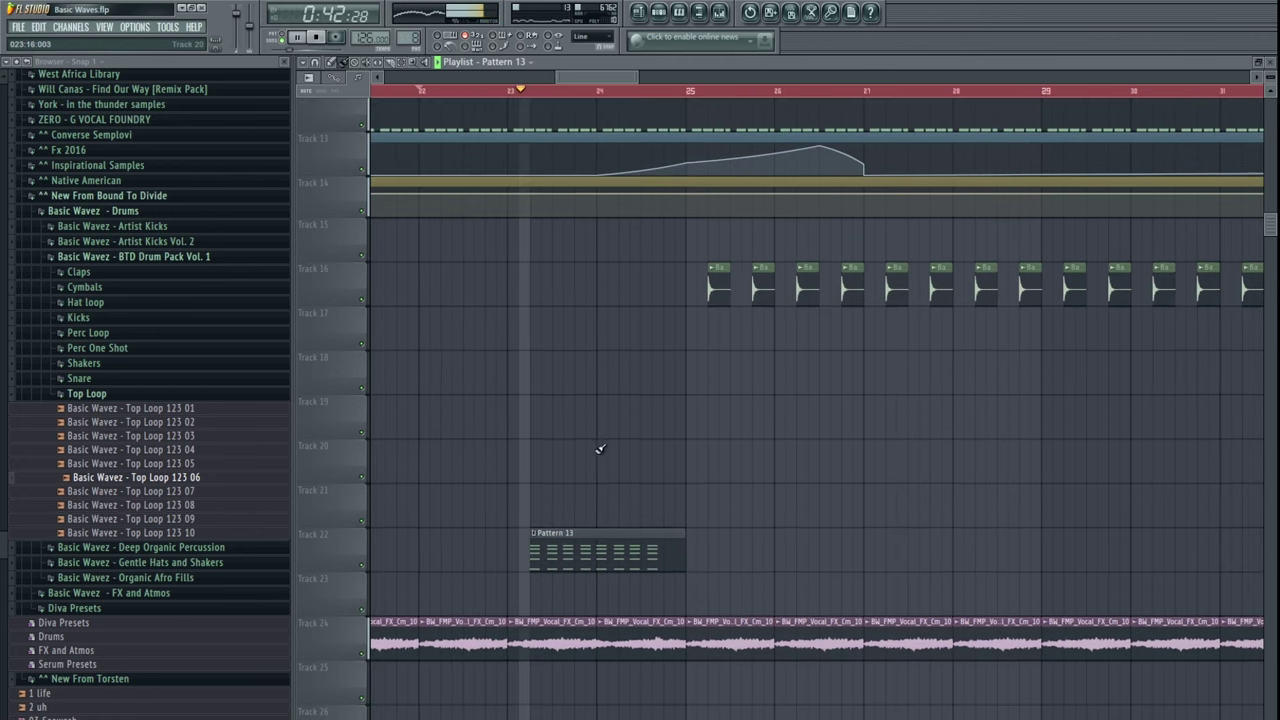
- Listen through the transition at bar 25 and delete the trimmed Pattern 13 copy from Track 22
scroll(602, 452, "down", 4)
left_click_drag(643, 456, 683, 513)
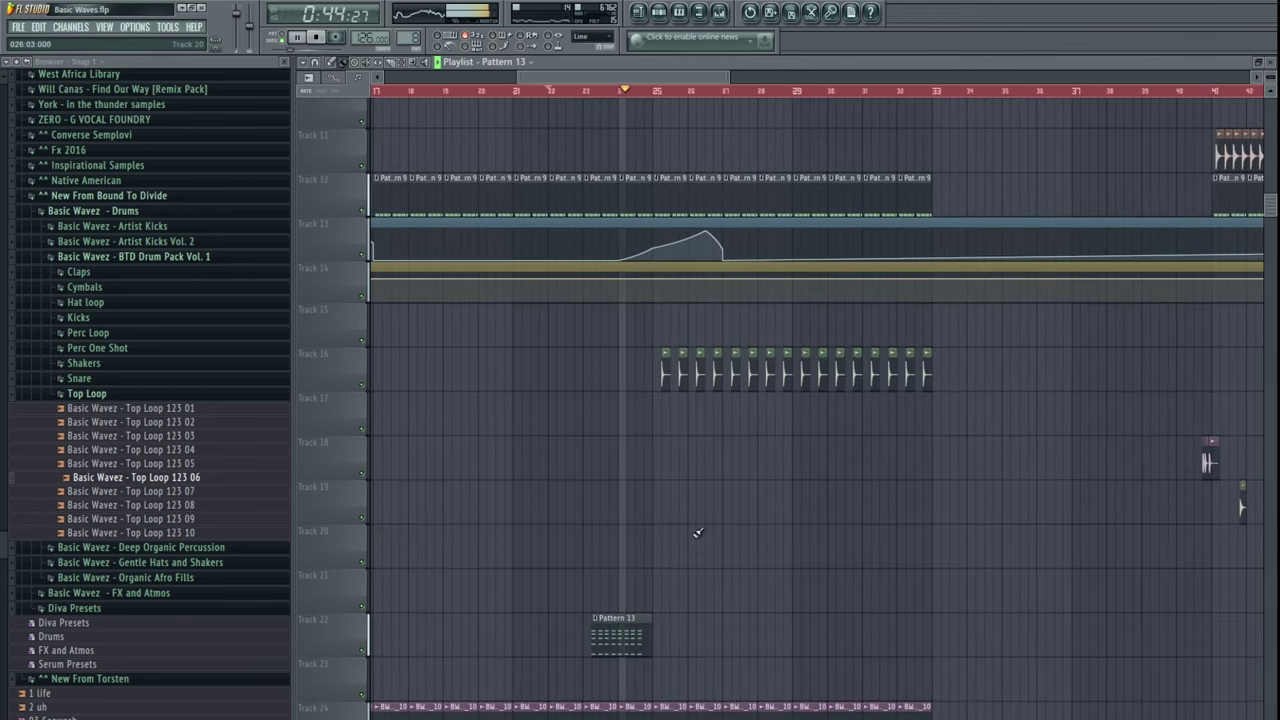
scroll(690, 520, "down", 3)
scroll(690, 477, "up", 8)
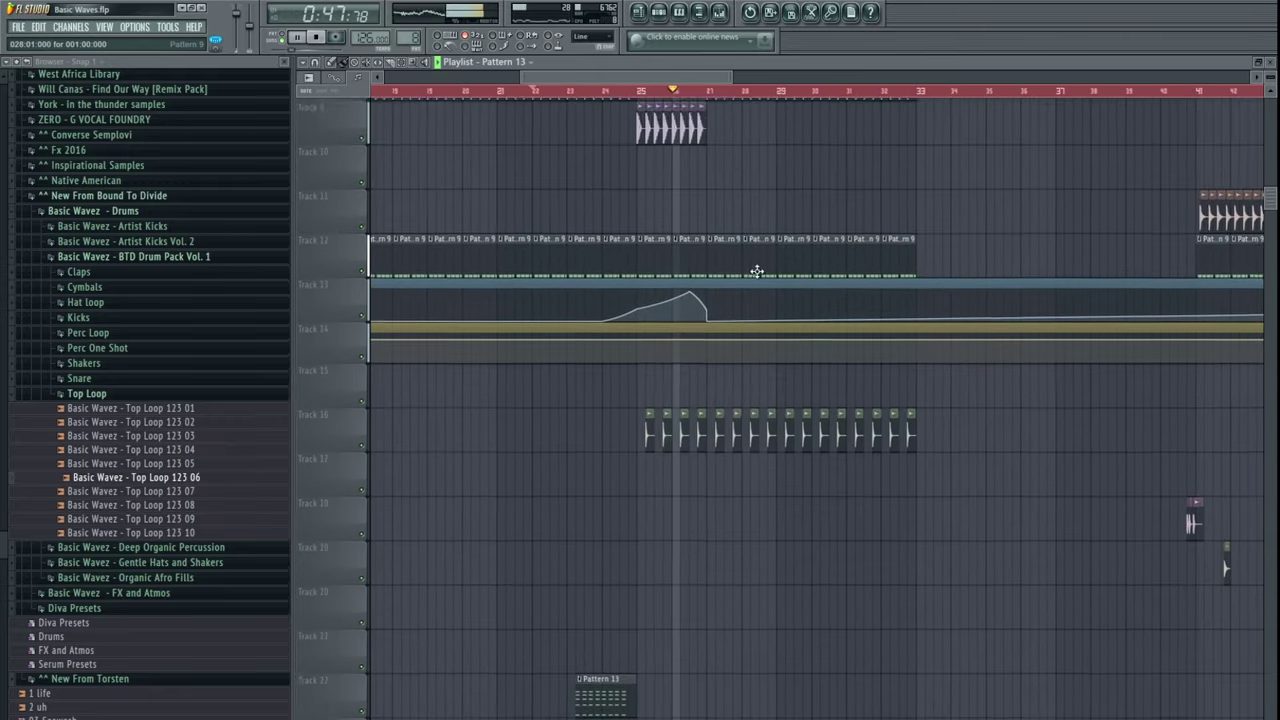
left_click_drag(757, 271, 757, 238)
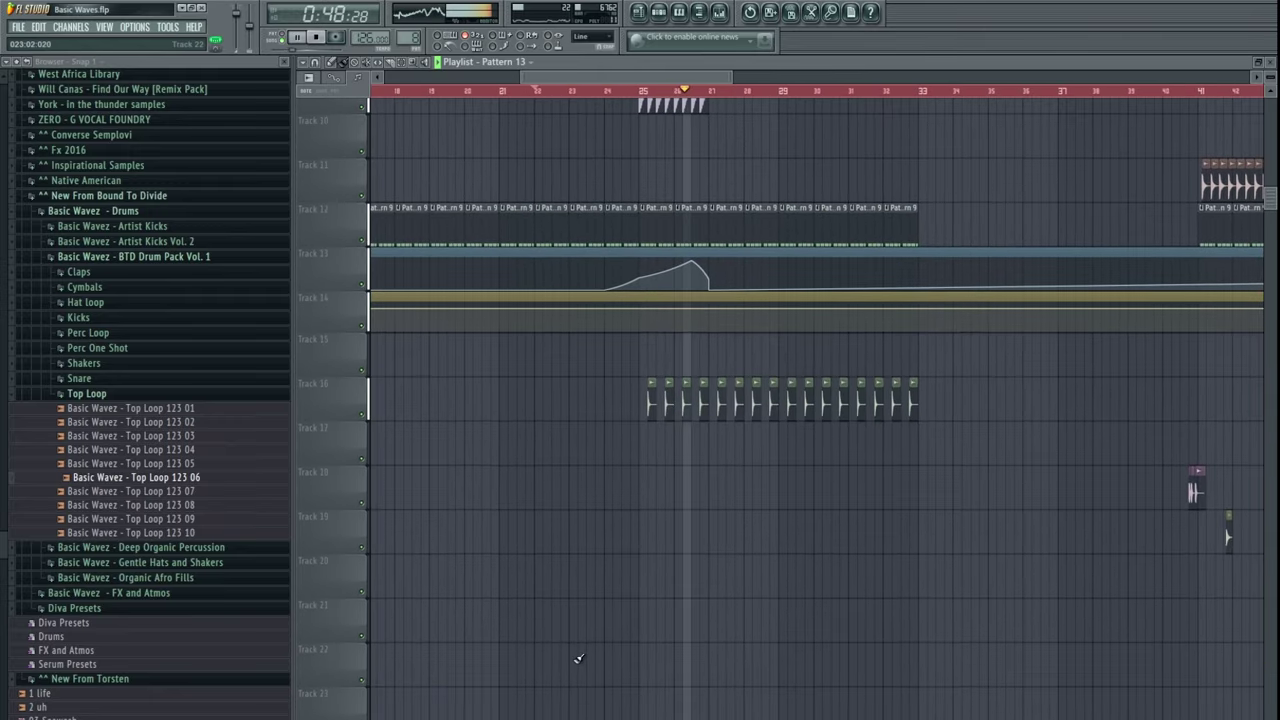
- Move the open hi-hat clips on Track 11 from bar 41 to the section from bar 25 to bar 33
left_click_drag(774, 171, 701, 562)
scroll(710, 535, "down", 3)
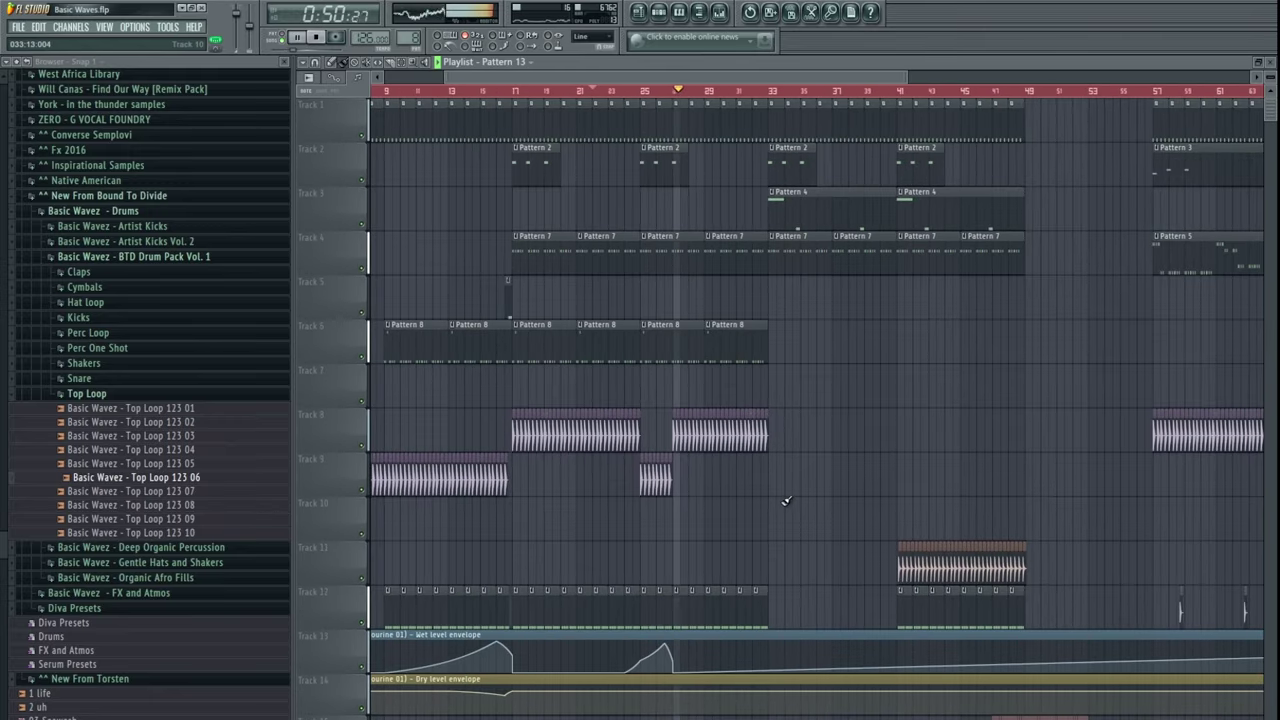
left_click_drag(857, 489, 813, 442)
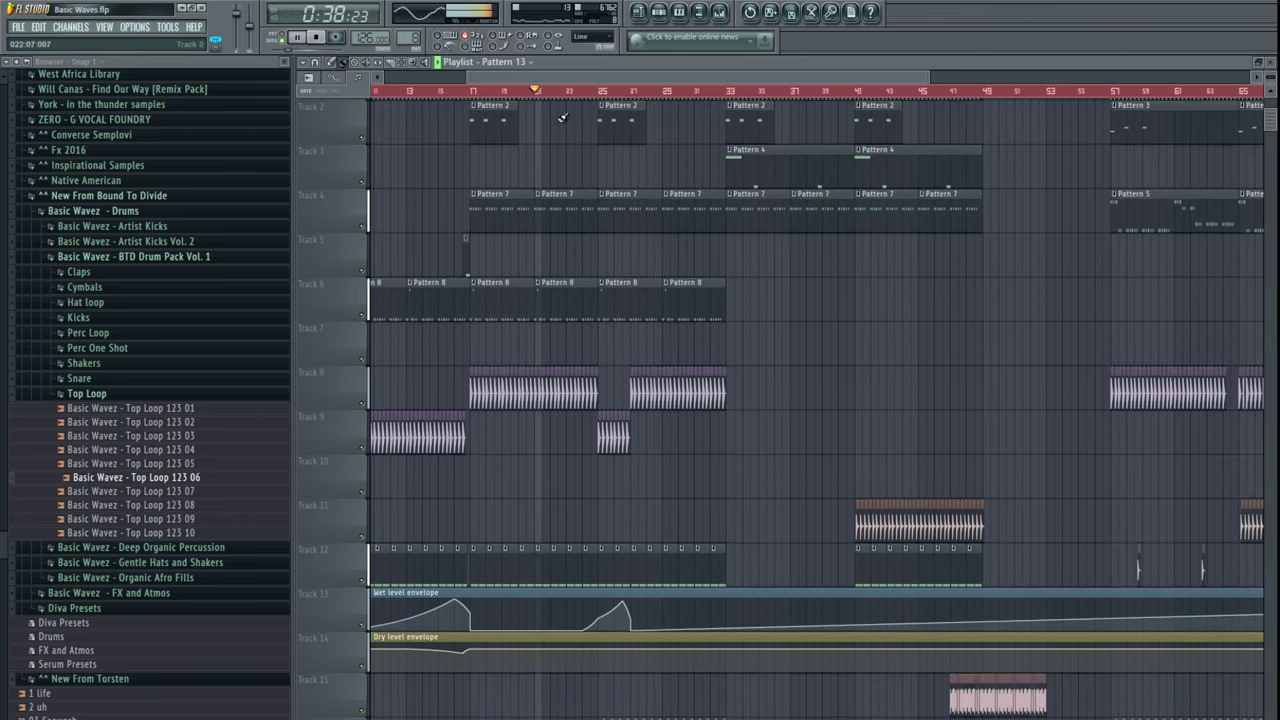
left_click(971, 514)
left_click_drag(971, 514, 684, 503)
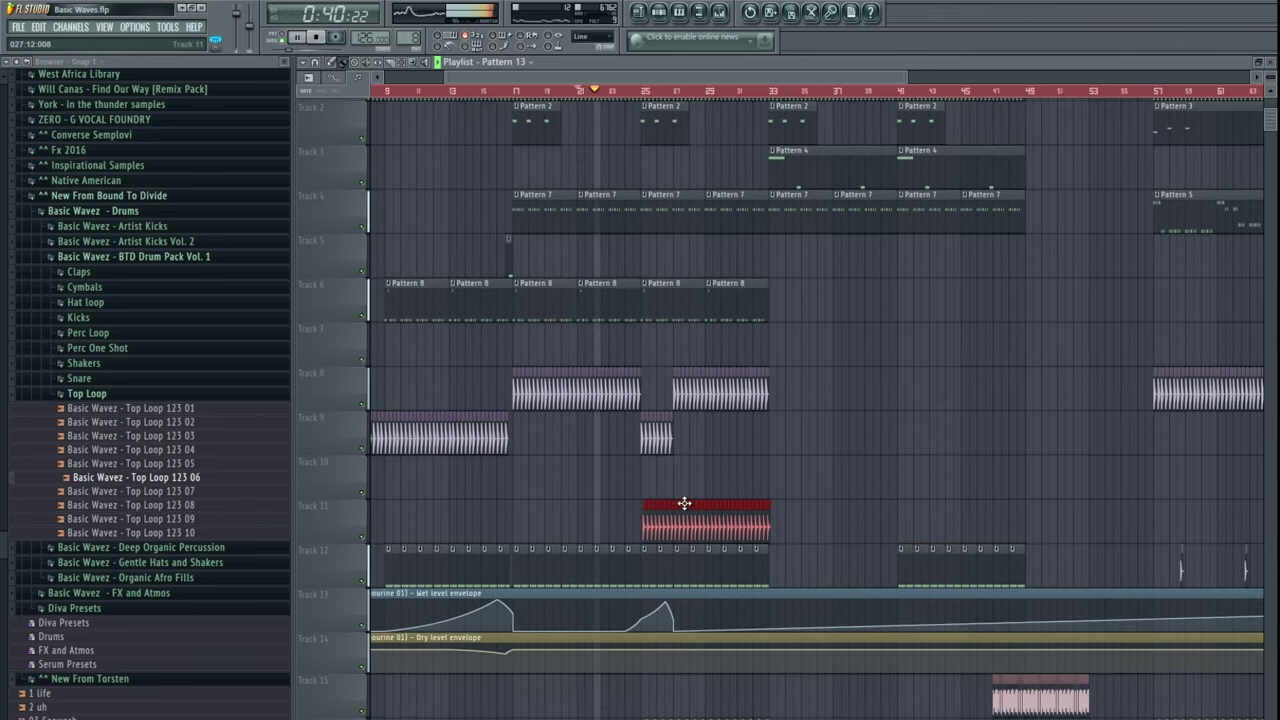
- Delete the open hi-hat clips on Track 11 between bars 25 and 27
scroll(668, 520, "up", 5)
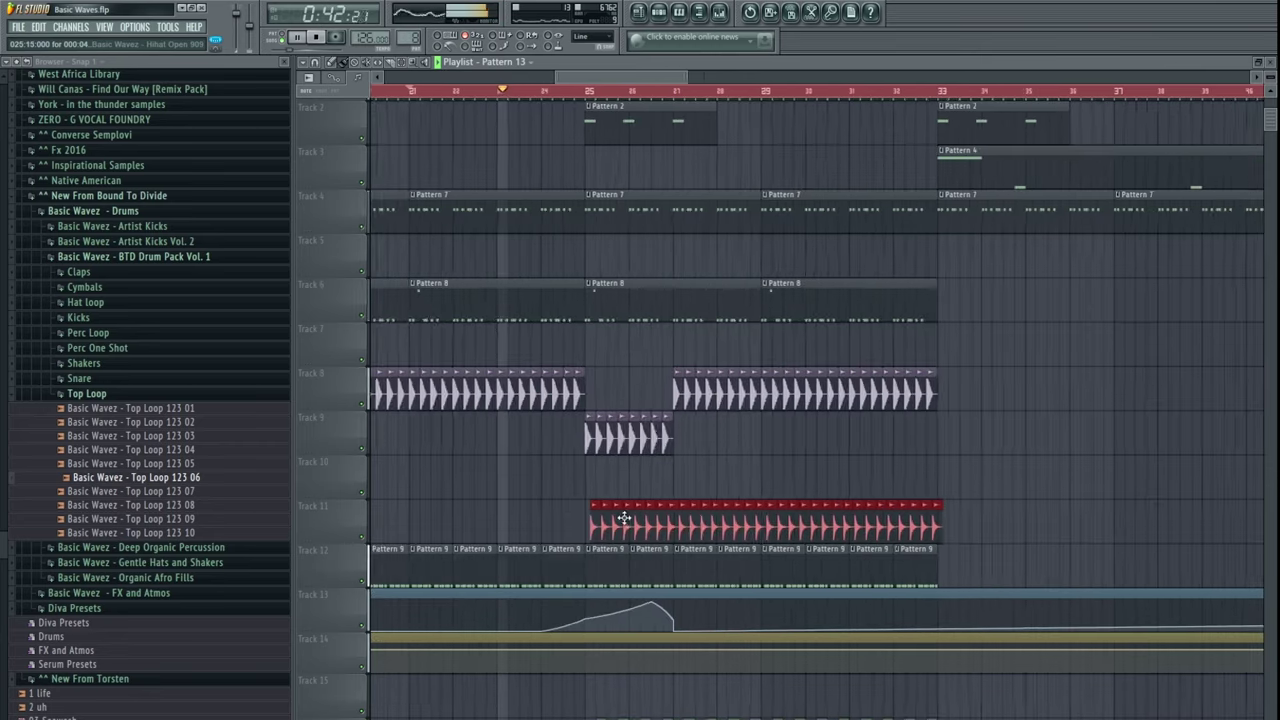
key("ctrl+d")
right_click(570, 526)
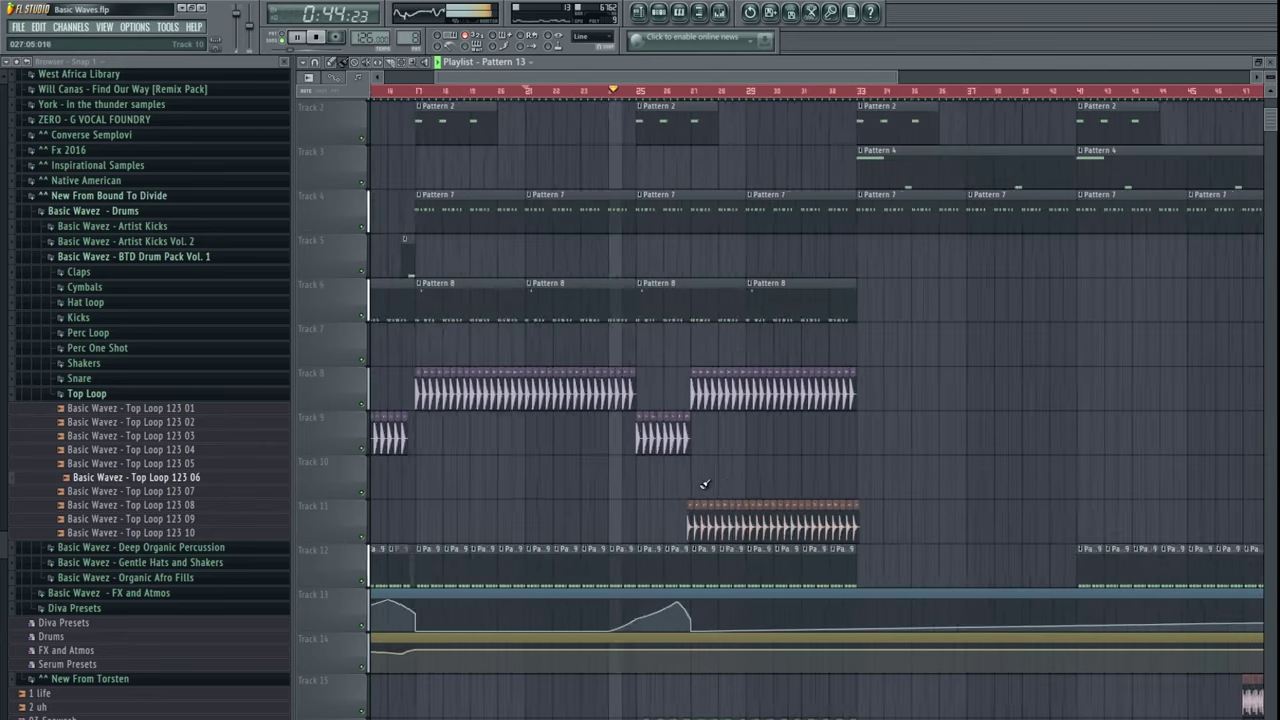
- Nudge the first remaining Hihat Open 909 clip slightly later, to just before bar 27
scroll(668, 515, "up", 3)
left_click_drag(660, 488, 612, 498)
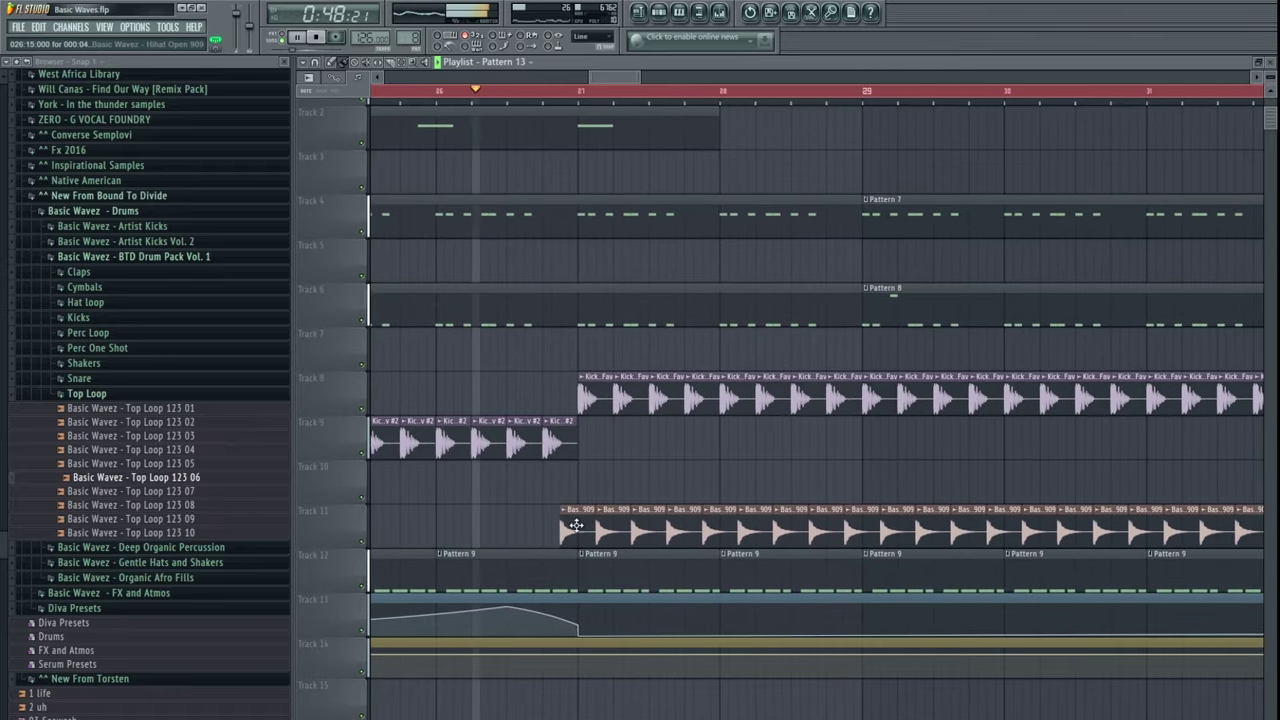
scroll(565, 527, "up", 3)
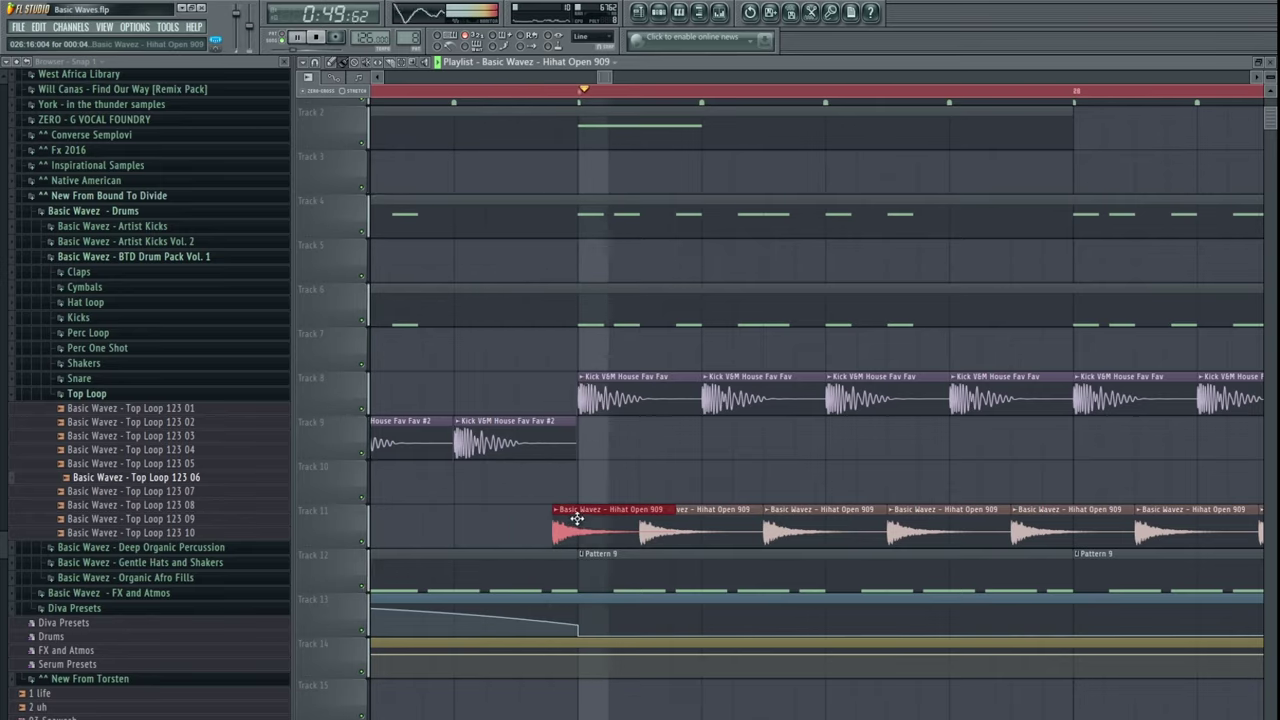
- Play the arrangement through the transition into bar 25
scroll(600, 515, "down", 4)
left_click_drag(433, 90, 425, 92)
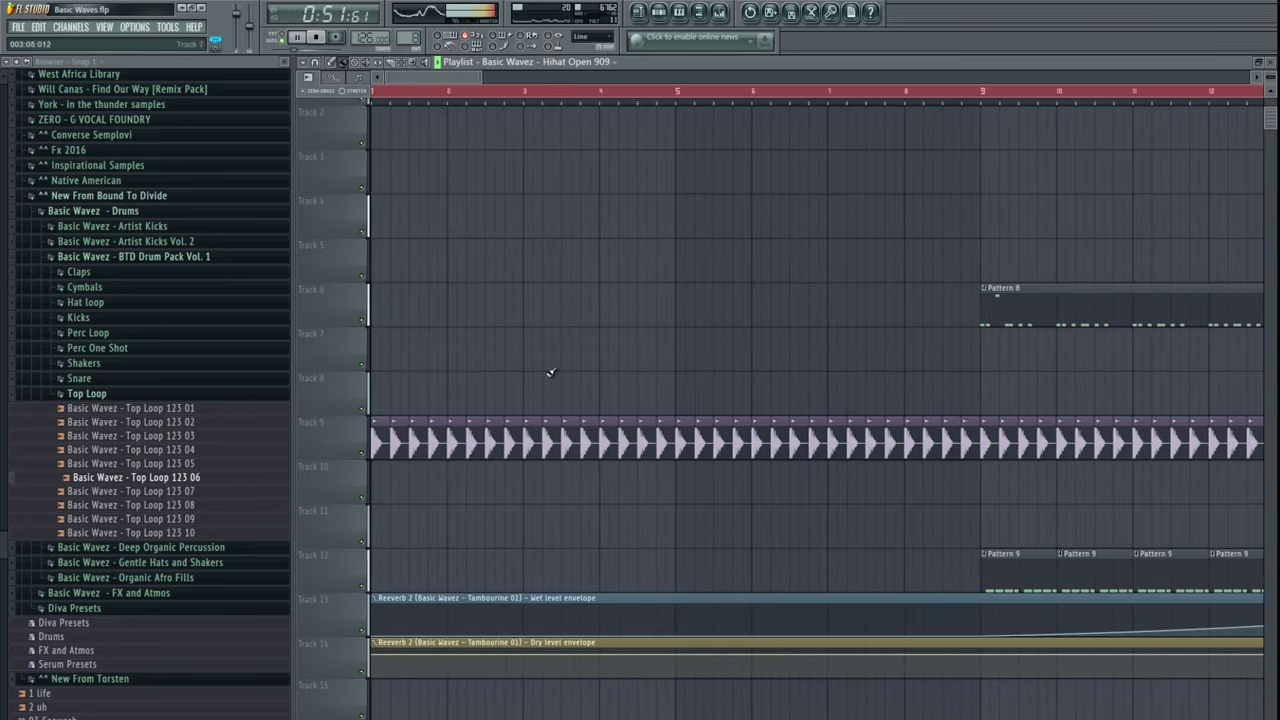
scroll(565, 440, "down", 5)
scroll(655, 392, "up", 3)
key("space")
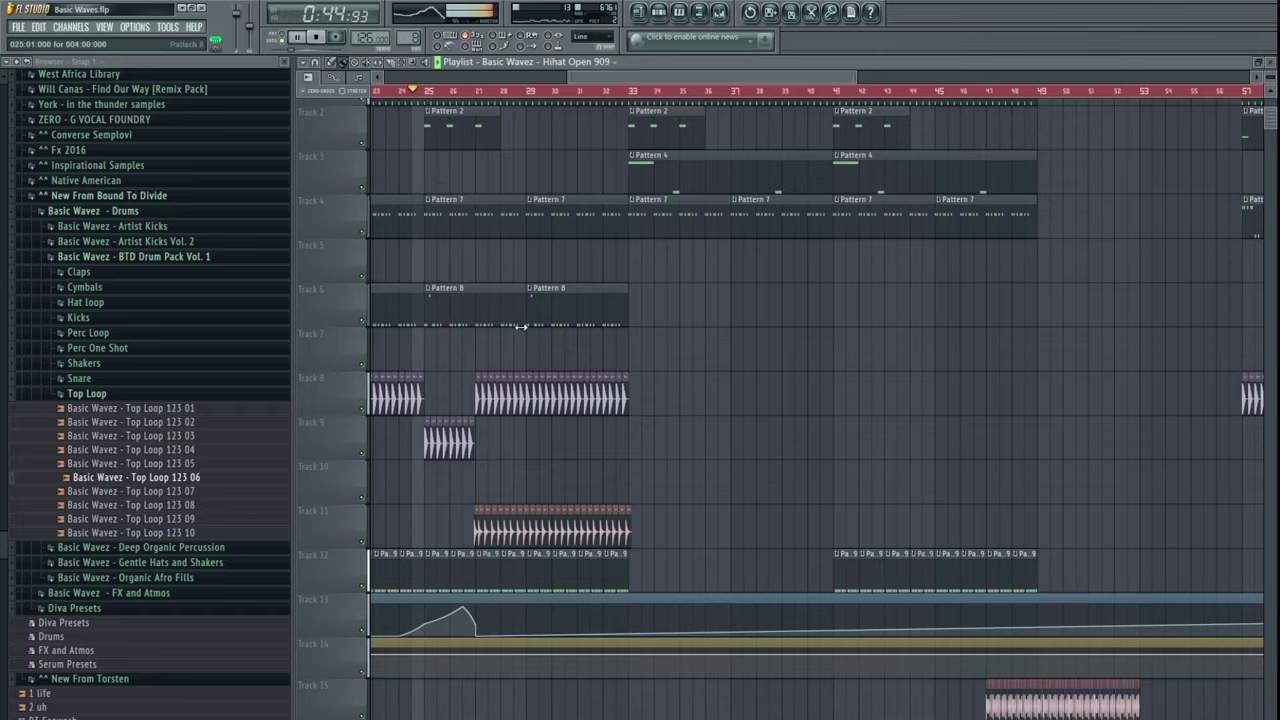
- Move the open hi-hat run on Track 11 from bar 27 to bar 33 and copy the Track 8 kick run to bars 33 to 39
left_click_drag(521, 327, 629, 335)
mouse_move(783, 524)
left_mouse_down()
mouse_move(593, 533)
mouse_move(797, 530)
left_mouse_up()
left_click_drag(848, 383, 741, 402)
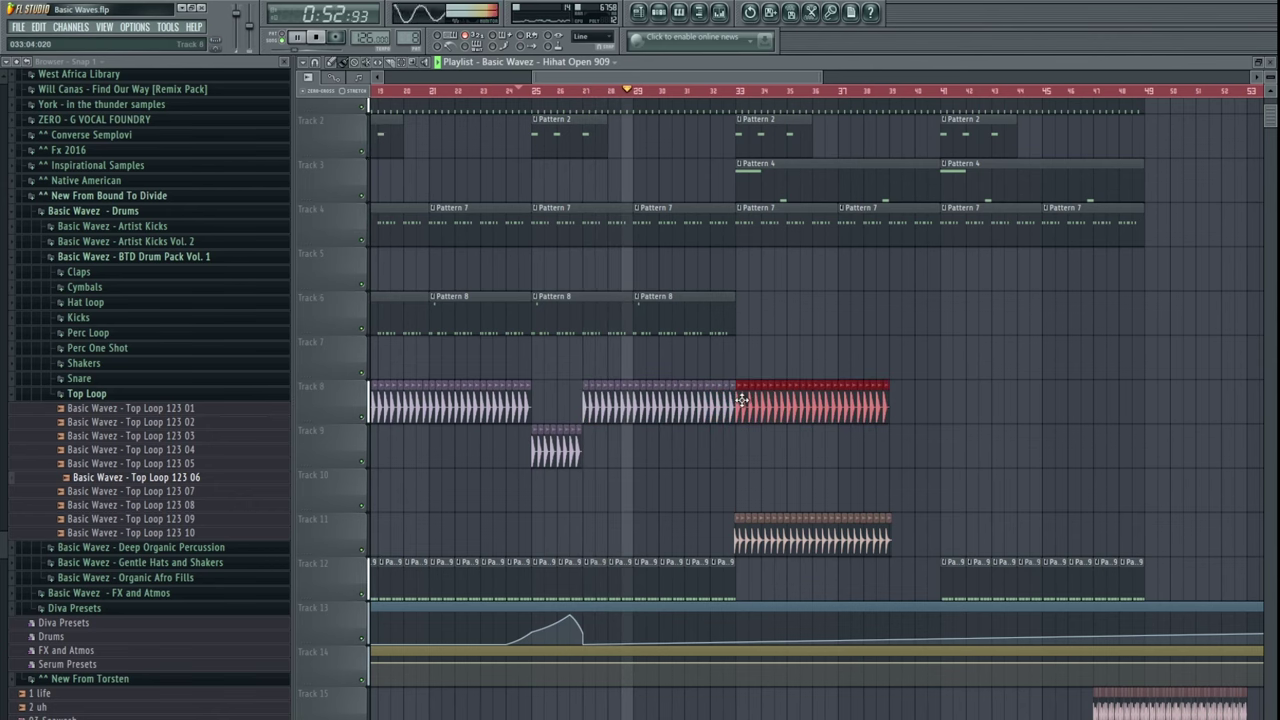
key("ctrl+d")
- Place the Basic Wavez - Clap 02 run on Track 16 between bars 25 and 33
left_click_drag(724, 520, 632, 388)
left_click_drag(757, 416, 496, 432)
scroll(499, 446, "up", 10)
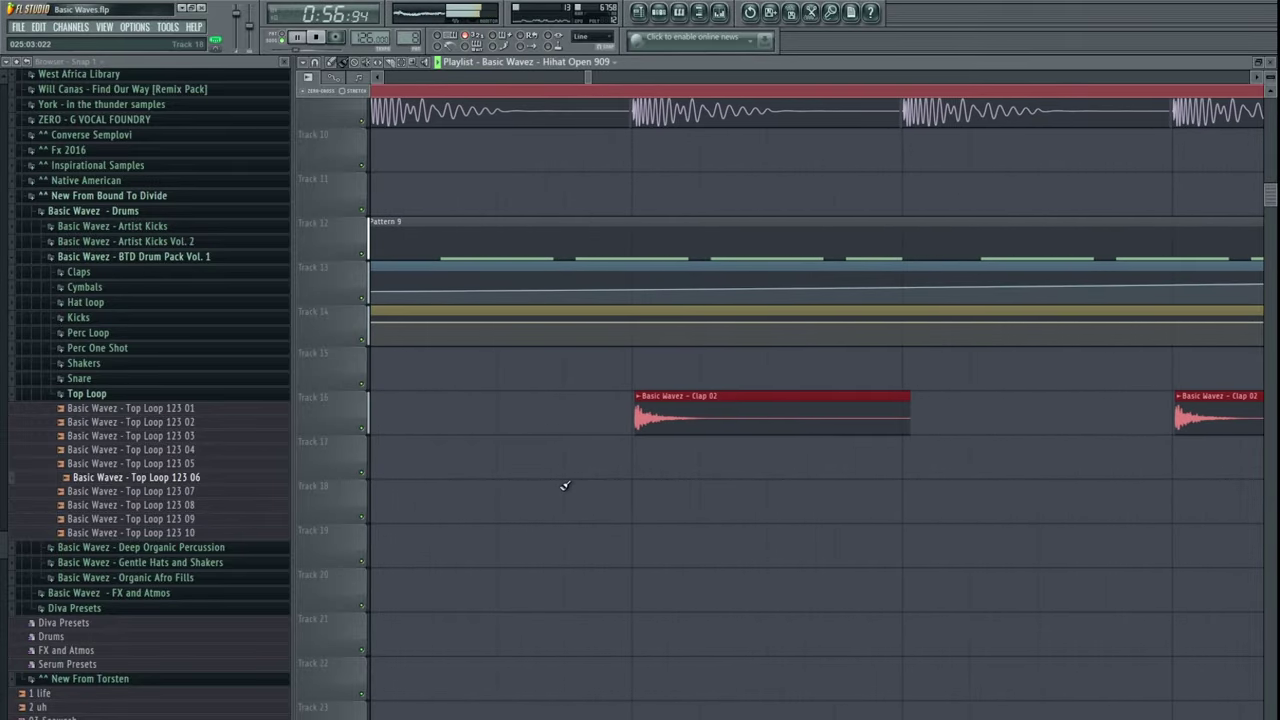
scroll(563, 470, "down", 6)
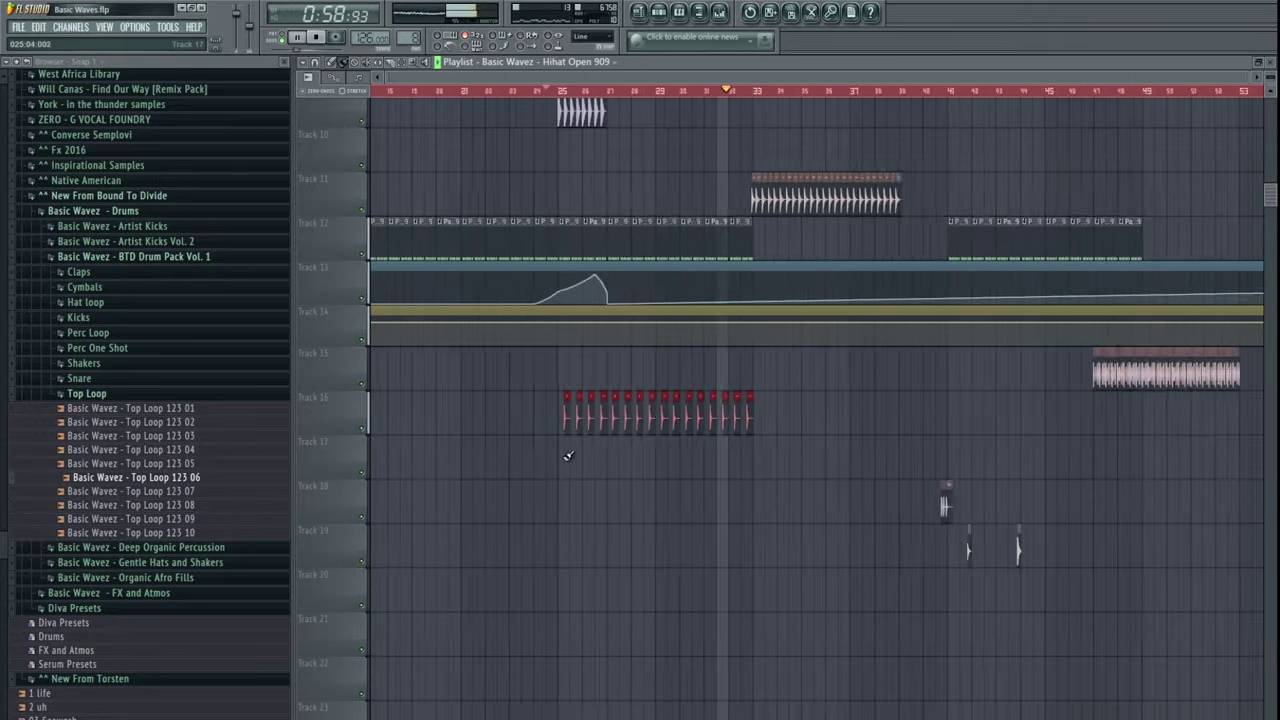
- Copy the Clap 04 run on Track 17 from bar 57 to bar 25 and delete the copied clips past bar 33
left_click(882, 457)
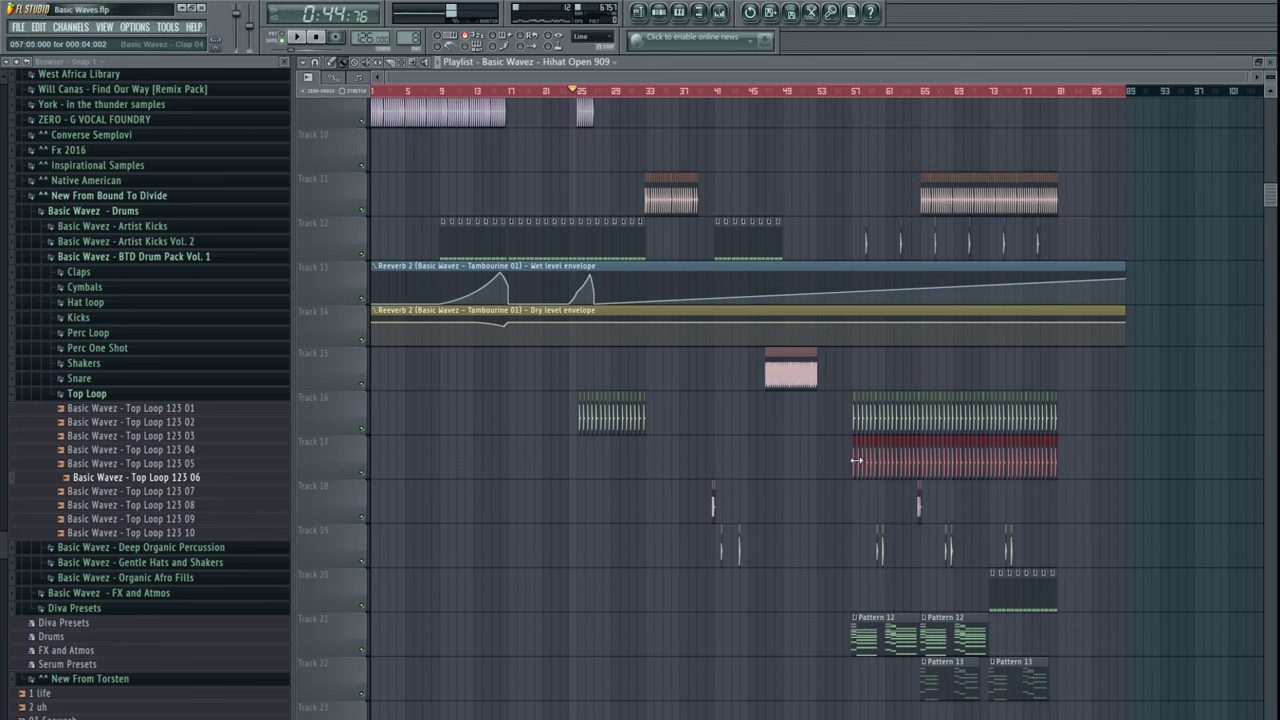
left_click_drag(854, 460, 580, 463)
scroll(582, 473, "up", 5)
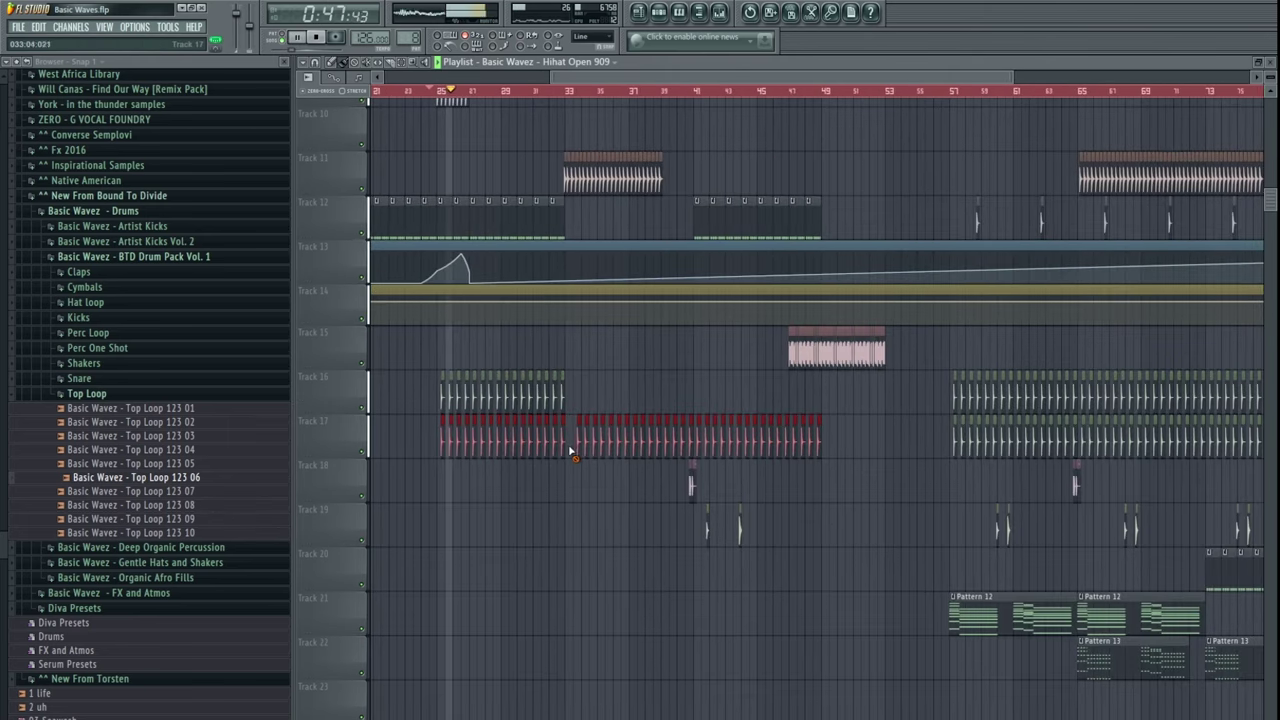
scroll(530, 455, "up", 5)
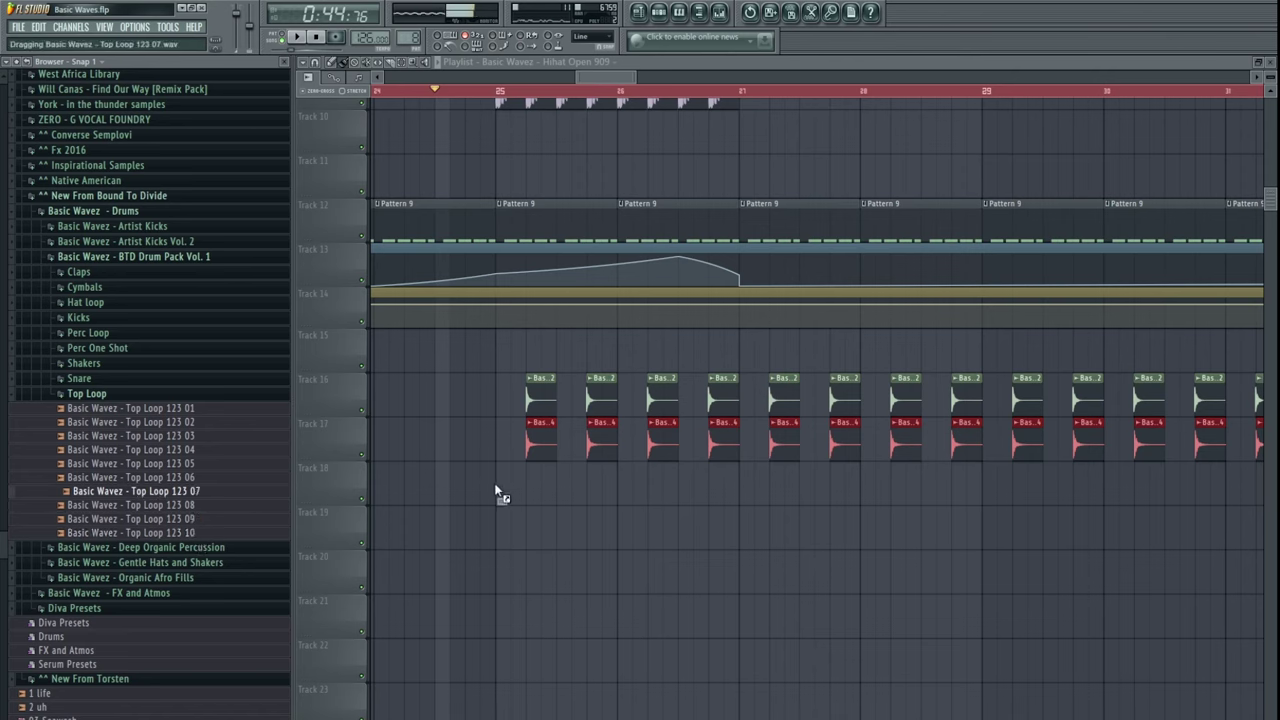
- Place the Basic Wavez - Top Loop 123 07 sample on Track 18 at bar 25 and adjust its end to bar 29
left_click_drag(497, 490, 505, 490)
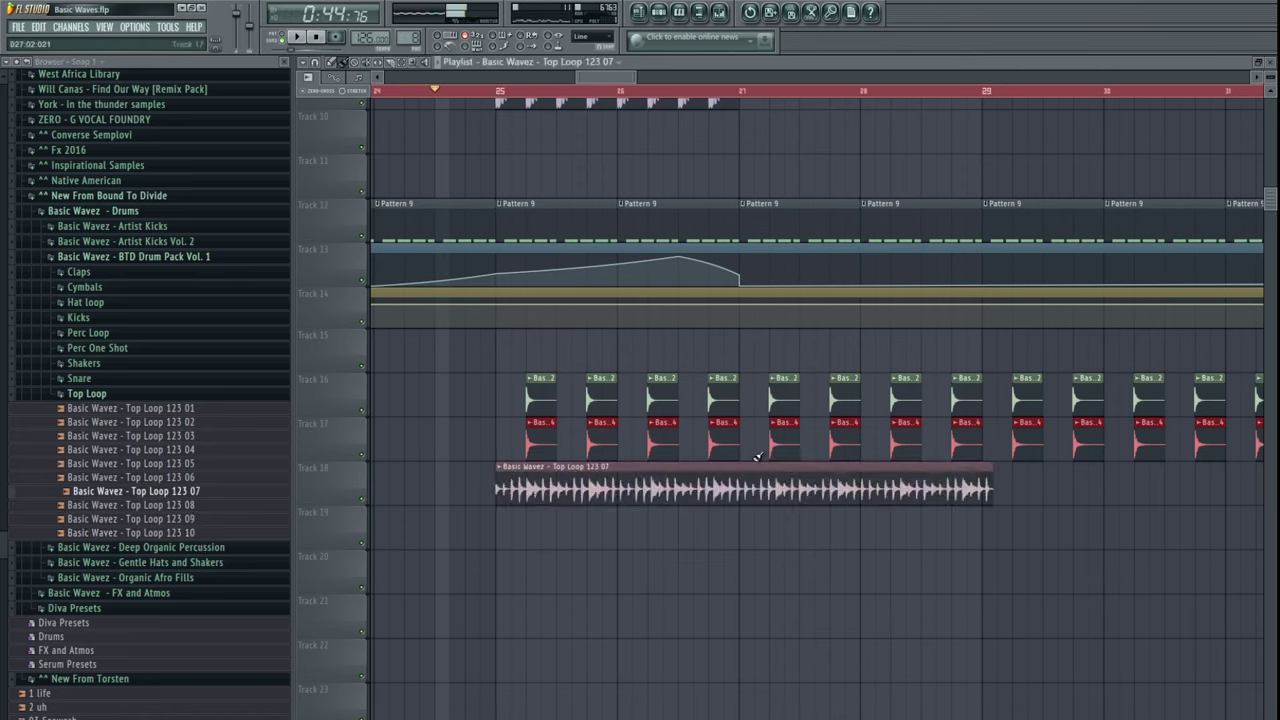
scroll(1091, 491, "up", 8)
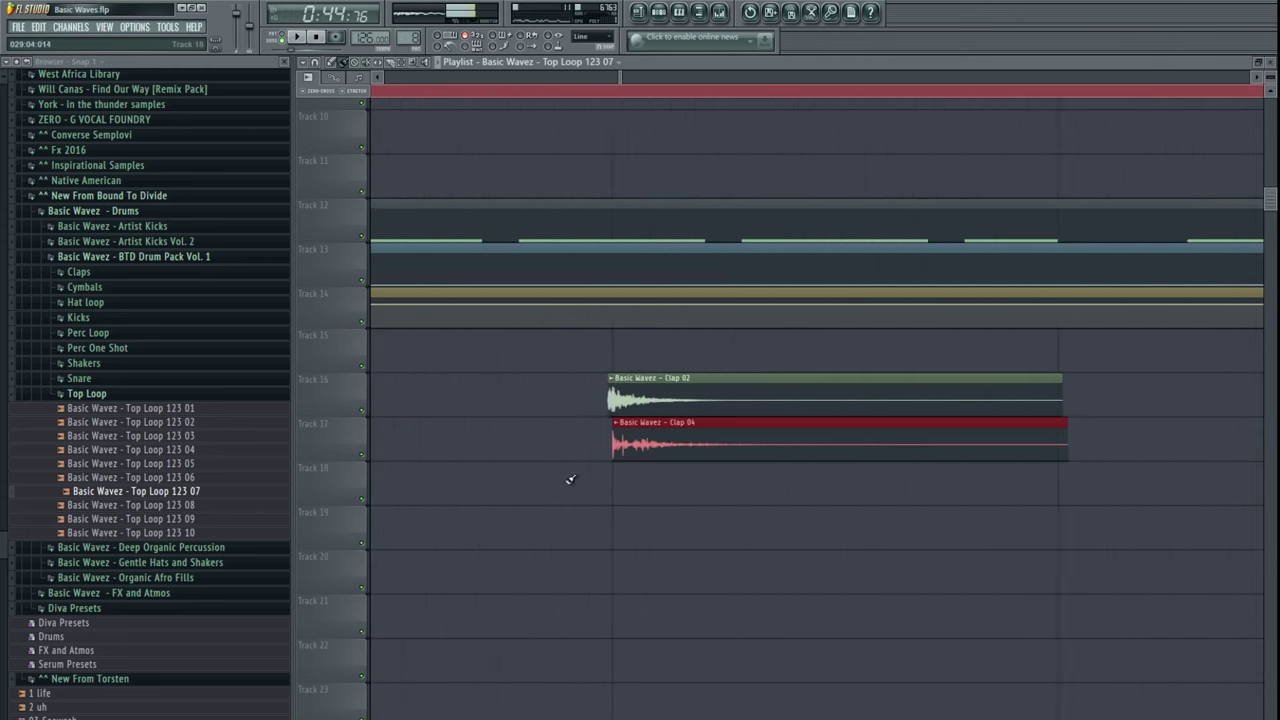
left_click_drag(566, 480, 1120, 409)
left_click_drag(857, 471, 660, 477)
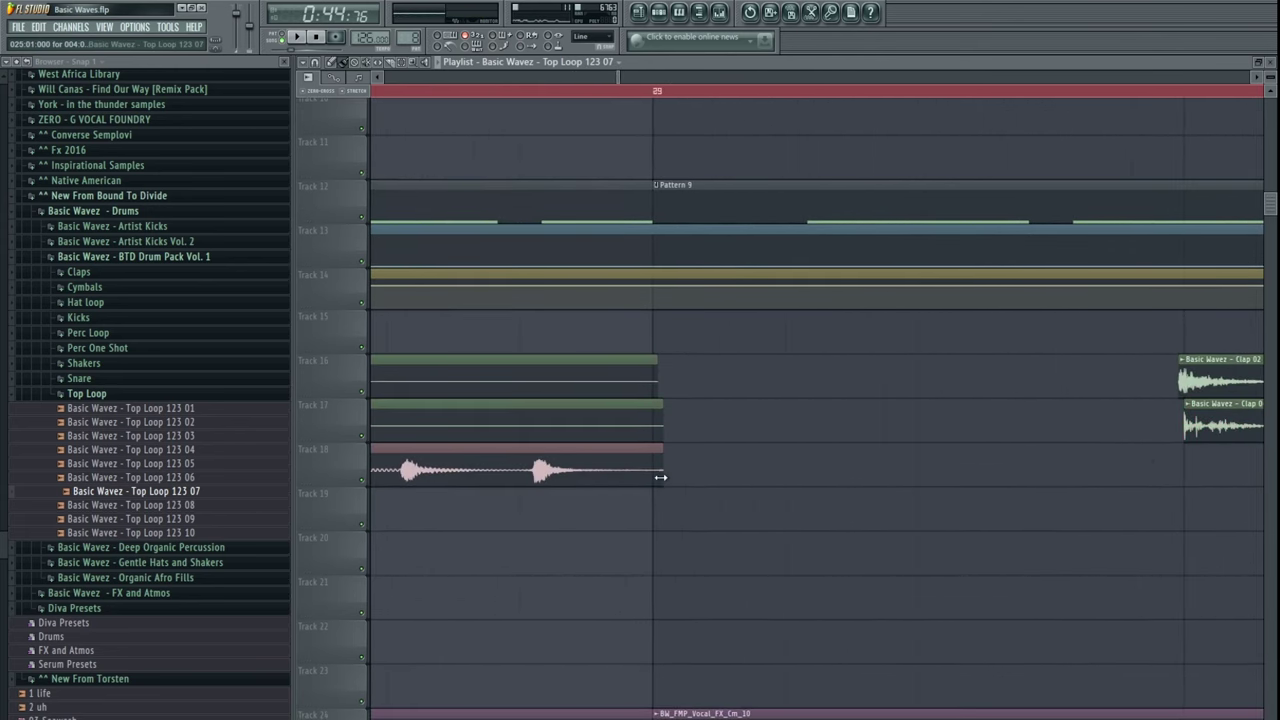
scroll(652, 475, "down", 8)
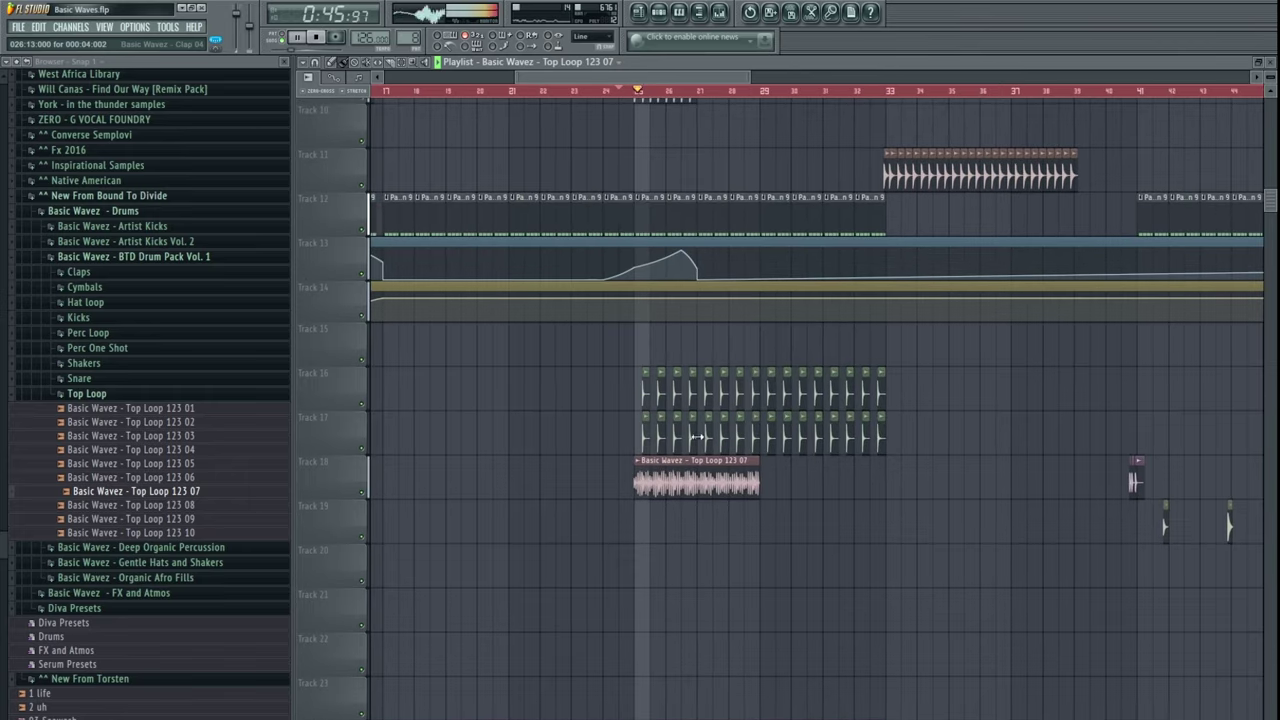
- Trim the start of the Top Loop 123 07 clip to line up with the first clap in bar 25
scroll(666, 472, "up", 8)
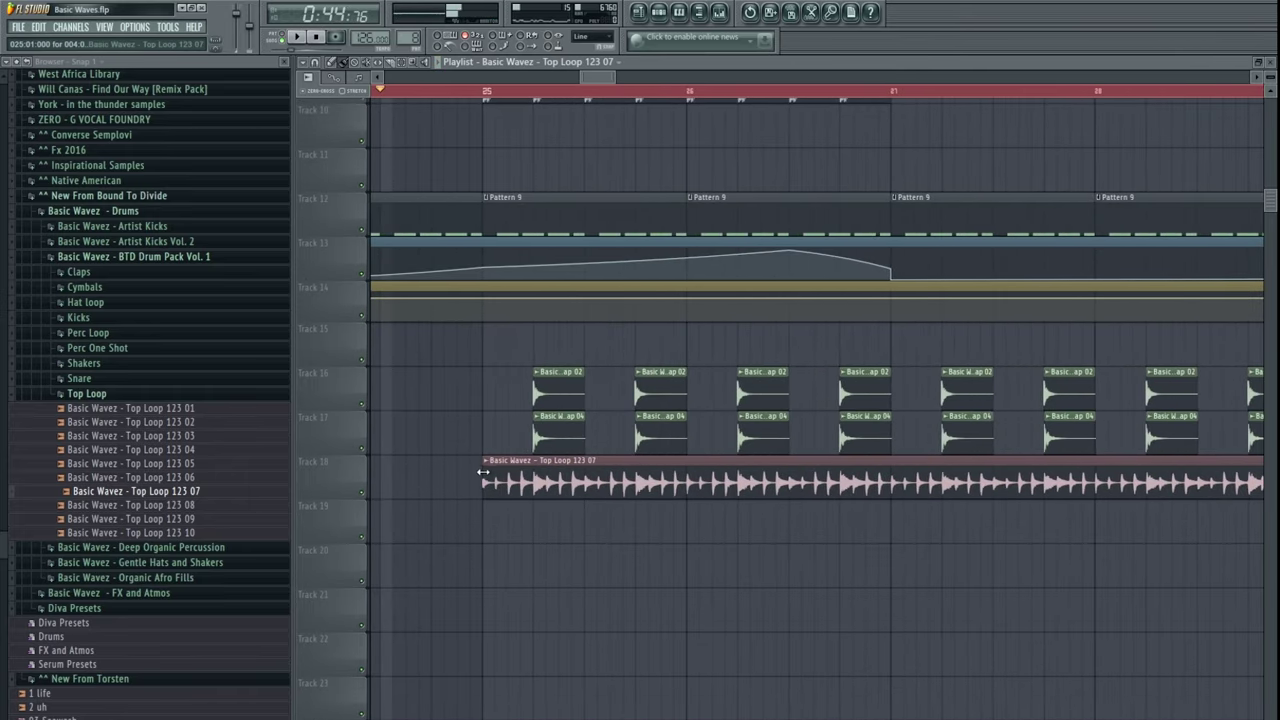
left_click_drag(483, 471, 528, 483)
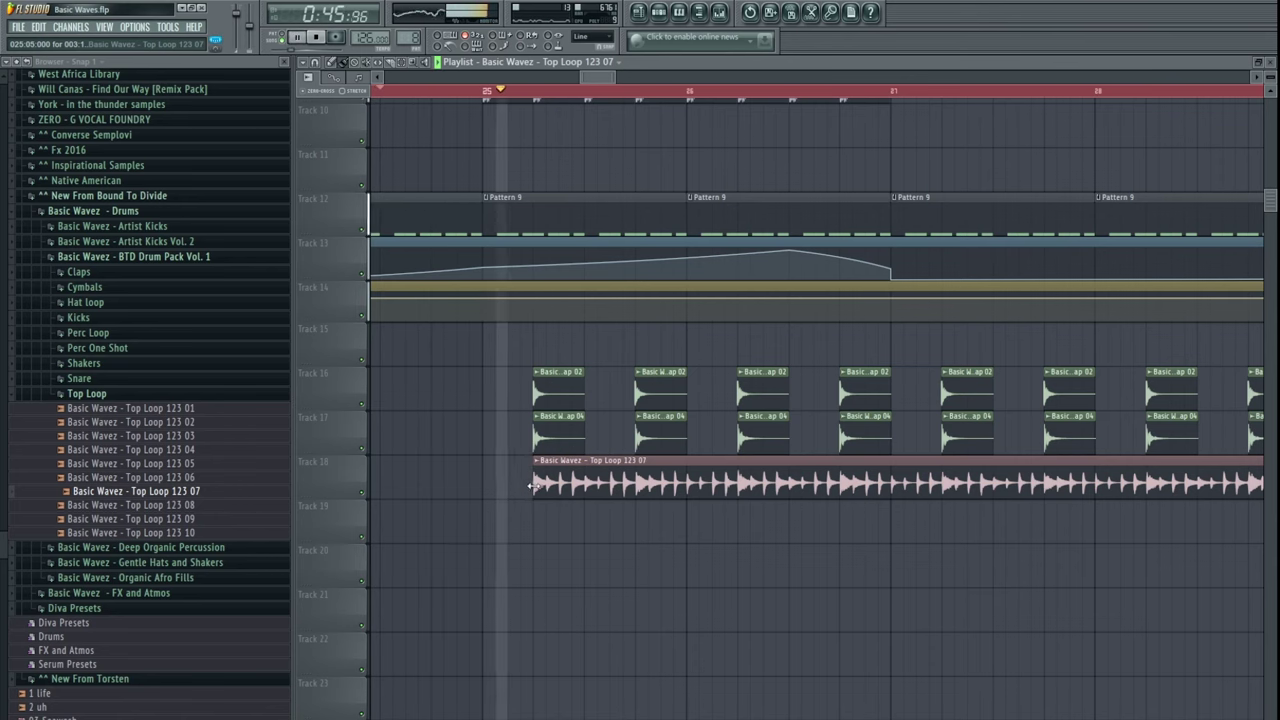
key("space")
- Slice the Top Loop 123 07 clip after its first hit and delete the remainder of the loop
key("ctrl+a")
scroll(541, 488, "up", 1)
scroll(540, 487, "up", 2)
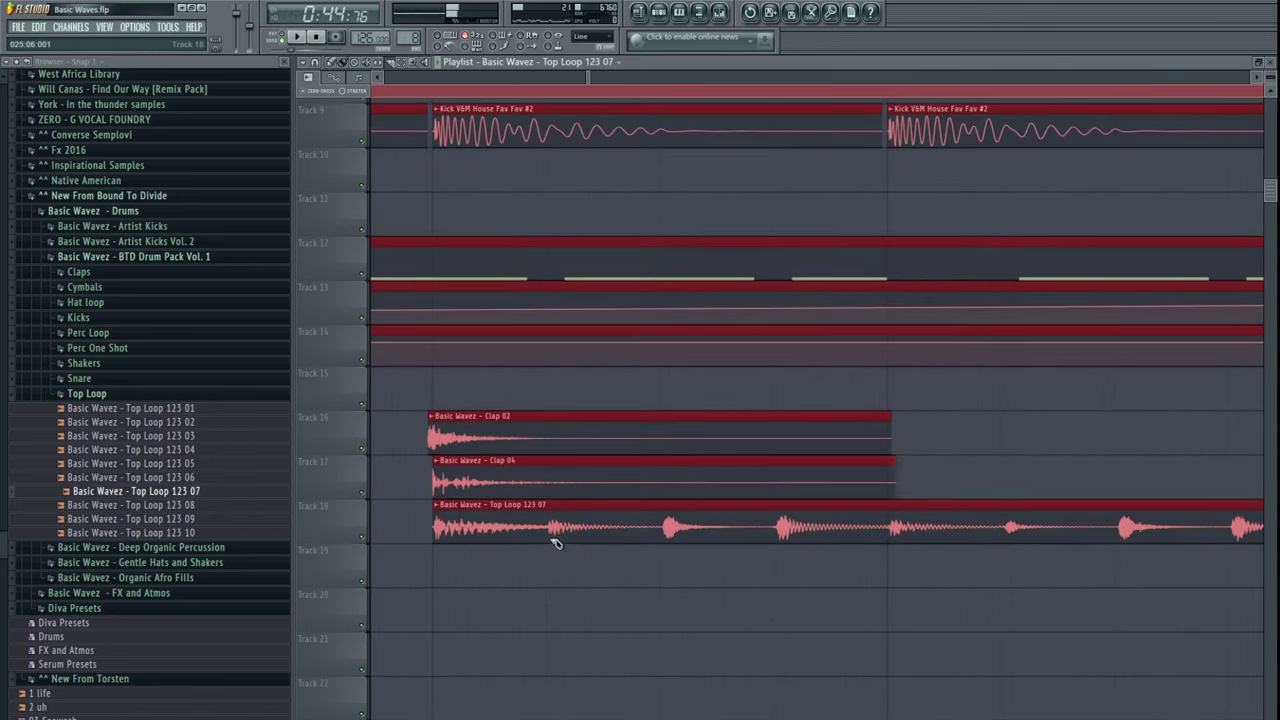
left_click_drag(546, 508, 548, 554)
key("space")
scroll(595, 577, "down", 3)
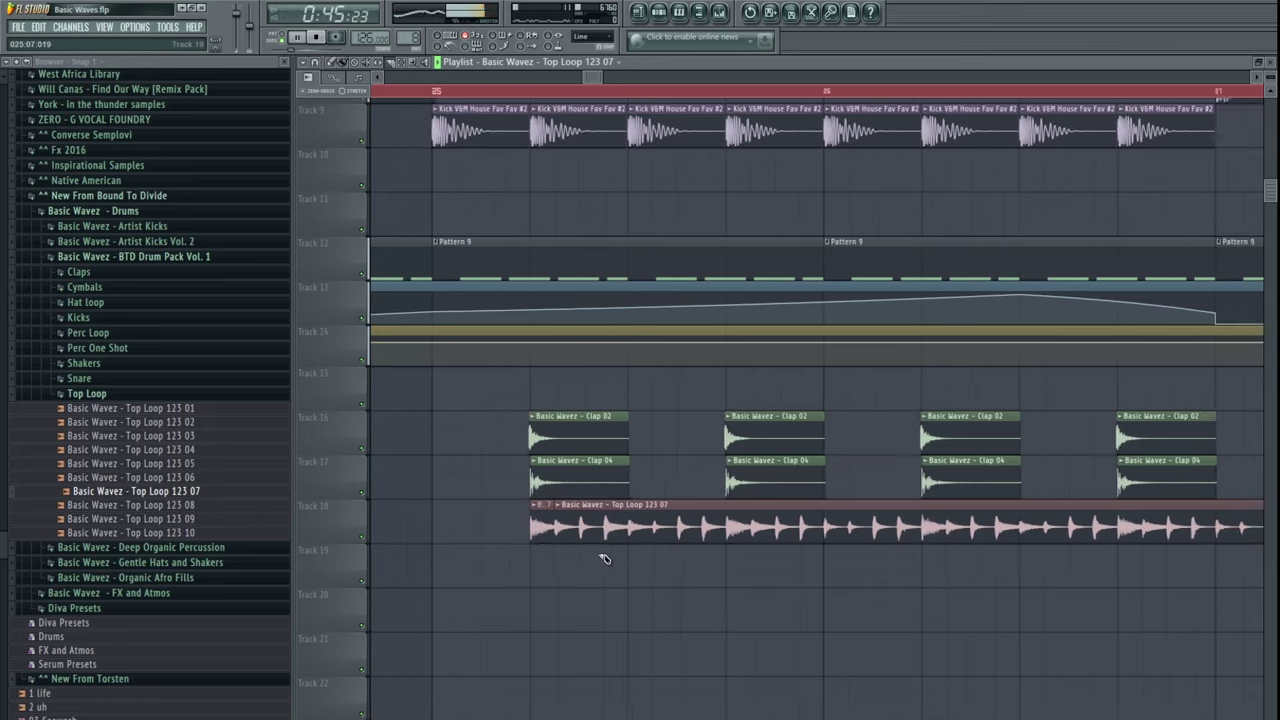
right_click(614, 536)
- Copy the sliced loop hit on Track 18 under the second clap of bar 25
left_click(547, 531)
left_click(691, 537)
left_click_drag(691, 535, 739, 535)
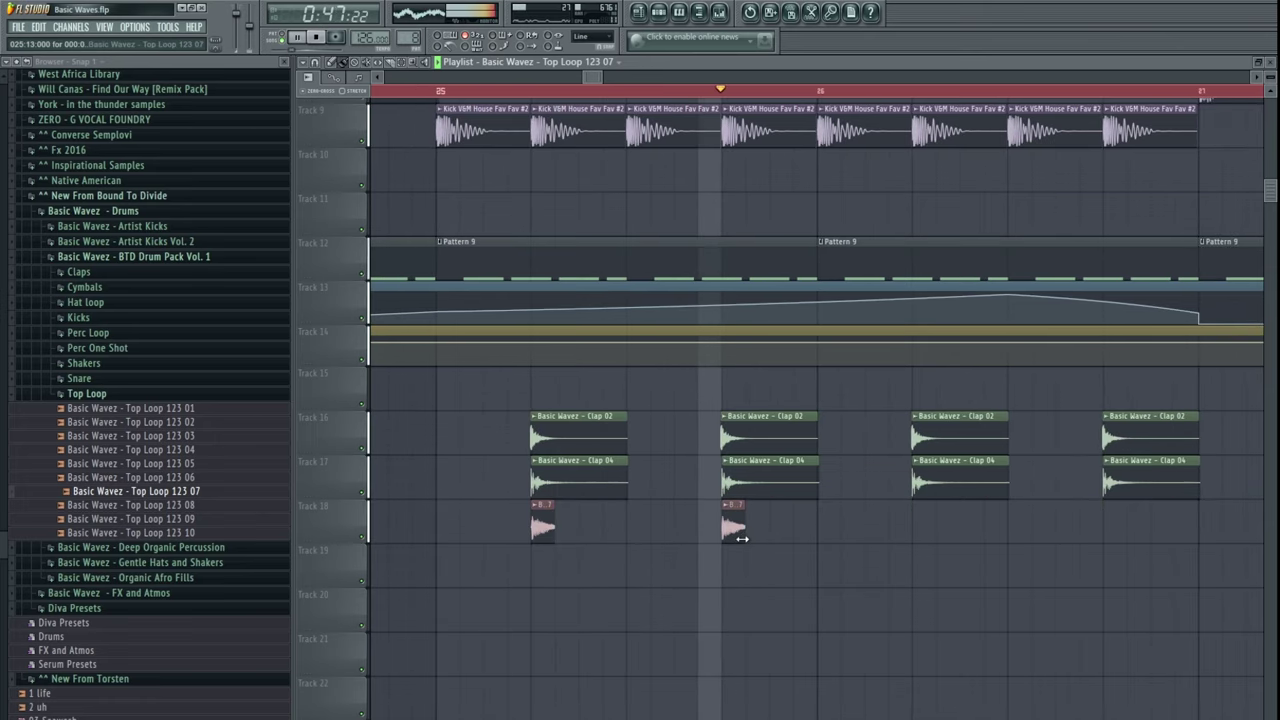
- Mute the clap Tracks 16 and 17 and play the arrangement from bar 25
left_click(362, 448)
left_click(362, 491)
key("space")
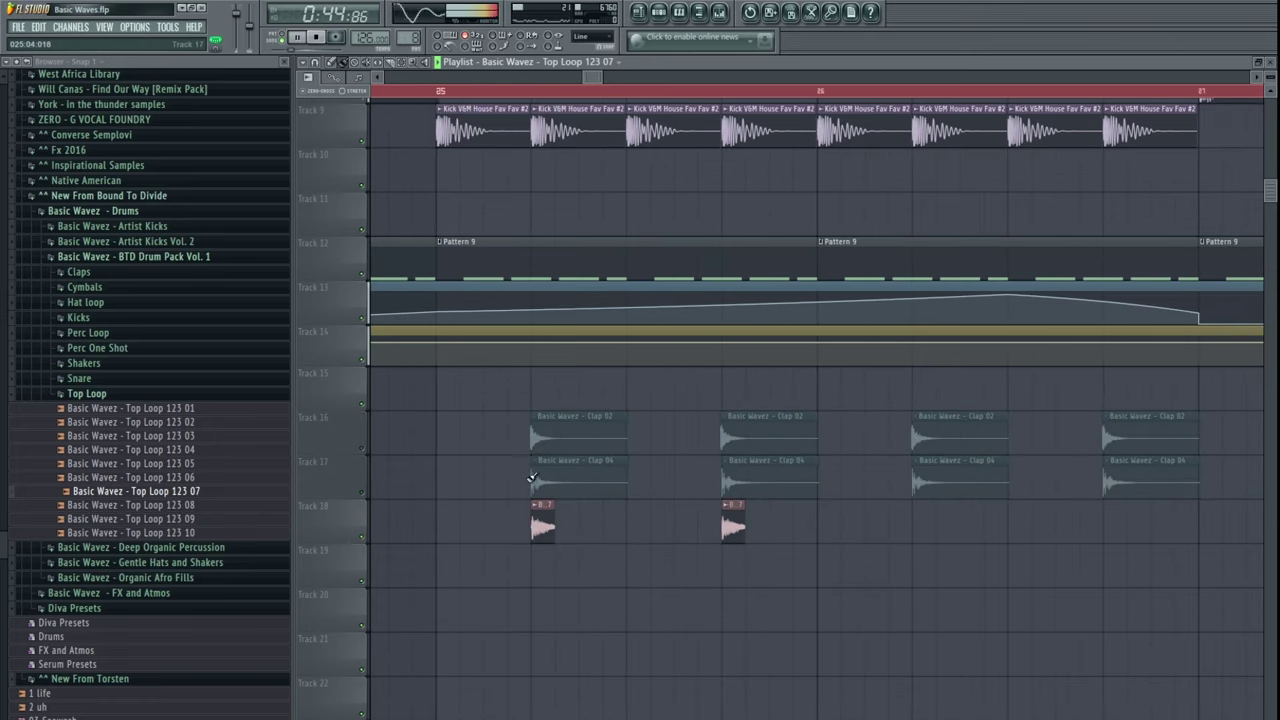
left_click(440, 91)
key("space")
- Duplicate the two sliced loop hits on Track 18 under the claps of bar 26
left_click_drag(769, 534, 515, 484)
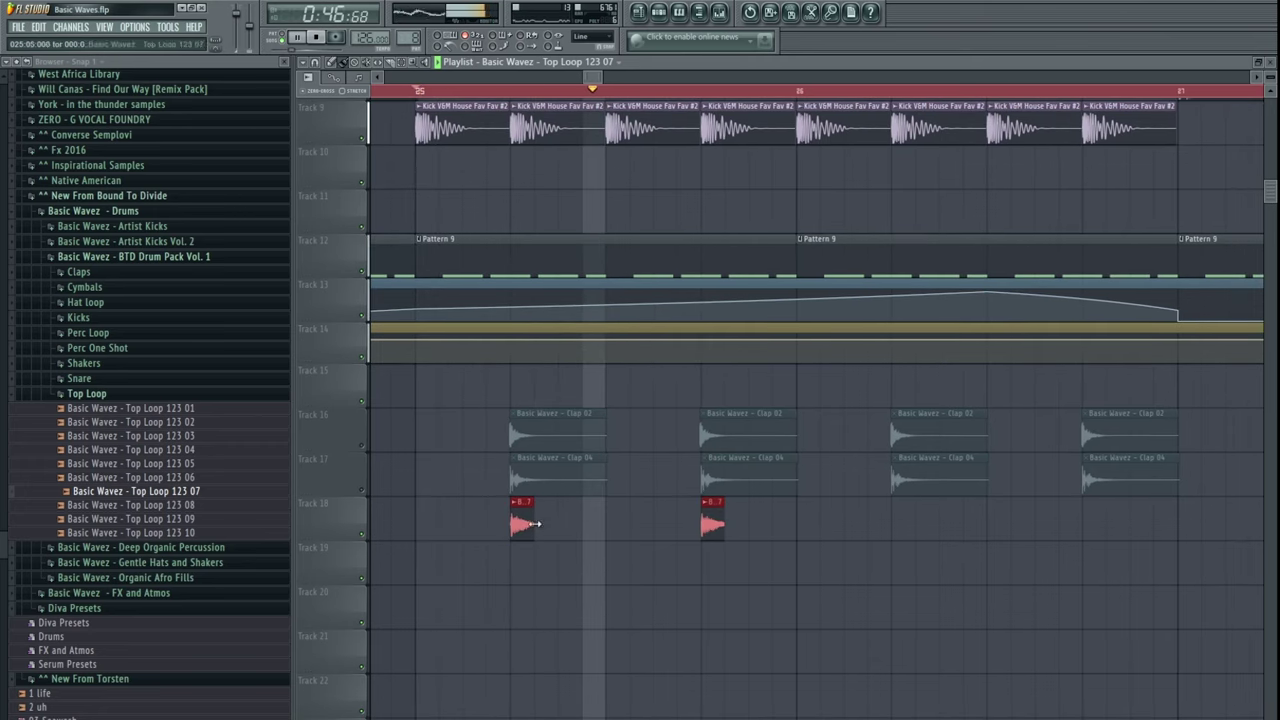
left_click_drag(519, 534, 898, 536)
left_click_drag(1041, 550, 591, 509)
scroll(591, 509, "down", 5)
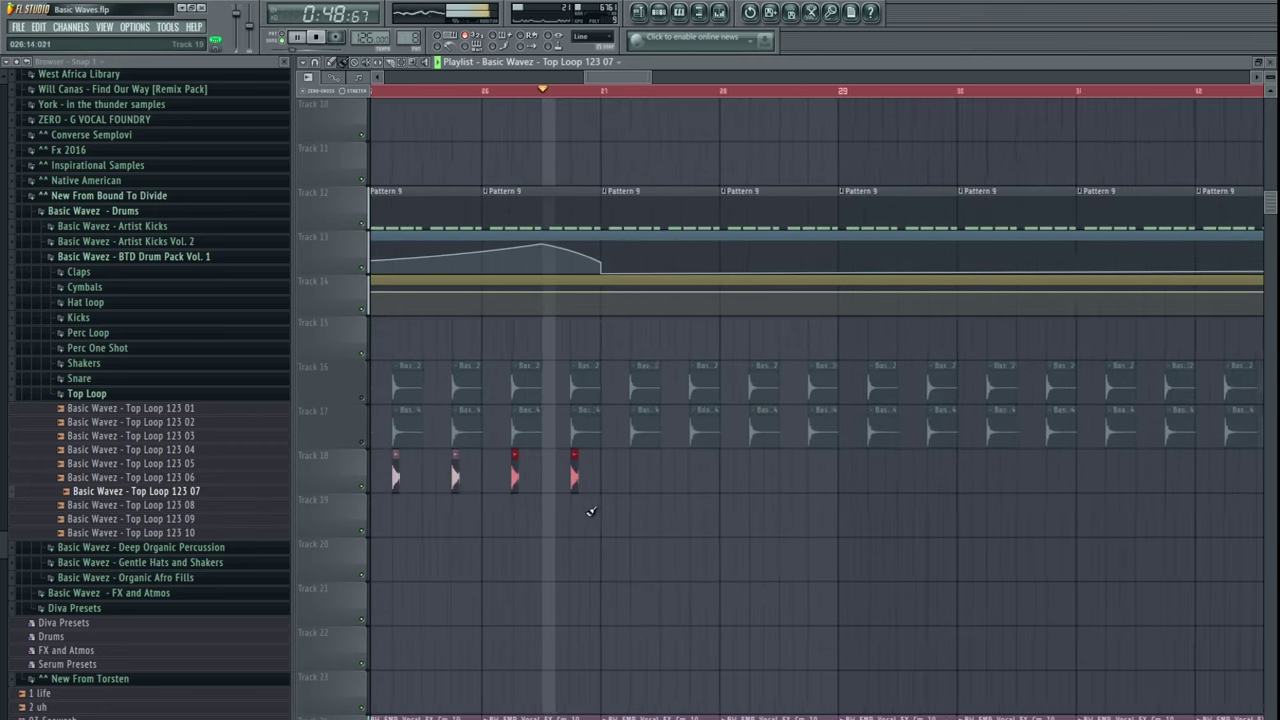
- Open the Top Loop 123 07 channel settings and route the sample to the Basic Wavez - Clap 09 mixer track
key("space")
double_click(573, 472)
double_click(1018, 256)
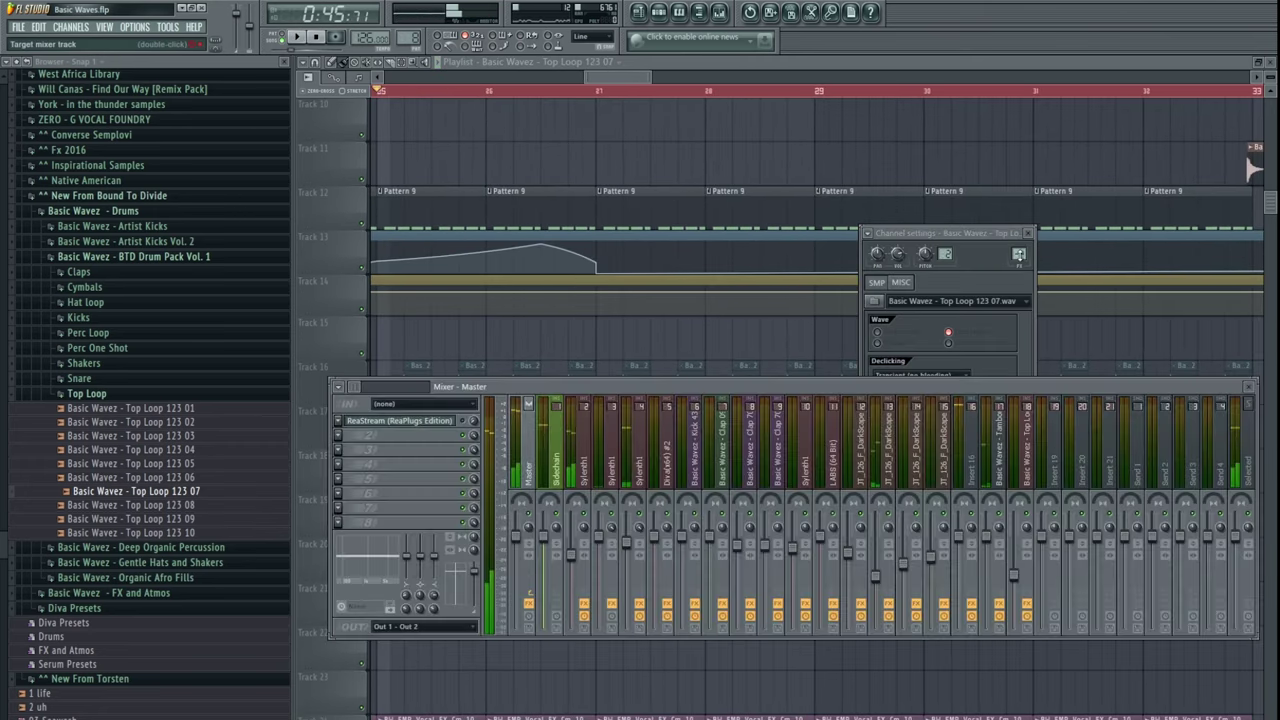
scroll(1019, 256, "up", 13)
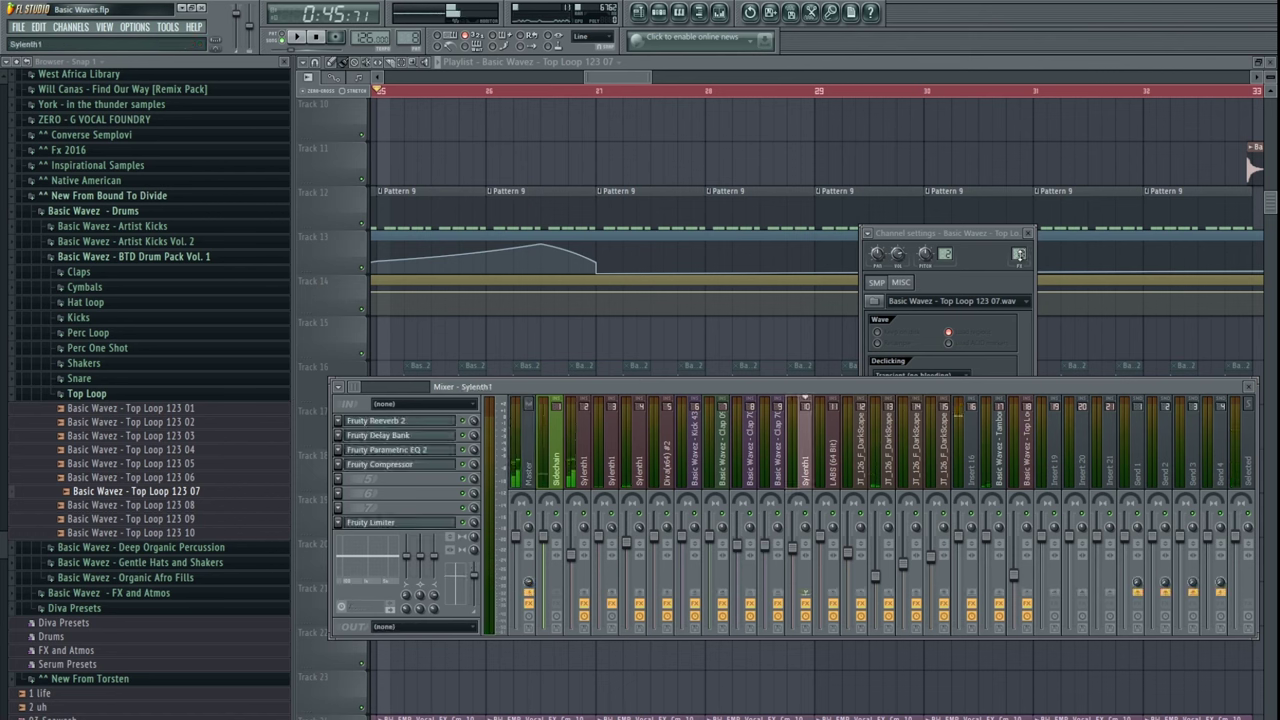
key("Left")
key("Left")
key("Left")
key("Left")
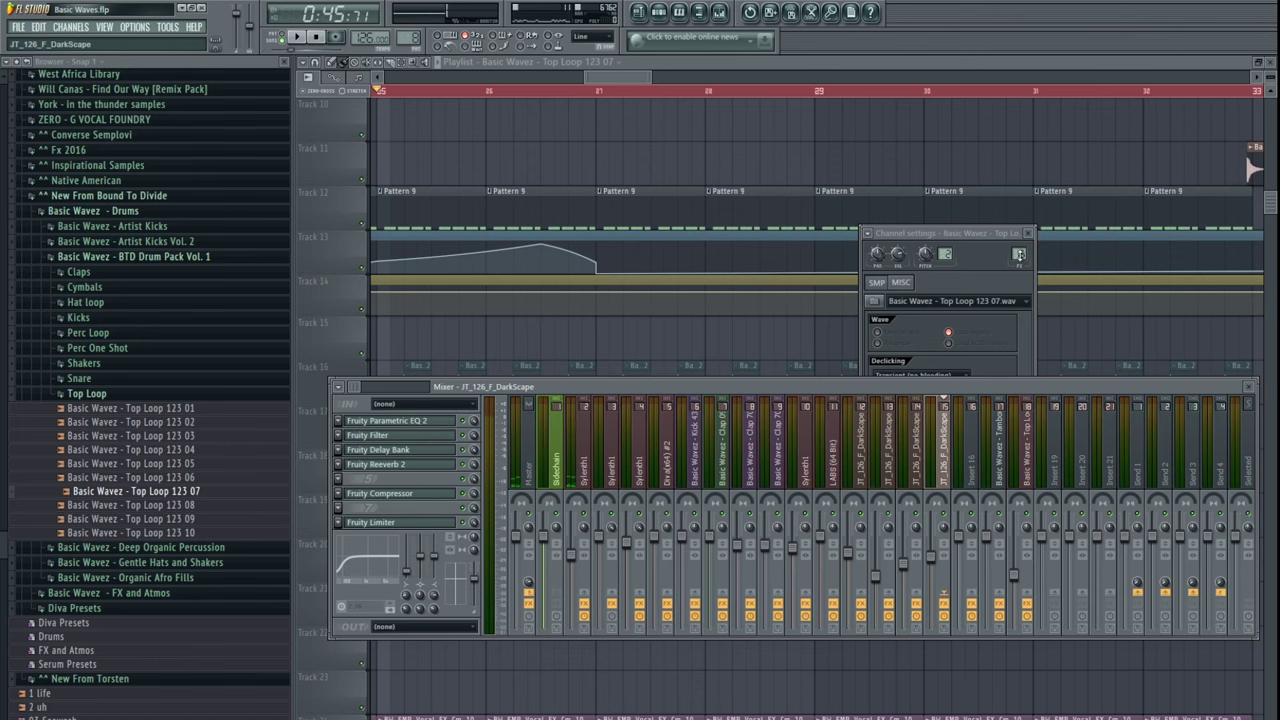
key("Right")
key("Right")
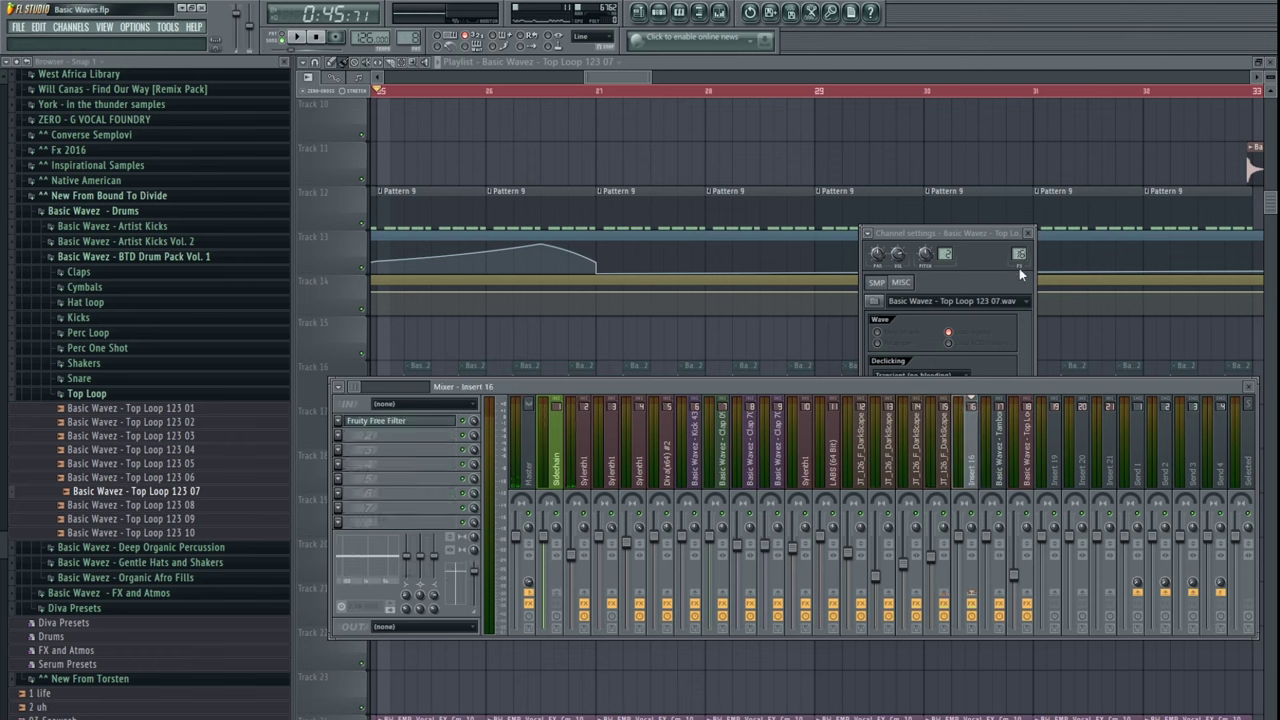
scroll(1020, 250, "up", 1)
scroll(1020, 250, "down", 2)
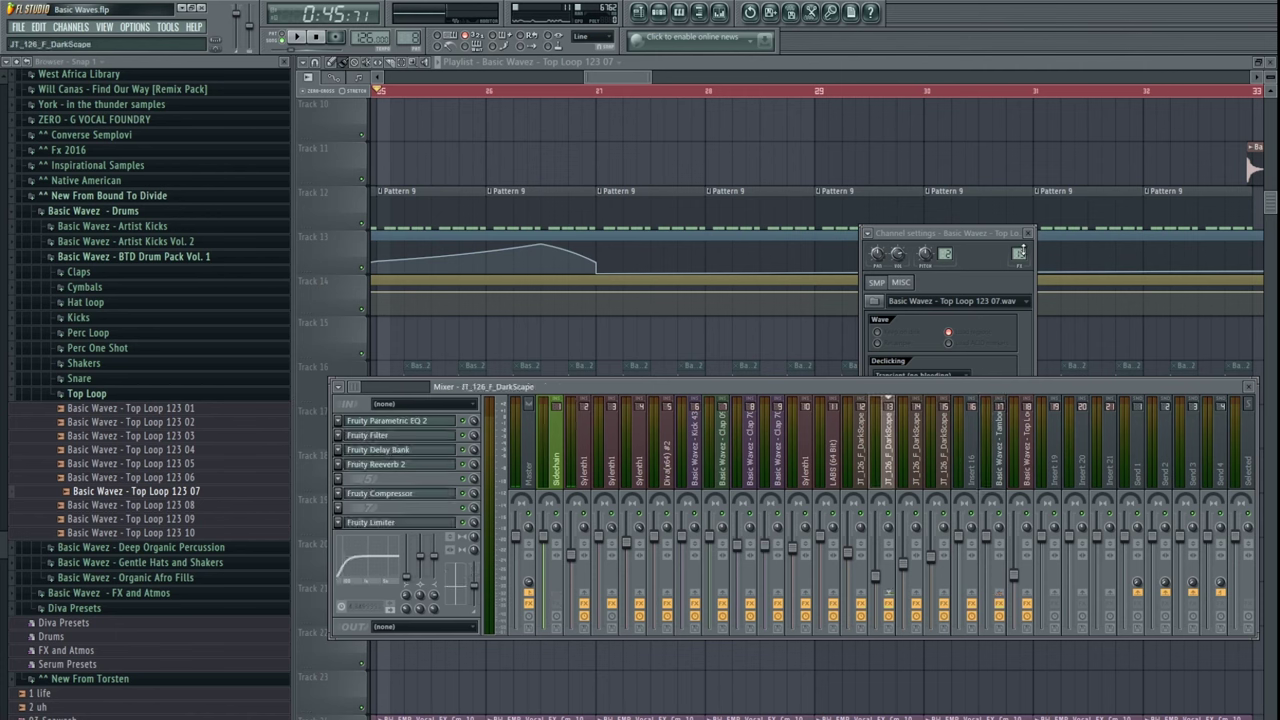
scroll(1022, 250, "down", 4)
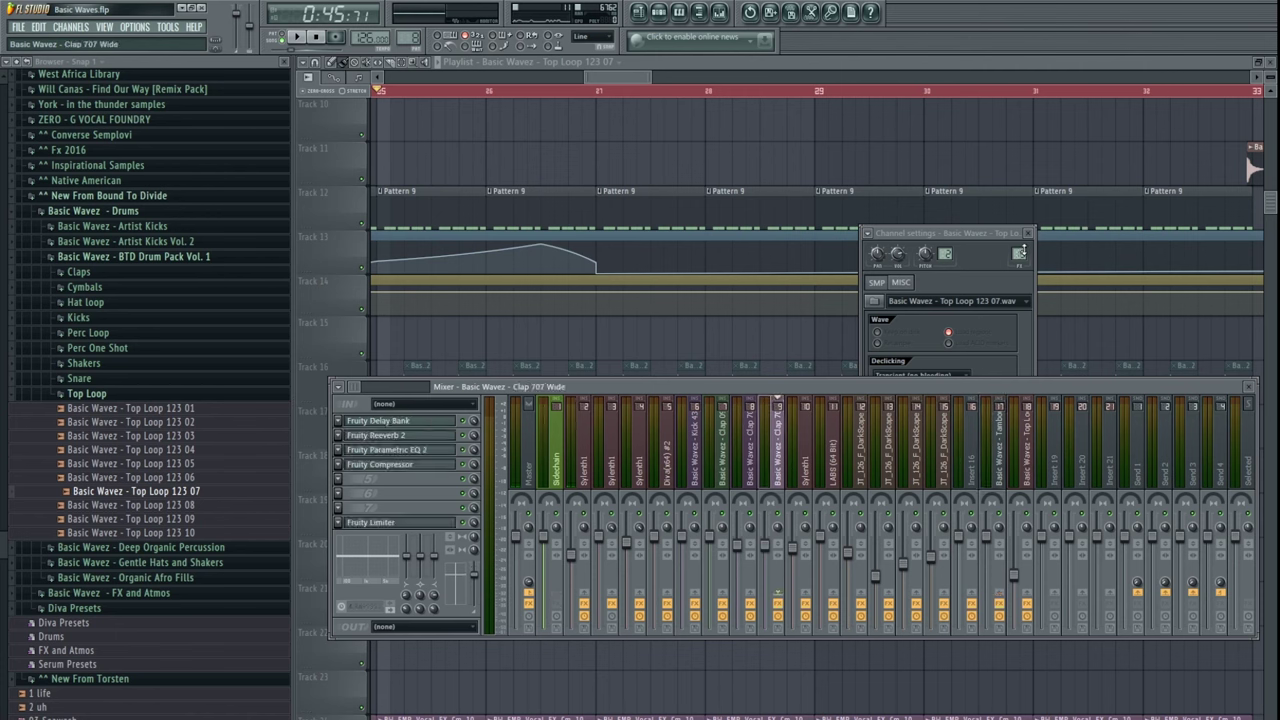
scroll(1022, 250, "down", 2)
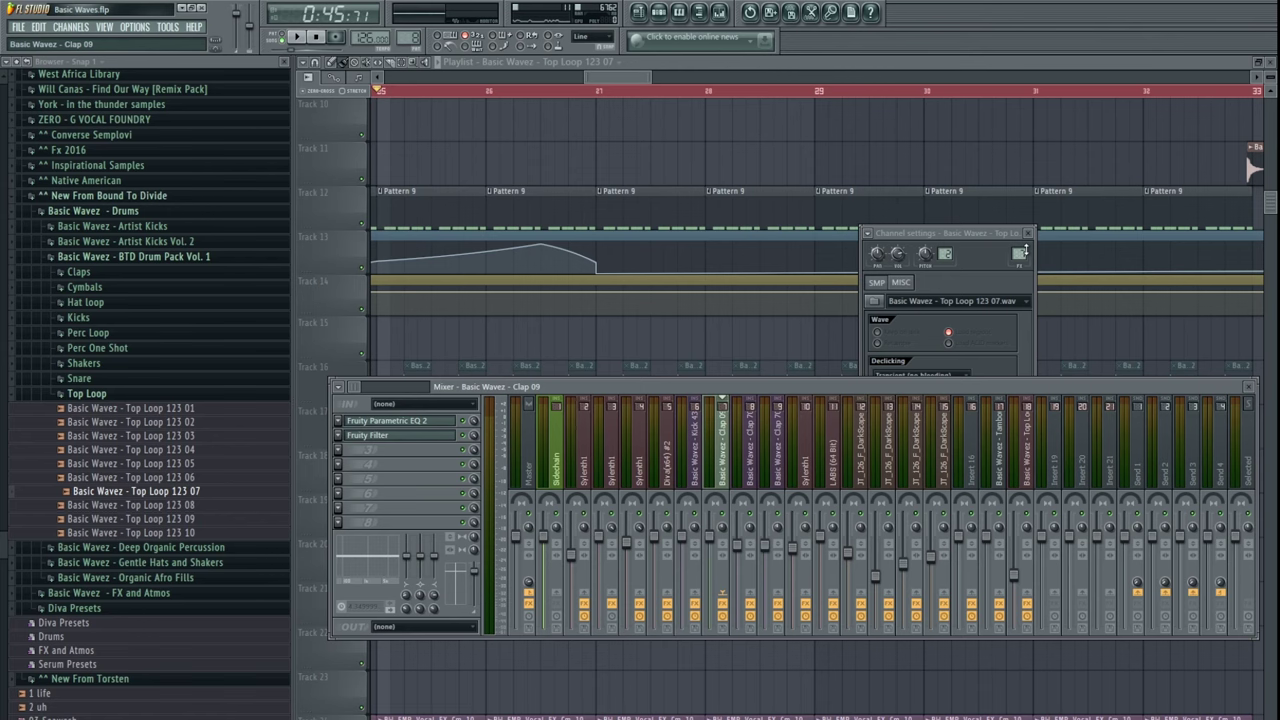
- Play back the rerouted loop hits with the mixer open, then close the mixer
key("space")
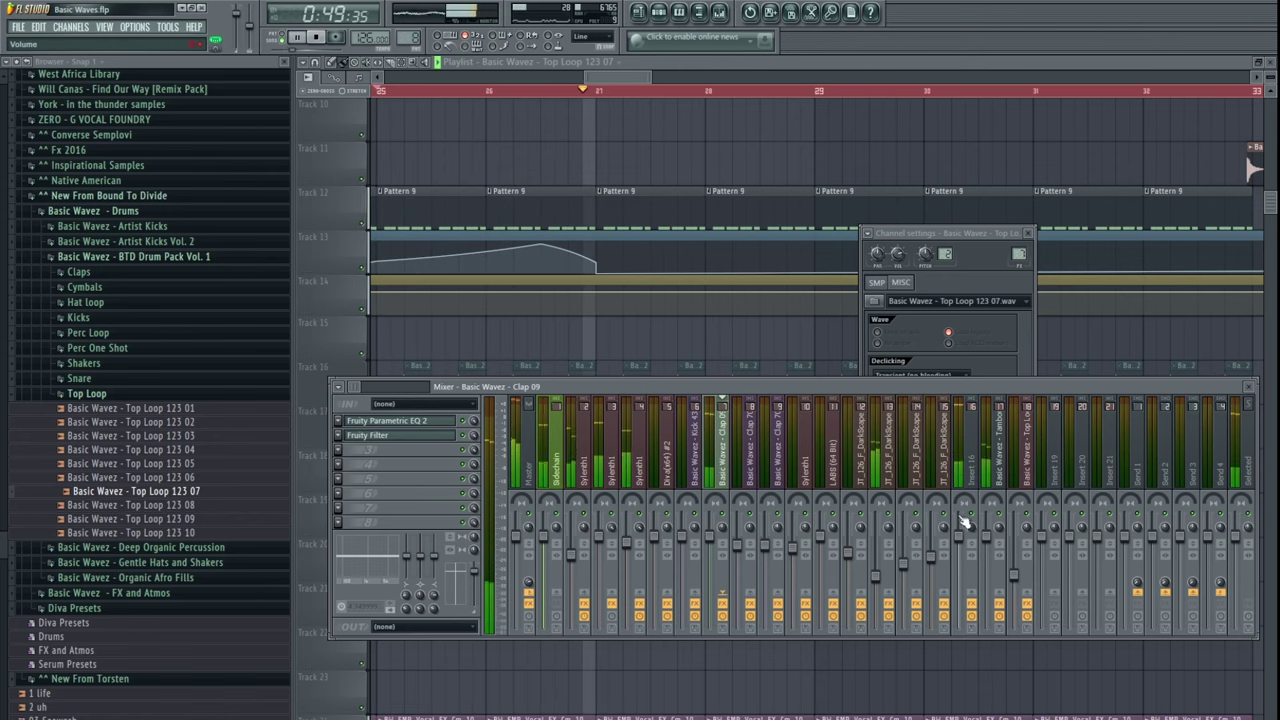
left_click(391, 423)
left_click(503, 649)
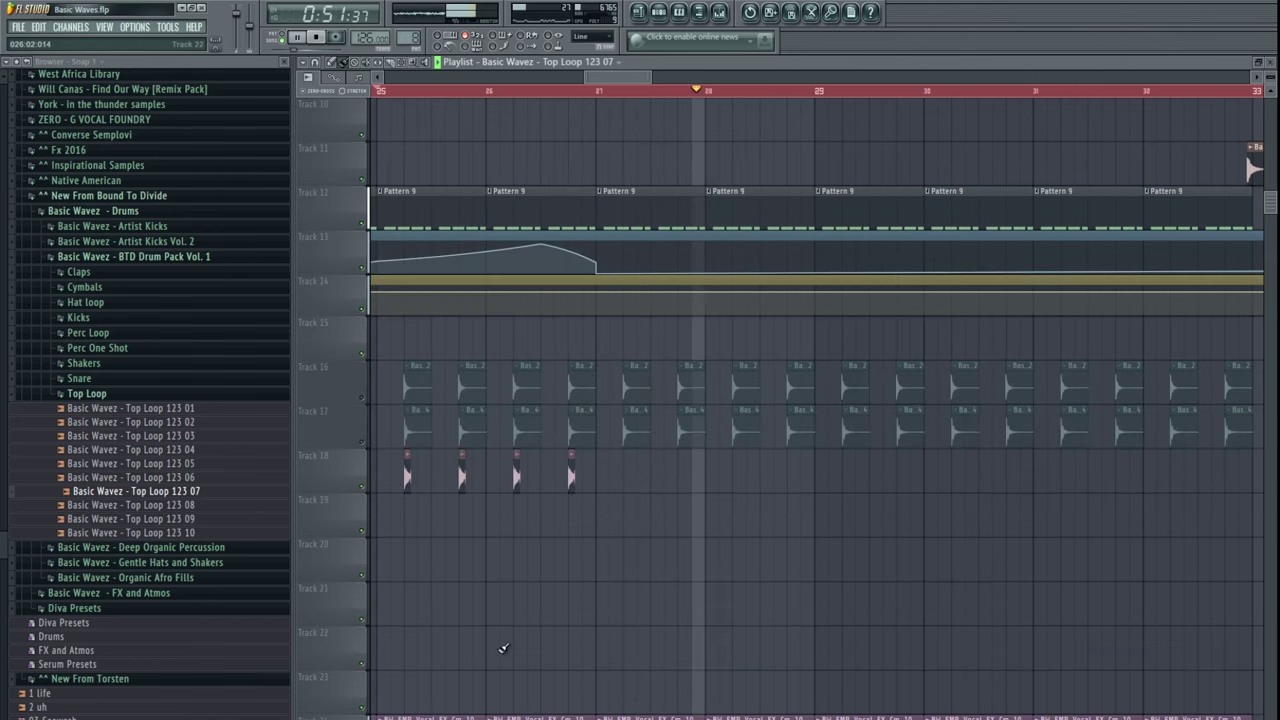
- Duplicate the sliced loop hits along Track 18 until they run from bar 25 to bar 33
left_click_drag(503, 649, 617, 633)
left_click_drag(772, 475, 426, 474)
left_click_drag(521, 458, 961, 460)
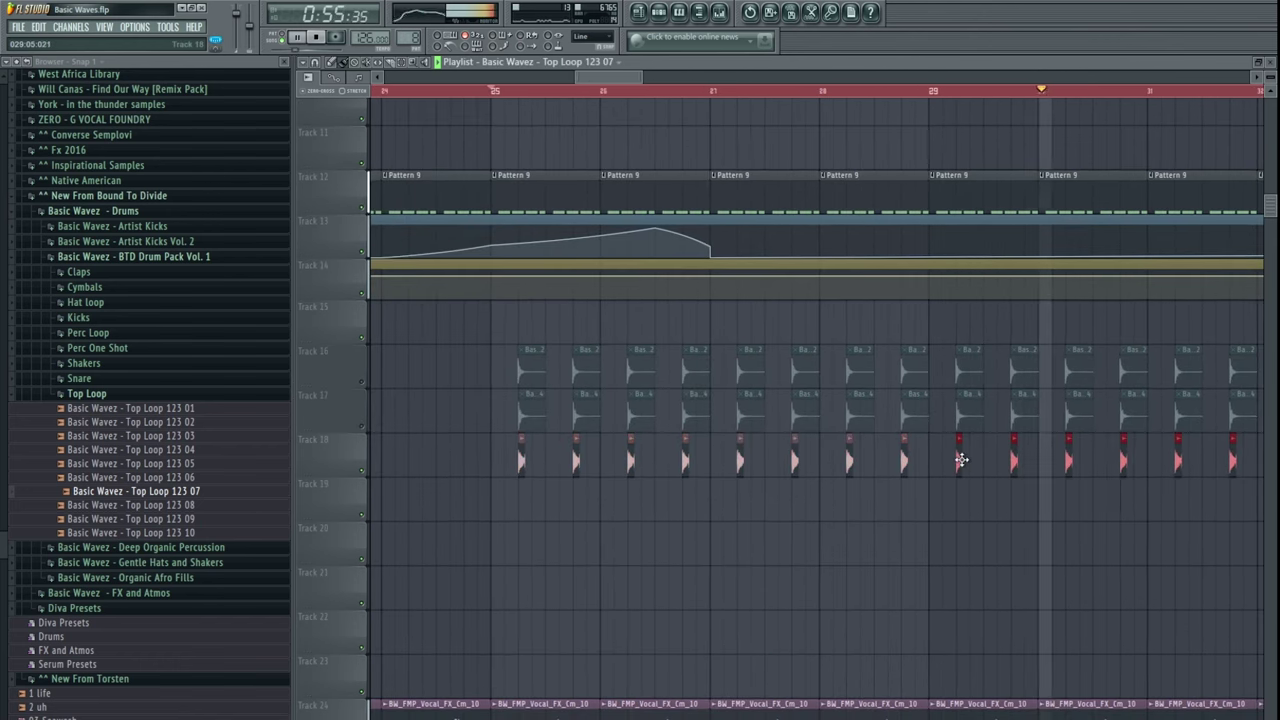
- Move the clips between bars 40 and 44 on Tracks 18 and 19 down by one track
scroll(960, 460, "down", 5)
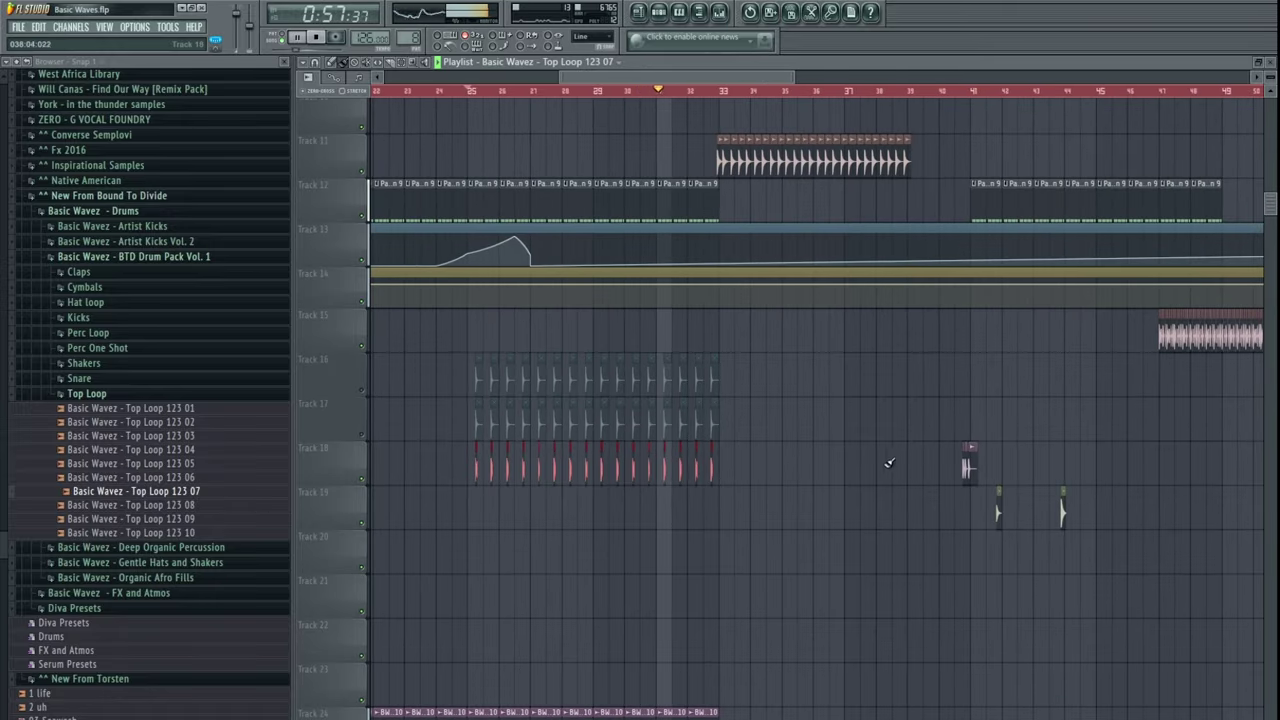
scroll(800, 440, "down", 3)
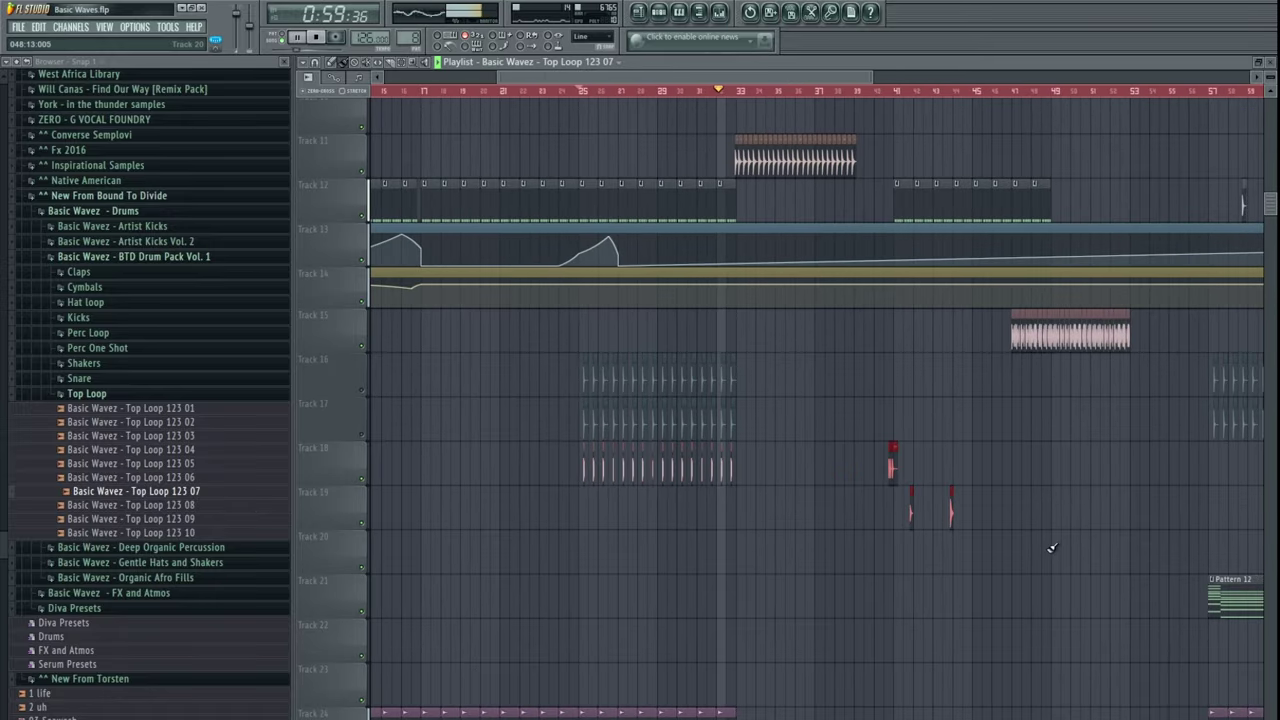
key("space")
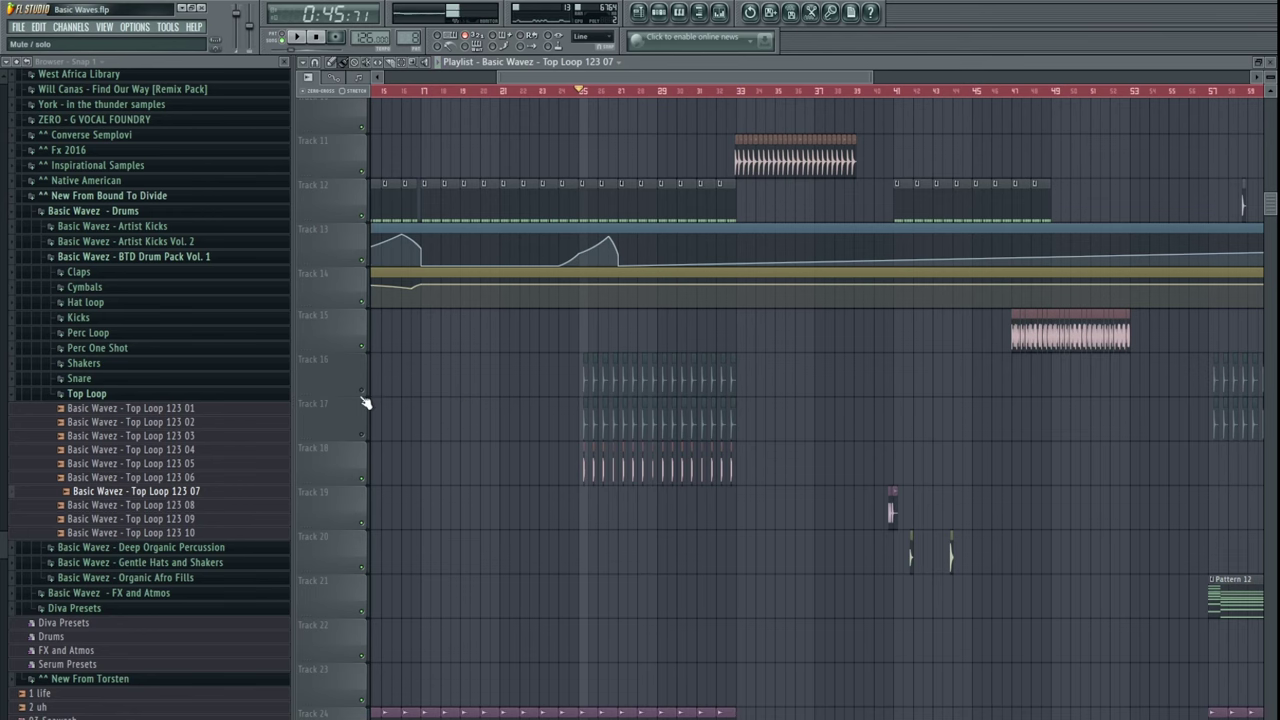
- Unmute Track 17 and play from bar 25, checking how the Clap 04 clips line up with the loop hits
key("space")
scroll(600, 414, "up", 4)
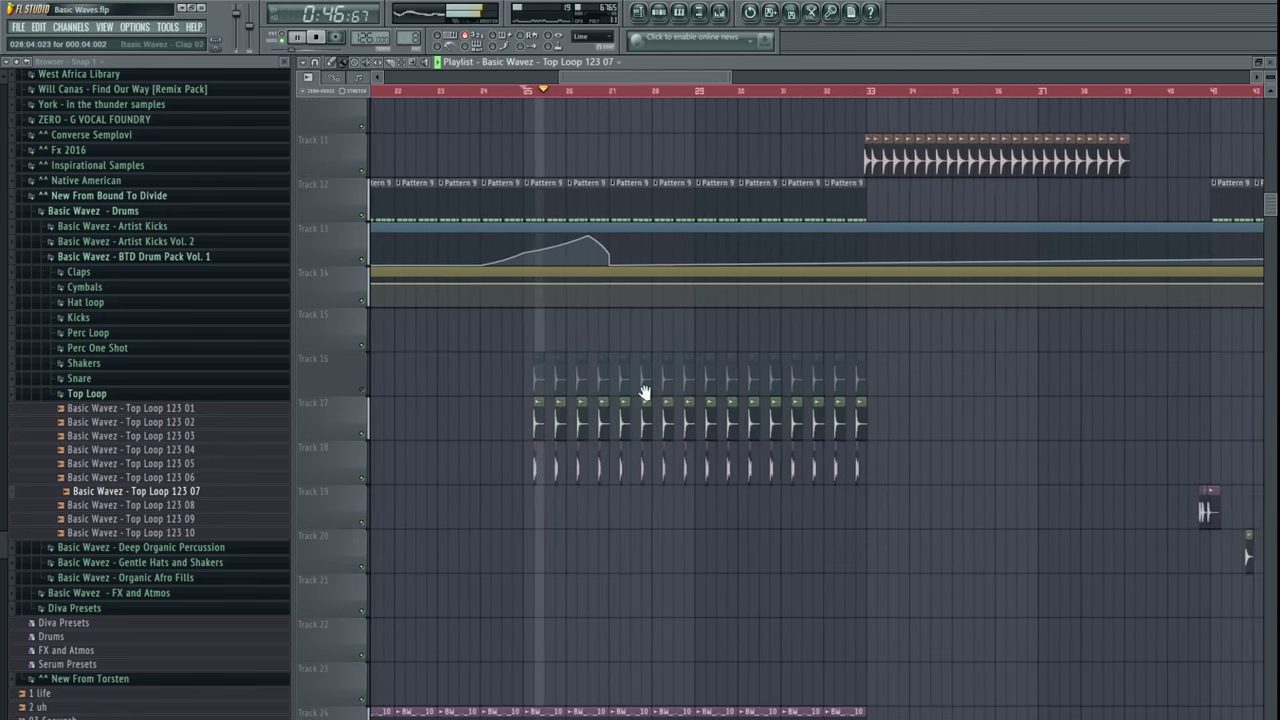
scroll(485, 427, "up", 5)
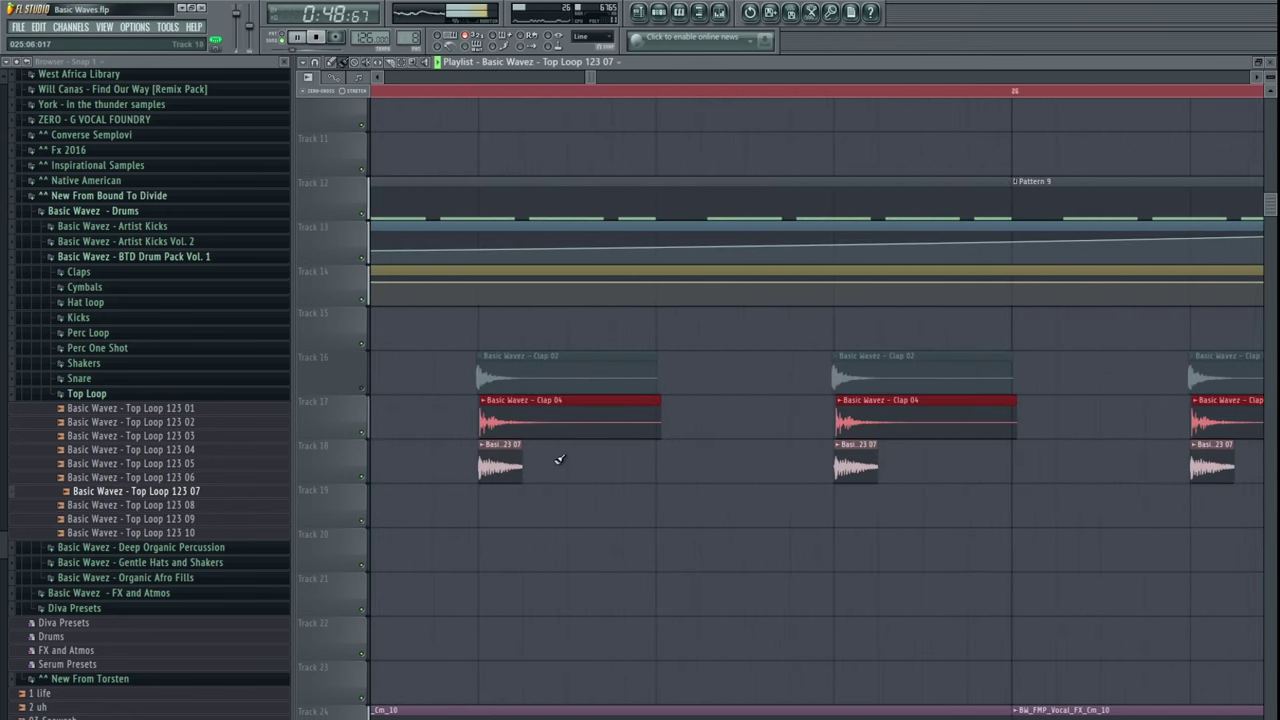
scroll(498, 456, "down", 8)
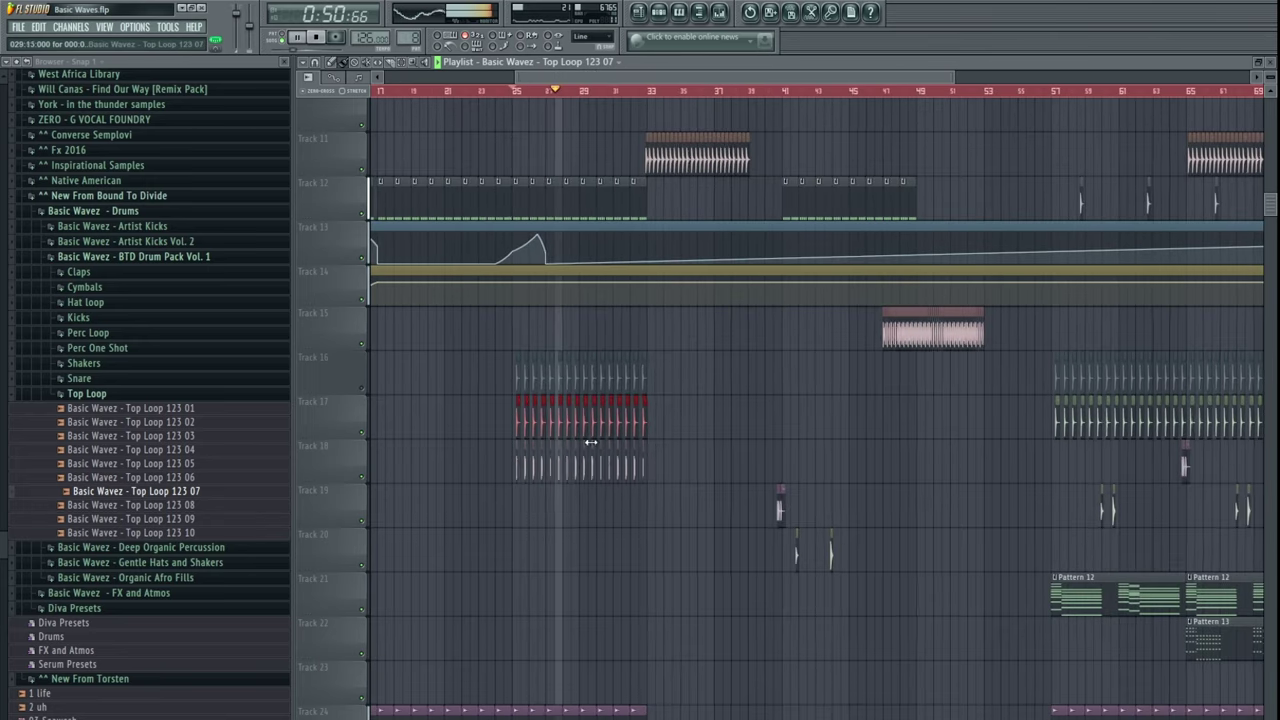
- Open the Top Loop 123 07 channel settings and the Fruity Filter on its Clap 09 mixer track, then close the windows
double_click(575, 464)
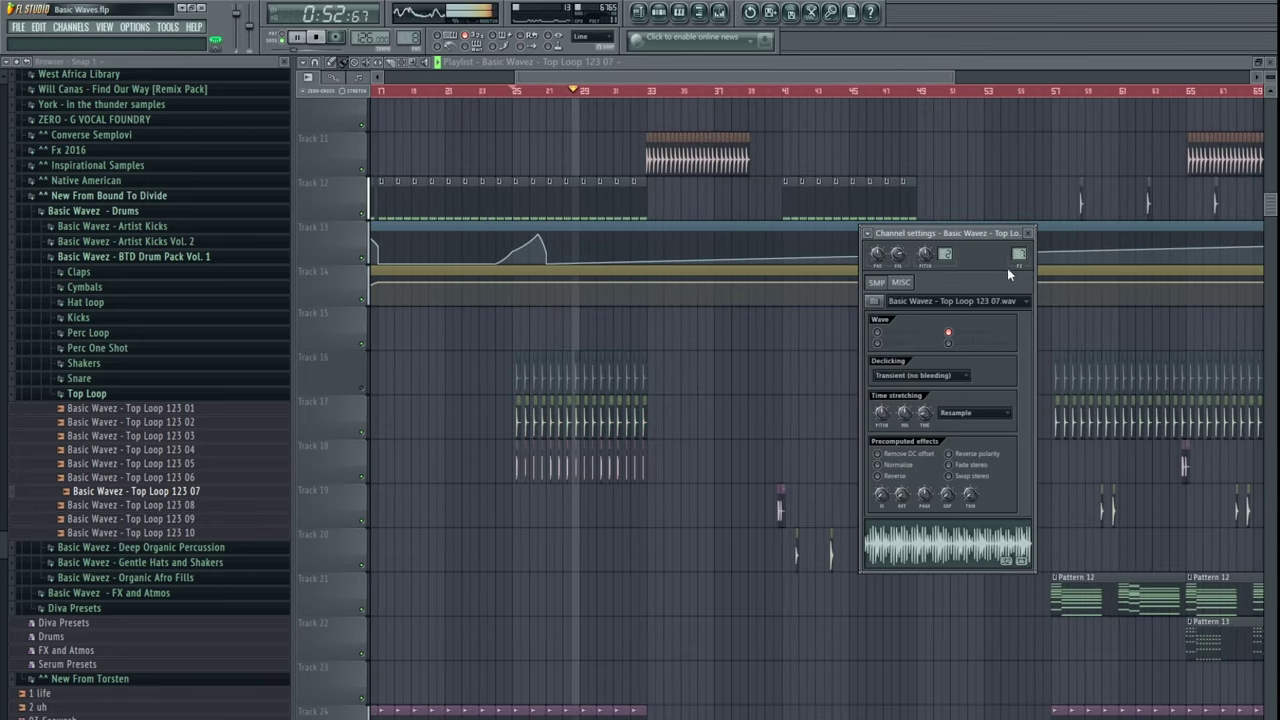
double_click(945, 254)
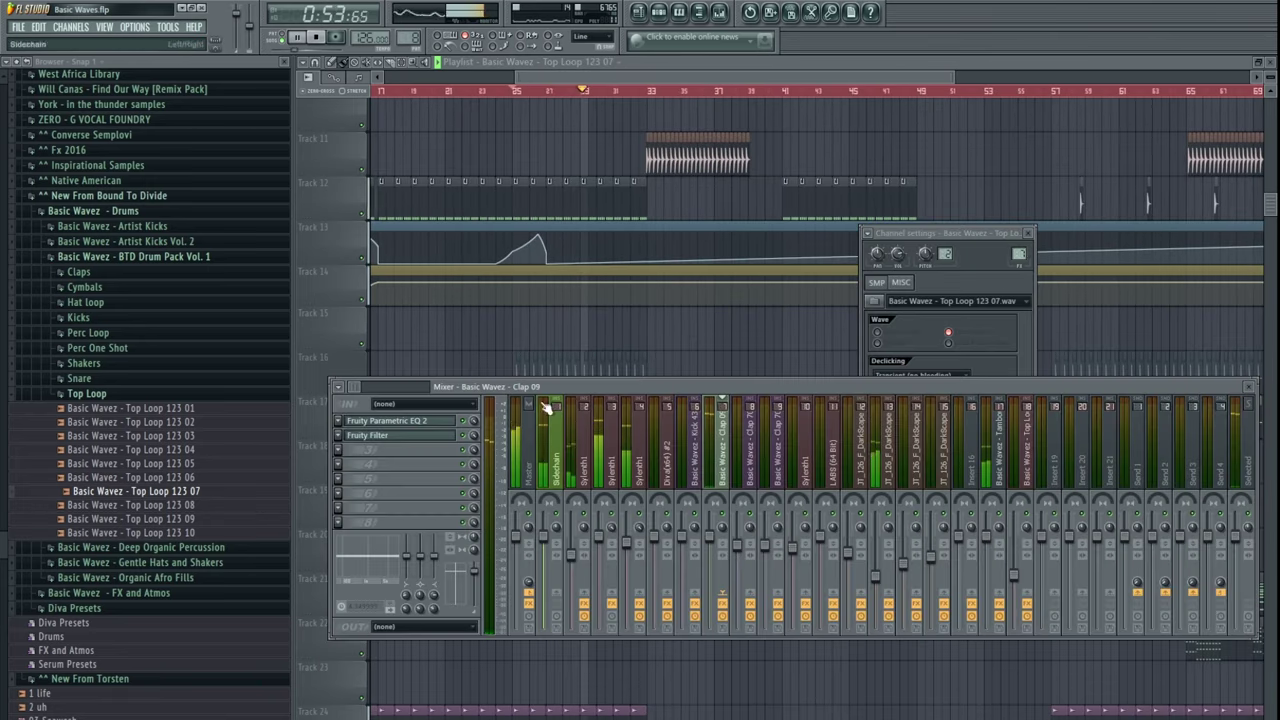
left_click(398, 436)
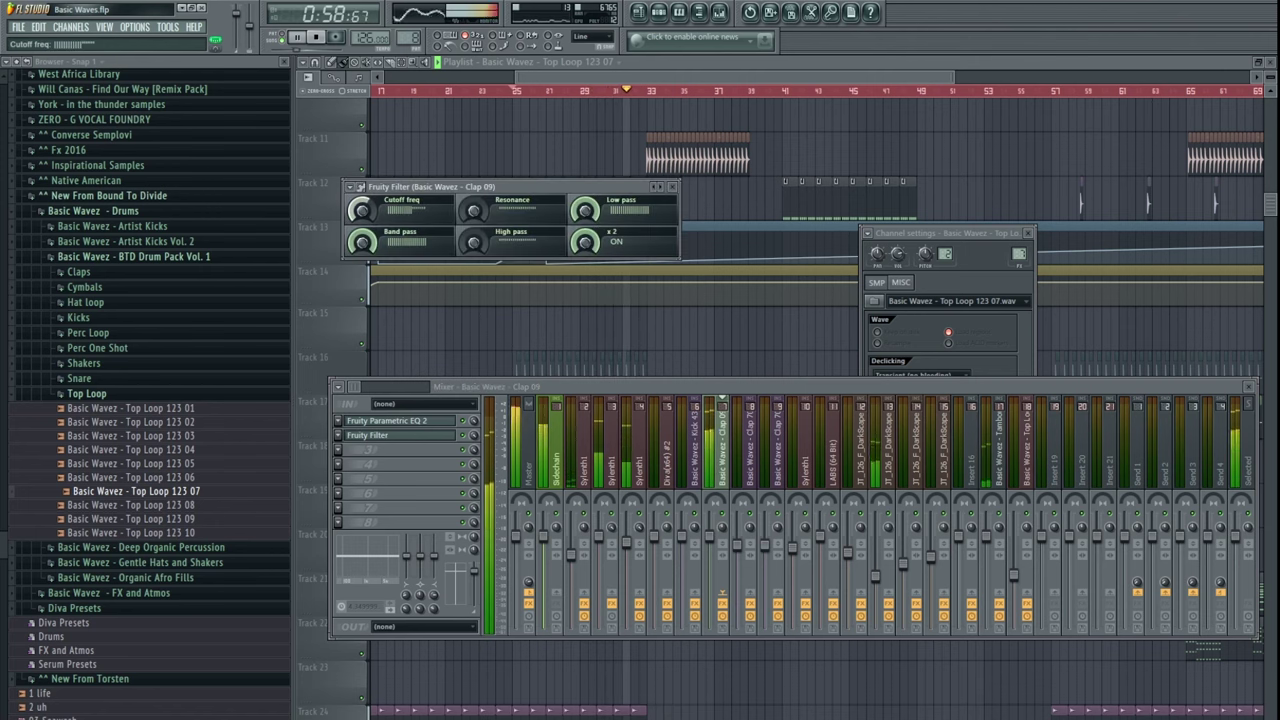
key("F12")
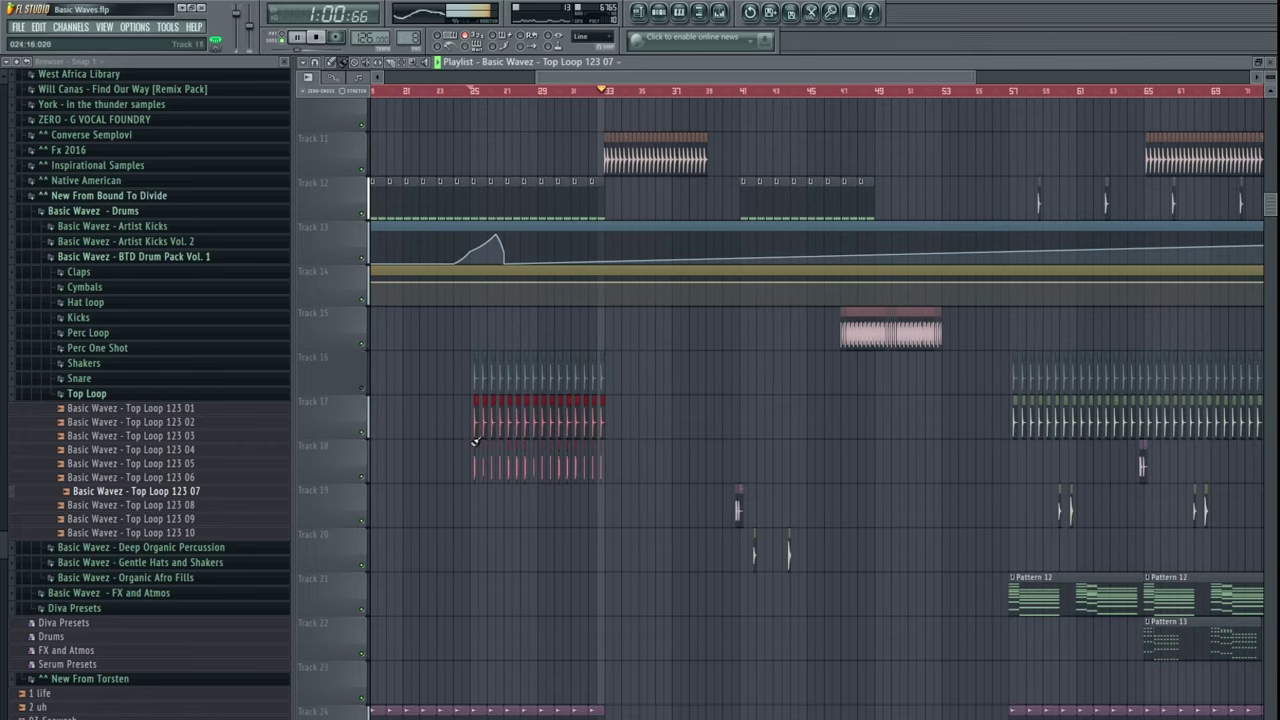
- Duplicate the clap and sliced loop hits on Tracks 17 and 18 from bars 25–33 to bars 33–41
left_click_drag(476, 420, 614, 408)
scroll(639, 405, "up", 1)
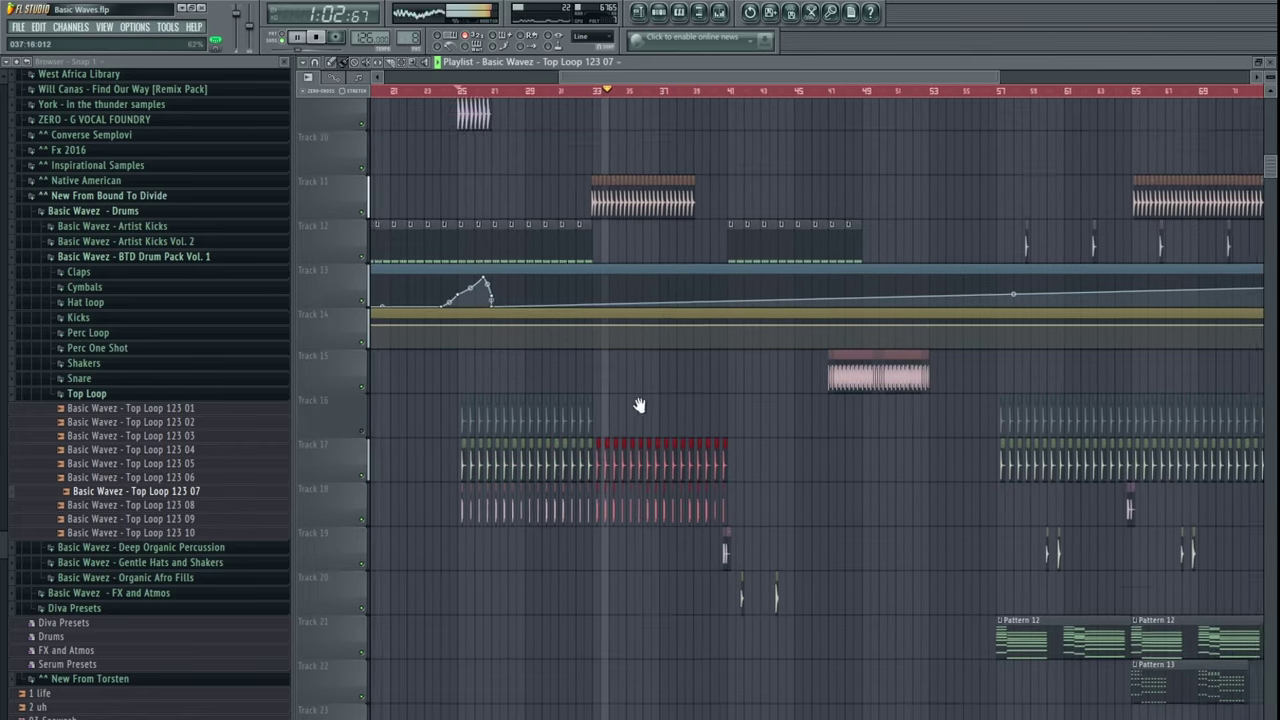
scroll(639, 405, "up", 4)
- Try moving the open-hat clips on Track 11 to about bar 42, and play back from bar 25 and around bar 31
left_click_drag(684, 373, 610, 370)
left_click_drag(593, 368, 743, 361)
scroll(740, 323, "up", 2)
key("space")
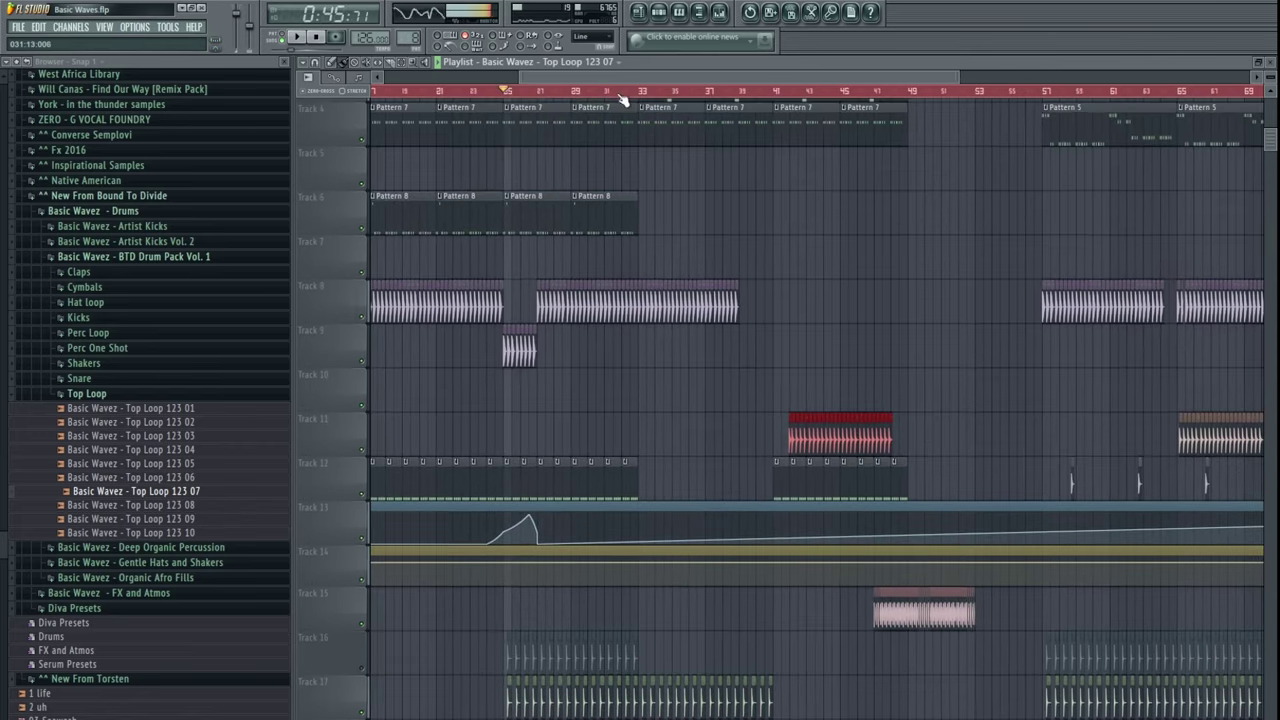
left_click_drag(677, 417, 642, 431)
key("space")
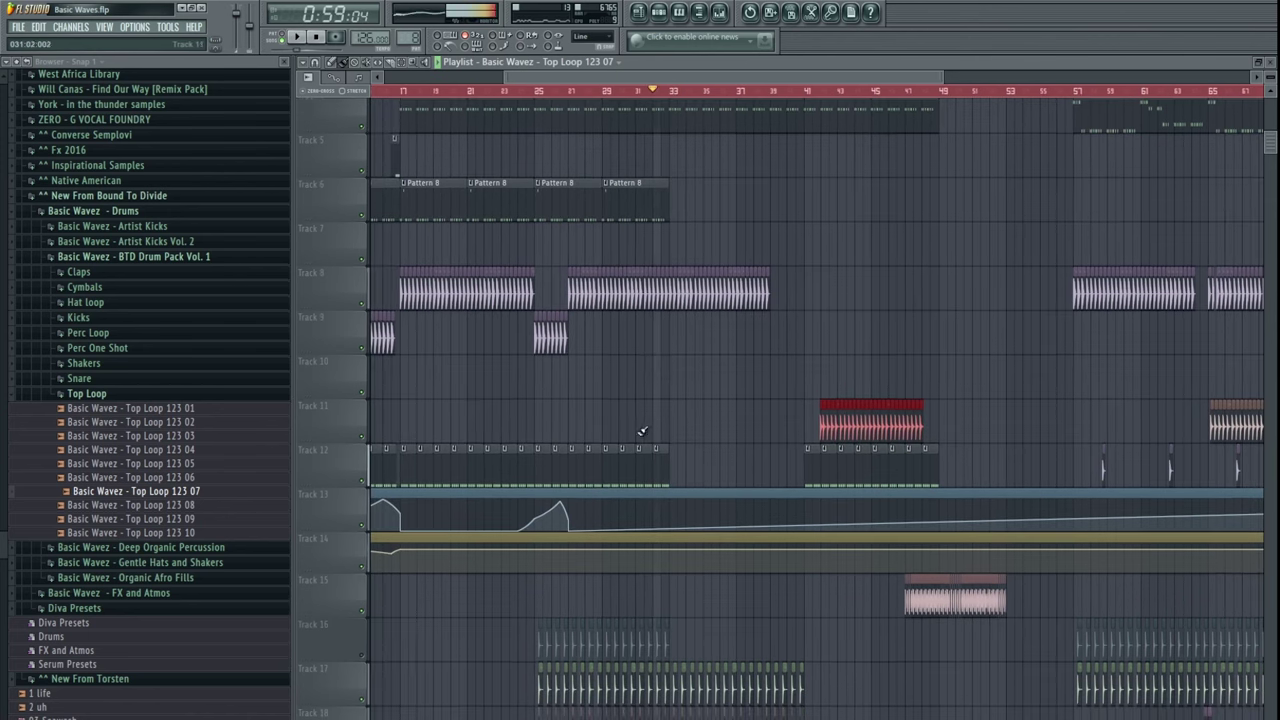
- Open Pattern 9's Tambourine 01 notes and nudge every other note in the first half of the bar slightly earlier
double_click(614, 462)
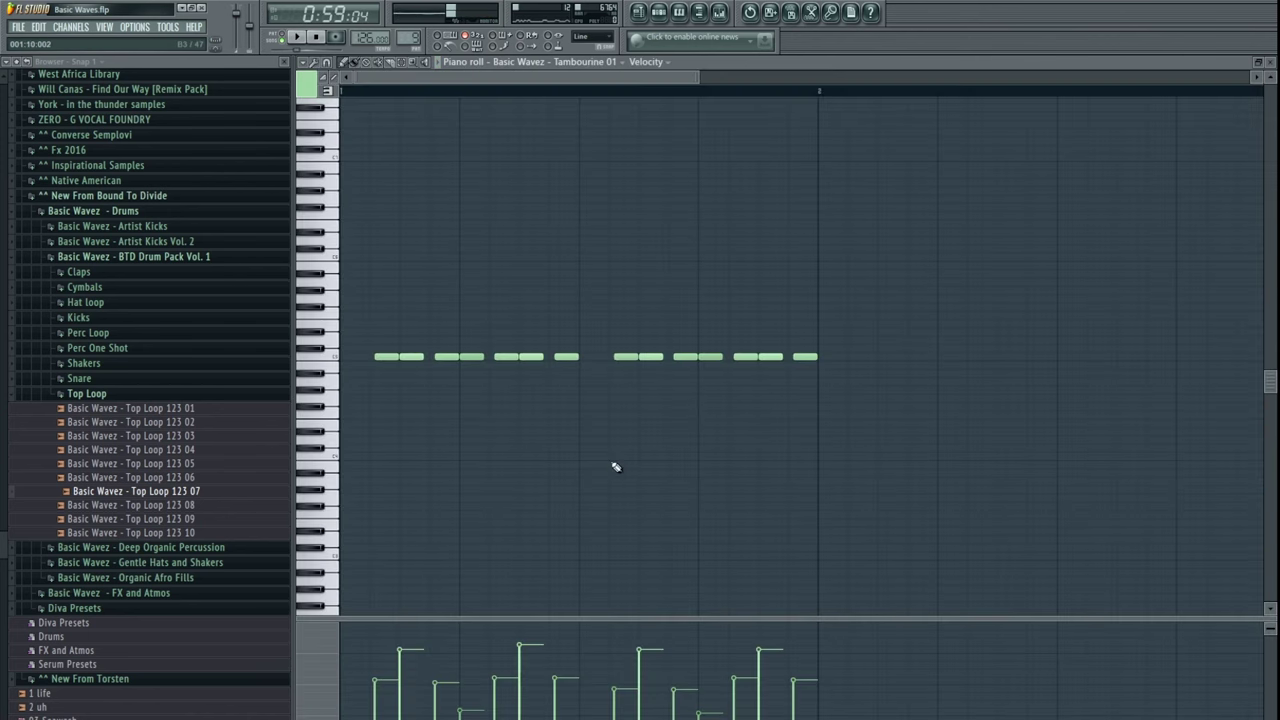
left_click(384, 357, "ctrl")
scroll(394, 460, "up", 5)
left_click_drag(417, 463, 603, 475)
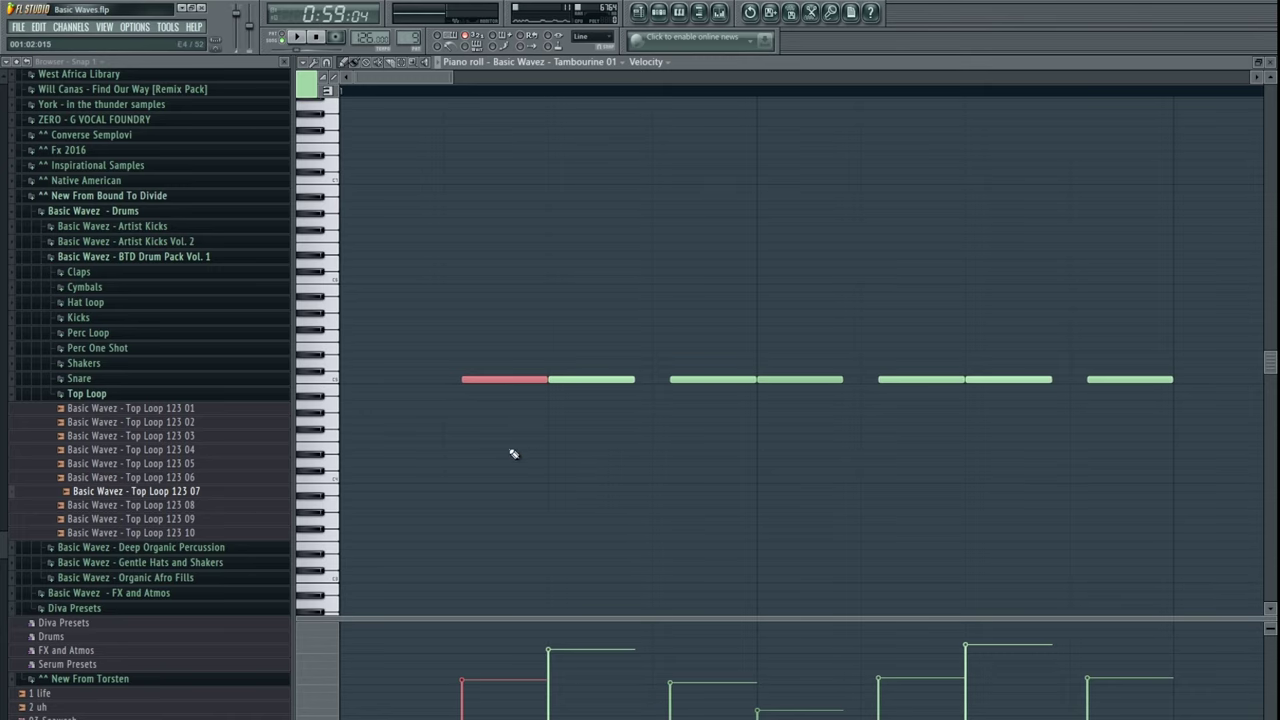
left_click_drag(776, 498, 500, 534)
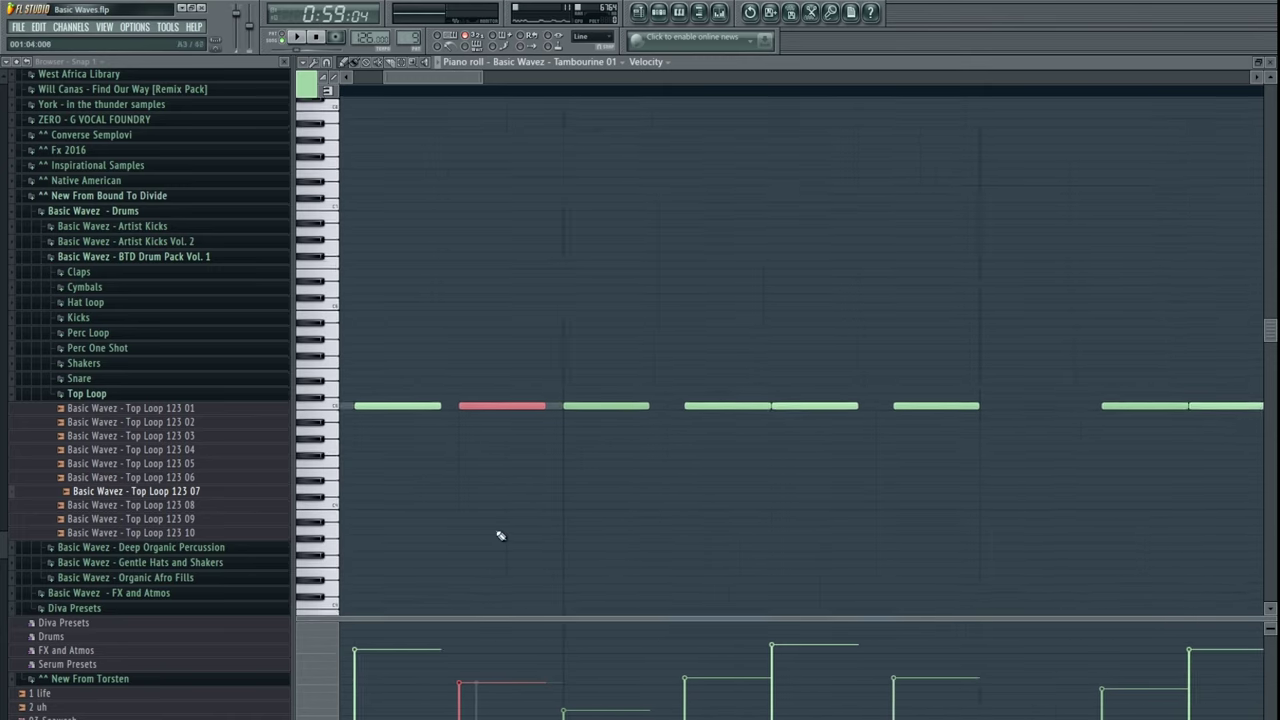
left_click(640, 417, "ctrl")
left_click_drag(641, 500, 487, 514)
left_click_drag(706, 431, 688, 431)
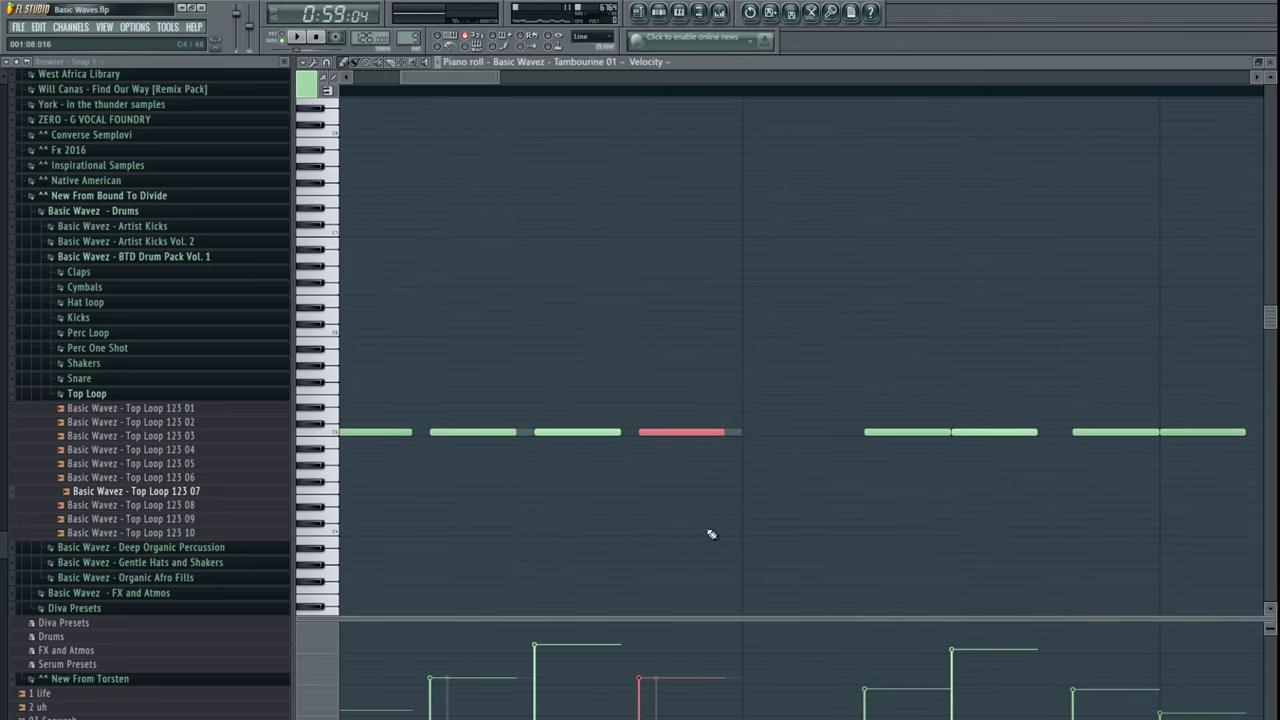
- Replace the second half of the tambourine bar with a copy of the nudged first half, and play it back
left_click_drag(751, 535, 571, 514)
scroll(608, 425, "down", 5)
left_click_drag(434, 386, 665, 512)
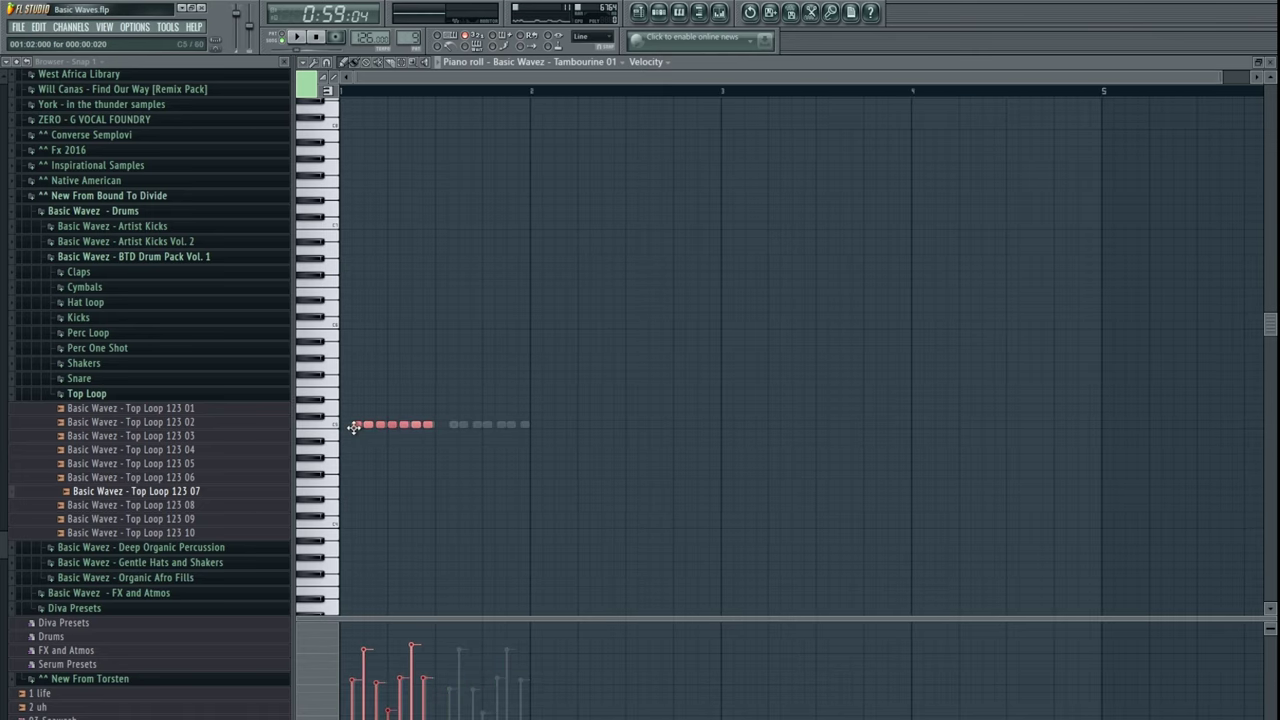
key("space")
key("Escape")
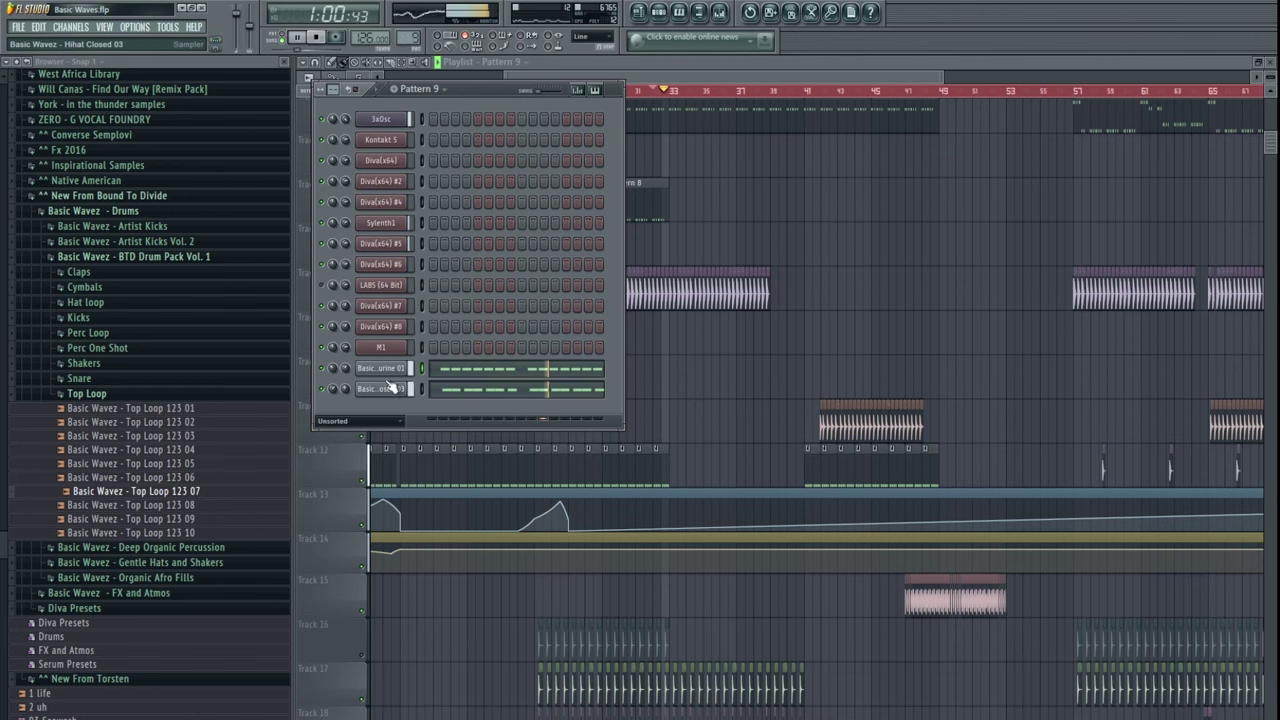
key("space")
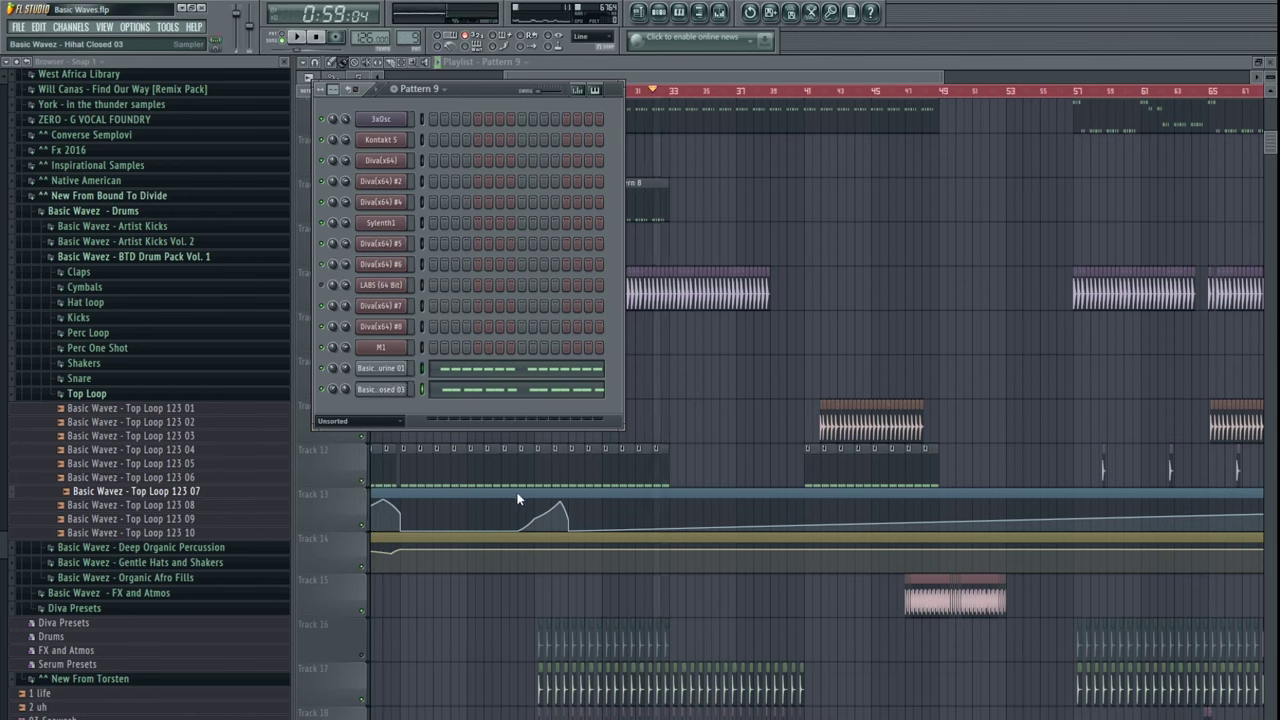
- Play from about bar 16 and delete the Pattern 8 clips on Track 6 from bar 17 to bar 33
left_click_drag(692, 346, 634, 398)
left_click_drag(661, 292, 639, 348)
left_click_drag(598, 320, 789, 340)
key("Delete")
key("space")
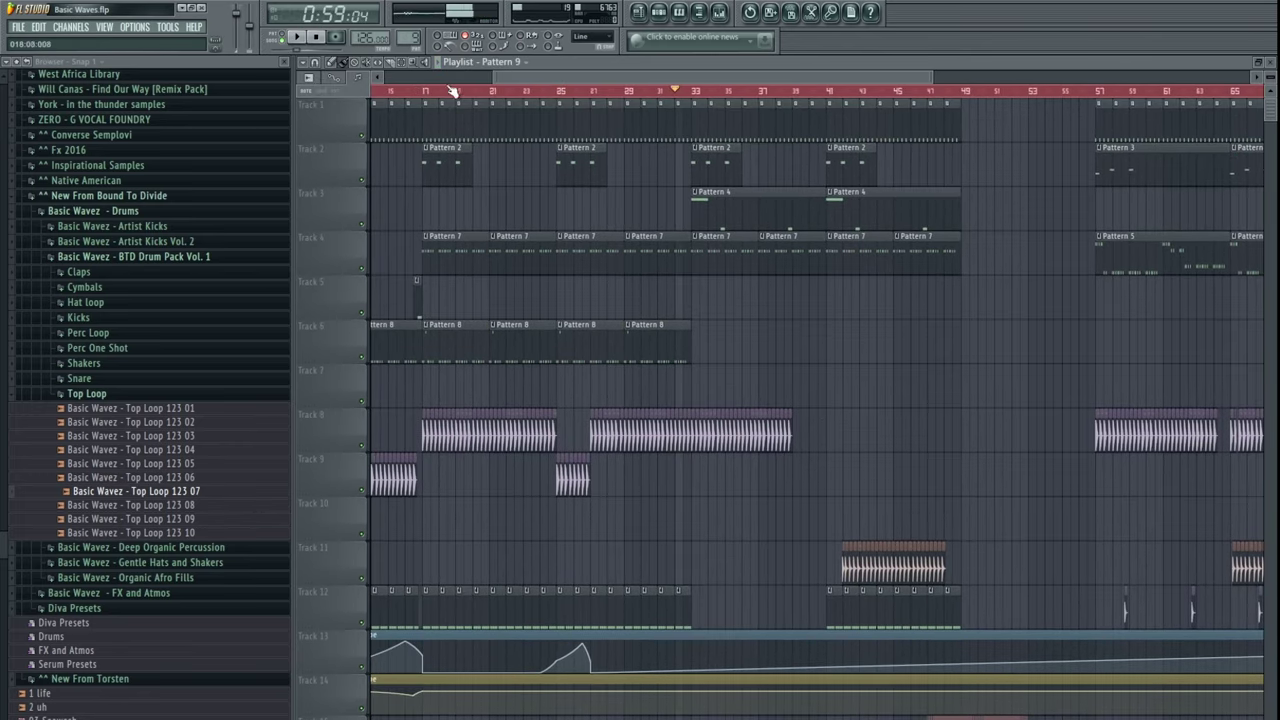
key("space")
scroll(586, 263, "up", 3)
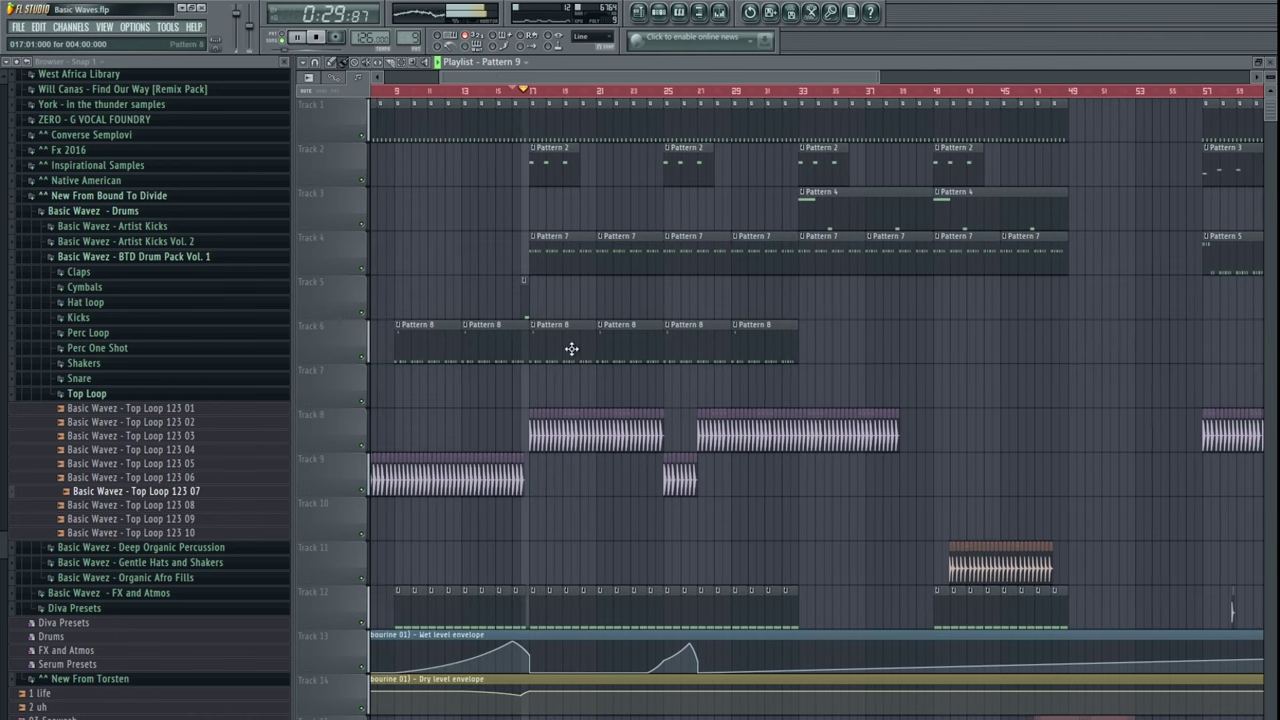
right_click(598, 345)
right_click(690, 345)
right_click(760, 345)
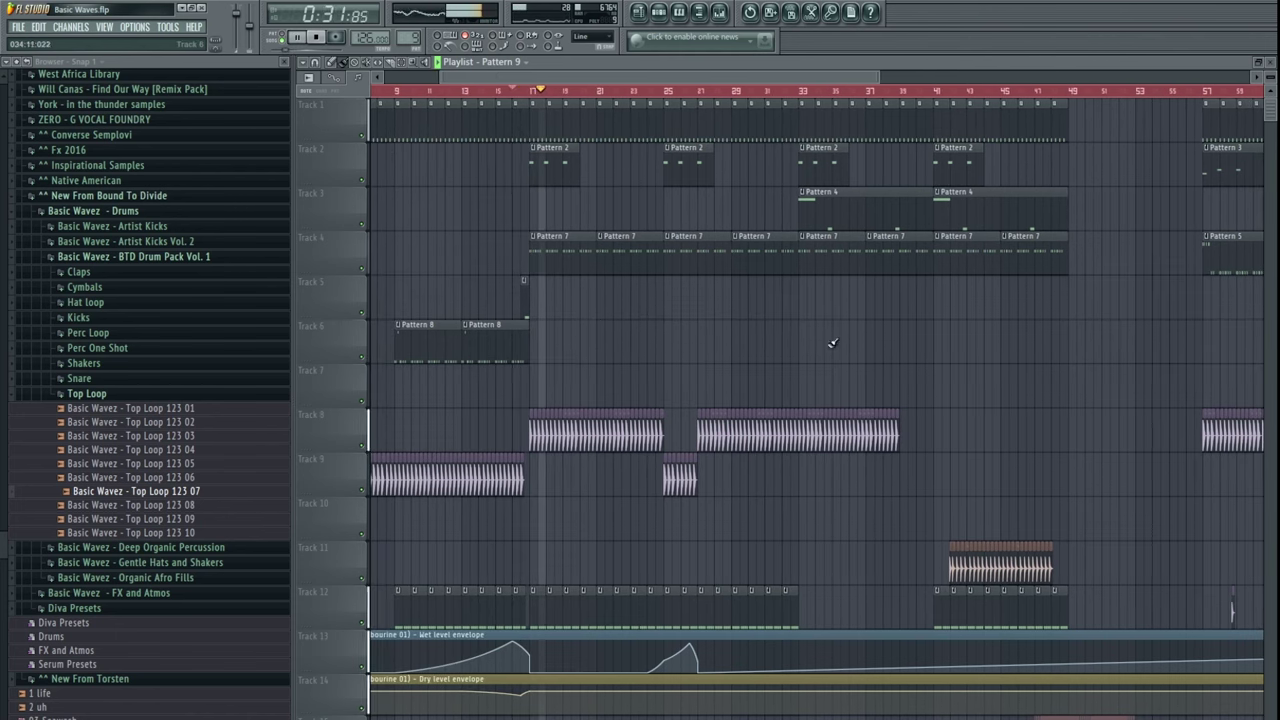
- Review the arrangement across bars 17 to 49 during playback and pick Pattern 4 on Track 3
scroll(799, 381, "down", 3)
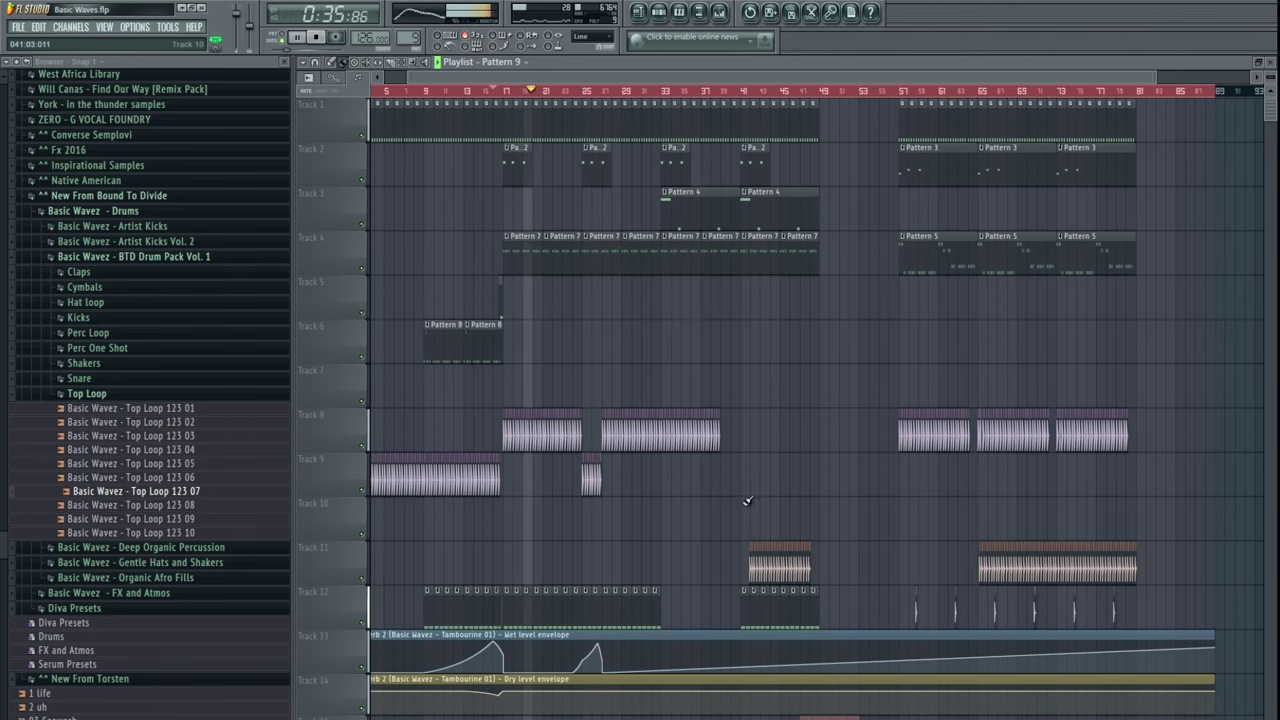
left_click_drag(757, 520, 805, 490)
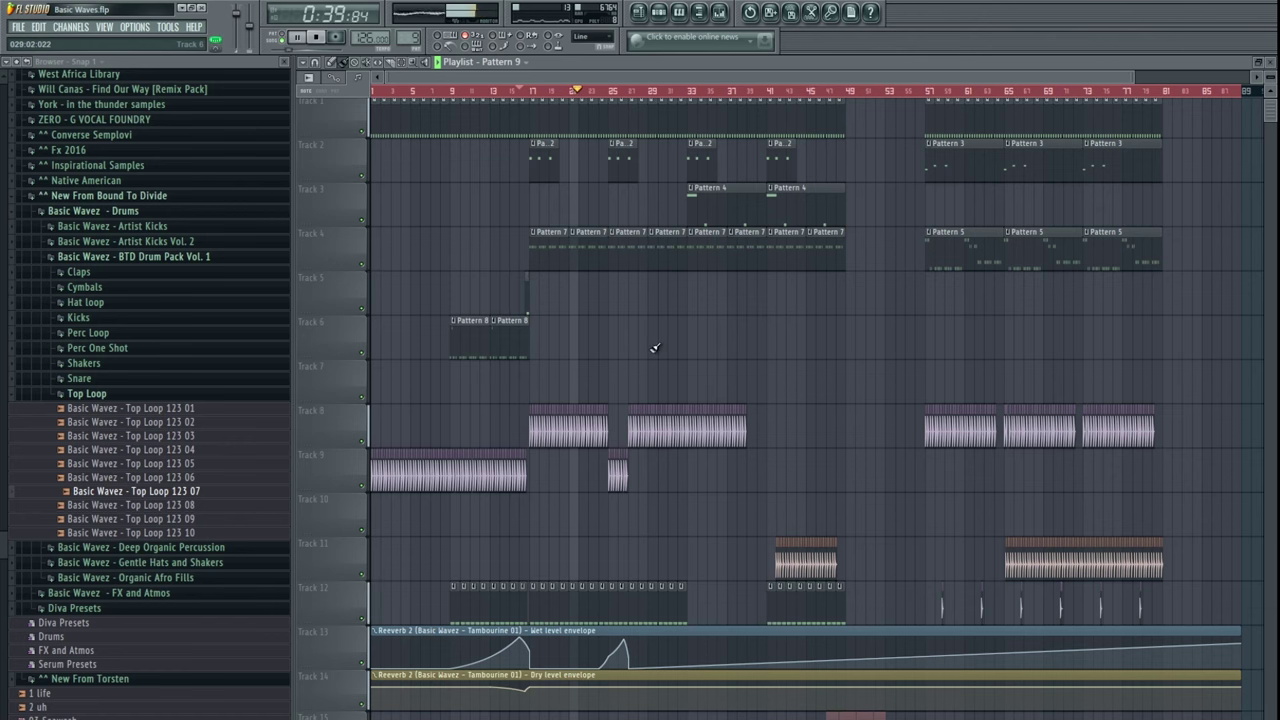
scroll(629, 380, "up", 3)
left_click_drag(758, 357, 703, 380)
scroll(703, 380, "down", 3)
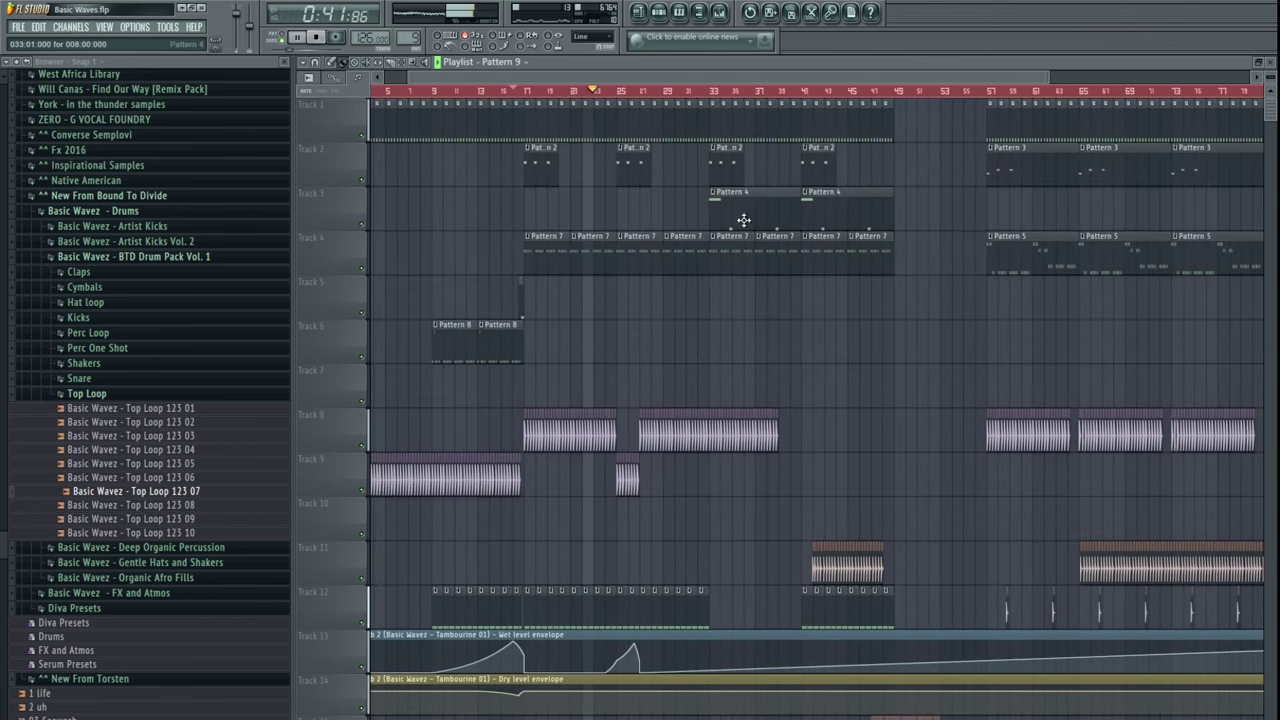
left_click(657, 212)
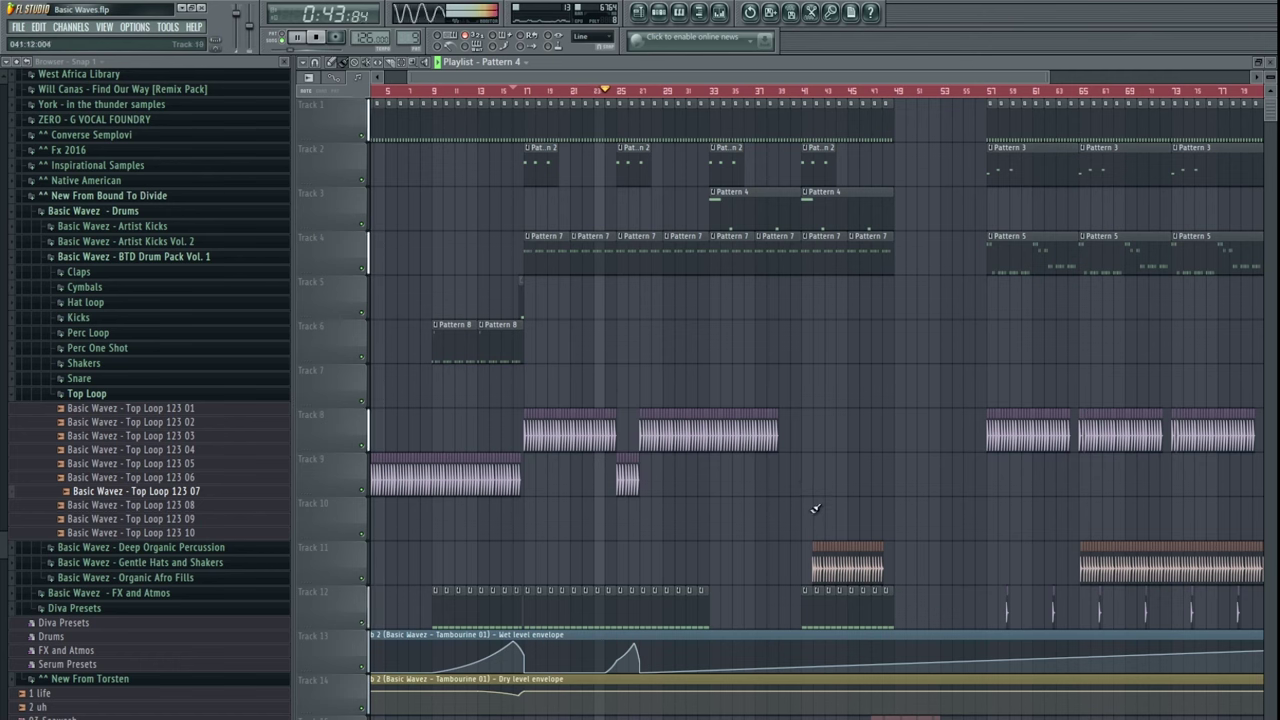
- Move the open-hat clips on Track 11 back so they start at bar 33
left_click_drag(774, 543, 942, 587)
left_click_drag(808, 644, 798, 474)
scroll(798, 474, "up", 3)
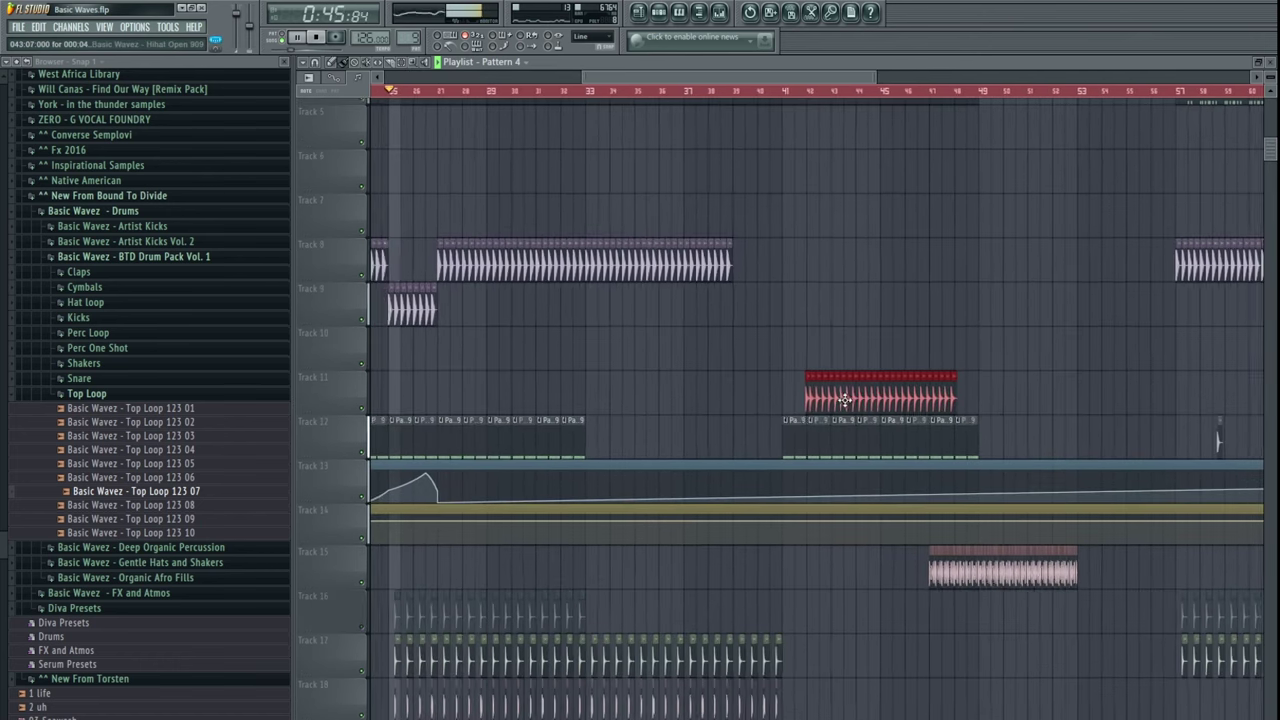
left_click_drag(845, 400, 623, 389)
- Duplicate the kick clips on Track 8 until they run up to bar 49, removing any extra hits beyond it
left_click_drag(719, 337, 848, 365)
mouse_move(888, 302)
left_mouse_down()
mouse_move(711, 298)
mouse_move(875, 297)
left_mouse_up()
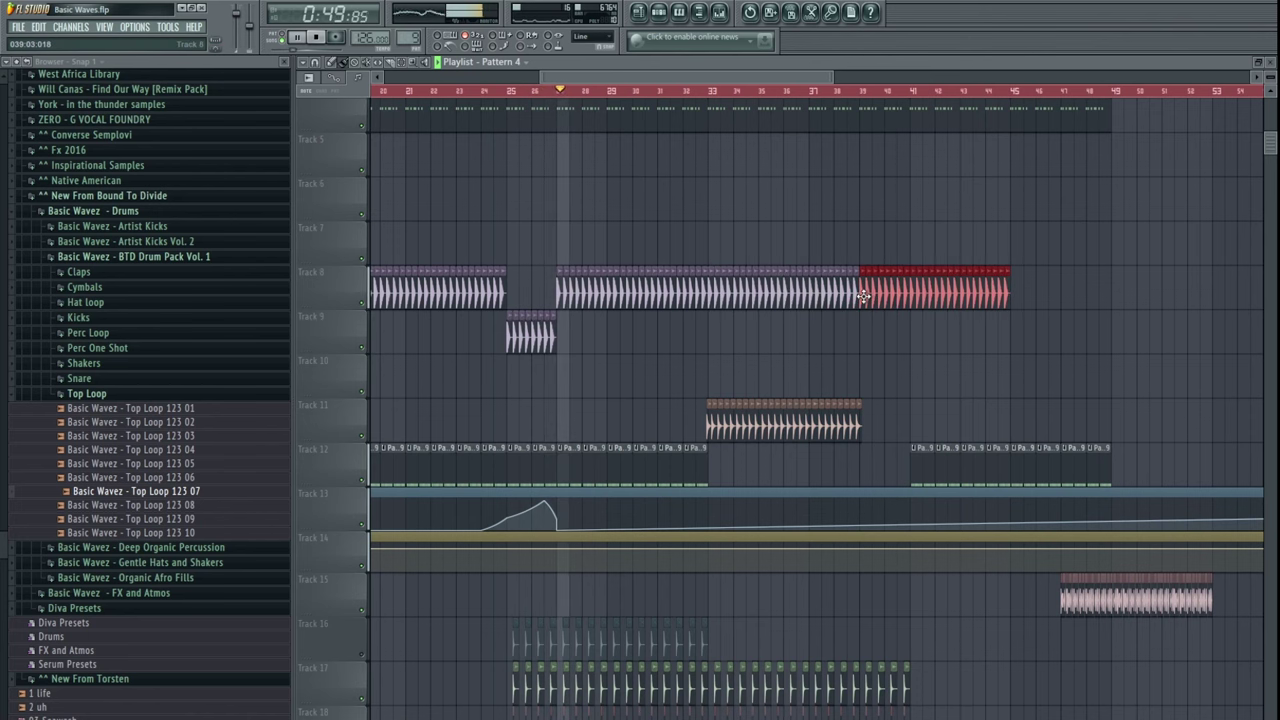
left_click_drag(960, 374, 832, 403)
left_click_drag(823, 323, 990, 322)
left_click(1049, 324, "ctrl")
- Copy the Pattern 9 clips on Track 12 into the gap between bars 33 and 41
scroll(955, 426, "down", 3)
scroll(955, 425, "up", 1)
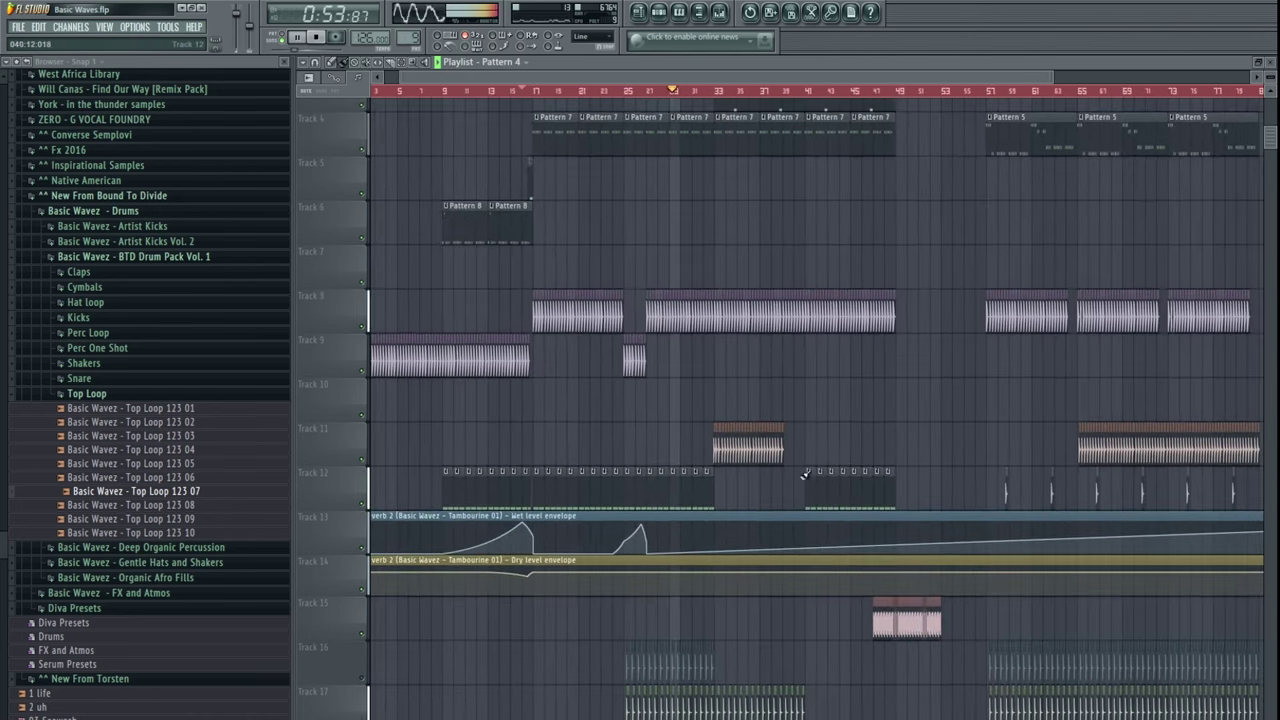
scroll(806, 475, "up", 1)
left_click(845, 487)
left_click_drag(845, 487, 733, 487)
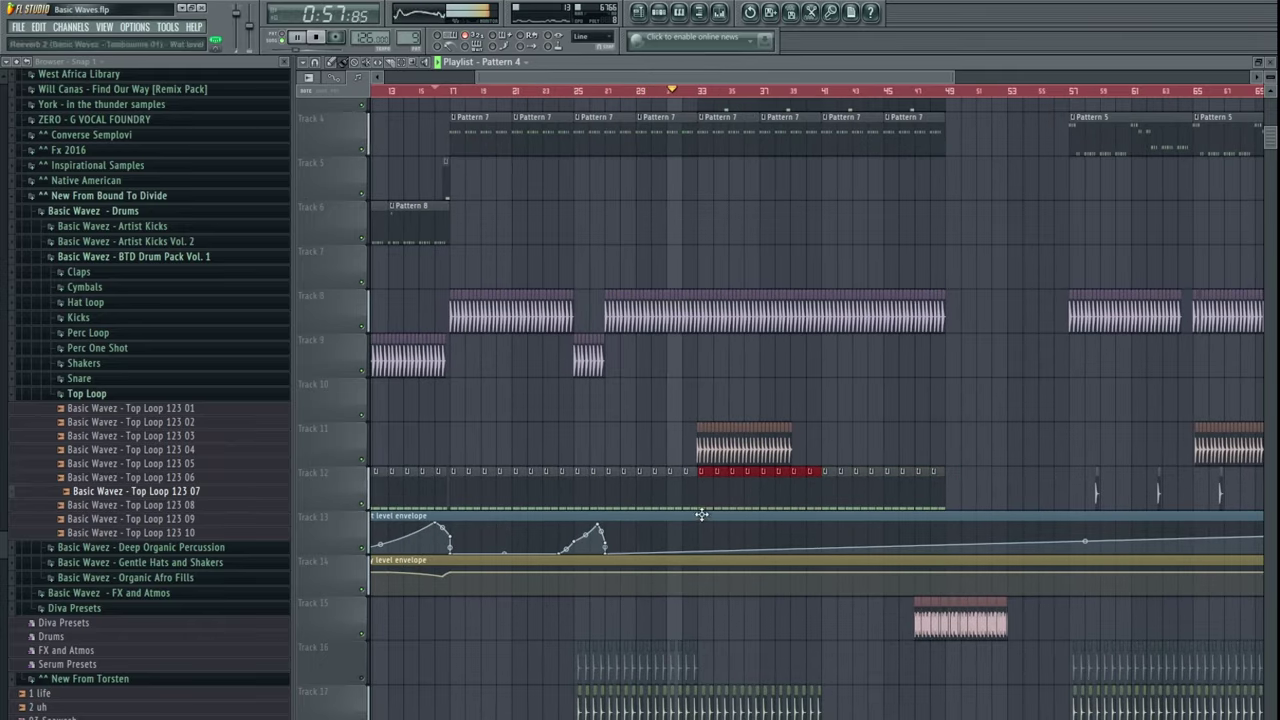
- Delete the Track 8 kicks just before bar 33 and the first kick on it, leaving a gap about one bar long
scroll(699, 379, "up", 4)
right_click(688, 440)
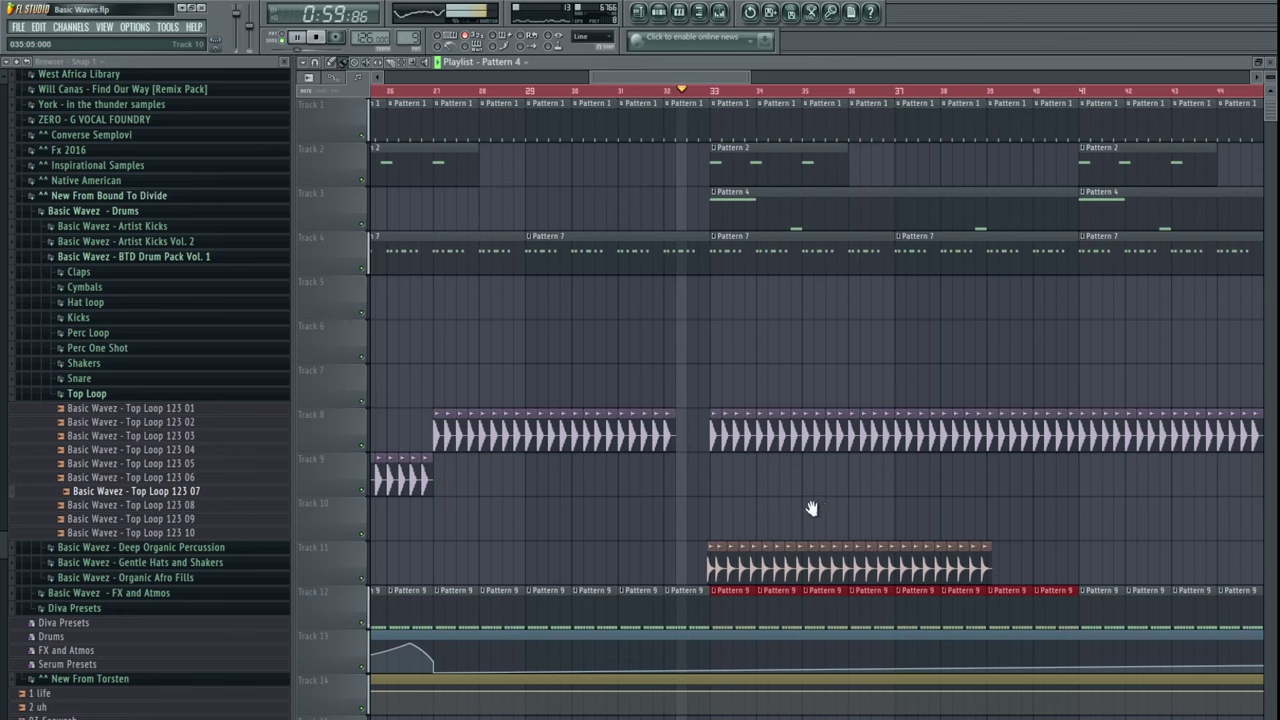
left_click_drag(811, 509, 758, 478)
right_click(656, 409)
left_click_drag(843, 487, 746, 448)
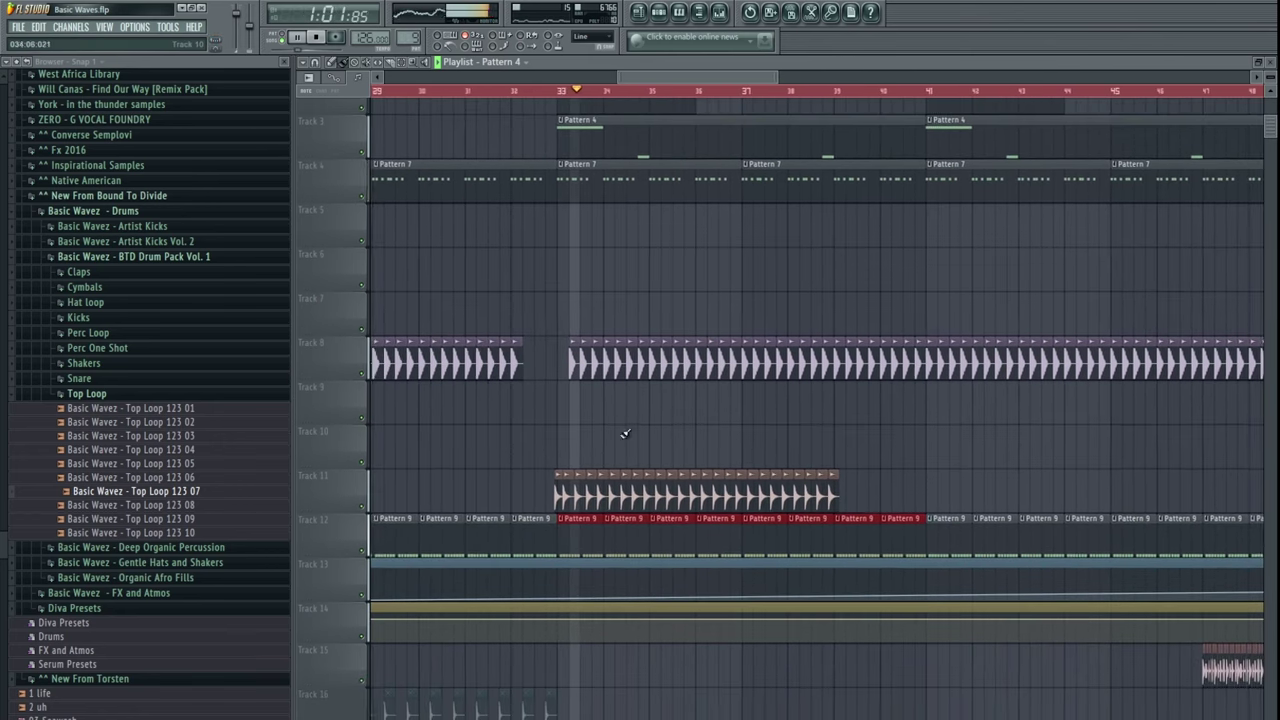
- Duplicate the open hats on Track 11 so they run continuously from bar 33 past bar 49
scroll(650, 449, "down", 2)
scroll(713, 471, "down", 8)
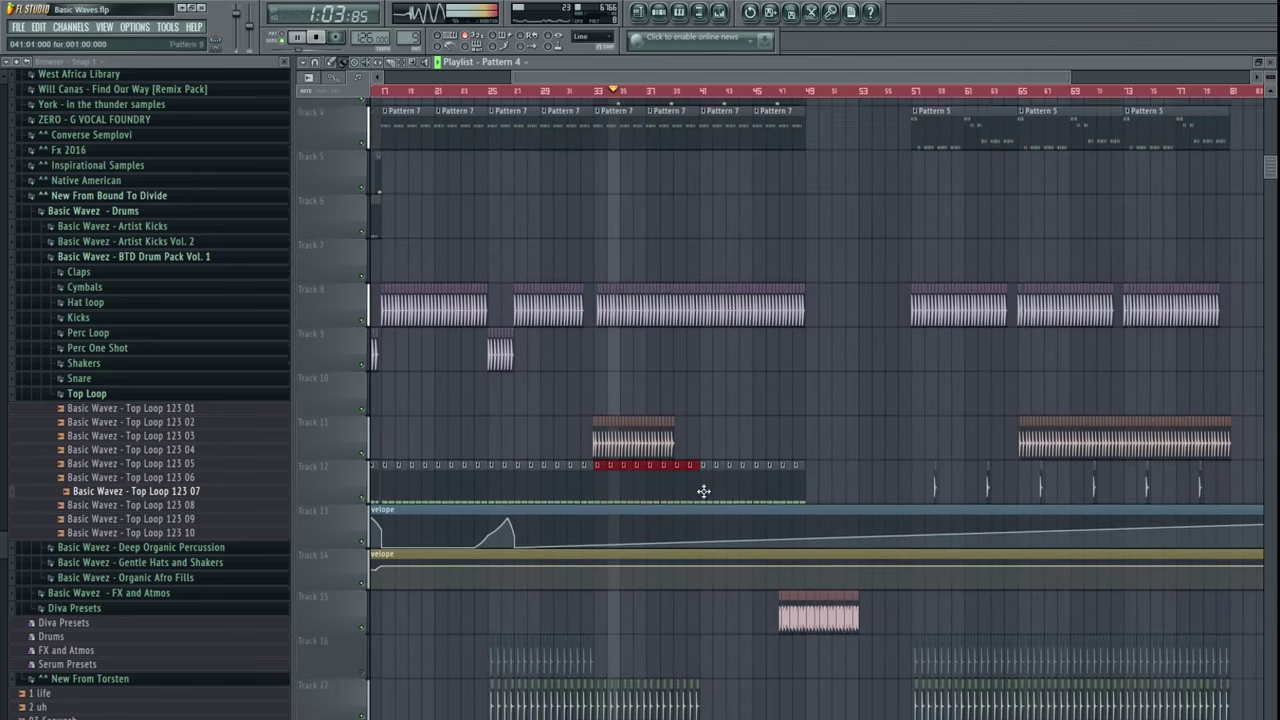
scroll(763, 306, "up", 4)
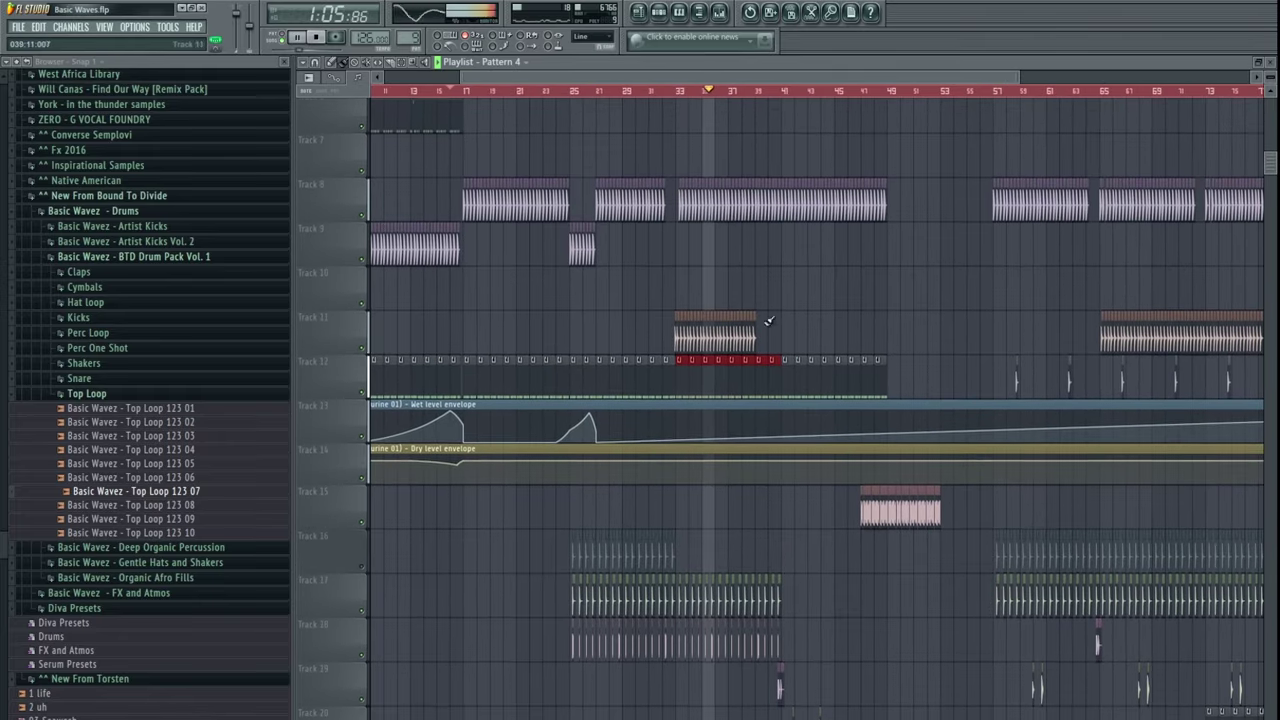
left_click_drag(769, 323, 635, 327)
scroll(699, 330, "up", 4)
left_click_drag(898, 335, 958, 338)
left_click_drag(937, 390, 740, 417)
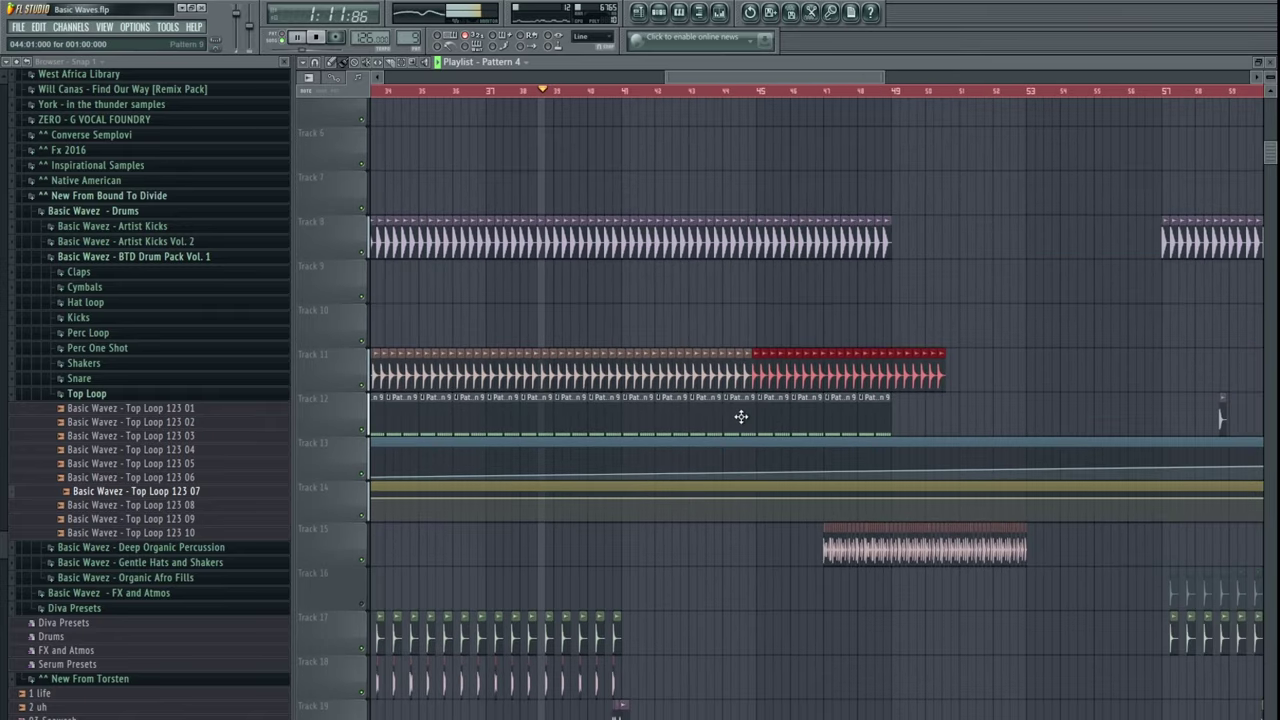
- Stop playback, open the channel settings of the Clap 02 clip on Track 16, and return to the playlist
scroll(740, 417, "down", 3)
left_click_drag(841, 526, 900, 321)
scroll(809, 463, "up", 3)
key("space")
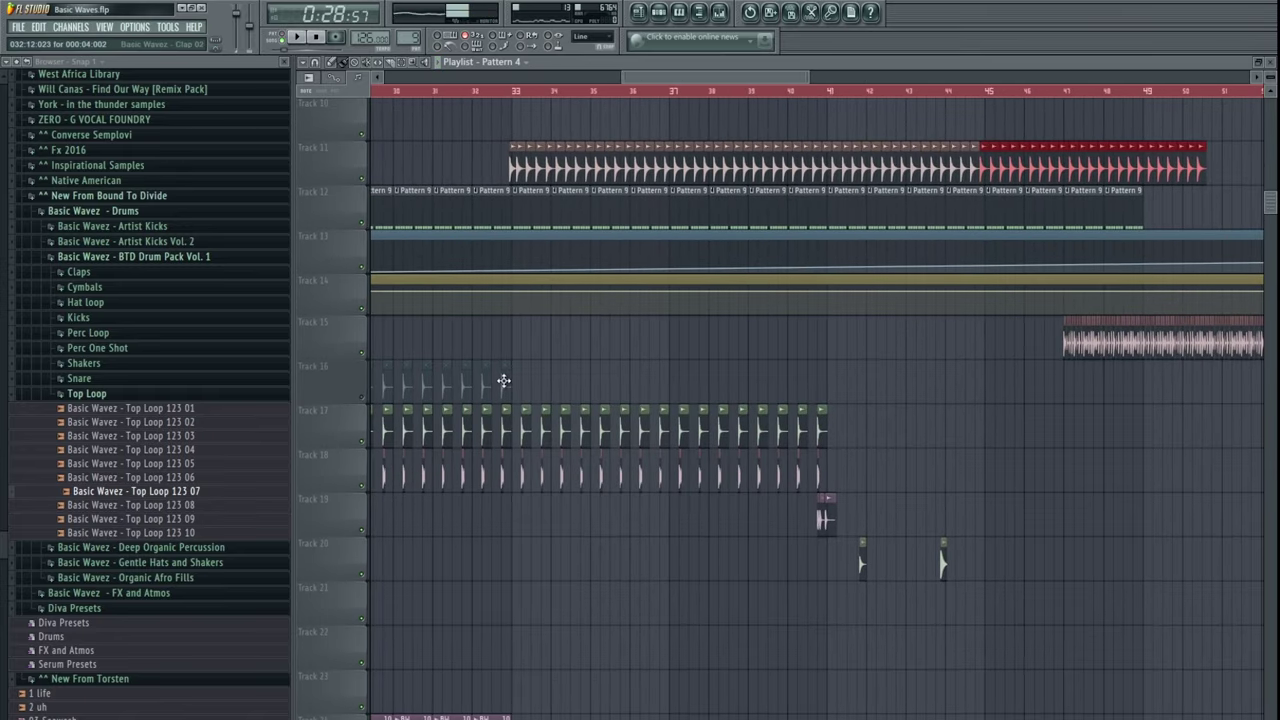
double_click(504, 381)
key("F5")
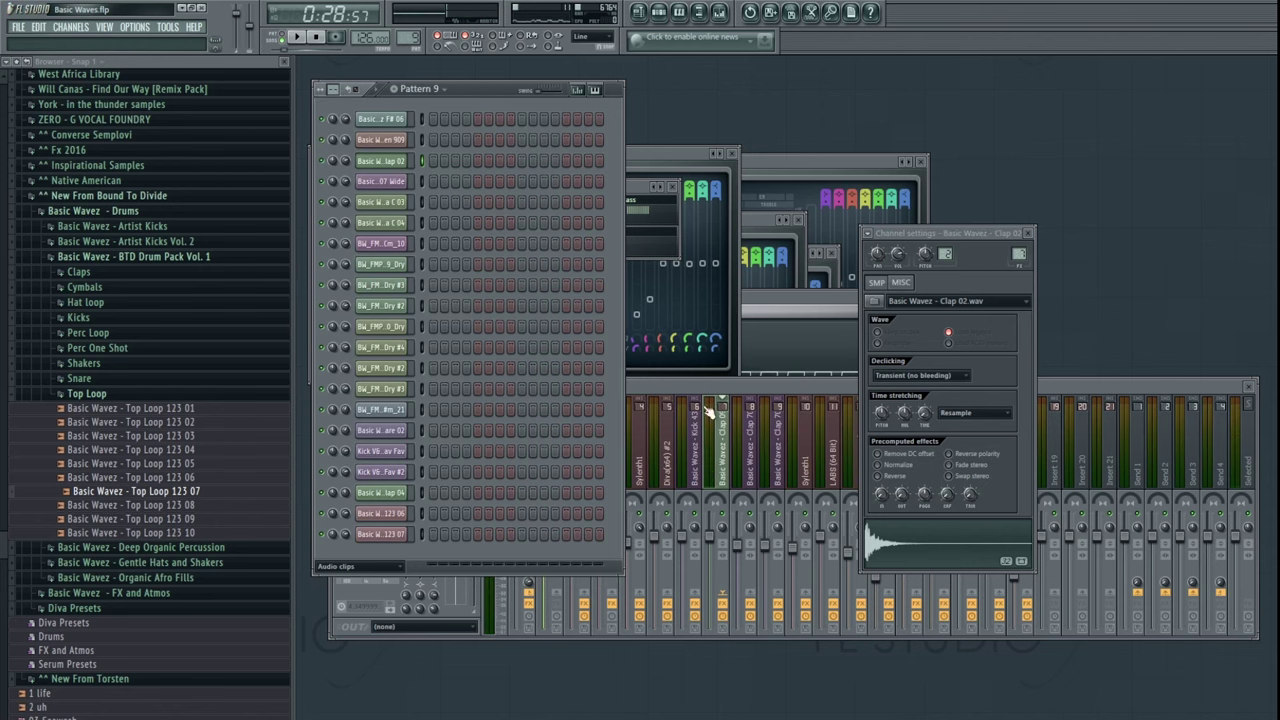
left_click(639, 13)
- Delete the repeated Clap 02 clips on Track 16 between bars 25 and 33
left_click_drag(754, 367, 937, 394)
mouse_move(655, 406)
left_mouse_down()
mouse_move(903, 424)
mouse_move(765, 432)
left_mouse_up()
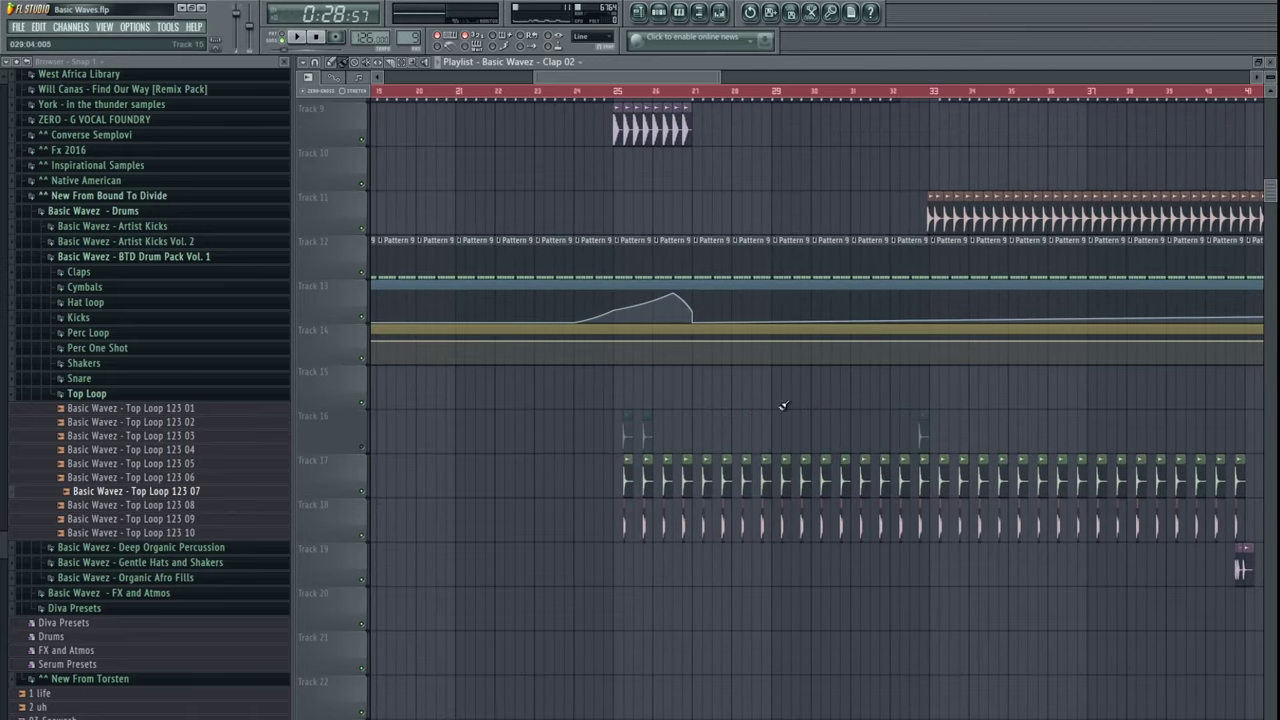
left_click_drag(658, 428, 563, 429)
- Place a single Clap 02 clip on Track 16 midway through bar 36, unmute the track, and play from about bar 32
left_click_drag(931, 376, 741, 383)
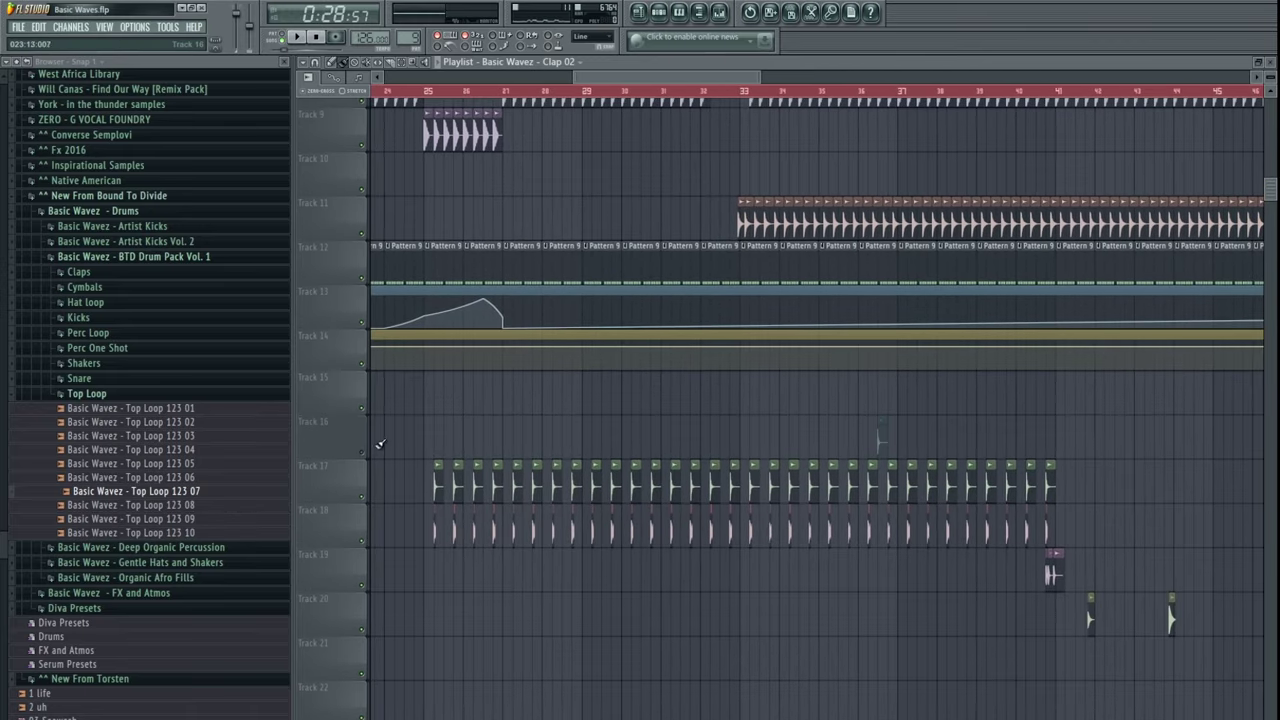
left_click(711, 93)
key("space")
scroll(809, 240, "up", 5)
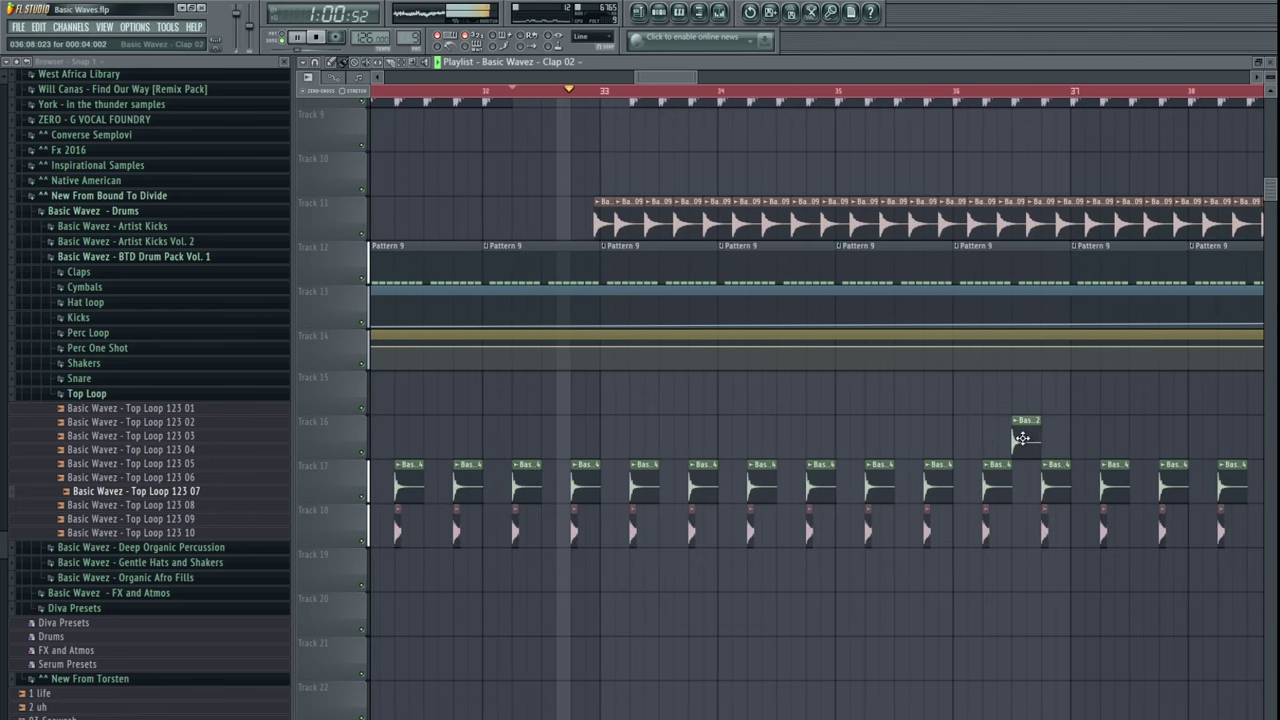
- Move the Clap 02 clip on Track 16 to step 10 of bar 34 and play the section
left_click_drag(1022, 437, 725, 452)
scroll(811, 431, "up", 5)
key("space")
scroll(725, 498, "up", 3)
scroll(725, 498, "up", 2)
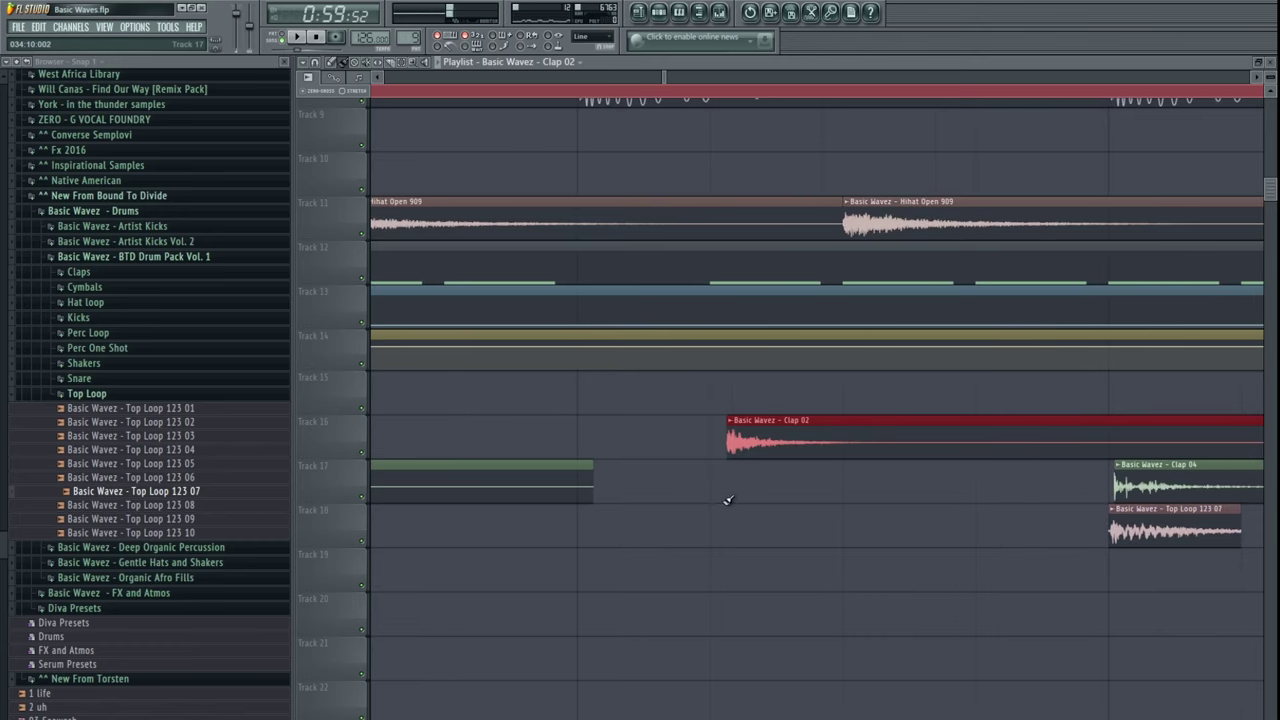
key("space")
scroll(728, 490, "down", 6)
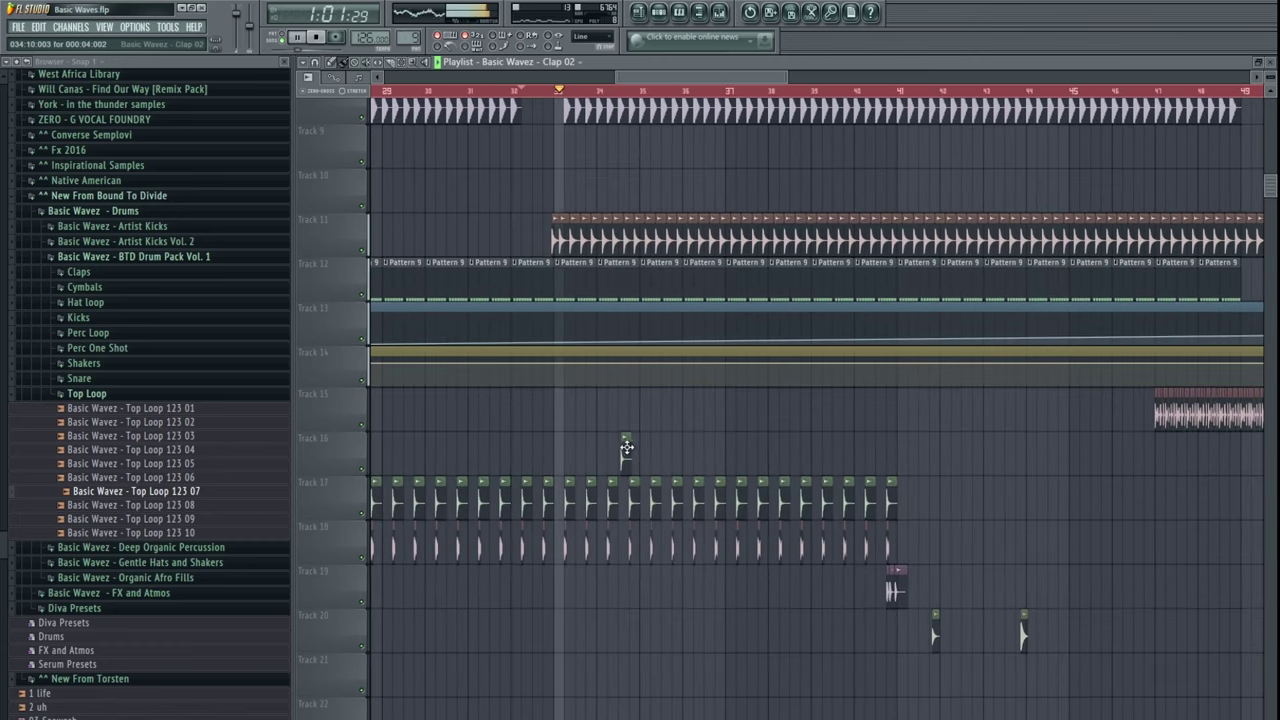
- Place a second Clap 02 clip on Track 16 midway through bar 38 and check its channel settings
left_click(796, 441)
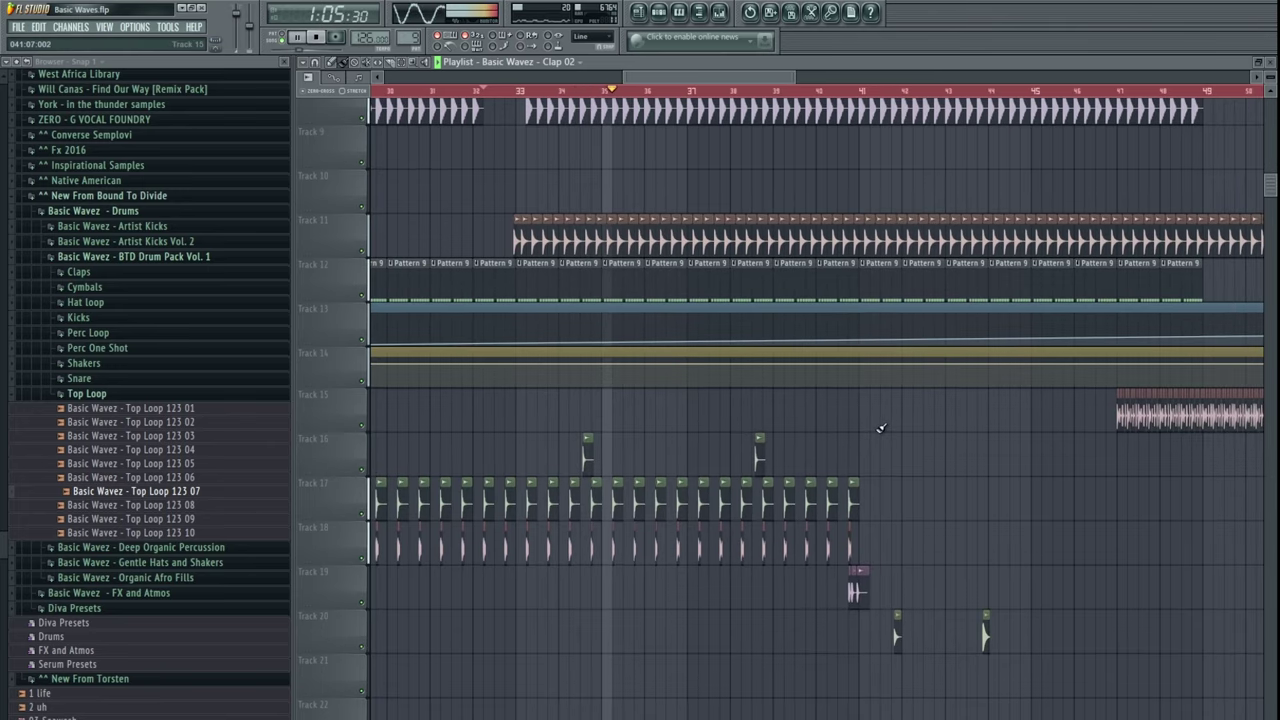
double_click(762, 452)
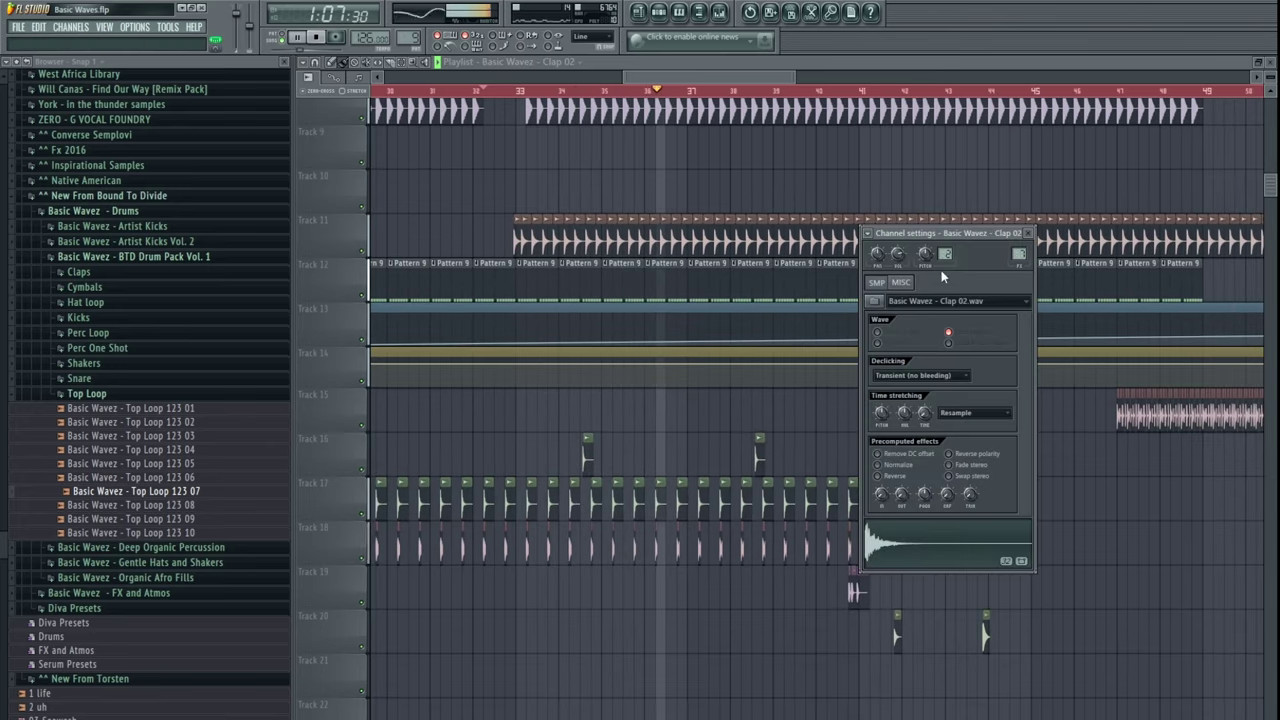
left_click(1028, 233)
- Duplicate the clips on Tracks 16 to 18 from bars 33–41 into bars 41–49
left_click_drag(871, 434, 612, 574)
scroll(766, 452, "down", 3)
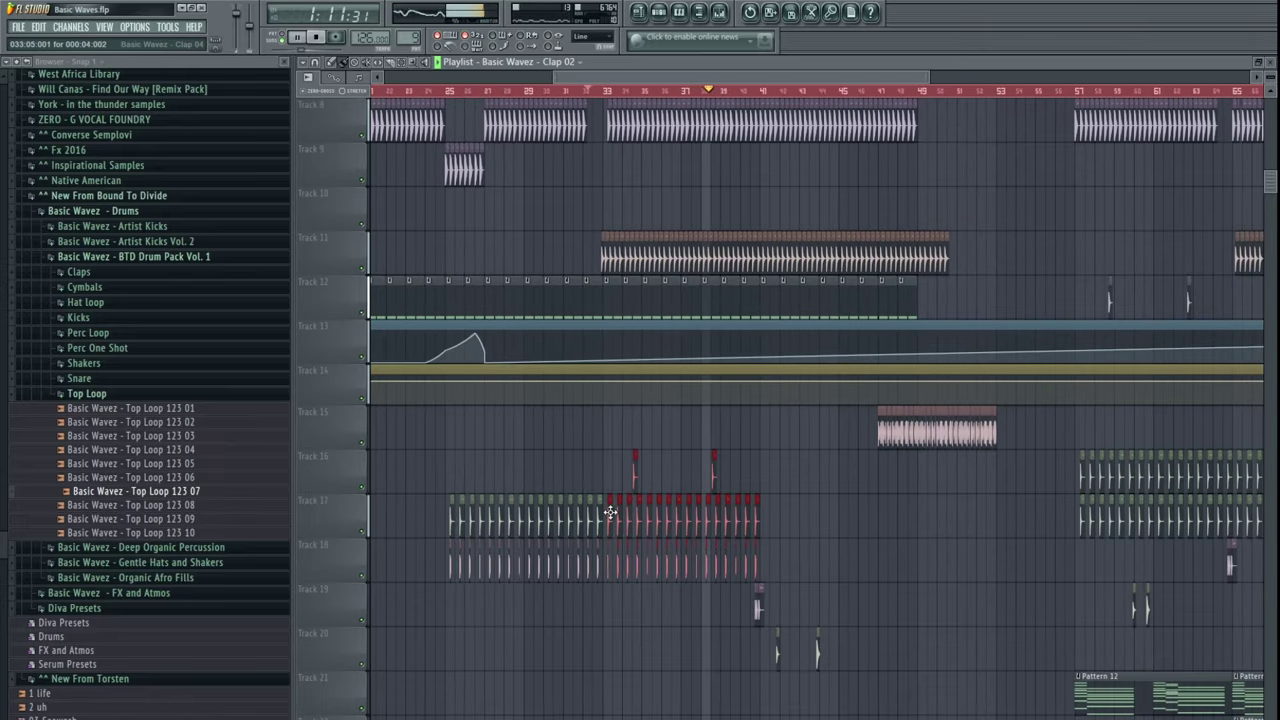
left_click_drag(610, 512, 767, 514)
scroll(793, 571, "up", 5)
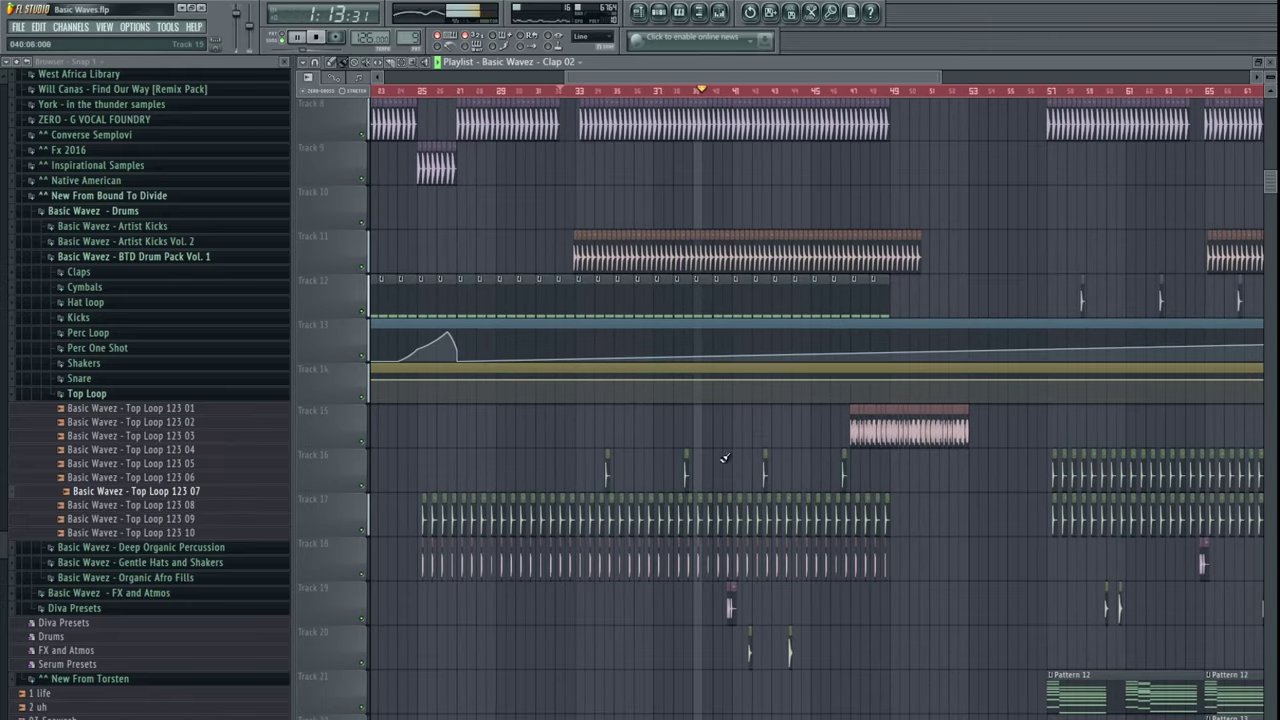
- Add an extra Top Loop 123 07 slice on Track 18 just before the second clap of bar 38
left_click_drag(793, 455, 817, 454)
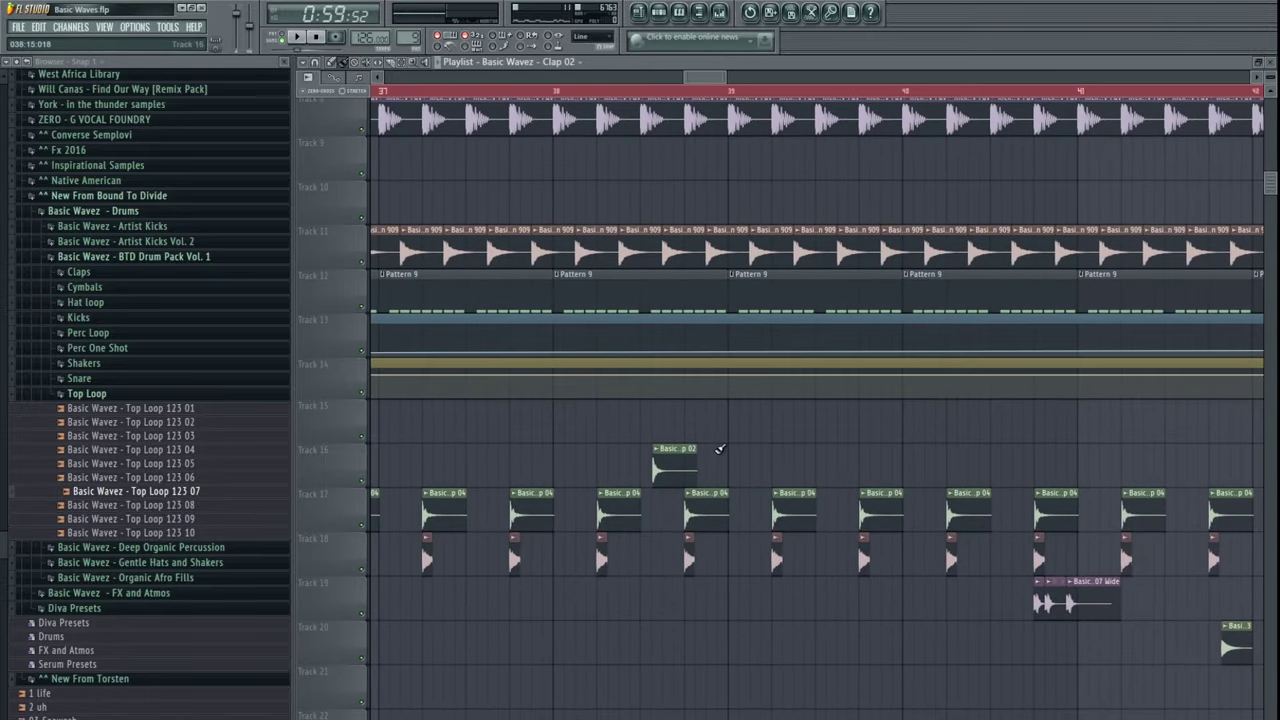
scroll(686, 516, "up", 3)
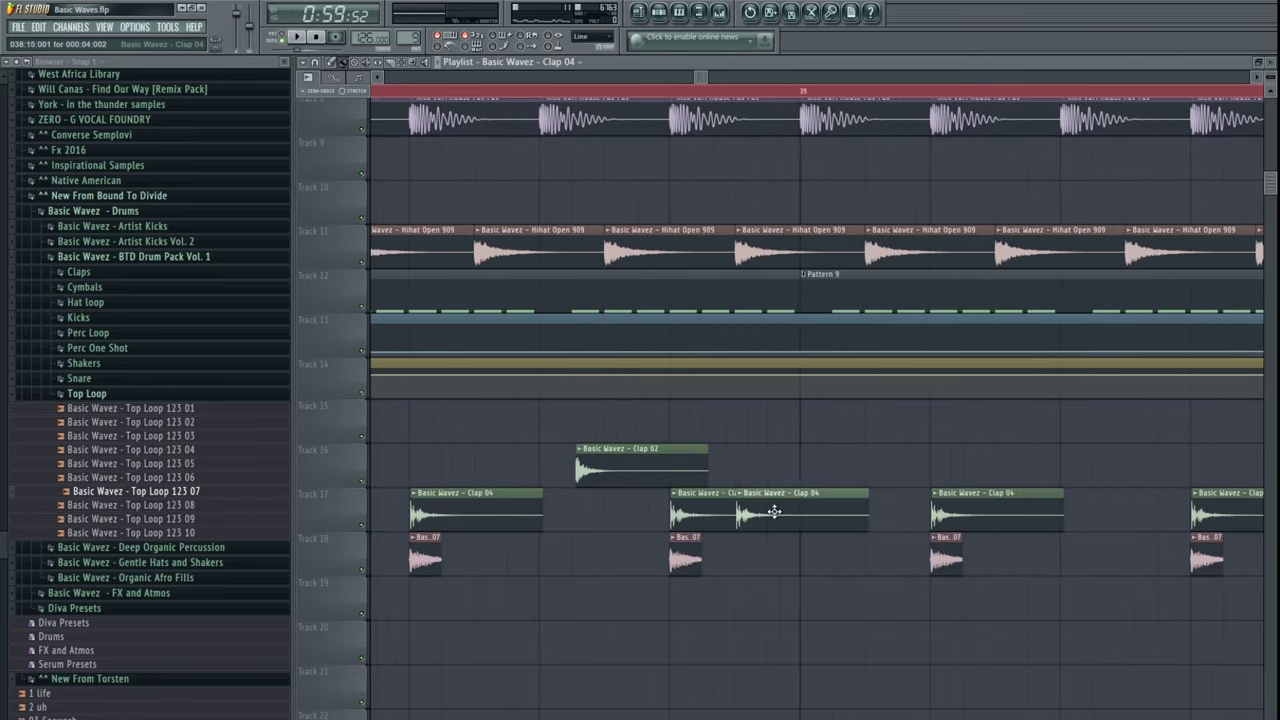
right_click(808, 513)
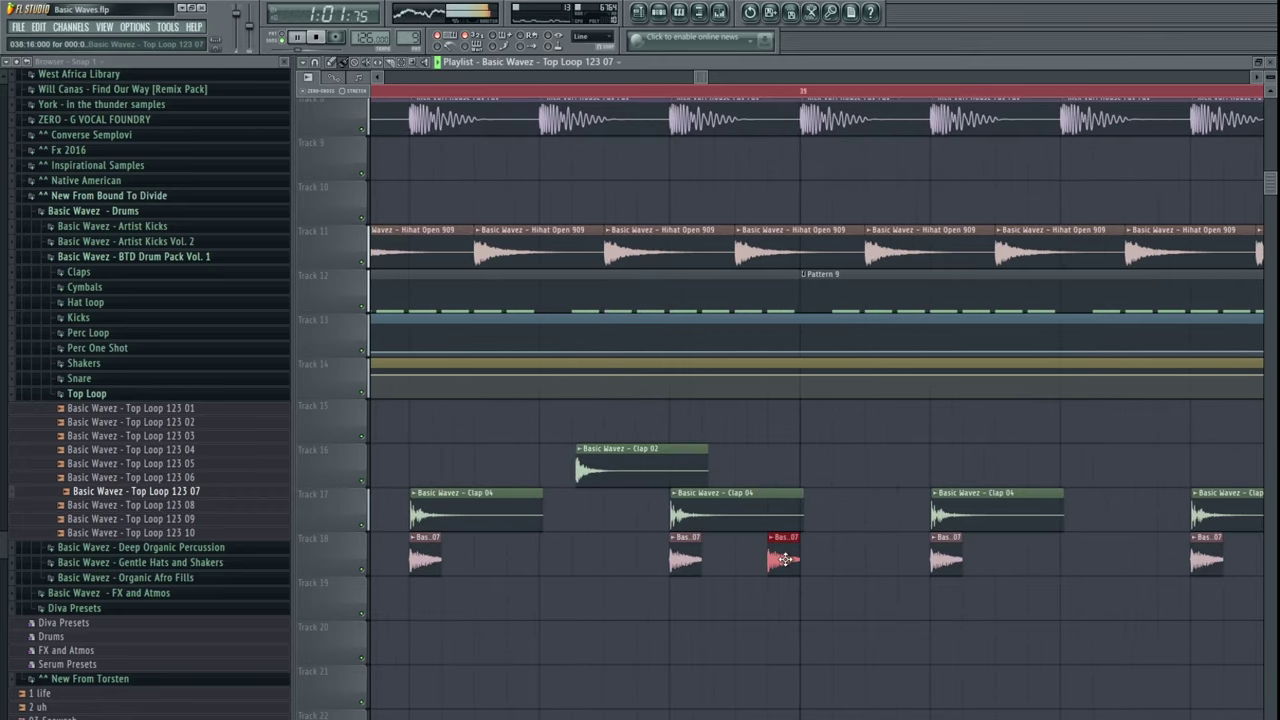
left_click_drag(785, 559, 653, 559)
scroll(660, 560, "up", 4)
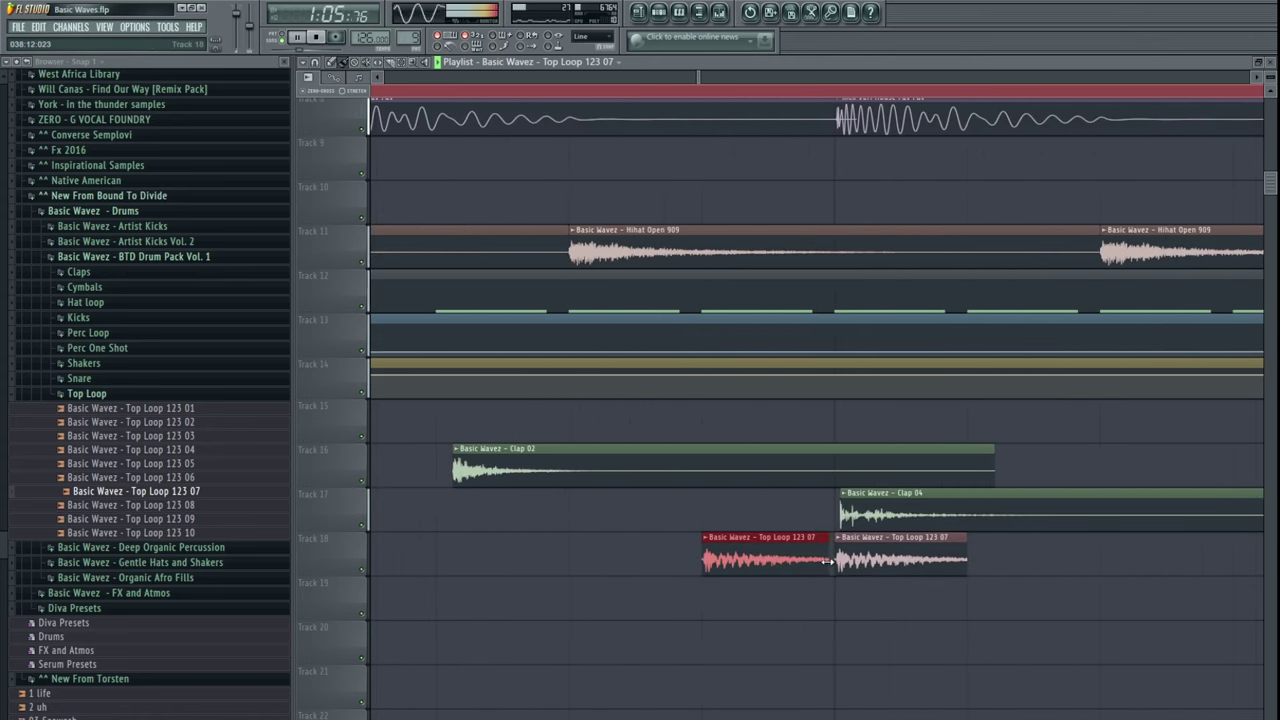
scroll(751, 610, "down", 6)
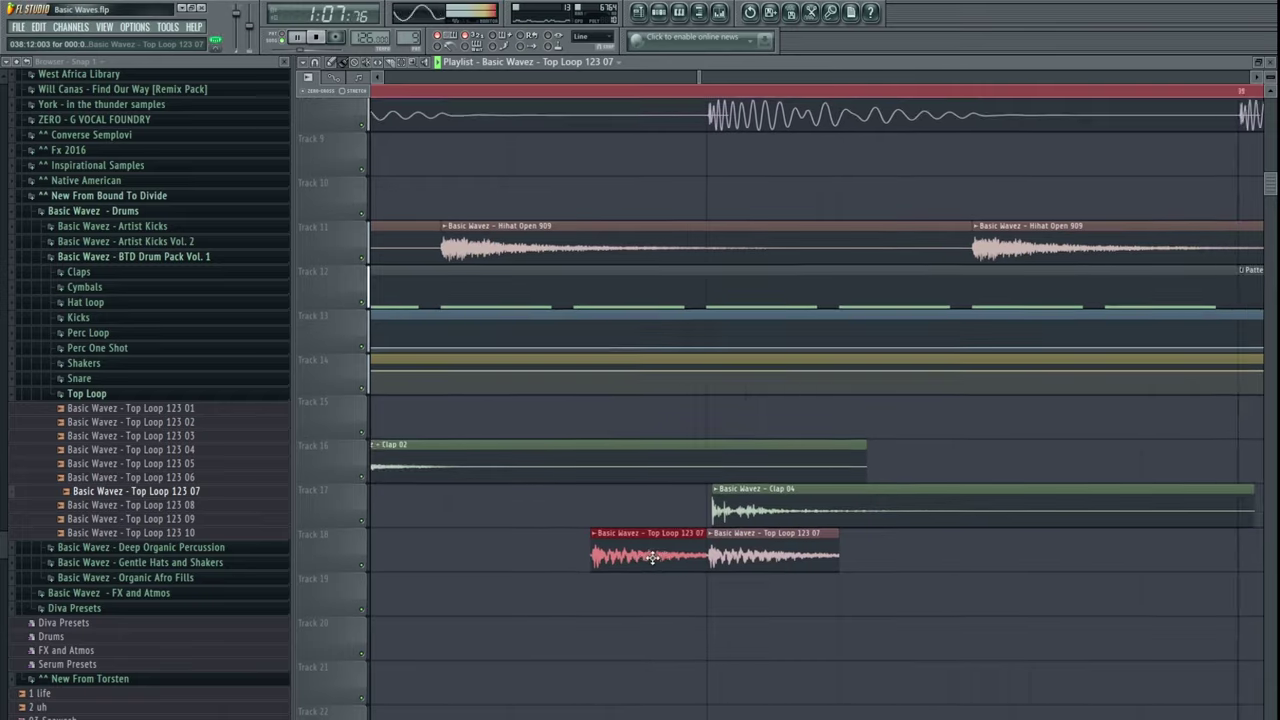
scroll(660, 550, "up", 5)
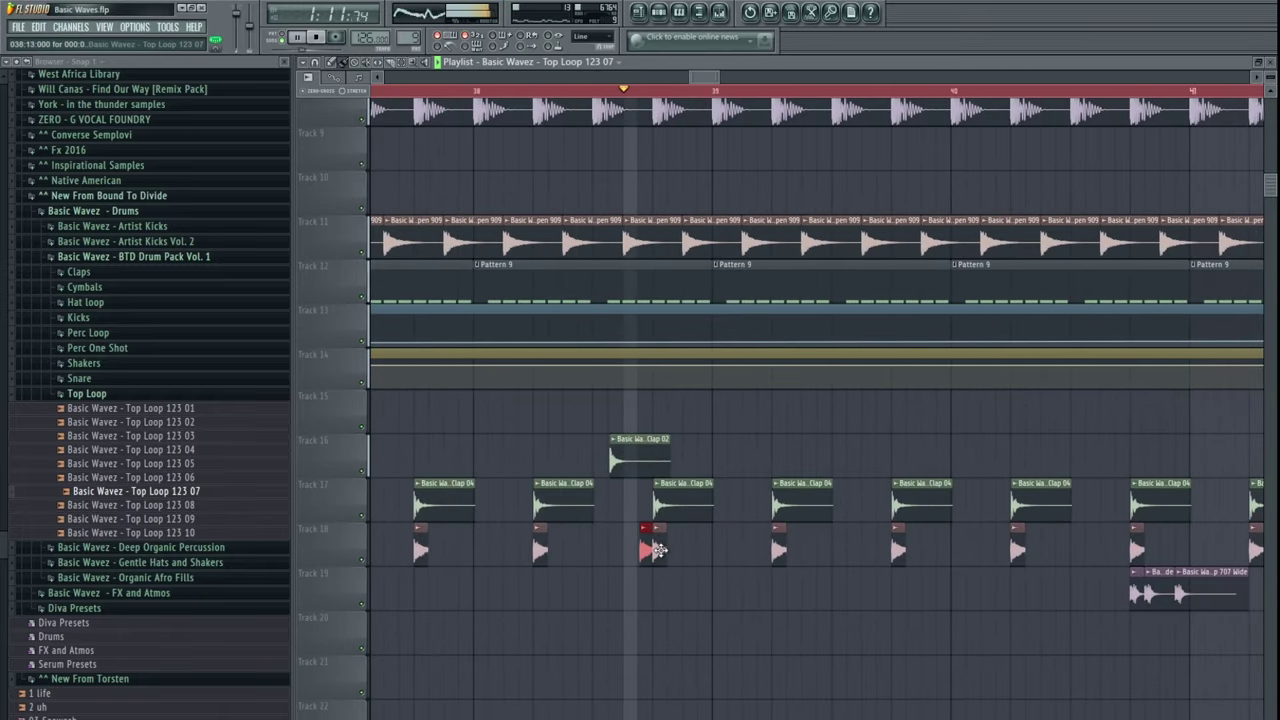
- Replace the clips on Tracks 16 to 18 in bars 41–49 with a fresh copy of bars 33–41
scroll(731, 528, "down", 5)
left_click_drag(740, 510, 720, 508)
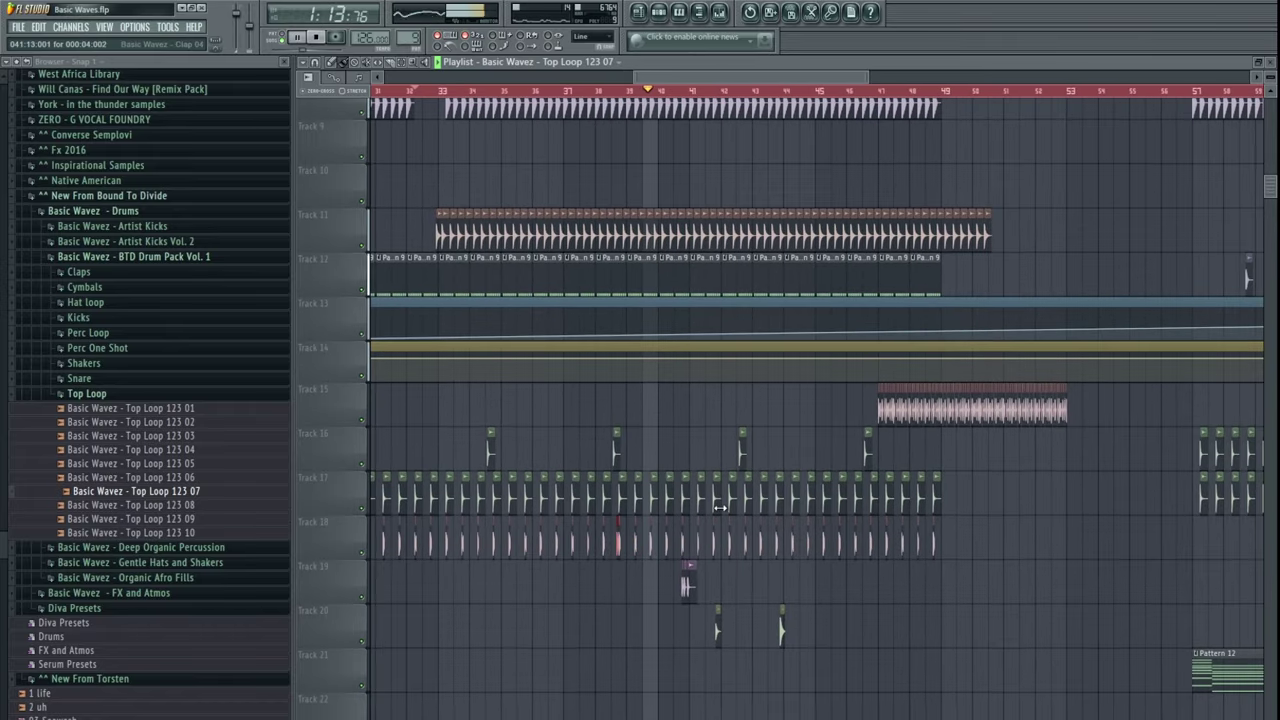
left_click_drag(960, 426, 586, 607)
key("Delete")
key("space")
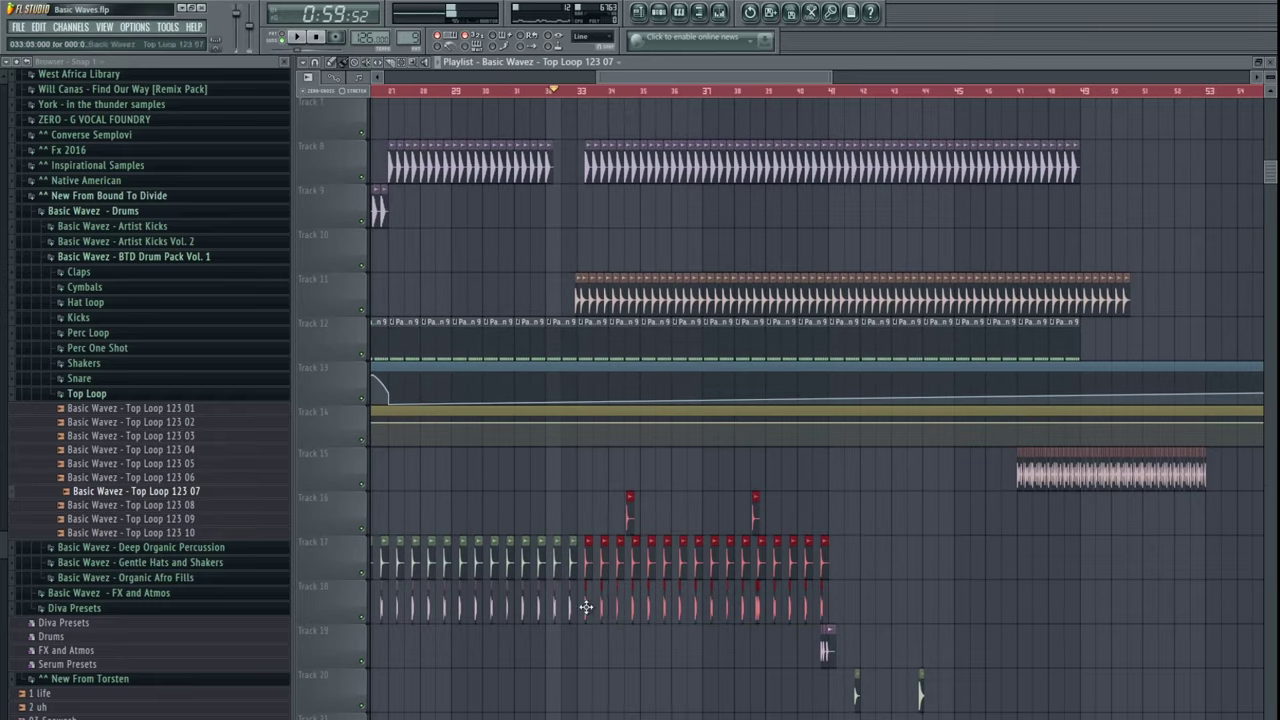
left_click_drag(588, 557, 866, 568)
- Move the whole group of top-loop slices on Track 15 so it starts at bar 41
left_click_drag(1150, 539, 716, 541)
left_click_drag(683, 443, 900, 494)
left_click_drag(790, 463, 619, 463)
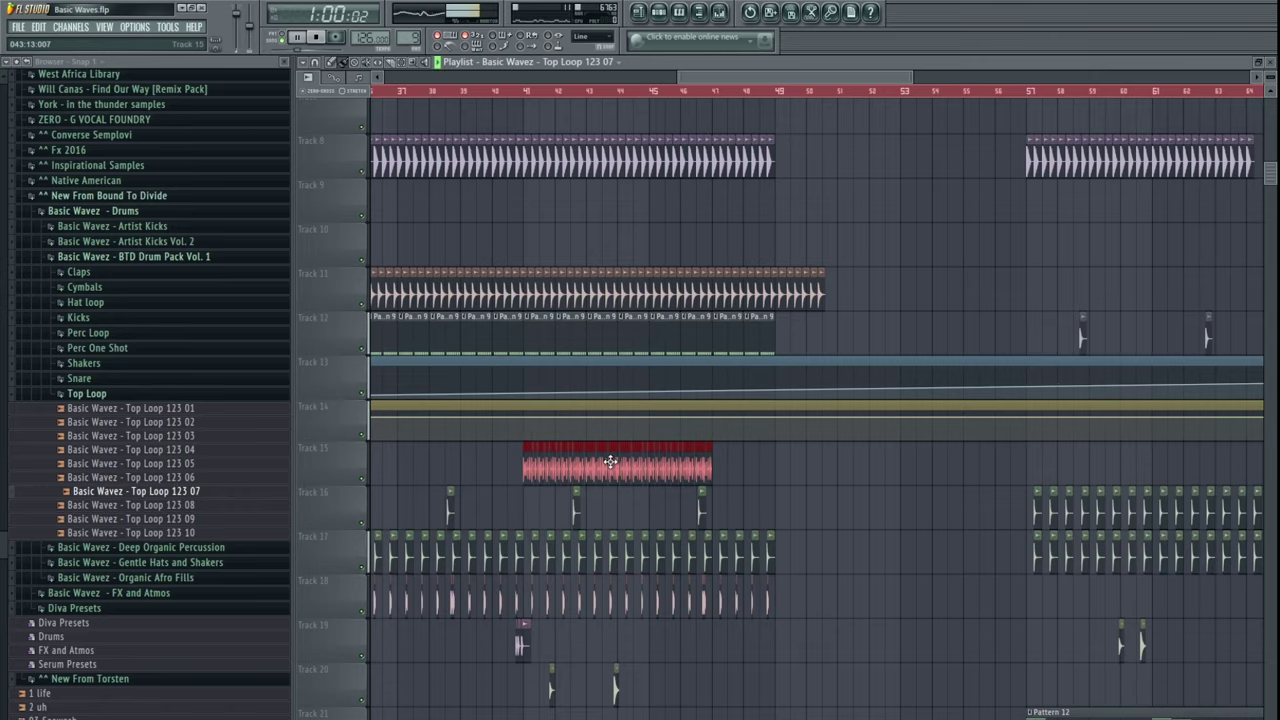
left_click_drag(738, 364, 717, 542)
- Stop playback and select the fourth Top Loop 123 06 slice of bar 41 on Track 15
scroll(858, 560, "up", 5)
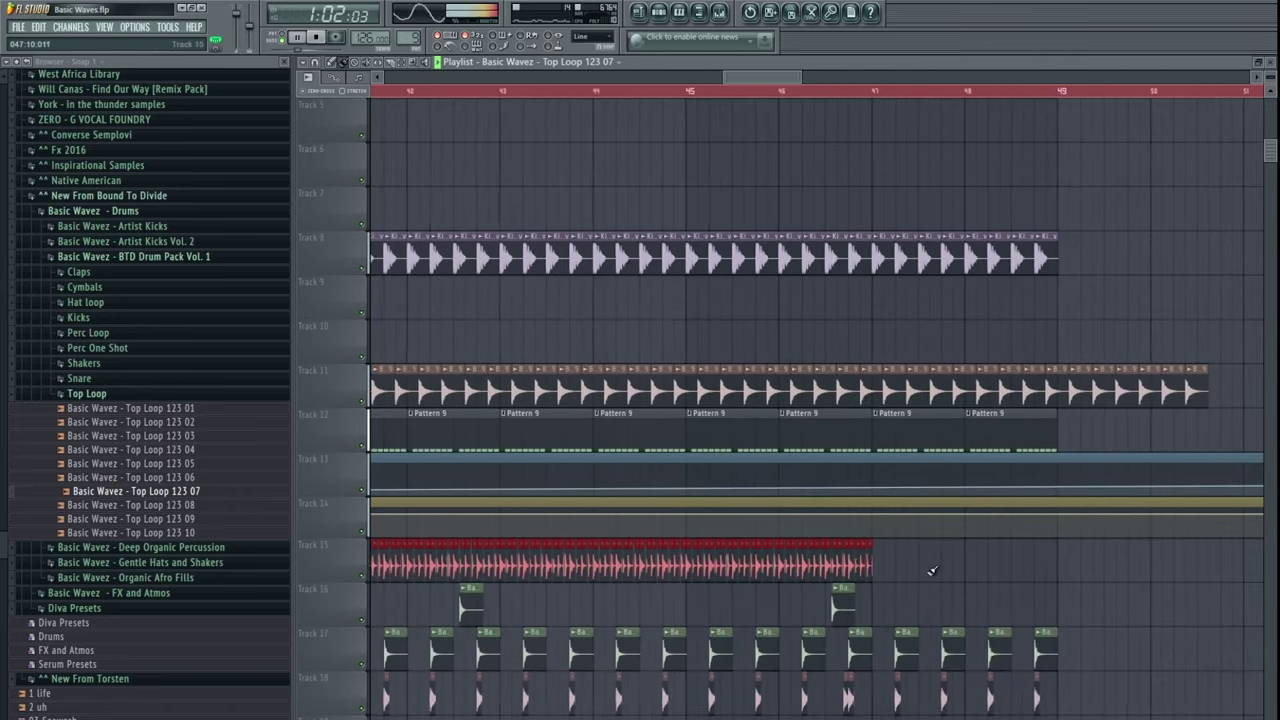
left_click_drag(930, 571, 963, 527)
key("space")
scroll(557, 581, "up", 6)
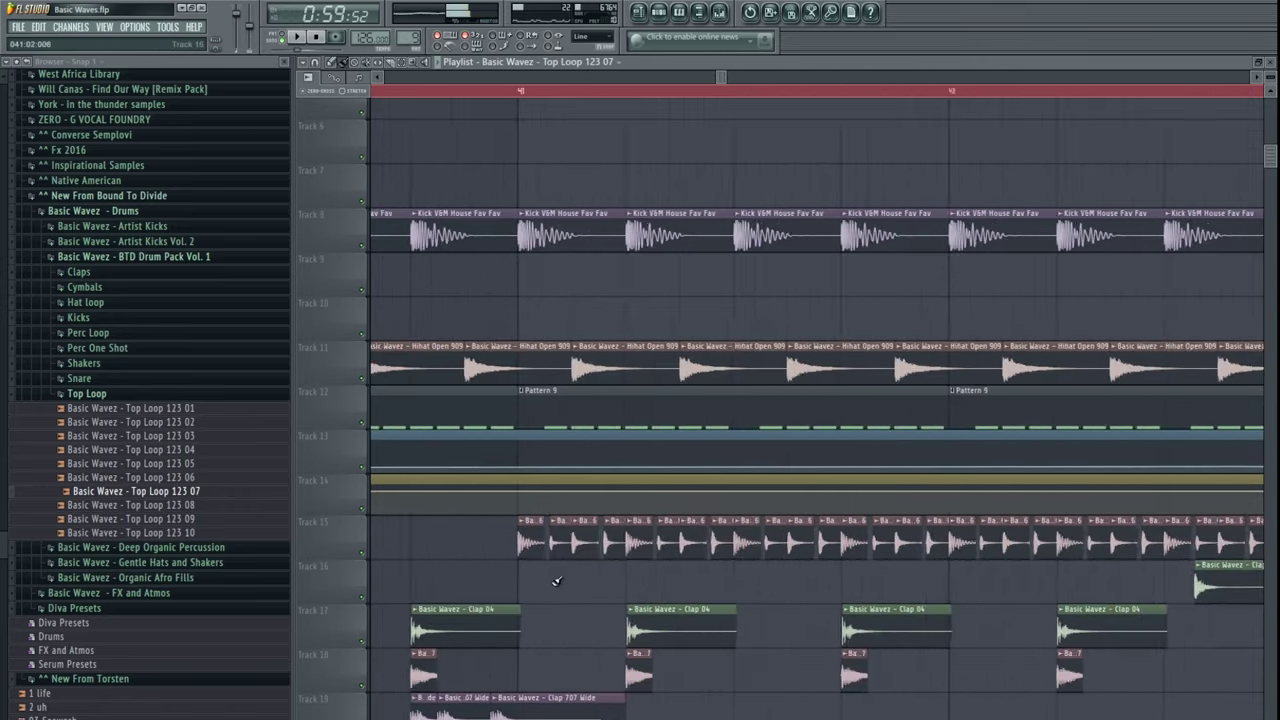
scroll(557, 581, "up", 4)
left_click_drag(642, 582, 768, 592)
left_click(703, 550, "ctrl")
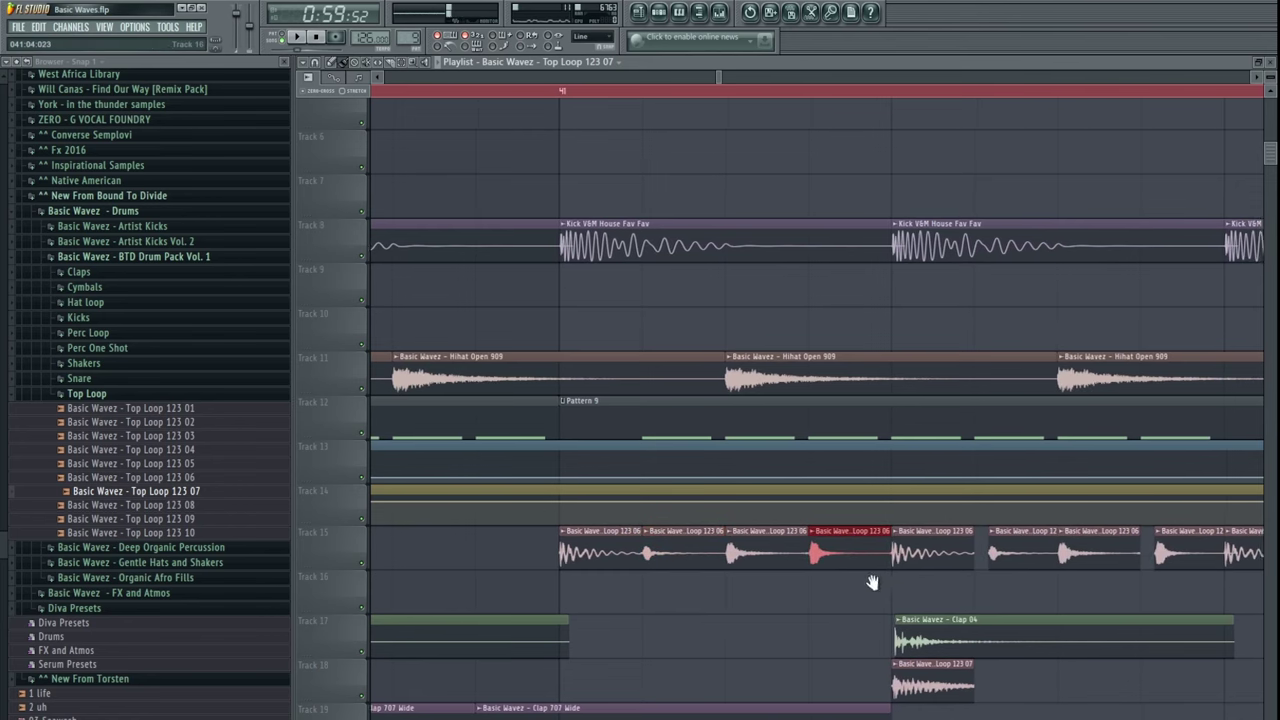
- Duplicate the sliced Top Loop 123 06 clips along Track 15 to fill bars 41 to 49
scroll(595, 565, "down", 5)
left_click_drag(591, 563, 942, 555)
scroll(667, 556, "down", 3)
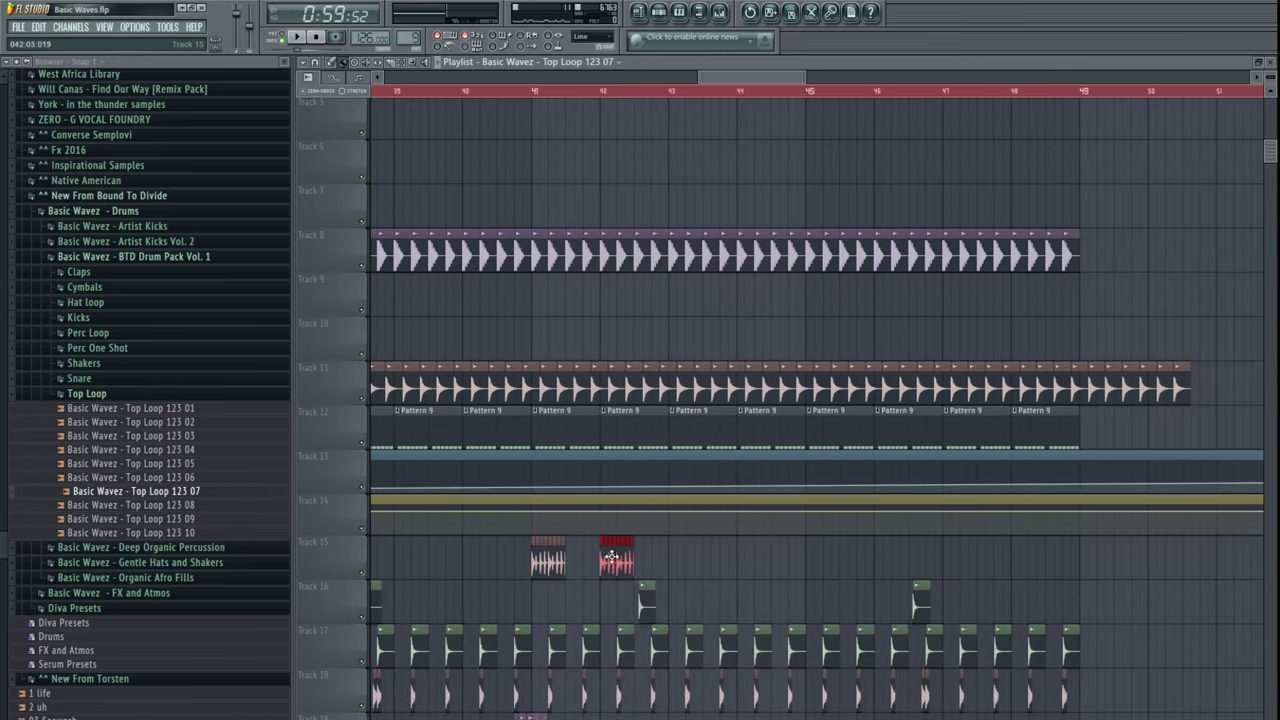
left_click_drag(547, 555, 615, 547)
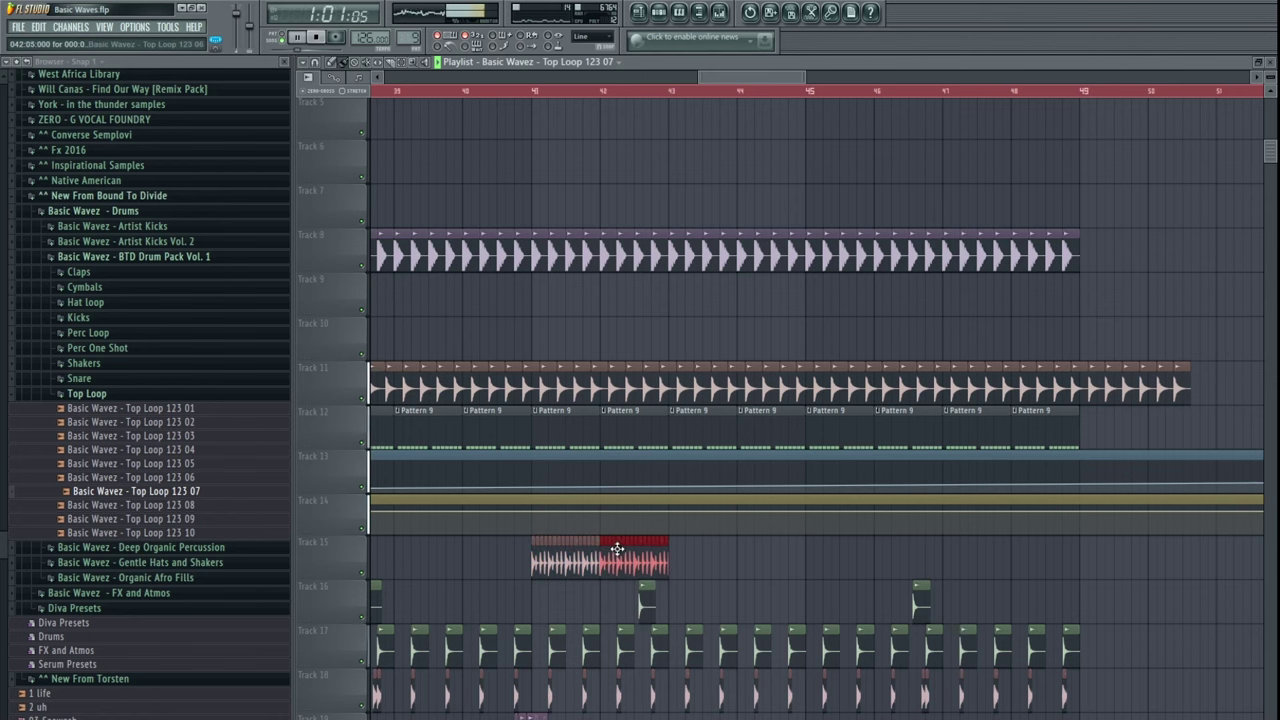
mouse_move(712, 553)
left_mouse_down()
mouse_move(556, 561)
mouse_move(743, 562)
mouse_move(692, 555)
left_mouse_up()
left_click_drag(1020, 518, 1133, 566)
left_click_drag(919, 433, 975, 386)
left_click_drag(775, 531, 868, 533)
- Open the channel settings and mixer insert of Top Loop 123 06 and listen to it within the arrangement
double_click(868, 533)
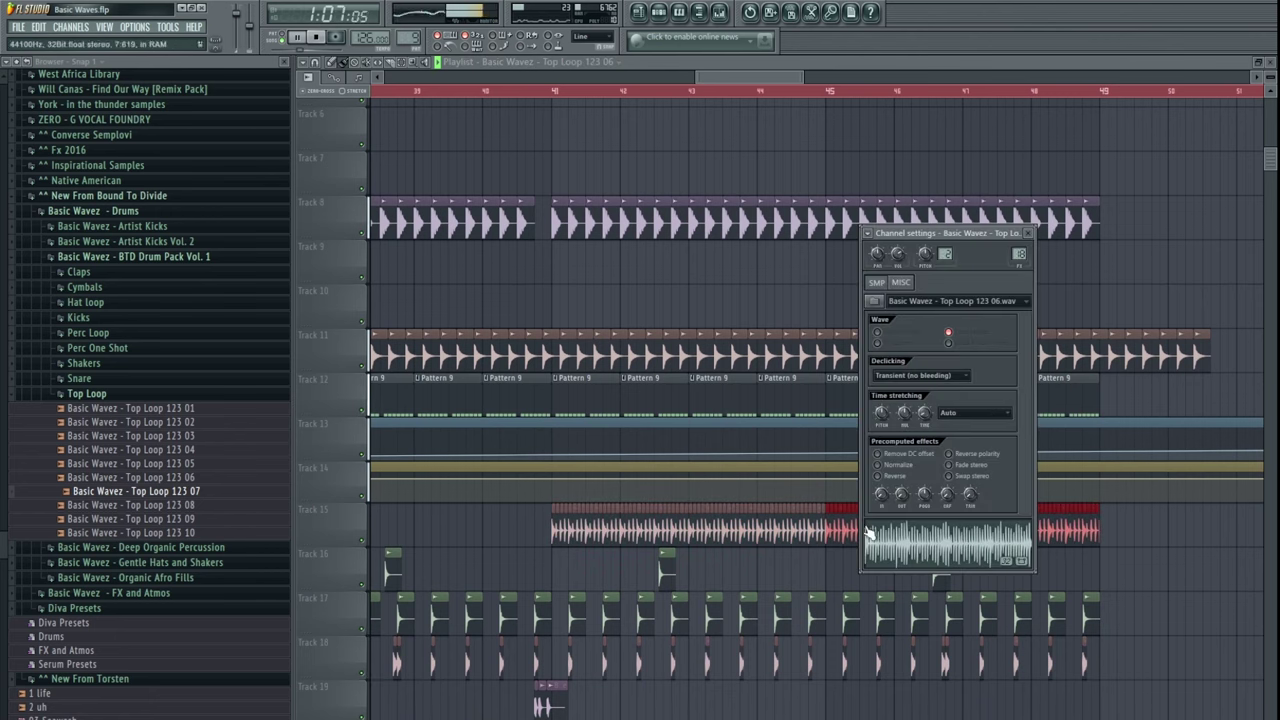
double_click(1019, 256)
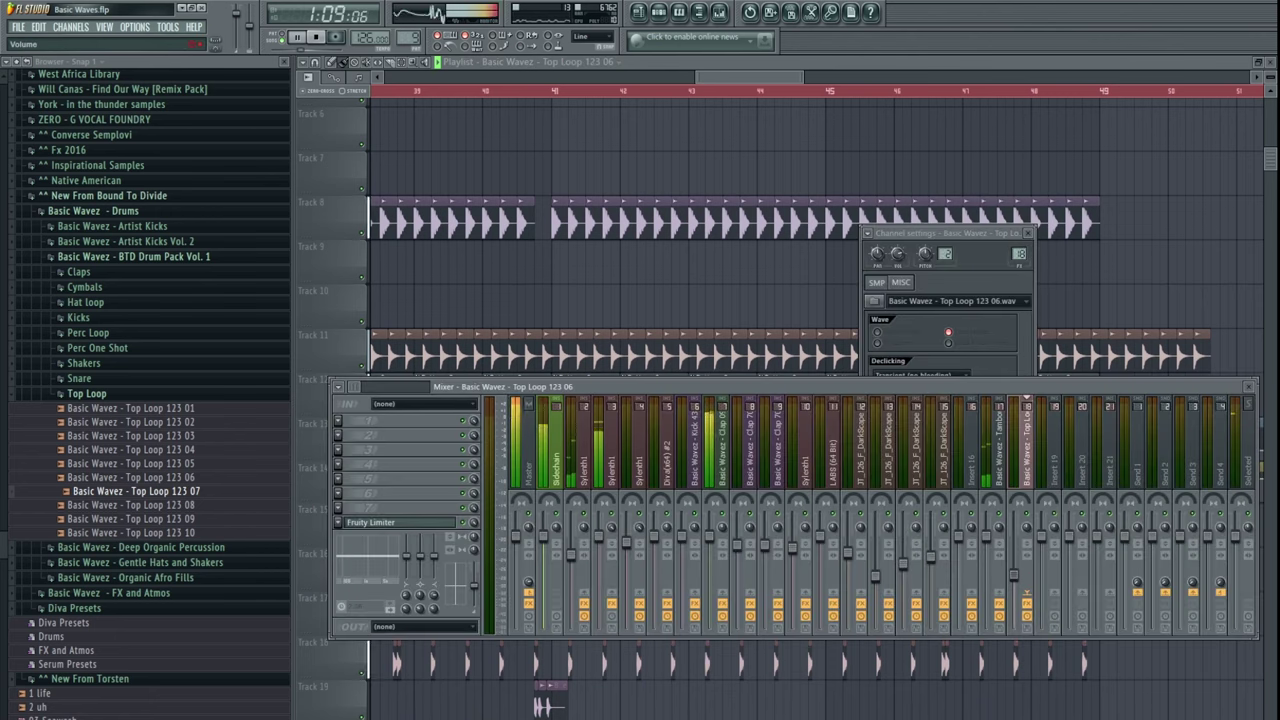
right_click(1181, 238)
left_click_drag(906, 463, 875, 540)
scroll(868, 500, "down", 3)
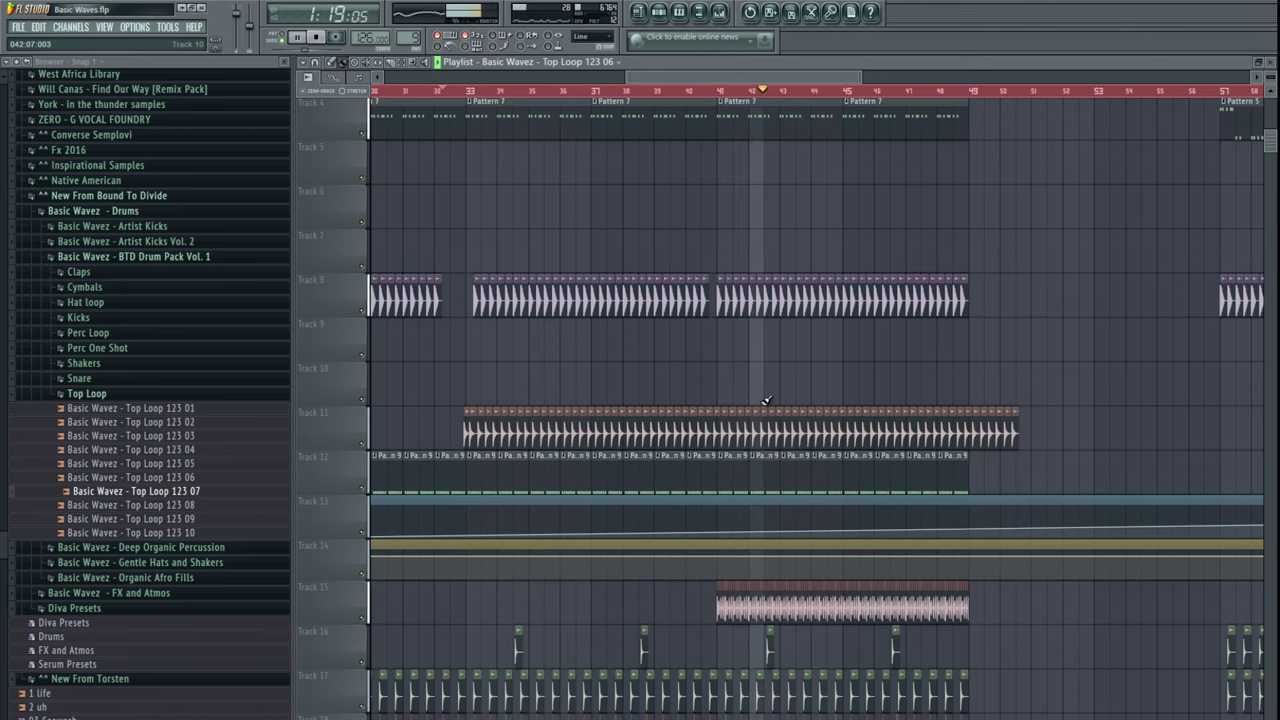
key("space")
- Solo Track 15 and set the playback position to bar 41
scroll(731, 571, "up", 8)
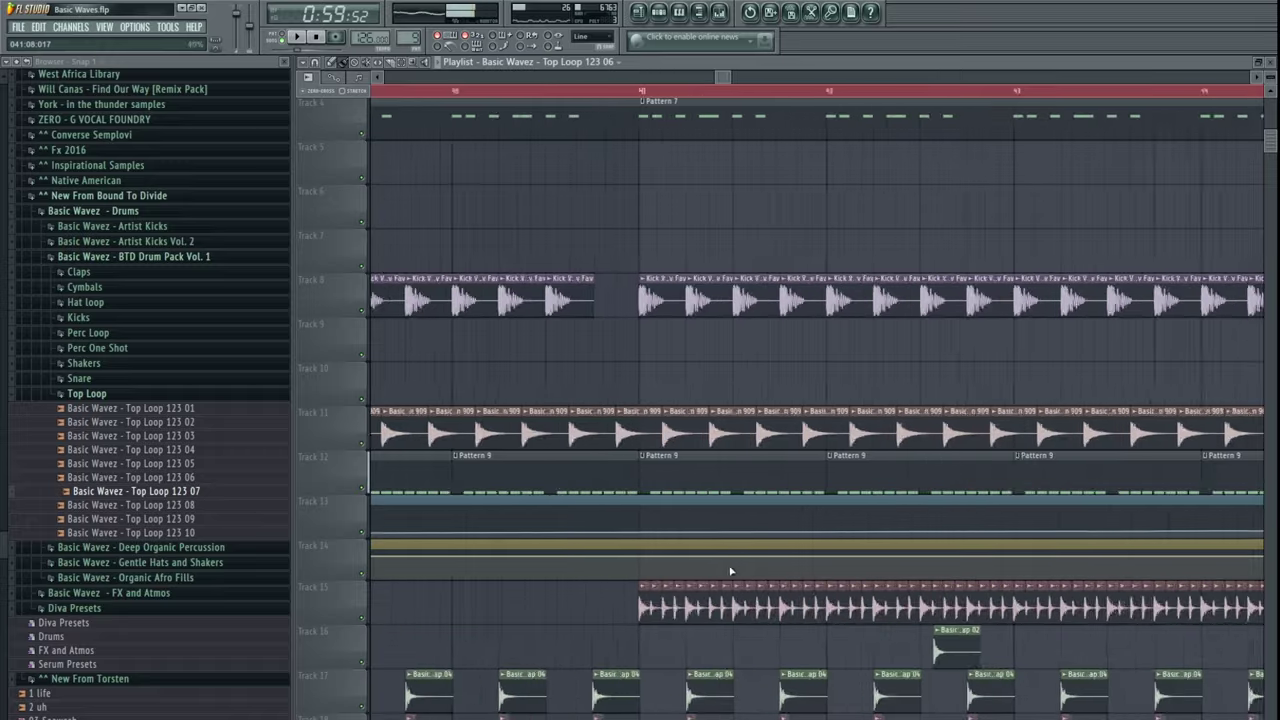
left_click_drag(731, 571, 731, 394)
scroll(700, 430, "up", 5)
scroll(753, 495, "down", 3)
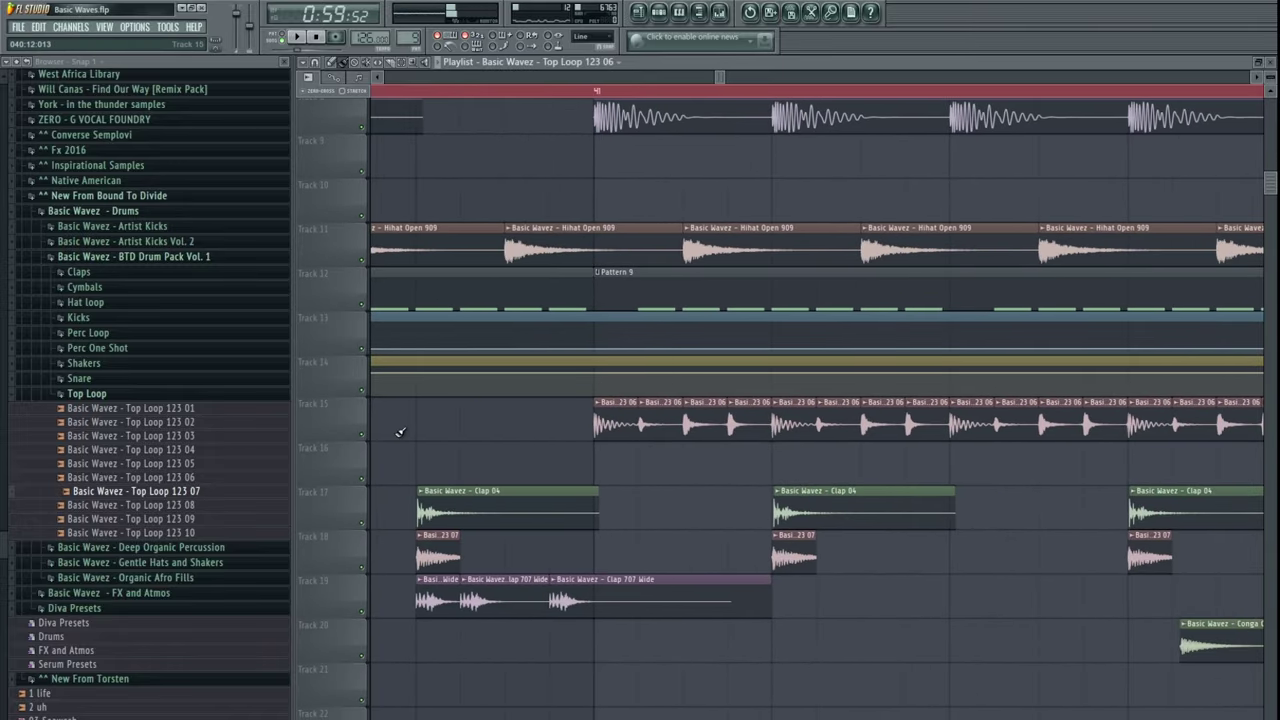
left_click(595, 90)
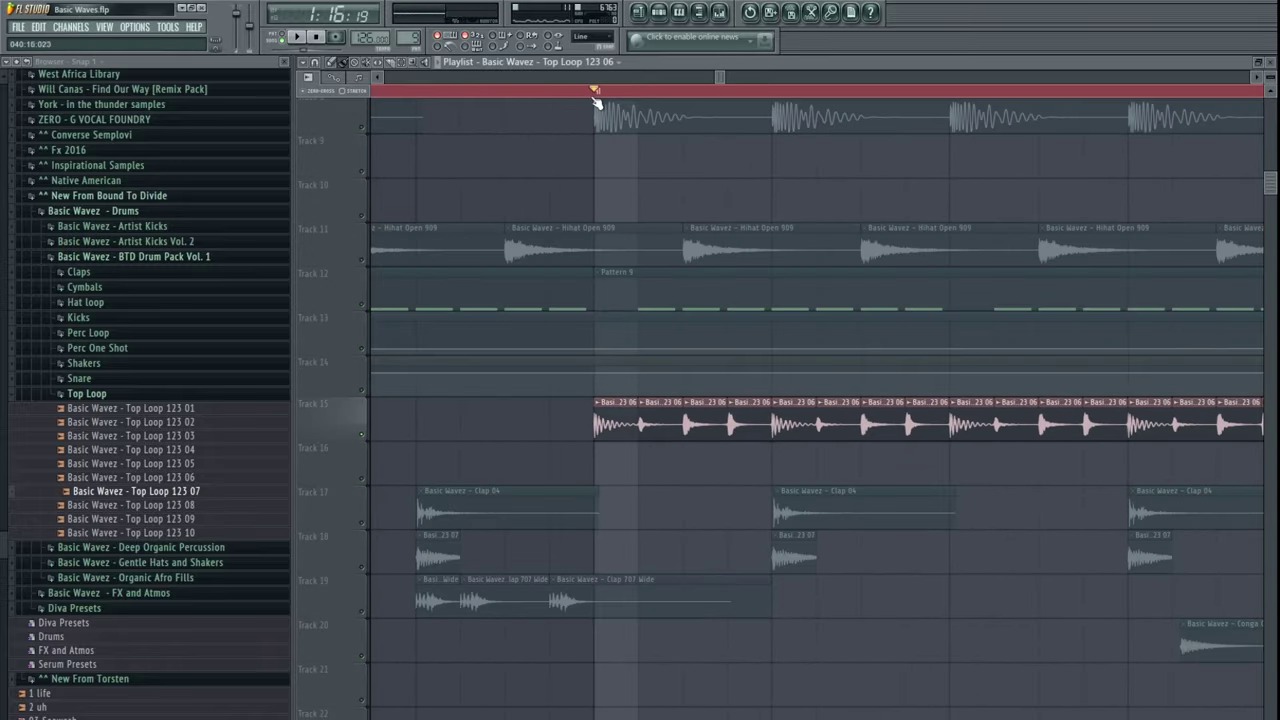
- Add a Fruity Parametric EQ 2 to the Top Loop 123 06 mixer insert and roll off the lows with bands 1 and 2
double_click(692, 425)
double_click(1018, 254)
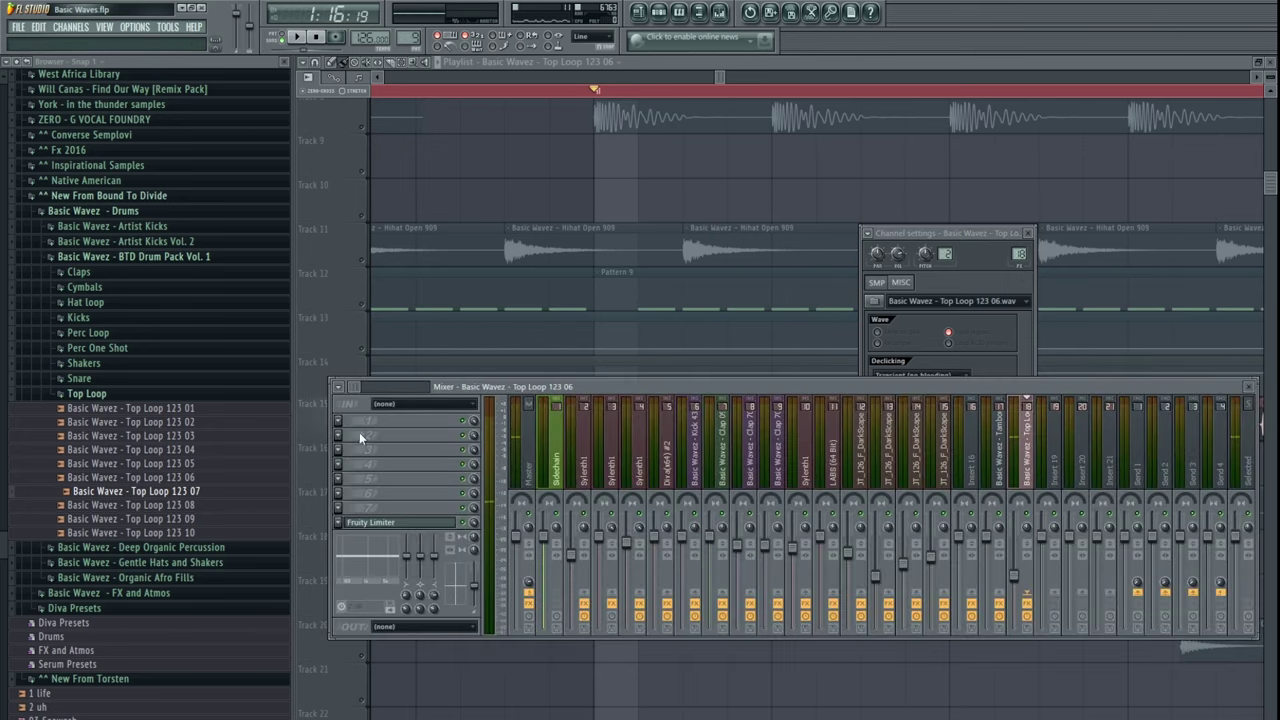
left_click_drag(373, 263, 413, 307)
key("space")
left_click_drag(406, 556, 406, 577)
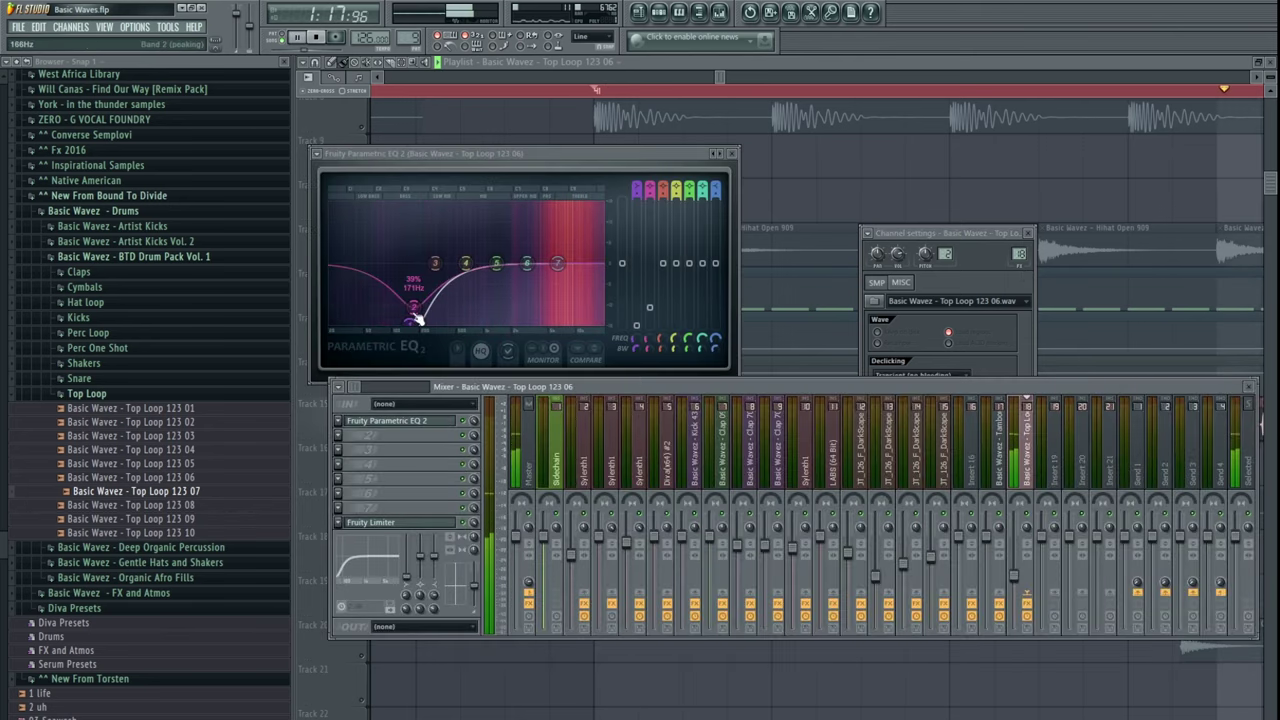
left_click_drag(410, 322, 423, 322)
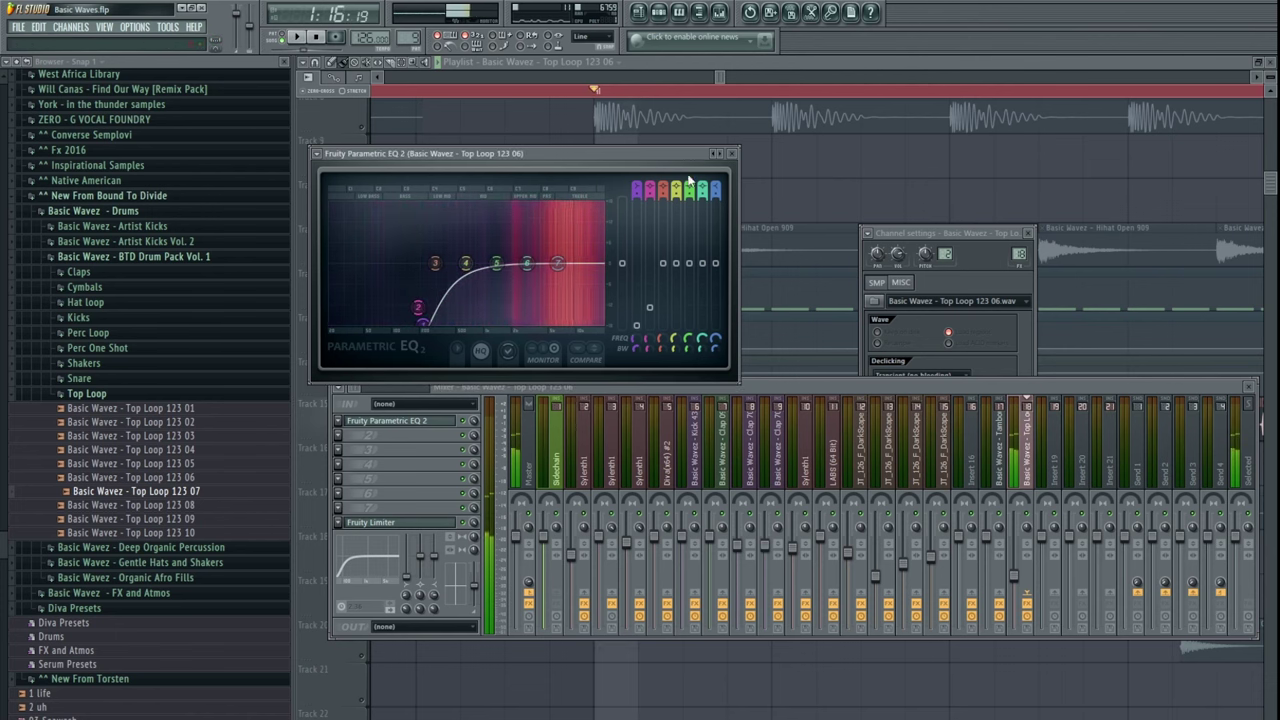
left_click(732, 153)
- Delete the Top Loop slices on Track 15, keeping only one pair of adjacent hits at 041:03
middle_click(845, 255)
right_click(603, 412)
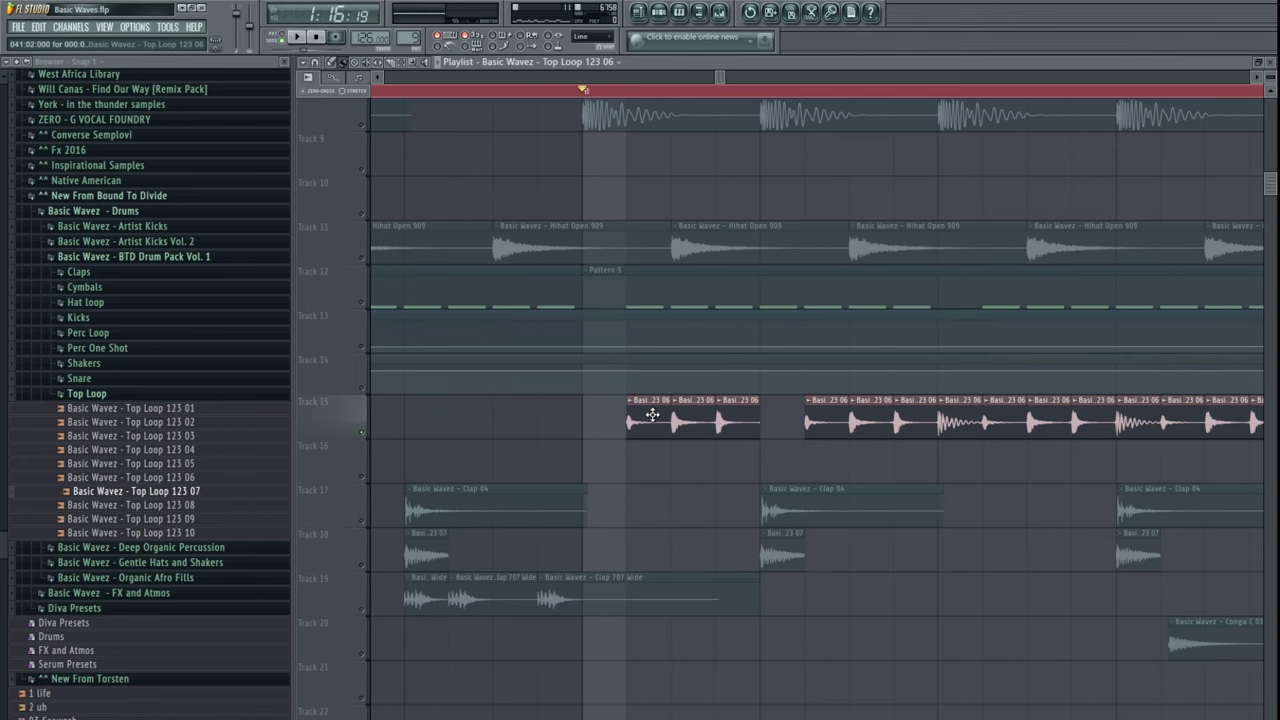
key("space")
left_click_drag(879, 329, 782, 337)
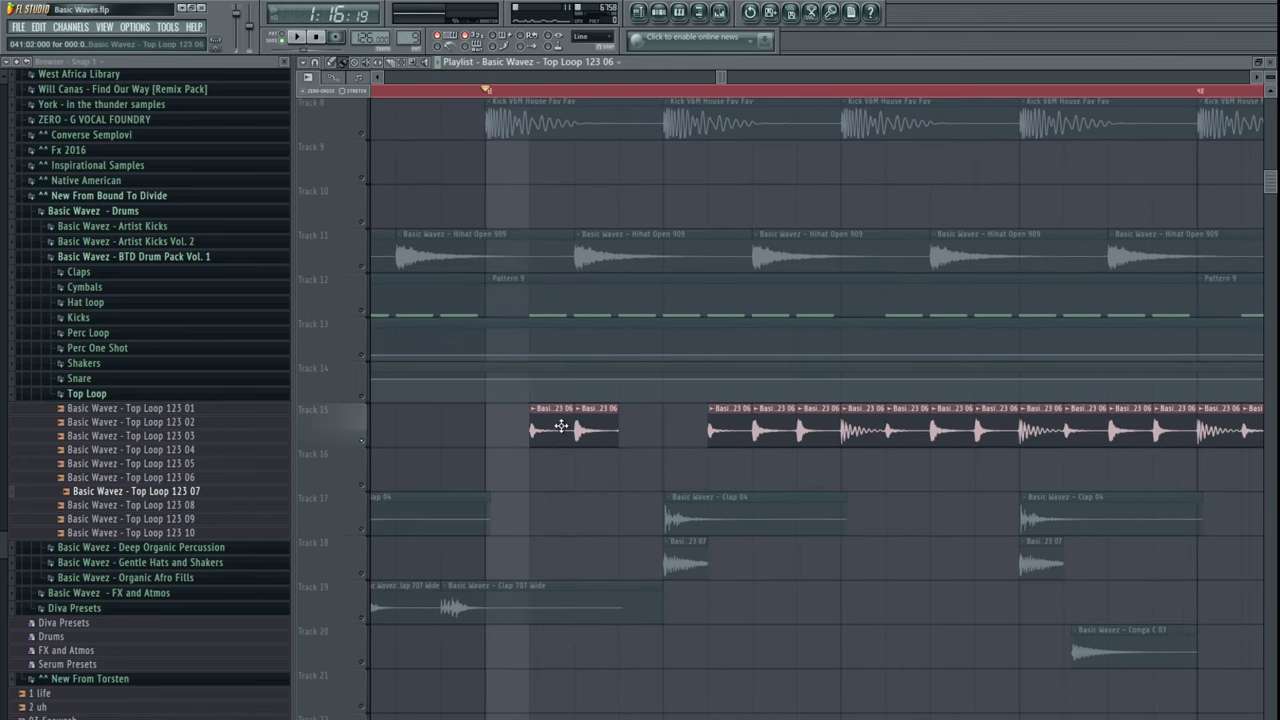
left_click_drag(549, 427, 976, 425)
scroll(700, 409, "down", 4)
mouse_move(882, 400)
left_mouse_down()
mouse_move(680, 393)
mouse_move(1010, 418)
left_mouse_up()
scroll(665, 405, "down", 4)
left_click_drag(951, 412, 891, 403)
left_click_drag(955, 410, 1150, 410)
scroll(548, 420, "up", 4)
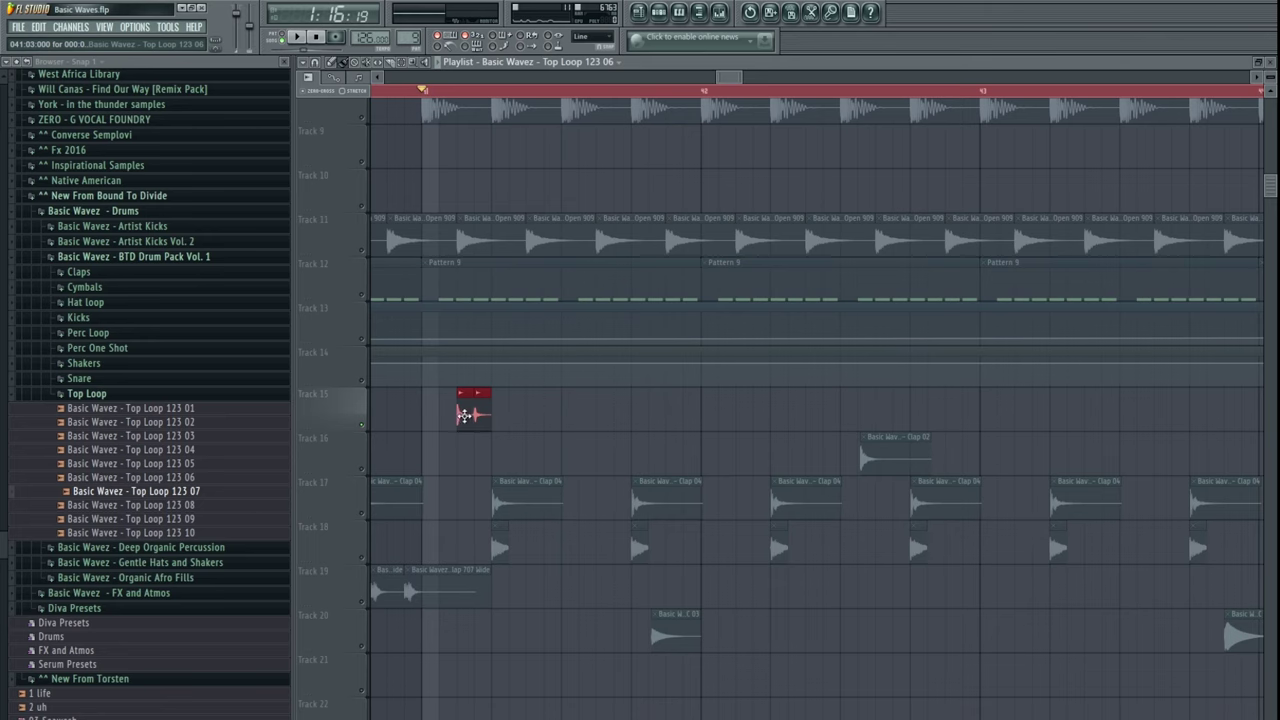
- Duplicate the pair of slices at every kick interval on Track 15 across bars 41 and 42
key("ctrl+b")
left_click_drag(579, 411, 610, 411)
key("space")
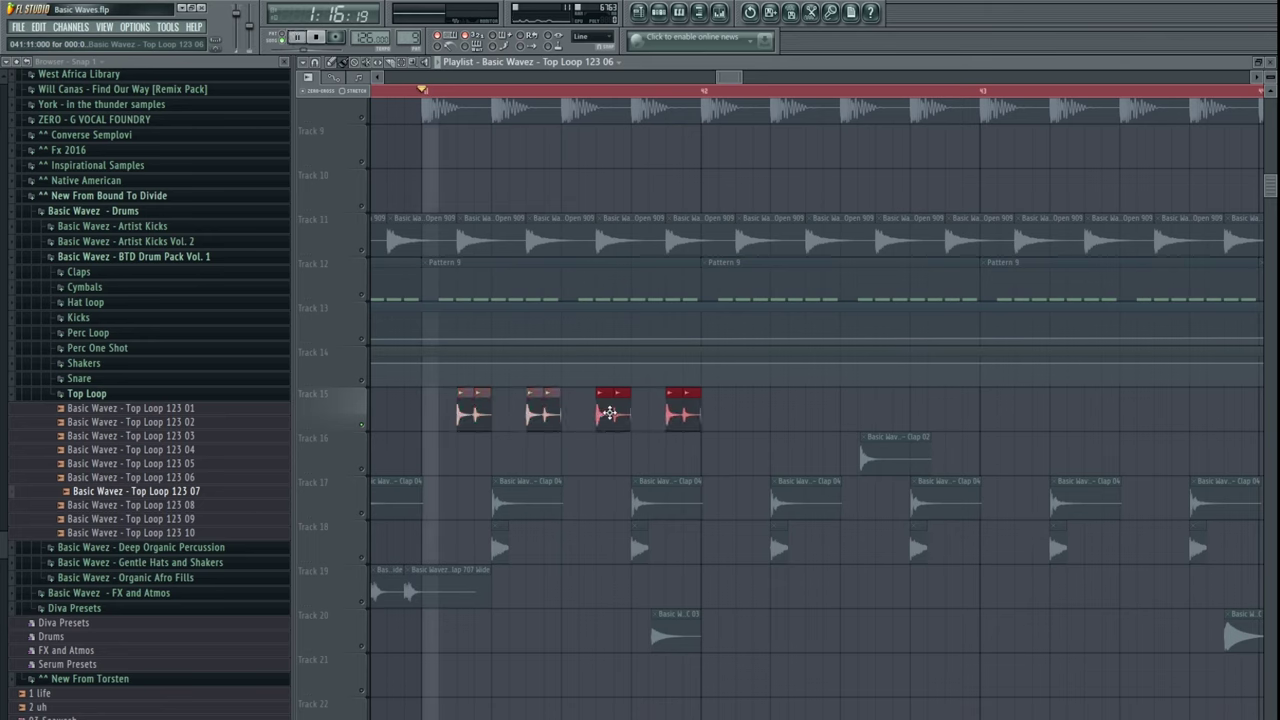
left_click_drag(777, 412, 454, 404)
key("ctrl+b")
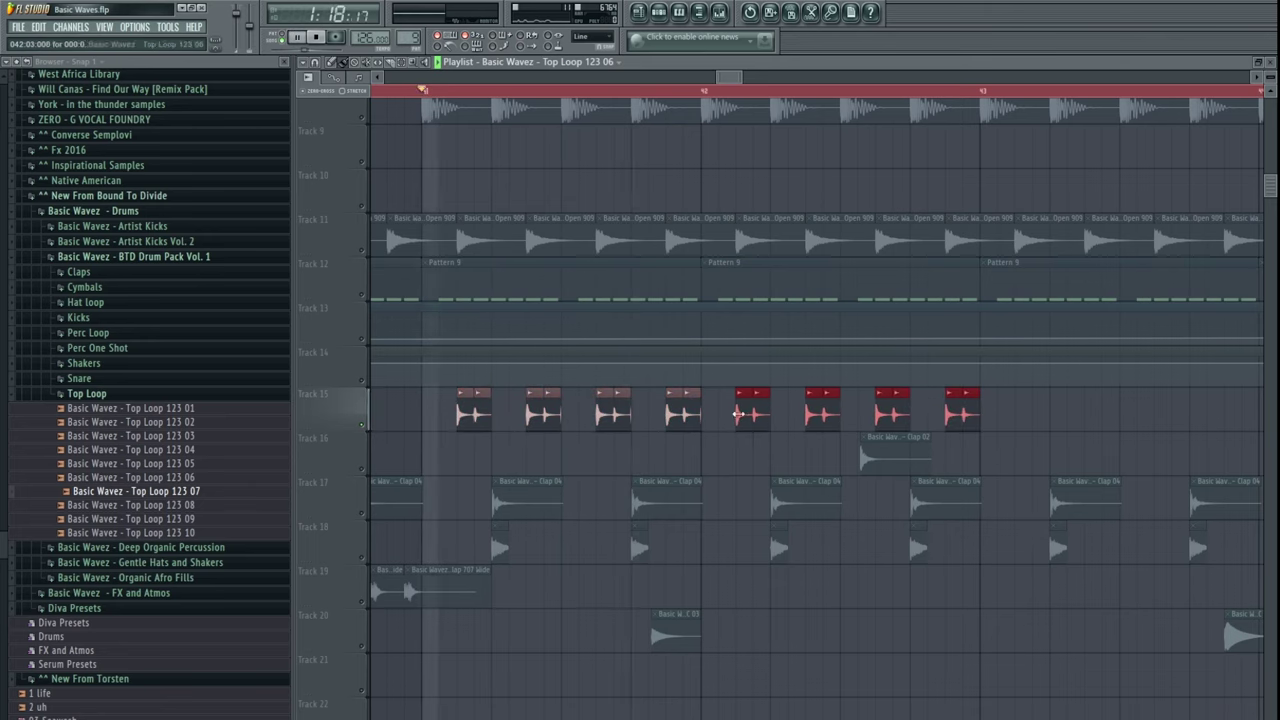
key("ctrl+d")
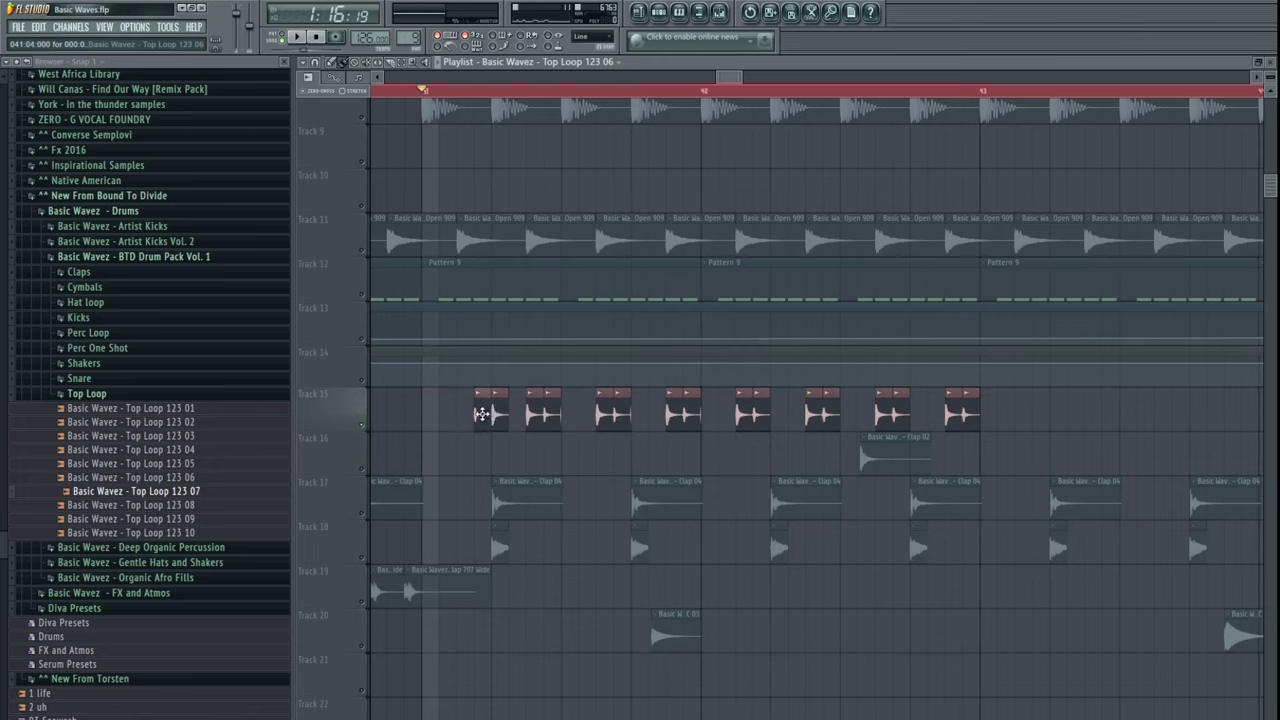
- Swap the order of the two hits in each slice pair in bar 41 and clear the pairs in bar 42
left_click_drag(499, 414, 521, 414)
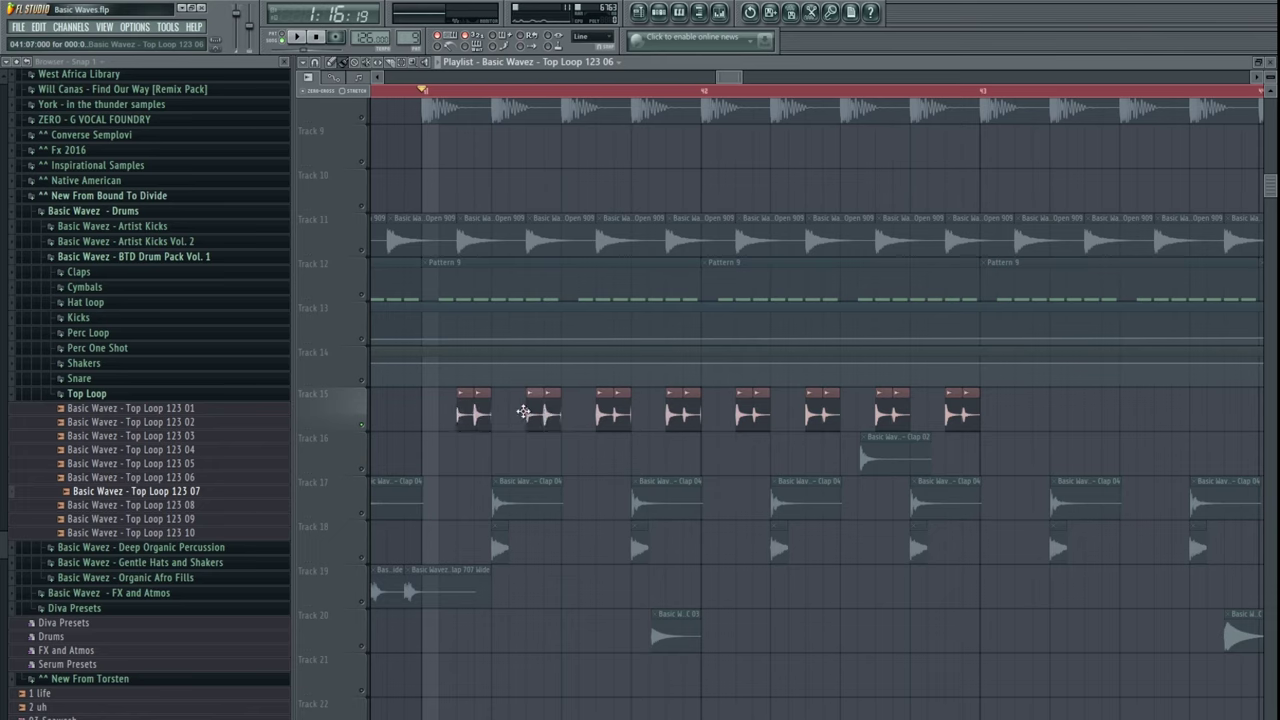
right_click(601, 414)
mouse_move(692, 408)
left_mouse_down()
mouse_move(461, 412)
mouse_move(633, 413)
mouse_move(604, 413)
left_mouse_up()
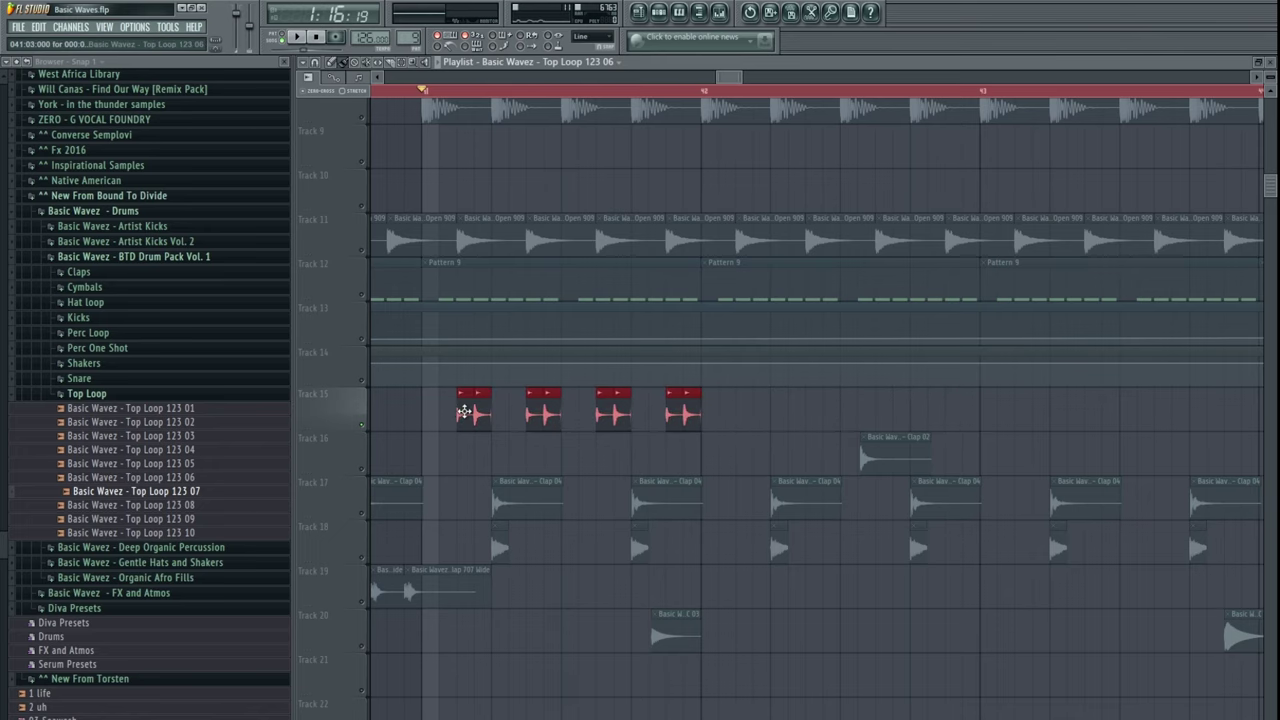
- Duplicate the rearranged slice pairs from bar 41 along Track 15 up to bar 49
left_click_drag(464, 412, 743, 415)
scroll(744, 415, "down", 5)
left_click_drag(866, 406, 837, 412)
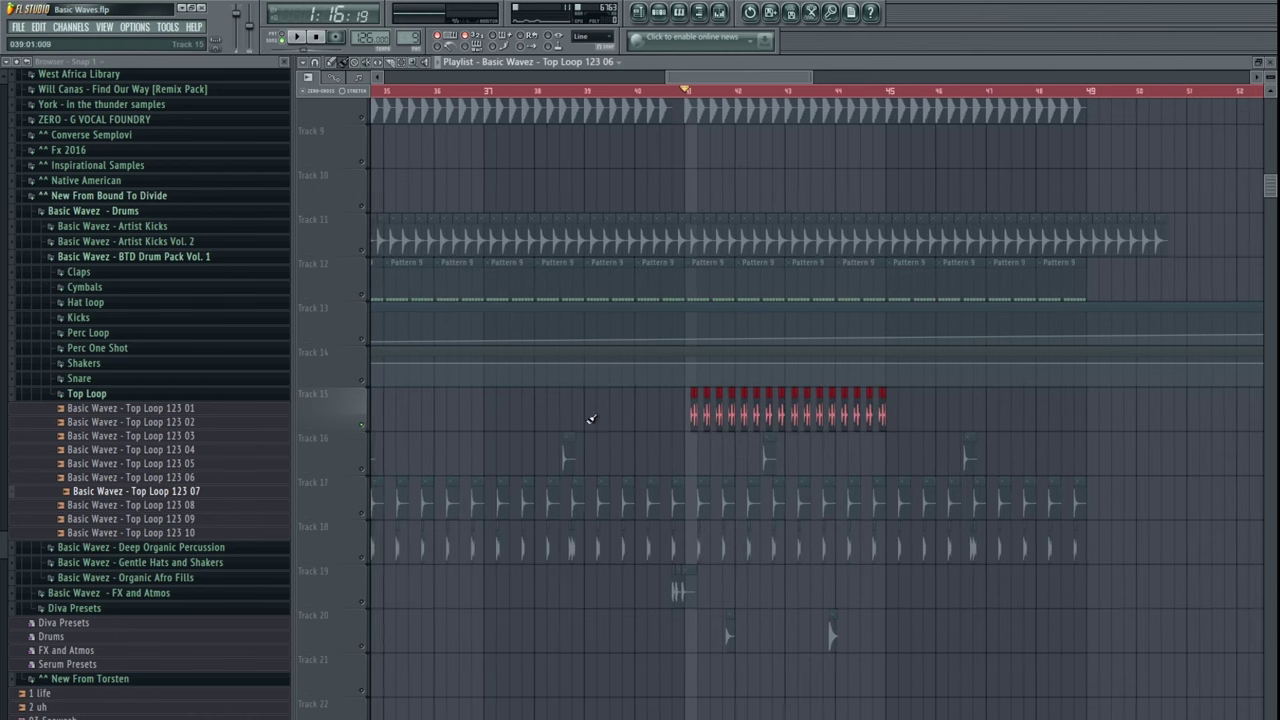
left_click_drag(696, 410, 900, 410)
scroll(891, 409, "up", 3)
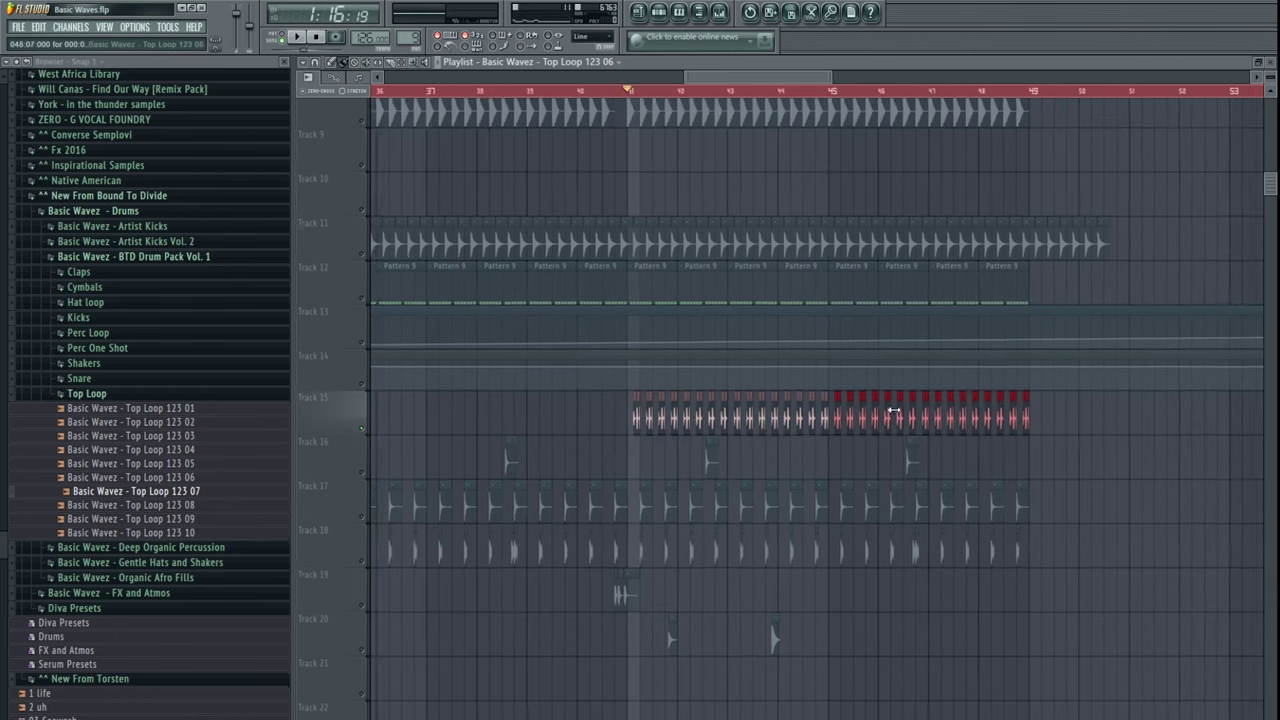
scroll(933, 424, "up", 5)
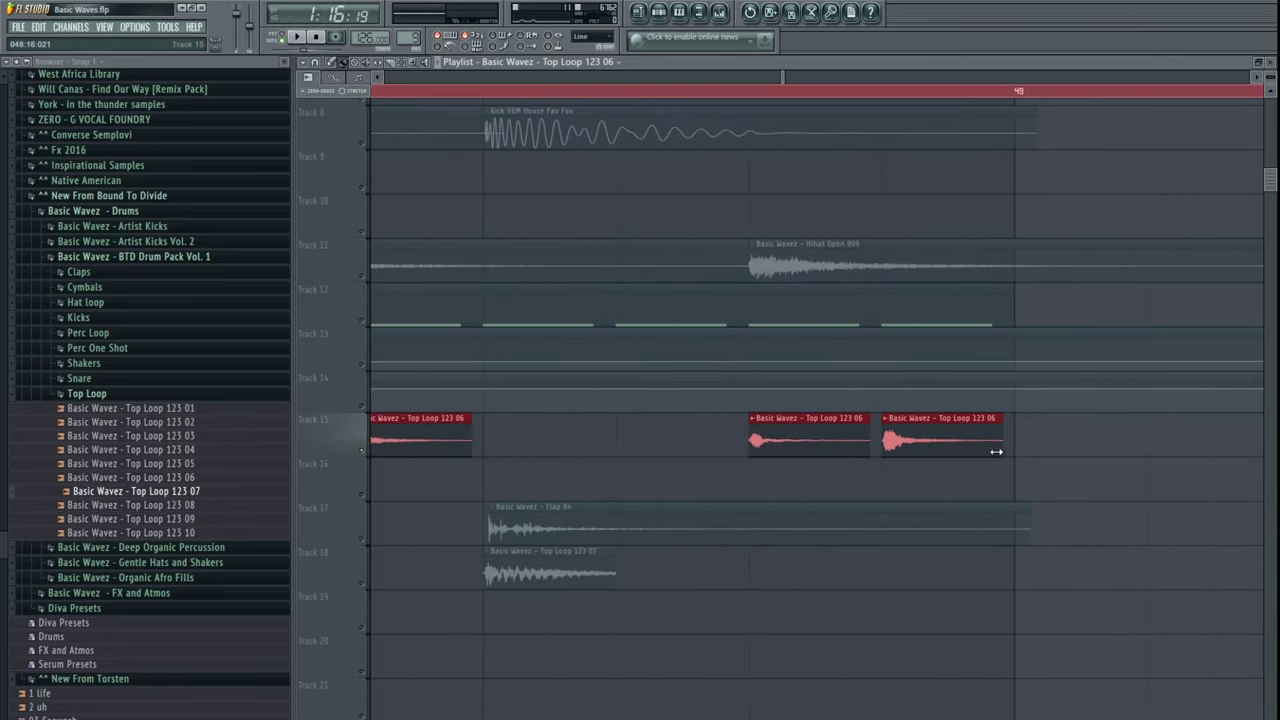
- Turn off the solo on Track 15 and play the arrangement from shortly before bar 41
scroll(771, 360, "down", 6)
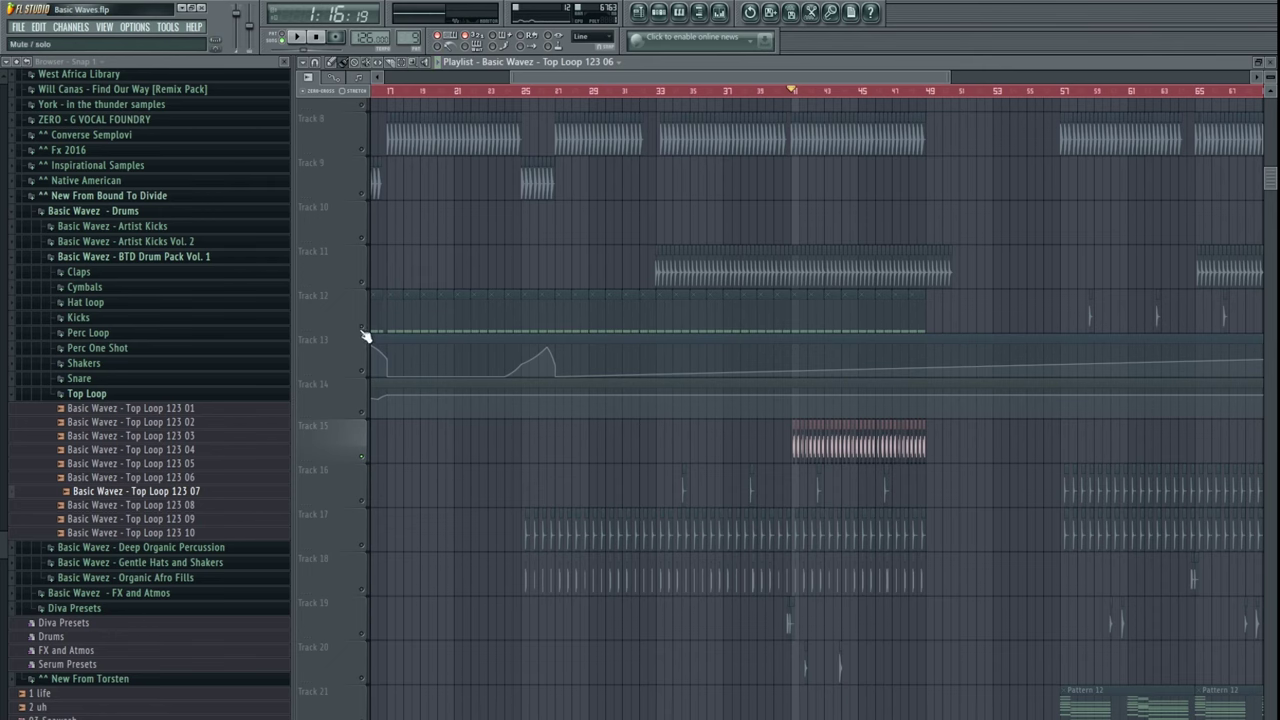
left_click(769, 92)
key("space")
left_click_drag(882, 446, 726, 320)
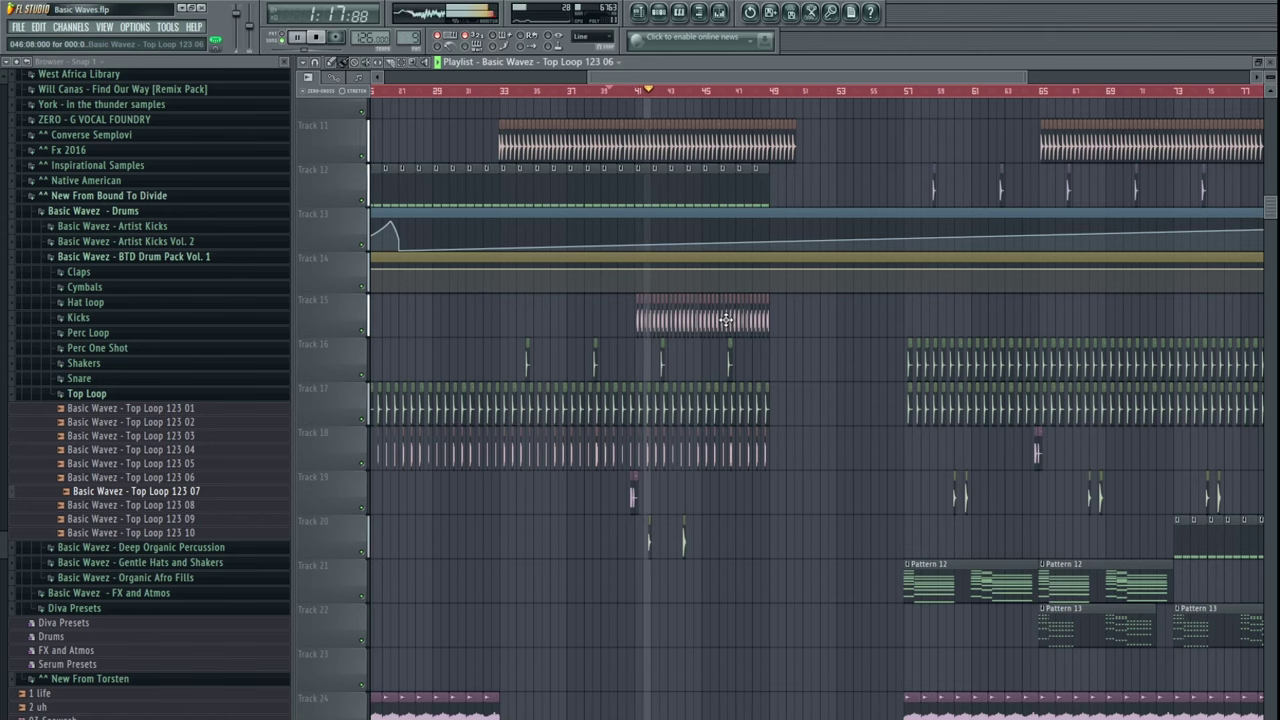
- In the Top Loop 123 06 Parametric EQ 2, boost bands 5 and 6 in the upper mids and lower band 7 to cut the highs
left_click(719, 12)
left_click(395, 420)
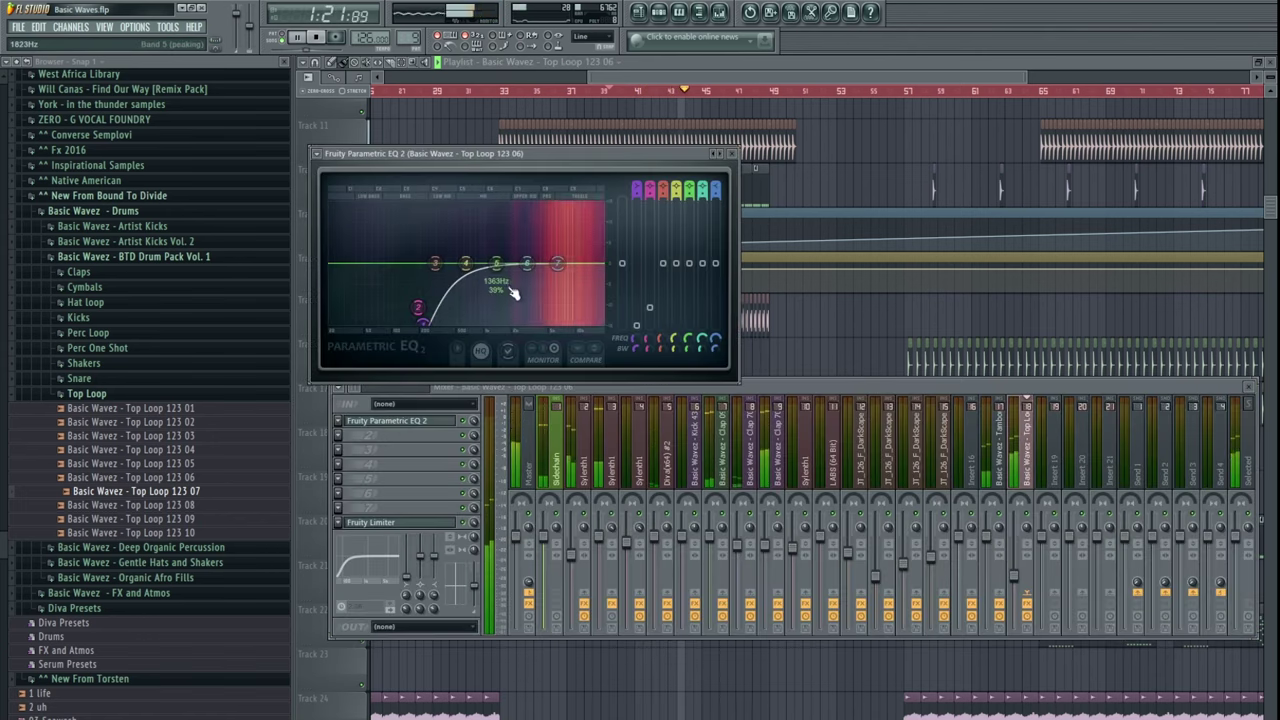
left_click_drag(558, 263, 494, 241)
mouse_move(527, 281)
left_mouse_down()
mouse_move(526, 257)
mouse_move(538, 302)
left_mouse_up()
left_click_drag(526, 257, 523, 248)
left_click_drag(538, 302, 539, 287)
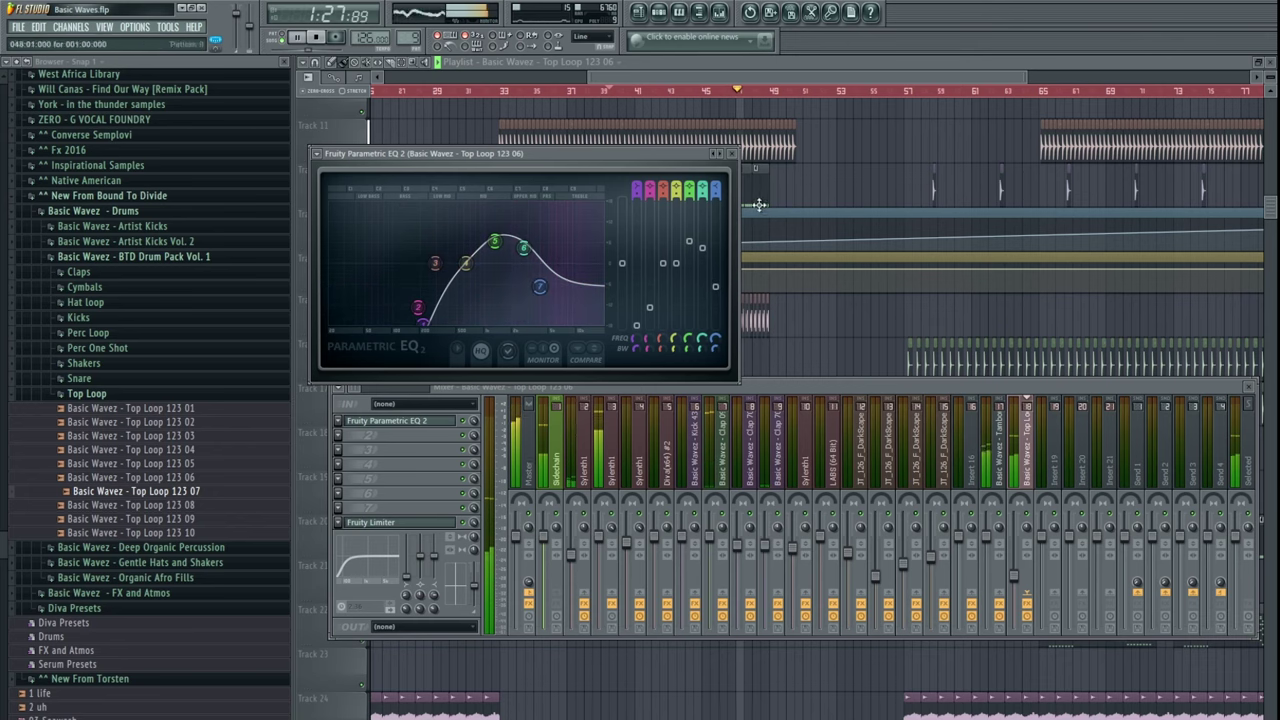
left_click(759, 204)
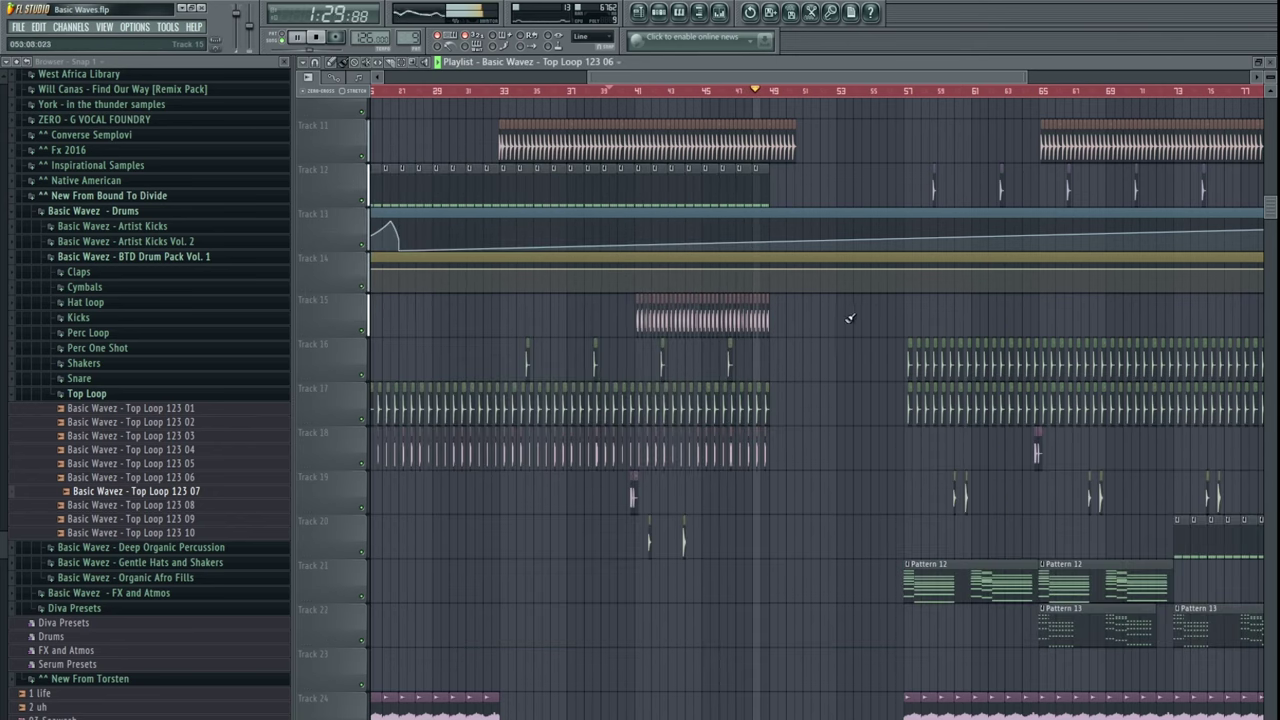
- Shorten the Tambourine 01 reverb envelopes: the wet level clip to about bar 46 and the dry level clip to bar 43
scroll(820, 330, "up", 5)
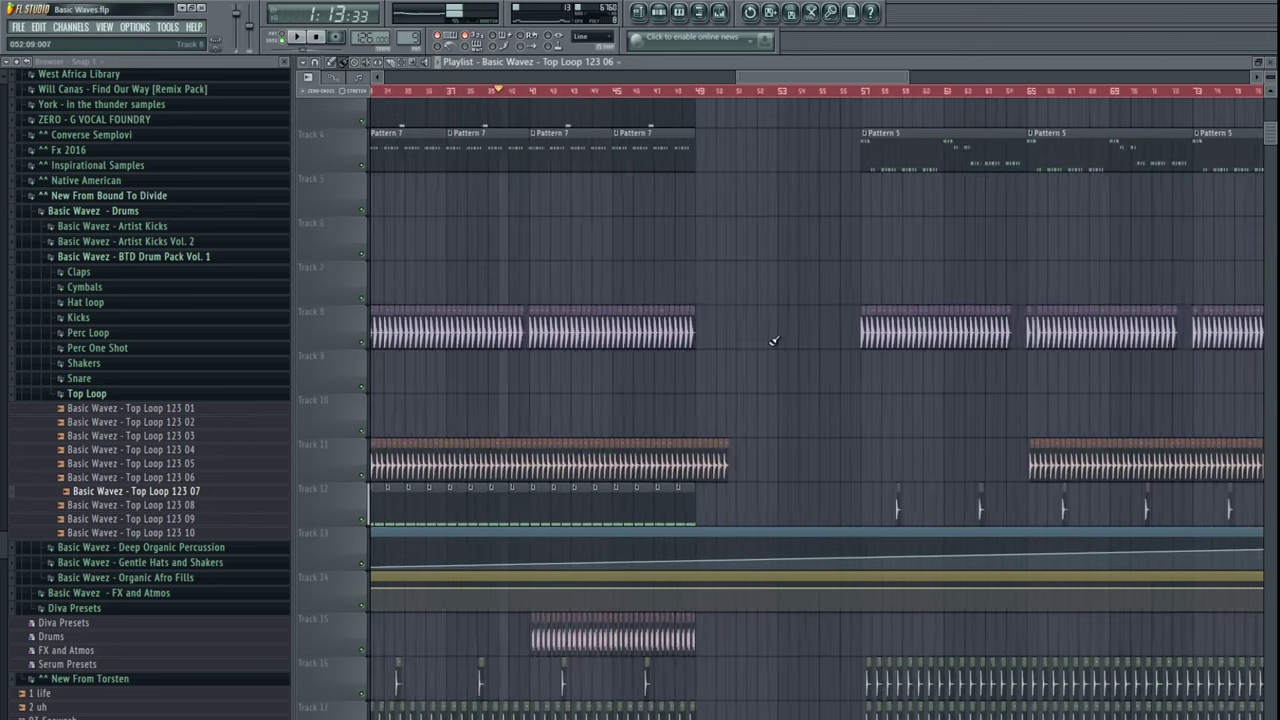
left_click_drag(728, 324, 591, 309)
scroll(591, 309, "up", 2)
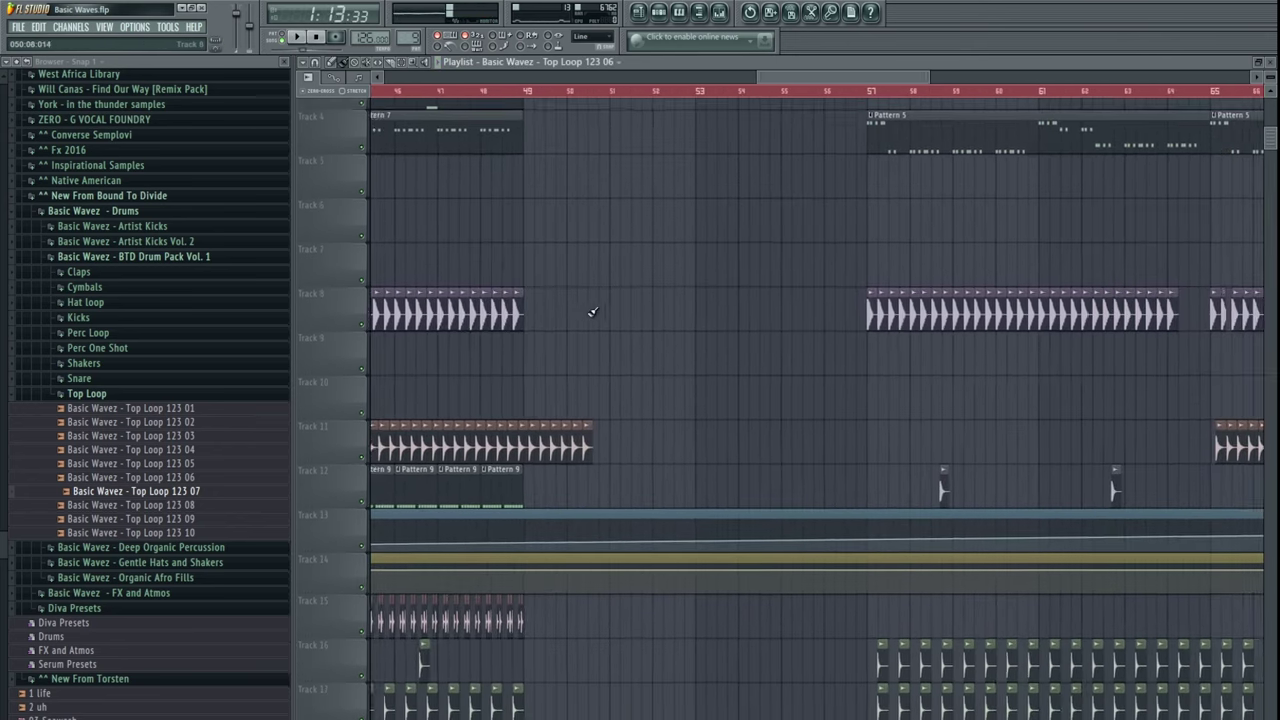
scroll(609, 309, "down", 5)
left_click_drag(1100, 527, 705, 539)
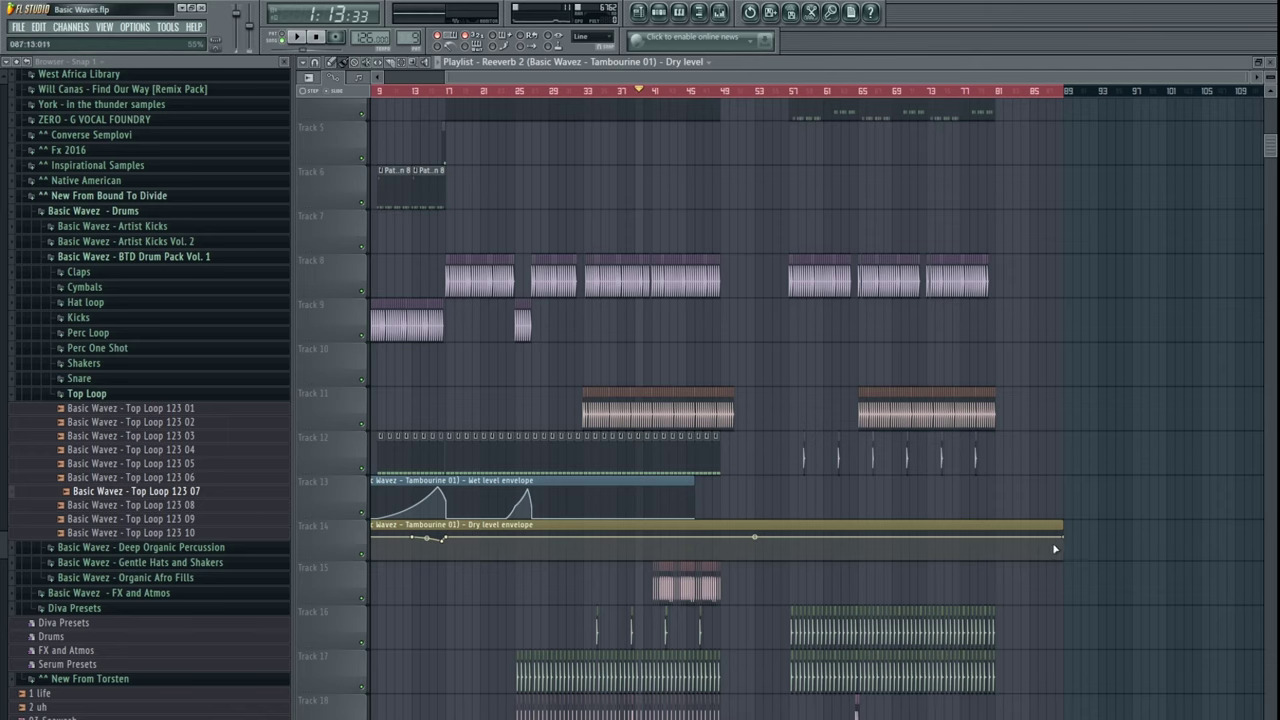
left_click_drag(1068, 541, 675, 549)
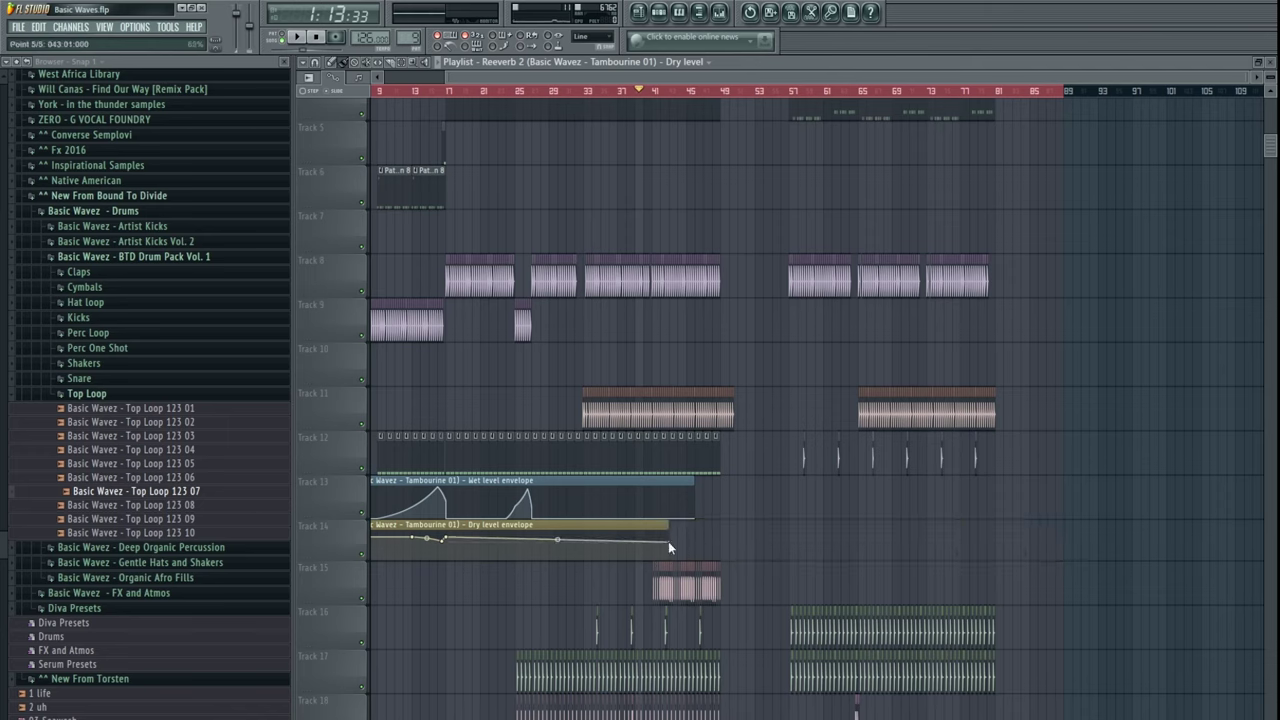
- Select the upper-track clips from bar 57 onward and move them past bar 89
left_click(679, 99)
scroll(757, 360, "up", 3)
scroll(812, 377, "right", 2)
left_click_drag(683, 101, 980, 637)
left_click_drag(773, 124, 1073, 124)
scroll(994, 497, "down", 10)
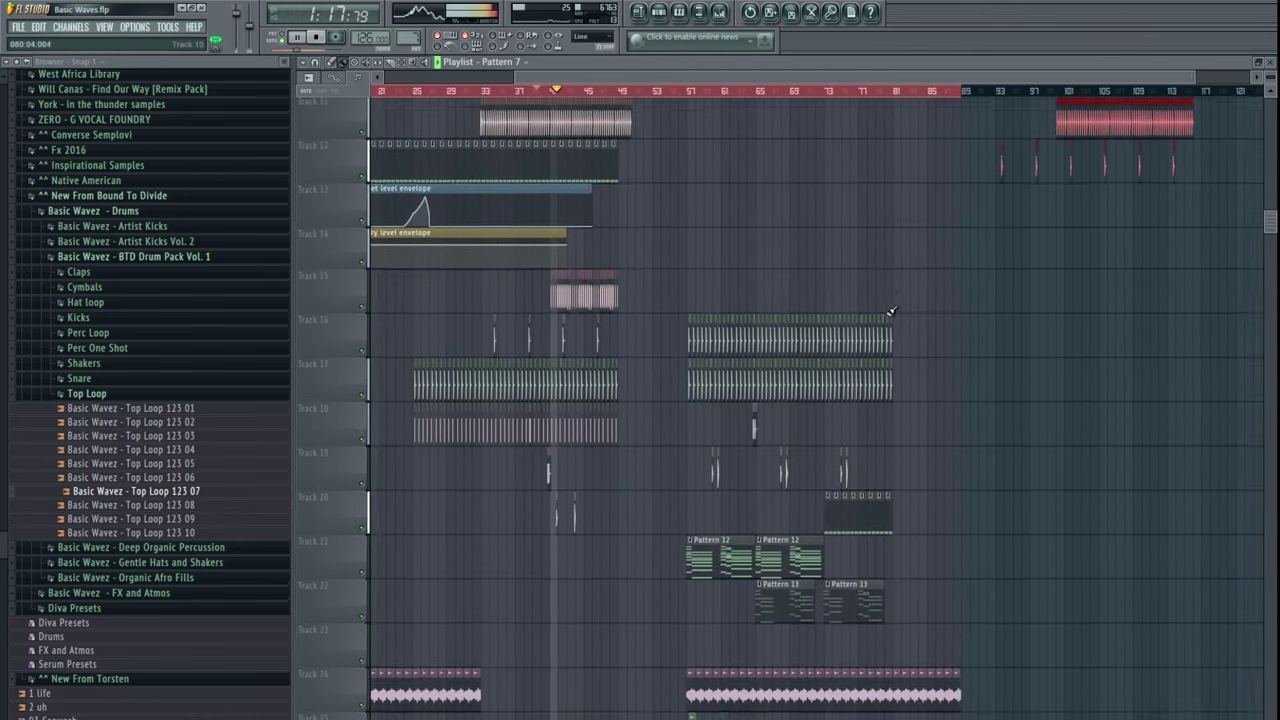
left_click_drag(1000, 232, 659, 719)
scroll(840, 518, "down", 5)
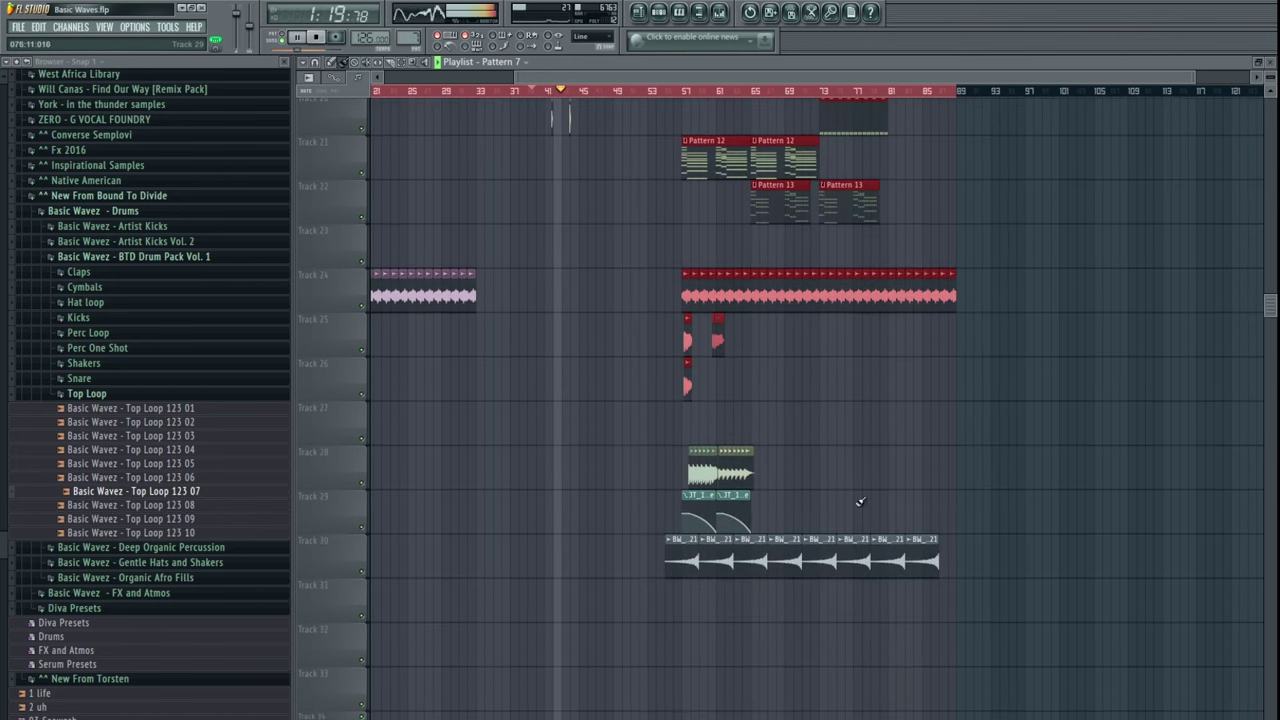
left_click_drag(1103, 677, 708, 96)
left_click(877, 480, "ctrl")
scroll(877, 480, "left", 3)
- Play from bar 25, fill Track 24 with its loop clips from bar 33 to bar 57, and delete the loop clips after bar 57
key("space")
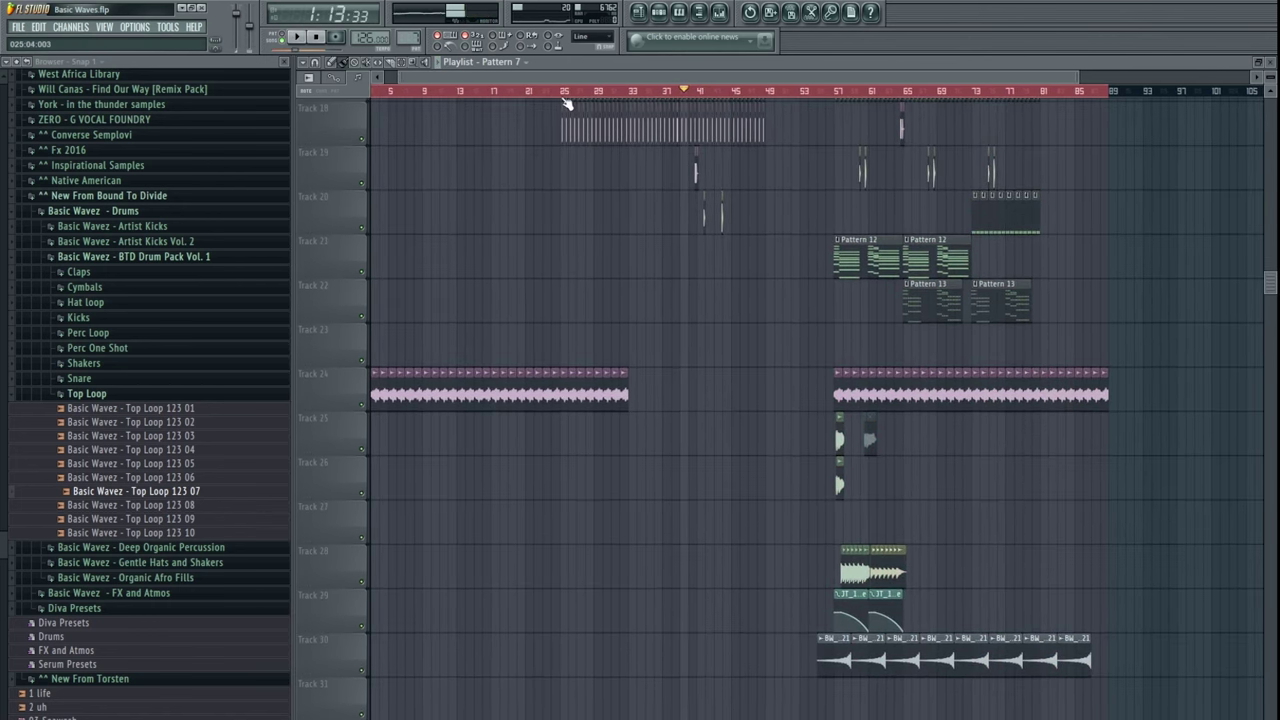
left_click(566, 91)
key("space")
scroll(817, 366, "left", 1)
left_click_drag(838, 392, 757, 410, "ctrl")
right_click(918, 395)
scroll(986, 470, "right", 3)
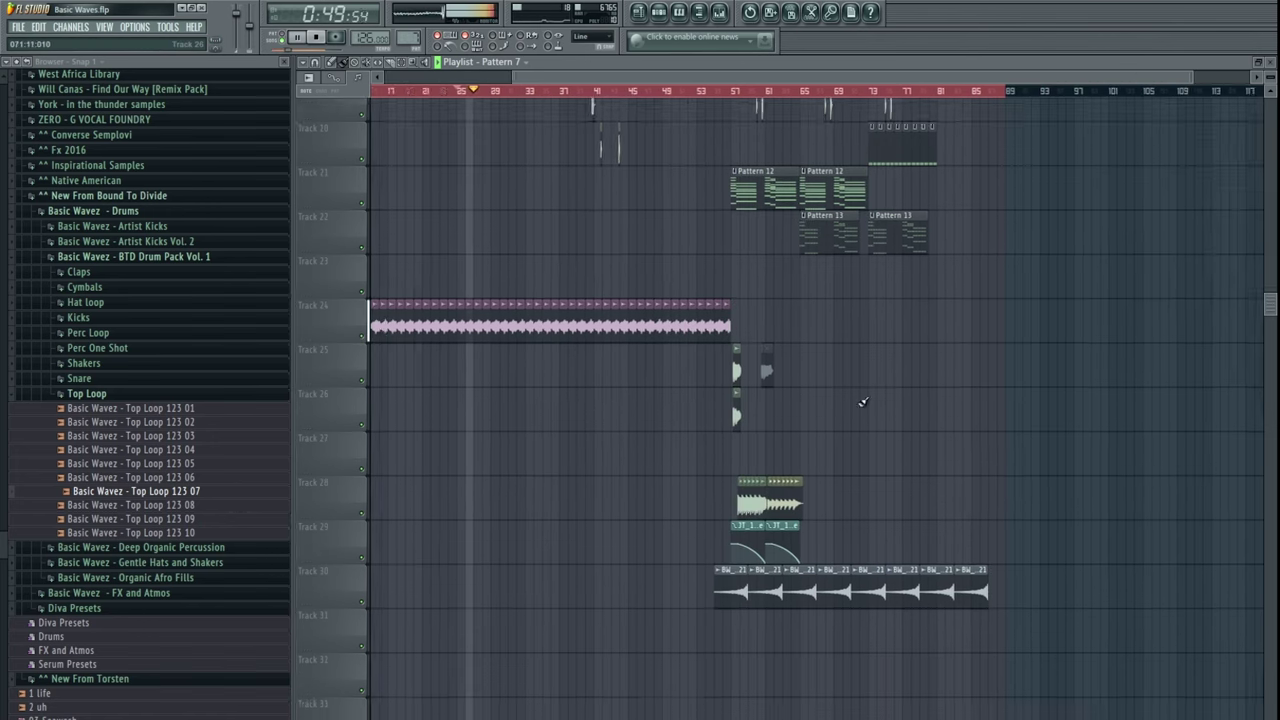
- Play from about bar 9 and copy a BW_FMP_Vocal_FX_F#m_21 clip to about bar 11 on Track 30
mouse_move(1080, 671)
left_mouse_down("ctrl")
mouse_move(917, 541)
mouse_move(688, 142)
left_mouse_up("ctrl")
left_click(945, 463, "ctrl")
scroll(953, 465, "left", 3)
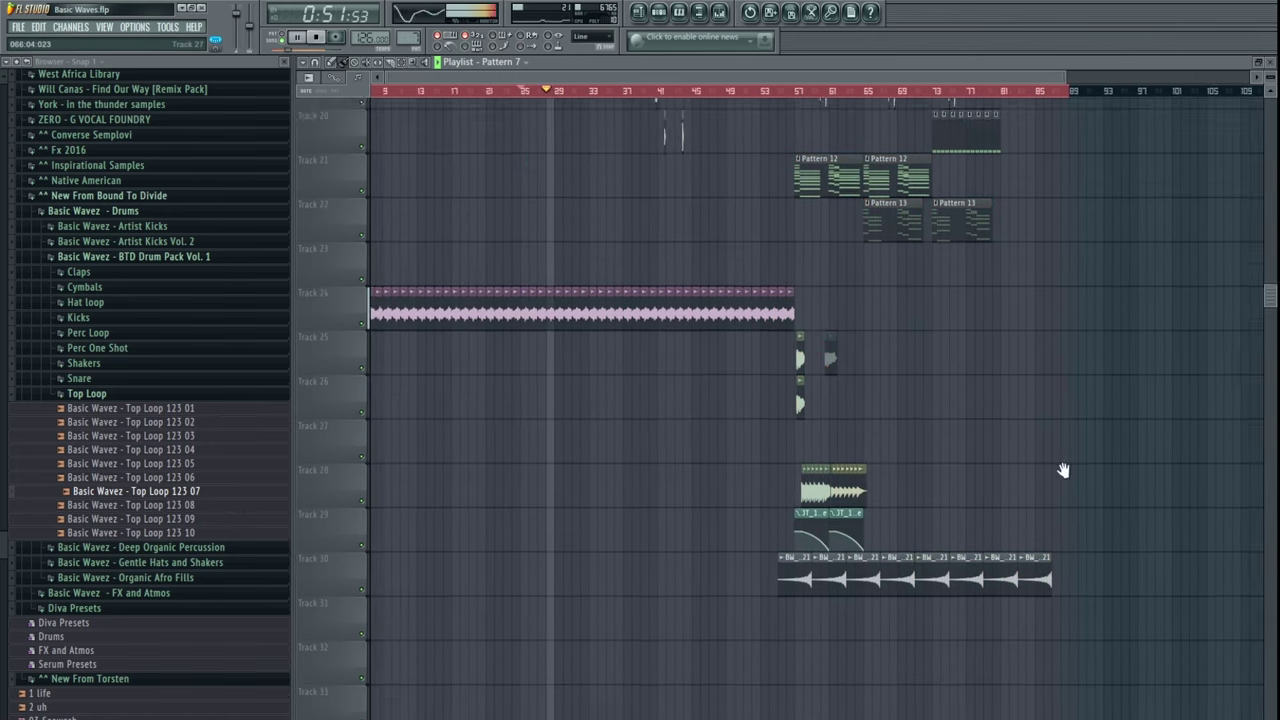
key("space")
left_click(443, 91)
scroll(455, 130, "up", 1)
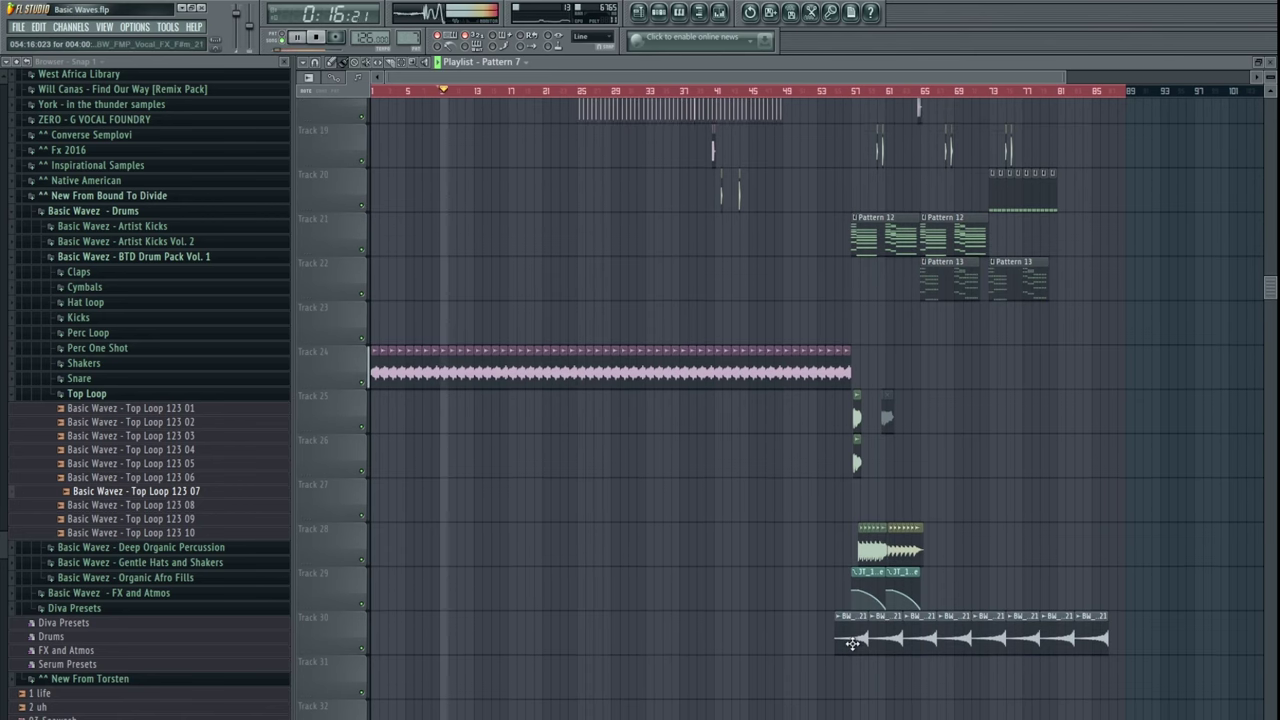
left_click_drag(853, 640, 470, 629)
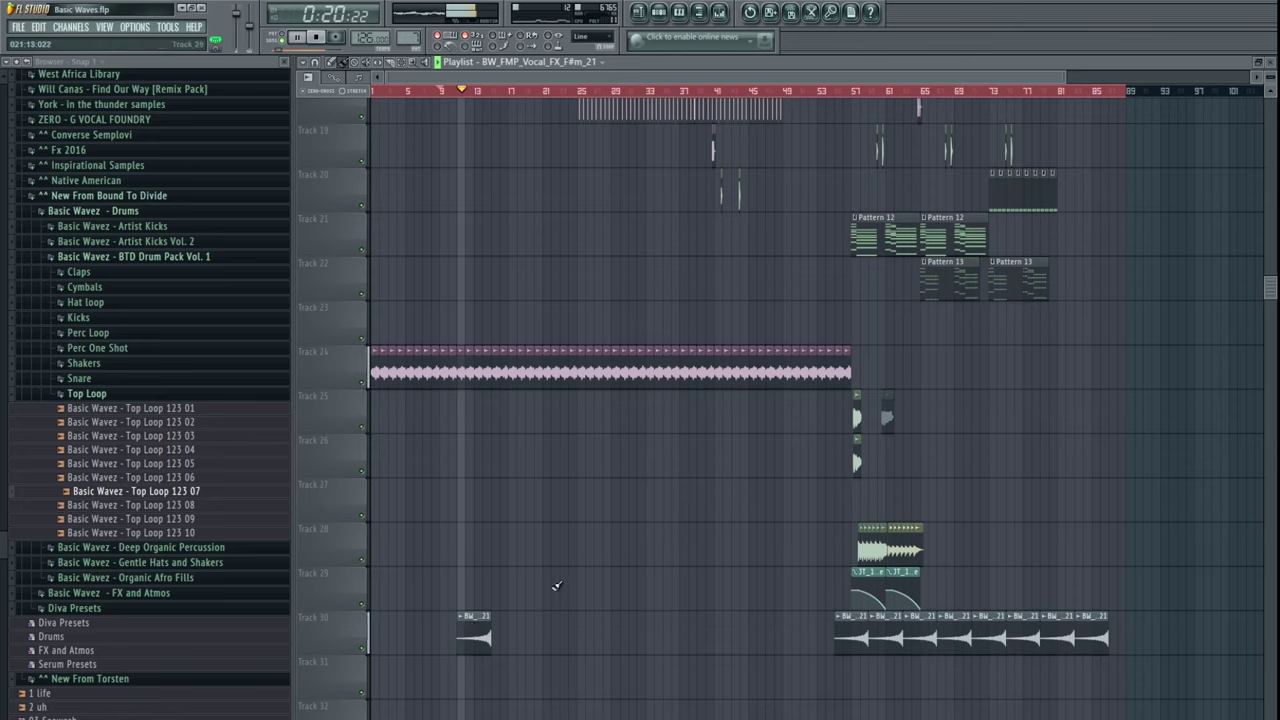
- Move the Track 30 vocal FX clips earlier so the whole run spans about bar 15 to bar 51
scroll(557, 585, "down", 1)
left_click_drag(822, 560, 1125, 596)
left_click_drag(963, 588, 625, 587)
left_click_drag(459, 583, 757, 584)
left_click_drag(617, 578, 650, 577)
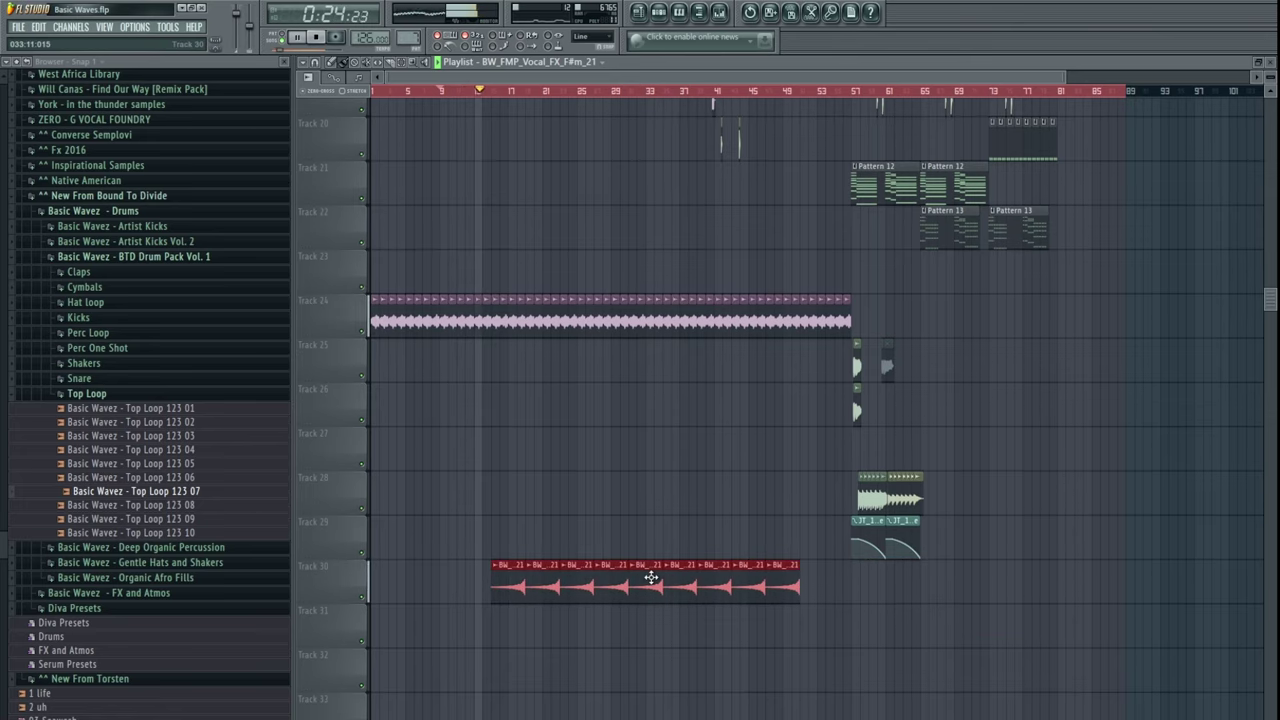
left_click(646, 503, "ctrl")
mouse_move(663, 499)
left_mouse_down()
mouse_move(683, 497)
mouse_move(663, 494)
left_mouse_up()
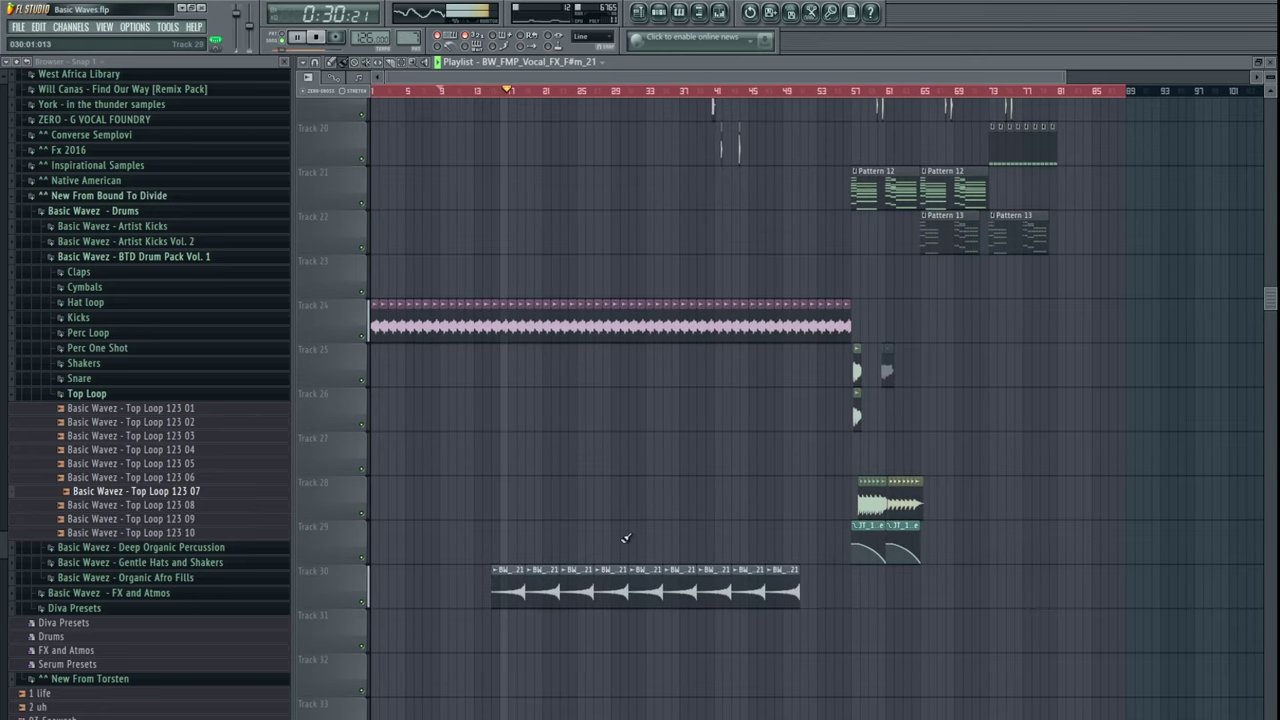
- Lower the Fruity Filter cutoff frequency on the mixer channel used by Track 24's BW_FMP_Vocal_FX_Cm_10 loop
double_click(533, 319)
double_click(1020, 255)
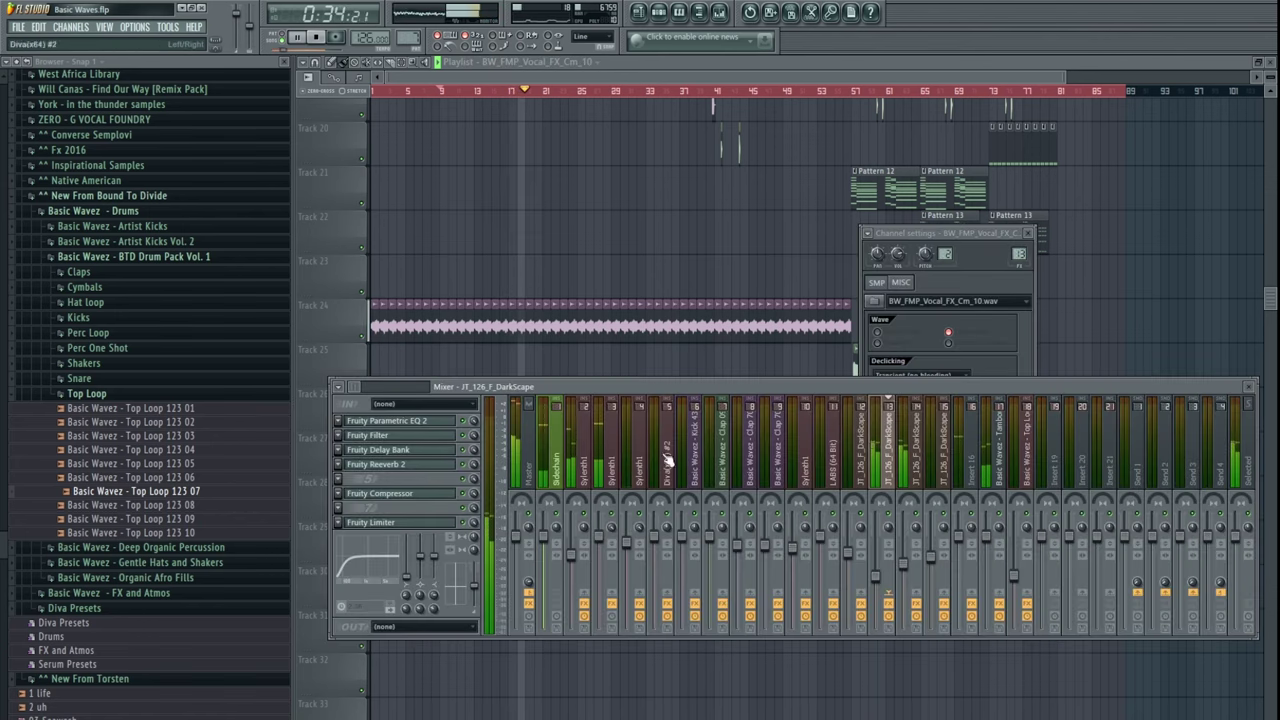
left_click(400, 442)
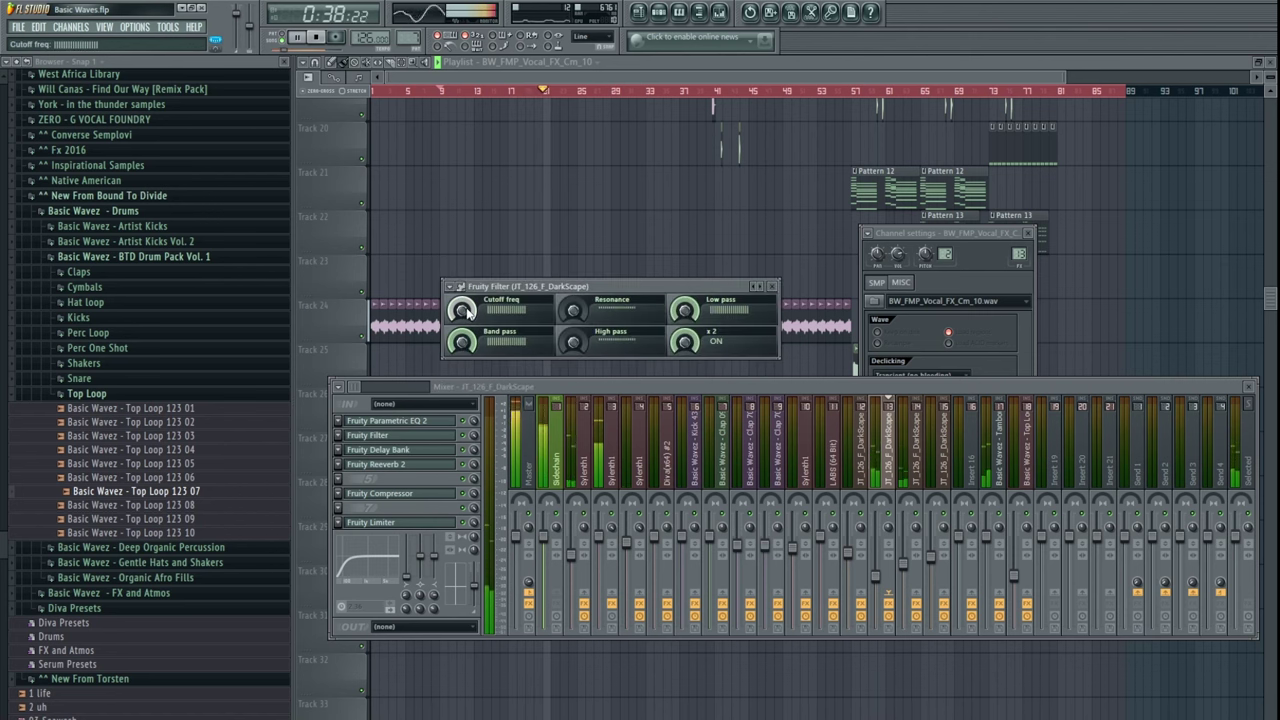
left_click_drag(462, 311, 462, 302)
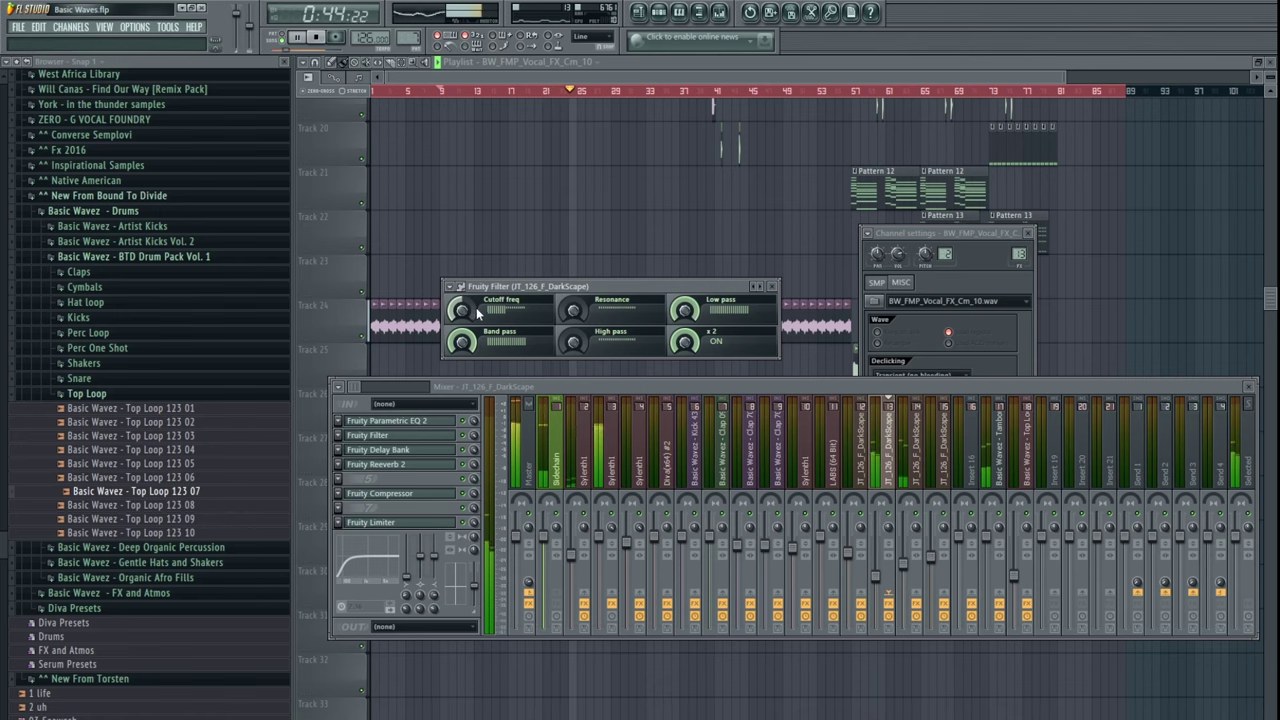
key("F12")
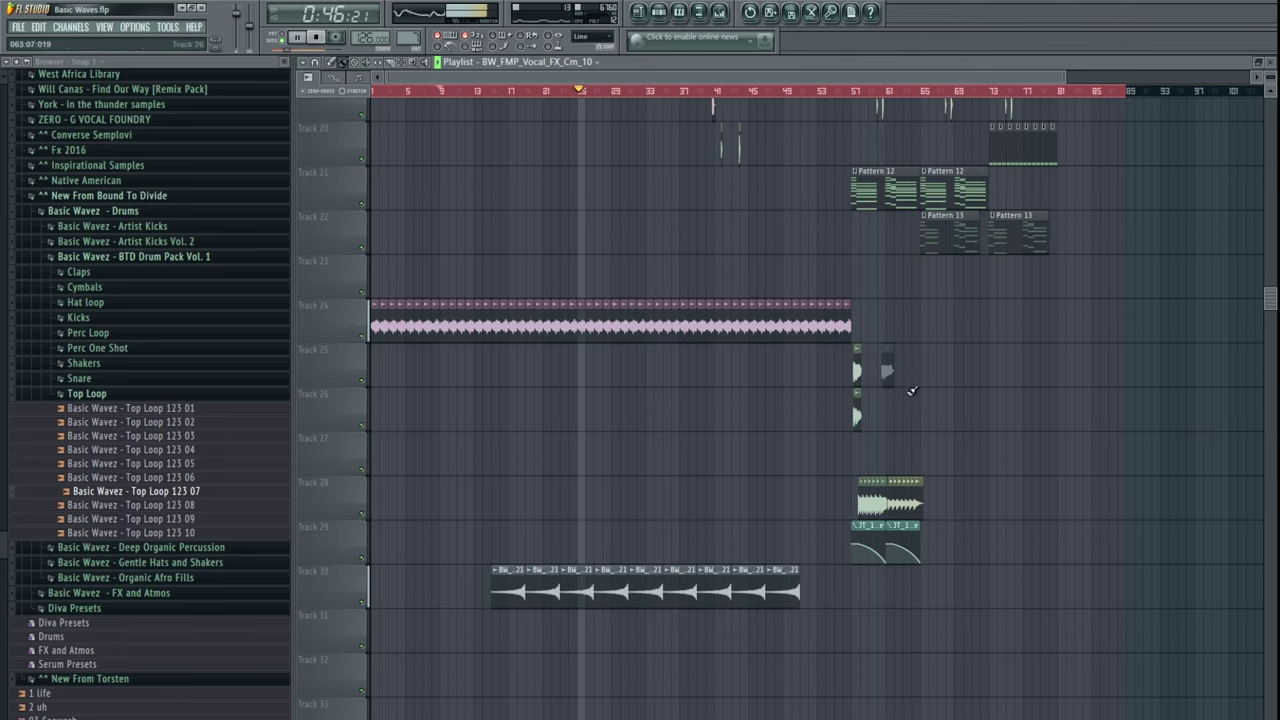
- Shift the short clips after bar 57 on Tracks 25 and 26 down by one track
left_click_drag(937, 365, 849, 413)
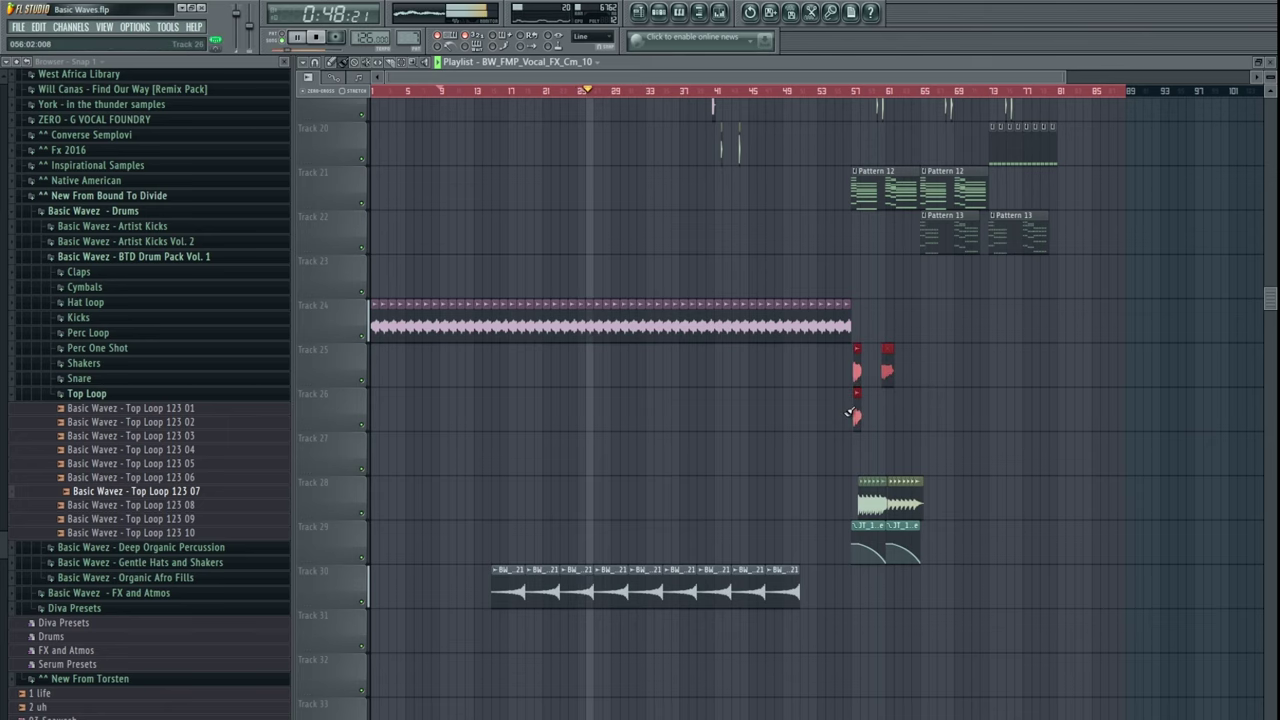
key("shift+Down")
left_click(781, 425)
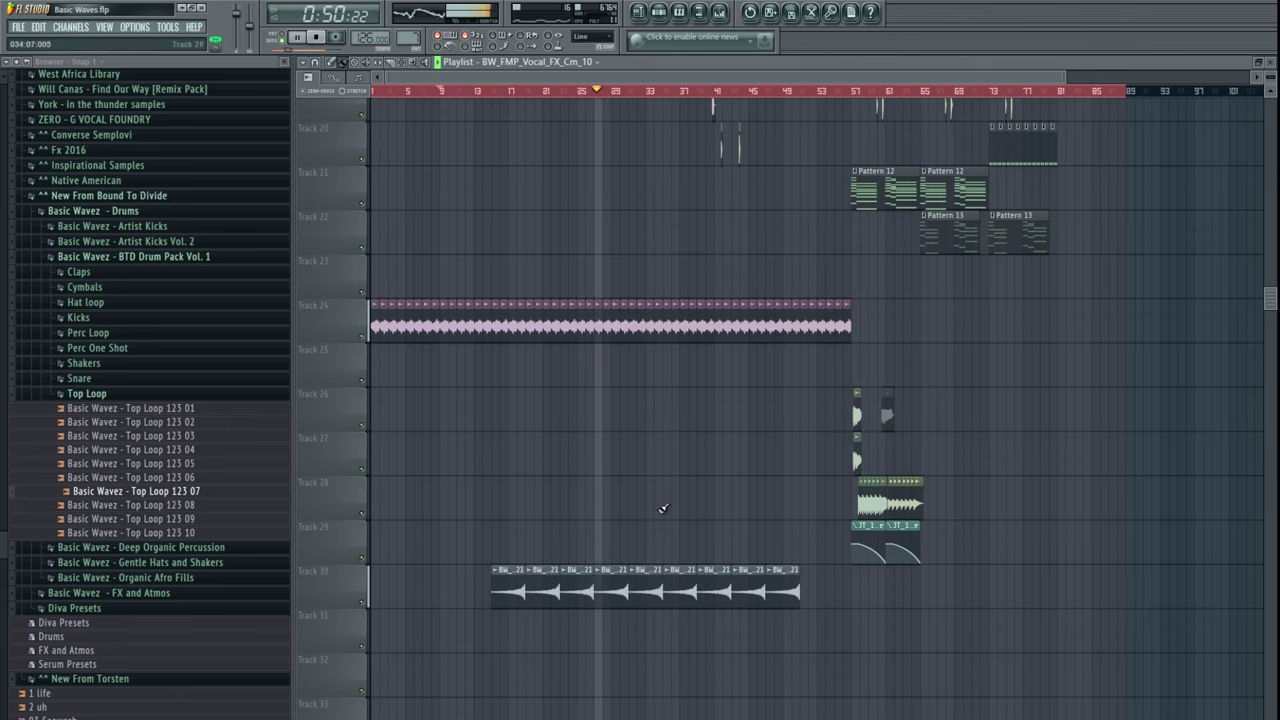
left_click_drag(657, 395, 650, 658)
- Play the arrangement from about bar 16 to check how the Track 24 loop sounds with the drums
key("space")
left_click_drag(700, 119, 845, 413)
left_click(501, 91)
key("space")
scroll(600, 300, "down", 5)
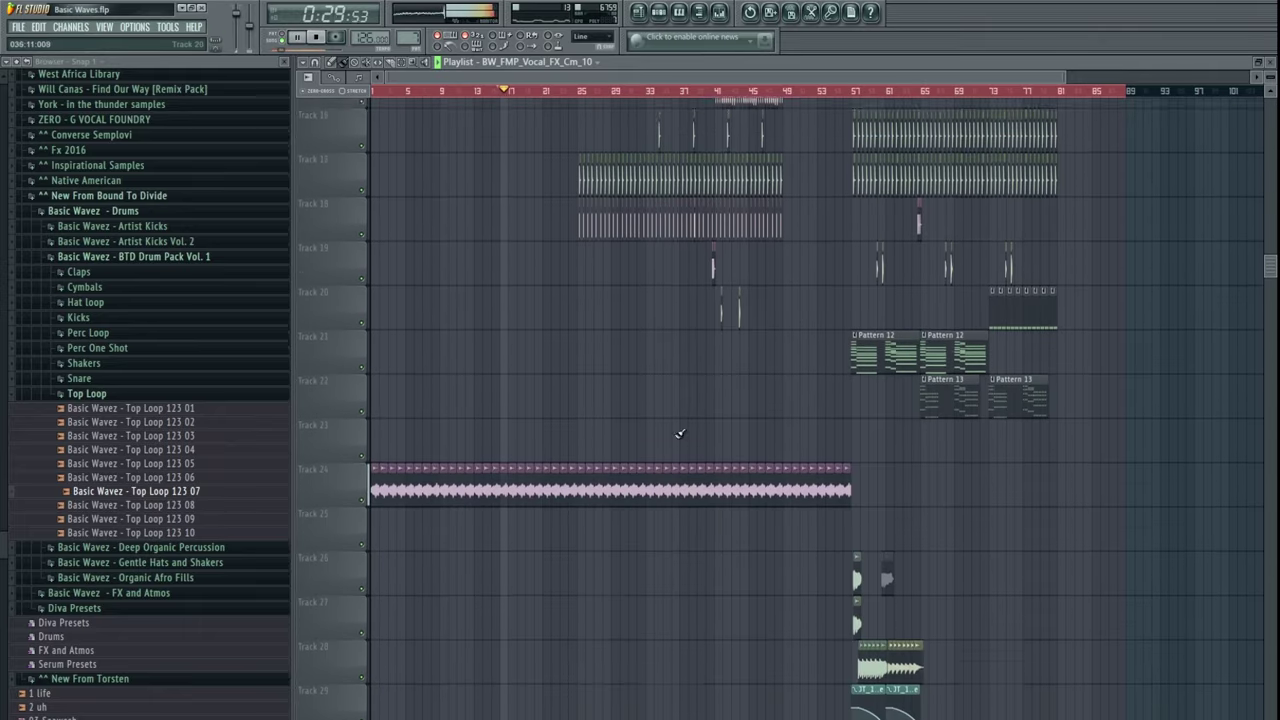
scroll(563, 501, "down", 2)
key("space")
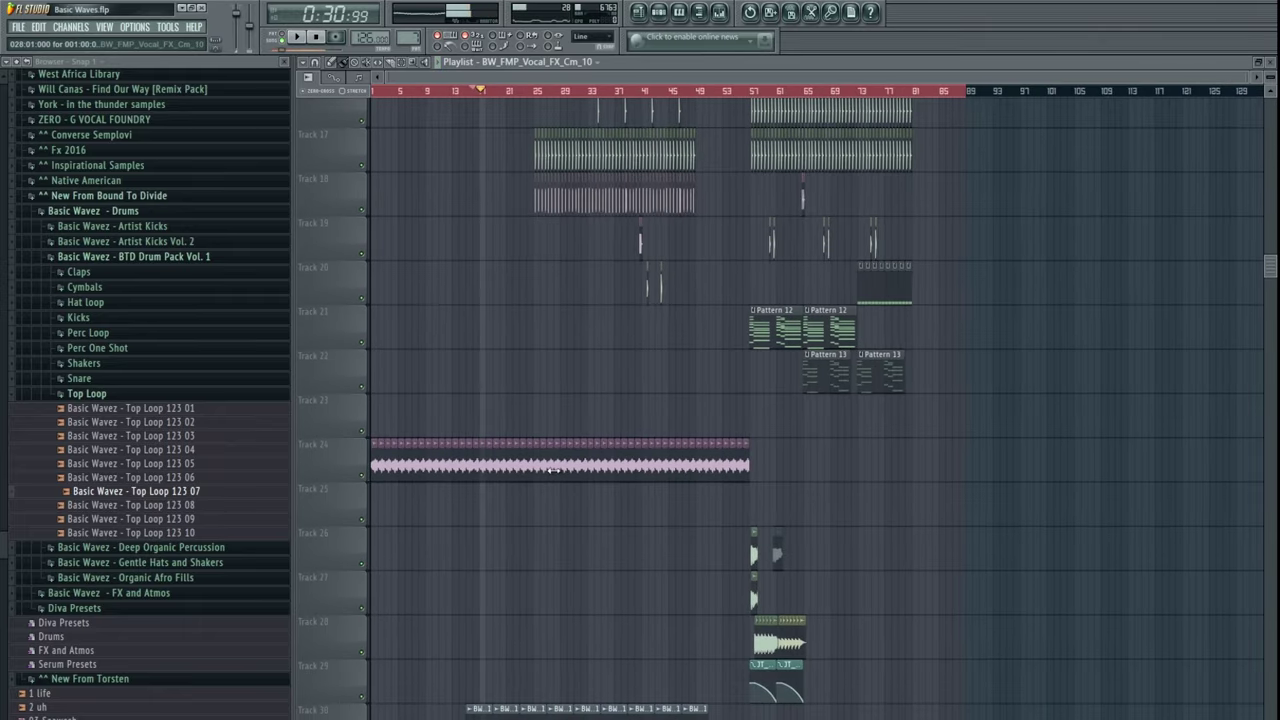
- Create an automation clip for the JT_126_F_DarkScape Fruity Filter cutoff frequency and place it on Track 25 from bar 1
double_click(979, 315)
key("F9")
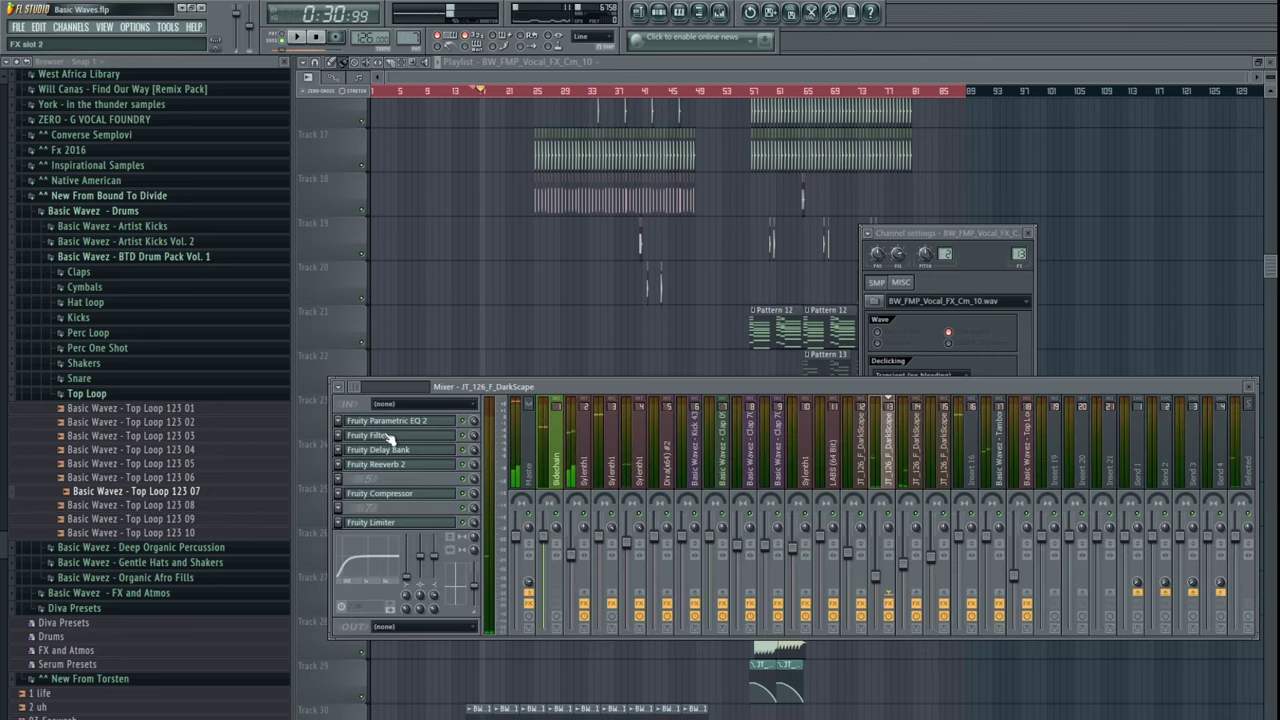
left_click(390, 438)
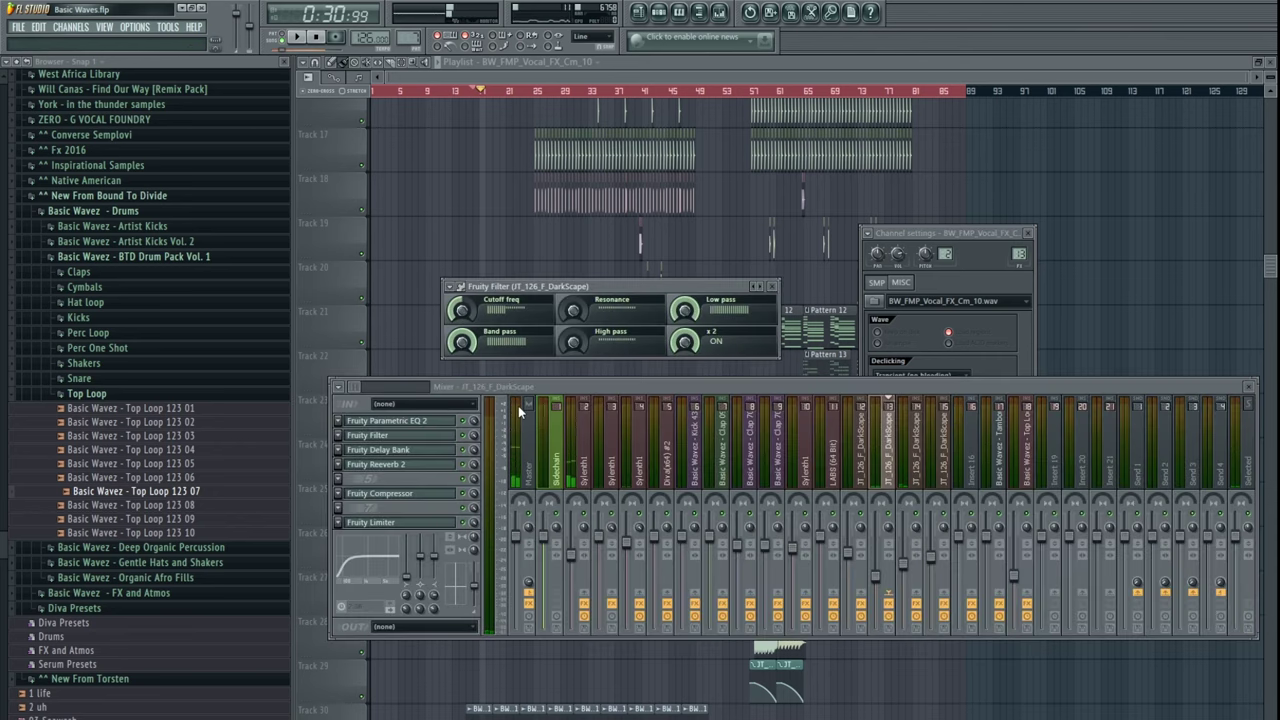
right_click(502, 249)
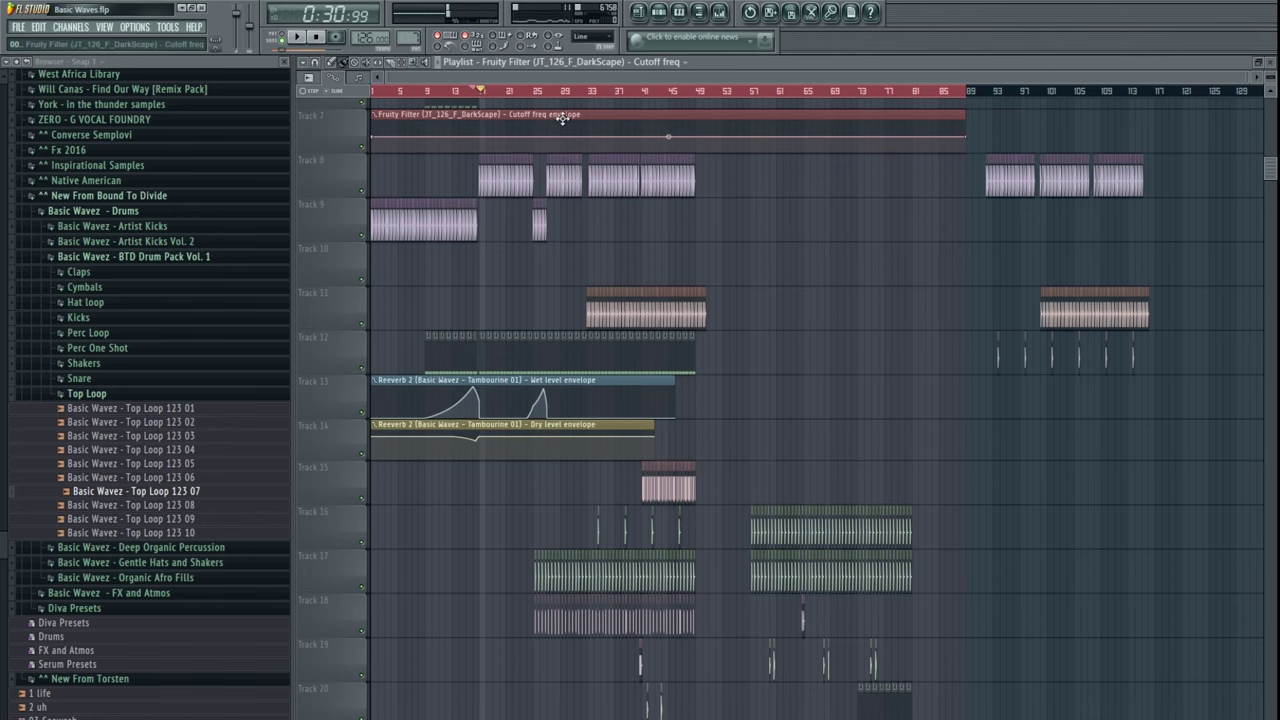
left_click_drag(562, 117, 432, 607)
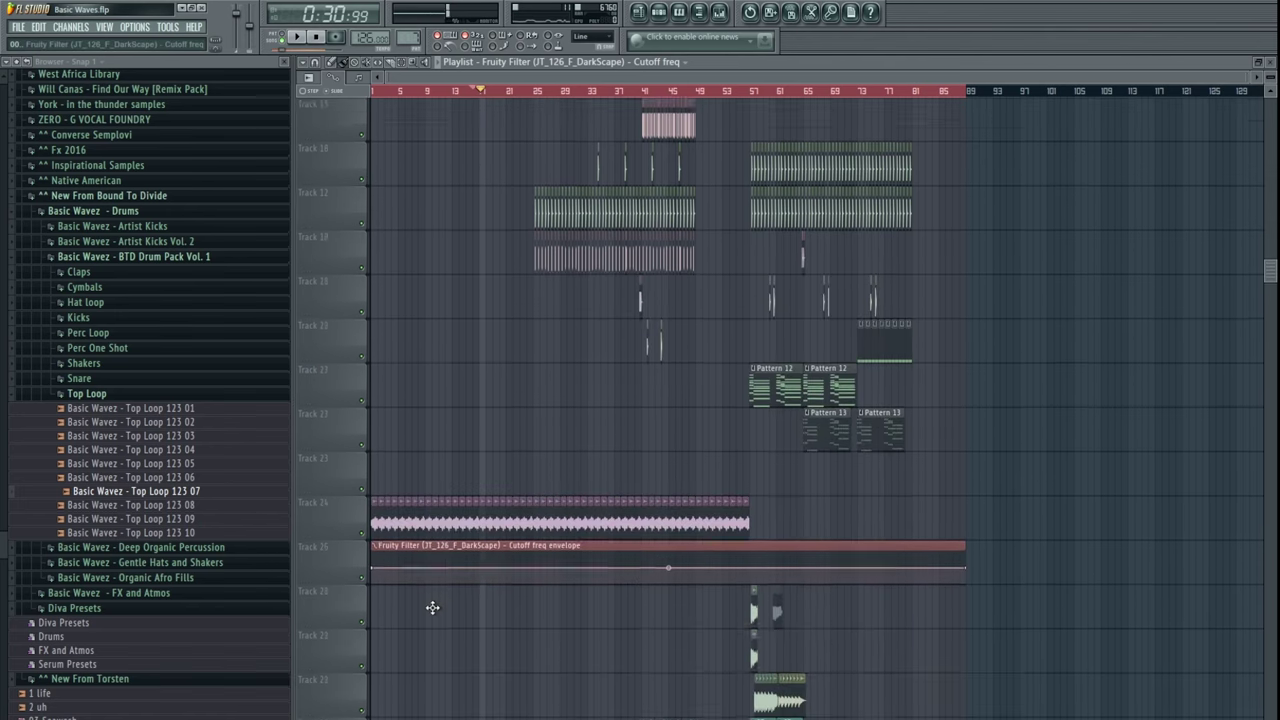
- Reshape the cutoff frequency envelope to start at its lowest at bar 1 and curve upward until about bar 17
scroll(457, 251, "down", 5)
left_click(358, 94)
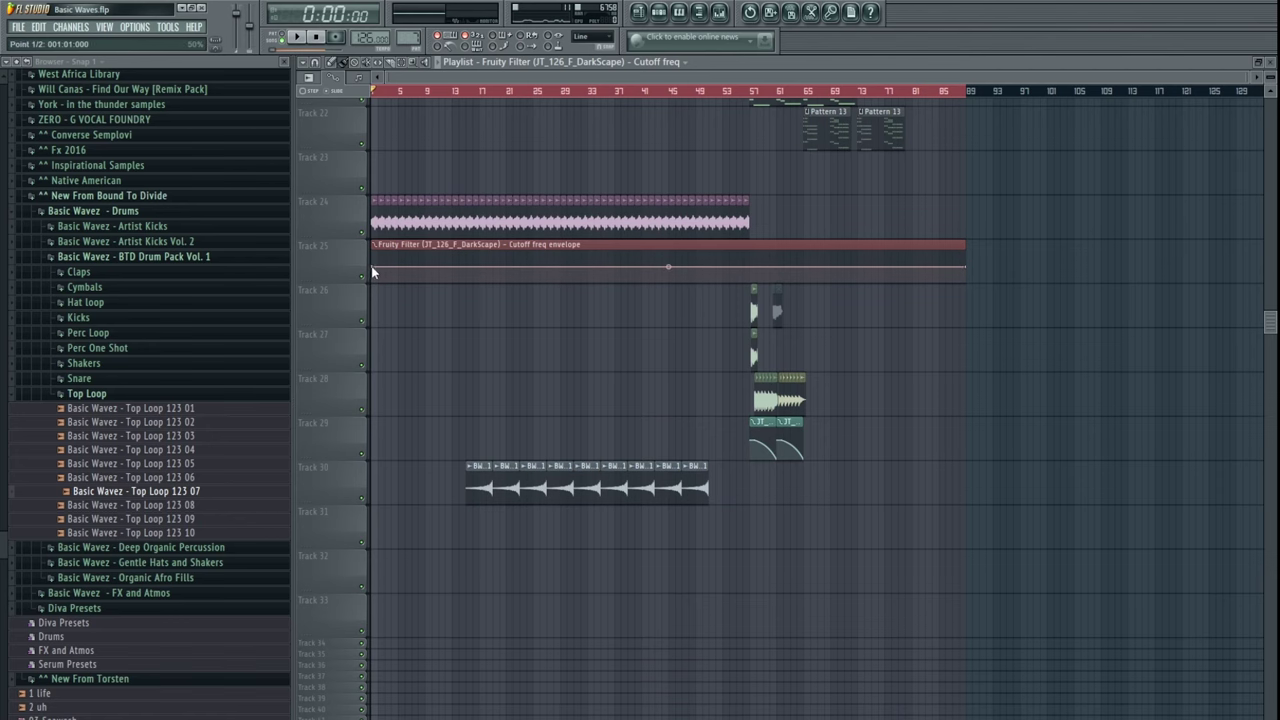
scroll(390, 411, "up", 3)
scroll(421, 415, "up", 3)
scroll(400, 290, "up", 2)
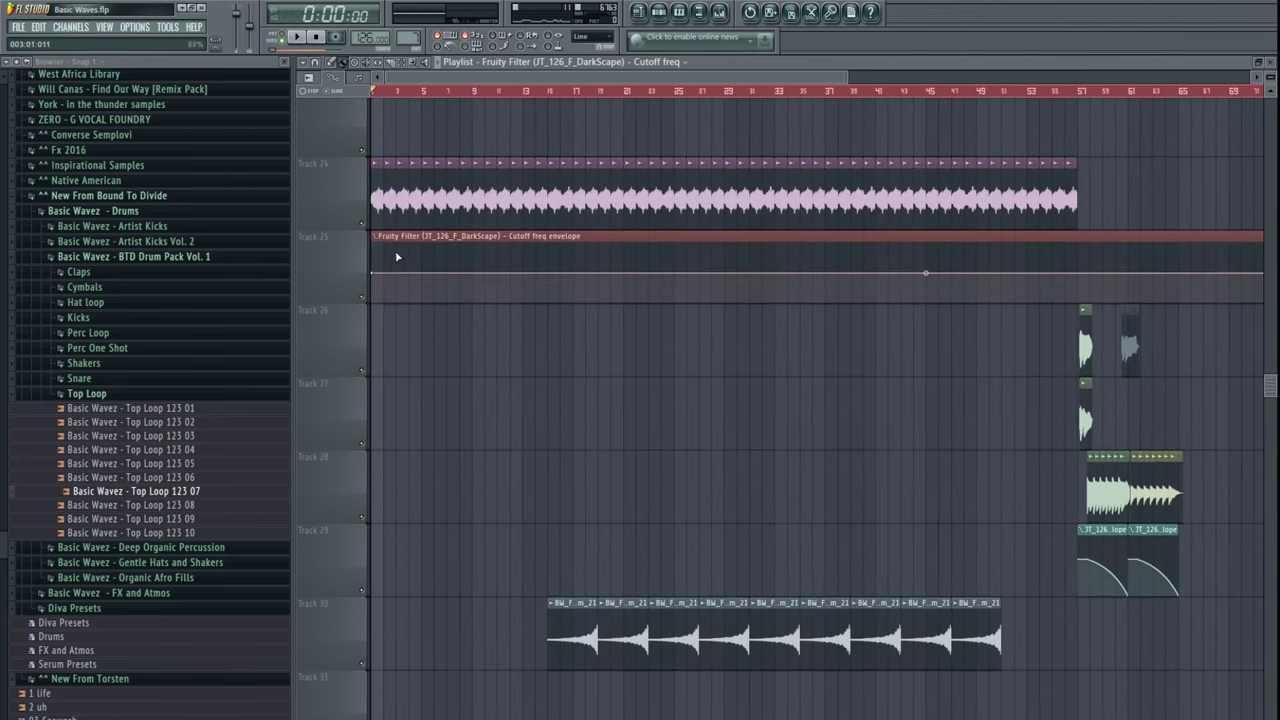
key("space")
left_click_drag(376, 277, 475, 283)
right_click(576, 281)
key("space")
scroll(685, 300, "up", 5)
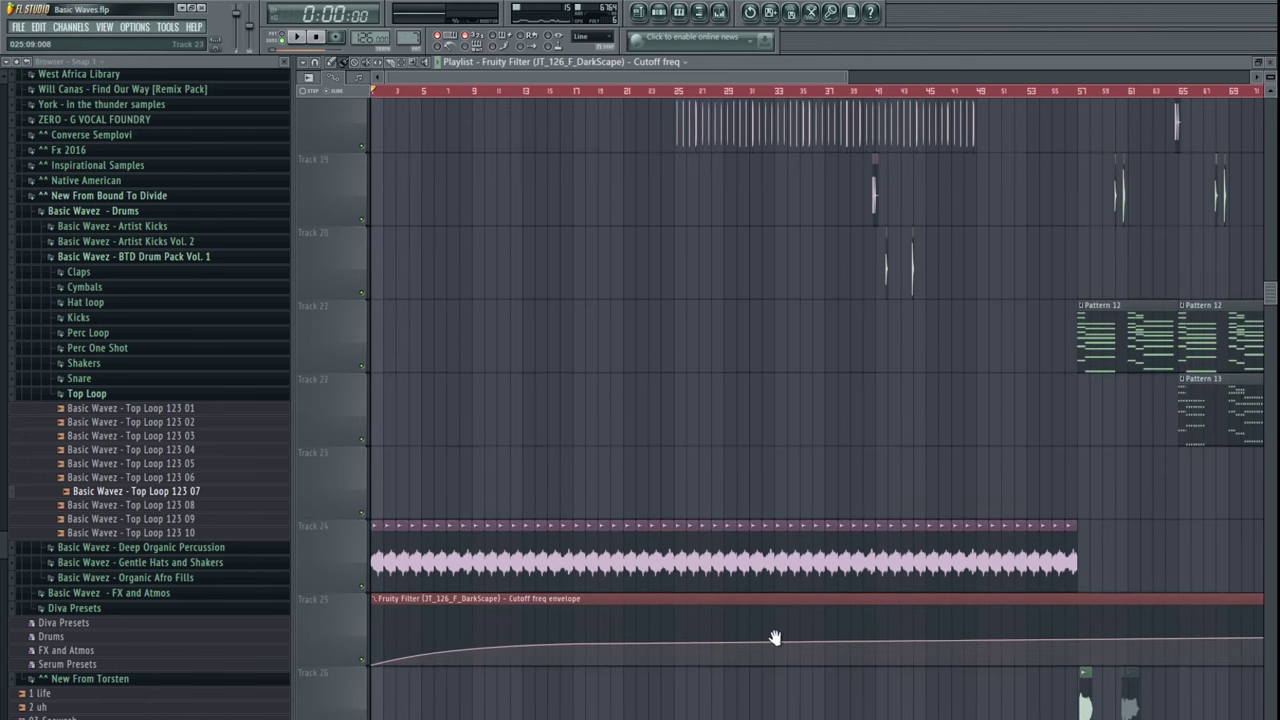
scroll(775, 638, "up", 7)
scroll(690, 520, "down", 3)
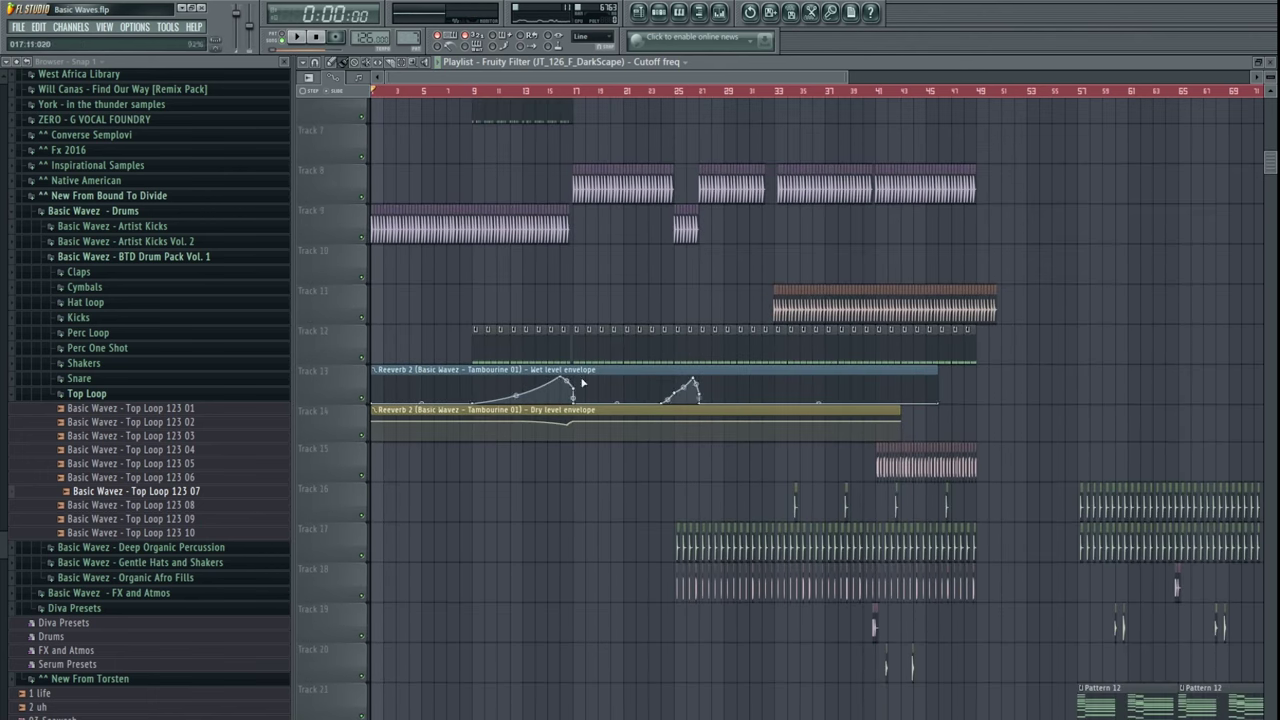
scroll(645, 475, "up", 3)
left_click_drag(740, 396, 1068, 410)
scroll(912, 522, "down", 3)
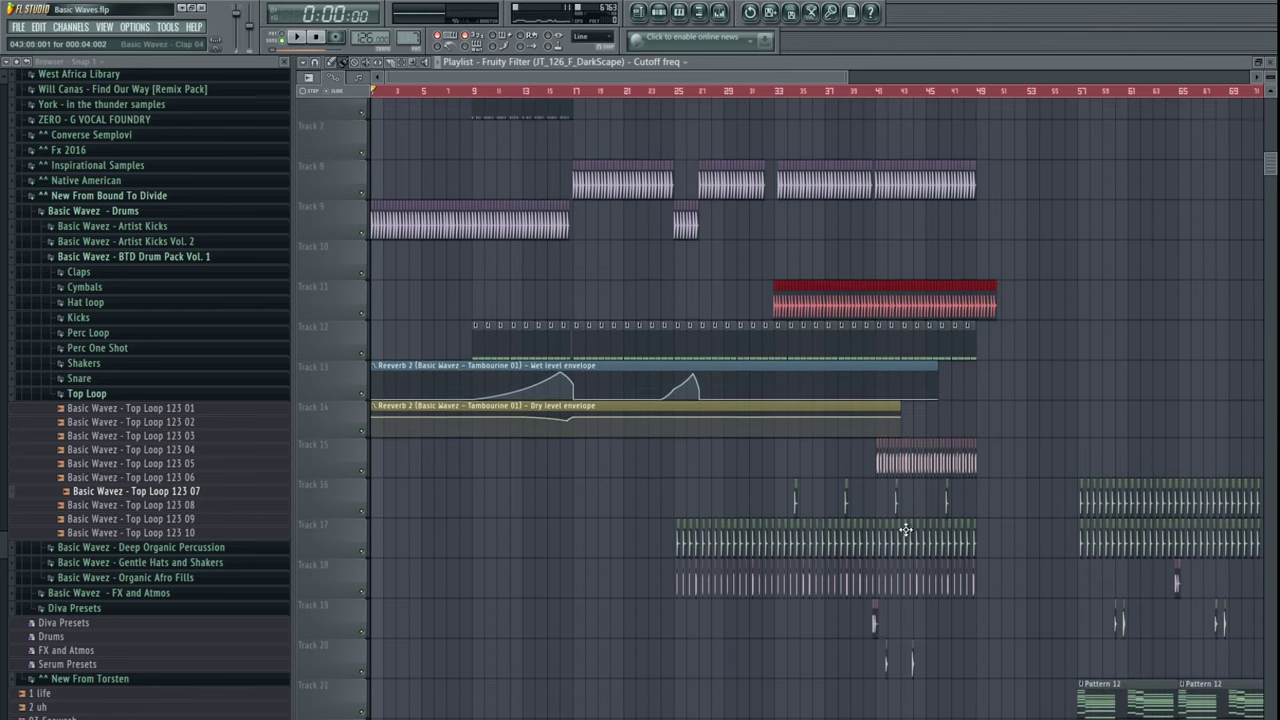
- Audition the closed hi-hat samples in the BTD Drum Pack Vol. 1 Cymbals folder, including Hihat Closed 03 and 04
left_click(87, 393)
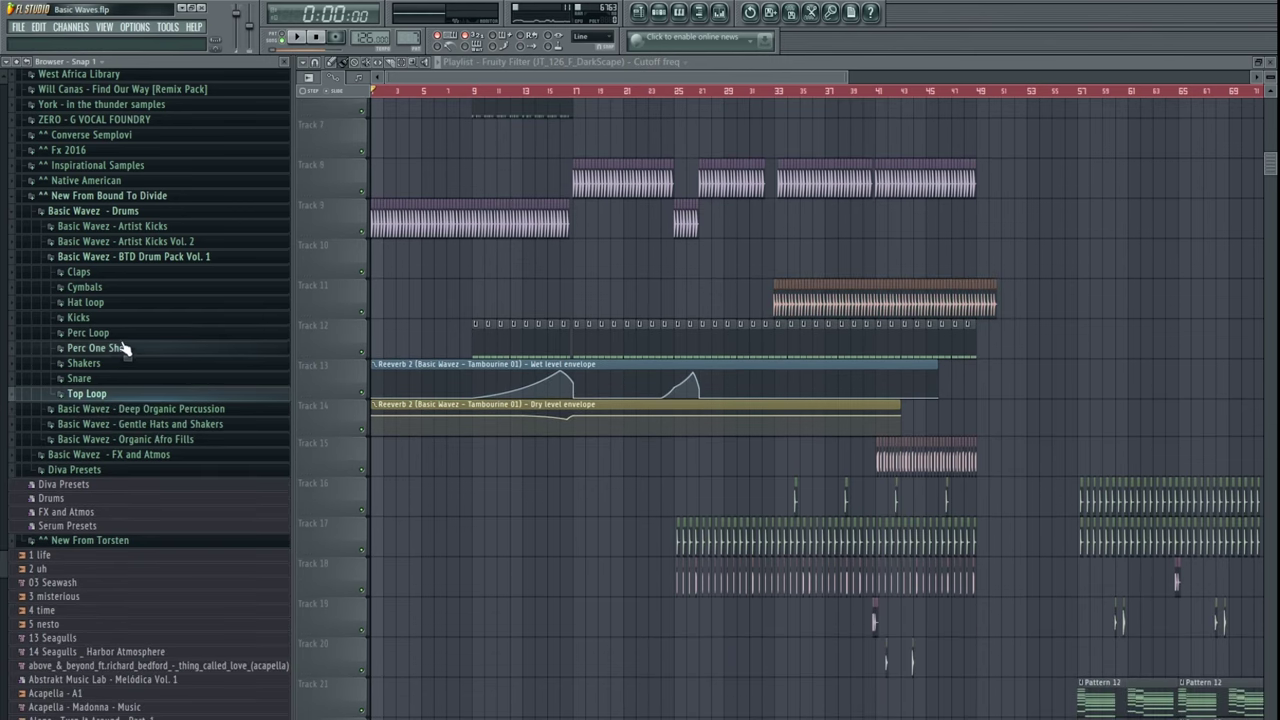
left_click(122, 348)
left_click(140, 203)
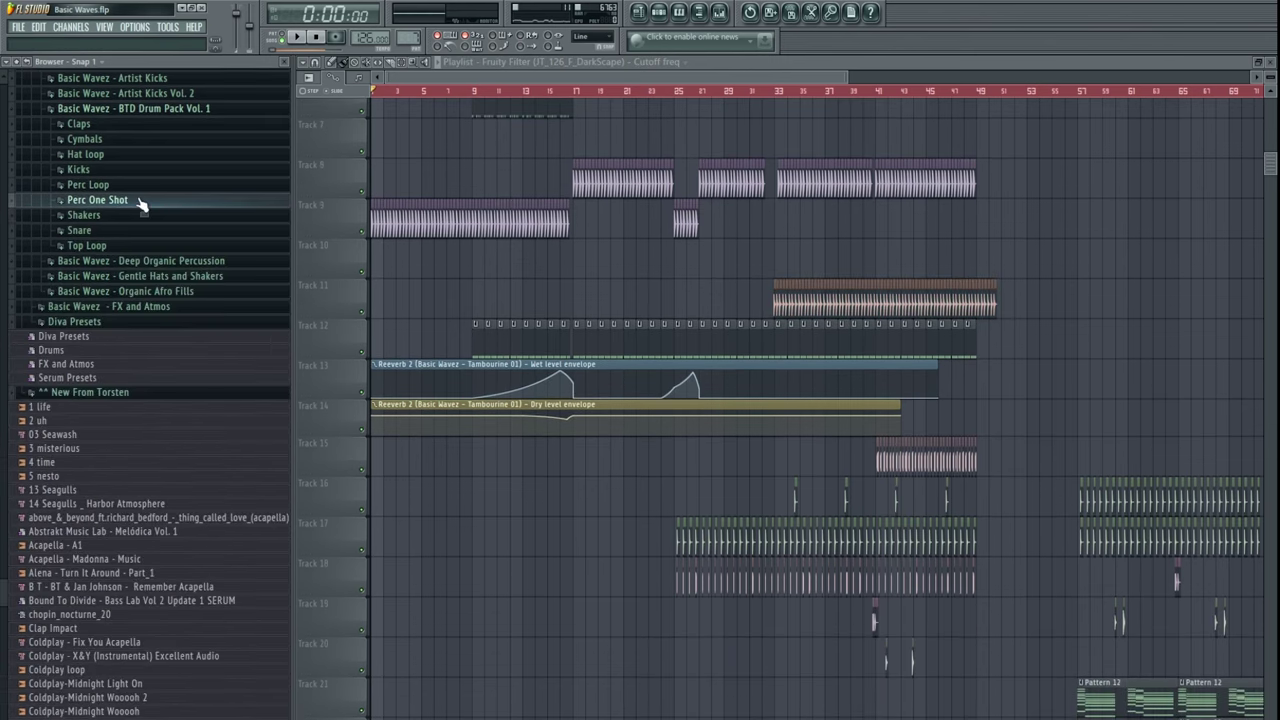
left_click(85, 139)
left_click(175, 246)
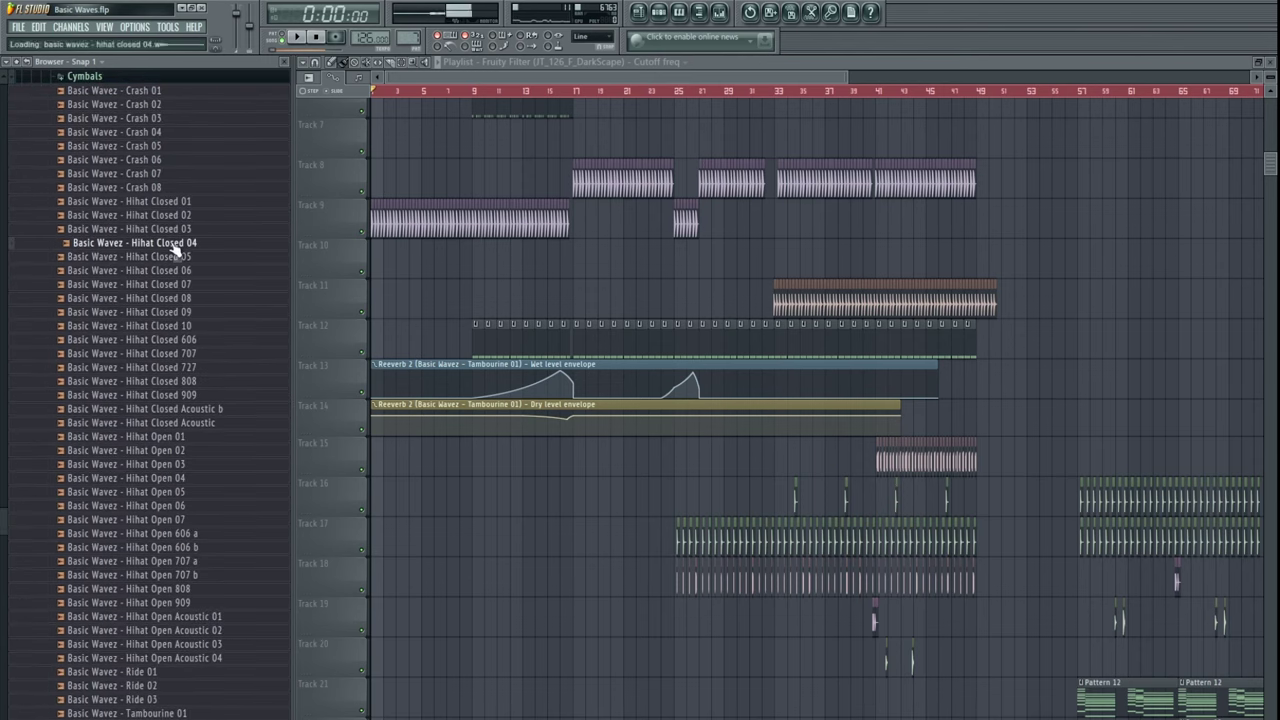
left_click(189, 272)
left_click(186, 243)
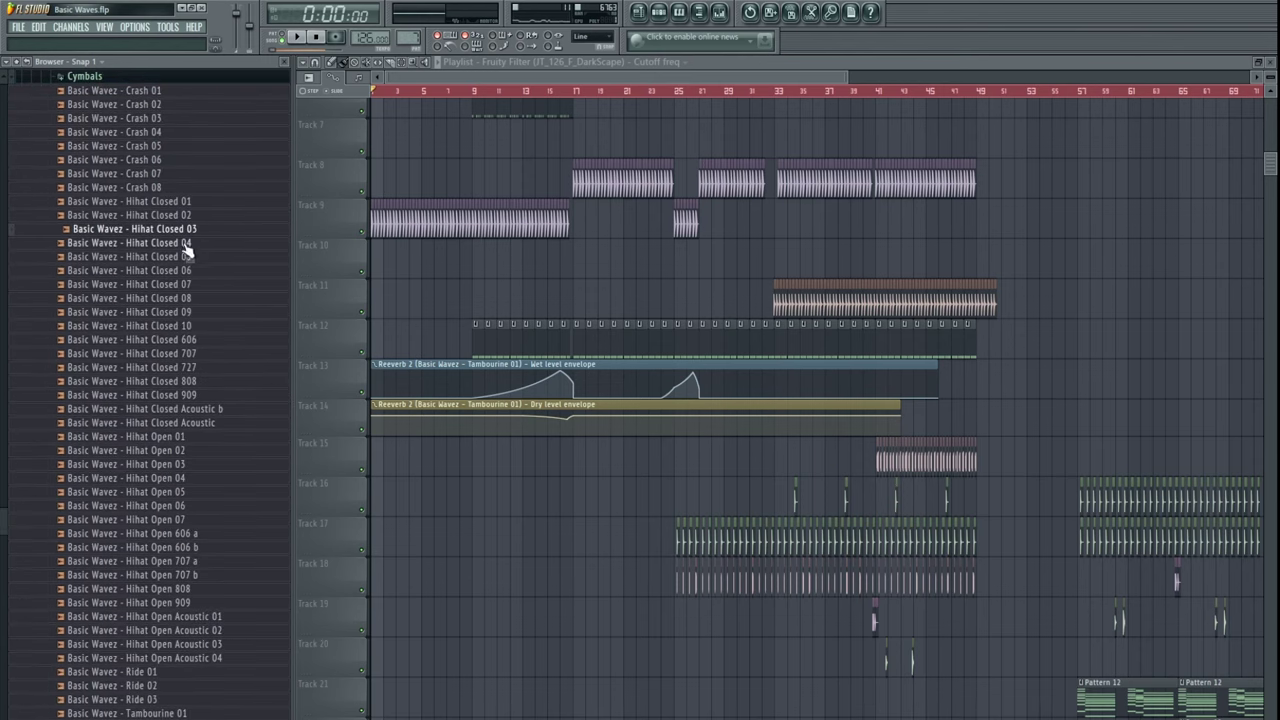
left_click(186, 232)
- Add Hihat Closed 03 as a new channel in Pattern 10 with hits on steps 3, 7, 11 and 15
key("F5")
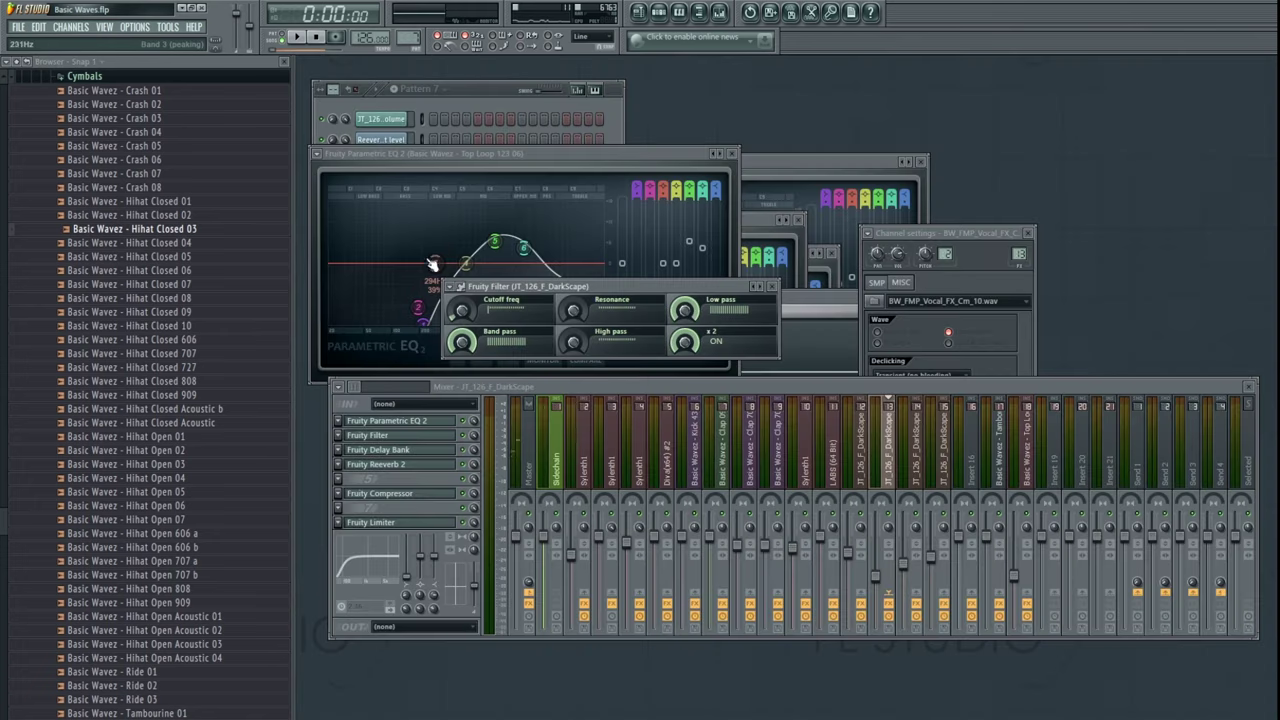
key("F6")
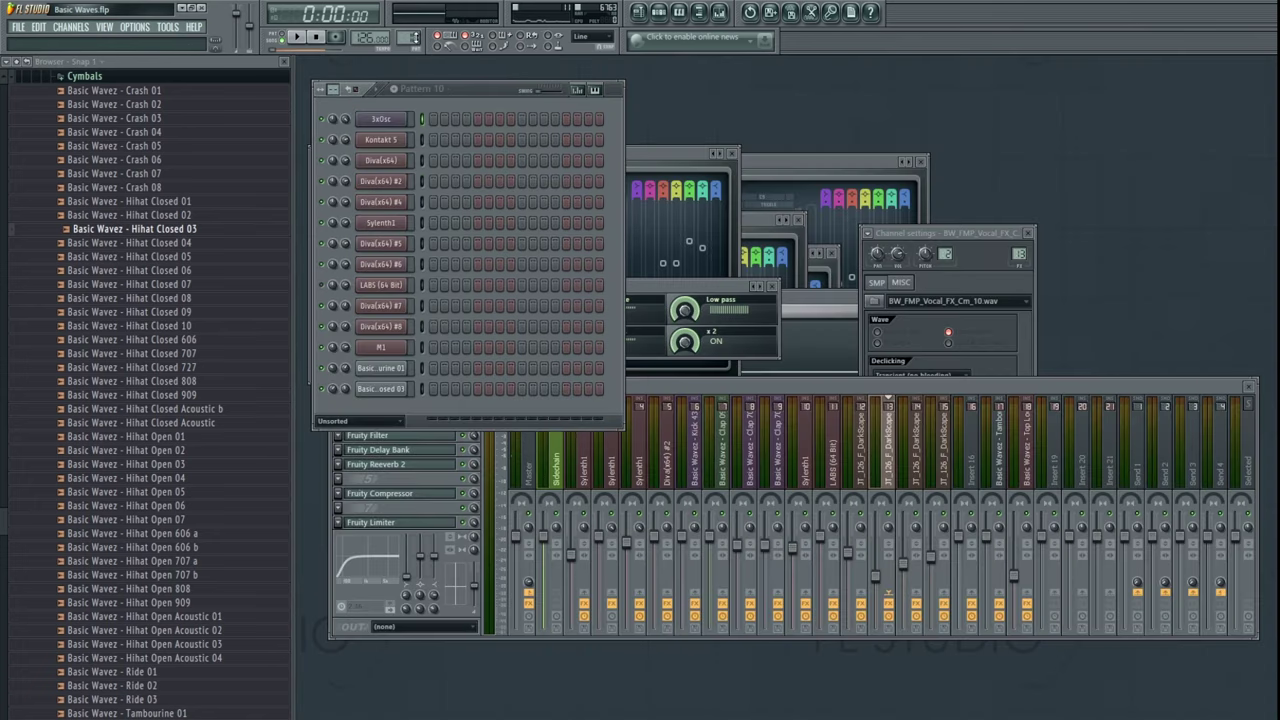
left_click_drag(187, 232, 458, 416)
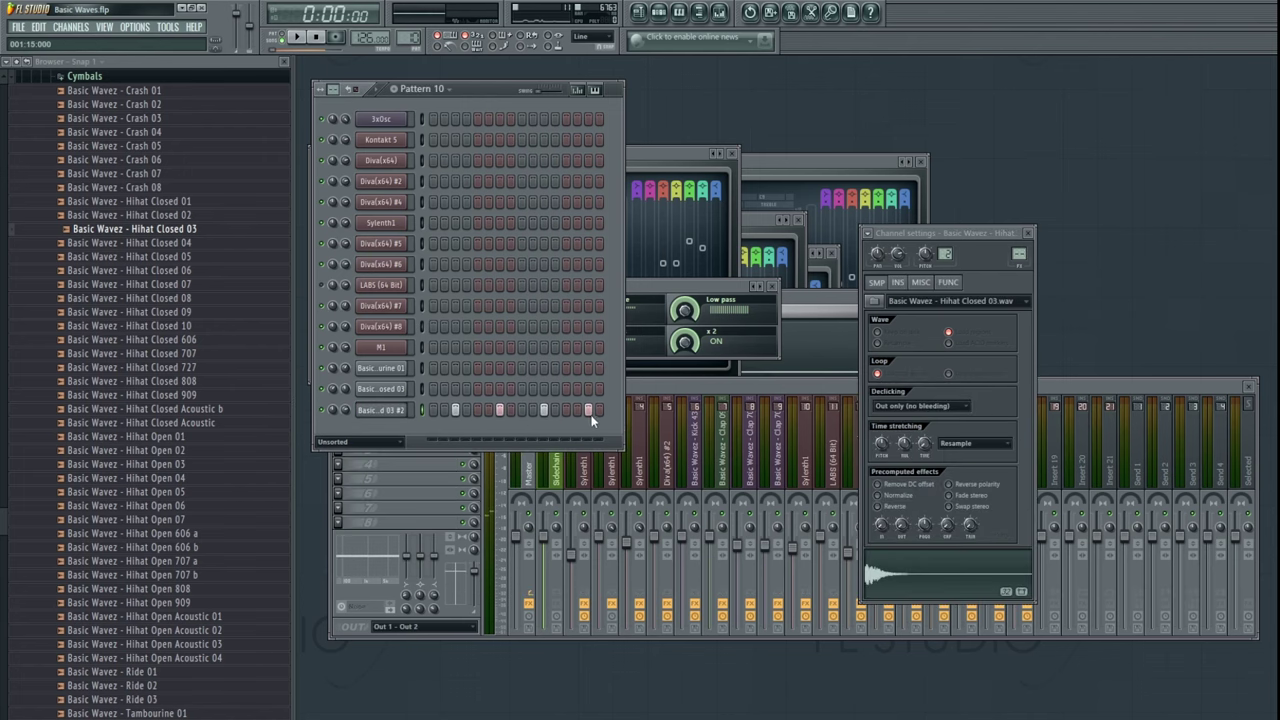
- Fill Track 10 with Pattern 10 from bar 1 to bar 49 and start playback
left_click(638, 12)
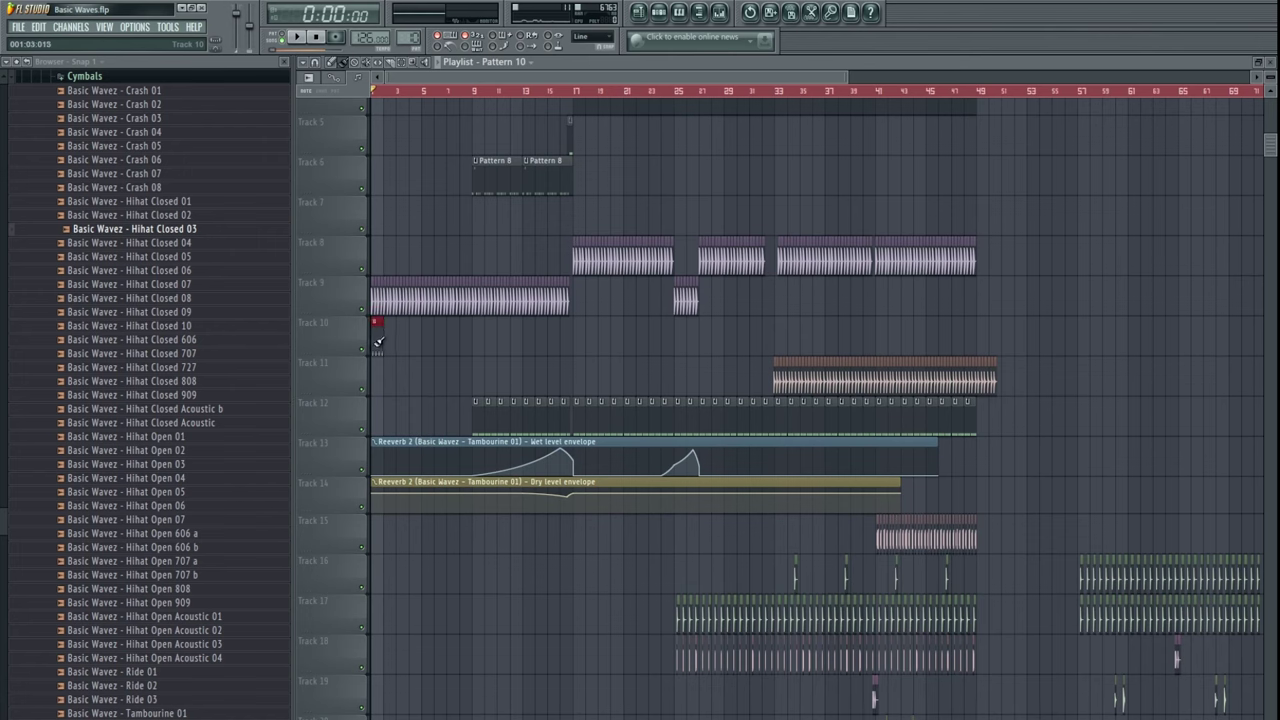
mouse_move(378, 342)
left_mouse_down()
mouse_move(1061, 352)
mouse_move(986, 344)
left_mouse_up()
key("space")
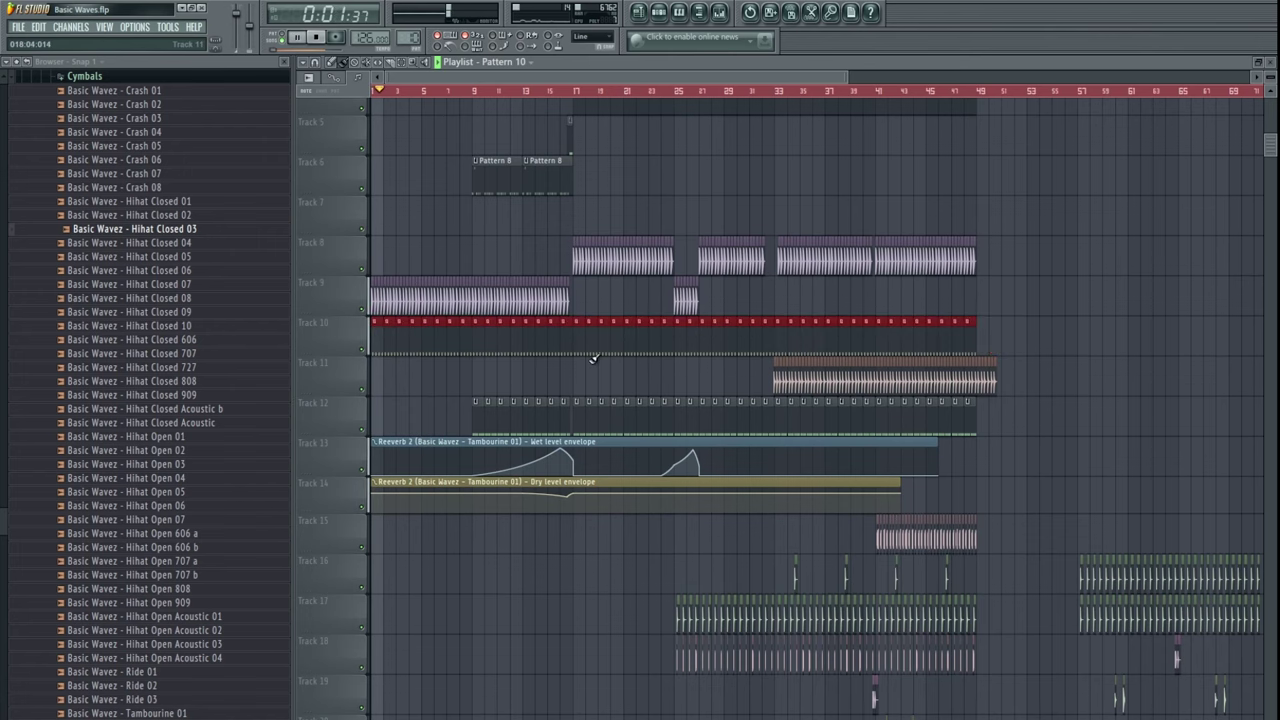
- Copy the Pattern 12 clip from bar 57 to bar 1 on Track 21 and restart playback
scroll(537, 470, "down", 10)
scroll(871, 423, "down", 5, "ctrl")
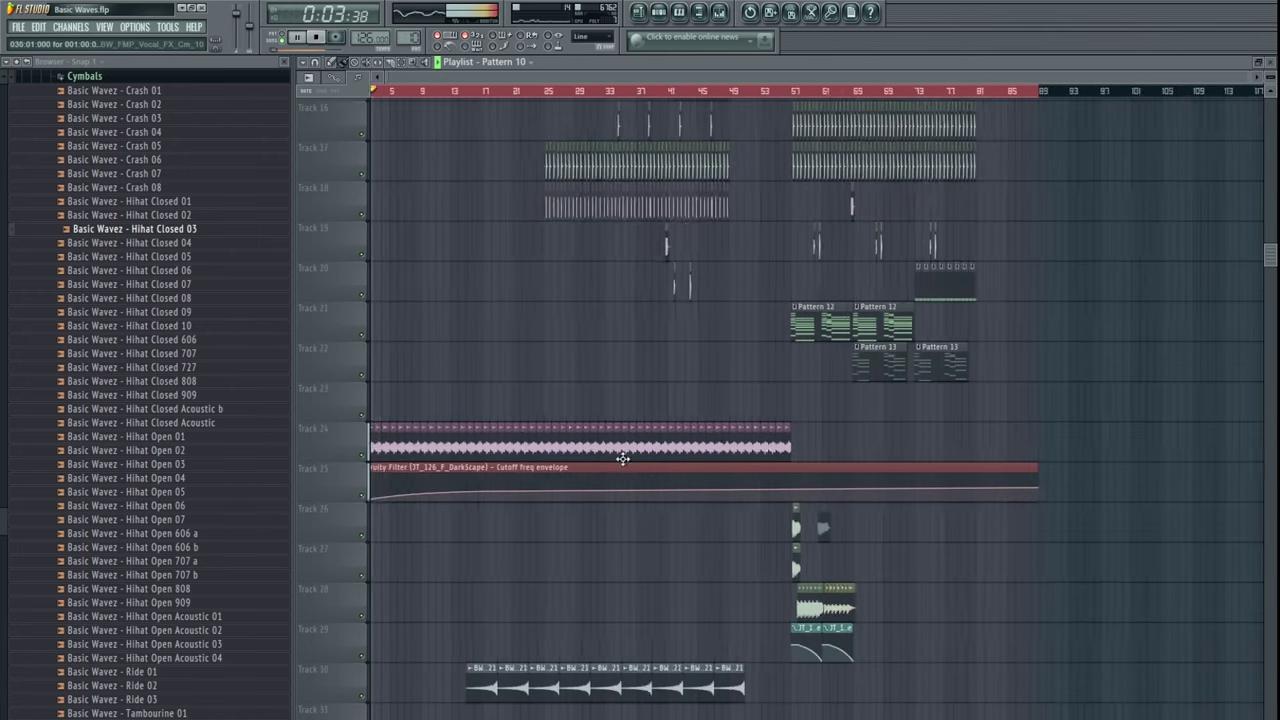
left_click_drag(757, 330, 329, 329, "shift")
key("space")
key("space")
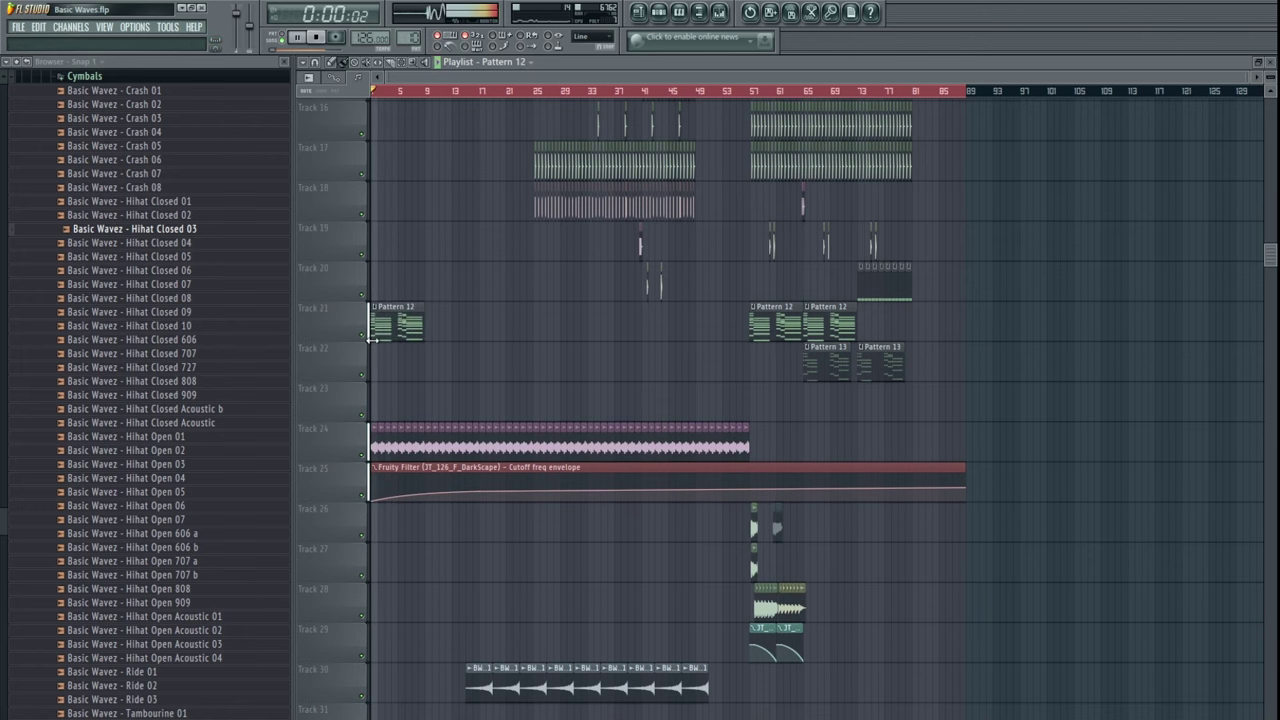
- Move the copied Pattern 12 clip on Track 21 to bar 9
scroll(381, 341, "up", 1, "ctrl")
scroll(380, 340, "up", 2, "ctrl")
scroll(443, 329, "down", 1, "ctrl")
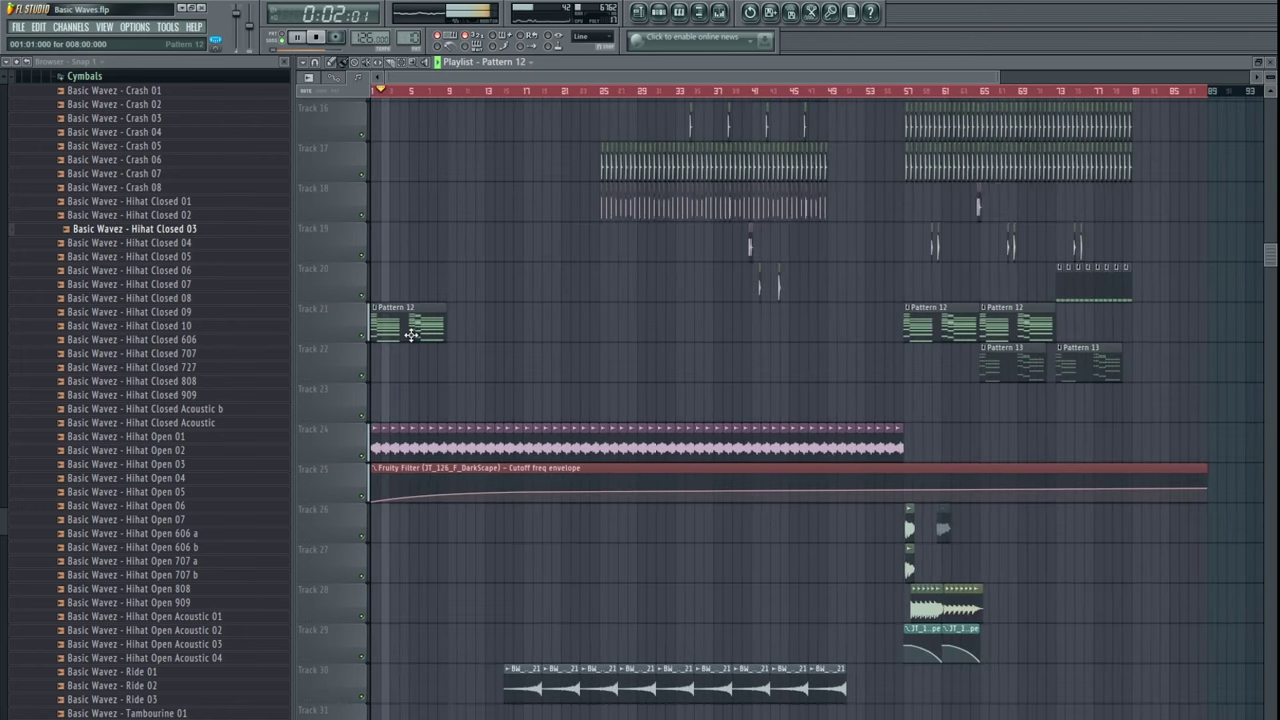
left_click_drag(391, 323, 474, 333)
scroll(489, 330, "up", 1)
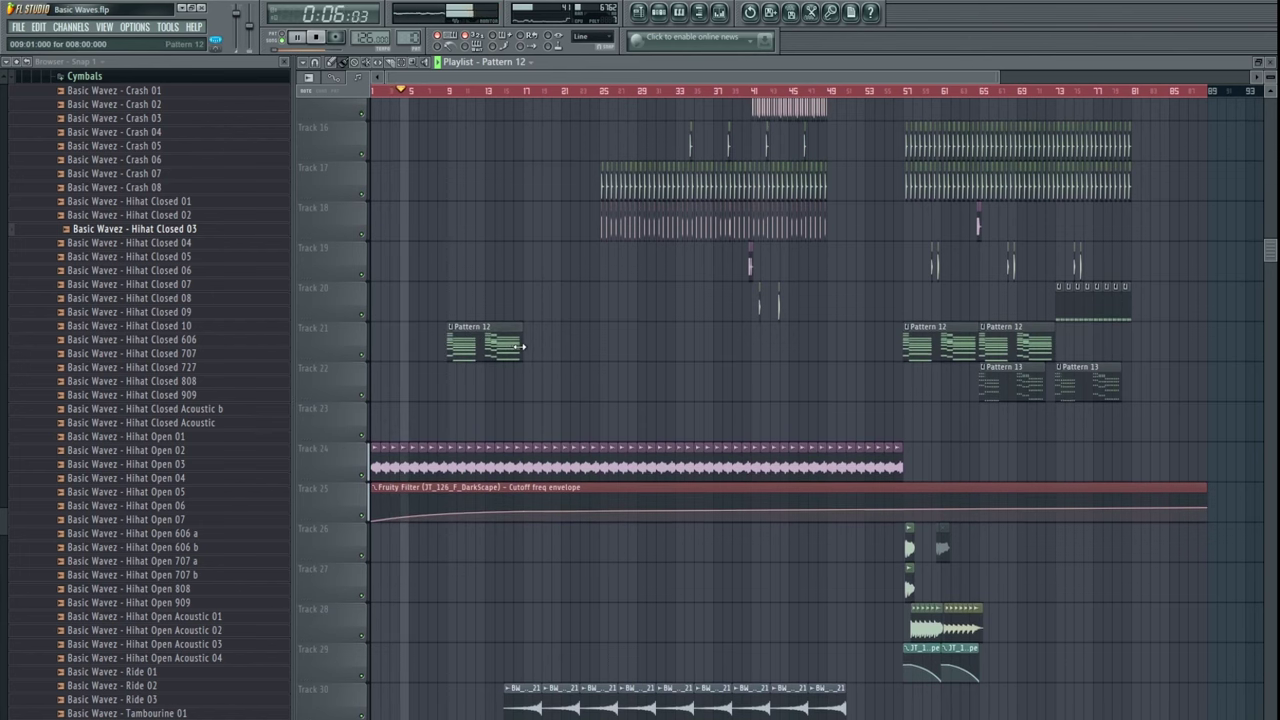
- Shorten the Pattern 12 clip at bar 9 on Track 21 to four bars
scroll(493, 277, "up", 2, "ctrl")
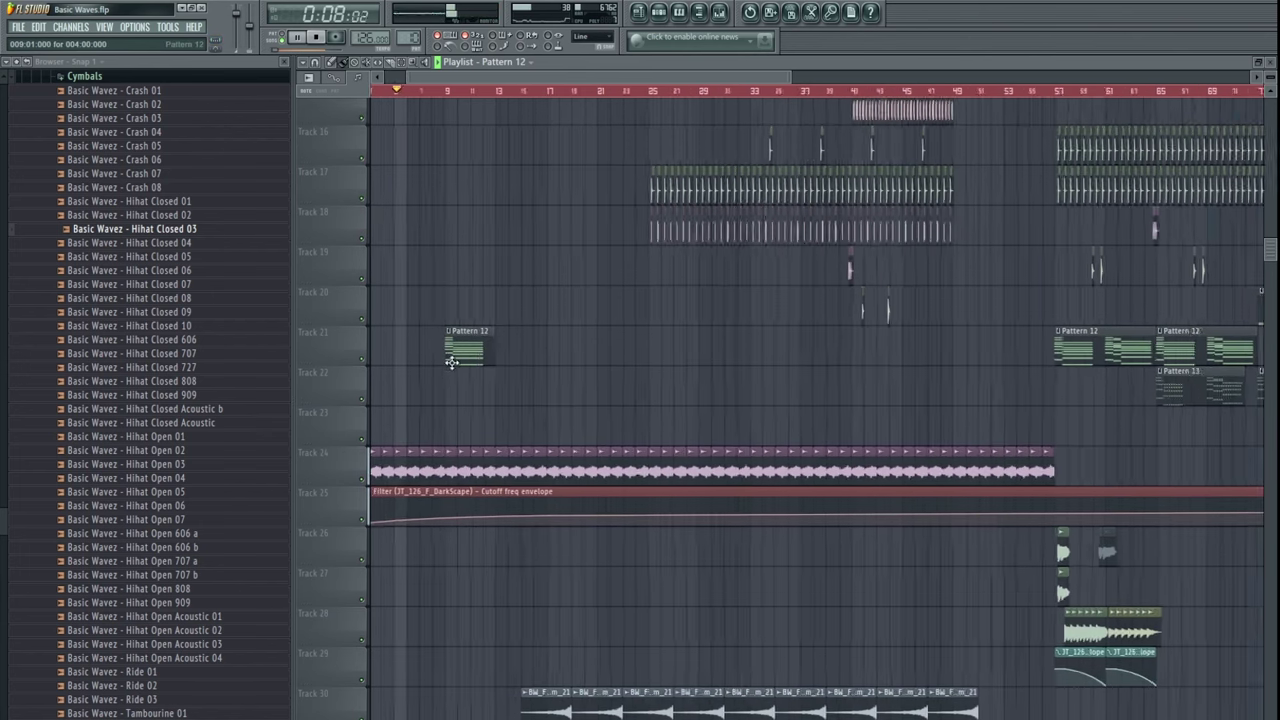
scroll(634, 354, "down", 1)
scroll(528, 420, "up", 8)
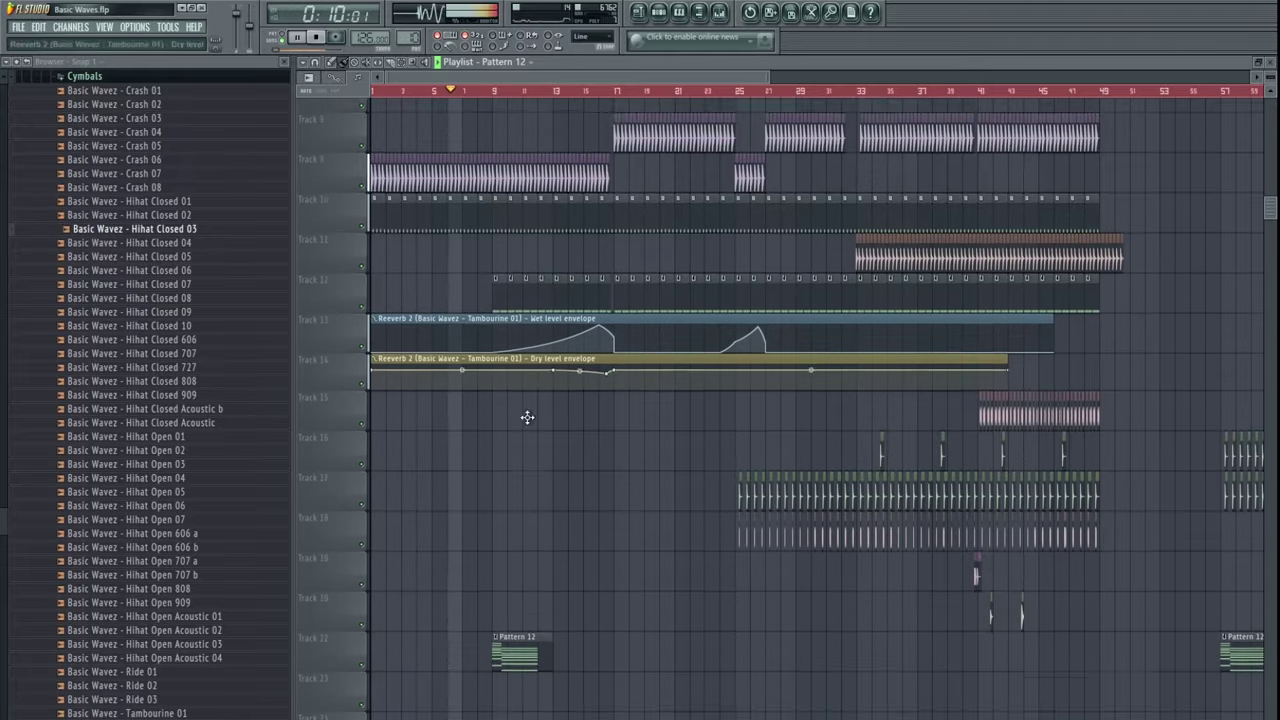
- Listen to the intro while reviewing the clips across the playlist tracks
scroll(528, 420, "down", 6)
scroll(530, 417, "up", 1)
scroll(530, 417, "up", 1)
scroll(514, 486, "down", 6)
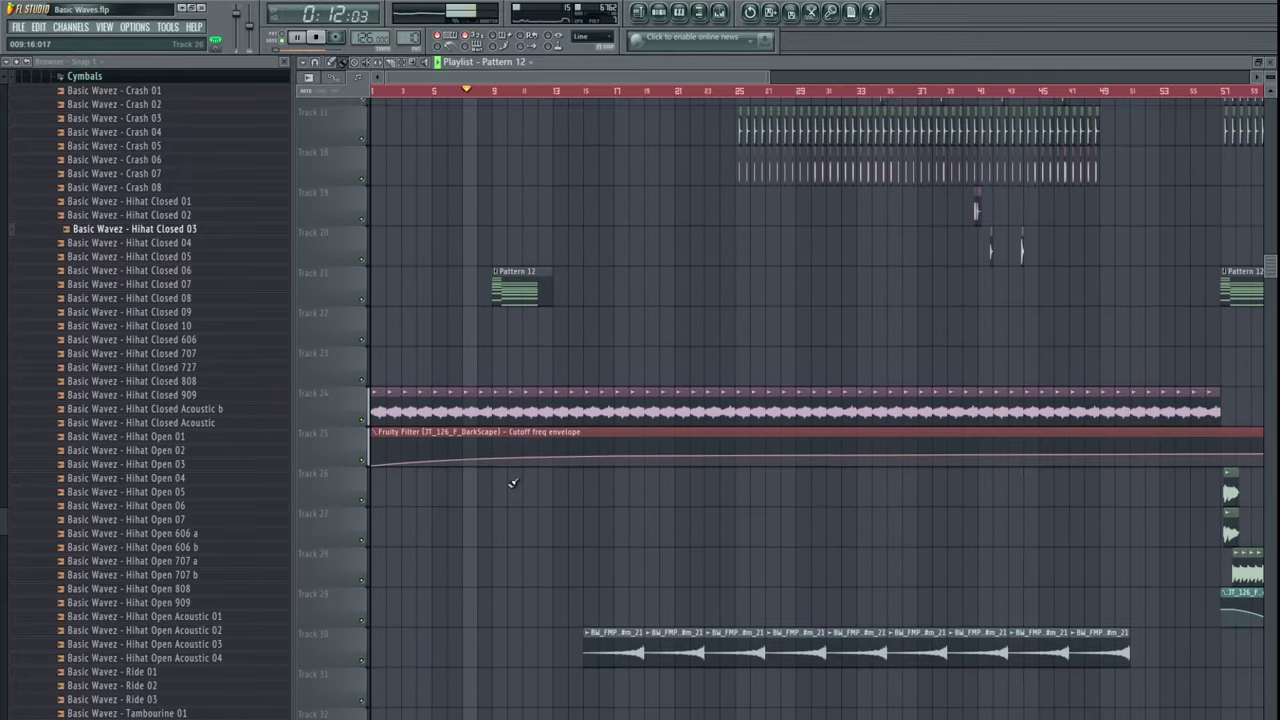
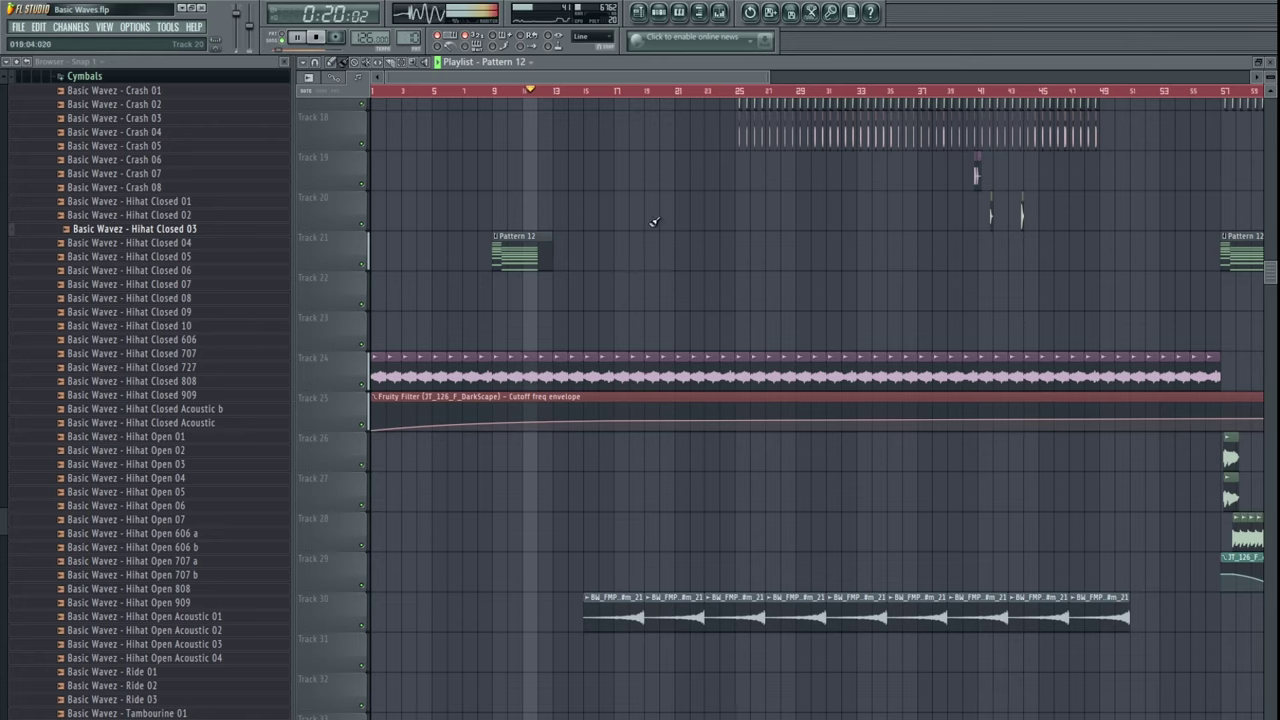
scroll(694, 273, "up", 1)
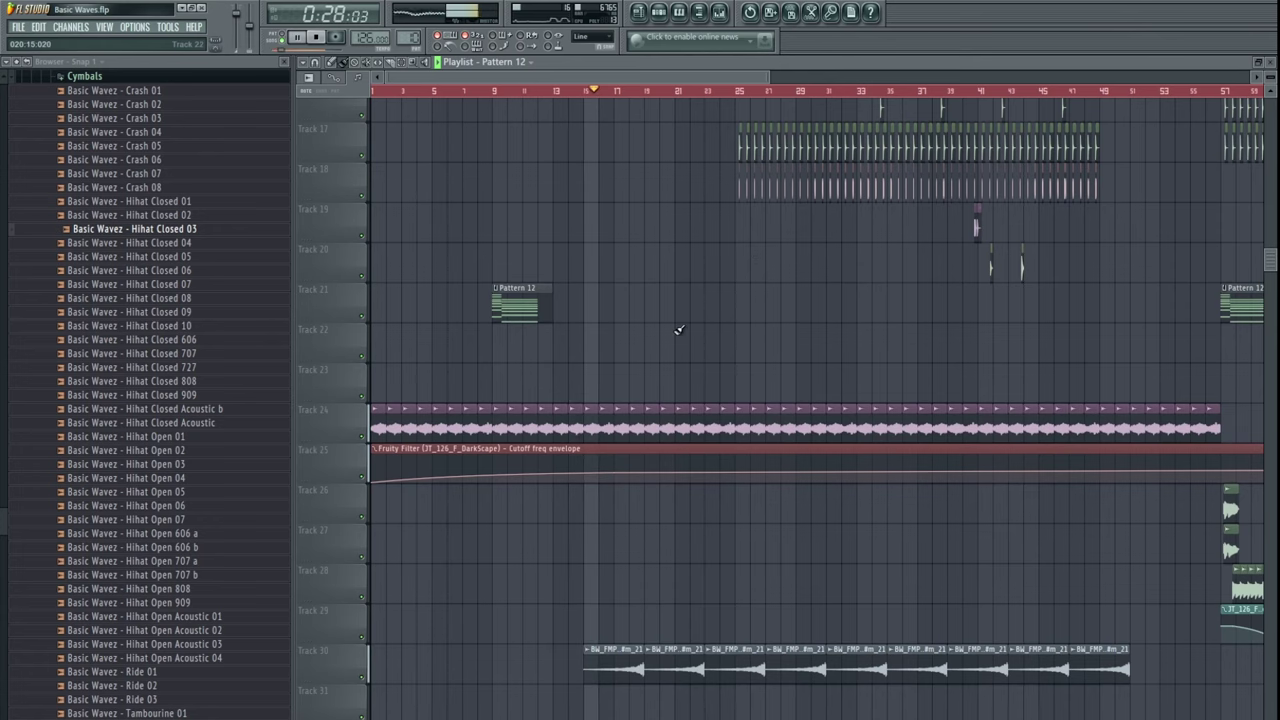
scroll(686, 293, "up", 4)
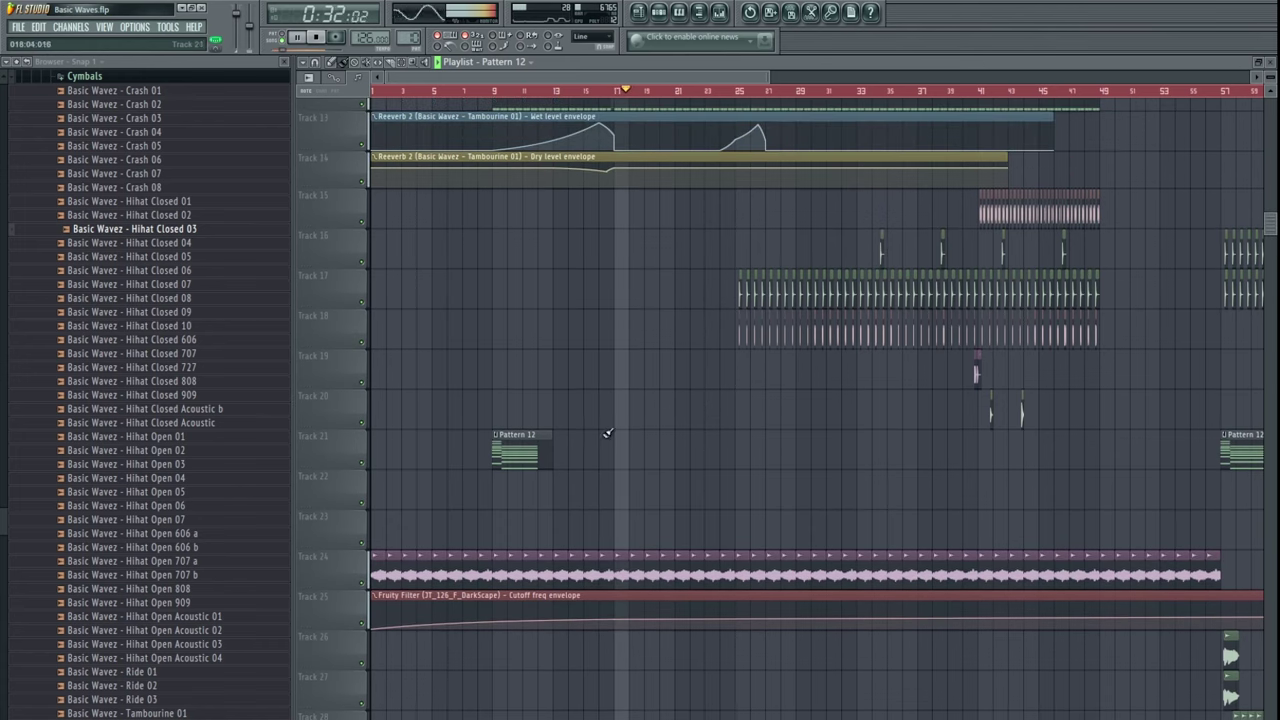
- Delete the three vocal FX clips between bars 19 and 31 on Track 30
scroll(640, 480, "down", 9)
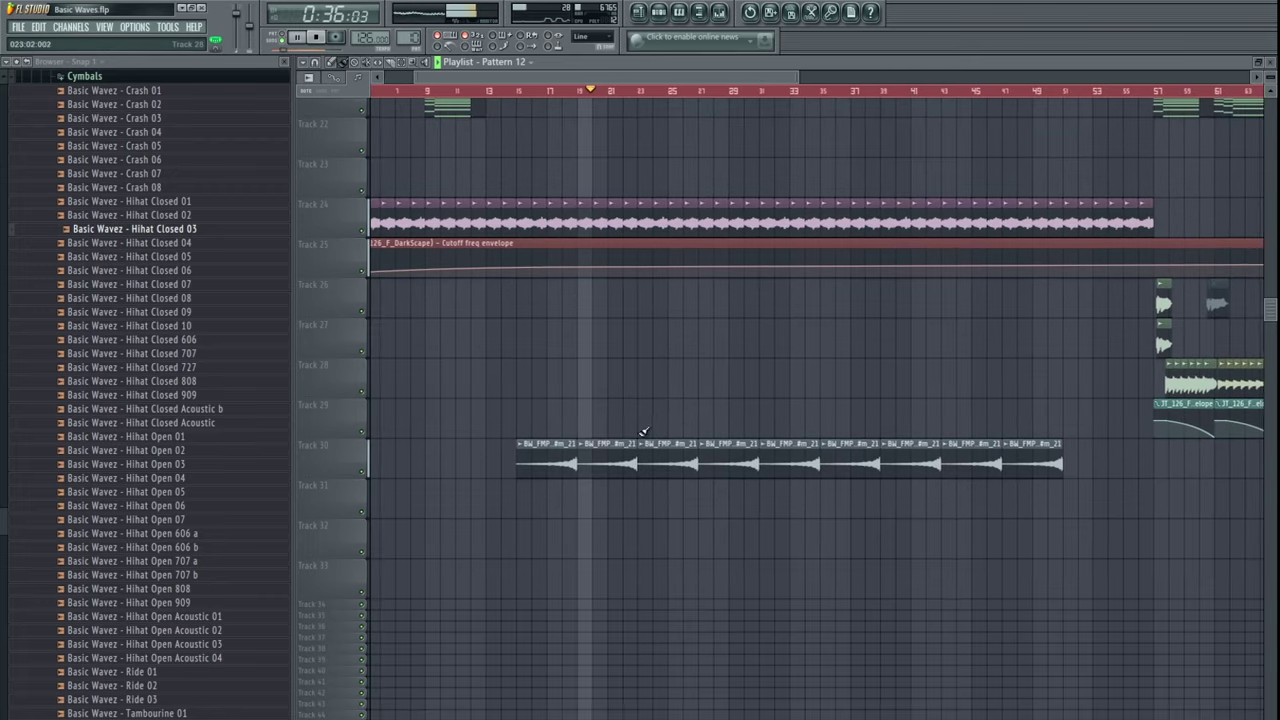
right_click(619, 466)
right_click(682, 454)
right_click(740, 456)
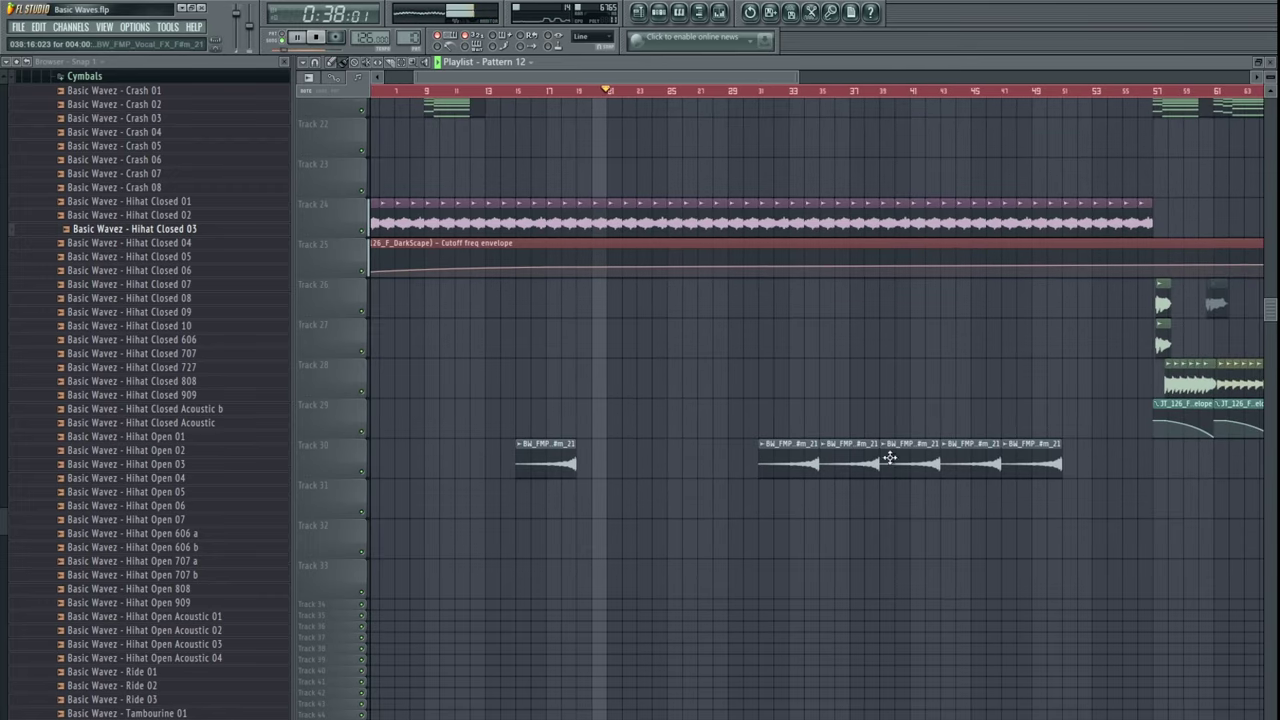
- Move the five remaining vocal FX clips starting at bar 31 on Track 30 to bar 77 and deselect them
left_click_drag(889, 457, 711, 371)
scroll(800, 420, "down", 3)
left_click_drag(724, 440, 898, 443)
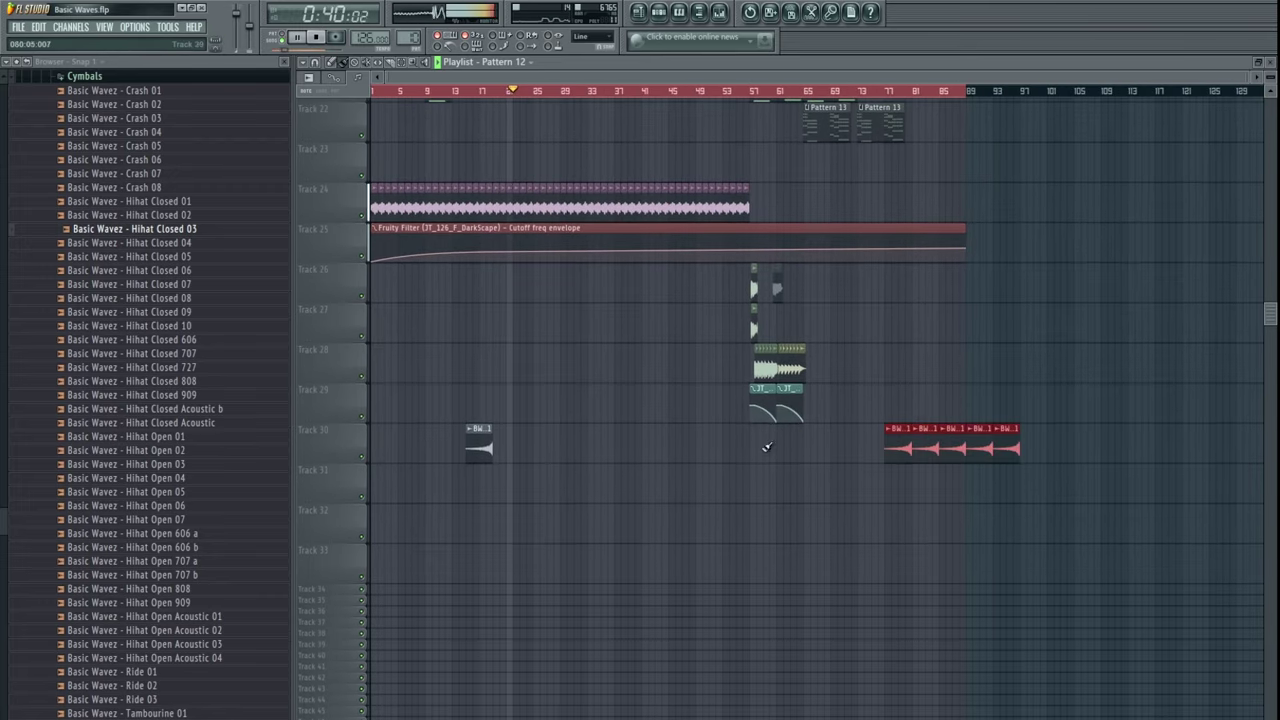
left_click(766, 446, "ctrl")
- Copy the clips and envelopes on Tracks 28 and 29 from bar 57 to bar 25
scroll(563, 364, "up", 3)
left_click_drag(700, 290, 808, 438)
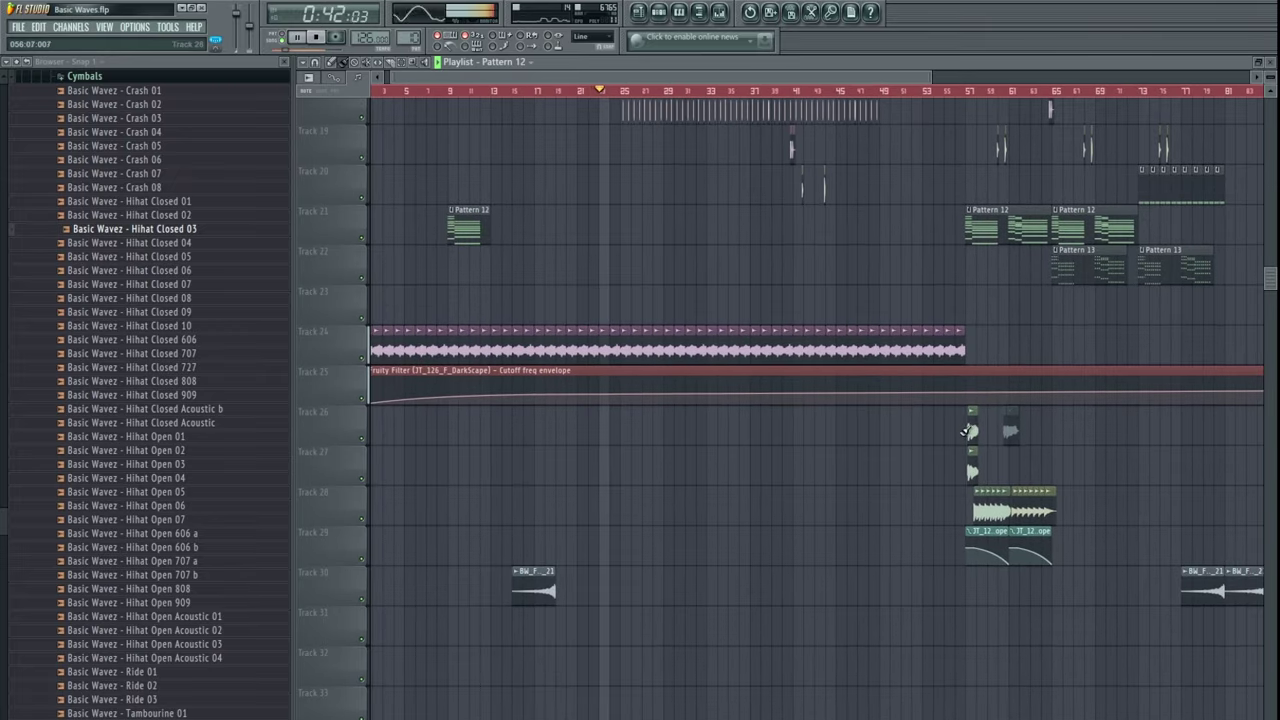
left_click_drag(956, 495, 1076, 548)
left_click_drag(994, 508, 650, 506)
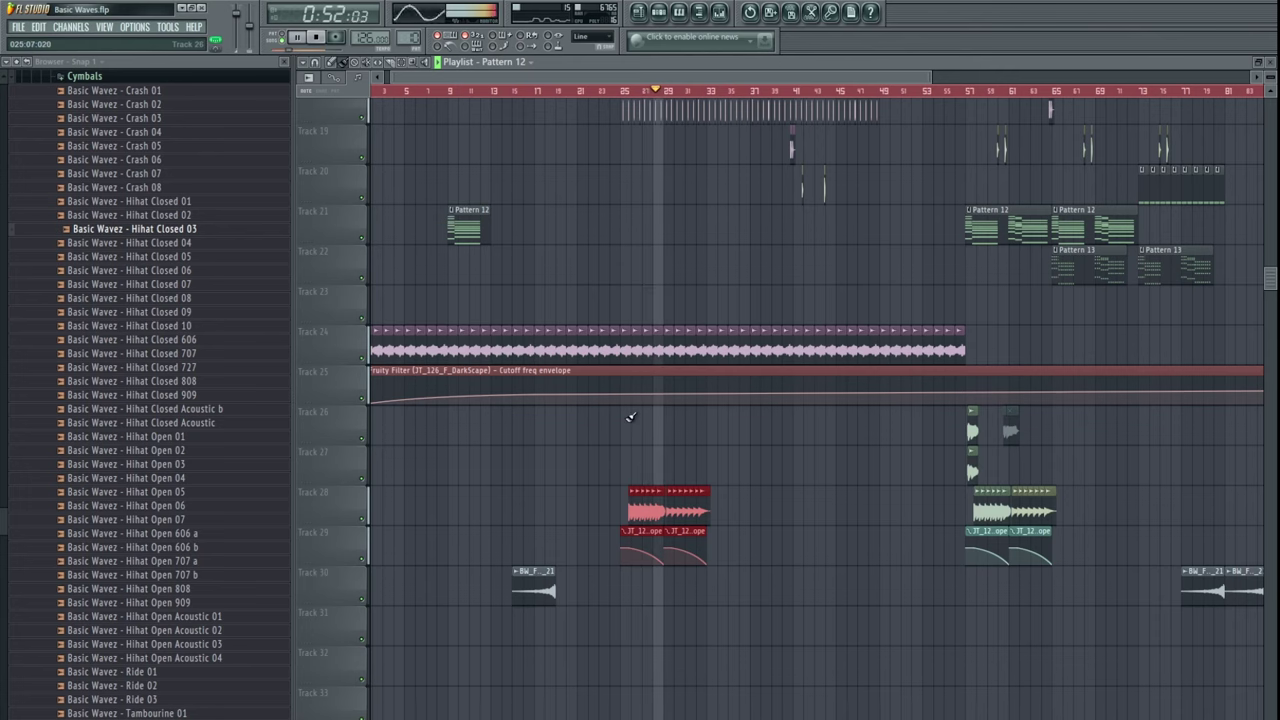
- Copy the short clips on Tracks 26 and 27 from bar 57 to bar 25 and replay the section
key("space")
left_click_drag(956, 413, 643, 408)
left_click(616, 92)
key("space")
scroll(662, 400, "up", 3)
scroll(643, 405, "down", 2)
scroll(643, 404, "down", 1)
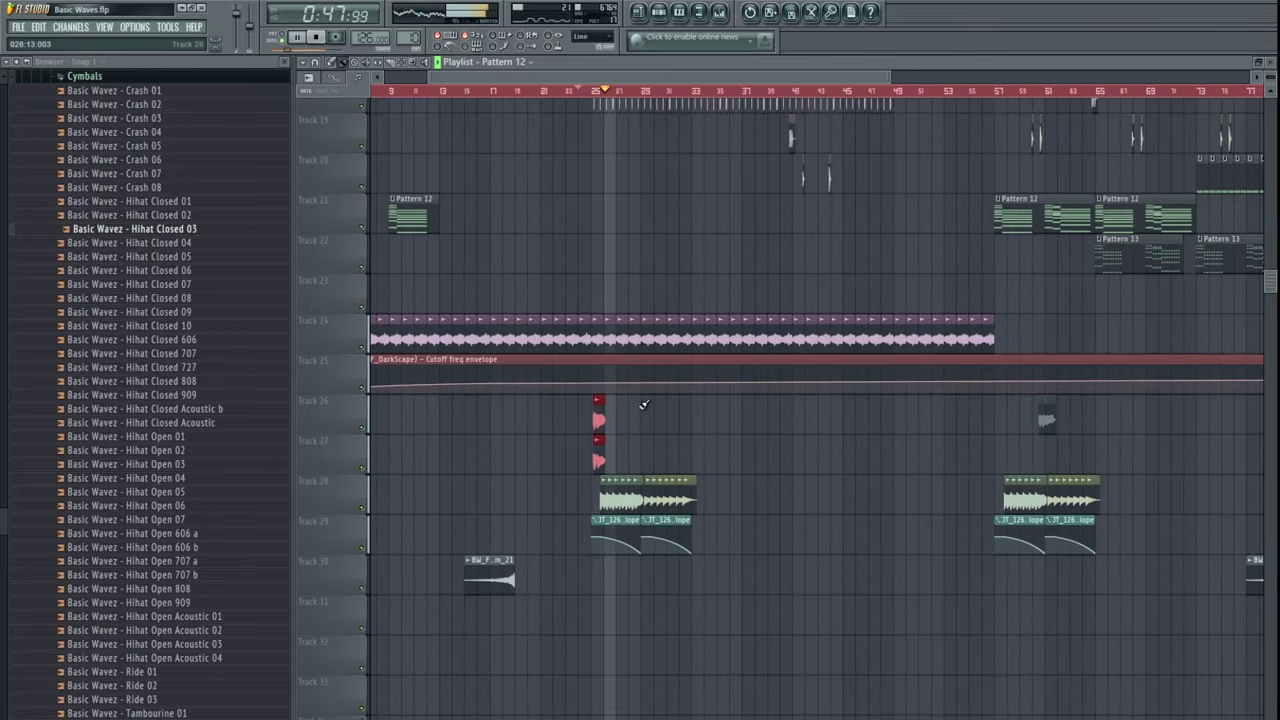
left_click(655, 430, "ctrl")
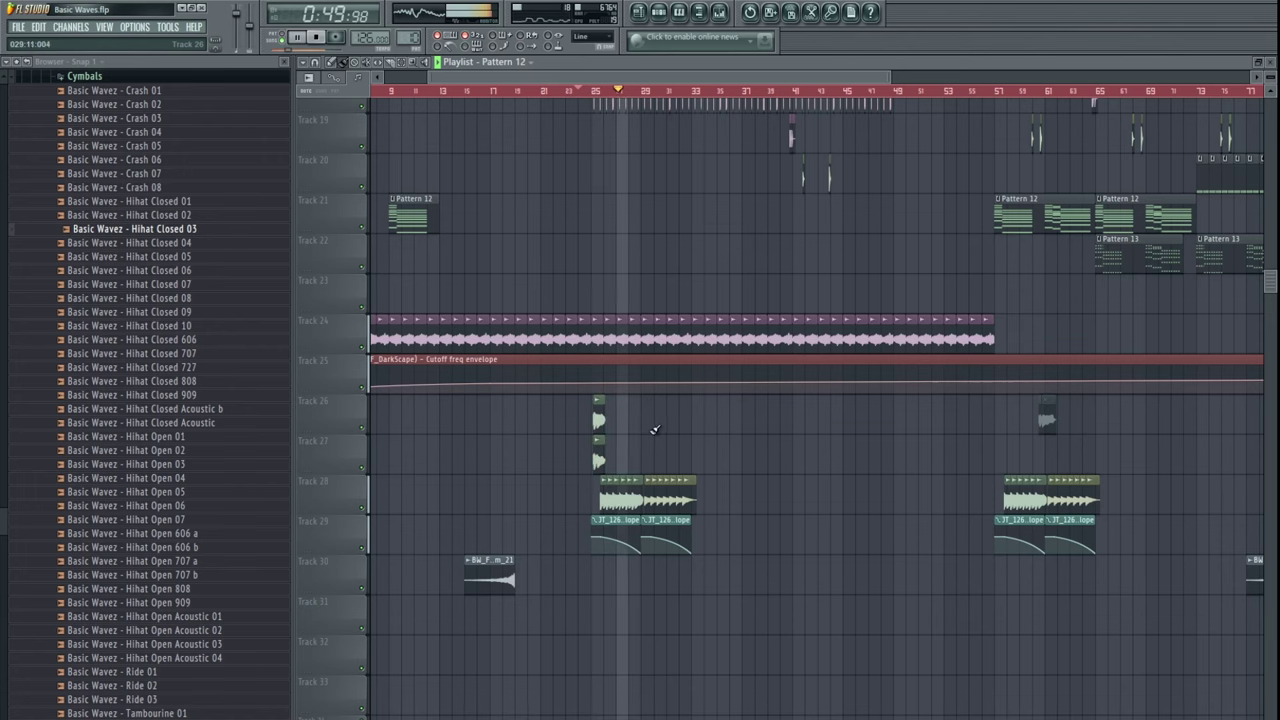
- Remove the second copied clip and envelope near bar 29 on Tracks 28 and 29
left_click_drag(697, 482, 572, 493)
right_click(661, 520)
scroll(656, 514, "up", 3)
left_click(706, 496, "ctrl")
left_click_drag(856, 455, 693, 536)
scroll(729, 534, "down", 4)
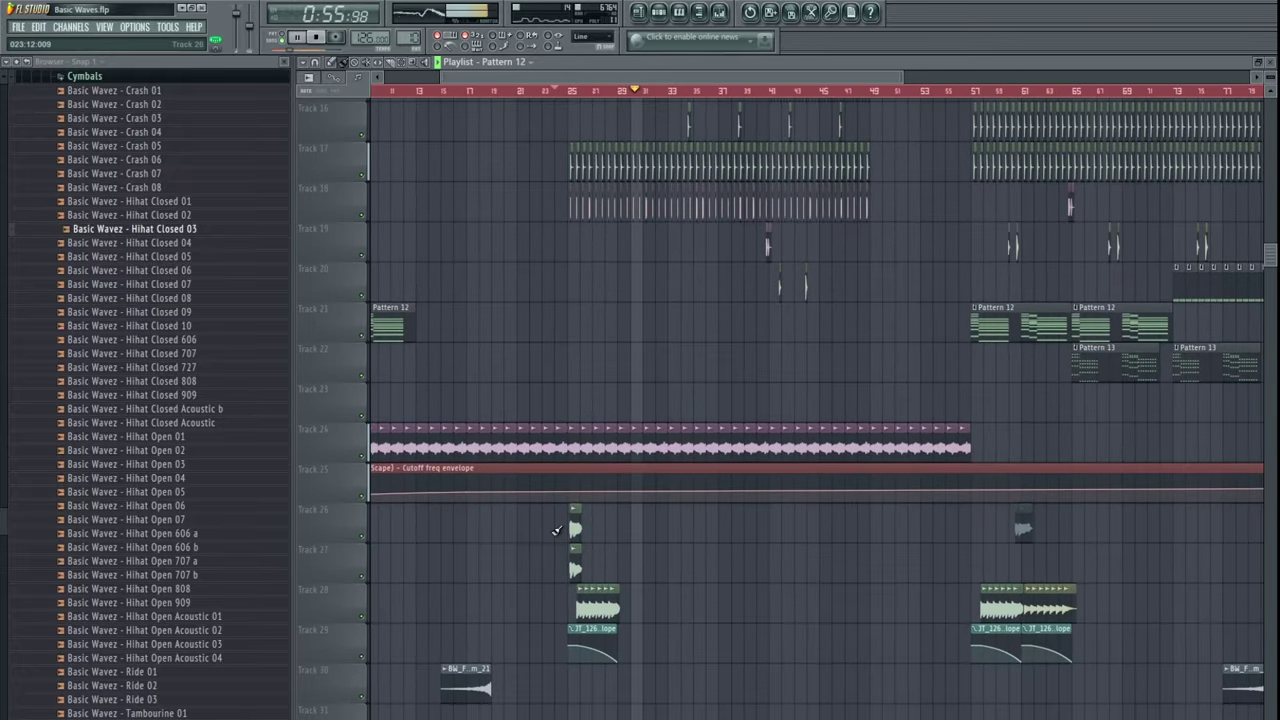
- Delete the remaining copied clips around bar 25 on Tracks 26 to 29
left_click_drag(582, 546, 531, 535)
left_click_drag(625, 542, 545, 533)
left_click_drag(418, 510, 848, 541)
right_click(480, 589)
right_click(475, 618)
- Delete the kick at bar 33 on Track 8 after replaying the section
left_click_drag(714, 376, 814, 690)
left_click_drag(766, 133, 873, 261)
left_click(715, 92)
scroll(742, 270, "up", 6)
left_click_drag(738, 279, 840, 316)
scroll(612, 287, "down", 2)
scroll(680, 292, "up", 3)
right_click(734, 276)
key("space")
scroll(700, 285, "up", 1)
left_click_drag(631, 286, 831, 312)
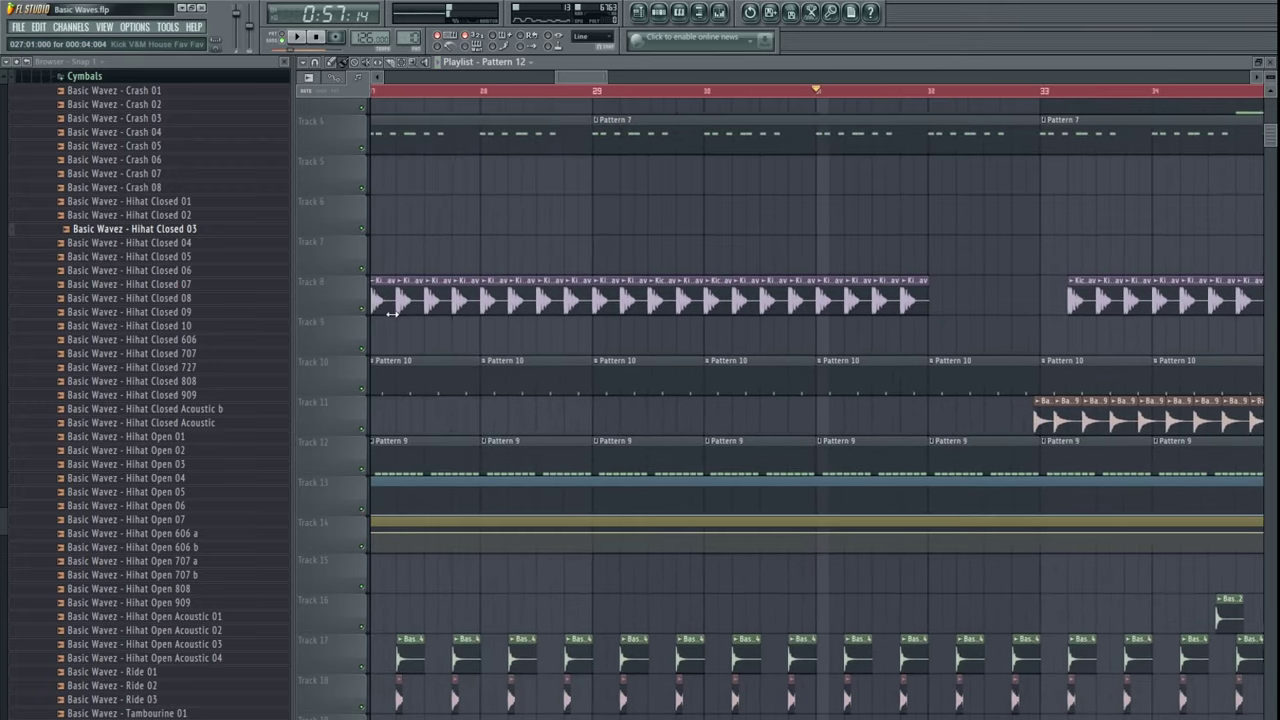
- Place five Kick V&M House Fav Fav #2 clips in a row on Track 9 starting at bar 32
scroll(585, 323, "down", 3)
left_click_drag(585, 323, 763, 370)
left_click_drag(681, 384, 808, 374)
scroll(900, 383, "up", 3)
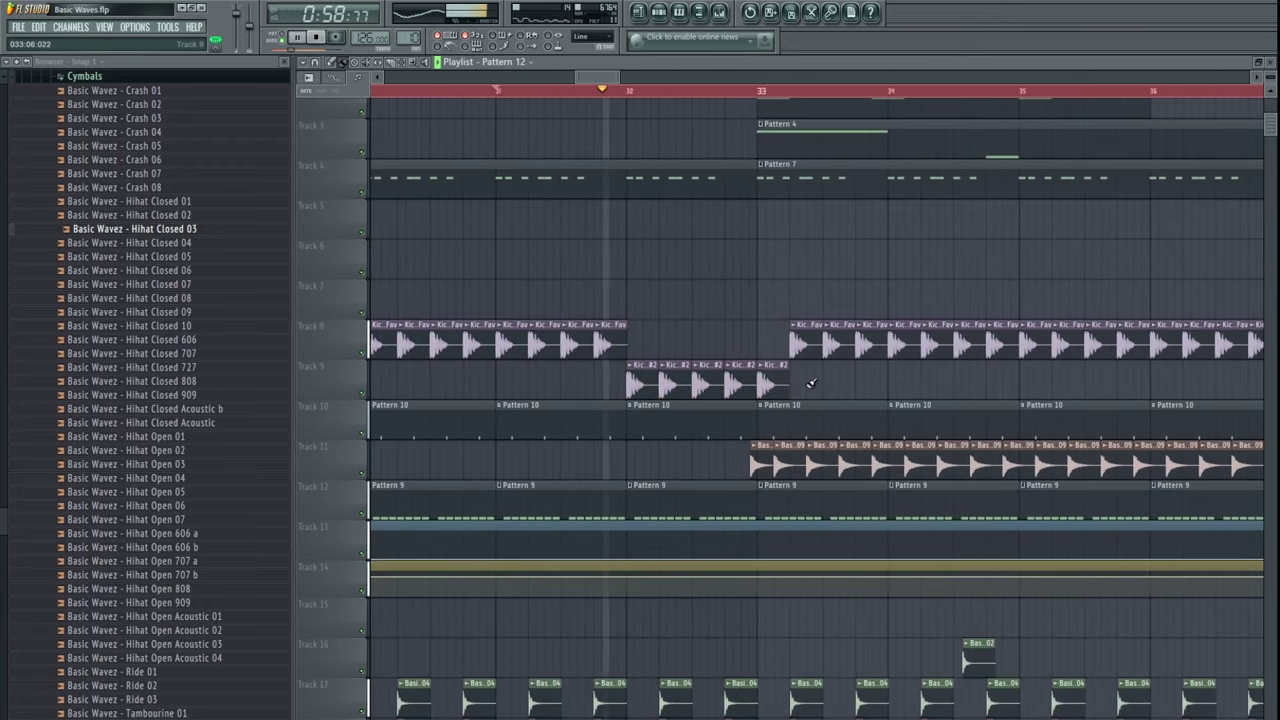
- Replay from bar 32 and shorten the Pattern 9 clip at bar 32 on Track 12 to three beats
scroll(686, 274, "down", 5)
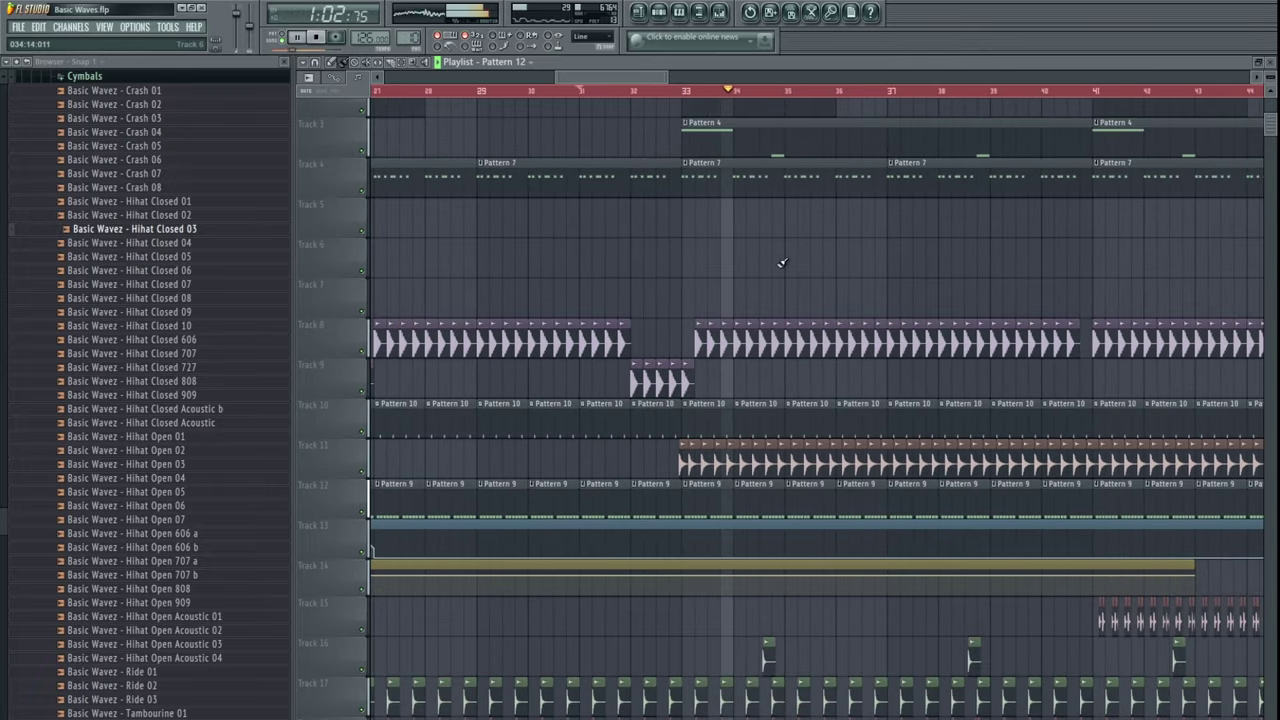
left_click(641, 92)
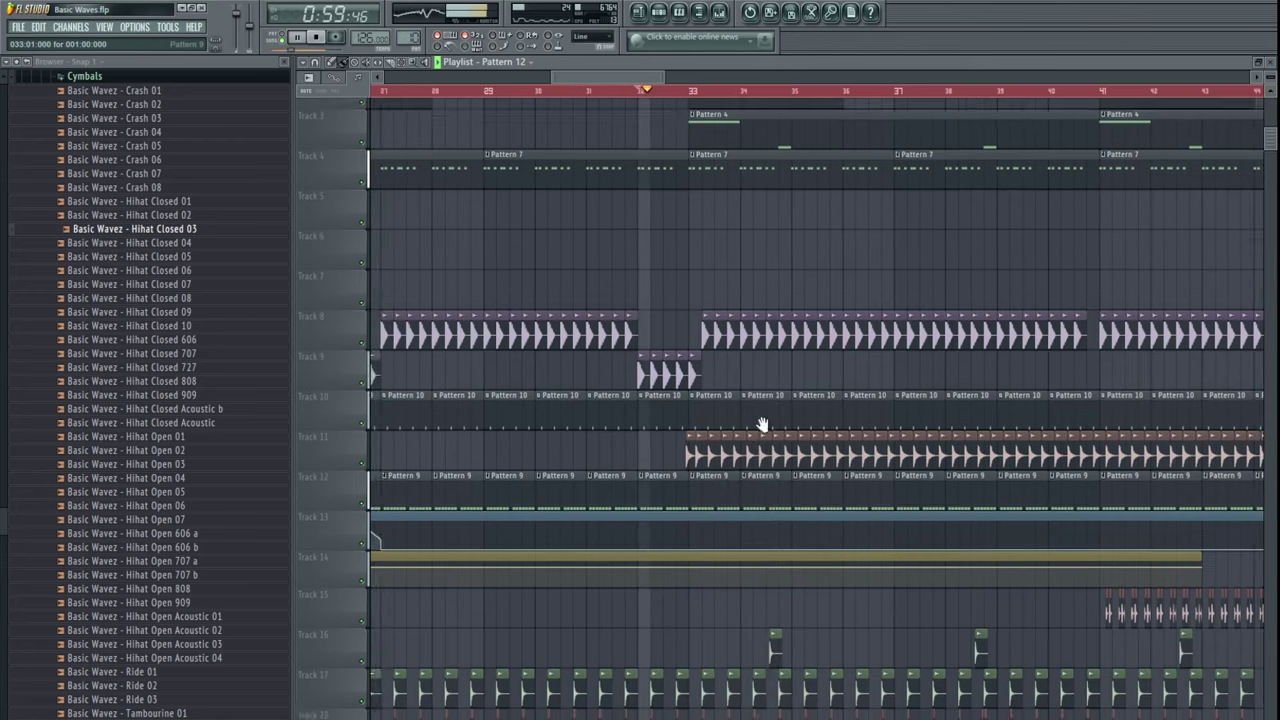
scroll(760, 423, "down", 6)
scroll(790, 350, "up", 3)
left_click_drag(758, 445, 768, 700)
scroll(766, 374, "up", 5)
left_click_drag(783, 366, 684, 356)
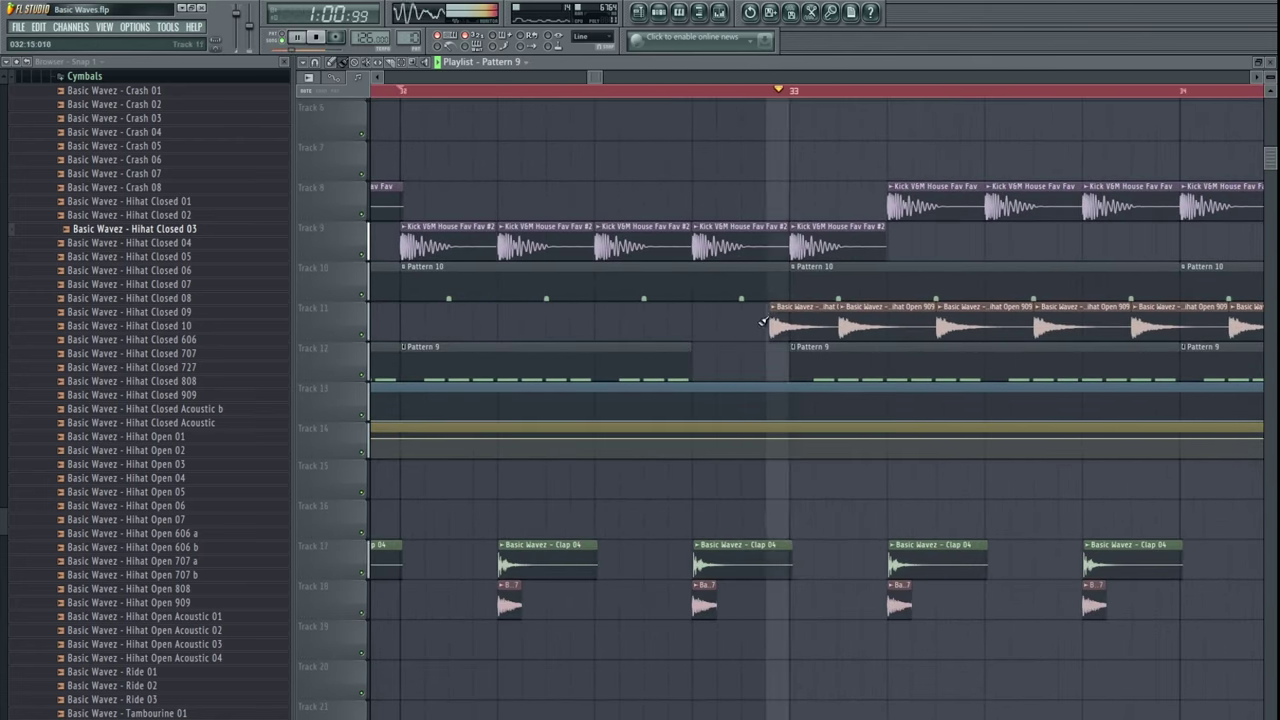
- Shorten the Pattern 10 clip at bar 32 on Track 10 to three beats and replay the transition
key("space")
key("space")
left_click_drag(755, 335, 768, 470)
scroll(663, 330, "down", 3)
scroll(661, 334, "down", 3)
key("space")
key("space")
- Add a House Fav kick at bar 33 on Track 8, delete the Track 9 kick beneath it and replay the break
scroll(691, 268, "up", 4)
left_click(742, 404)
left_click(695, 404)
left_click_drag(695, 404, 707, 405)
right_click(706, 437)
key("space")
key("space")
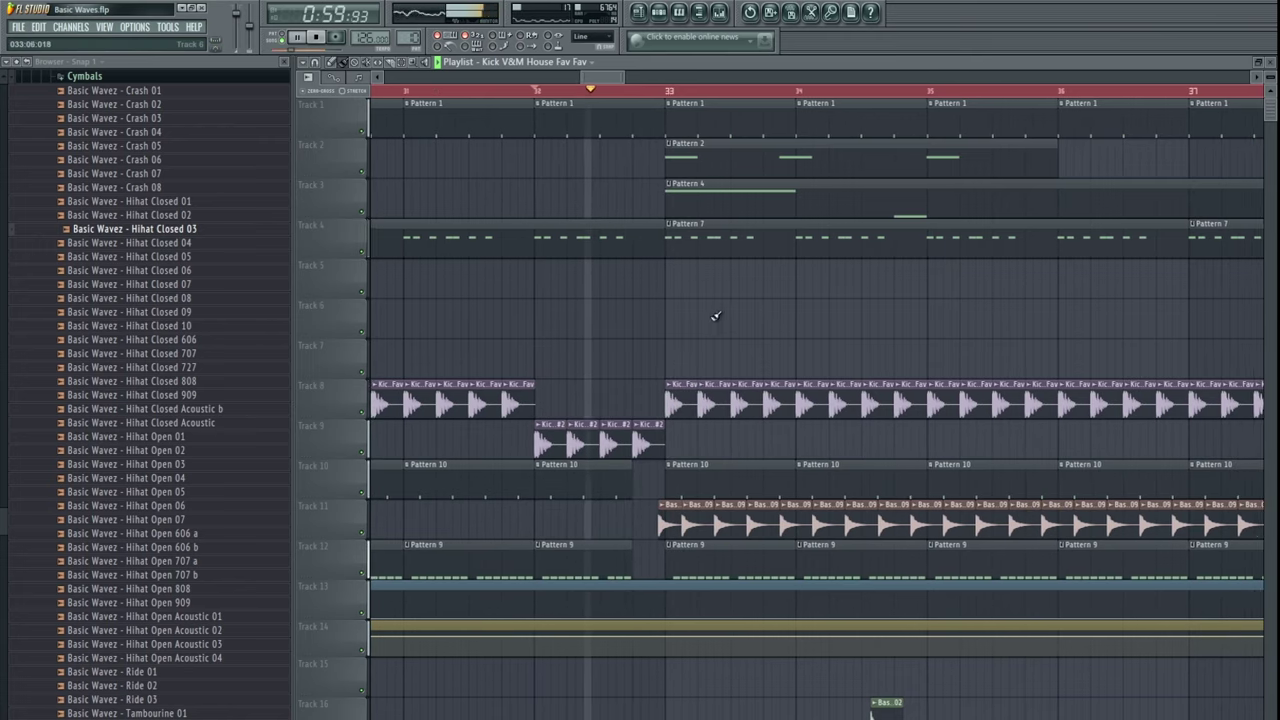
- Replay from about bar 20 and add a point at bar 28 to the Track 25 cutoff envelope
scroll(714, 316, "down", 4)
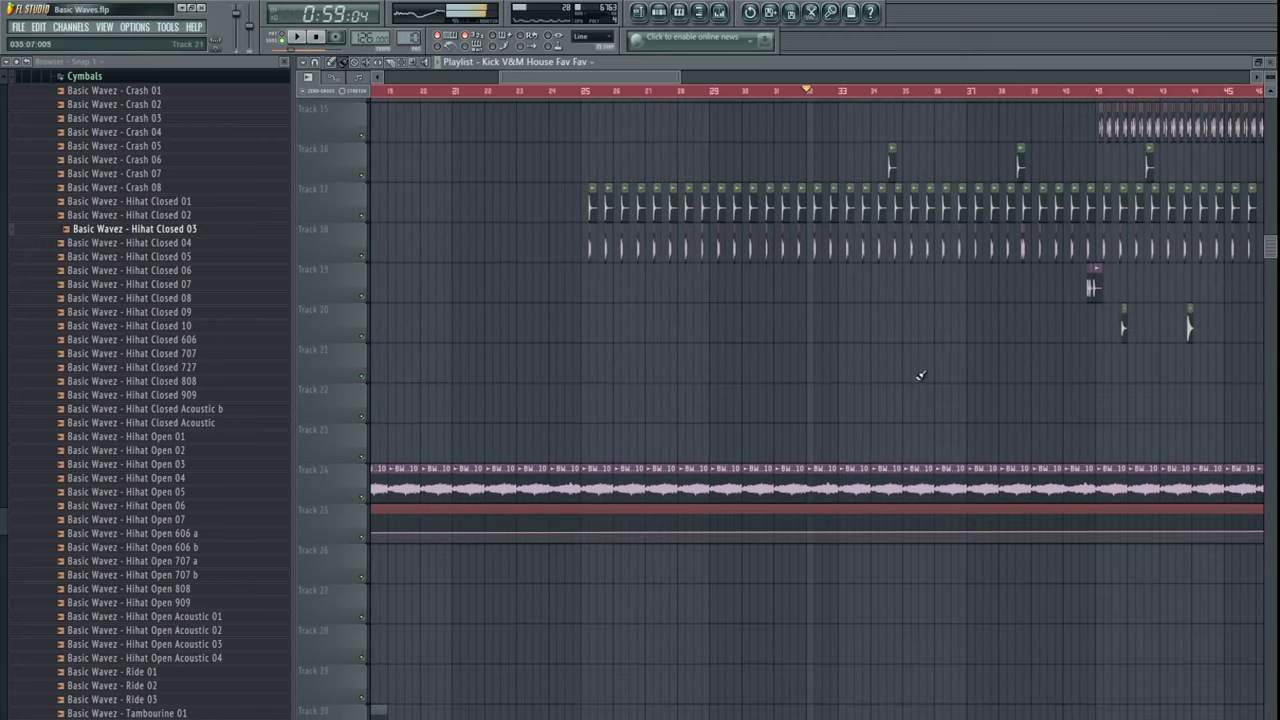
left_click(622, 91)
scroll(670, 280, "up", 1)
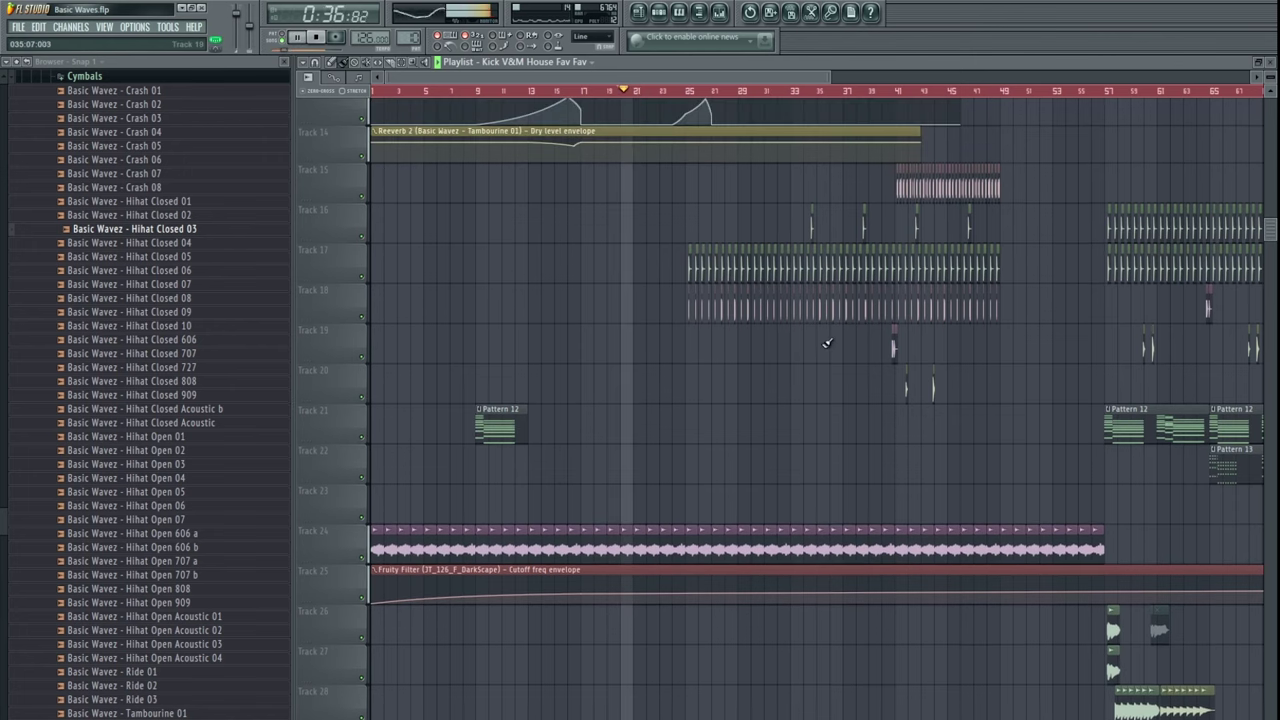
scroll(697, 469, "down", 2)
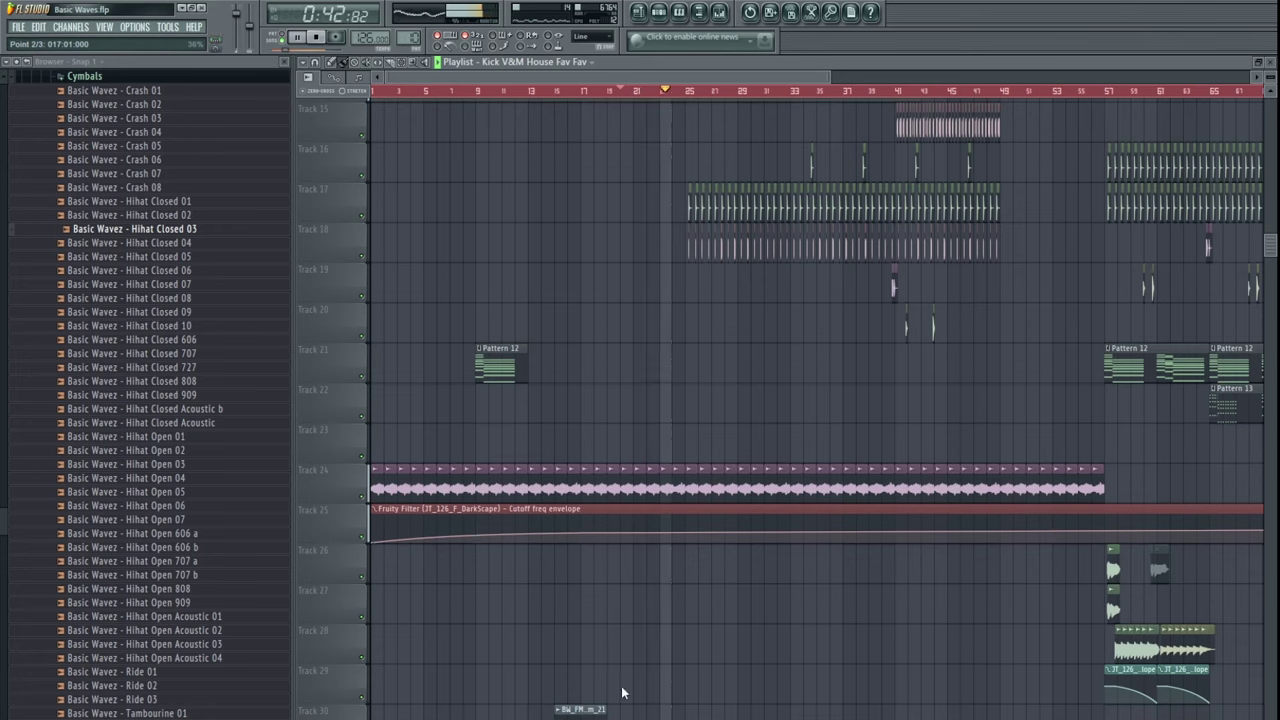
right_click(719, 531)
- Replay from bar 23 and add a point at bar 25 to the Track 25 cutoff envelope
scroll(745, 541, "up", 7)
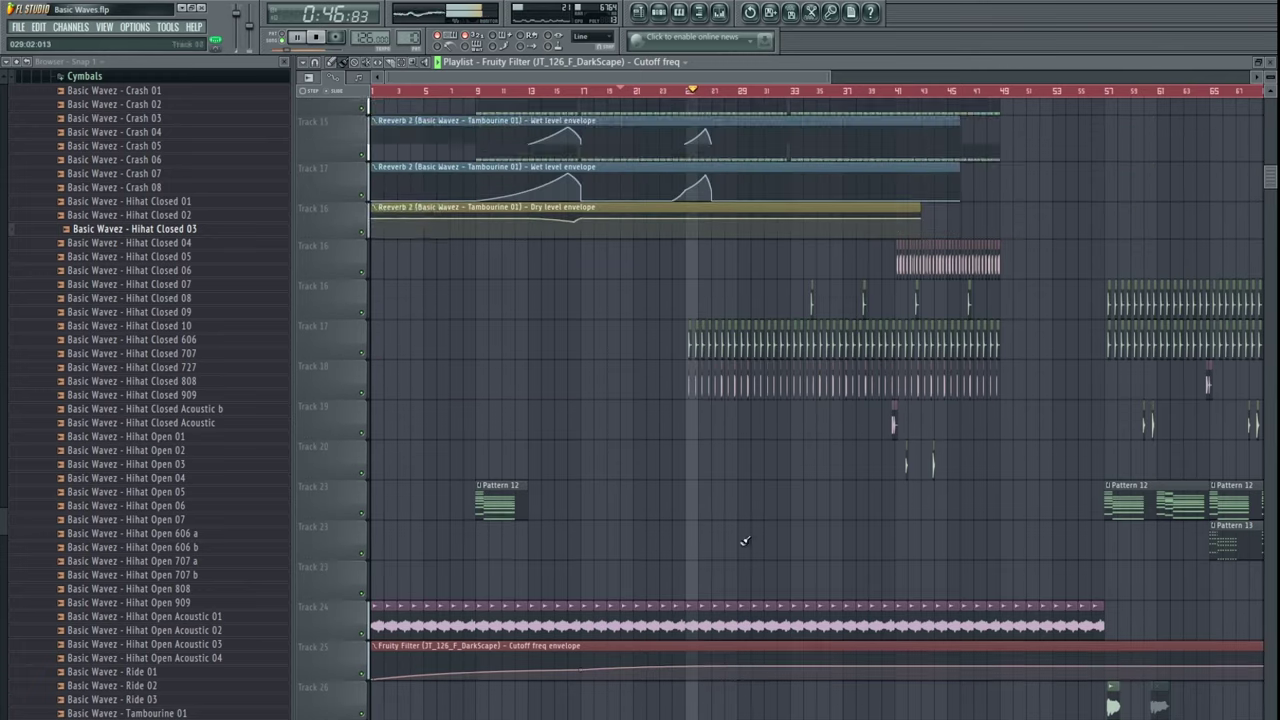
scroll(756, 546, "down", 8)
scroll(764, 478, "up", 4)
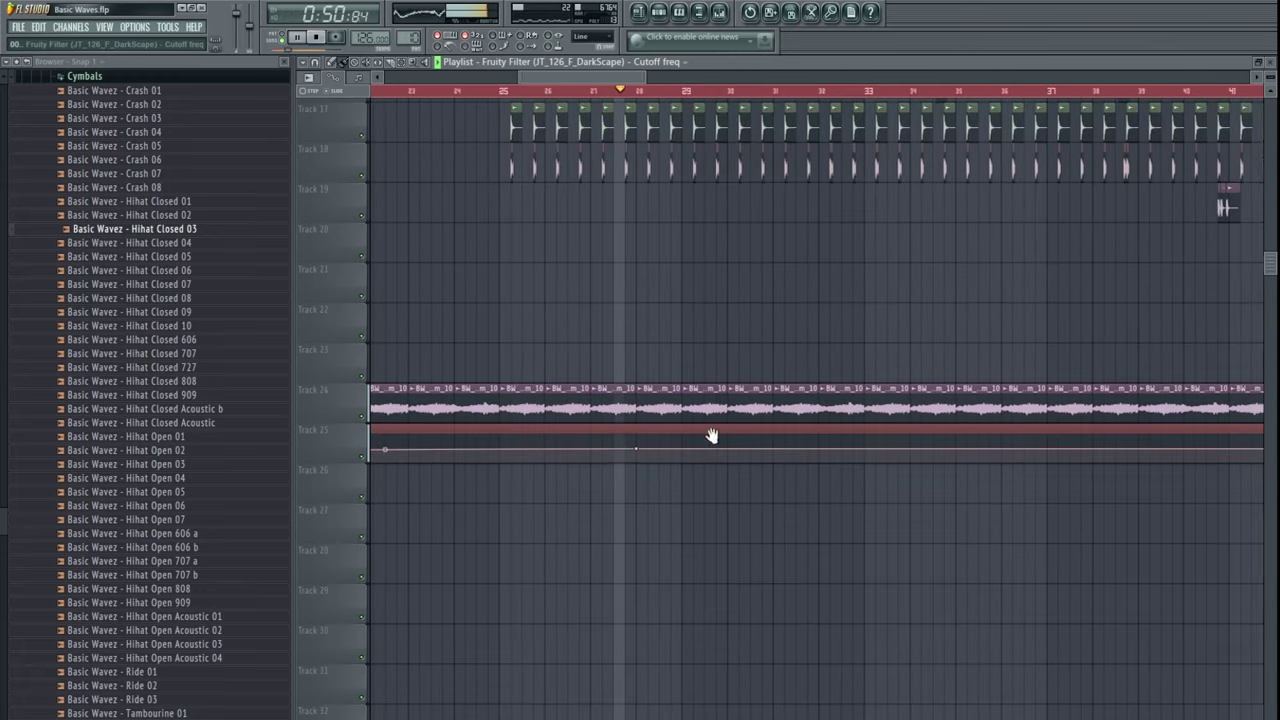
left_click_drag(711, 434, 874, 470)
left_click(582, 91)
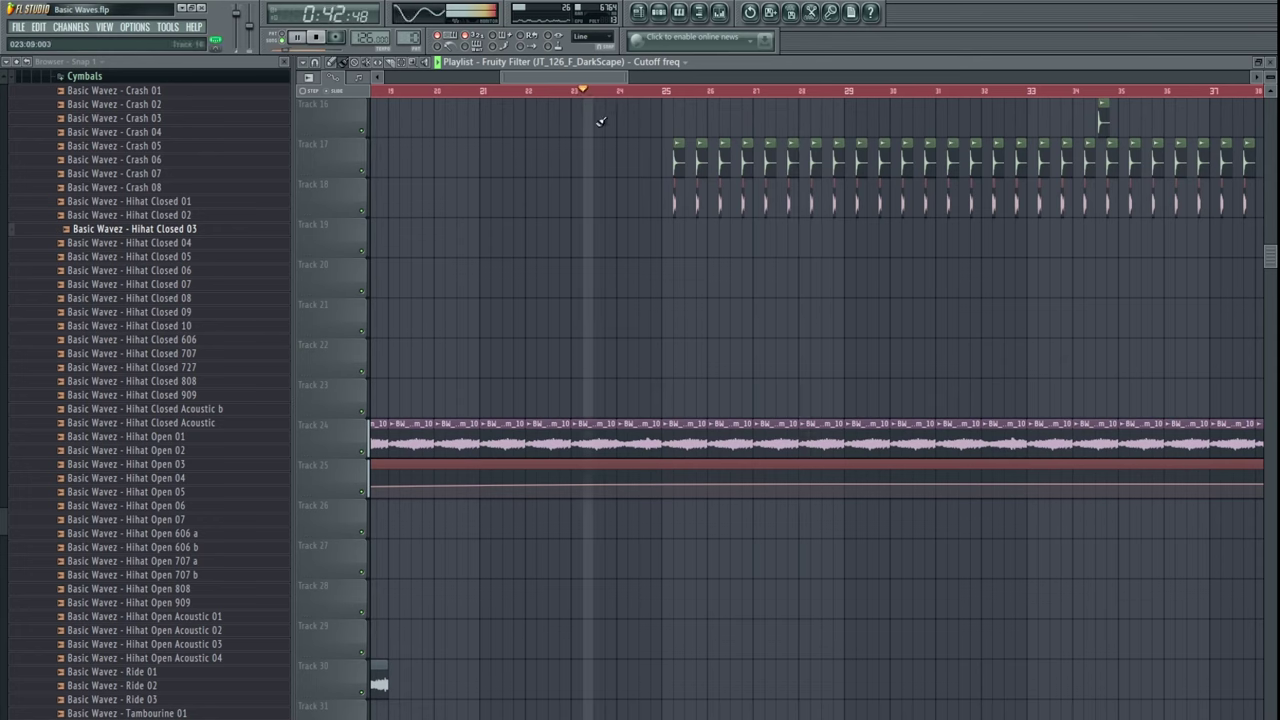
right_click(662, 488)
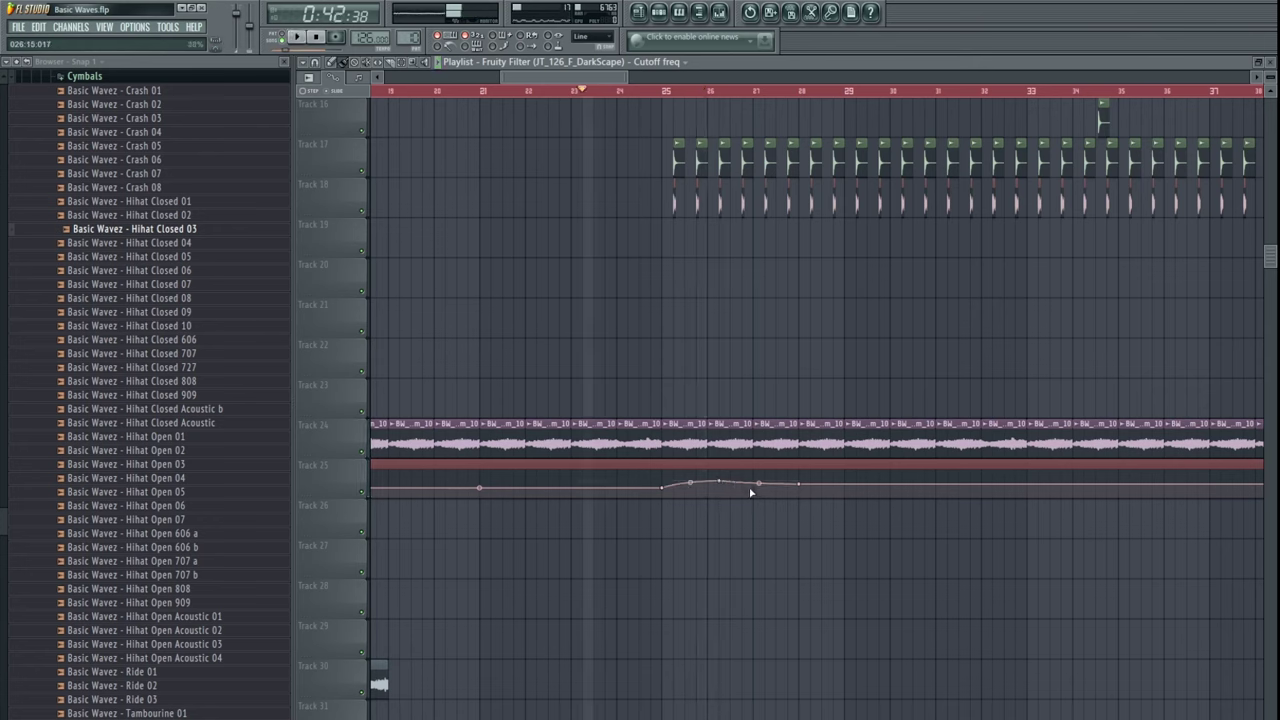
- Shape a cutoff peak at bar 26 and level the envelope points at bars 27 and 28
left_click_drag(737, 489, 684, 481)
right_click(710, 478)
key("ctrl+z")
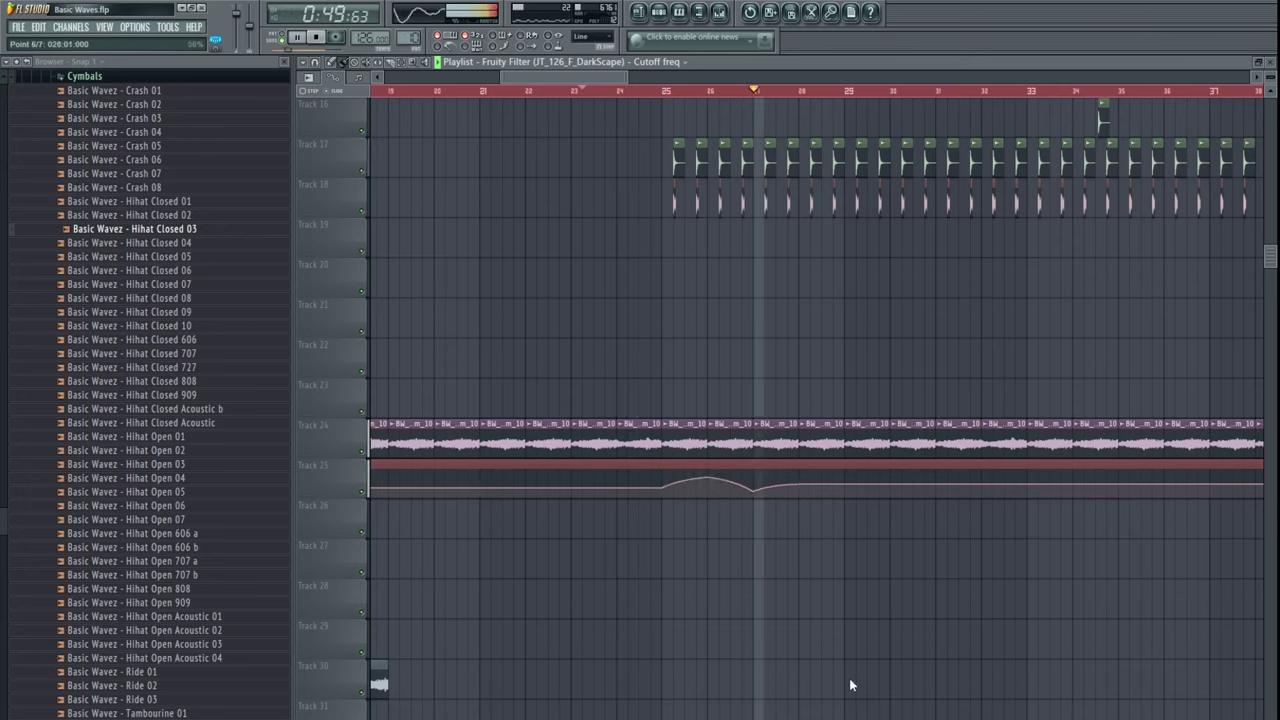
left_click_drag(753, 492, 753, 489)
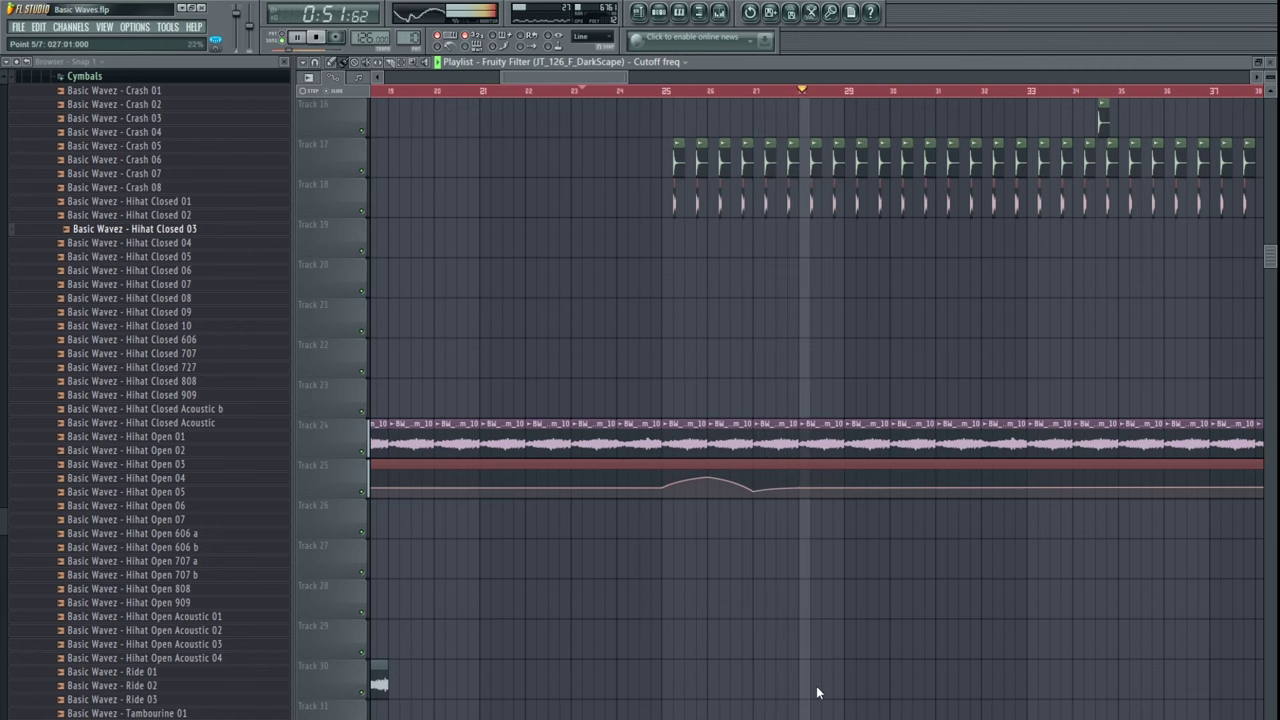
left_click_drag(843, 518, 809, 511)
- Add a cutoff rise peaking at bar 31 and a drop to near minimum at bar 33
scroll(860, 356, "down", 4)
scroll(840, 310, "up", 3)
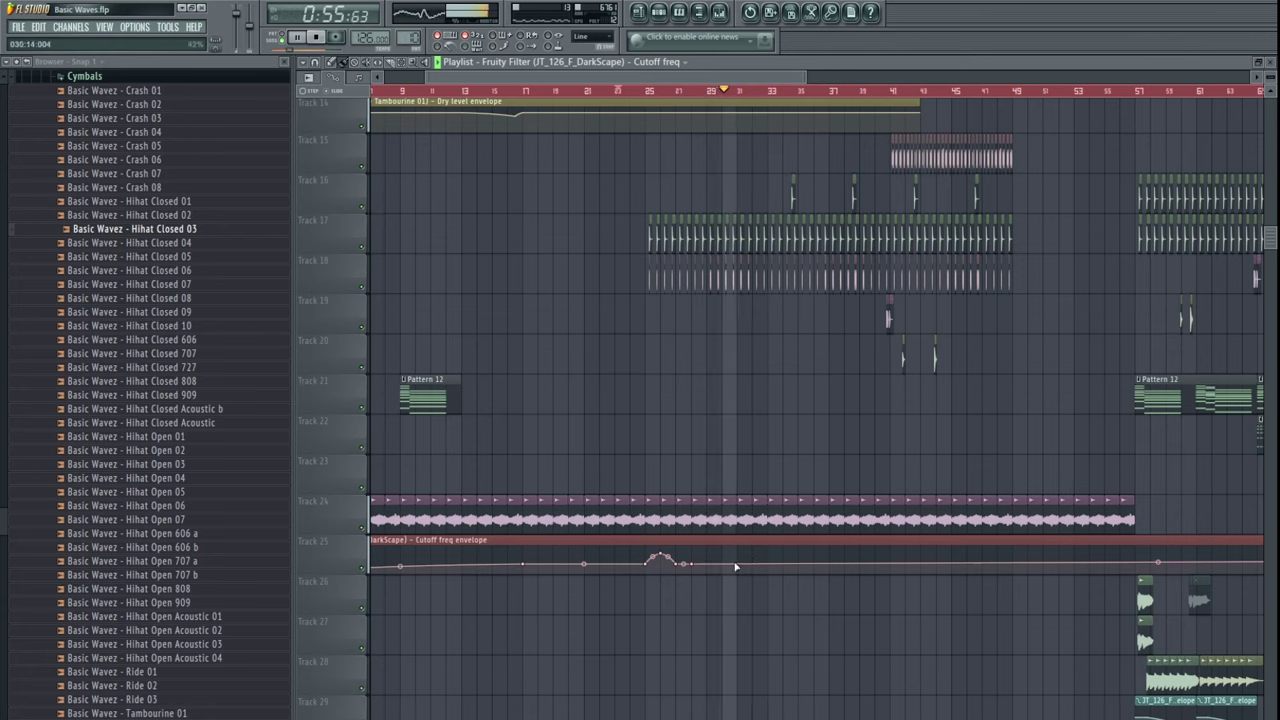
left_click_drag(739, 563, 741, 560)
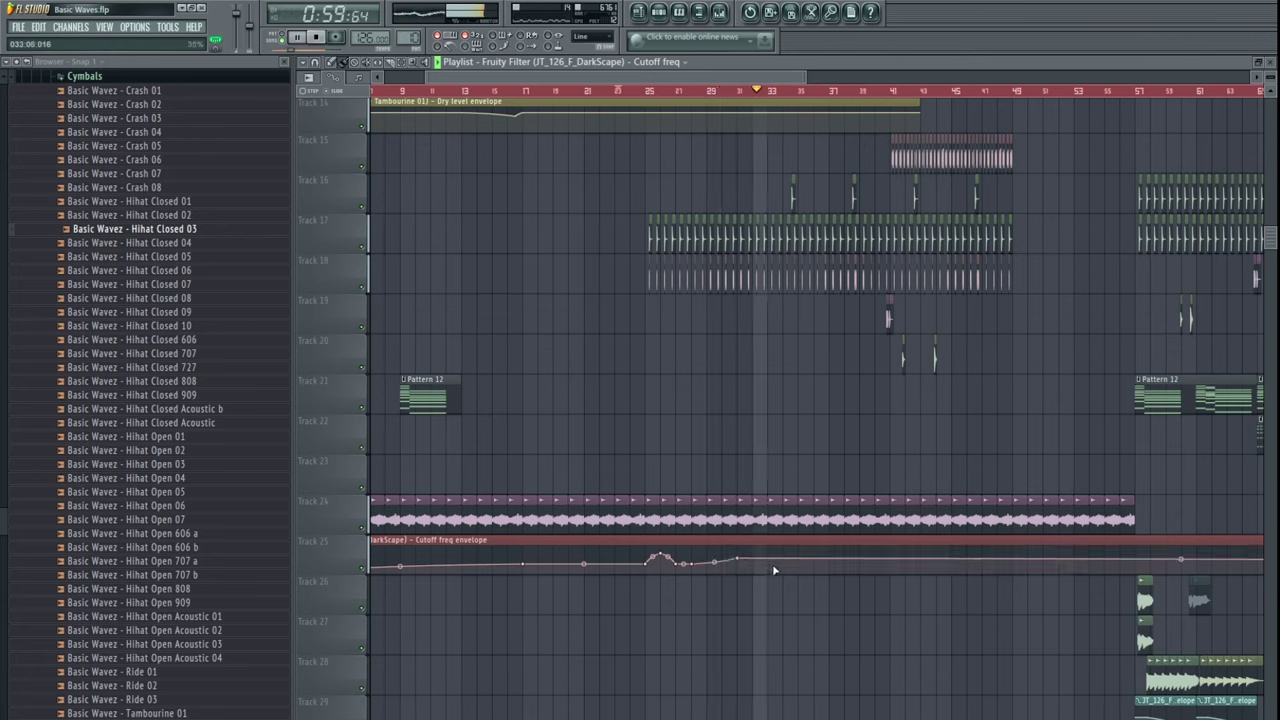
right_click(773, 570)
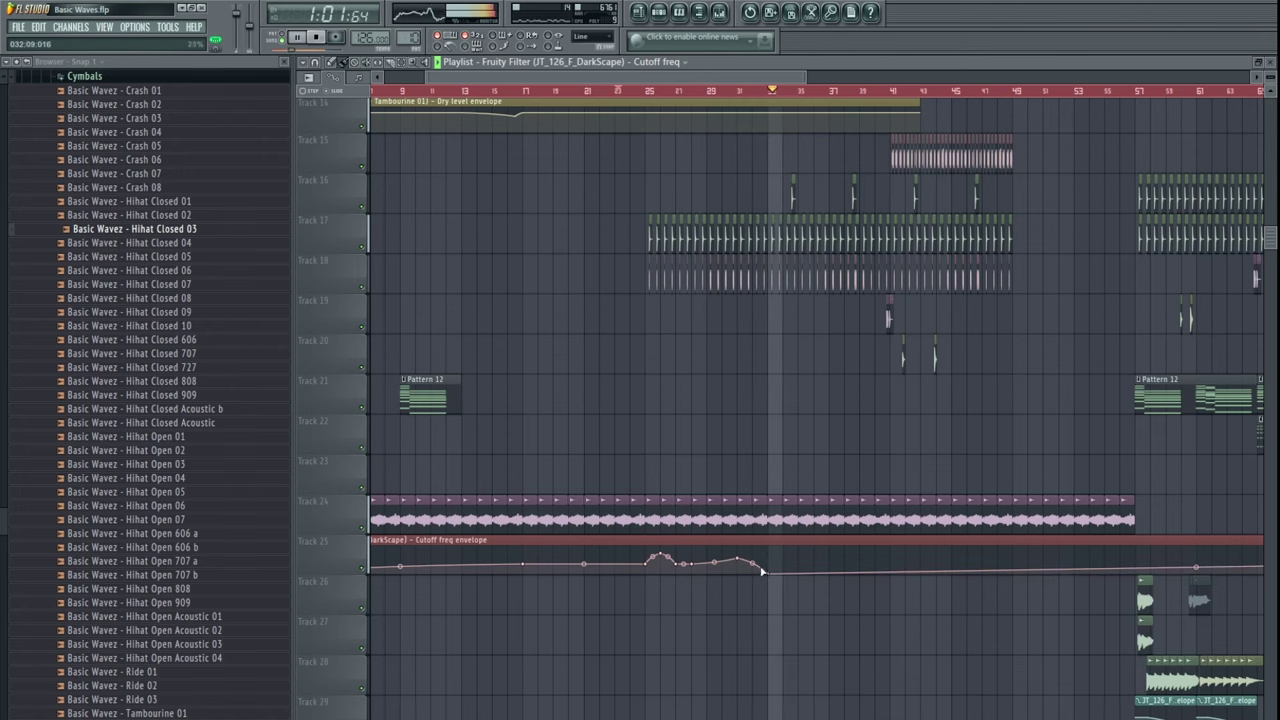
- Replay from bar 17 and lower the cutoff envelope points at bars 25 and 26 on Track 25
left_click_drag(826, 391, 913, 388)
left_click_drag(818, 308, 828, 314)
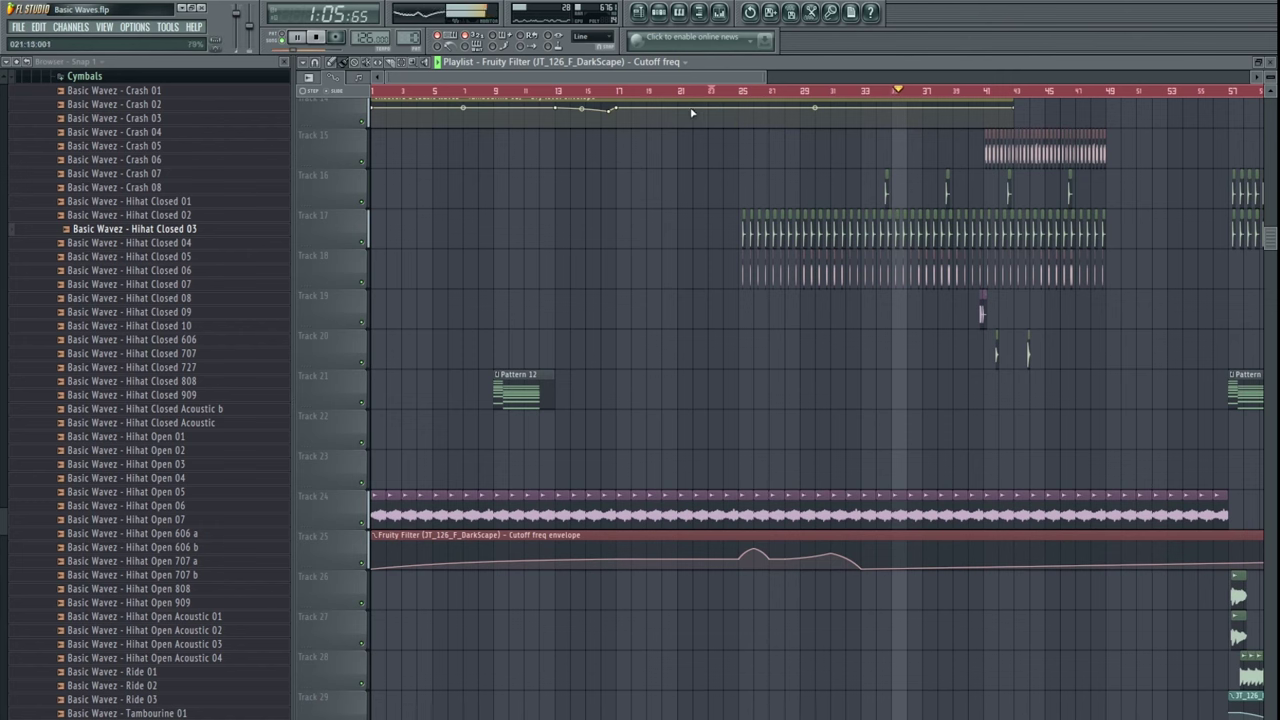
scroll(600, 558, "up", 3)
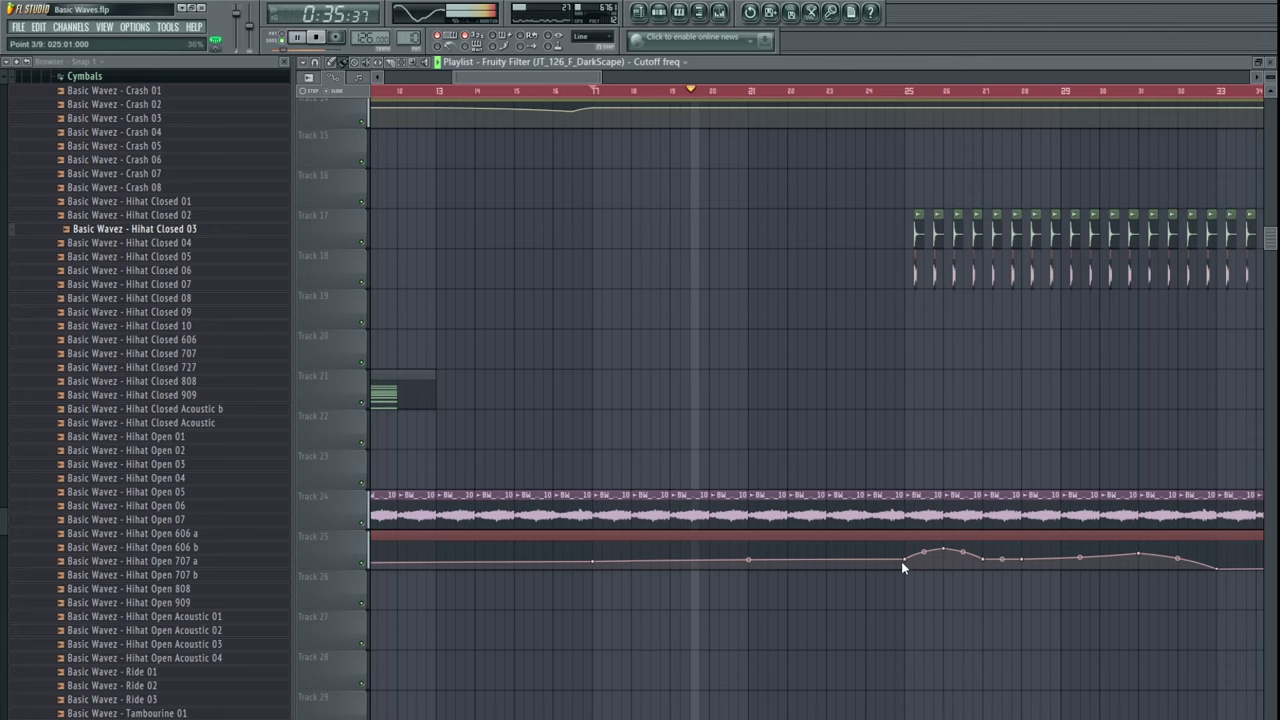
left_click_drag(945, 549, 945, 555)
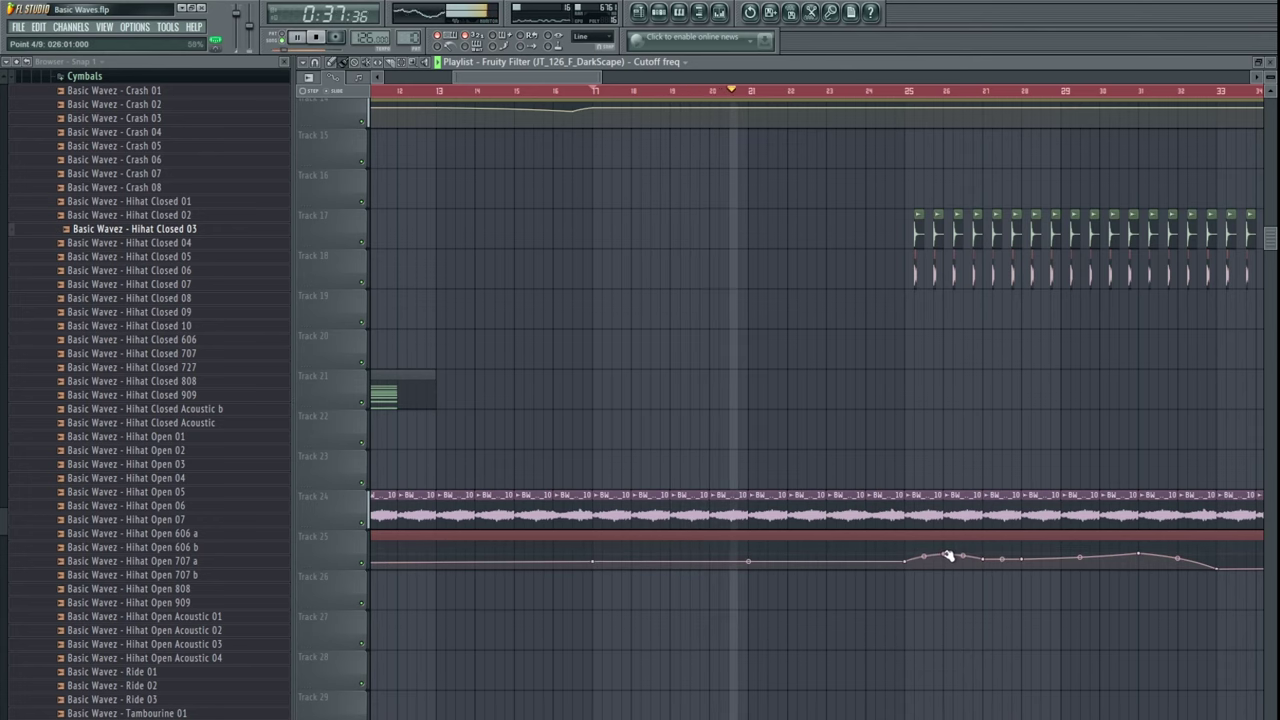
- Toggle the mute on Track 17 during playback to compare the section with and without its claps
left_click_drag(1212, 562, 1033, 574)
left_click_drag(942, 428, 787, 438)
scroll(786, 438, "down", 3)
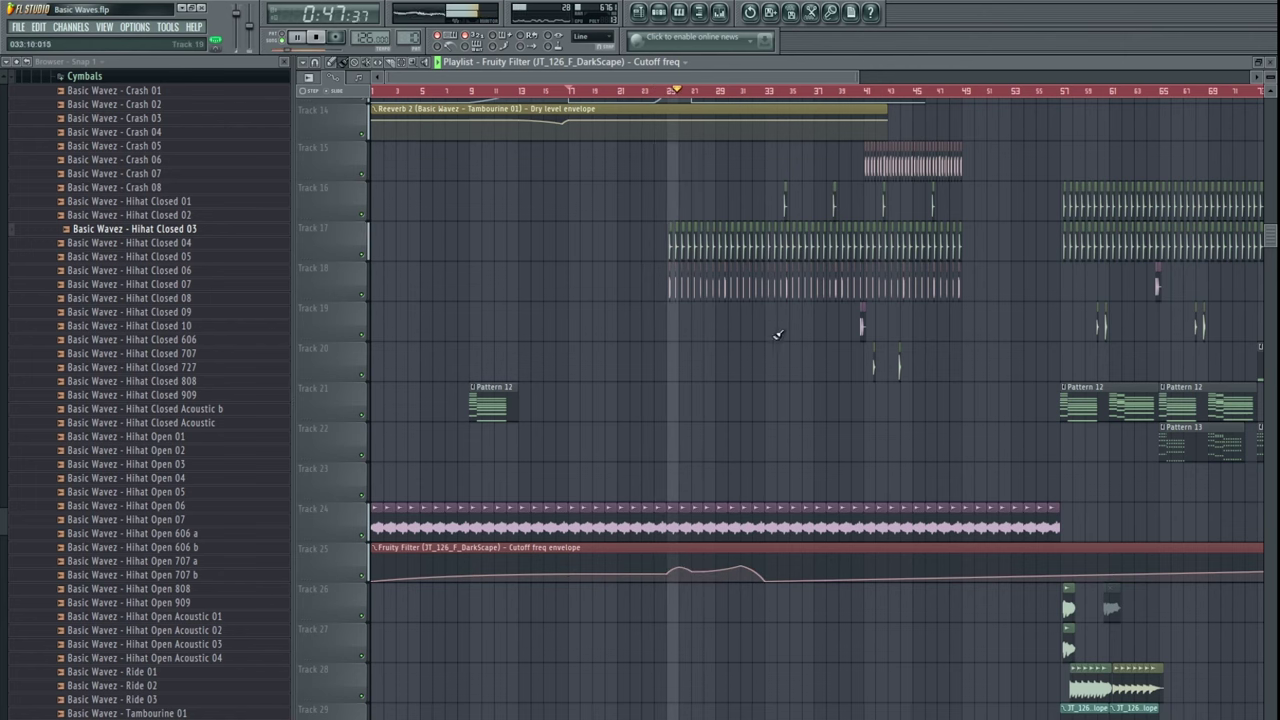
scroll(465, 357, "up", 2)
left_click(366, 316)
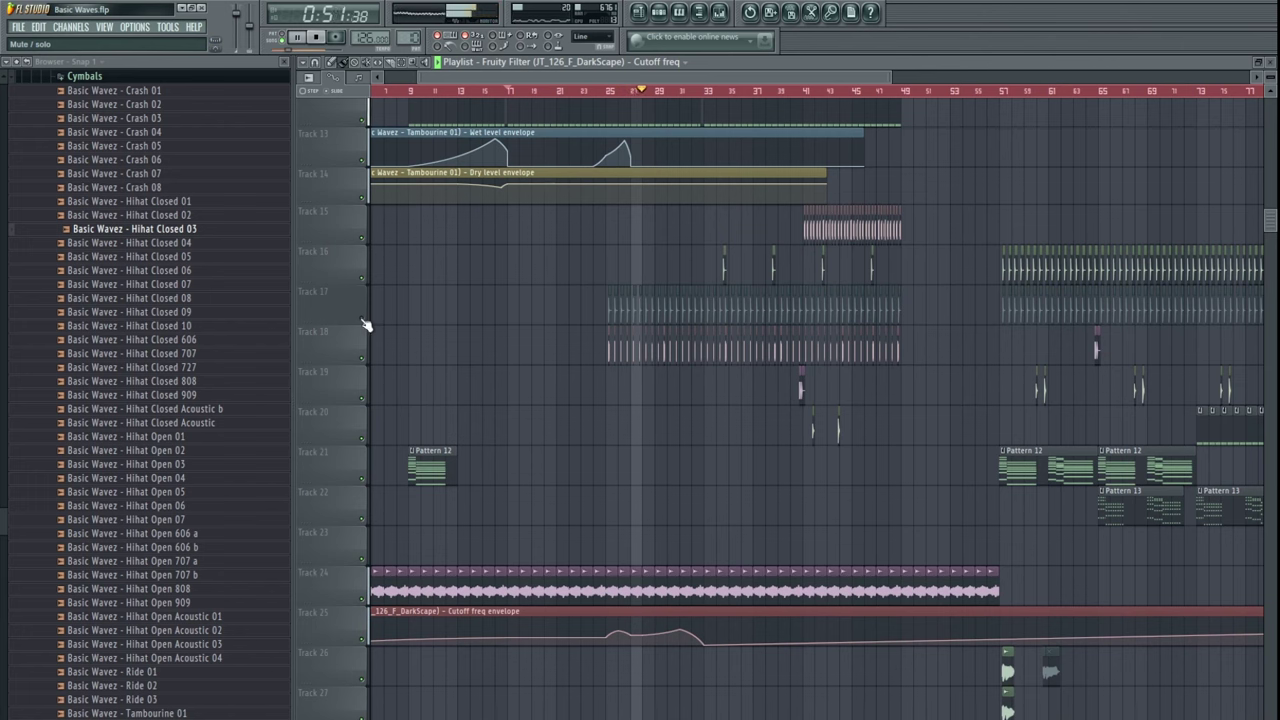
left_click(365, 321)
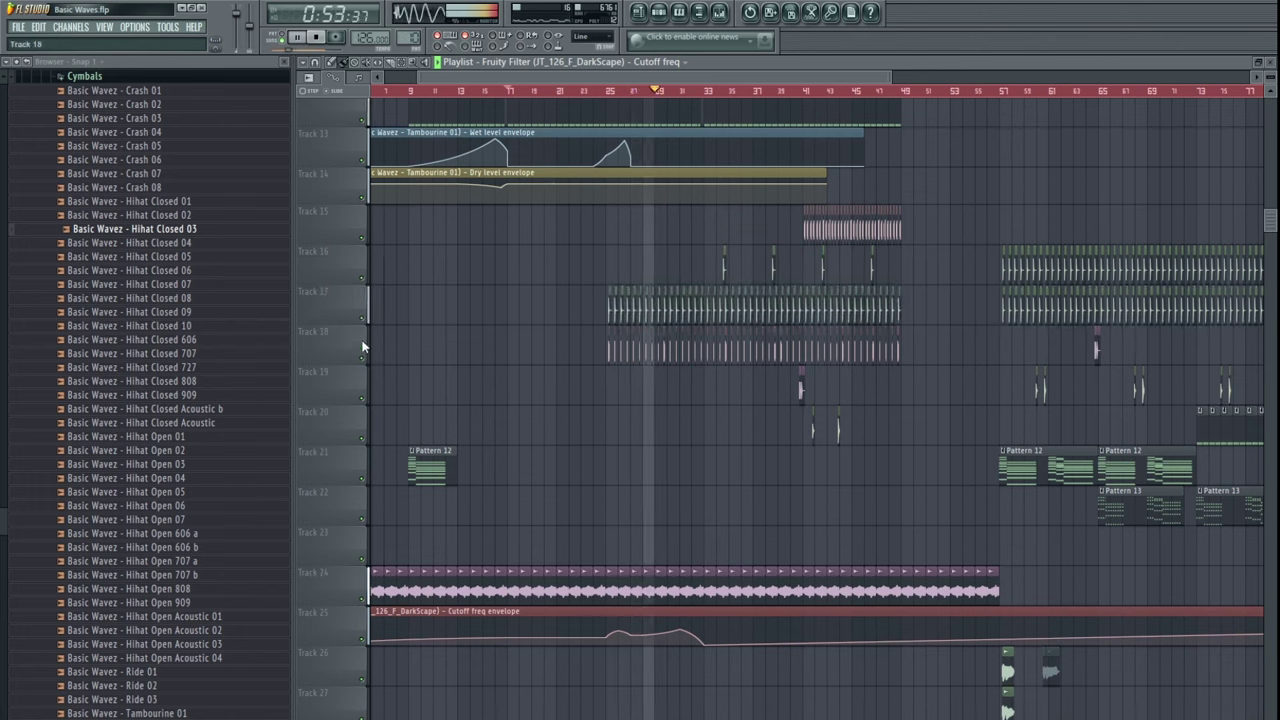
left_click(367, 325)
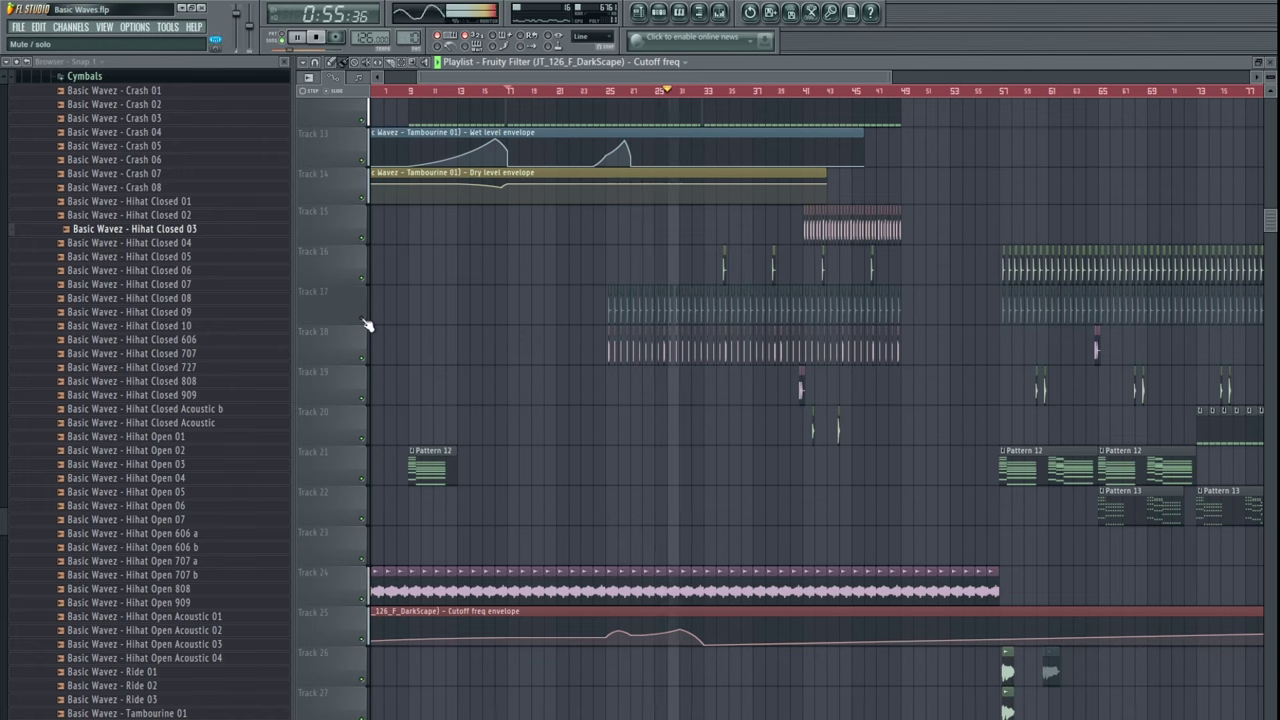
- Place a copy of Pattern 12 at bar 29 on Track 21 and replay the passage leading into bar 33
left_click_drag(430, 462, 674, 463)
scroll(649, 127, "up", 5)
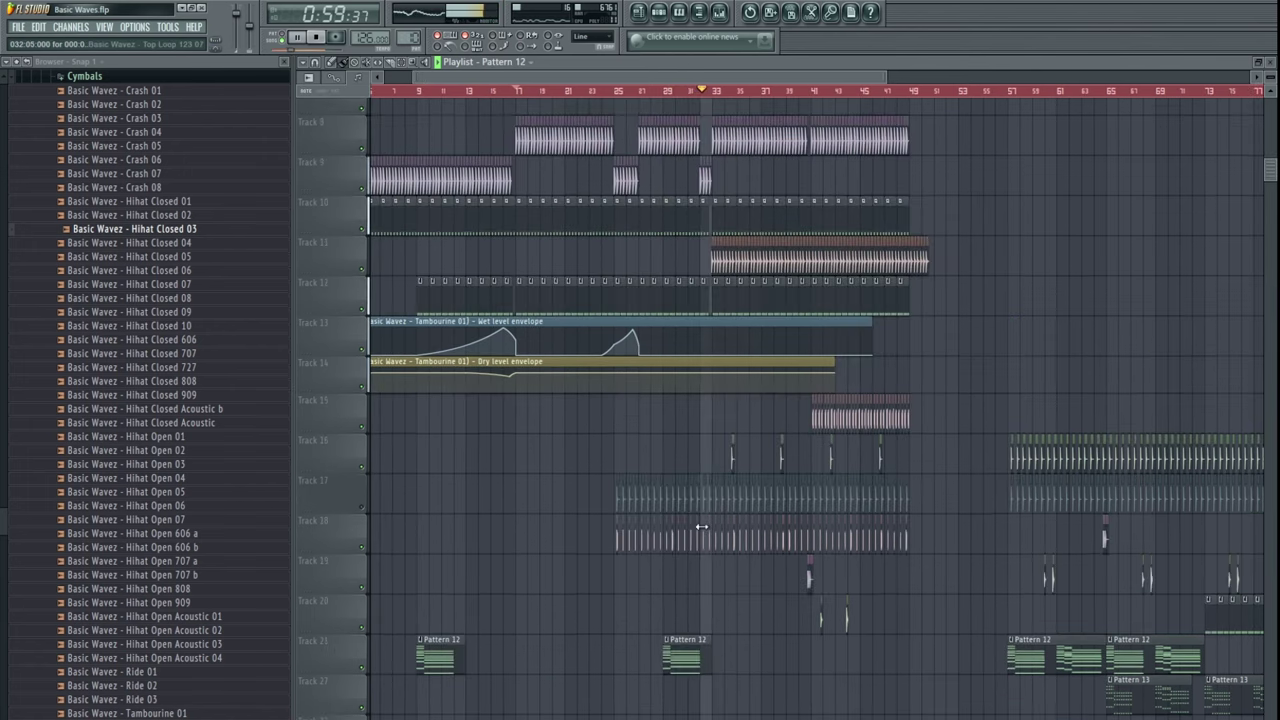
left_click(611, 93)
scroll(706, 557, "down", 2)
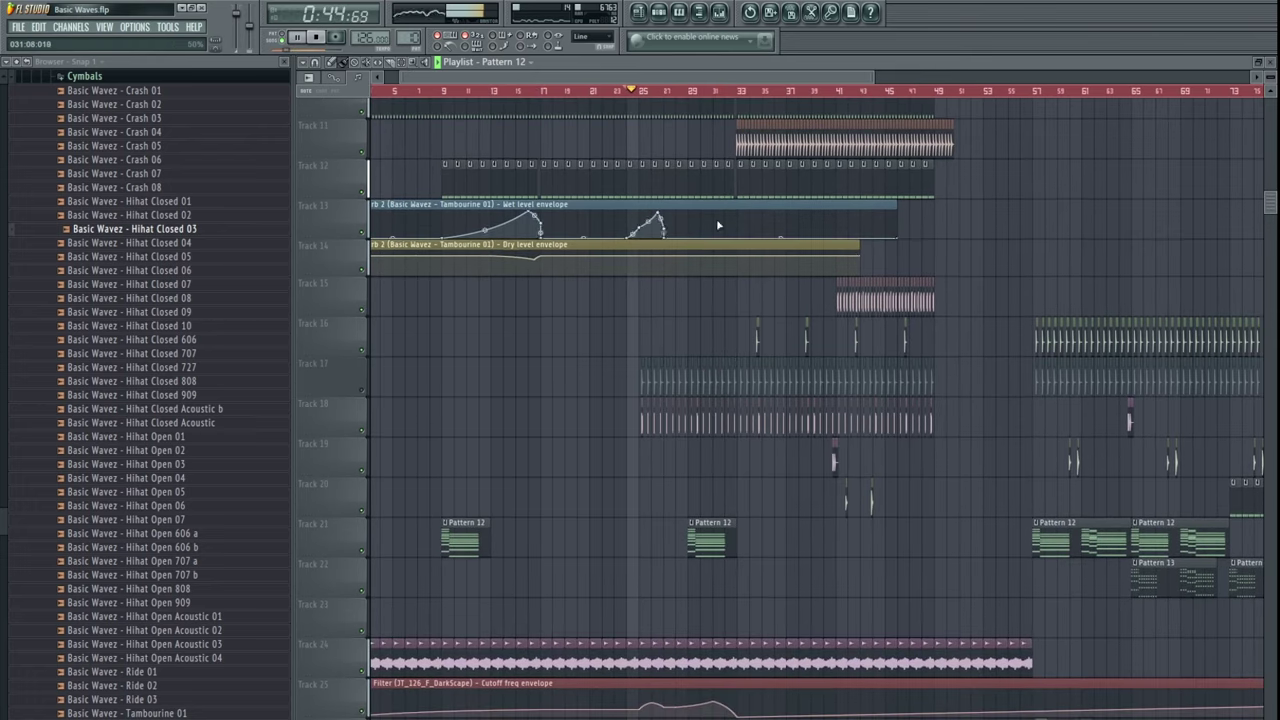
left_click(681, 93)
scroll(738, 440, "down", 1)
scroll(738, 440, "up", 3)
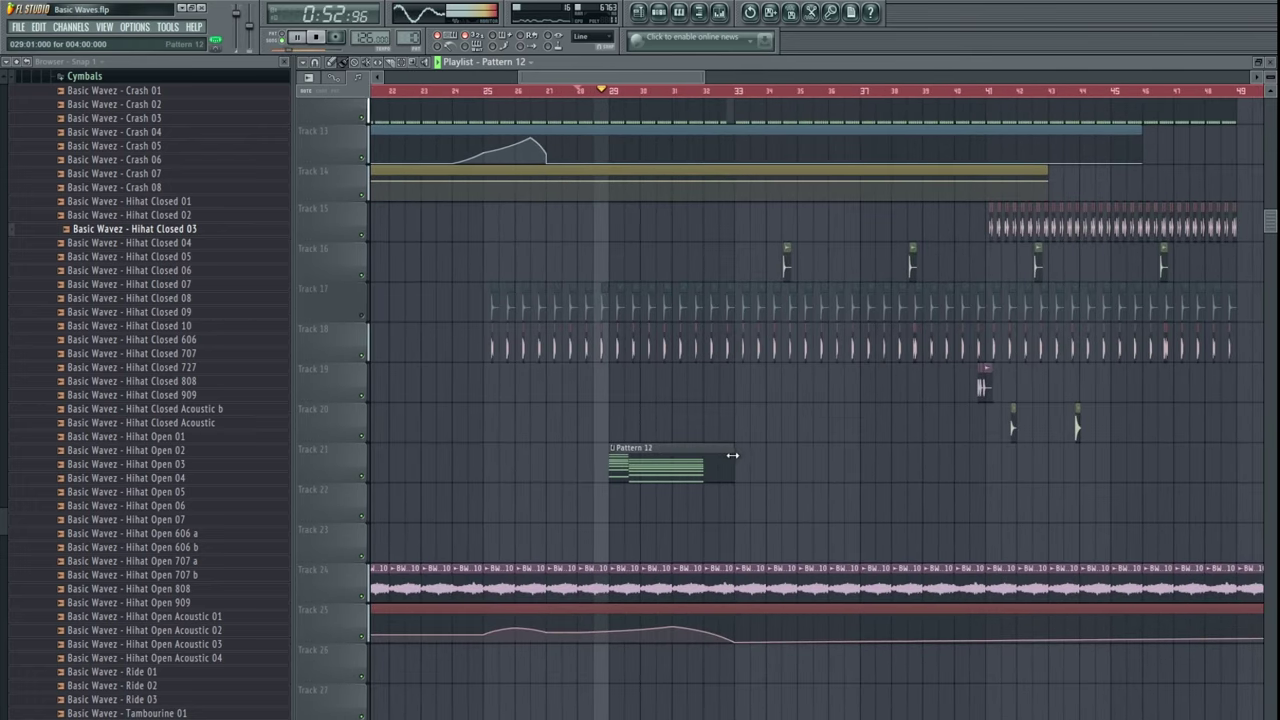
scroll(760, 430, "down", 3)
scroll(762, 431, "down", 1)
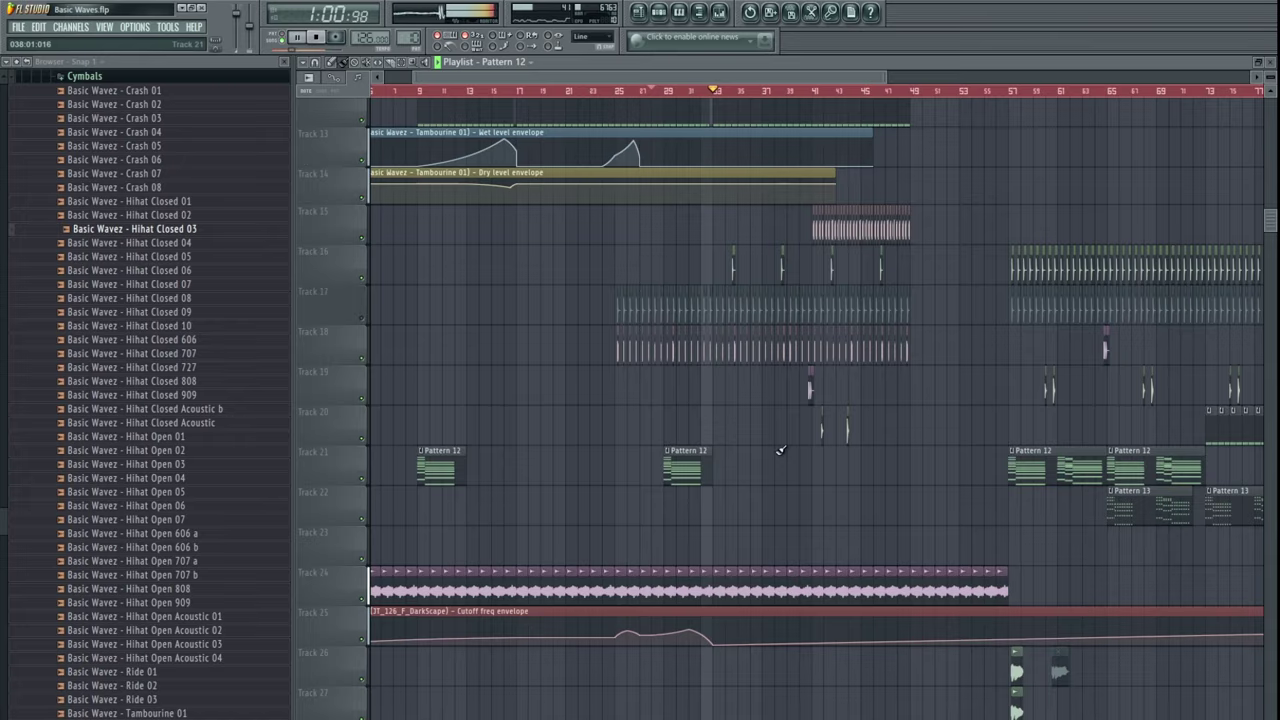
- Stop playback and examine the drum and percussion clip layout across the whole arrangement, including the spare clips past bar 89
key("space")
scroll(780, 430, "up", 3)
scroll(849, 383, "up", 5)
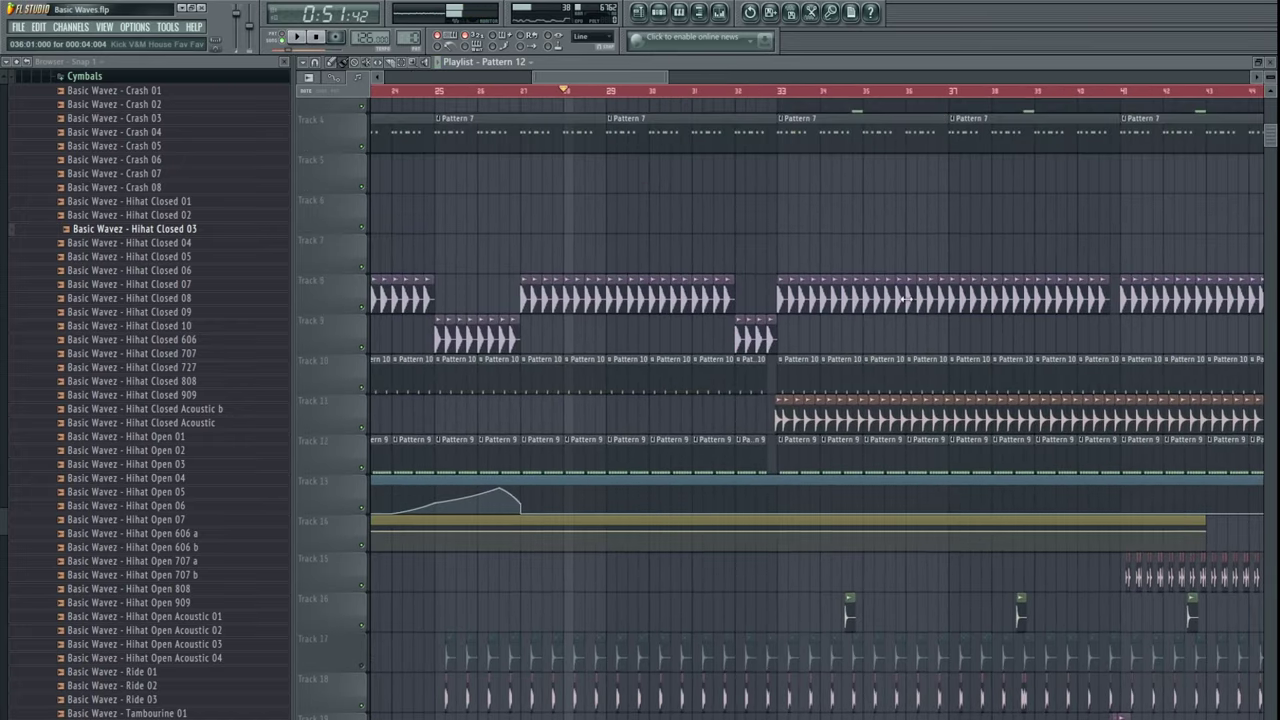
scroll(906, 299, "down", 7)
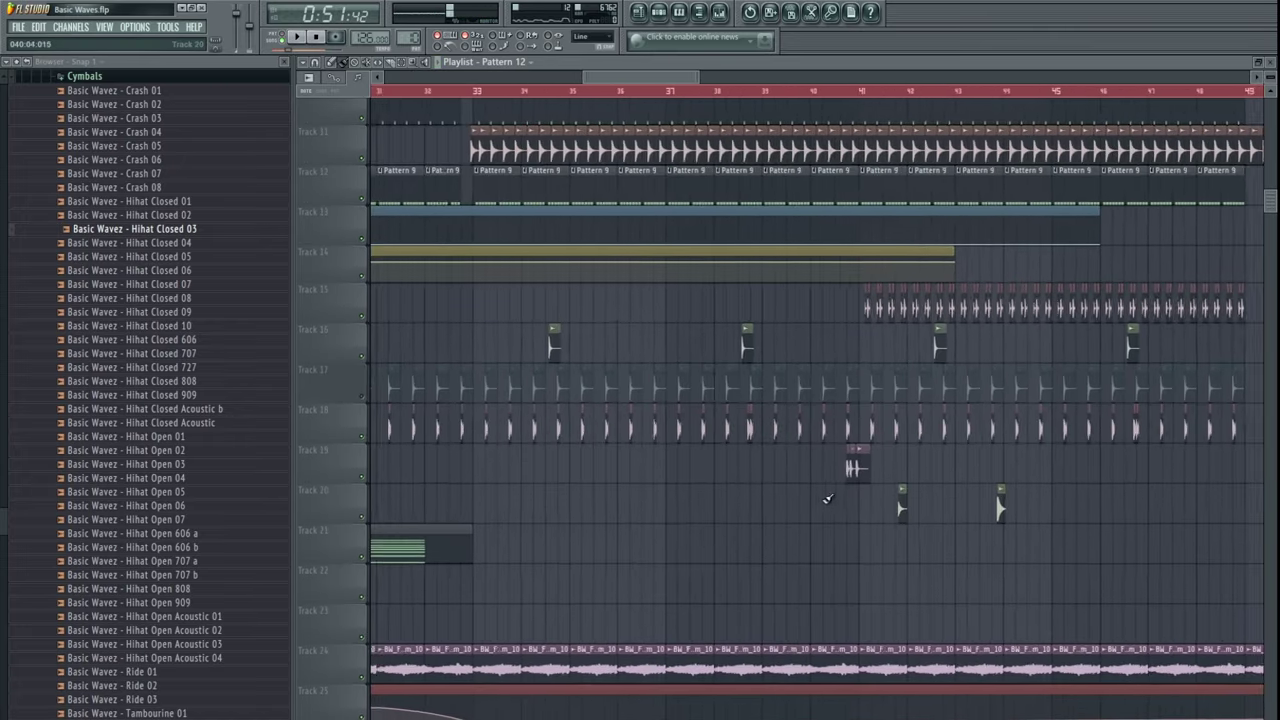
scroll(858, 463, "up", 1)
scroll(577, 297, "up", 2)
scroll(584, 300, "down", 5)
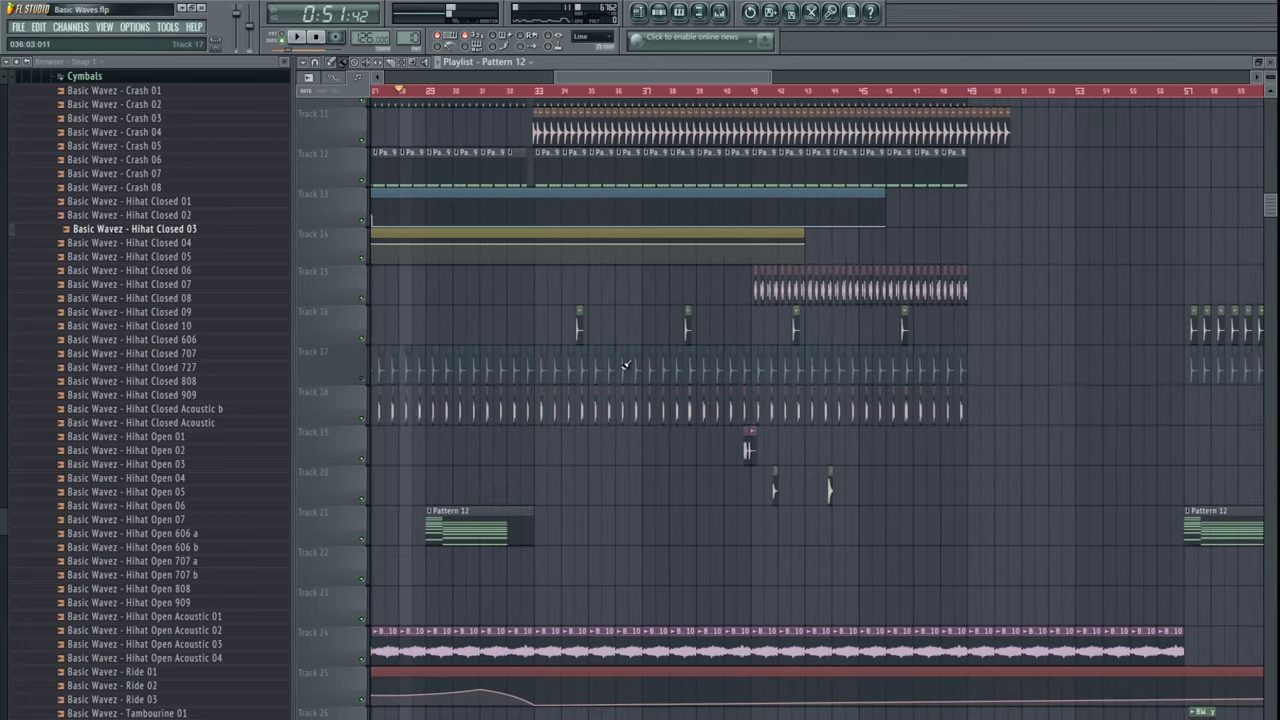
left_click_drag(626, 366, 719, 443)
scroll(718, 442, "down", 10)
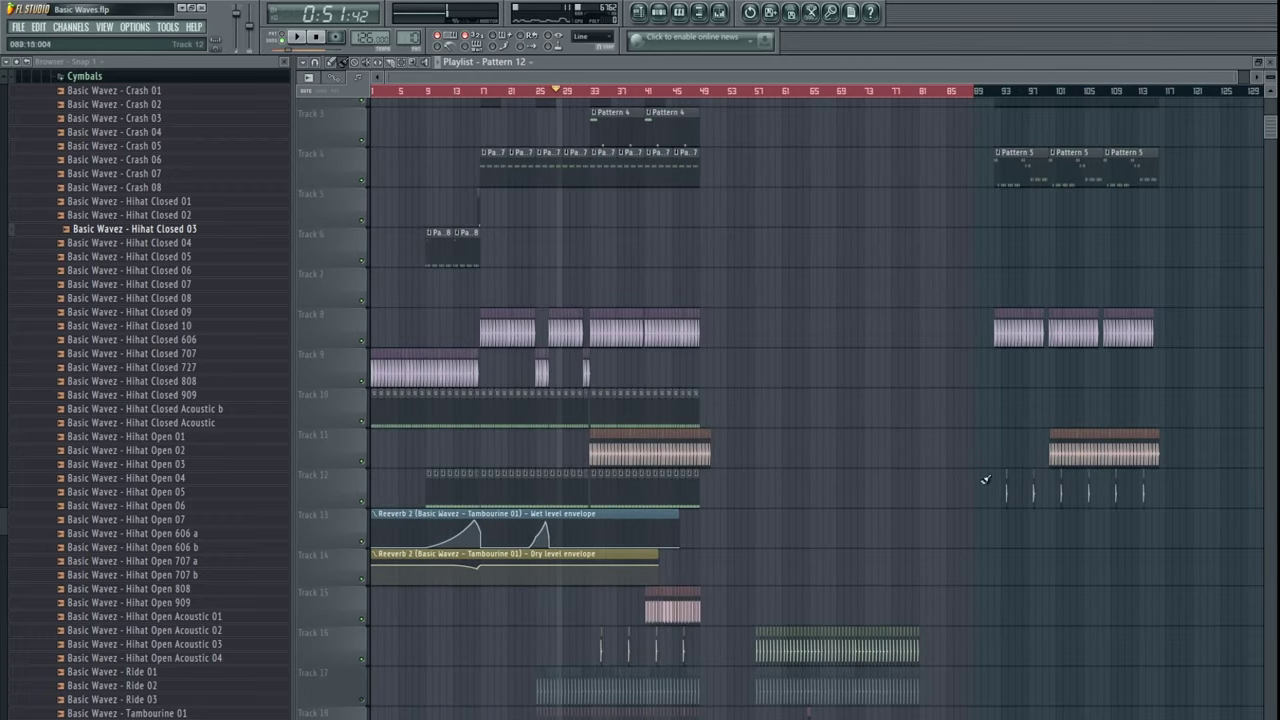
scroll(877, 514, "down", 10)
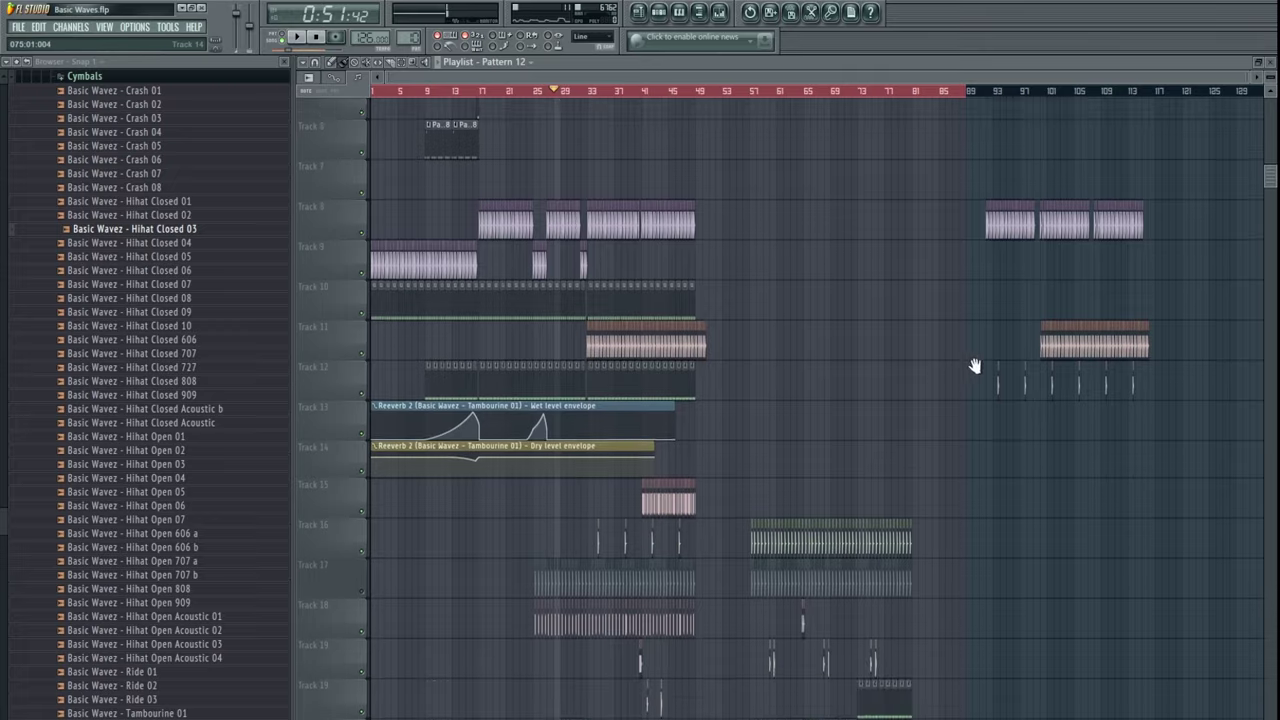
- Shift the clap clips and everything below them down the playlist to free Tracks 17 and 18
left_click_drag(1005, 298, 727, 325)
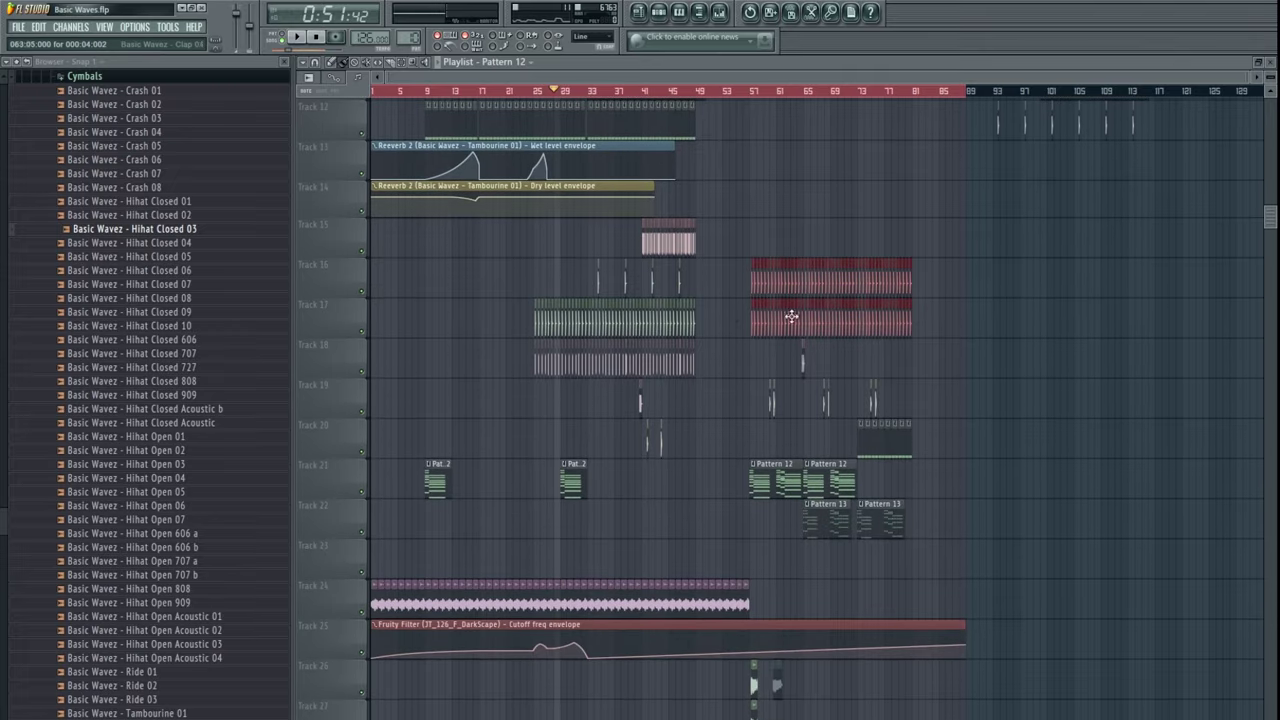
left_click_drag(740, 257, 1018, 552)
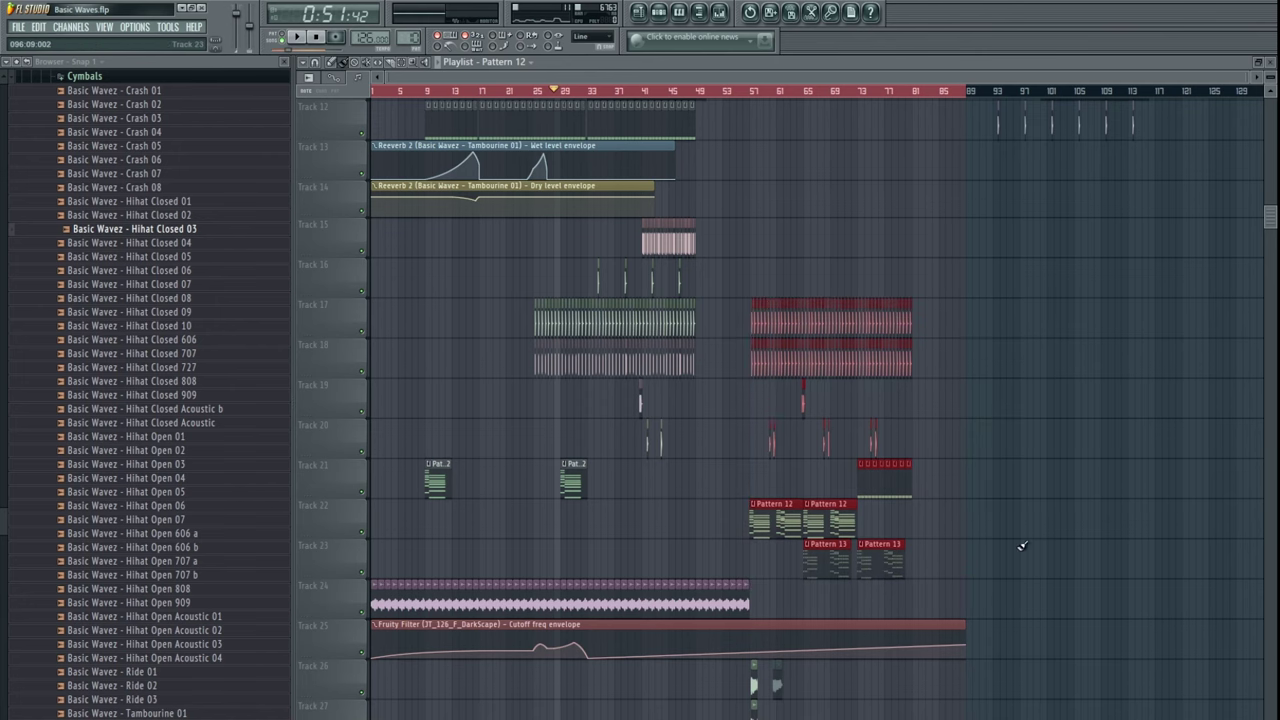
left_click(1063, 506)
left_click_drag(1082, 322, 372, 716)
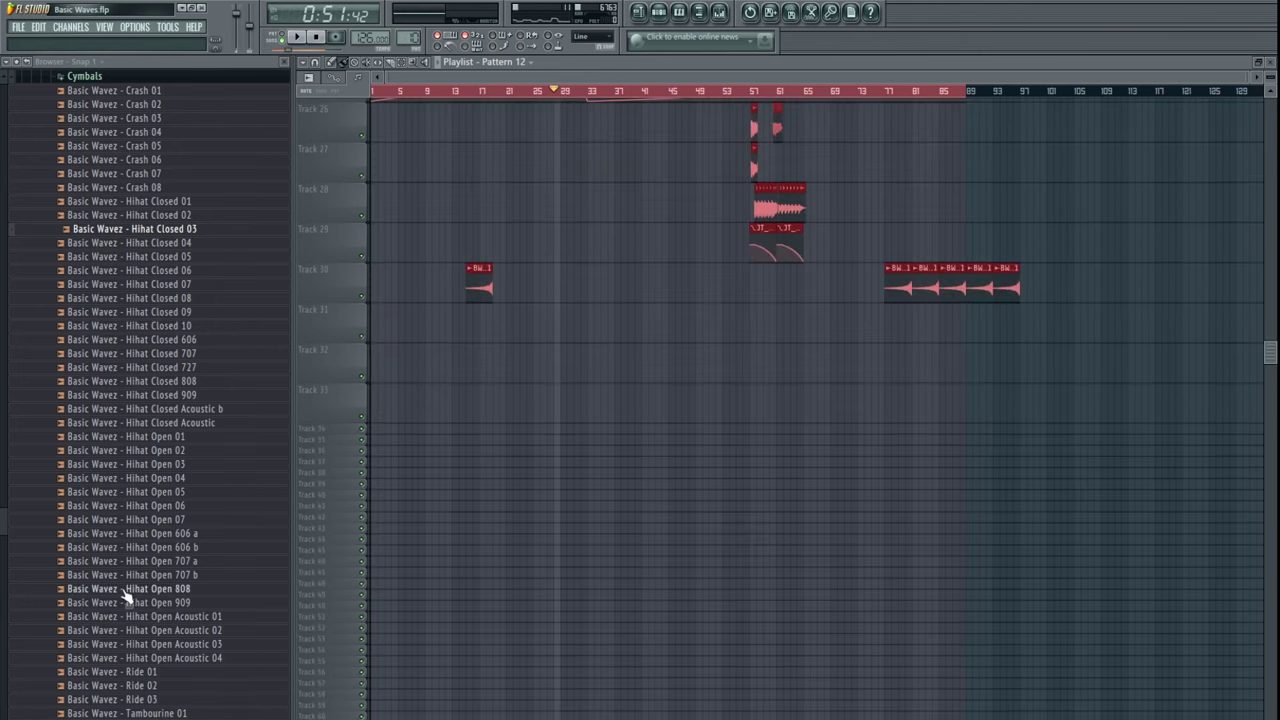
scroll(871, 520, "up", 8)
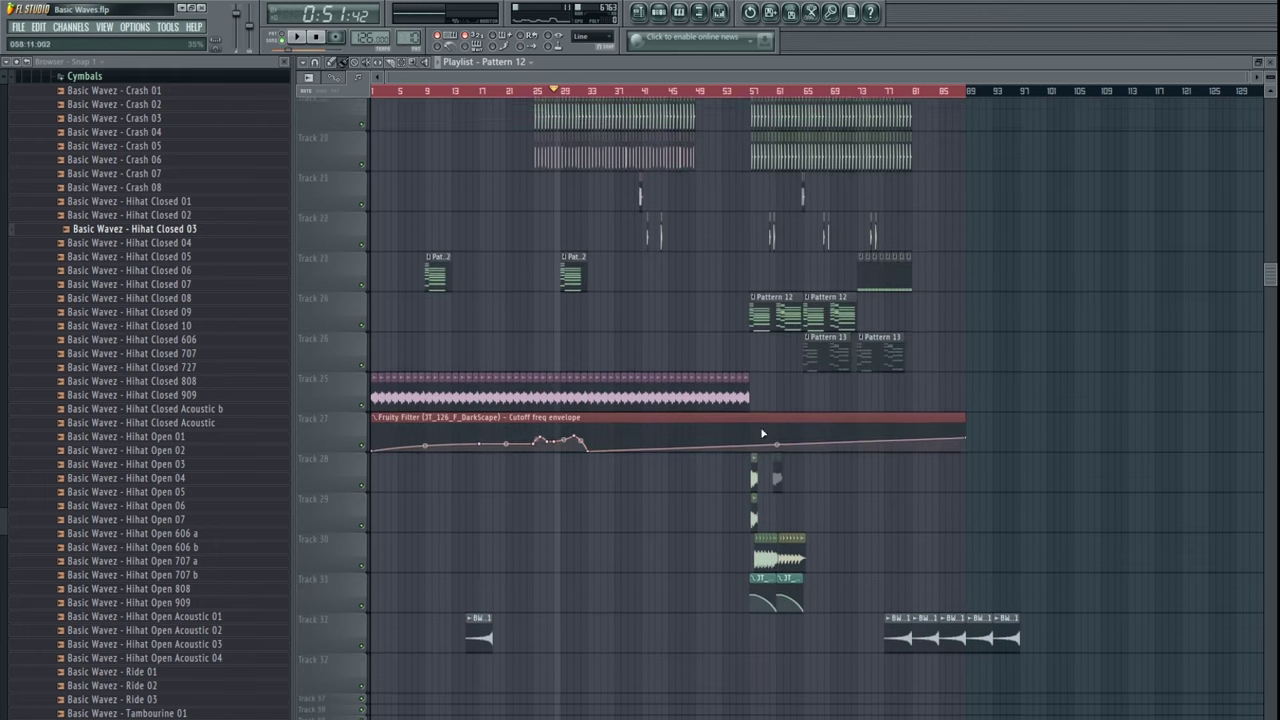
- Place Snare 02 hits every four bars on Track 17 and delete the ones in bars 26 and 30
scroll(1008, 567, "down", 6)
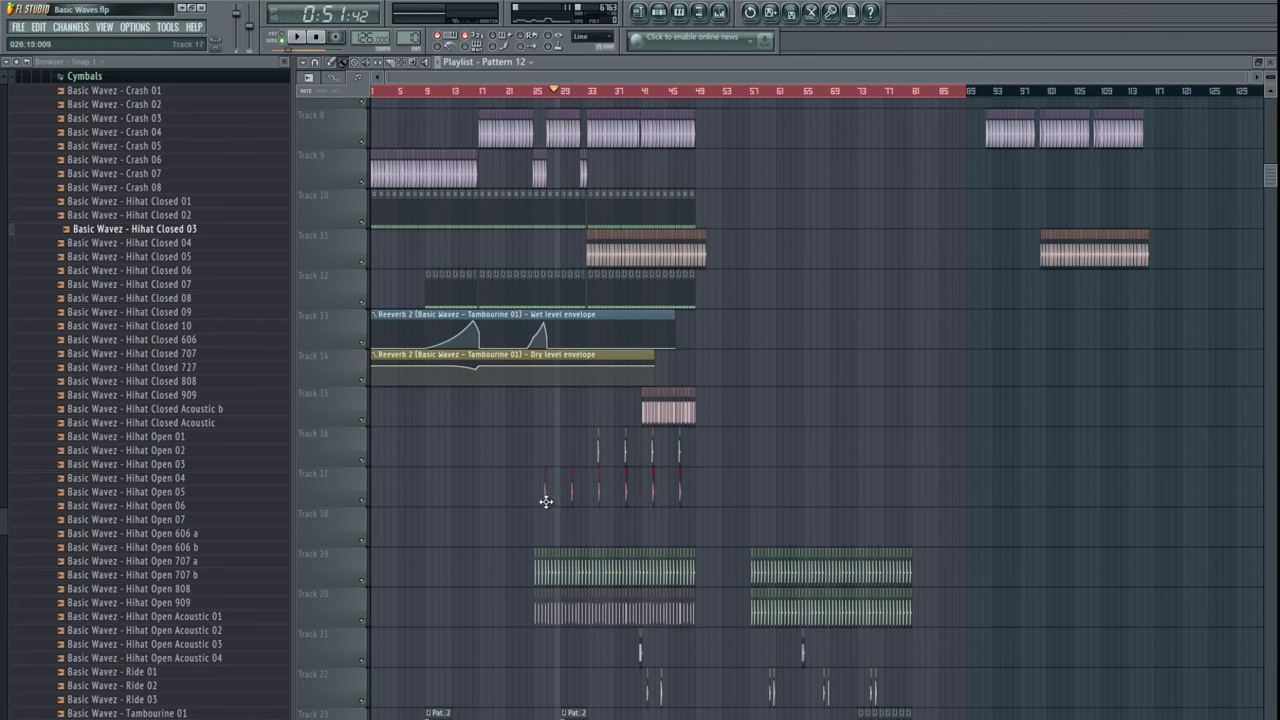
left_click(540, 92)
scroll(711, 420, "up", 5)
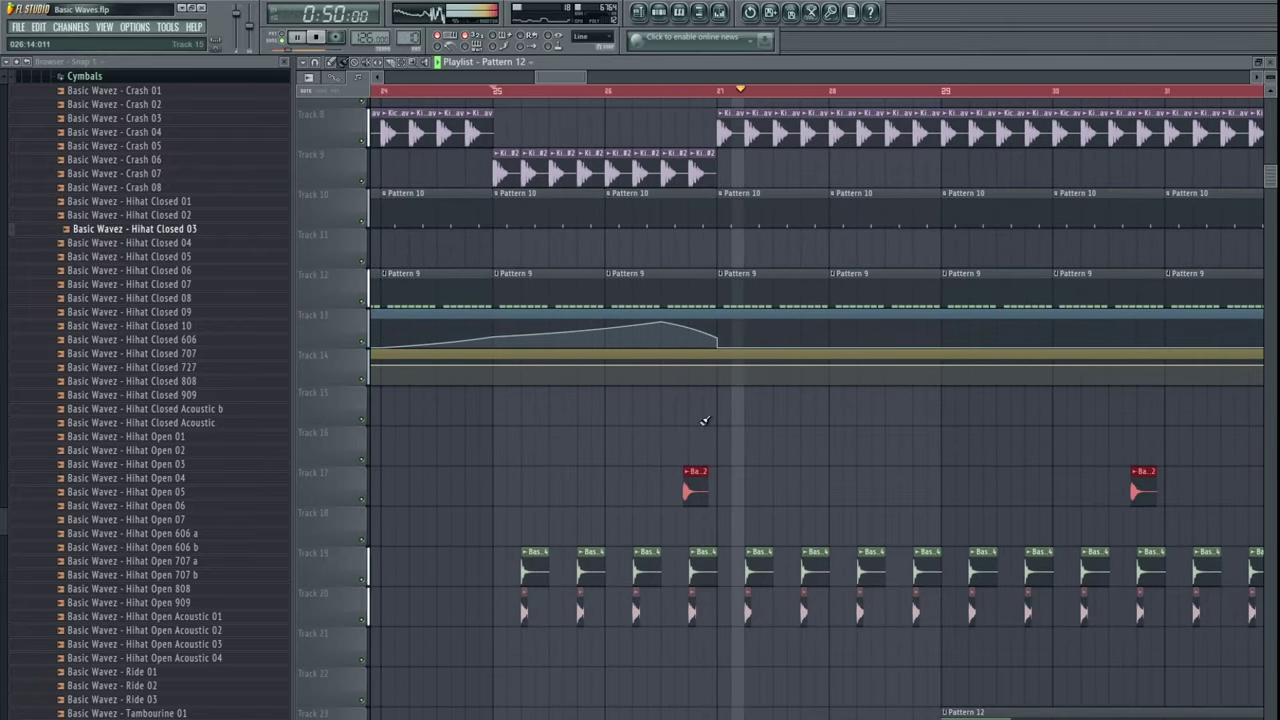
scroll(697, 417, "down", 5)
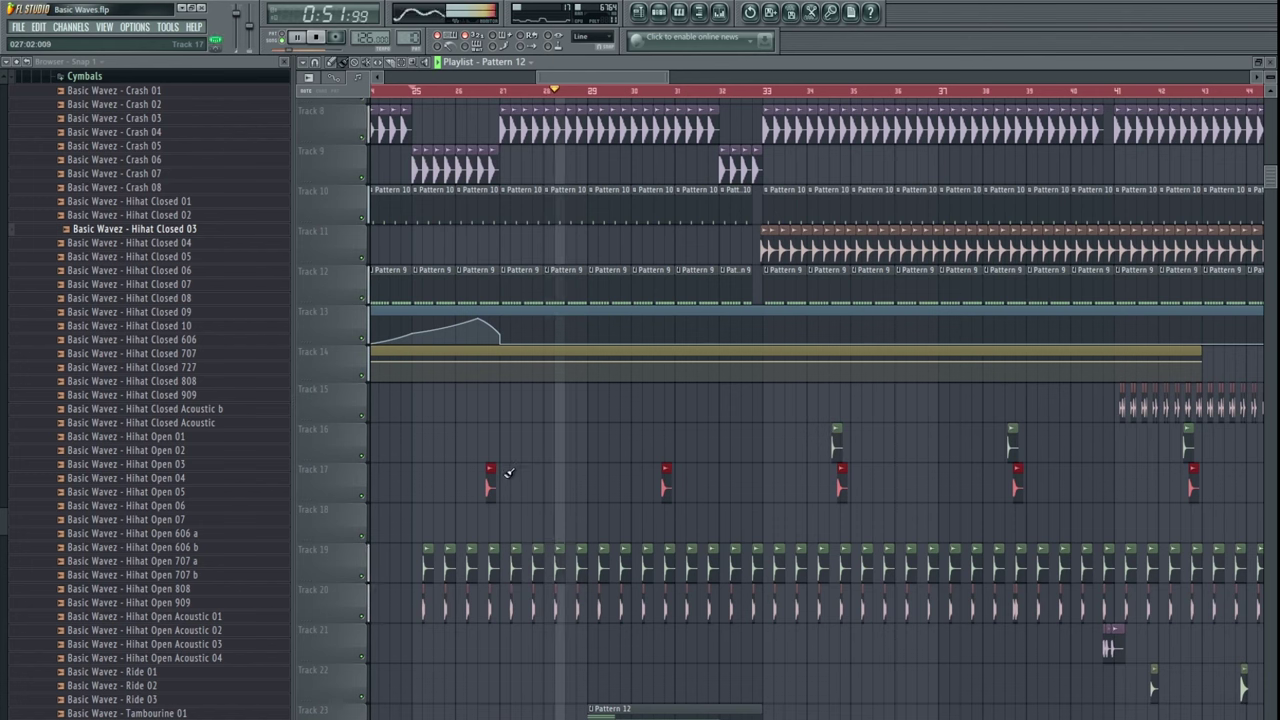
right_click(437, 480)
right_click(613, 480)
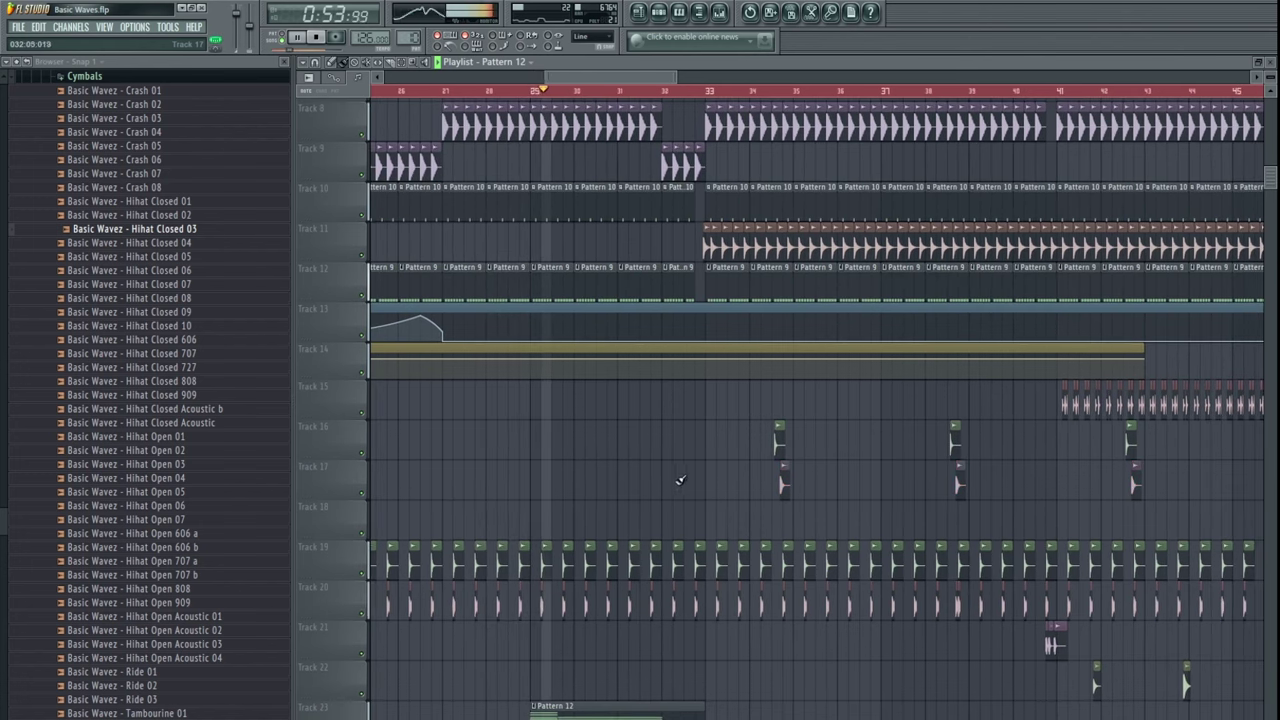
- Copy a Snare 02 hit into the second half of bar 32 on Track 17 and adjust its timing
left_click_drag(757, 421, 794, 443)
scroll(837, 526, "up", 4)
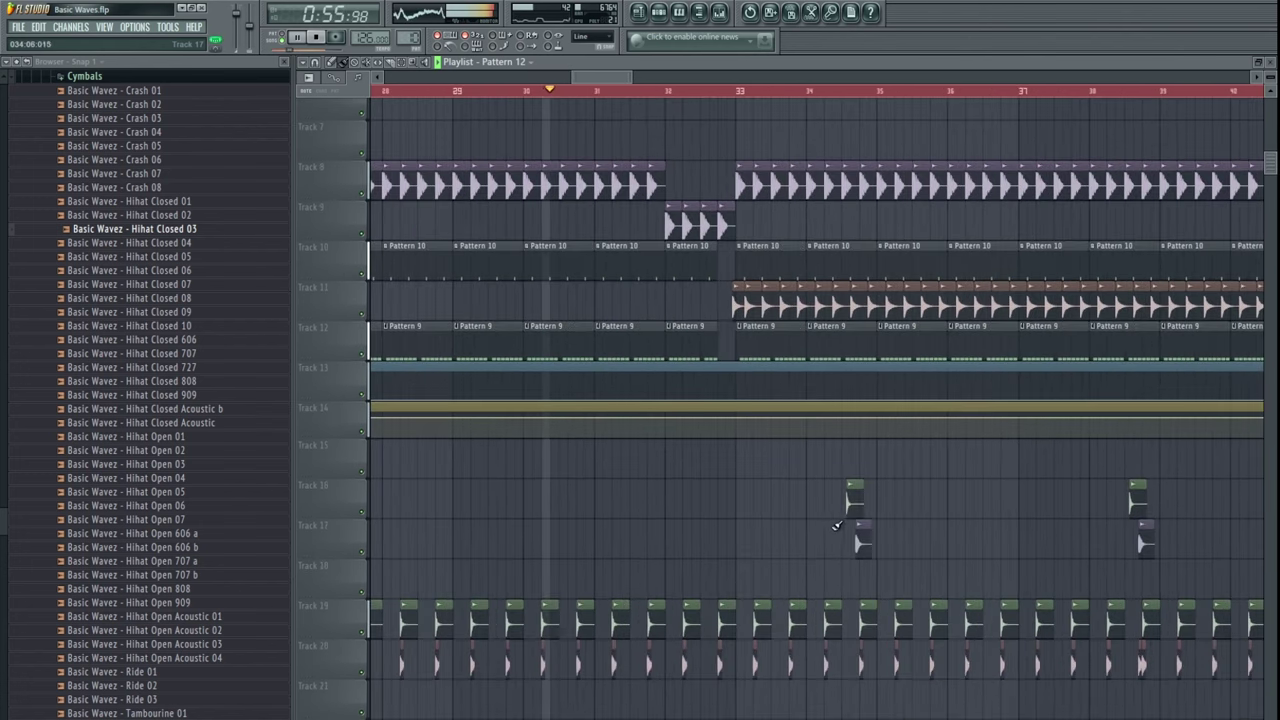
left_click_drag(862, 546, 863, 503)
left_click(864, 503)
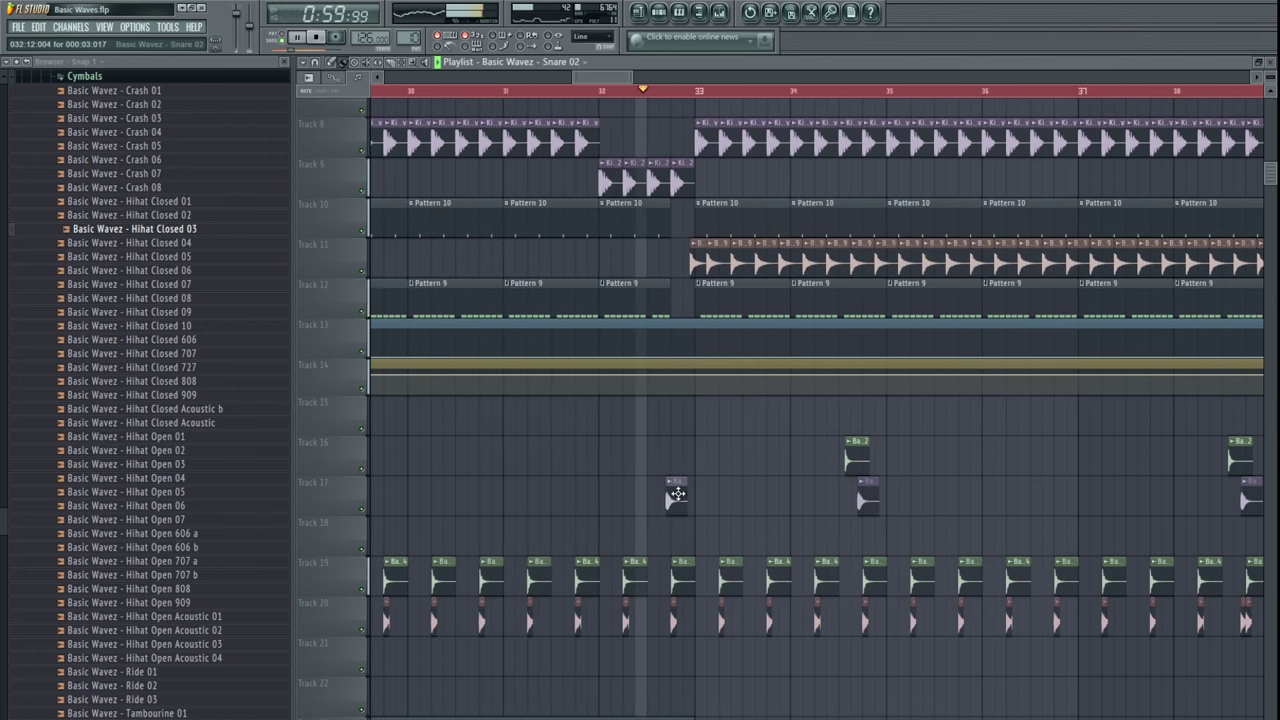
left_click(659, 493)
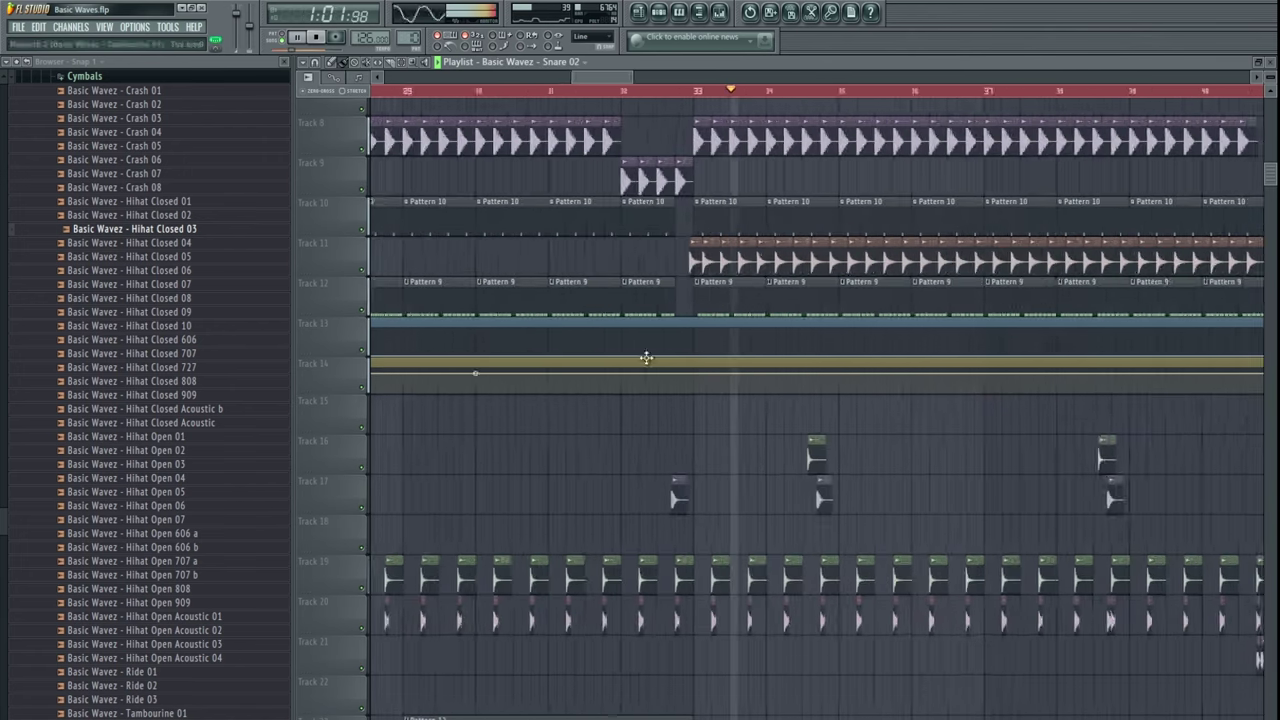
- Replay the bar 32 fill to check the snare's timing against the kicks and the open hi-hat entry
scroll(791, 297, "up", 3)
scroll(708, 243, "down", 3)
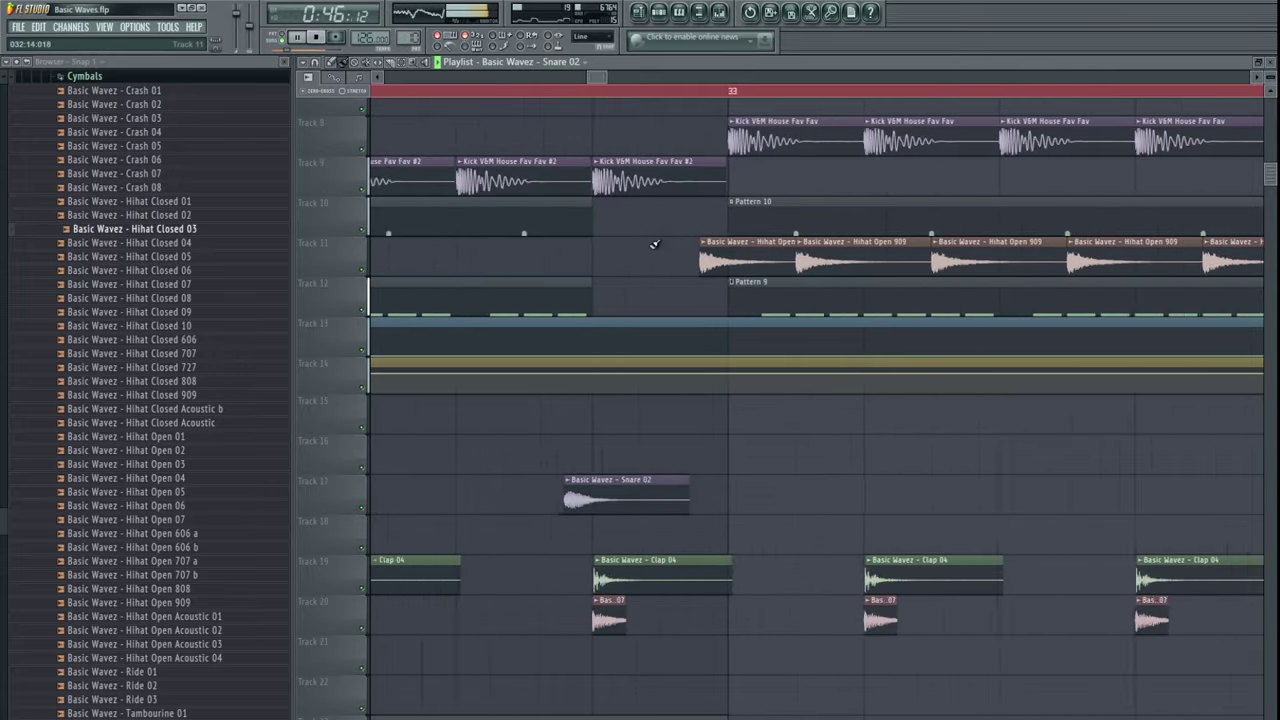
scroll(650, 297, "up", 1)
scroll(650, 297, "up", 3)
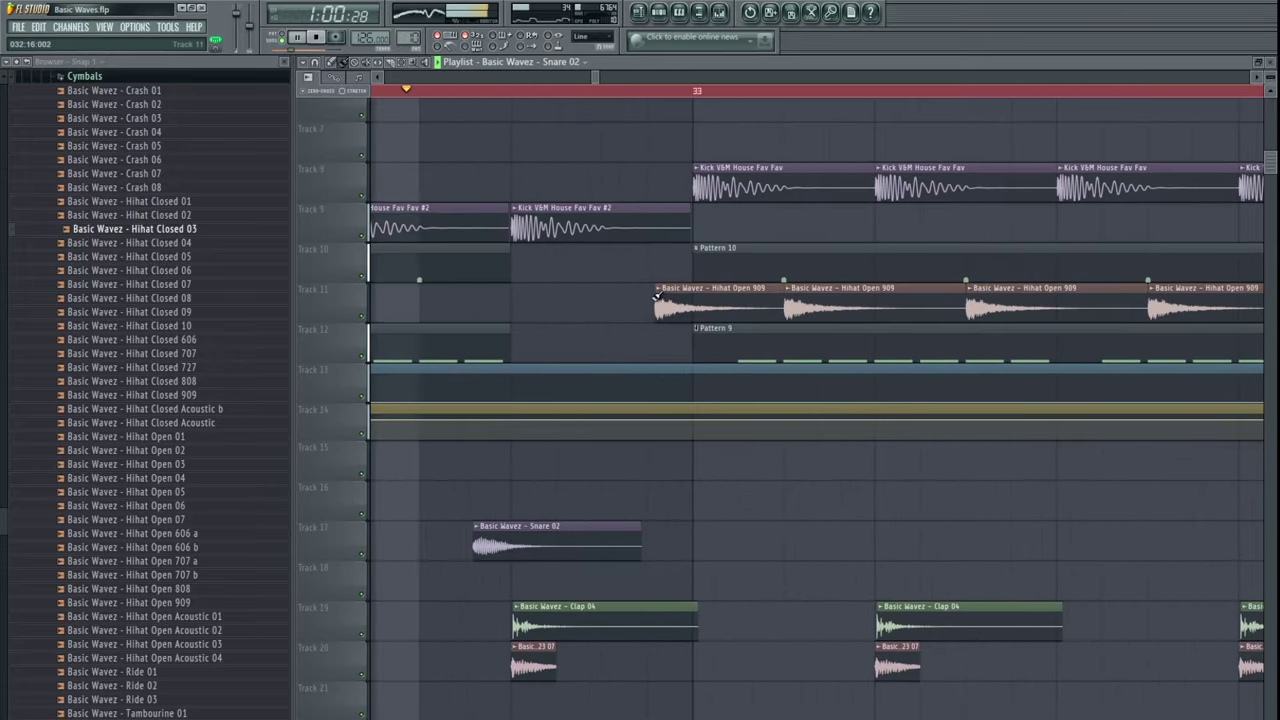
key("space")
left_click_drag(650, 297, 688, 340)
scroll(686, 412, "down", 2)
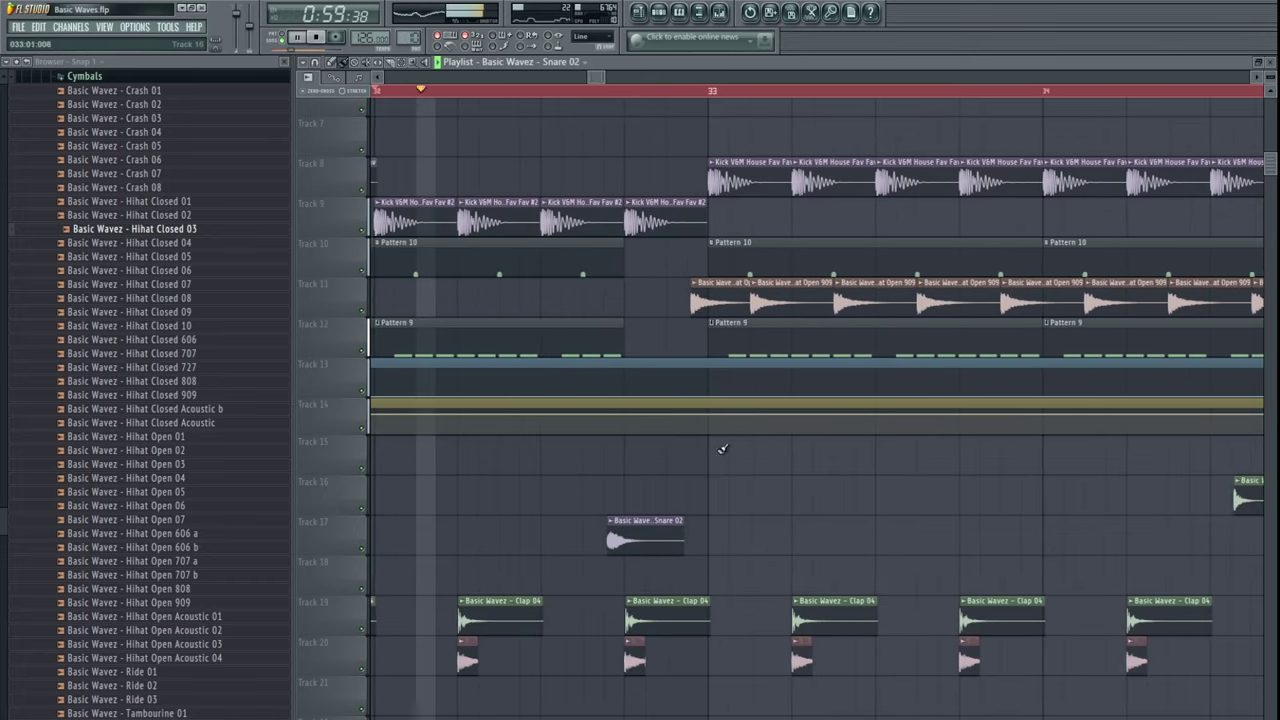
- Stop playback, look through the percussion clips and place a Conga C 04 hit on Track 22 in bar 34
scroll(800, 438, "down", 3)
scroll(781, 443, "down", 5)
scroll(789, 500, "up", 7)
scroll(791, 508, "up", 1)
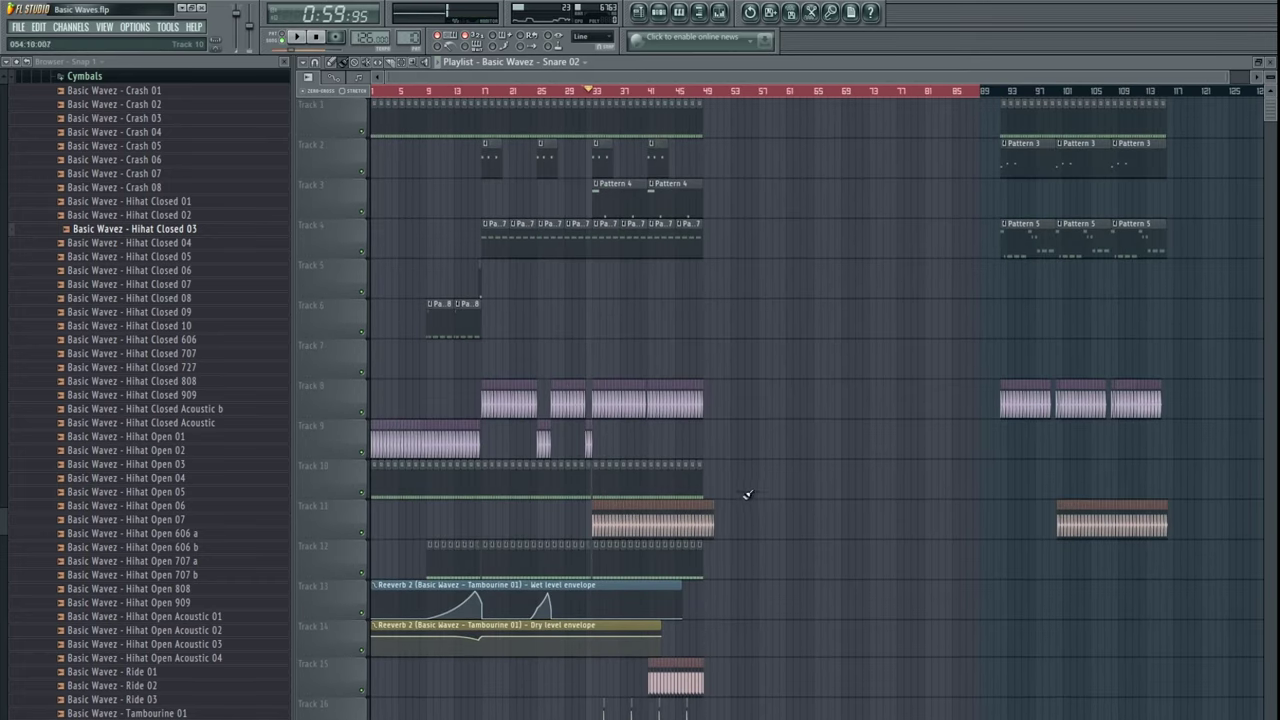
scroll(731, 513, "down", 6)
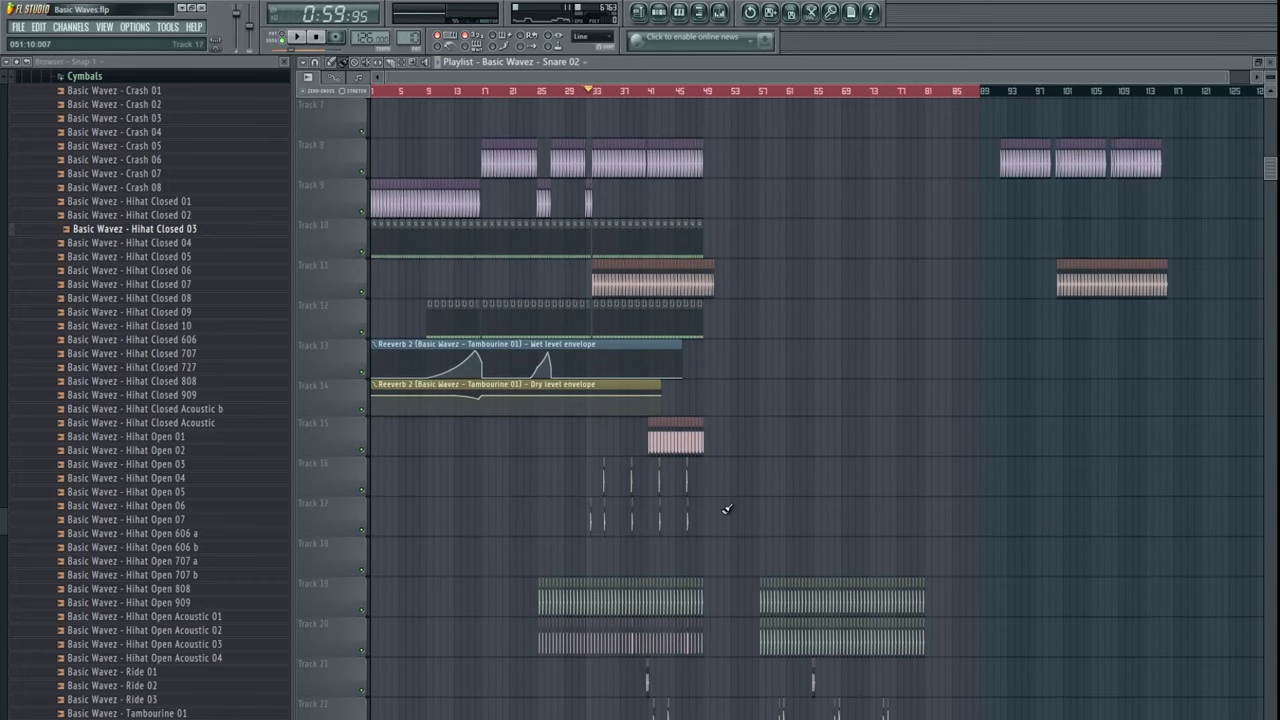
scroll(727, 509, "down", 8)
scroll(876, 440, "up", 4)
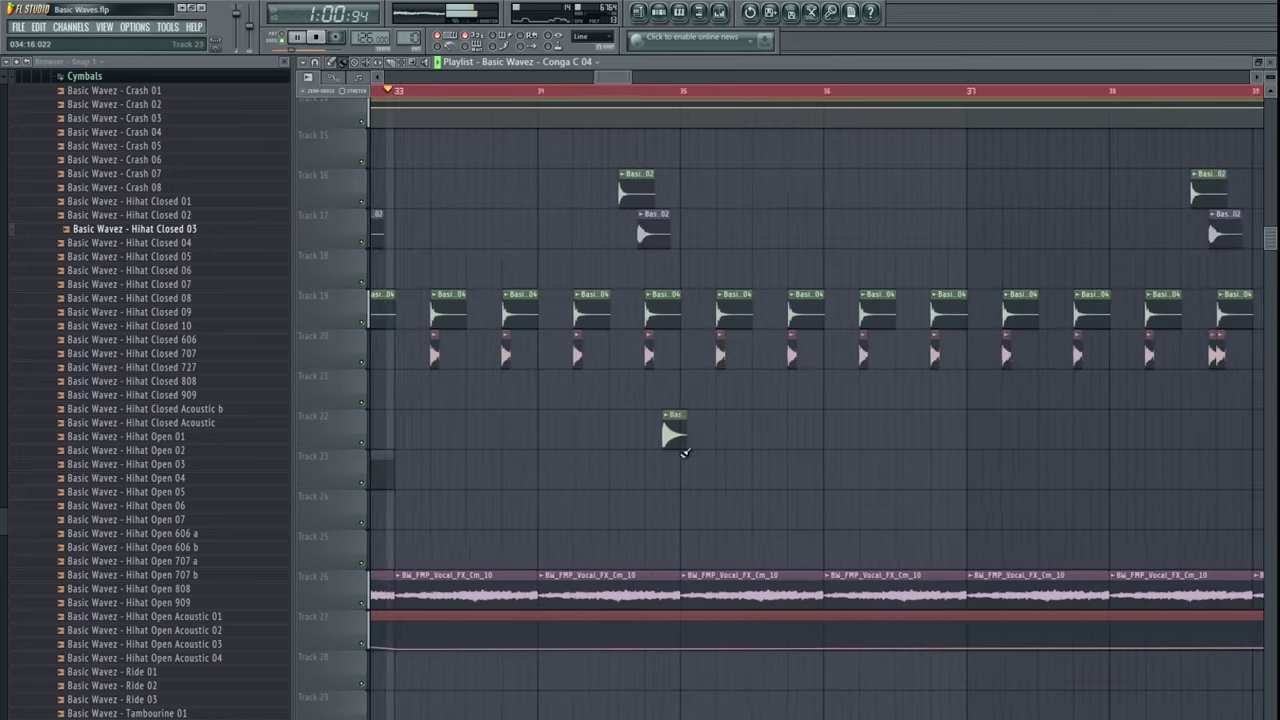
- Move the Conga C 04 hit to the end of bar 32 and add a Conga C 03 hit before it on Track 22
scroll(651, 396, "down", 4)
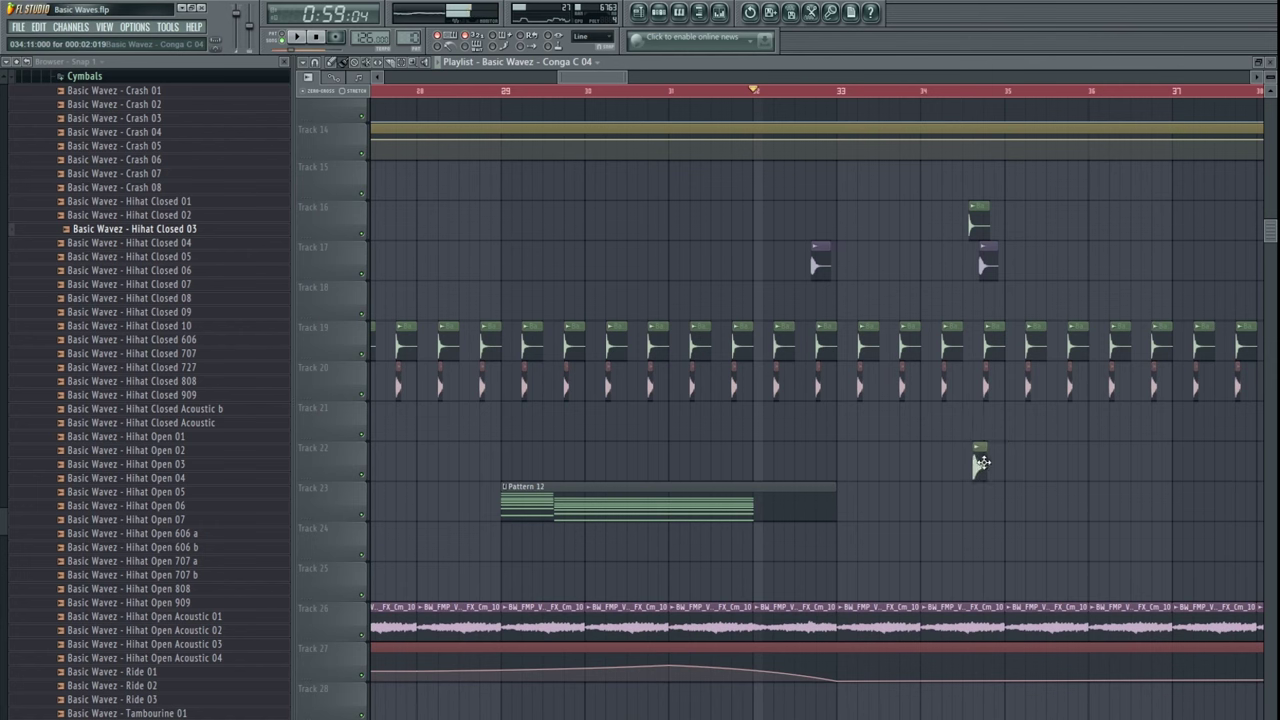
scroll(854, 463, "up", 4)
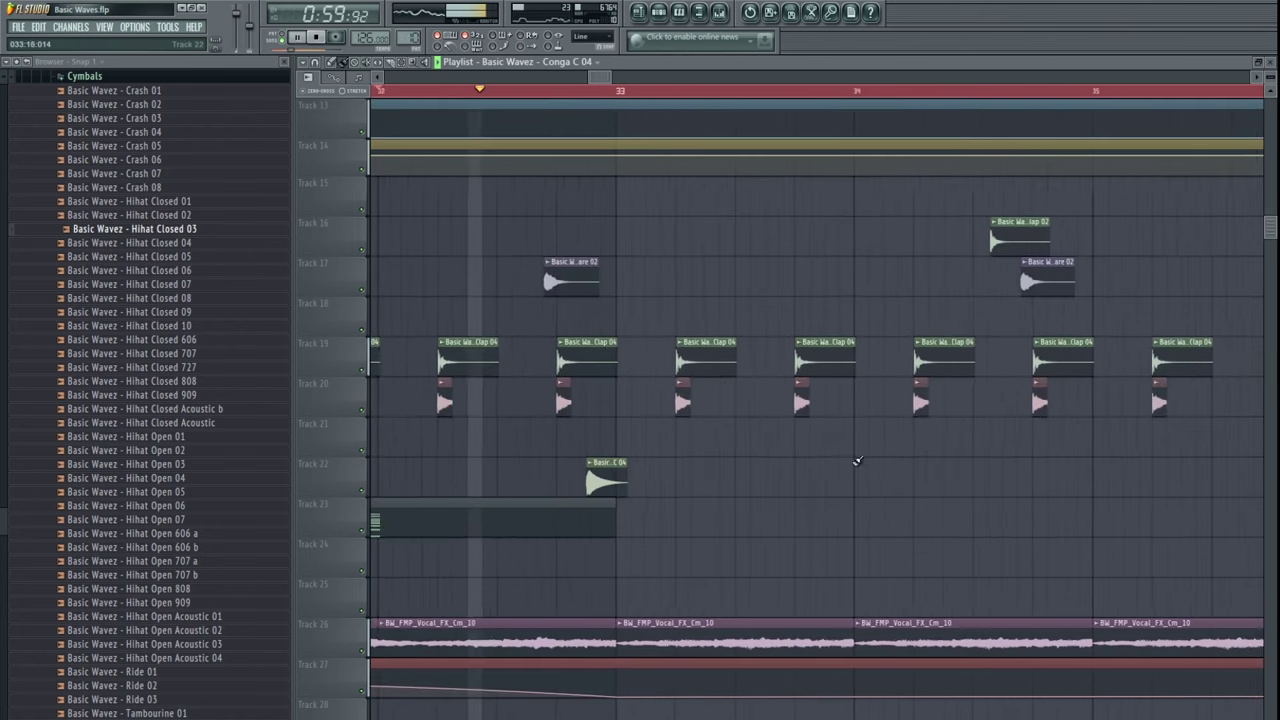
scroll(777, 444, "down", 2)
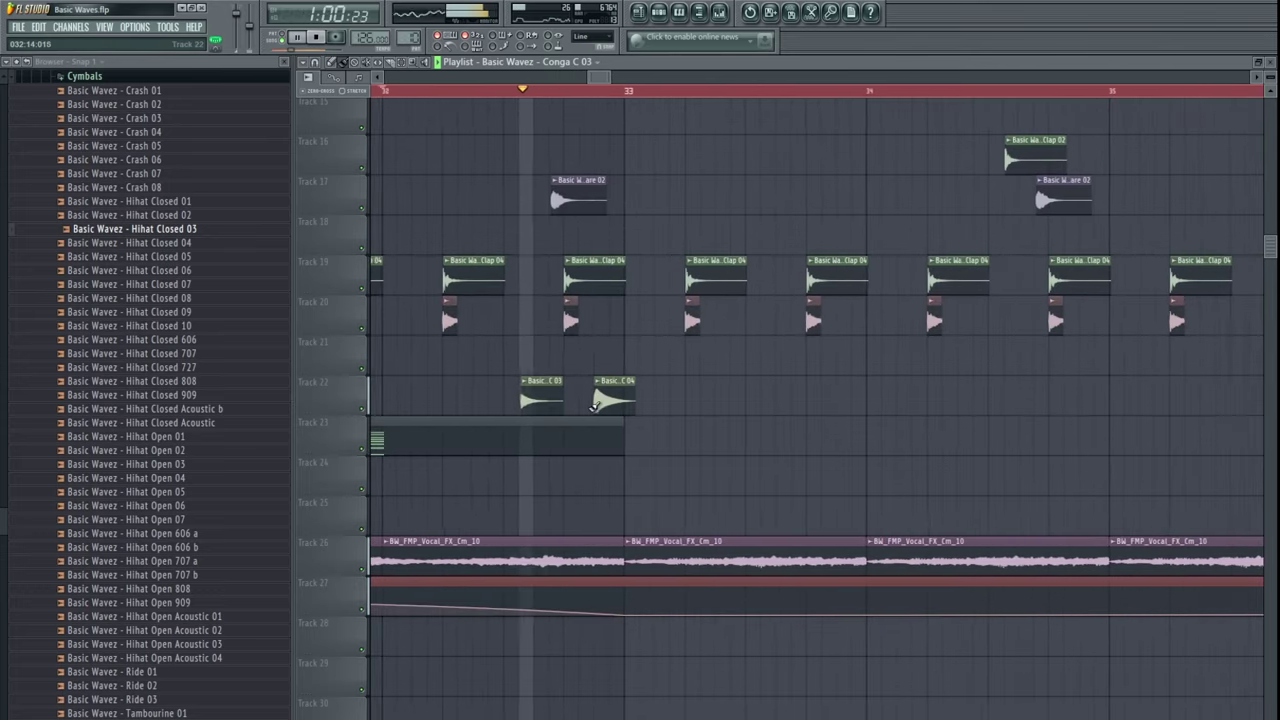
scroll(514, 363, "down", 6)
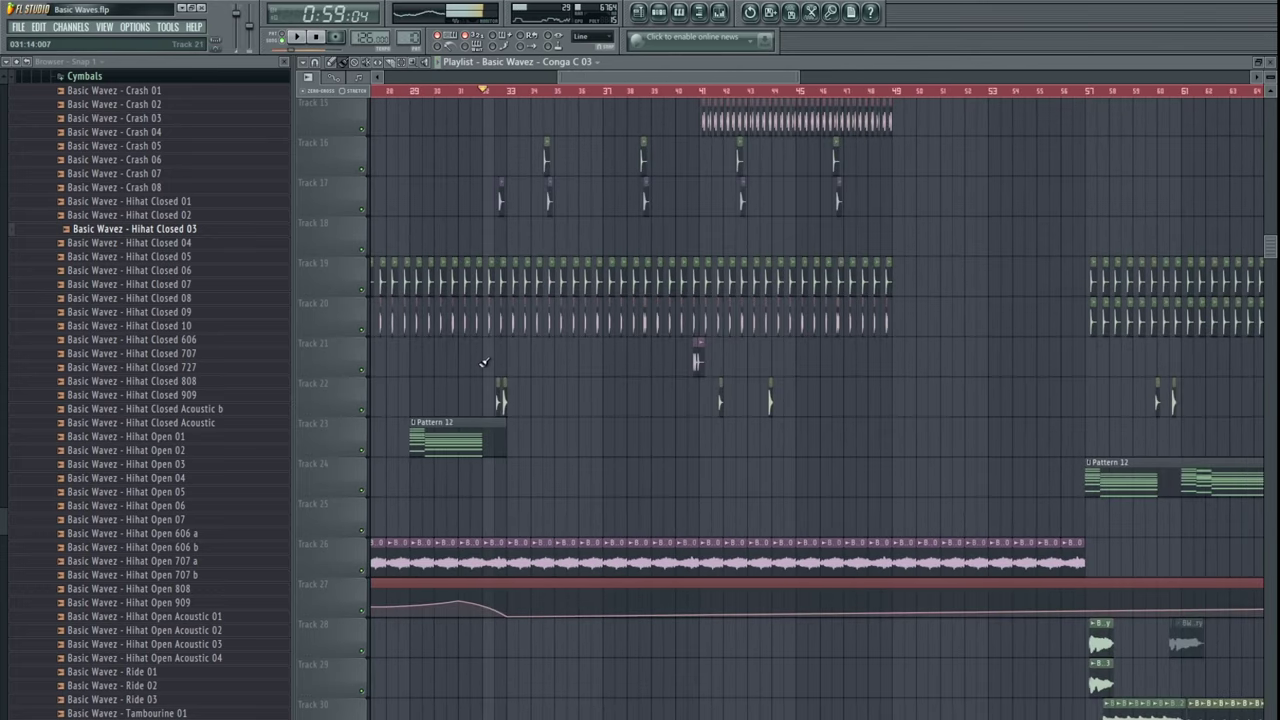
scroll(497, 399, "up", 4)
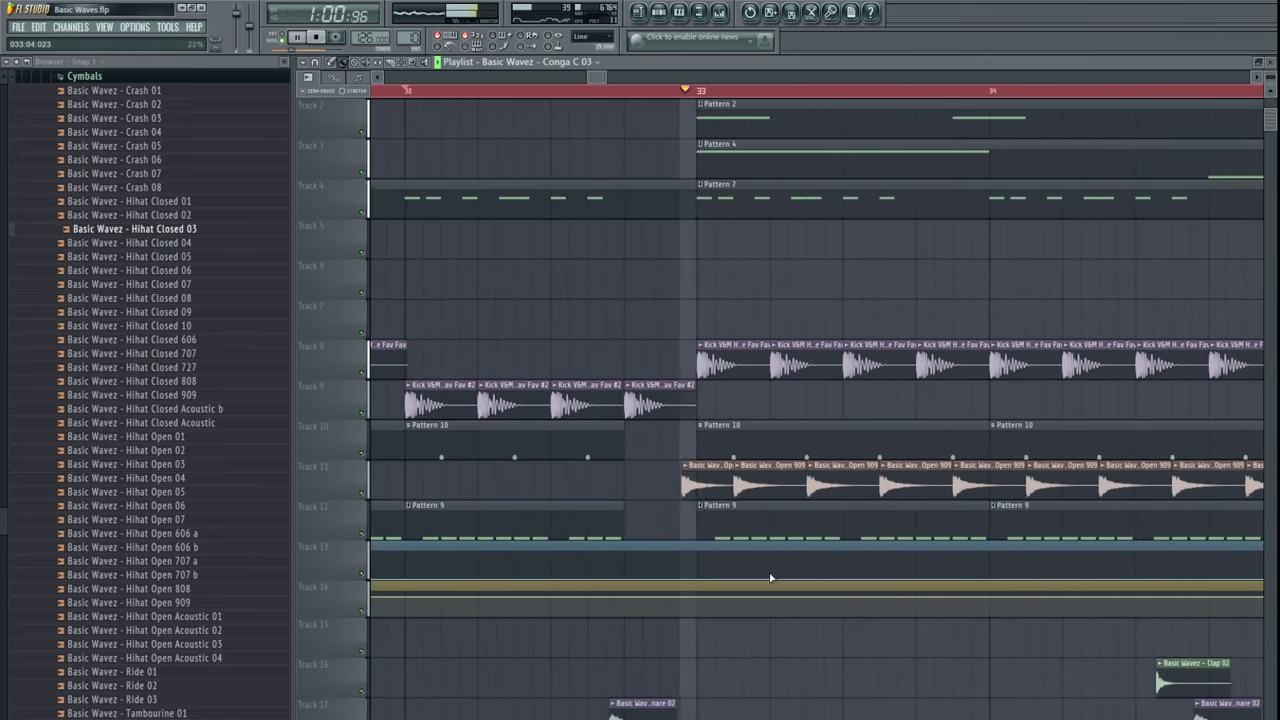
- Examine the conga hits on Track 22 and the drum and Cutoff freq automation tracks across bars 33 to 49 during playback
scroll(770, 578, "down", 10)
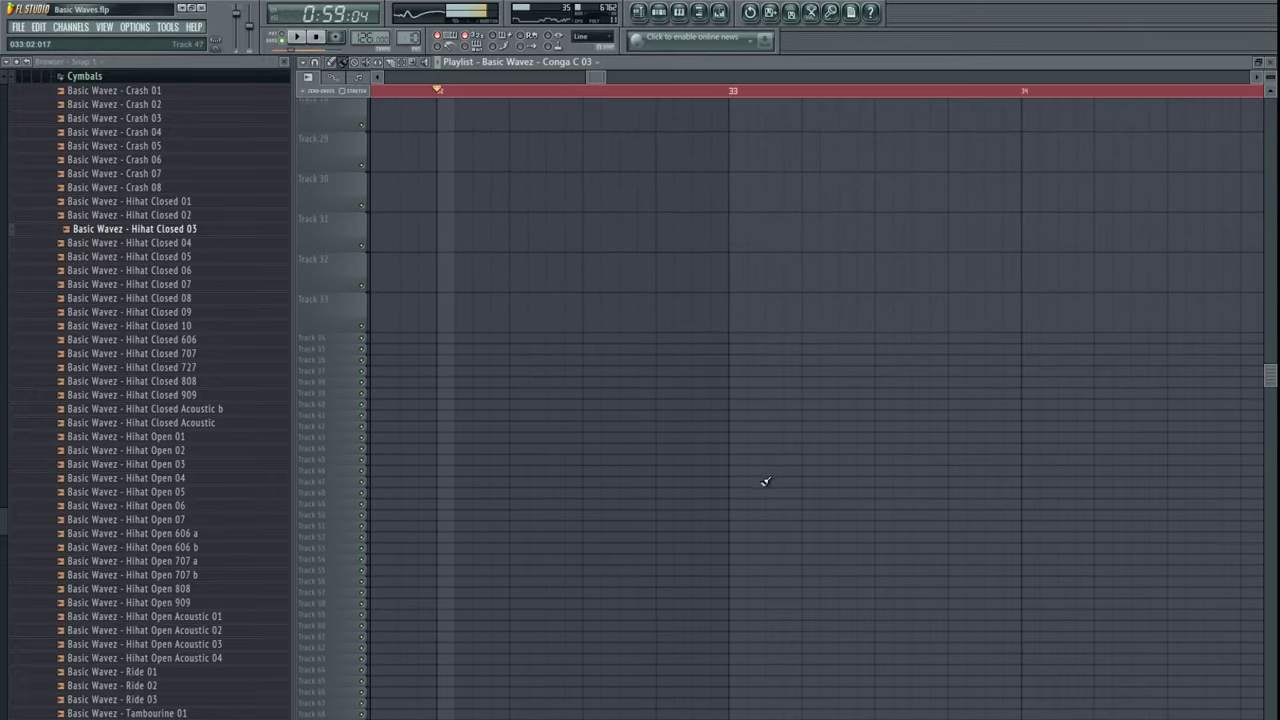
scroll(764, 470, "up", 5)
scroll(702, 427, "up", 5)
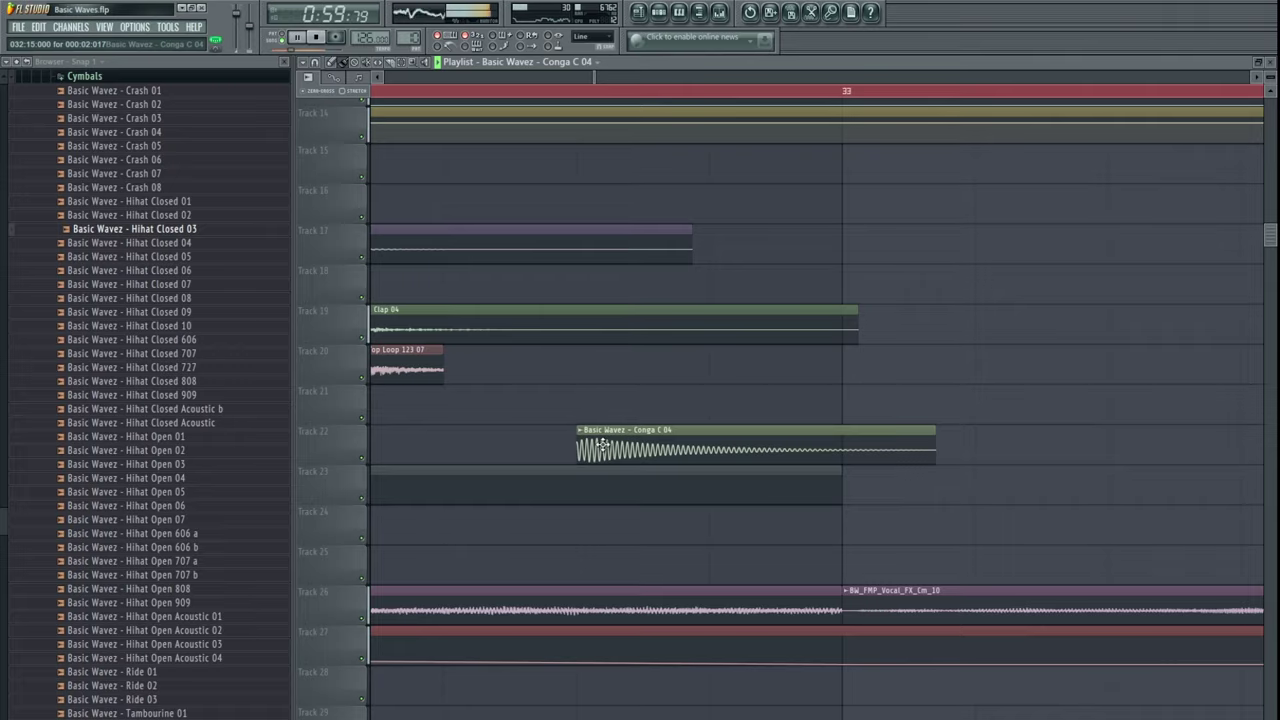
scroll(603, 447, "down", 5)
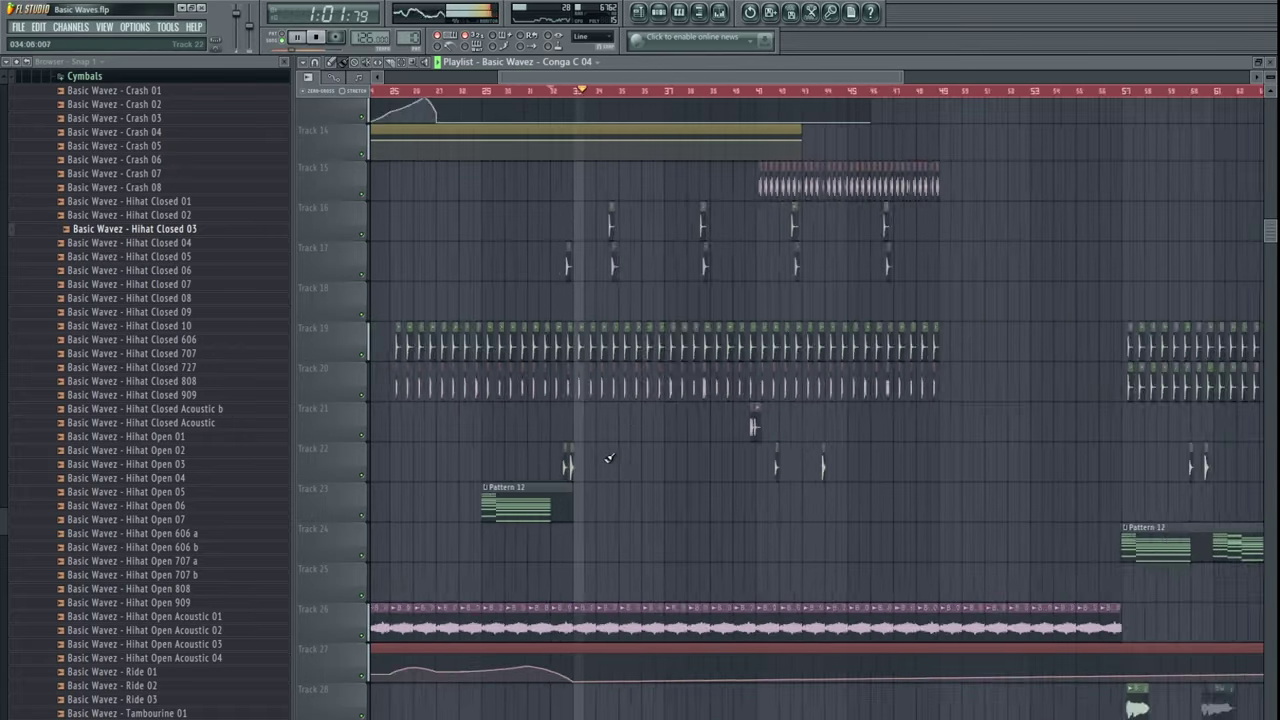
scroll(608, 458, "up", 8)
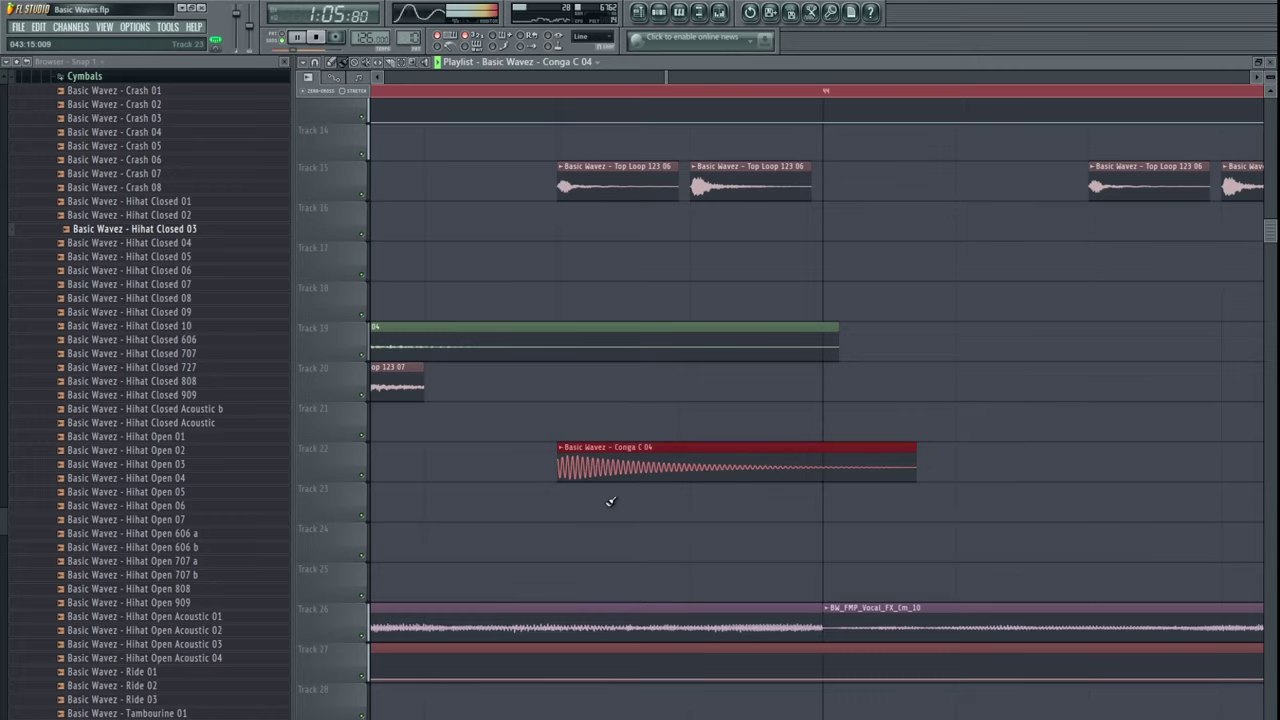
scroll(610, 502, "down", 6)
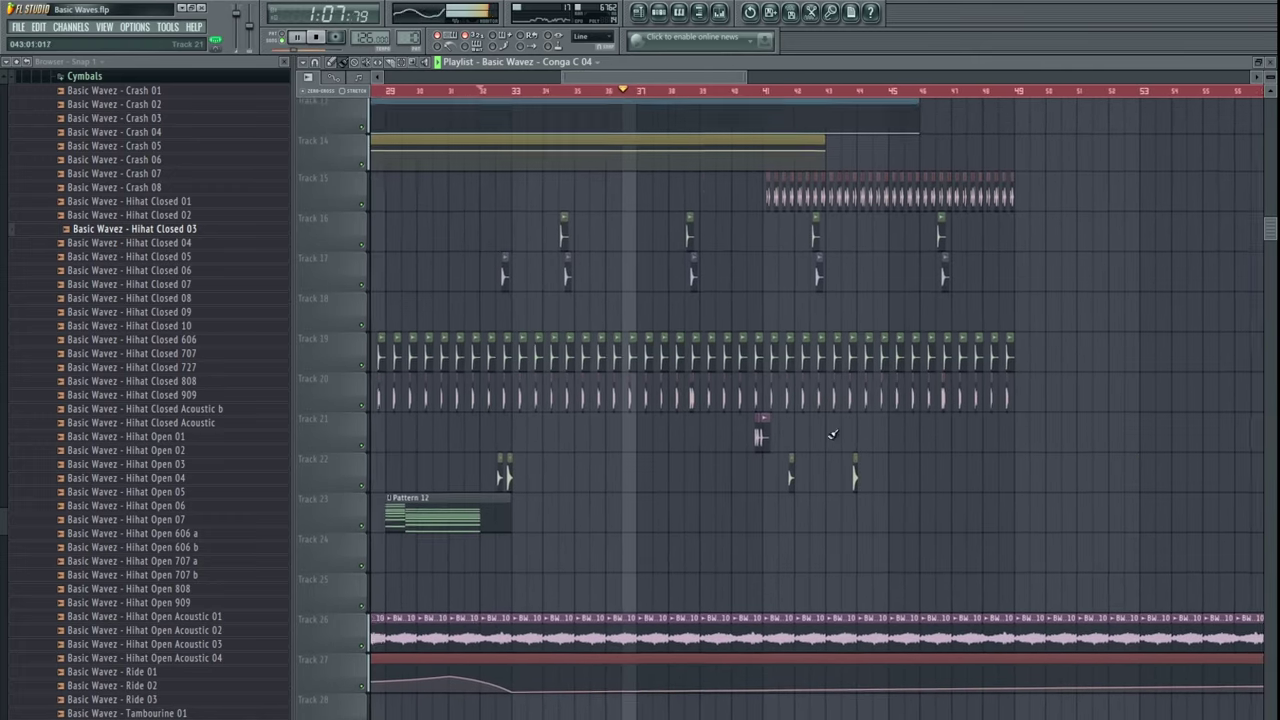
scroll(790, 420, "up", 6)
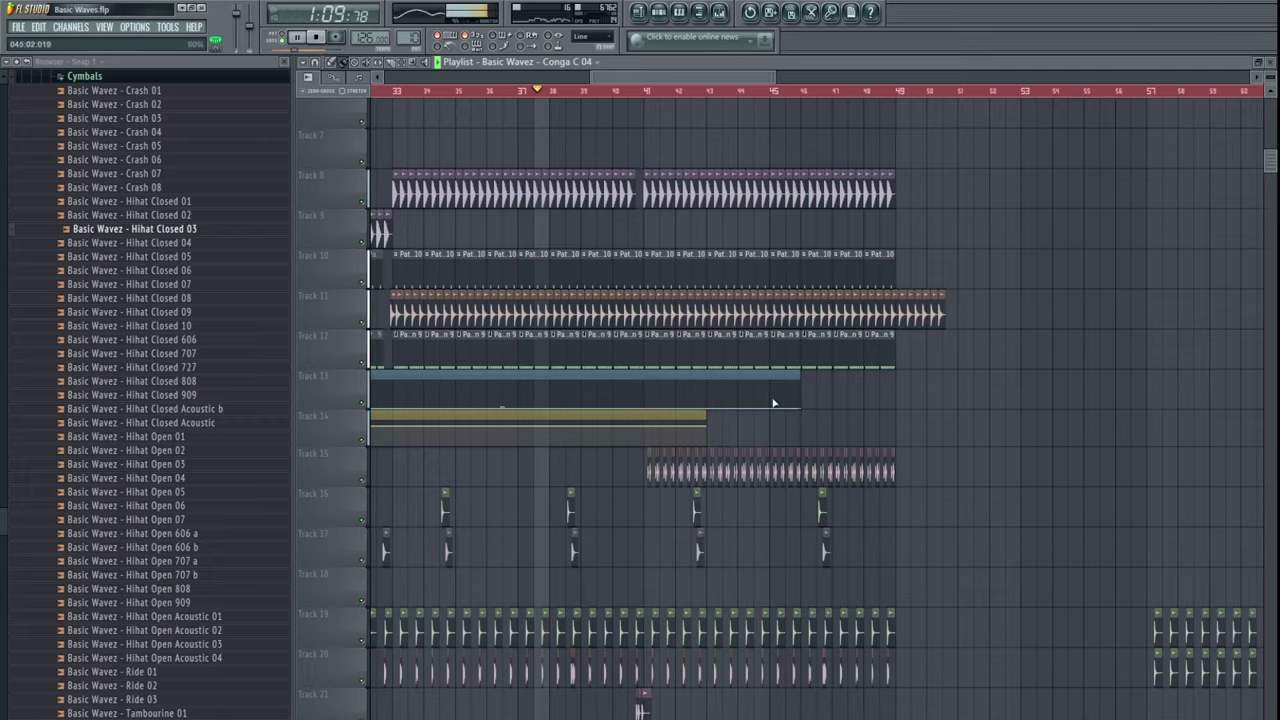
scroll(773, 403, "down", 8)
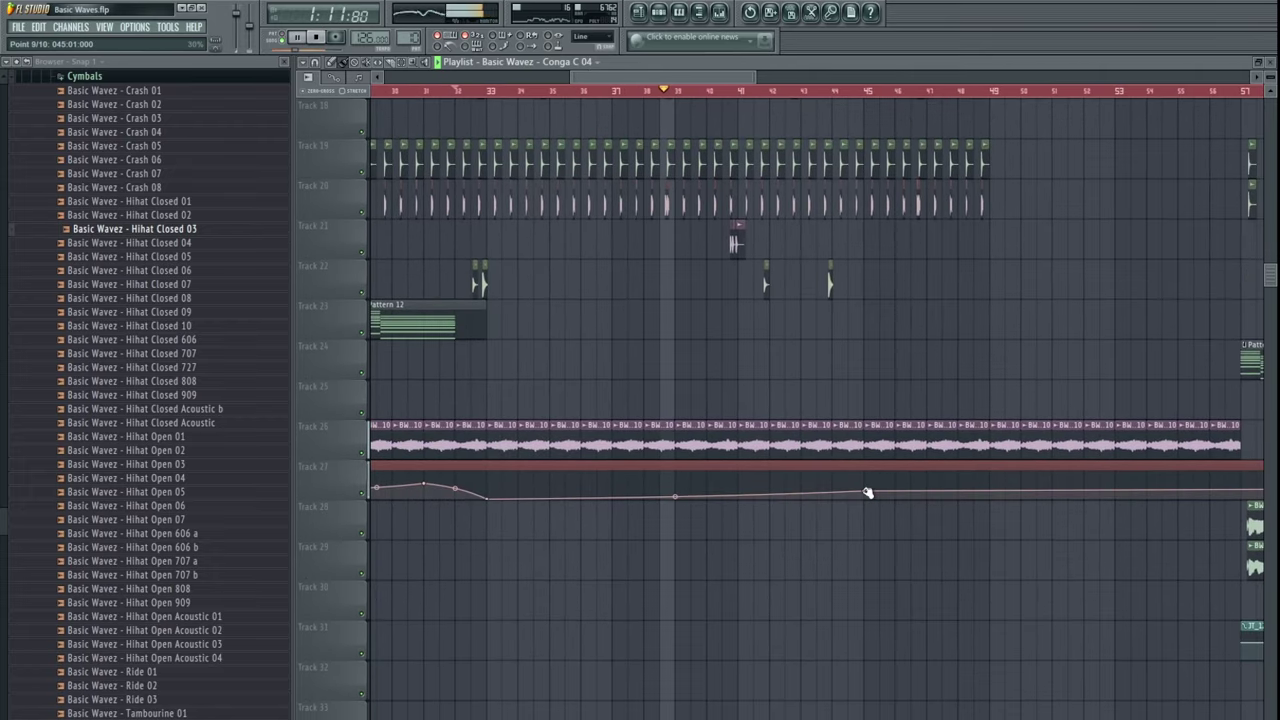
right_click(868, 493)
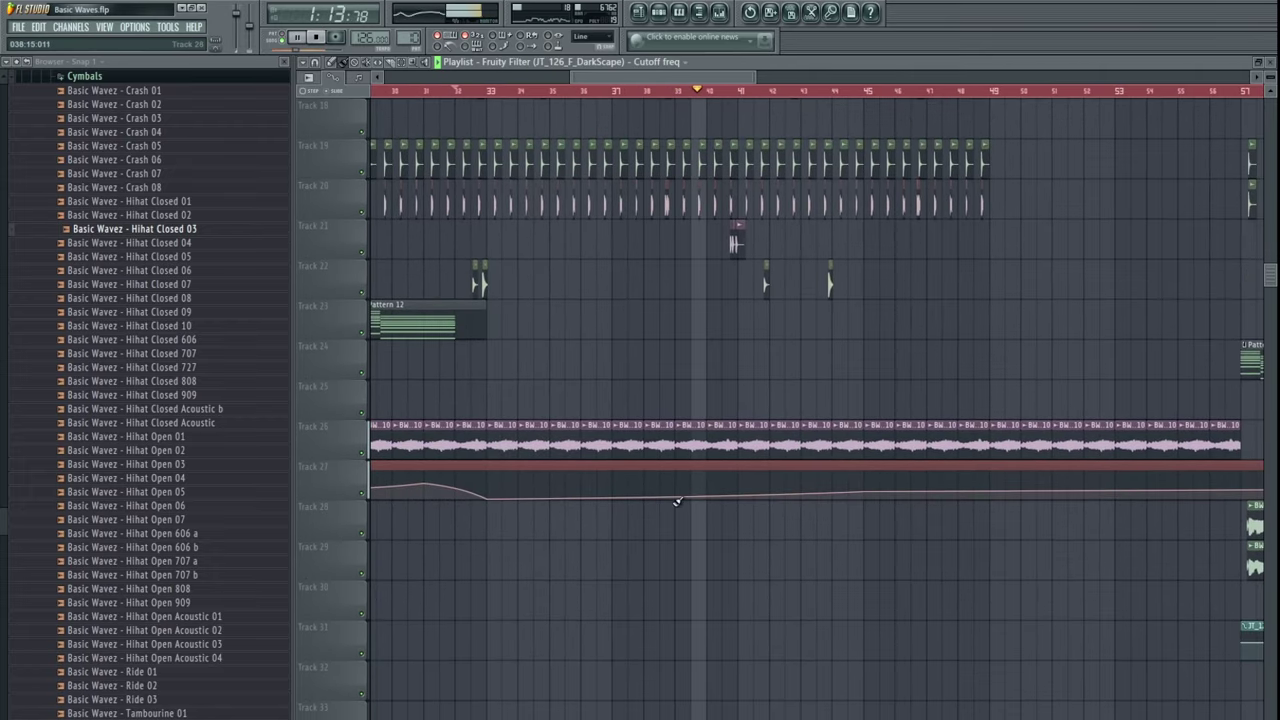
scroll(757, 449, "up", 3)
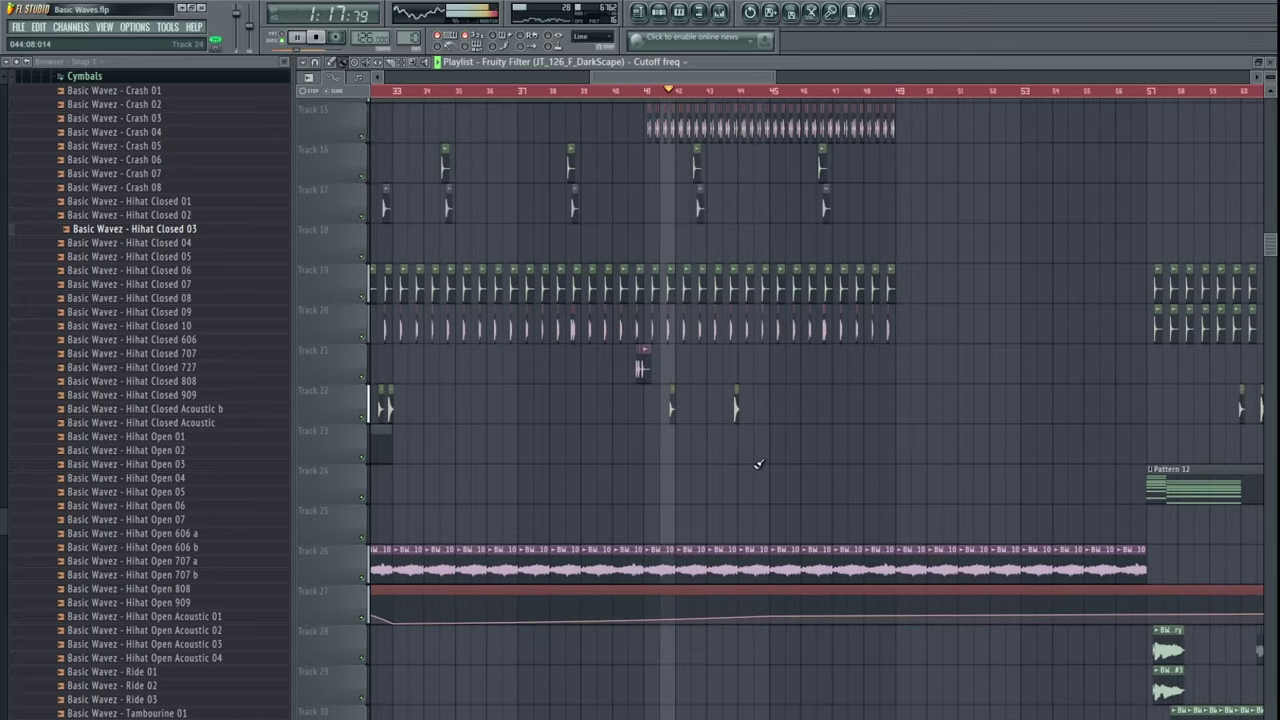
scroll(742, 373, "up", 5)
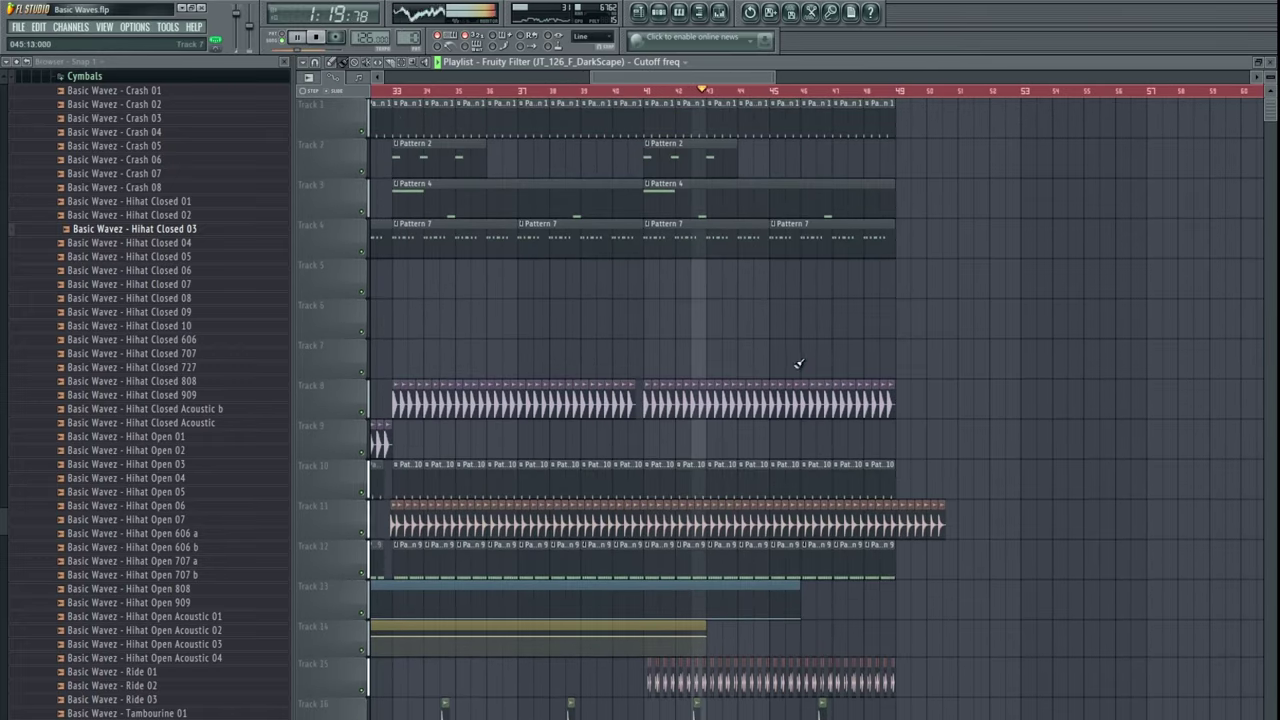
scroll(763, 320, "down", 4)
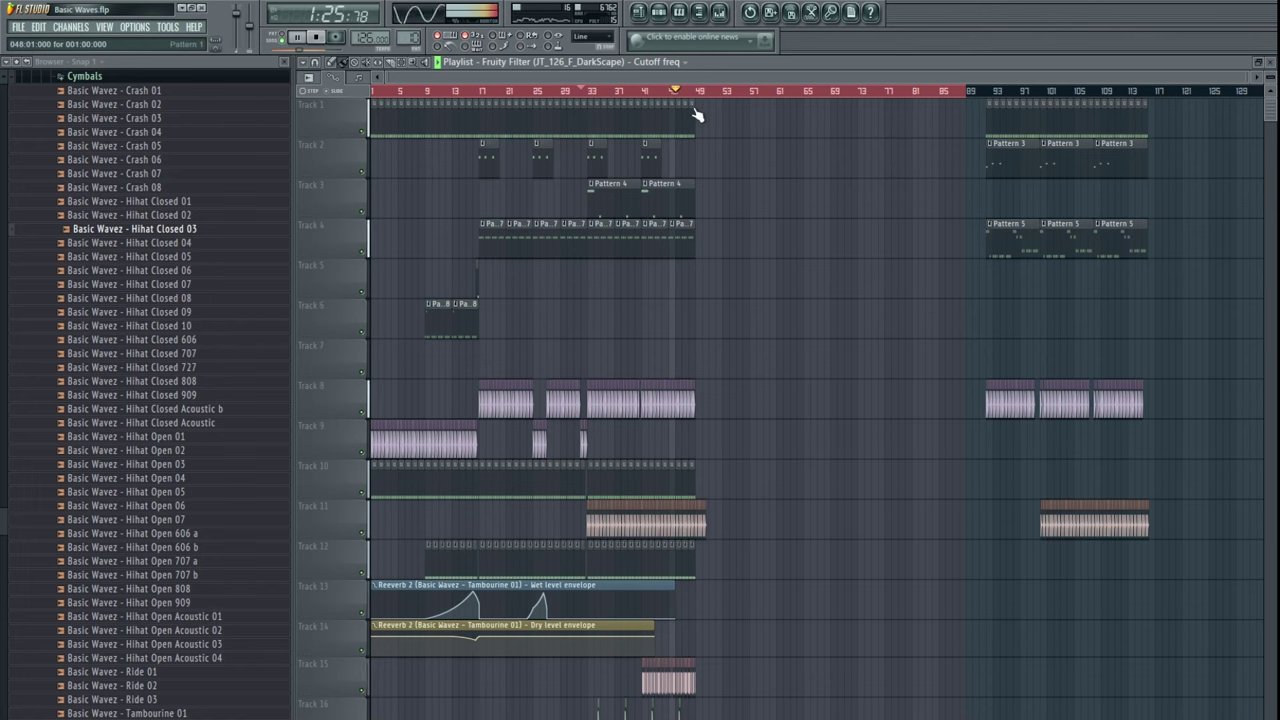
- Copy the pattern, kick and hi-hat clips on Tracks 1 to 12 from bars 33–48 into bars 49–64
scroll(697, 134, "up", 5)
left_click_drag(866, 369, 918, 366)
left_click_drag(841, 118, 414, 494)
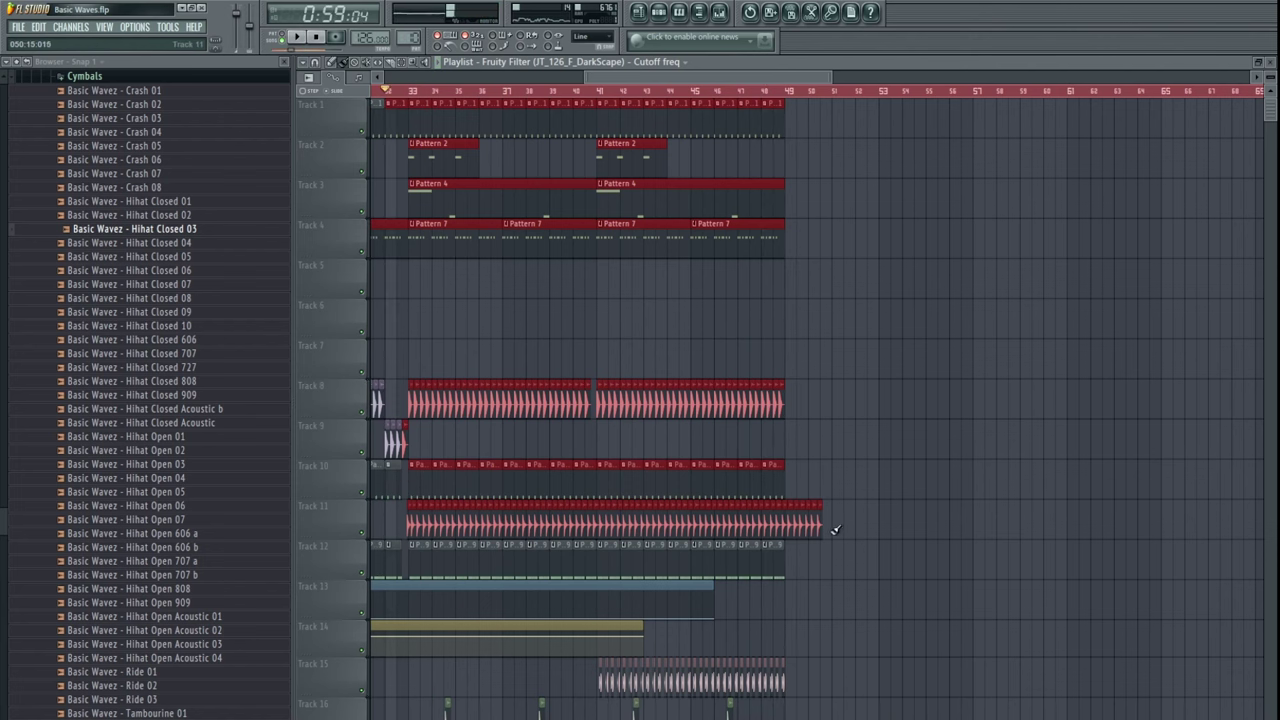
left_click_drag(835, 530, 413, 96)
left_click_drag(432, 545, 790, 548)
- Clear the clip selection, play back the transition into bar 49 and examine the open hi-hats on Track 11 there
scroll(790, 548, "up", 5)
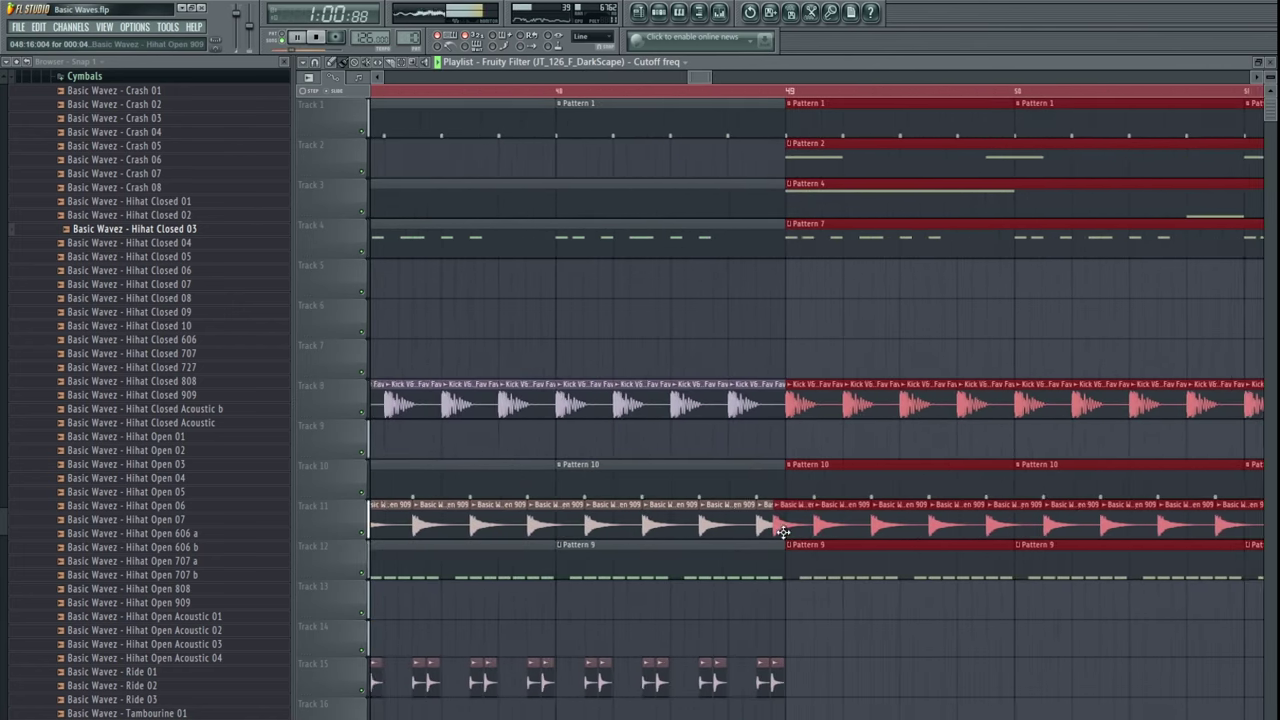
left_click(780, 627, "ctrl")
left_click_drag(725, 387, 817, 377)
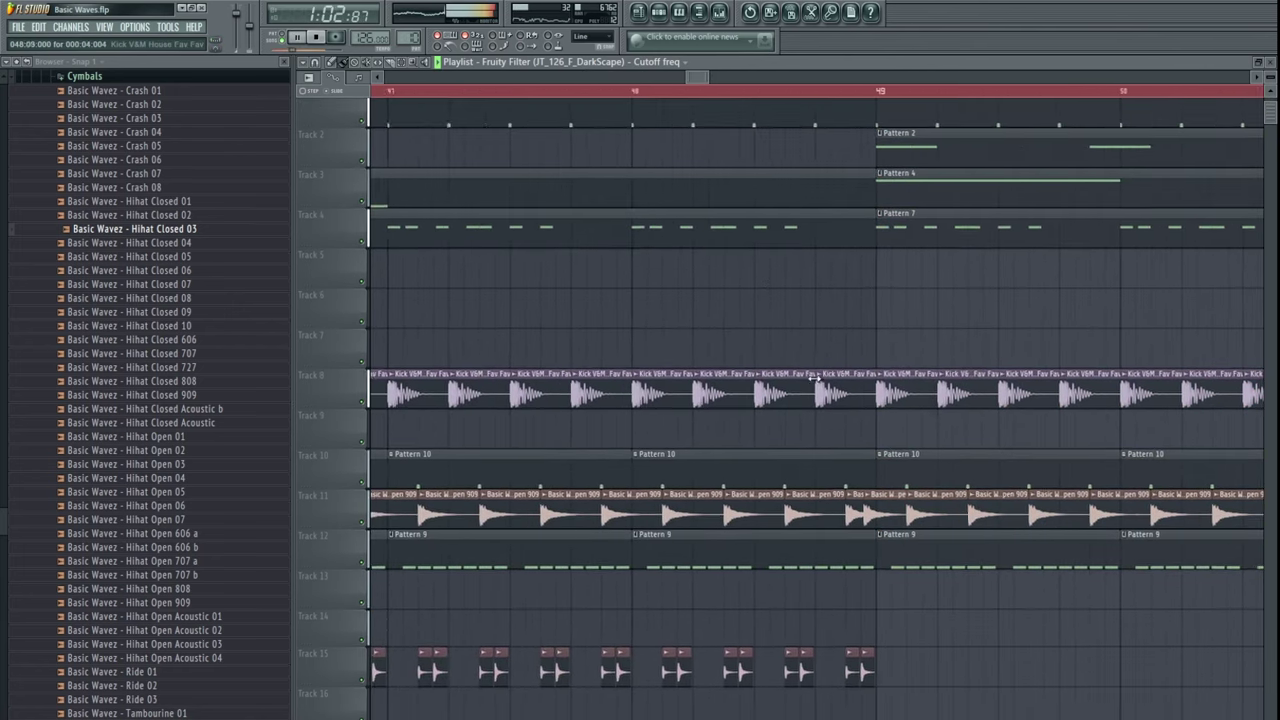
scroll(817, 377, "down", 3)
left_click(769, 92)
scroll(810, 470, "down", 2)
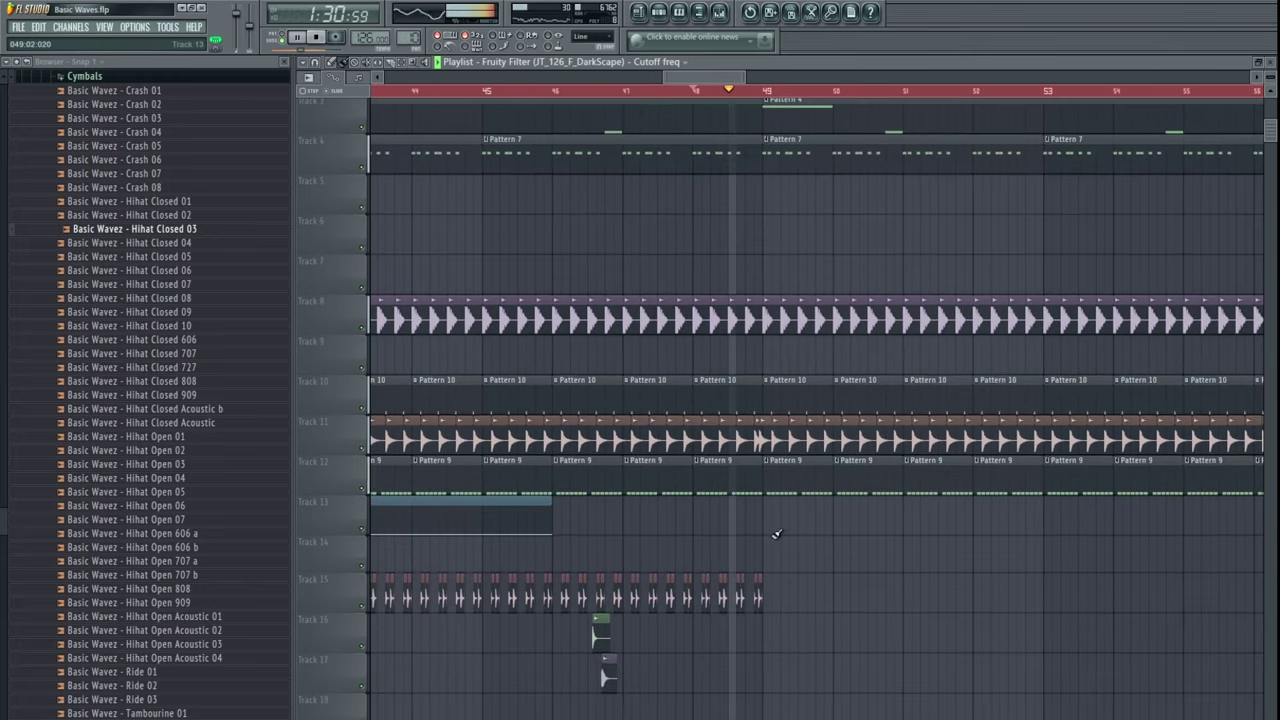
key("space")
scroll(771, 469, "up", 5)
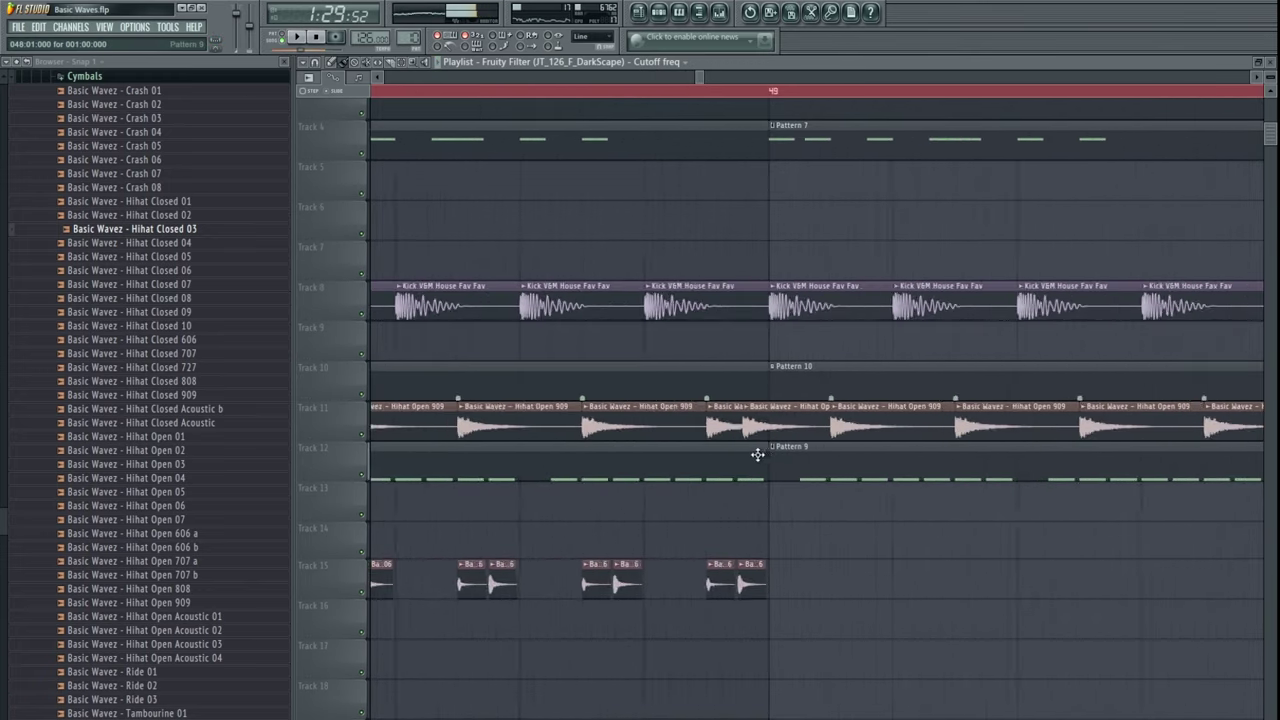
- Shift the clips on Tracks 12 to 17 down by one track to free Track 12
scroll(684, 424, "down", 8)
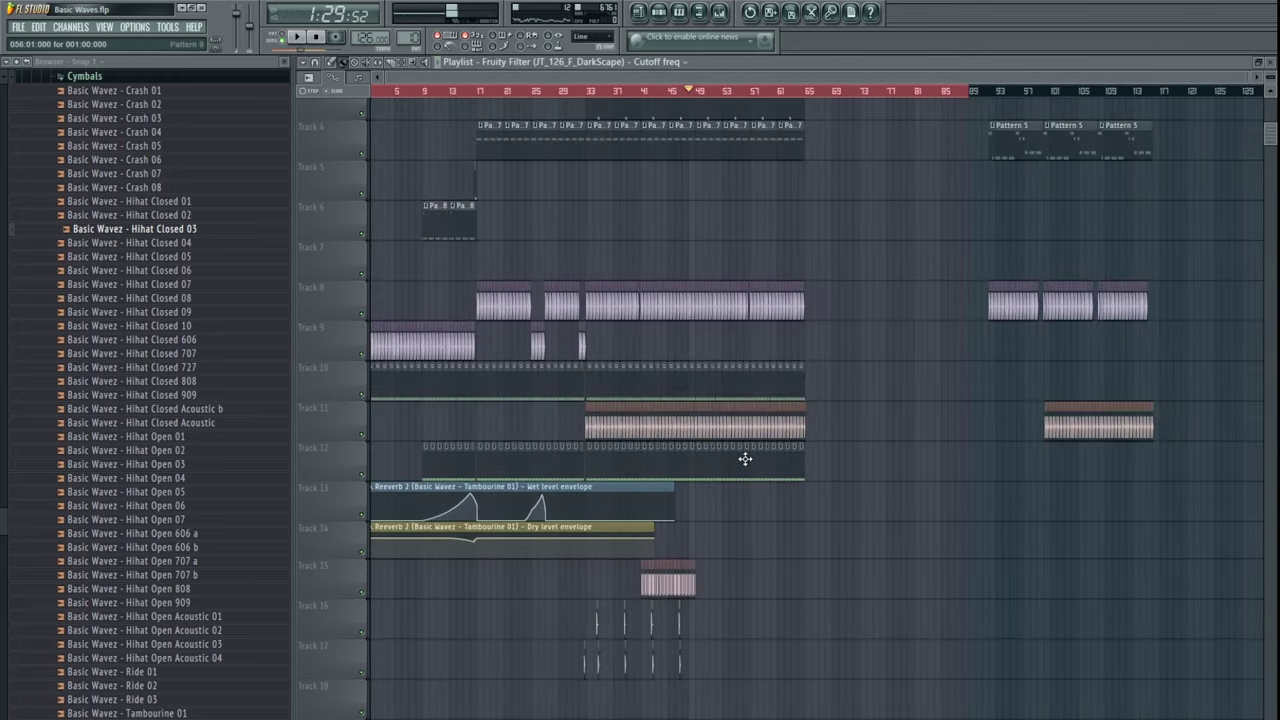
left_click_drag(1078, 471, 238, 684)
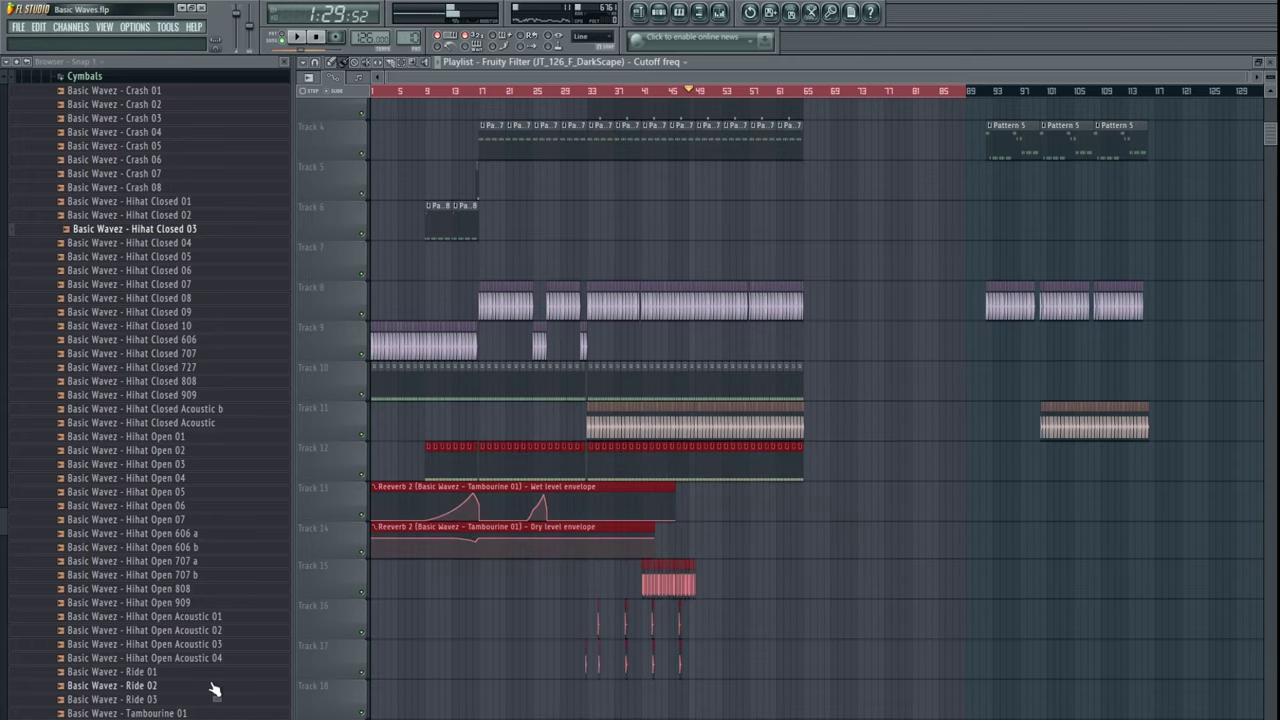
key("shift+Down")
left_click(806, 614, "ctrl")
- Move the open hi-hat pickup at the end of bar 32 from Track 11 to Track 12 and make it a unique channel
scroll(605, 470, "up", 10)
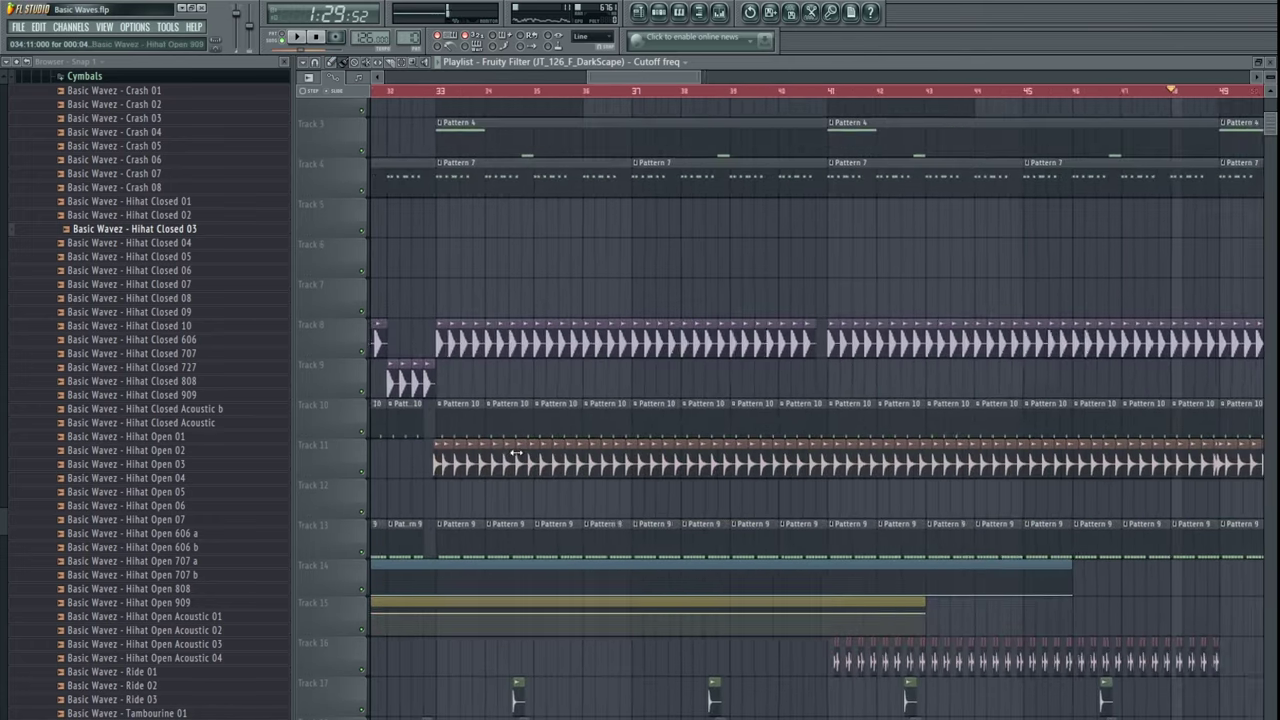
left_click_drag(462, 466, 443, 515)
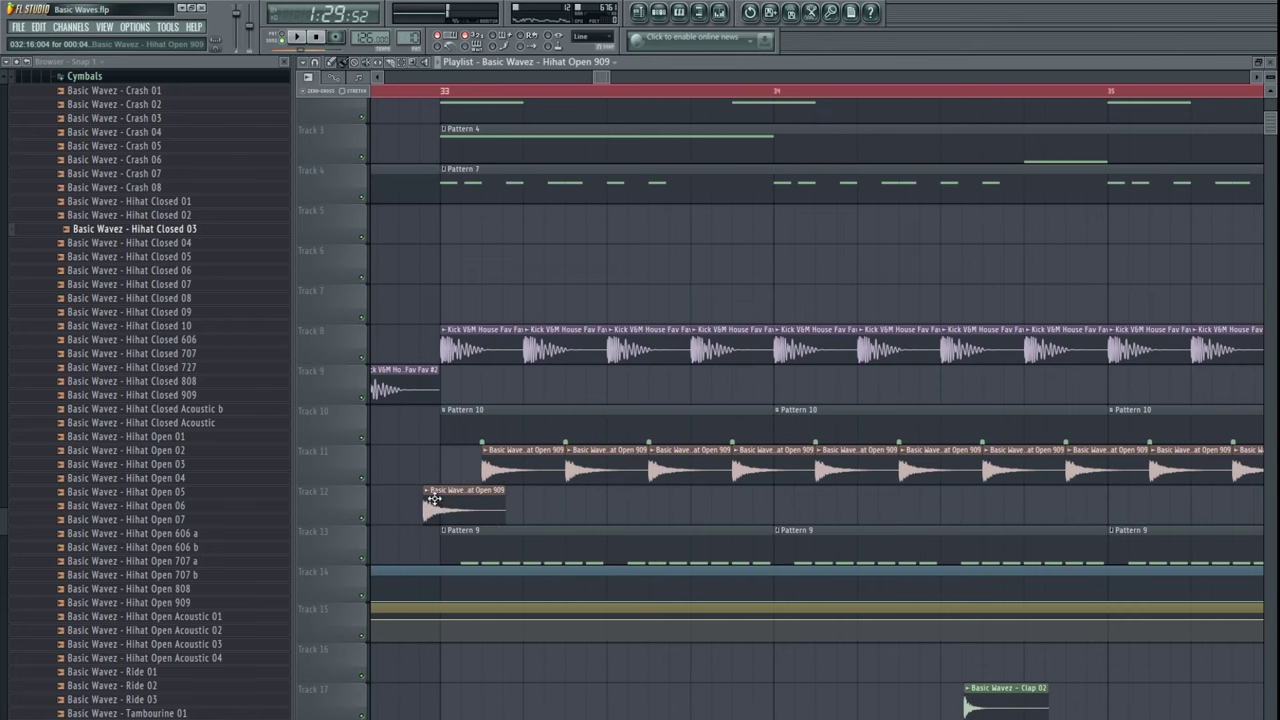
double_click(459, 491)
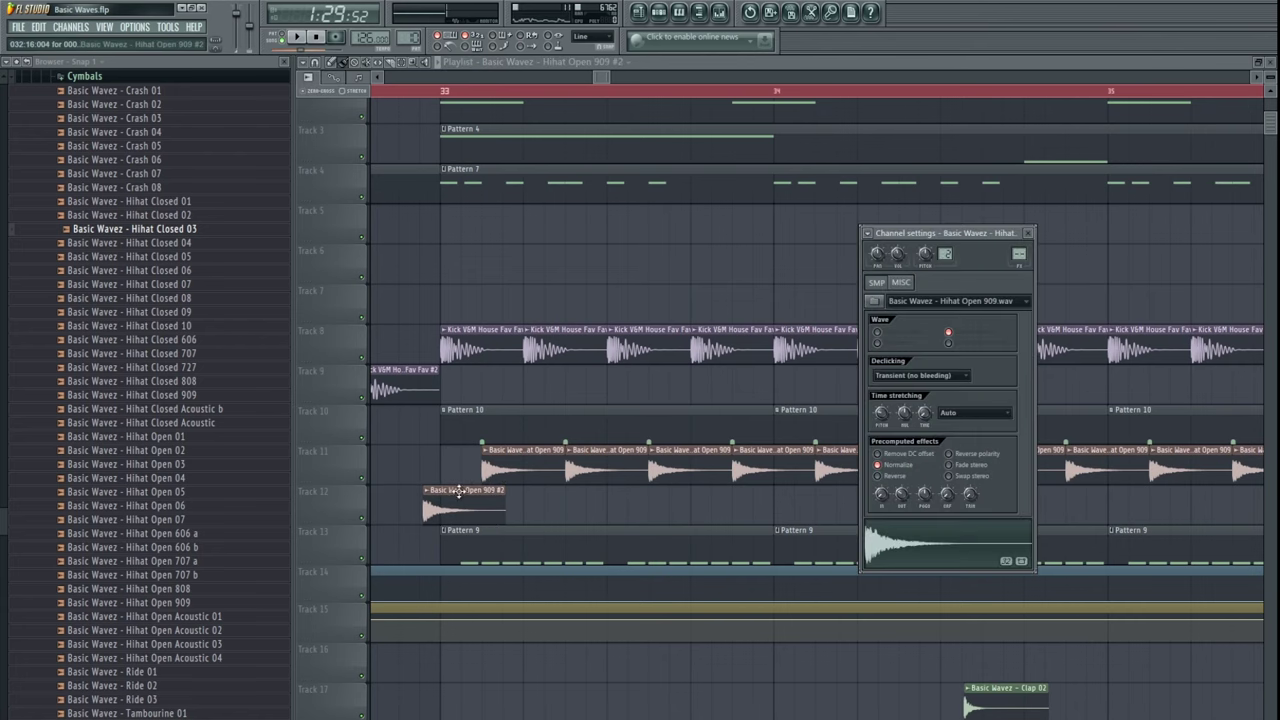
key("Escape")
- Replace the extra Track 11 hi-hat before bar 49 with a Hihat Open 909 #2 copy on Track 12 at 048:16, and play it back
left_click_drag(949, 340, 800, 337)
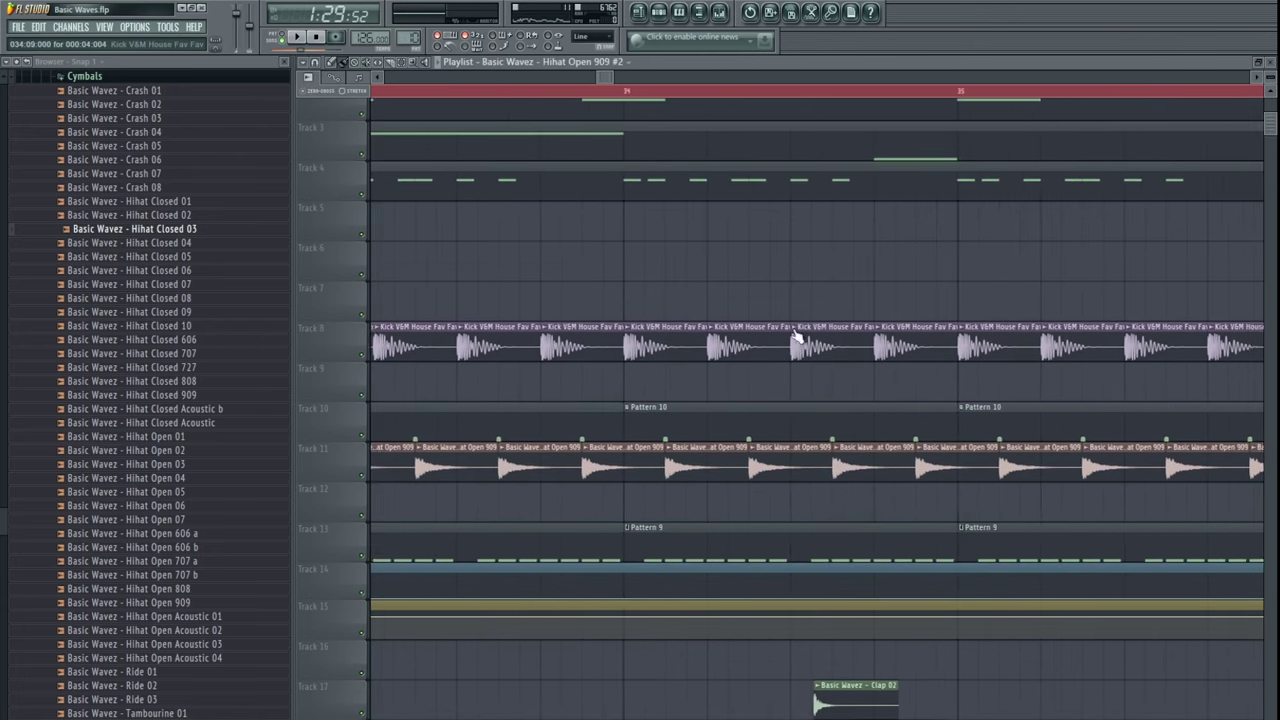
scroll(798, 337, "down", 10)
scroll(880, 480, "up", 1)
scroll(897, 509, "up", 6)
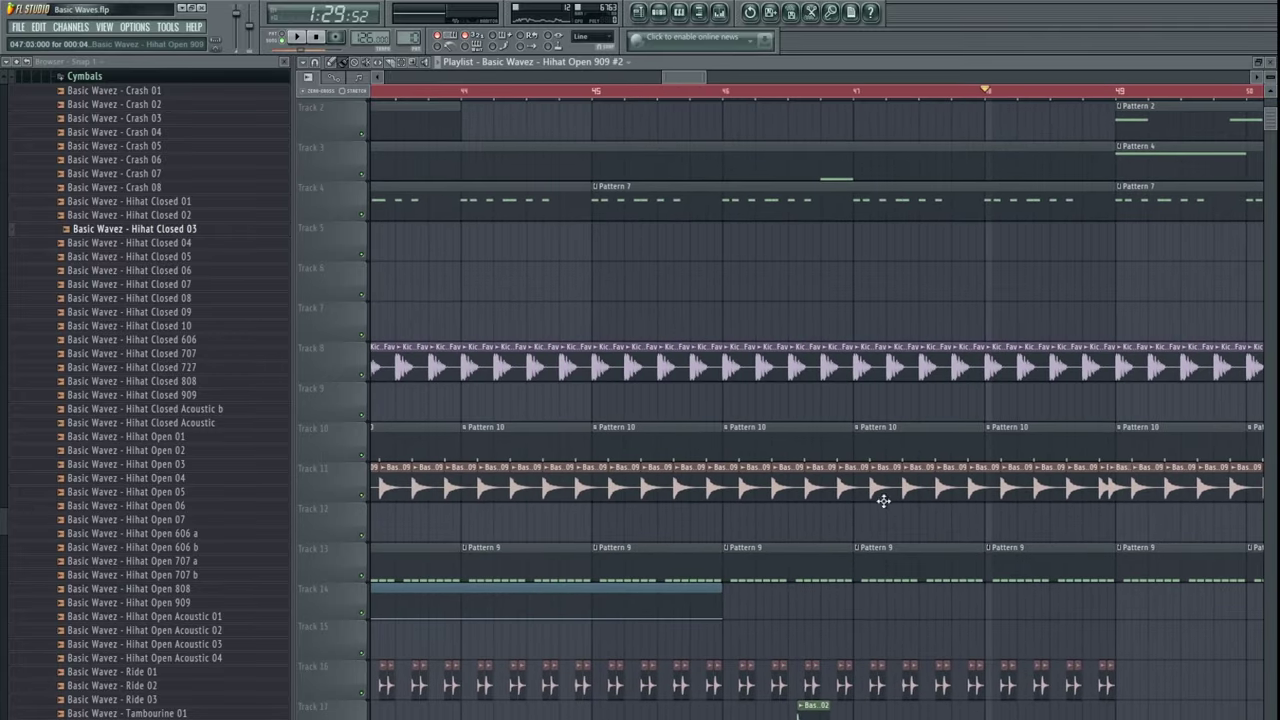
scroll(900, 528, "down", 10)
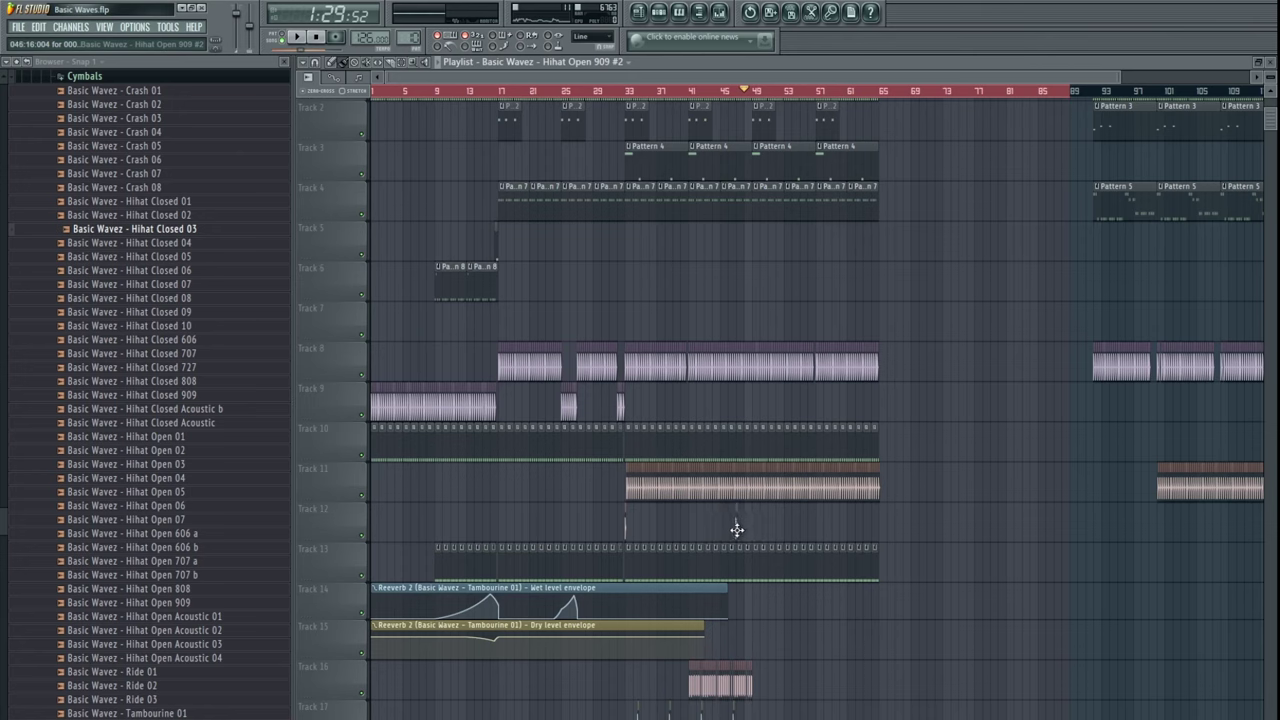
scroll(743, 530, "up", 8)
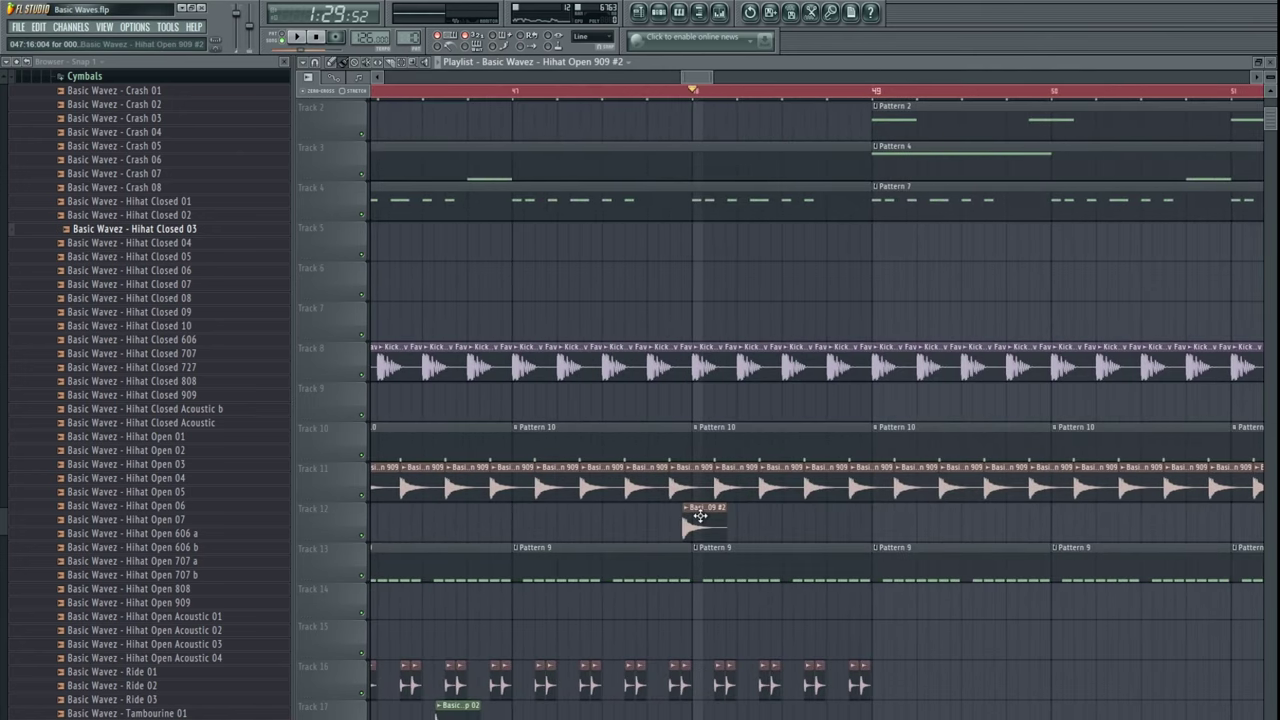
left_click_drag(700, 515, 875, 512)
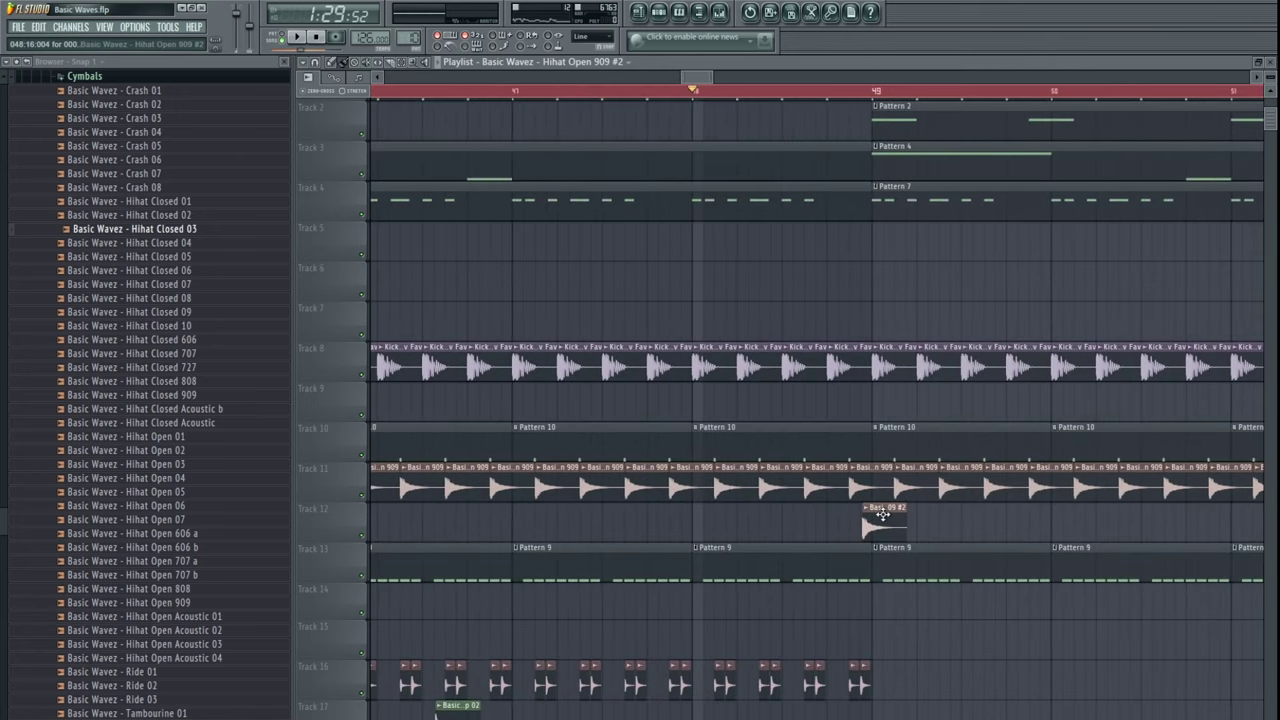
scroll(880, 428, "down", 6)
scroll(791, 428, "up", 2)
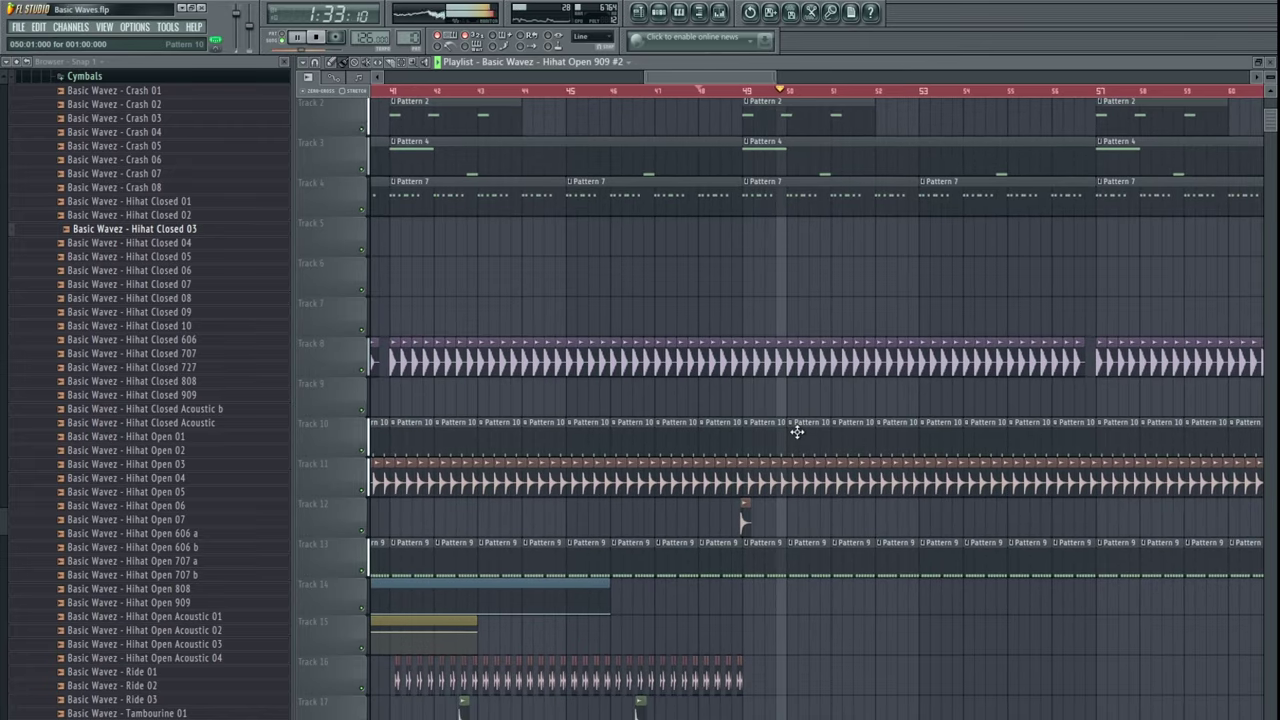
- Copy the percussion clips on Tracks 16 to 20 from bars 41–48 into bars 49–56
scroll(924, 505, "down", 2)
scroll(924, 505, "down", 8)
left_click_drag(938, 357, 697, 545)
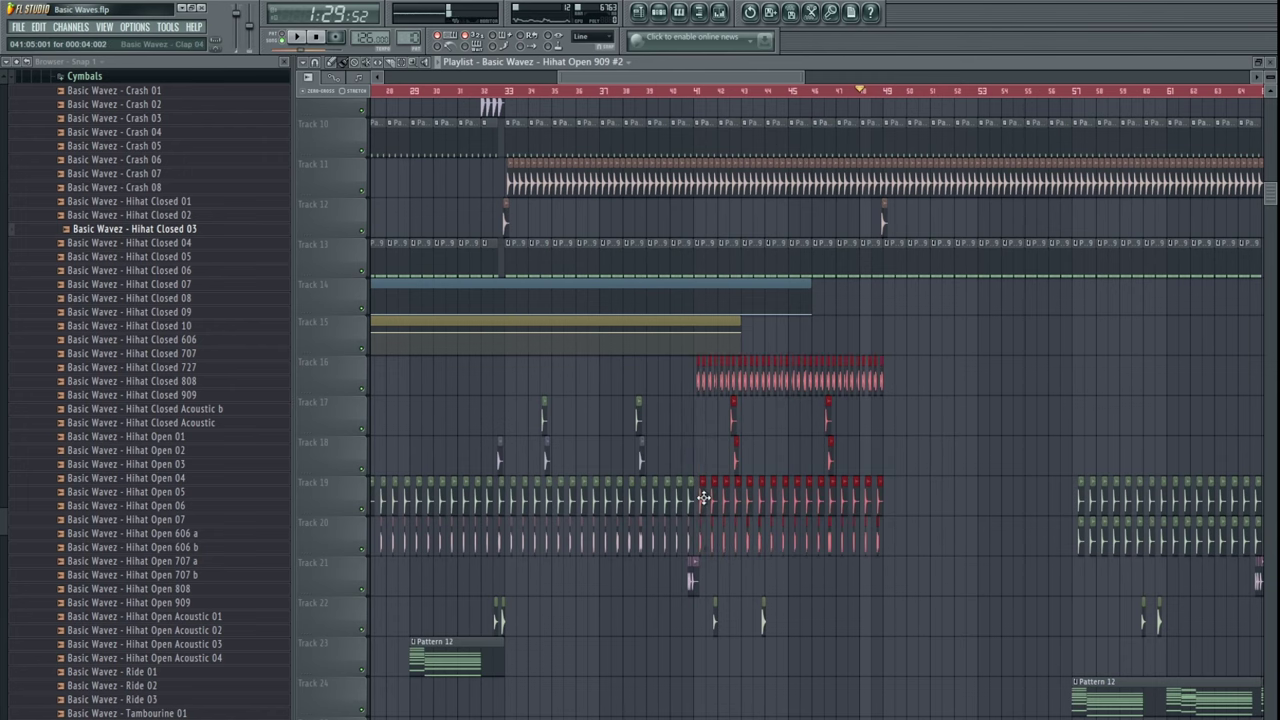
left_click_drag(704, 497, 896, 497)
scroll(1237, 403, "down", 2)
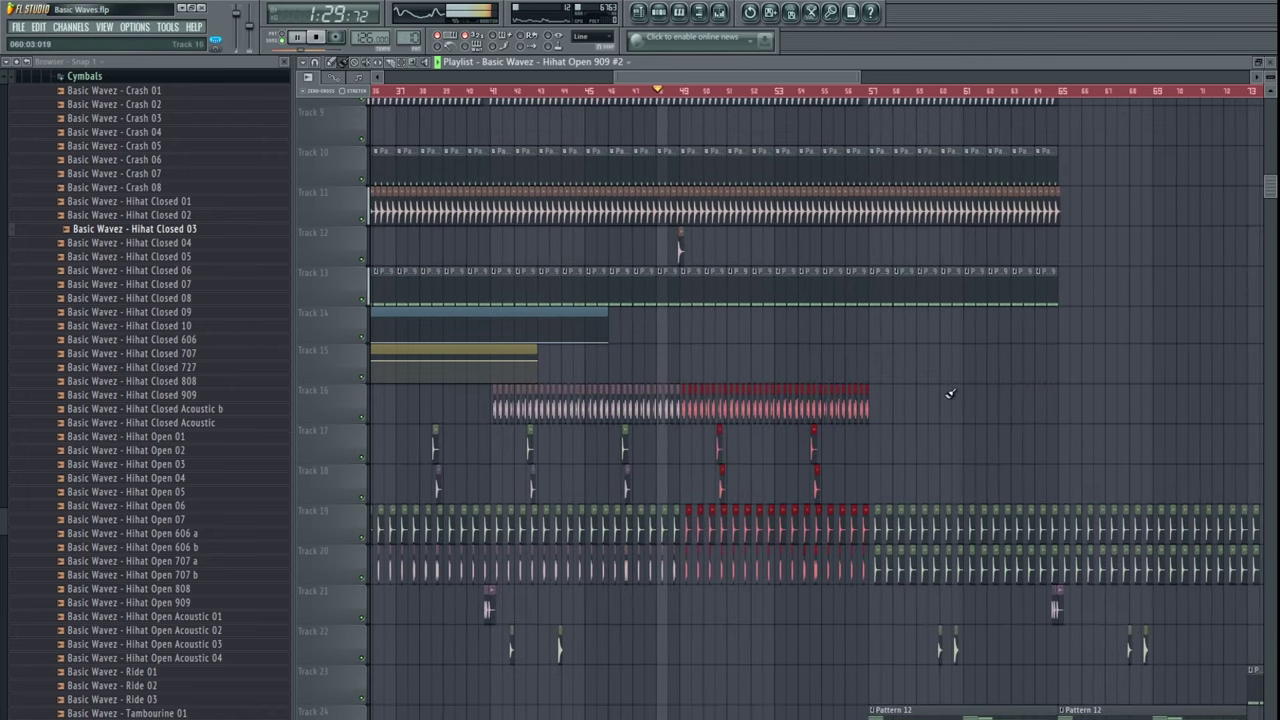
left_click_drag(948, 346, 663, 497)
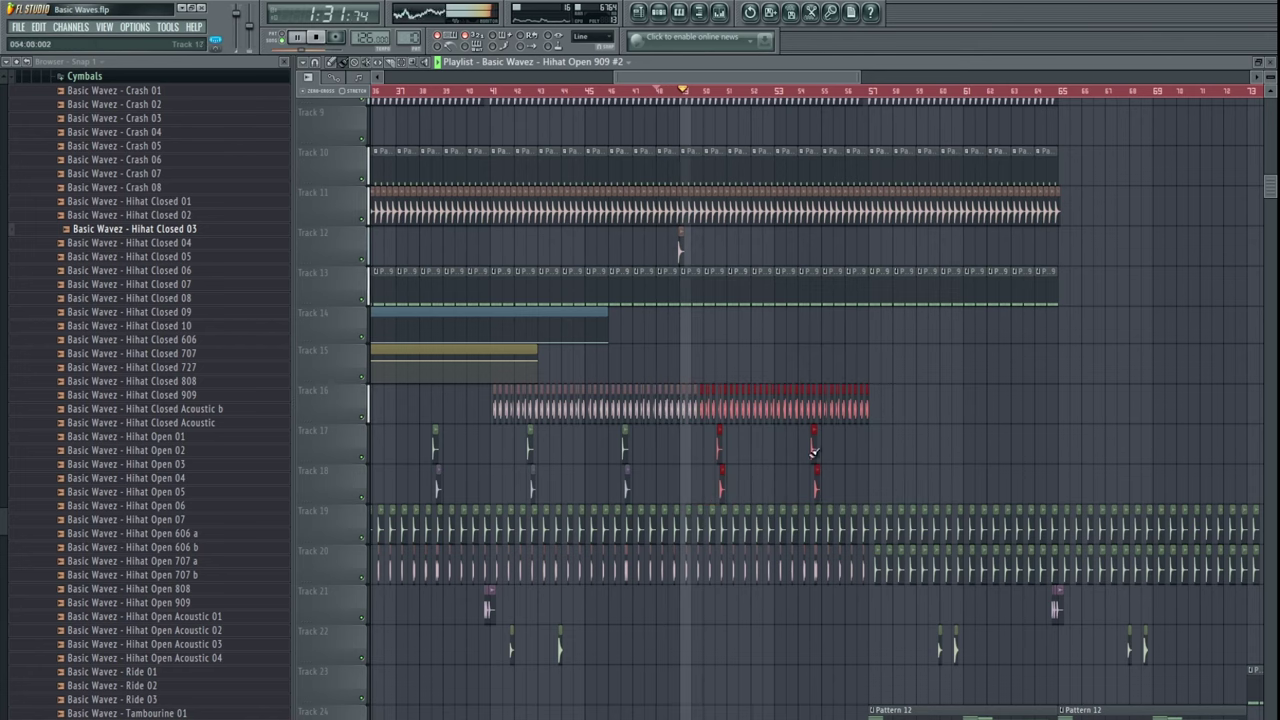
- Play the arrangement from around bar 40 to check the extended percussion and patterns
scroll(875, 470, "down", 3)
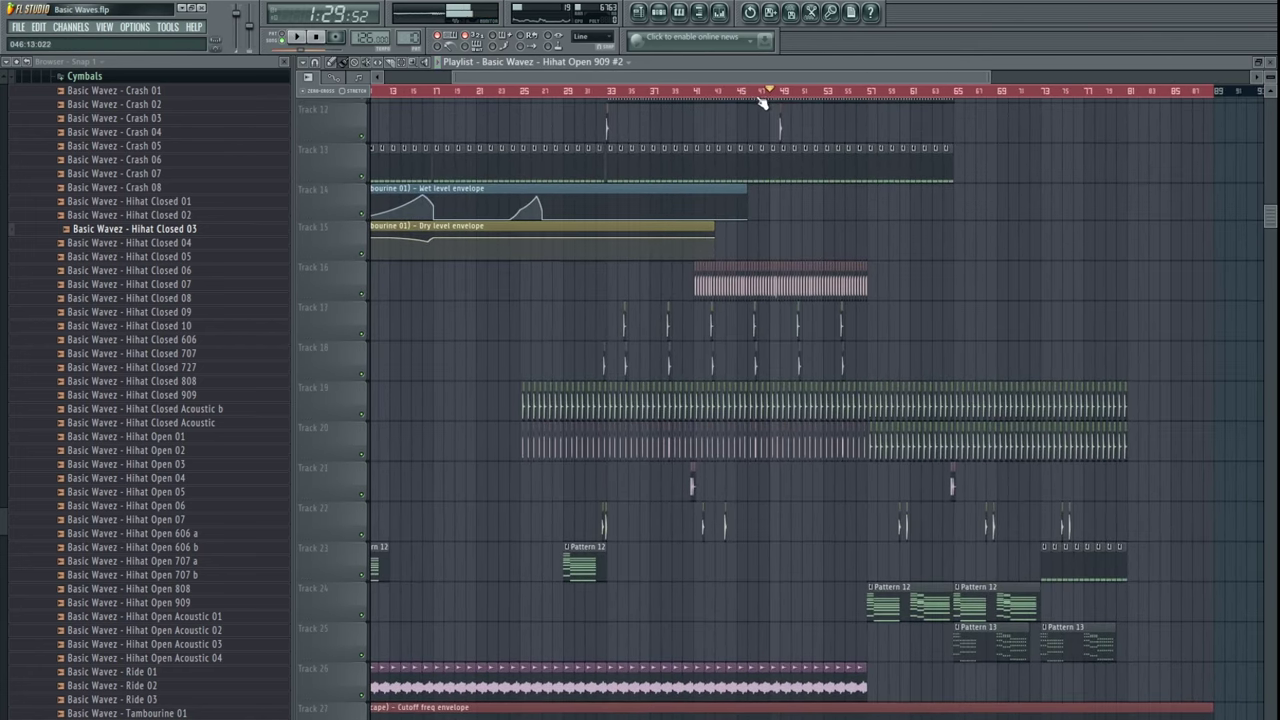
left_click(685, 97)
key("space")
scroll(714, 492, "up", 5)
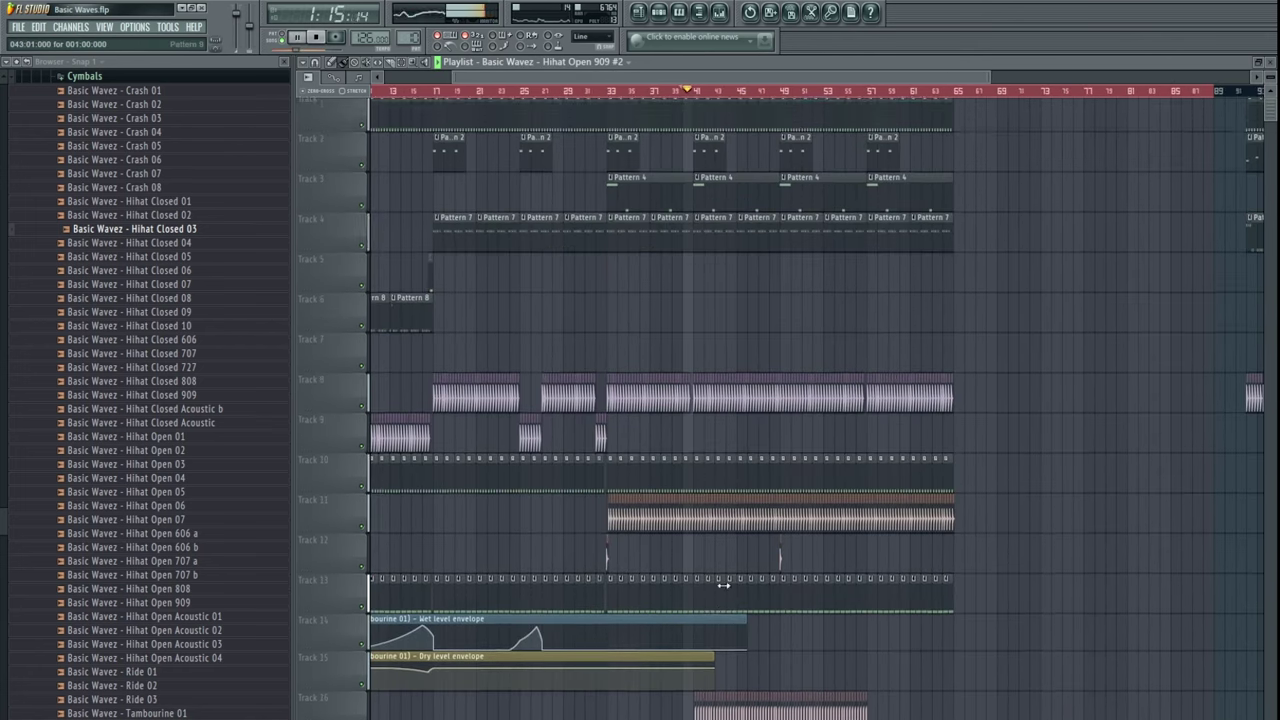
- Copy the Pattern 8 clips on Track 6 to fill bars 41 to 56
scroll(723, 584, "down", 2)
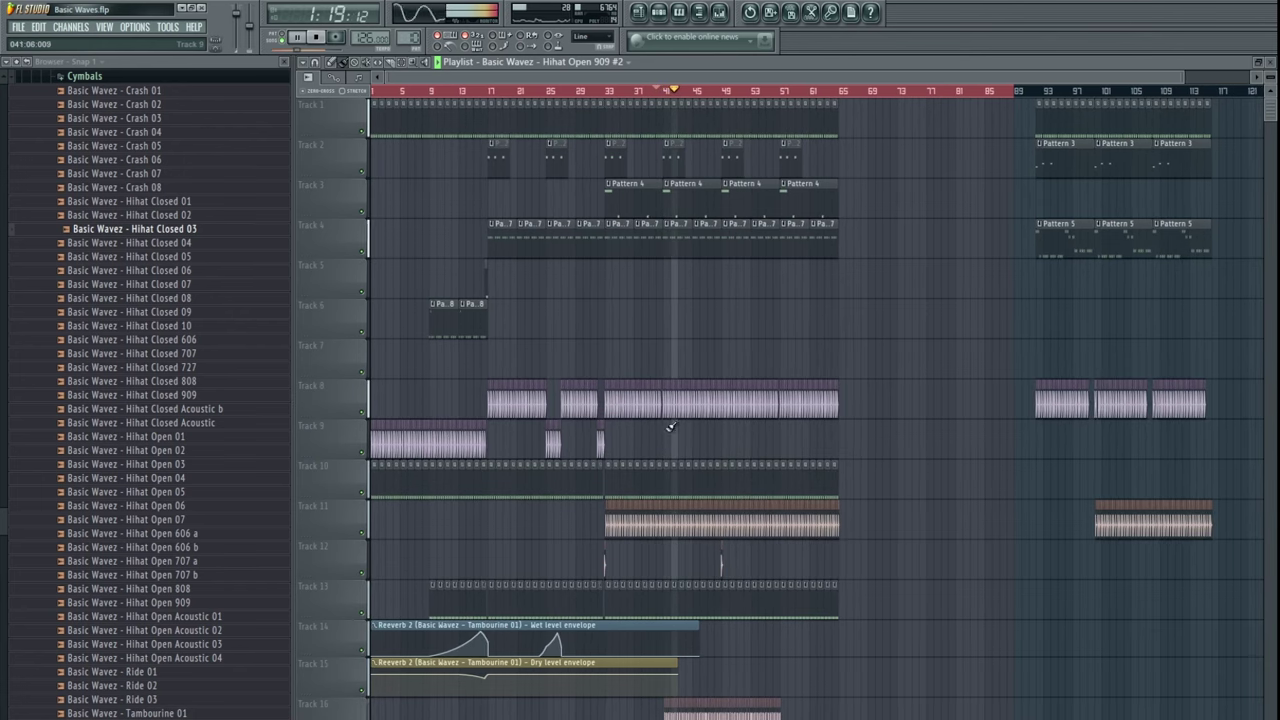
left_click_drag(499, 311, 675, 319)
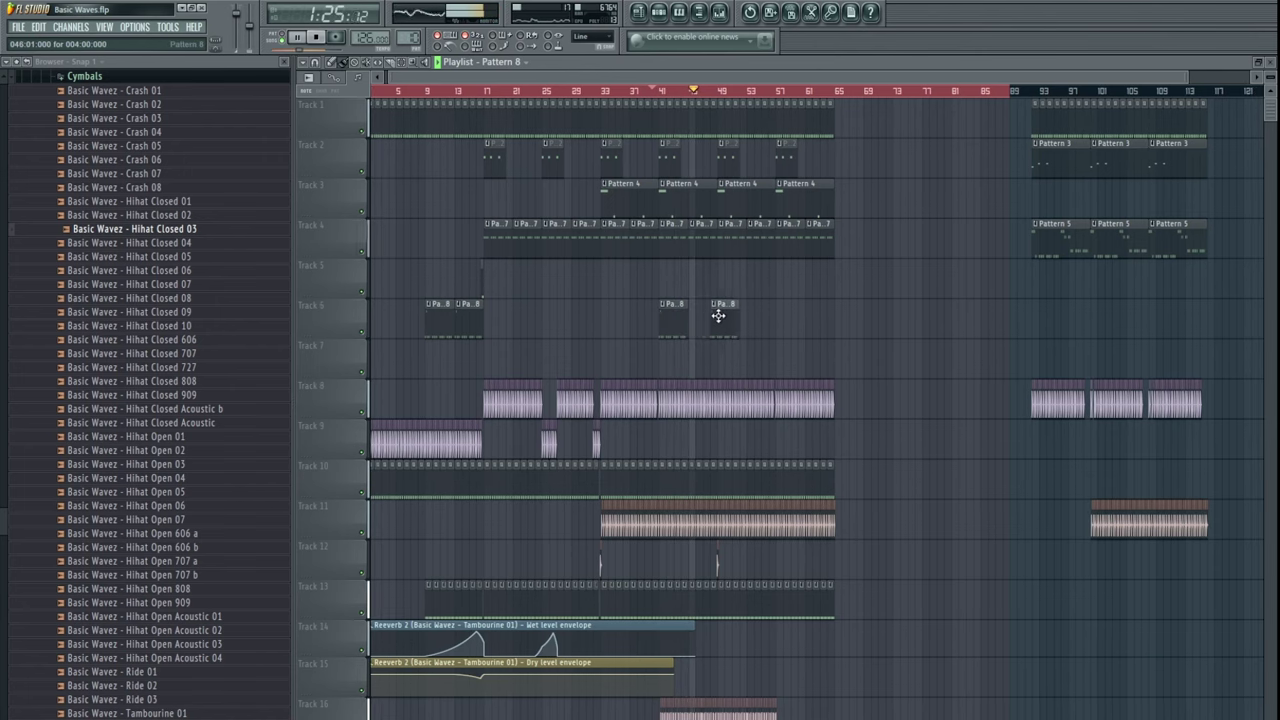
left_click(722, 318)
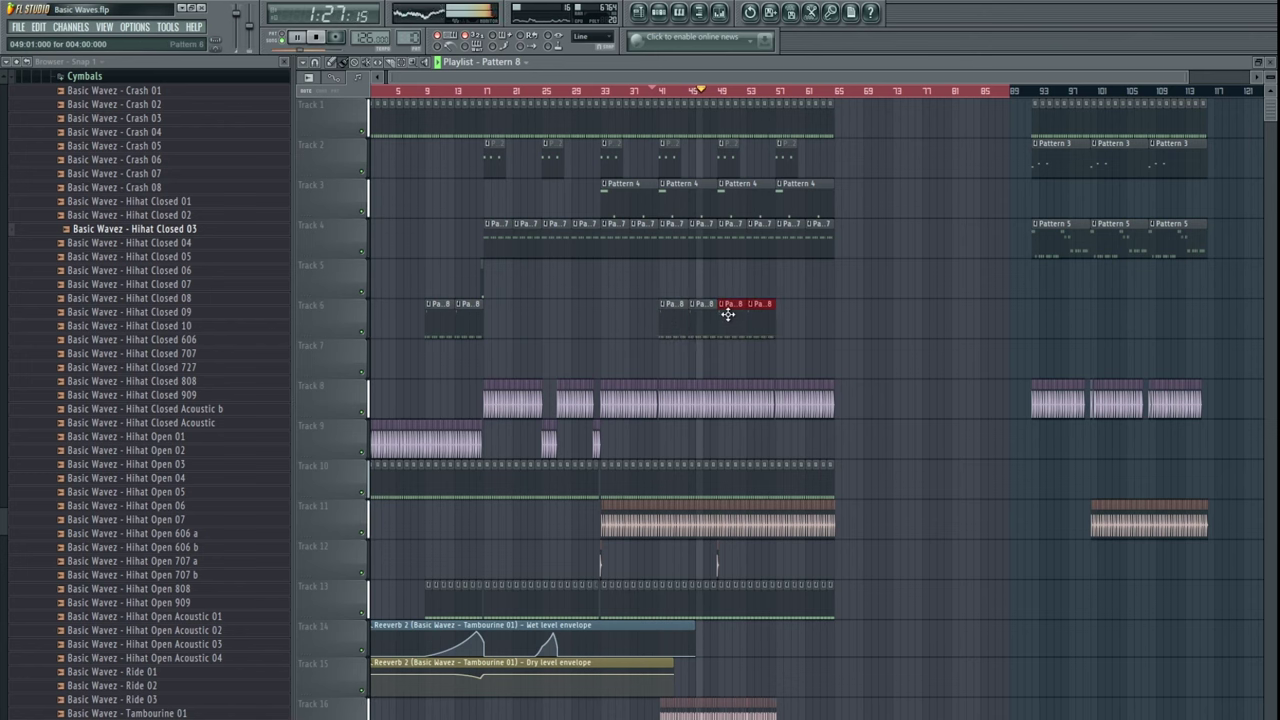
- Move the Pattern 12 clips at bars 9 and 29 from Track 23 to Track 24
scroll(857, 403, "down", 6)
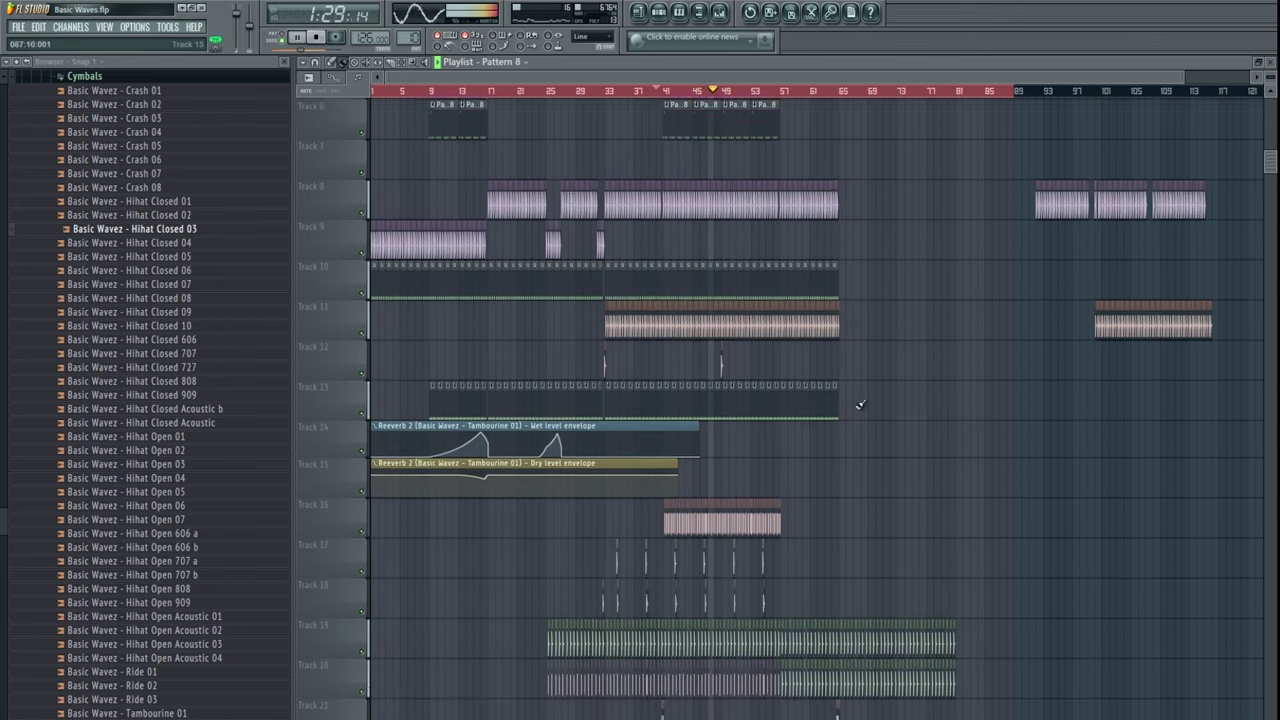
scroll(800, 457, "down", 4)
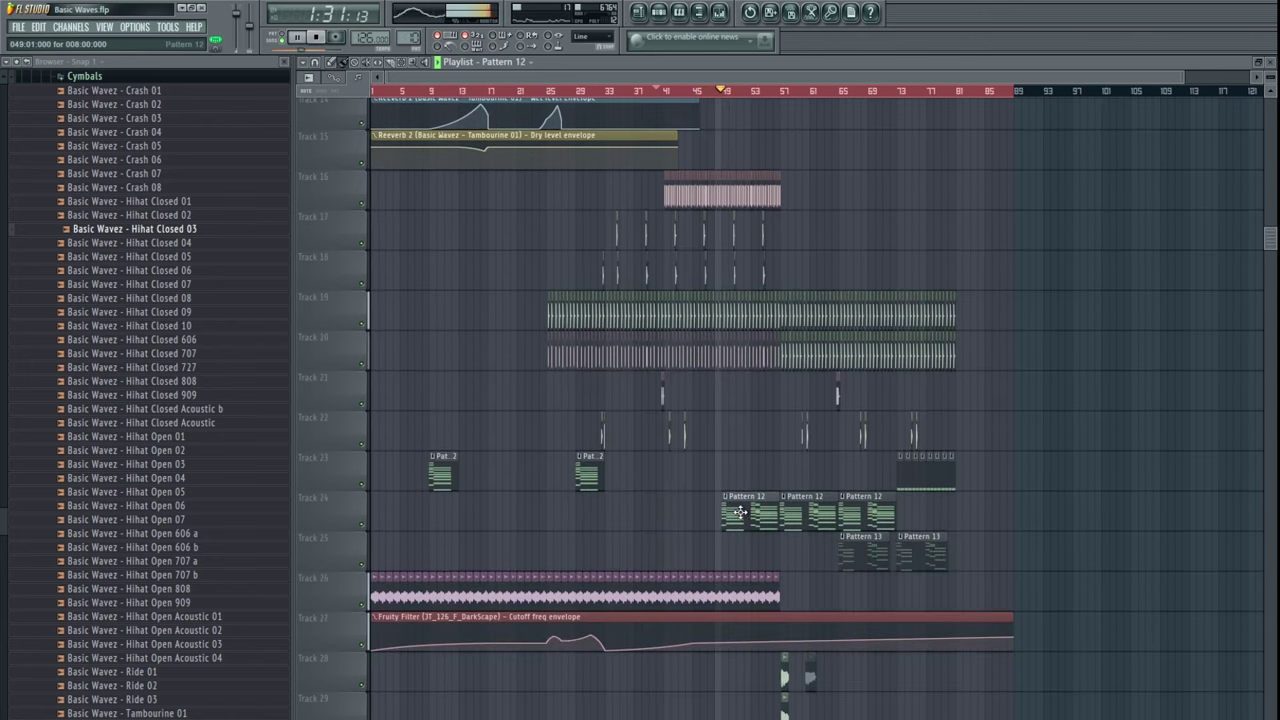
left_click_drag(739, 512, 732, 512)
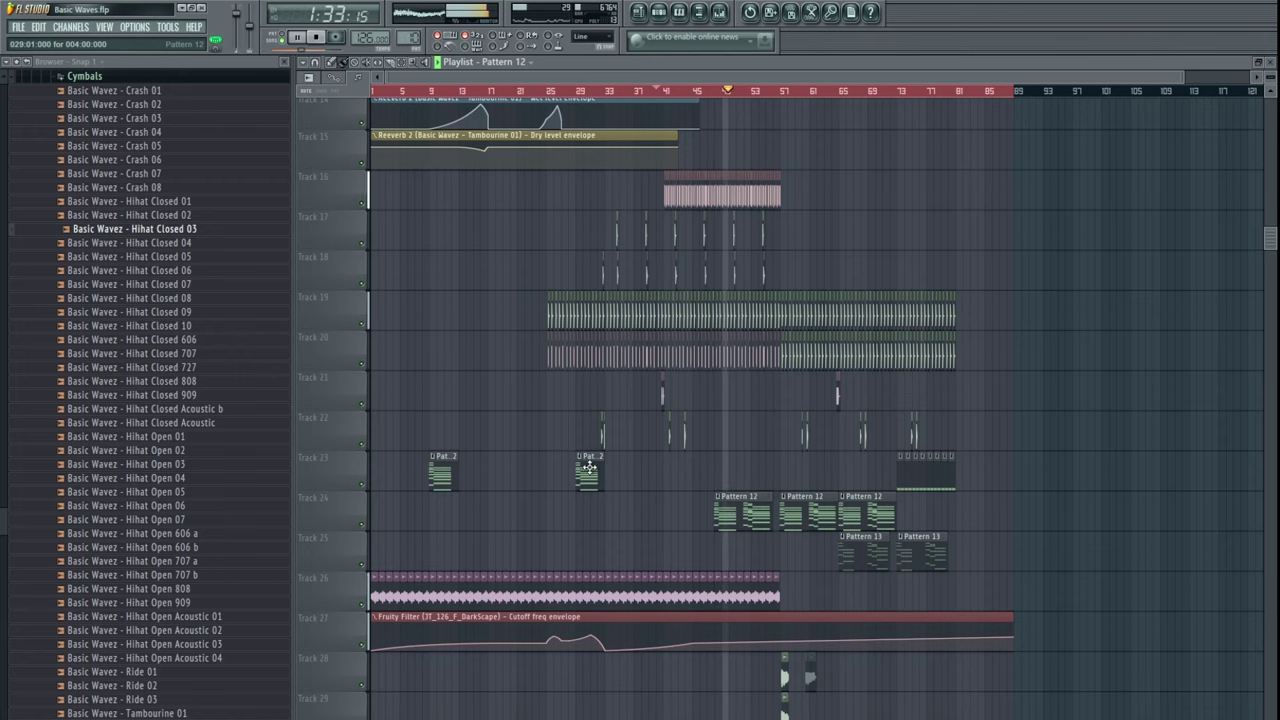
left_click_drag(589, 467, 584, 510)
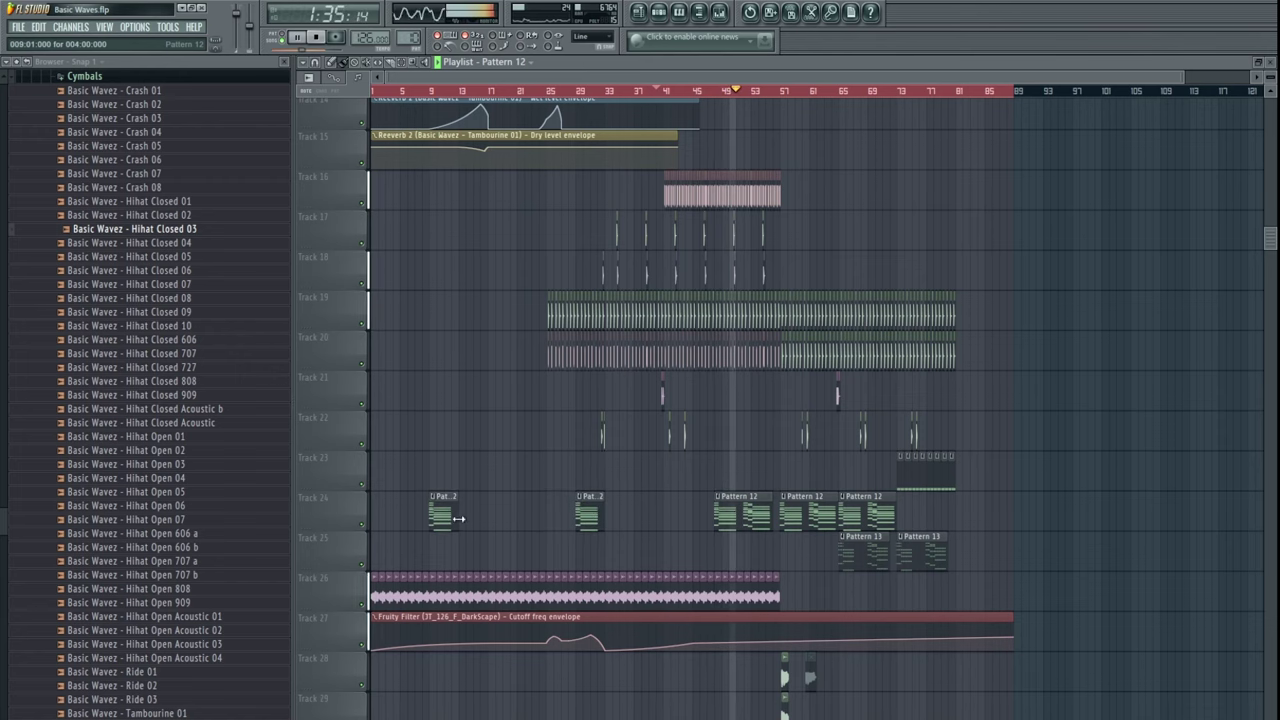
- Delete the Pattern 12 clip near bar 49 on Track 24
scroll(746, 513, "up", 3)
right_click(732, 510)
right_click(880, 511)
right_click(992, 513)
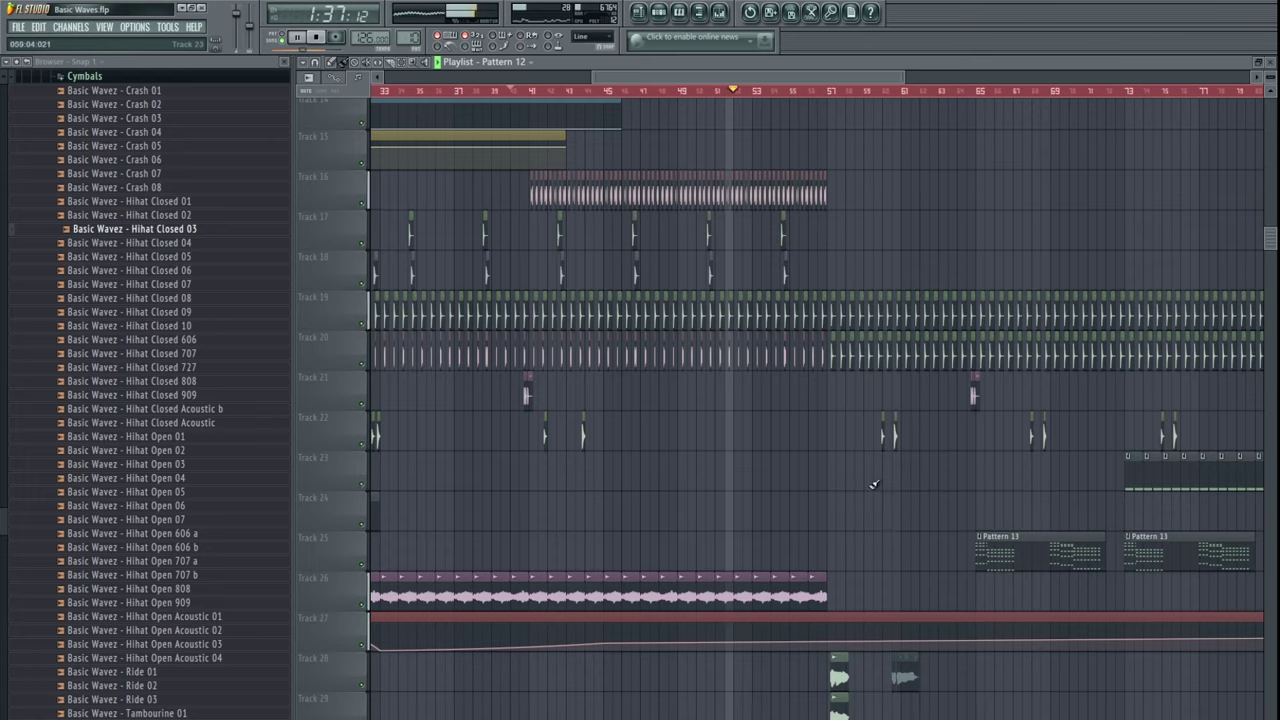
left_click_drag(600, 498, 614, 452)
key("ctrl+z")
scroll(614, 452, "down", 3)
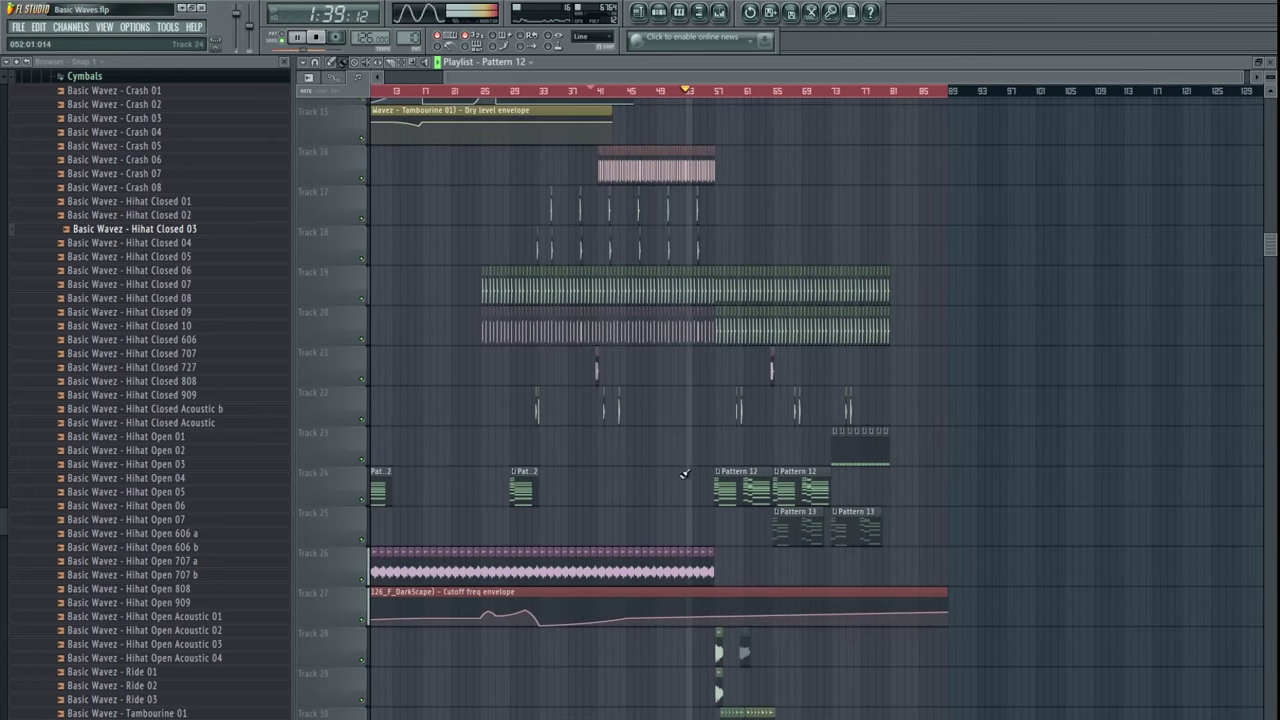
- Delete the Track 8 clips from bar 57 through bar 64
scroll(692, 450, "up", 6)
scroll(705, 443, "up", 4)
scroll(790, 500, "down", 2)
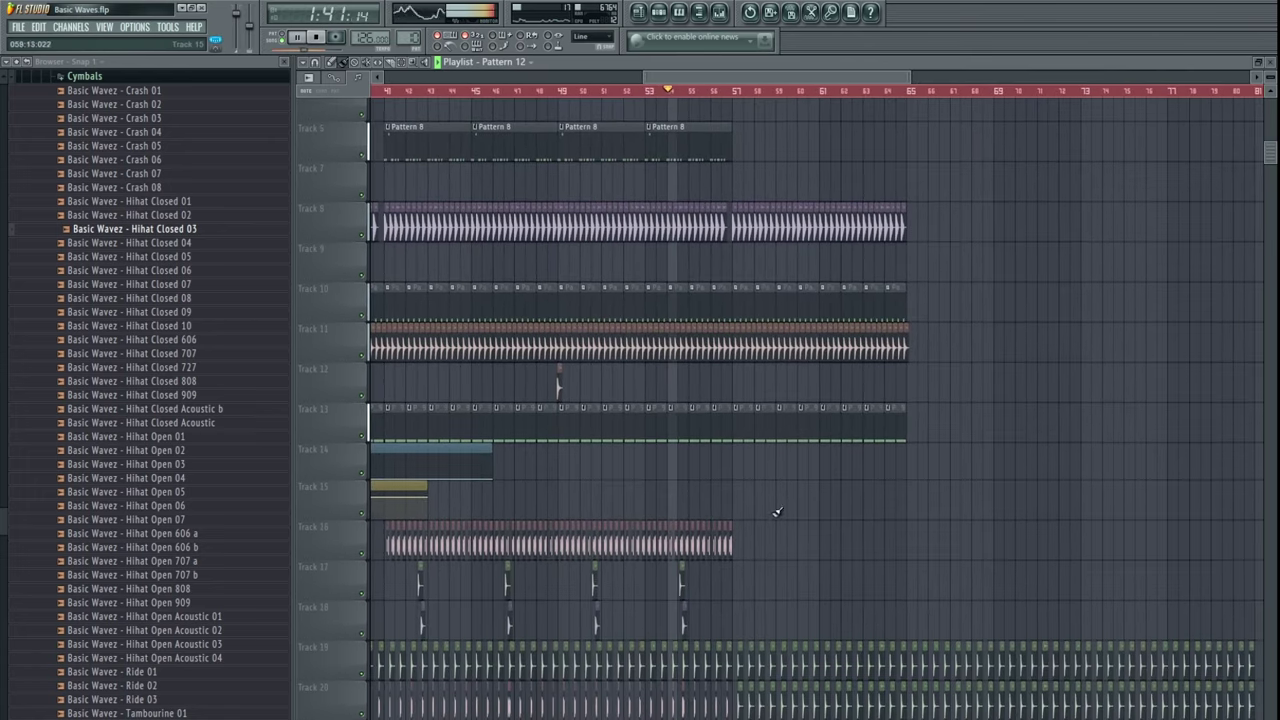
scroll(777, 480, "down", 5)
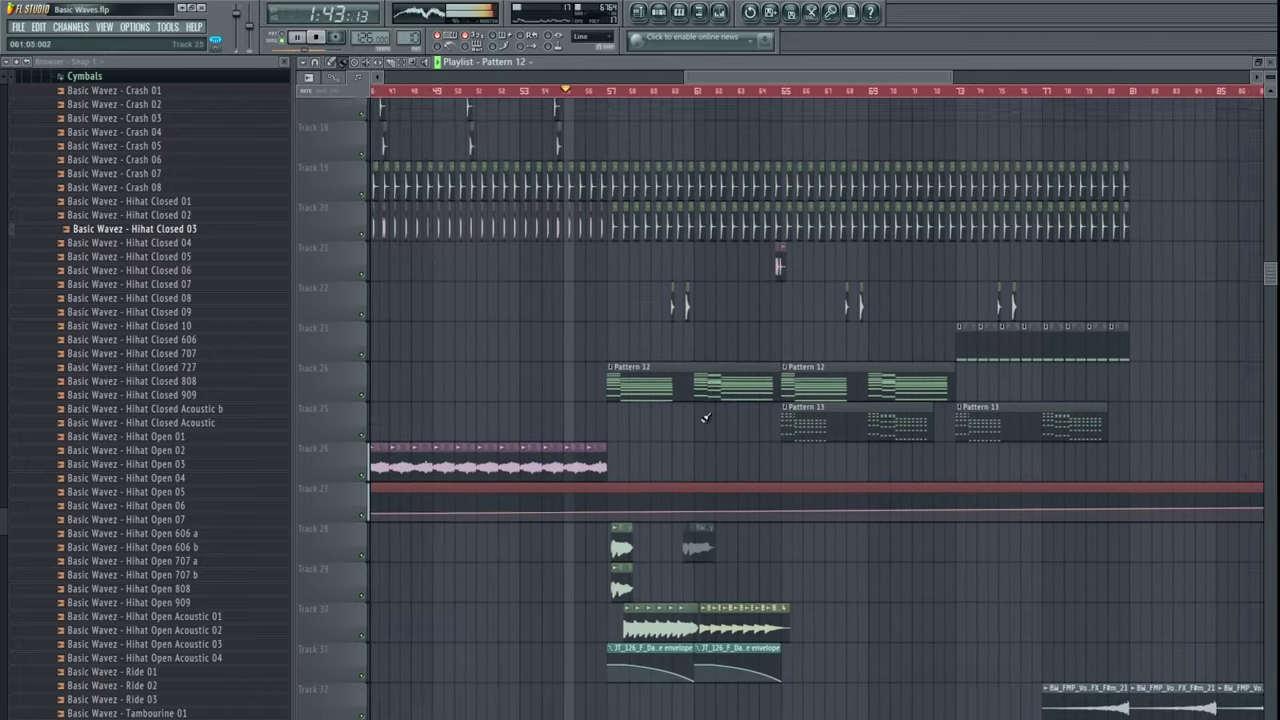
scroll(706, 490, "up", 7)
left_click_drag(700, 506, 777, 514)
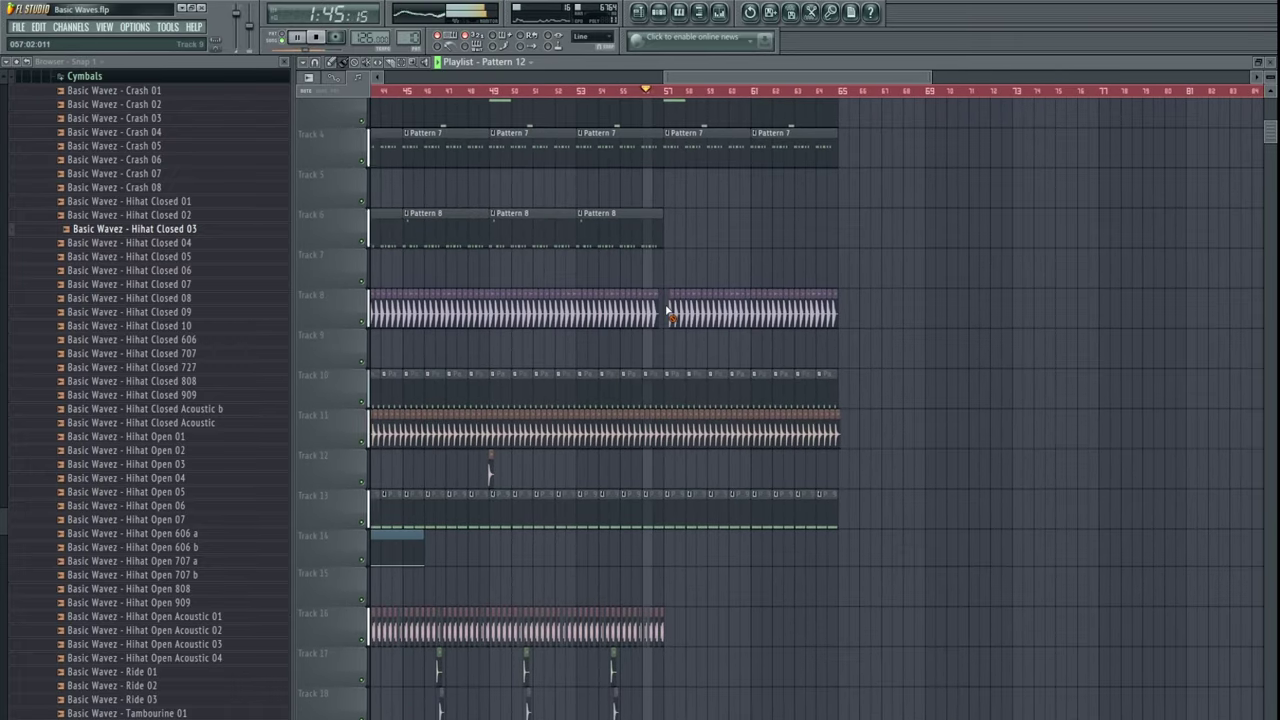
left_click_drag(665, 308, 893, 314)
left_click_drag(915, 347, 978, 356)
- Copy the Track 8 clips of bars 41–56 onto Track 9 starting at bar 57
scroll(978, 356, "down", 4)
left_click_drag(536, 356, 905, 368)
scroll(937, 345, "up", 3)
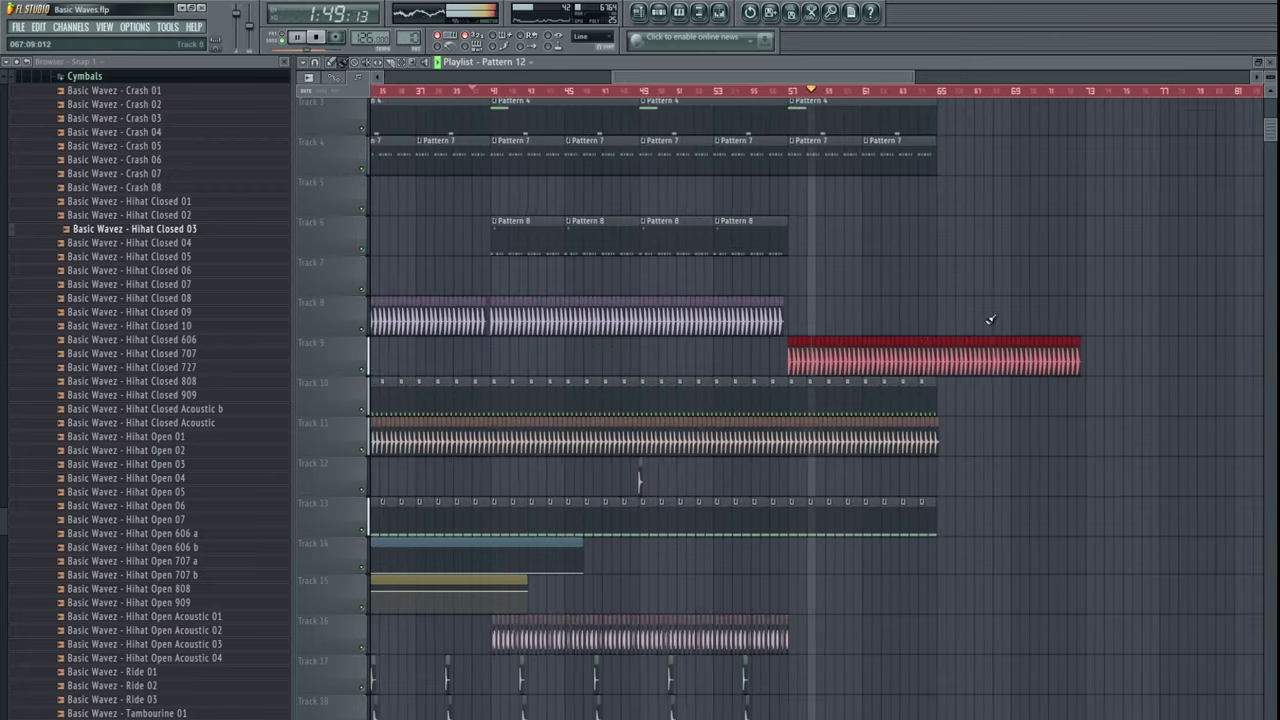
left_click_drag(991, 320, 957, 309)
- Delete the Track 19 clap clips from bar 57 onward and move the matching Track 20 claps onto Track 19
scroll(880, 382, "down", 3)
scroll(900, 380, "down", 4)
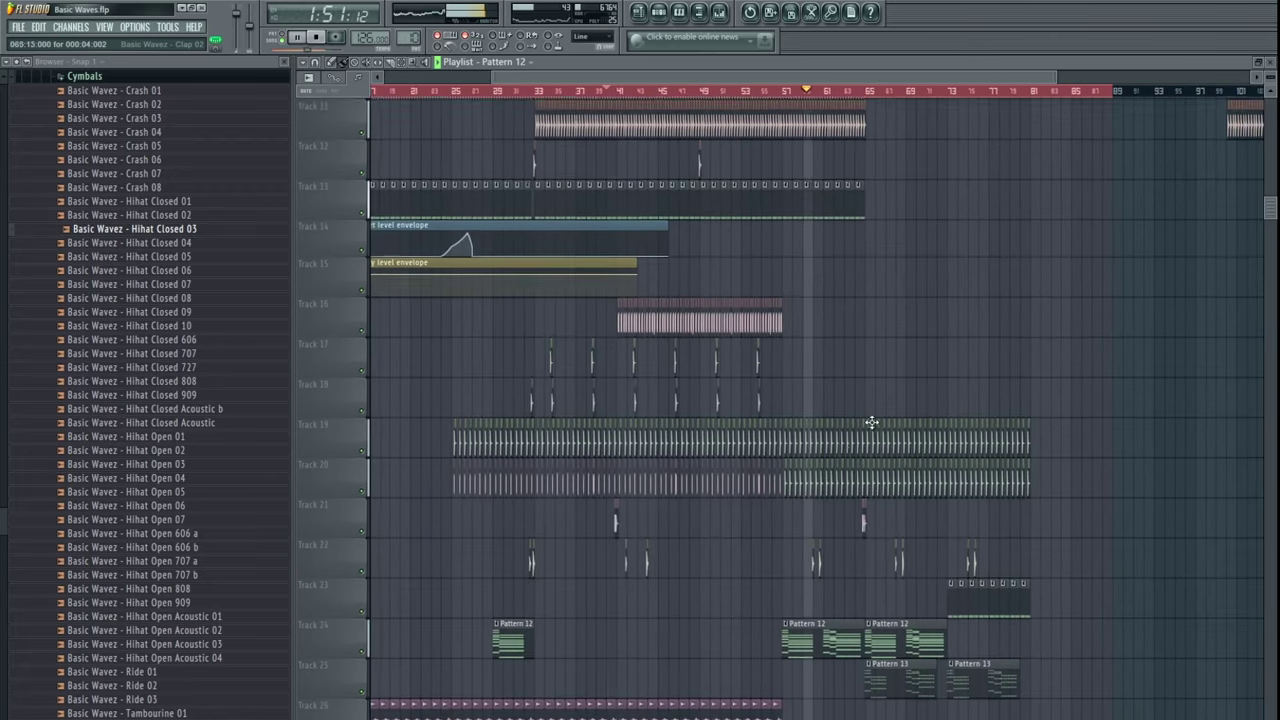
scroll(846, 510, "up", 4, "ctrl")
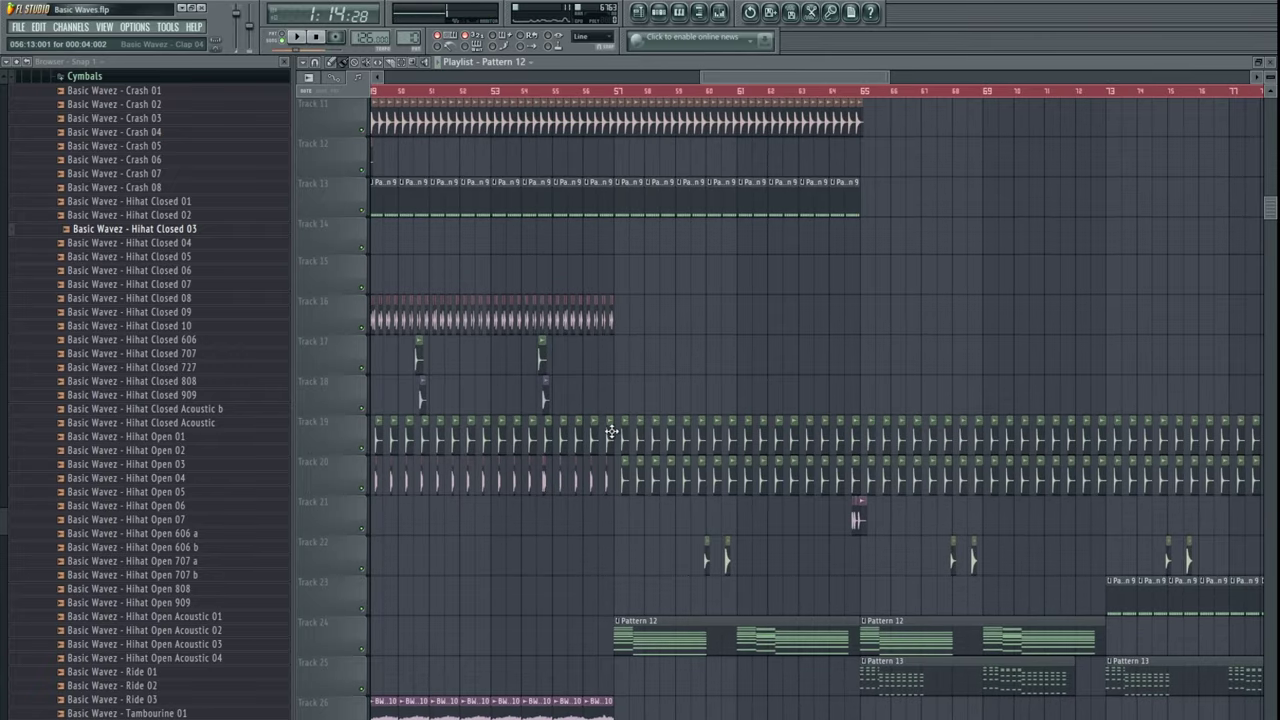
scroll(740, 438, "down", 4, "ctrl")
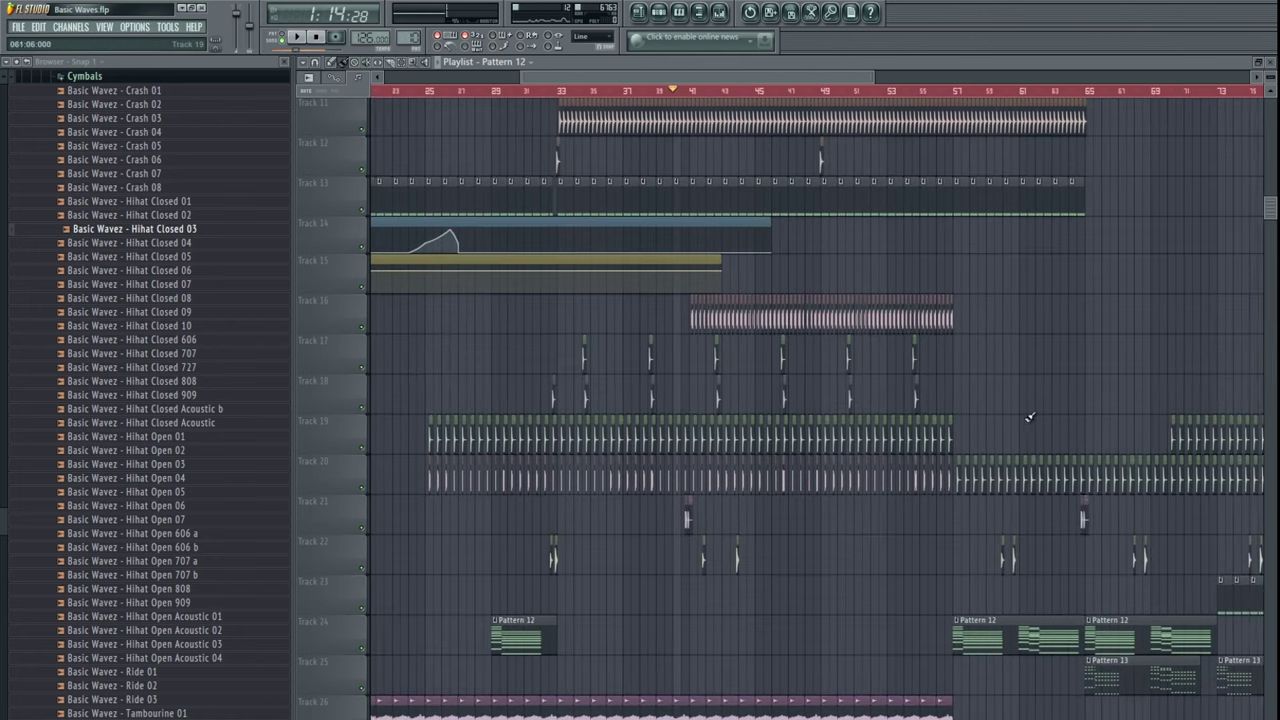
left_click_drag(1182, 466, 736, 500)
key("shift+Up")
scroll(741, 498, "up", 6, "ctrl")
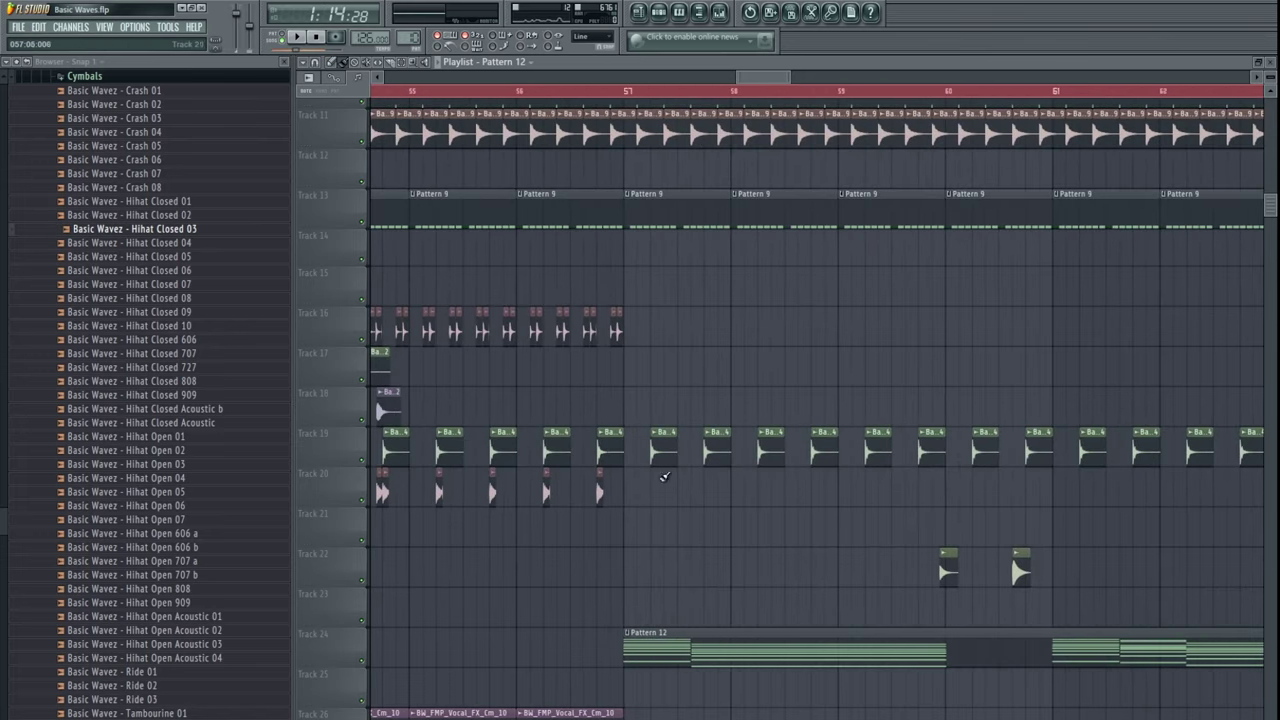
- Copy the Track 20 clips of bars 41–56 into bars 57–72
scroll(664, 476, "down", 8, "ctrl")
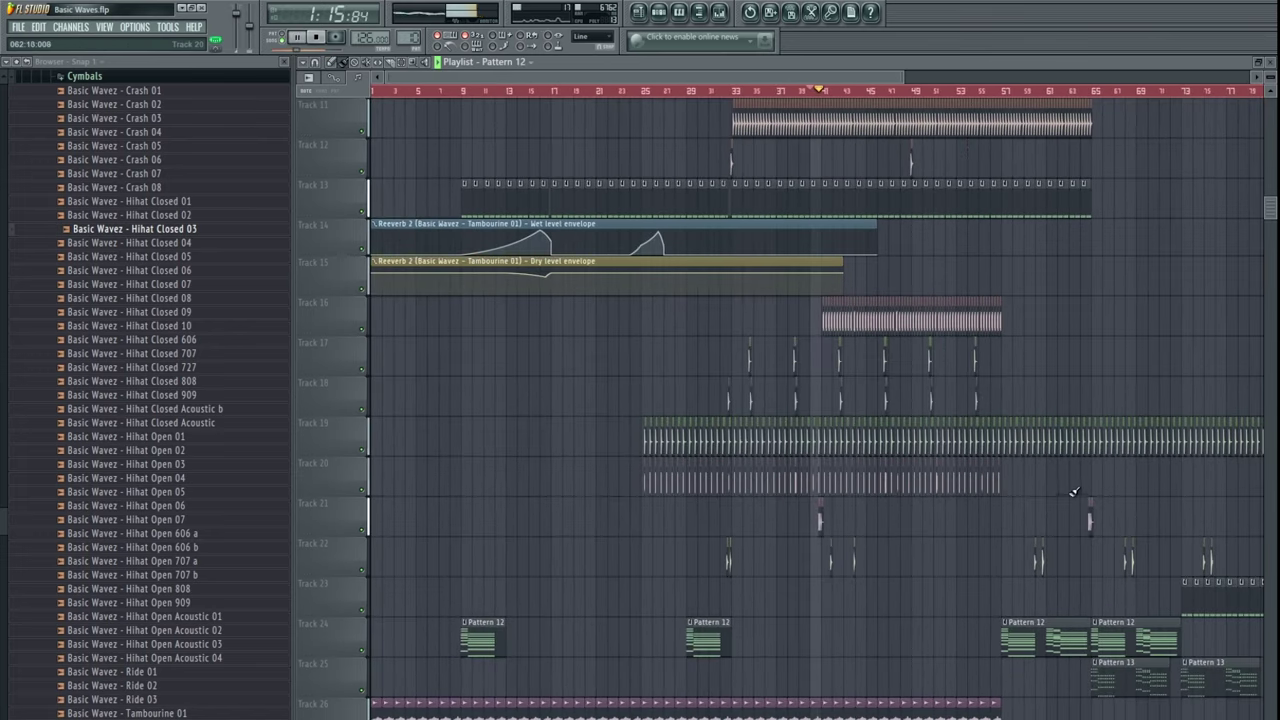
left_click_drag(1073, 493, 816, 492, "ctrl")
scroll(816, 492, "up", 6, "ctrl")
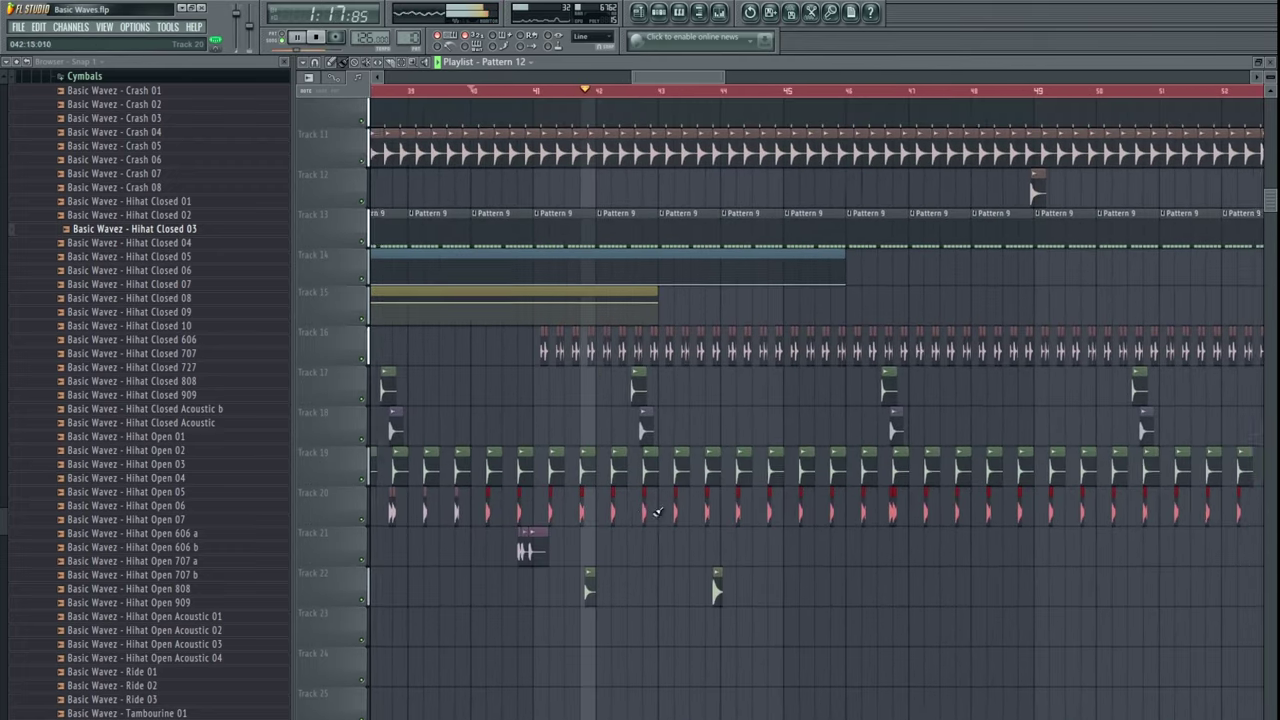
scroll(657, 512, "down", 2)
left_click_drag(1094, 490, 1071, 505)
- Copy the Track 17 and Track 18 clips of bars 41–56 into bars 57–72, and play from about bar 53
scroll(1130, 418, "down", 3)
left_click_drag(900, 423, 660, 481)
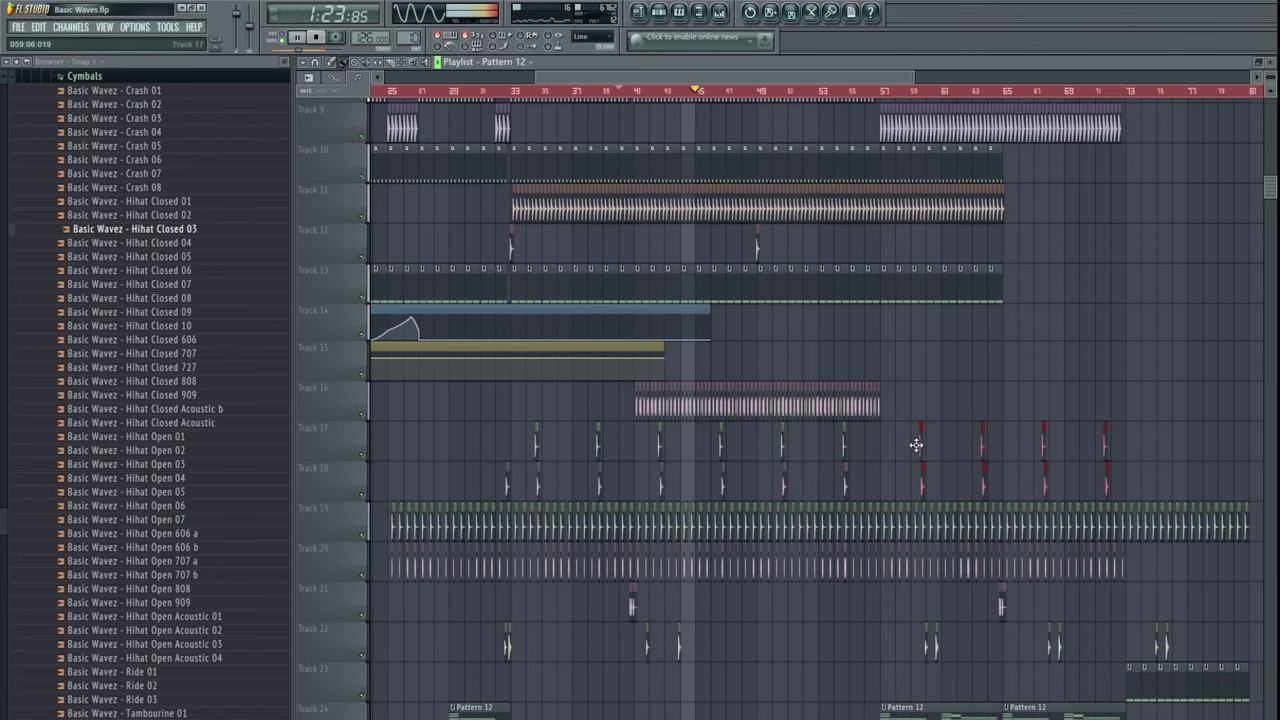
left_click_drag(930, 104, 787, 413)
left_click(712, 92)
- Add Pattern 8 clips on Track 6 at bars 57 and 61, and delete the Pattern 7 clips there on Track 4
left_click(736, 315)
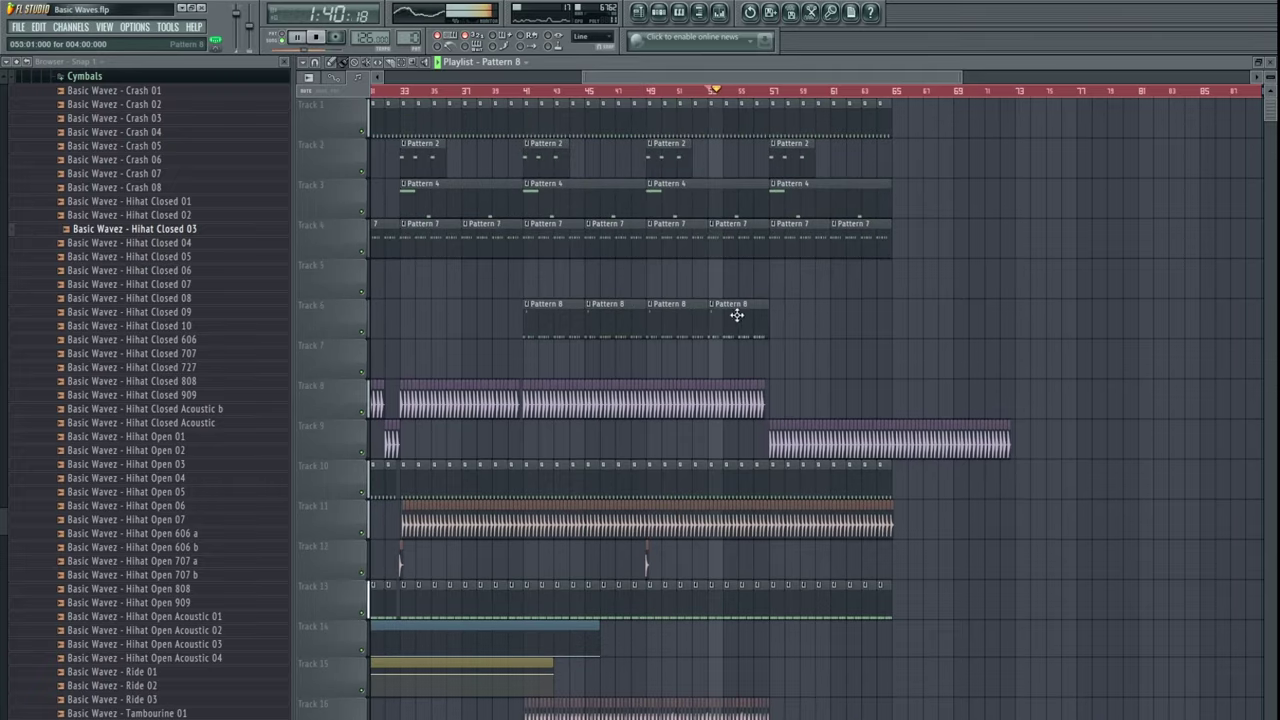
left_click(865, 319)
right_click(861, 248)
right_click(801, 246)
- Copy the Pattern 2 and Pattern 4 clips from bar 57 to bar 65 and extend the Track 1 clips through bar 72
mouse_move(831, 303)
left_mouse_down()
mouse_move(850, 290)
mouse_move(802, 240)
left_mouse_up()
key("ctrl+b")
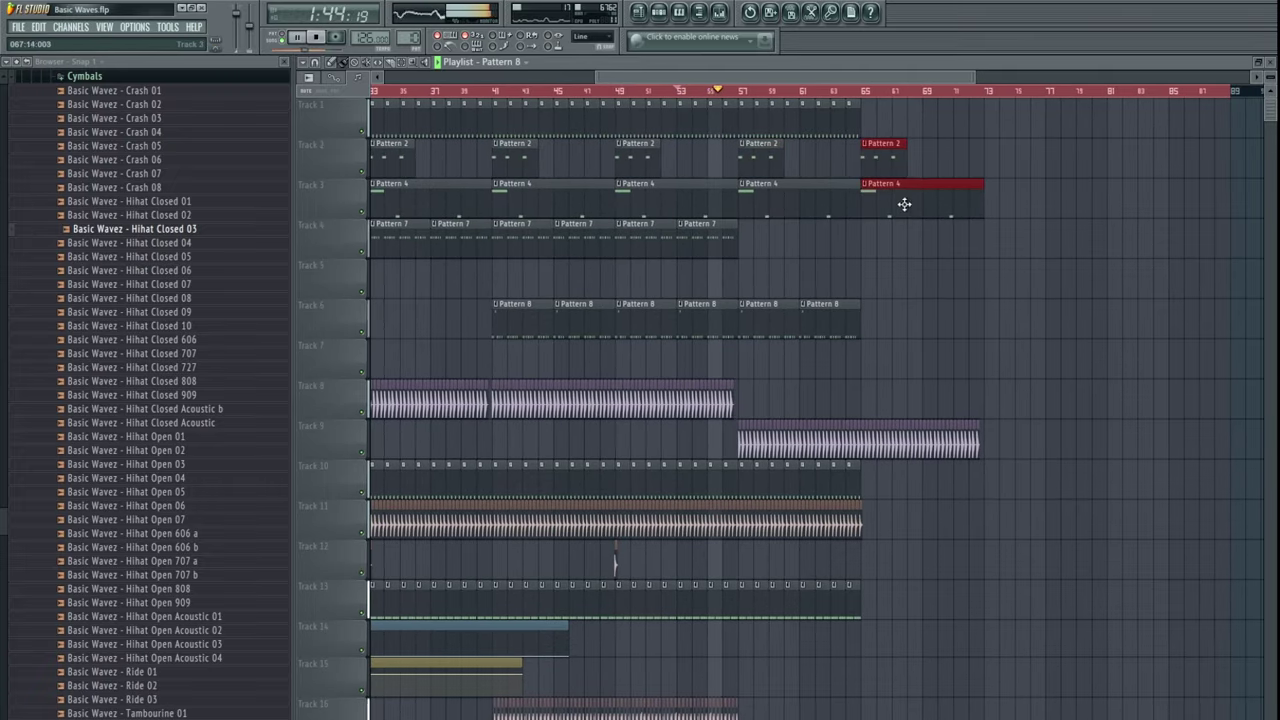
left_click(878, 121)
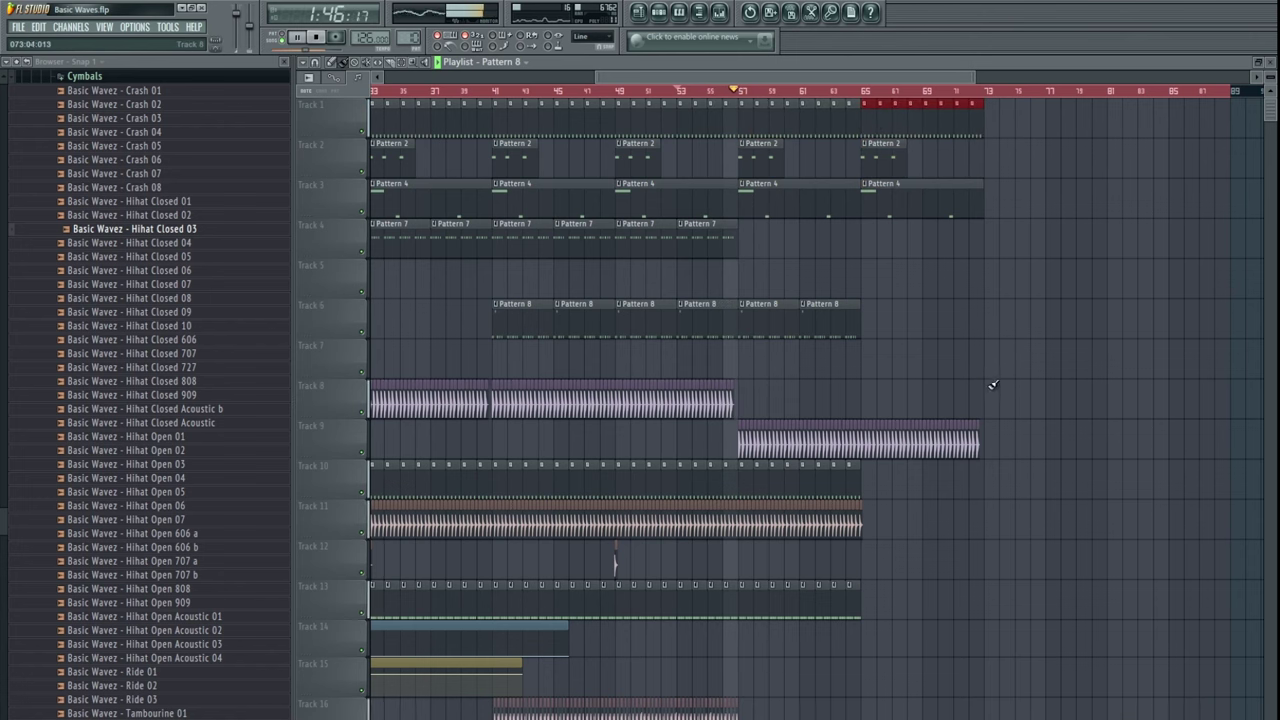
- Move the two Pattern 13 clips on Track 25 to bars 77 and 85
scroll(993, 384, "down", 6)
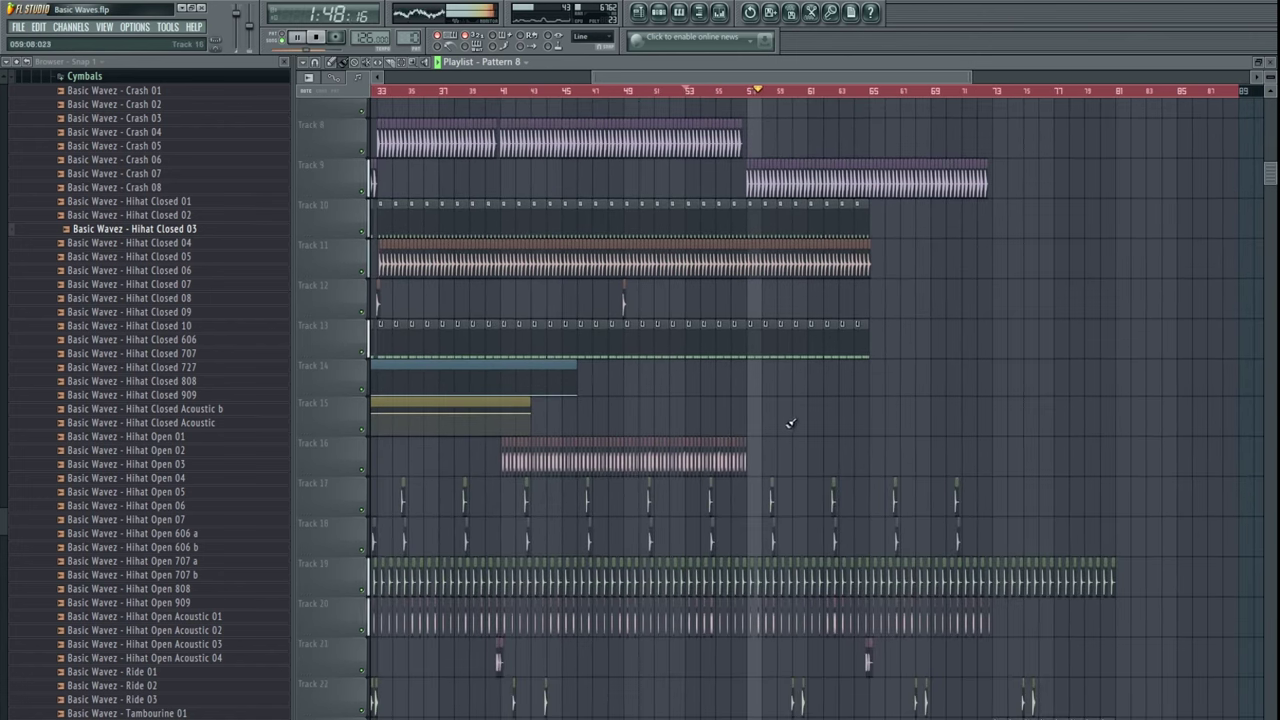
scroll(812, 400, "down", 1)
left_click_drag(852, 330, 837, 503)
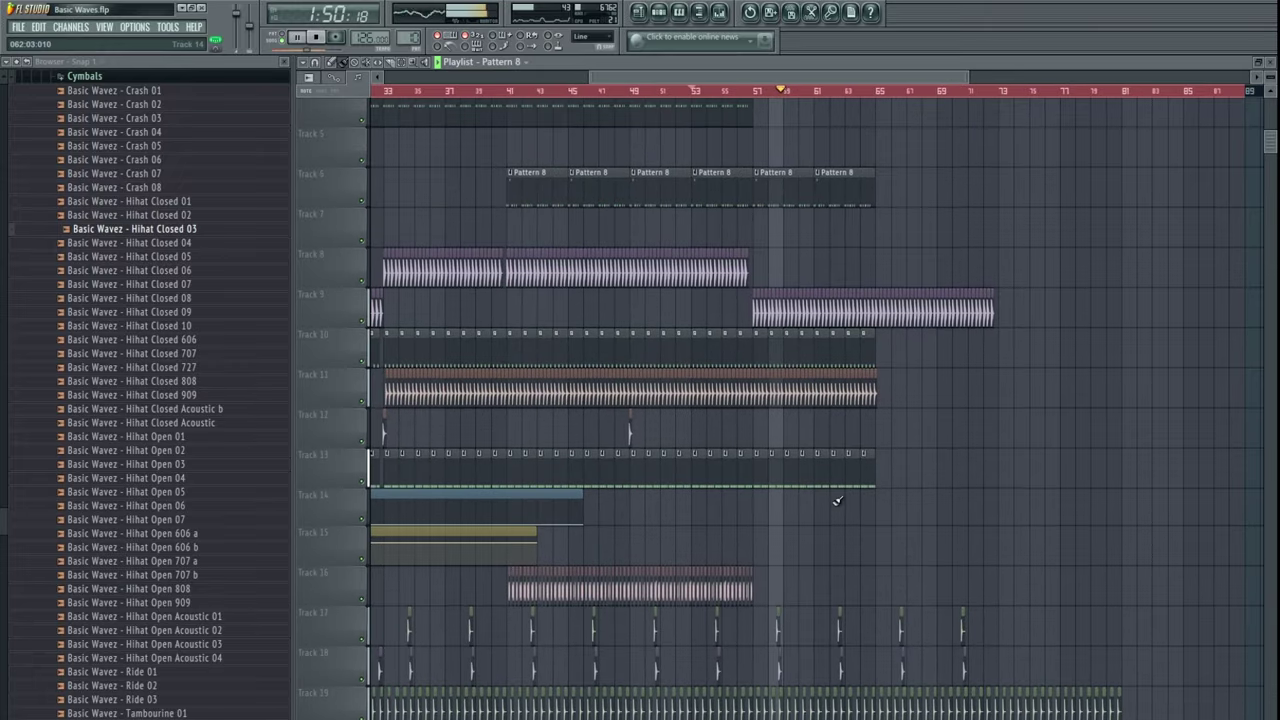
left_click_drag(874, 447, 845, 117)
left_click_drag(827, 551, 775, 446)
scroll(775, 446, "down", 4)
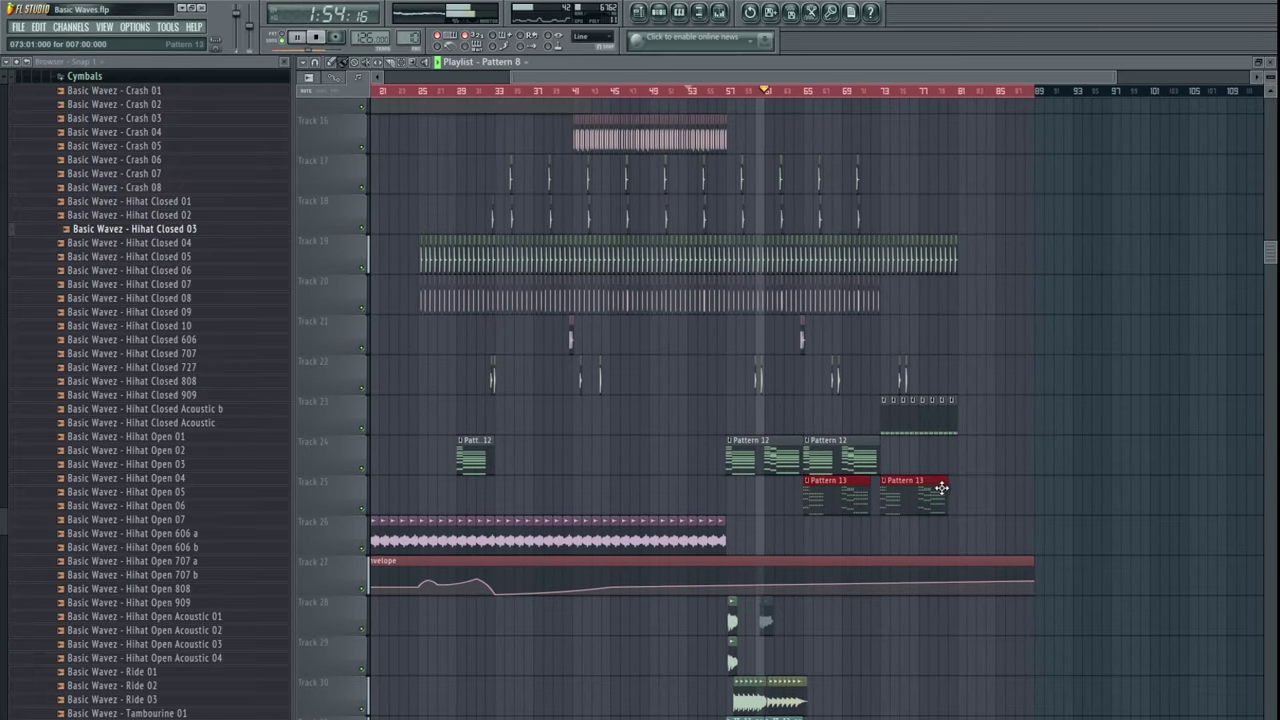
scroll(908, 491, "down", 2)
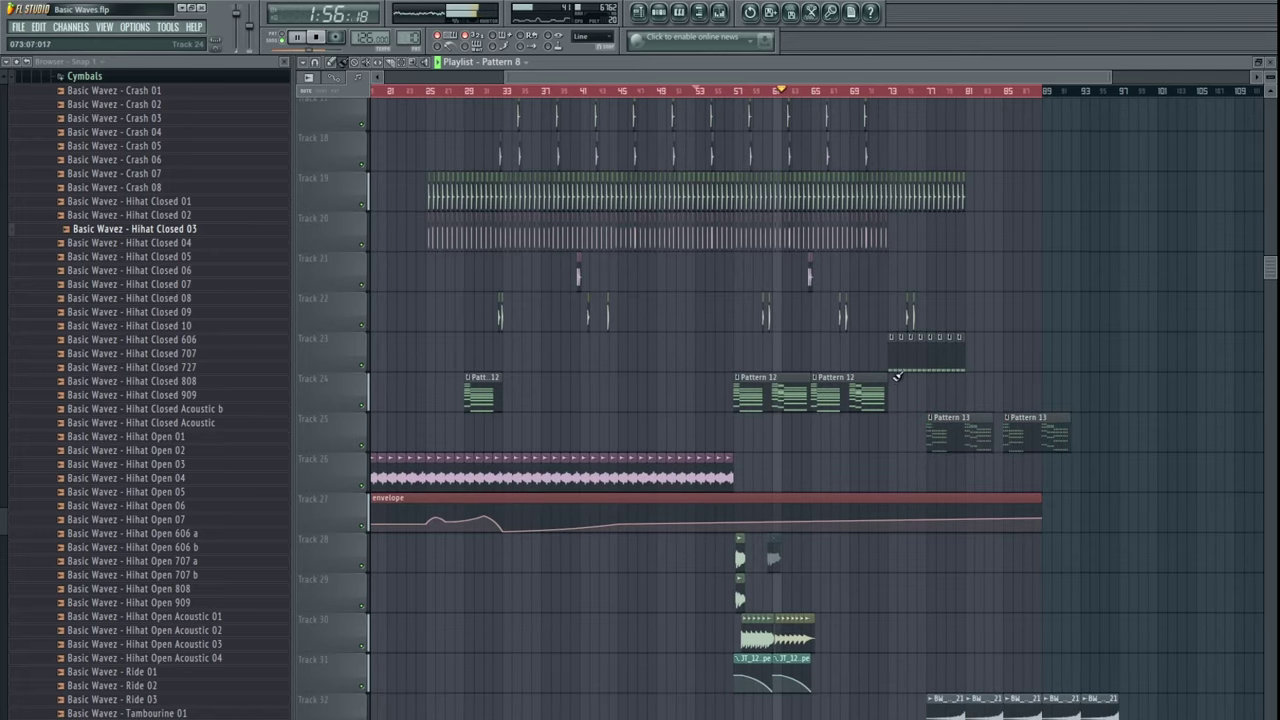
- Delete the clips on Tracks 19 and 20 from bar 65 onward
scroll(855, 277, "up", 6)
scroll(760, 400, "up", 4)
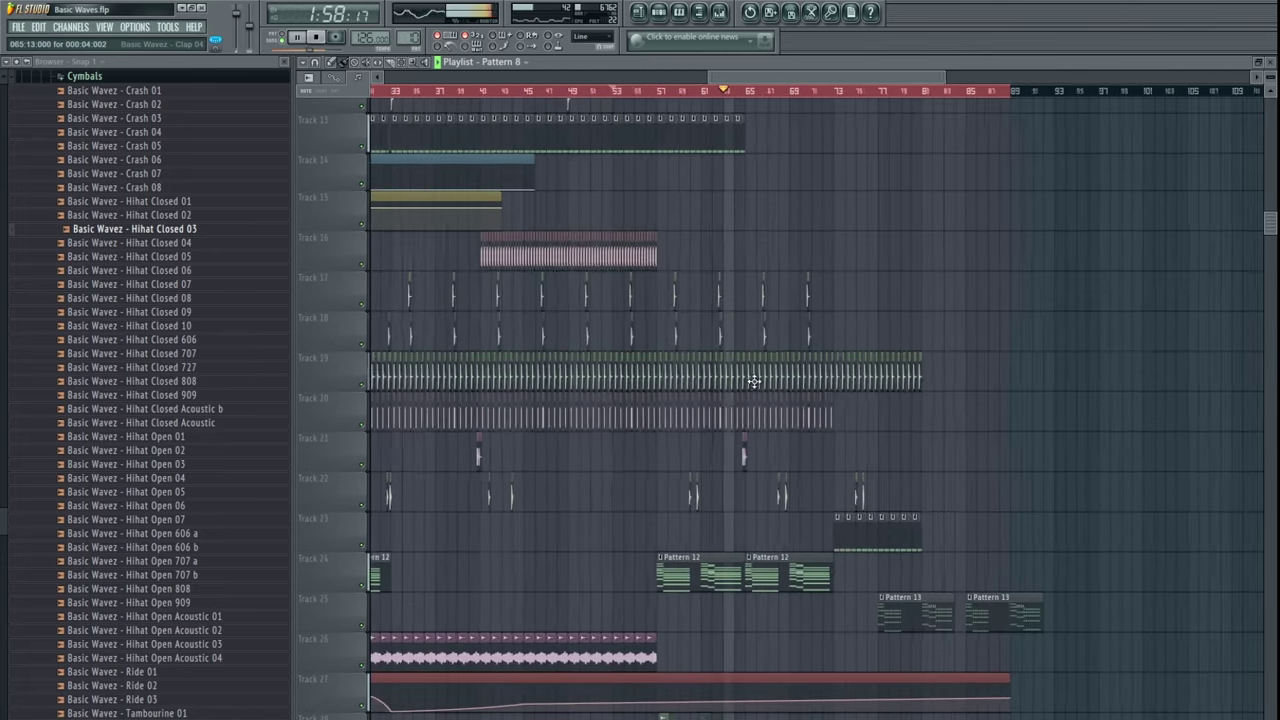
scroll(780, 425, "up", 3)
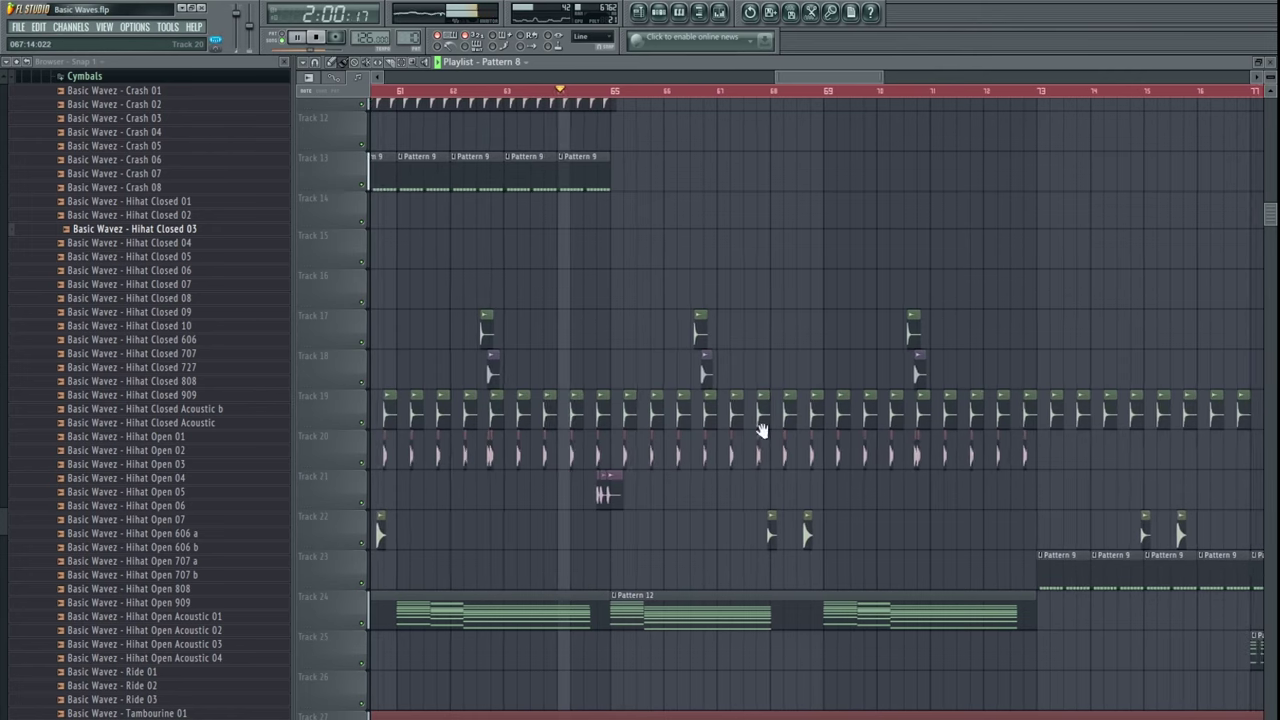
mouse_move(628, 417)
left_mouse_down()
mouse_move(787, 413)
mouse_move(668, 450)
mouse_move(1057, 451)
left_mouse_up()
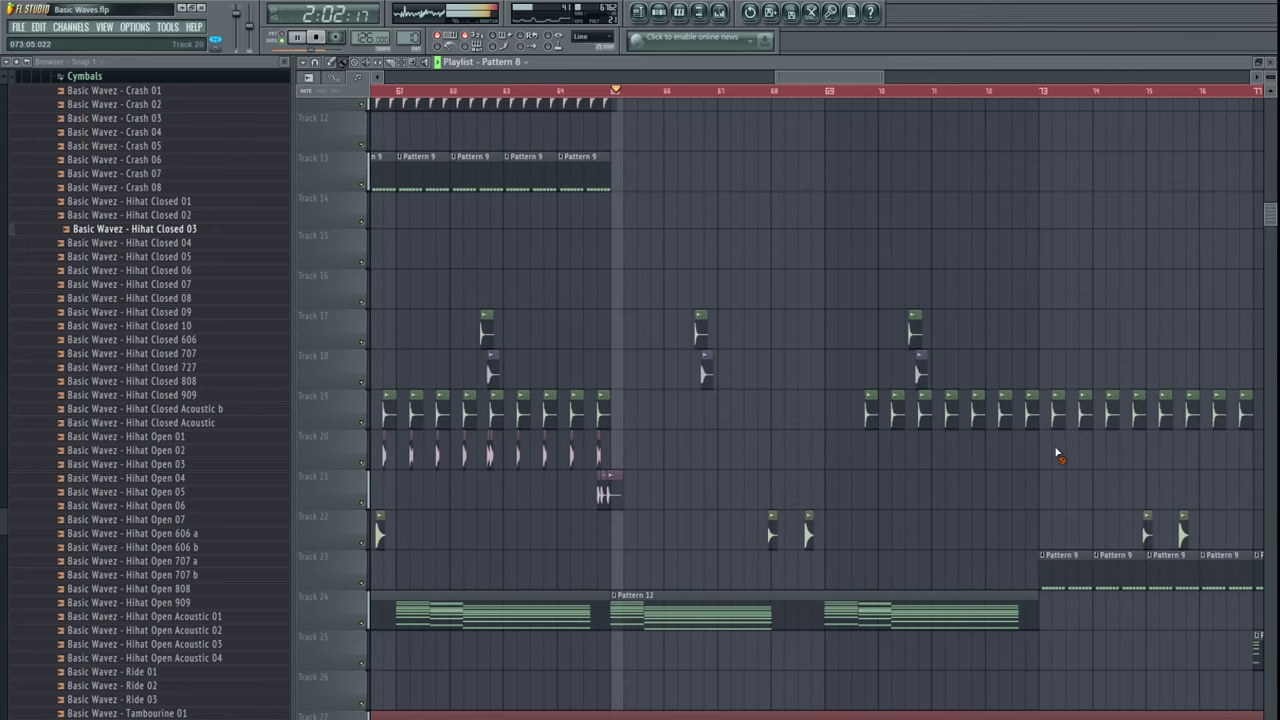
left_click_drag(911, 479, 883, 481)
scroll(882, 481, "down", 3)
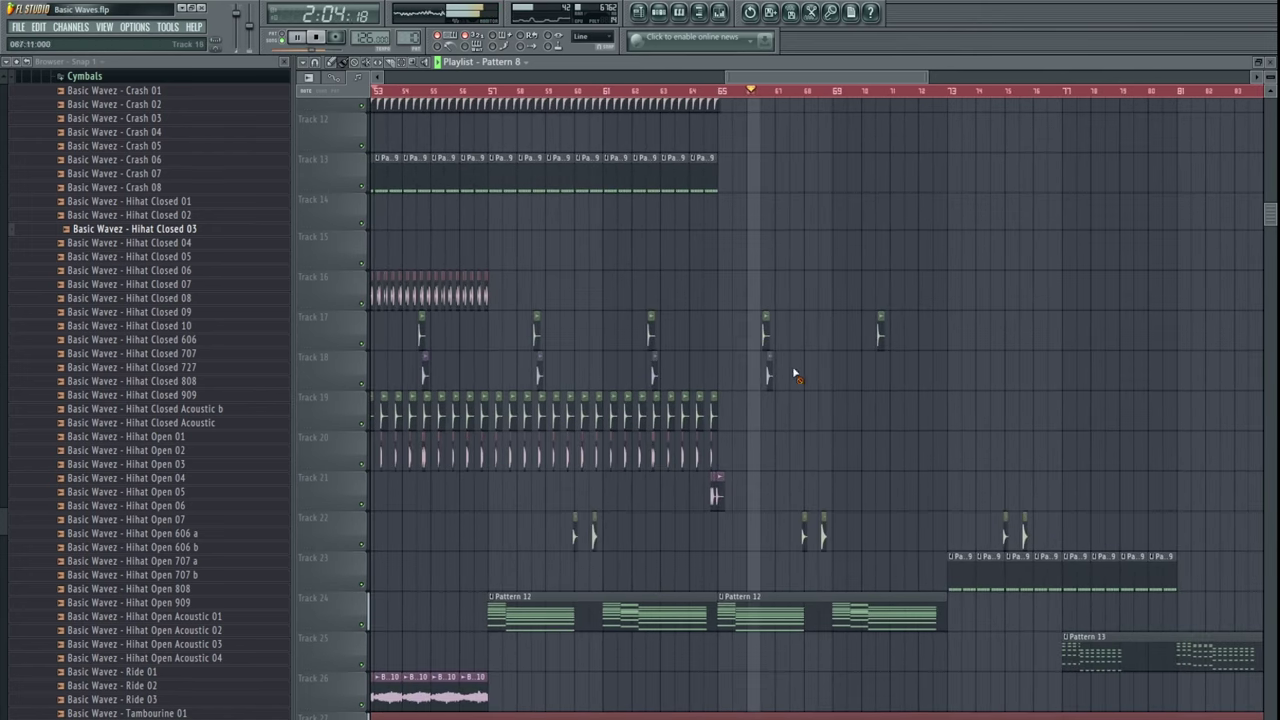
- Play the arrangement from about bar 63 and again from bar 33 to check the extended sections
left_click(661, 92)
left_click_drag(888, 467, 849, 486)
scroll(831, 480, "down", 3)
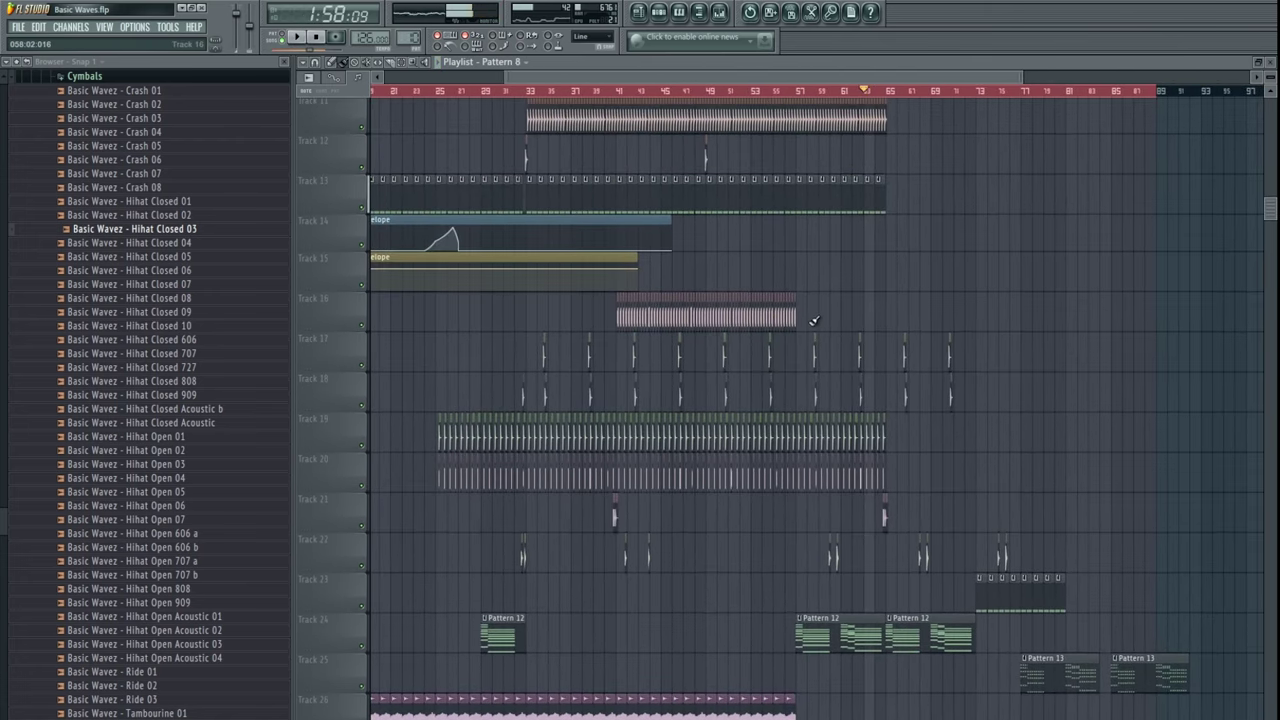
scroll(837, 360, "up", 5)
scroll(837, 360, "up", 1)
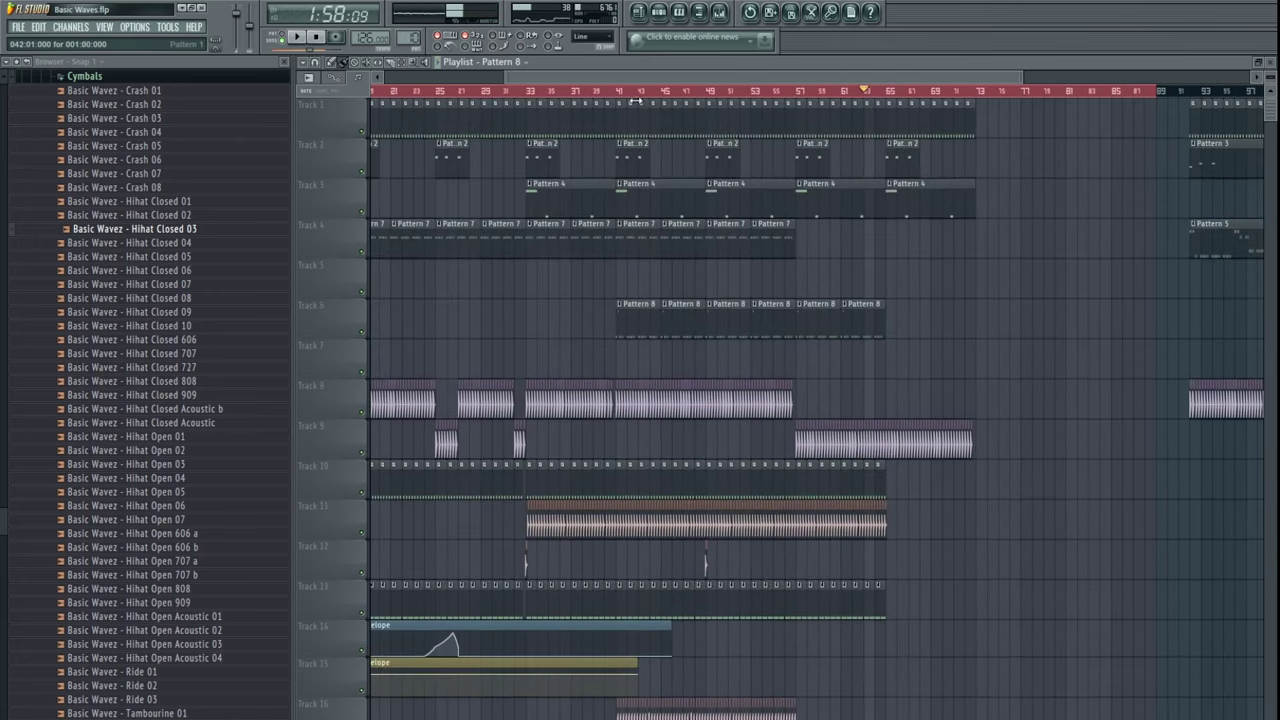
left_click(522, 92)
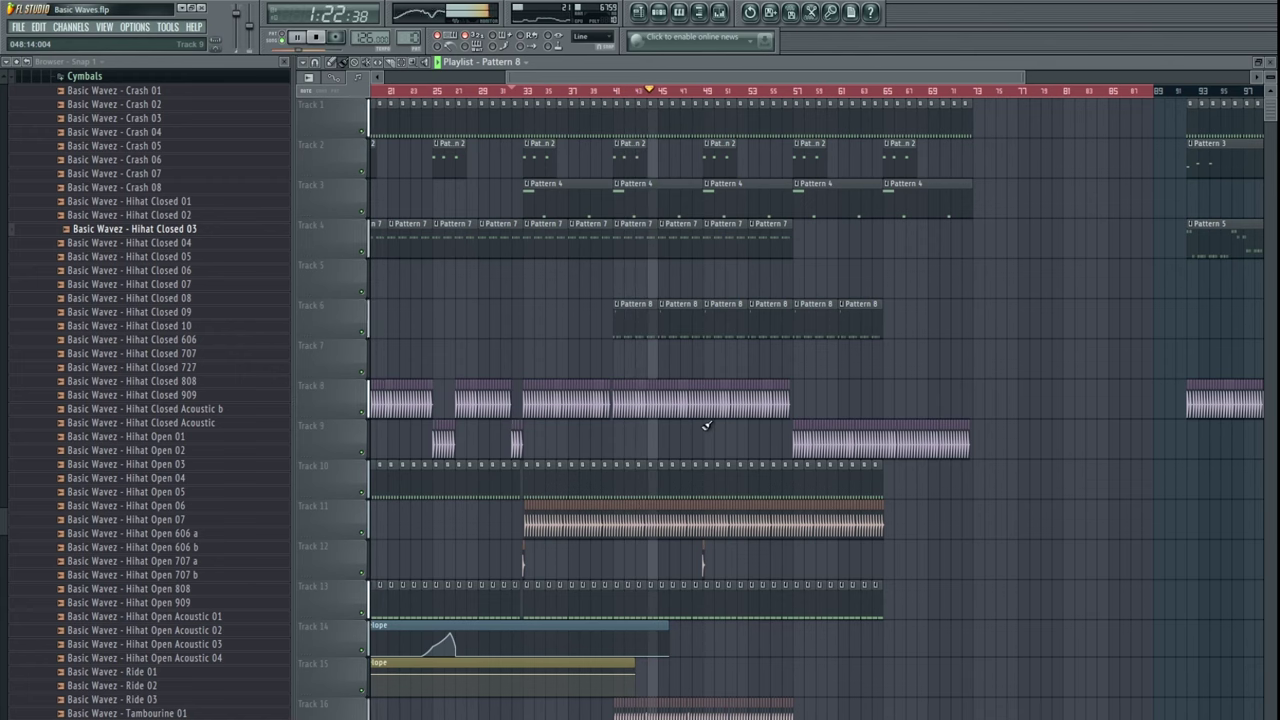
- Remove the last Track 8 clip before bar 49 and copy the Hihat Open 909 #2 on Track 12 to 052:16
scroll(800, 500, "right", 2)
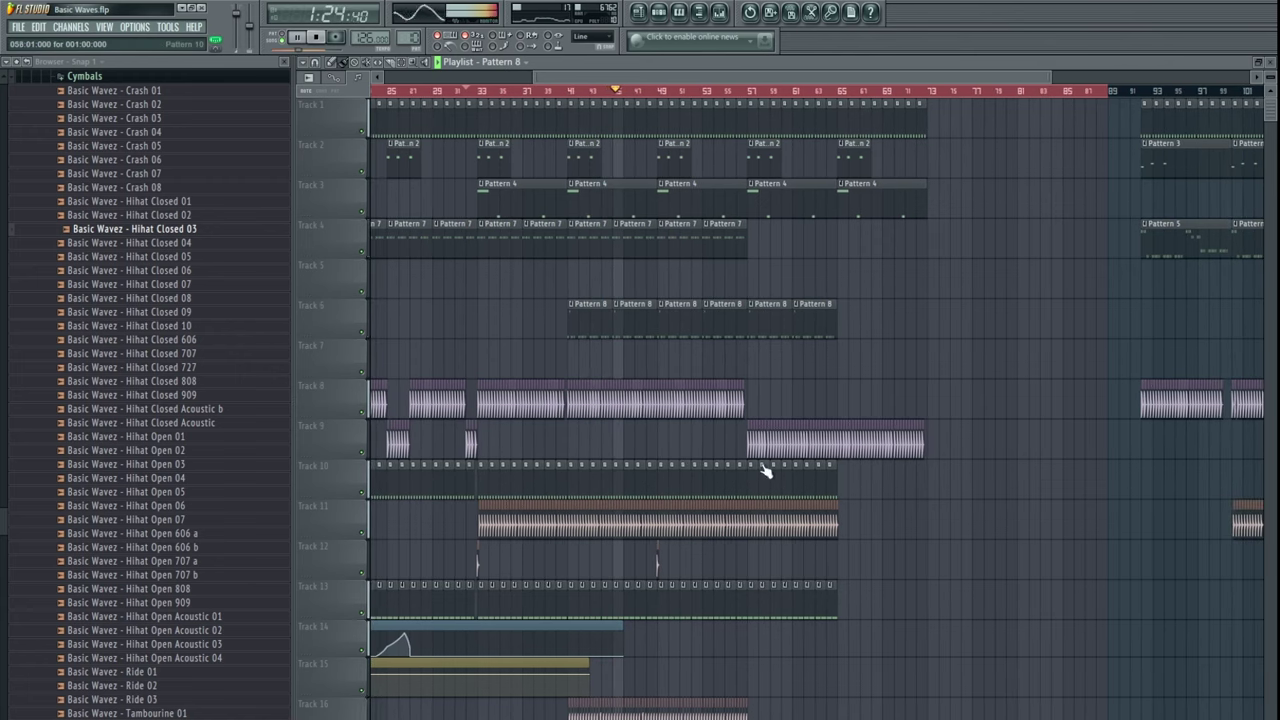
scroll(790, 430, "right", 2)
scroll(790, 450, "down", 10)
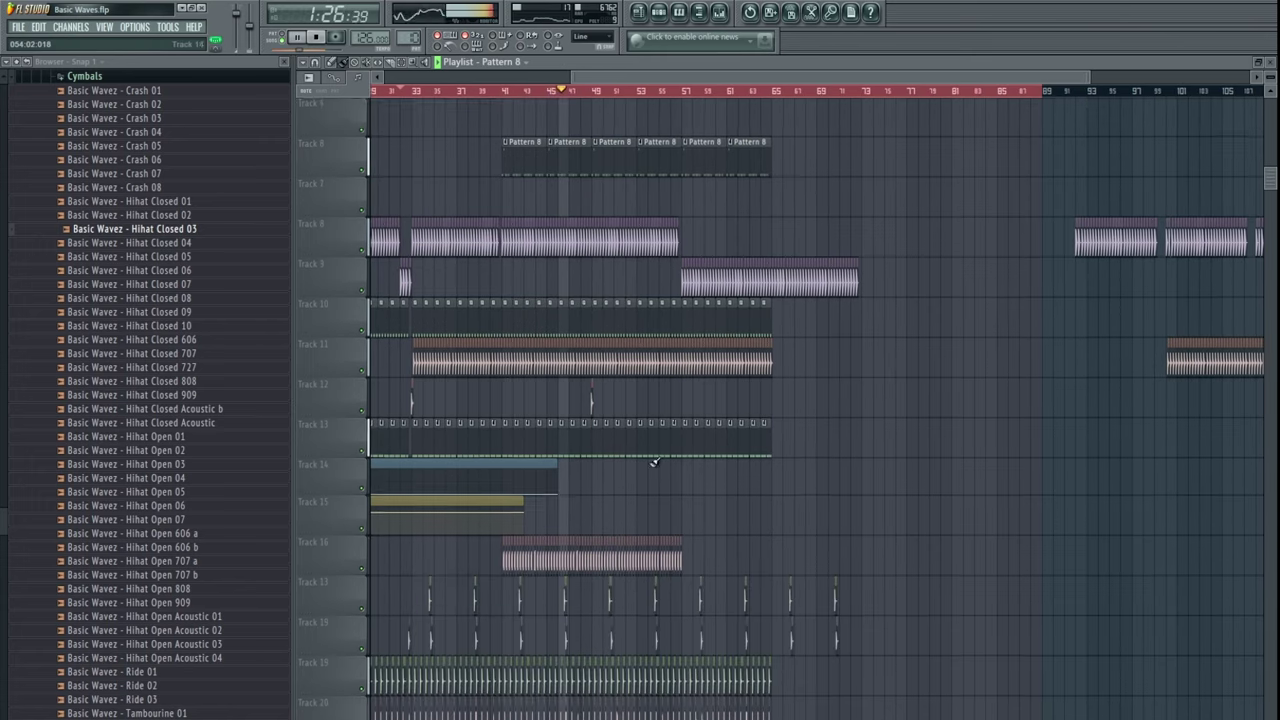
scroll(831, 540, "left", 2)
left_click_drag(832, 540, 666, 483)
scroll(665, 484, "up", 5)
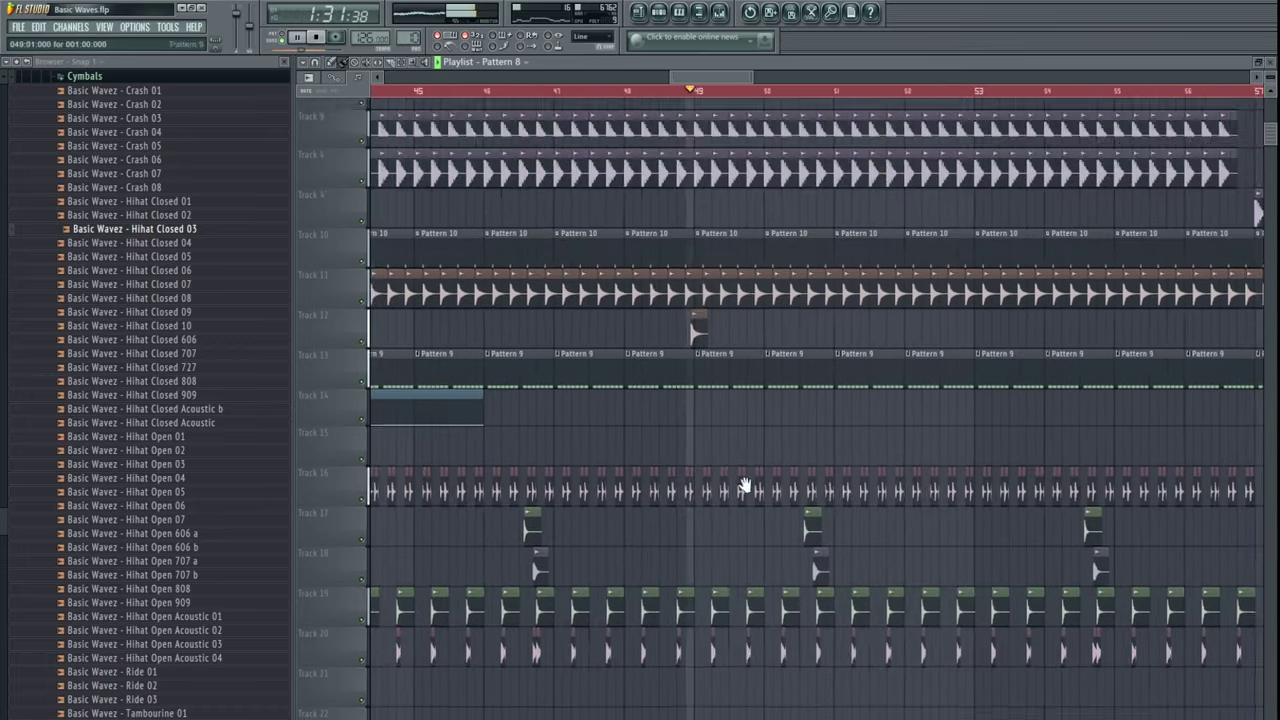
left_click_drag(745, 485, 851, 432)
scroll(689, 457, "down", 3)
scroll(680, 414, "up", 1)
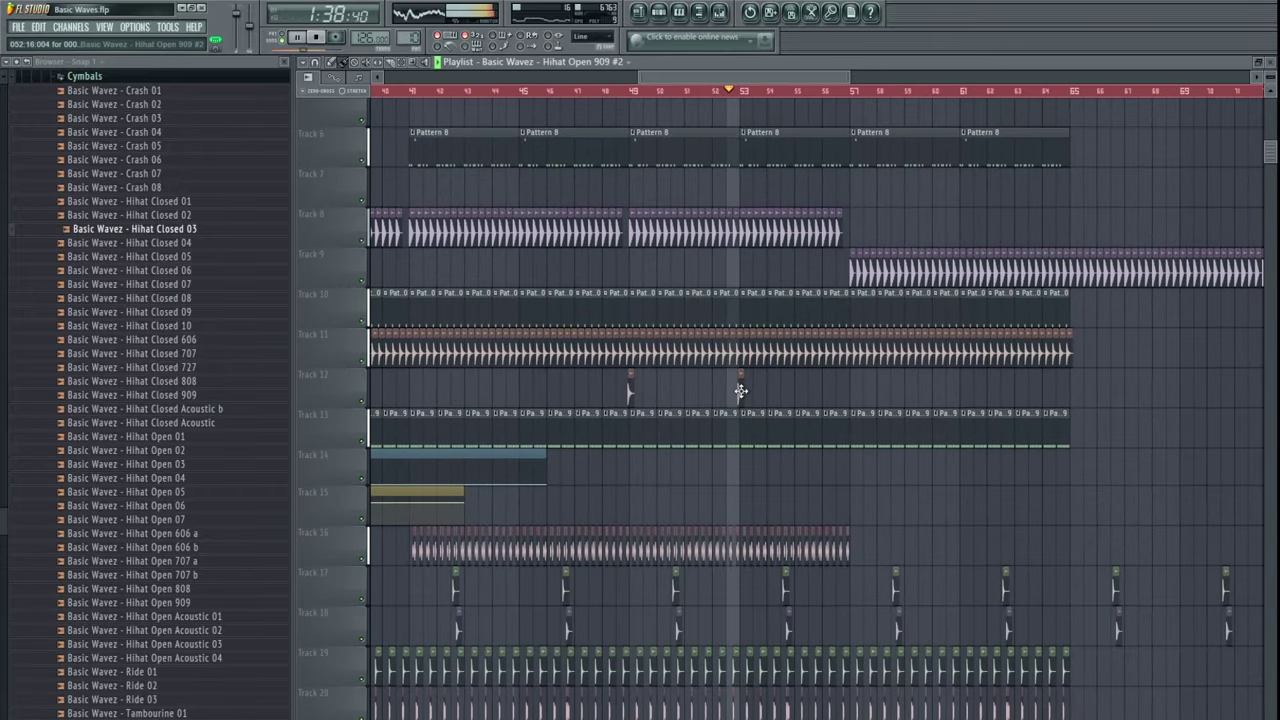
- Move the second Hihat Open 909 #2 clip on Track 12 to 052:10 and play from about bar 52
key("space")
scroll(740, 390, "up", 4)
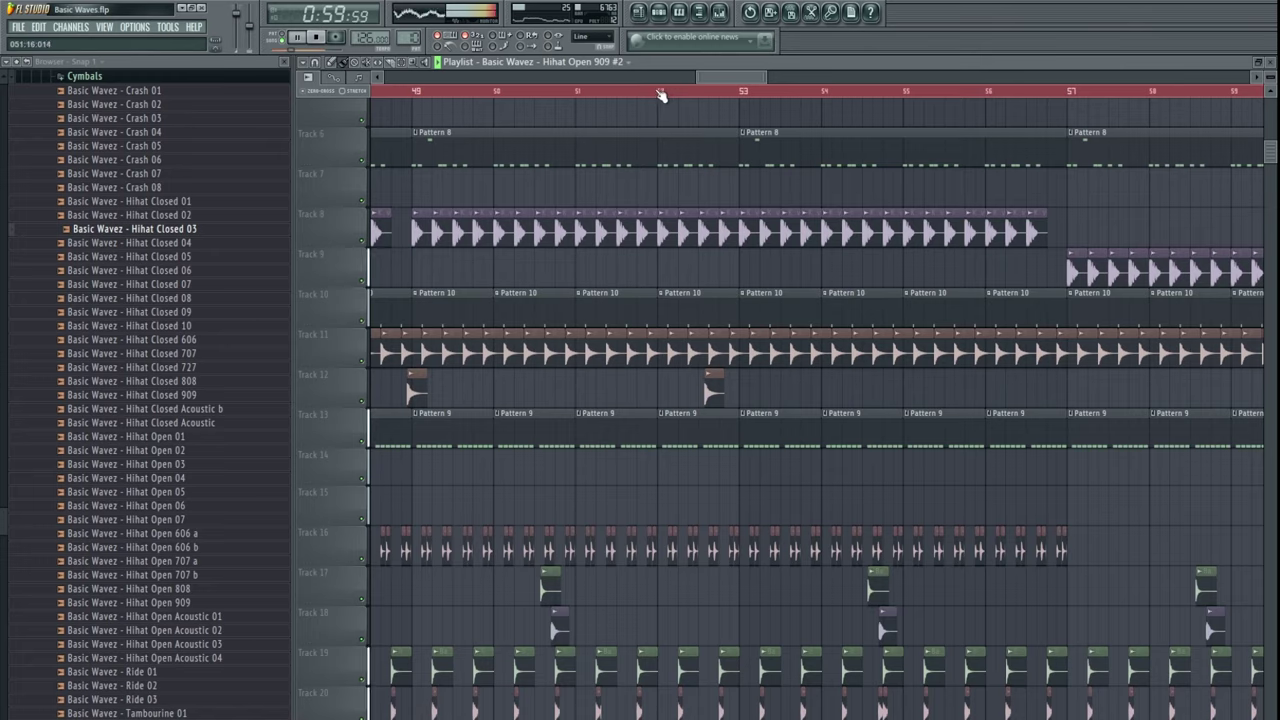
left_click(661, 94)
left_click_drag(755, 303, 851, 317)
scroll(832, 340, "down", 4)
left_click_drag(743, 426, 790, 409)
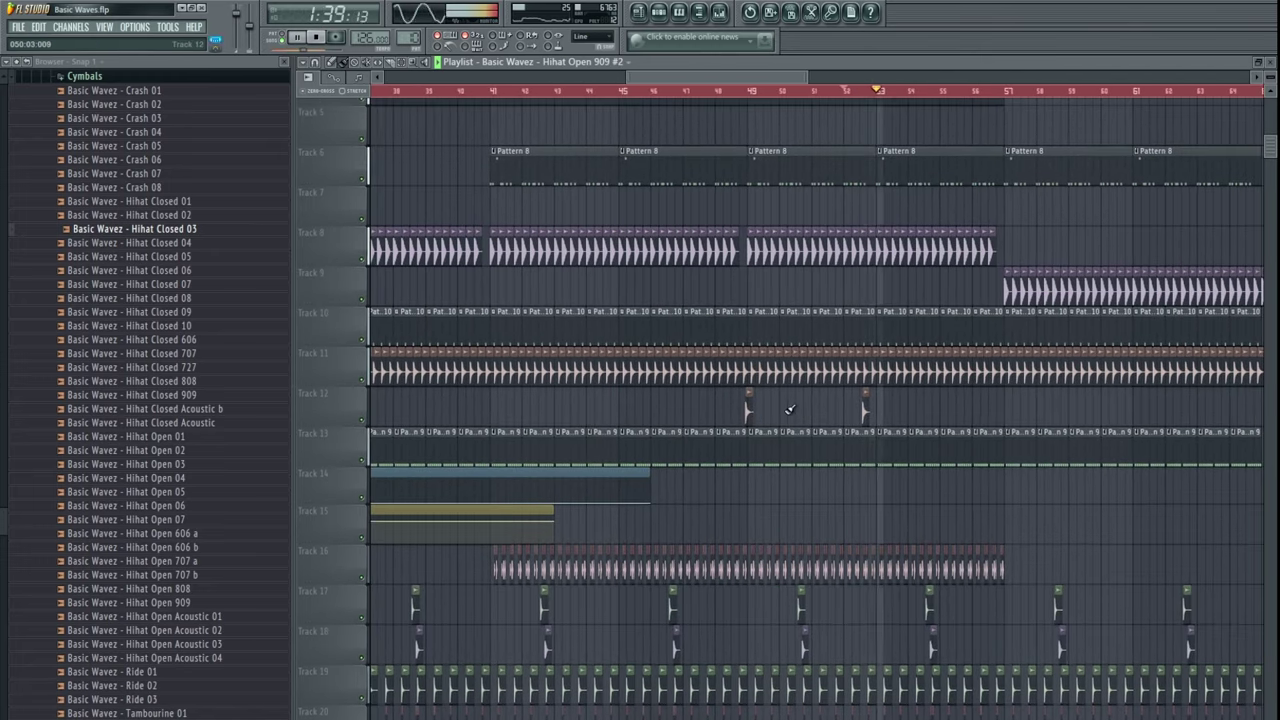
- Inspect the channel settings of the Hihat Open 909 #2 clip at 052:10 on Track 12 and audition it
key("space")
scroll(790, 410, "up", 6)
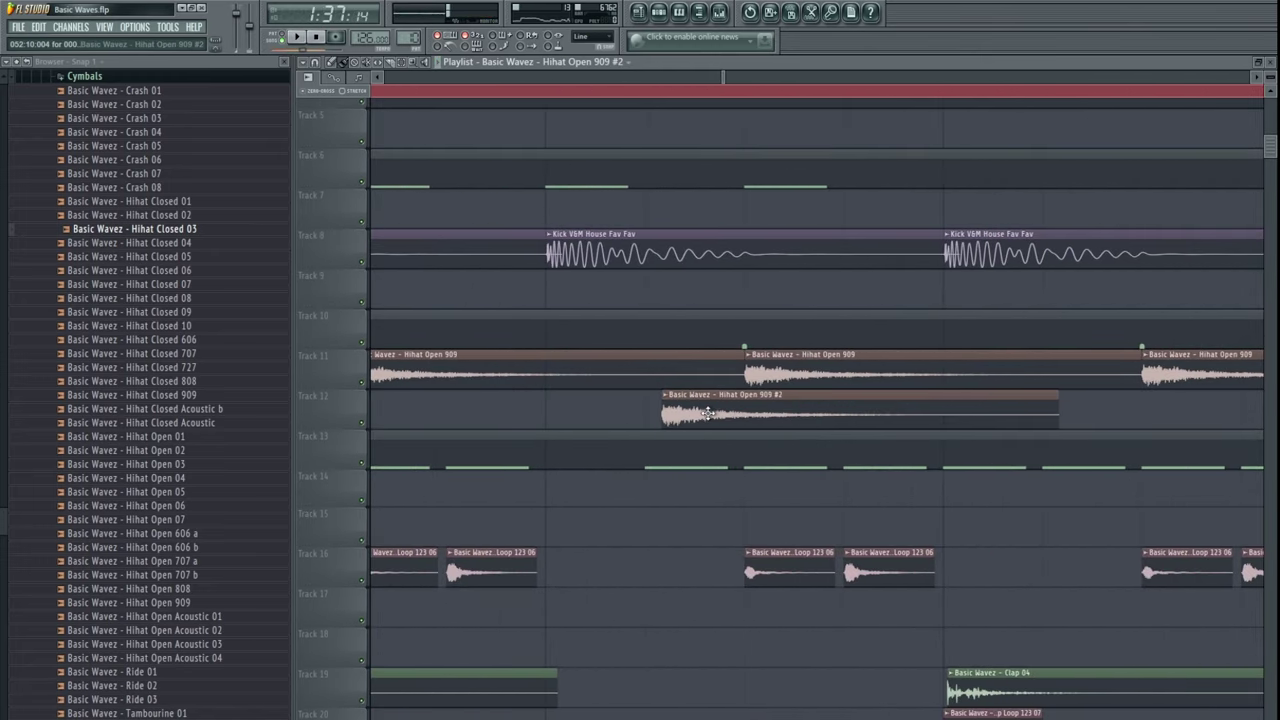
left_click(706, 414, "ctrl")
double_click(752, 406)
key("space")
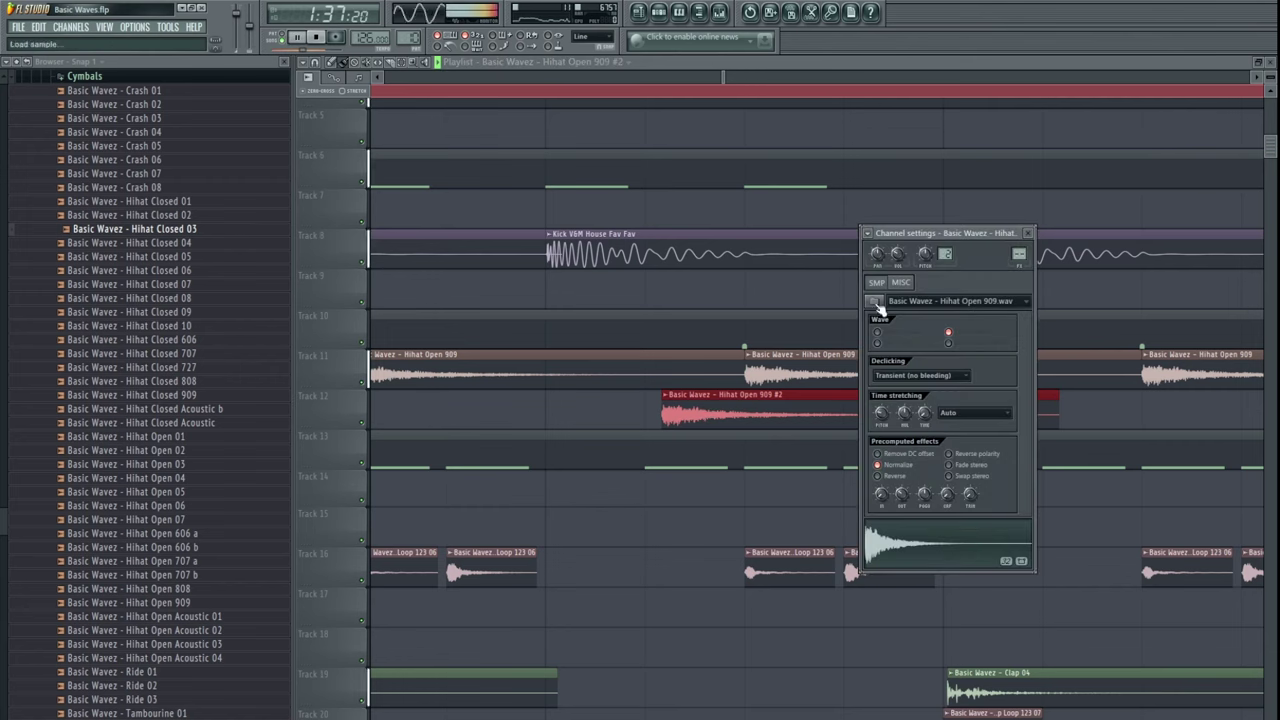
key("space")
left_click(617, 423, "ctrl")
- Slice the Hihat Open 909 #2 clip on Track 12 at 052:11 and delete its tail
scroll(745, 392, "up", 2)
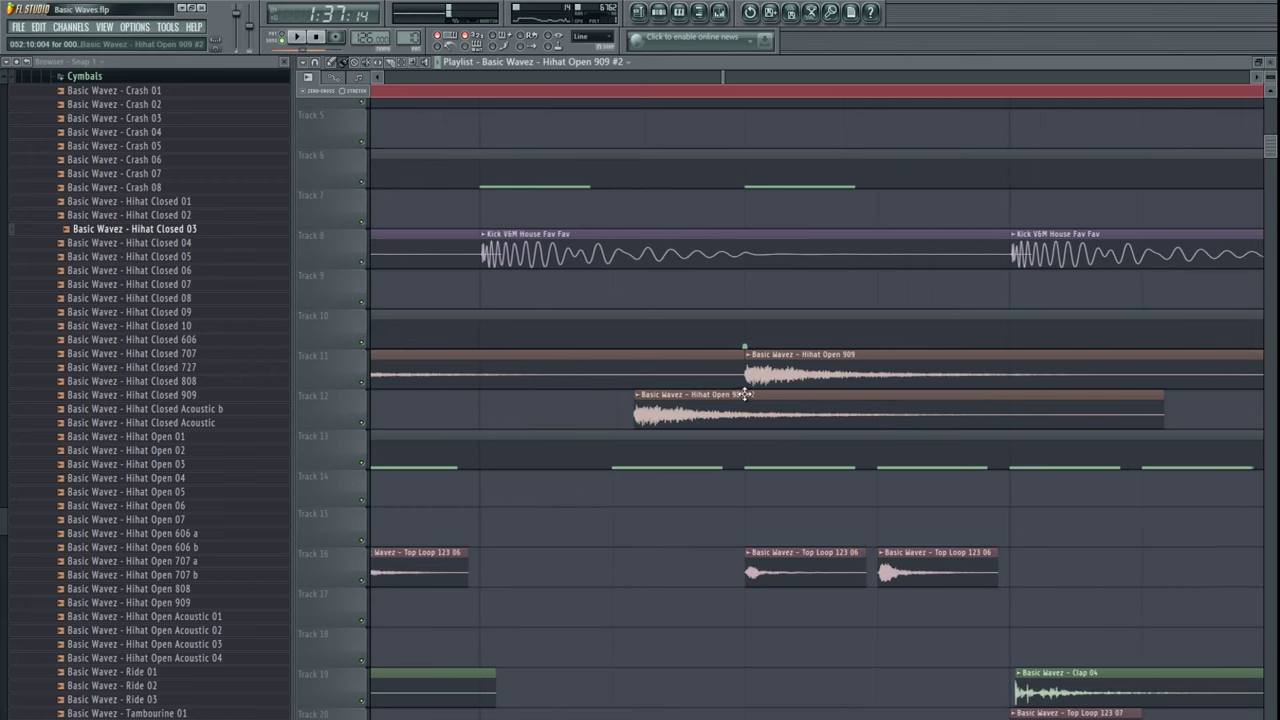
scroll(751, 420, "up", 2)
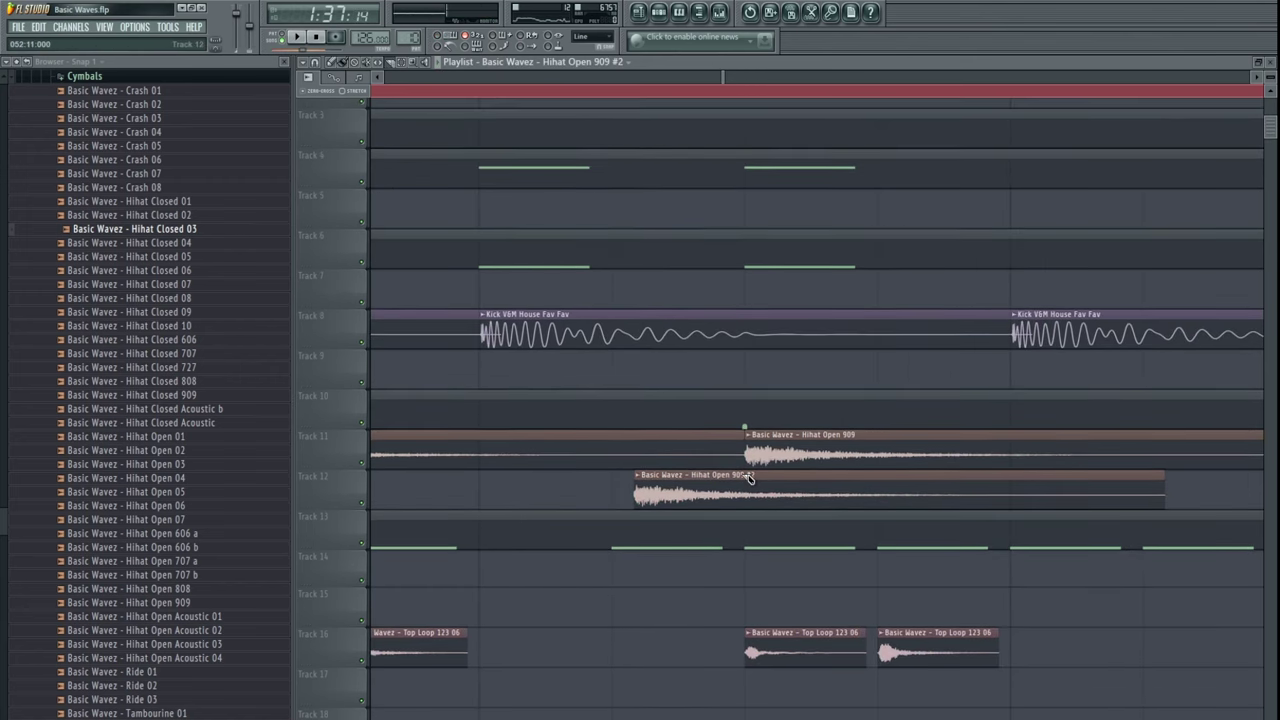
right_click(752, 506)
scroll(734, 400, "down", 4)
key("space")
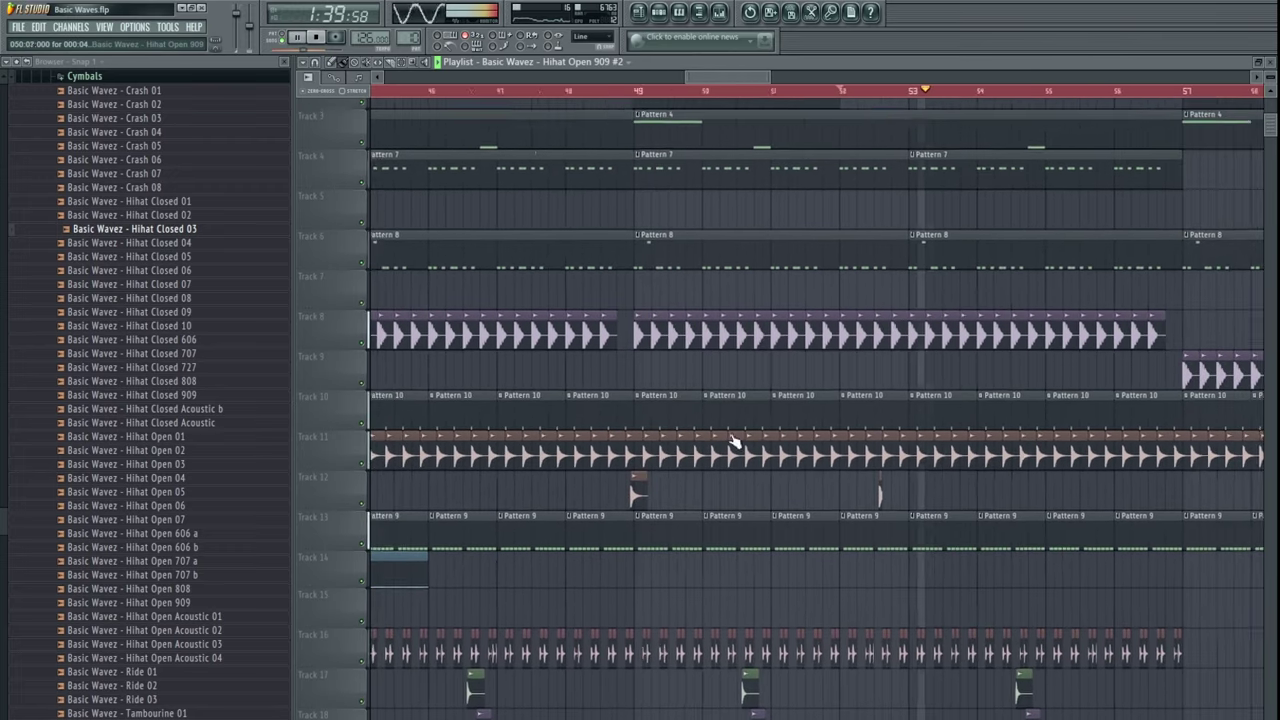
- Move the shortened Hihat Open 909 #2 clip on Track 12 to just before bar 57
left_click_drag(897, 487, 780, 494)
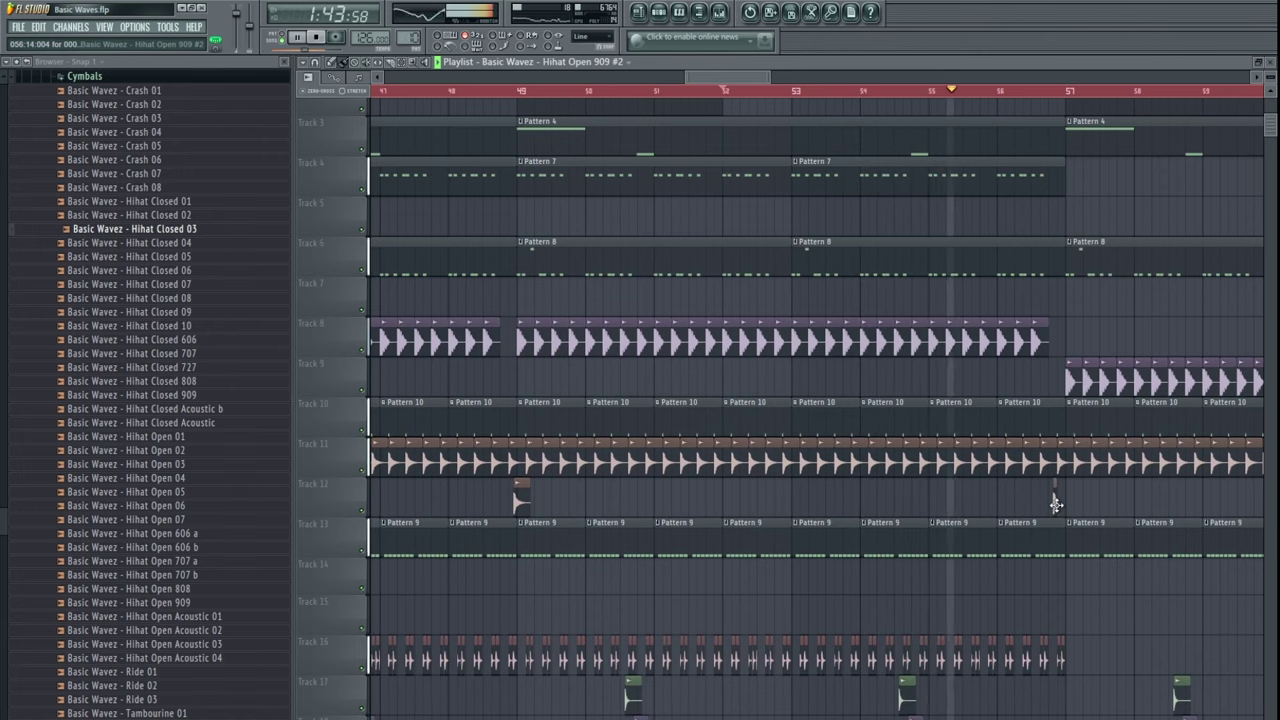
scroll(500, 497, "up", 5)
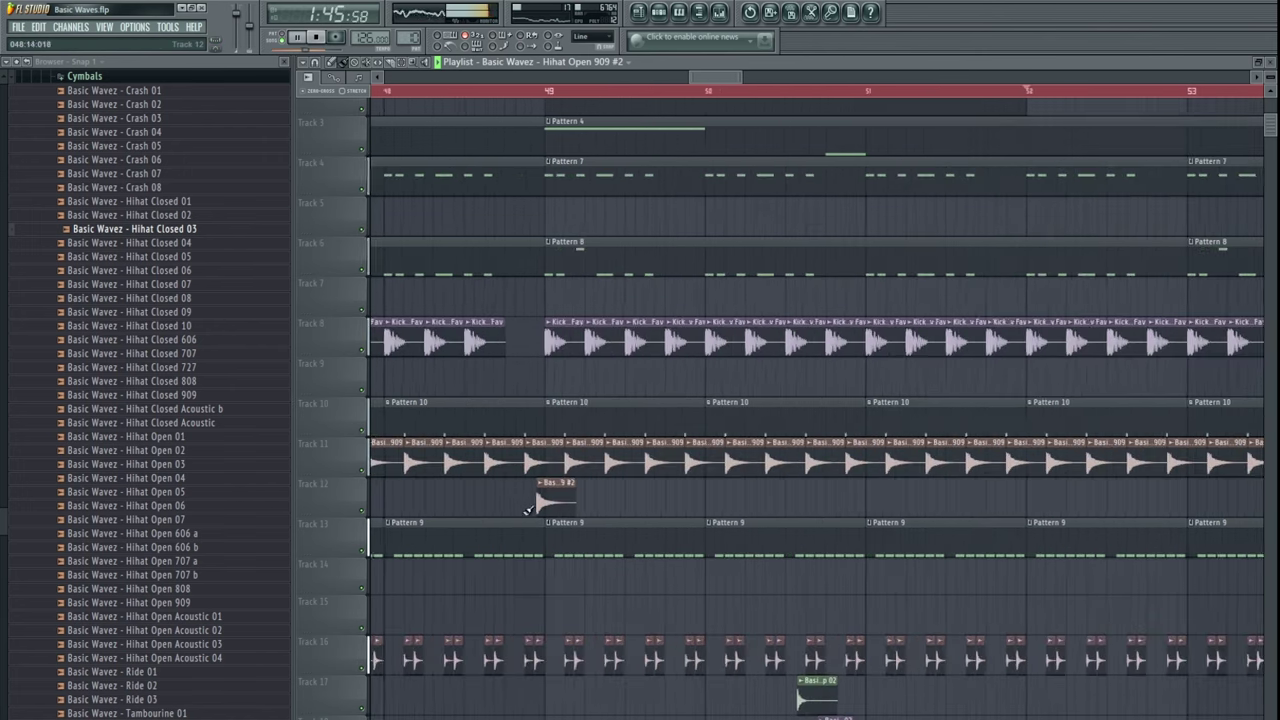
scroll(450, 494, "down", 6)
left_click_drag(1000, 455, 706, 407)
scroll(705, 407, "down", 4)
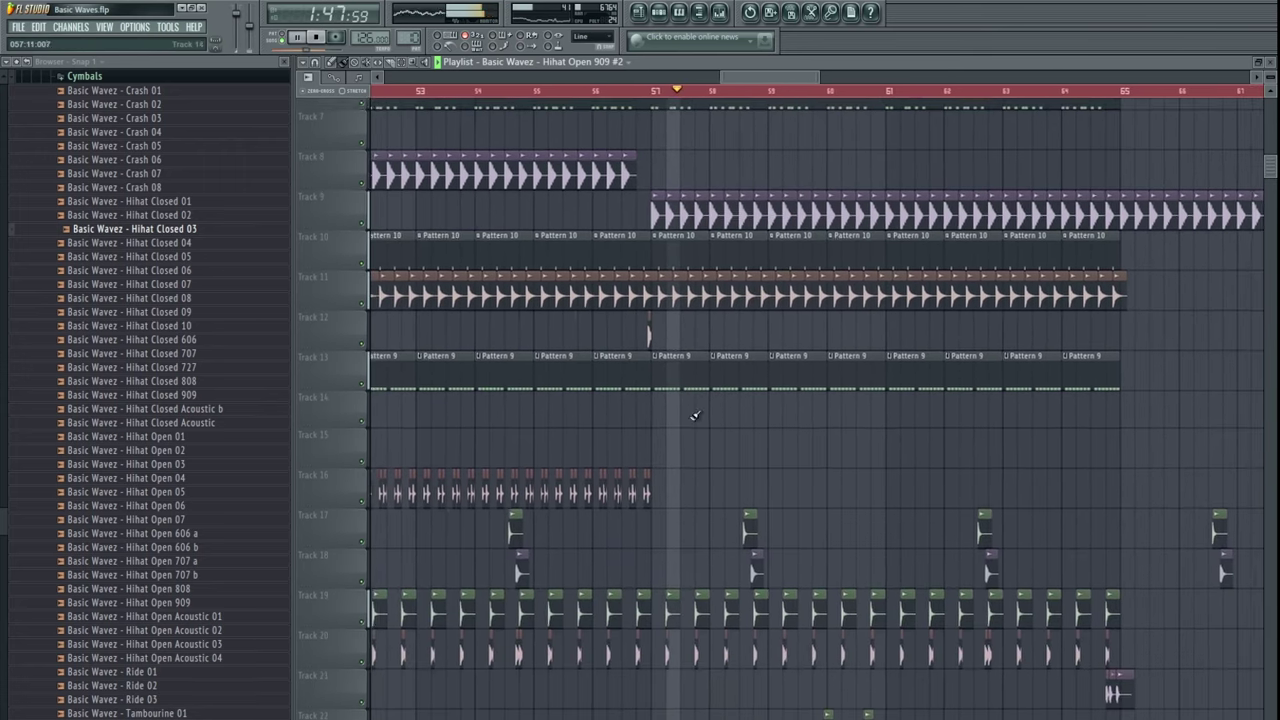
scroll(760, 524, "up", 4)
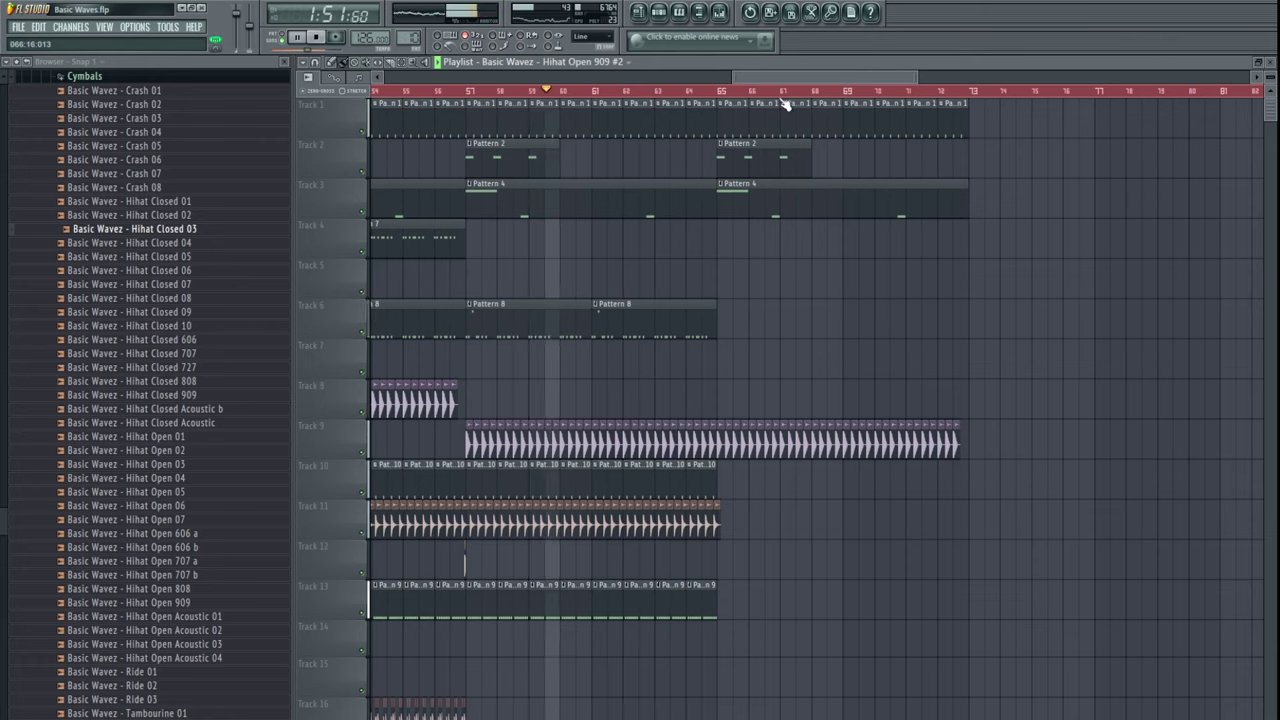
- Unmute Track 19 to compare the groove with its claps, and select its Clap 04 clips for inspection
scroll(810, 528, "down", 4)
scroll(840, 515, "down", 10)
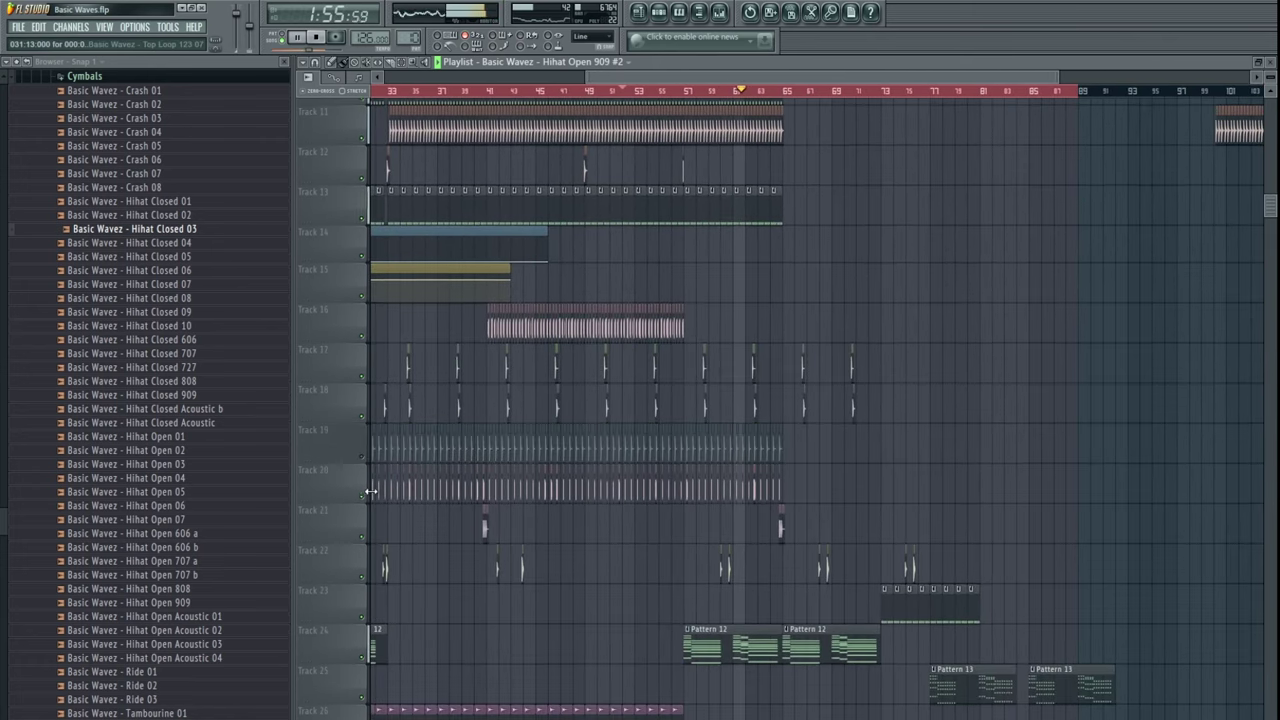
left_click(363, 458)
left_click_drag(660, 412, 837, 437)
scroll(861, 456, "down", 2)
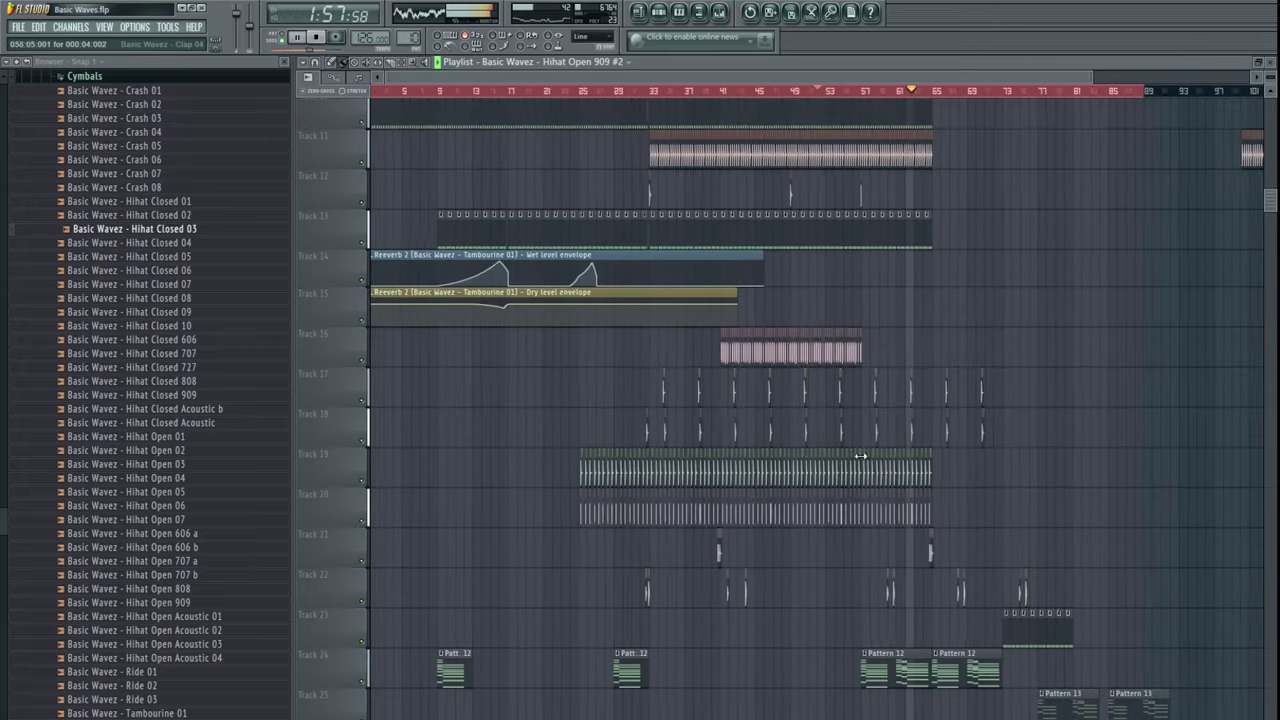
left_click_drag(583, 480, 568, 479)
scroll(853, 486, "up", 12)
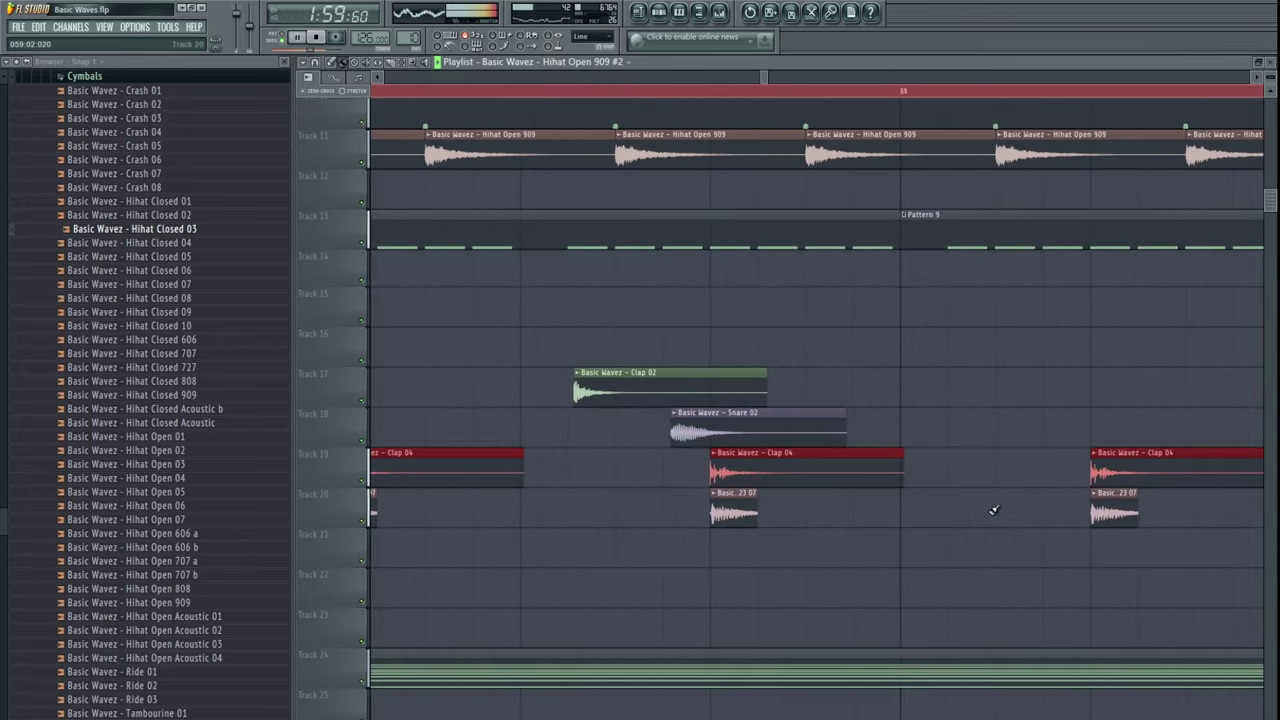
scroll(950, 460, "down", 6)
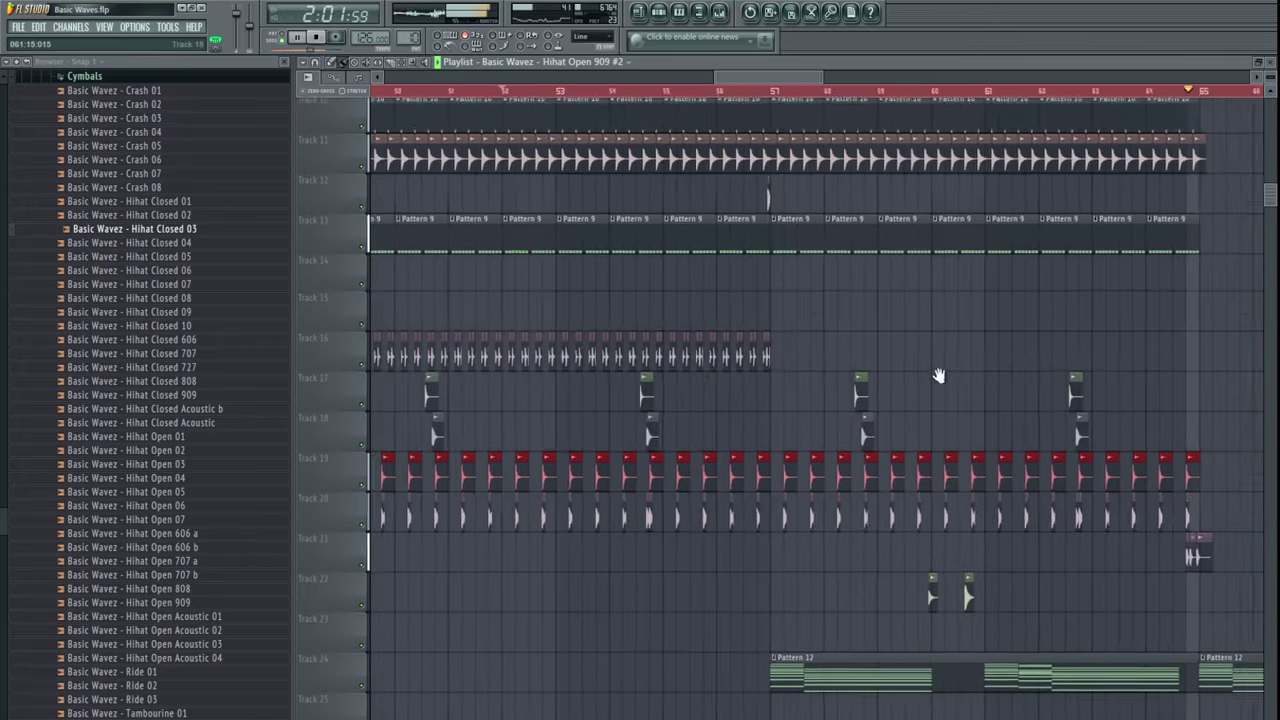
- Move the eight Pattern 9 clips on Track 23 to start at bar 49 and play from about bar 48
left_click_drag(945, 365, 734, 414)
left_click_drag(800, 469, 540, 705)
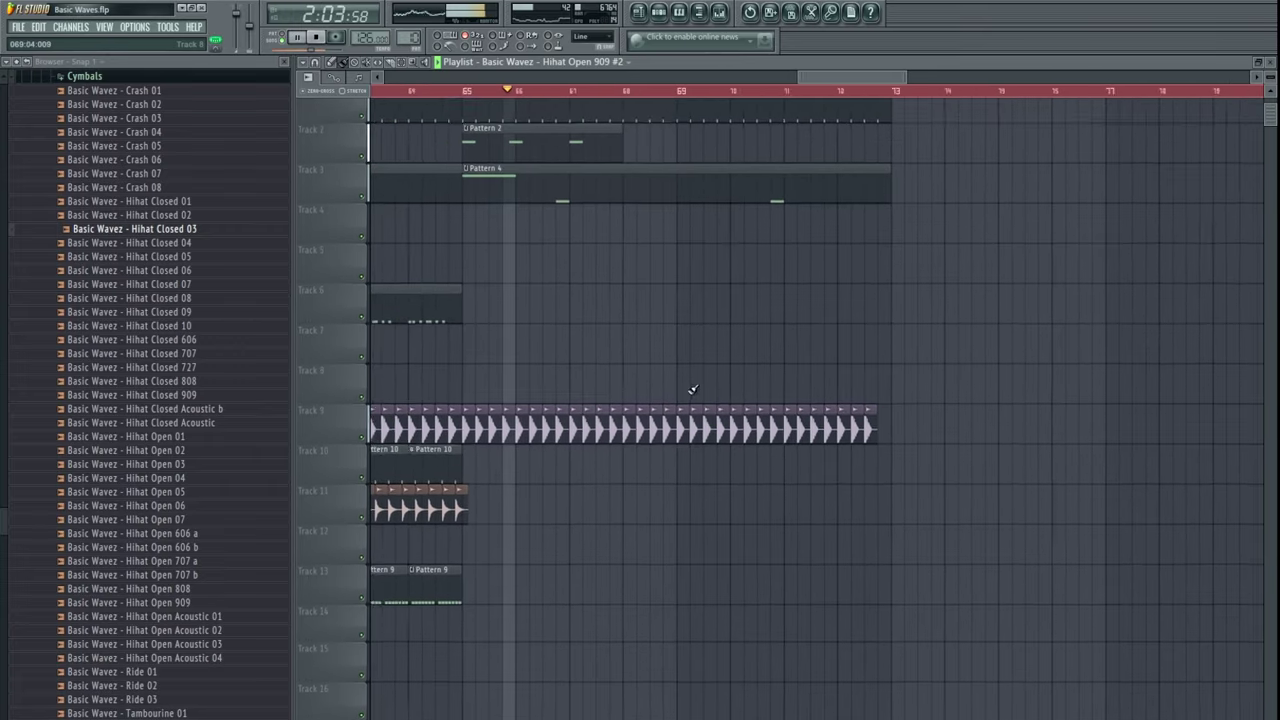
scroll(689, 391, "down", 3)
mouse_move(915, 556)
left_mouse_down()
mouse_move(901, 558)
mouse_move(809, 374)
mouse_move(798, 200)
left_mouse_up()
left_click_drag(800, 430, 811, 529)
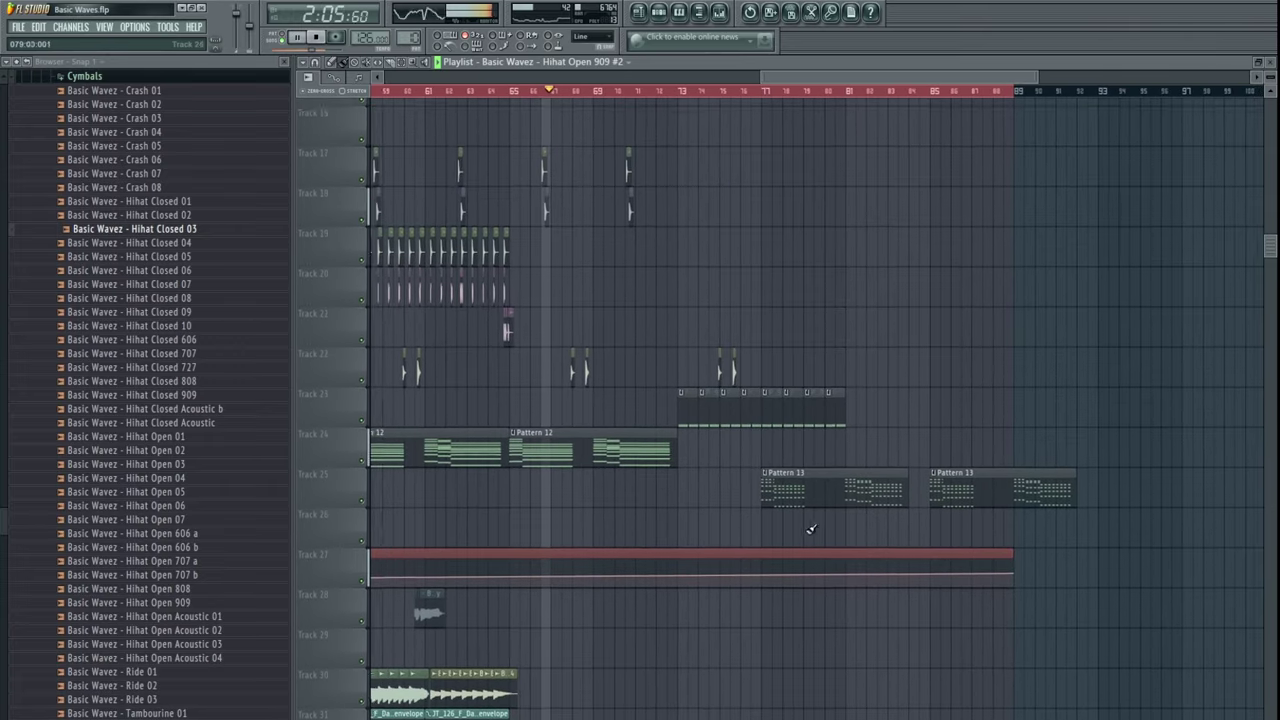
scroll(1037, 374, "down", 5)
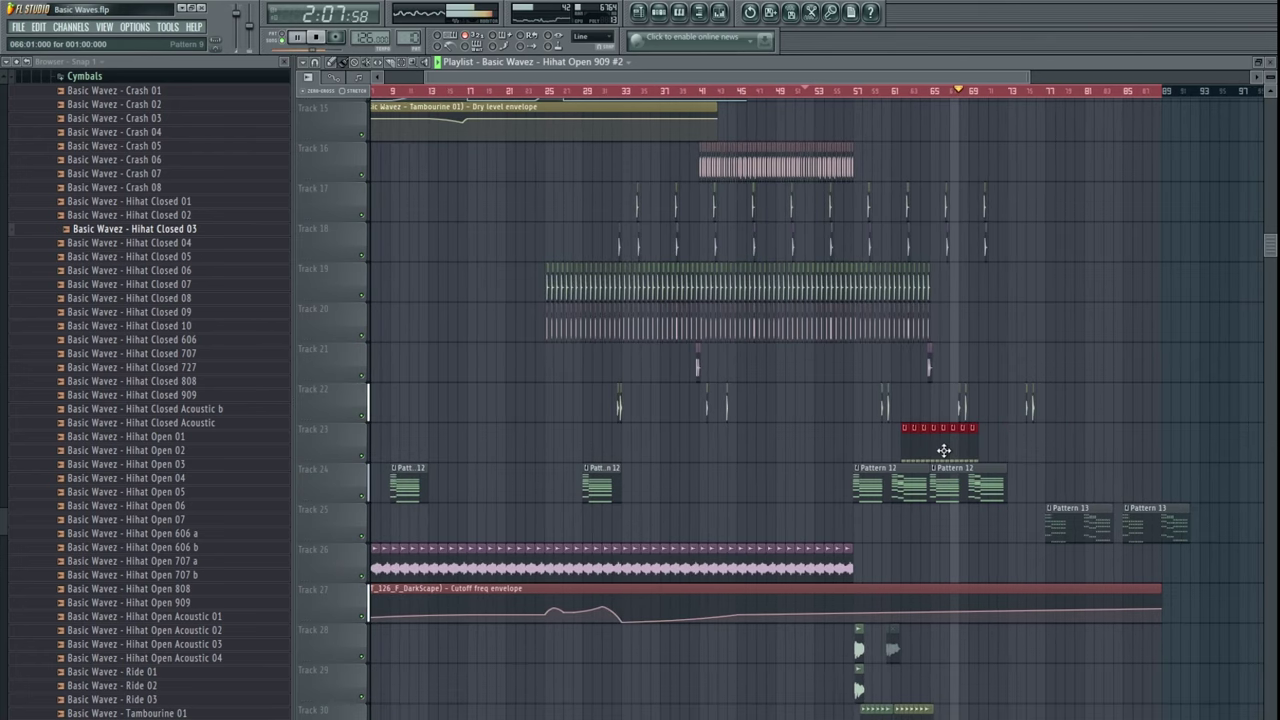
left_click_drag(944, 451, 808, 455)
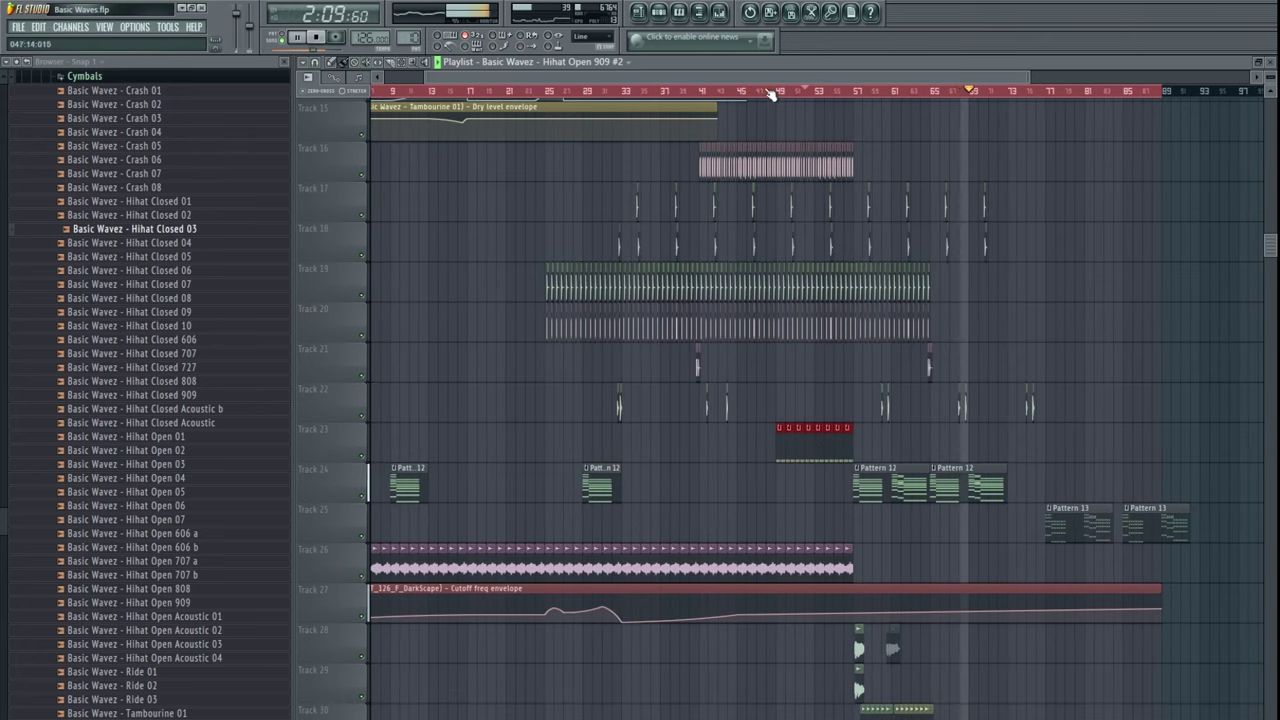
left_click(771, 93)
- Delete the Basic Wavez - Clap 04 channel together with its clips on Track 19, and resume playing the arrangement
scroll(797, 410, "up", 1)
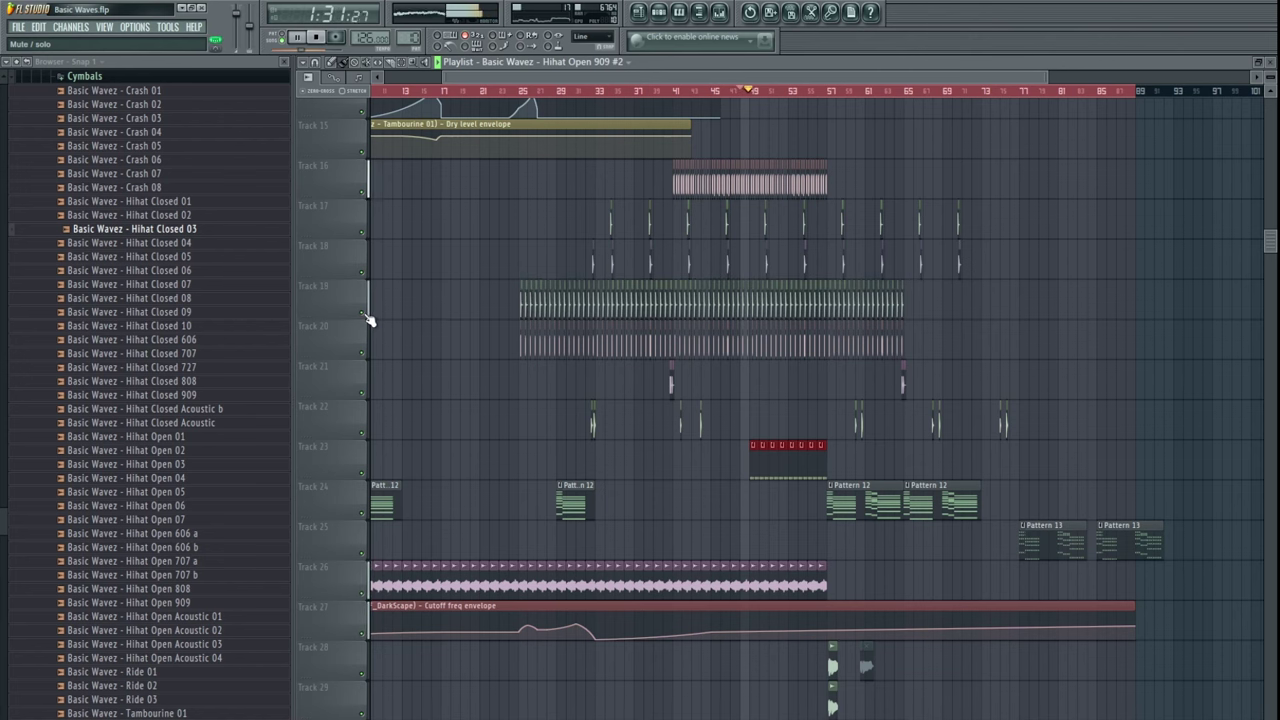
key("space")
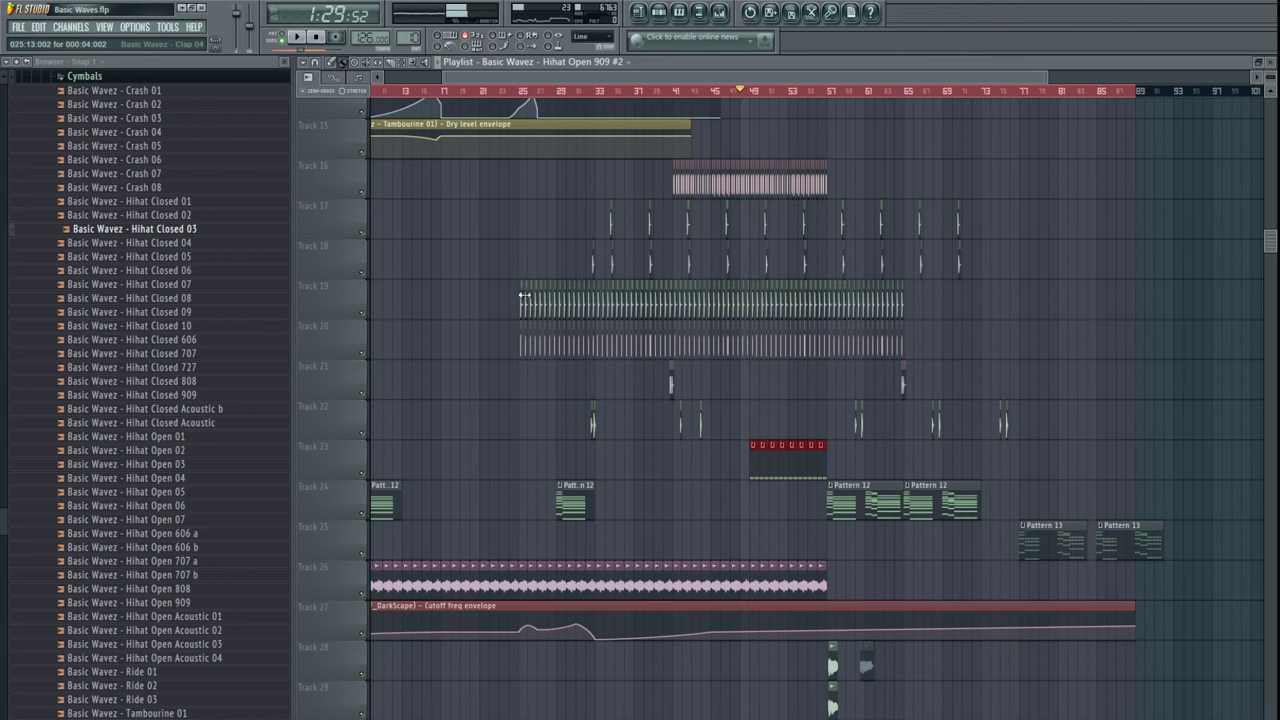
double_click(524, 295)
key("F6")
key("F5")
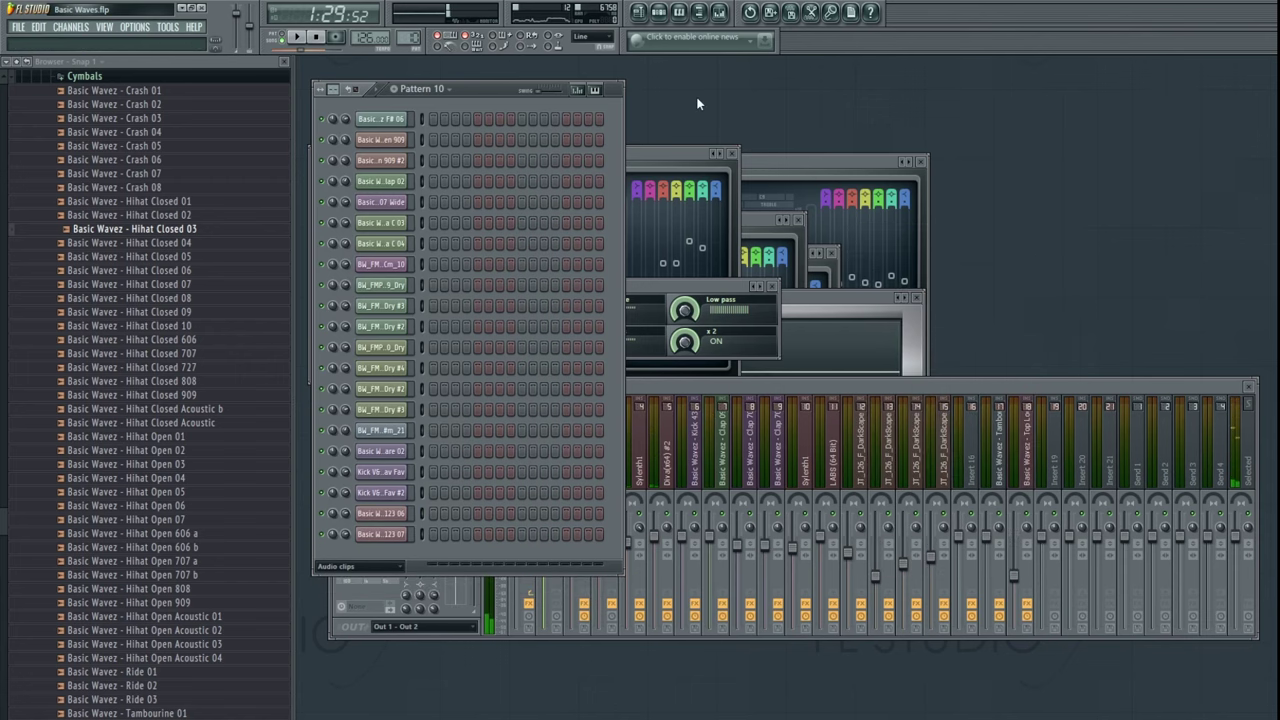
left_click(639, 13)
key("space")
- Move all the Top Loop 123 07 clips from Track 20 up to Track 19
left_click_drag(812, 425, 728, 493)
left_click_drag(866, 410, 404, 422)
key("shift+Up")
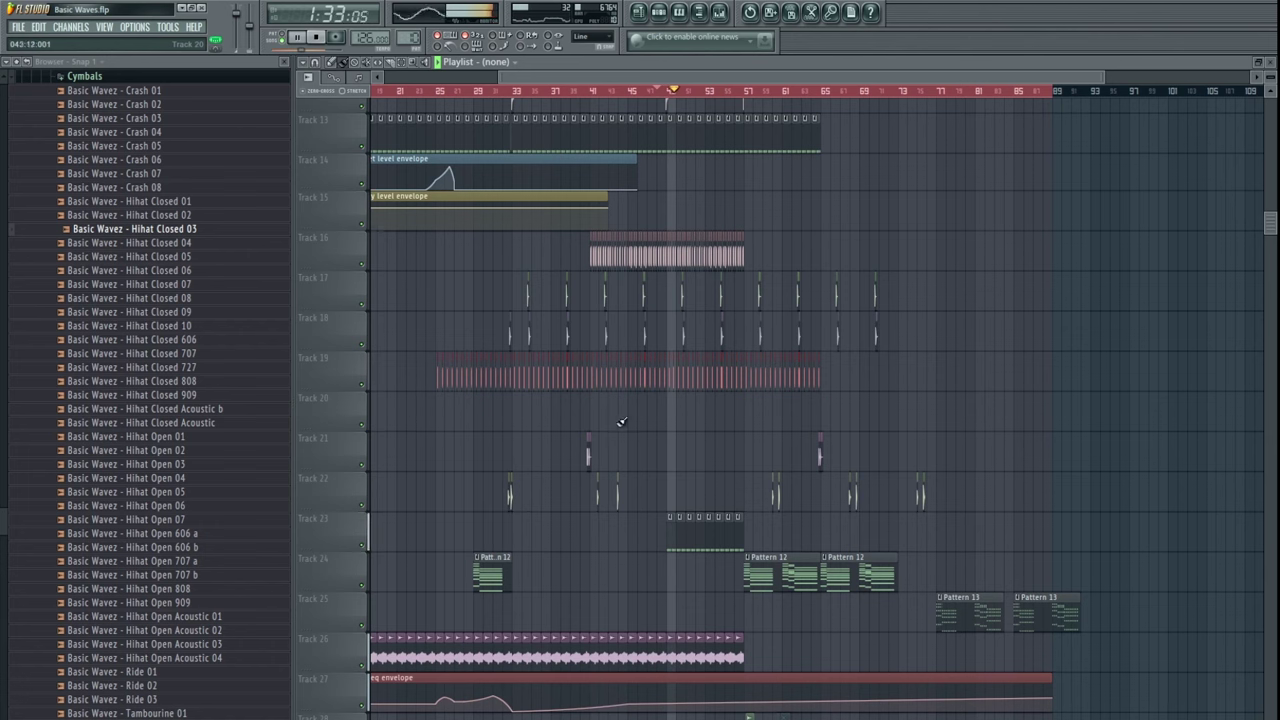
- Play the arrangement from about bar 56 to check the transition into bar 57
scroll(823, 399, "up", 4)
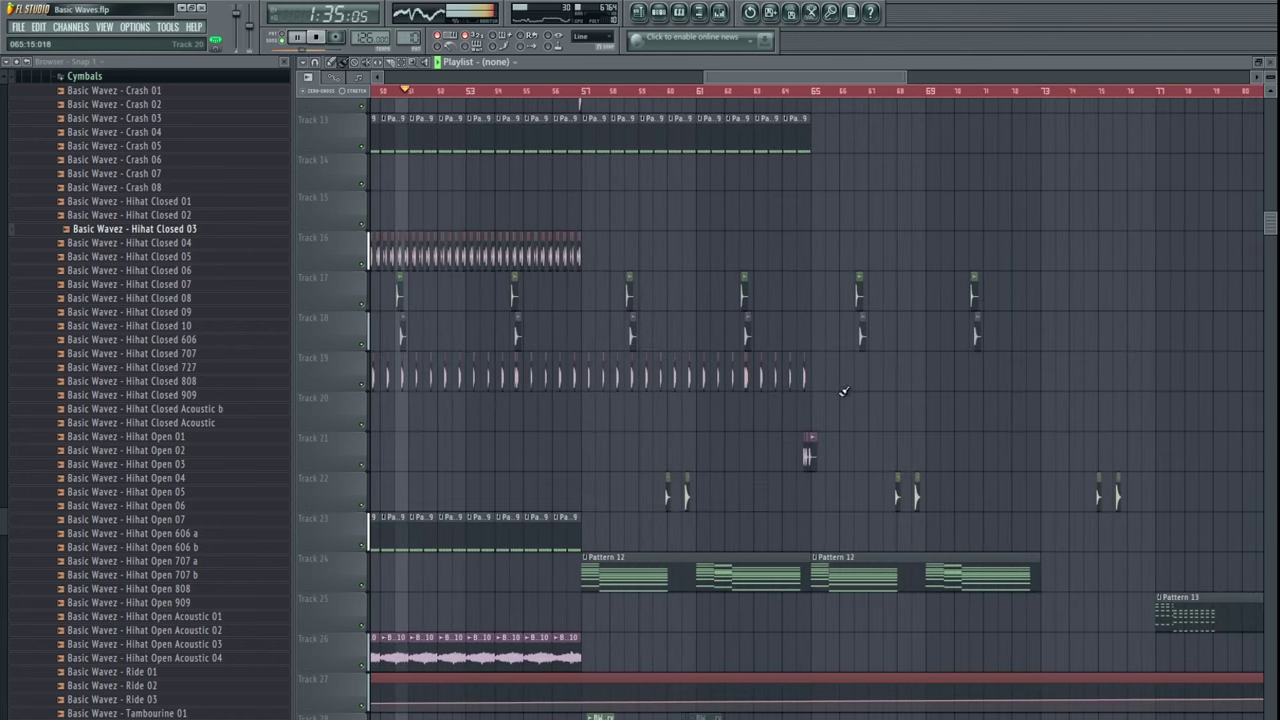
left_click_drag(858, 386, 757, 397)
scroll(757, 395, "down", 3)
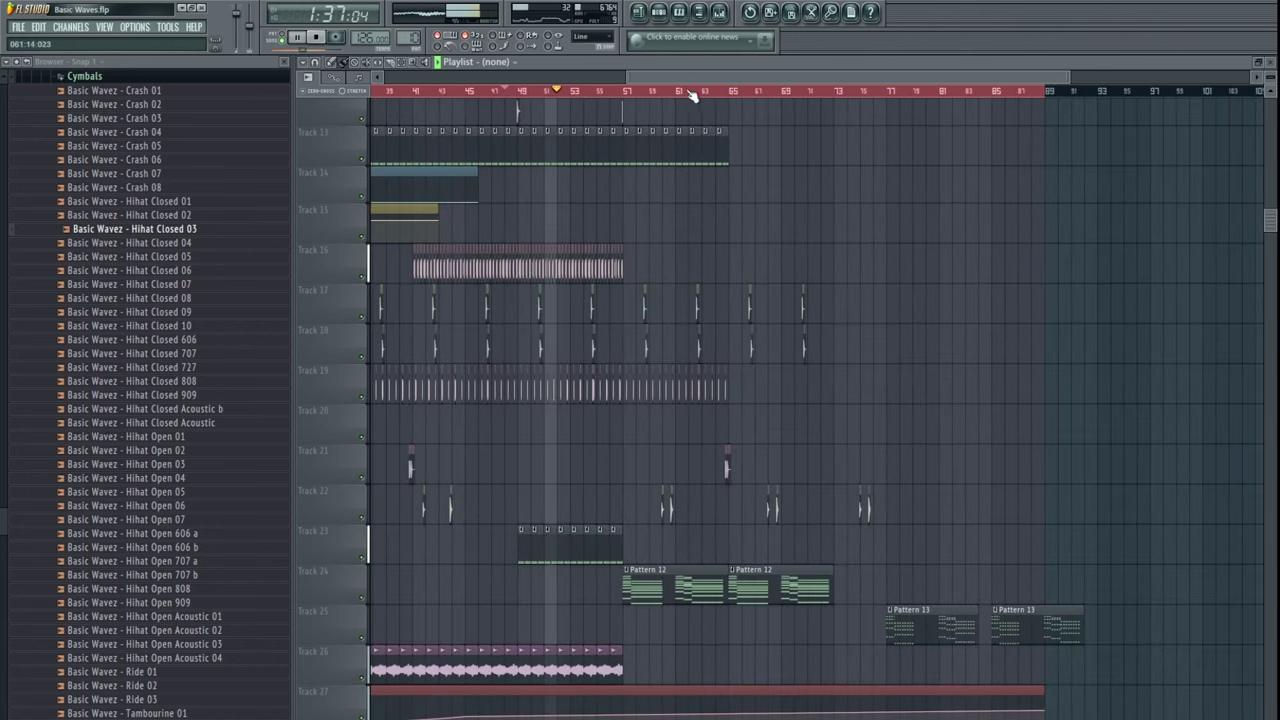
left_click(616, 92)
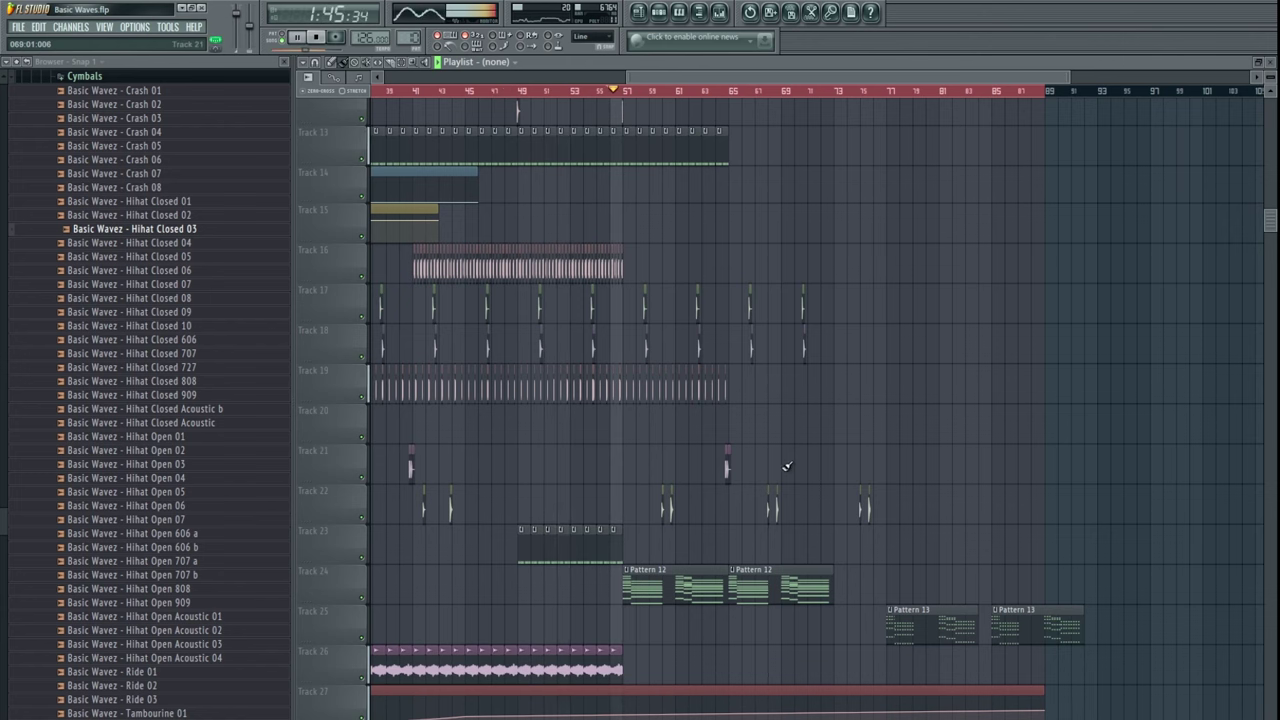
- Extend the Track 26 loop clips from bar 57 up to bar 77 and add a Cutoff freq envelope point near bar 65 on Track 27
left_click_drag(734, 571, 762, 500)
scroll(668, 494, "down", 3)
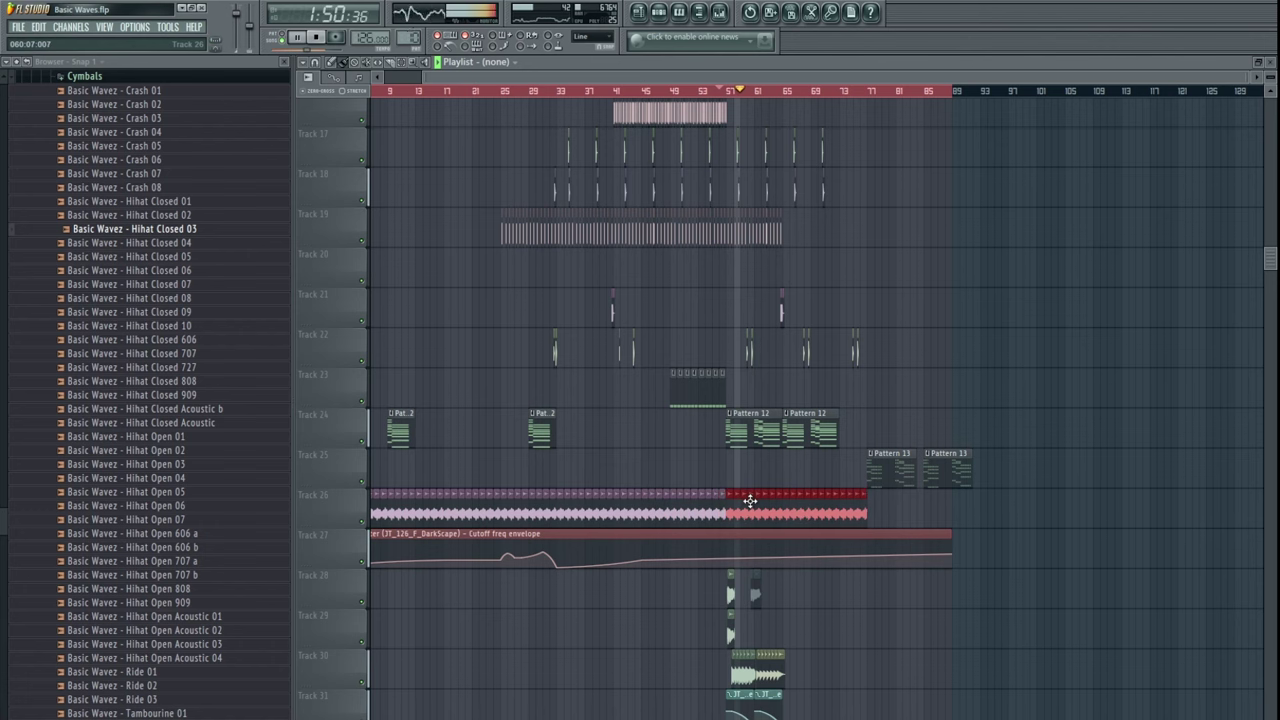
scroll(750, 500, "up", 4)
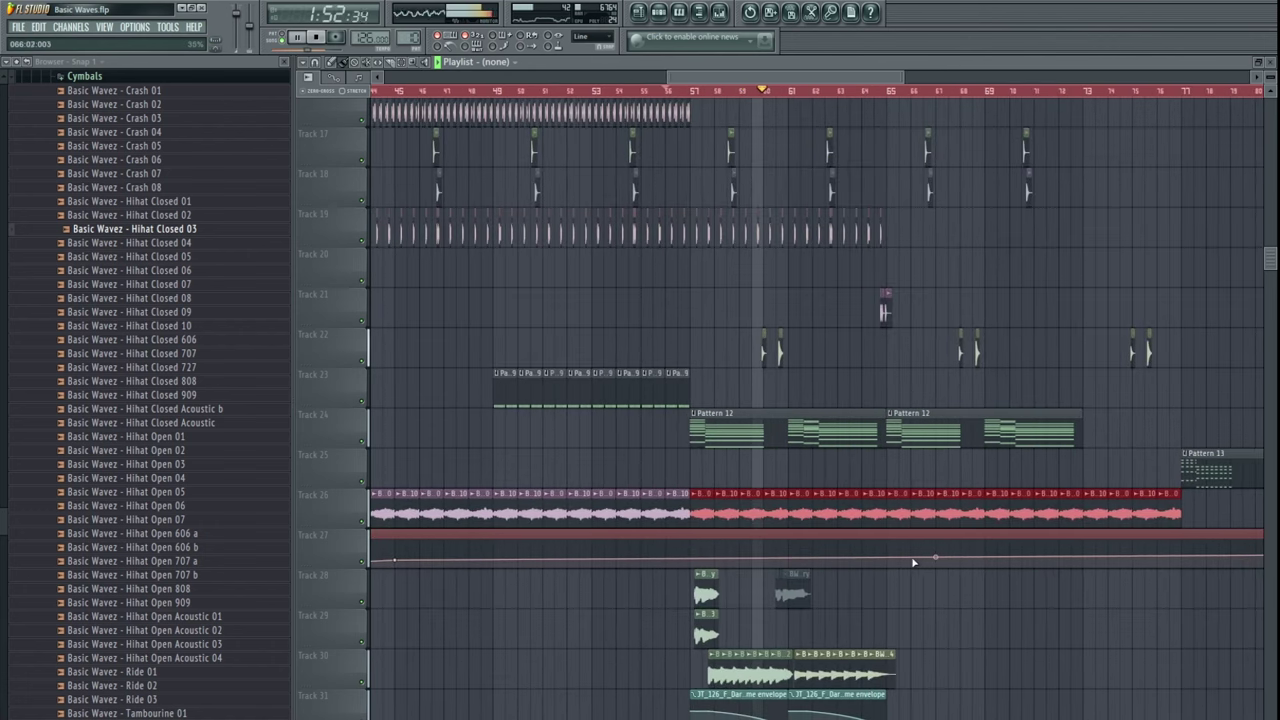
left_click(894, 554)
scroll(874, 523, "down", 3)
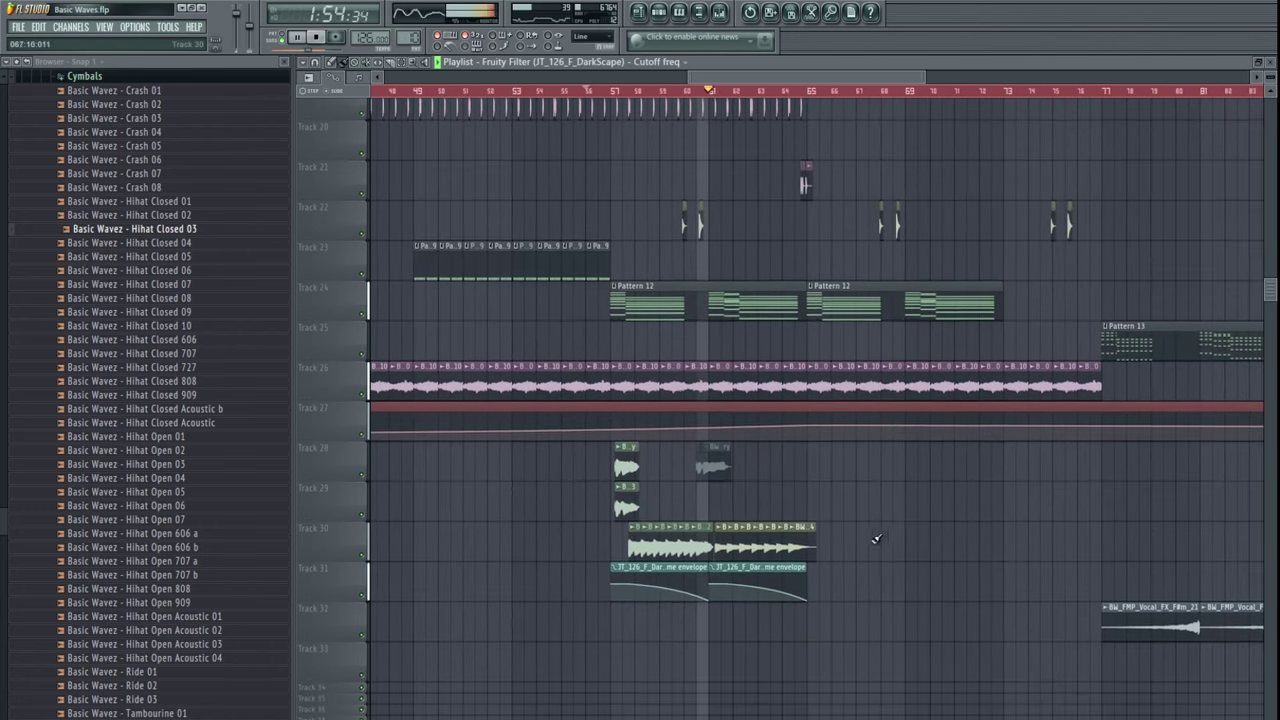
left_click_drag(884, 541, 744, 519)
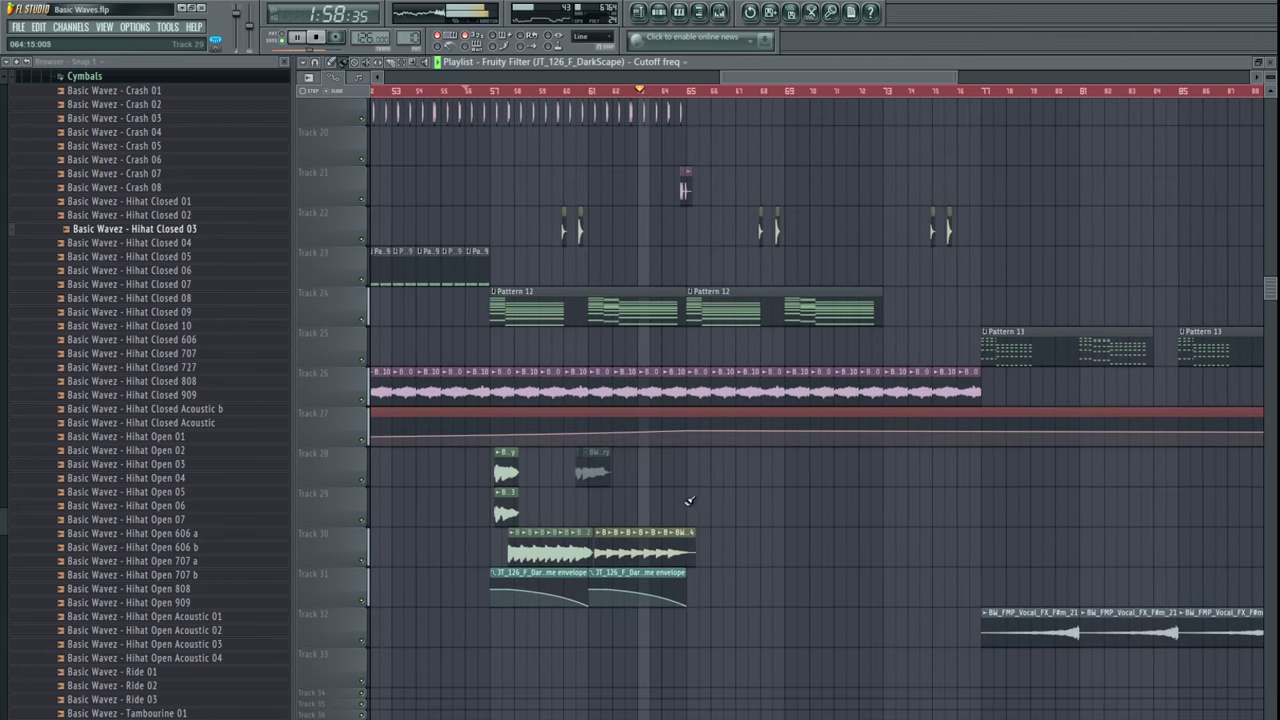
scroll(720, 500, "up", 2)
left_click_drag(743, 517, 510, 627)
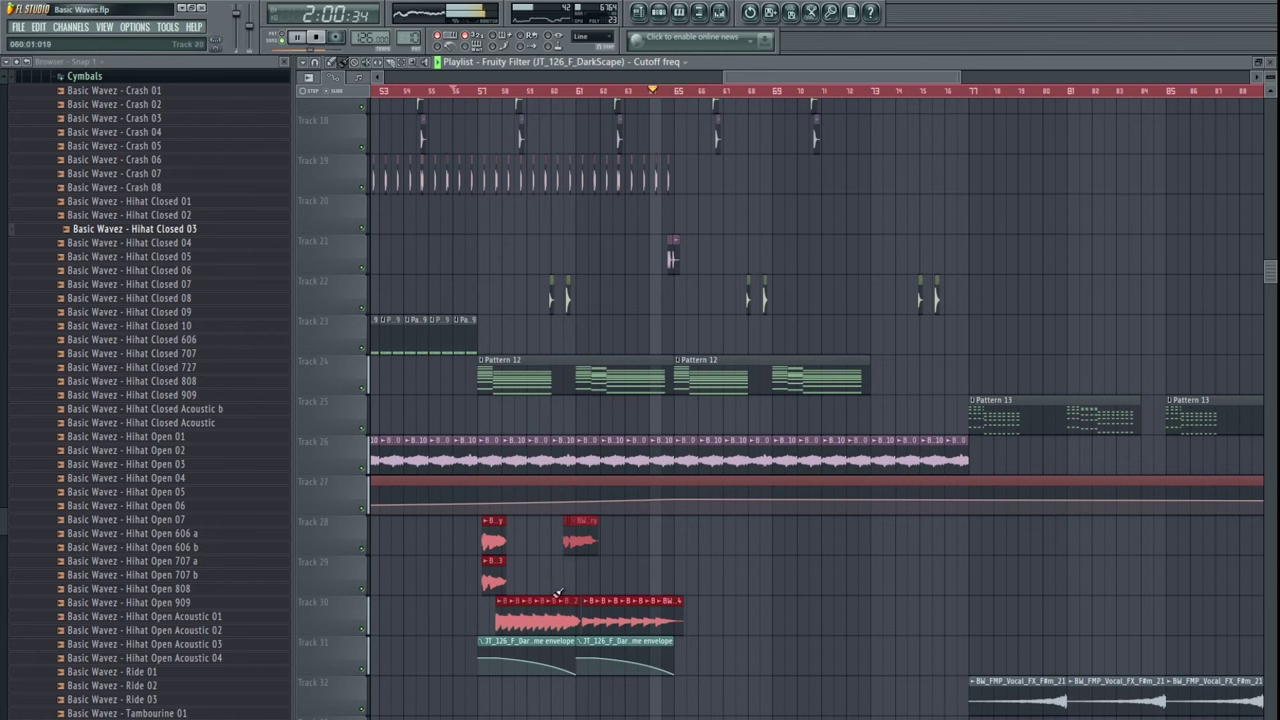
left_click(757, 591)
scroll(764, 575, "up", 10)
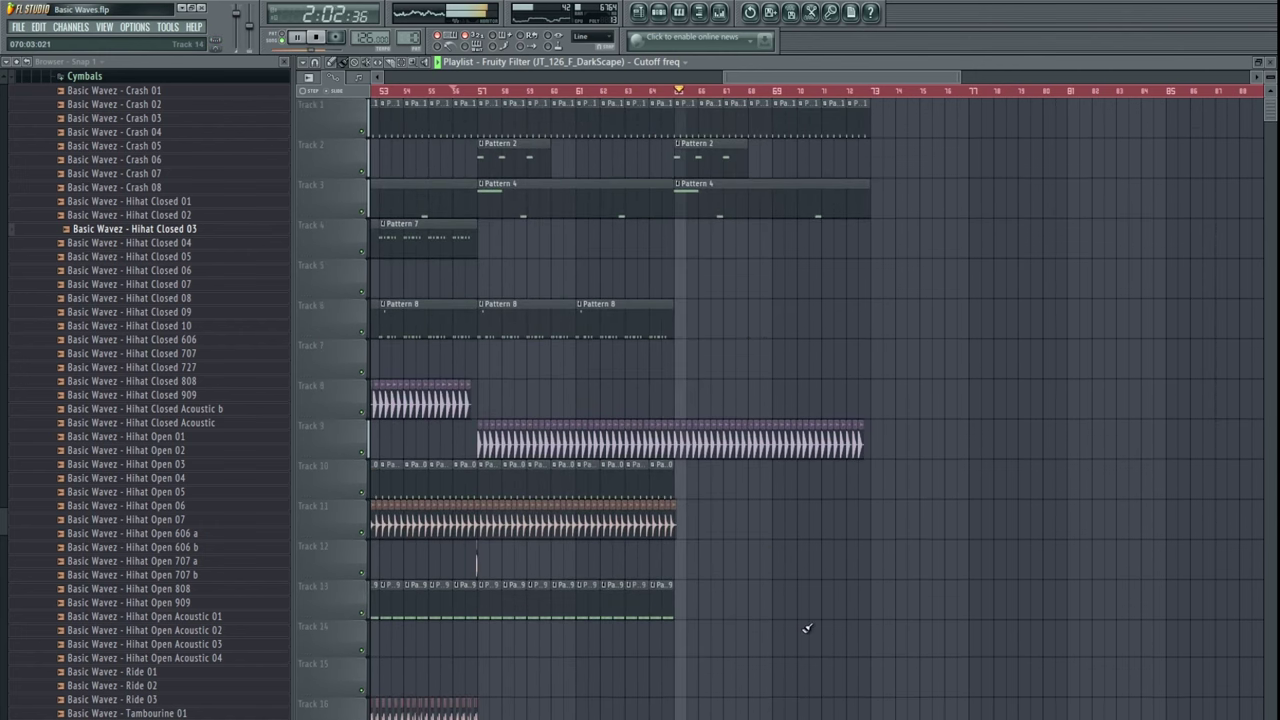
scroll(800, 600, "down", 10)
- Copy the clips and envelopes on Tracks 28 to 31 from the bar 57 section to the section starting at bar 65
left_click_drag(528, 477, 770, 585)
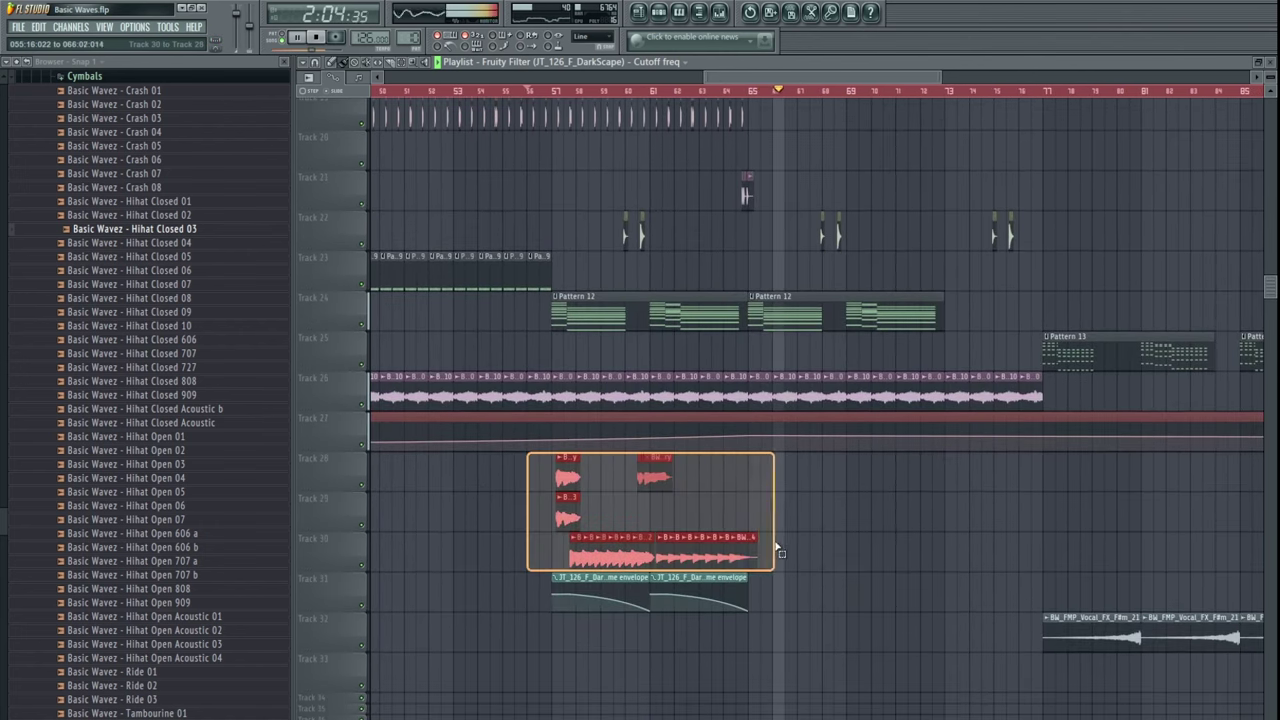
left_click_drag(532, 460, 766, 612)
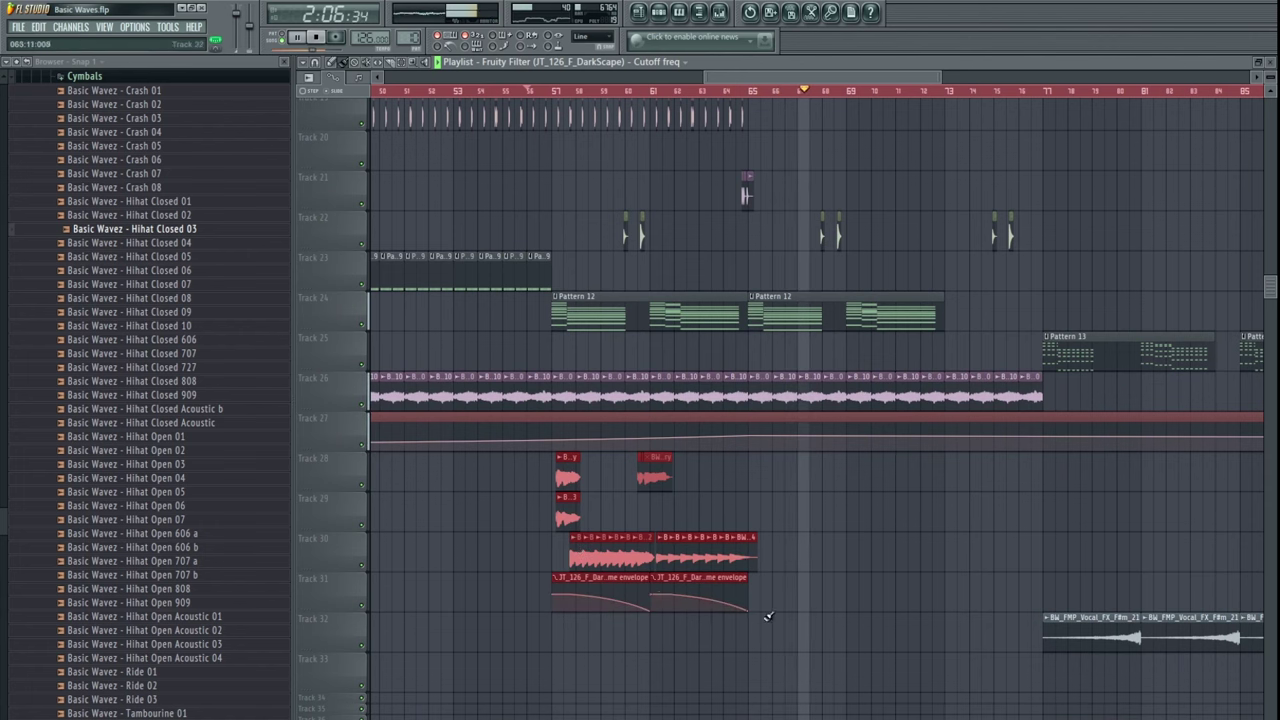
left_click_drag(576, 580, 773, 580)
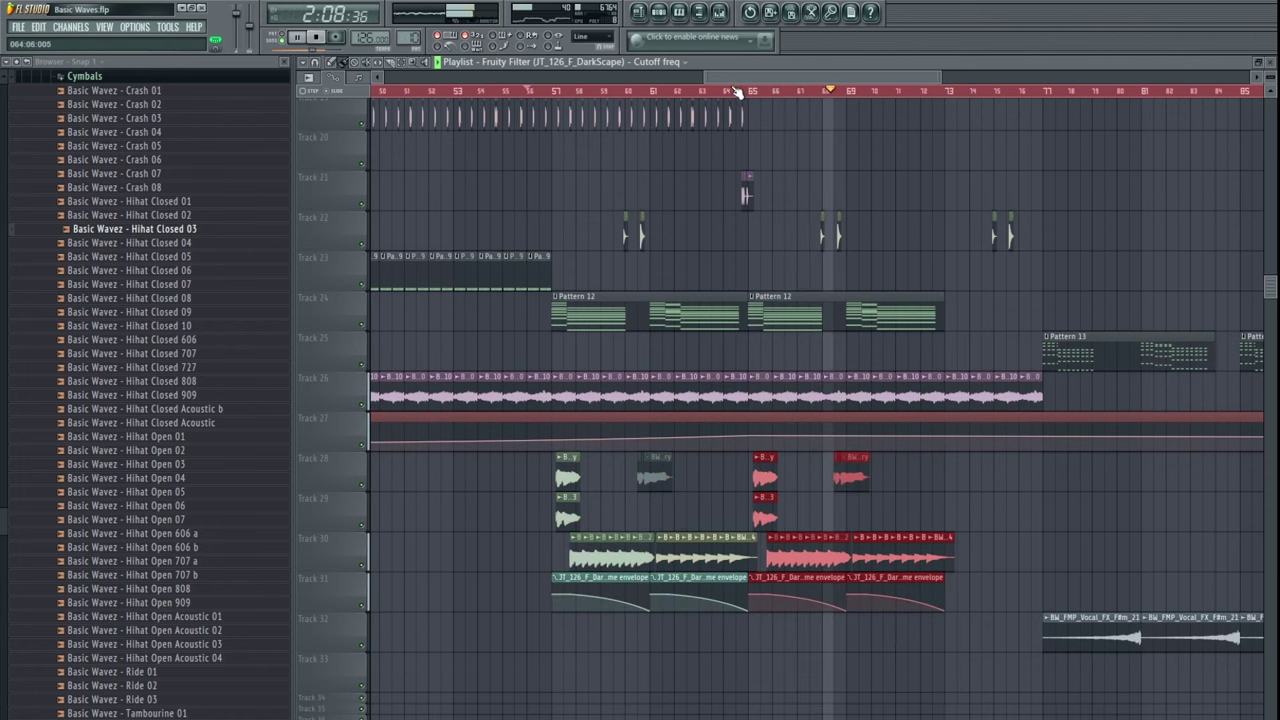
- Play from about bar 65 and delete the single clips on Tracks 17 and 18 near bar 70
left_click(735, 91)
scroll(763, 437, "up", 2)
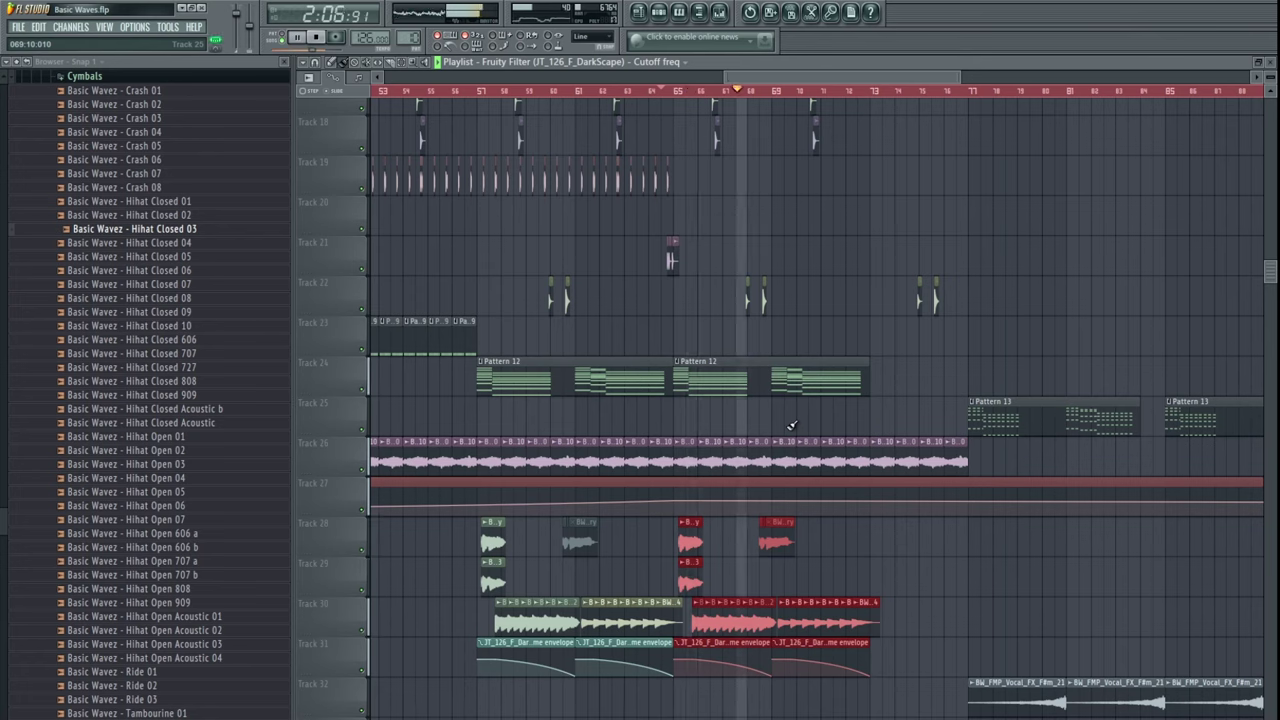
scroll(881, 318, "up", 3)
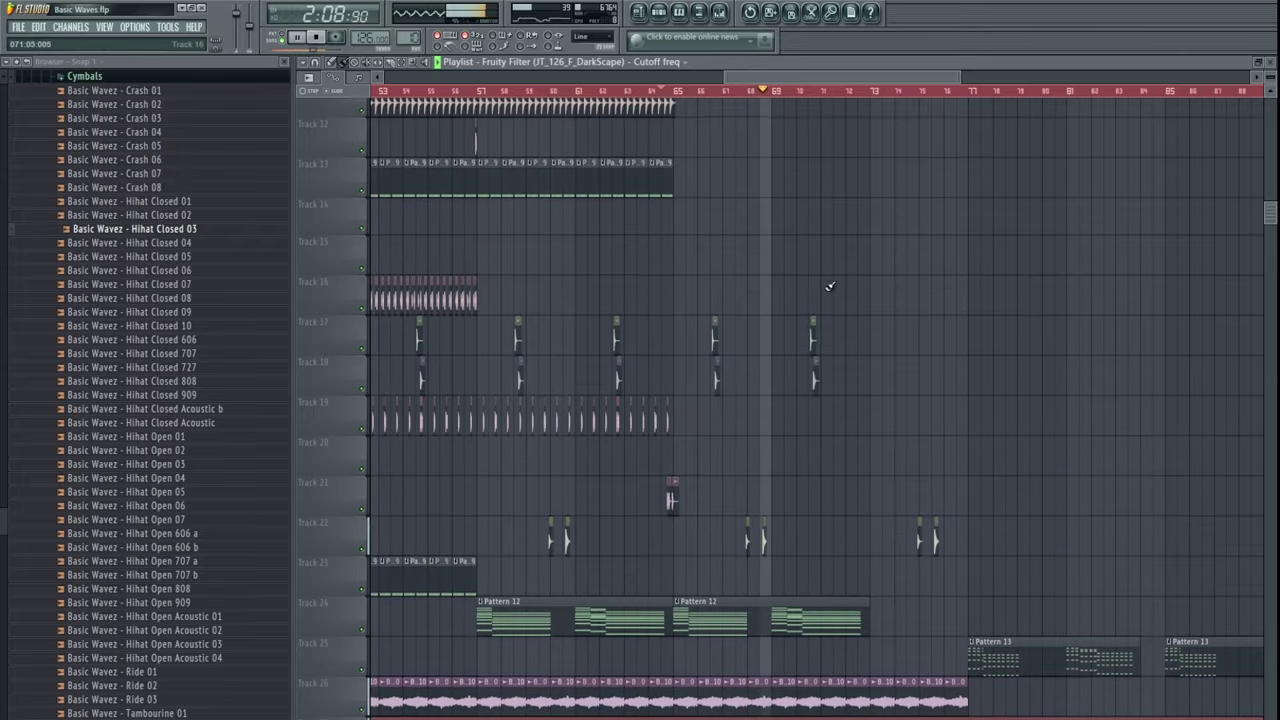
right_click(814, 336)
right_click(817, 366)
- Move the two Pattern 13 clips on Track 25 to bar 88 and extend the Track 26 loop from bar 77 to bar 81
left_click_drag(922, 388, 838, 446)
scroll(838, 445, "down", 3)
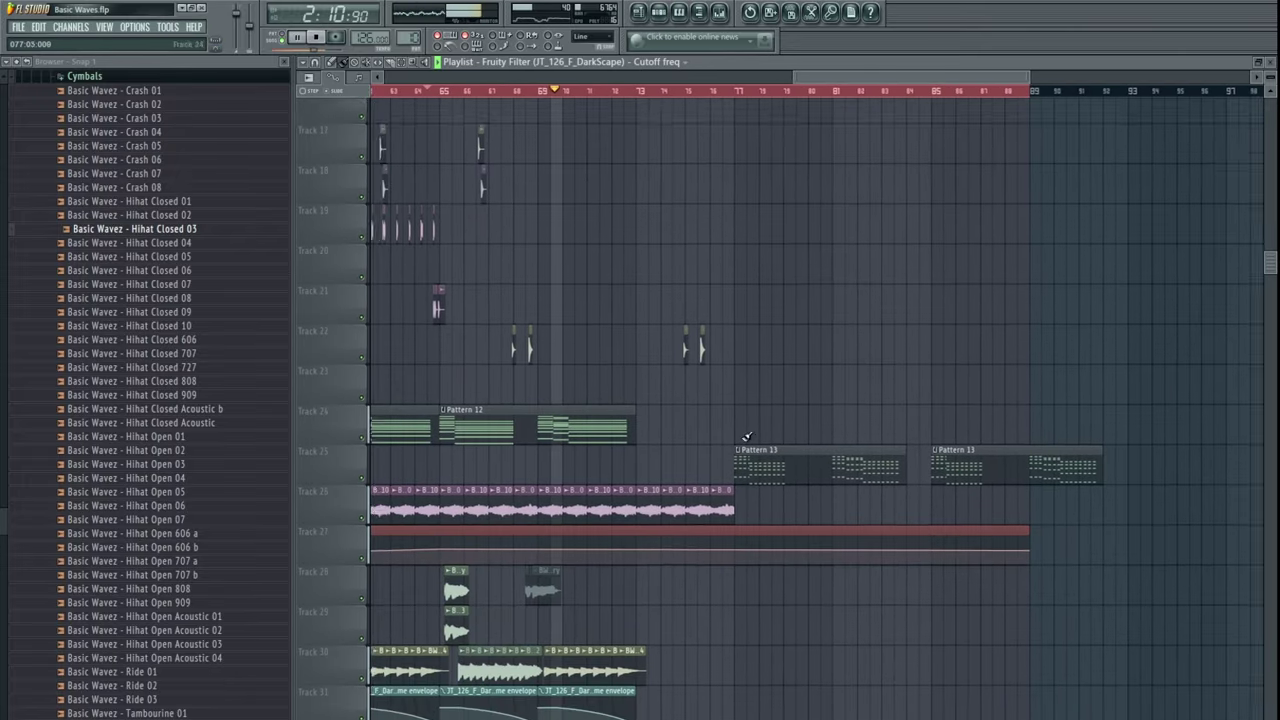
scroll(820, 398, "up", 3)
left_click_drag(820, 398, 919, 405)
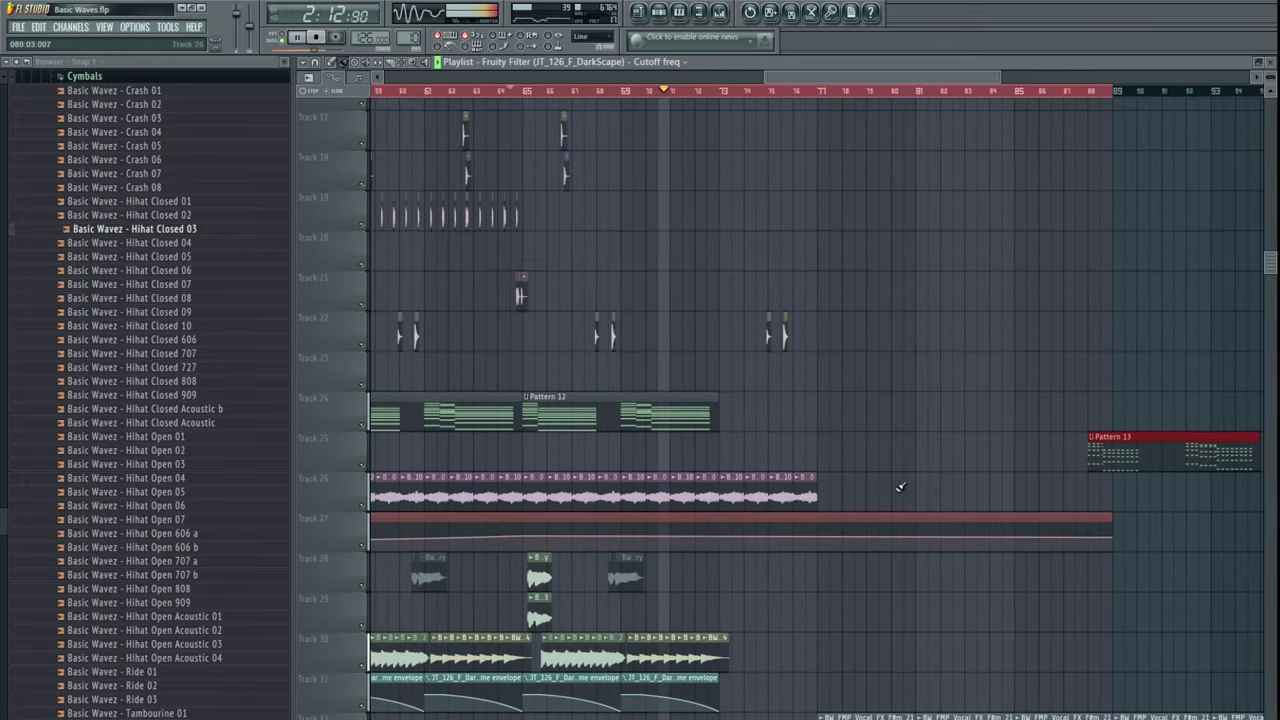
mouse_move(857, 494)
left_mouse_down()
mouse_move(729, 485)
mouse_move(828, 484)
left_mouse_up()
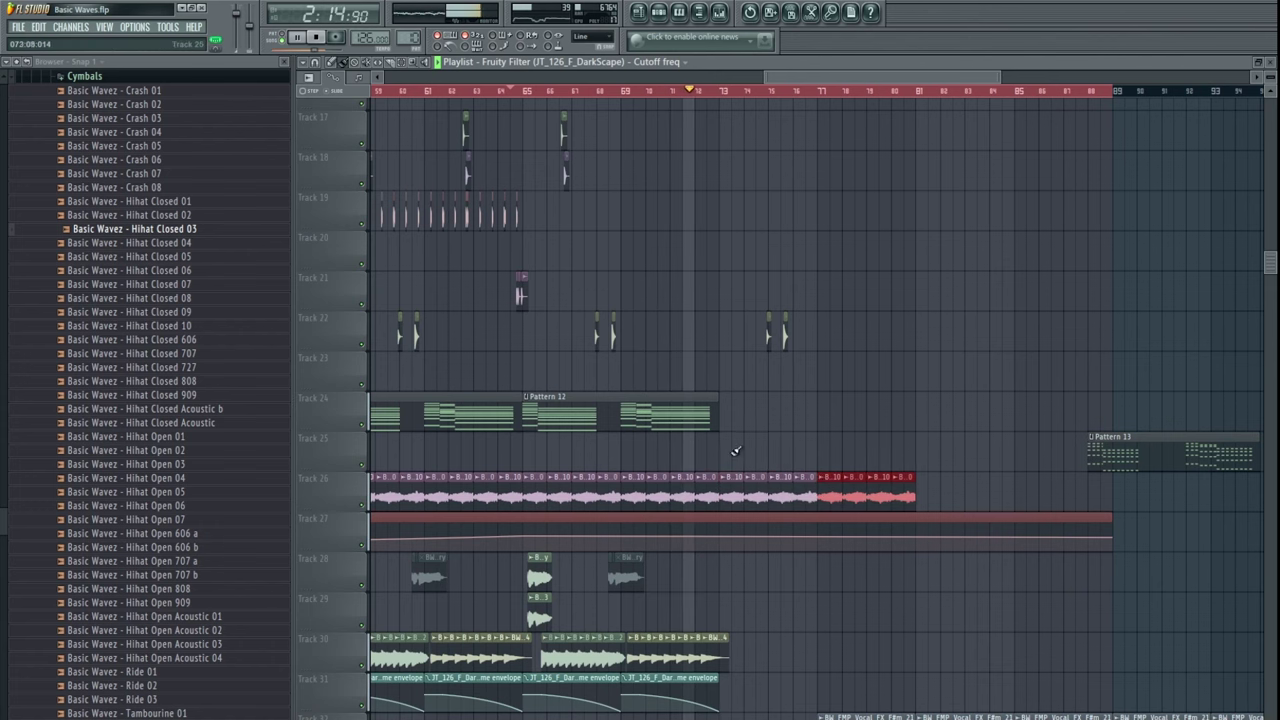
scroll(795, 402, "down", 4)
key("space")
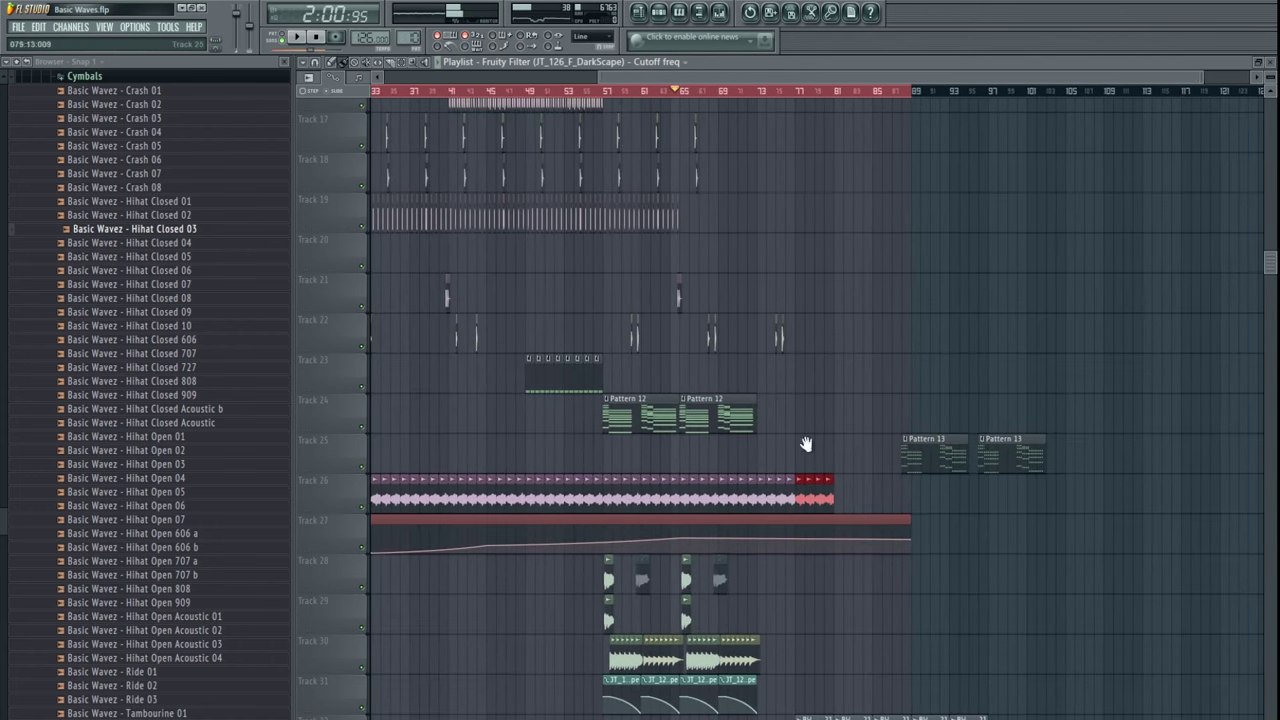
- Go to Pattern 12 in the channel rack and clone it into a new pattern directly after it
scroll(806, 444, "down", 2)
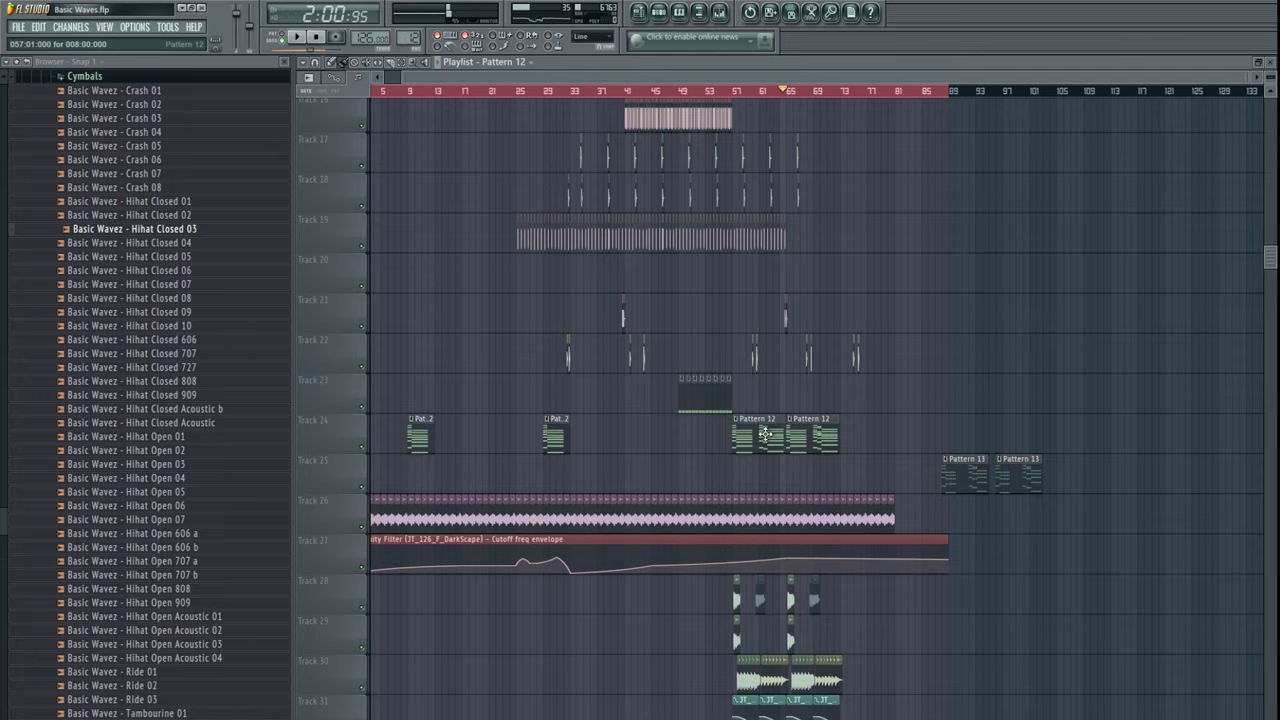
key("F5")
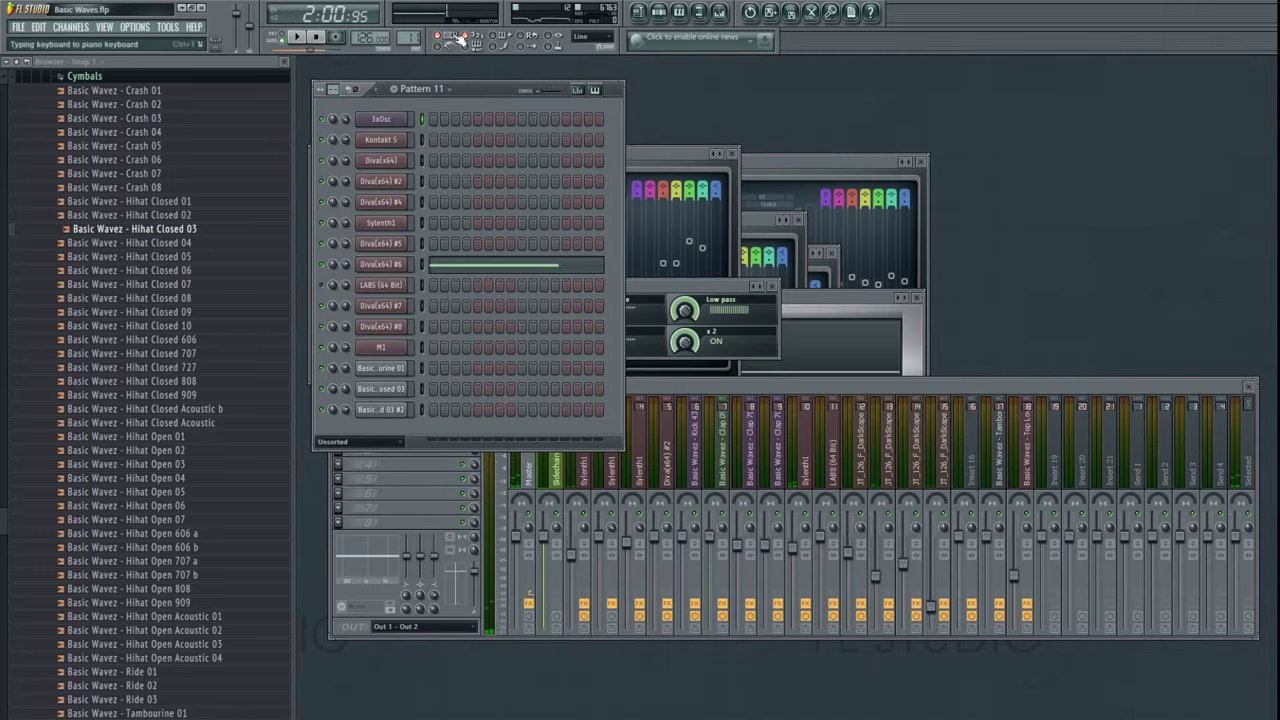
scroll(409, 36, "down", 1)
scroll(410, 38, "down", 3)
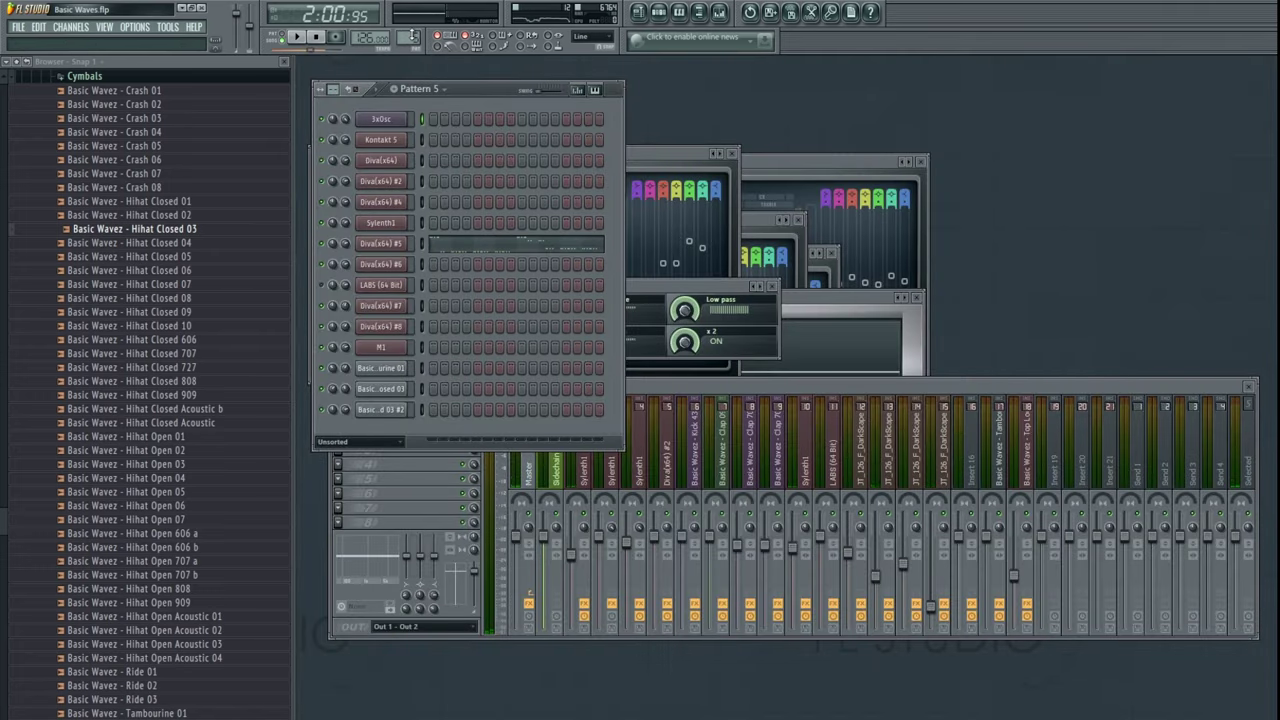
scroll(410, 38, "up", 13)
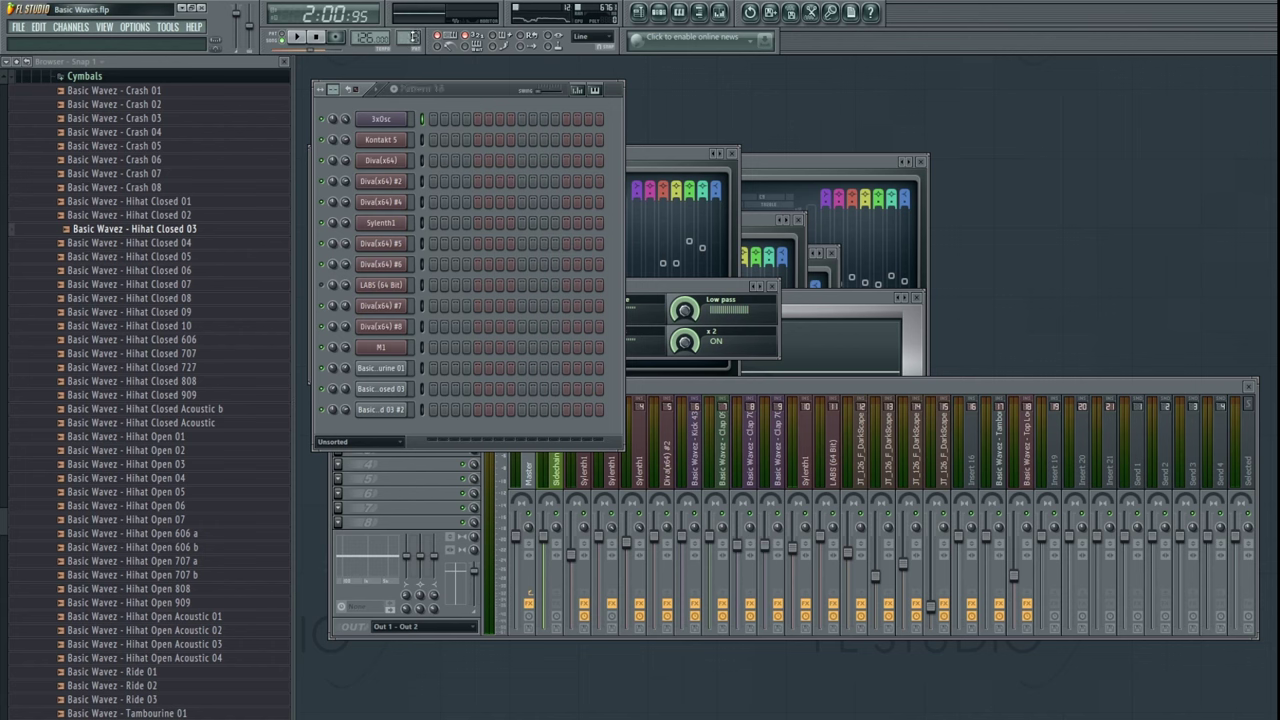
scroll(412, 37, "down", 2)
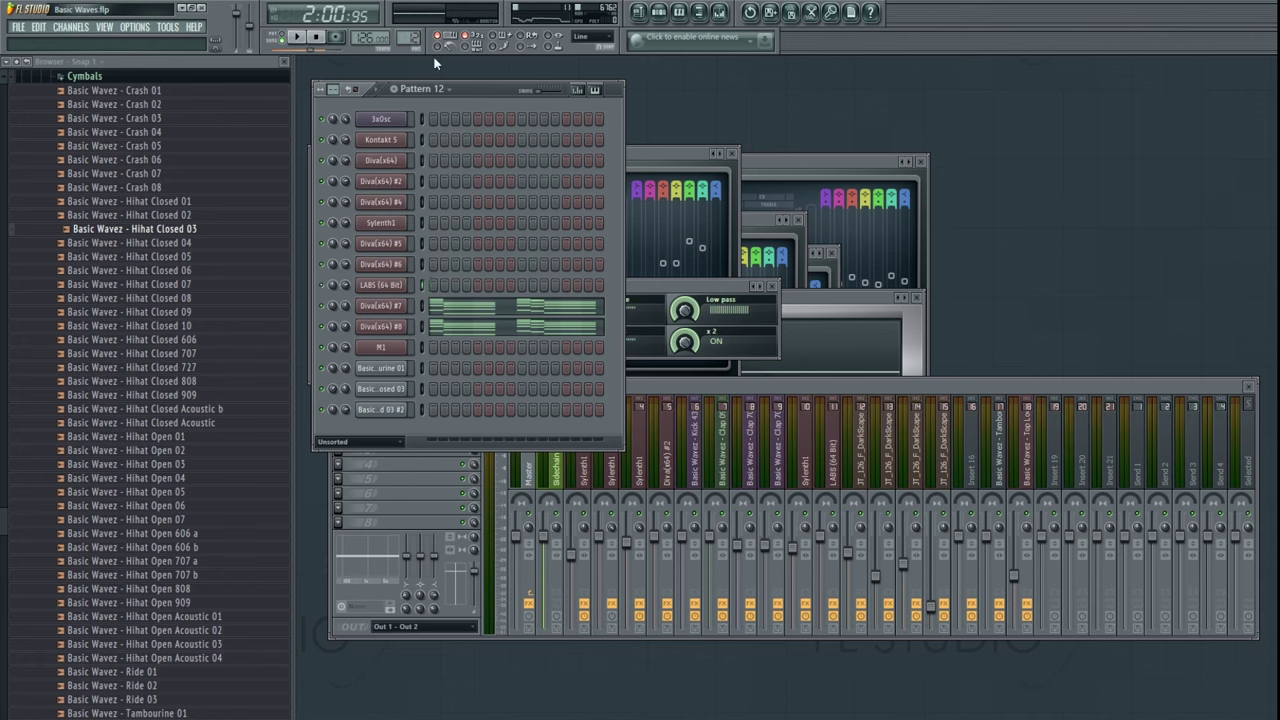
scroll(416, 40, "up", 1)
scroll(416, 38, "down", 1)
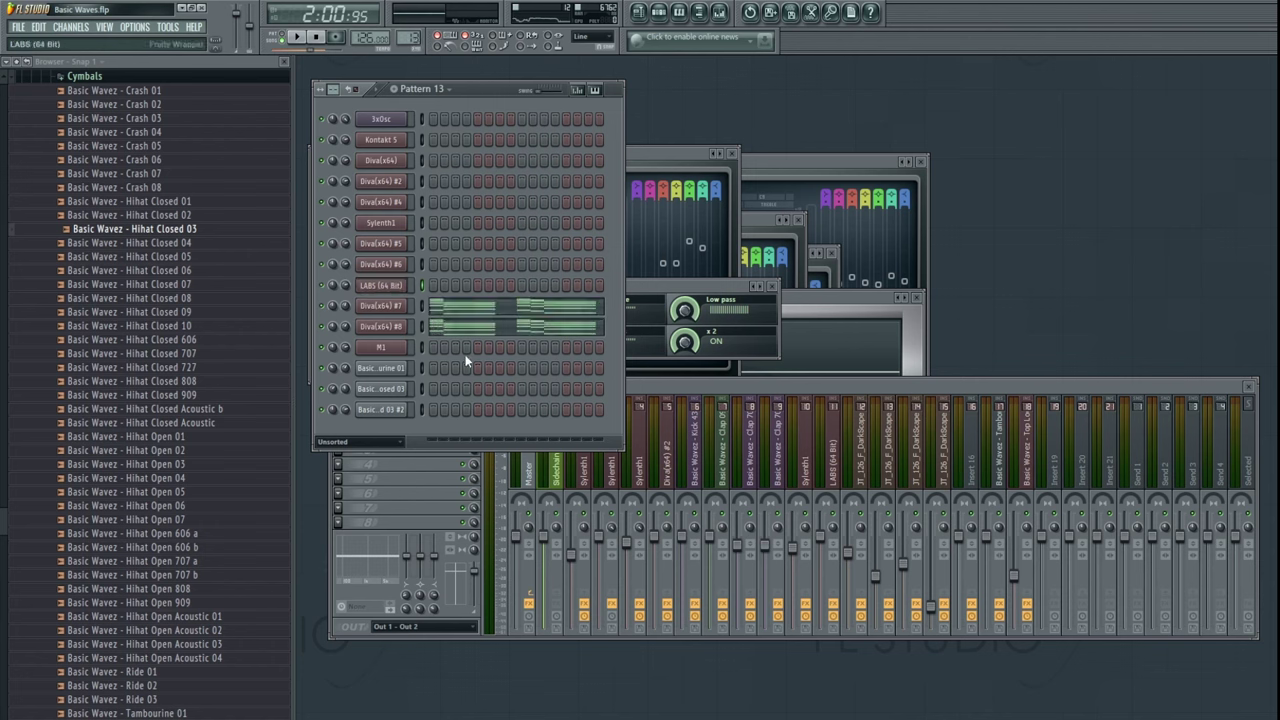
- In the cloned Pattern 13, paste the chord notes into LABS (64 Bit) and cut them from Diva(x64) #7 and #8
key("ctrl+v")
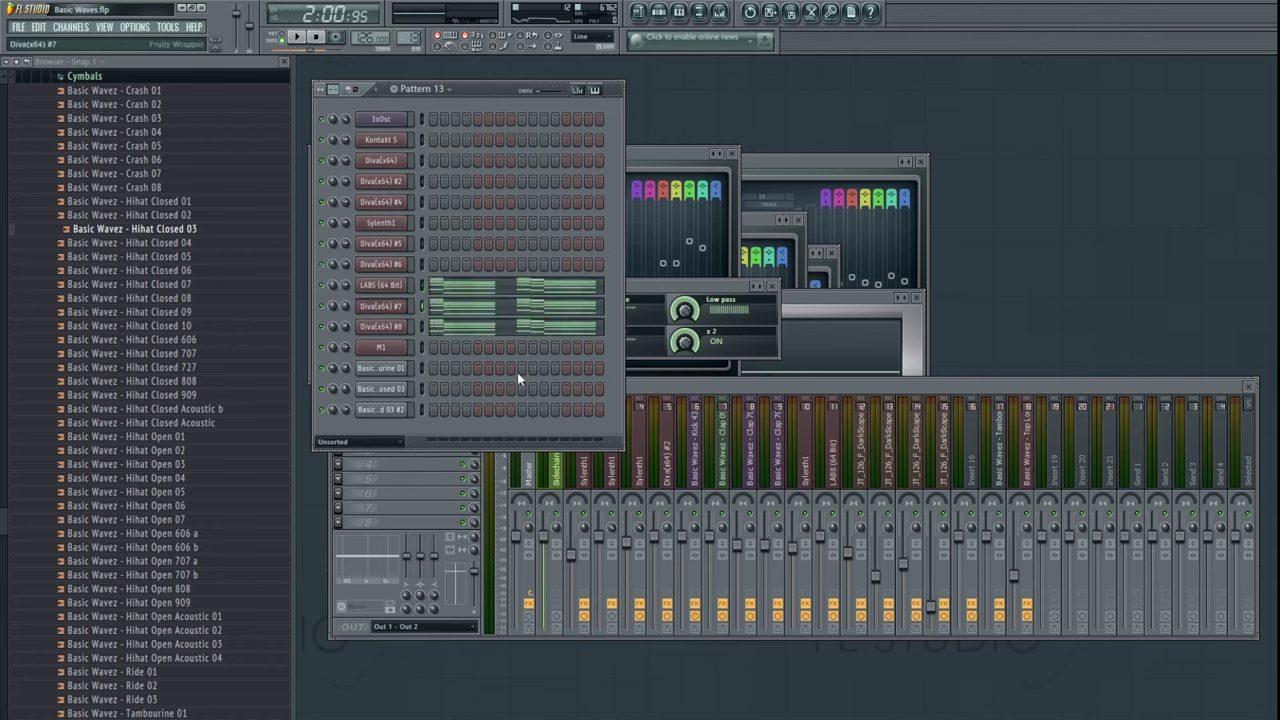
key("ctrl+x")
key("ctrl+x")
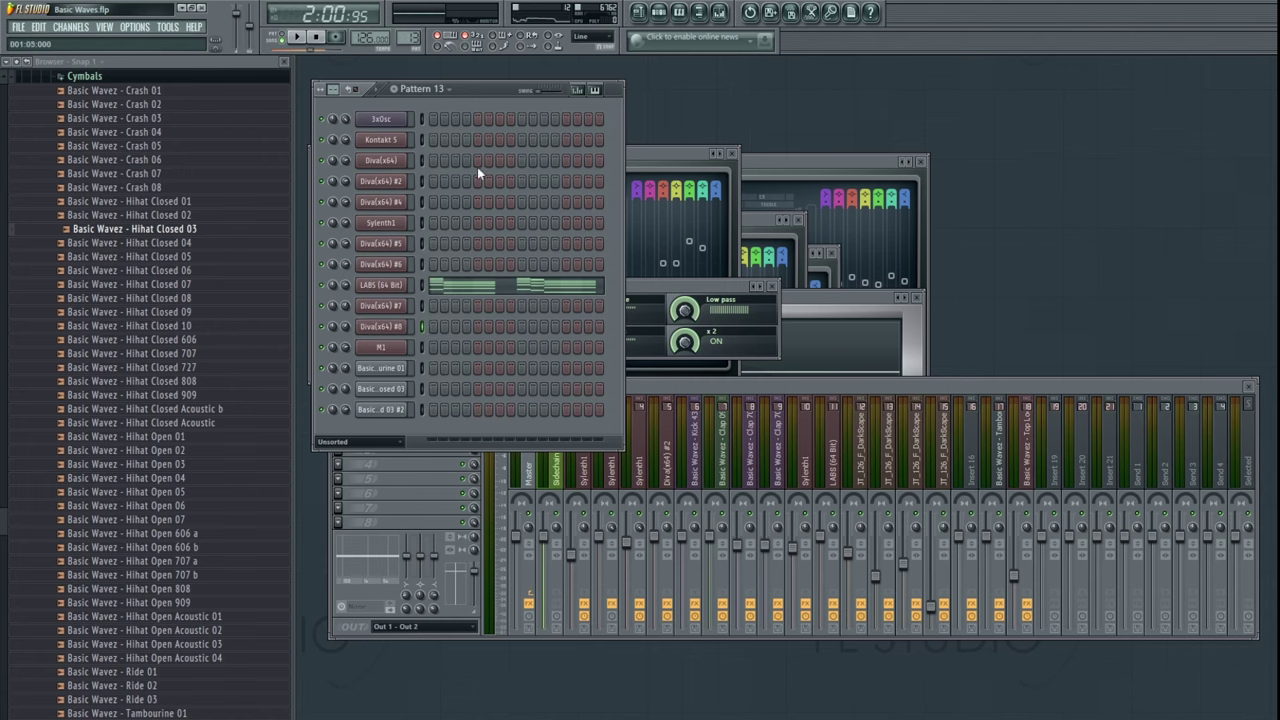
scroll(410, 33, "down", 1)
scroll(410, 38, "up", 1)
- Place Pattern 13 at bar 73 on Track 25 in the playlist and play it in the arrangement
left_click(645, 12)
key("space")
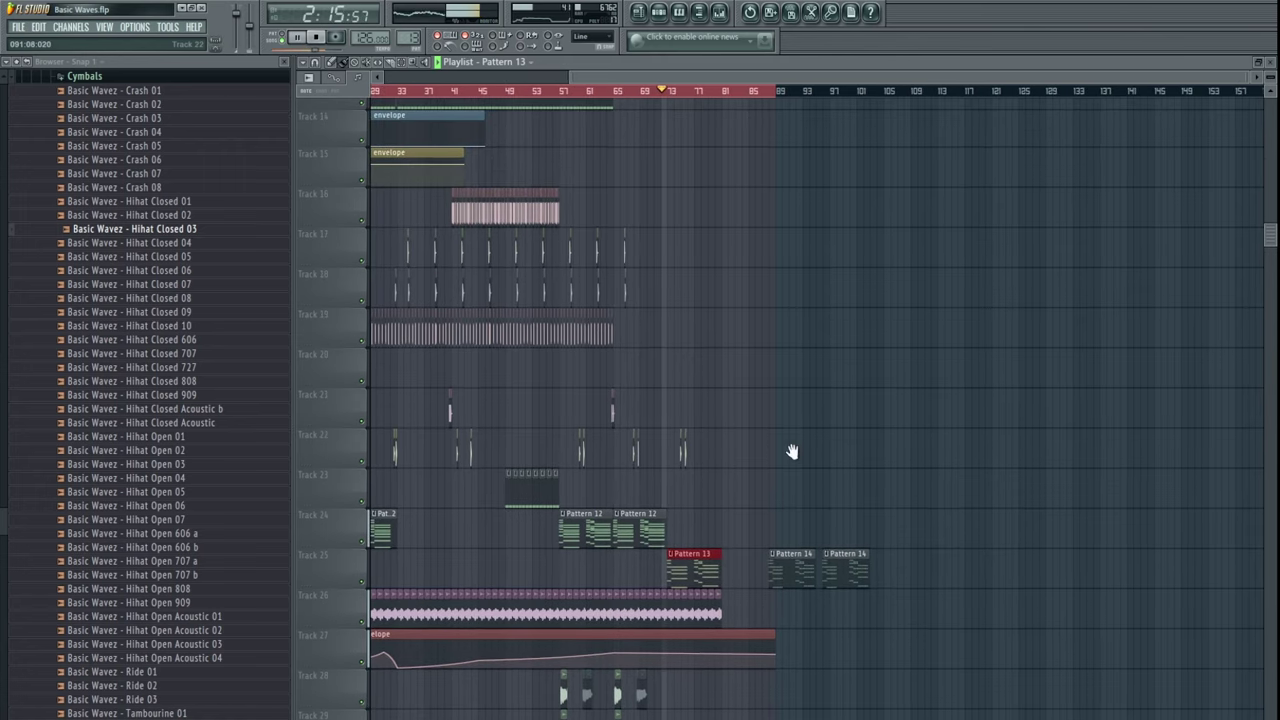
scroll(790, 449, "down", 2)
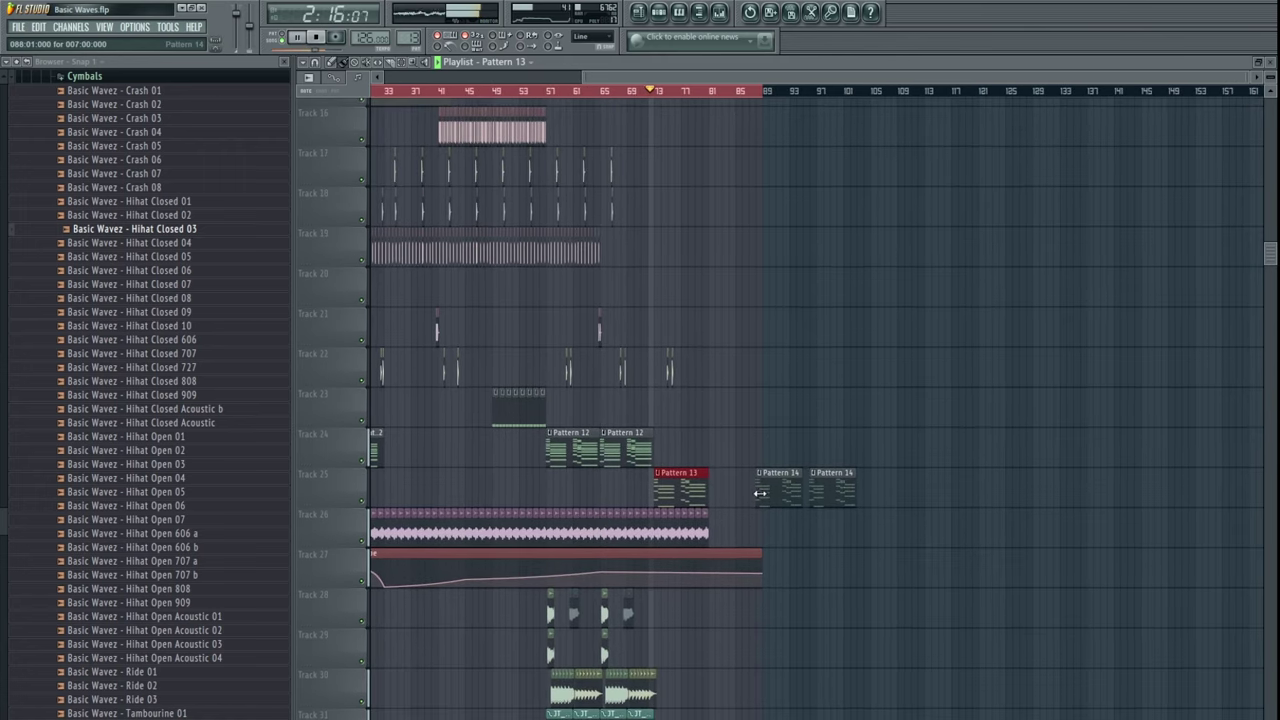
scroll(831, 486, "down", 1)
scroll(870, 520, "left", 3)
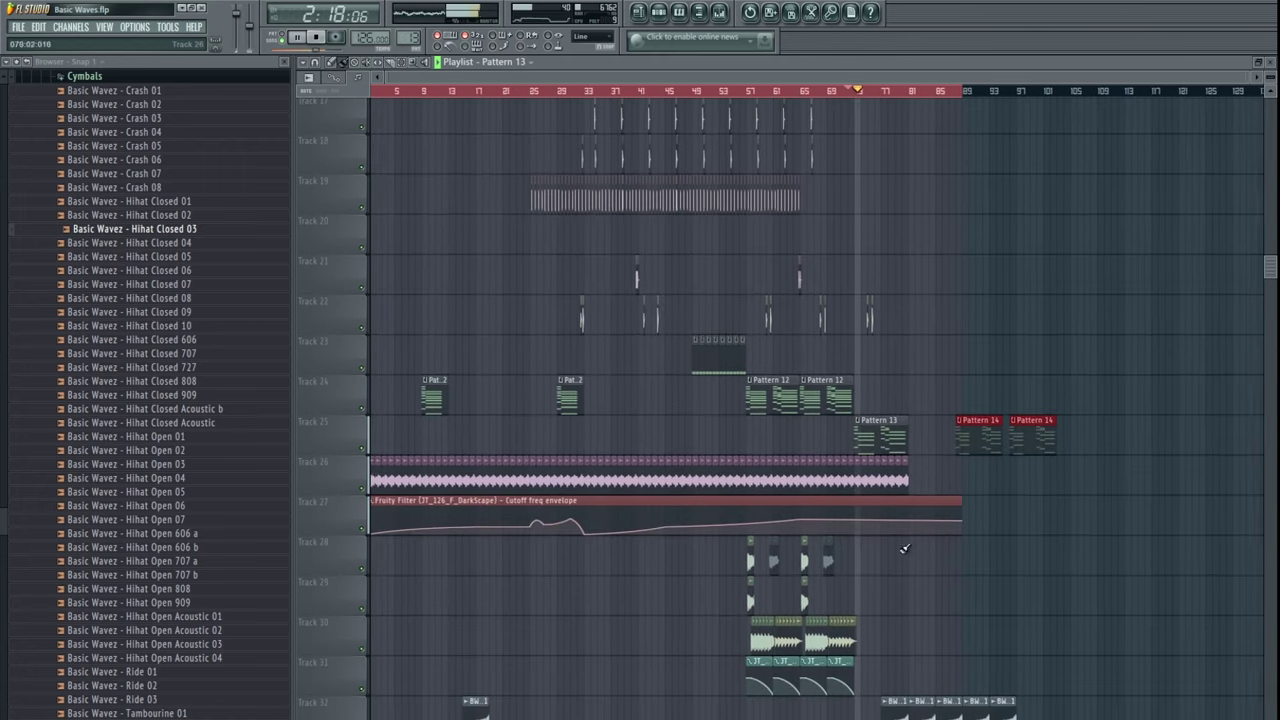
- Select all clips and envelopes on Tracks 26 to 32 and shift them down by one track
left_click_drag(1027, 497, 331, 716)
scroll(374, 679, "up", 3)
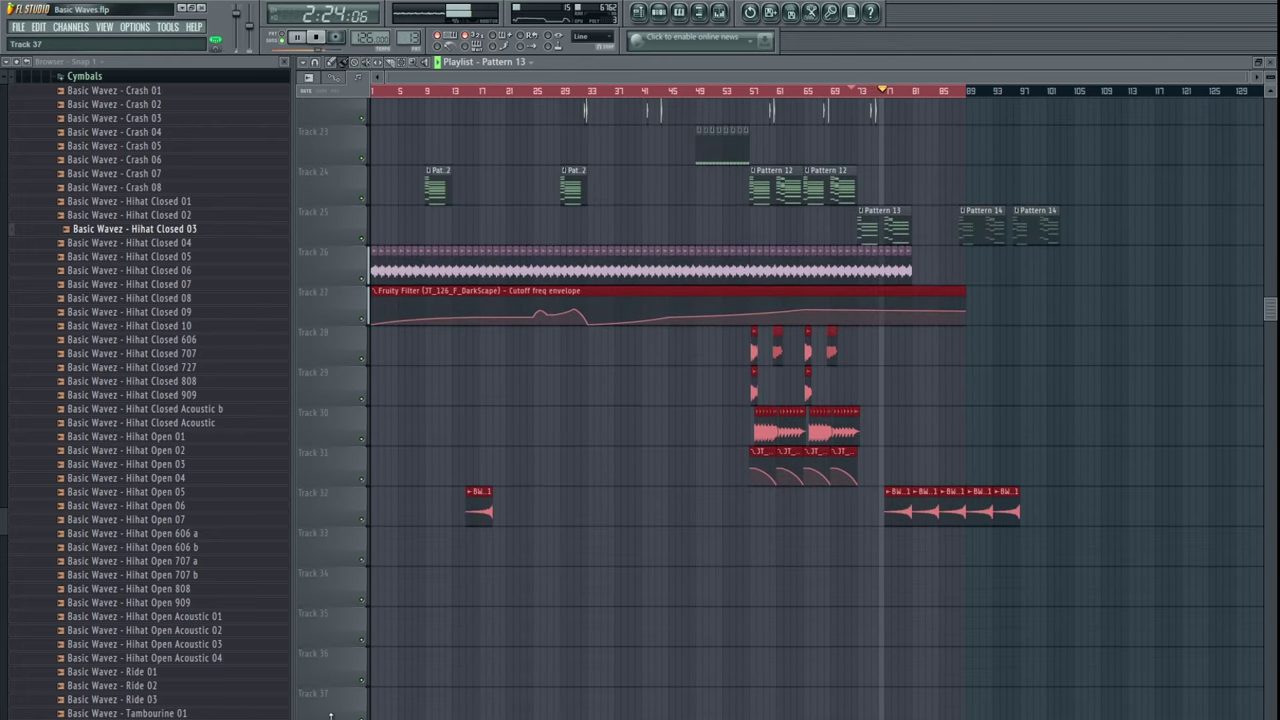
scroll(371, 666, "down", 3)
left_click_drag(798, 430, 706, 634)
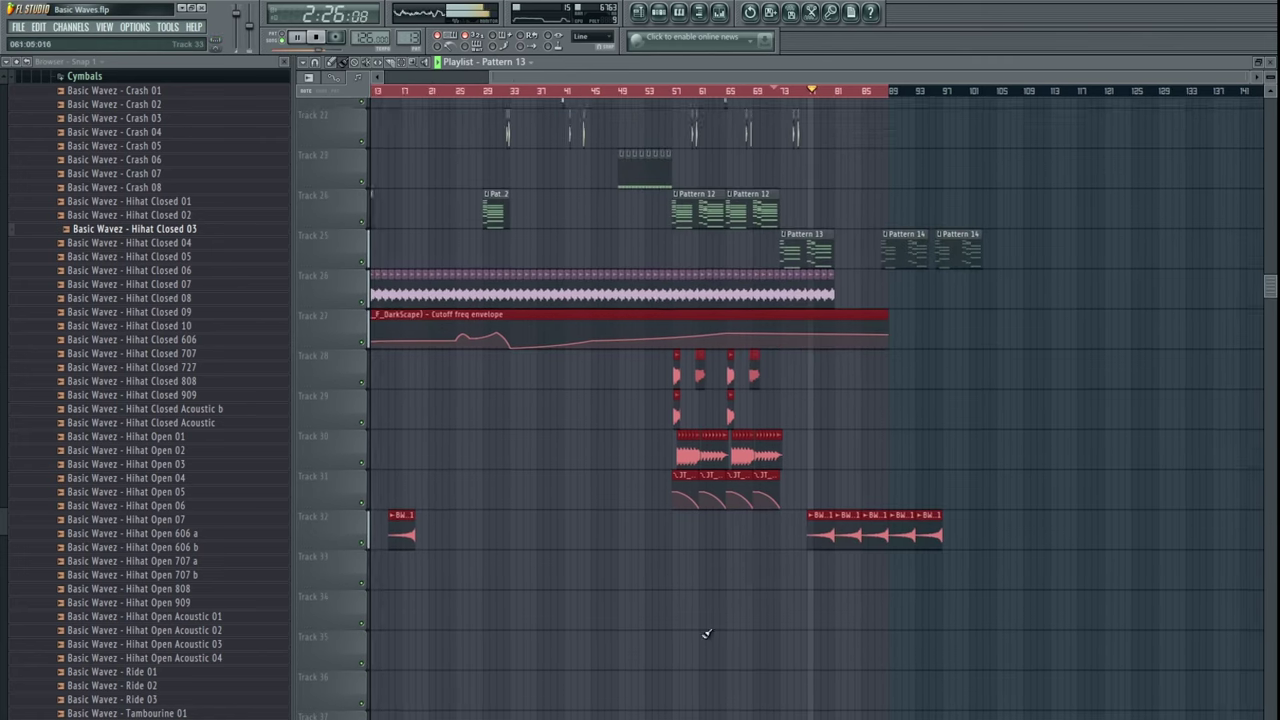
left_click_drag(1014, 644, 214, 333)
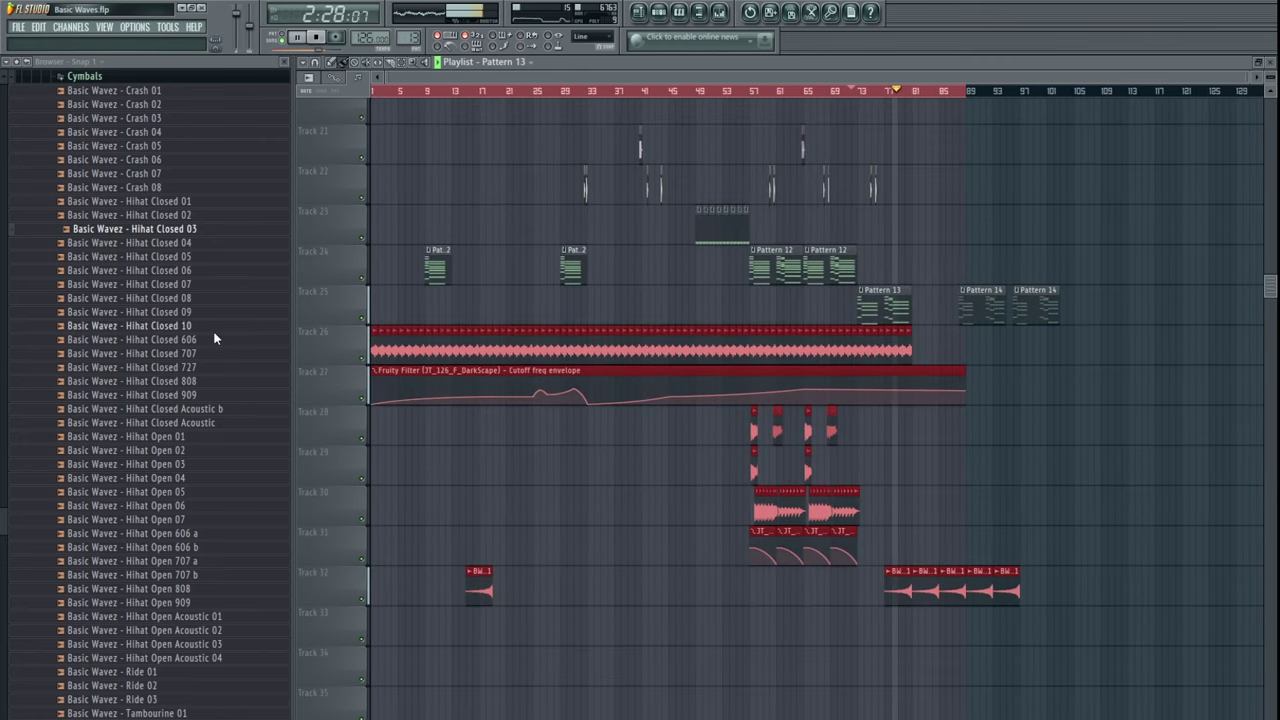
key("shift+Down")
left_click(1031, 417, "ctrl")
- Copy Pattern 13 on Track 25 and Pattern 12 on Track 24 to bar 81, and move the Pattern 14 clips to bar 89
scroll(1024, 415, "up", 3)
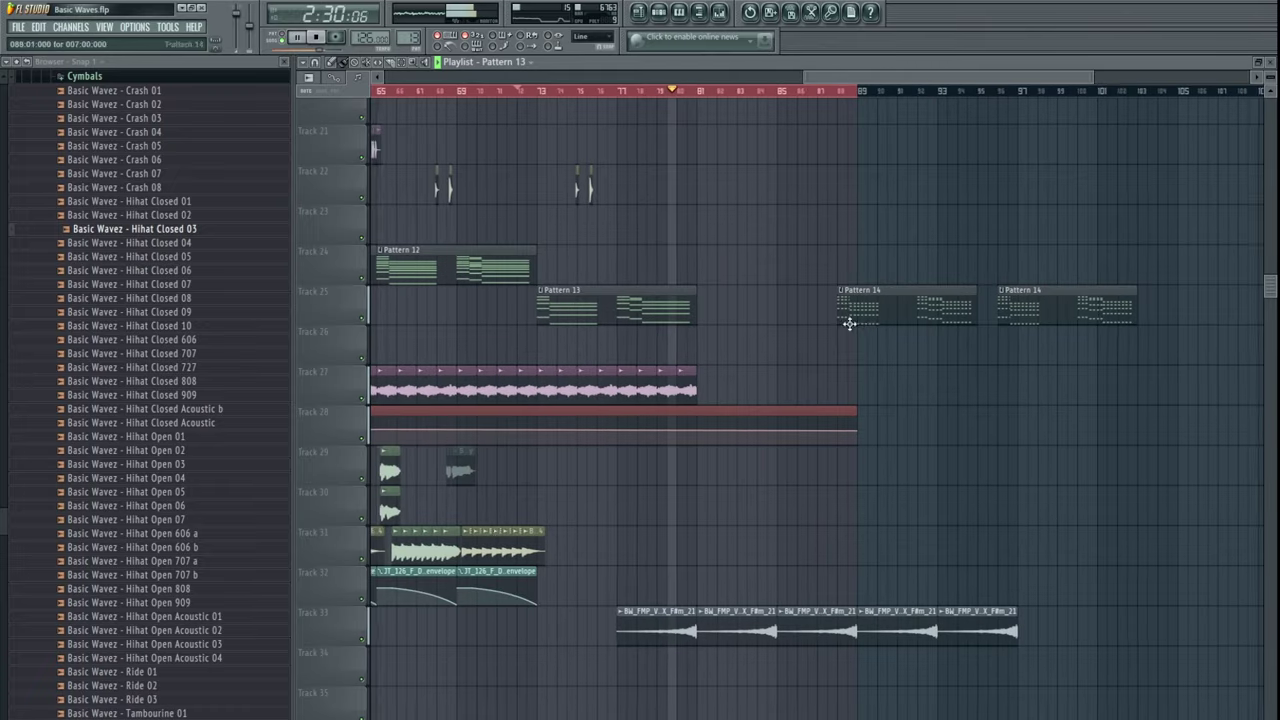
left_click_drag(838, 327, 750, 310)
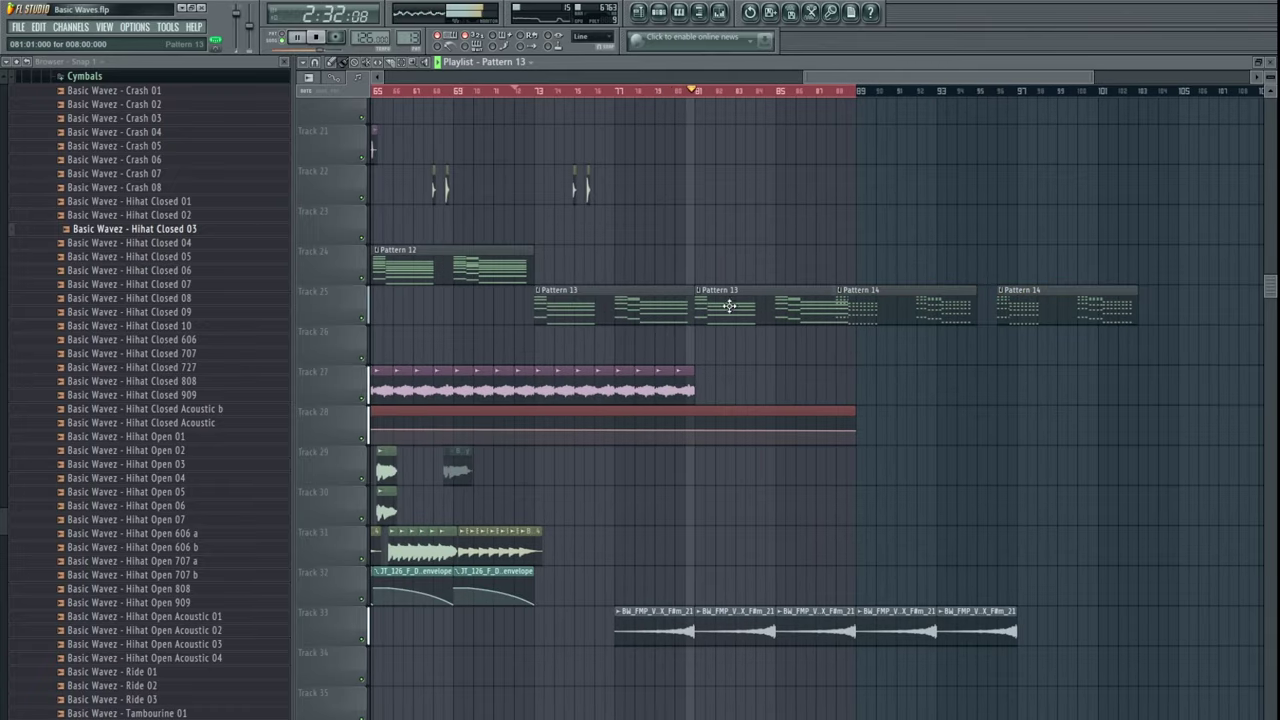
left_click_drag(444, 267, 760, 268)
left_click_drag(960, 234, 878, 254)
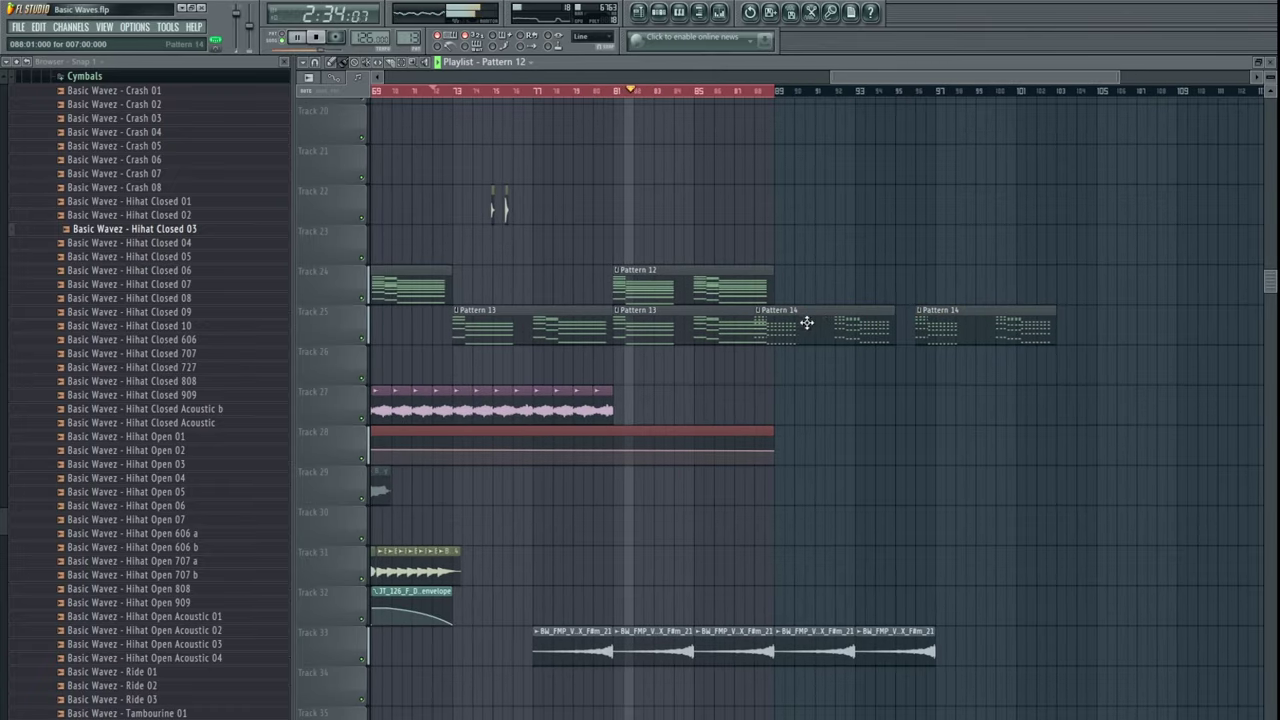
left_click_drag(806, 323, 839, 328)
- Duplicate the Track 27 loop clips so they continue from bar 81 up to bar 105
left_click_drag(661, 404, 459, 400)
left_click_drag(460, 398, 623, 394)
left_click_drag(851, 406, 468, 405)
key("ctrl+b")
- Extend the Cutoff freq envelope on Track 28 to bar 105 and set its point at bar 89 to 22%
left_click_drag(789, 430, 1110, 430)
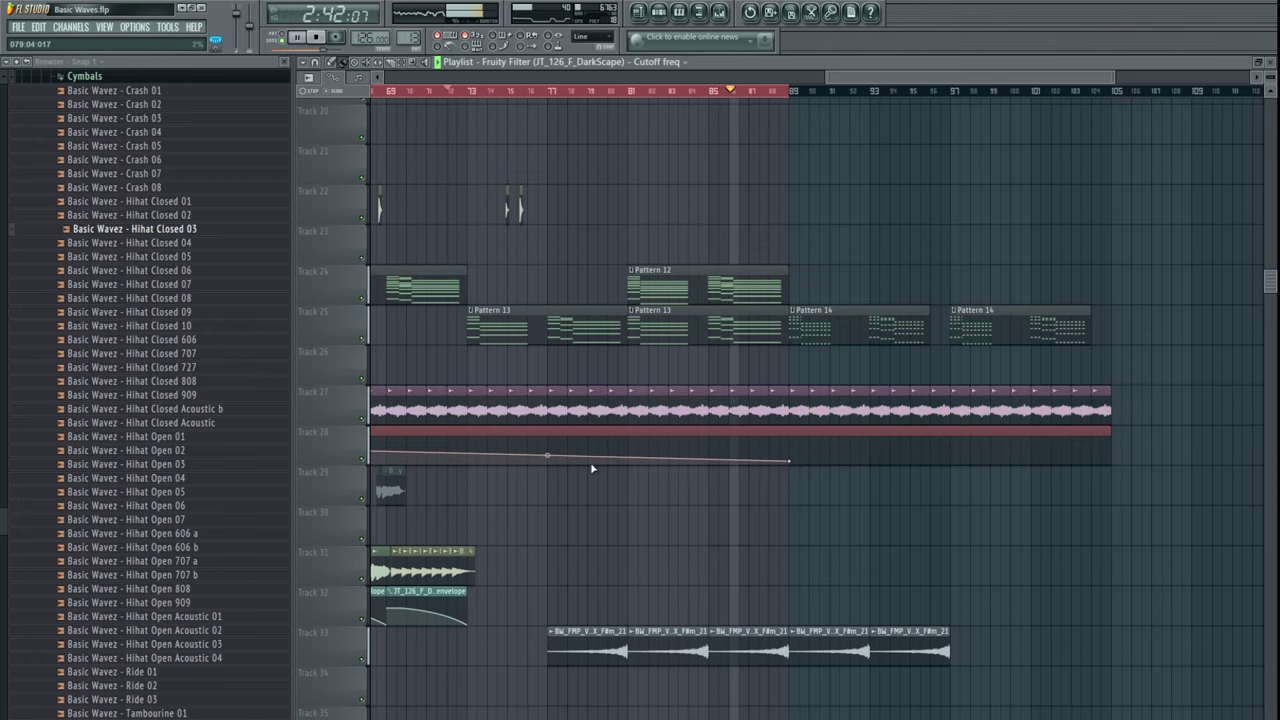
left_click_drag(793, 460, 794, 459)
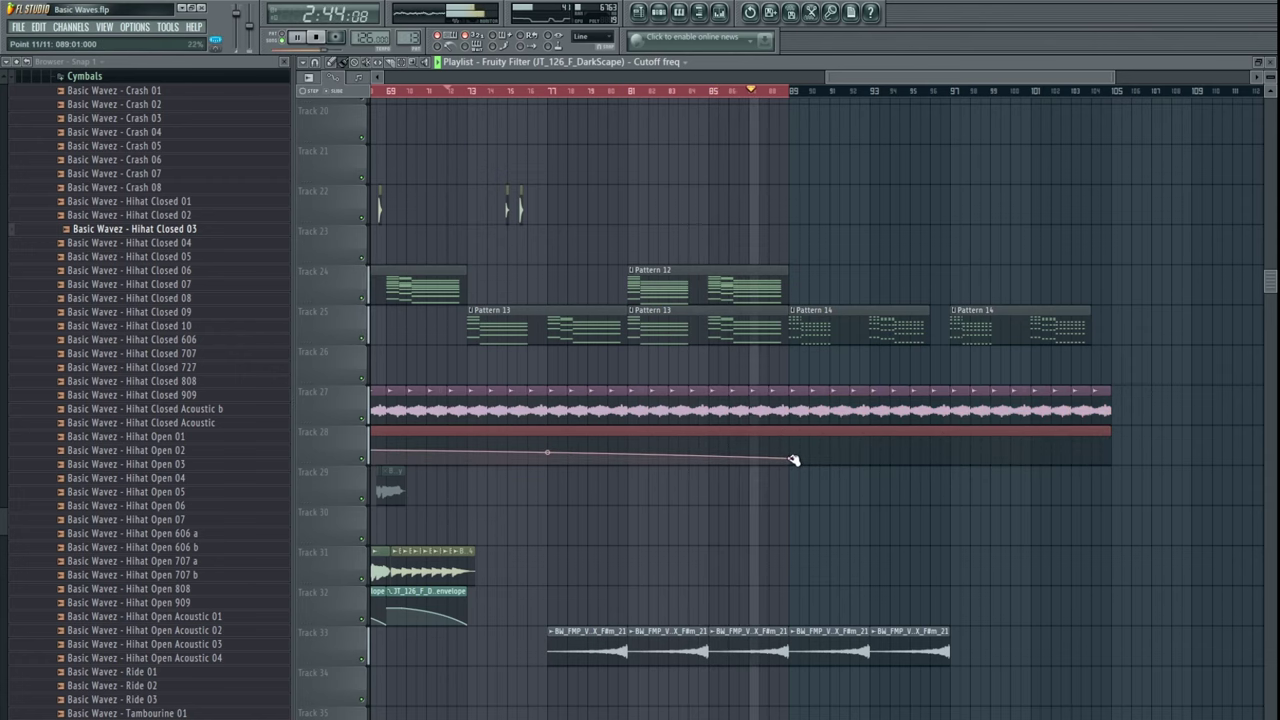
left_click_drag(877, 457, 757, 464)
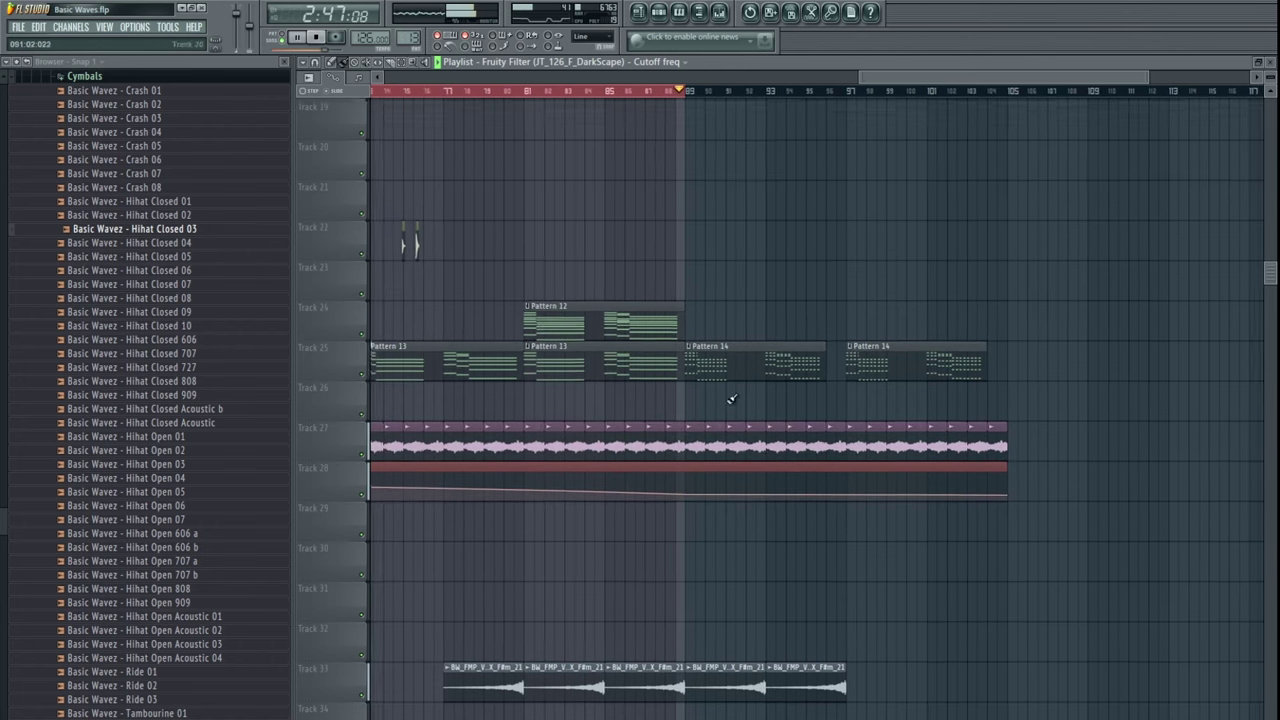
- Move both Pattern 14 clips down to Track 26 and copy Pattern 12 to bar 89 on Track 24
left_click_drag(746, 332, 712, 390)
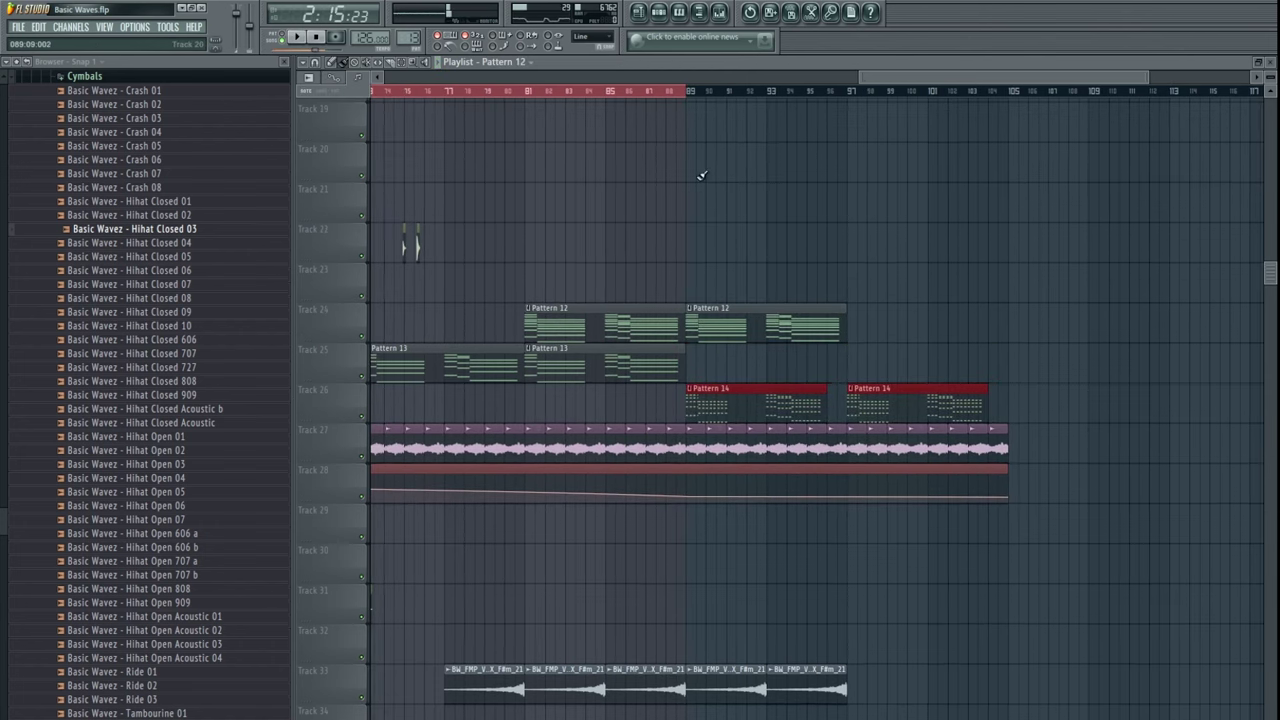
- Clear the timeline selection and play the arrangement from bar 81, and again from about bar 87
double_click(528, 92)
key("space")
left_click_drag(706, 264, 778, 300)
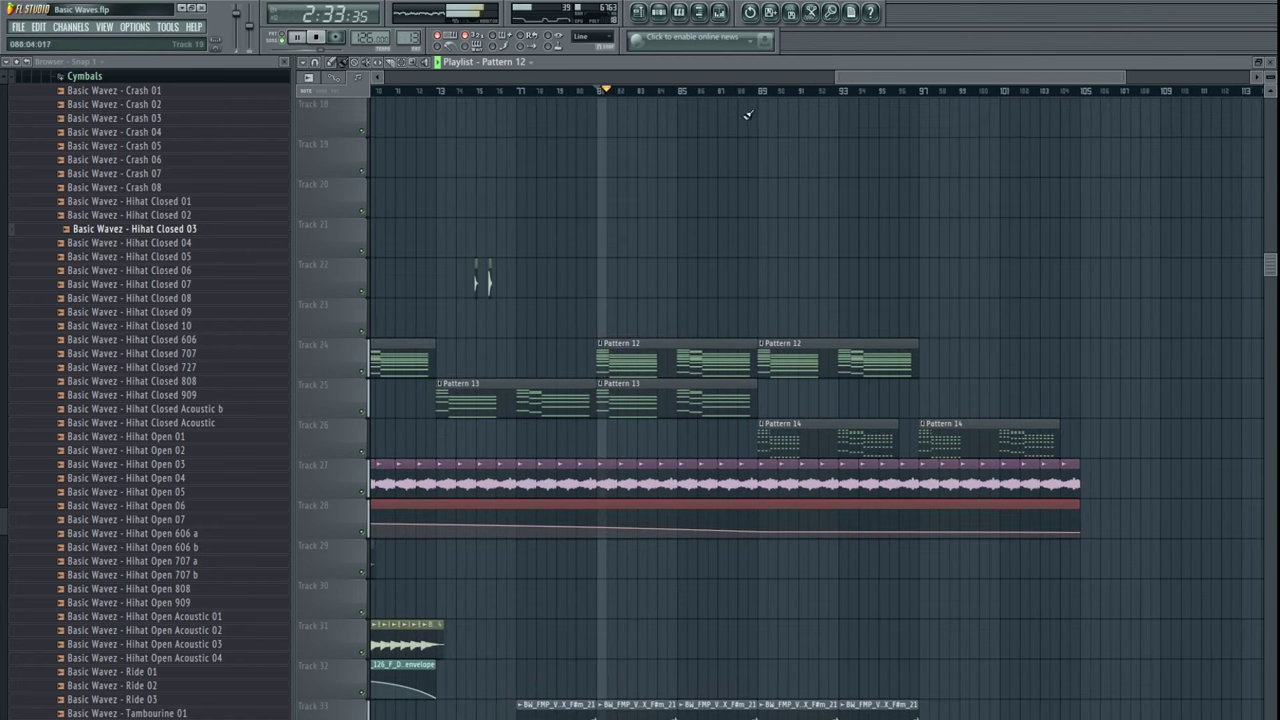
left_click(730, 92)
- Copy the bar 57 to 73 clips and envelopes on Tracks 29 to 32 to bar 89, together with the first of the five adjacent Track 33 clips
scroll(906, 614, "down", 3)
left_click_drag(812, 628, 861, 524)
scroll(779, 541, "up", 1)
left_click_drag(503, 429, 829, 623)
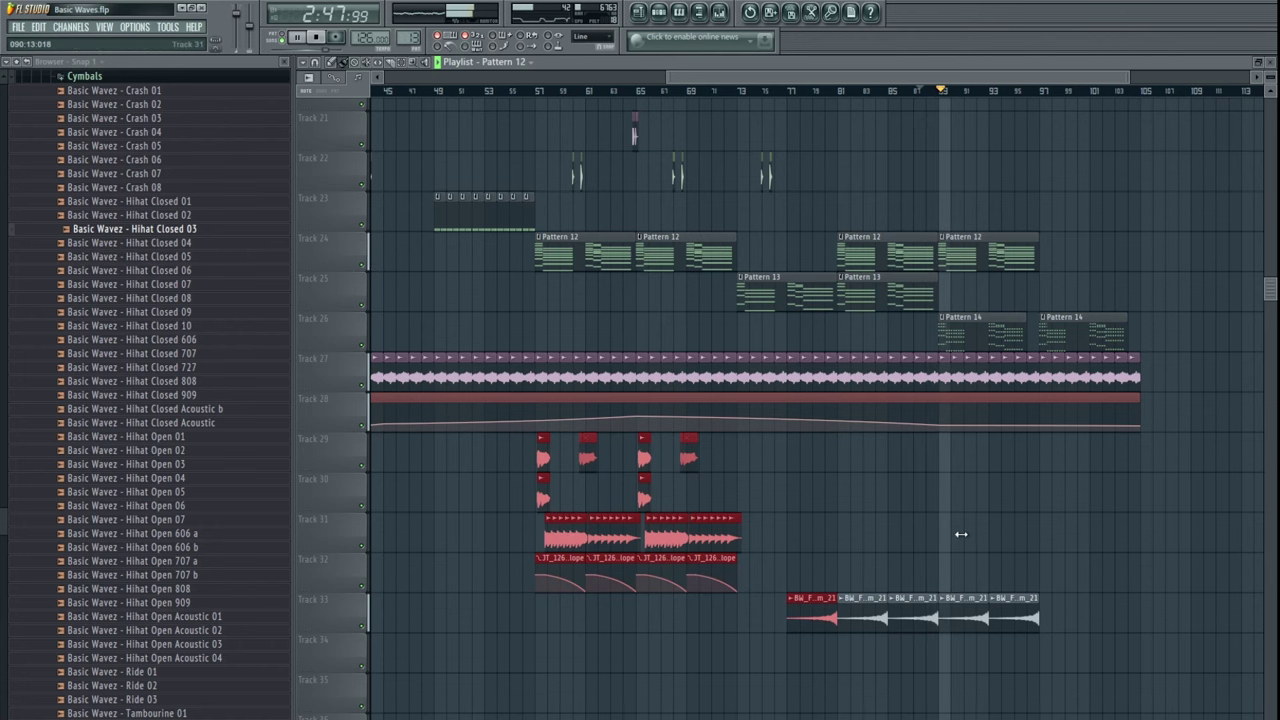
left_click_drag(541, 557, 948, 547)
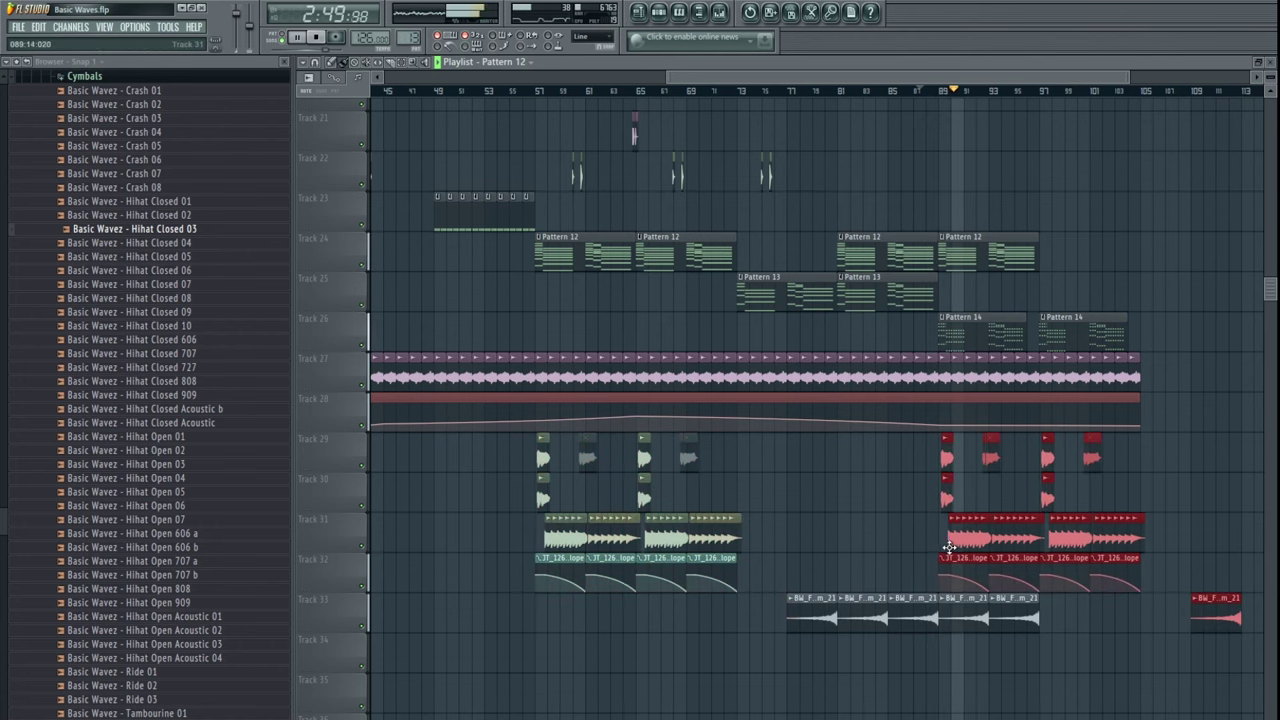
- Play the arrangement from bar 73 and examine the drum, pattern and vocal tracks between bars 57 and 105
scroll(980, 420, "up", 3)
left_click_drag(967, 340, 837, 388)
scroll(823, 388, "down", 2)
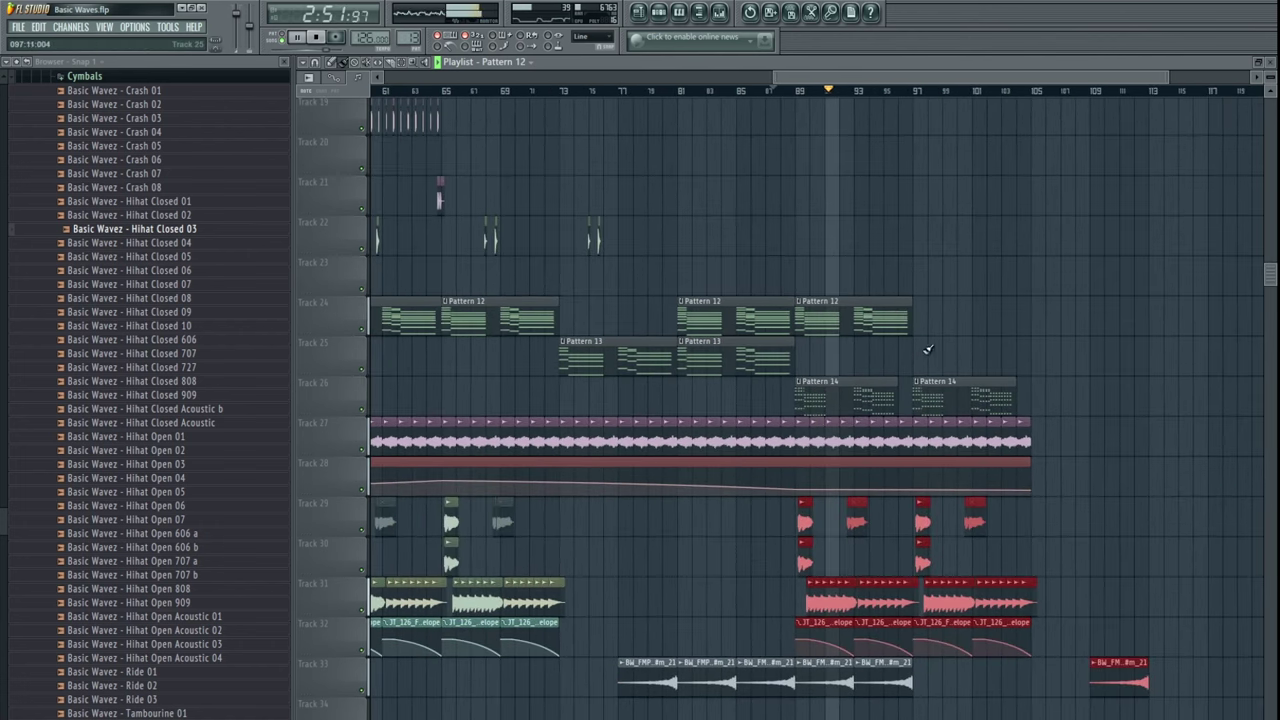
left_click_drag(896, 342, 814, 344)
left_click(478, 92)
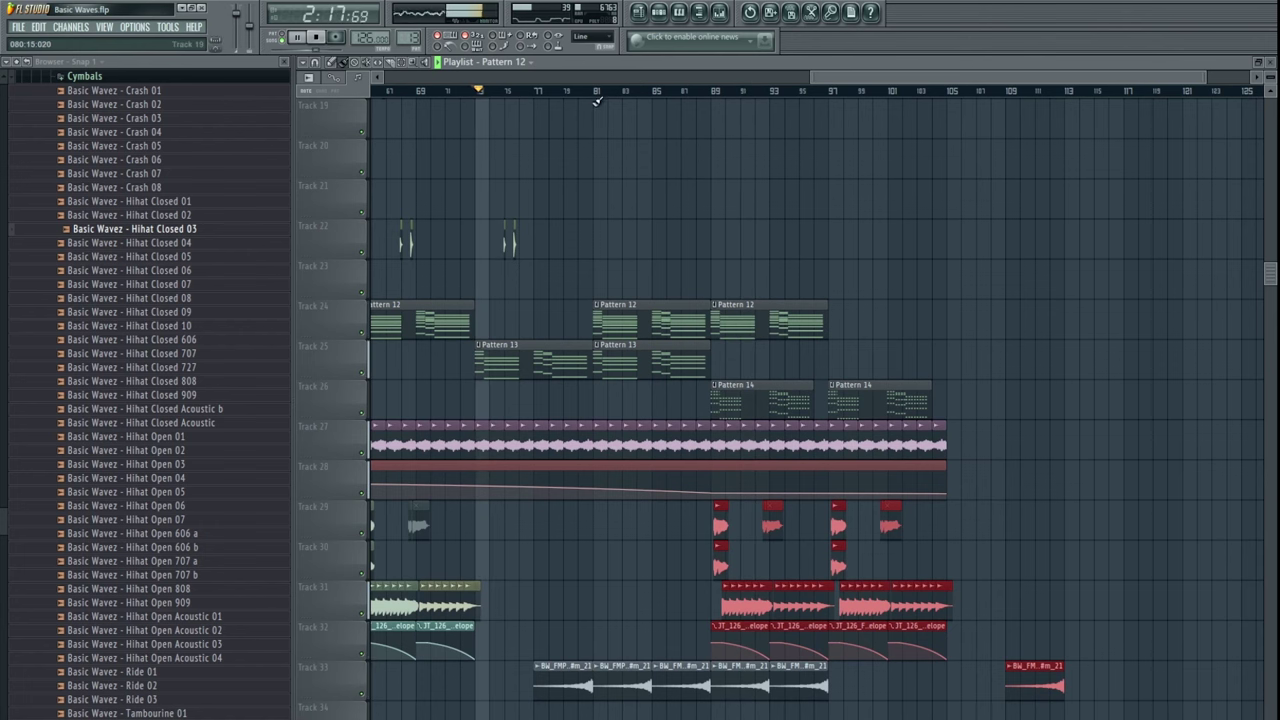
left_click_drag(606, 192, 783, 230)
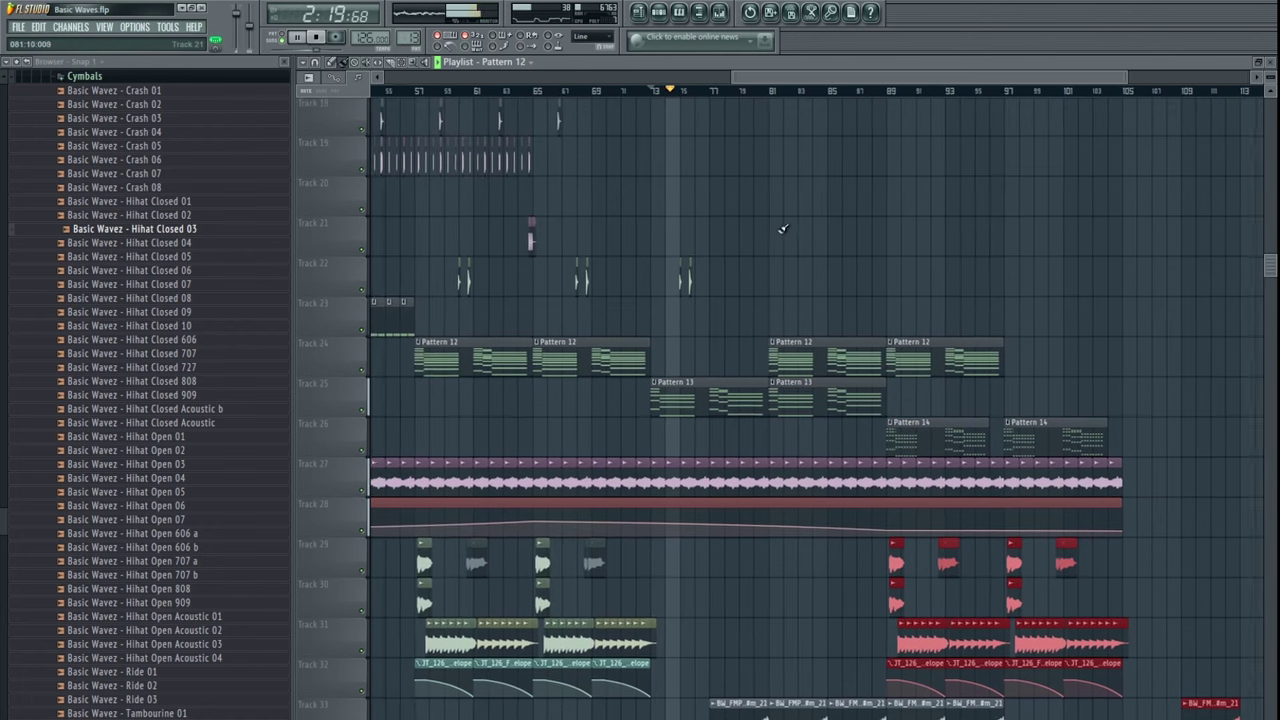
left_click_drag(803, 341, 807, 349)
scroll(806, 350, "up", 1)
scroll(810, 360, "left", 1)
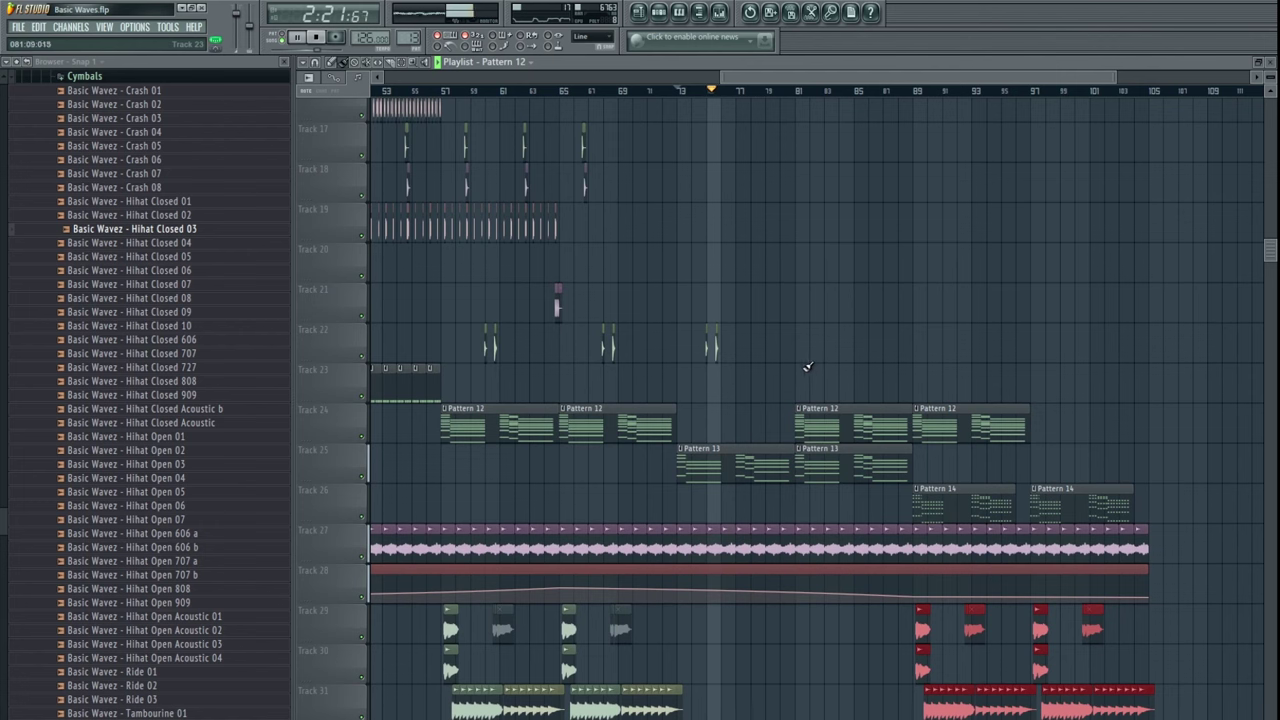
scroll(800, 350, "up", 3)
scroll(800, 350, "left", 1)
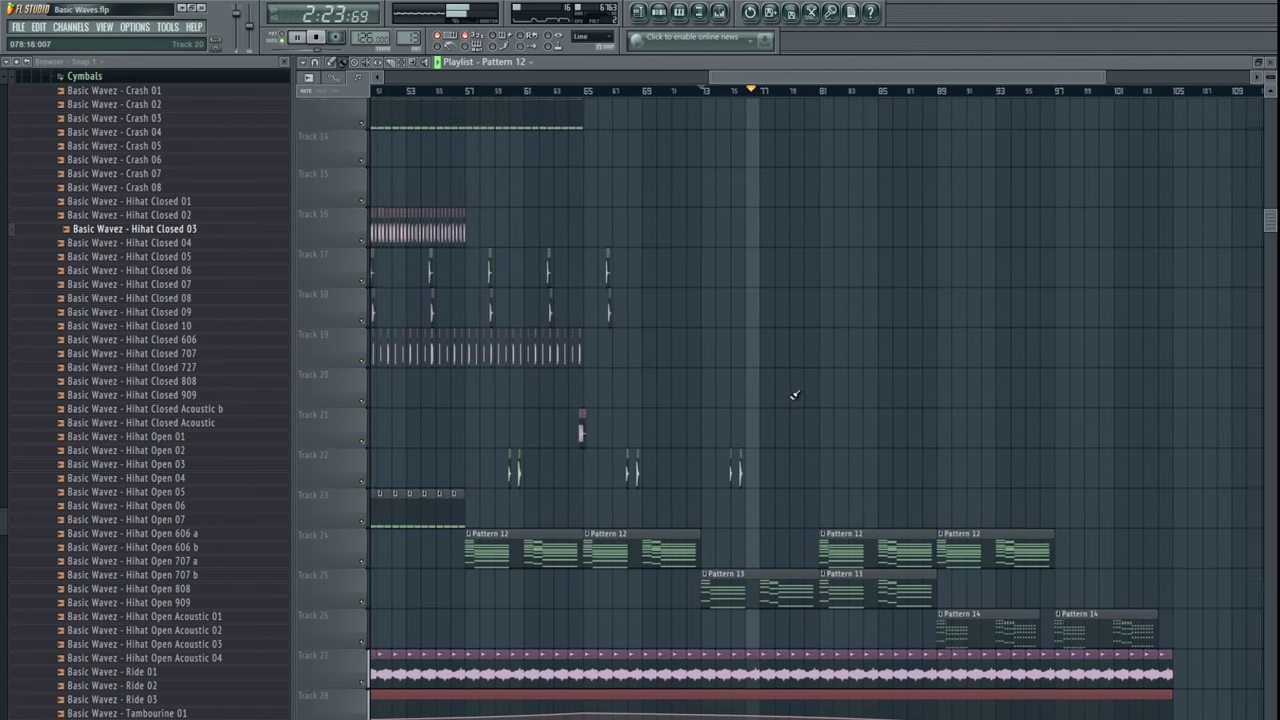
- Let the arrangement play on and examine the drum and pattern clips on Tracks 1 to 16 up to about bar 117
scroll(834, 398, "up", 1)
scroll(834, 398, "up", 8)
scroll(789, 343, "right", 2)
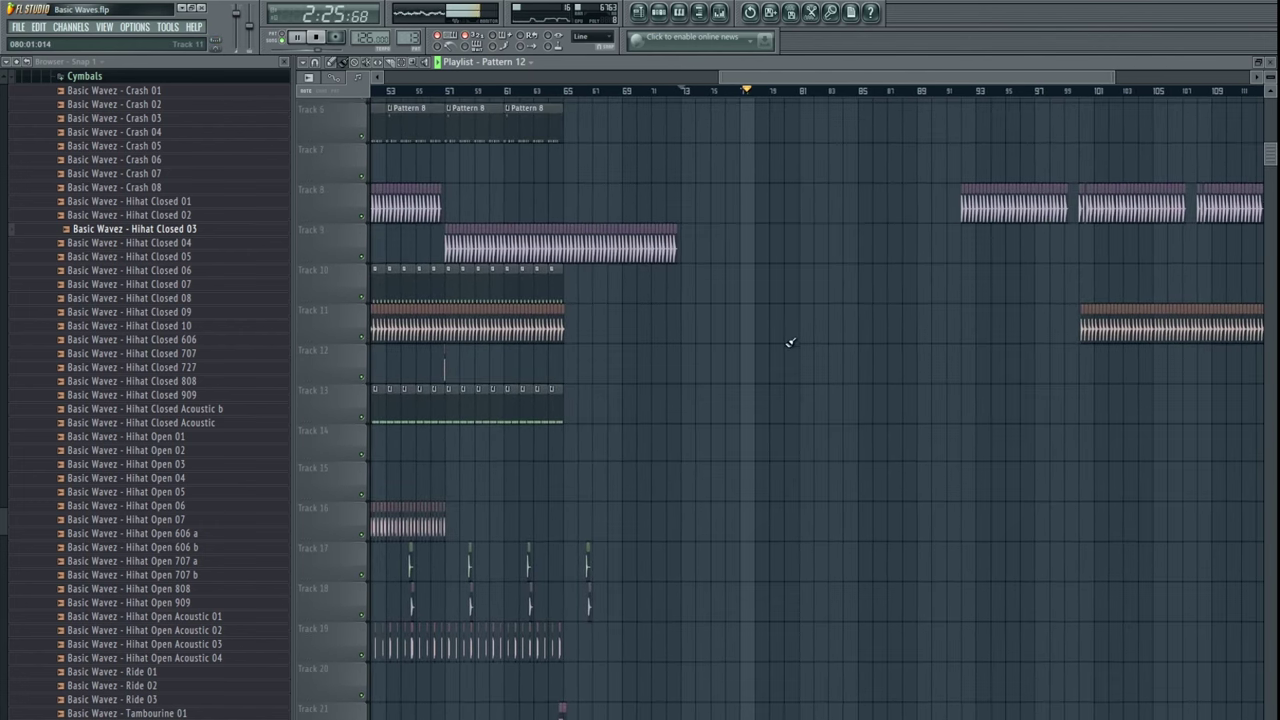
scroll(831, 331, "right", 5)
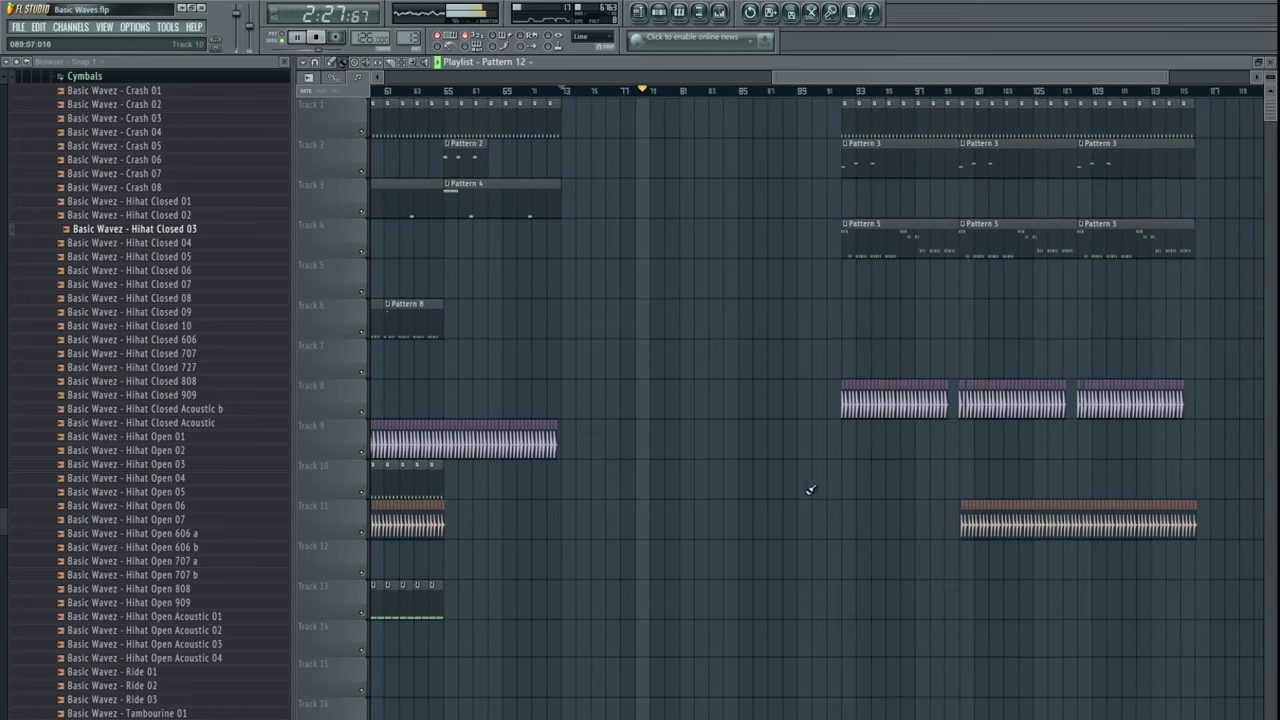
scroll(808, 489, "up", 1)
scroll(676, 418, "down", 4)
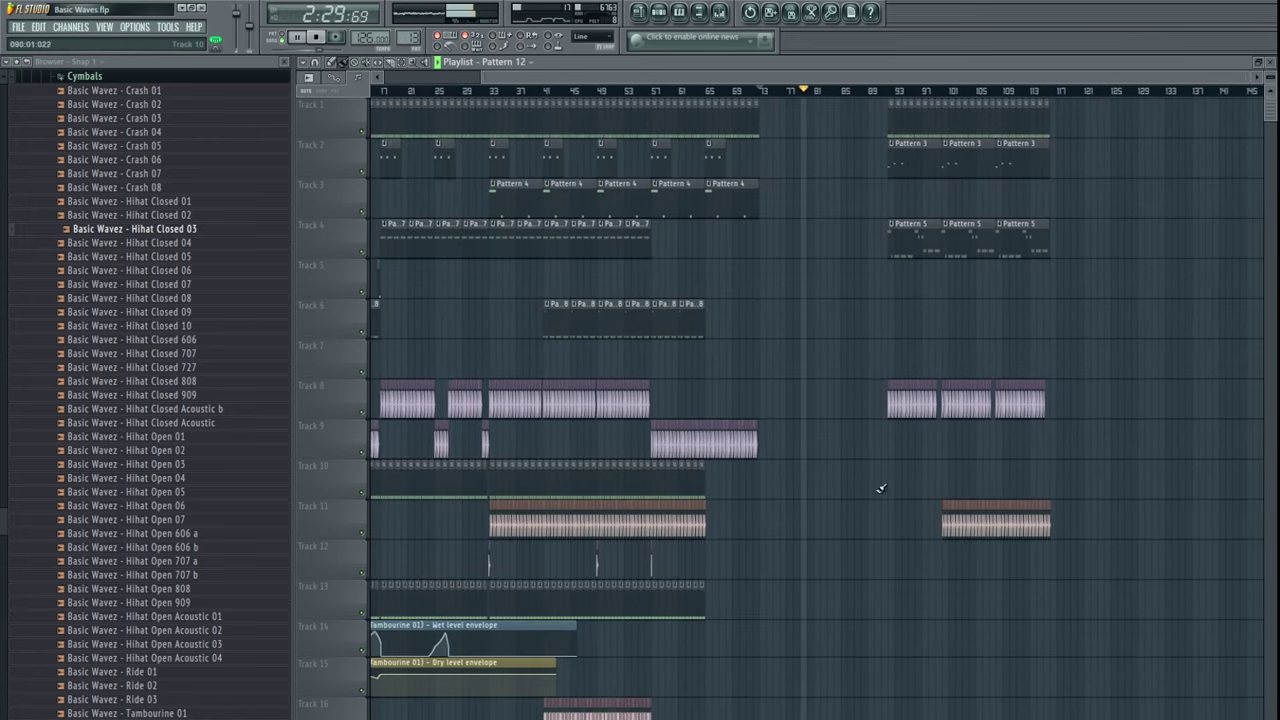
left_click_drag(821, 218, 1040, 260)
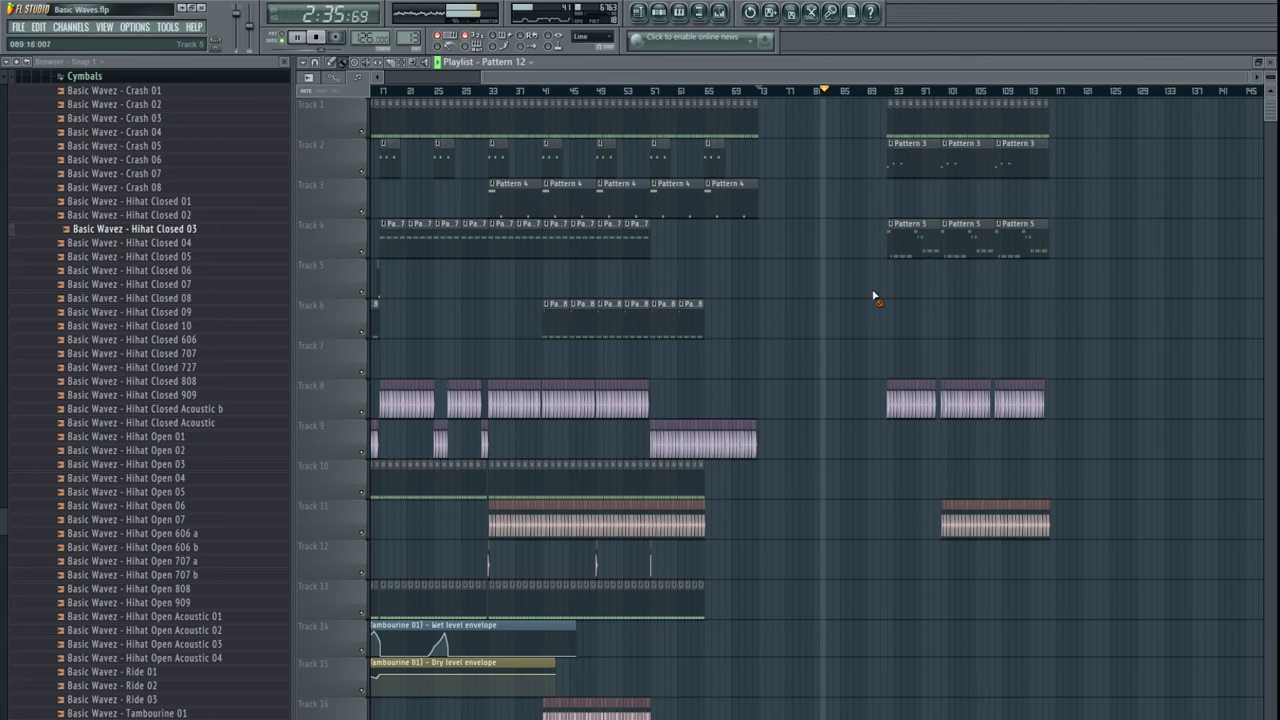
- Move the bar 89 vocal clips on Track 31 and volume envelopes on Track 32 back to bar 81
left_click_drag(956, 526, 900, 276)
left_click_drag(928, 589, 874, 275)
left_click_drag(863, 571, 803, 103)
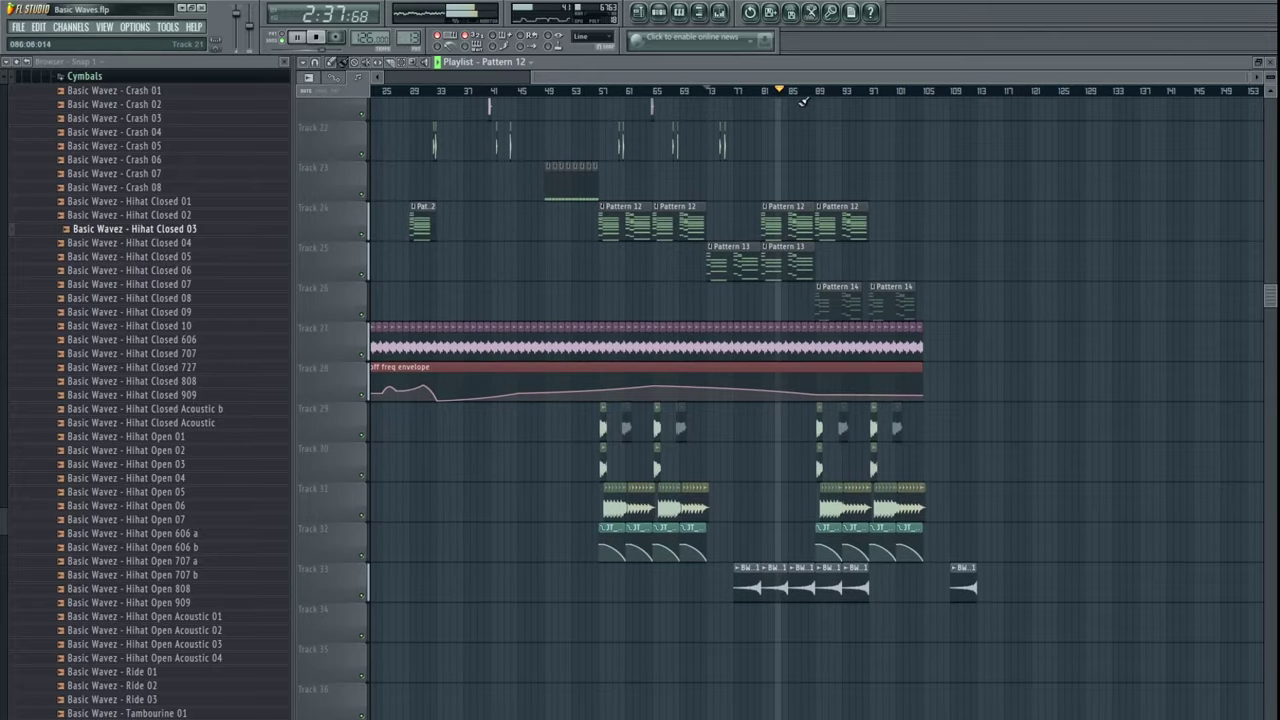
scroll(770, 374, "down", 3)
left_click_drag(795, 380, 817, 421)
scroll(880, 423, "up", 4)
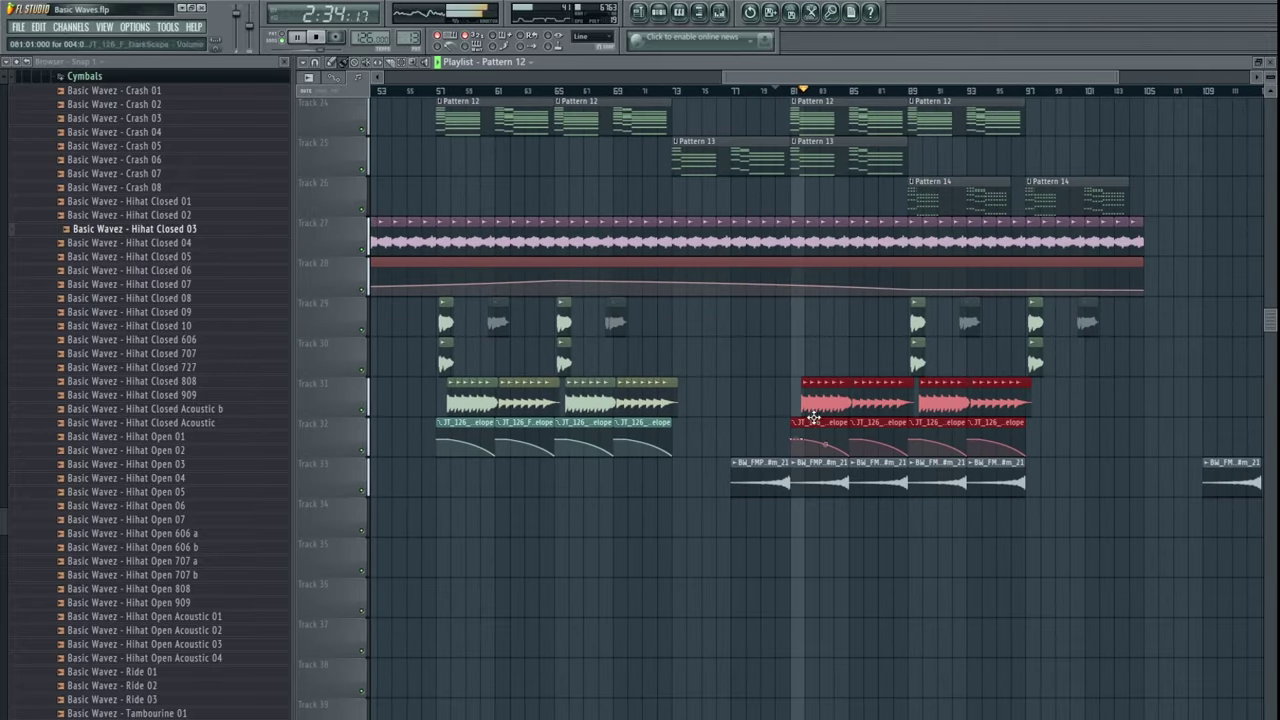
- Move the bar 89 vocal clips on Tracks 29 and 30 to bar 81 and play the arrangement from there
left_click_drag(891, 296, 1085, 372)
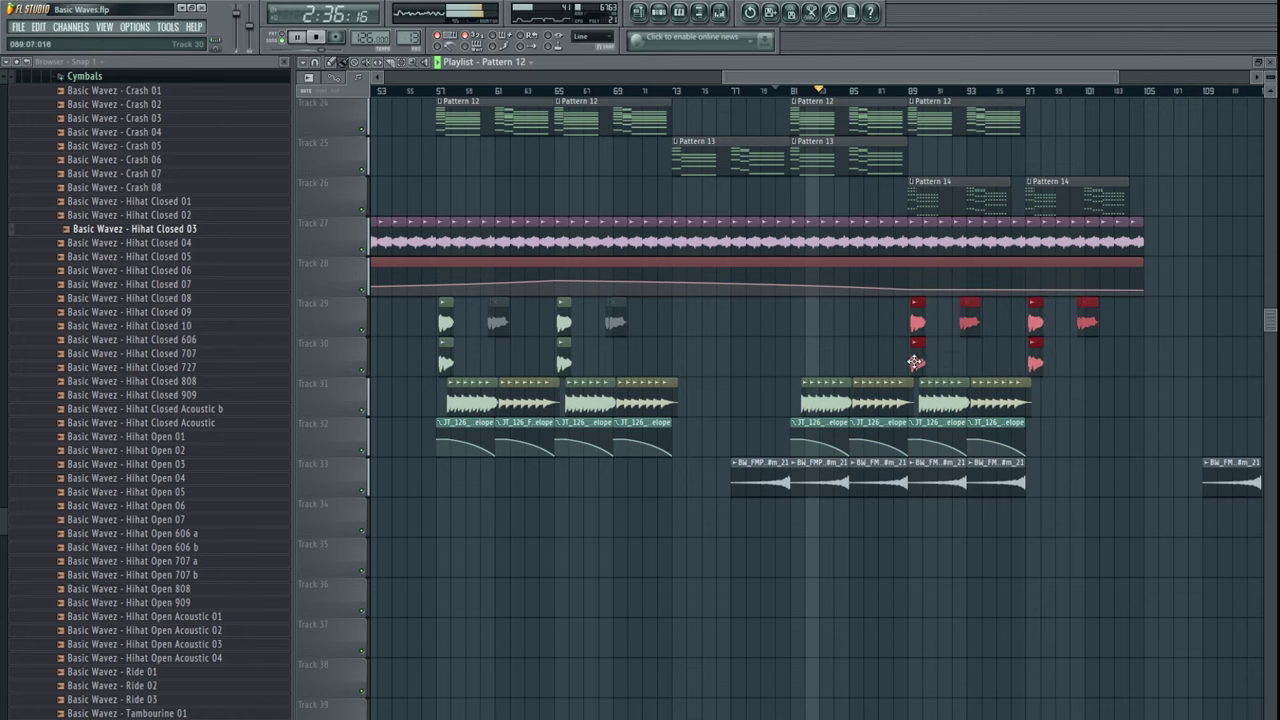
left_click_drag(915, 362, 796, 362)
left_click(792, 90)
- Unmute the two silenced vocal clips in the moved group on Track 29, listen to the passage, and clear the selection
scroll(857, 345, "up", 4)
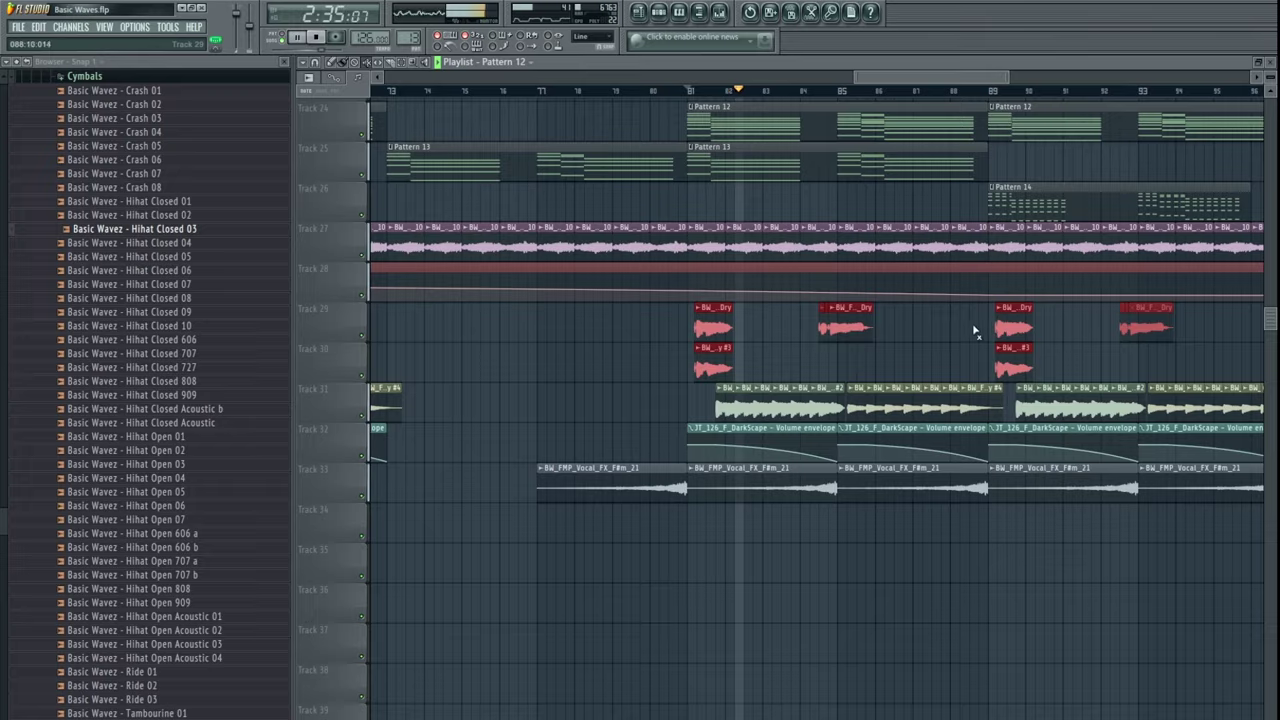
scroll(743, 366, "down", 3)
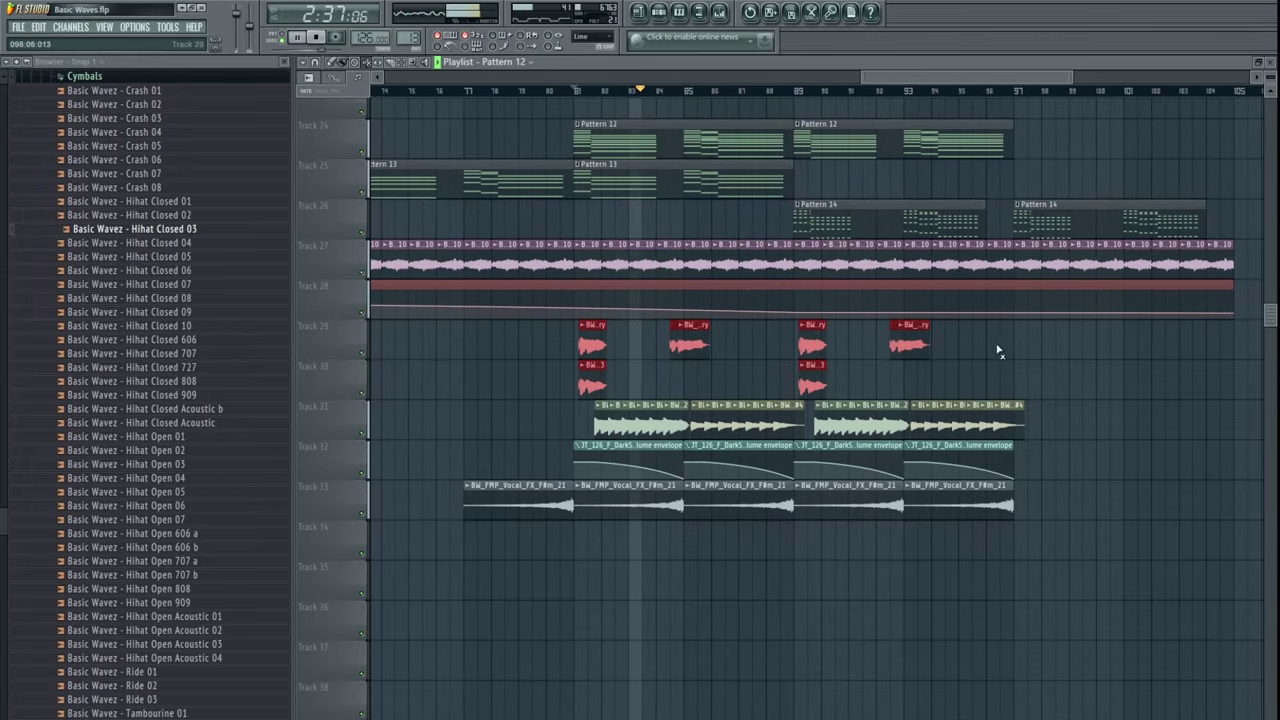
left_click_drag(925, 366, 868, 391)
scroll(862, 350, "down", 3)
left_click_drag(862, 335, 797, 442)
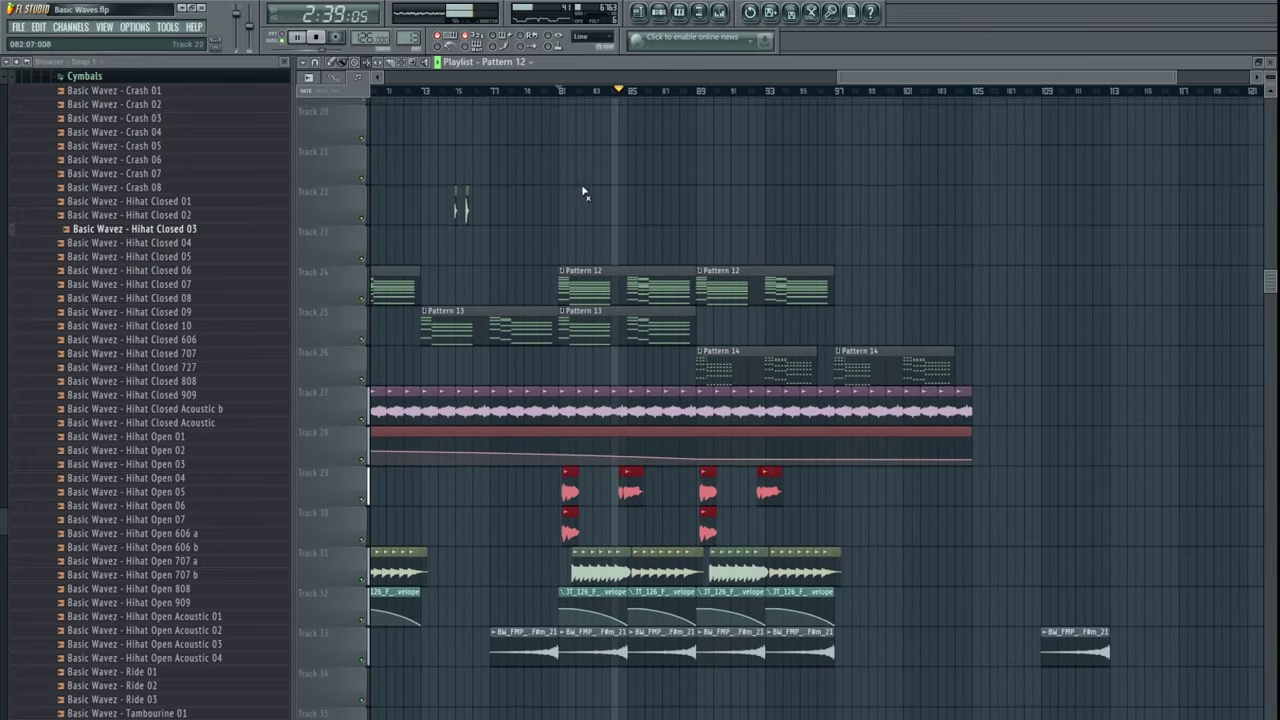
left_click_drag(709, 493, 740, 448)
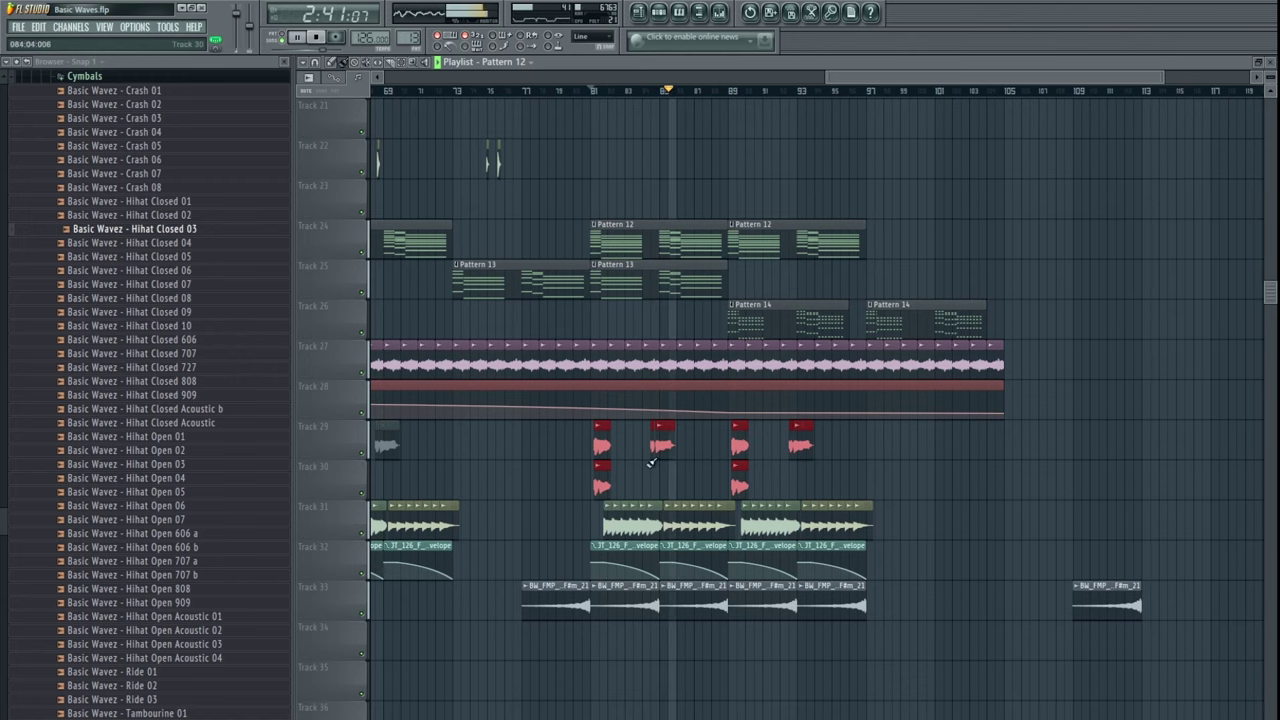
left_click_drag(735, 451, 748, 387)
- Place another Pattern 13 clip at bar 89 on Track 25, beneath the second Pattern 12
double_click(709, 520)
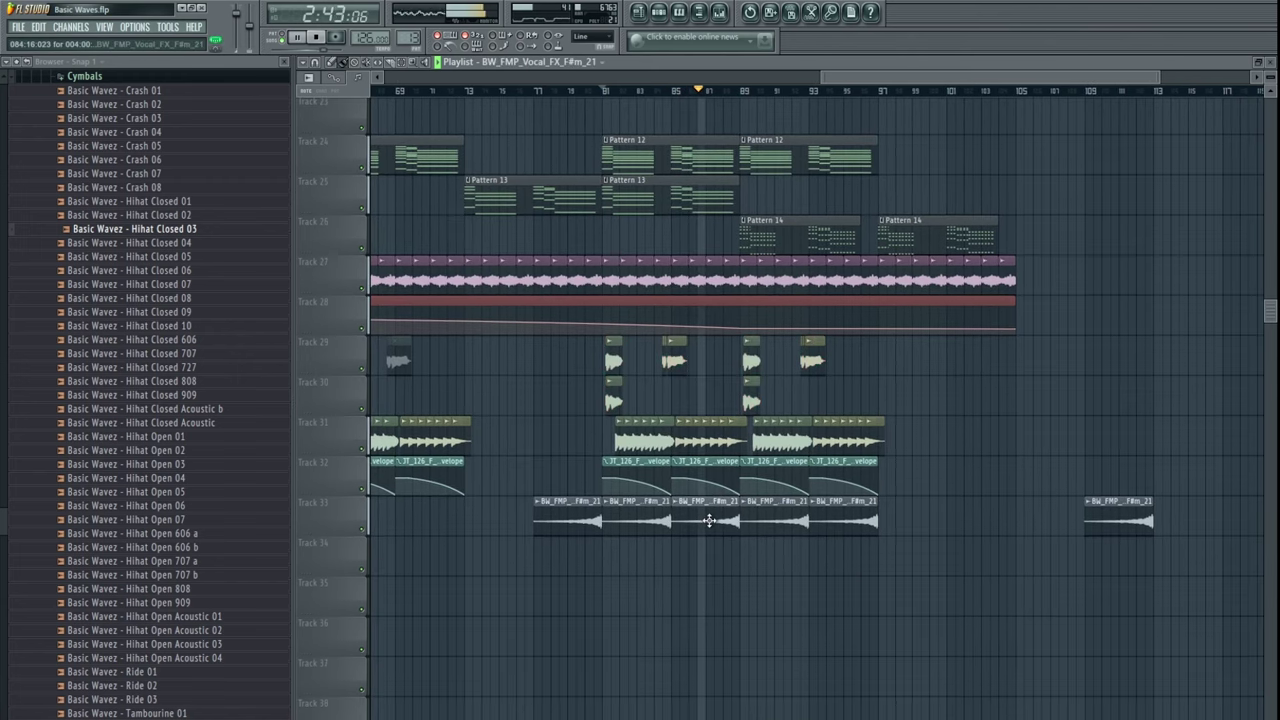
left_click(1027, 233)
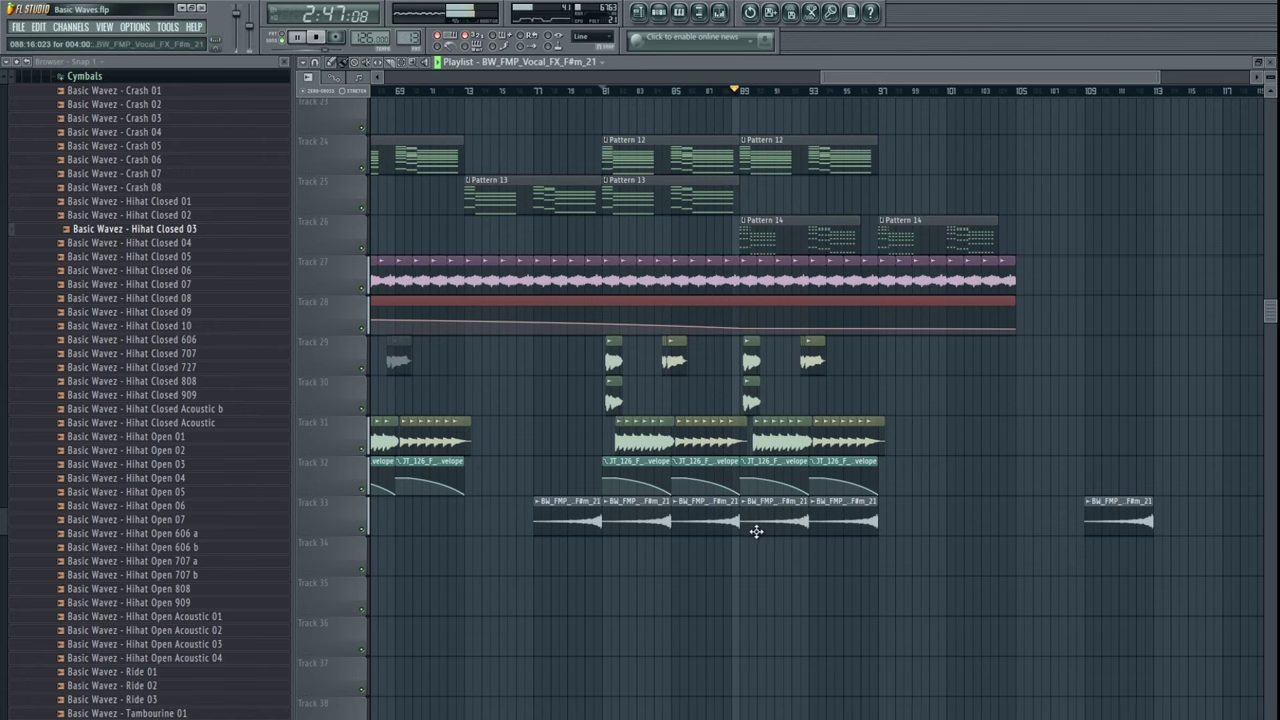
scroll(852, 389, "up", 6)
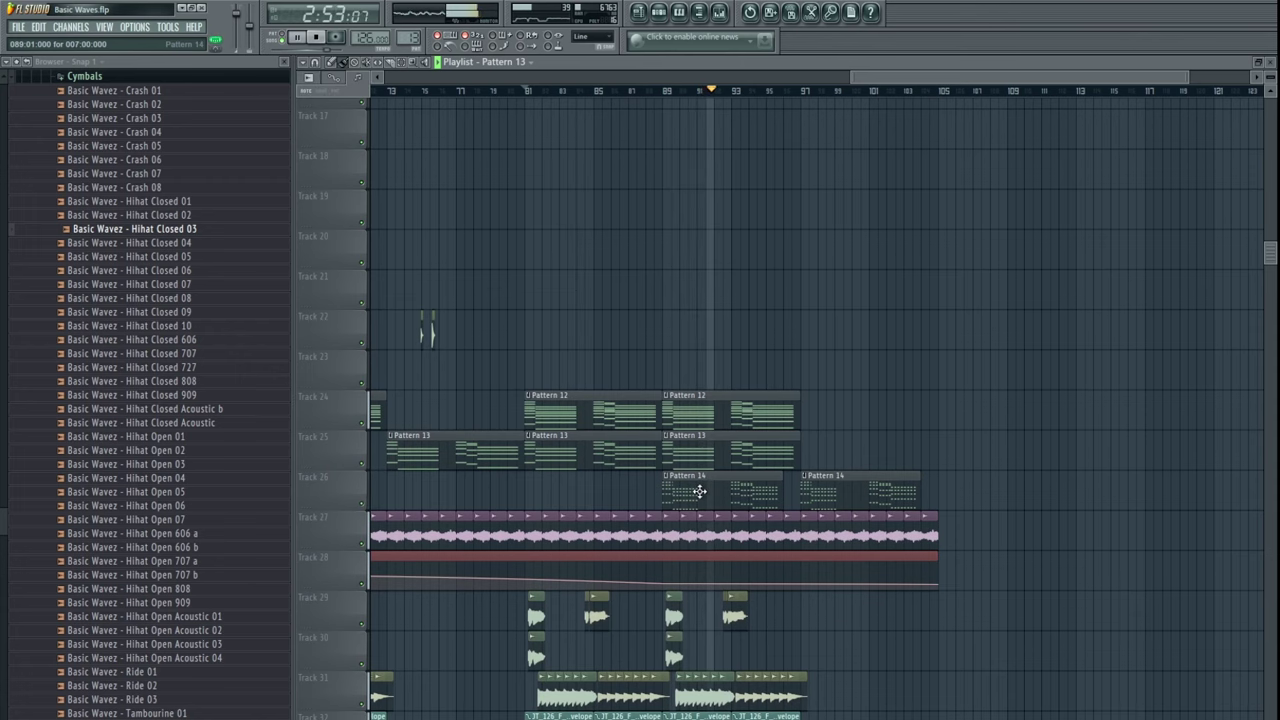
- Stop playback and move the drum and pattern clips on Tracks 1 to 11 from bar 92 to bar 108
scroll(760, 474, "up", 12)
key("space")
scroll(740, 543, "right", 2)
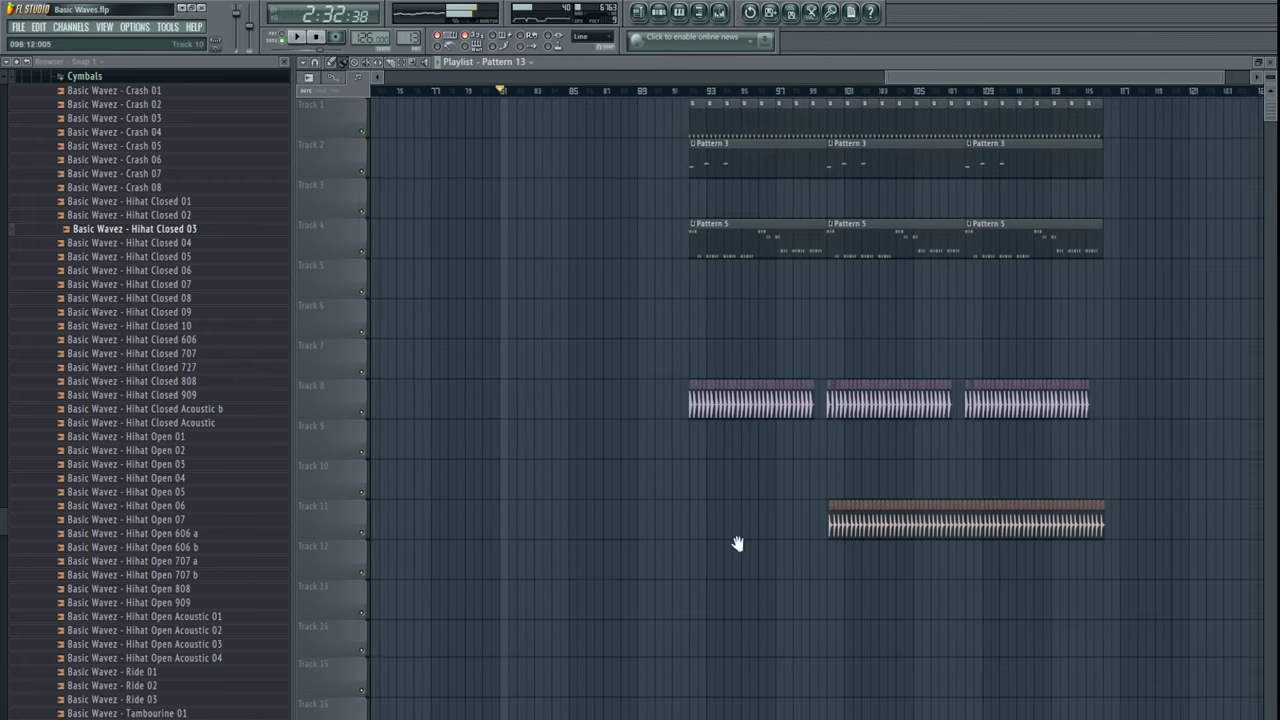
left_click_drag(1075, 619, 863, 146)
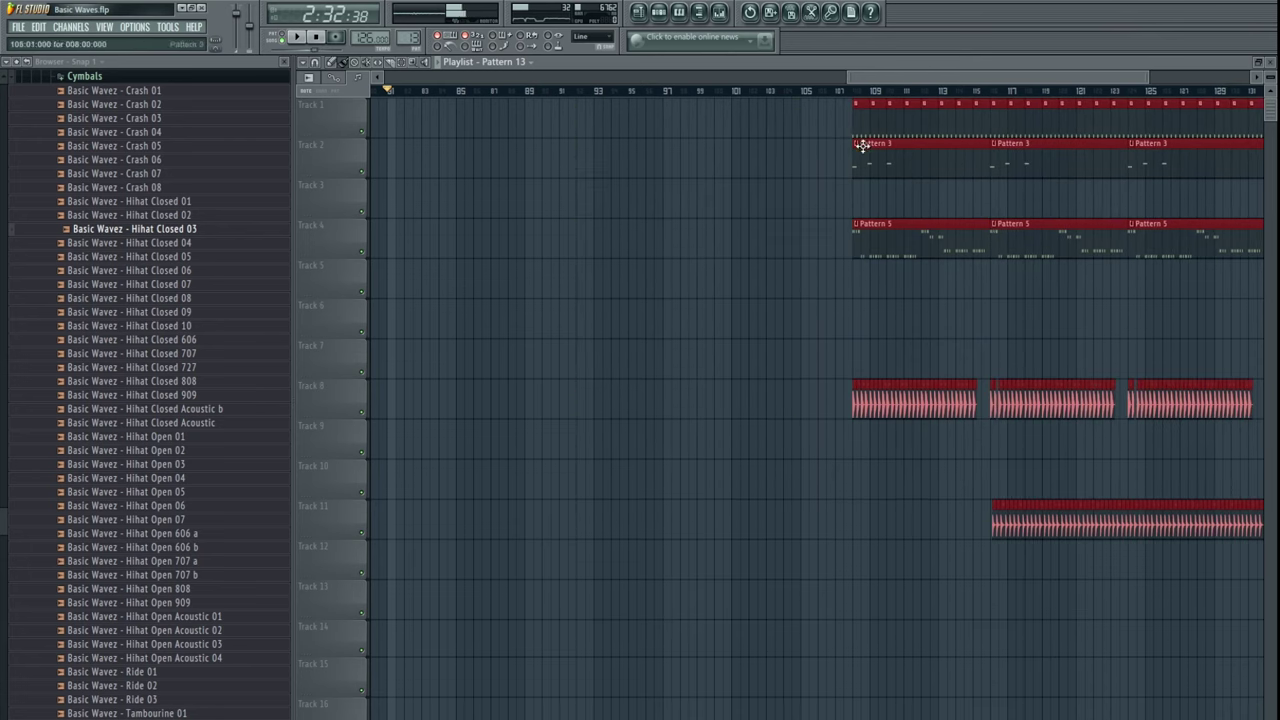
- Play the arrangement from bar 81 and examine the layered pattern and vocal tracks up to bar 105
key("space")
scroll(791, 380, "left", 2)
scroll(791, 380, "down", 12)
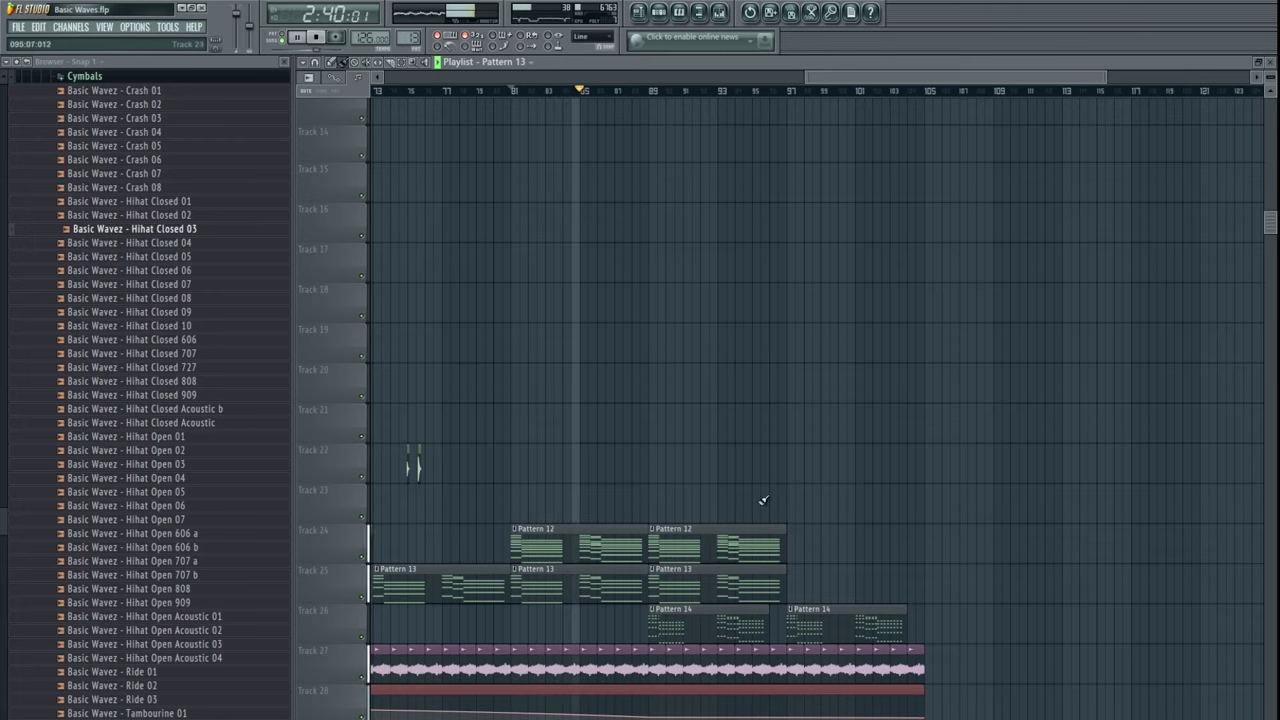
scroll(762, 500, "down", 3)
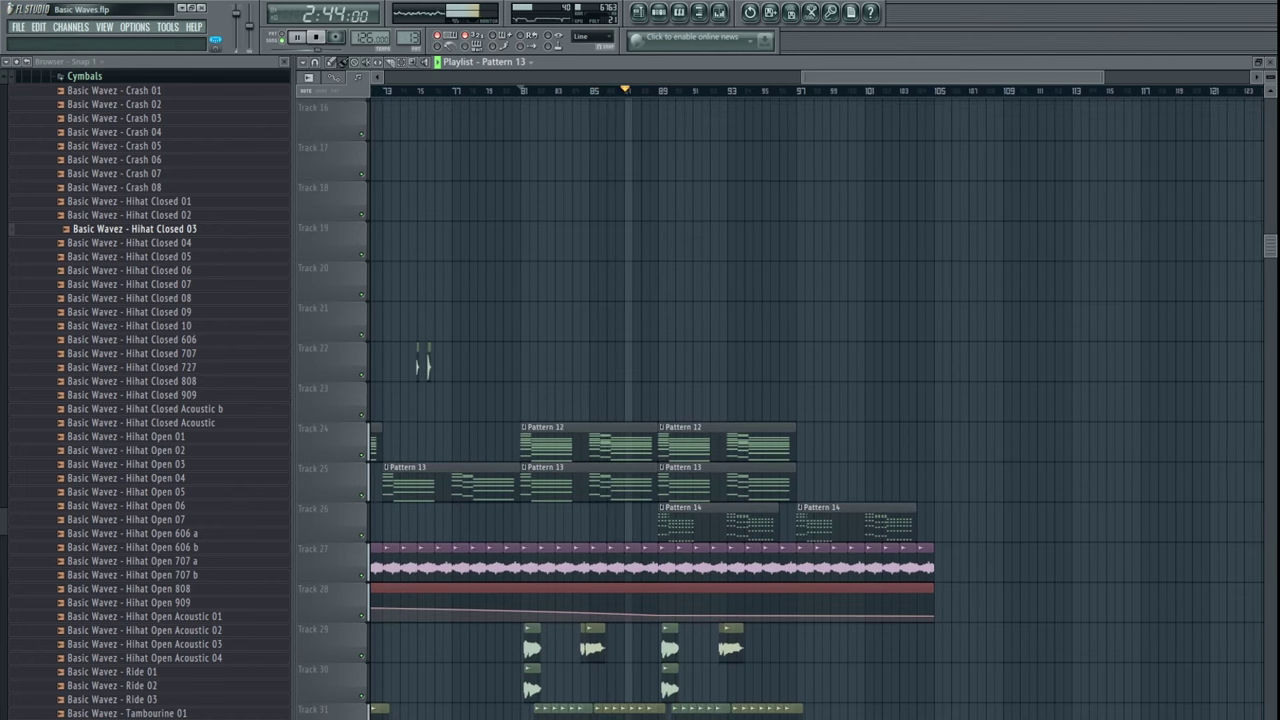
scroll(700, 260, "down", 6)
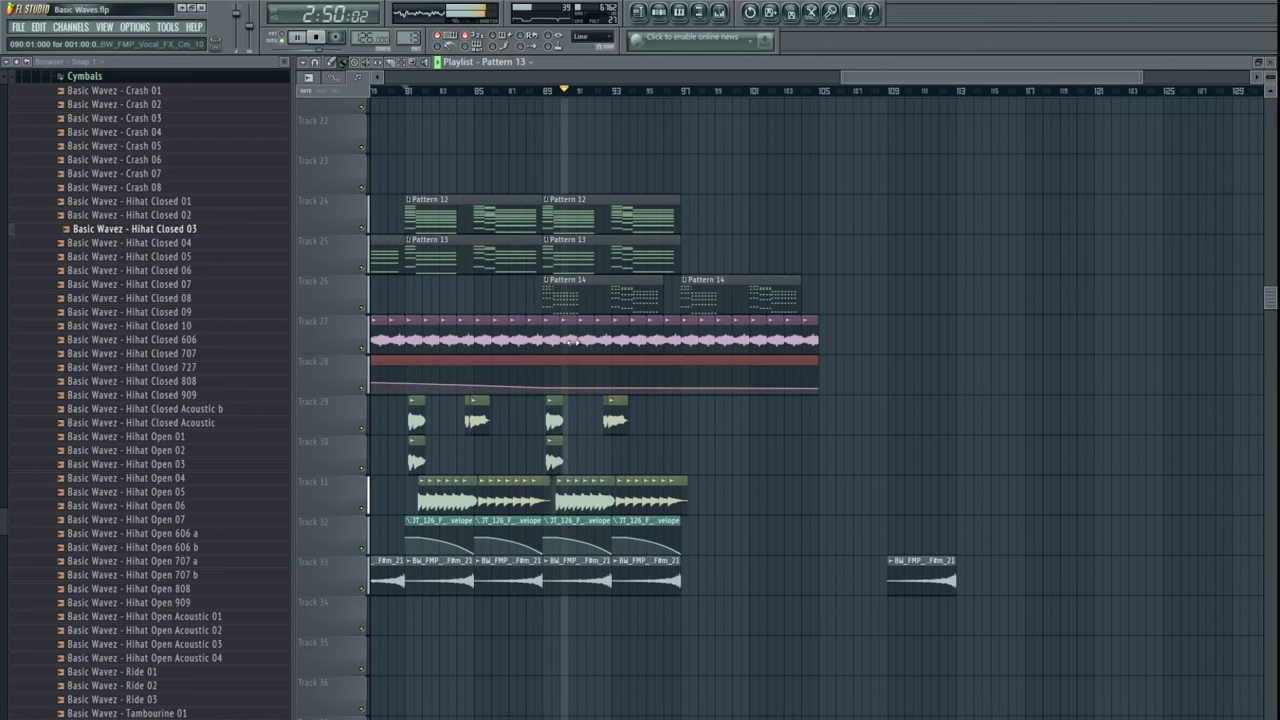
scroll(723, 480, "up", 6)
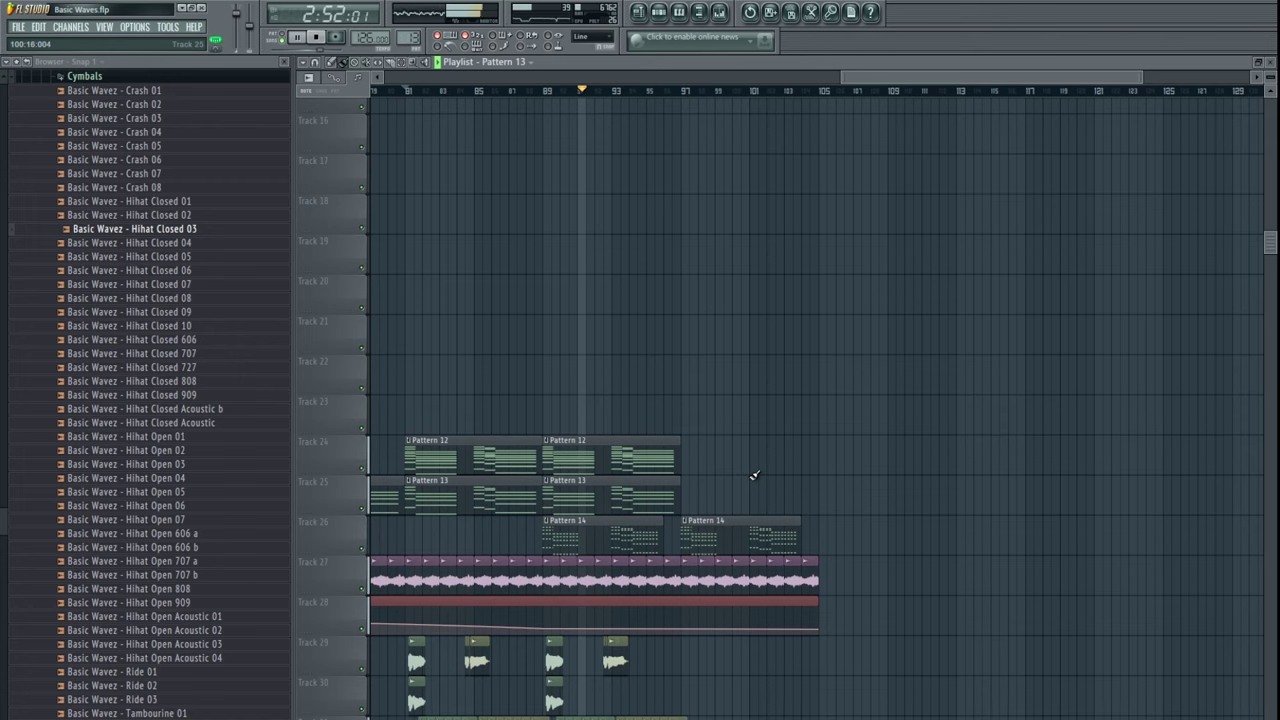
- Open Pattern 14's M1 instrument and bring up the Fruity Filter on the JT_126_F_DarkScape mixer track
left_click_drag(790, 455, 854, 348)
double_click(689, 435)
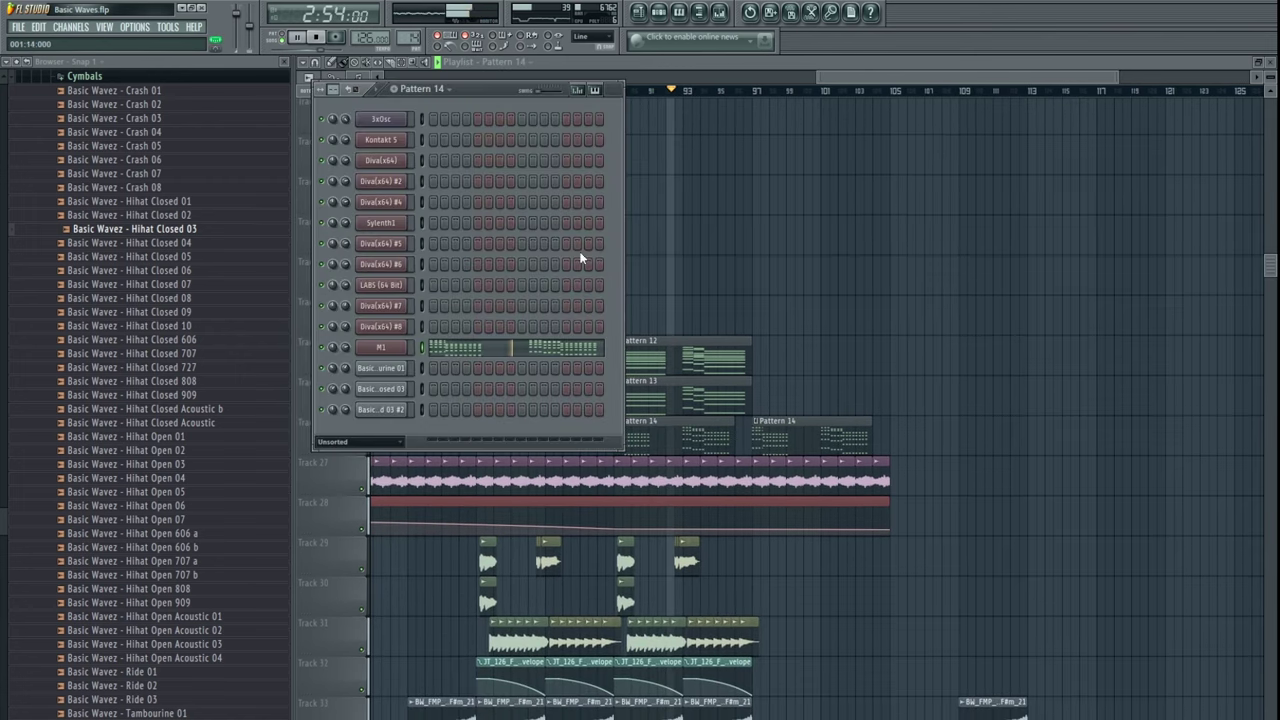
left_click(381, 349)
double_click(1018, 255)
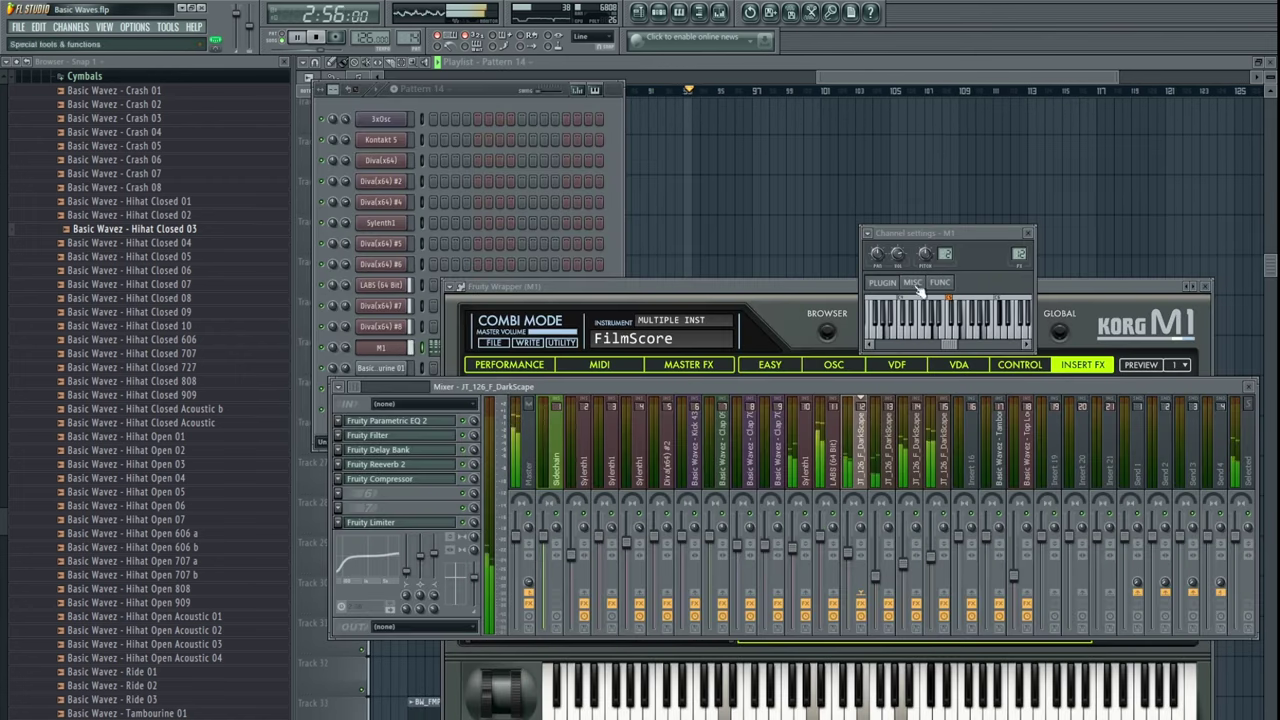
left_click(392, 437)
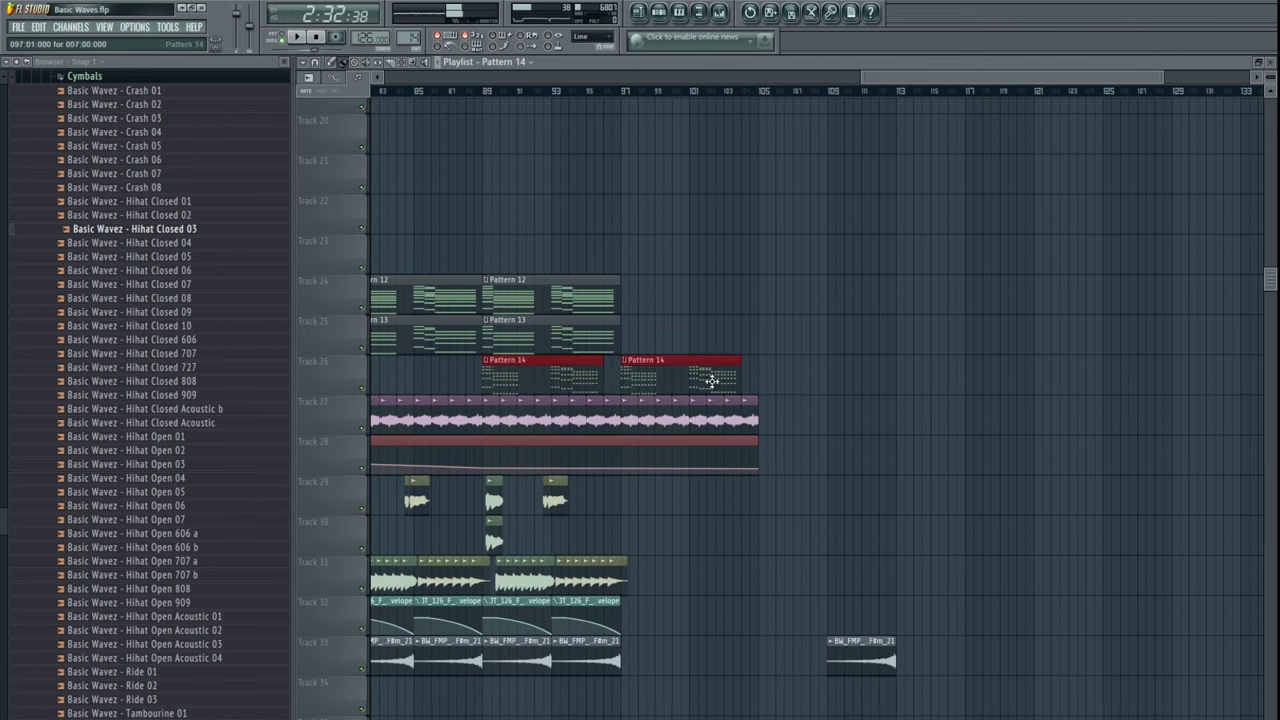
- Move both Pattern 14 clips up from Track 26 to Track 22
key("shift+Up")
key("shift+Up")
key("shift+Up")
key("shift+Up")
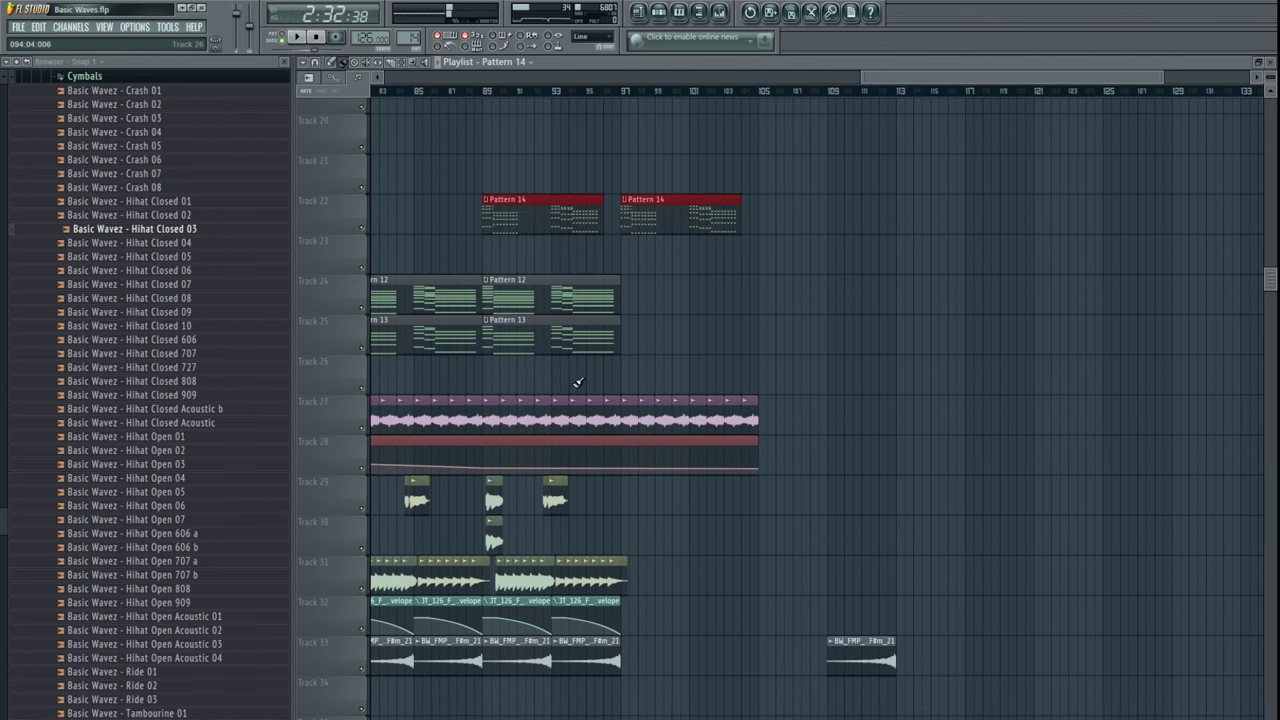
- Create a Cutoff freq automation clip for the JT_126_F_DarkScape Fruity Filter over bars 89 to 105 and move it to Track 23
scroll(555, 276, "up", 6)
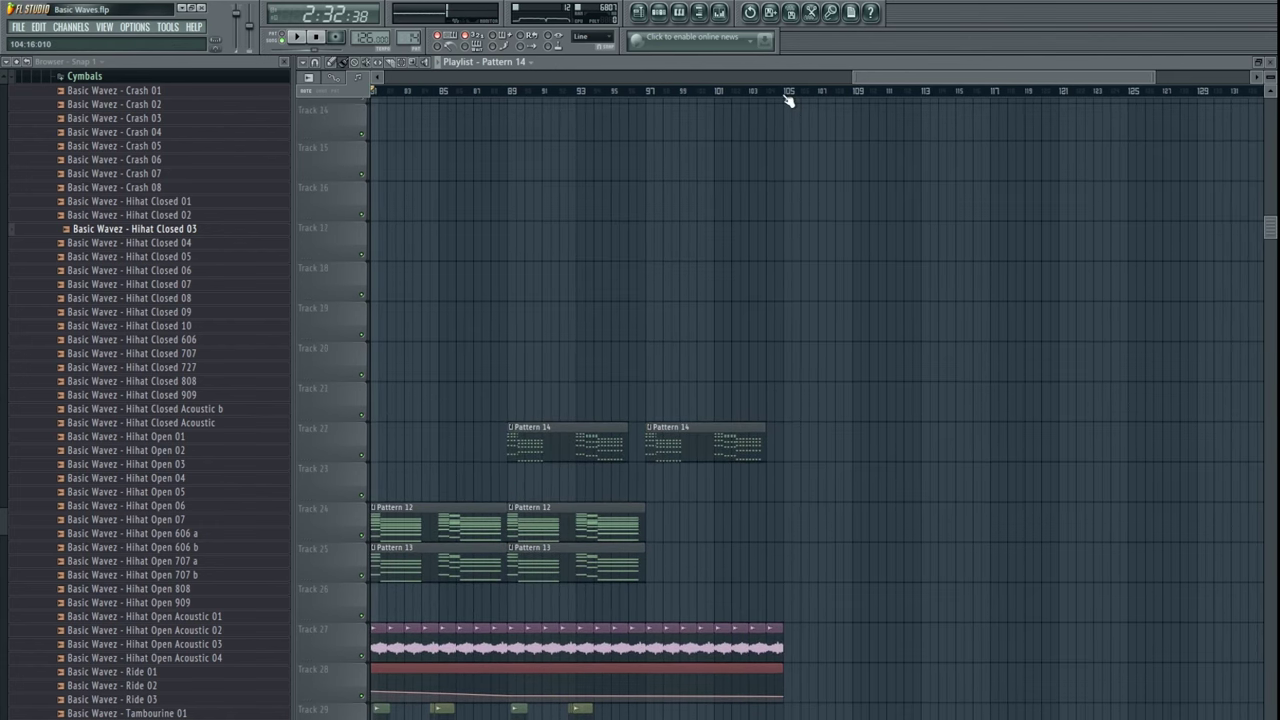
left_click_drag(789, 94, 539, 94)
left_click(651, 158)
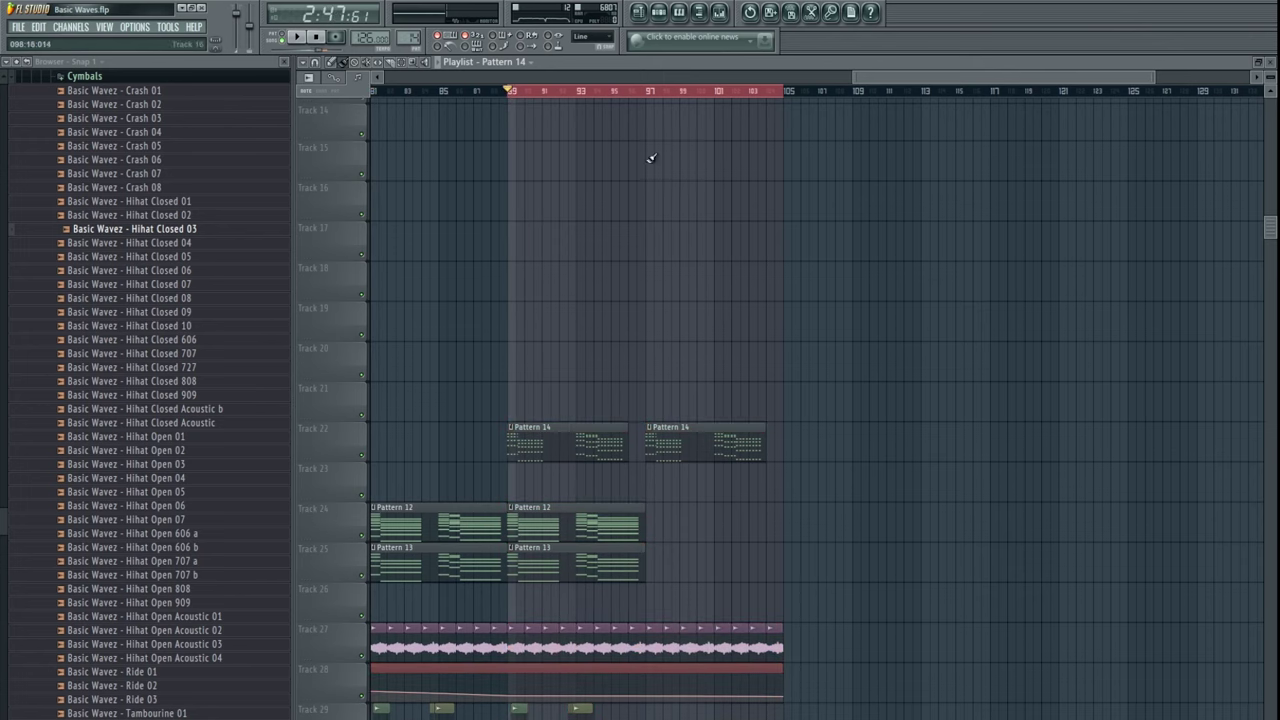
left_click(719, 13)
left_click(398, 436)
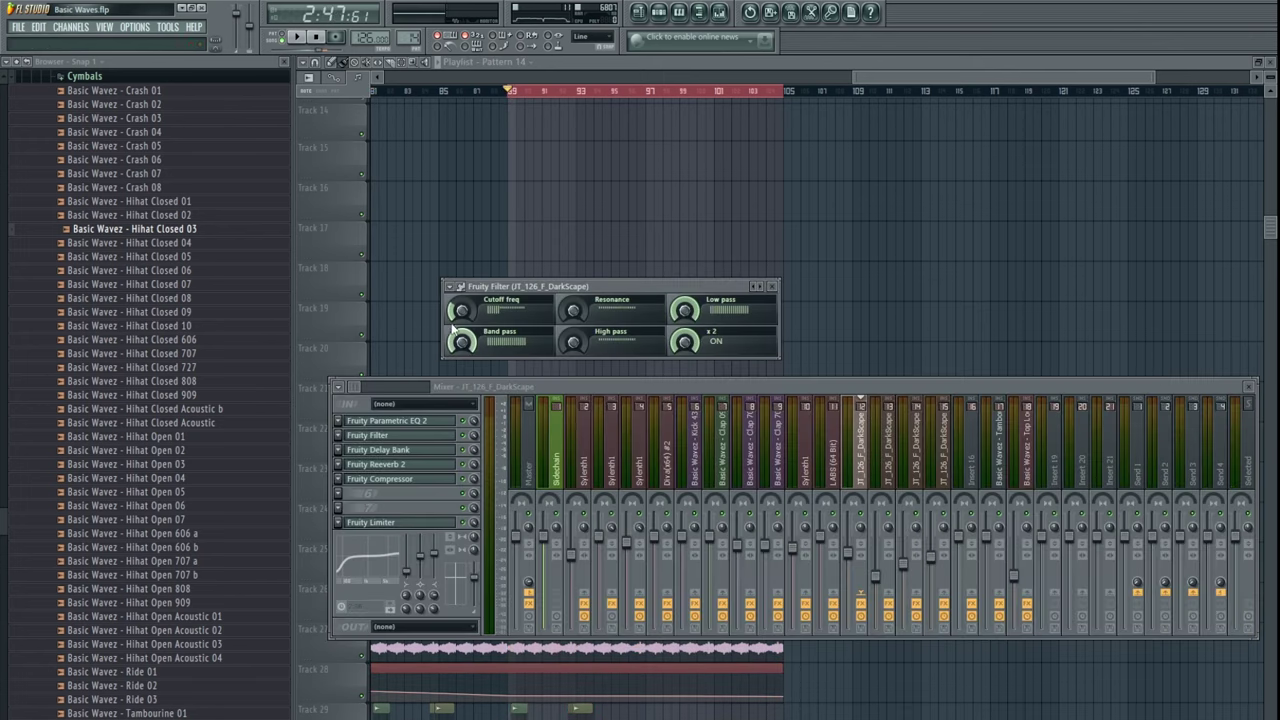
left_click(511, 402)
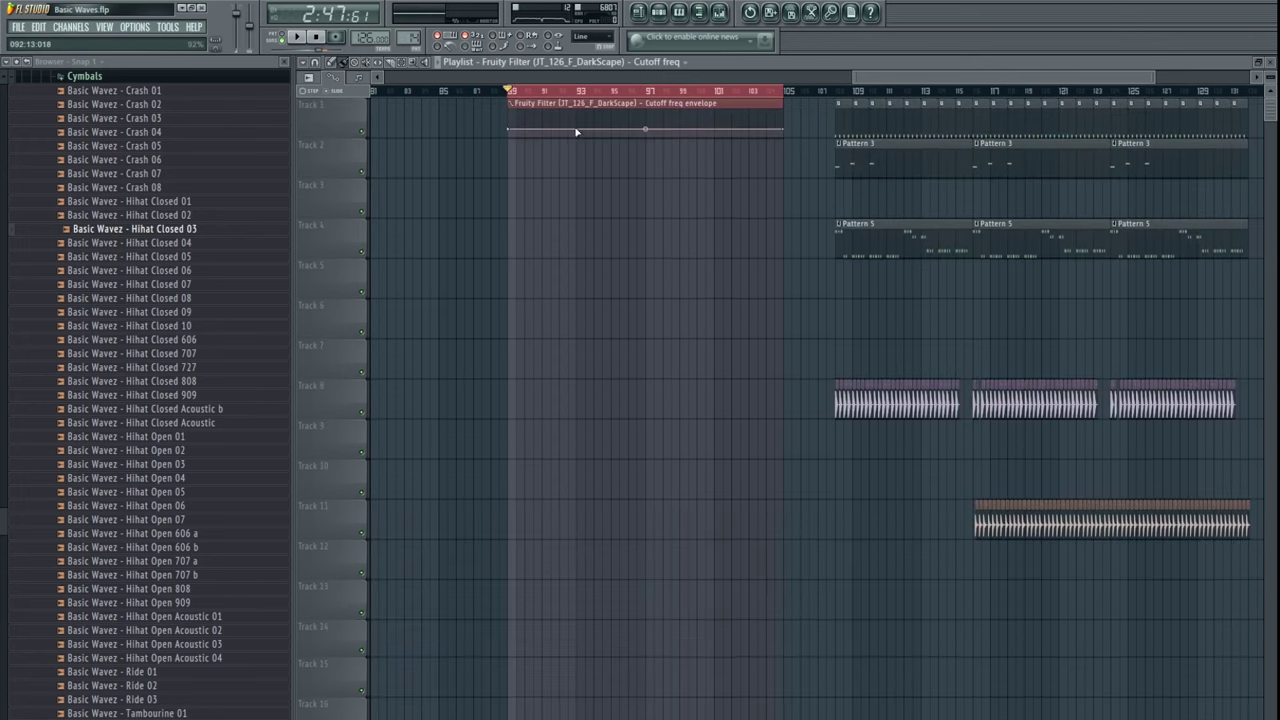
left_click_drag(585, 107, 590, 325)
scroll(518, 347, "up", 5)
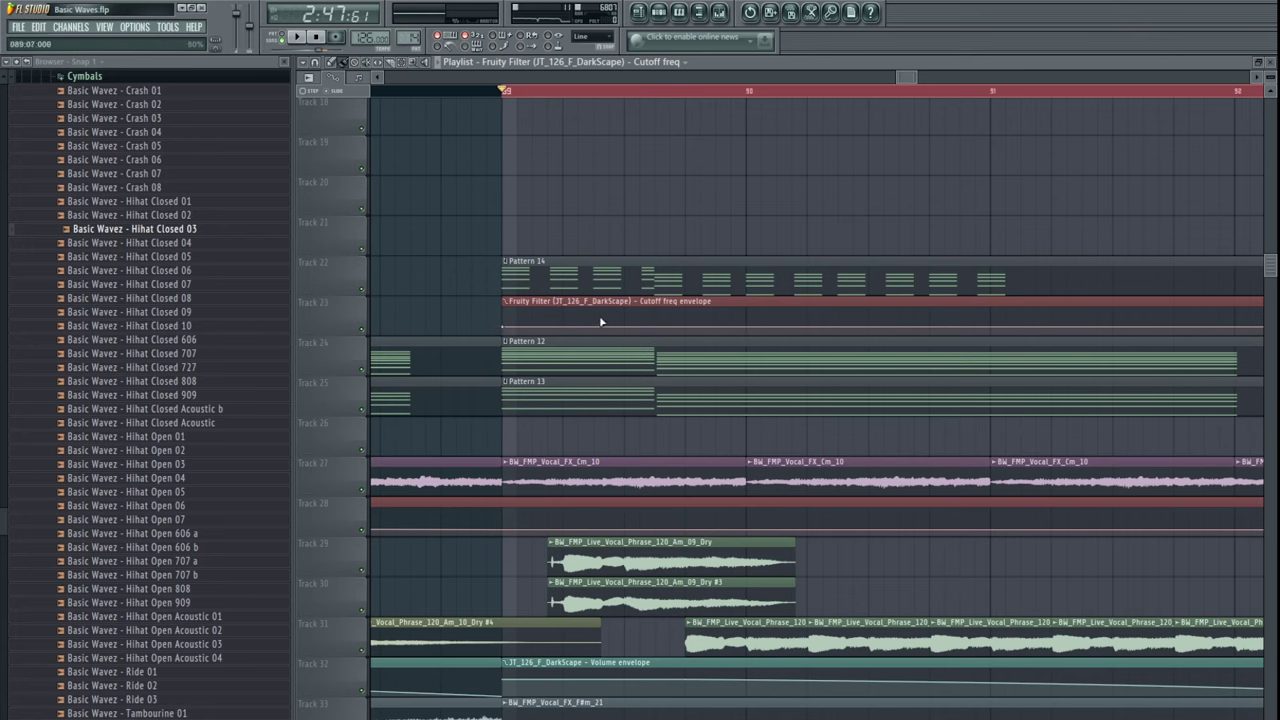
- Shape the cutoff envelope into a curved rise to mid-bar 89 and a fall to just after bar 91, and play it
left_click_drag(623, 316, 628, 304)
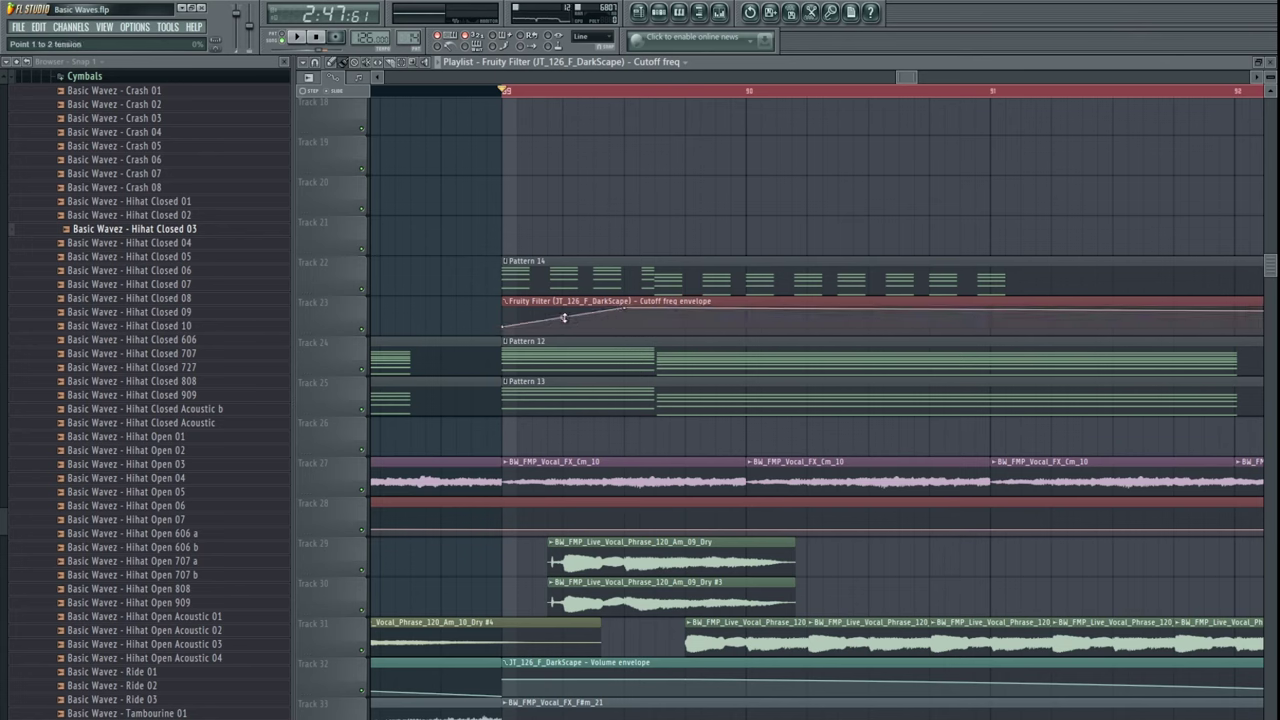
left_click_drag(1004, 331, 1010, 340)
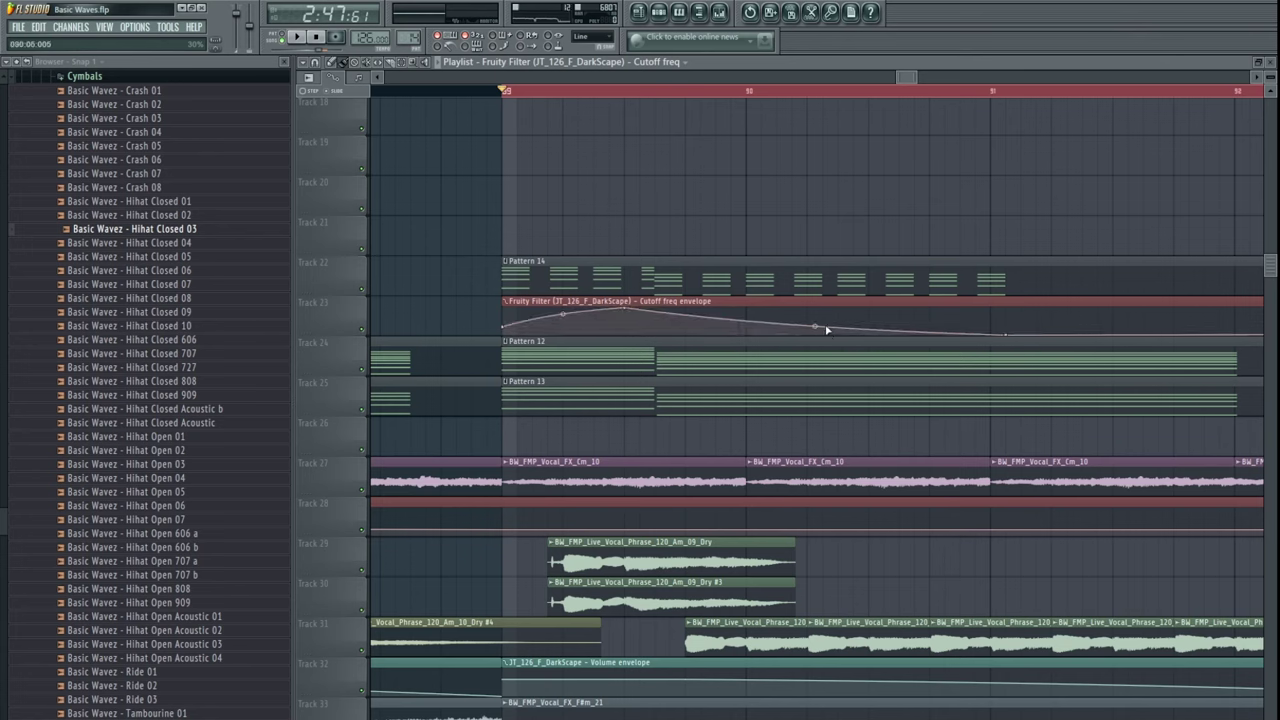
key("space")
left_click_drag(914, 209, 735, 227)
scroll(746, 280, "down", 4)
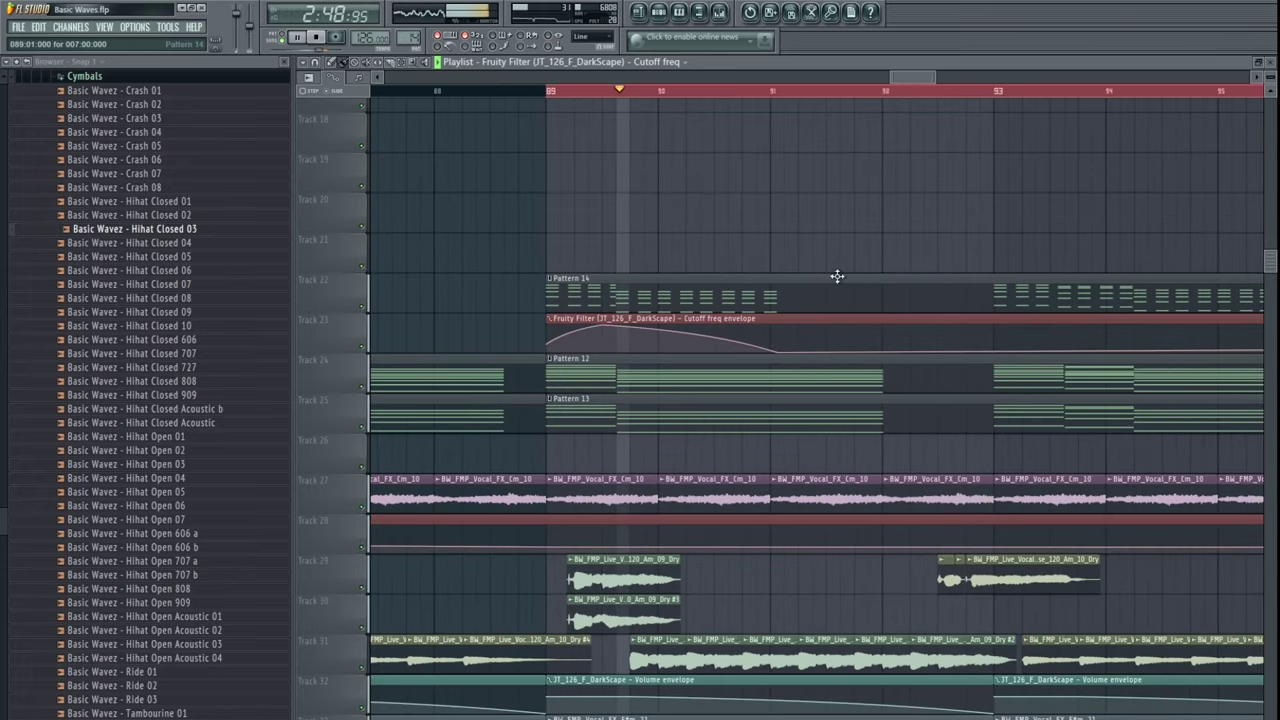
- Open Pattern 14's M1 notes and repeat the last five chord hits of the first phrase up to bar 4
left_click_drag(837, 274, 667, 294)
double_click(563, 330)
scroll(563, 342, "down", 5)
left_click_drag(746, 232, 649, 505)
key("ctrl+d")
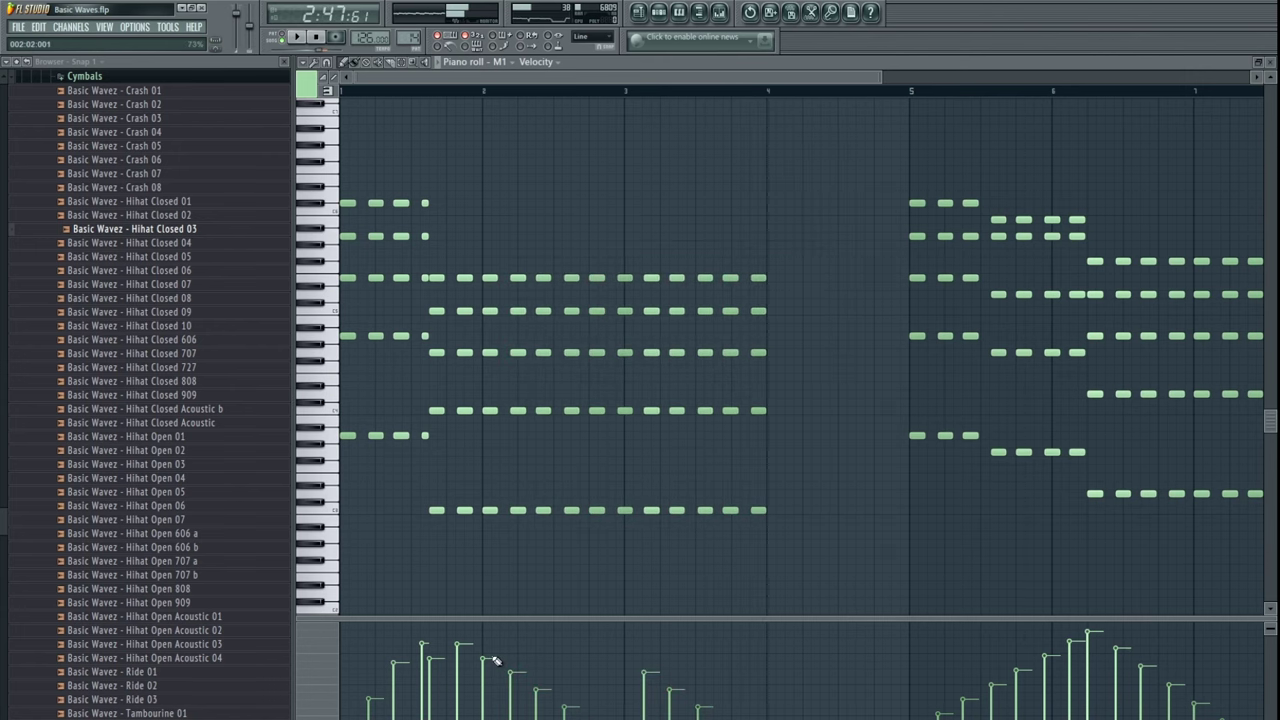
- Try to extend the second phrase of the M1 notes past bar 8 with a copy of five chord hits
scroll(837, 528, "right", 4)
left_click_drag(871, 249, 863, 508)
scroll(856, 511, "up", 2)
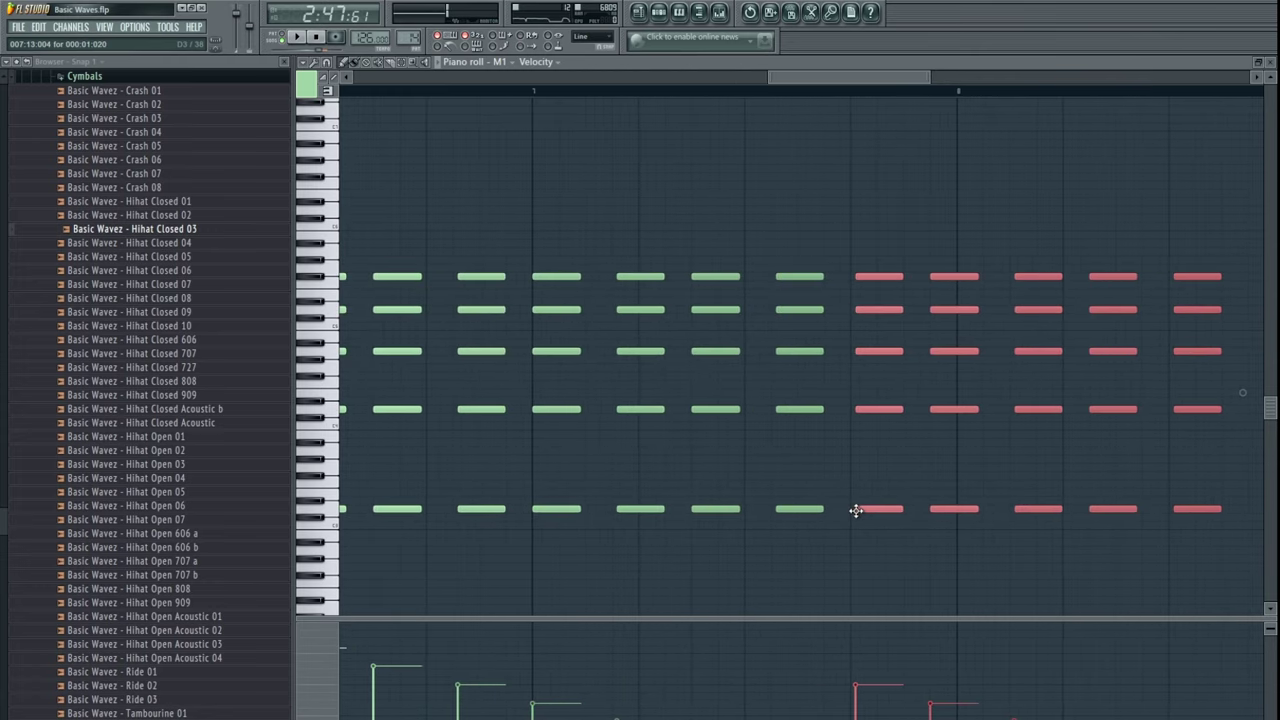
scroll(857, 510, "down", 2)
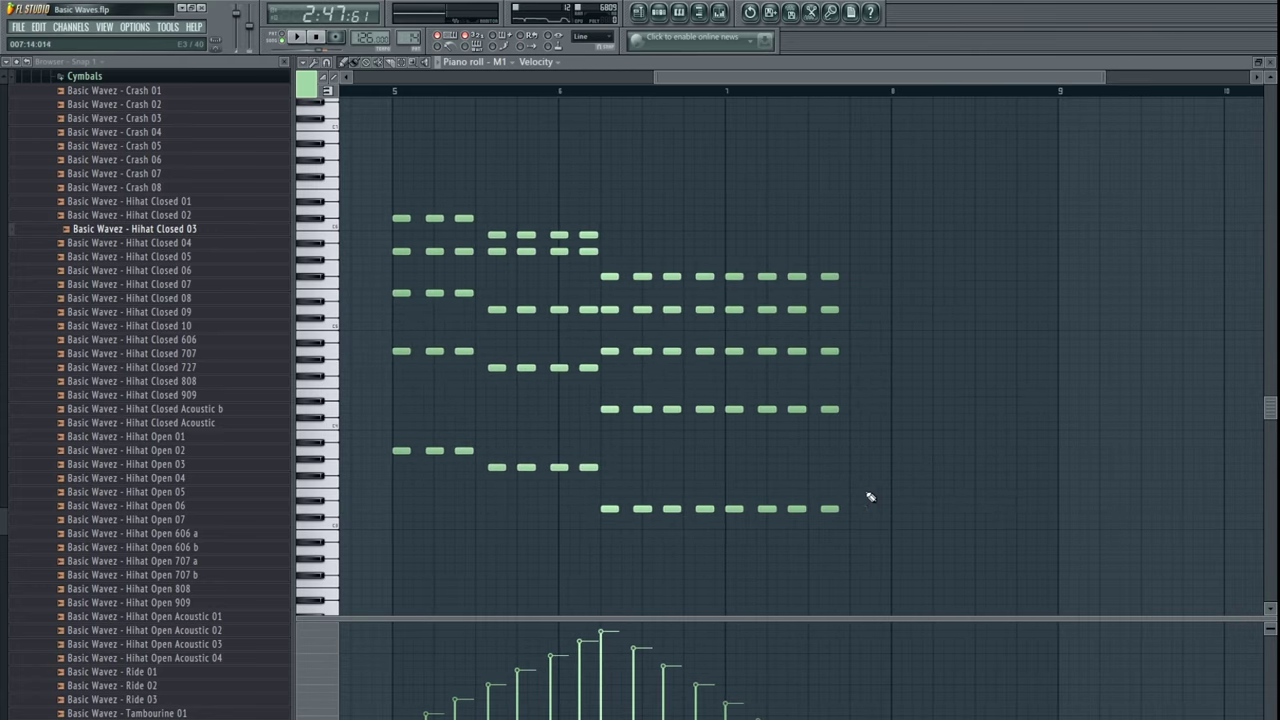
- Remove the last chord hit before bar 4 from the first phrase of the M1 notes and play the pattern
left_click_drag(509, 381, 973, 397)
left_click_drag(664, 396, 812, 380)
scroll(812, 380, "up", 3)
left_click_drag(947, 270, 446, 581, "ctrl")
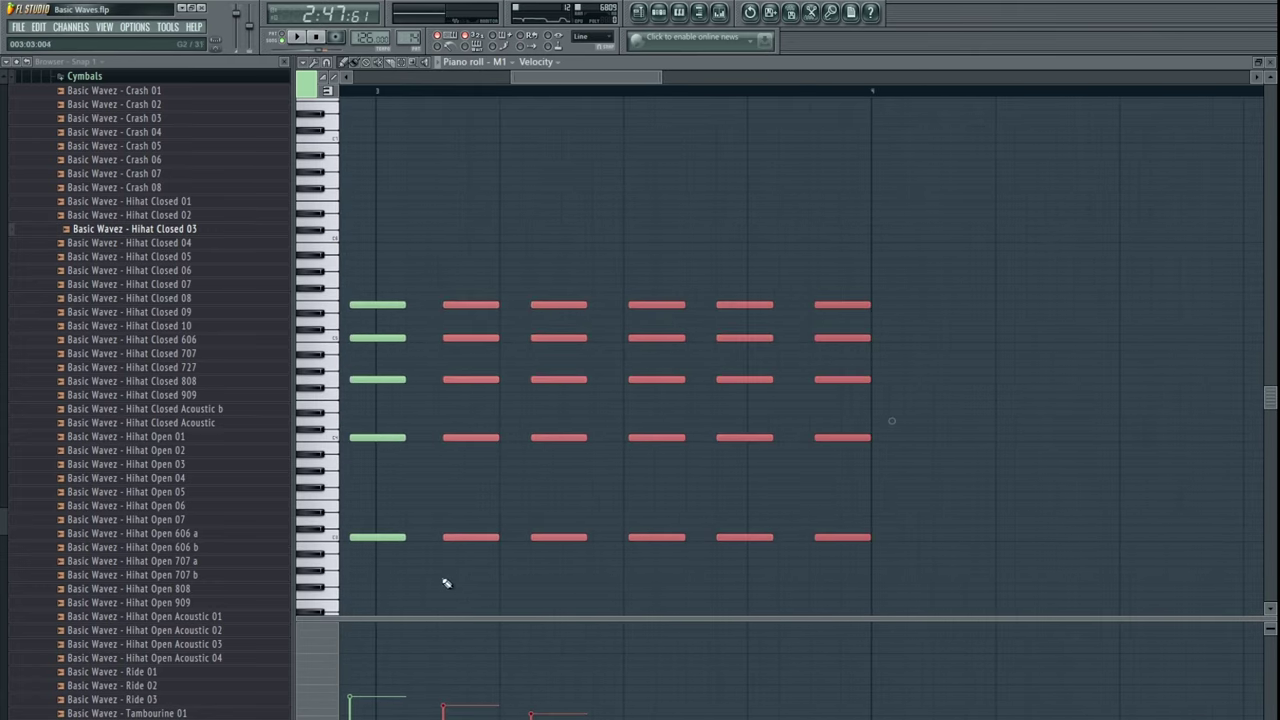
left_click_drag(591, 278, 837, 258)
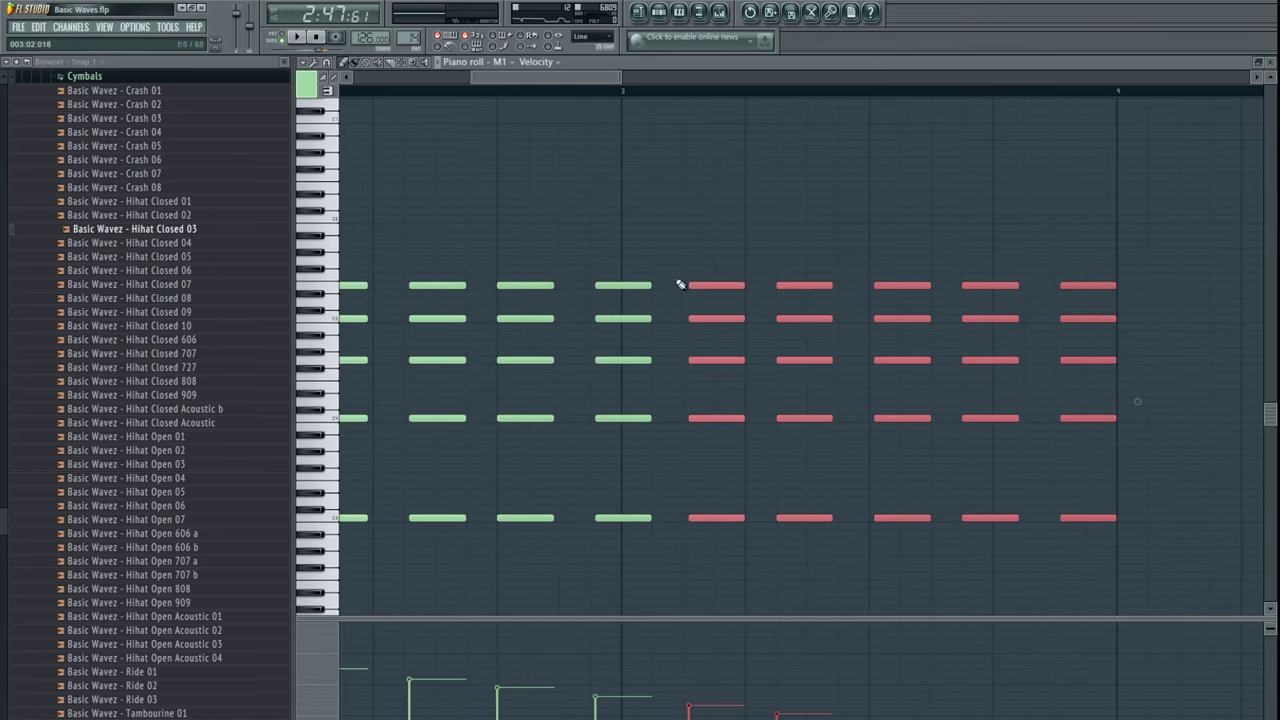
left_click_drag(702, 255, 720, 521)
mouse_move(1072, 222)
left_mouse_down("ctrl")
mouse_move(746, 532)
mouse_move(700, 517)
left_mouse_up("ctrl")
left_click(709, 483)
key("space")
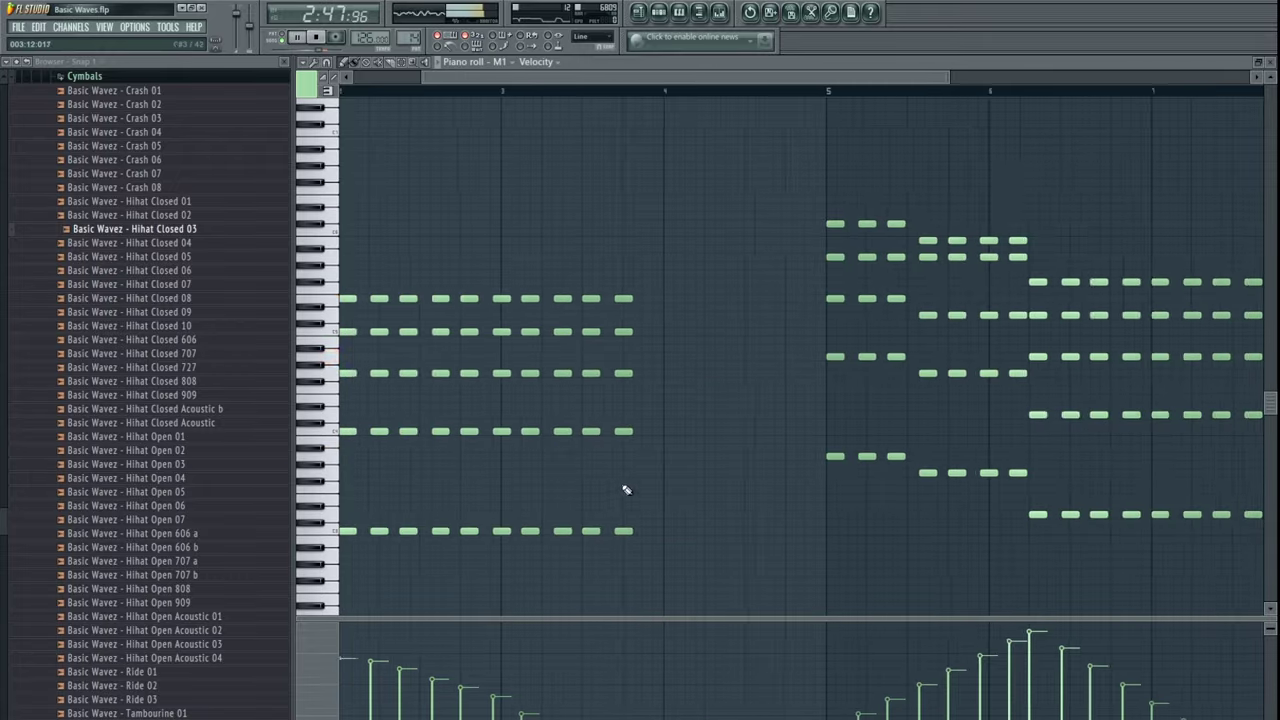
- Extend the second phrase's chord hits to just before bar 9 and shape their velocities into a gradual fall
left_click_drag(955, 191, 918, 480)
left_click(509, 487)
key("ctrl+z")
left_click(993, 561, "ctrl")
scroll(993, 561, "down", 7)
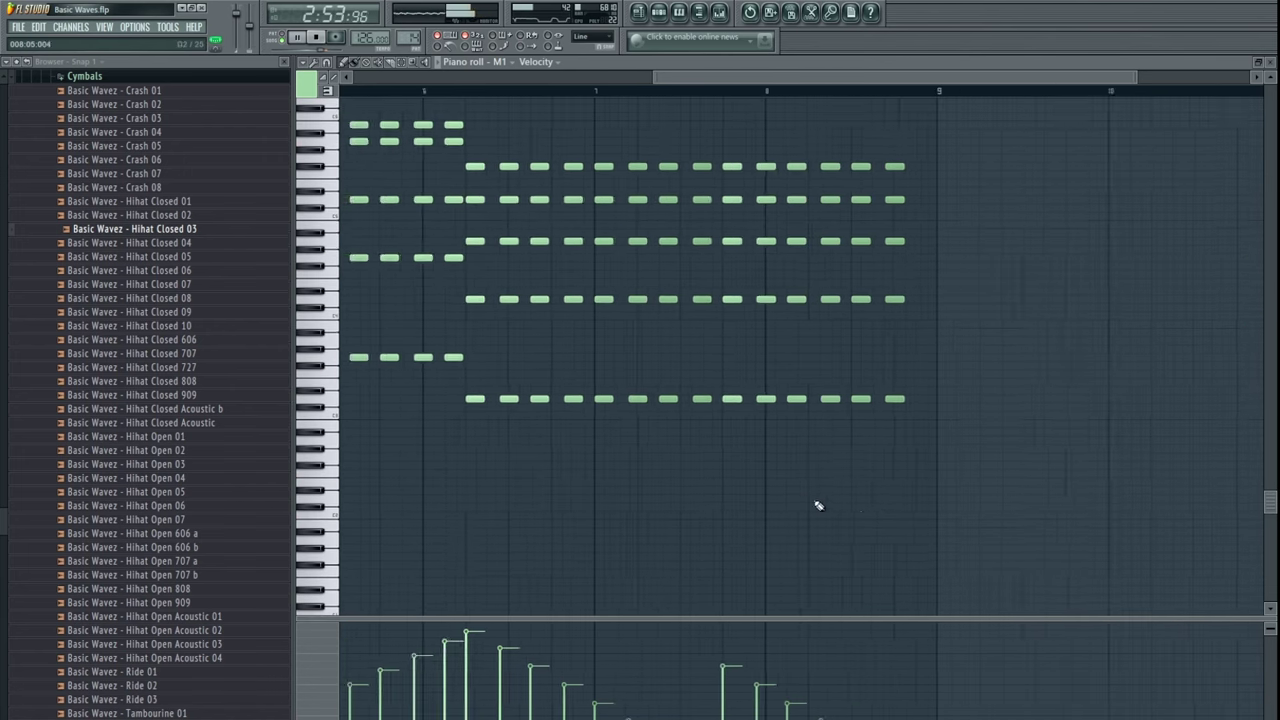
left_click_drag(509, 648, 574, 676)
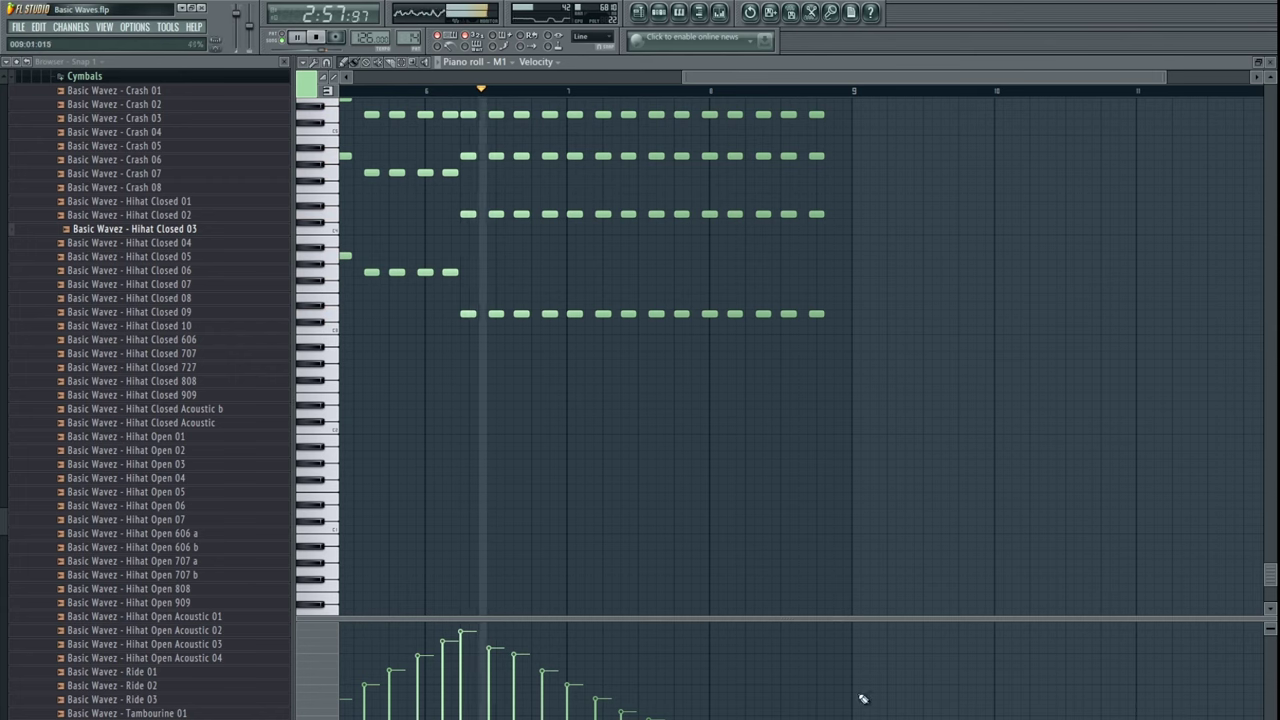
- Play the playlist and stretch the first fall of Track 23's cutoff envelope to just before bar 92, adjusting its curve
key("F5")
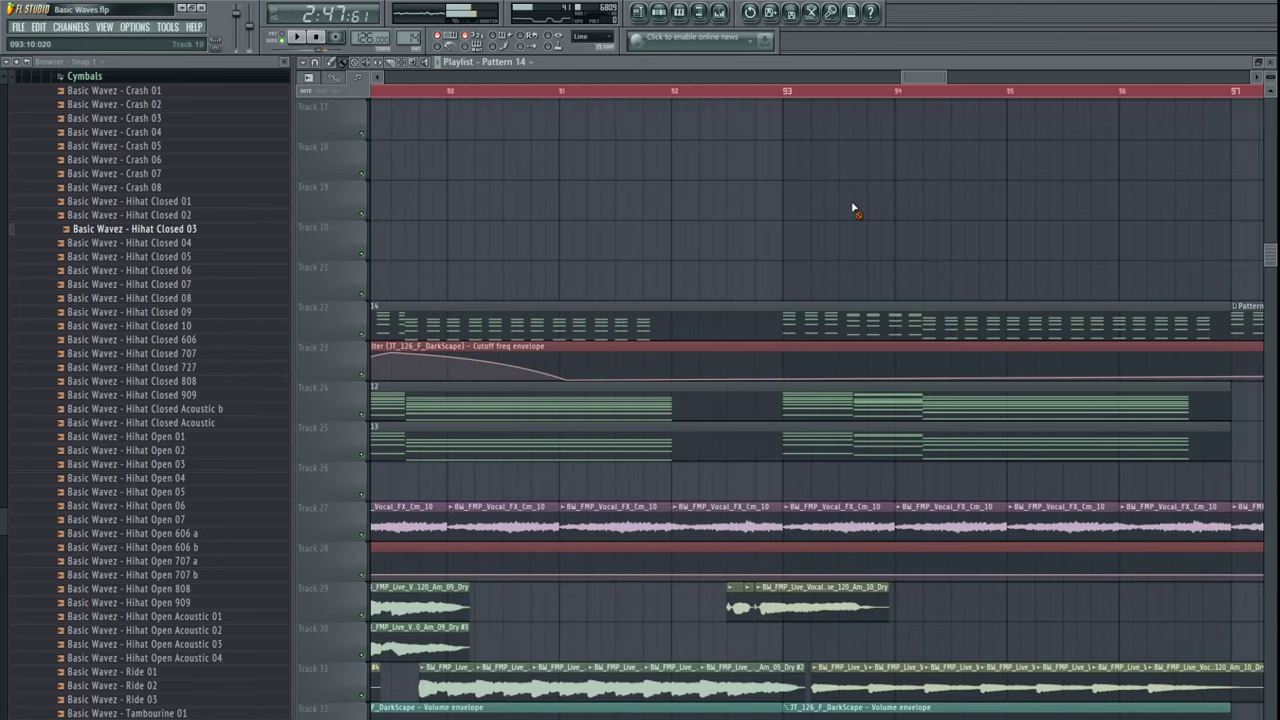
key("space")
left_click_drag(806, 255, 723, 277)
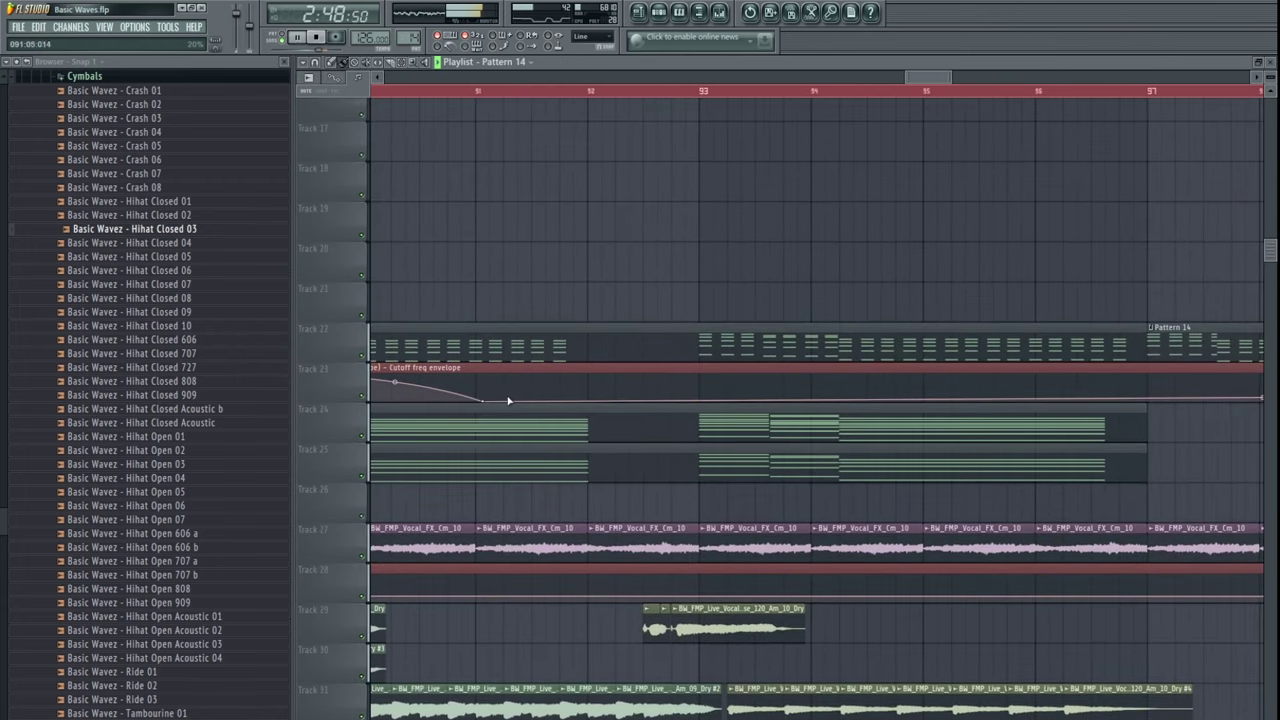
left_click_drag(493, 408, 532, 406)
right_click(575, 422, "alt")
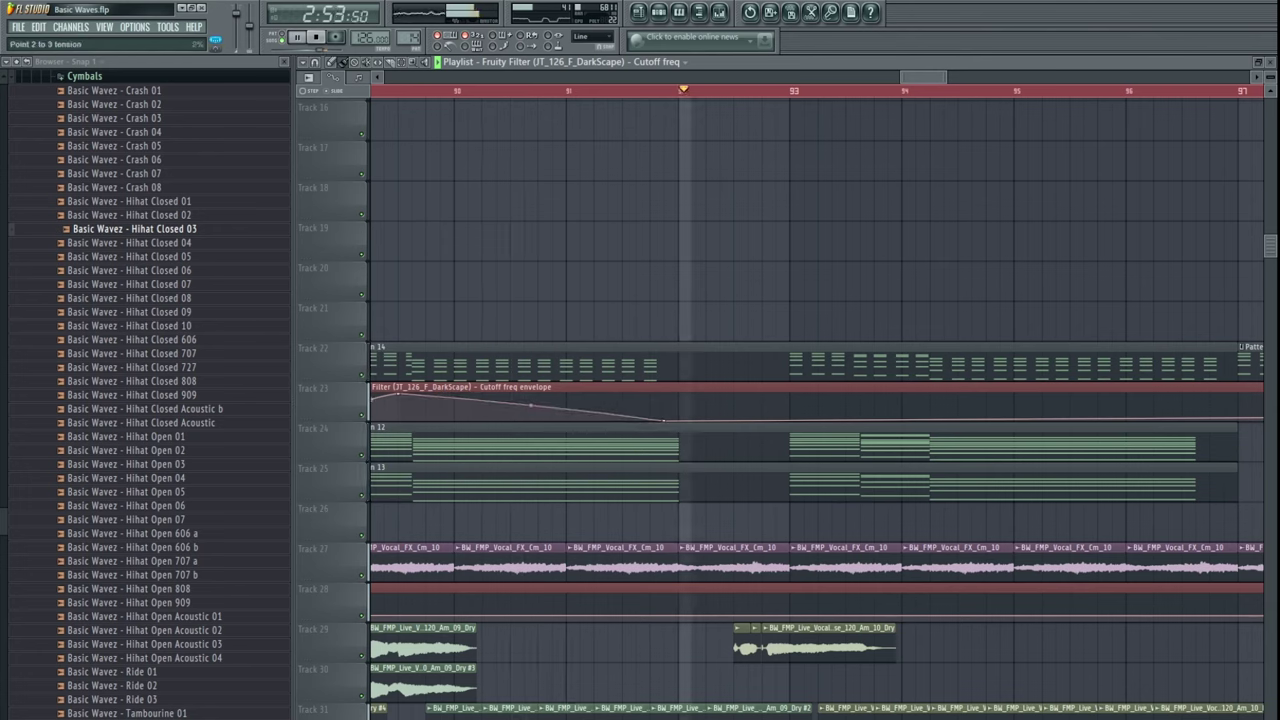
- Add a second cutoff sweep on Track 23, rising from bar 93 to past mid-bar 93 and curving down to bar 97
right_click(789, 419)
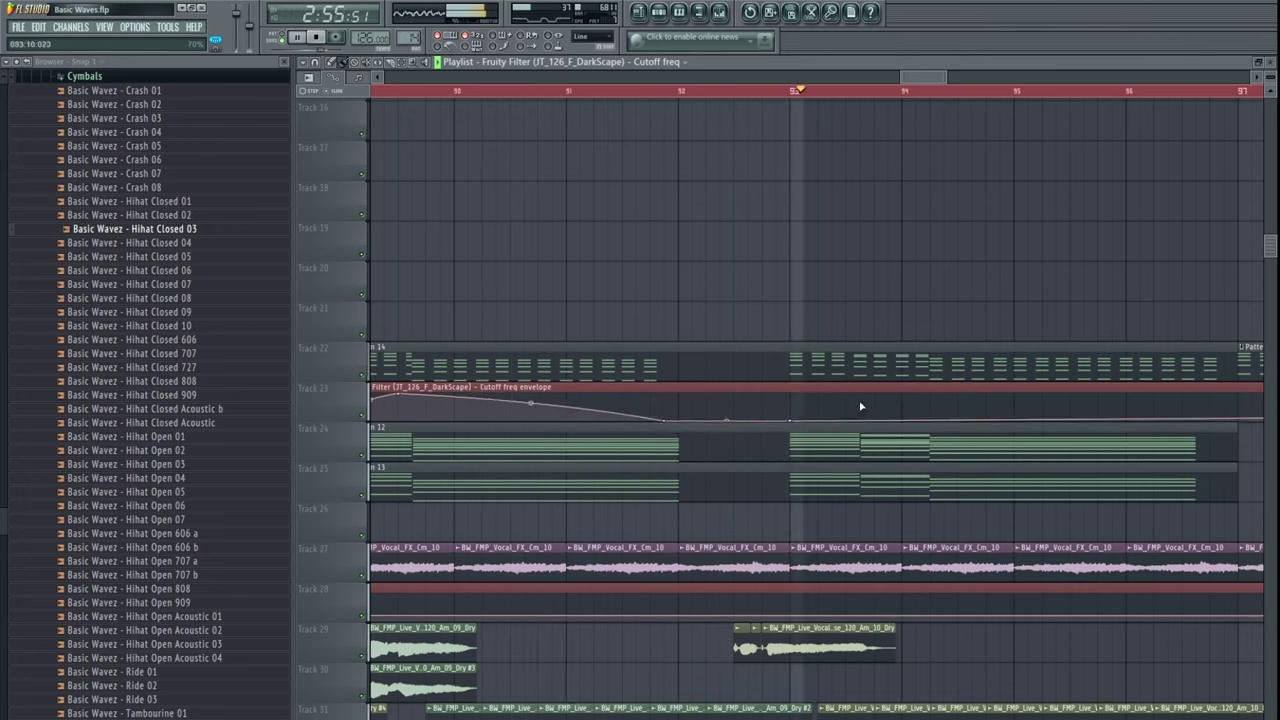
left_click_drag(860, 406, 871, 383)
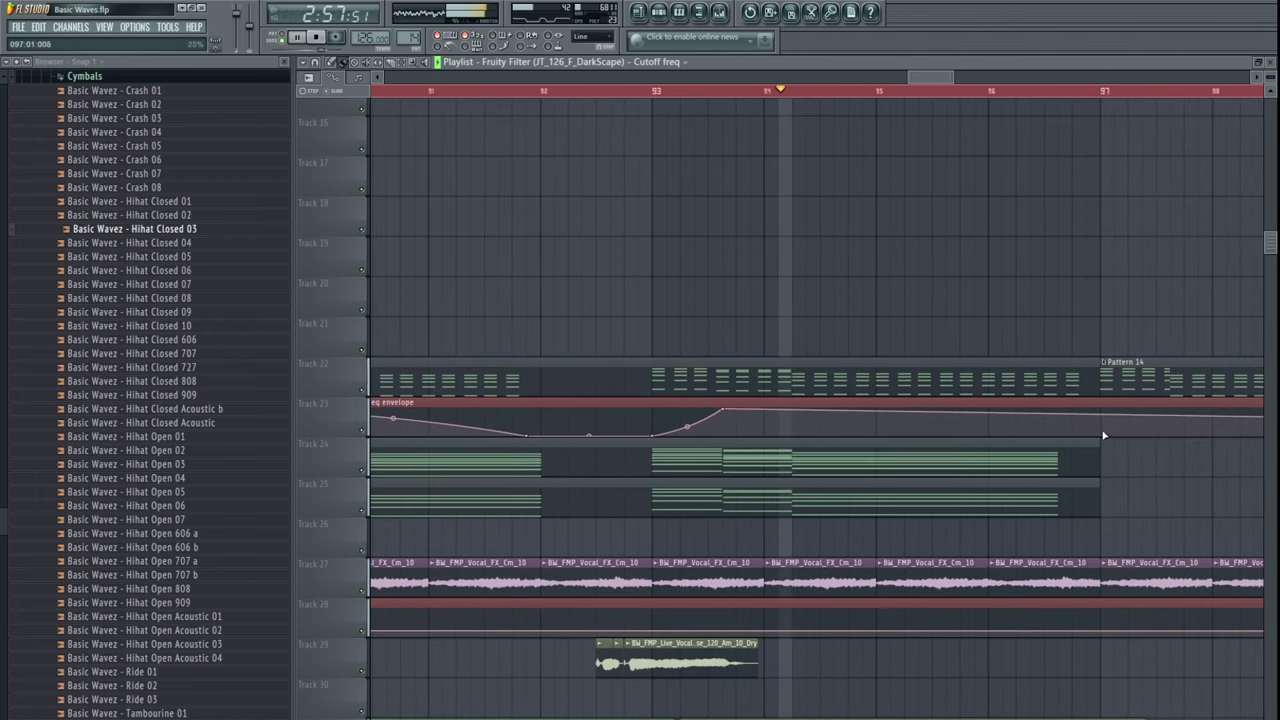
right_click(1102, 436)
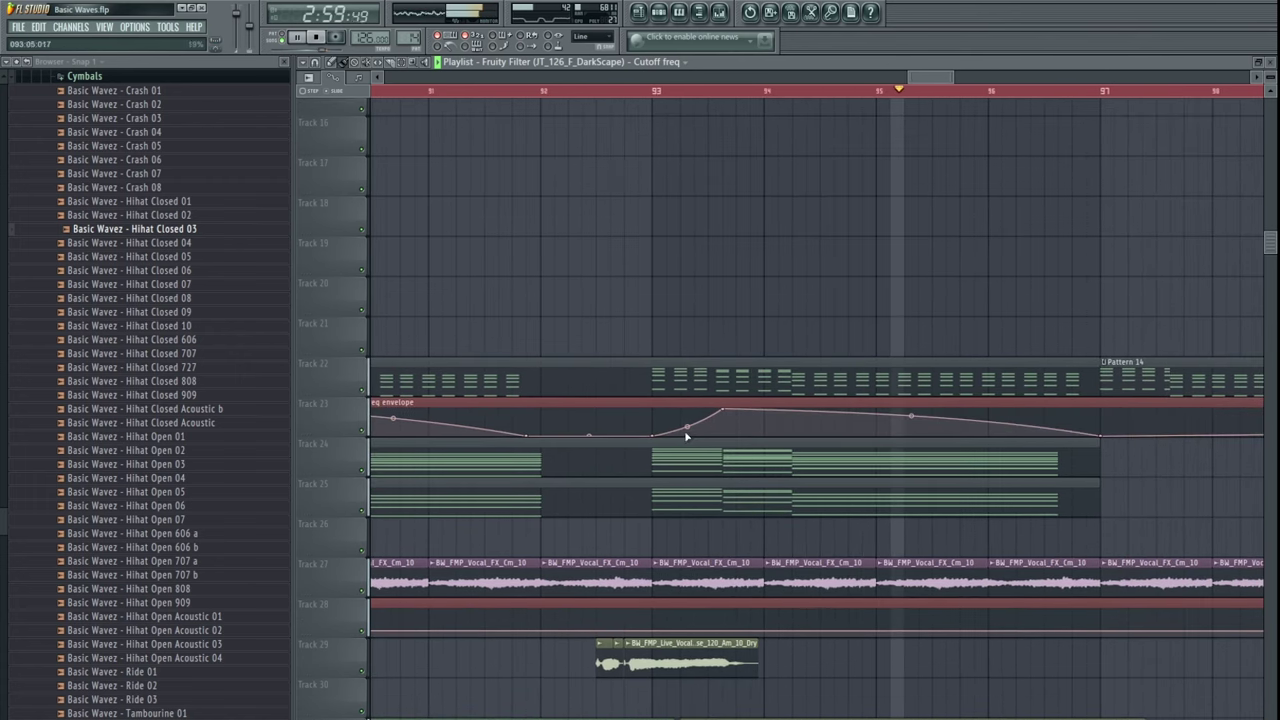
left_click_drag(687, 428, 687, 417)
scroll(574, 334, "right", 3)
scroll(675, 350, "down", 5)
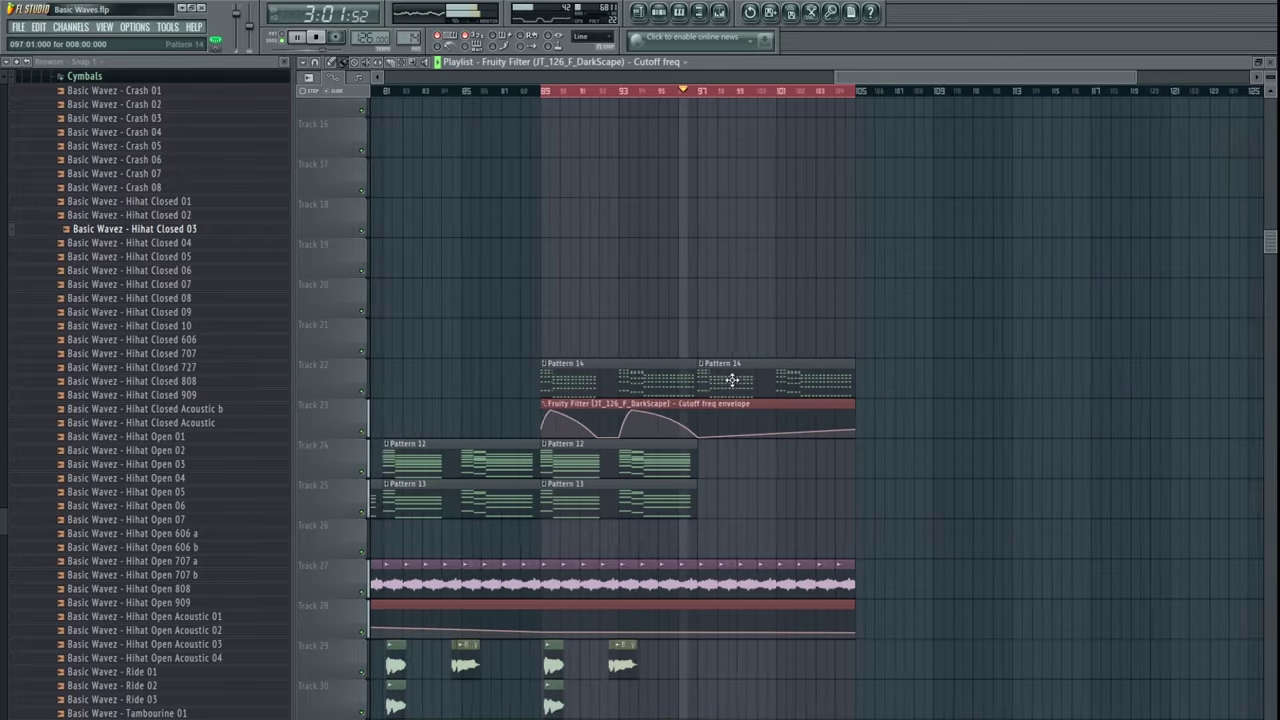
- Shorten the Track 23 cutoff clip to end at bar 97, repeat it over bars 97 to 105, and stop playback
scroll(732, 380, "down", 1)
left_click_drag(838, 432, 740, 440)
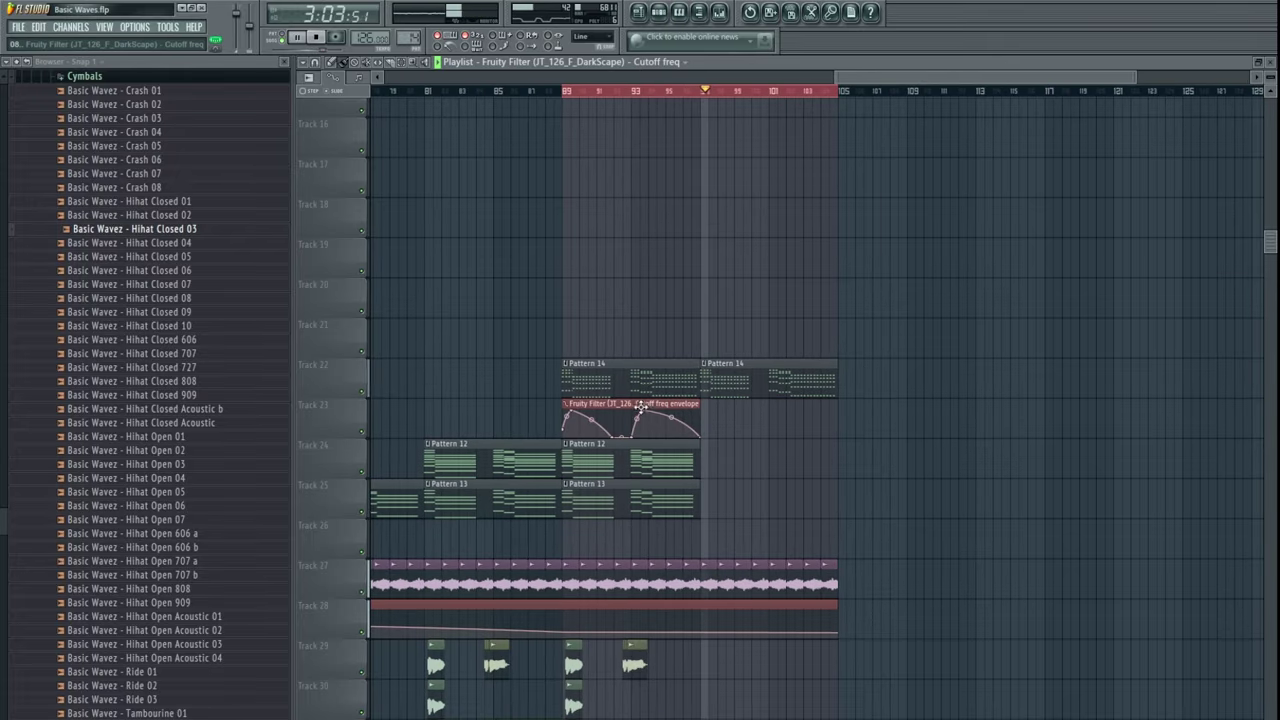
left_click_drag(641, 407, 779, 407)
key("space")
- Move all clips from Track 27 downward two tracks lower, so the first vocal FX row sits on Track 29
scroll(840, 552, "down", 4)
scroll(849, 374, "down", 5)
left_click_drag(1020, 320, 188, 680)
key("shift+Down")
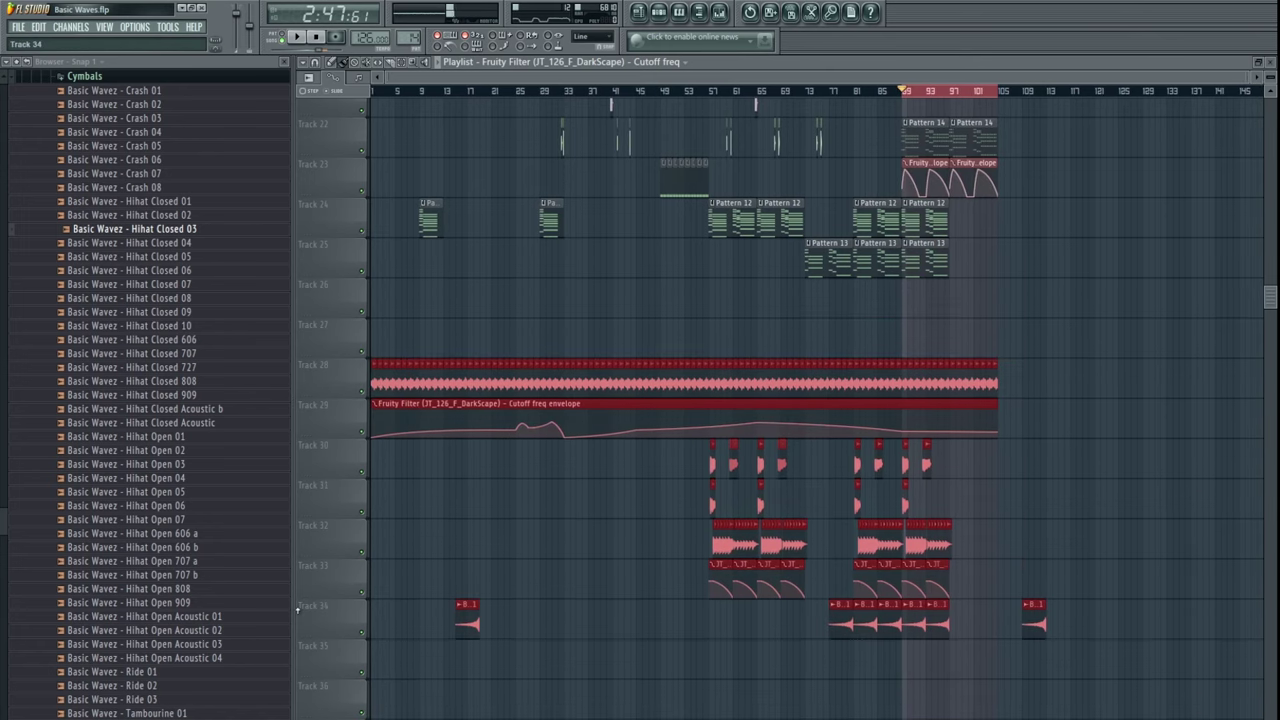
key("shift+Down")
left_click(1217, 272, "ctrl")
- Move the Pattern 14 clips and their Fruity Filter cutoff clips down to Tracks 26 and 27
scroll(1068, 318, "up", 5)
scroll(1062, 344, "up", 4)
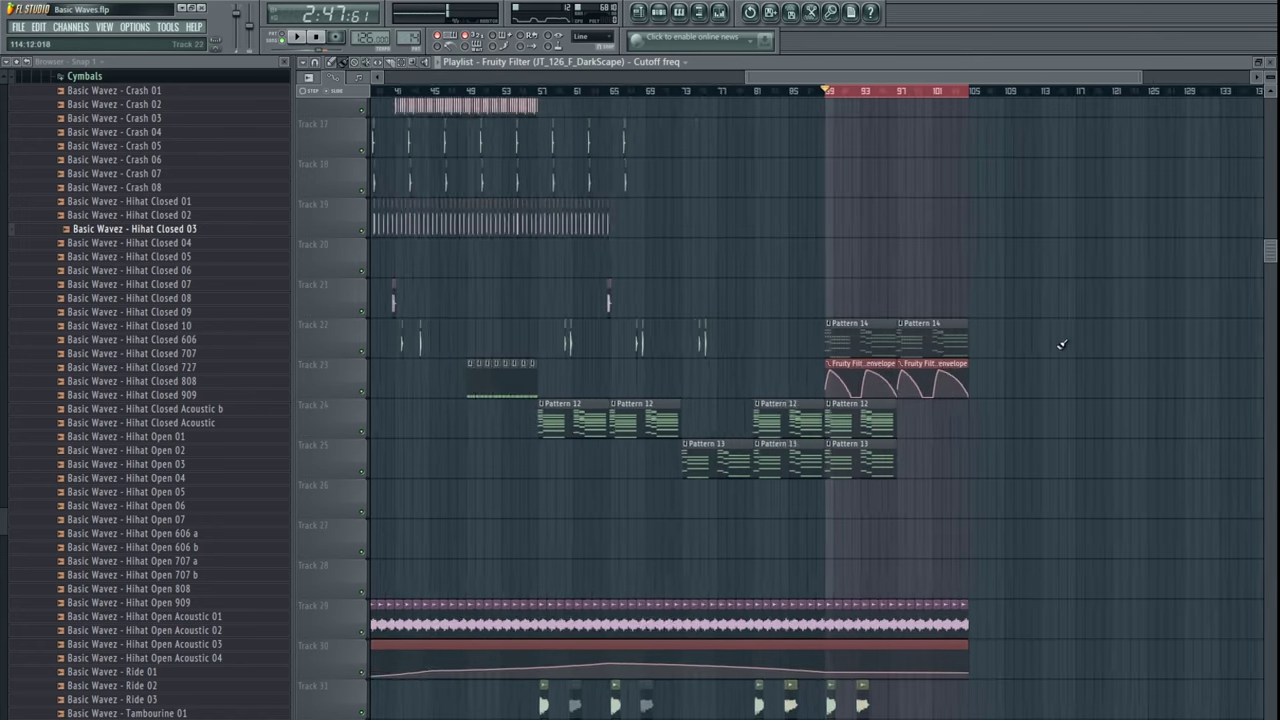
left_click_drag(996, 330, 679, 362)
key("shift+Down")
key("shift+Down")
key("shift+Down")
key("shift+Down")
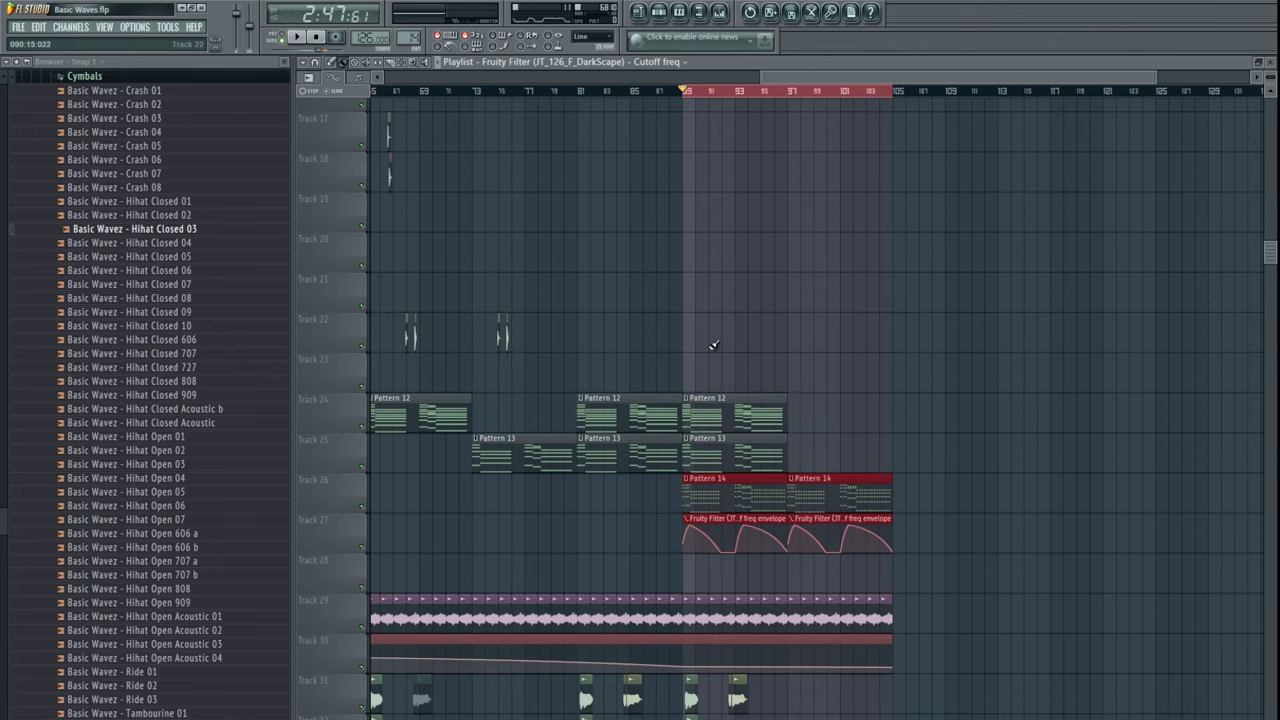
- Play from just before bar 89 and move the later run of Track 1 pattern clips to start at bar 105
scroll(713, 345, "up", 10)
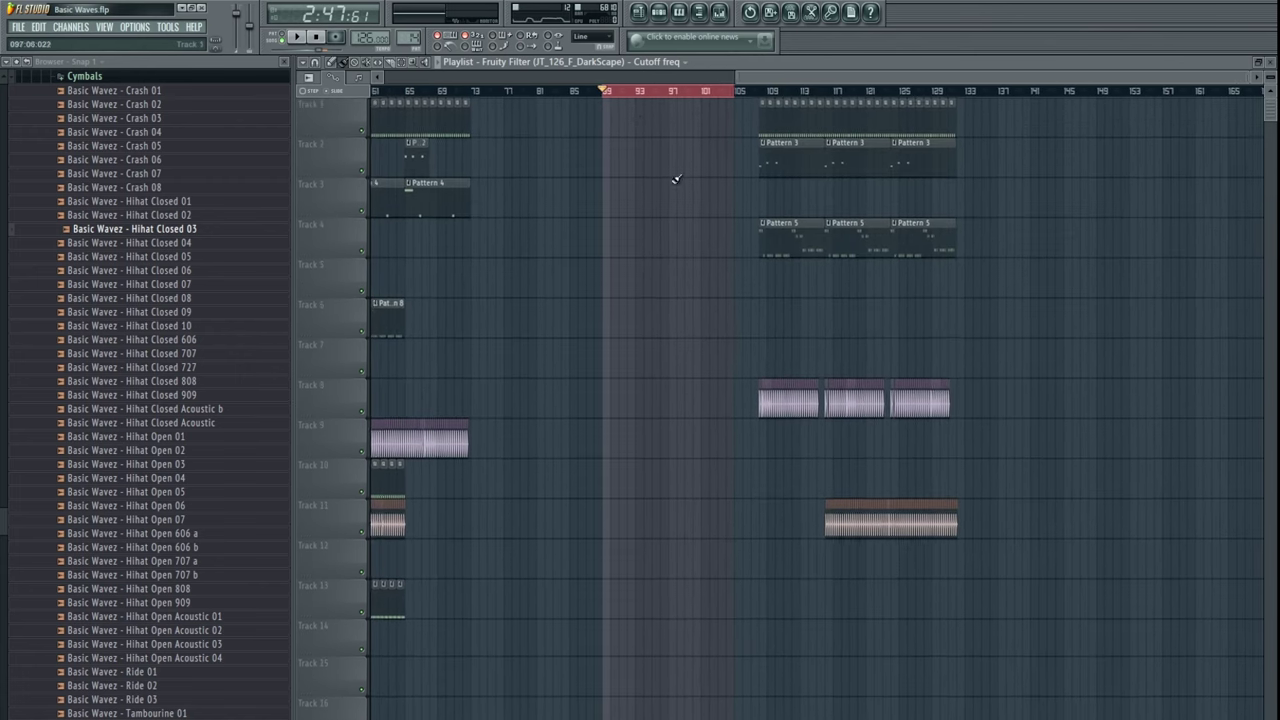
left_click(588, 91)
left_click_drag(766, 325, 688, 411)
scroll(603, 220, "up", 2)
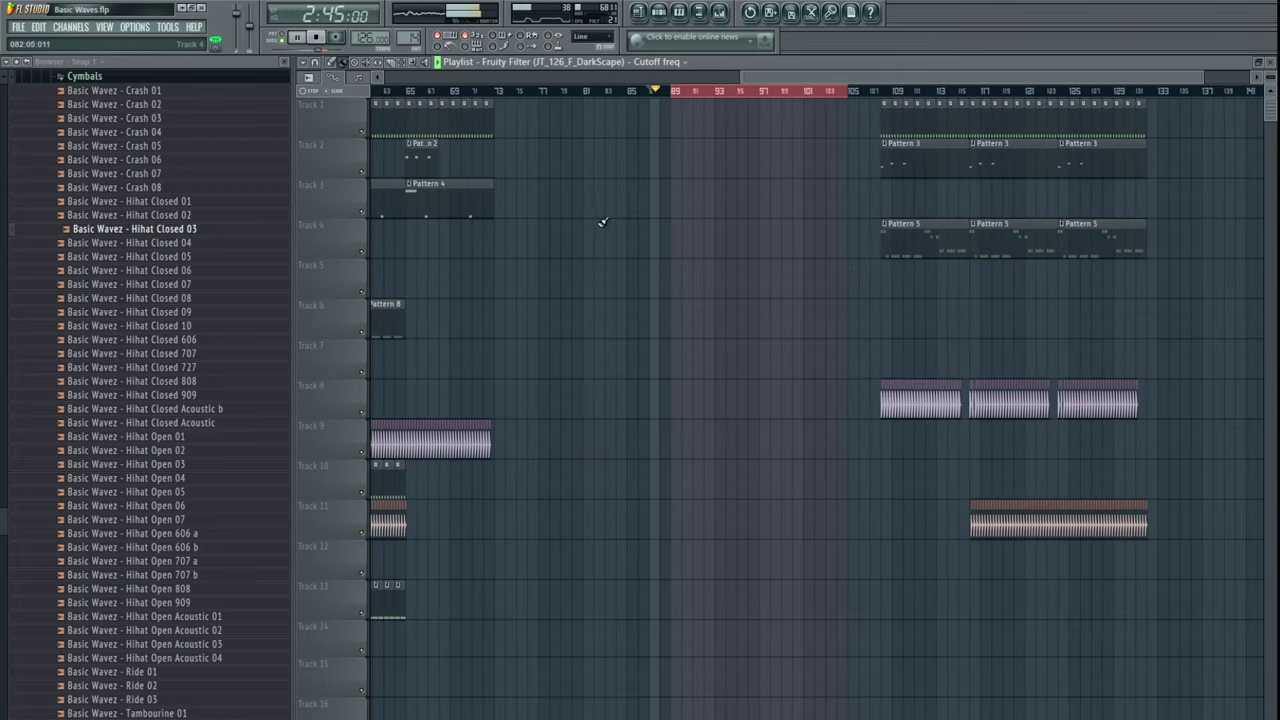
left_click_drag(822, 320, 597, 400)
left_click_drag(632, 117, 1081, 117)
left_click_drag(797, 106, 752, 103)
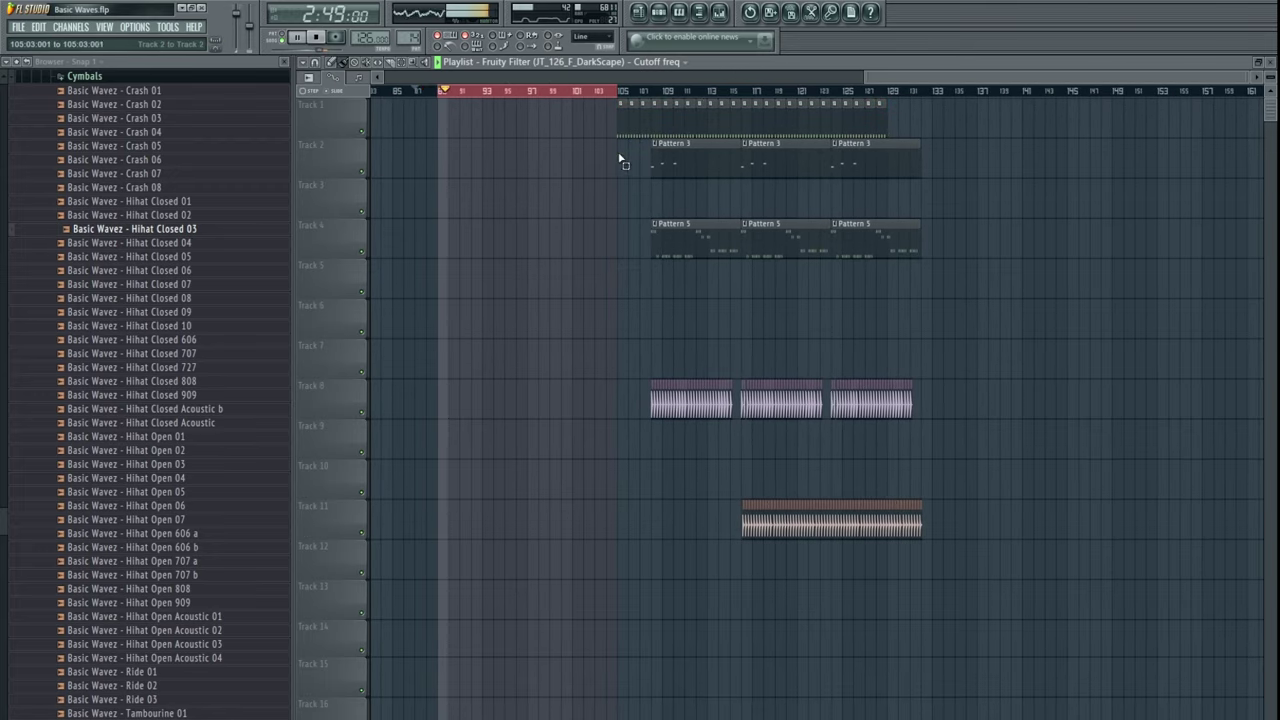
- Move the Pattern 3, Pattern 5 and audio clips after bar 105 down one track and along to about bar 142
left_click_drag(620, 137, 1043, 563)
left_click_drag(698, 237, 1080, 277)
scroll(851, 371, "left", 1)
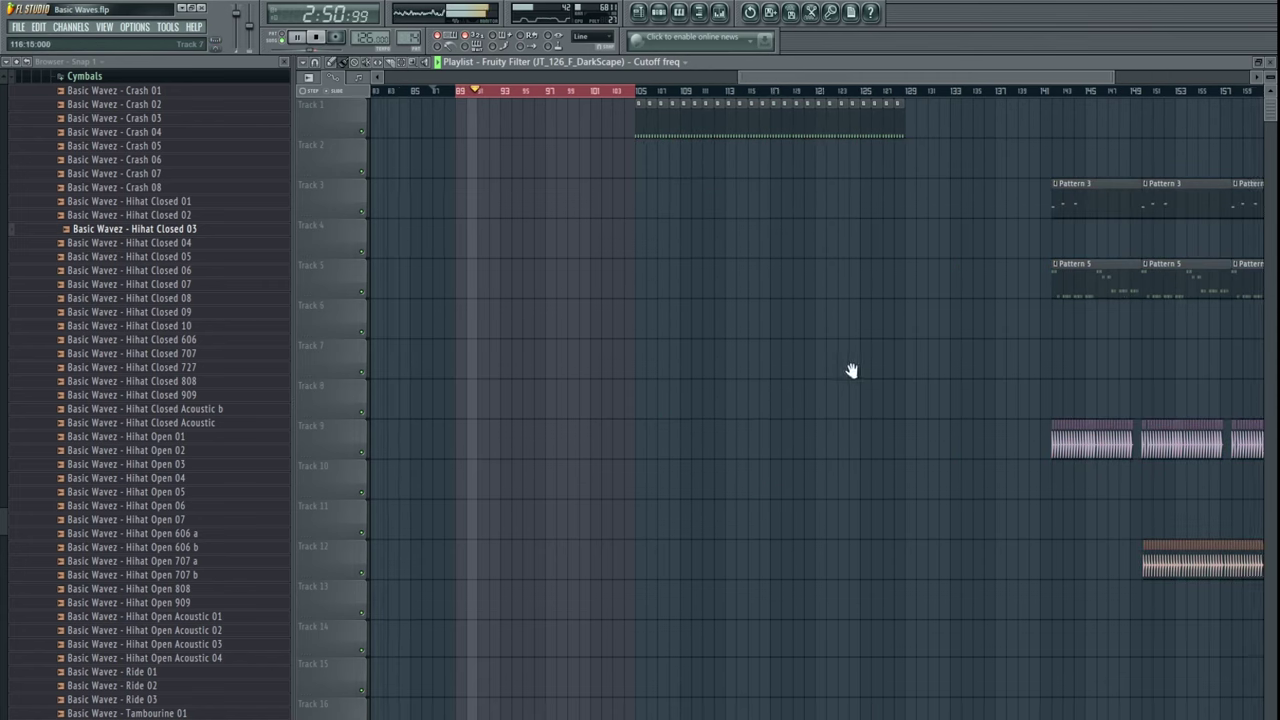
- Copy a 16-bar run of kick clips on Track 9 to start at bar 105
left_click_drag(851, 371, 1130, 405)
scroll(826, 431, "down", 3)
left_click_drag(745, 433, 986, 438)
scroll(1014, 480, "up", 3)
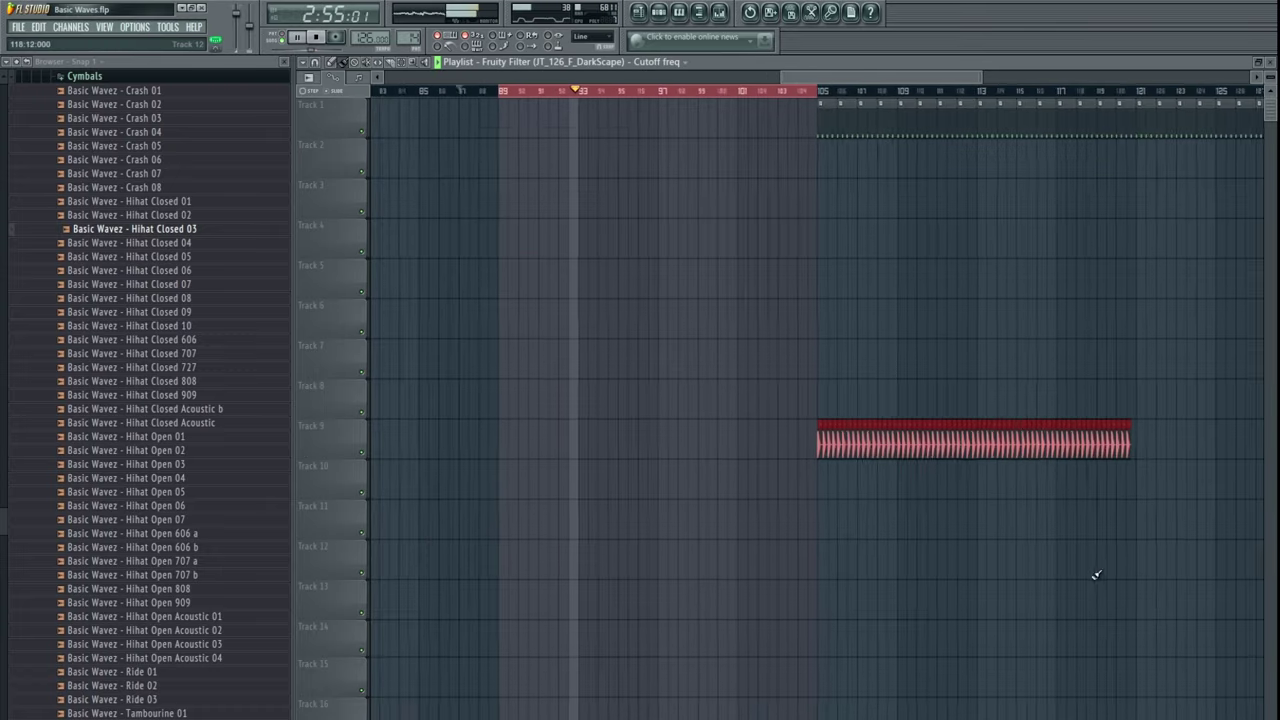
- Listen through the breakdown and try a further Pattern 13 clip at bar 97 on Track 25
left_click_drag(1097, 577, 900, 557)
left_click_drag(843, 623, 935, 173)
scroll(717, 400, "down", 3)
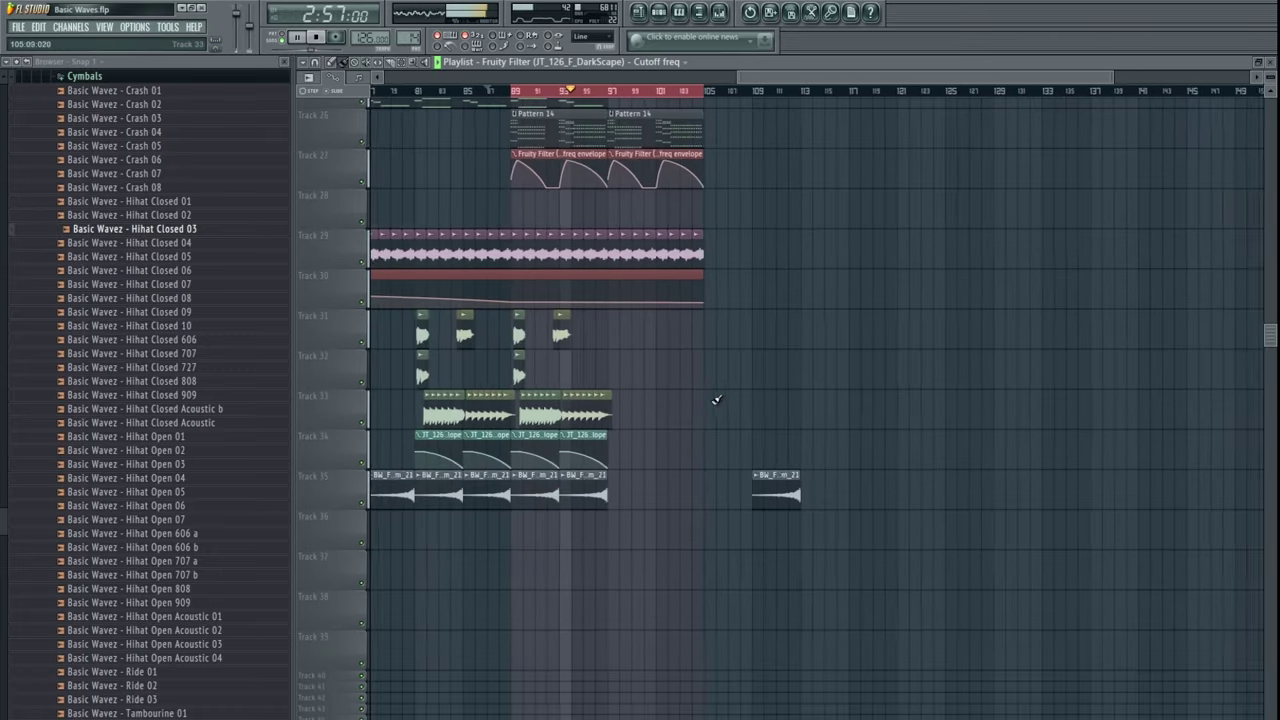
left_click_drag(661, 317, 761, 383)
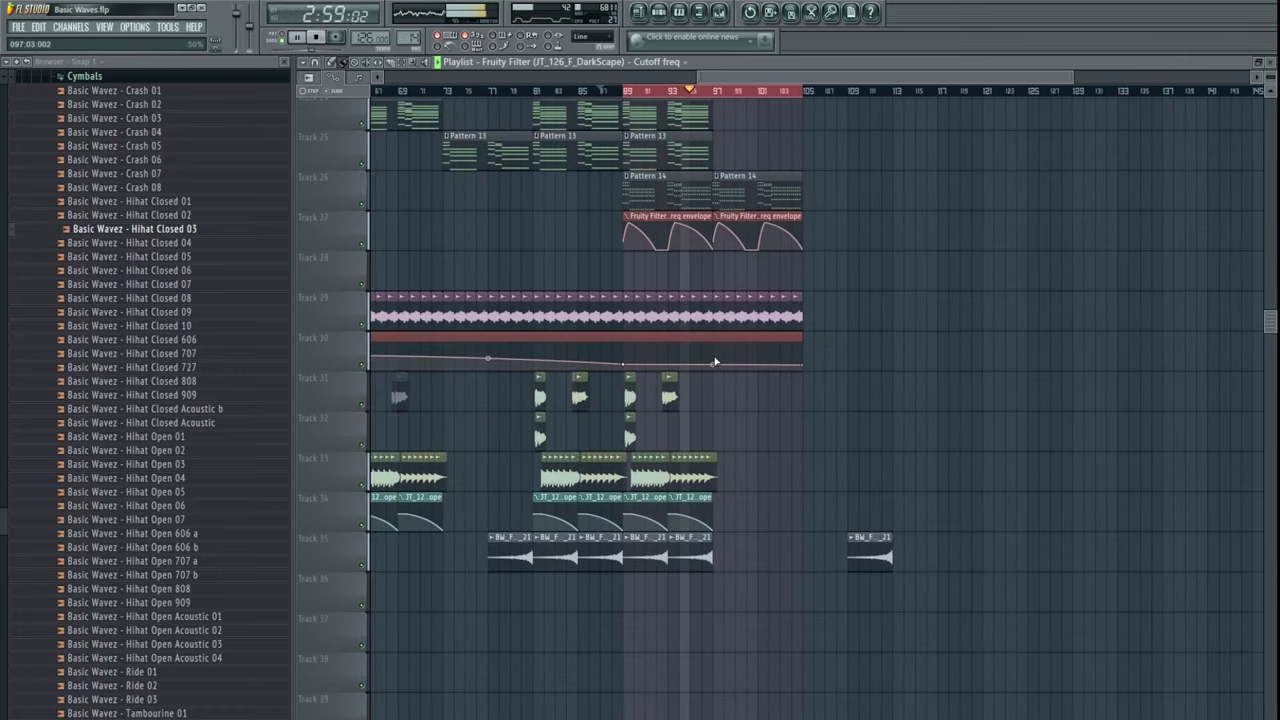
scroll(740, 470, "up", 2)
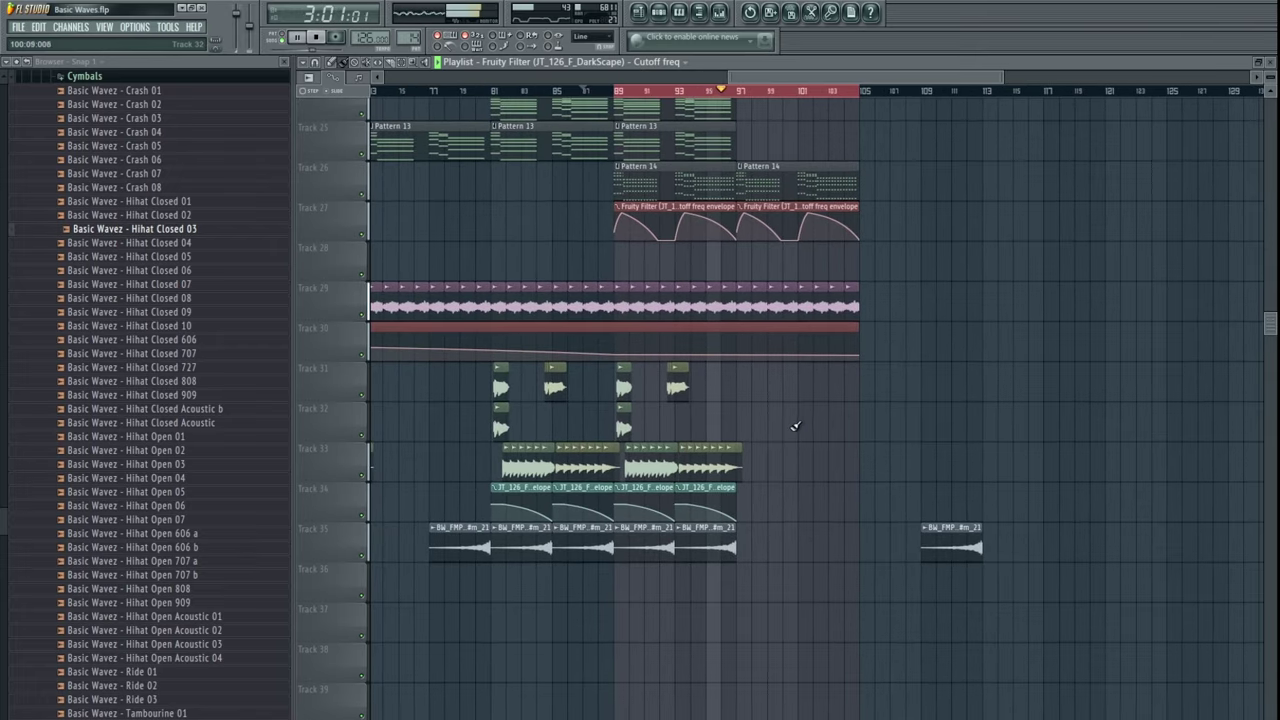
scroll(795, 425, "up", 8)
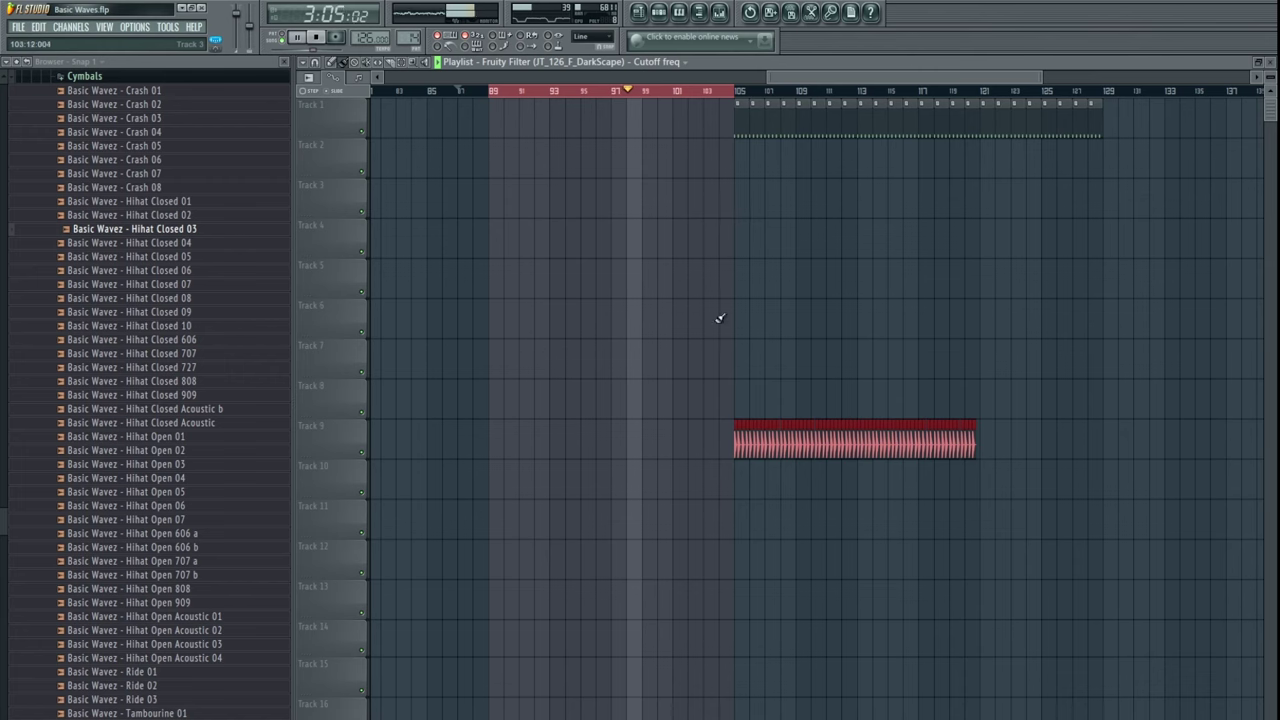
scroll(780, 610, "down", 6)
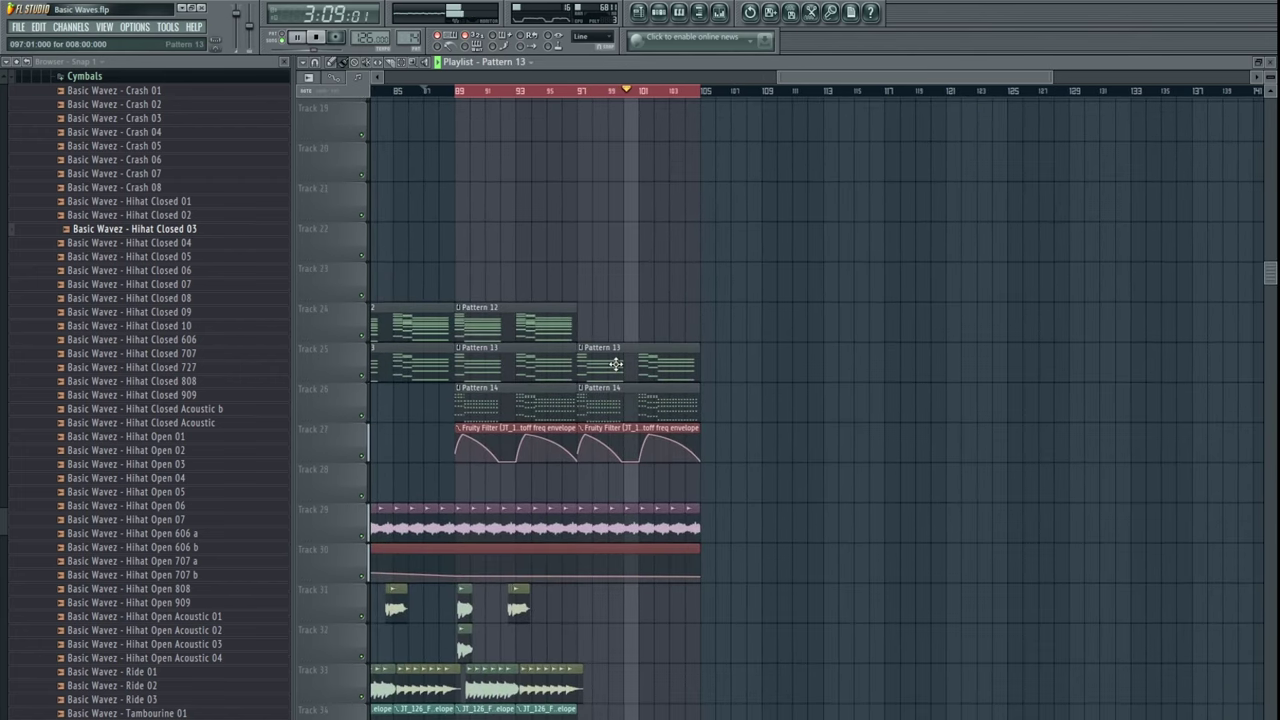
right_click(615, 364)
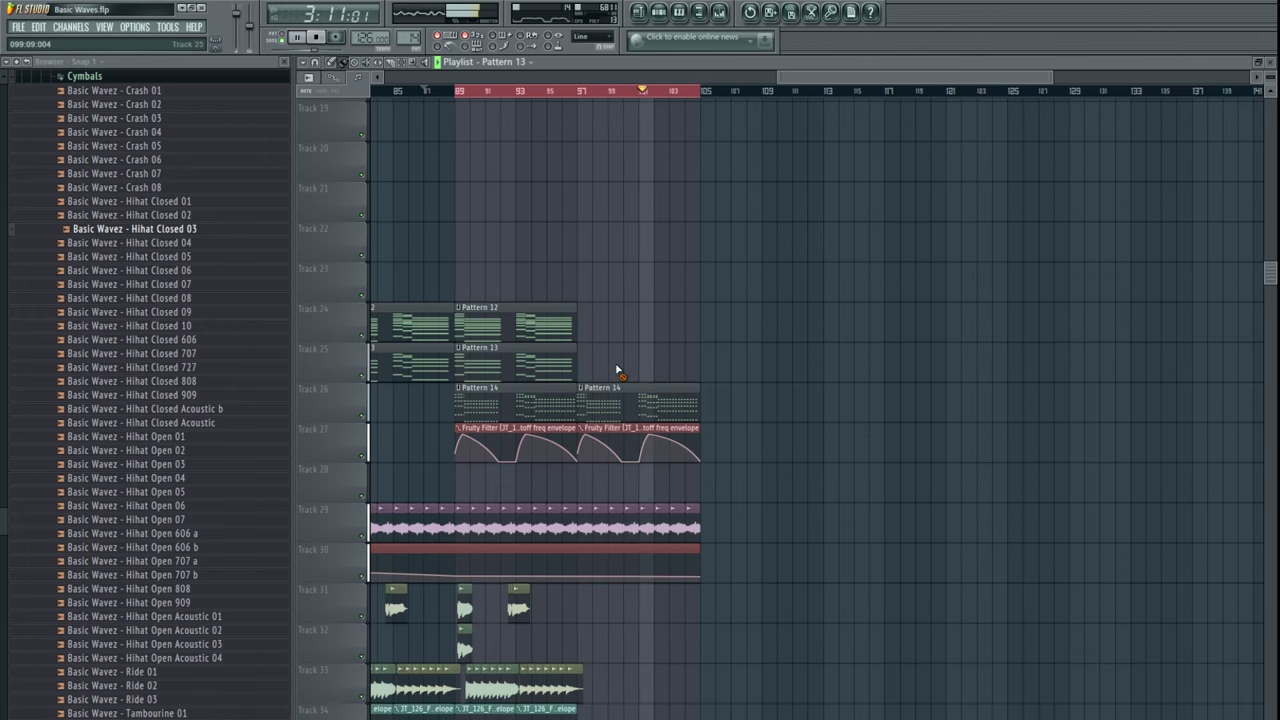
- Shape Track 30's DarkScape cutoff envelope into a rise from bar 89 to about bar 99 and a fall to bar 105
scroll(688, 503, "down", 2)
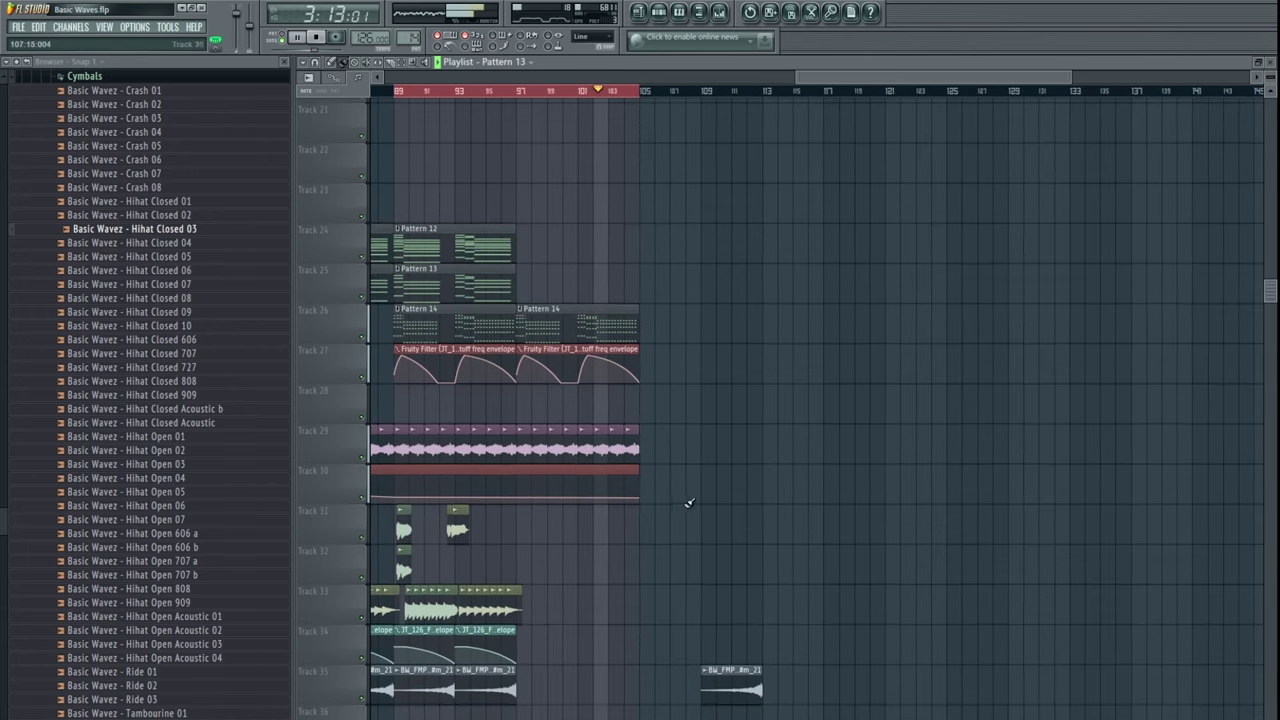
left_click_drag(544, 491, 549, 486)
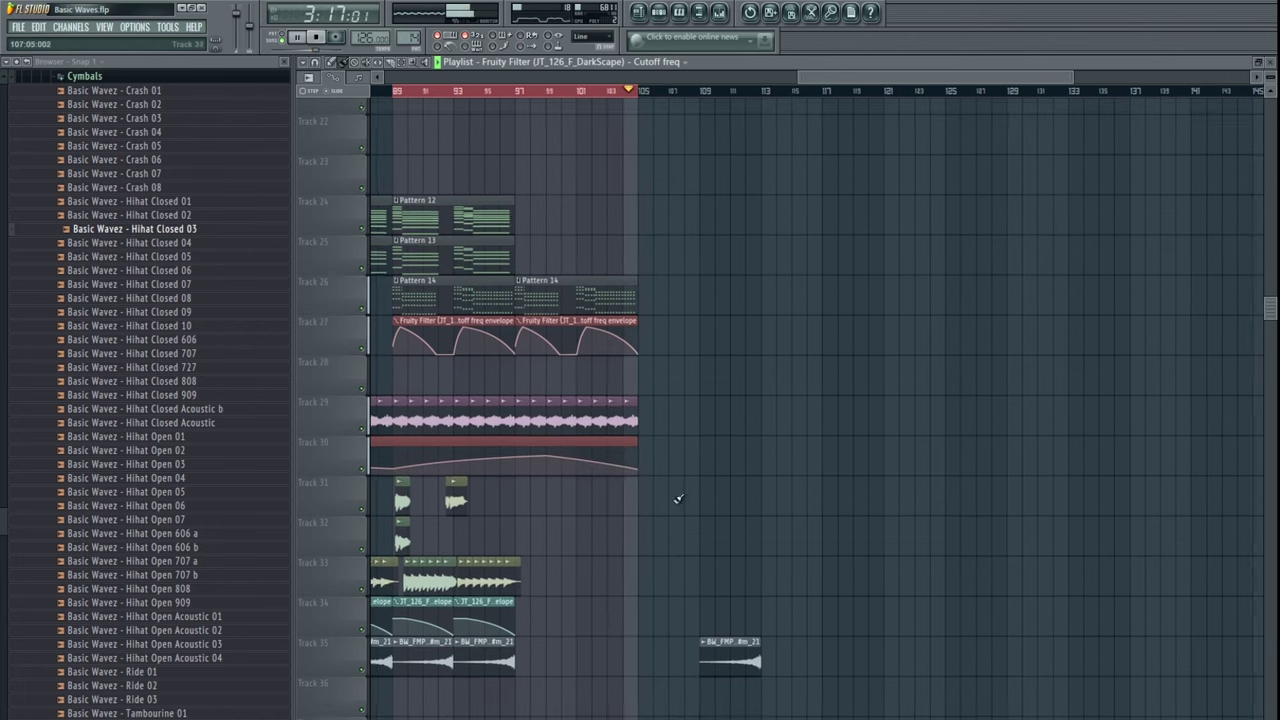
- Move the separate BW_FMP_Vocal_FX_F#m_21 clip on Track 35 to bars 101 to 105 and play the breakdown
scroll(677, 500, "down", 2)
left_click_drag(716, 607, 593, 607)
left_click_drag(680, 488, 817, 444)
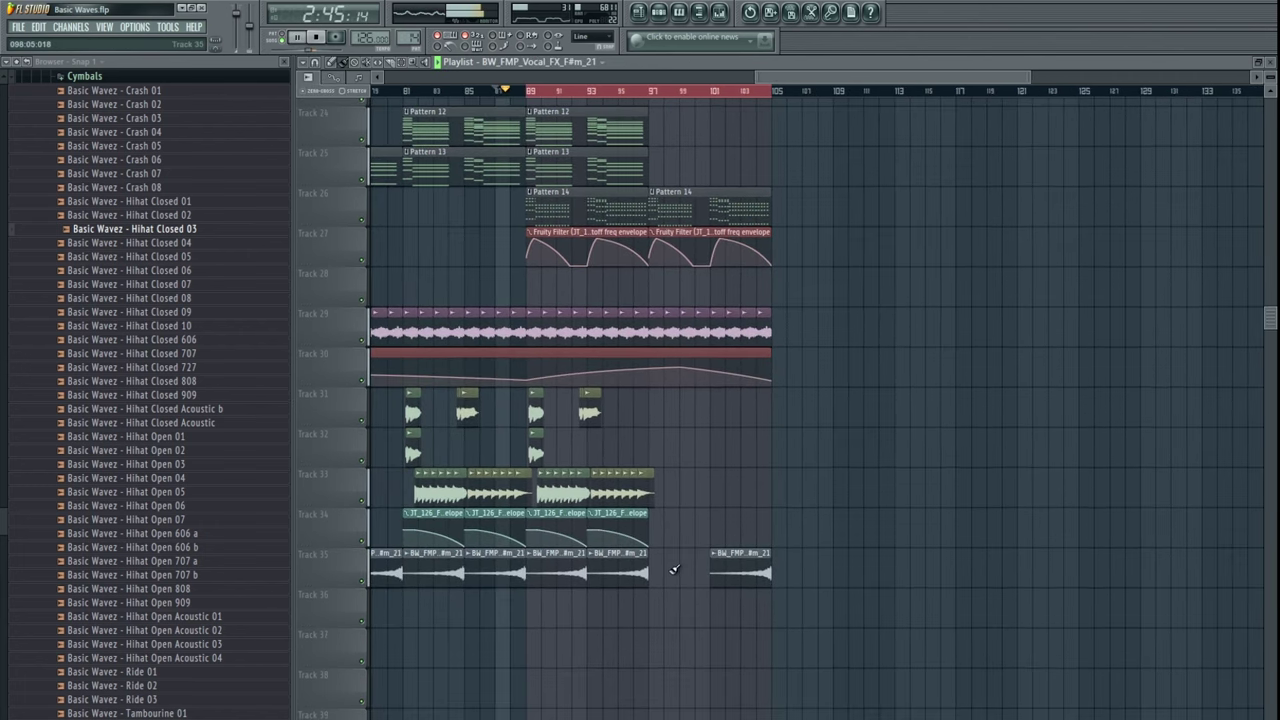
left_click_drag(715, 504, 735, 480)
scroll(829, 489, "down", 3)
scroll(736, 480, "up", 3)
scroll(851, 517, "up", 2)
scroll(851, 517, "left", 1)
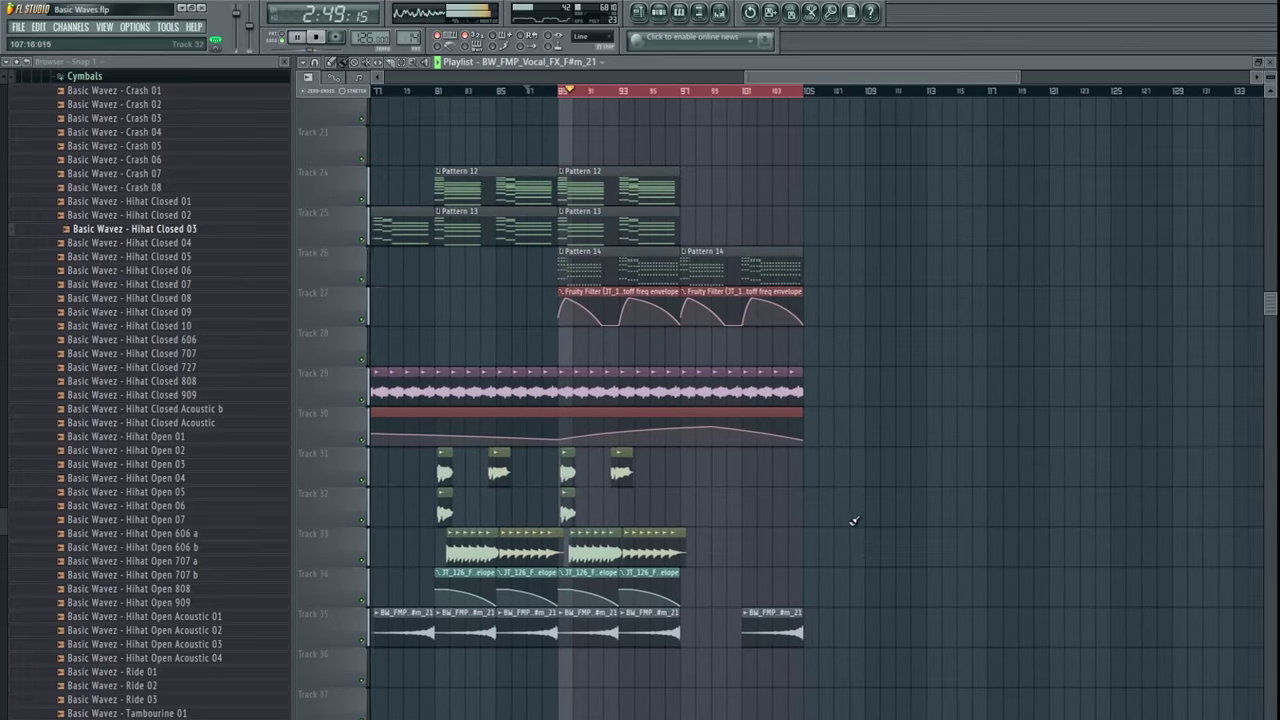
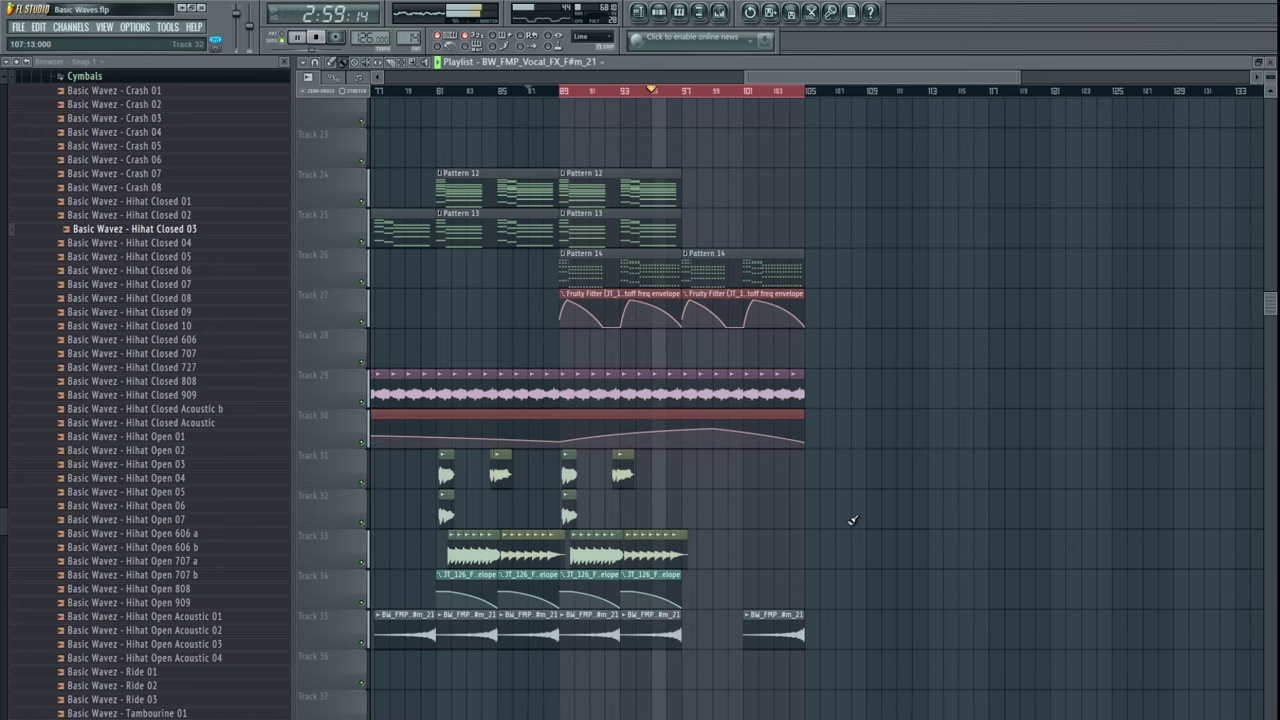
- Play from just before bar 97 and try the Track 9 kick clips starting at bar 97
scroll(771, 509, "up", 10)
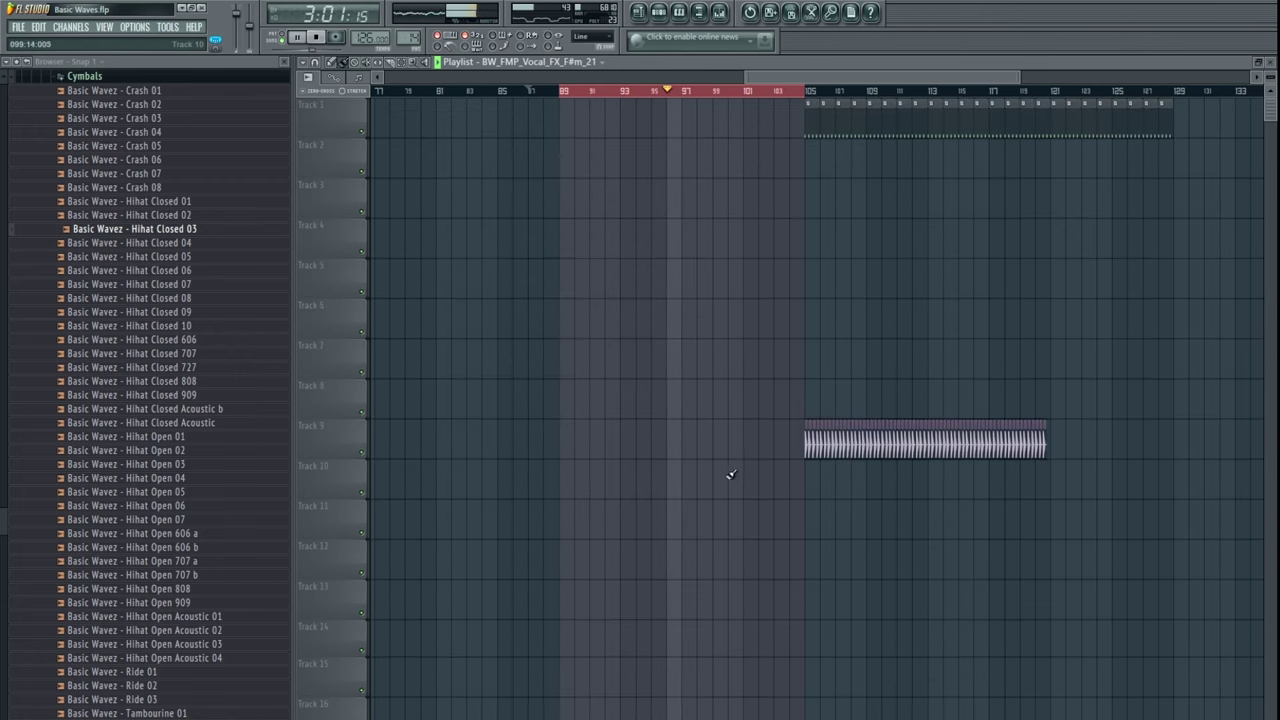
scroll(783, 498, "down", 3)
scroll(783, 498, "down", 7)
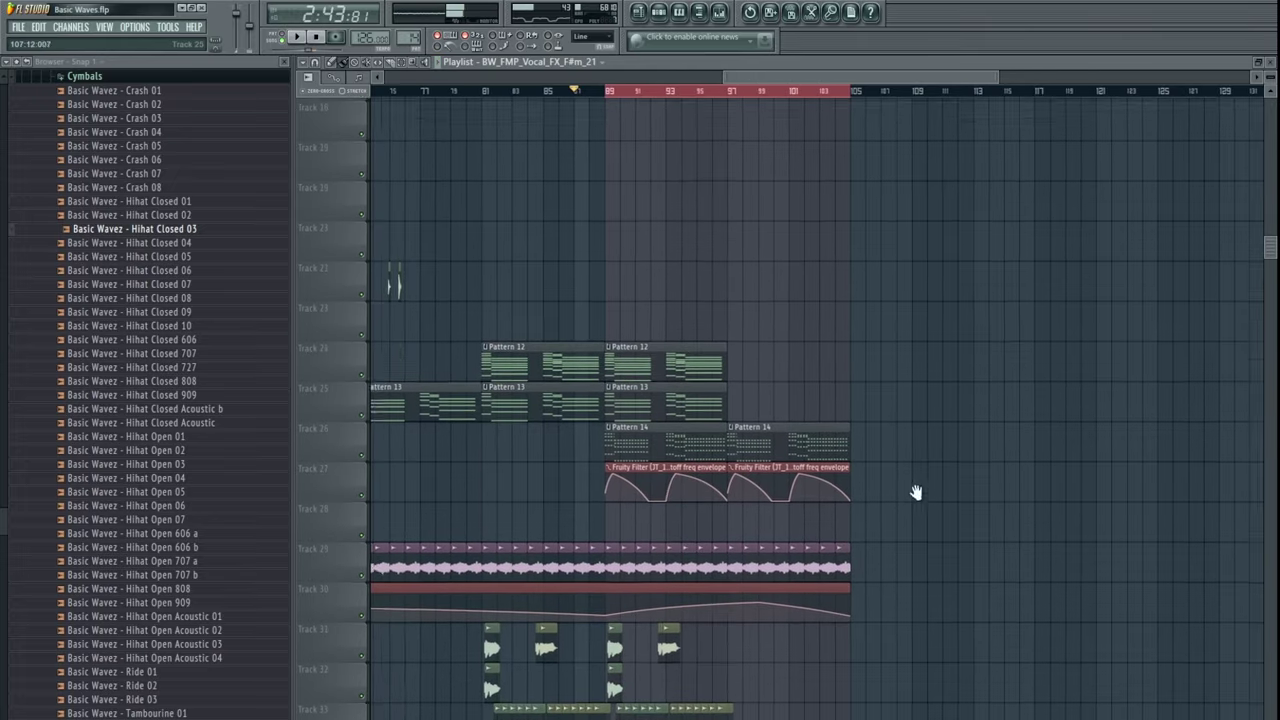
left_click_drag(769, 100, 797, 96)
scroll(797, 96, "down", 3)
left_click_drag(797, 337, 775, 524)
scroll(766, 515, "up", 3)
left_click_drag(1000, 462, 651, 442)
left_click(595, 96)
left_click_drag(745, 328, 707, 340)
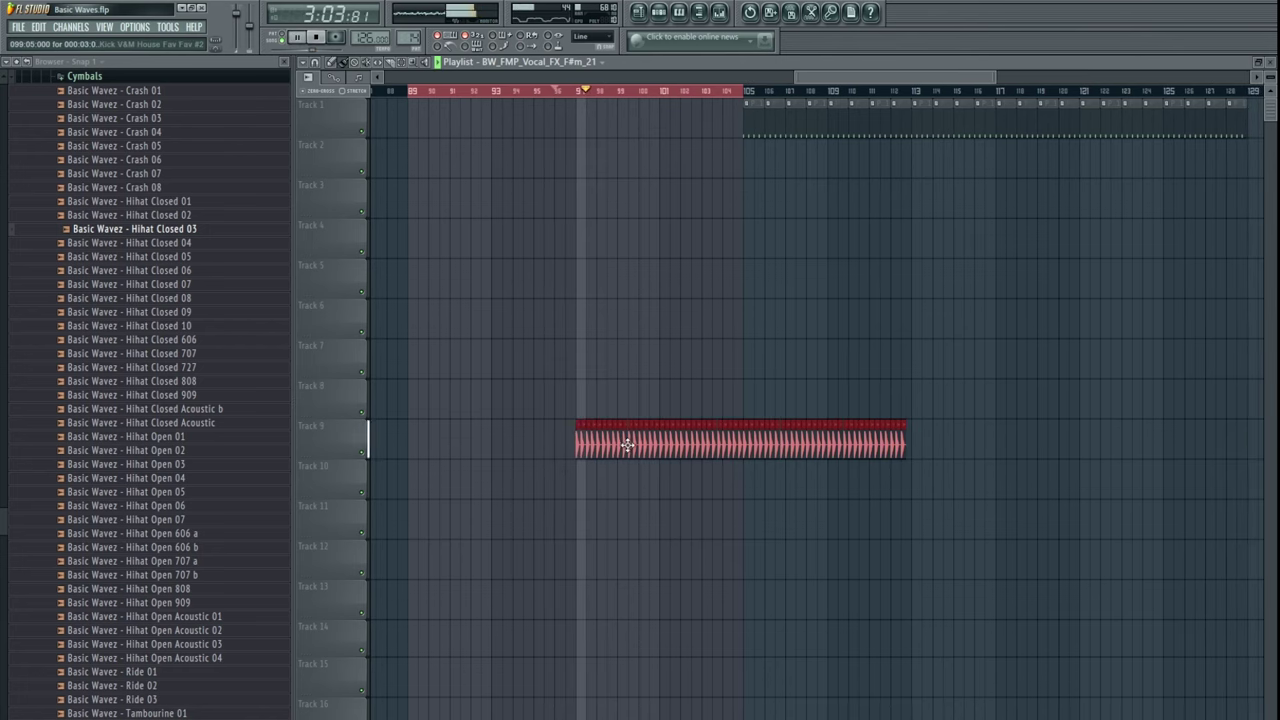
- Try filling bars 97 to 105 on Track 1 with a copy of its first eight bars of pattern clips
scroll(791, 326, "right", 3)
left_click_drag(618, 102, 697, 122)
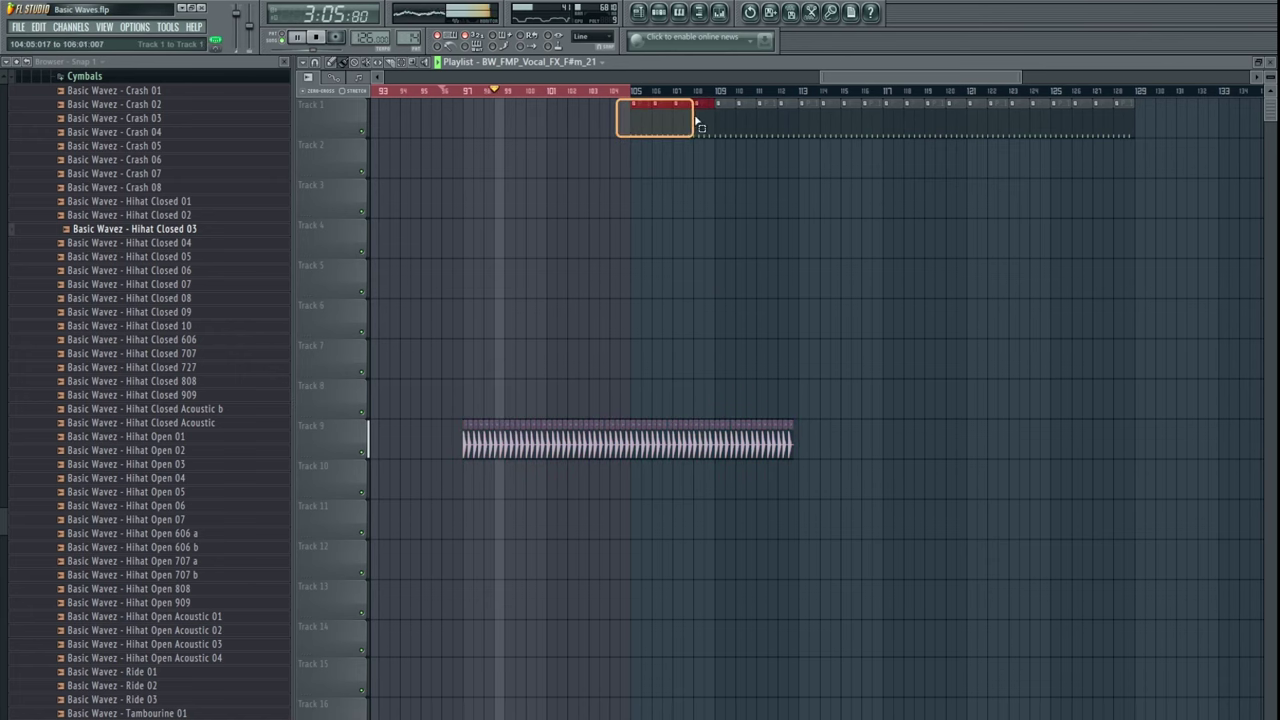
left_click_drag(795, 137, 797, 137)
left_click_drag(653, 244, 609, 283)
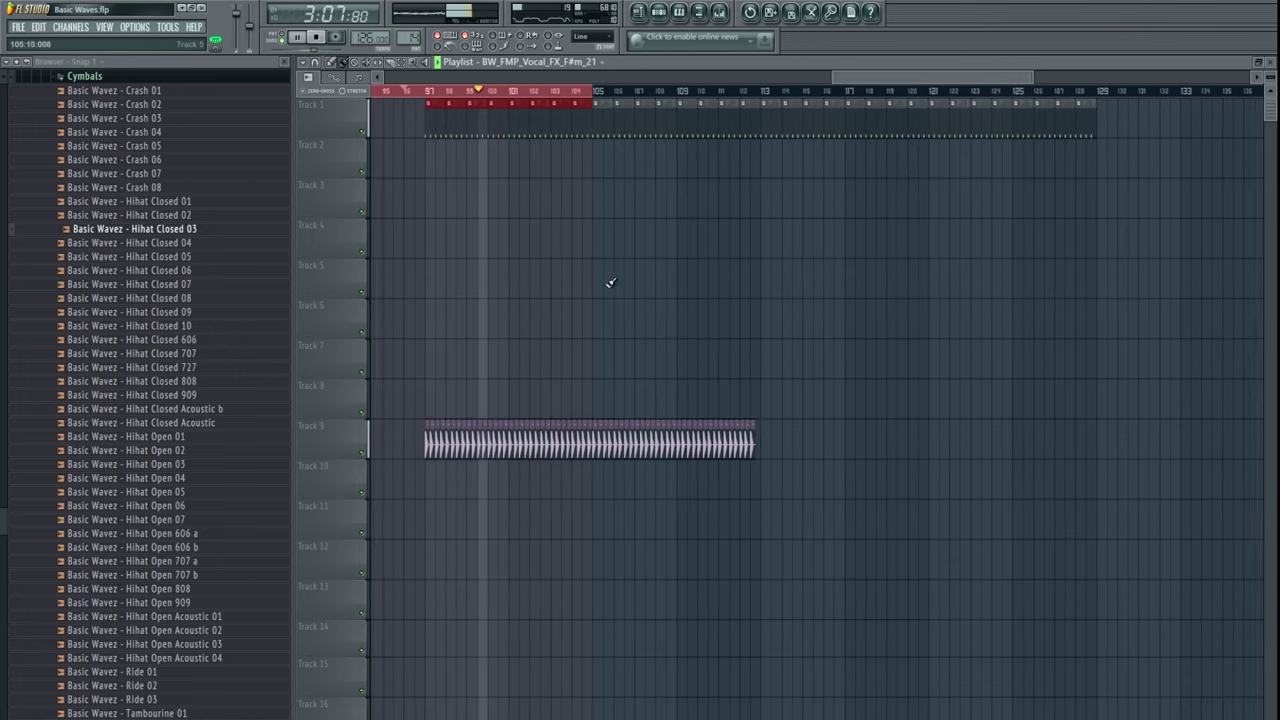
- Remove the Track 1 clips from bars 97 to 105 and move the Track 9 kick clips to start at bar 113
scroll(609, 285, "down", 3)
left_click_drag(740, 291, 788, 280)
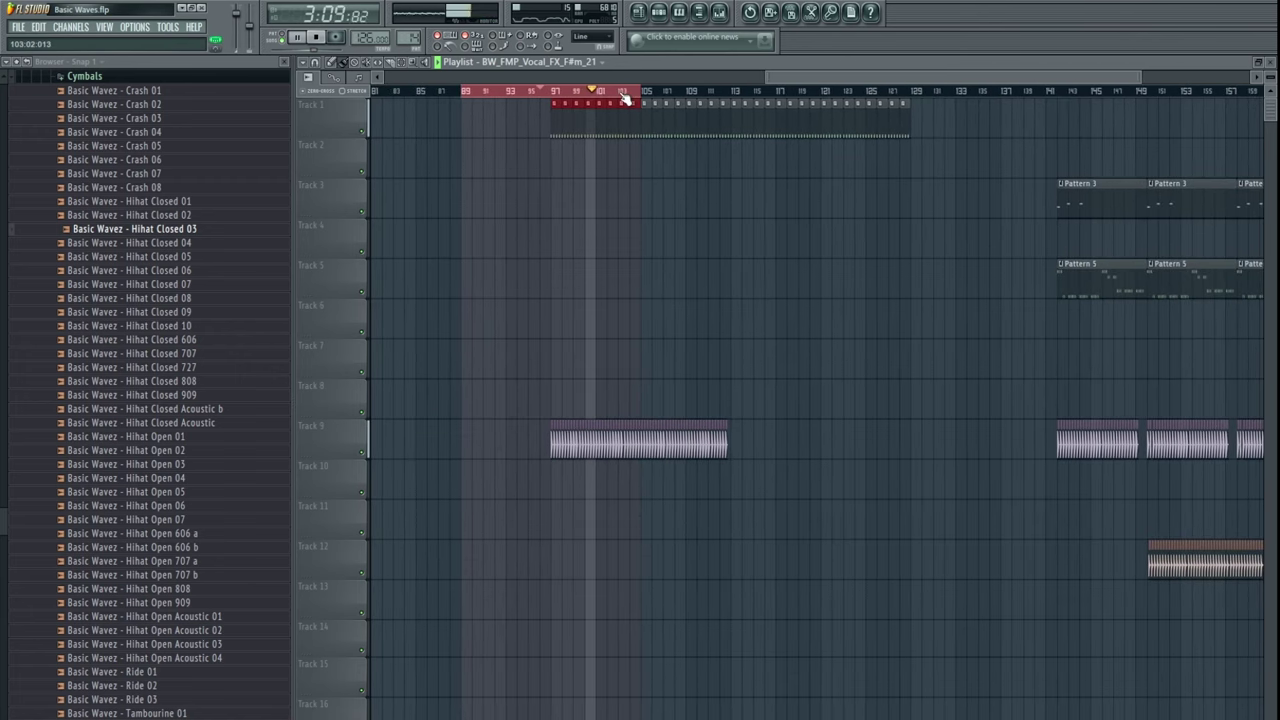
left_click_drag(603, 440, 705, 440)
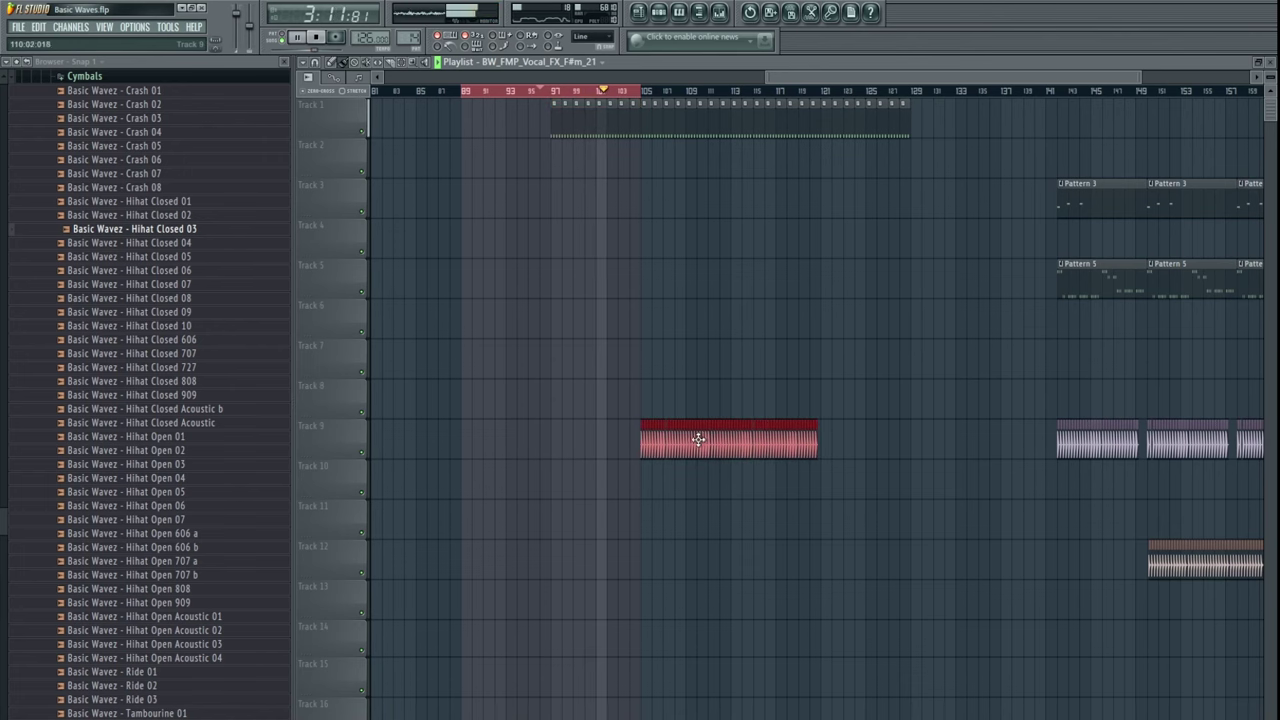
left_click_drag(663, 240, 574, 262)
left_click_drag(660, 600, 700, 443)
scroll(699, 456, "up", 10)
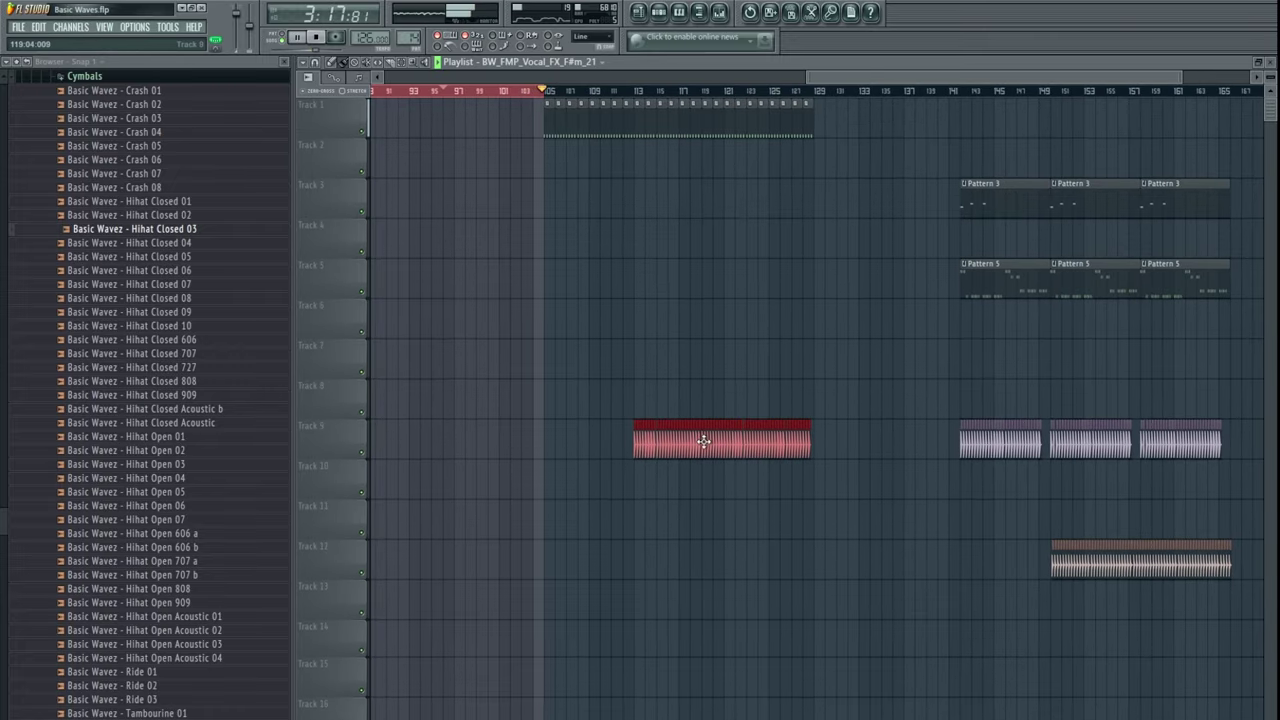
- Move the first Pattern 3 clip on track 3 from bar 141 to bar 89 and duplicate it at bar 97
left_click(532, 96)
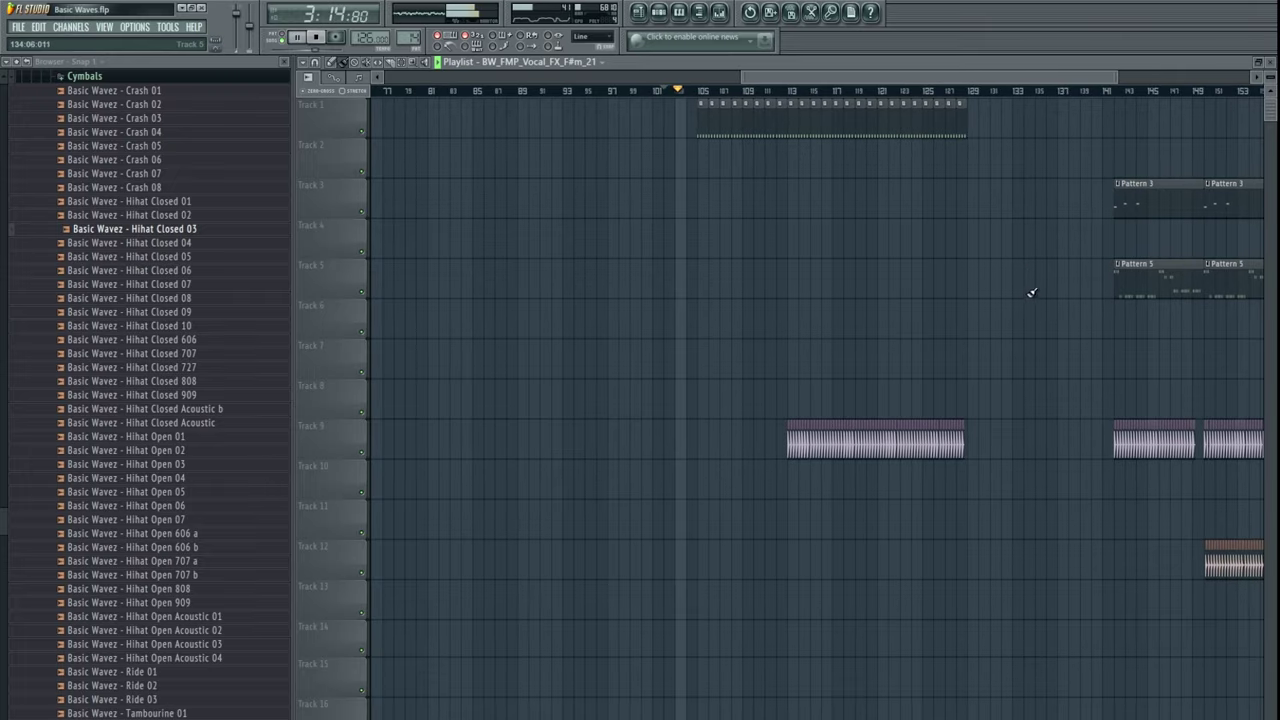
scroll(1031, 289, "down", 3)
left_click_drag(1063, 201, 720, 183)
scroll(836, 200, "up", 4)
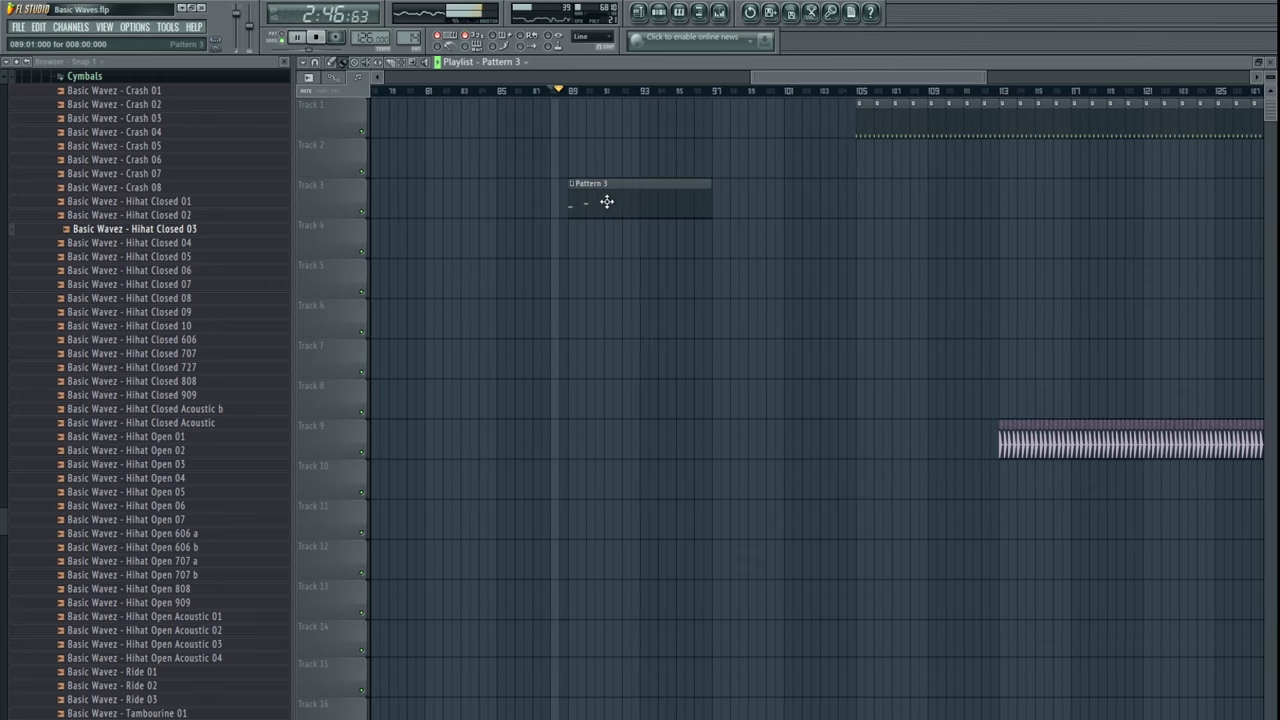
left_click_drag(606, 200, 751, 200, "shift")
- Open the Diva synth used by Pattern 3 and adjust the cutoff of its VCF ladder filter
double_click(629, 200)
left_click(398, 161)
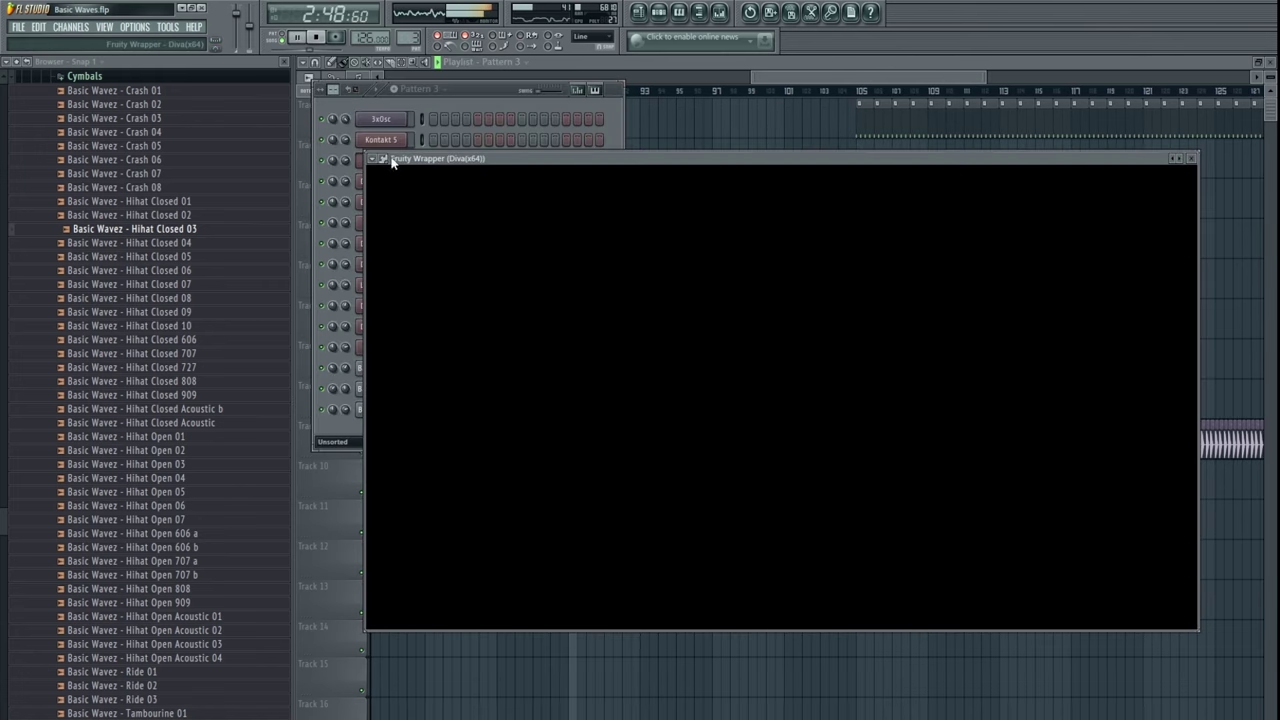
scroll(890, 236, "up", 3)
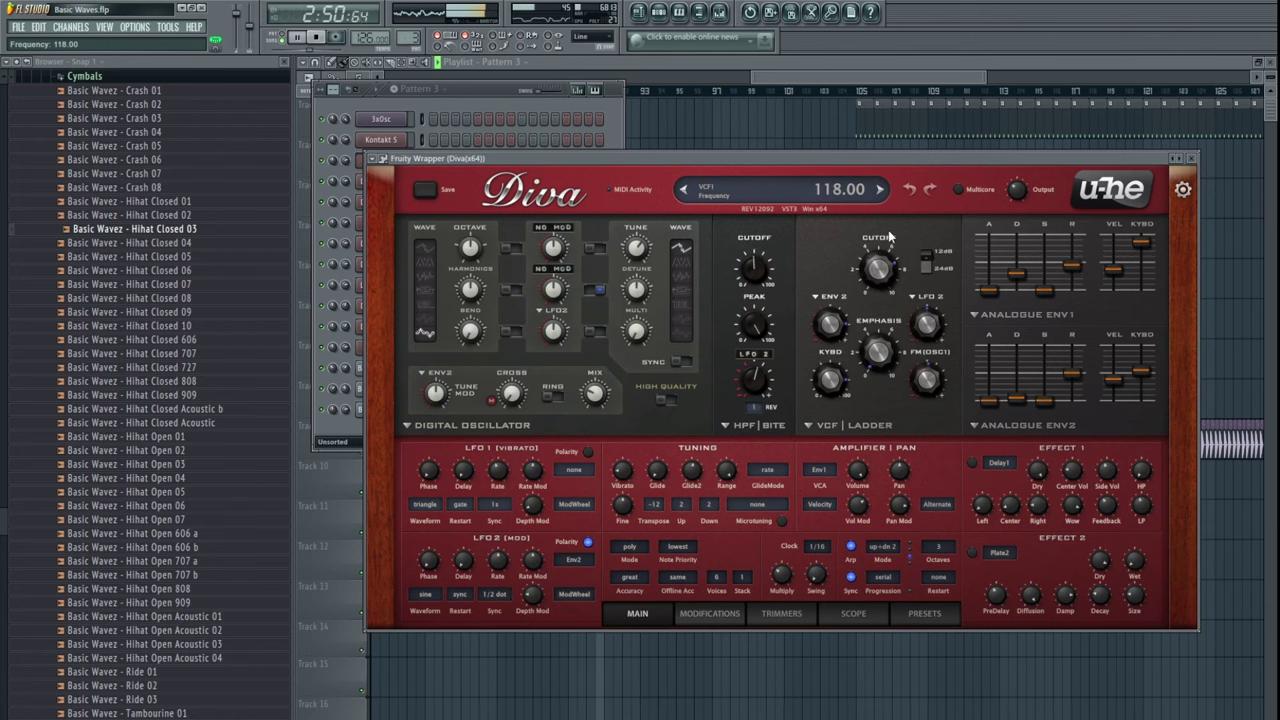
scroll(884, 230, "up", 2)
left_click_drag(884, 237, 883, 250)
left_click_drag(844, 145, 602, 210)
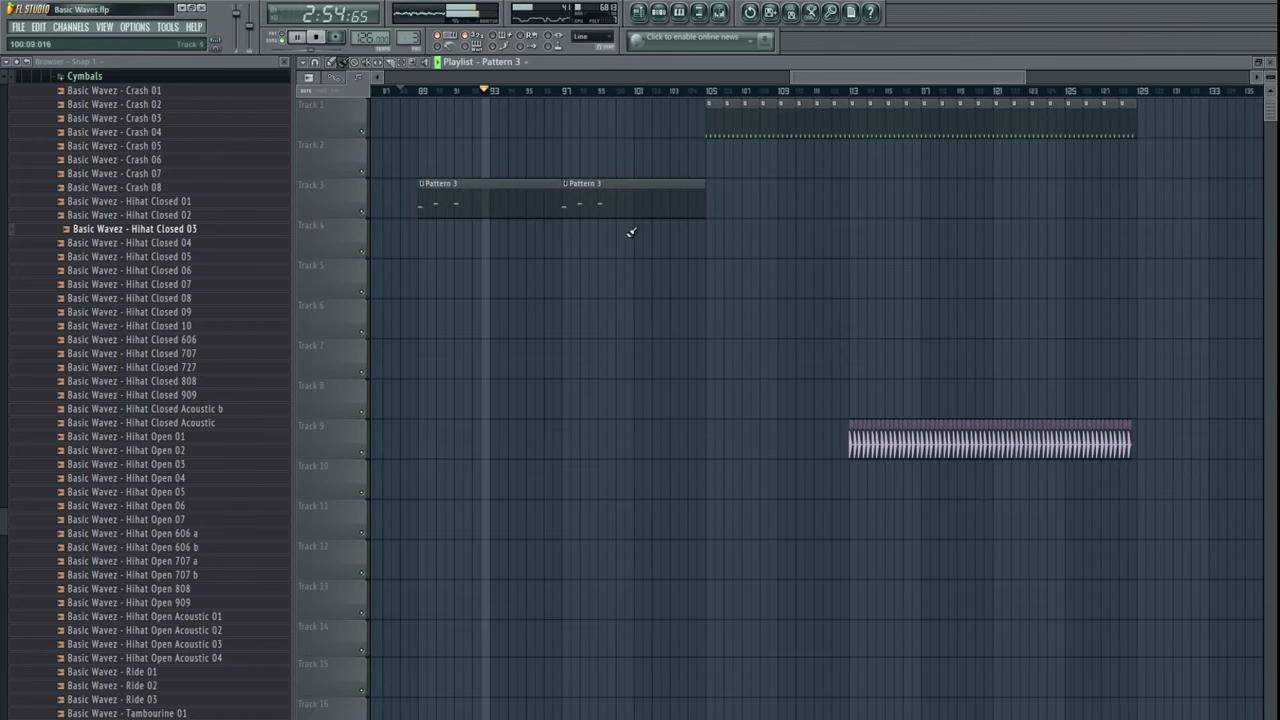
- Move both Pattern 3 clips on track 3 so that they start at bar 105
scroll(700, 248, "down", 2)
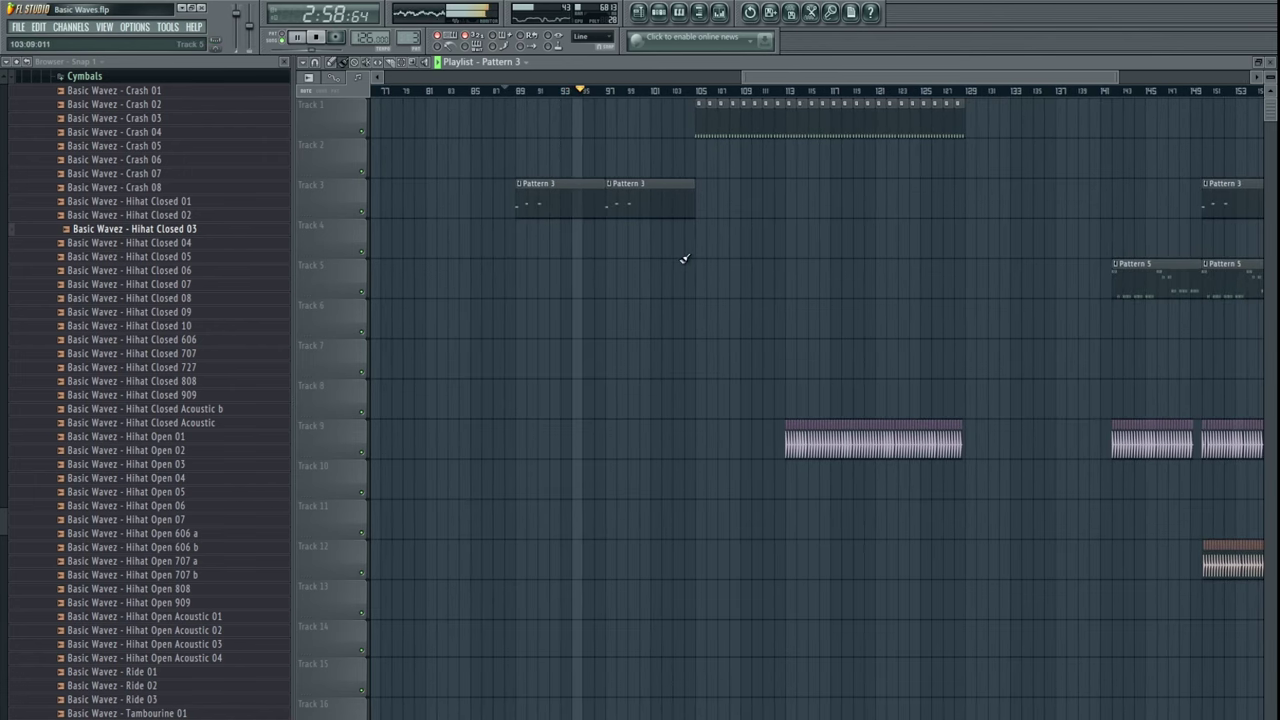
left_click_drag(669, 209, 723, 203)
- Duplicate the bar 89 to 105 section of the track 29 loop so that it continues to bar 121
scroll(700, 290, "down", 8)
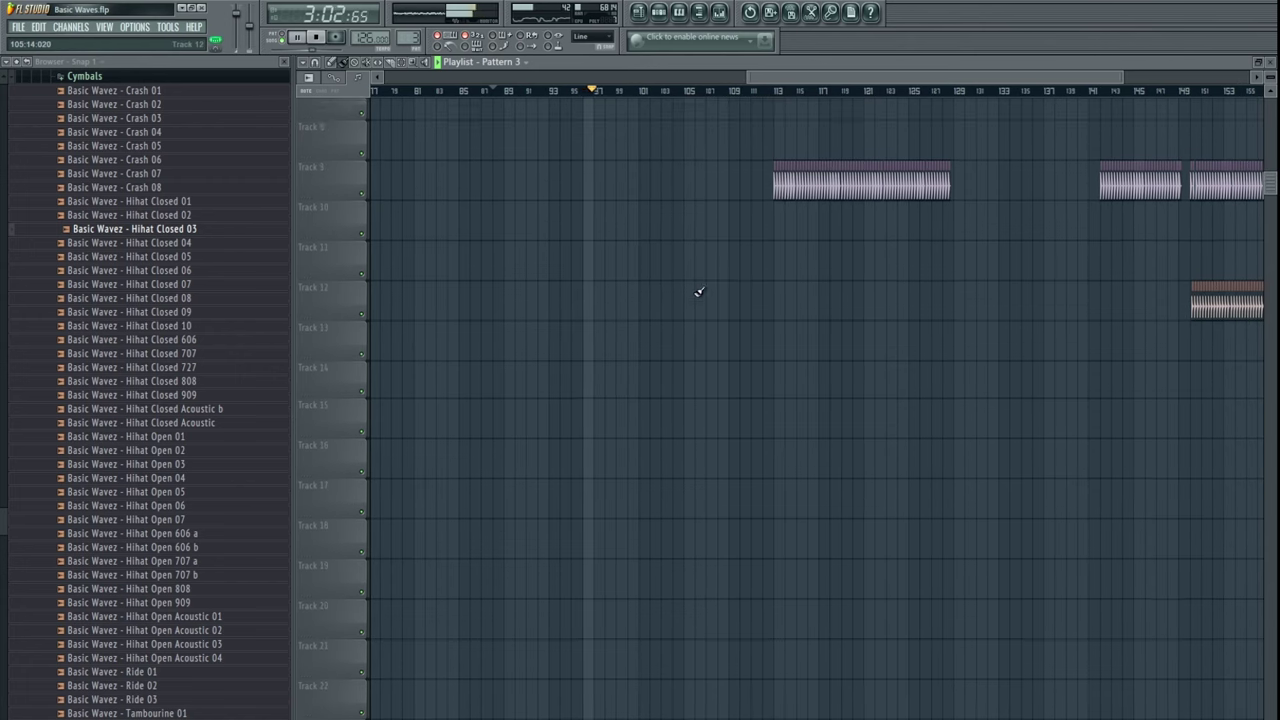
scroll(712, 295, "down", 2)
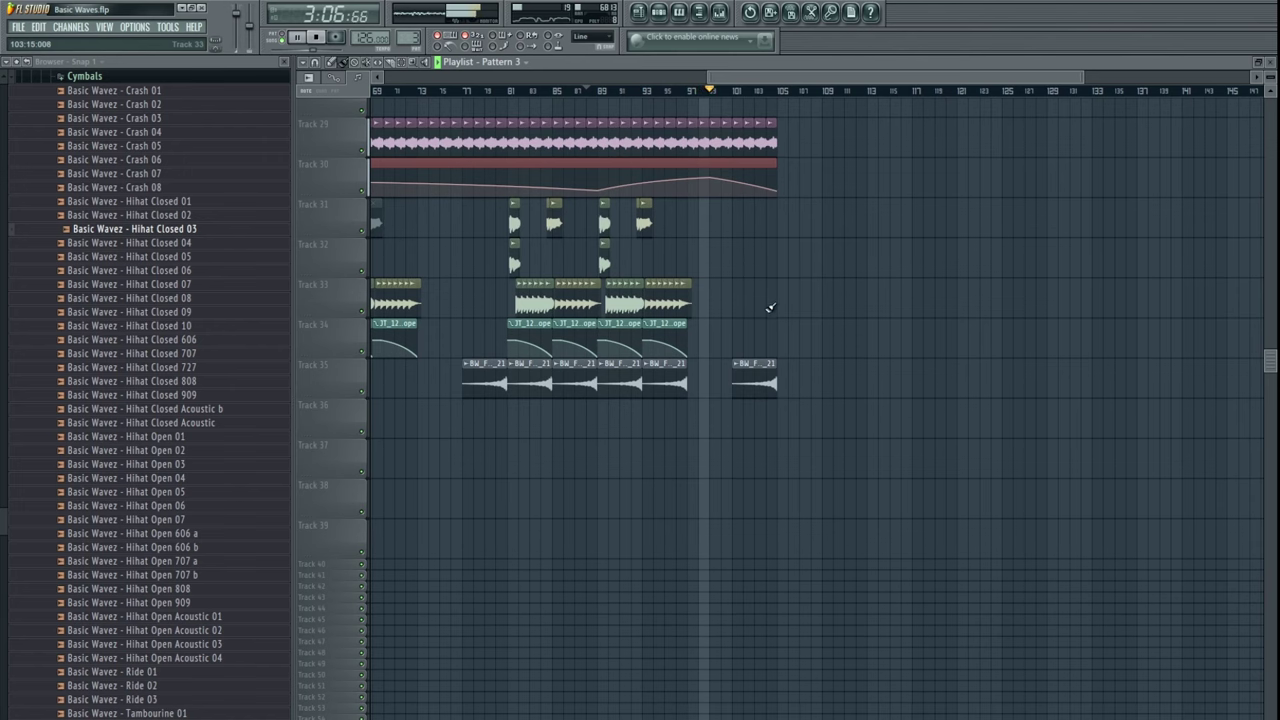
scroll(740, 305, "up", 2)
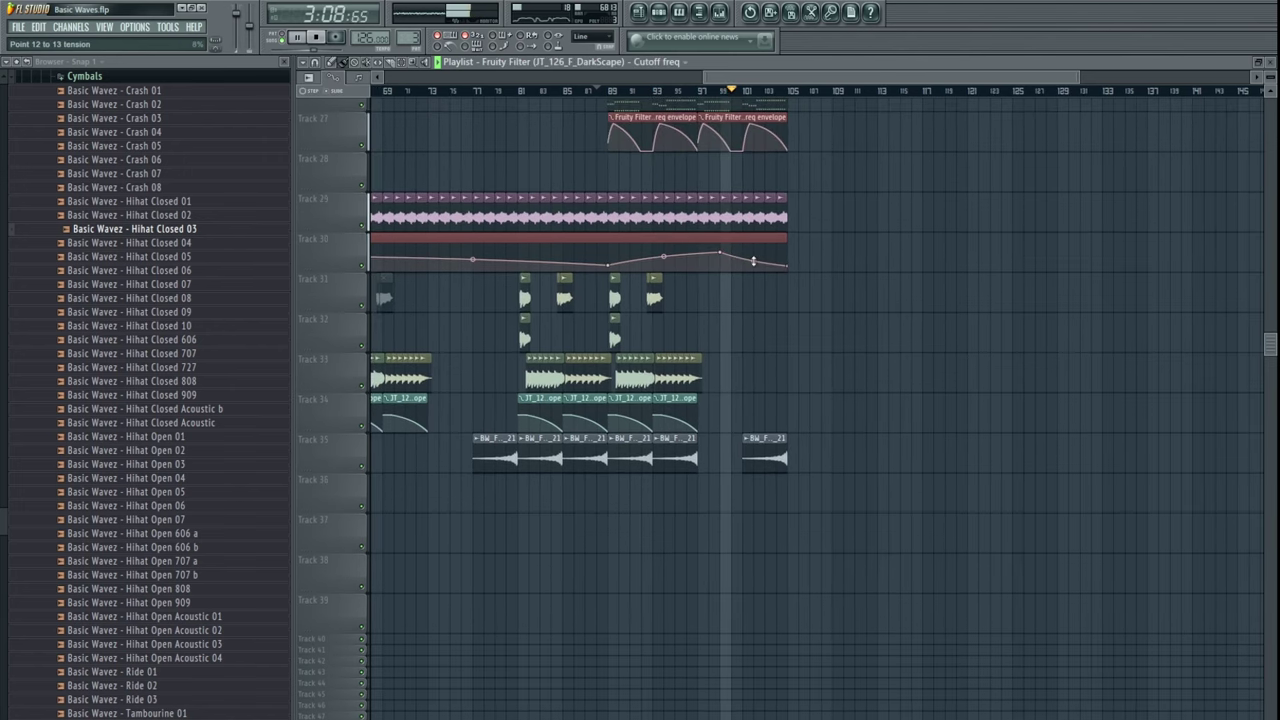
left_click_drag(892, 328, 866, 326)
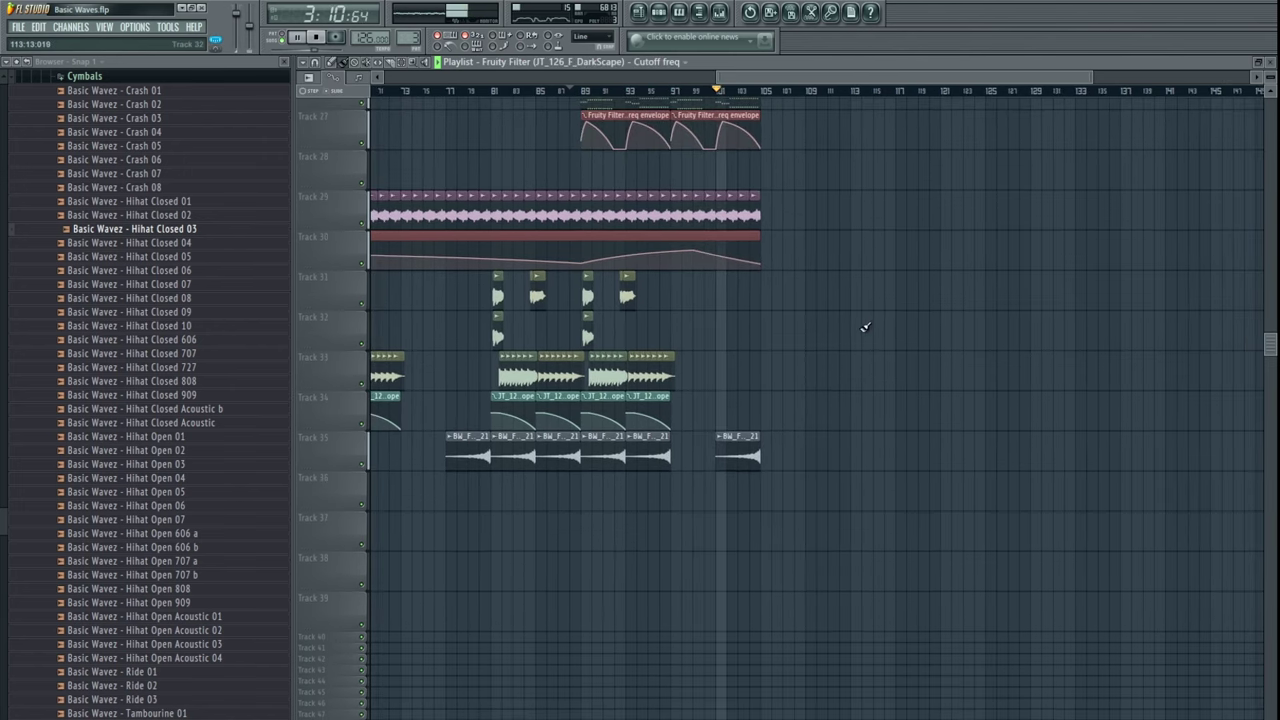
scroll(866, 322, "down", 3)
left_click_drag(886, 240, 840, 384)
scroll(820, 398, "down", 3)
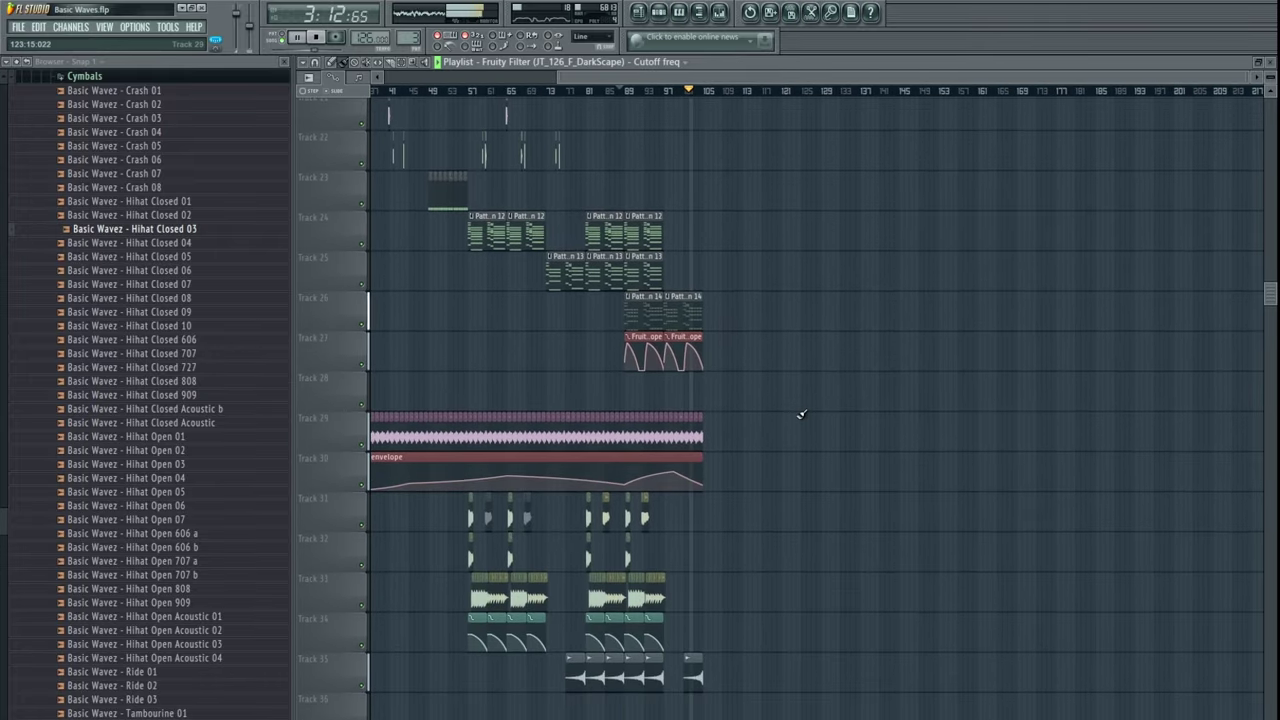
left_click_drag(758, 430, 629, 430)
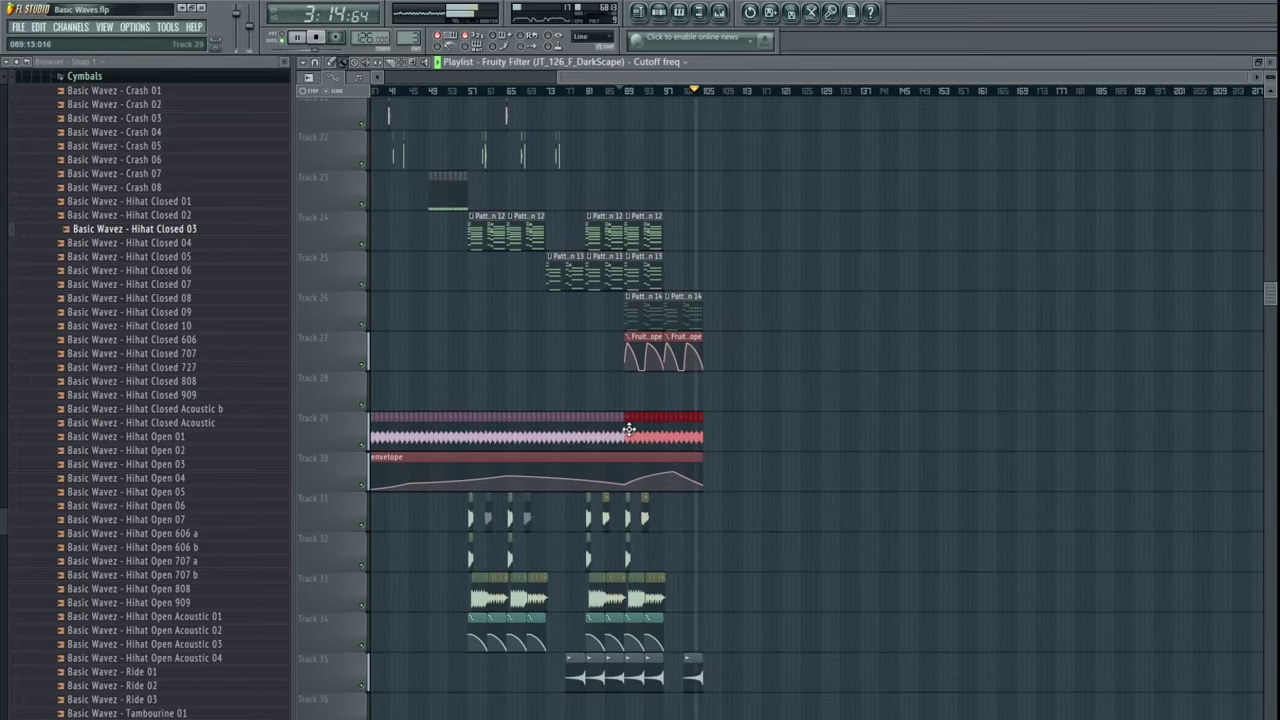
scroll(788, 323, "up", 9)
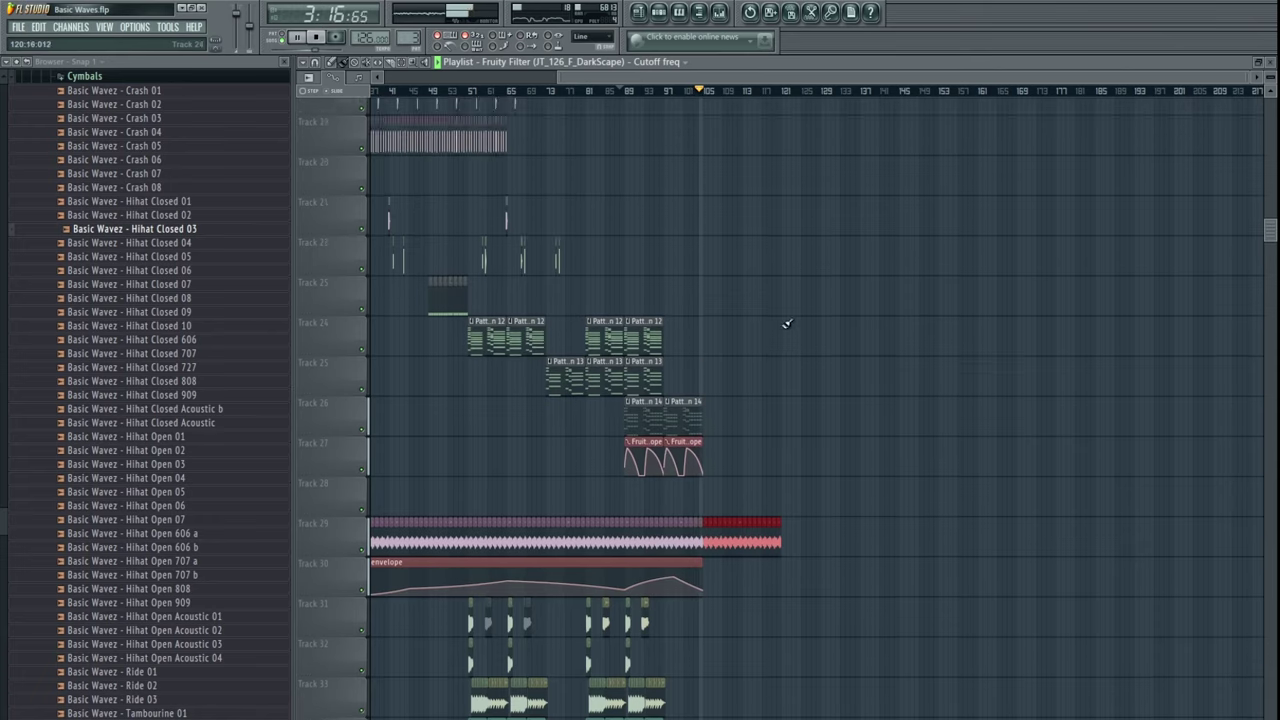
scroll(780, 394, "down", 6)
- Copy the short track 21 clip at bar 65 to bar 105
key("space")
scroll(701, 370, "up", 3)
left_click_drag(722, 349, 663, 443)
left_click_drag(599, 412, 574, 405)
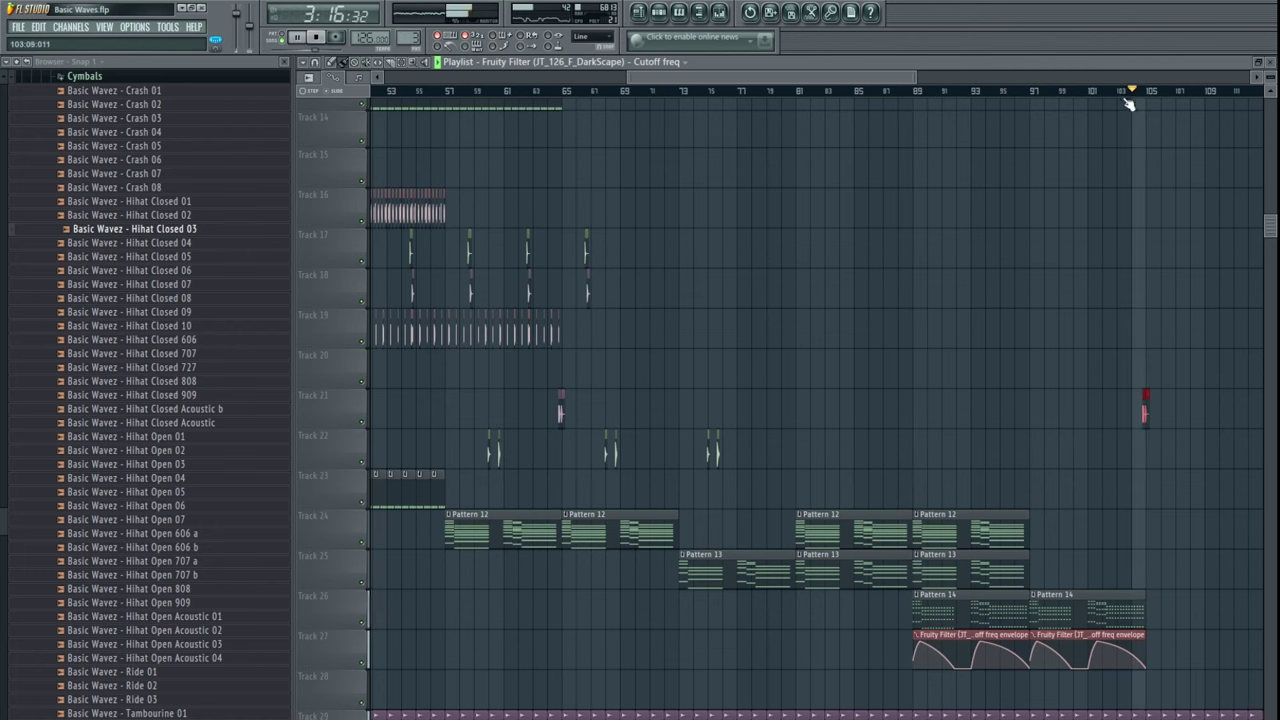
- Duplicate the Pattern 14 clips and their Fruity Filter envelopes on tracks 26 and 27 from bar 89 to bar 105
scroll(760, 349, "up", 8)
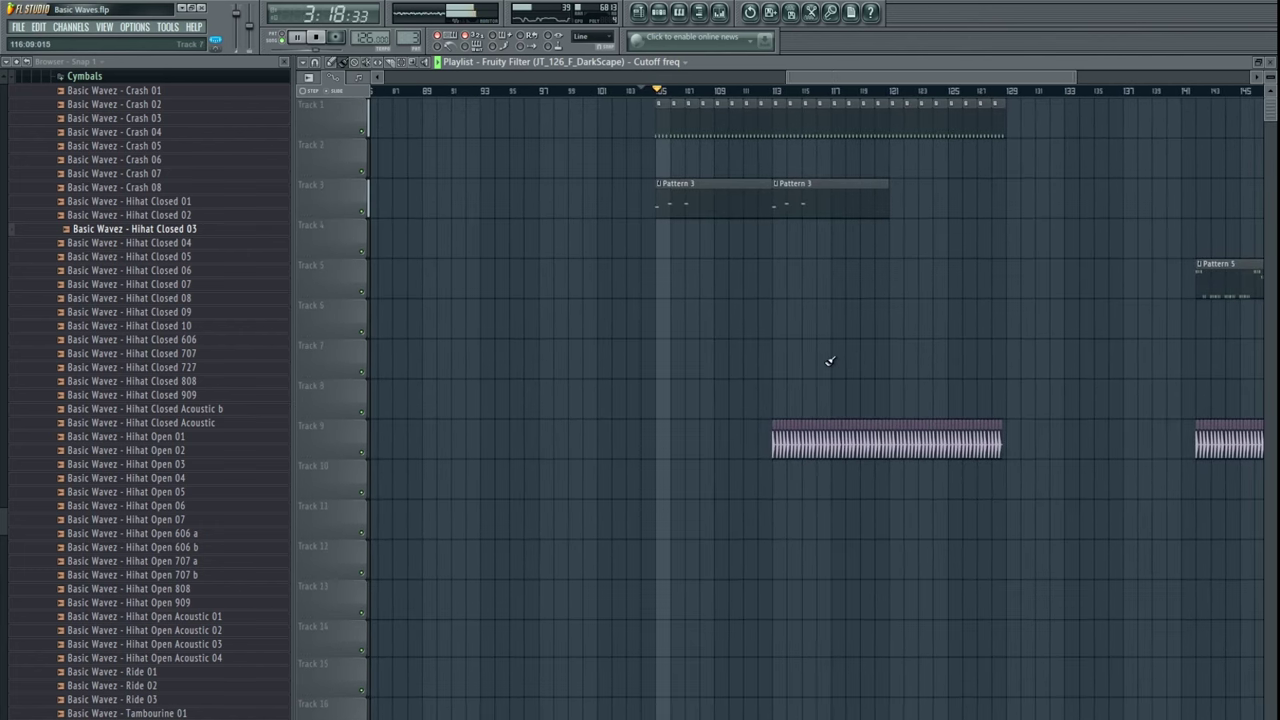
scroll(843, 395, "down", 10)
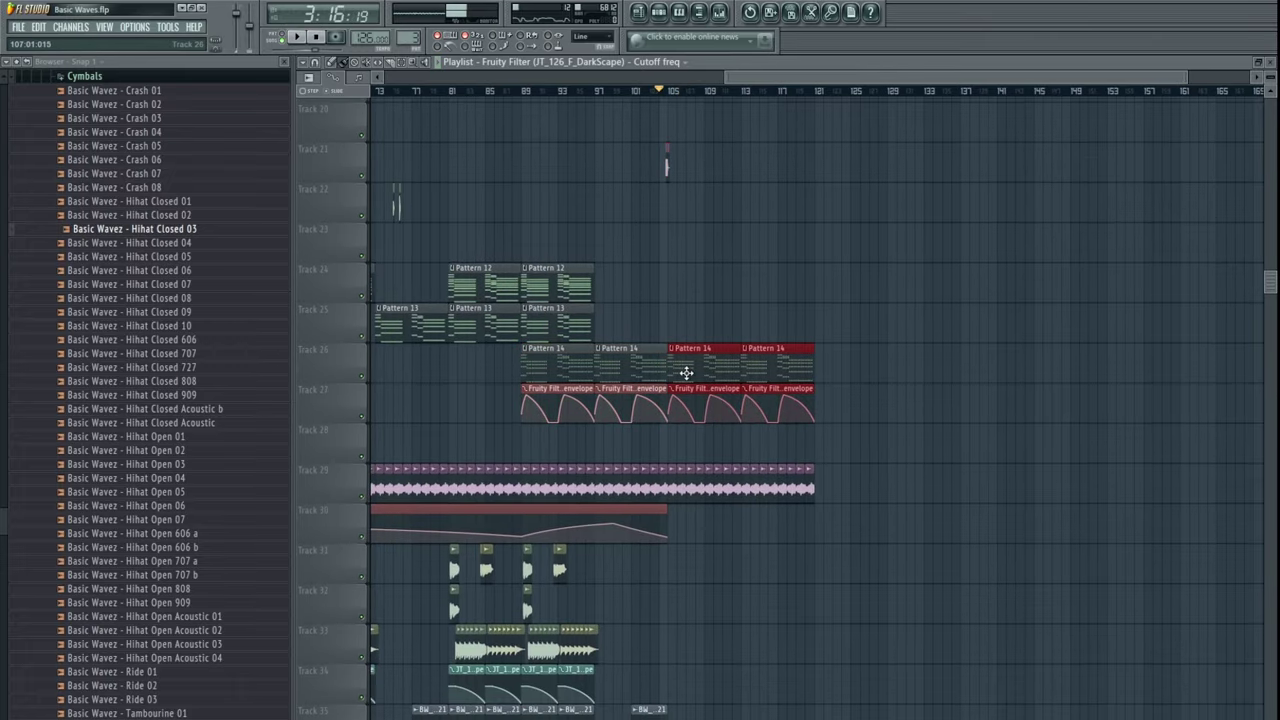
- Examine the earlier arrangement, especially the percussion tracks between bars 33 and 65
scroll(735, 400, "up", 11)
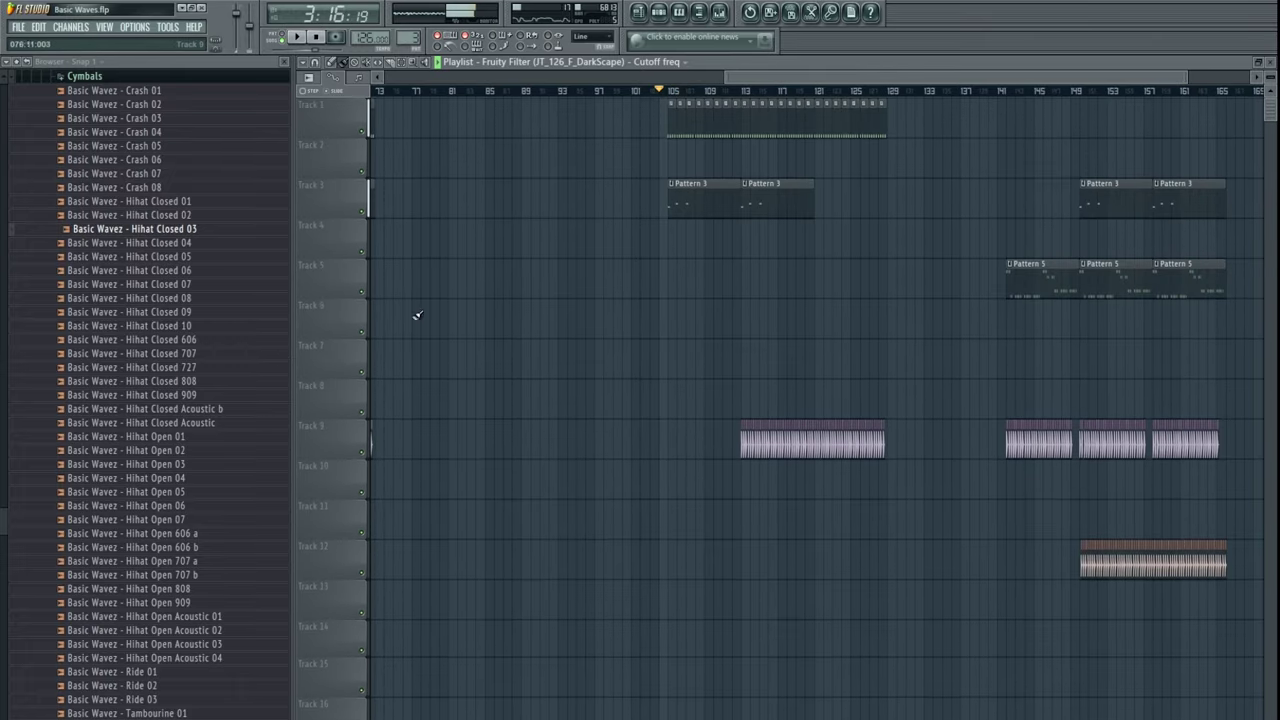
scroll(606, 500, "down", 14)
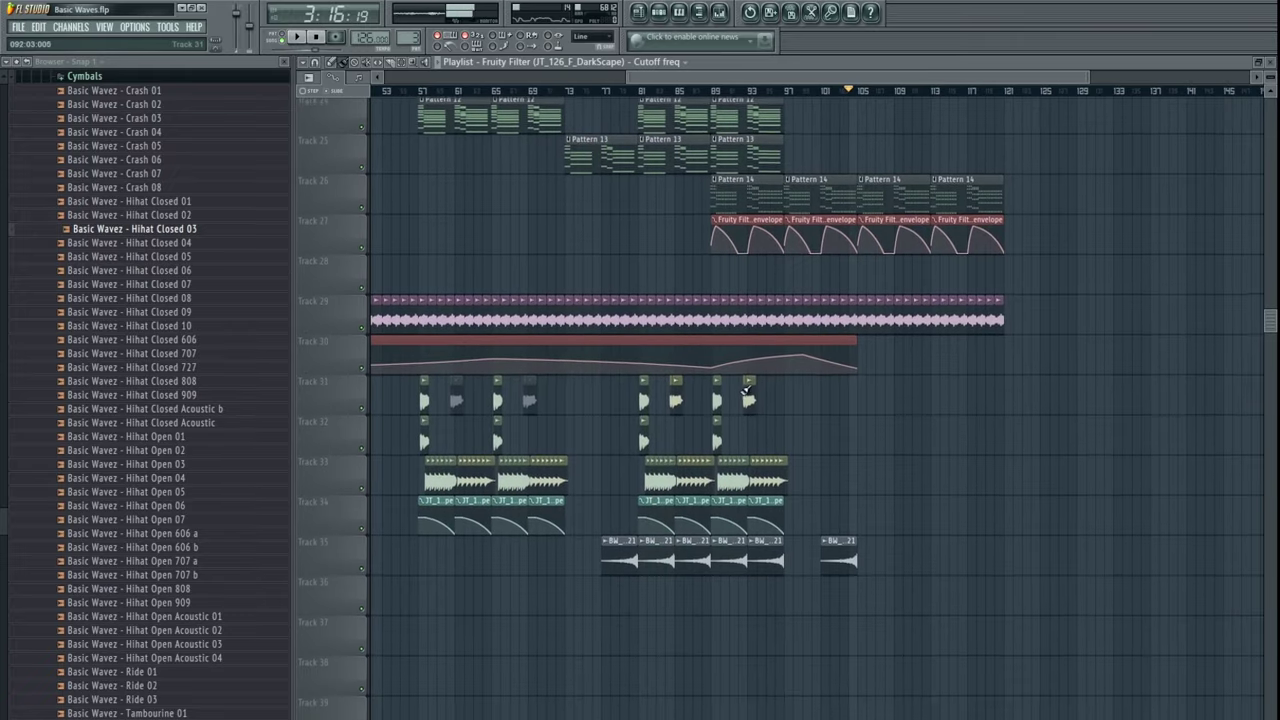
scroll(745, 393, "down", 3)
scroll(692, 397, "up", 4)
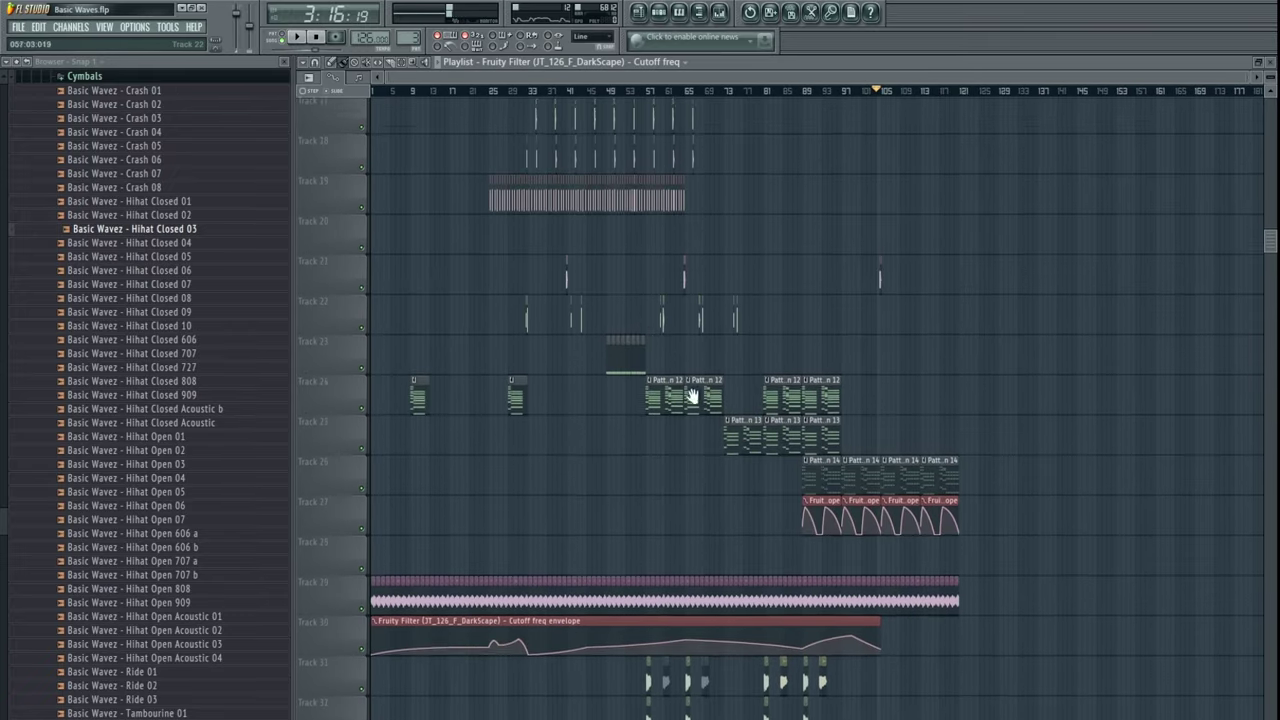
scroll(680, 430, "up", 6)
scroll(808, 540, "up", 4)
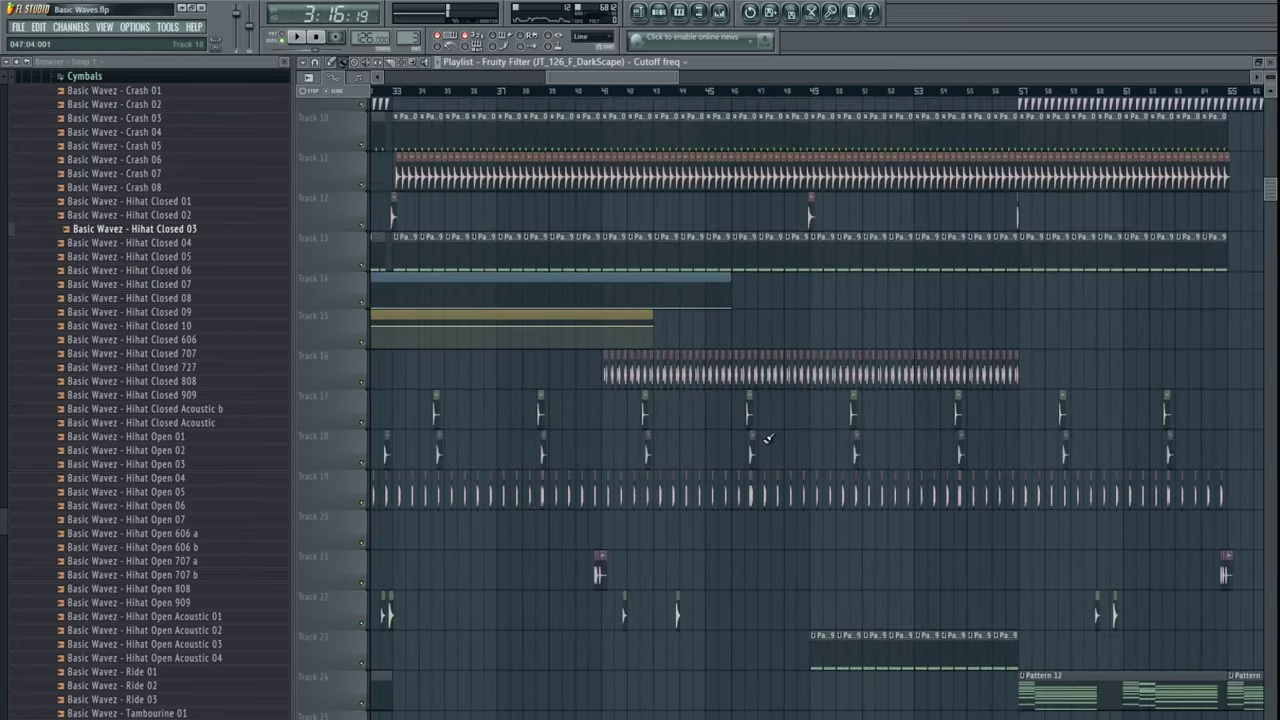
scroll(800, 450, "up", 3)
scroll(862, 460, "down", 1)
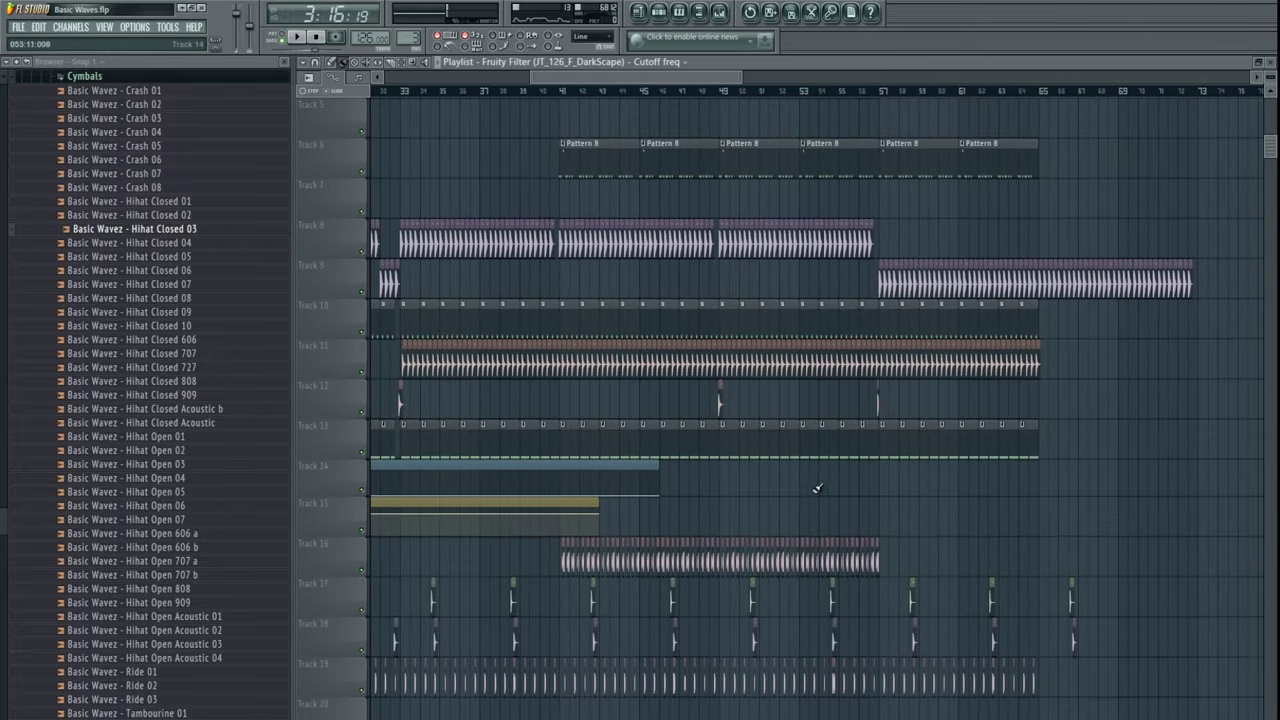
left_click_drag(818, 488, 899, 466)
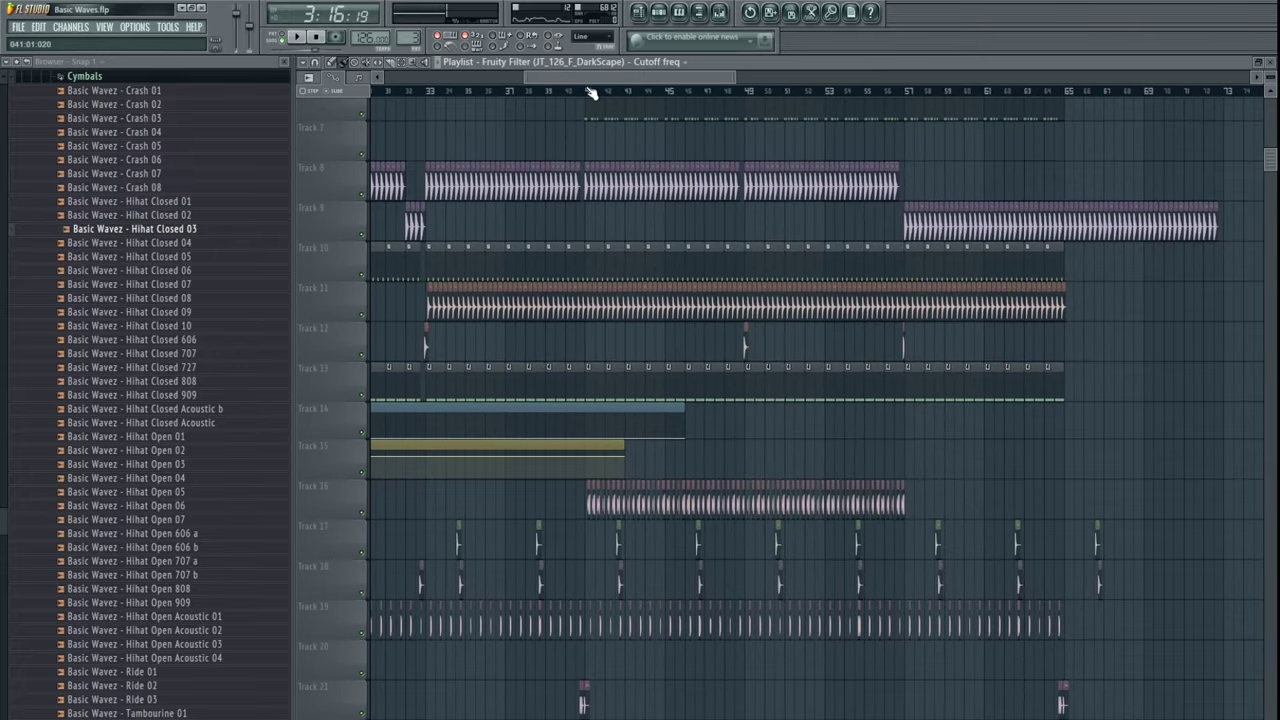
scroll(771, 503, "down", 8)
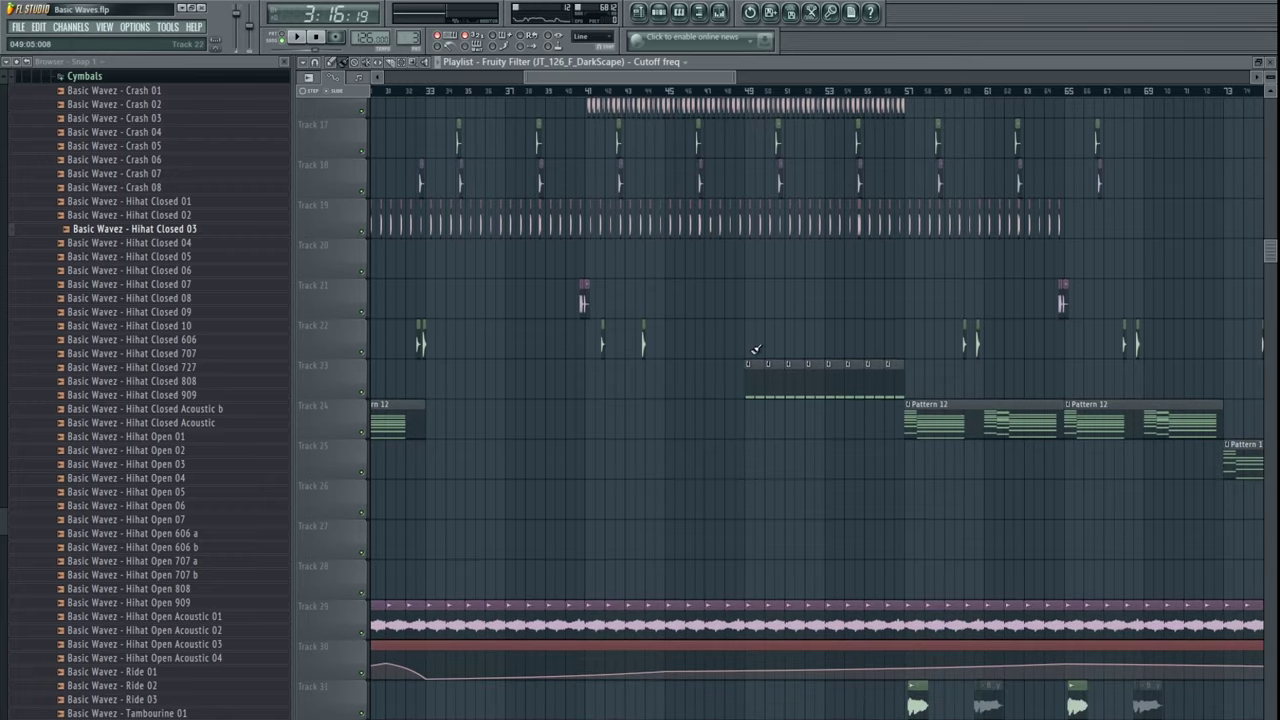
scroll(757, 349, "up", 8)
- Select bars 41 to 49 for looped playback and leave only tracks 16, 17 and 19 audible
left_click_drag(757, 349, 840, 154)
left_click_drag(833, 97, 670, 97)
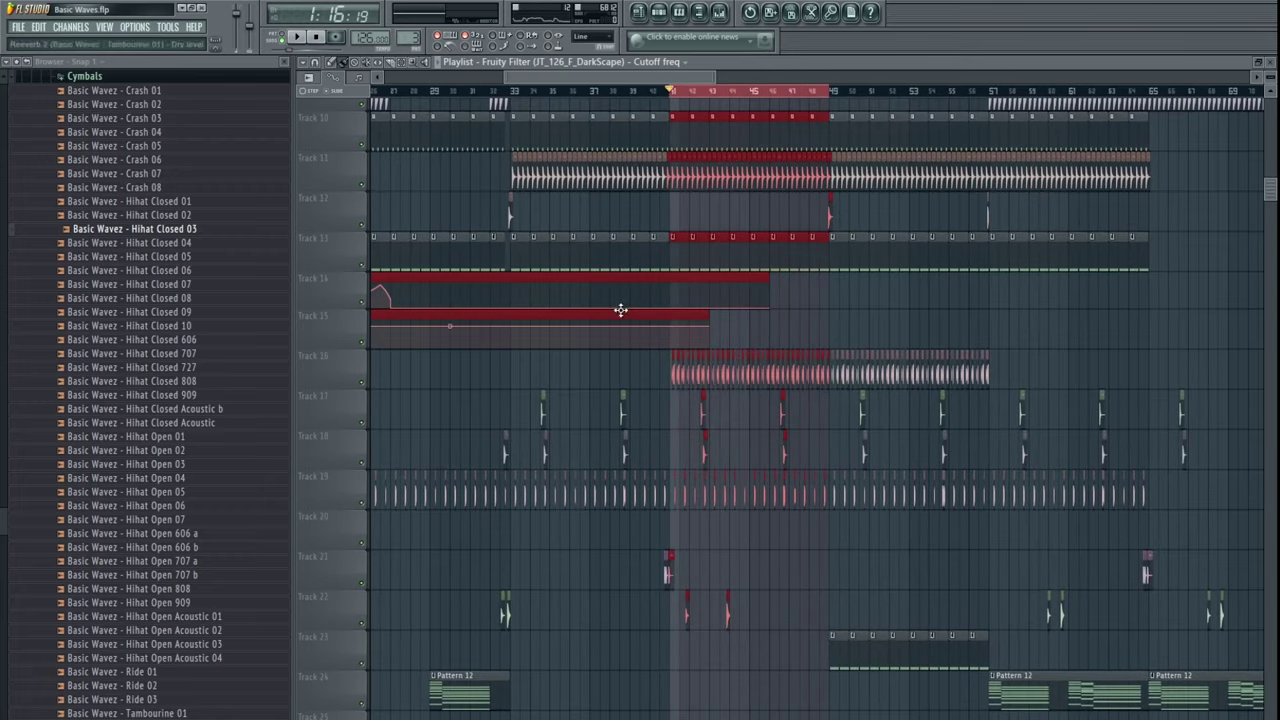
right_click(364, 388)
left_click(363, 425)
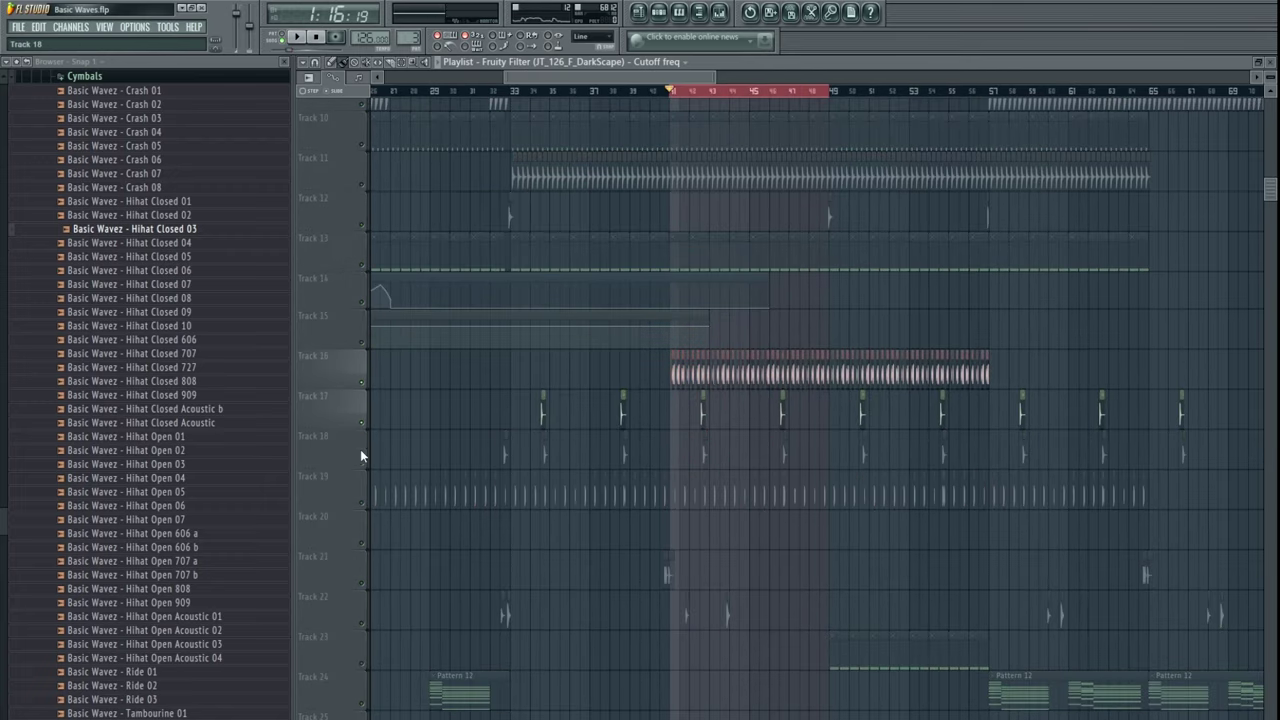
left_click(364, 503)
left_click(364, 464)
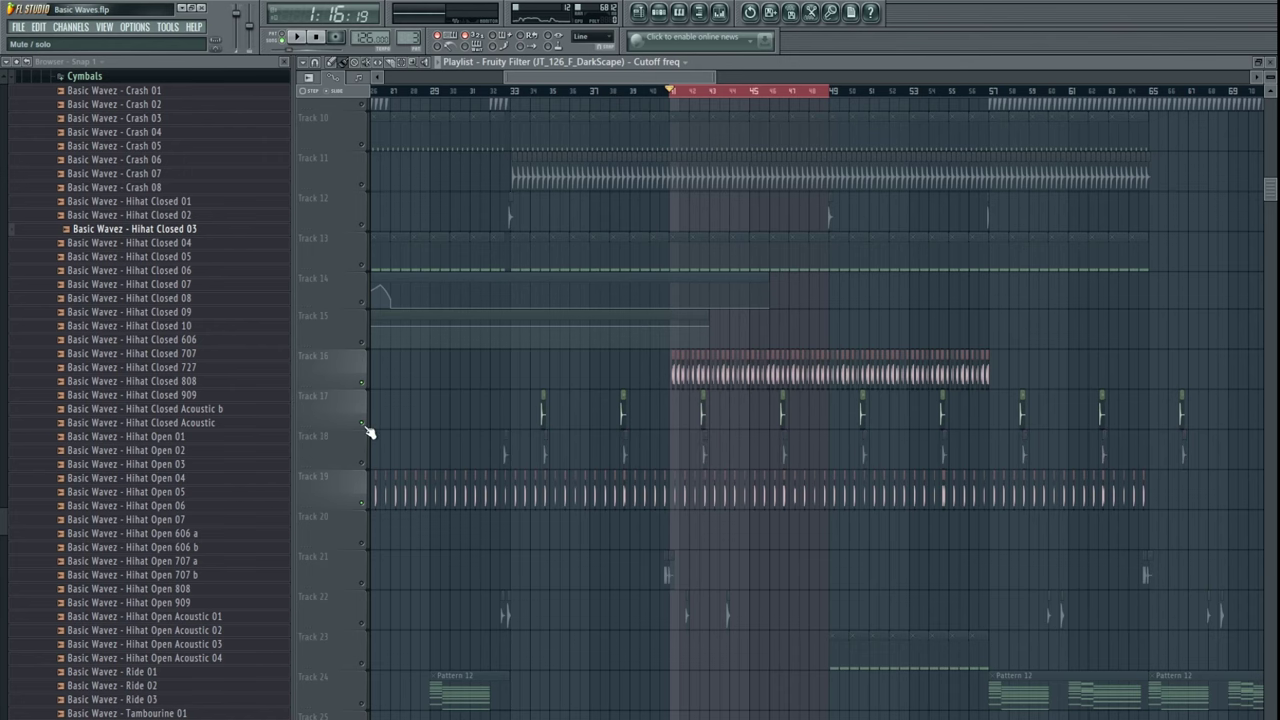
- Play the selected bars and open the channel settings of the Top Loop 123 07 clip on track 19, plus the mixer
scroll(700, 418, "up", 4)
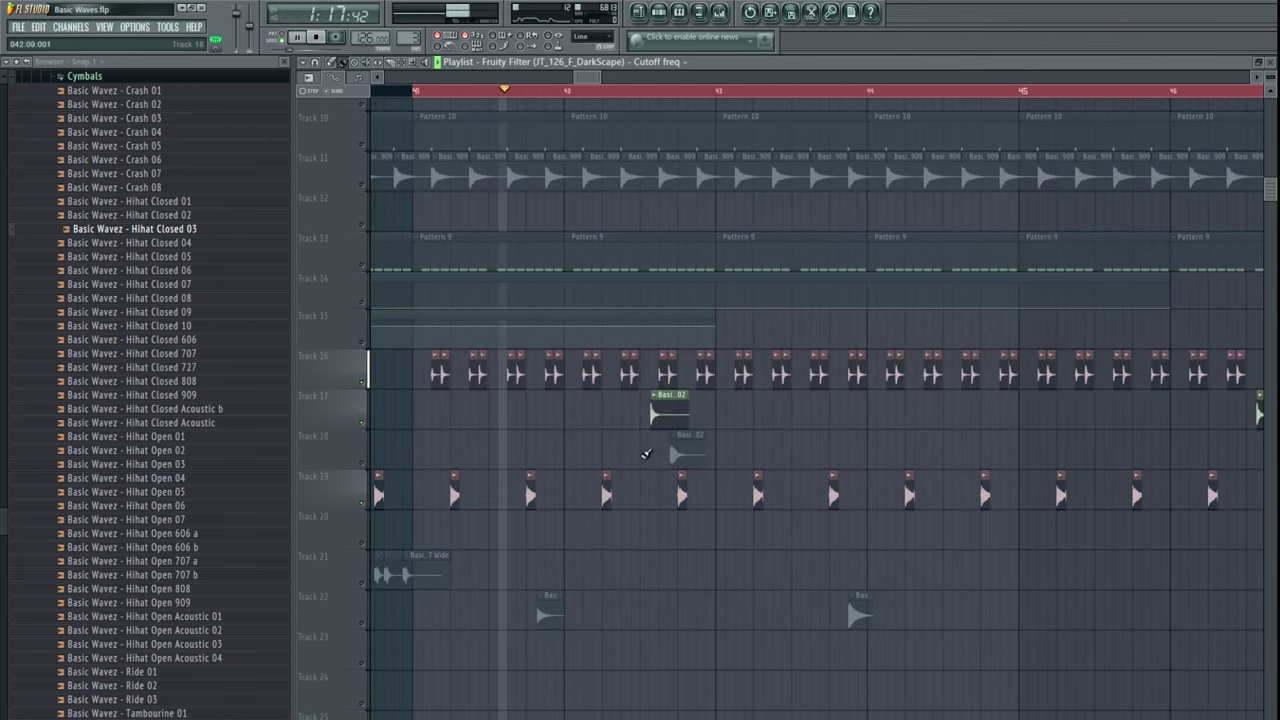
scroll(668, 424, "down", 2)
left_click_drag(774, 517, 724, 386)
left_click_drag(741, 474, 694, 437)
double_click(592, 326)
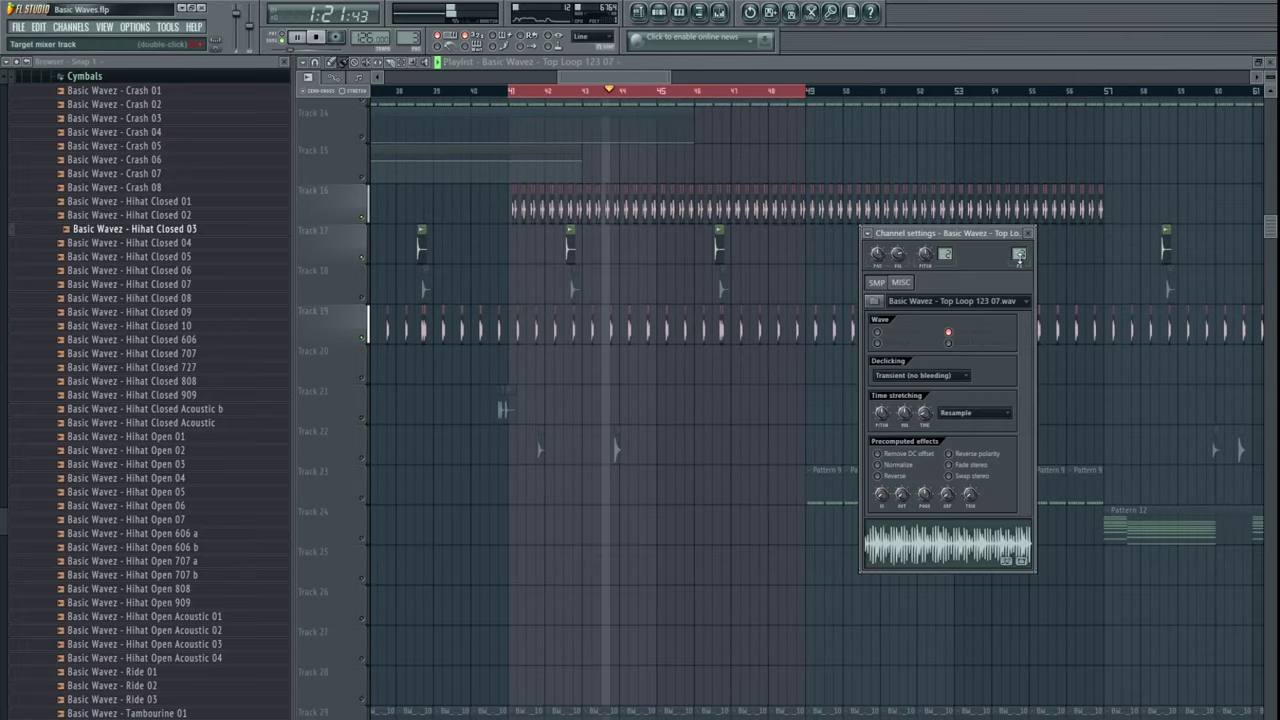
key("F9")
- Slightly raise the highest band of Fruity Parametric EQ 2 on the Clap 09 mixer track and close the open windows
left_click(412, 424)
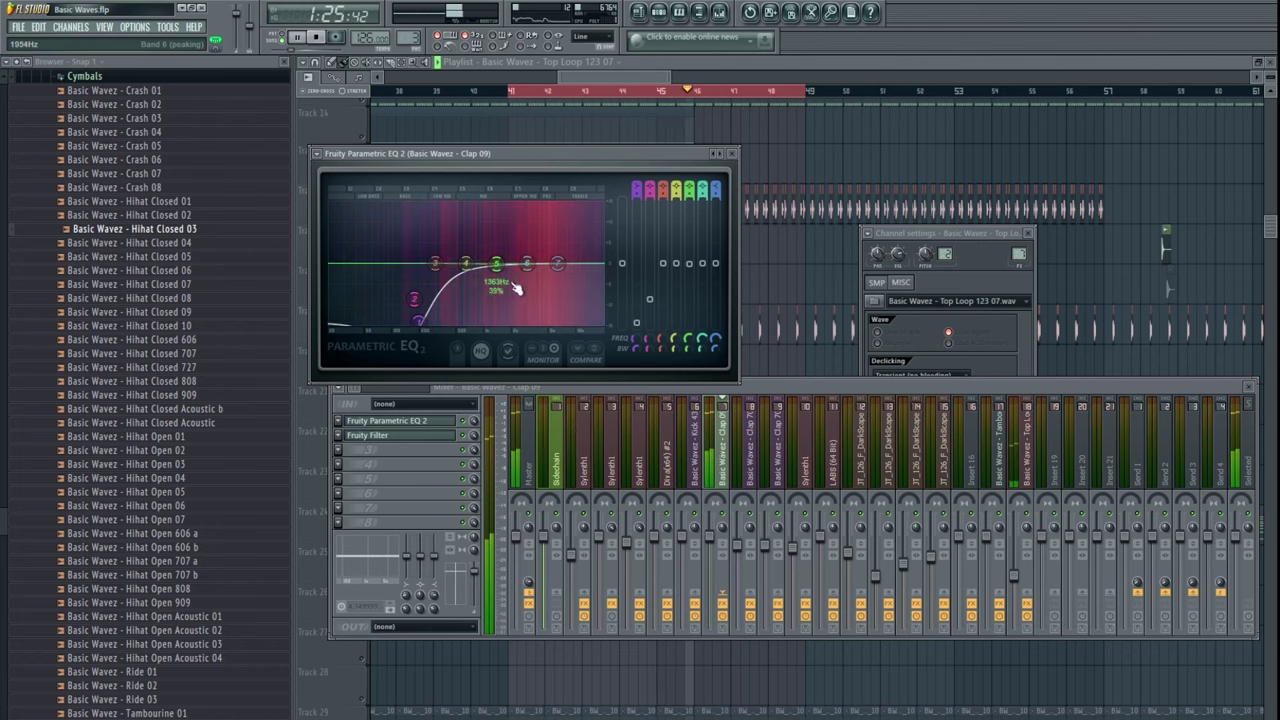
mouse_move(530, 265)
left_mouse_down()
mouse_move(531, 249)
mouse_move(531, 264)
left_mouse_up()
left_click_drag(561, 265, 562, 253)
key("F12")
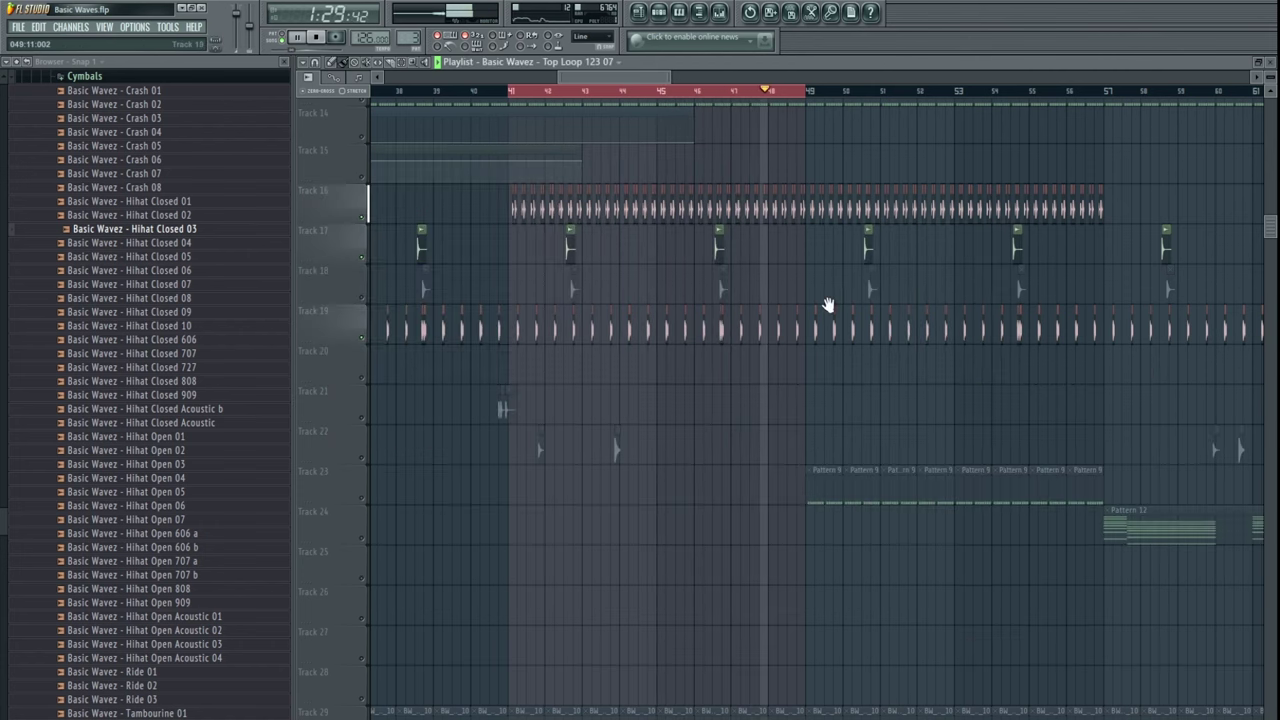
- Unmute track 18 to hear it in the loop and shorten the playback selection to bars 41 to 45
left_click(362, 306)
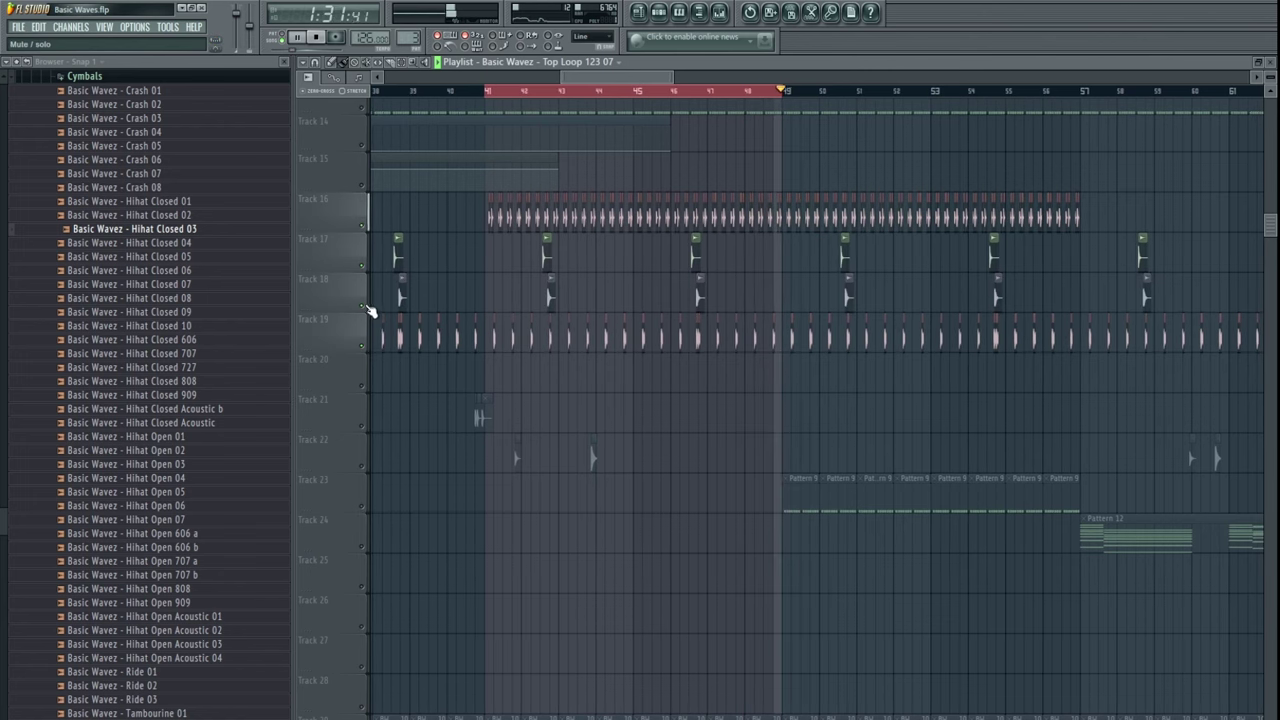
left_click_drag(591, 152, 673, 209)
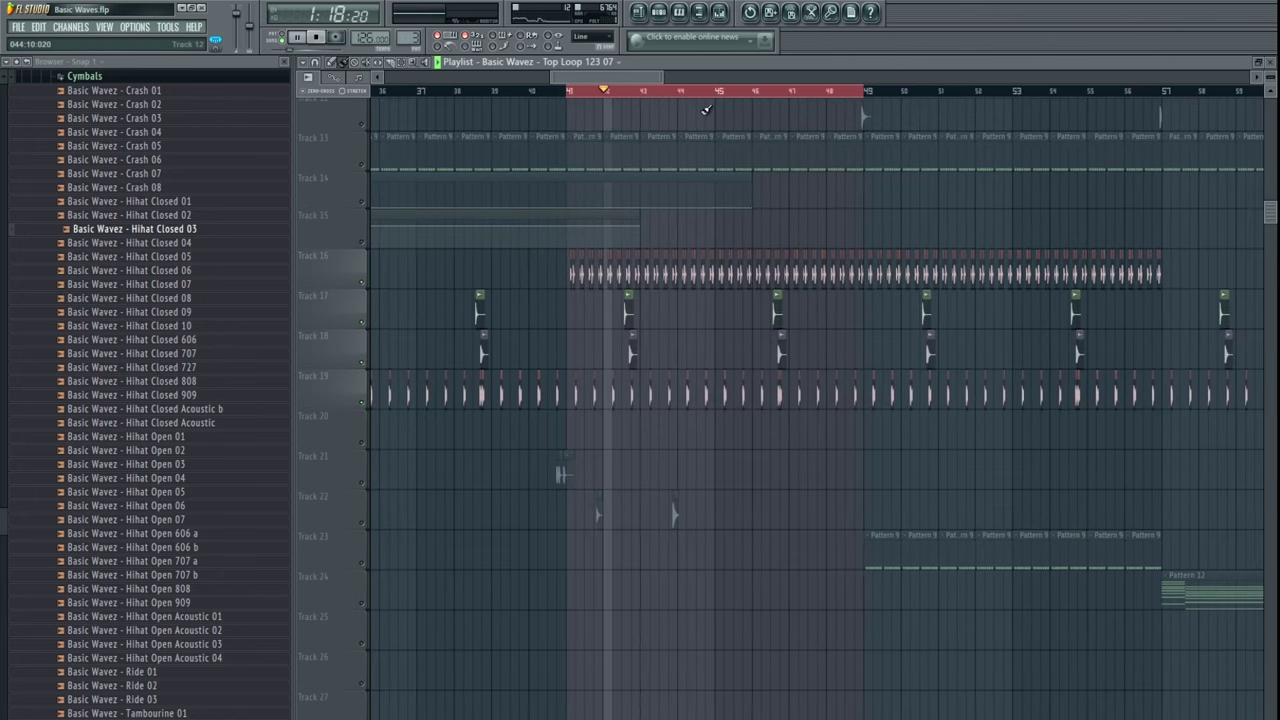
left_click_drag(716, 92, 573, 105)
key("ctrl+d")
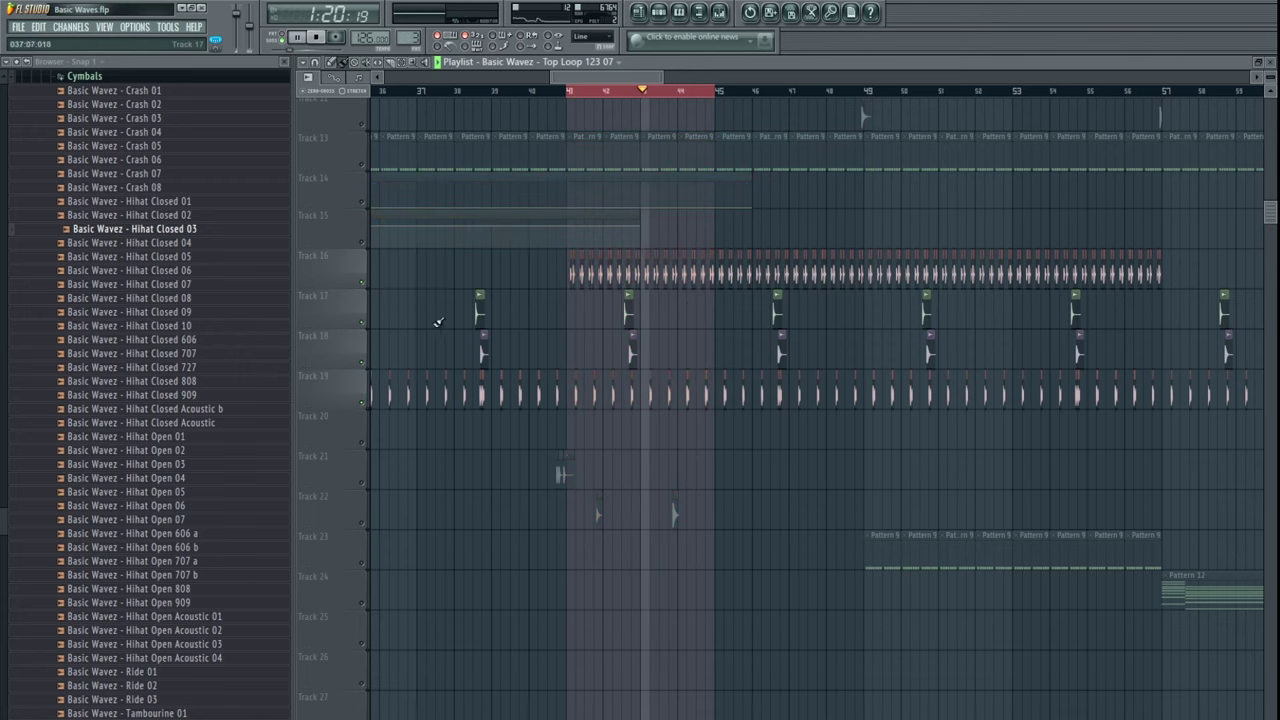
- Mute track 18 again and stop playback
left_click(363, 362)
left_click_drag(661, 484, 653, 491)
key("space")
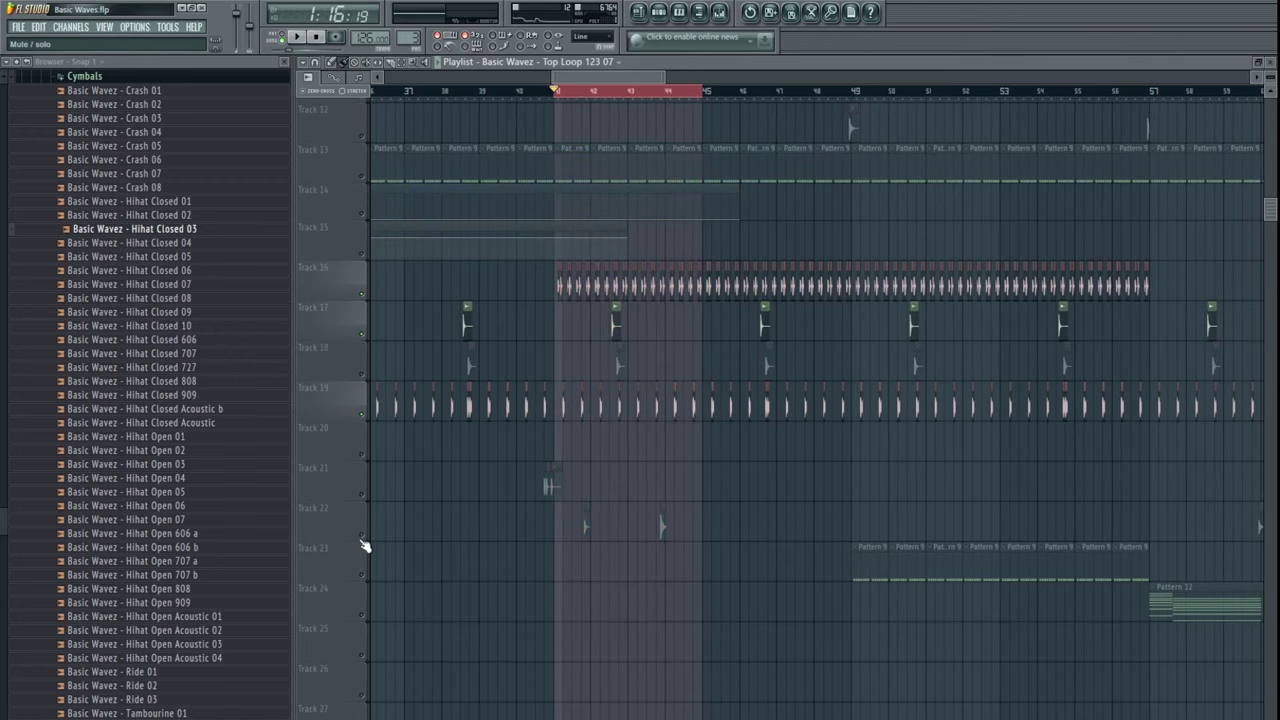
scroll(365, 546, "up", 9)
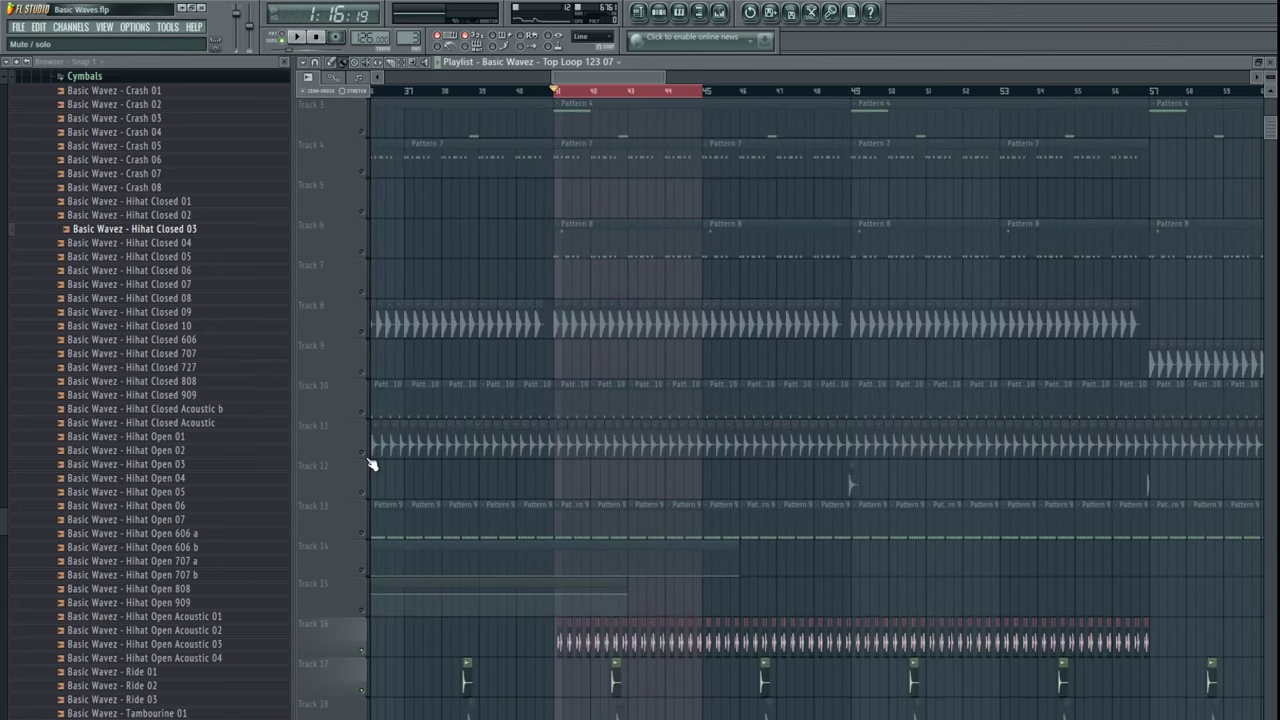
- Unmute tracks 10, 11, 13, 14 and 15 while playing the bars 41 to 45 loop
left_click(365, 455)
key("space")
left_click(364, 414)
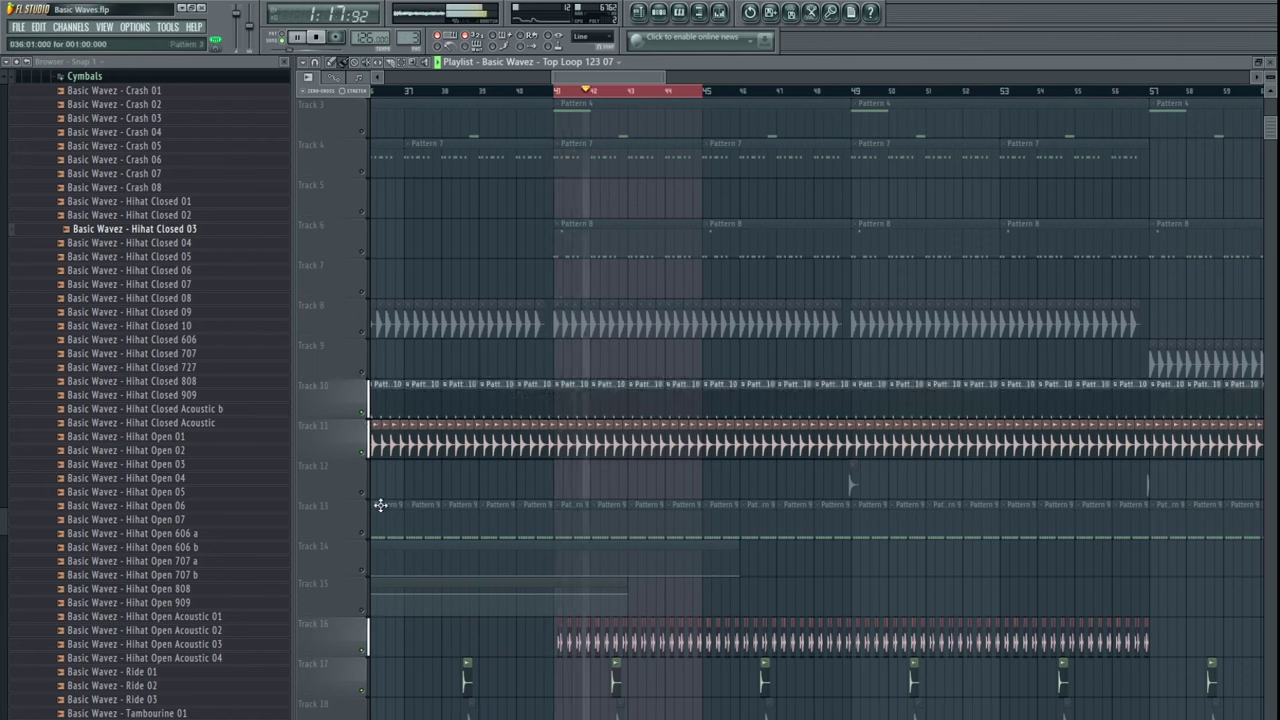
left_click(366, 535)
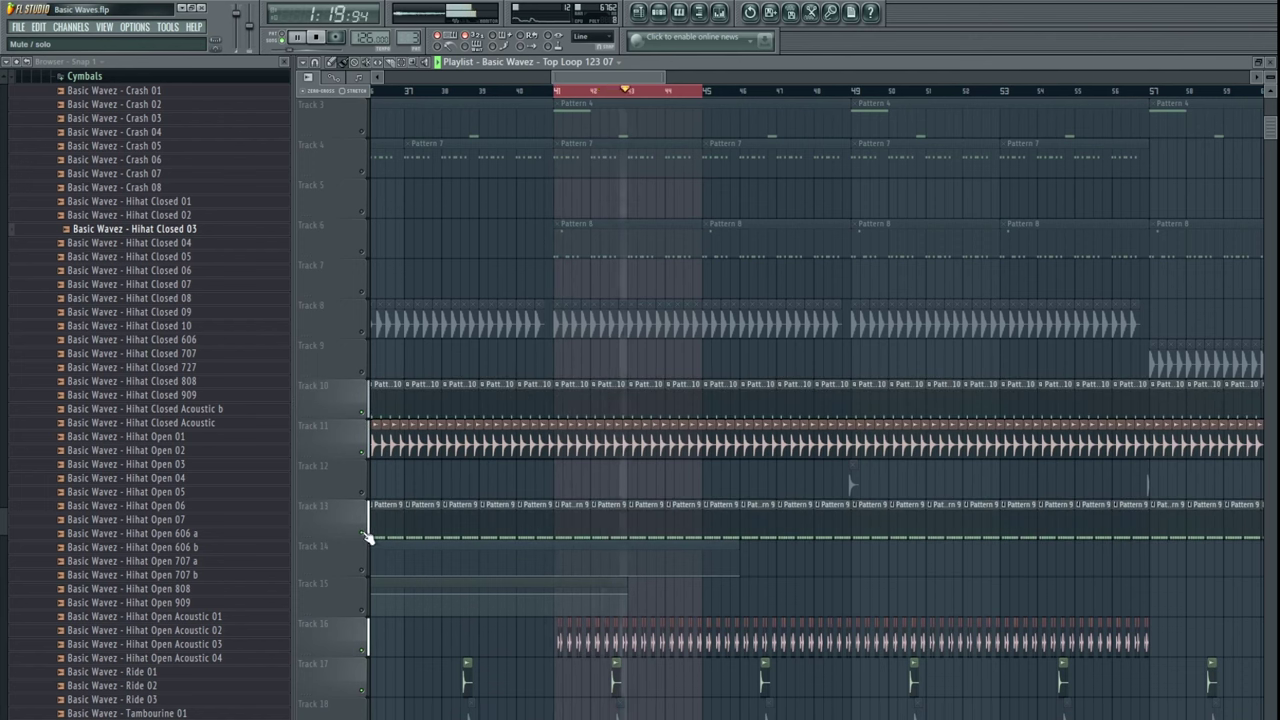
left_click(364, 570)
left_click(365, 609)
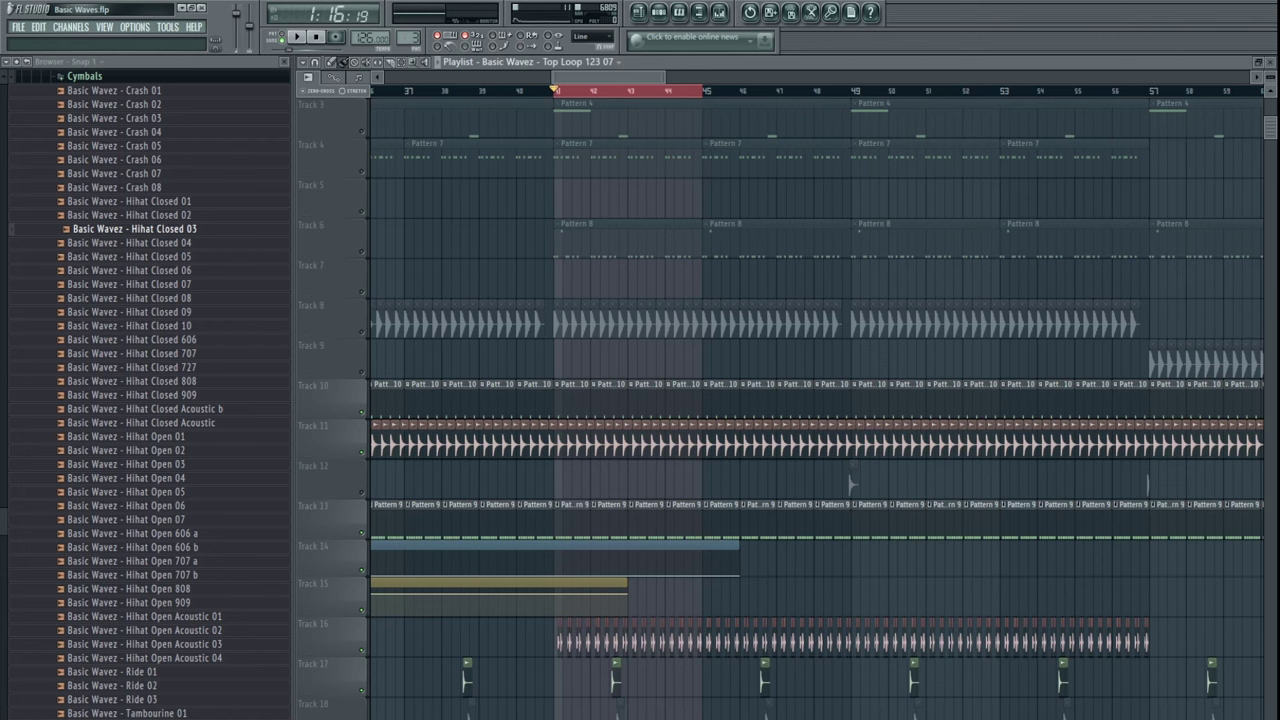
- Unmute all tracks and move the Loop No Kick clip to track 6 near bar 127
key("F12")
left_click_drag(1045, 182, 607, 182)
scroll(623, 200, "down", 5)
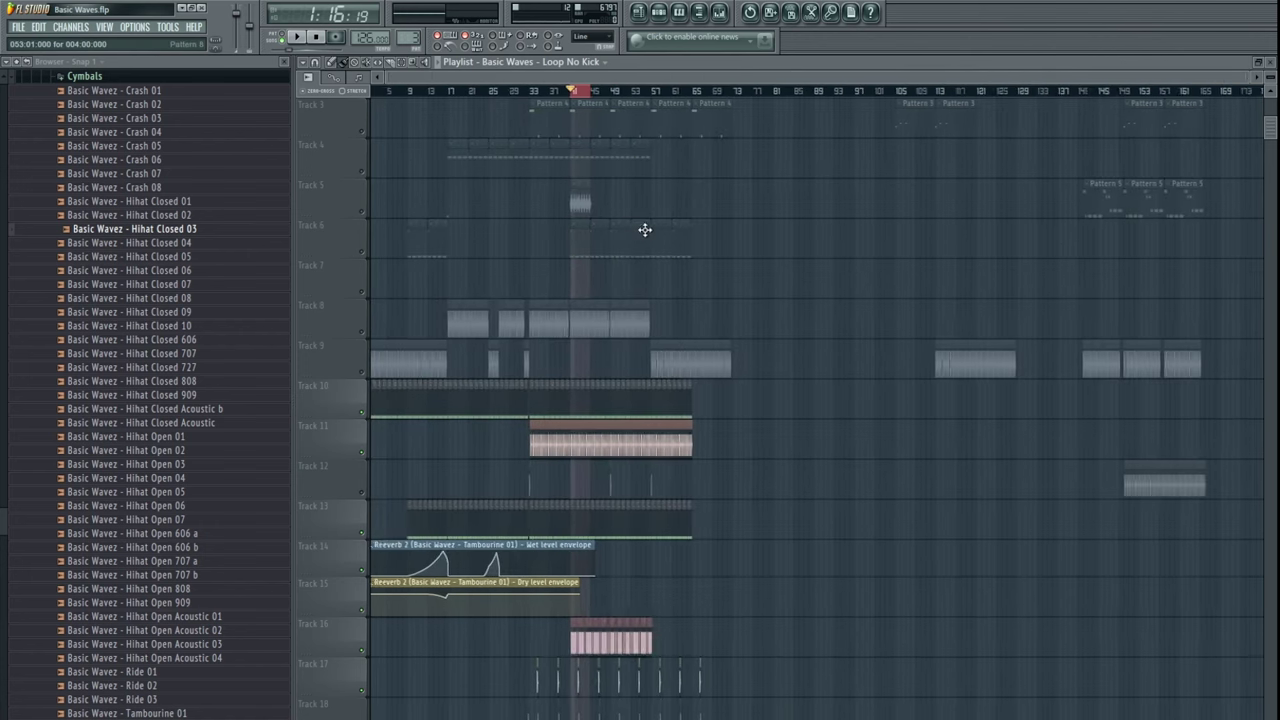
right_click(364, 212)
left_click_drag(945, 240, 753, 385)
scroll(840, 341, "left", 1)
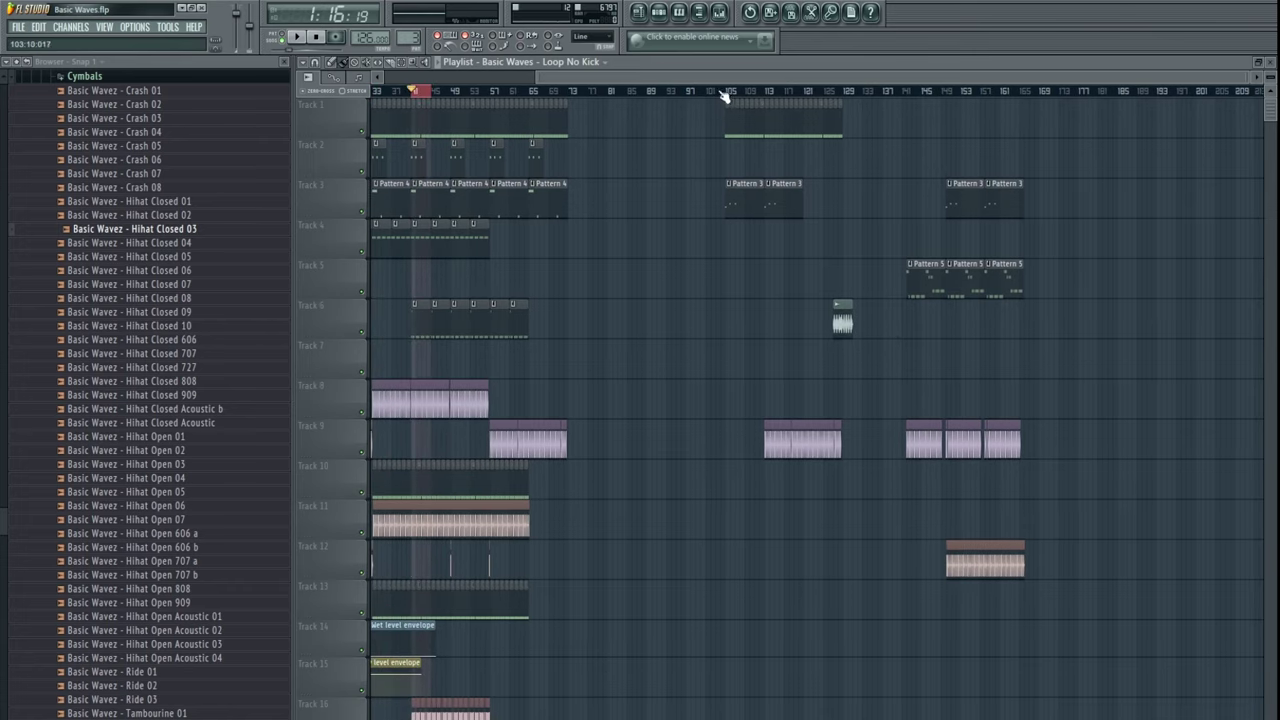
- Clear the playback selection and play the song from about bar 93
left_click(673, 92, "ctrl")
key("space")
left_click(673, 92)
scroll(735, 210, "up", 3)
left_click_drag(747, 229, 813, 664)
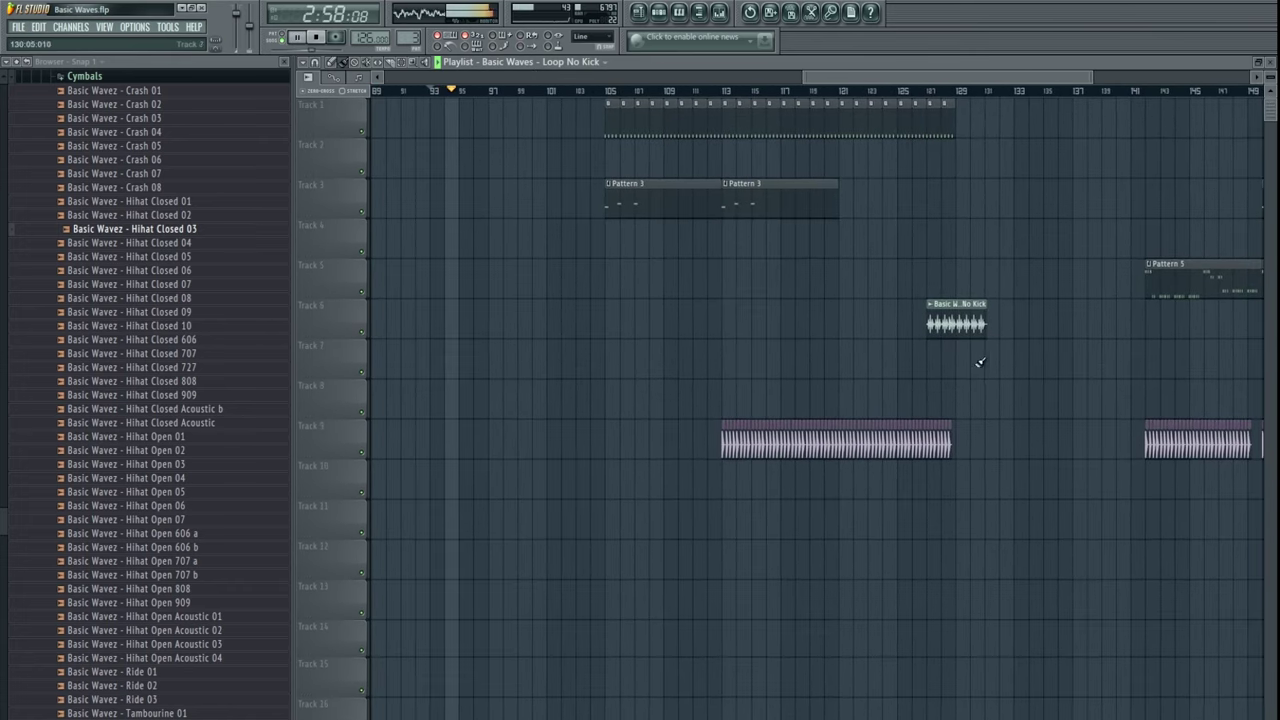
- Place the Loop No Kick clip at bar 105 on track 6, repeat it at bar 109 and trim the end to bar 113
left_click_drag(965, 316, 677, 307)
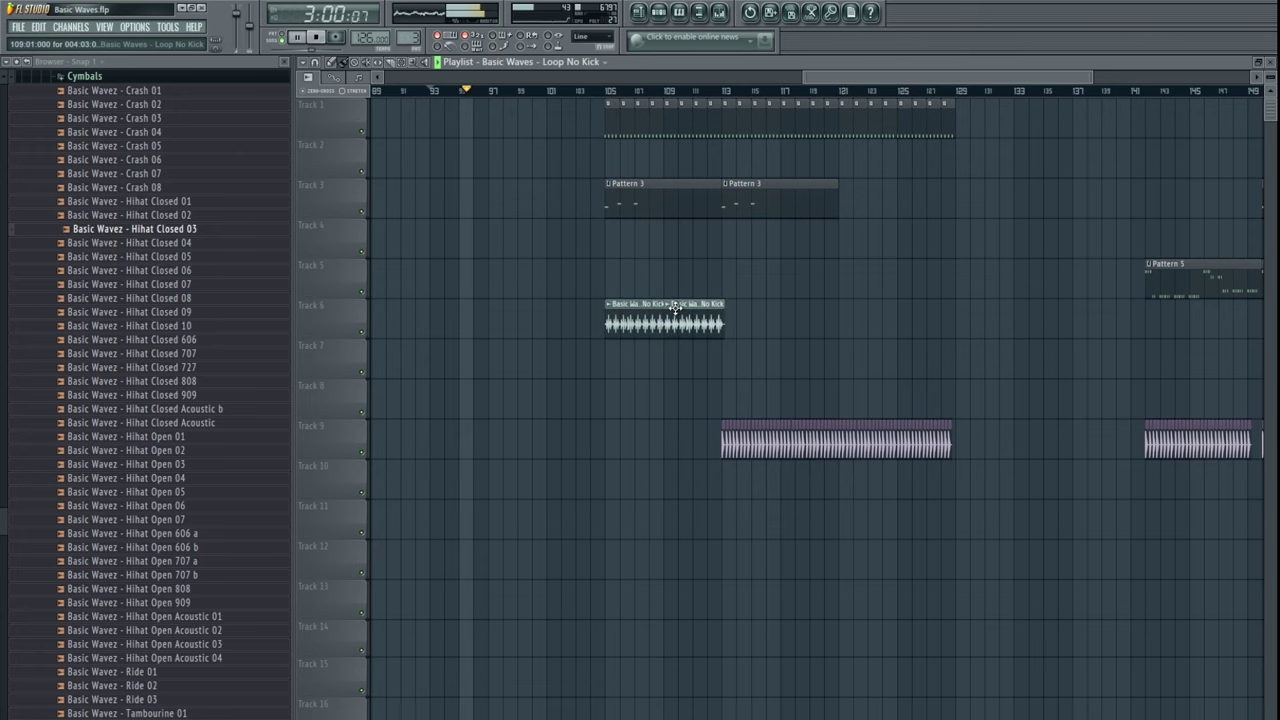
left_click_drag(597, 310, 722, 328)
scroll(722, 327, "up", 6)
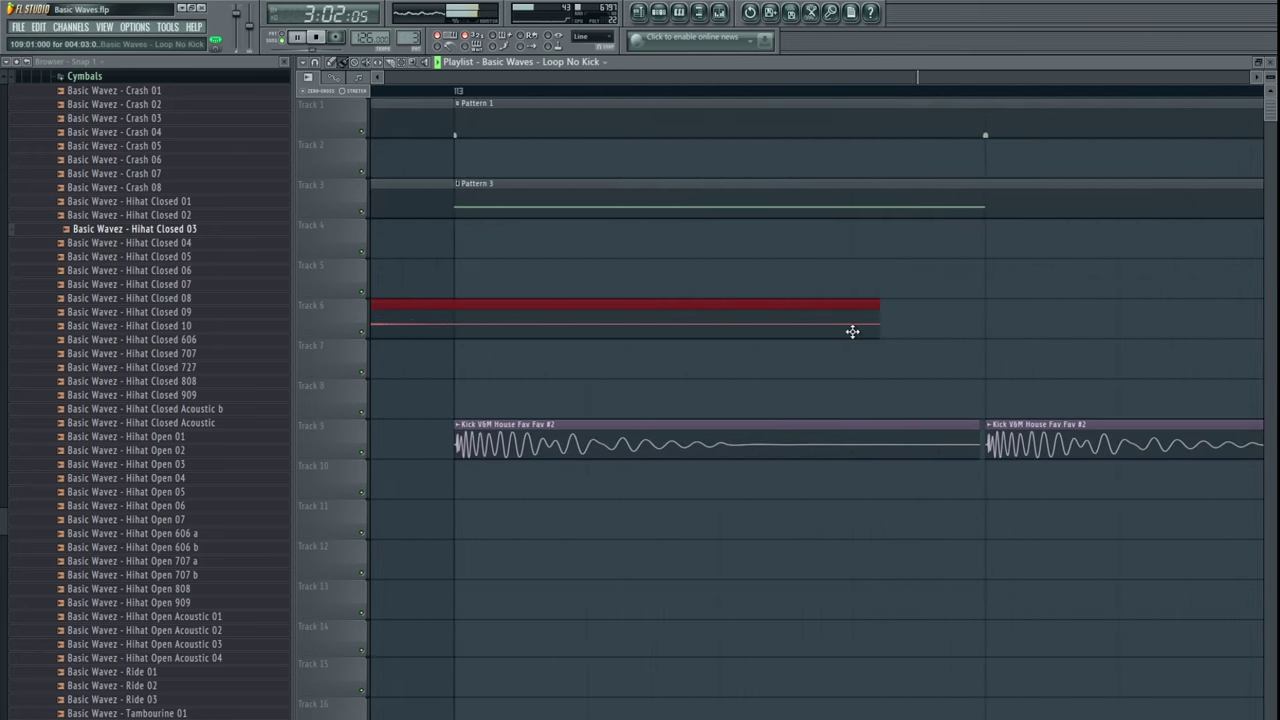
left_click_drag(876, 321, 453, 305)
scroll(920, 277, "down", 8)
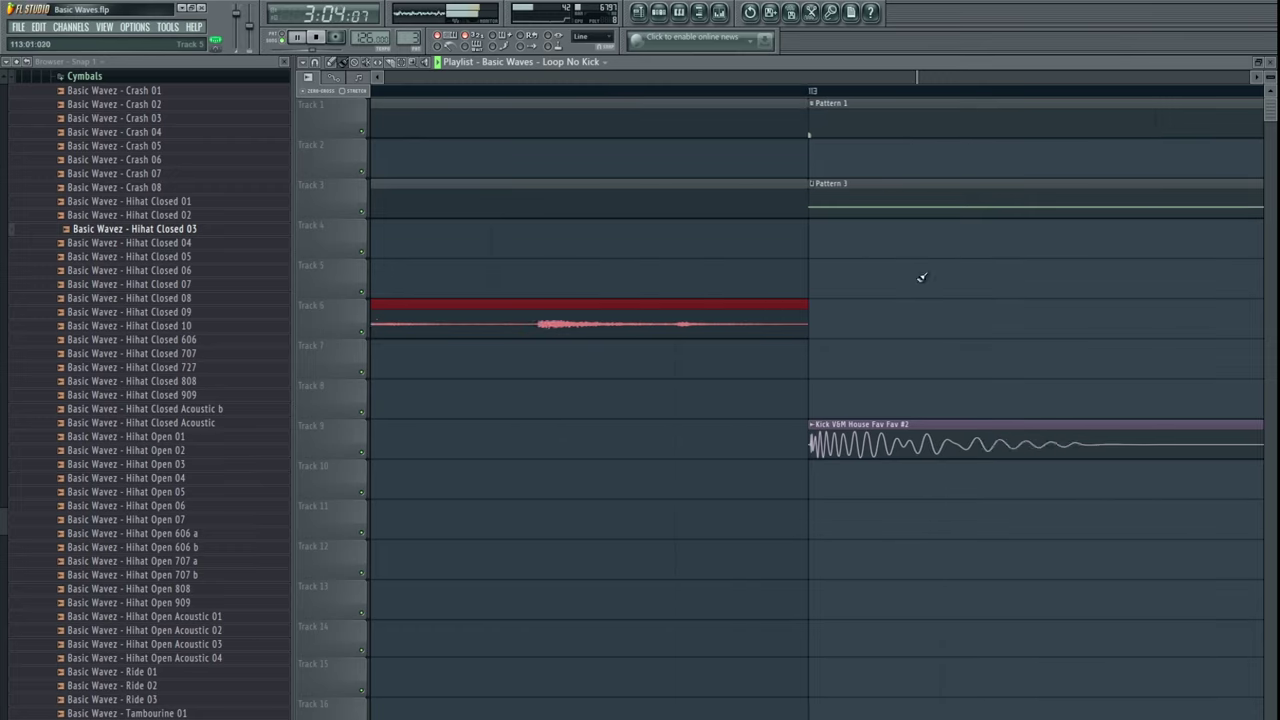
- Route the Loop No Kick channel to mixer track 19 and load Fruity Filter on that track
double_click(733, 311)
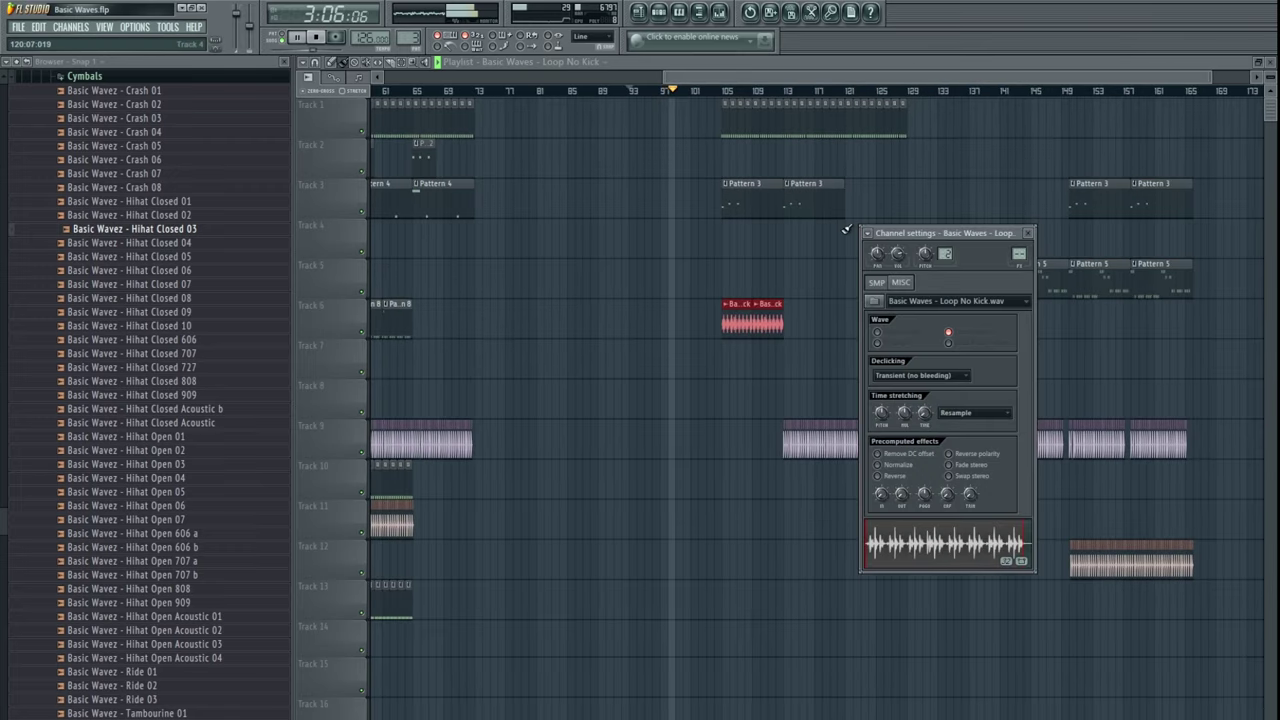
key("F9")
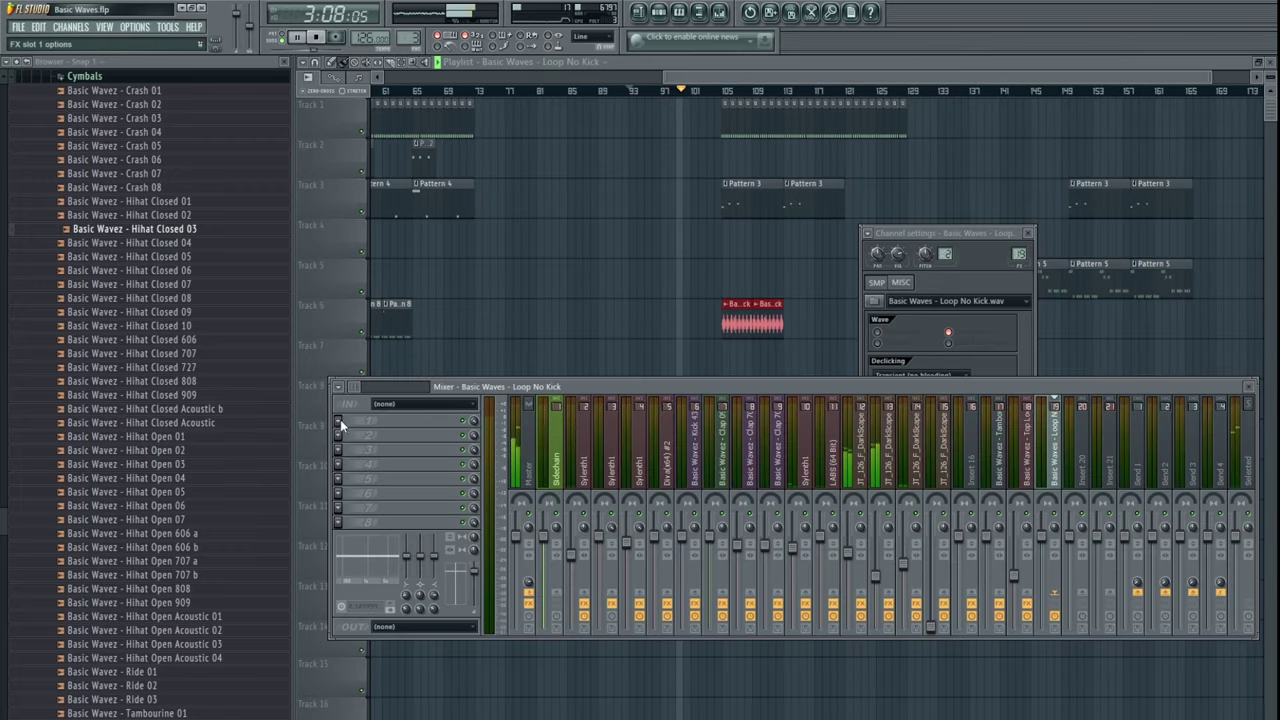
left_click(525, 374)
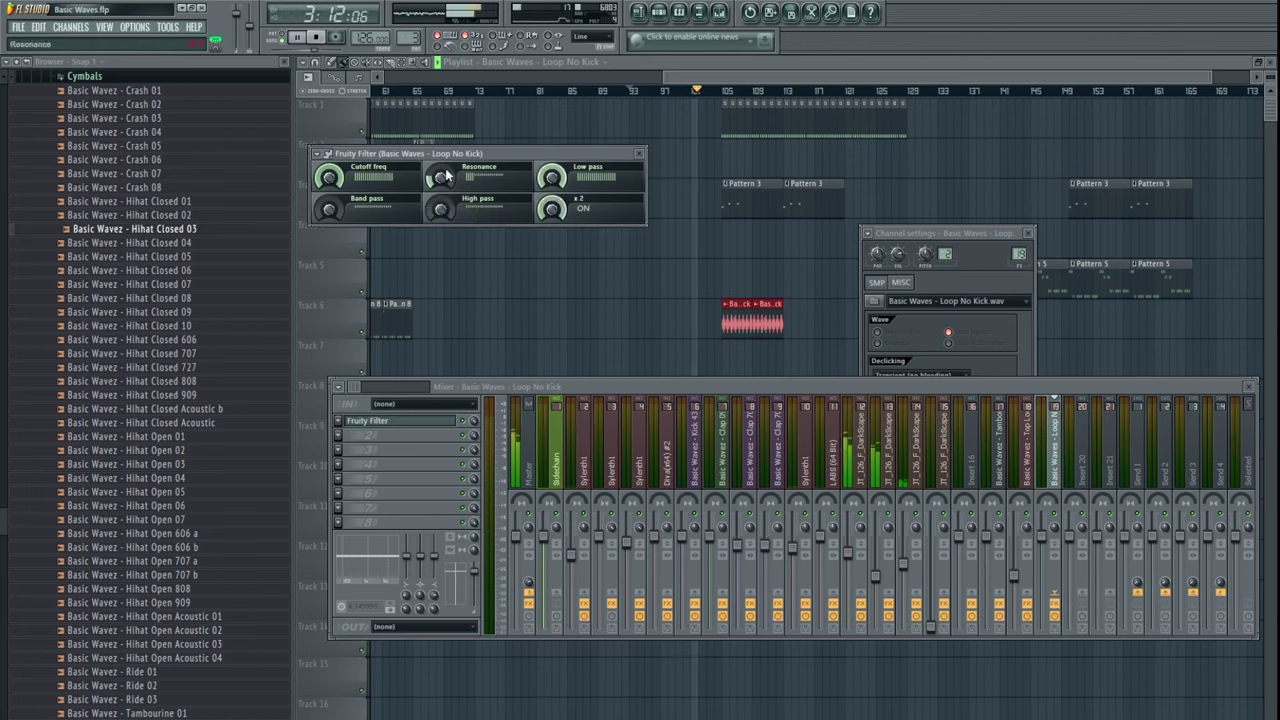
- Set Fruity Filter to full band pass with low resonance and a very low cutoff frequency, and close the windows
left_click_drag(447, 176, 430, 183)
left_click_drag(338, 207, 325, 181)
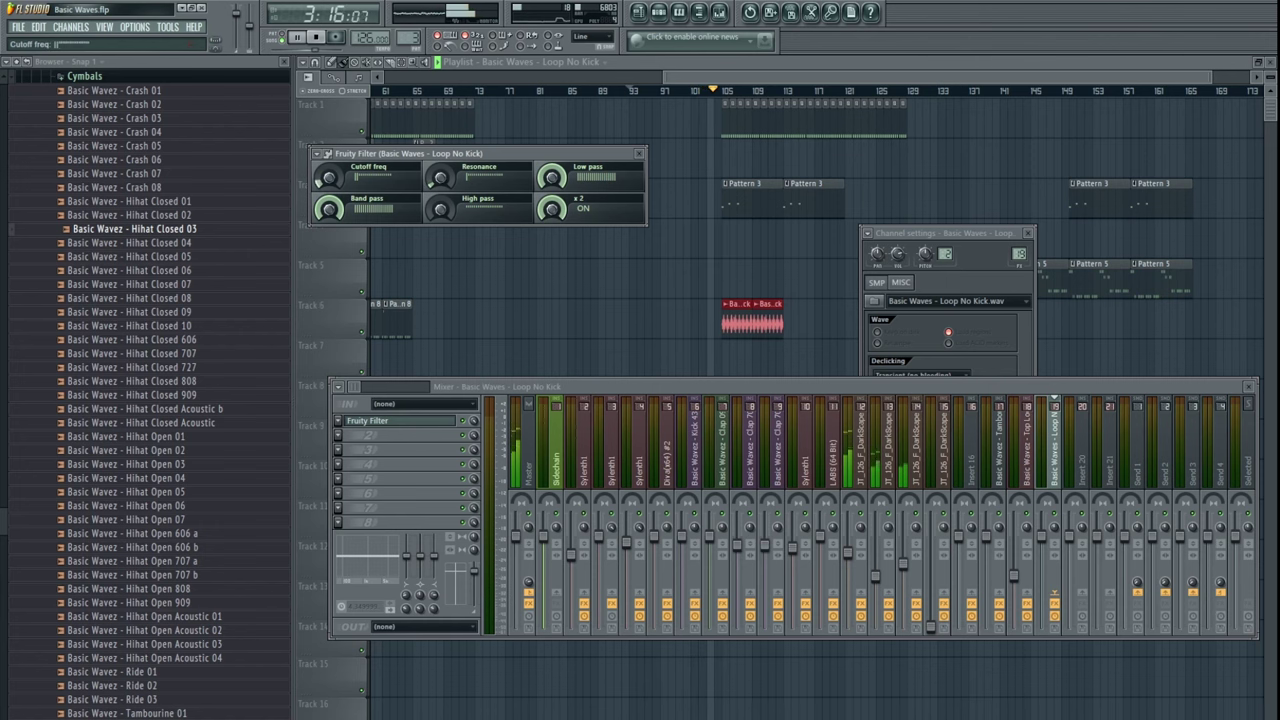
right_click(567, 330)
- Duplicate the two Loop No Kick clips on track 6 to fill bars 113 to 121
scroll(637, 291, "right", 3)
scroll(690, 310, "up", 3)
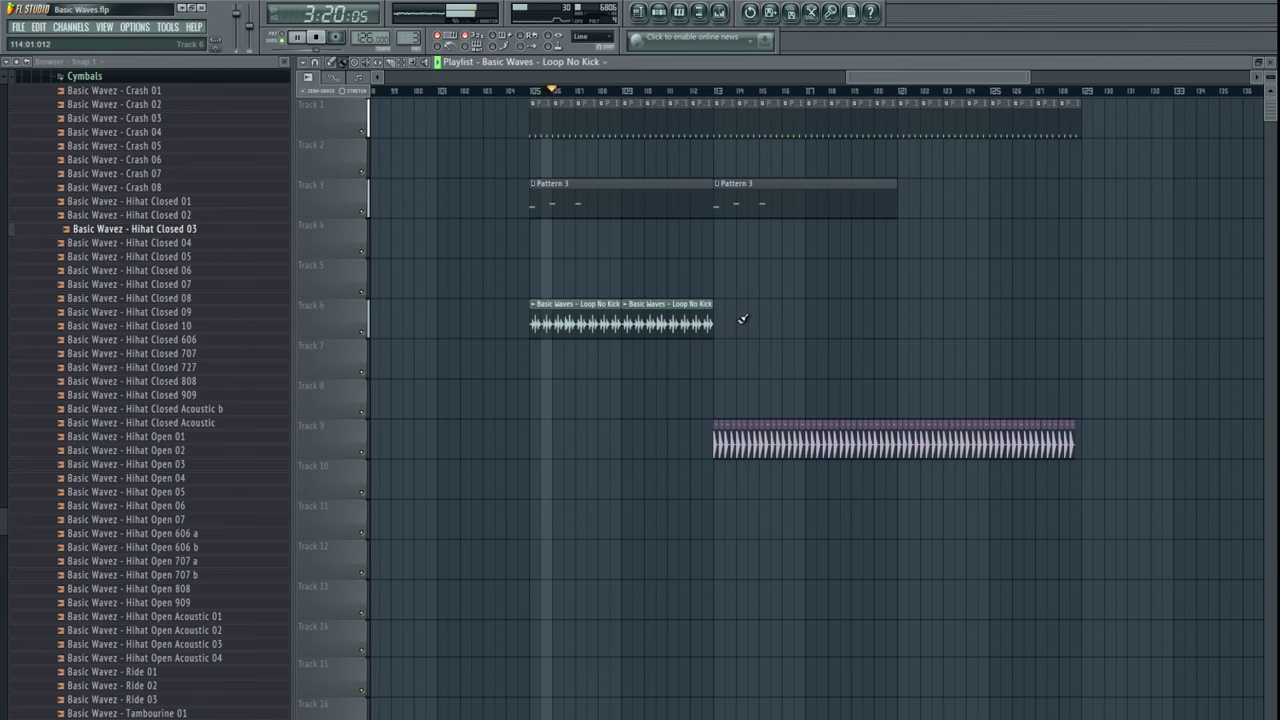
left_click(751, 308)
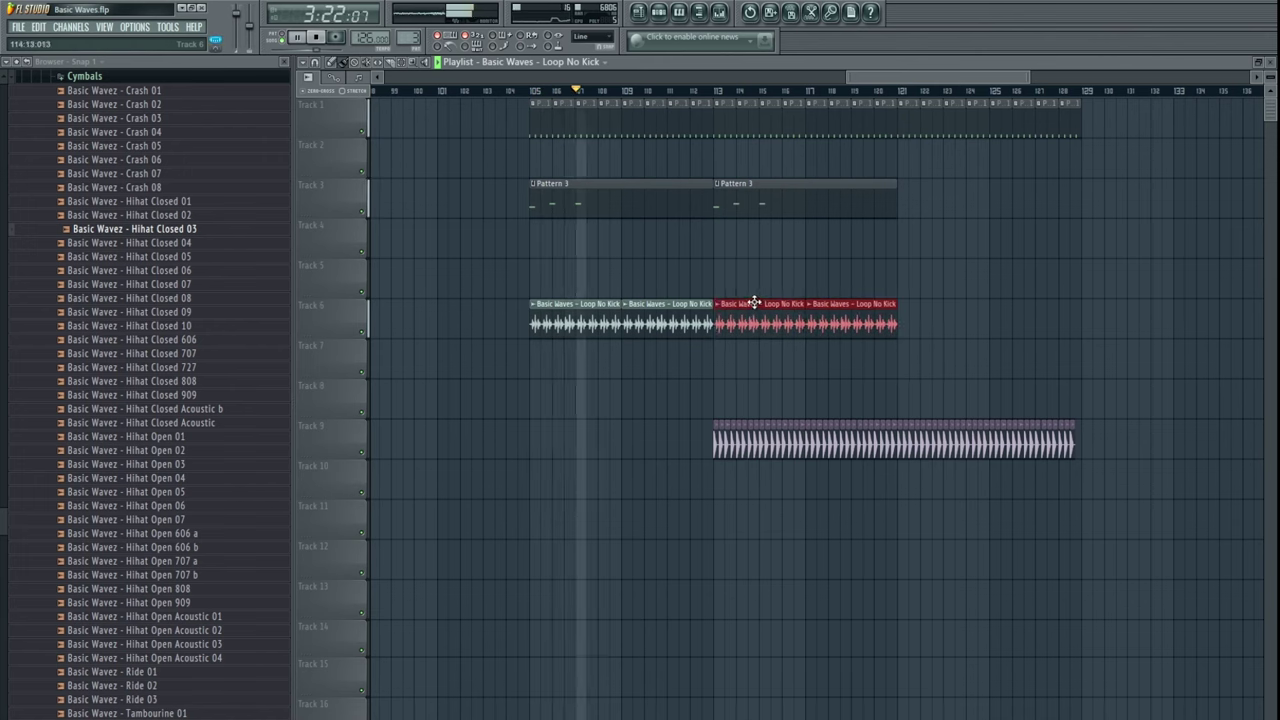
- Raise the cutoff frequency slightly in the loop's Fruity Filter, stop playback and close all windows
double_click(754, 303)
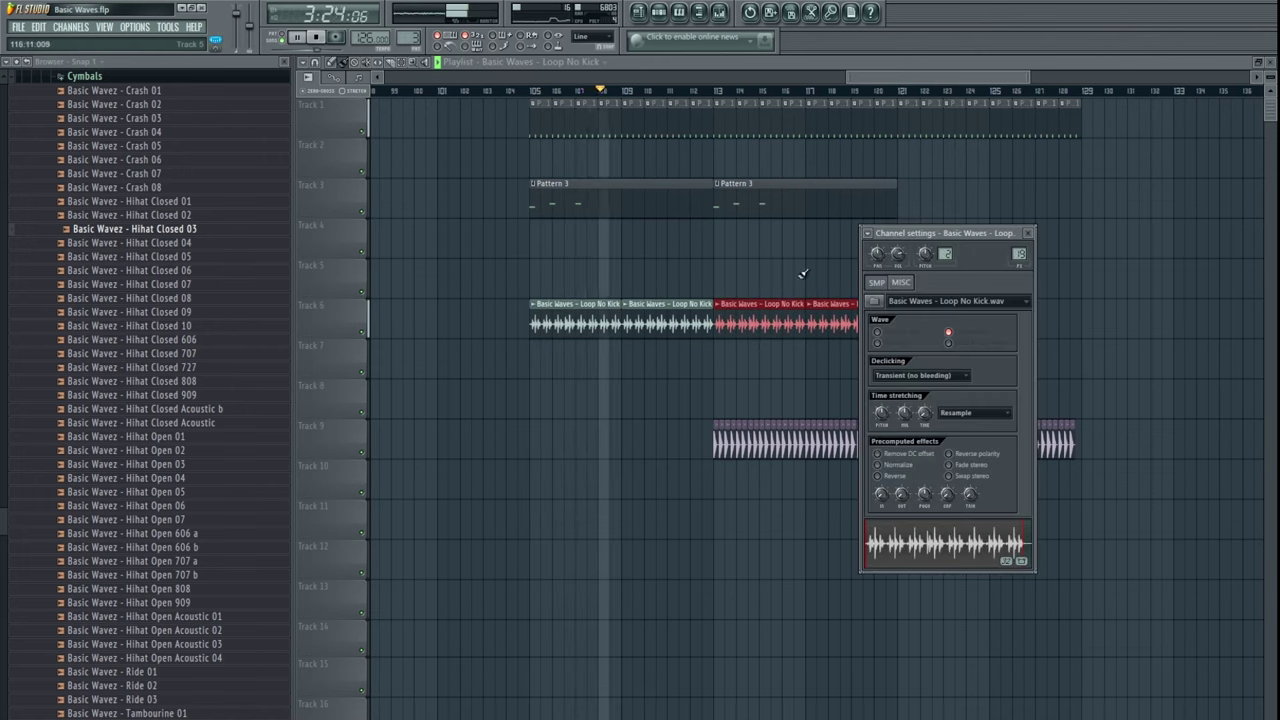
key("F9")
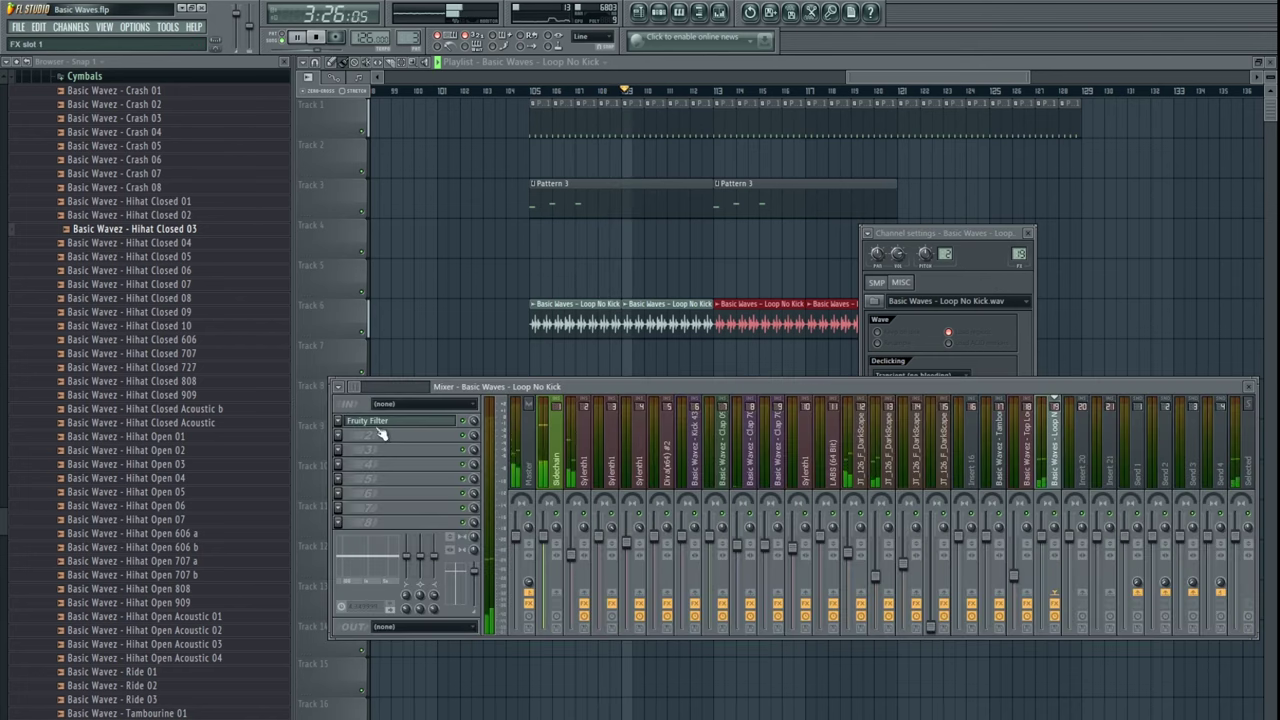
left_click(378, 428)
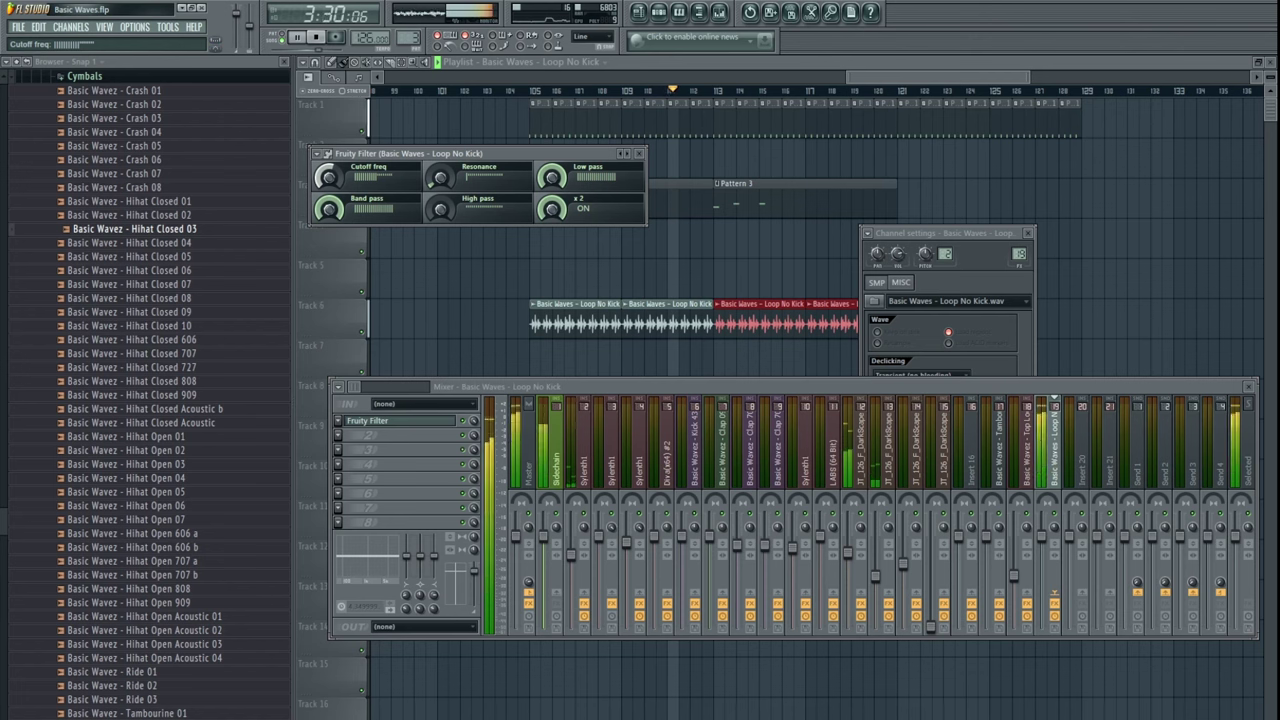
key("space")
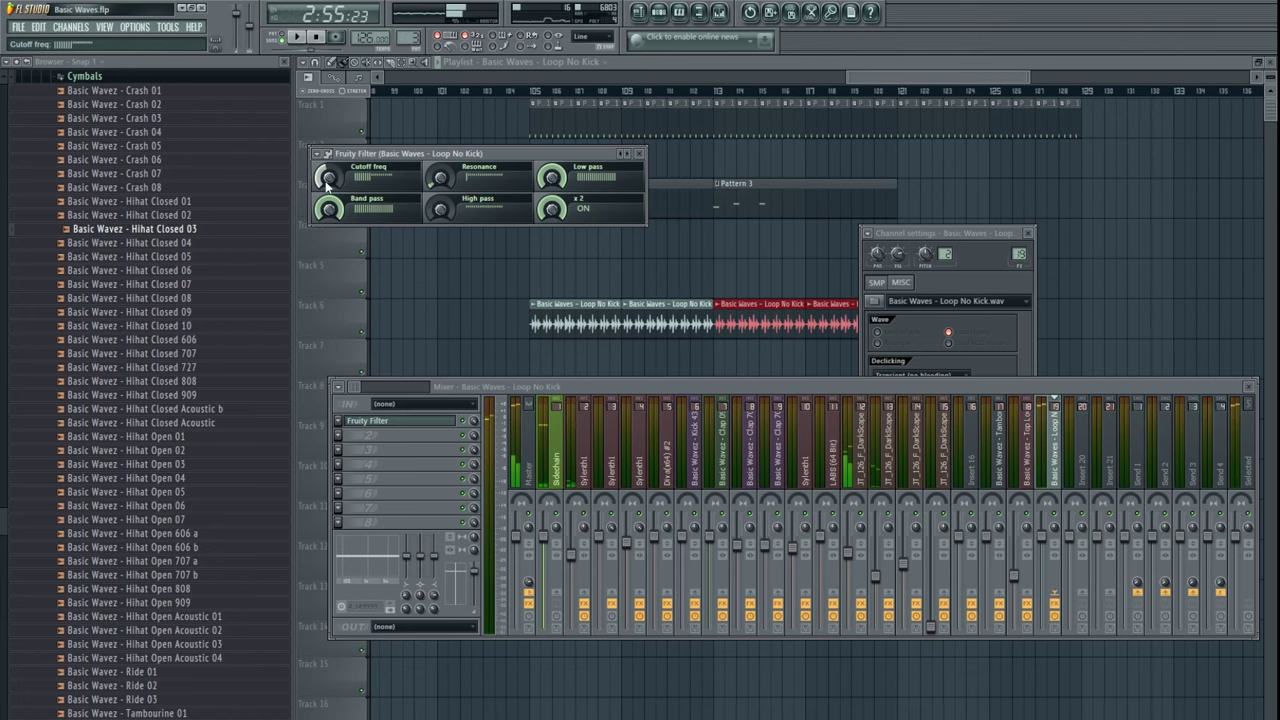
key("F12")
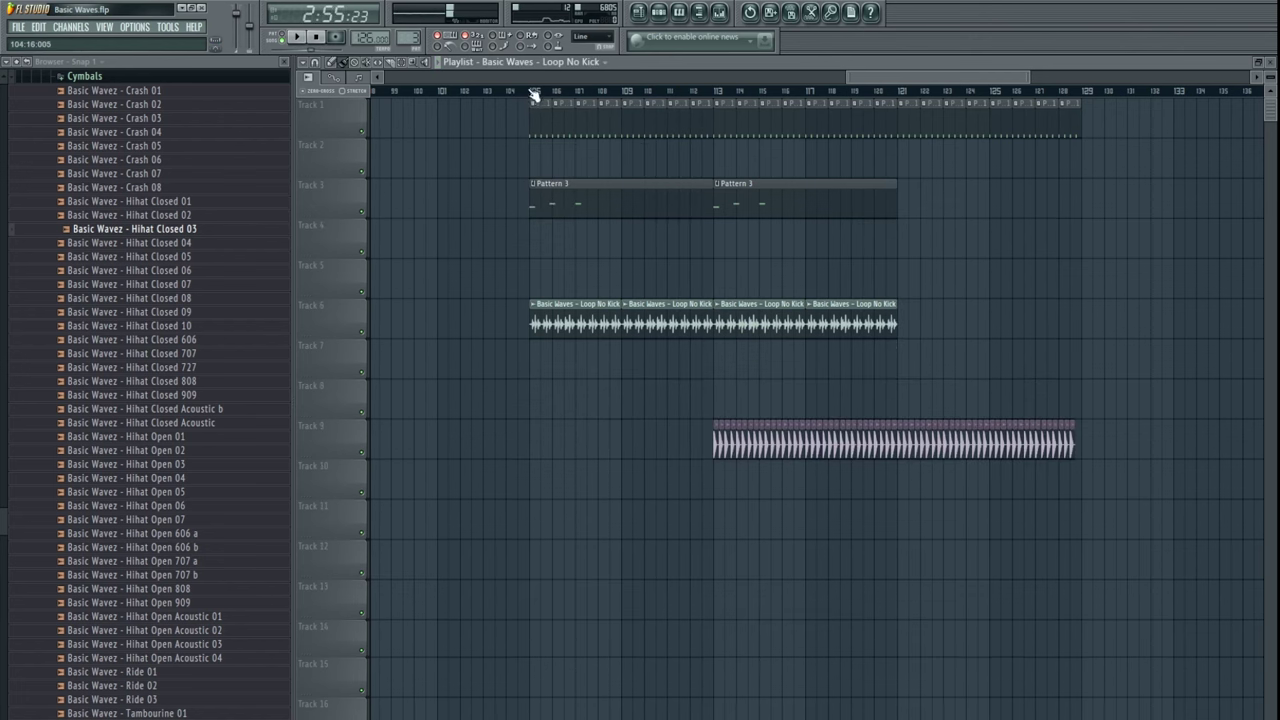
- Set the playback selection to bars 105 to 137, deselect the clips and start playback
left_click_drag(534, 94, 1177, 108)
scroll(1171, 246, "down", 4)
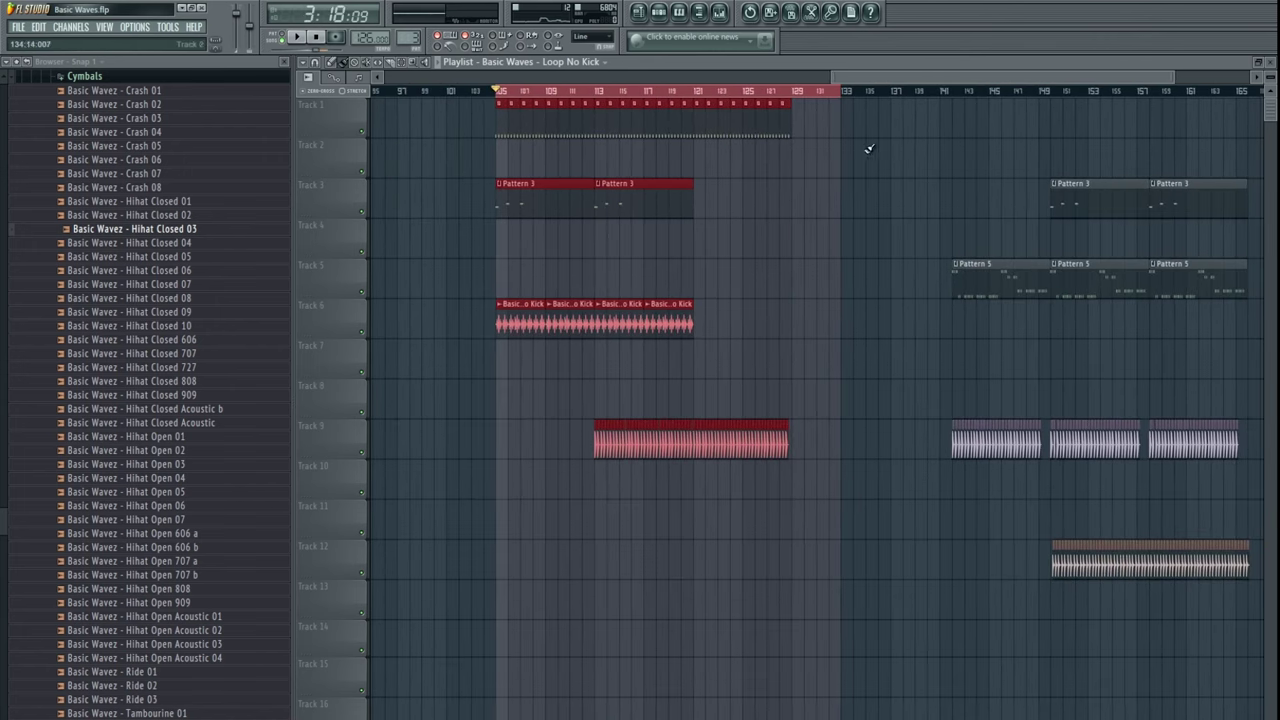
left_click_drag(897, 92, 503, 118)
right_click(449, 183)
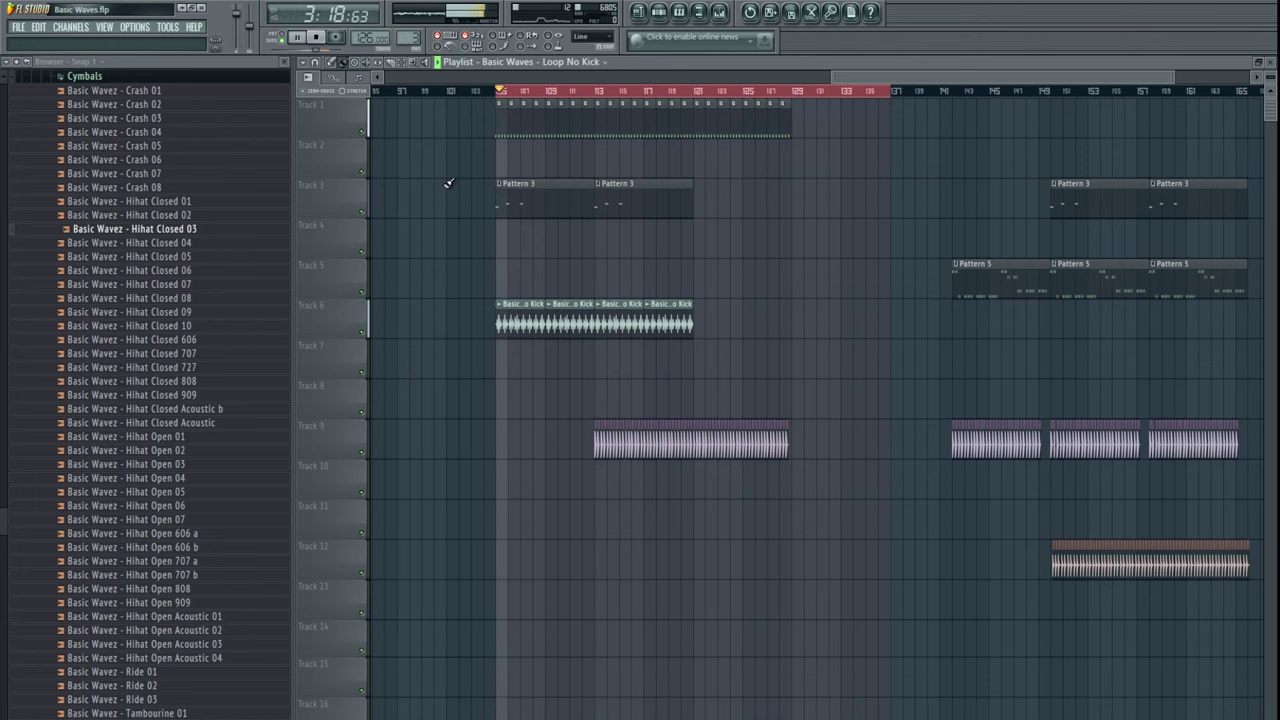
- Create an automation clip for the cutoff frequency of the Loop No Kick track's Fruity Filter
double_click(537, 307)
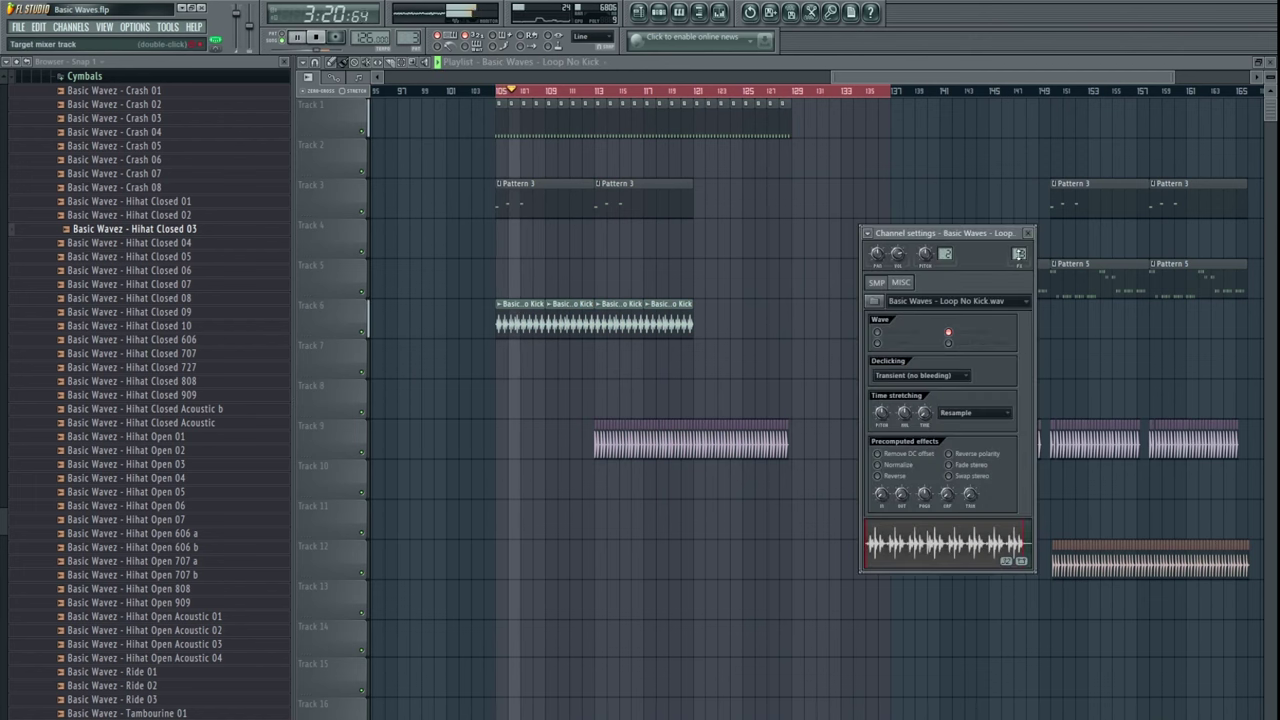
double_click(1019, 254)
right_click(332, 183)
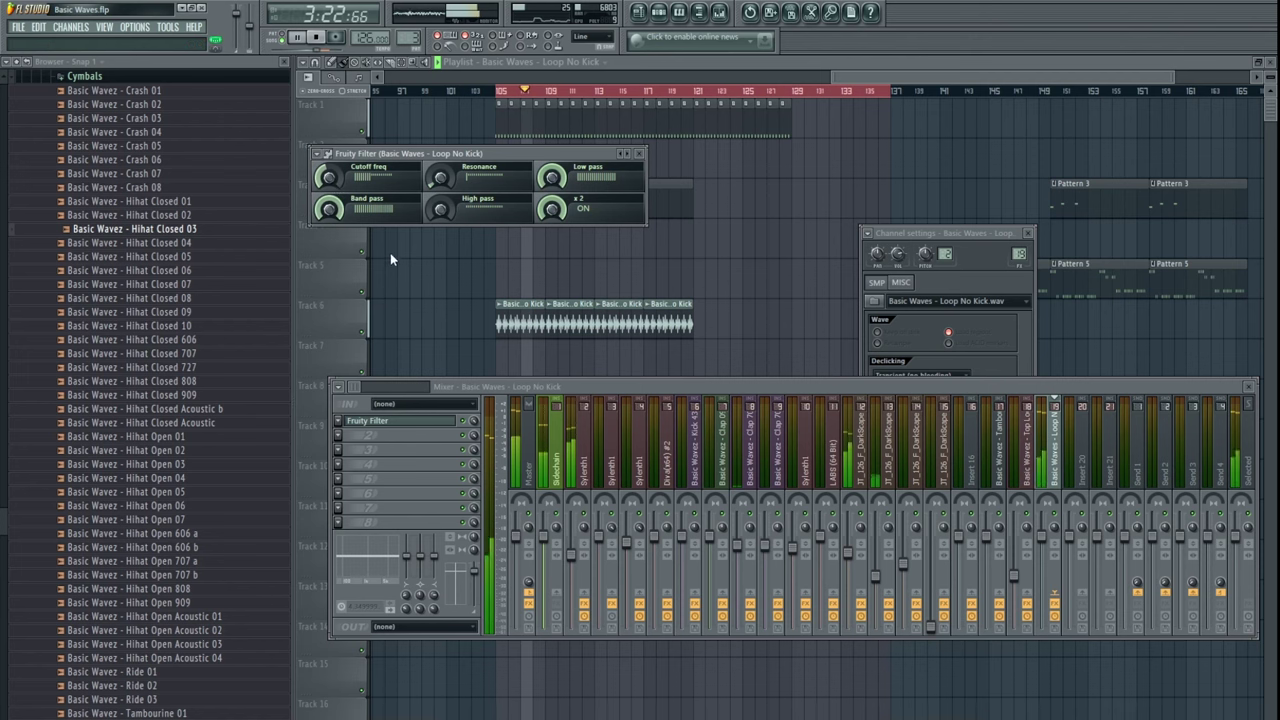
left_click(390, 255)
right_click(482, 275)
- Ramp the cutoff envelope upward on track 7 across bars 105 to 137, and repeat the loop clips to bar 137
left_click_drag(557, 166, 553, 364)
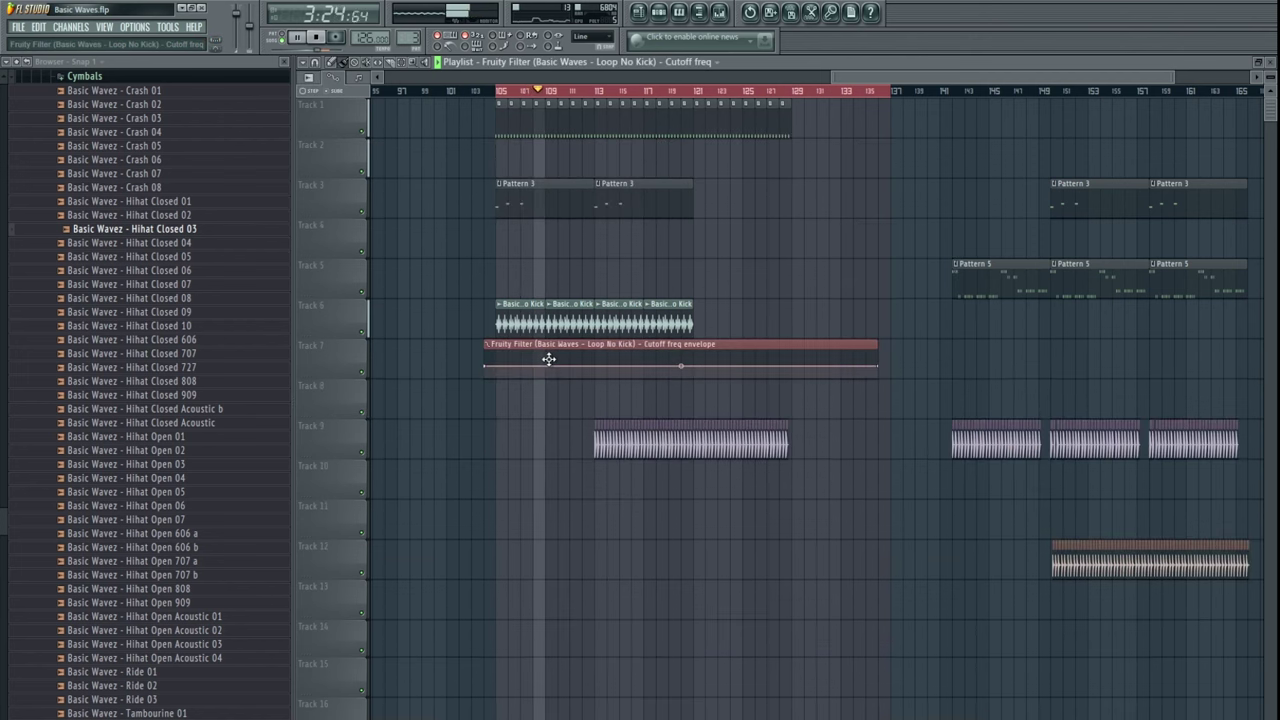
left_click_drag(677, 327, 730, 314)
left_click_drag(889, 366, 889, 349)
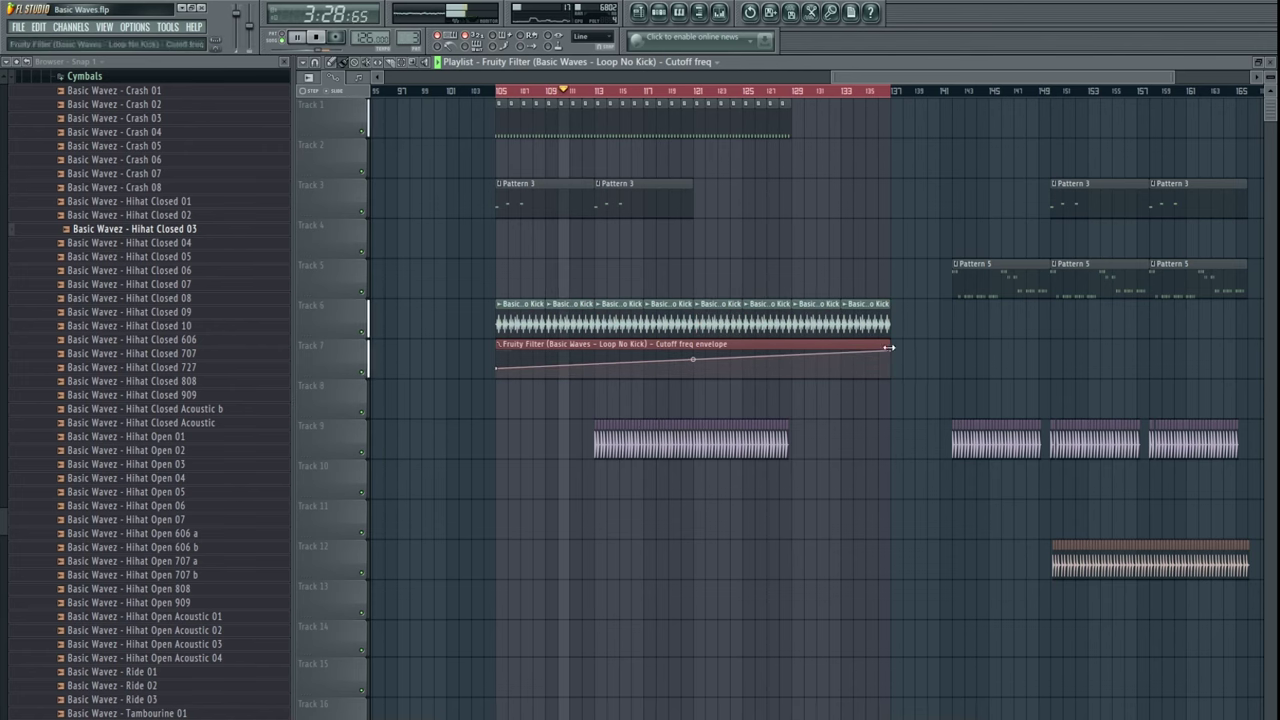
- Duplicate the Pattern 3 clips into bars 121 to 137 and the Pattern 1 clips into bars 129 to 137
scroll(957, 337, "right", 1)
left_click_drag(684, 207, 467, 189)
key("ctrl+b")
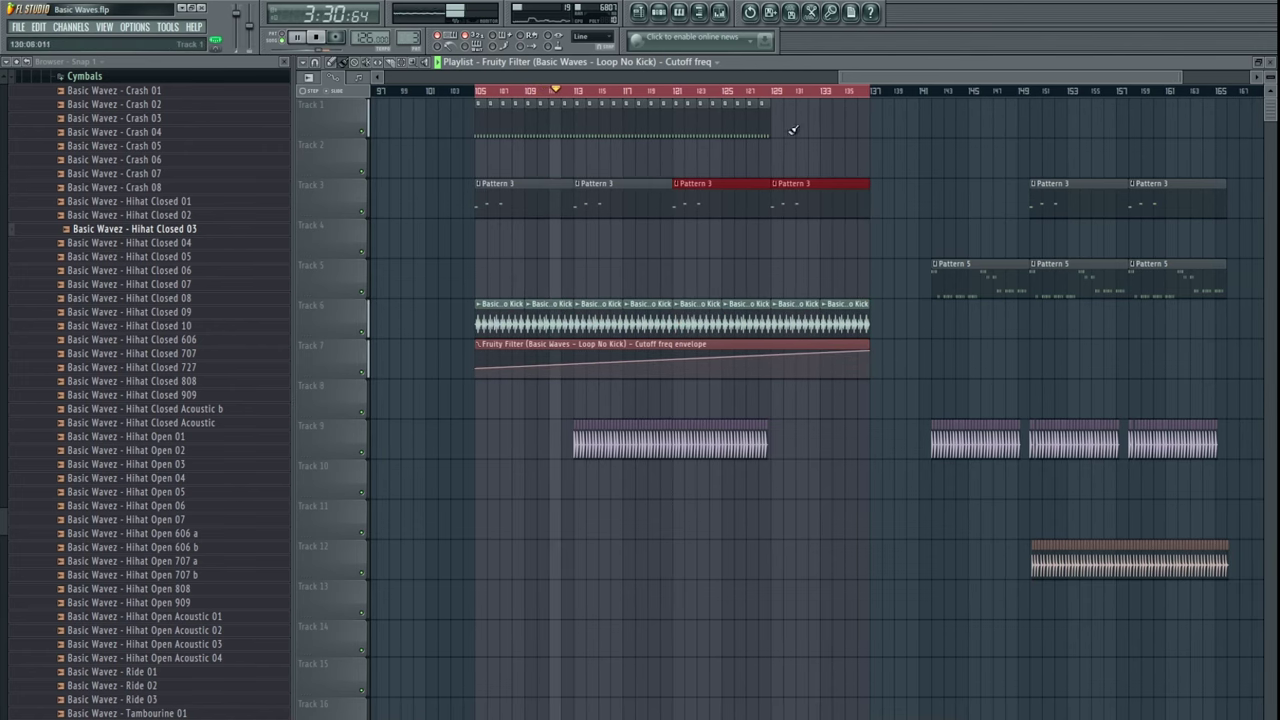
left_click_drag(792, 129, 672, 99)
key("ctrl+b")
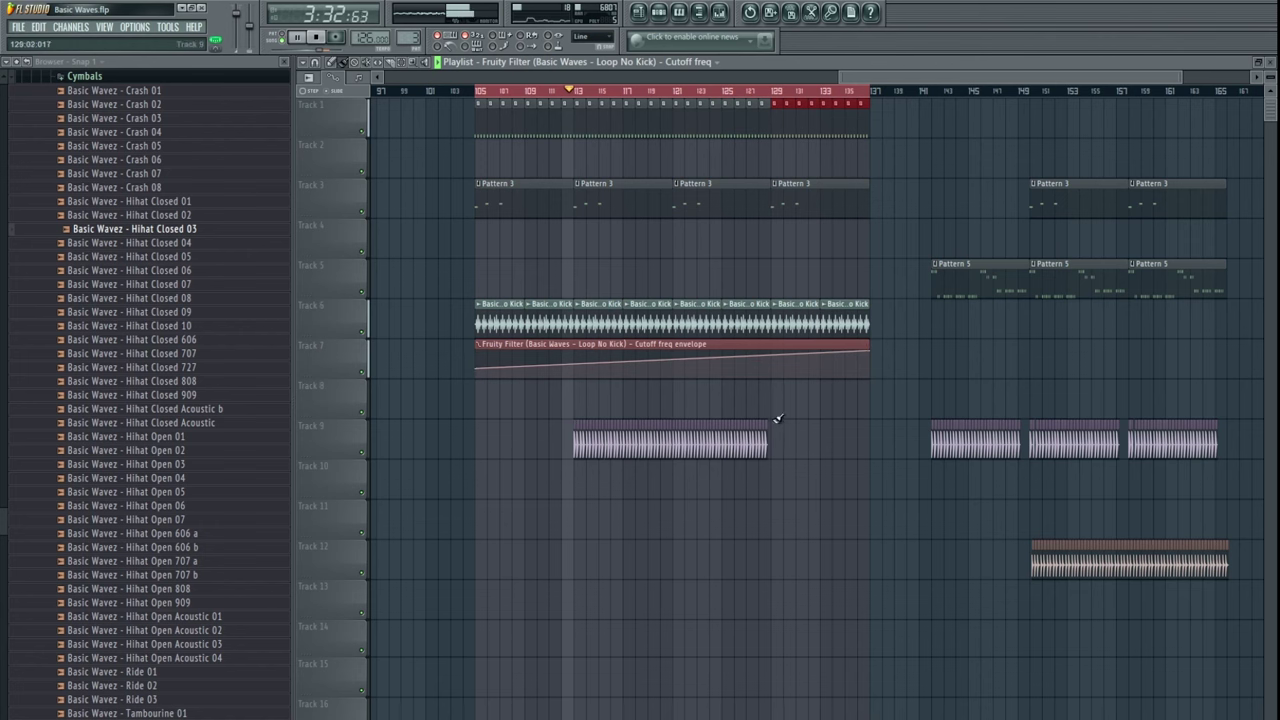
- Move the kick clips on track 9 from bar 113 to start at bar 121
left_click_drag(839, 419, 574, 458)
scroll(871, 389, "right", 1)
scroll(777, 377, "left", 1)
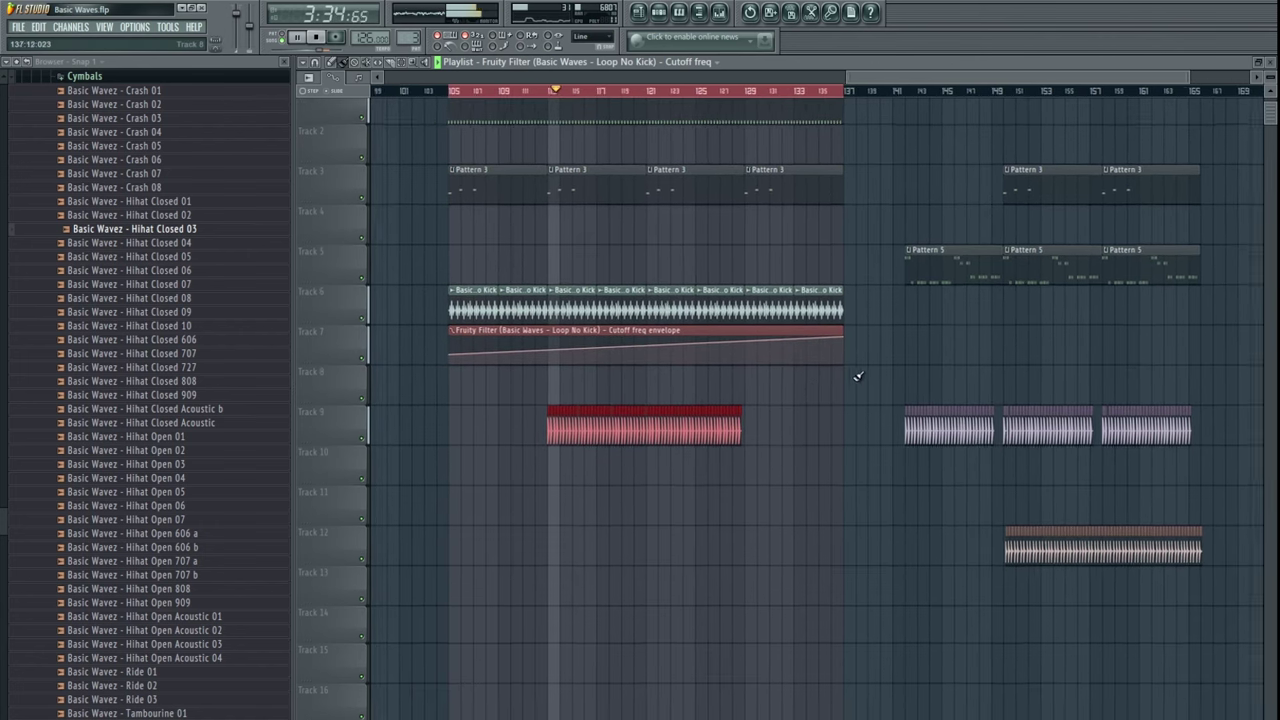
scroll(857, 376, "left", 1)
left_click_drag(799, 385, 840, 397)
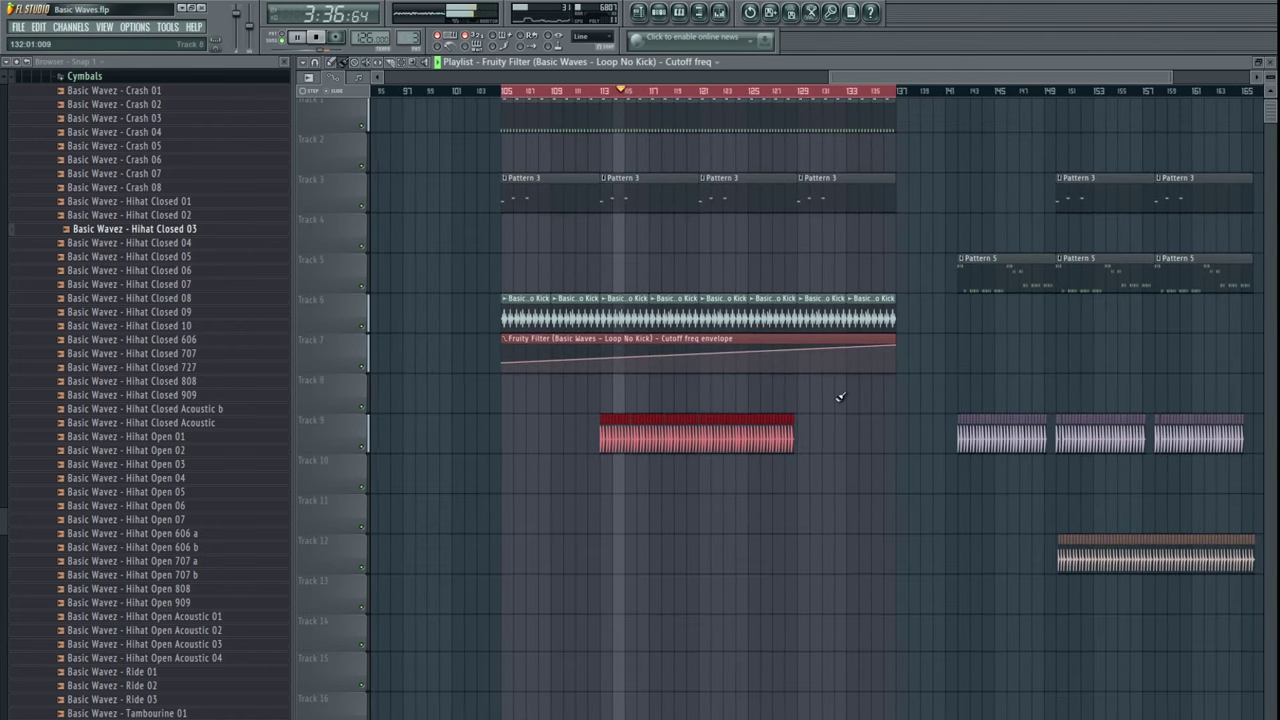
left_click_drag(653, 430, 763, 430)
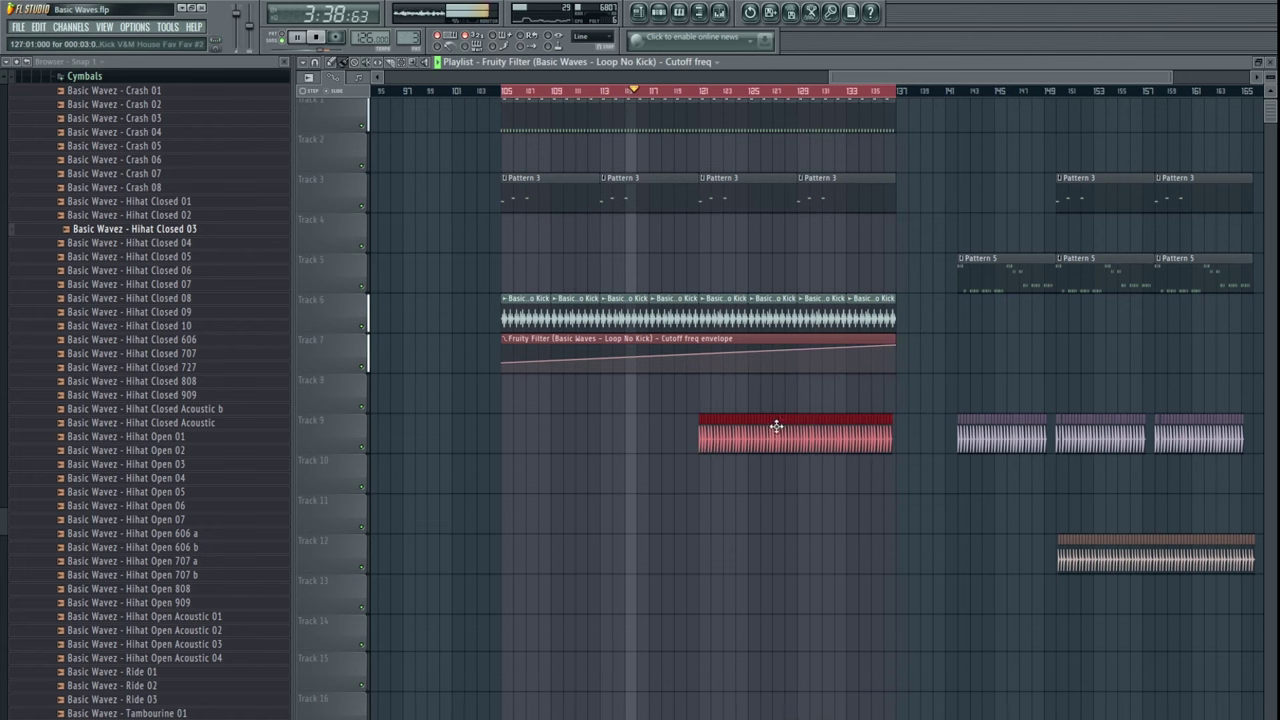
- Move the three kick sections after bar 137 from track 9 to track 8, starting at bar 141
scroll(776, 427, "right", 4)
scroll(920, 349, "down", 4)
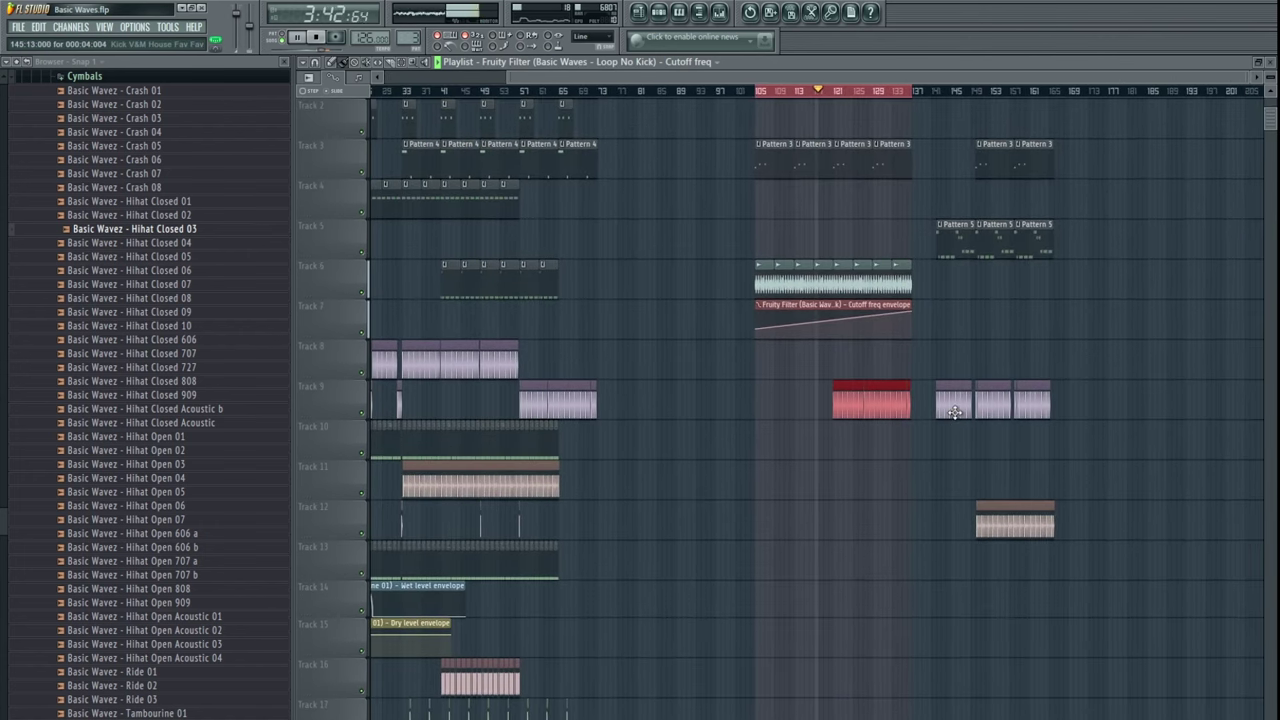
left_click_drag(937, 397, 1048, 402)
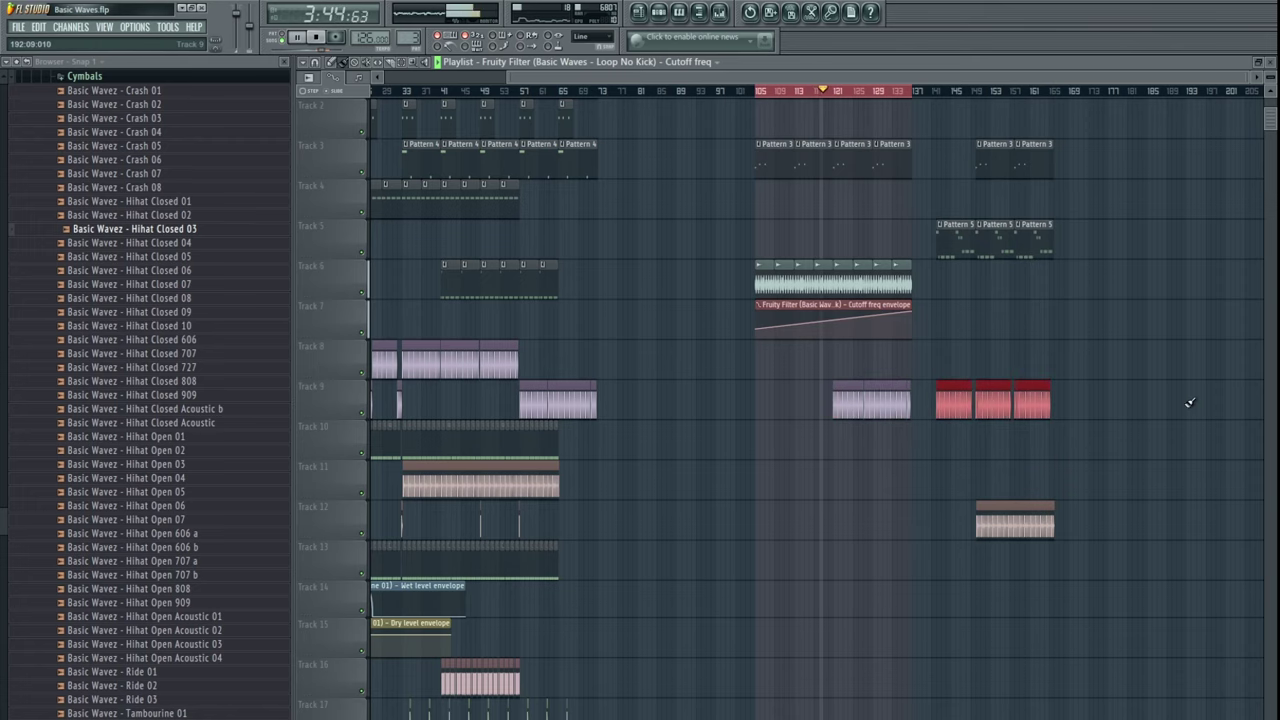
scroll(894, 394, "up", 7)
left_click_drag(1194, 314, 493, 360)
left_click_drag(717, 438, 717, 401)
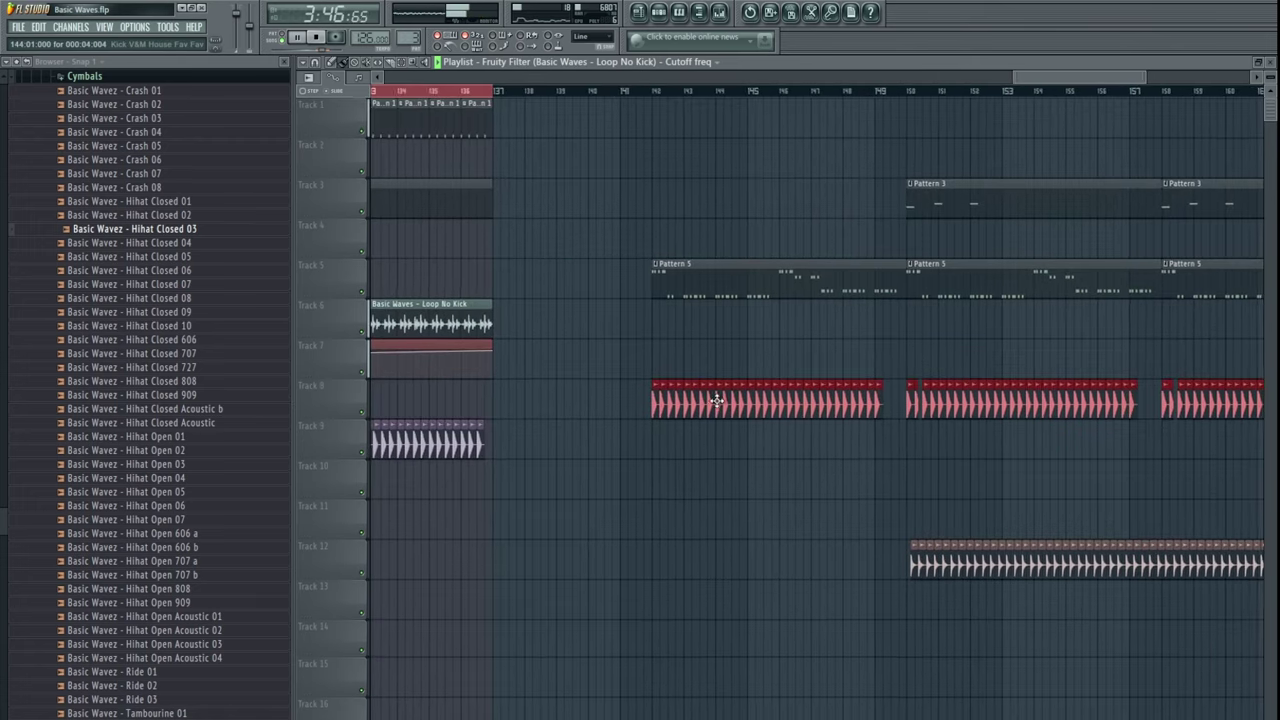
scroll(961, 293, "down", 5)
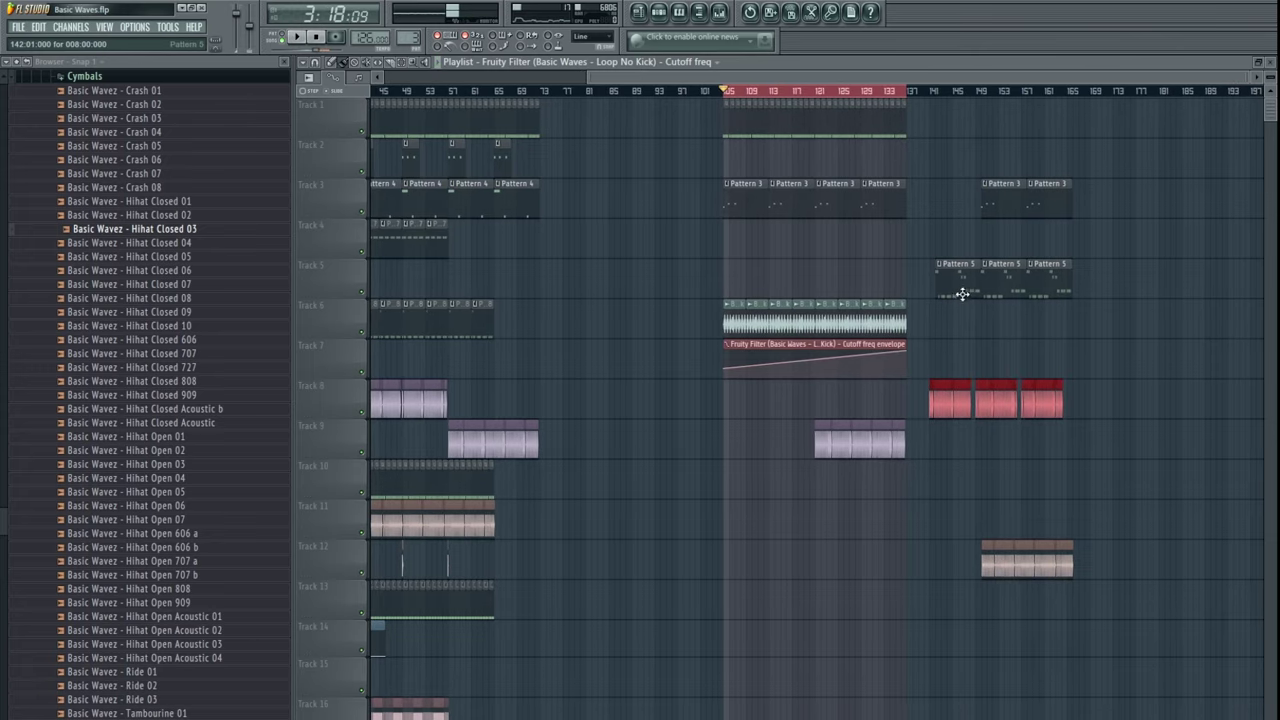
- Move the first Pattern 5 clip on track 5 to start at bar 105 and audition it
left_click_drag(961, 293, 751, 288)
key("space")
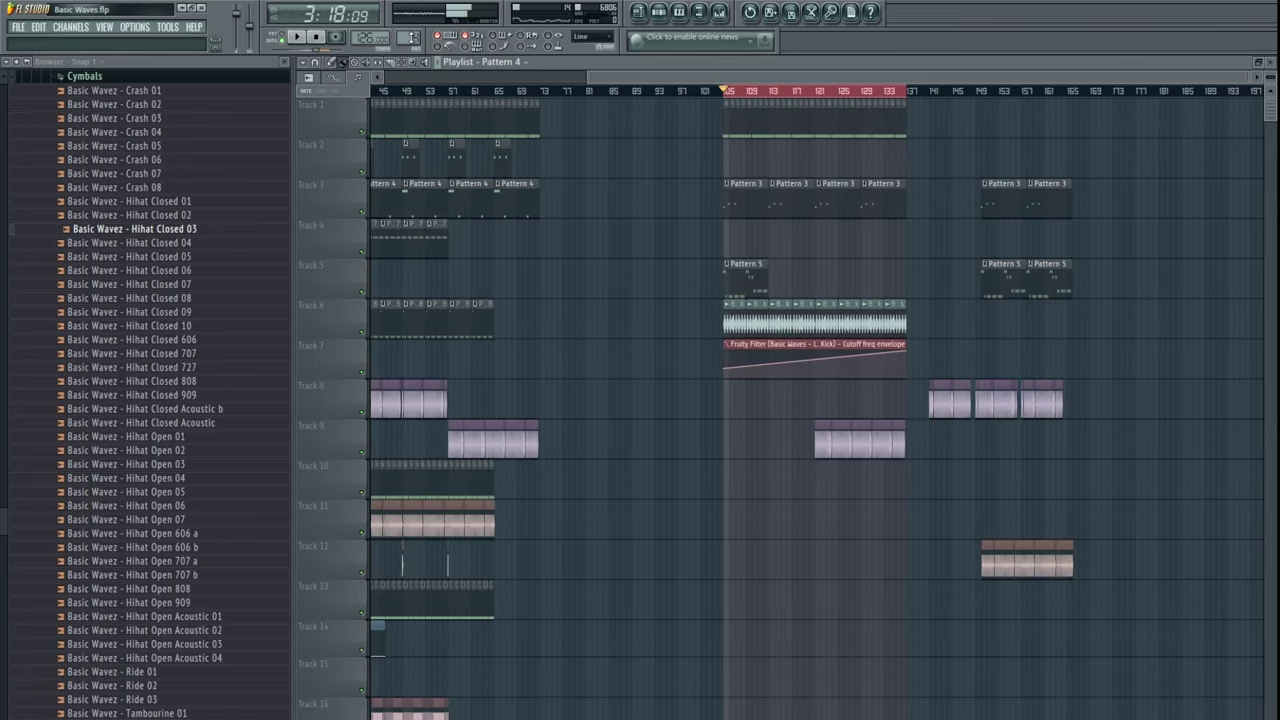
key("space")
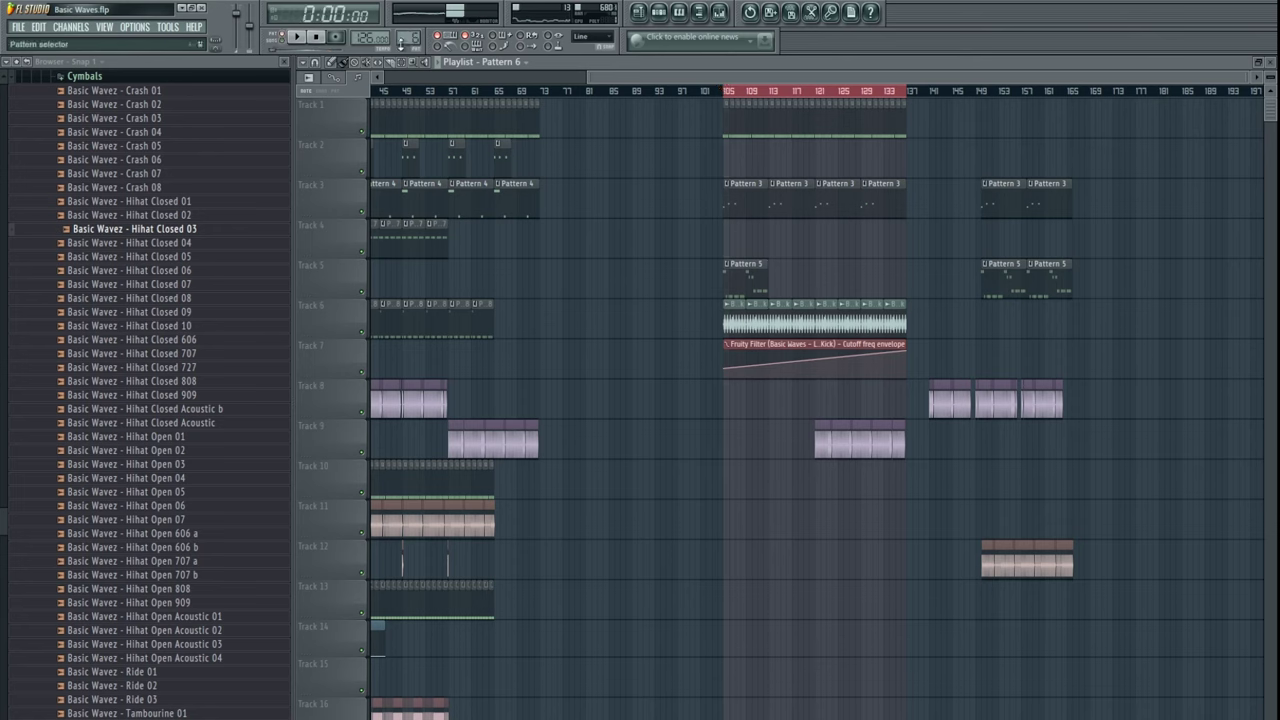
- Replace the Pattern 5 clip at bar 105 with Pattern 6, repeating it on track 5 up to bar 137
right_click(740, 267)
left_click(722, 270)
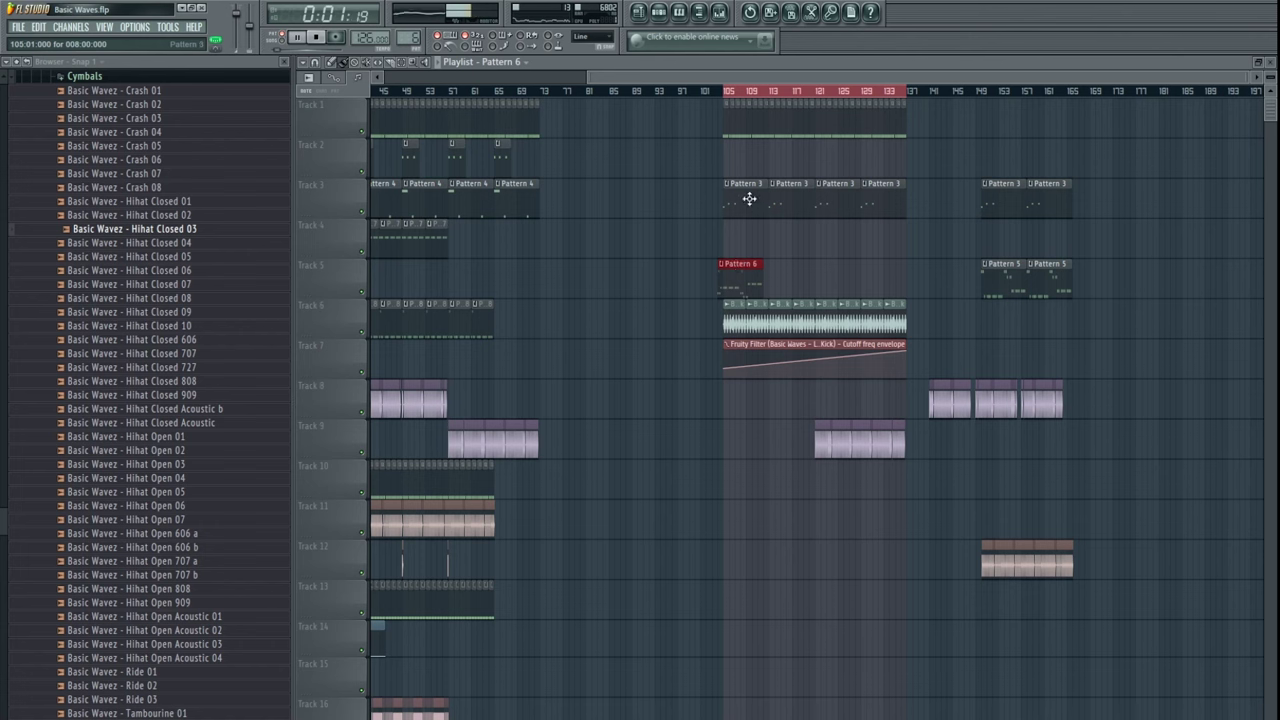
key("l")
scroll(862, 264, "up", 3)
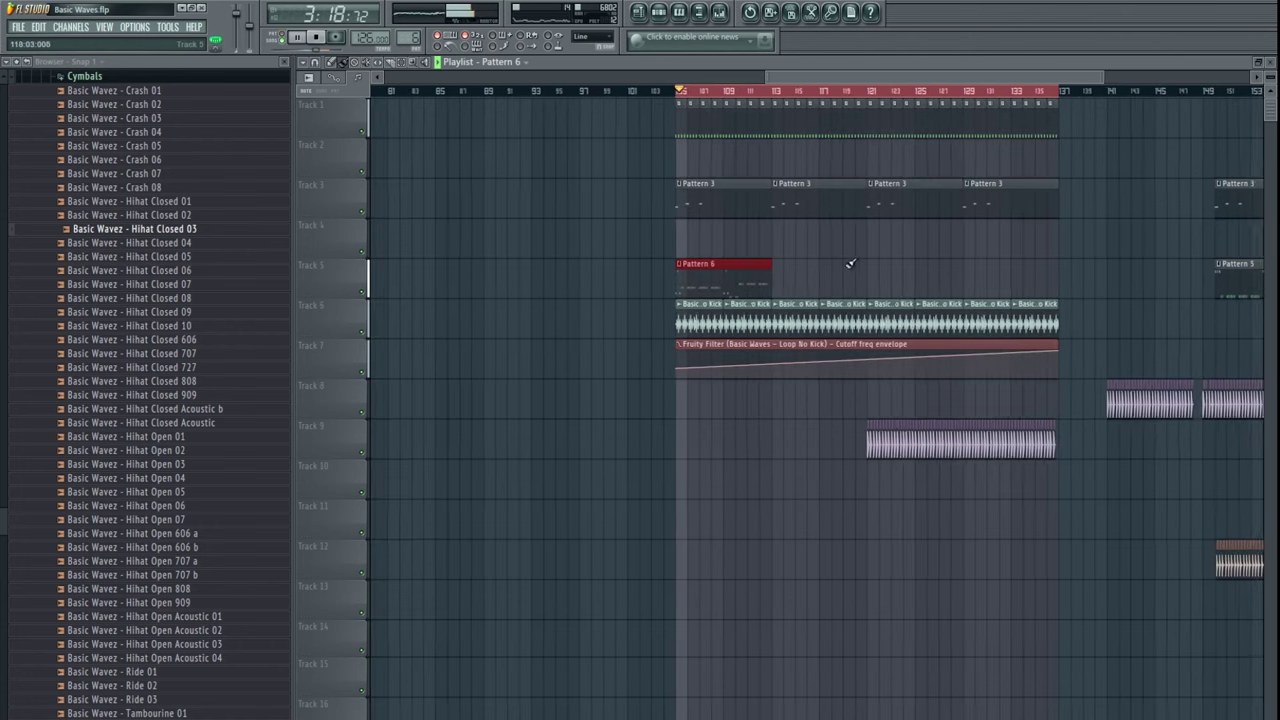
left_click_drag(572, 280, 677, 268)
left_click_drag(814, 243, 746, 275)
scroll(746, 275, "down", 4)
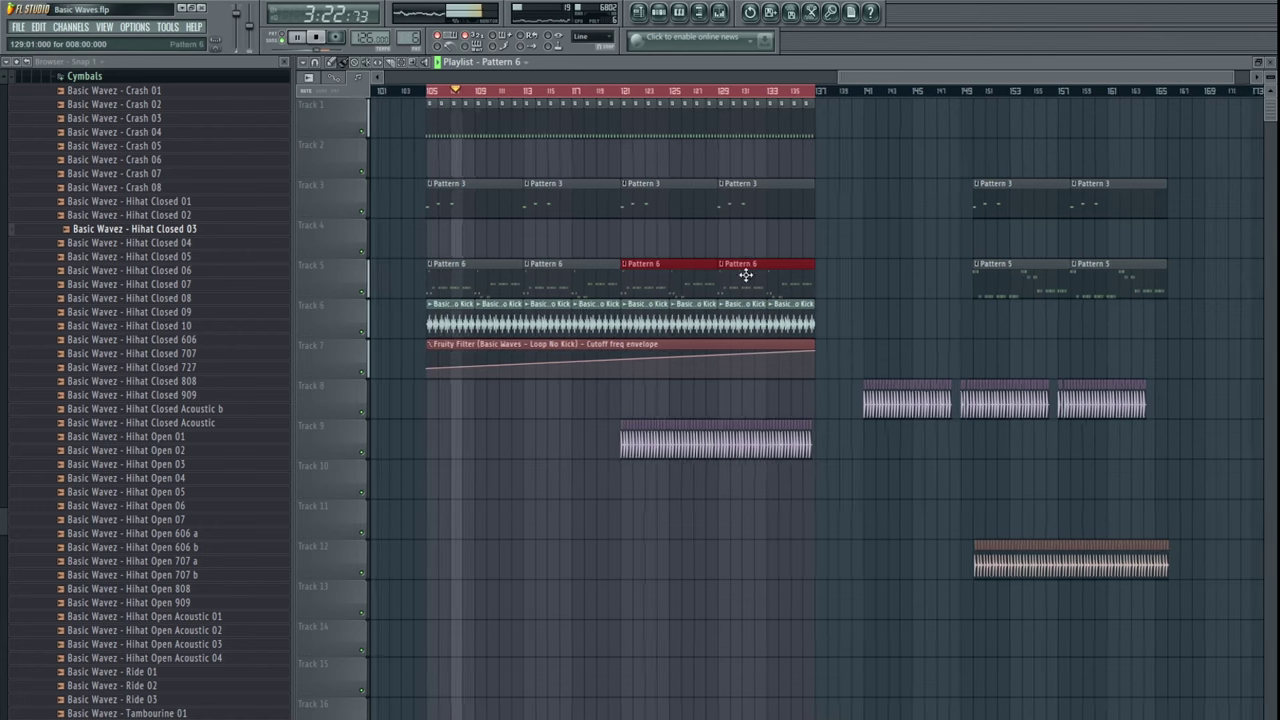
- Move the no-kick loop clips and their cutoff envelope to tracks 10 and 11, and the Pattern 6 clips to track 6
left_click_drag(1022, 316, 903, 334)
left_click_drag(745, 320, 895, 372)
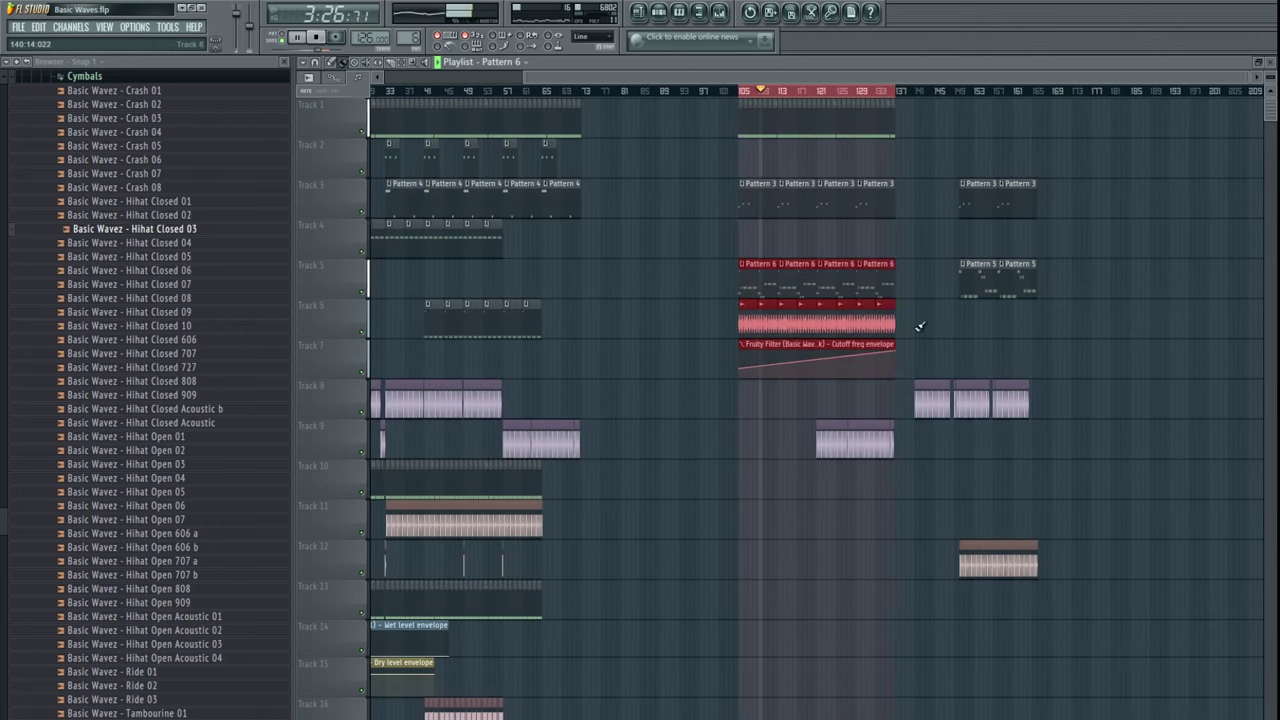
key("shift+Down")
key("shift+Down")
key("shift+Down")
key("shift+Down")
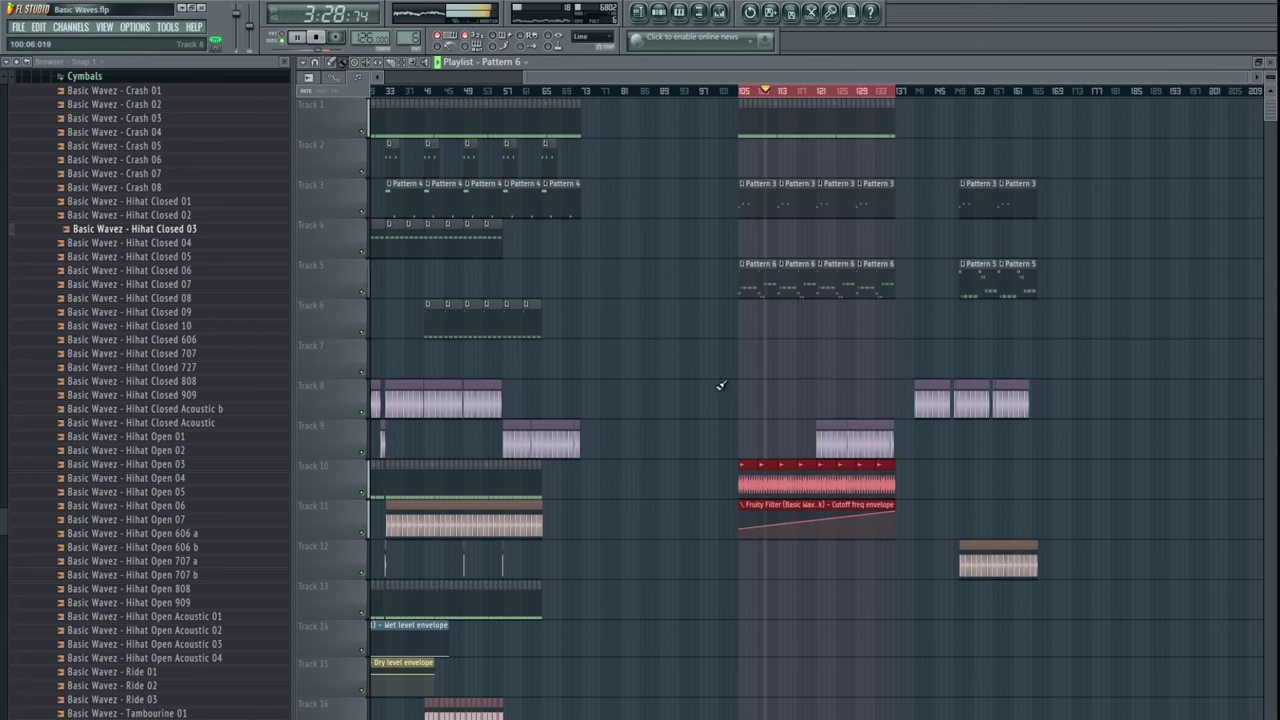
left_click_drag(699, 295, 890, 295)
key("shift+Down")
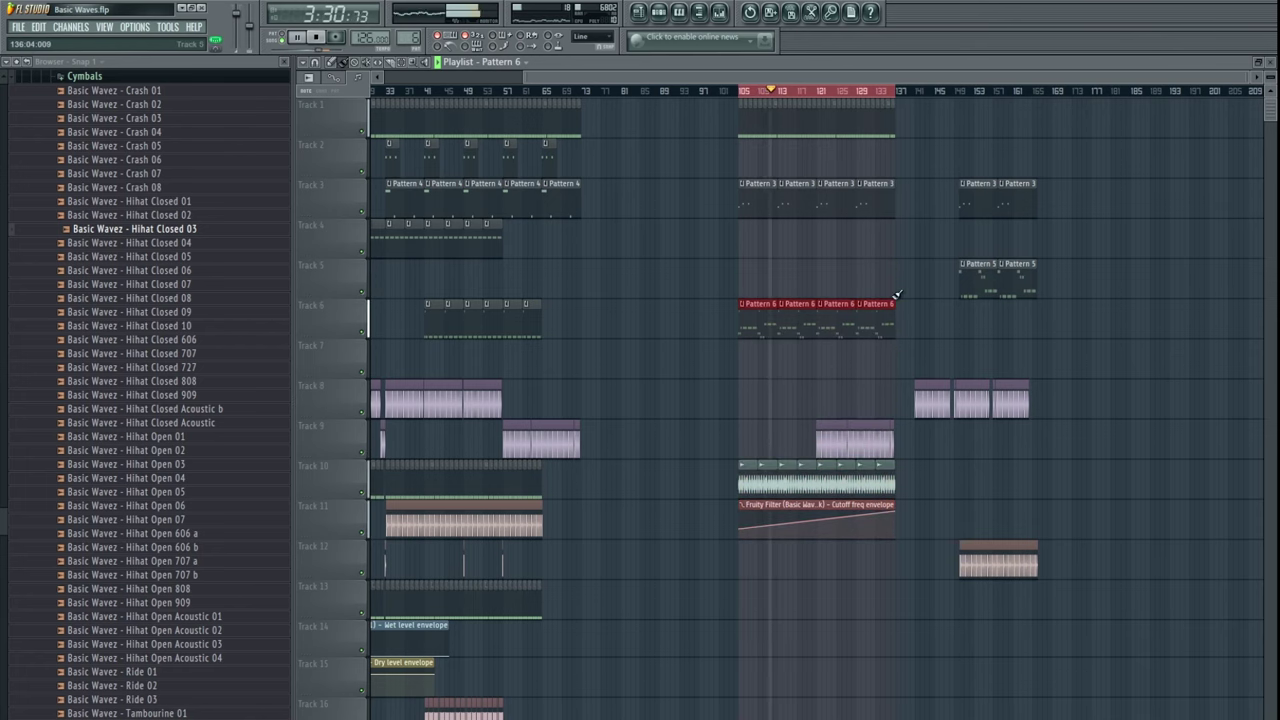
- Copy the vocal phrase clips on tracks 31 to 33 so the copies start at bar 105
scroll(866, 689, "down", 10)
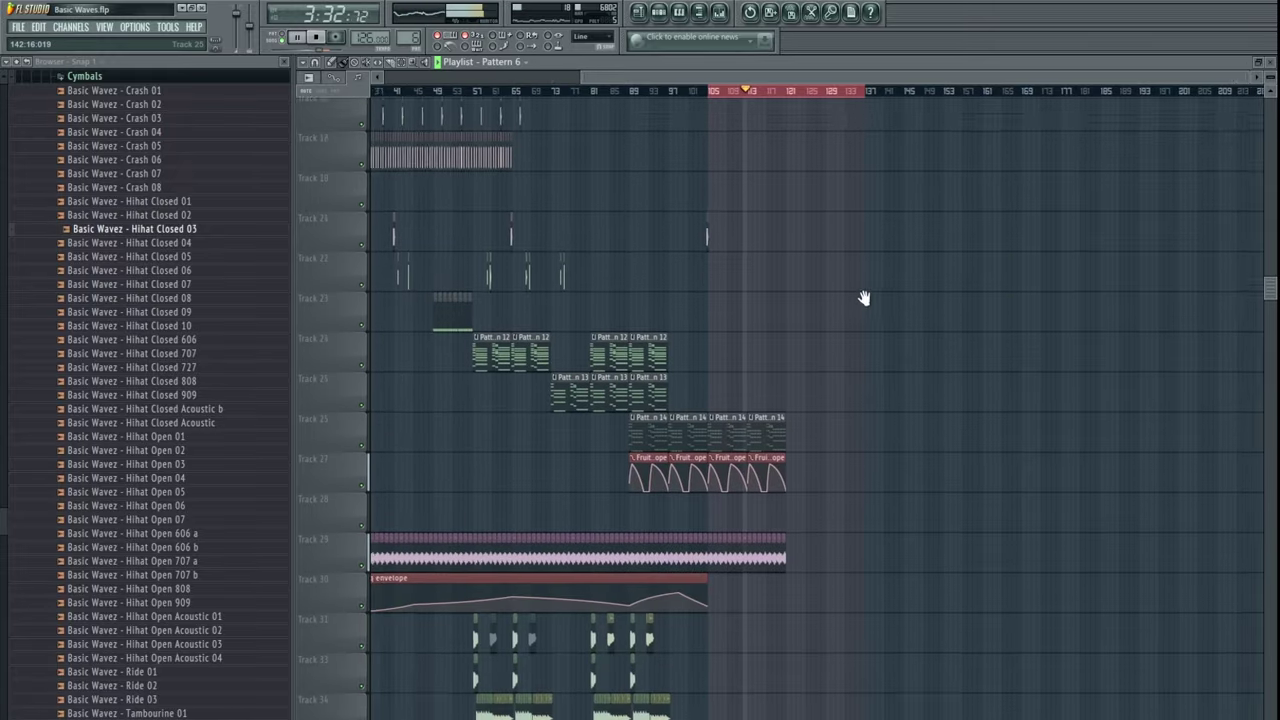
scroll(873, 379, "down", 1)
key("space")
left_click_drag(831, 306, 1015, 383)
scroll(662, 376, "up", 4)
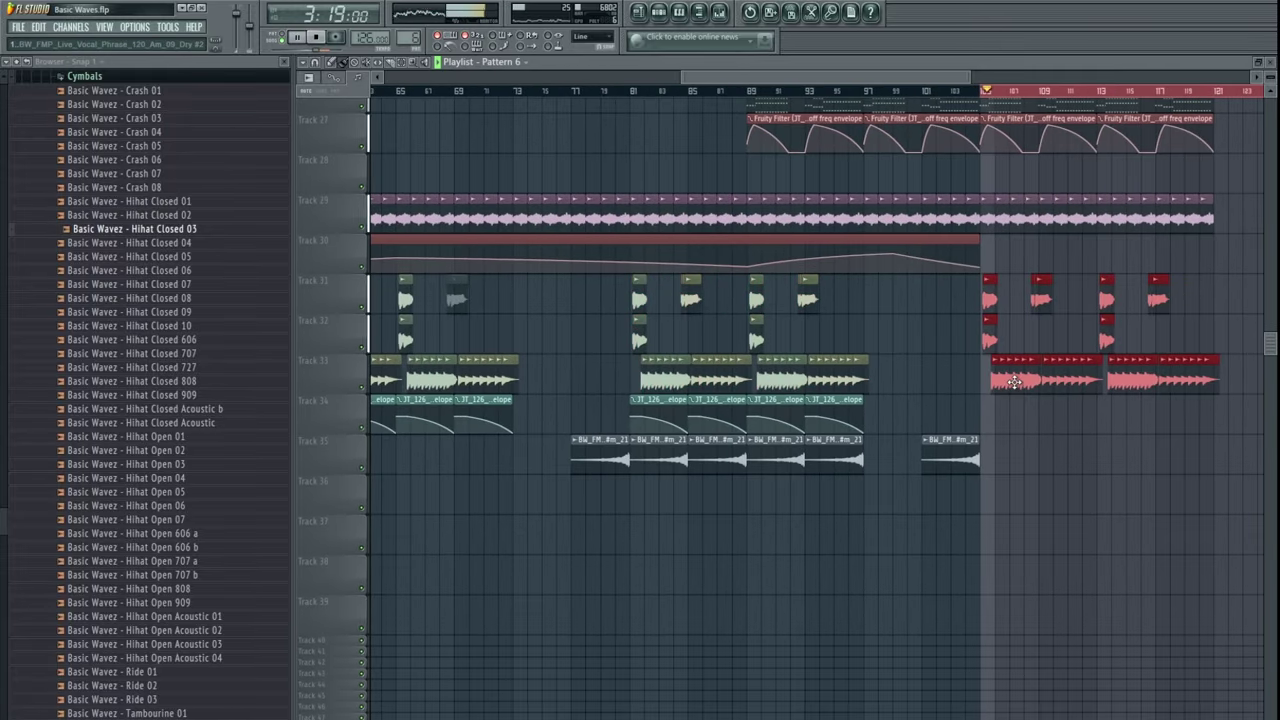
left_click_drag(1080, 428, 862, 477)
- Copy four of the track 35 audio clips into bars 105 to 121, and extend the track 30 envelope to bar 121
left_click_drag(750, 505, 932, 491)
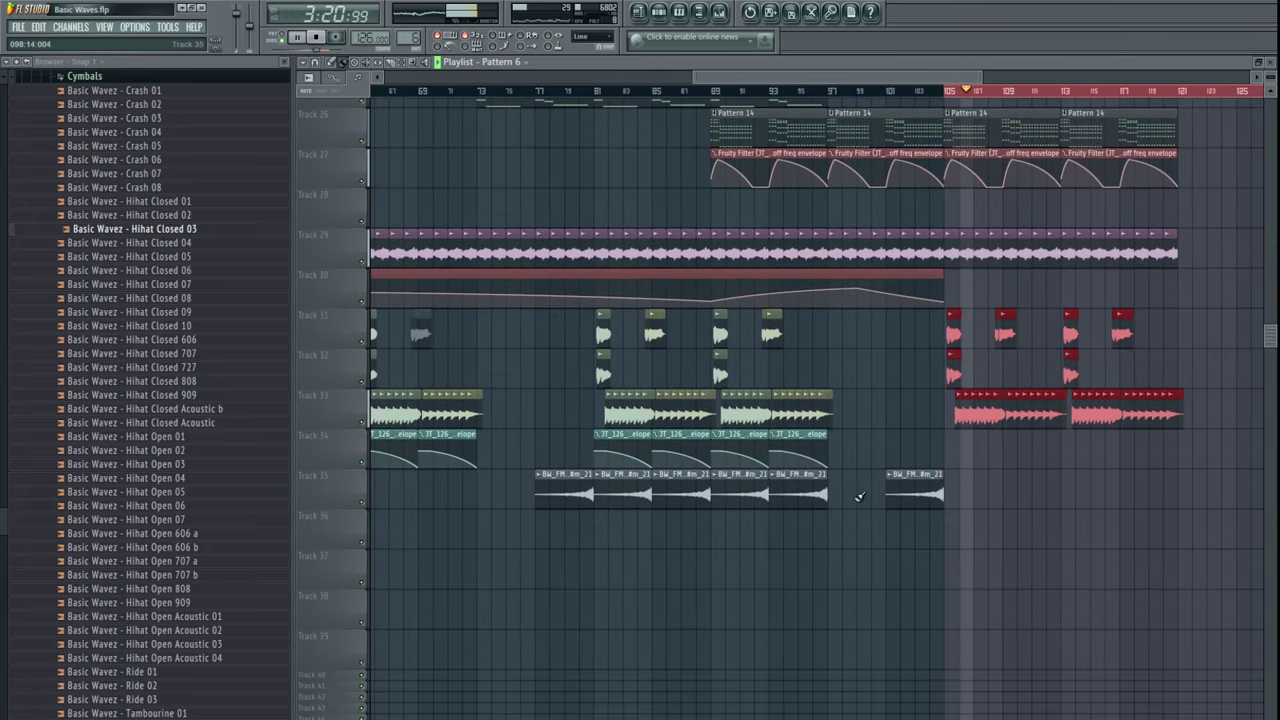
left_click_drag(848, 497, 986, 488)
scroll(1119, 451, "right", 3)
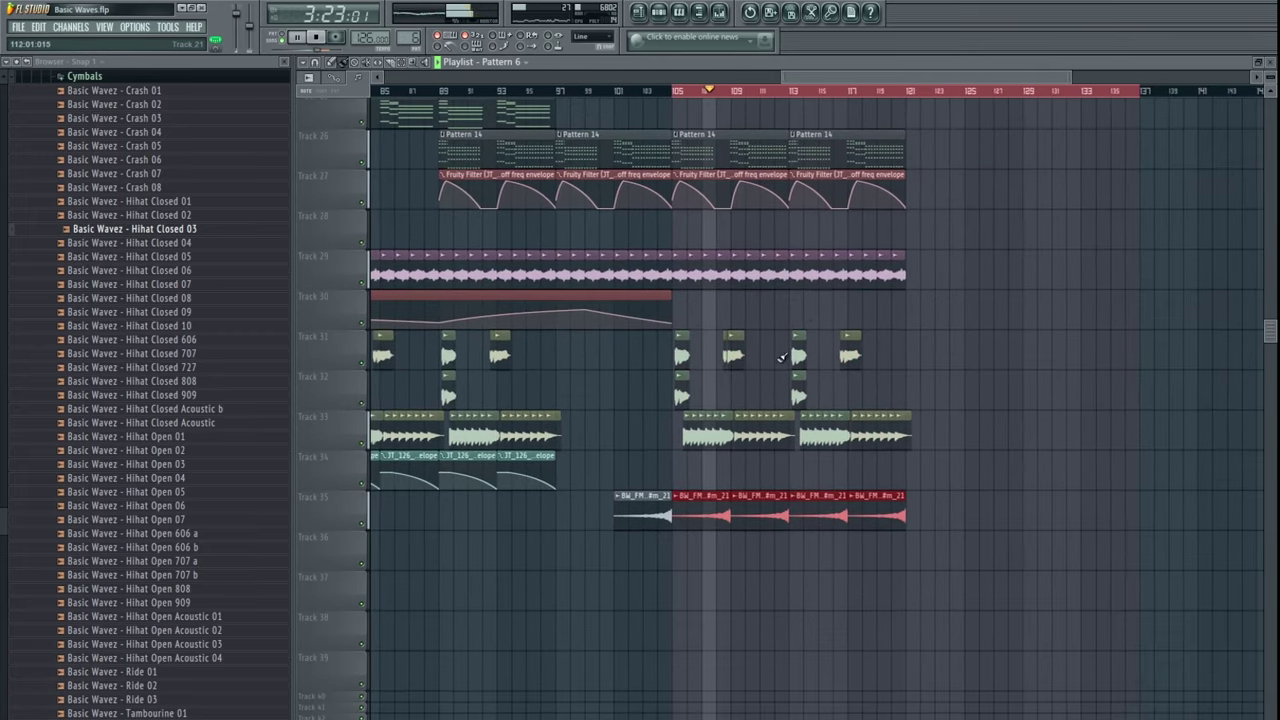
scroll(1119, 451, "up", 4)
left_click_drag(707, 600, 941, 600)
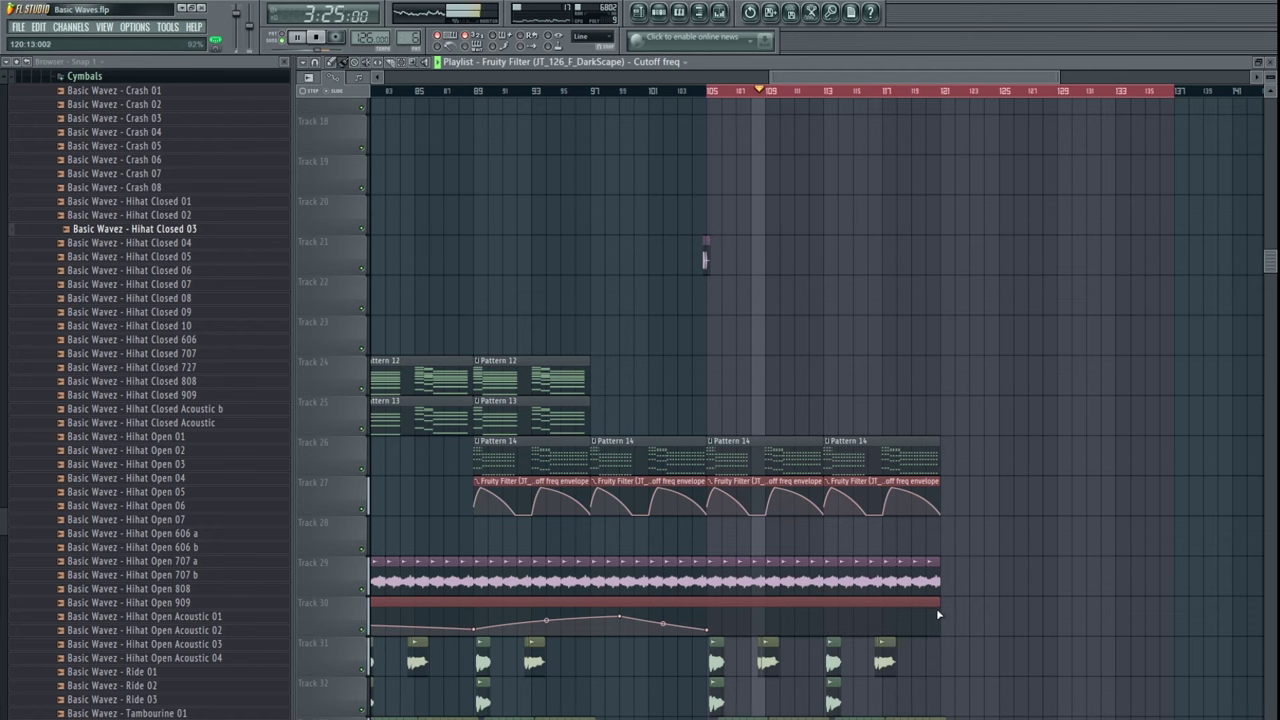
scroll(825, 510, "up", 4)
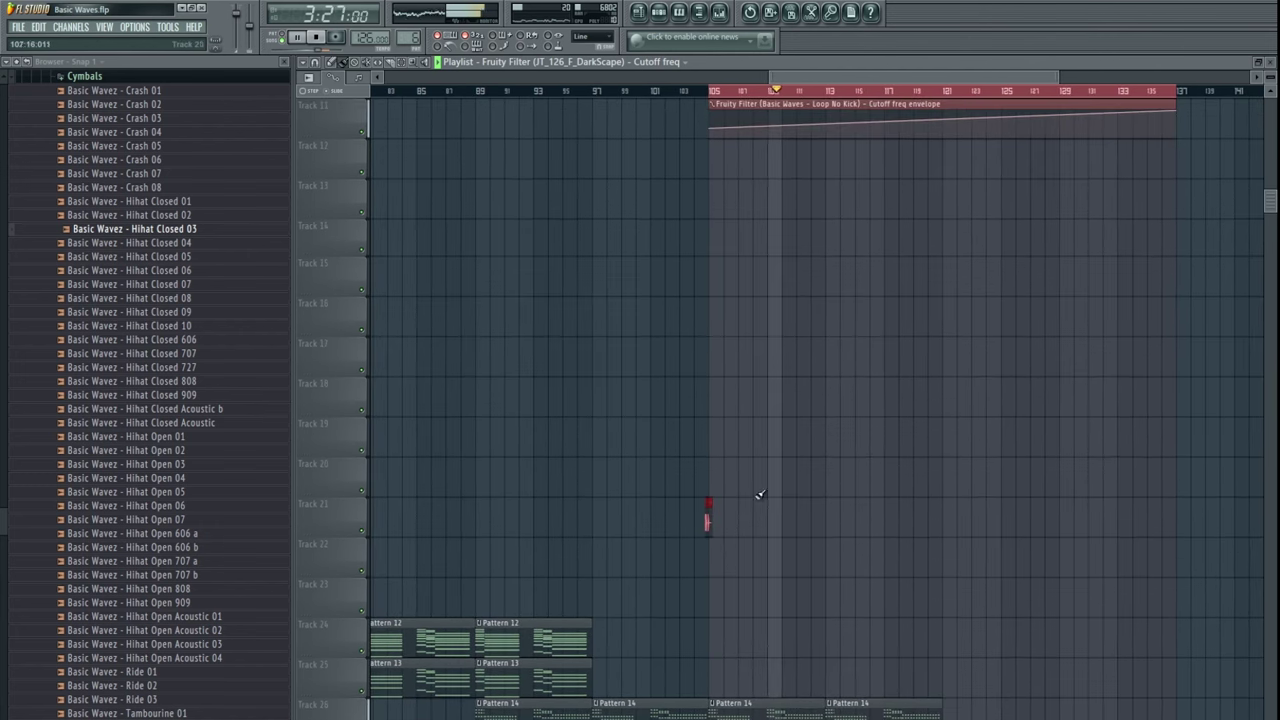
scroll(760, 491, "up", 5)
scroll(728, 406, "right", 2)
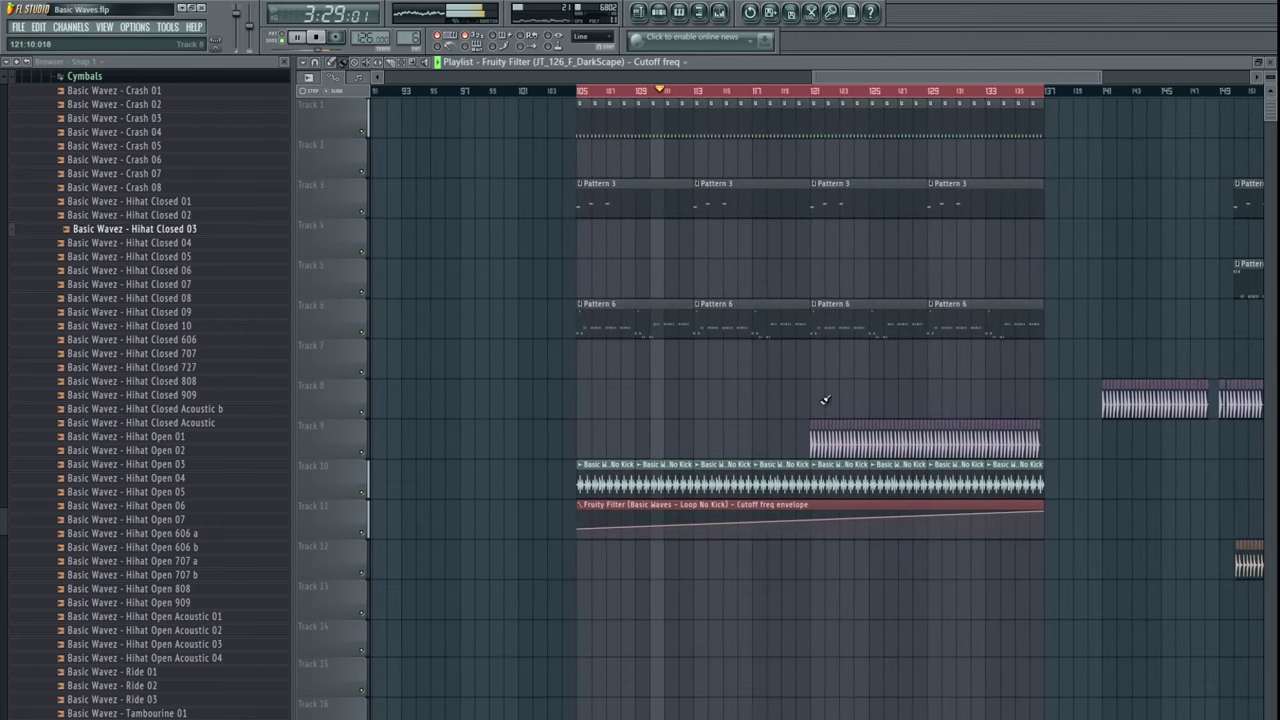
left_click_drag(825, 400, 743, 422)
scroll(828, 390, "down", 2)
left_click_drag(820, 389, 749, 440)
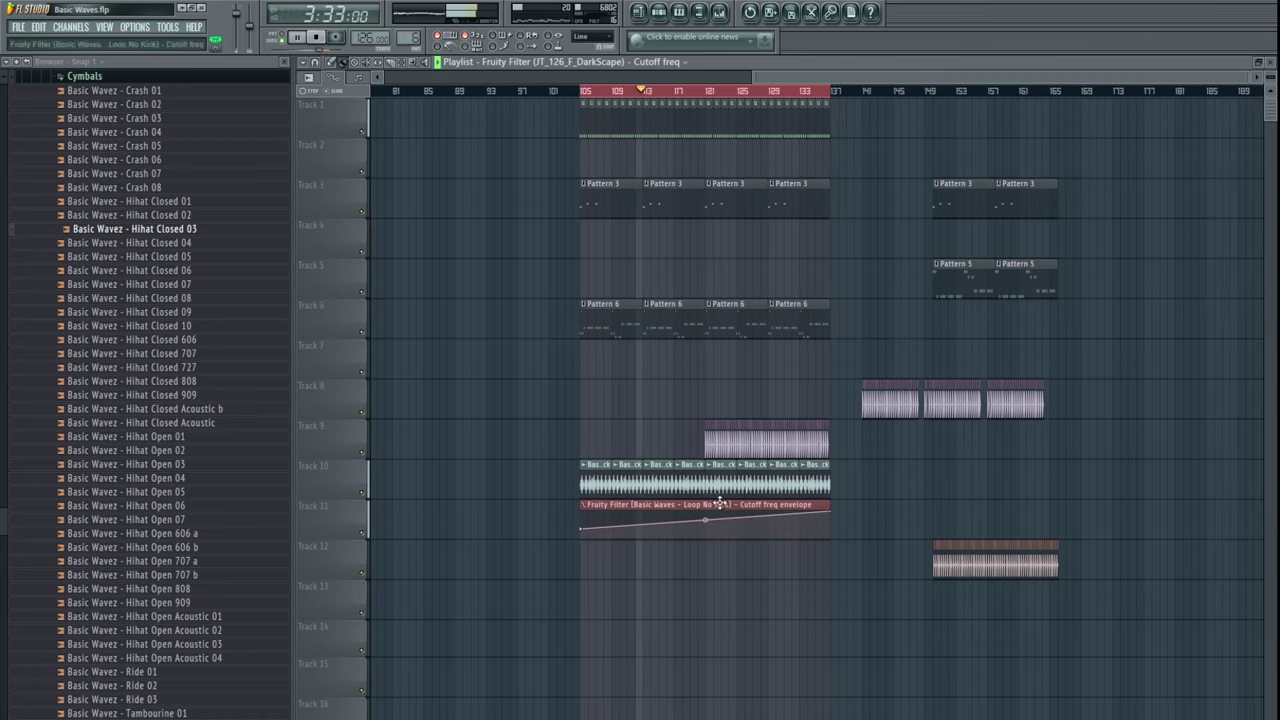
scroll(800, 370, "right", 2)
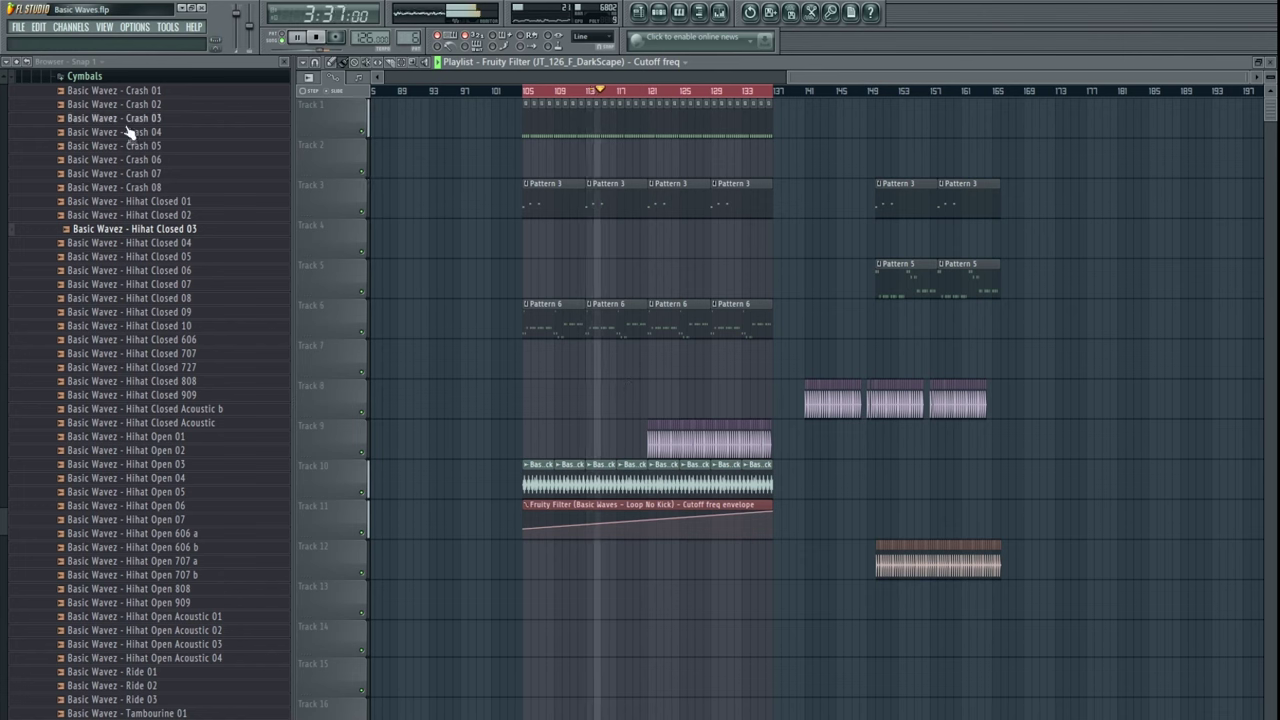
- Browse to the Snare samples in BTD Drum Pack Vol. 1 and audition Snare 07, 606, 707, 808 and 909
left_click(98, 78)
left_click(113, 296)
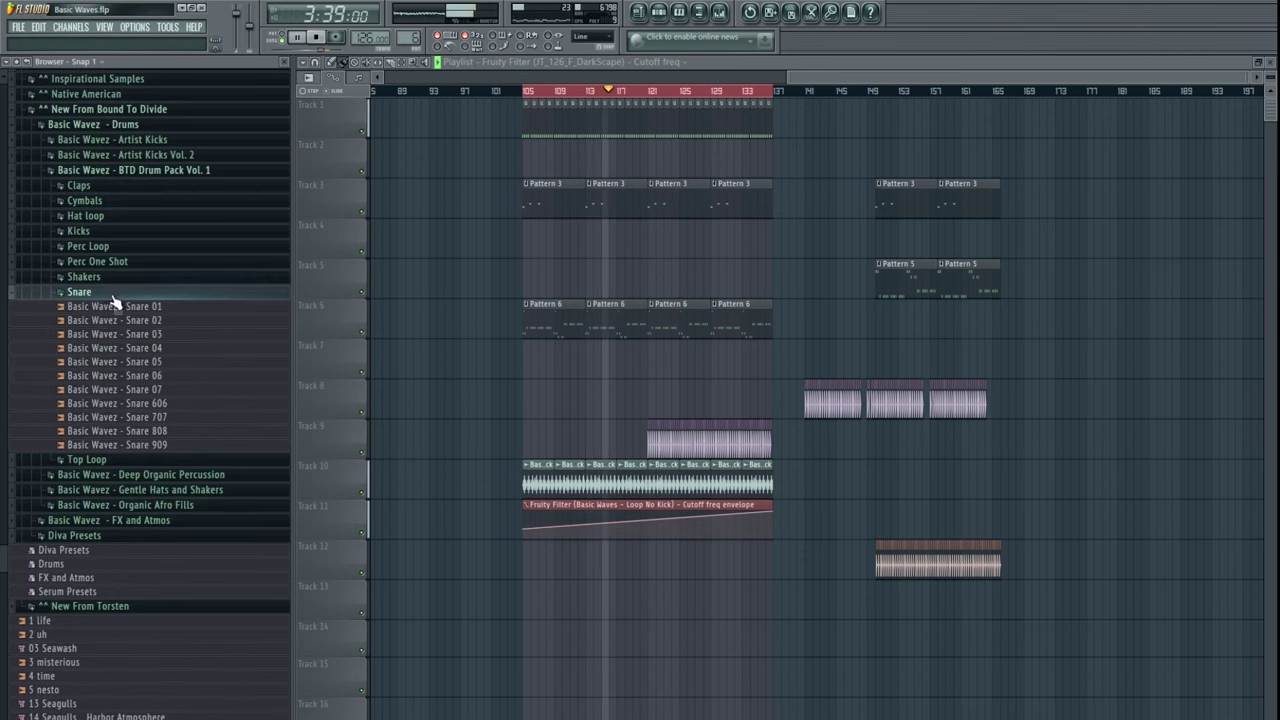
left_click(316, 37)
left_click(140, 390)
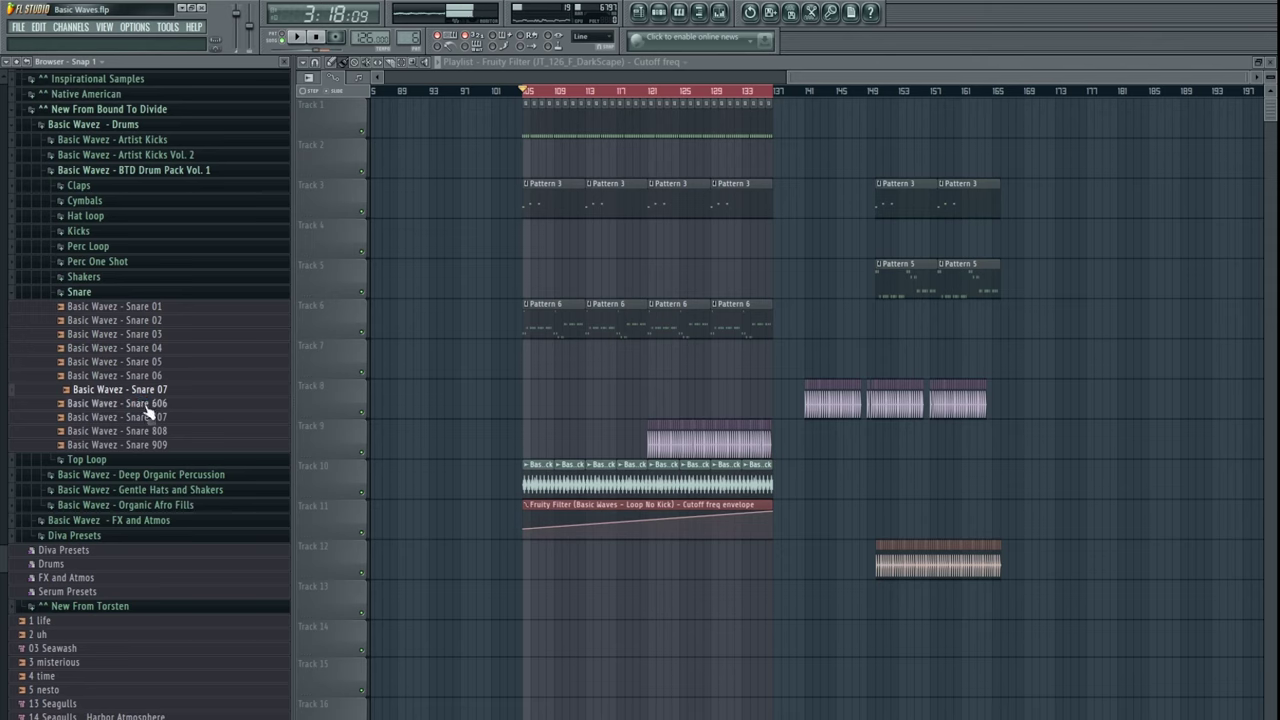
left_click(147, 405)
left_click(153, 418)
left_click(154, 432)
left_click(157, 445)
left_click(157, 419)
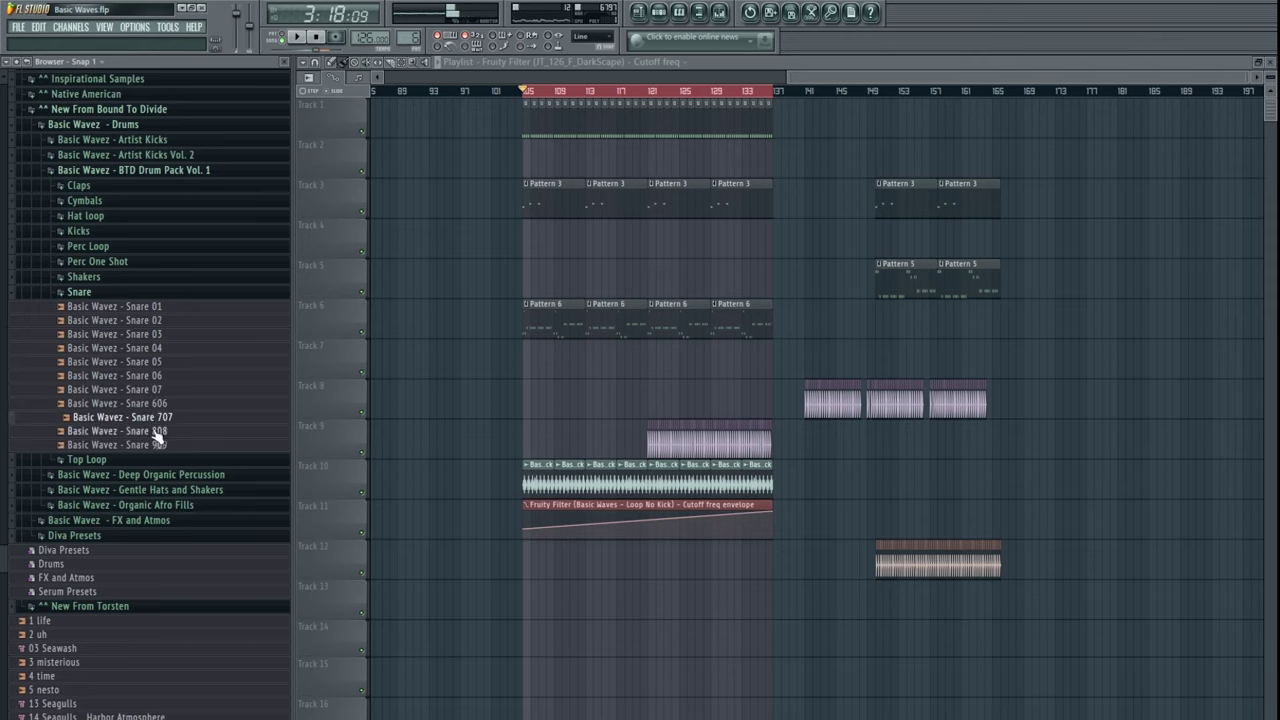
left_click(156, 431)
key("Up")
left_click(158, 431)
- Show the step sequencer and switch to the empty Pattern 15
key("F5")
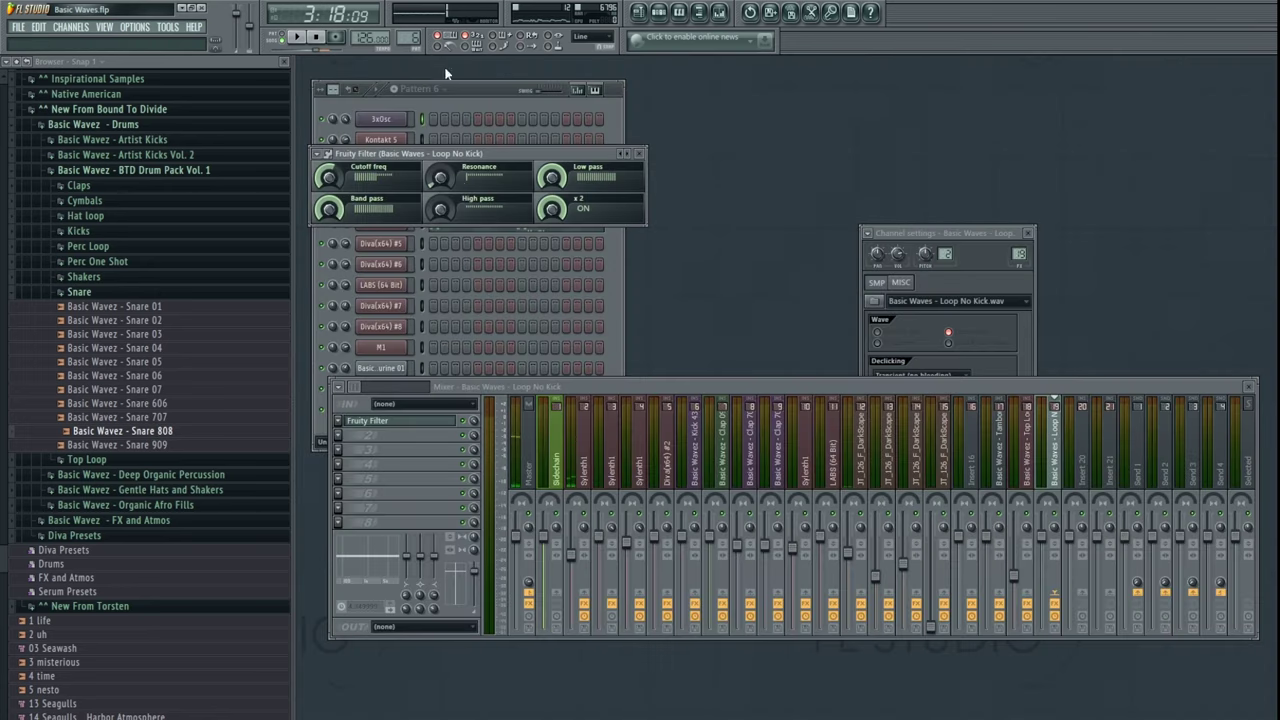
key("F6")
left_click_drag(411, 42, 415, 36)
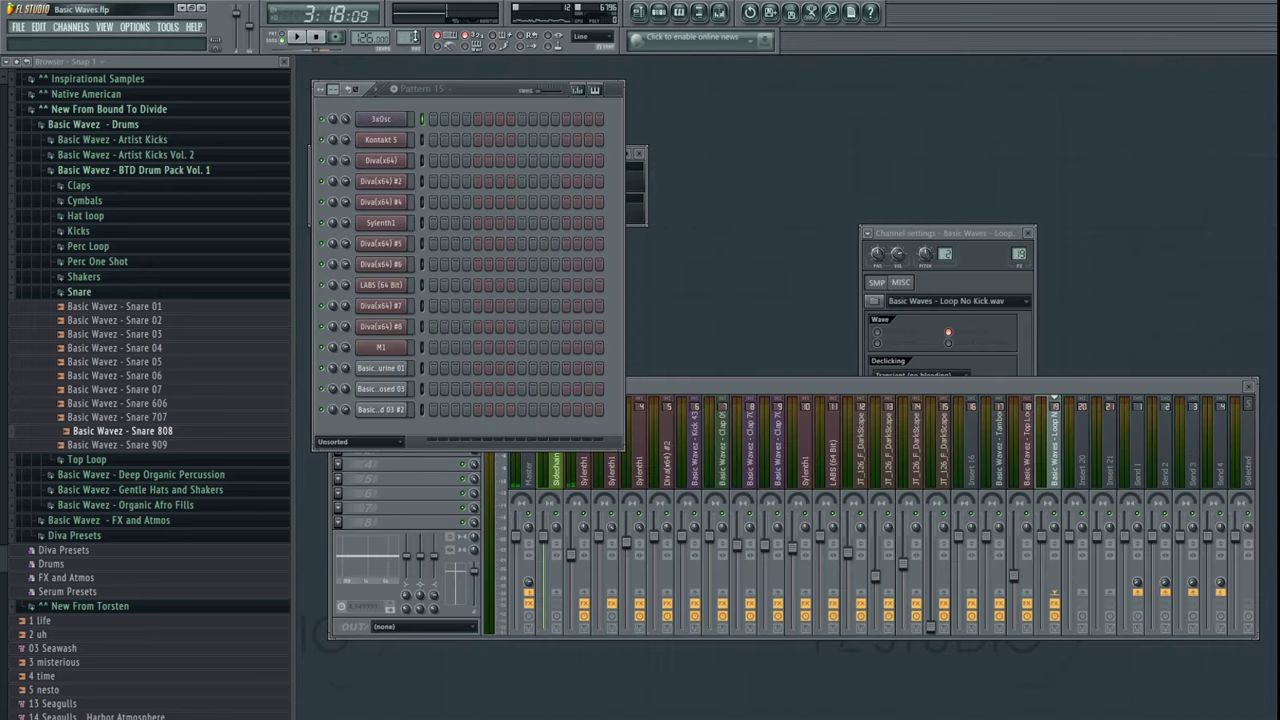
- Audition the snare samples one after another from Snare 808 back to Snare 01
left_click_drag(155, 431, 371, 422)
left_click(165, 418)
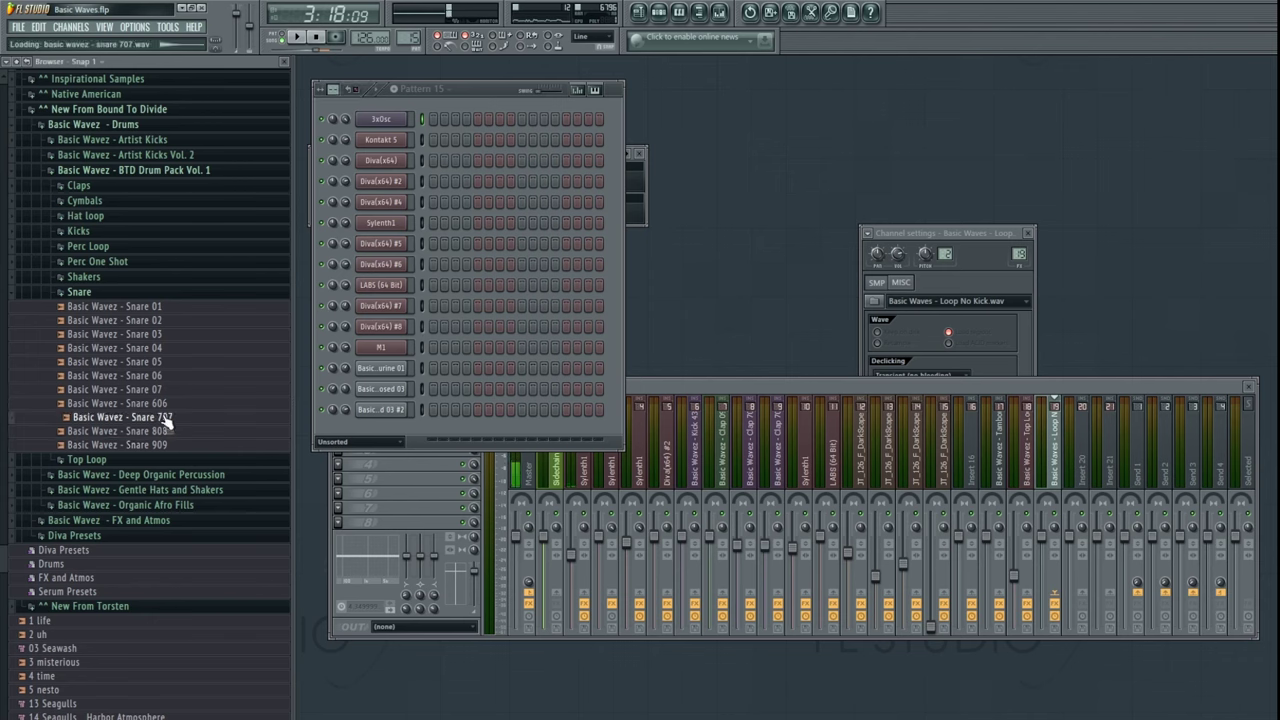
left_click(164, 404)
left_click(163, 390)
left_click(164, 376)
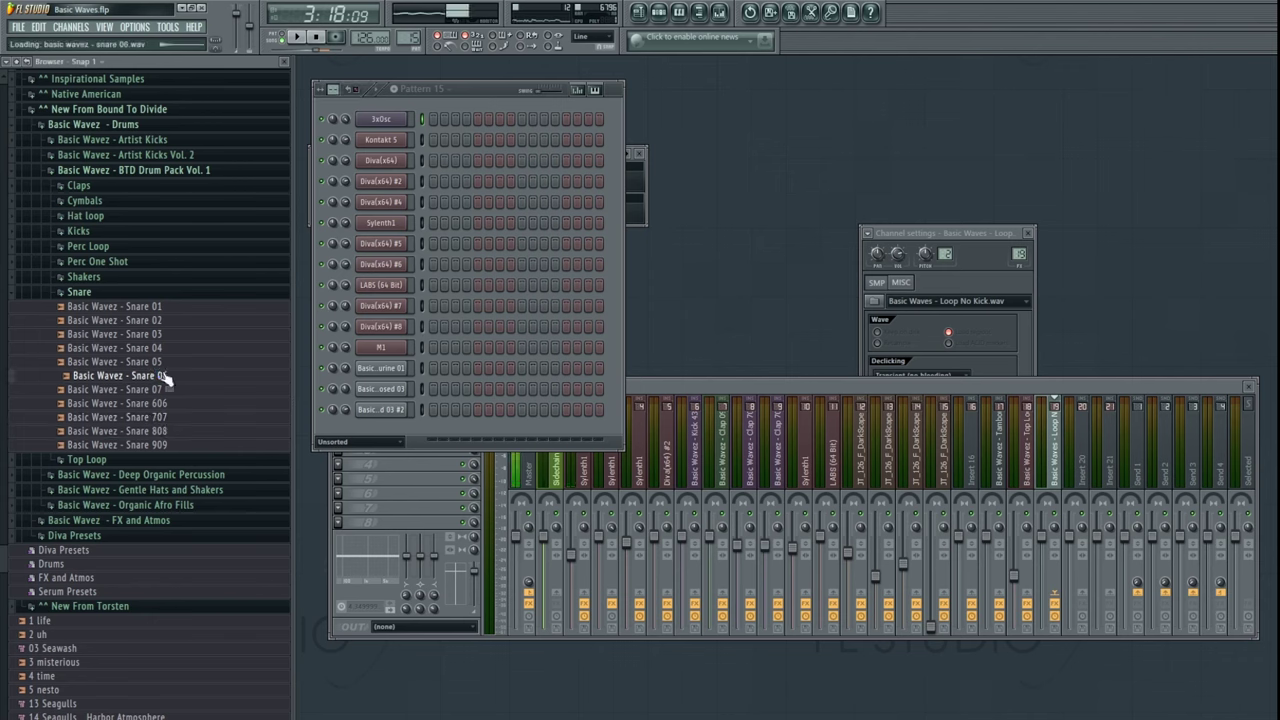
left_click(164, 362)
left_click(164, 348)
left_click(164, 335)
left_click(164, 320)
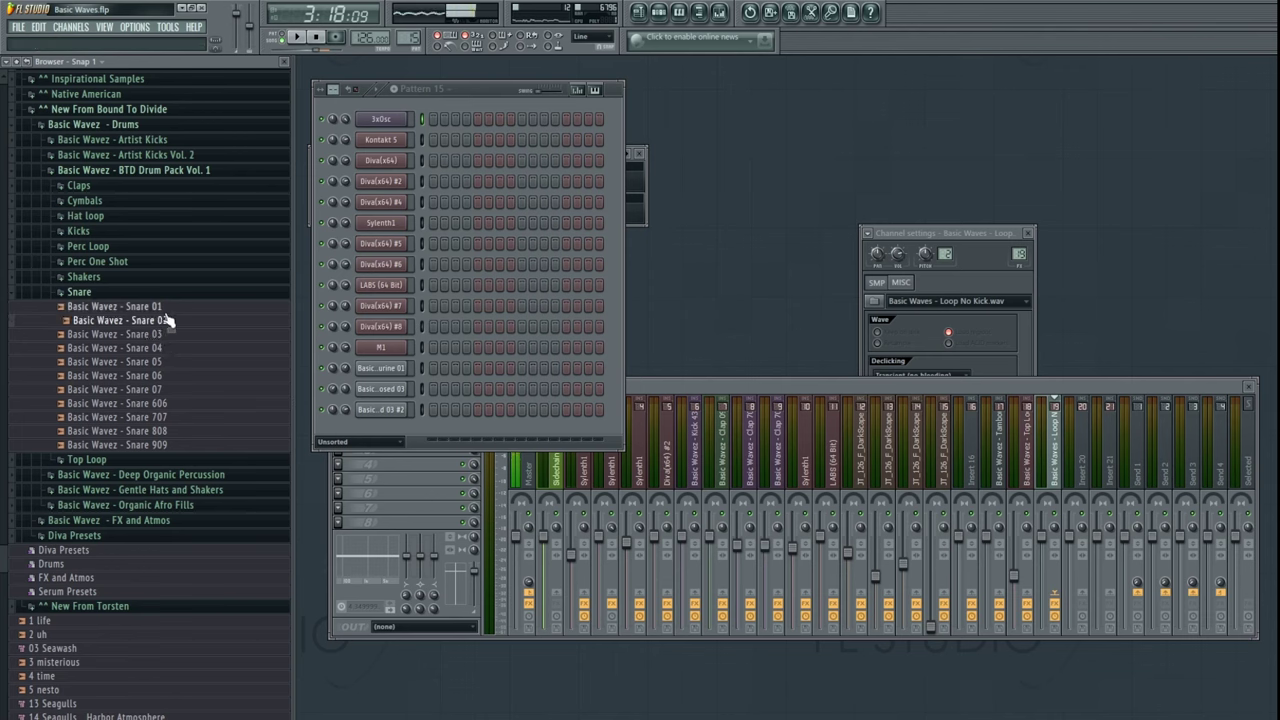
left_click(167, 307)
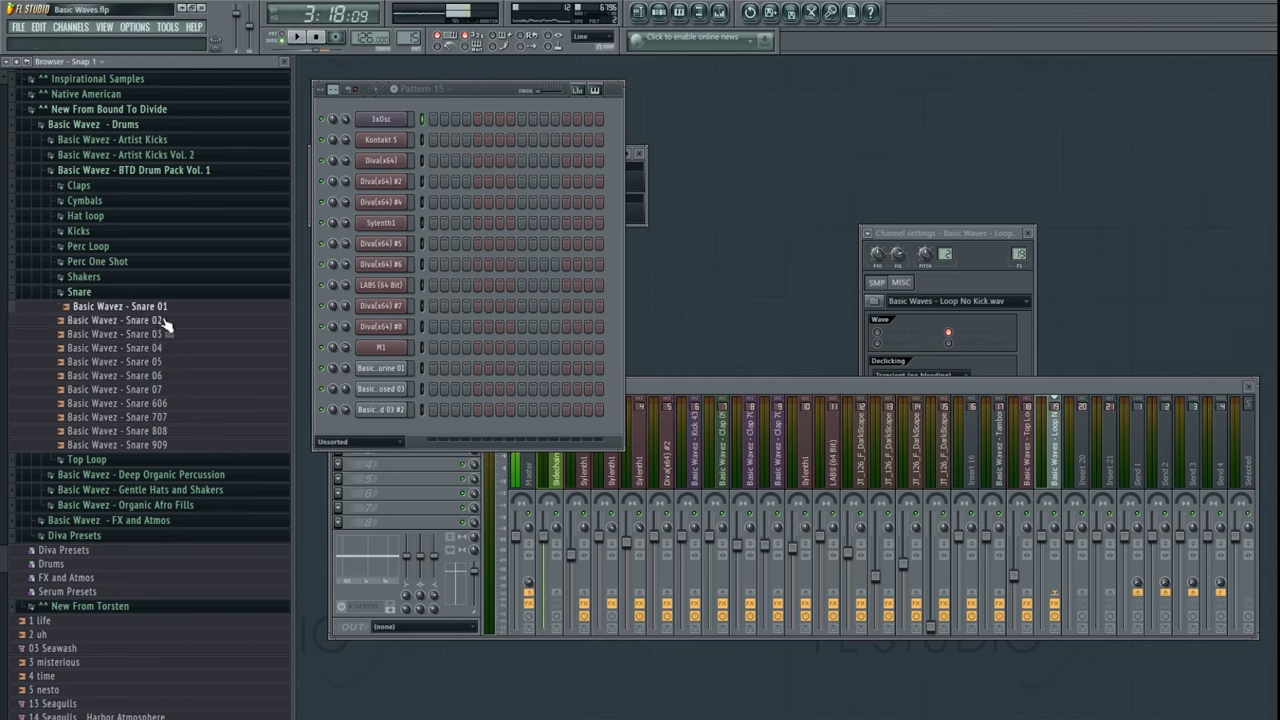
- Choose Snare 03, add it as a new channel in Pattern 15, and fill all 16 of its steps
left_click(164, 320)
left_click(163, 348)
left_click(163, 334)
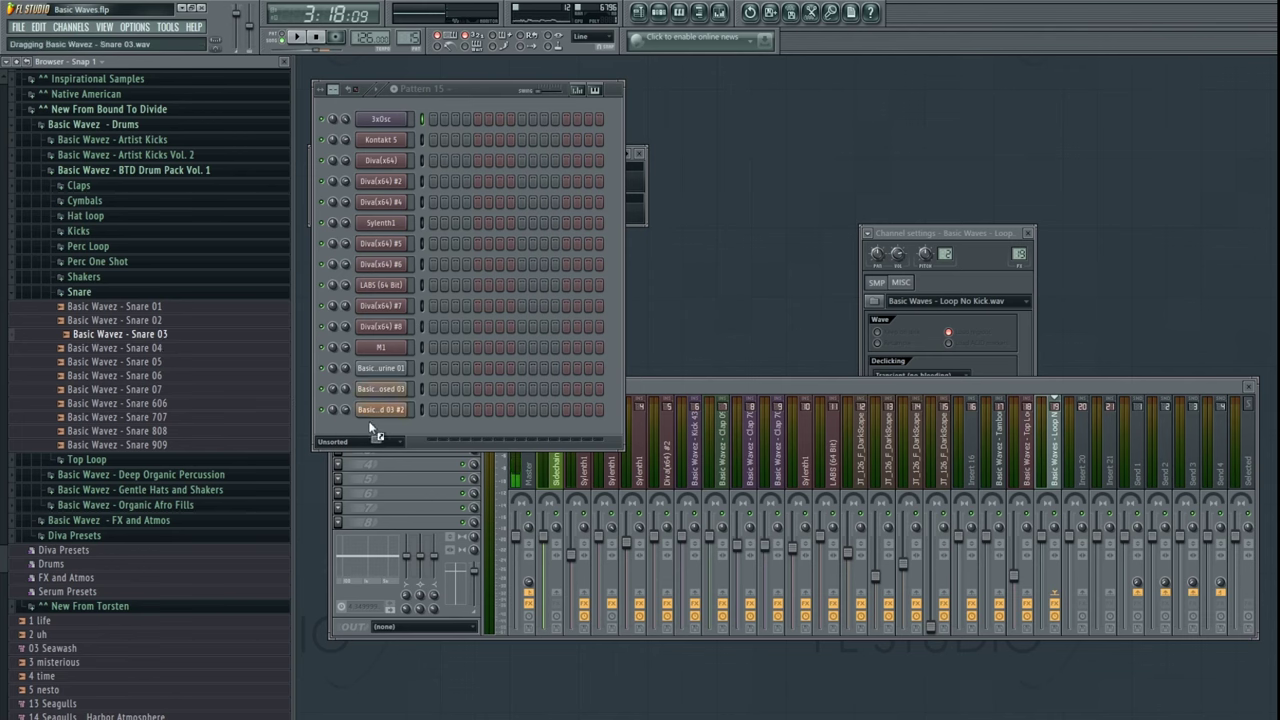
left_click_drag(374, 430, 602, 431)
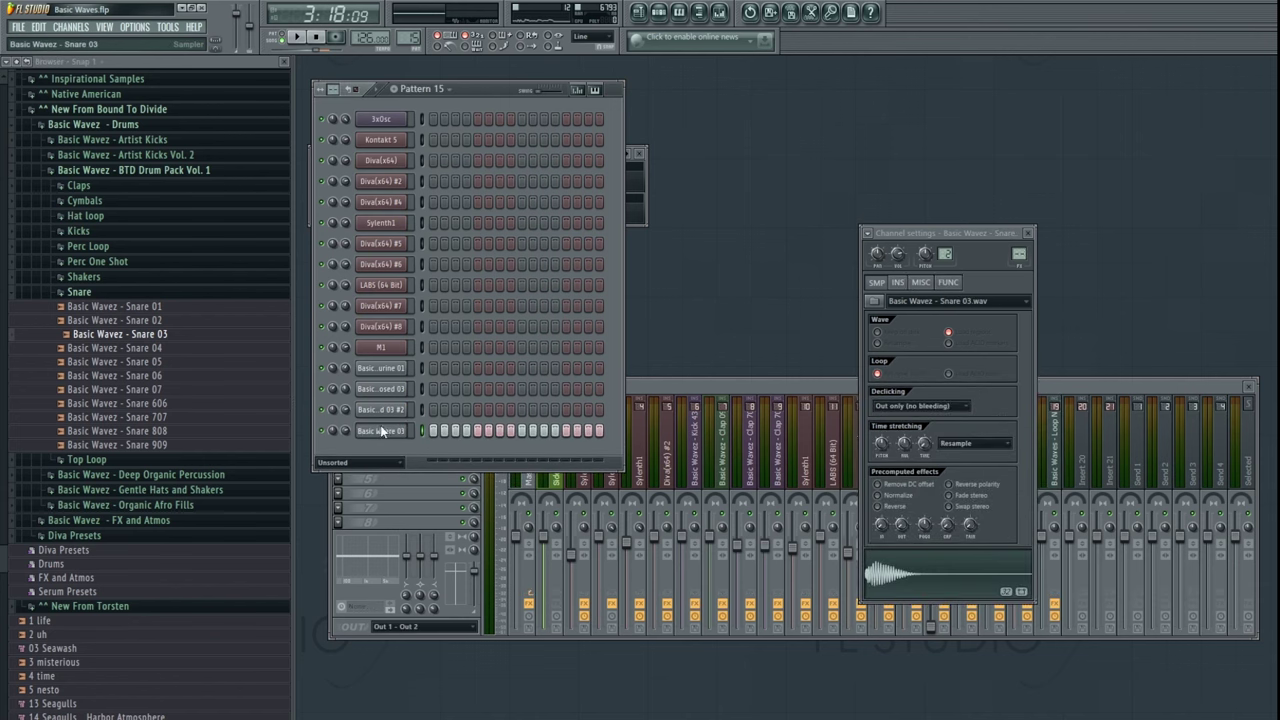
- Repeat the Snare 03 notes in the piano roll until they fill eight bars
key("F7")
scroll(480, 346, "down", 3)
key("space")
left_click_drag(603, 320, 524, 359)
key("ctrl+a")
left_click_drag(341, 359, 710, 364)
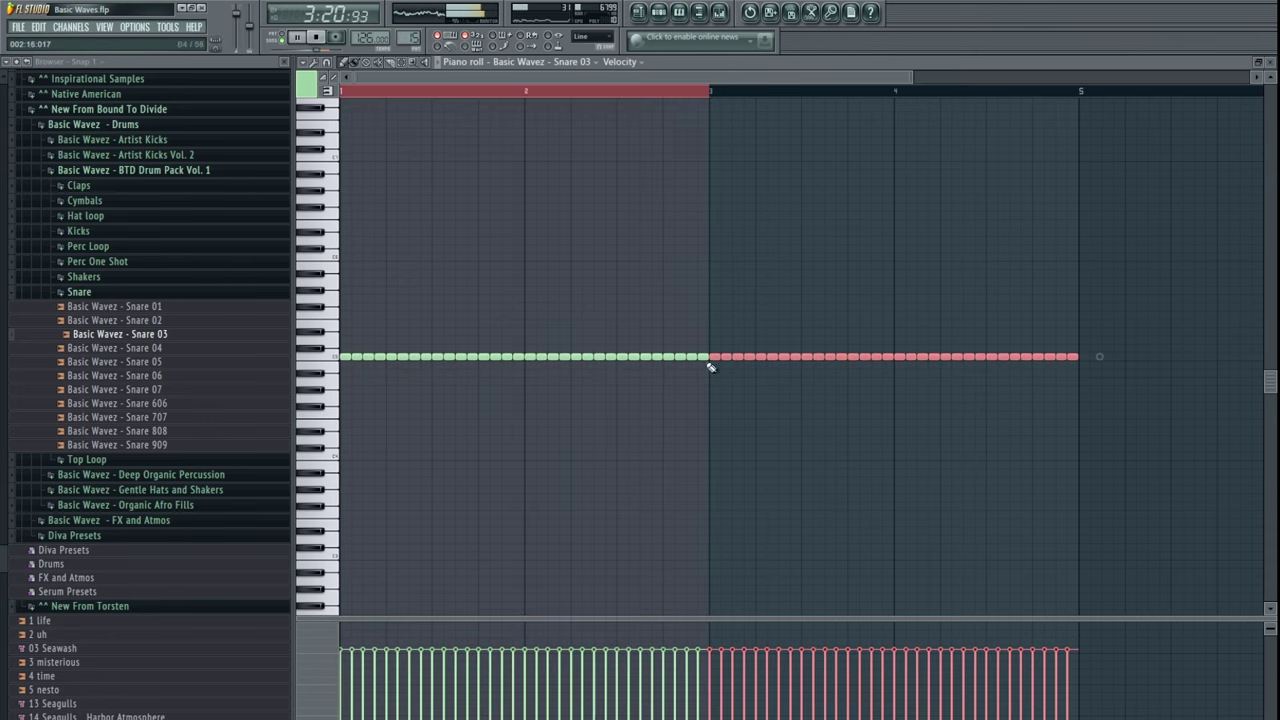
scroll(454, 402, "down", 2)
key("ctrl+a")
key("ctrl+b")
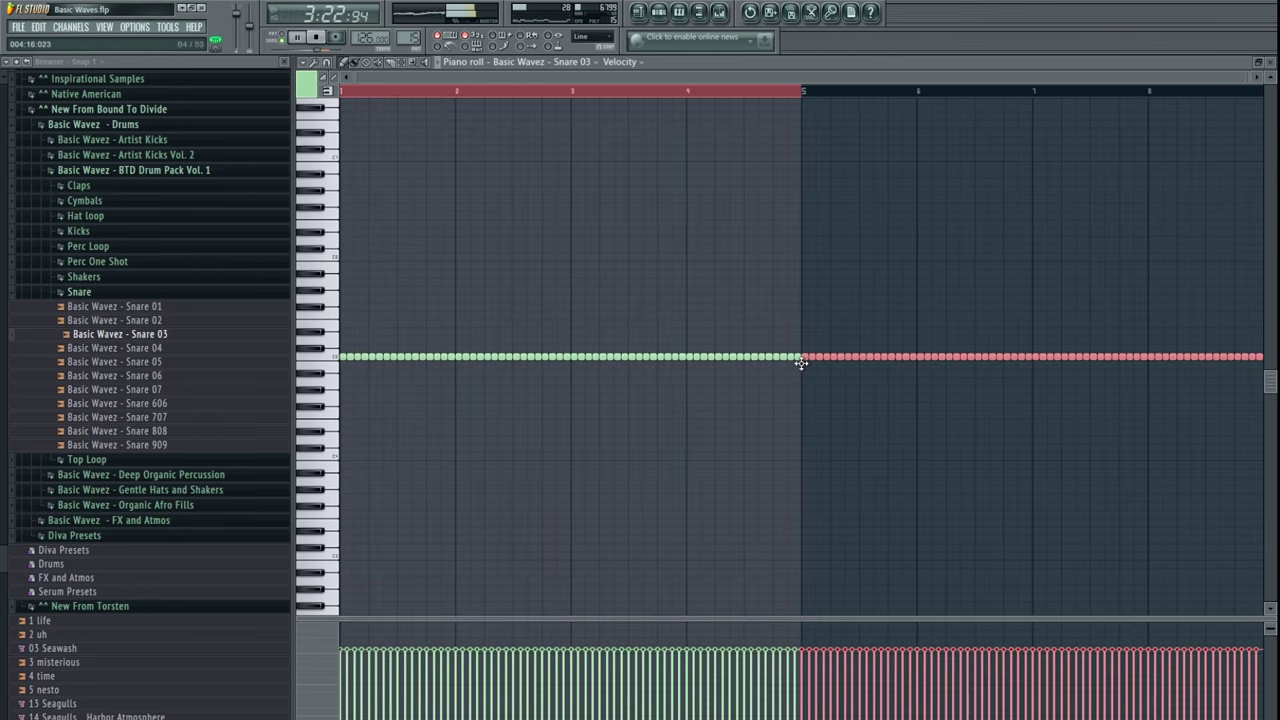
scroll(589, 429, "down", 2)
- Place a Pattern 15 clip on playlist track 7 and stretch it across bars 105 to 137
left_click(651, 11)
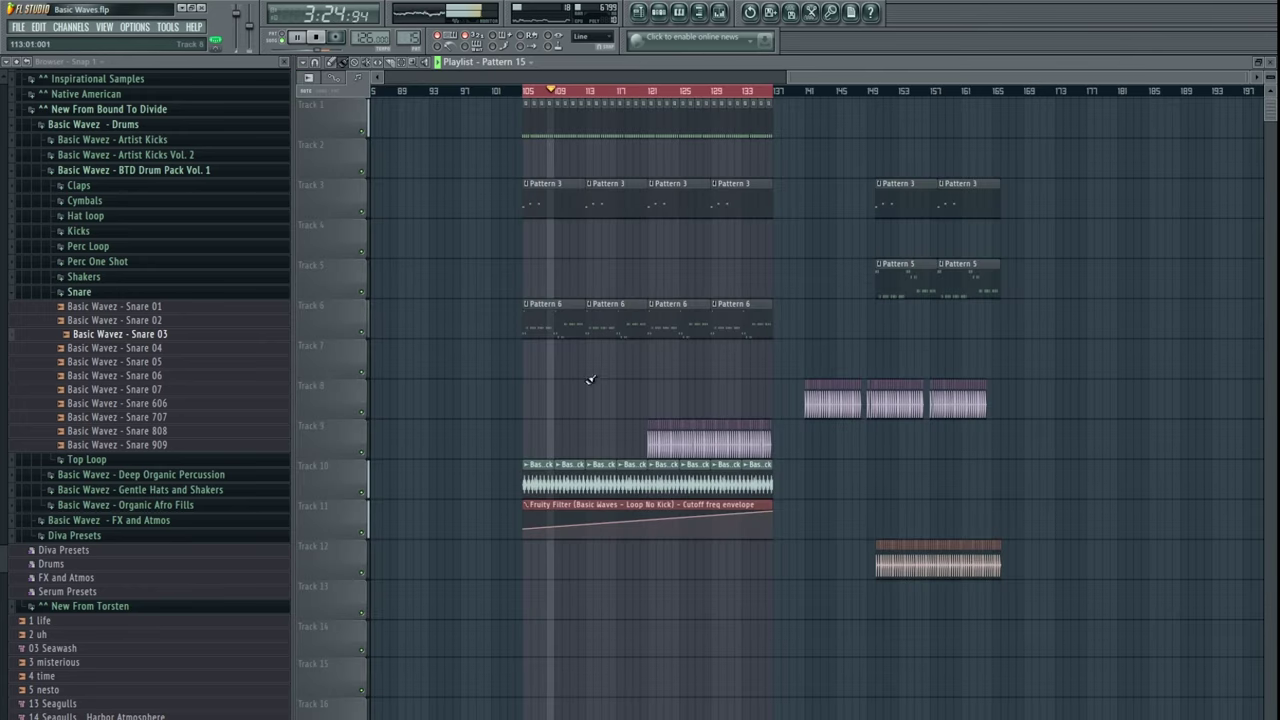
left_click(569, 366)
left_click_drag(583, 363, 772, 361)
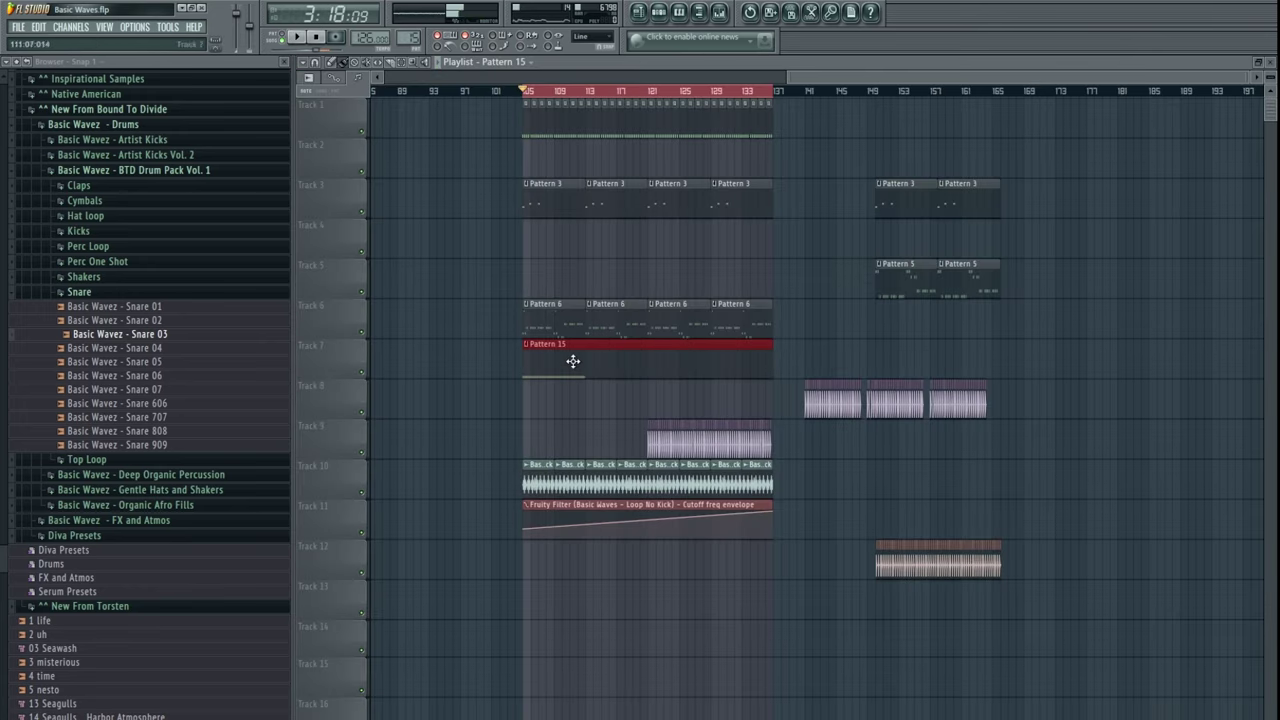
- Copy the eight bars of Snare 03 notes to start at bar 9 of Pattern 15
double_click(573, 361)
left_click_drag(408, 350, 1051, 349, "shift")
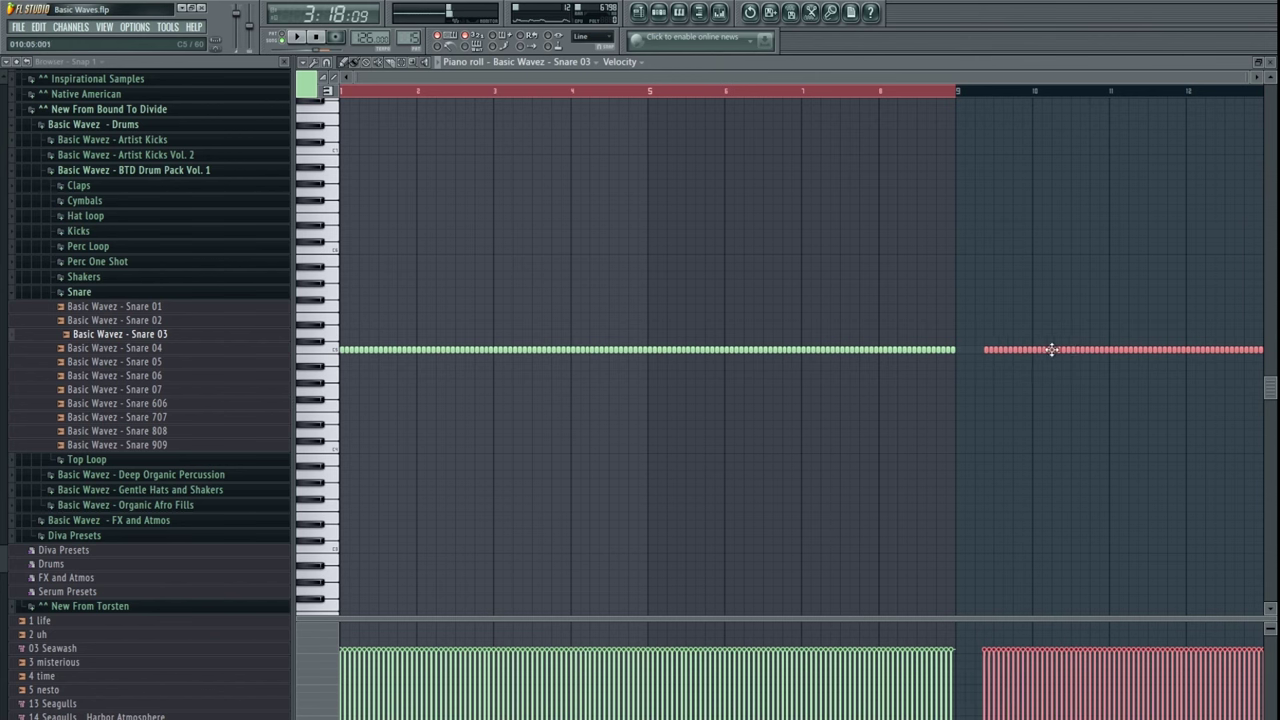
left_click(1091, 420, "ctrl")
scroll(1088, 418, "down", 2)
key("space")
key("Escape")
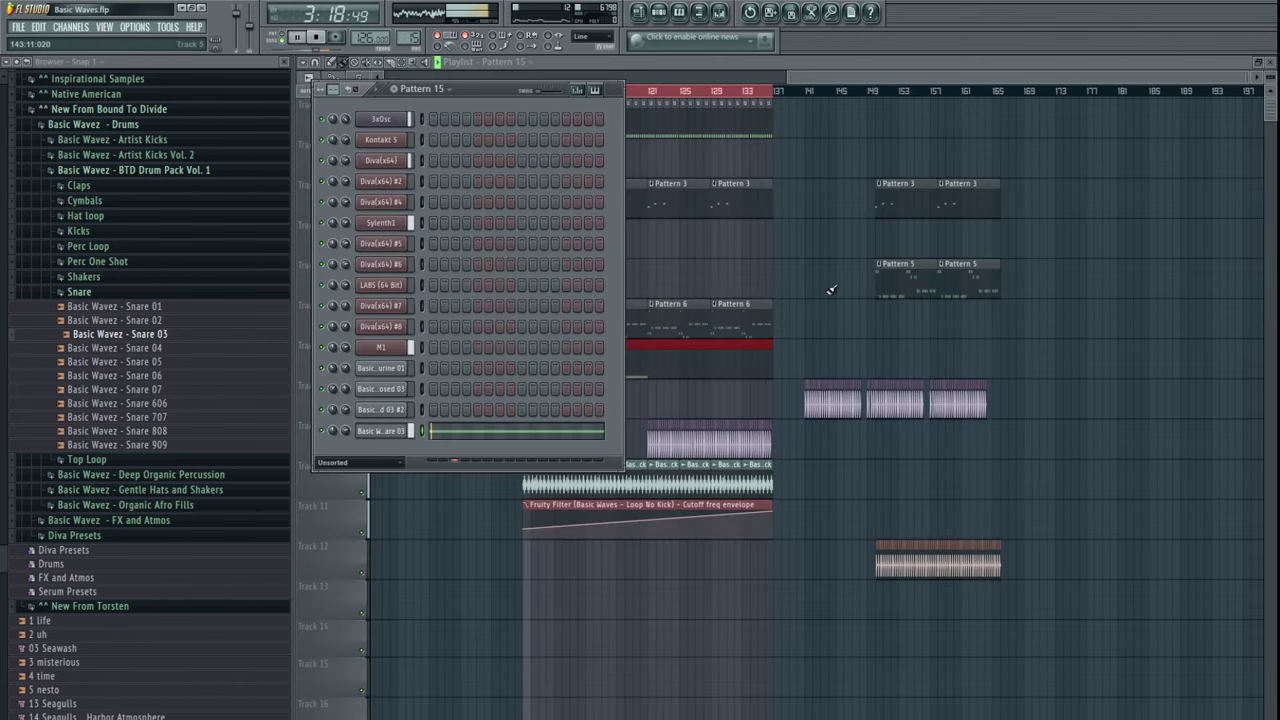
- Adjust the Pattern 15 clip on track 7 so it spans only bars 121 to 137
key("Escape")
left_click_drag(767, 357, 714, 358)
key("space")
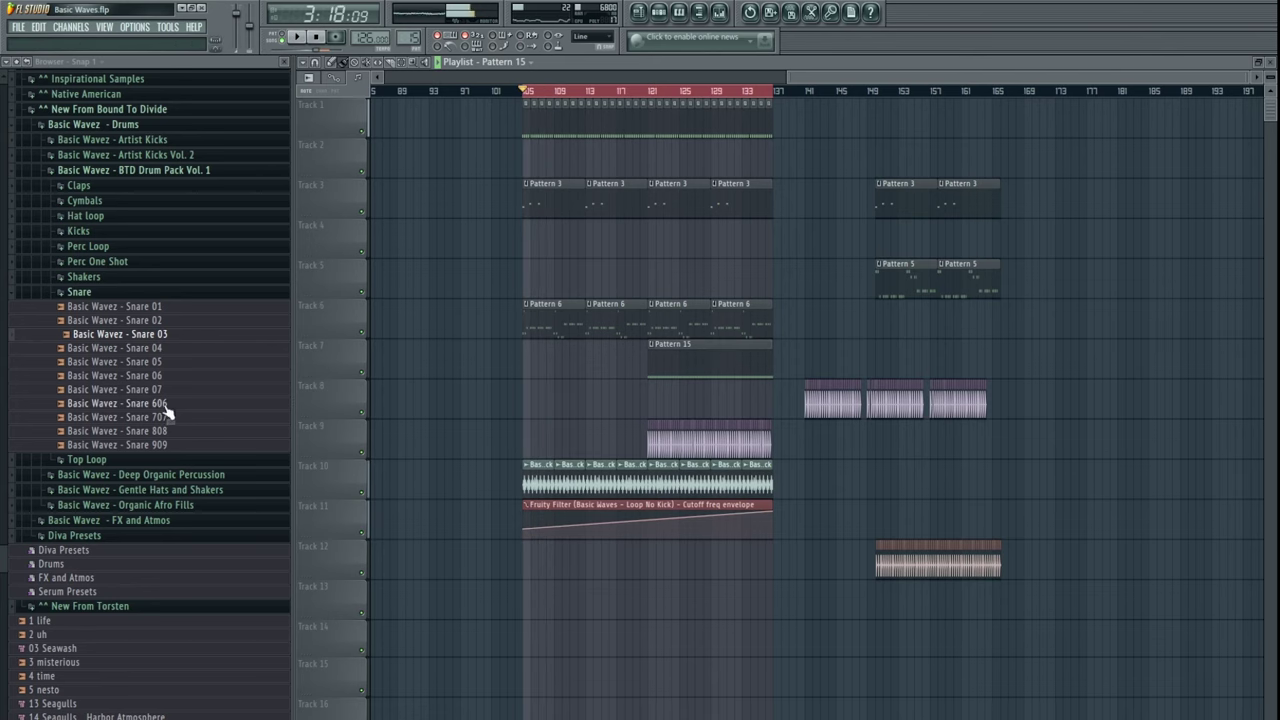
- Open Pattern 15's channels and audition the Basic Wavez snare samples from Snare 04 to Snare 07
double_click(690, 362)
left_click(283, 38)
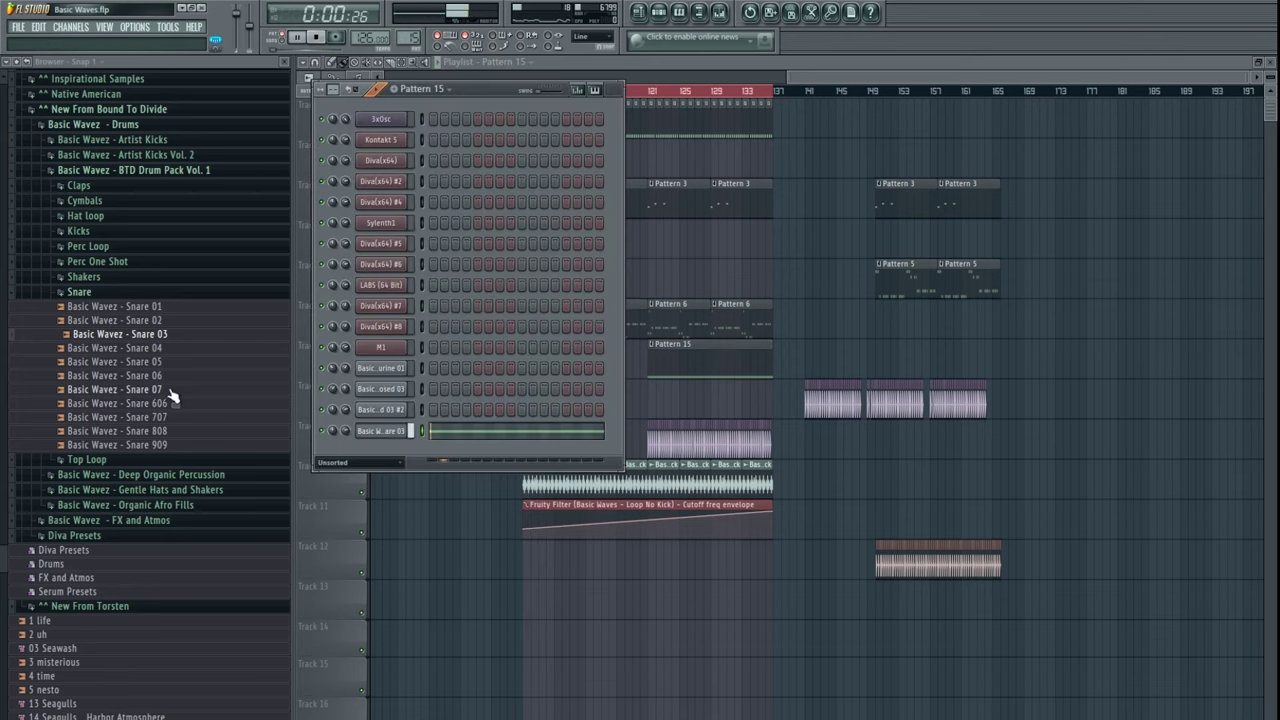
left_click(157, 348)
left_click(160, 362)
left_click(150, 376)
left_click(150, 390)
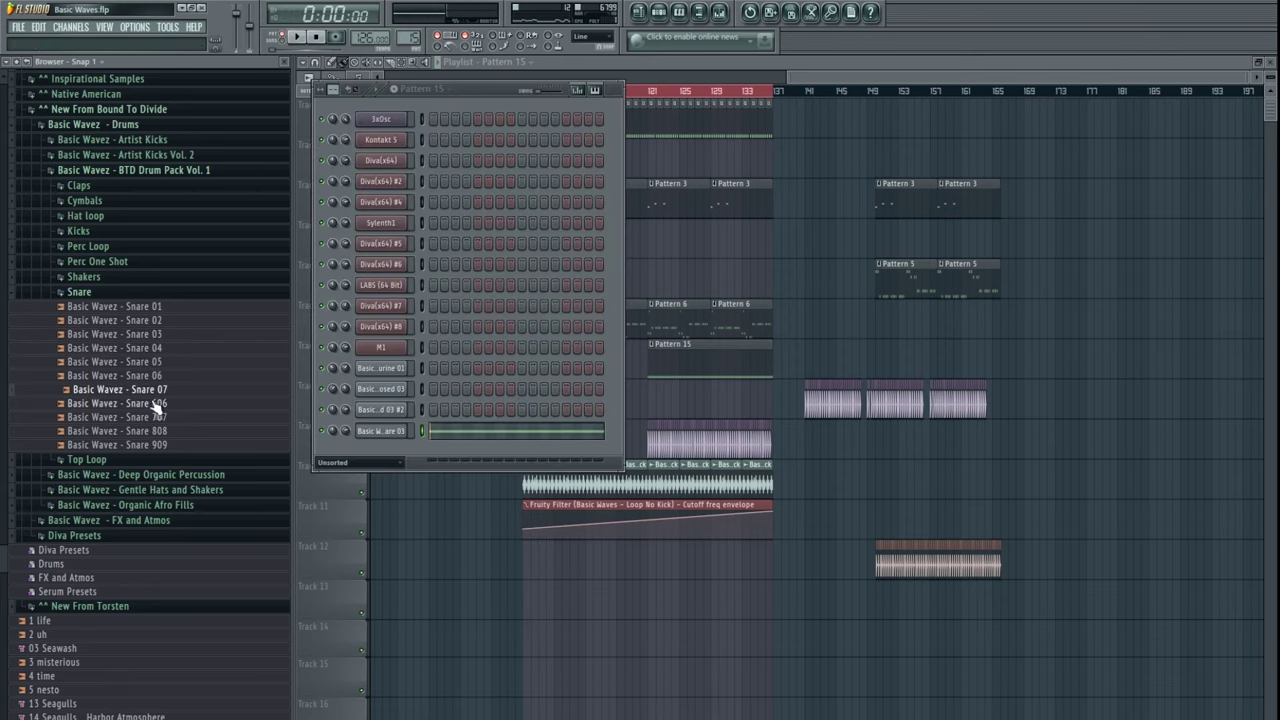
- Swap the Pattern 15 snare channel's sample, trying Snare 07 and Snare 707 during playback, and settle on Snare 808
left_click_drag(376, 440, 378, 438)
key("space")
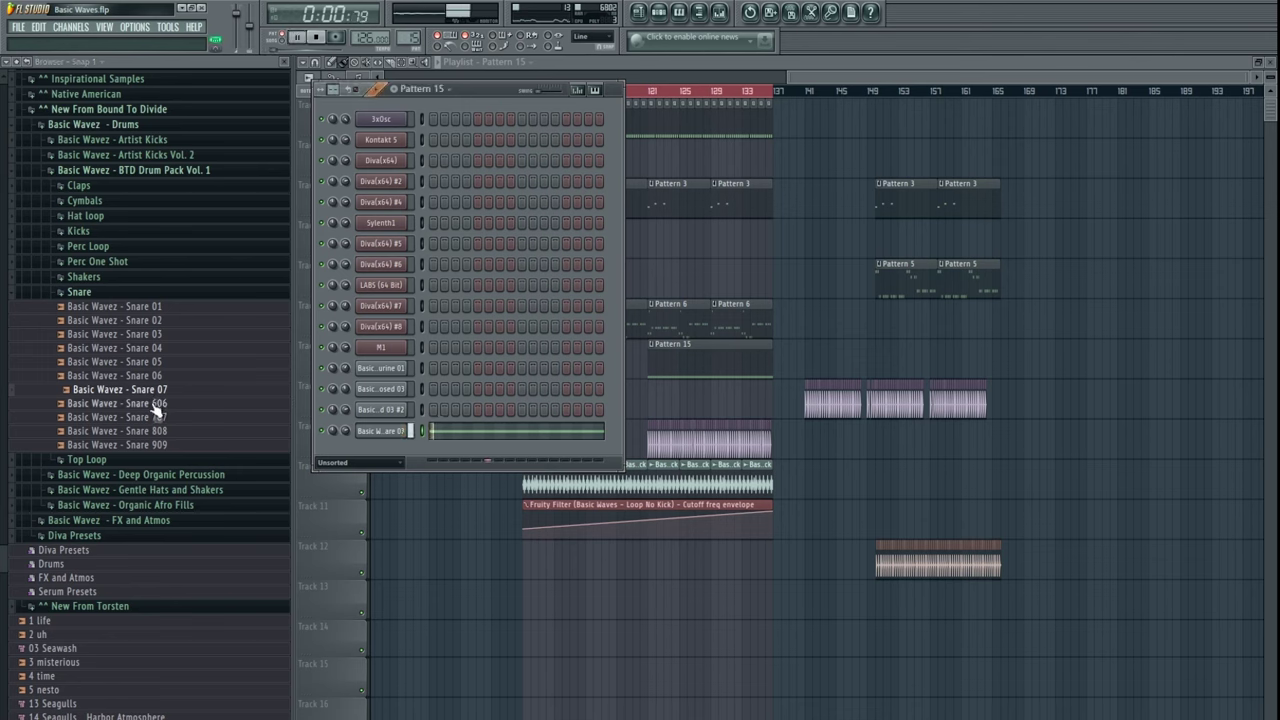
left_click_drag(157, 405, 380, 433)
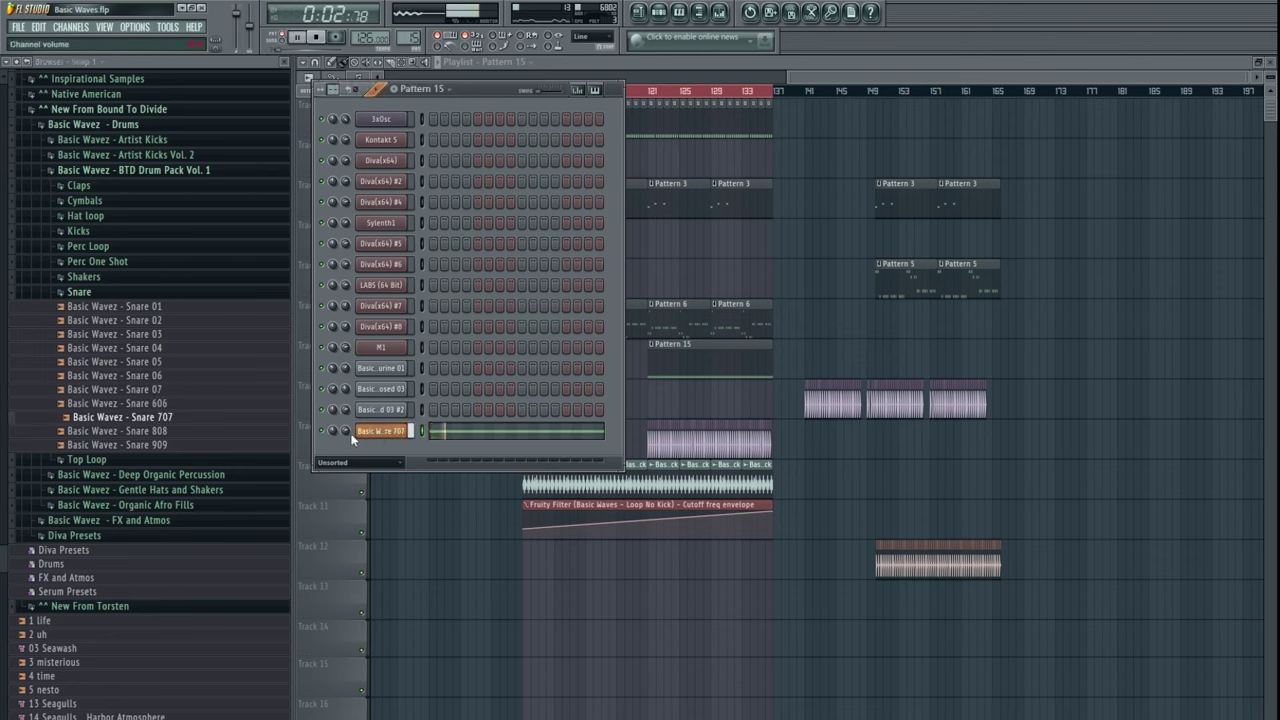
left_click_drag(160, 431, 381, 432)
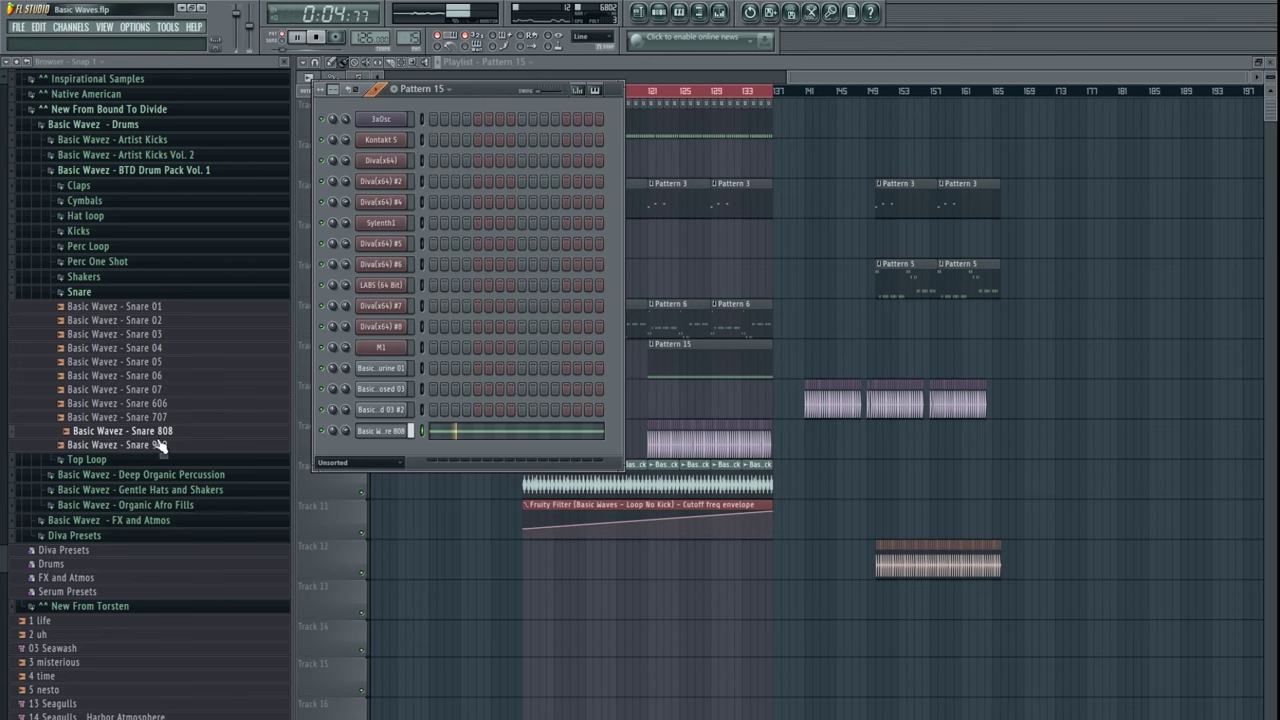
- Draw a steadily rising velocity ramp across the Snare 808 notes in the piano roll and return to the playlist
left_click(444, 434)
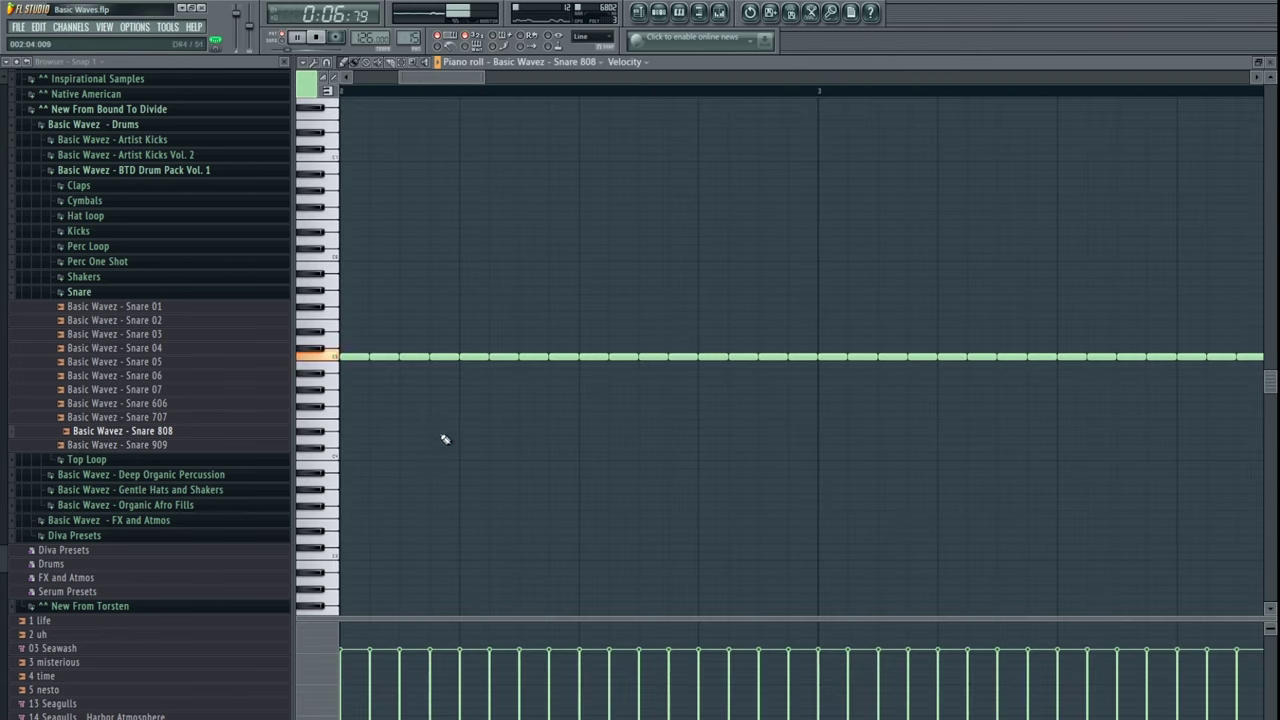
key("space")
mouse_move(342, 719)
left_mouse_down()
mouse_move(949, 676)
mouse_move(1093, 639)
left_mouse_up()
left_click(638, 13)
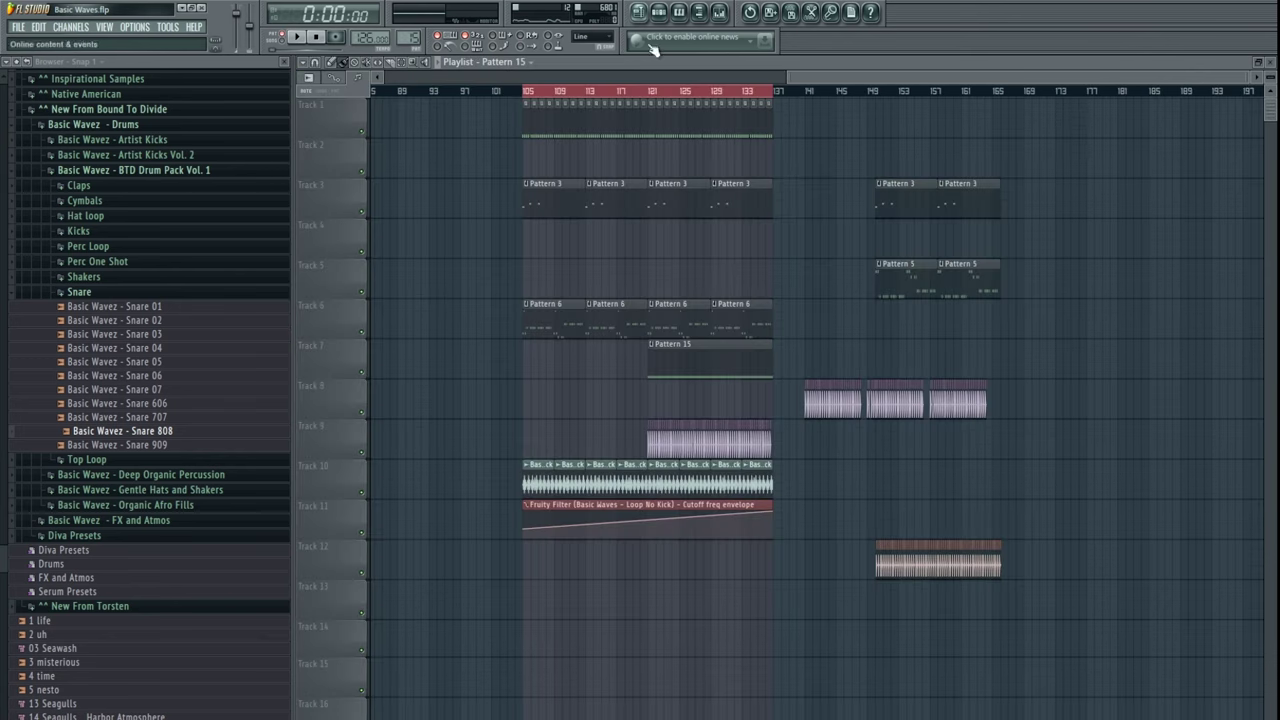
- Play the playlist from bar 121 with bars 121 to 137 selected and look up the track 9 kick clip's mixer track
scroll(652, 280, "up", 4)
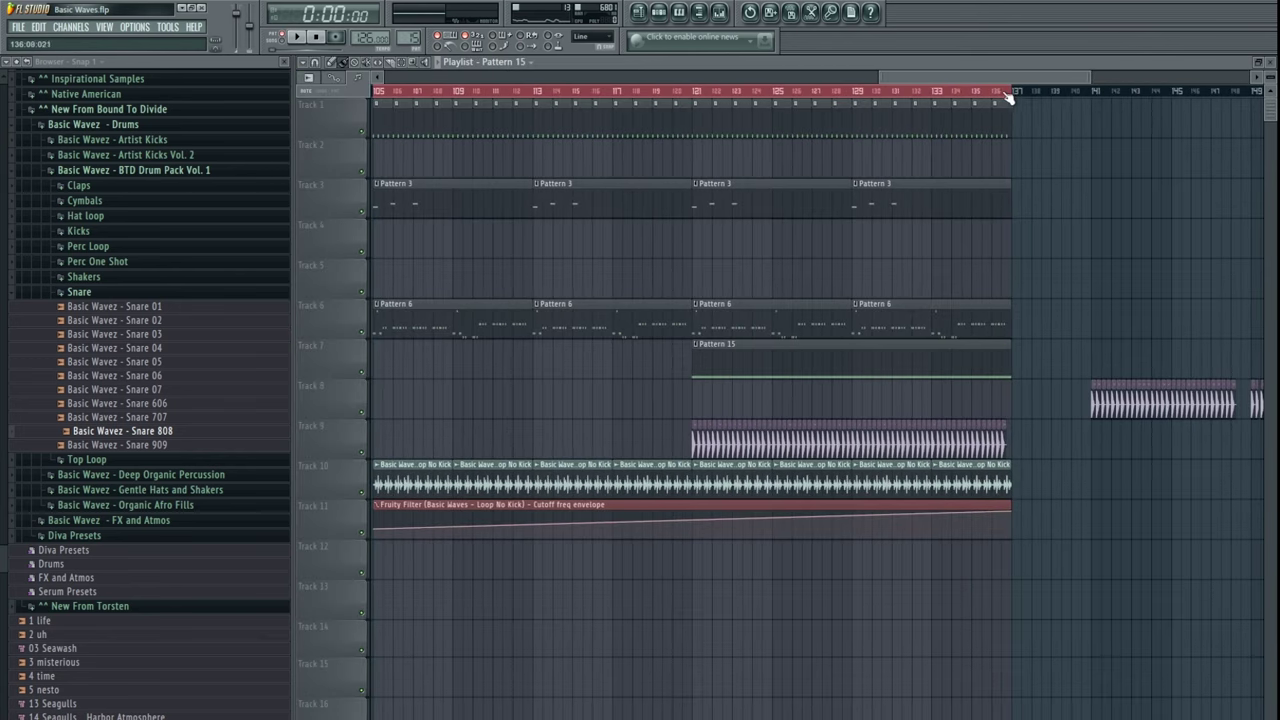
left_click_drag(1010, 95, 693, 95)
key("space")
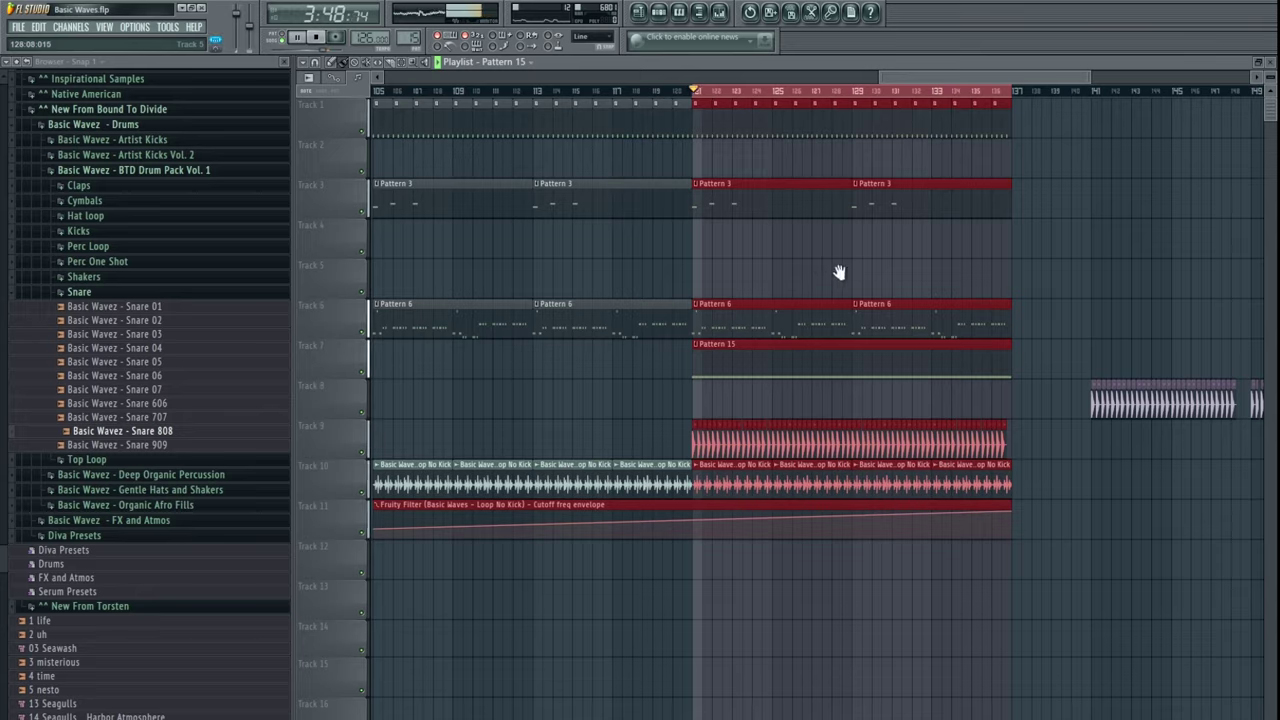
left_click_drag(839, 272, 683, 300)
left_click_drag(737, 417, 573, 407)
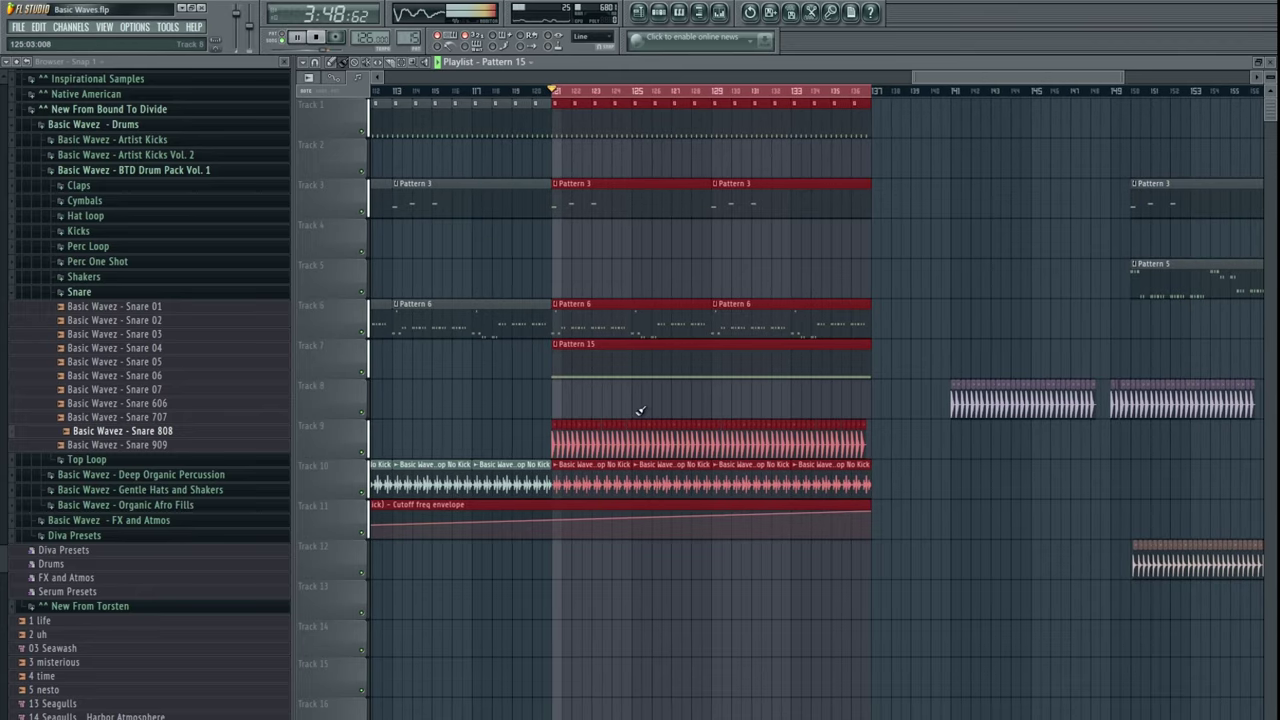
double_click(568, 442)
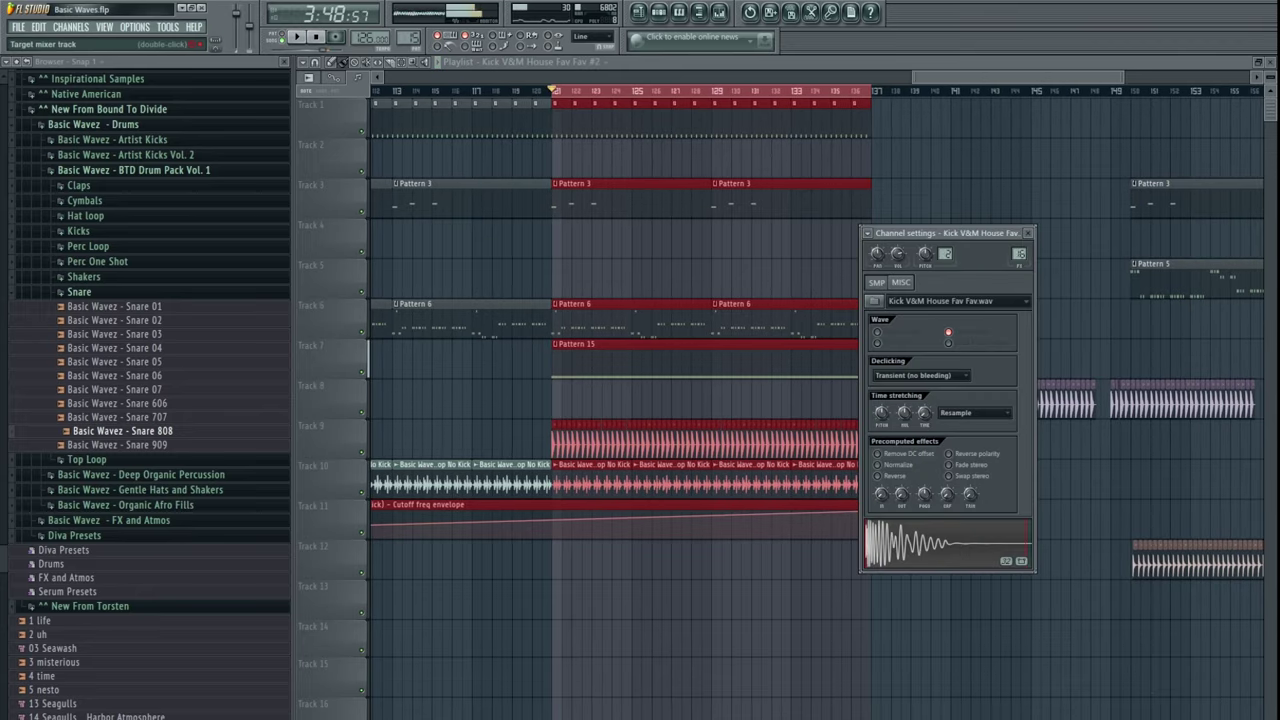
key("F9")
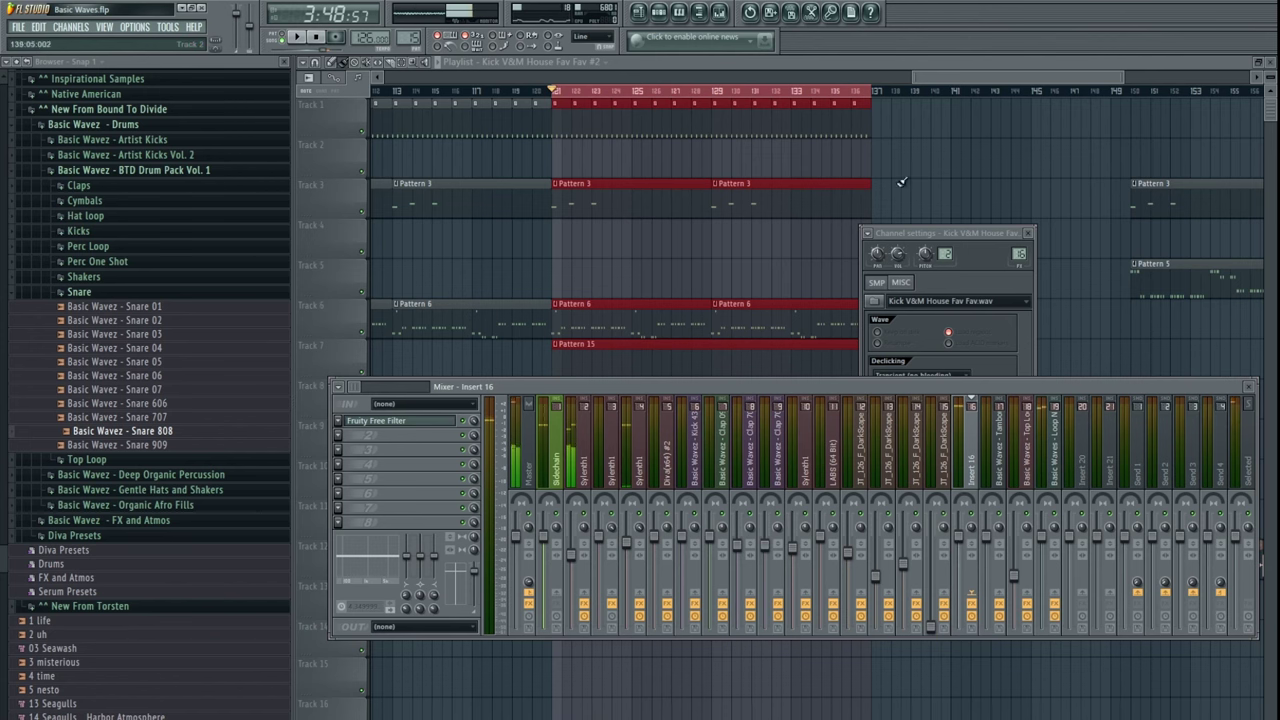
key("F12")
- Free up playlist track 10 by moving all clips from track 10 downwards one track lower
scroll(1053, 431, "down", 4)
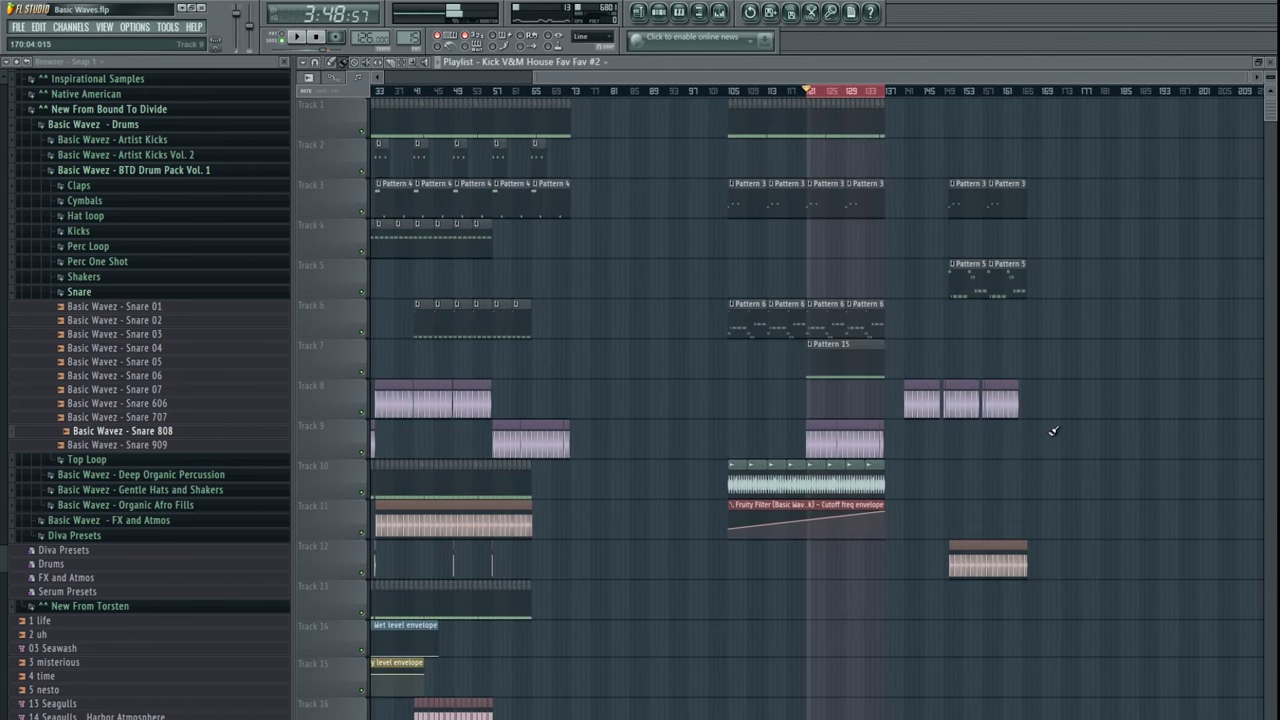
scroll(990, 477, "left", 4)
key("ctrl+a")
key("shift+Down")
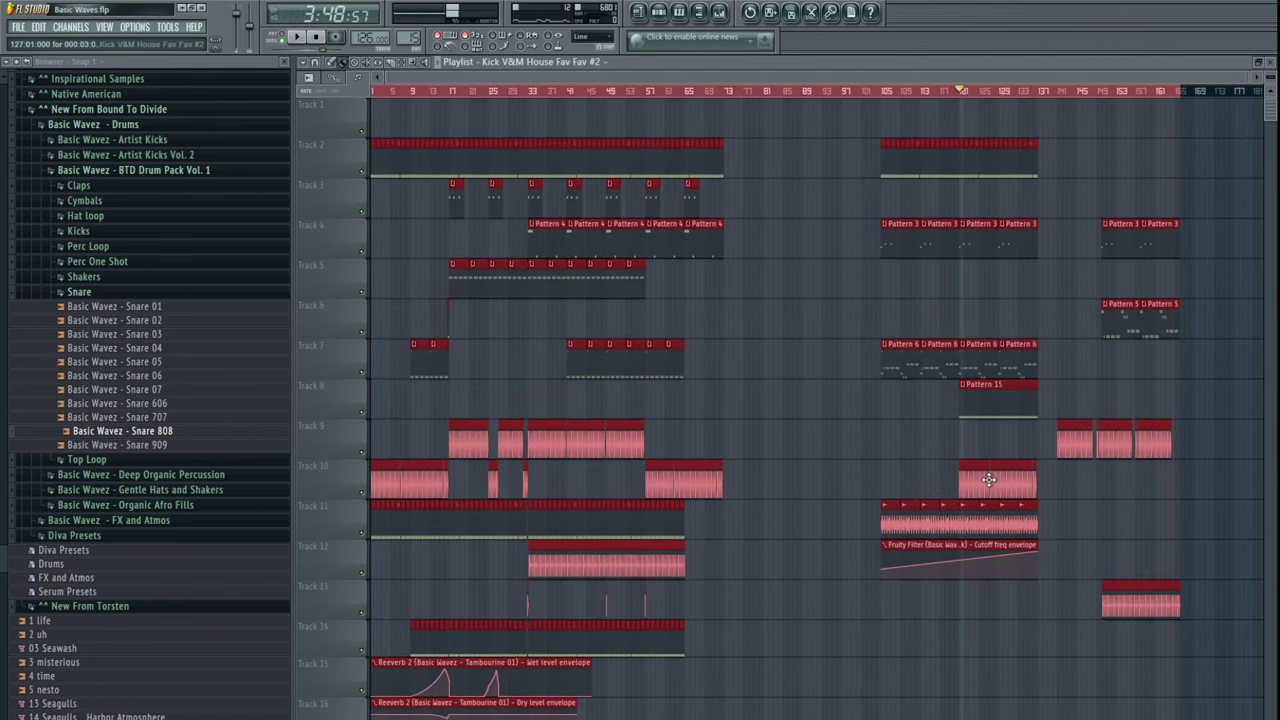
left_click_drag(1247, 449, 5, 6)
key("shift+Up")
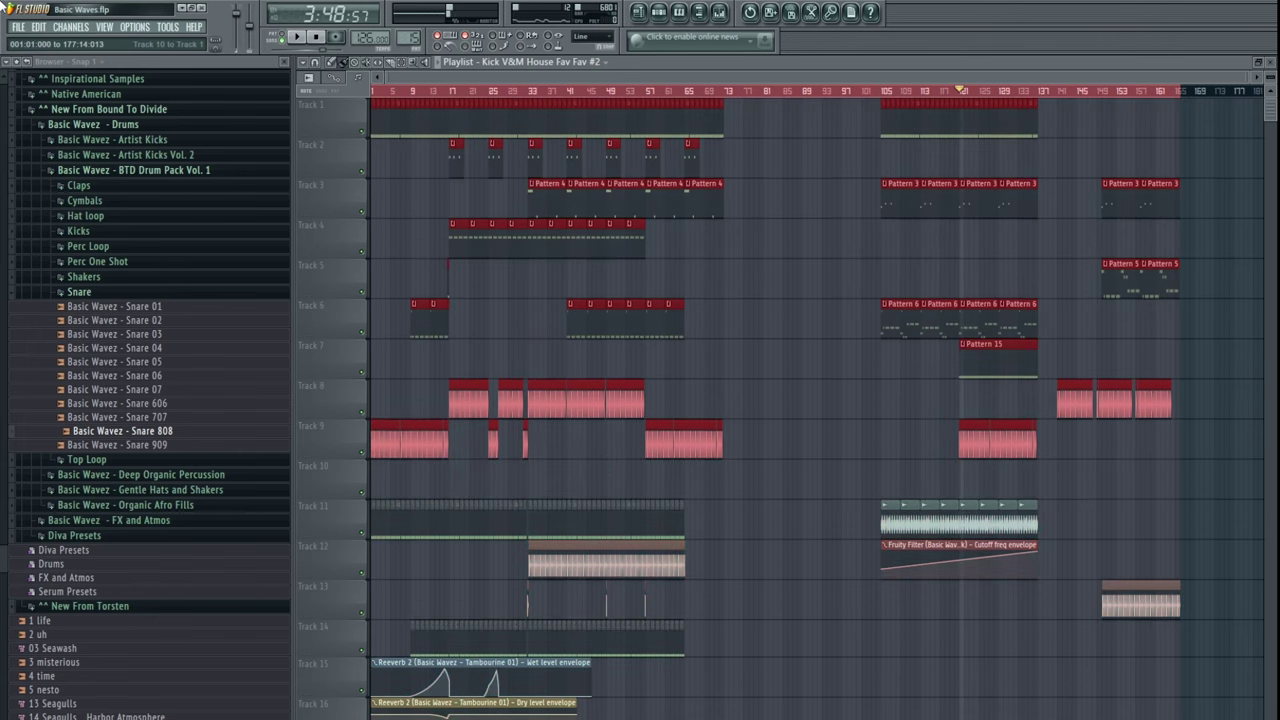
left_click(822, 393, "ctrl")
- Create a volume automation clip on playlist track 10 for the kick's mixer track, Insert 16
scroll(961, 486, "up", 4)
left_click_drag(961, 486, 909, 443)
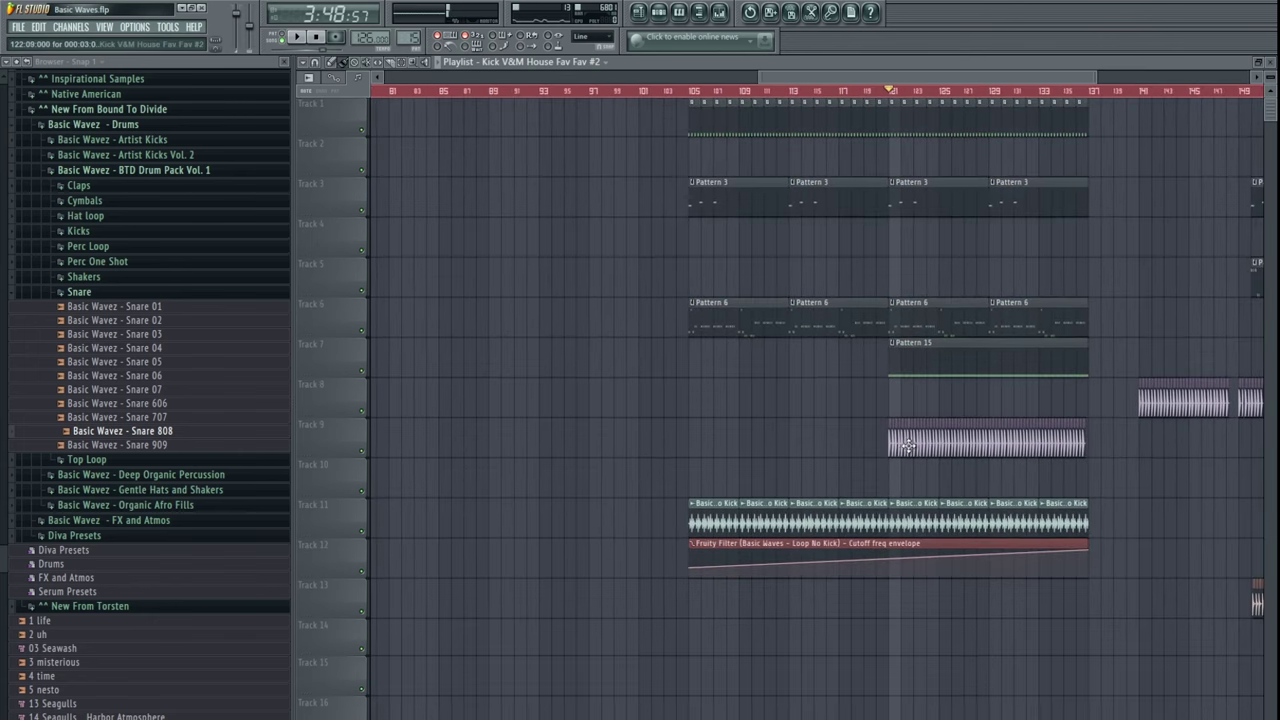
double_click(909, 443)
double_click(1018, 255)
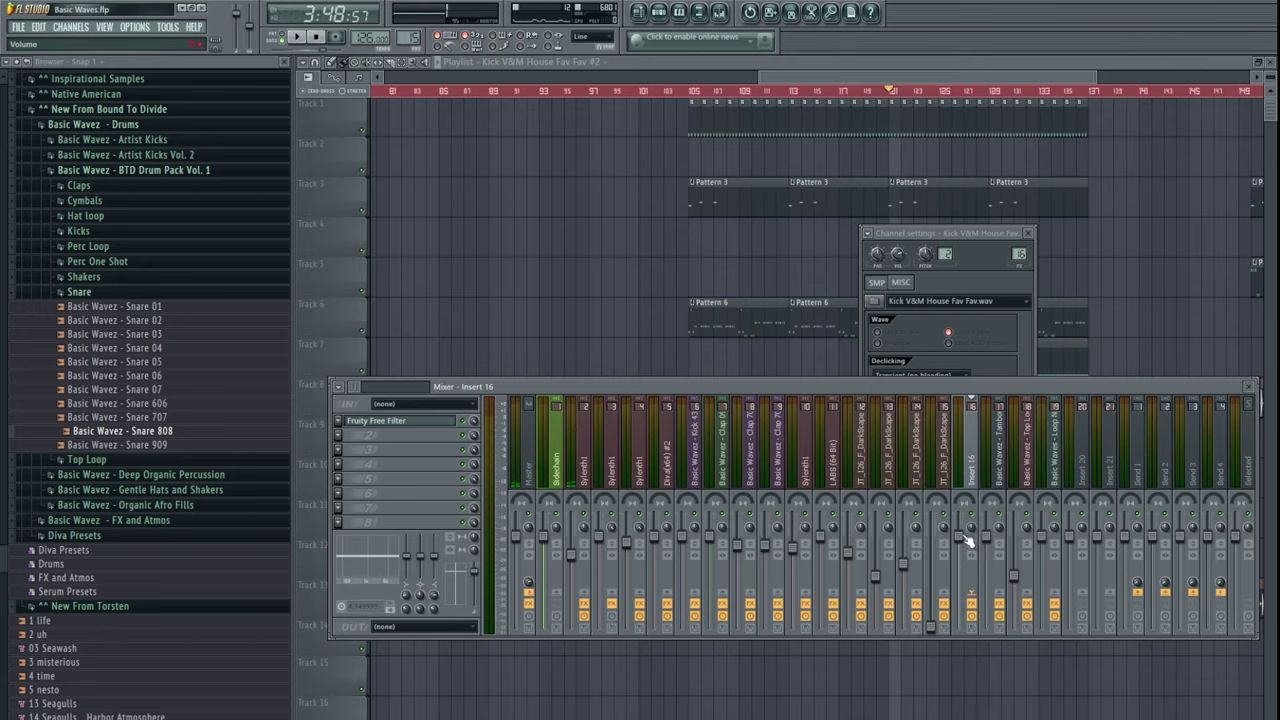
left_click(997, 613)
right_click(648, 306, "ctrl")
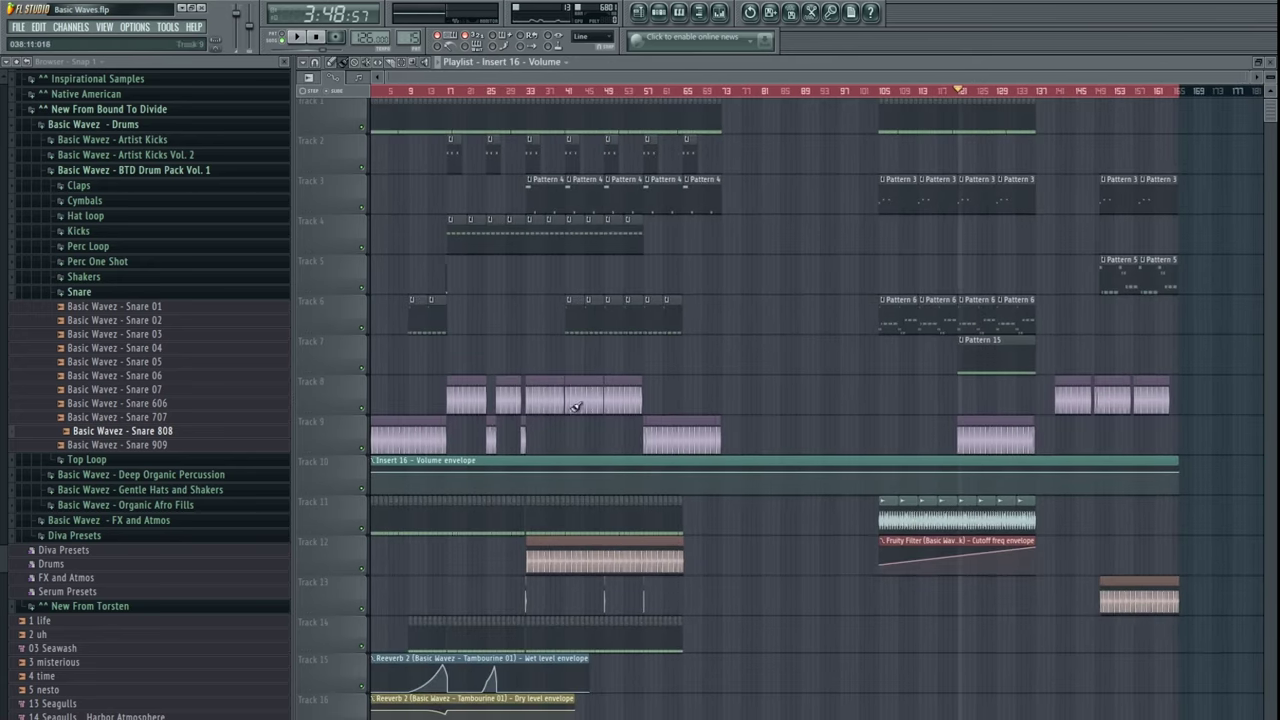
left_click(718, 14)
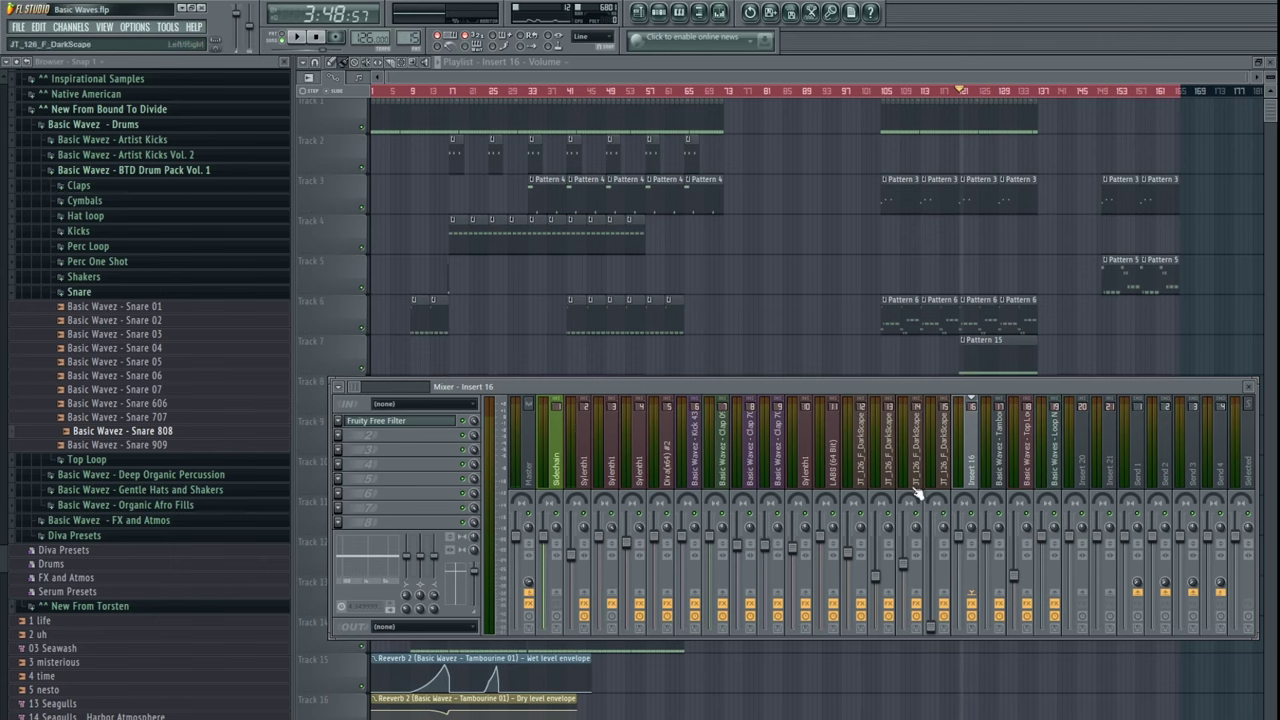
key("F9")
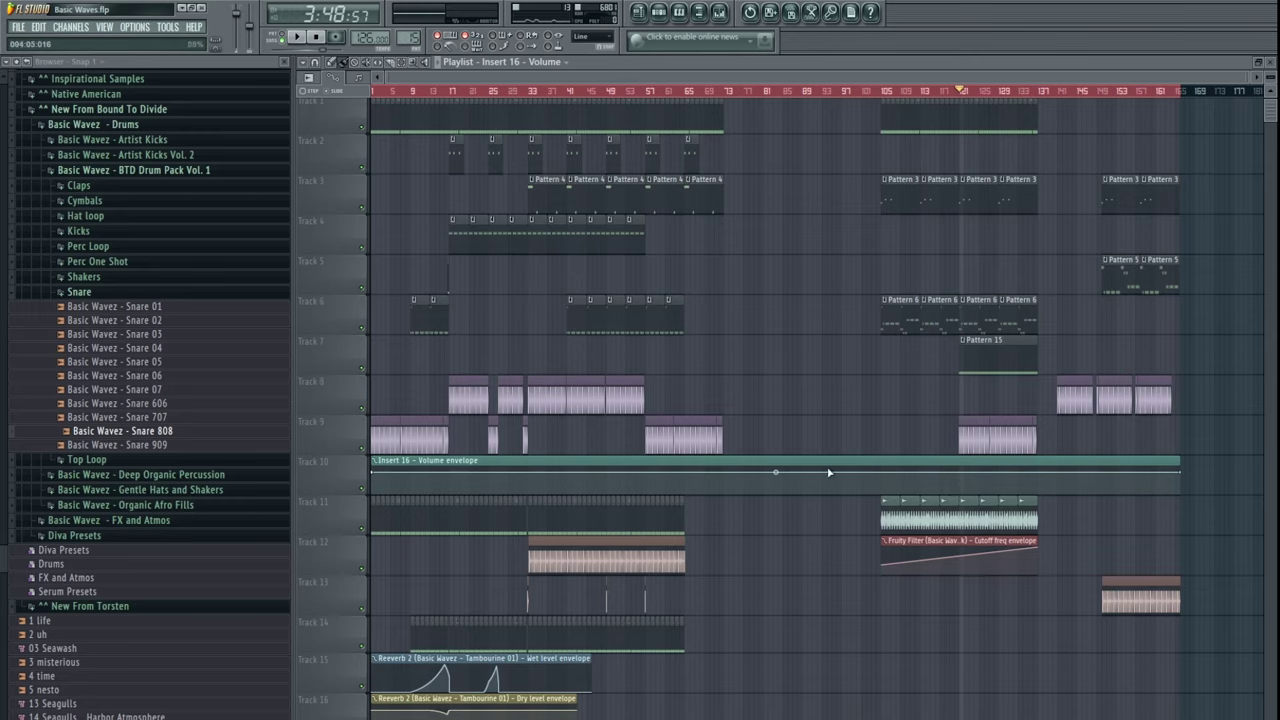
- Add points to the Insert 16 volume envelope at bars 73, 121 and about 136, dipping at bar 121 and rising after it
scroll(731, 474, "up", 6)
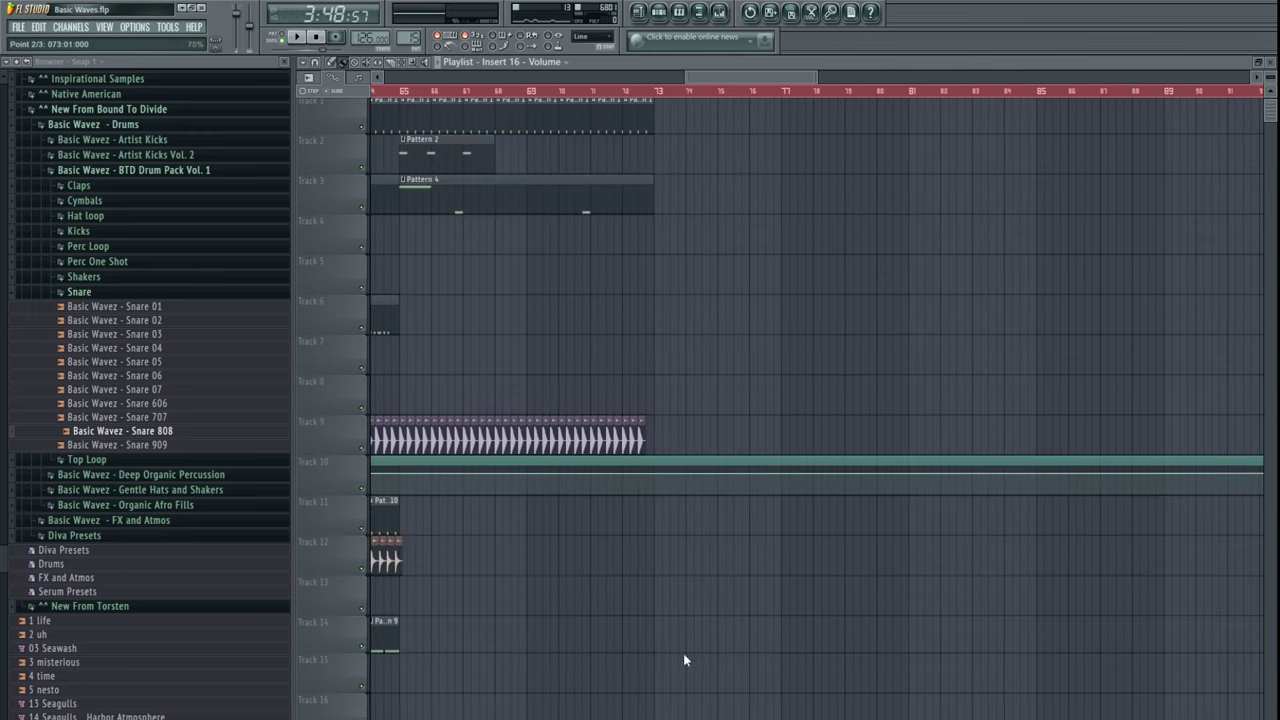
scroll(866, 480, "down", 3)
left_click_drag(1020, 520, 560, 535)
scroll(1049, 483, "up", 2)
left_click_drag(1049, 483, 827, 487)
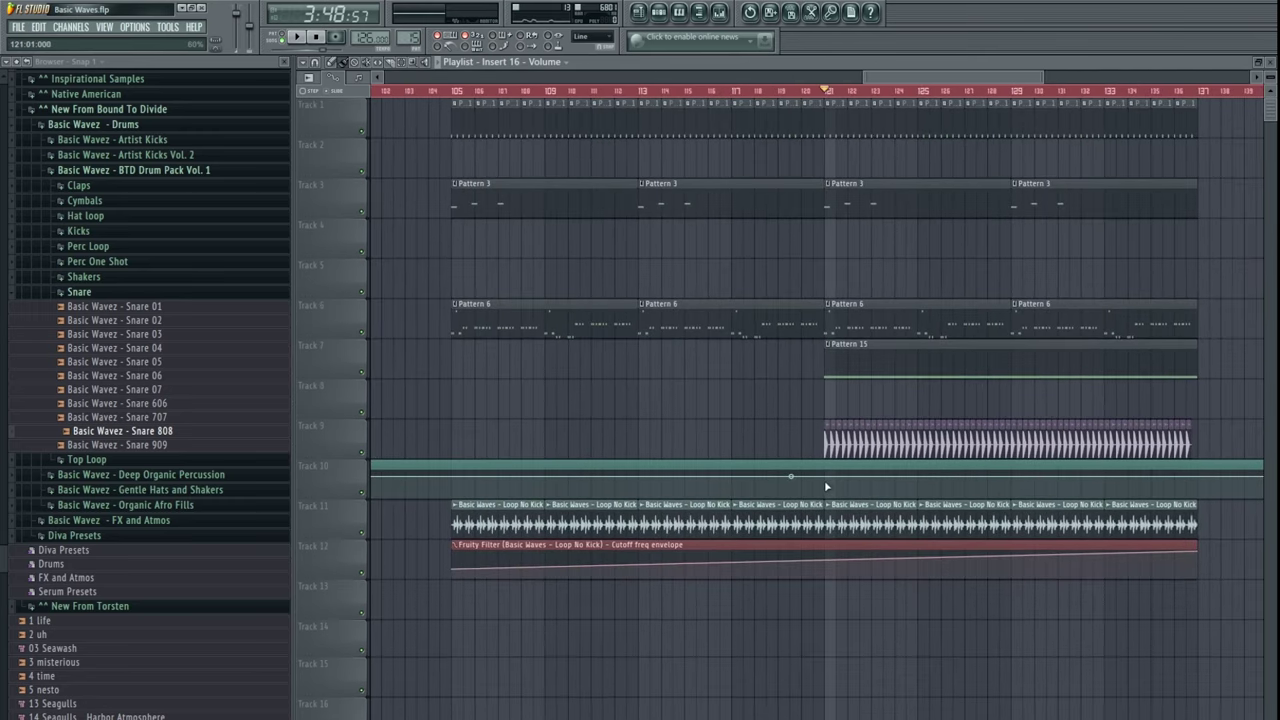
right_click(827, 497)
key("space")
left_click_drag(1004, 481, 769, 487)
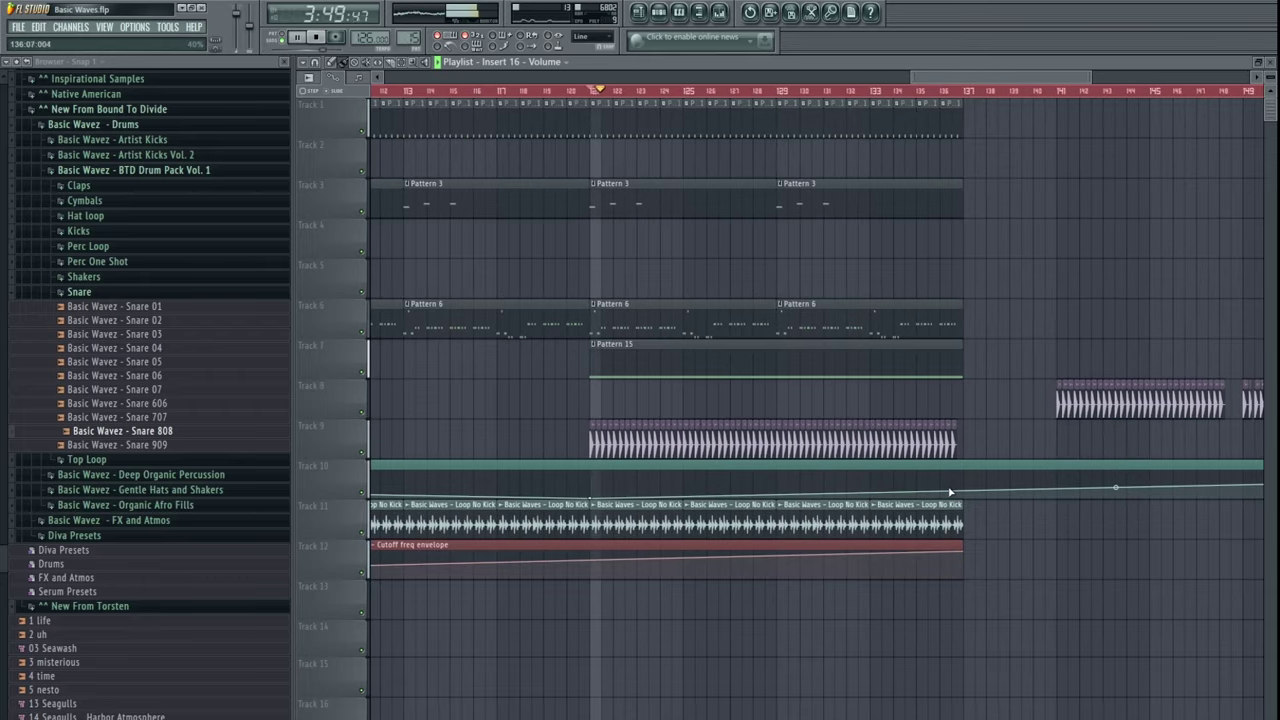
right_click(948, 487)
left_click_drag(856, 384, 778, 403)
scroll(763, 460, "down", 3)
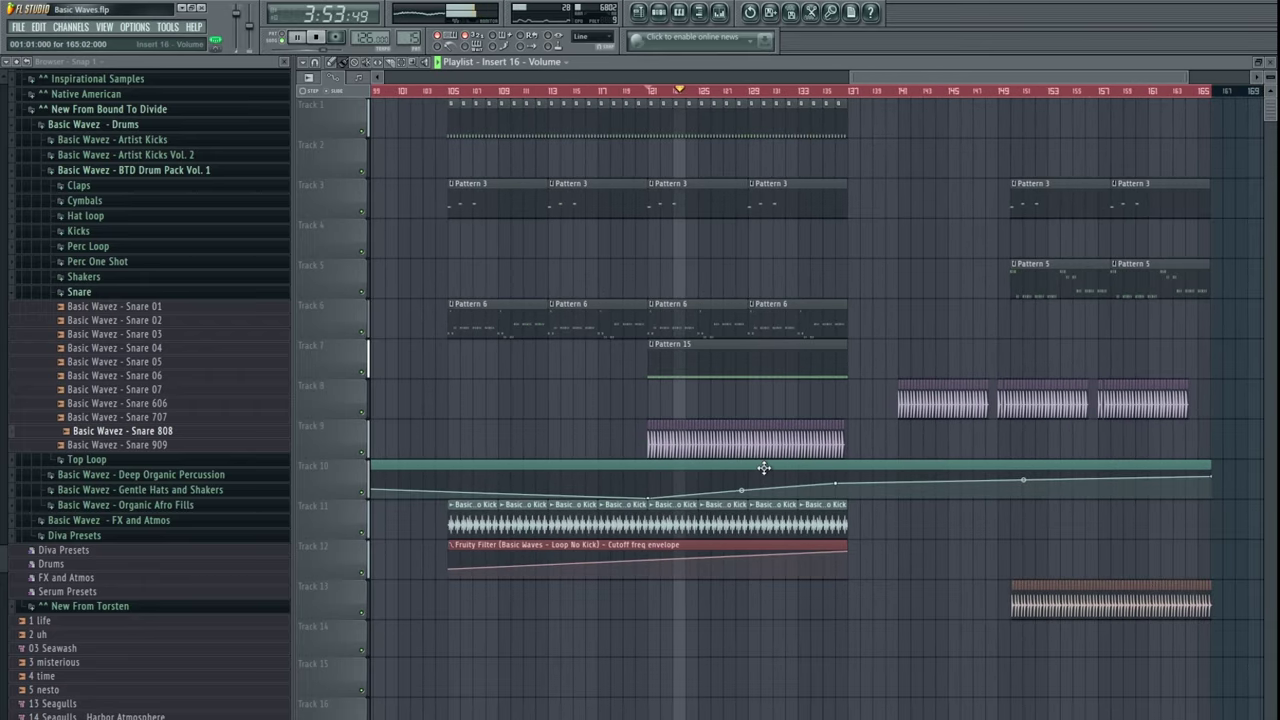
- Route the Snare 808 channel to mixer track 20 and load Fruity Compressor in its first effect slot
double_click(672, 364)
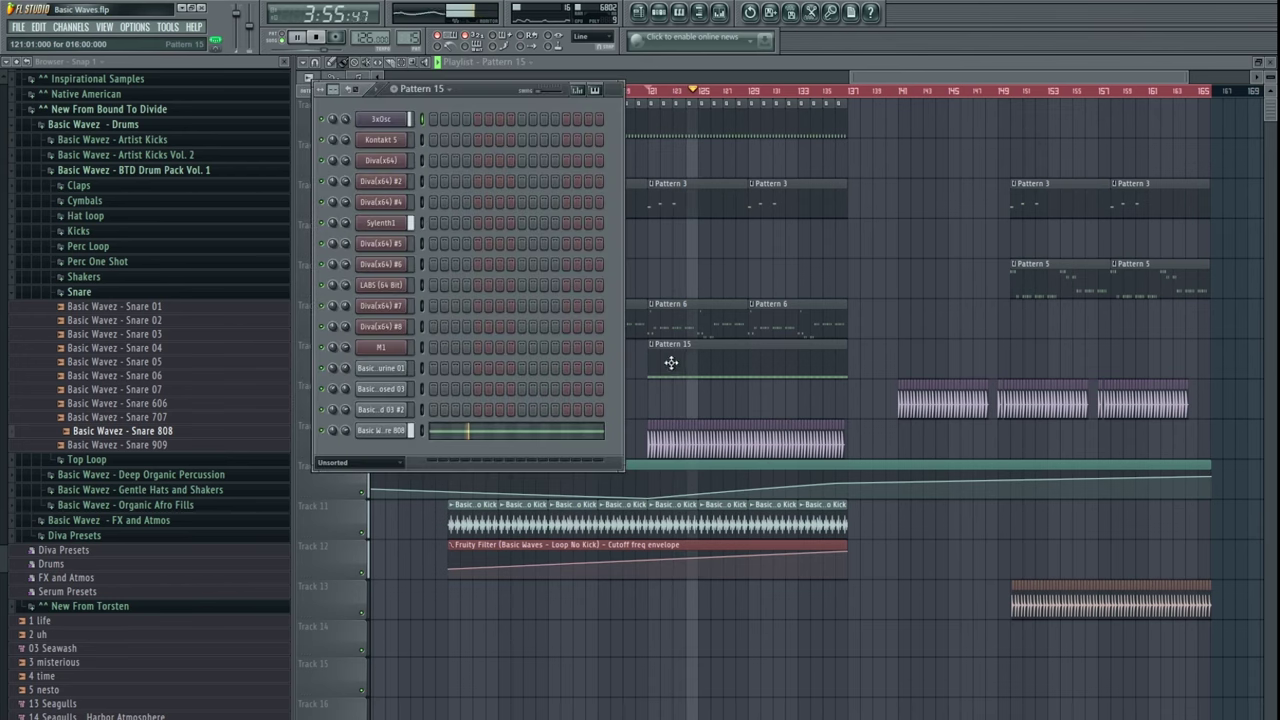
left_click(377, 432)
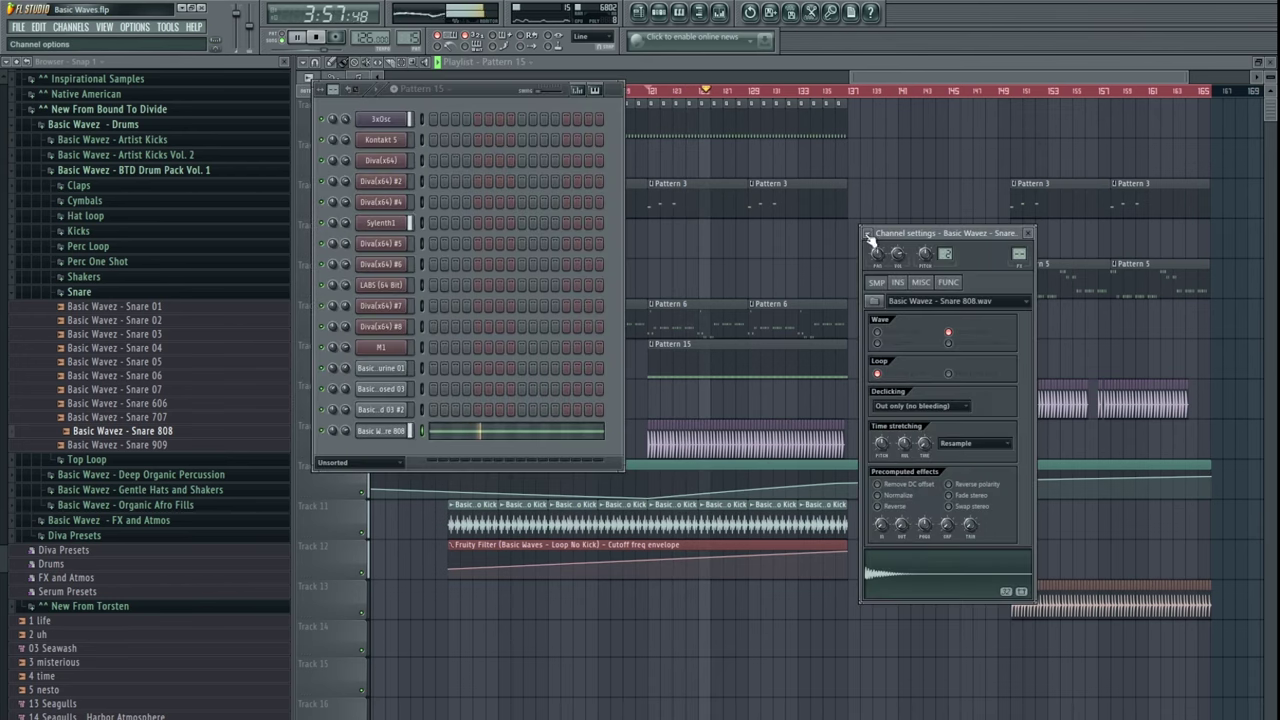
key("ctrl+l")
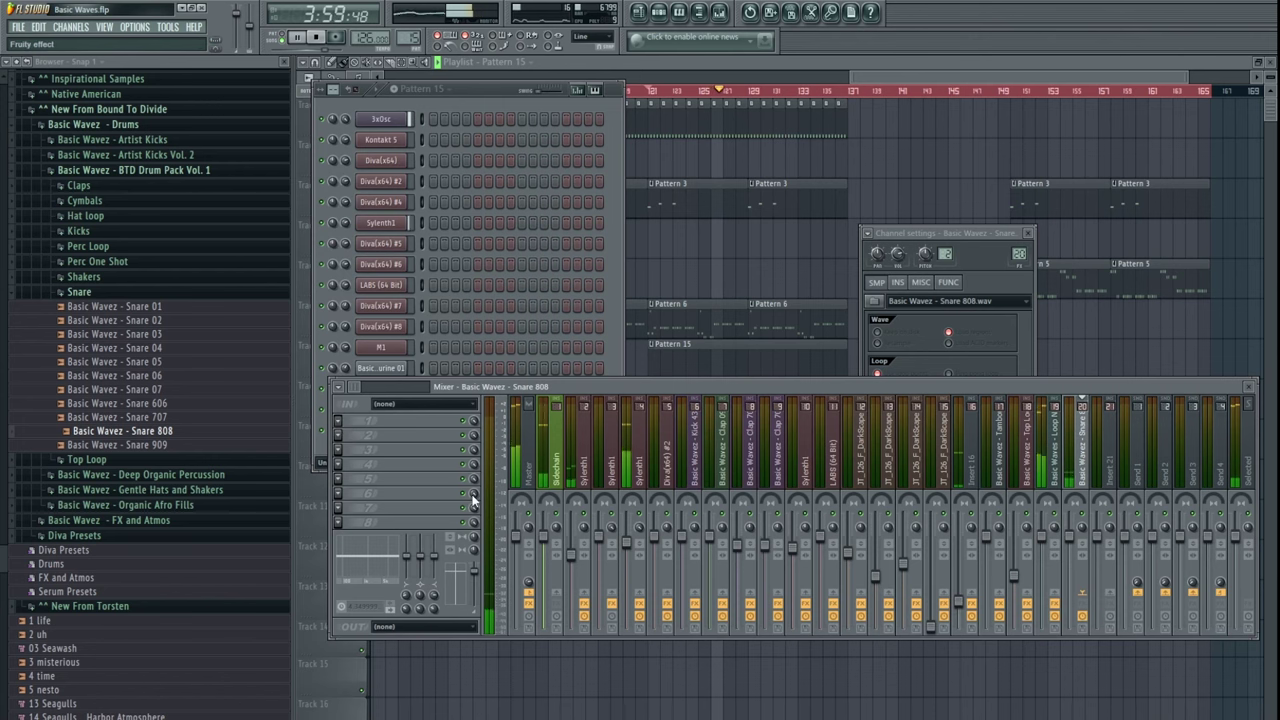
left_click(540, 278)
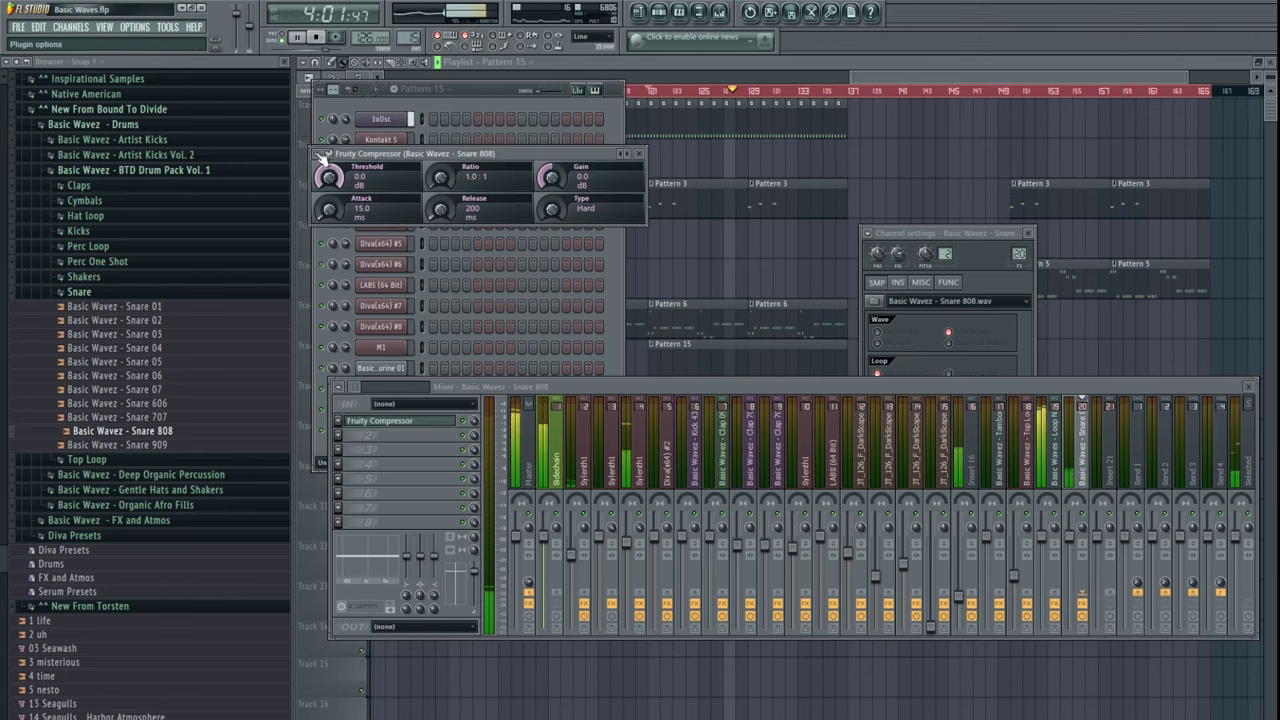
left_click(639, 154)
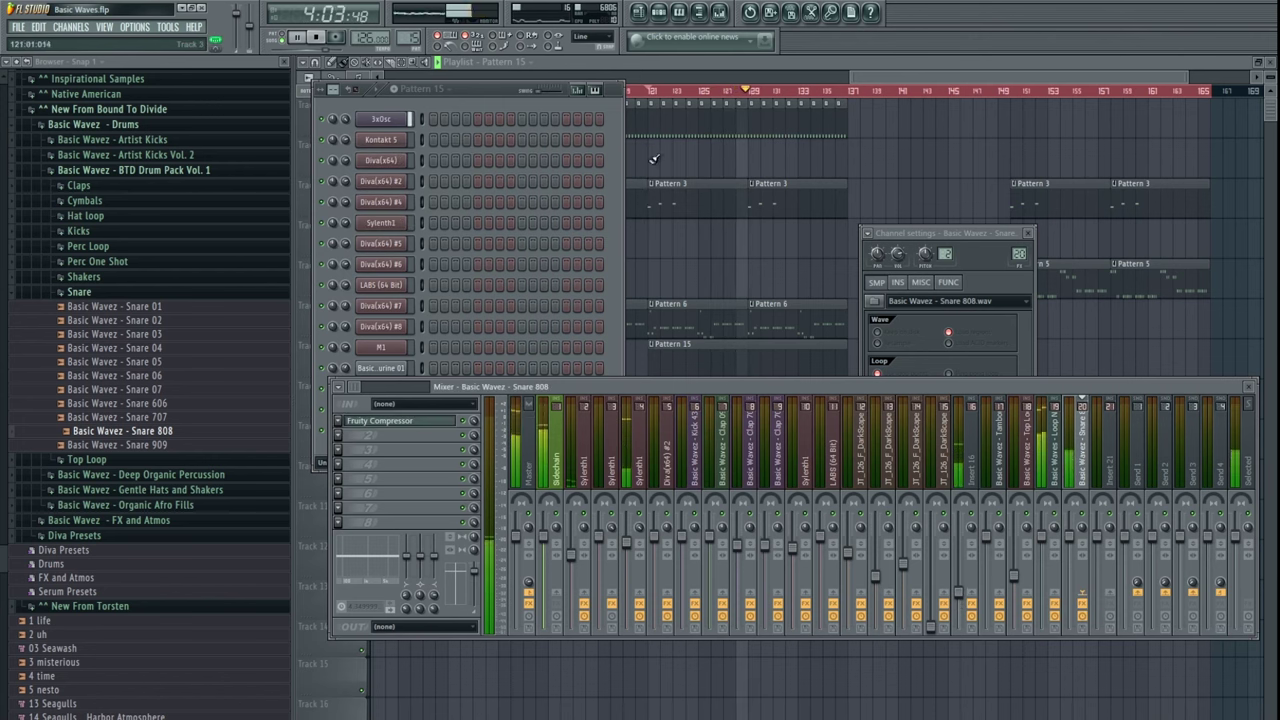
- Review the velocity ramp of the Snare 808 notes over all sixteen bars in the piano roll
key("F5")
double_click(790, 372)
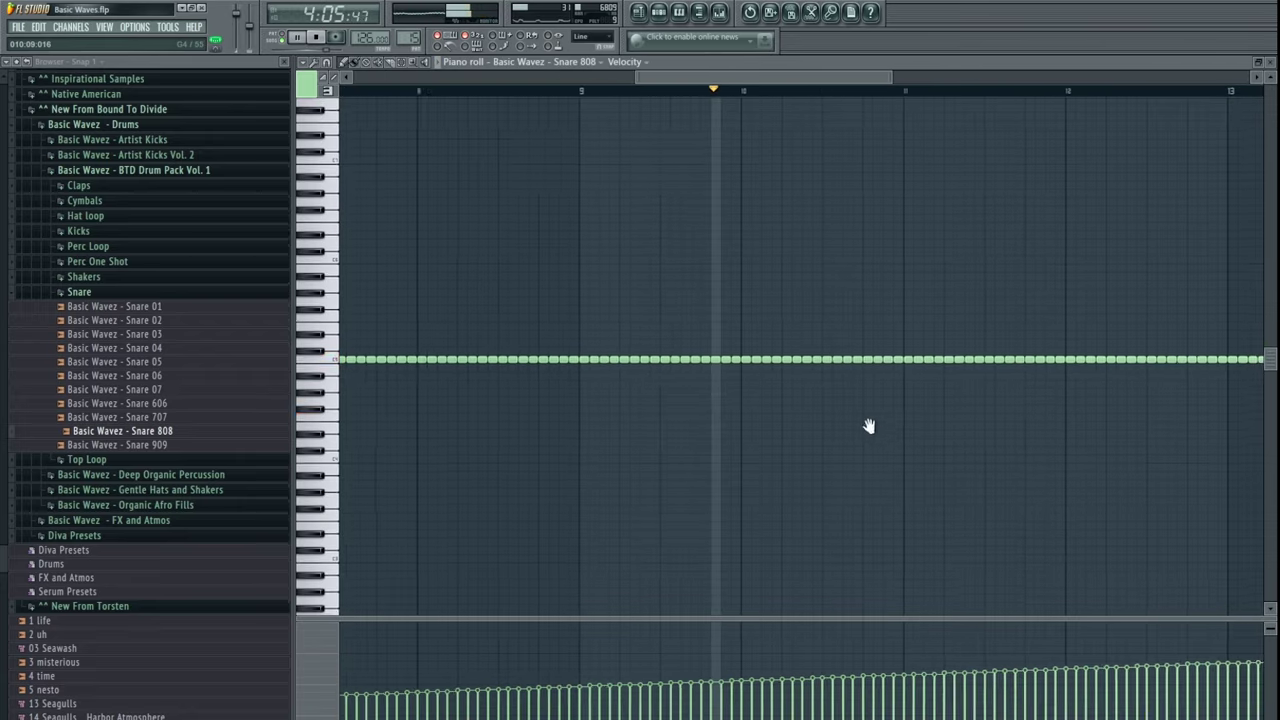
scroll(1060, 509, "down", 2)
scroll(734, 266, "down", 2)
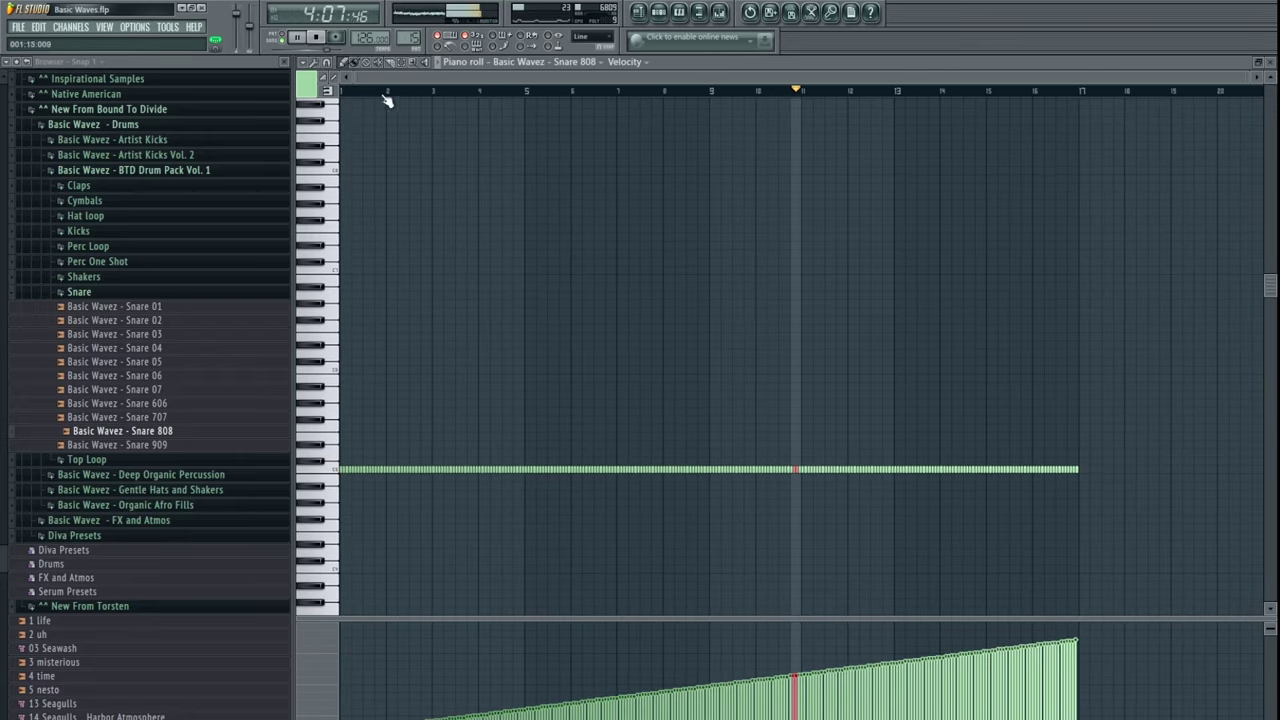
left_click(639, 13)
- Copy the Pattern 14 clips, their filter envelopes on track 28 and the track 30 loop to fill bars 121 to 137
scroll(691, 450, "down", 5)
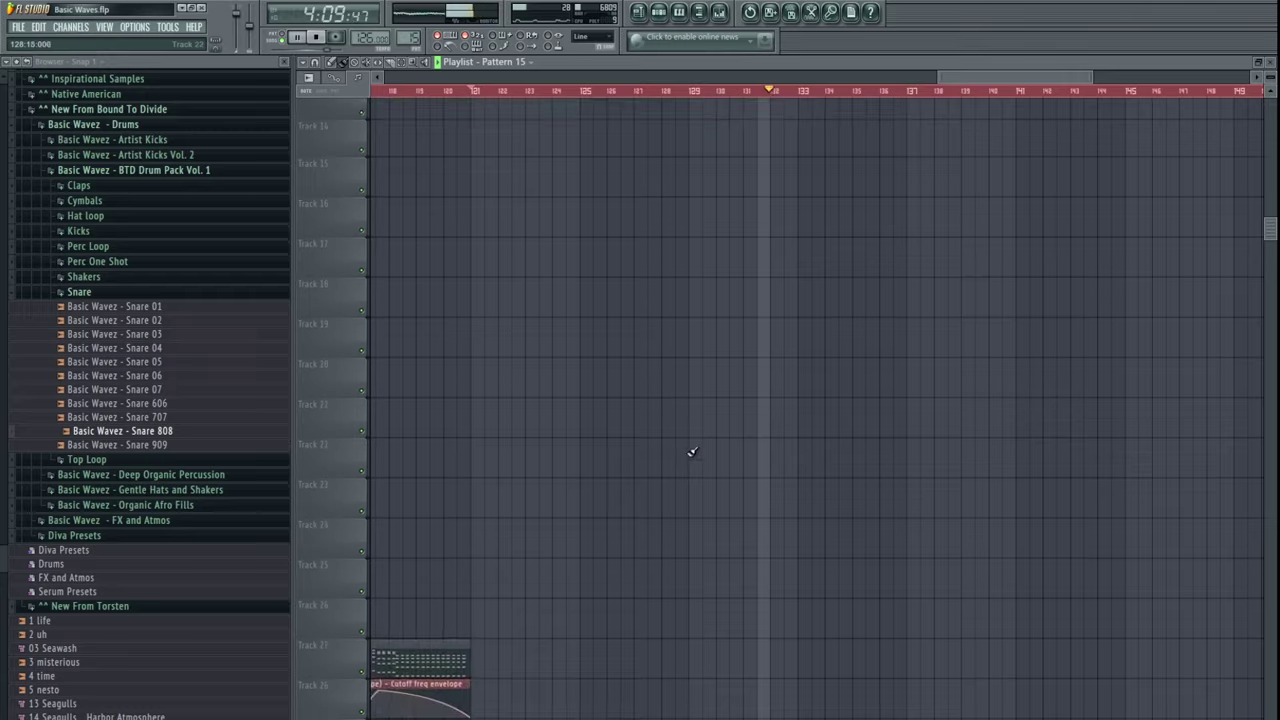
scroll(691, 450, "down", 2)
left_click_drag(689, 442, 648, 235)
key("space")
left_click_drag(747, 412, 557, 506)
left_click_drag(580, 452, 705, 450)
mouse_move(708, 558)
left_mouse_down()
mouse_move(568, 578)
mouse_move(731, 569)
mouse_move(687, 567)
left_mouse_up()
scroll(681, 567, "down", 5)
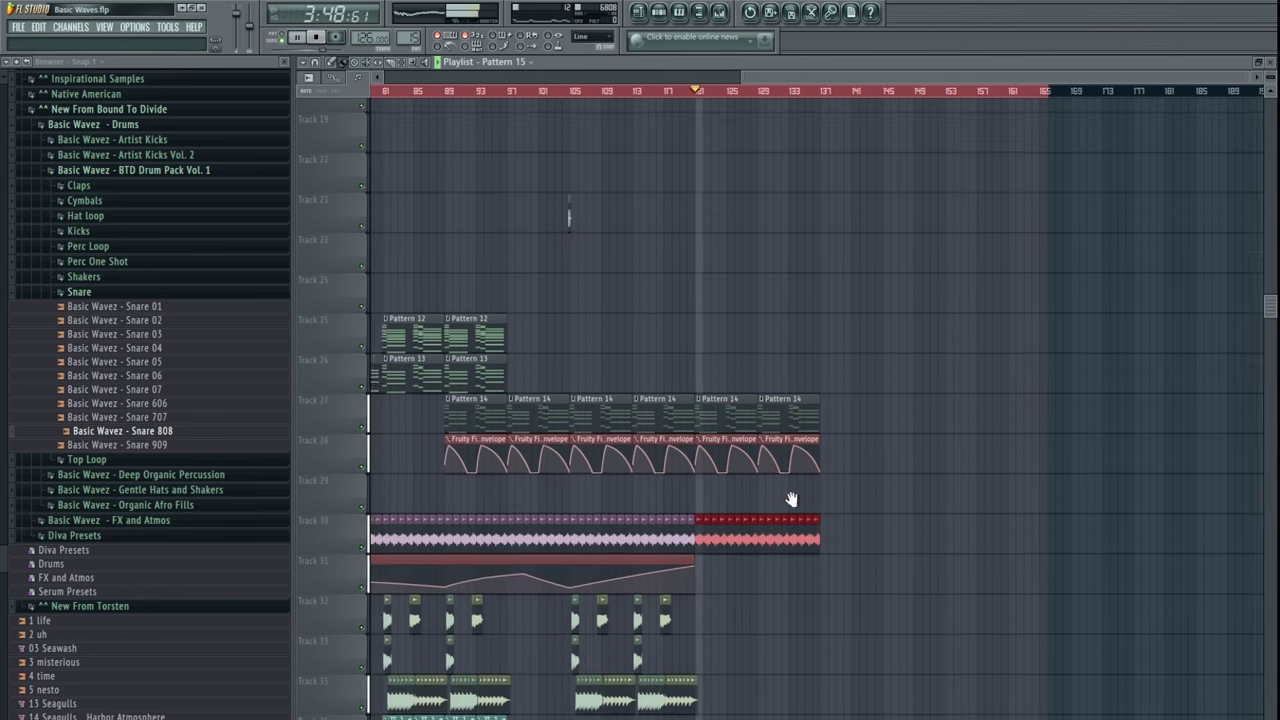
- Copy the four track 35 envelope clips to bars 105 to 121 and duplicate the track 36 clips from bar 121
left_click_drag(781, 533, 722, 572)
left_click_drag(593, 590, 527, 585)
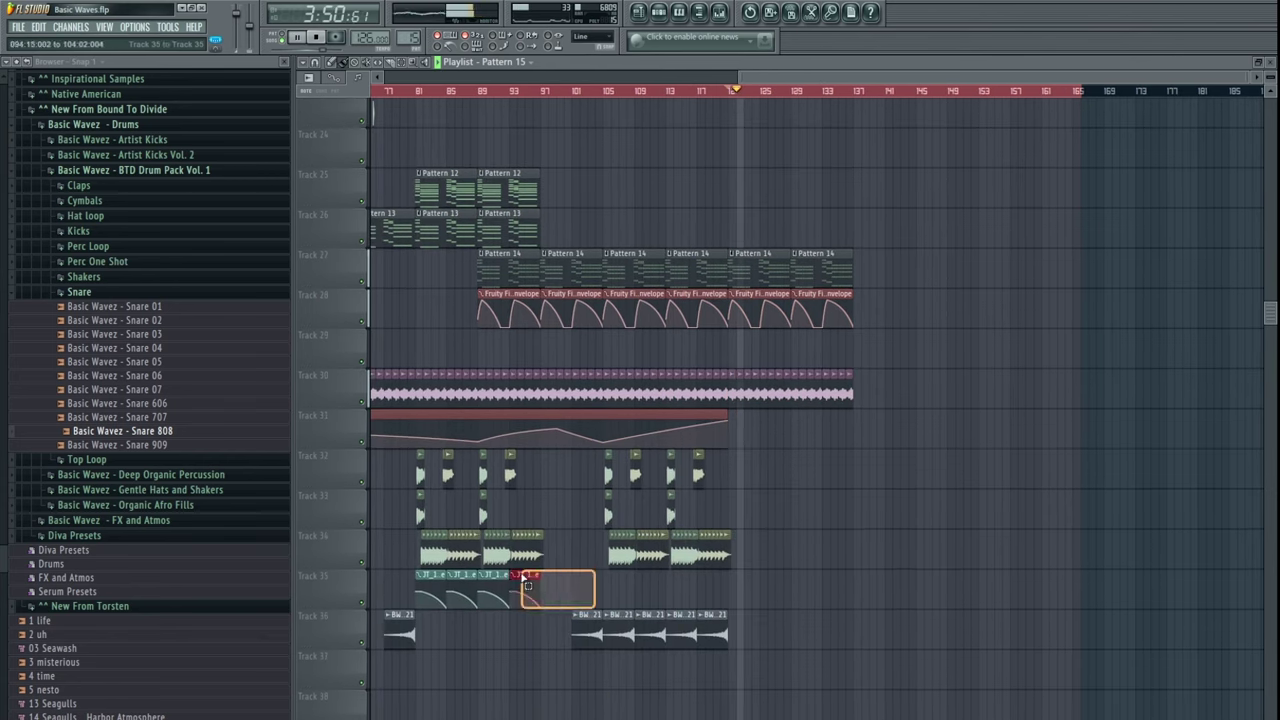
left_click_drag(782, 641, 727, 624)
left_click_drag(719, 436, 637, 466)
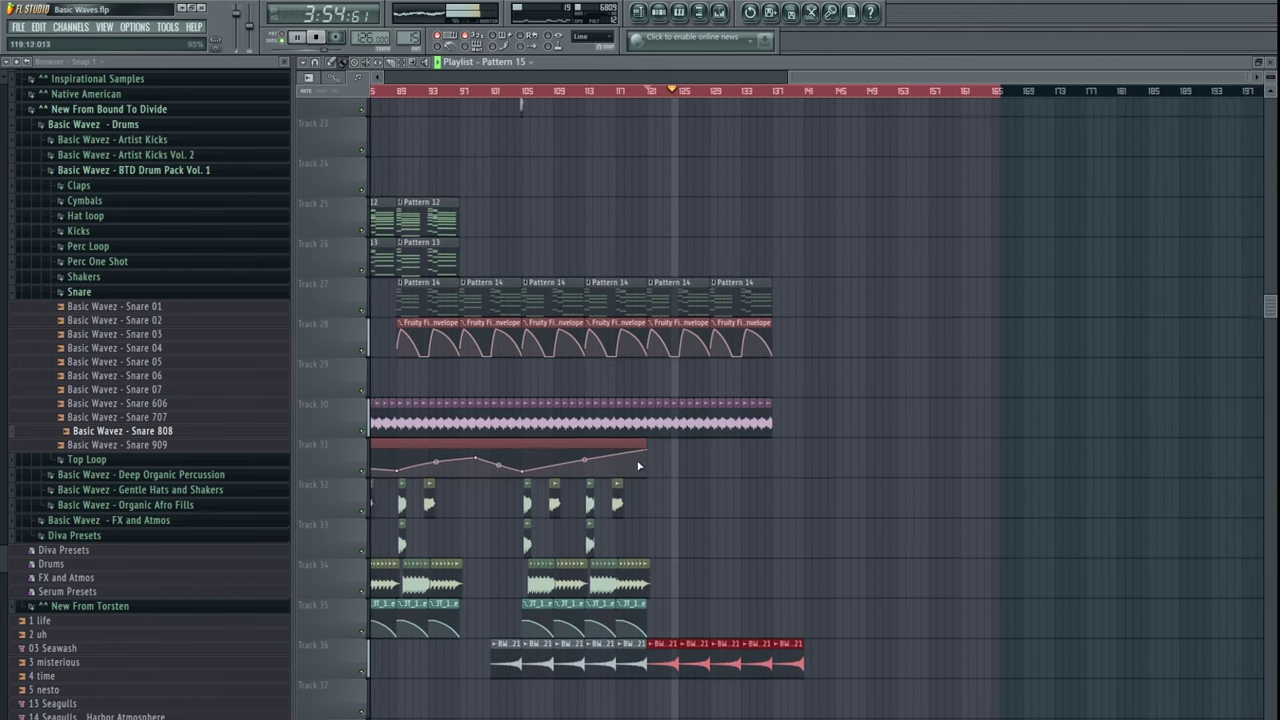
- Extend the filter cutoff automation clip on track 31 to bar 137, moving its final point to the new end
left_click(643, 443)
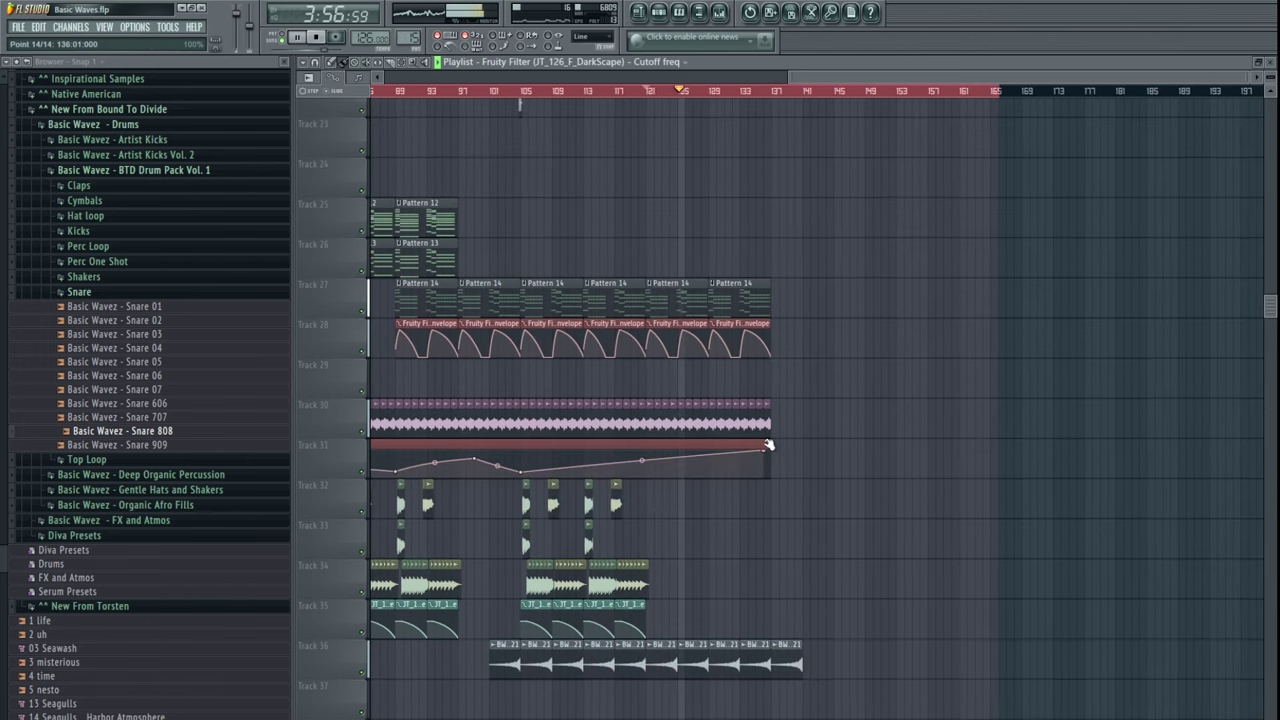
- In the Snare 808 piano roll of Pattern 15, split the last two notes of bar 8 into four half-length notes
scroll(776, 444, "up", 10)
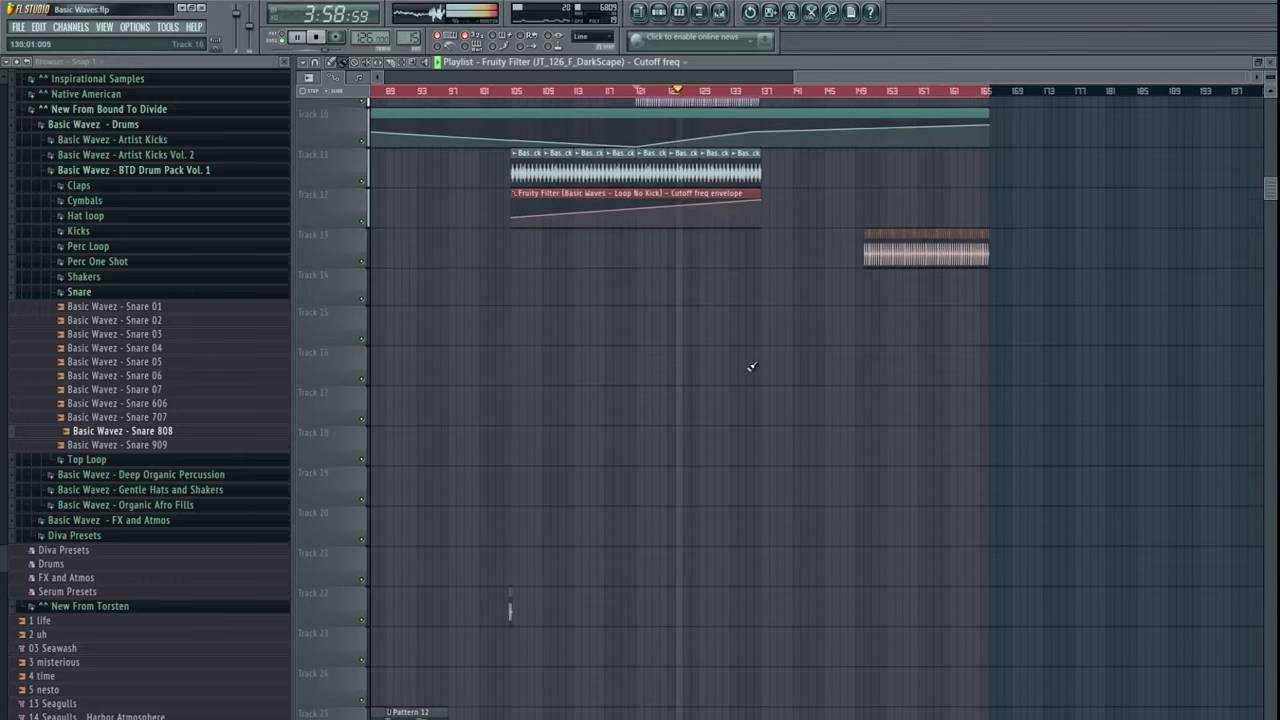
left_click_drag(760, 397, 723, 489)
scroll(723, 486, "up", 3)
left_click_drag(774, 437, 686, 466)
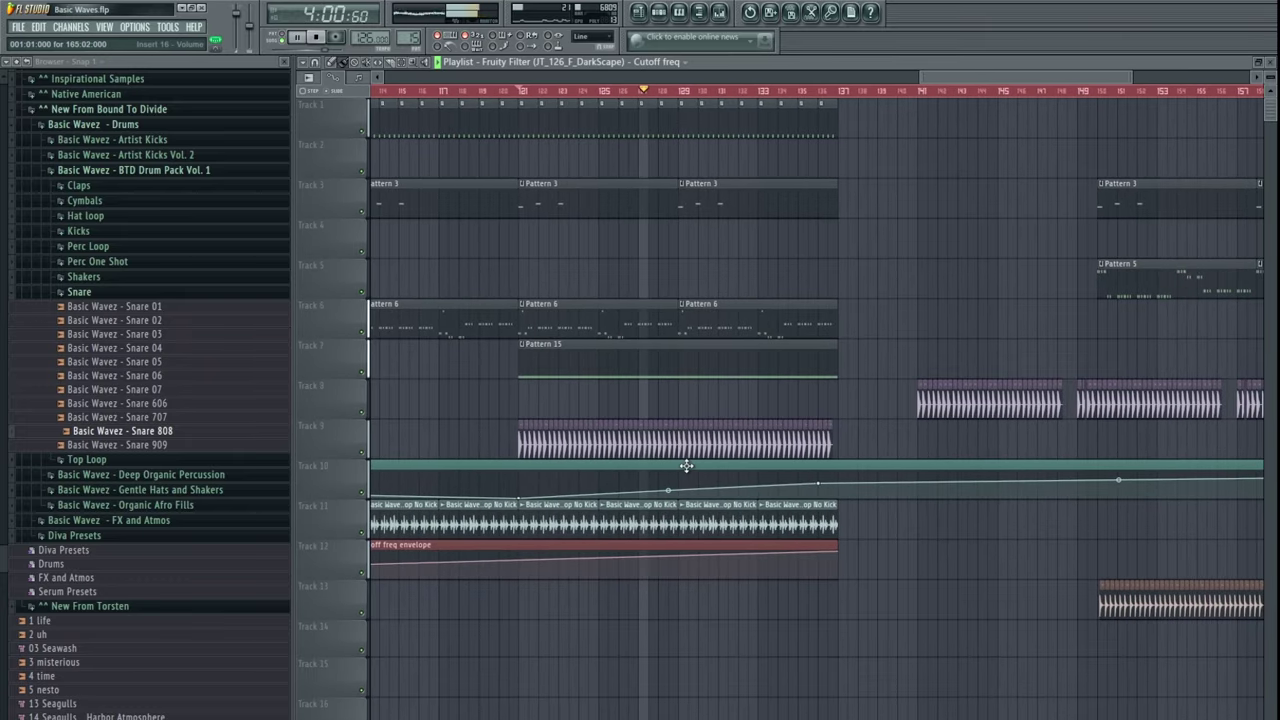
double_click(688, 364)
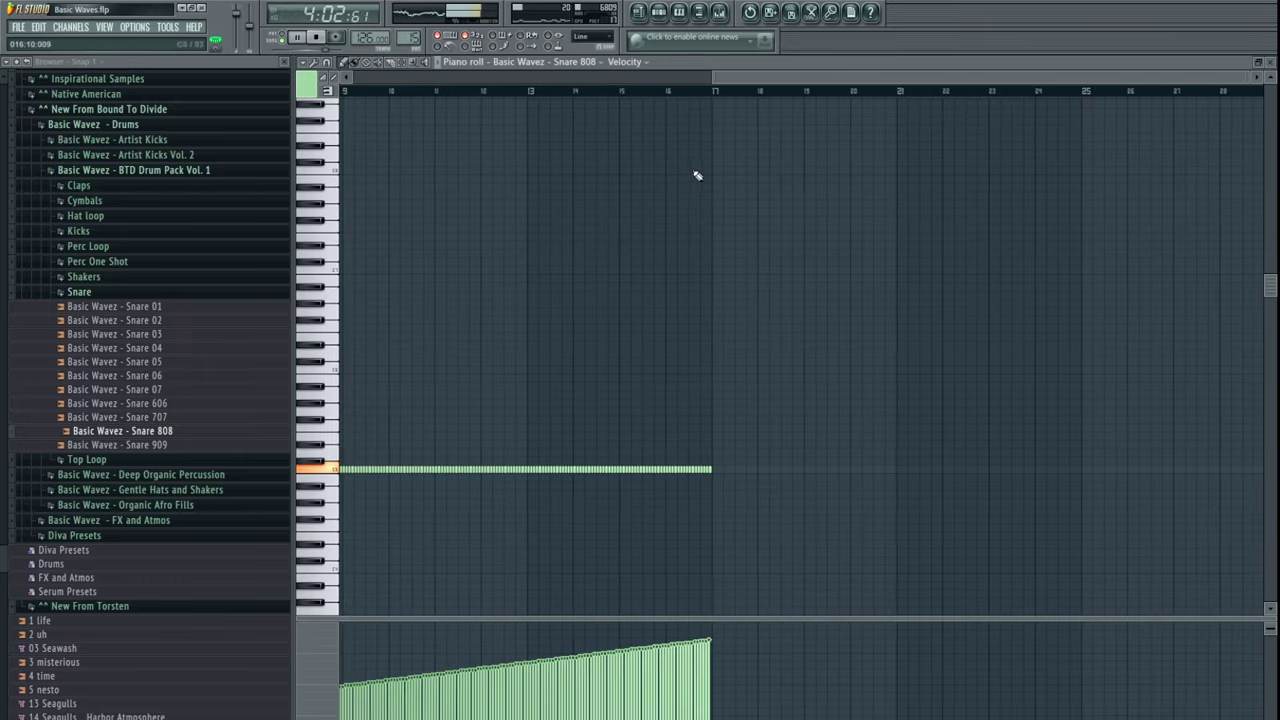
scroll(694, 174, "up", 5)
scroll(534, 561, "up", 1)
left_click_drag(682, 541, 825, 551)
left_click_drag(660, 472, 782, 513)
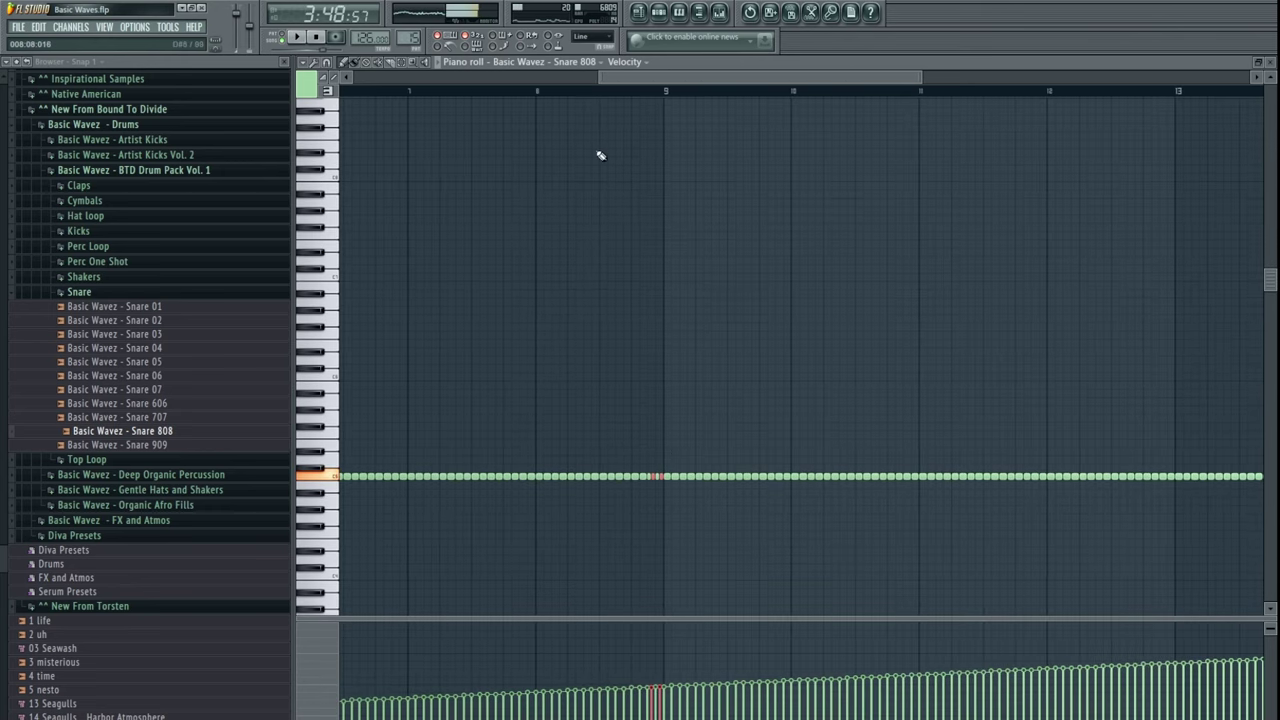
left_click_drag(769, 387, 731, 371)
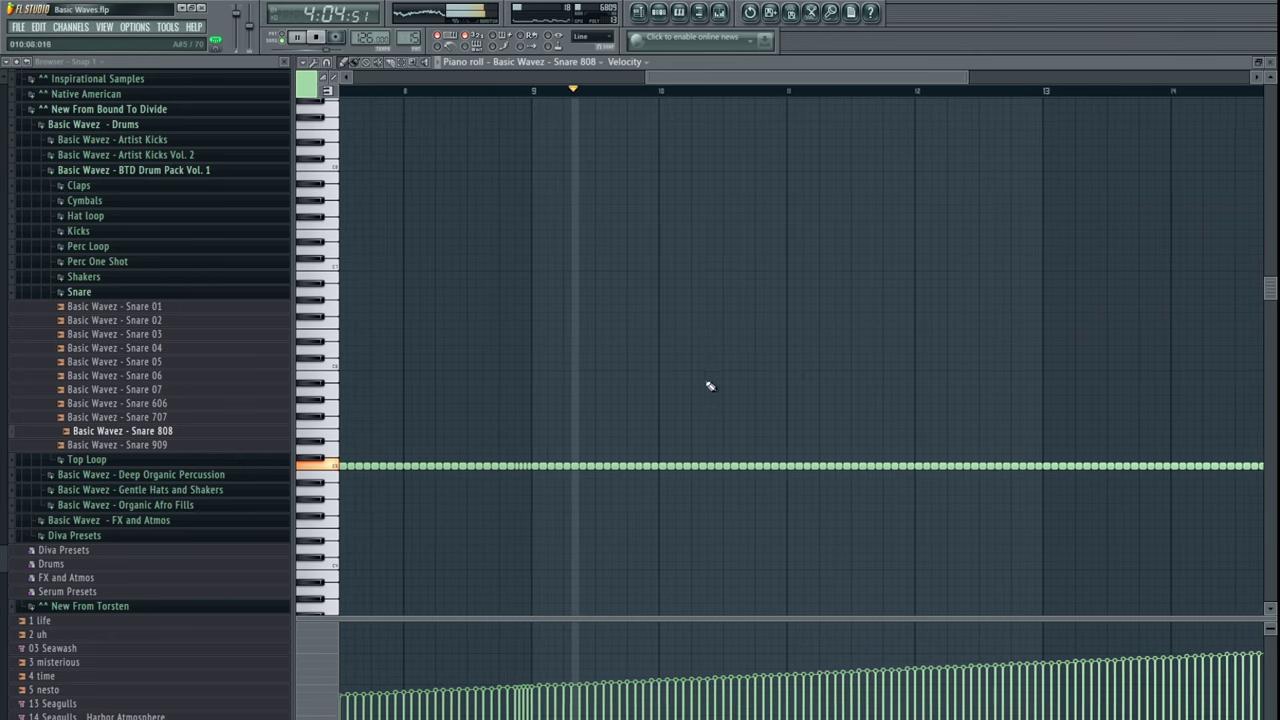
- Split the first two Snare 808 notes of bar 12's third beat into four half-length notes
scroll(710, 400, "down", 3)
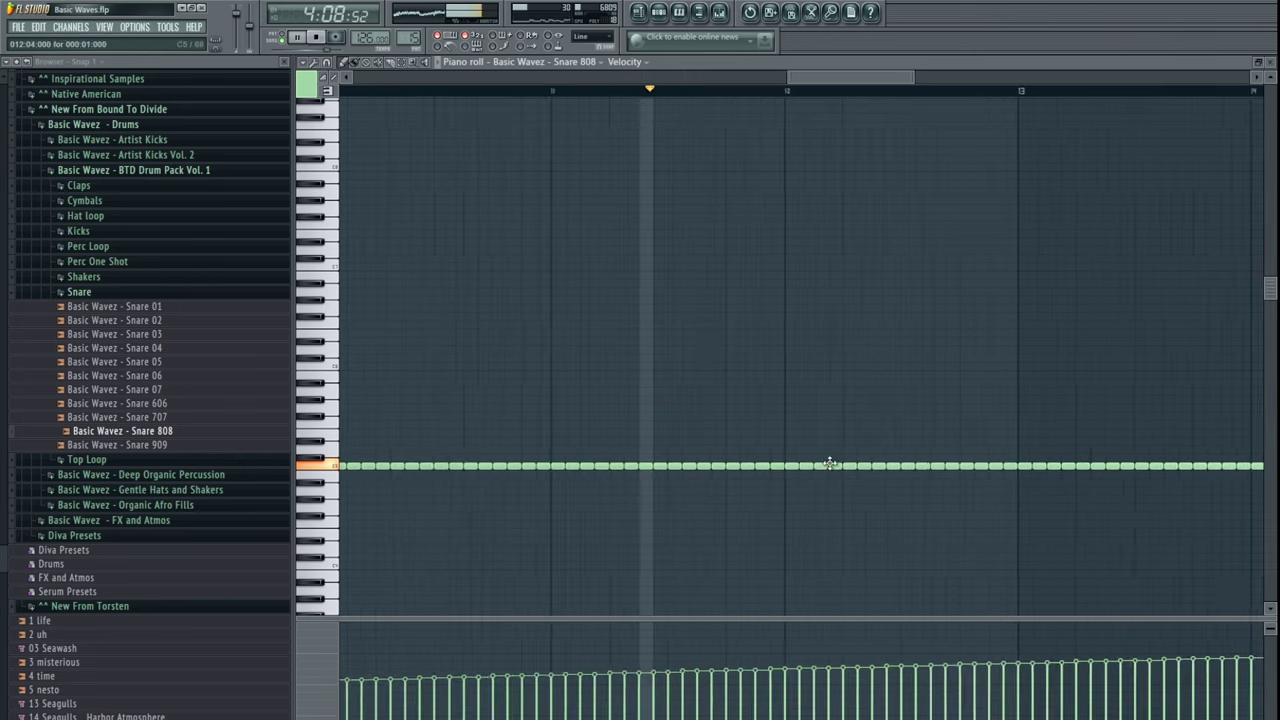
scroll(740, 395, "up", 5)
left_click_drag(731, 380, 965, 372)
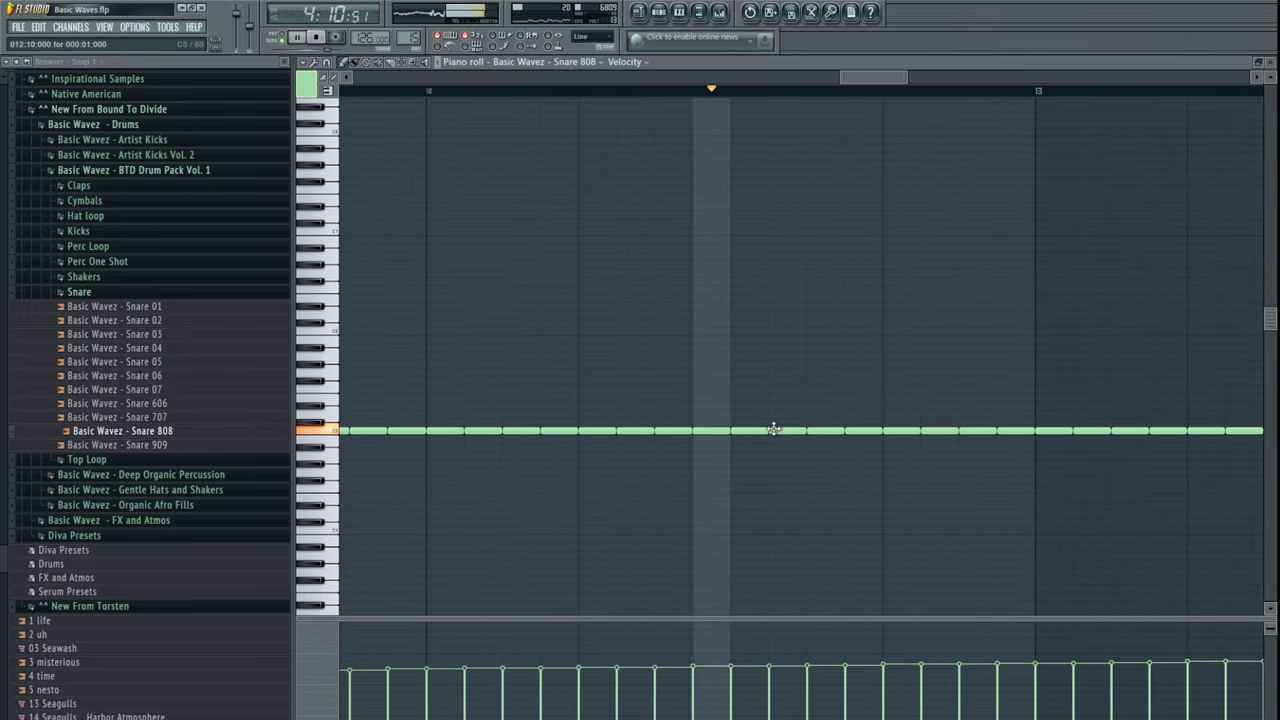
key("space")
scroll(769, 429, "up", 4)
left_click_drag(745, 418, 822, 444)
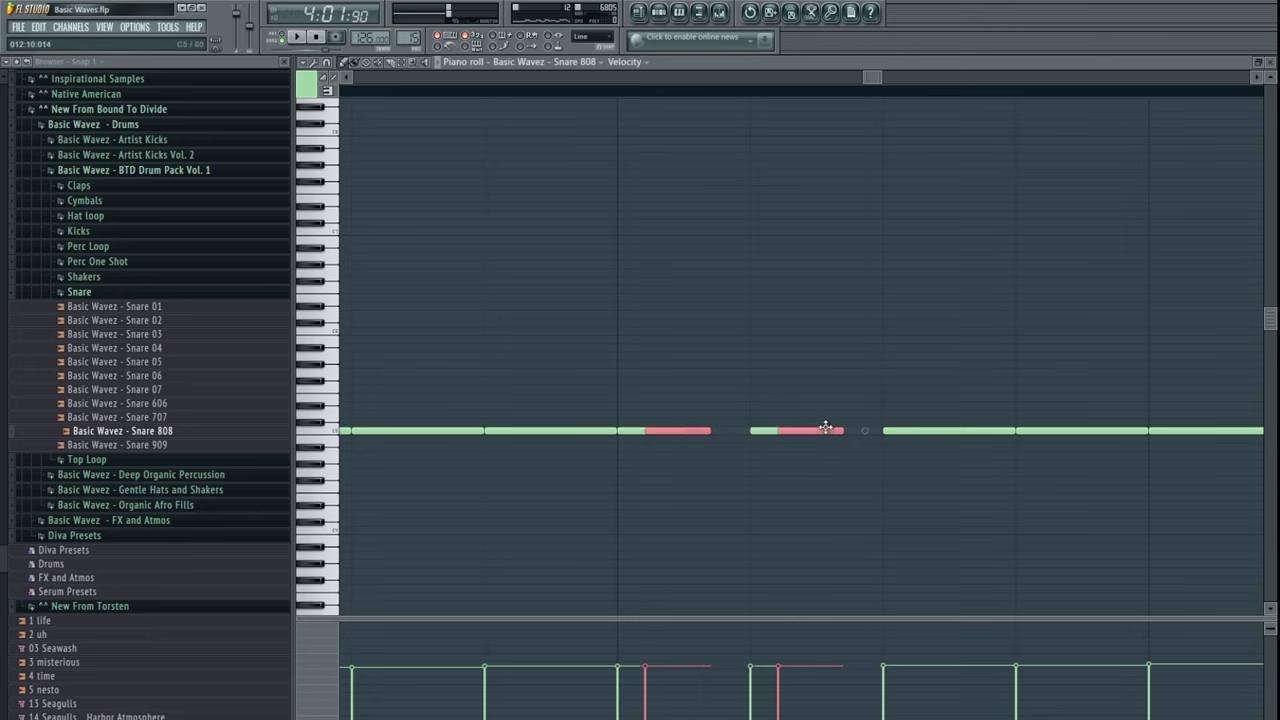
scroll(853, 434, "down", 6)
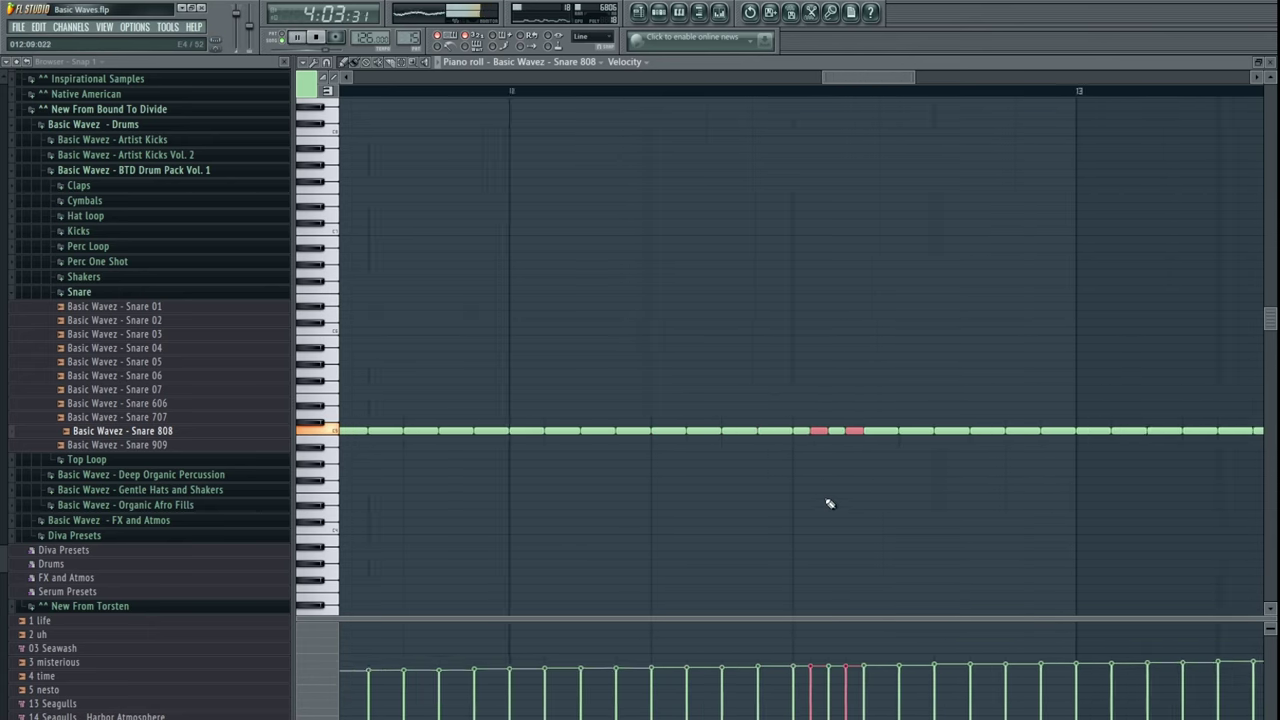
scroll(645, 507, "down", 3)
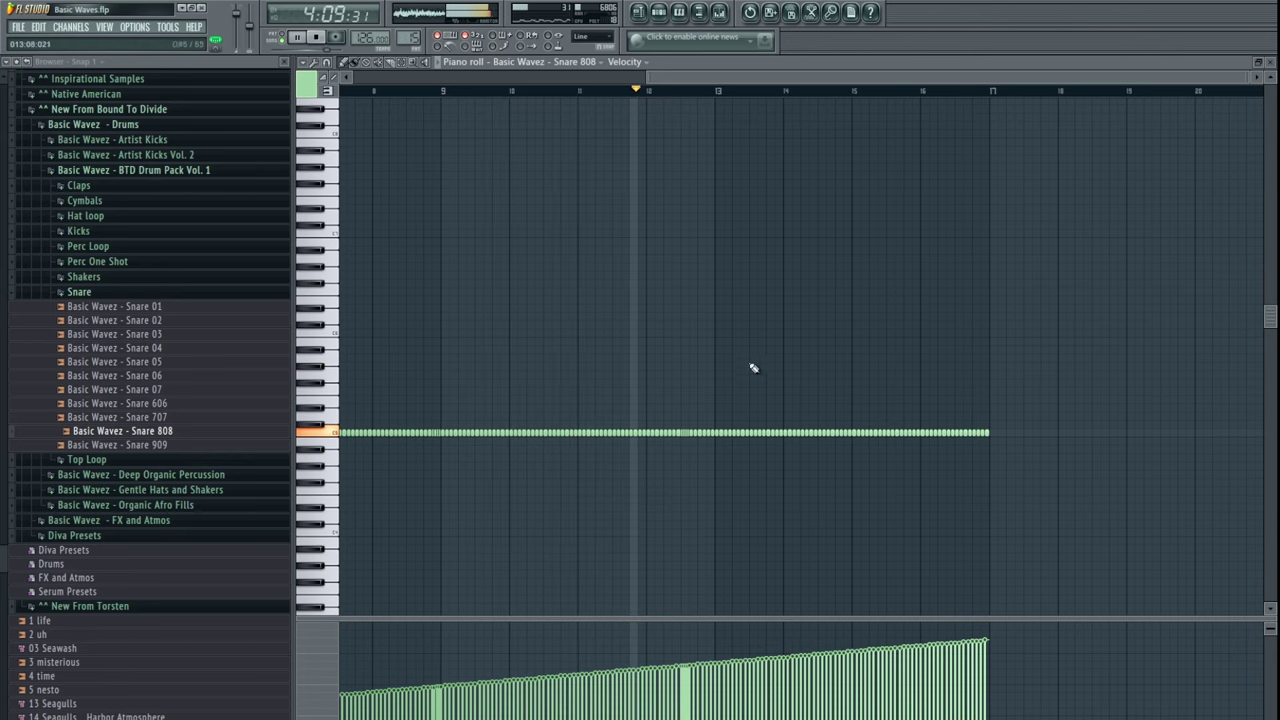
scroll(745, 385, "down", 2)
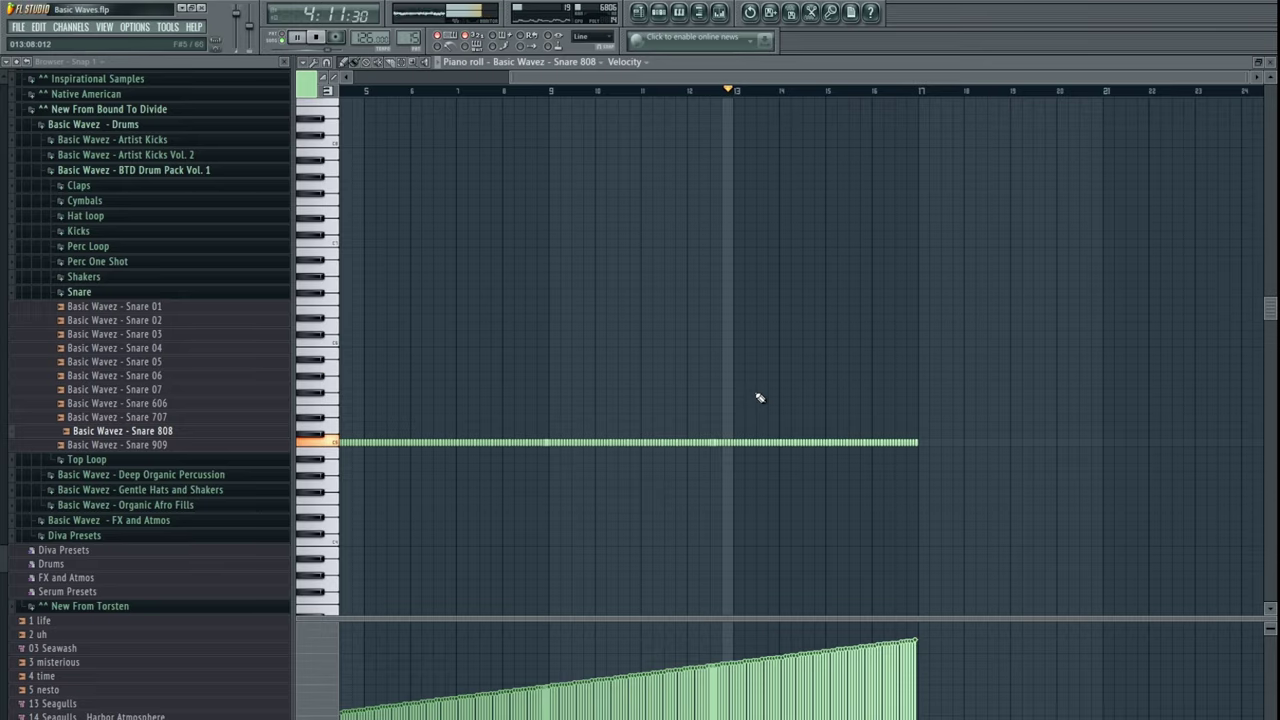
- Split the last two Snare 808 notes of bar 16's first beat into four half-length notes
scroll(758, 398, "up", 4)
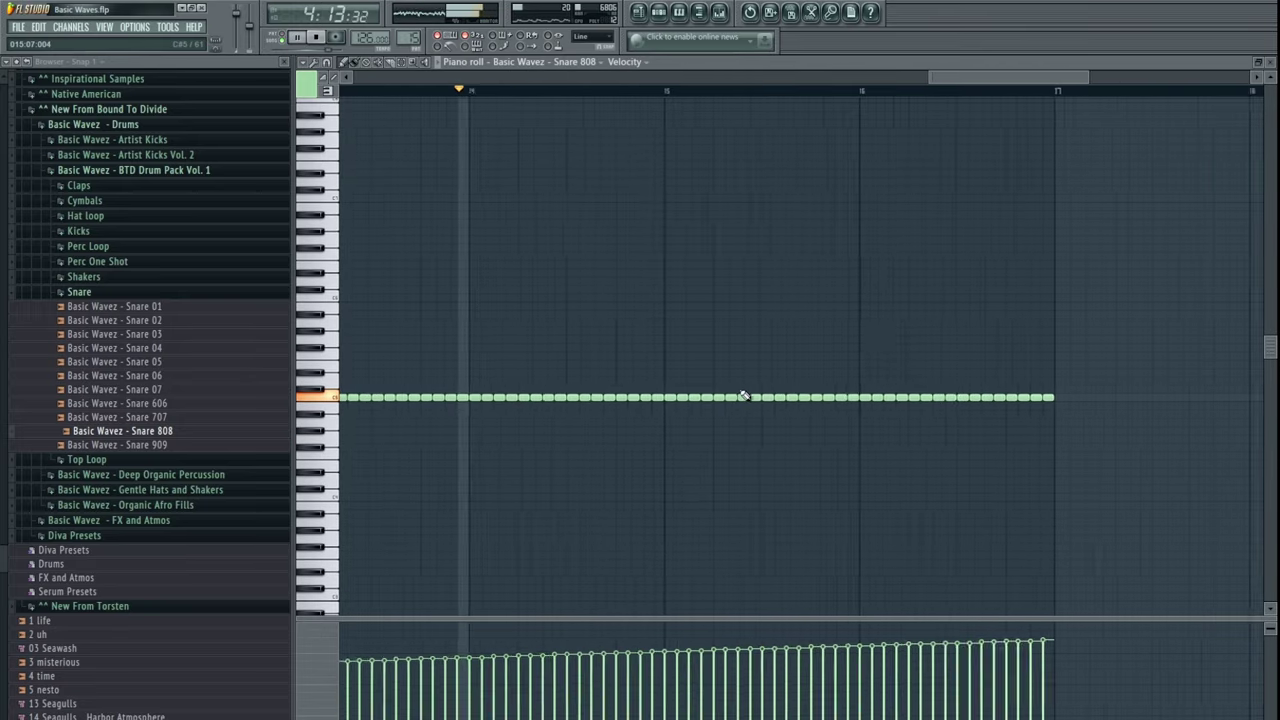
scroll(720, 390, "up", 1)
scroll(675, 398, "down", 4)
scroll(858, 425, "up", 2)
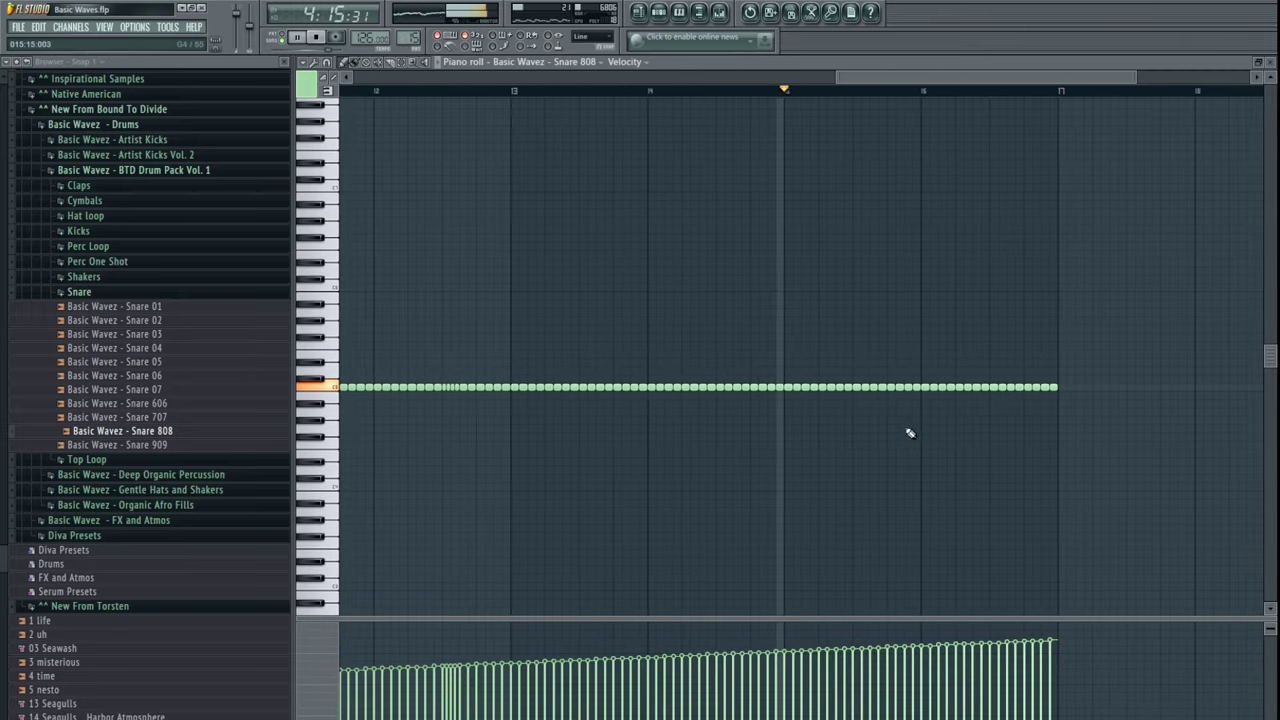
scroll(757, 434, "up", 5)
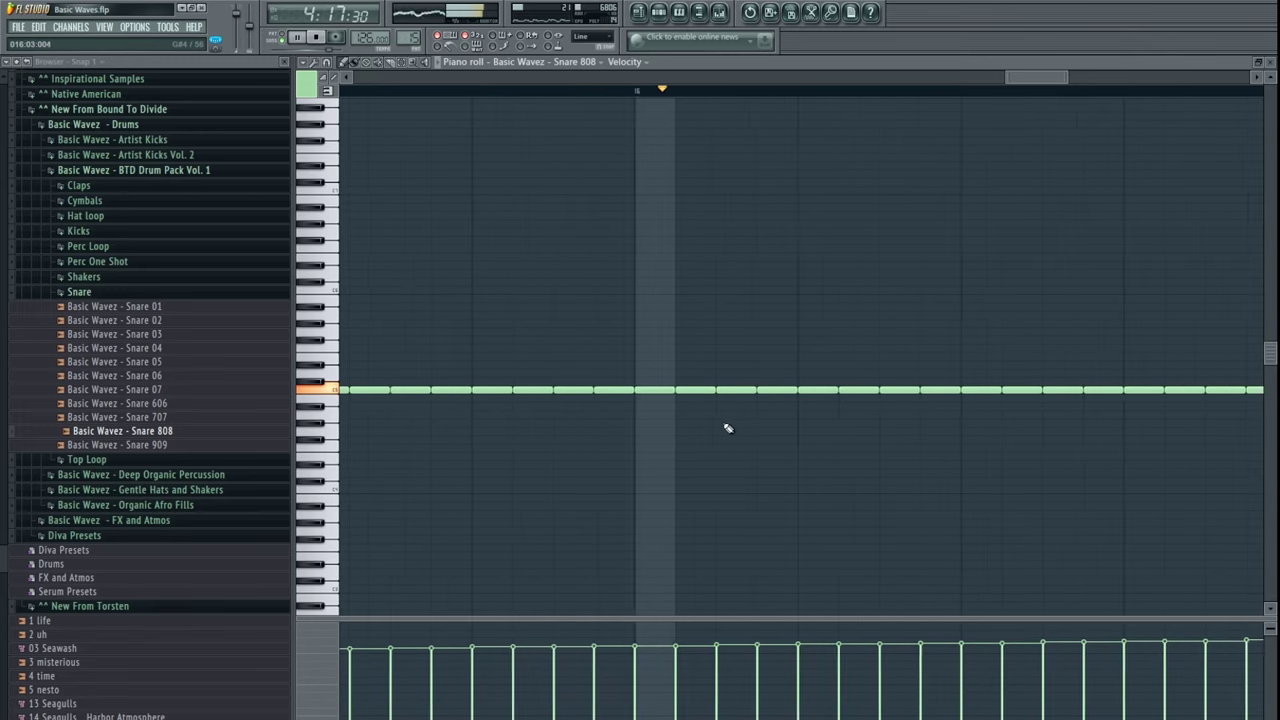
key("space")
left_click_drag(741, 378, 763, 401)
scroll(803, 388, "up", 3)
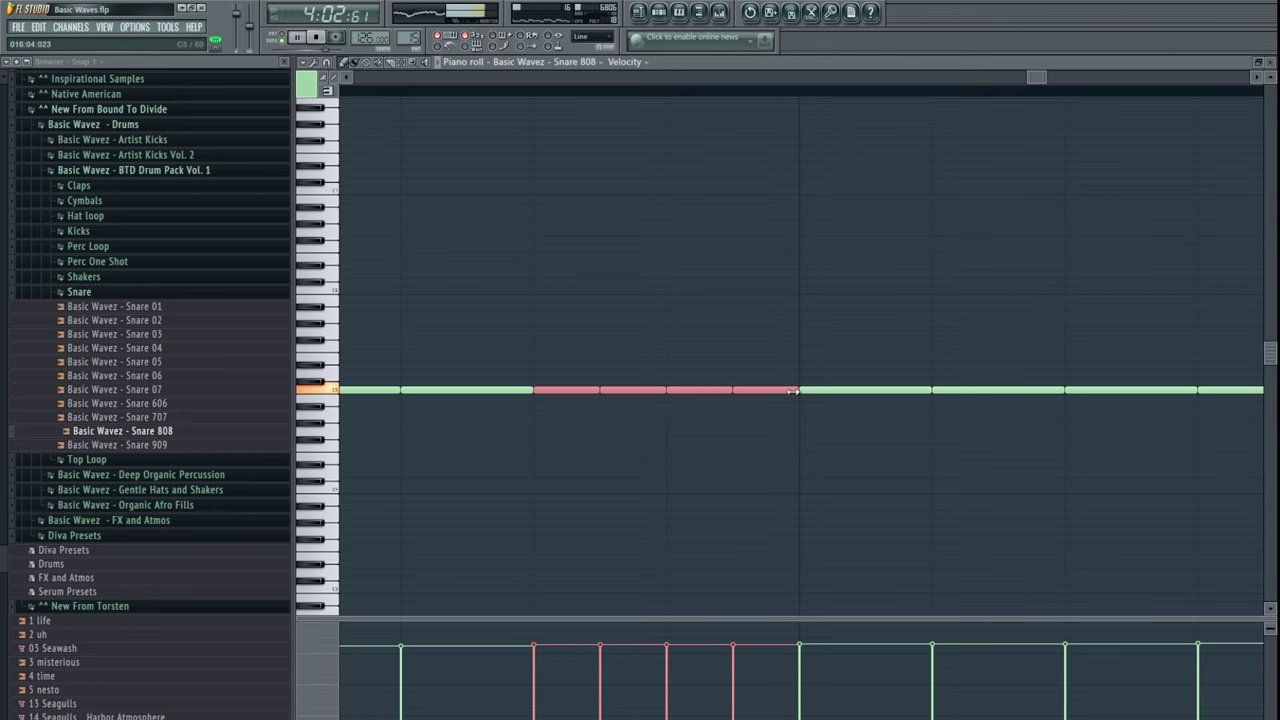
- Play the Snare 808 build-up from bar 15 to hear the roll in bar 16
scroll(785, 400, "down", 7)
left_click(548, 100)
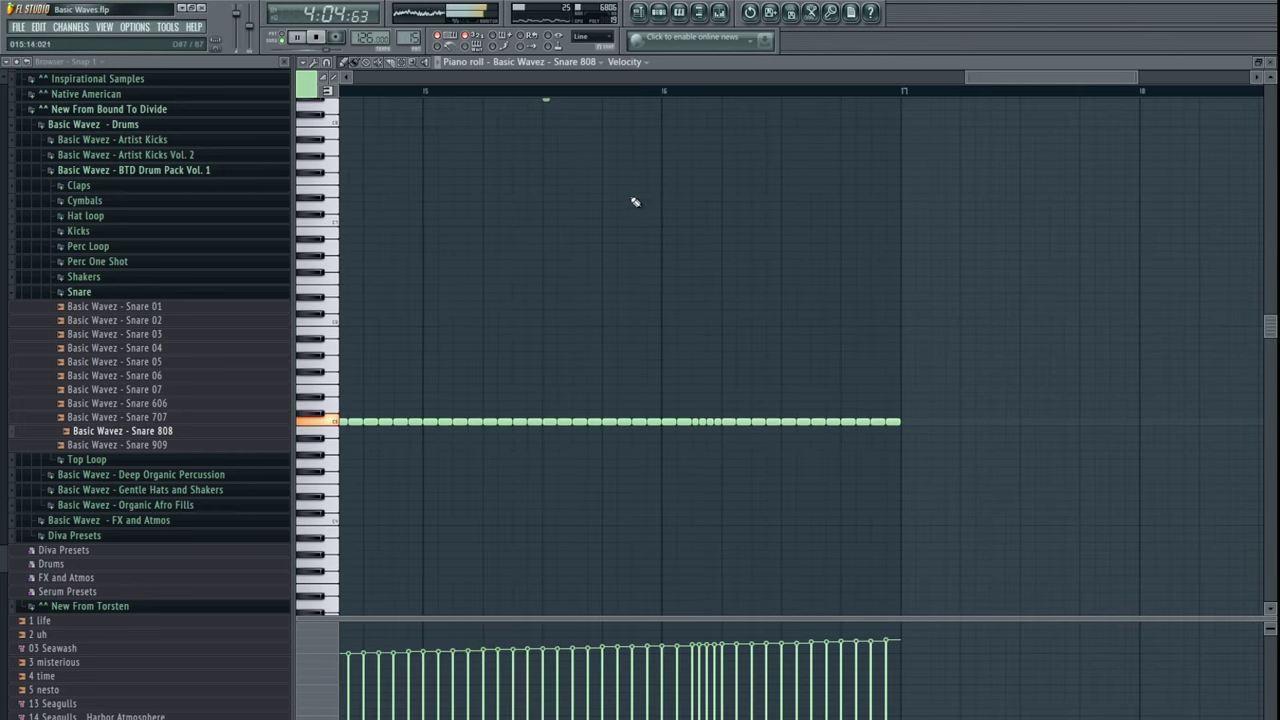
right_click(546, 100)
left_click(434, 92)
left_click_drag(846, 329, 787, 354)
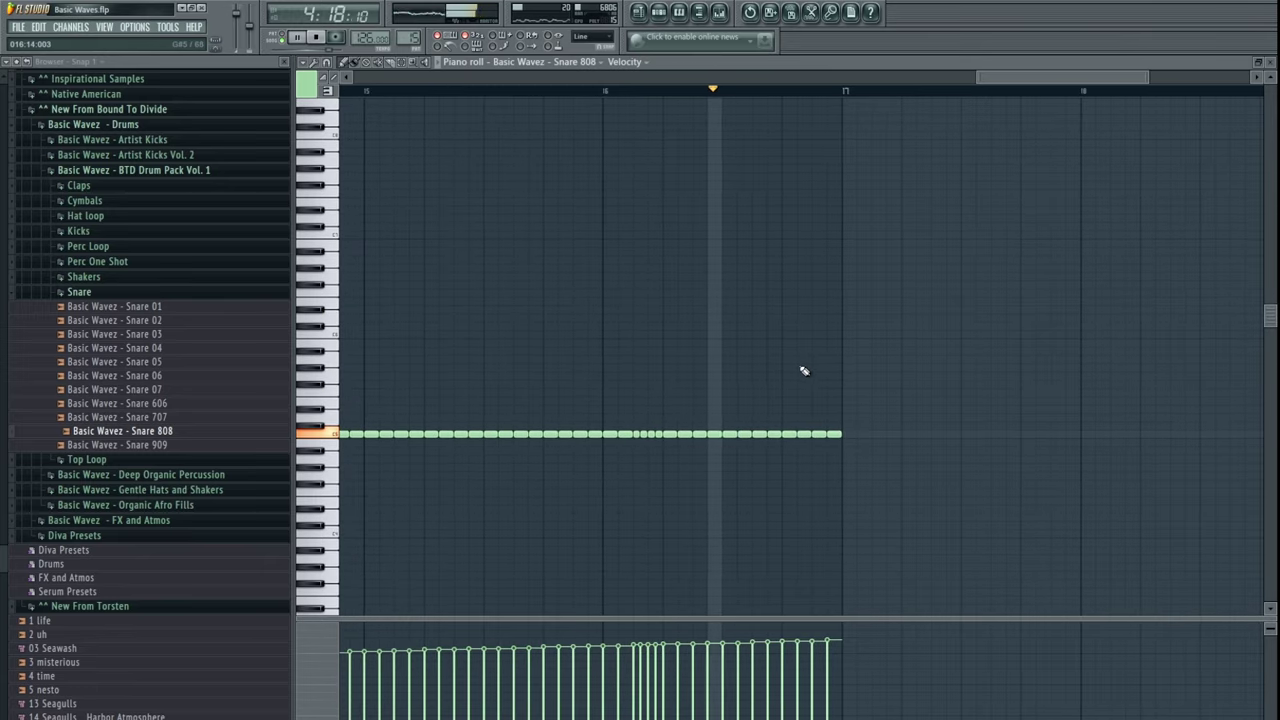
key("space")
- In the playlist, move the three track 8 clip groups earlier so they start at bar 137
key("F5")
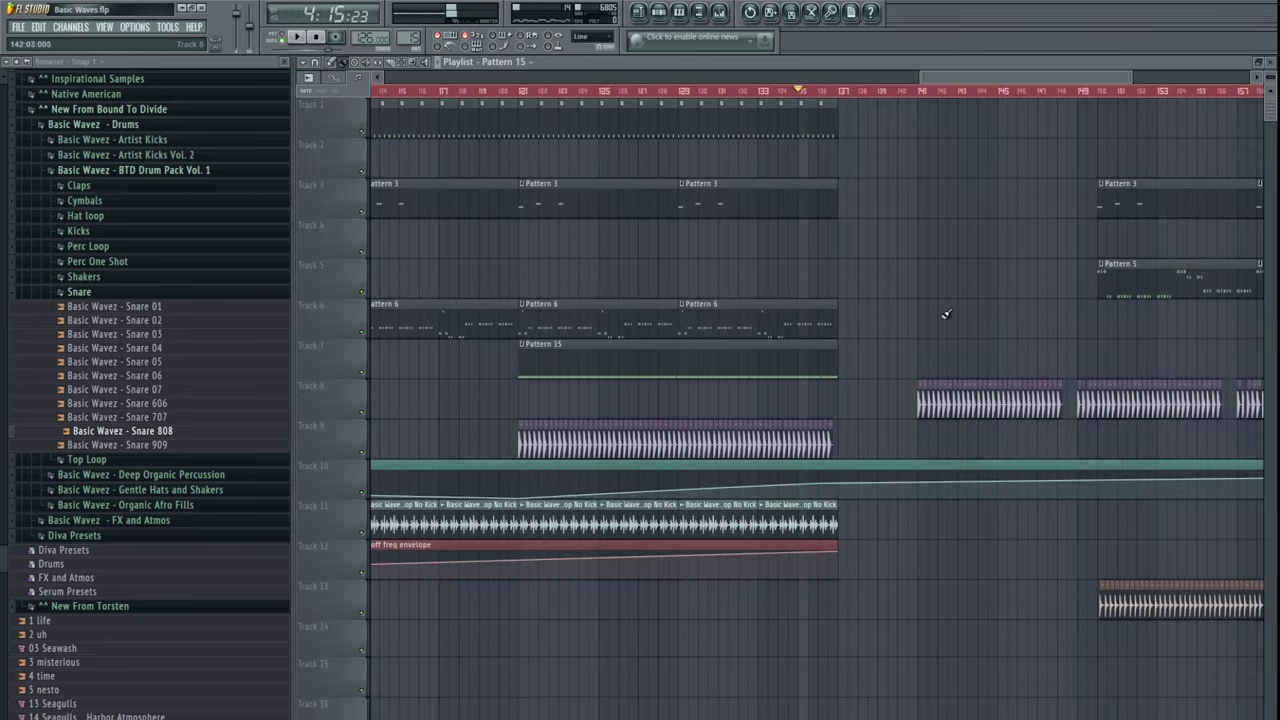
left_click_drag(975, 430, 811, 463)
scroll(909, 420, "down", 4)
left_click_drag(909, 403, 1140, 412)
scroll(1000, 425, "up", 3)
left_click_drag(1003, 434, 1000, 412)
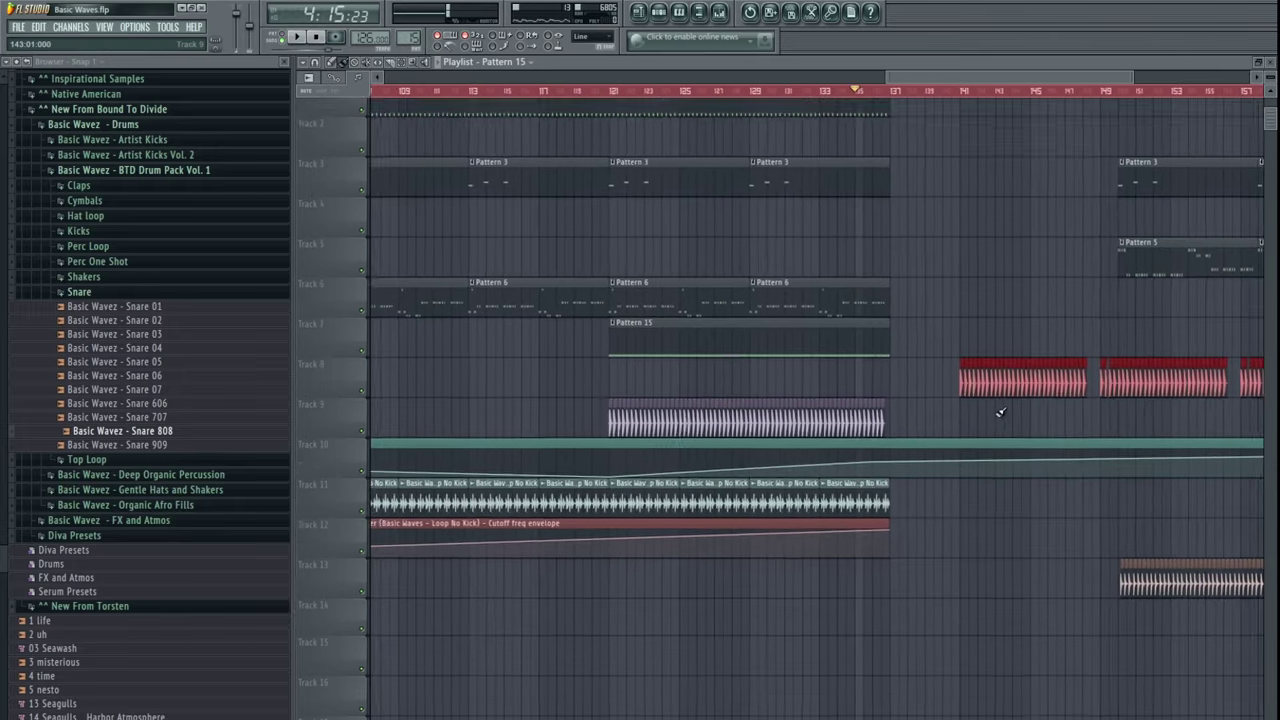
scroll(1000, 412, "down", 1)
left_click_drag(1043, 280, 808, 320)
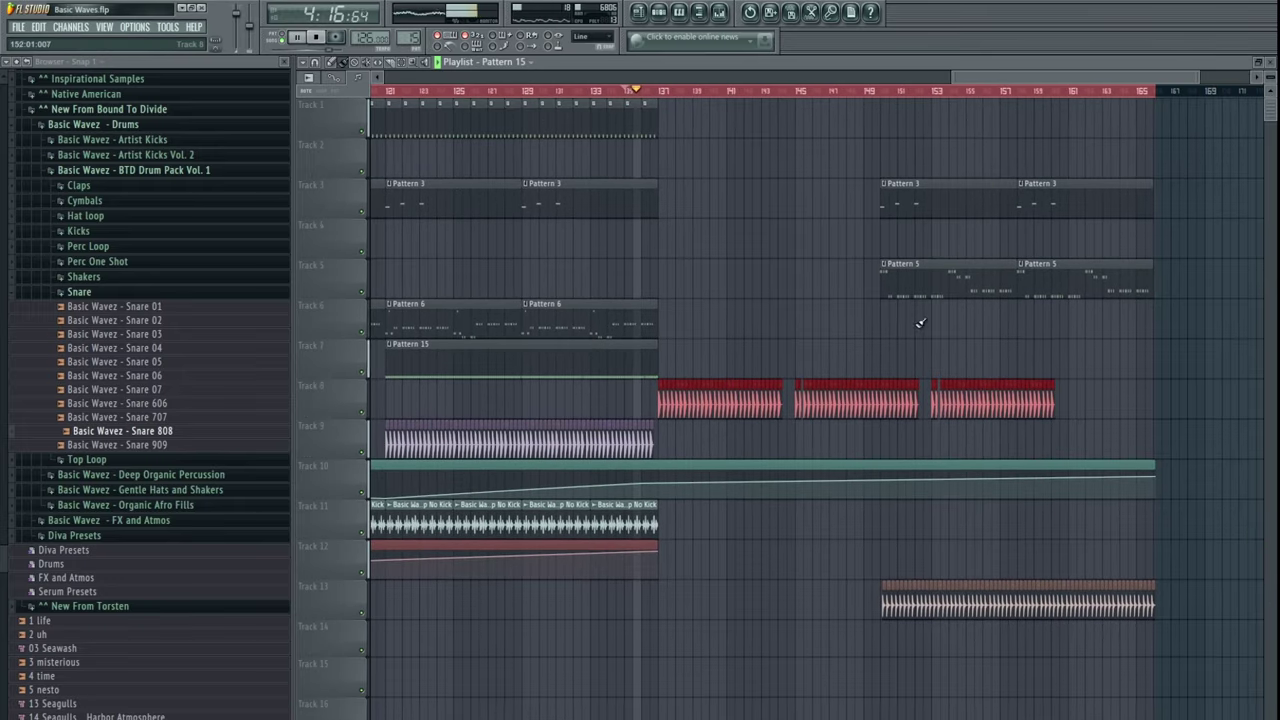
- Move the two Pattern 5 clips on track 5 so they run from bar 137 to 153
left_click_drag(943, 262, 712, 260)
left_click_drag(1071, 273, 848, 274)
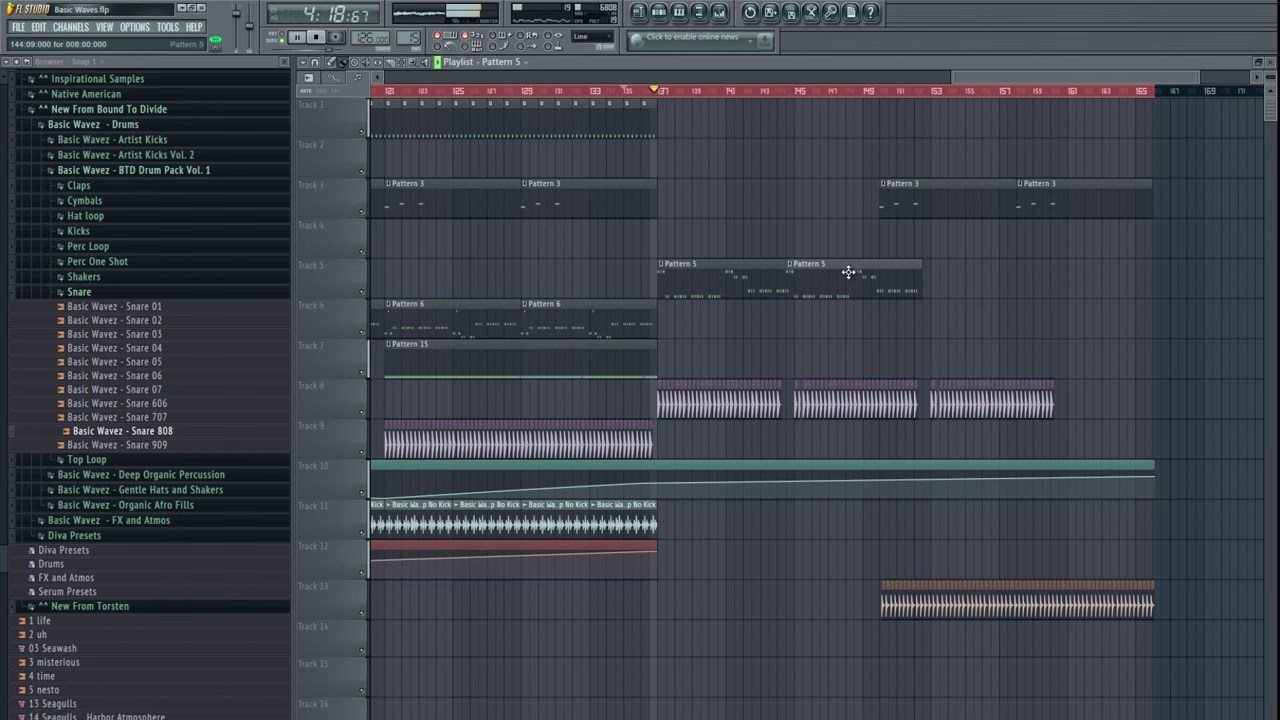
scroll(800, 310, "right", 1)
- Copy the track 1 pattern clips of bars 105 to 137 so the copies start at bar 137
left_click_drag(717, 177, 877, 203)
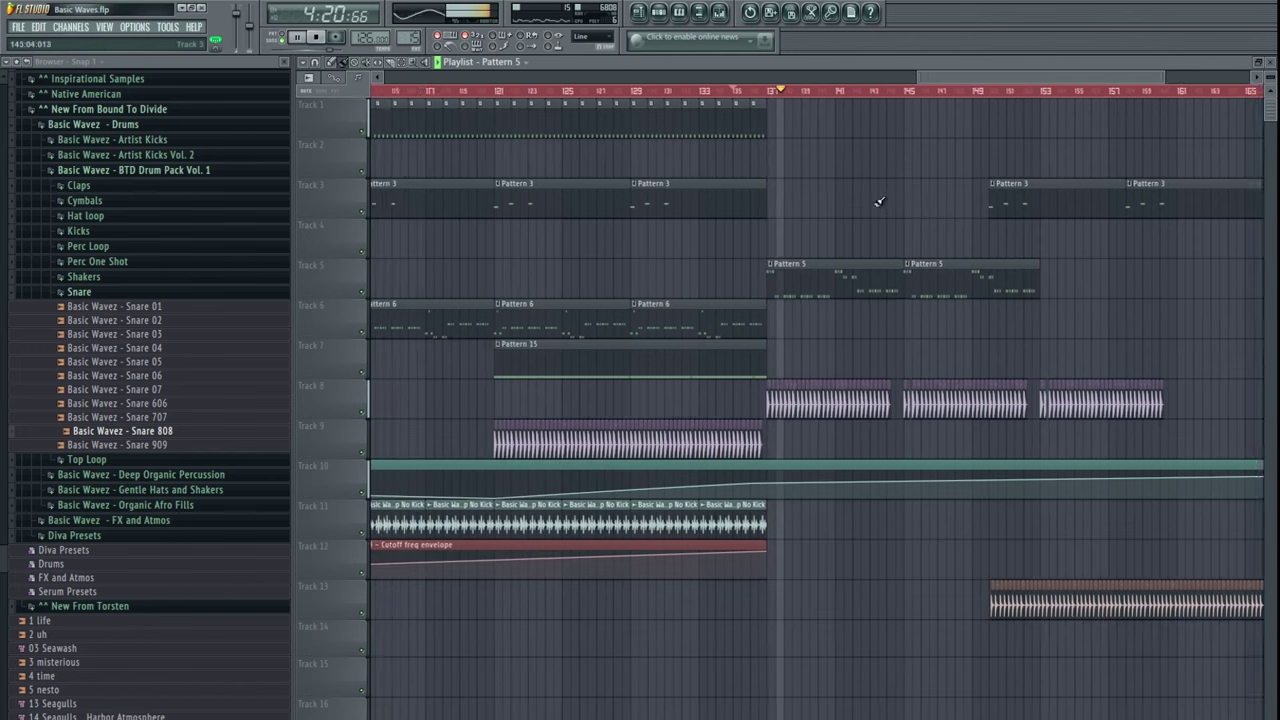
scroll(895, 200, "down", 3)
key("space")
left_click_drag(898, 126, 545, 118)
left_click_drag(676, 120, 851, 114)
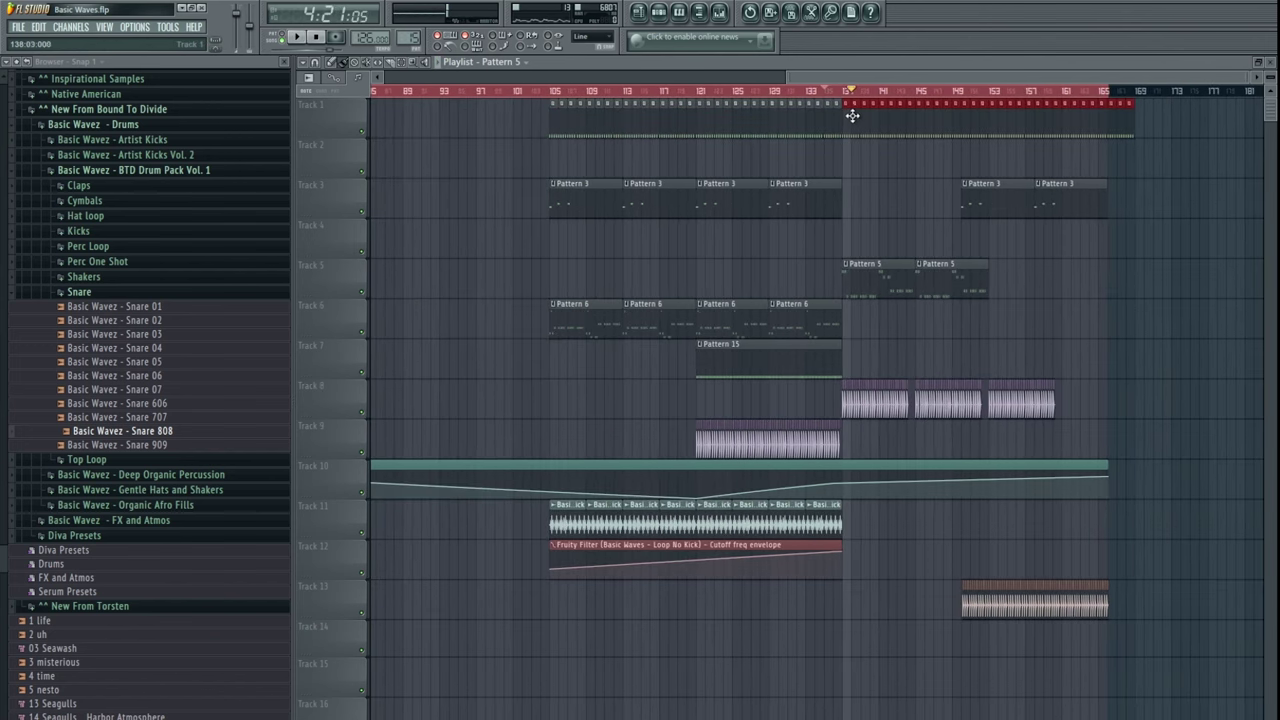
- Duplicate the four Pattern 14 clips on track 27 and their track 28 filter envelopes from bars 105–137 to bars 137–169
scroll(957, 486, "down", 6)
scroll(914, 234, "down", 2)
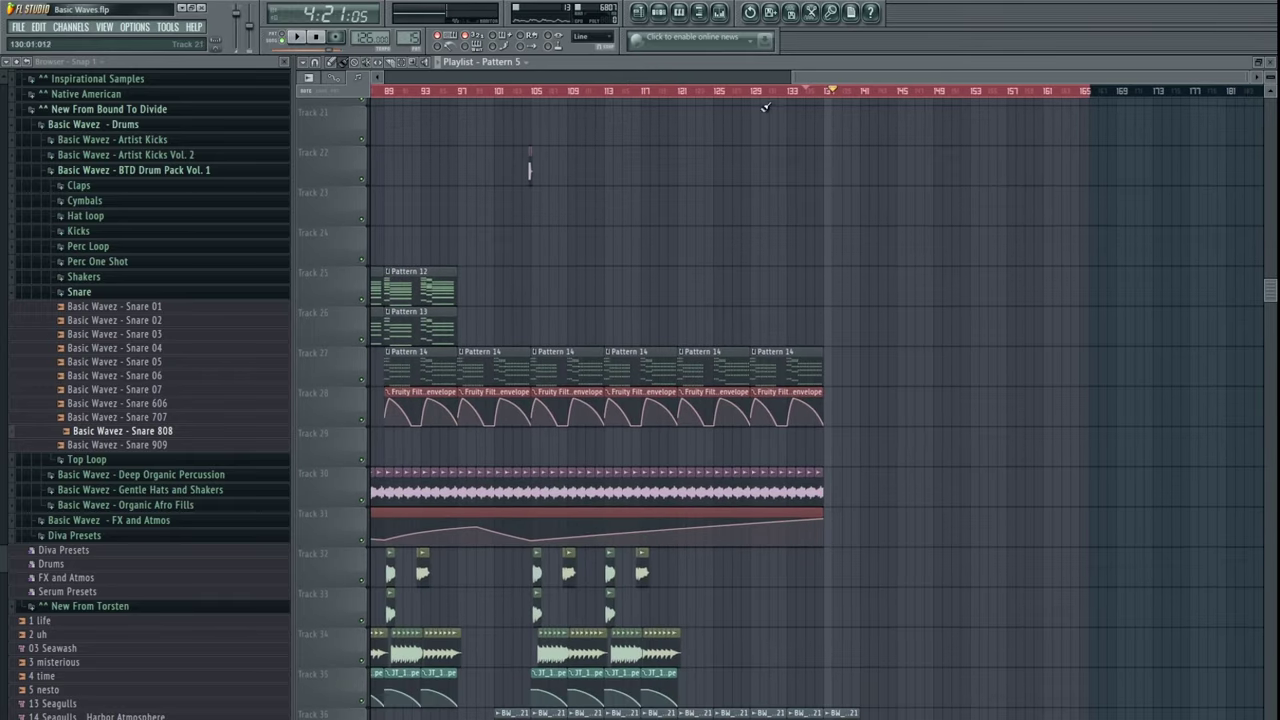
left_click_drag(894, 308, 619, 414)
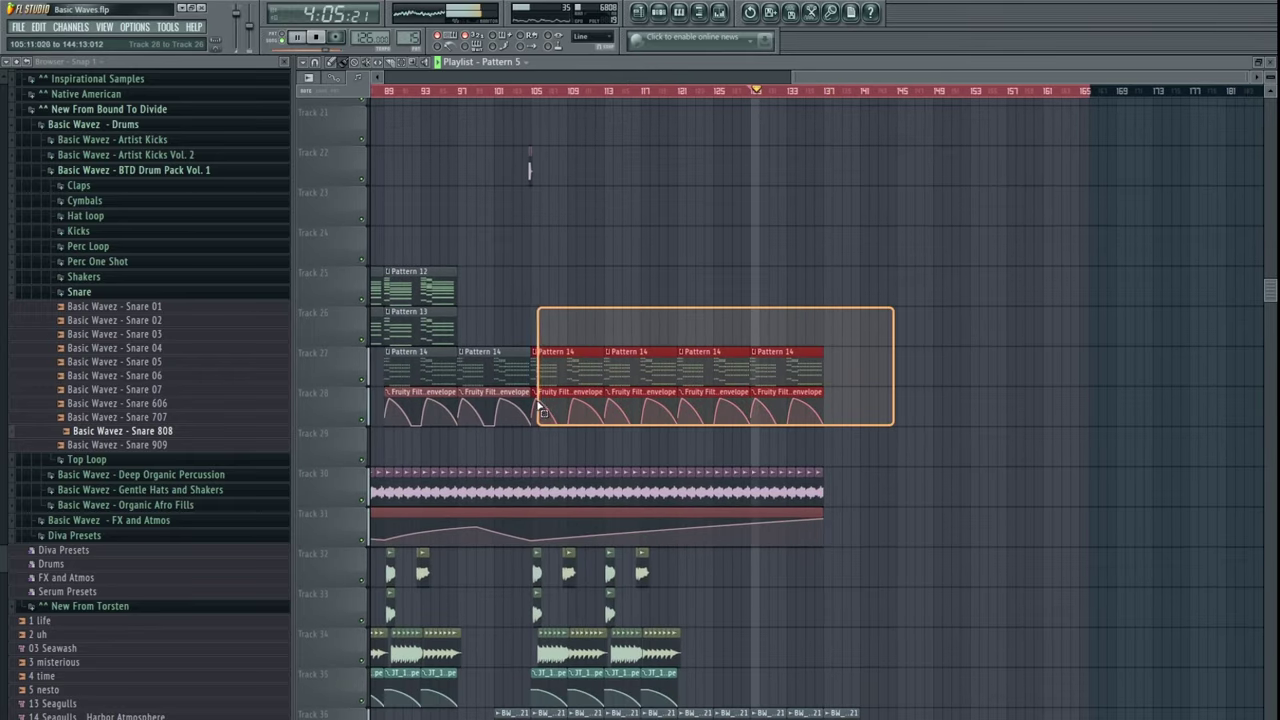
left_click_drag(540, 410, 538, 410)
key("ctrl+b")
- Duplicate the track 30 loop from bar 137 onwards and the track 36 effect clips directly after the existing ones
left_click_drag(858, 502, 372, 466)
key("ctrl+b")
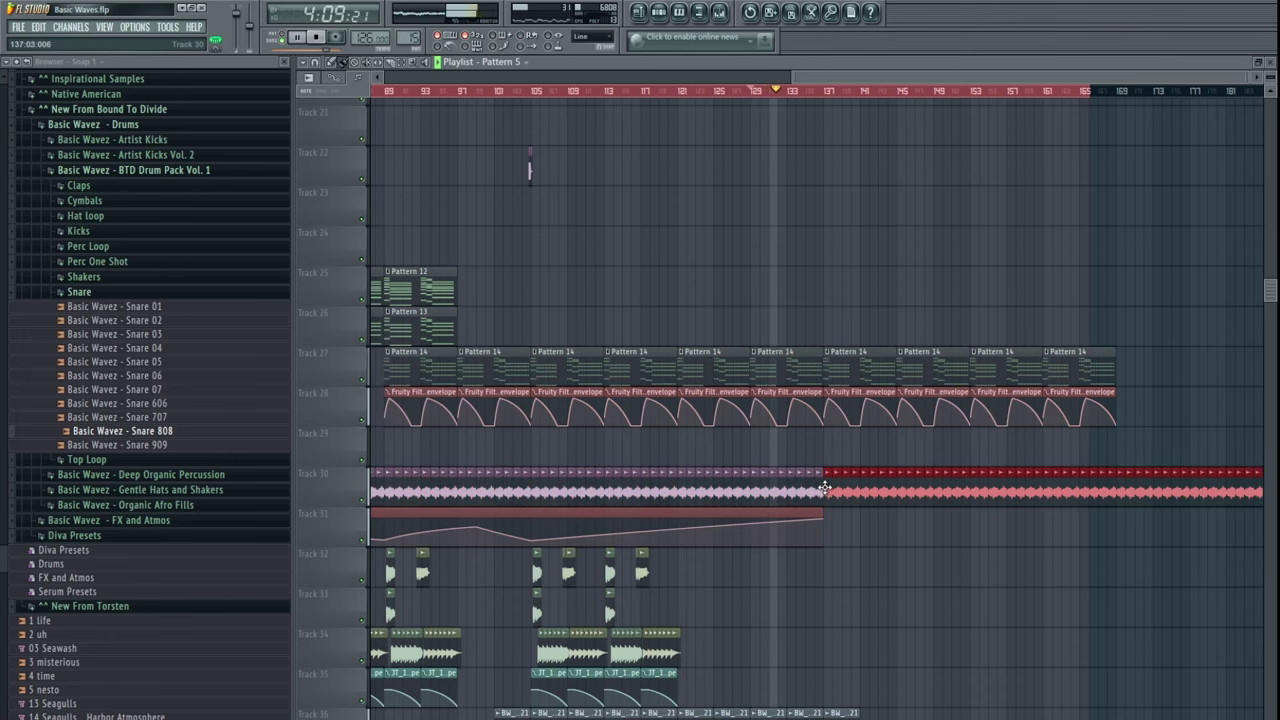
scroll(900, 605, "down", 4)
left_click_drag(958, 570, 555, 558)
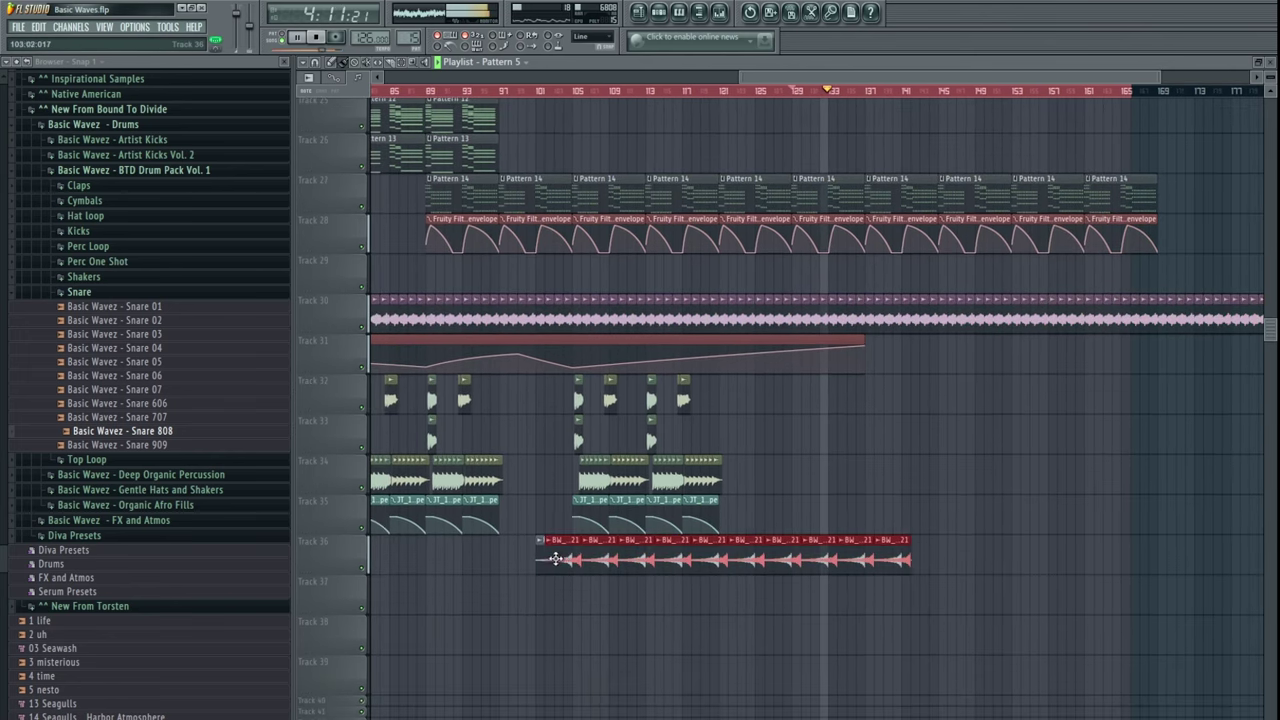
key("ctrl+b")
- Copy the single hit on track 22 from bar 105 to bar 137
scroll(900, 543, "up", 14)
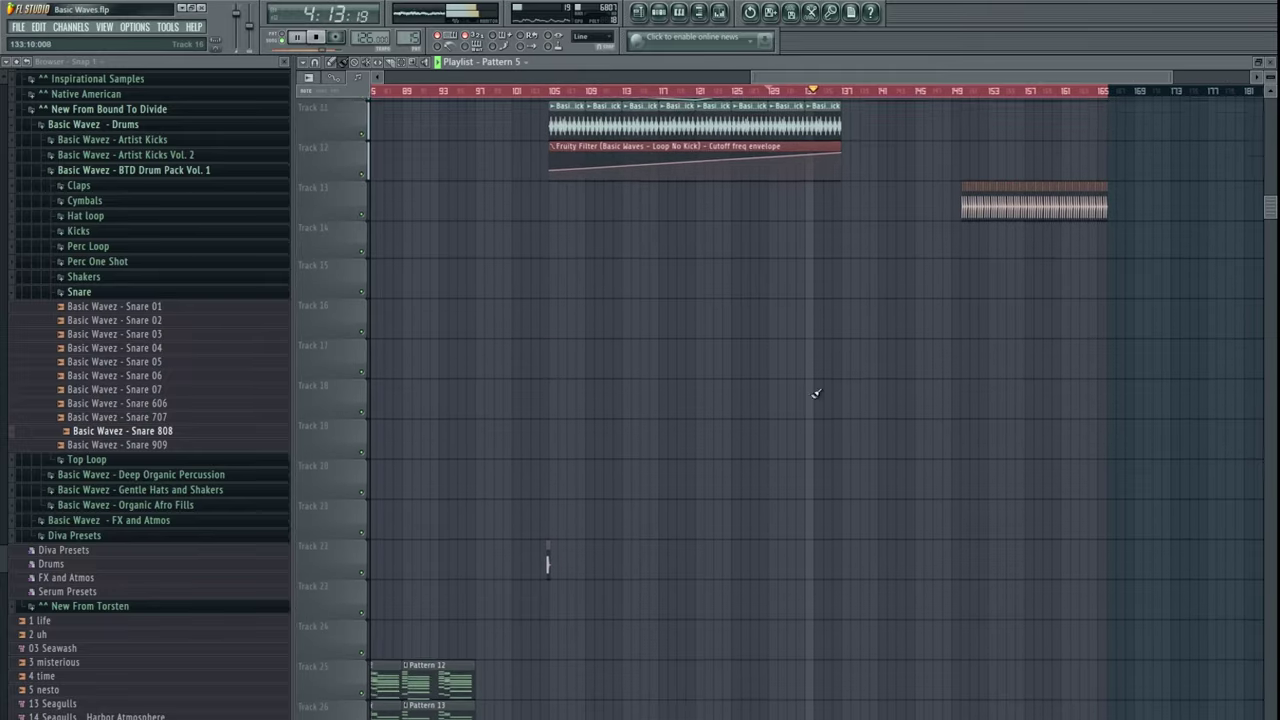
scroll(527, 537, "down", 1)
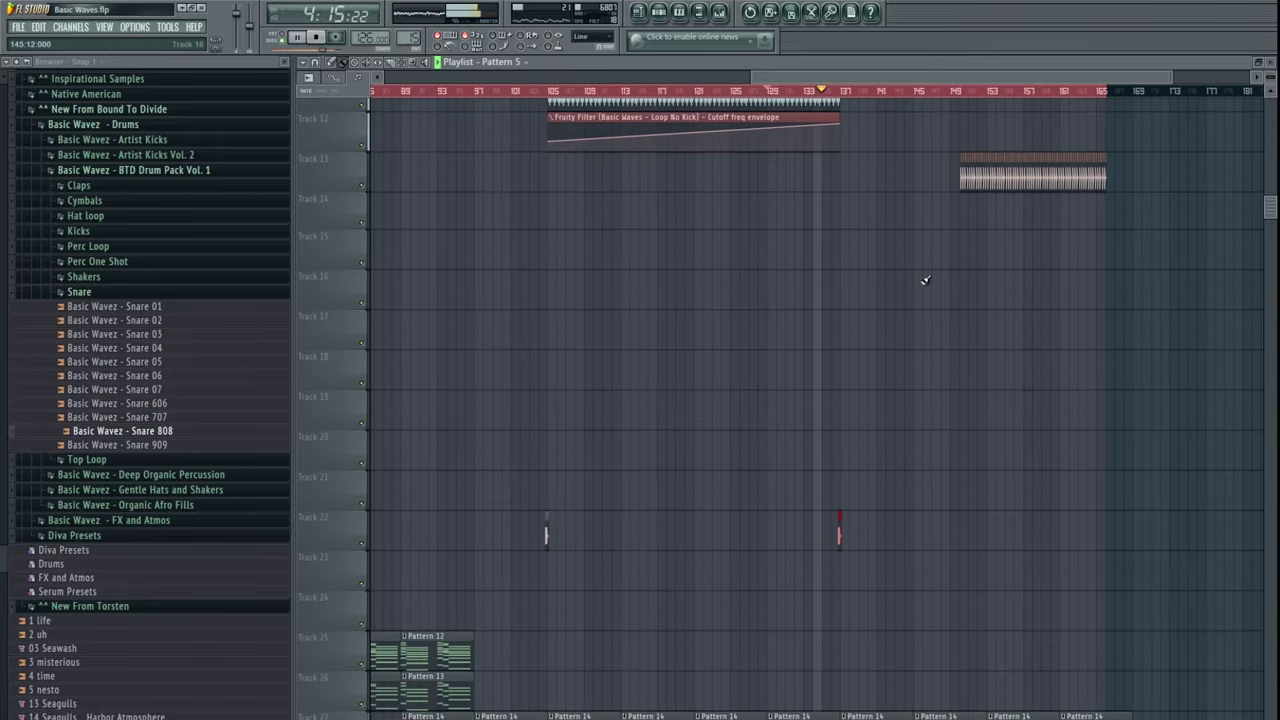
left_click_drag(925, 280, 806, 497)
scroll(851, 523, "down", 3)
scroll(840, 500, "down", 5)
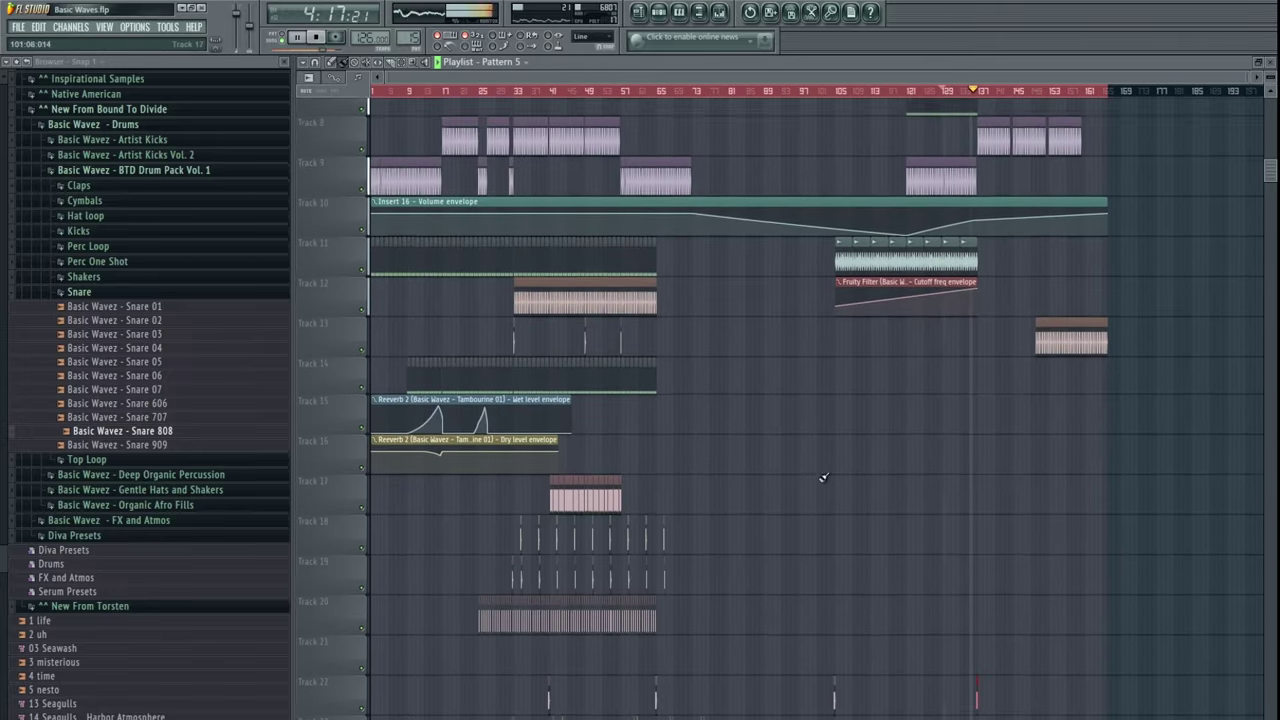
key("space")
scroll(497, 302, "up", 5, "ctrl")
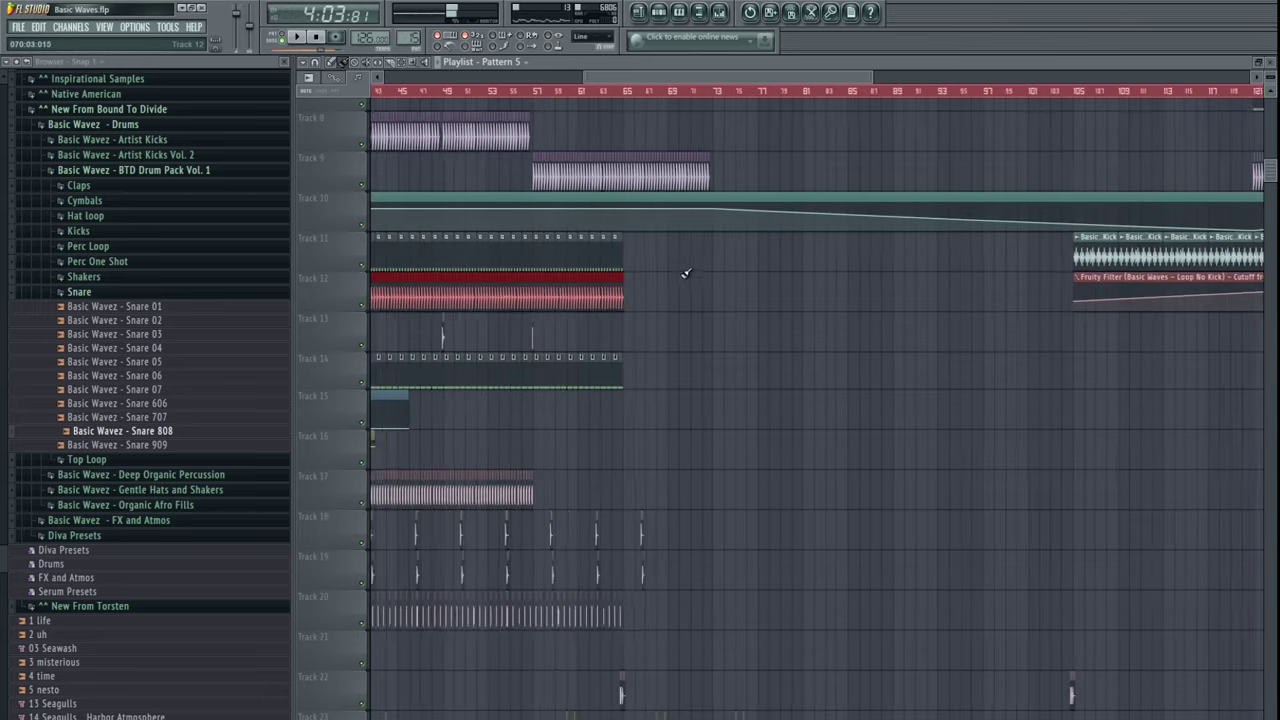
left_click_drag(977, 234, 671, 363)
scroll(641, 446, "up", 3)
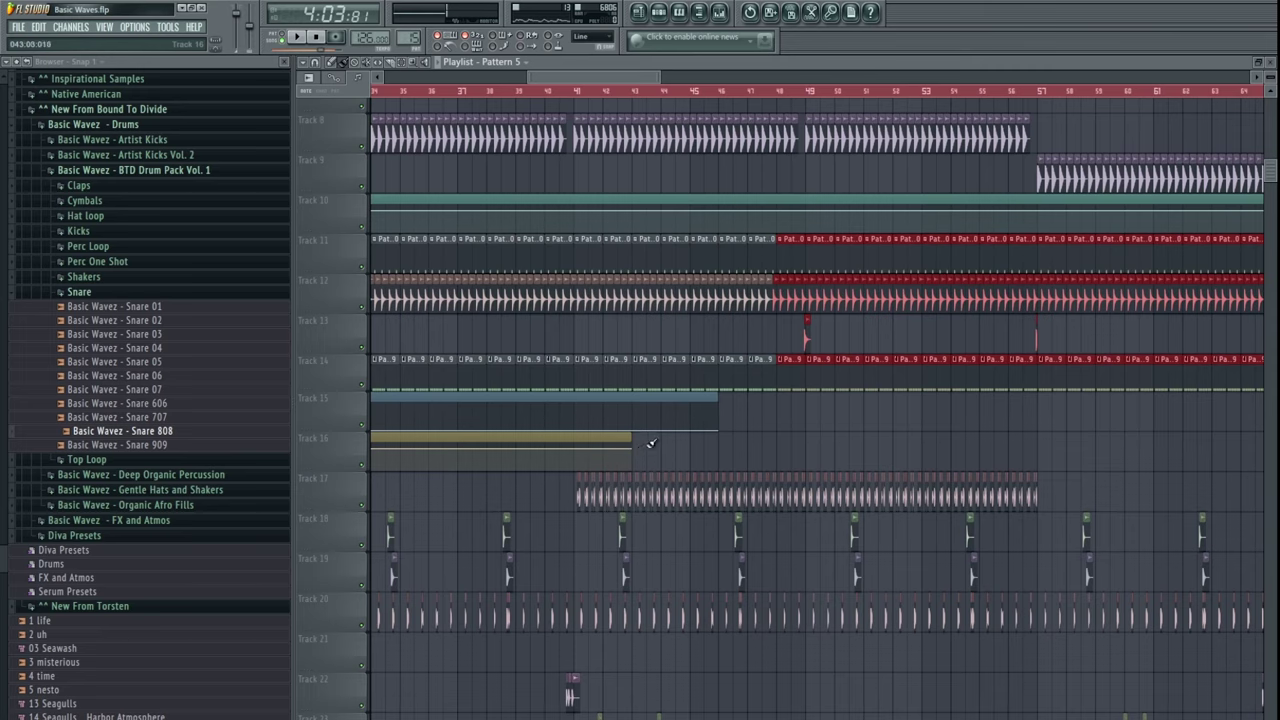
left_click_drag(712, 446, 671, 494)
scroll(671, 494, "down", 4, "ctrl")
left_click_drag(837, 452, 812, 452)
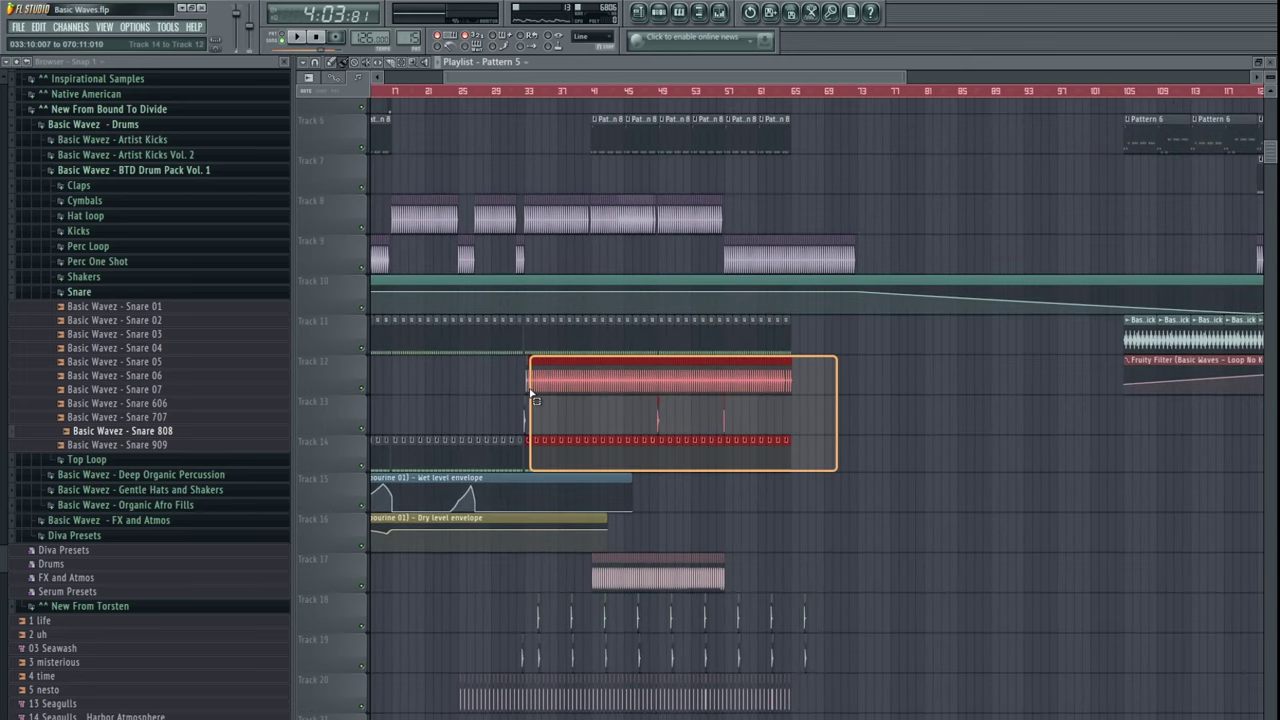
scroll(542, 452, "down", 3, "ctrl")
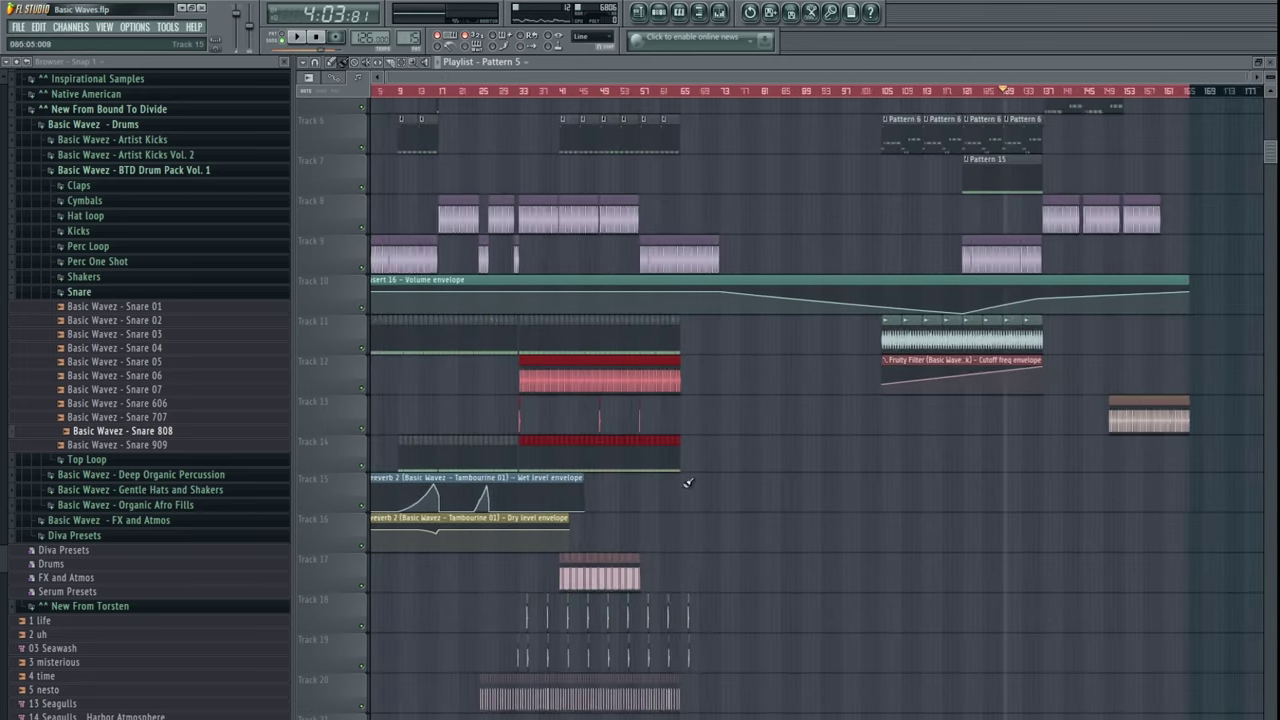
left_click_drag(686, 480, 1016, 489)
scroll(511, 469, "up", 4, "ctrl")
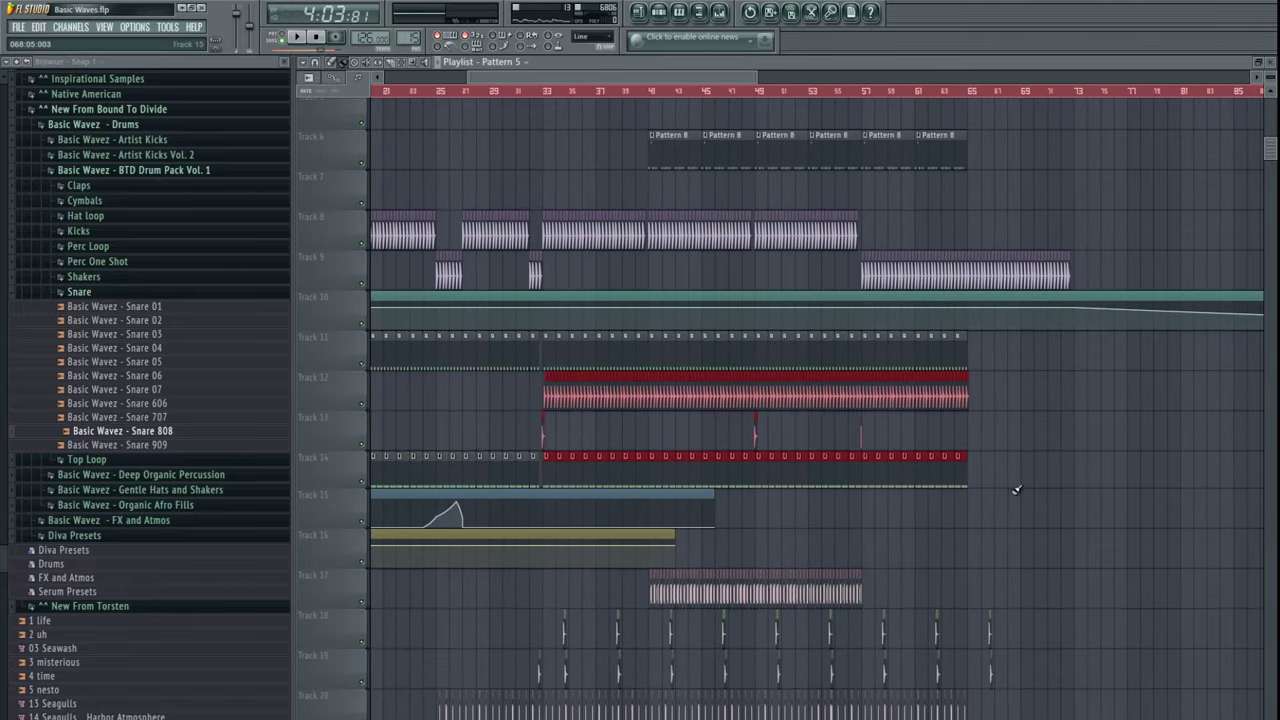
scroll(863, 418, "up", 2, "ctrl")
- Copy the clips on tracks 11, 12 and 14 from bars 33–46 to bar 137 and delete the track 13 clips after bar 150
left_click_drag(863, 418, 912, 535)
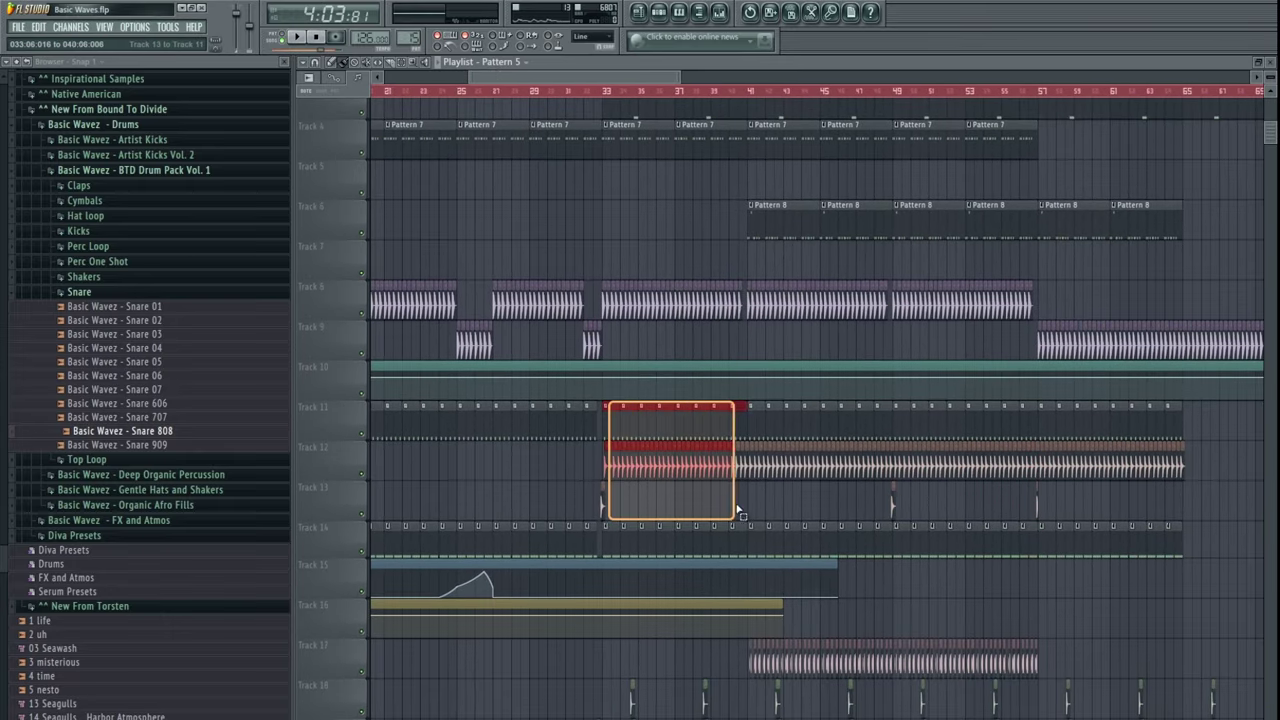
scroll(1163, 537, "down", 3, "ctrl")
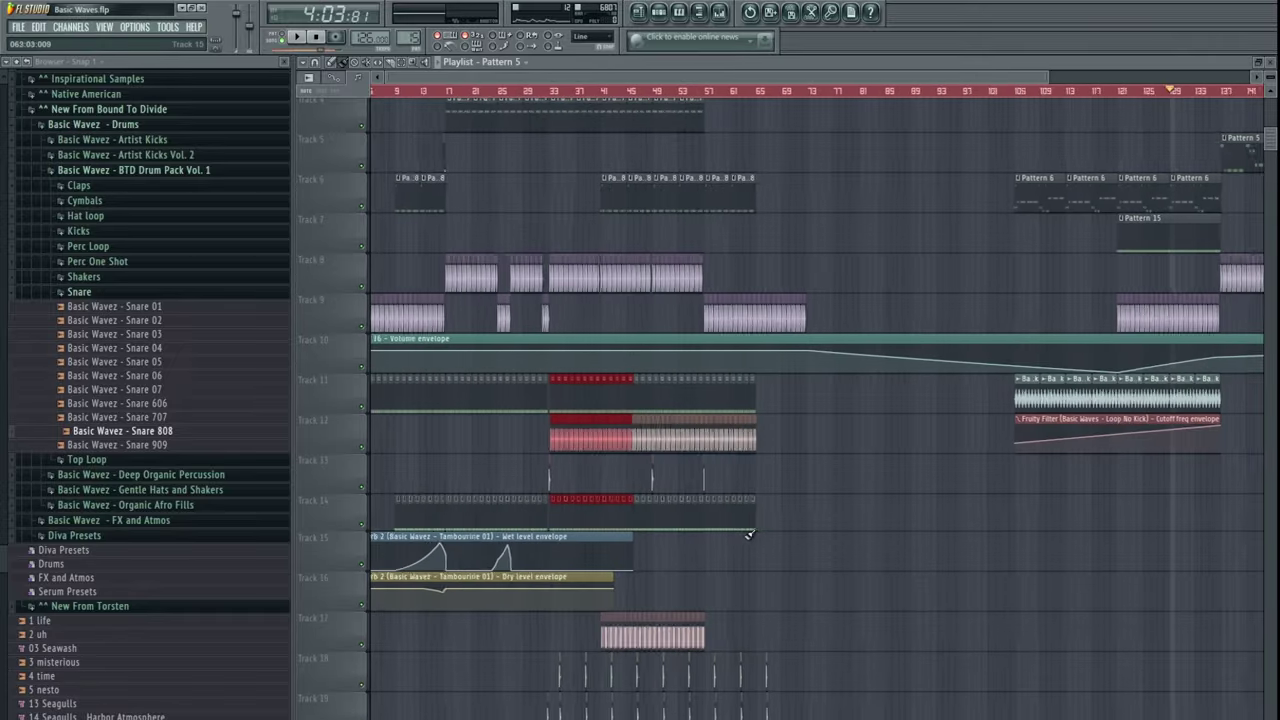
left_click_drag(897, 418, 863, 430)
scroll(867, 483, "up", 5, "ctrl")
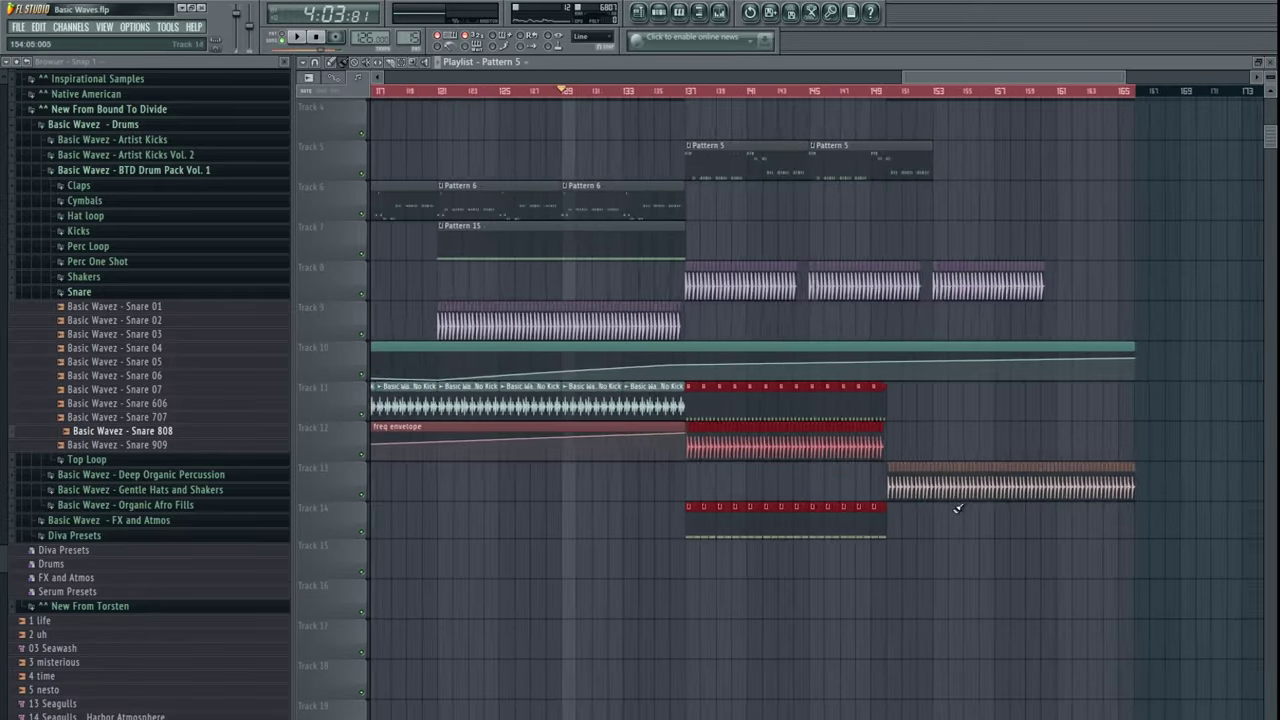
scroll(838, 439, "down", 1, "ctrl")
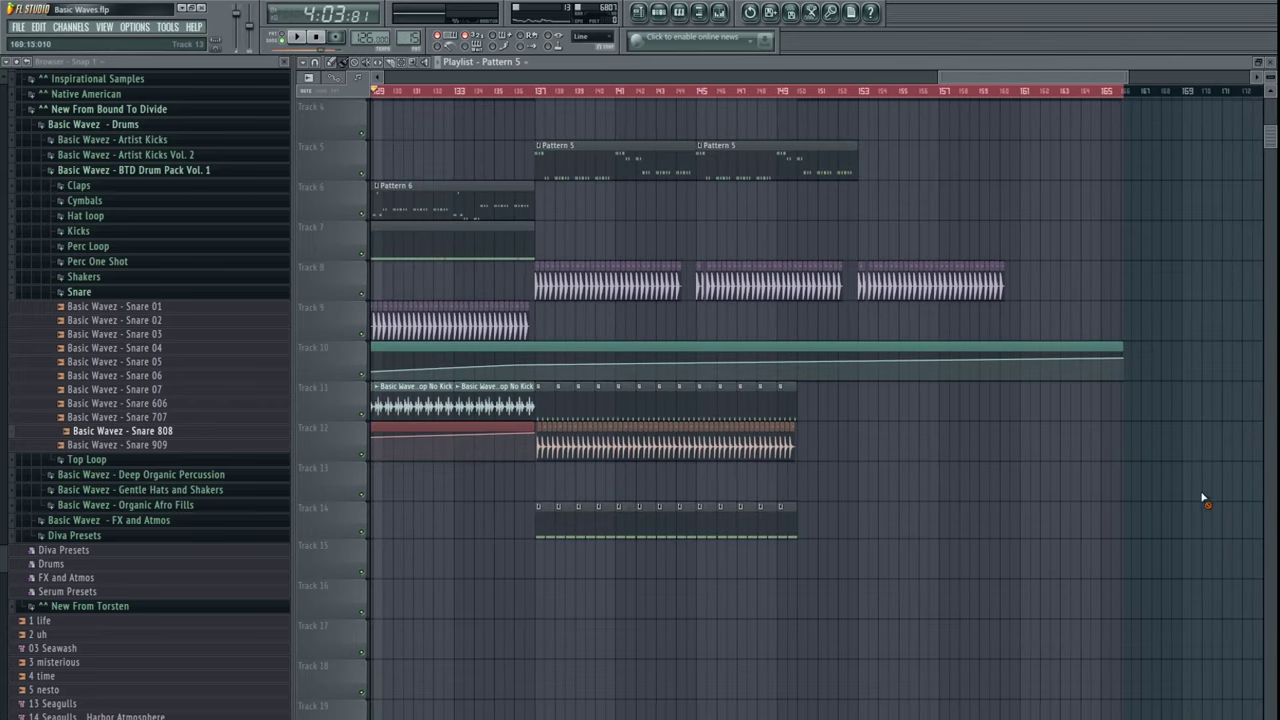
left_click_drag(874, 492, 1027, 478)
- Copy the percussion clips on tracks 17 to 20 from bars 49–57 so the copies start at bar 137
left_click_drag(494, 464, 1180, 390)
left_click_drag(480, 650, 994, 515)
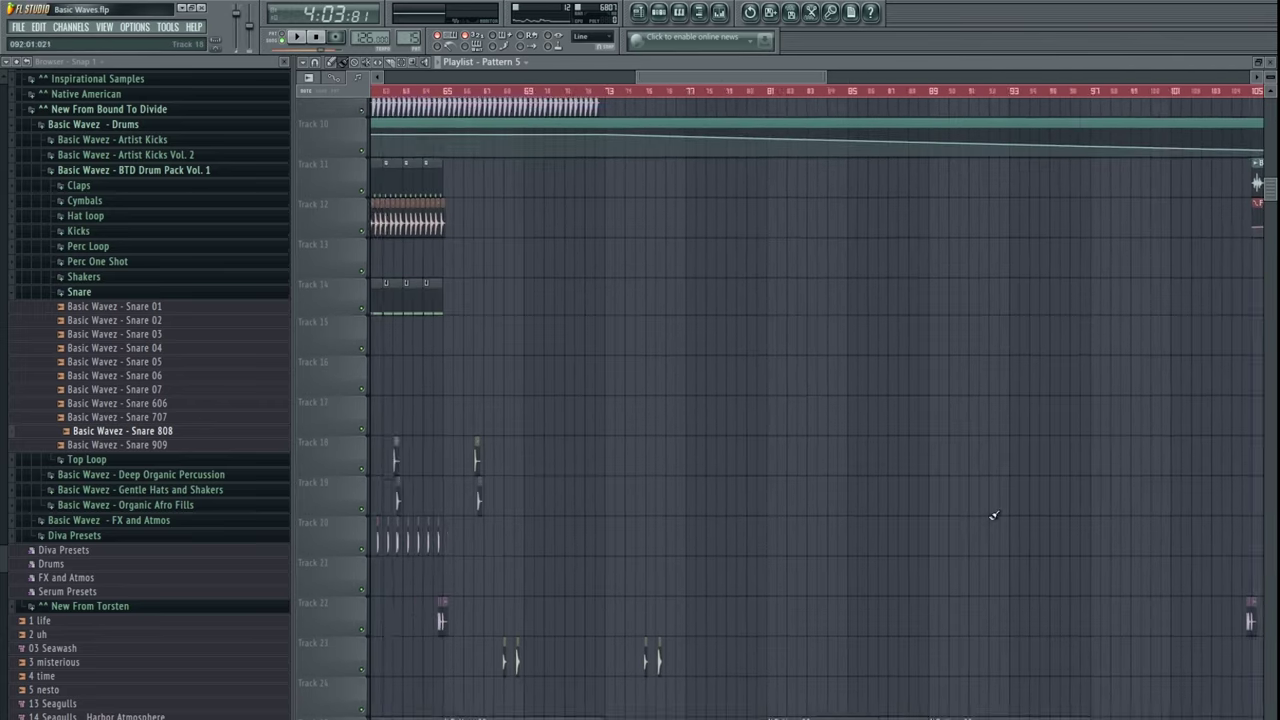
scroll(993, 515, "down", 6, "ctrl")
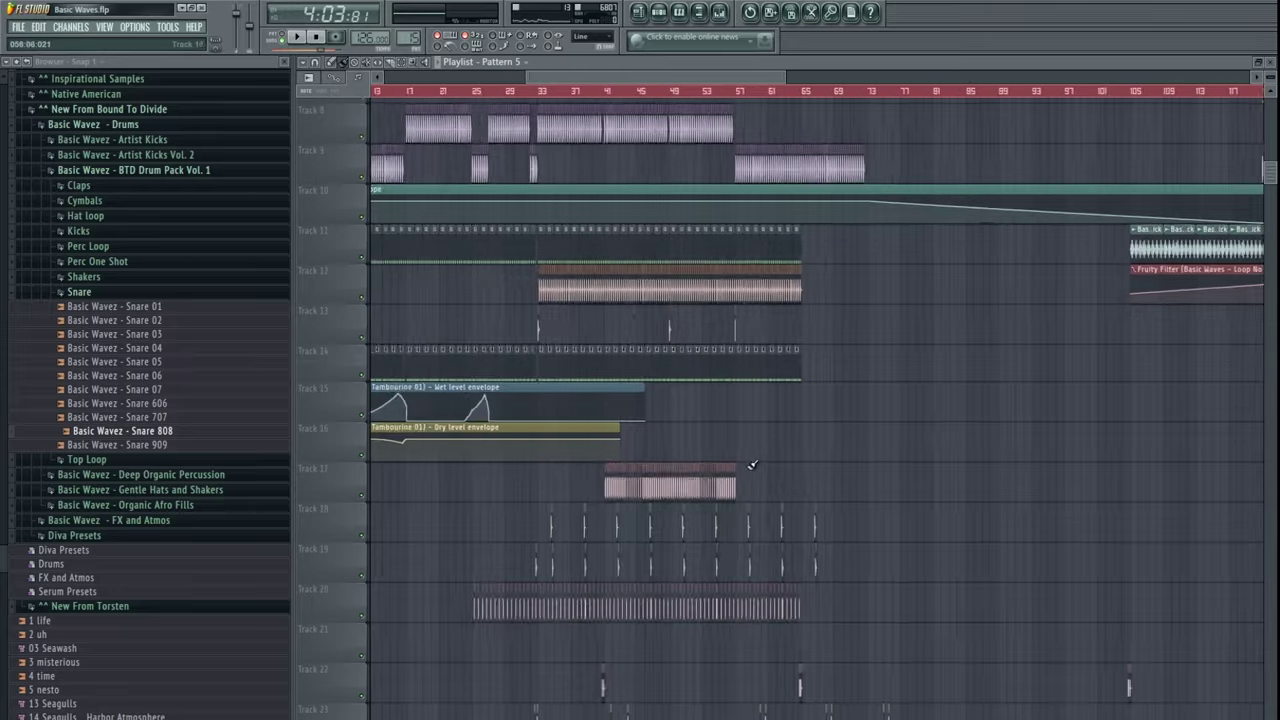
scroll(752, 465, "up", 8, "ctrl")
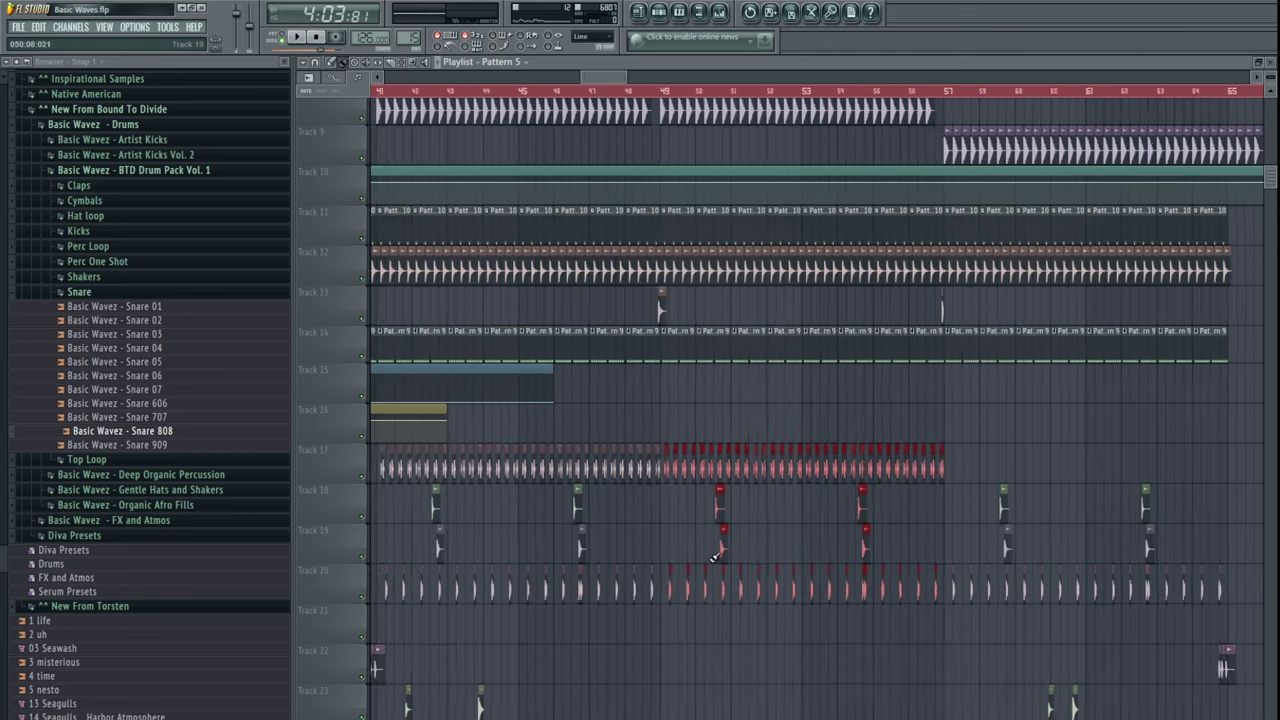
scroll(625, 541, "down", 5, "ctrl")
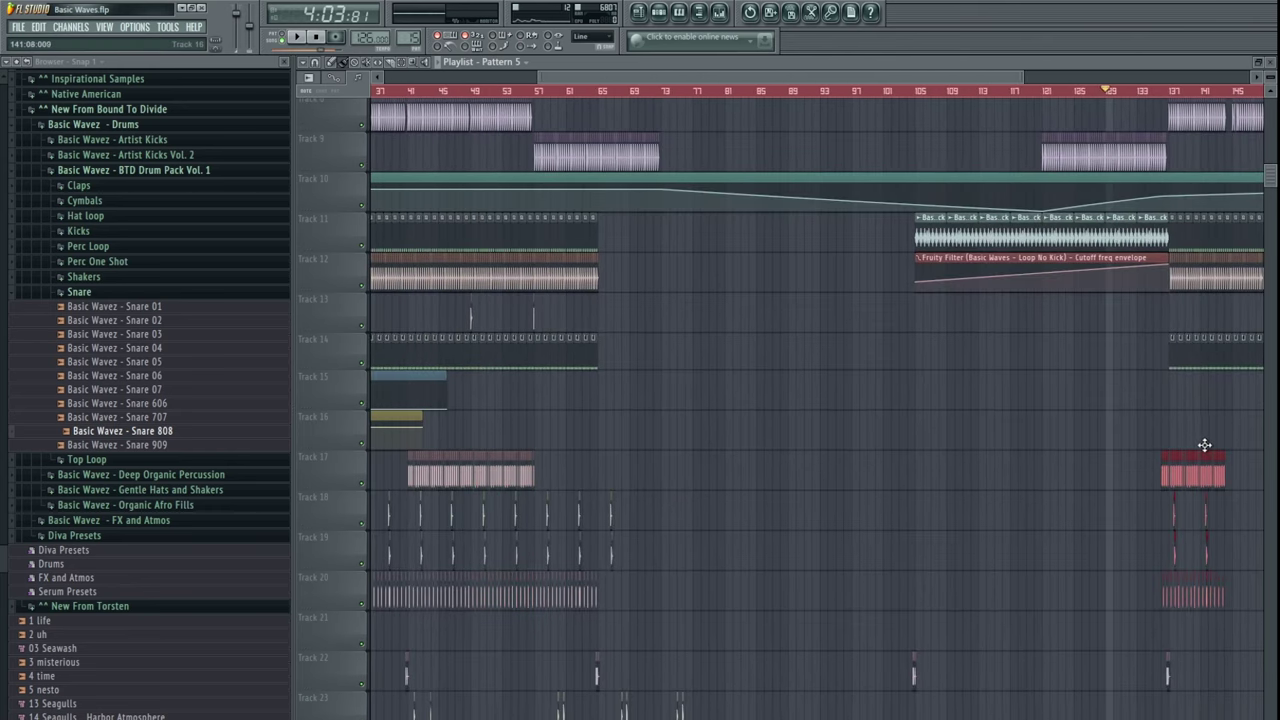
scroll(1048, 460, "up", 10, "ctrl")
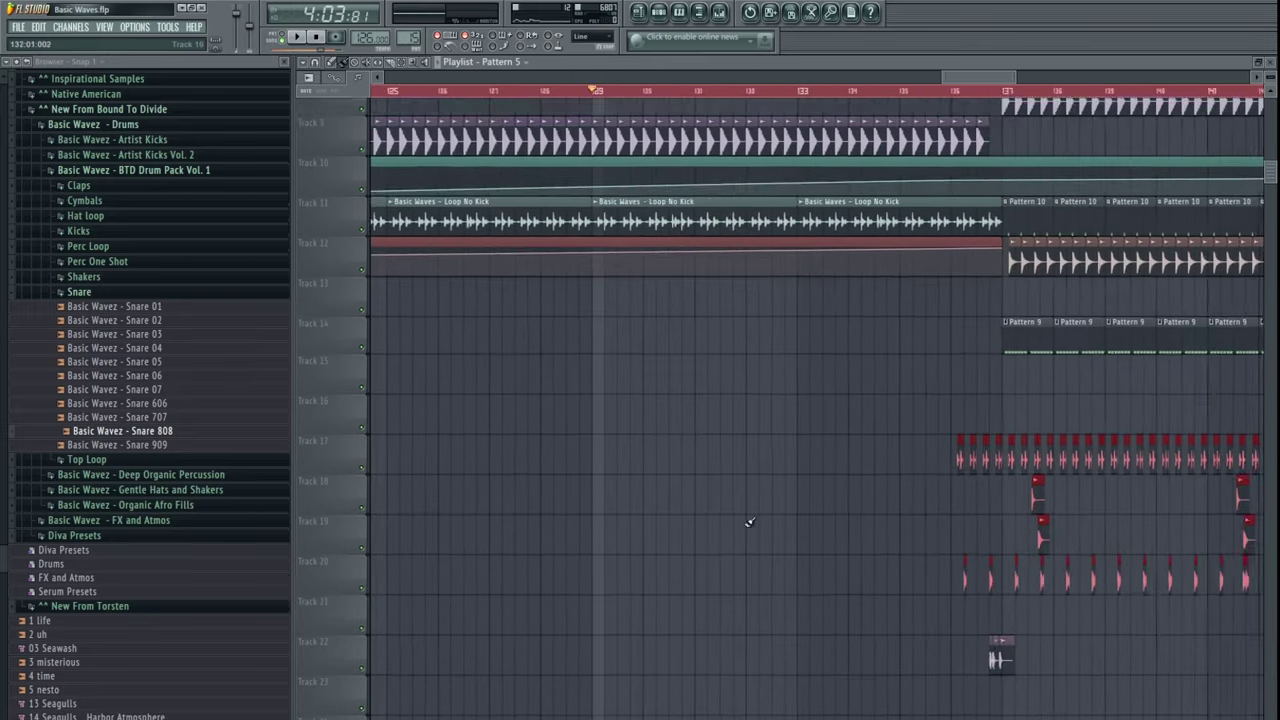
left_click_drag(731, 484, 884, 481)
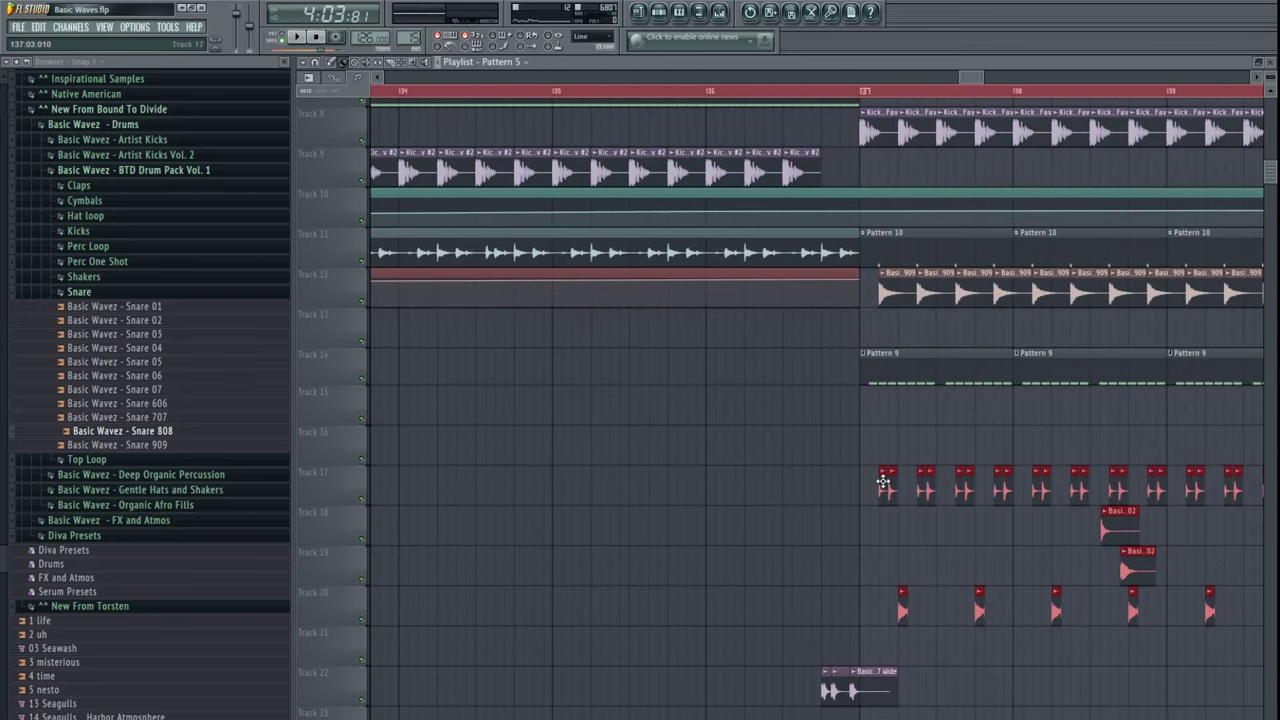
- Copy the Pattern 9 clips on track 24 from bars 49–57 so the copies start at bar 144
scroll(1027, 423, "down", 8, "ctrl")
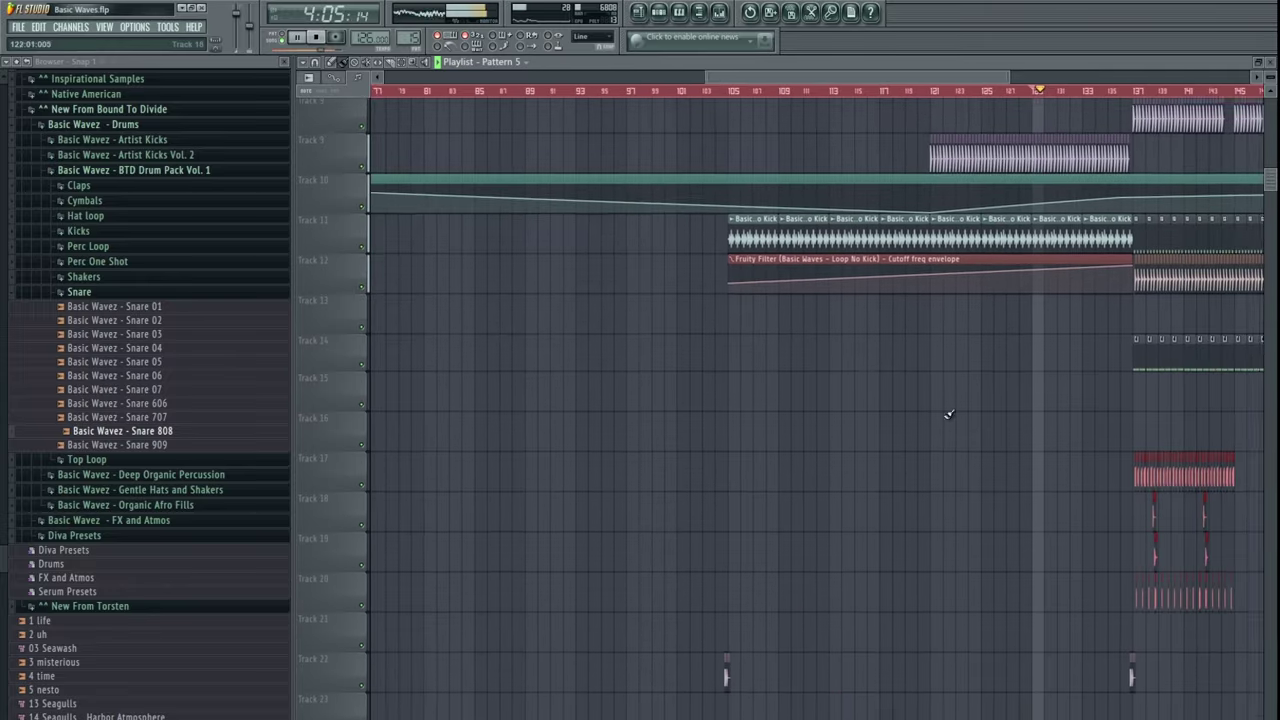
scroll(802, 491, "down", 4, "ctrl")
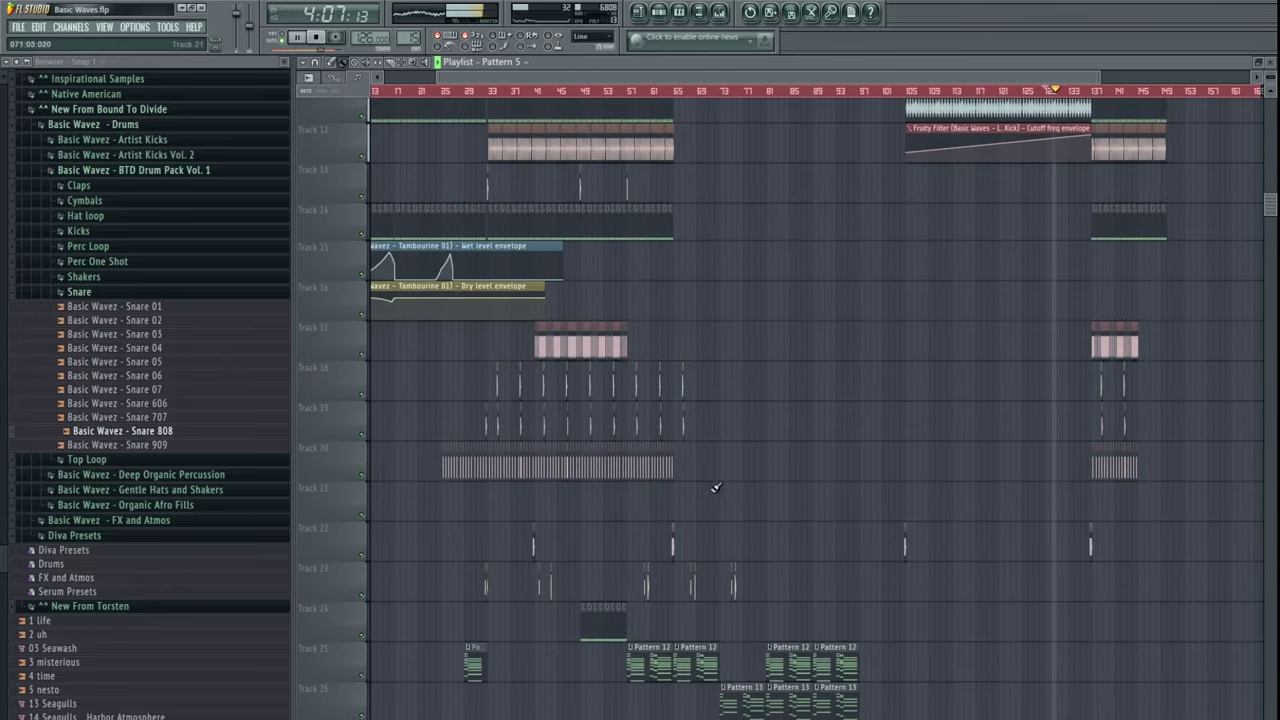
scroll(715, 488, "up", 10, "ctrl")
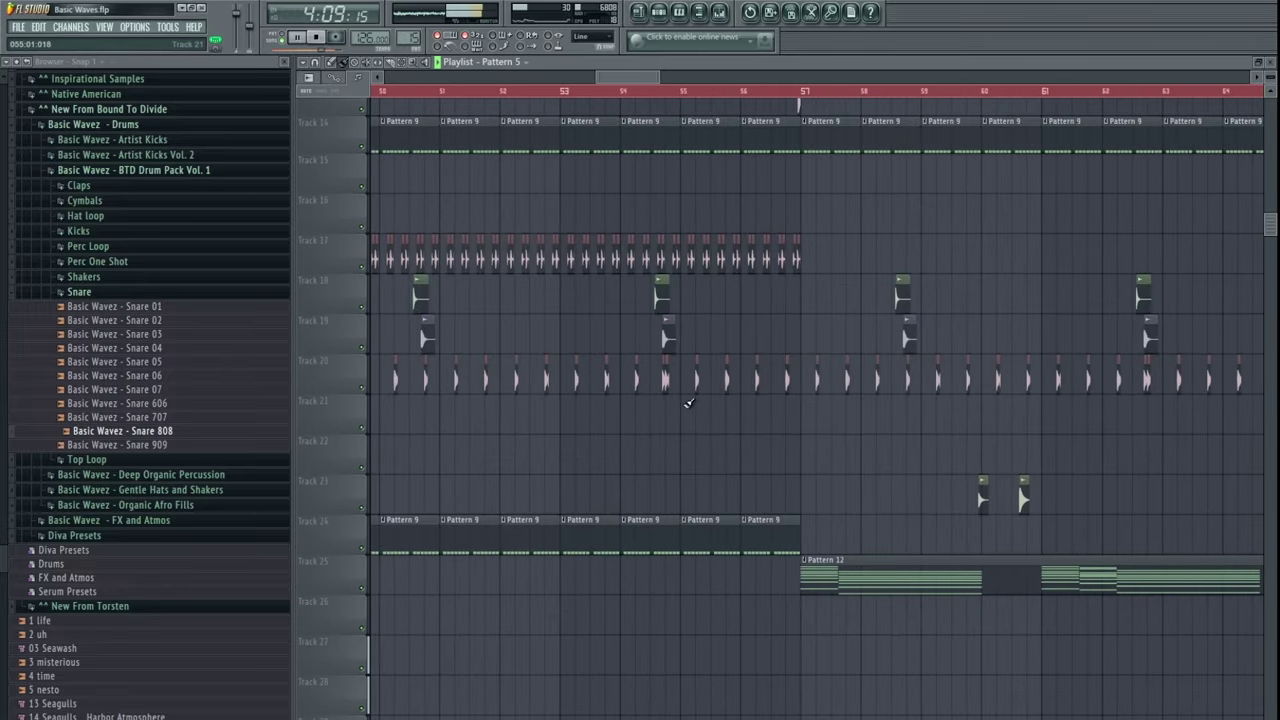
scroll(688, 403, "down", 10, "ctrl")
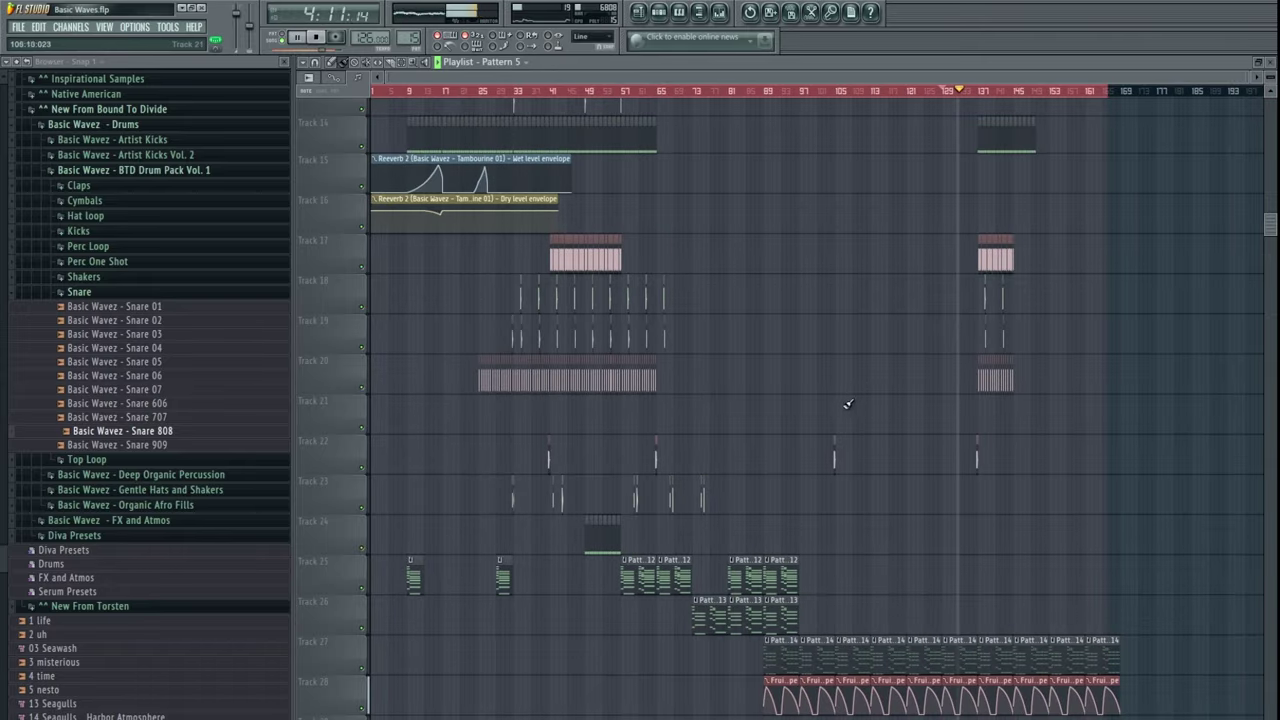
left_click(740, 484)
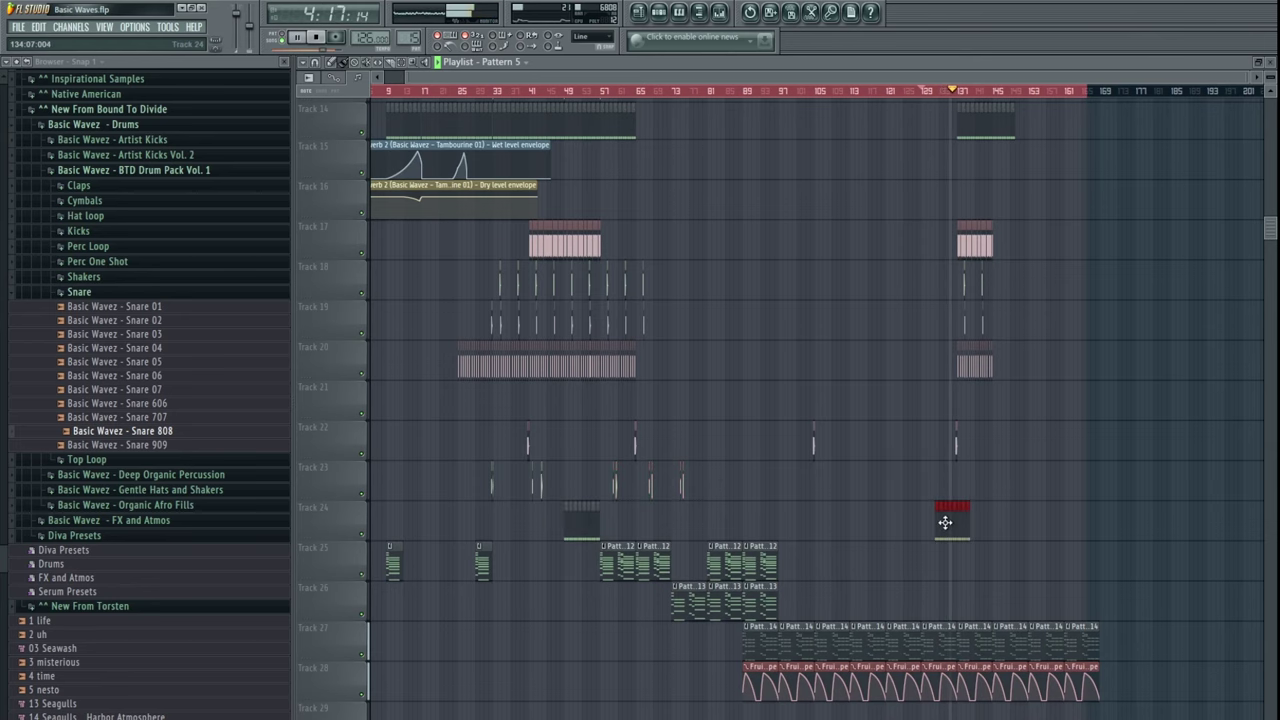
left_click_drag(1152, 318, 900, 537)
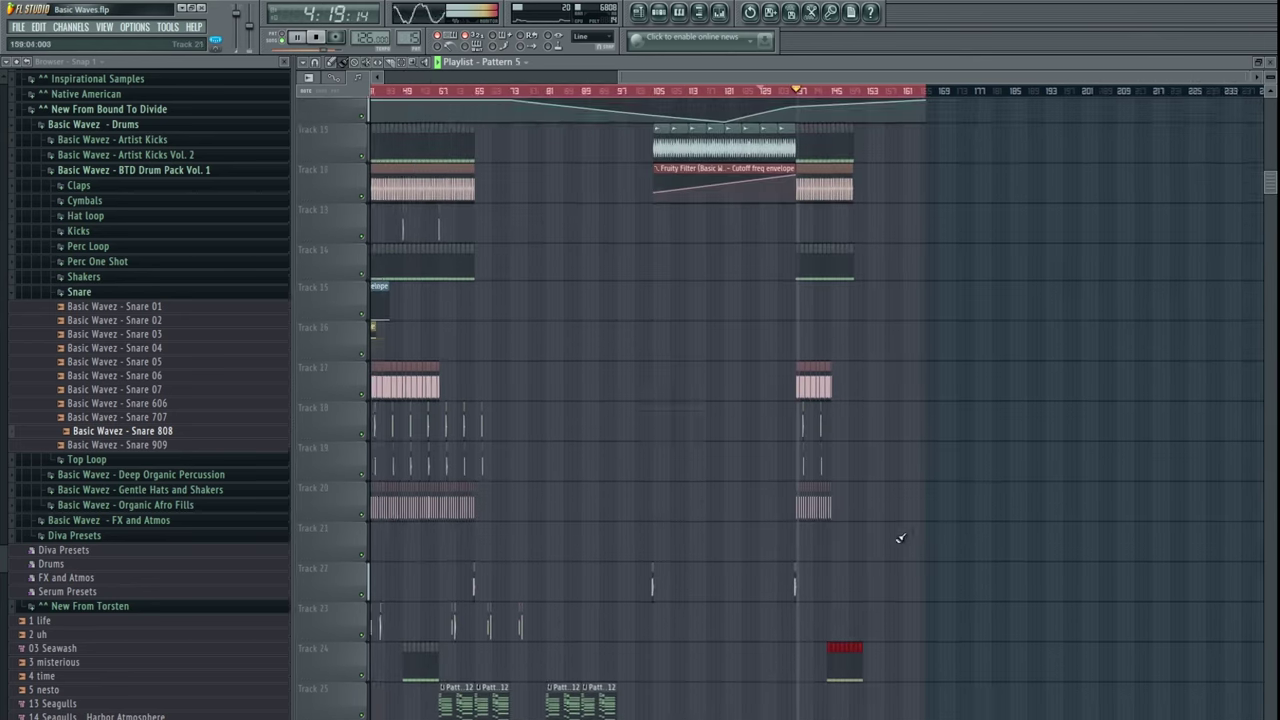
- Fill track 3 from bar 137 to 161 with three consecutive Pattern 3 clips, replacing the two that start at bar 150
left_click_drag(940, 369, 834, 563)
left_click_drag(828, 403, 793, 584)
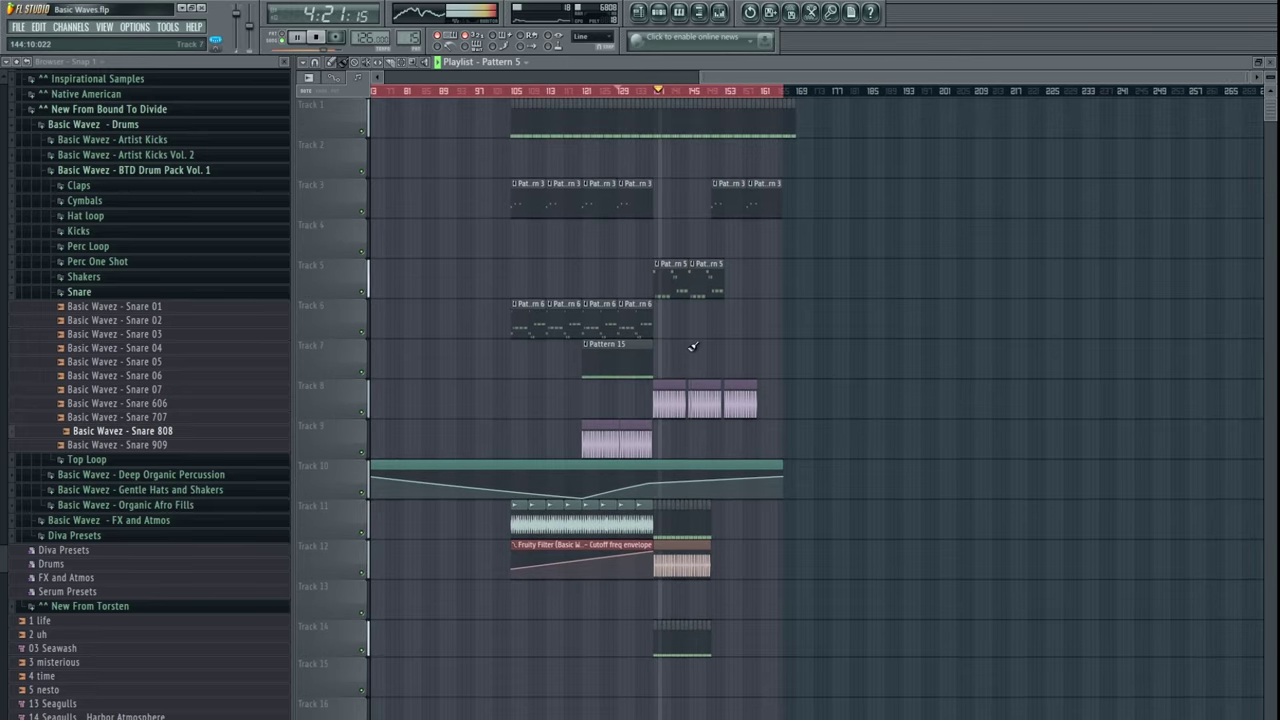
scroll(693, 347, "up", 3)
left_click_drag(960, 271, 817, 260)
left_click_drag(696, 195, 787, 195)
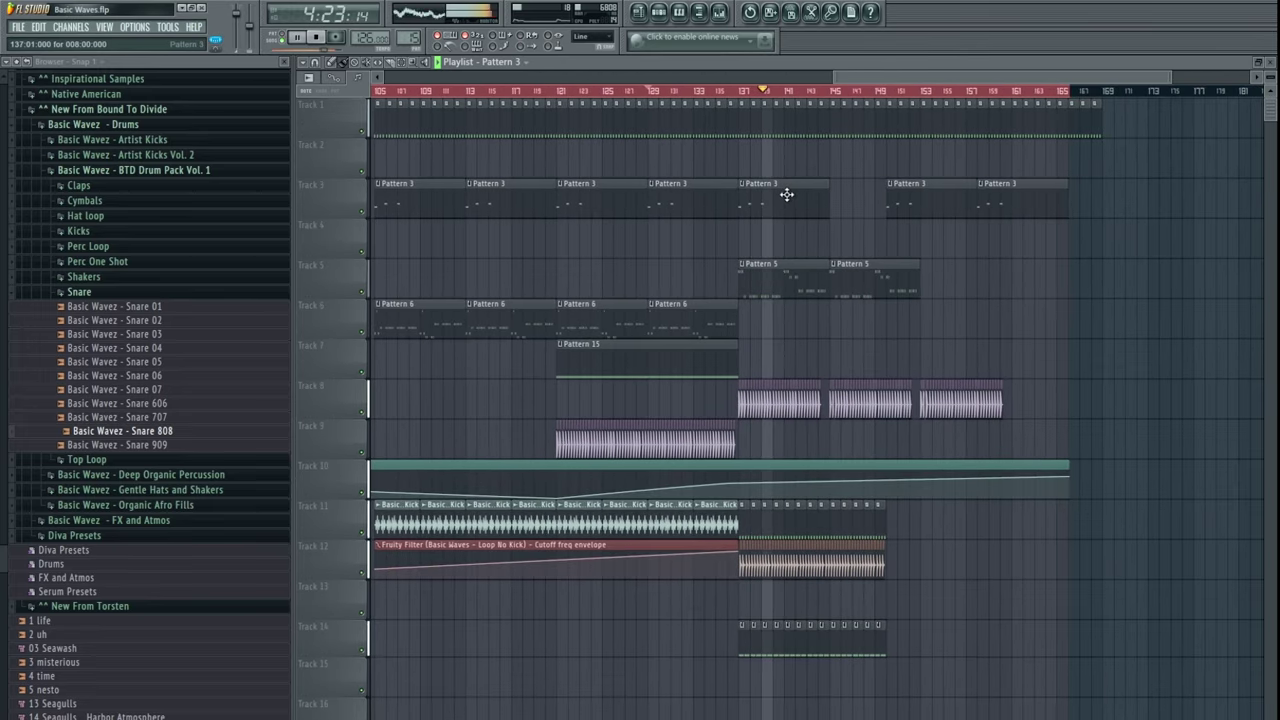
key("ctrl+d")
left_click_drag(967, 332, 927, 337)
left_click(614, 95)
scroll(788, 330, "up", 2)
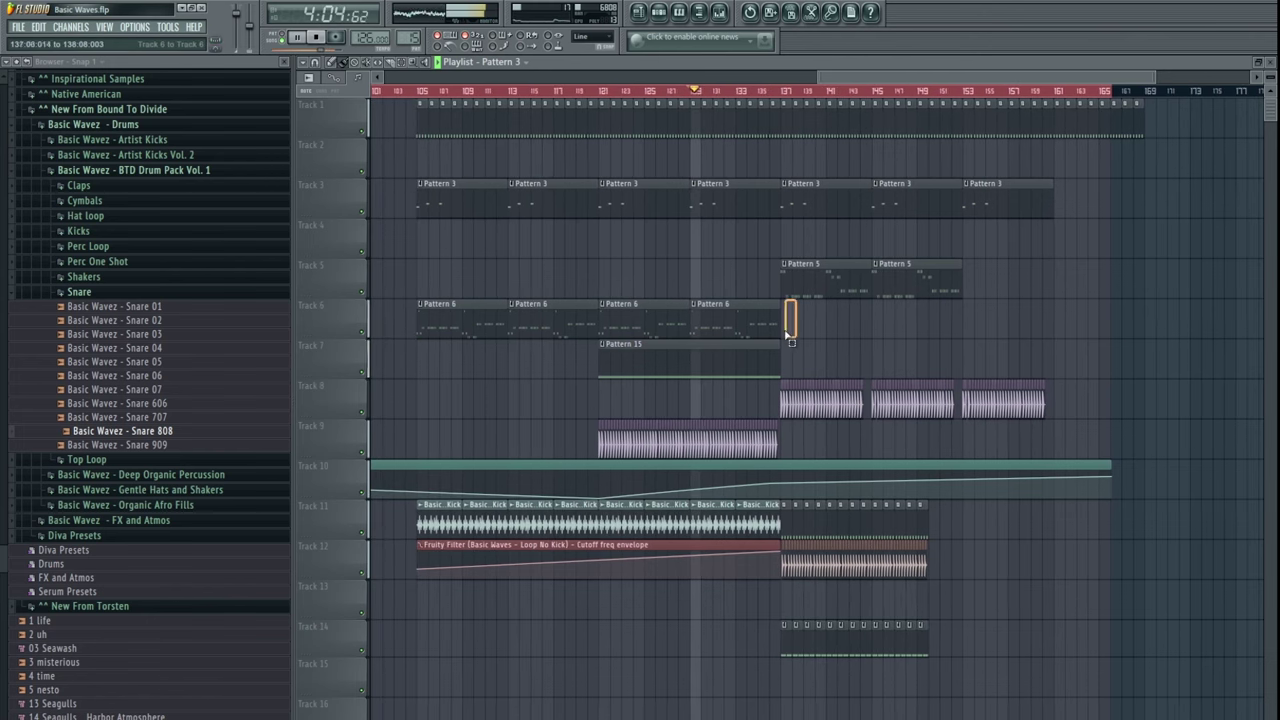
- Duplicate the Pattern 5 clips on track 5 and the Pattern 6 clips on track 6 so both run through to bar 169
left_click_drag(661, 323, 976, 272)
left_click_drag(815, 470, 664, 433)
scroll(664, 433, "down", 2)
scroll(664, 433, "down", 1)
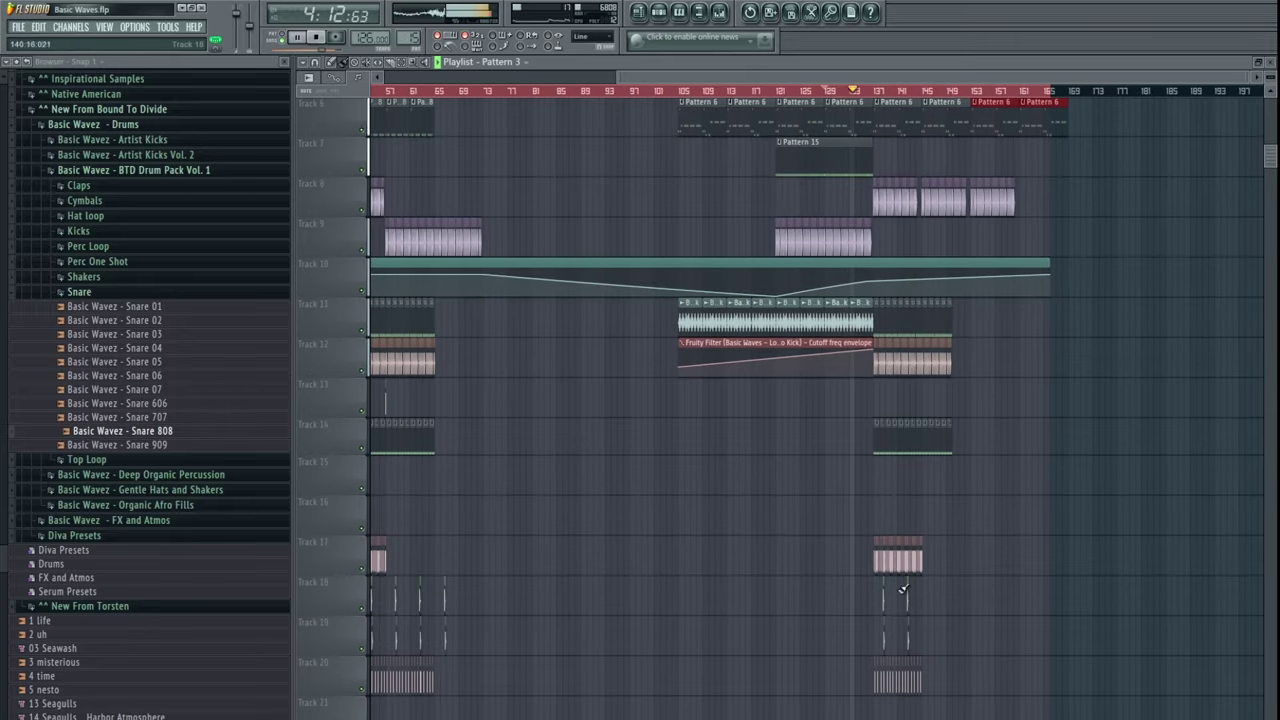
- Examine how the clips on all tracks line up at the transition into bar 137 during playback
left_click_drag(838, 458, 780, 446)
scroll(780, 446, "up", 6)
left_click_drag(720, 534, 786, 454)
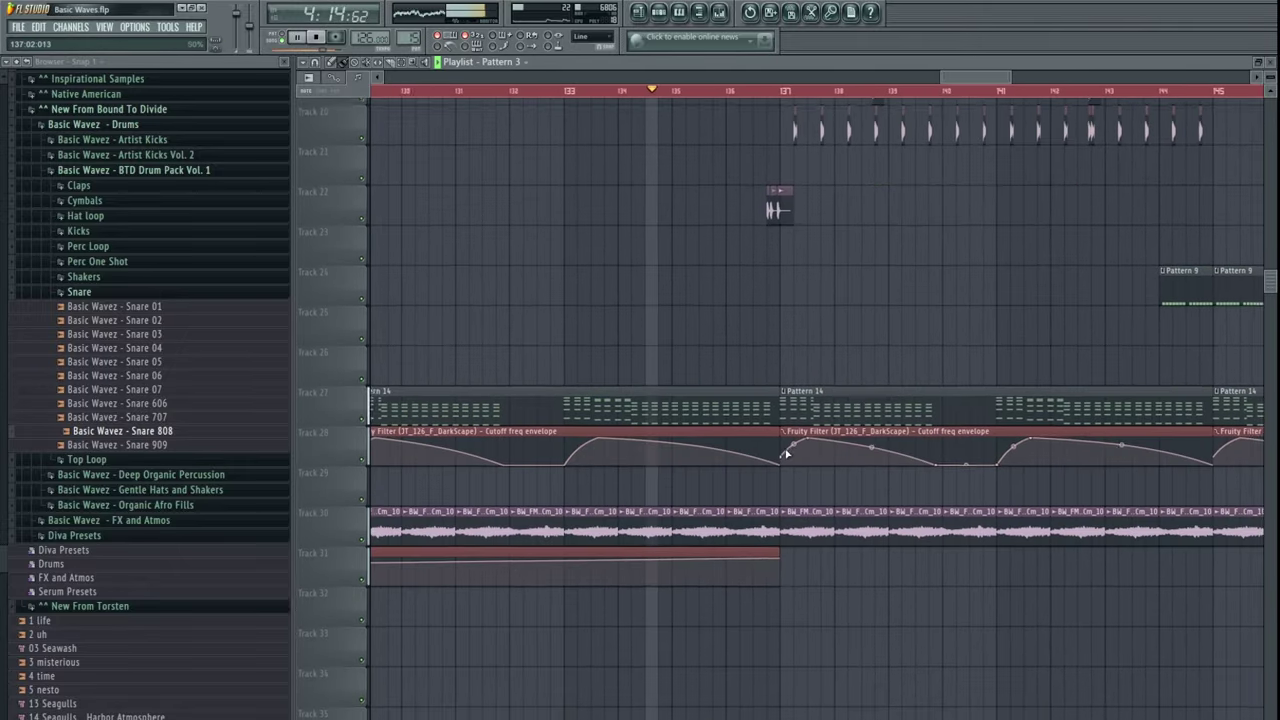
scroll(783, 450, "up", 2)
scroll(777, 437, "down", 3)
scroll(786, 400, "up", 1)
scroll(797, 271, "down", 2)
scroll(801, 277, "up", 3)
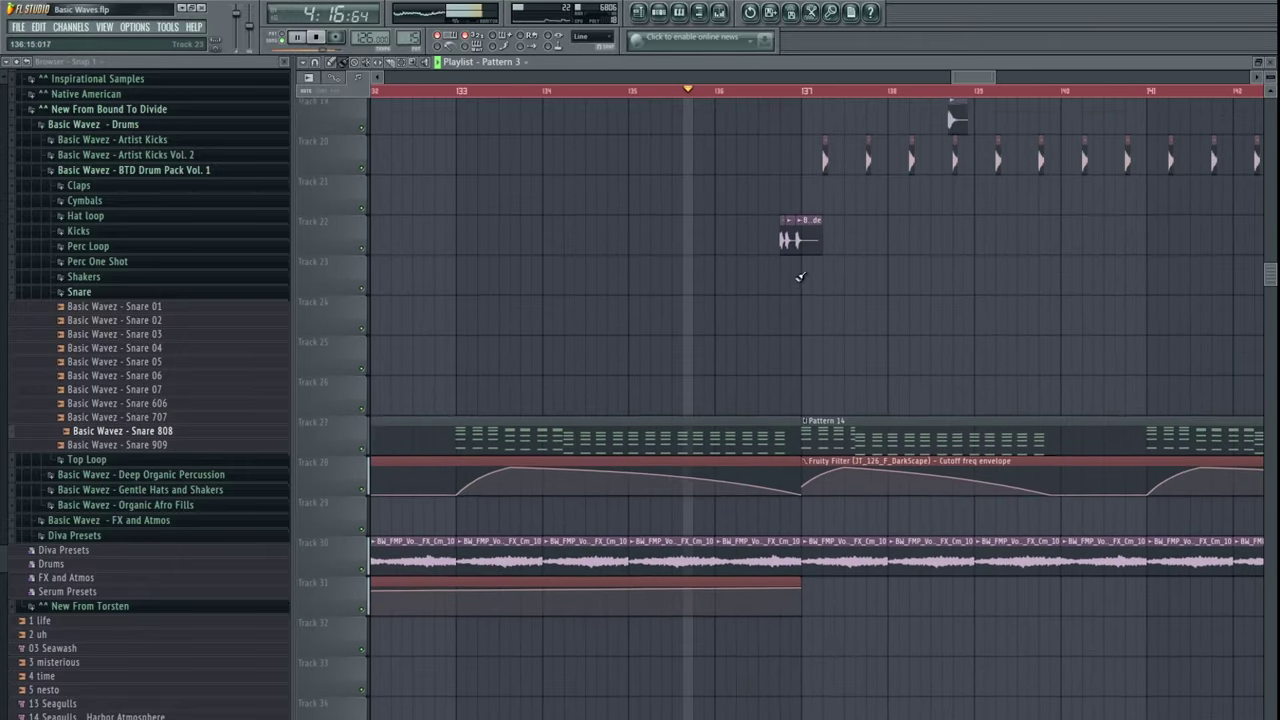
scroll(790, 300, "up", 6)
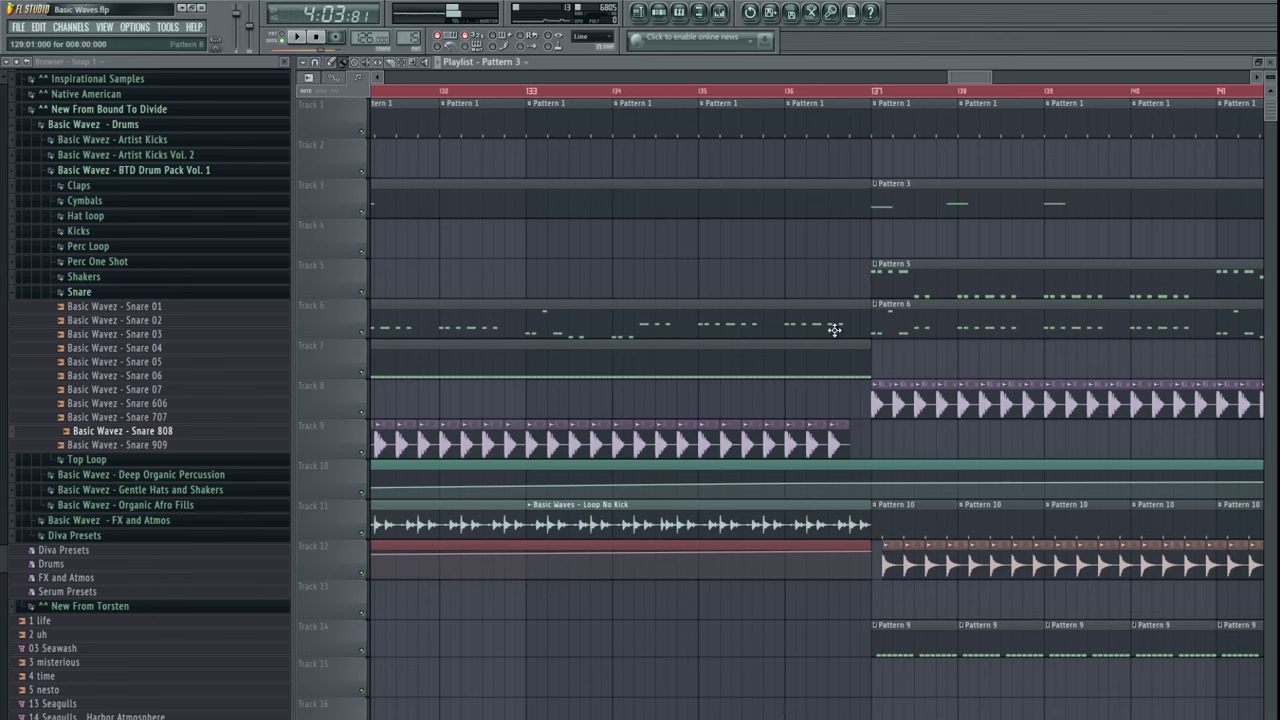
scroll(840, 523, "up", 3)
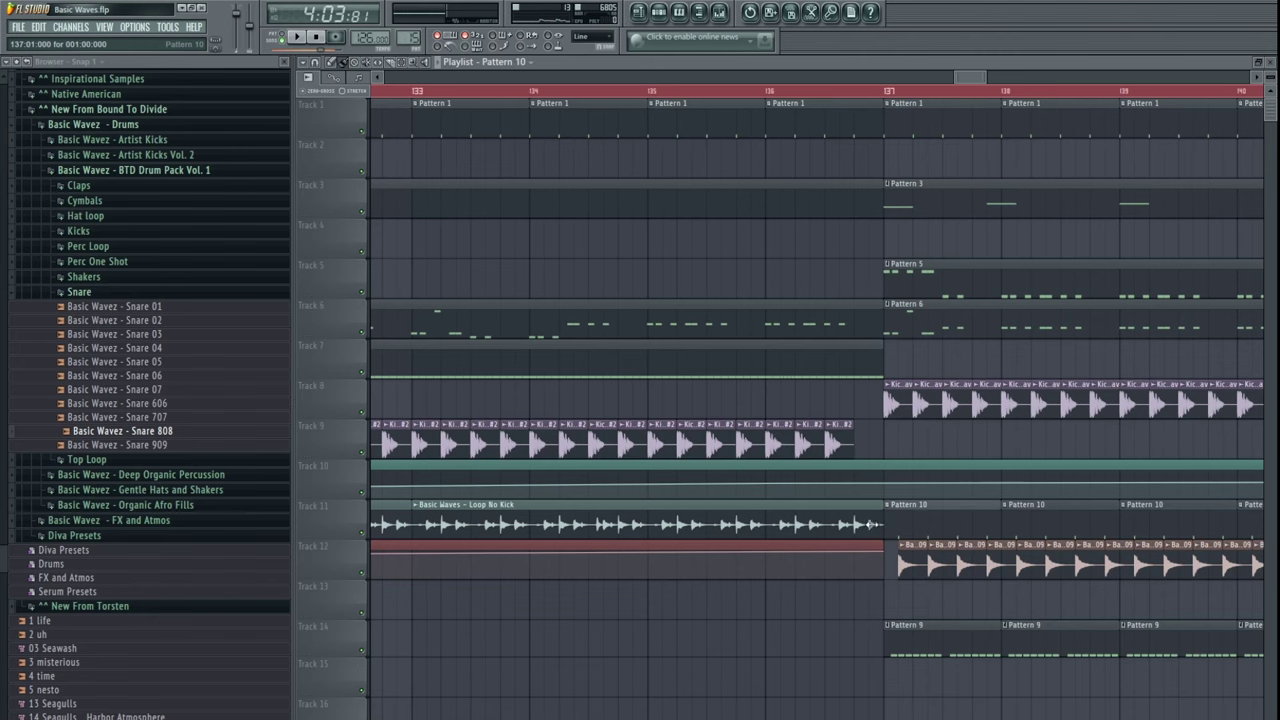
- Play from bar 135, shorten the Loop No Kick on track 11 to bar 136 and delete the track 9 kicks after bar 136
left_click(650, 93)
key("space")
scroll(766, 500, "down", 5)
left_click_drag(803, 420, 719, 473)
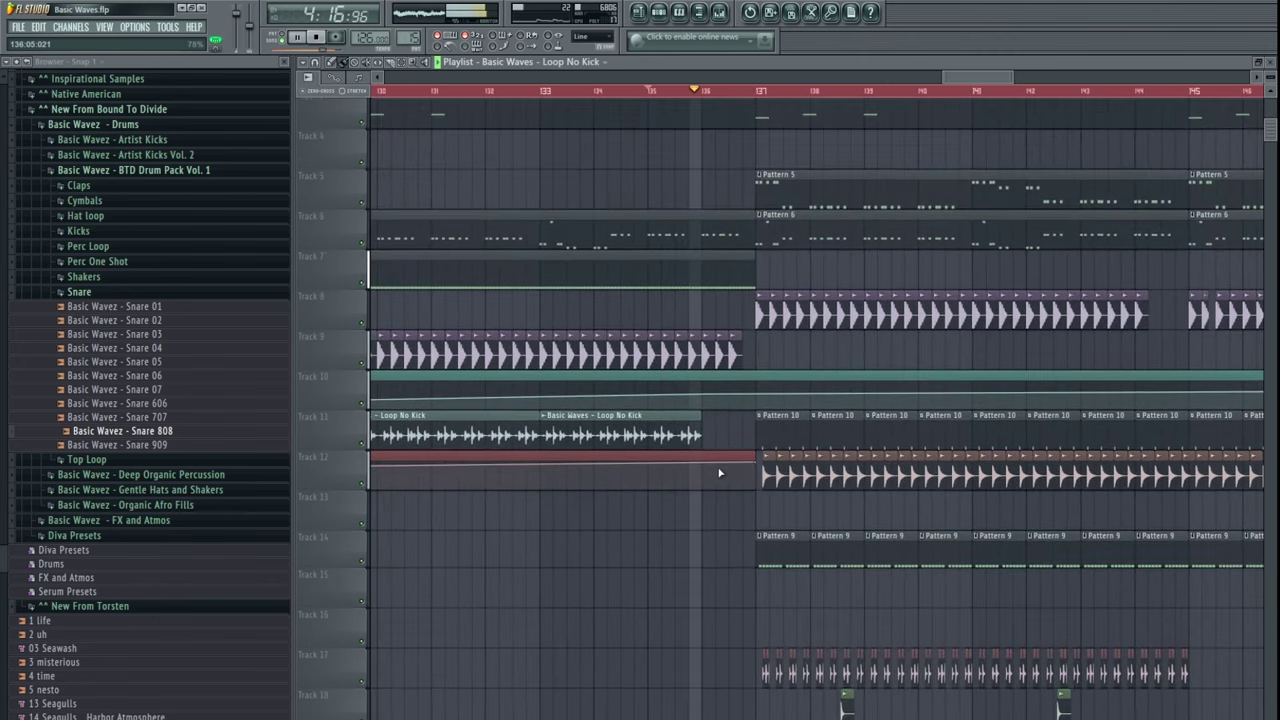
left_click_drag(739, 355, 716, 355)
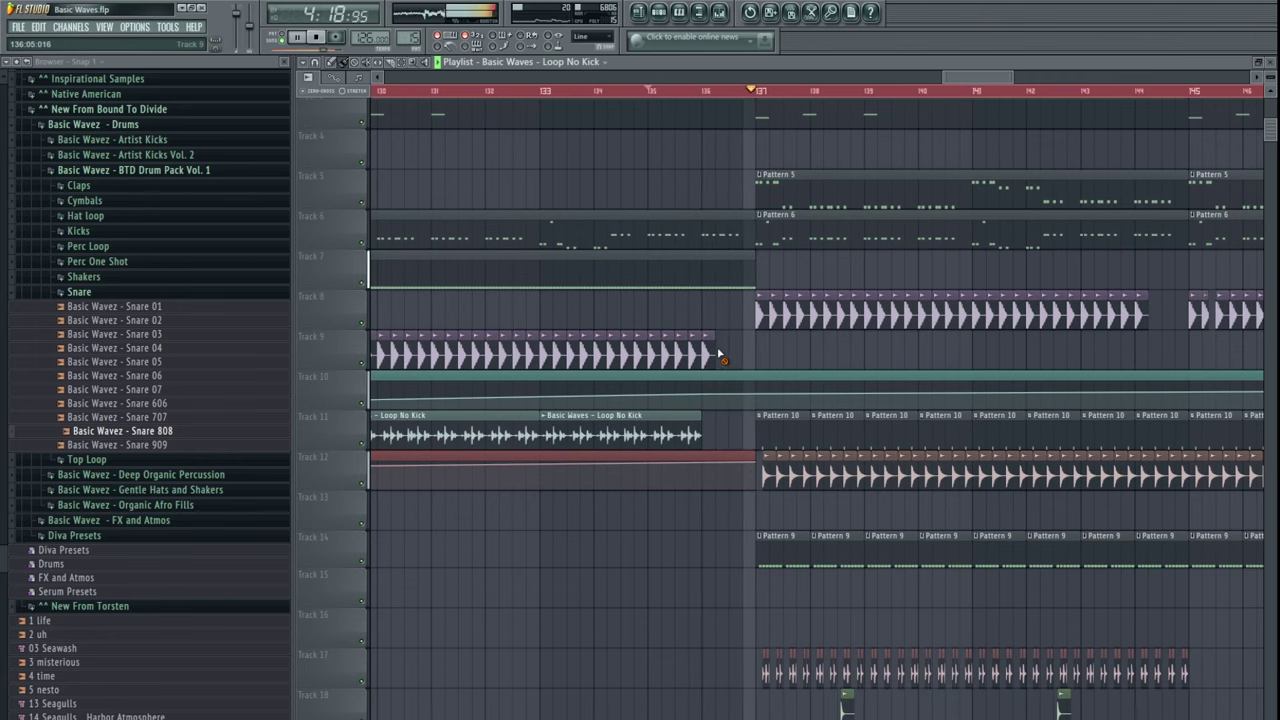
scroll(785, 290, "up", 3)
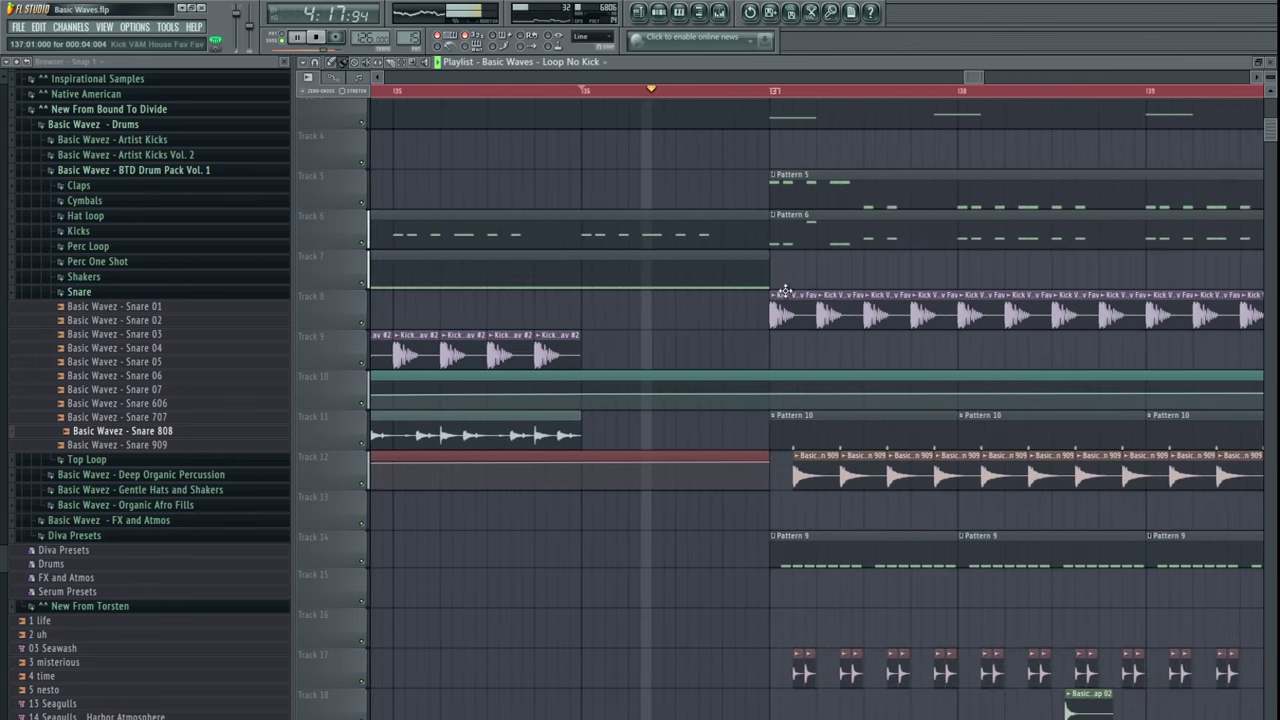
- Shorten the Pattern 15 clip on track 7 so it ends slightly before bar 137
scroll(703, 462, "down", 5)
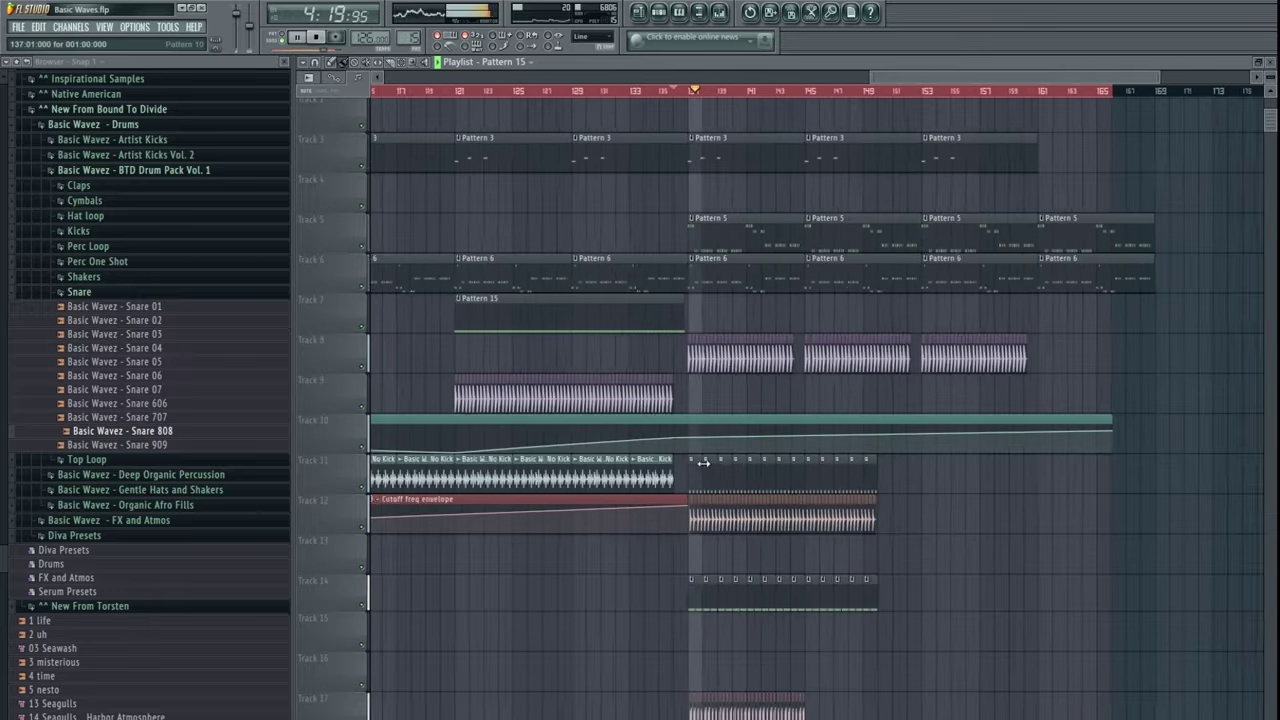
scroll(790, 291, "down", 4)
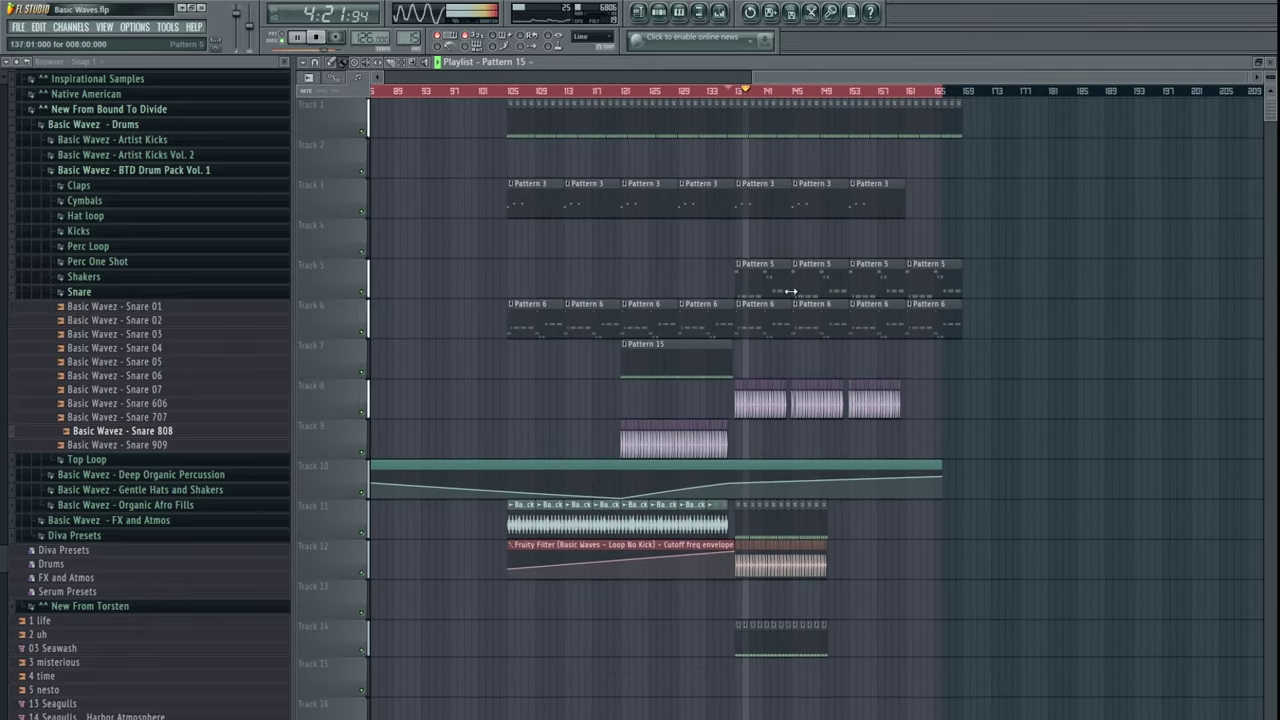
- Extend Pattern 3 on track 3 to bar 169 and duplicate the bar 137 clips on tracks 11 and 12 to bar 153
left_click_drag(848, 344, 776, 350)
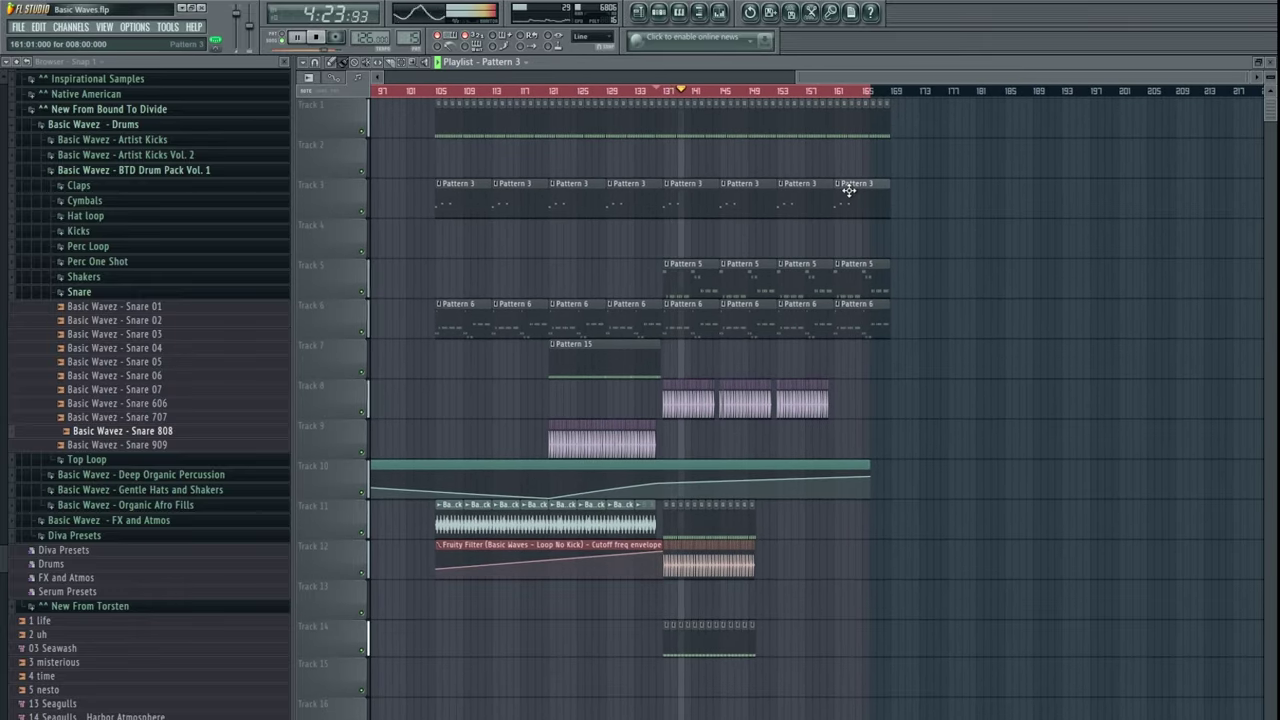
scroll(855, 412, "down", 5)
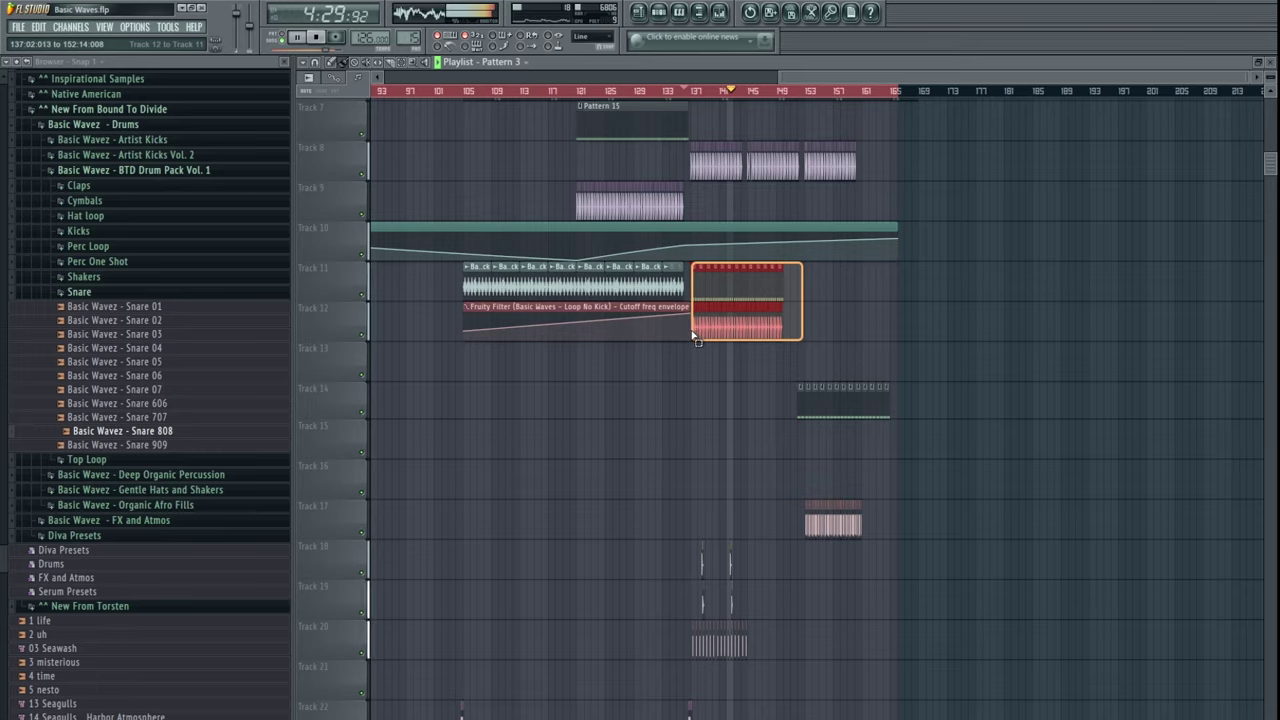
left_click_drag(692, 335, 692, 335)
scroll(712, 328, "up", 4)
left_click_drag(516, 338, 808, 346)
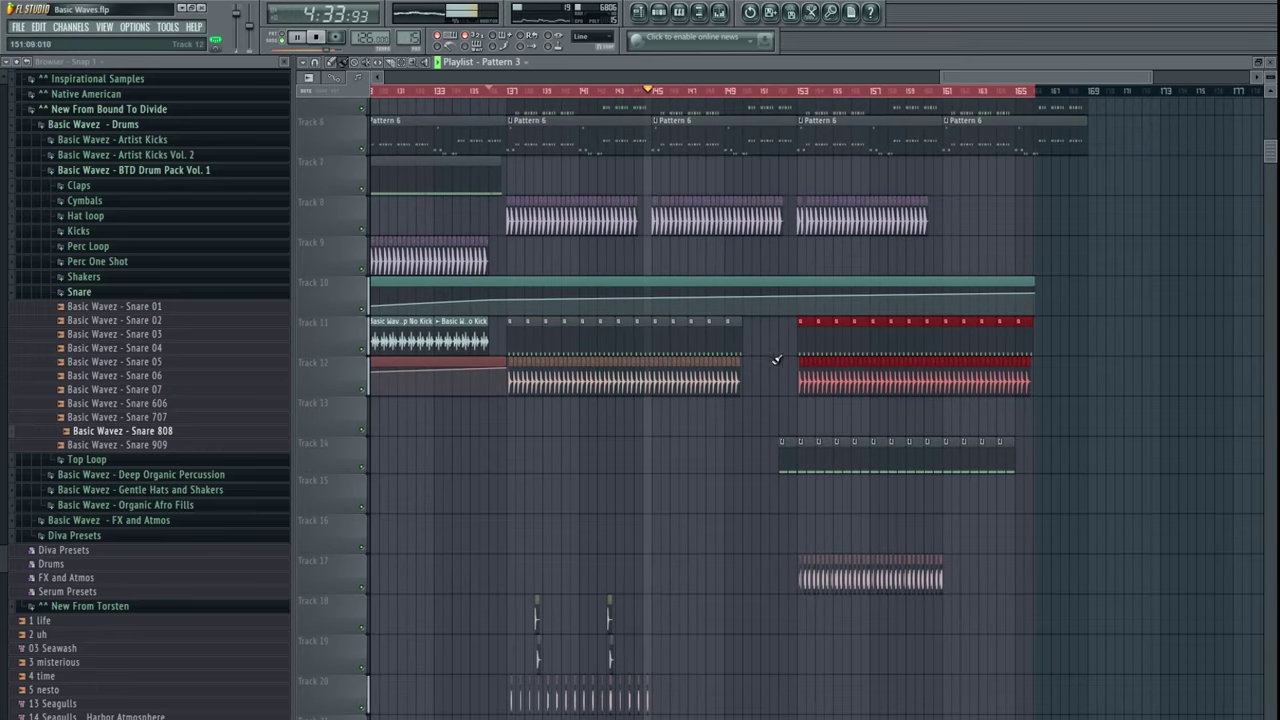
scroll(730, 370, "up", 3)
- Move the run of Pattern 9 clips on track 24 so it starts at bar 145
scroll(830, 365, "down", 5)
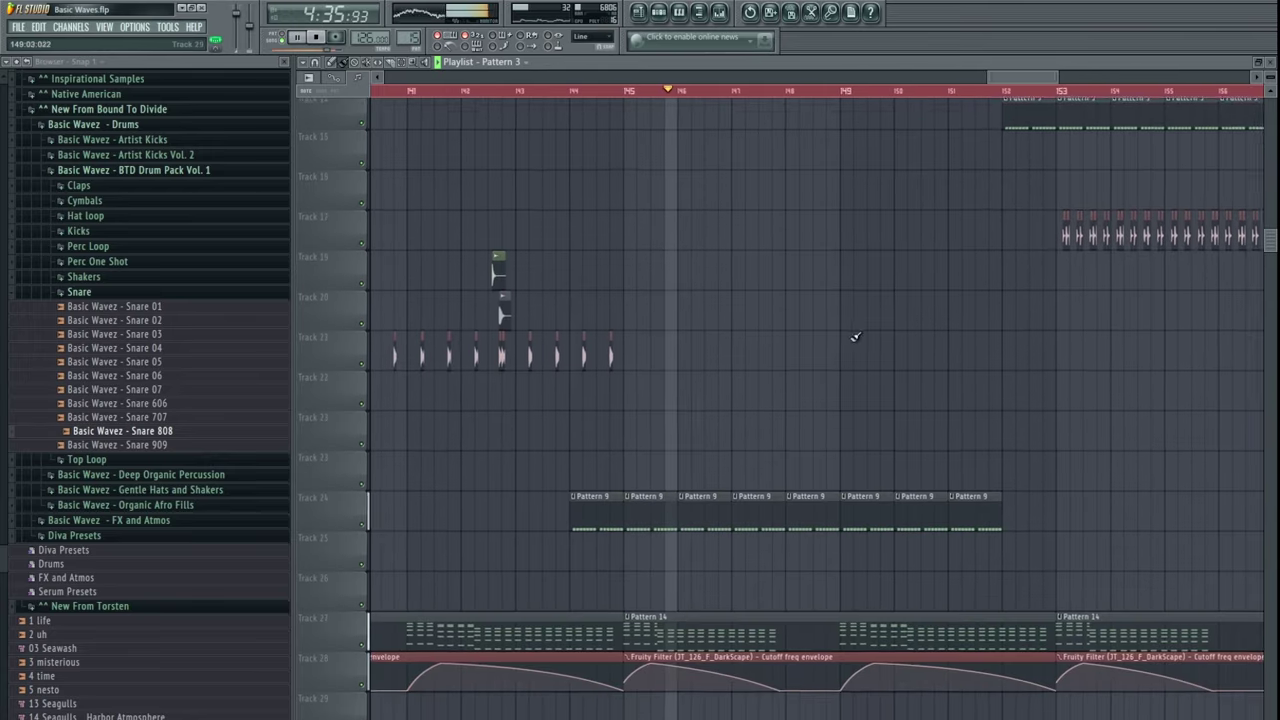
left_click_drag(842, 510, 652, 472)
scroll(736, 466, "down", 3)
left_click_drag(765, 465, 742, 463)
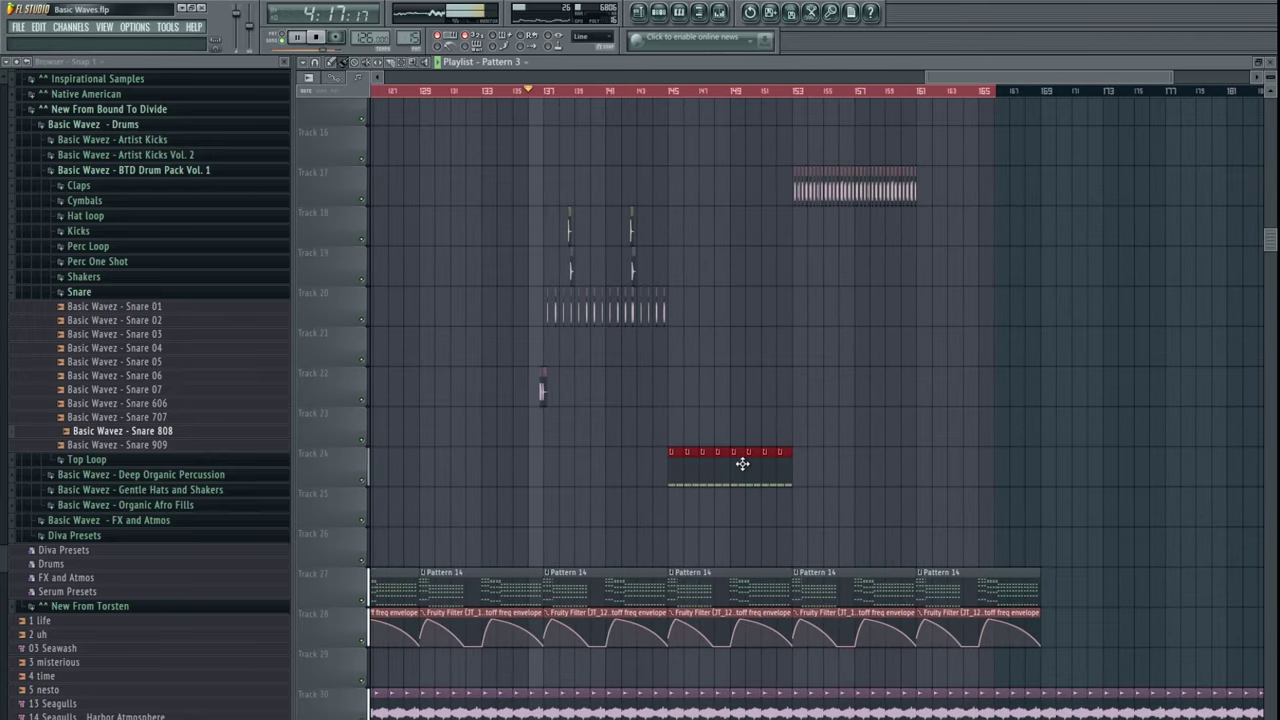
- Duplicate the percussion clips on tracks 17 to 20 through to bar 169 and the Pattern 9 run on track 24 through to bar 177
left_click_drag(571, 265, 703, 268)
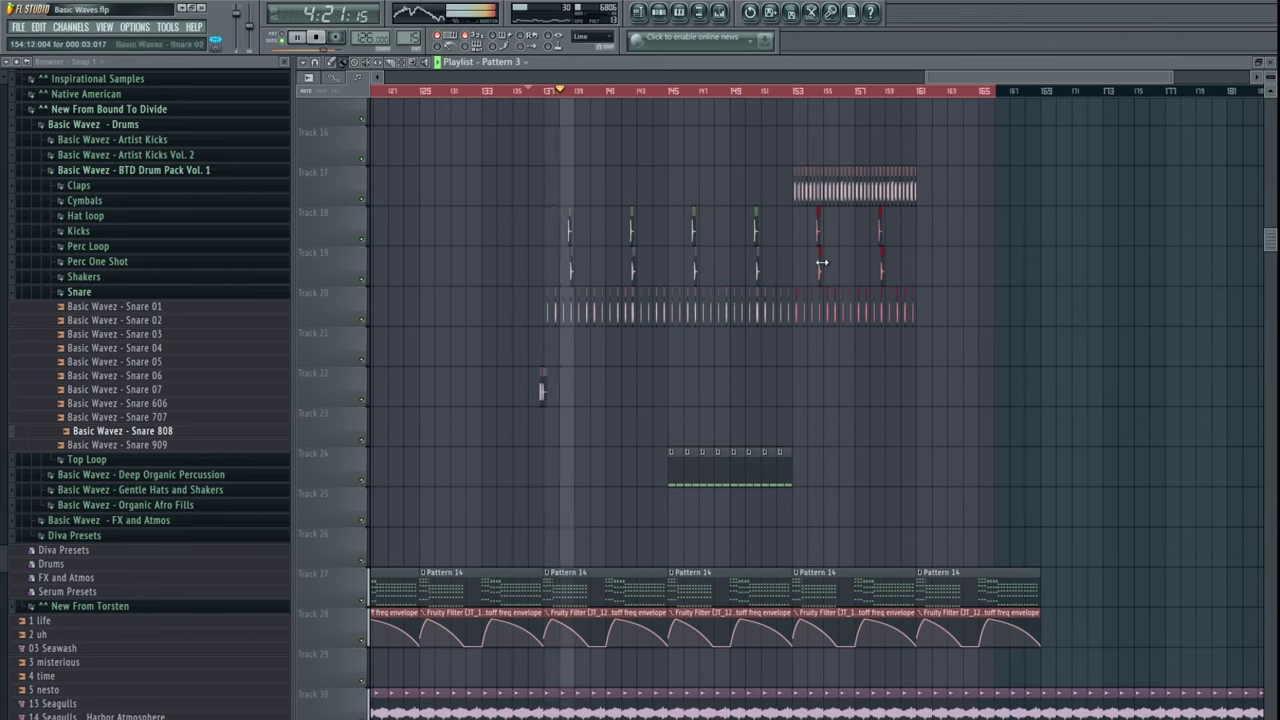
left_click(808, 185)
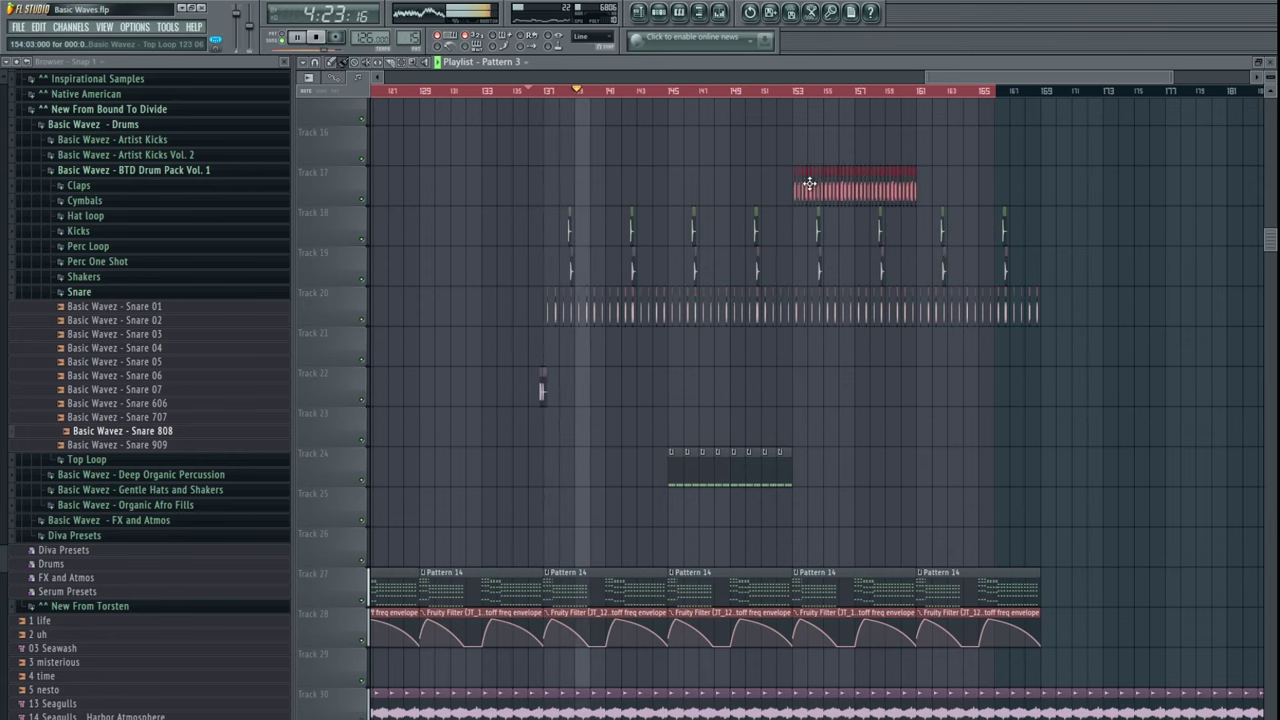
mouse_move(858, 409)
left_mouse_down()
mouse_move(648, 478)
mouse_move(926, 468)
left_mouse_up()
left_click_drag(773, 391, 933, 391)
- Copy the track 22 hit to bar 153 and the bar 105 phrase on tracks 32 to 35 into the section after bar 145
left_click_drag(756, 367, 629, 390)
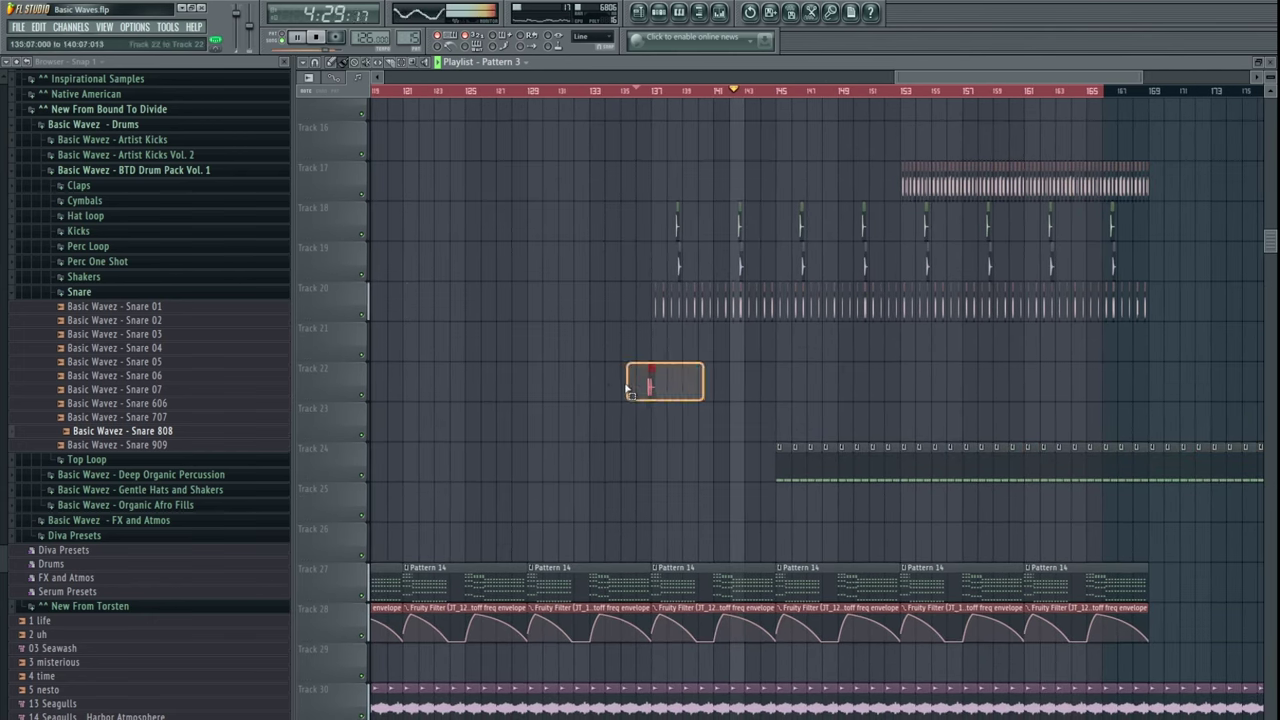
scroll(914, 500, "down", 5)
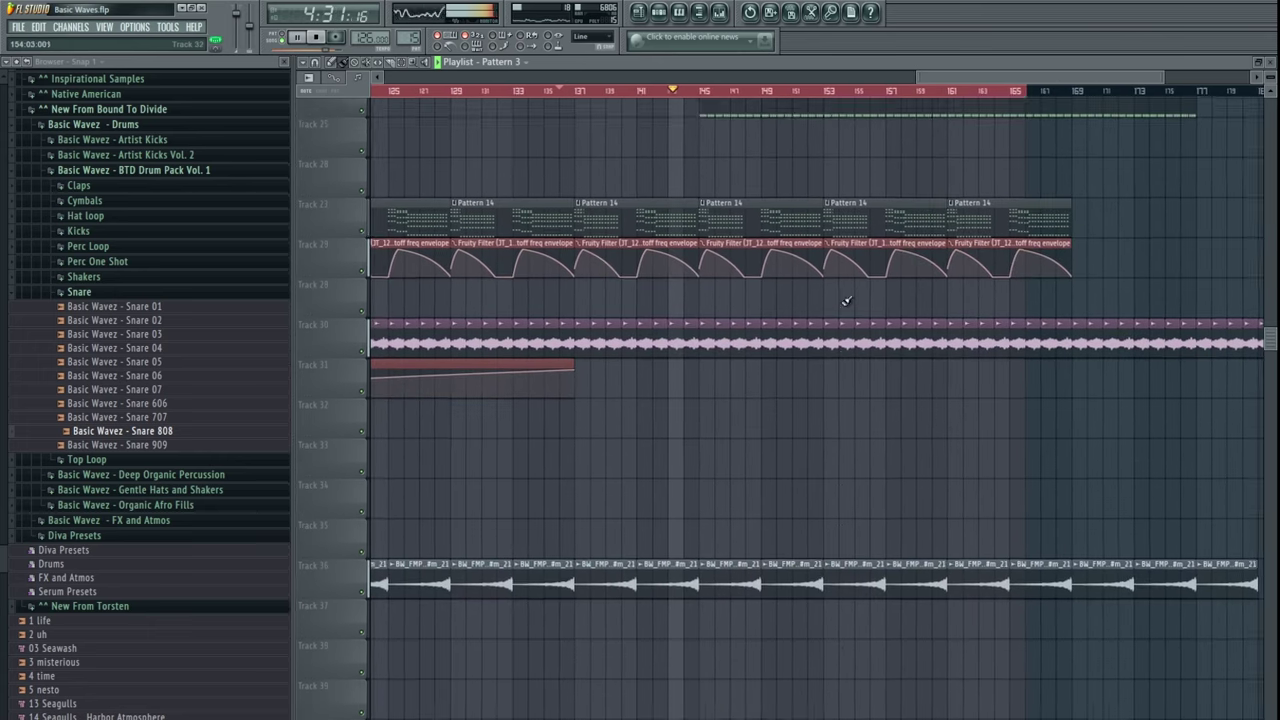
scroll(843, 300, "down", 4, "ctrl")
scroll(792, 392, "up", 3, "ctrl")
mouse_move(945, 490)
left_mouse_down()
mouse_move(686, 365)
mouse_move(1145, 392)
left_mouse_up()
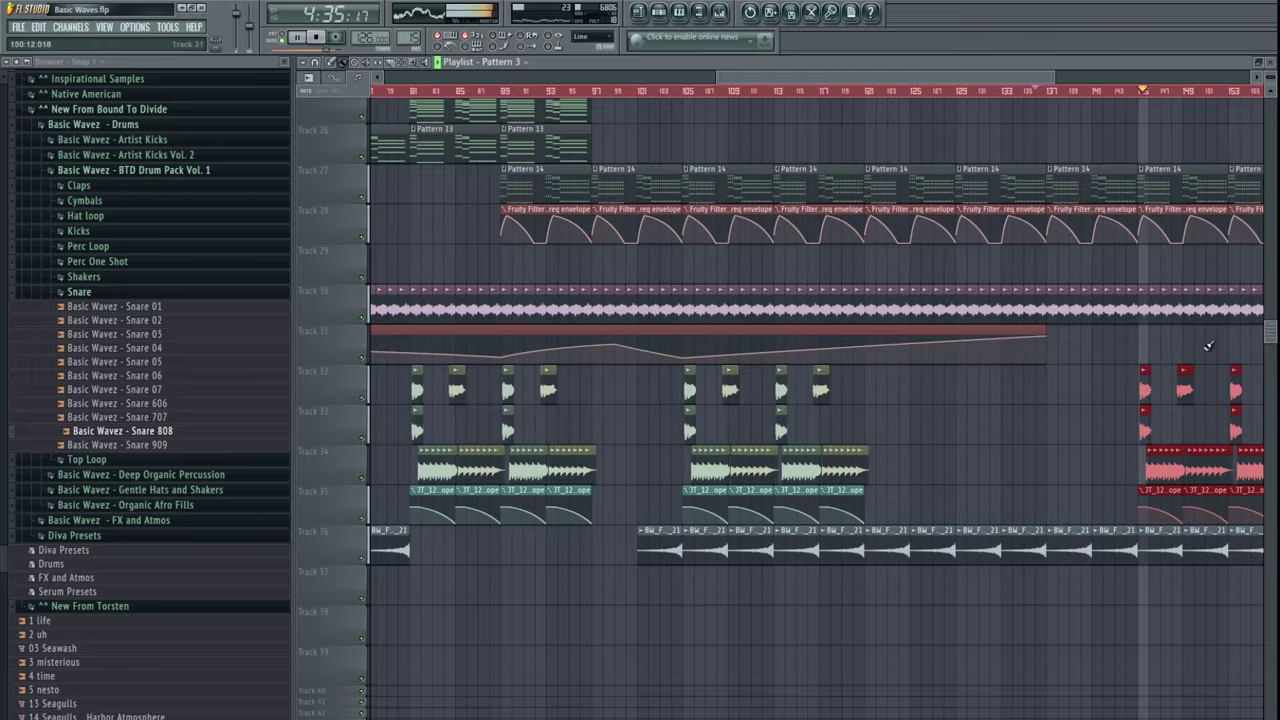
left_click_drag(1209, 346, 734, 394)
left_click_drag(710, 442, 802, 442)
- Move the run of Pattern 9 clips on track 14 so it starts at bar 153
scroll(840, 402, "up", 1)
scroll(840, 402, "up", 15)
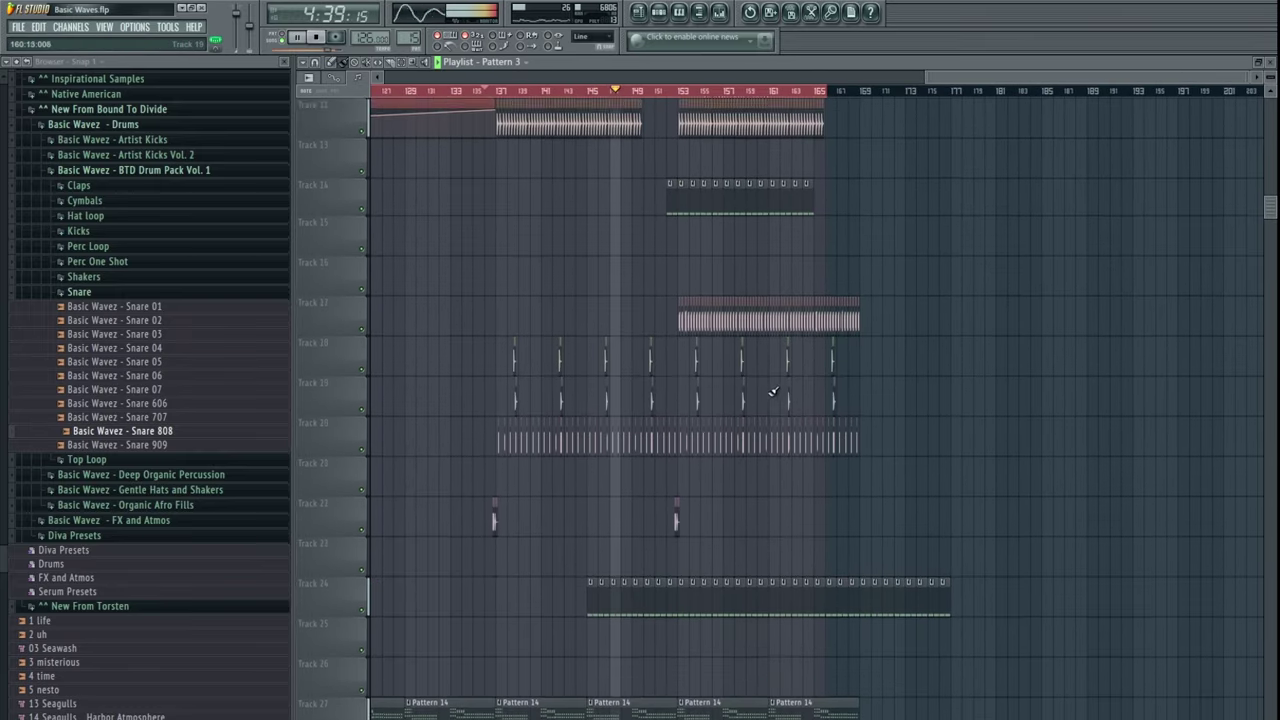
left_click_drag(586, 338, 1008, 327)
left_click_drag(822, 325, 856, 328)
left_click(852, 352, "ctrl")
- Delete the Top Loop clips on track 17 that lie beyond bar 166
scroll(1175, 447, "up", 3, "ctrl")
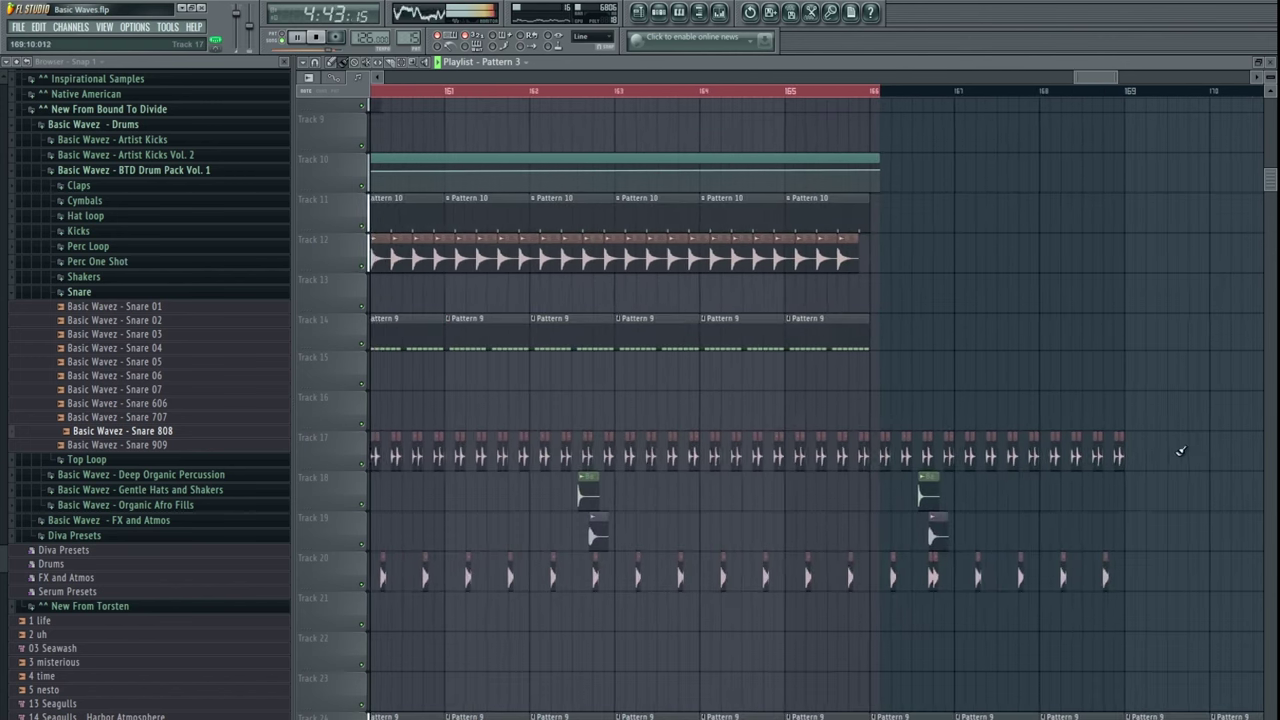
scroll(888, 438, "down", 4, "ctrl")
scroll(889, 263, "up", 3, "ctrl")
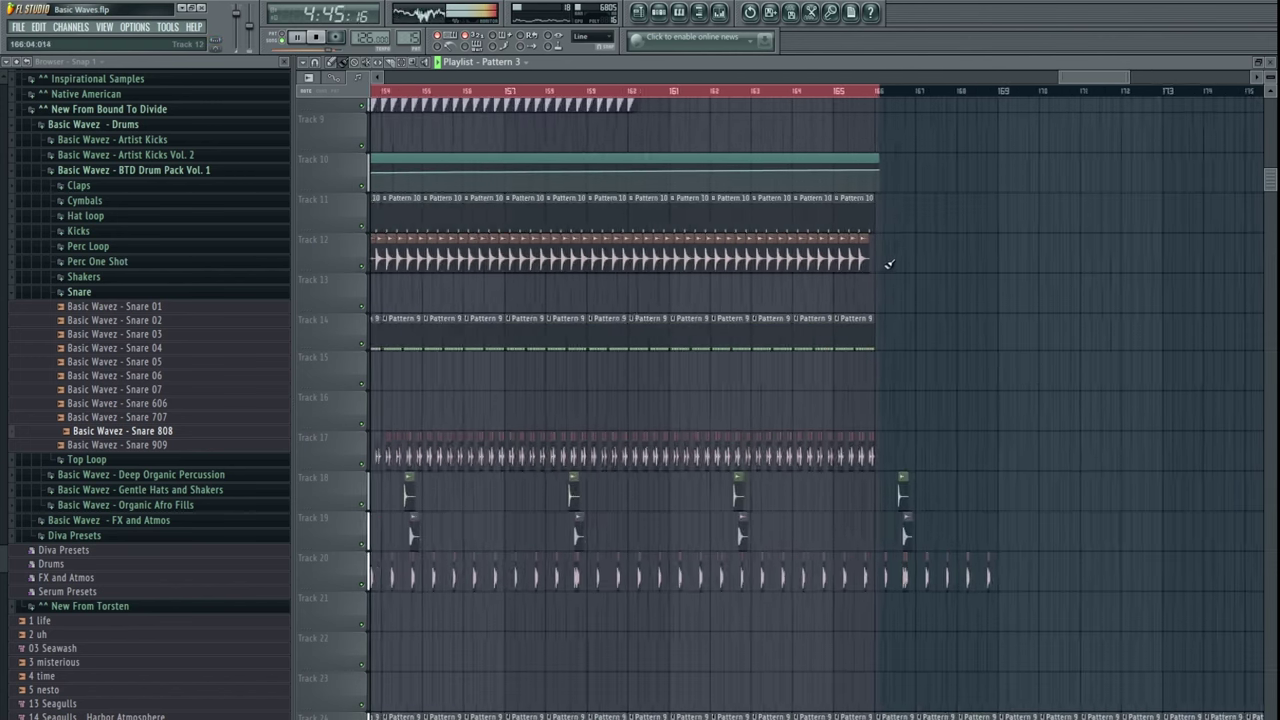
- Try cutting the clips on tracks 11, 12, 14 and 17 back to about bar 165, and undo those deletions
right_click(857, 257)
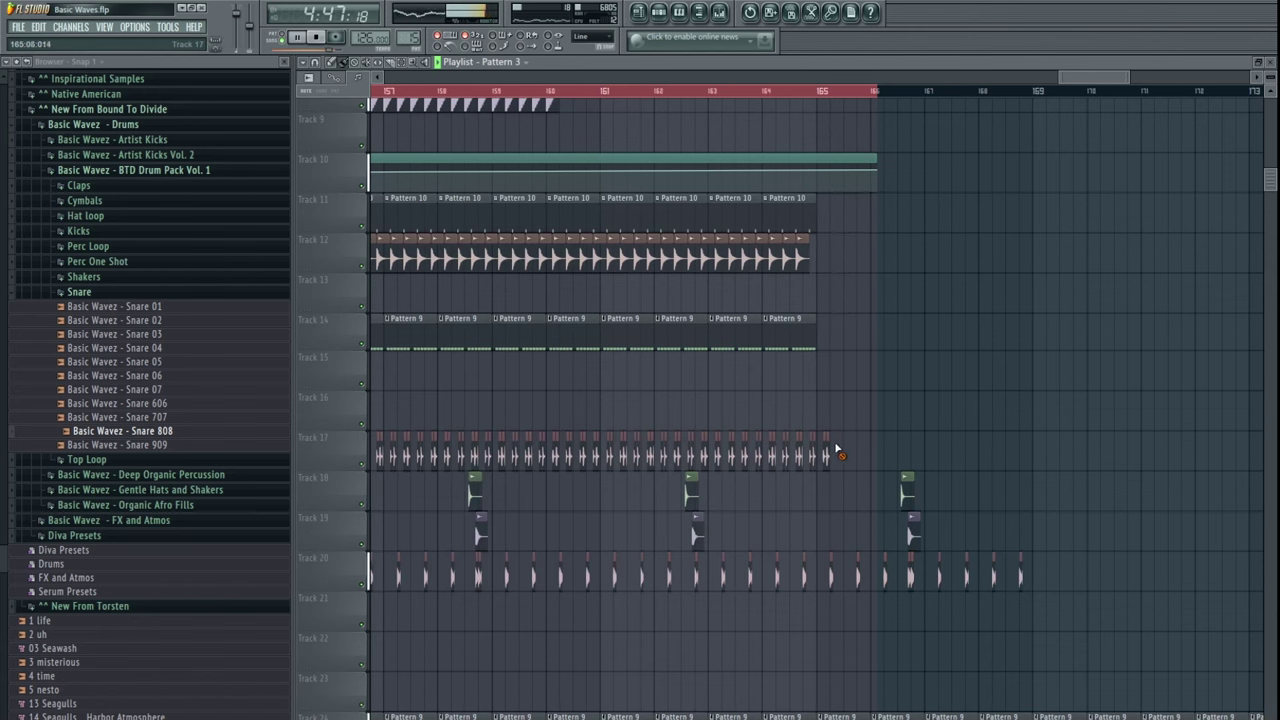
left_click_drag(768, 393, 1029, 374)
scroll(1029, 374, "down", 3, "ctrl")
left_click_drag(893, 368, 898, 438)
key("space")
left_click_drag(770, 265, 1076, 407, "ctrl")
key("ctrl+alt+z")
key("ctrl+alt+z")
key("ctrl+alt+z")
key("ctrl+alt+z")
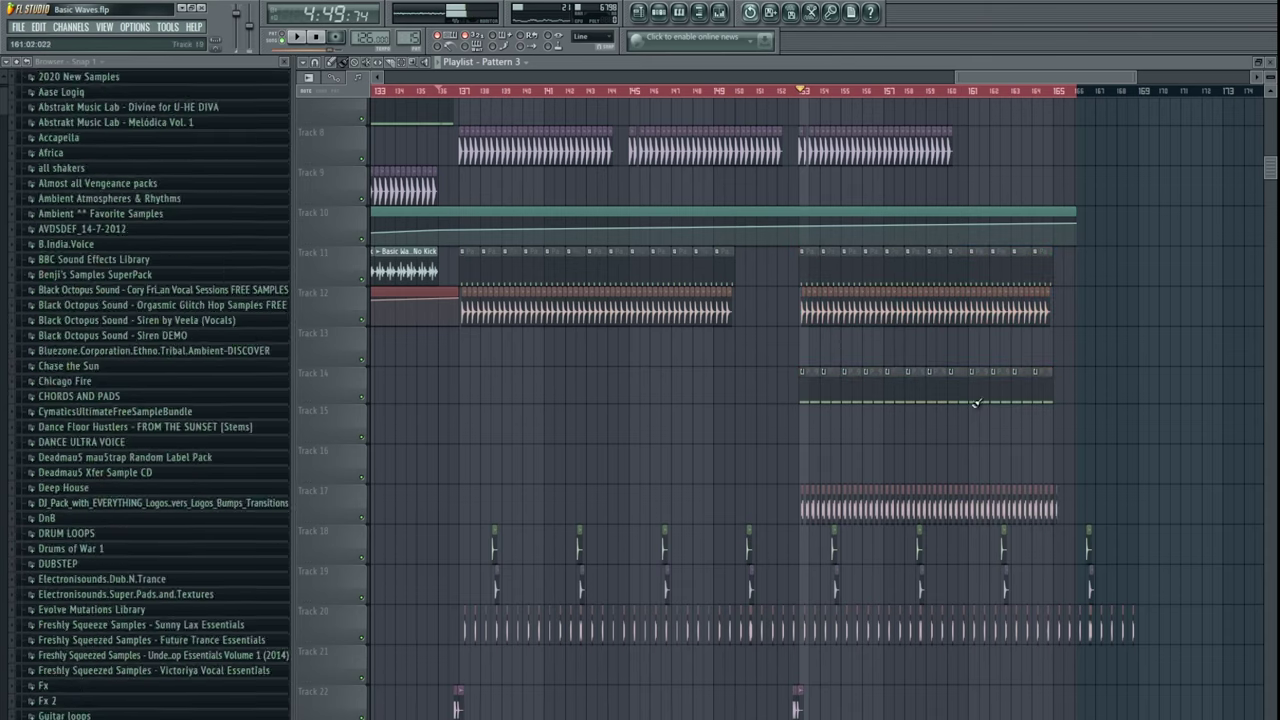
- Fill the gap before bar 153 on tracks 11 and 12 with copies of the Pattern 10 and Hihat Open 909 clips
left_click_drag(769, 249, 1071, 402, "ctrl")
scroll(771, 355, "up", 3, "ctrl")
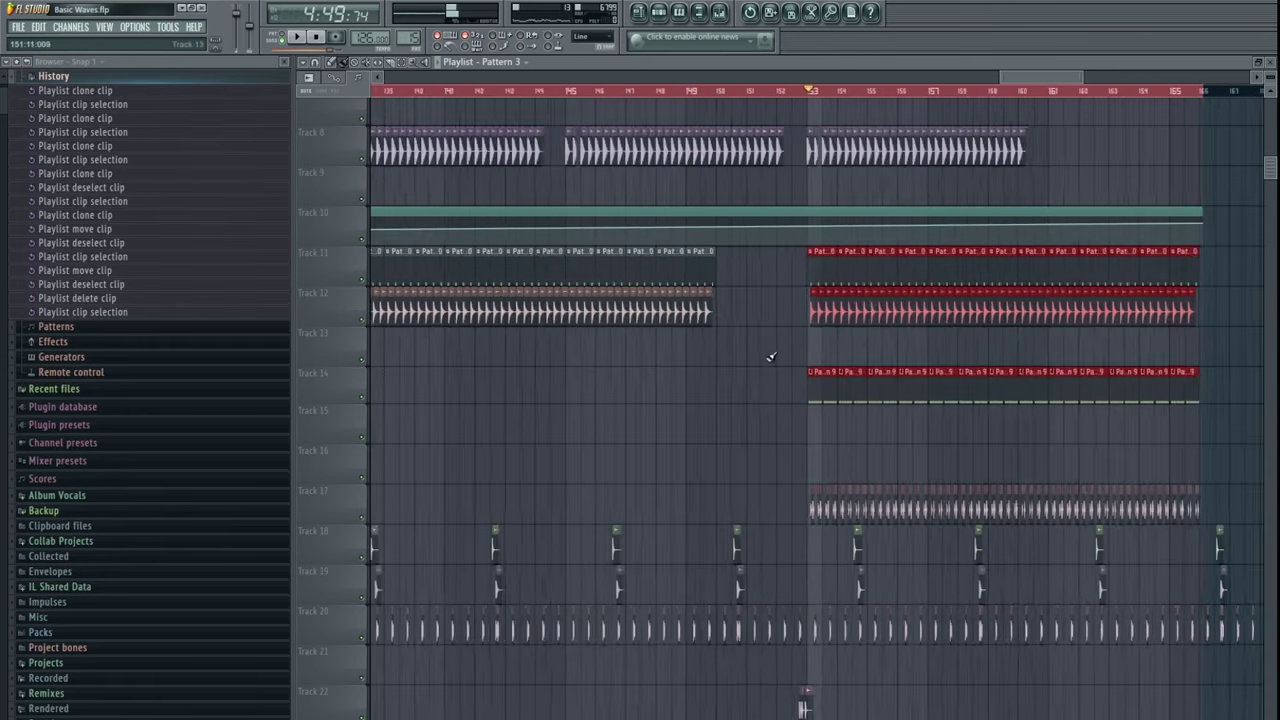
left_click_drag(763, 350, 860, 370)
right_click(742, 338)
mouse_move(753, 340)
left_mouse_down()
mouse_move(914, 380)
mouse_move(659, 391)
left_mouse_up()
key("ctrl+b")
left_click_drag(1146, 336, 756, 368)
scroll(717, 368, "down", 4, "ctrl")
left_click_drag(945, 432, 672, 368, "ctrl")
key("ctrl+d")
- Add one Hihat Open 909 clip to the end of the track 12 run near bar 166 and play from about bar 151
key("space")
scroll(900, 452, "up", 1)
scroll(902, 456, "up", 4, "ctrl")
scroll(908, 458, "up", 1, "ctrl")
left_click_drag(864, 454, 1062, 480, "shift")
scroll(880, 448, "down", 6, "ctrl")
left_click(618, 92)
left_click_drag(812, 308, 986, 303)
scroll(1047, 371, "down", 9)
scroll(1047, 371, "right", 5)
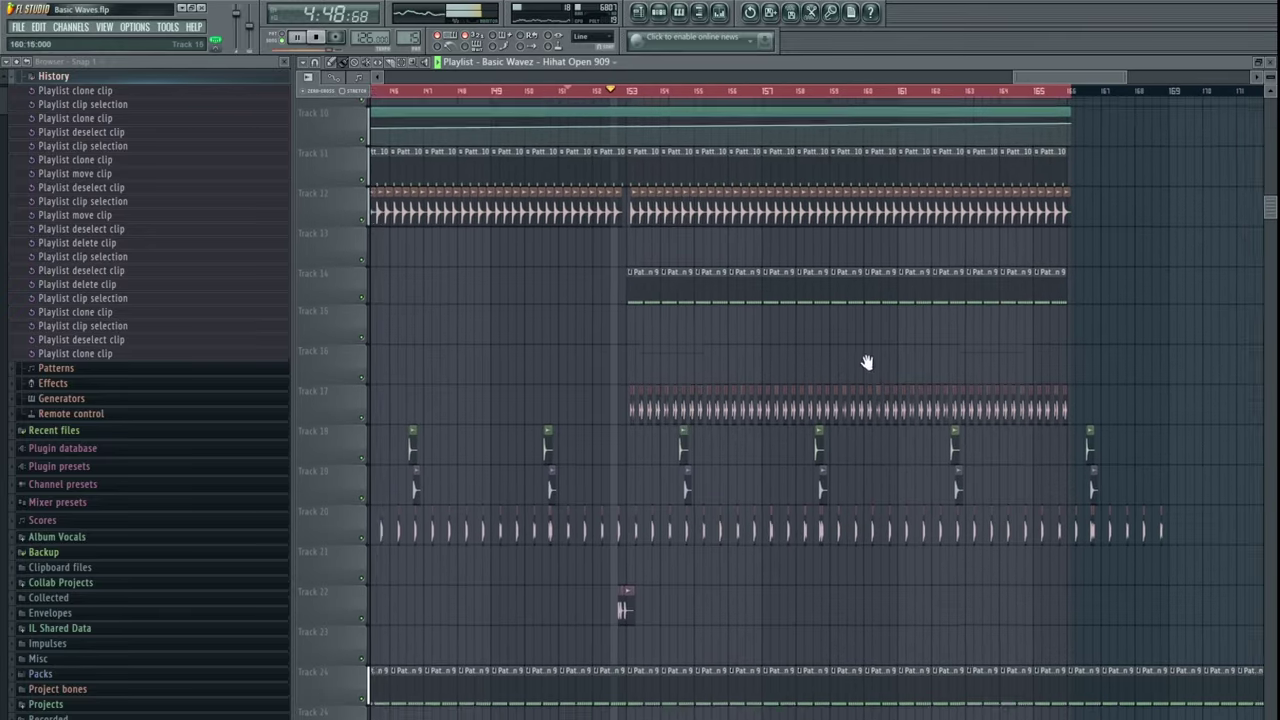
scroll(839, 480, "up", 3)
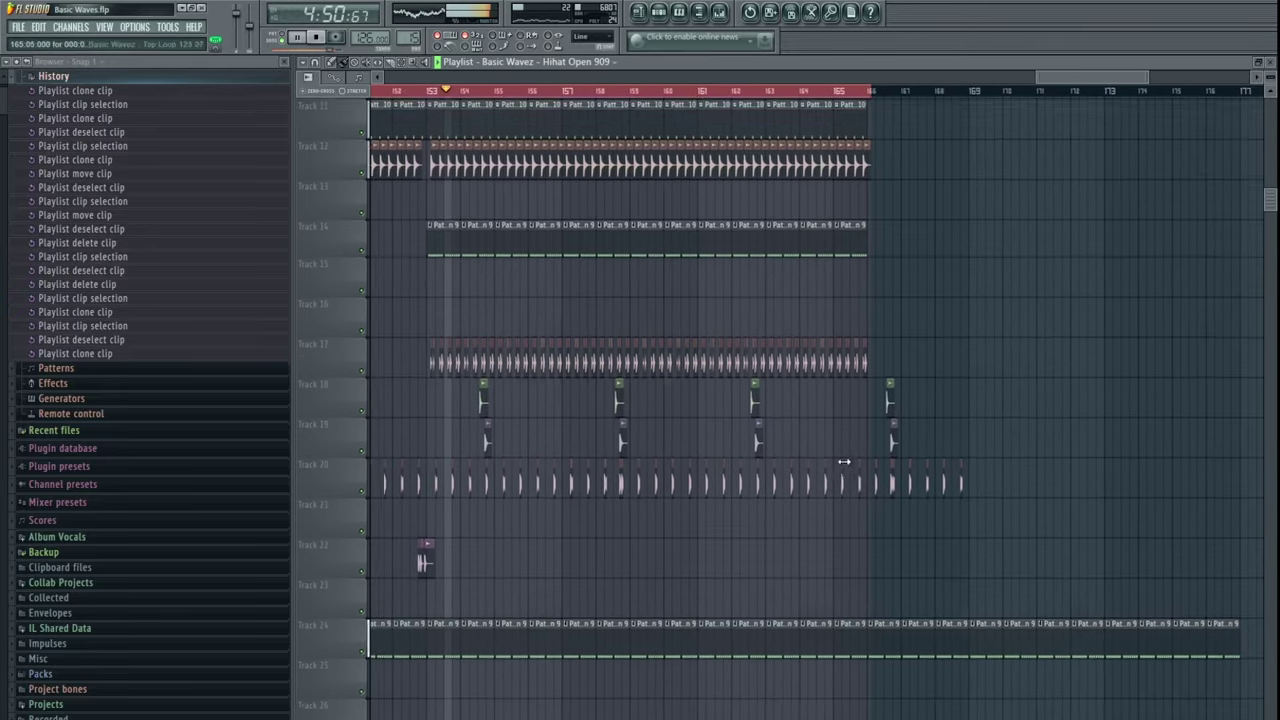
- Copy Pattern 10 and Hihat Open 909 clips on tracks 11 and 12 onward from bar 166, deleting the excess beyond bar 169
scroll(843, 457, "right", 2)
scroll(920, 323, "up", 5)
mouse_move(926, 400)
left_mouse_down()
mouse_move(877, 511)
mouse_move(850, 488)
mouse_move(1042, 434)
mouse_move(561, 468)
mouse_move(958, 438)
left_mouse_up()
scroll(866, 463, "up", 3)
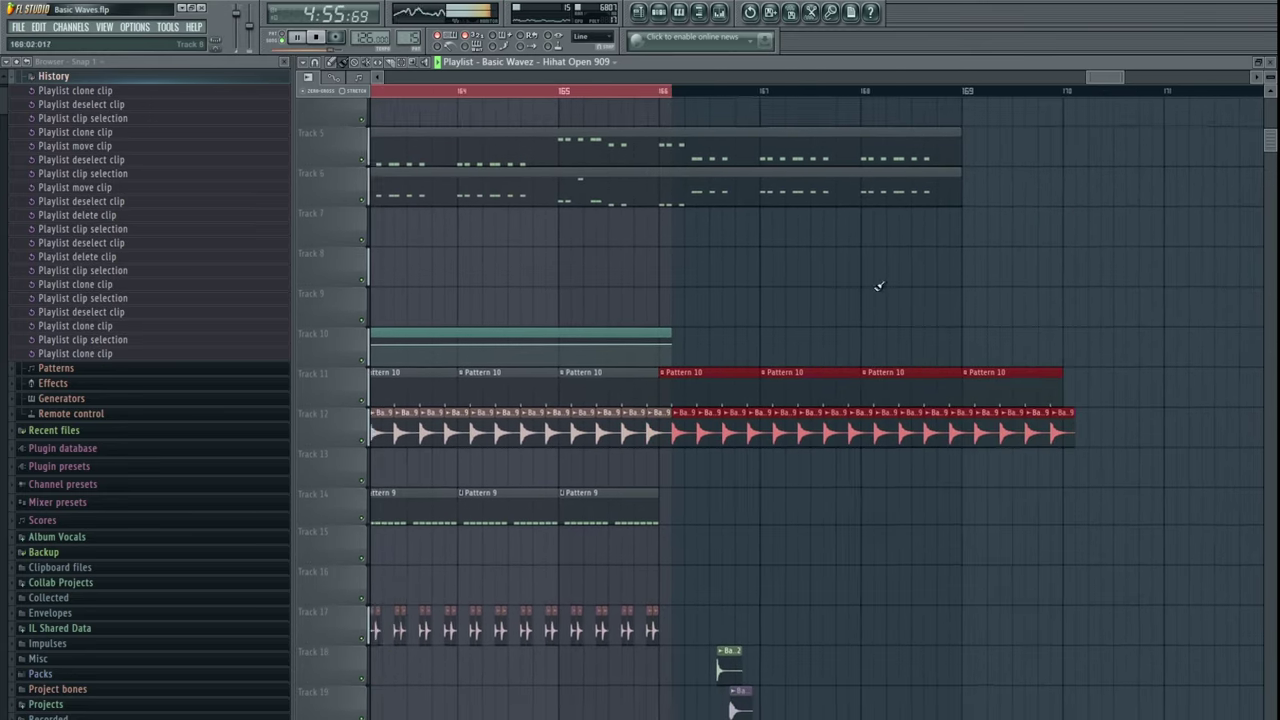
left_click(879, 286, "ctrl")
right_click(1050, 388)
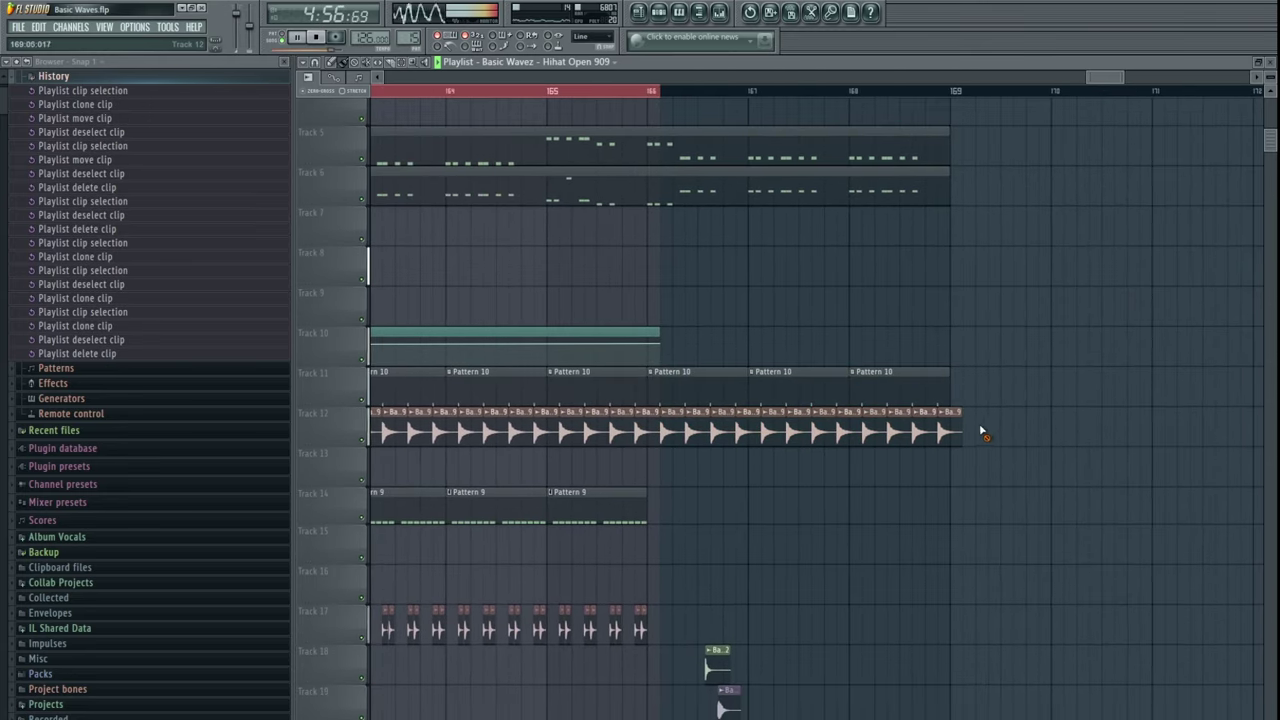
- Copy Pattern 9 clips on track 14 onward from bar 166 and delete the copies beyond bar 169
left_click_drag(997, 509, 1062, 495)
left_click_drag(1000, 492, 728, 487)
left_click_drag(720, 484, 973, 484)
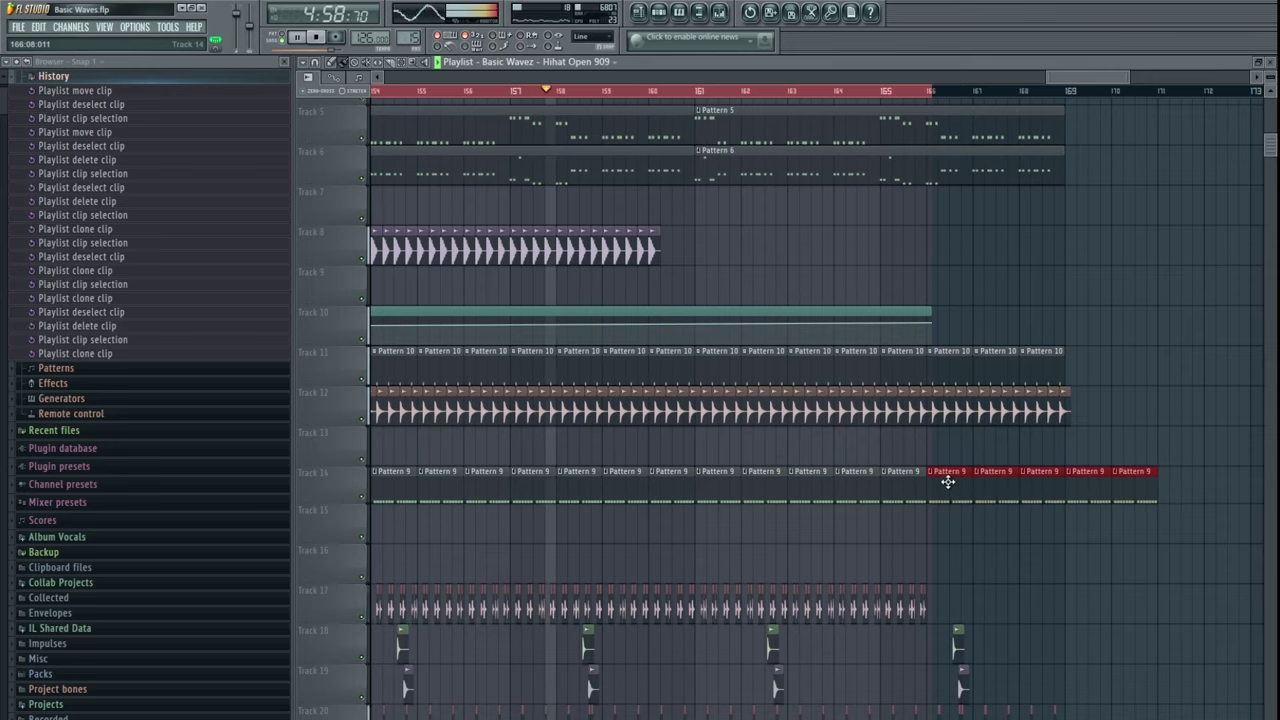
right_click(1096, 492)
scroll(1030, 553, "down", 4)
left_click_drag(997, 400, 897, 428)
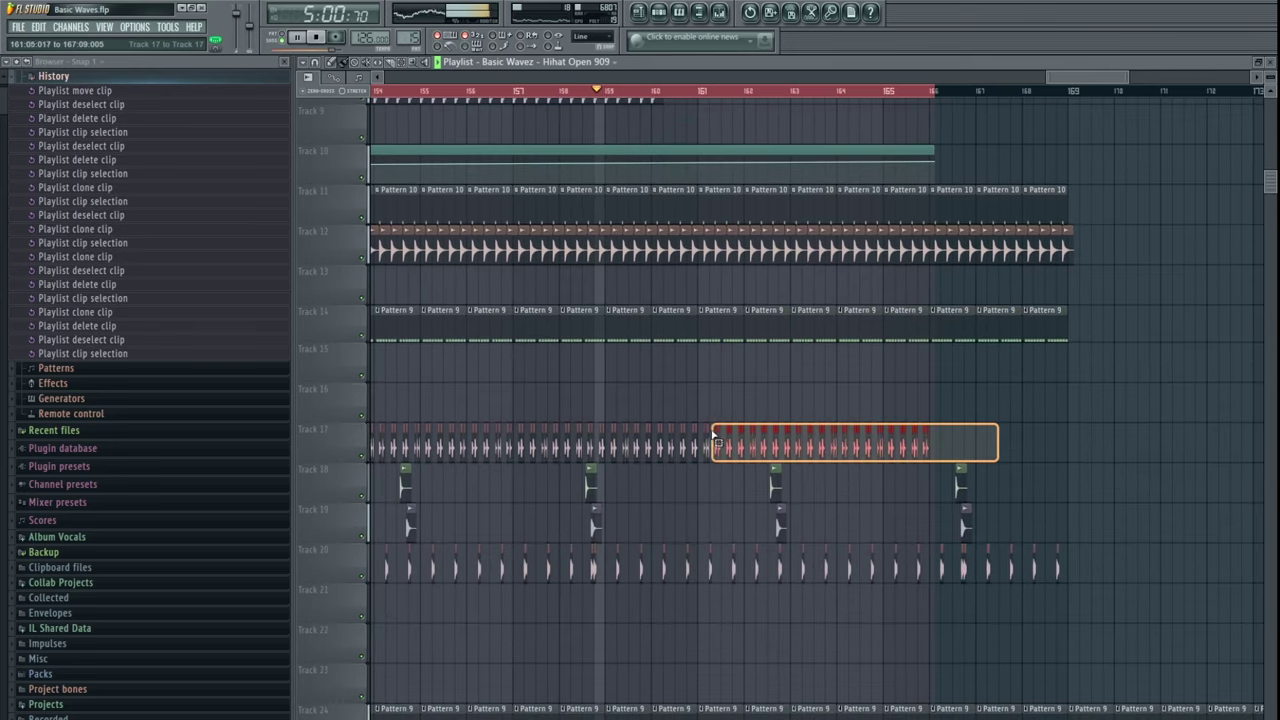
left_click(1000, 427, "ctrl")
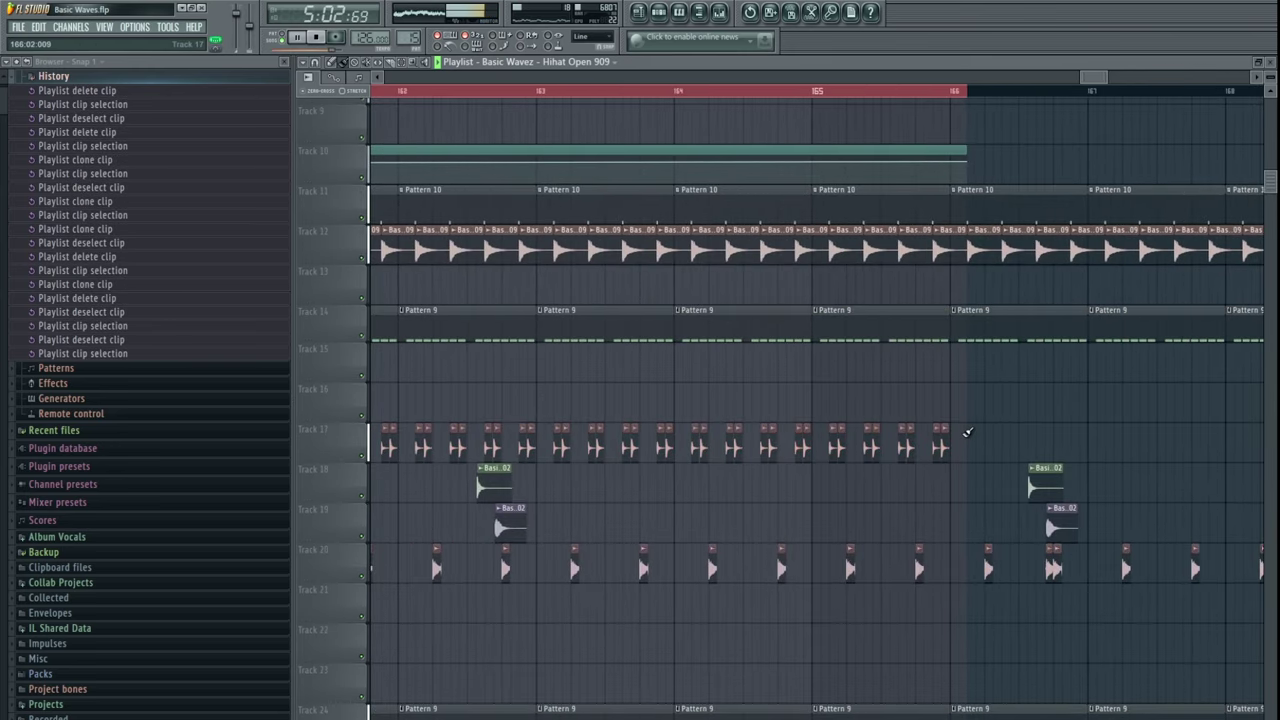
- Clear the playlist's time selection and play the arrangement from bar 153
scroll(966, 434, "down", 5)
left_click_drag(1028, 417, 1012, 467)
key("space")
left_click(762, 92, "ctrl")
key("space")
left_click_drag(850, 214, 840, 386)
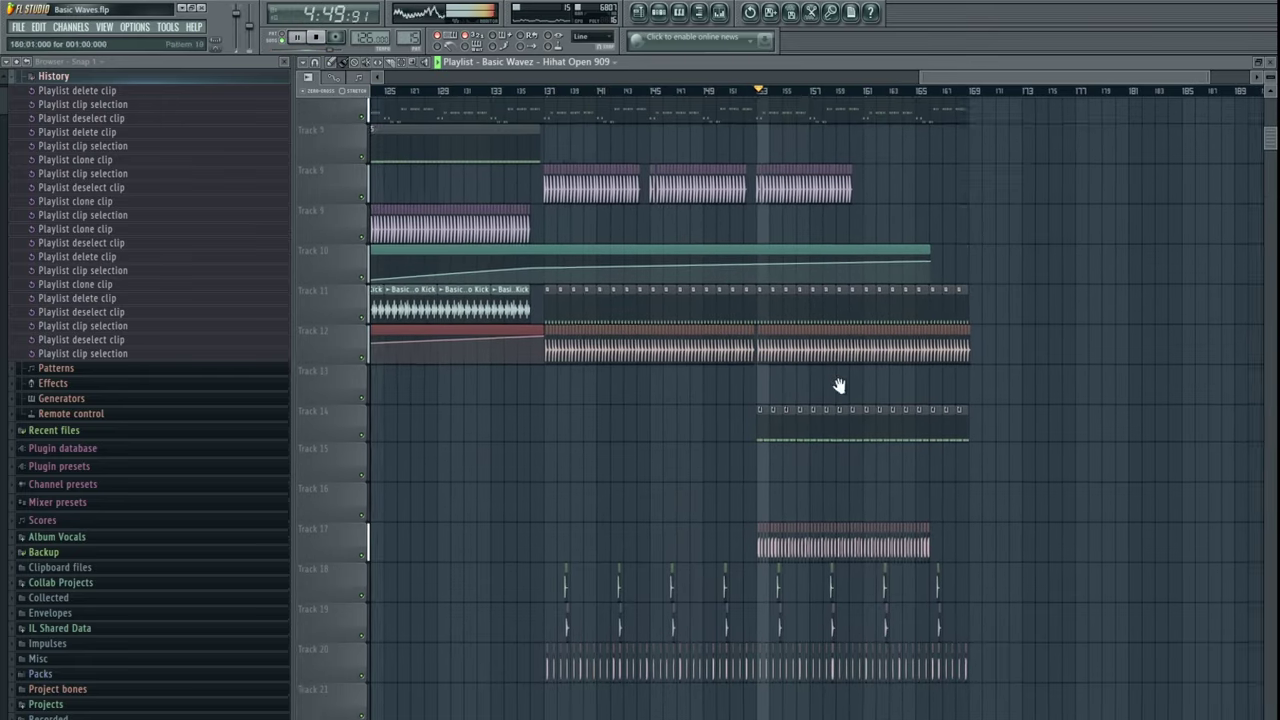
- Fill the missing beat just after bar 153 on track 8 with a Kick V&M House Fav clip
scroll(871, 311, "up", 4)
left_click_drag(871, 311, 705, 330)
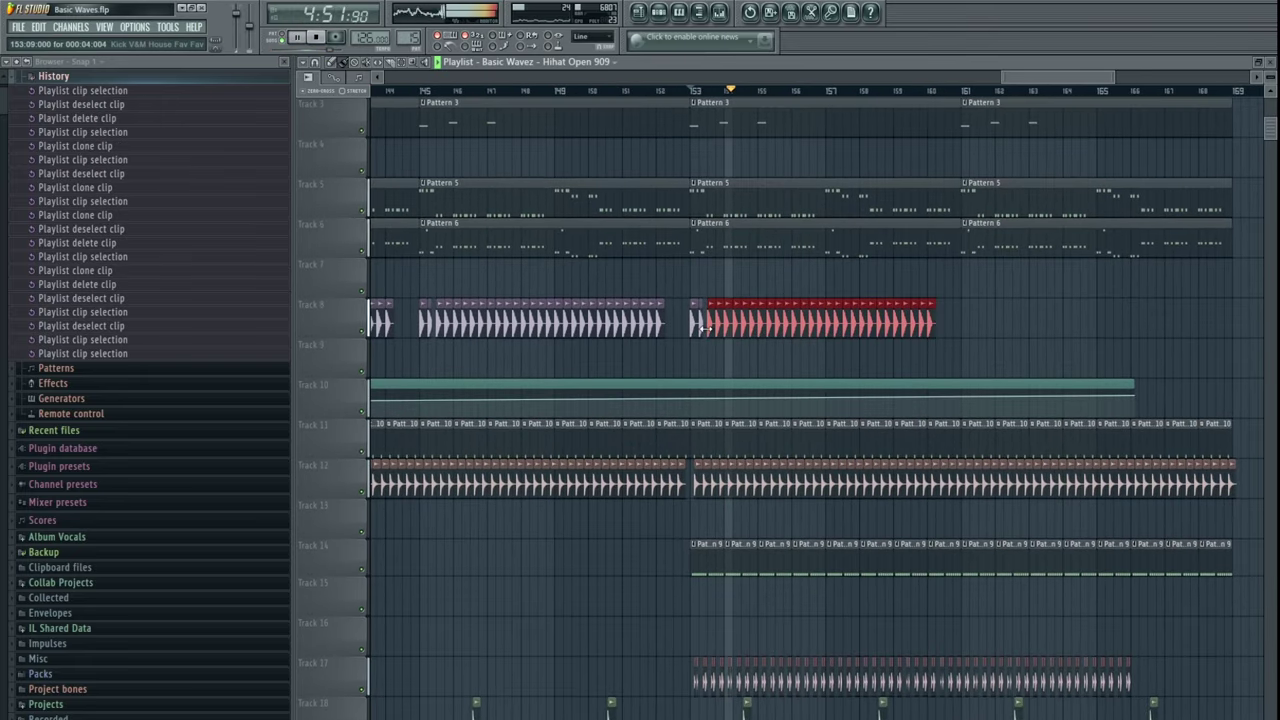
scroll(707, 325, "up", 5, "ctrl")
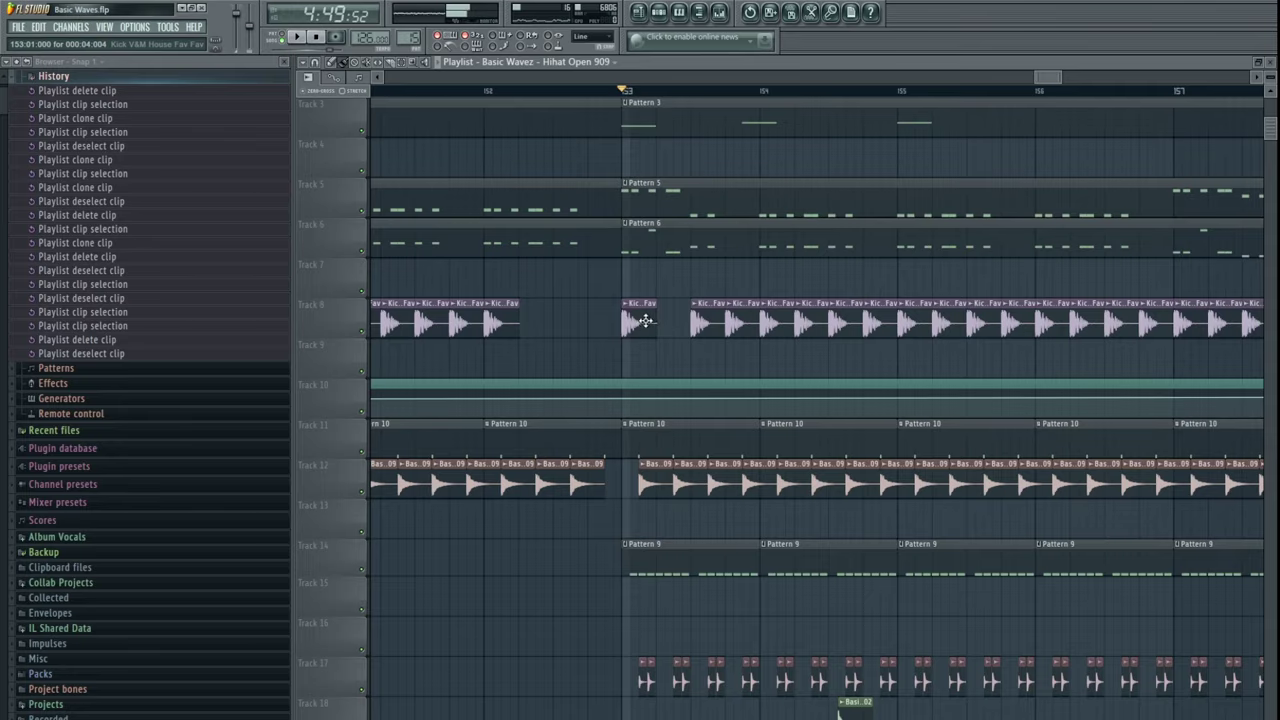
left_click(693, 330)
key("space")
- Close the gap just after bar 145 on track 8 by adding the missing kick clip
scroll(988, 390, "down", 5)
left_click_drag(988, 397, 931, 454)
scroll(650, 420, "up", 5)
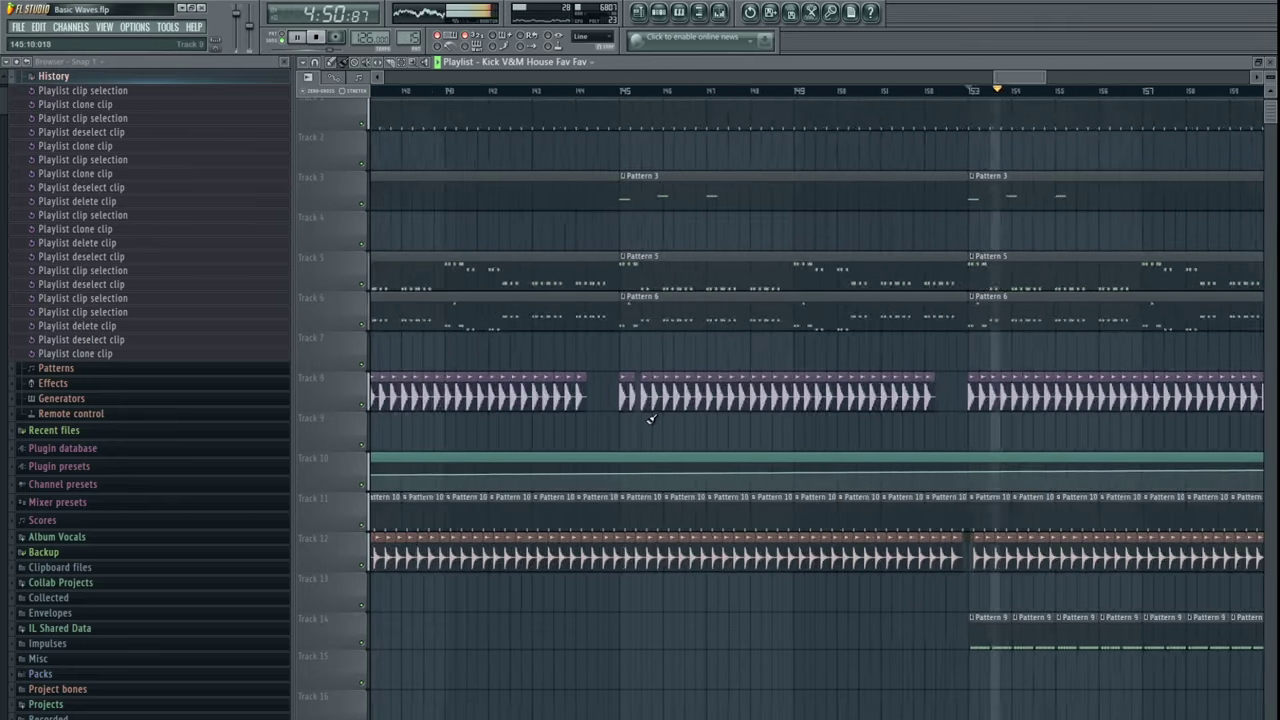
right_click(611, 386)
left_click(611, 386)
- Duplicate the bar 153 kick run on track 8 to bar 161, and mute and unmute track 6 for comparison
scroll(634, 430, "down", 5, "ctrl")
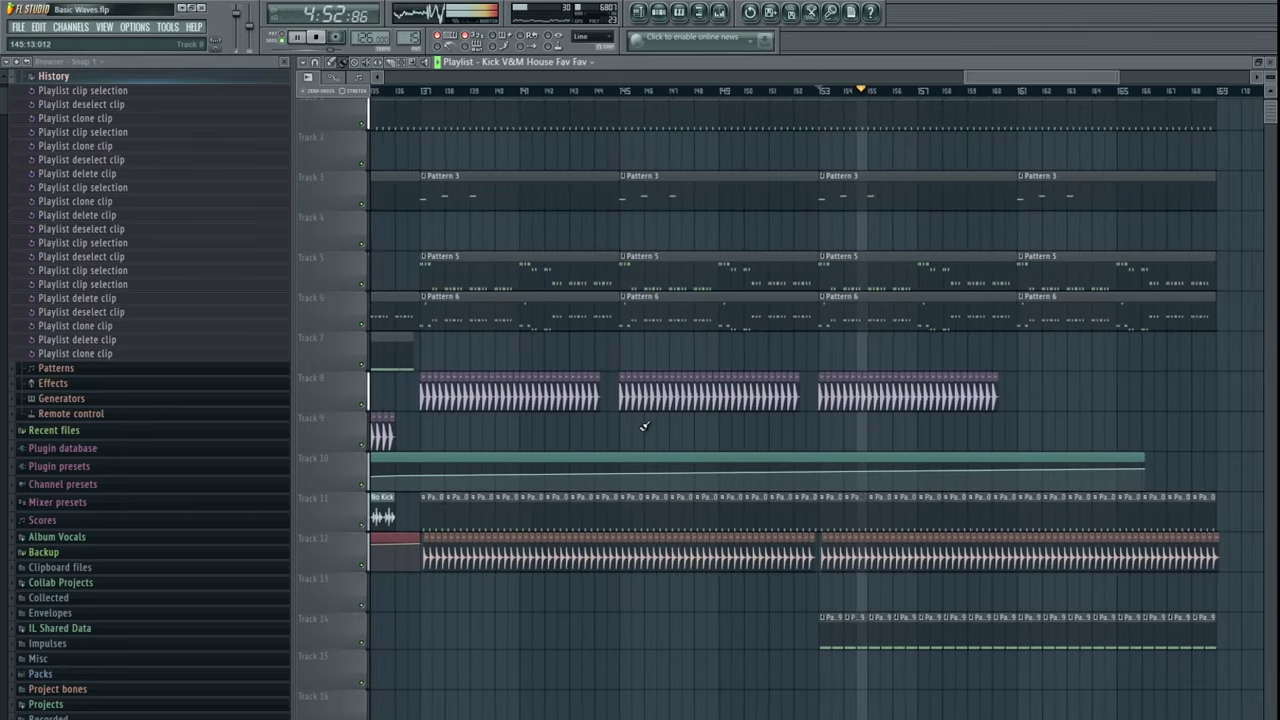
mouse_move(1093, 393)
left_mouse_down("ctrl")
mouse_move(826, 394)
mouse_move(1070, 388)
left_mouse_up("ctrl")
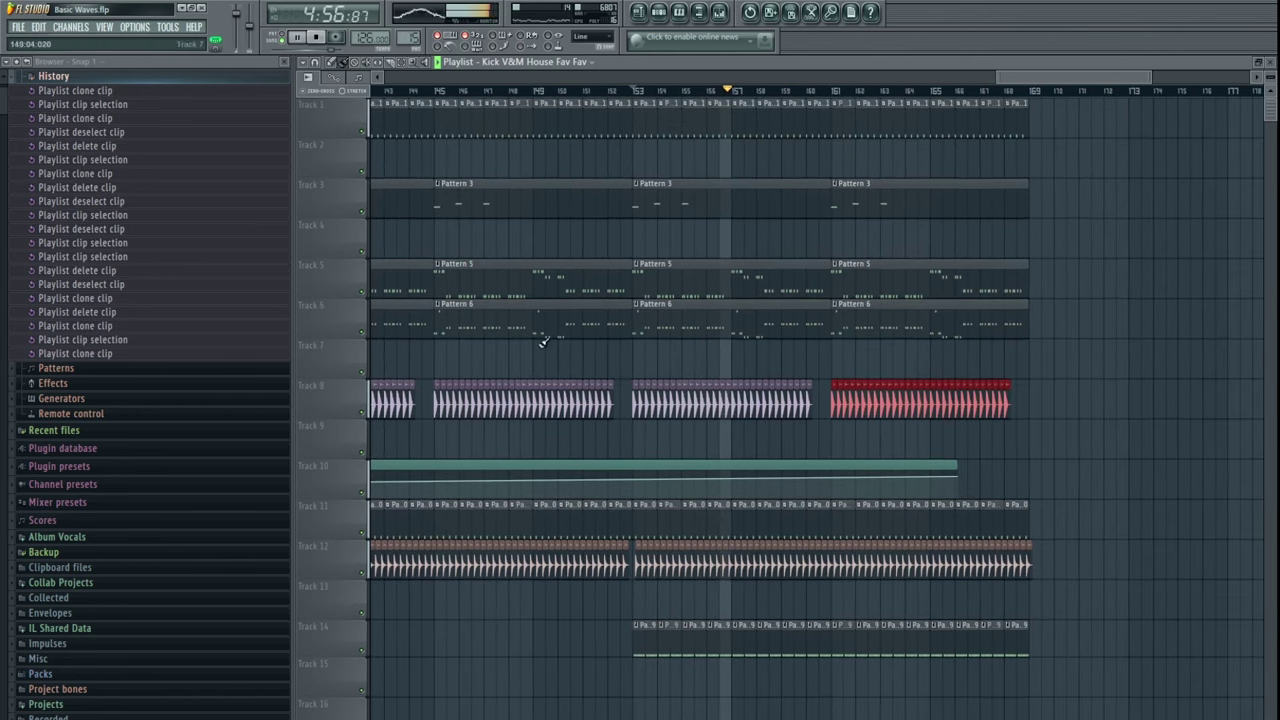
left_click(364, 333)
left_click(364, 333)
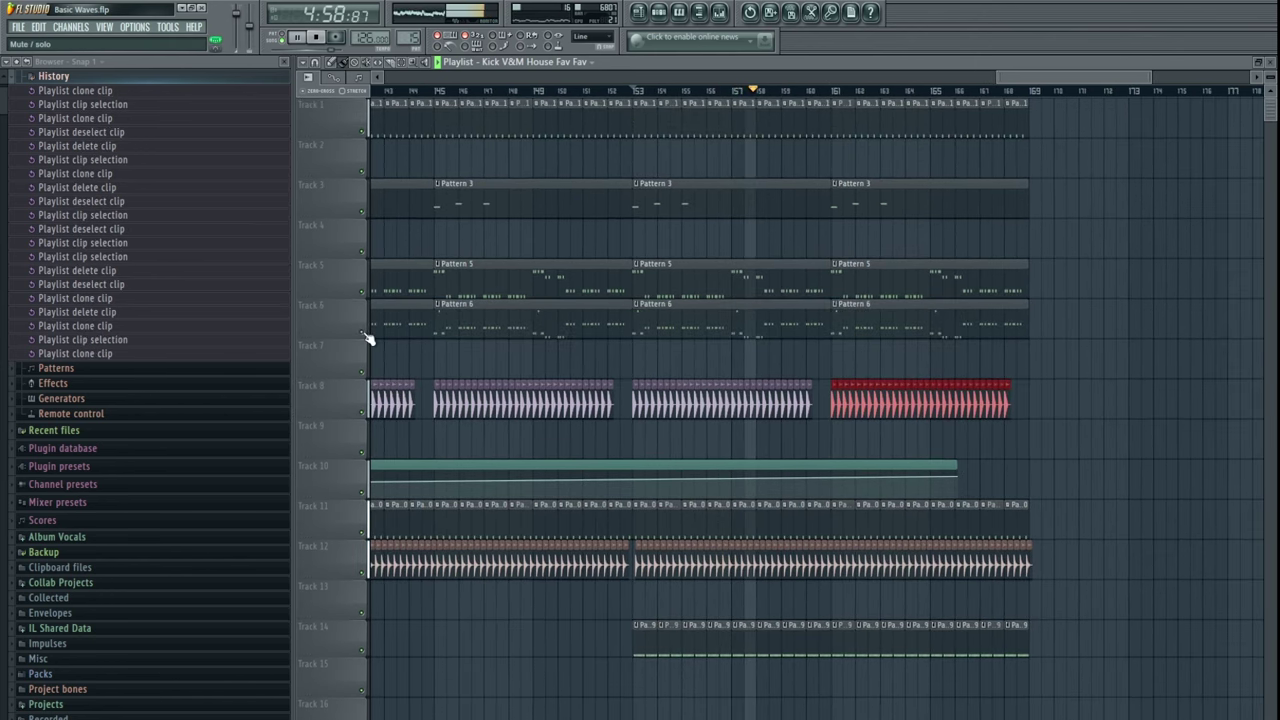
- Shift the Pattern 3 clips from bar 105 to bar 169 up from track 3 to track 2
scroll(1078, 563, "up", 2)
scroll(1080, 561, "down", 6, "ctrl")
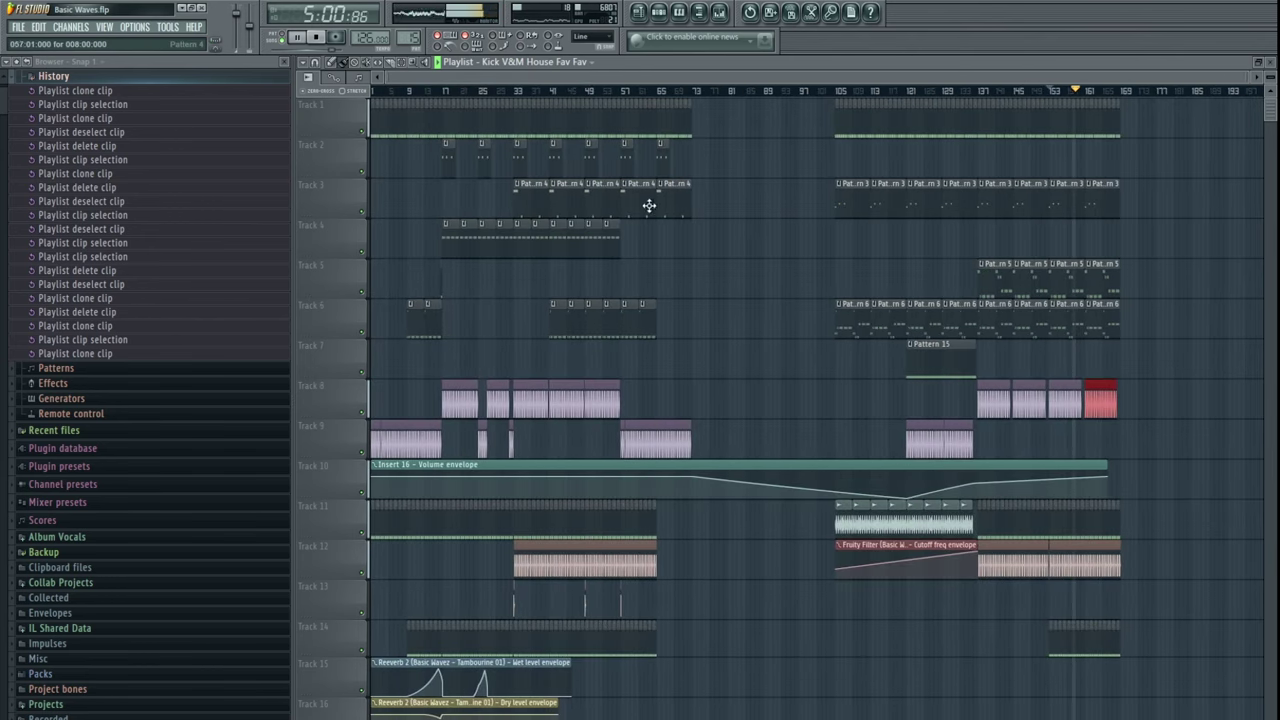
left_click_drag(698, 163, 449, 154, "ctrl")
left_click_drag(814, 202, 1130, 206, "ctrl")
key("space")
key("shift+Up")
- Copy the five Pattern 4 clips on track 3 so the copies start at bar 137
mouse_move(768, 217)
left_mouse_down("ctrl")
mouse_move(540, 190)
mouse_move(955, 212)
left_mouse_up("ctrl")
key("space")
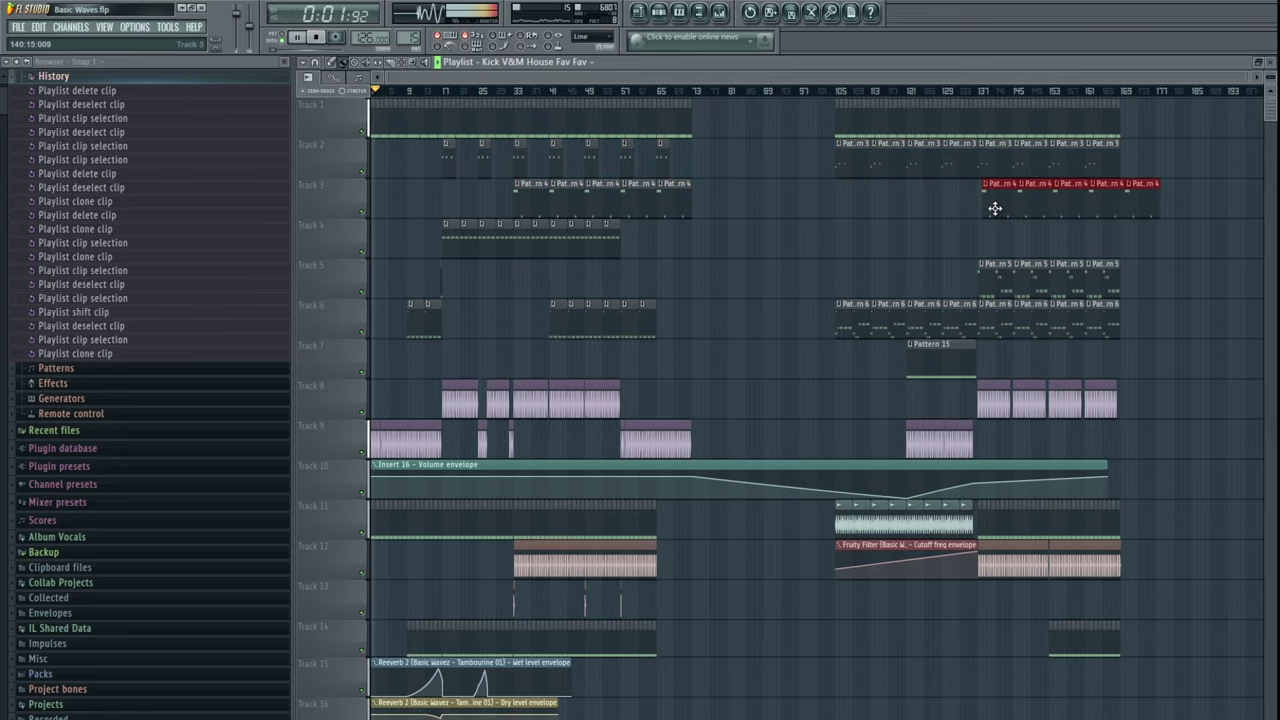
left_click(985, 93)
scroll(1029, 237, "up", 5, "ctrl")
left_click_drag(920, 243, 817, 239)
scroll(817, 243, "down", 2, "ctrl")
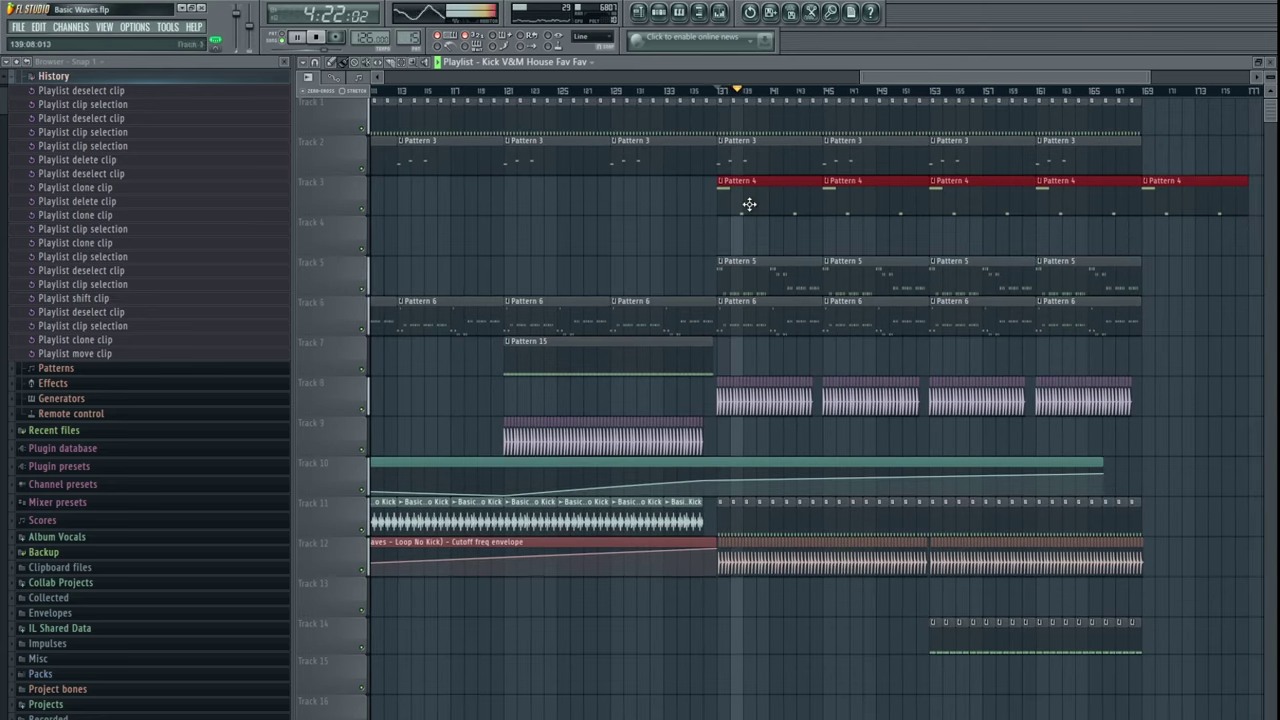
- Replace the copied Pattern 4 clips on track 3 with one clip of a cloned pattern at bar 137, and solo track 5
double_click(750, 204)
scroll(737, 271, "down", 4, "ctrl")
key("F6")
key("F5")
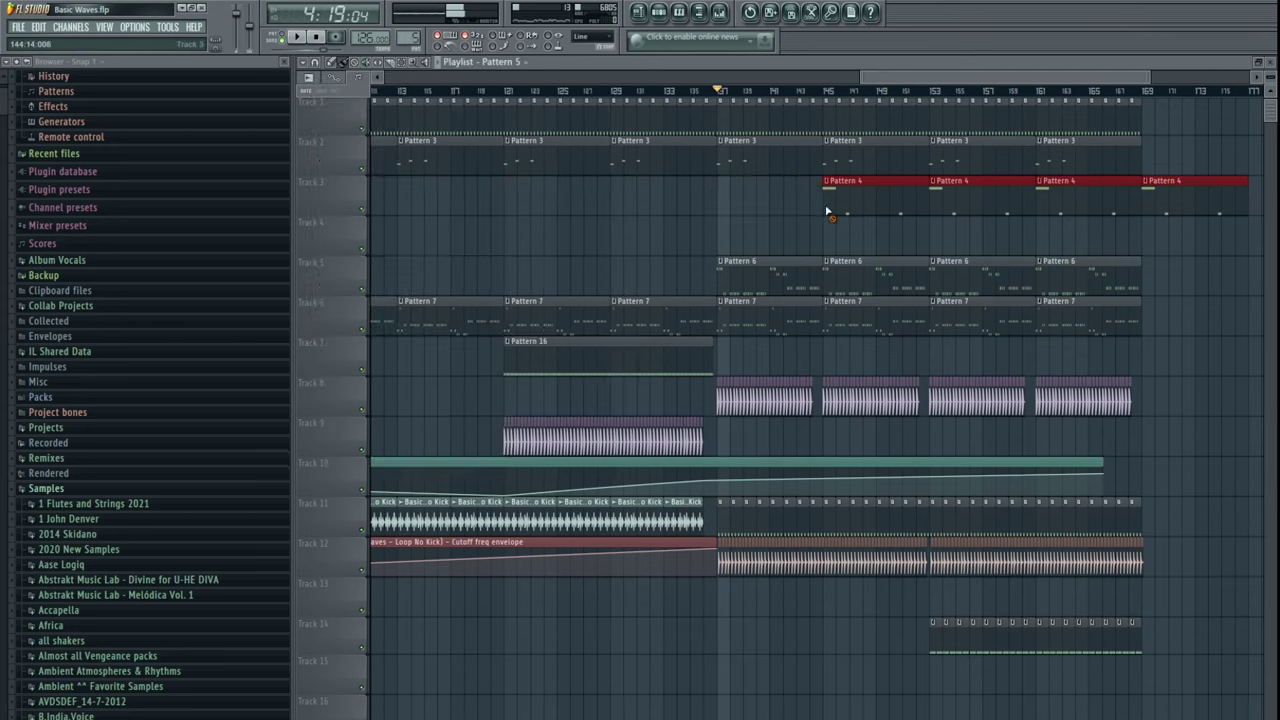
right_click(362, 289)
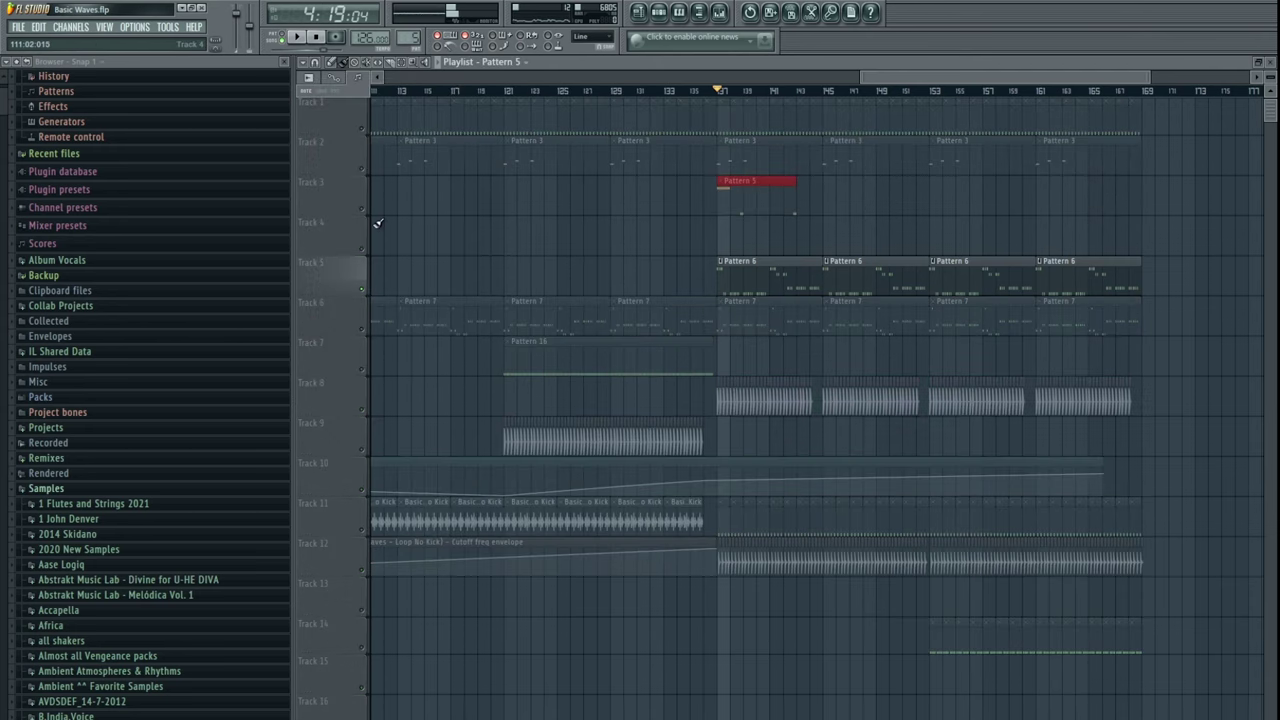
- In Pattern 5's Diva piano roll, lower the bar 2 note and move the bar 6 note down to C#4
double_click(746, 204)
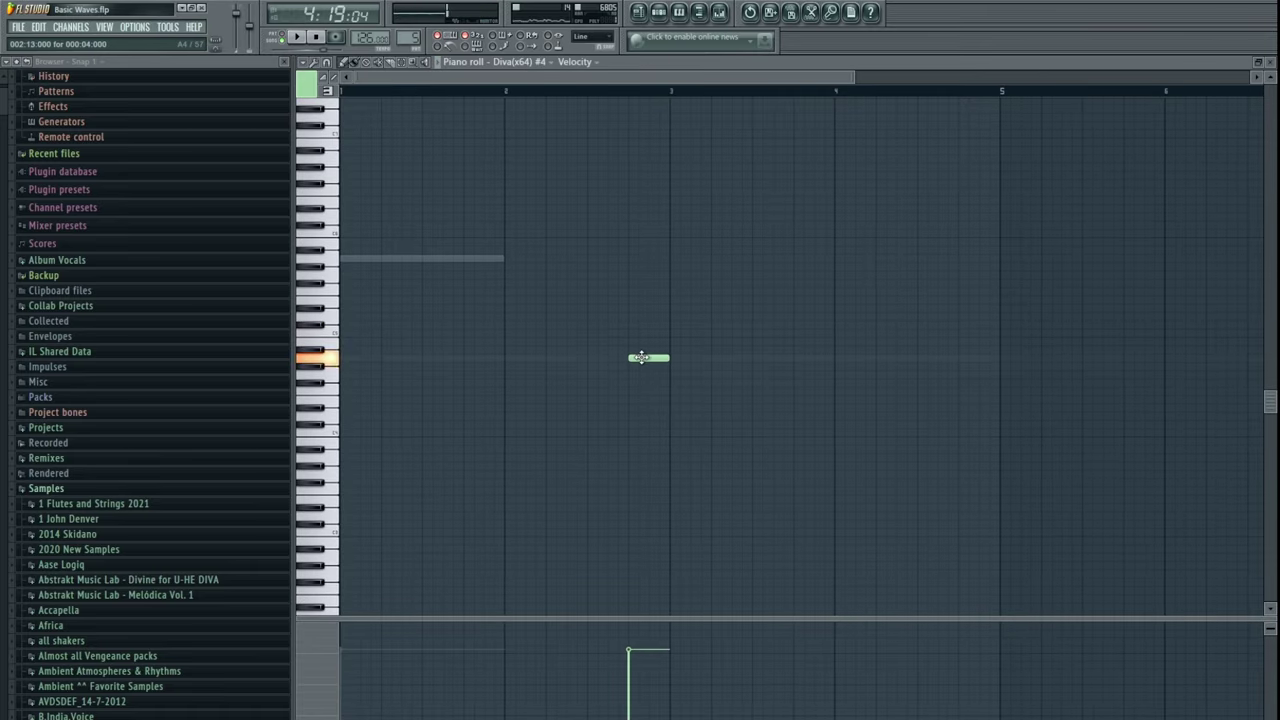
key("space")
scroll(626, 362, "down", 3)
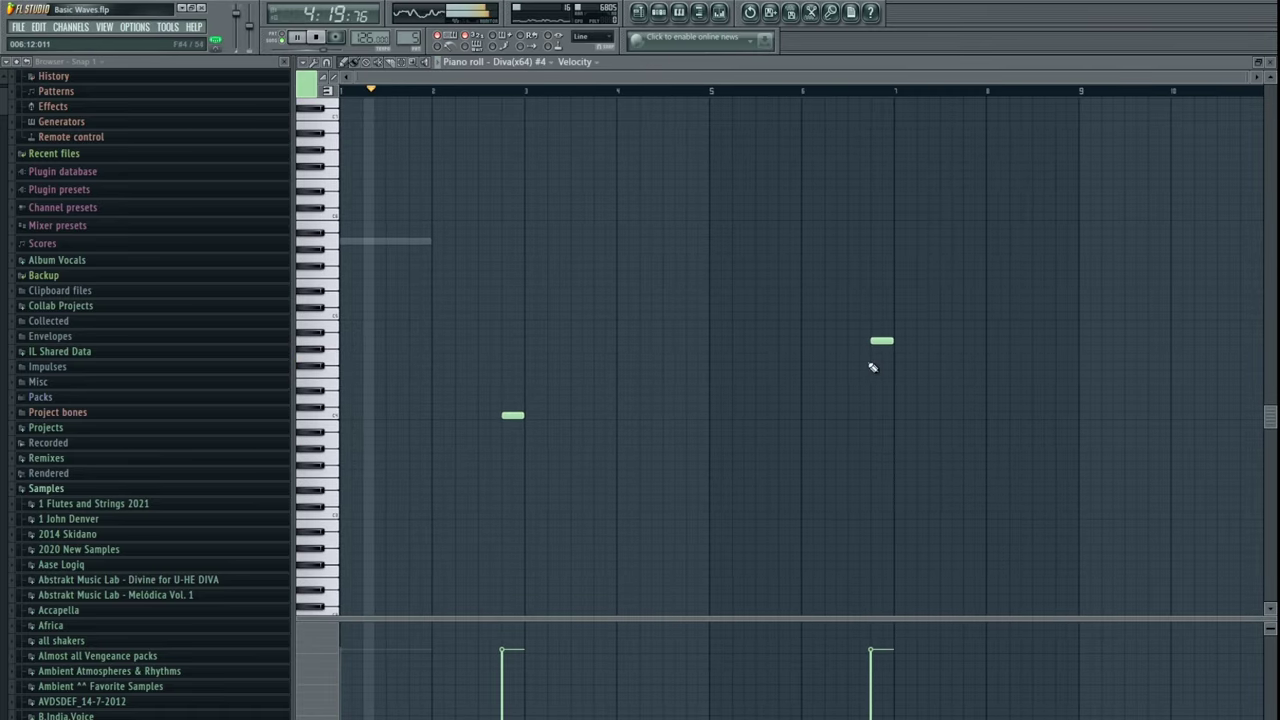
left_click_drag(860, 324, 886, 373)
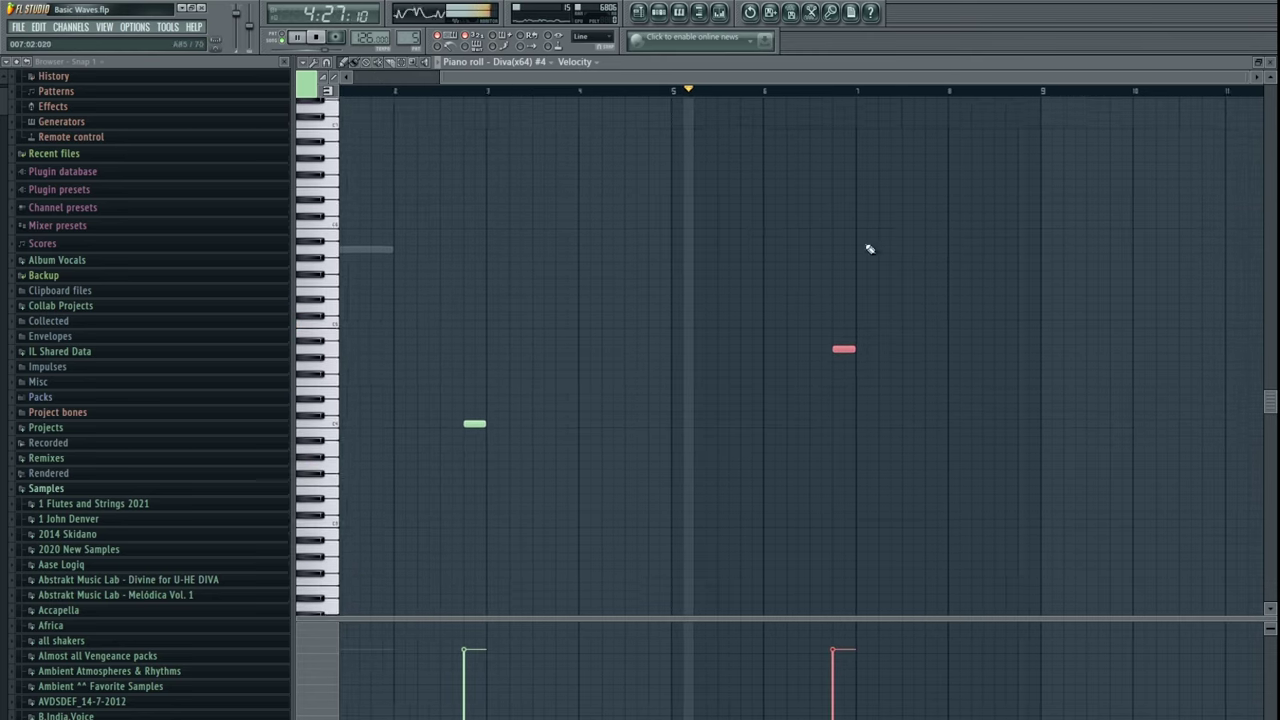
scroll(869, 309, "up", 4)
scroll(740, 330, "down", 2)
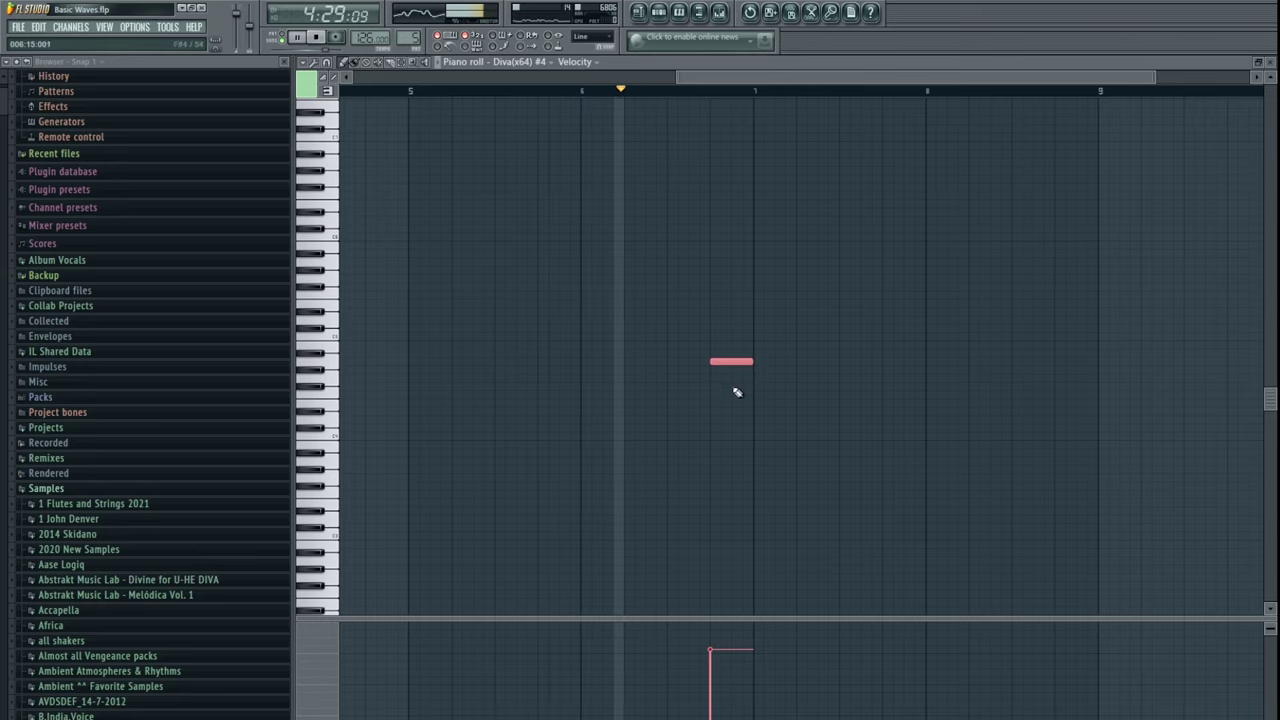
left_click(741, 397, "ctrl")
key("space")
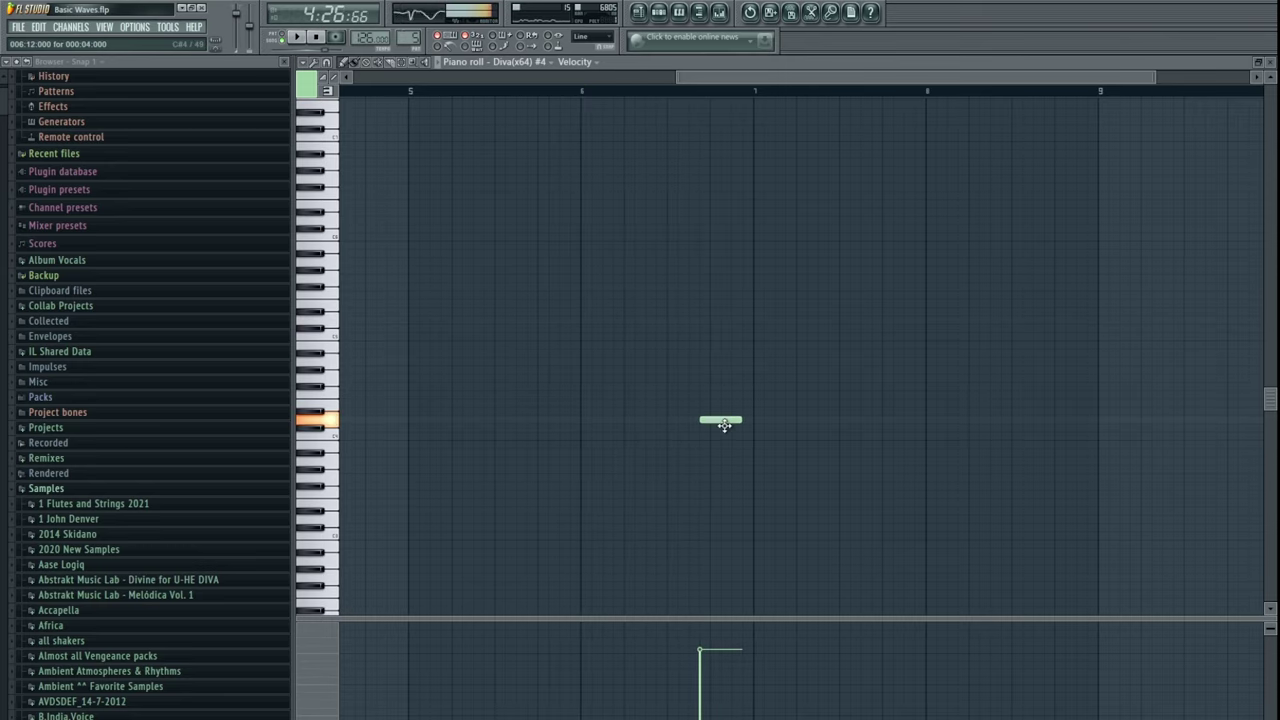
key("Escape")
- Lengthen the Pattern 5 clip on track 3 to eight bars, repeat it to fill bars 137 to 169, and restore all tracks from solo
right_click(904, 233)
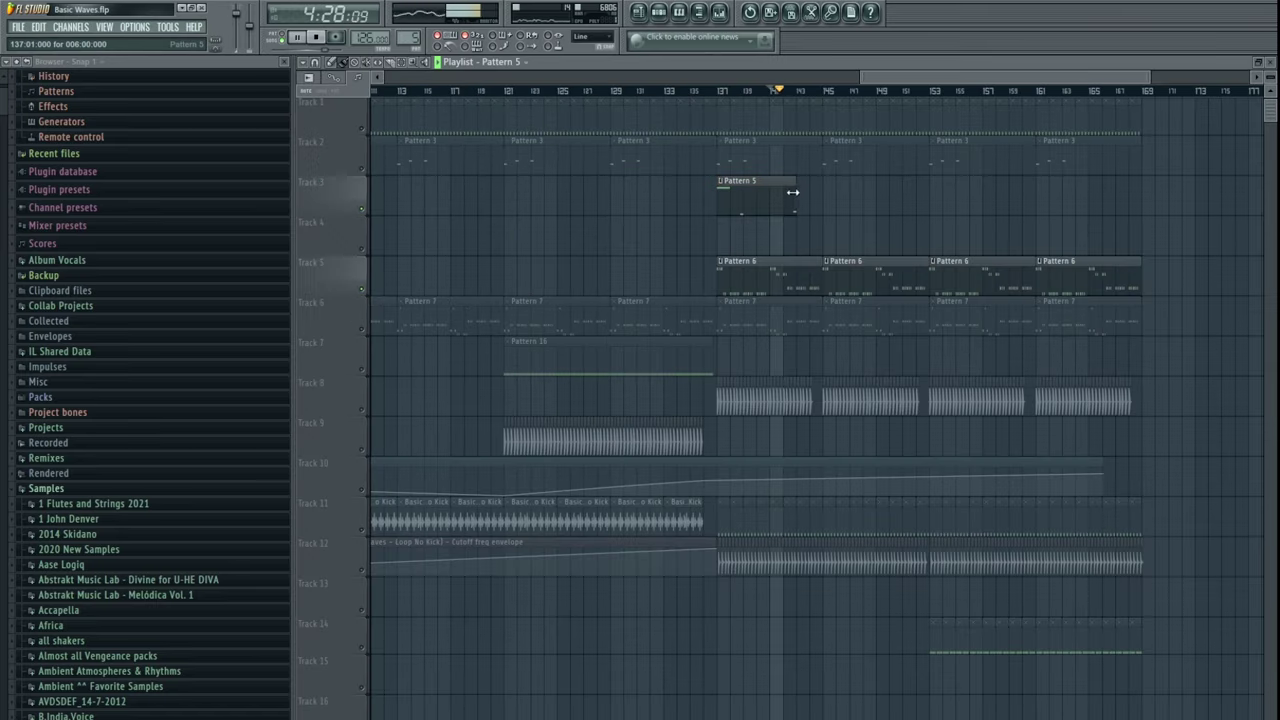
left_click(880, 198)
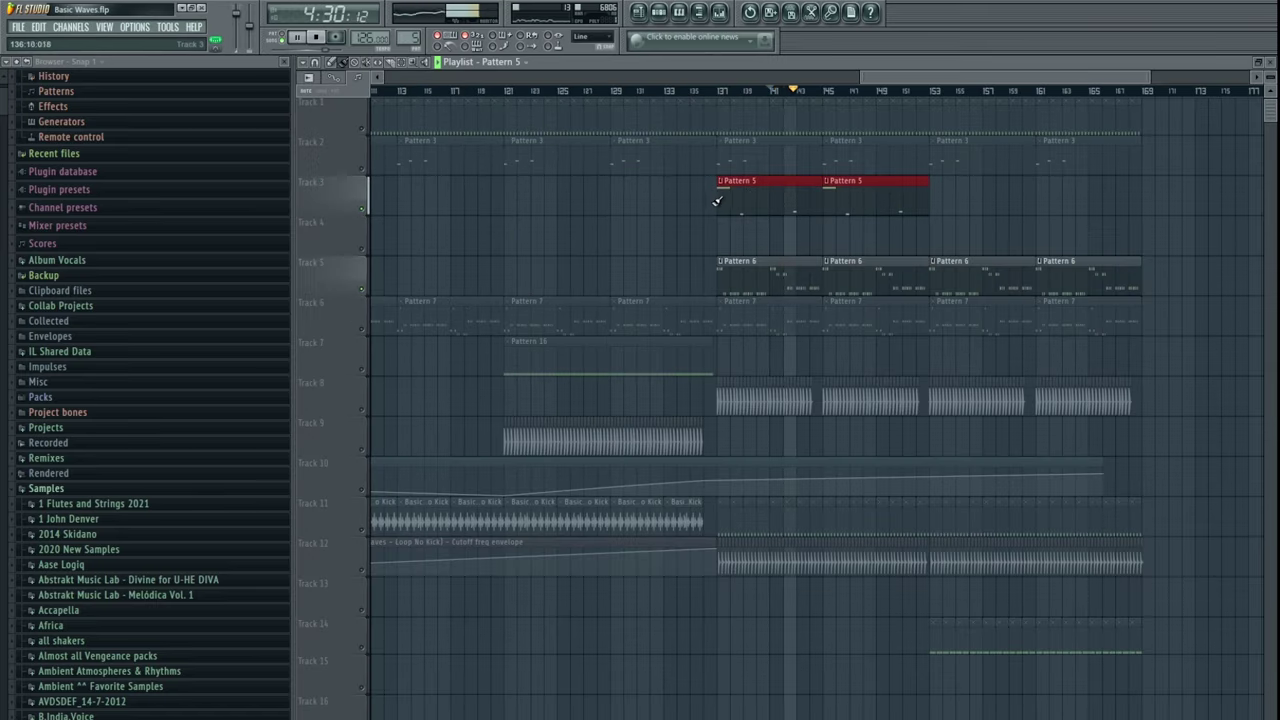
left_click_drag(716, 201, 950, 198)
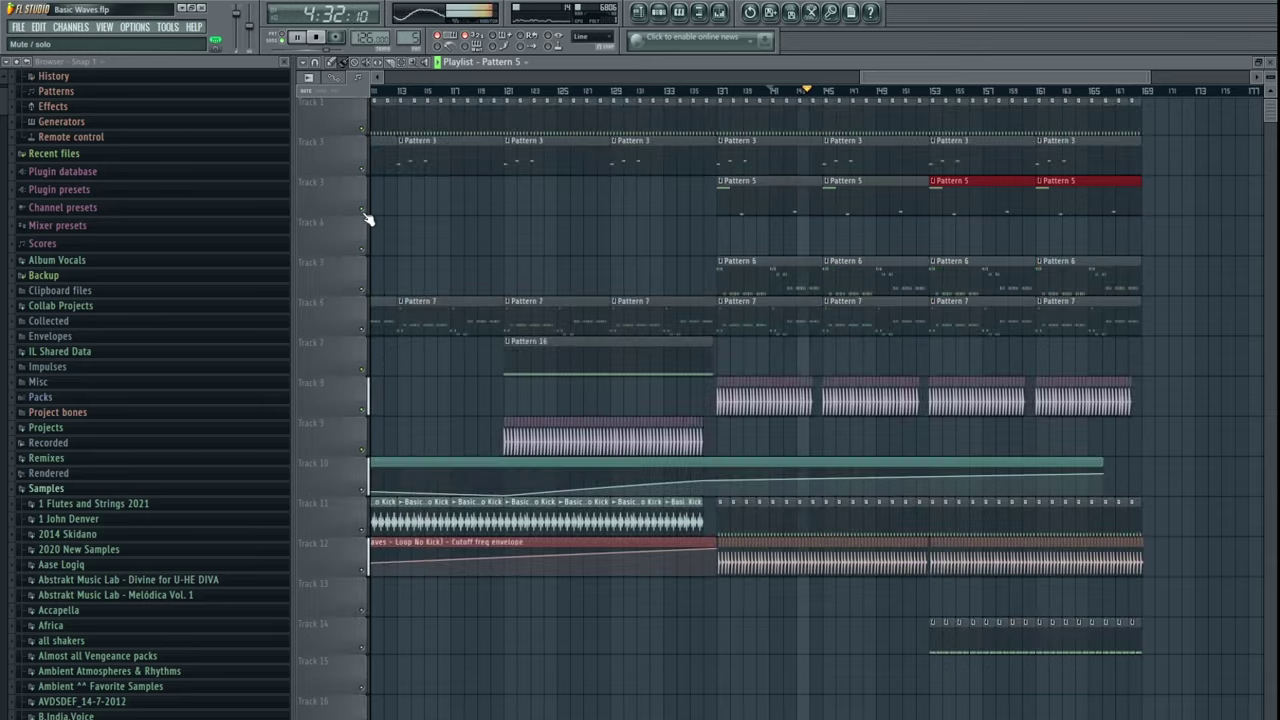
- Lengthen the last Basic Waves - Loop No Kick clip on track 11 to the middle of bar 136, and replay the transition into bar 137
scroll(723, 409, "down", 5)
scroll(839, 517, "down", 5)
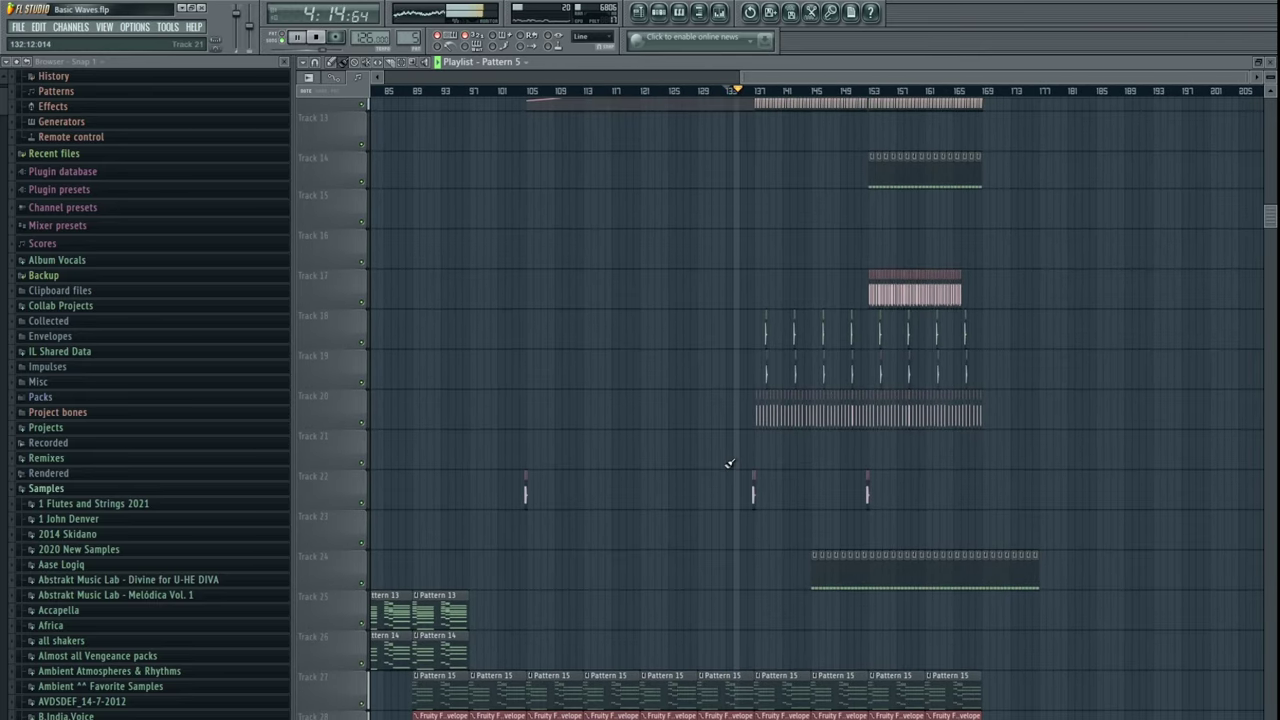
scroll(729, 463, "up", 6)
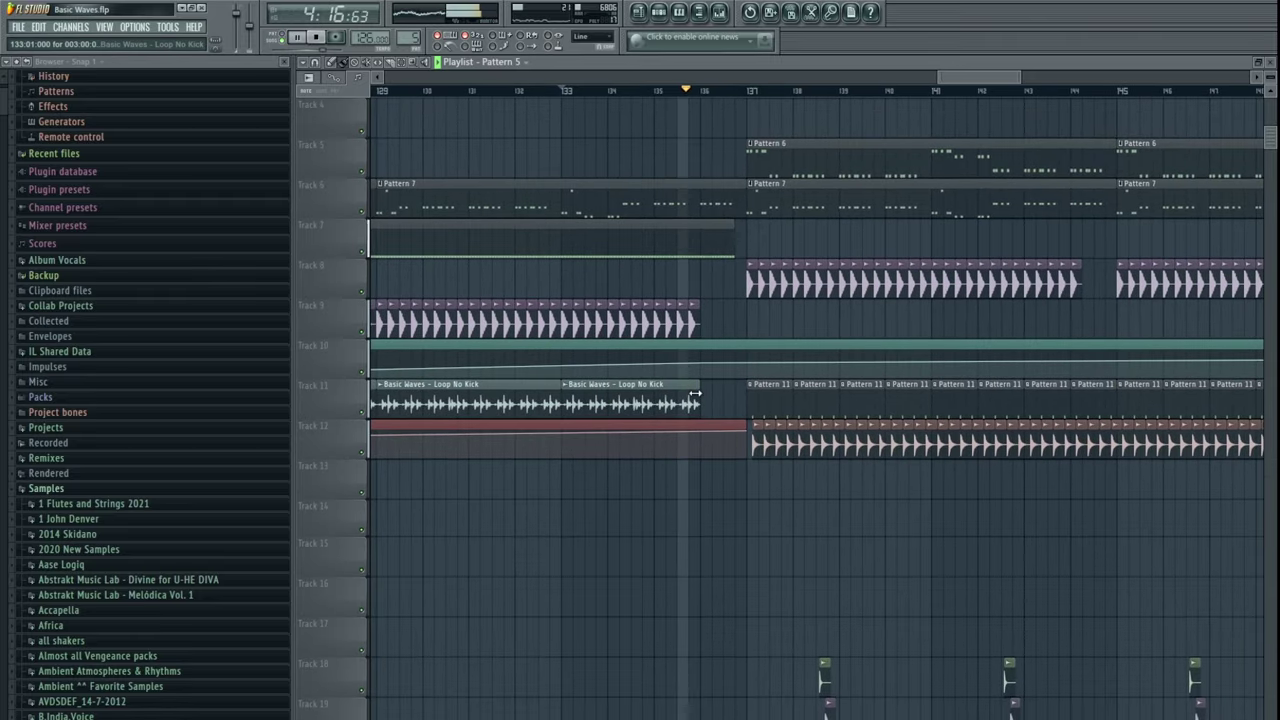
left_click_drag(695, 397, 724, 397)
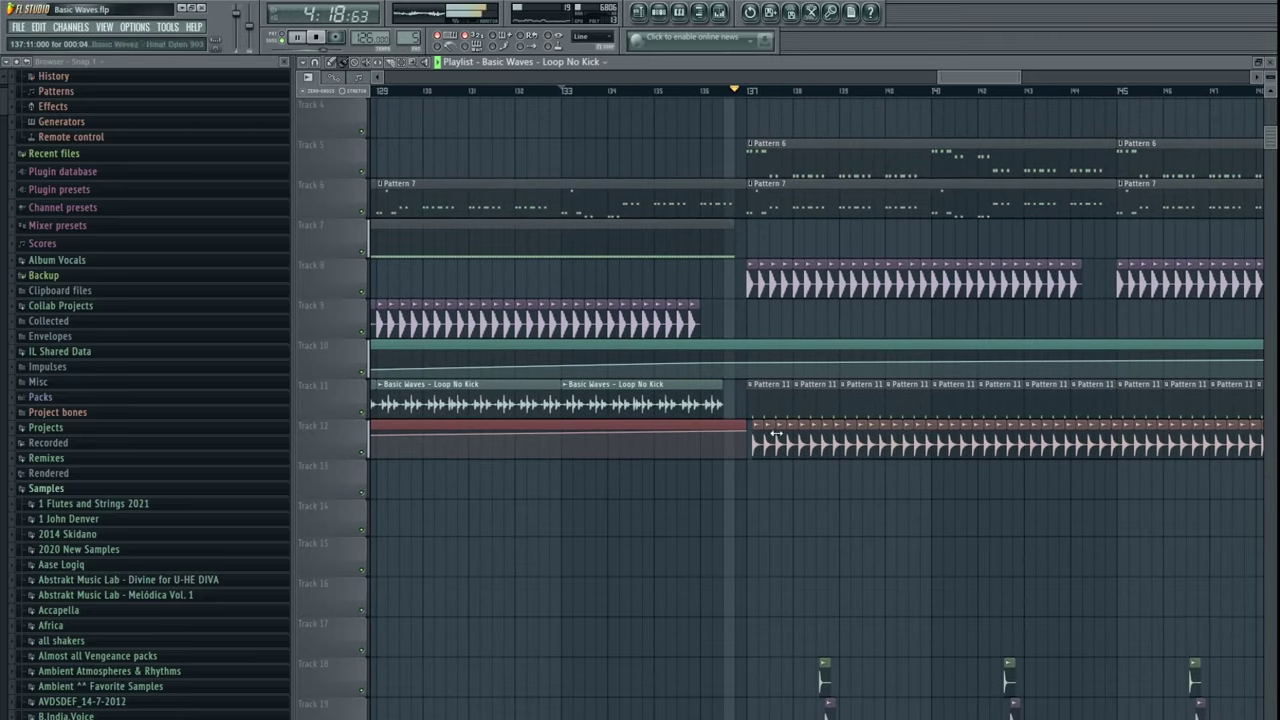
scroll(831, 551, "down", 3)
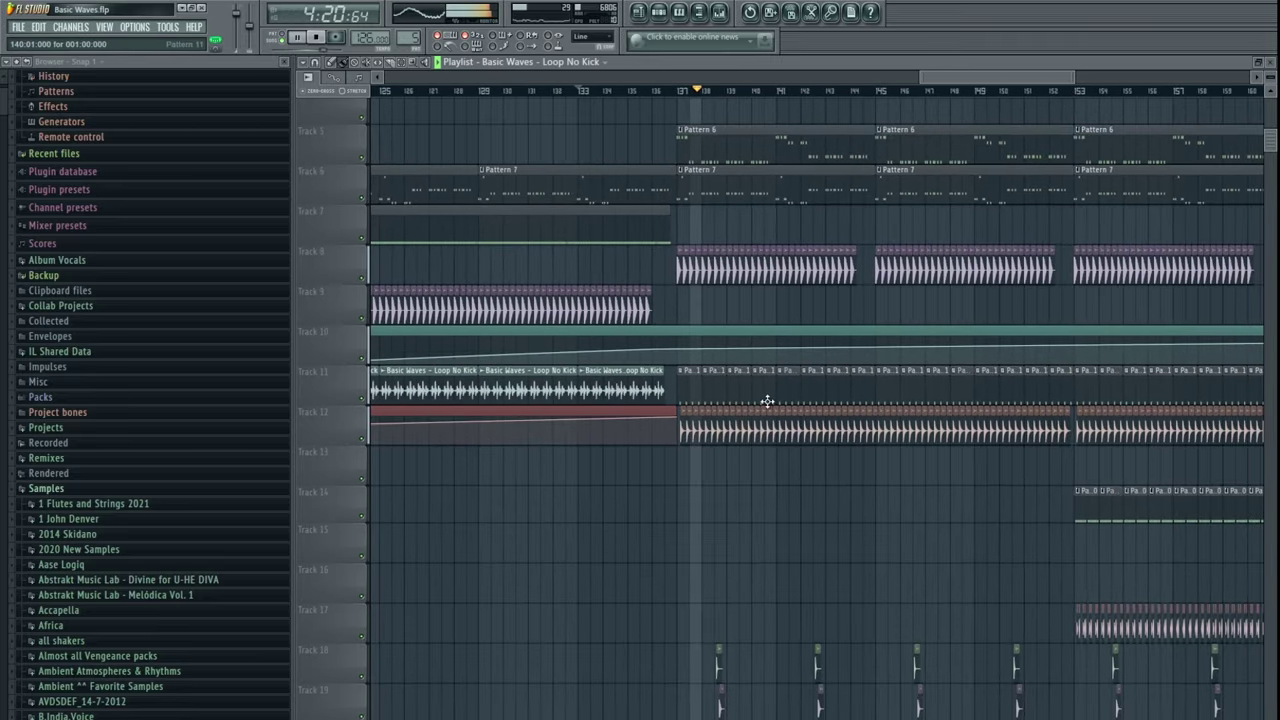
left_click(629, 91)
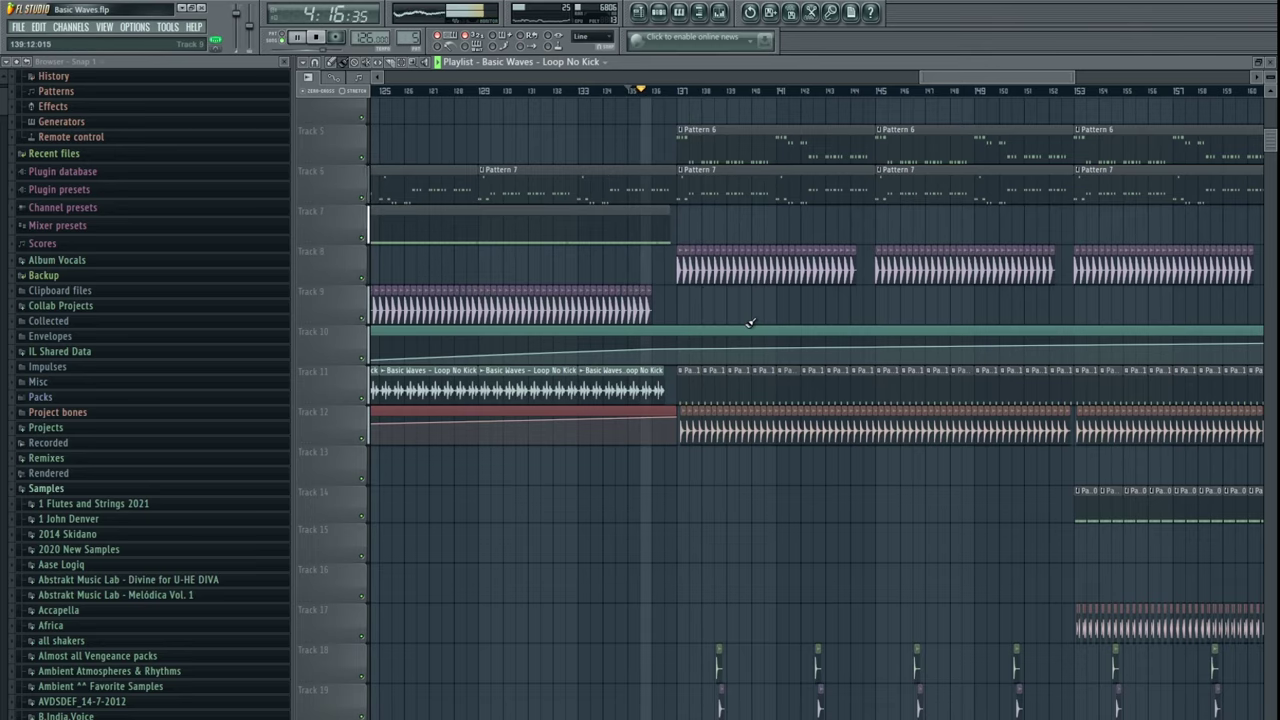
- Duplicate the last top loop slices on track 17 to fill the gap from bar 166 to bar 169
scroll(751, 323, "down", 4)
scroll(706, 527, "up", 6)
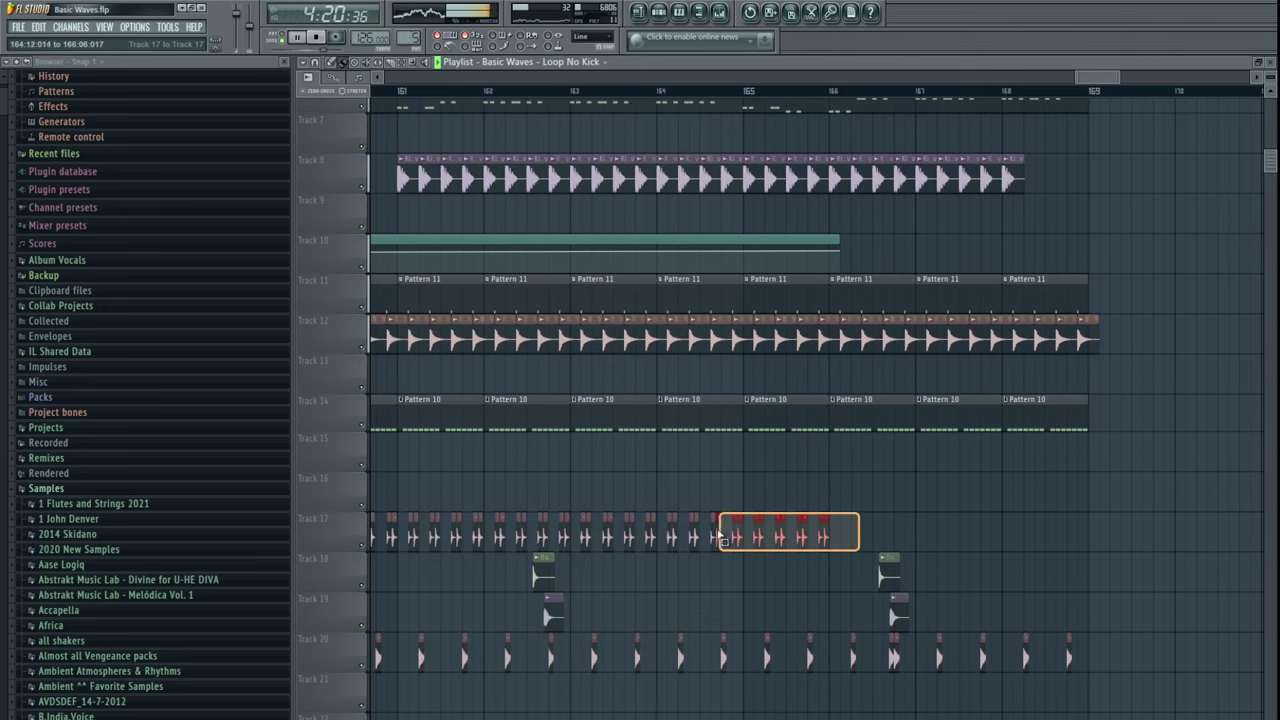
left_click_drag(885, 520, 849, 520)
key("ctrl+d")
scroll(776, 512, "down", 1)
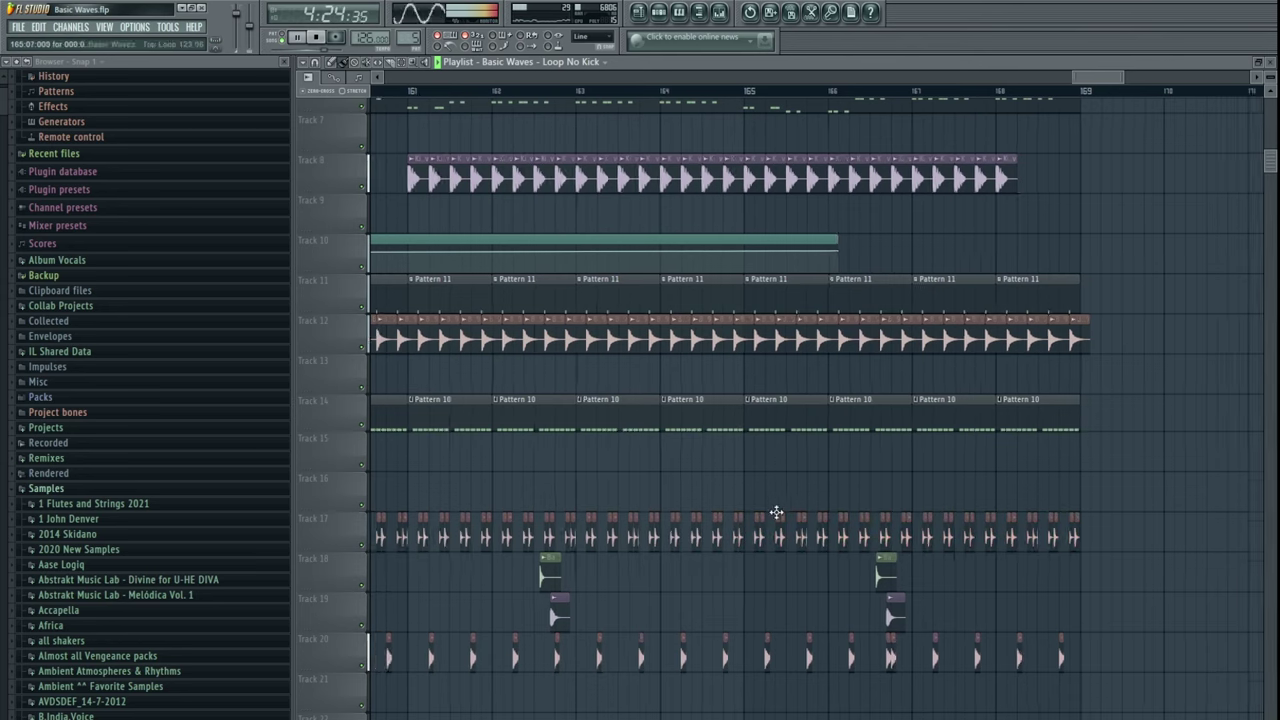
- Delete the surplus pattern clips on track 24 that run past bar 169
scroll(776, 512, "down", 3)
left_click_drag(973, 583, 1008, 286)
left_click_drag(831, 637, 994, 389)
scroll(994, 389, "down", 2)
left_click_drag(920, 498, 723, 549)
left_click_drag(923, 440, 770, 462)
scroll(914, 506, "up", 7)
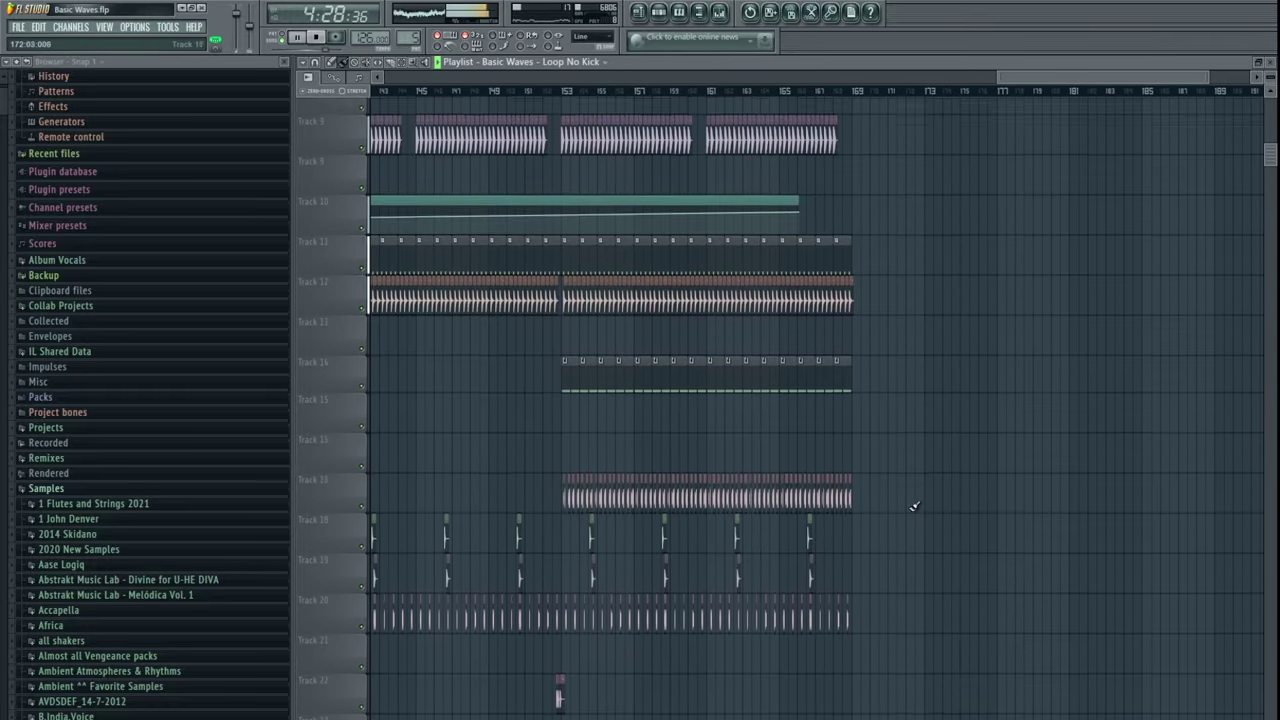
scroll(911, 517, "down", 9)
right_click(867, 366)
left_click_drag(867, 366, 1137, 368)
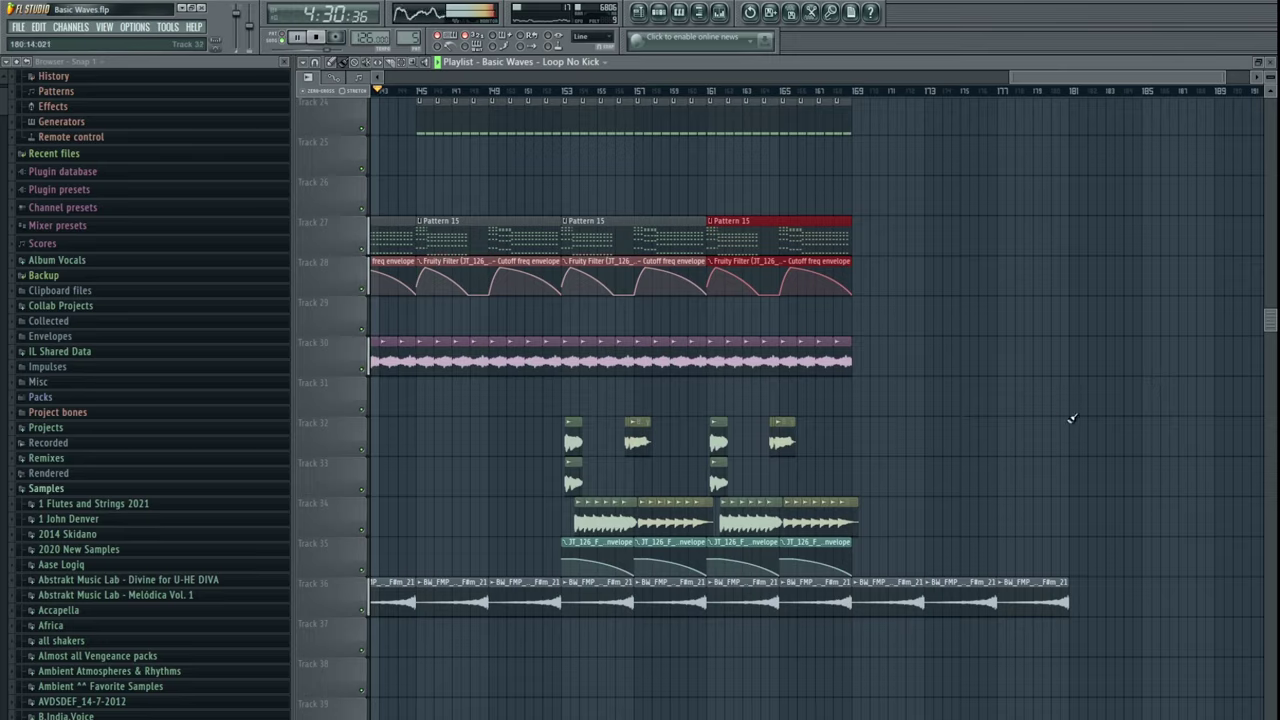
- Examine the lower tracks and the overall arrangement leading up to bar 169 while the song plays
left_click_drag(1071, 420, 1148, 353)
left_click_drag(986, 528, 1130, 530)
scroll(886, 329, "down", 1)
left_click_drag(740, 240, 846, 441)
scroll(850, 411, "down", 1)
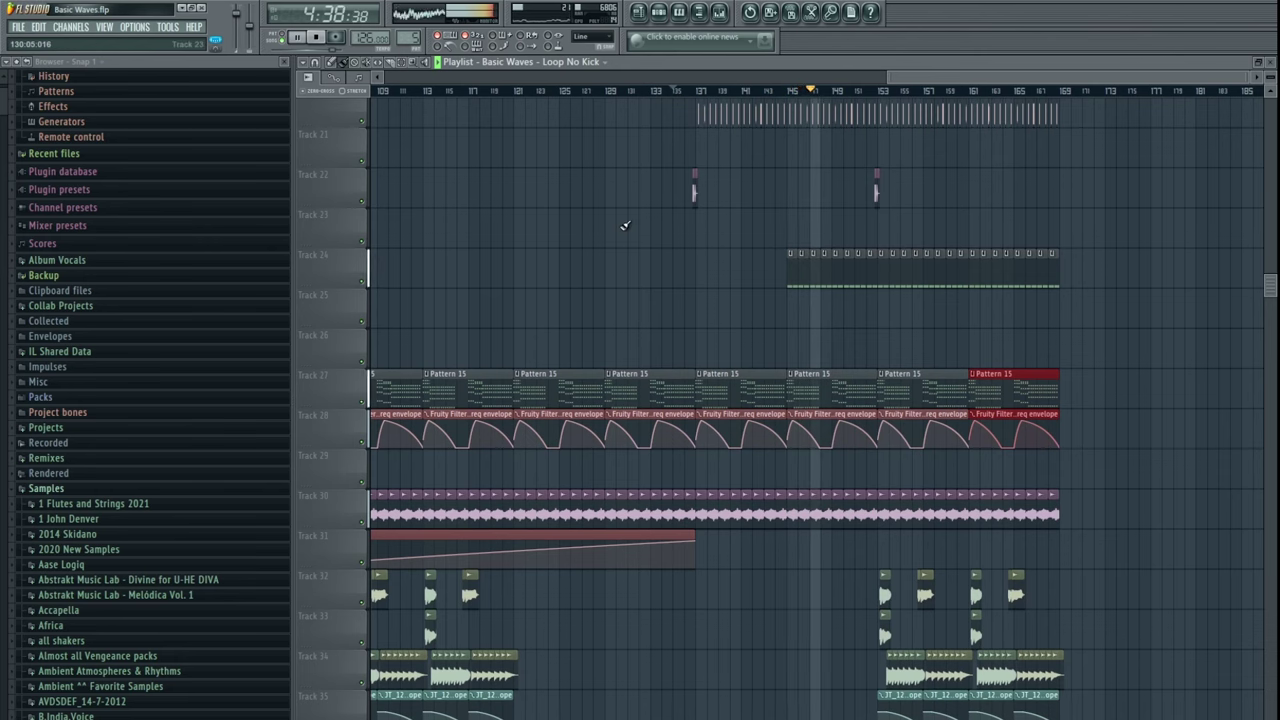
scroll(900, 450, "up", 10)
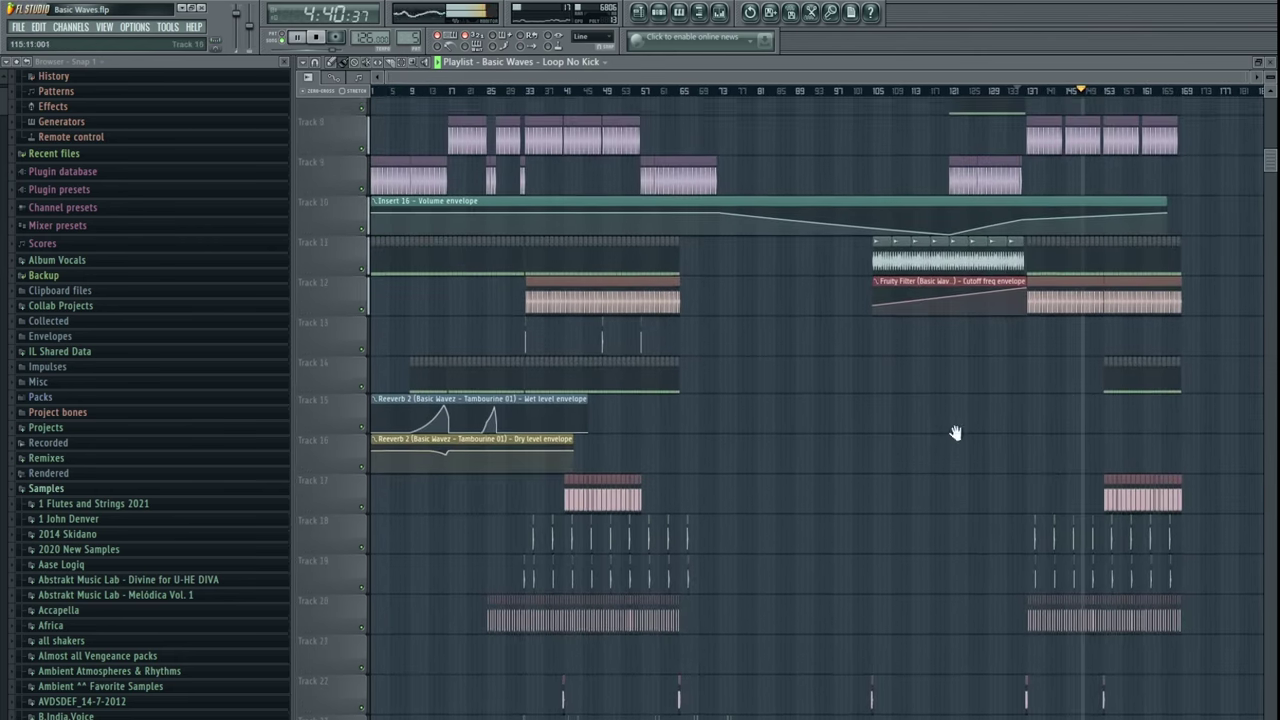
left_click_drag(916, 627, 715, 645)
scroll(778, 406, "up", 5)
scroll(697, 406, "down", 4)
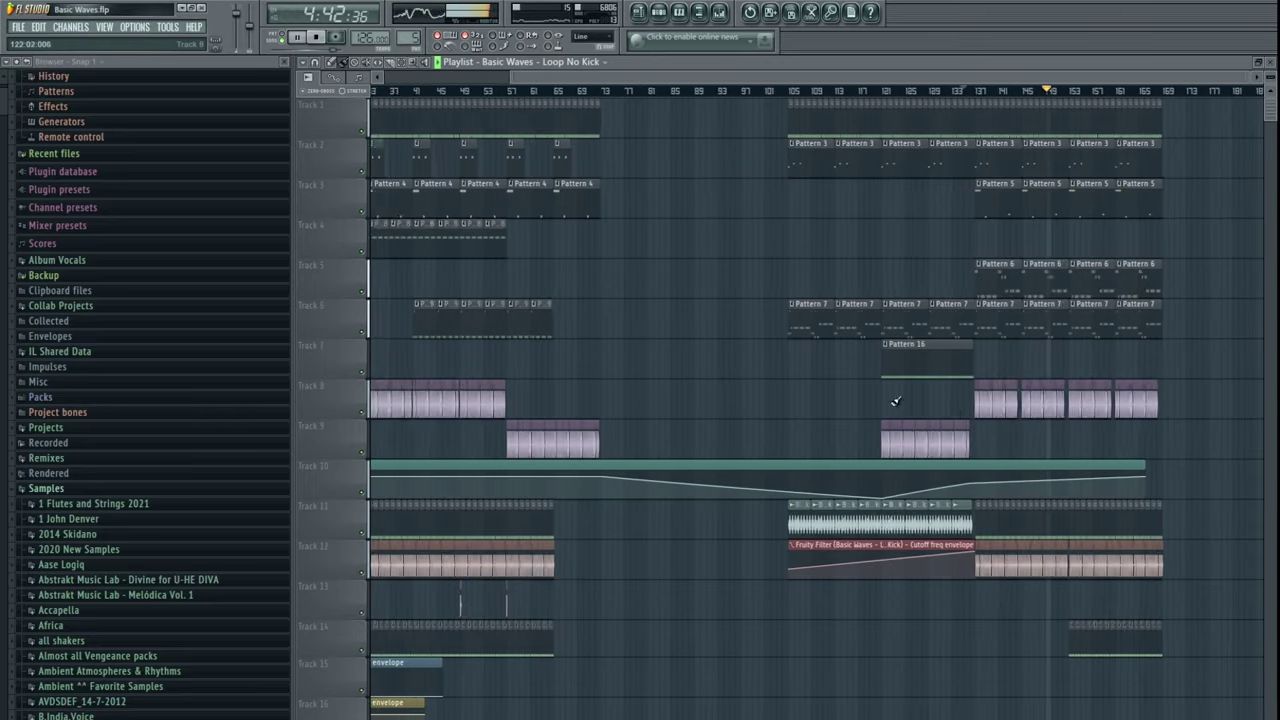
- Copy the Pattern 16 clip on track 7 to end at bar 153, and trim its start to bar 151, step 13
left_click_drag(894, 403, 669, 440)
scroll(920, 451, "up", 5)
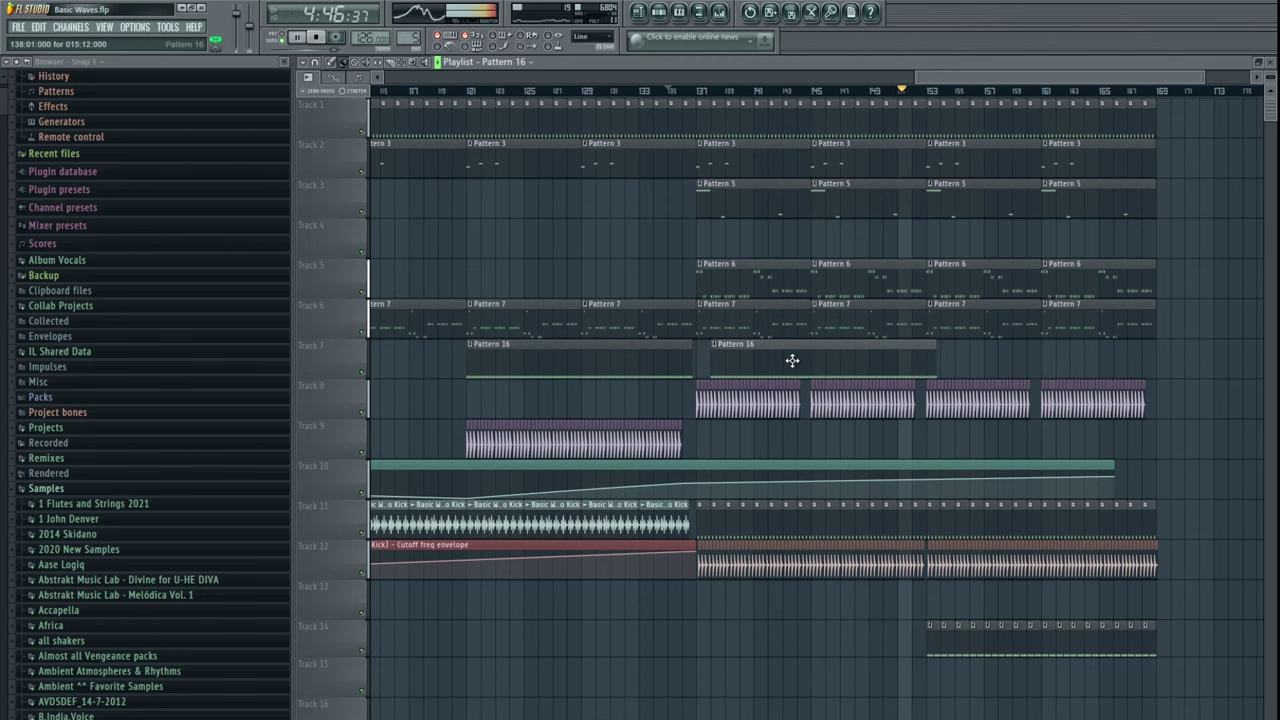
left_click_drag(699, 357, 923, 357)
scroll(930, 360, "up", 5)
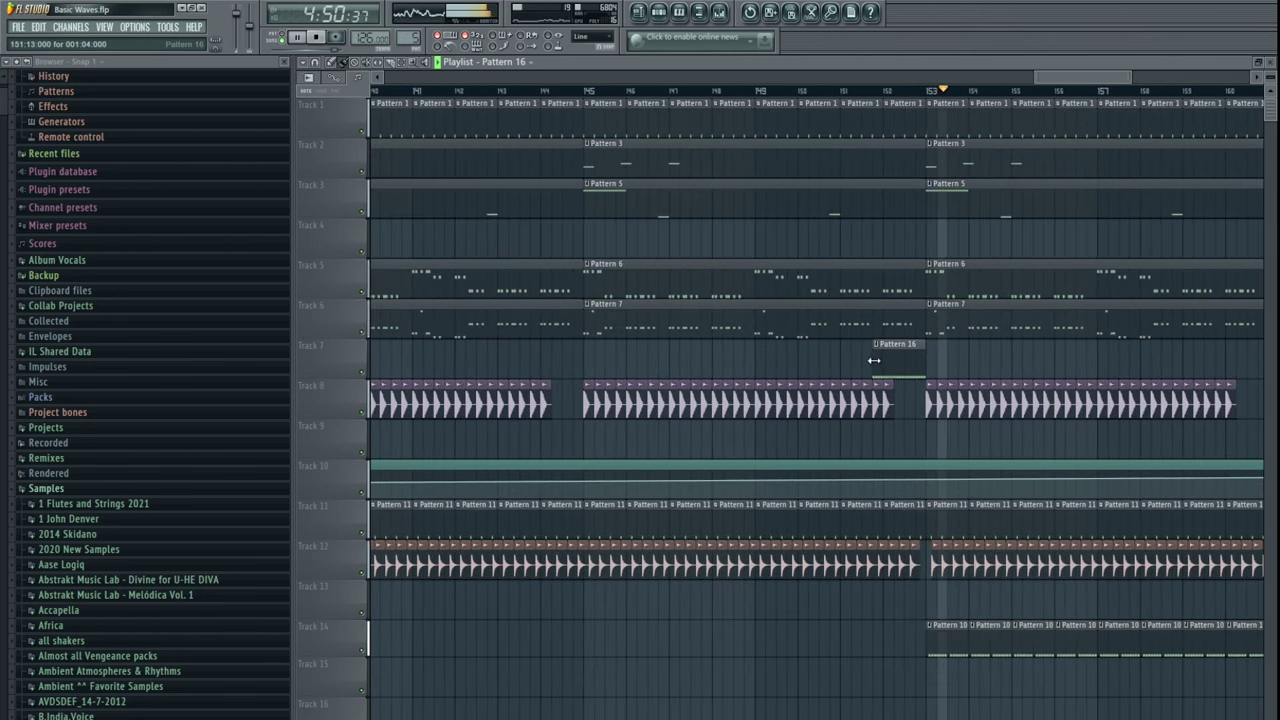
left_click_drag(819, 417, 677, 417)
- Review the clips and automation across all tracks, stop playback, and replay the song from the beginning
scroll(820, 450, "down", 5)
left_click_drag(815, 457, 619, 135)
left_click_drag(879, 601, 843, 521)
scroll(842, 520, "down", 8)
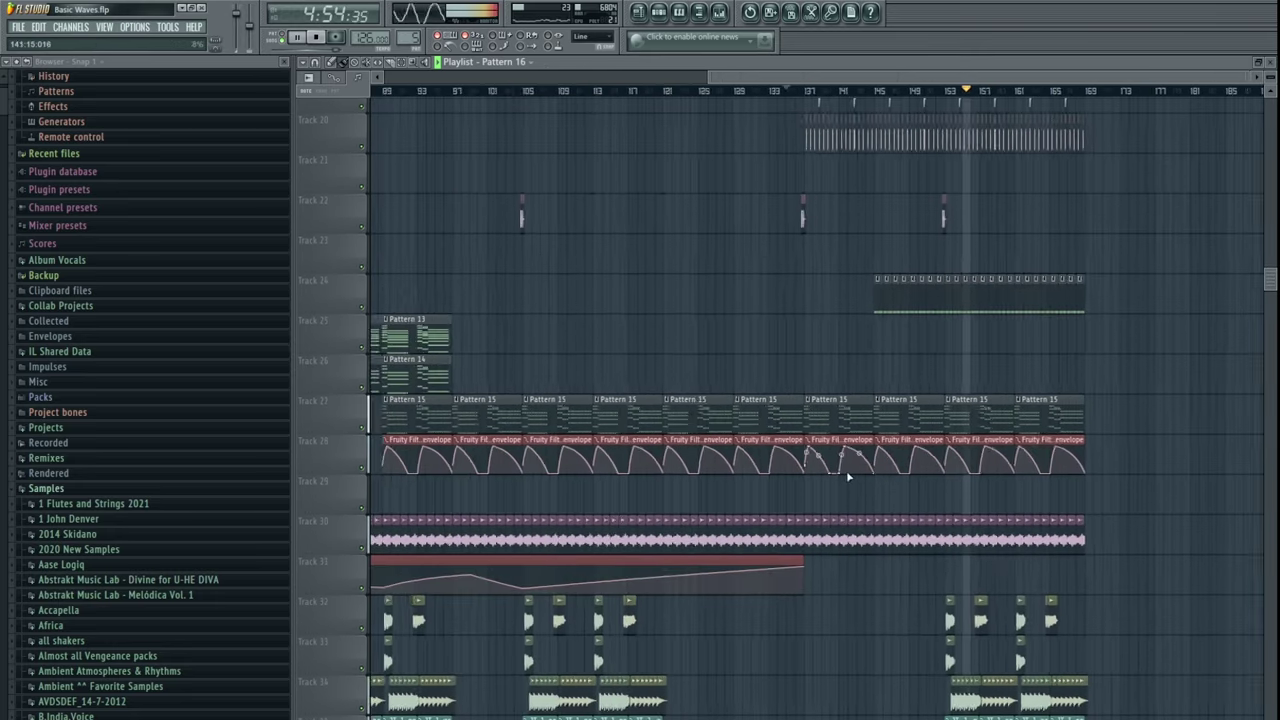
scroll(845, 484, "down", 3)
scroll(560, 210, "up", 3)
key("space")
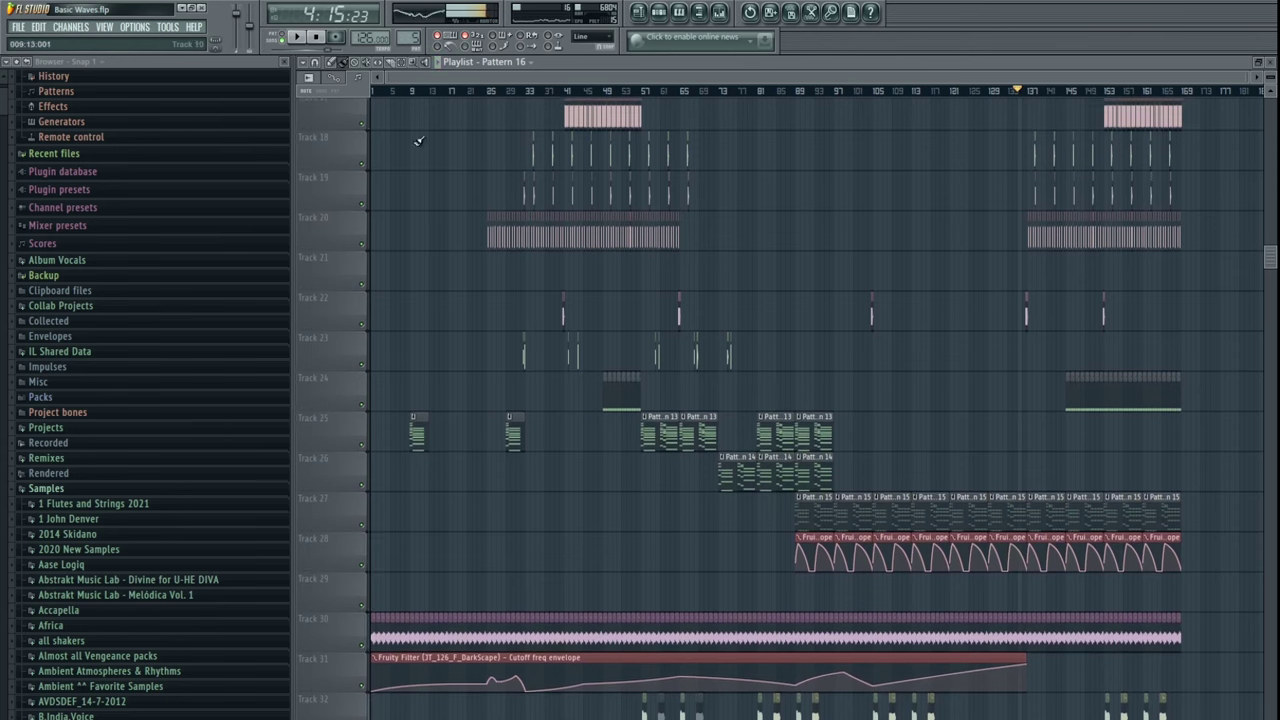
scroll(390, 158, "up", 17)
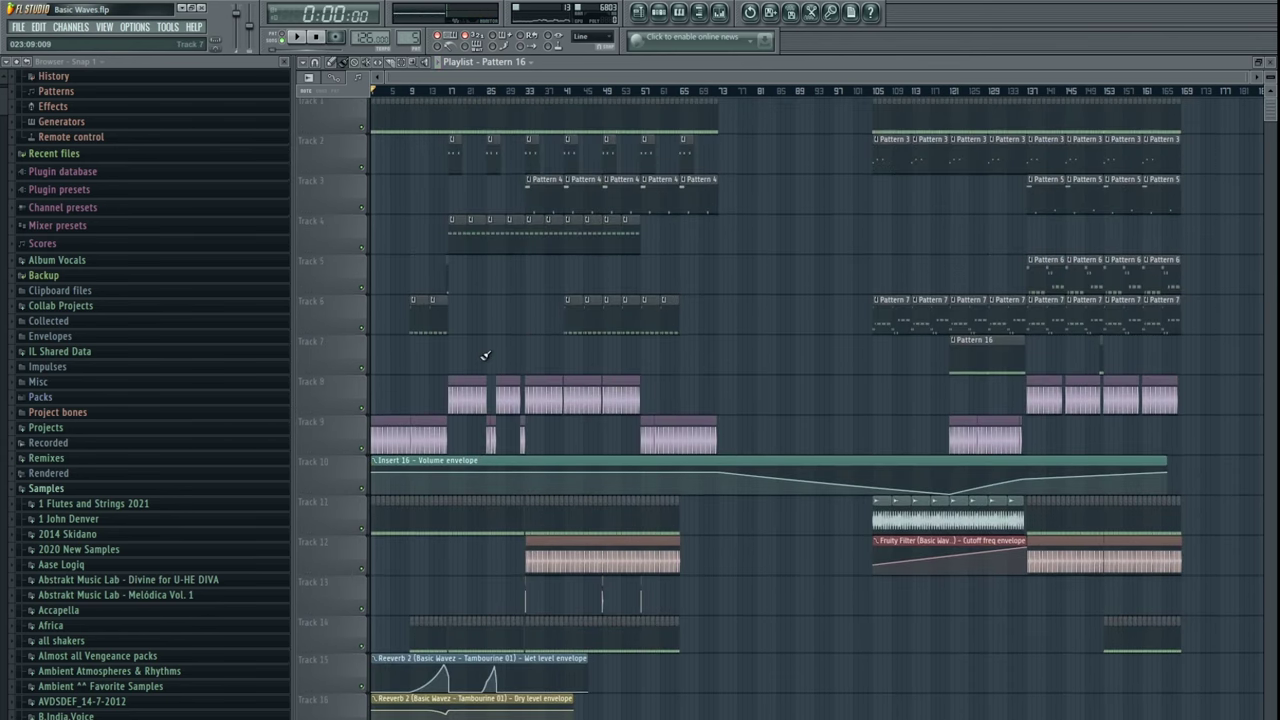
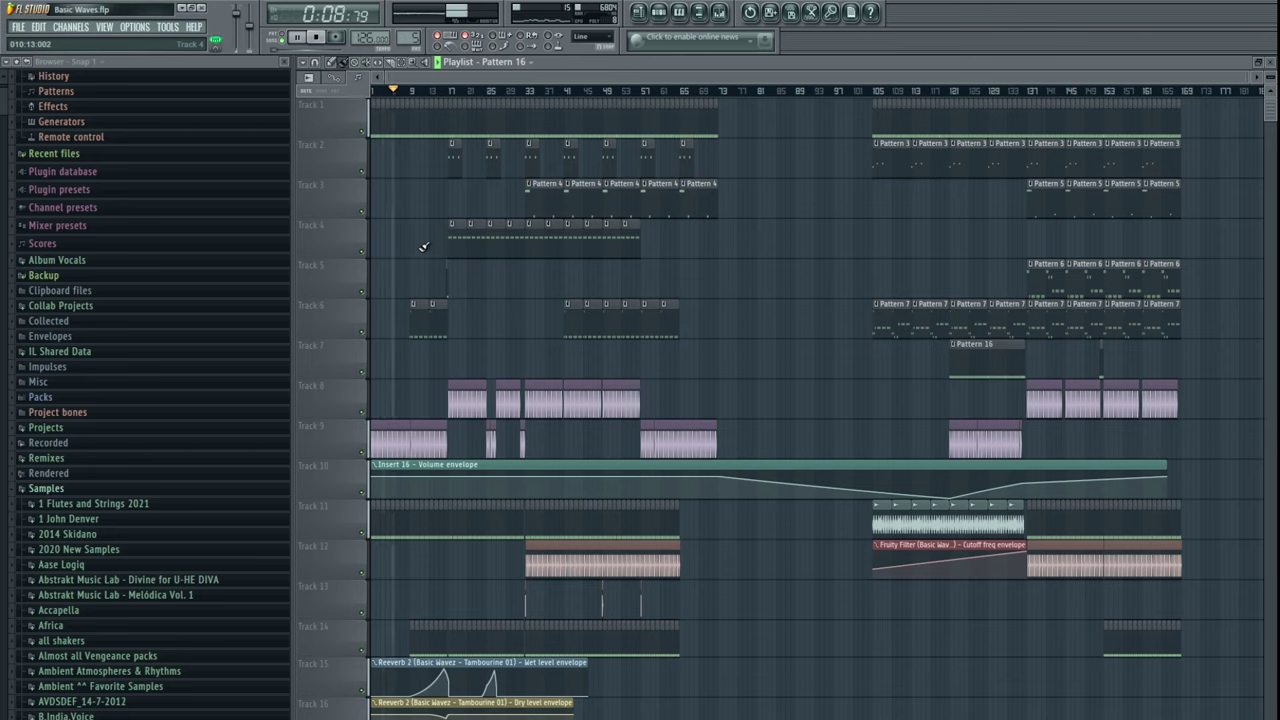
scroll(487, 446, "down", 5)
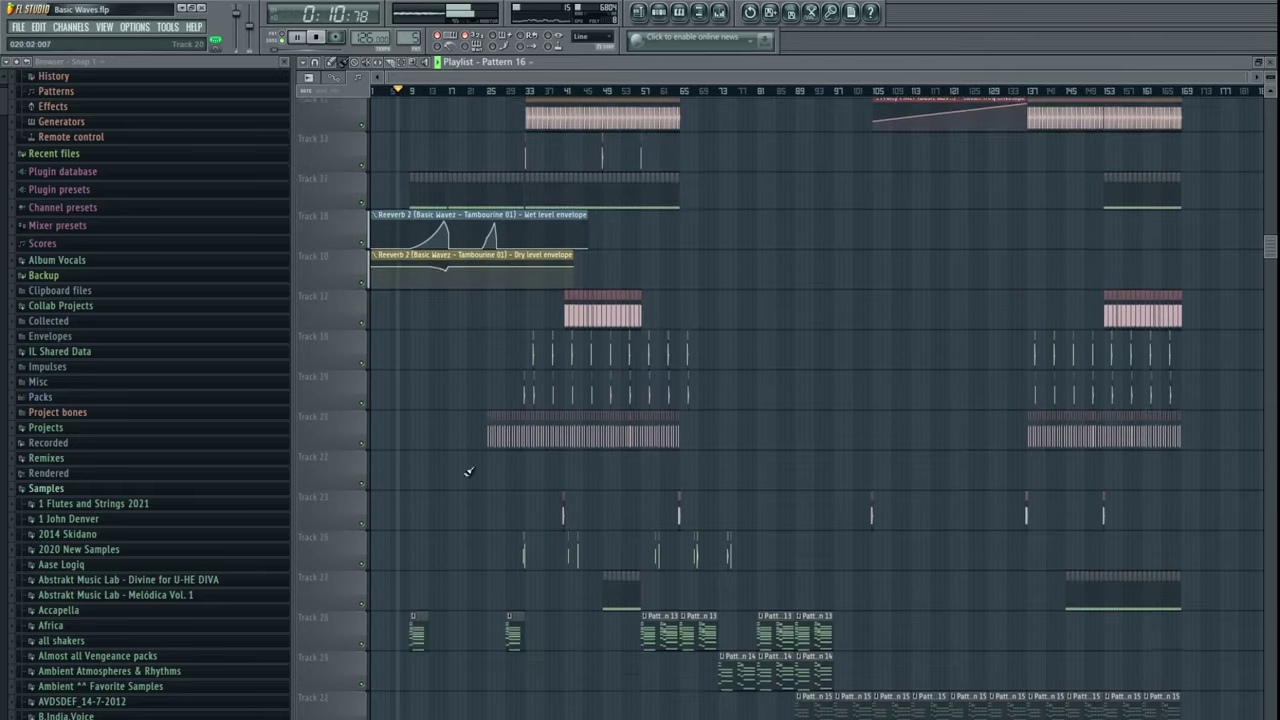
scroll(491, 500, "up", 5)
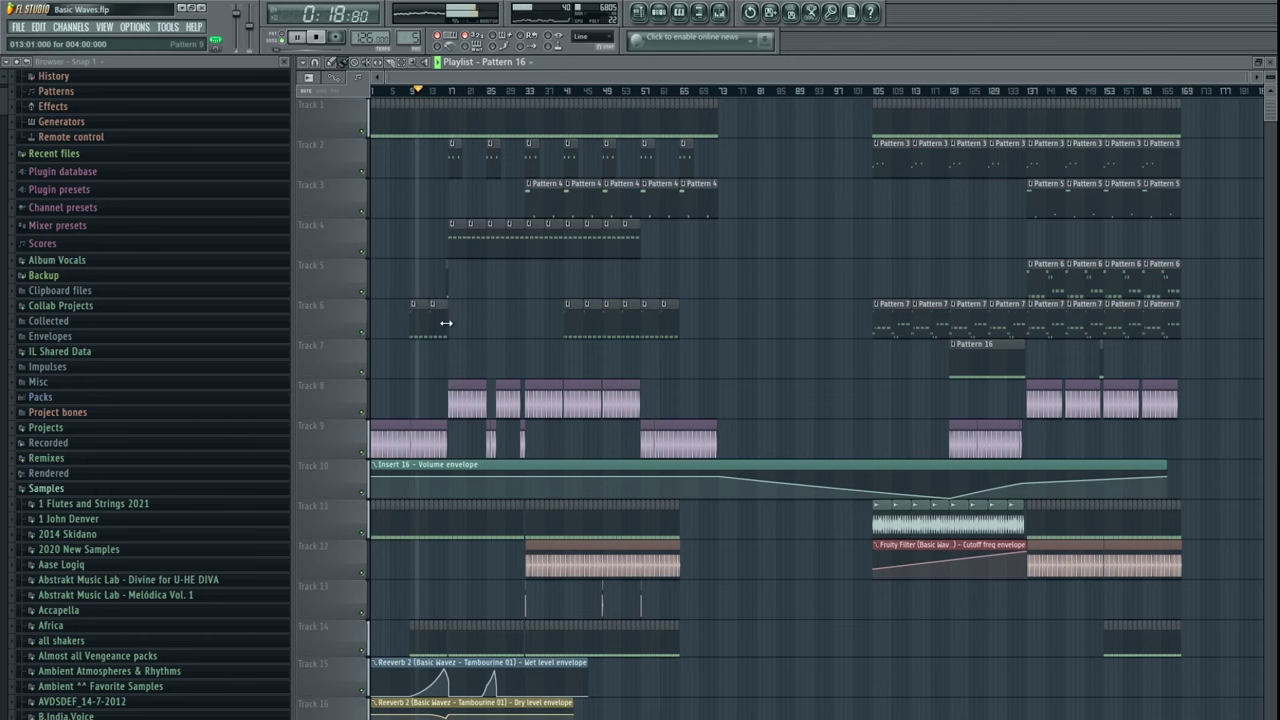
- Create a volume automation clip for the mixer track of Pattern 9's Sylenth1, and locate the clip in the playlist
key("F5")
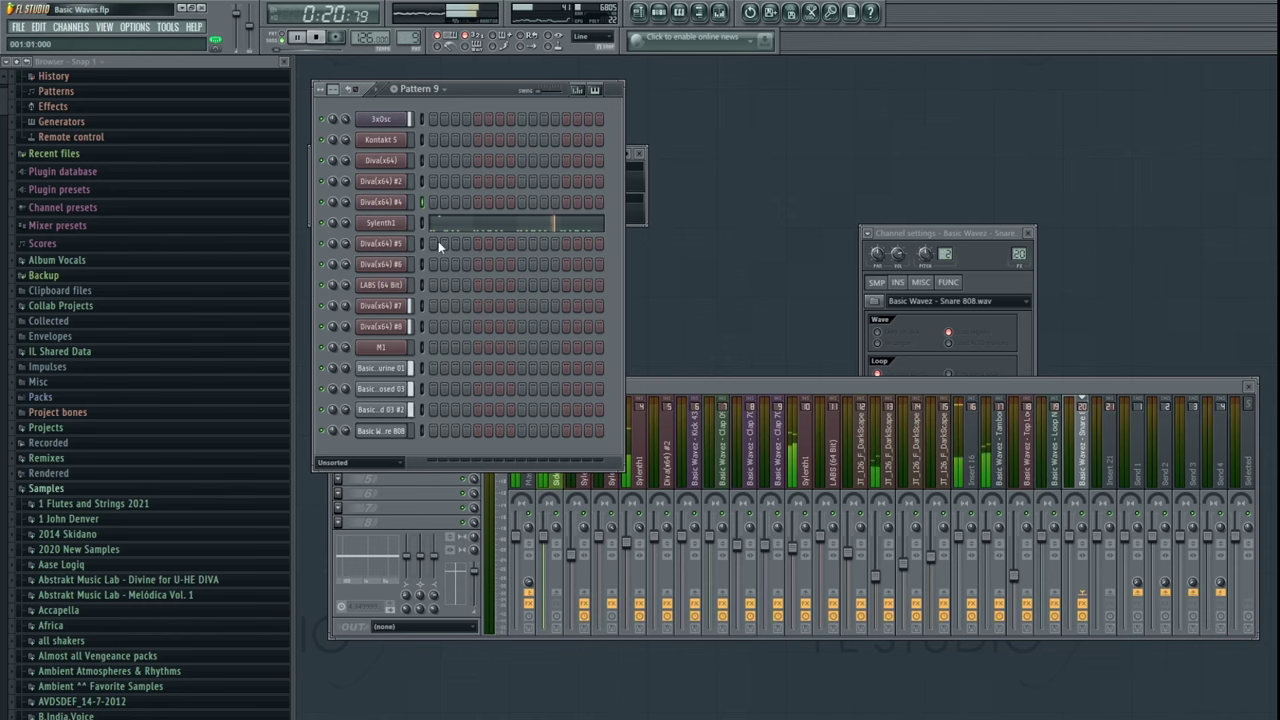
key("F9")
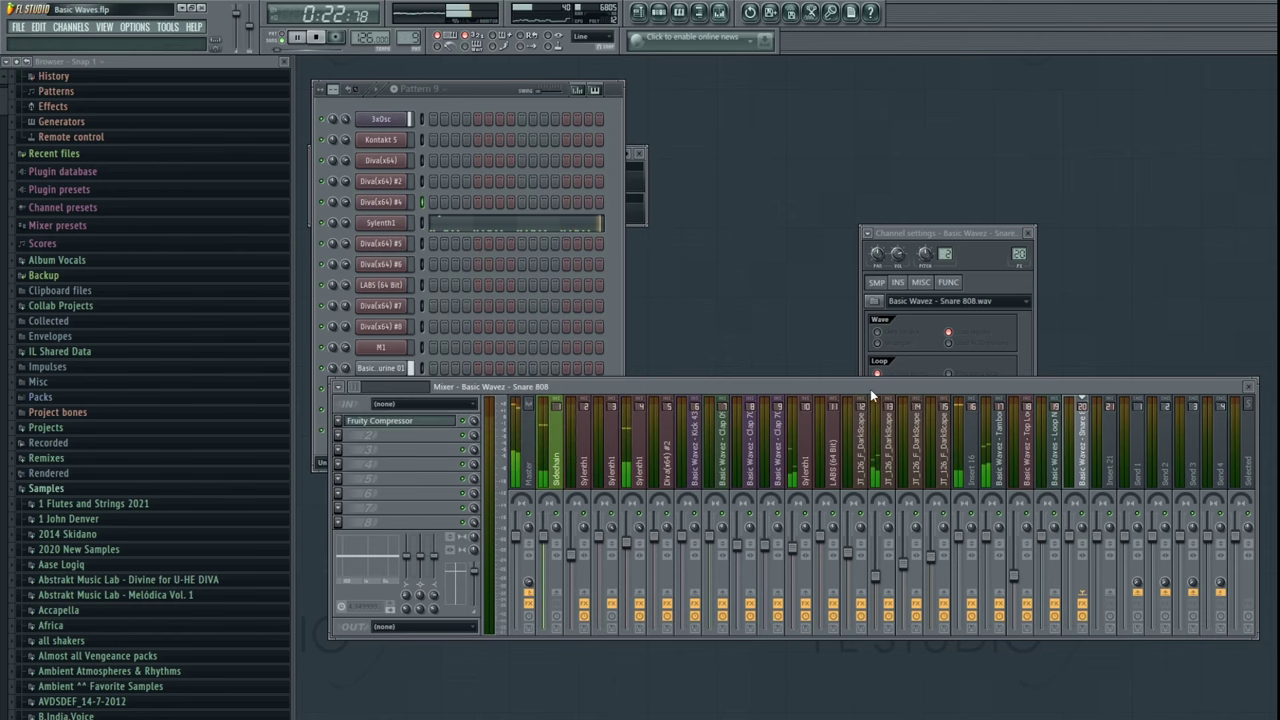
left_click(380, 222)
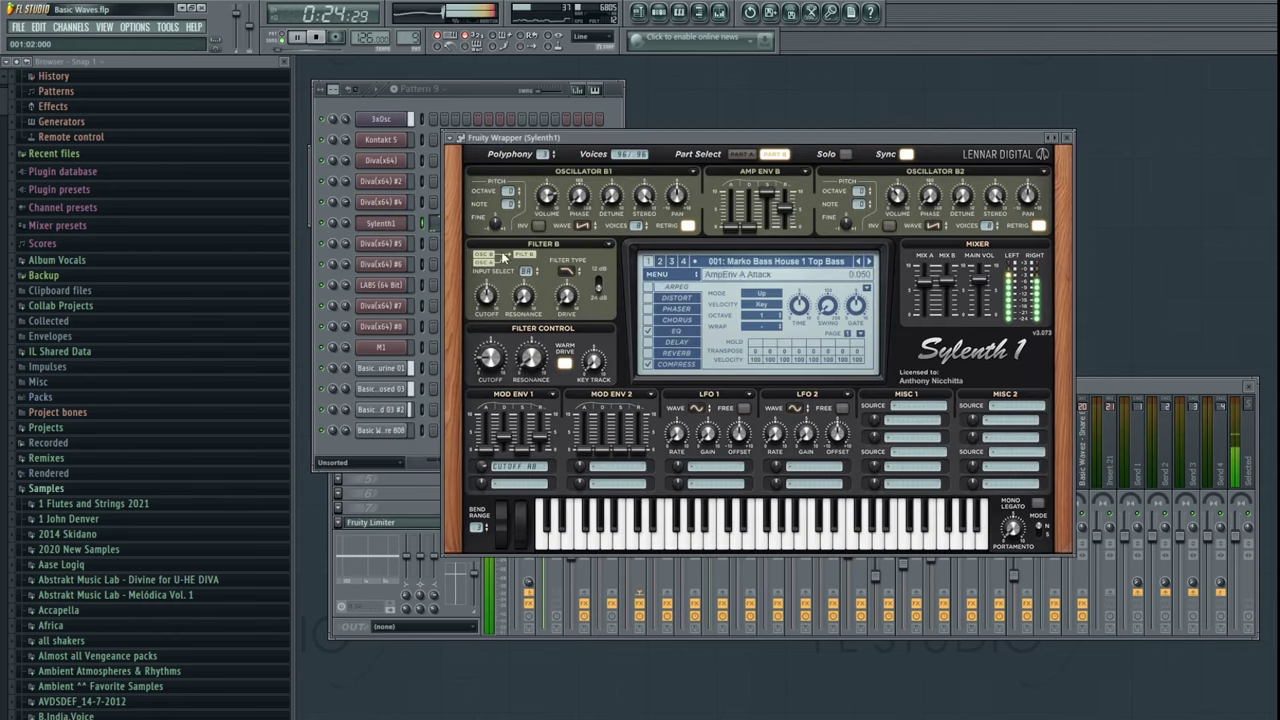
left_click(1074, 146)
double_click(1019, 253)
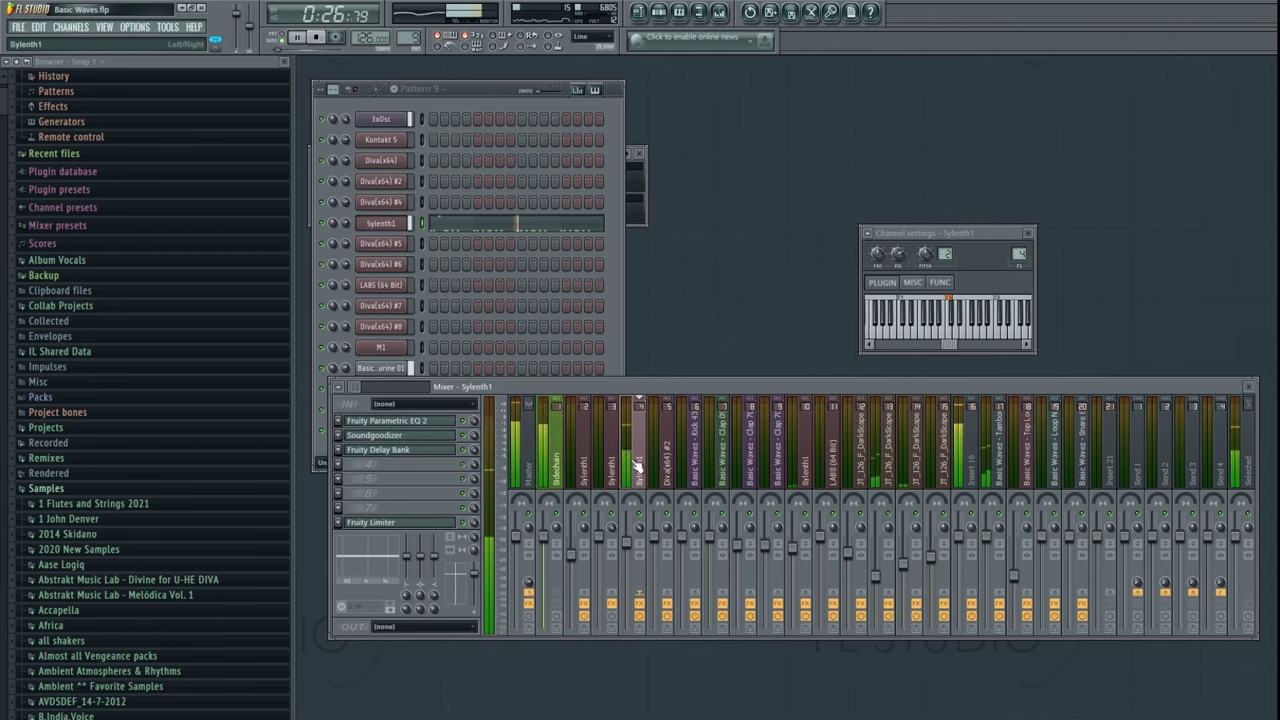
left_click(695, 622)
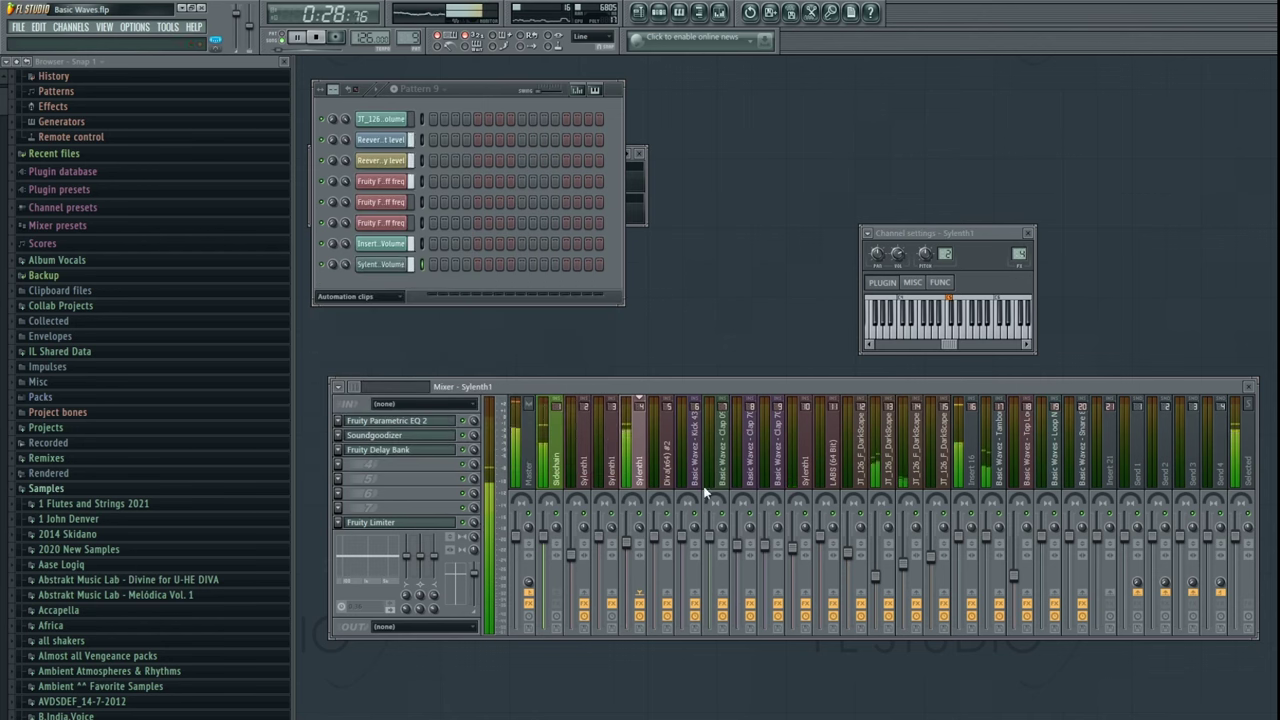
left_click(641, 14)
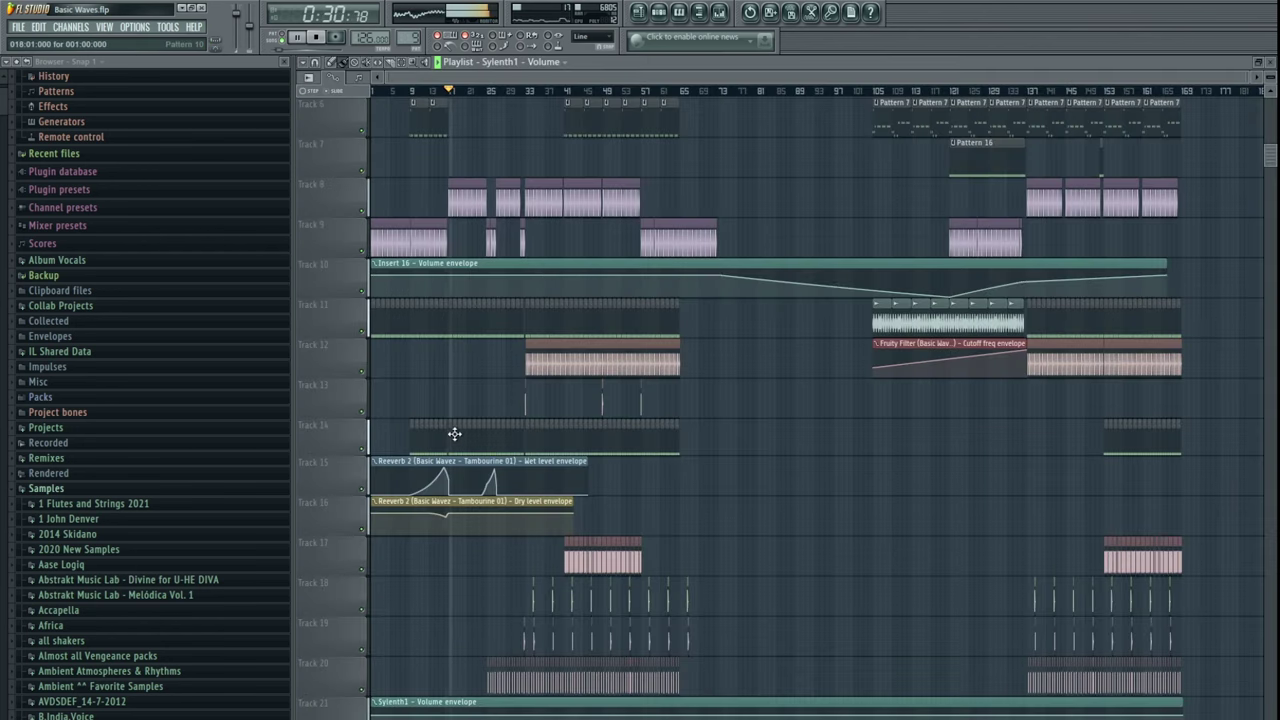
scroll(460, 425, "down", 10)
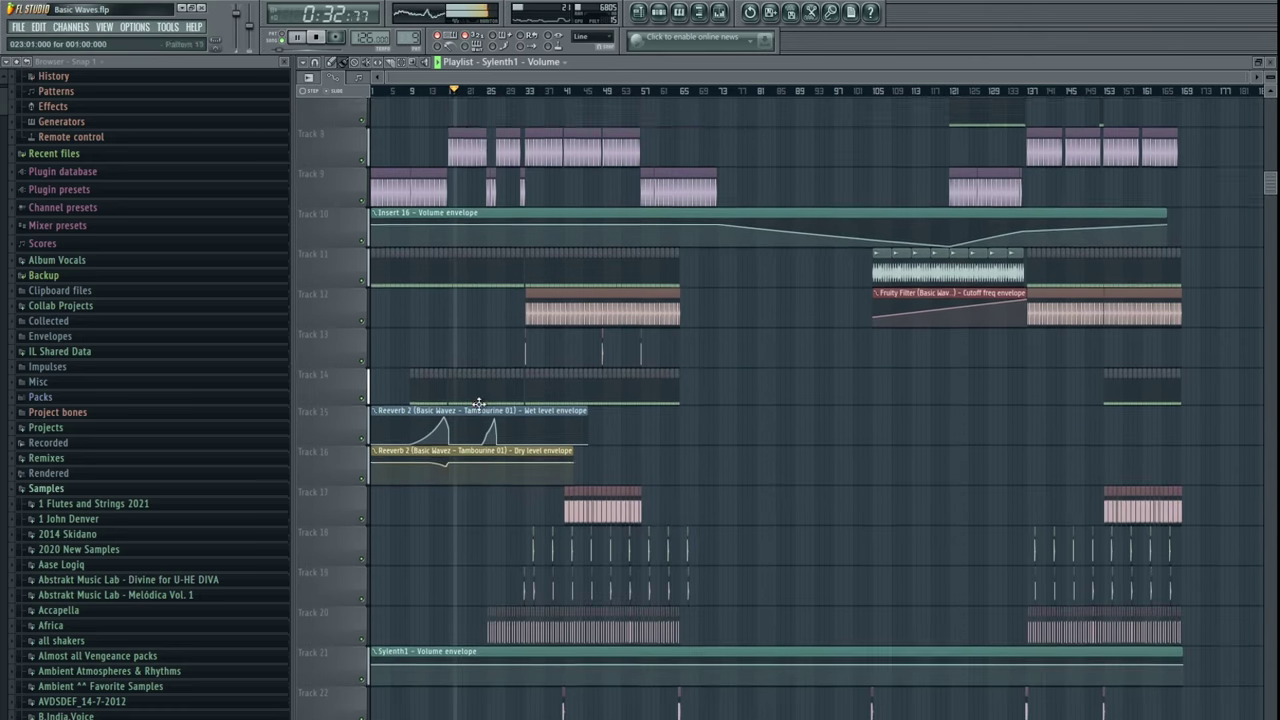
- Move both Pattern 16 clips from track 7 down to track 13
scroll(484, 403, "up", 15)
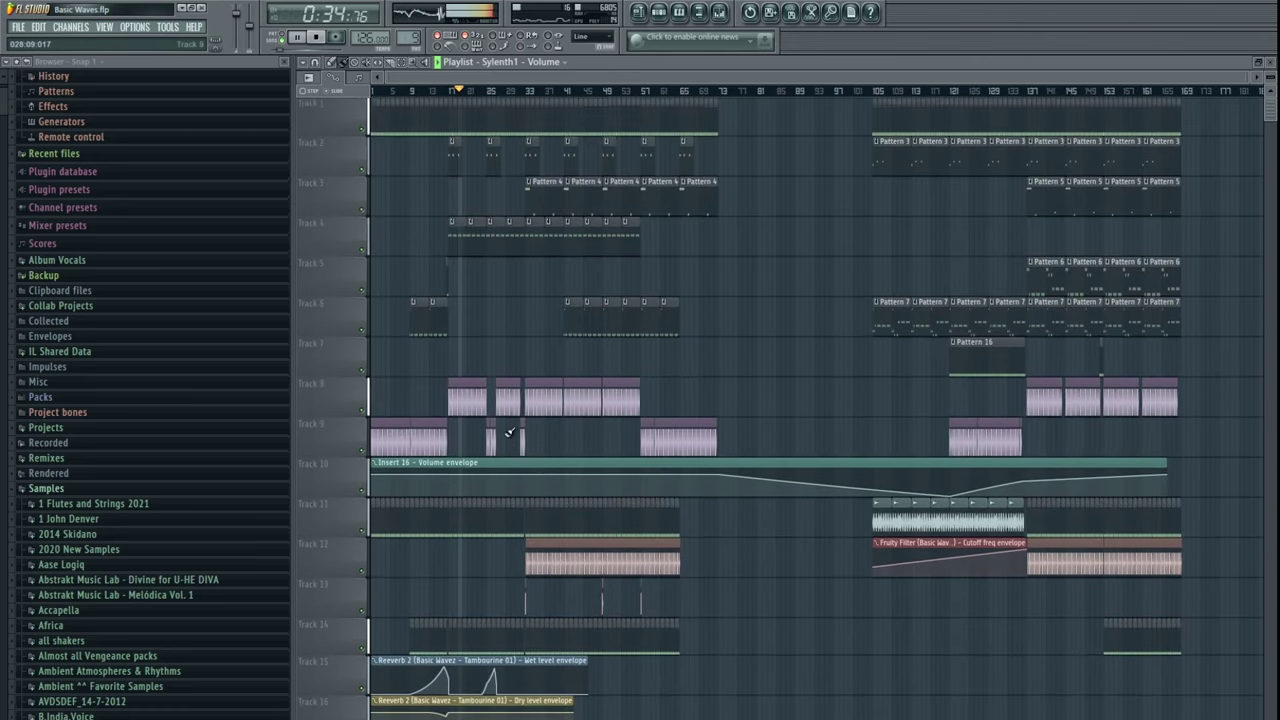
left_click(1009, 361)
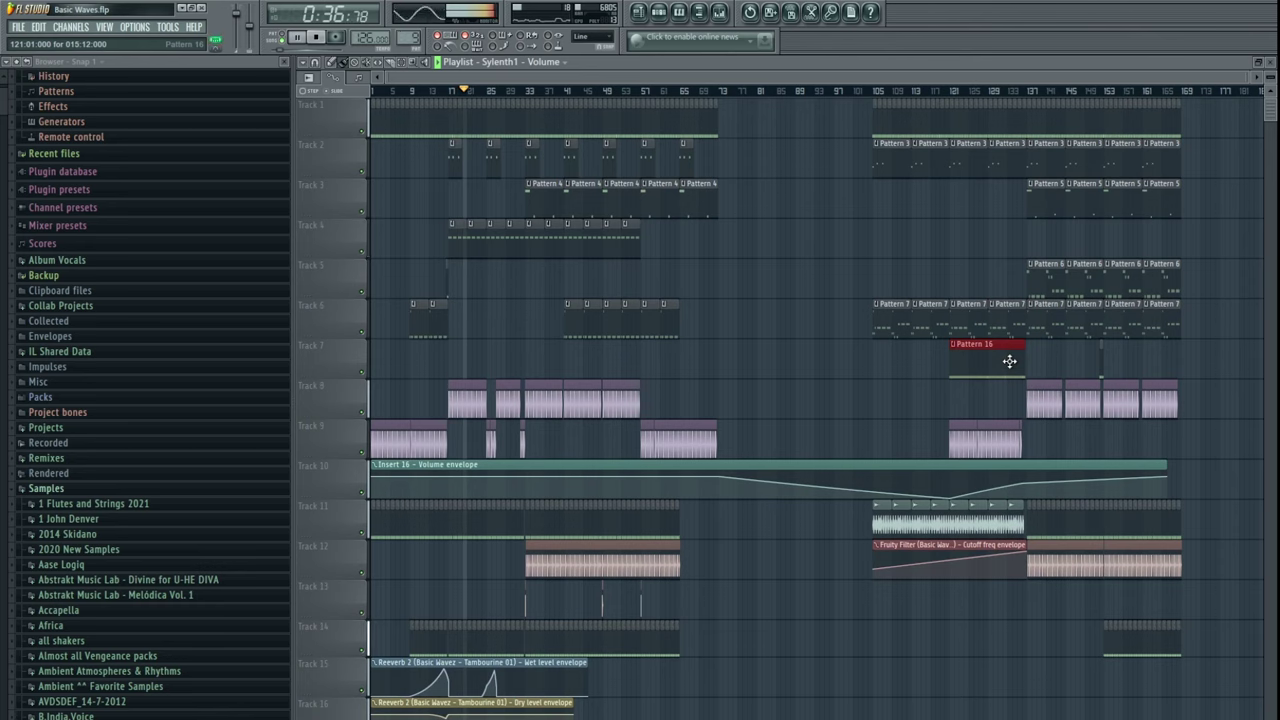
left_click_drag(1010, 361, 1112, 381)
key("shift+Down")
key("shift+Down")
key("shift+Down")
key("shift+Down")
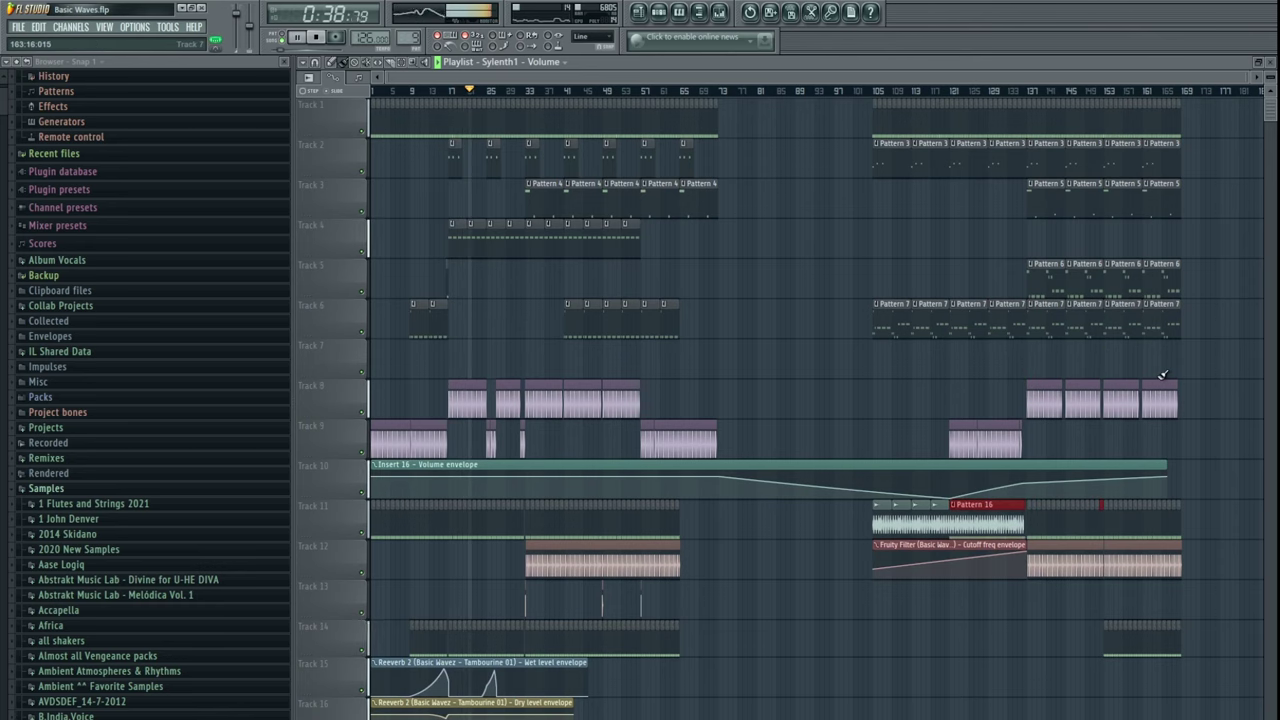
key("shift+Down")
key("shift+Down")
- Move the Sylenth1 volume envelope clip from track 21 to the emptied track 7
scroll(704, 531, "down", 5)
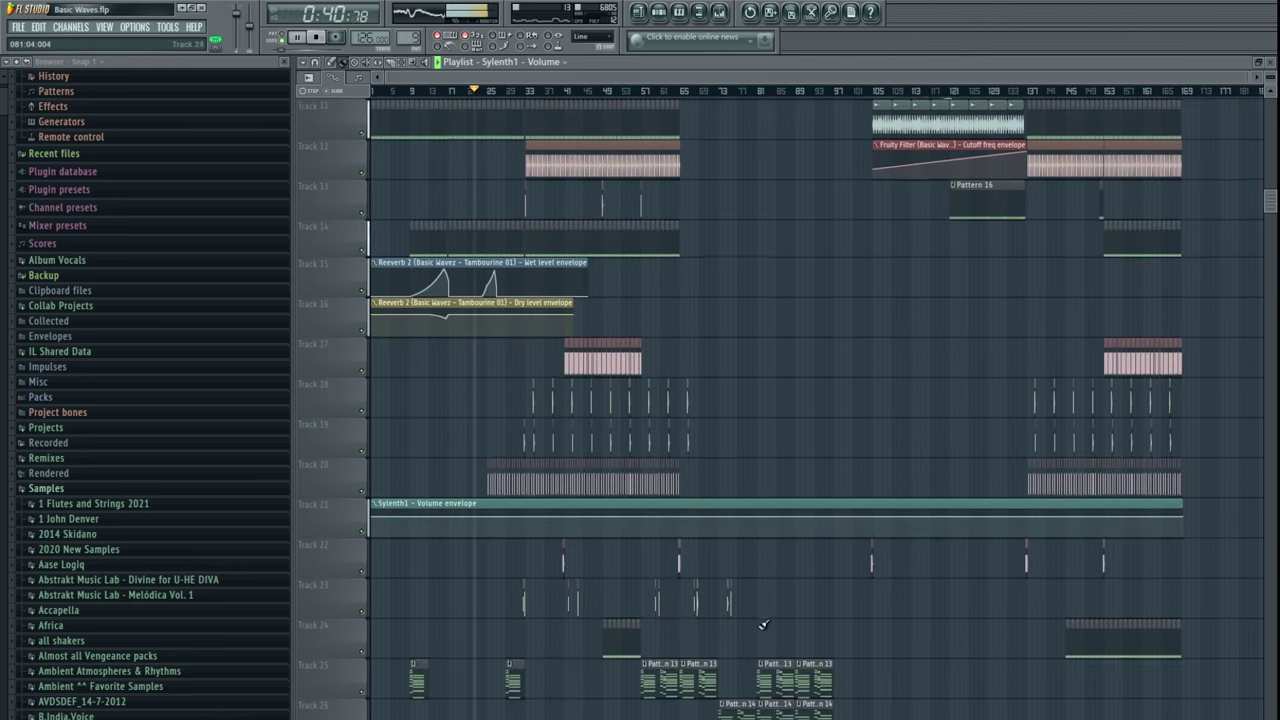
scroll(660, 432, "up", 4)
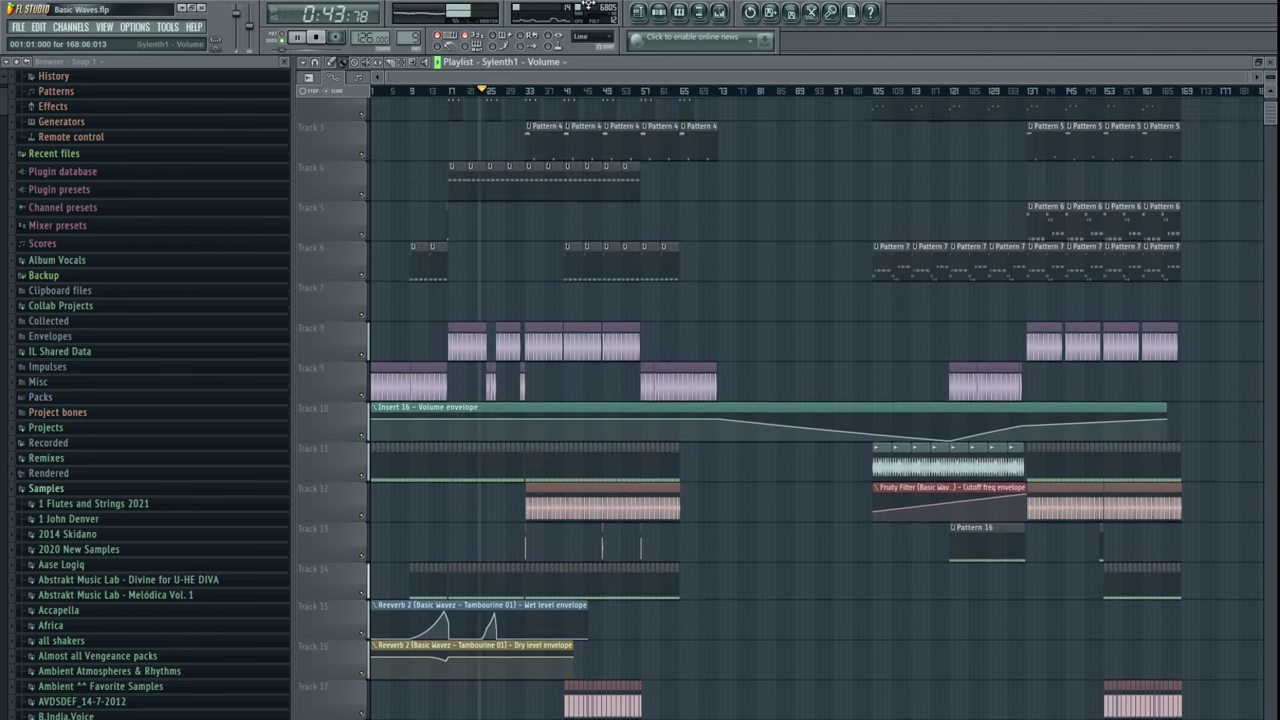
left_click_drag(588, 4, 554, 351)
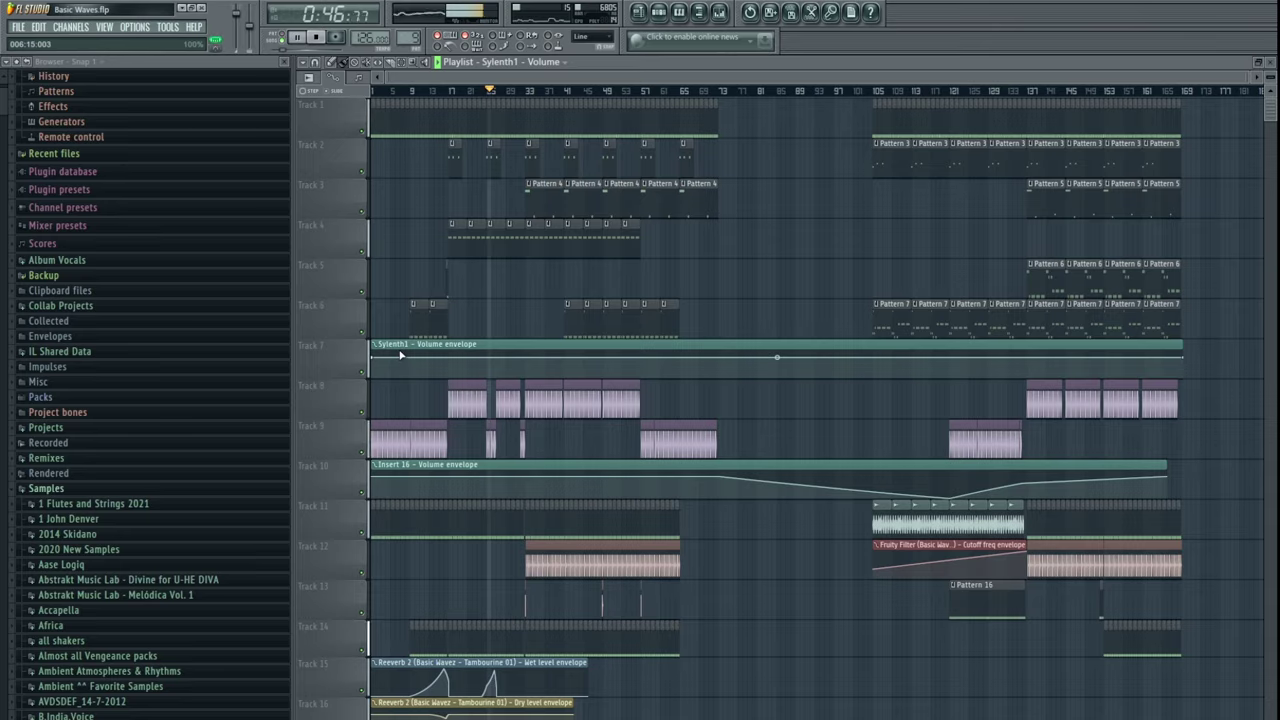
- Dip the track 7 Sylenth1 volume envelope at bar 9 and curve it back up to its original level by bar 17
scroll(405, 365, "up", 2)
scroll(414, 378, "up", 4)
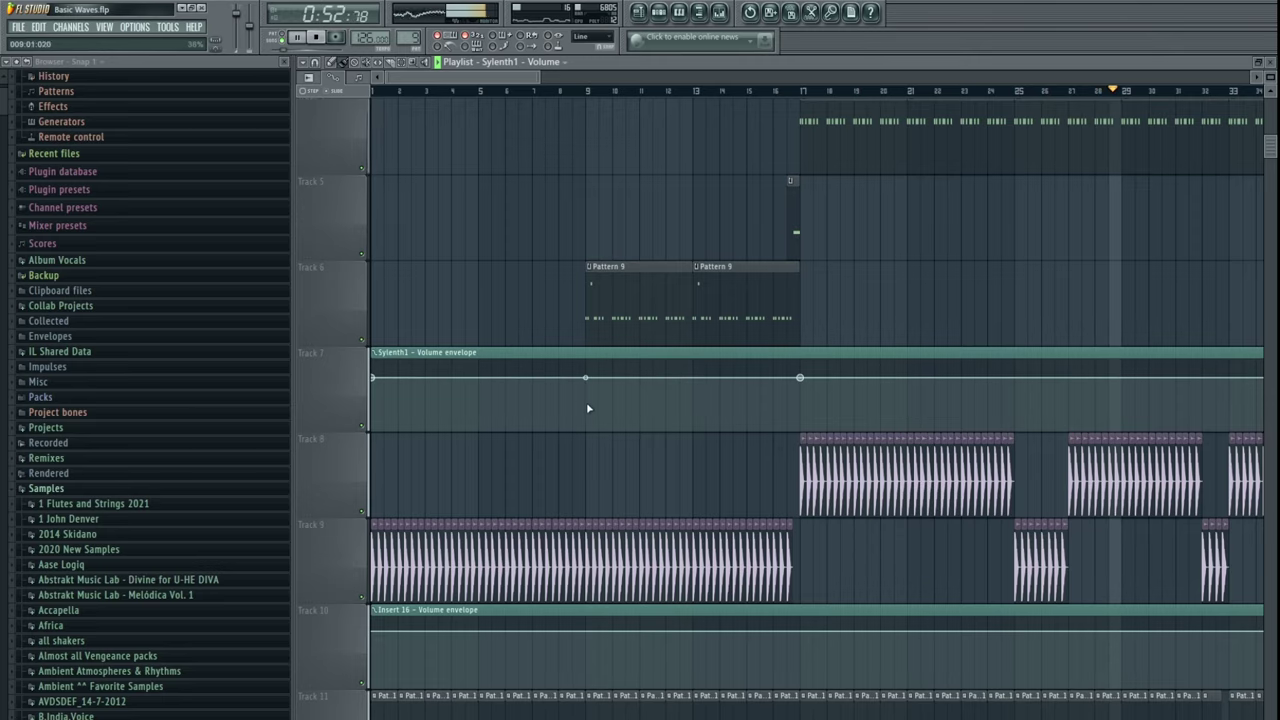
left_click_drag(586, 378, 586, 407)
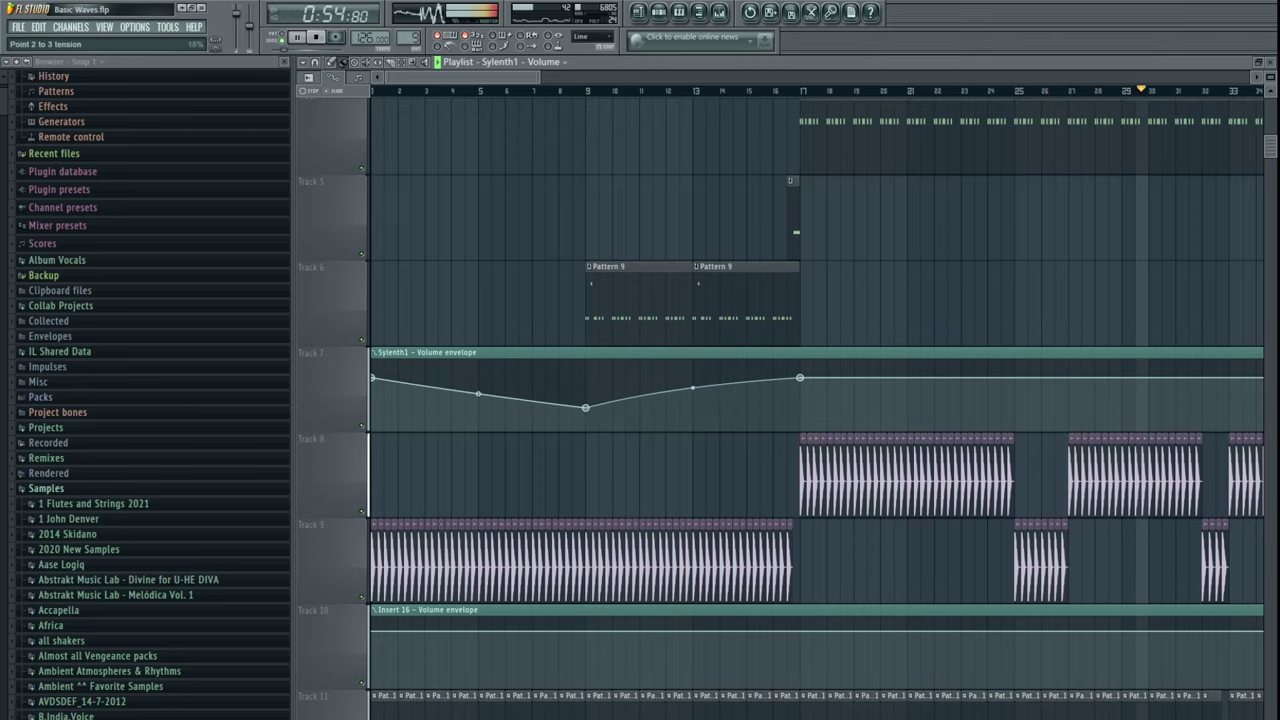
left_click_drag(911, 390, 591, 423)
- Add a curved fade to the Sylenth1 volume envelope, starting at bar 57 and reaching its low point at bar 65
scroll(640, 440, "down", 6)
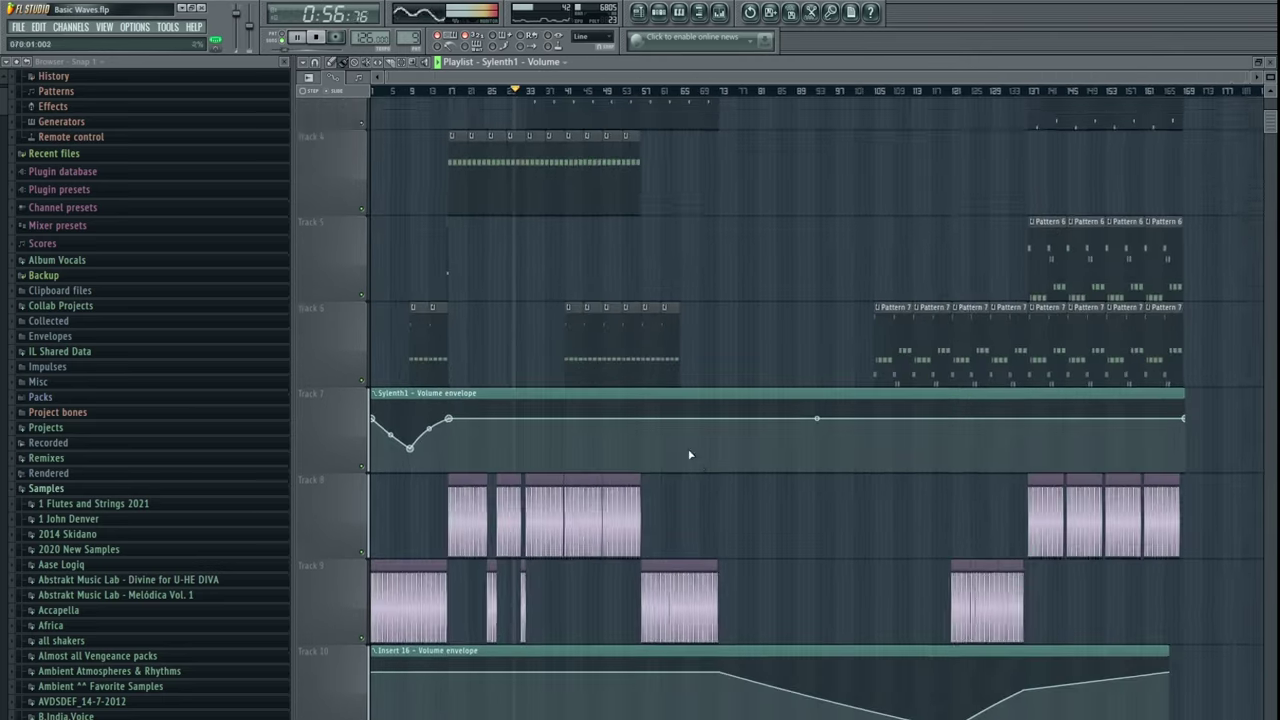
scroll(692, 456, "up", 6)
scroll(708, 476, "down", 3)
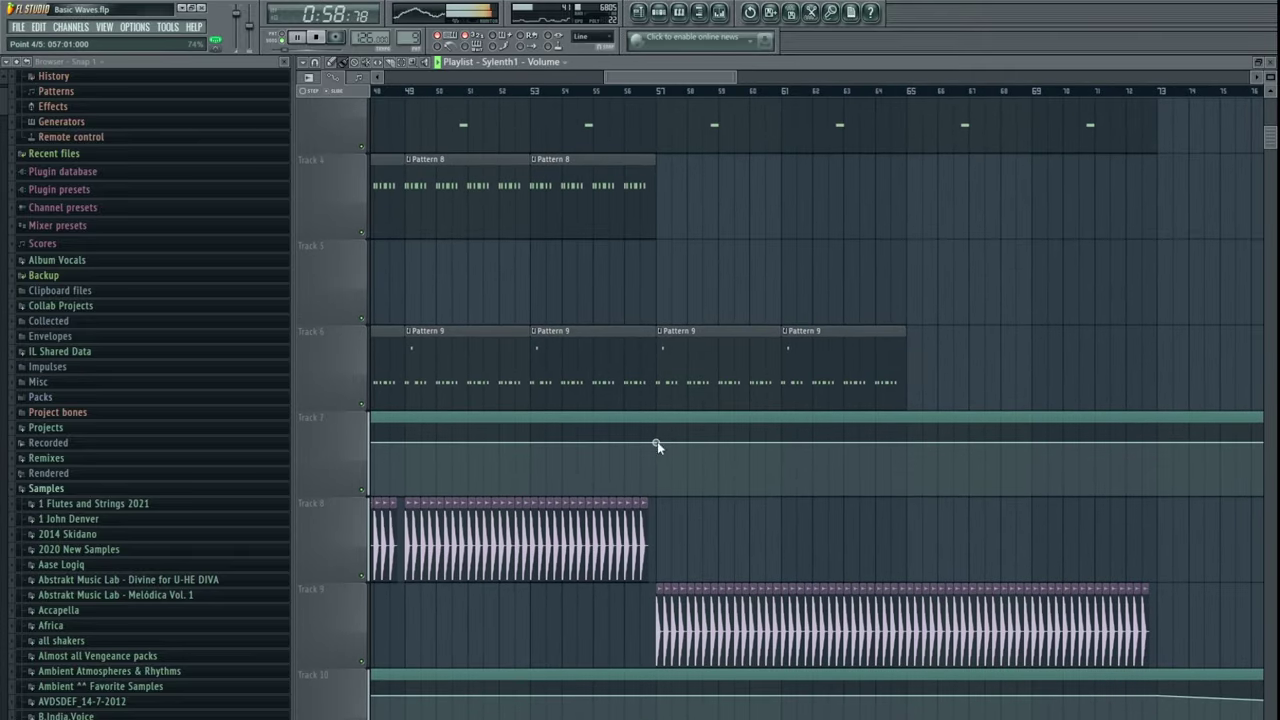
right_click(908, 481)
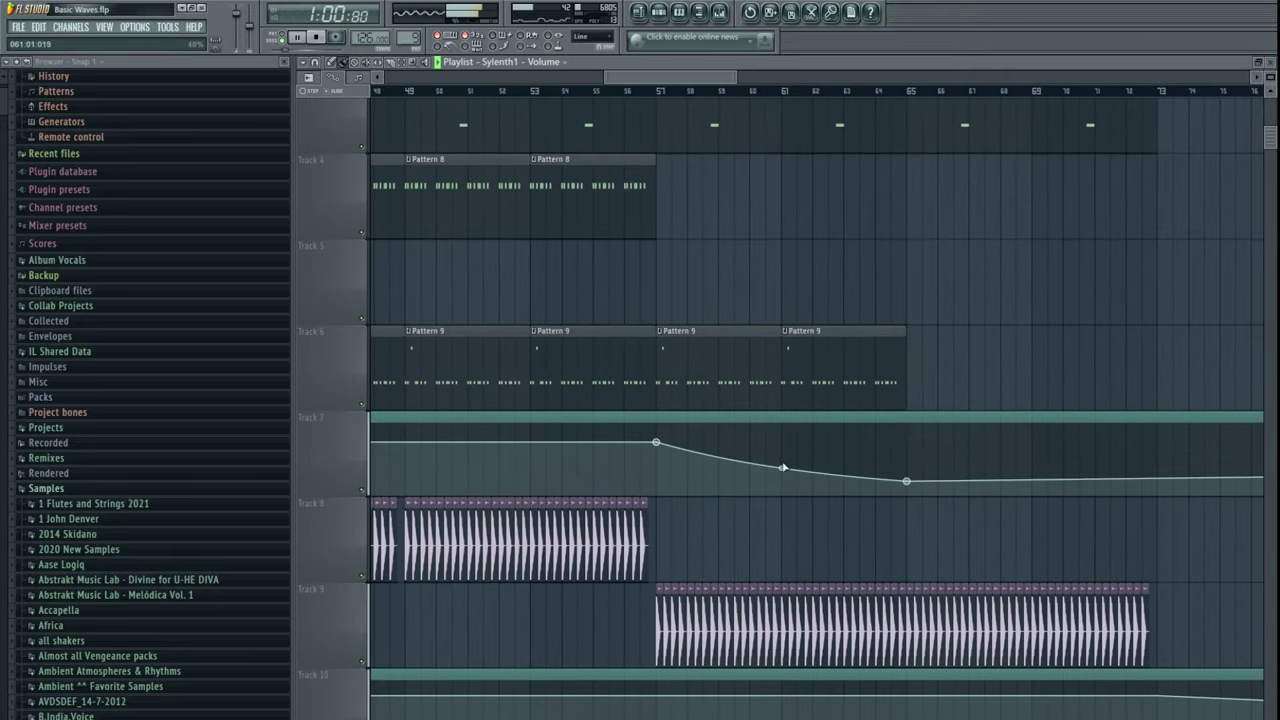
left_click_drag(782, 466, 782, 449)
- Copy the track 23 hits from around bars 33 to 43 to bar 145 onward, and repeat the last two from bar 161
scroll(749, 440, "down", 5)
scroll(754, 470, "down", 4)
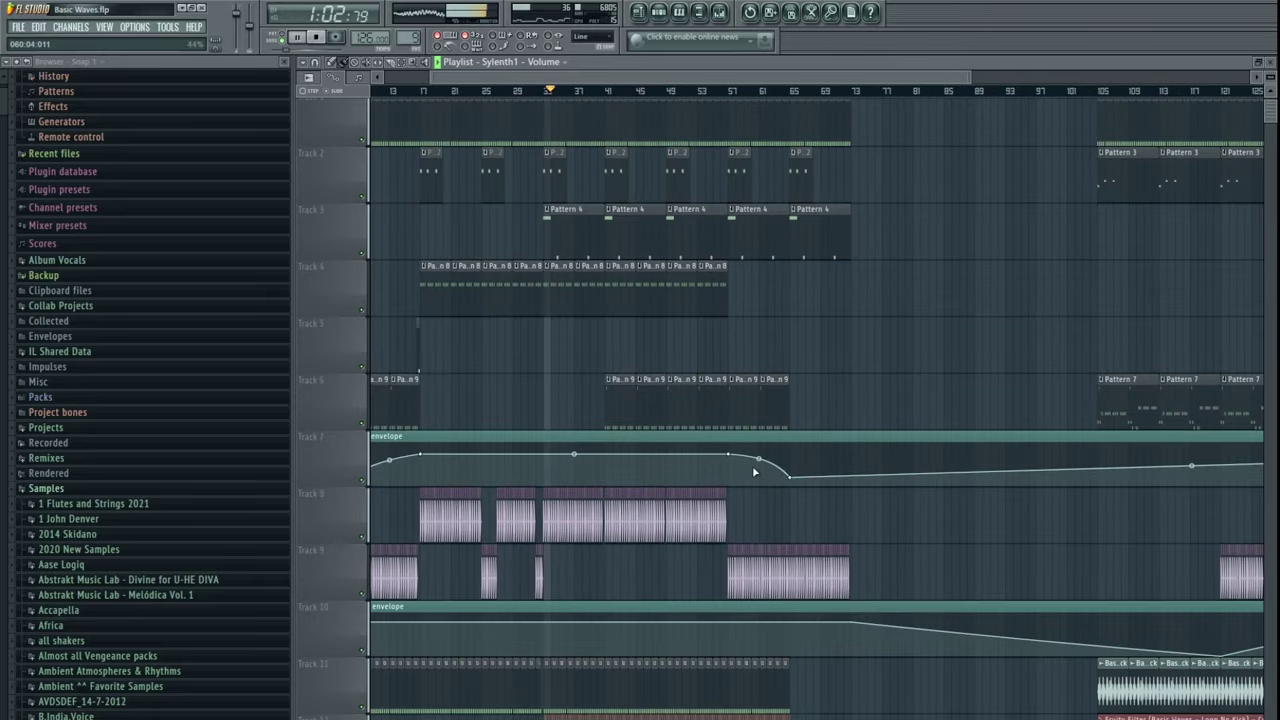
scroll(858, 558, "down", 9)
scroll(870, 500, "down", 3)
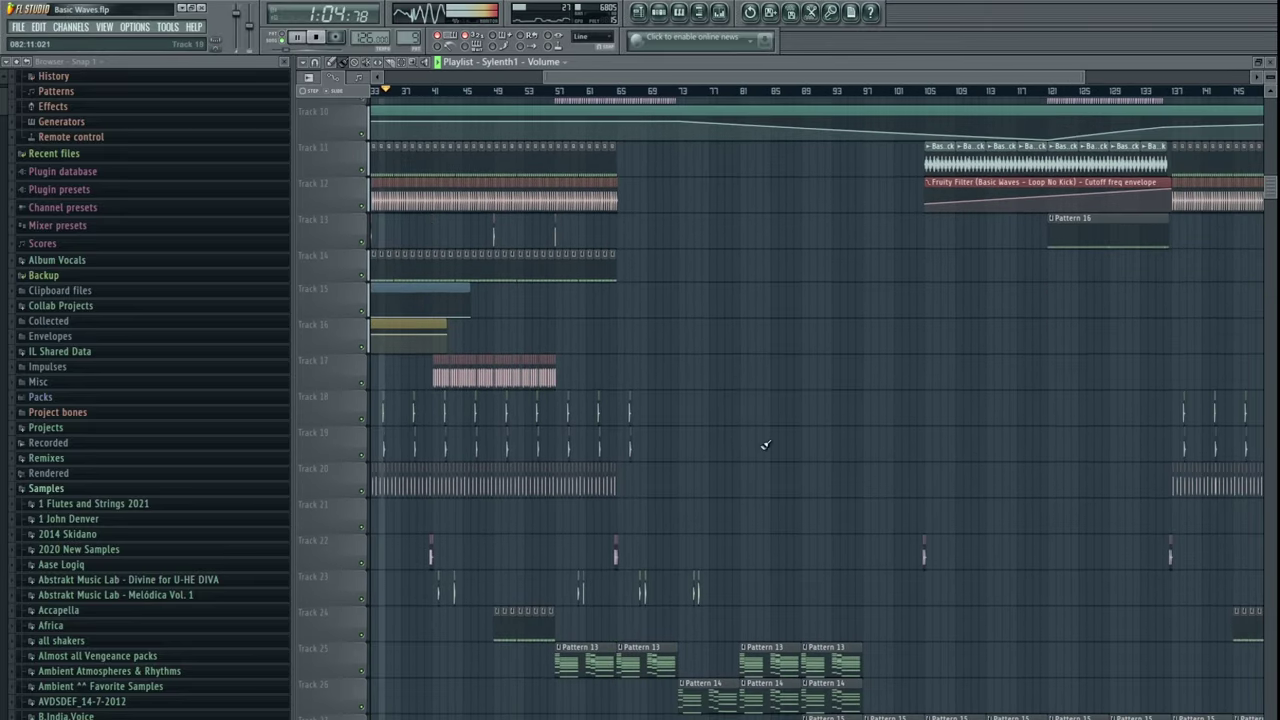
scroll(870, 480, "down", 3)
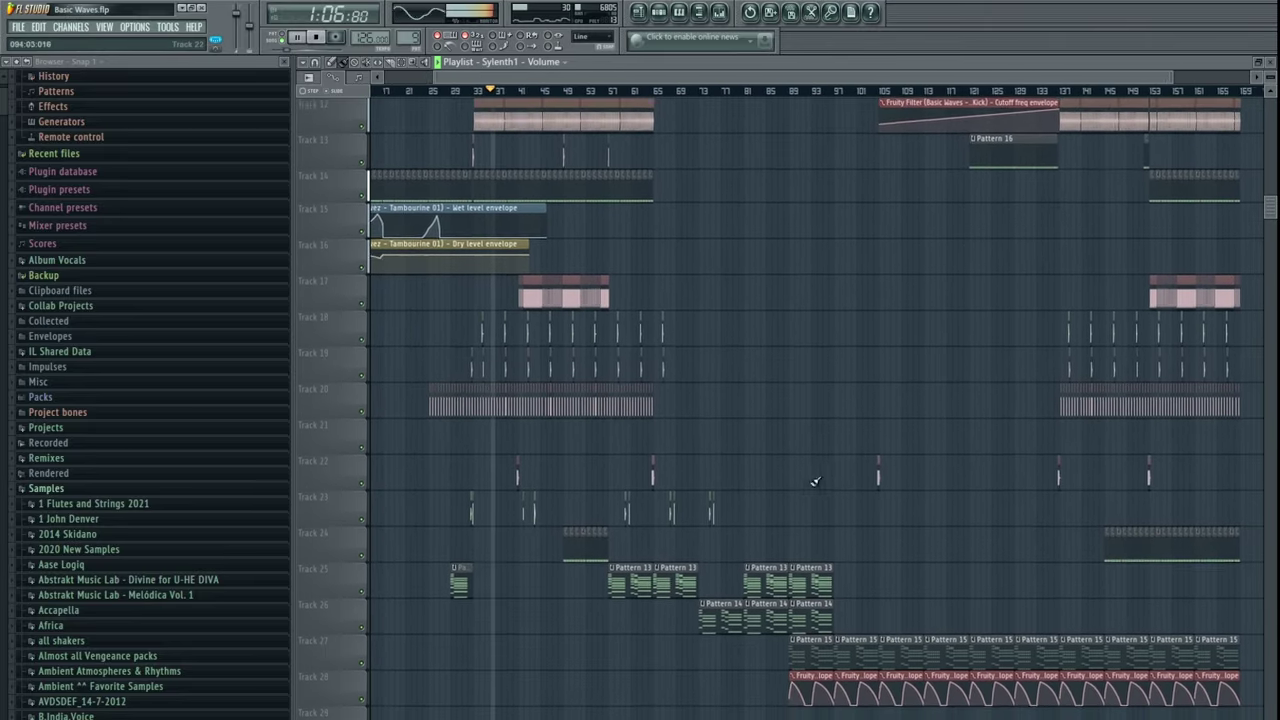
left_click_drag(600, 487, 492, 518)
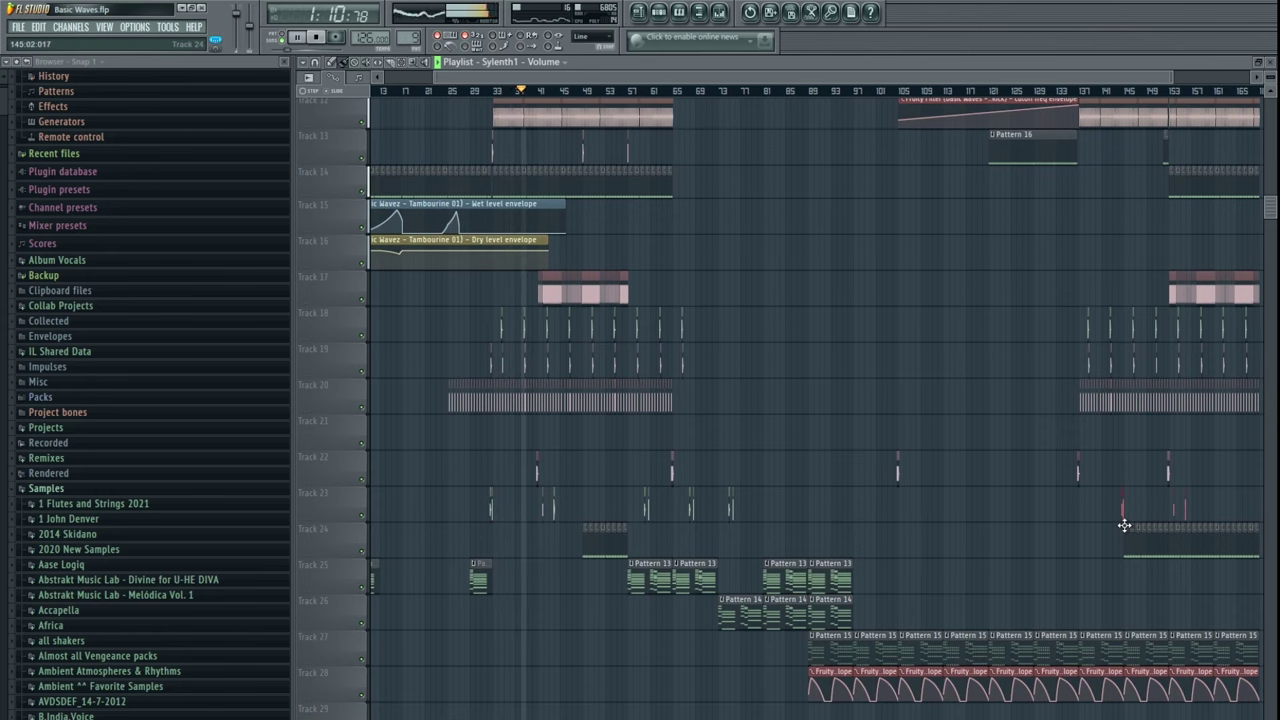
scroll(777, 423, "right", 6)
scroll(800, 506, "up", 3)
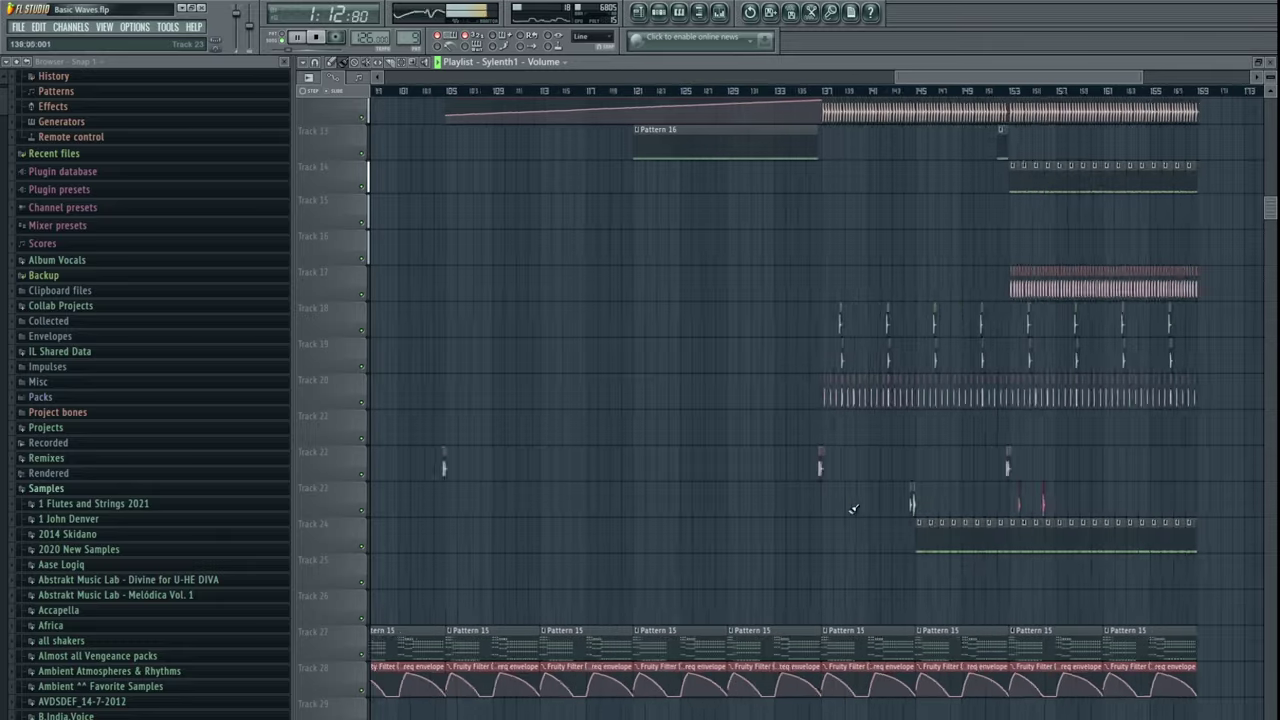
scroll(850, 507, "right", 6)
left_click(642, 491)
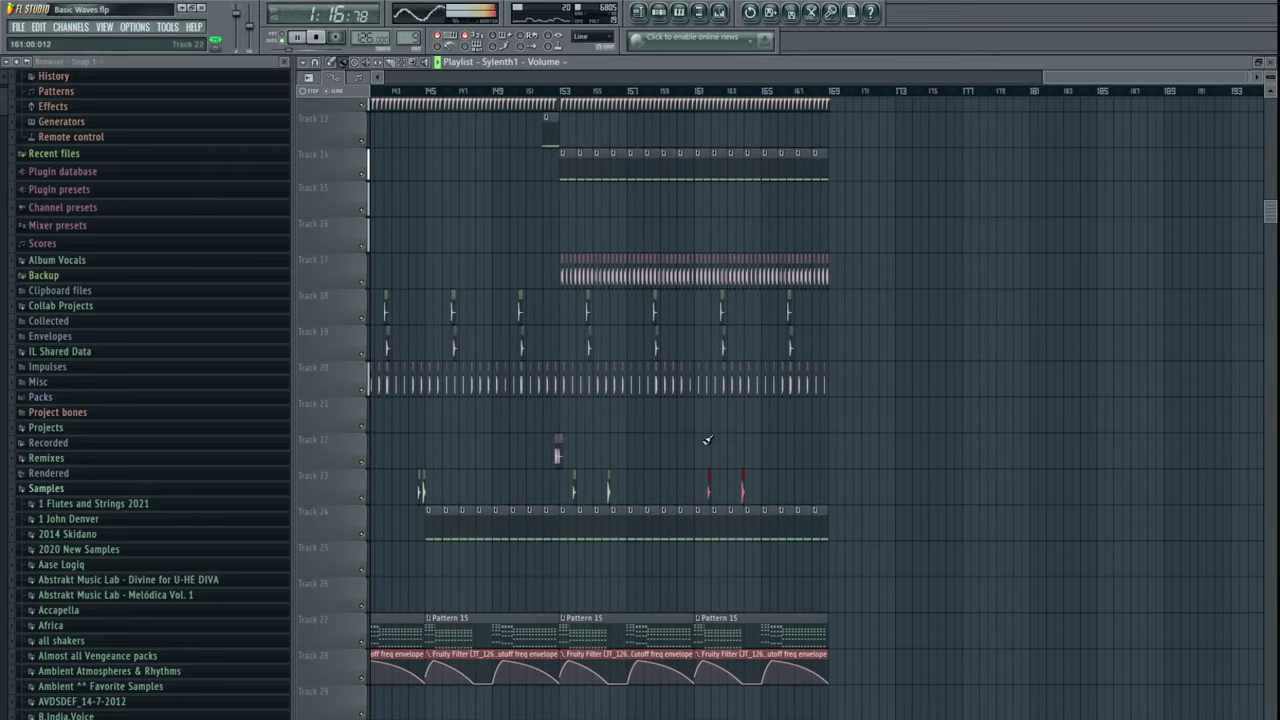
- Duplicate the last two Pattern 9 clips on track 6 to fill bars 65 to 73
scroll(745, 489, "down", 5)
scroll(590, 600, "down", 4)
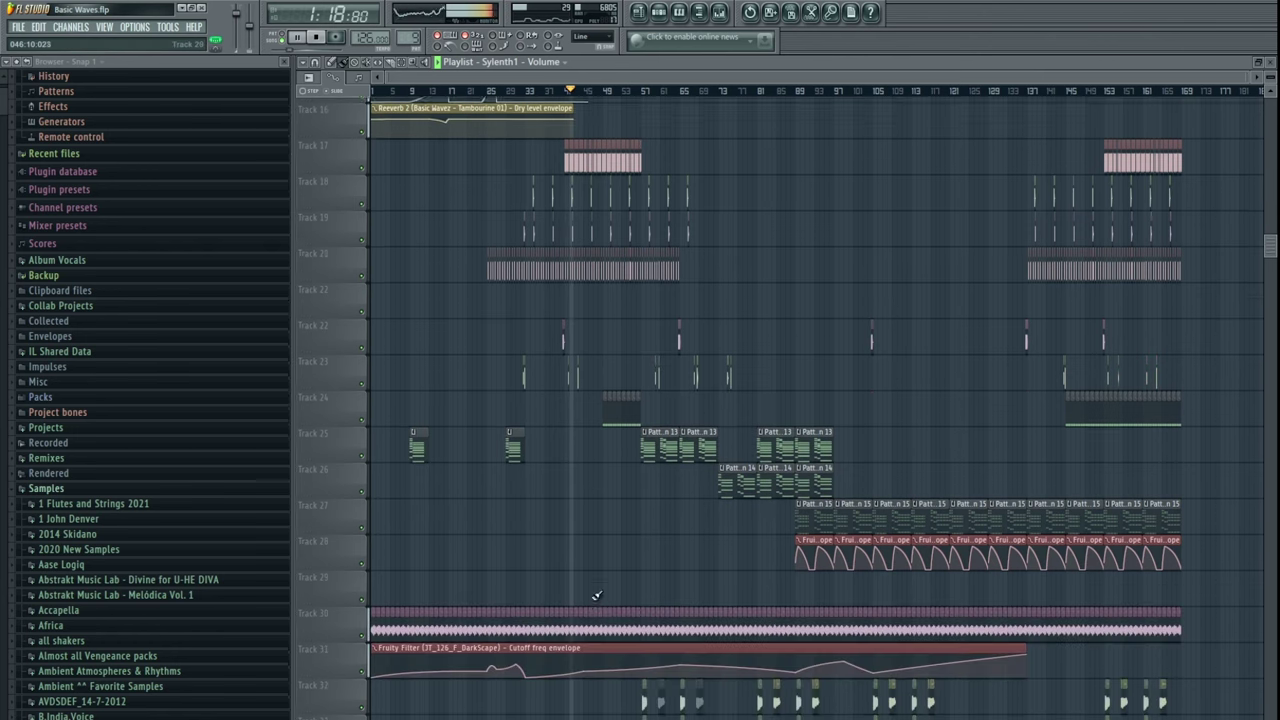
scroll(793, 266, "up", 15)
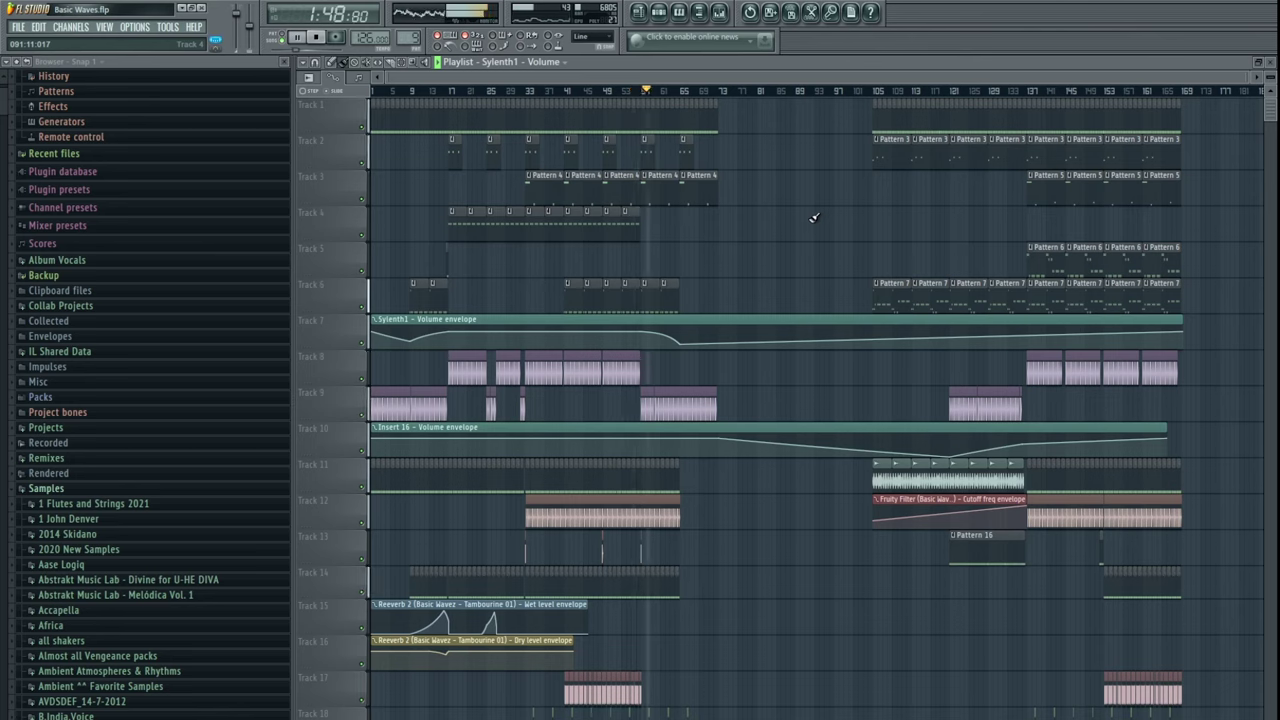
scroll(666, 272, "up", 5)
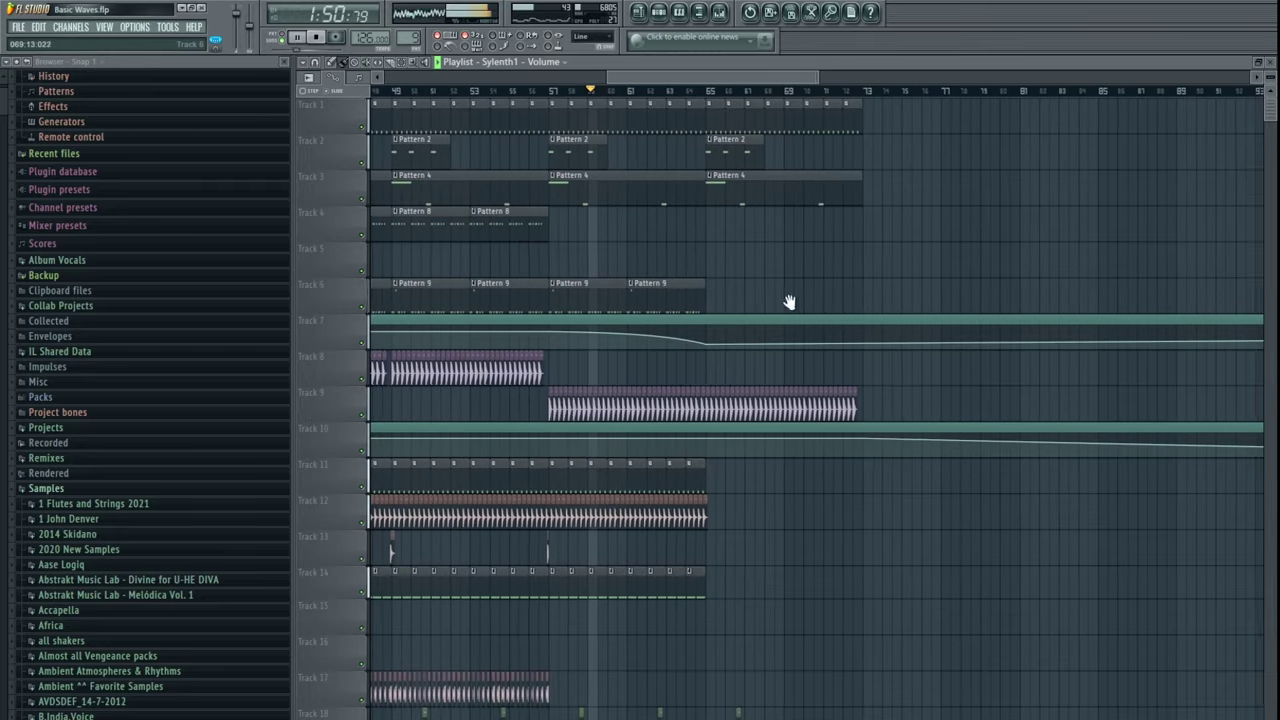
mouse_move(692, 347)
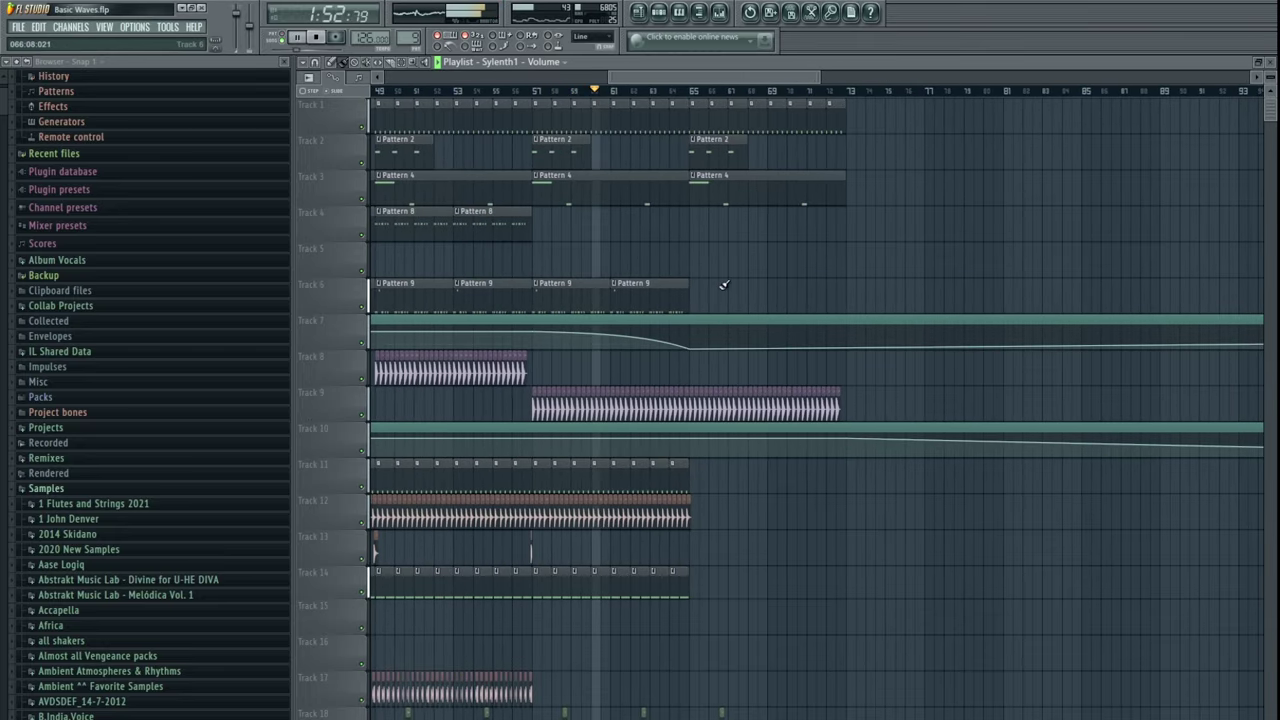
scroll(848, 251, "right", 1)
left_click_drag(687, 294, 542, 290)
left_click_drag(540, 285, 694, 283)
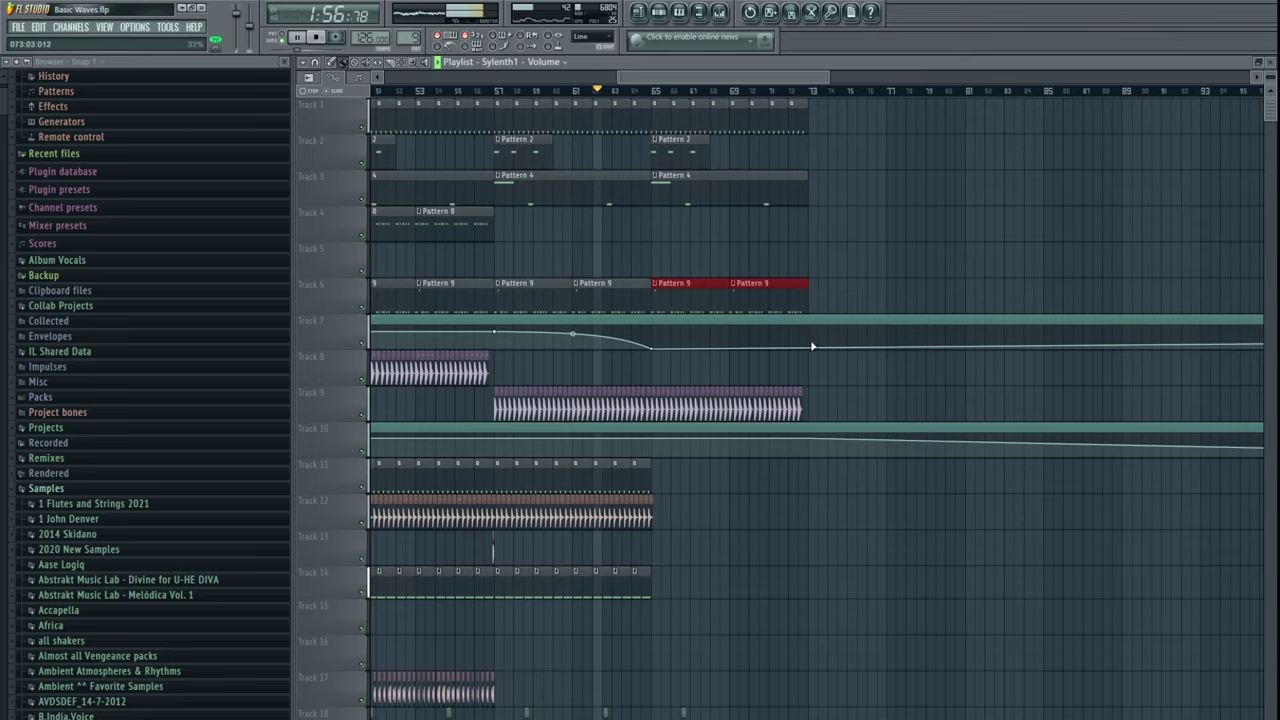
- Extend the Sylenth1 volume fade down to 0% at bar 72, step 9, removing the bar 65 point and reshaping the curve
right_click(801, 350)
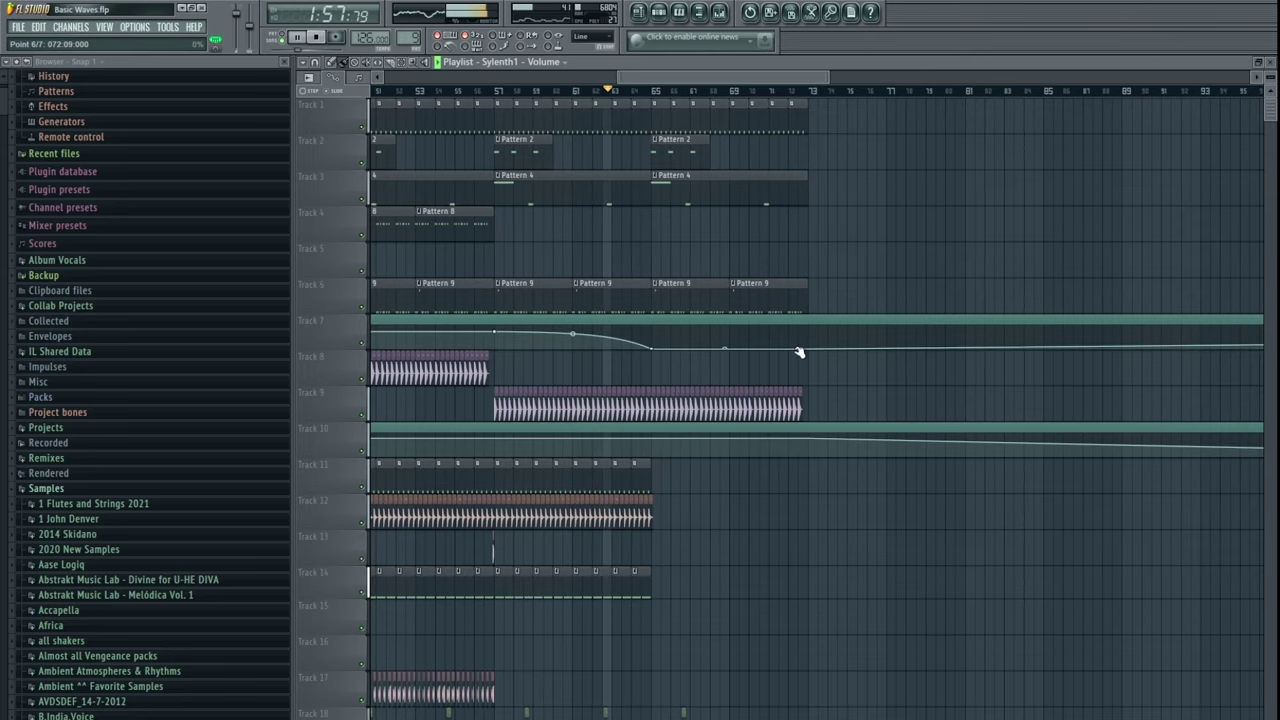
right_click(656, 351)
left_click(686, 372)
left_click_drag(646, 334, 646, 337)
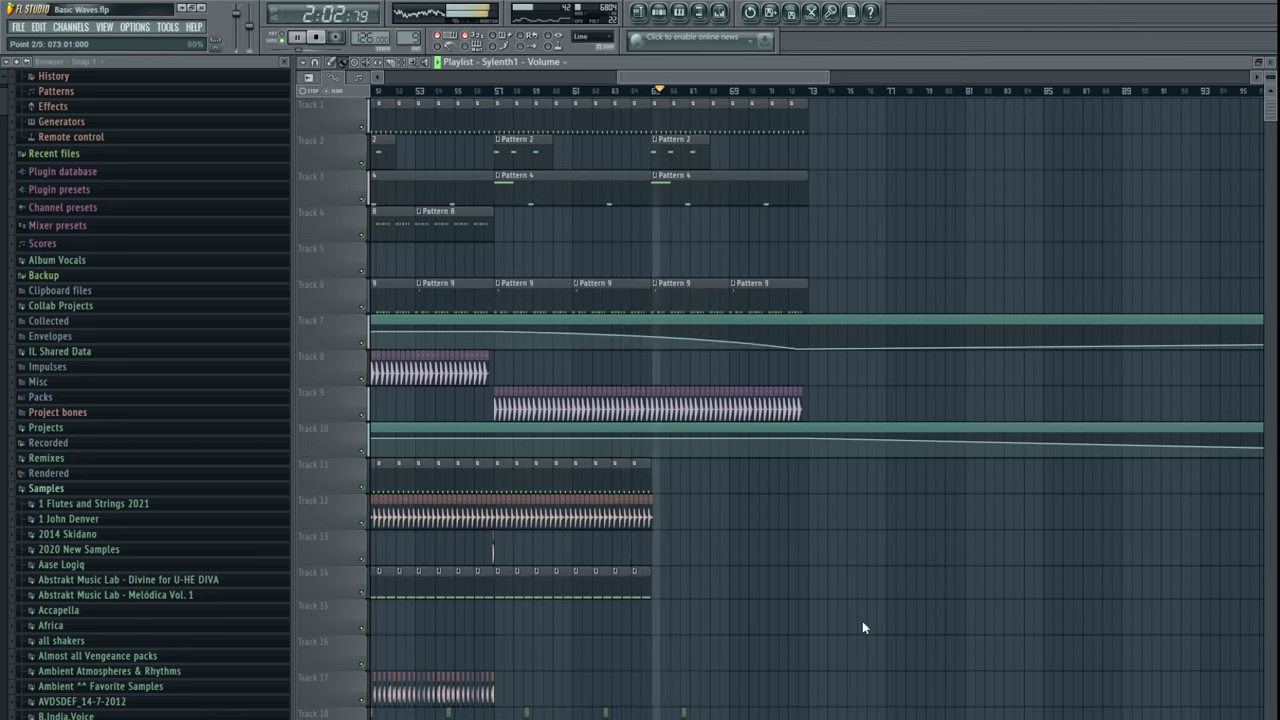
- Add a point at bar 65 on the track 10 Insert 16 volume envelope and curve the volume down to zero by bar 73
right_click(651, 445)
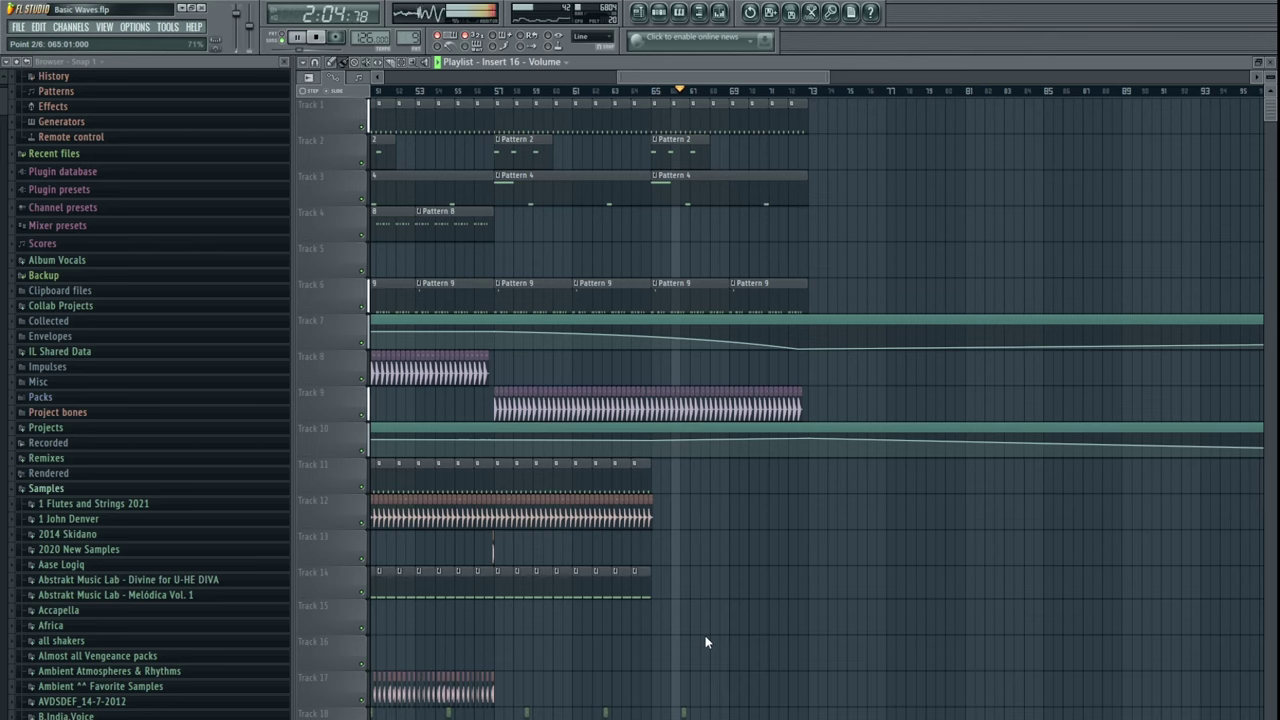
left_click_drag(811, 442, 812, 459)
left_click_drag(730, 448, 730, 443)
- Keep the Insert 16 volume envelope at zero until bar 121, and raise its level at bar 137, holding it flat from there
left_click_drag(841, 414, 686, 366)
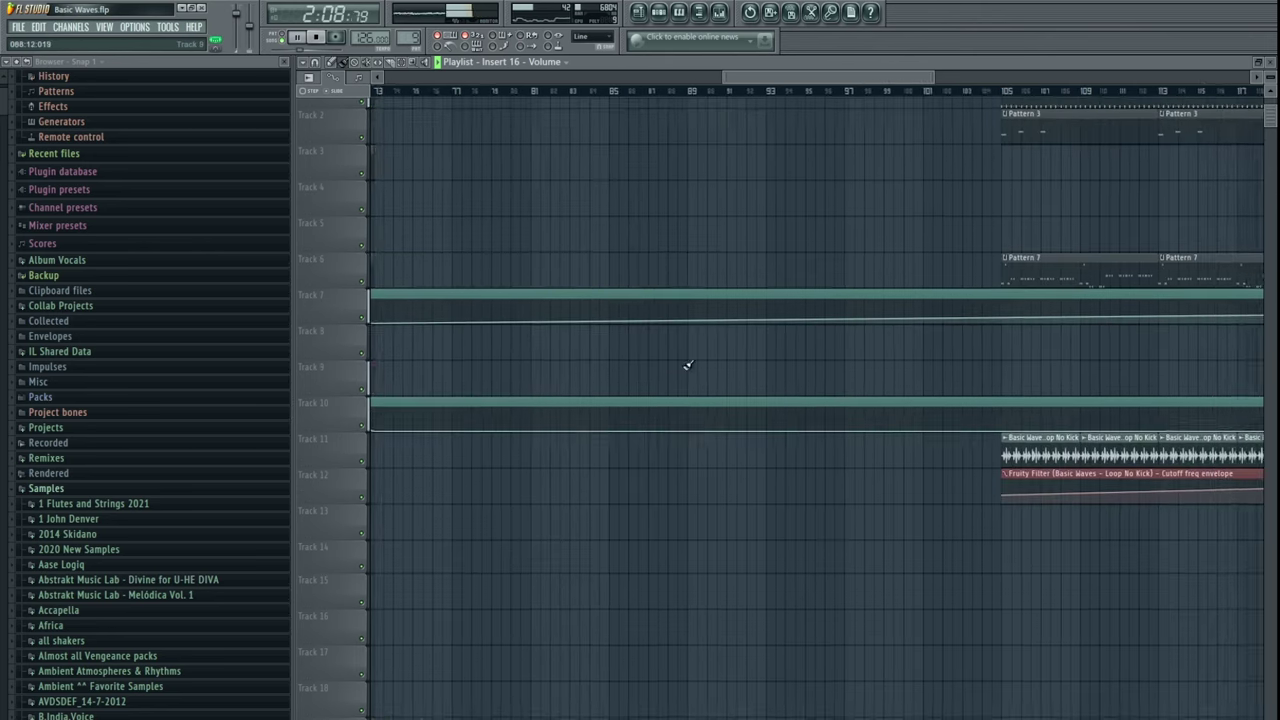
scroll(706, 375, "down", 3)
scroll(953, 420, "up", 4)
left_click_drag(966, 423, 645, 395)
scroll(699, 396, "down", 5)
scroll(642, 408, "up", 3)
scroll(629, 424, "up", 1)
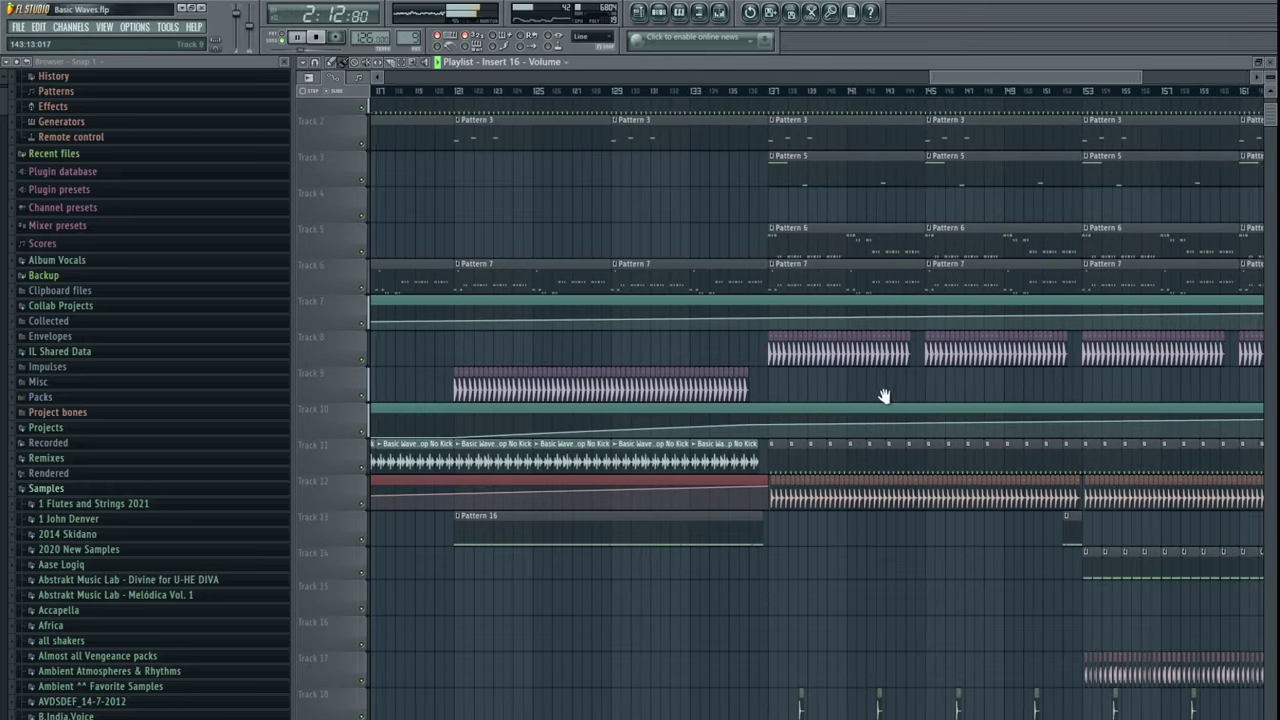
left_click_drag(883, 394, 786, 417)
left_click_drag(538, 435, 536, 428)
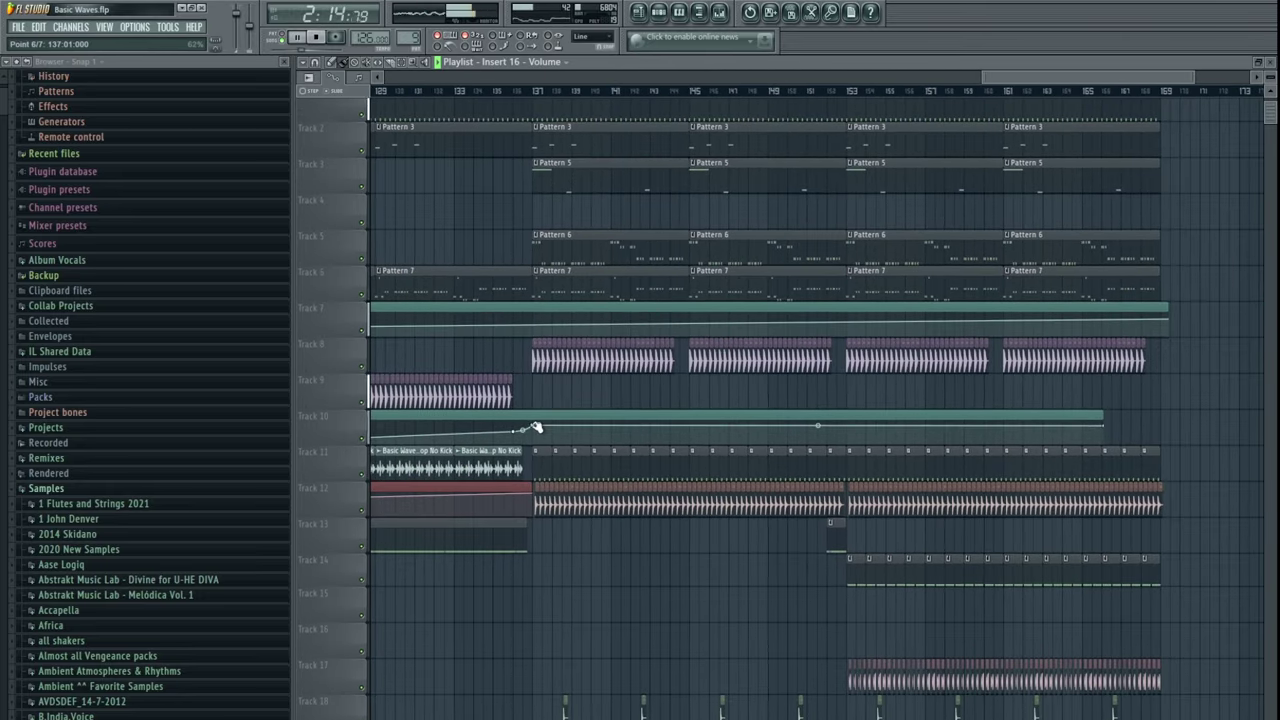
- Examine the clips and automation on tracks 17 to 36 around bars 73 to 105 while the song plays
scroll(603, 480, "down", 5)
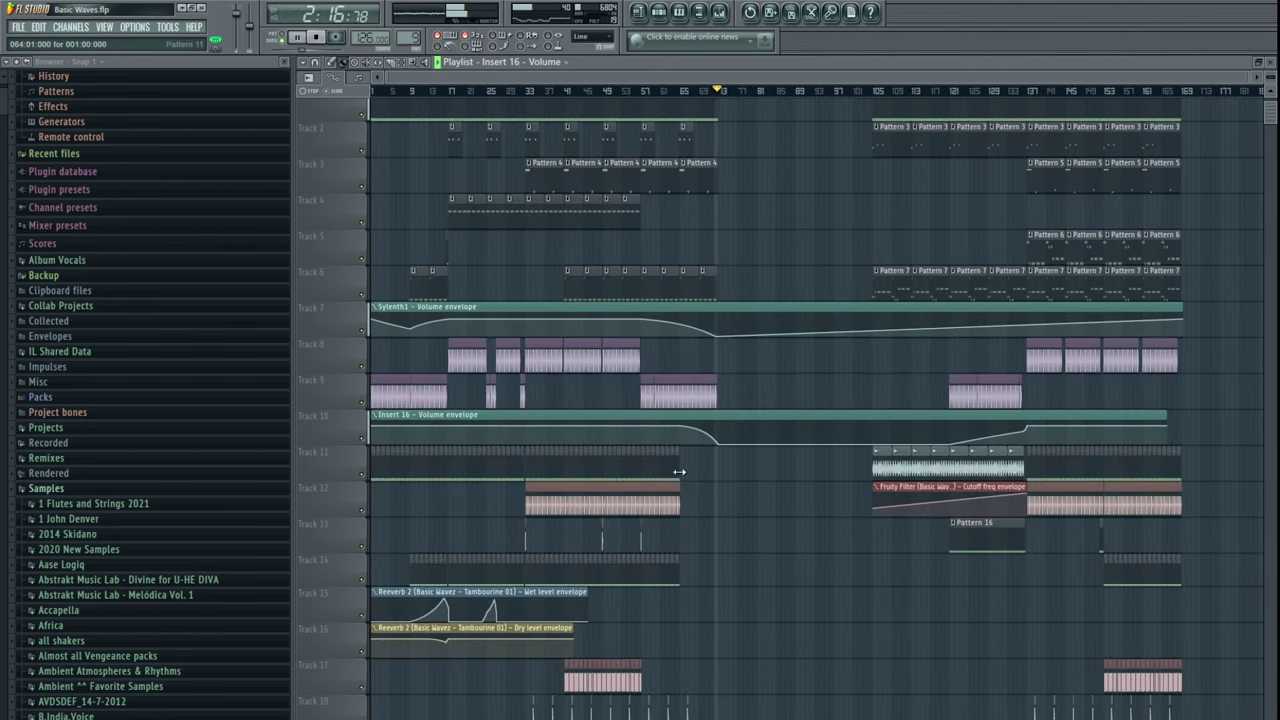
scroll(777, 584, "down", 6)
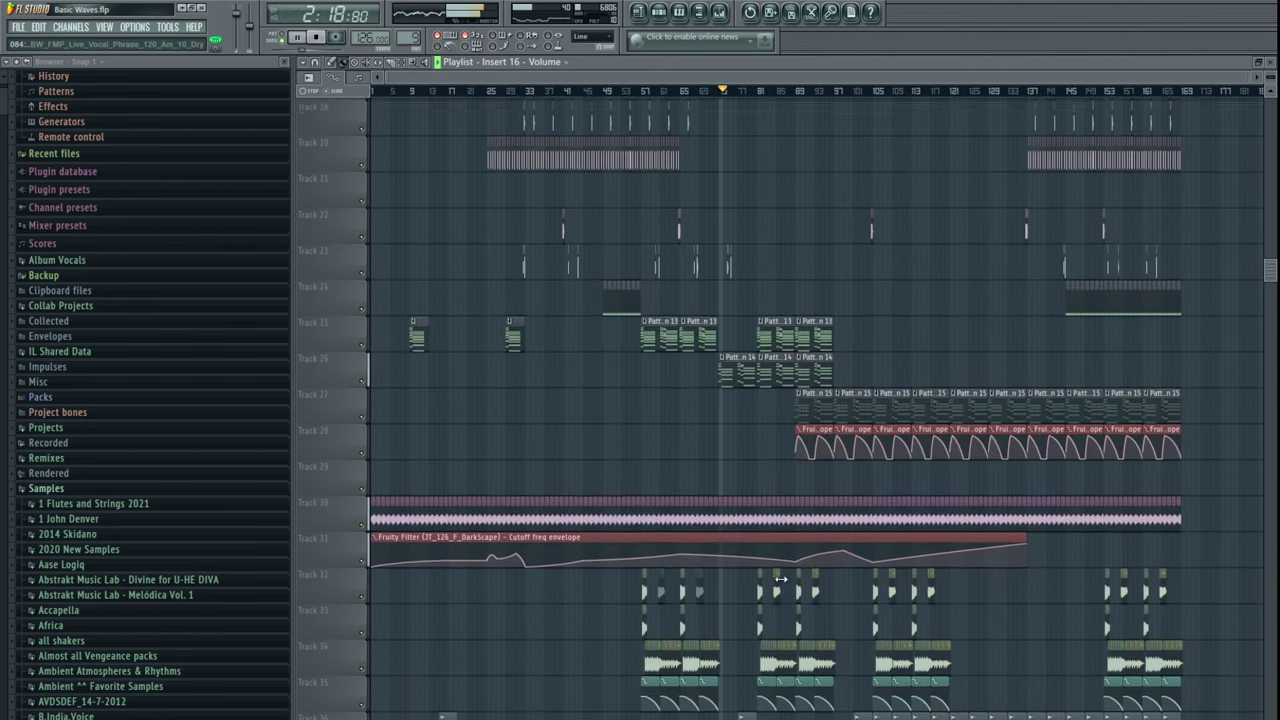
scroll(805, 545, "down", 1)
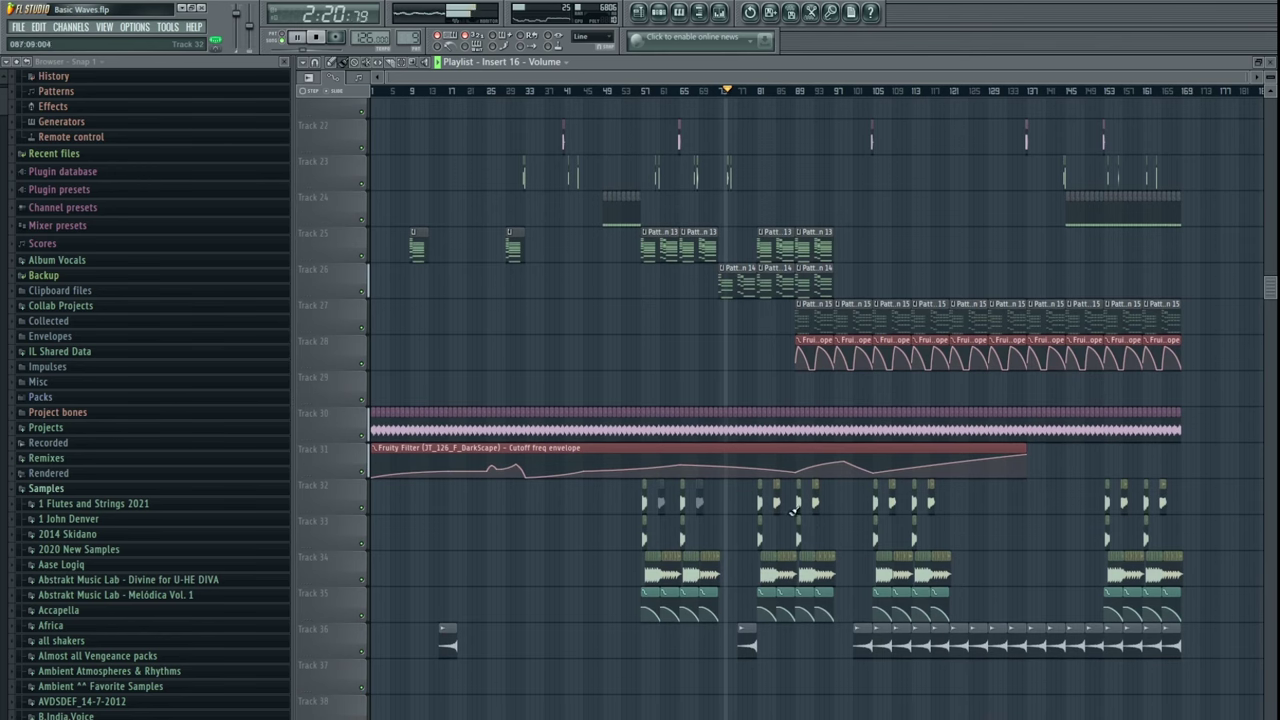
left_click_drag(737, 467, 737, 469)
scroll(753, 346, "up", 2)
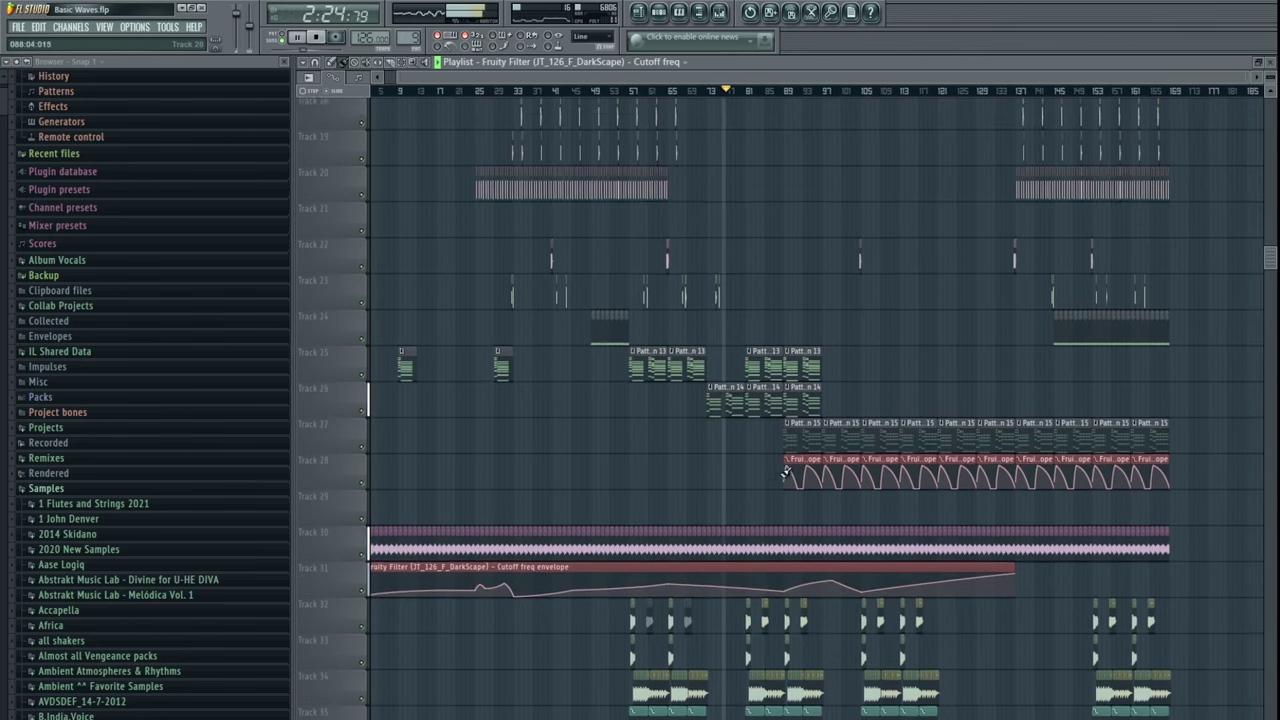
scroll(770, 530, "up", 1)
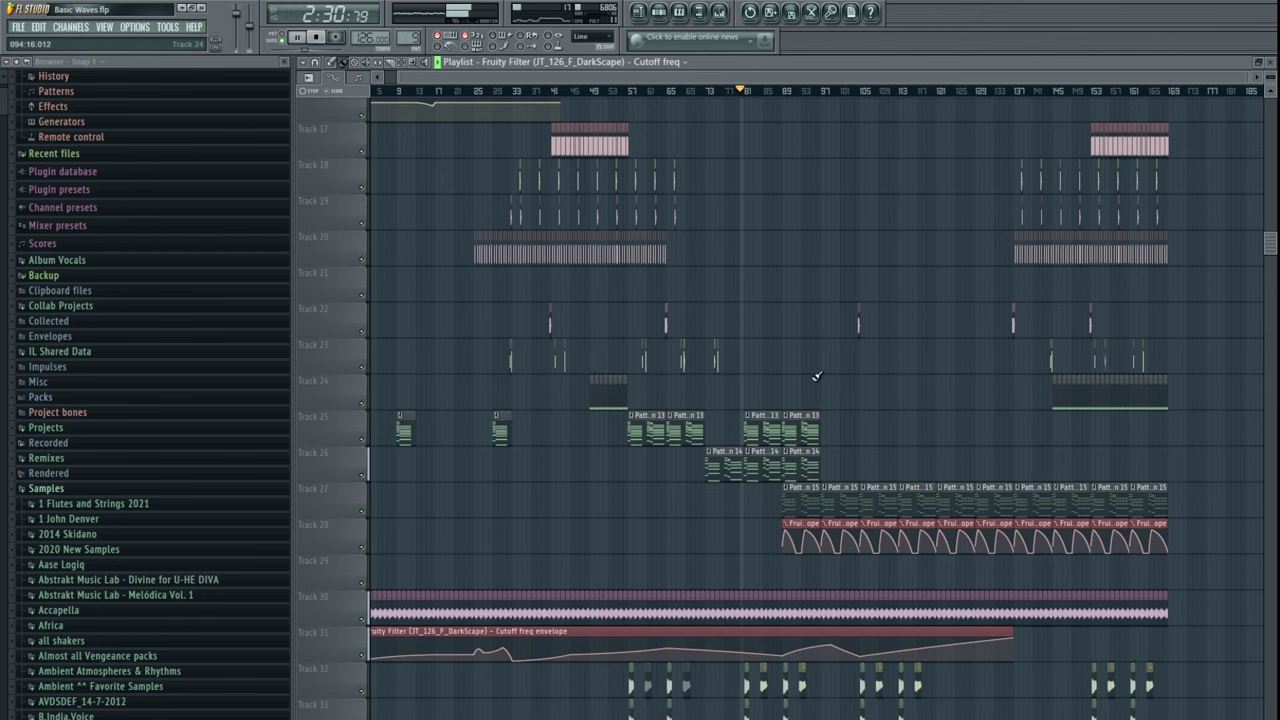
scroll(812, 384, "down", 4)
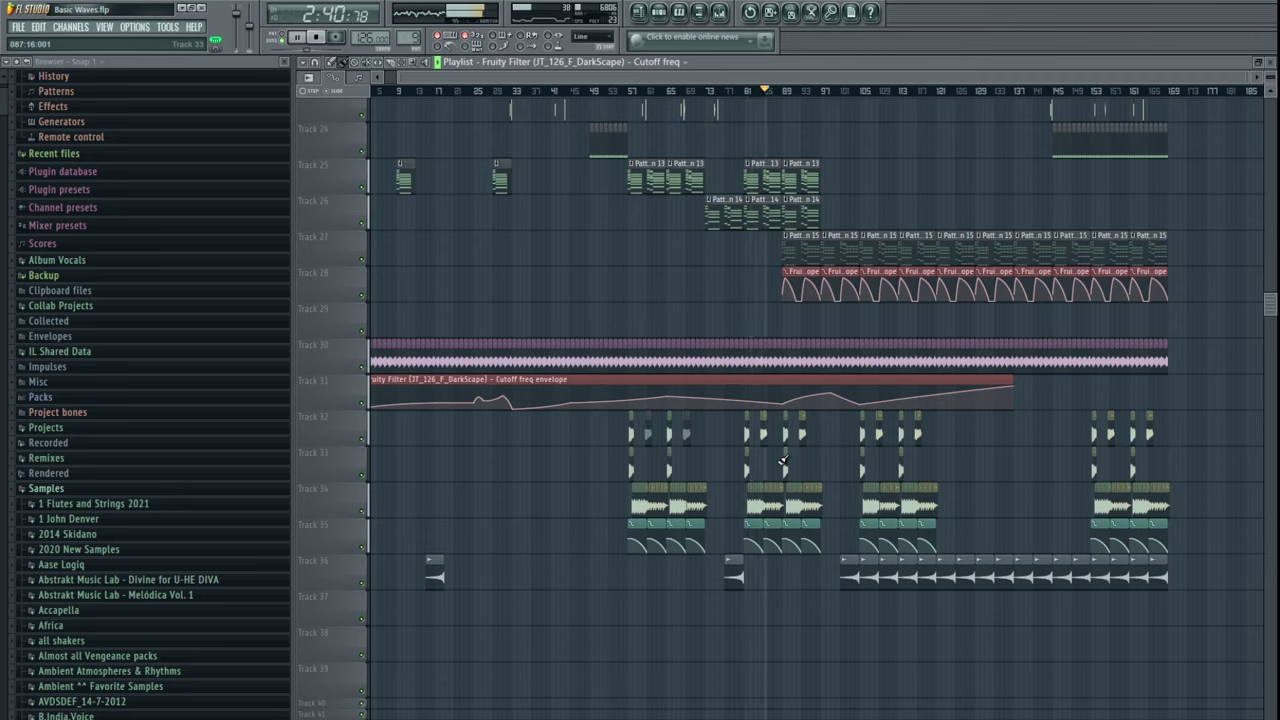
scroll(803, 395, "up", 4)
left_click_drag(892, 240, 749, 394)
scroll(760, 390, "down", 3)
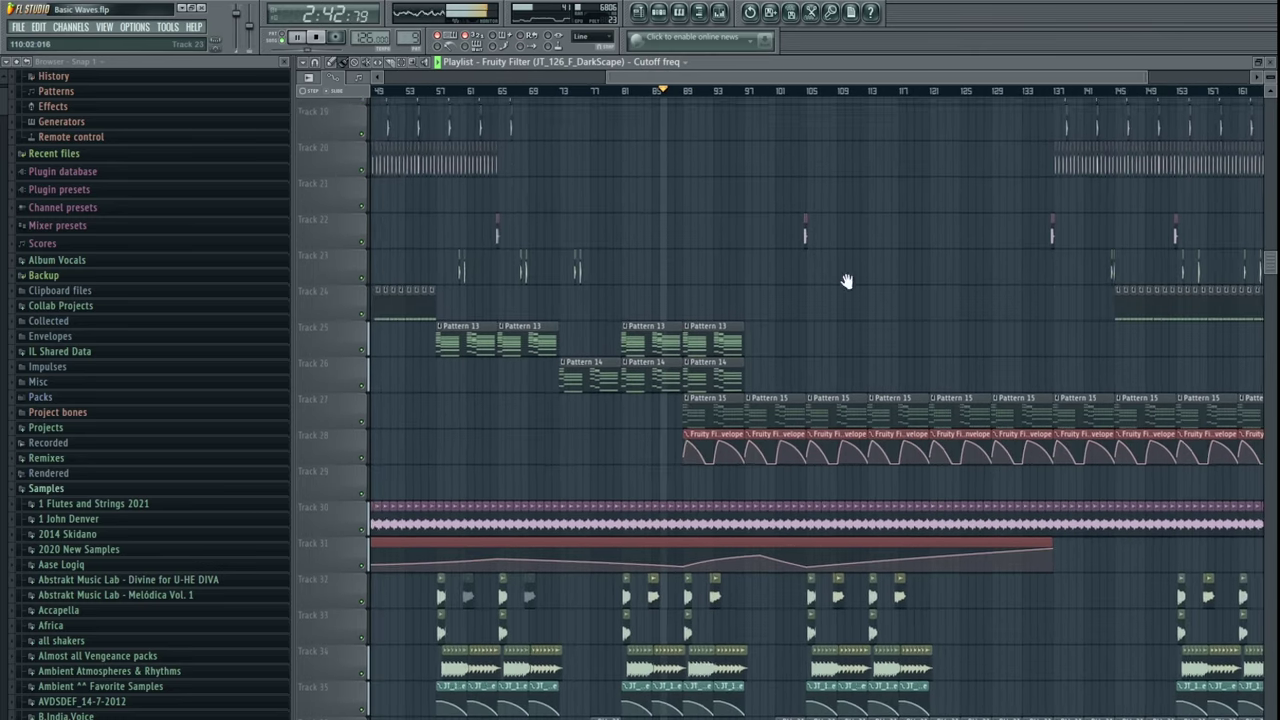
- Add points at bars 95 and 97 on the track 31 automation envelope, dipping the curve at bar 97
left_click_drag(847, 281, 847, 486)
left_click_drag(820, 238, 907, 227)
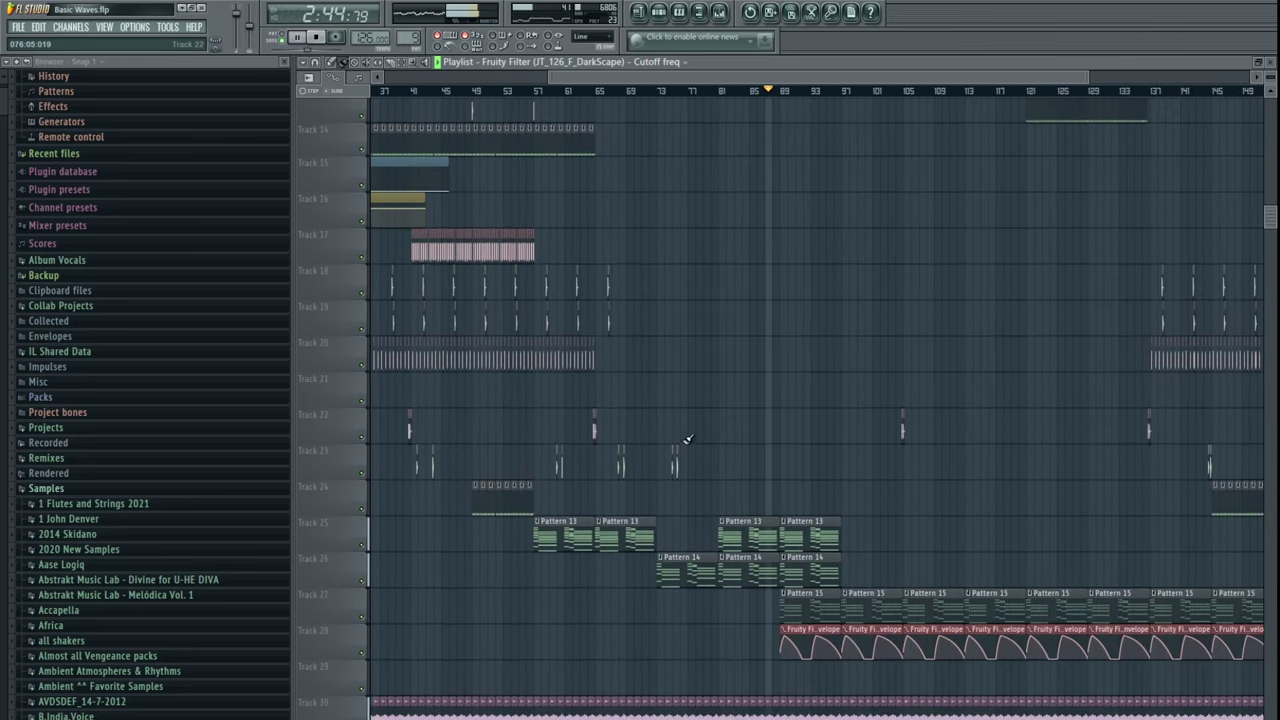
scroll(793, 430, "up", 3)
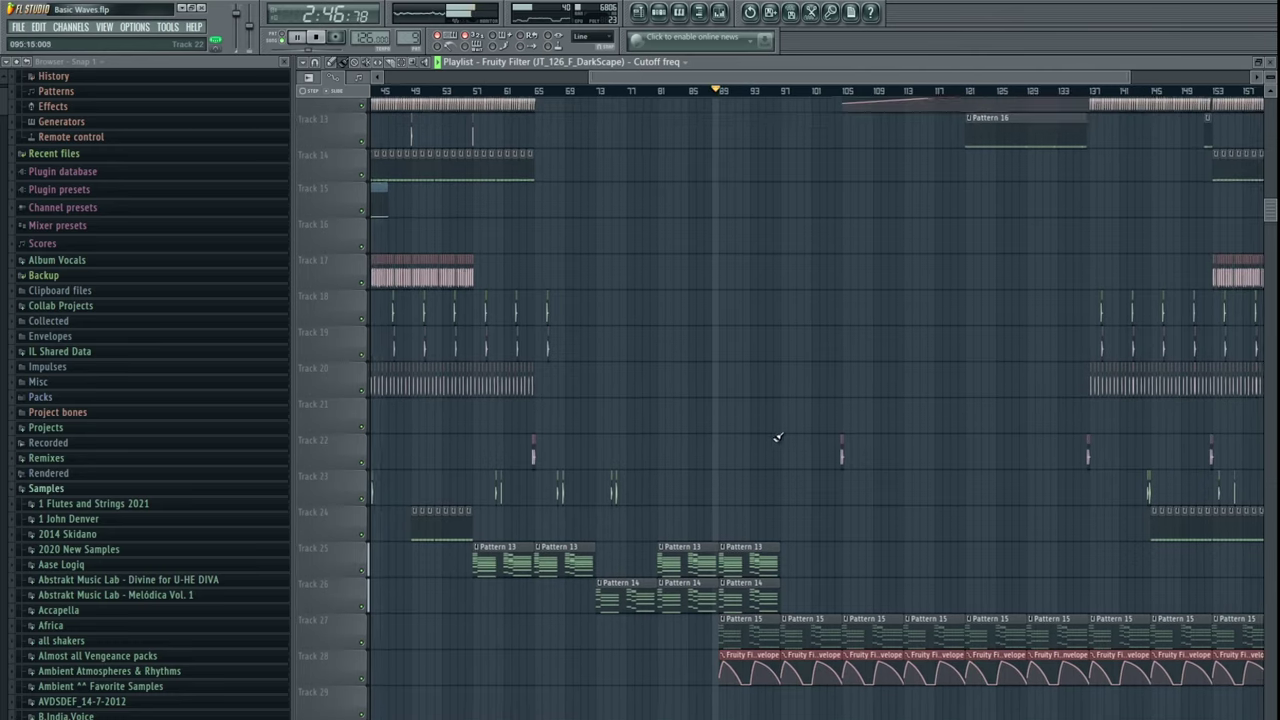
scroll(752, 349, "down", 8)
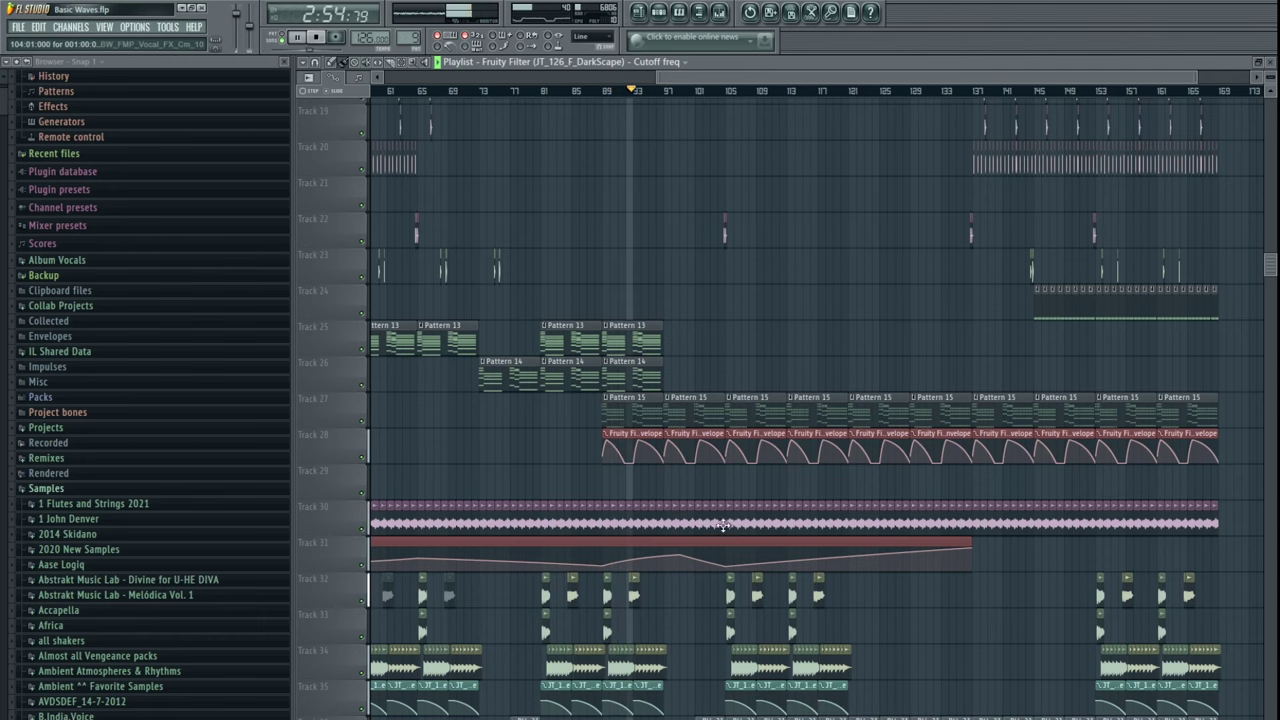
scroll(571, 529, "up", 5)
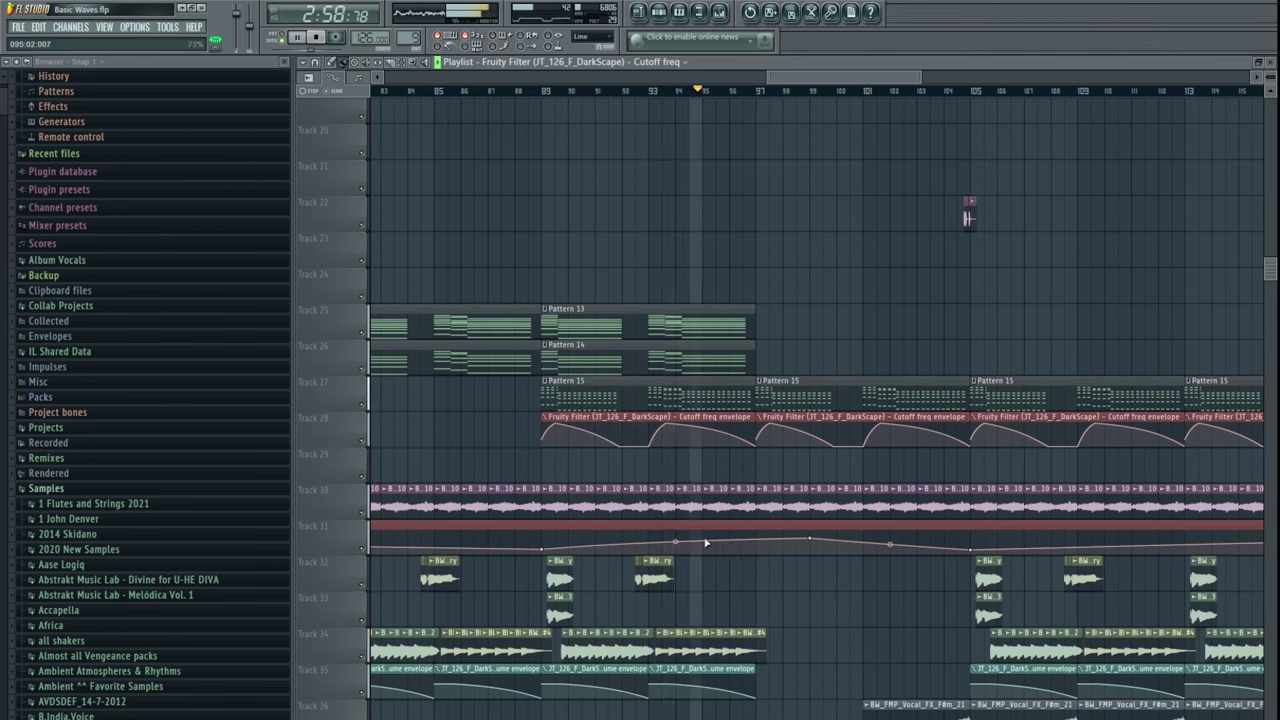
right_click(706, 541)
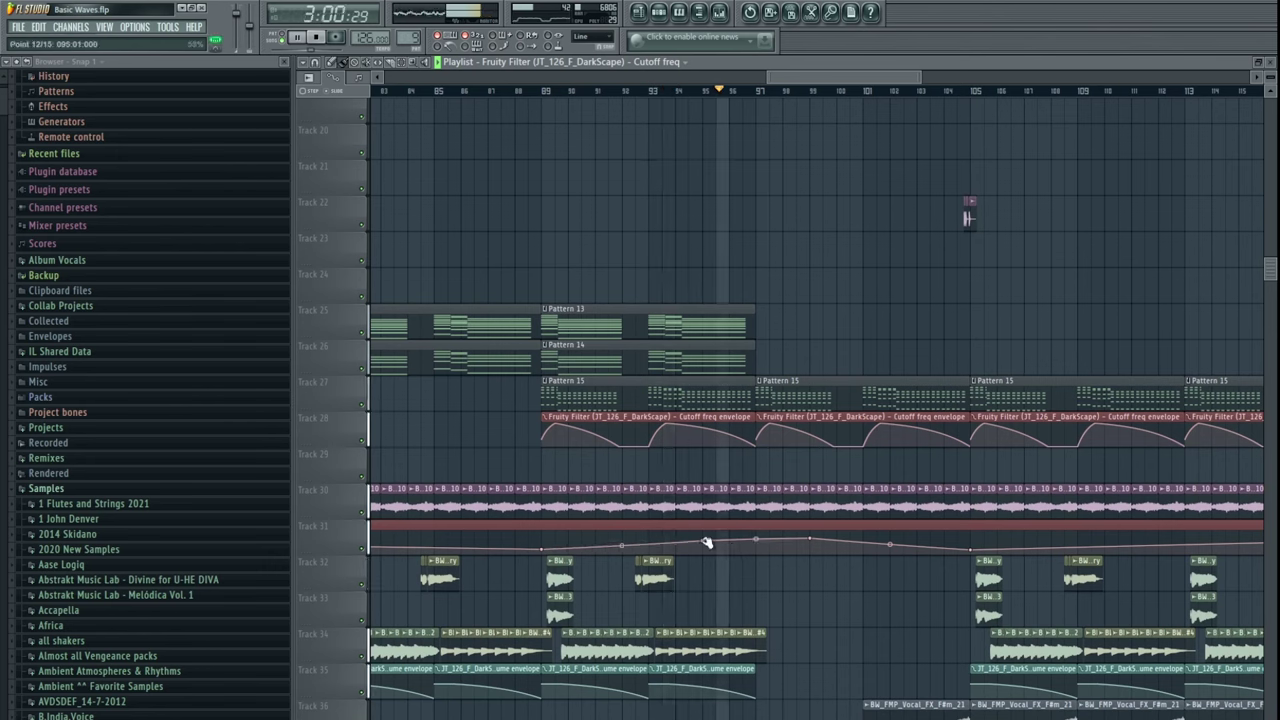
right_click(756, 551)
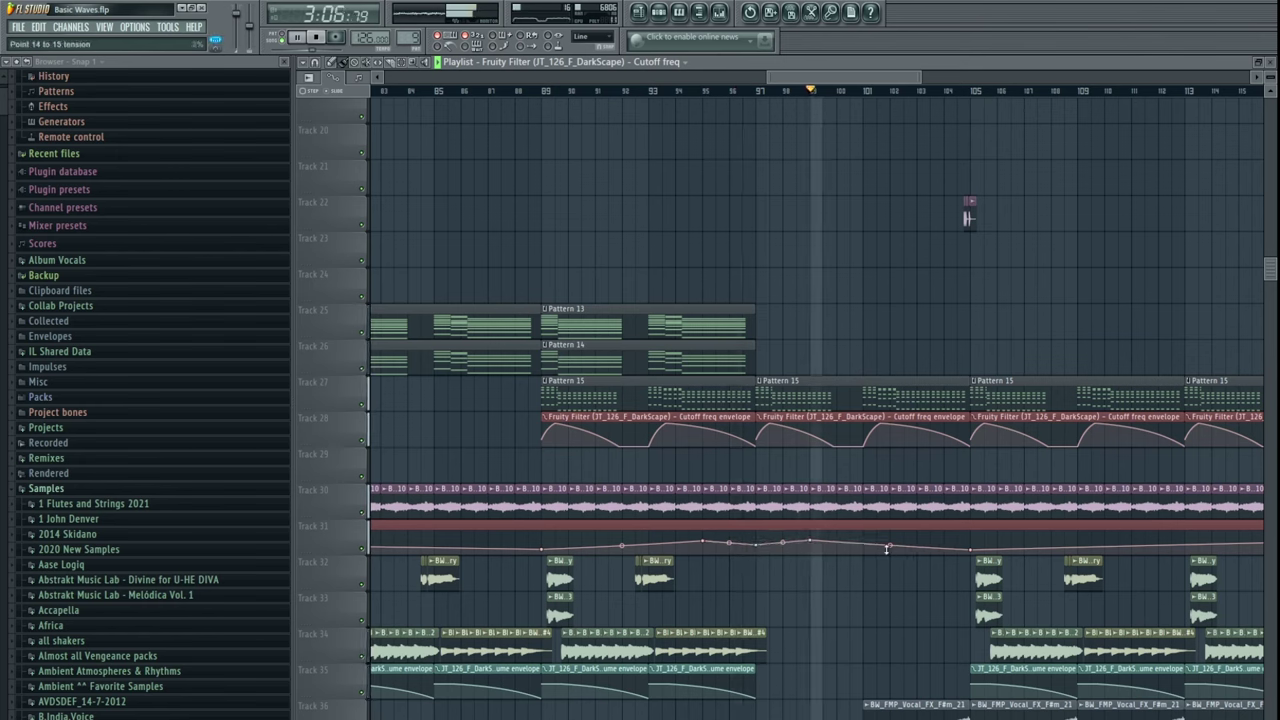
- Examine the clips and automation on tracks 1 to 31 around bars 97 to 137 while the song plays
scroll(910, 537, "down", 3)
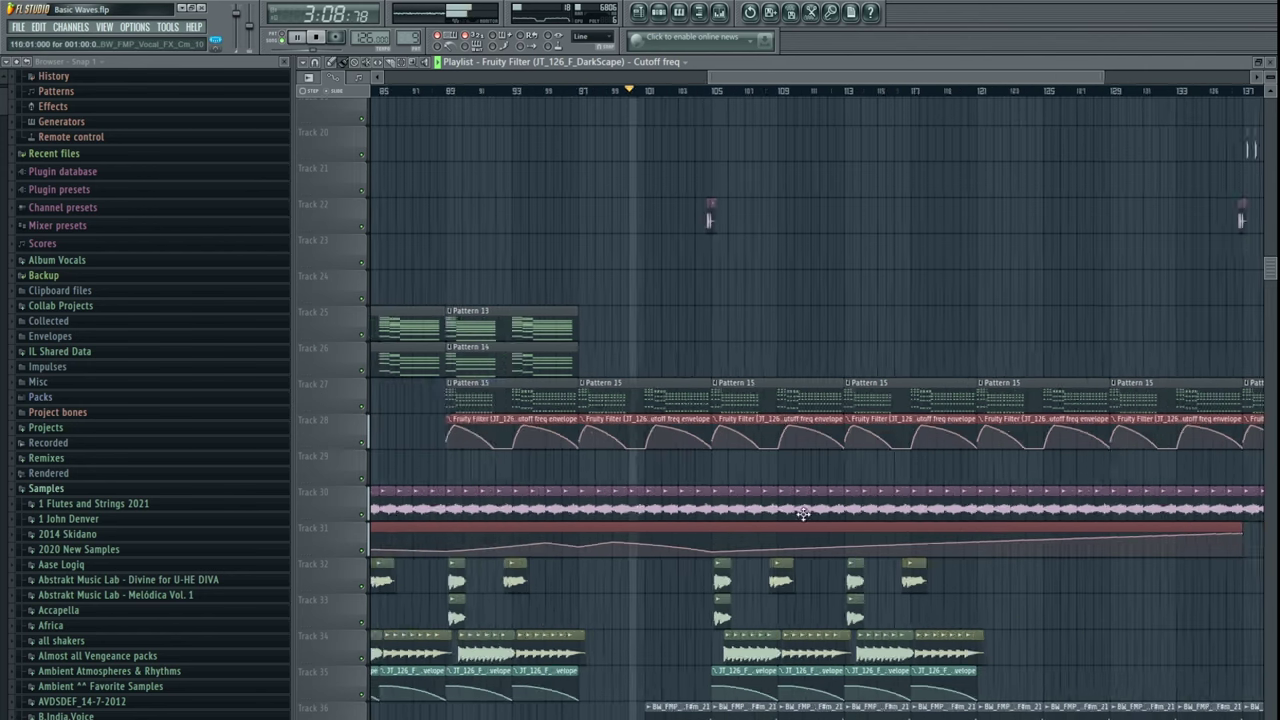
left_click_drag(991, 553, 1018, 578)
left_click_drag(686, 330, 1006, 308)
left_click_drag(908, 326, 812, 476)
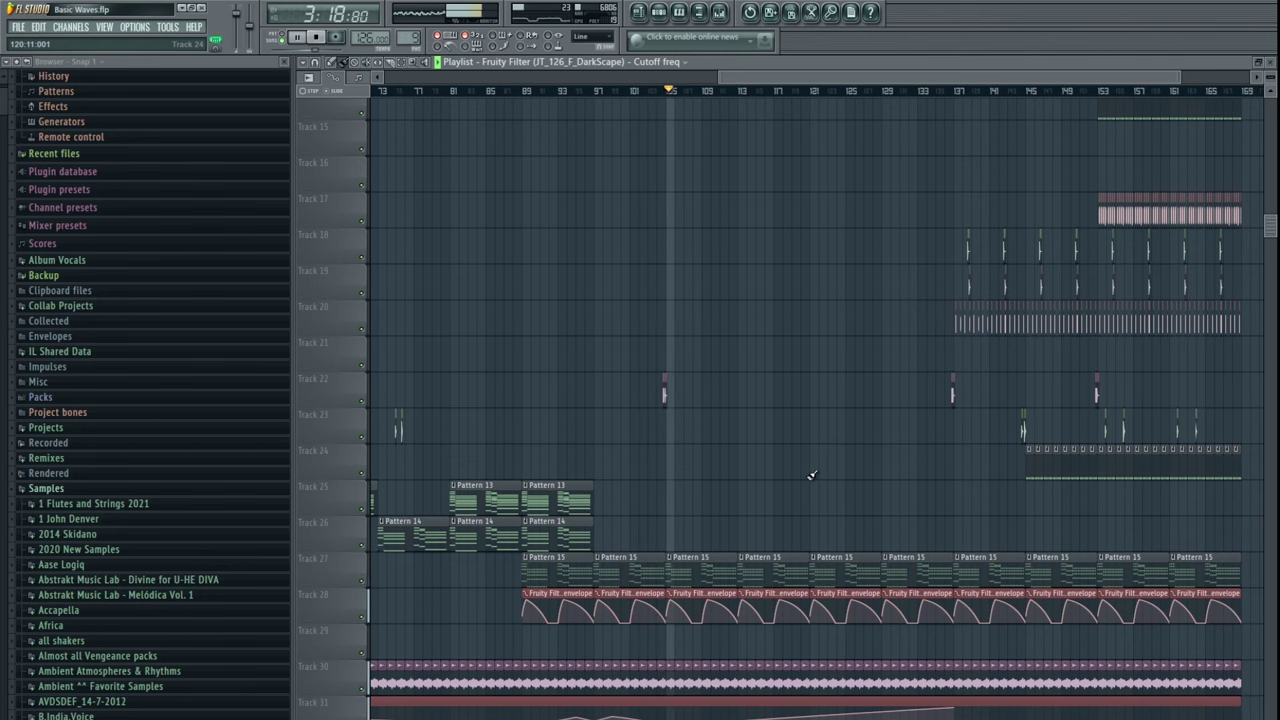
left_click_drag(798, 253, 766, 489)
left_click_drag(772, 326, 763, 543)
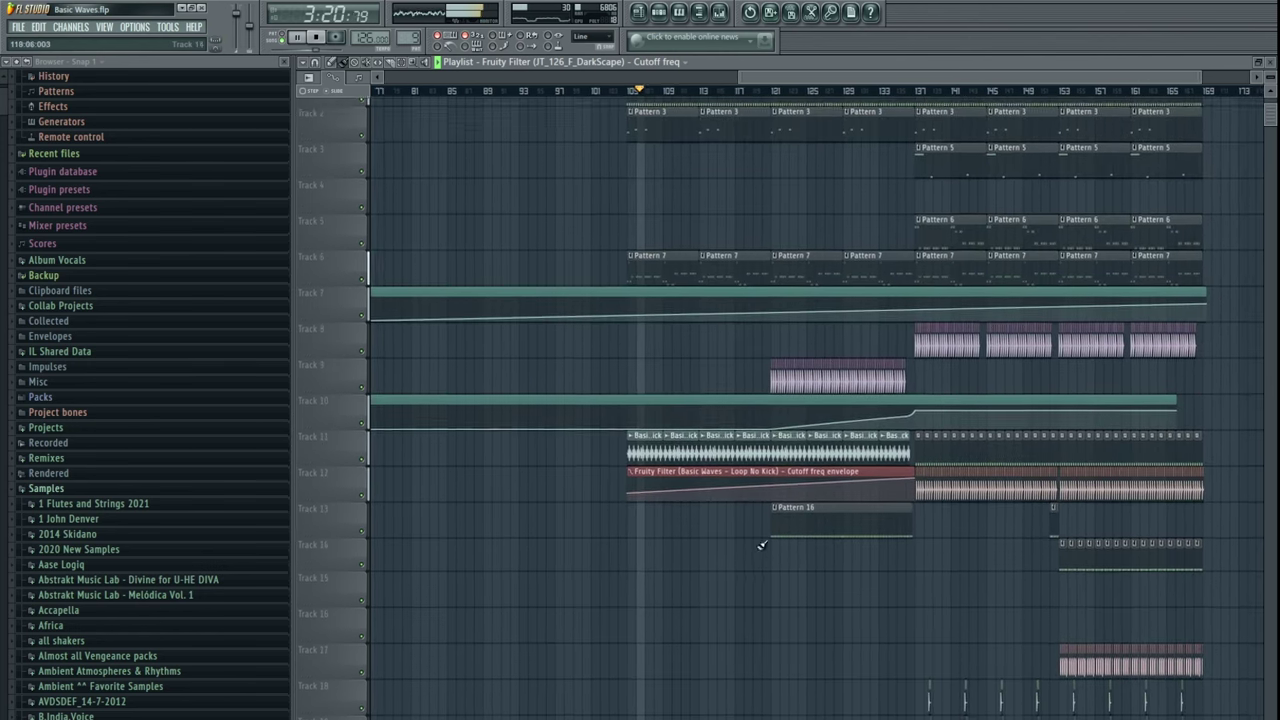
left_click_drag(765, 400, 734, 463)
scroll(773, 216, "down", 2)
left_click_drag(773, 216, 658, 300)
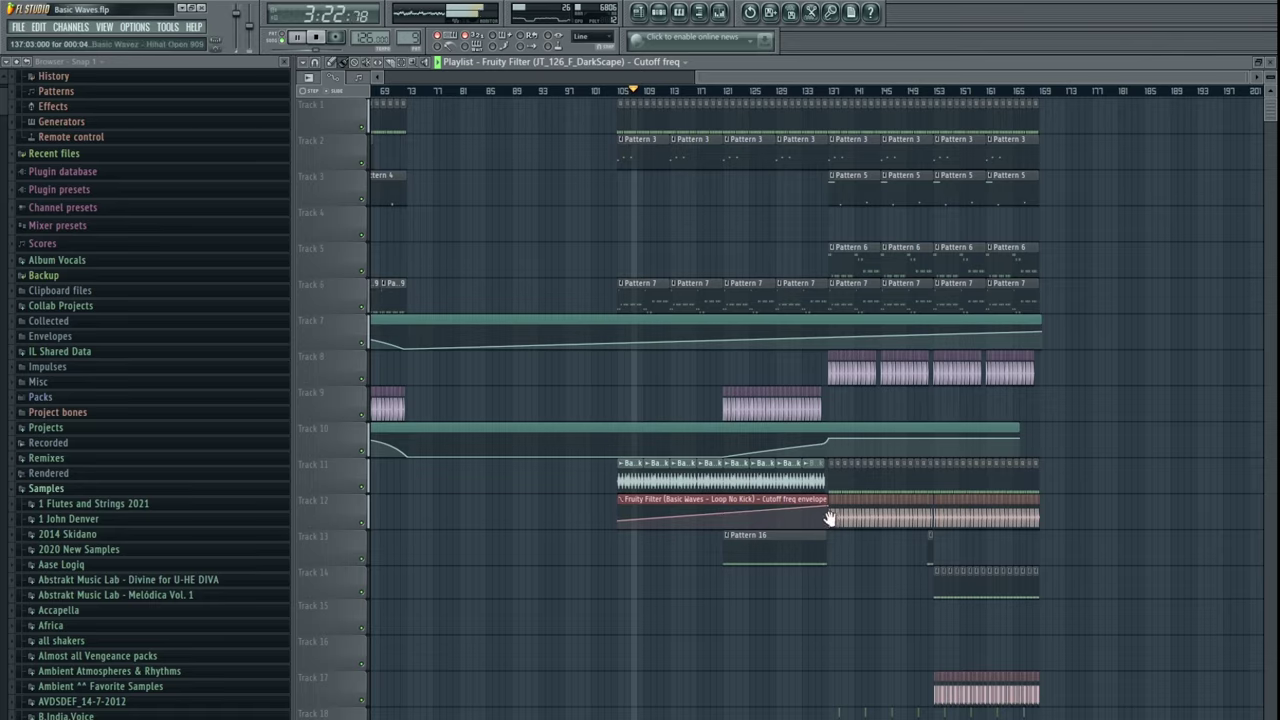
left_click_drag(808, 539, 801, 452)
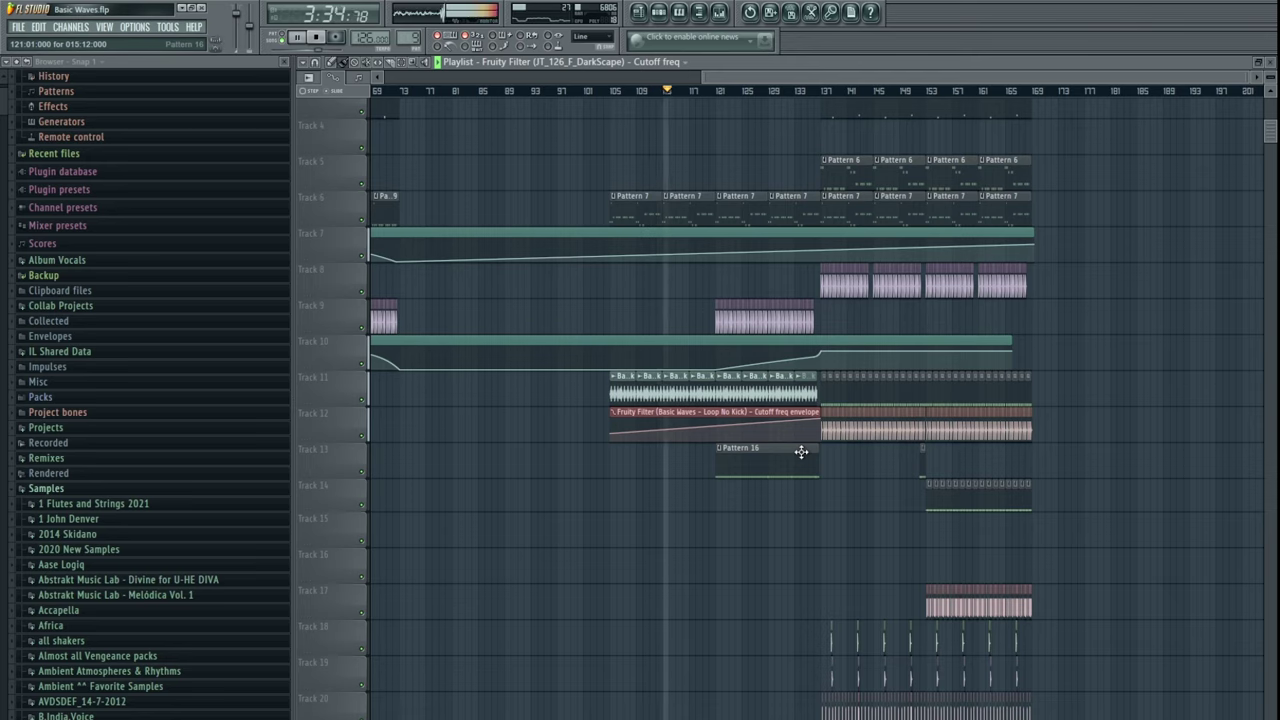
- Collapse the browser's open folders and examine the arrangement on tracks 1 to 36 between bars 121 and 169
left_click(16, 63)
left_click_drag(950, 350, 896, 364)
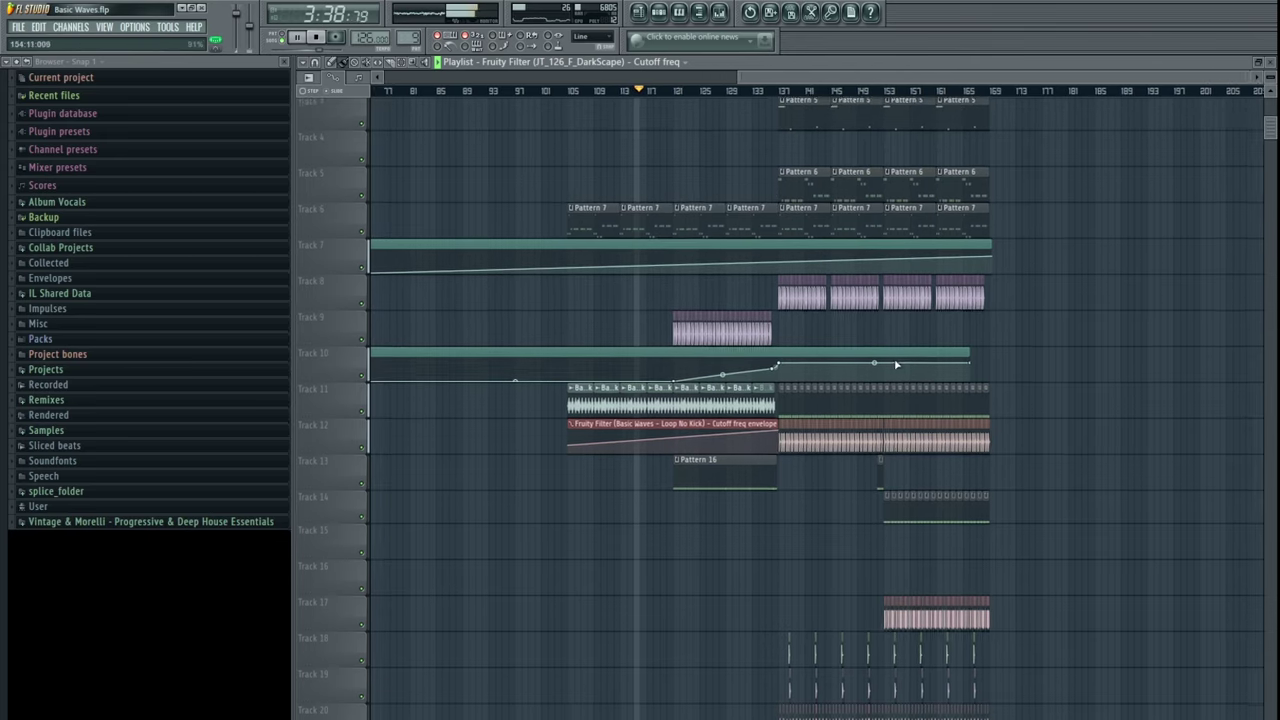
scroll(948, 357, "right", 2)
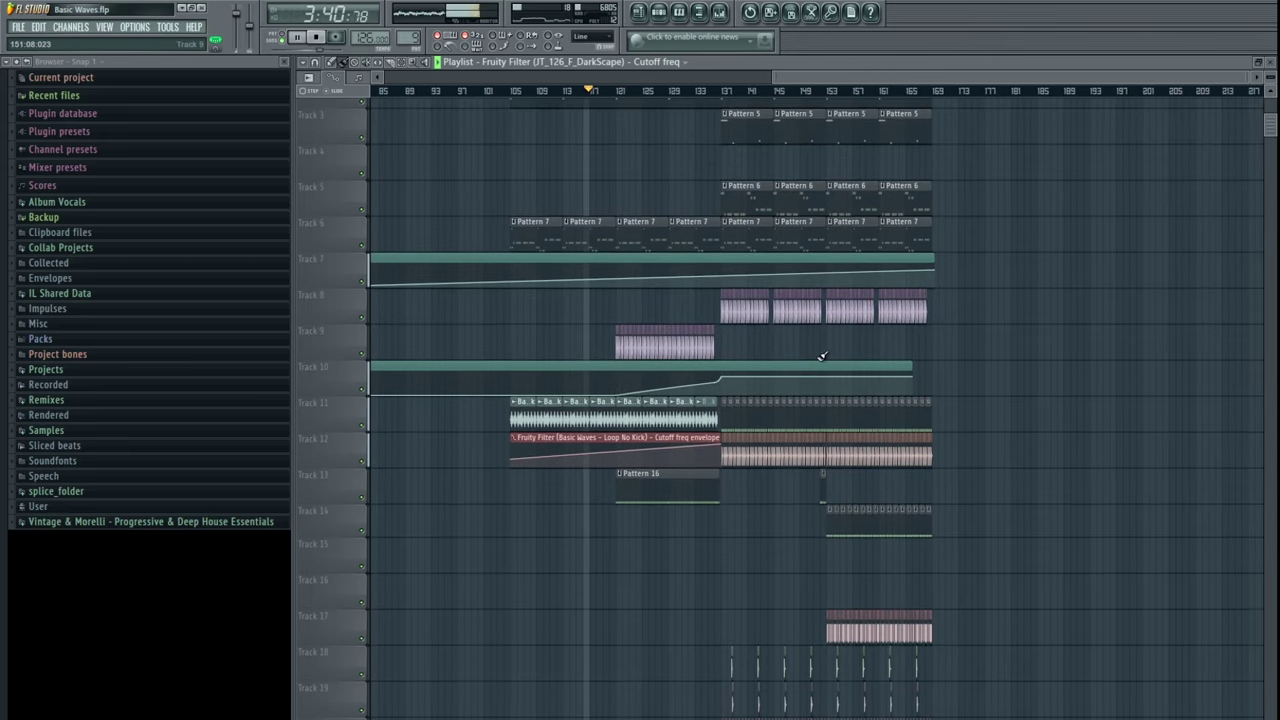
scroll(642, 100, "up", 4)
left_click_drag(1010, 178, 754, 252)
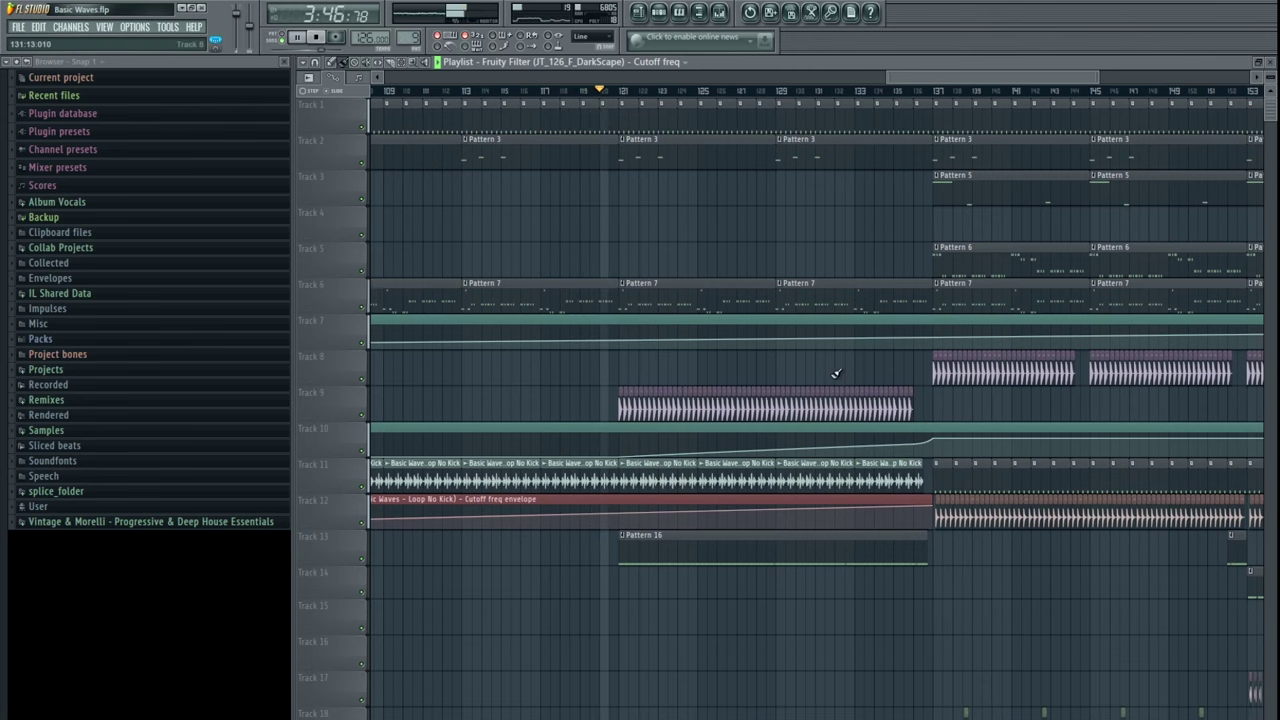
left_click_drag(831, 264, 763, 275)
left_click_drag(837, 246, 779, 240)
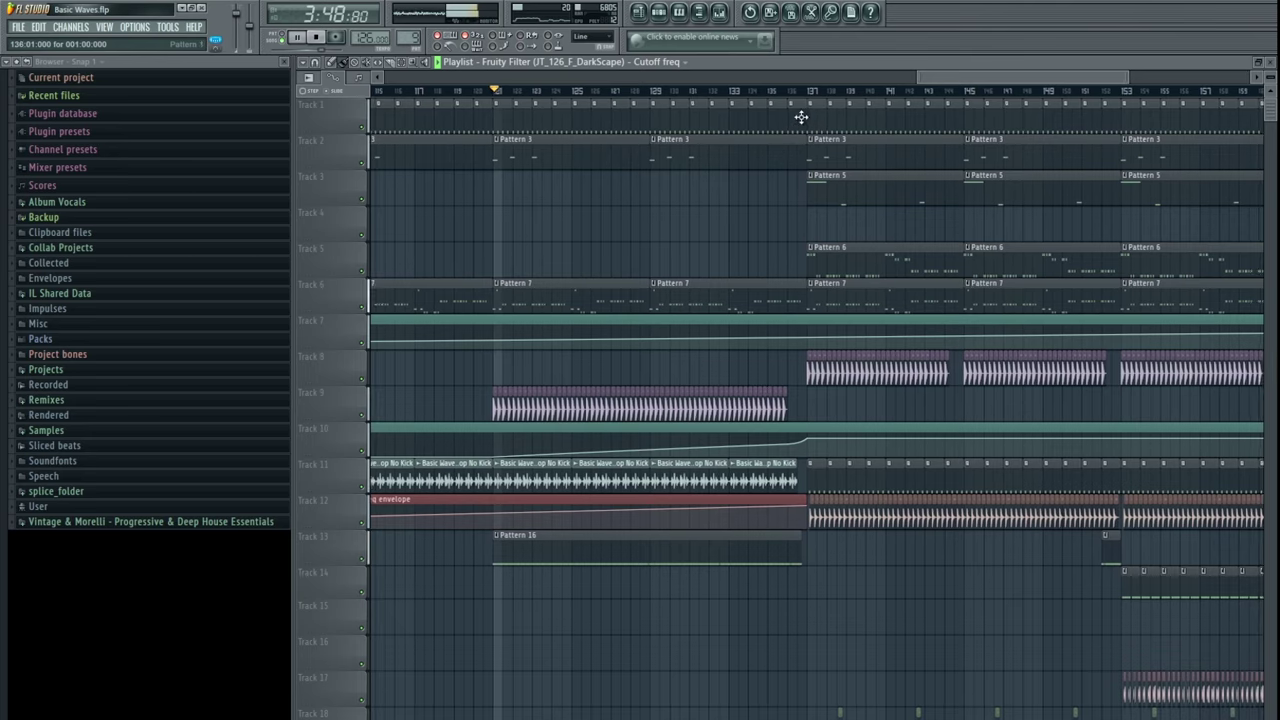
scroll(812, 97, "down", 4)
scroll(790, 320, "down", 4)
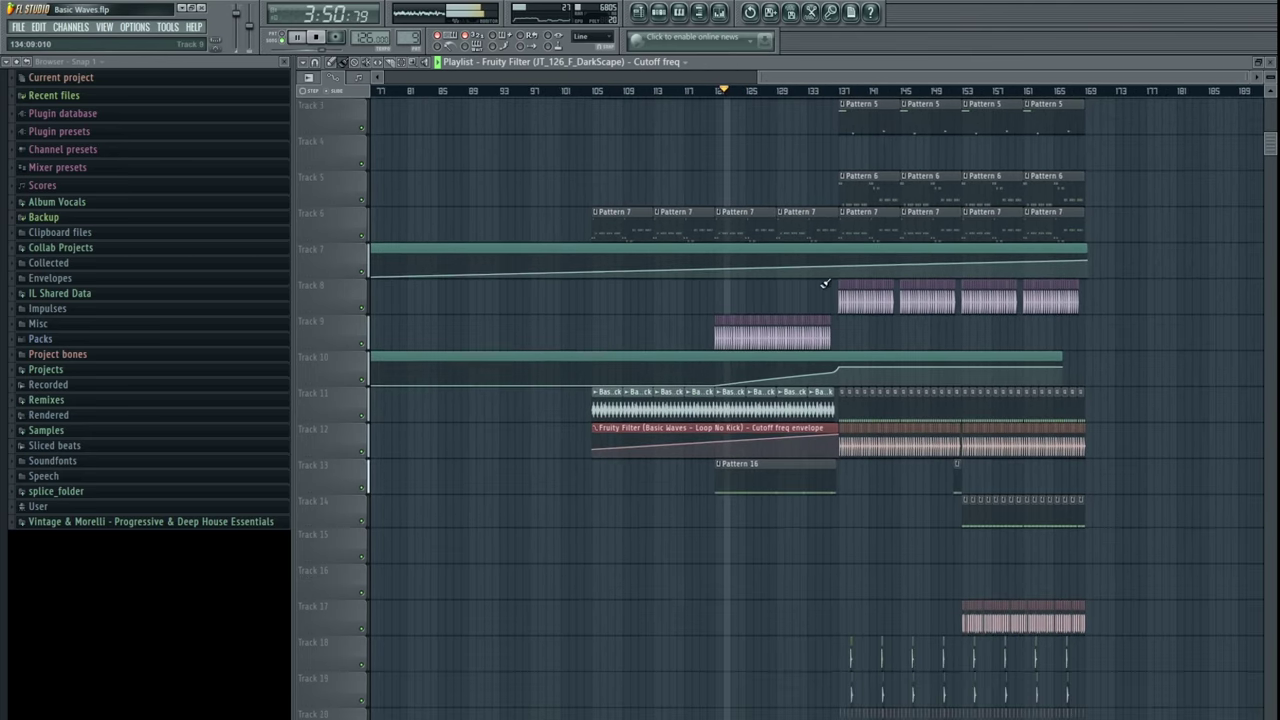
scroll(790, 320, "up", 2)
scroll(803, 237, "down", 12)
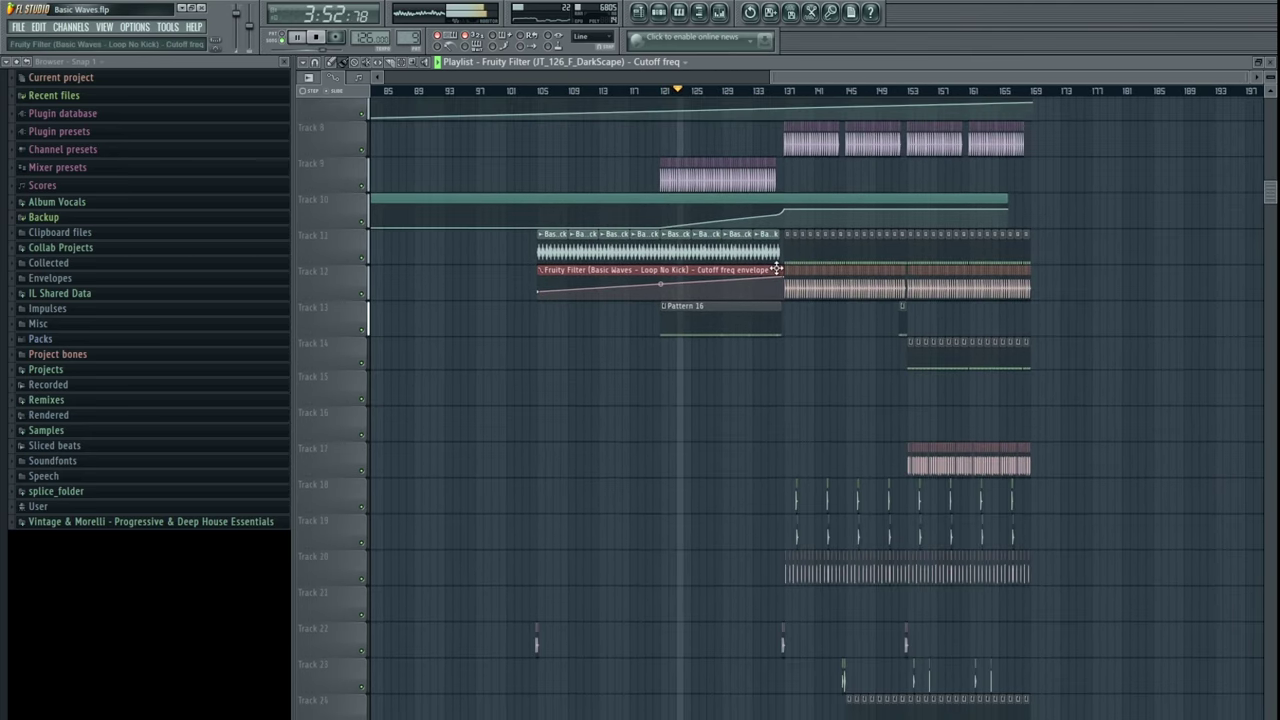
scroll(790, 280, "down", 6)
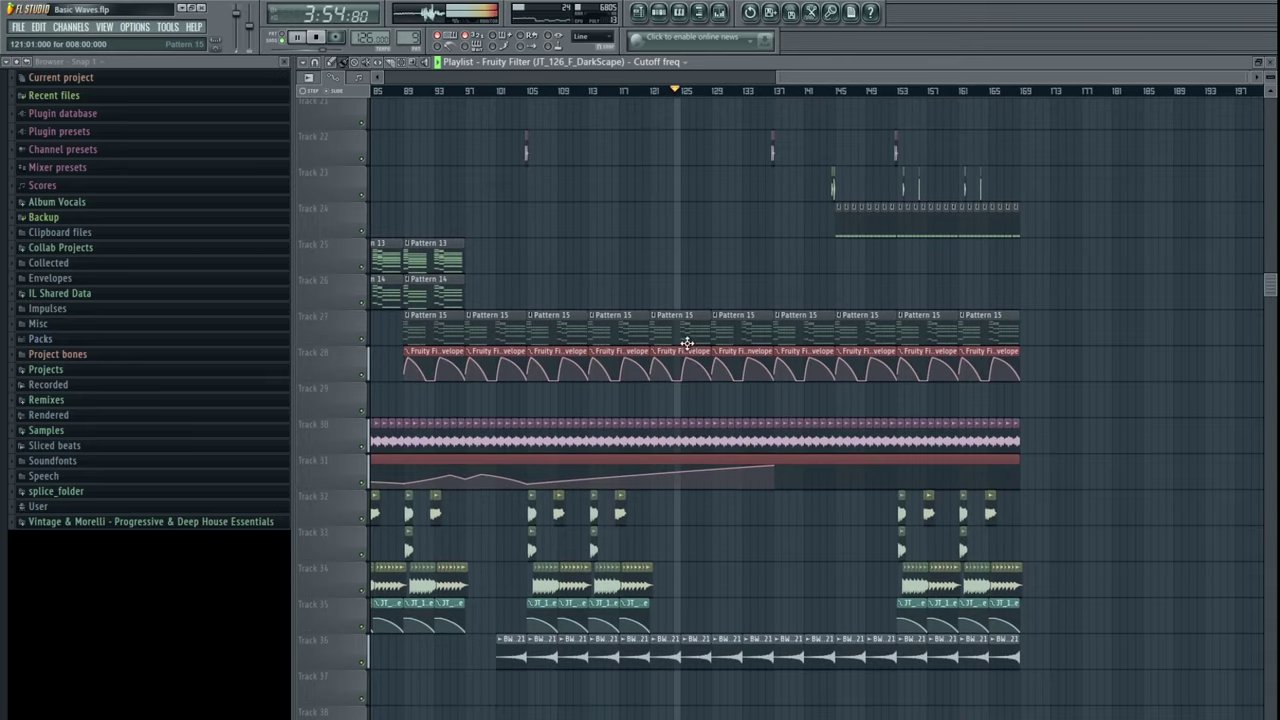
- Add a bar 137 point to the Sylenth1 volume envelope, bending the rise before it upward and keeping the level flat after it
left_click_drag(745, 428, 763, 640)
left_click_drag(768, 180, 786, 526)
left_click_drag(747, 272, 749, 351)
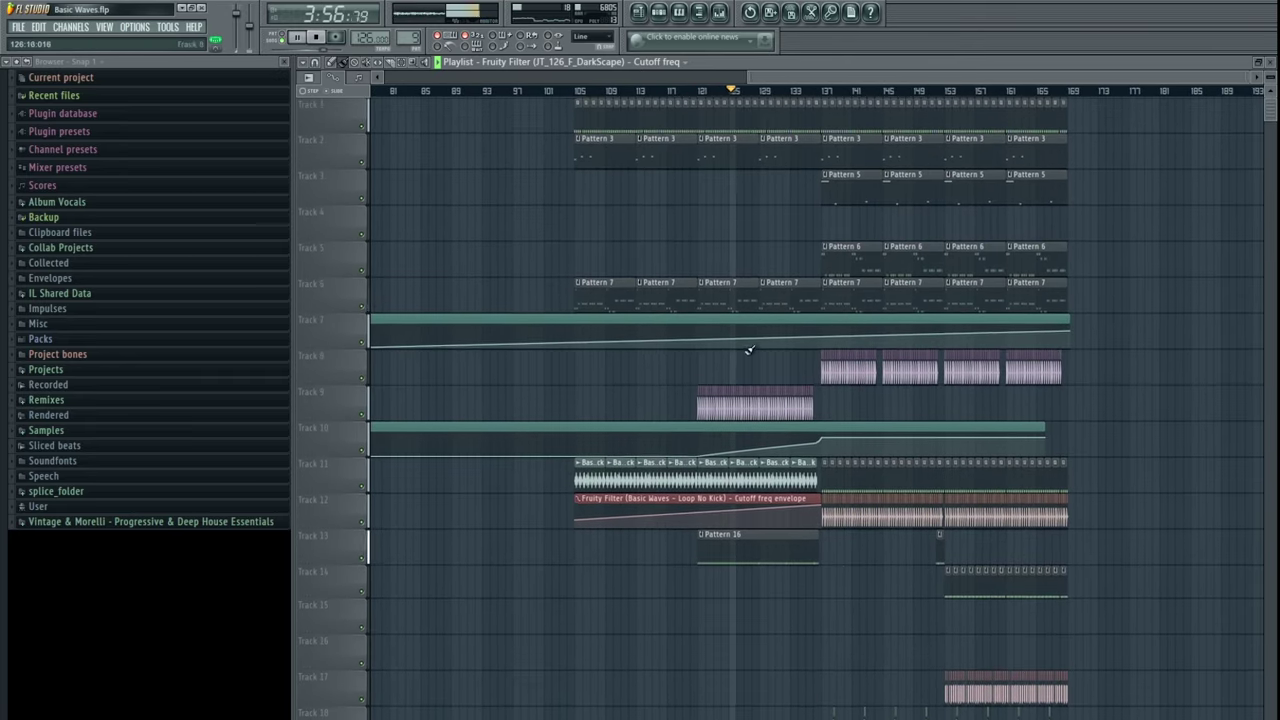
scroll(743, 348, "up", 3)
left_click_drag(643, 340, 643, 337)
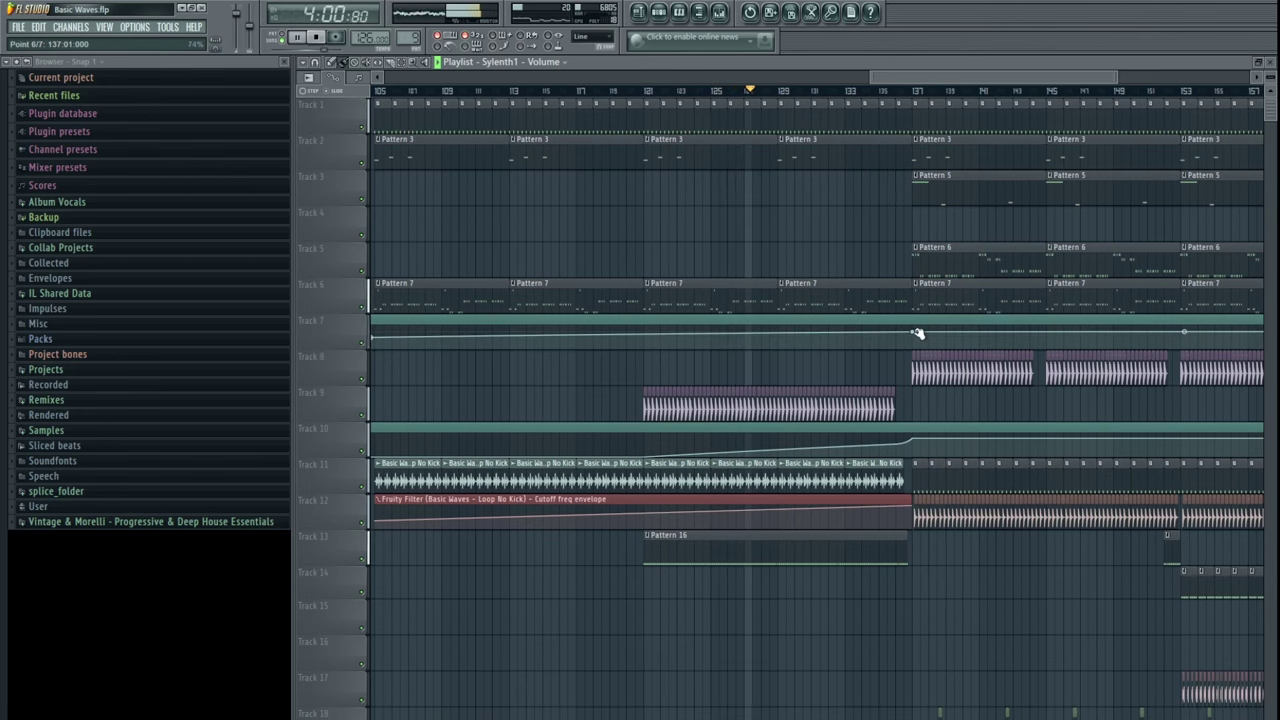
scroll(840, 380, "down", 4)
left_click_drag(841, 380, 706, 378)
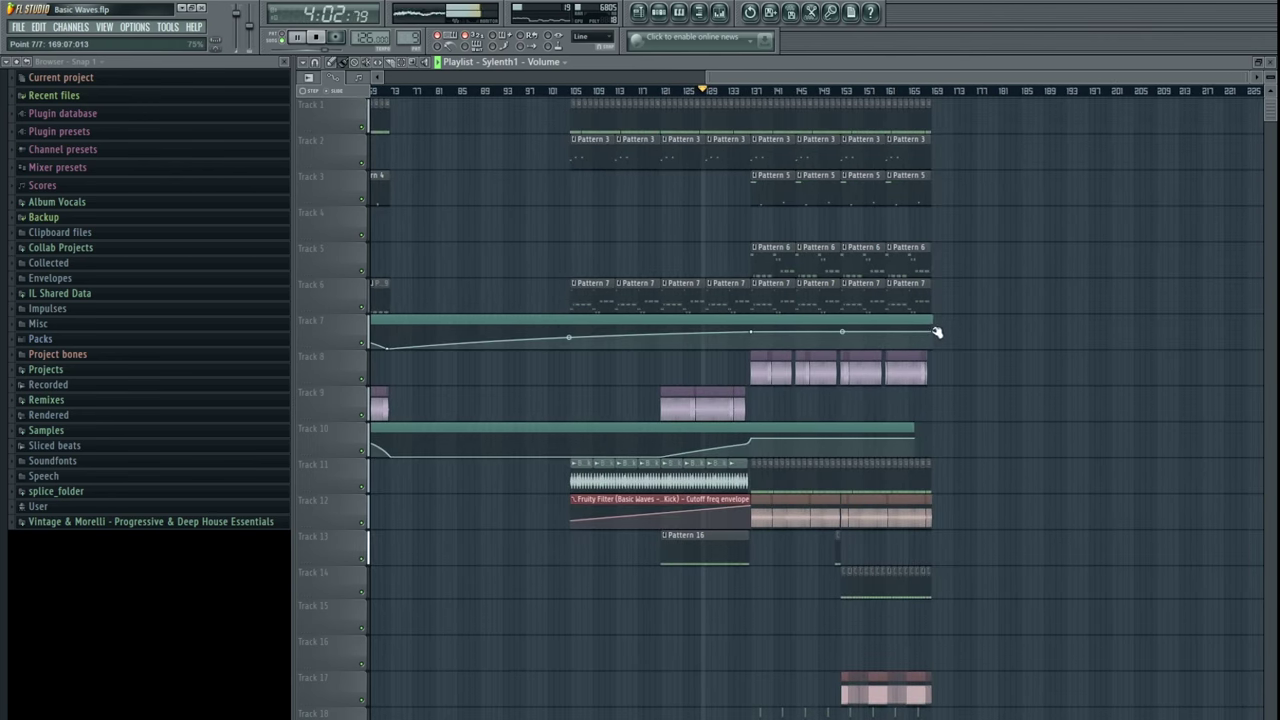
- Shorten the Pattern 7 clip at bar 129 on track 6 to seven bars, ending it at bar 136
scroll(774, 371, "up", 5)
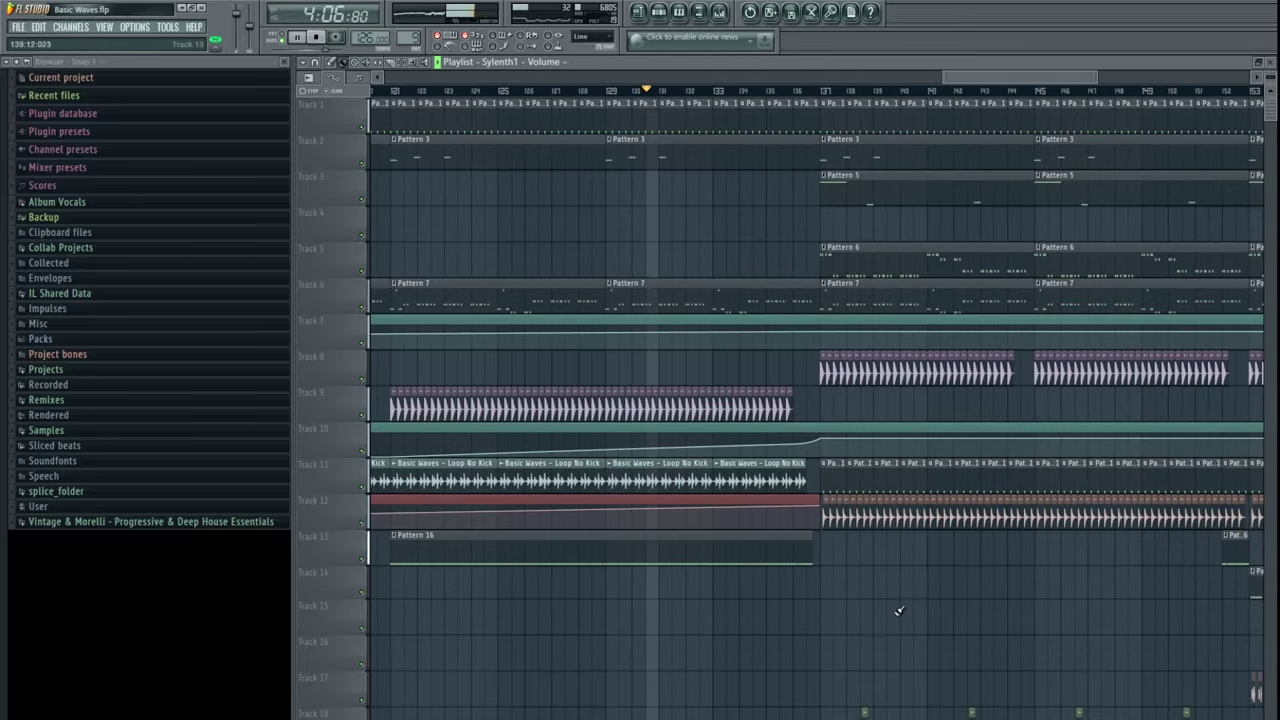
scroll(820, 295, "up", 3)
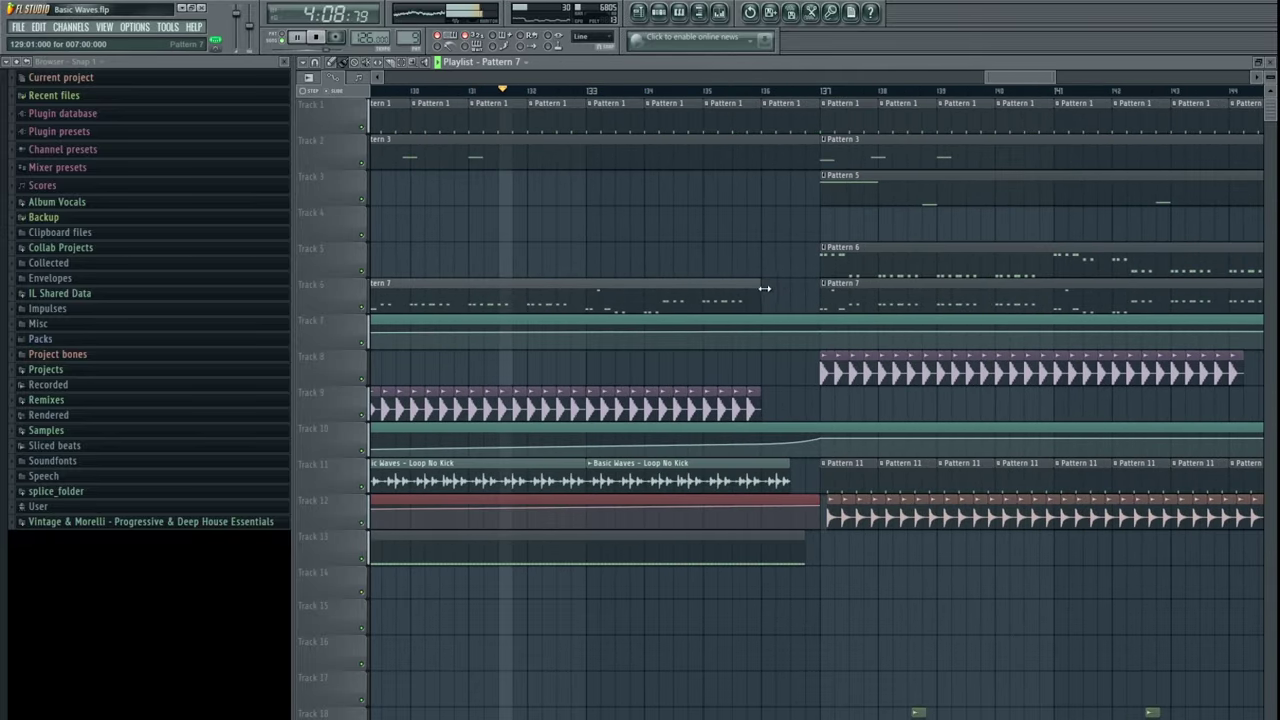
scroll(782, 226, "down", 8)
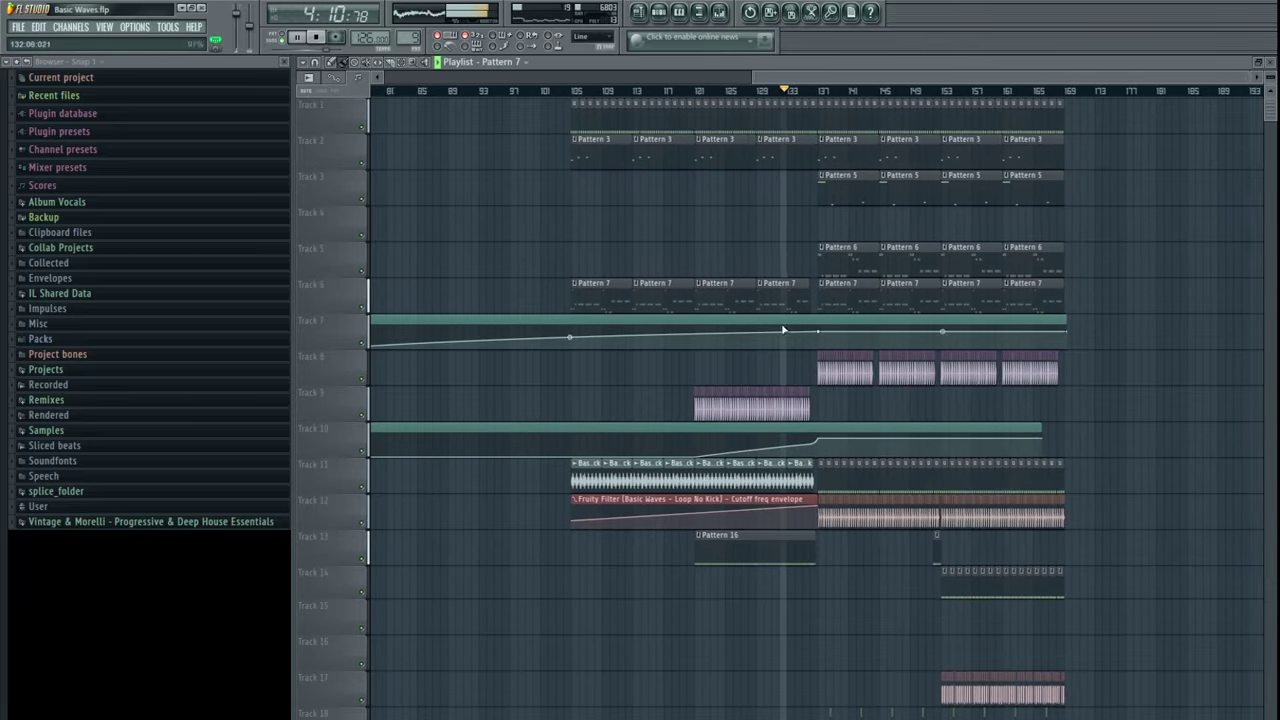
- Try placing a copy of Pattern 5 at bar 131 on track 3 and trimming it before bar 137
scroll(864, 256, "right", 2)
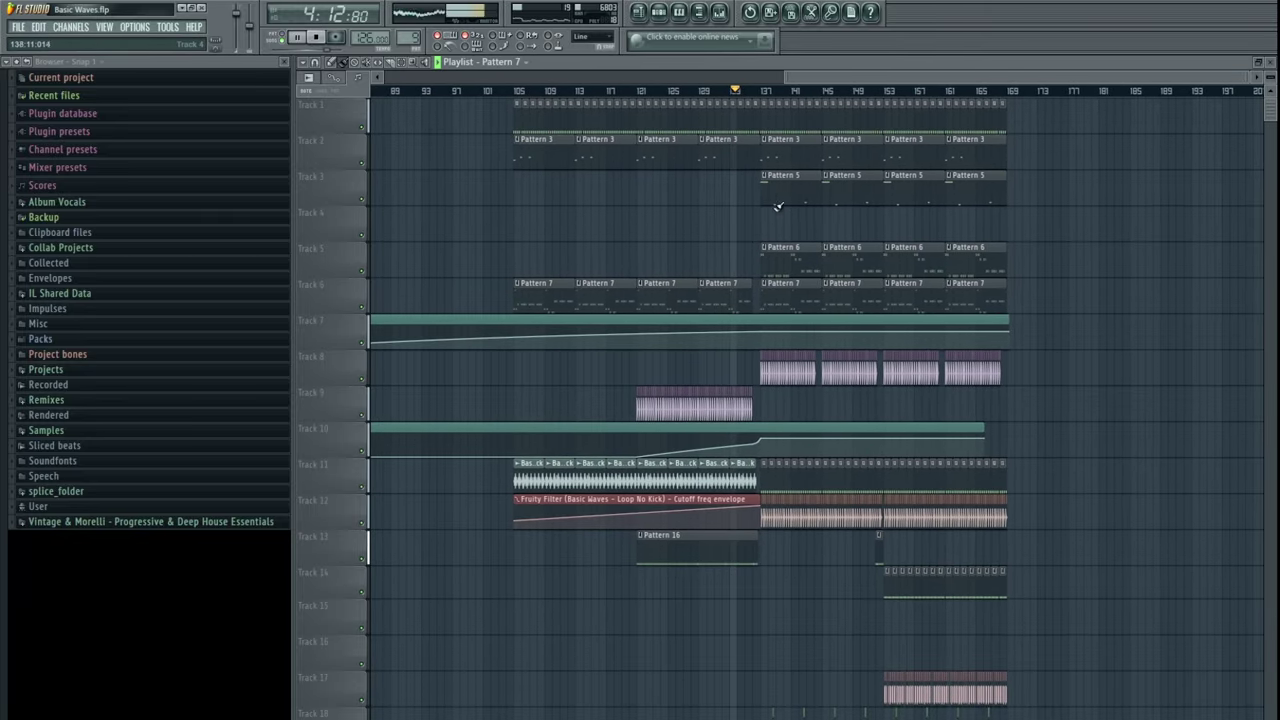
scroll(775, 200, "up", 3)
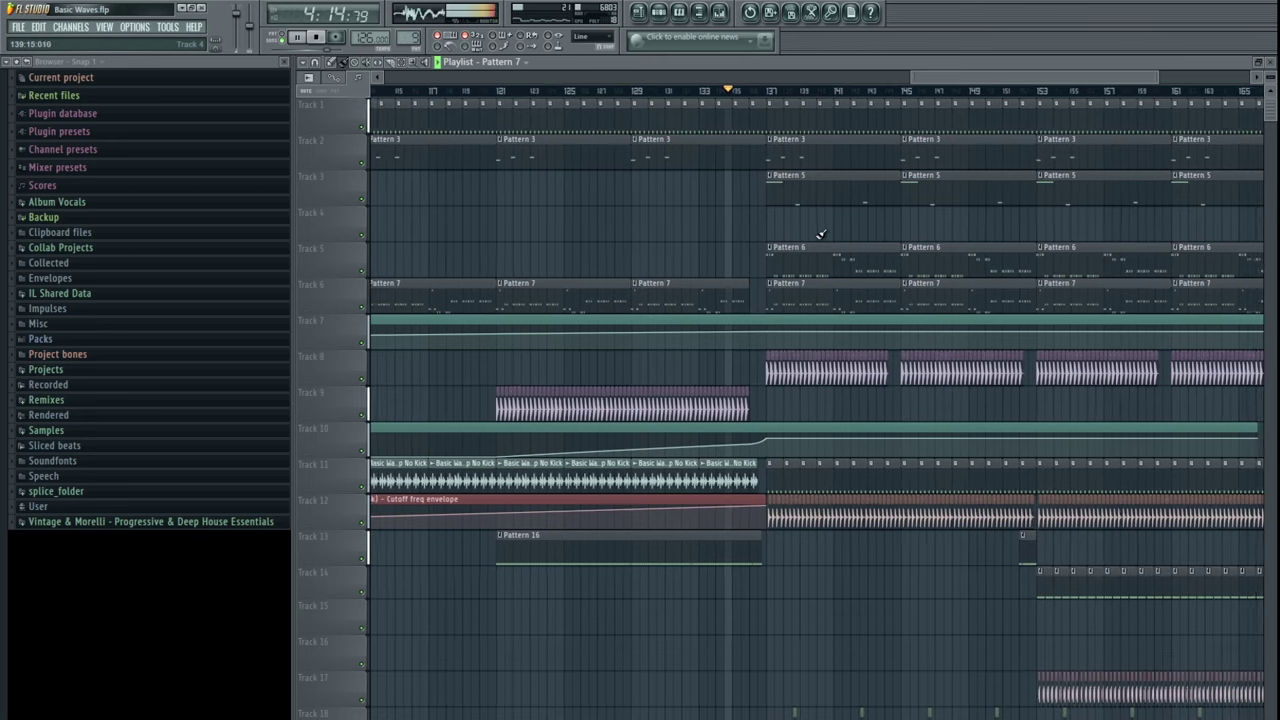
left_click_drag(830, 200, 725, 201)
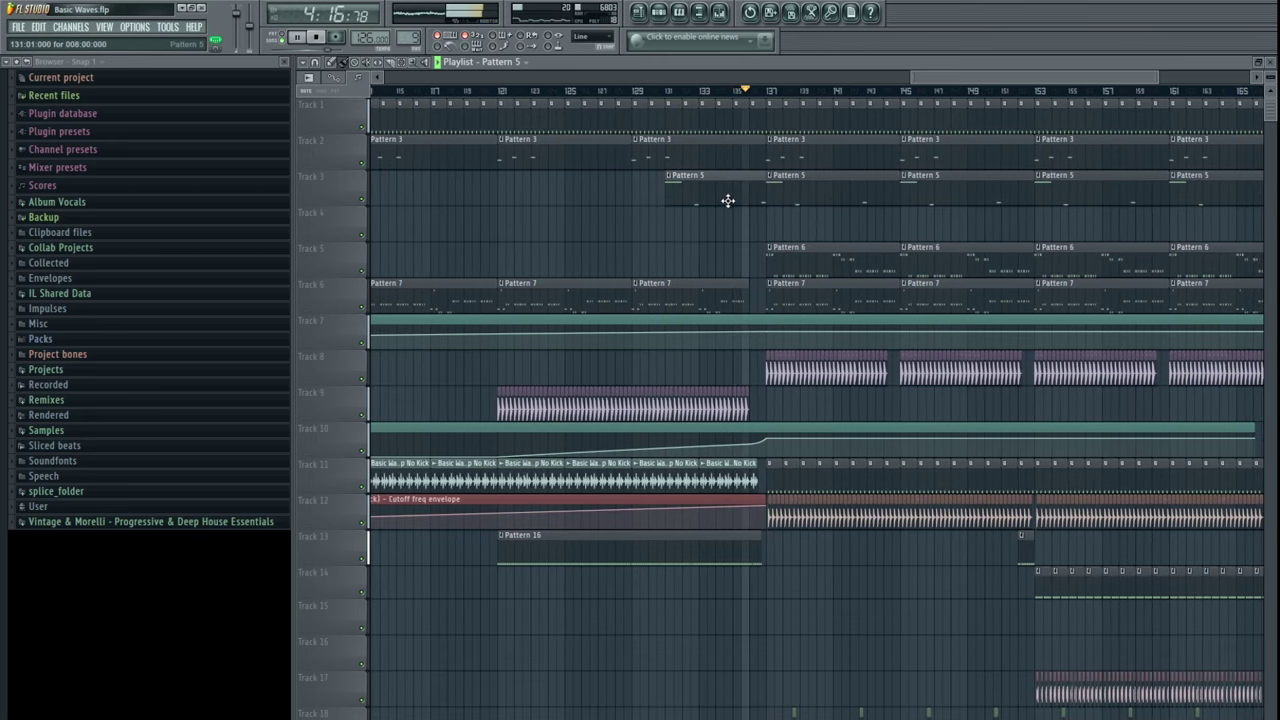
left_click(680, 199)
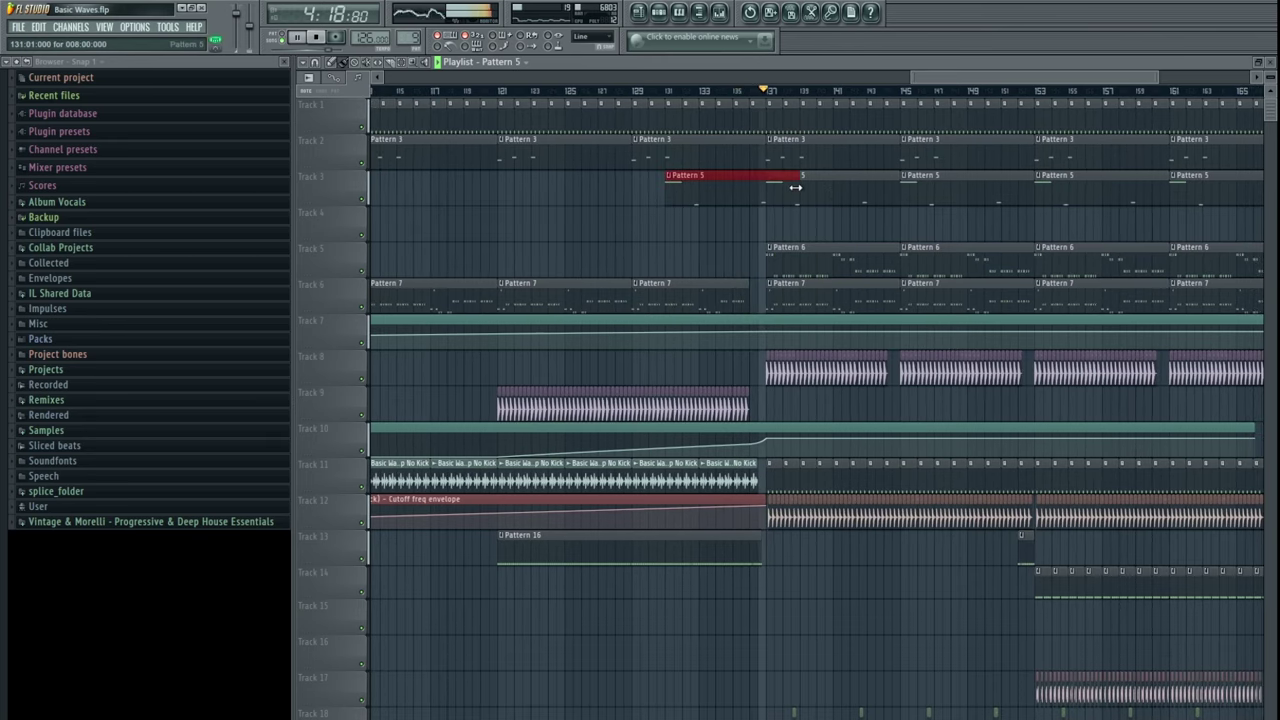
left_click_drag(796, 187, 751, 203)
left_click(839, 219, "ctrl")
left_click_drag(846, 203, 660, 266)
right_click(659, 204)
- Extend the Pattern 10 clips on track 14 back to bar 145 with copies of the existing run
scroll(655, 298, "down", 3)
scroll(971, 414, "right", 1)
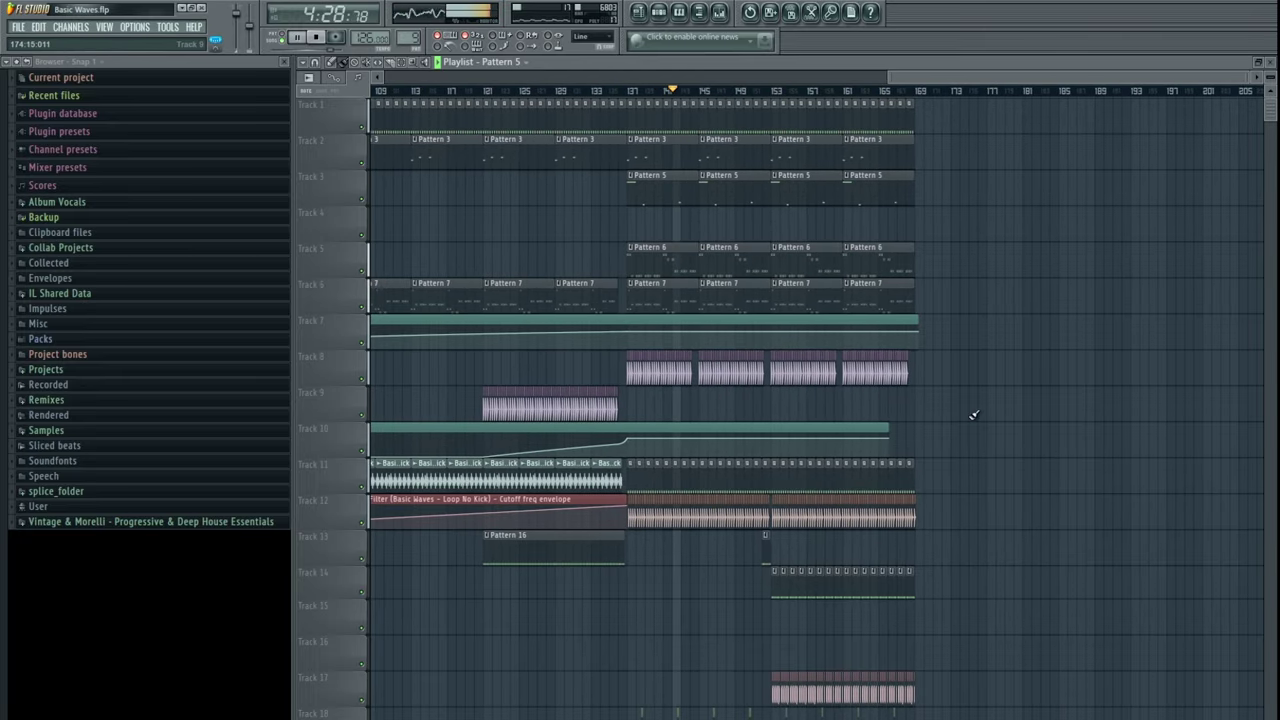
scroll(720, 500, "down", 5)
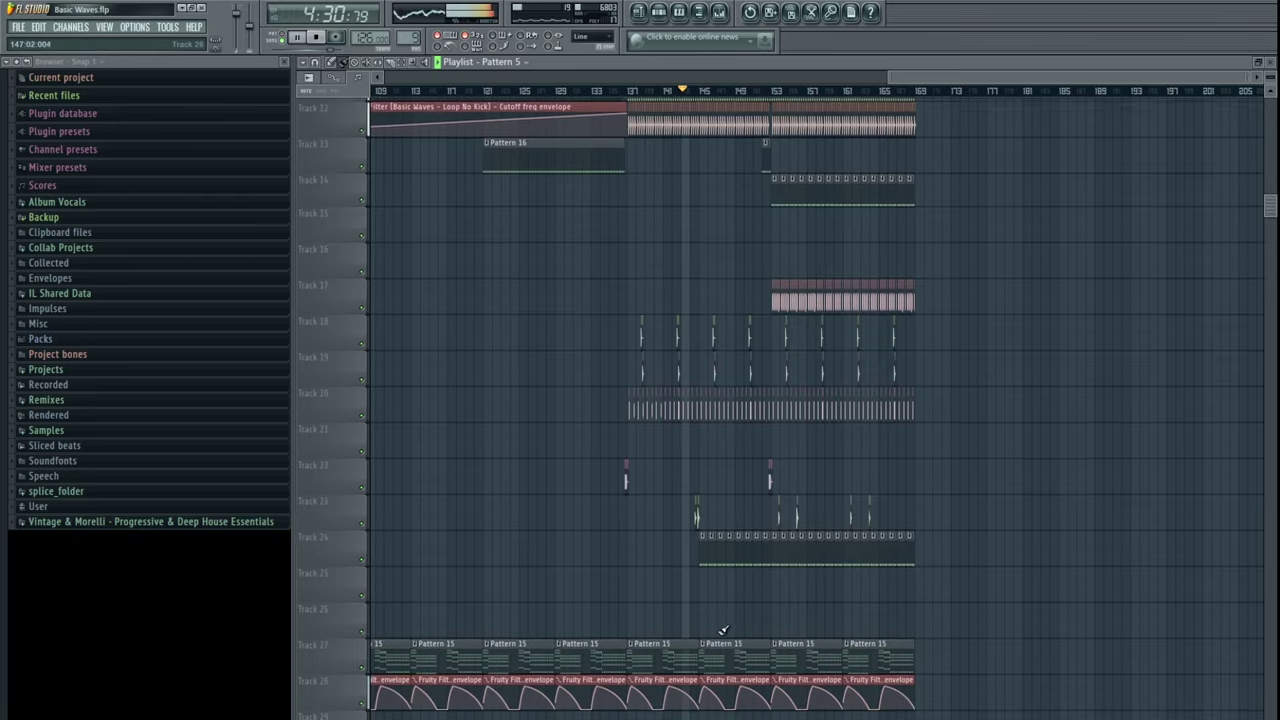
scroll(763, 435, "up", 2)
scroll(763, 400, "up", 2, "ctrl")
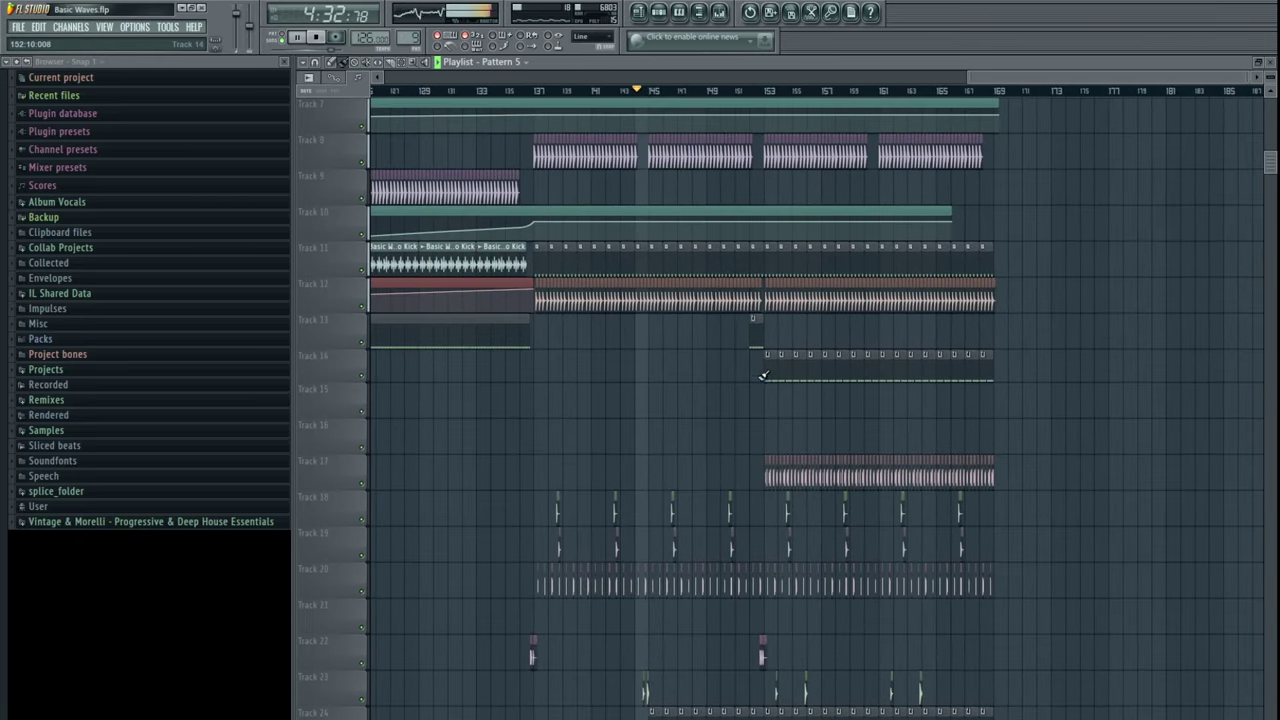
left_click_drag(869, 376, 751, 371)
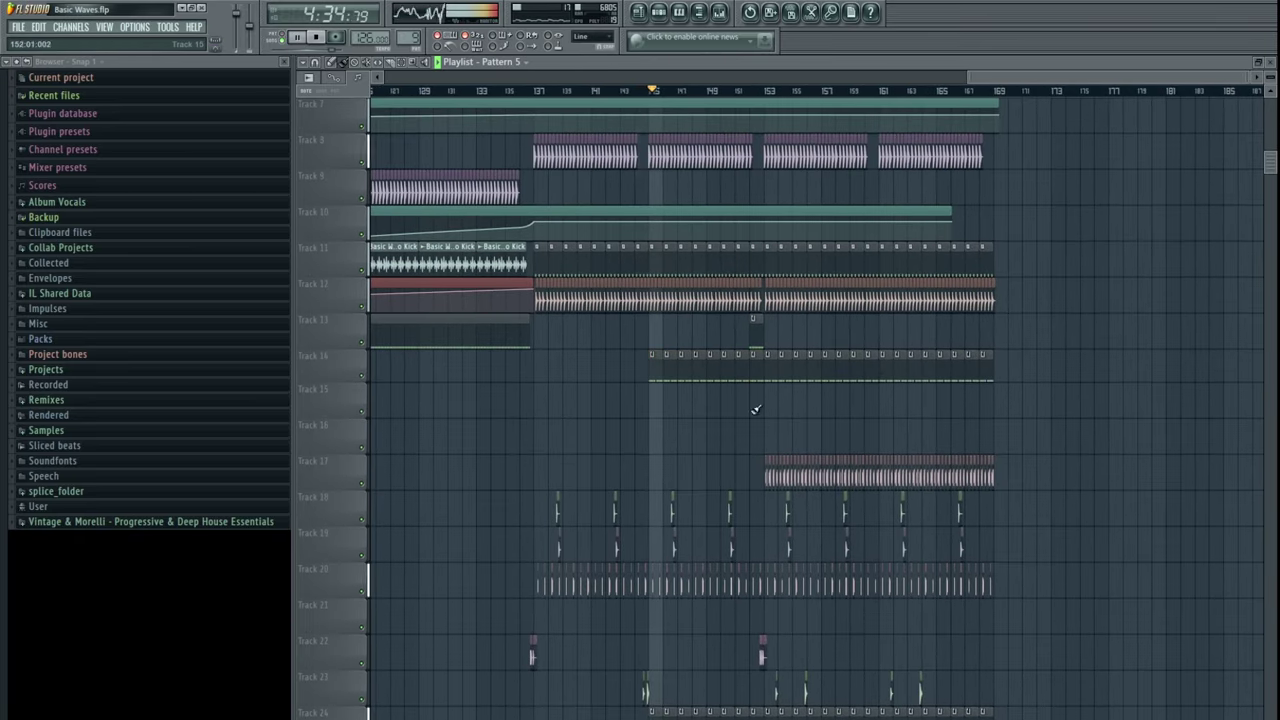
- Delete the last kick clips of the bar 145 group on track 8 so the group ends around bar 151
scroll(668, 450, "up", 3)
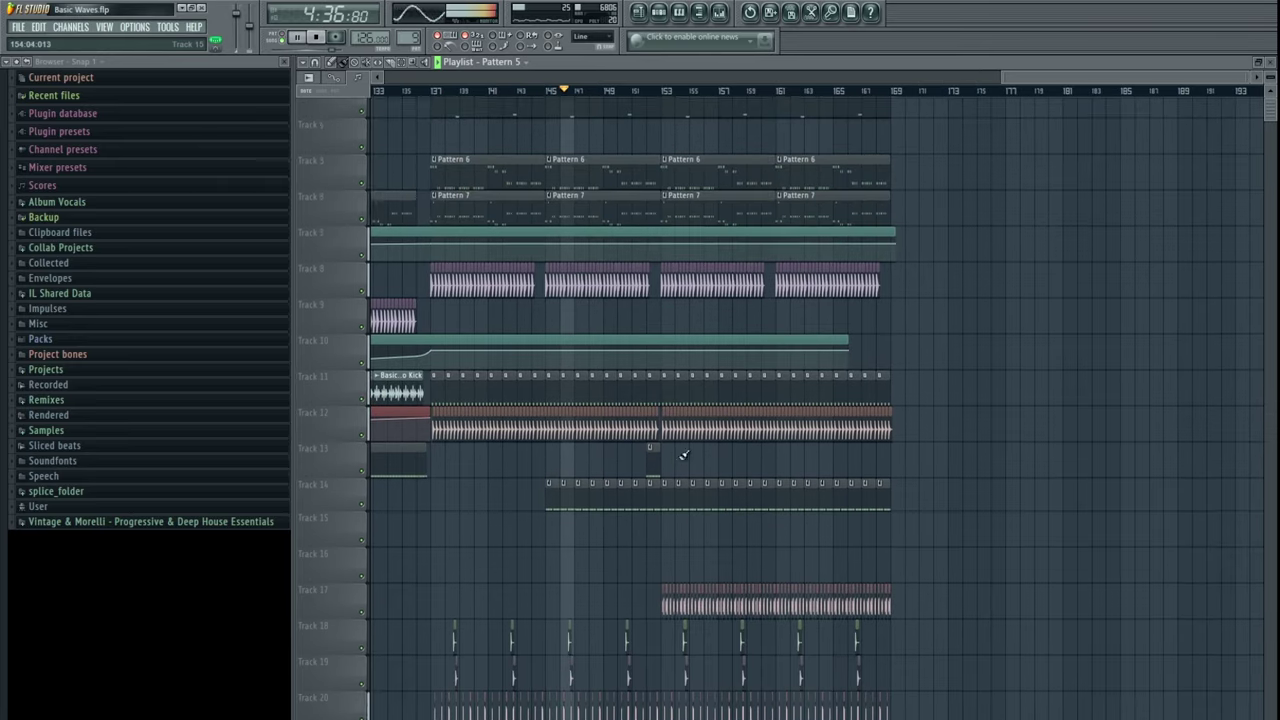
scroll(664, 395, "up", 3, "ctrl")
scroll(664, 393, "up", 2, "ctrl")
right_click(709, 374)
left_click_drag(749, 395, 829, 392)
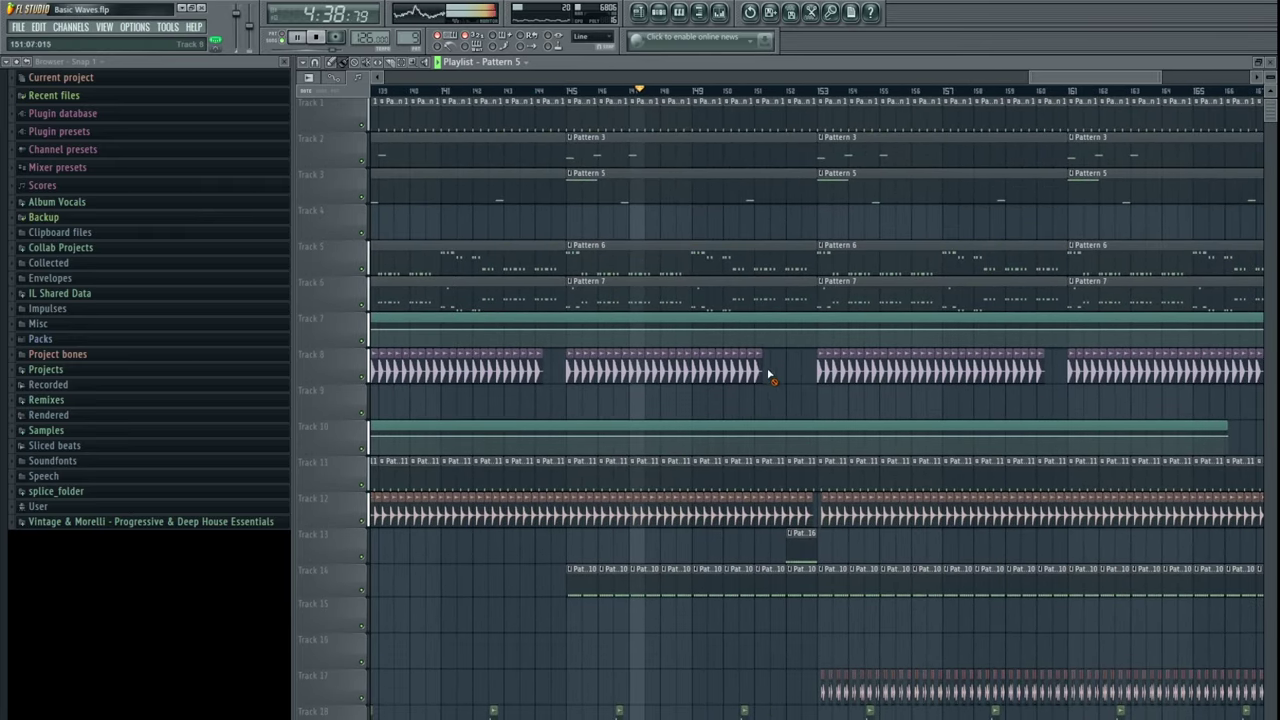
right_click(766, 374)
scroll(720, 392, "down", 3, "ctrl")
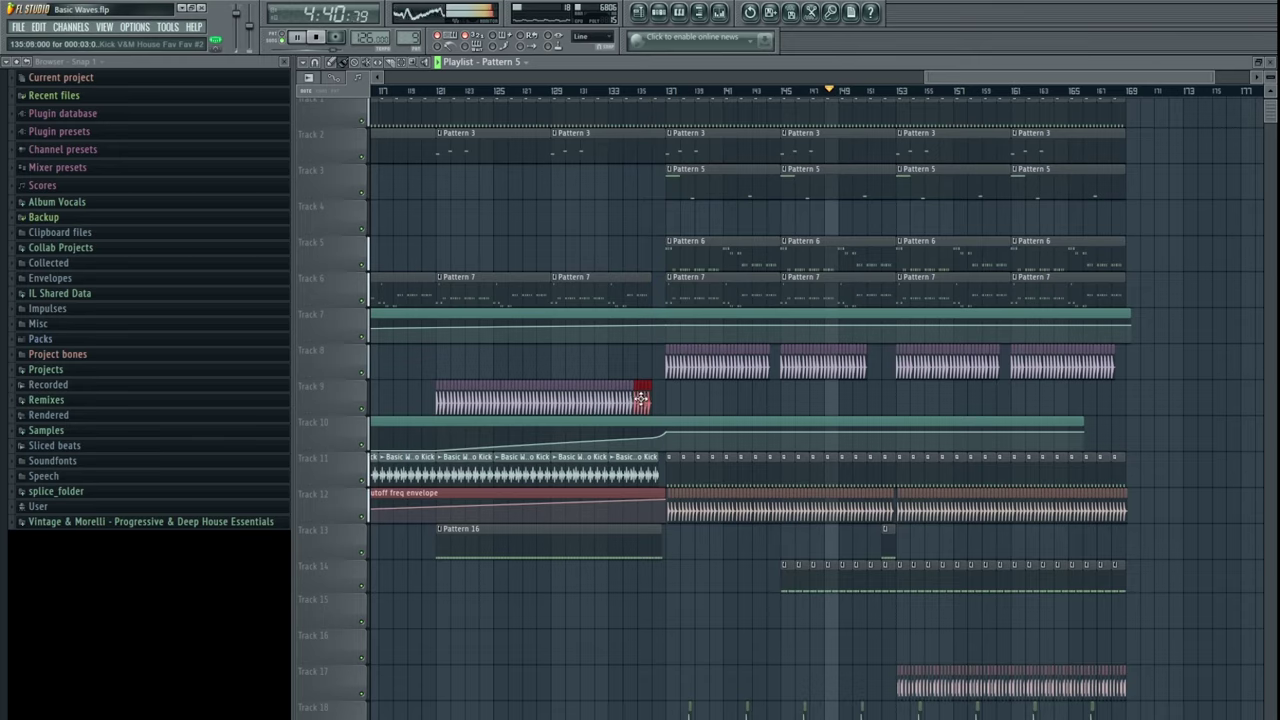
- Fill the start of the kick gap at bar 151 on track 9 with four copied kick clips
scroll(887, 400, "up", 4, "ctrl")
left_click_drag(659, 399, 805, 396)
key("ctrl+d")
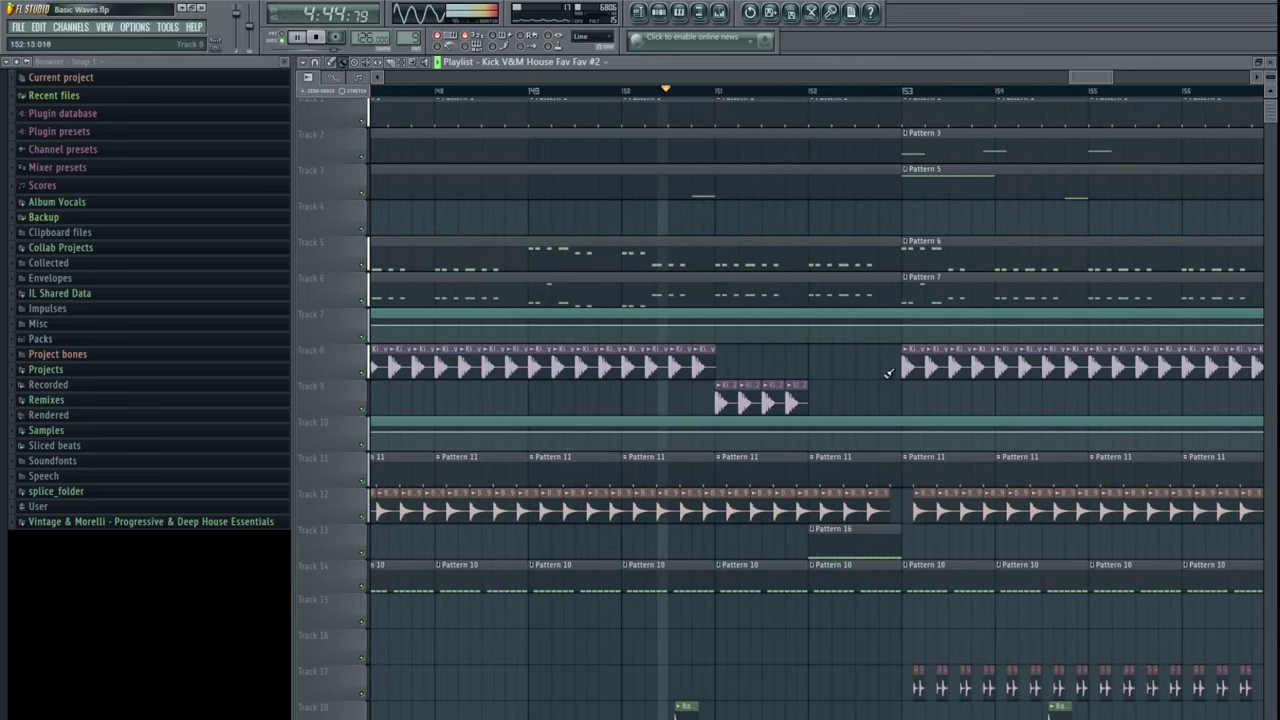
- Check the arrangement between bars 137 and 169 across the upper and lower tracks for remaining gaps
scroll(815, 388, "down", 3, "ctrl")
scroll(815, 388, "down", 5, "ctrl")
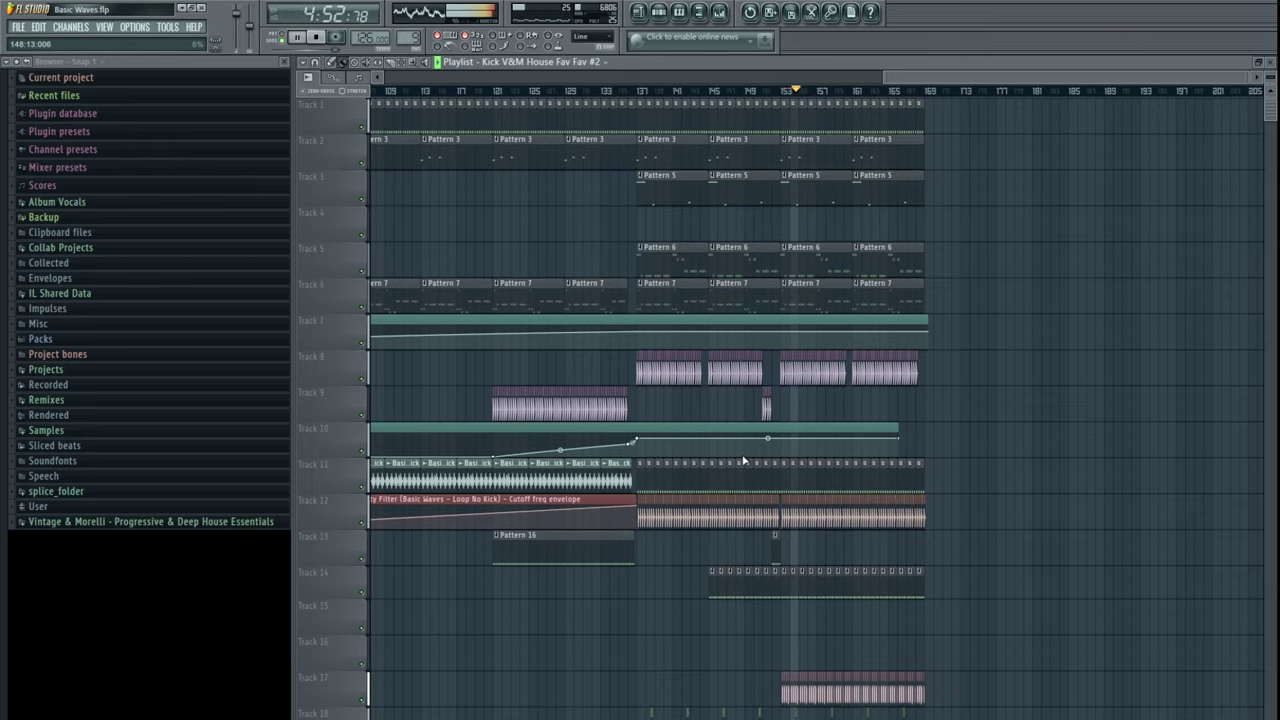
left_click_drag(955, 411, 937, 409)
scroll(880, 402, "up", 3)
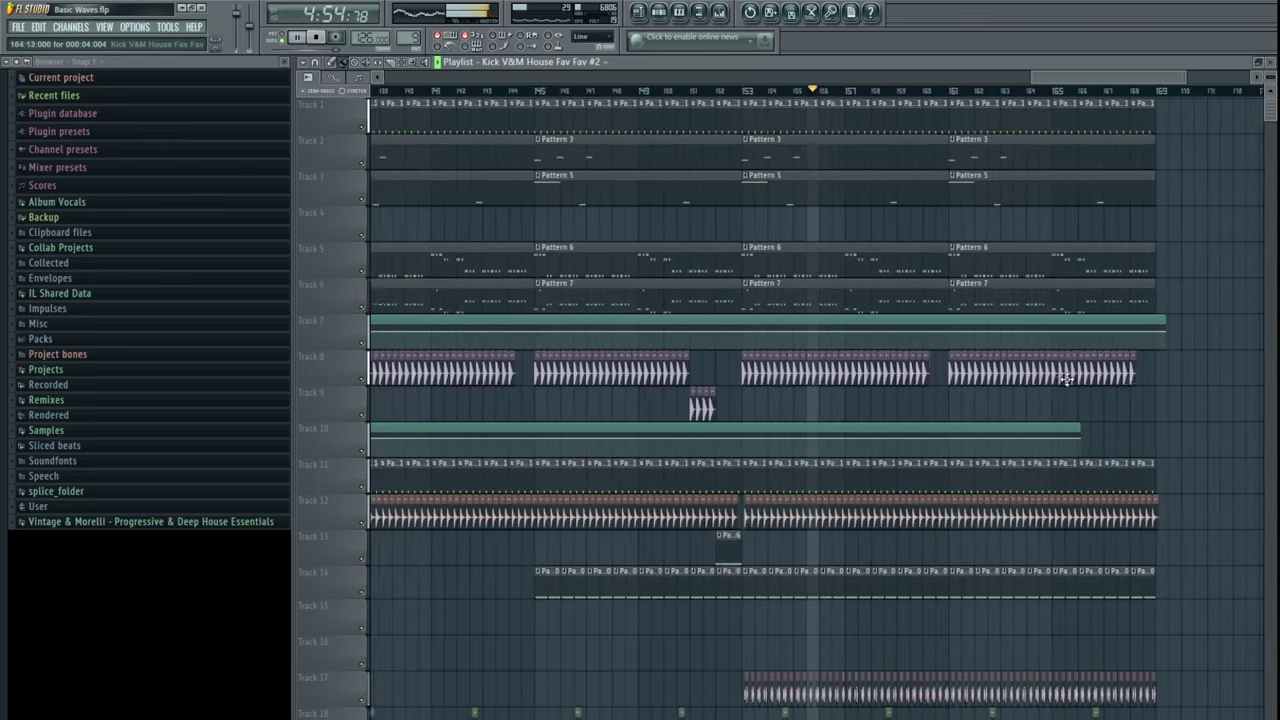
left_click_drag(1066, 380, 815, 458)
scroll(794, 417, "down", 3)
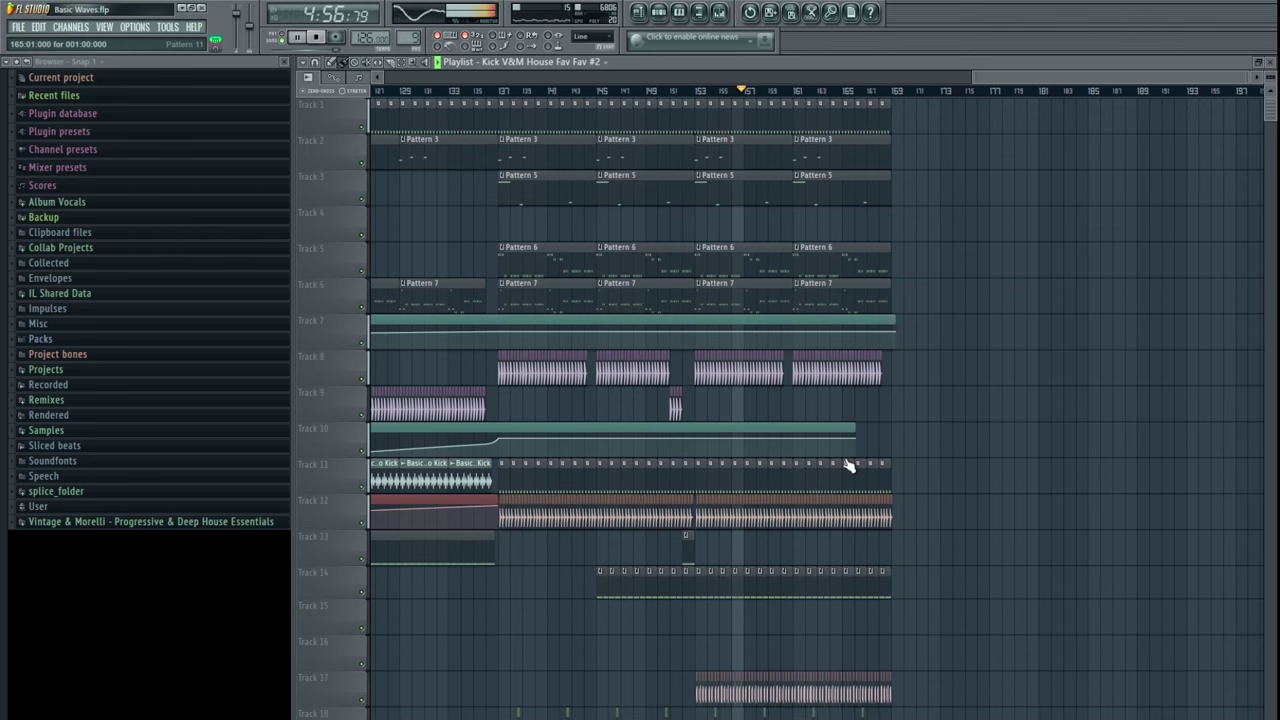
scroll(848, 466, "down", 5)
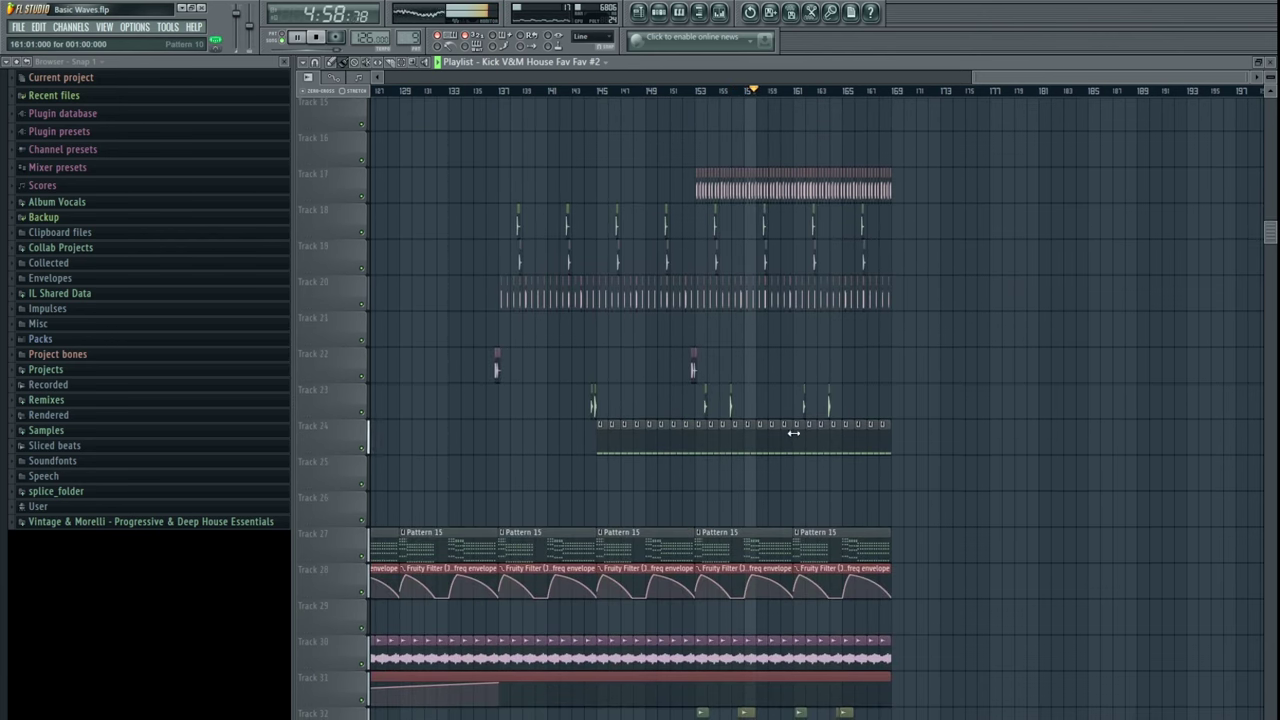
scroll(793, 432, "up", 5)
- Open the Diva instrument that plays Pattern 3 and adjust its sound settings
double_click(758, 152)
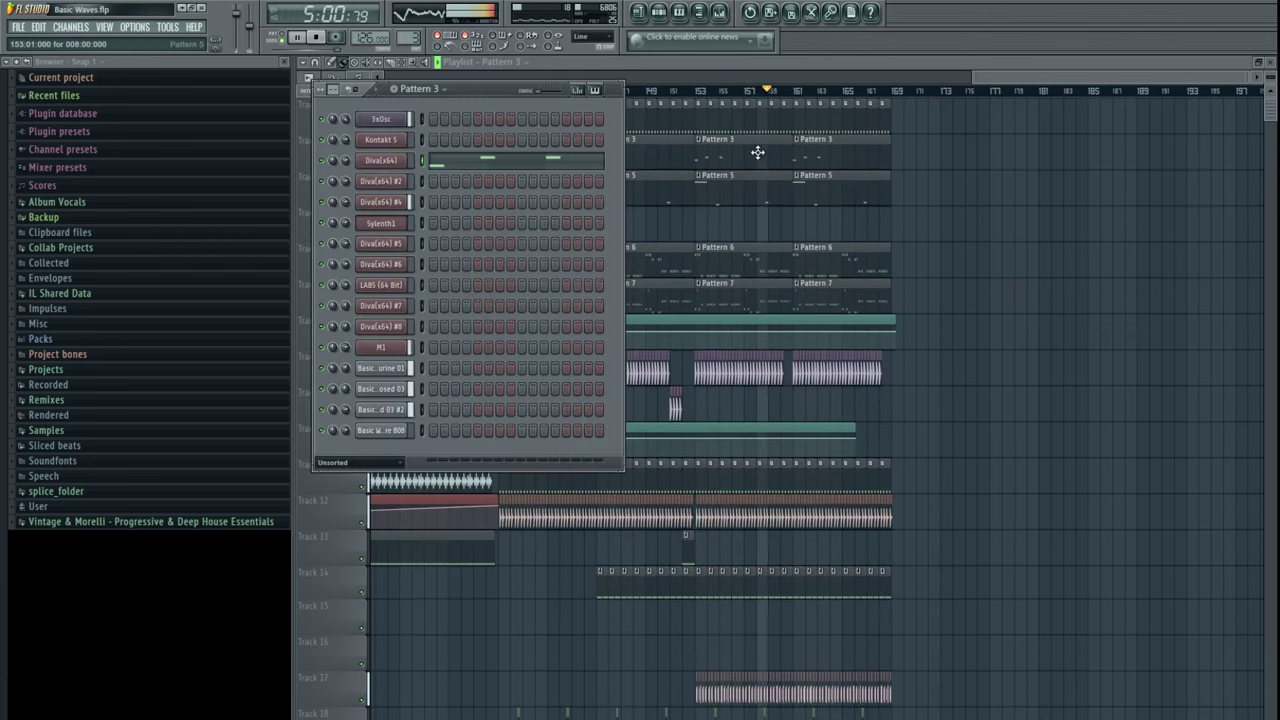
left_click(386, 163)
left_click_drag(888, 276, 890, 263)
left_click_drag(1050, 166, 1000, 176)
scroll(894, 238, "down", 2)
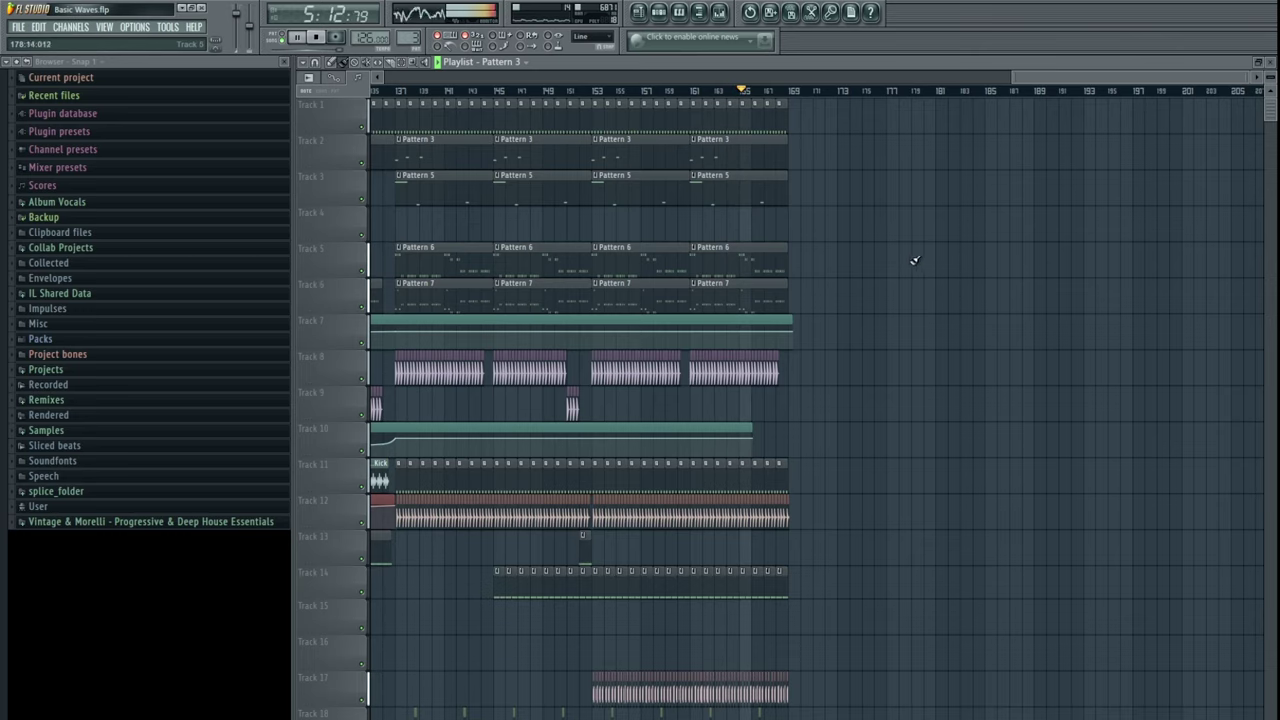
scroll(914, 263, "down", 5)
scroll(1154, 298, "right", 5)
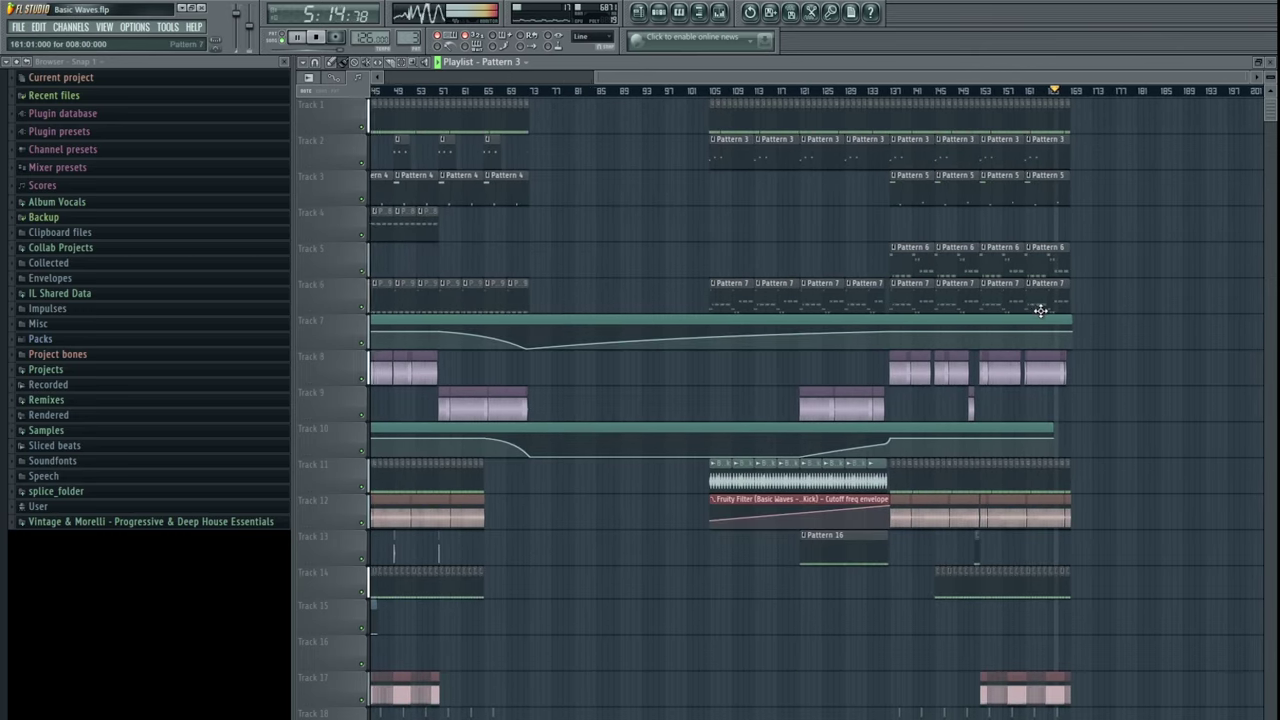
scroll(1070, 266, "up", 5)
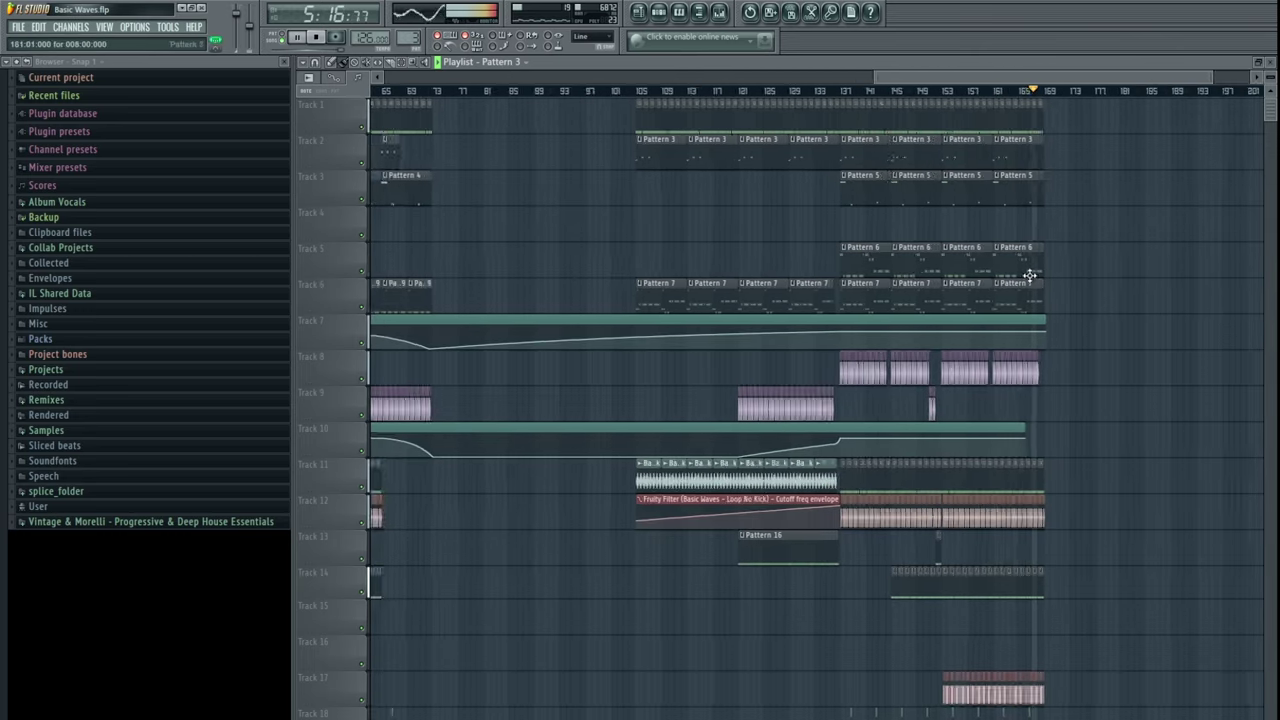
scroll(846, 325, "down", 4)
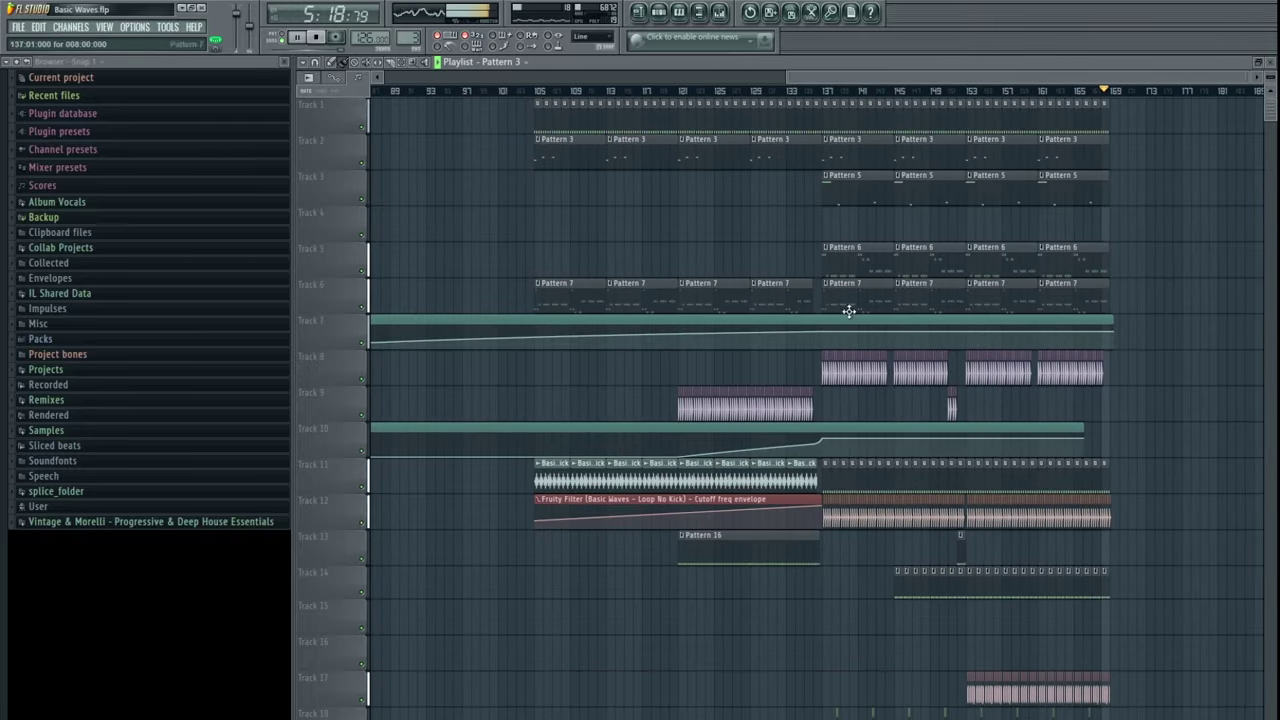